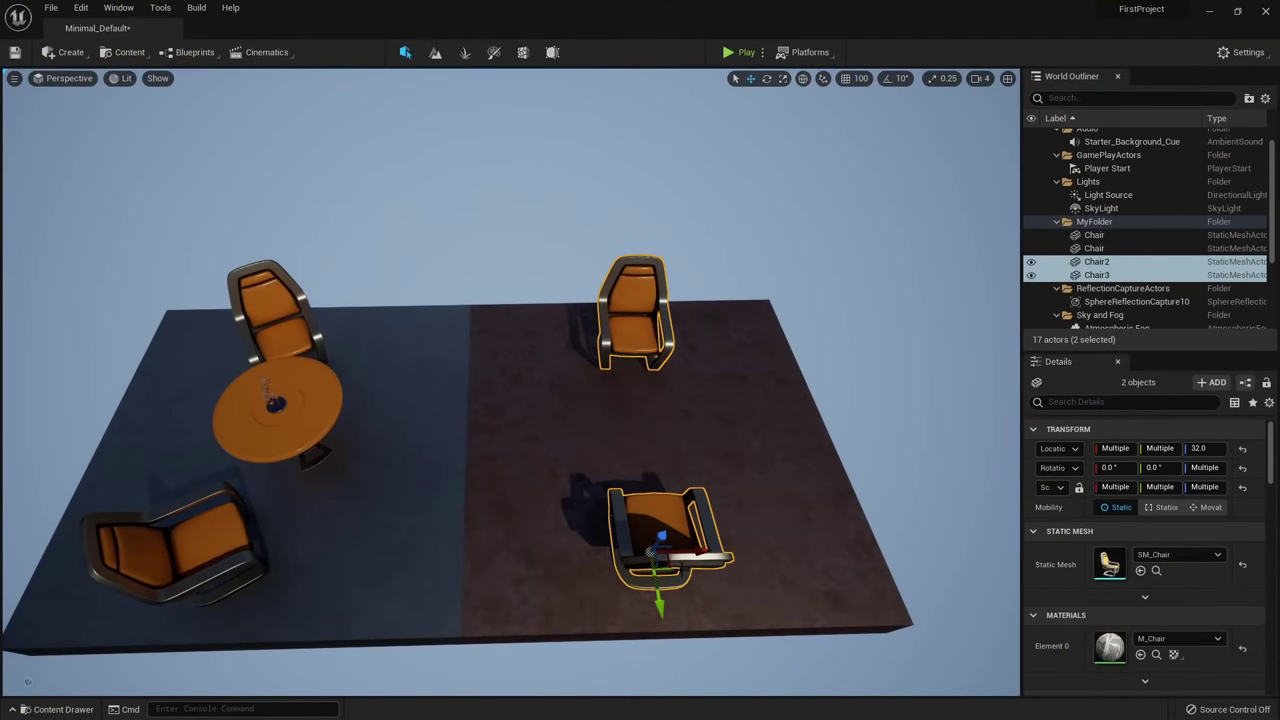
Duplicate the selected pair of facing chairs three times, forming two rows of chairs across the floor toward the round table.
key("ctrl+d")
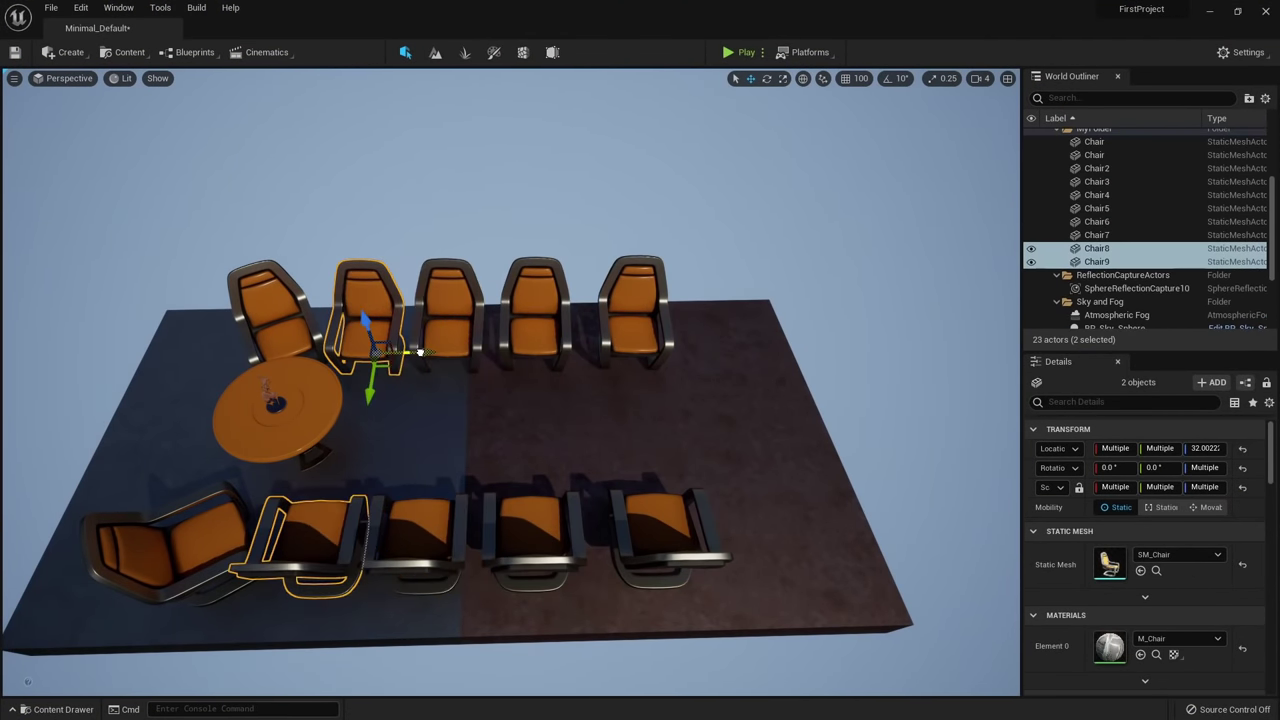
left_click(286, 440)
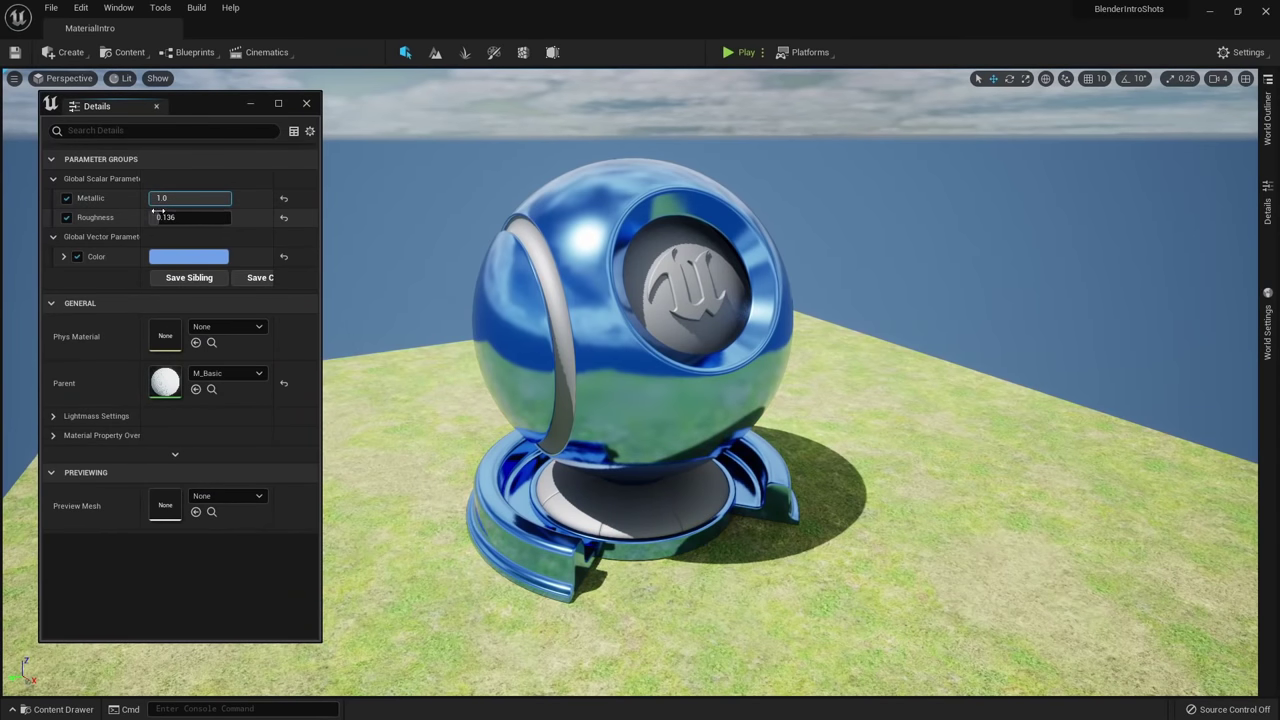
Increase the Roughness of the blue metallic material and rotate the DirectionalLight to shift the sunlight across the room.
left_click_drag(158, 214, 212, 213)
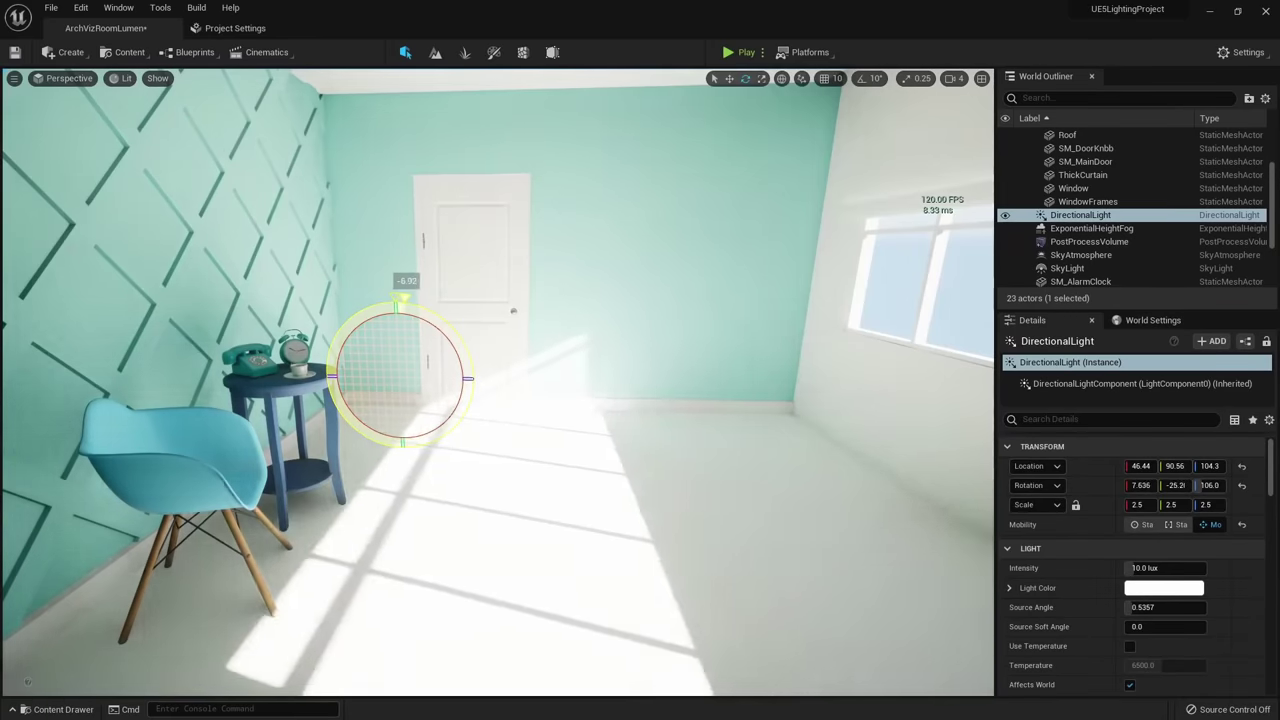
left_click_drag(404, 298, 445, 314)
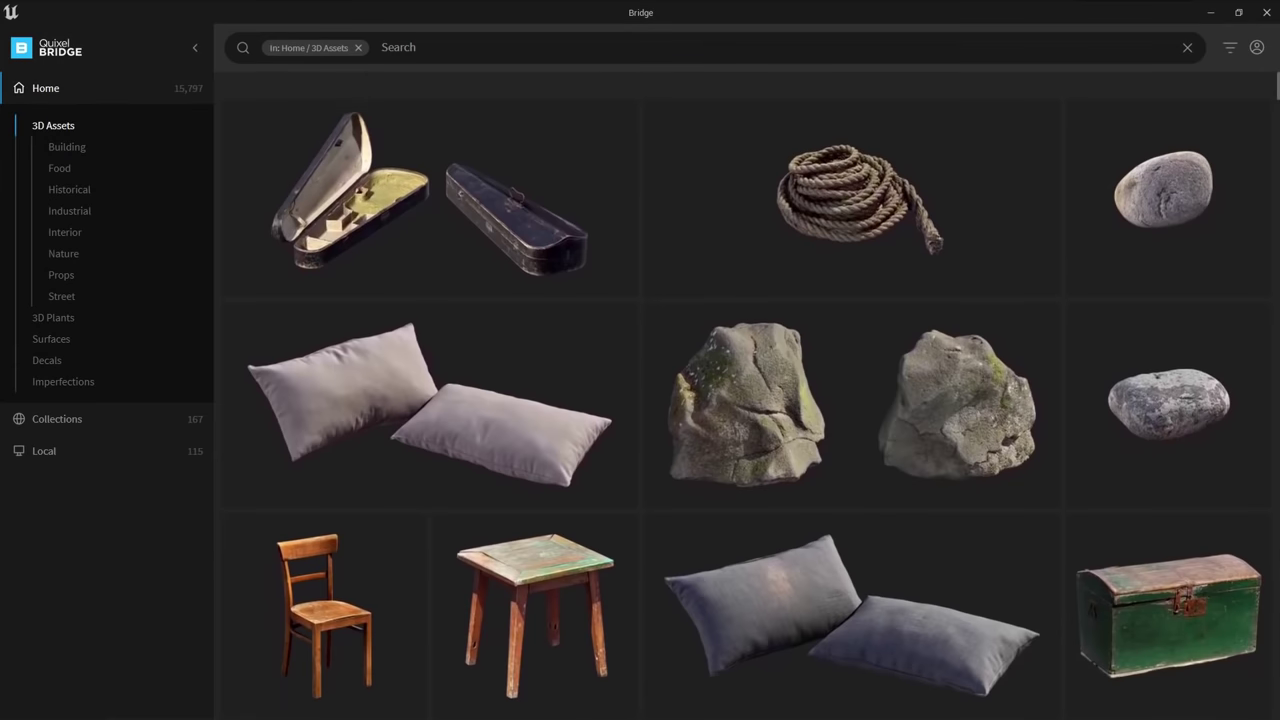
Browse the 3D Assets collection in Quixel Bridge.
scroll(750, 410, "down", 5)
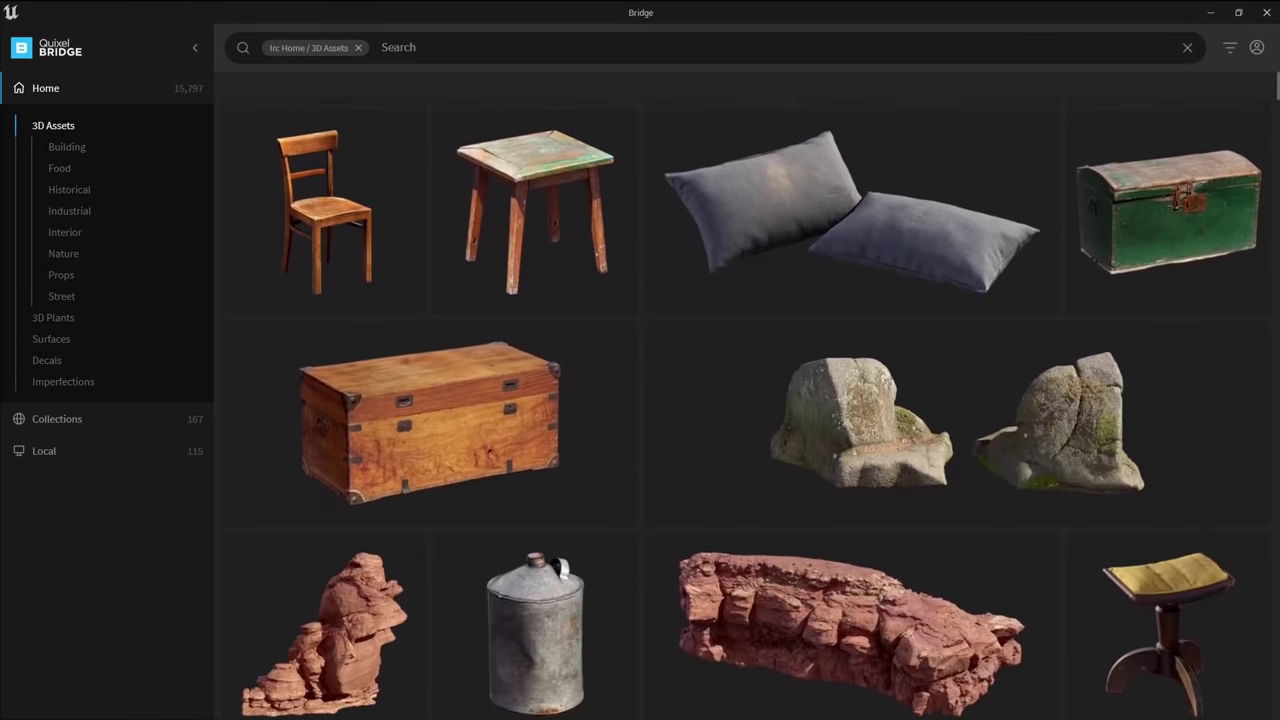
scroll(745, 410, "down", 5)
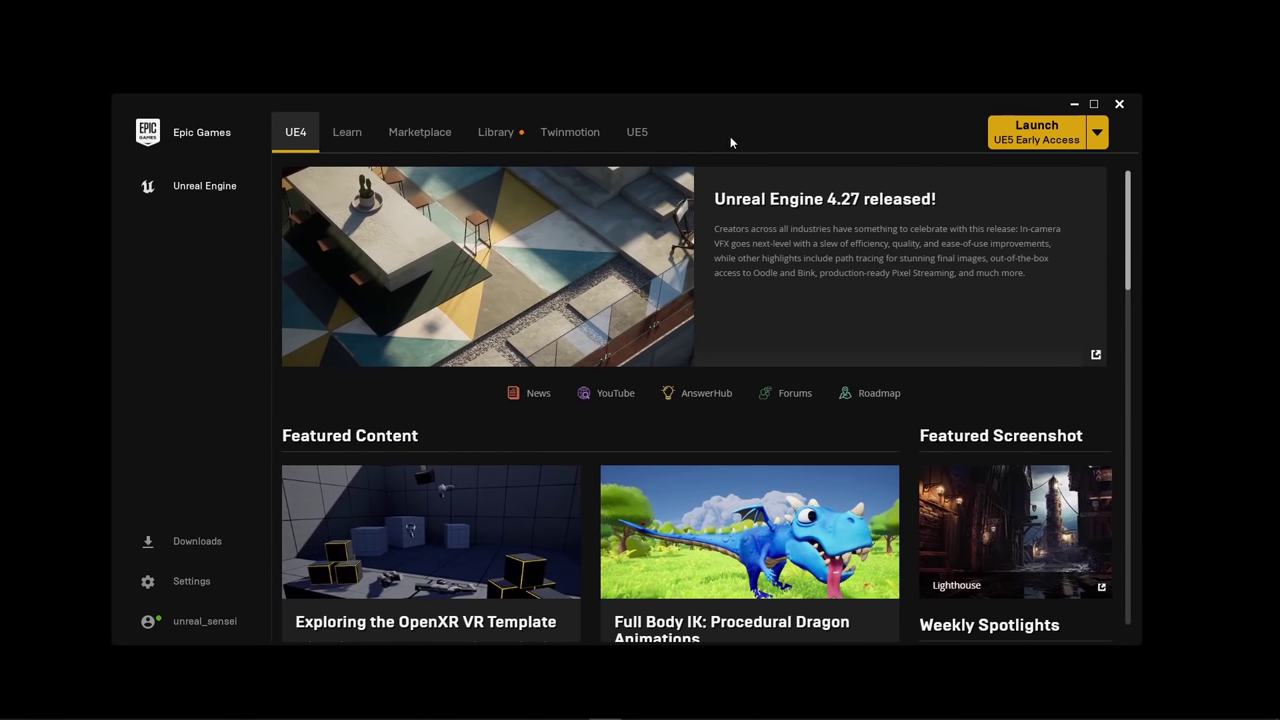
View the Unreal Engine 5 early access page in the Epic Games Launcher, then open the library of engine versions.
left_click(640, 135)
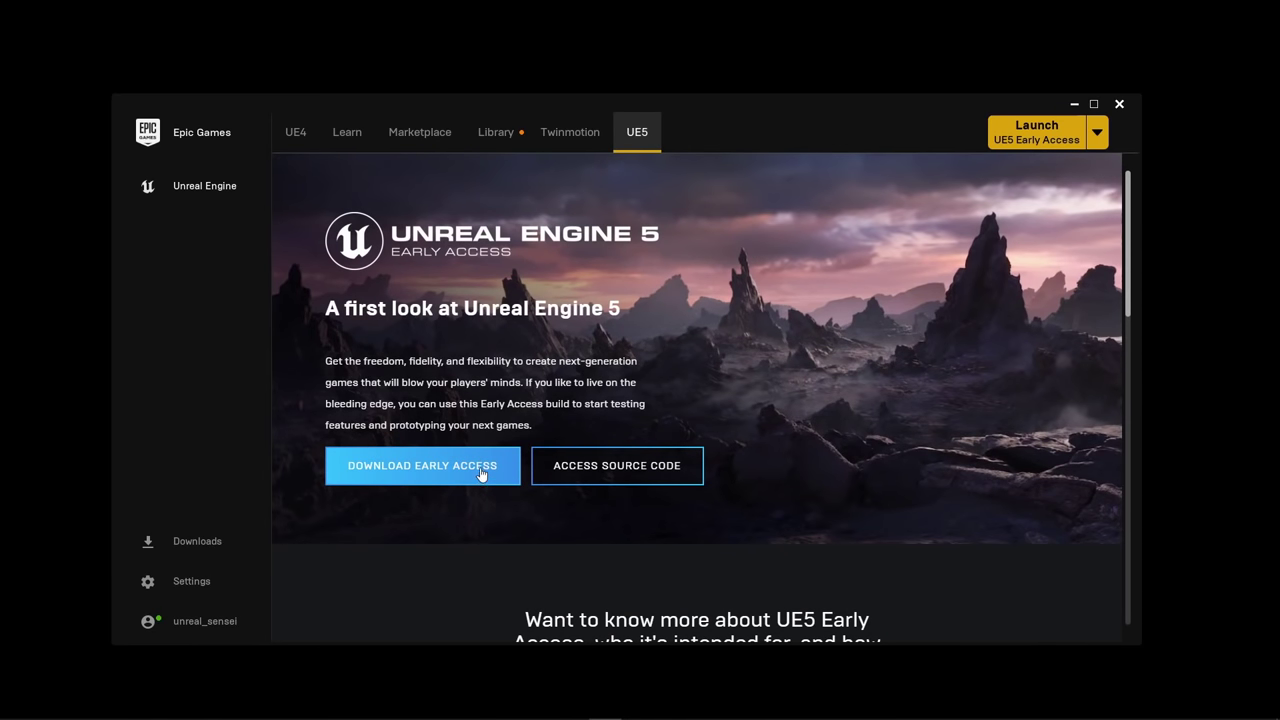
left_click(496, 137)
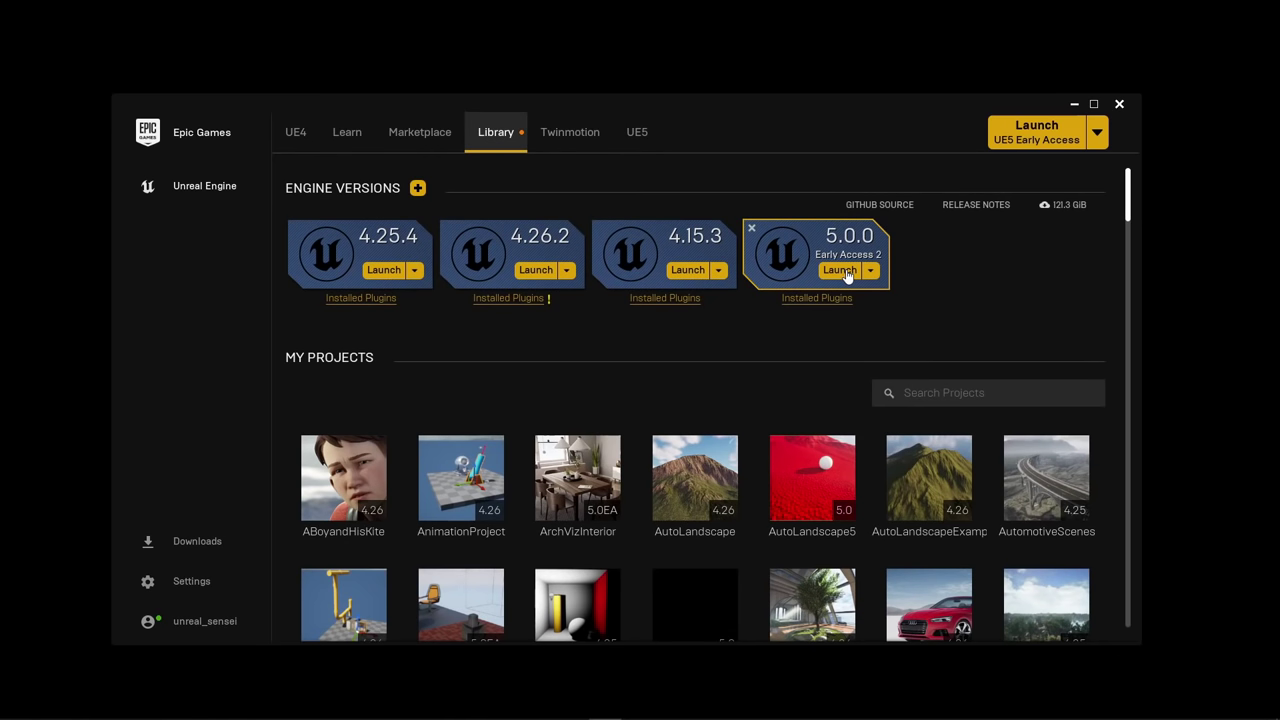
Create a desktop shortcut for the 5.0.0 Early Access 2 engine version.
left_click_drag(713, 104, 747, 108)
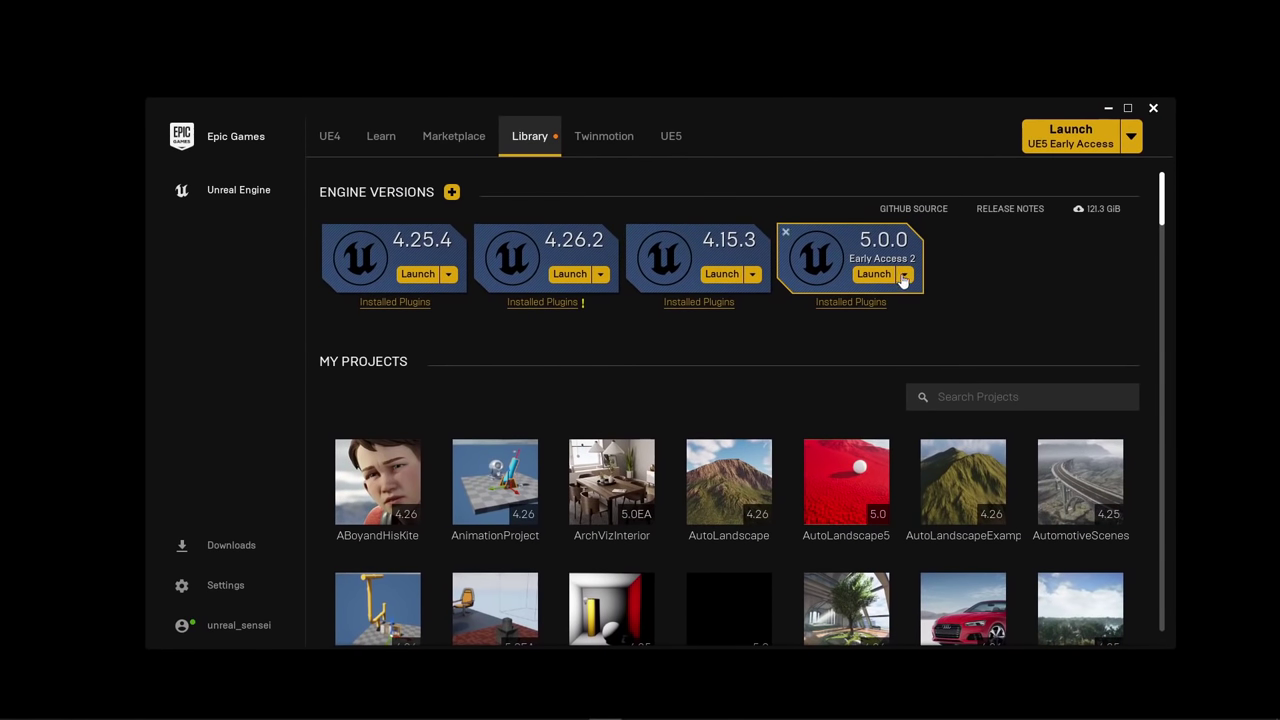
left_click(904, 275)
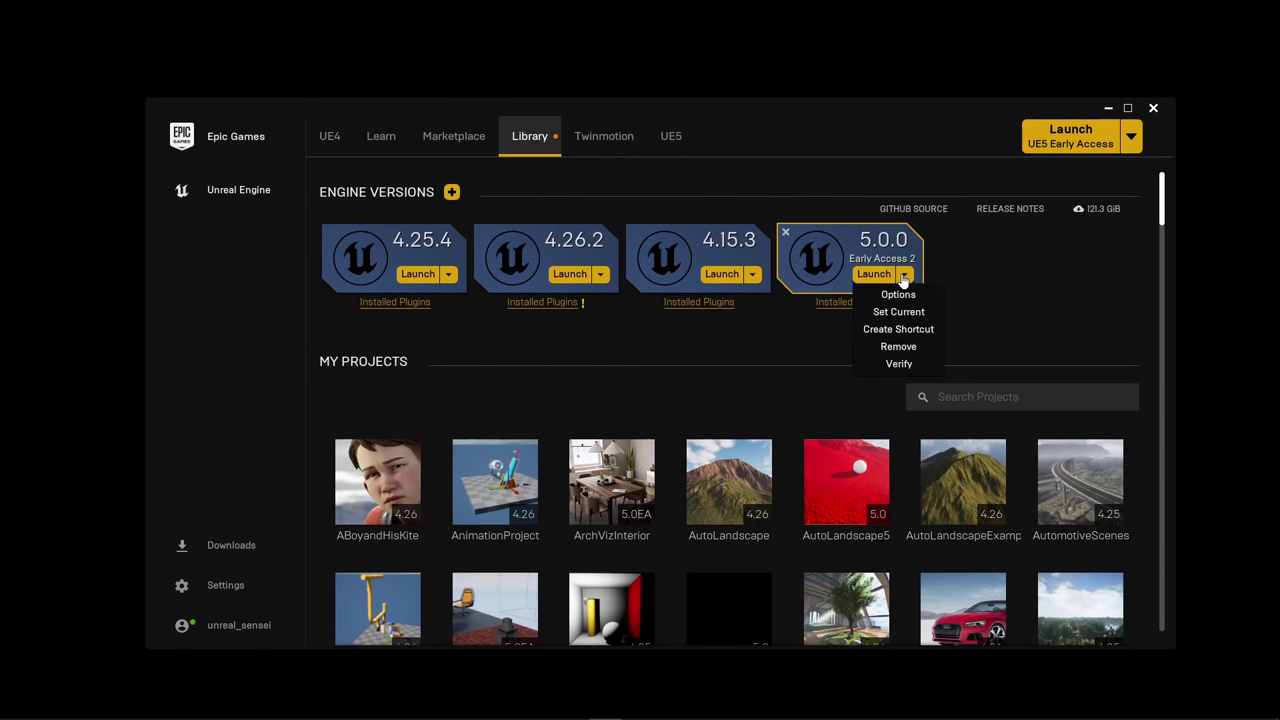
left_click(900, 328)
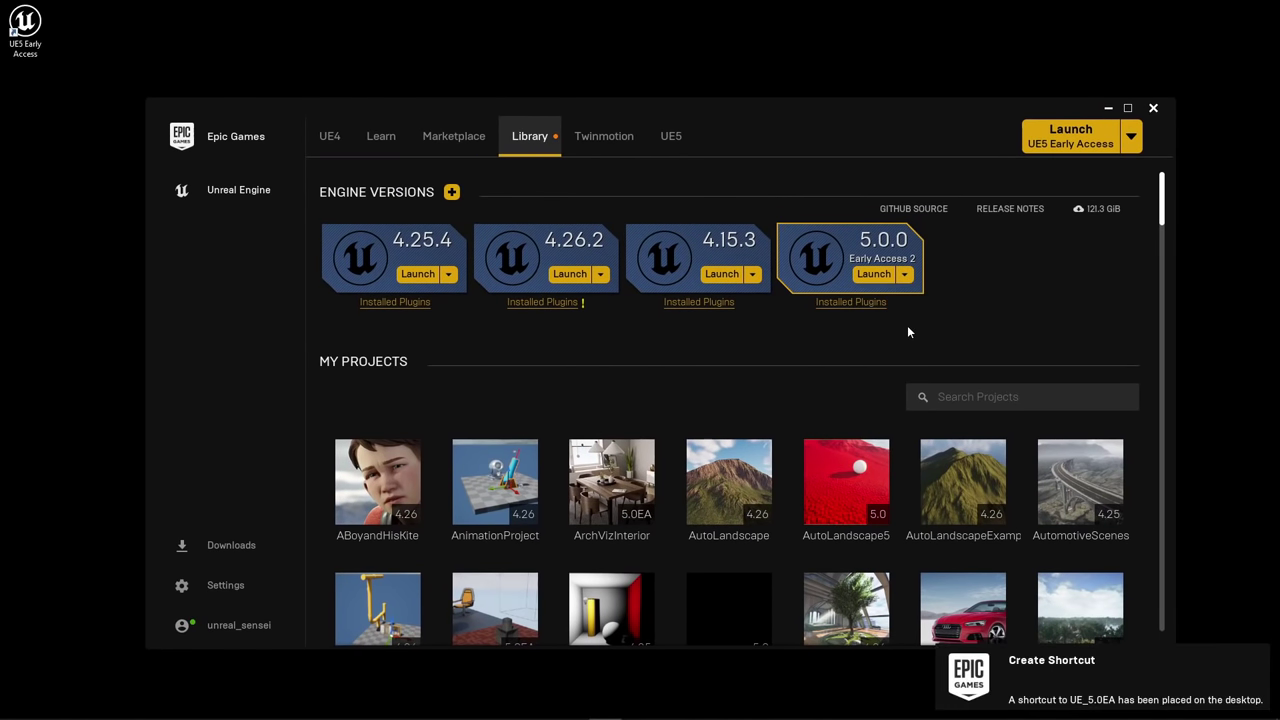
Reposition the UE5 Early Access shortcut on the desktop and launch the engine from it.
left_click_drag(26, 30, 81, 30)
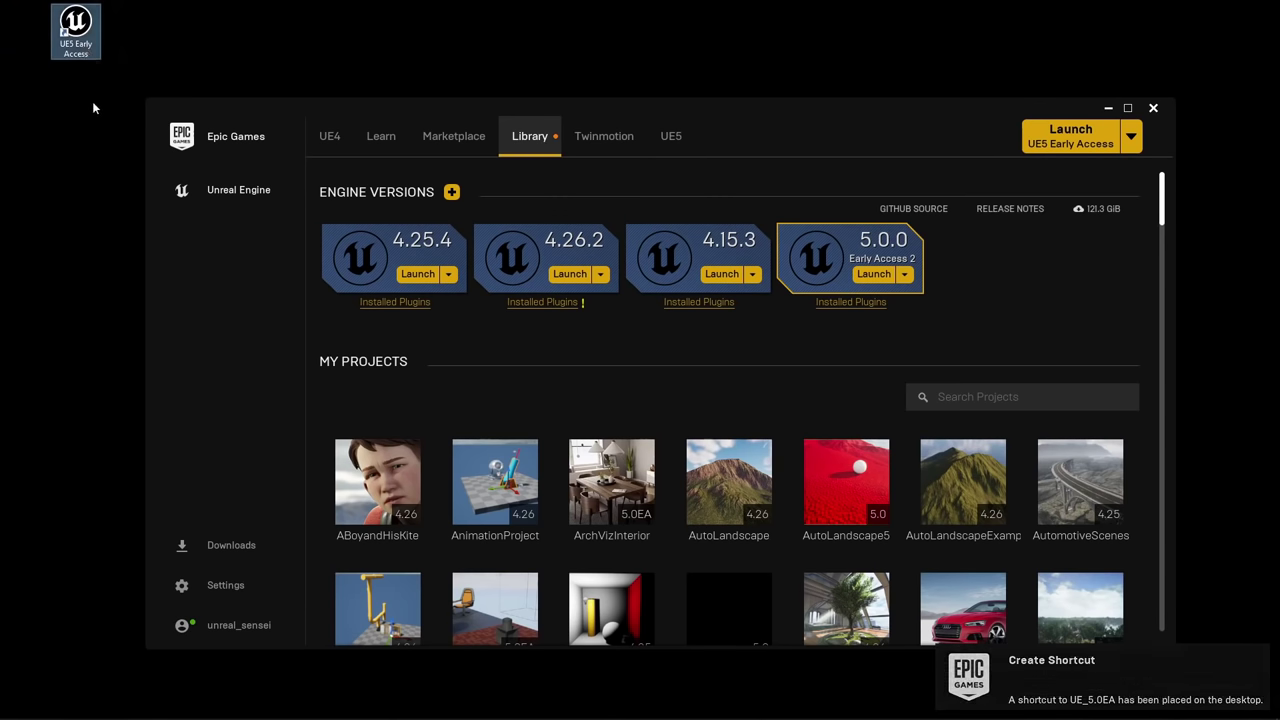
double_click(82, 30)
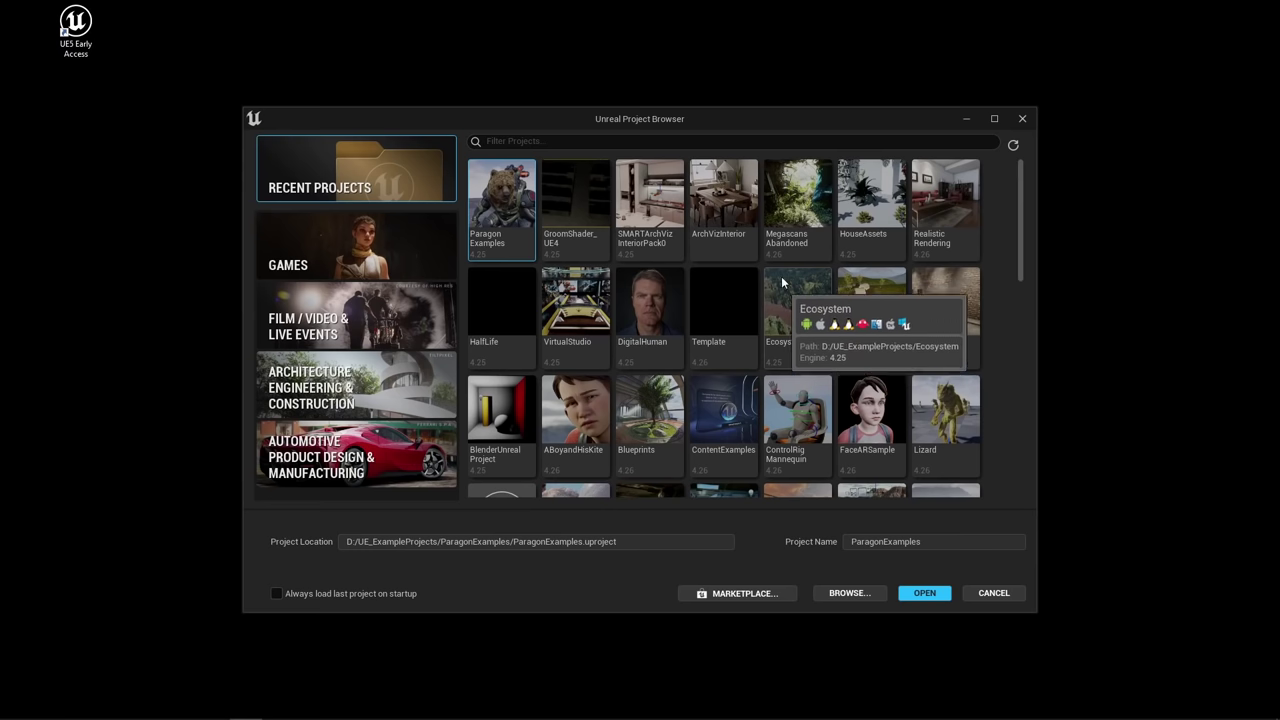
left_click_drag(724, 113, 729, 112)
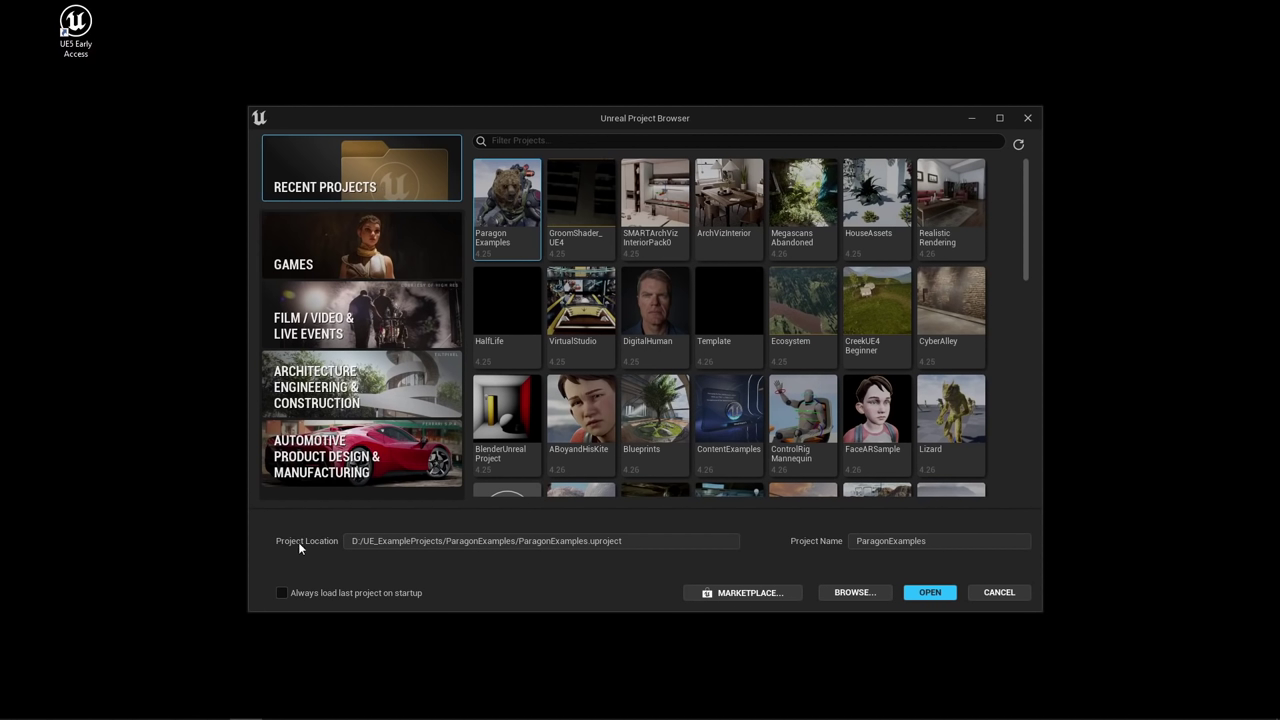
Preview the Photo Studio template in the automotive category, and switch to the Games category with the Blank template.
left_click(328, 468)
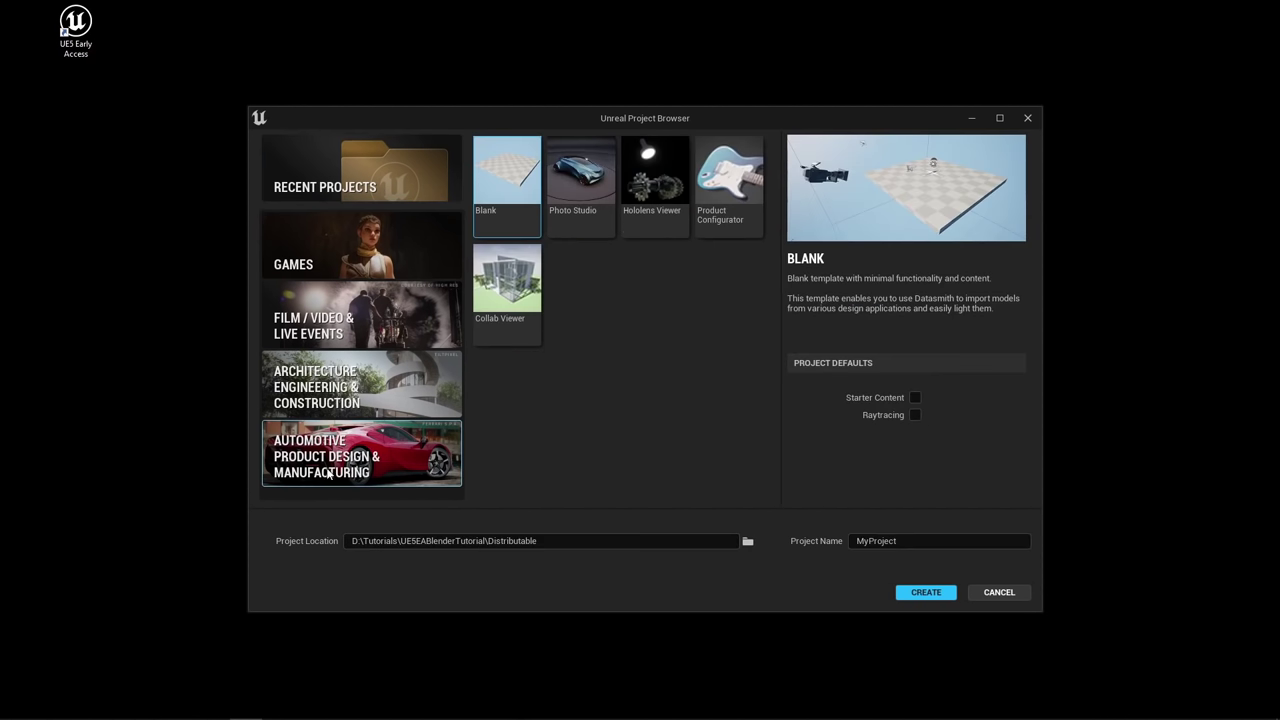
left_click(575, 182)
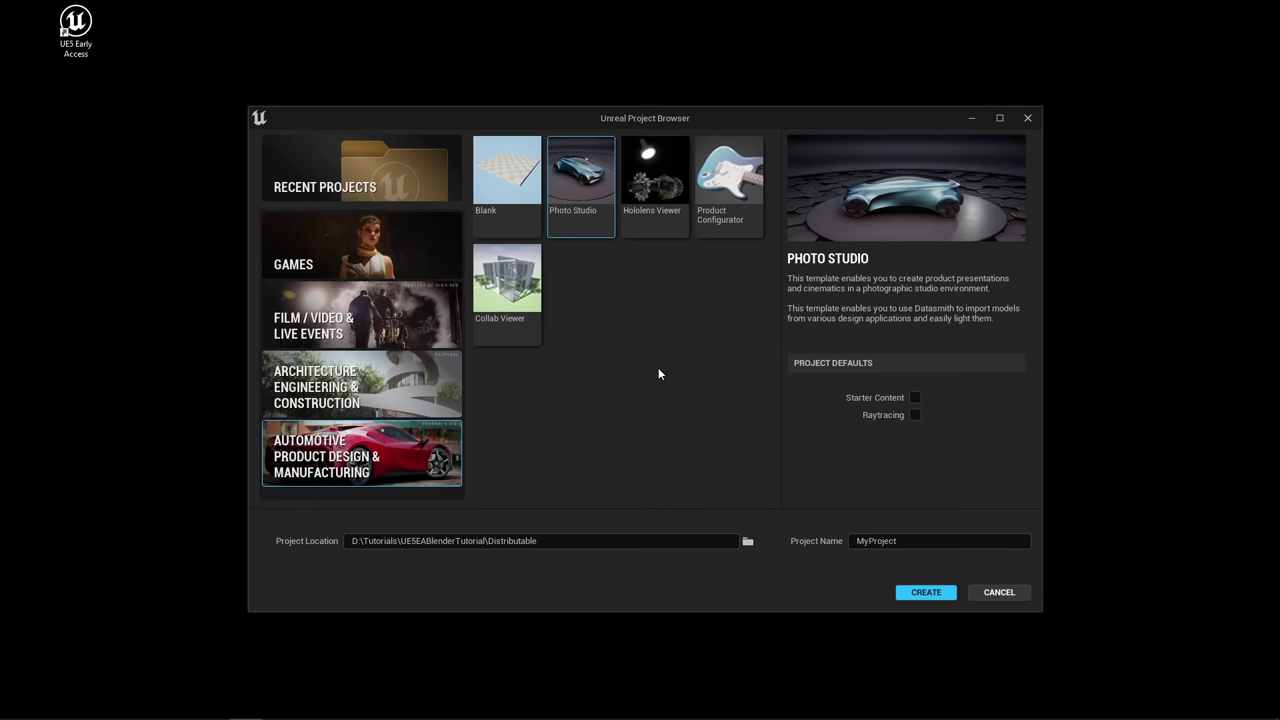
left_click(308, 255)
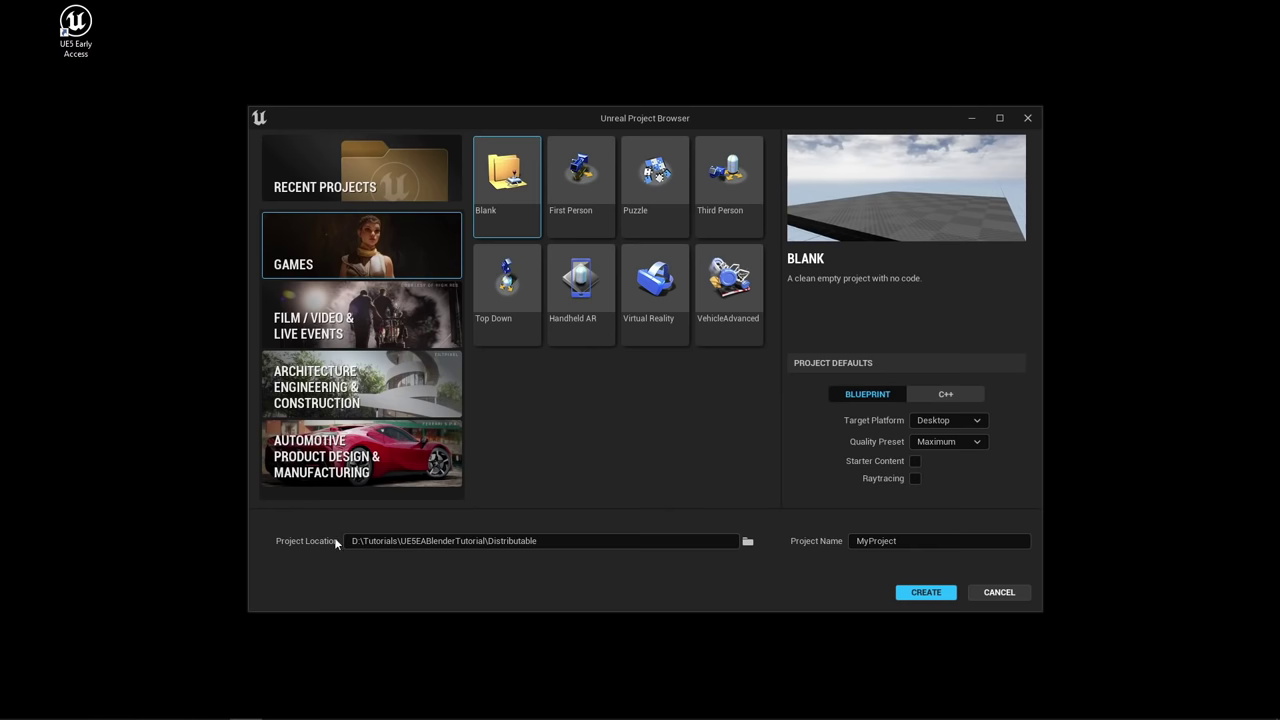
Set the new project's location to the Desktop folder.
left_click(748, 541)
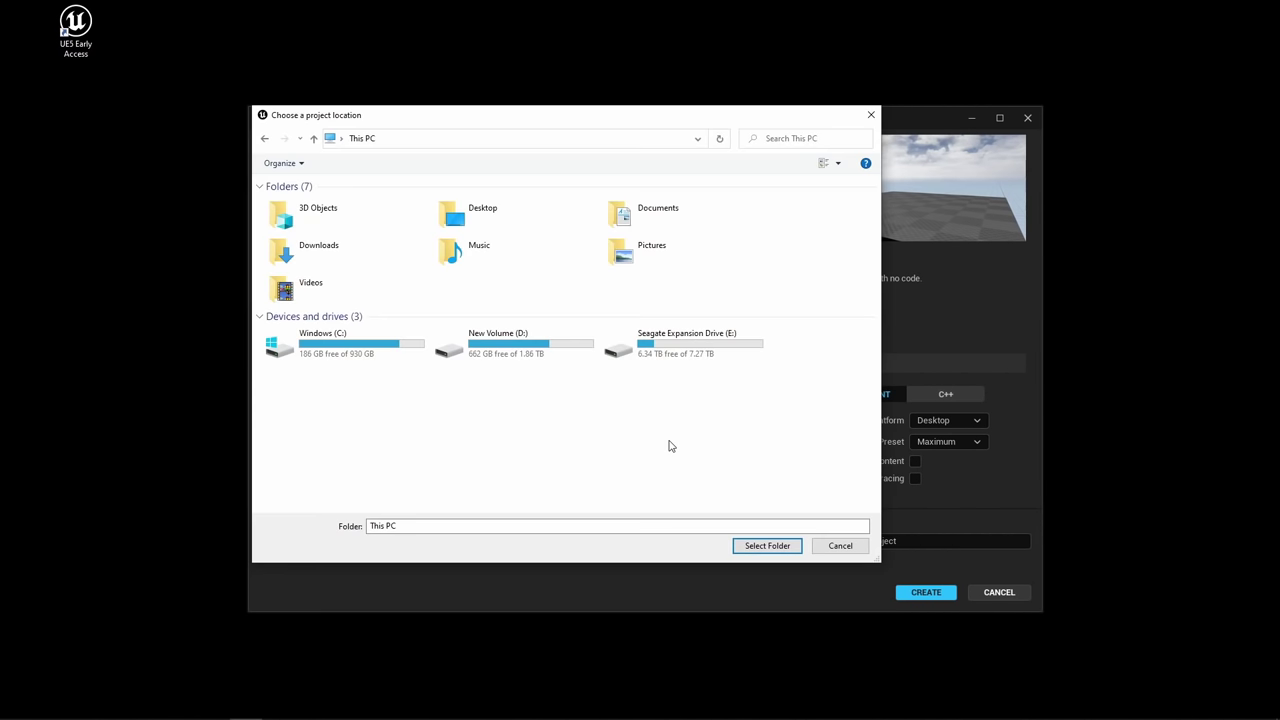
double_click(530, 222)
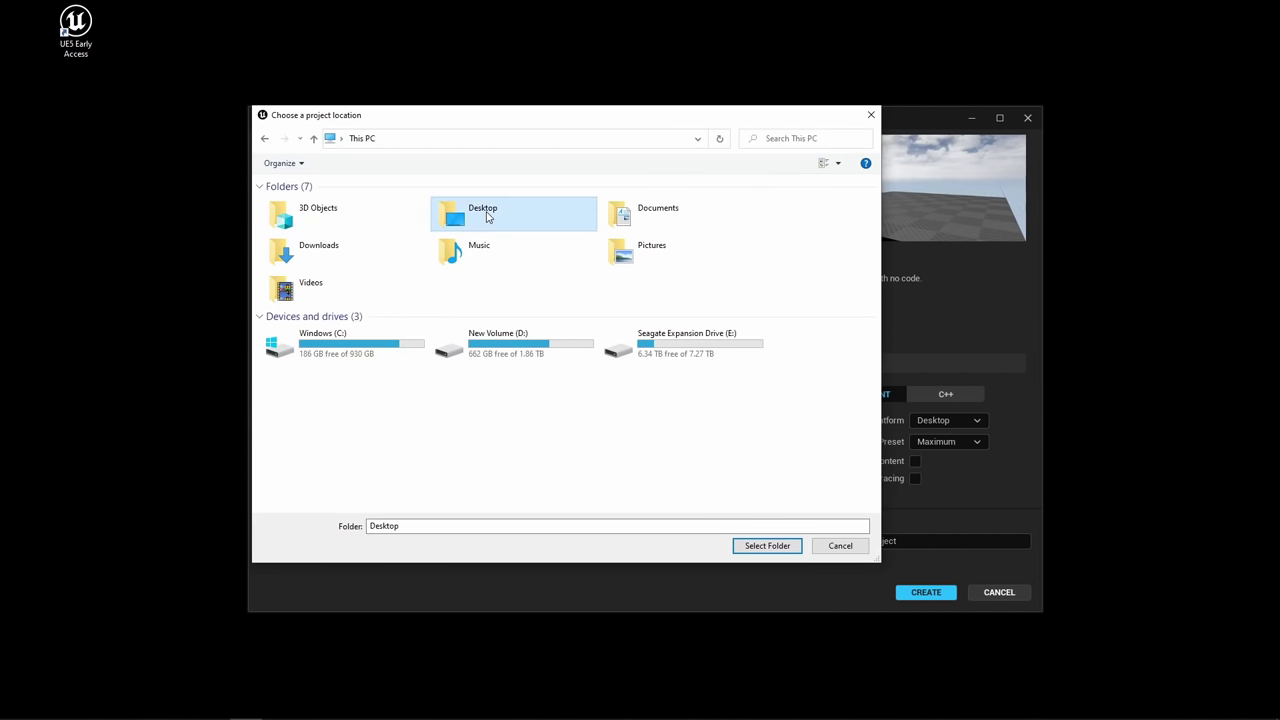
left_click(773, 548)
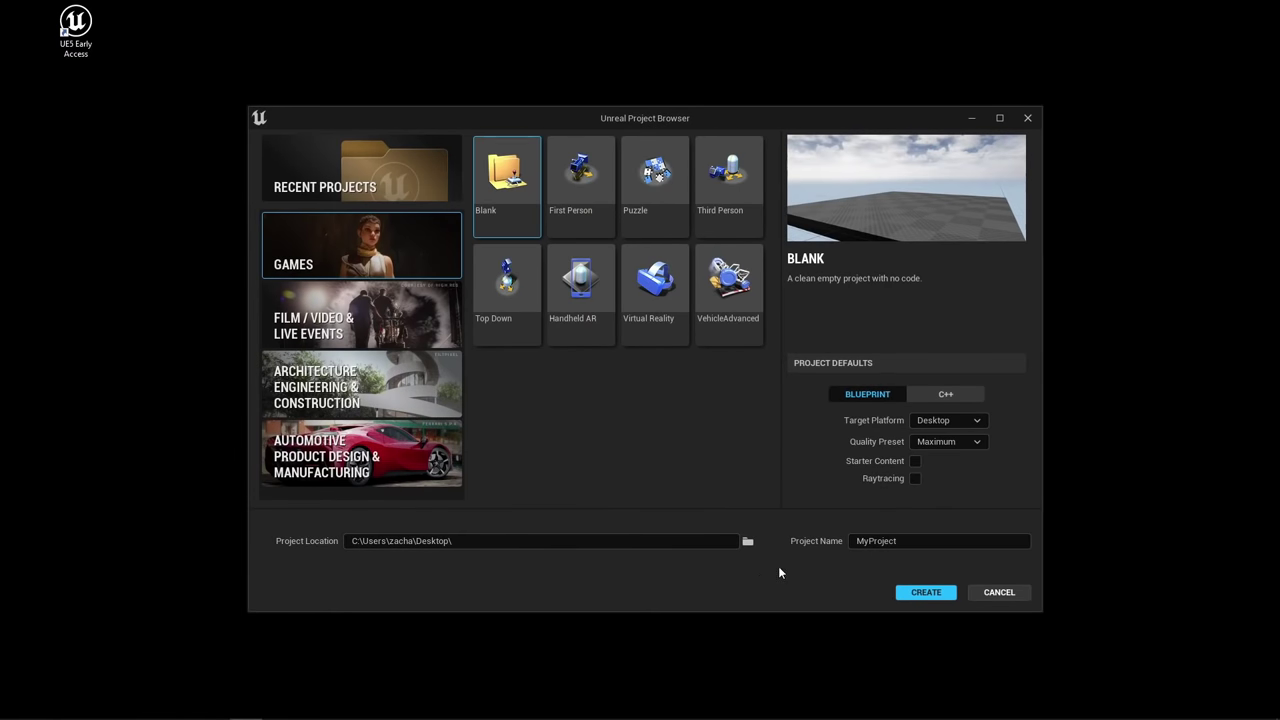
Name the new project FirstProject.
left_click(858, 541)
type("Fi")
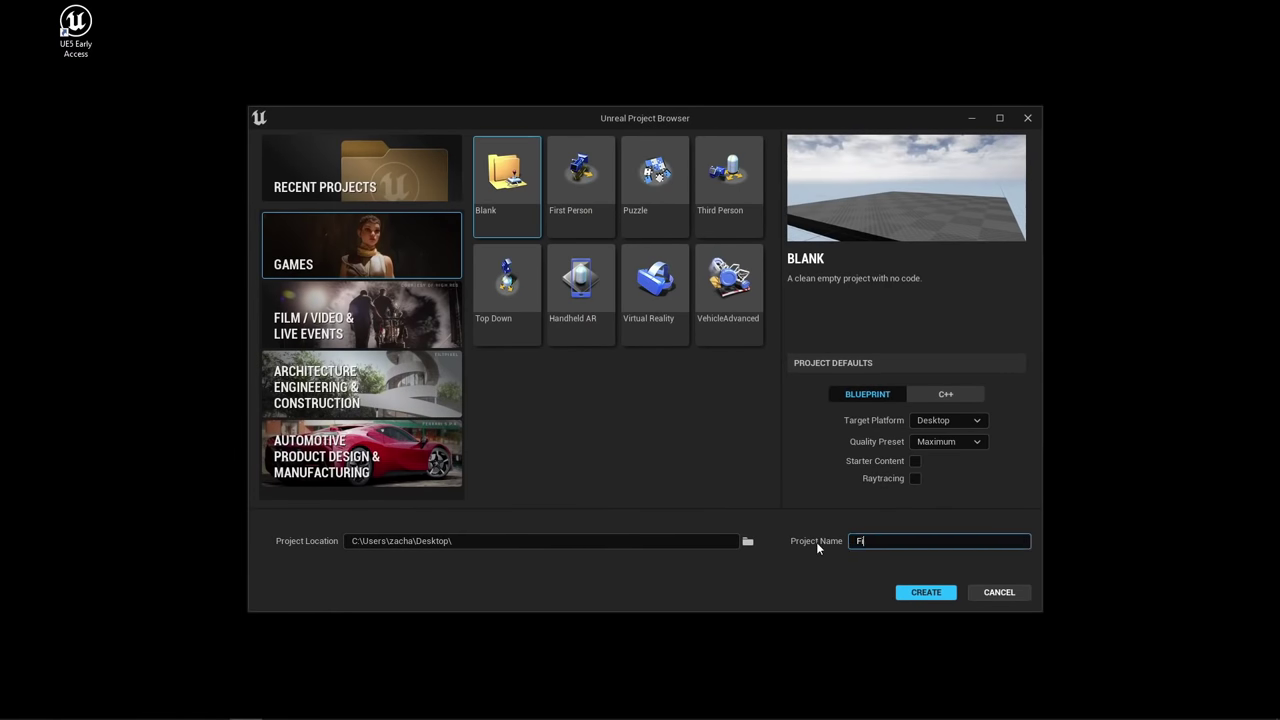
type("rstProject")
left_click(788, 515)
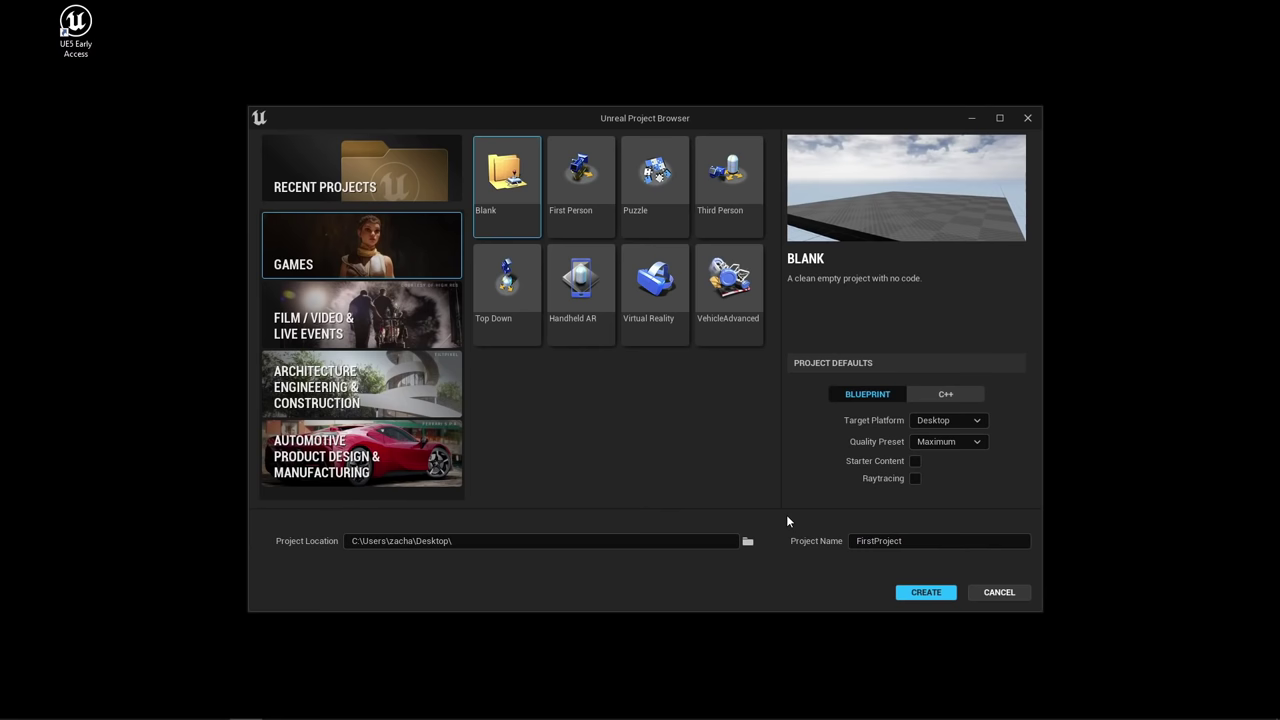
Include Starter Content in the blank game project and create the project.
left_click(915, 461)
left_click(927, 593)
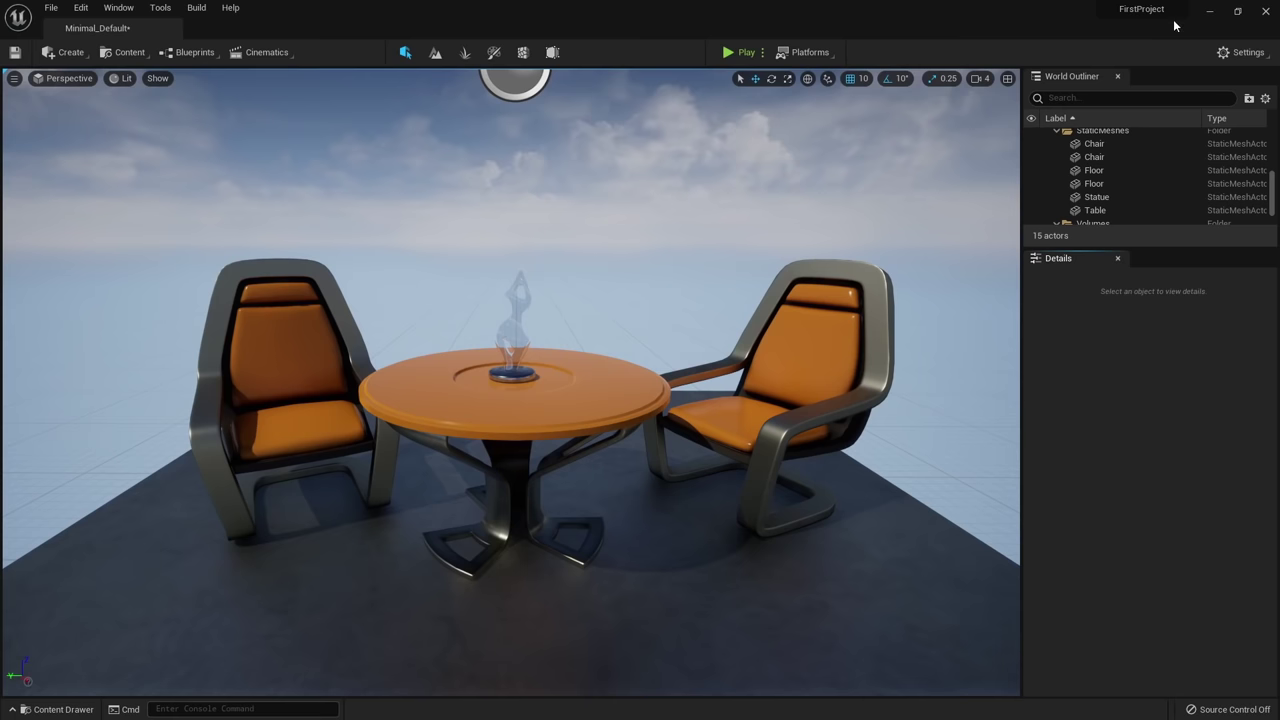
Minimize the editor and move the FirstProject folder to the upper middle of the desktop.
left_click(1209, 11)
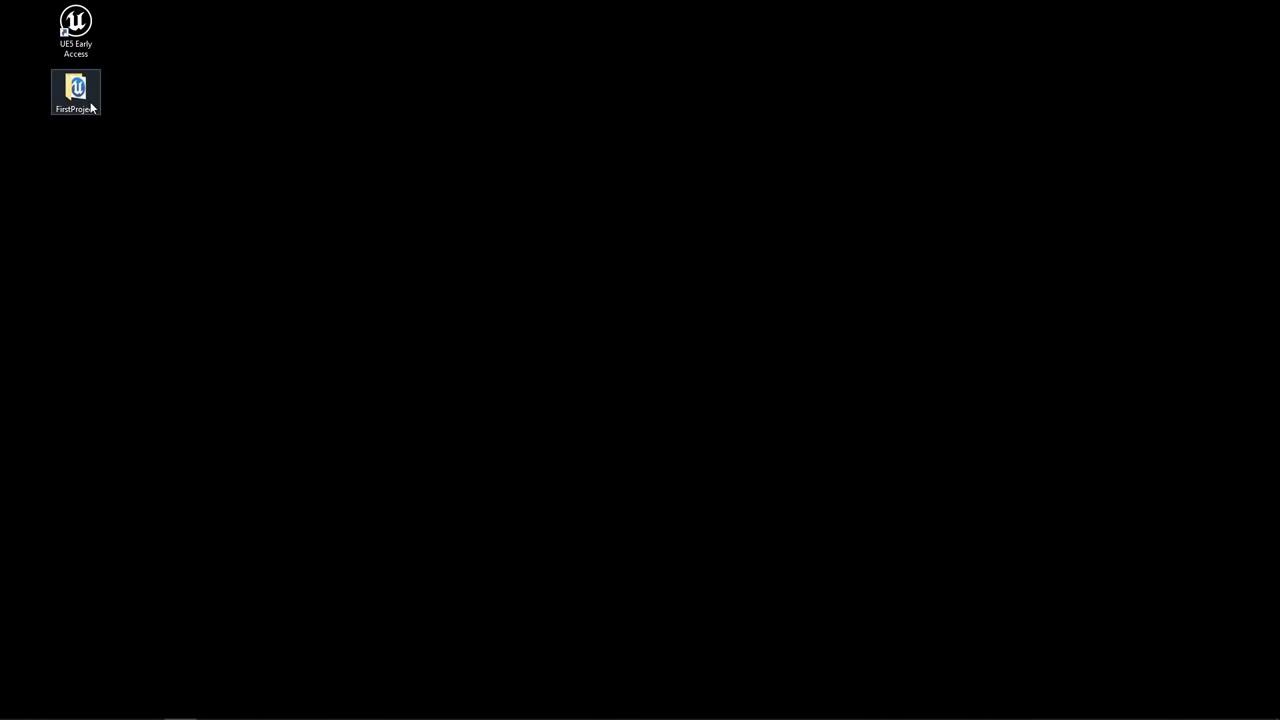
left_click_drag(90, 103, 645, 216)
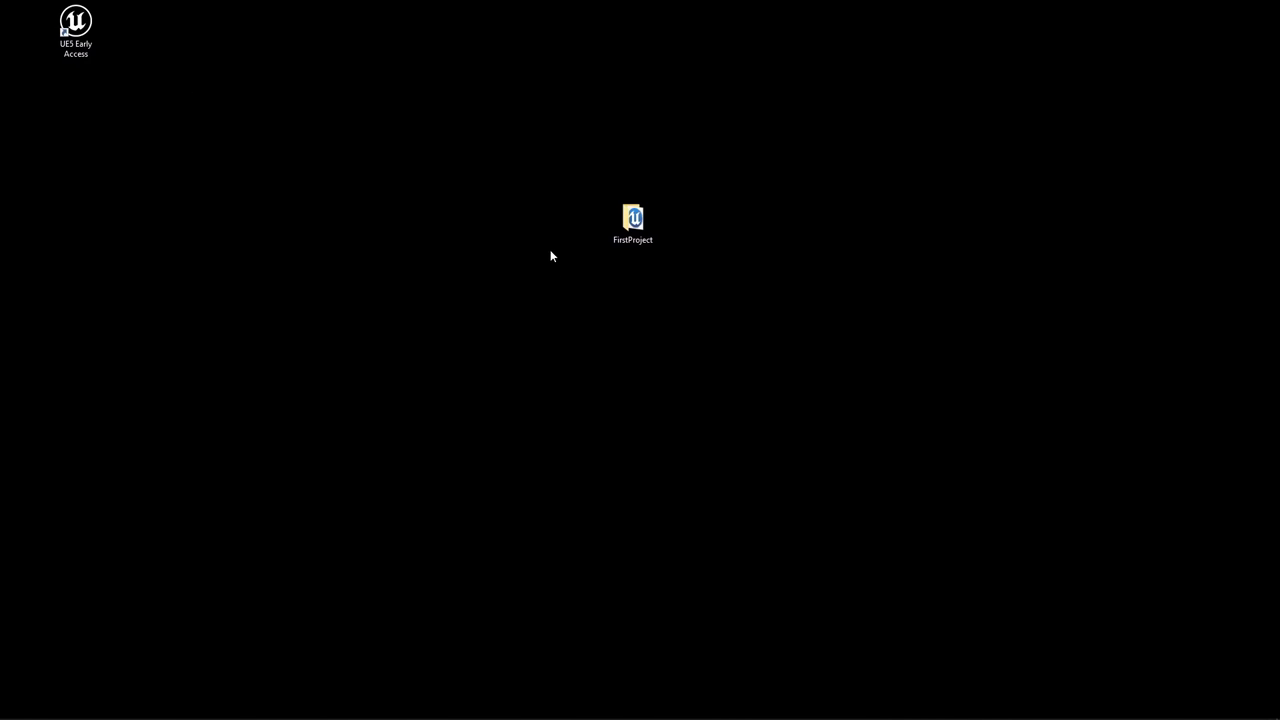
Open the FirstProject folder and examine the project's subfolders and files.
left_click(565, 329)
double_click(633, 218)
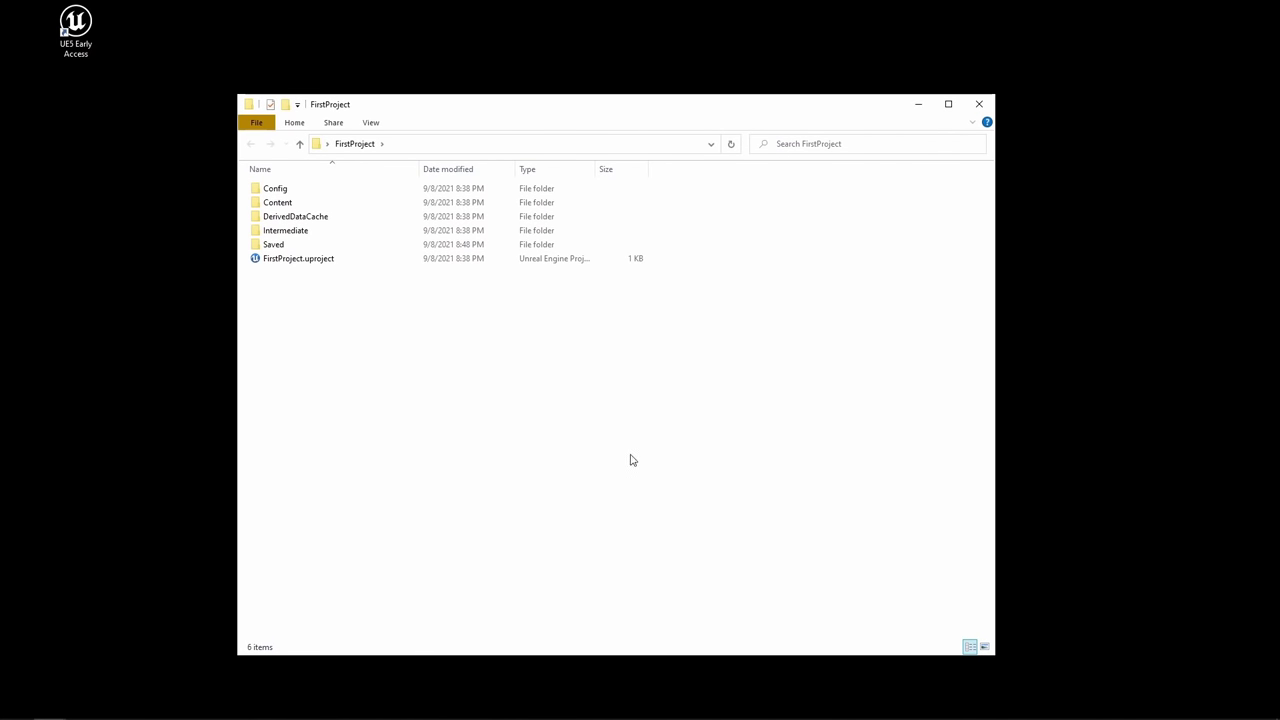
left_click_drag(551, 350, 363, 192)
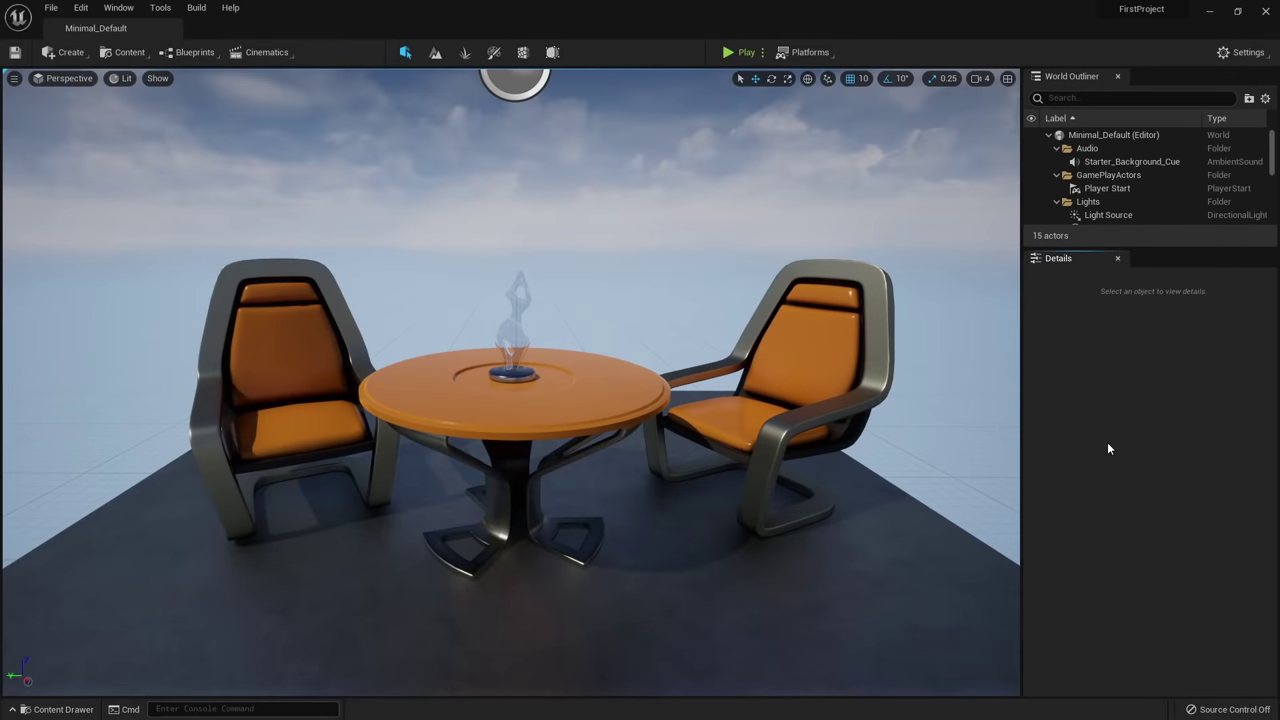
Close the editor and reopen the project from FirstProject.uproject in its folder, choosing engine version 5.0.
left_click(1267, 9)
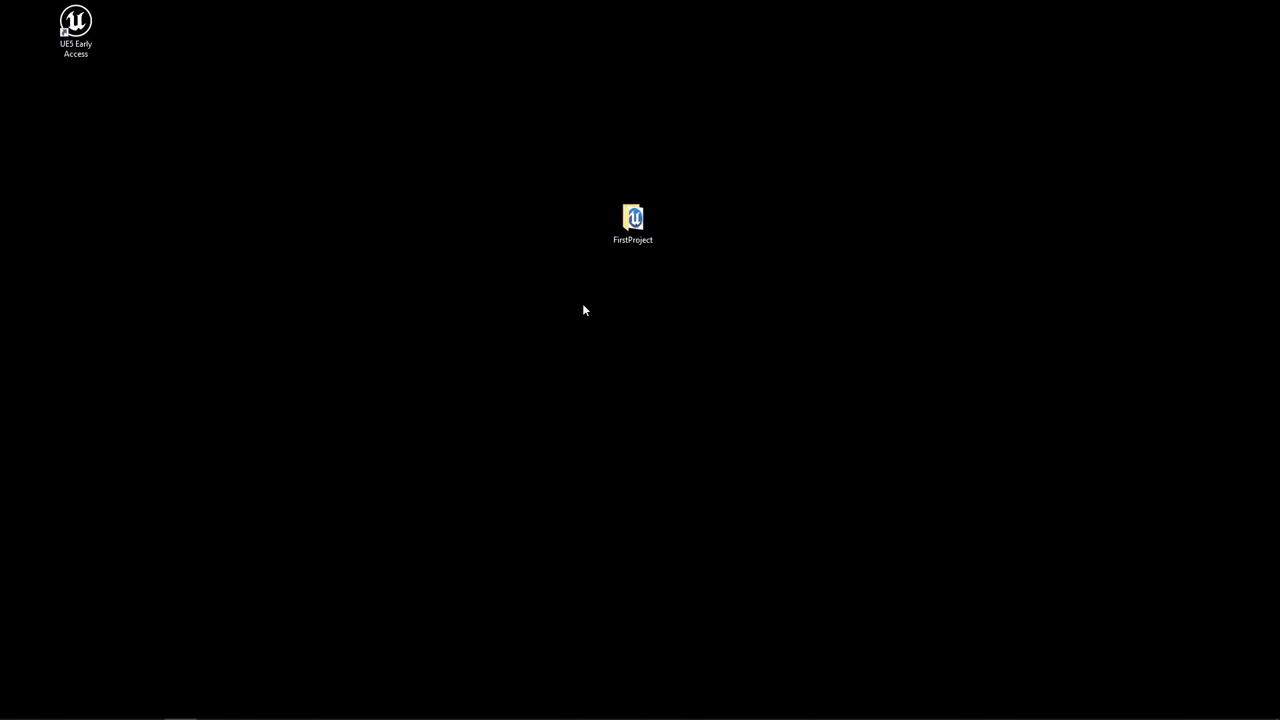
double_click(633, 222)
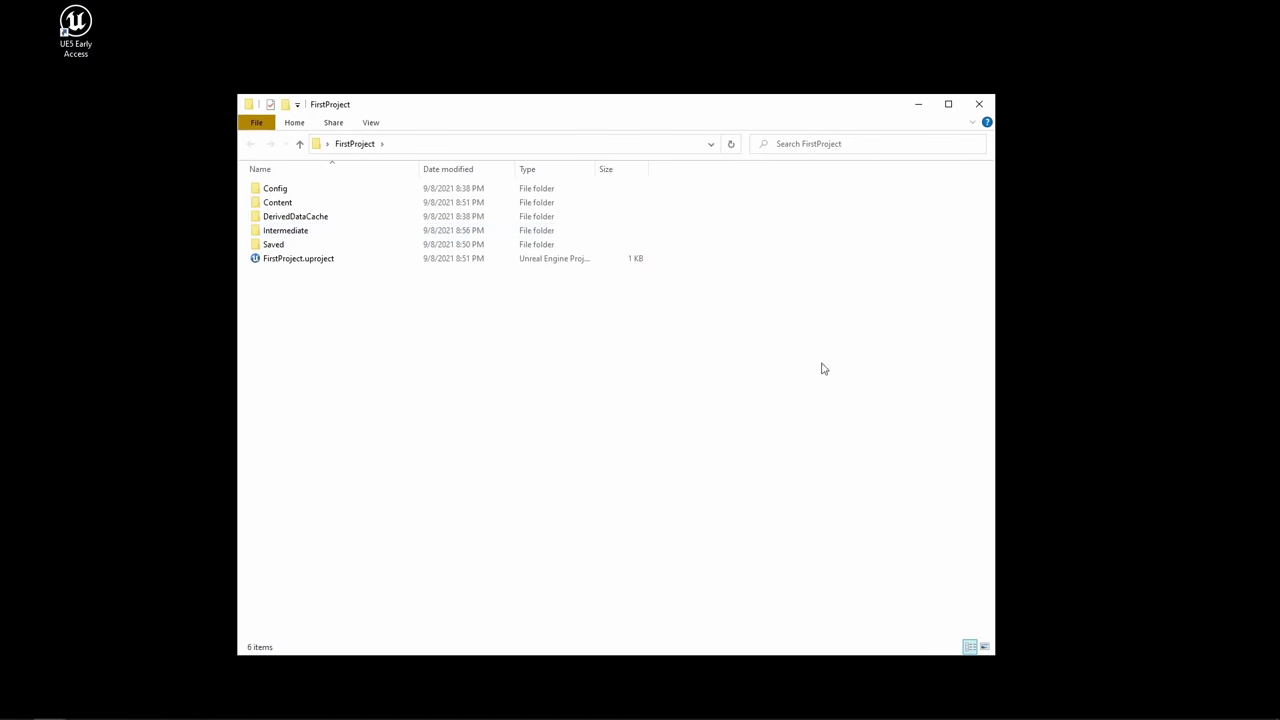
double_click(310, 263)
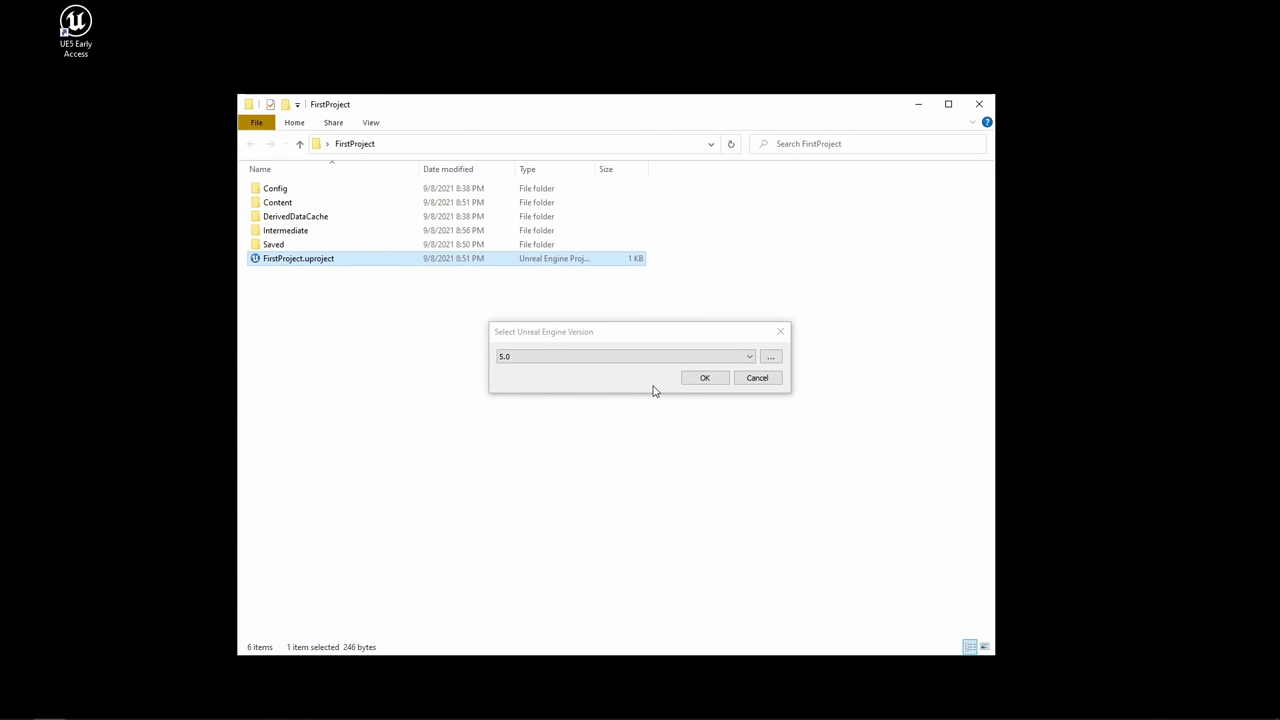
left_click(573, 357)
left_click(560, 367)
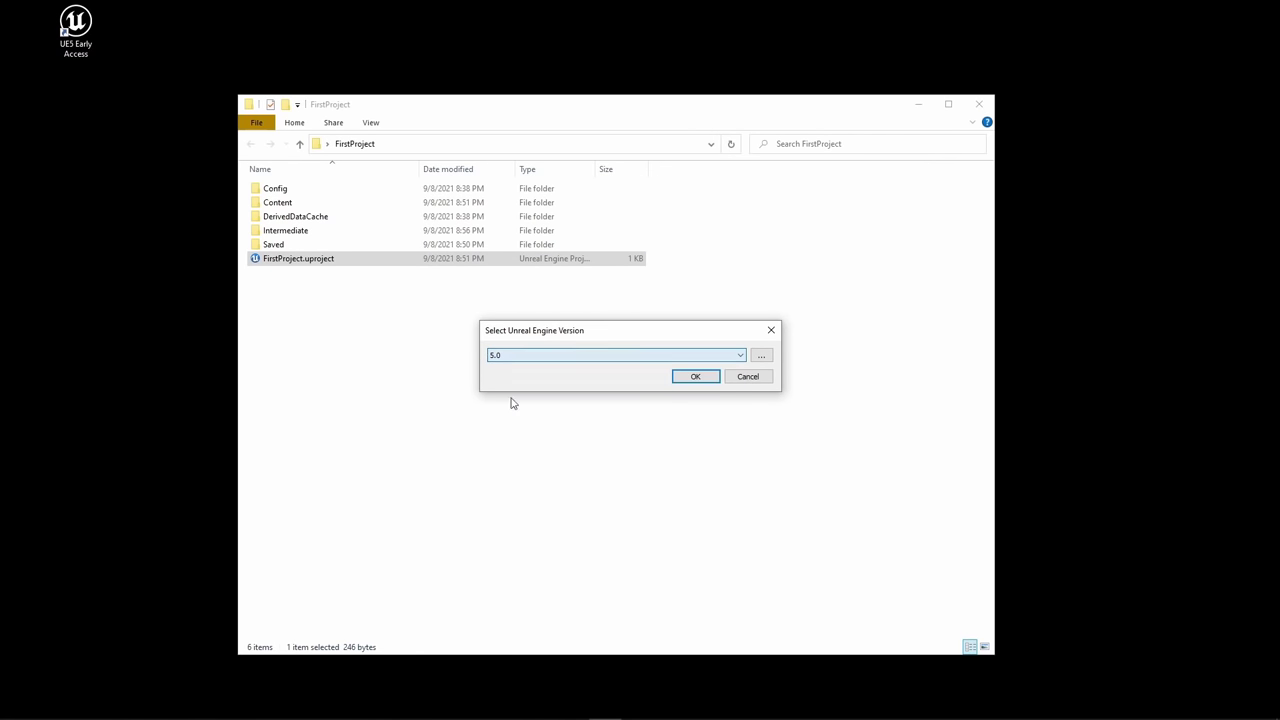
left_click(697, 376)
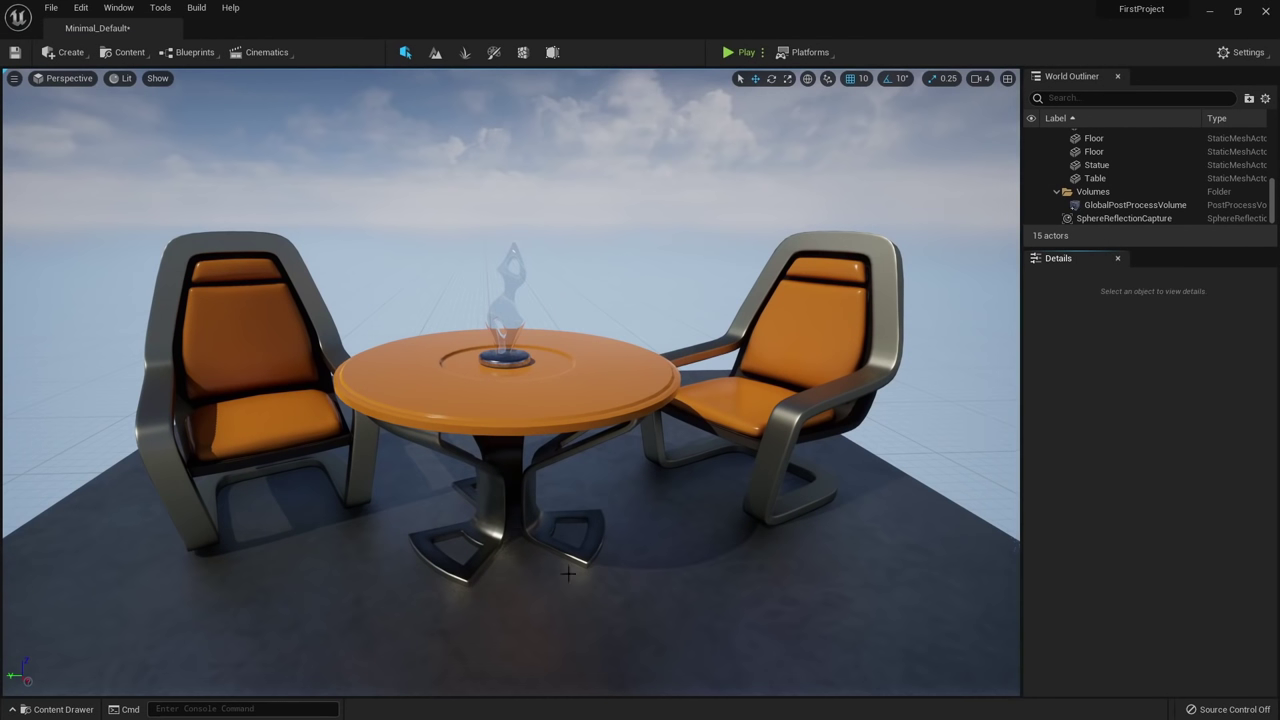
Switch the level editor to Landscape mode with the settings for a new landscape.
scroll(360, 384, "down", 5)
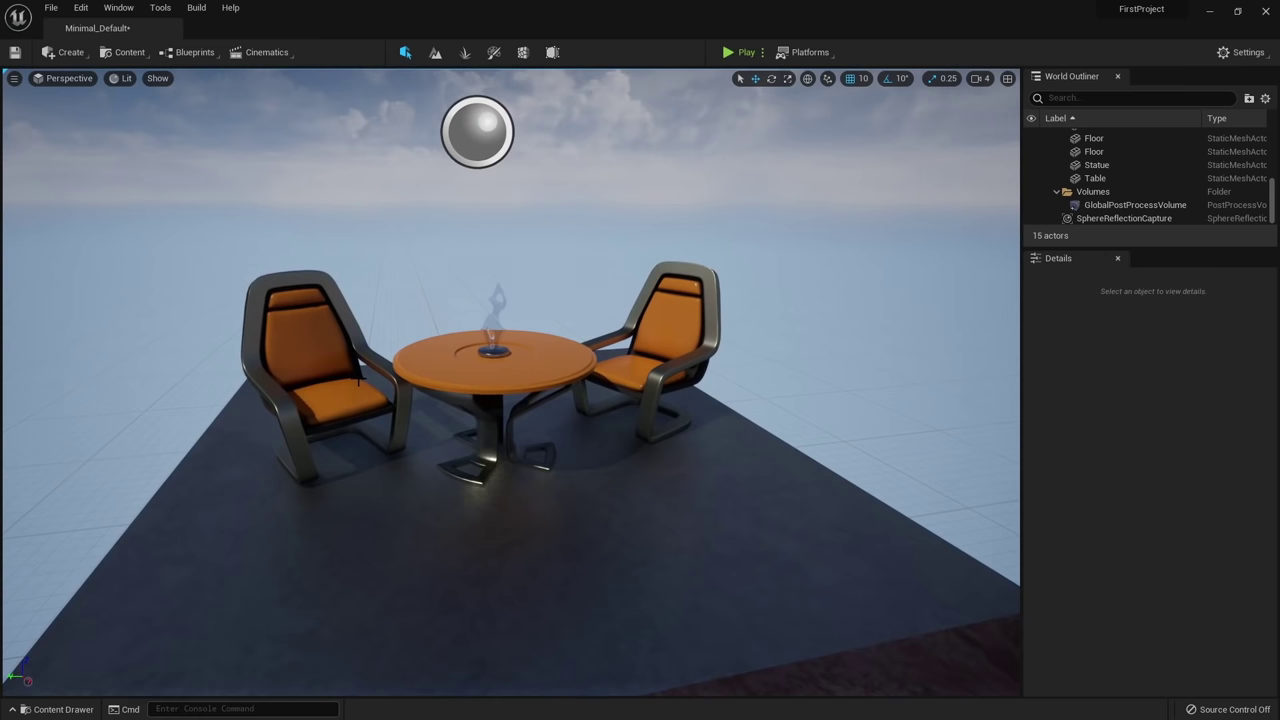
right_click_drag(412, 376, 412, 376)
right_click_drag(320, 430, 321, 430)
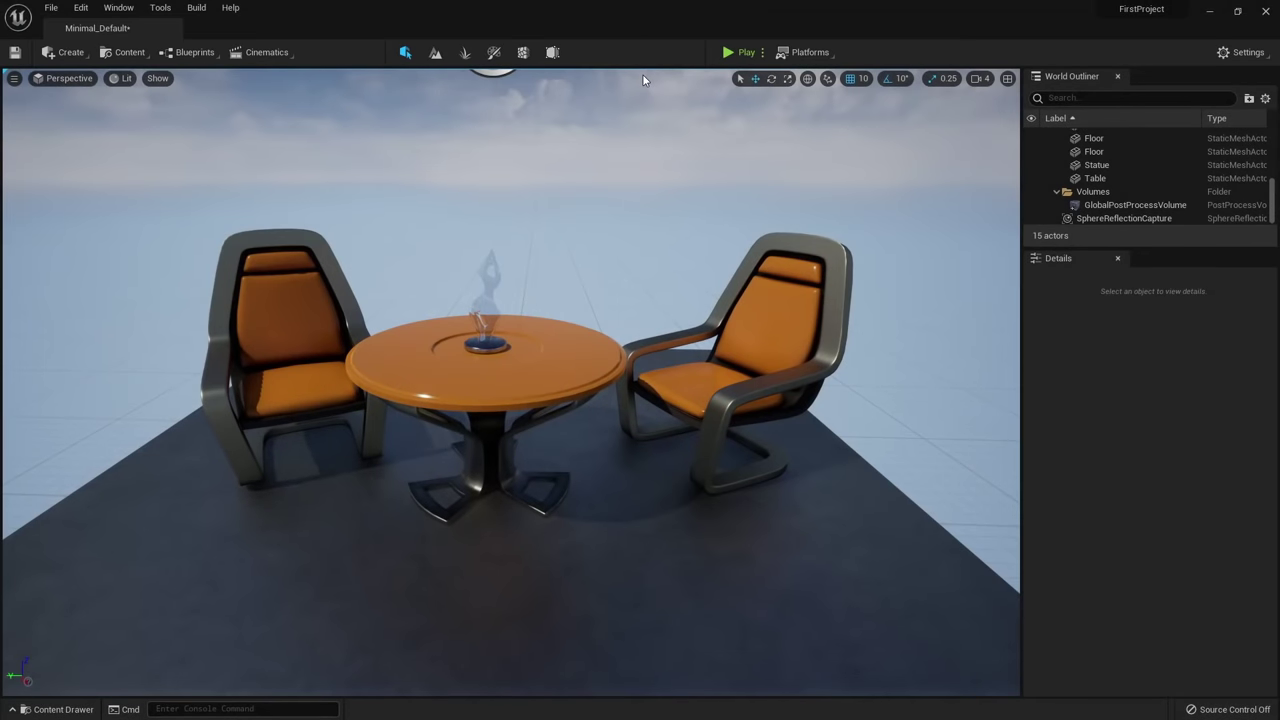
left_click(435, 52)
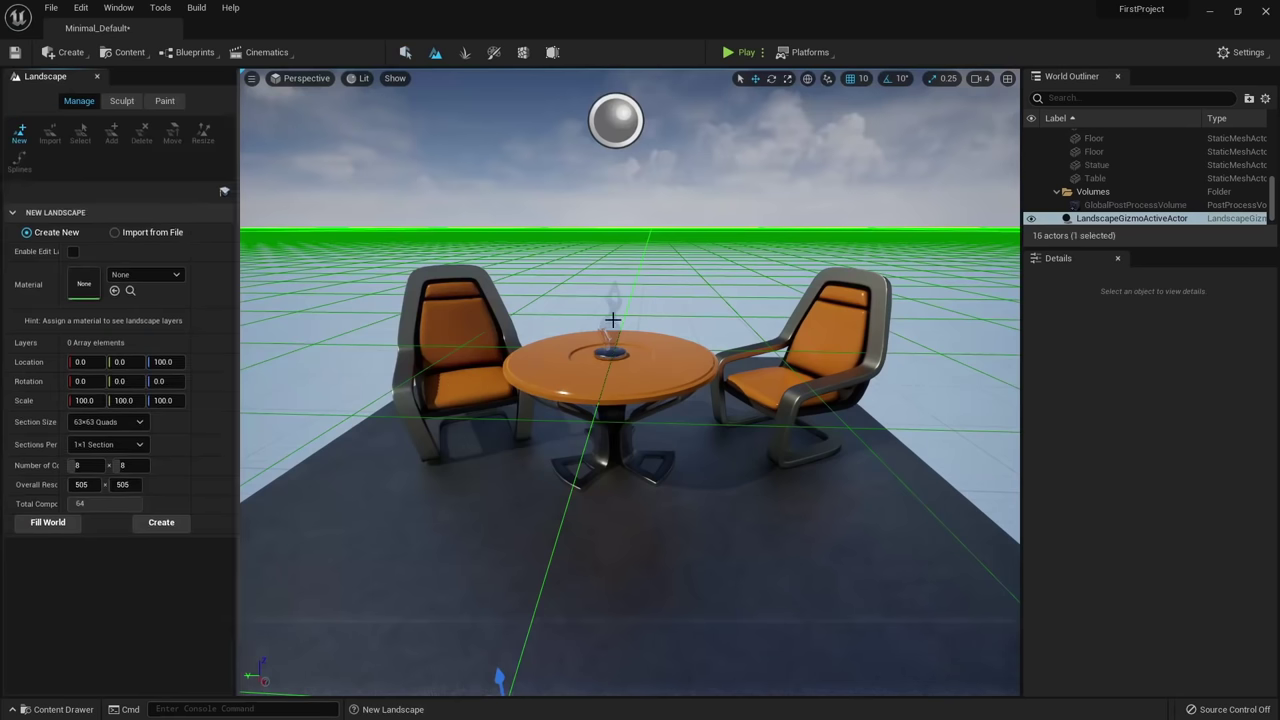
Inspect the landscape preview grid around the table and chairs, and return the editor to Select mode.
scroll(438, 265, "down", 10)
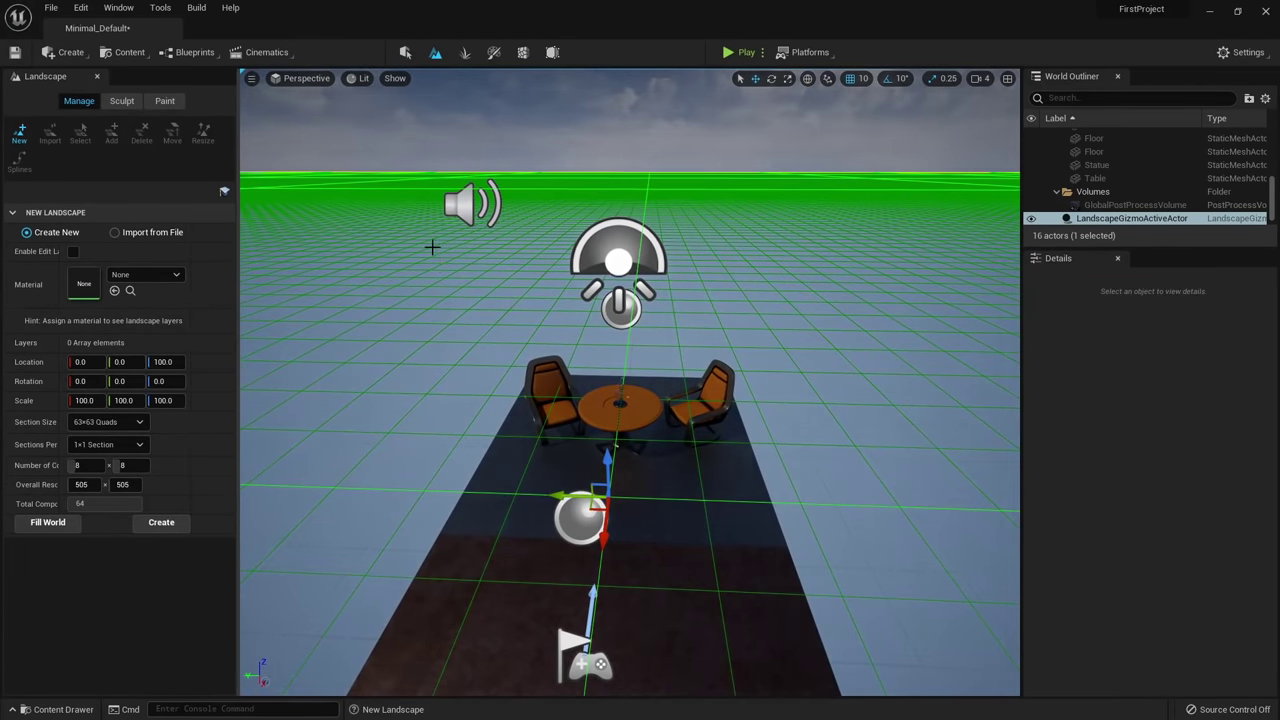
key("w")
right_click_drag(432, 247, 457, 227)
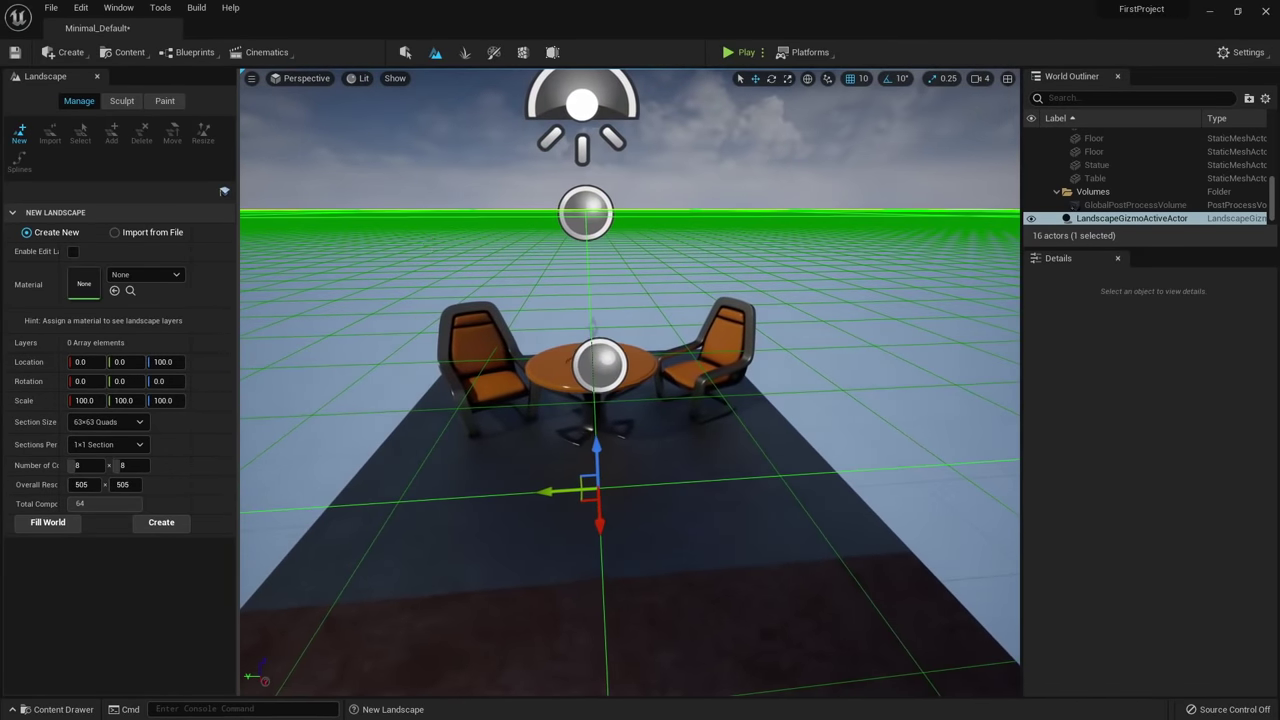
scroll(630, 380, "up", 6)
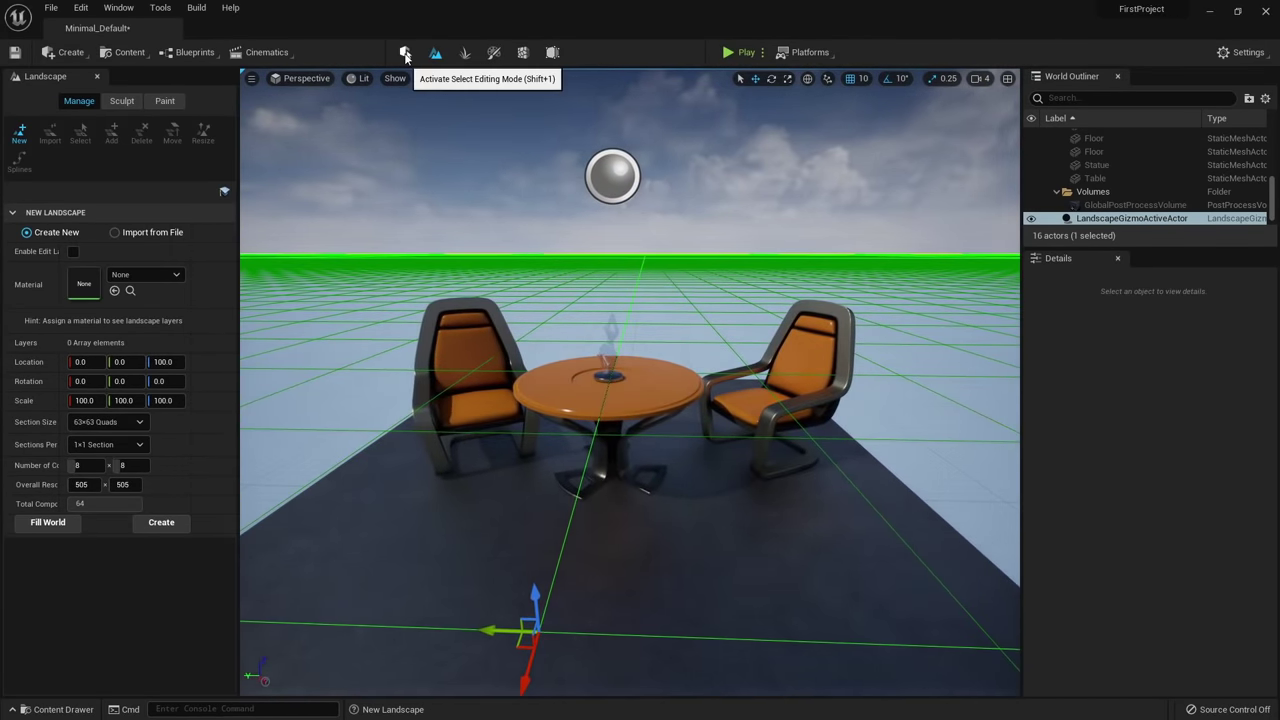
left_click(405, 54)
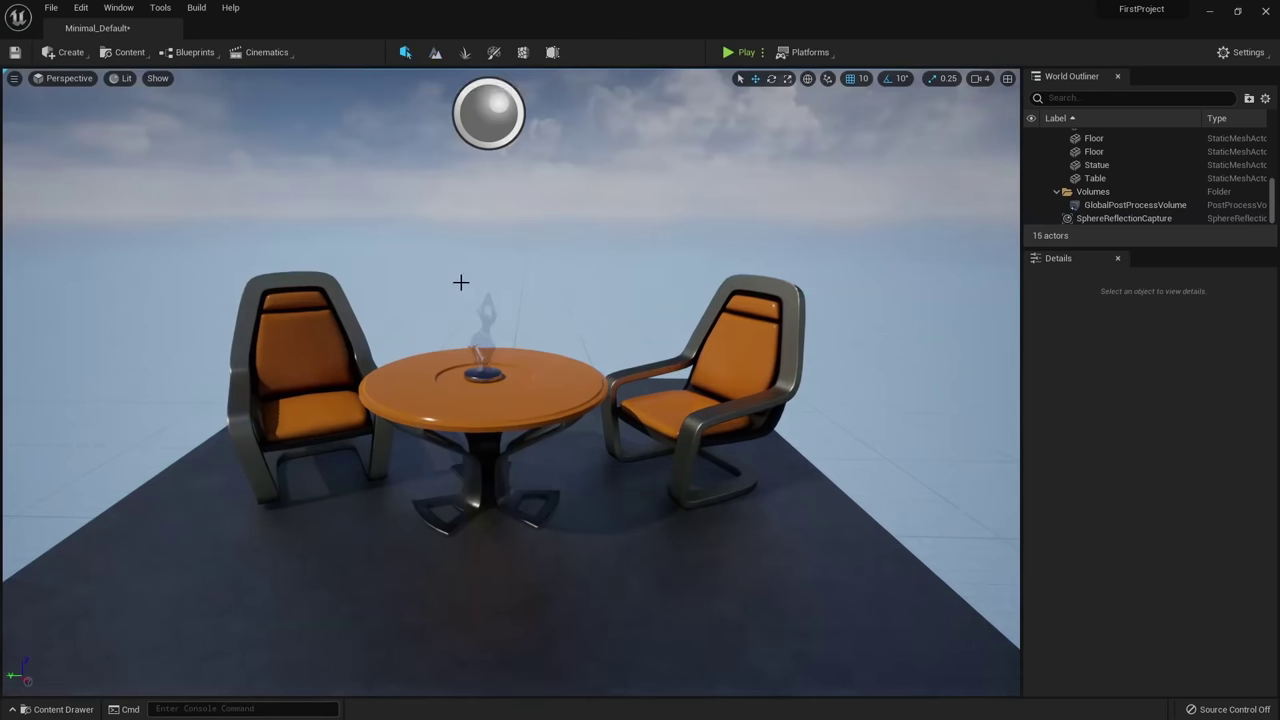
View the Foliage mode's paint settings and switch the editor back to Select mode.
left_click(465, 52)
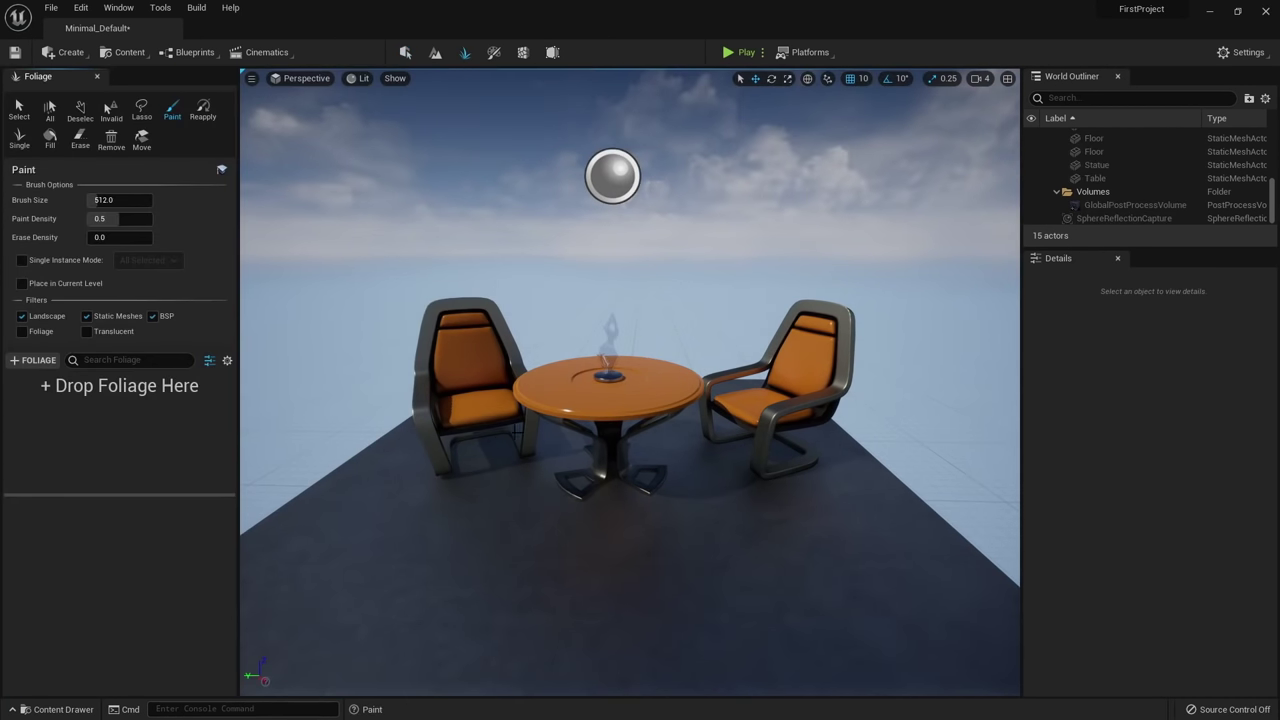
left_click(405, 52)
right_click_drag(423, 309, 450, 319)
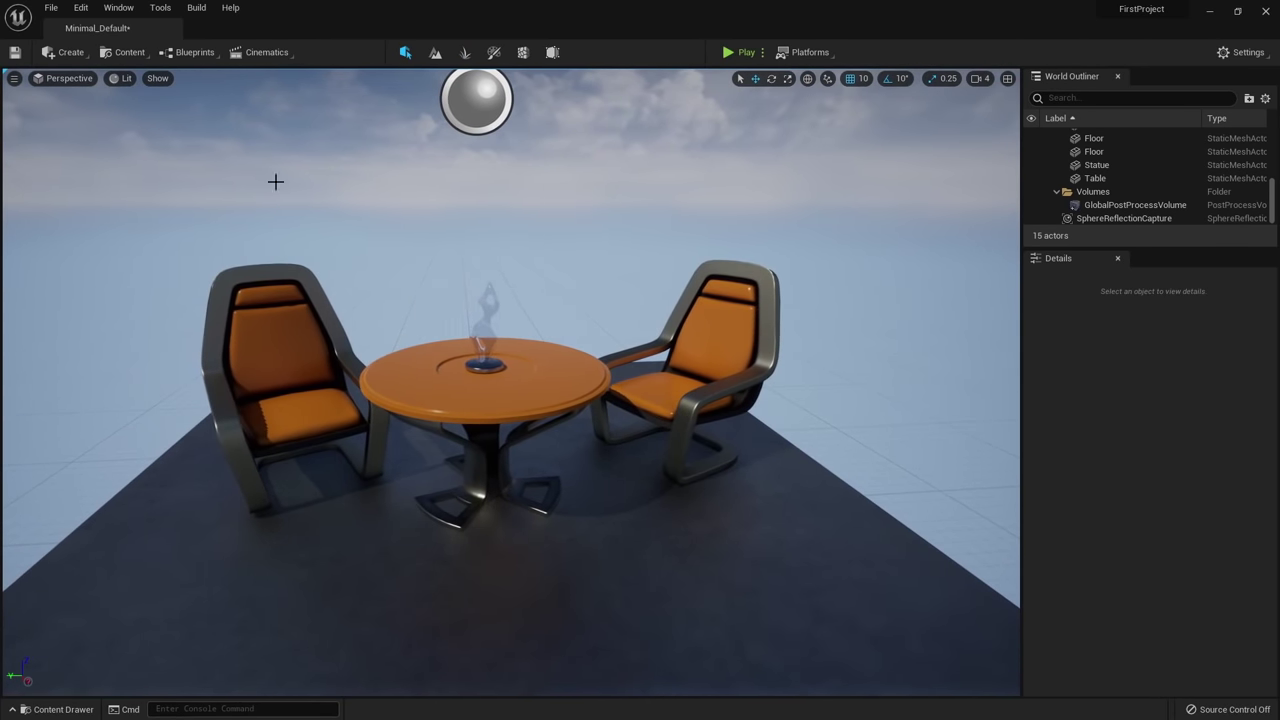
Add a sphere in front of the table, raised to a Z location of 150, and delete it again.
left_click(70, 53)
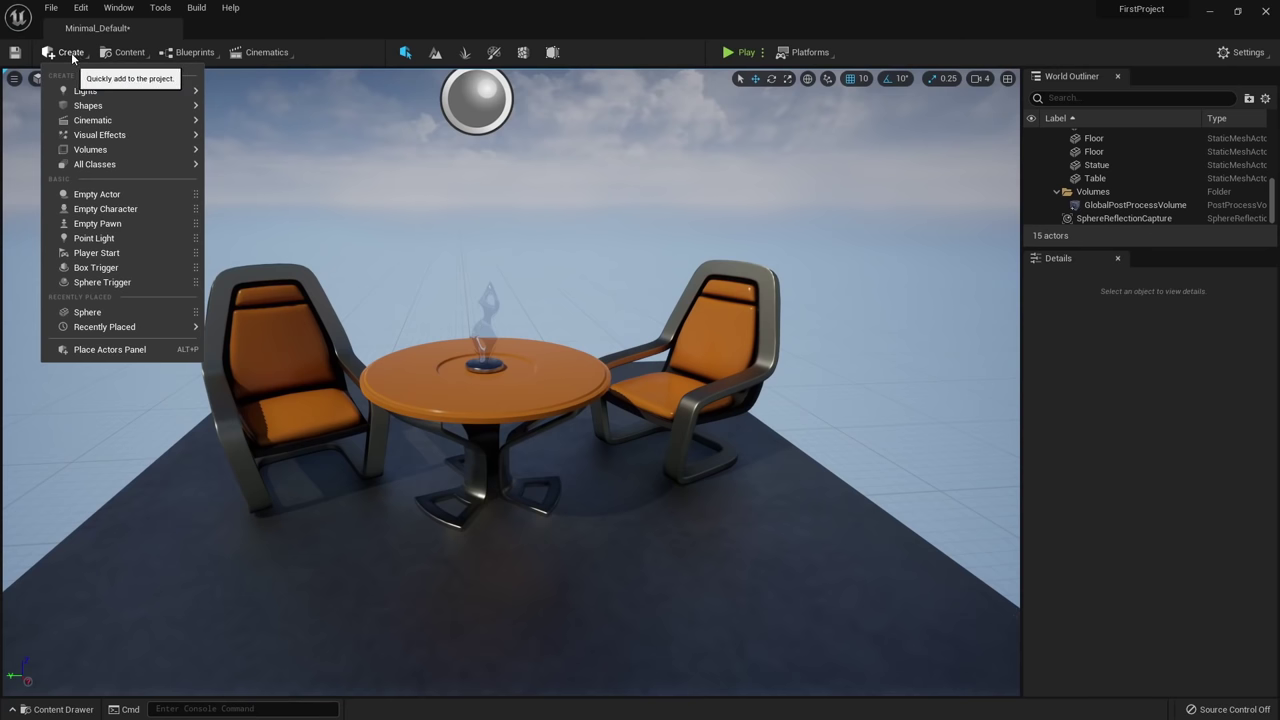
mouse_move(89, 110)
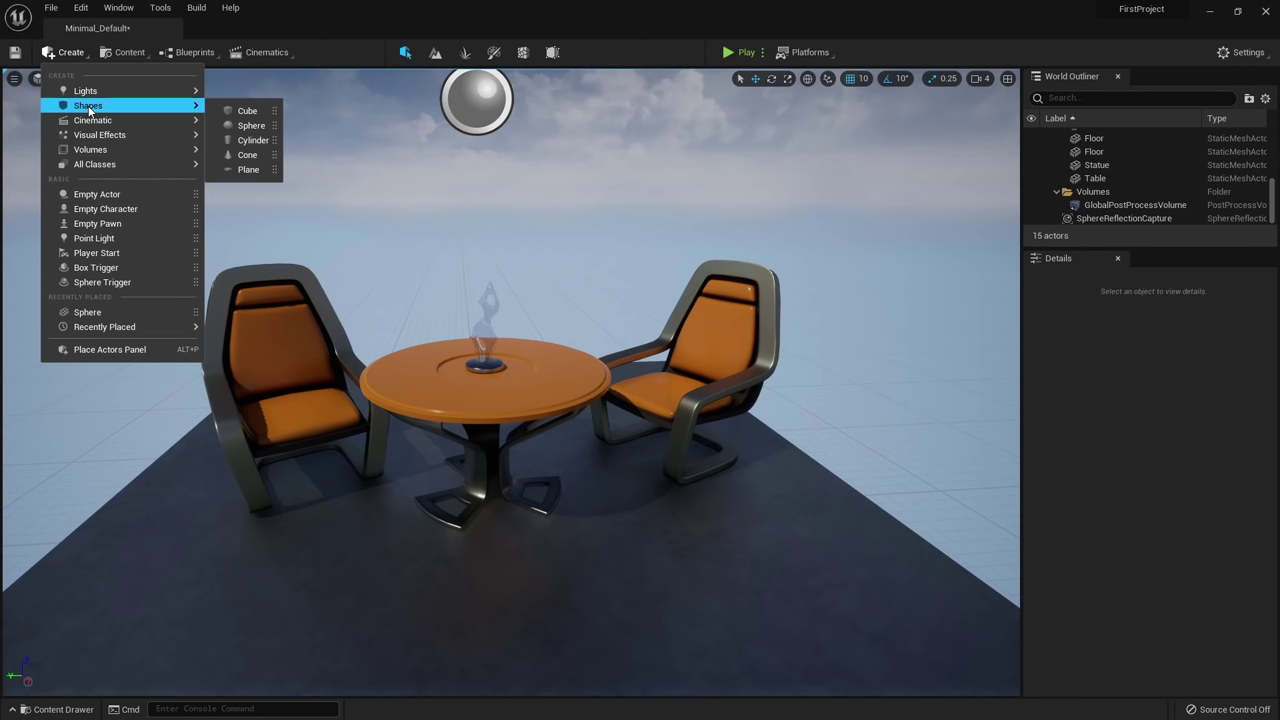
left_click_drag(251, 125, 404, 522)
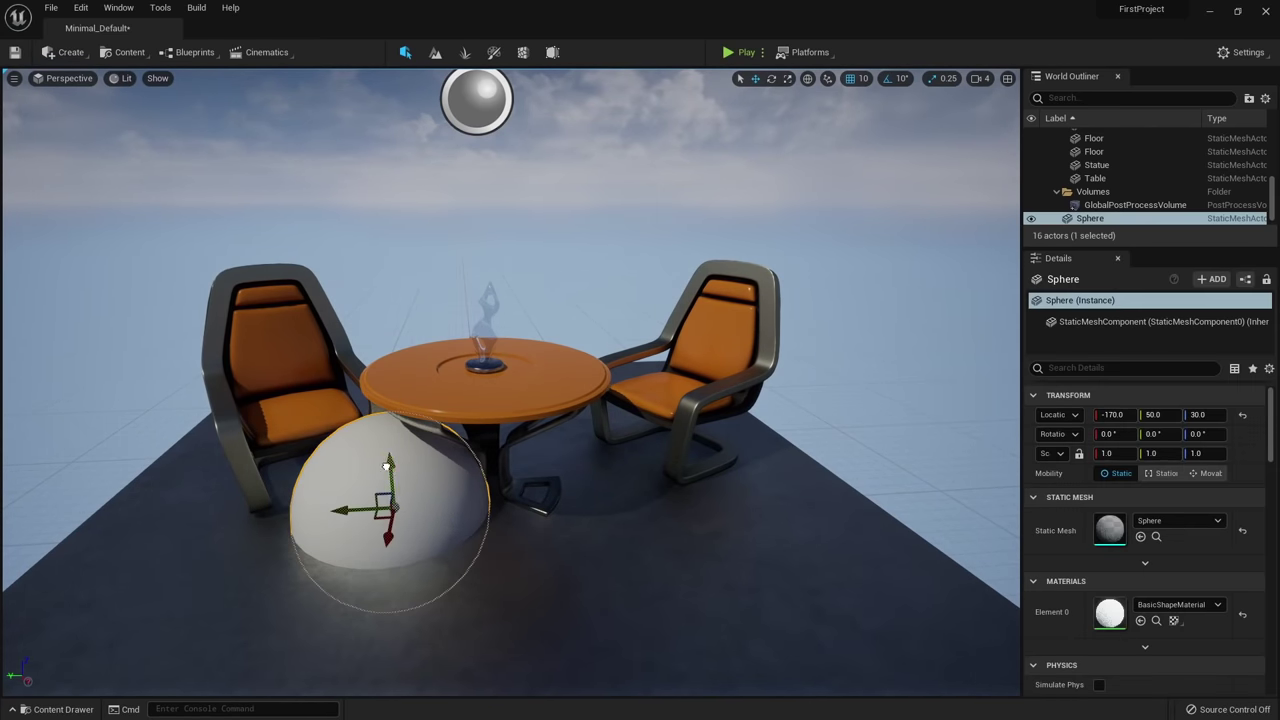
left_click_drag(388, 466, 325, 213)
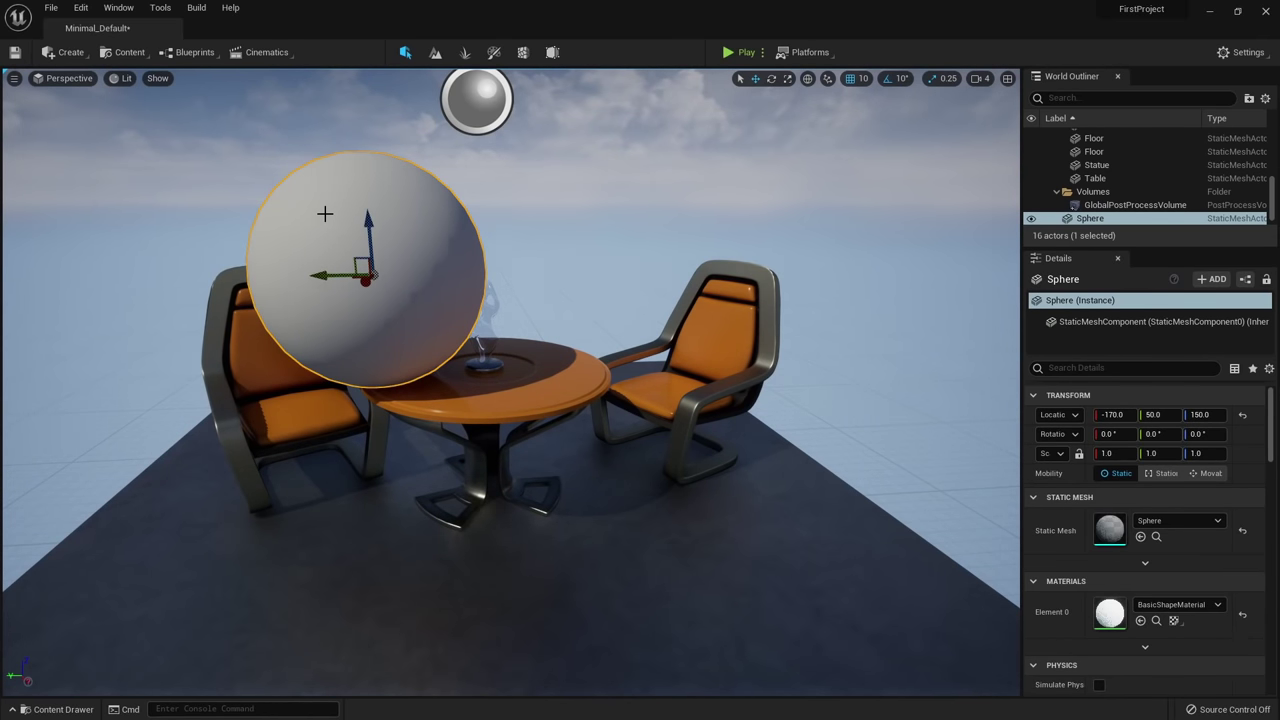
key("Delete")
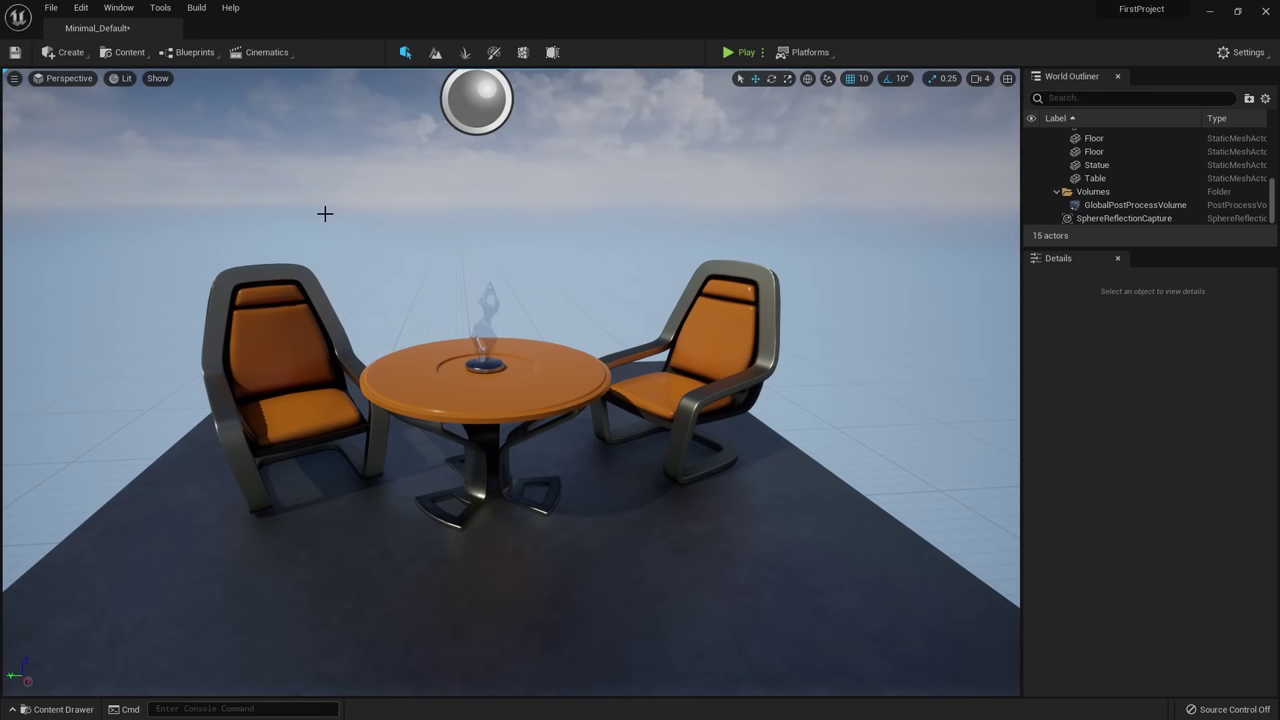
Enlarge the World Outliner to fit the whole actor list and select each of the two chairs in turn.
left_click_drag(1112, 247, 1057, 486)
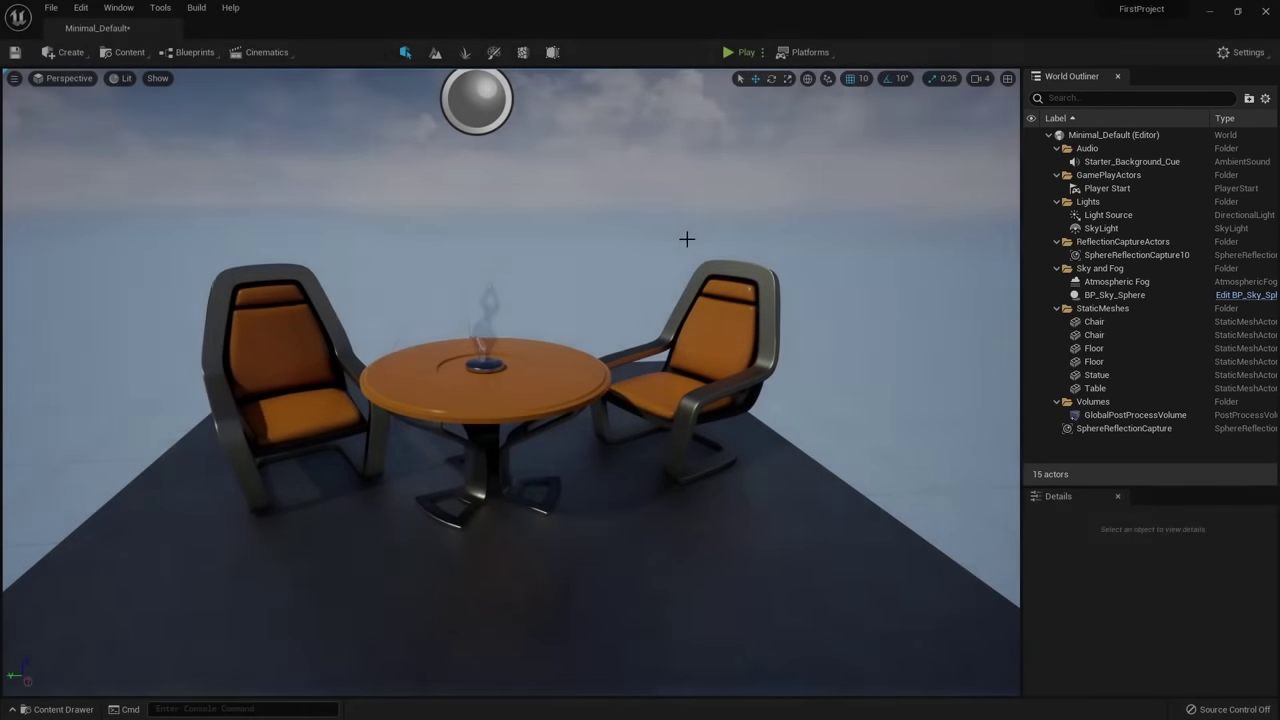
key("s")
right_click_drag(686, 240, 740, 285)
right_click_drag(717, 226, 750, 232)
key("a")
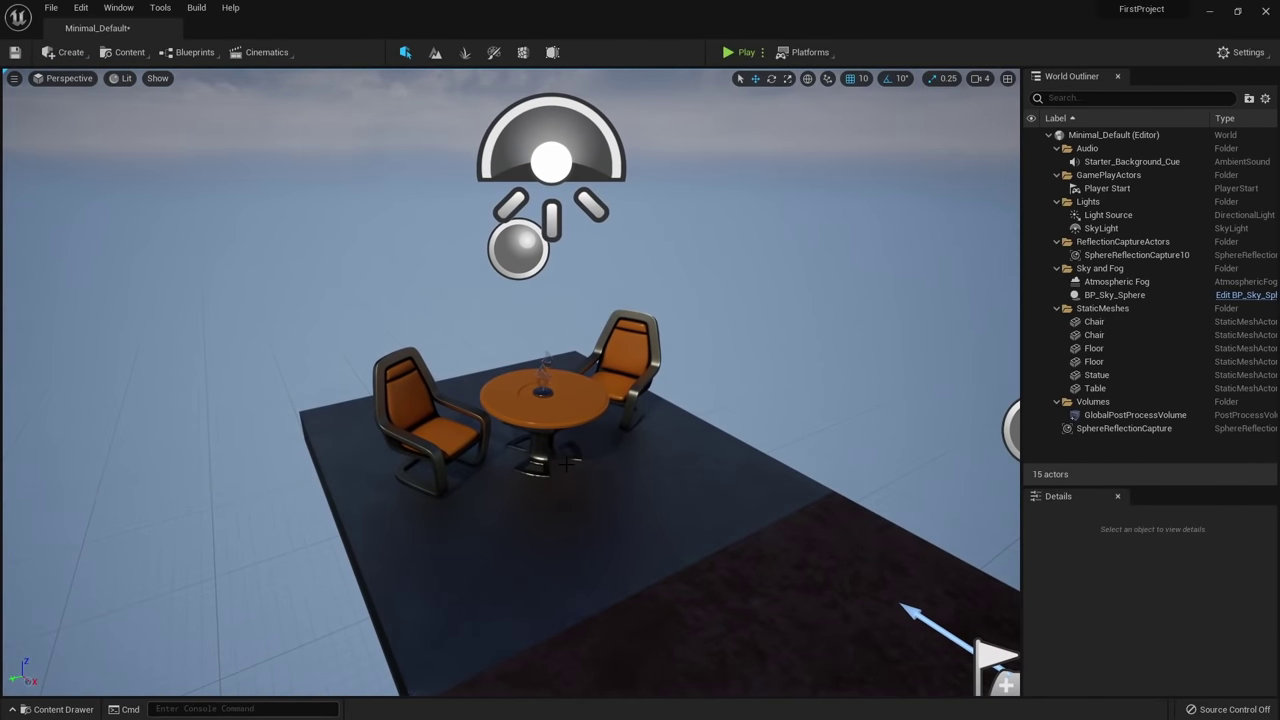
key("w")
mouse_move(343, 294)
right_mouse_down()
mouse_move(362, 286)
mouse_move(343, 288)
right_mouse_up()
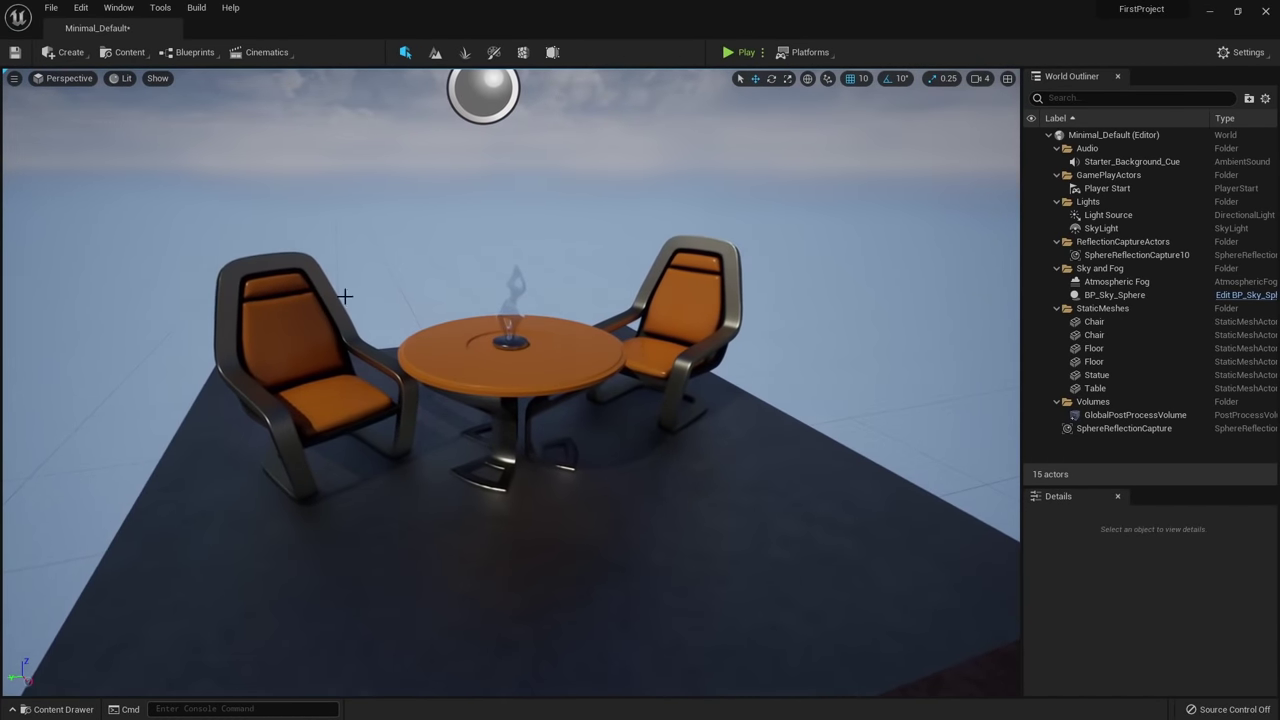
left_click(294, 318)
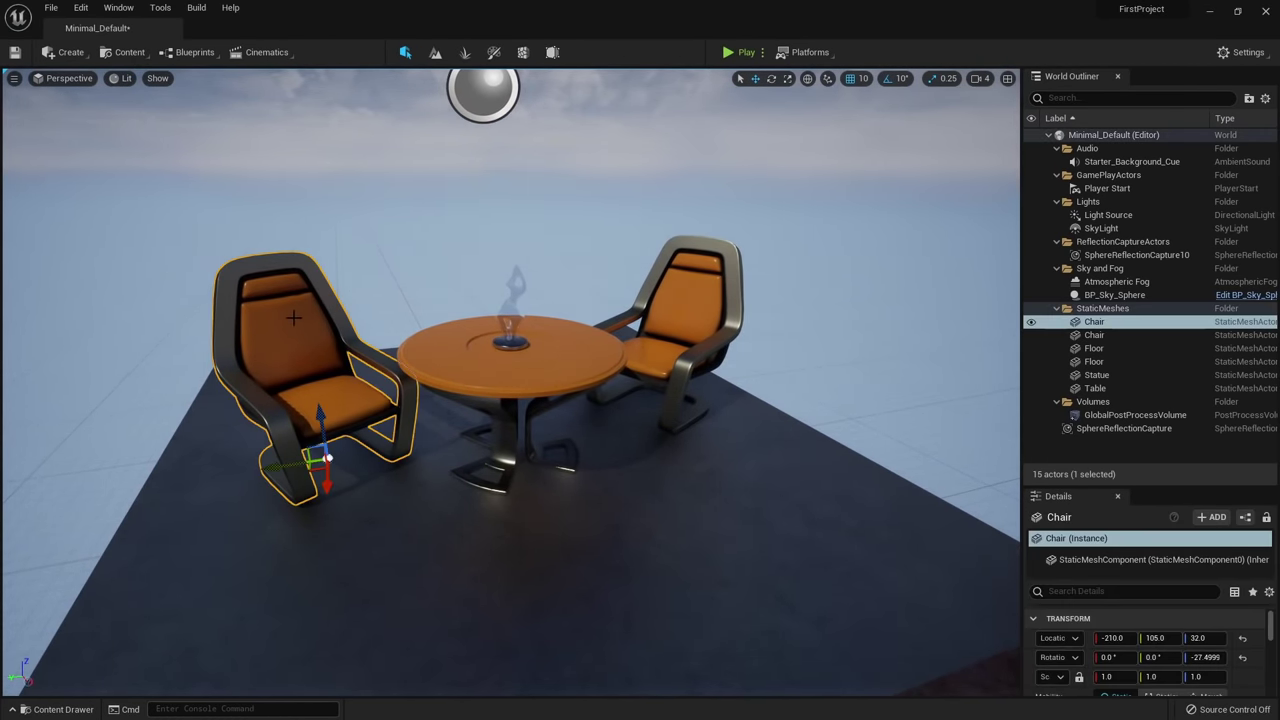
left_click(1085, 336)
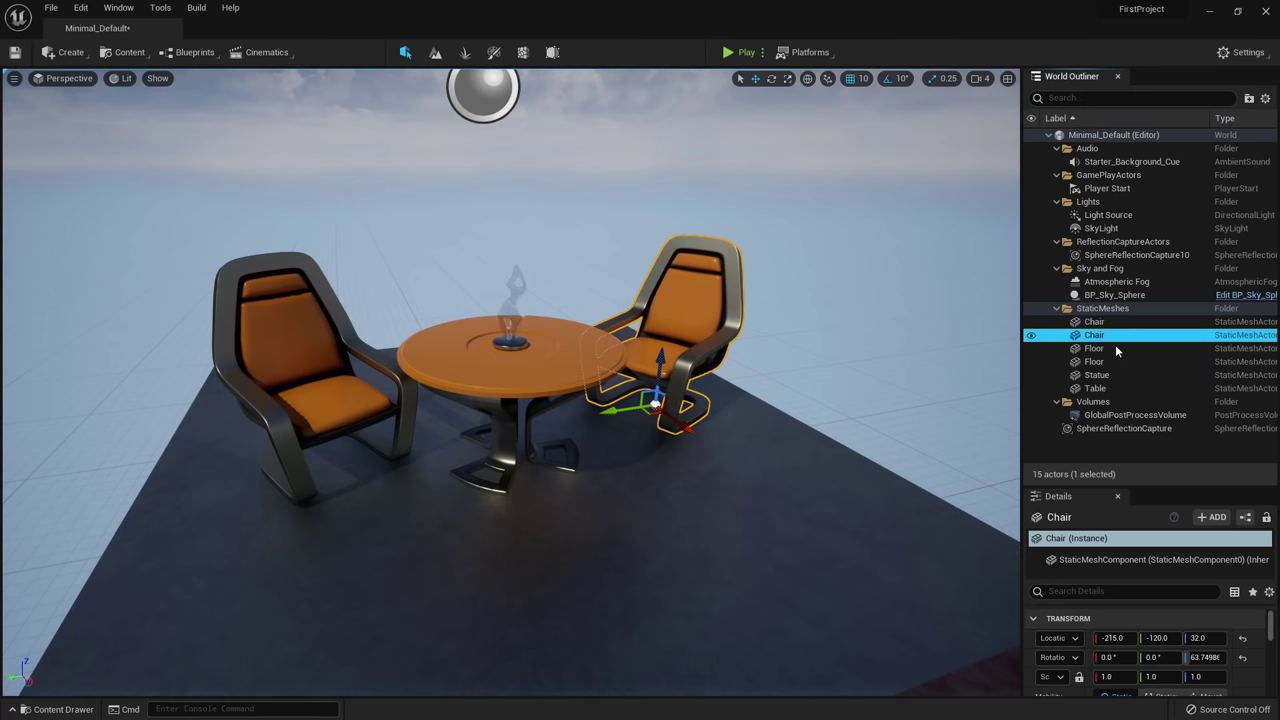
Create a new folder named Chairs in the World Outliner.
right_click(1064, 456)
left_click(1112, 462)
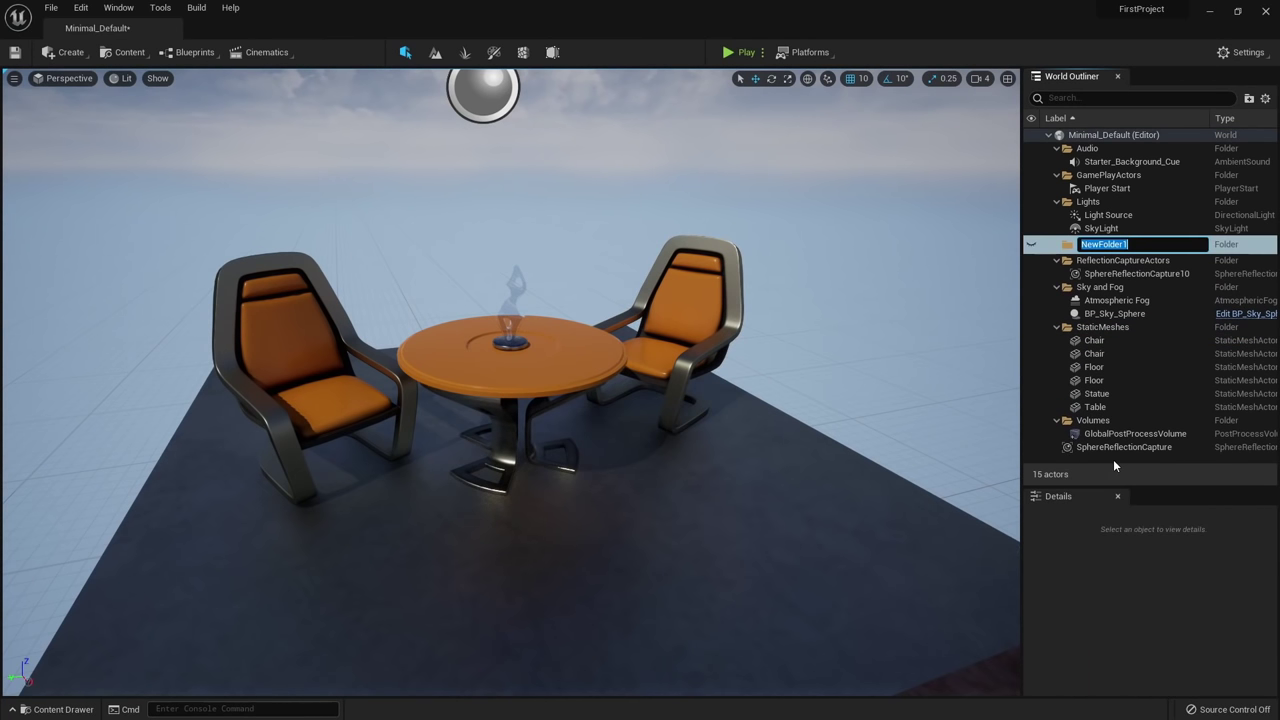
type("Chairs")
key("Return")
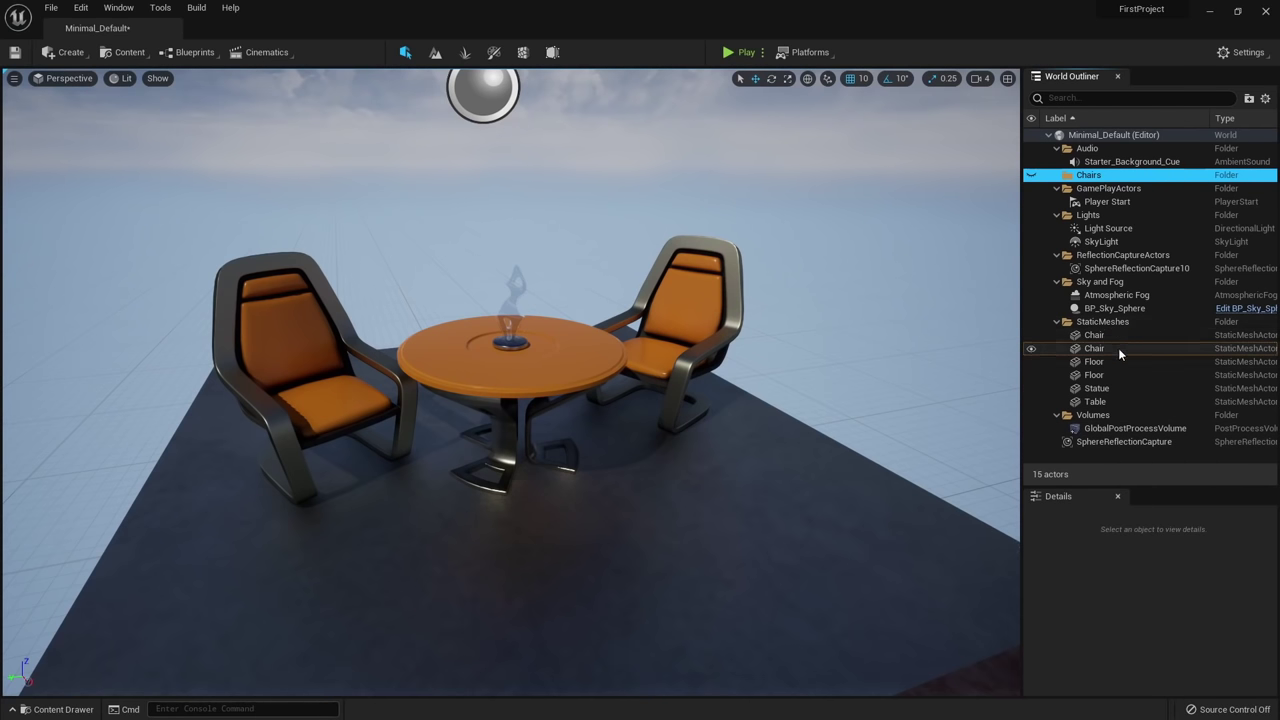
Move both Chair actors from the StaticMeshes folder into the Chairs folder.
left_click(1095, 335)
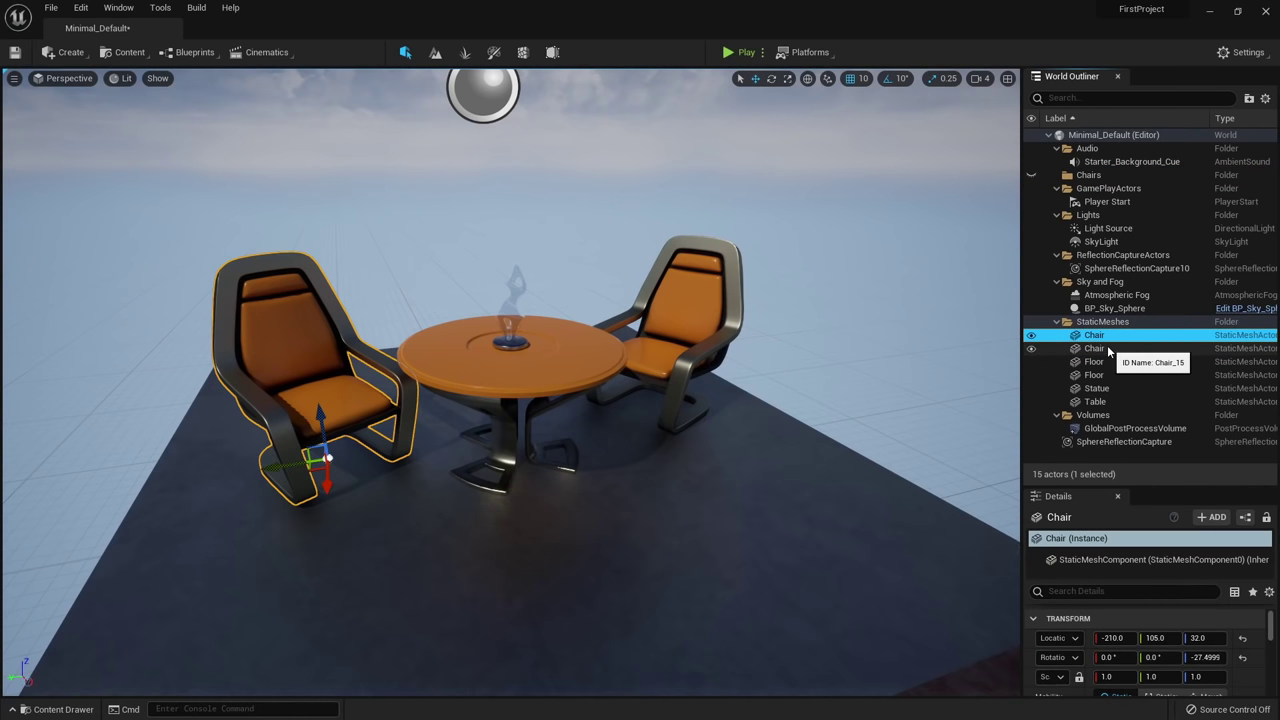
left_click(1100, 348, "ctrl")
left_click_drag(1143, 345, 1093, 178)
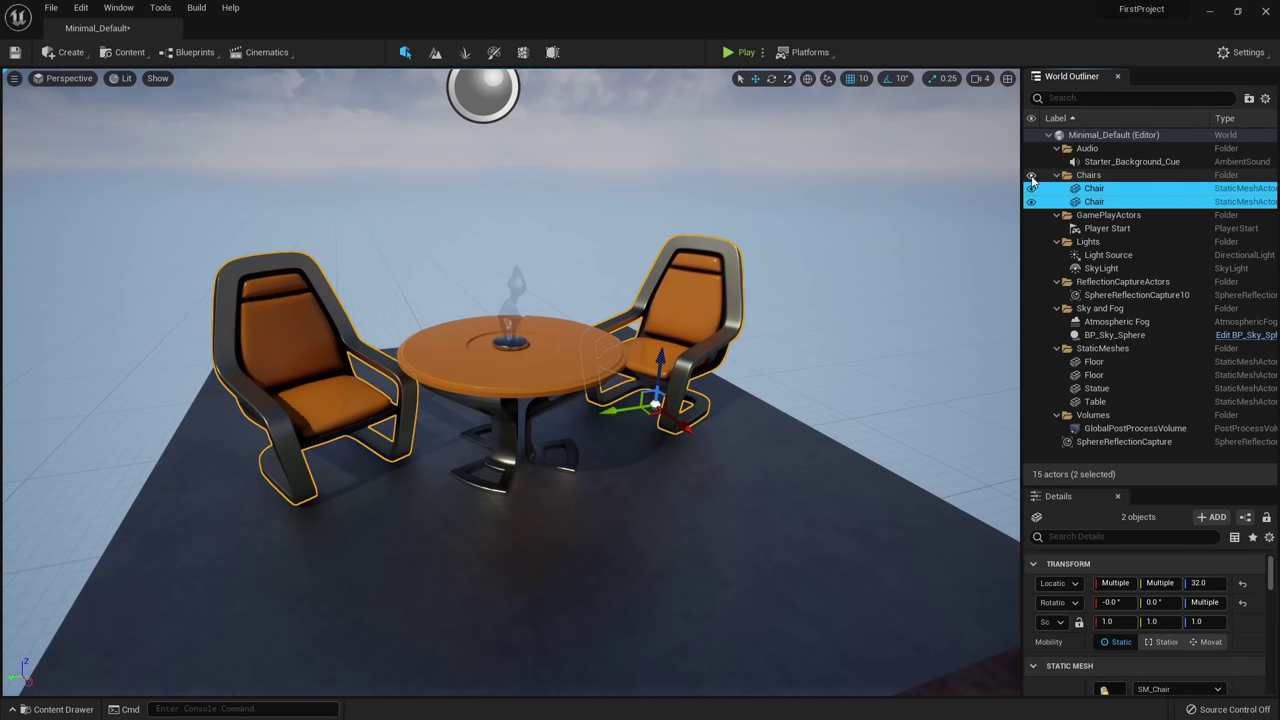
Toggle the visibility of the Chairs folder off and on, leaving both chairs shown.
left_click(1031, 176)
left_click(1031, 176)
left_click(1031, 176)
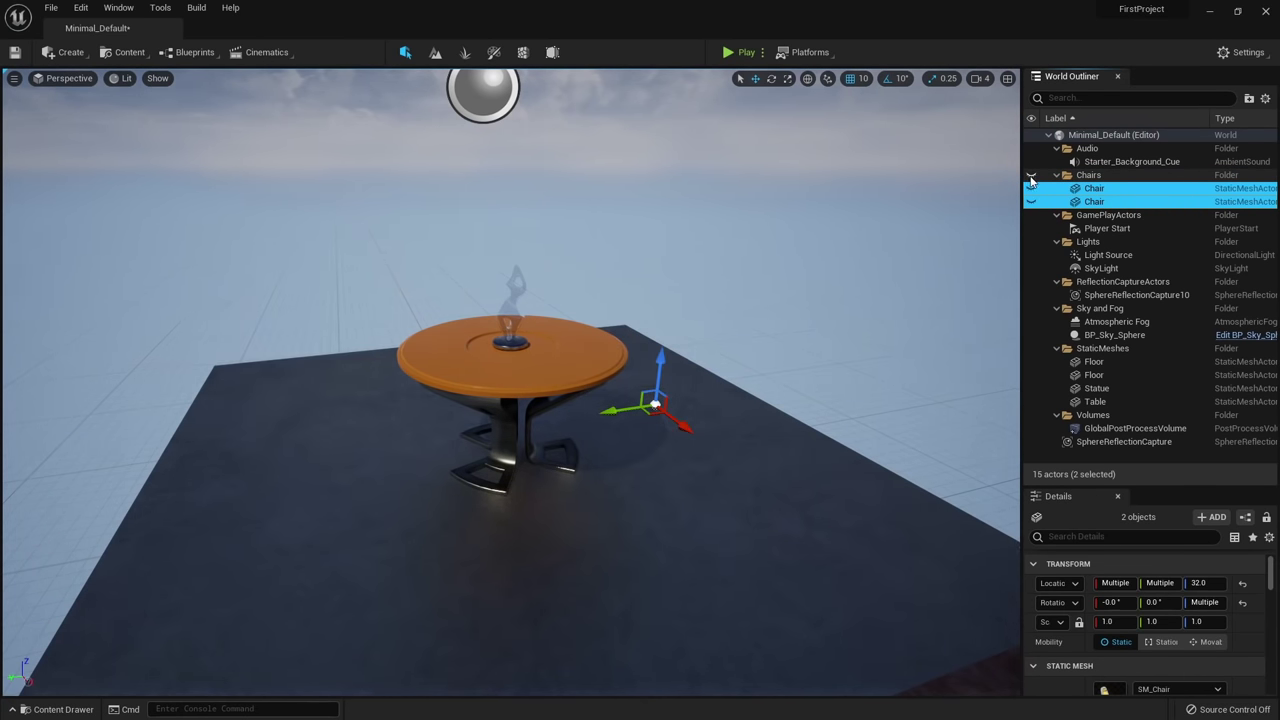
left_click(1031, 176)
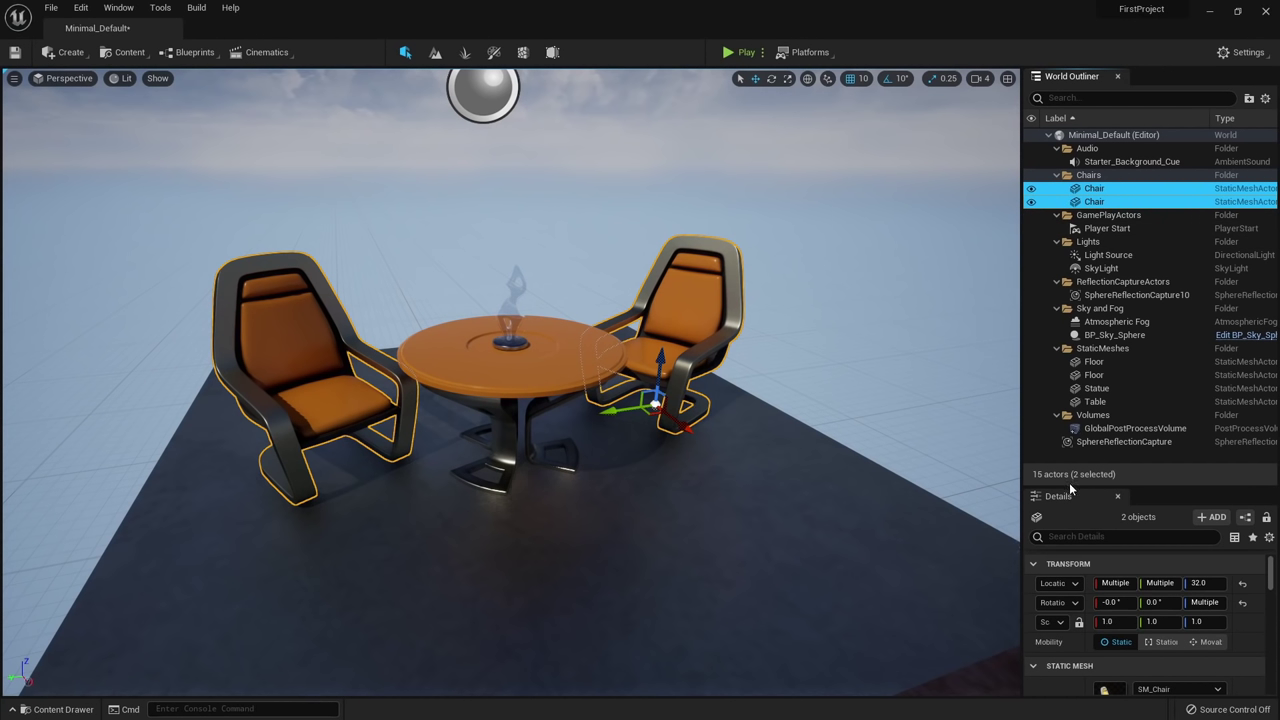
Enlarge the Details panel and select the round table in the scene.
left_click_drag(1069, 486, 1082, 278)
left_click(525, 375)
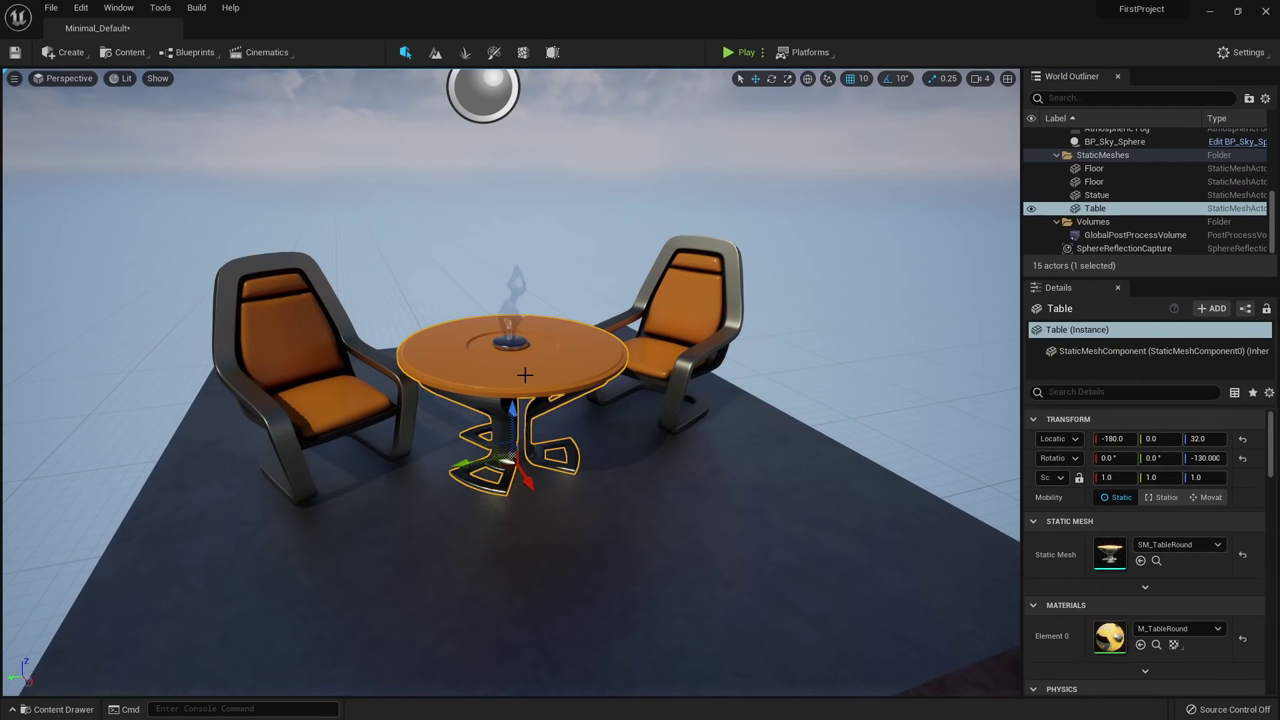
Set the table's X scale to 2 and undo the scale change.
left_click(1107, 477)
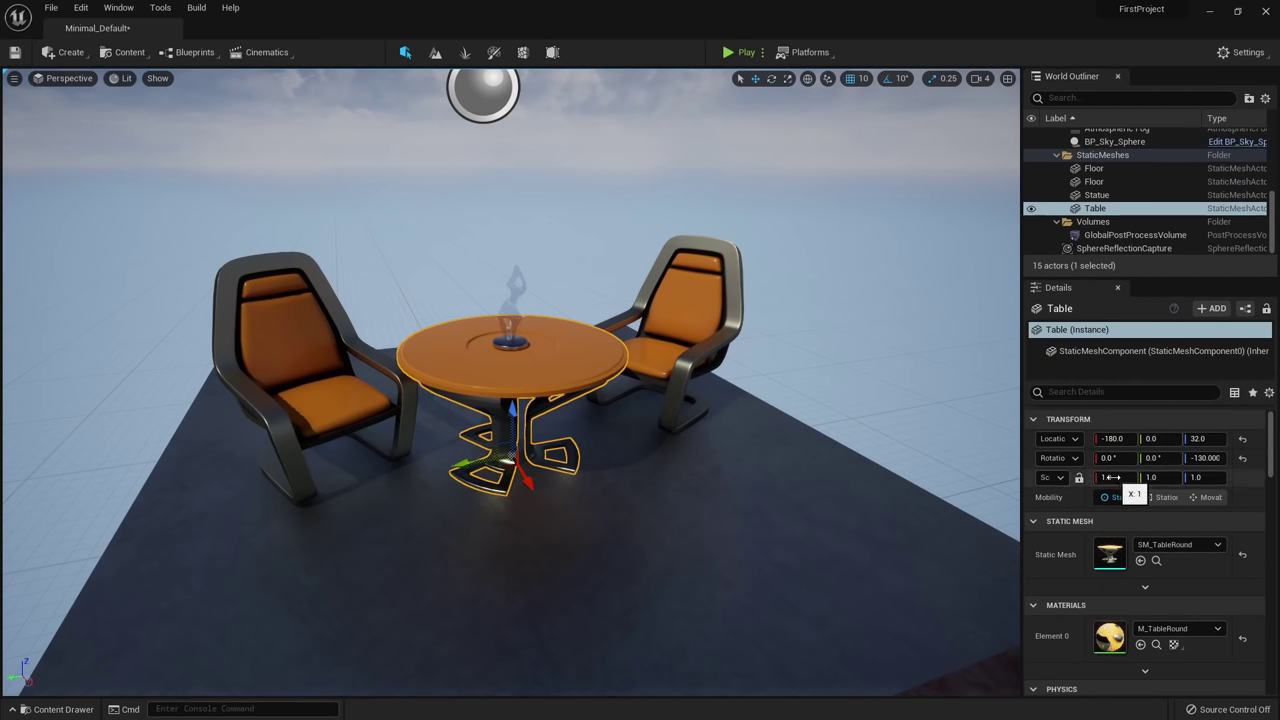
type("2")
key("Return")
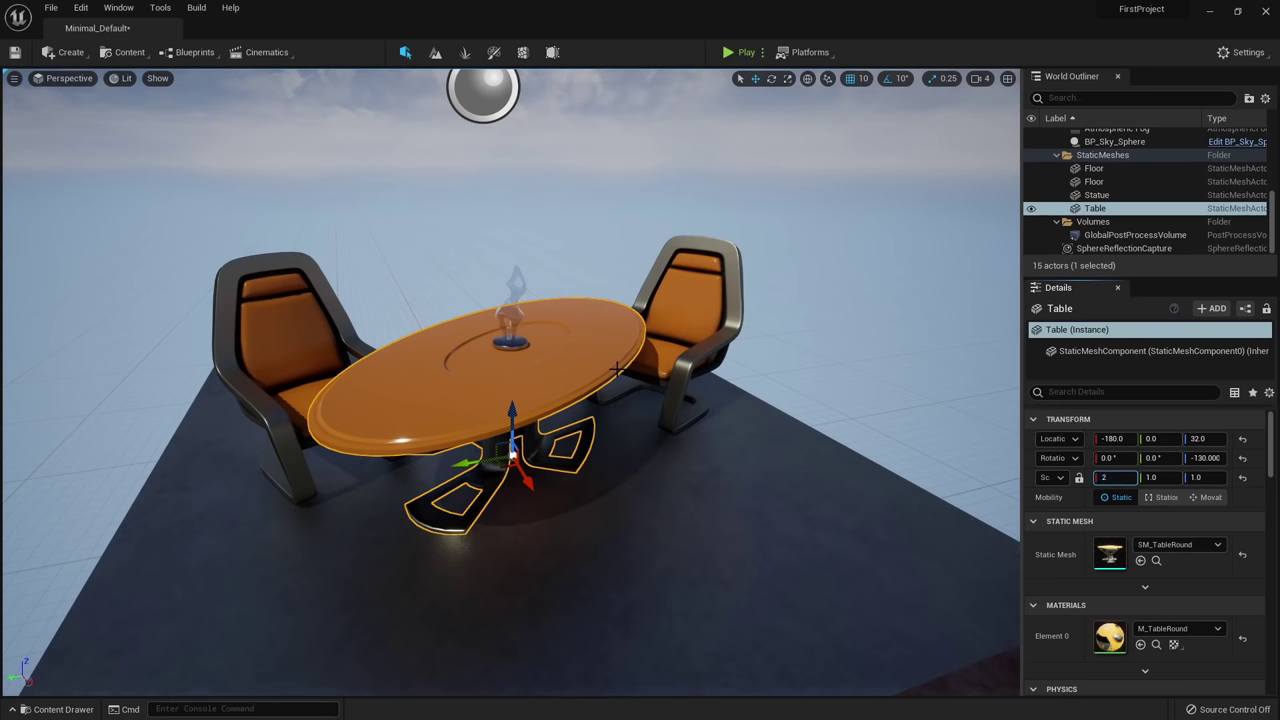
key("ctrl+z")
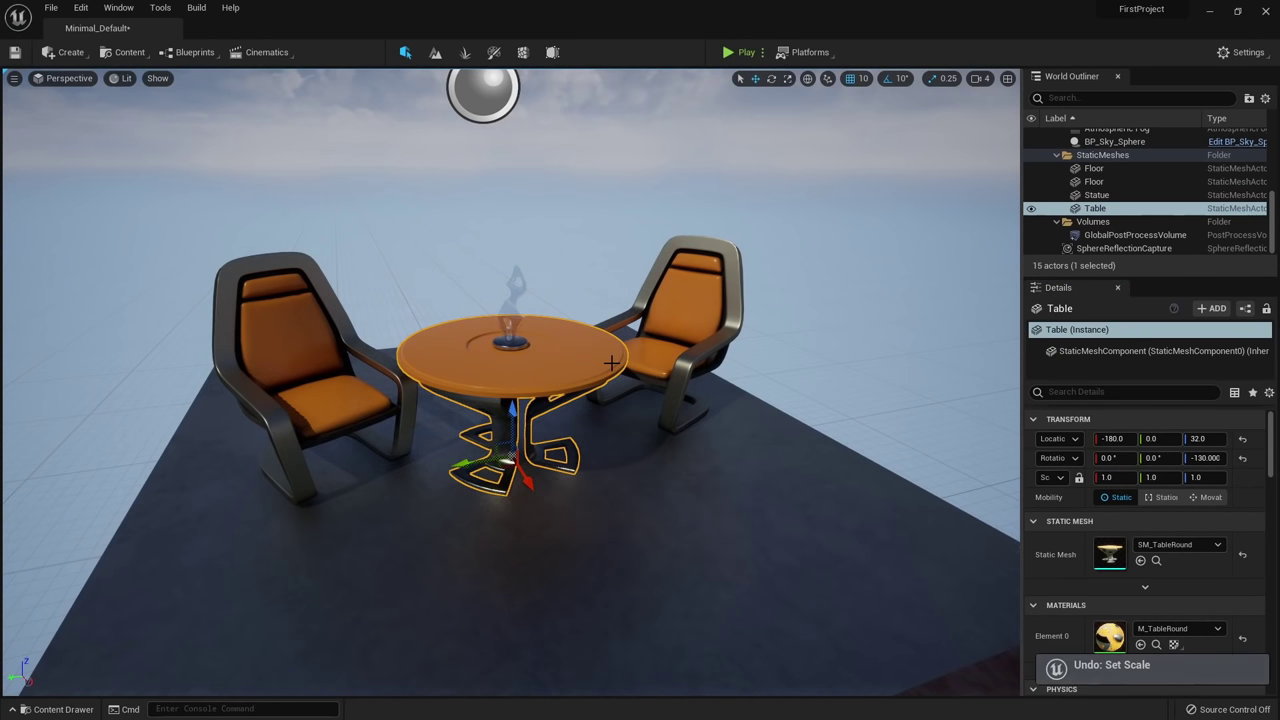
Look over the table's transform properties and save the Minimal_Default level.
scroll(1270, 430, "down", 2)
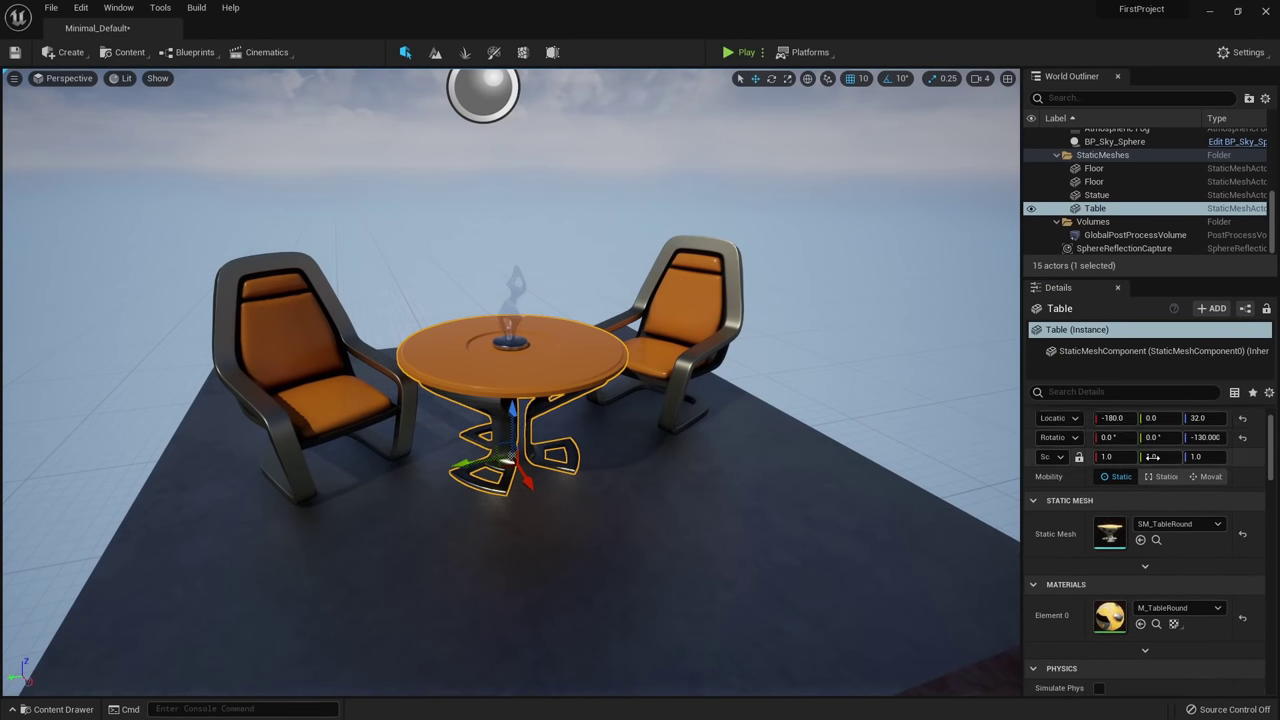
mouse_move(1270, 430)
left_mouse_down()
mouse_move(1277, 612)
mouse_move(1274, 418)
left_mouse_up()
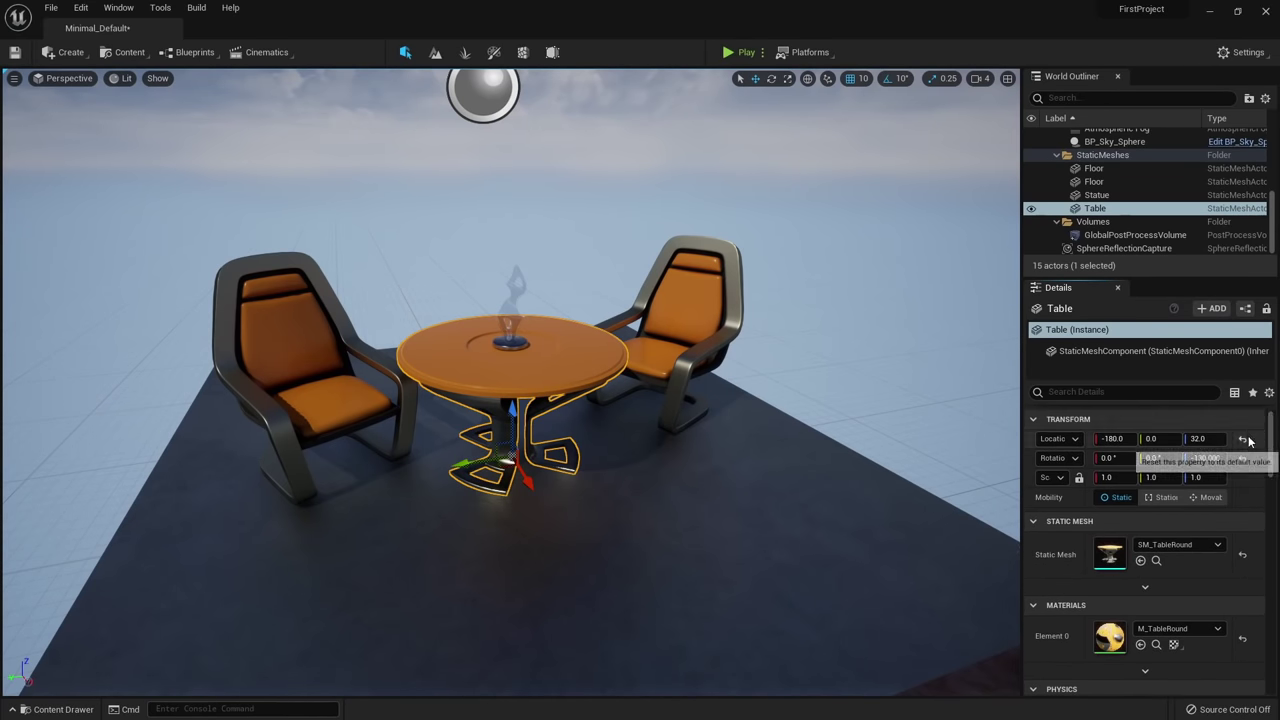
key("ctrl+s")
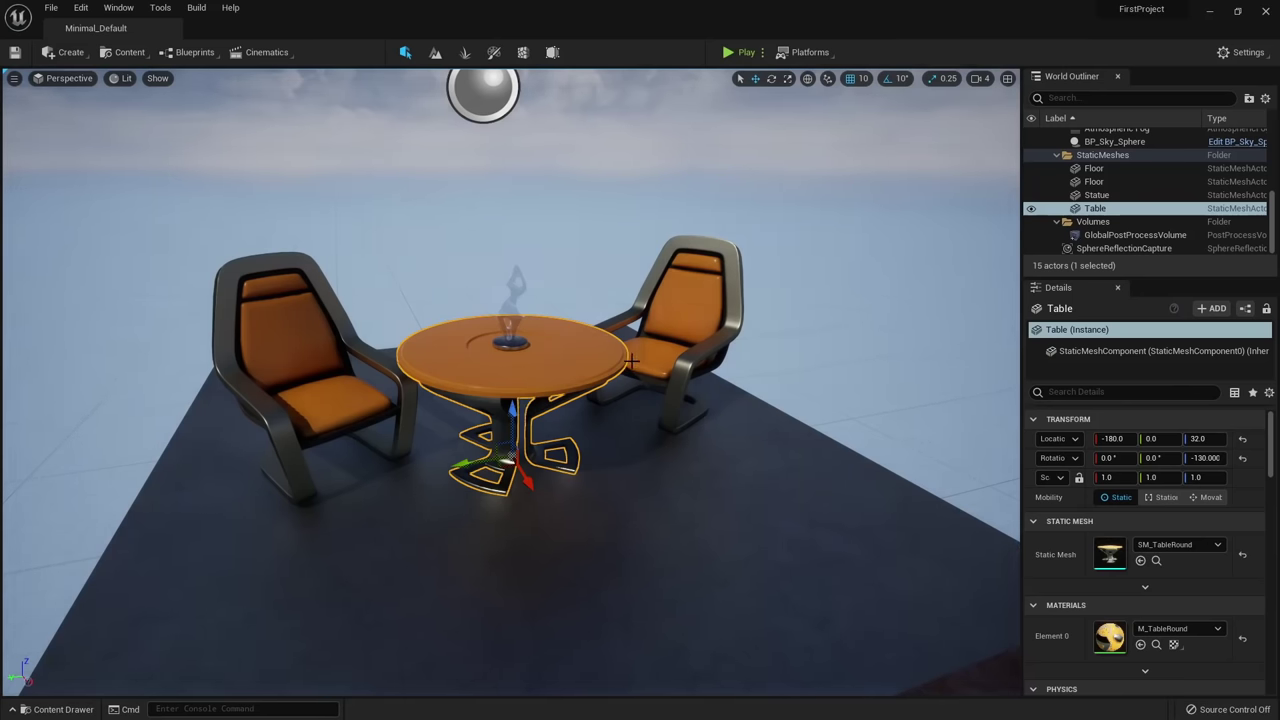
right_click_drag(622, 364, 620, 366)
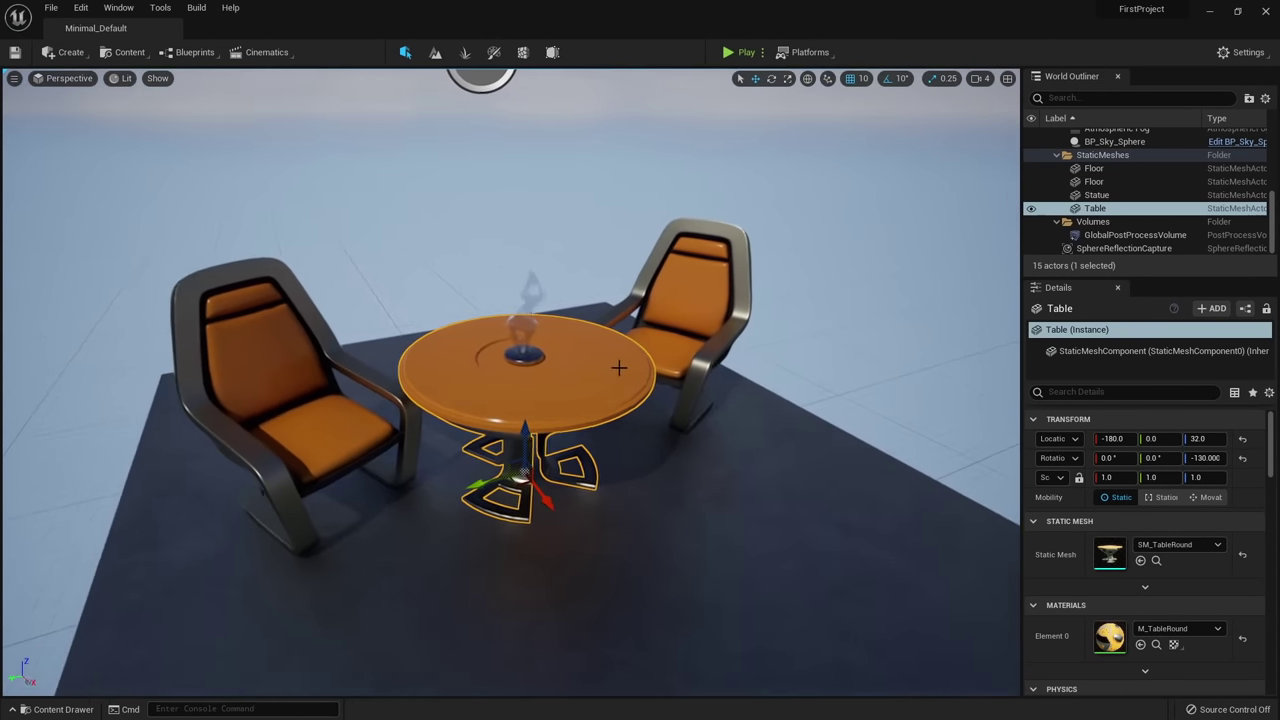
right_click_drag(267, 355, 268, 362)
mouse_move(461, 330)
right_mouse_down()
mouse_move(466, 318)
mouse_move(457, 331)
right_mouse_up()
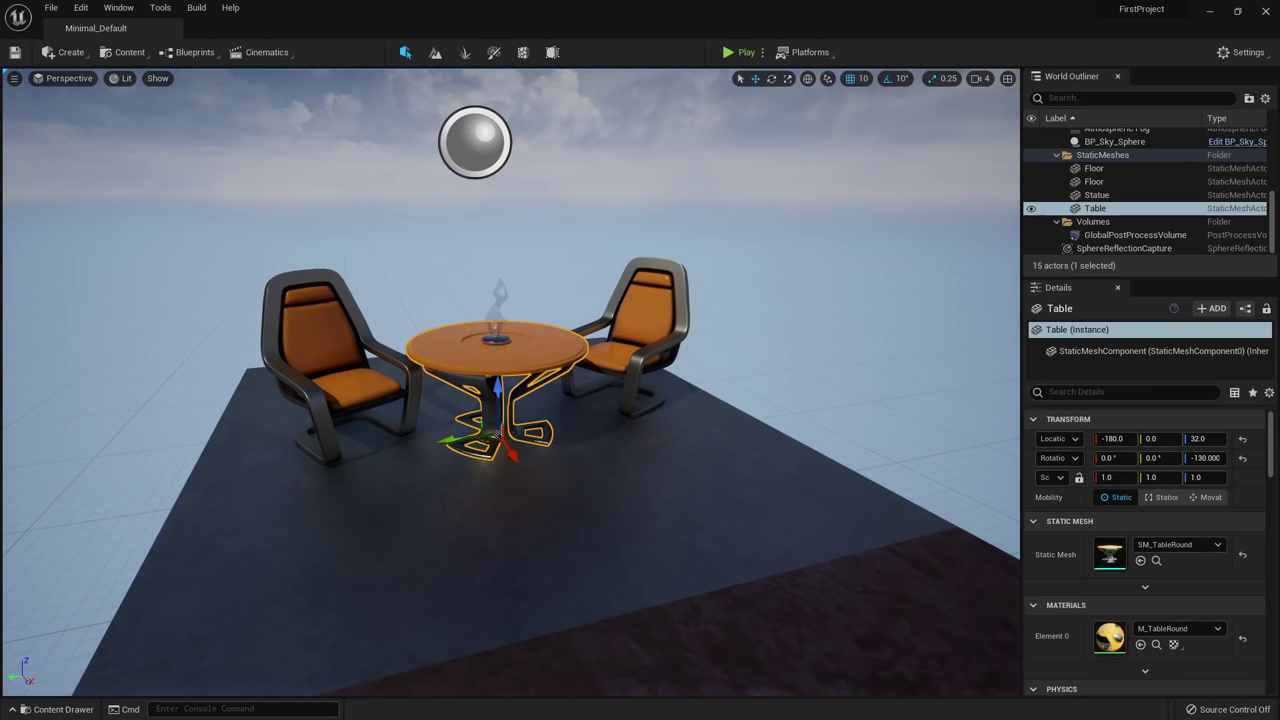
Open the Content Drawer to view the project's content and close it again.
left_click(55, 710)
left_click(55, 711)
left_click(55, 710)
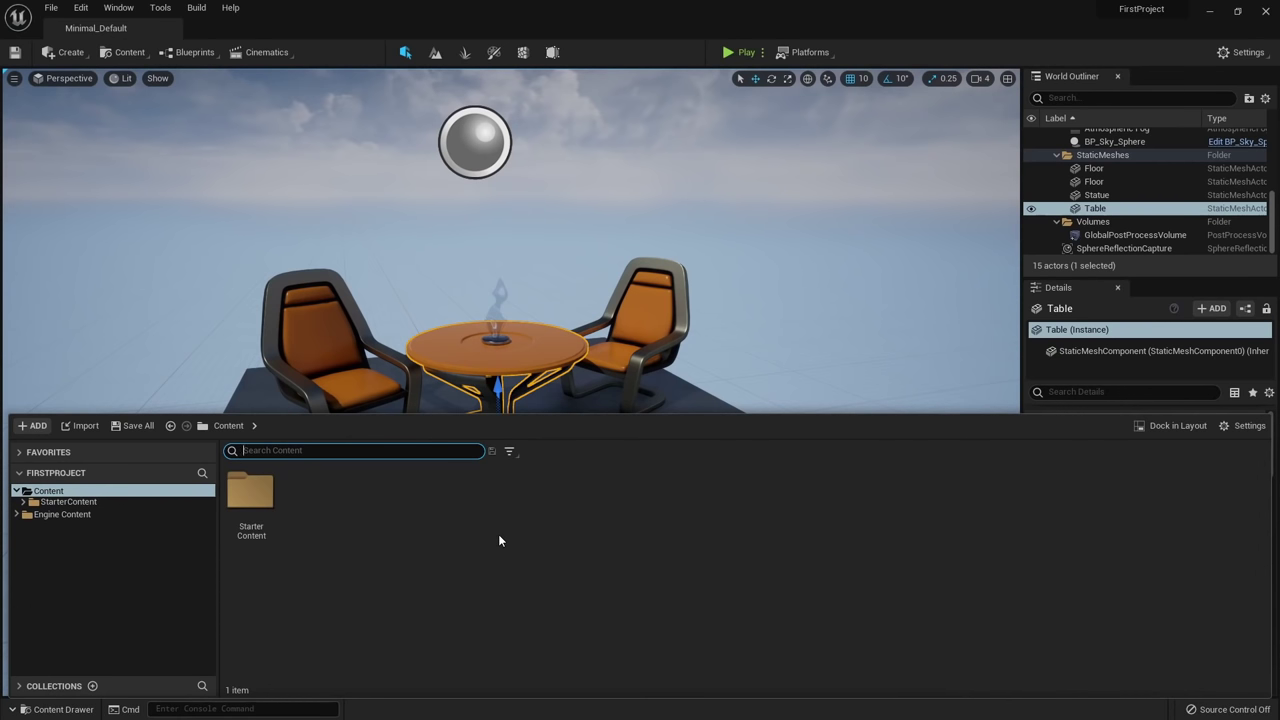
key("ctrl+space")
key("ctrl+space")
key("ctrl+space")
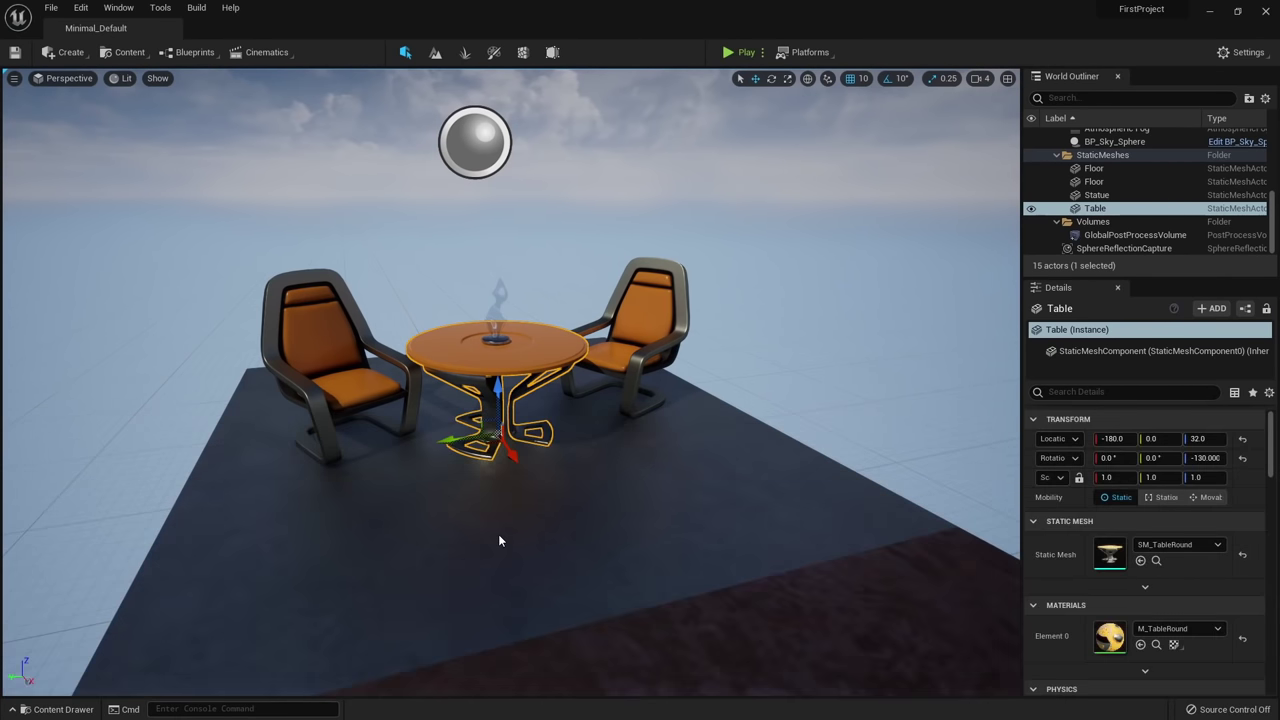
Bring up the Content Drawer and expand the StarterContent folder to list its subfolders.
key("ctrl+space")
key("ctrl+space")
key("ctrl+space")
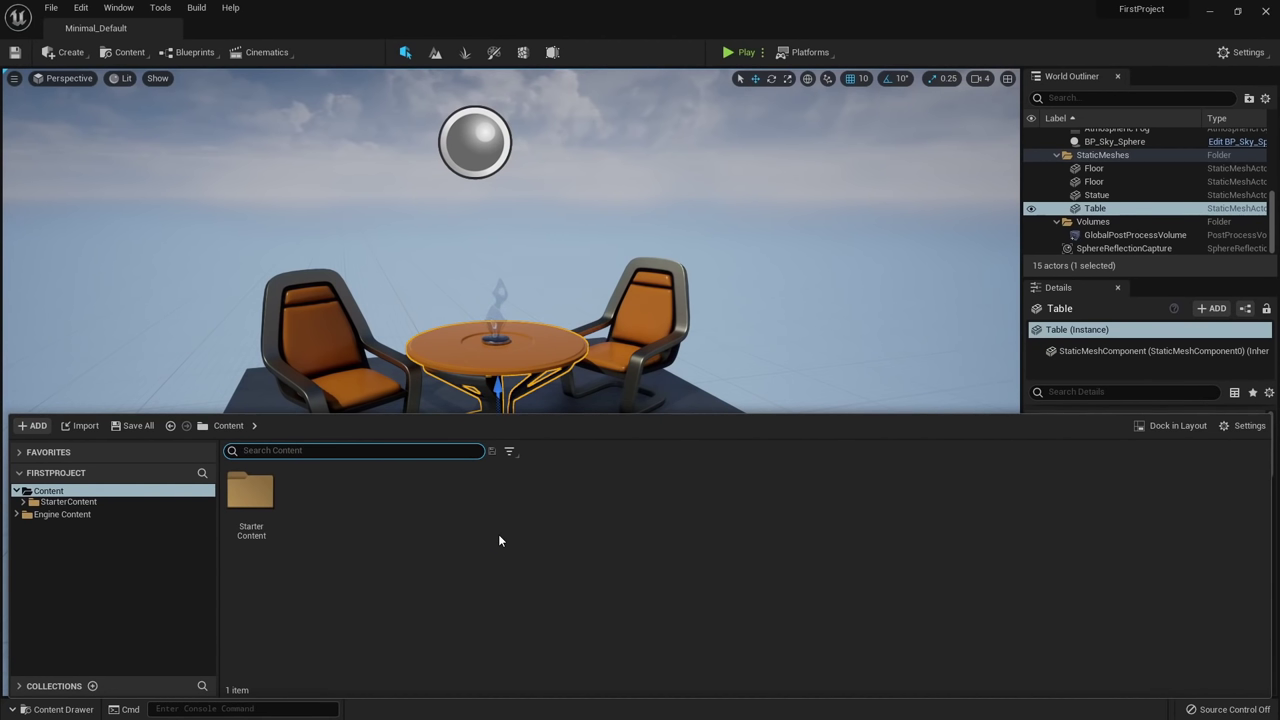
left_click(52, 503)
left_click(23, 501)
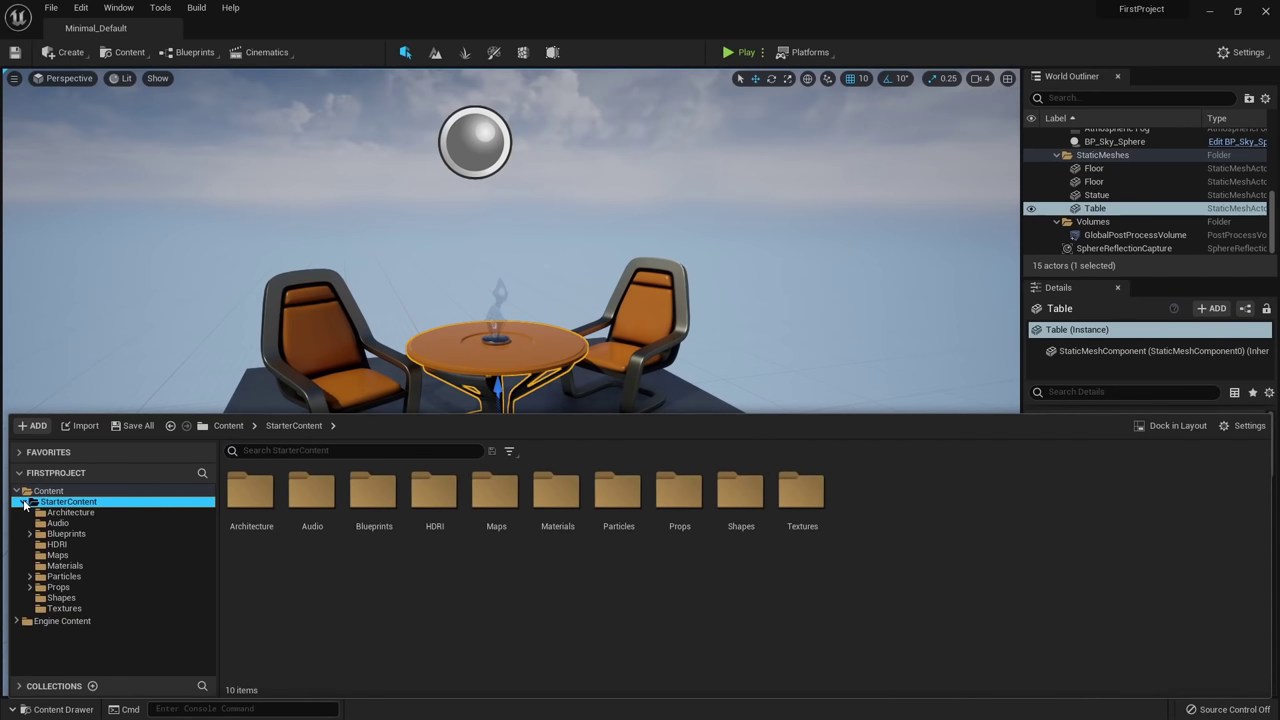
Place an SM_Chair from the StarterContent Props folder on the floor in front of the table and delete it again.
left_click(597, 650)
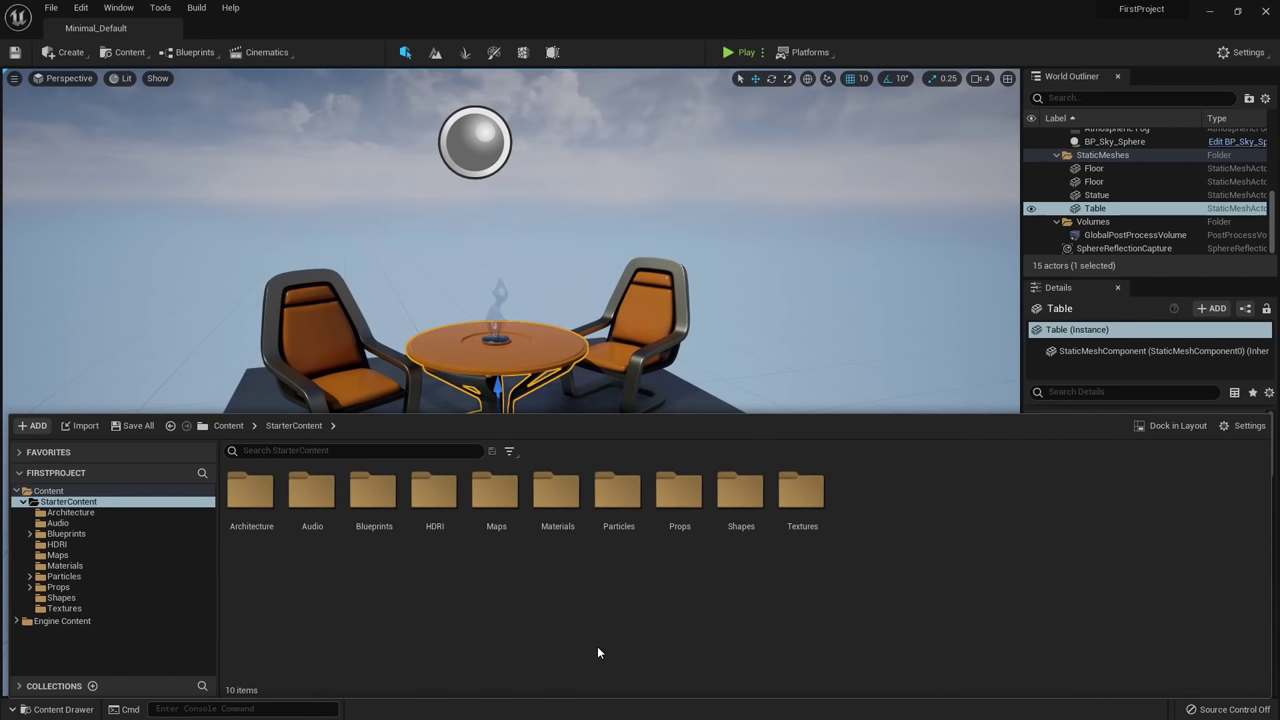
double_click(688, 505)
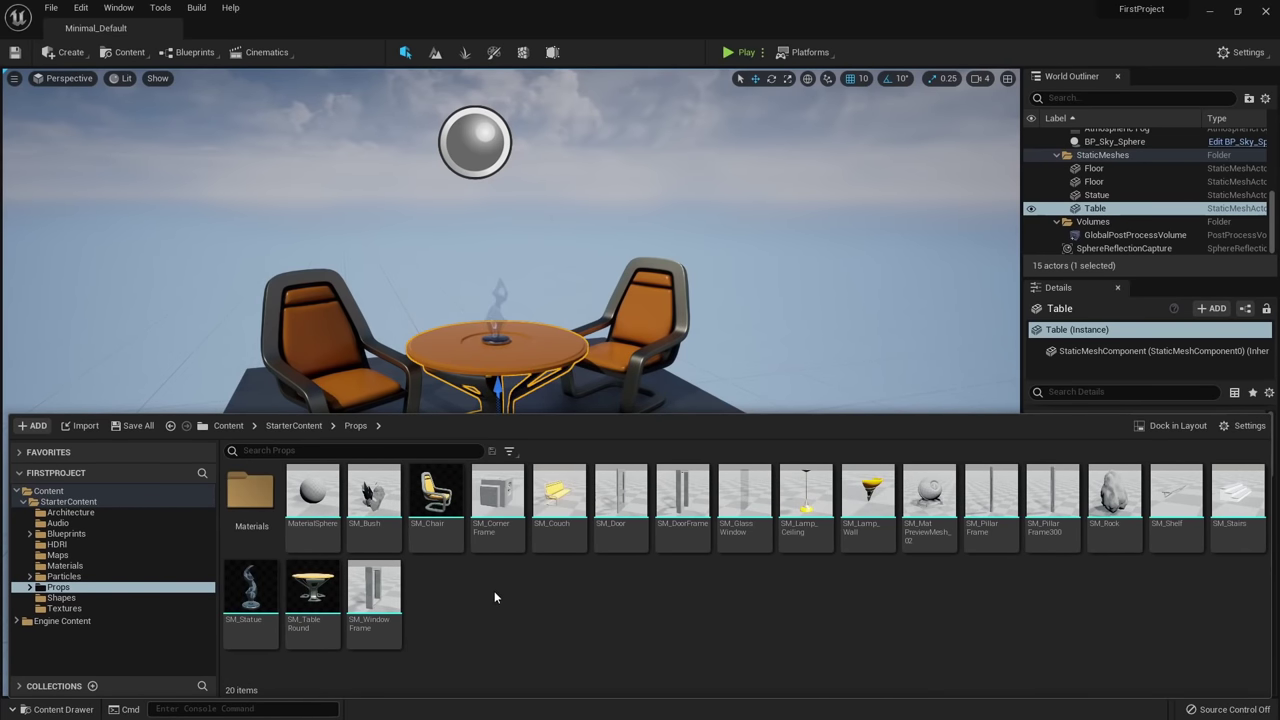
left_click(448, 497)
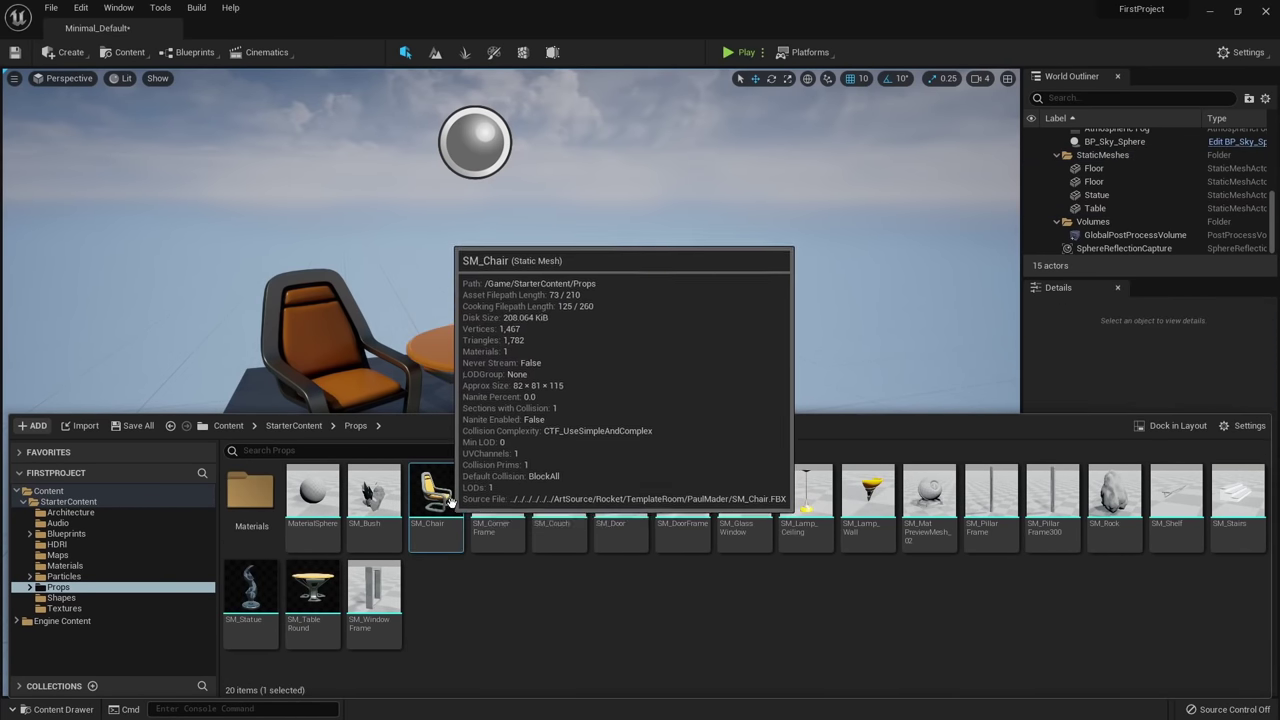
left_click_drag(450, 500, 423, 545)
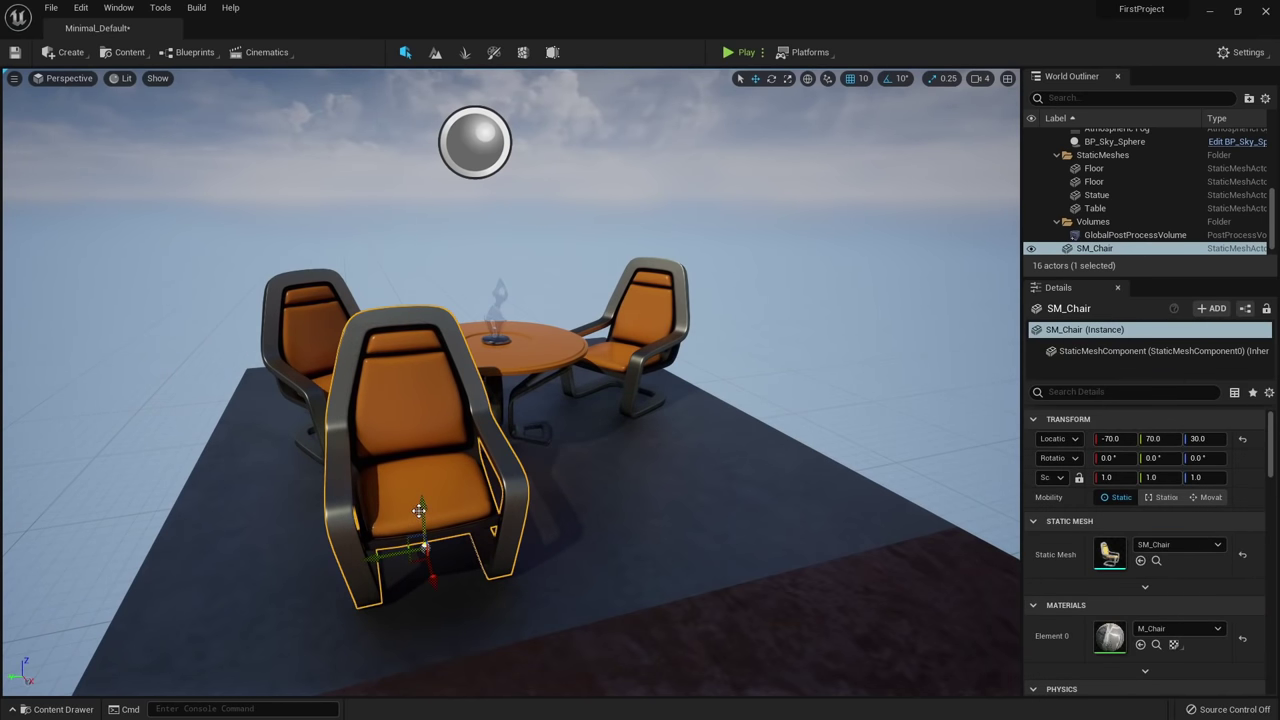
key("Delete")
Open the SM_Chair static mesh in its asset editor, look it over and close the editor.
left_click(57, 709)
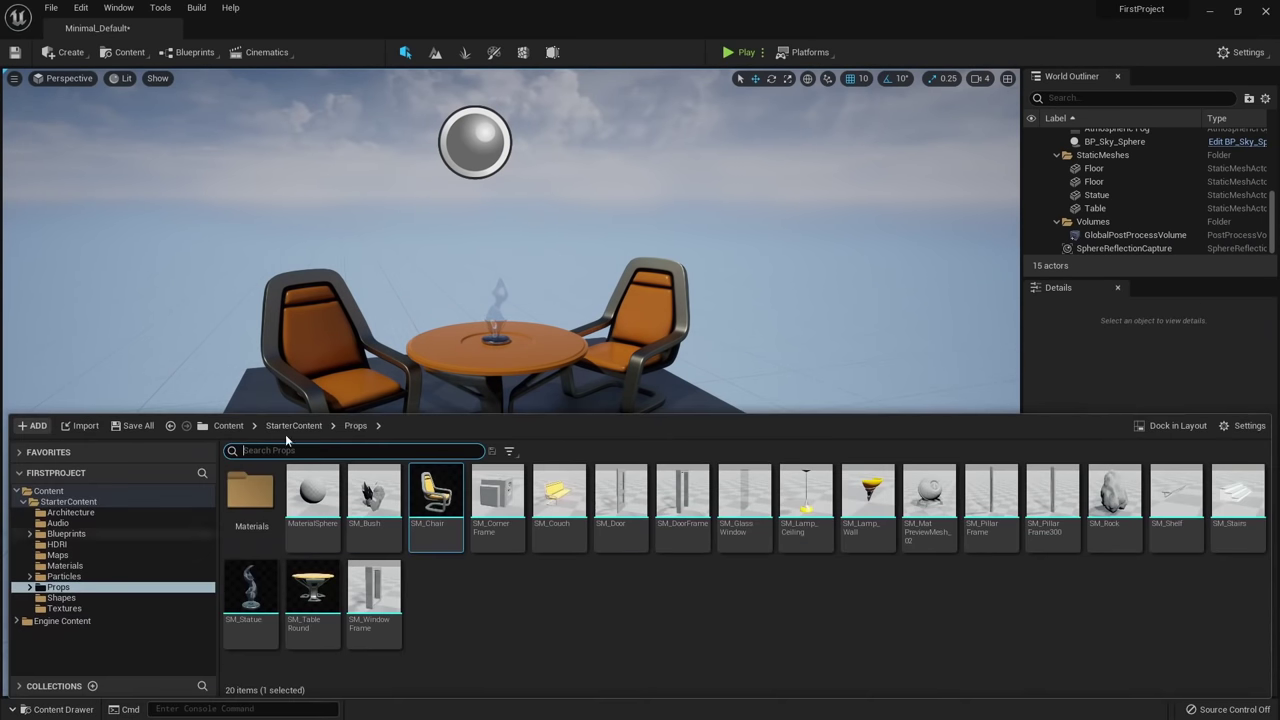
double_click(438, 515)
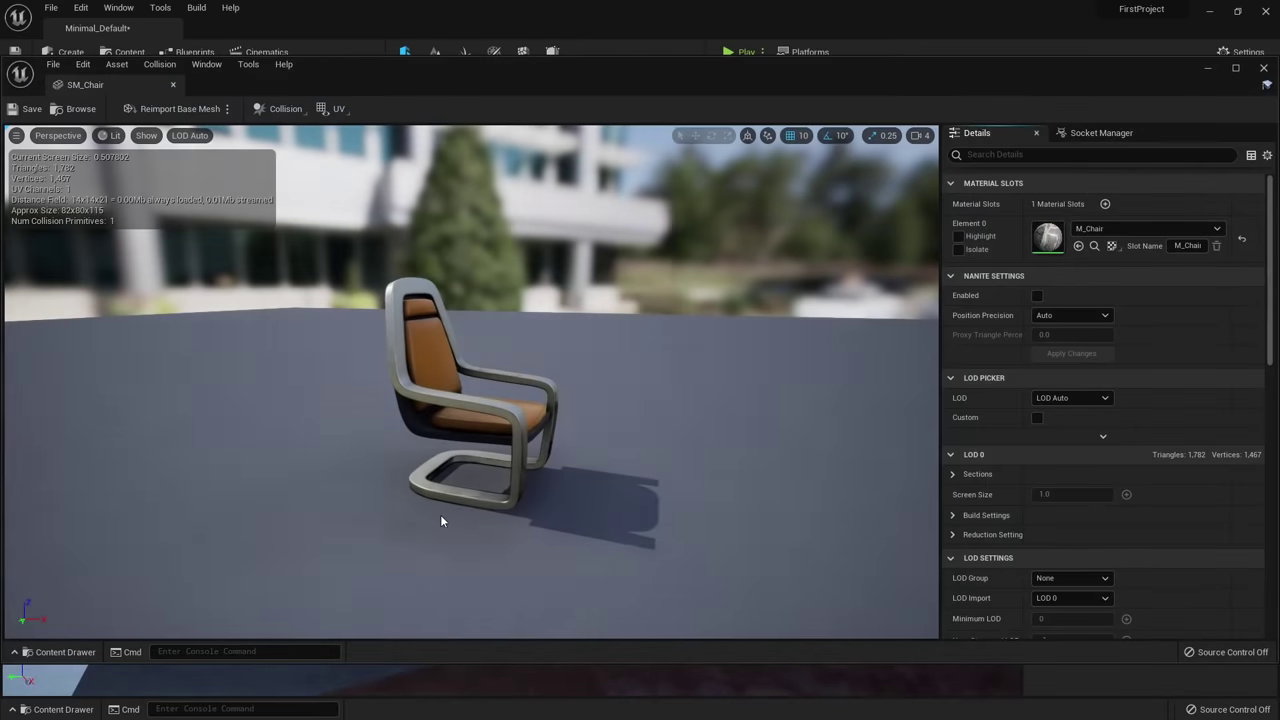
left_click_drag(524, 355, 575, 360)
left_click(173, 85)
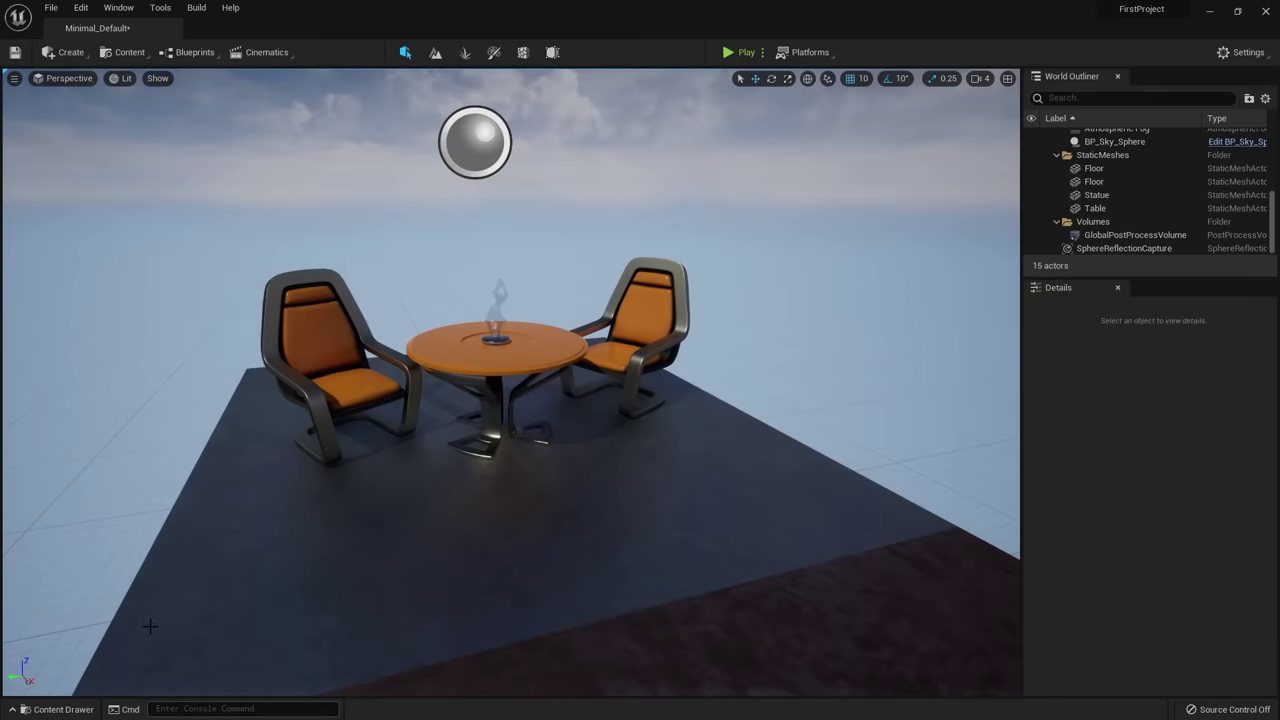
Reopen the Minimal_Default level from the StarterContent Maps folder, saving the pending level changes.
left_click(58, 709)
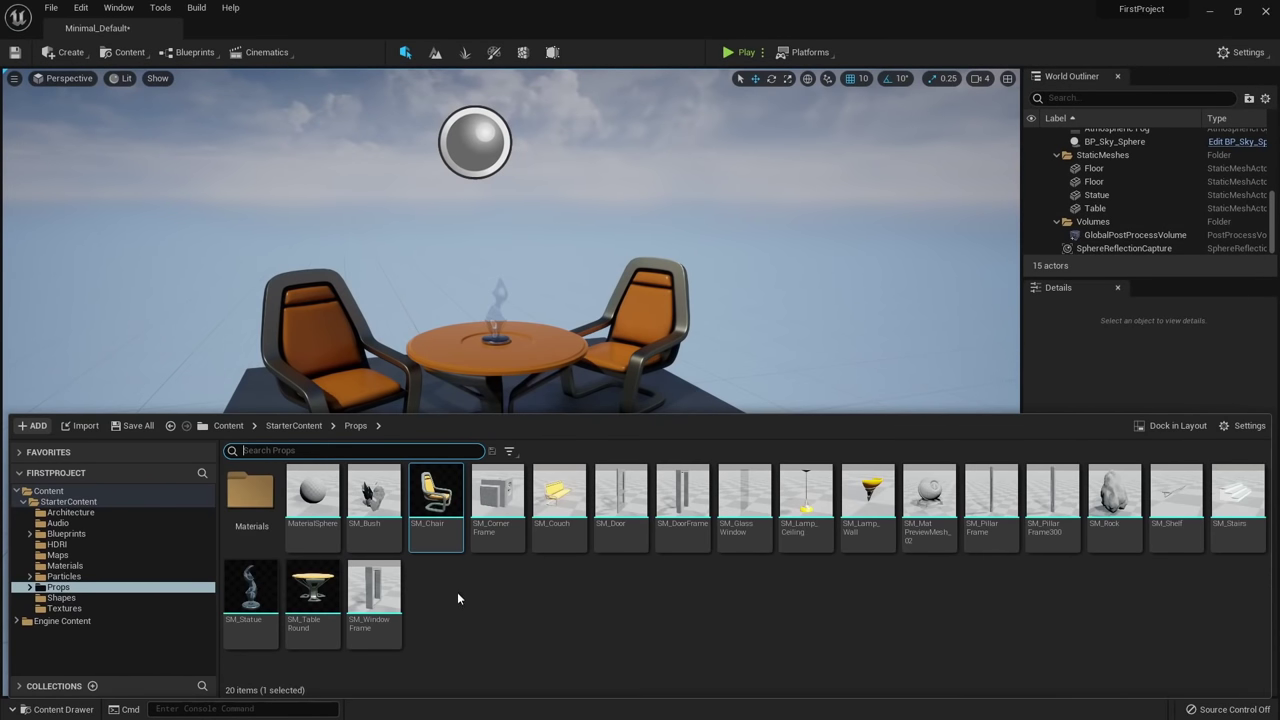
left_click(91, 555)
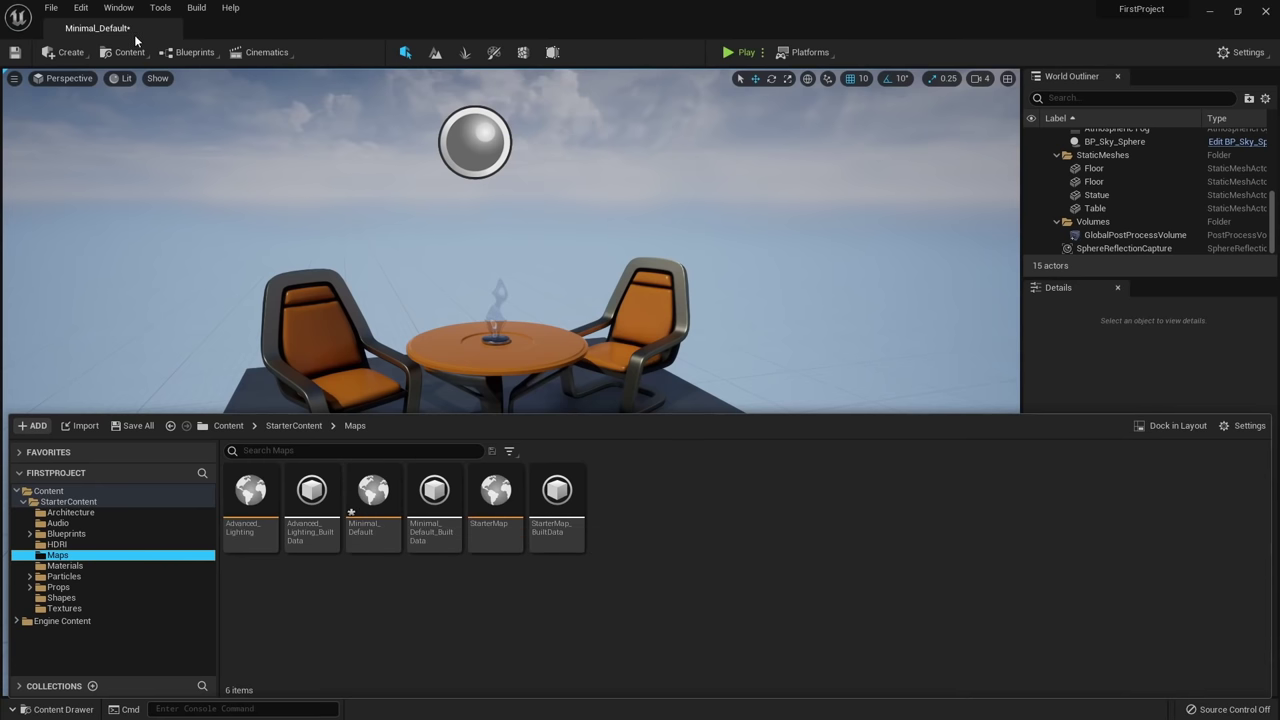
double_click(384, 535)
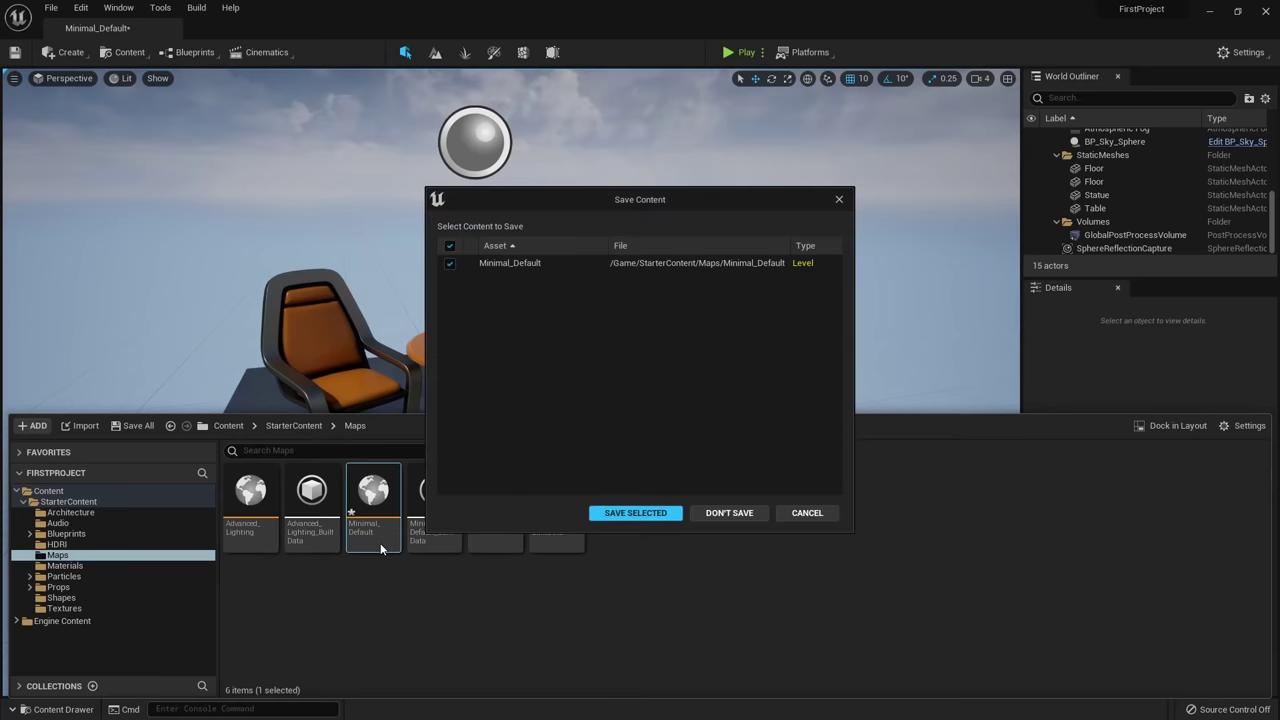
left_click(632, 513)
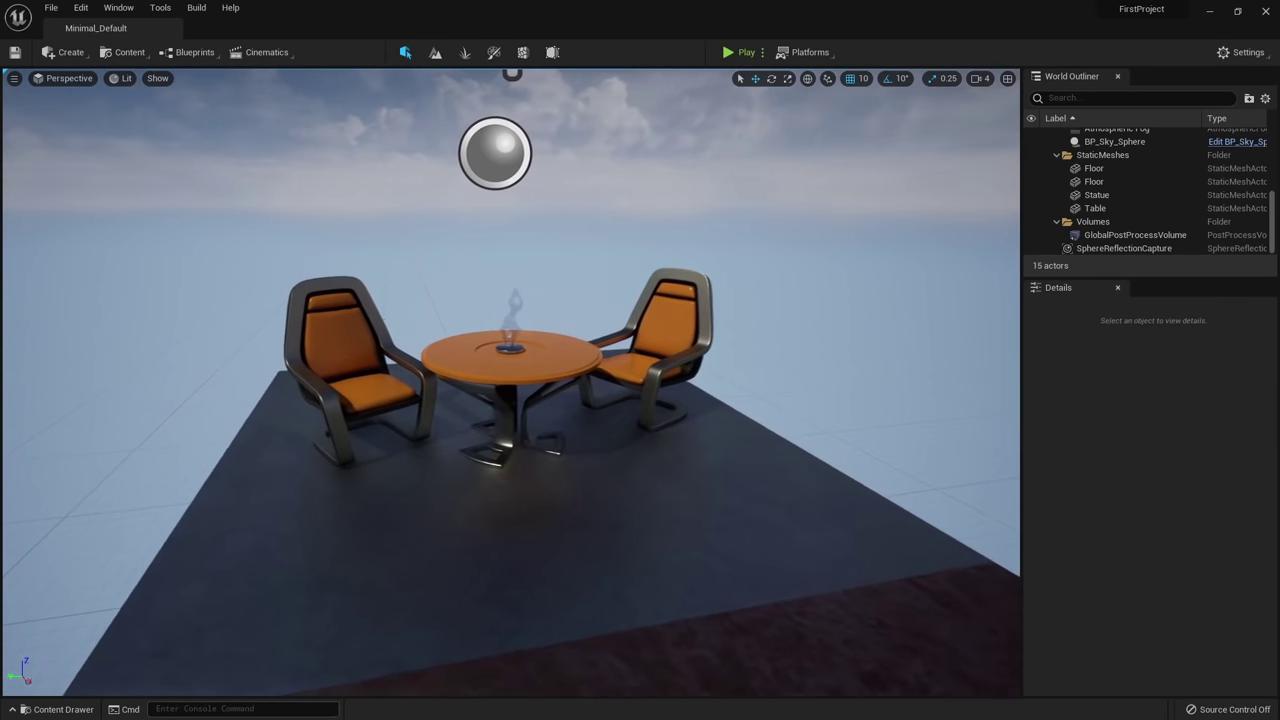
right_click_drag(601, 410, 700, 410)
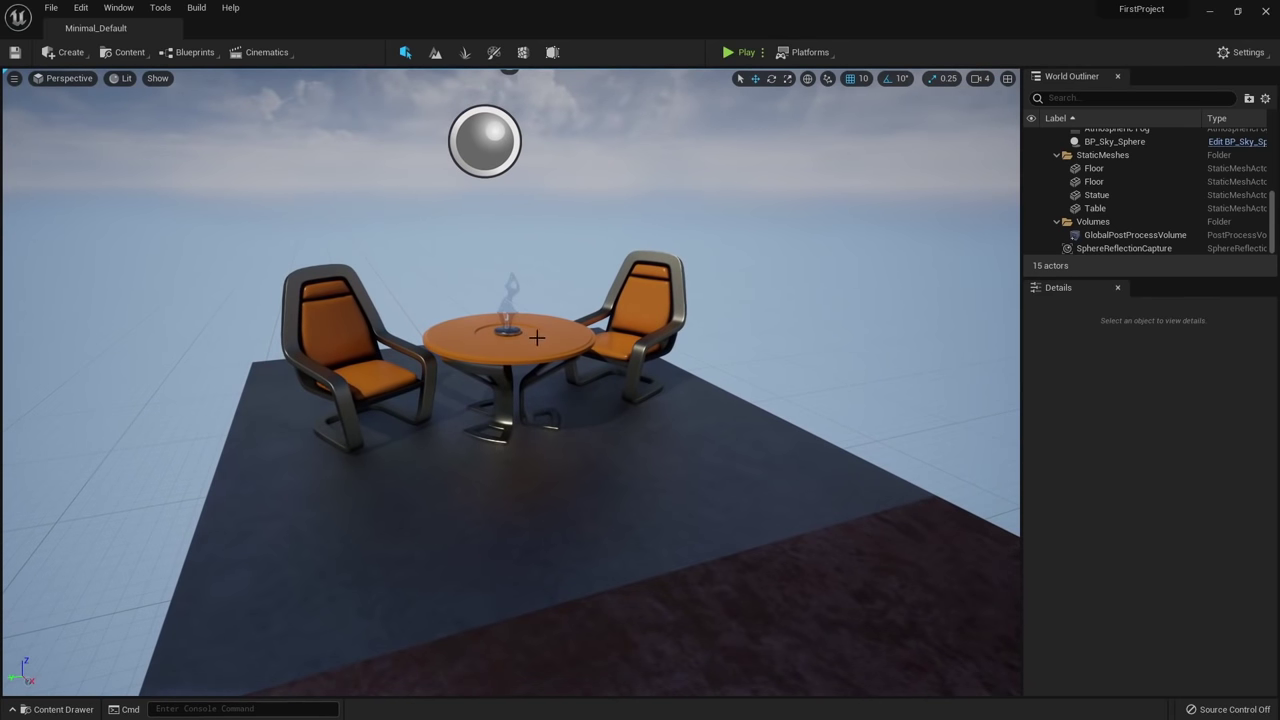
From the Content folder, view the Starter Content pack among the addable feature and content packs, and close the dialog without adding it.
key("ctrl+space")
left_click(106, 501)
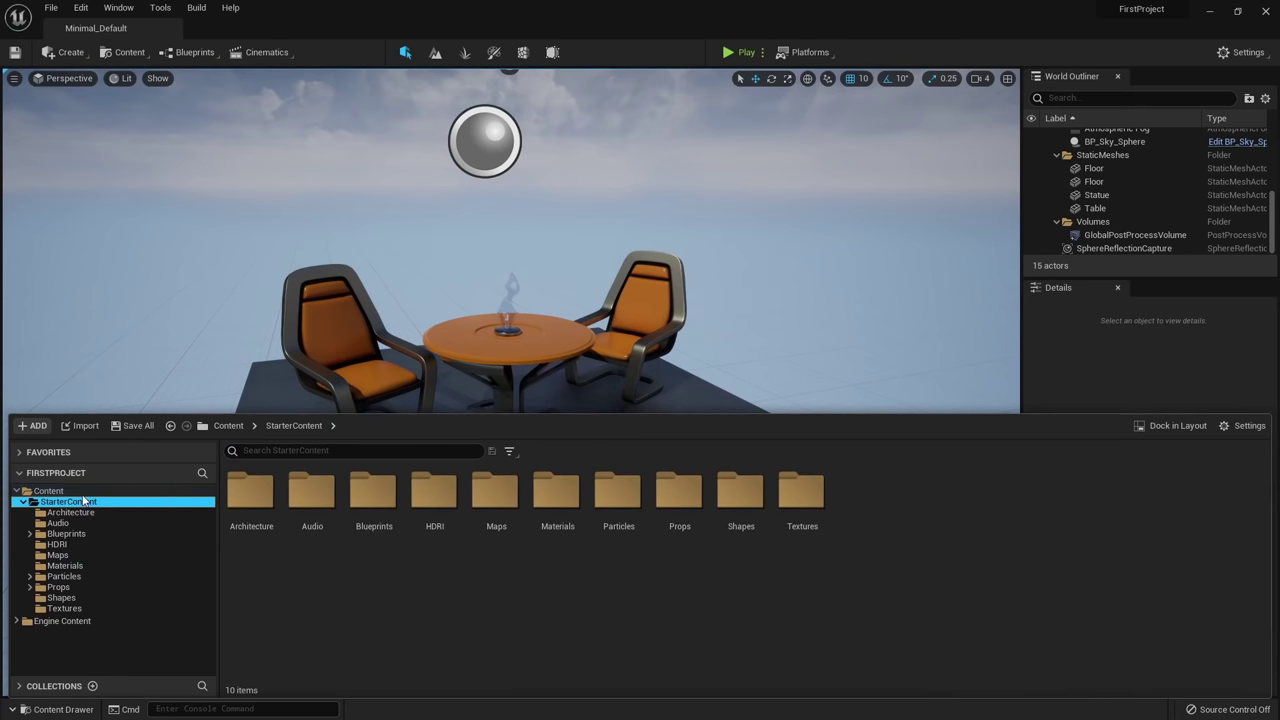
left_click(78, 492)
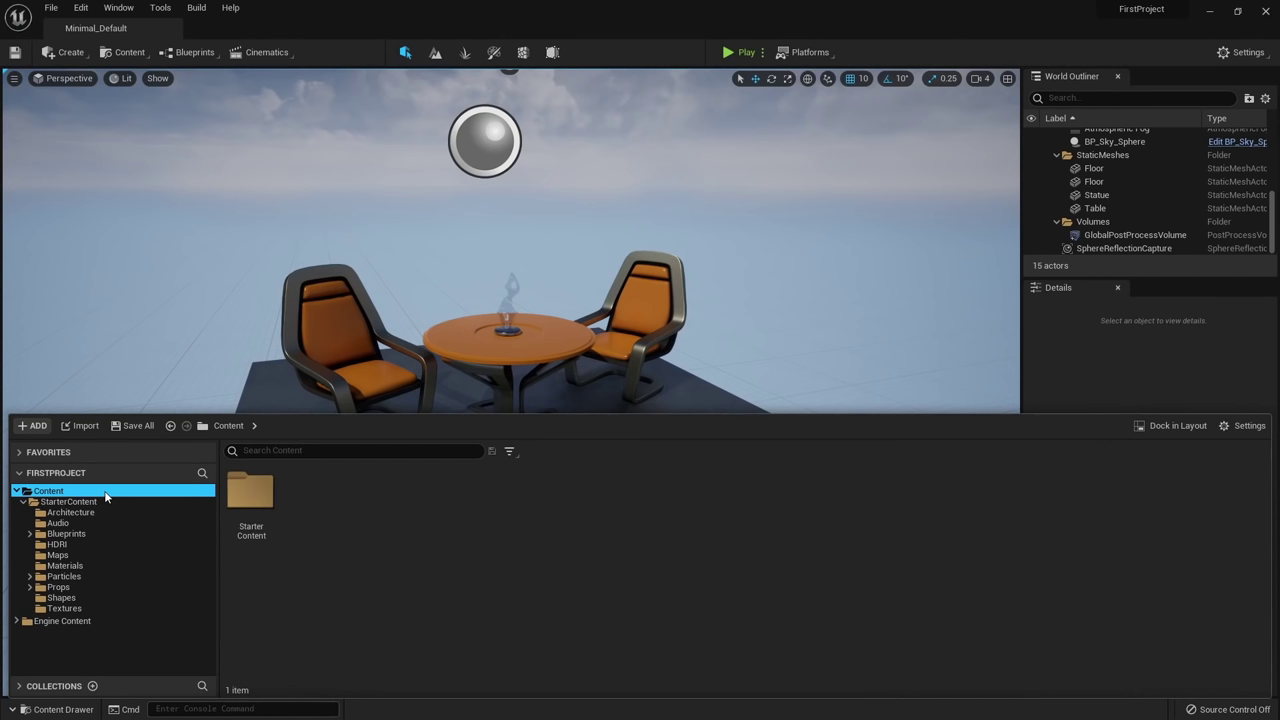
left_click(36, 429)
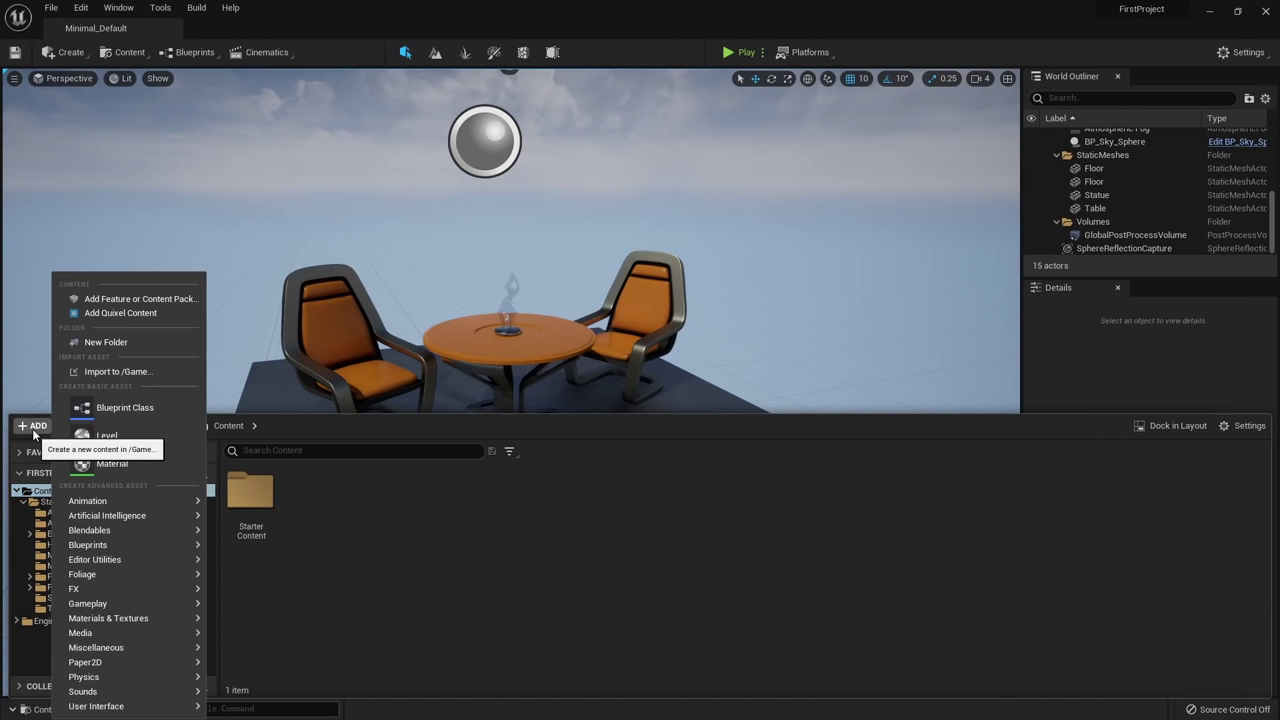
left_click(142, 298)
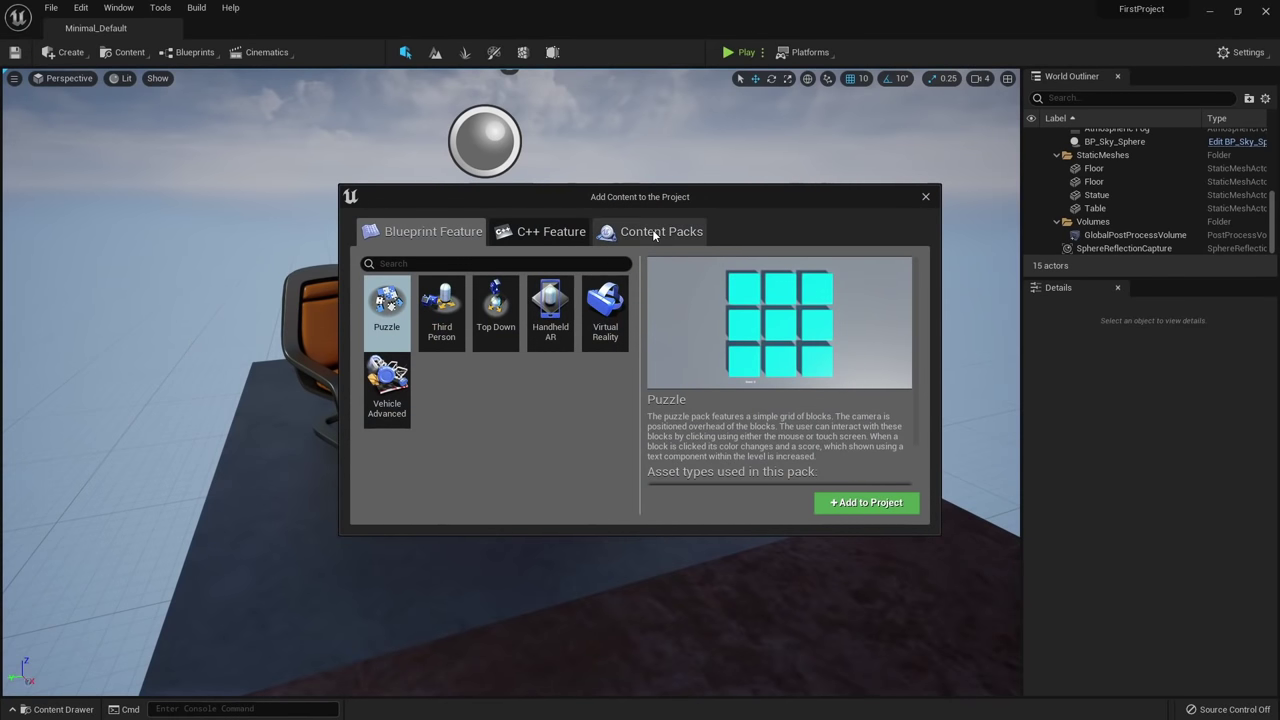
left_click(652, 231)
left_click(384, 312)
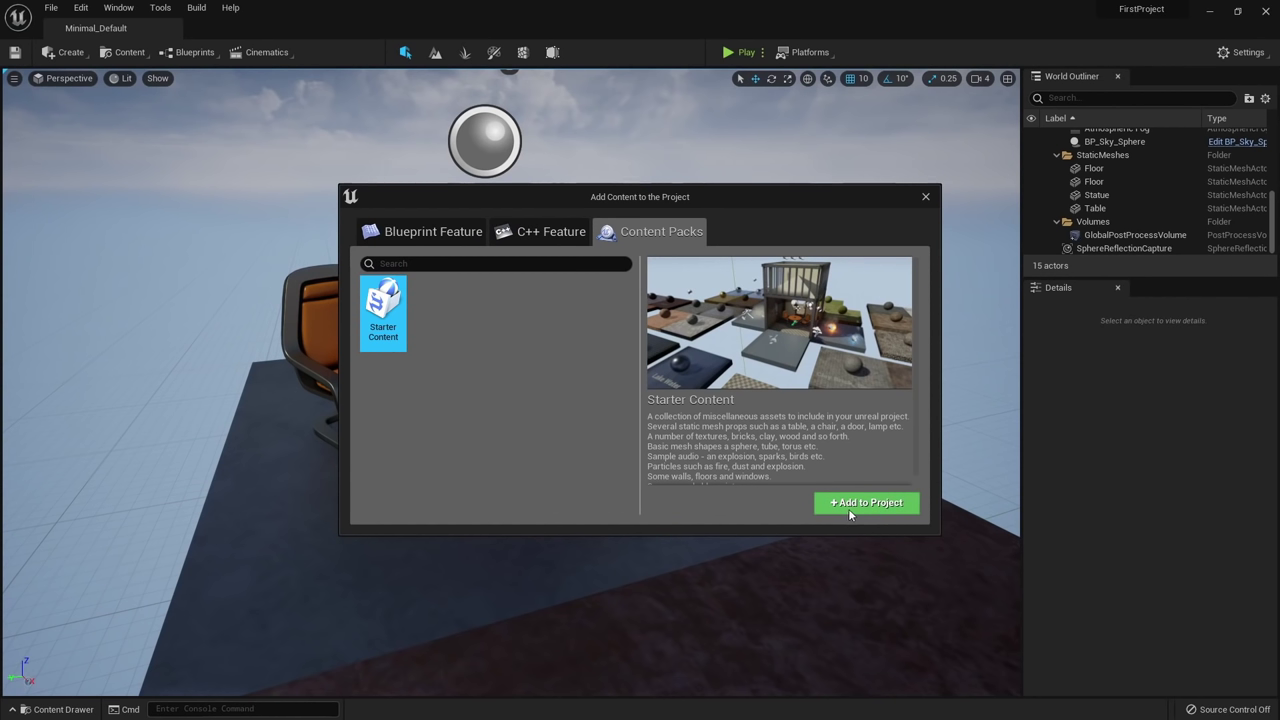
left_click(925, 197)
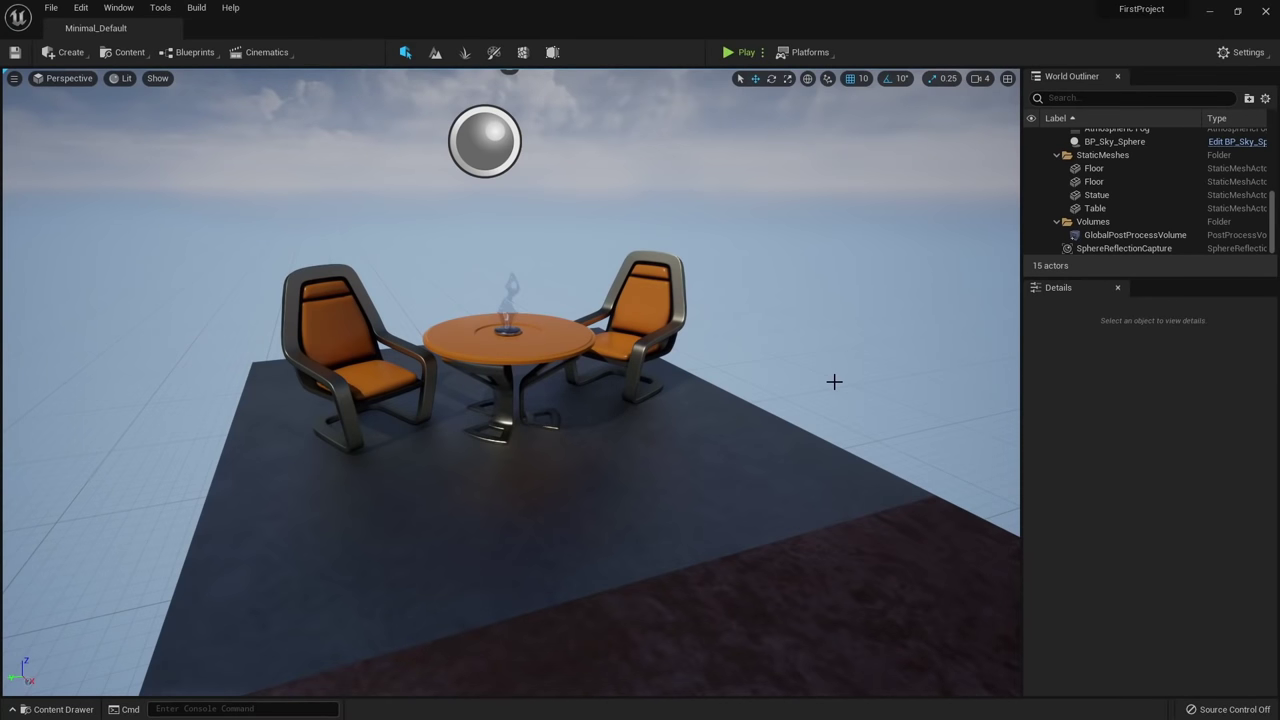
Dock the Content Drawer in the layout and try the Content Browser beside the viewport and grouped with Details.
key("ctrl+space")
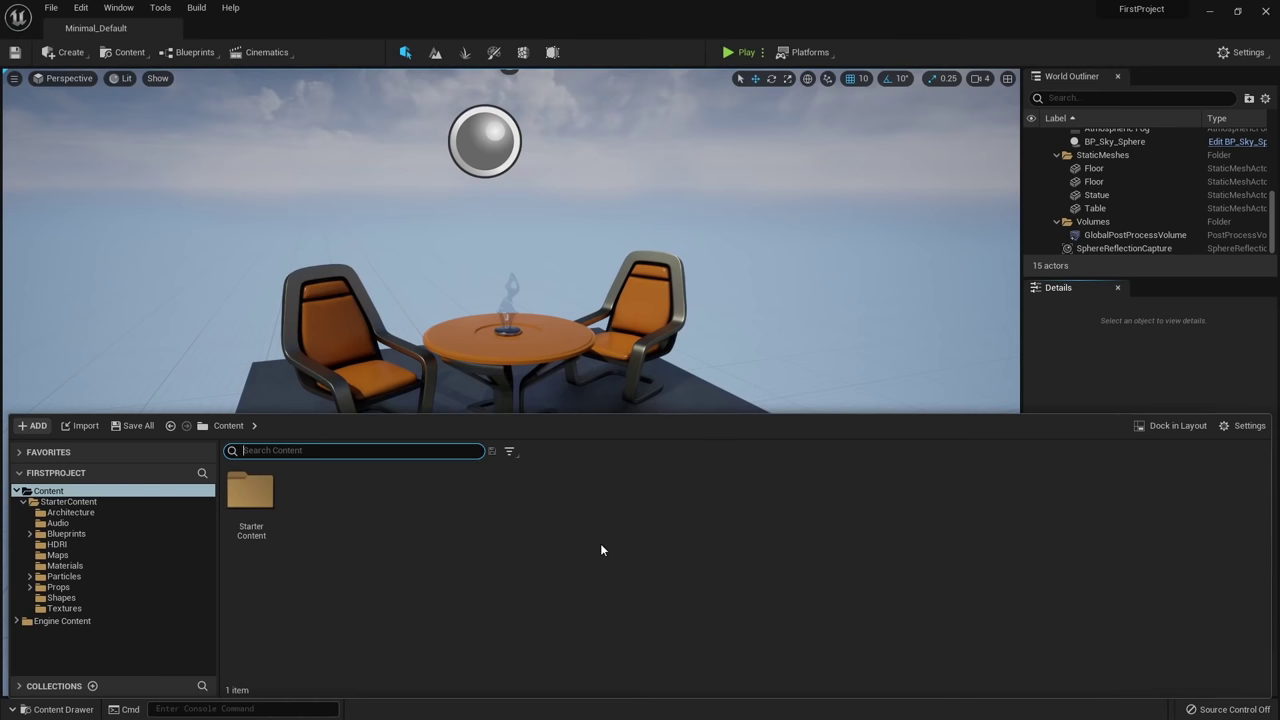
left_click(1160, 426)
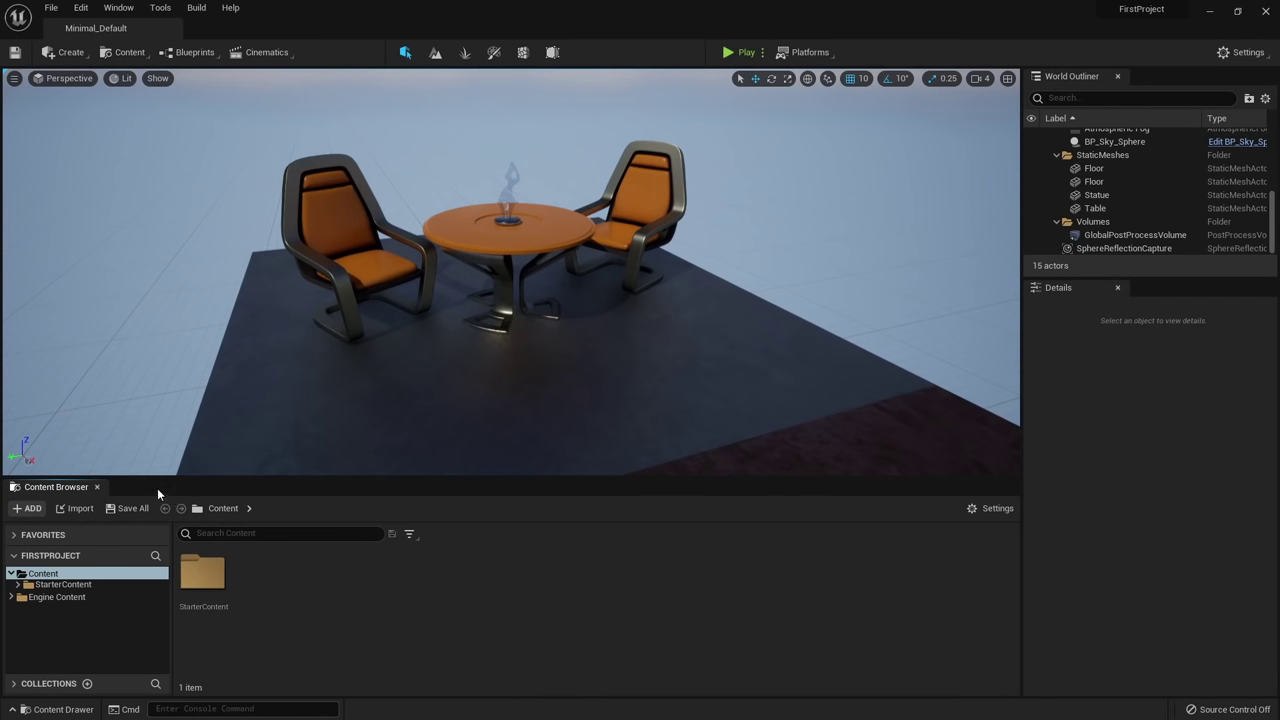
left_click_drag(70, 490, 56, 324)
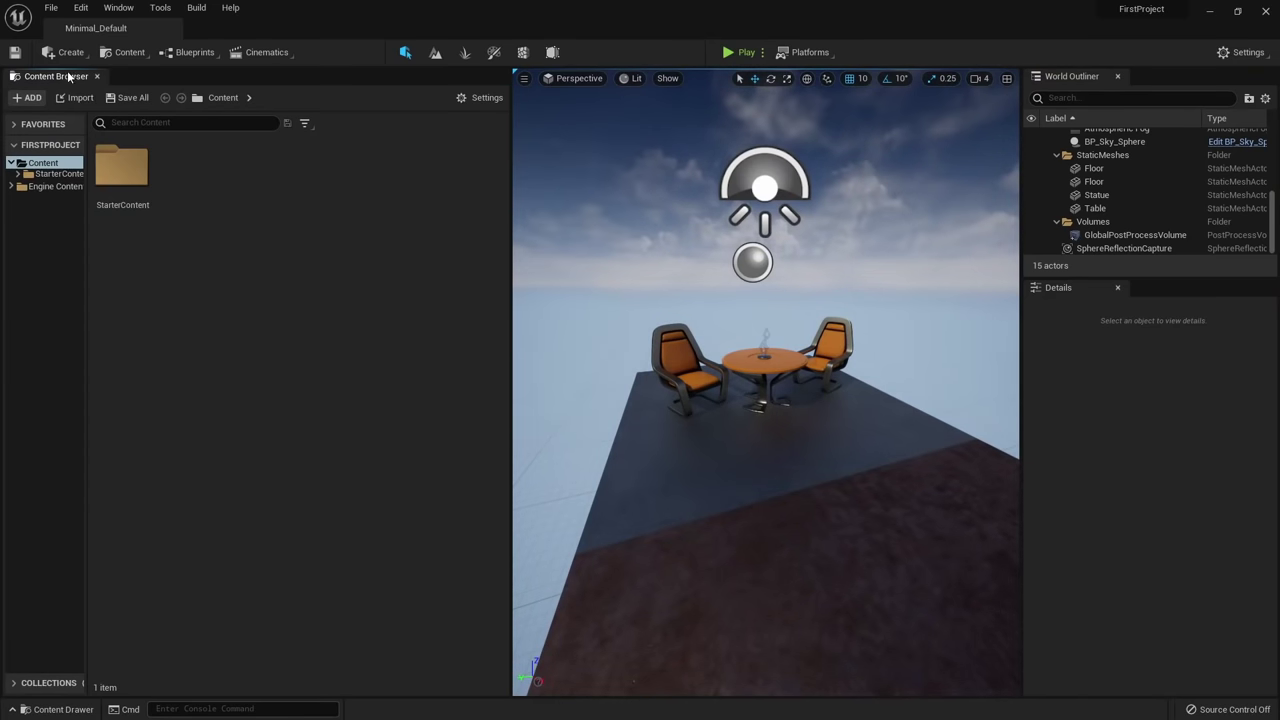
left_click_drag(62, 76, 1170, 289)
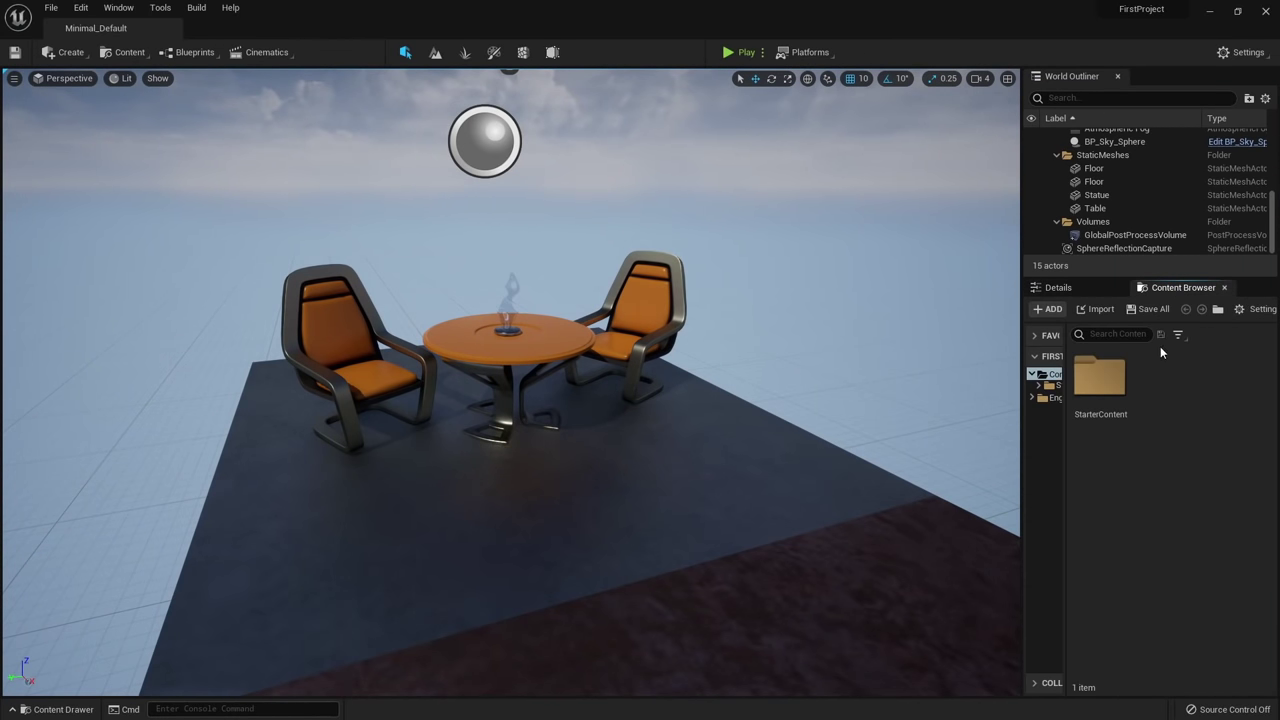
Detach the Content Browser into a floating window and close it.
left_click_drag(1178, 288, 371, 285)
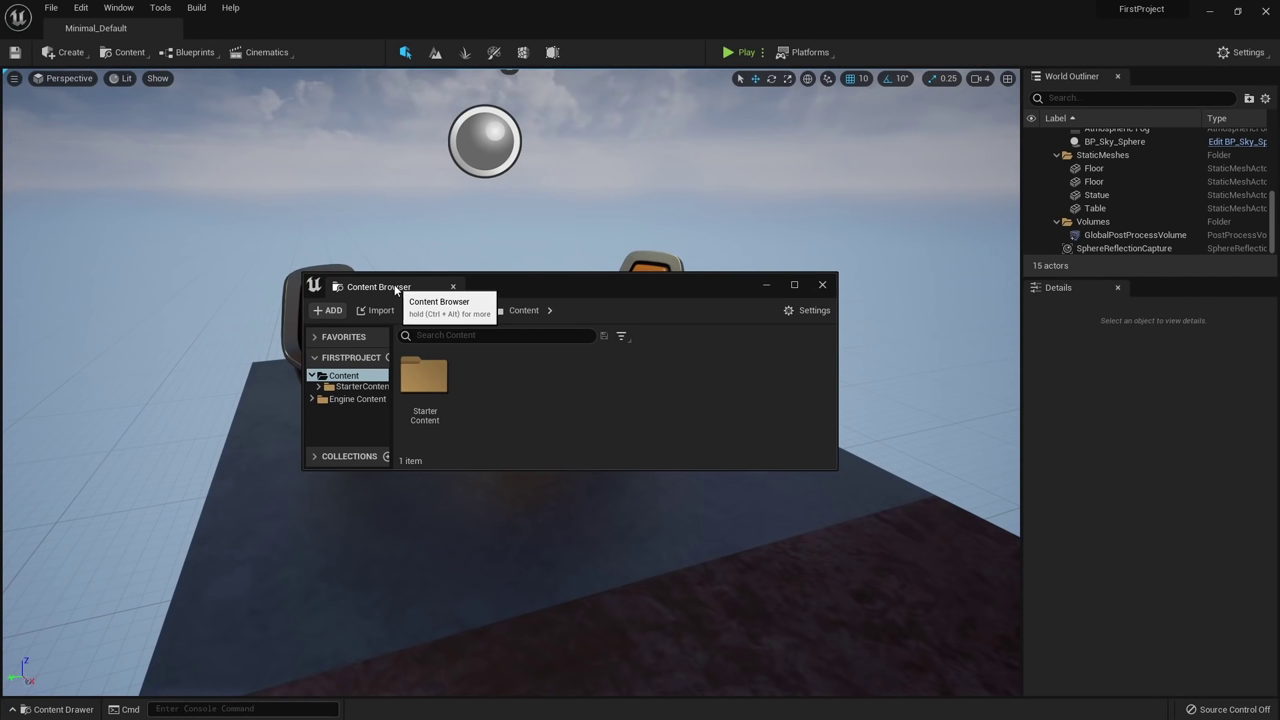
middle_click(395, 287)
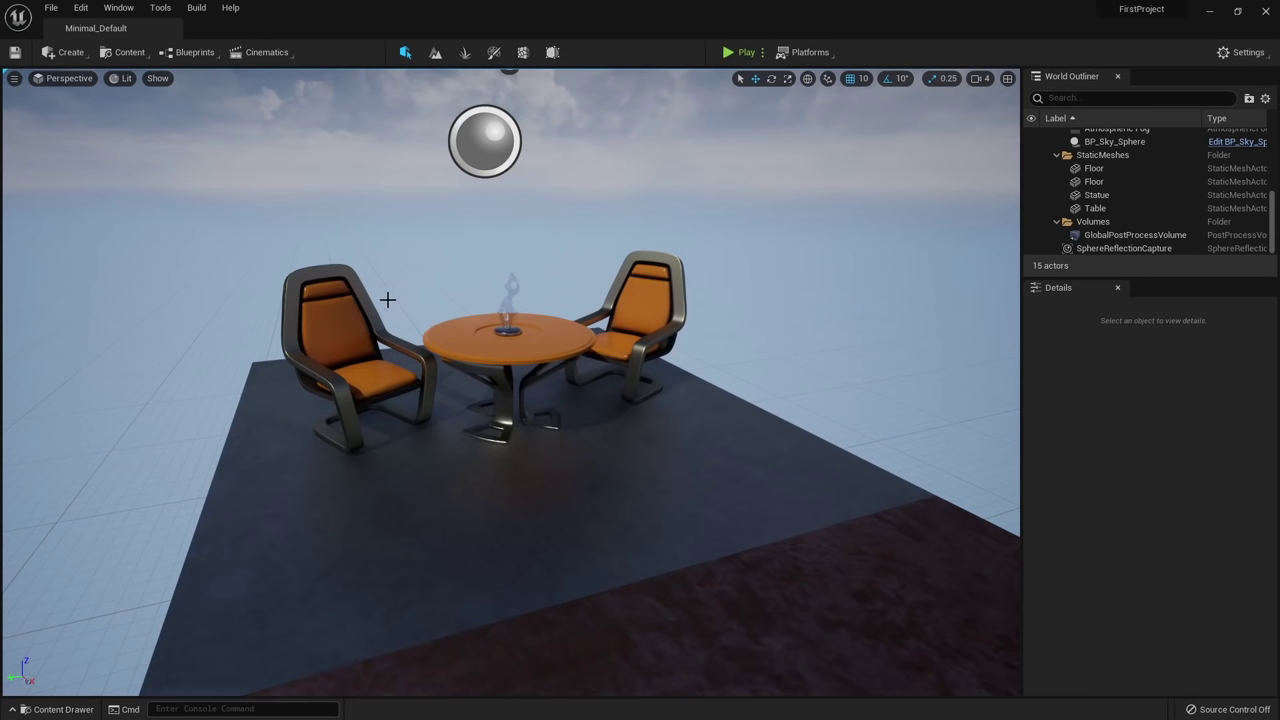
Add the World Settings panel next to Details and switch between the two, leaving World Settings in front.
left_click(118, 7)
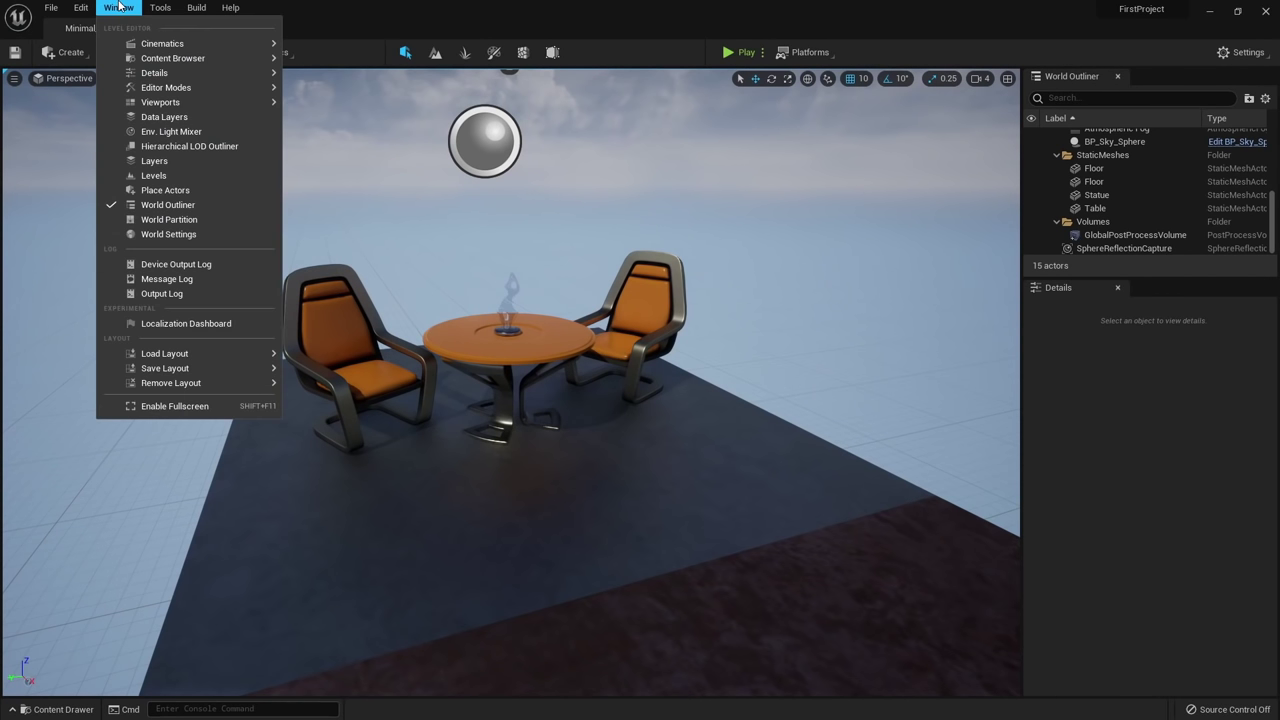
mouse_move(152, 62)
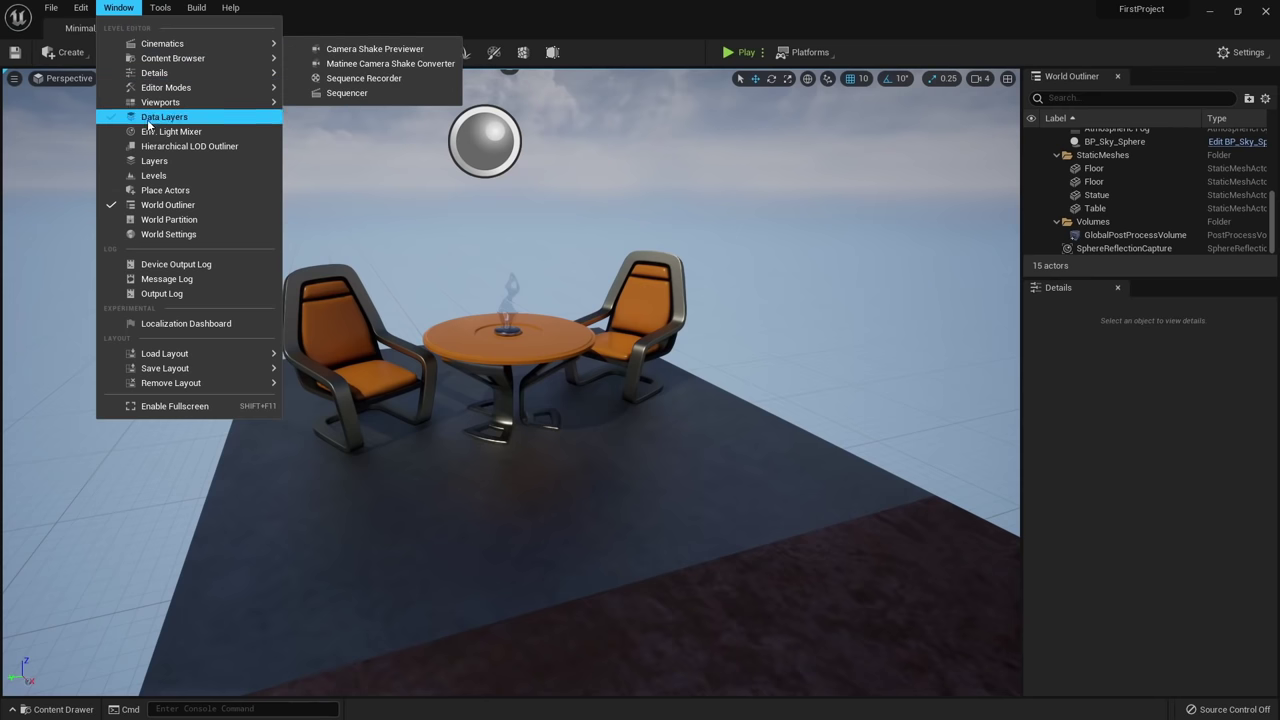
left_click(165, 233)
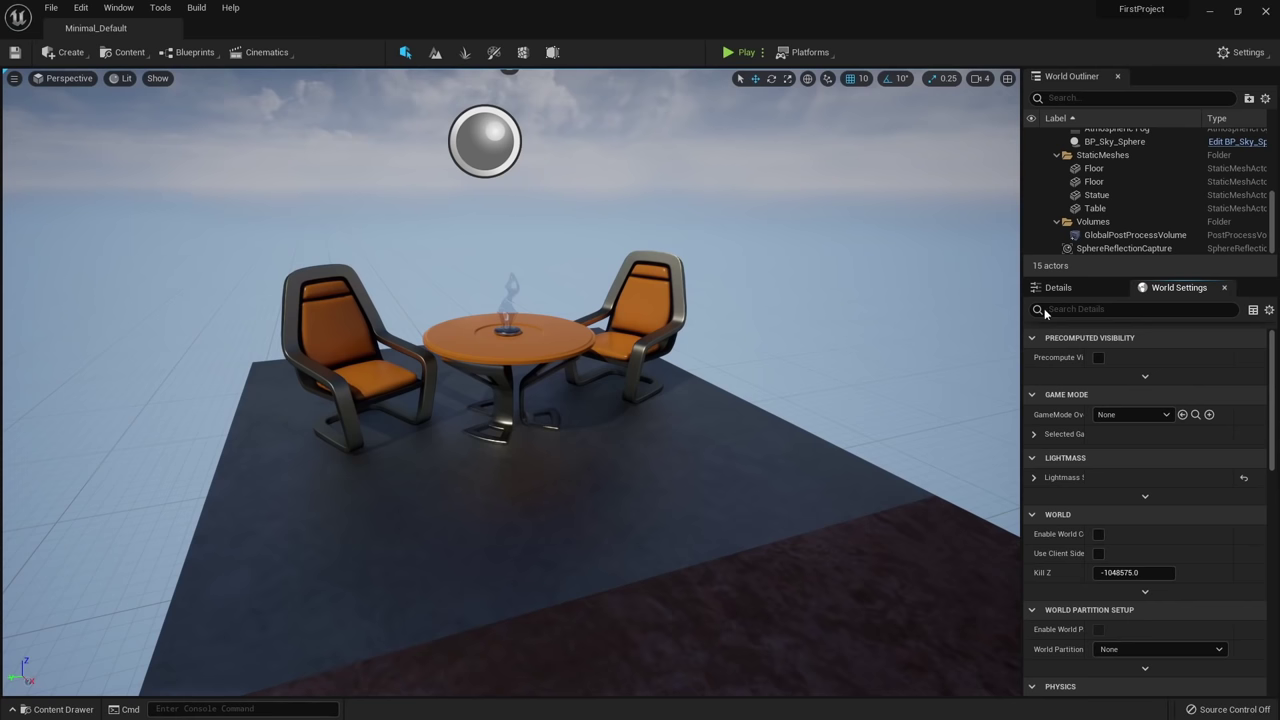
left_click(1085, 289)
left_click(1172, 289)
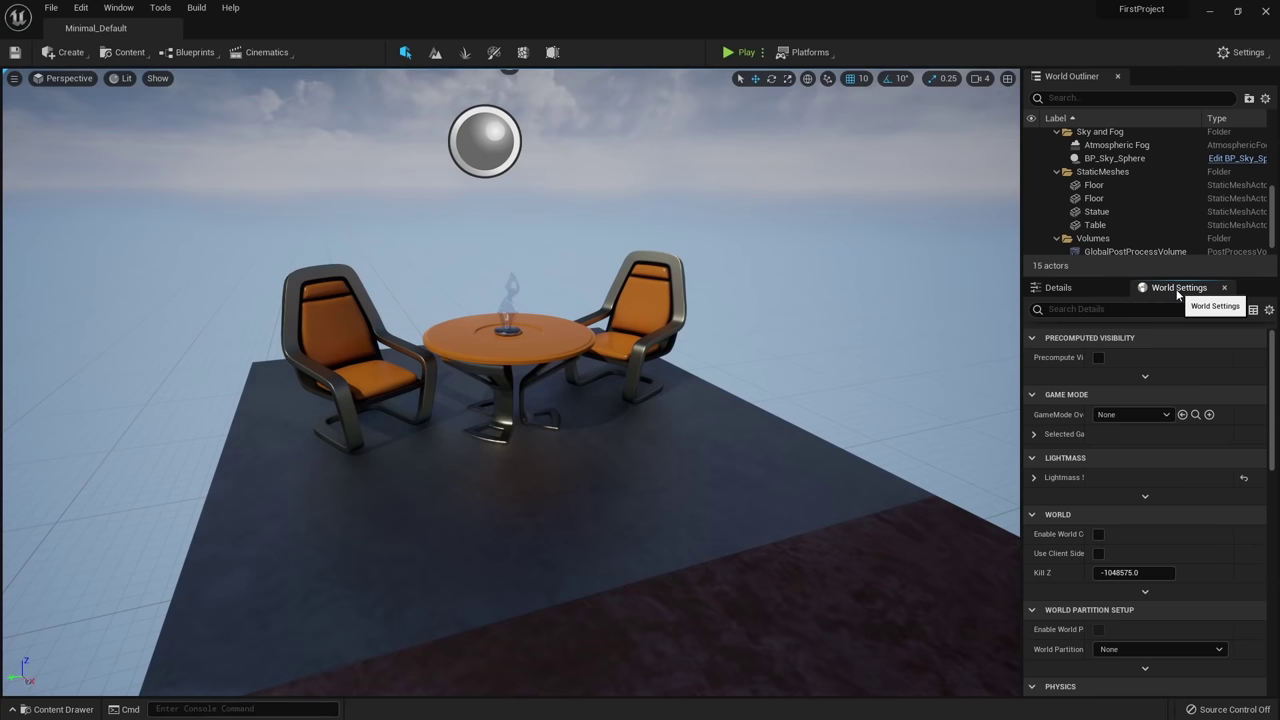
Collapse the World Outliner's tab well and restore it, repeating this a second time.
right_click(1068, 77)
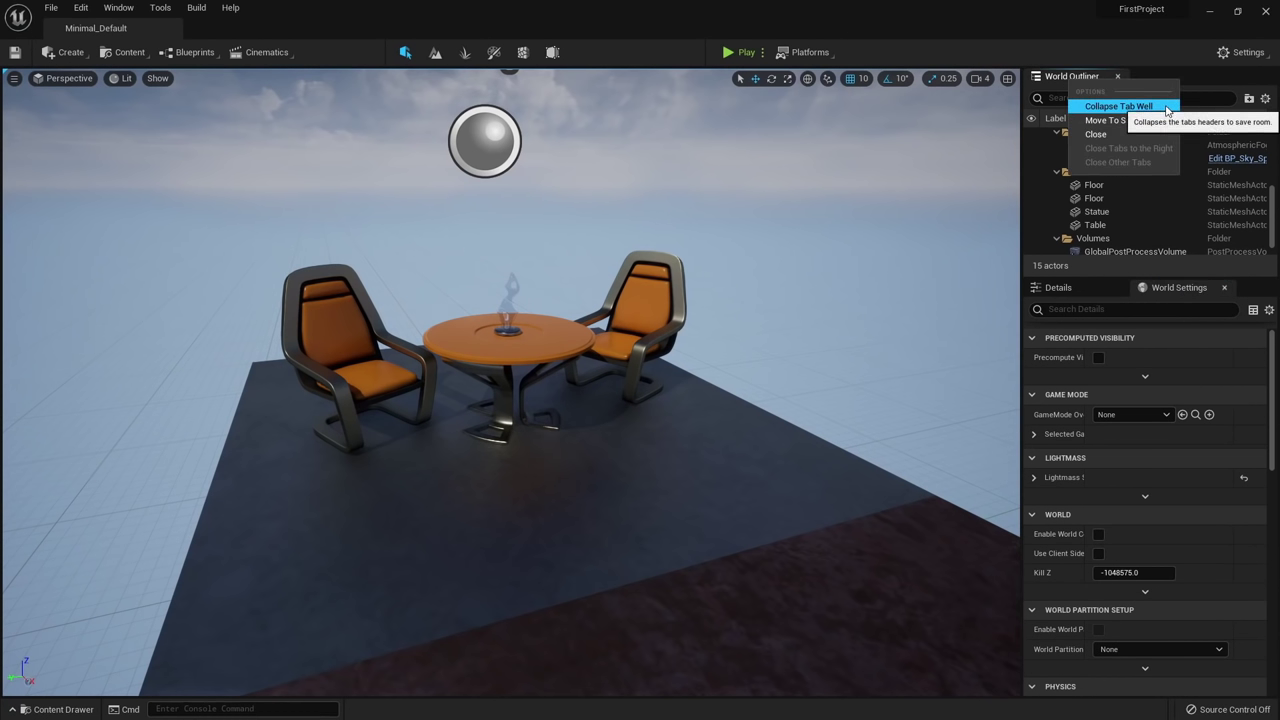
left_click(1165, 108)
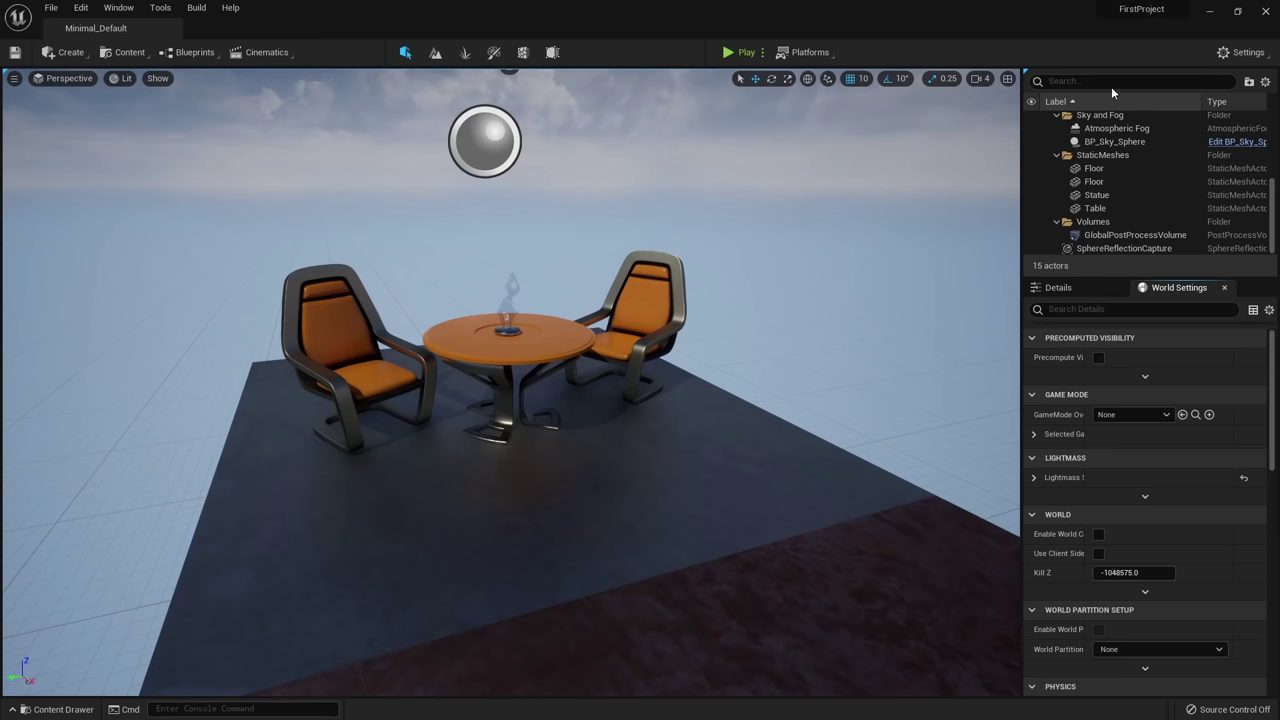
left_click(1026, 73)
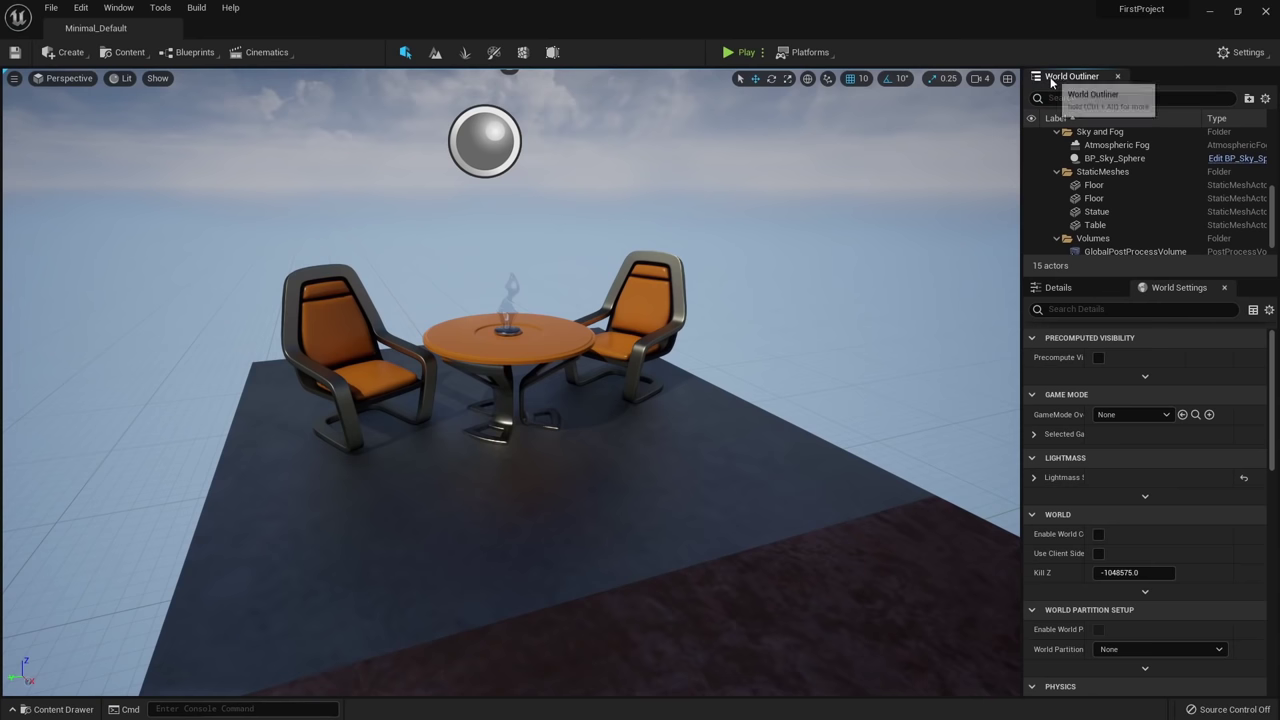
right_click(1055, 79)
left_click(1104, 98)
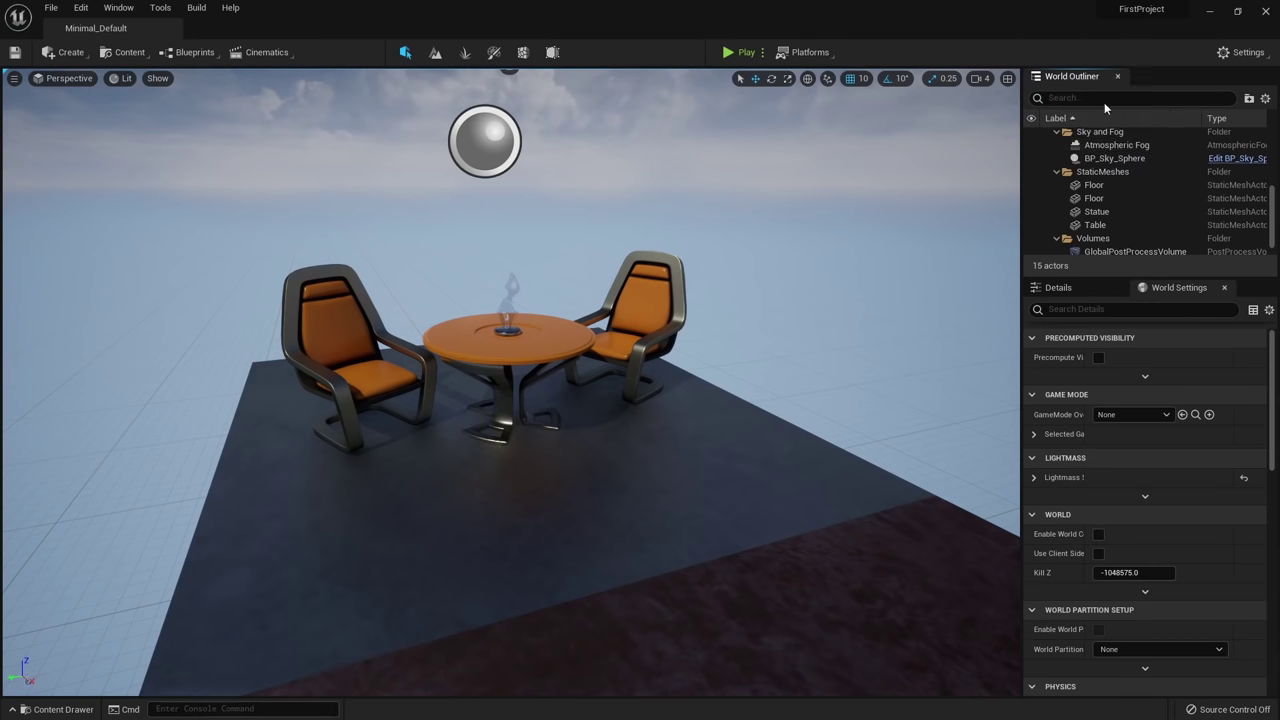
left_click(1026, 73)
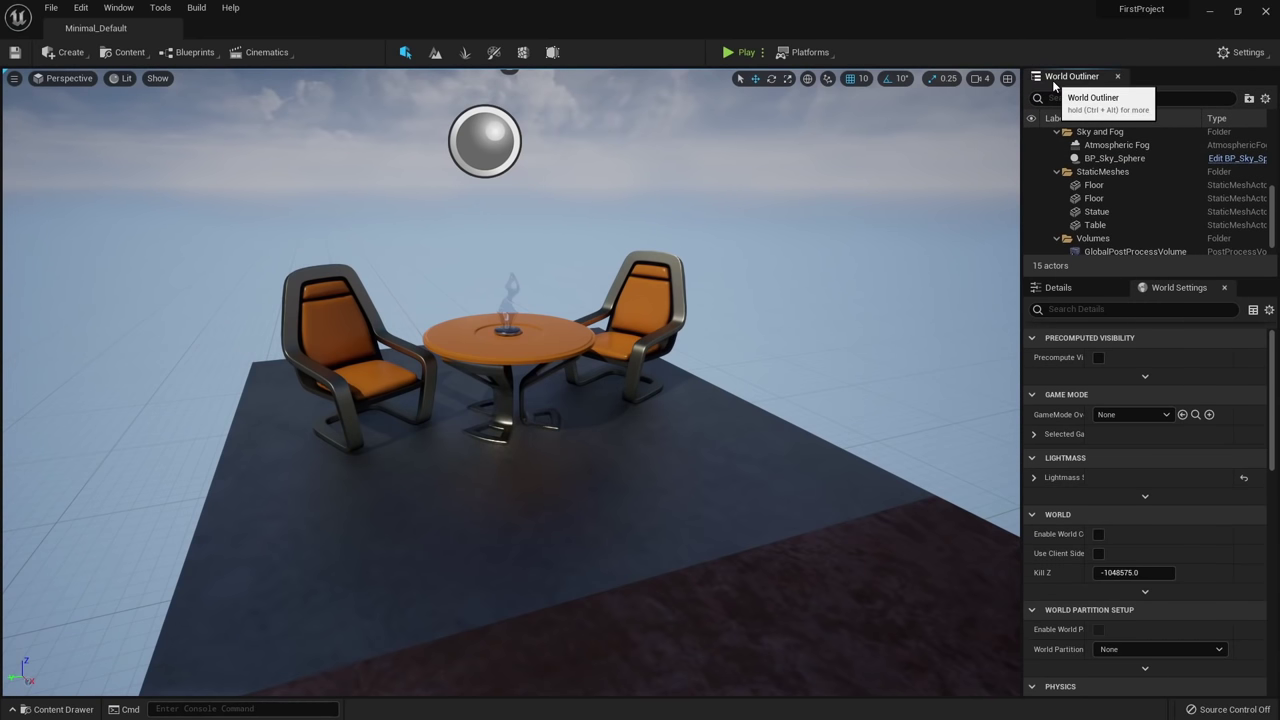
Restore the viewport's hidden tab and detach the viewport into a floating window.
left_click(13, 78)
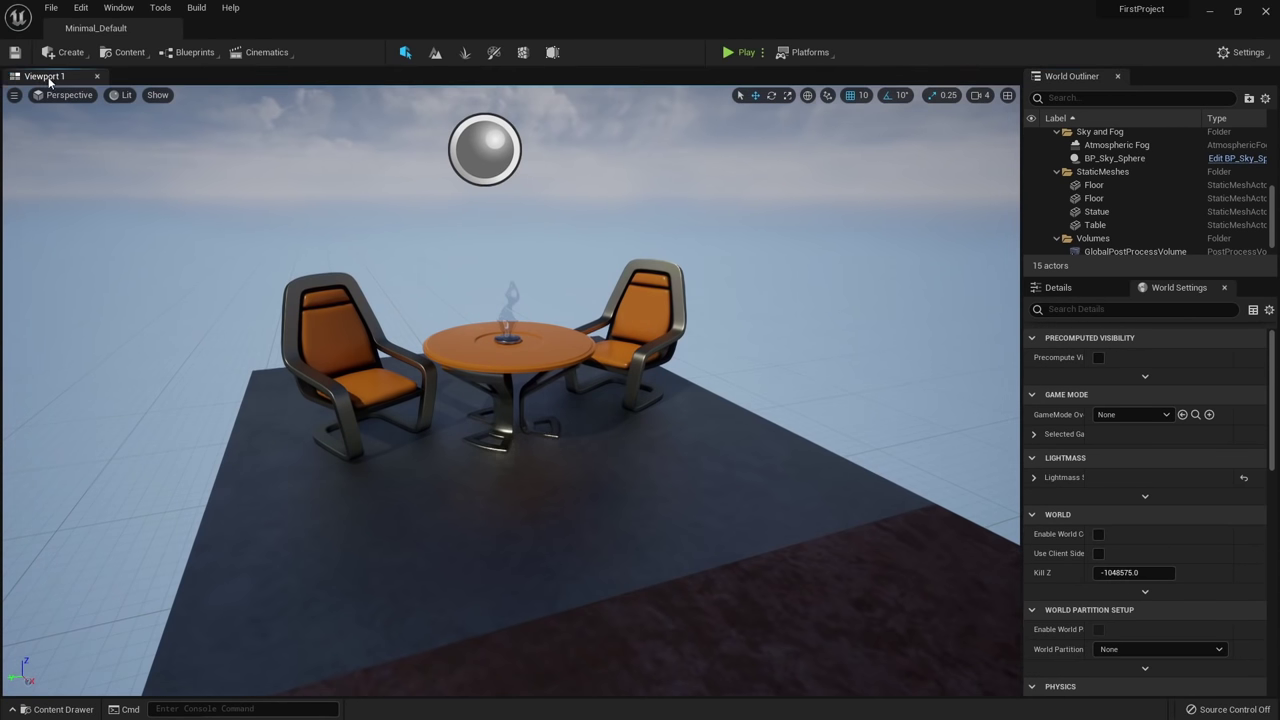
left_click_drag(48, 82, 510, 325)
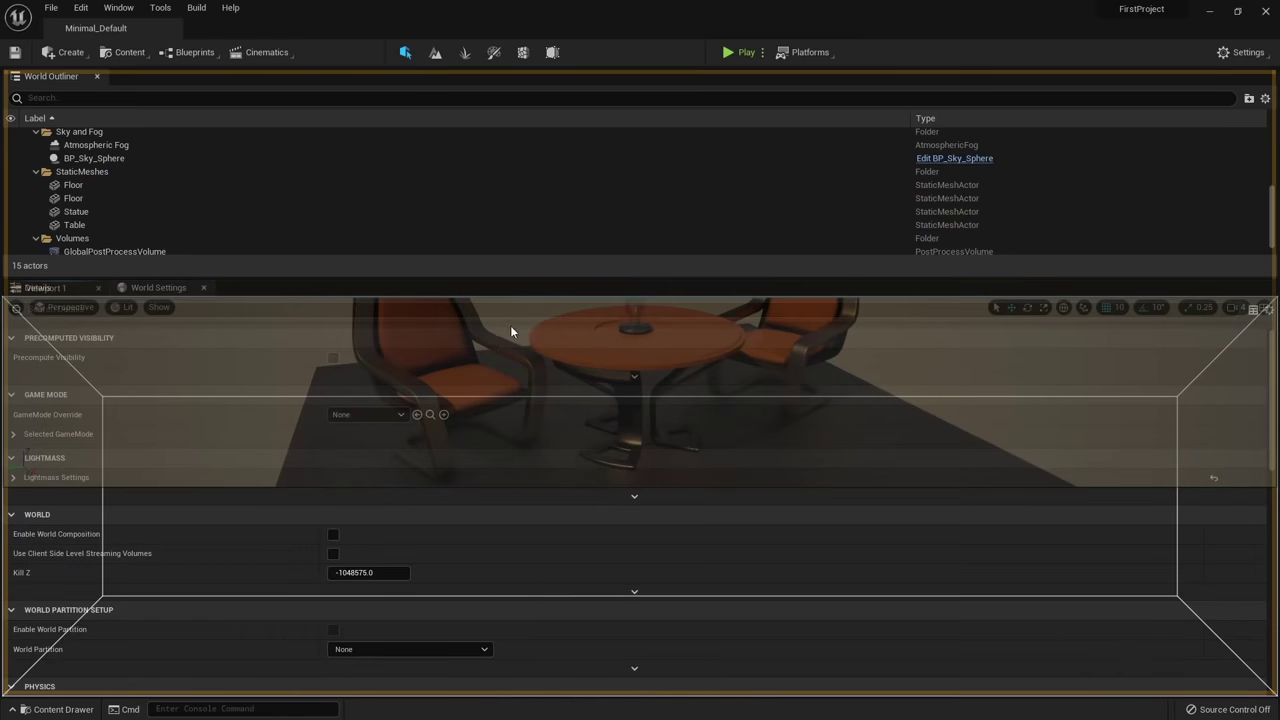
left_click_drag(425, 320, 418, 380)
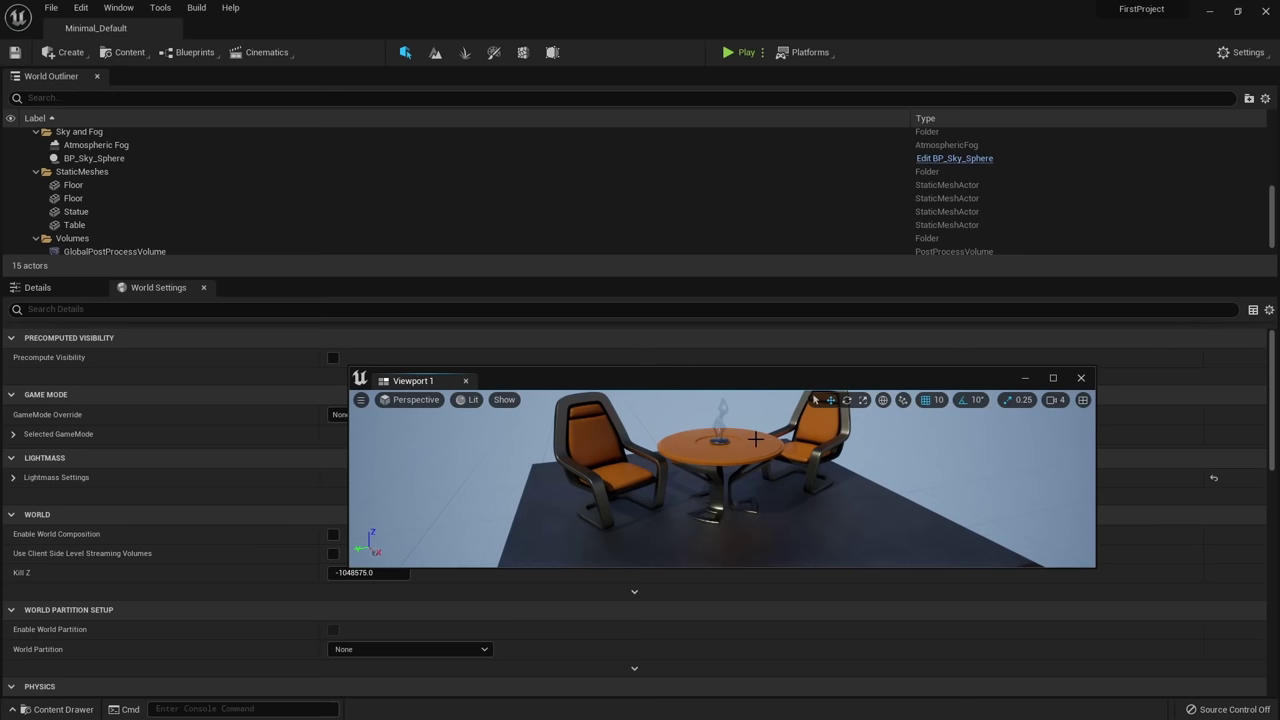
Load the Default Editor Layout and dock the Content Drawer in the layout.
left_click(118, 8)
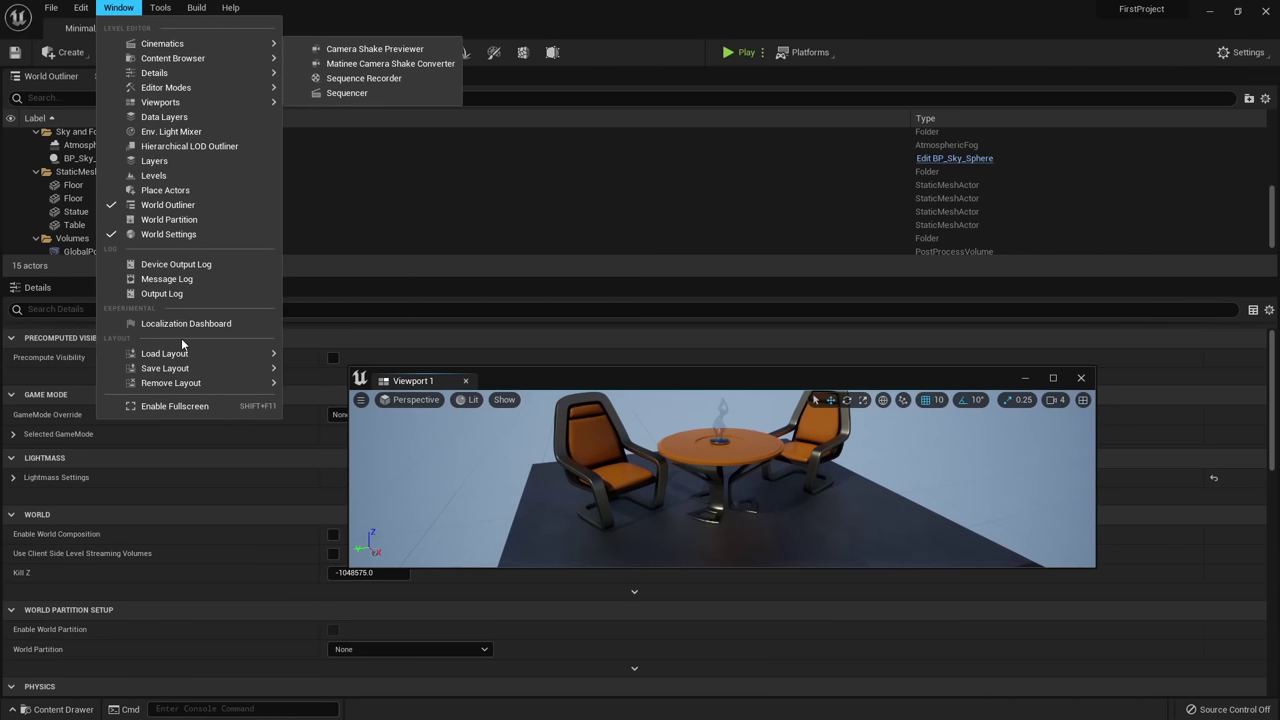
mouse_move(237, 359)
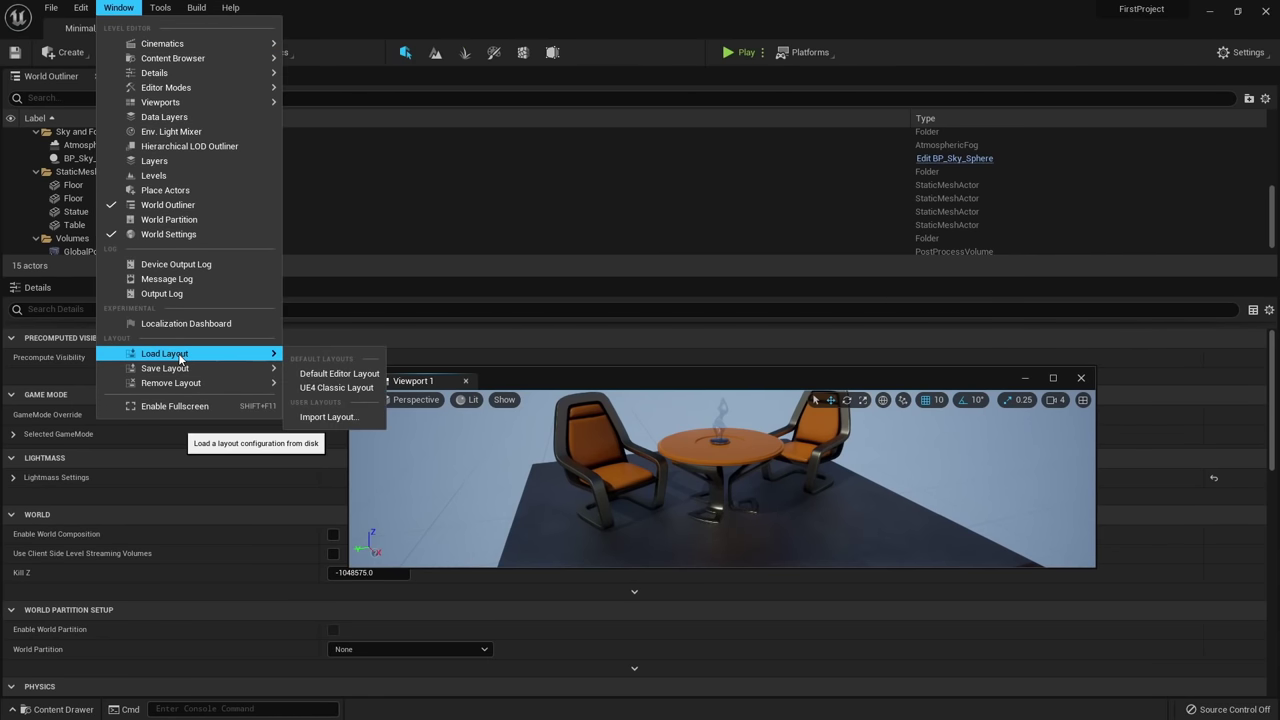
left_click(342, 379)
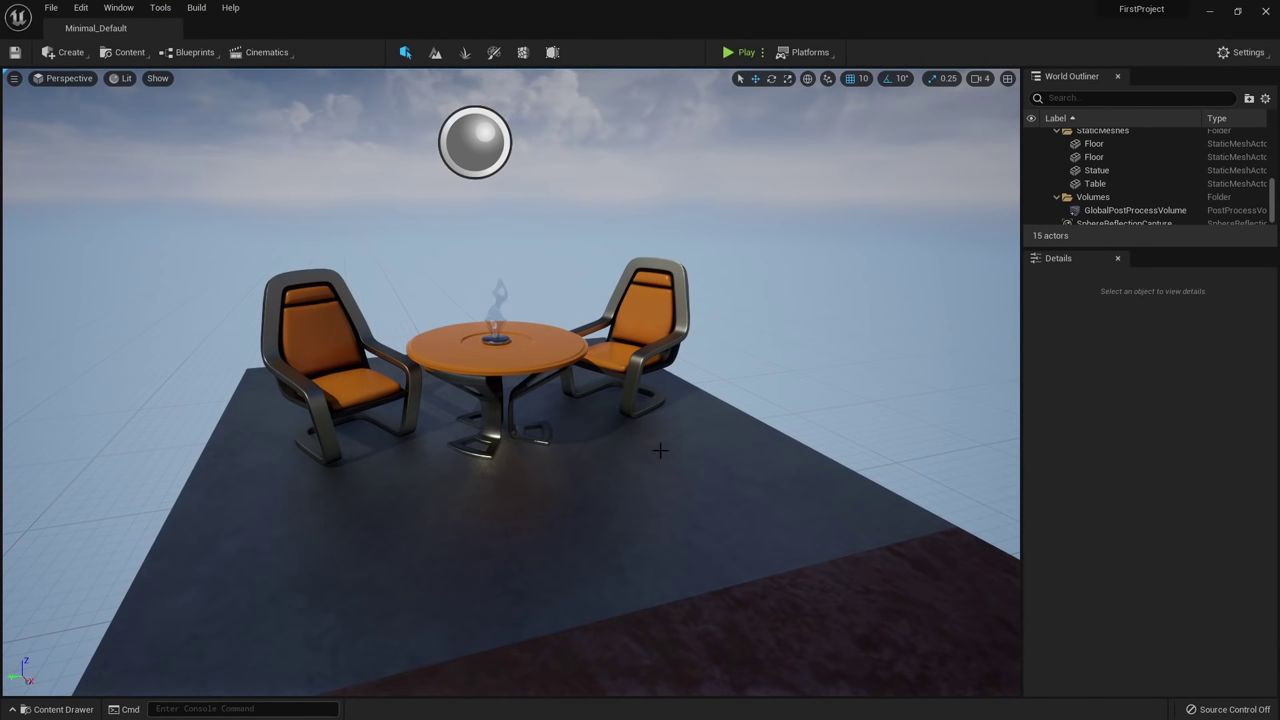
key("ctrl+space")
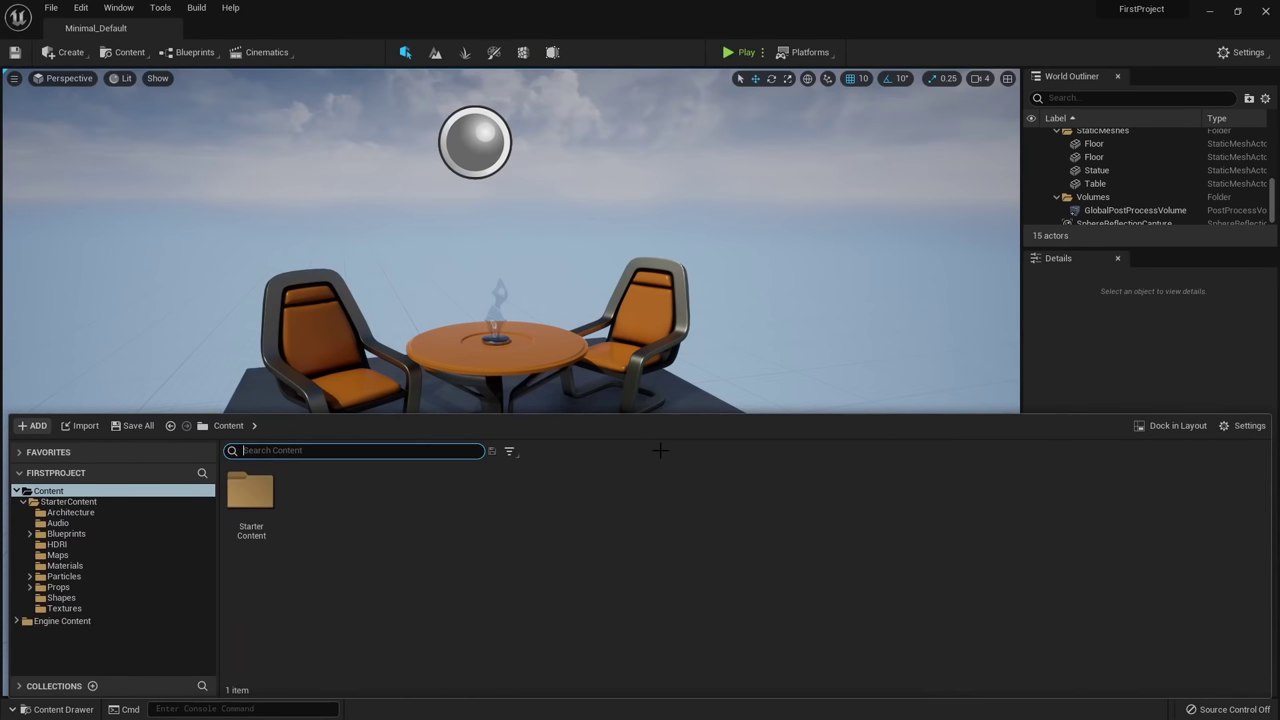
left_click(1175, 426)
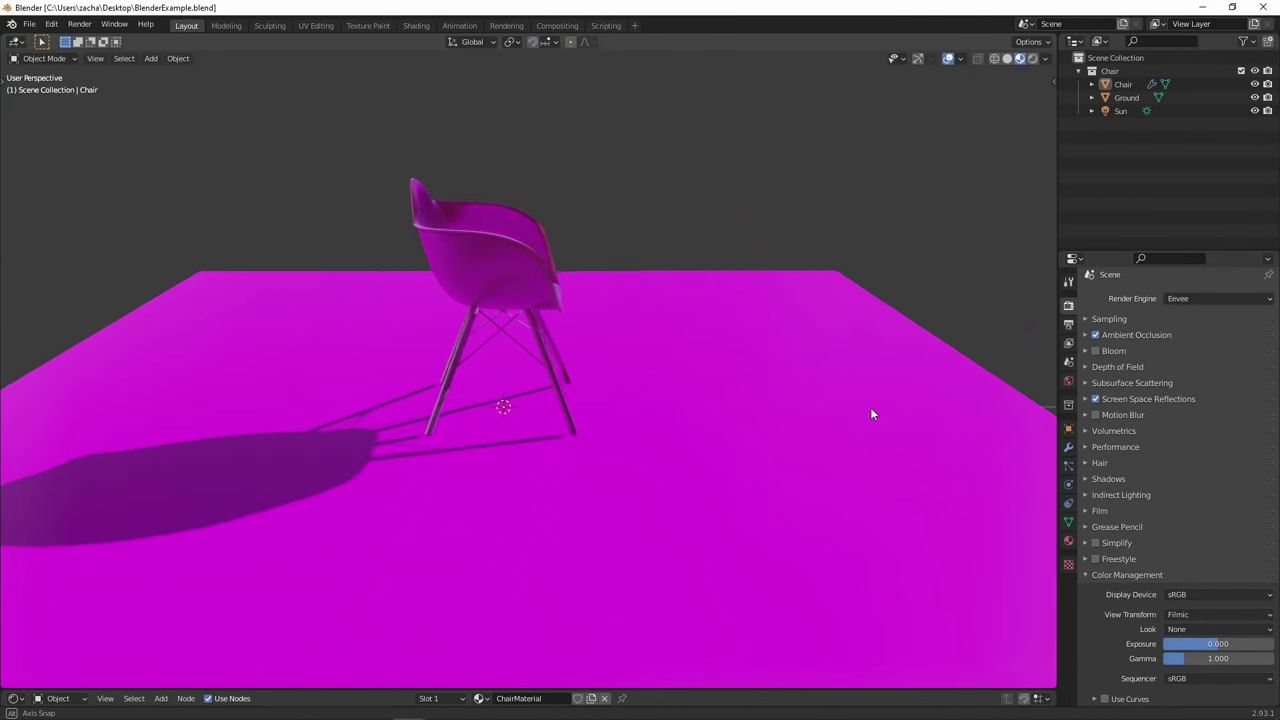
middle_click_drag(848, 418, 666, 420)
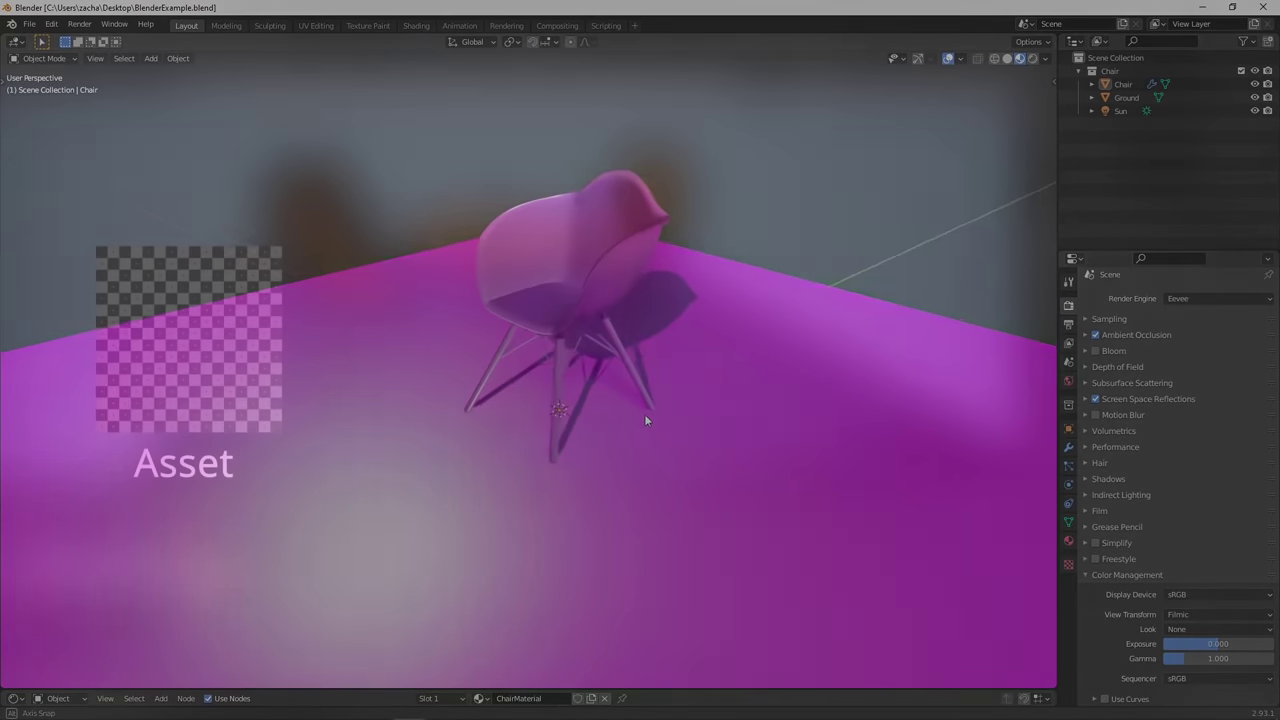
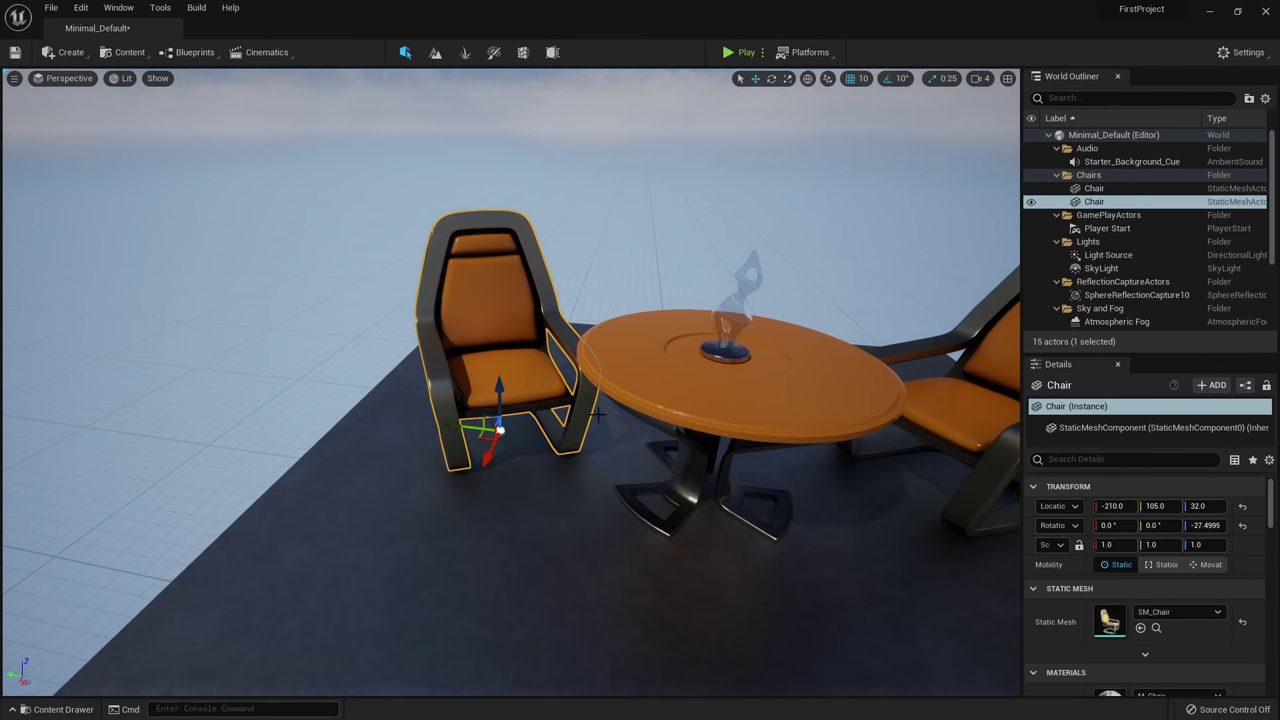
Move the selected chair along the X axis to -100 and along the Y axis to 95.
right_click_drag(598, 414, 573, 413)
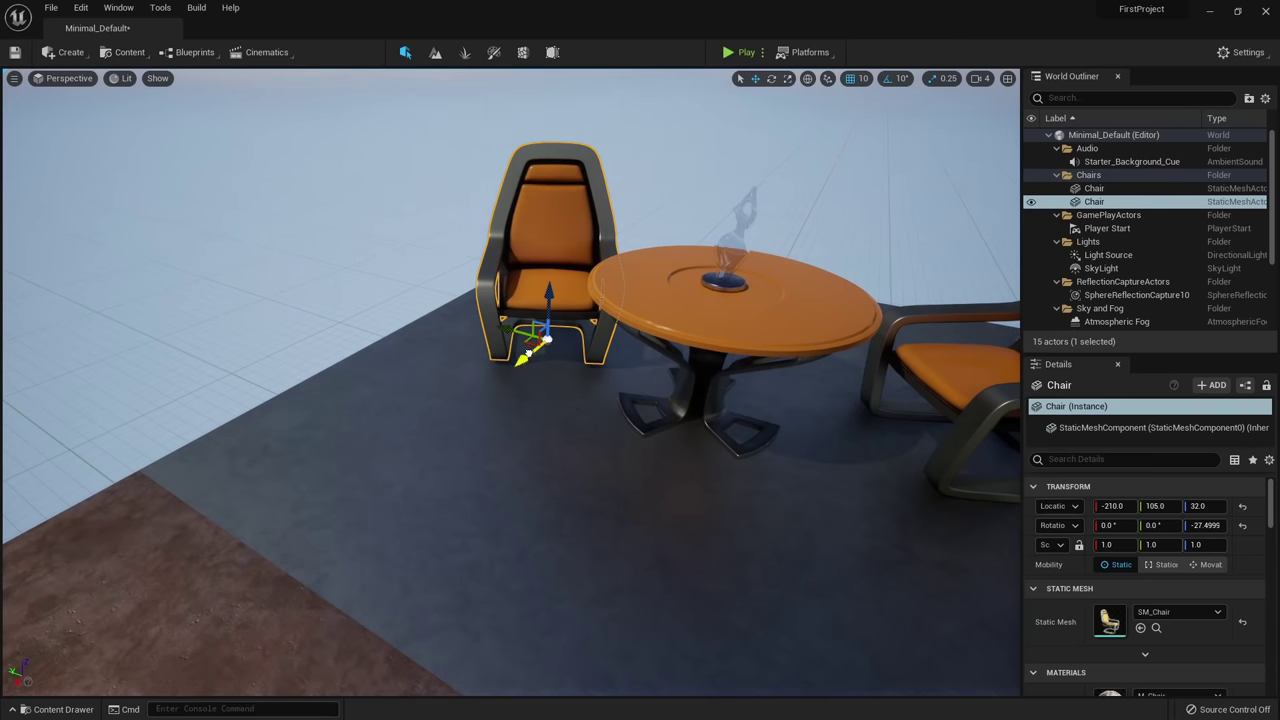
left_click_drag(522, 358, 380, 519)
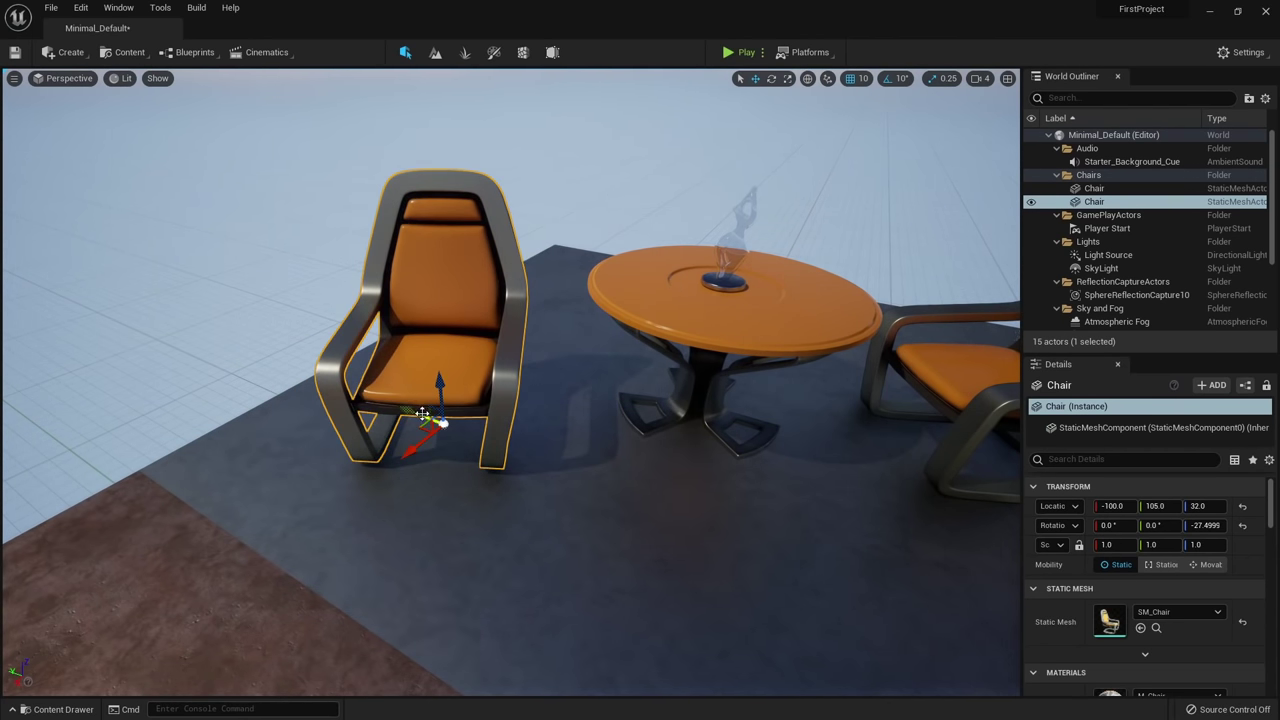
left_click_drag(422, 413, 458, 461)
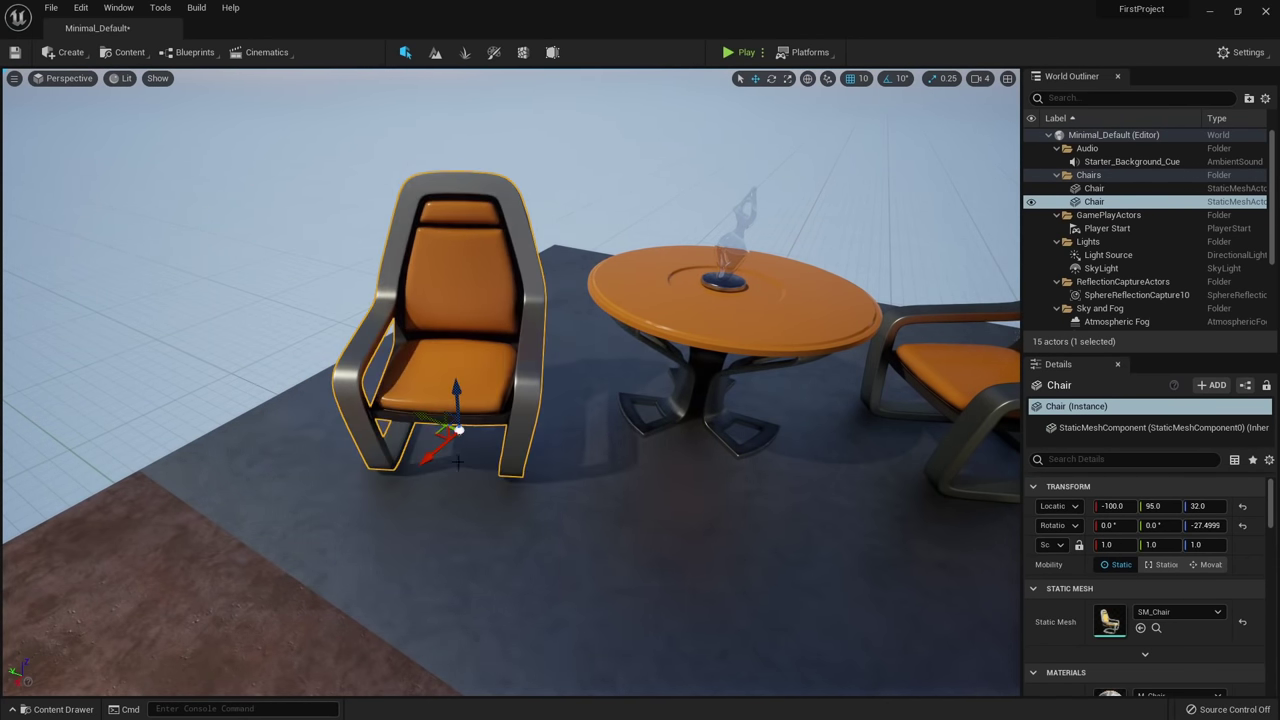
mouse_move(460, 396)
left_mouse_down()
mouse_move(445, 200)
mouse_move(457, 323)
mouse_move(446, 395)
left_mouse_up()
Move the chair with the gizmo's plane handles to X -90 and Y 115, keeping its height at 32.
right_click_drag(446, 395, 480, 467)
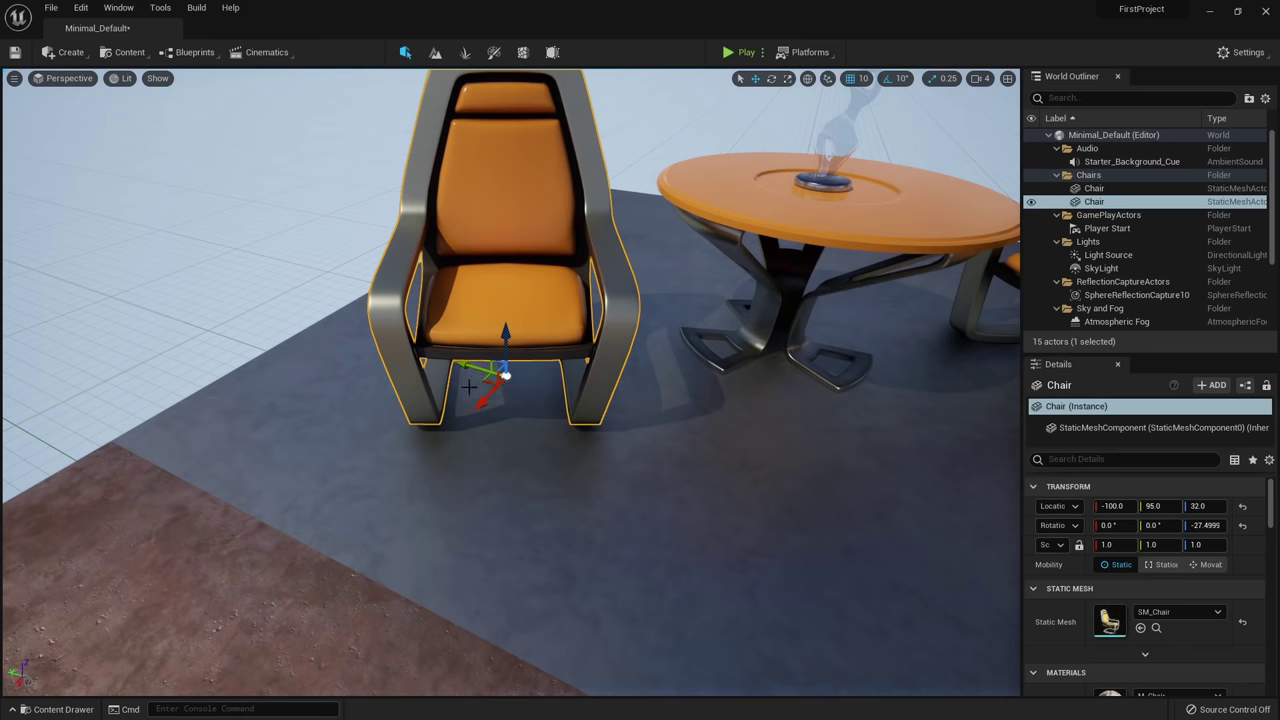
mouse_move(486, 382)
left_mouse_down()
mouse_move(452, 372)
mouse_move(490, 458)
mouse_move(456, 372)
mouse_move(477, 321)
mouse_move(497, 406)
mouse_move(457, 386)
mouse_move(468, 381)
left_mouse_up()
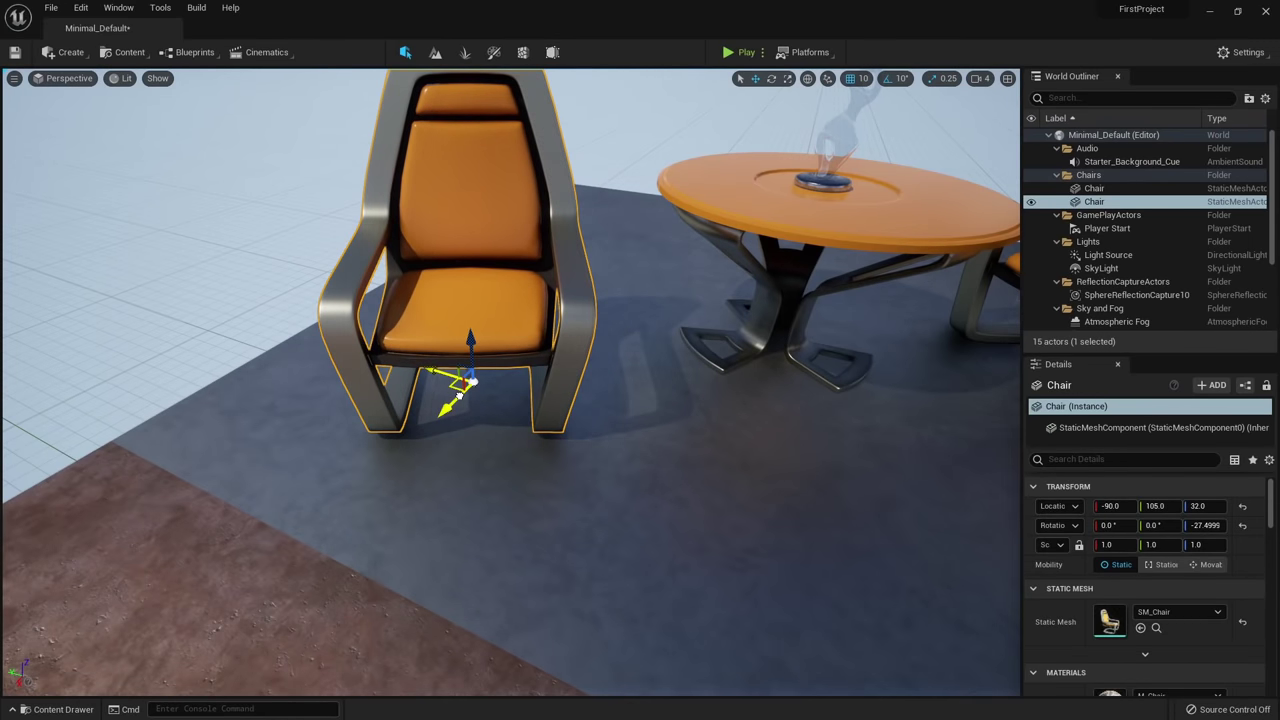
right_click_drag(438, 414, 520, 356)
mouse_move(576, 352)
left_mouse_down()
mouse_move(806, 443)
mouse_move(214, 343)
mouse_move(629, 357)
mouse_move(560, 340)
mouse_move(561, 361)
left_mouse_up()
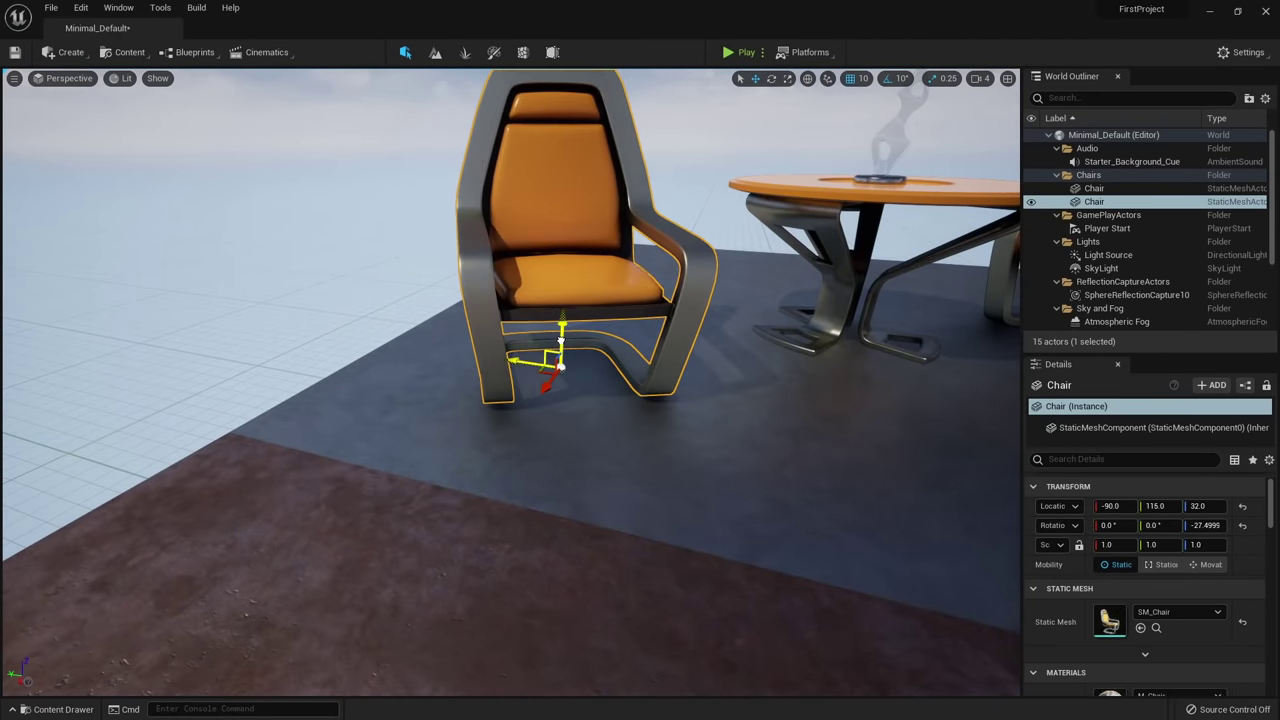
Move the chair along only the Y axis to 125.
right_click_drag(561, 361, 633, 385)
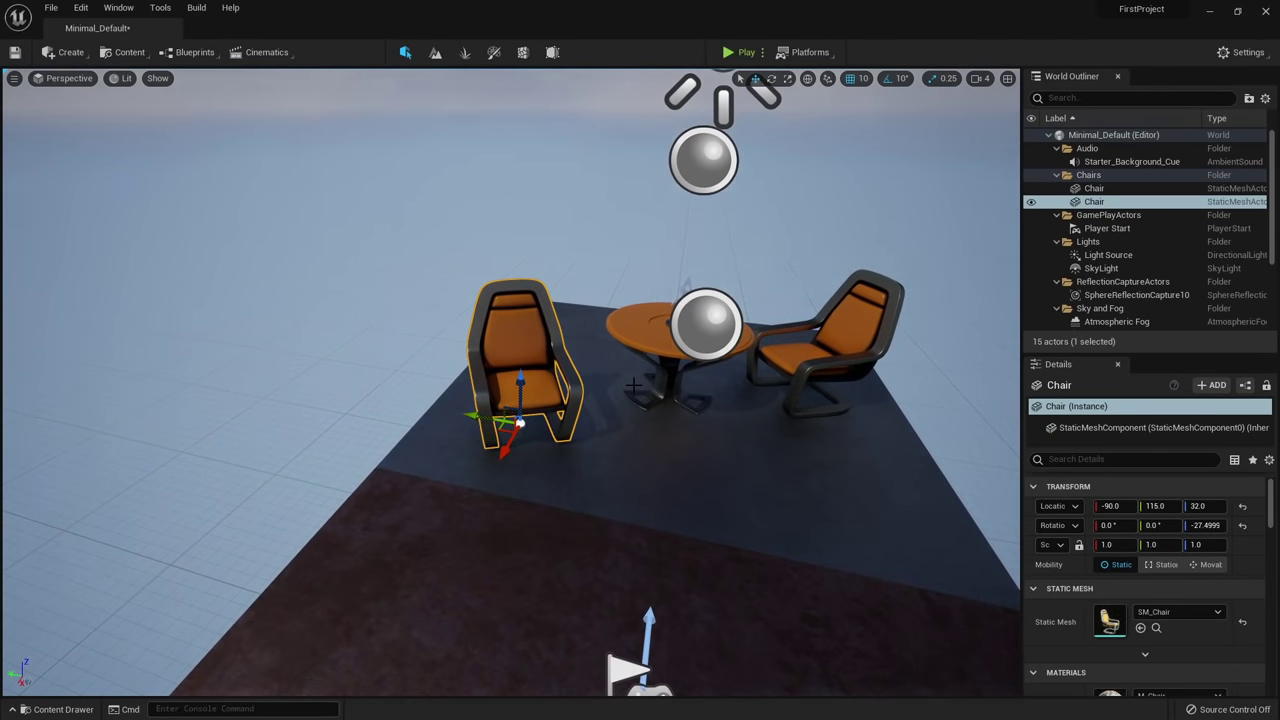
scroll(620, 380, "up", 5)
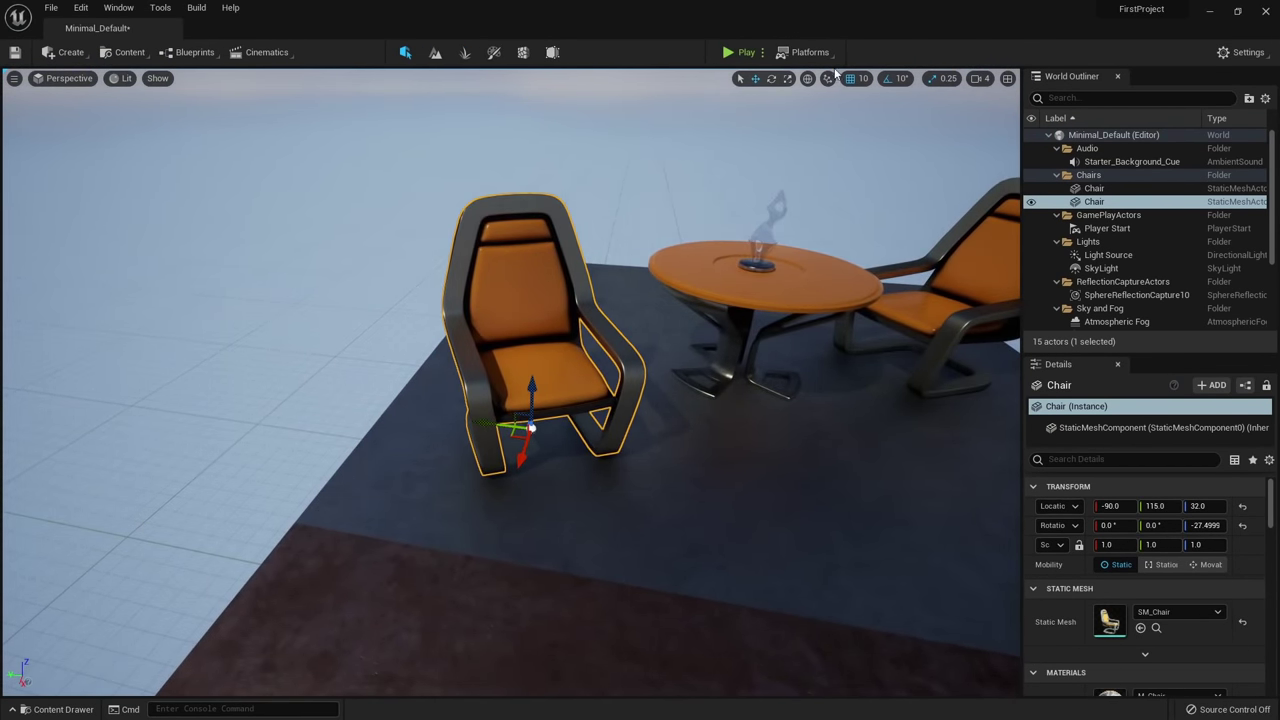
scroll(415, 432, "up", 4)
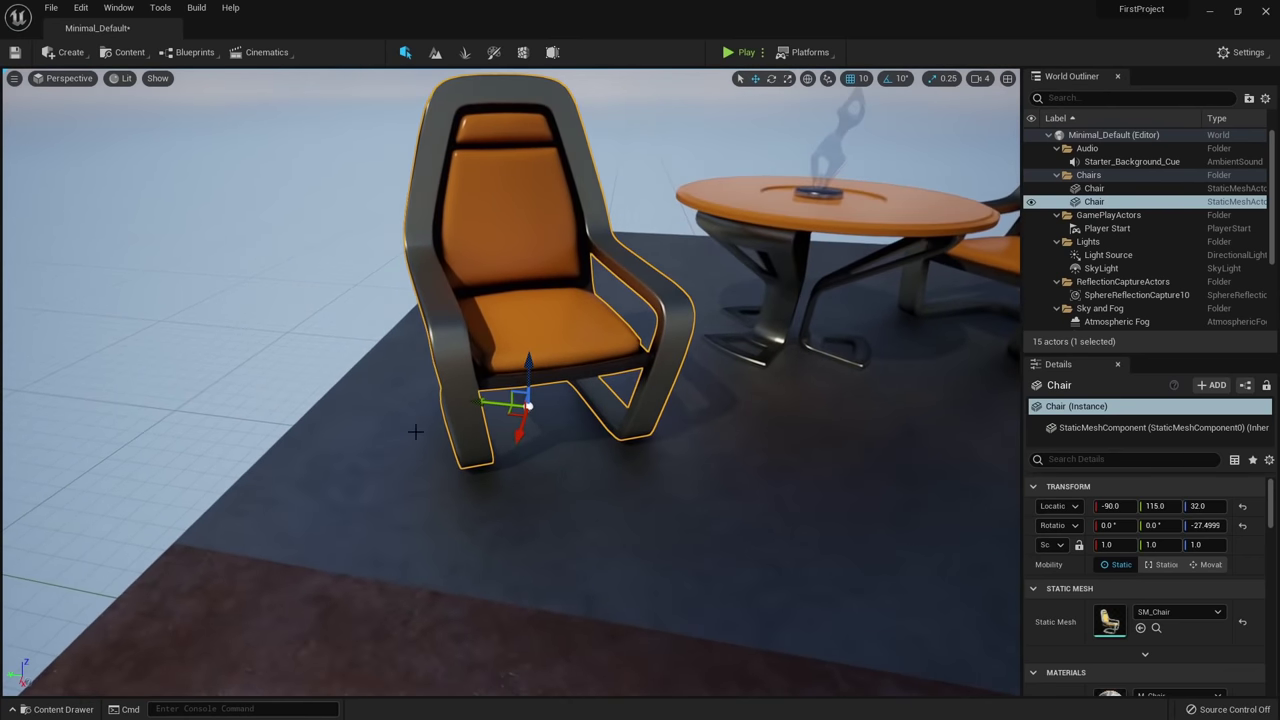
mouse_move(485, 401)
left_mouse_down()
mouse_move(359, 386)
mouse_move(540, 404)
mouse_move(478, 399)
left_mouse_up()
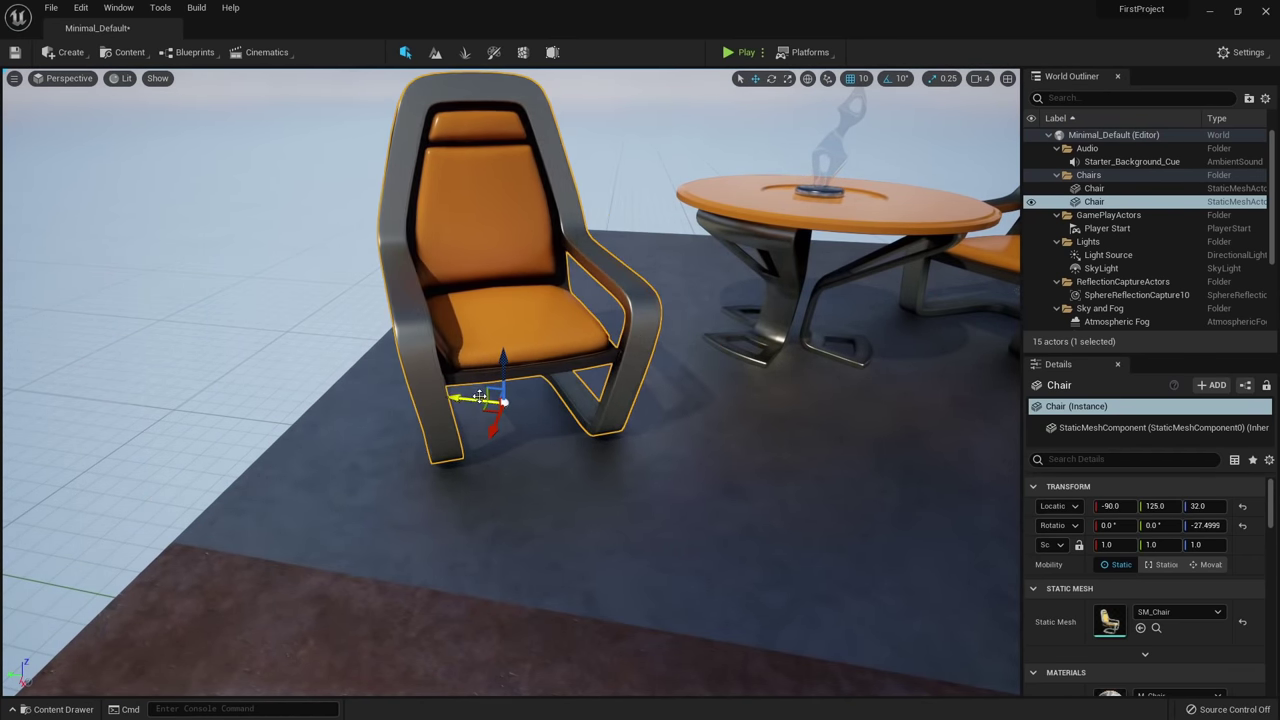
Set the position grid snap size to 100 and try moving the chair with the coarser increment.
left_click(861, 80)
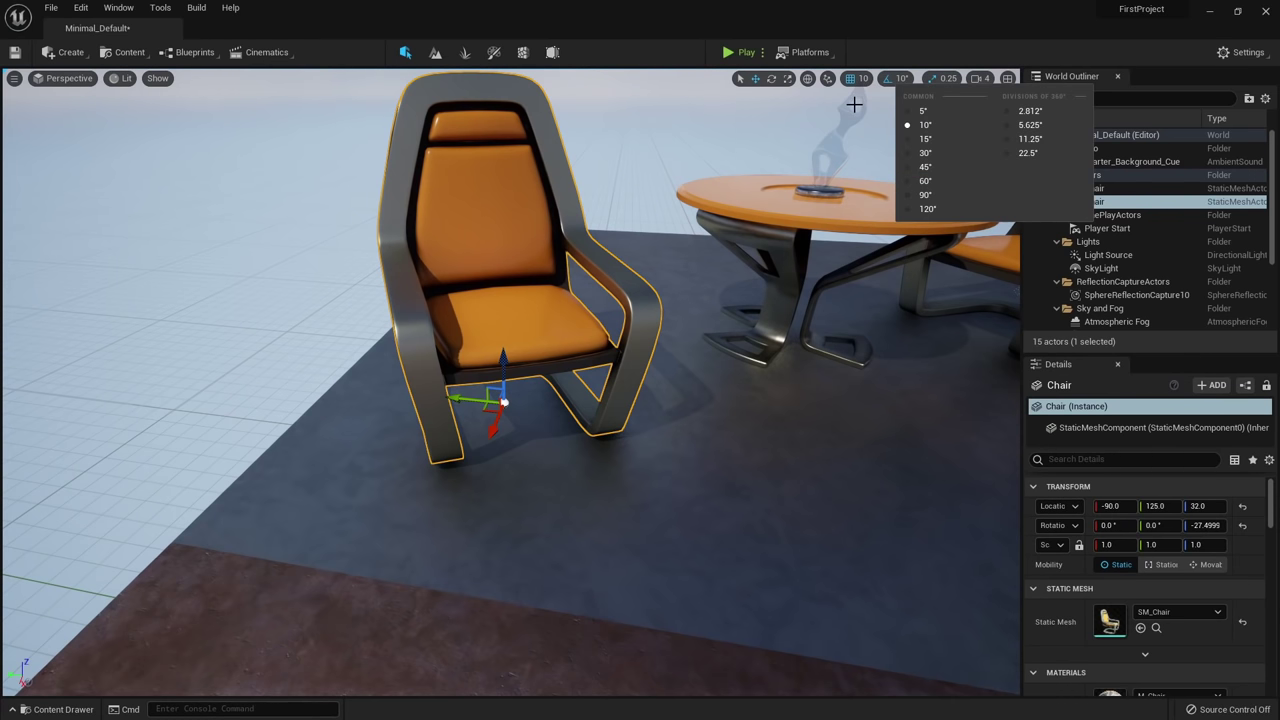
left_click(886, 167)
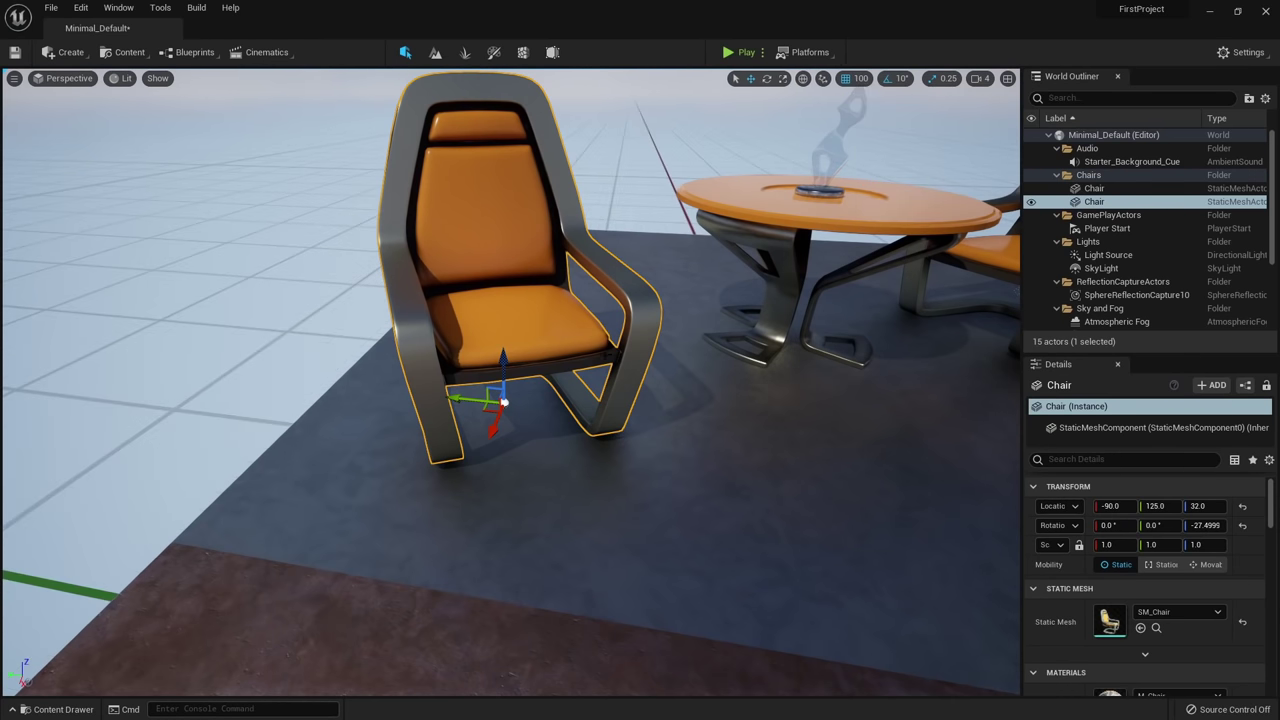
mouse_move(584, 372)
right_mouse_down()
mouse_move(586, 415)
mouse_move(582, 364)
right_mouse_up()
key("s")
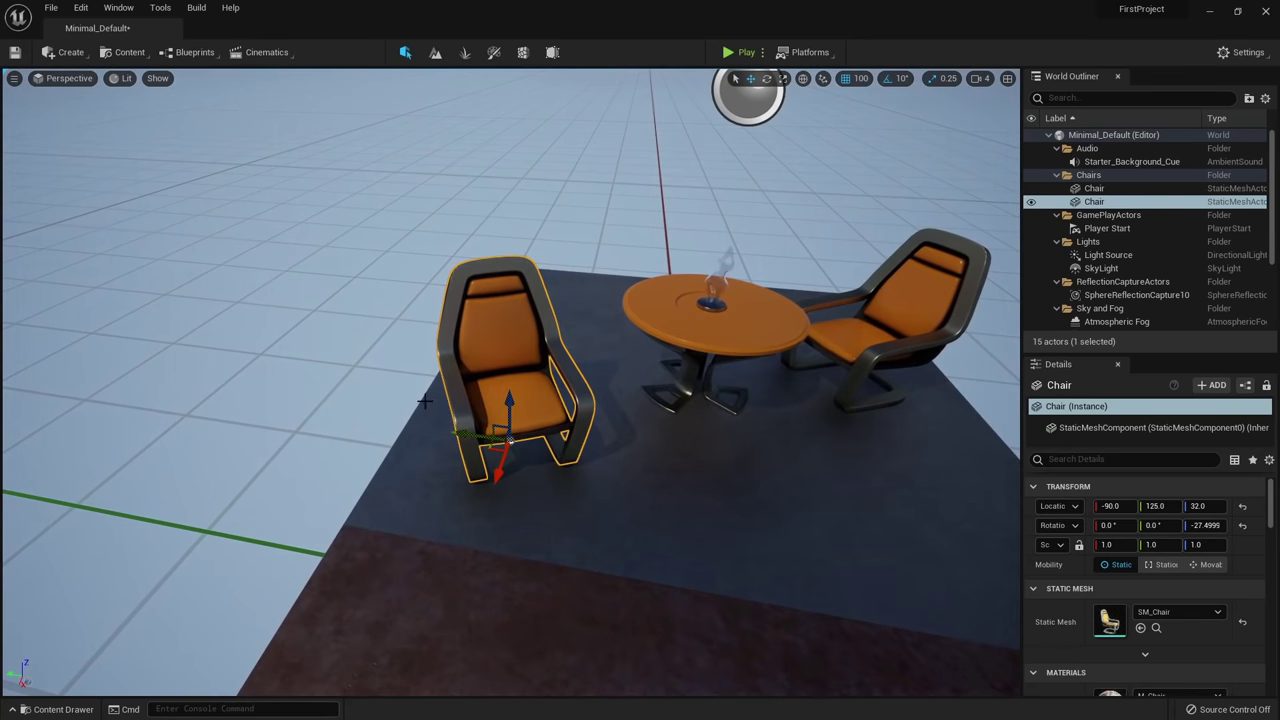
scroll(425, 400, "down", 3)
left_click_drag(490, 389, 529, 391)
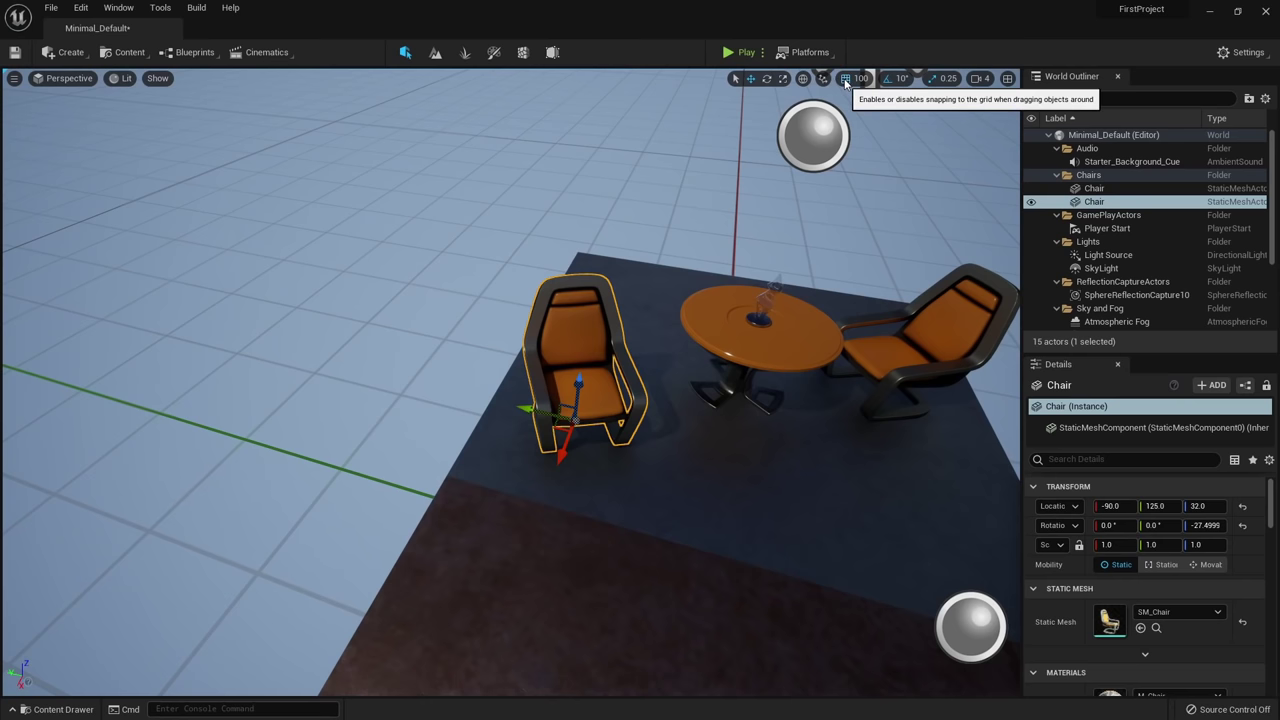
Turn off position grid snapping and move the chair freely to about X -54.7 and Y 96.4.
right_click_drag(538, 452, 592, 424)
key("w")
left_click_drag(499, 448, 518, 490)
mouse_move(518, 490)
right_mouse_down()
mouse_move(482, 470)
mouse_move(500, 488)
right_mouse_up()
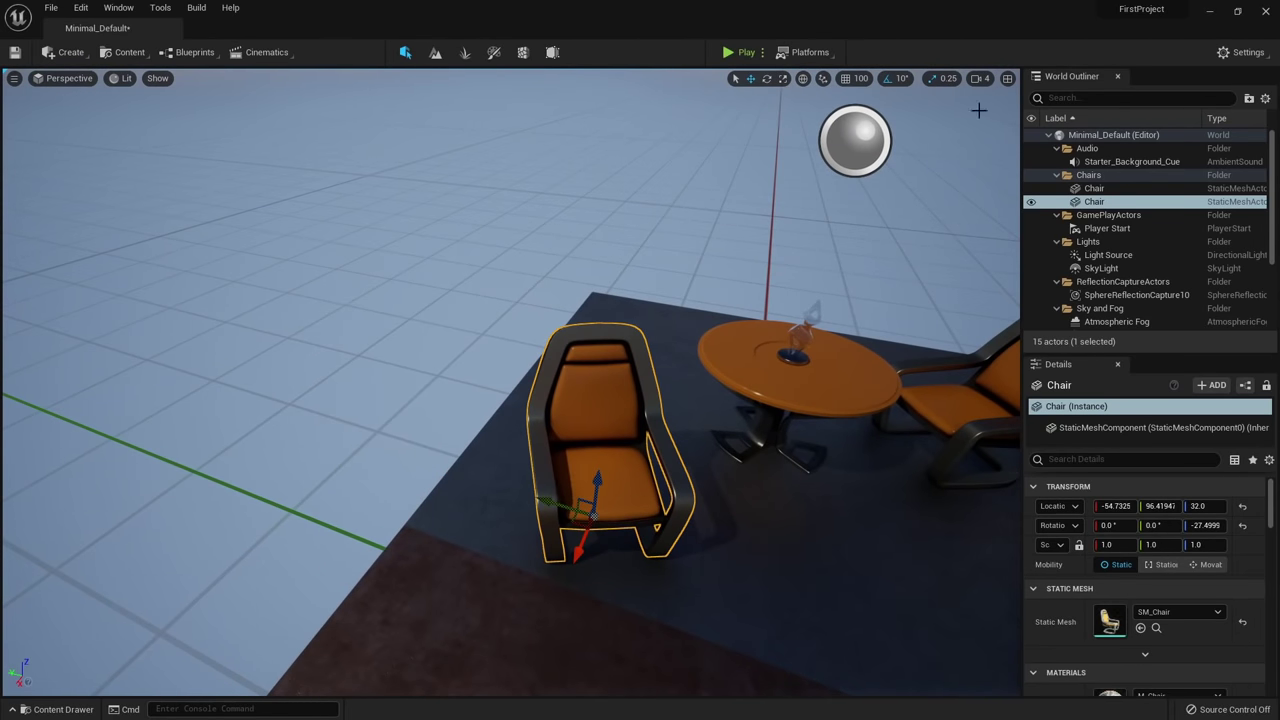
Set the position grid snap size to 10.
left_click(867, 80)
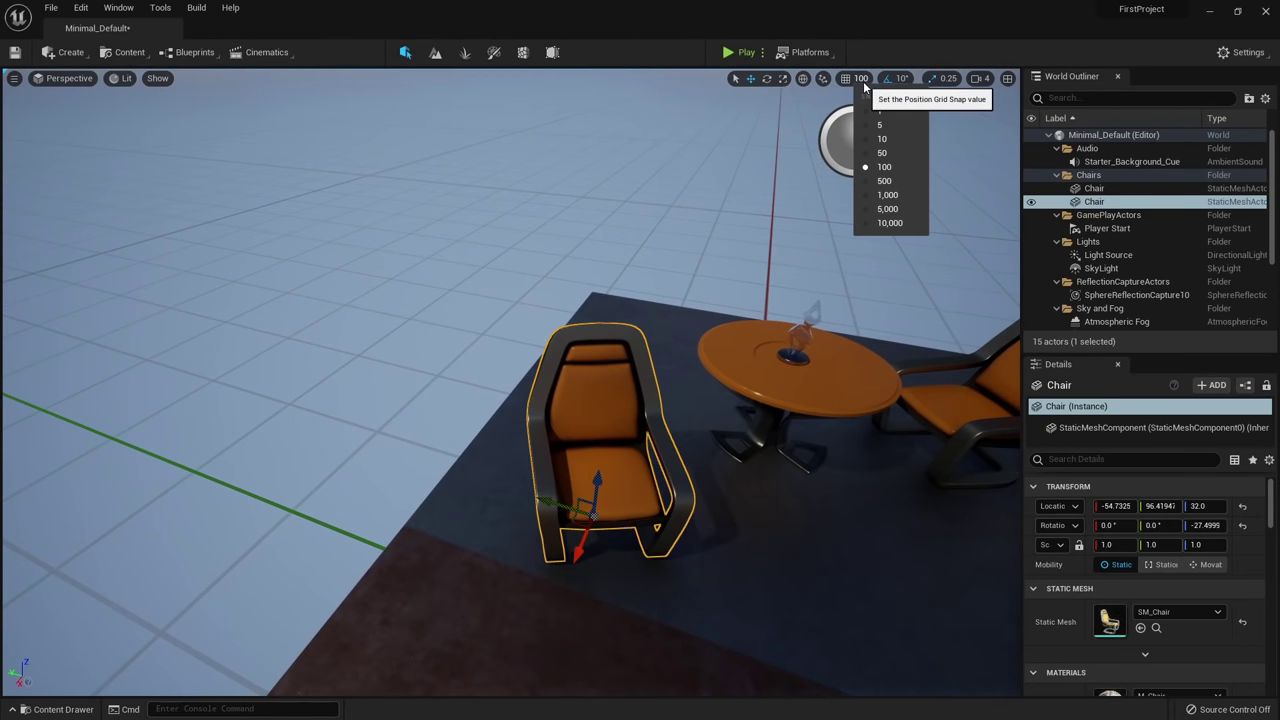
left_click(888, 143)
mouse_move(517, 308)
right_mouse_down()
mouse_move(548, 336)
mouse_move(517, 308)
right_mouse_up()
key("w")
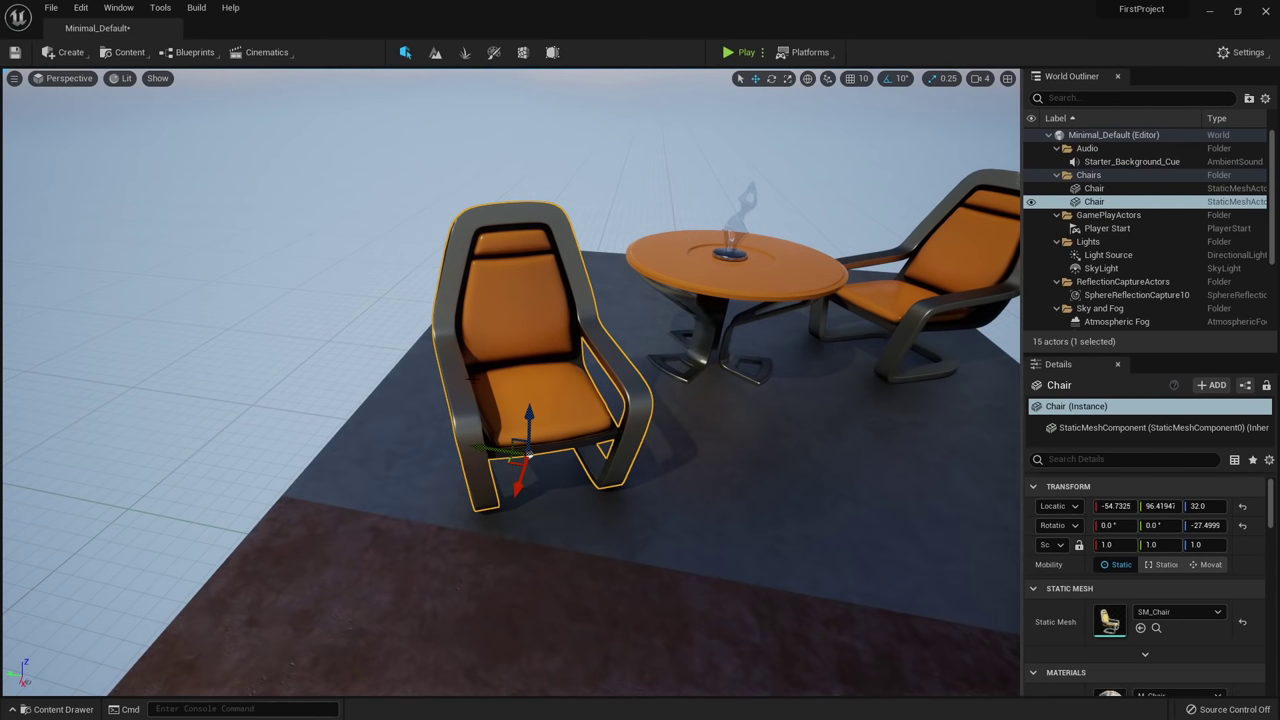
Widen the Details panel and open the chair's X location value for editing.
left_click_drag(1020, 503, 962, 505)
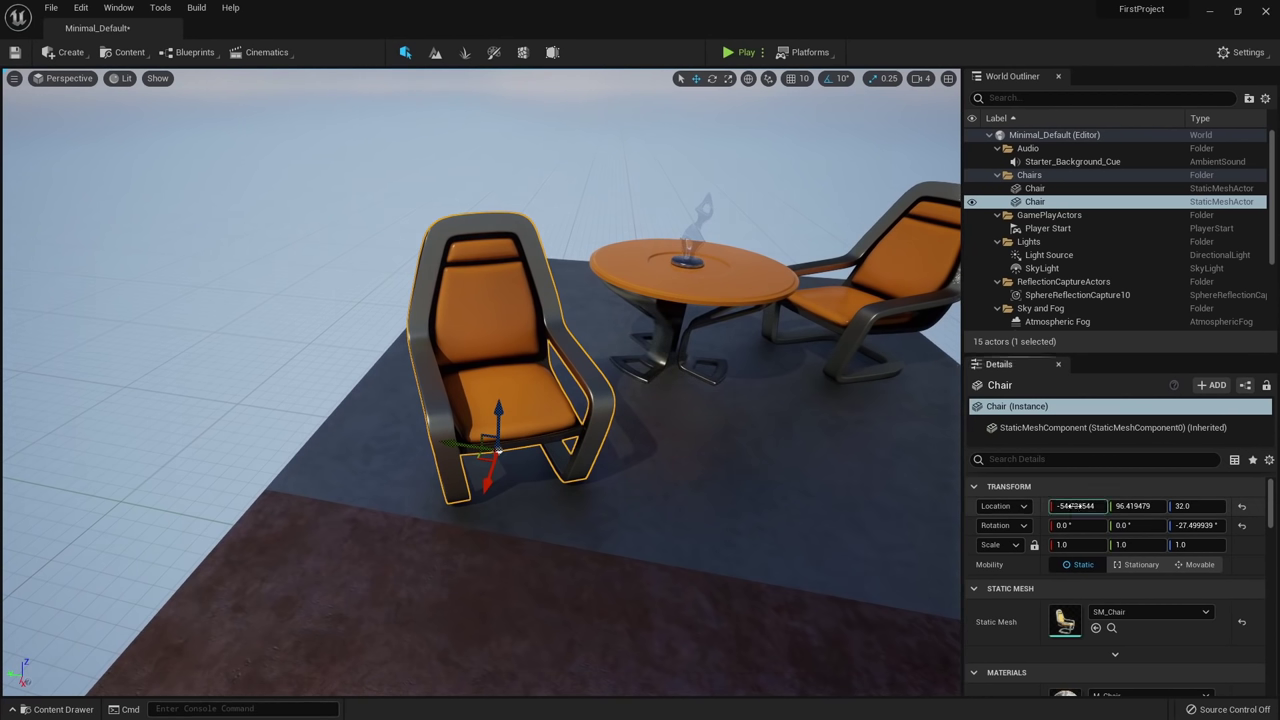
left_click(1090, 508)
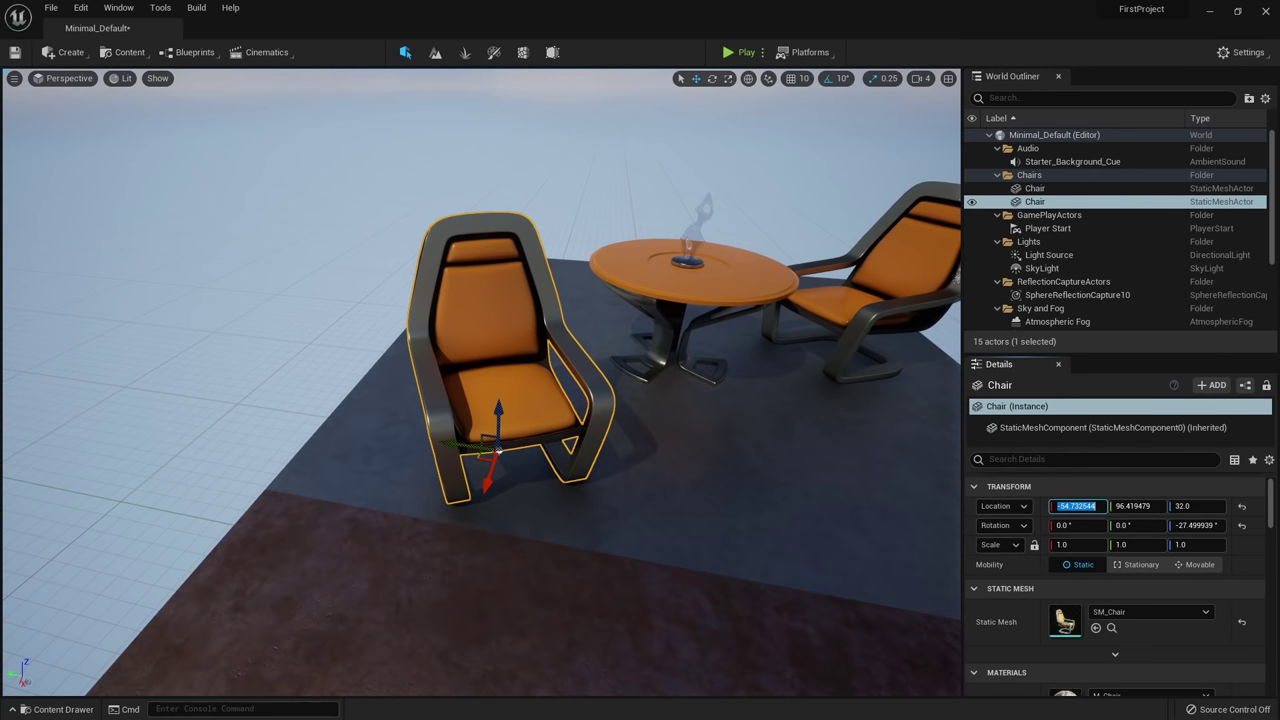
Examine the chair and table in the Left orthographic view and return to the Perspective view.
left_click(85, 80)
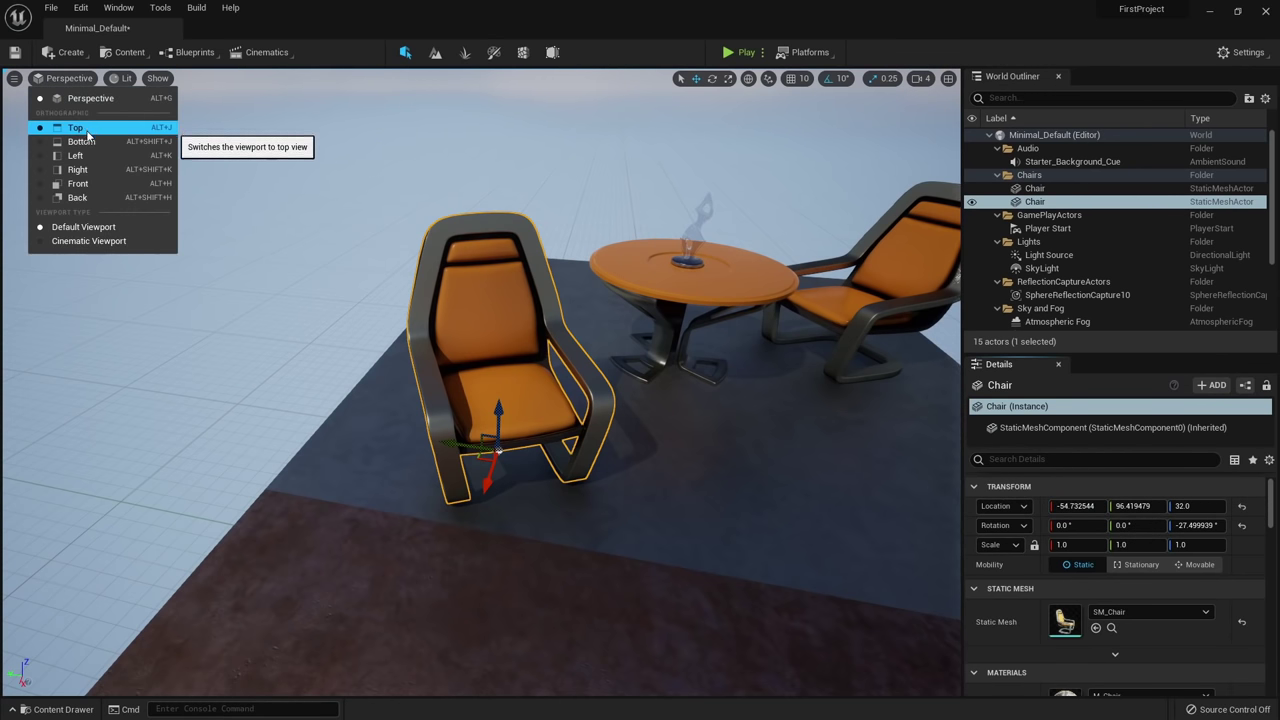
left_click(85, 156)
scroll(408, 357, "up", 5)
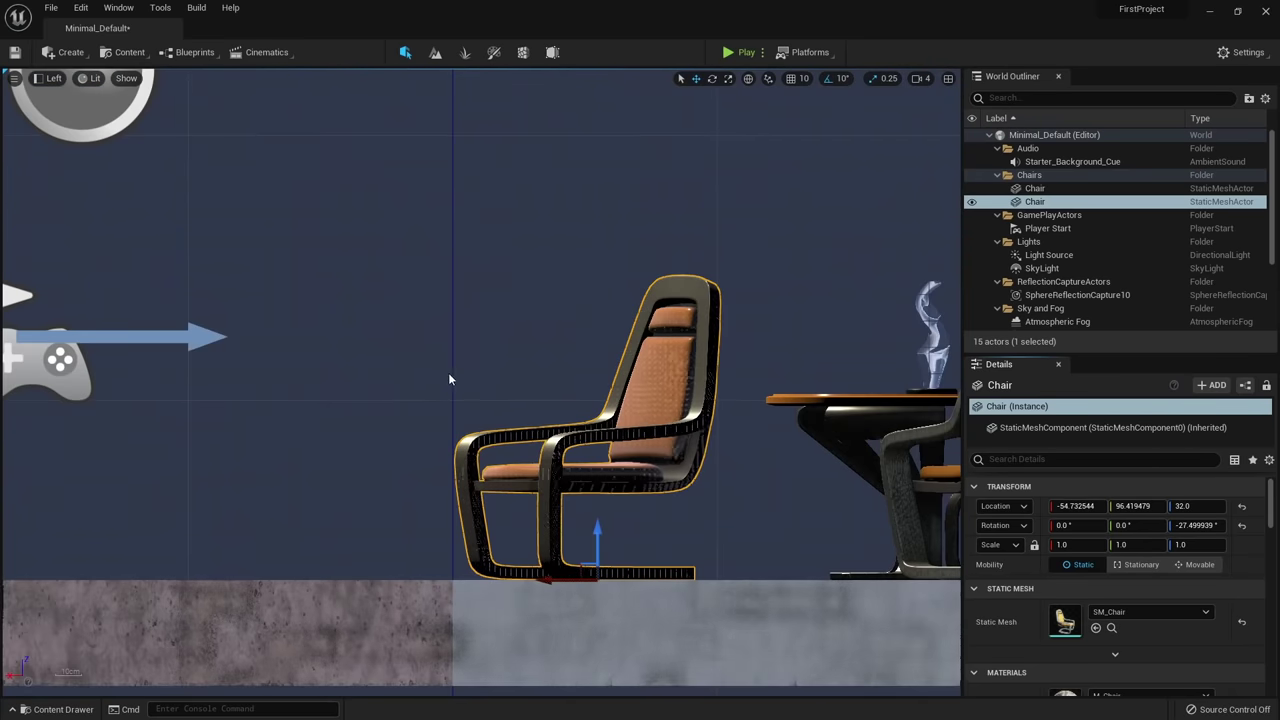
right_click_drag(397, 304, 406, 301)
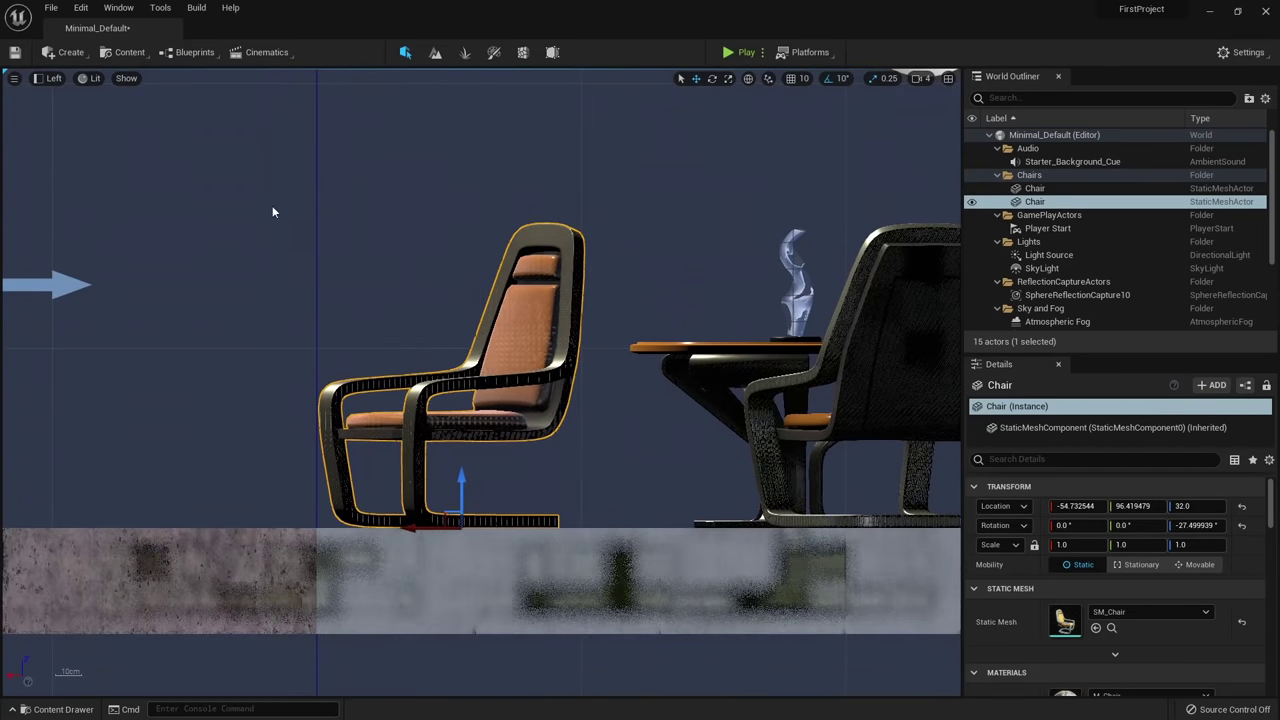
mouse_move(270, 203)
middle_mouse_down()
mouse_move(240, 378)
mouse_move(90, 455)
mouse_move(340, 108)
mouse_move(357, 337)
mouse_move(258, 180)
mouse_move(265, 519)
middle_mouse_up()
left_click(48, 78)
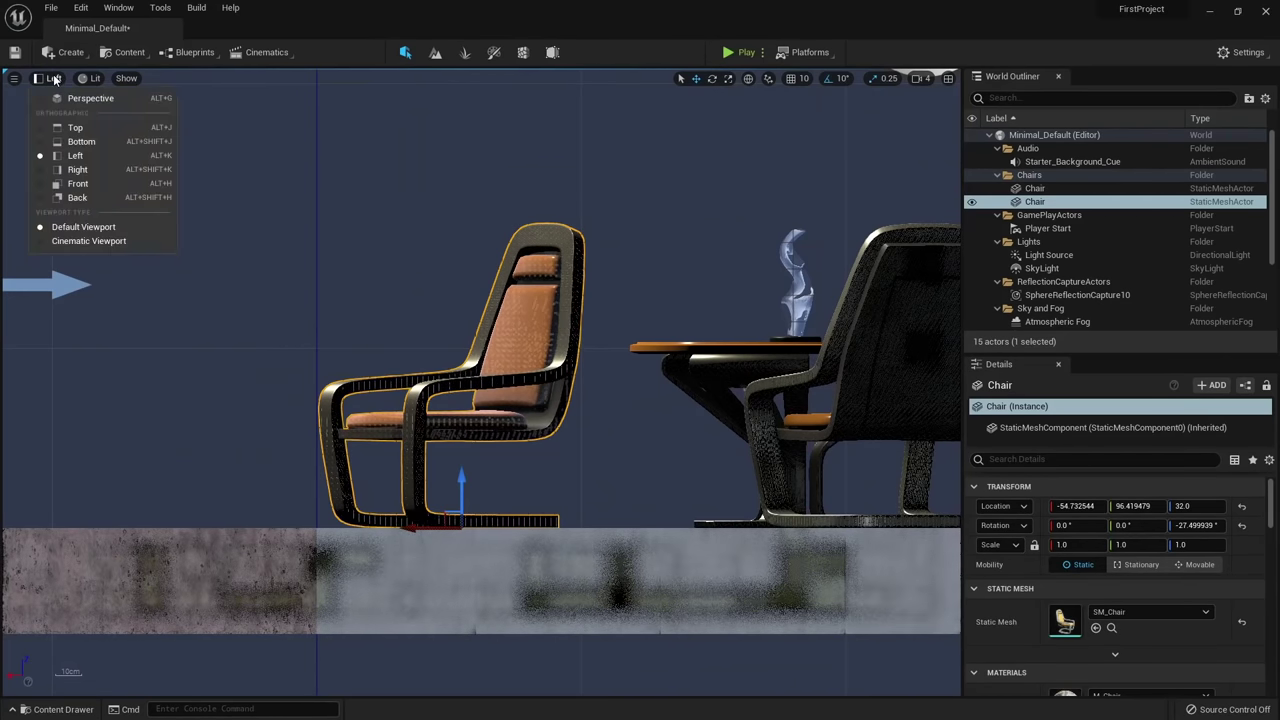
left_click(87, 99)
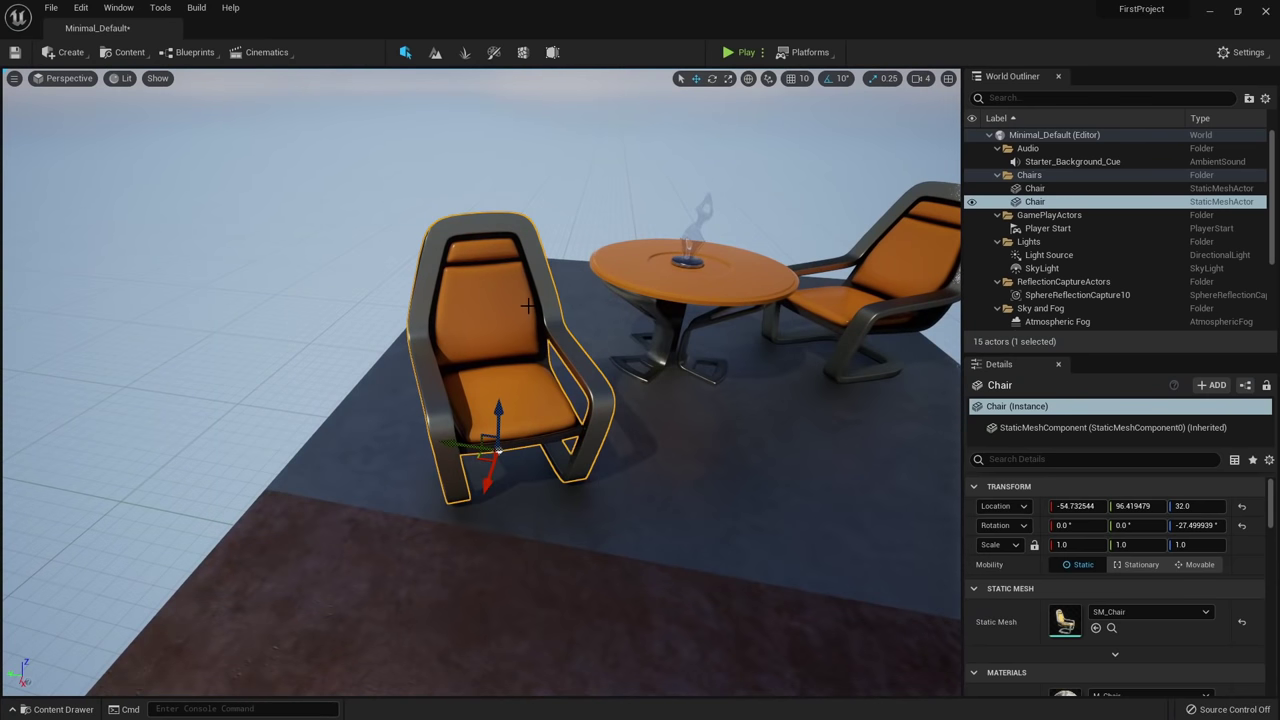
Try rotating the chair freely about several axes and undo the rotations.
left_click(712, 80)
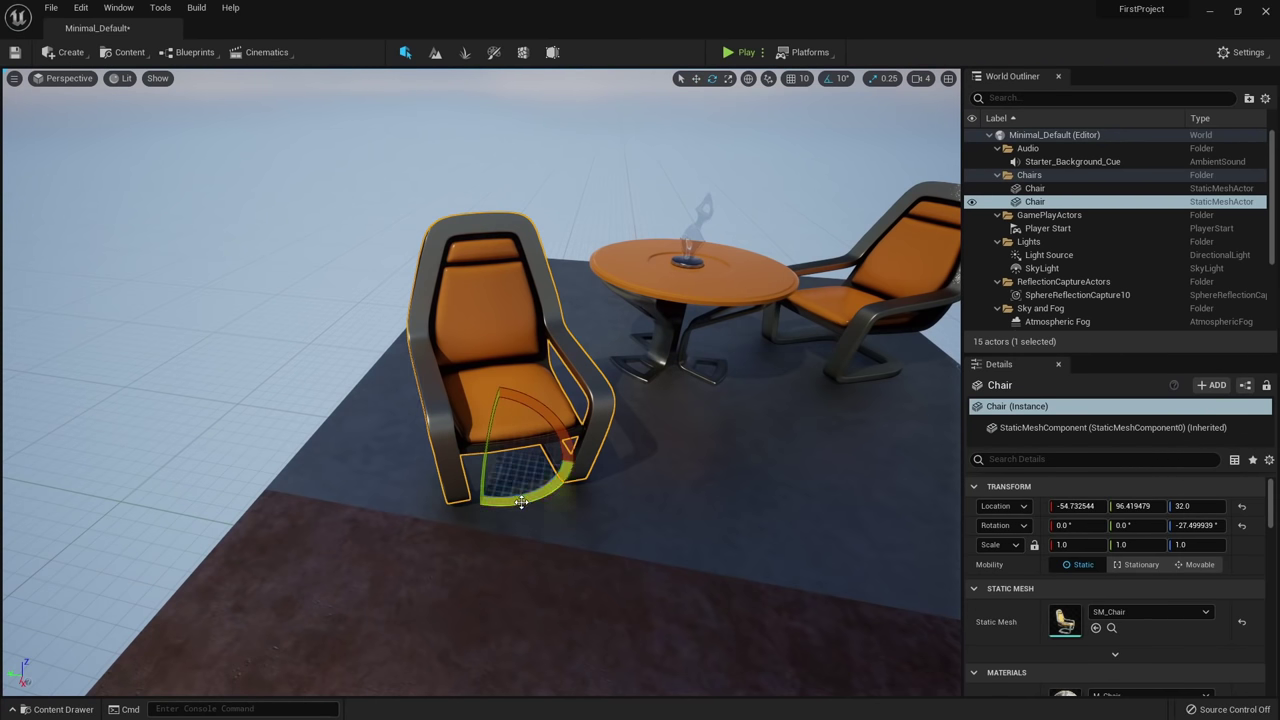
mouse_move(517, 503)
left_mouse_down()
mouse_move(545, 505)
mouse_move(425, 492)
mouse_move(585, 490)
mouse_move(472, 504)
mouse_move(577, 492)
mouse_move(478, 505)
mouse_move(540, 503)
mouse_move(478, 505)
mouse_move(519, 502)
left_mouse_up()
left_click(848, 82)
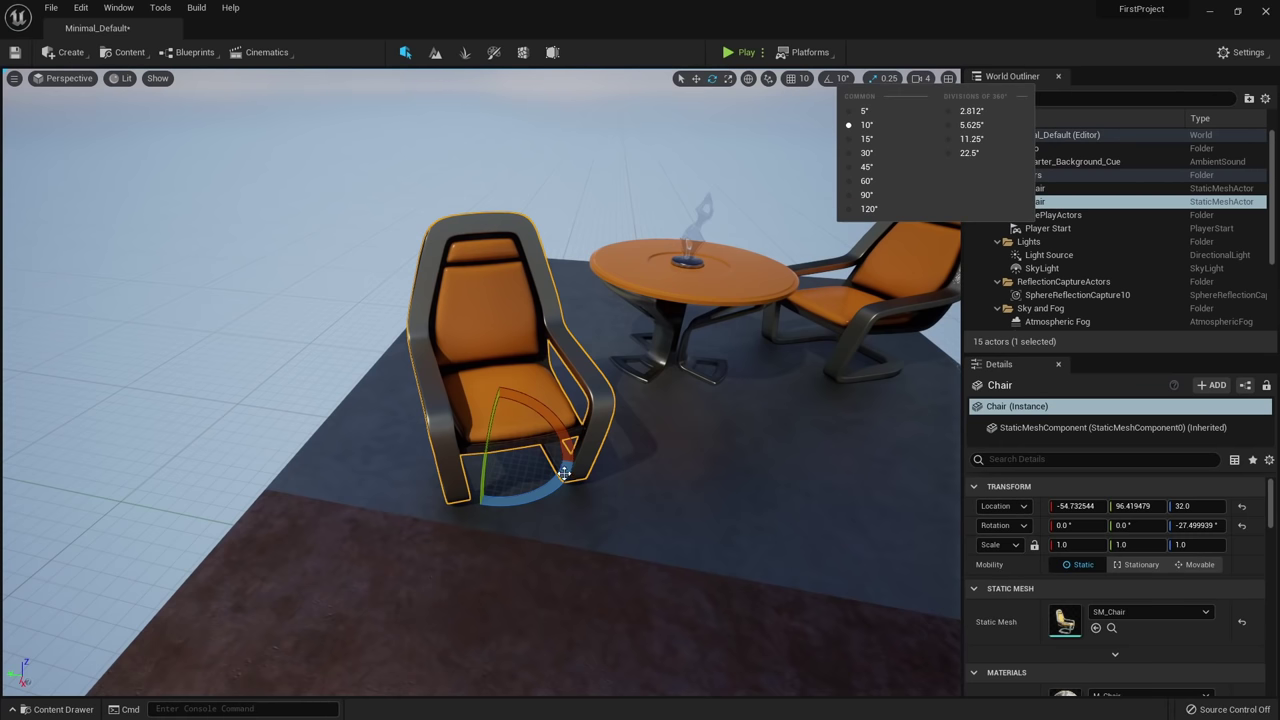
left_click_drag(564, 473, 665, 490)
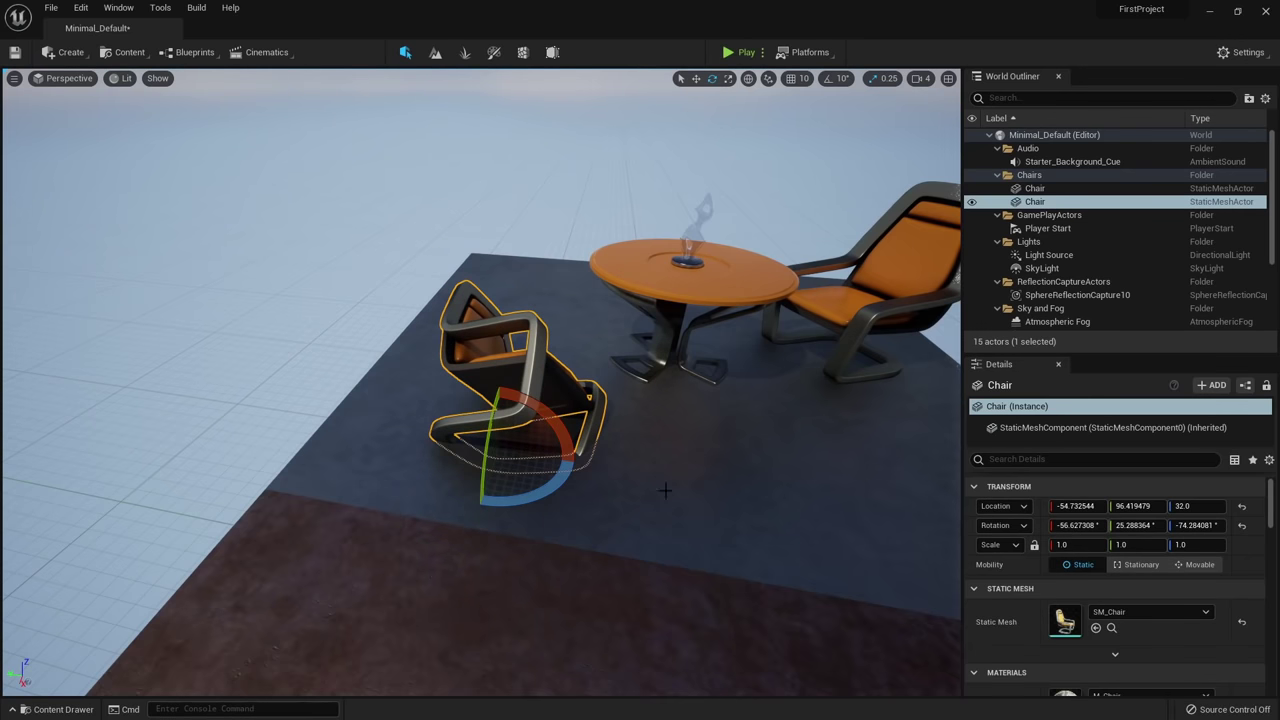
key("ctrl+z")
key("ctrl+z")
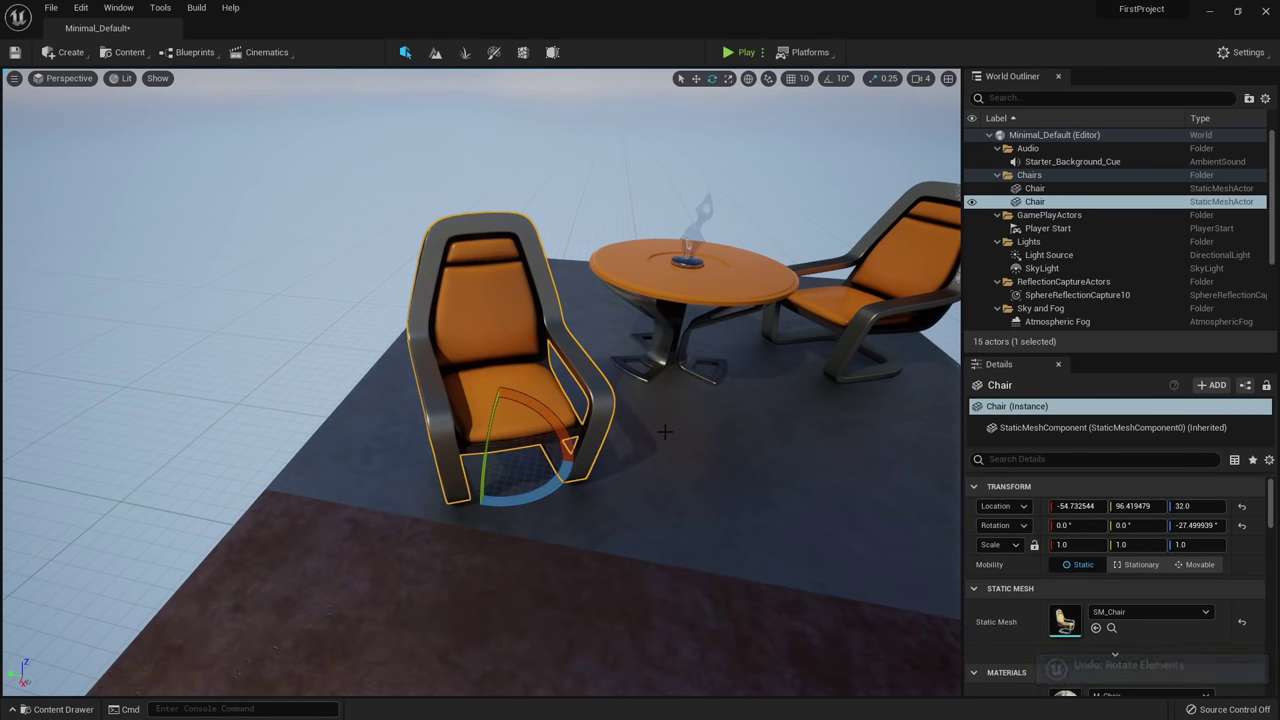
Try stretching the chair along its Z axis and separately along X and Y, and undo the scaling.
left_click(696, 78)
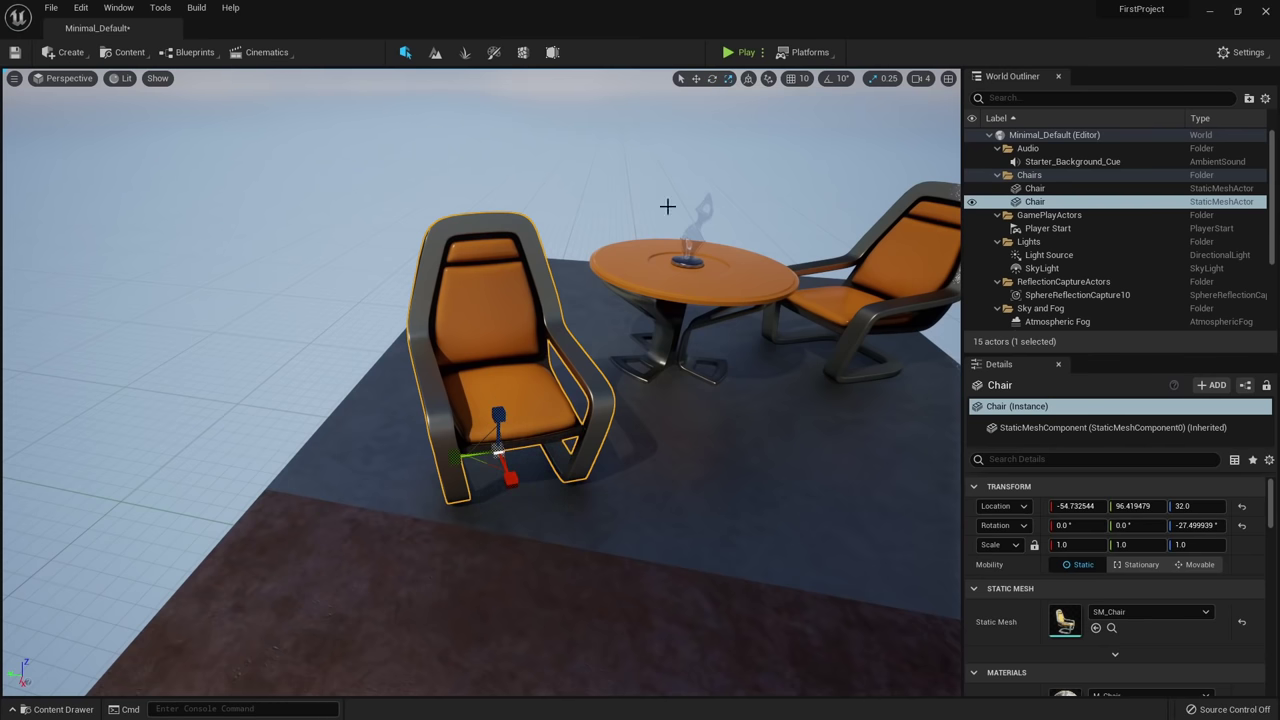
left_click_drag(498, 418, 524, 398)
right_click_drag(524, 398, 518, 382)
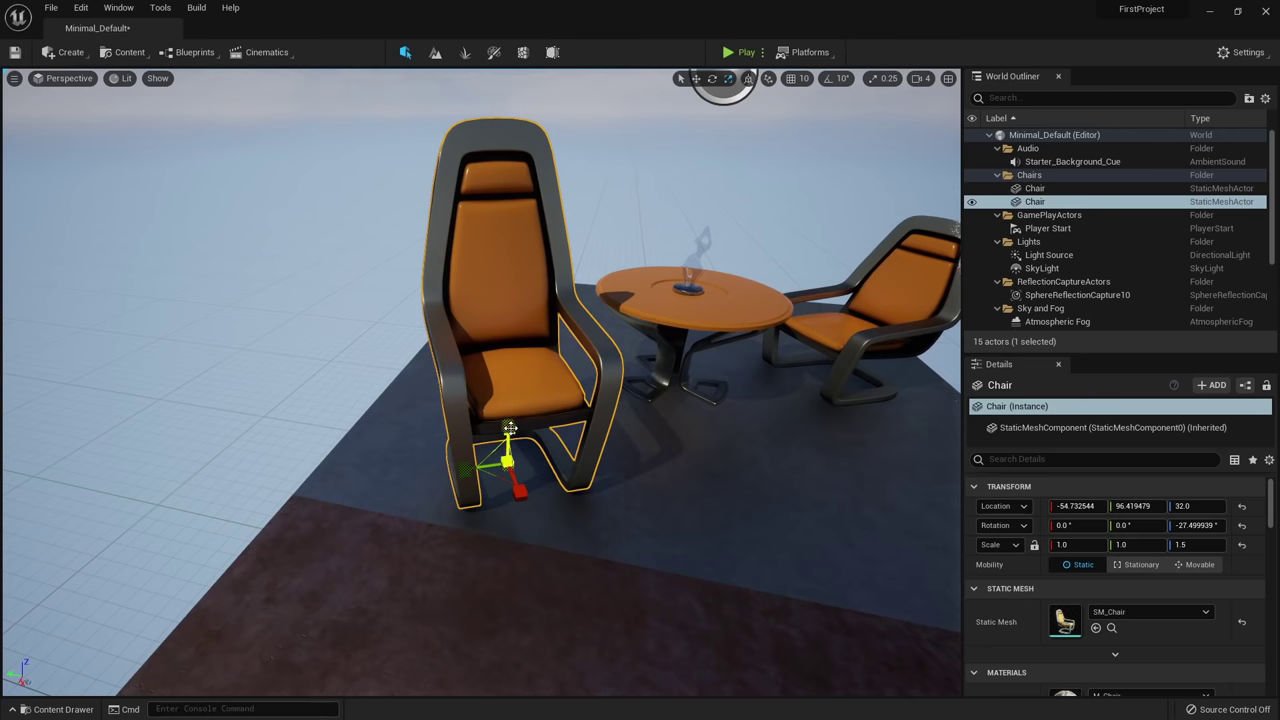
left_click_drag(510, 428, 520, 490)
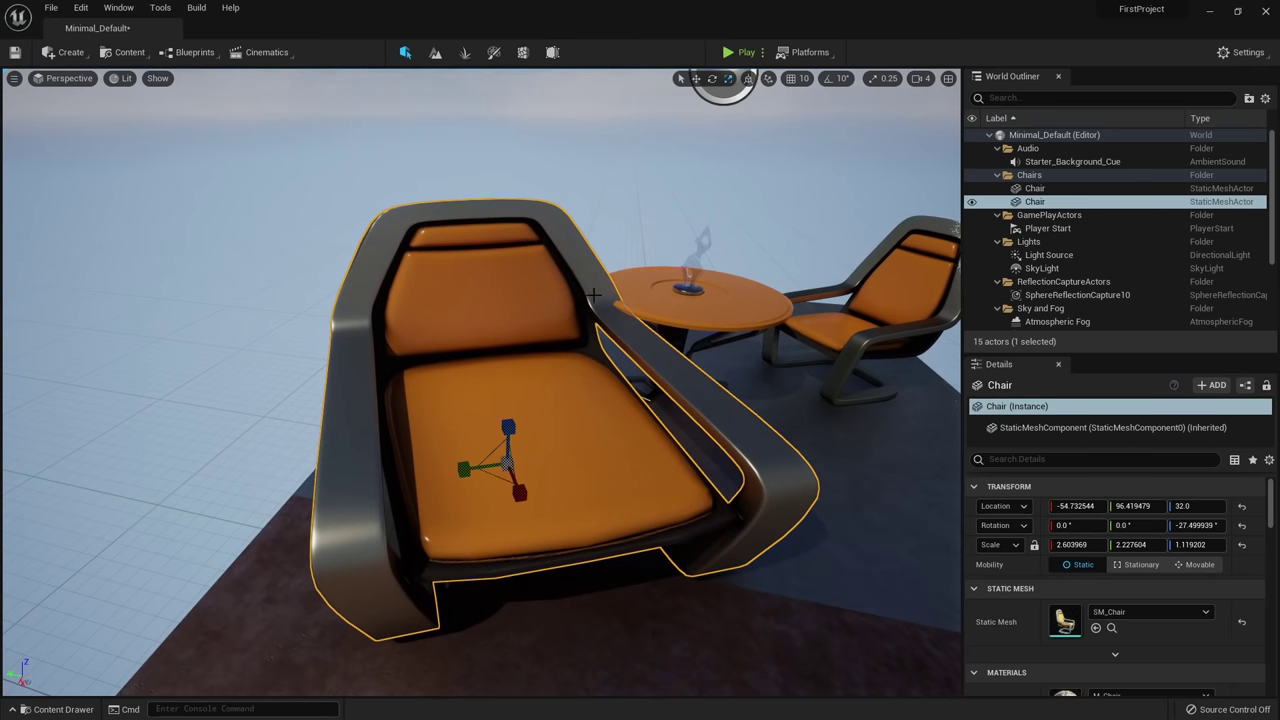
key("ctrl+z")
key("ctrl+z")
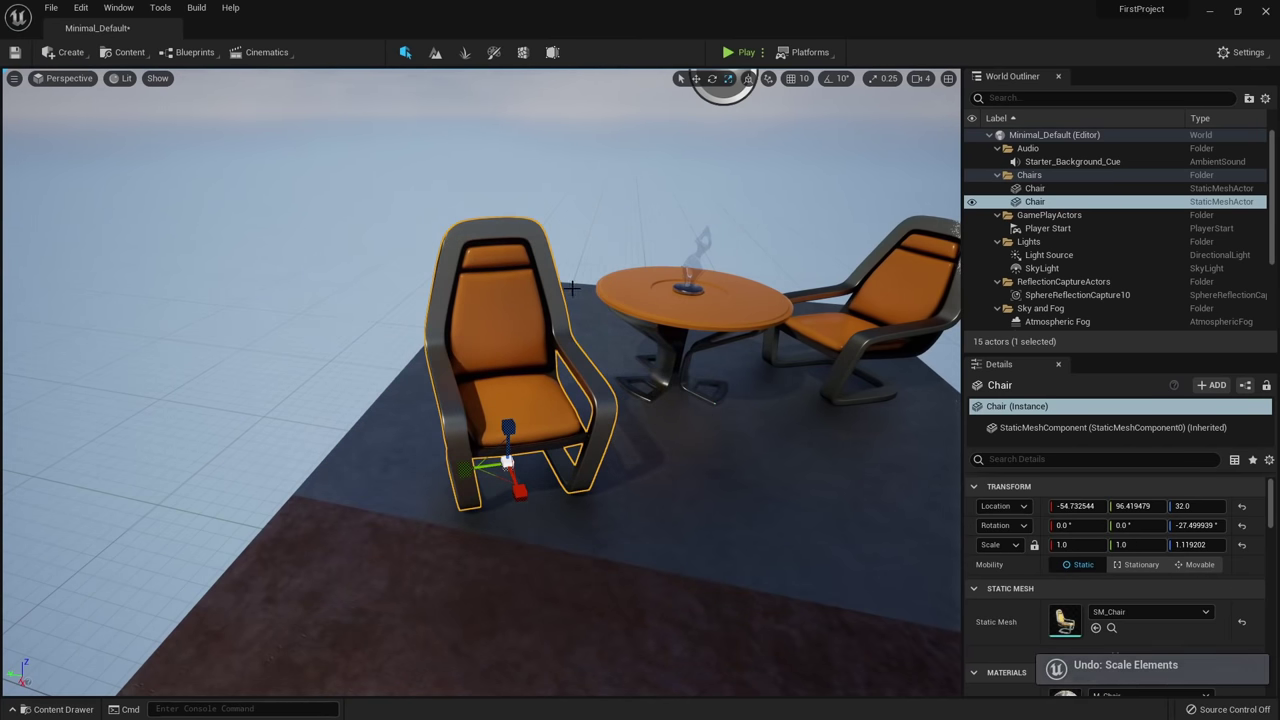
key("ctrl+z")
key("ctrl+z")
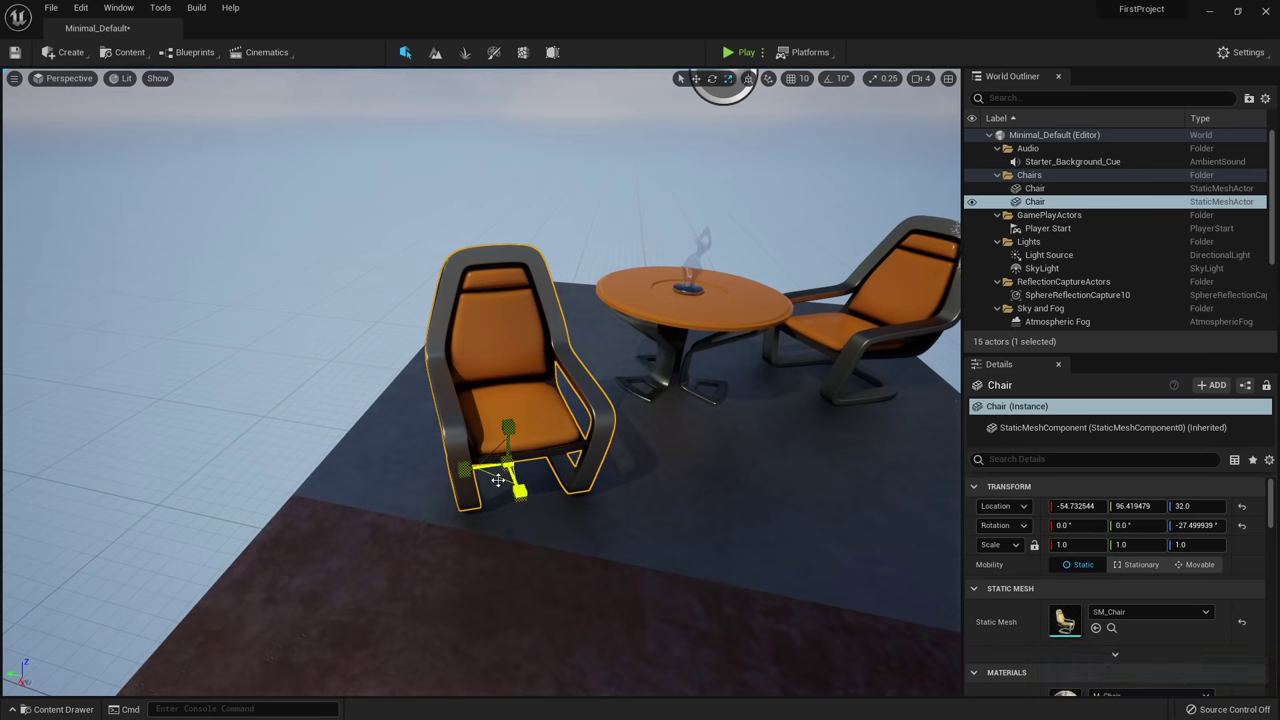
Try scaling the chair uniformly to about 1.8 and undo the scaling.
left_click_drag(508, 465, 747, 369)
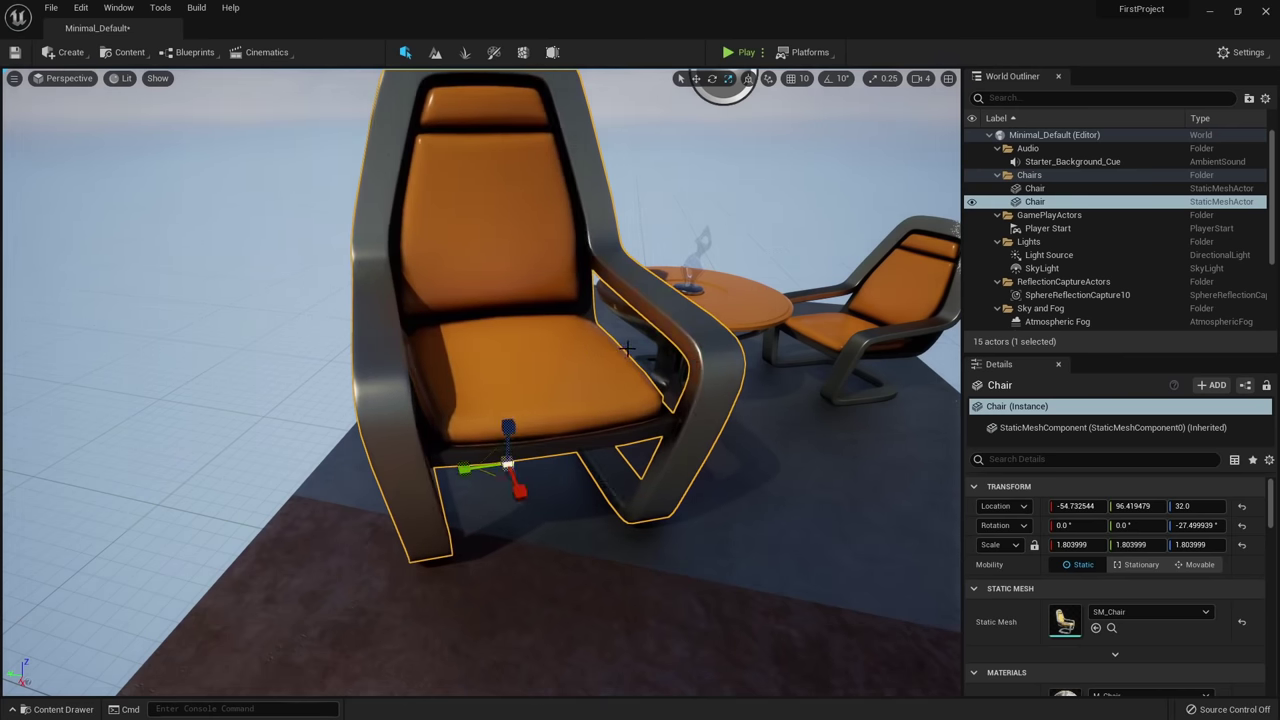
key("ctrl+z")
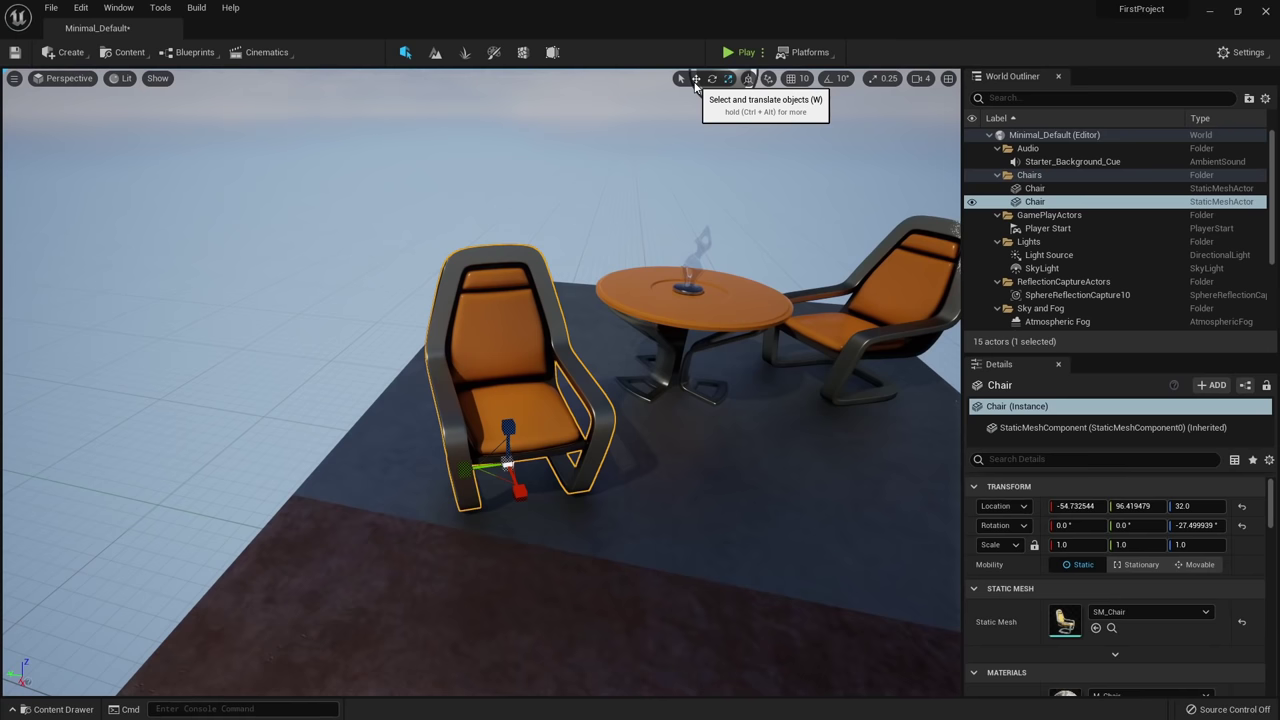
left_click(712, 84)
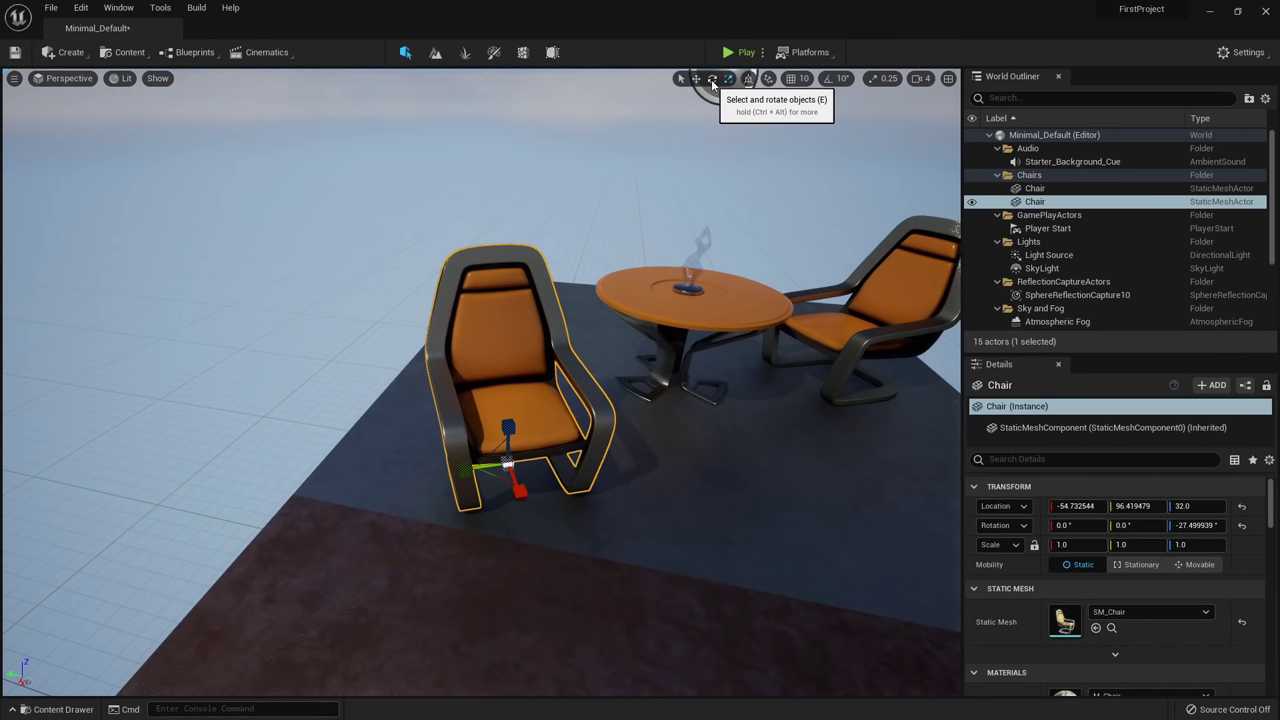
left_click(726, 84)
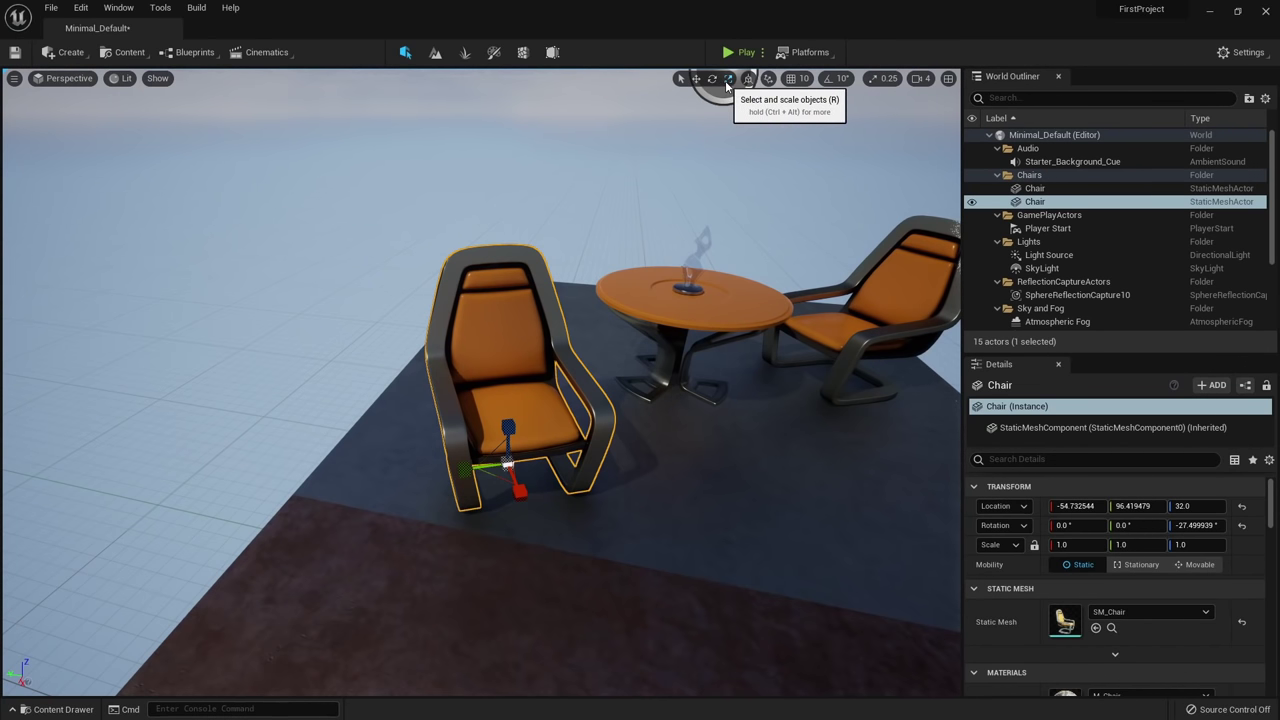
Move the chair to about X -48.9 and Y 100.6, trying the rotate and scale tools and undoing those changes.
right_click_drag(600, 300, 621, 316)
key("w")
left_click_drag(468, 453, 500, 474)
key("e")
key("r")
left_click_drag(474, 413, 592, 380)
key("ctrl+z")
key("ctrl+z")
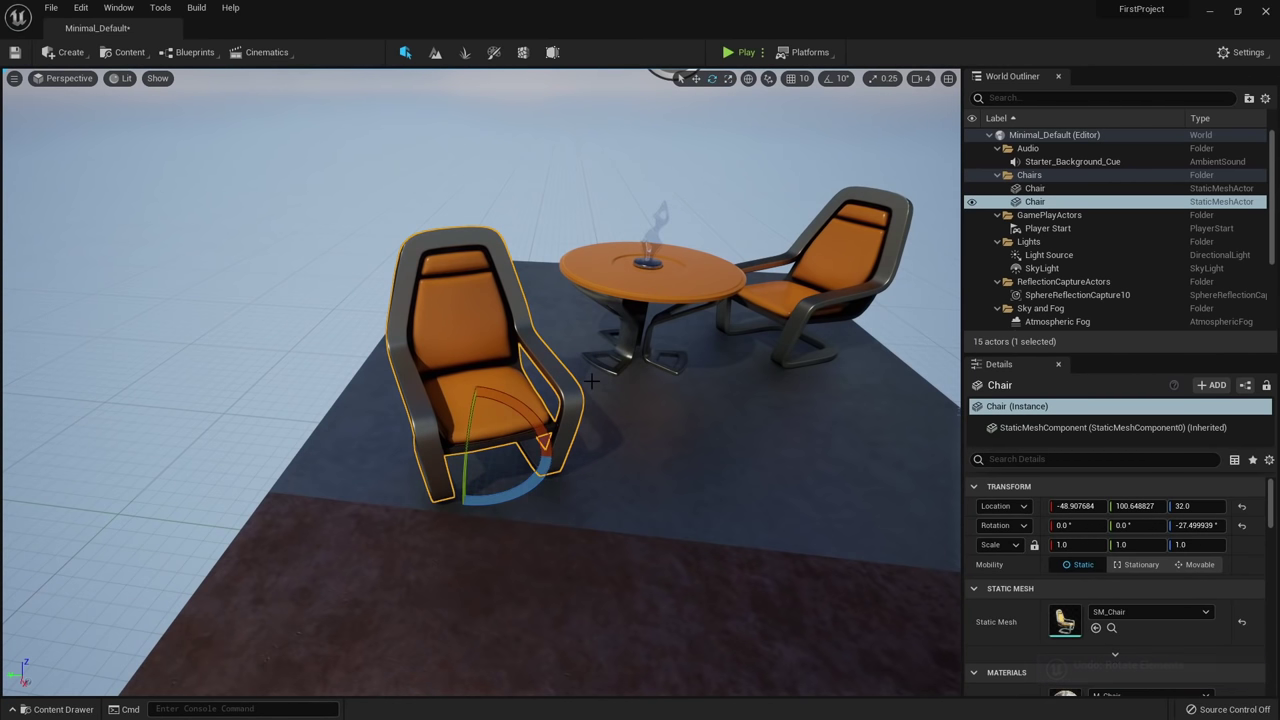
Try tilting the chair, undo the rotation, and move the chair across the floor to about X -34 and Y 113.9.
left_click_drag(452, 459, 519, 471)
key("e")
key("r")
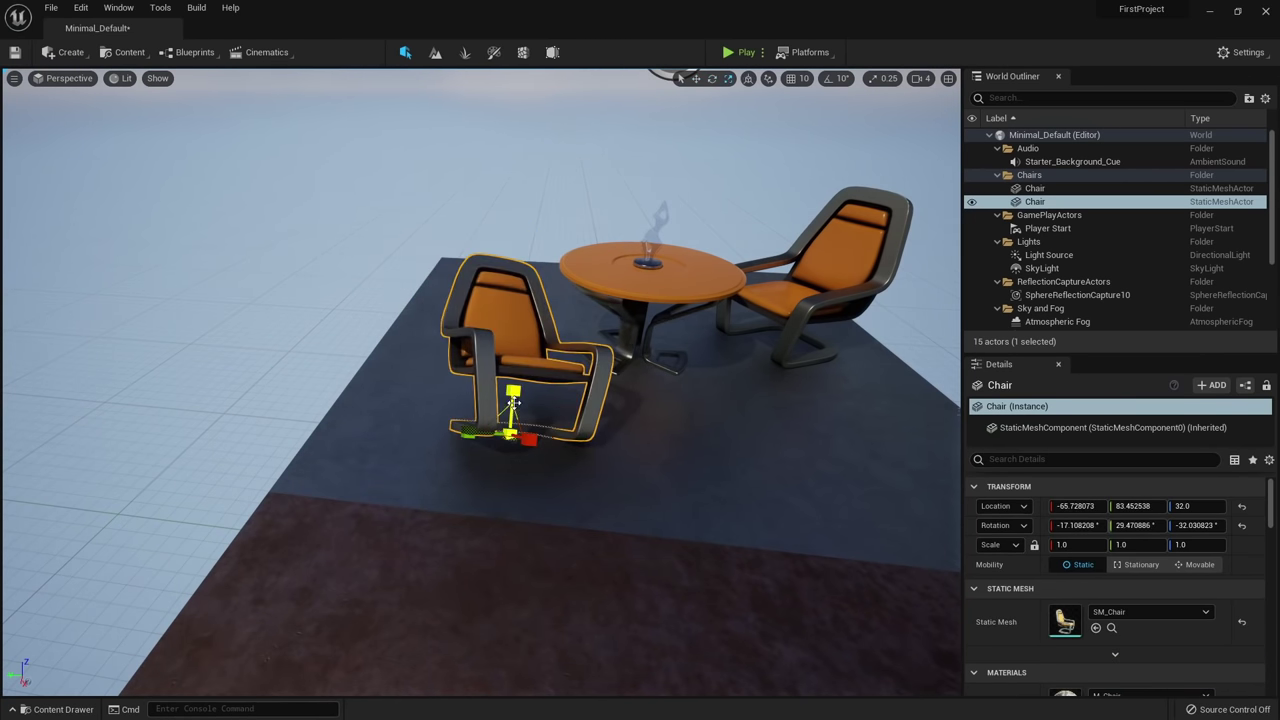
key("ctrl+z")
key("ctrl+z")
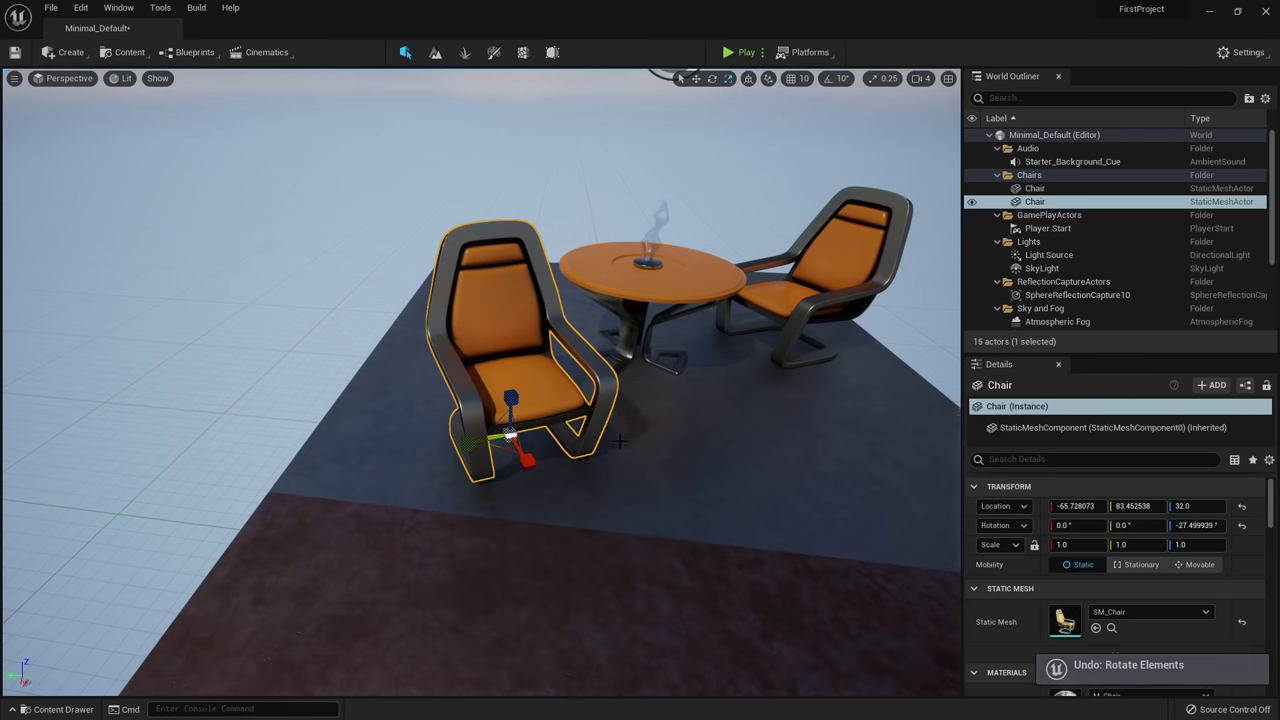
left_click_drag(494, 443, 442, 454)
Try tilting the chair slightly and scaling it uniformly to about 1.49, and undo both changes.
key("e")
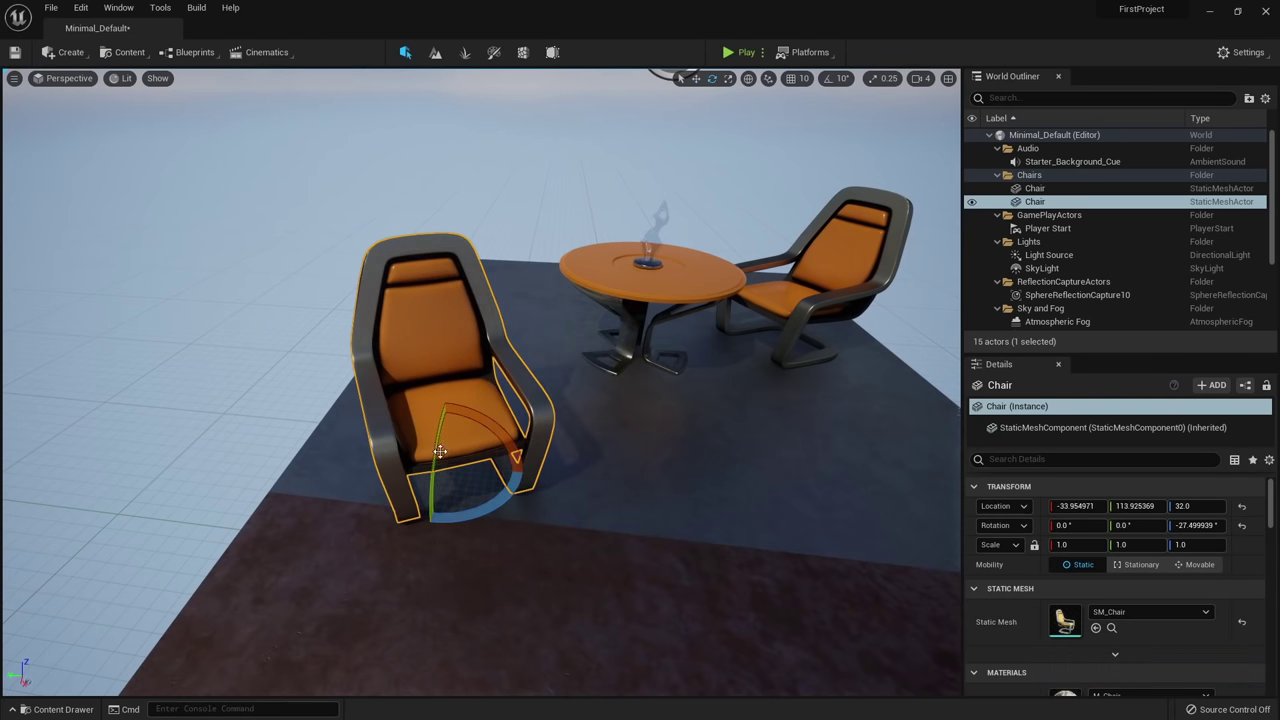
left_click_drag(394, 492, 420, 438)
left_click_drag(361, 612, 368, 603)
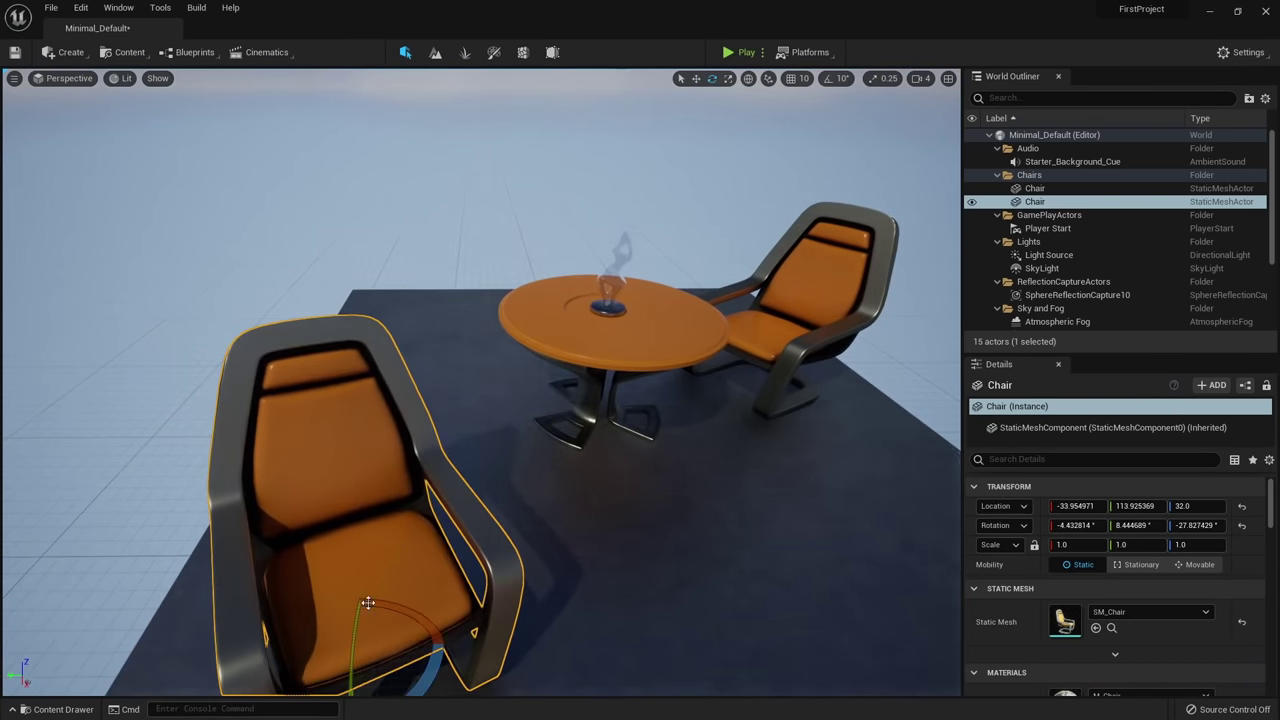
scroll(368, 603, "down", 3)
right_click_drag(423, 556, 395, 590)
key("r")
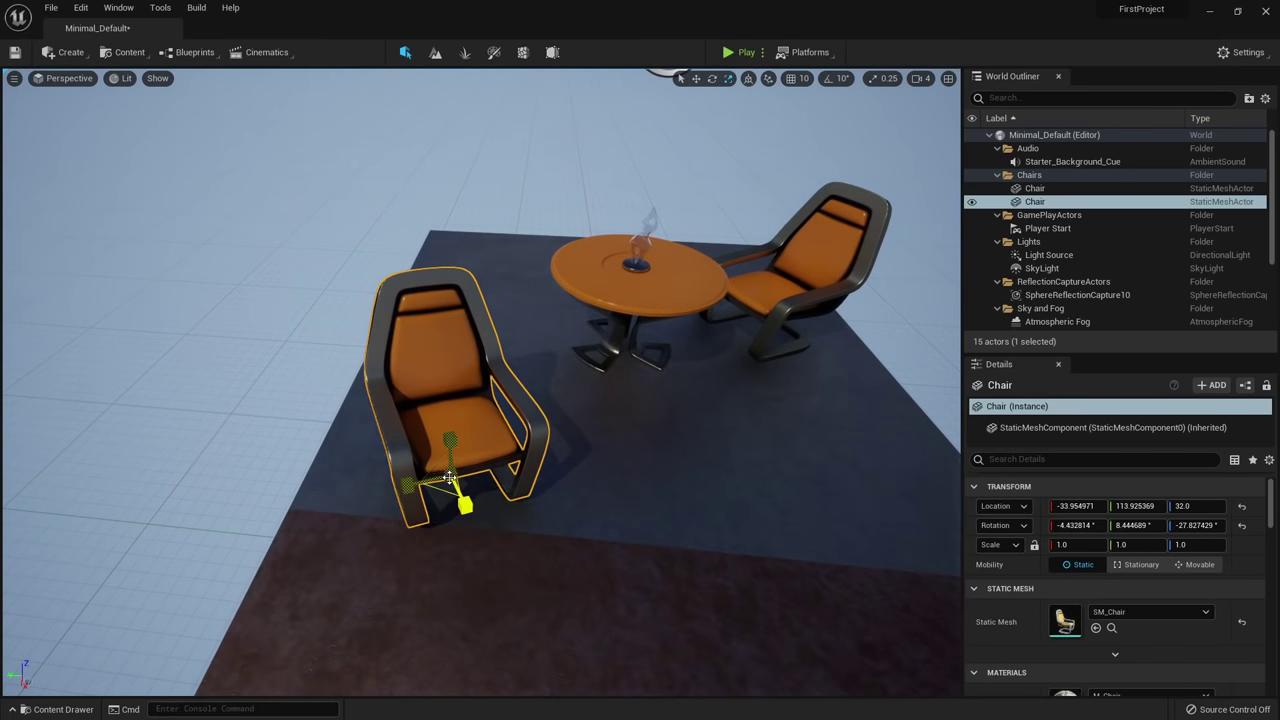
mouse_move(450, 478)
left_mouse_down()
mouse_move(455, 500)
mouse_move(470, 470)
mouse_move(458, 490)
mouse_move(452, 478)
left_mouse_up()
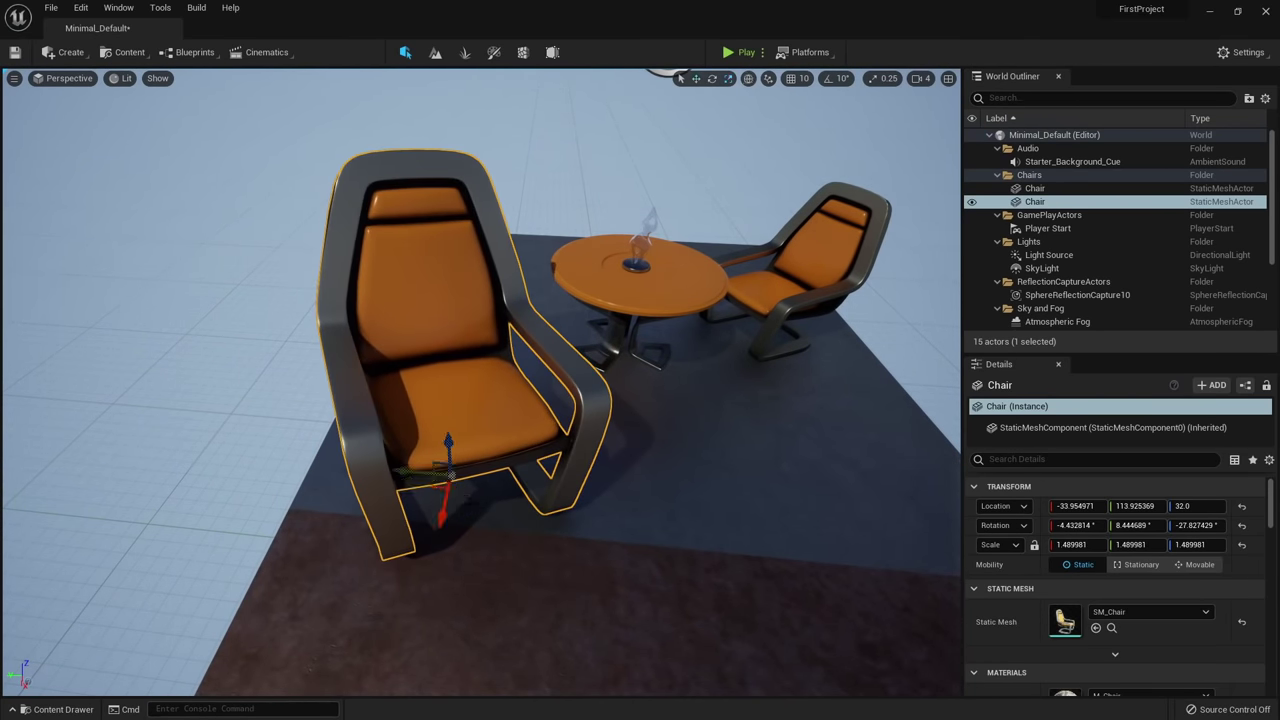
key("ctrl+z")
key("ctrl+z")
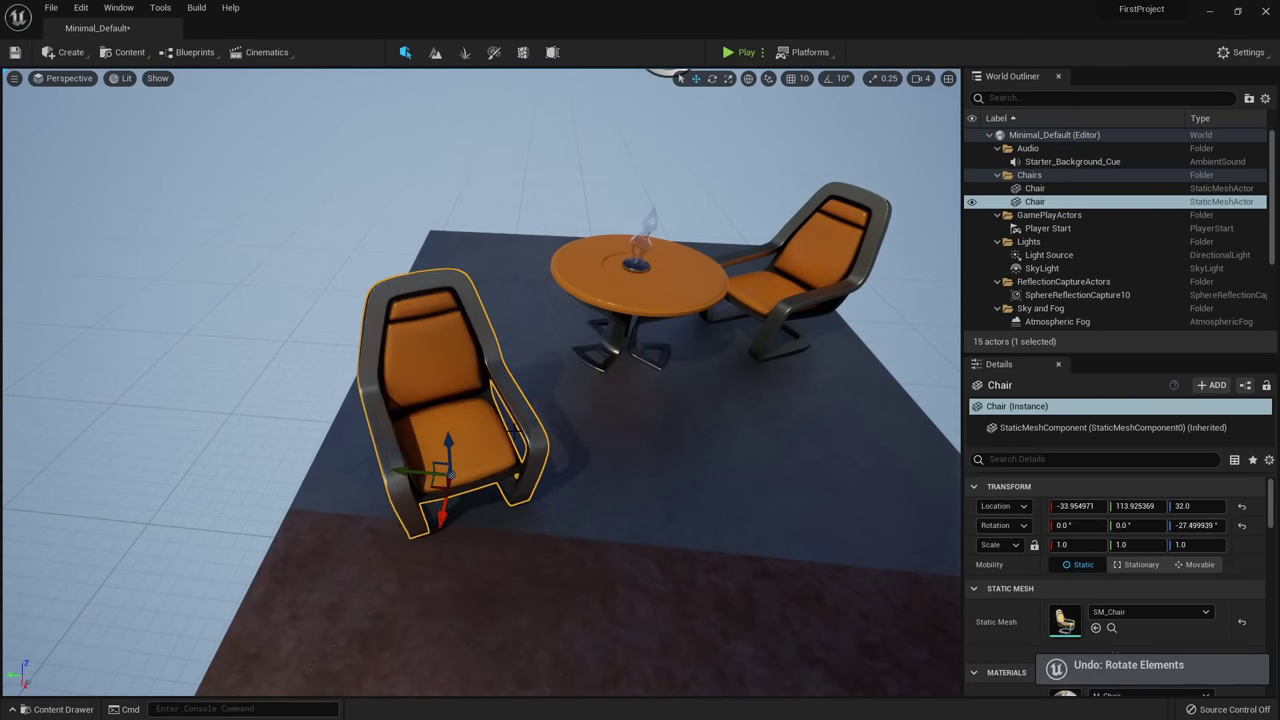
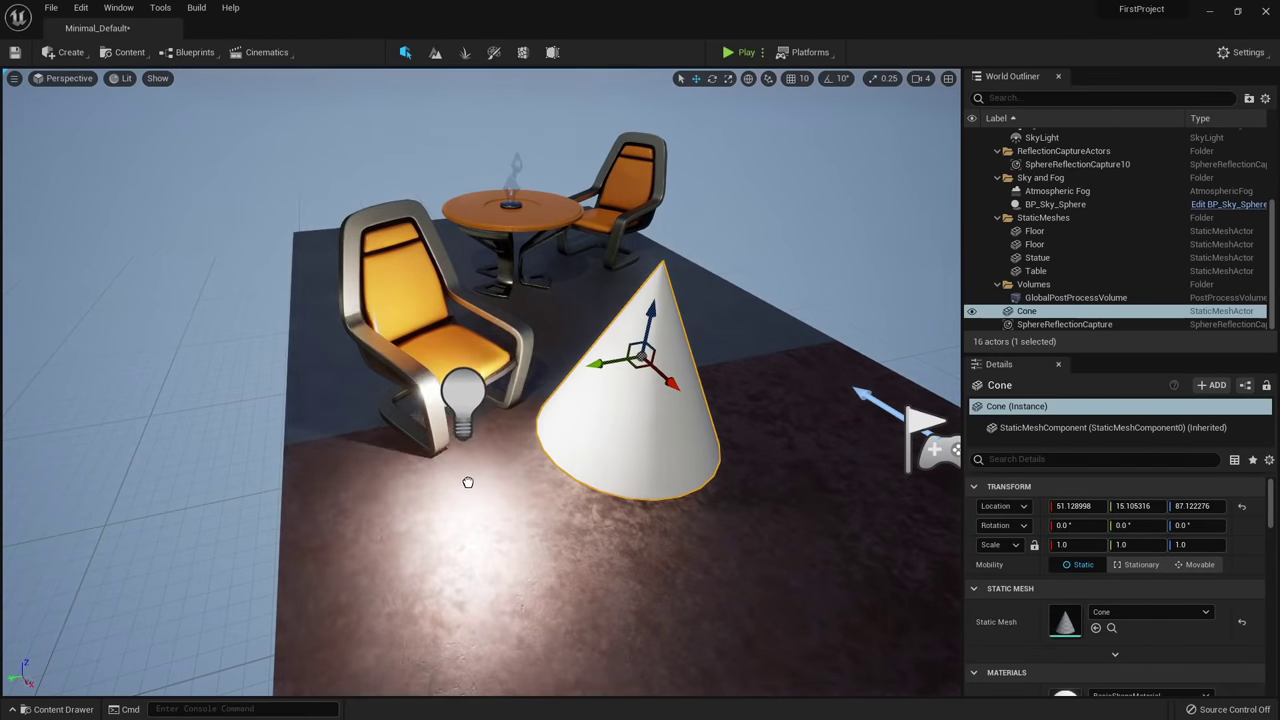
Place a point light near the chair, and delete both the point light and the cone.
left_click_drag(495, 391, 503, 195)
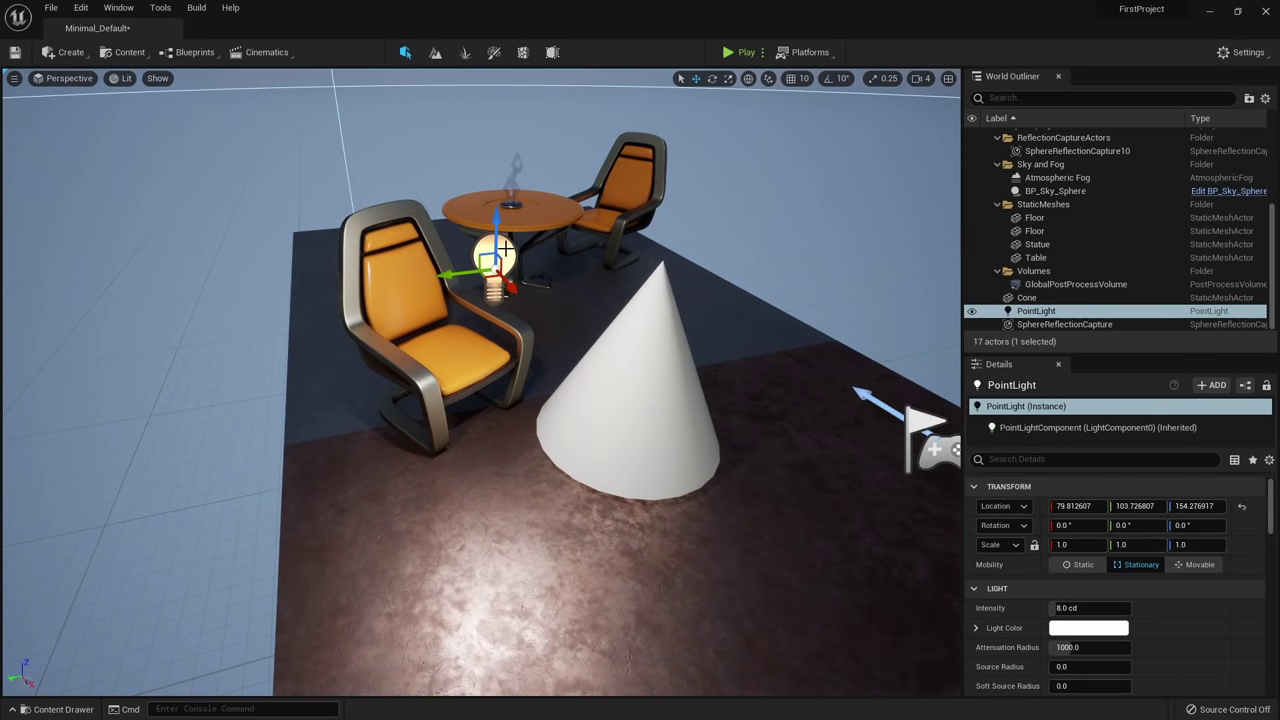
key("Delete")
left_click(661, 321)
right_click_drag(661, 321, 710, 311)
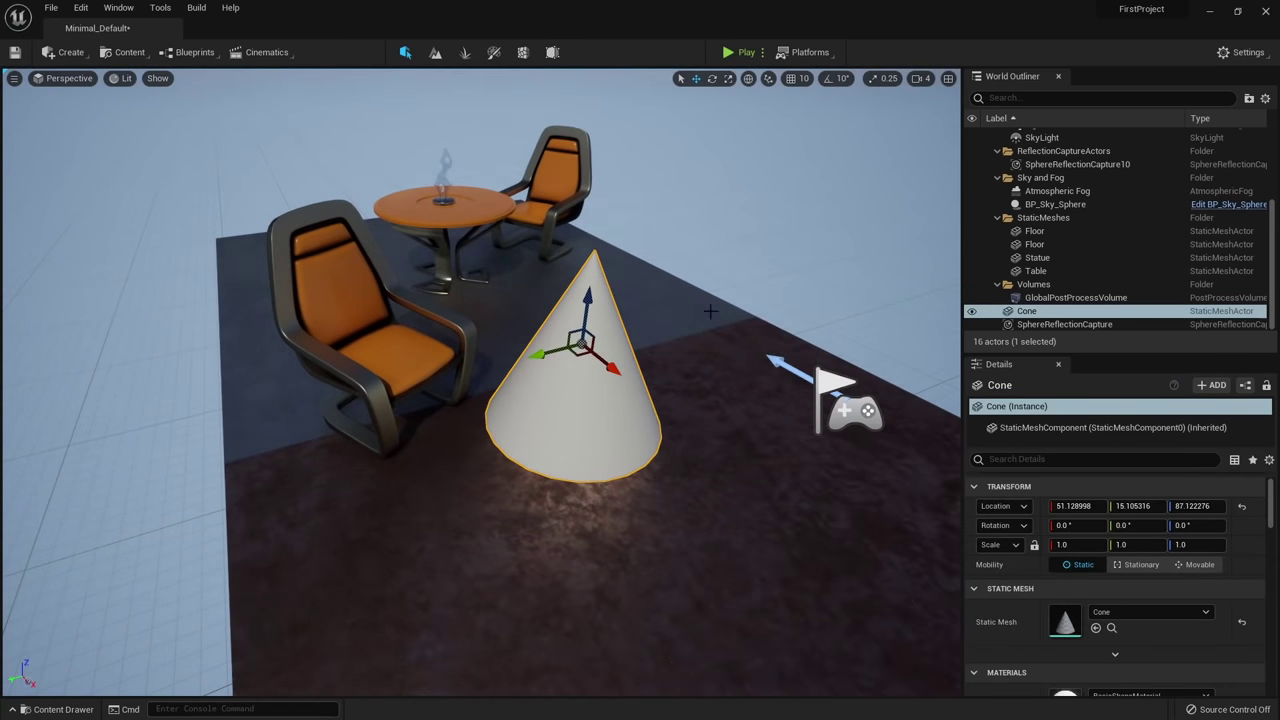
key("Delete")
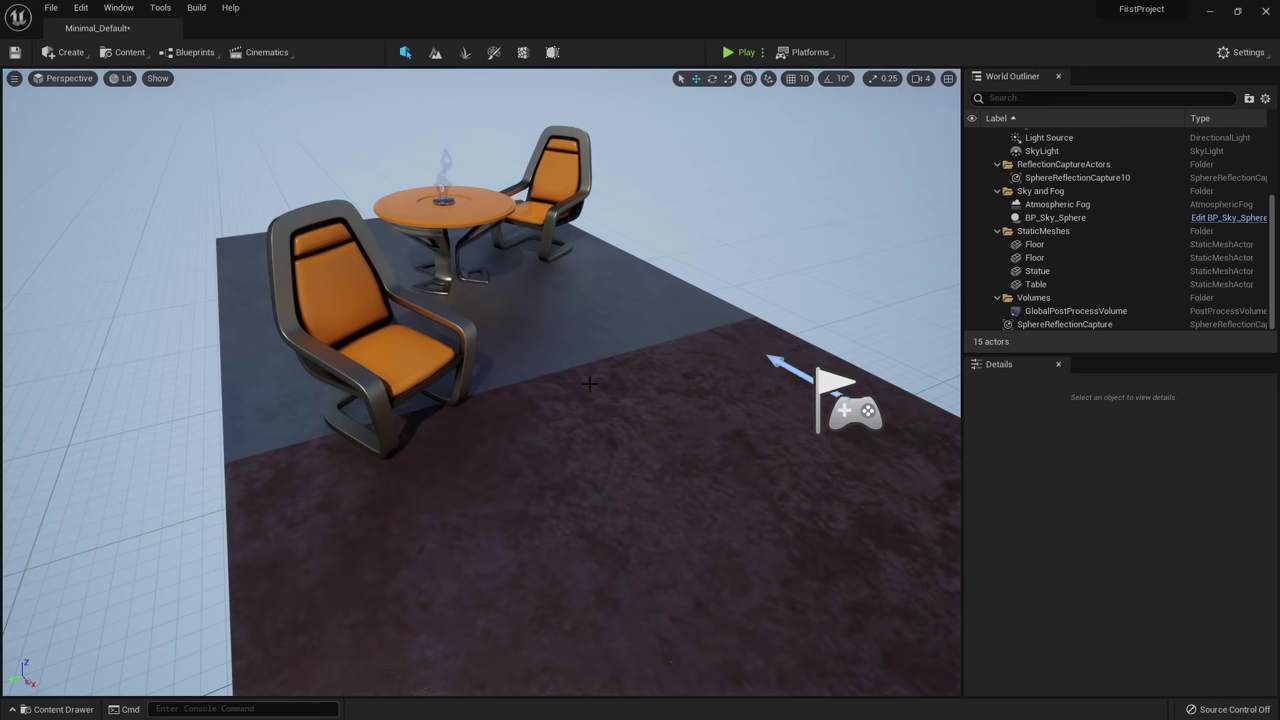
Place the SM_Couch prop from the StarterContent Props folder on the brown floor near the player start.
key("ctrl+space")
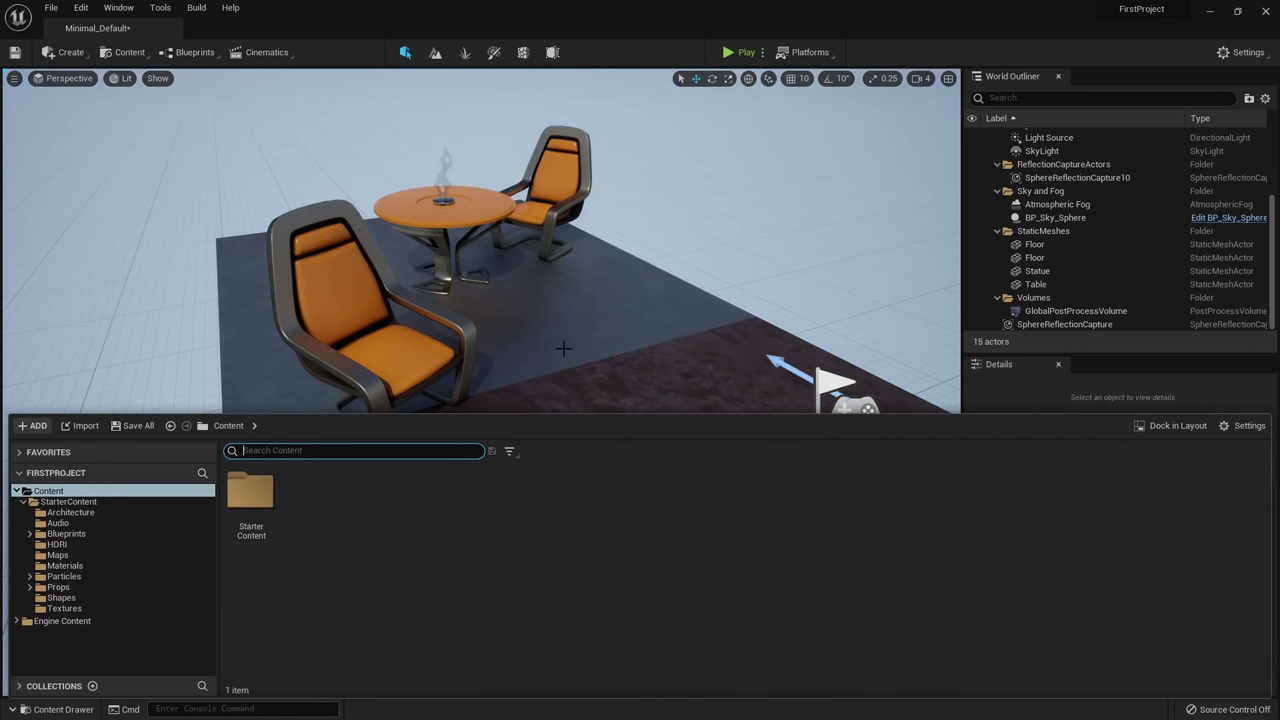
left_click(60, 597)
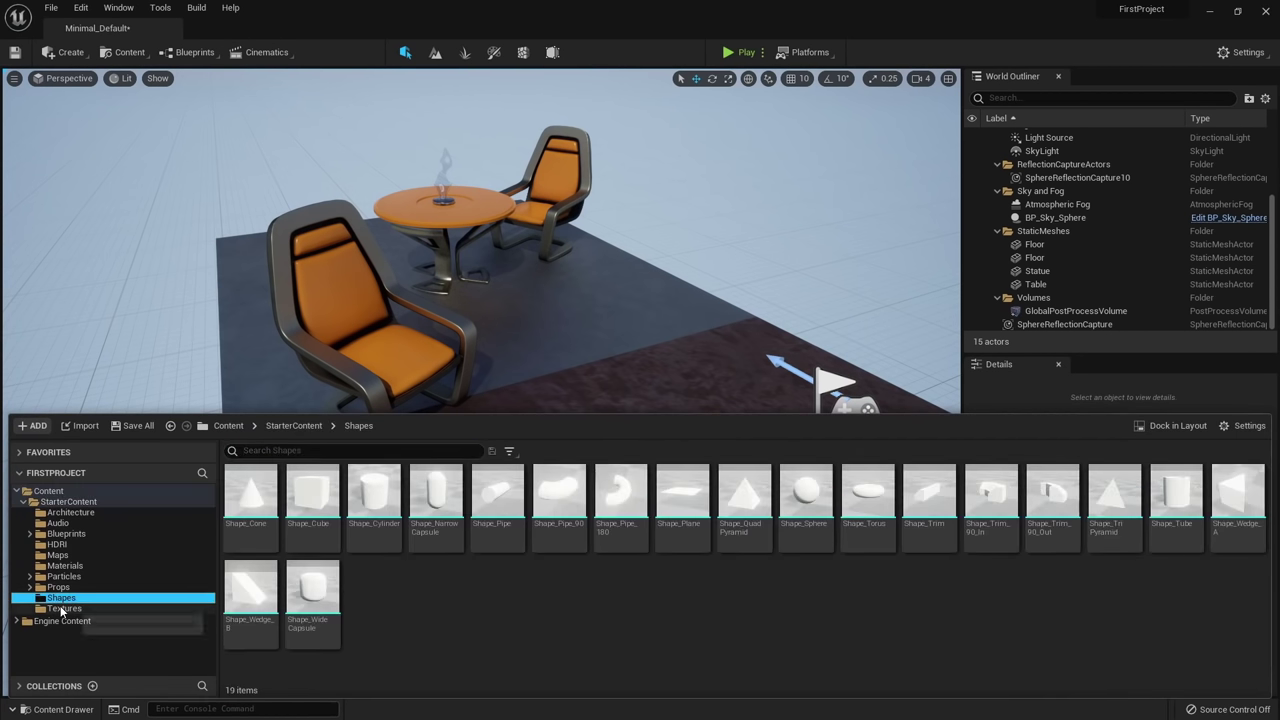
left_click(60, 608)
left_click(58, 587)
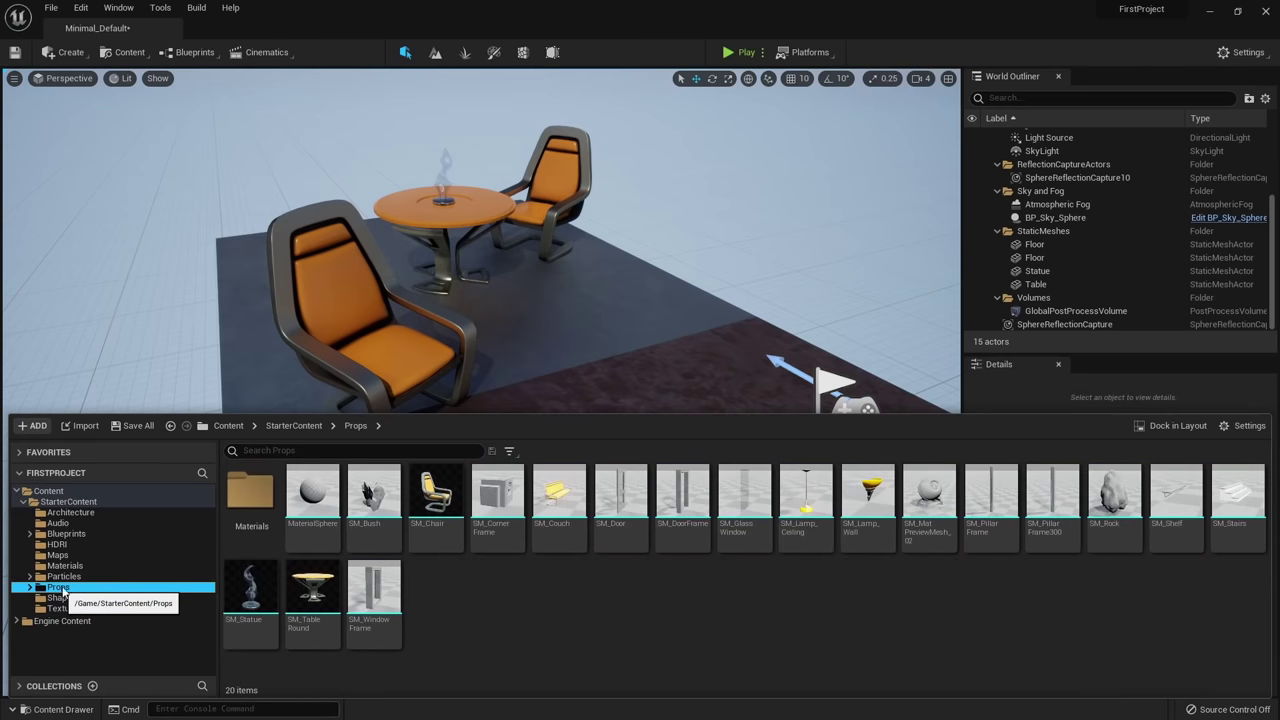
left_click_drag(557, 490, 627, 541)
right_click_drag(627, 541, 537, 487)
left_click_drag(537, 487, 623, 408)
key("e")
key("w")
mouse_move(580, 424)
right_mouse_down()
mouse_move(690, 430)
mouse_move(580, 424)
right_mouse_up()
Place the SM_Lamp_Ceiling prop beside the couch at about X 209, Y 126 and Z 264.
key("ctrl+space")
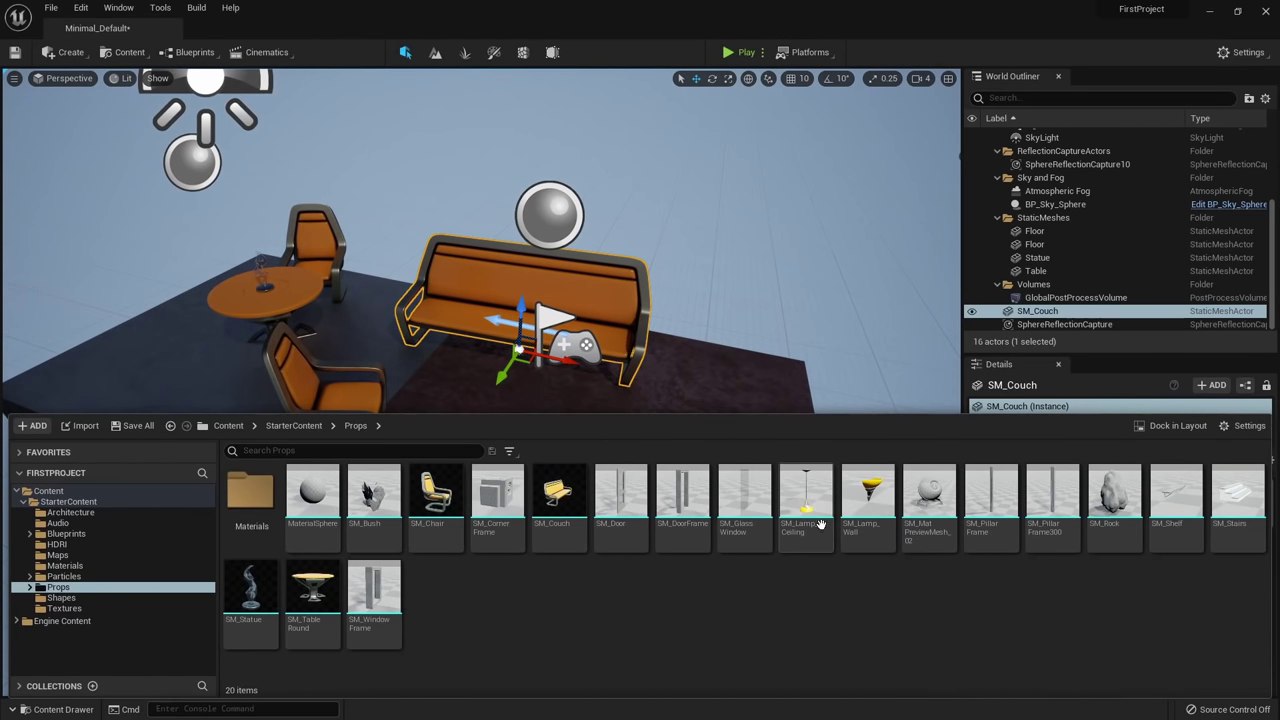
key("ctrl+space")
left_click_drag(568, 514, 616, 143)
right_click_drag(496, 271, 508, 351)
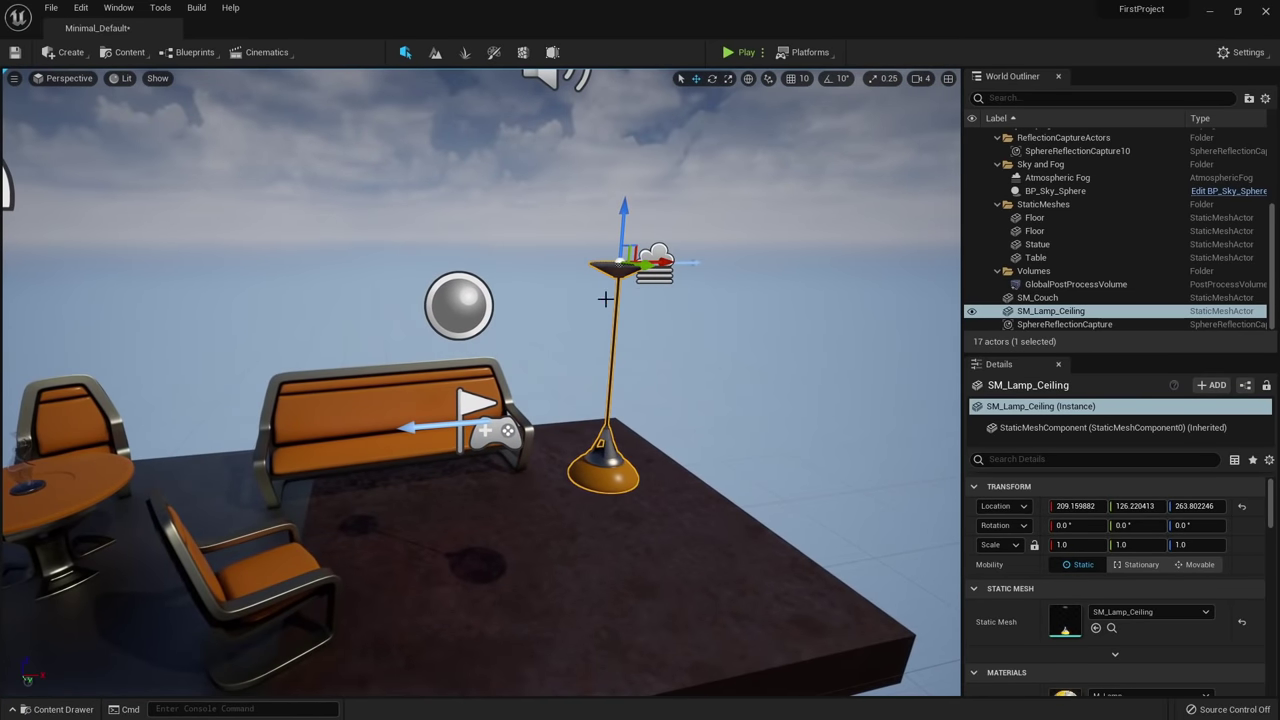
right_click_drag(582, 309, 673, 228)
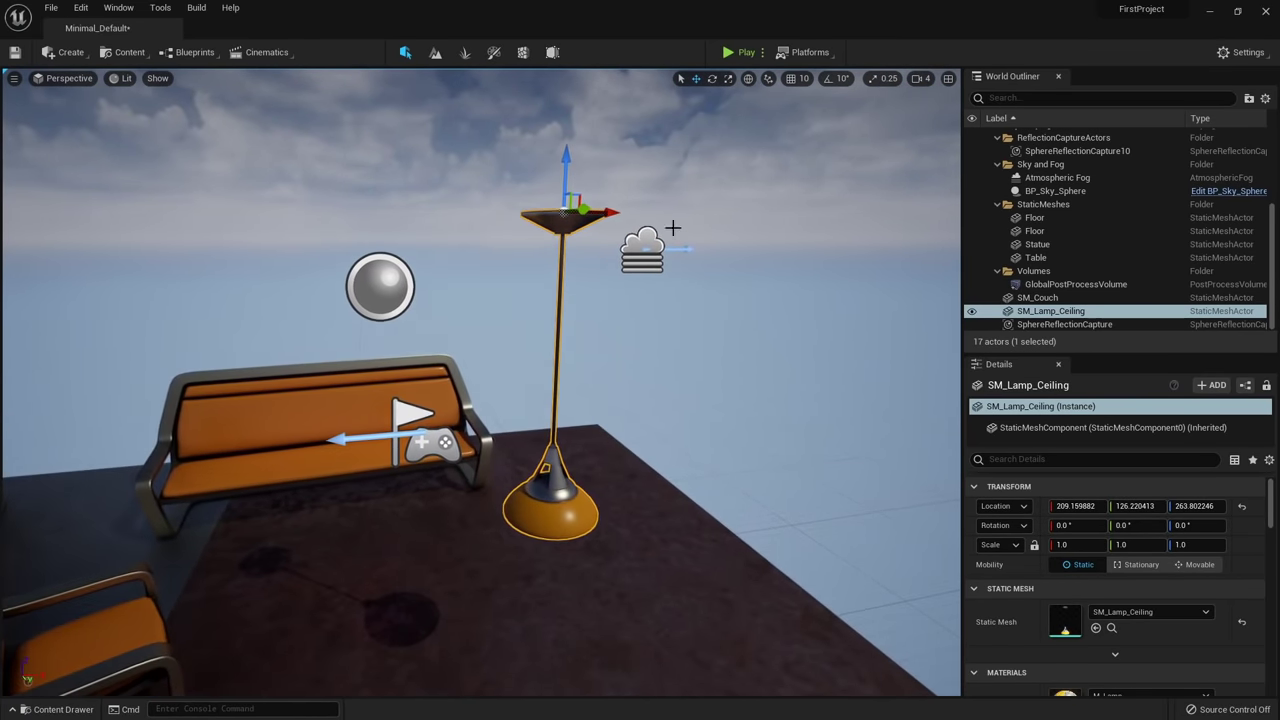
Try turning the ceiling lamp upside down with free rotation and undo the rotation.
key("e")
mouse_move(514, 266)
left_mouse_down()
mouse_move(495, 200)
mouse_move(526, 276)
left_mouse_up()
key("f")
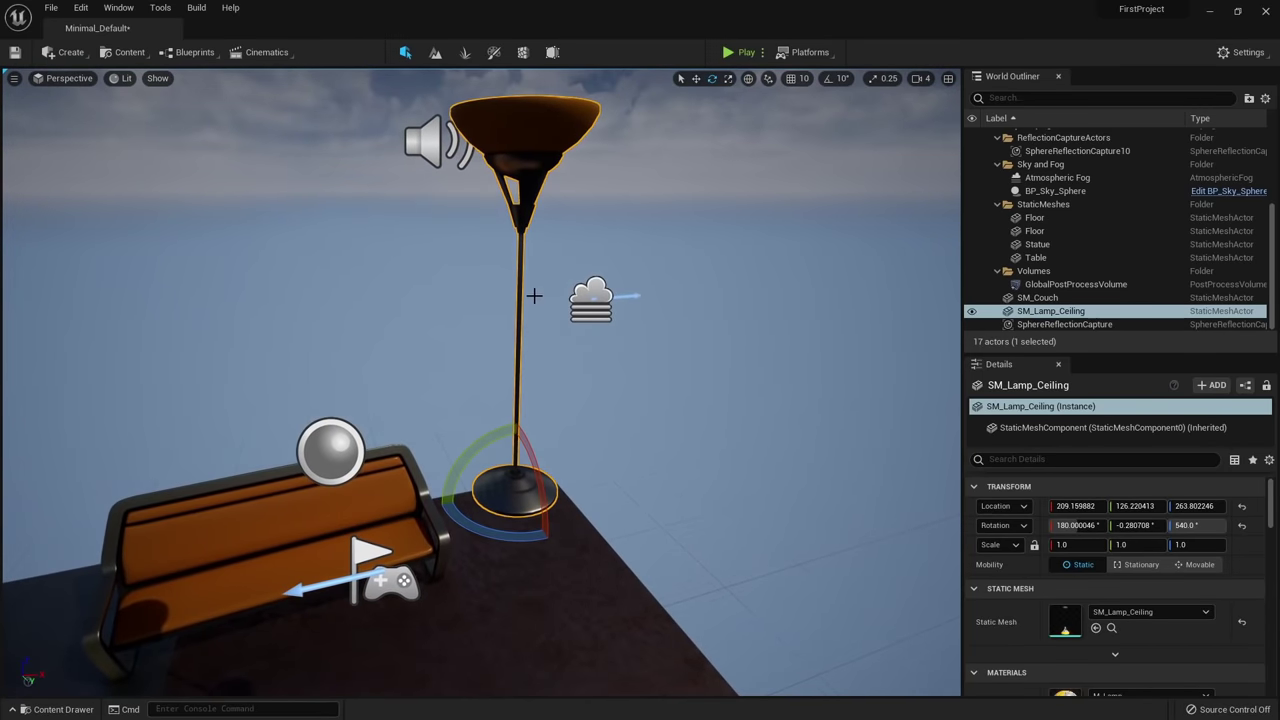
key("ctrl+z")
key("f")
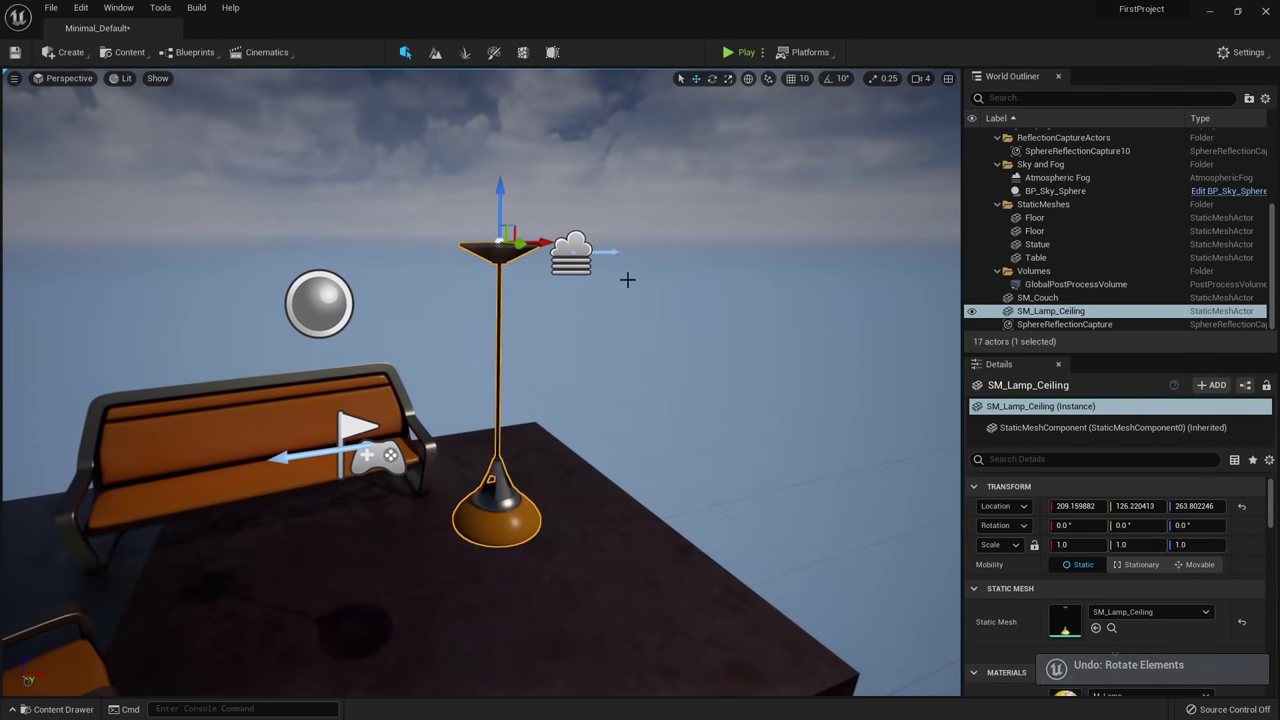
Set the rotation grid snap size to 90°.
left_click(841, 78)
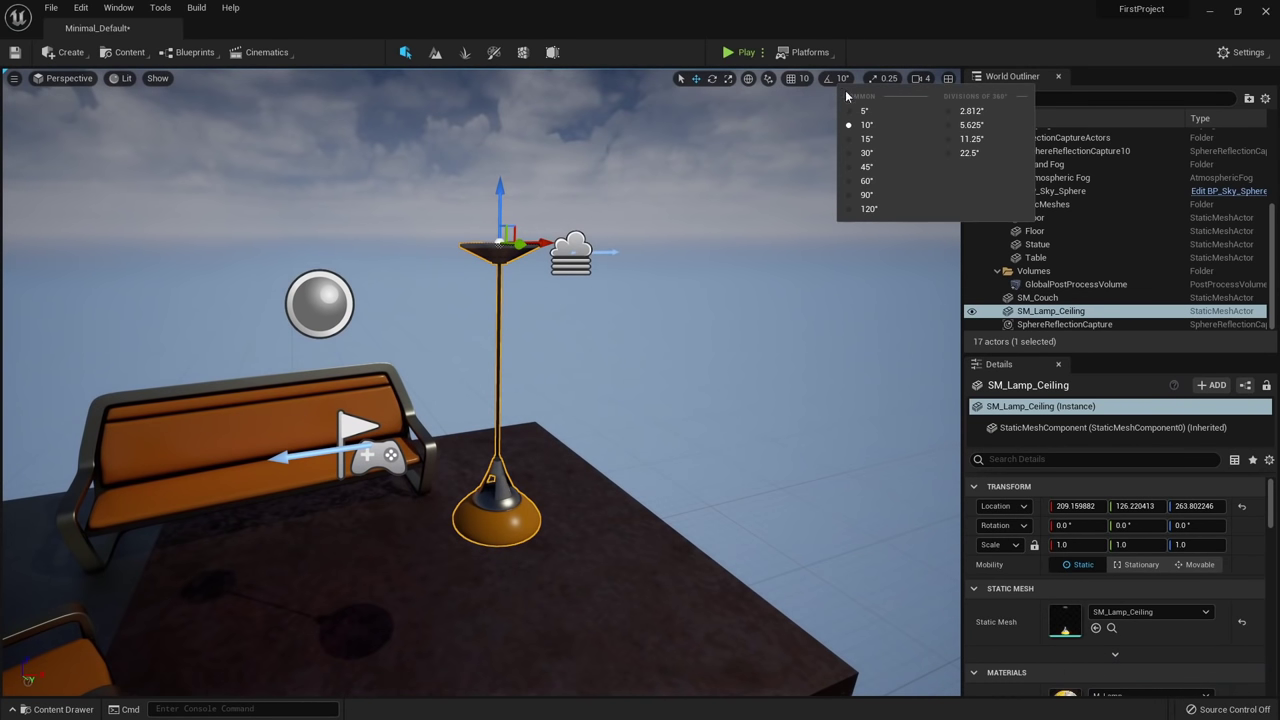
left_click(866, 194)
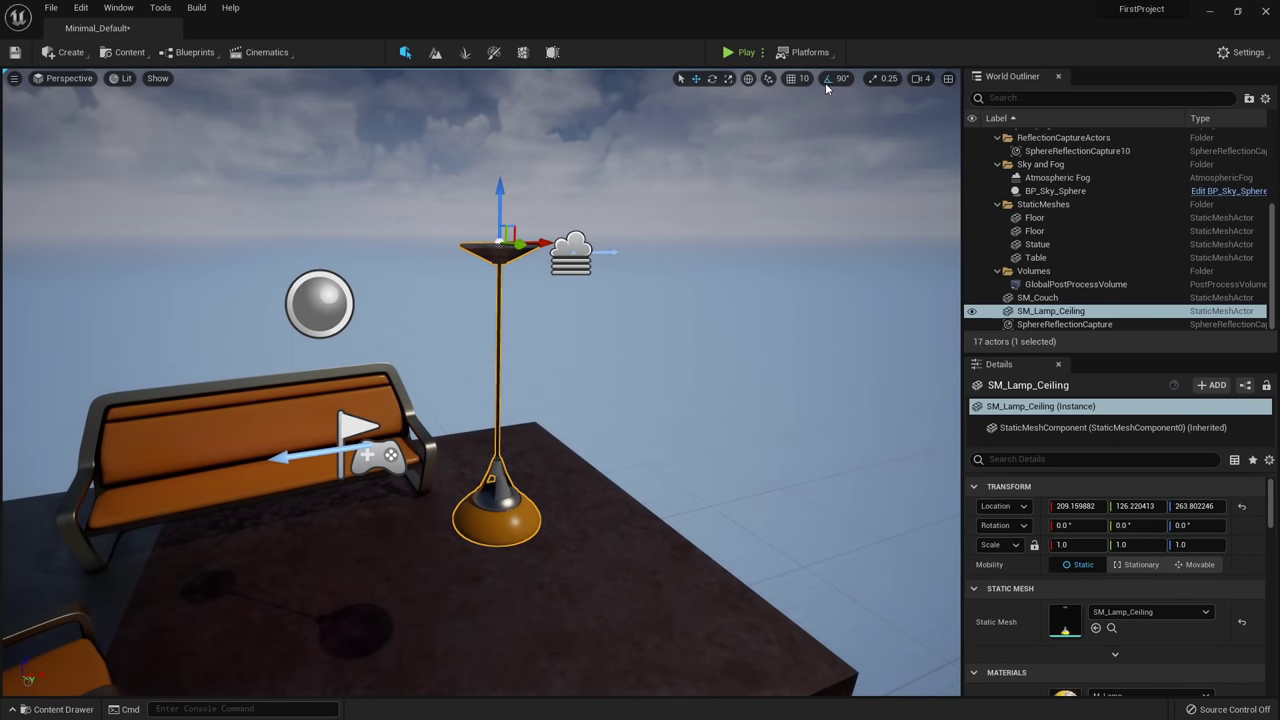
Rotate the ceiling lamp -180° about its Y axis so its shade faces upward.
right_click_drag(541, 327, 478, 334)
key("e")
key("s")
left_click_drag(475, 236, 479, 233)
left_click_drag(583, 292, 470, 410)
key("w")
key("a")
right_click_drag(473, 261, 530, 254)
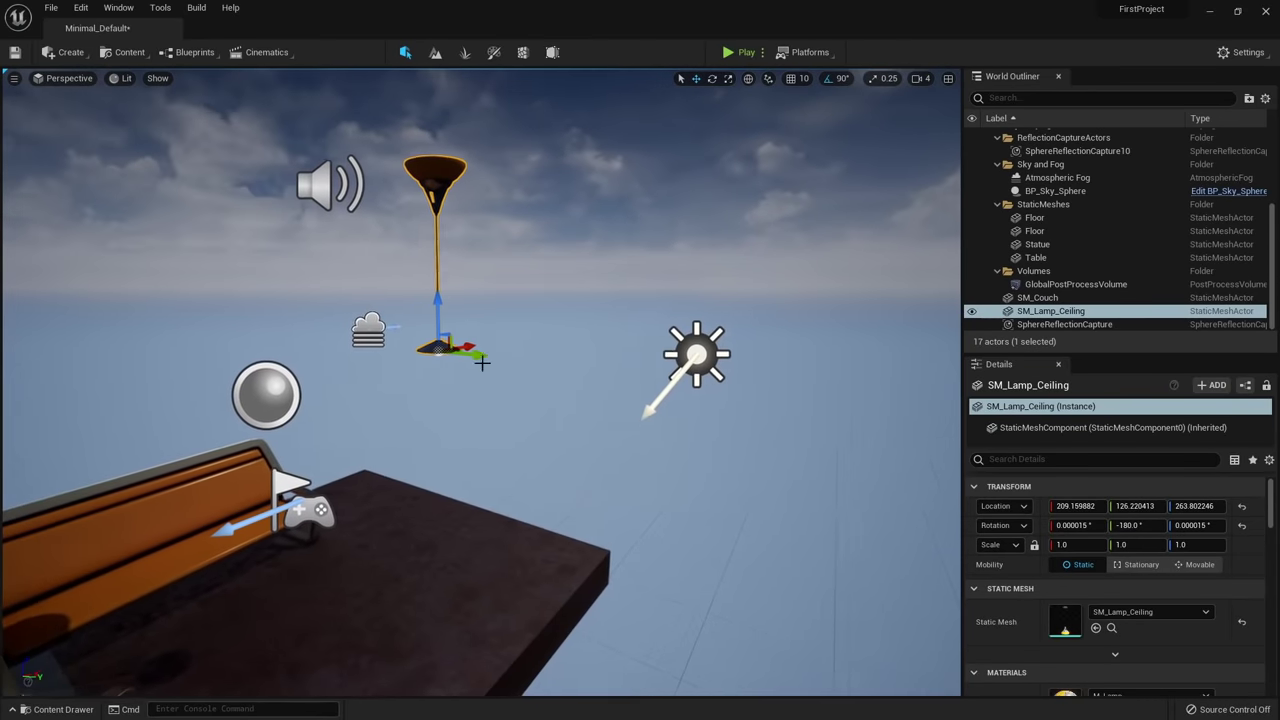
Lower the upside-down lamp along Z to about 32 so its base rests on the brown floor.
left_click_drag(446, 298, 445, 426)
right_click_drag(397, 397, 372, 404)
key("w")
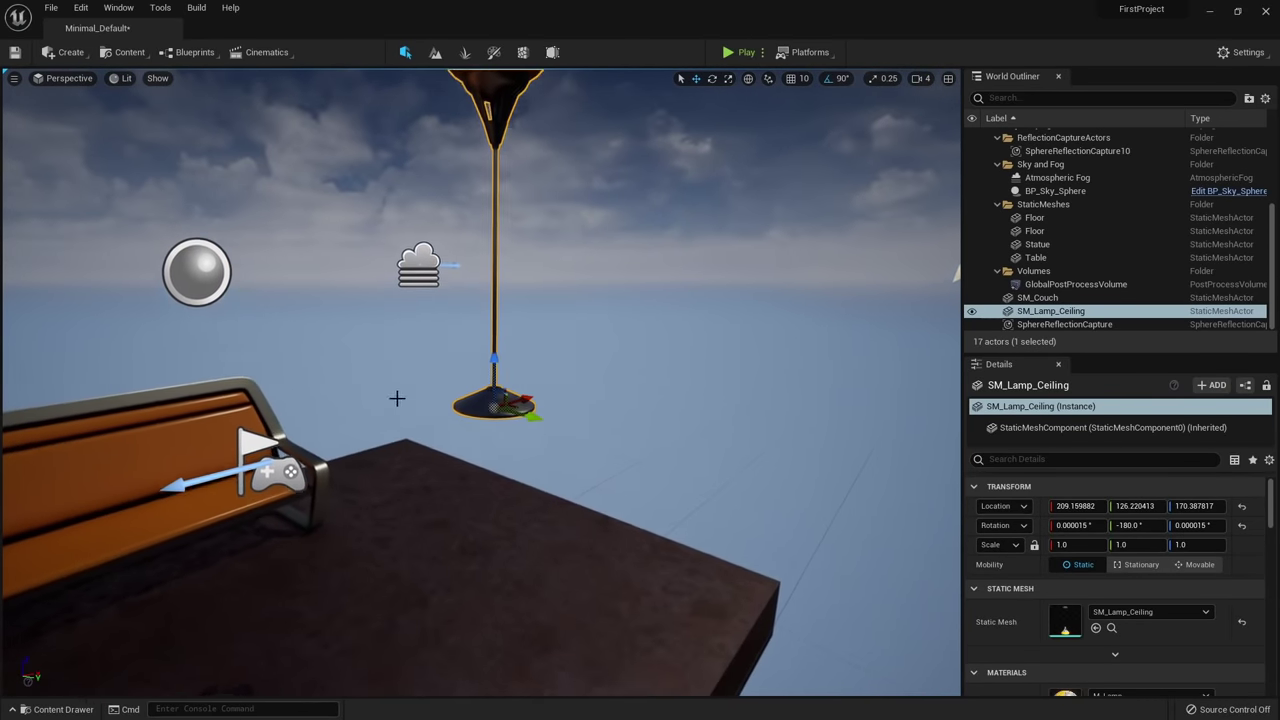
scroll(486, 346, "down", 1)
left_click_drag(488, 343, 488, 465)
key("w")
right_click_drag(488, 465, 498, 428)
key("q")
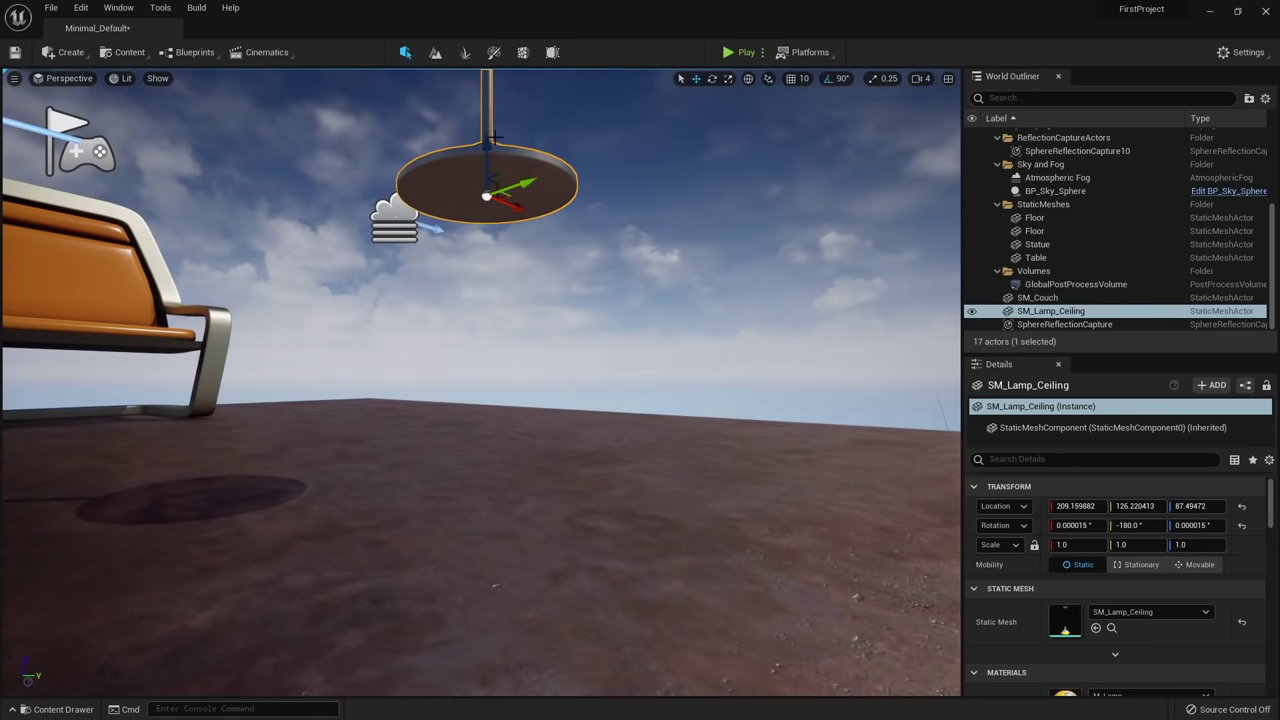
left_click_drag(488, 148, 476, 443)
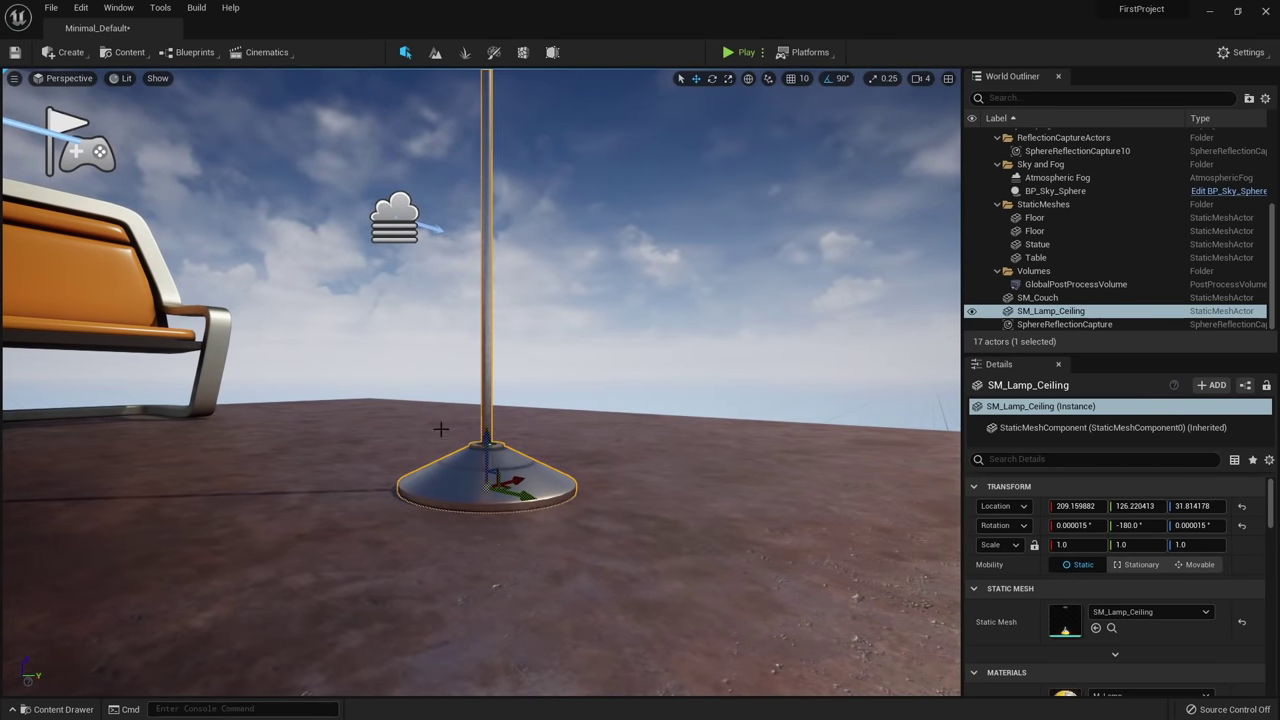
scroll(443, 429, "down", 10)
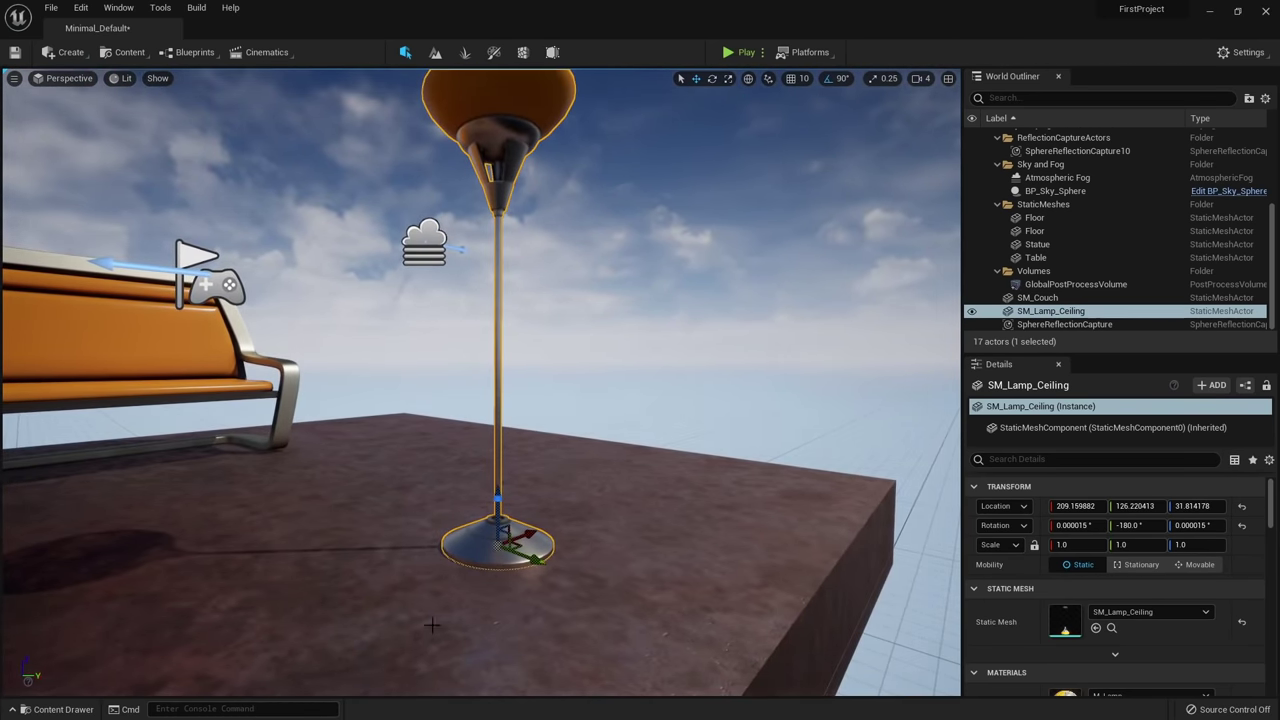
key("s")
mouse_move(499, 392)
right_mouse_down()
mouse_move(507, 416)
mouse_move(499, 392)
right_mouse_up()
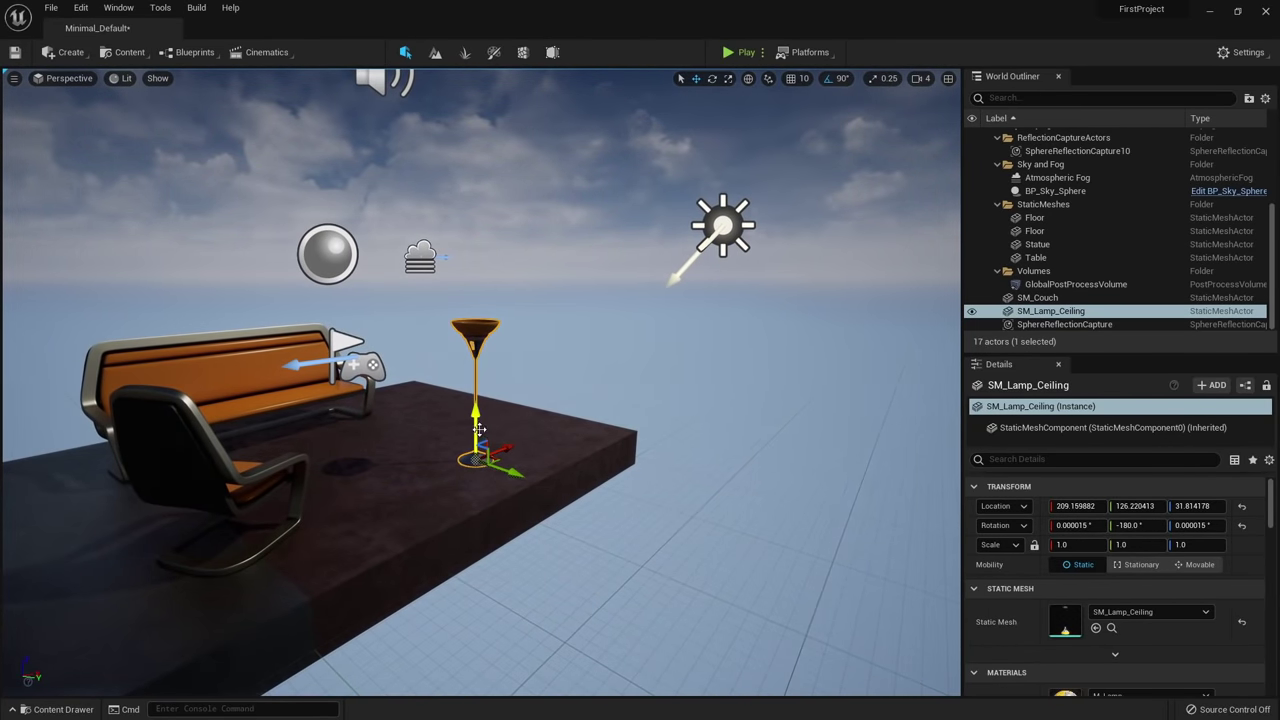
Raise the lamp to about Z 159 and snap it straight down onto the floor.
left_click_drag(477, 428, 476, 280)
scroll(471, 300, "up", 5)
scroll(413, 329, "up", 2)
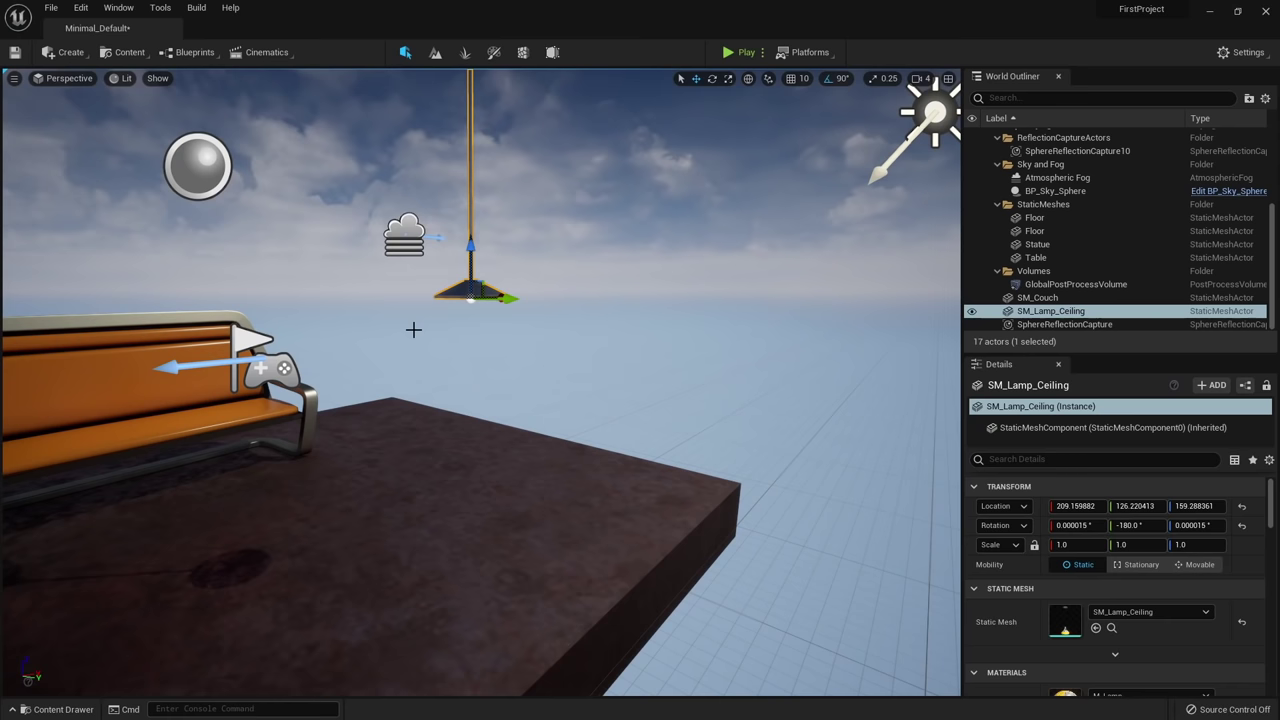
key("End")
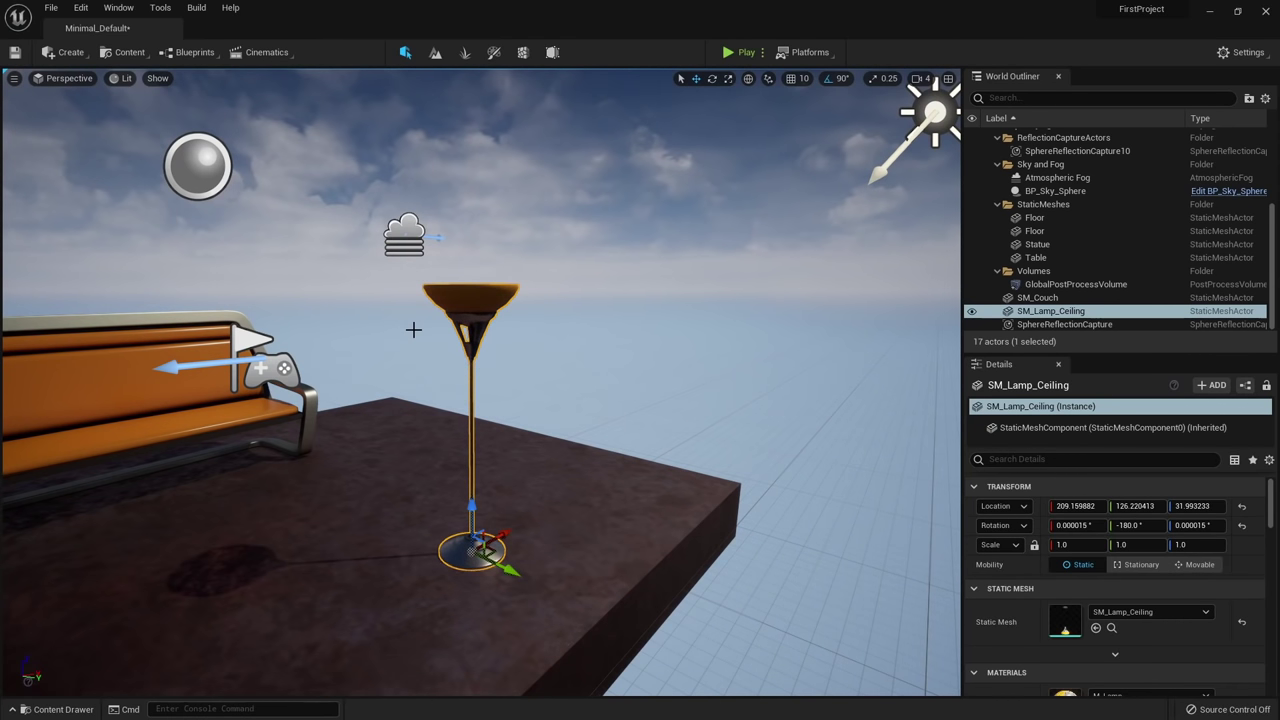
Stretch the standing lamp vertically to a Z scale of about 1.39.
key("d")
right_click_drag(389, 322, 384, 322)
mouse_move(380, 322)
left_mouse_down("alt")
mouse_move(355, 322)
mouse_move(380, 322)
left_mouse_up("alt")
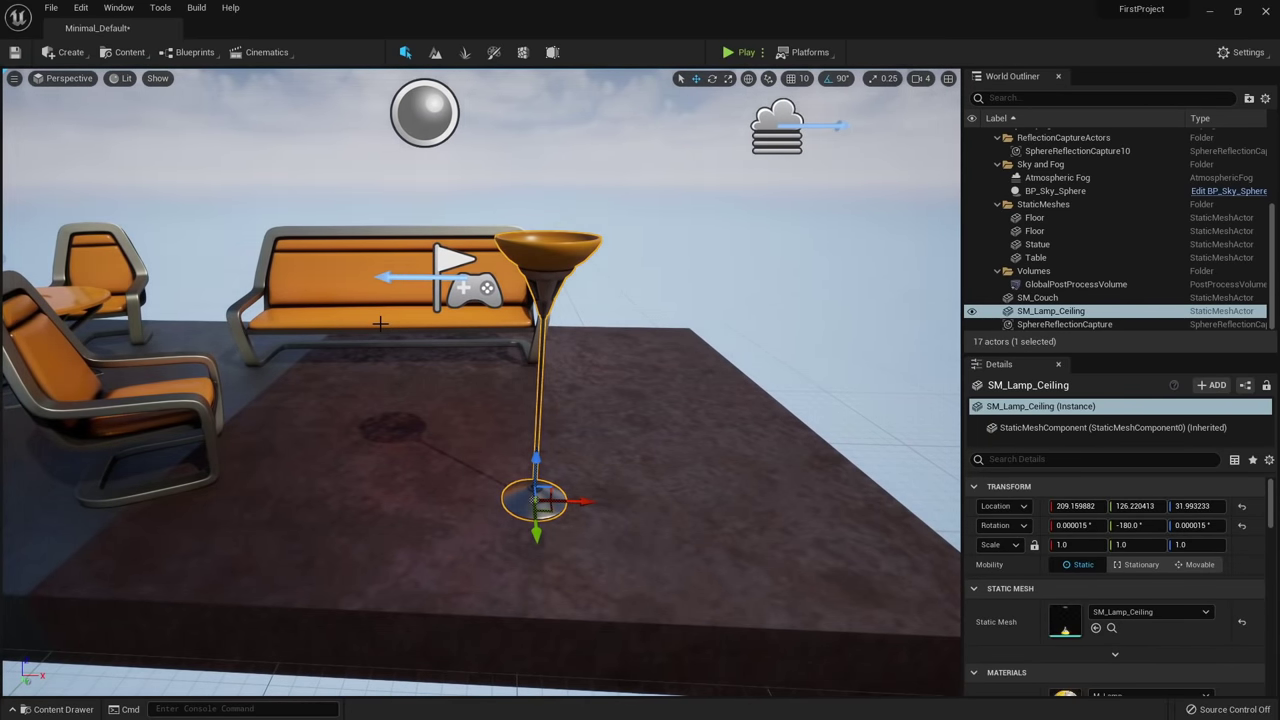
key("r")
left_click_drag(380, 324, 320, 384, "alt")
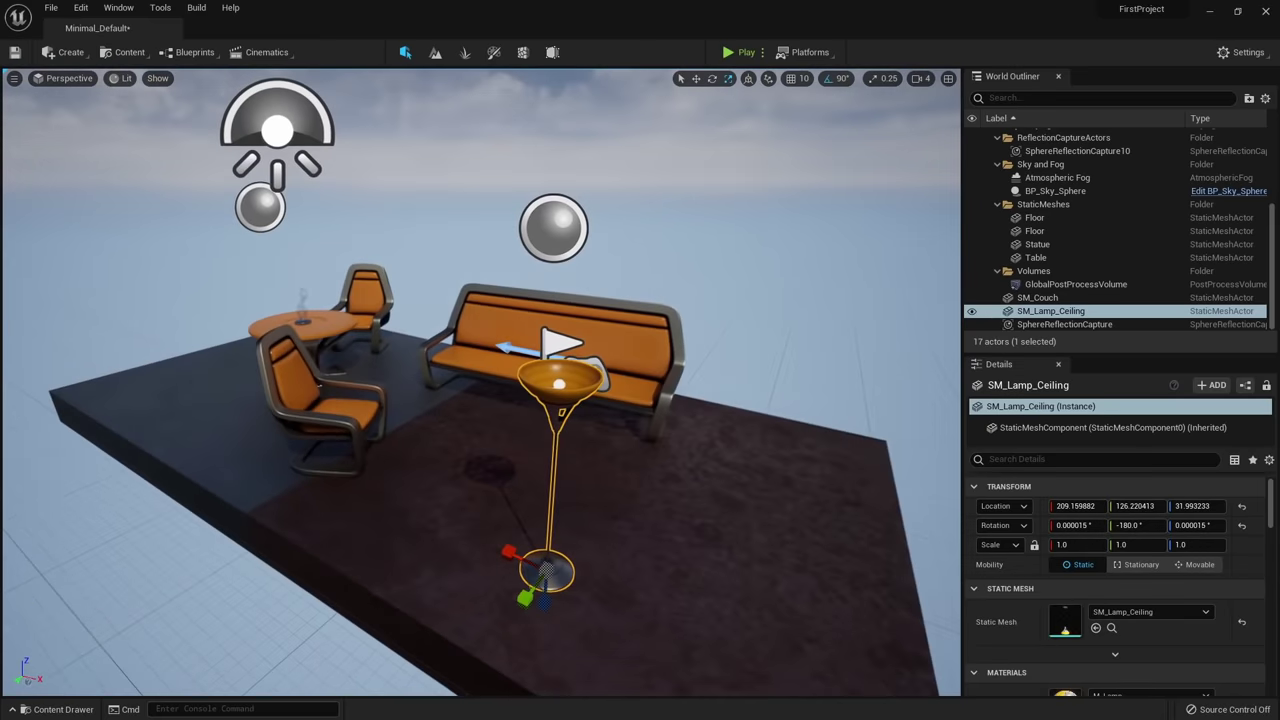
right_click_drag(446, 557, 446, 557)
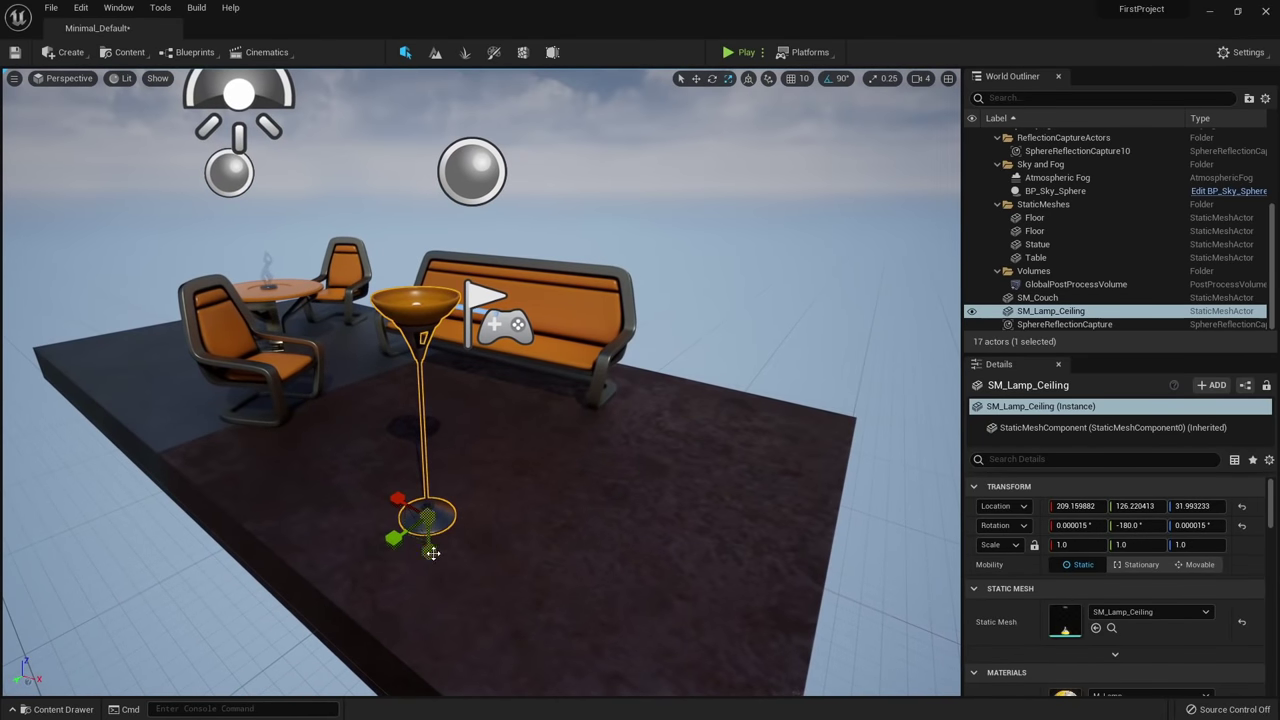
left_click_drag(429, 550, 429, 470)
key("w")
Place another SM_Lamp_Ceiling prop beside the standing lamp at about X 276, Y 135 and Z 194, and delete it again.
left_click_drag(532, 339, 590, 380, "alt")
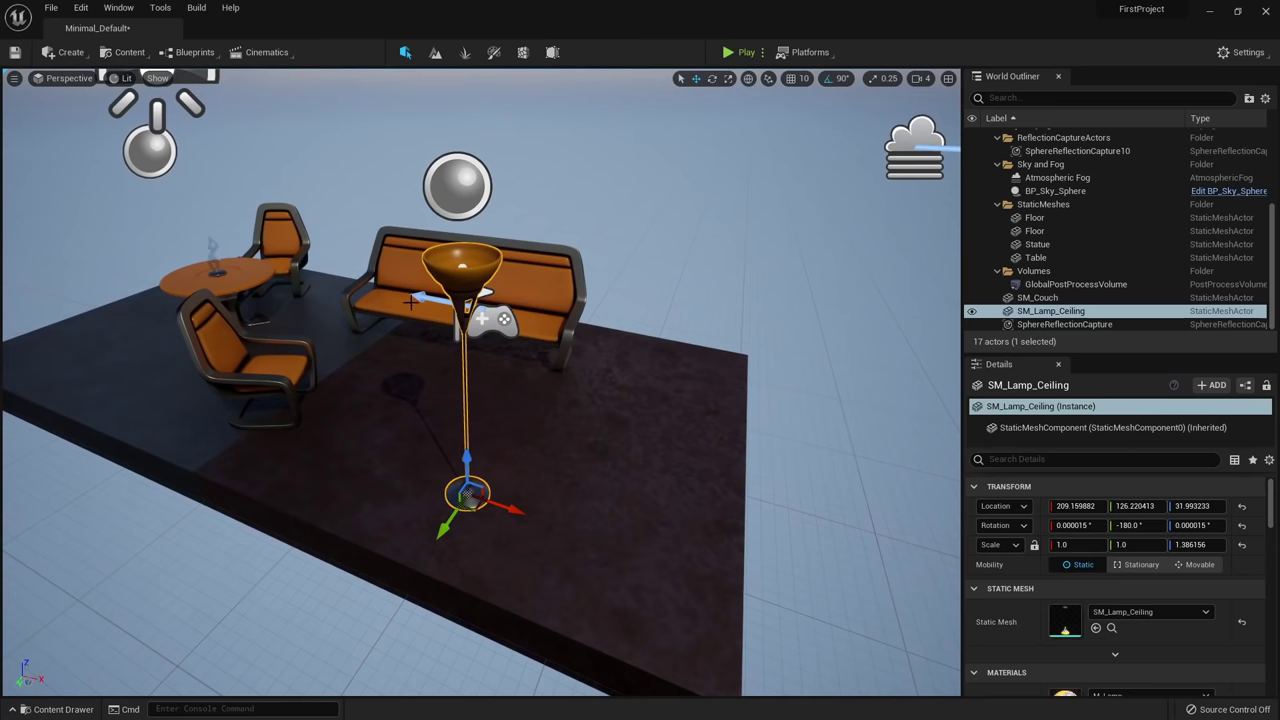
right_click_drag(496, 322, 449, 247)
key("ctrl+space")
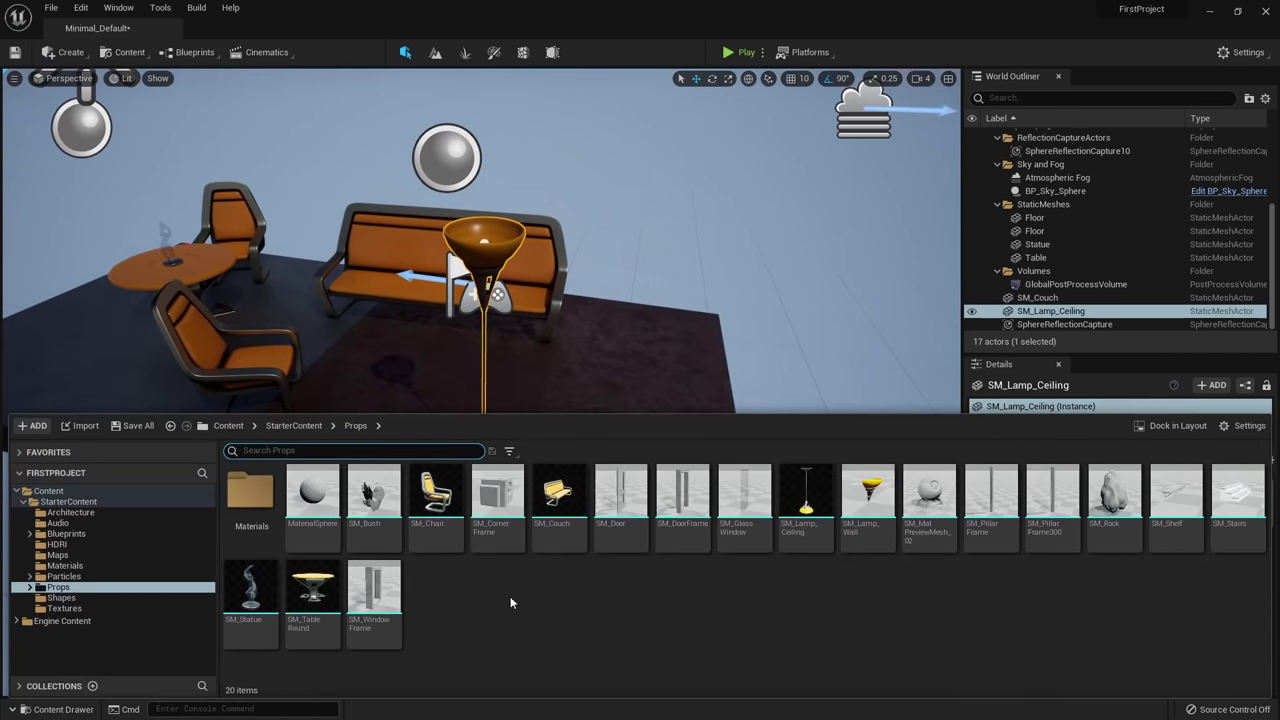
left_click_drag(806, 495, 607, 278)
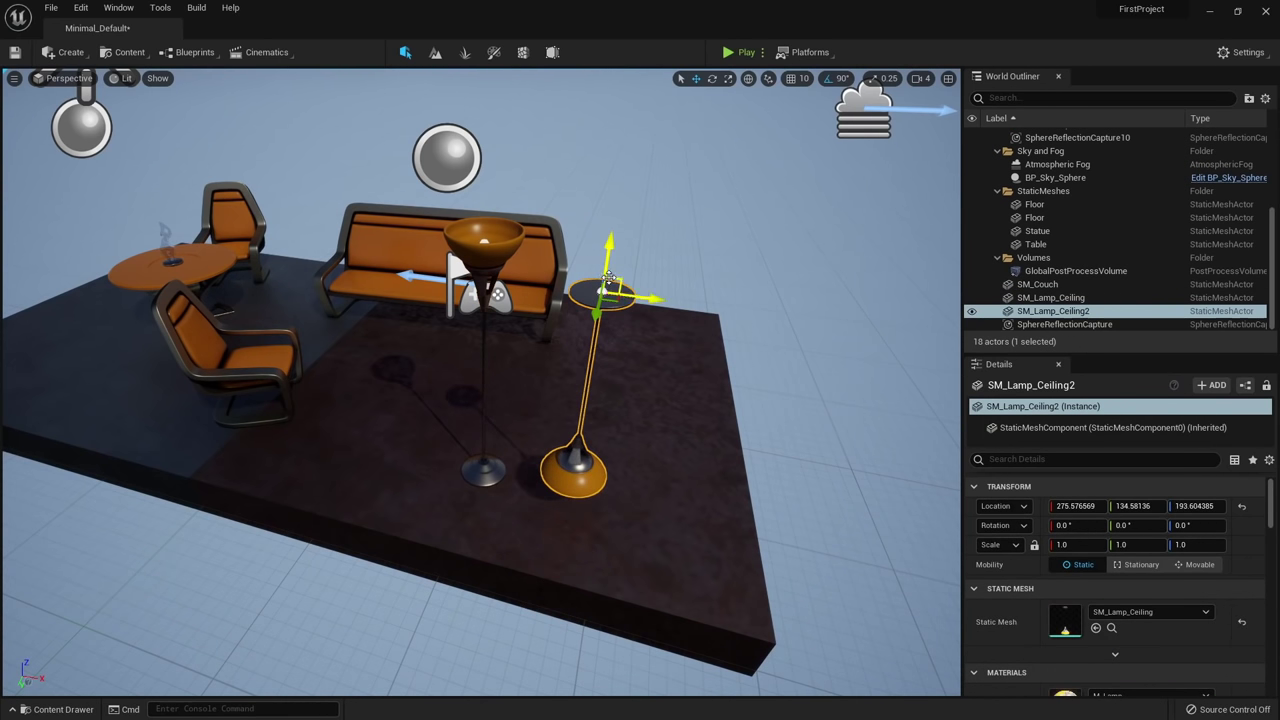
key("Delete")
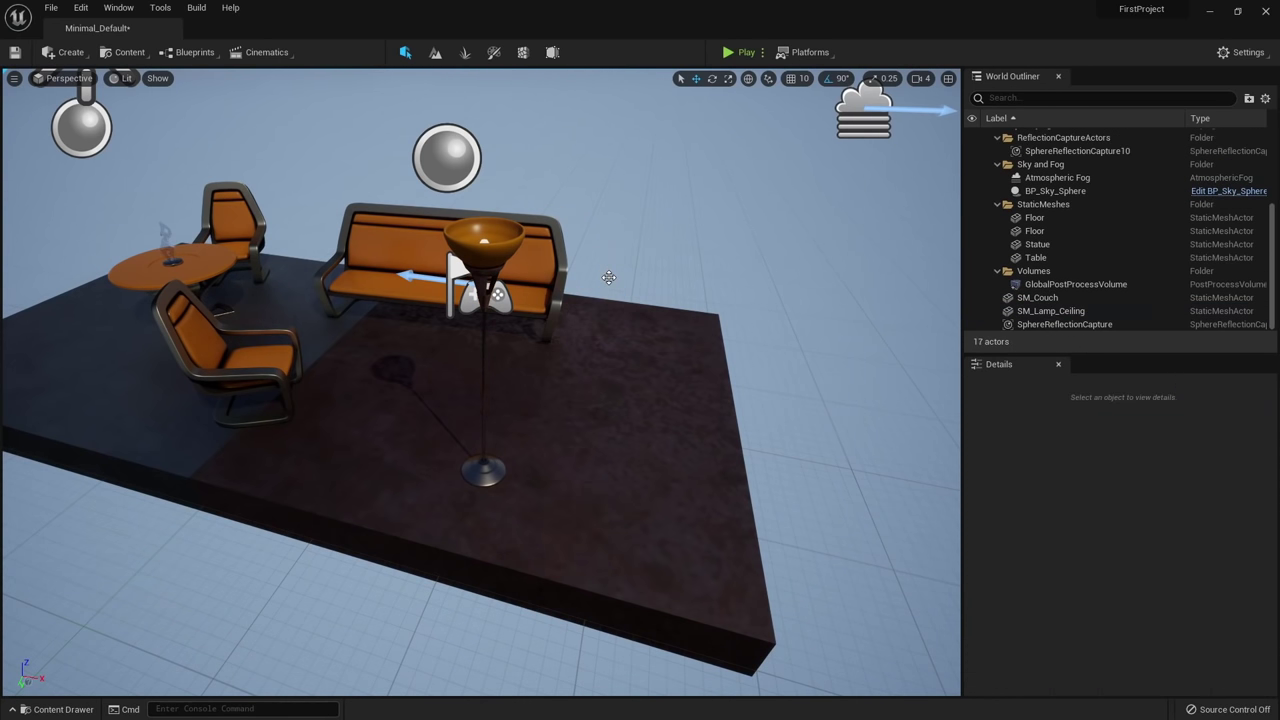
Duplicate the standing lamp, move the copy along X to about 313, and delete the copy.
key("ctrl+z")
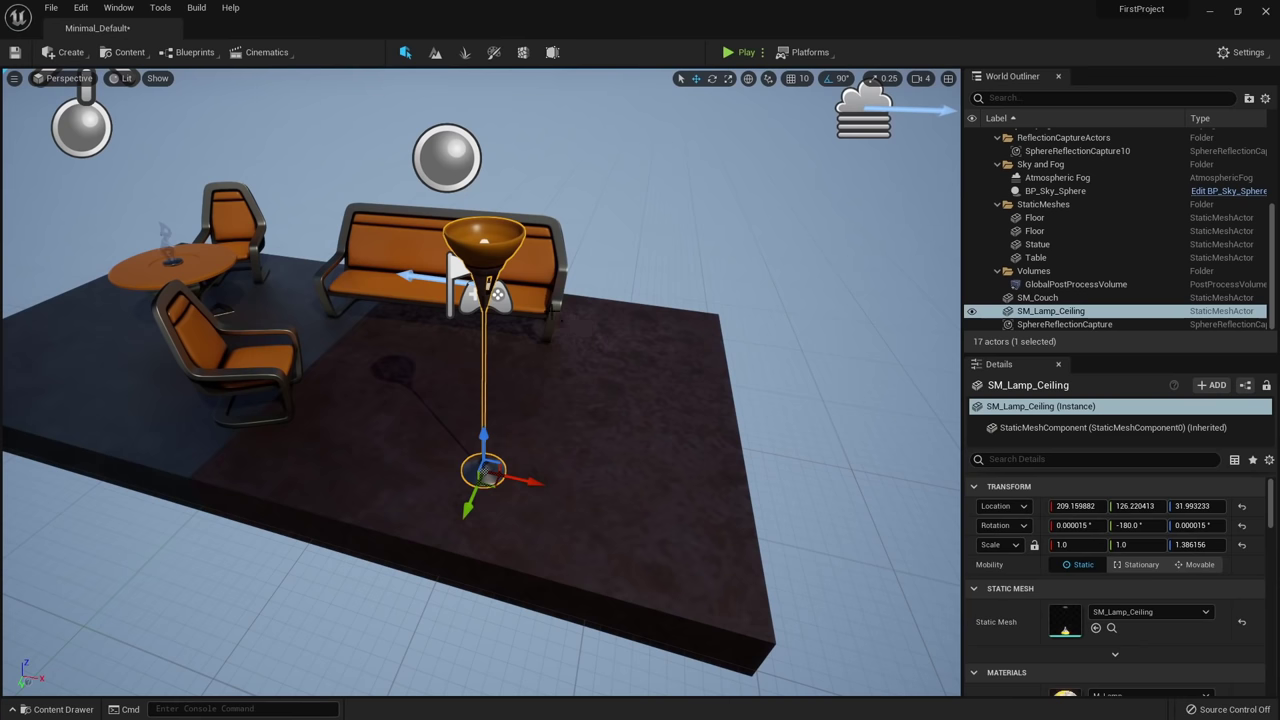
mouse_move(555, 310)
right_mouse_down()
mouse_move(568, 310)
mouse_move(536, 304)
right_mouse_up()
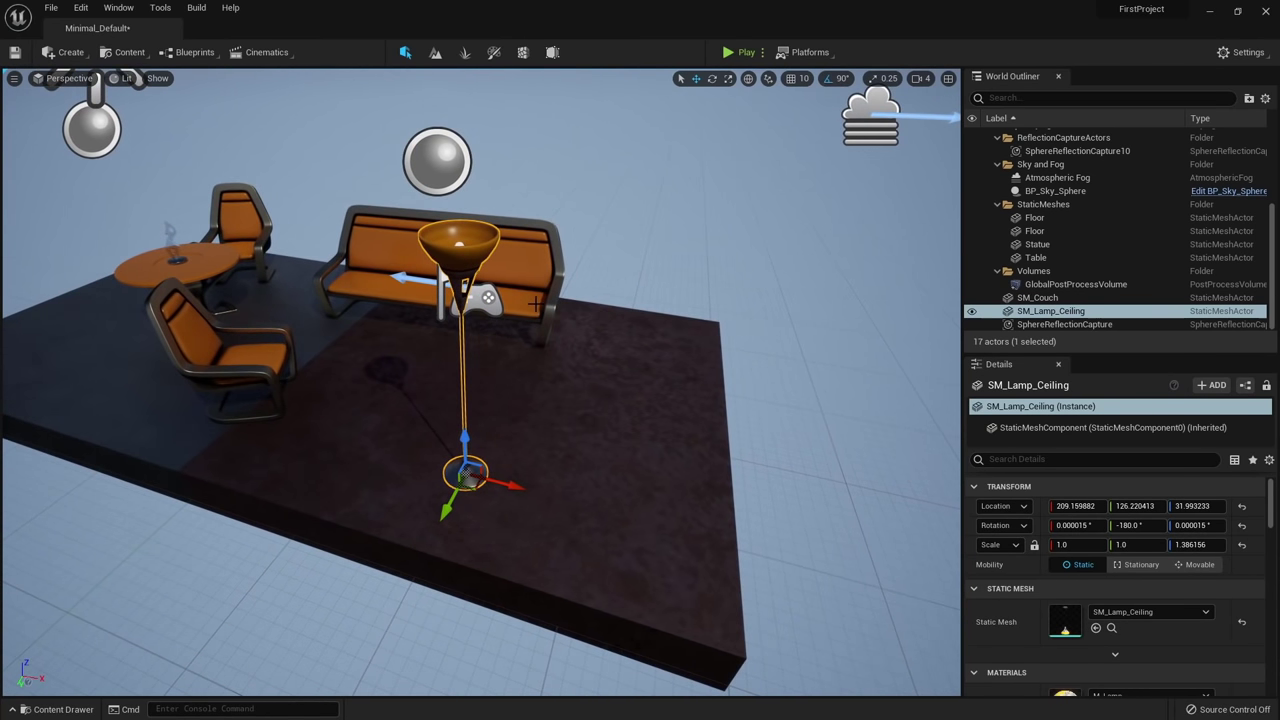
key("ctrl+z")
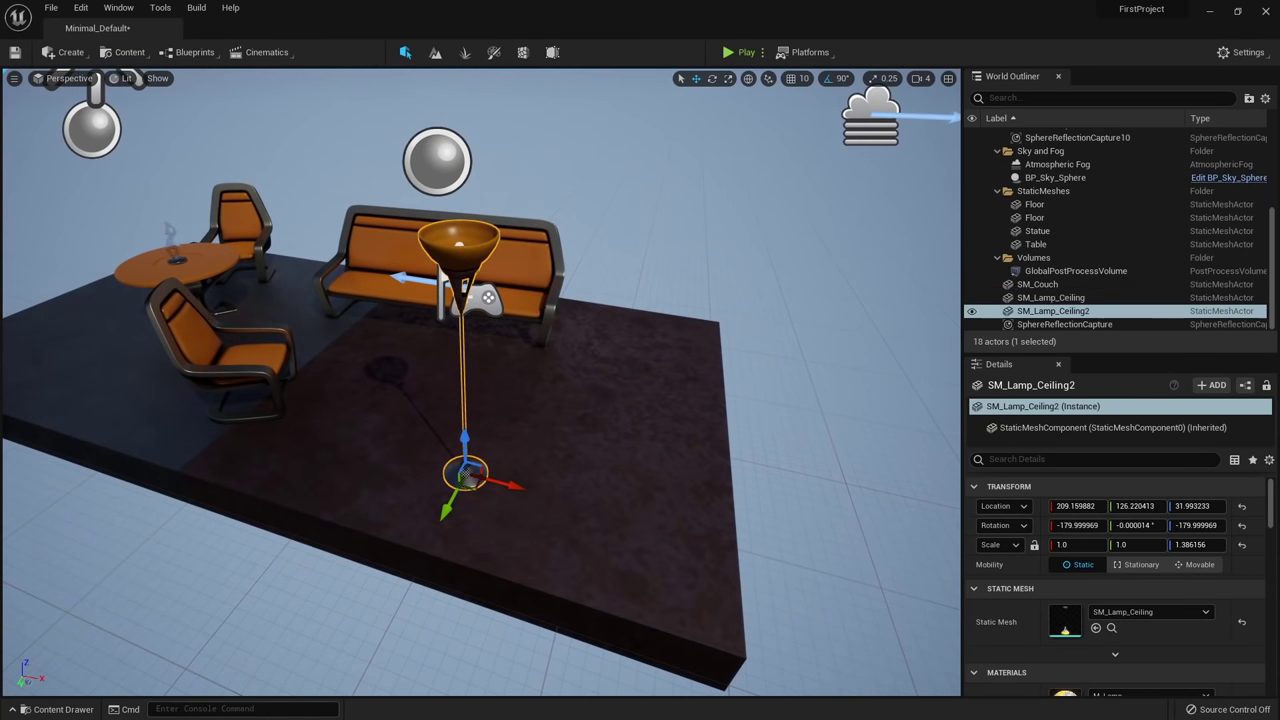
mouse_move(567, 547)
right_mouse_down()
mouse_move(545, 540)
mouse_move(558, 545)
right_mouse_up()
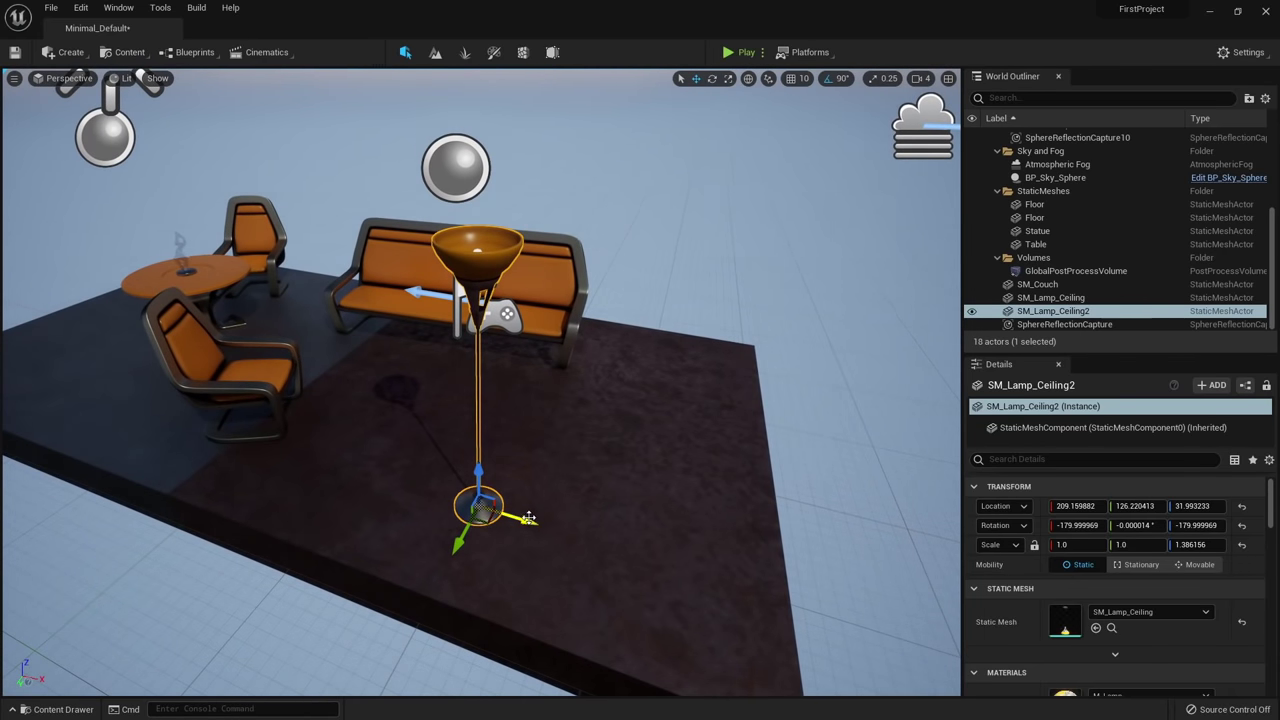
left_click_drag(528, 518, 695, 563, "alt")
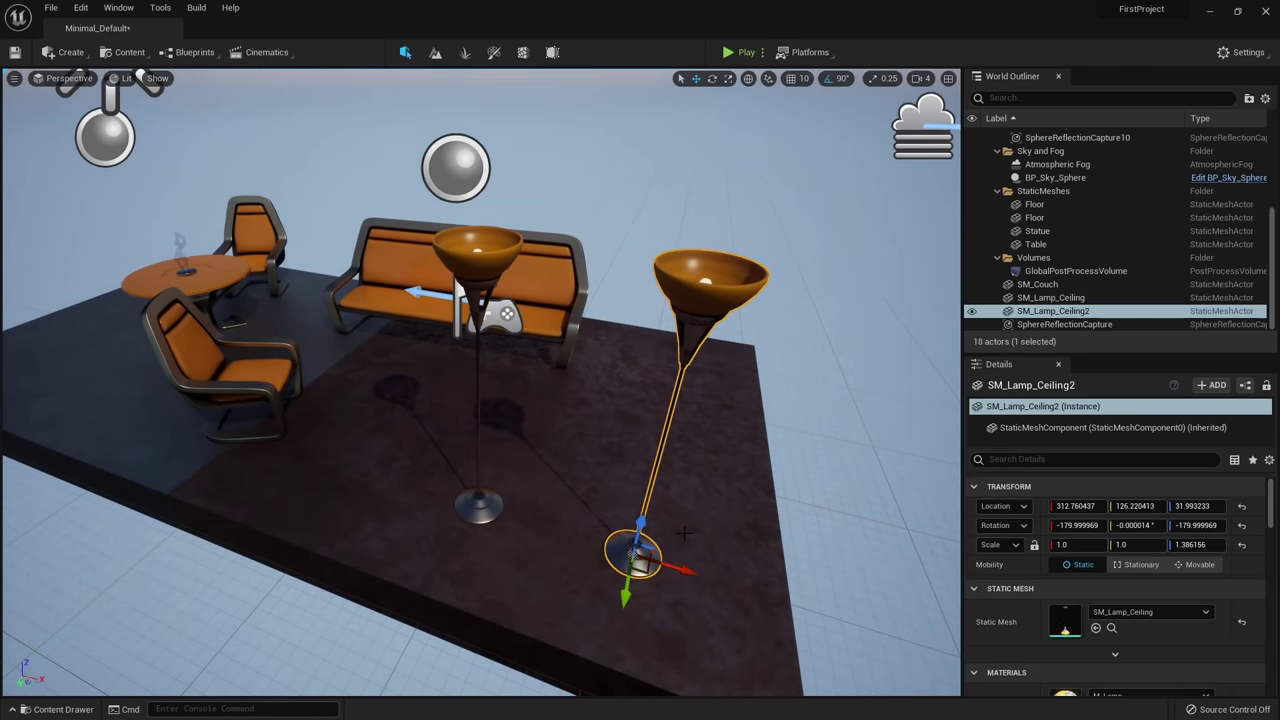
key("Delete")
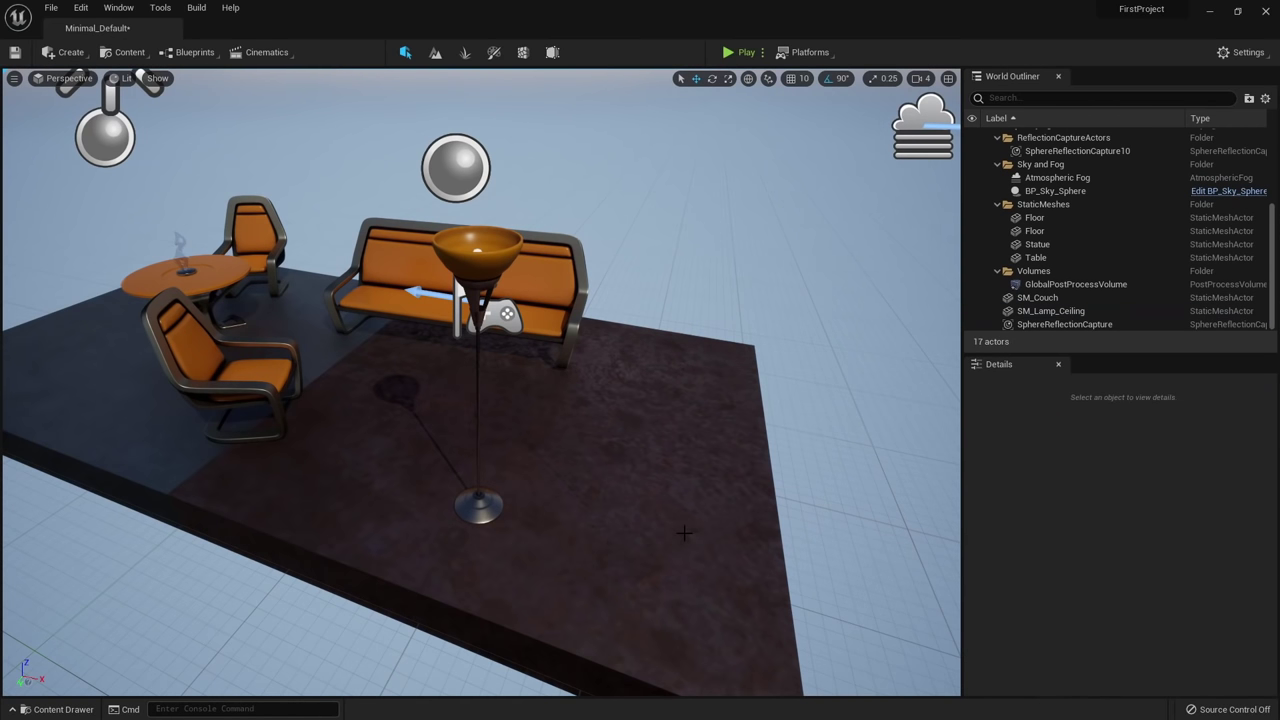
Duplicate the standing lamp again, move the copy along X to about 290, and delete the copy.
left_click(491, 258)
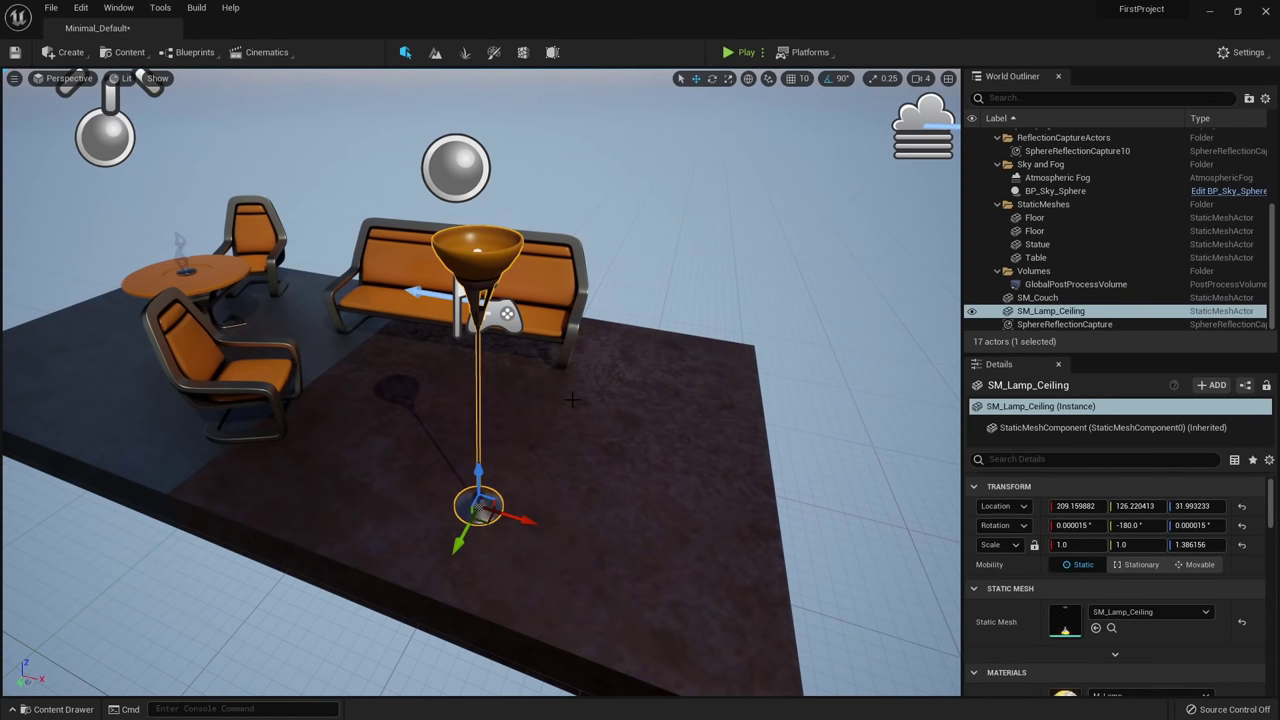
key("ctrl+d")
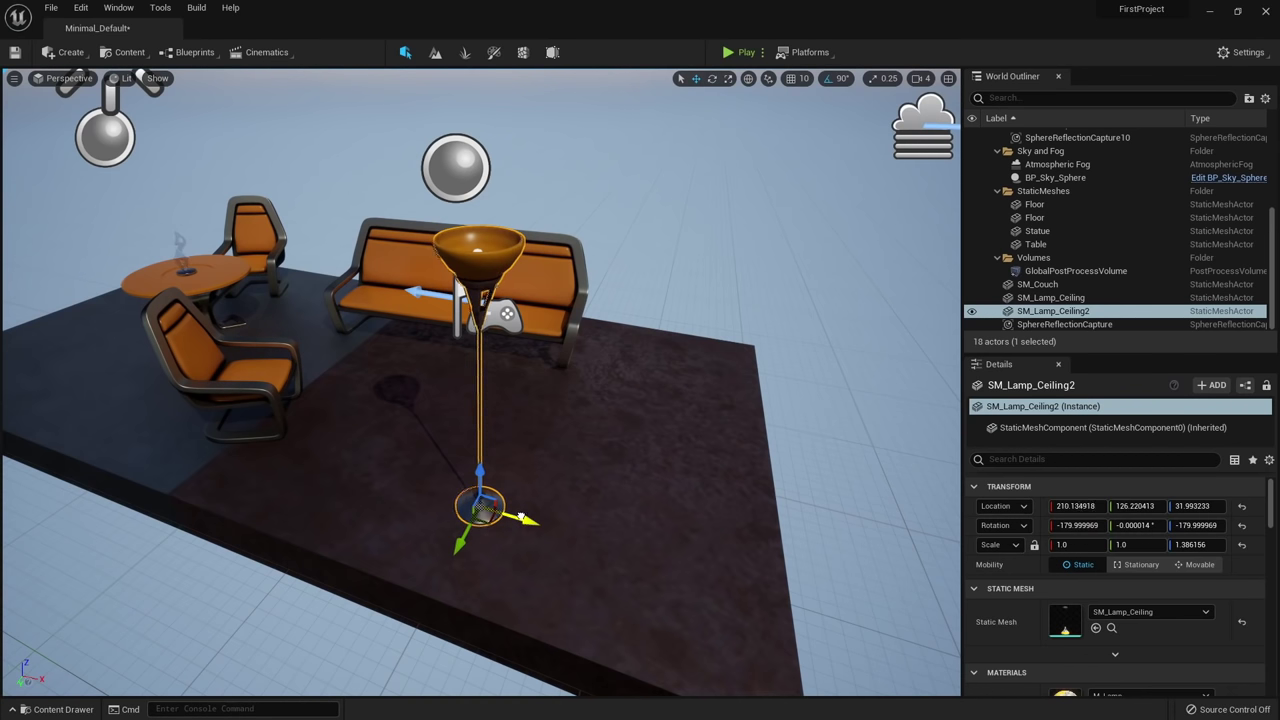
left_click_drag(521, 517, 642, 565)
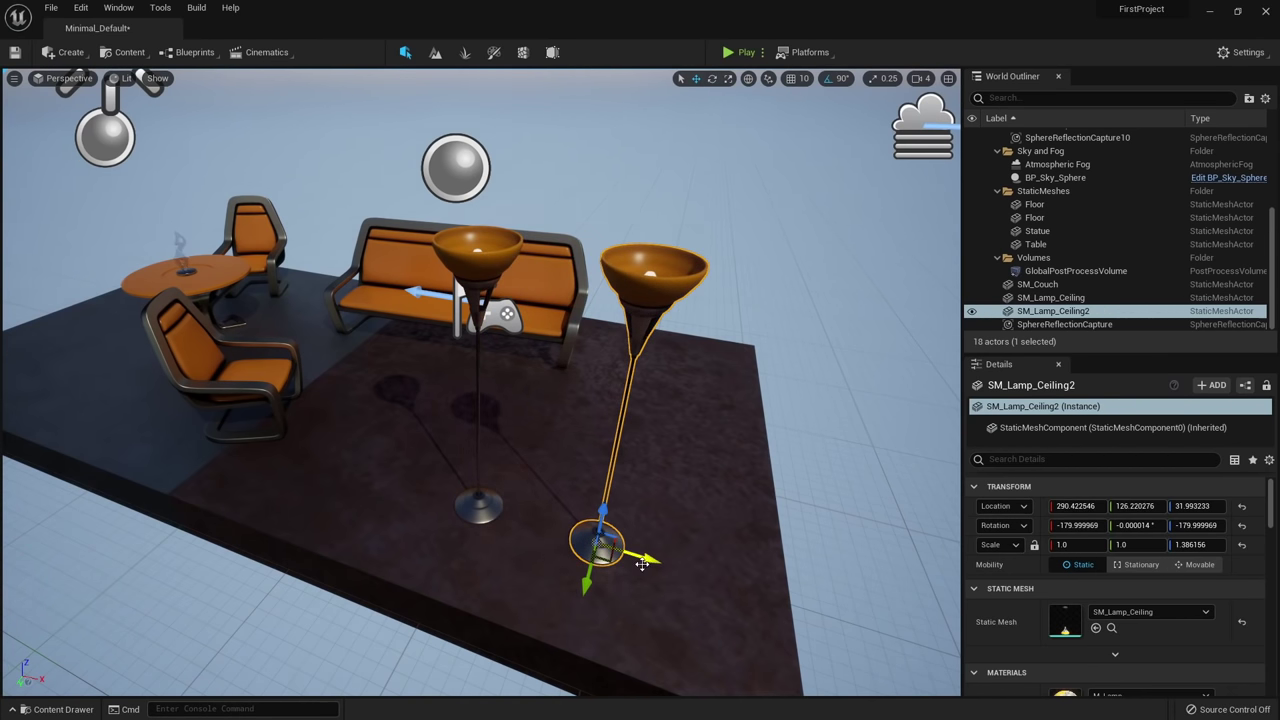
key("Delete")
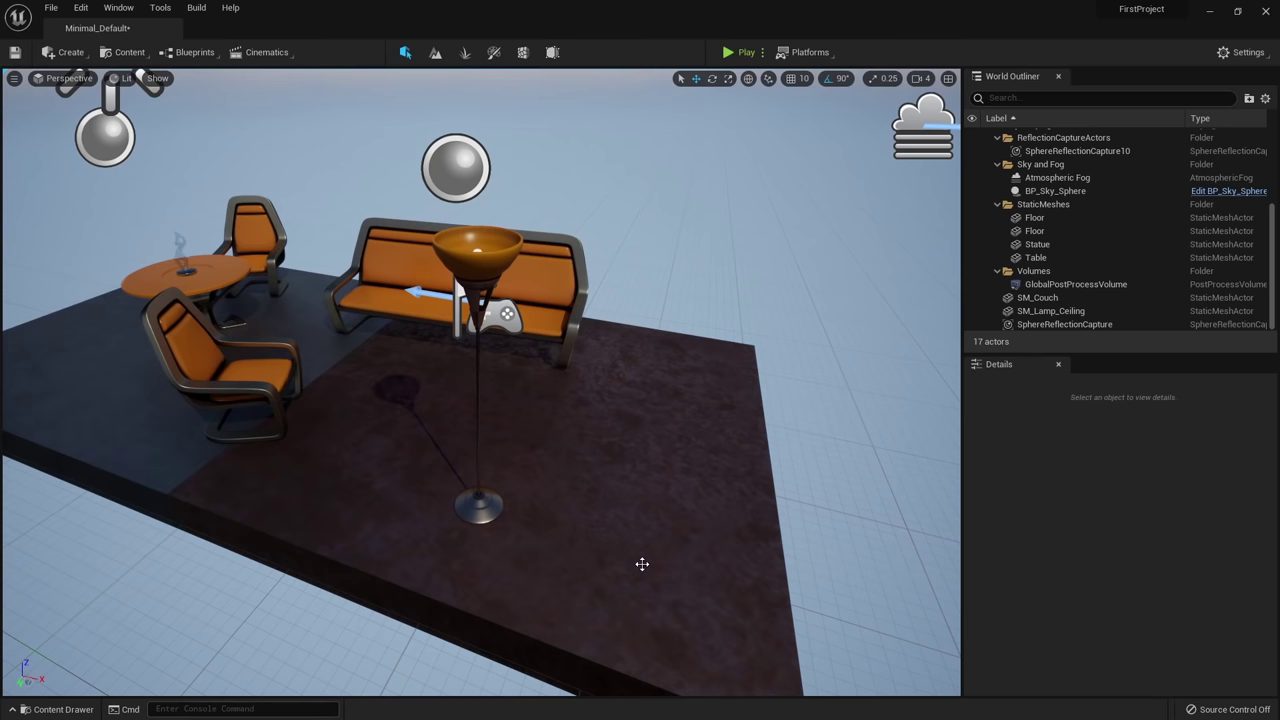
Create a copy of the standing lamp while moving it along X to about 264.
left_click(478, 241)
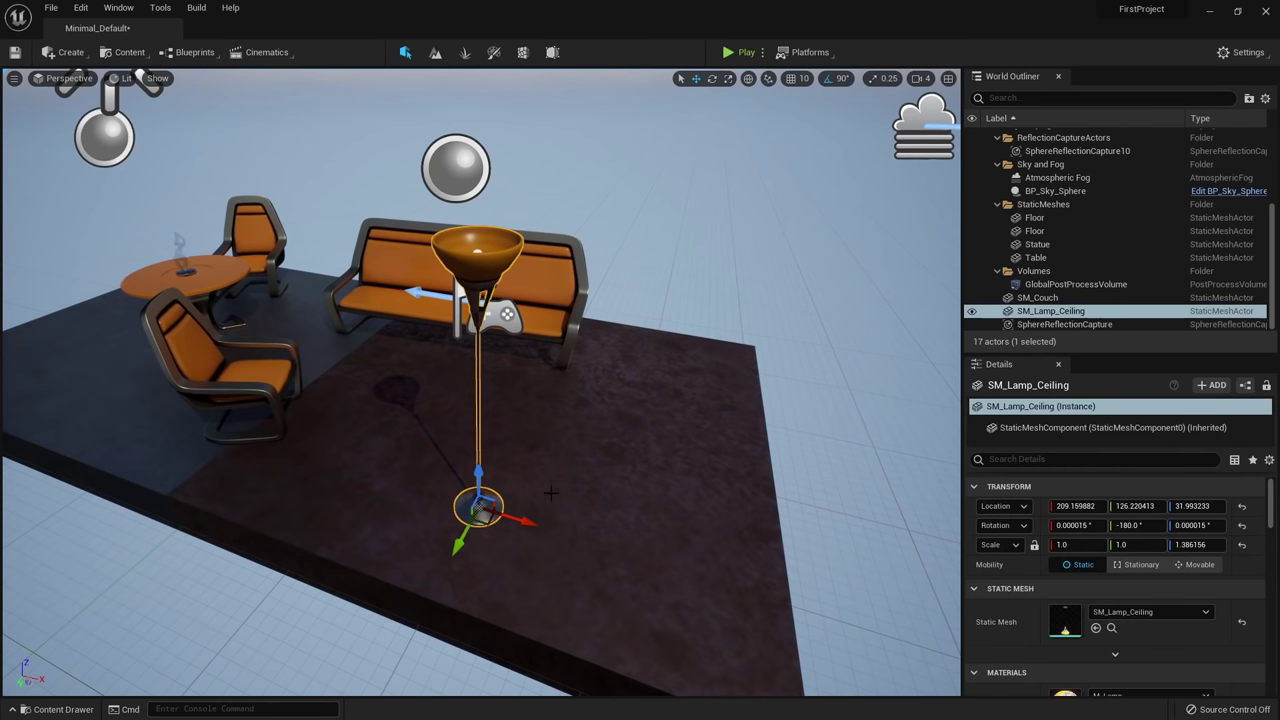
mouse_move(551, 493)
right_mouse_down()
mouse_move(552, 545)
mouse_move(555, 495)
right_mouse_up()
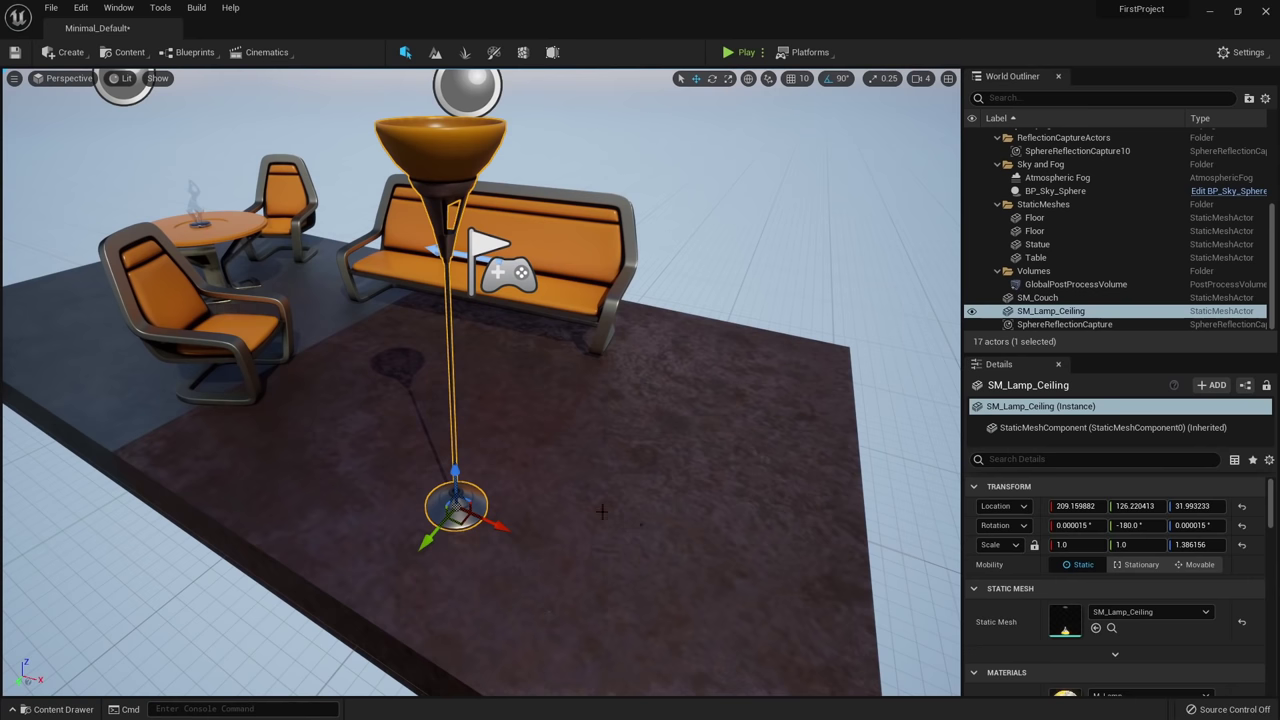
left_click_drag(499, 525, 595, 593, "alt")
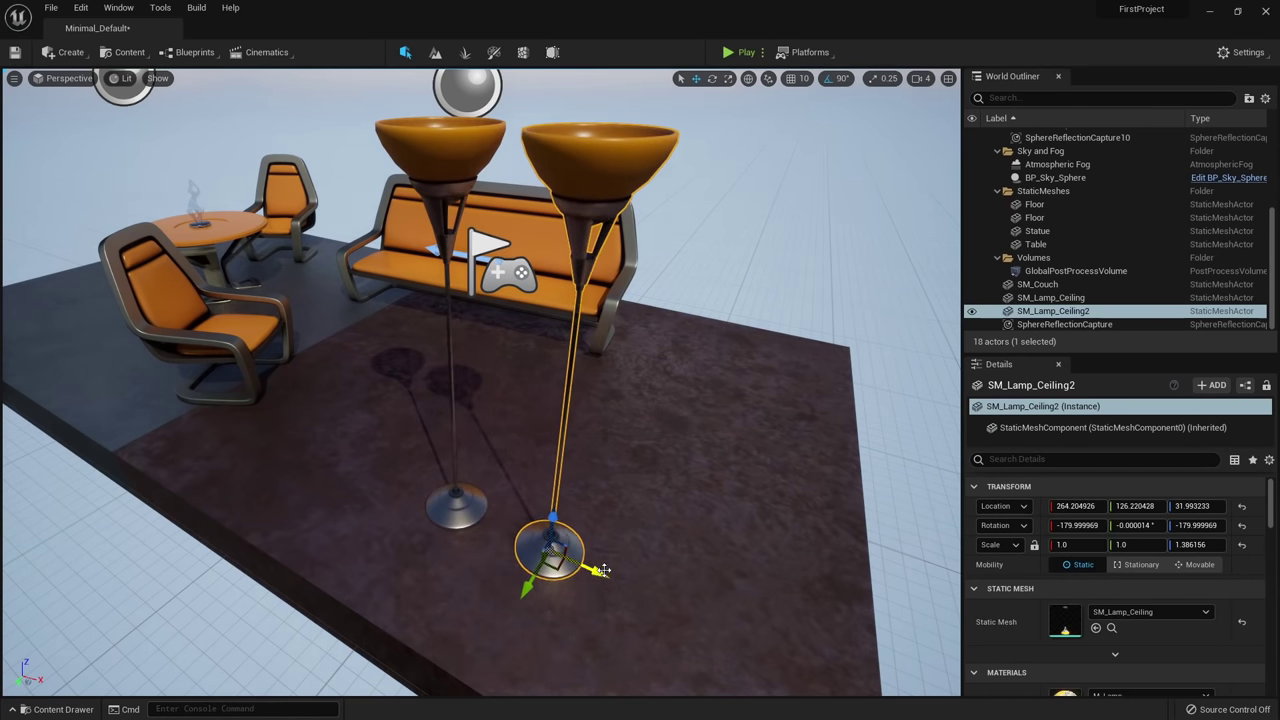
Create a third lamp by copying the second one along X to about 325.
scroll(608, 573, "down", 4)
right_click_drag(576, 541, 626, 578)
scroll(576, 541, "up", 4)
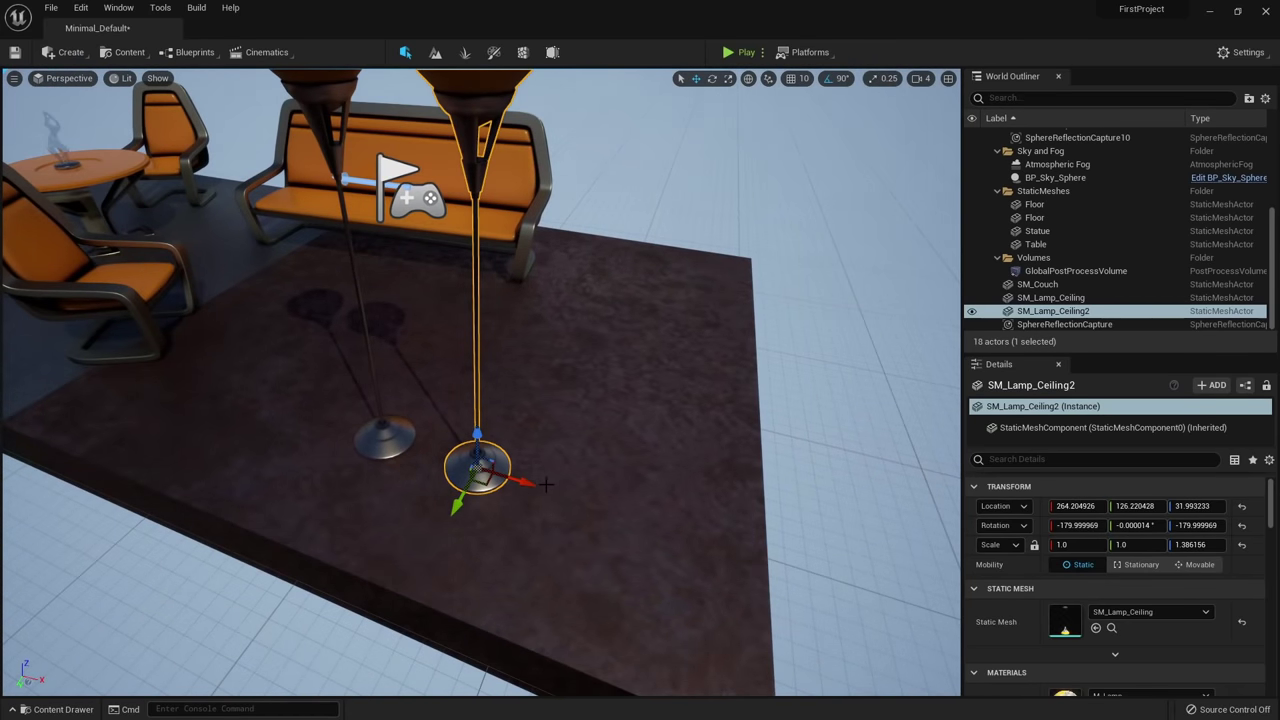
left_click_drag(522, 484, 637, 546, "alt")
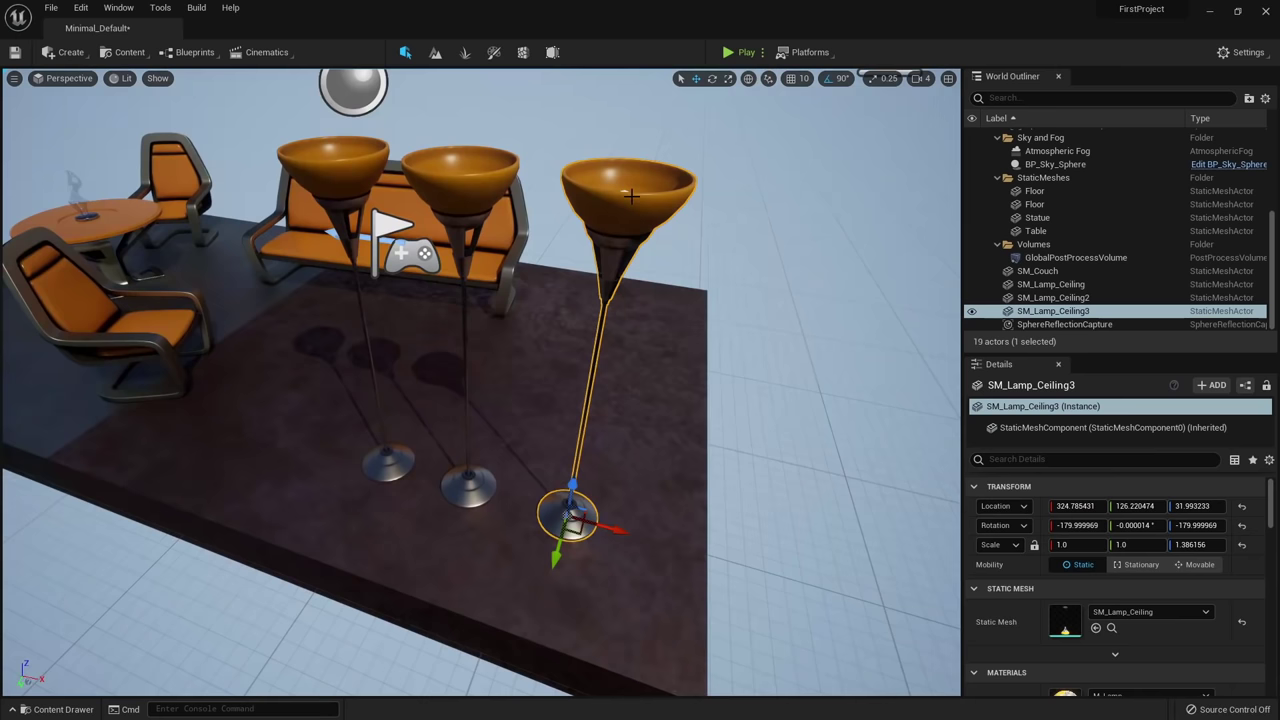
Delete both lamp copies, keeping only the original standing lamp.
right_click_drag(627, 205, 530, 204)
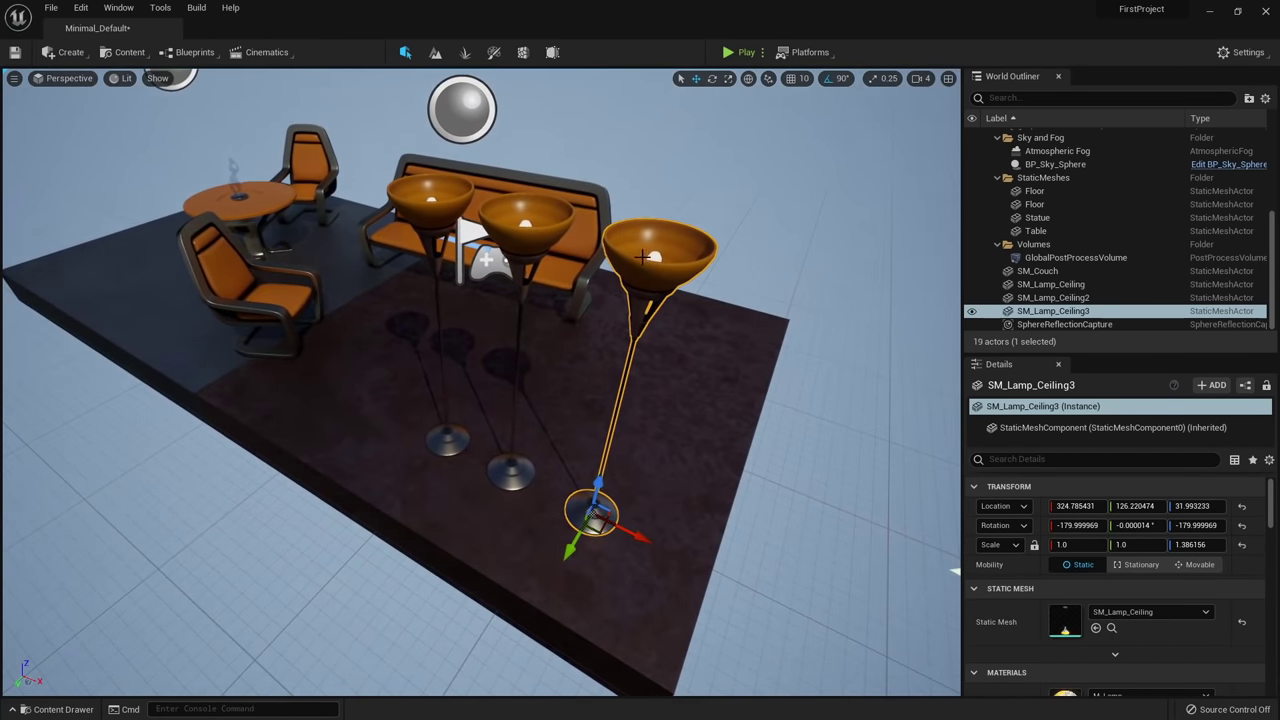
right_click_drag(643, 257, 627, 257)
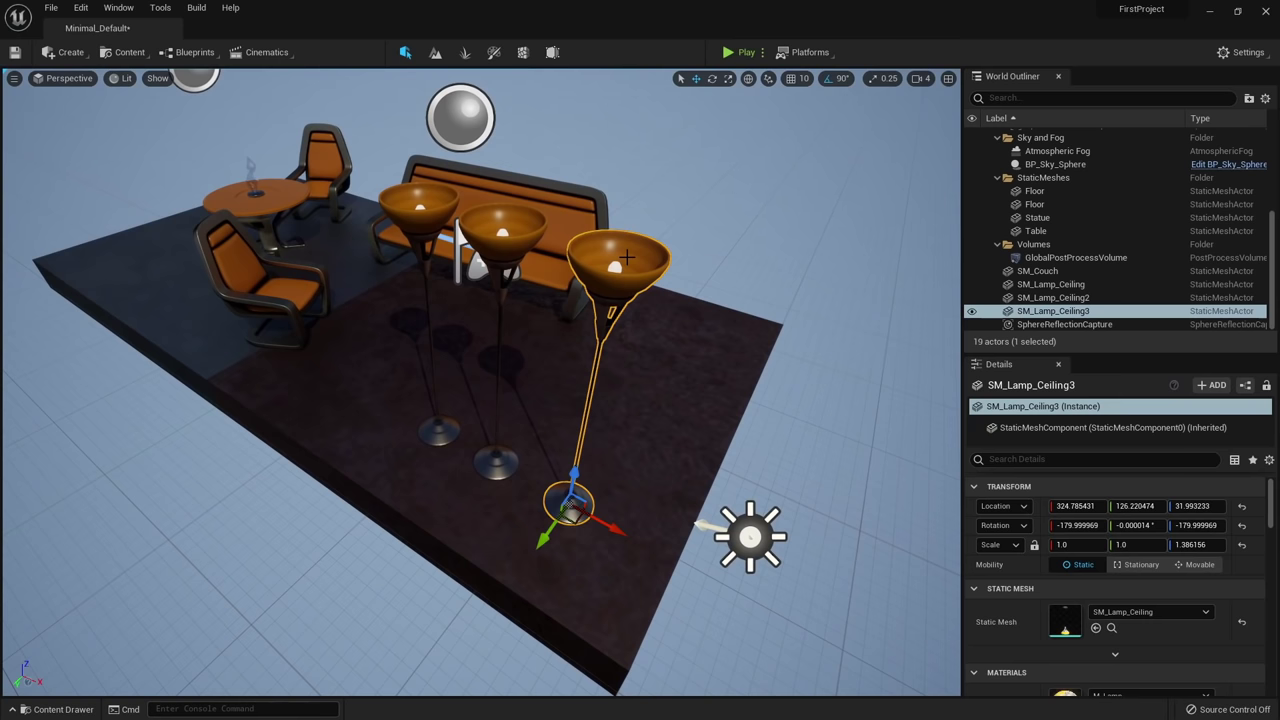
key("Delete")
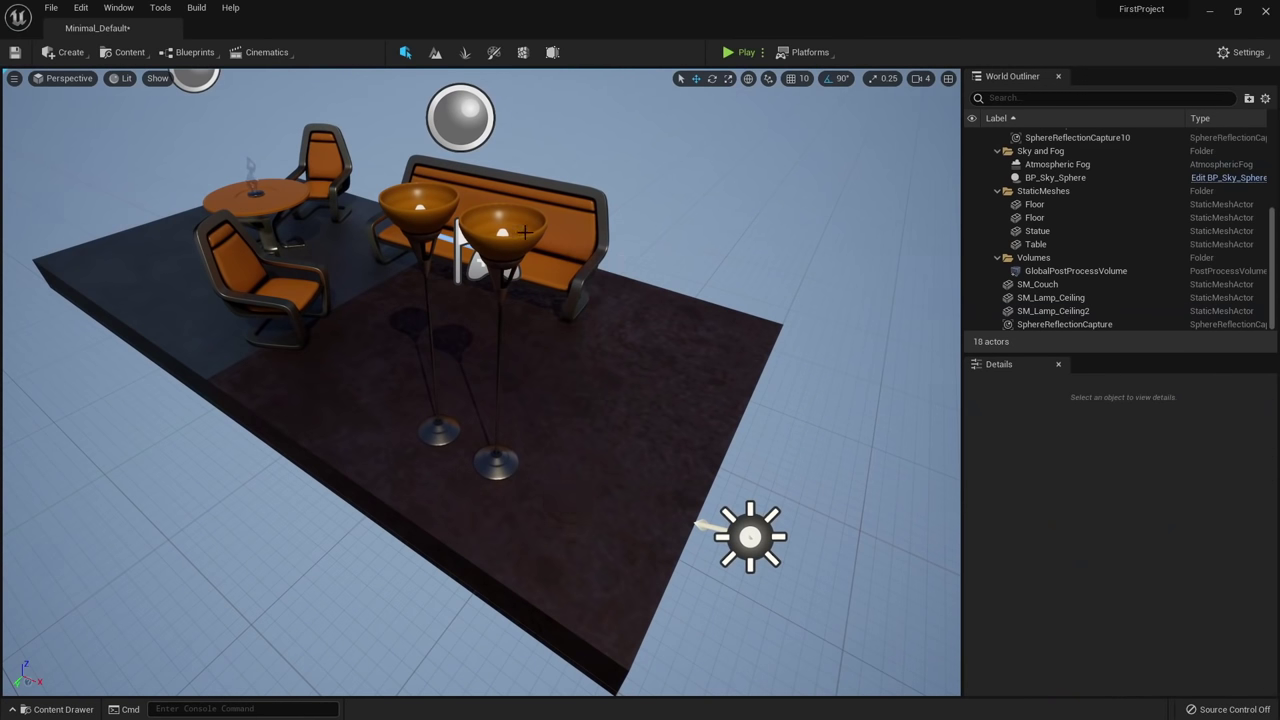
left_click(524, 232)
key("Delete")
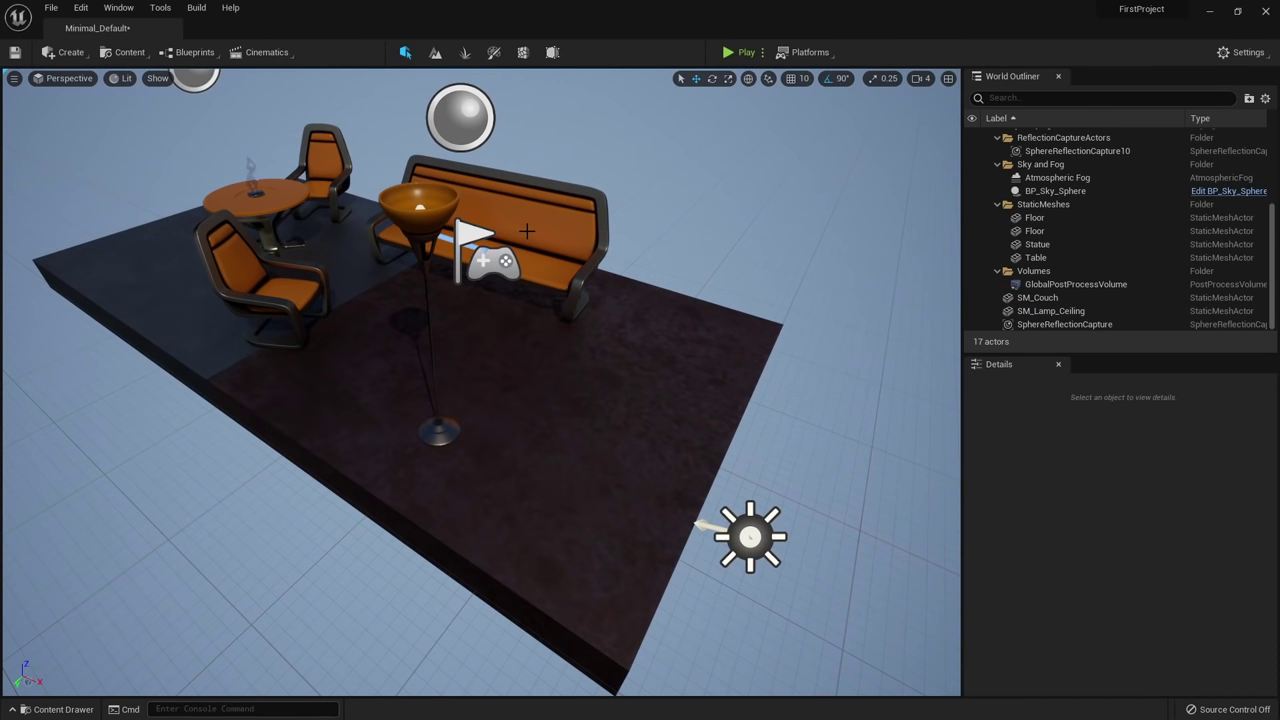
Delete the couch and the chair on the near side of the round table.
right_click_drag(512, 220, 500, 290)
left_click(499, 274)
key("Delete")
left_click(605, 438)
key("Delete")
Copy the remaining chair along Y across the round table and rotate the copy to about -26.25° around Z.
left_click(500, 290)
left_click_drag(530, 372, 332, 414, "alt")
key("e")
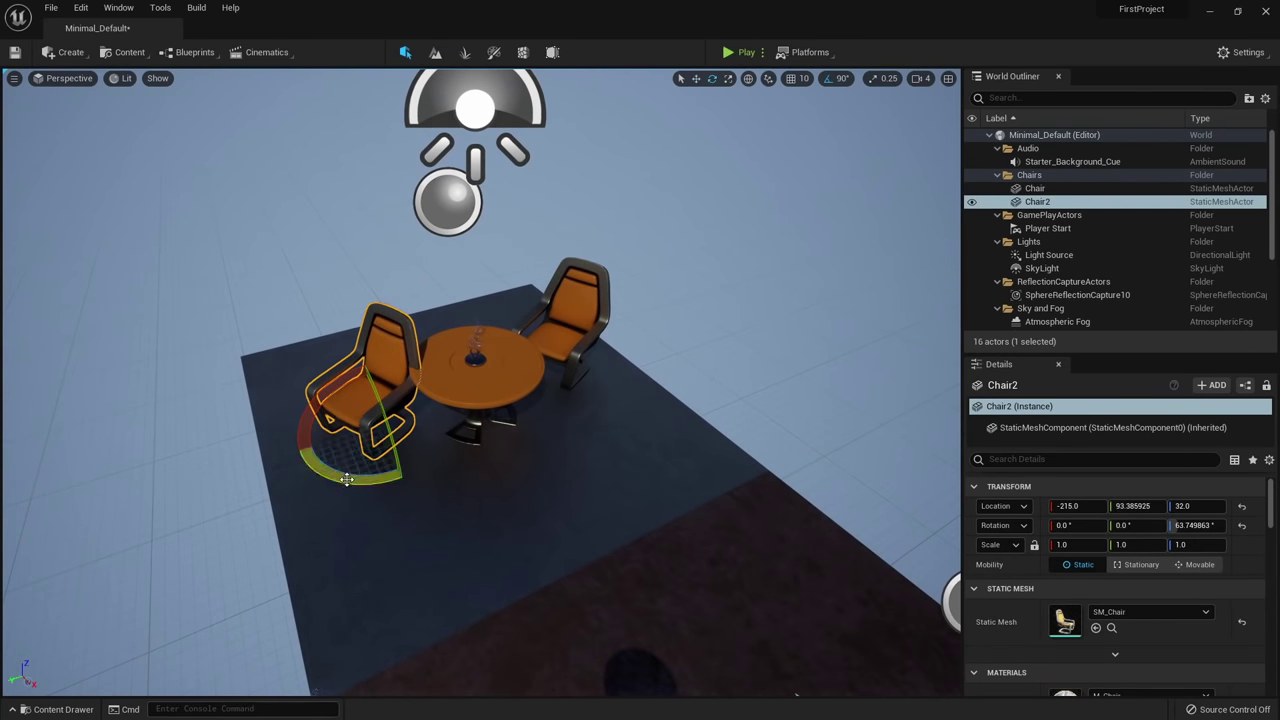
left_click_drag(346, 476, 400, 478)
key("w")
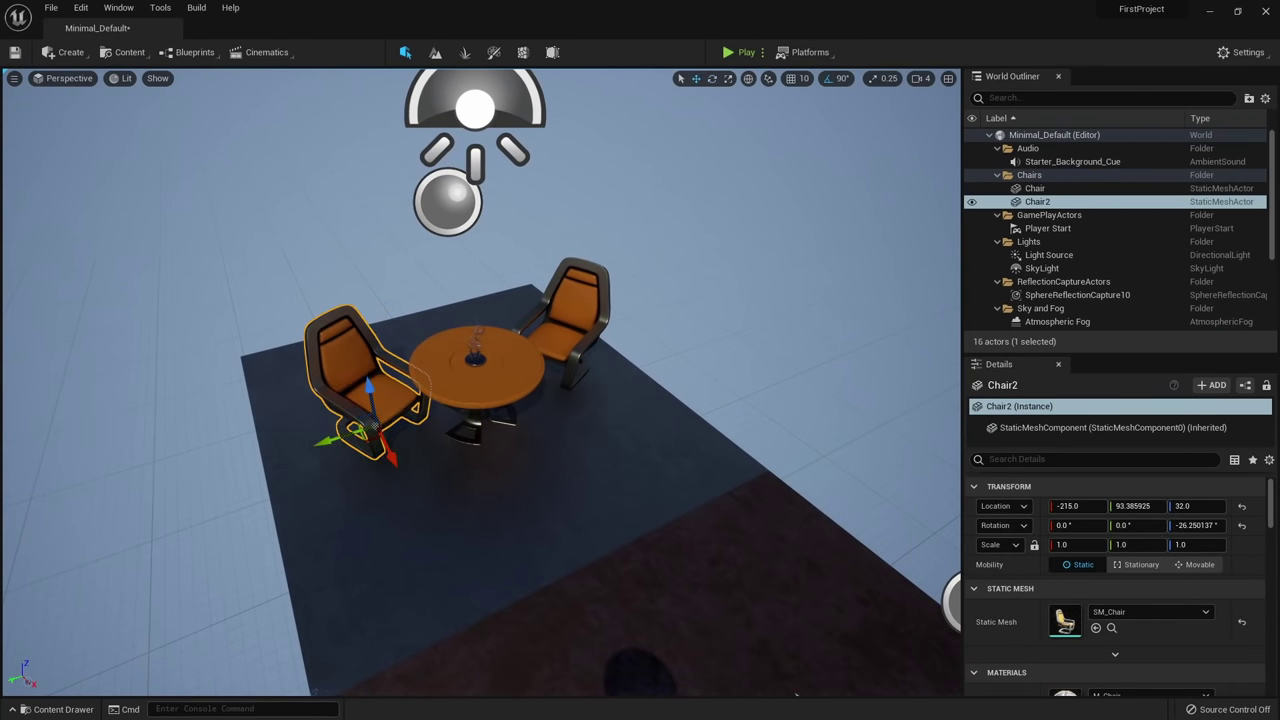
Move the copied chair away from the table along Y to about 102.
right_click_drag(603, 322, 603, 322)
right_click_drag(410, 390, 410, 390)
left_click_drag(320, 413, 342, 430)
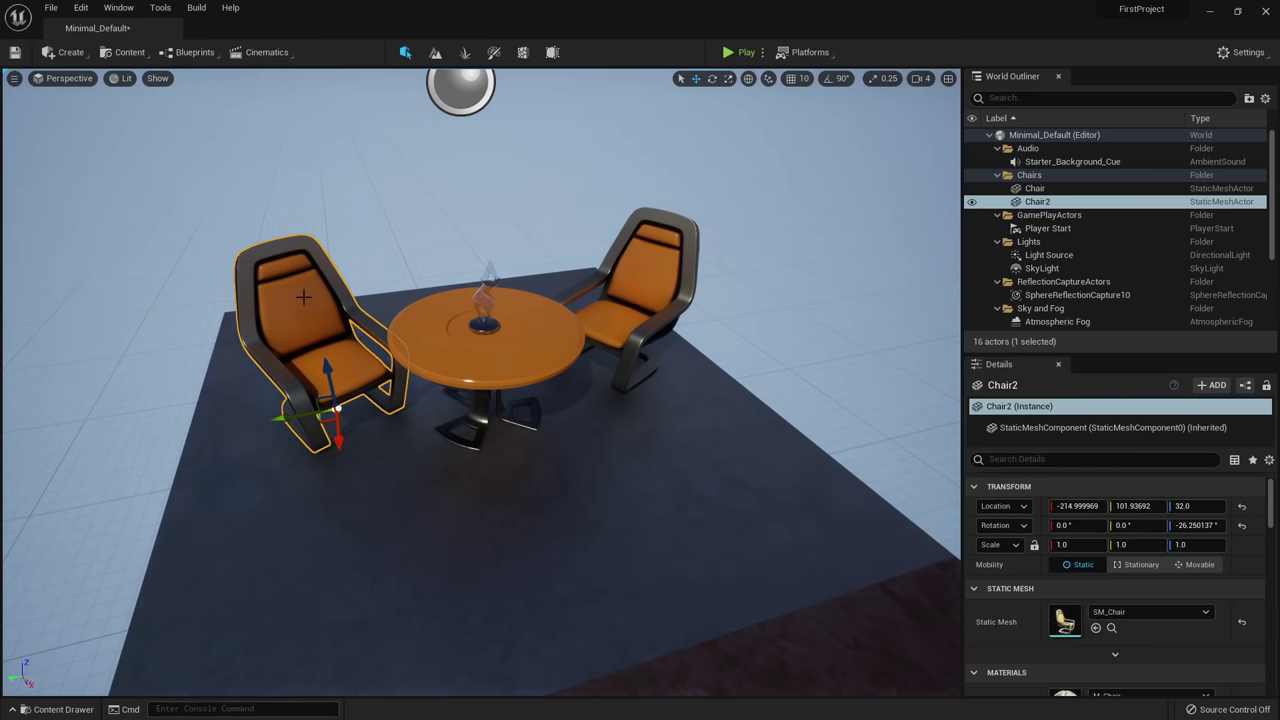
Try adding the original chair to the selection and removing the copied one, ending with only the copied chair selected.
left_click(634, 266, "ctrl")
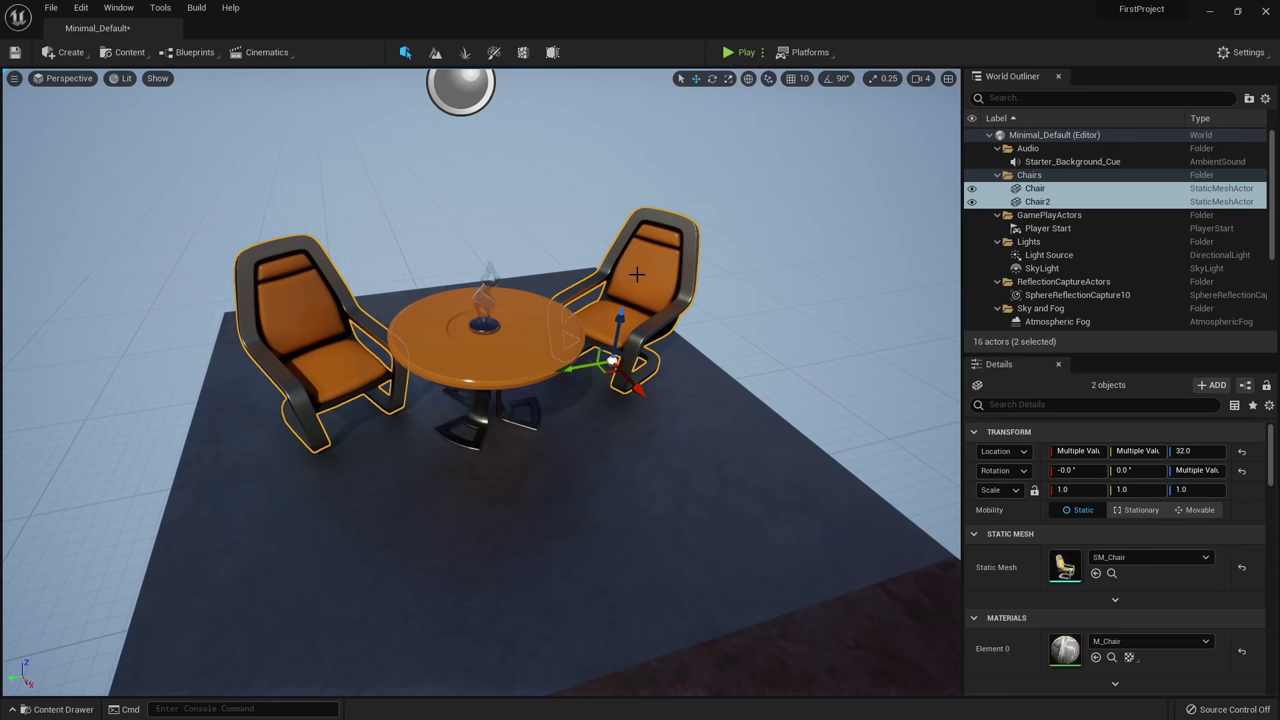
left_click(298, 284, "ctrl")
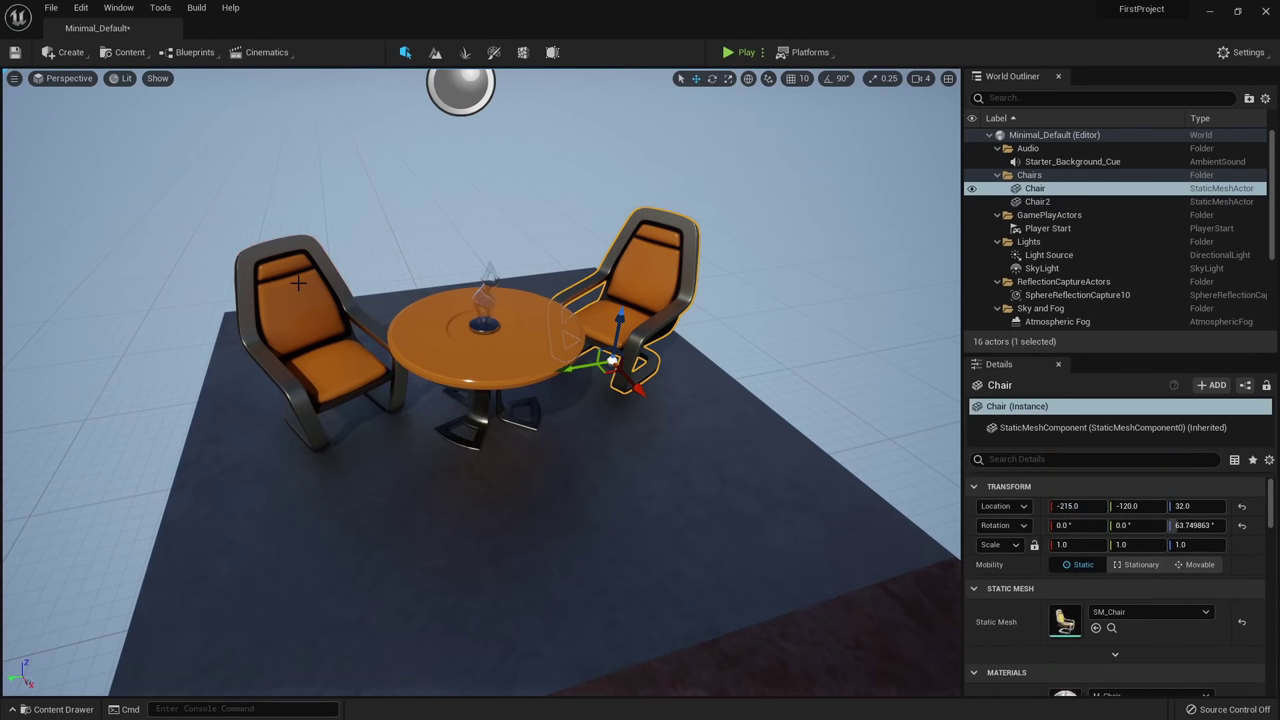
left_click(302, 291)
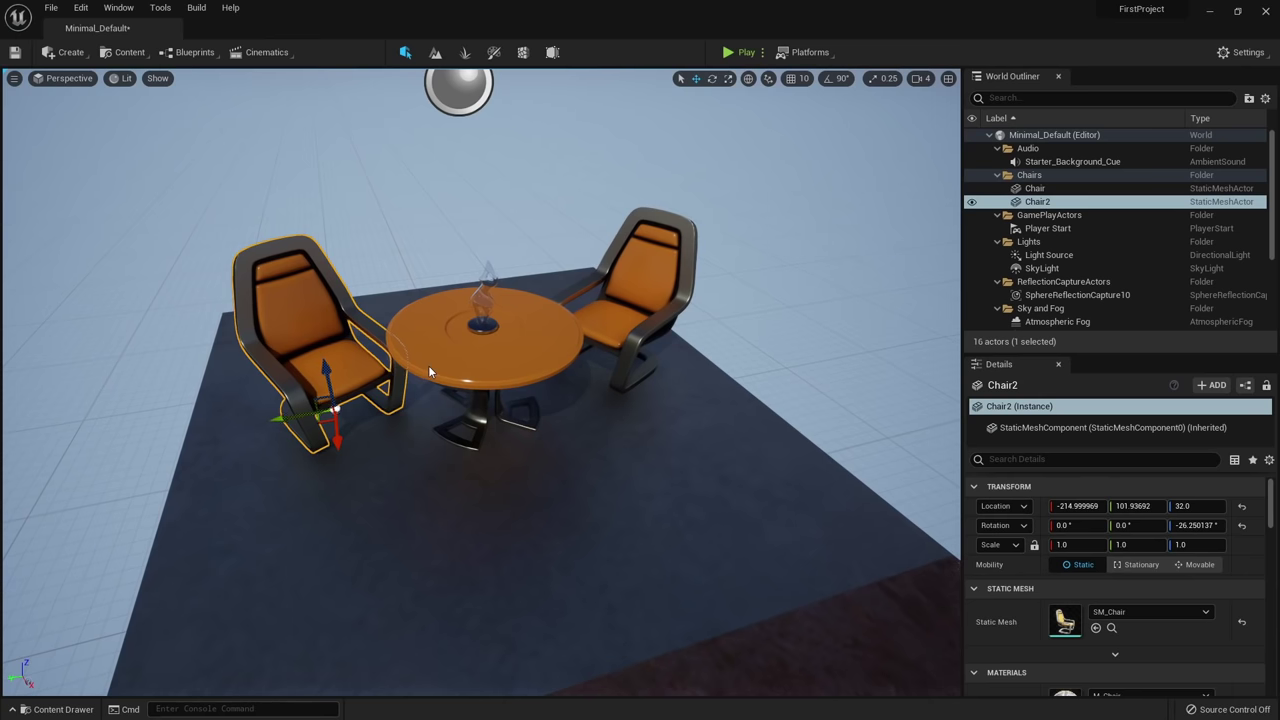
Add the table, statue and original chair to the selection, and remove those three from it again.
left_click(428, 365, "ctrl")
left_click(476, 326, "ctrl")
left_click(622, 262, "ctrl")
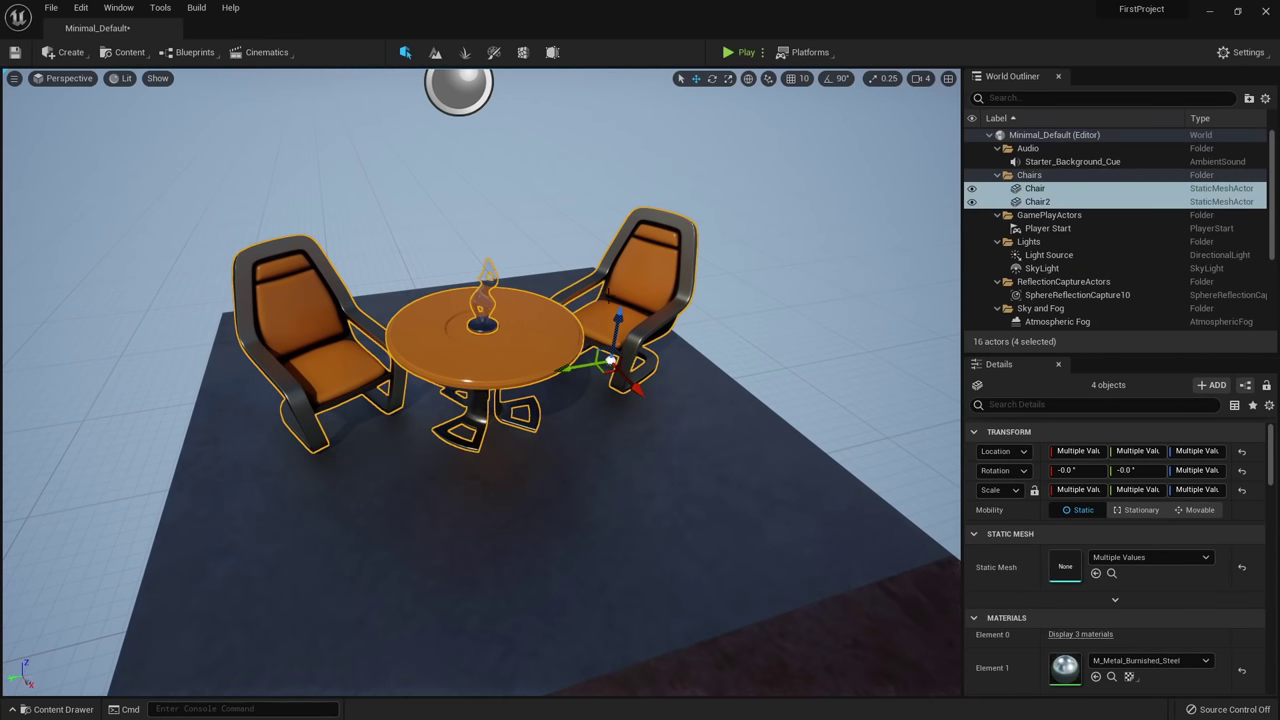
left_click(653, 253, "ctrl")
left_click(485, 325, "ctrl")
left_click(490, 328, "ctrl")
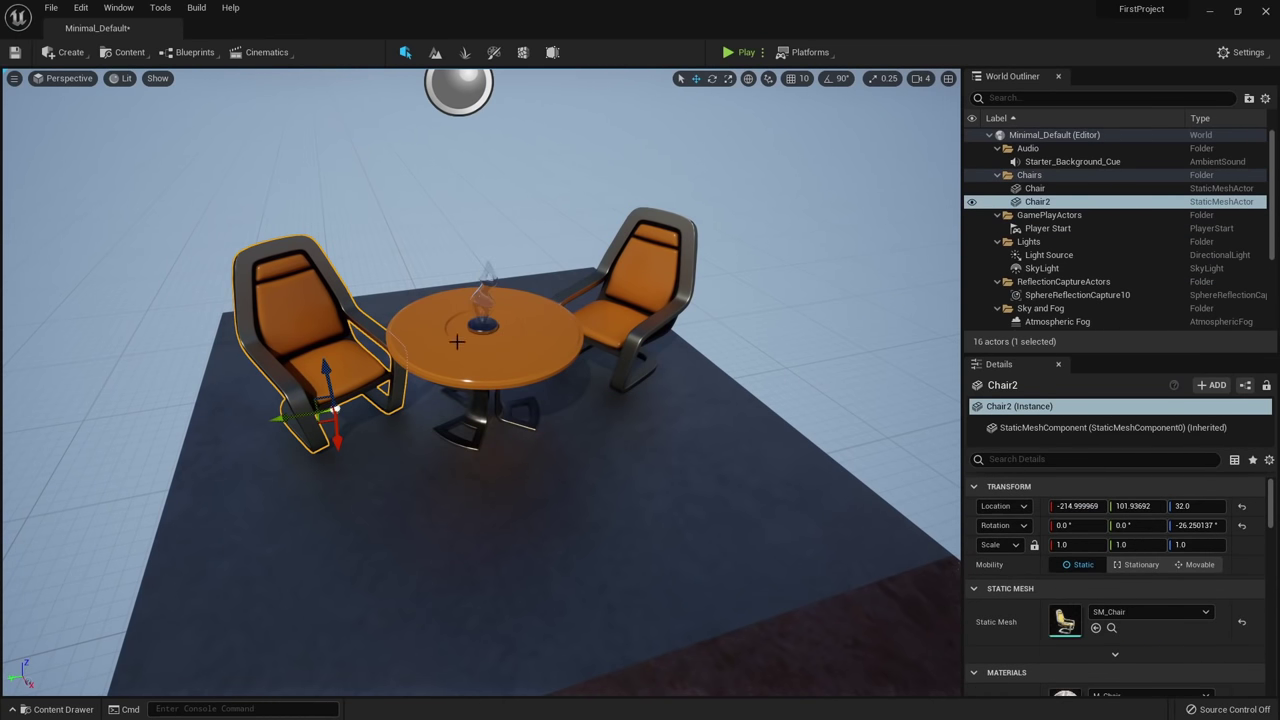
Select both chairs and copy the pair three times along X to about 97, forming two facing rows of four.
left_click(634, 264, "ctrl")
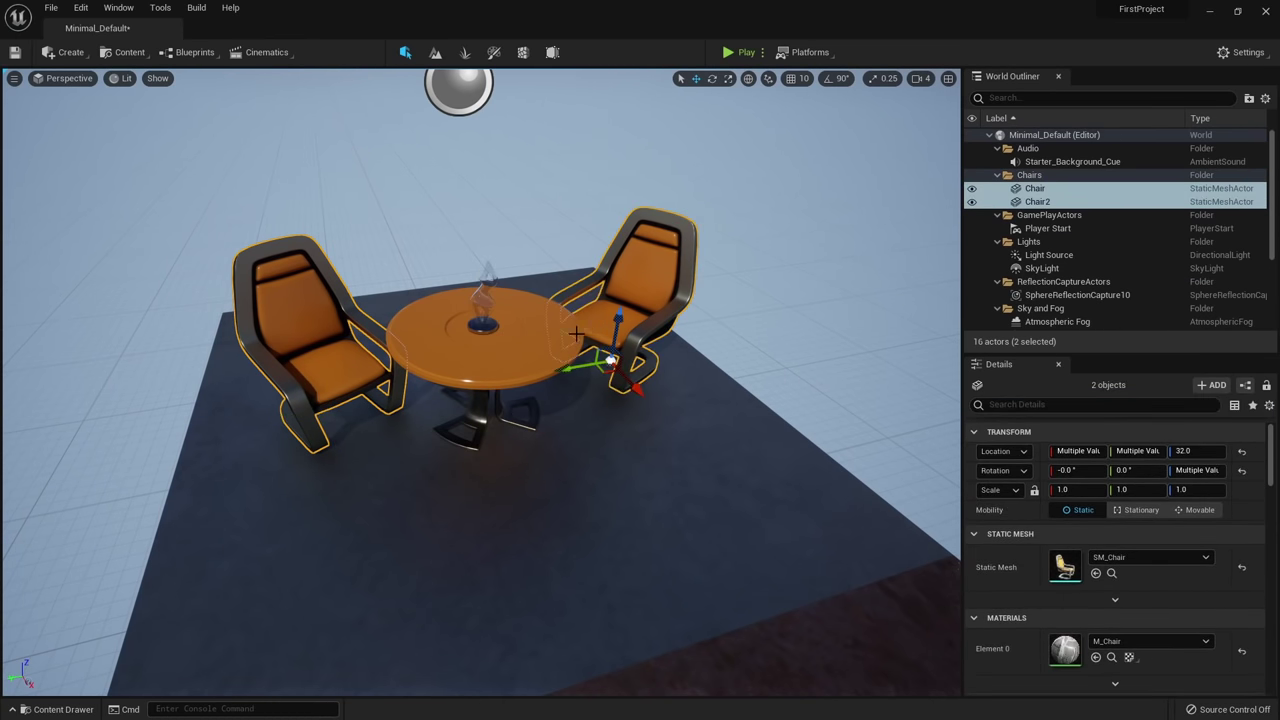
right_click_drag(478, 321, 478, 321)
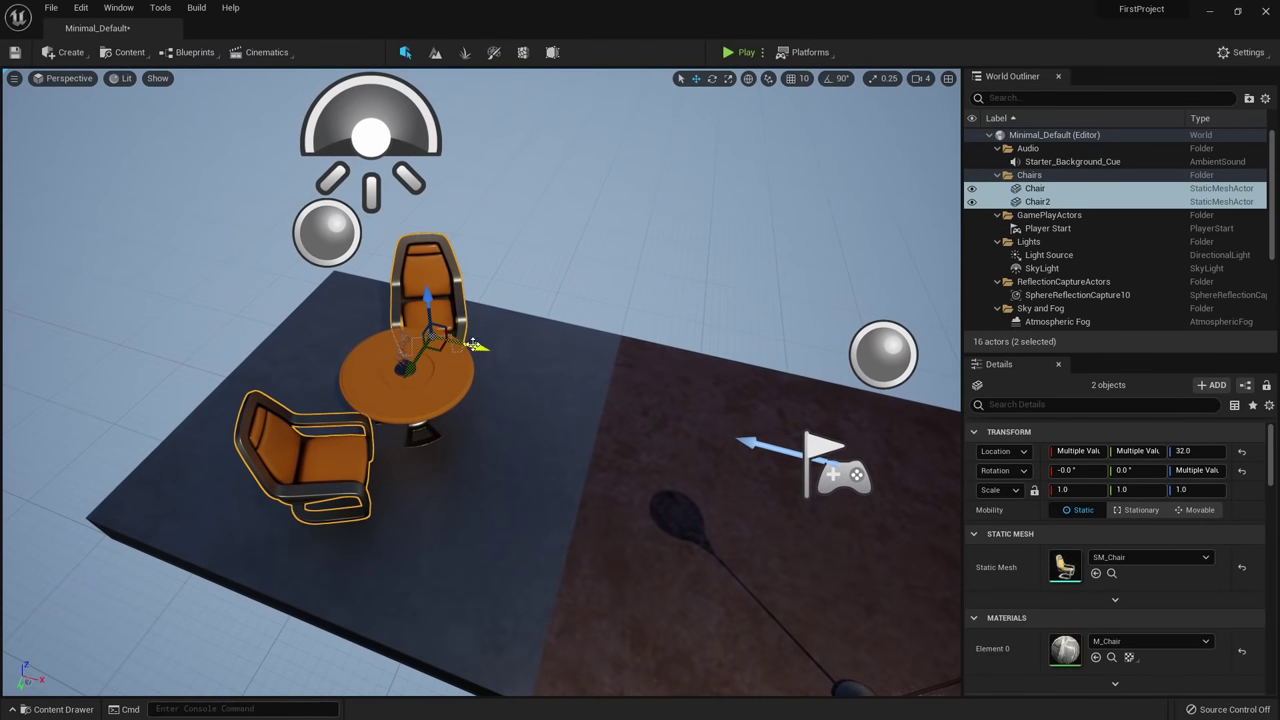
left_click_drag(476, 345, 505, 444, "alt")
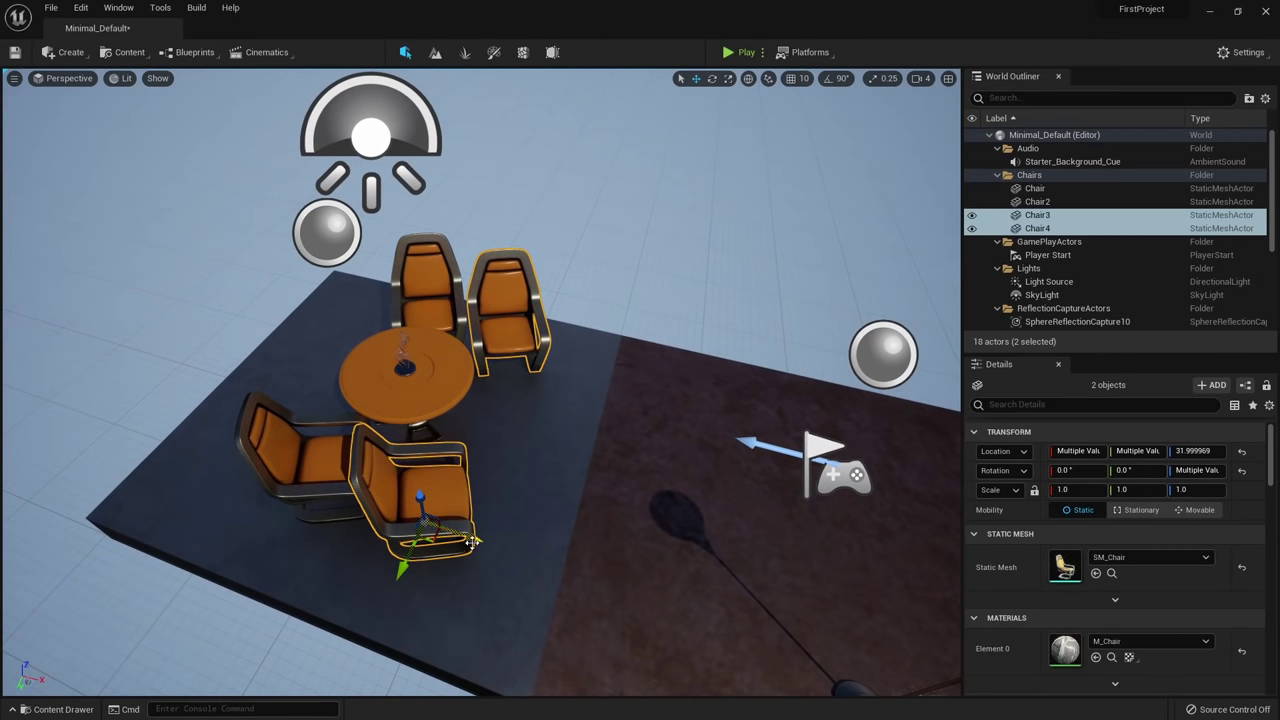
left_click_drag(472, 541, 736, 630, "alt")
right_click_drag(736, 630, 736, 622)
Rotate the near row's fourth chair to about -47° around Z and turn the third chair toward the table side.
left_click(637, 500)
key("e")
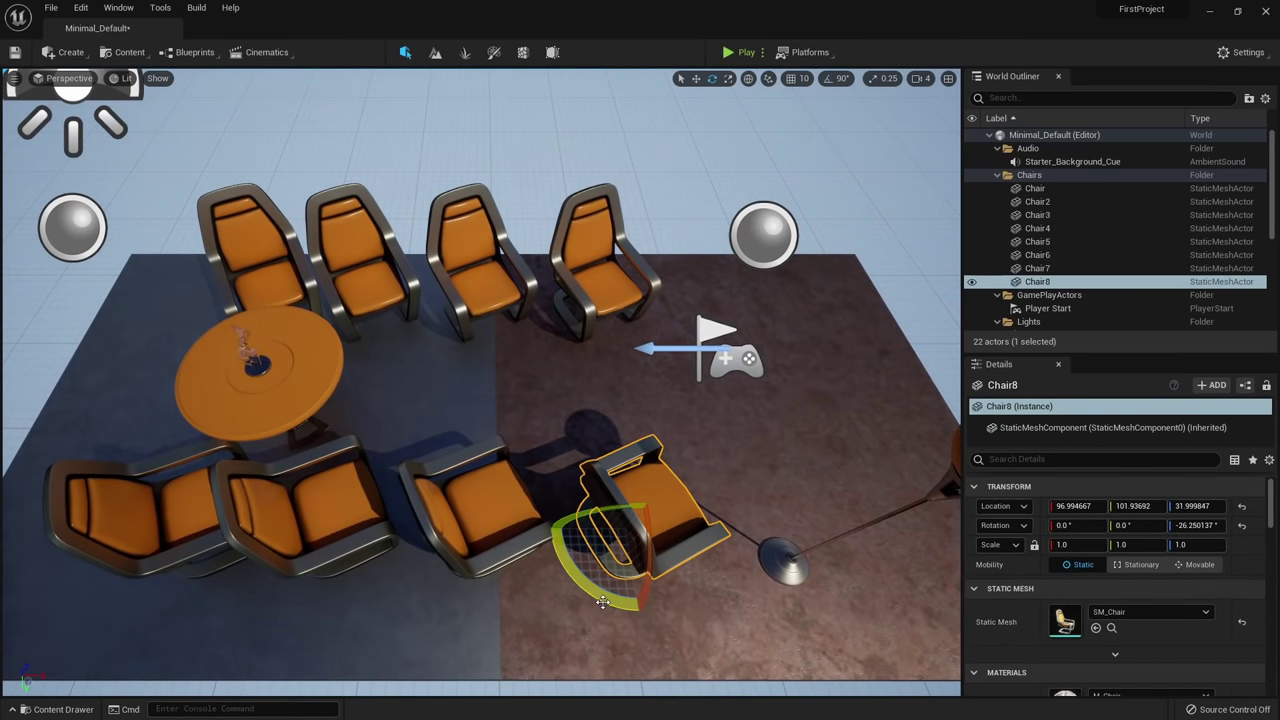
left_click_drag(580, 577, 600, 594)
key("w")
left_click(469, 514)
key("e")
left_click_drag(512, 592, 543, 574)
key("w")
Rotate the near row's second chair to about -56° and its first chair to about -52° around Z.
left_click(315, 513)
key("e")
left_click_drag(368, 578, 400, 556)
key("w")
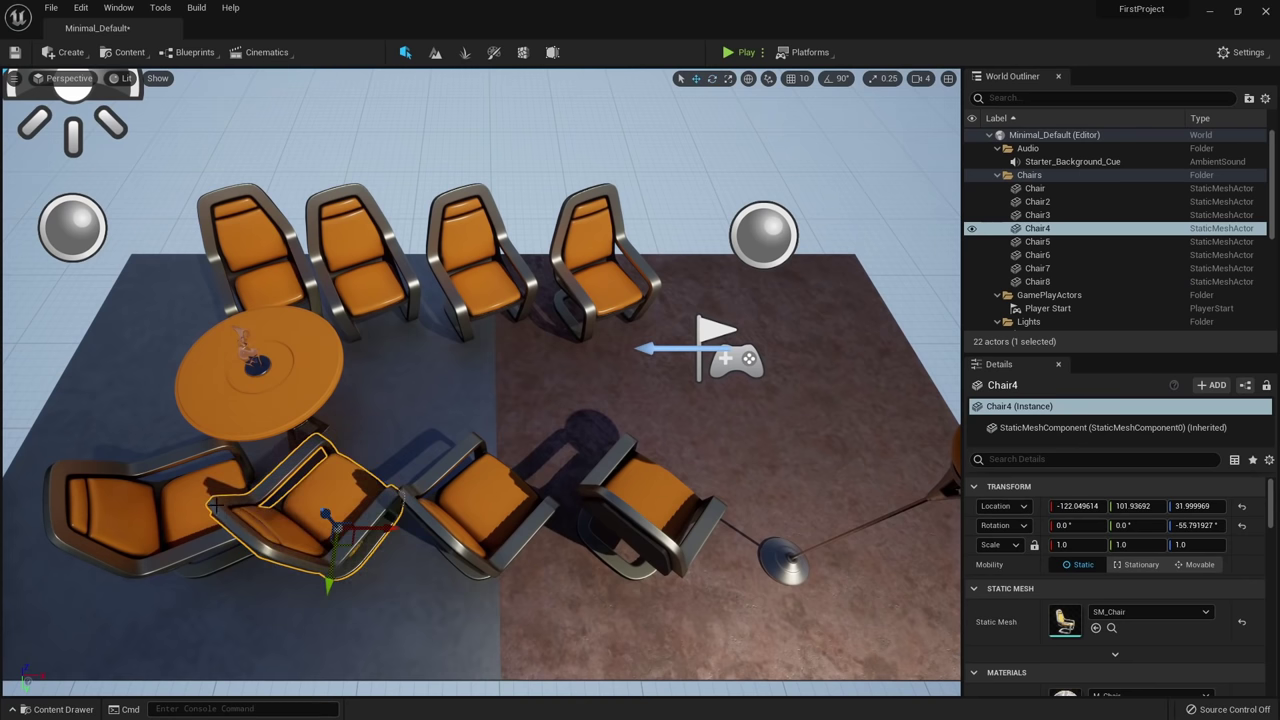
left_click(214, 502)
key("e")
left_click_drag(226, 565, 247, 581)
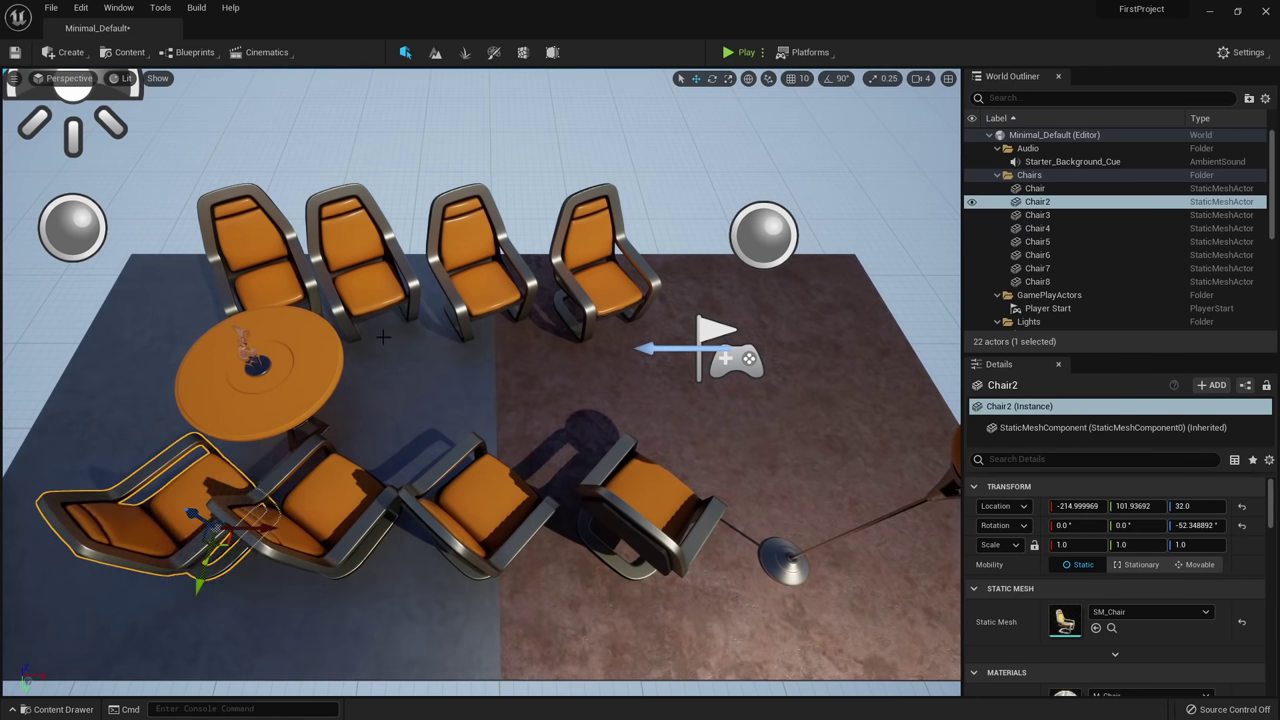
Rotate the far row's second chair around Z so it faces straight toward the near row.
left_click(384, 338)
left_click_drag(411, 361, 450, 330)
key("w")
mouse_move(402, 305)
right_mouse_down()
mouse_move(434, 305)
mouse_move(402, 305)
right_mouse_up()
left_click_drag(402, 305, 409, 305)
Rotate the far row's third chair to about 75° around Z and angle the fourth chair inward.
left_click(484, 300)
key("e")
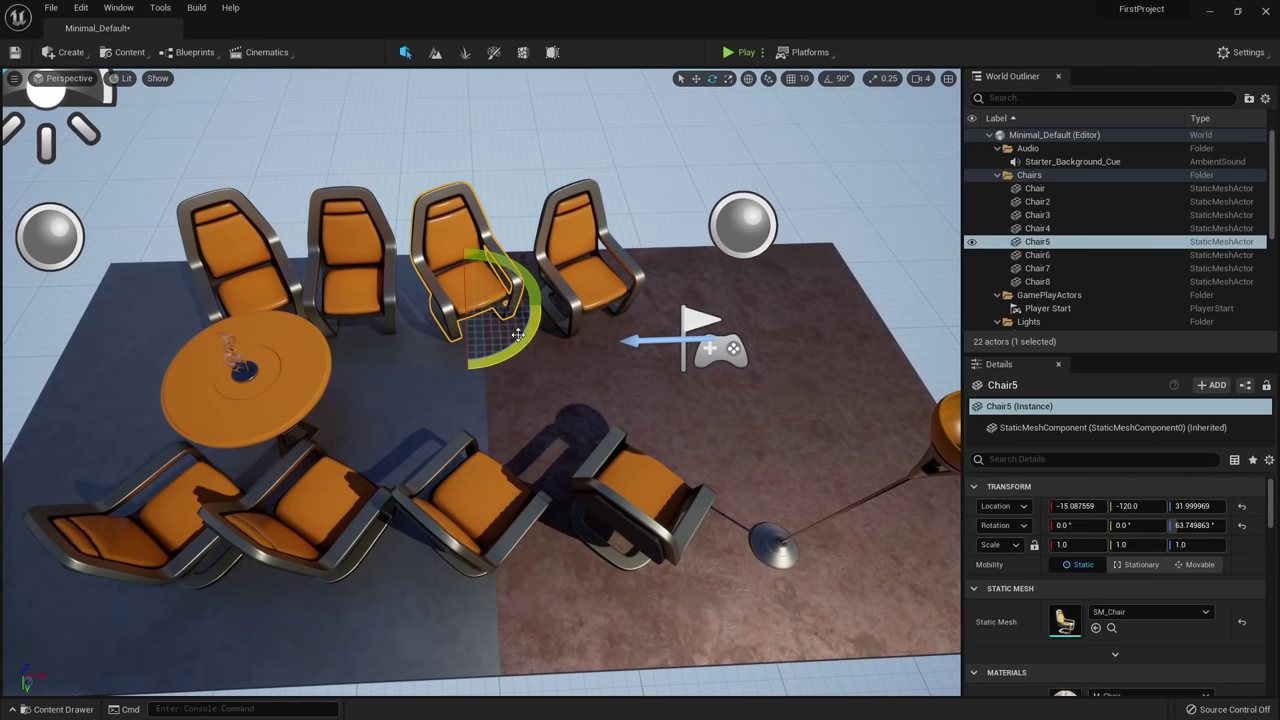
left_click_drag(523, 345, 570, 298)
left_click(572, 295)
left_click_drag(572, 362, 568, 358)
key("w")
Stretch the round table along X into a long oval and move it along X between the two chair rows.
left_click(313, 372)
right_click_drag(313, 372, 252, 376)
key("d")
key("r")
left_click_drag(420, 374, 435, 447)
key("e")
key("w")
left_click_drag(426, 394, 590, 425)
key("r")
mouse_move(371, 351)
right_mouse_down()
mouse_move(362, 315)
mouse_move(377, 371)
right_mouse_up()
key("w")
Move the statue along X to about -65 on the tabletop and scale it uniformly to about 0.72.
left_click(342, 335)
key("w")
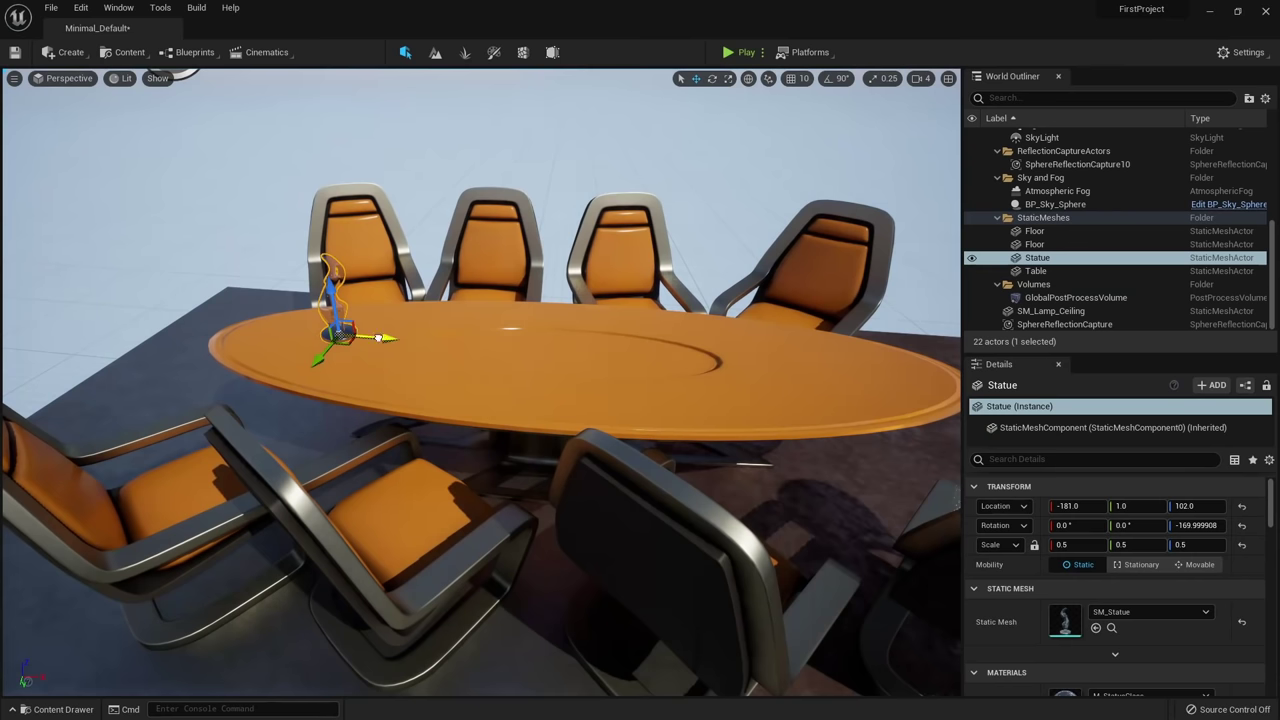
left_click_drag(383, 337, 585, 357)
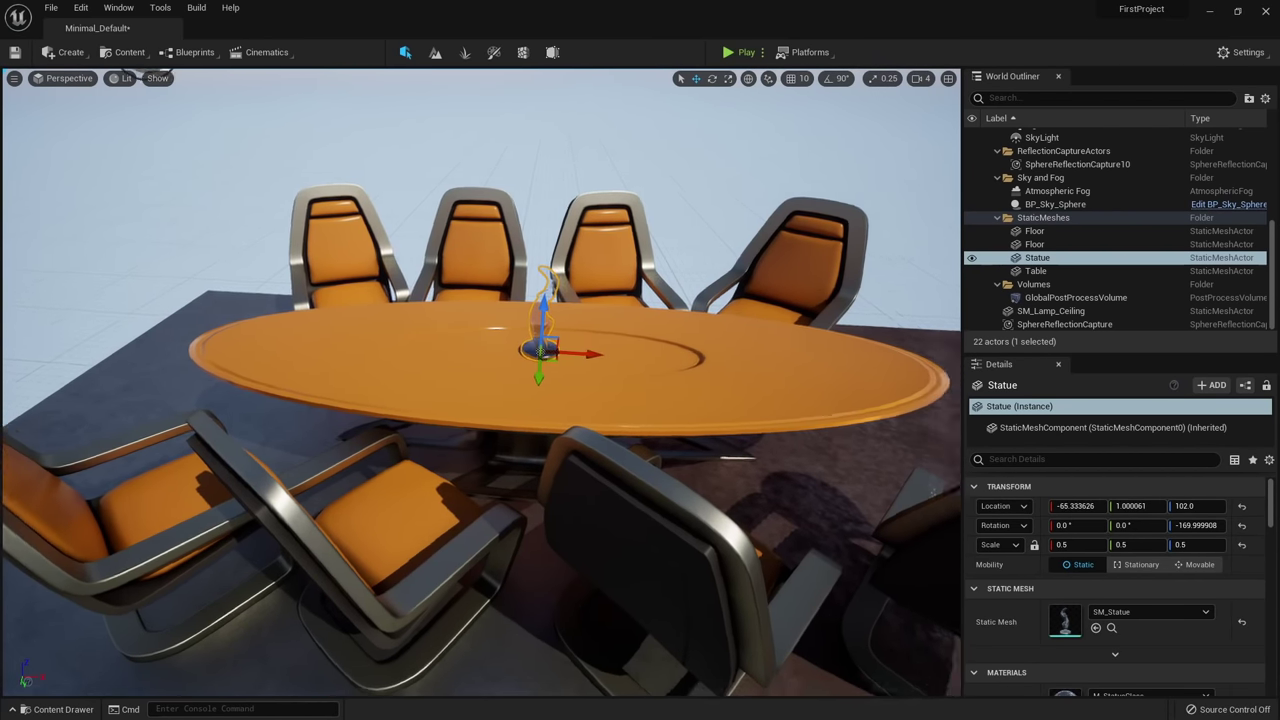
right_click_drag(646, 351, 600, 340)
key("r")
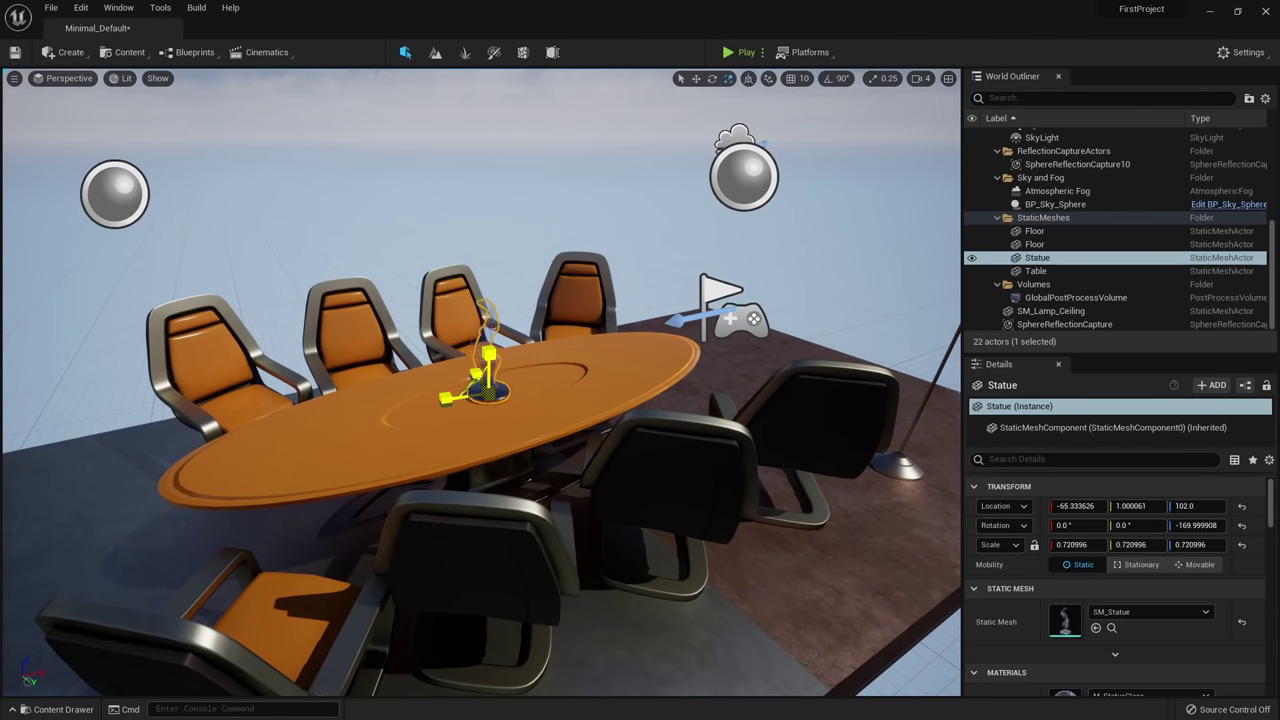
key("w")
right_click_drag(714, 466, 714, 520)
Move the standing lamp near the end of the oval table, to about X 165 and Y 64.
left_click(692, 440)
right_click_drag(455, 382, 482, 376)
left_click_drag(616, 463, 568, 470, "alt")
right_click_drag(568, 470, 460, 415)
scroll(327, 461, "down", 10)
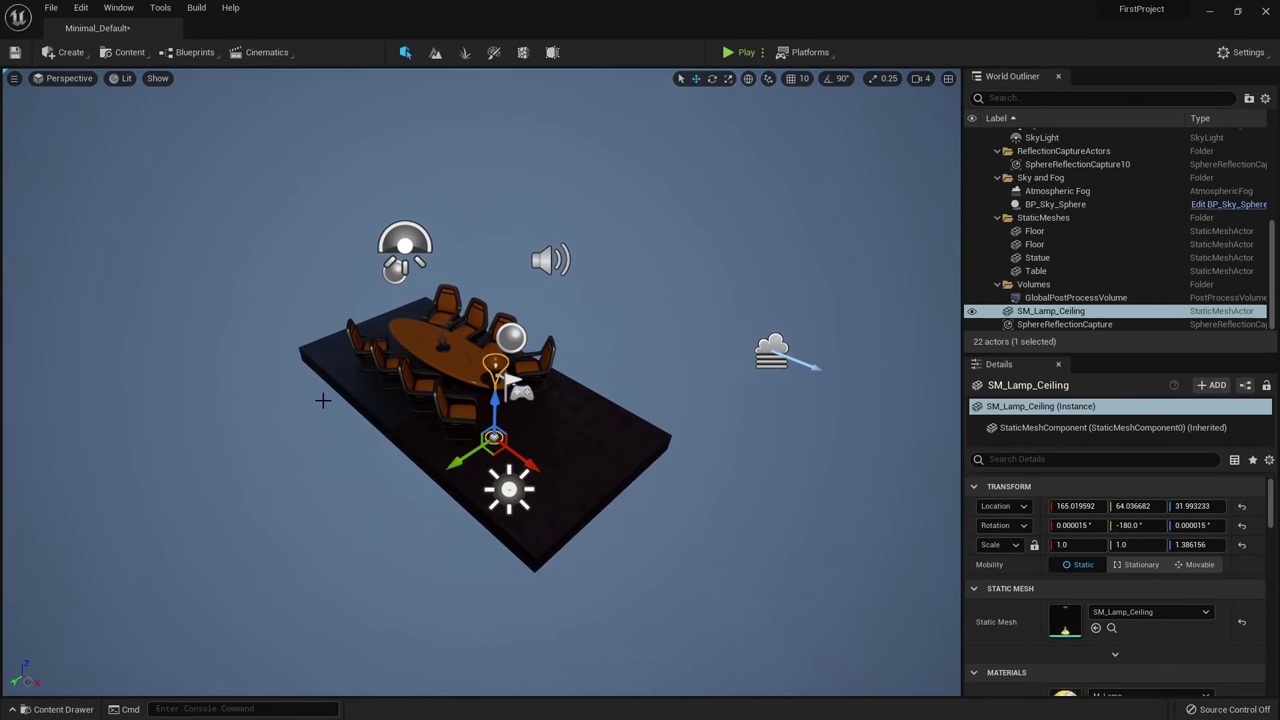
Turn on the viewport's Game View to hide the editor icons.
right_click_drag(323, 400, 327, 325)
key("g")
mouse_move(358, 470)
right_mouse_down()
mouse_move(350, 500)
mouse_move(358, 484)
right_mouse_up()
key("g")
Copy the lamp along Y to the table's other side, and copy both lamps along X to about -306.
left_click_drag(386, 495, 531, 485, "alt")
left_click(430, 490, "shift")
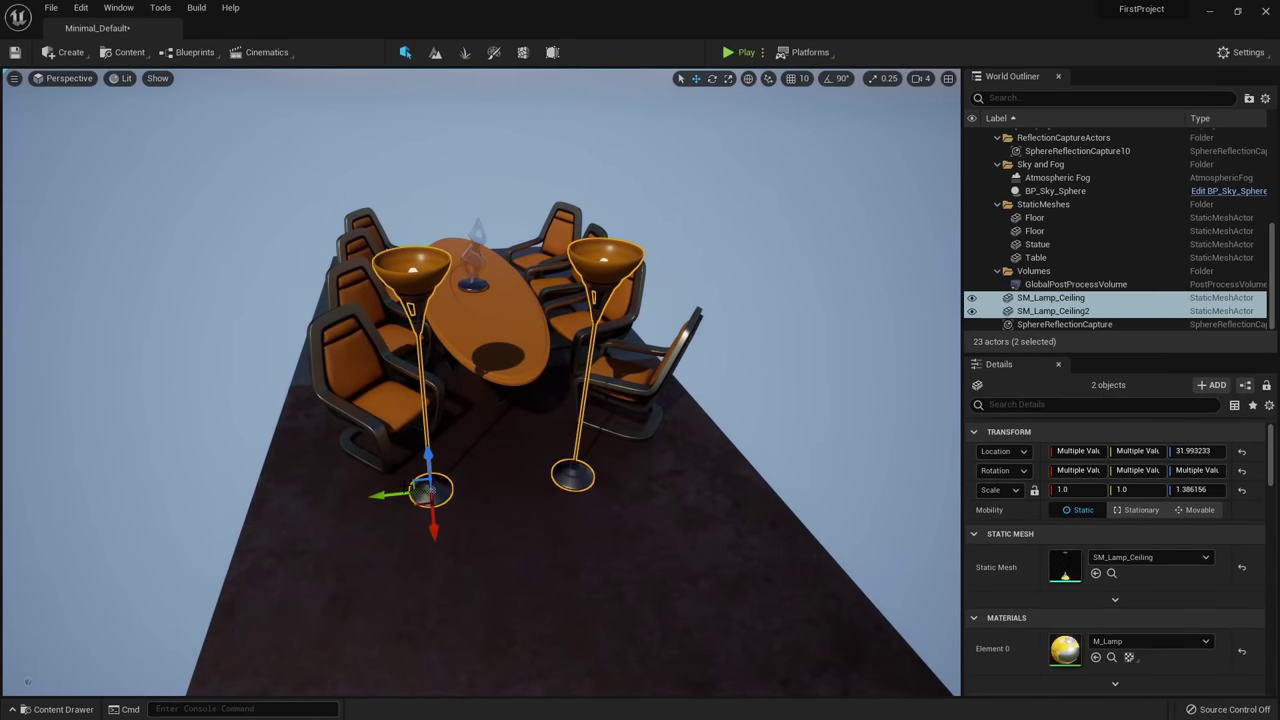
right_click_drag(430, 495, 715, 573)
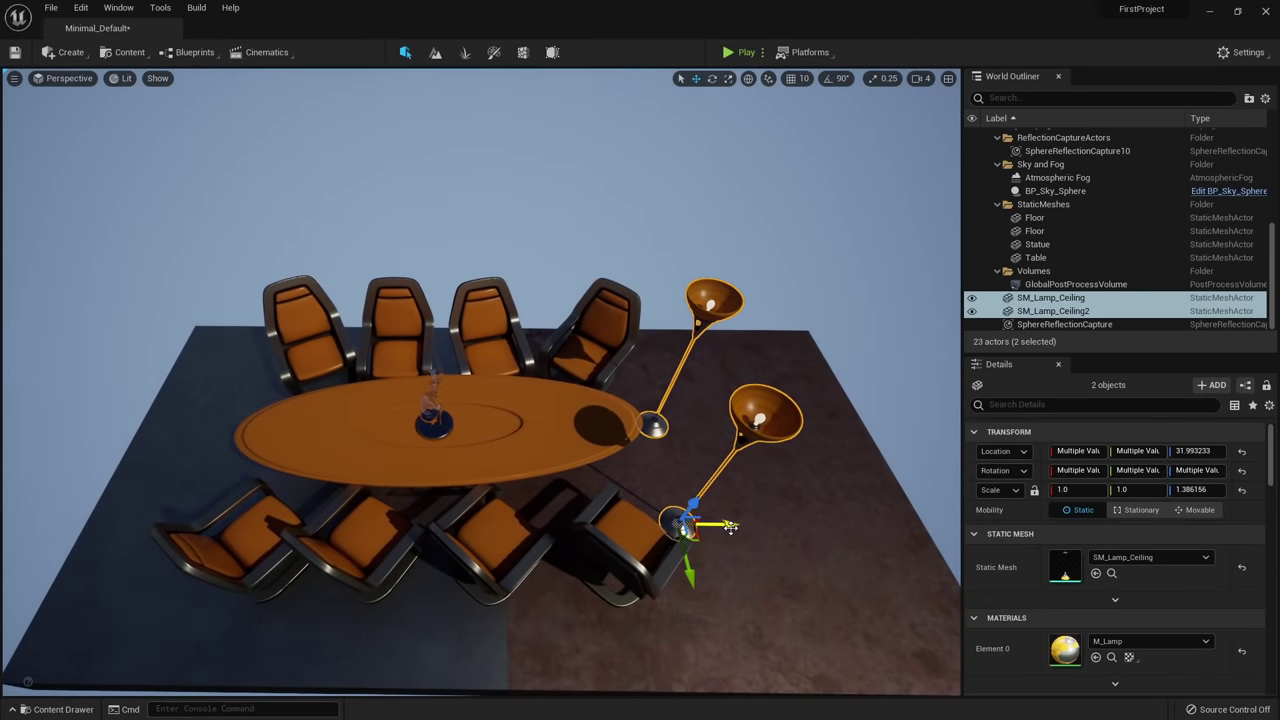
left_click_drag(731, 528, 751, 427, "alt")
left_click_drag(596, 425, 590, 425)
Rotate the near row's second chair to about -83° around Z so it faces the table.
right_click_drag(590, 425, 385, 370)
right_click_drag(798, 533, 788, 527)
key("s")
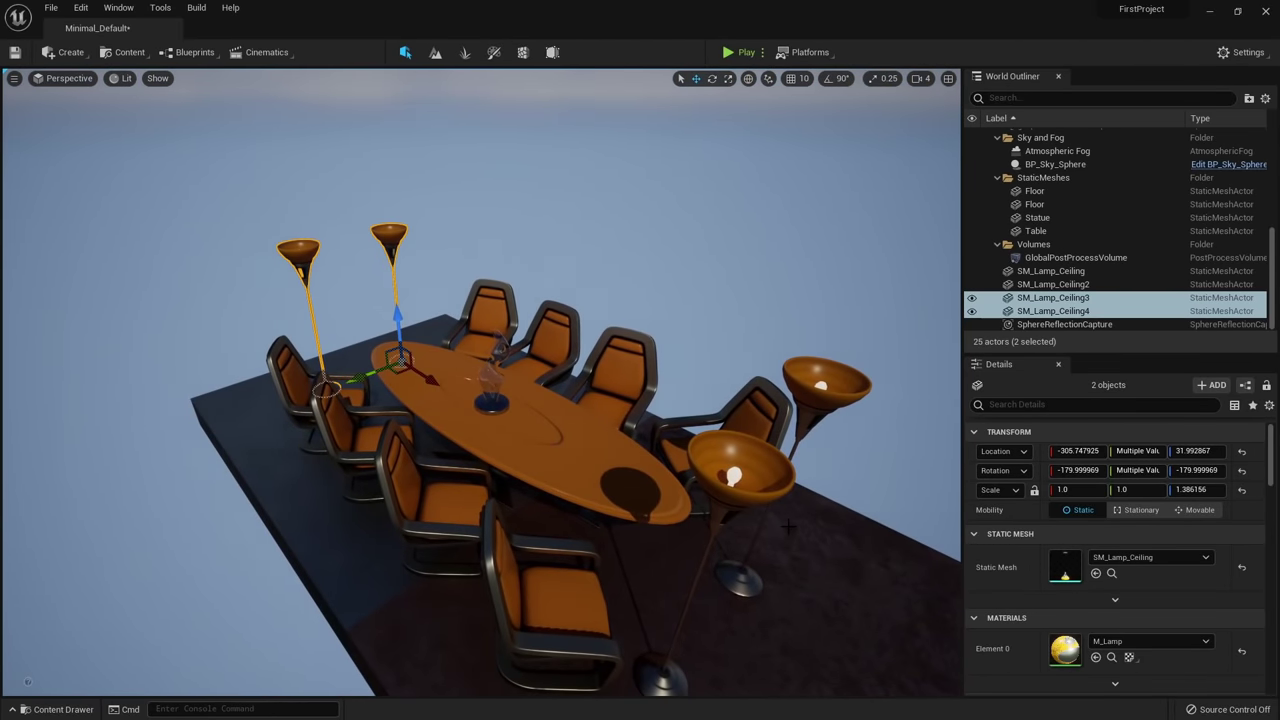
key("a")
right_click_drag(617, 365, 732, 412)
key("w")
left_click(392, 432)
left_click(492, 450)
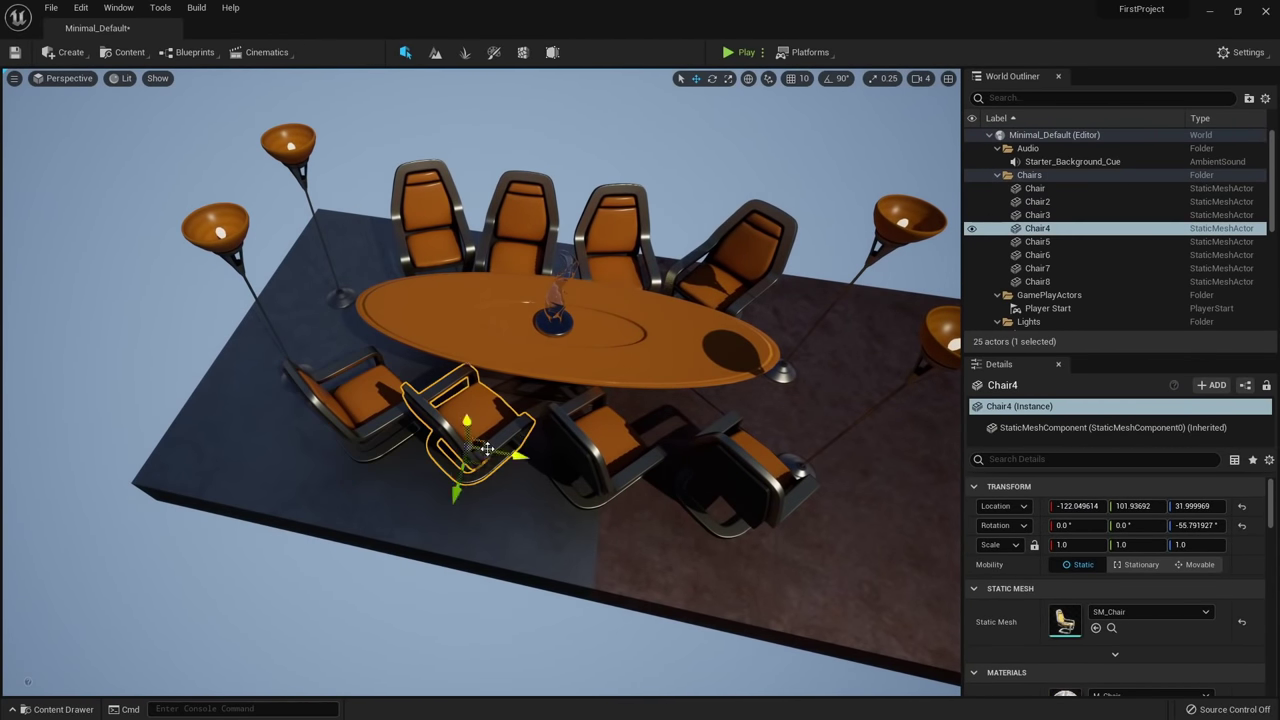
key("e")
left_click_drag(522, 508, 540, 462)
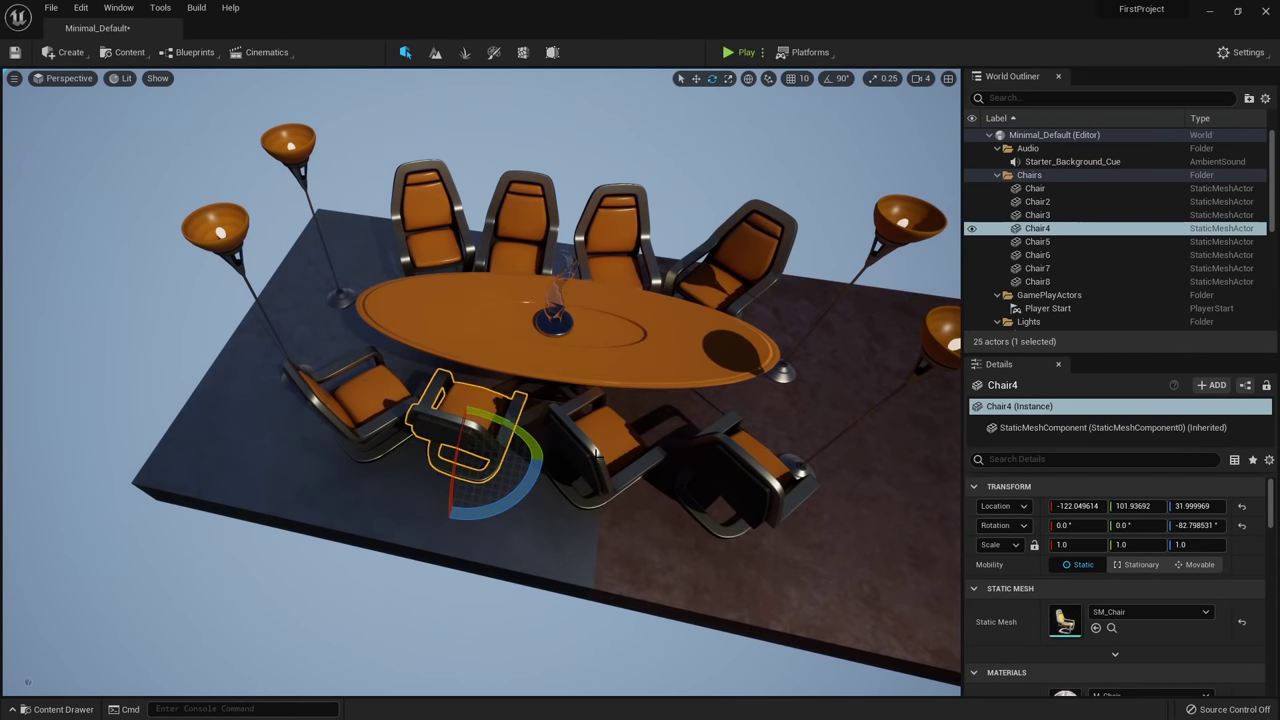
Turn the near row's third chair to face the table and rotate the fourth to about -116° around Z.
left_click(596, 454)
left_click_drag(577, 523, 644, 503)
left_click(740, 488)
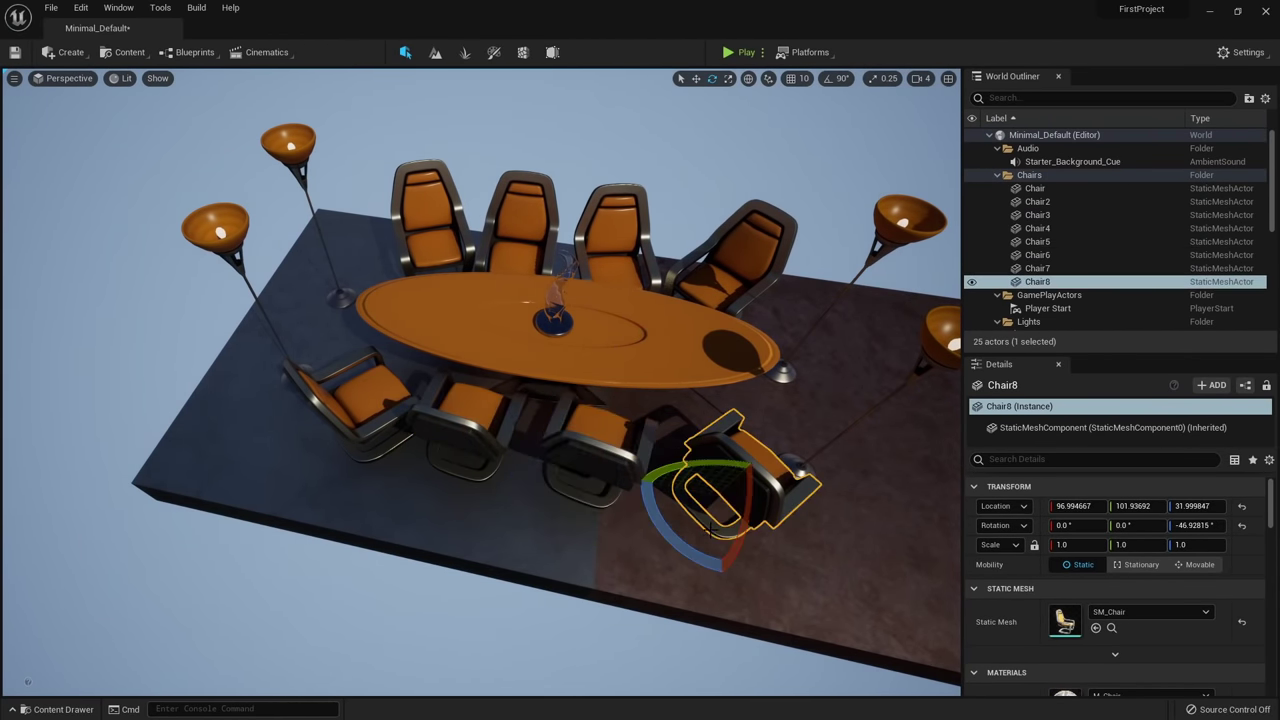
left_click_drag(706, 556, 742, 518)
key("w")
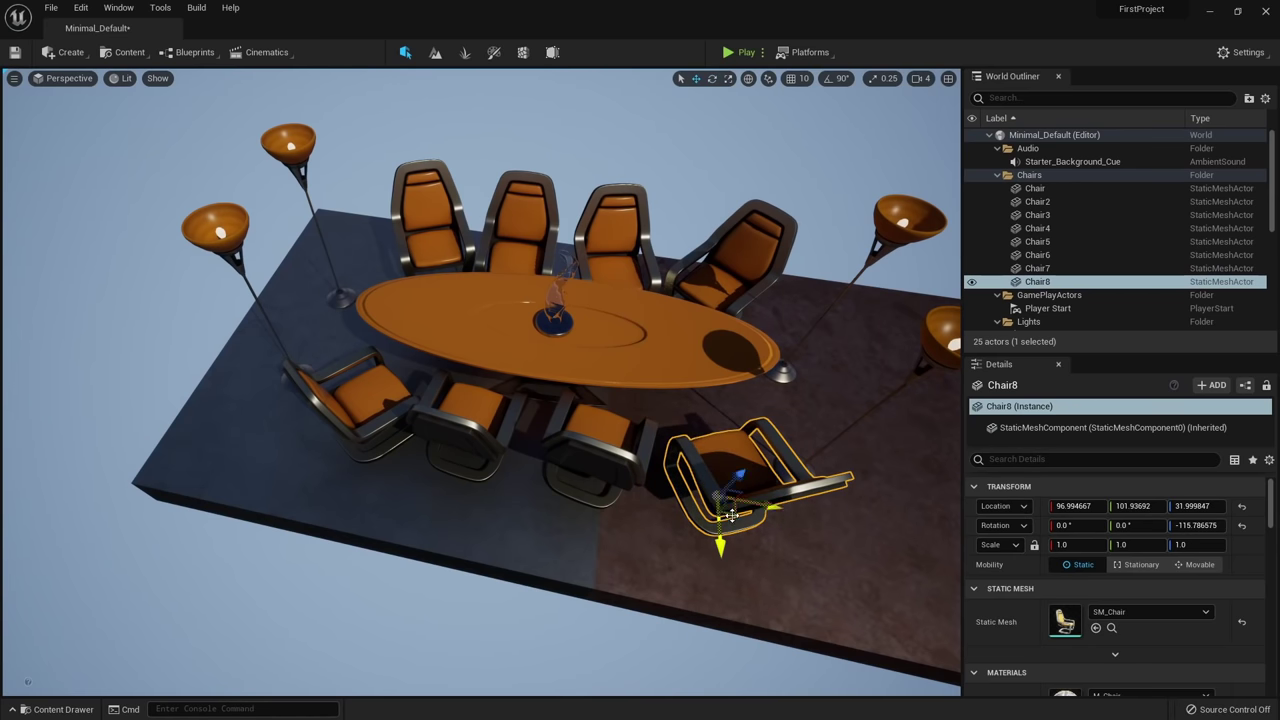
Rotate the far row's third chair further around Z so it squarely faces the table.
key("e")
left_click(596, 200)
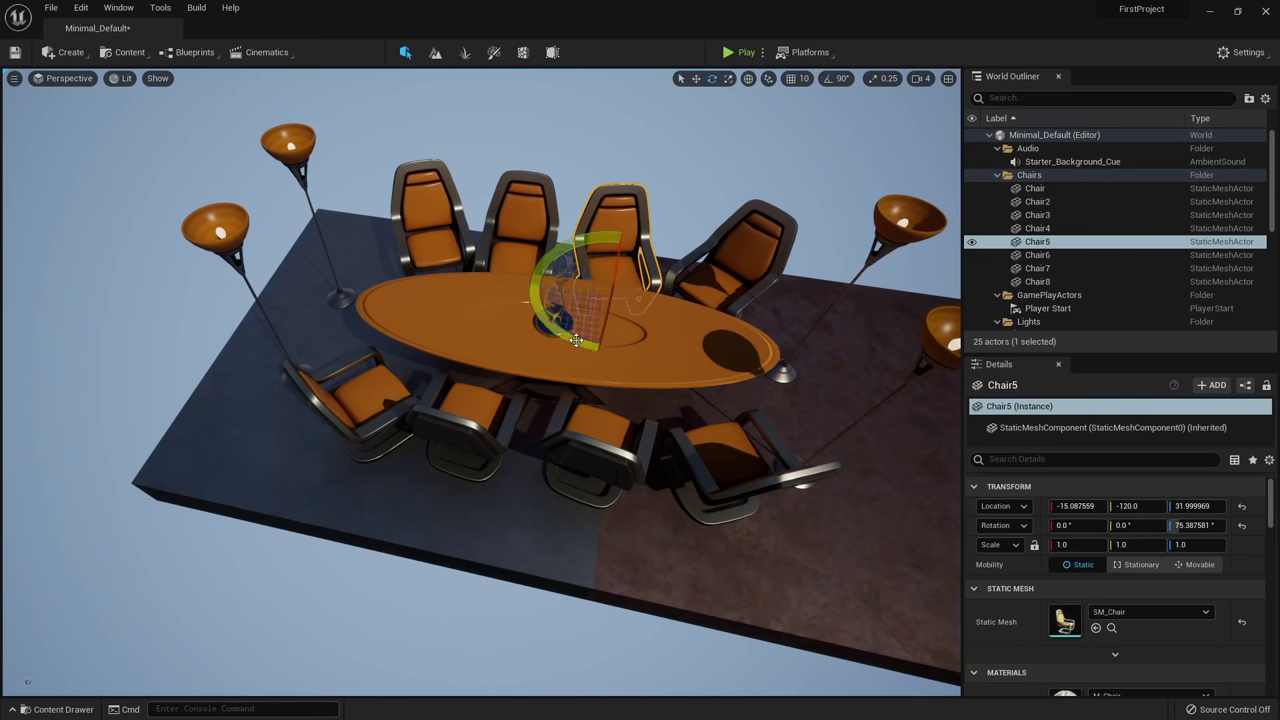
left_click_drag(572, 341, 541, 327)
Move the far row's first chair across the floor to about X -234 and Y -89.
left_click(401, 217)
key("w")
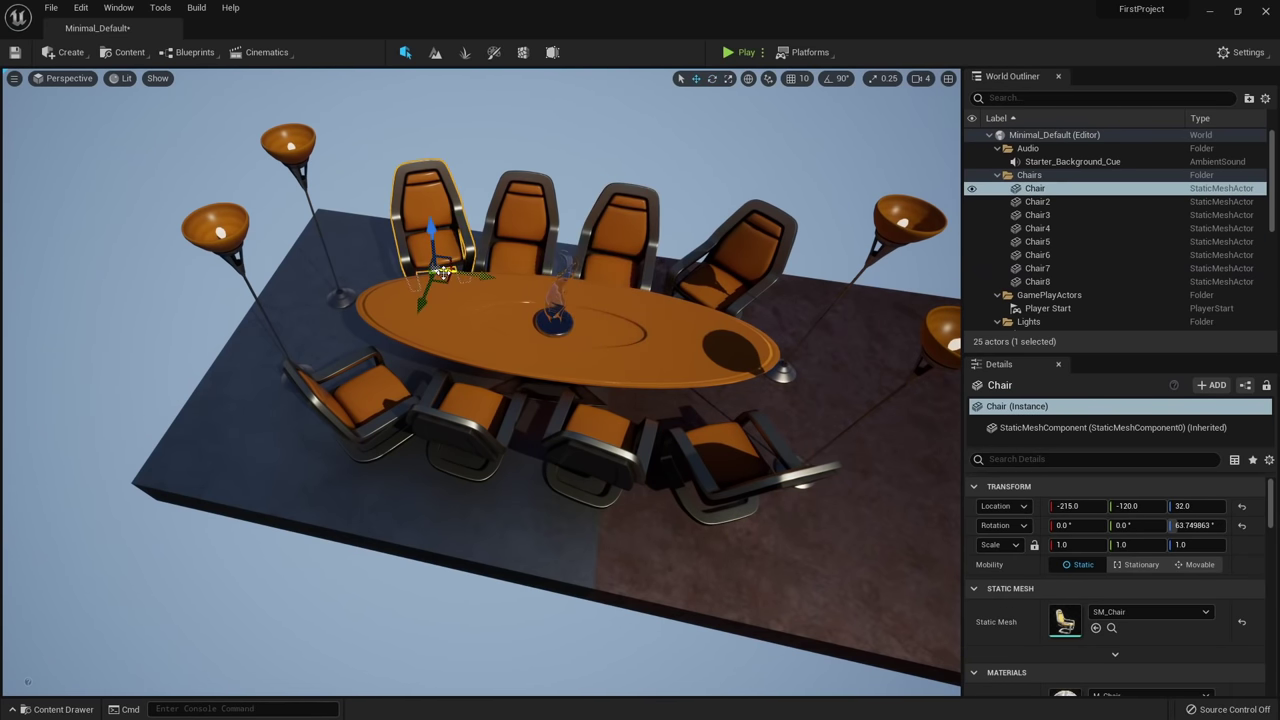
left_click_drag(443, 273, 419, 295)
Save the Minimal_Default level and open the Content Drawer on the Props folder.
right_click_drag(474, 322, 370, 283)
right_click_drag(520, 350, 550, 343)
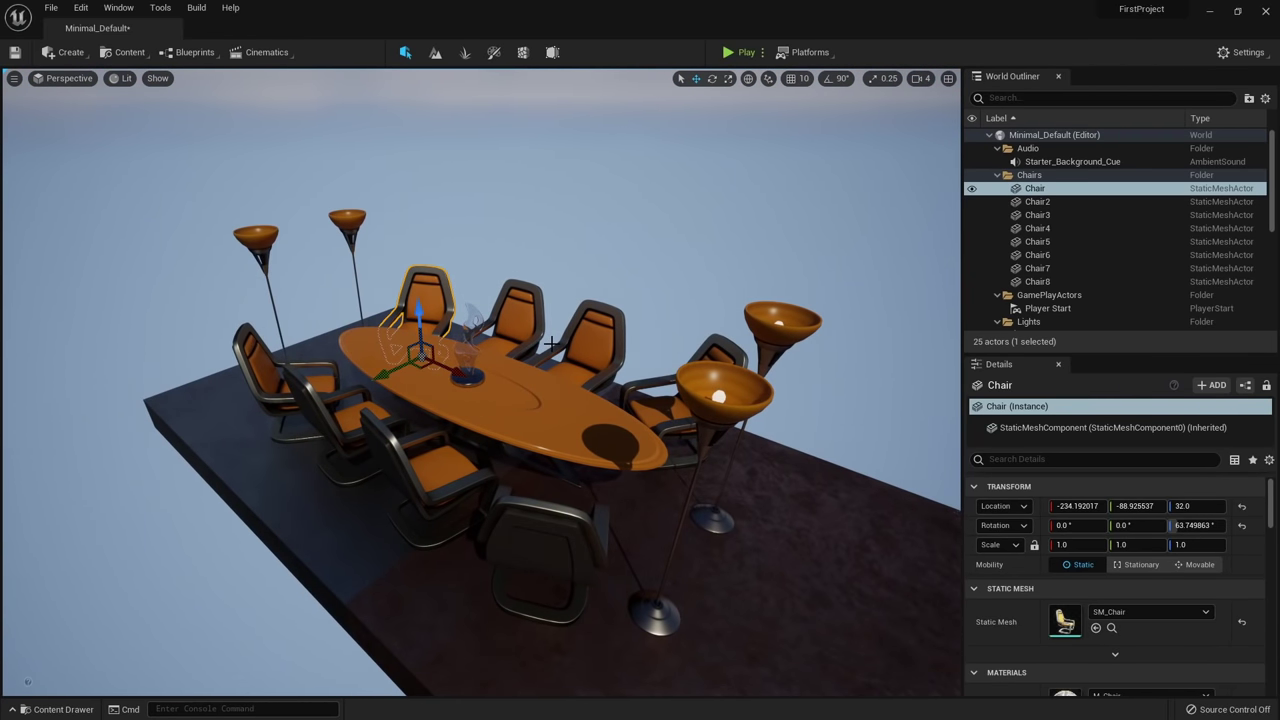
mouse_move(539, 341)
right_mouse_down()
mouse_move(560, 348)
mouse_move(548, 338)
right_mouse_up()
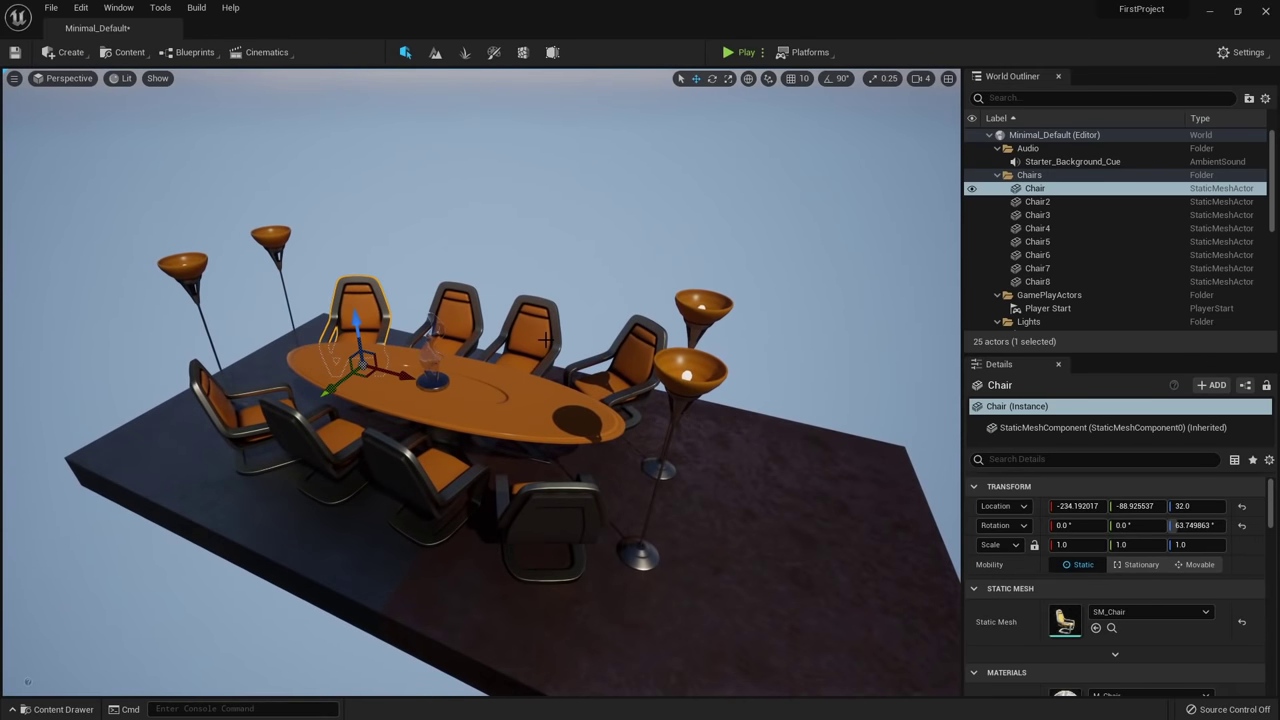
key("ctrl+s")
left_click(62, 710)
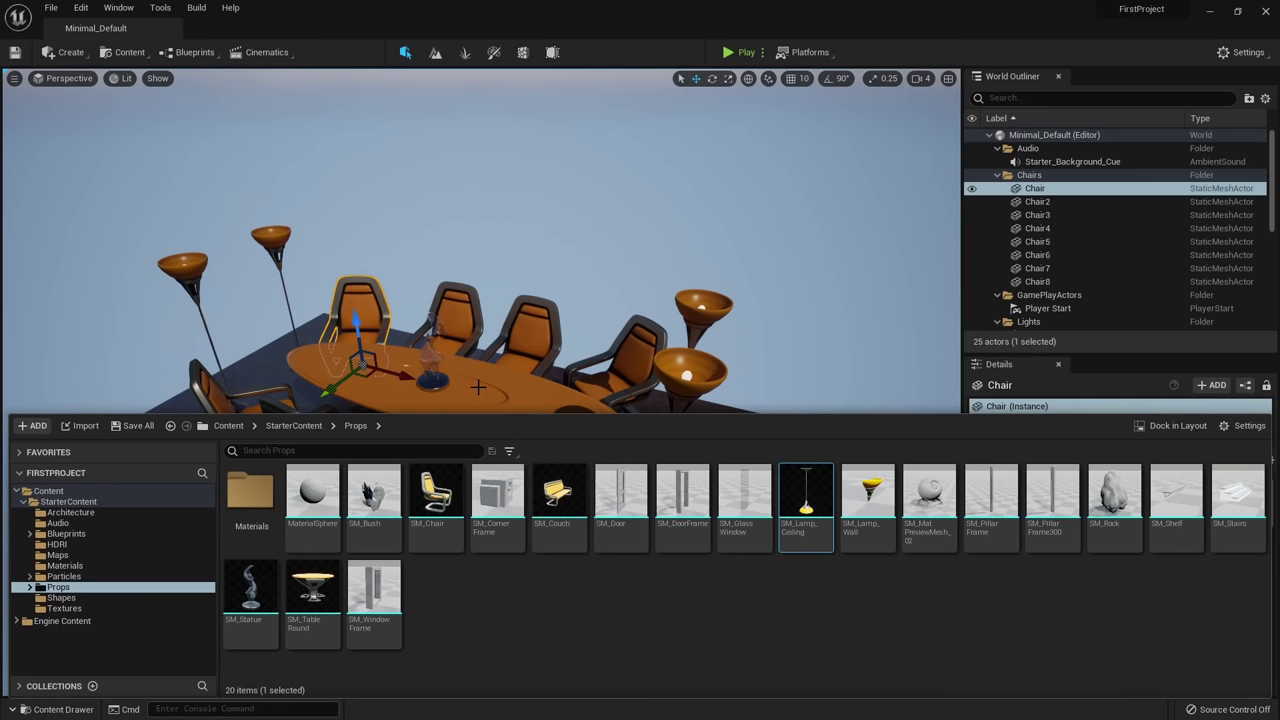
Inspect the finished conference table arrangement from beneath the table and from a distance.
mouse_move(484, 371)
right_mouse_down()
mouse_move(494, 378)
mouse_move(484, 371)
right_mouse_up()
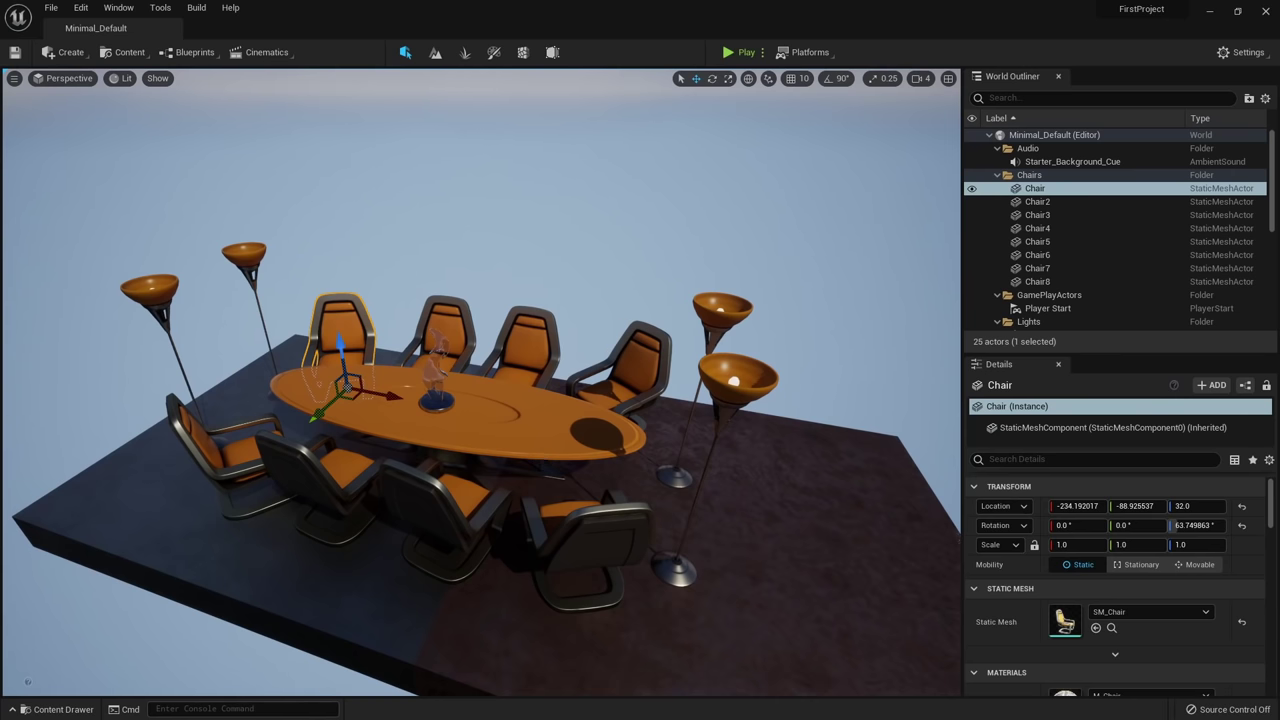
right_click_drag(482, 382, 345, 315)
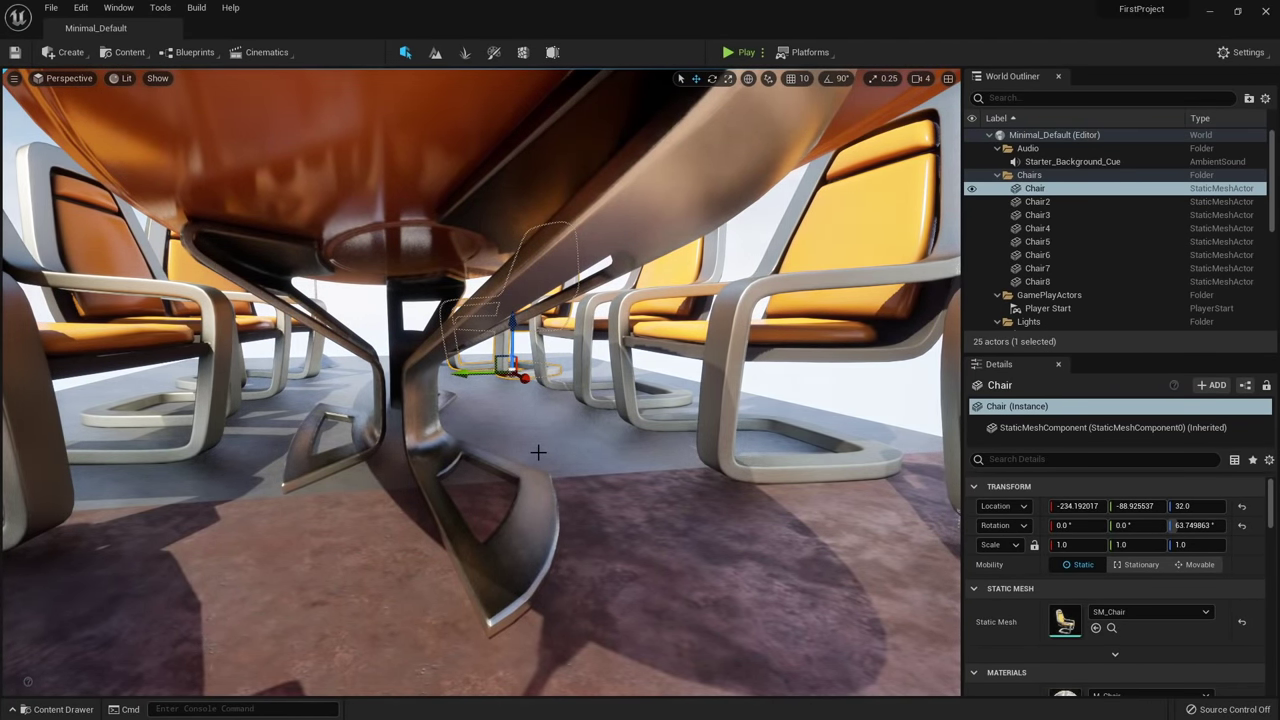
right_click_drag(539, 452, 610, 522)
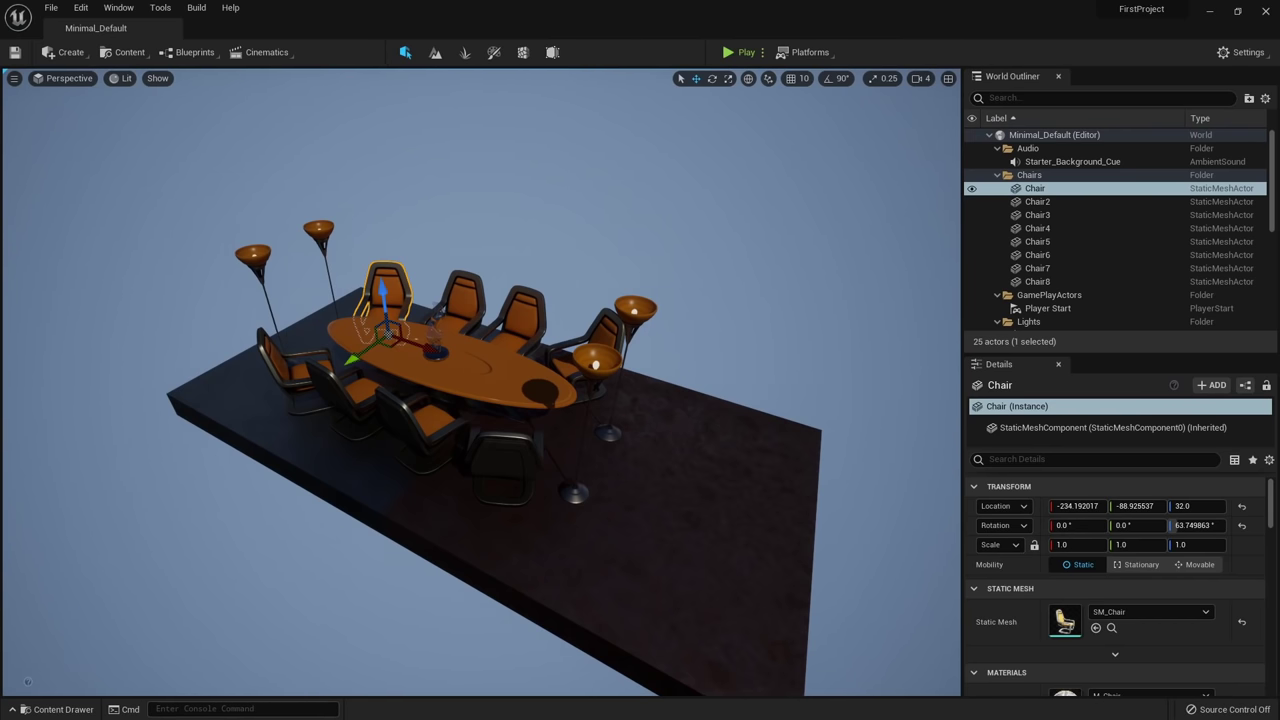
right_click_drag(480, 382, 565, 370)
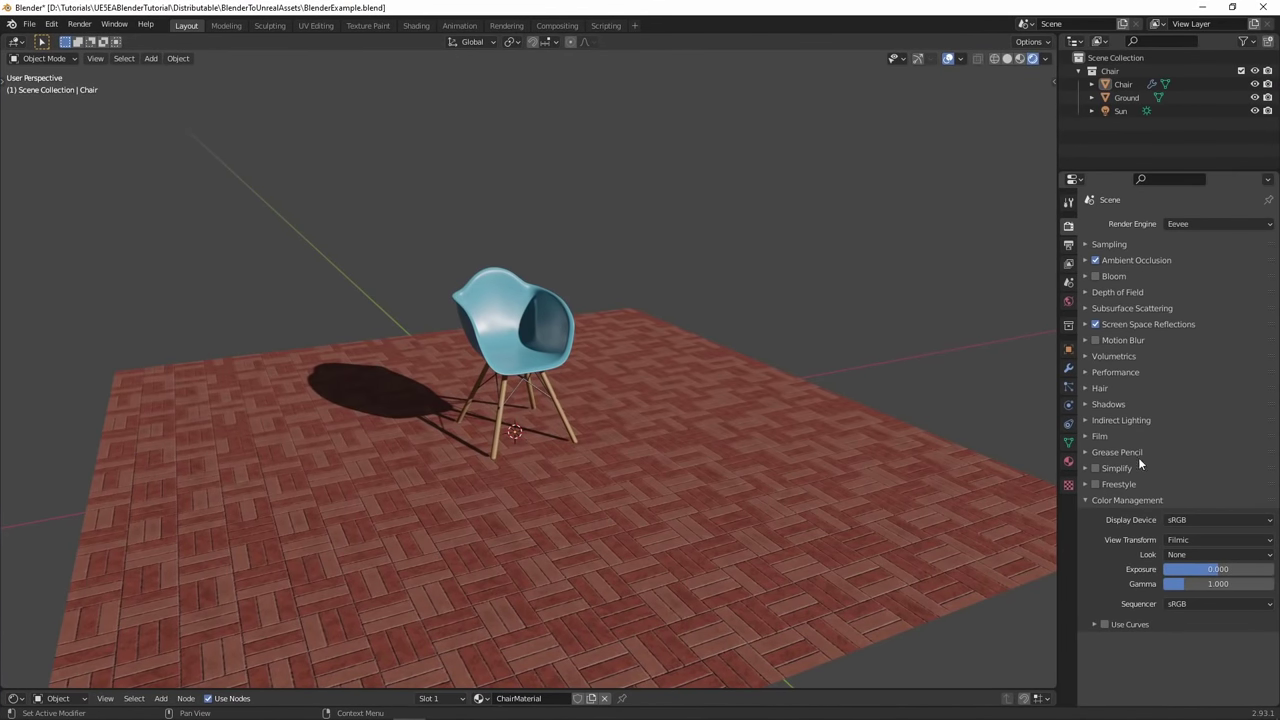
Open the Content Drawer and display the StarterContent Maps folder.
mouse_move(1155, 572)
left_mouse_down()
mouse_move(1240, 572)
mouse_move(1140, 572)
mouse_move(1270, 572)
mouse_move(1188, 572)
left_mouse_up()
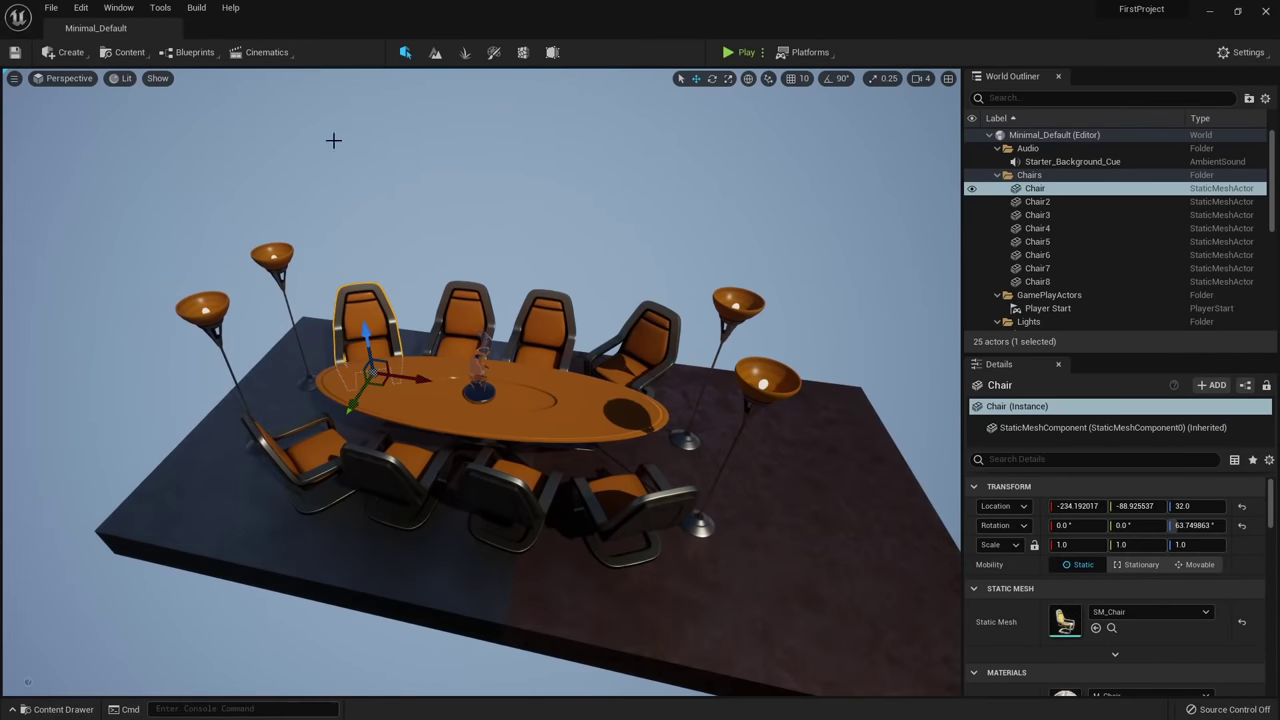
mouse_move(573, 331)
right_mouse_down()
mouse_move(540, 312)
mouse_move(569, 331)
right_mouse_up()
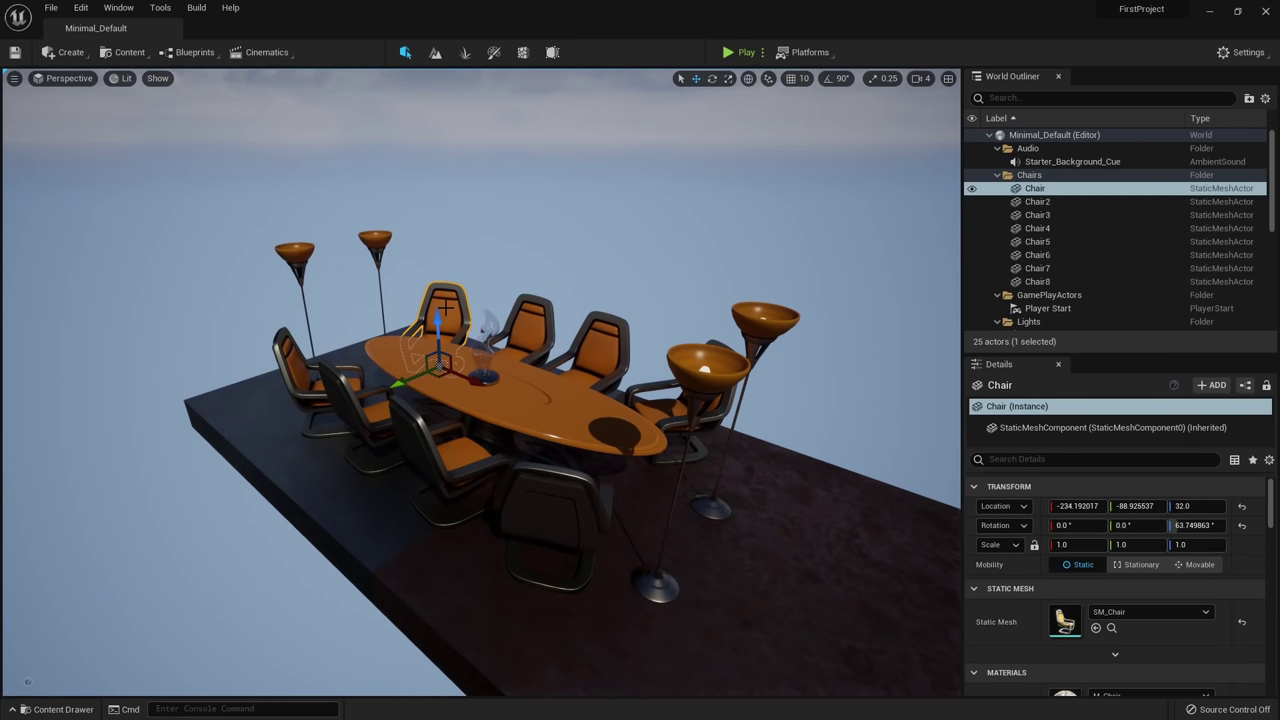
key("ctrl+space")
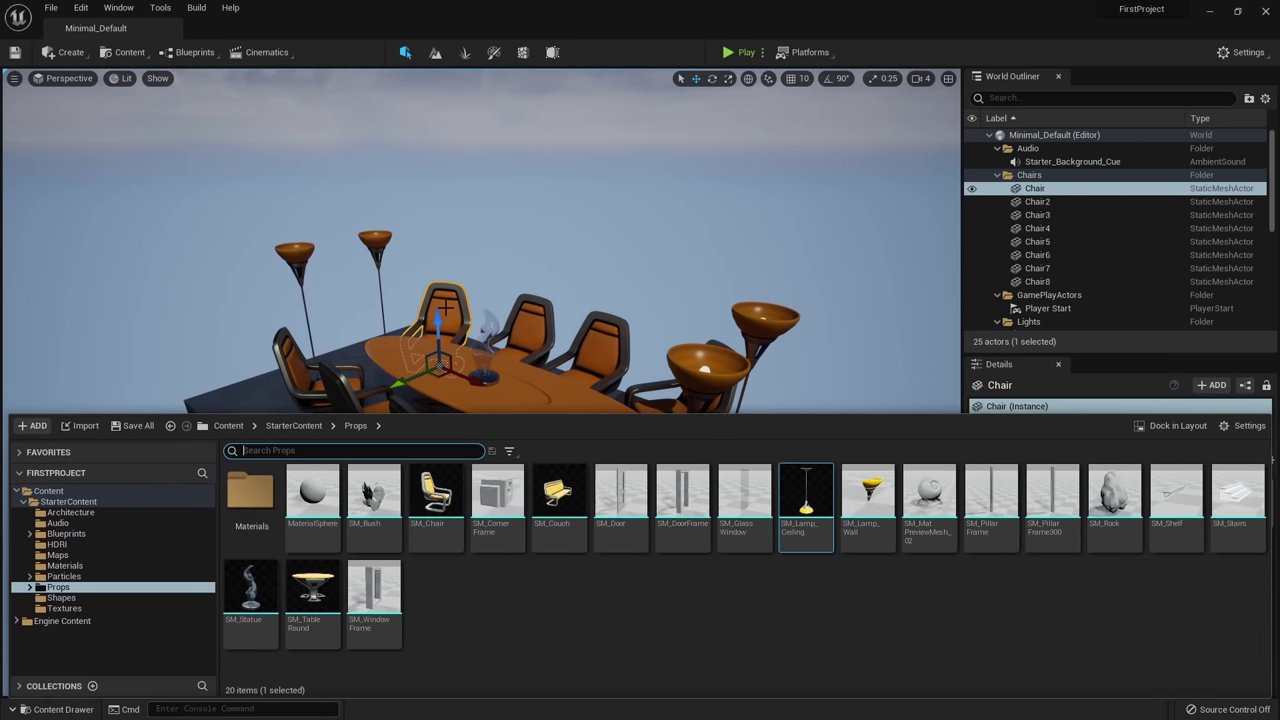
left_click(57, 555)
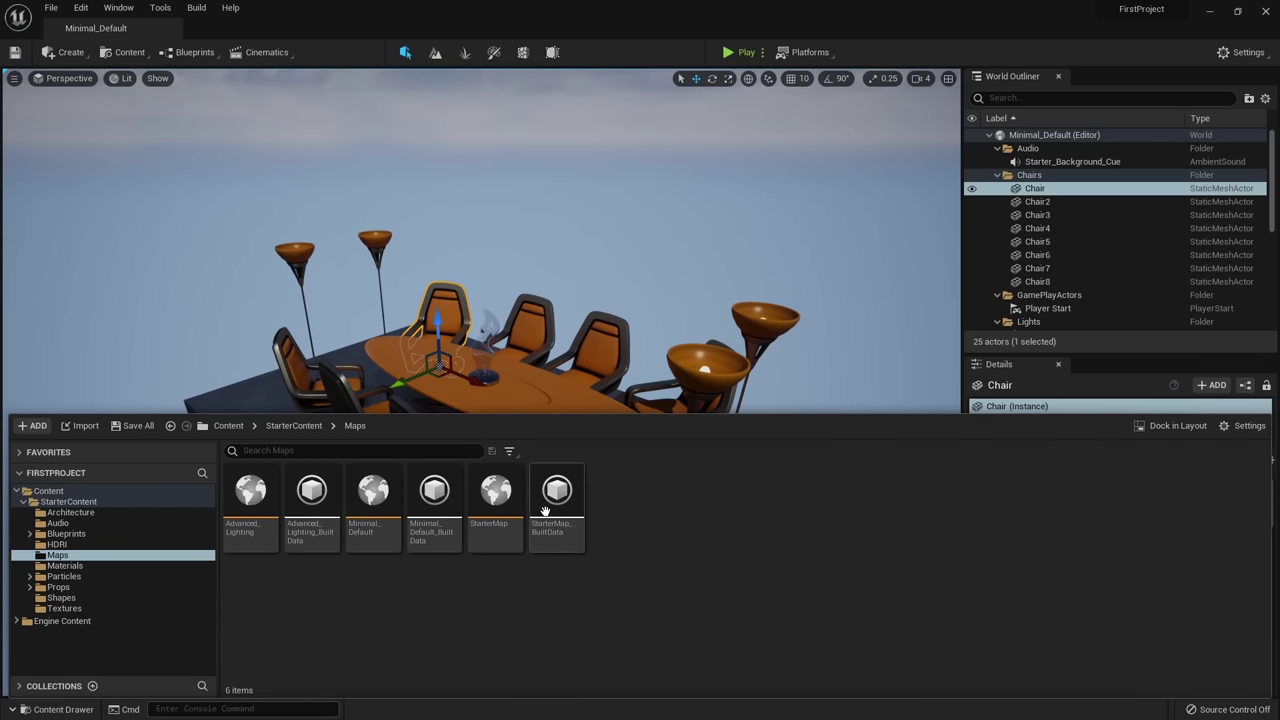
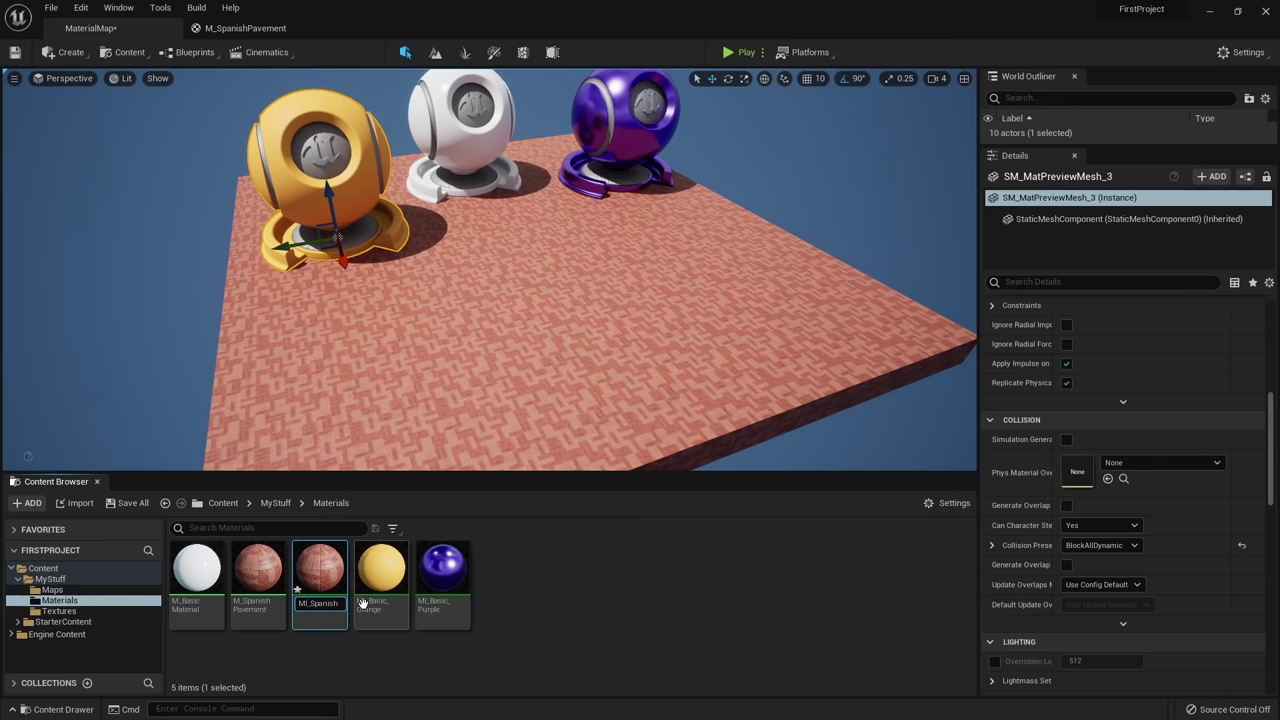
Name the new material instance MI_SpanishPavement and apply it to the floor.
key("Return")
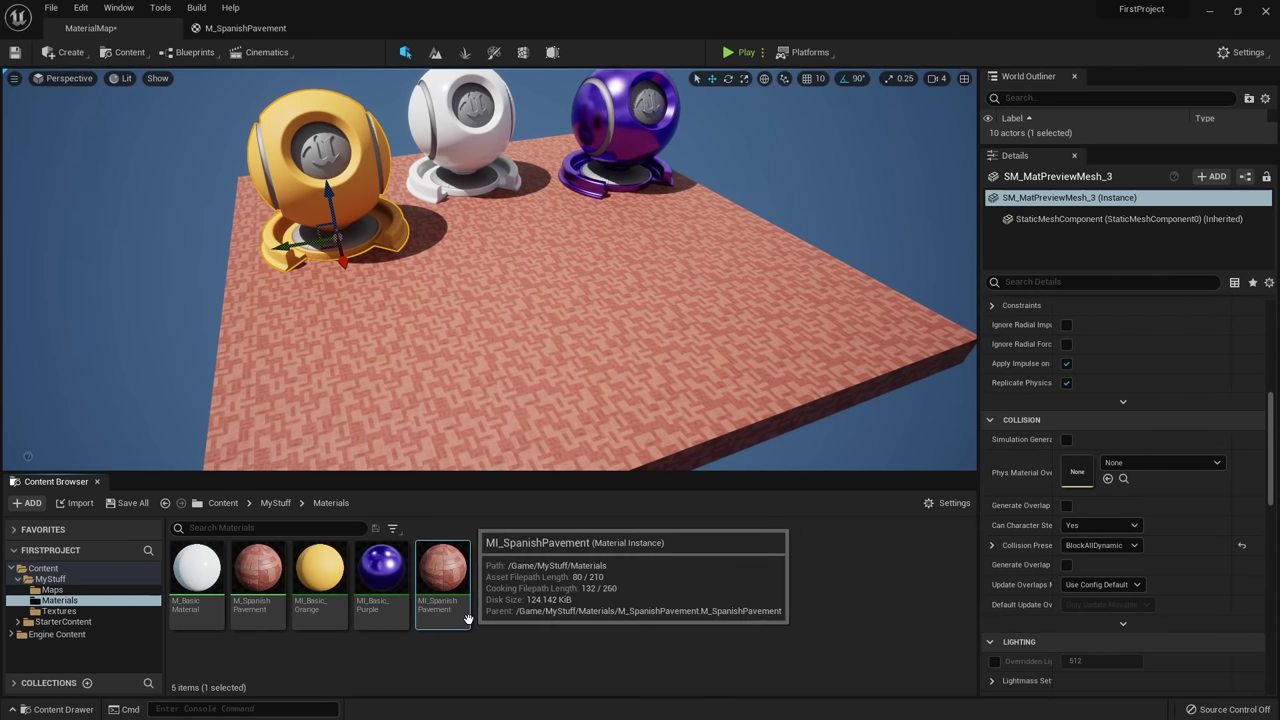
left_click(584, 328)
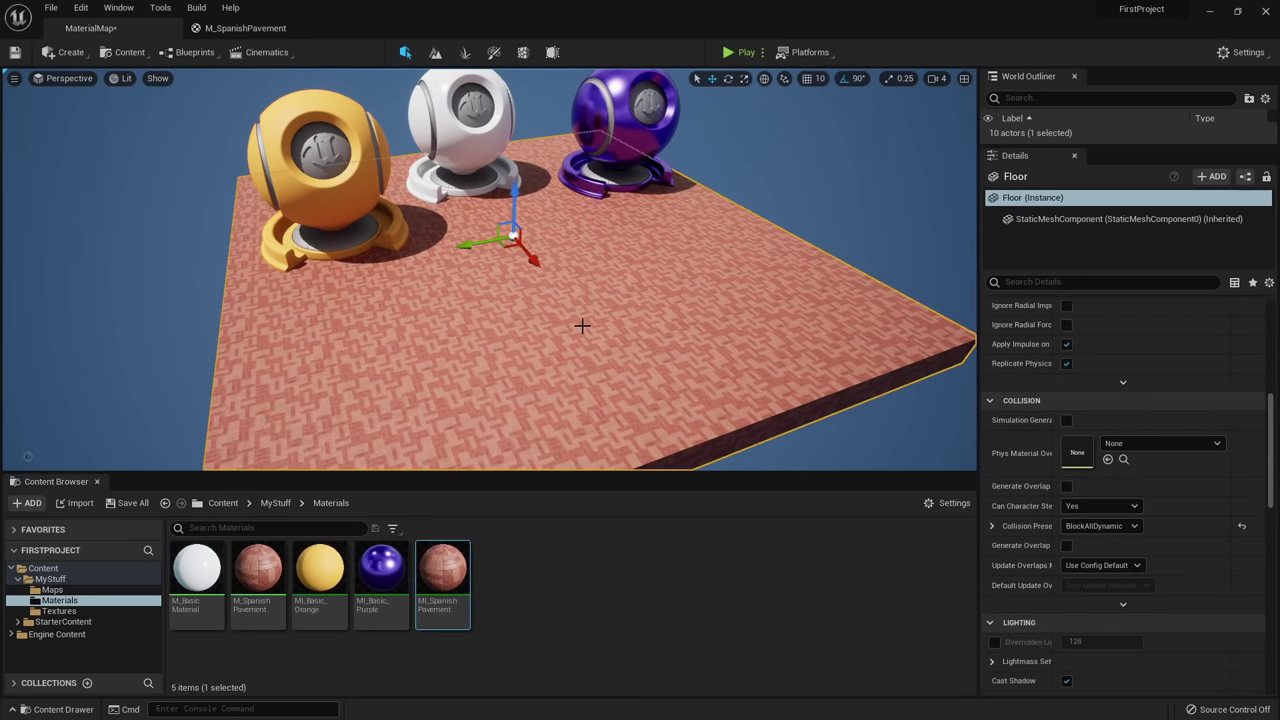
scroll(1098, 547, "up", 10)
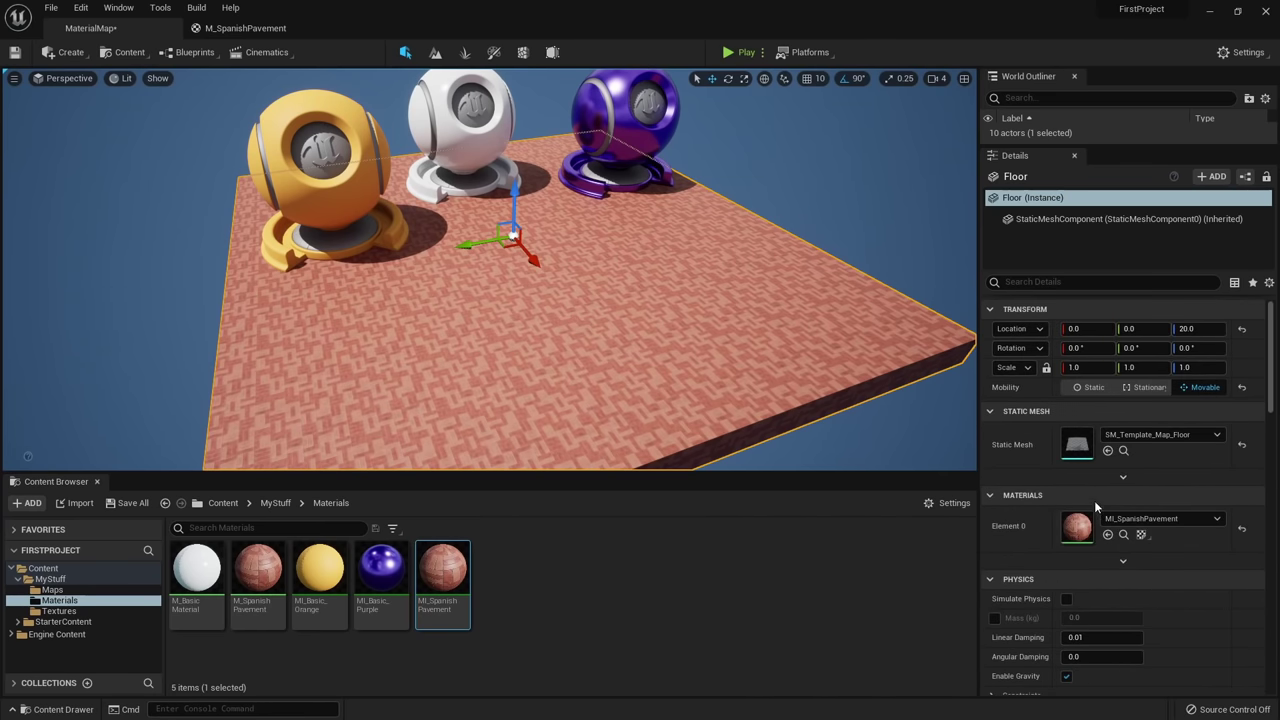
Open the MI_SpanishPavement instance in a floating window, placed and enlarged so its parameters show beside the floor.
double_click(447, 597)
left_click_drag(396, 27, 332, 232)
left_click(114, 33)
left_click_drag(635, 248, 96, 82)
left_click_drag(68, 228, 25, 228)
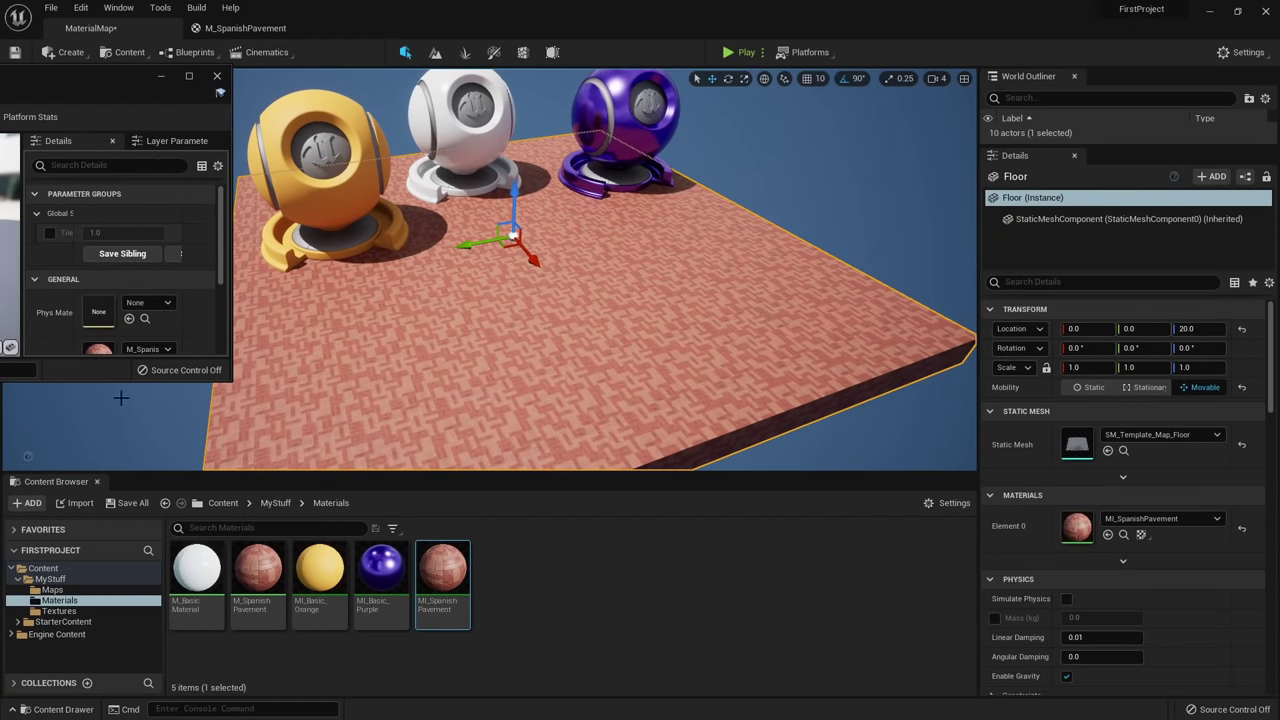
left_click_drag(120, 379, 120, 644)
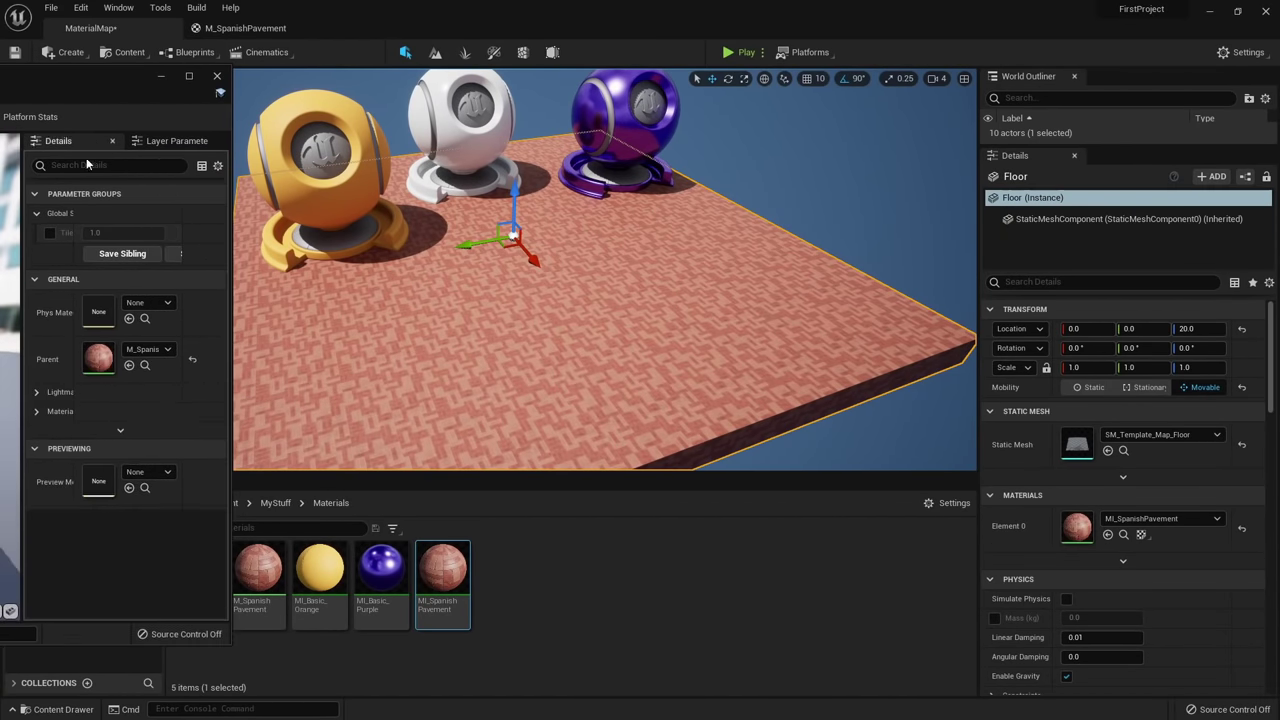
Enable the Tile parameter of MI_SpanishPavement and set it to 0.5.
left_click(50, 233)
mouse_move(150, 232)
left_mouse_down()
mouse_move(190, 232)
mouse_move(151, 232)
left_mouse_up()
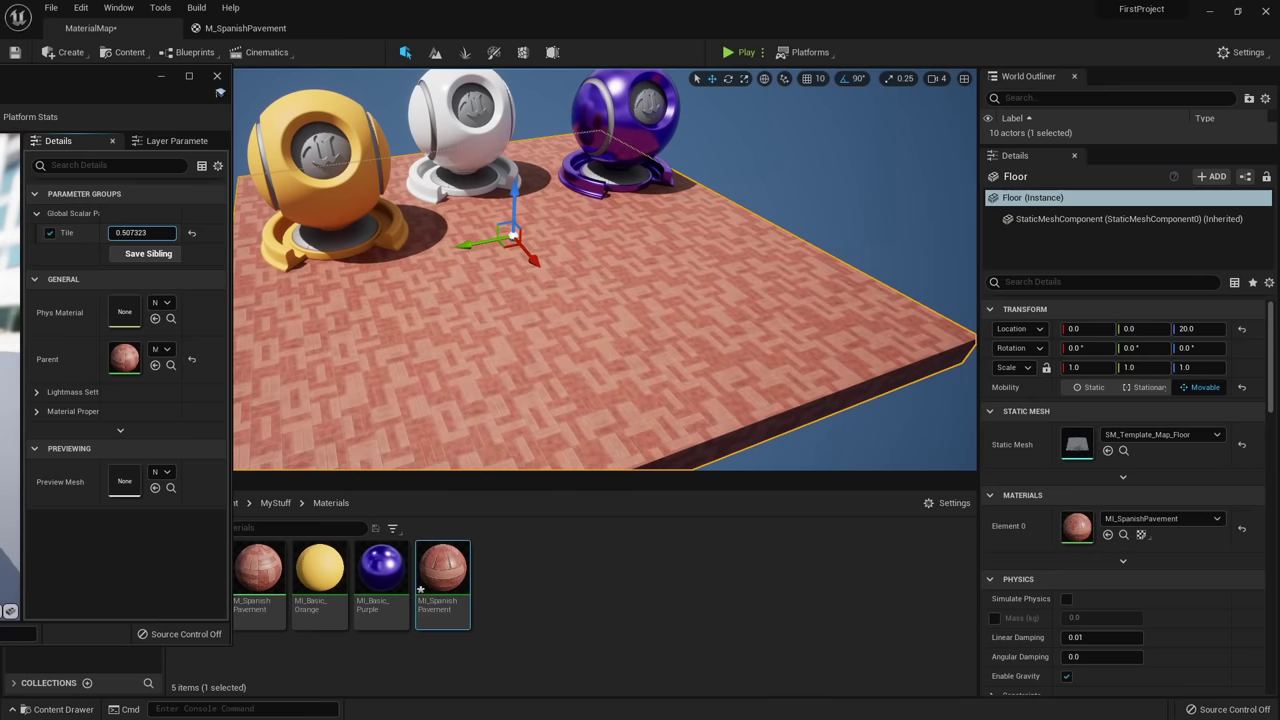
type("0.5")
key("Return")
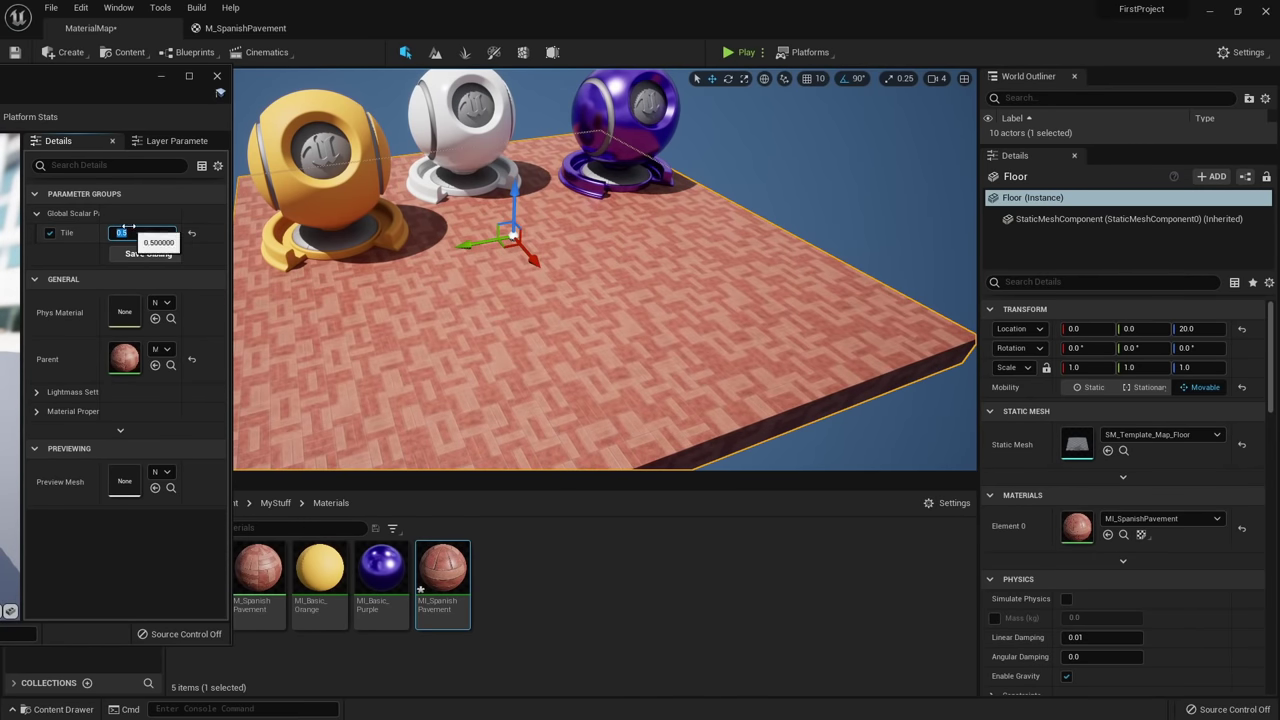
right_click_drag(590, 260, 500, 272)
right_click_drag(600, 300, 483, 286)
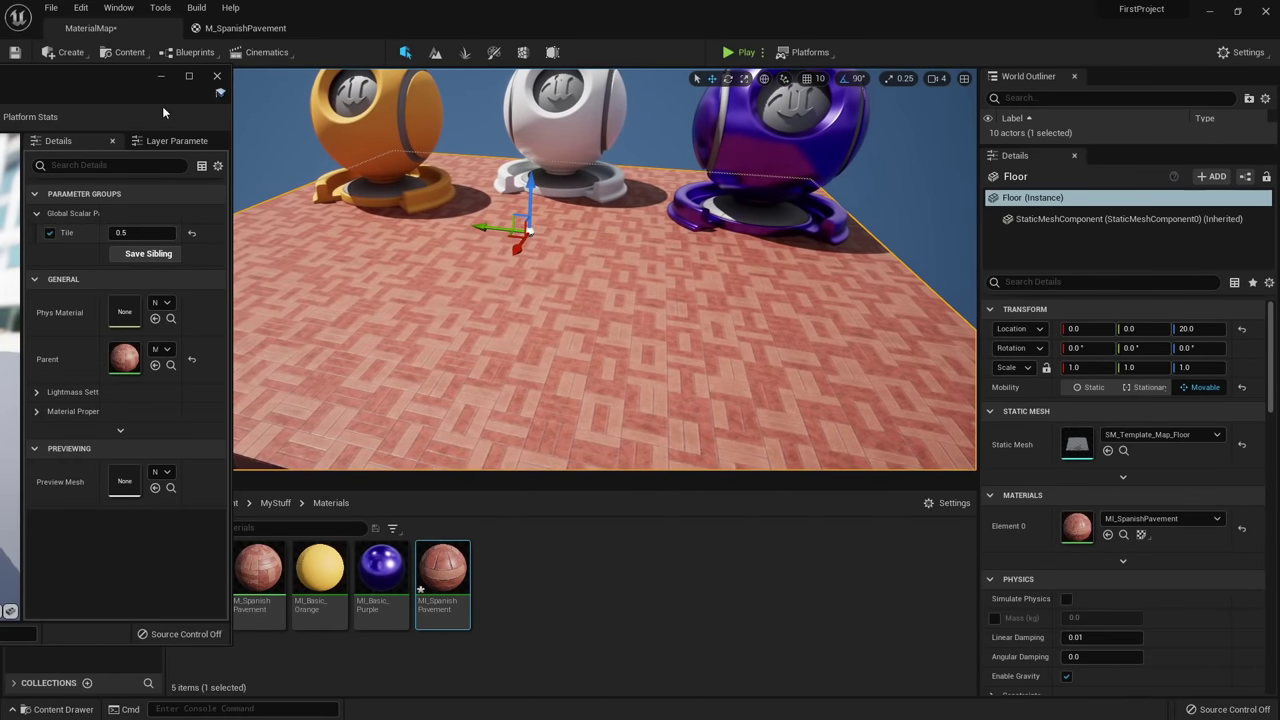
Close the material instance window and the Content Browser, and inspect the floor's paving up close.
left_click(217, 76)
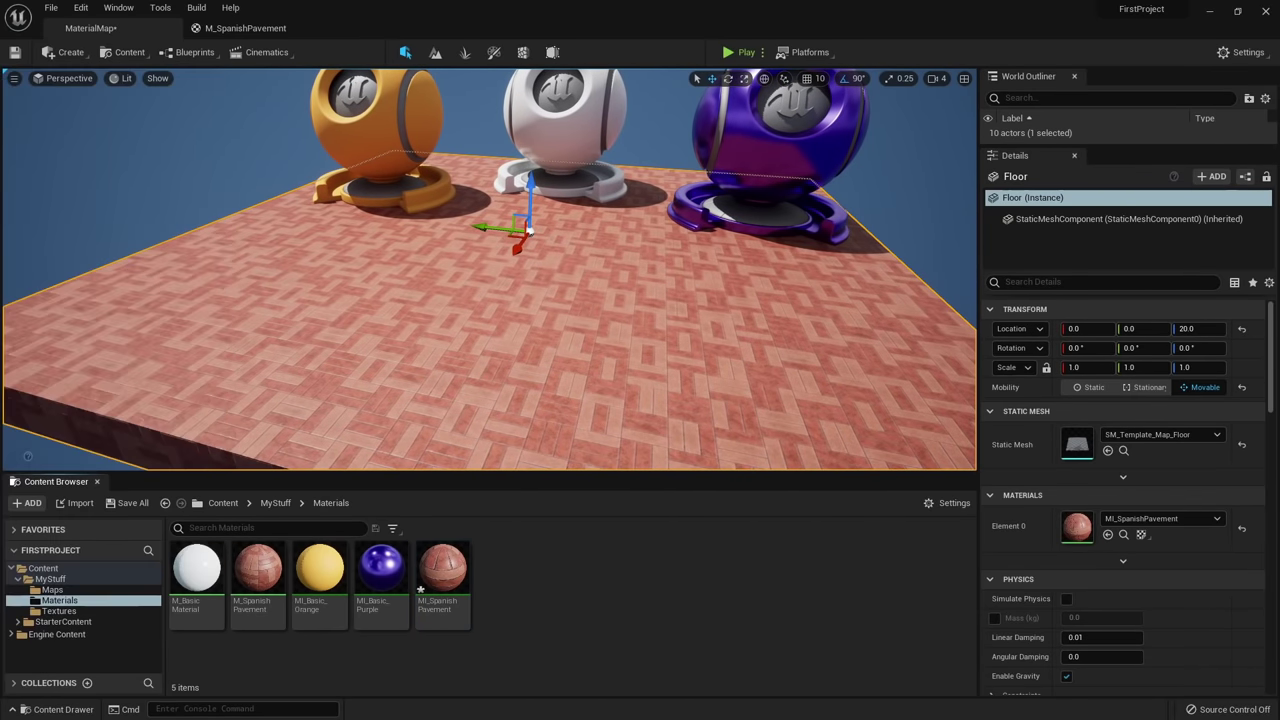
left_click(97, 481)
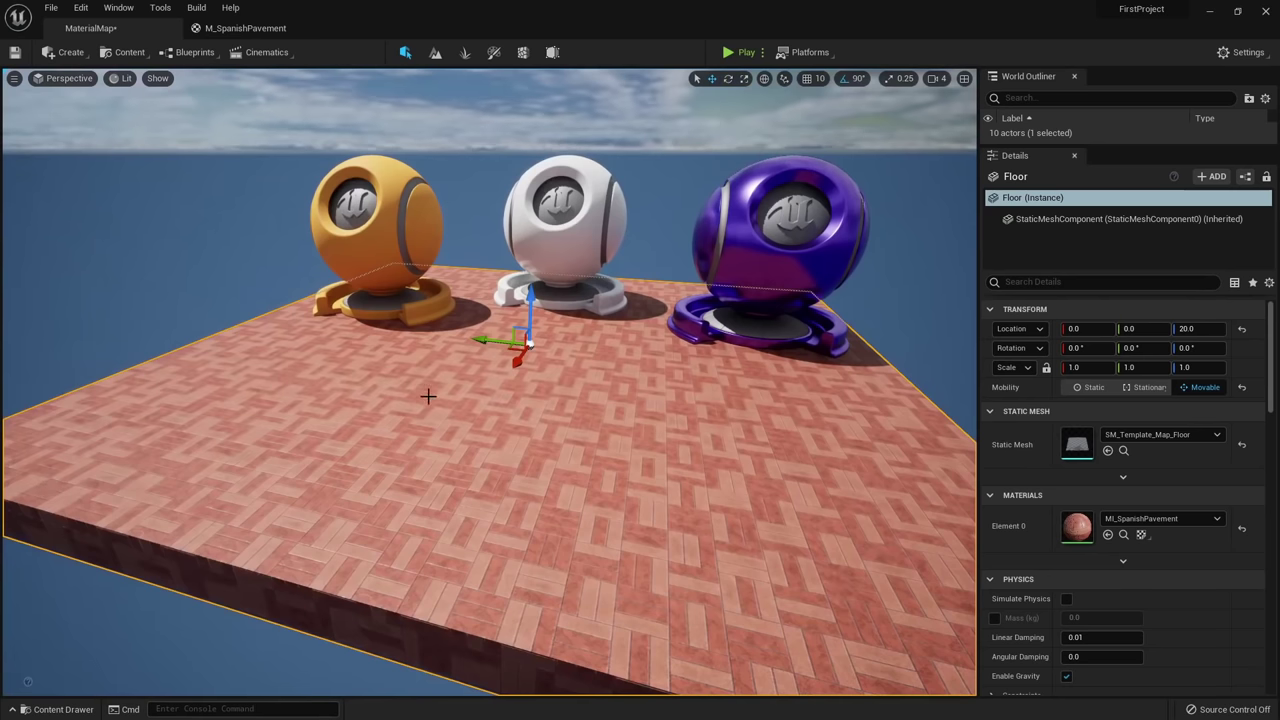
right_click_drag(428, 396, 428, 422)
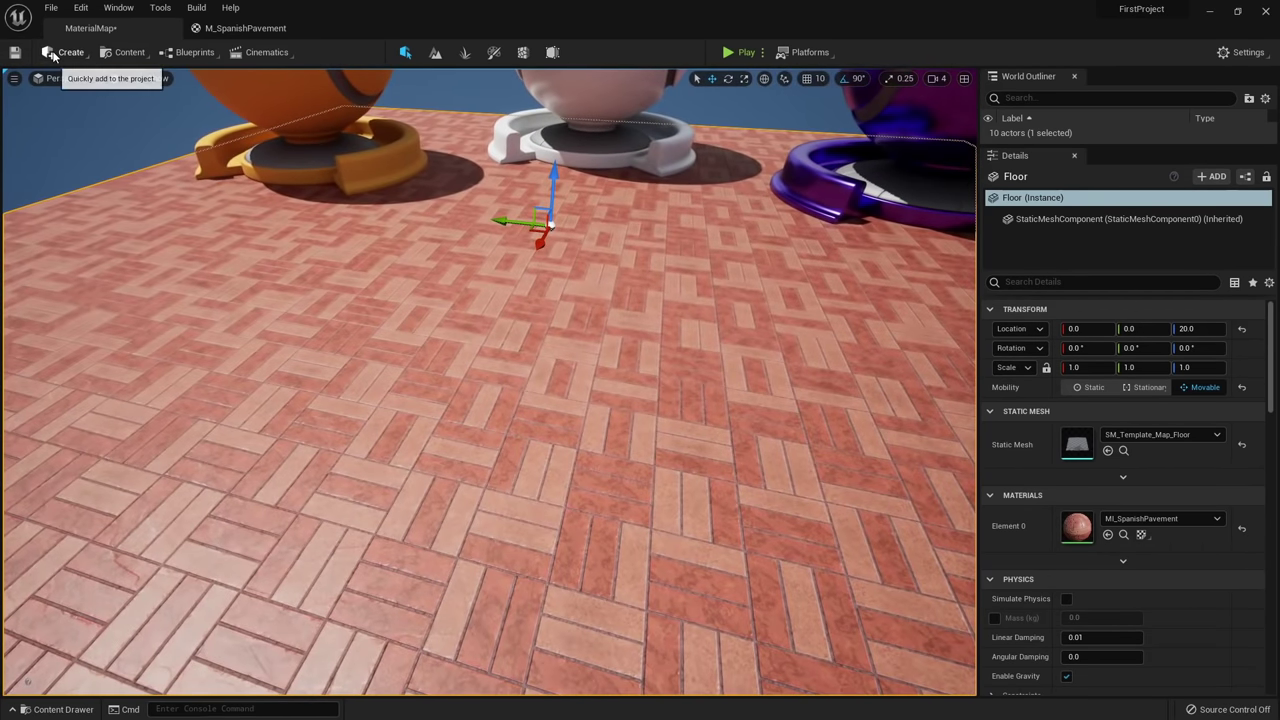
Add a point light above the front of the floor and raise it to a height of about 102.
left_click(53, 55)
mouse_move(100, 91)
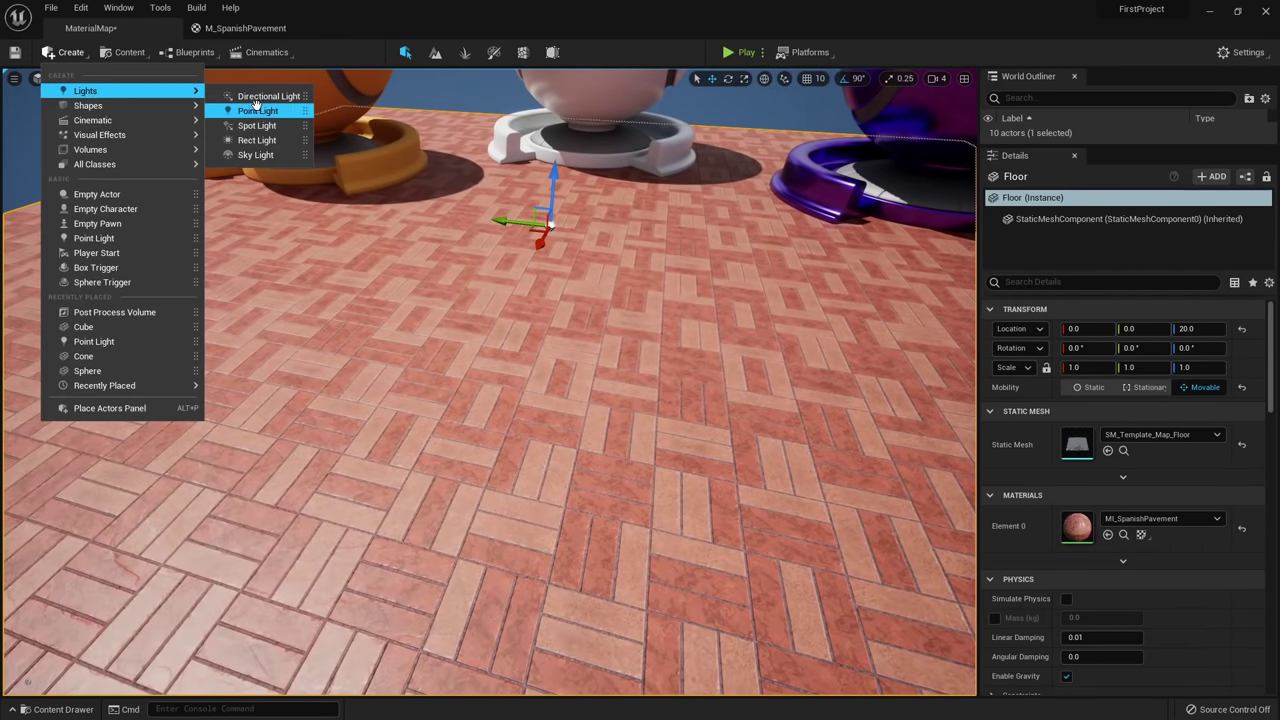
left_click_drag(256, 108, 391, 423)
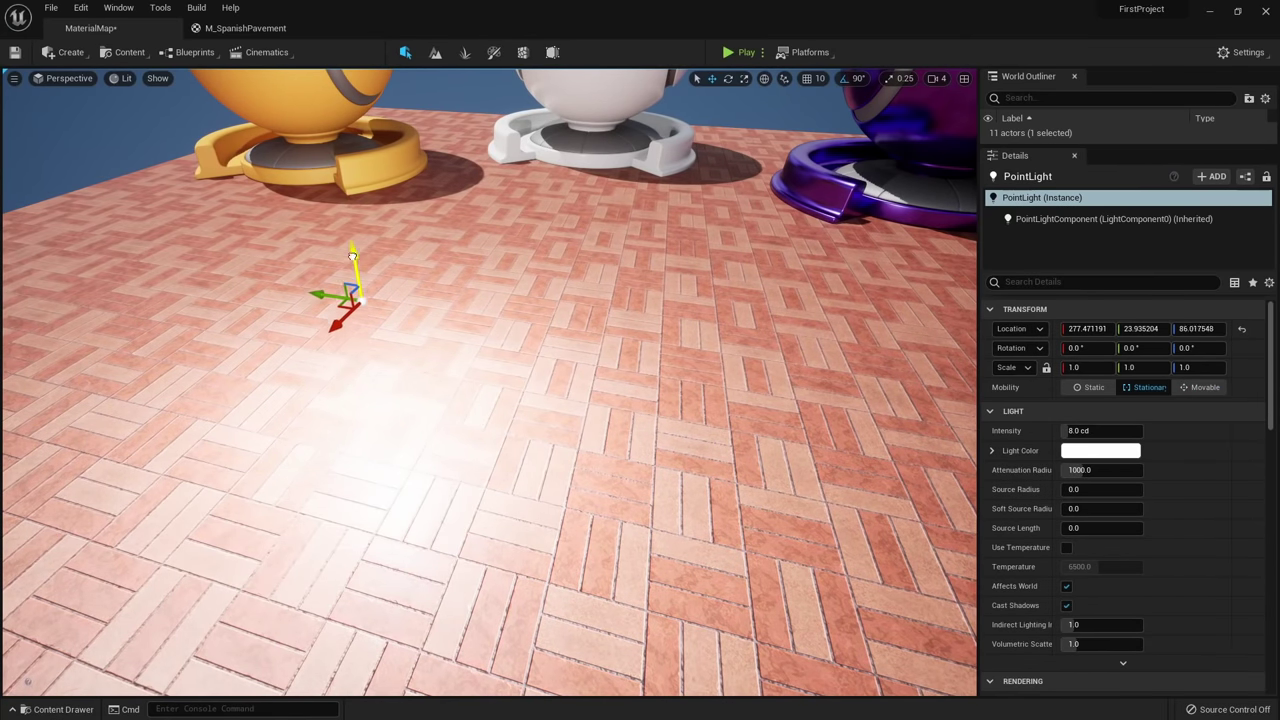
left_click_drag(352, 256, 347, 219)
mouse_move(480, 281)
right_mouse_down()
mouse_move(476, 338)
mouse_move(474, 277)
right_mouse_up()
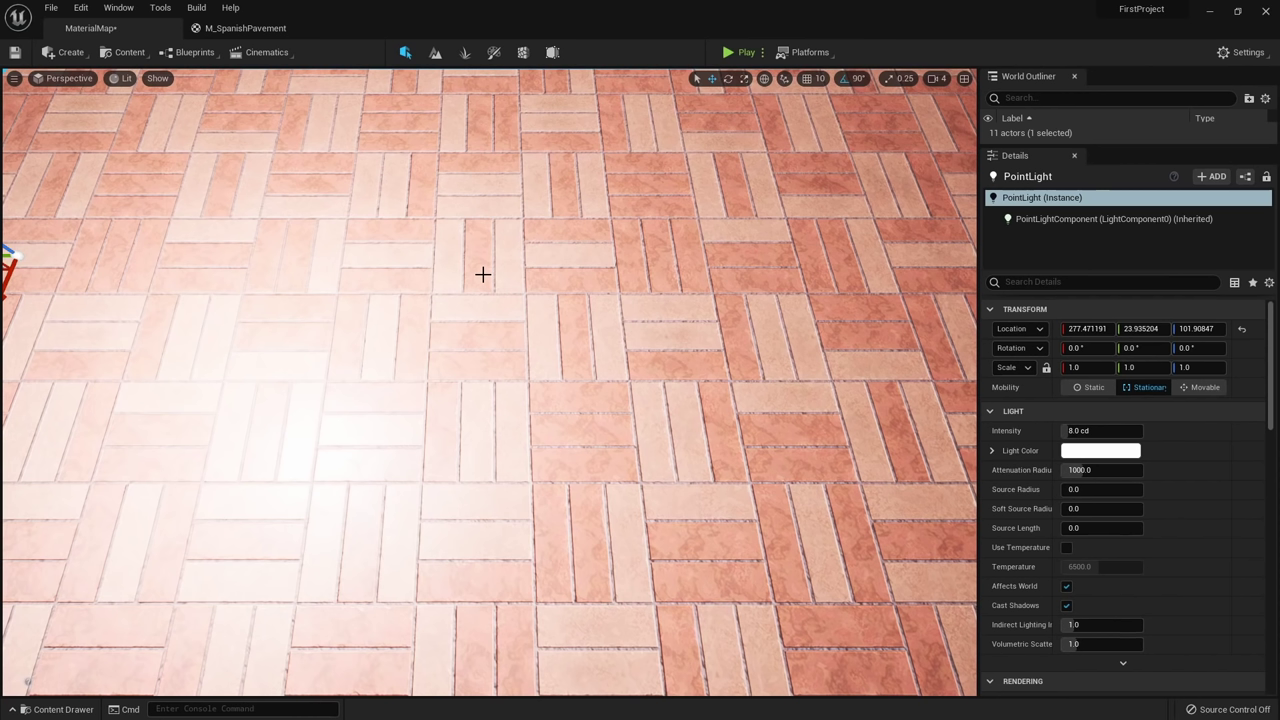
Switch to Blender and preview the SpanishPavement_normal texture directly on the ground plane.
double_click(606, 7)
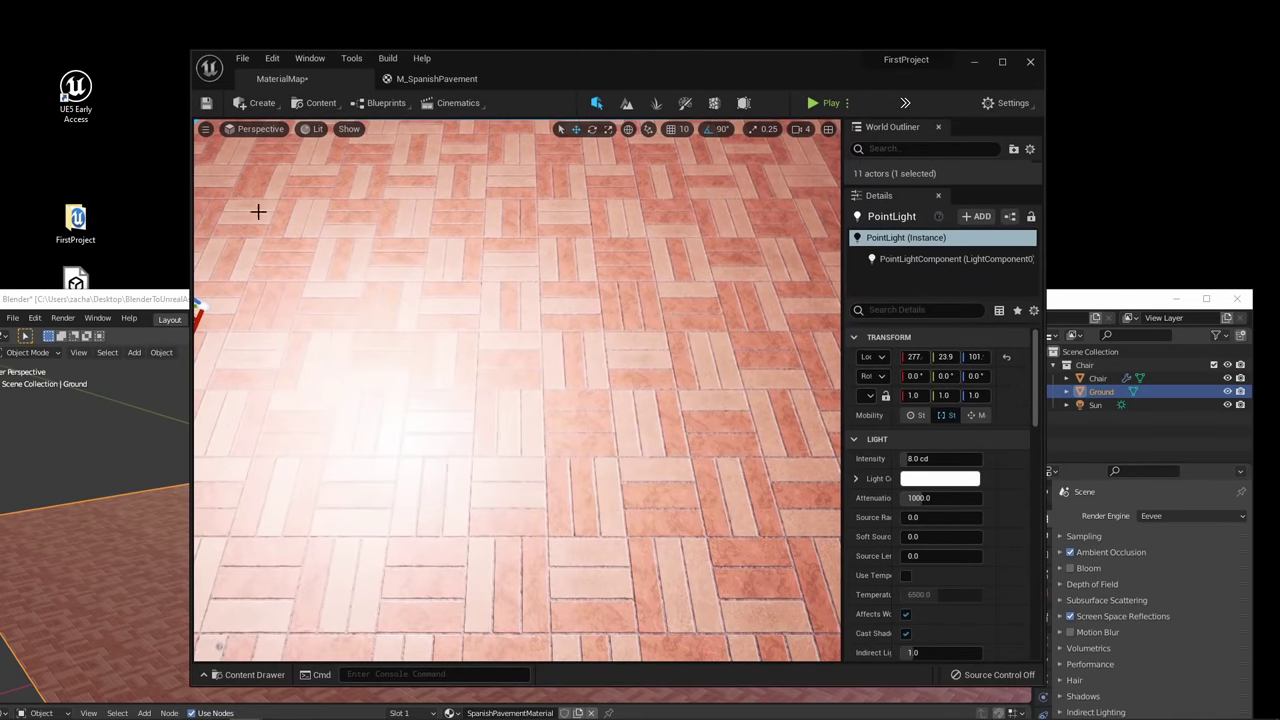
double_click(170, 300)
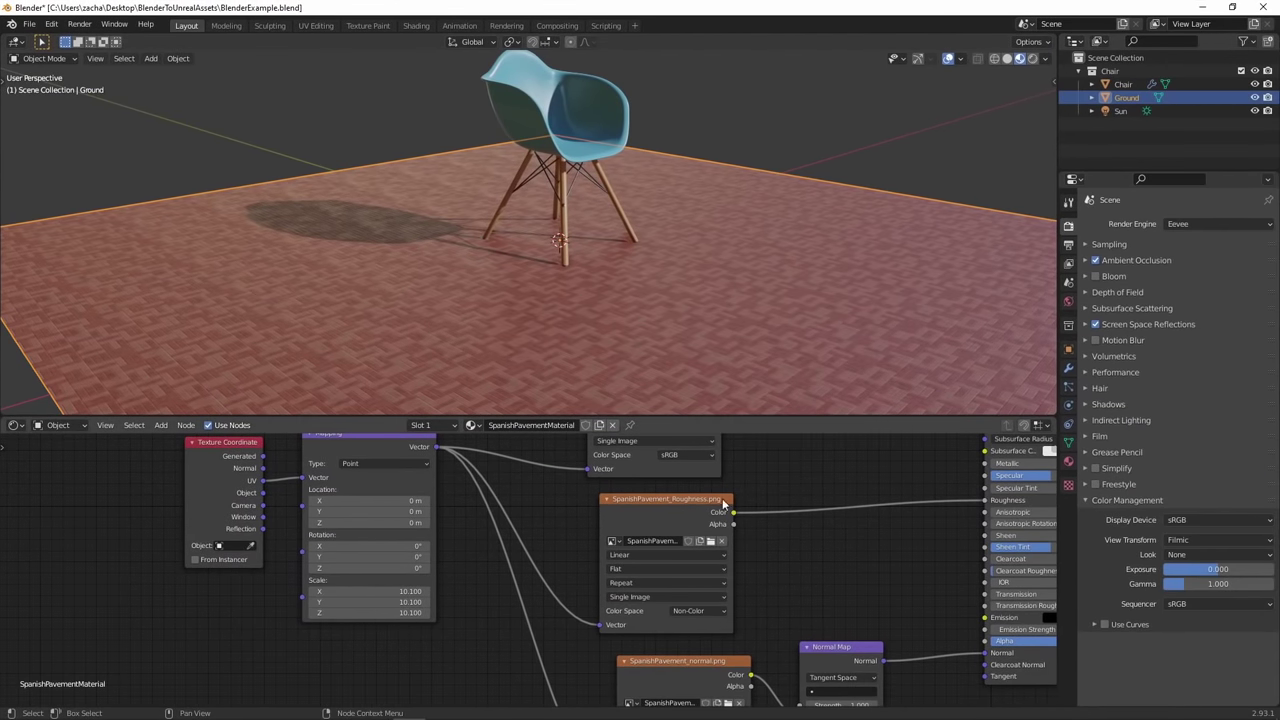
scroll(728, 501, "up", 1)
scroll(728, 501, "down", 3)
left_click(602, 609, "ctrl+shift")
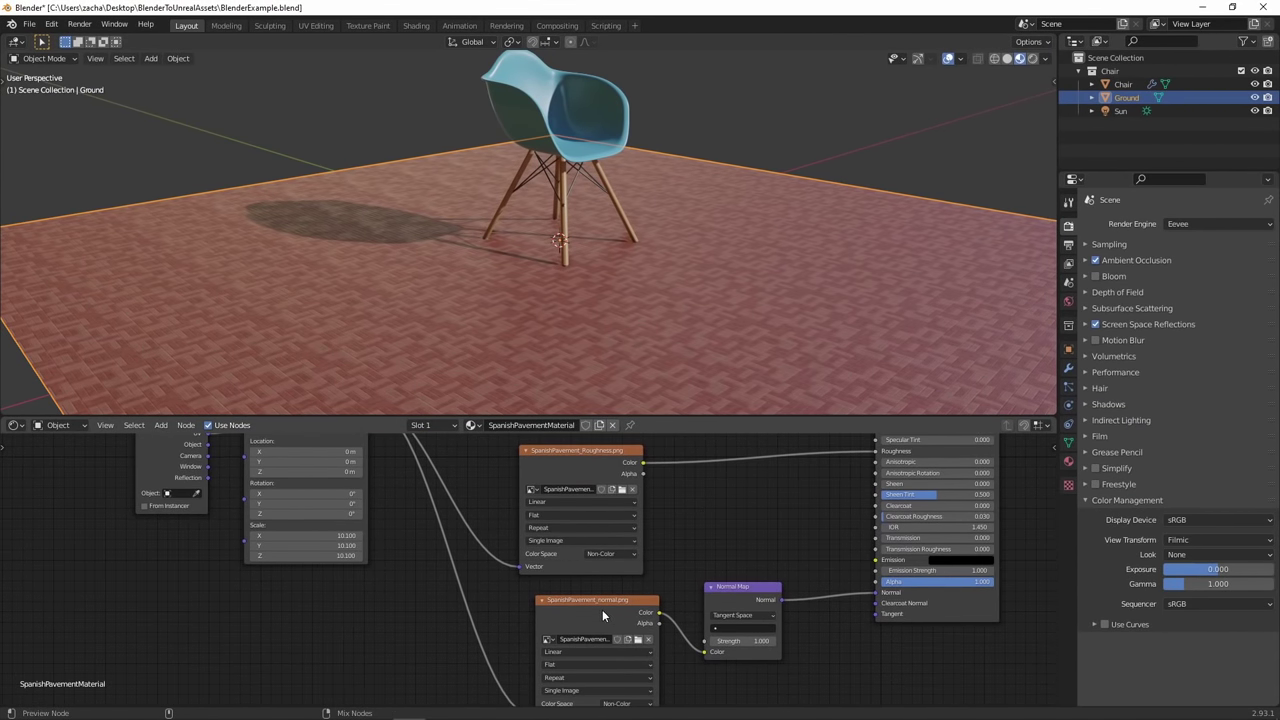
scroll(608, 278, "up", 5)
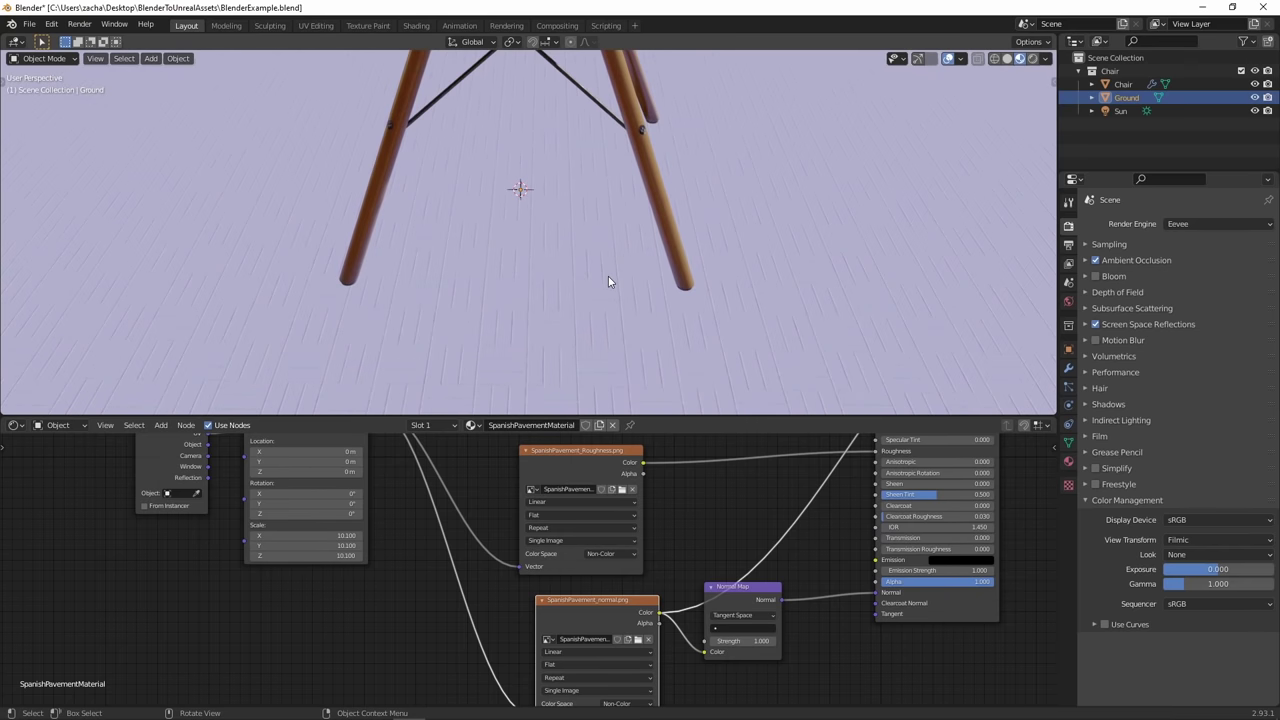
Switch back to Unreal Engine, open the SpanishPavement_normal texture and expand its advanced texture settings.
left_click(1208, 7)
left_click_drag(776, 60, 760, 1)
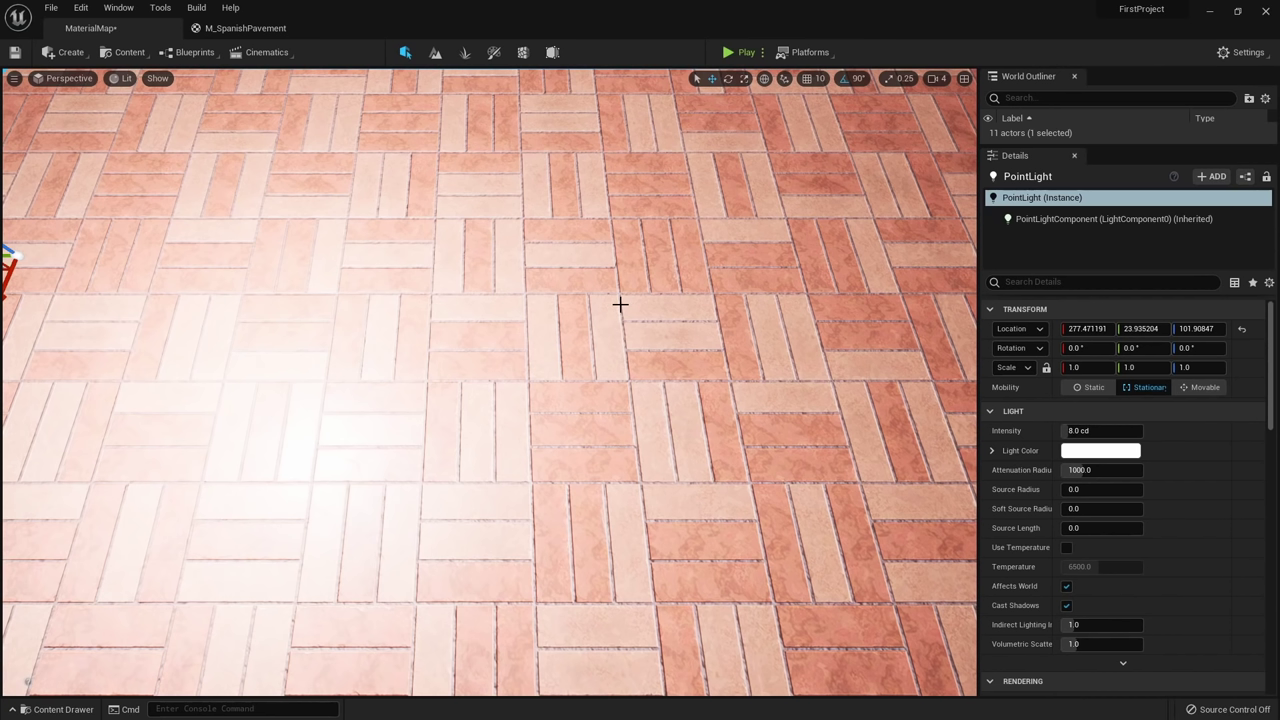
left_click(55, 709)
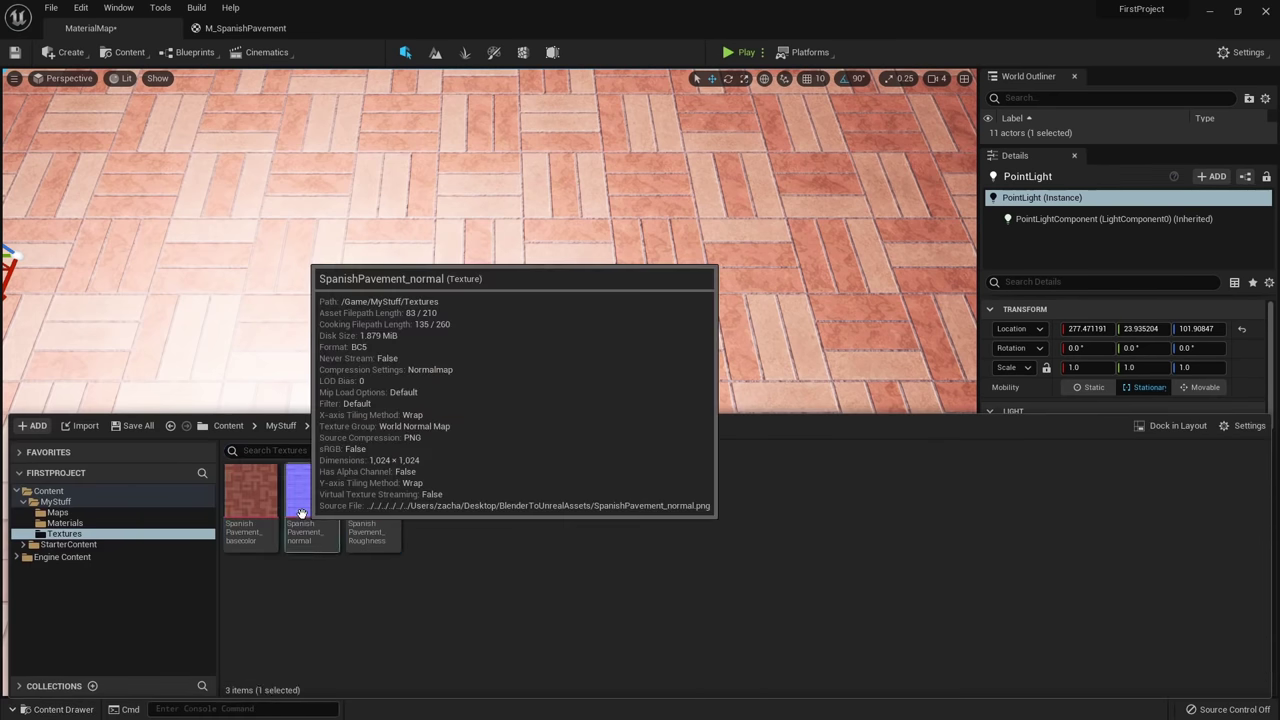
double_click(292, 500)
scroll(1072, 472, "down", 2)
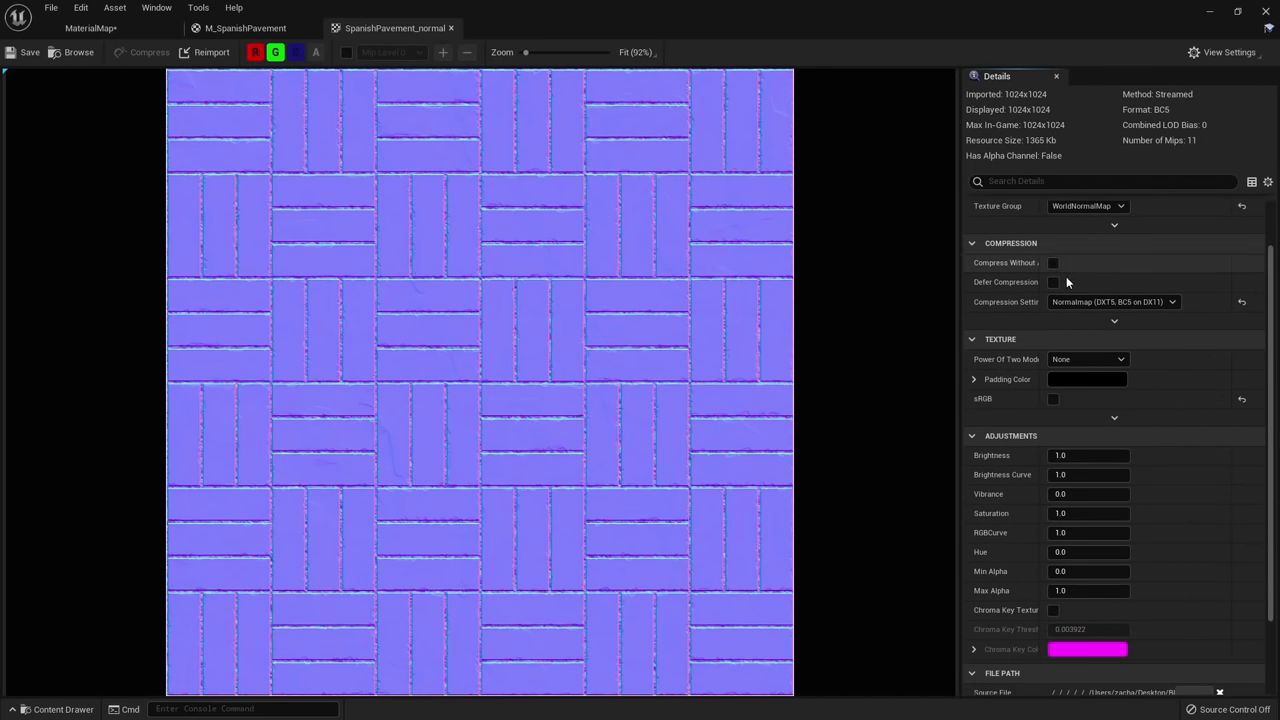
left_click(1114, 419)
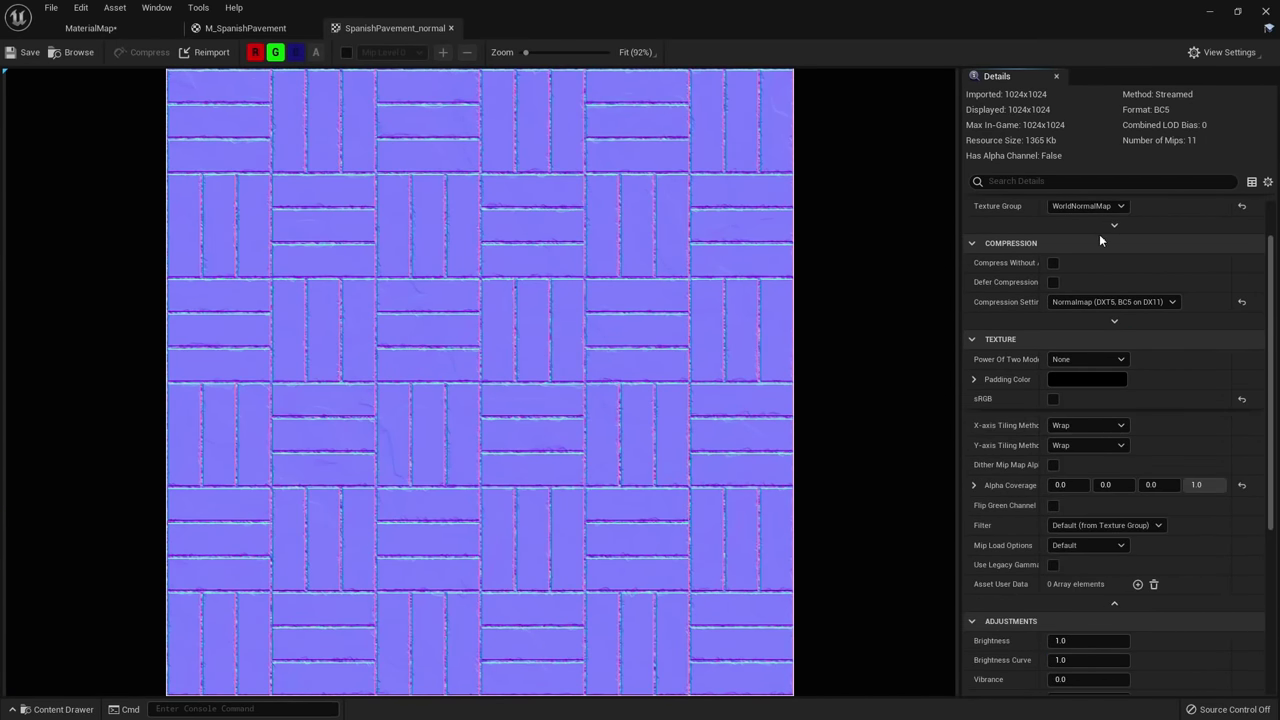
Enable Flip Green Channel on SpanishPavement_normal and save the texture.
scroll(1048, 300, "down", 1)
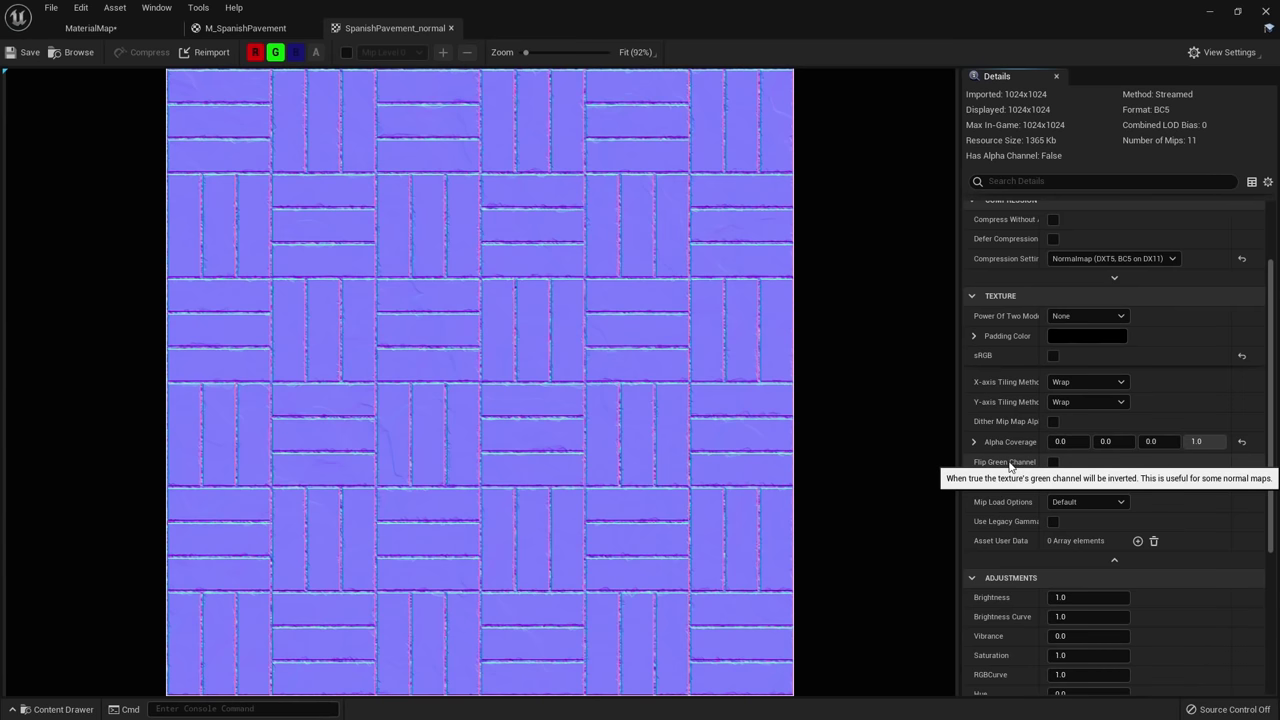
left_click(1054, 463)
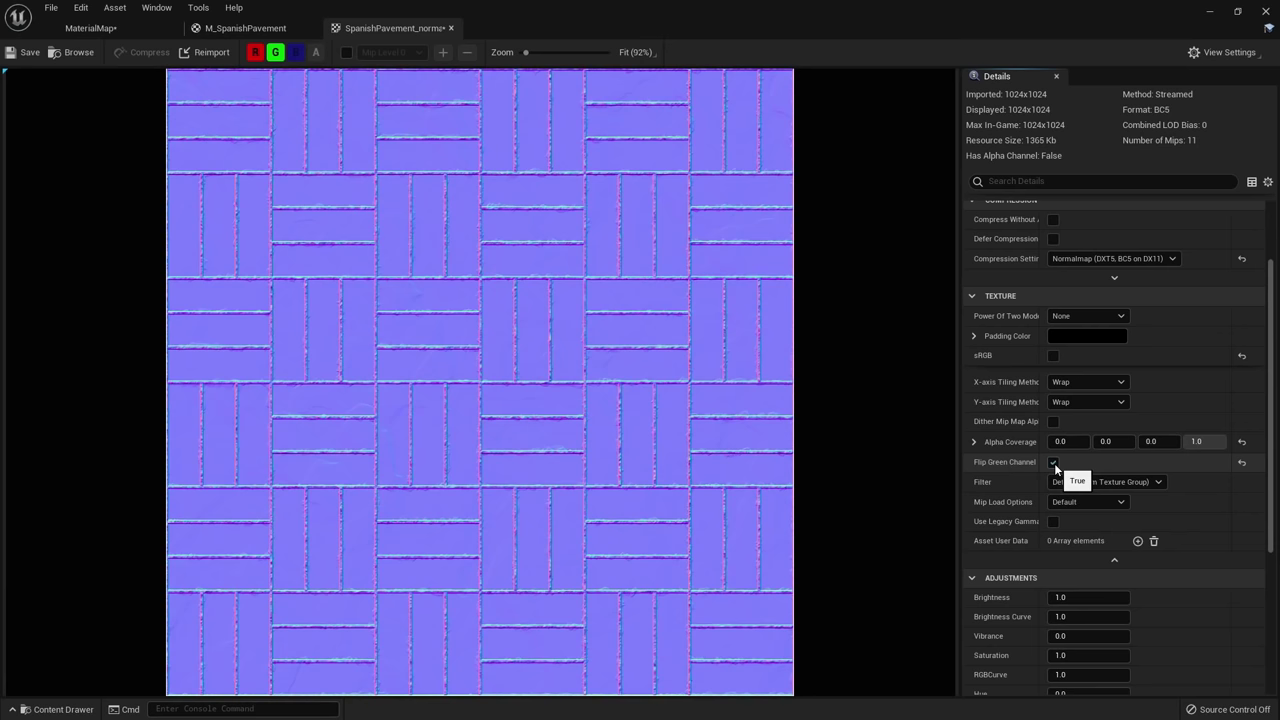
left_click(22, 52)
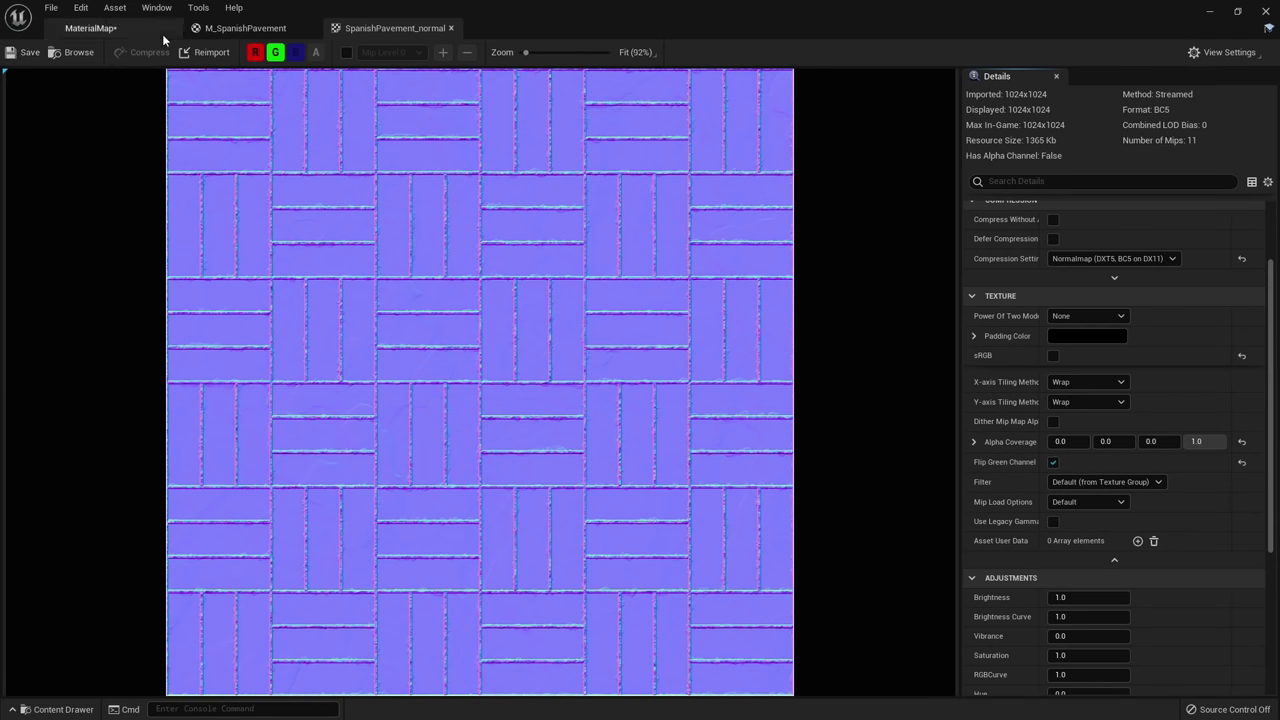
Return to the MaterialMap level and delete the point light above the floor.
left_click(132, 30)
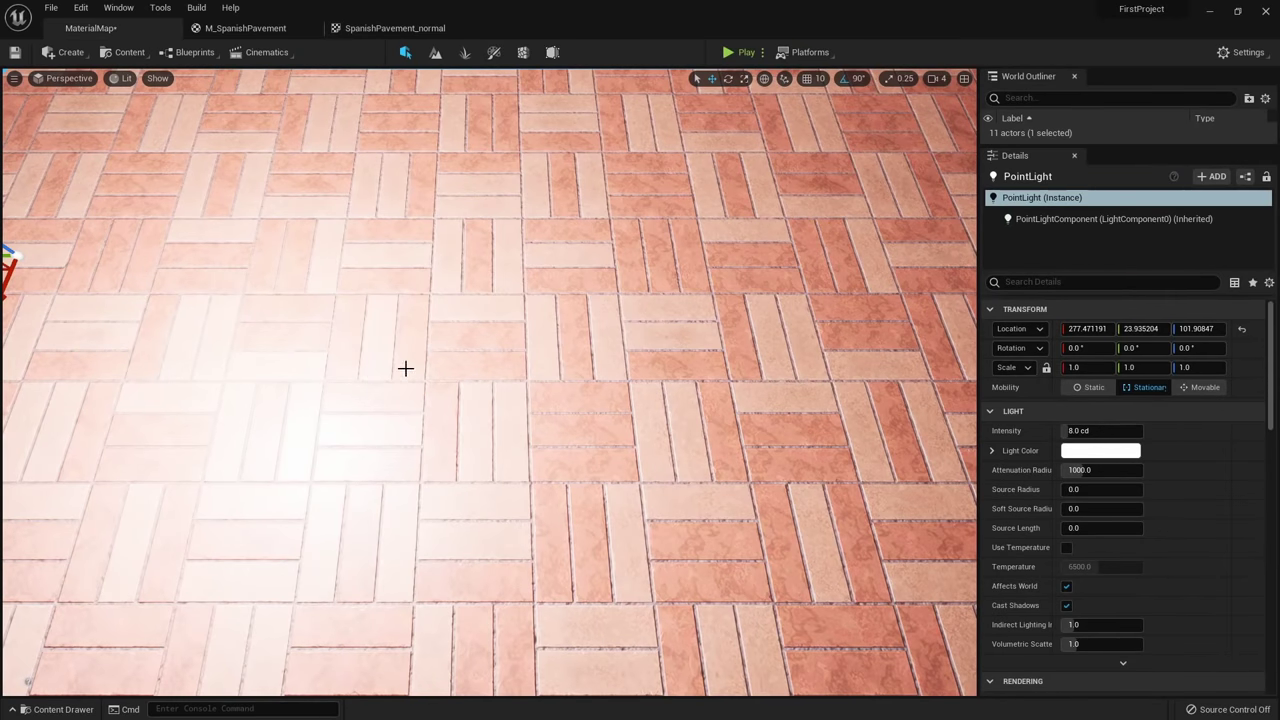
scroll(405, 368, "down", 10)
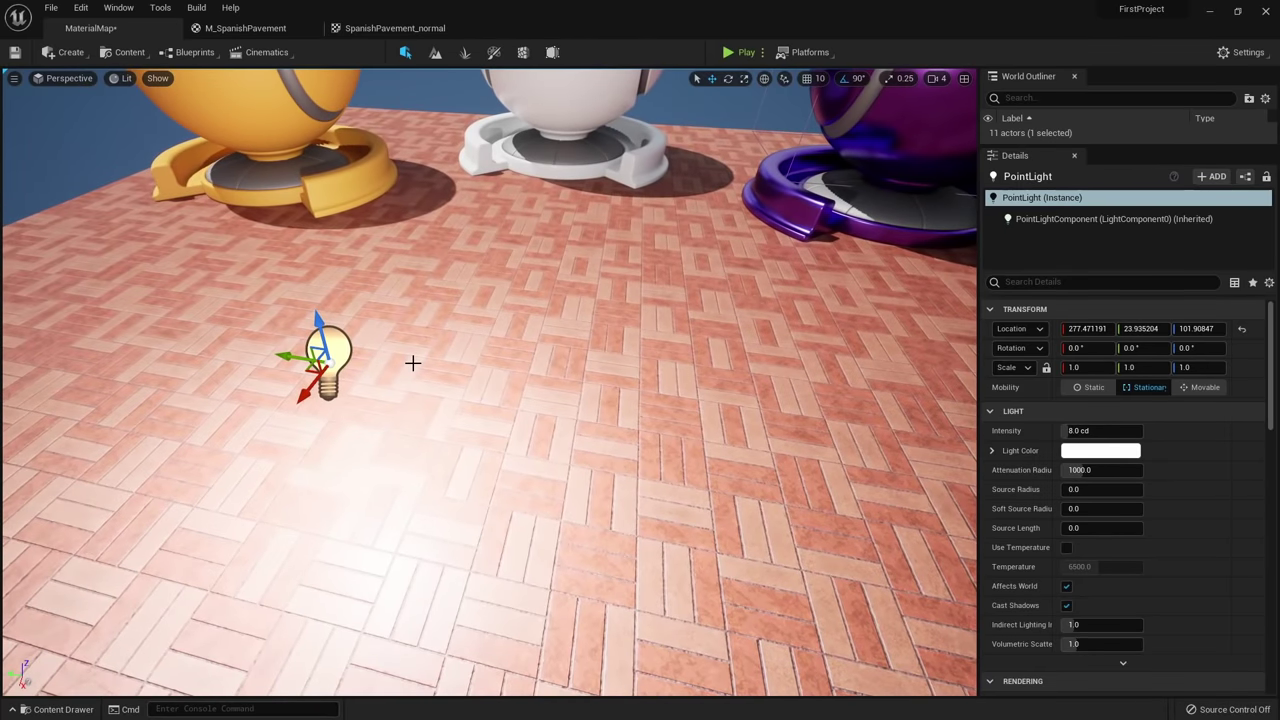
key("Delete")
scroll(412, 363, "down", 8)
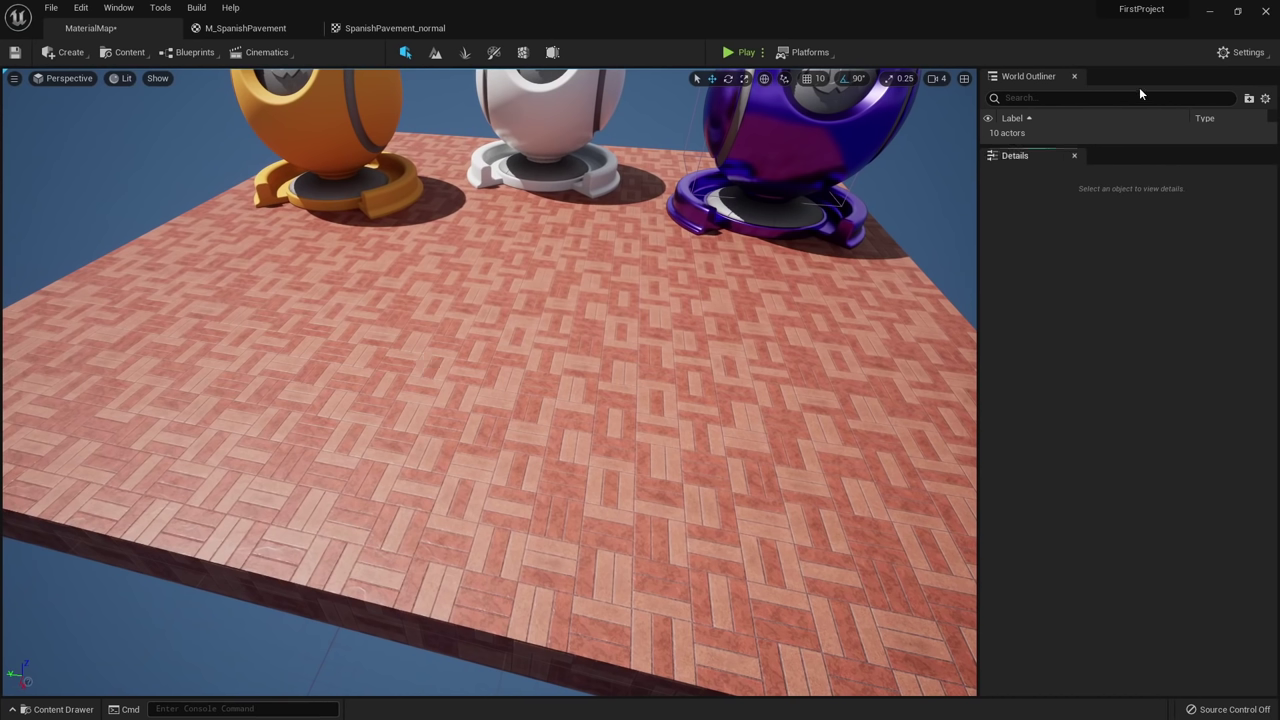
Switch to Blender and move the Mapping node of SpanishPavementMaterial slightly closer to the image texture nodes.
left_click(1206, 16)
middle_click_drag(366, 514, 532, 539)
scroll(509, 523, "up", 2)
scroll(509, 521, "up", 2)
left_click(441, 480)
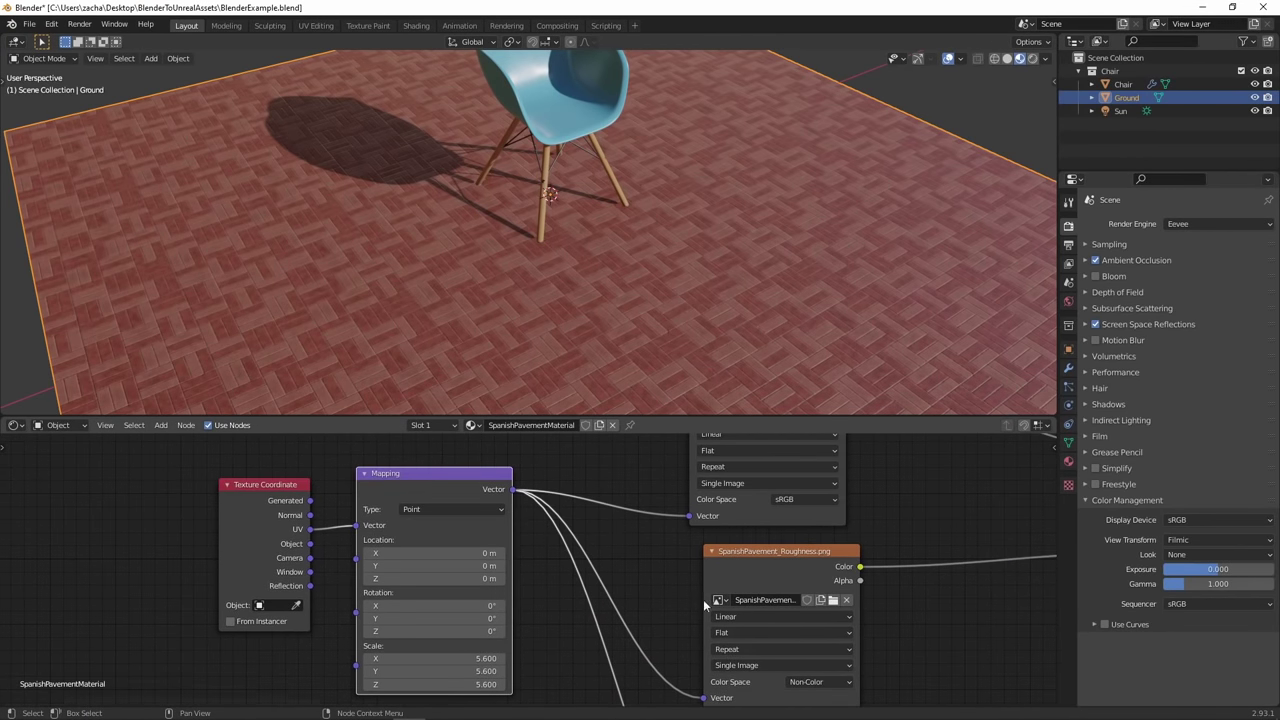
left_click_drag(456, 476, 477, 468)
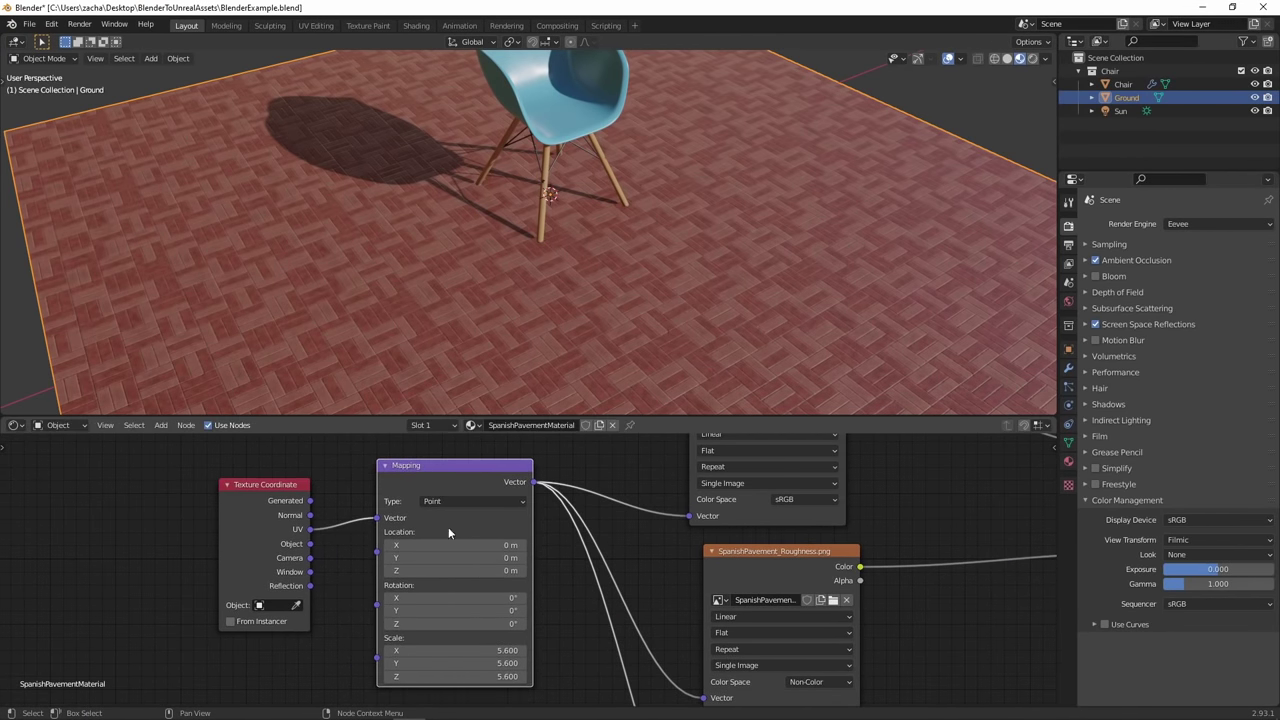
Set the Mapping node's Scale to X 3.9 and Y -2, and its Location to X 3 m and Y 4.5 m.
scroll(550, 630, "up", 2)
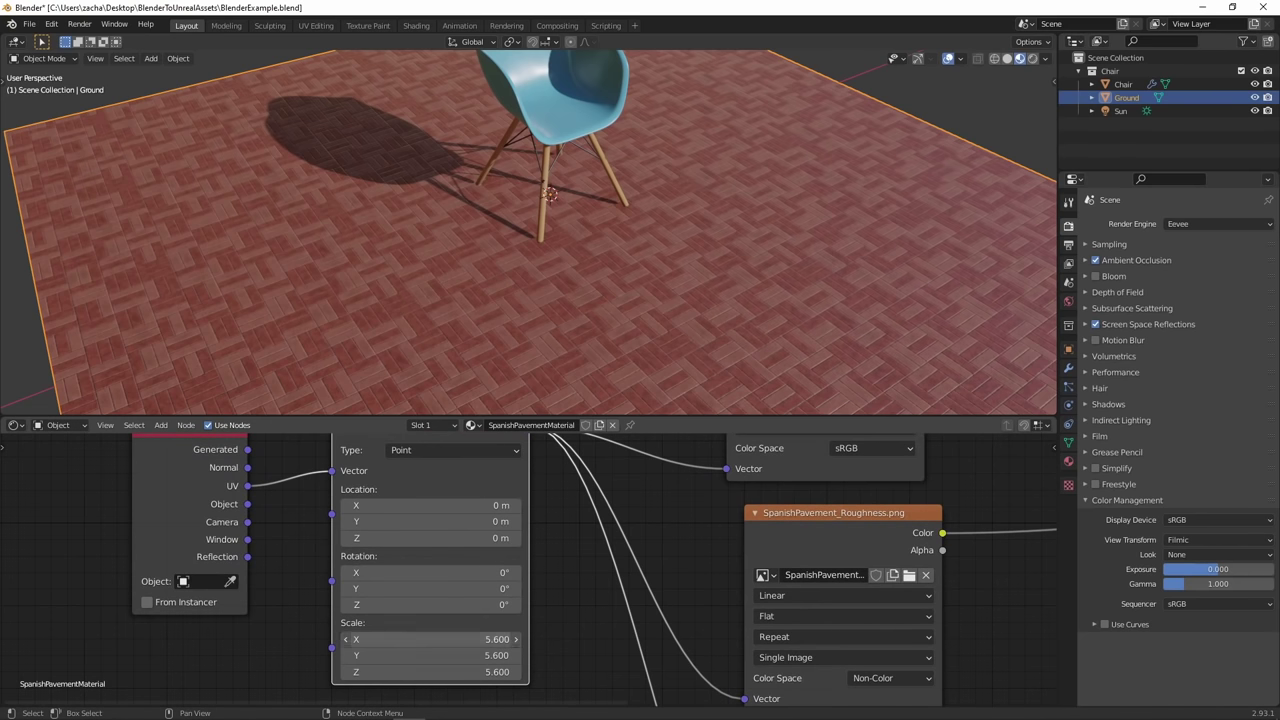
mouse_move(431, 640)
left_mouse_down()
mouse_move(500, 640)
mouse_move(390, 640)
mouse_move(440, 655)
mouse_move(350, 655)
mouse_move(414, 655)
left_mouse_up()
middle_click_drag(549, 582, 555, 594)
left_click_drag(431, 518, 468, 534)
mouse_move(582, 538)
middle_mouse_down()
mouse_move(552, 546)
mouse_move(566, 519)
middle_mouse_up()
scroll(590, 500, "down", 2)
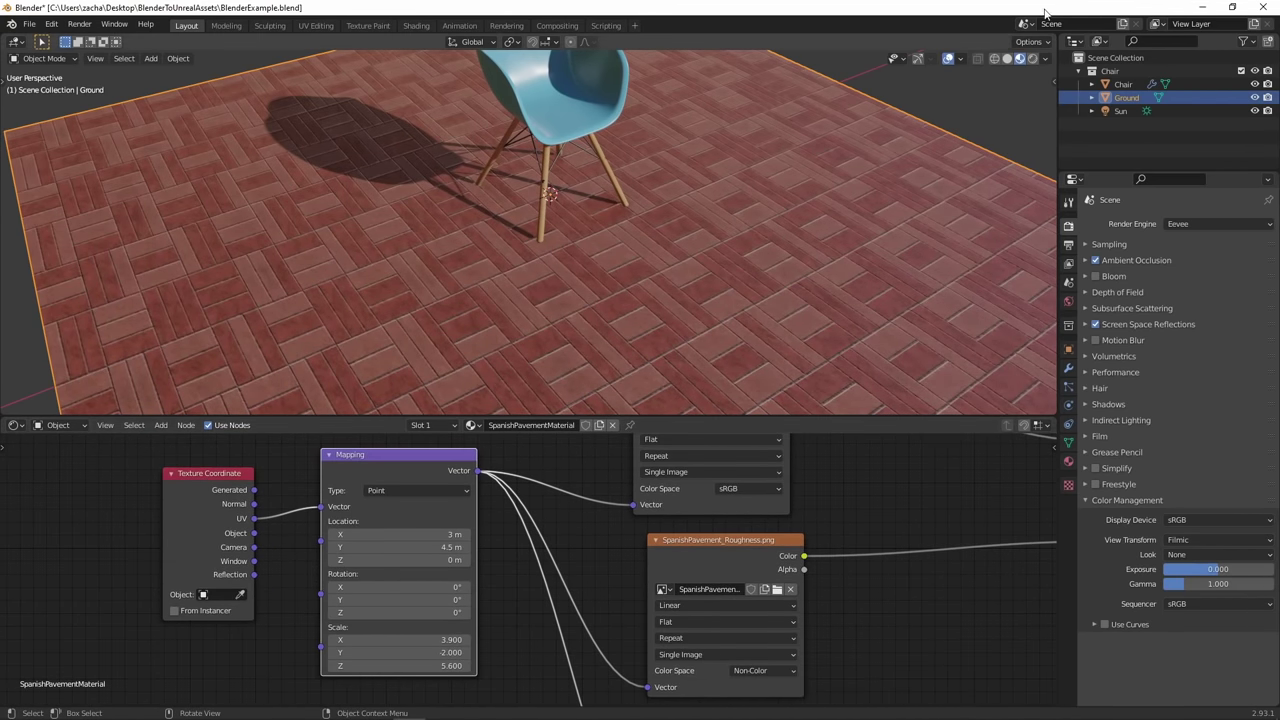
Switch to Unreal Engine and, in the M_SpanishPavement graph, move the TexCoord and Tile nodes further from the Multiply node.
left_click(1209, 7)
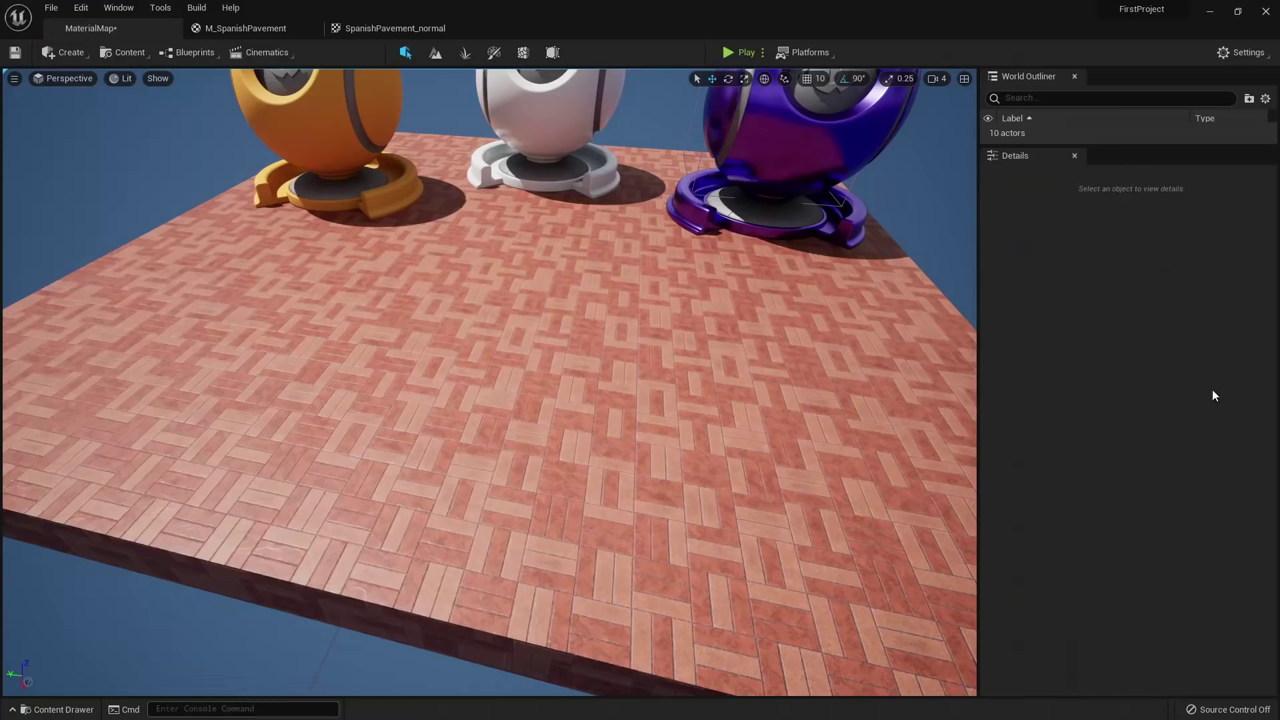
left_click(245, 28)
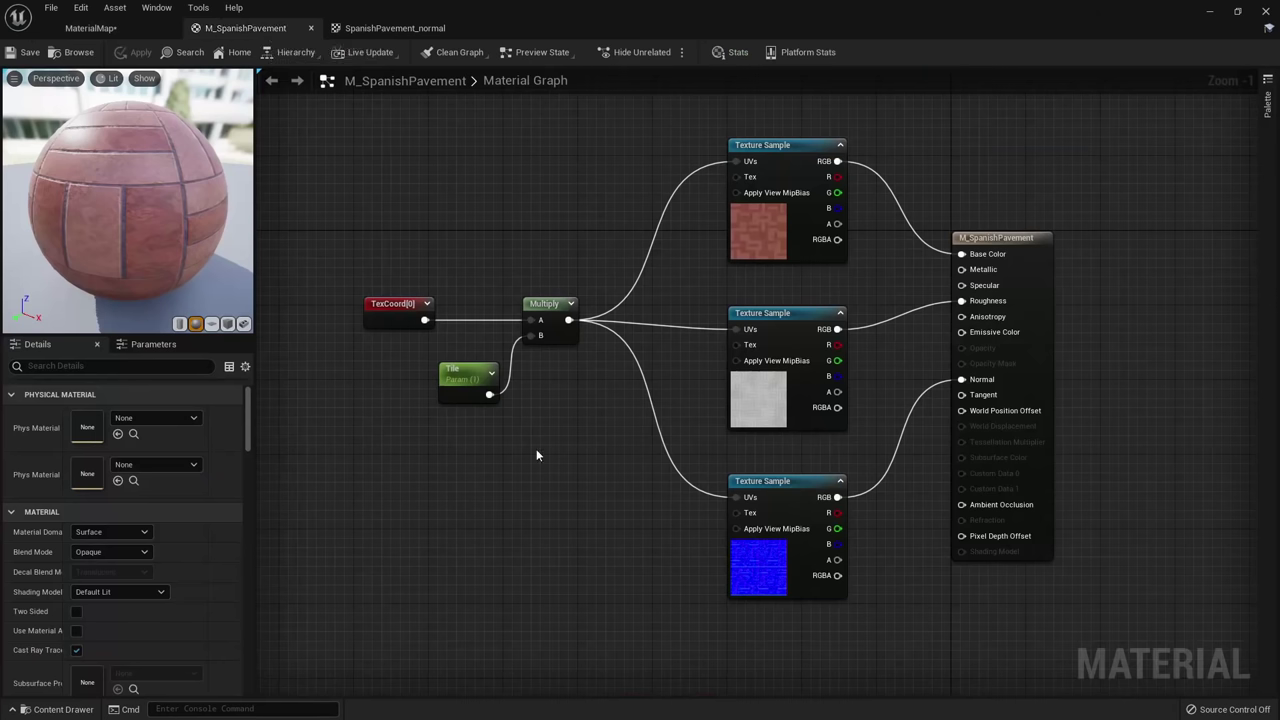
left_click_drag(540, 387, 530, 415)
left_click(476, 374)
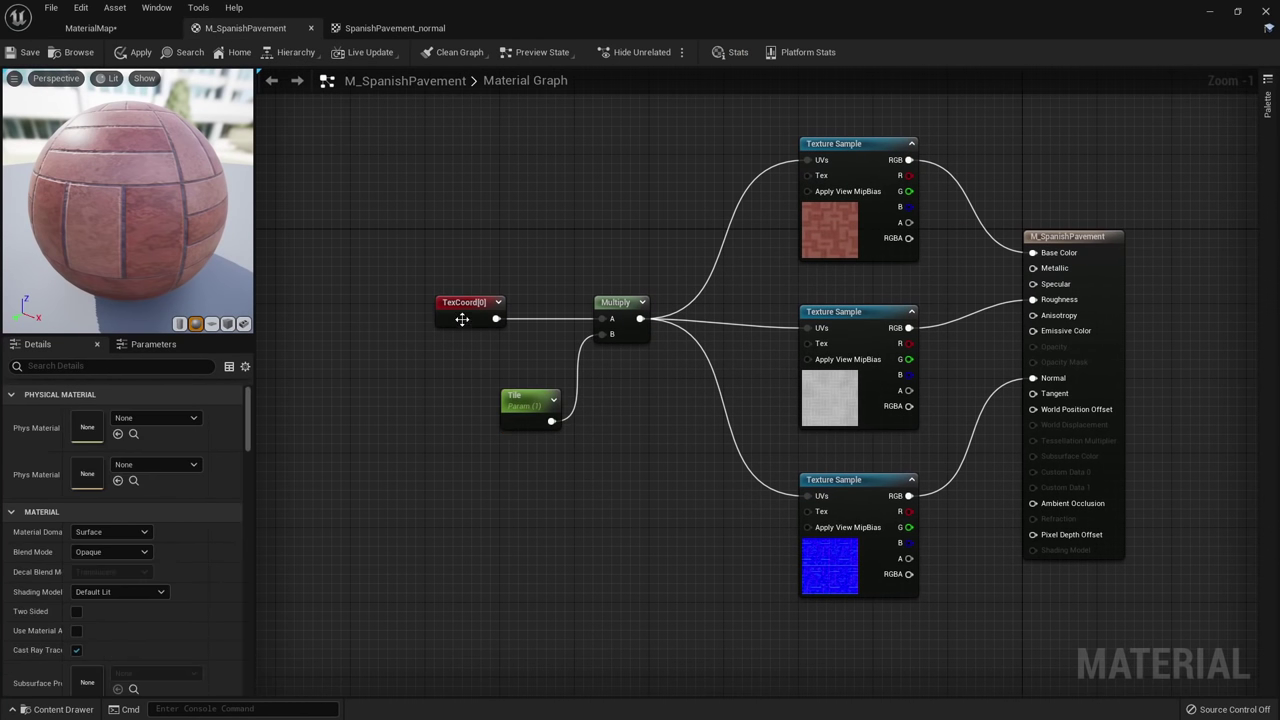
left_click_drag(462, 318, 429, 319)
left_click(468, 369)
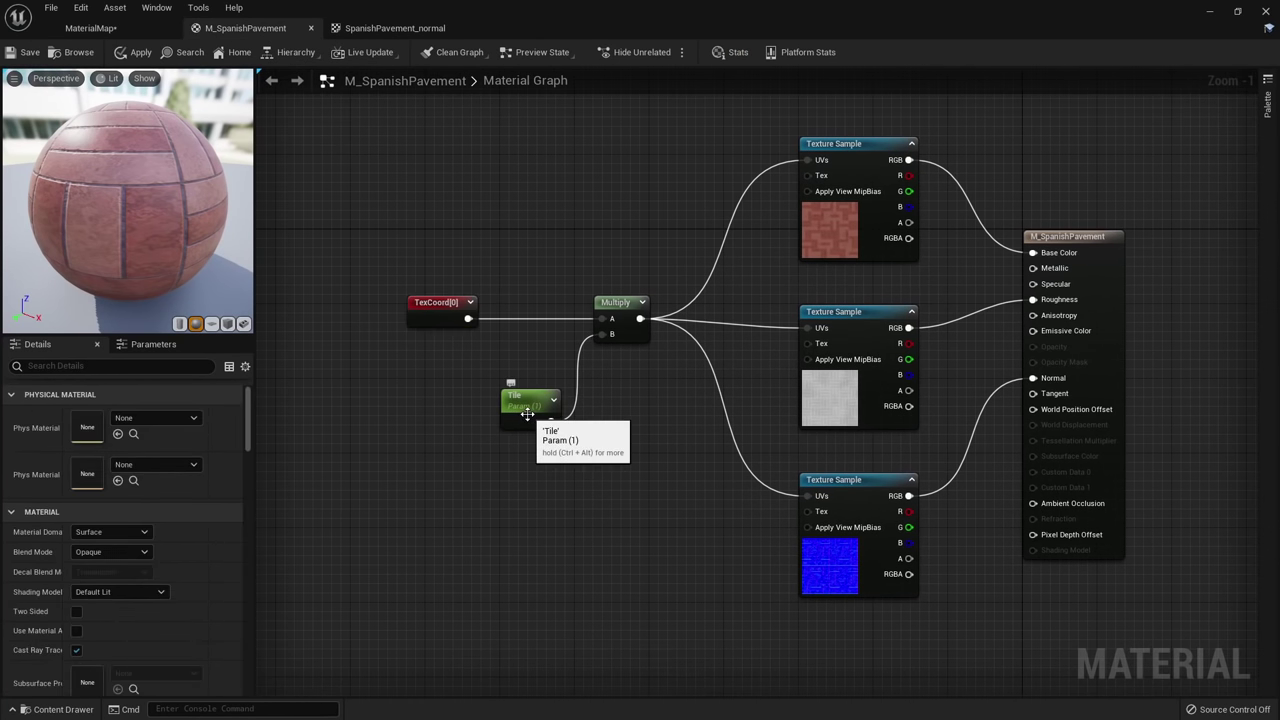
left_click_drag(529, 409, 599, 335)
left_click(497, 432)
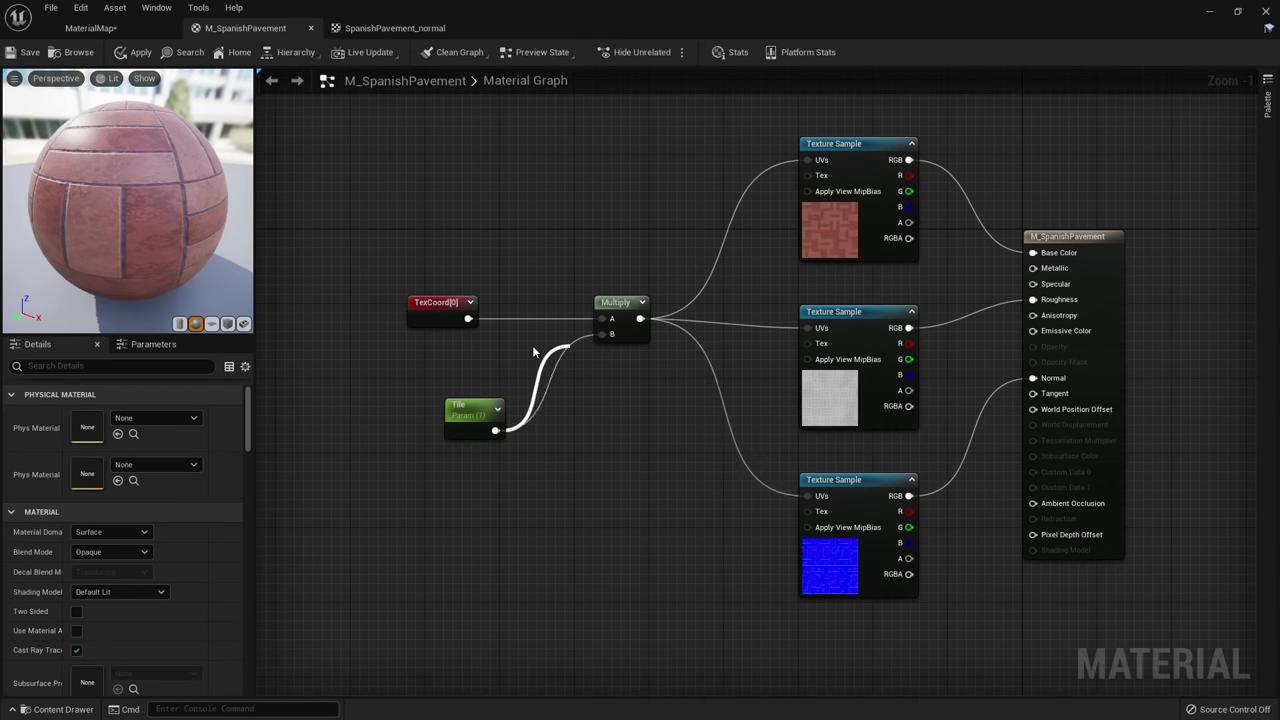
Duplicate the Tile parameter, place the copy below the original, and rename the original Tile X.
left_click(485, 425)
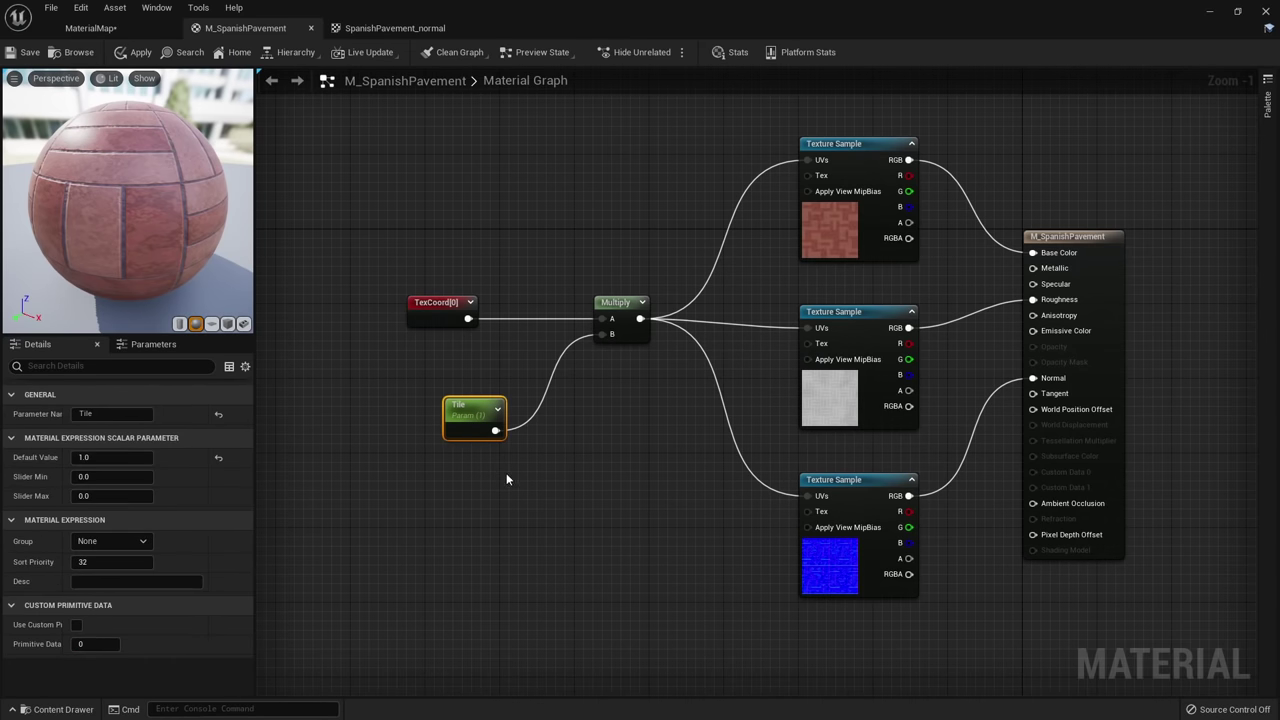
key("ctrl+d")
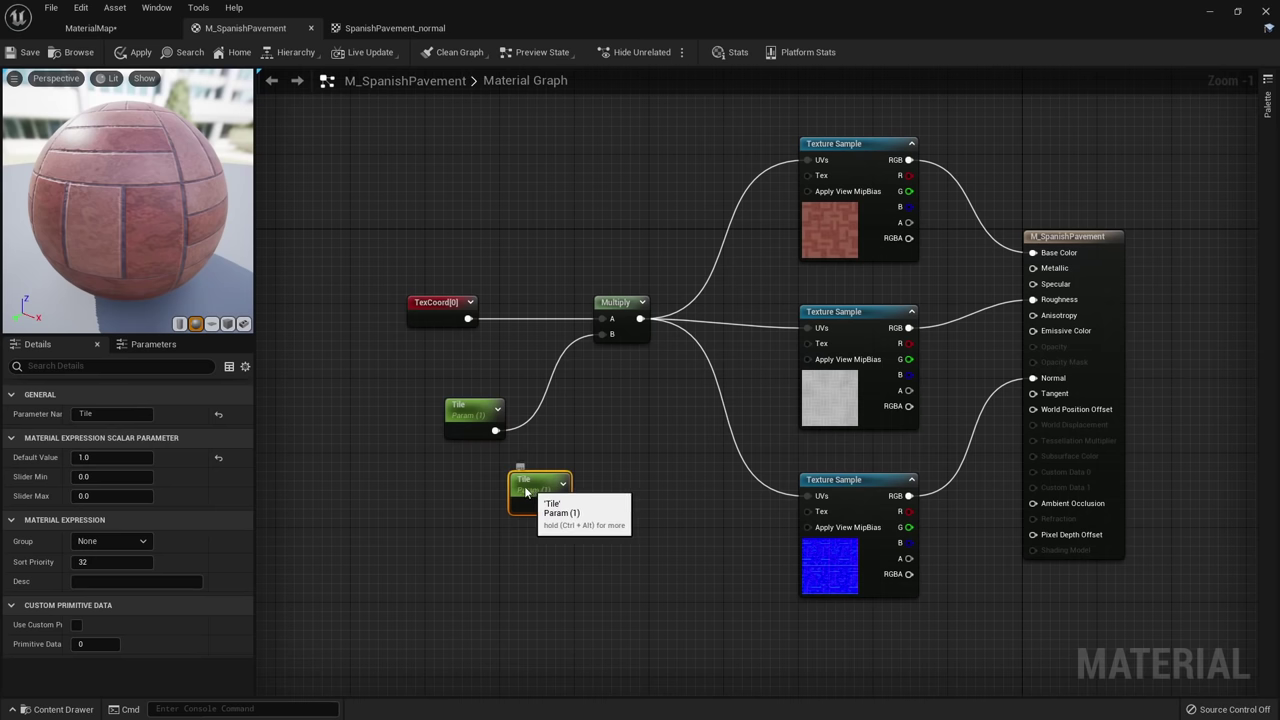
left_click_drag(540, 487, 476, 477)
left_click(482, 412)
left_click(112, 413)
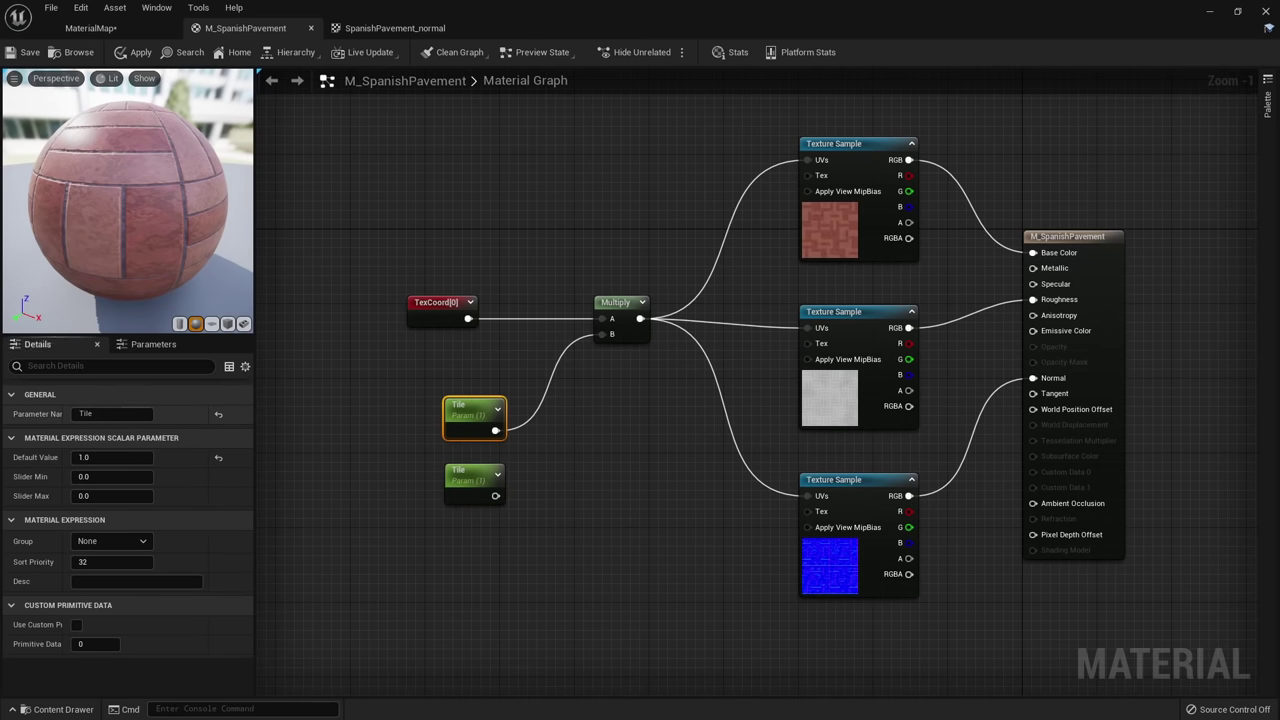
type("X")
key("Return")
Rename the duplicated Tile parameter as Tile Y.
left_click(474, 478)
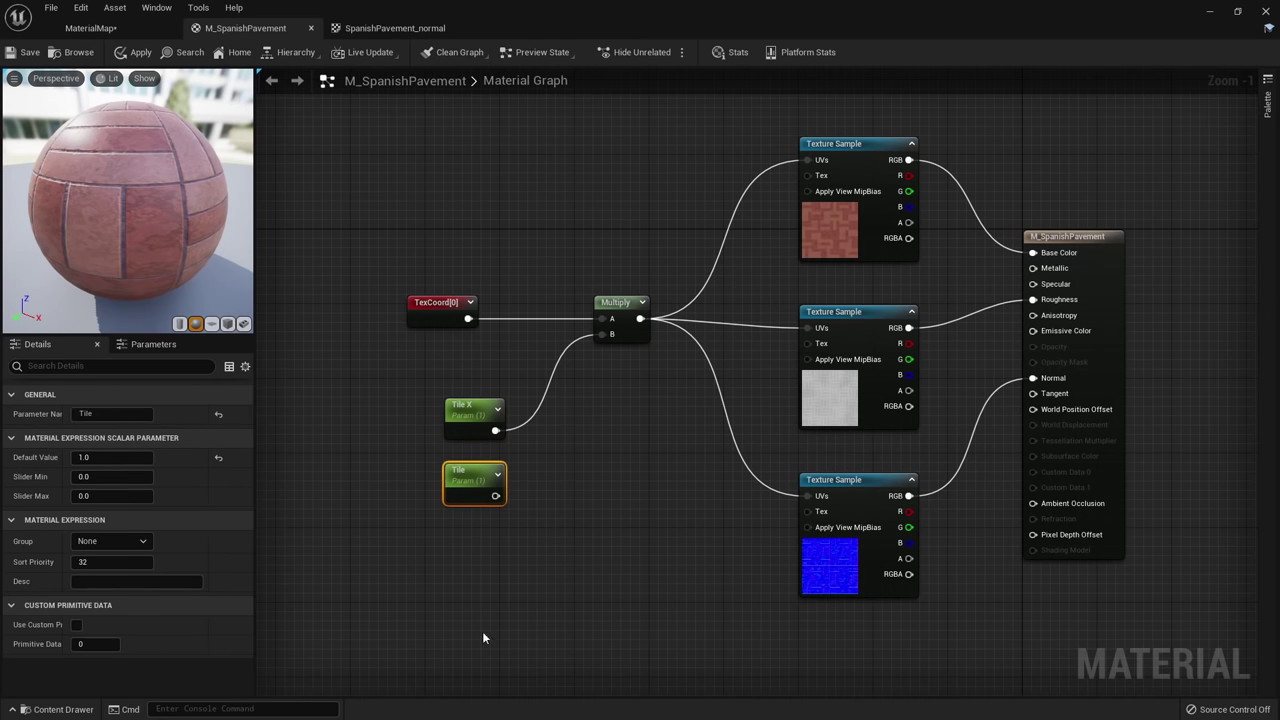
left_click(115, 413)
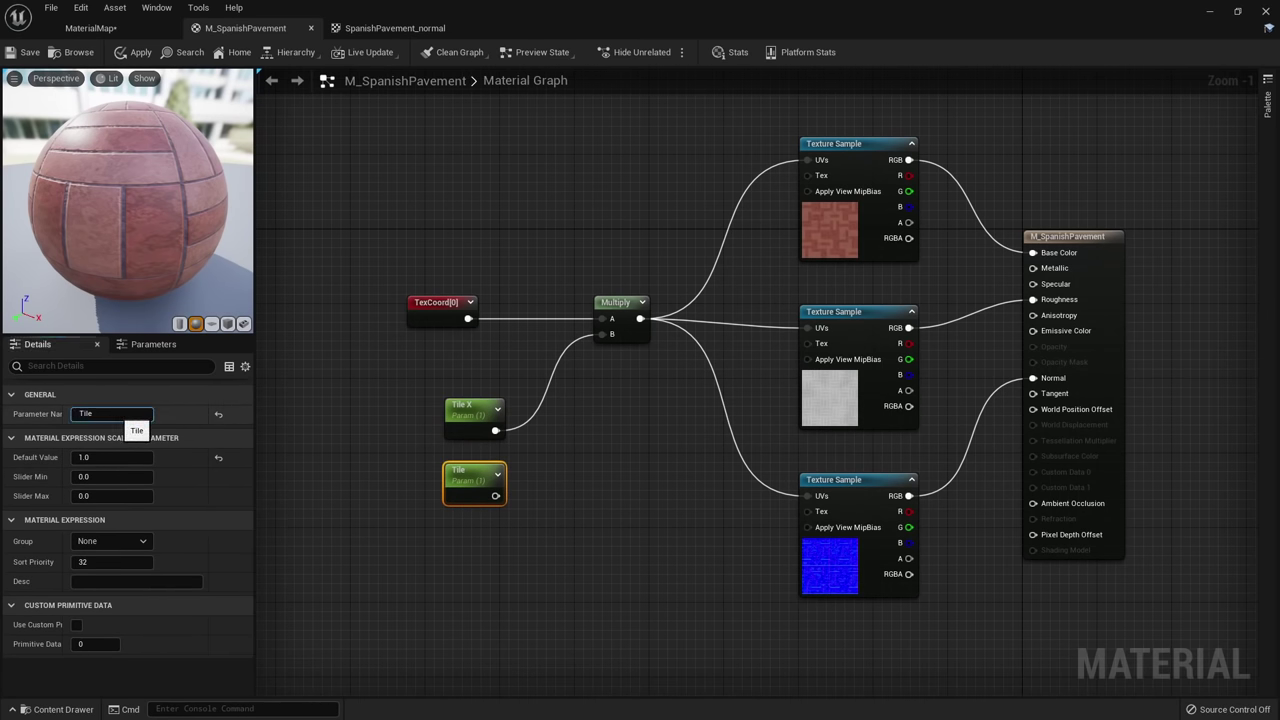
type("Y")
left_click(551, 495)
left_click(474, 477)
left_click(537, 451)
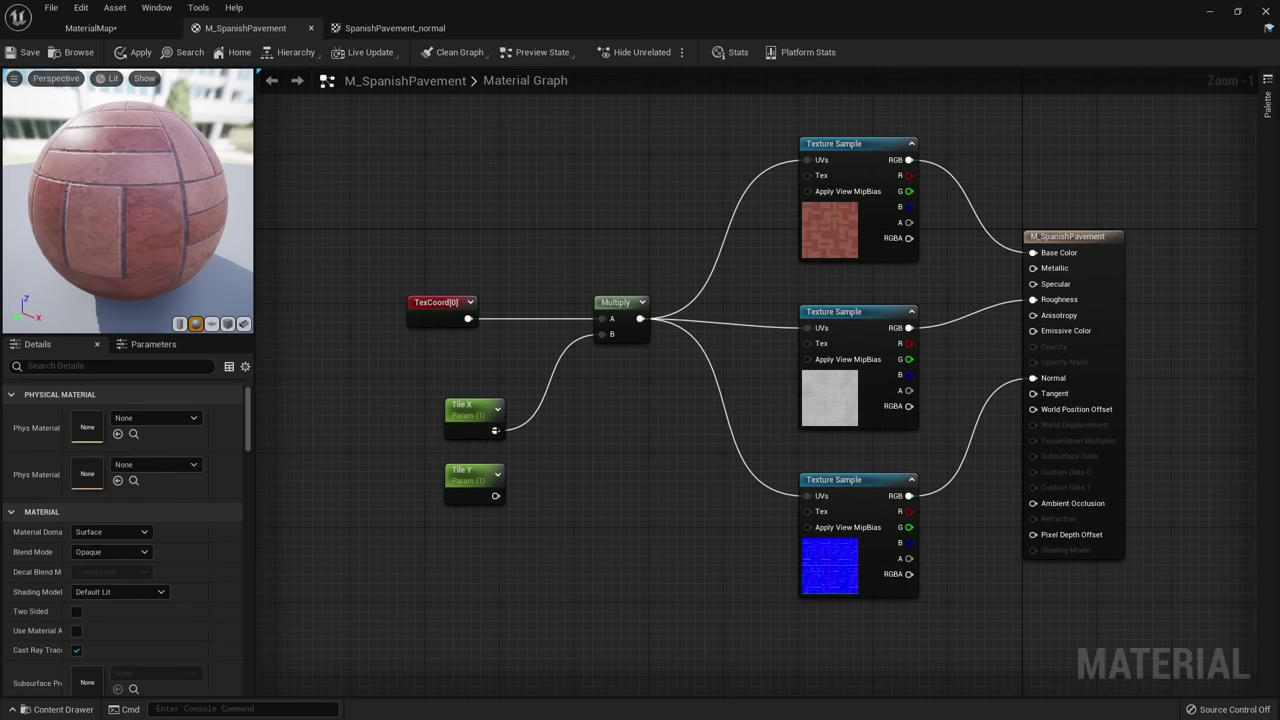
Combine Tile X and Tile Y in an AppendVector node and connect its output to the Multiply node's B input.
left_click_drag(495, 431, 561, 432)
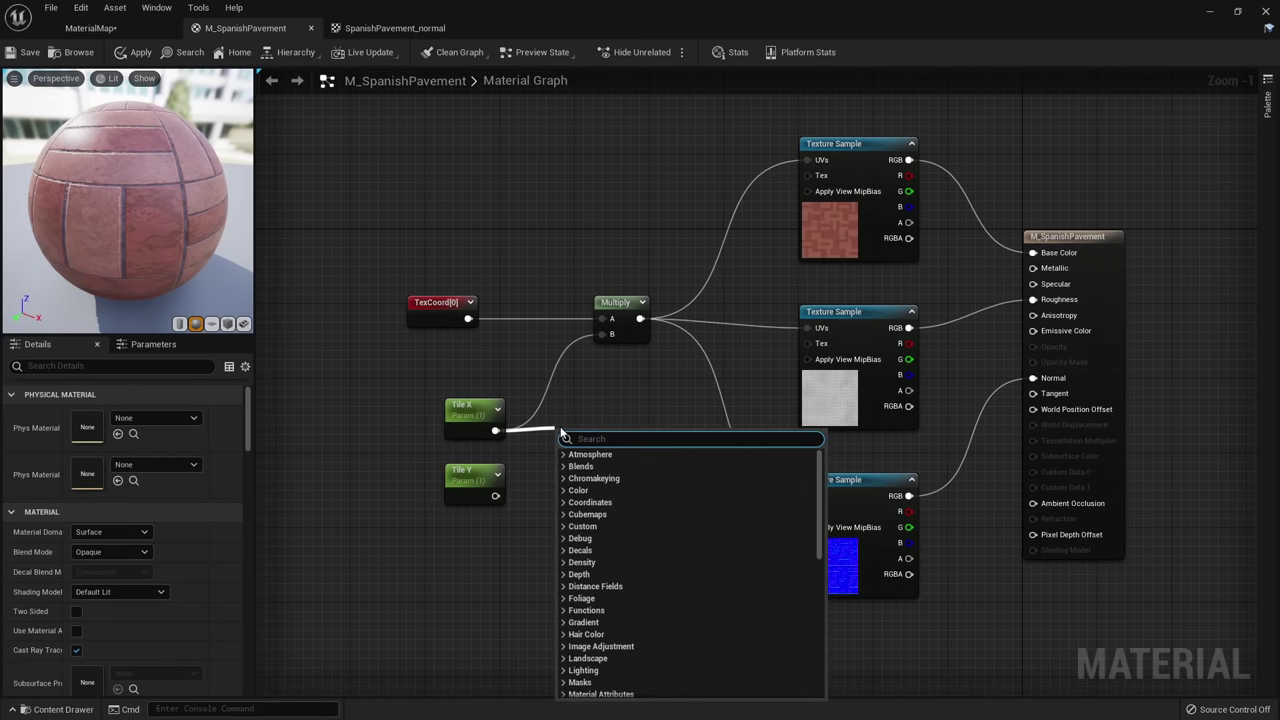
type("append")
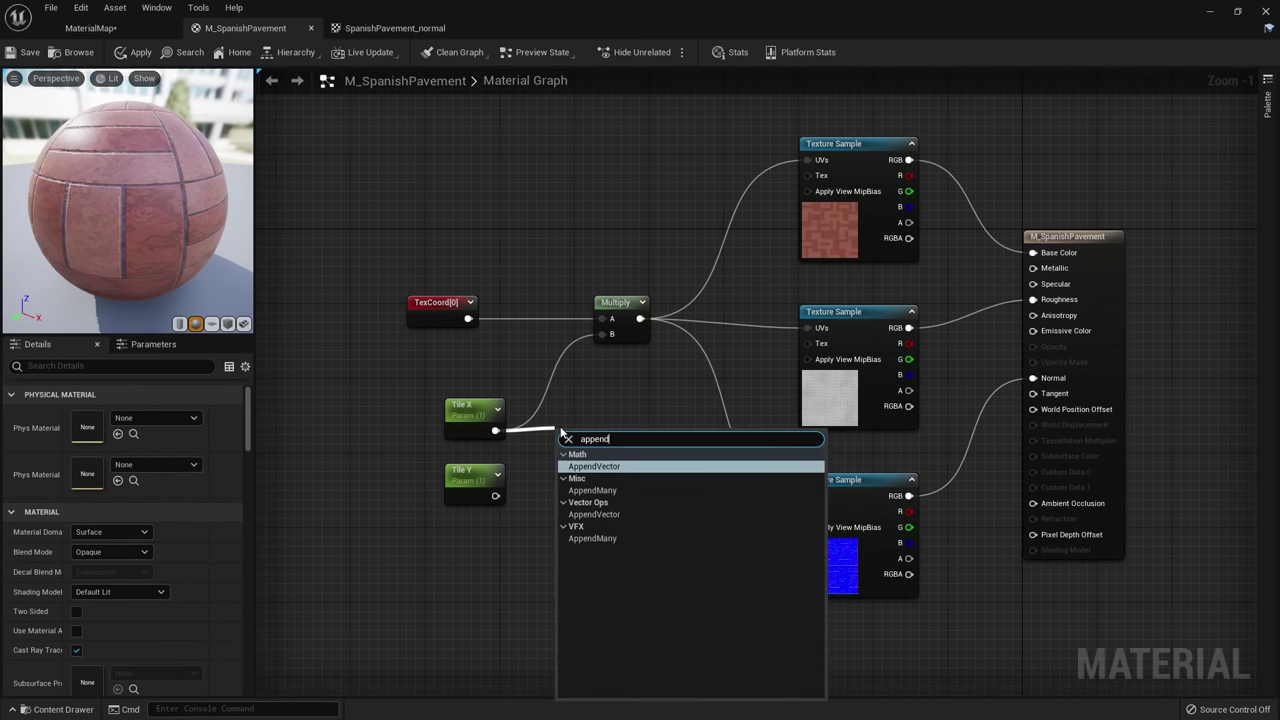
key("Return")
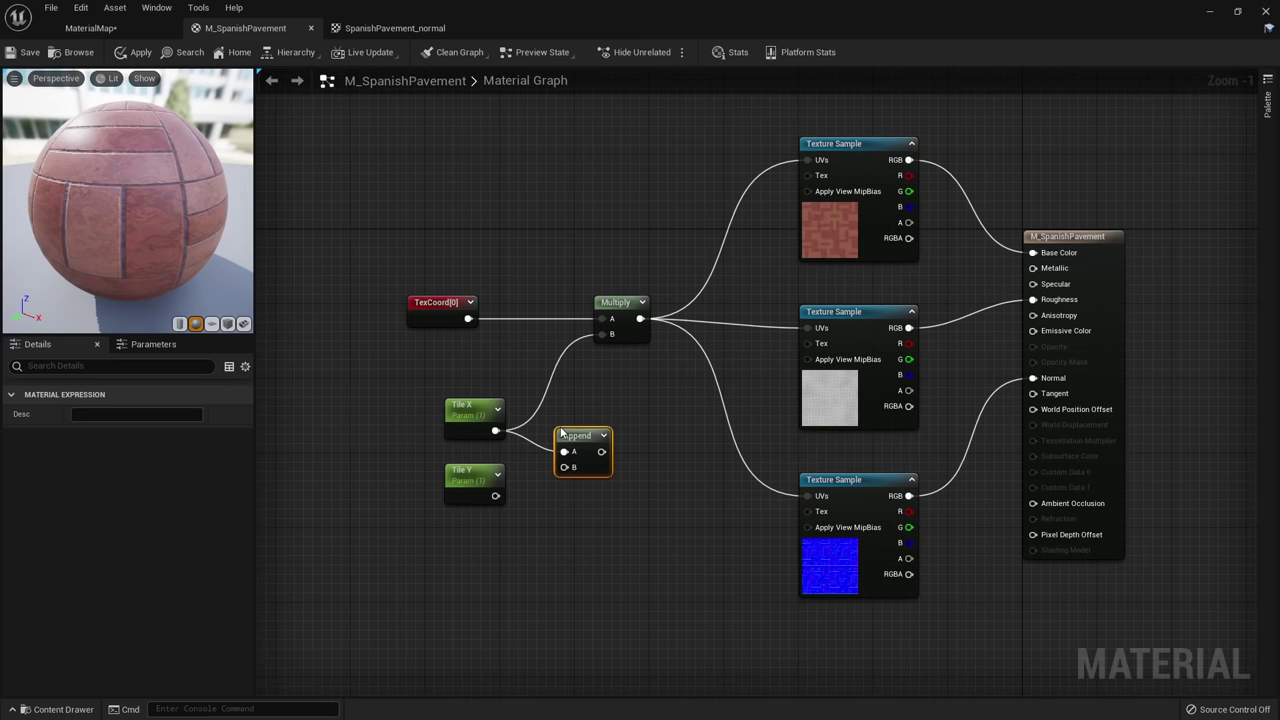
left_click_drag(495, 495, 604, 335)
left_click_drag(547, 403, 549, 412)
left_click(517, 383)
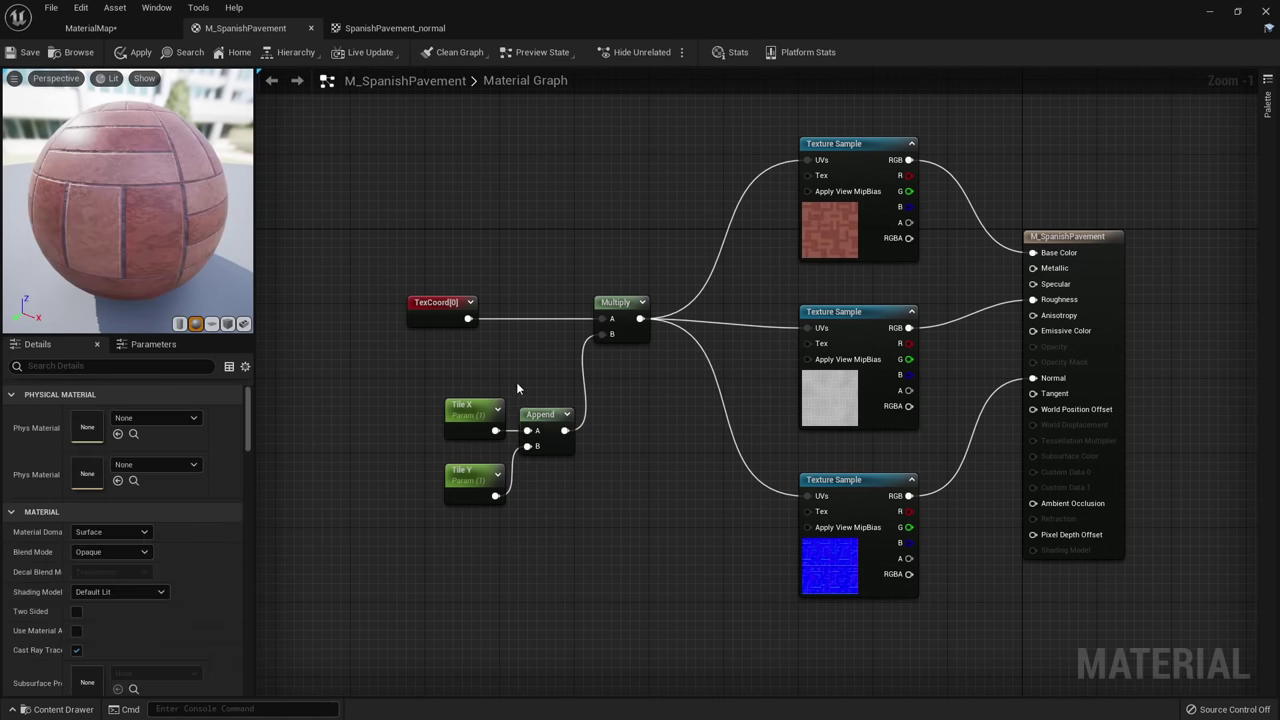
Tidy the Tile X, Tile Y and Append nodes into a compact group below the TexCoord node.
left_click_drag(479, 478, 479, 468)
left_click(479, 528)
right_click_drag(479, 528, 485, 534)
left_click_drag(485, 532, 410, 414)
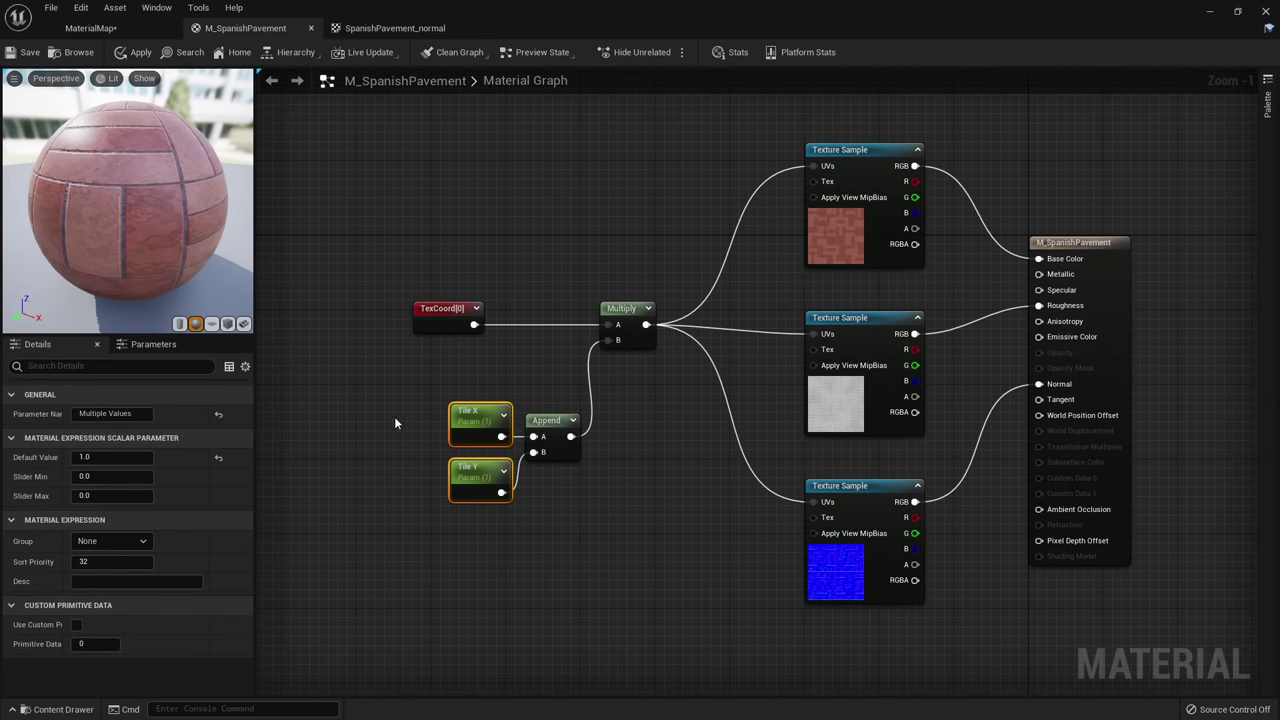
left_click(396, 418)
left_click_drag(601, 494, 552, 399)
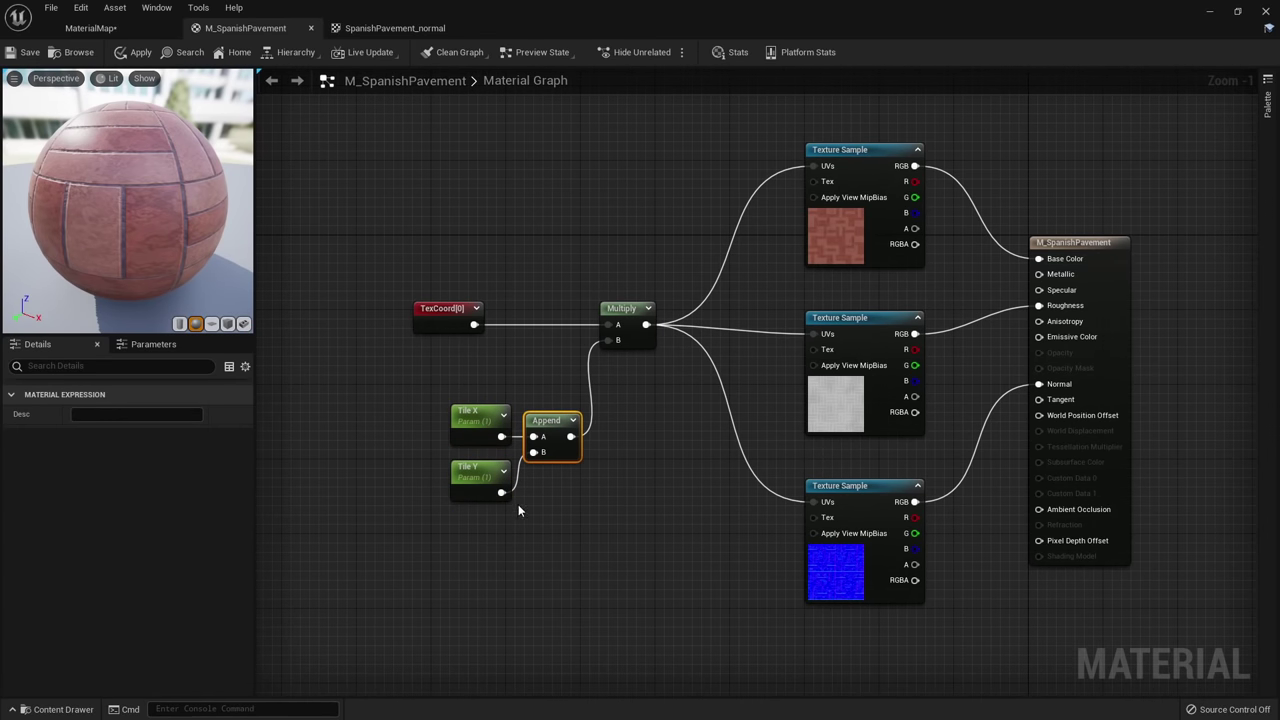
left_click_drag(549, 503, 468, 416)
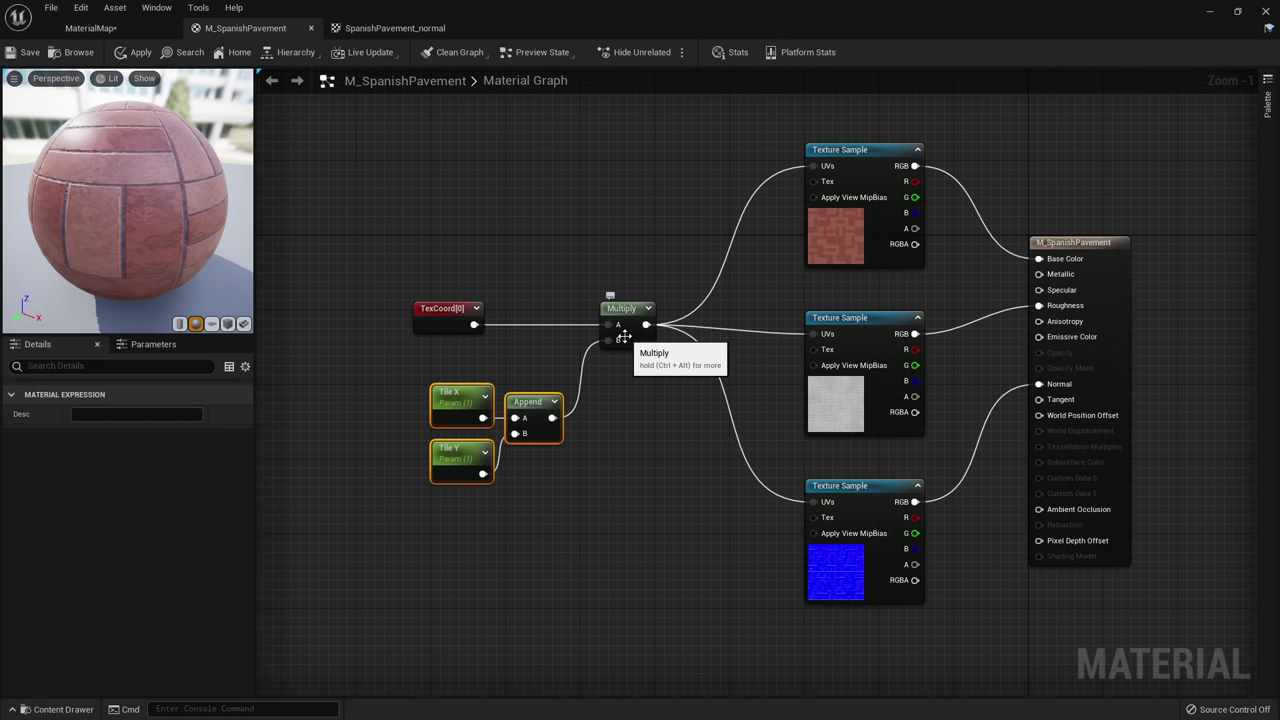
Apply the material, return to the MaterialMap level and enable the Tile Y override in the pavement material instance.
left_click(120, 52)
left_click(123, 32)
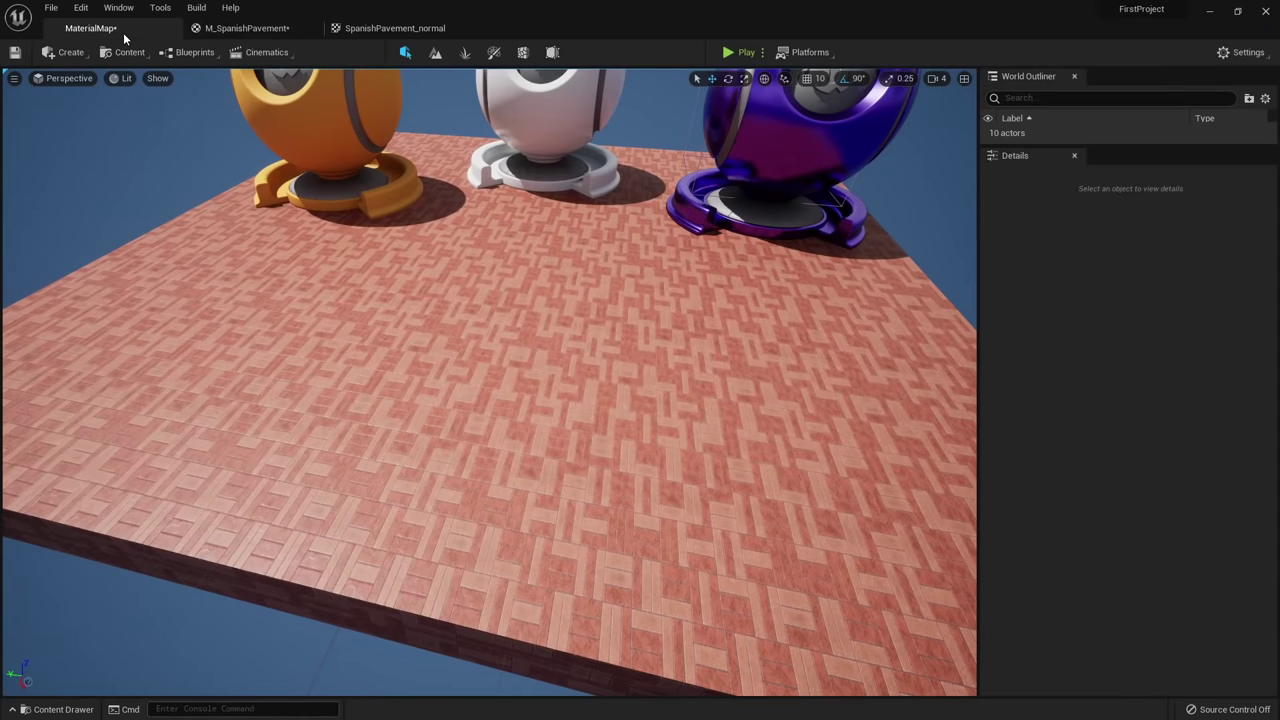
left_click_drag(2, 100, 141, 132)
left_click(109, 295)
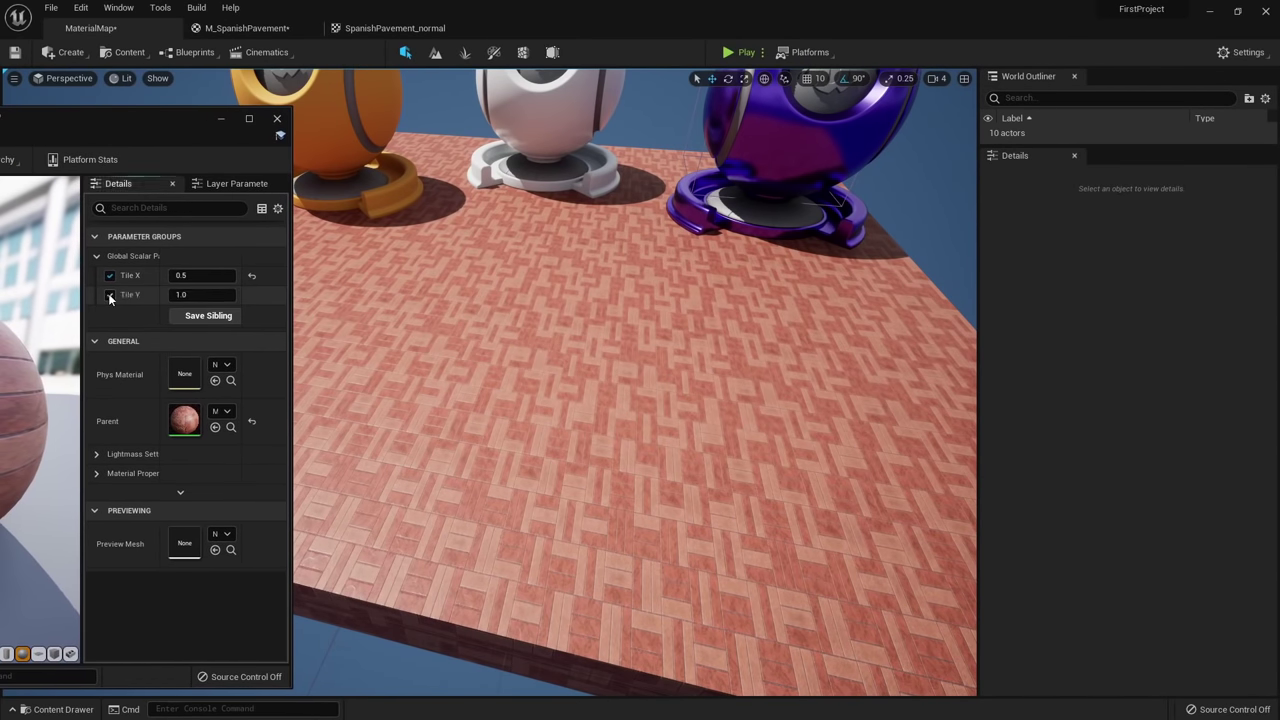
Reset the instance's Tile X, adjust Tile X to about 0.22 and Tile Y to about 0.33, and move the instance window aside.
left_click(251, 274)
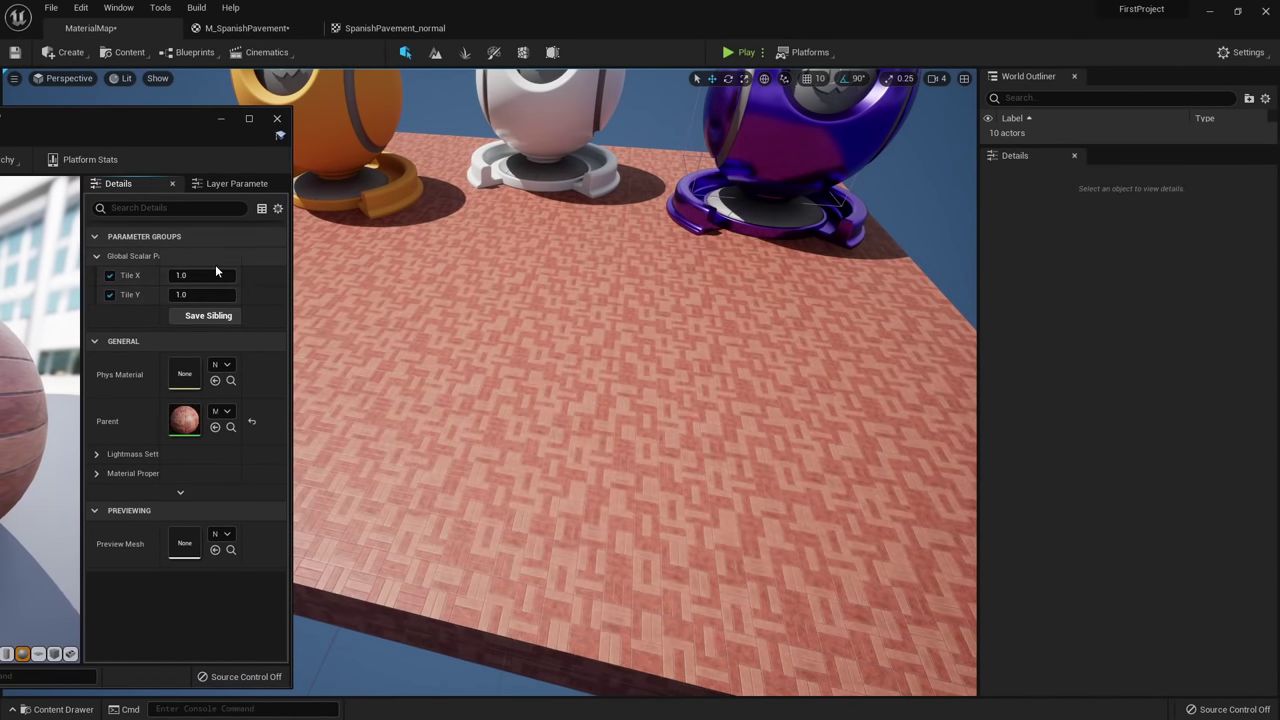
left_click_drag(197, 275, 162, 294)
left_click_drag(214, 275, 239, 289)
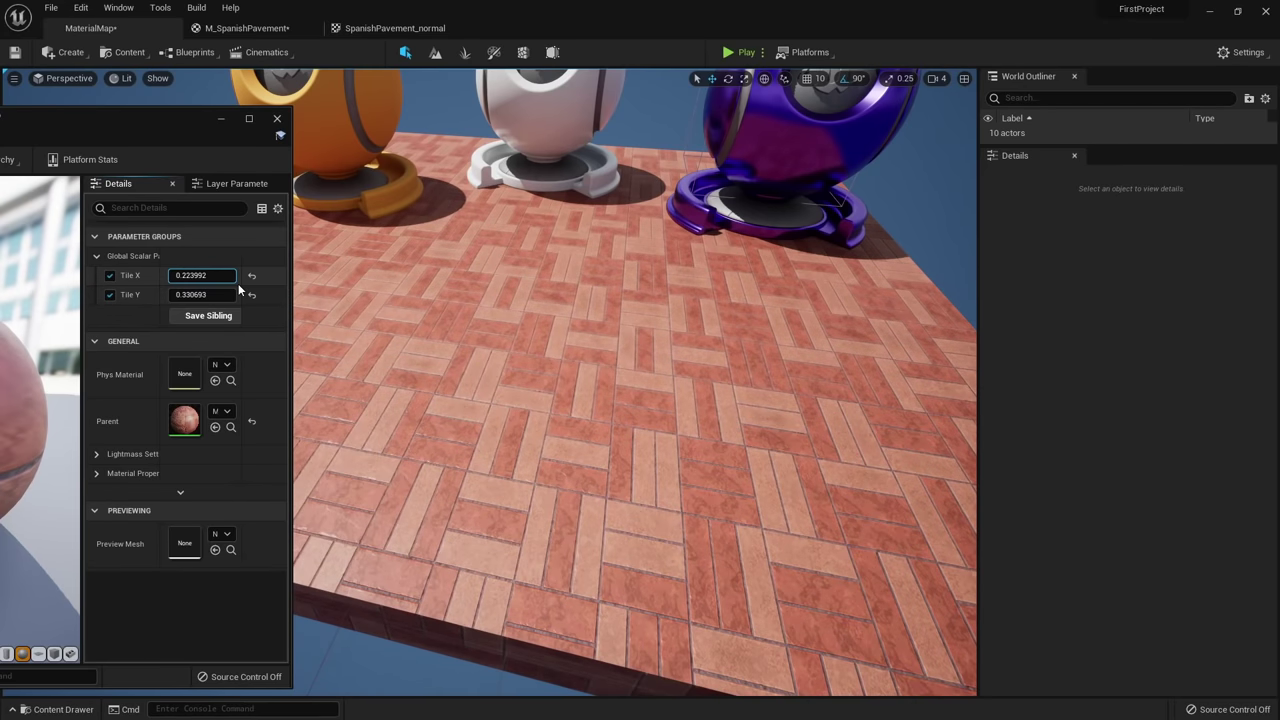
left_click_drag(147, 132, 0, 148)
Return to the M_SpanishPavement graph and move the TexCoord node further from Multiply to make room for another node.
left_click(247, 28)
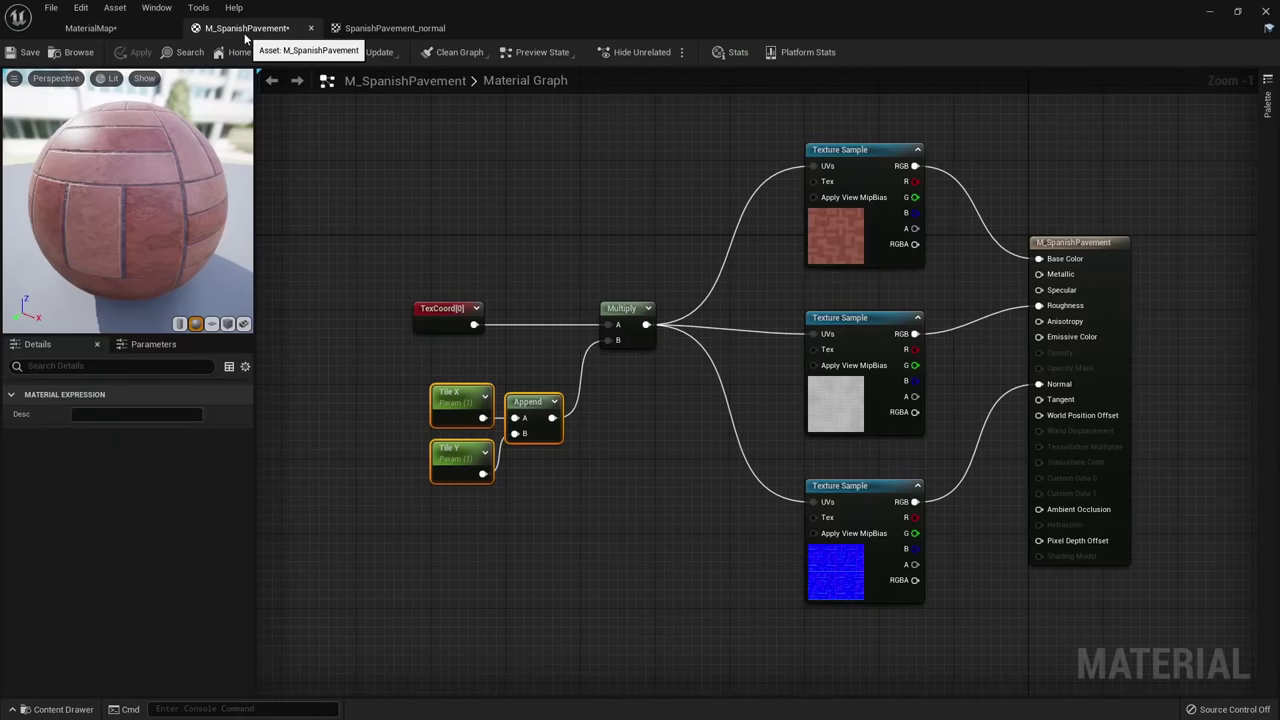
right_click_drag(500, 289, 554, 254)
left_click(474, 291)
left_click_drag(474, 291, 297, 281)
left_click(397, 250)
right_click_drag(397, 250, 507, 238)
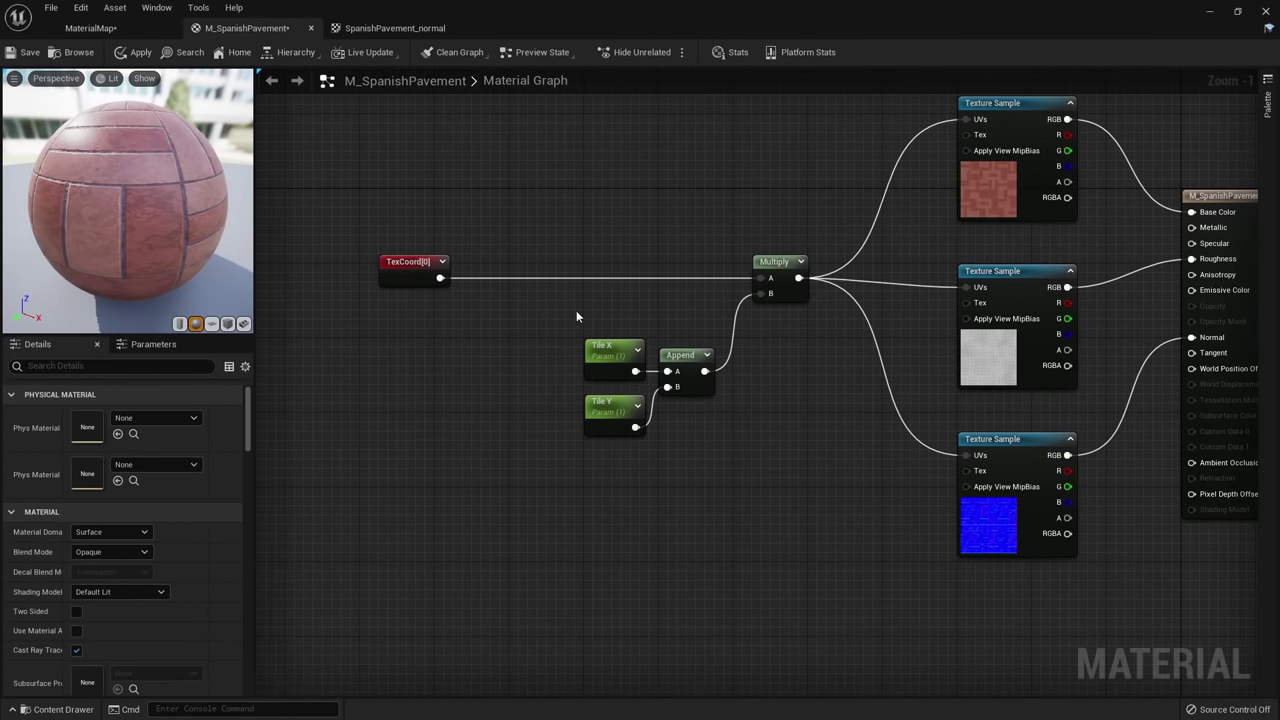
Insert an Add node between TexCoord and the Multiply node's A input and align it with the existing connection.
right_click(546, 232)
type("ad")
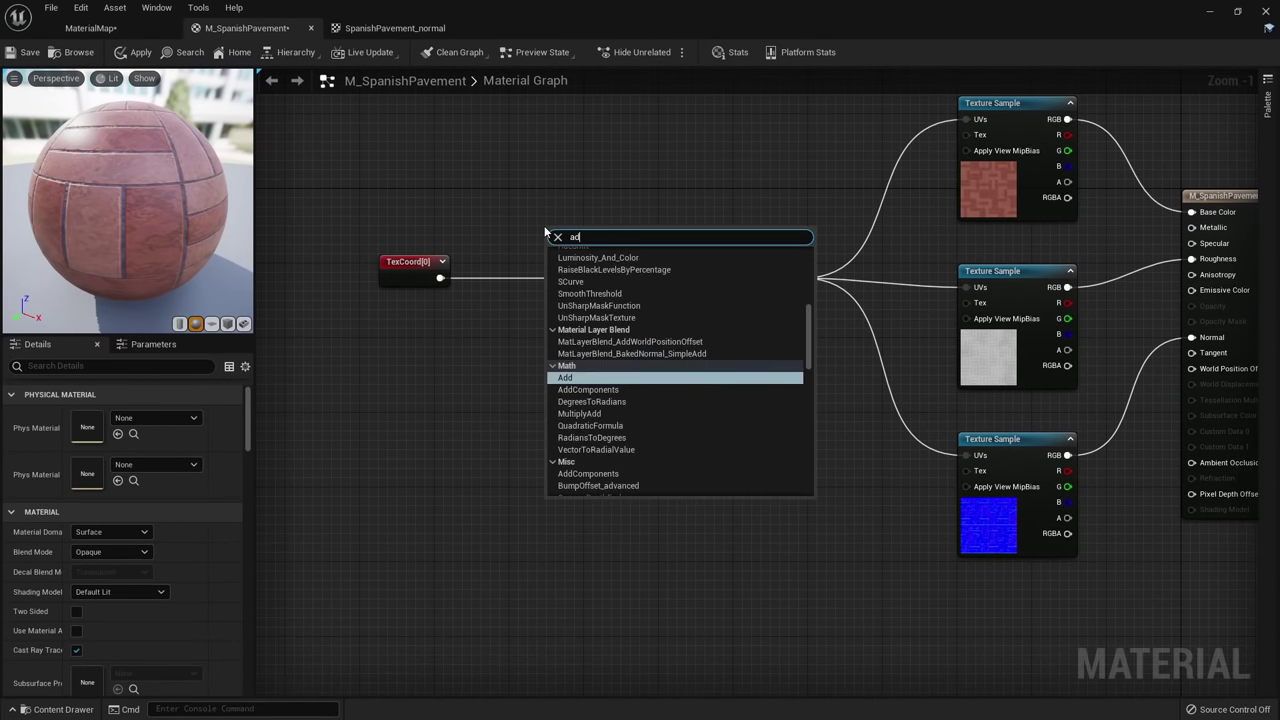
type("d")
key("Return")
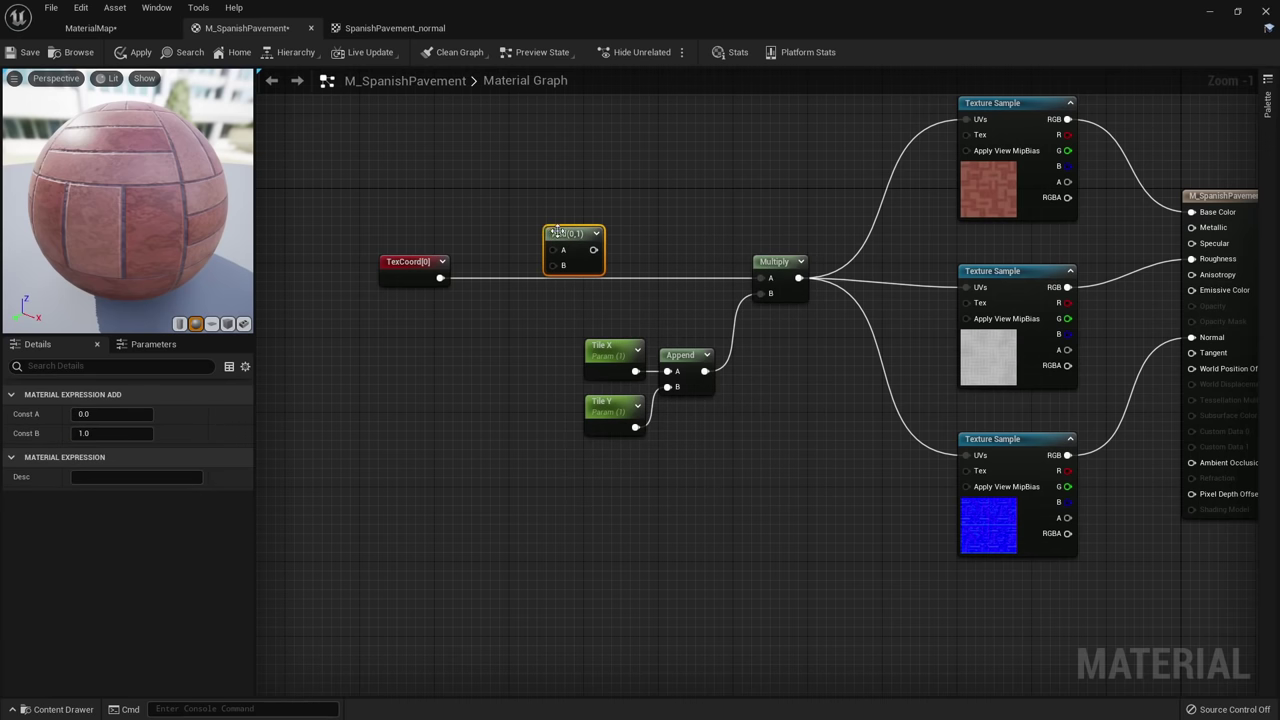
left_click_drag(557, 232, 532, 251)
left_click(480, 223)
left_click_drag(439, 278, 766, 279)
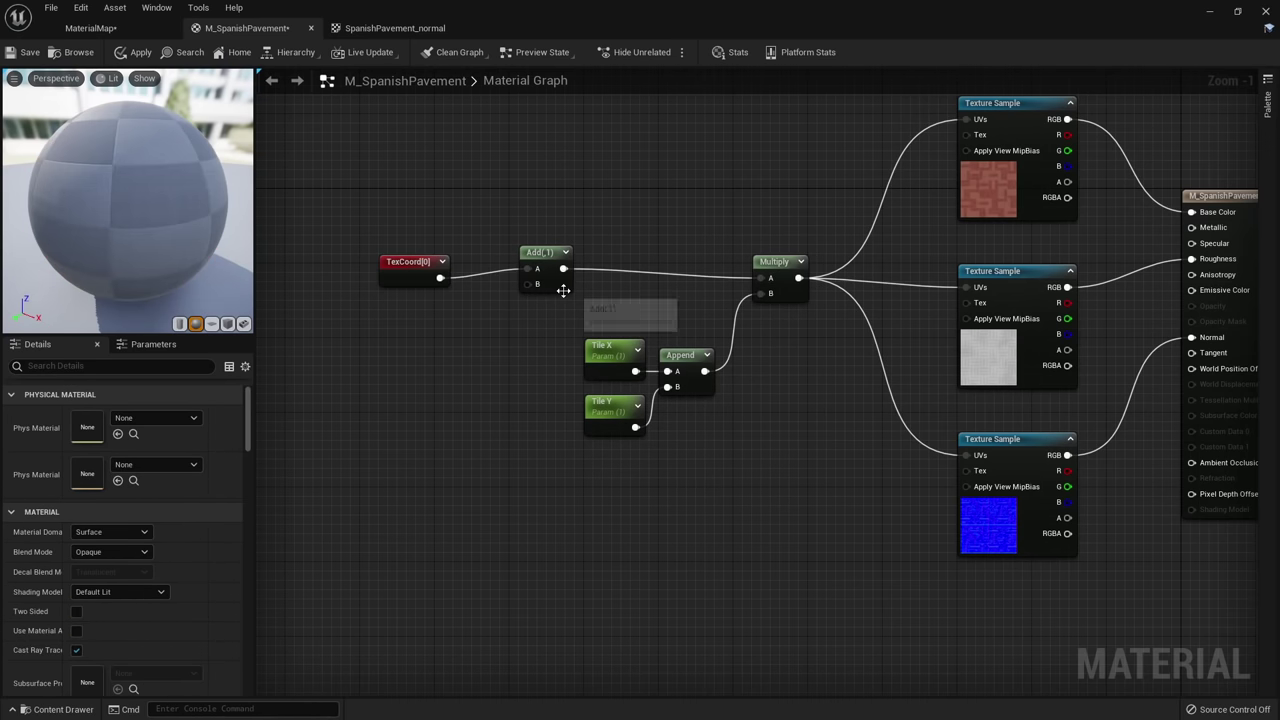
left_click_drag(563, 288, 563, 297)
left_click(498, 344)
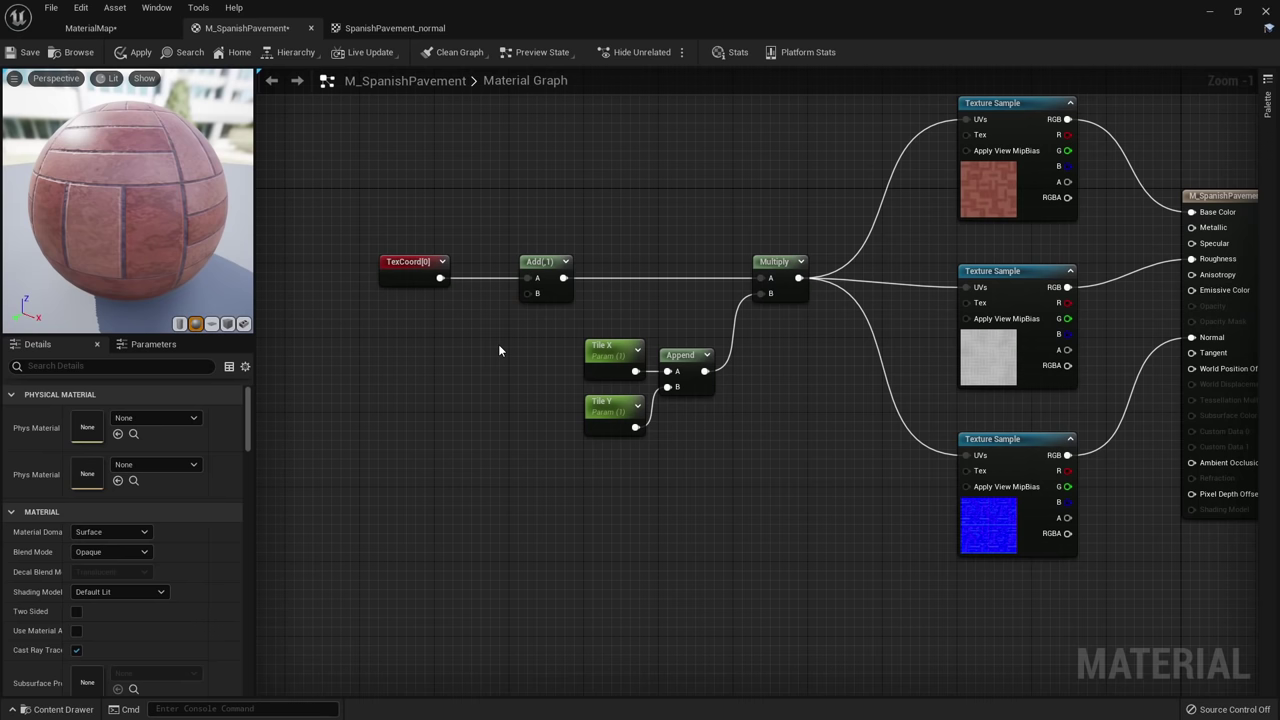
left_click(440, 340)
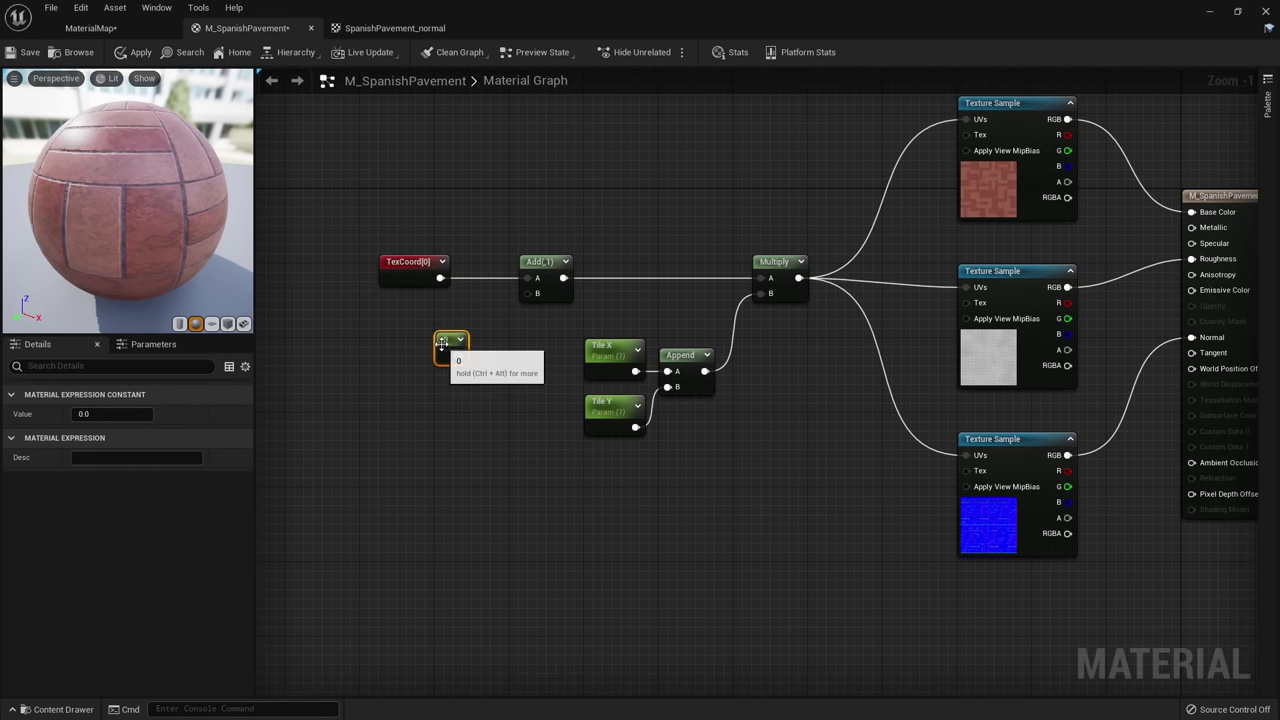
right_click(441, 343)
left_click(408, 330)
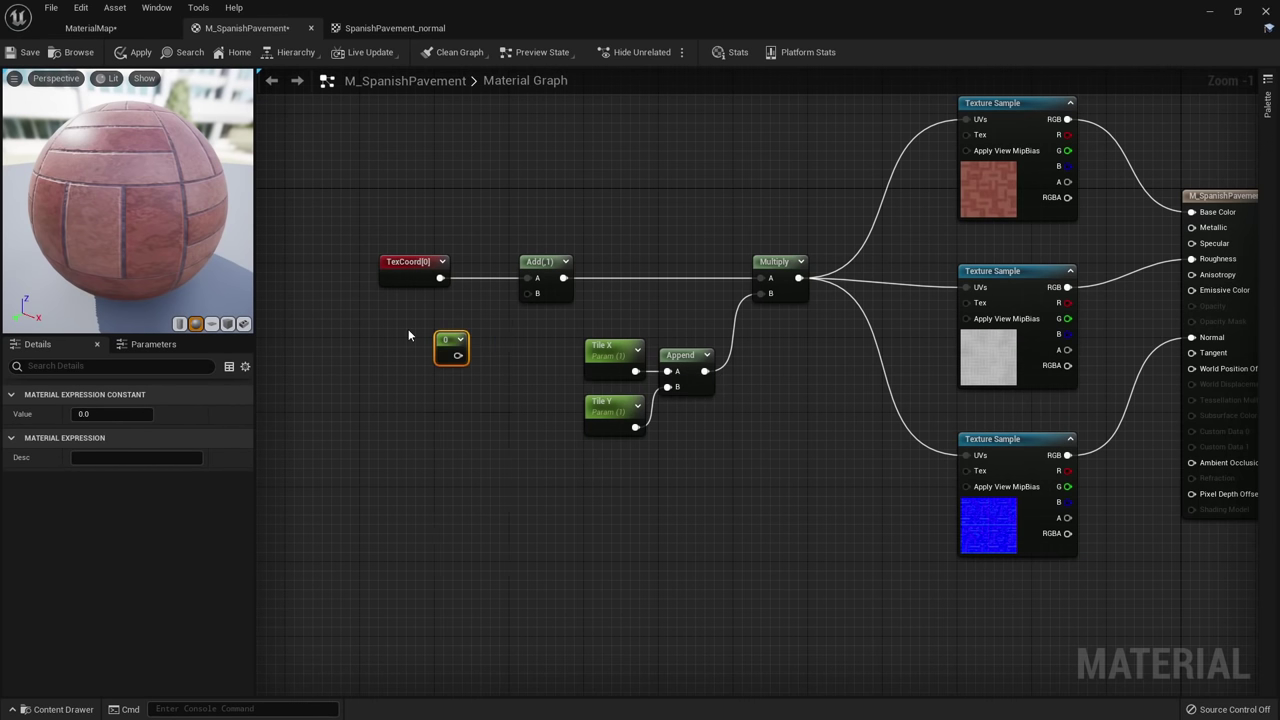
key("Delete")
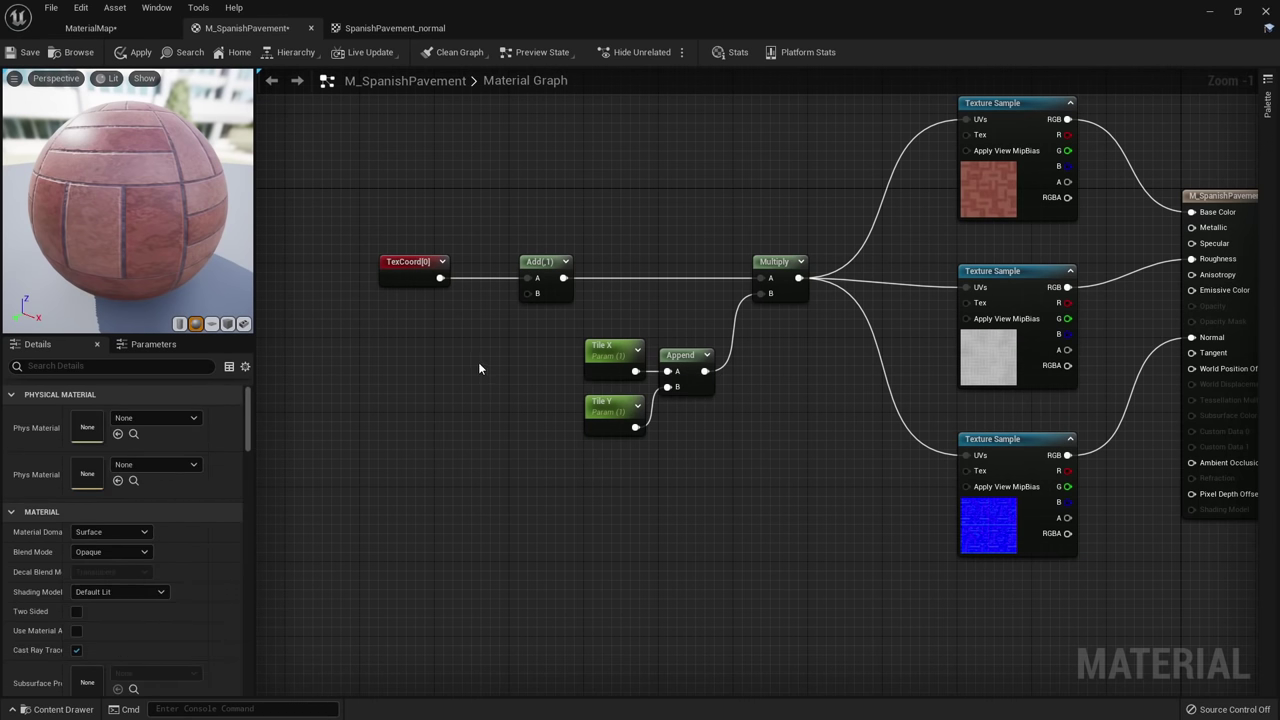
Create a scalar parameter named Offset X below the TexCoord node.
key("ctrl+z")
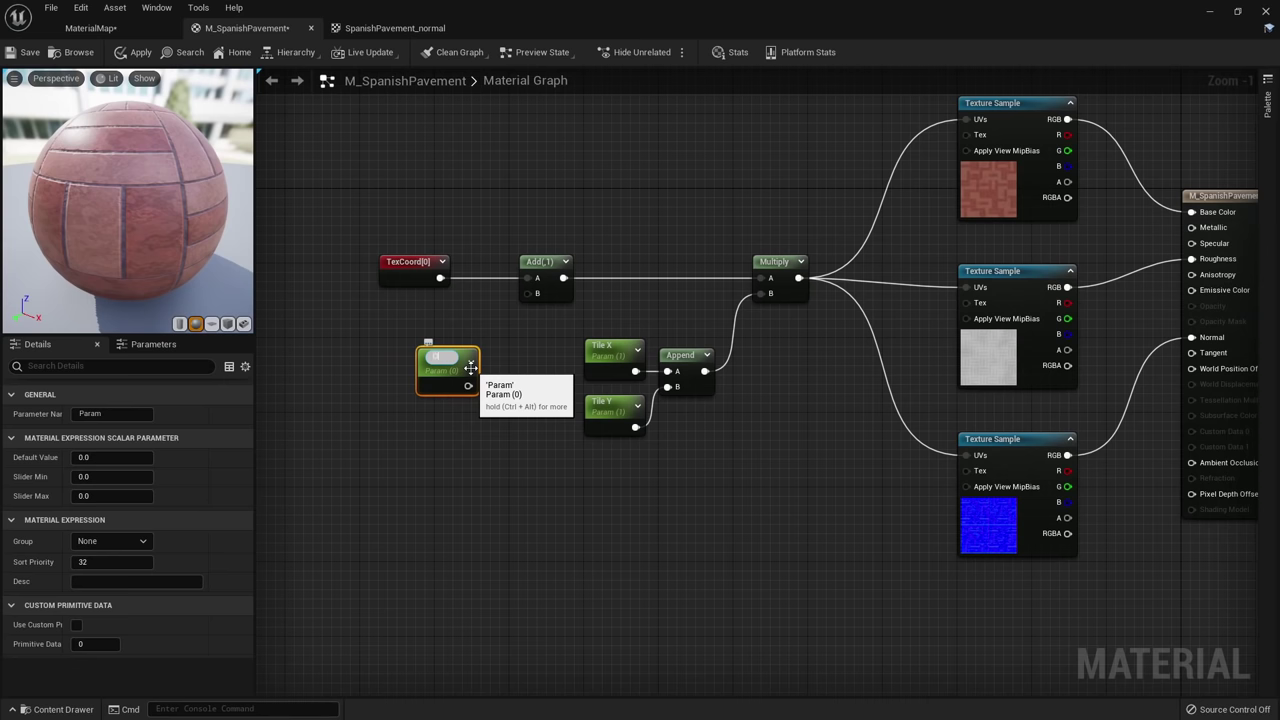
key("Return")
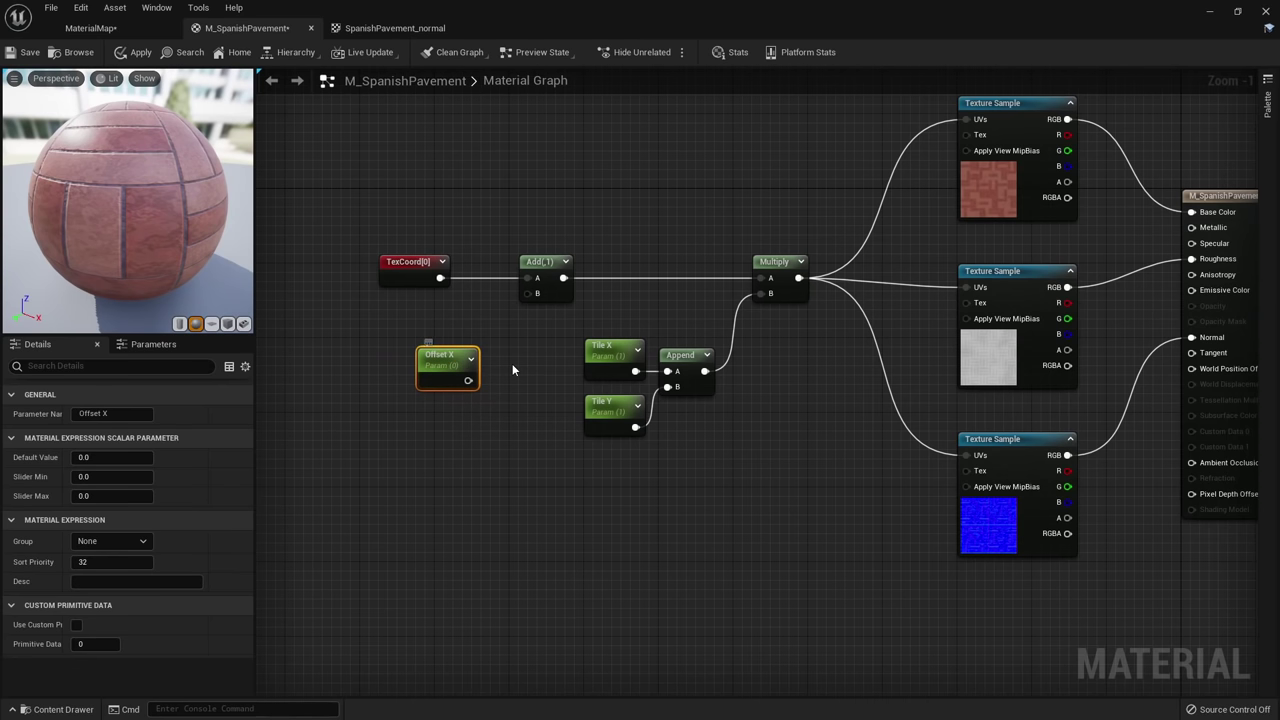
Duplicate the Offset X parameter, place the copy directly beneath it, and rename the copy Offset Y.
left_click_drag(457, 362, 429, 343)
key("ctrl+d")
left_click_drag(483, 381, 409, 418)
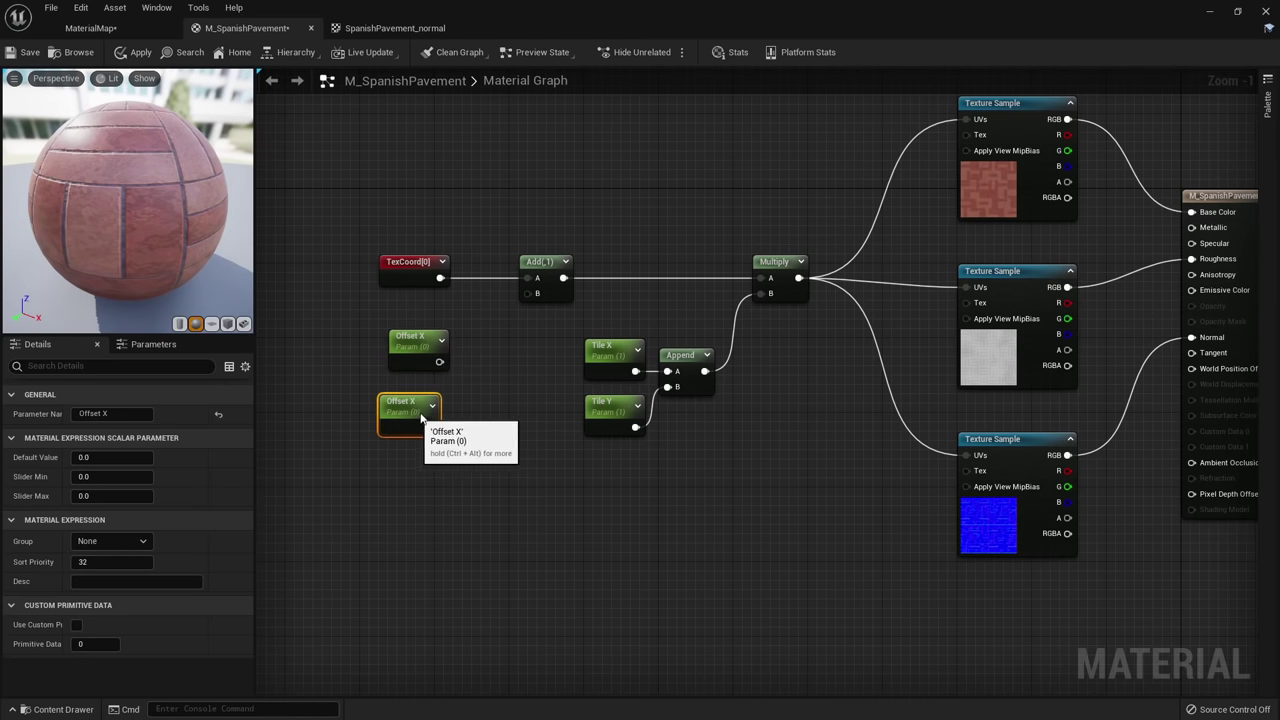
double_click(135, 415)
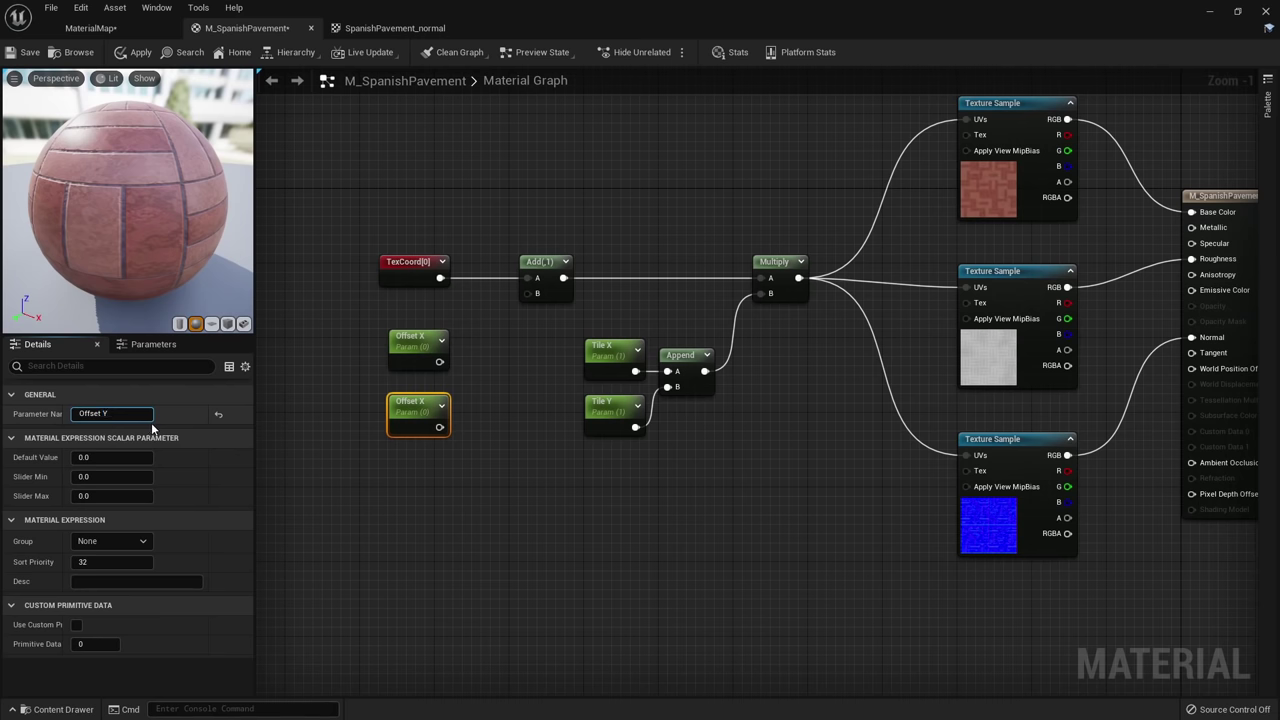
left_click(554, 394)
Combine Offset X and Offset Y in an AppendVector node, connect it to Add's B input, and place it beneath Add.
left_click_drag(439, 362, 483, 376)
type("appen")
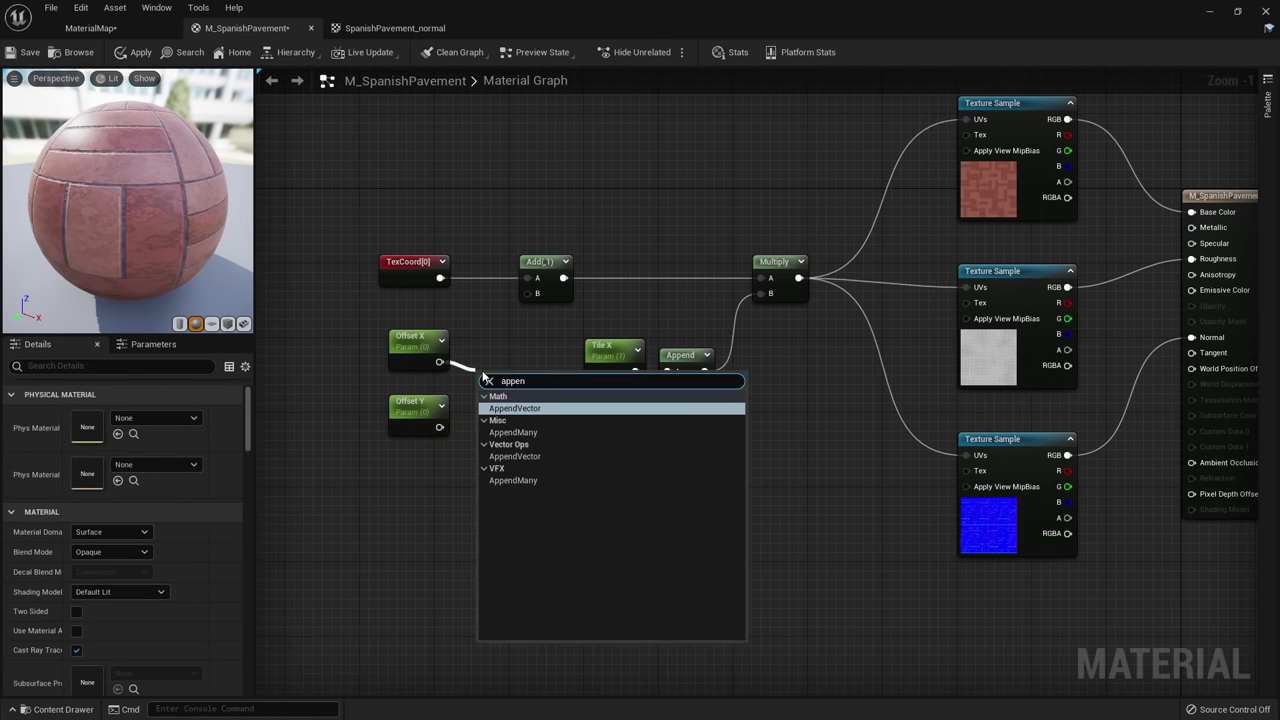
key("Return")
left_click(478, 456)
left_click_drag(439, 427, 485, 408)
left_click_drag(536, 356, 528, 292)
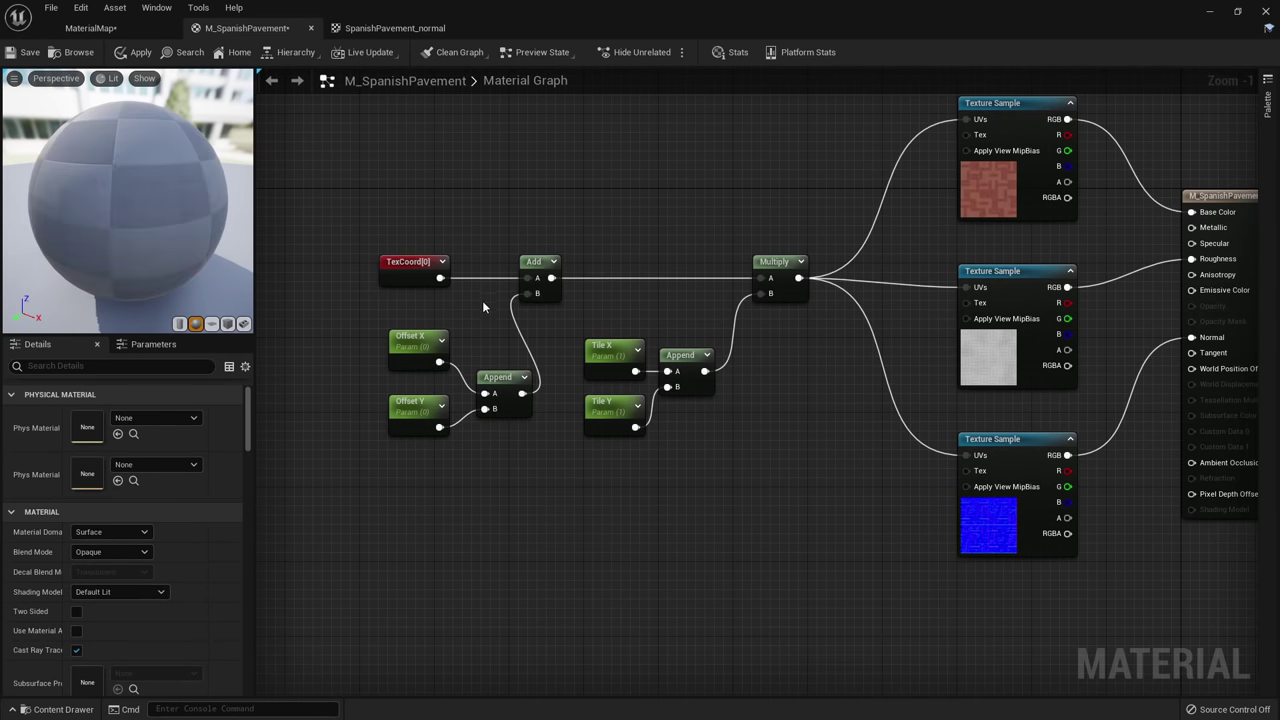
left_click_drag(500, 378, 496, 337)
left_click(538, 420)
right_click_drag(538, 420, 519, 423)
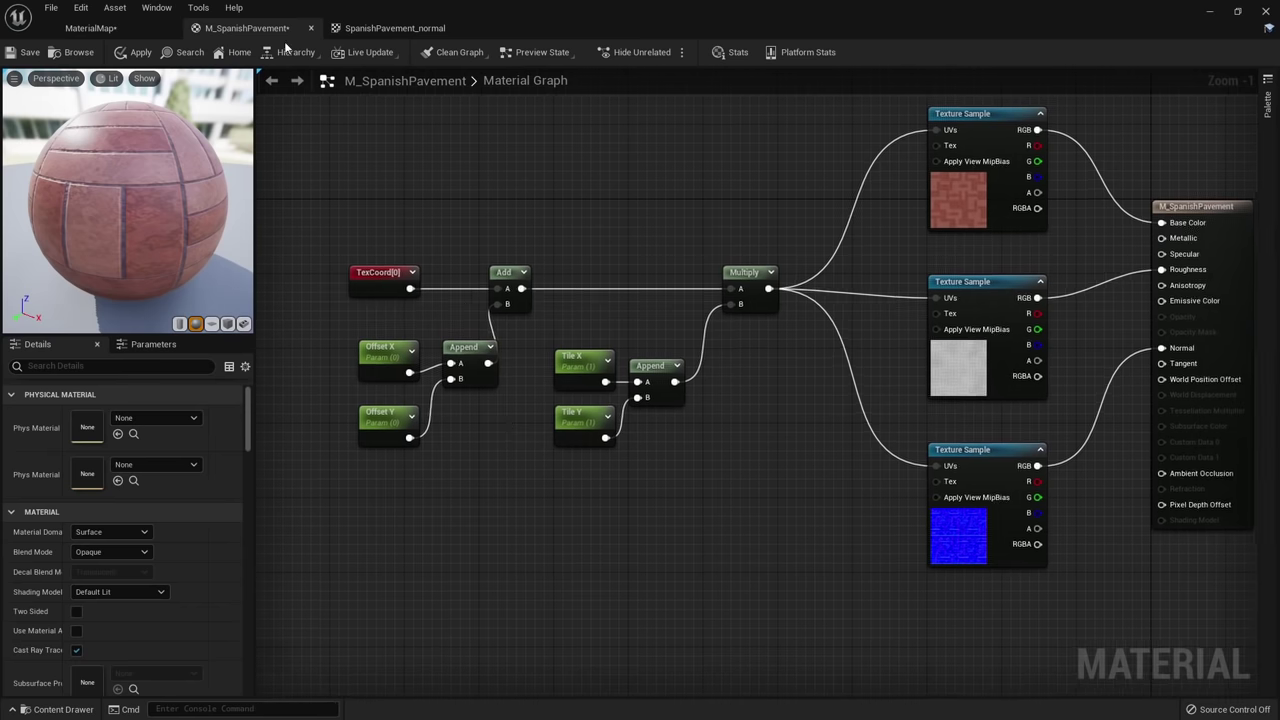
Apply the material changes, return to the MaterialMap level, and bring the material instance window back into view.
left_click(140, 52)
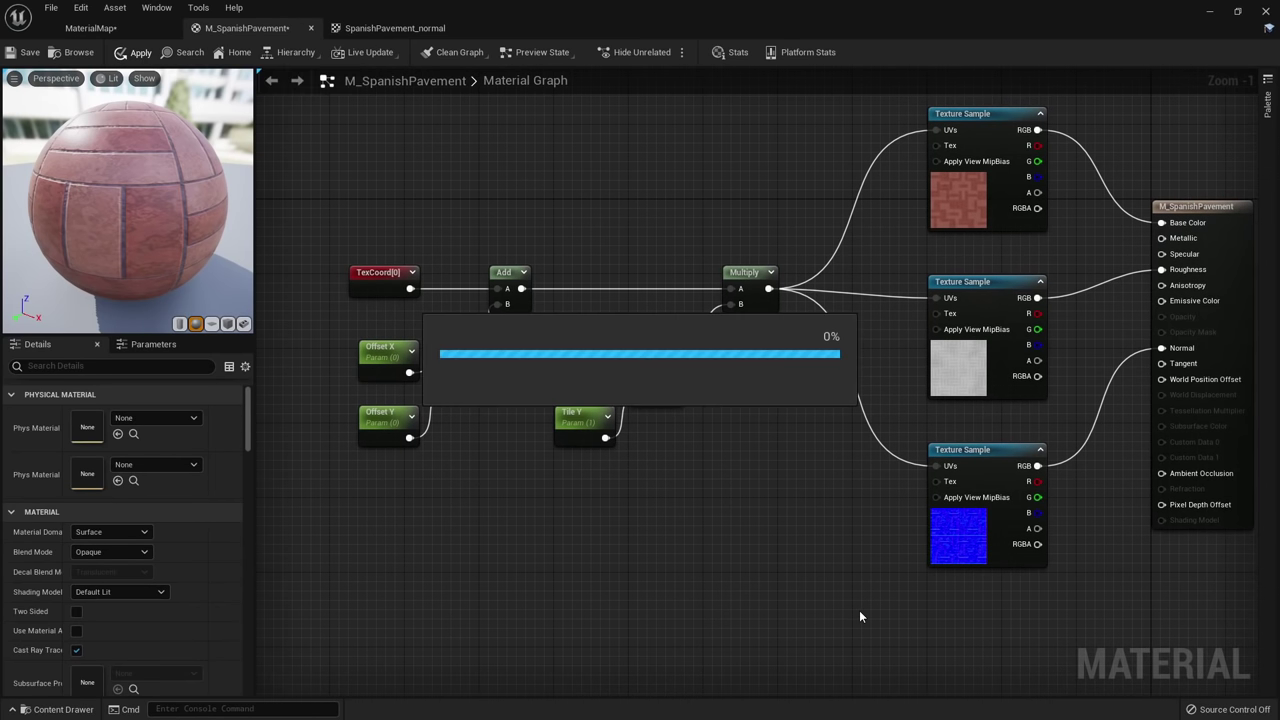
left_click(100, 33)
left_click_drag(2, 160, 203, 147)
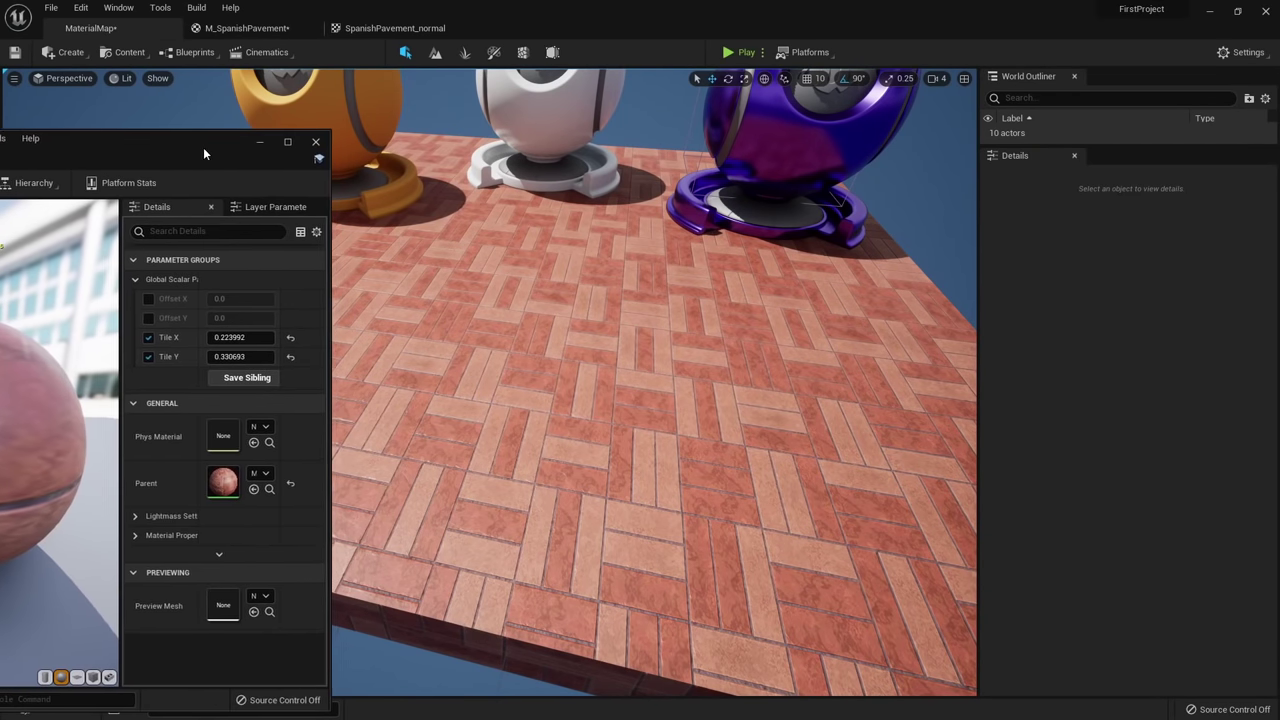
Enable the instance's Offset X and Offset Y, adjust them to about -0.95 and 0.57, and move the window aside.
left_click(146, 301)
left_click(151, 318)
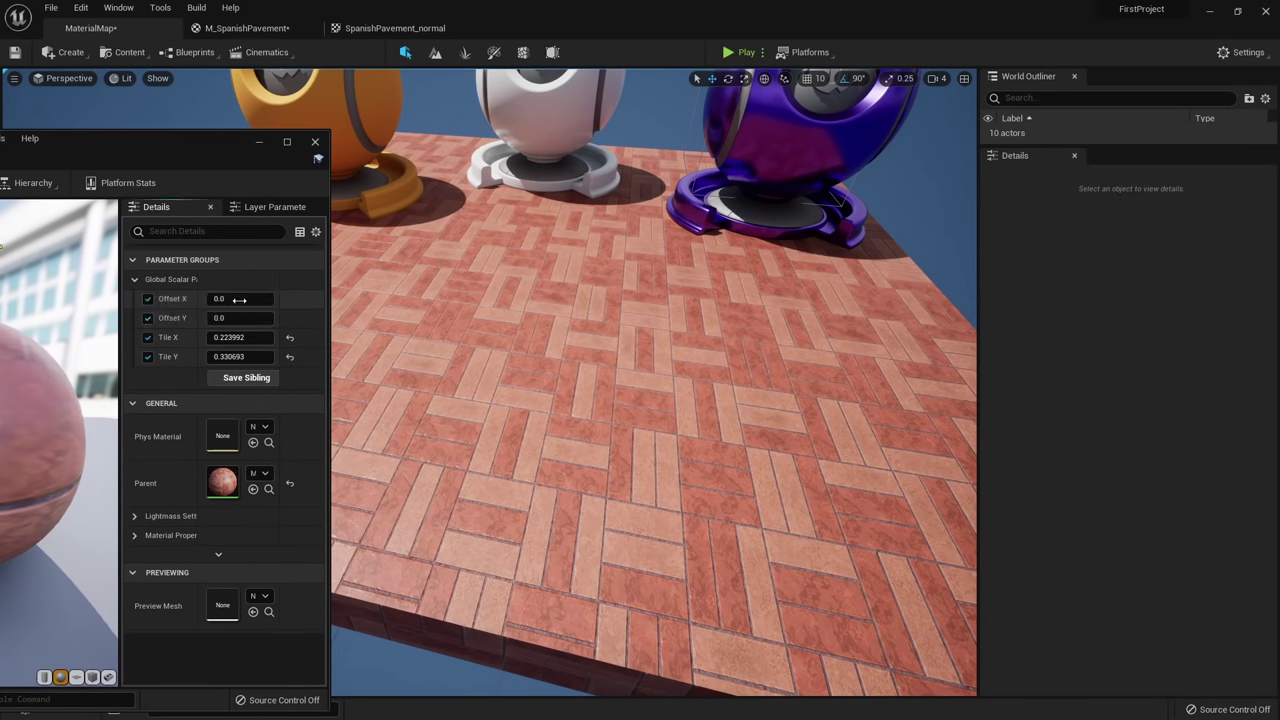
mouse_move(237, 301)
left_mouse_down()
mouse_move(40, 298)
mouse_move(252, 318)
left_mouse_up()
left_click_drag(202, 149, 0, 180)
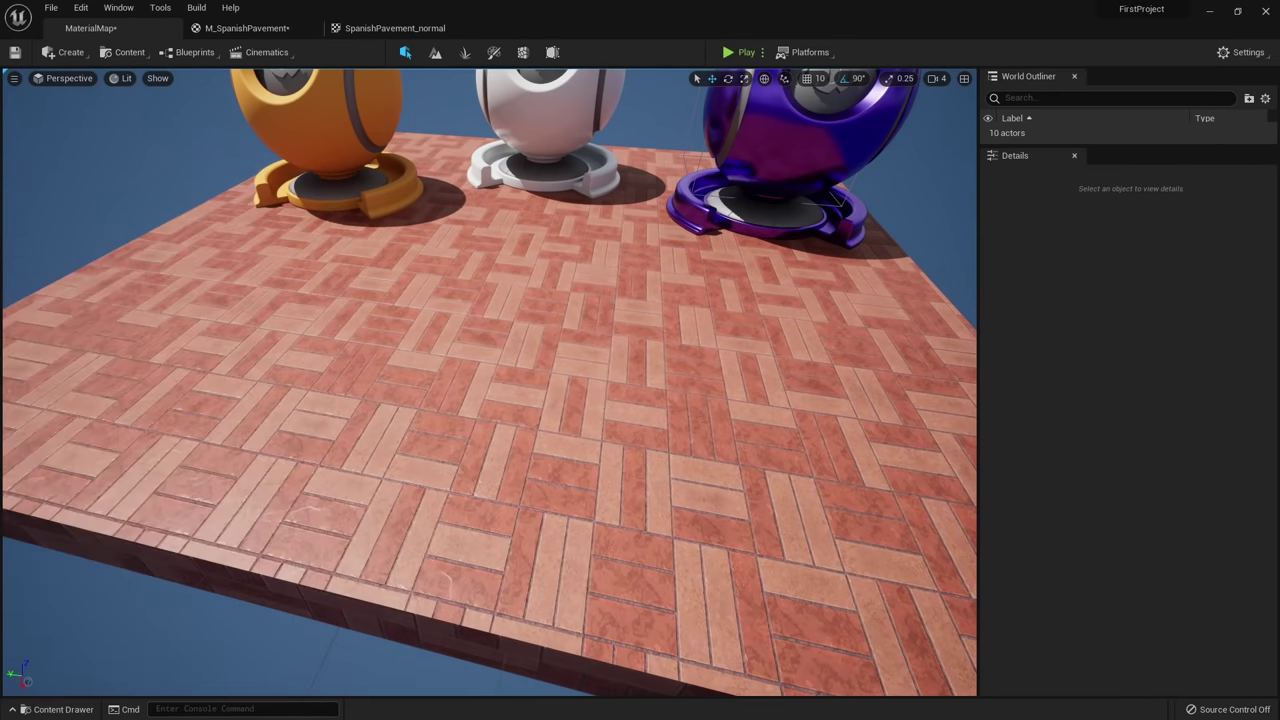
Return to the M_SpanishPavement graph and select all the tiling and offset nodes from TexCoord through Multiply.
left_click(245, 28)
right_click_drag(508, 419, 538, 441)
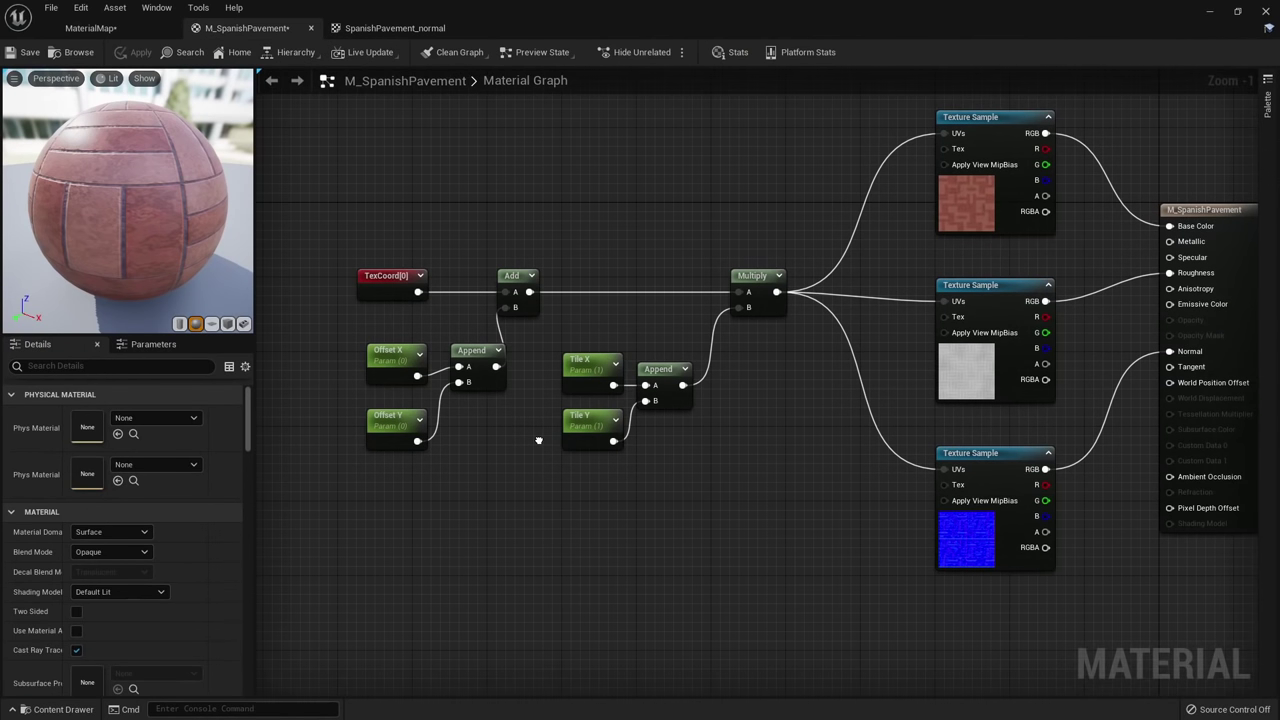
scroll(540, 443, "down", 1)
left_click_drag(675, 453, 349, 240)
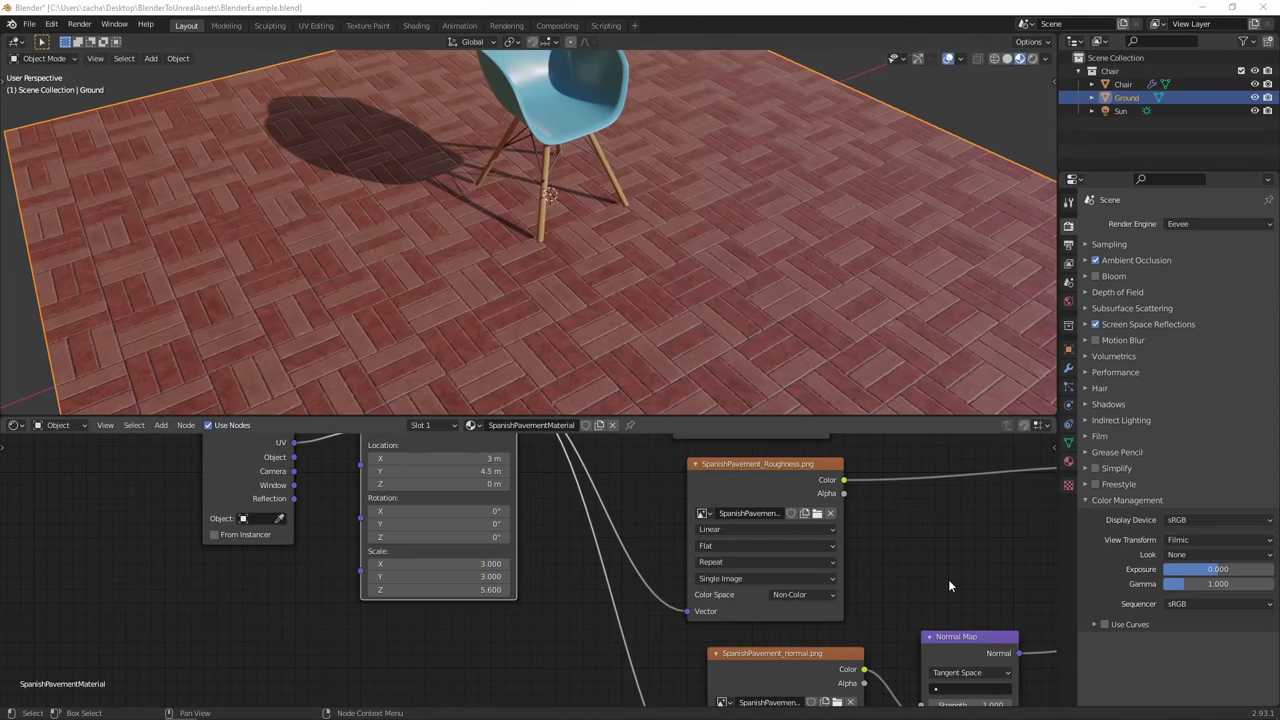
Switch to Blender, set the pavement's Normal Map strength to 10 while viewing the ground up close, and reduce the strength again.
middle_click_drag(948, 579, 703, 499)
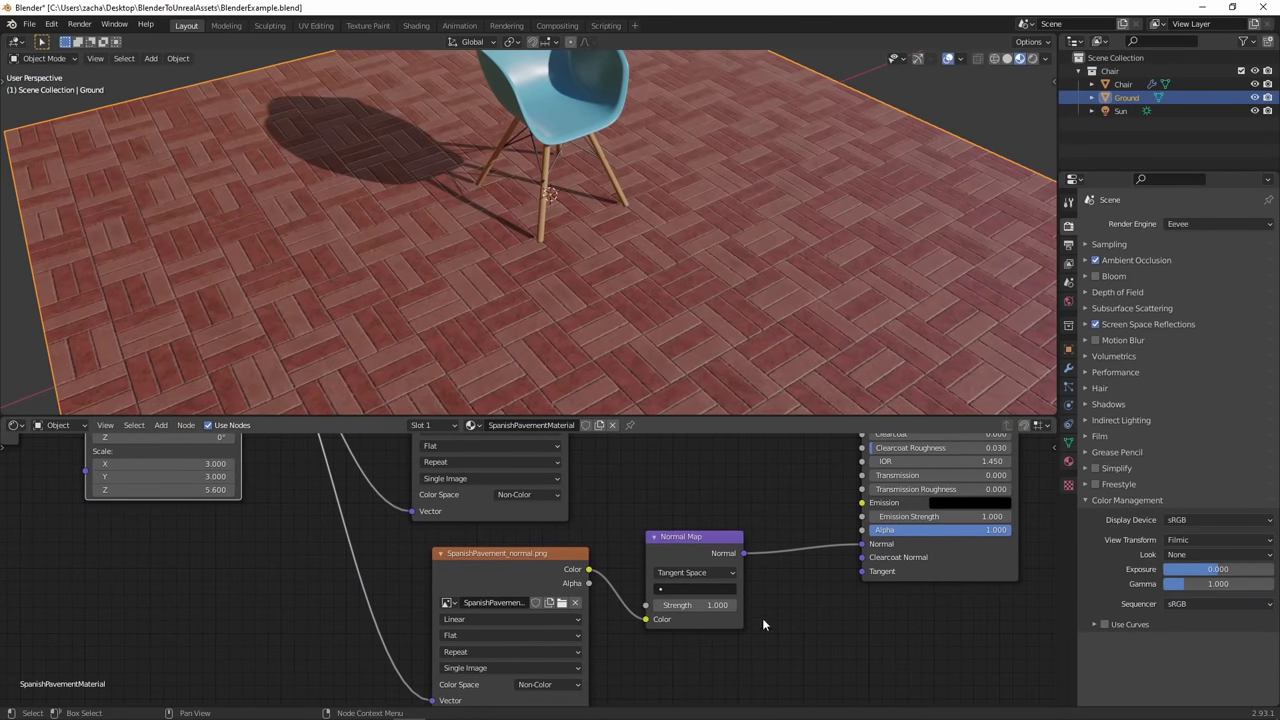
middle_click_drag(567, 305, 572, 243)
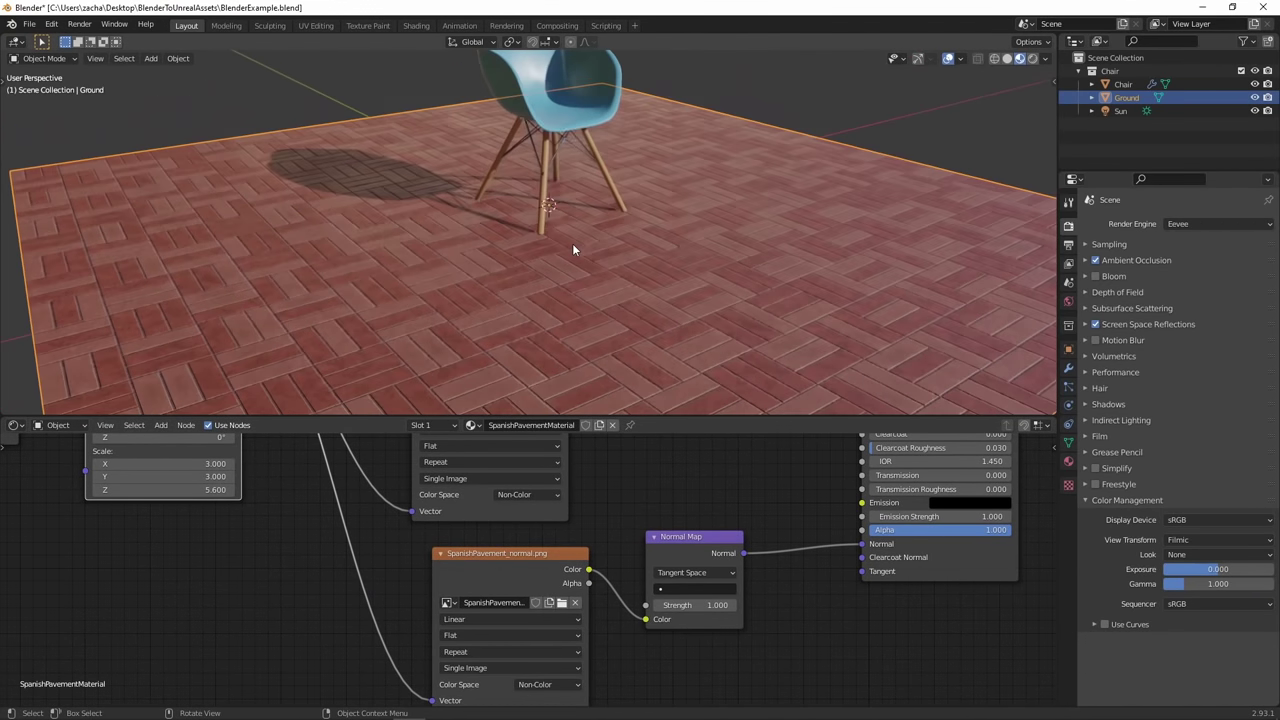
scroll(572, 250, "up", 2)
left_click(690, 605)
type("2.9")
key("Return")
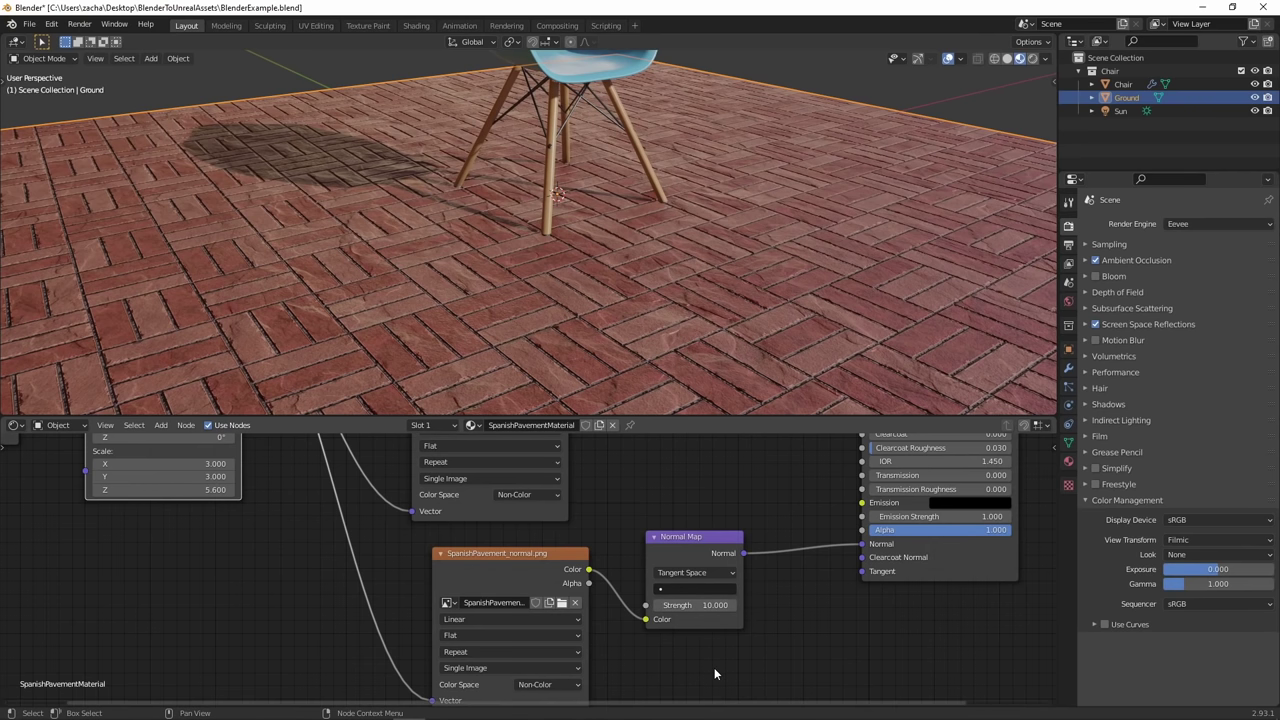
left_click_drag(716, 606, 615, 606)
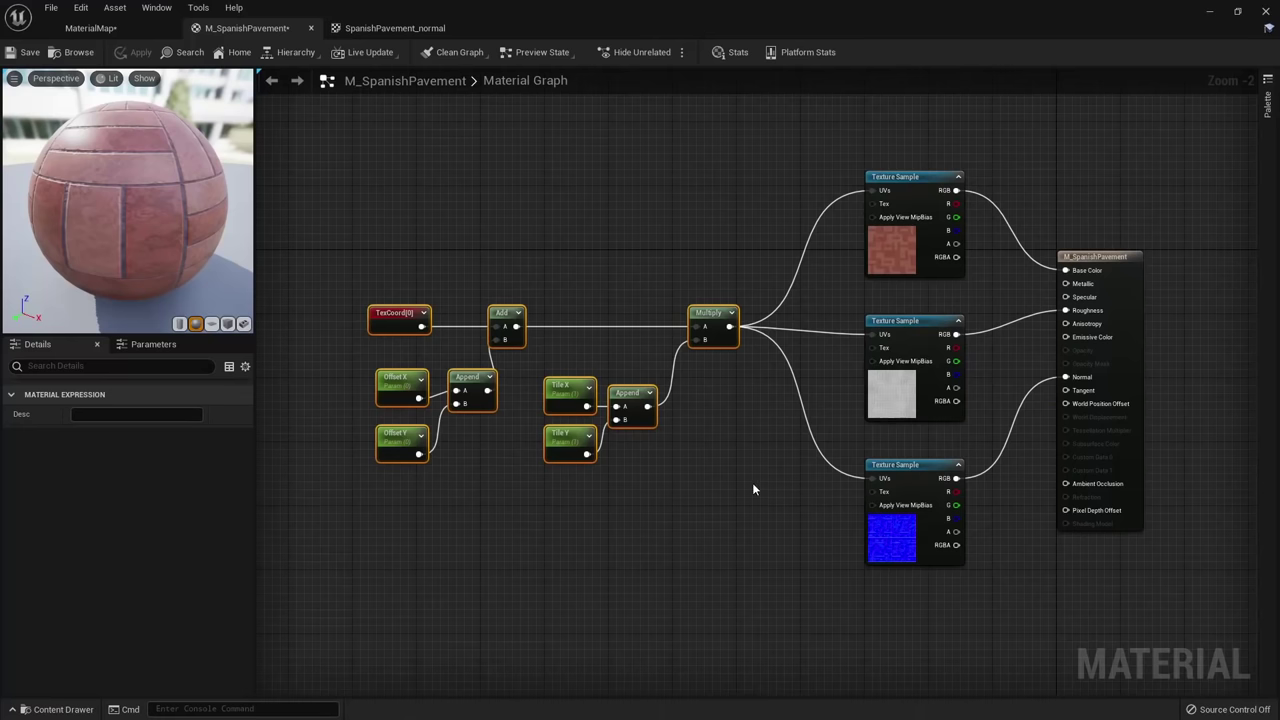
Add a FlattenNormal node to the M_SpanishPavement graph in Unreal and move the normal Texture Sample away from the material output.
right_click(752, 482)
type("flatten")
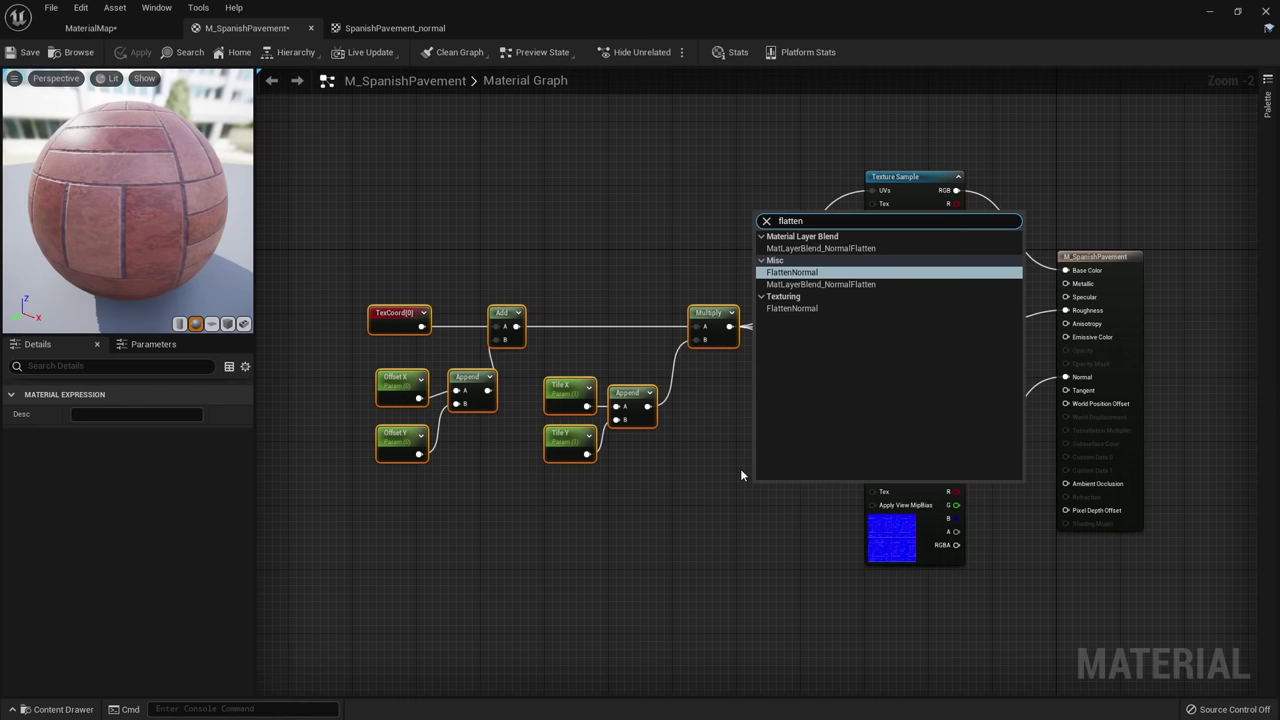
key("Return")
left_click_drag(766, 485, 898, 460)
right_click_drag(949, 489, 745, 442)
scroll(787, 457, "up", 2)
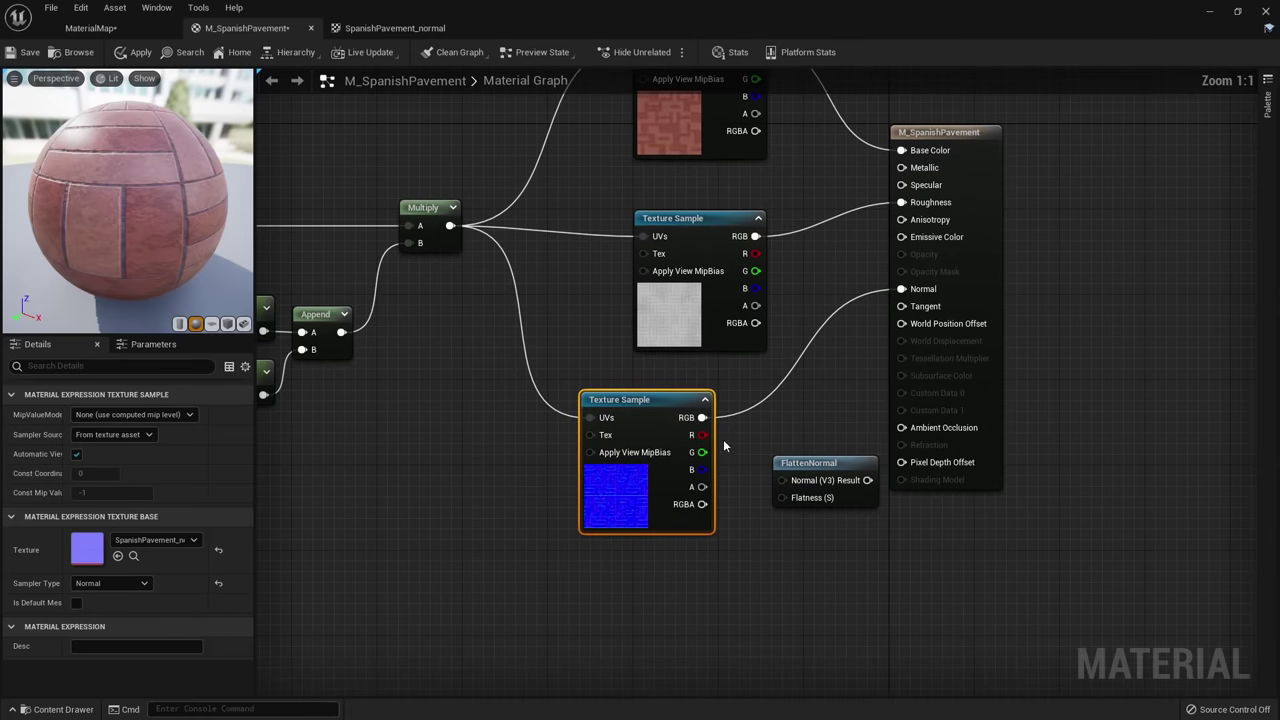
Route the normal texture's RGB through FlattenNormal and connect its Result to the material's Normal input.
left_click_drag(703, 418, 812, 480)
left_click_drag(829, 460, 796, 410)
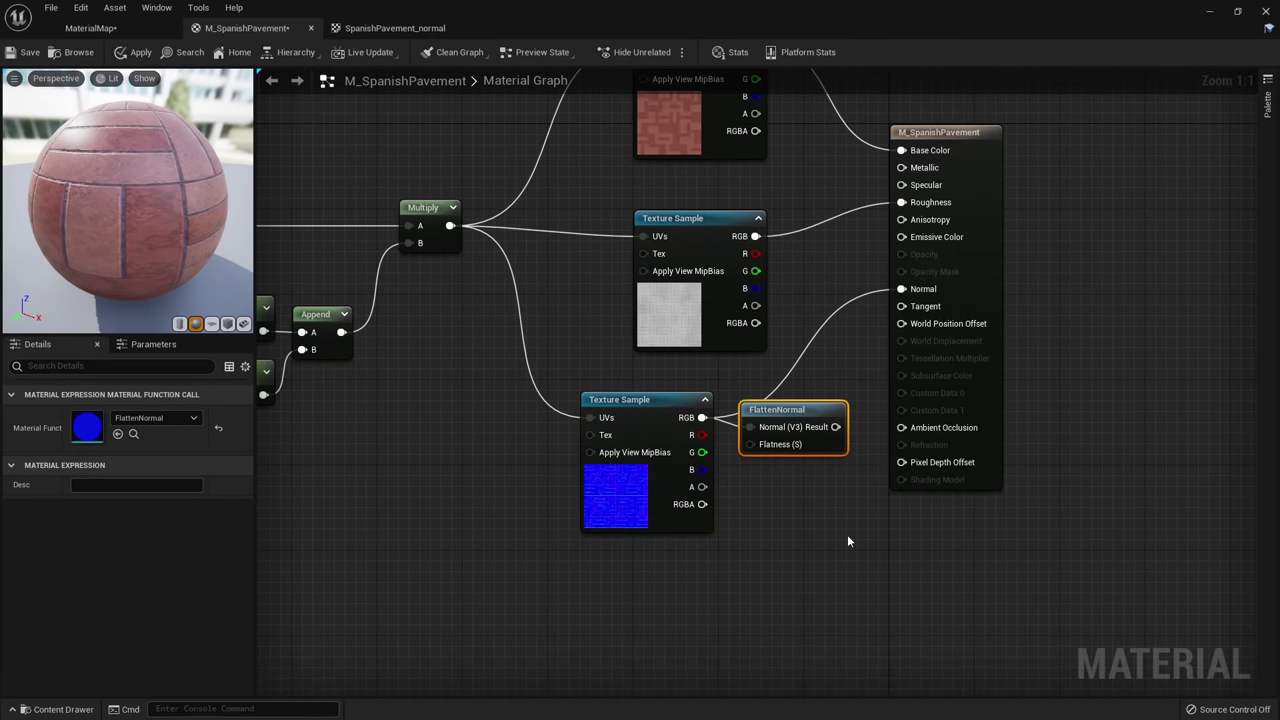
left_click(847, 535)
right_click_drag(847, 535, 787, 580)
left_click_drag(777, 472, 860, 337)
right_click_drag(793, 524, 889, 504)
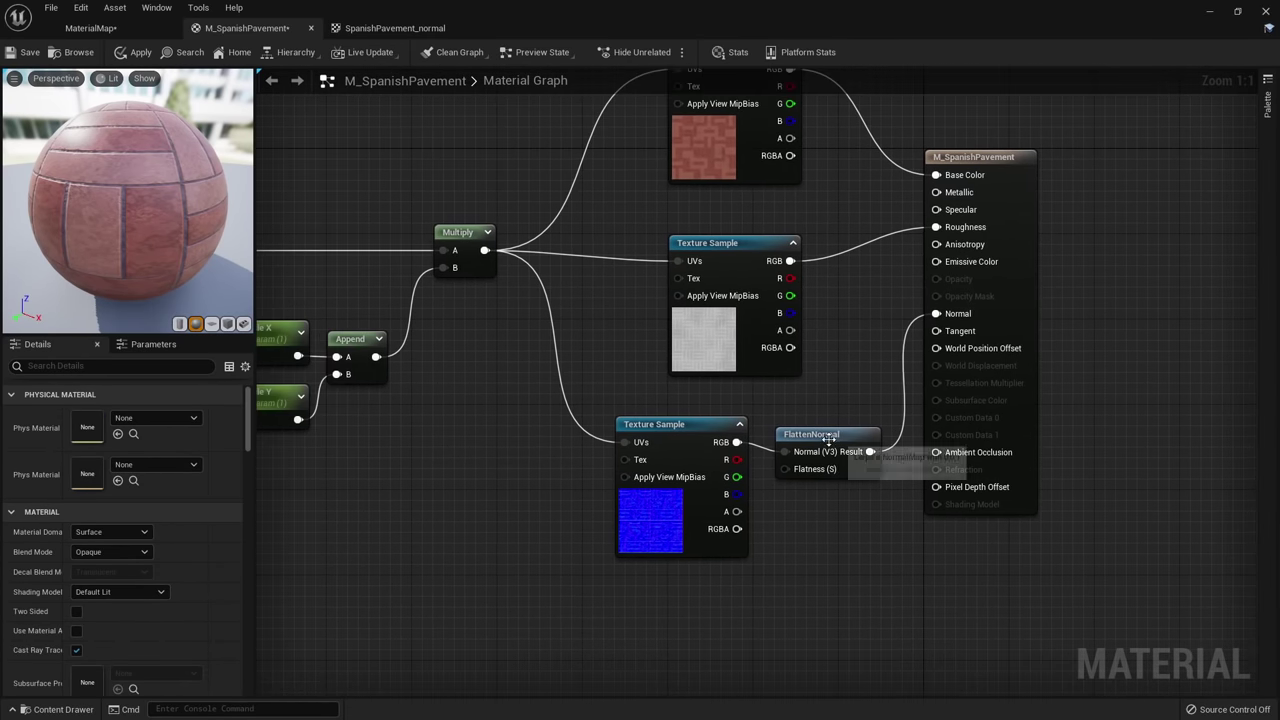
Align FlattenNormal with the normal Texture Sample and widen the gap between the two nodes.
left_click_drag(829, 441, 829, 430)
right_click_drag(800, 536, 831, 535)
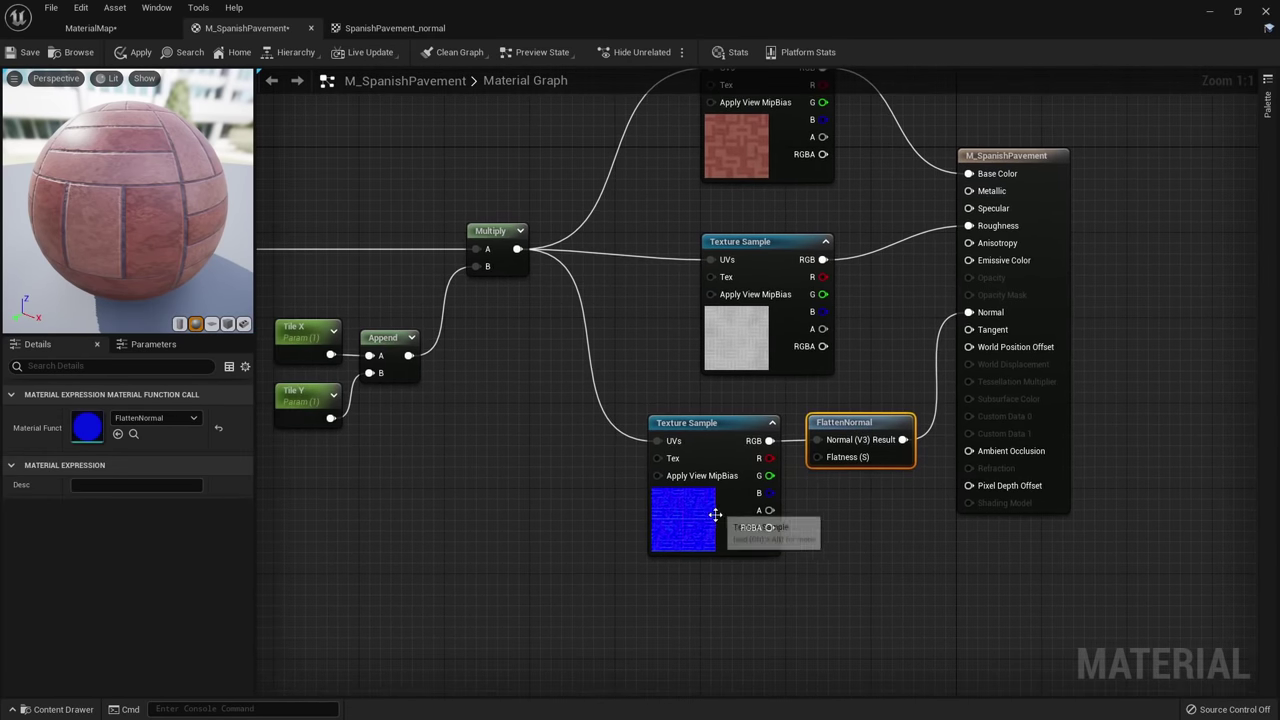
left_click_drag(714, 516, 630, 507)
left_click(768, 531)
right_click_drag(768, 531, 764, 517)
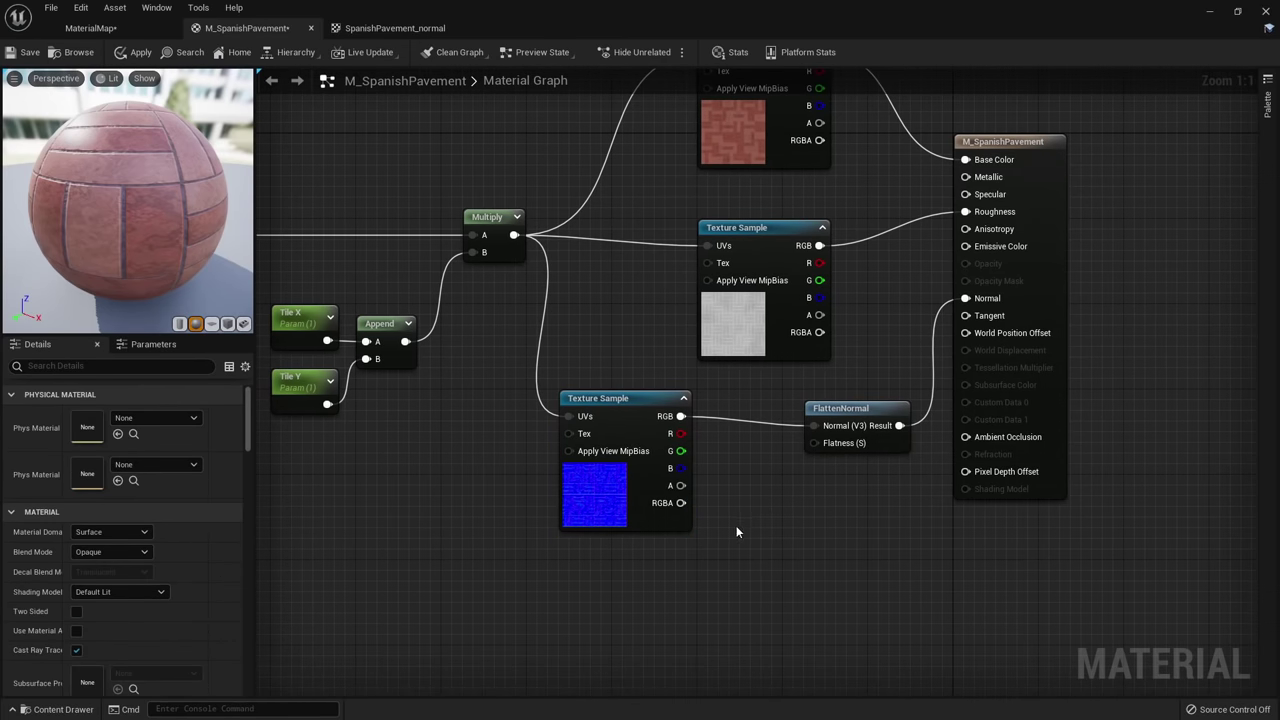
Create a scalar parameter named Normal Flatness, connect it to FlattenNormal's Flatness input, and place it below the normal Texture Sample.
left_click(737, 530)
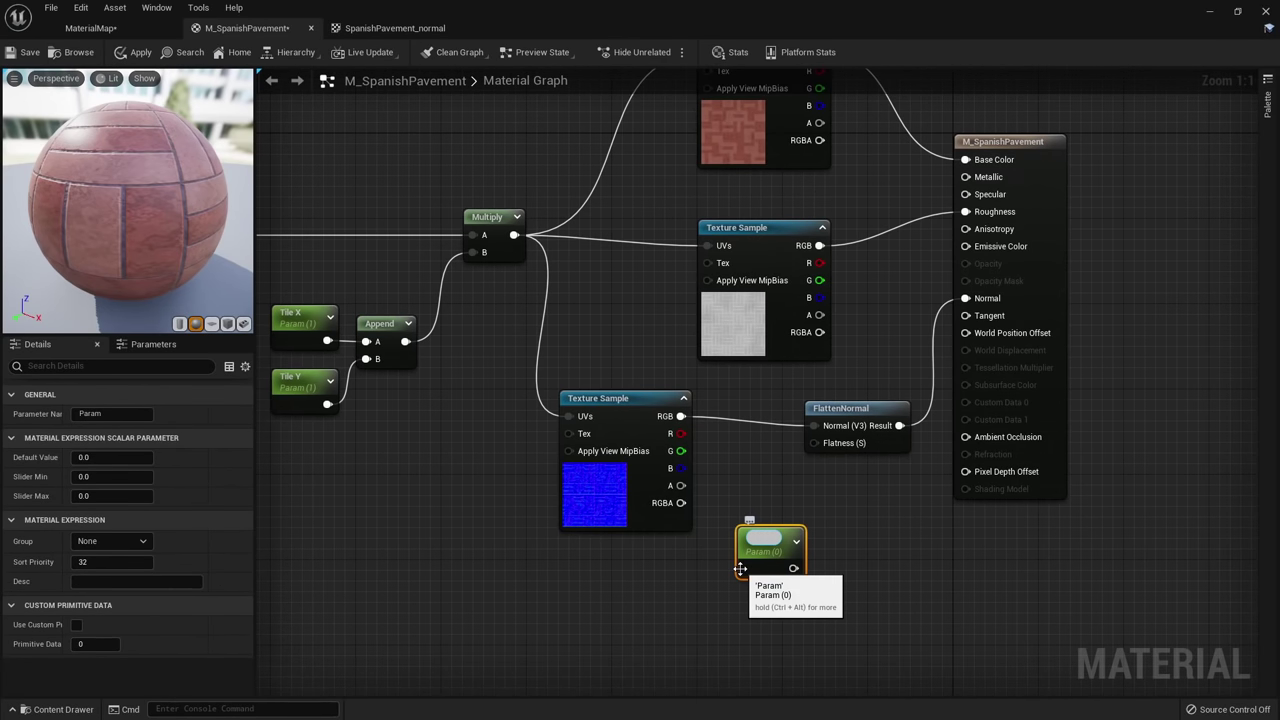
type("Normal Flatness")
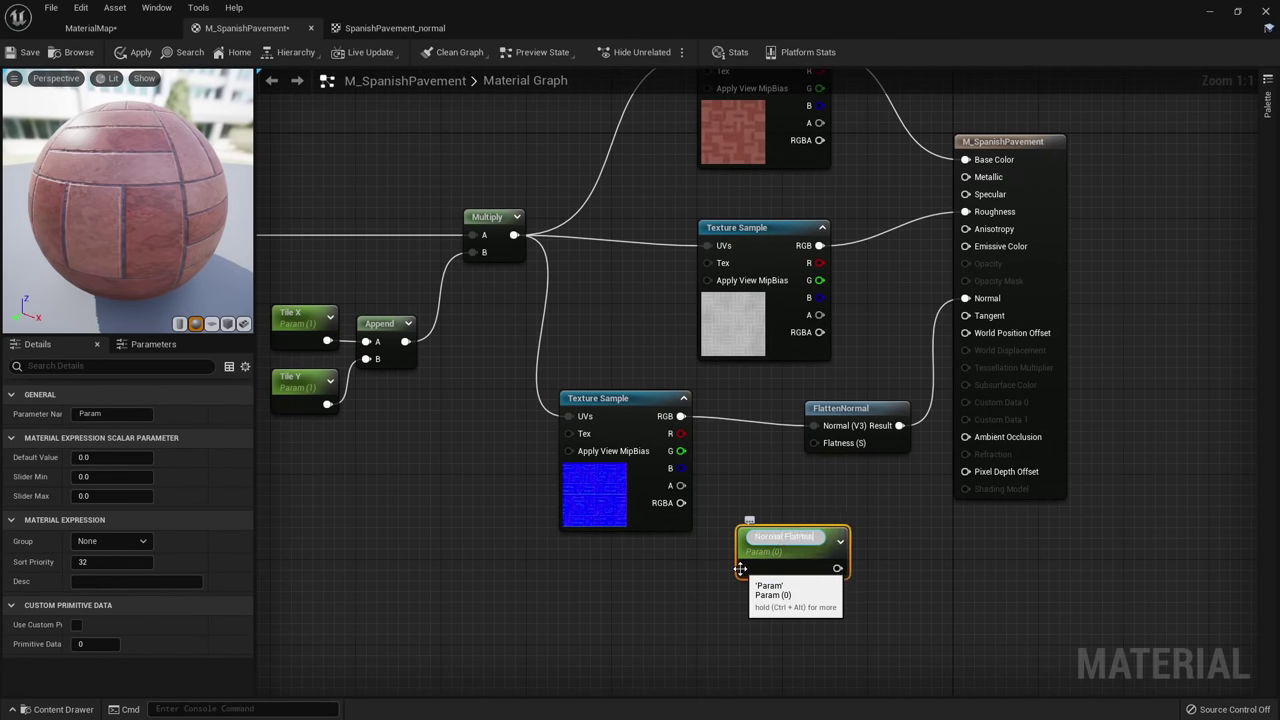
key("Return")
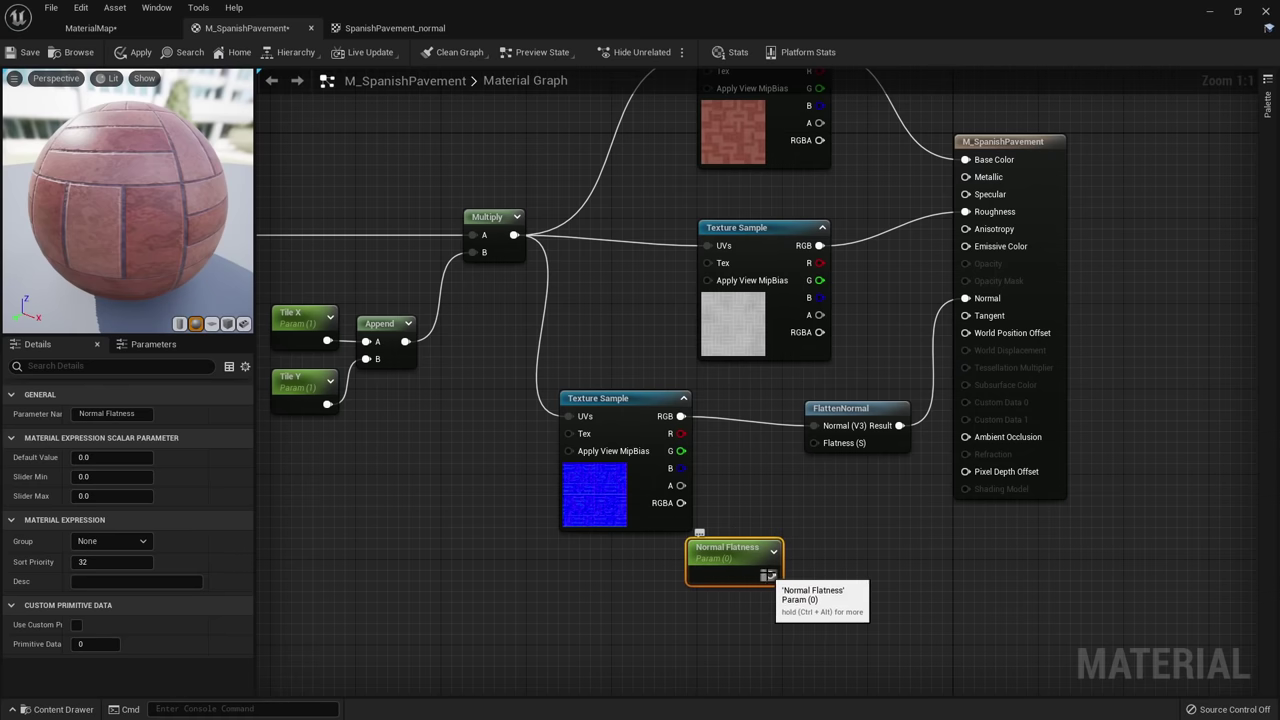
left_click_drag(787, 572, 815, 443)
left_click_drag(750, 568, 665, 588)
left_click(766, 472)
right_click_drag(772, 468, 779, 479)
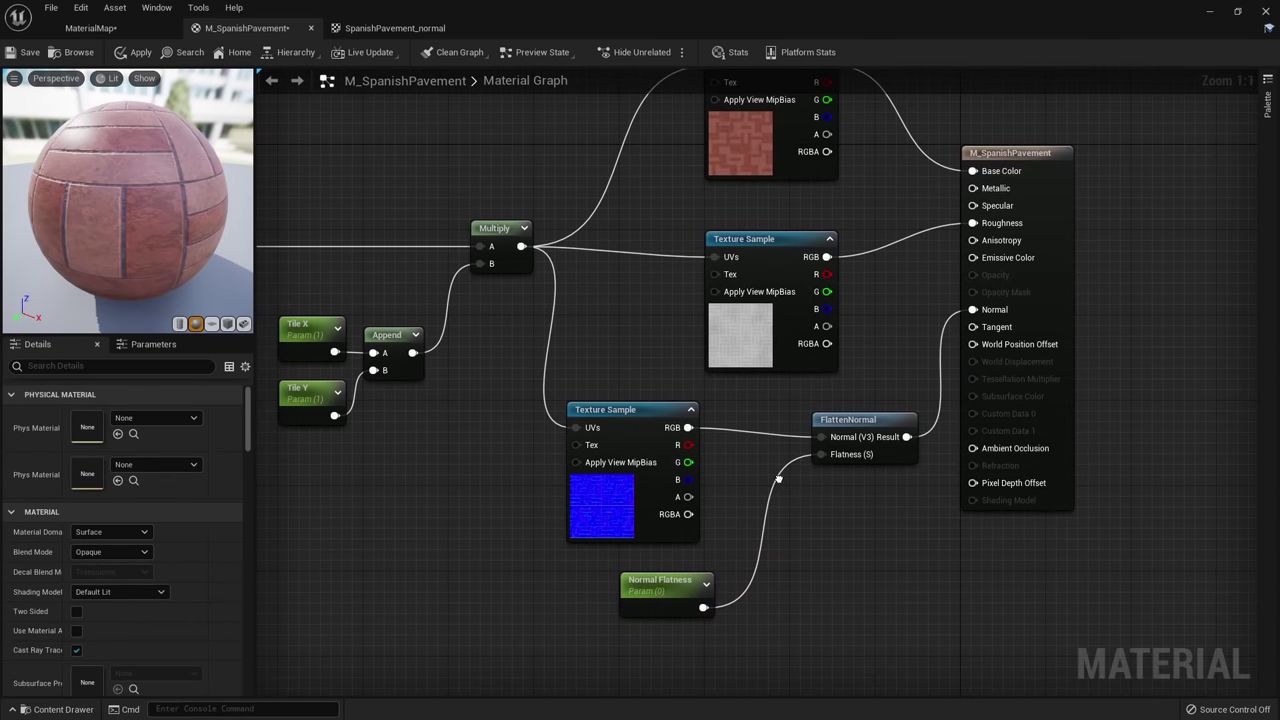
Apply the material, bring the instance window back over the MaterialMap level, enable Normal Flatness, and widen the instance's parameter area.
left_click(134, 52)
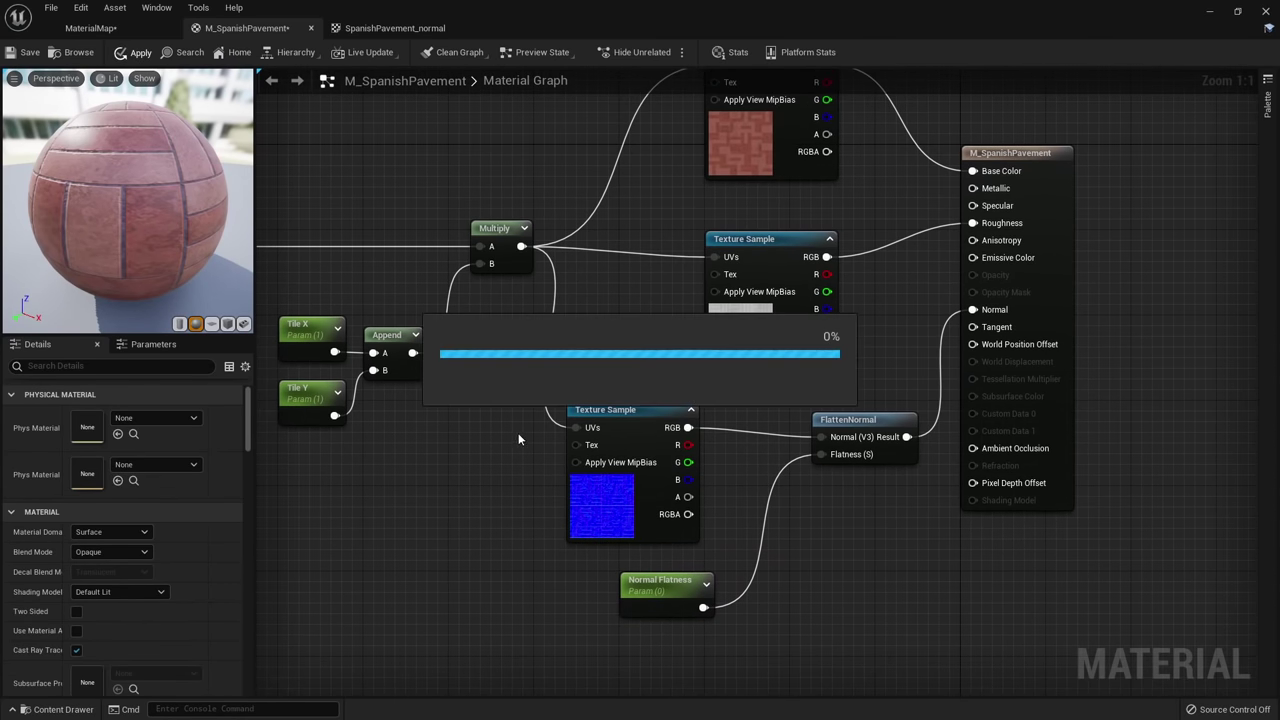
left_click(122, 30)
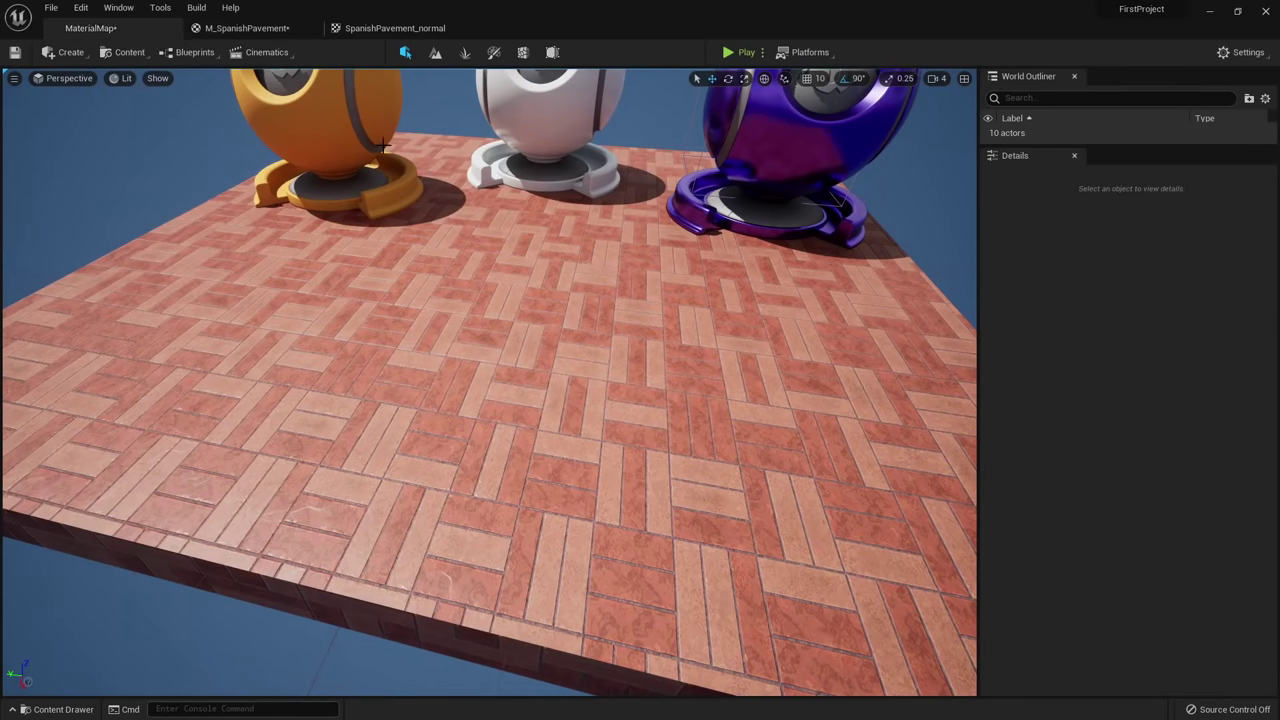
left_click_drag(2, 142, 127, 109)
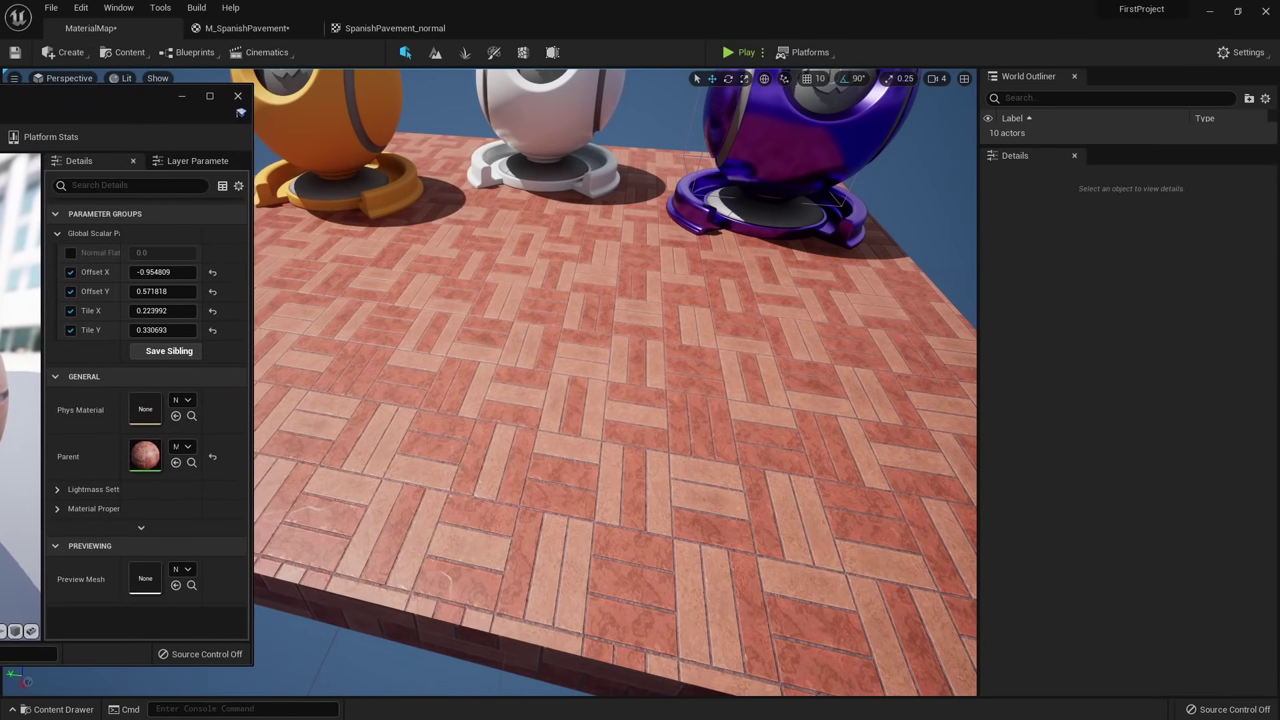
left_click(70, 255)
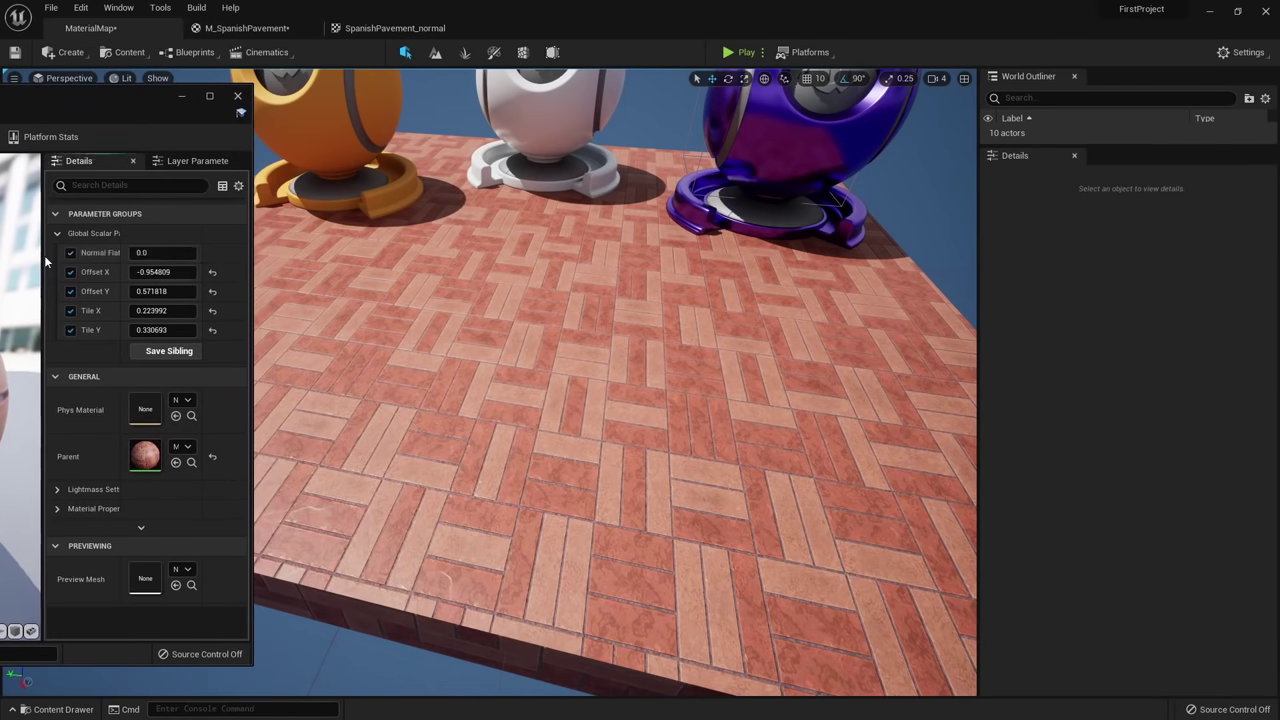
left_click_drag(44, 257, 18, 257)
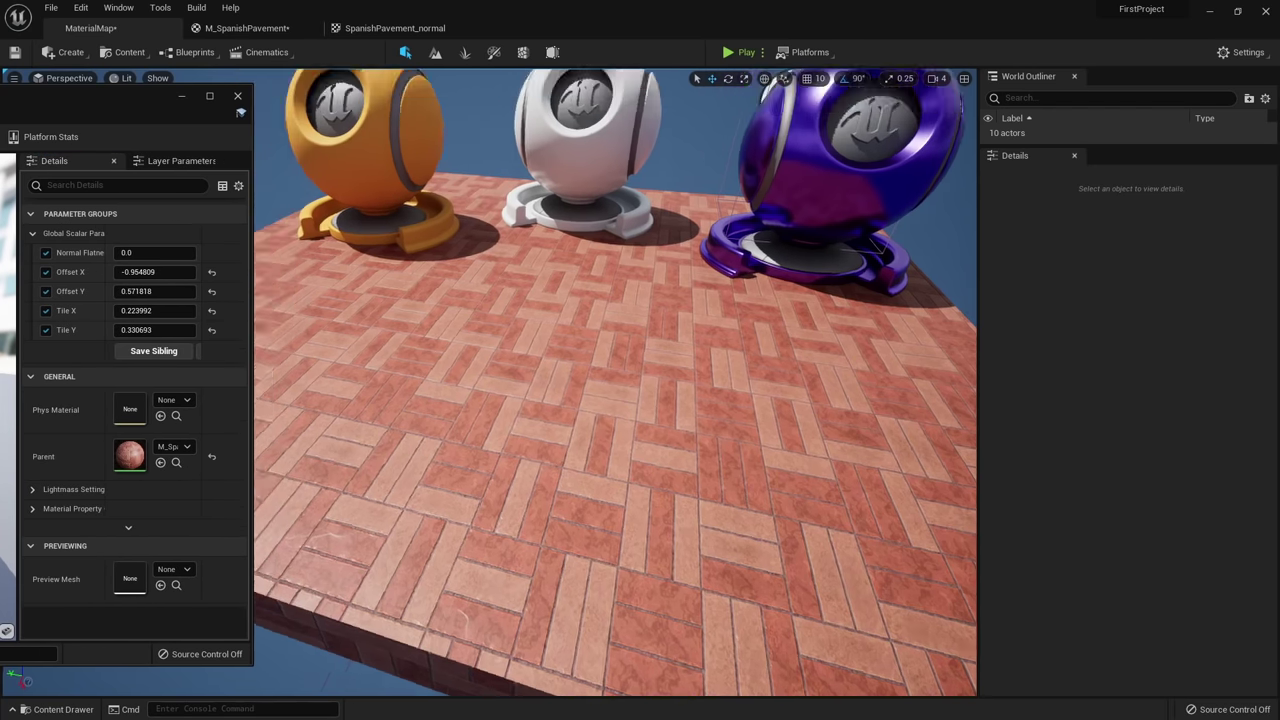
Try Normal Flatness at about 1.19 and then about -0.95 while viewing the pavement up close.
right_click_drag(615, 400, 515, 323)
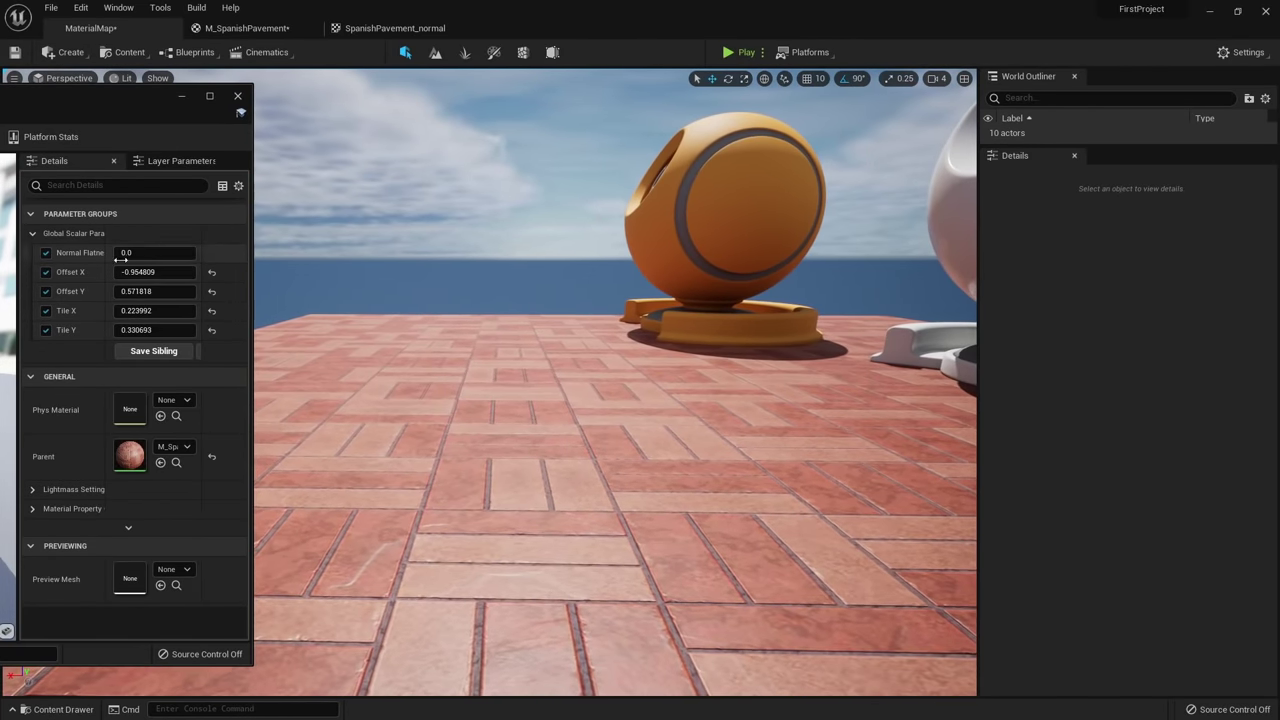
left_click_drag(124, 254, 145, 254)
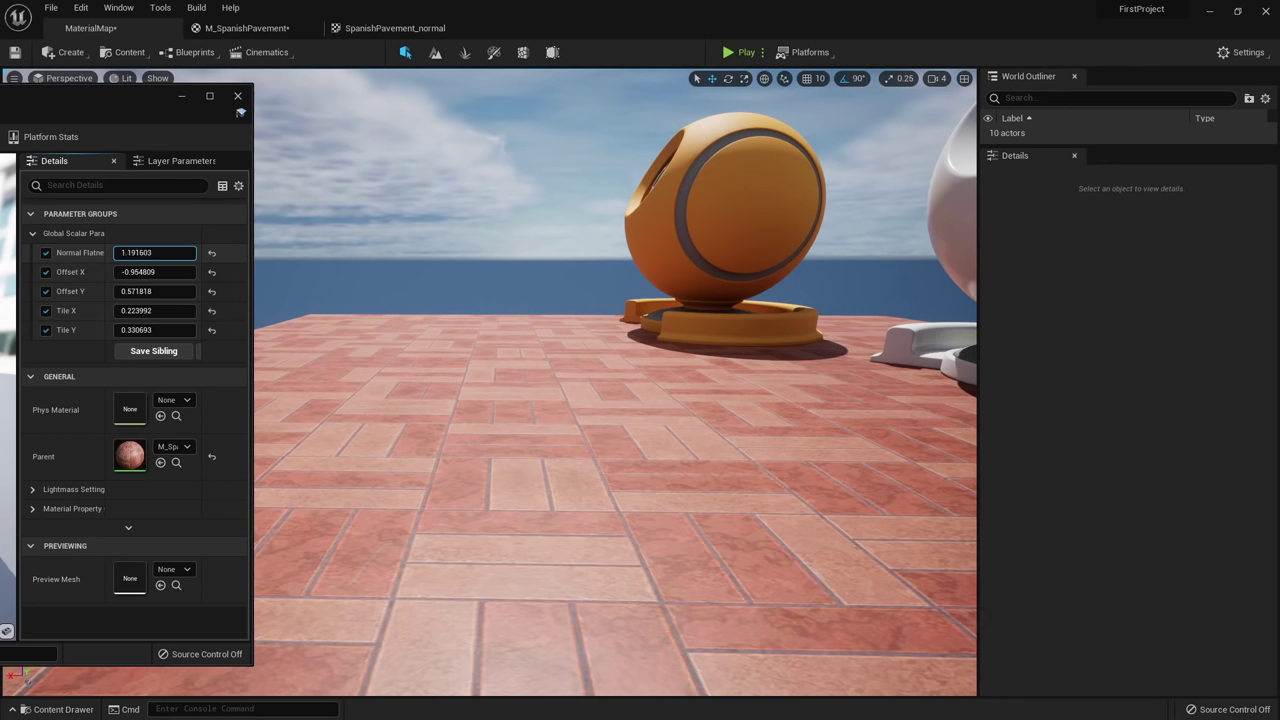
left_click(100, 252)
left_click_drag(176, 253, 95, 252)
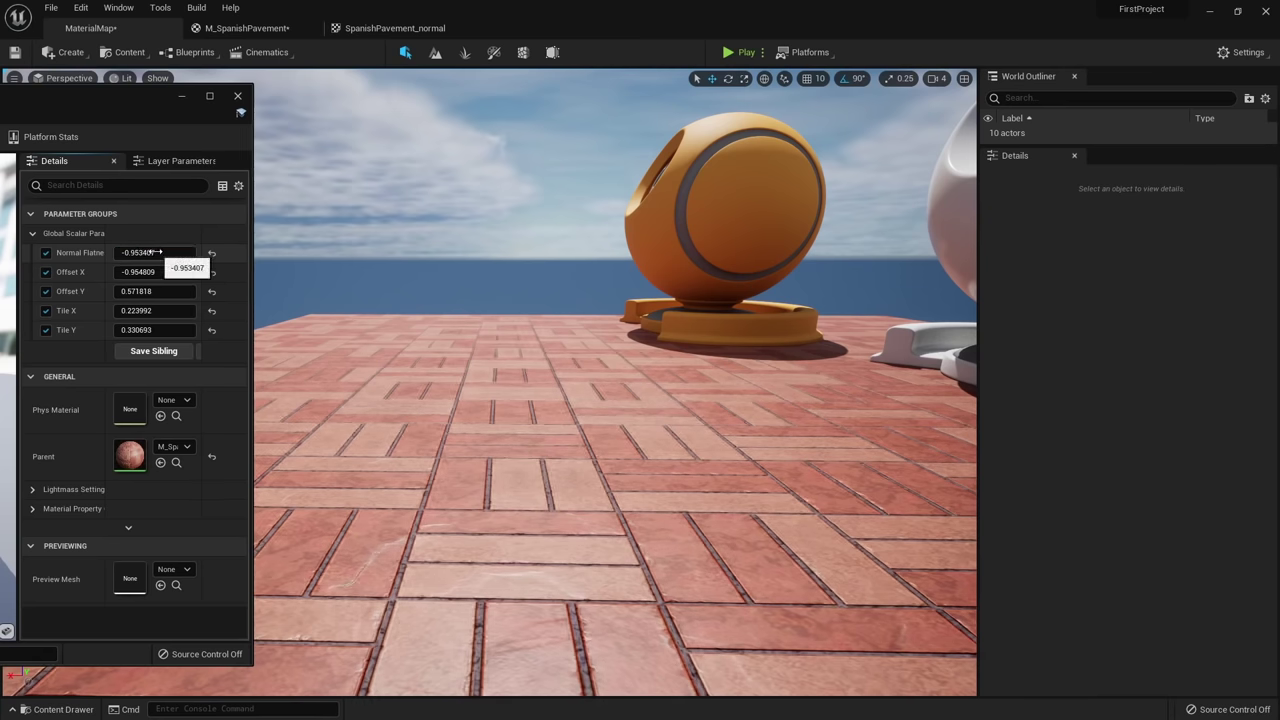
Try Normal Flatness at about -20.6 while viewing the pavement up close, and set the parameter back to 0.
left_click_drag(105, 252, 62, 252)
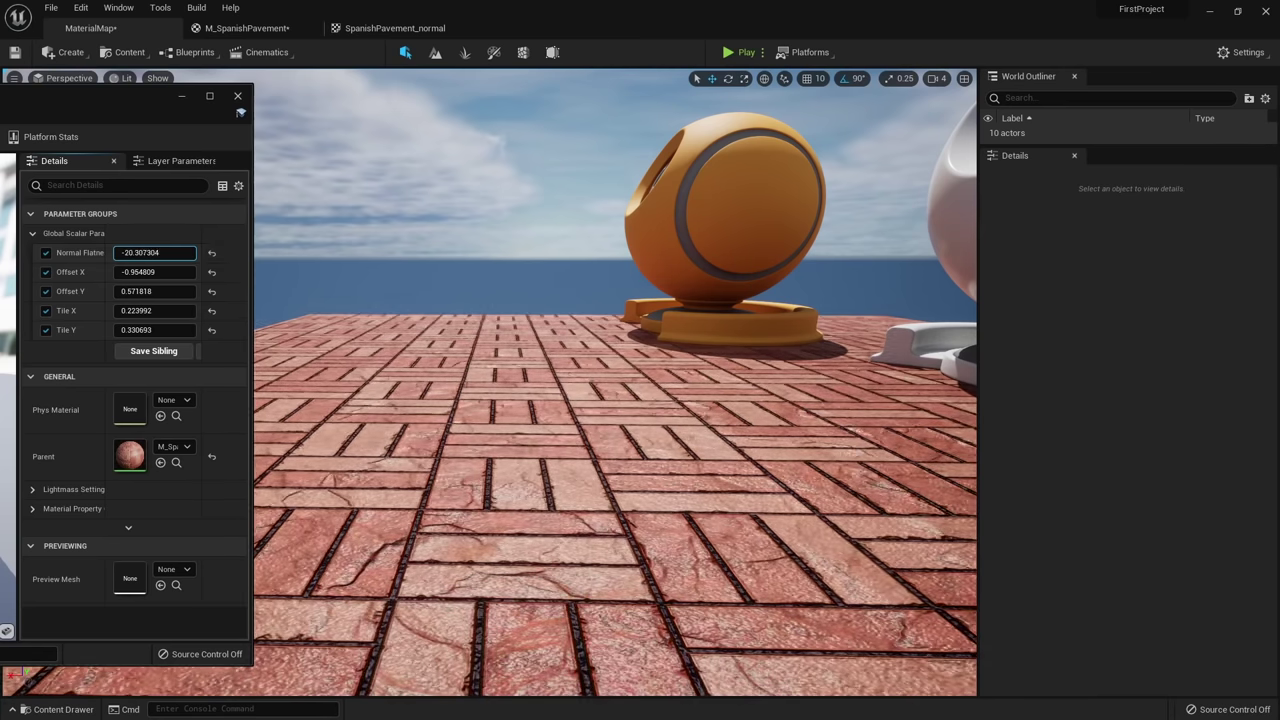
right_click_drag(515, 288, 655, 372)
left_click(155, 253)
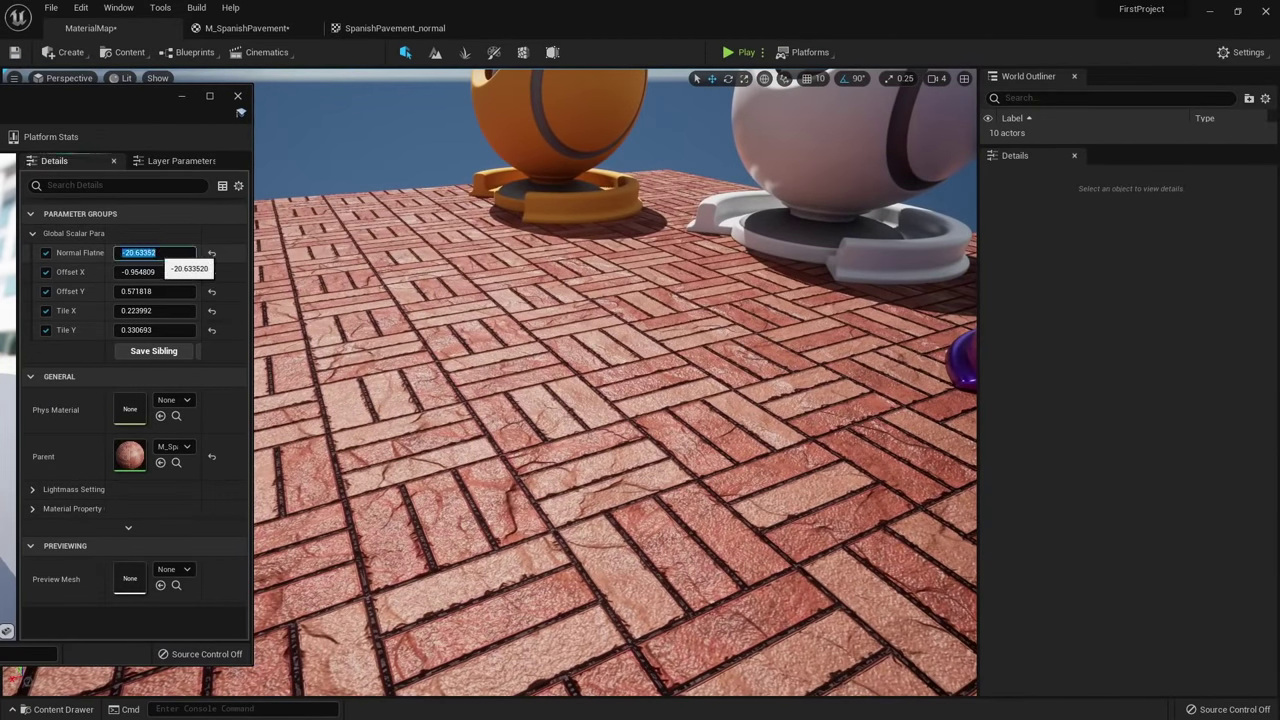
type("0")
key("Return")
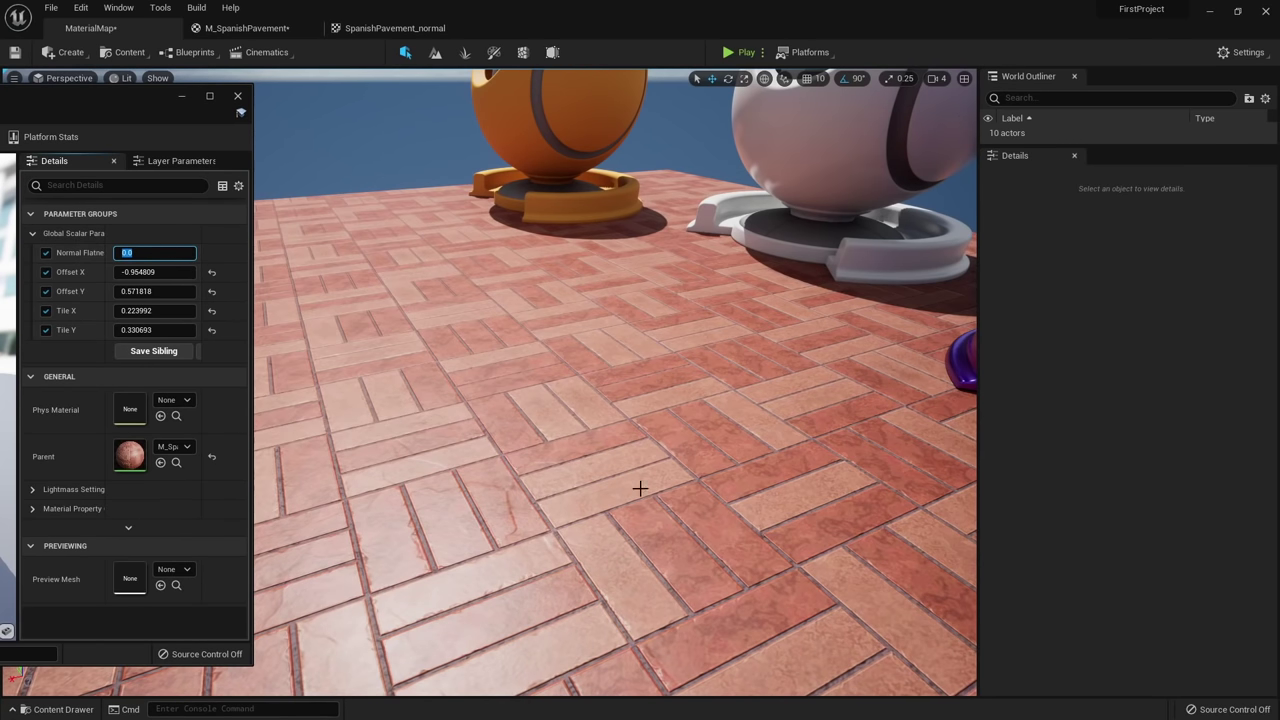
mouse_move(645, 498)
right_mouse_down()
mouse_move(665, 498)
mouse_move(646, 498)
right_mouse_up()
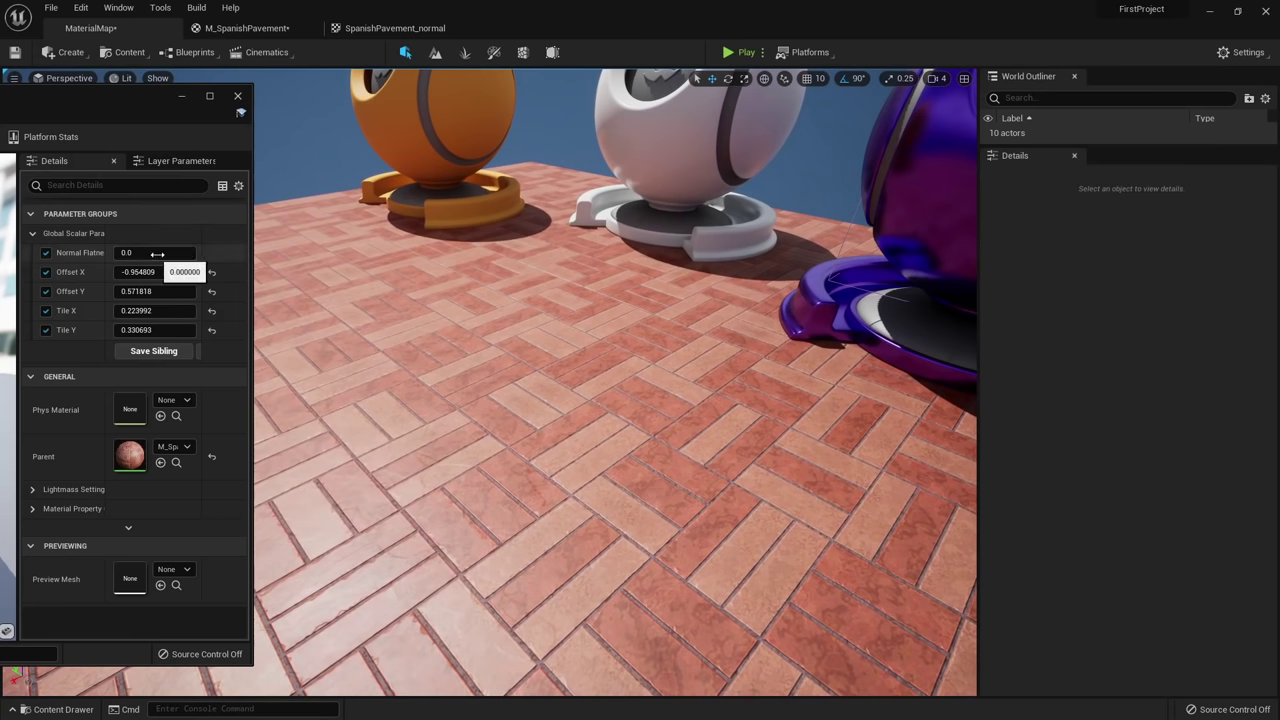
left_click_drag(157, 254, 100, 252)
type("0.0")
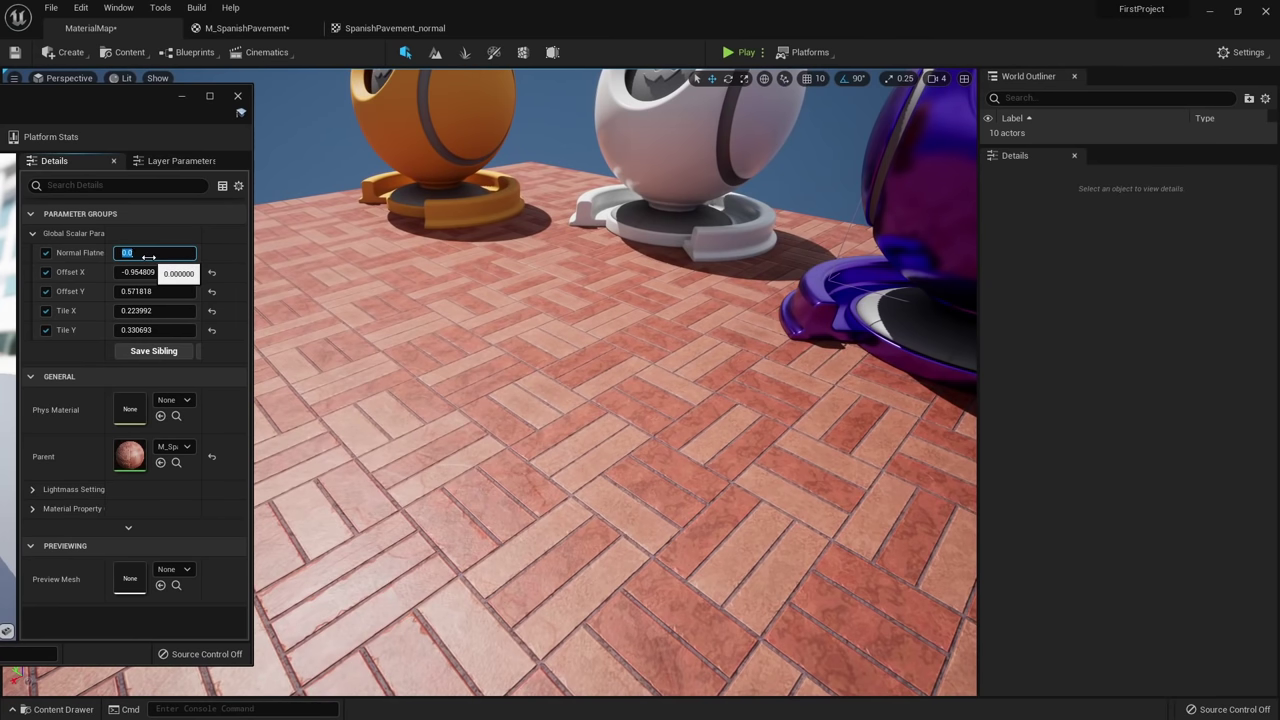
key("Tab")
Adjust the instance to about -0.84 for Offset X, 0.95 for Offset Y, 0.14 for Tile X and 0.31 for Tile Y, and put its window away.
left_click_drag(150, 272, 136, 272)
left_click_drag(140, 292, 147, 346)
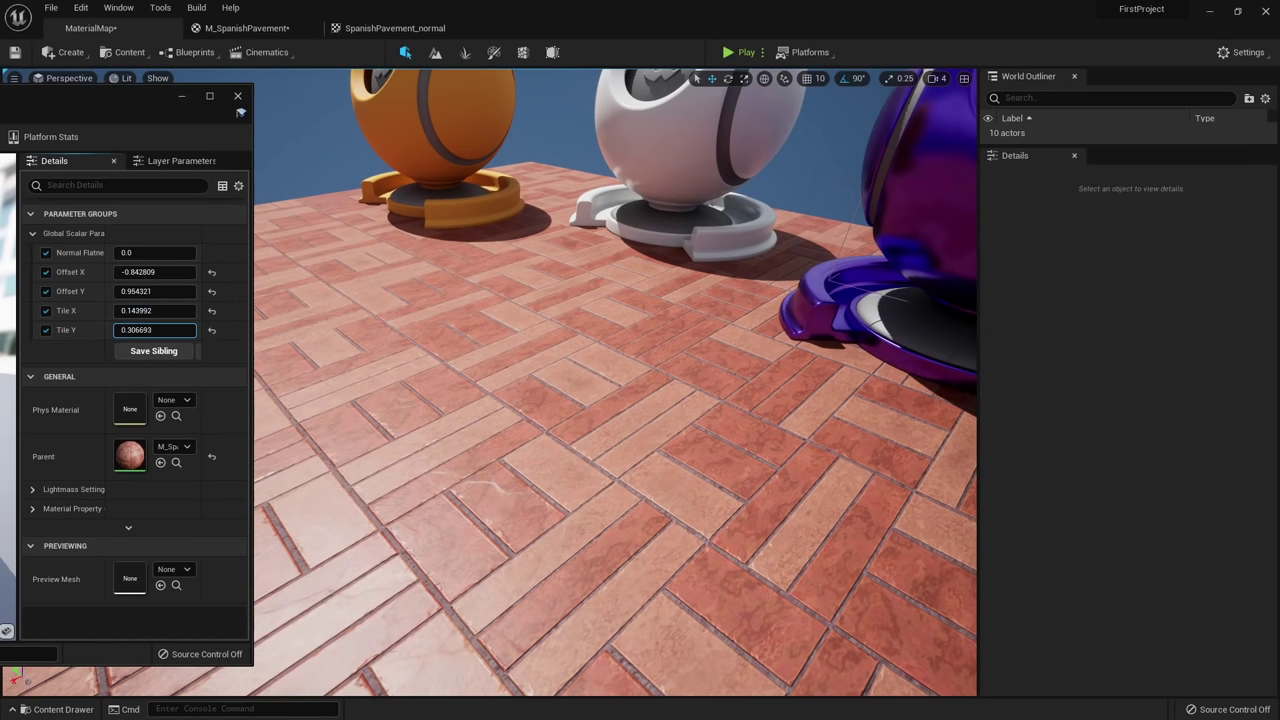
left_click(198, 67)
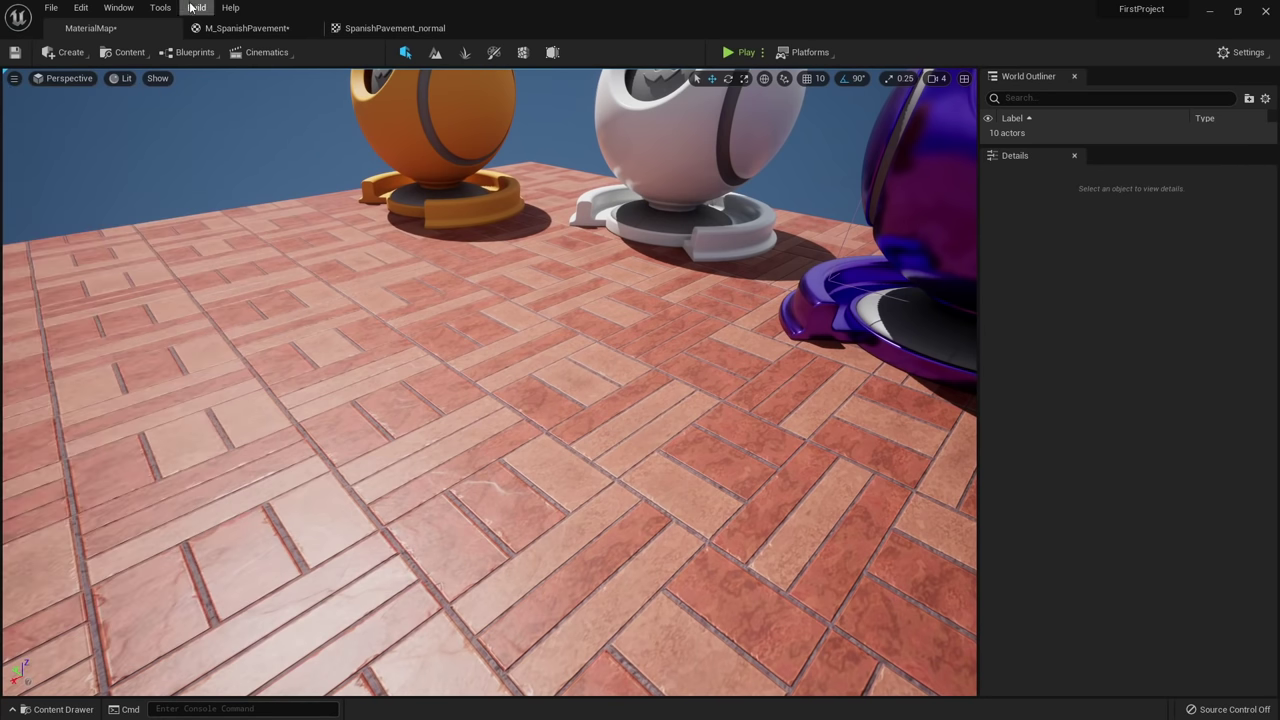
In the M_SpanishPavement graph, move the base color Texture Sample away from the output and feed its RGB into a new Multiply node's B input.
left_click(247, 28)
right_click_drag(596, 425, 556, 552)
left_click_drag(705, 305, 557, 241)
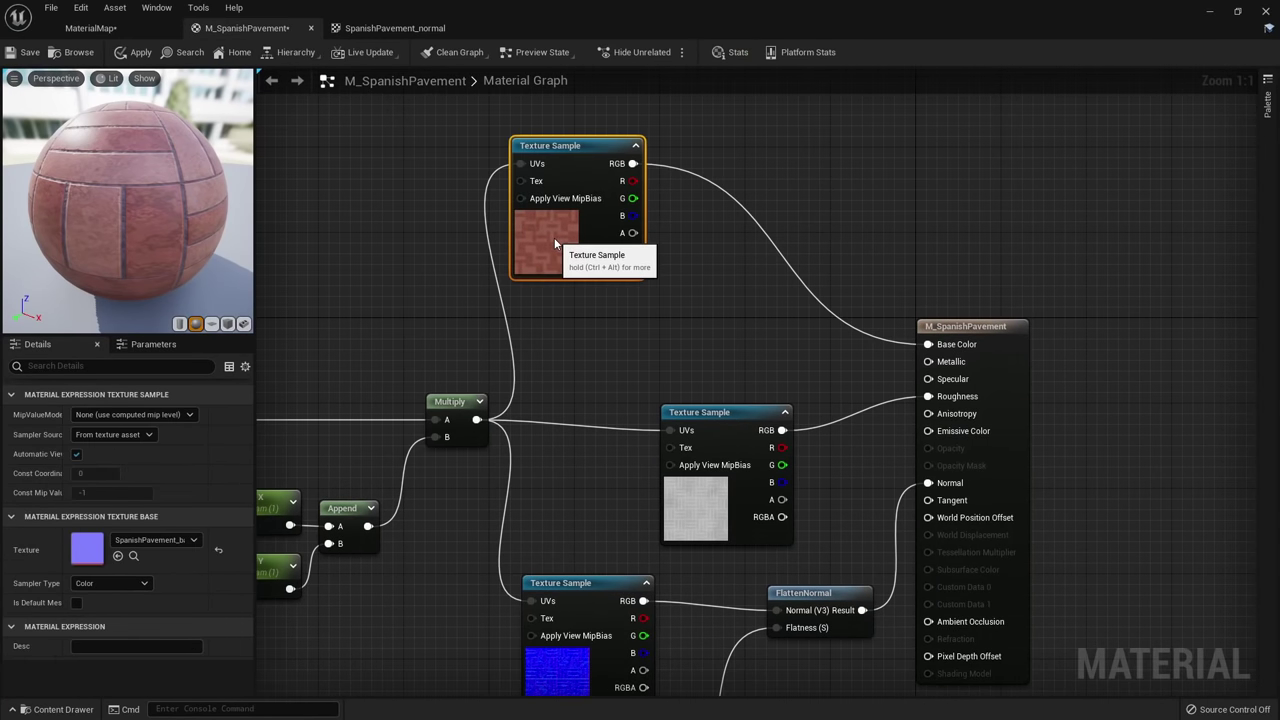
left_click(682, 267)
right_click_drag(682, 267, 694, 296)
left_click(727, 215)
left_click_drag(597, 209, 727, 291)
Add a Constant3Vector above the base color Texture Sample and convert it to a parameter named Color Tint.
right_click_drag(695, 86, 663, 168)
left_click(621, 131)
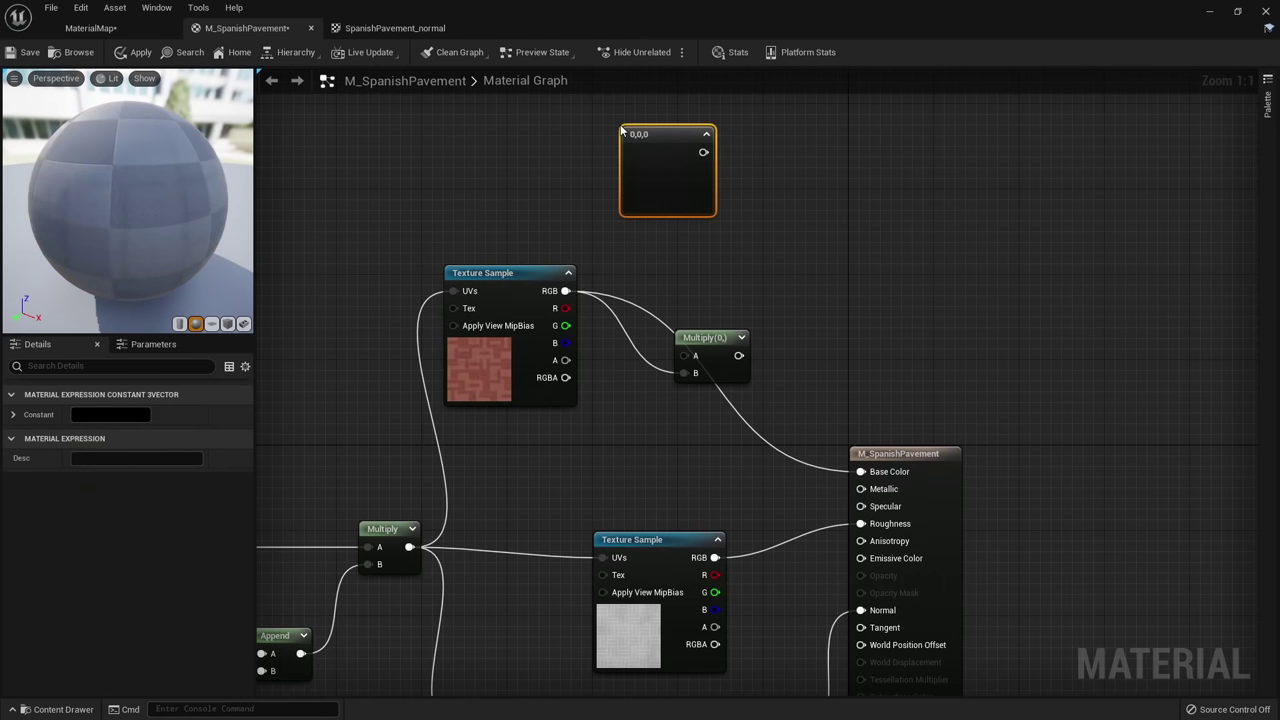
right_click_drag(621, 131, 605, 217)
right_click(607, 222)
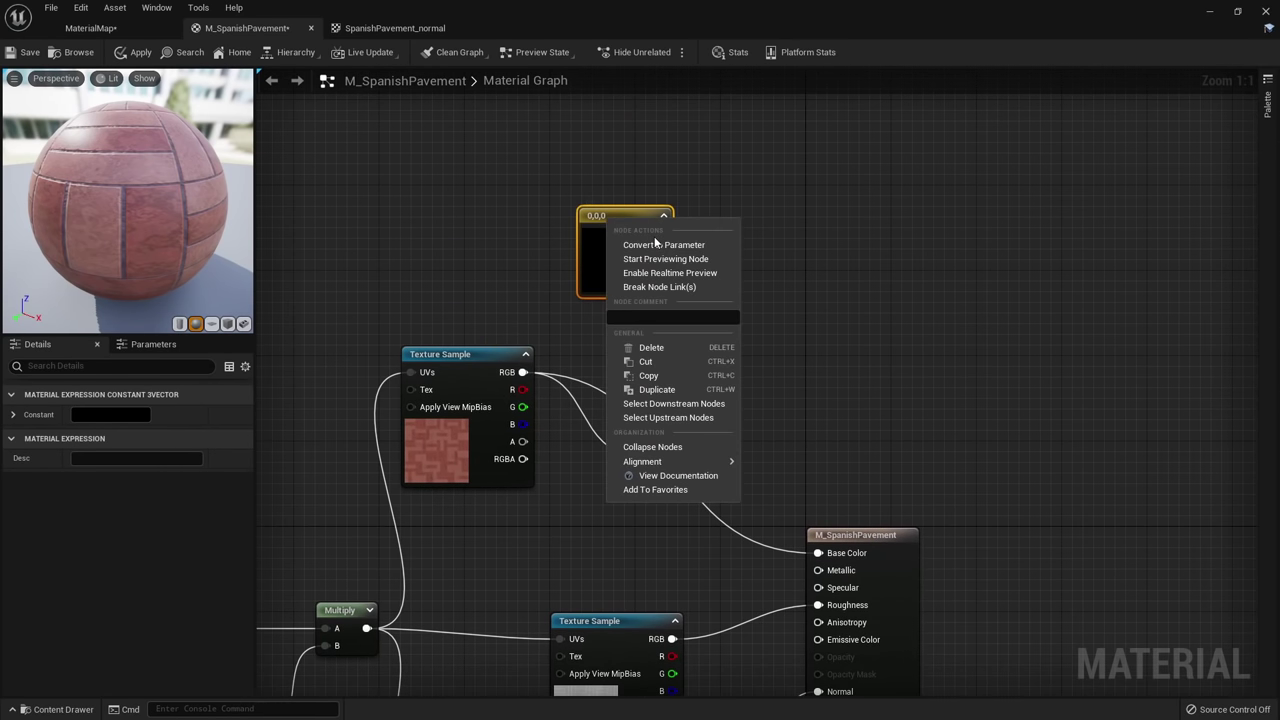
left_click(655, 242)
type("color Tint")
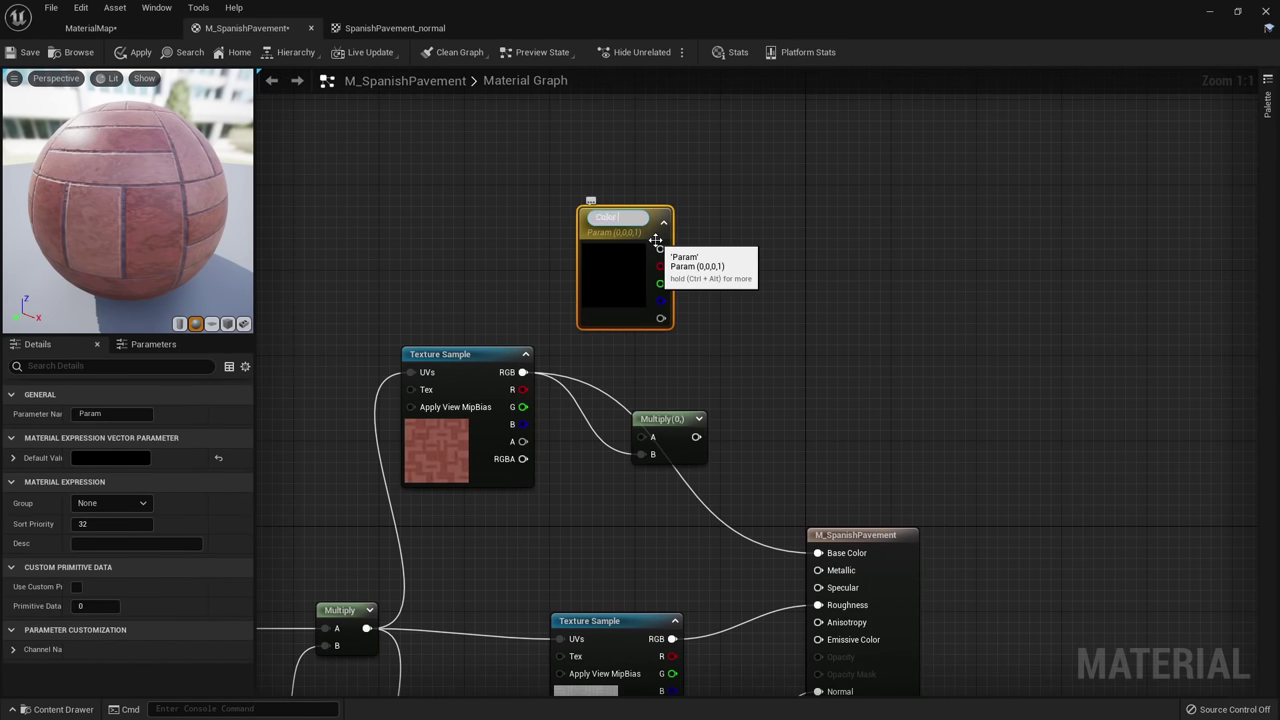
key("Return")
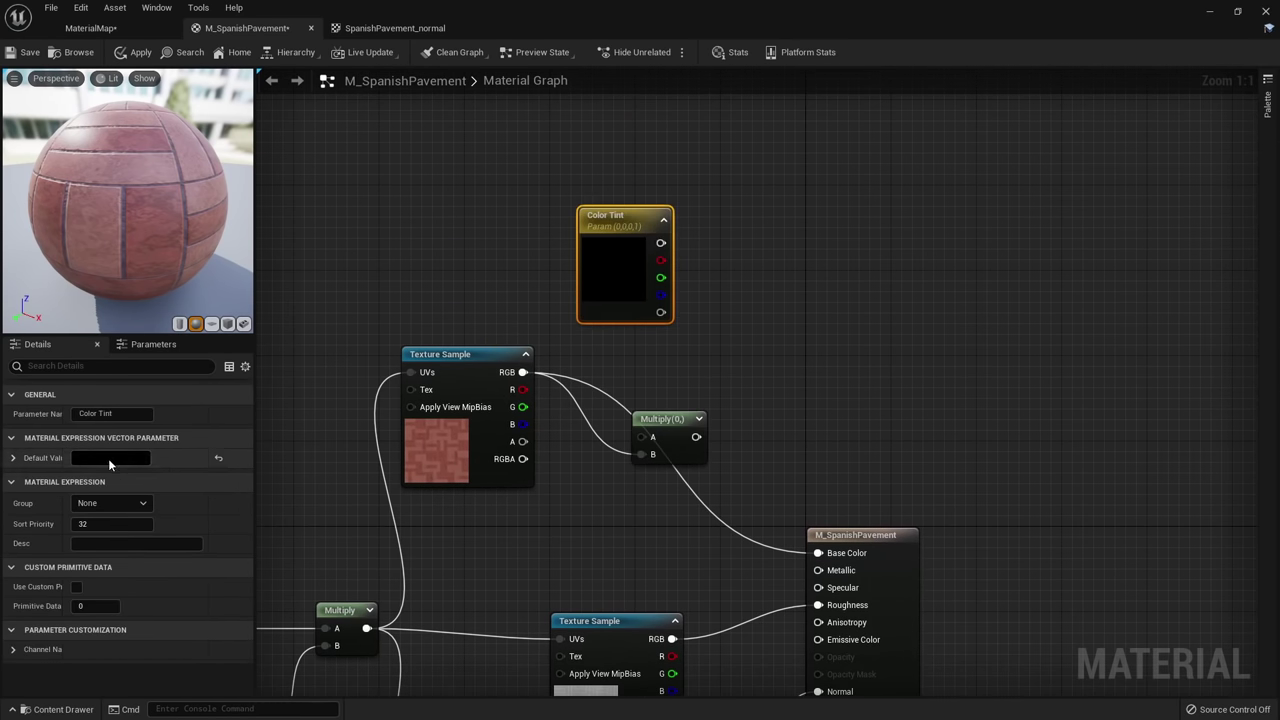
Set Color Tint's default value to white (1,1,1,1) and shift the node slightly within the graph.
left_click(112, 458)
left_click_drag(330, 378, 484, 186)
left_click_drag(453, 435, 562, 436)
left_click(480, 523)
left_click_drag(597, 292, 579, 282)
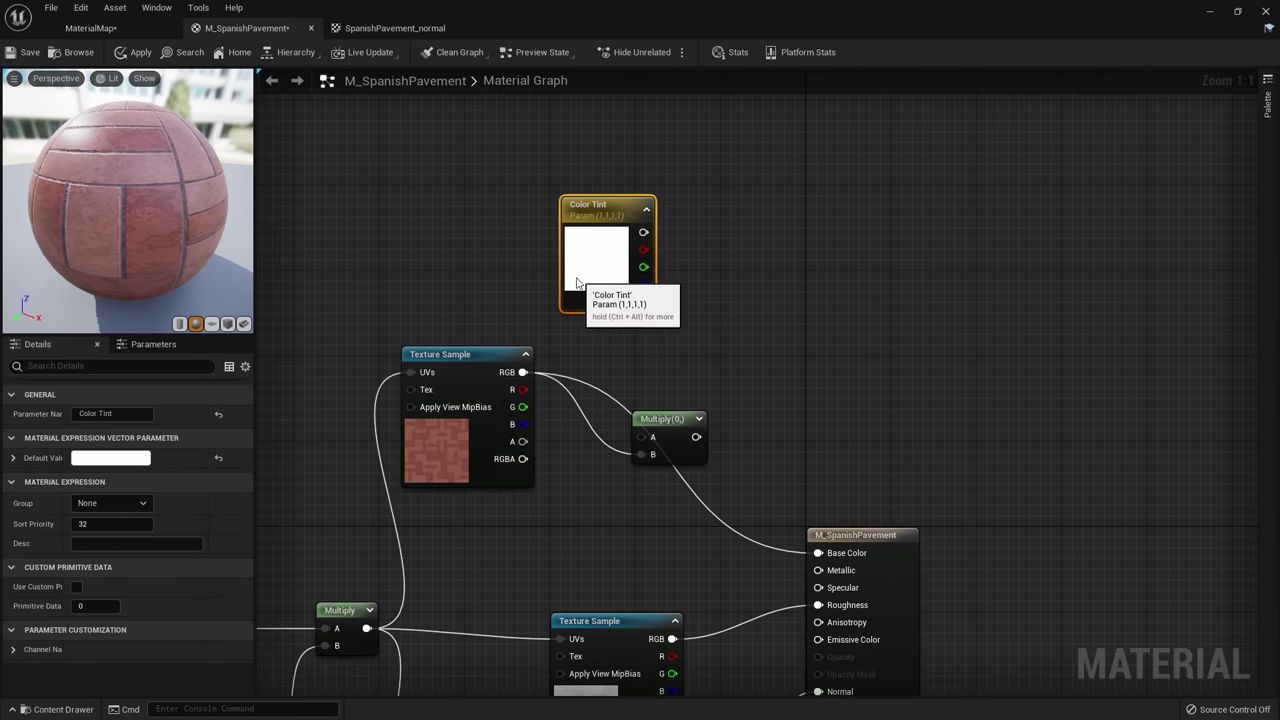
Connect Color Tint to the new Multiply's A input and the Multiply result to Base Color, moving Color Tint clear of the wires.
left_click(712, 318)
right_click_drag(667, 281, 631, 273)
left_click_drag(605, 226, 606, 429)
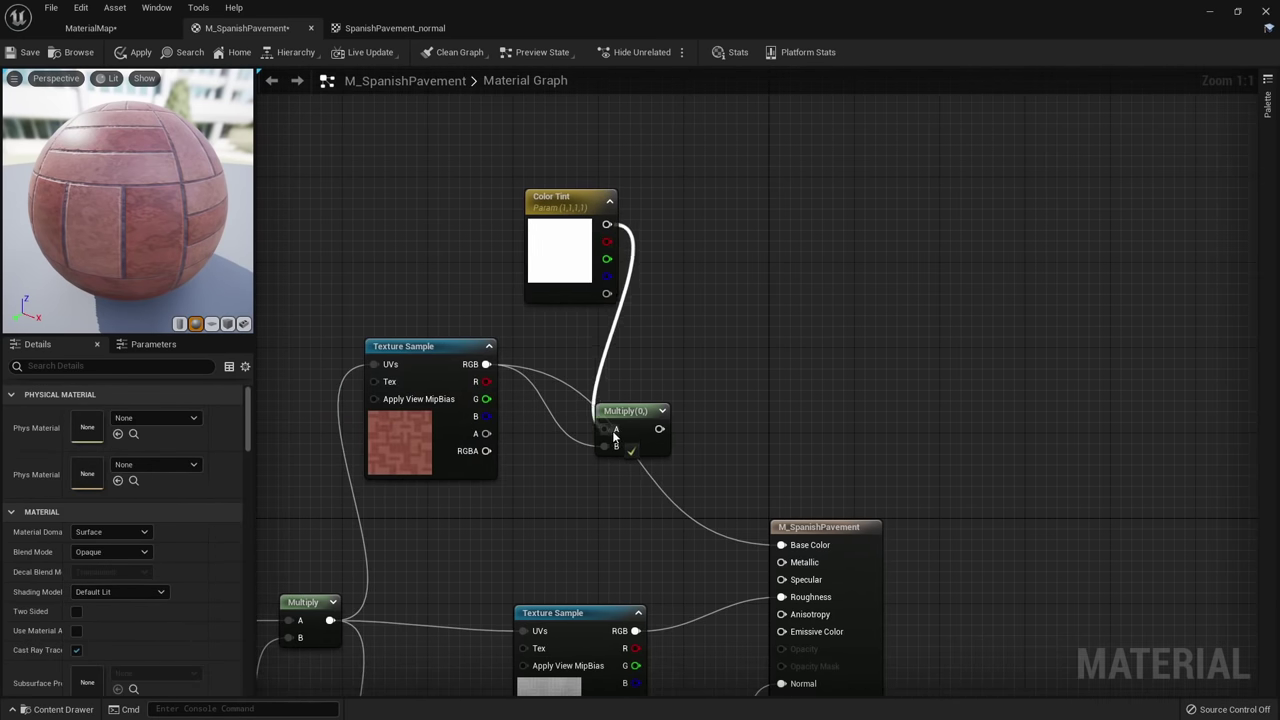
right_click_drag(606, 429, 690, 385)
left_click_drag(661, 243, 530, 221)
left_click_drag(730, 385, 866, 501)
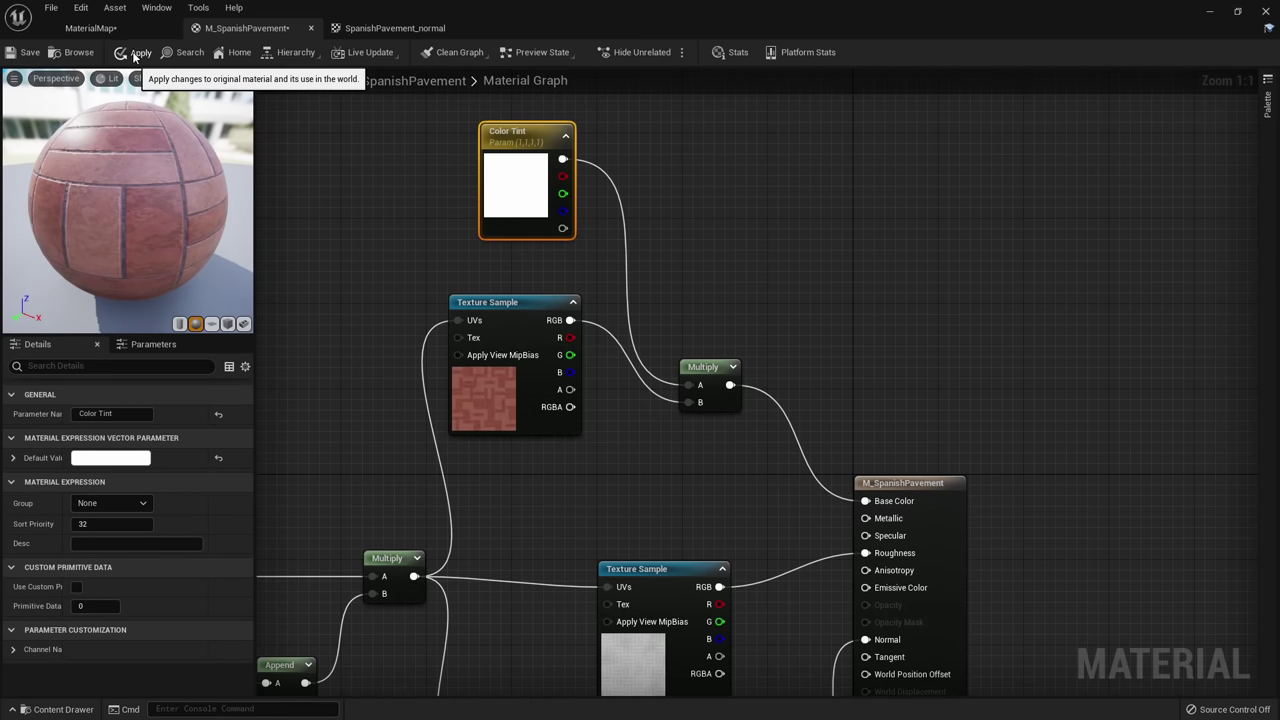
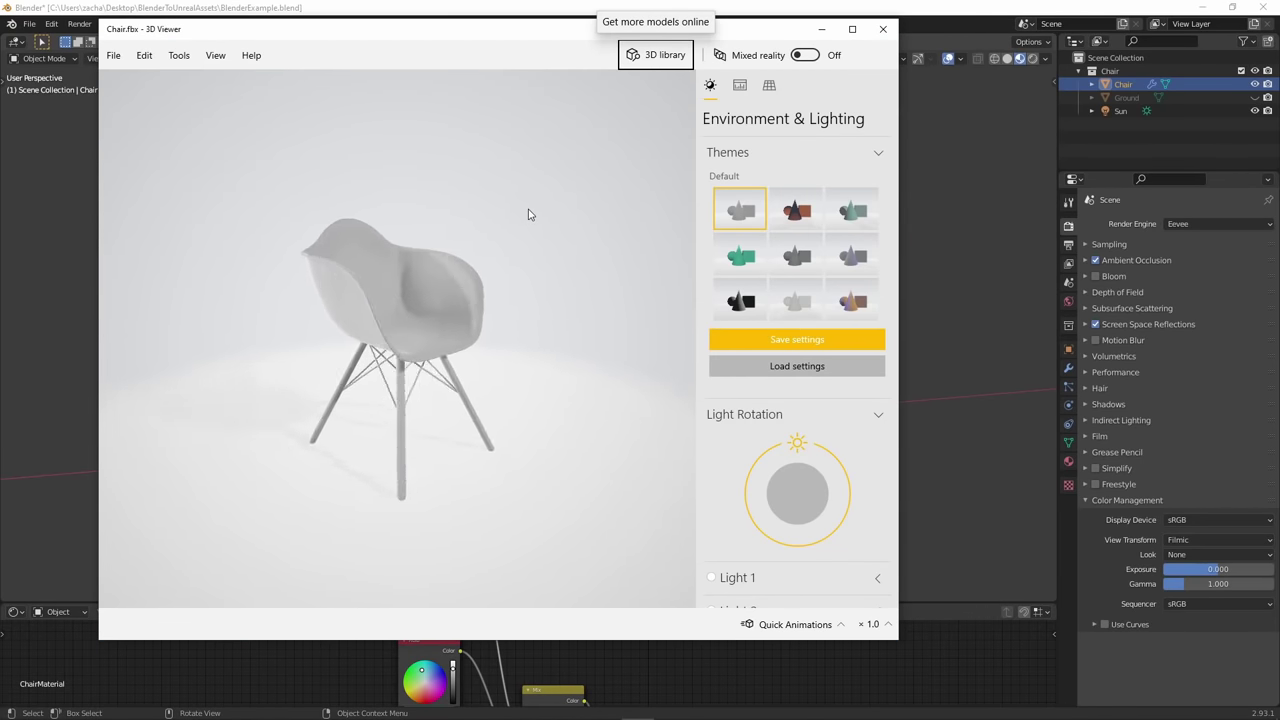
Close the Chair.fbx preview, move the BlenderToUnrealAssets window aside, and create a folder named Meshes inside MyStuff in Unreal Editor.
left_click(883, 29)
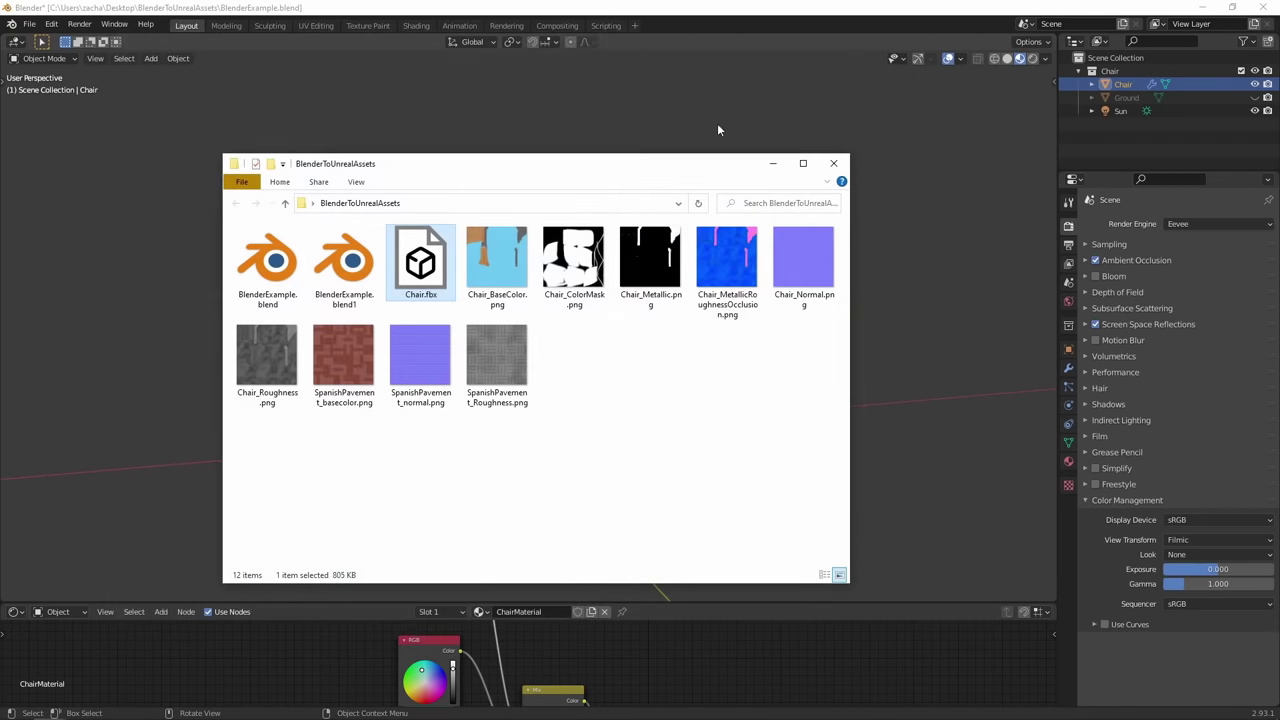
left_click_drag(622, 165, 0, 180)
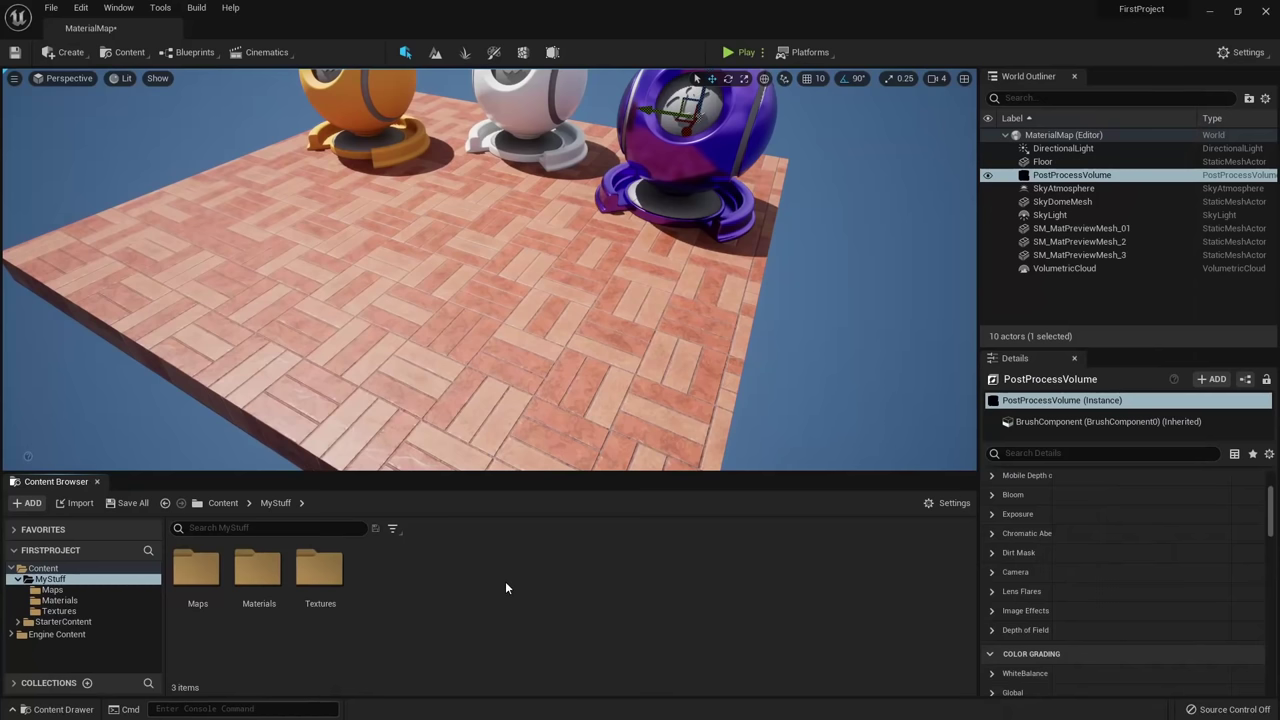
right_click(65, 585)
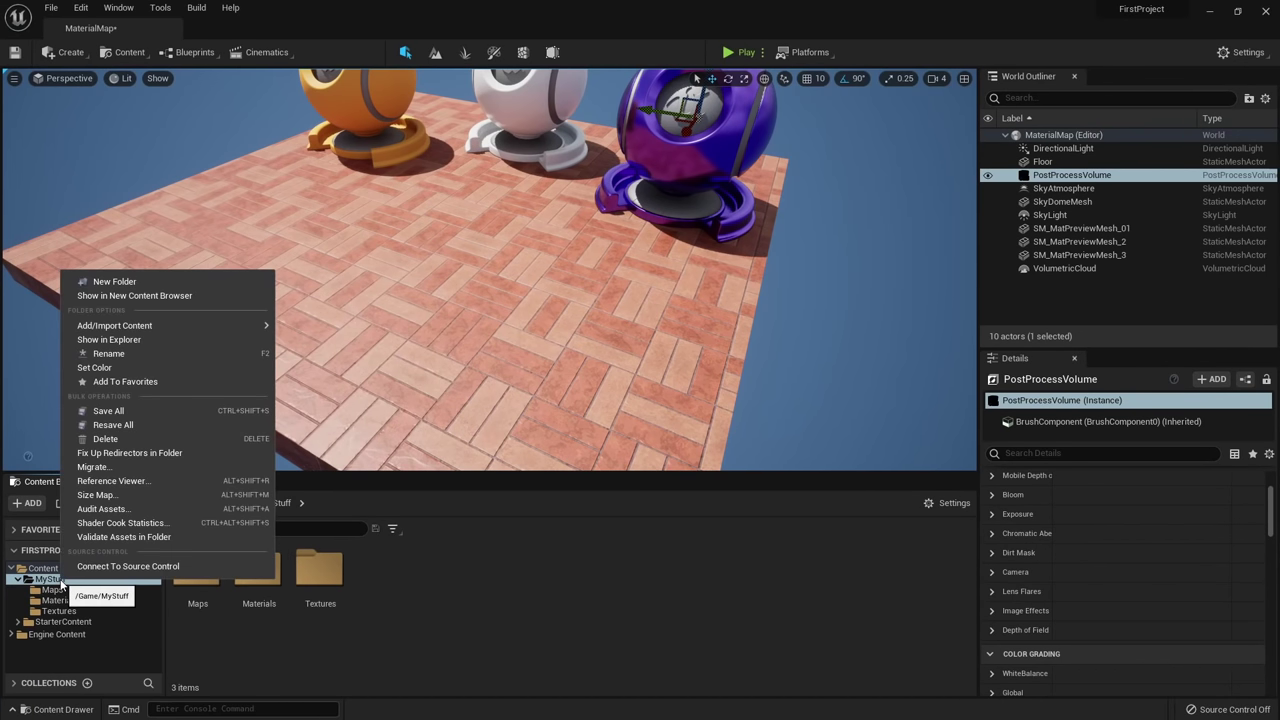
left_click(127, 282)
type("Meshe")
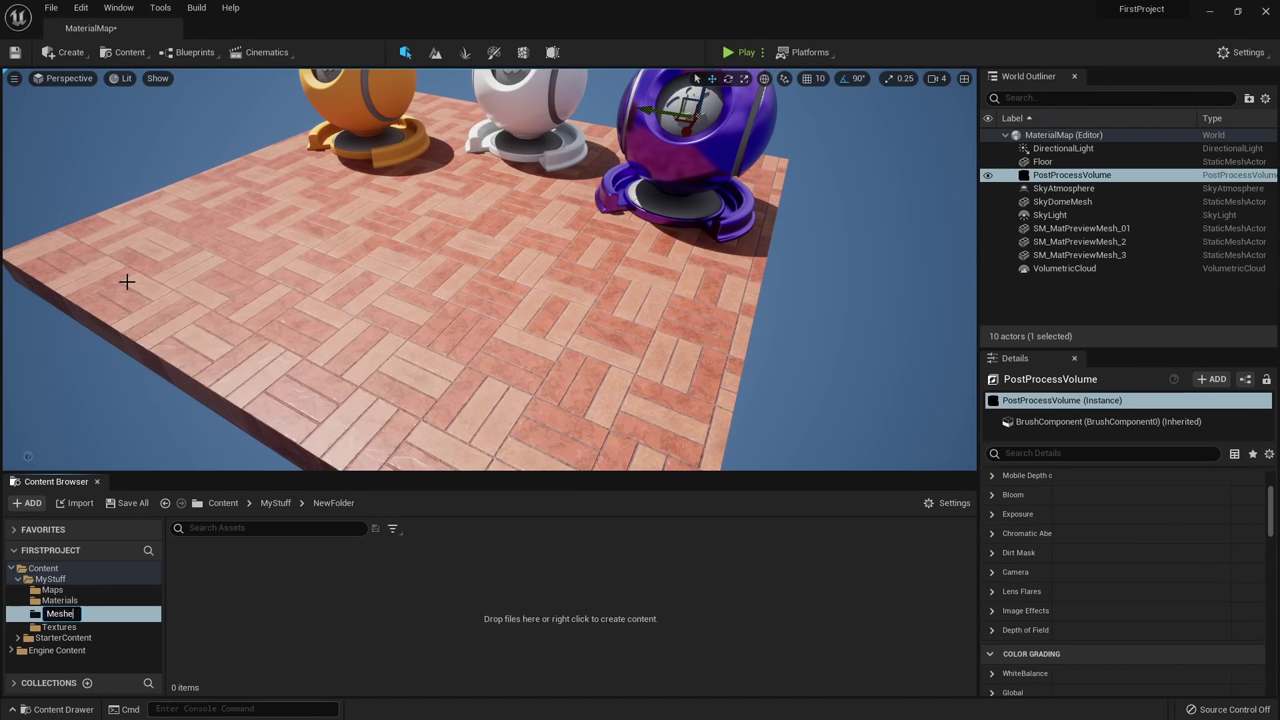
type("s")
key("Return")
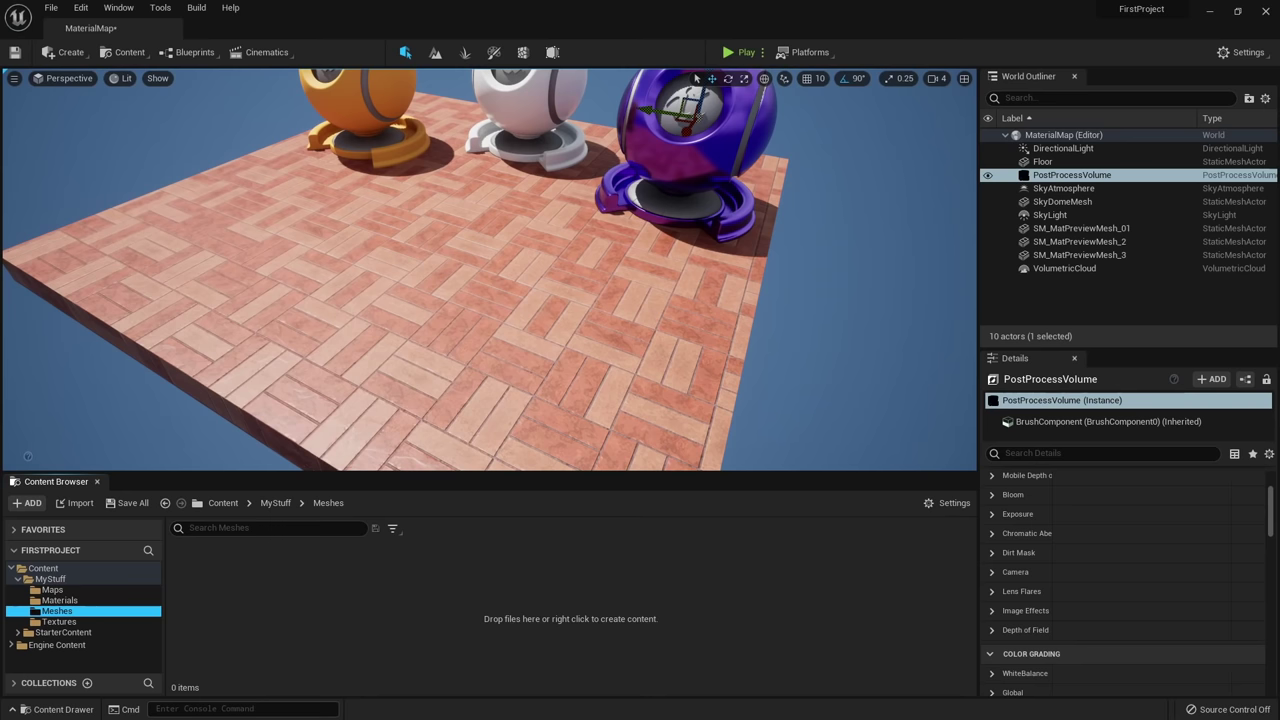
Bring Chair.fbx from the BlenderToUnrealAssets folder into Meshes and reset the FBX import options to their defaults.
key("alt+Tab")
left_click_drag(193, 190, 655, 580)
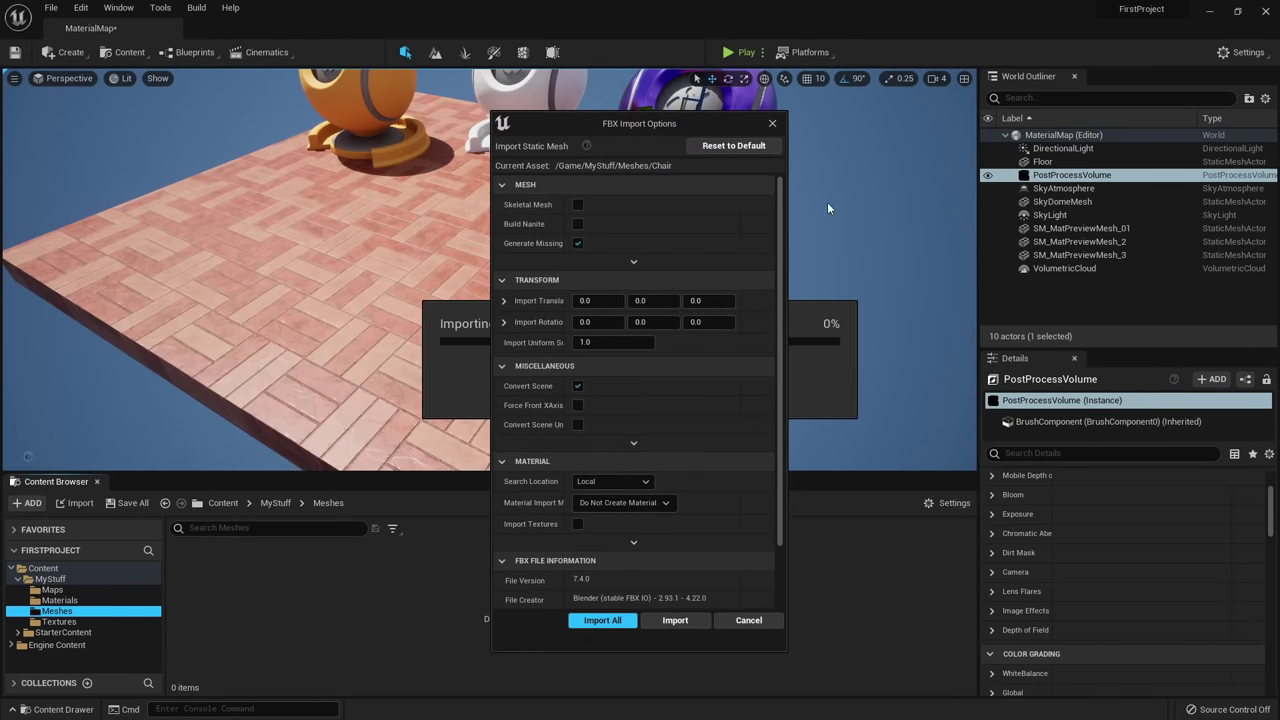
left_click_drag(632, 124, 593, 115)
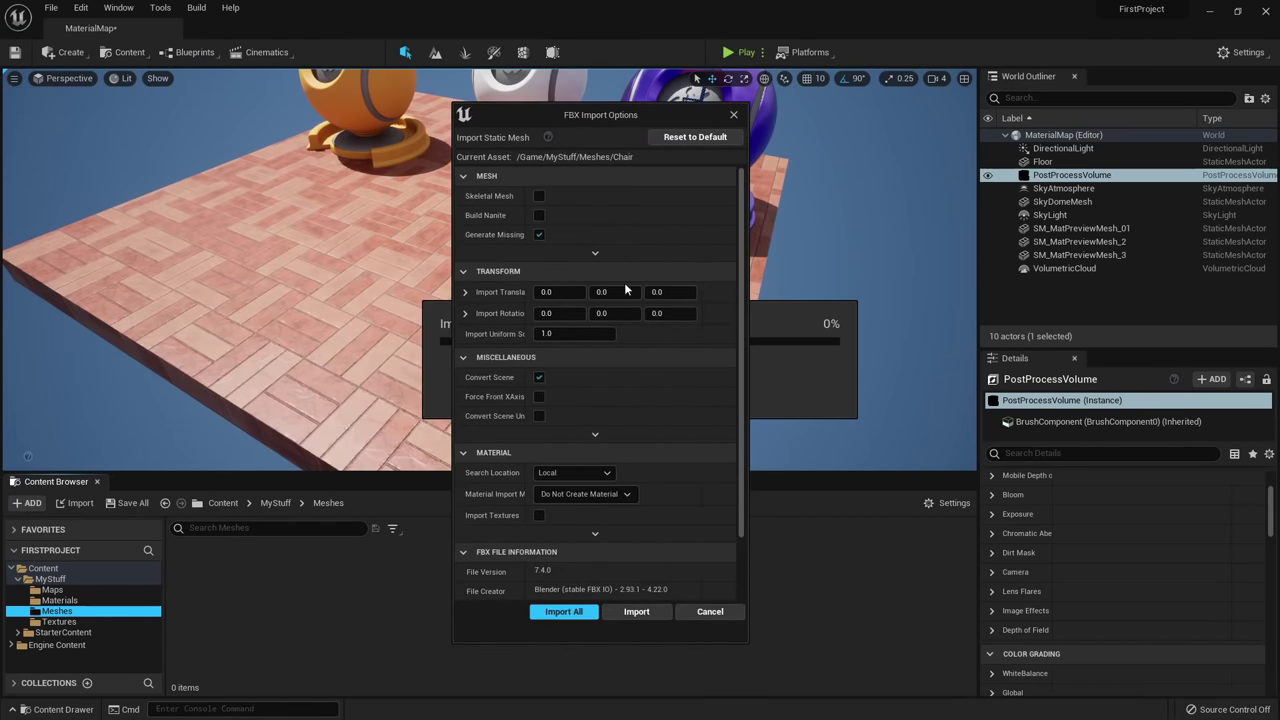
left_click(694, 136)
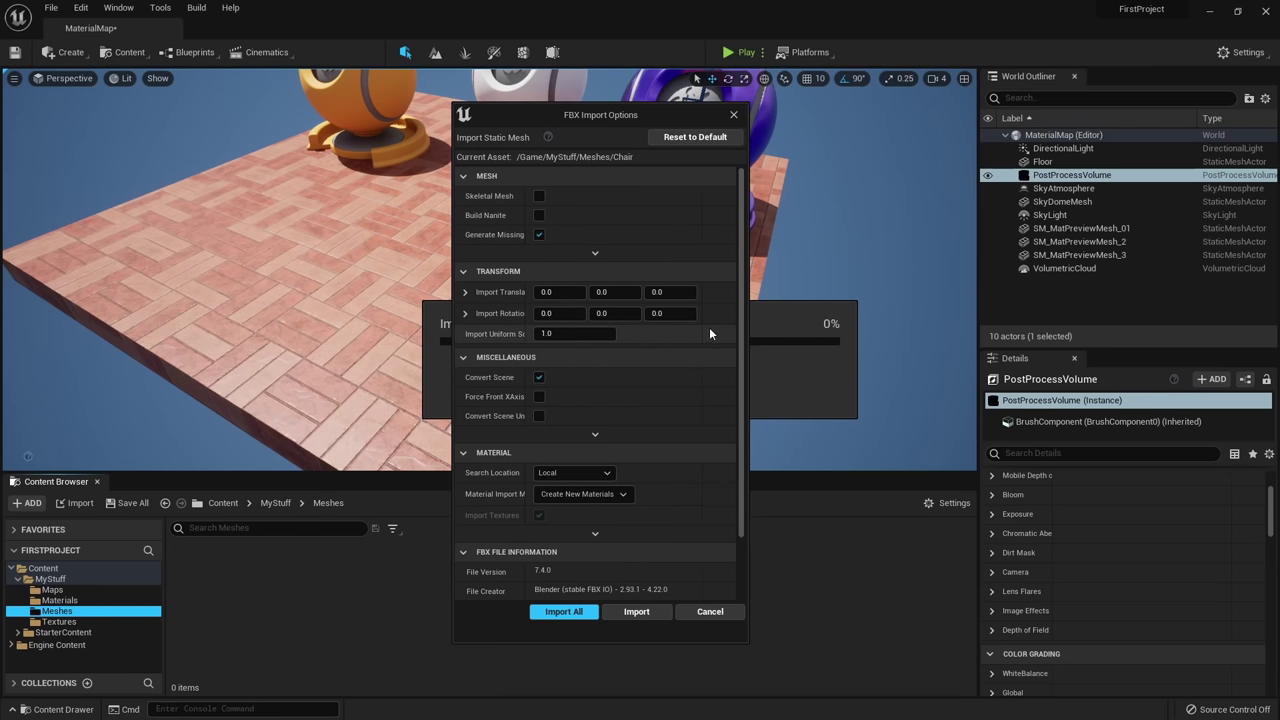
left_click_drag(634, 118, 480, 84)
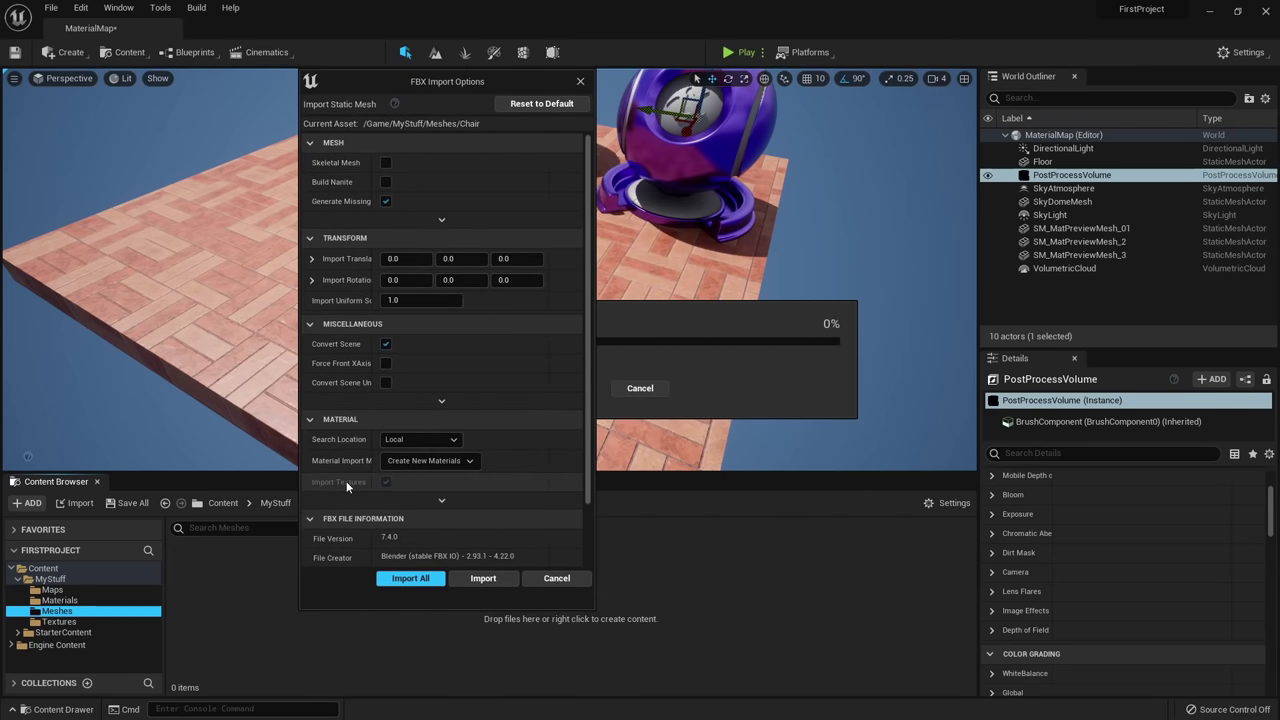
Set the material import method to Do Not Create Material, disable Import Textures, and import the chair.
left_click(425, 460)
left_click(411, 499)
left_click(386, 482)
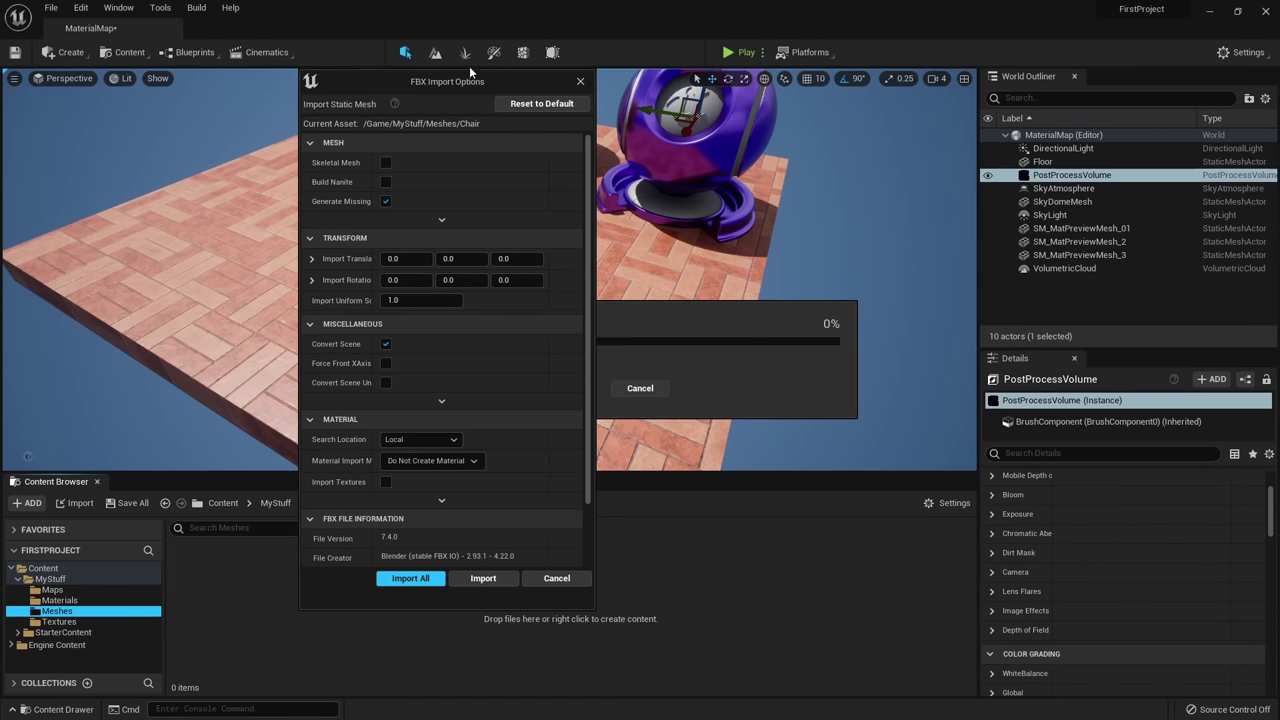
left_click(407, 558)
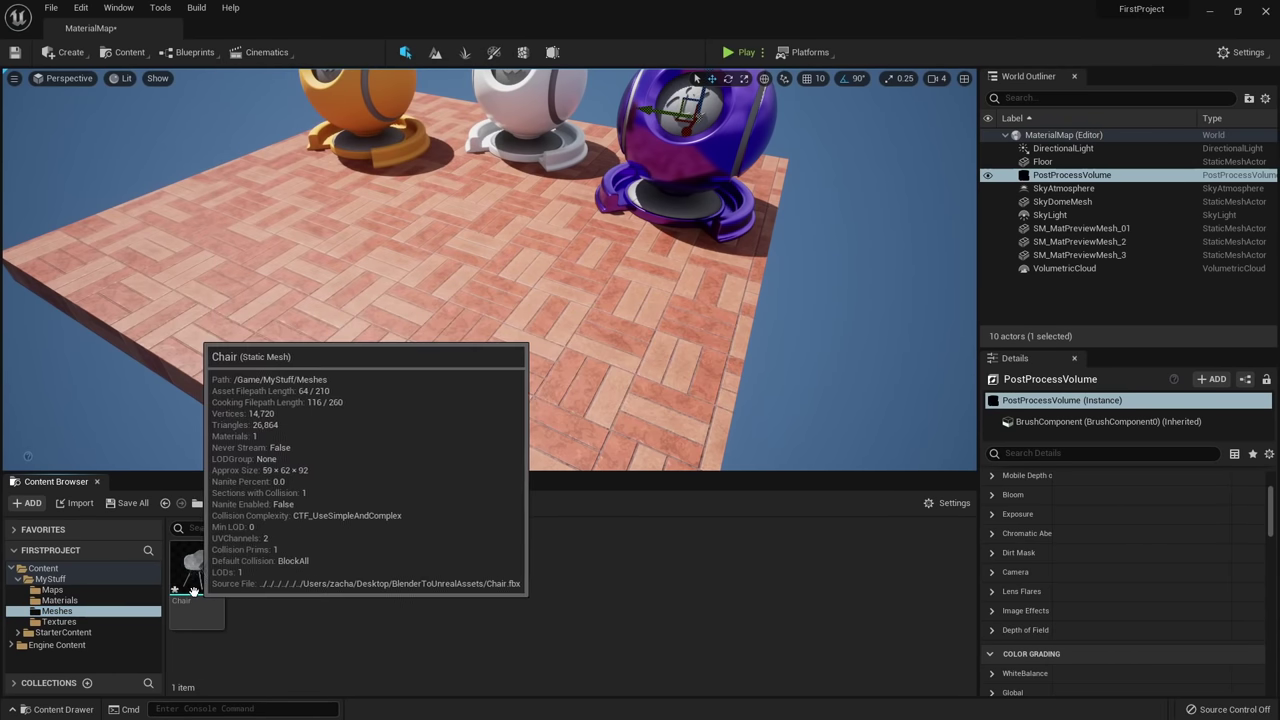
Place the Chair mesh on the pavement floor in front of the preview meshes and view it up close.
left_click_drag(193, 591, 400, 275)
key("f")
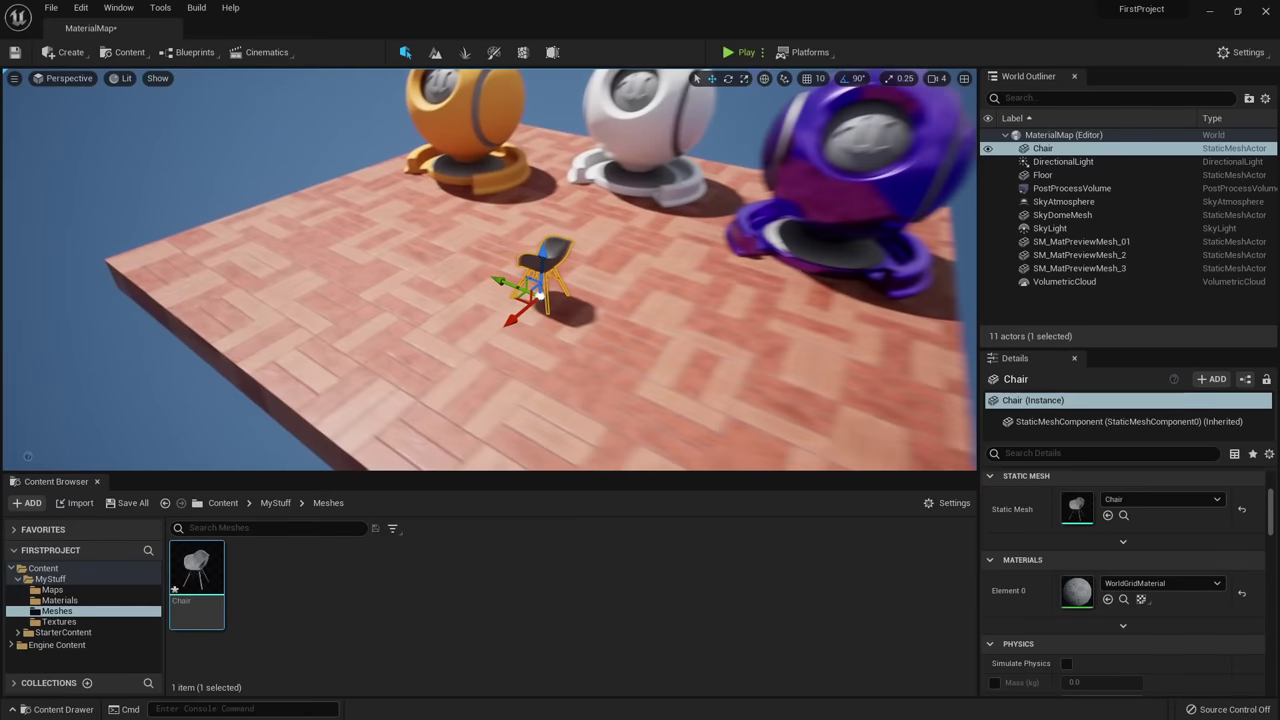
scroll(1154, 535, "up", 2)
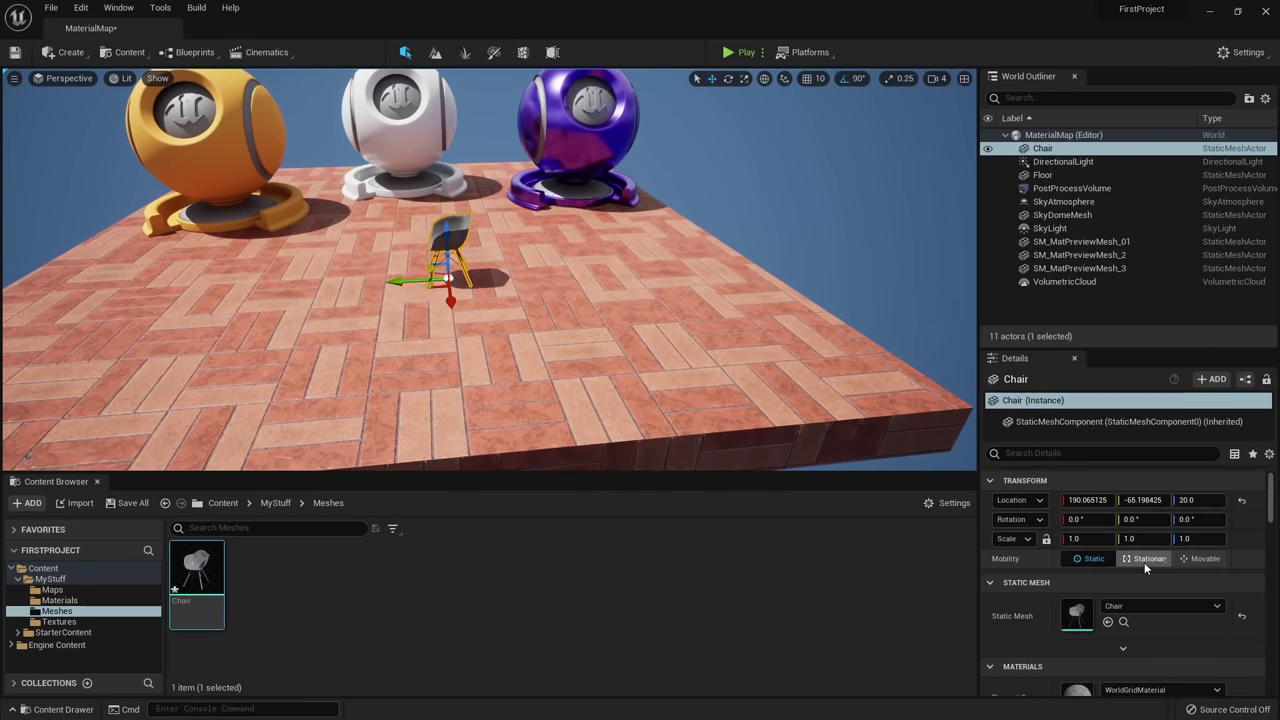
key("w")
right_click_drag(447, 312, 480, 314)
key("a")
key("w")
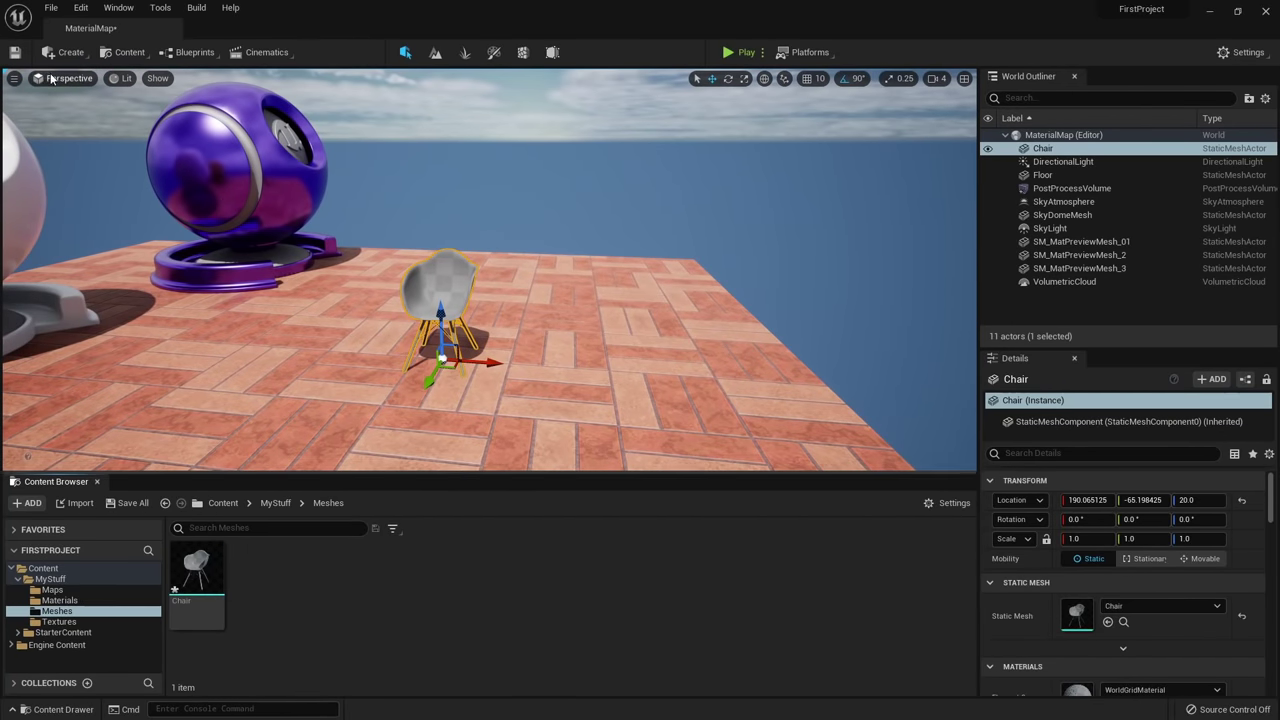
Examine the chair's shape and pivot against the floor in the Left orthographic view with Wireframe shading.
left_click(52, 78)
left_click(100, 161)
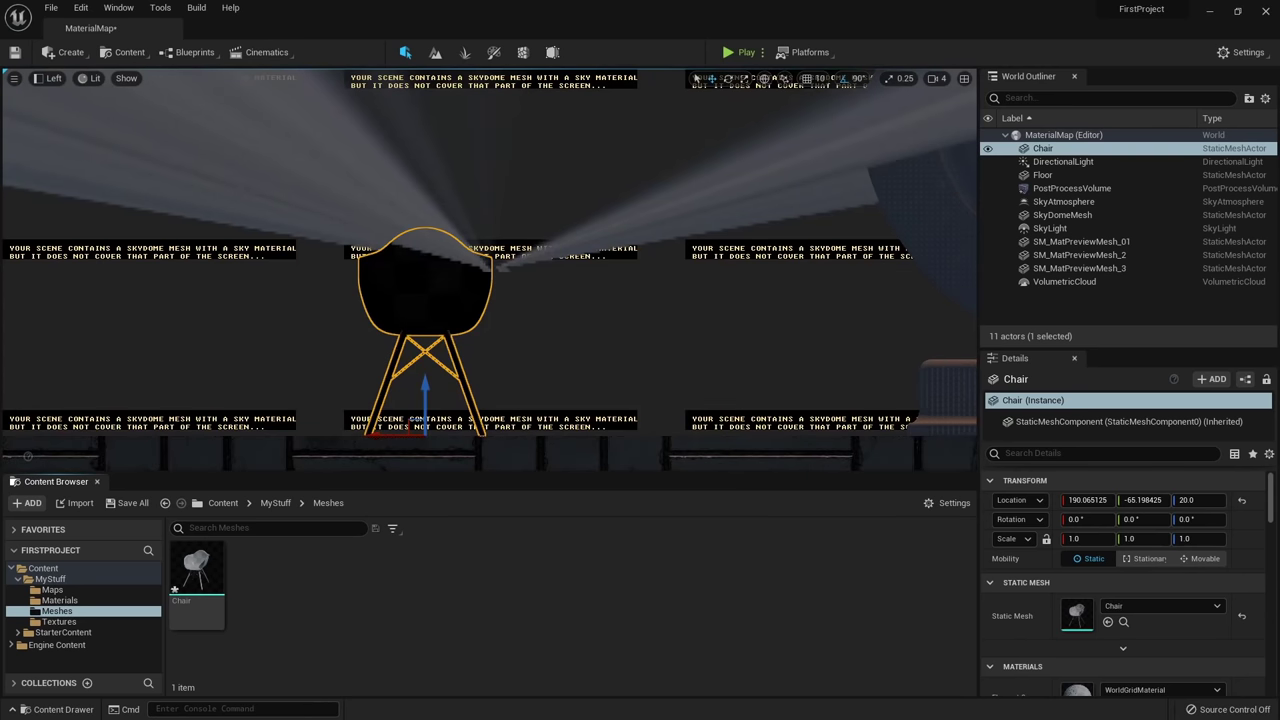
scroll(410, 297, "down", 6)
scroll(410, 297, "up", 3)
key("alt+2")
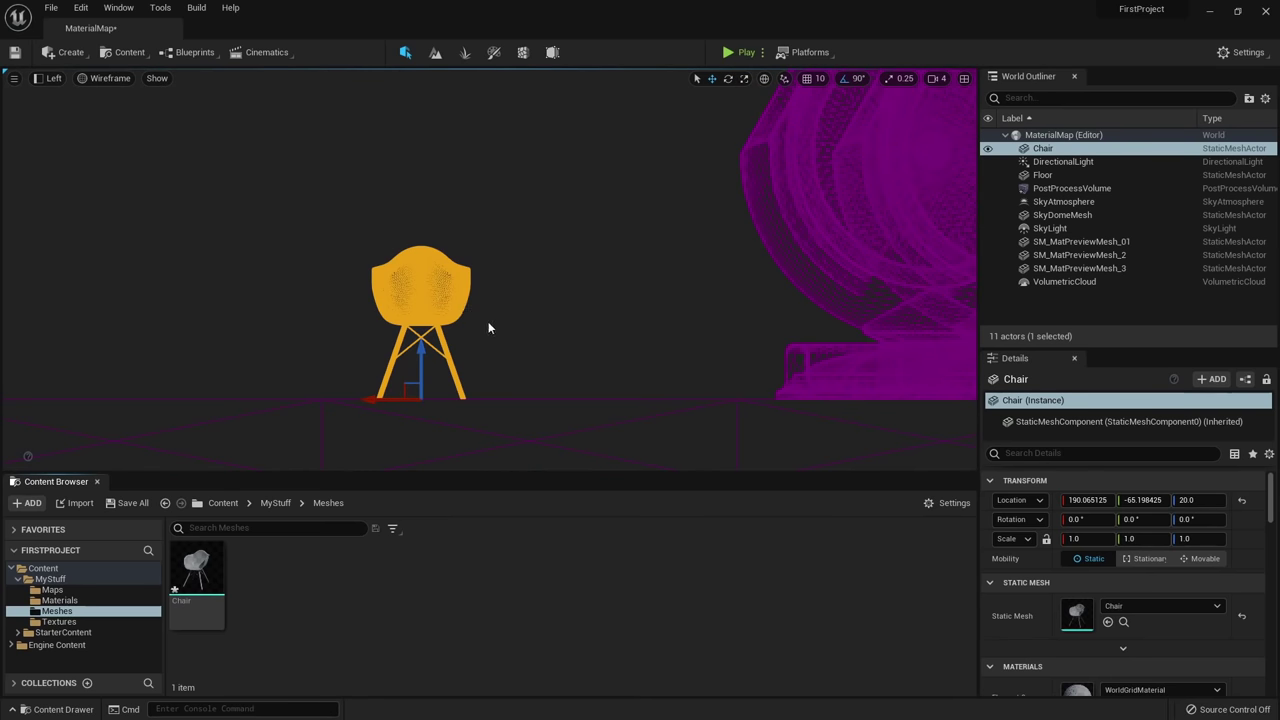
scroll(488, 321, "up", 3)
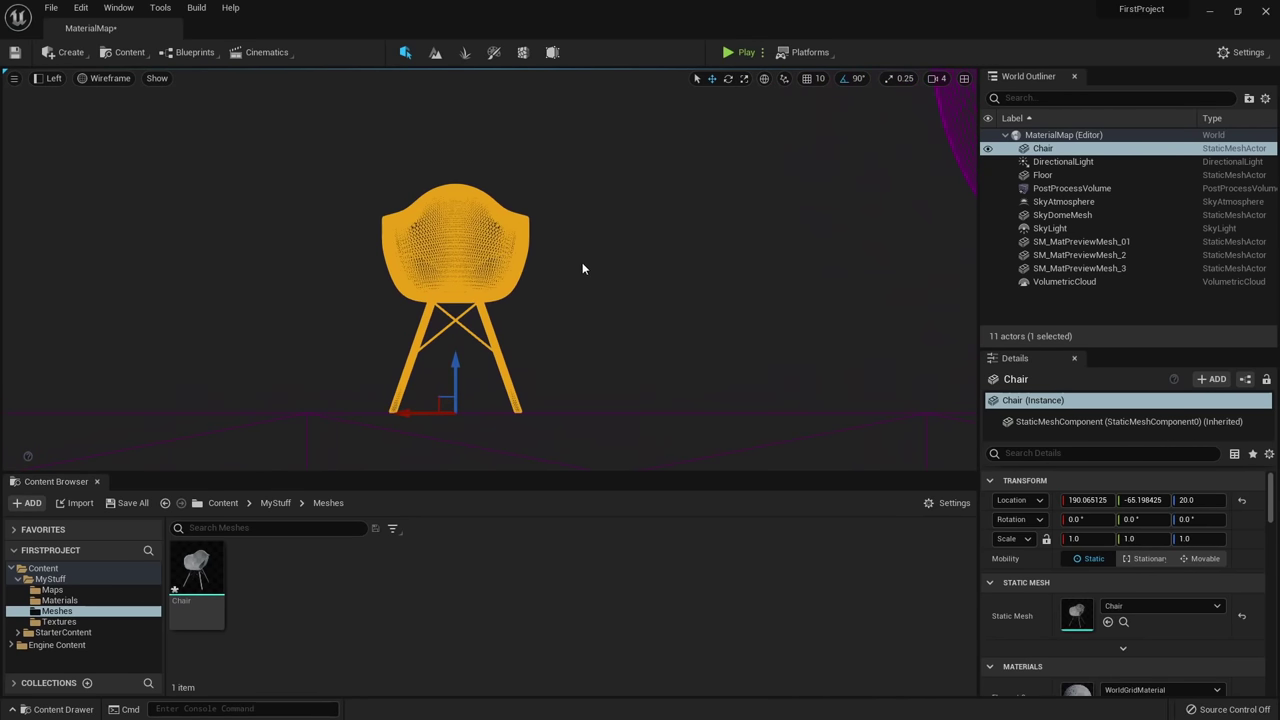
scroll(507, 196, "up", 1)
middle_click_drag(422, 186, 424, 243)
middle_click_drag(417, 376, 418, 407)
Return the viewport to Lit shading and the Perspective view.
left_click(112, 78)
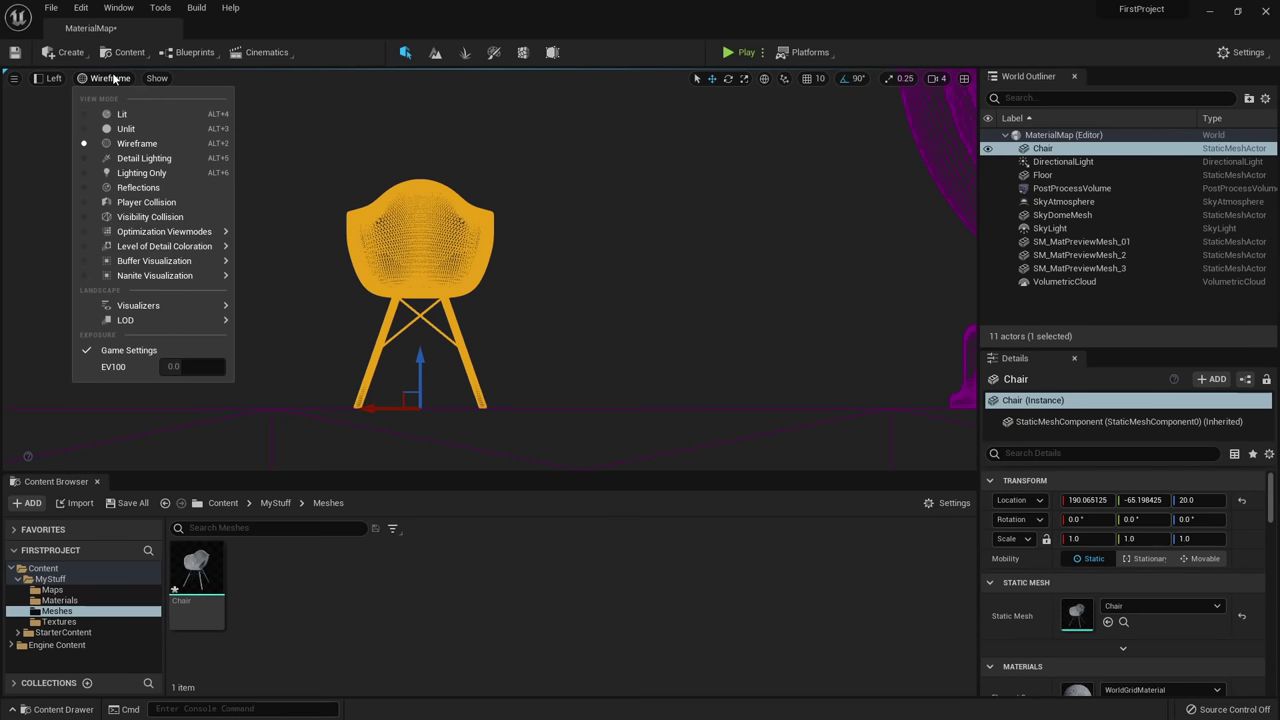
left_click(111, 109)
left_click(50, 78)
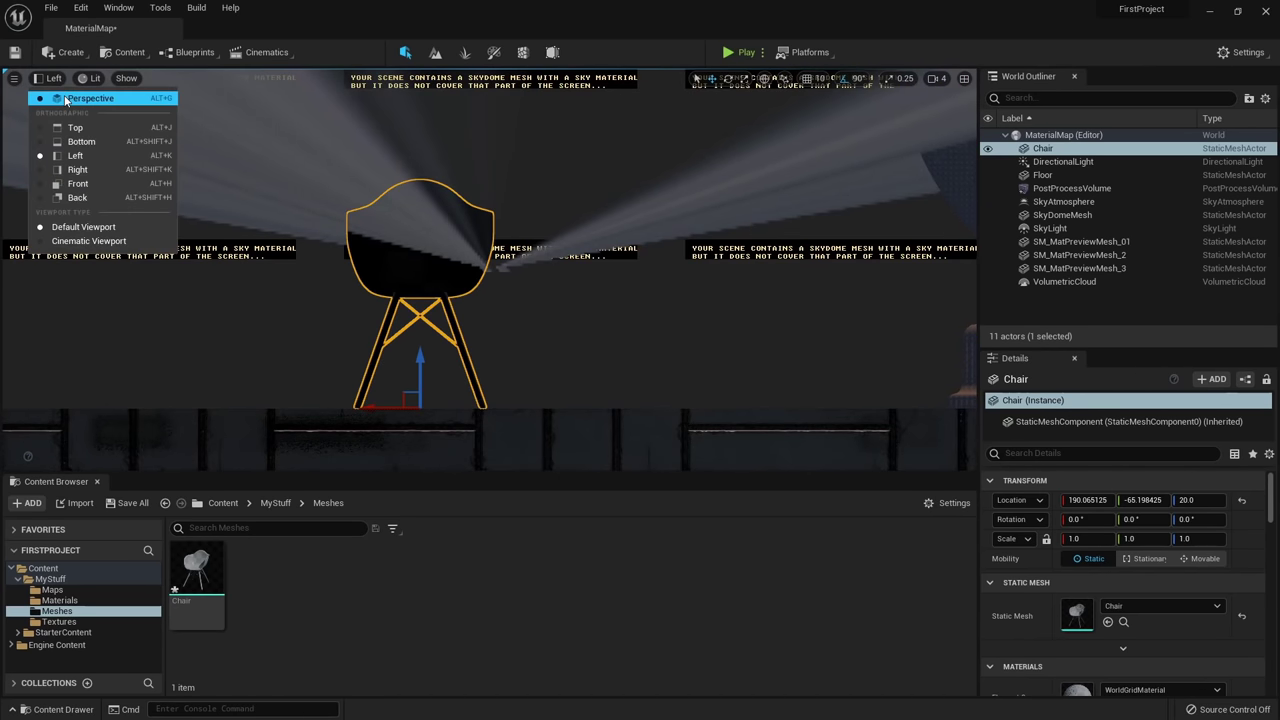
left_click(60, 96)
Delete the orange and white preview meshes from the level and select the purple one.
right_click_drag(453, 264, 309, 306)
left_click(200, 234)
key("Delete")
left_click(332, 250)
key("Delete")
left_click(468, 222)
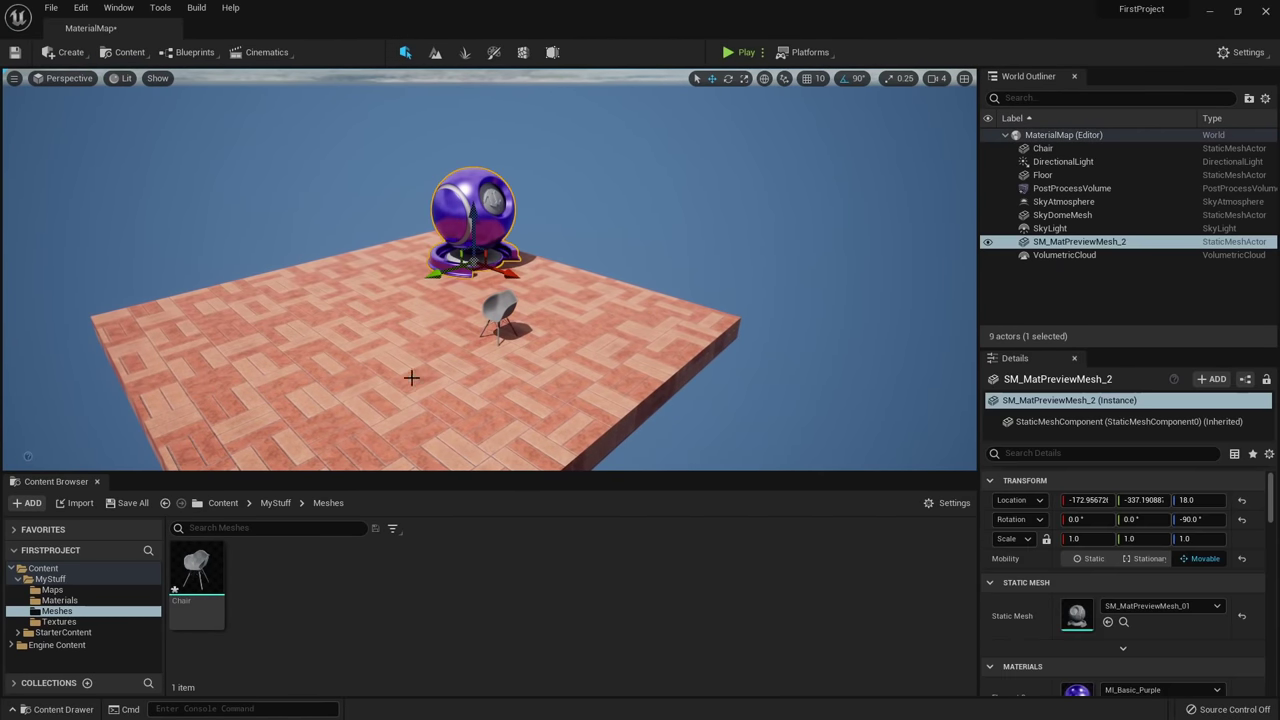
Delete the material preview mesh and scale the floor down to about 0.56 in X and Y.
key("Delete")
left_click(398, 356)
right_click_drag(398, 356, 389, 218)
key("w")
key("r")
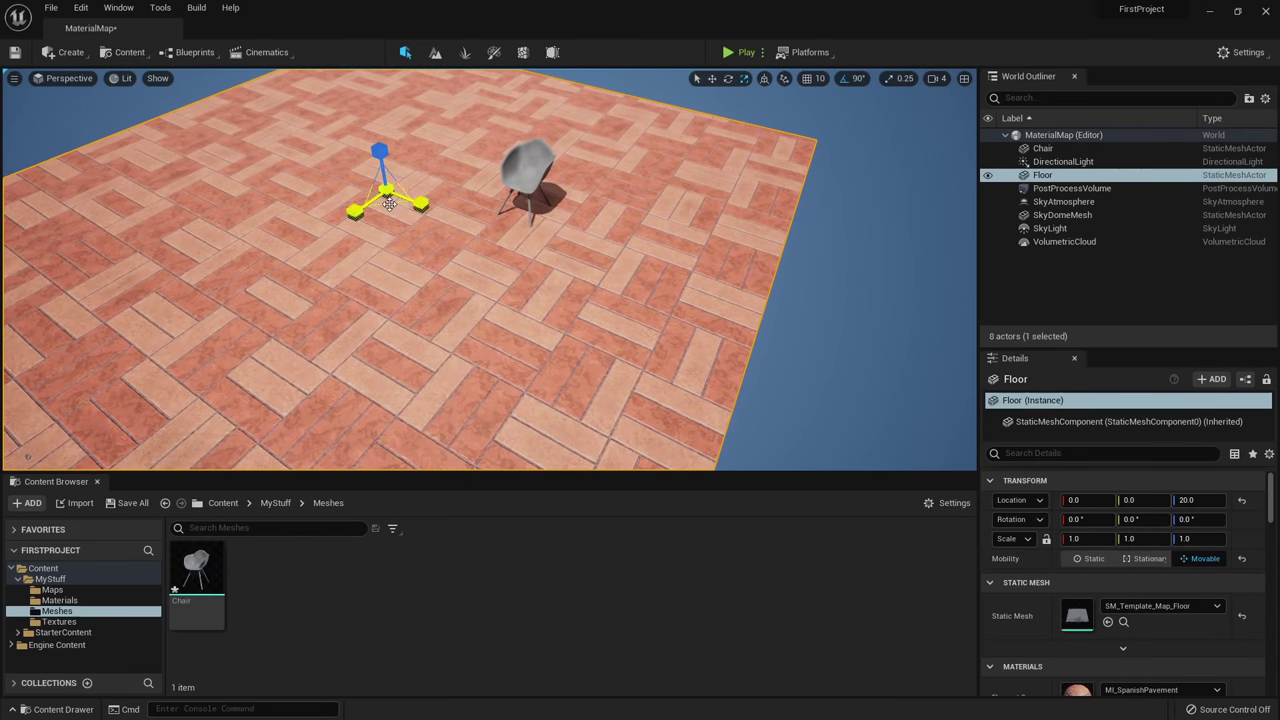
mouse_move(387, 203)
left_mouse_down()
mouse_move(355, 222)
mouse_move(373, 210)
left_mouse_up()
Scale the floor down along Z to make the slab thinner.
right_click_drag(373, 210, 352, 114)
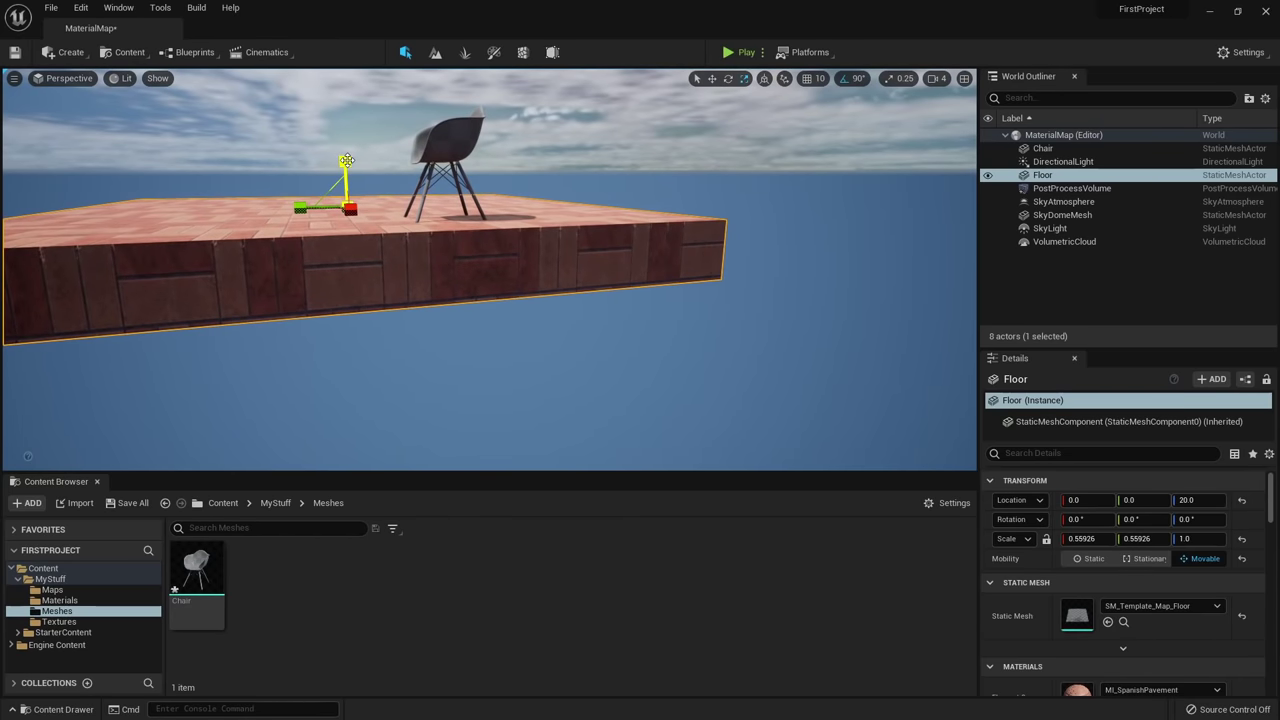
left_click_drag(346, 160, 346, 221)
key("e")
right_click_drag(346, 221, 366, 310)
Move the chair across the floor to about X 13, Y 70, keeping it on the floor surface.
key("w")
left_click(561, 222)
left_click_drag(571, 281, 392, 433)
right_click_drag(392, 433, 385, 332)
left_click_drag(474, 315, 427, 314)
right_click_drag(430, 314, 440, 326)
left_click_drag(441, 293, 432, 307)
right_click_drag(432, 307, 438, 297)
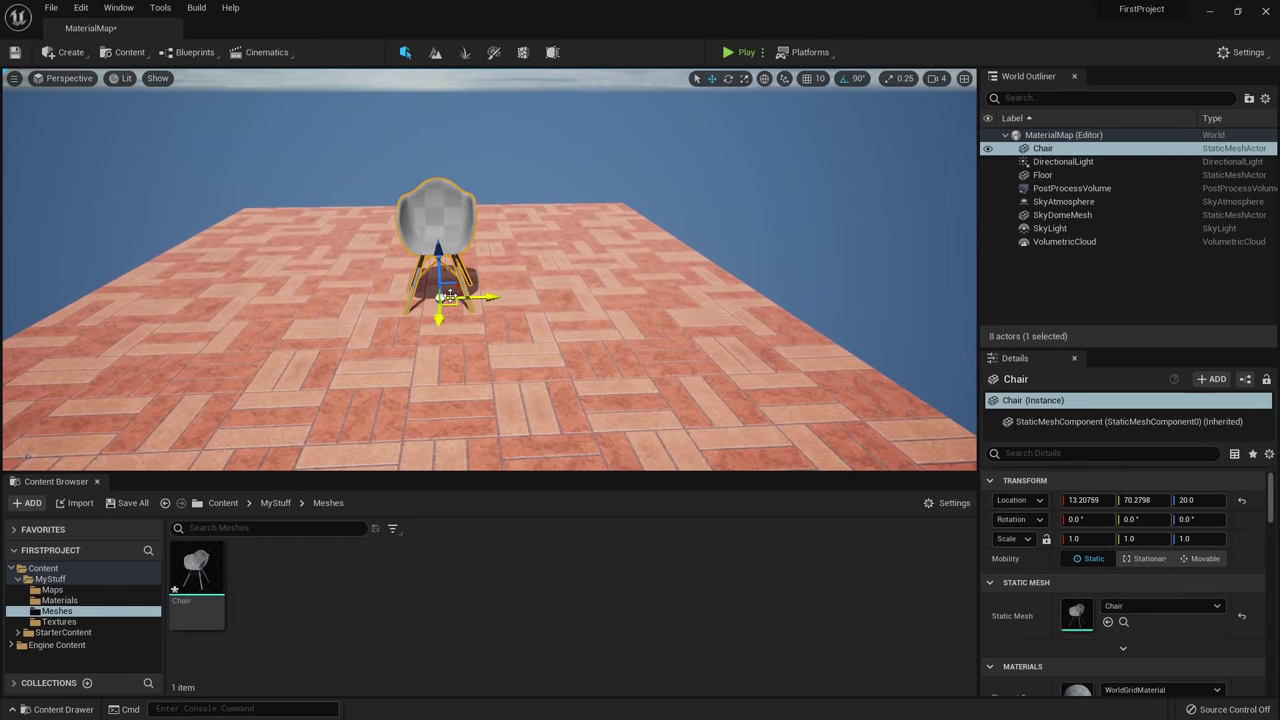
Add the Third Person Blueprint feature pack to the project and close the content dialog.
left_click(27, 503)
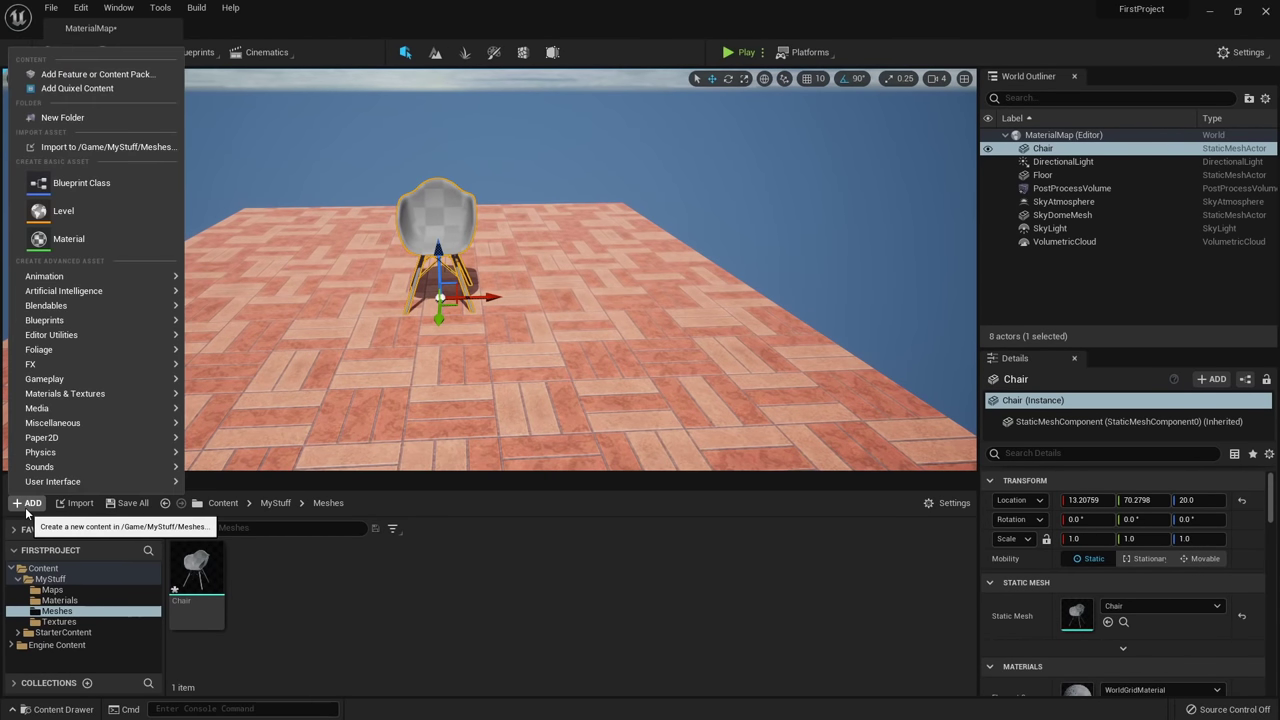
left_click(83, 74)
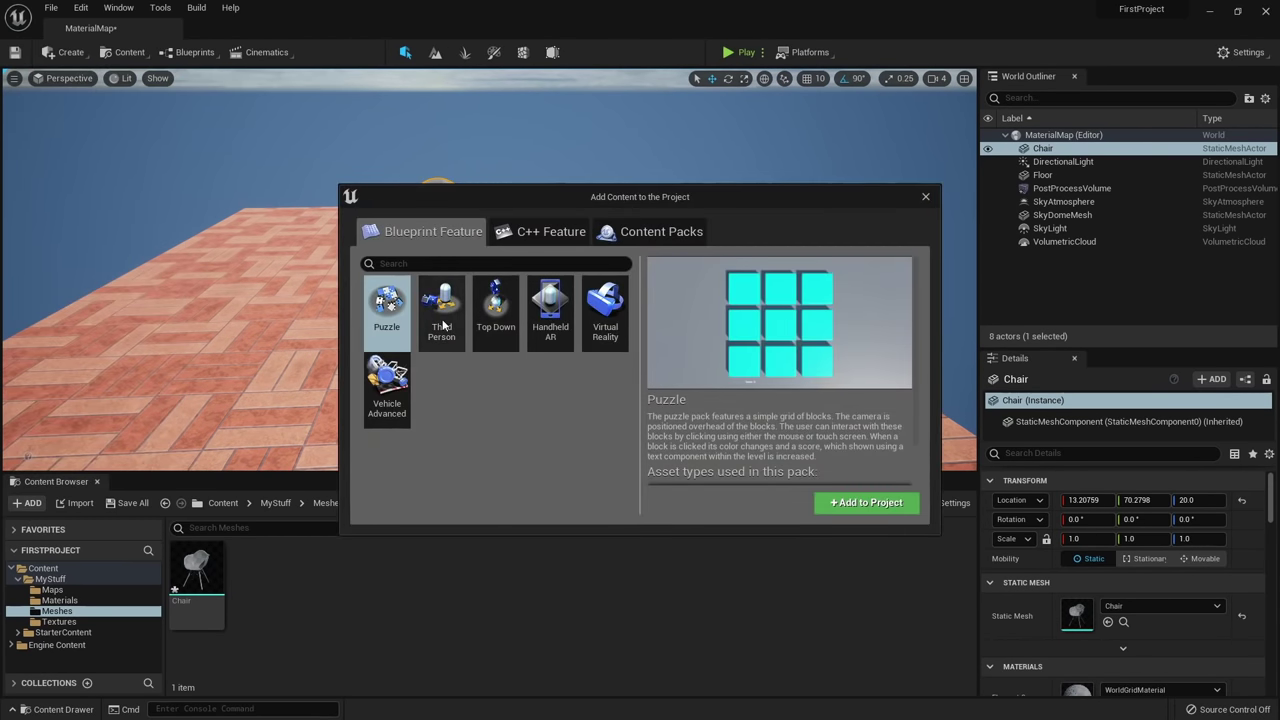
left_click(443, 322)
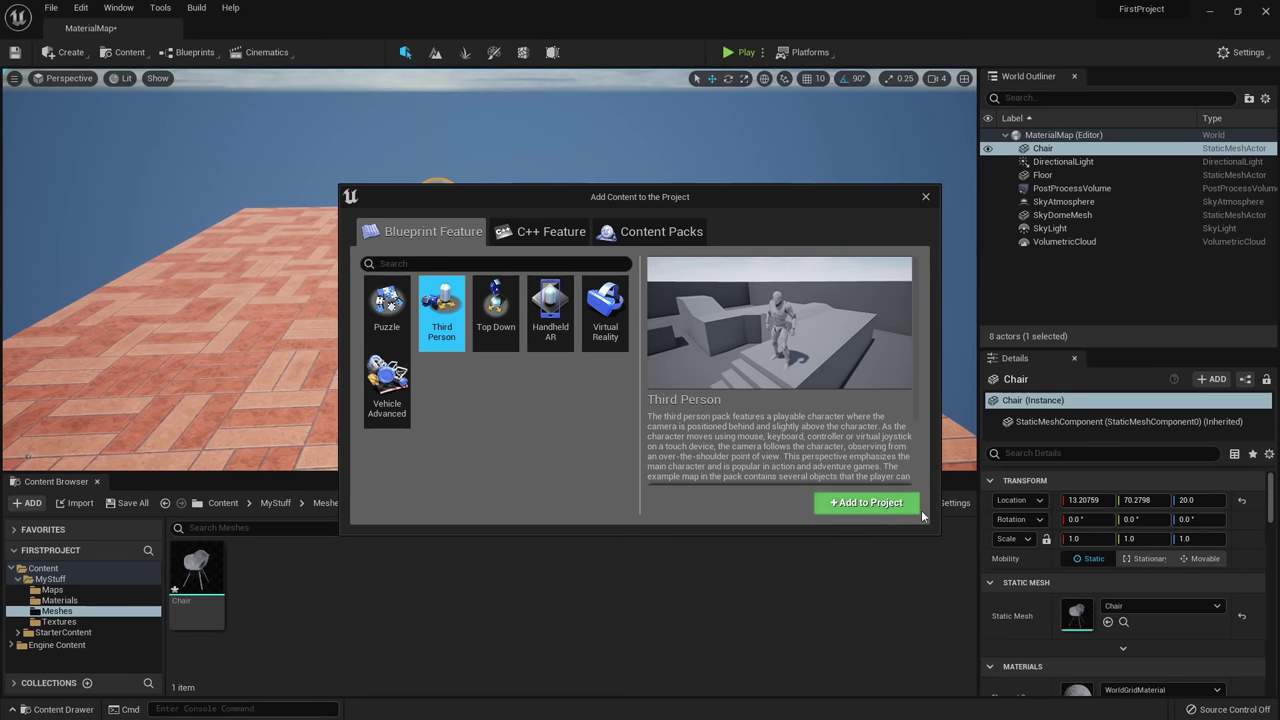
left_click(867, 504)
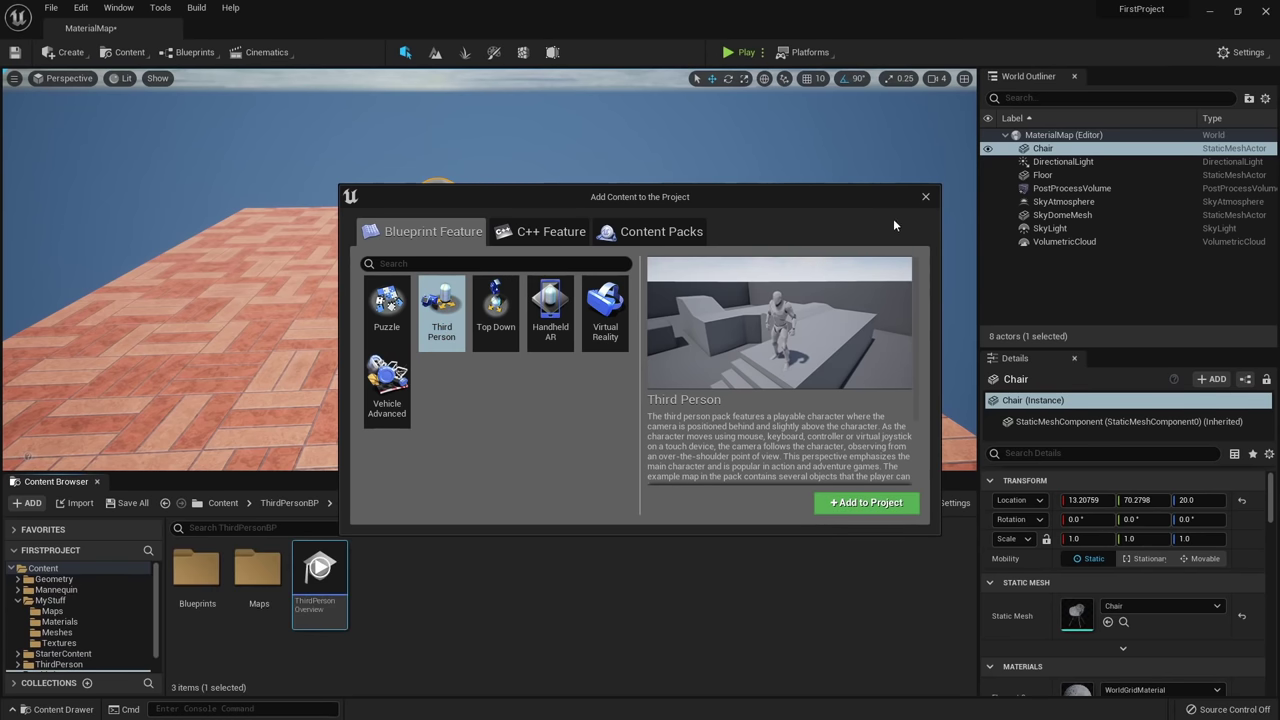
left_click(925, 198)
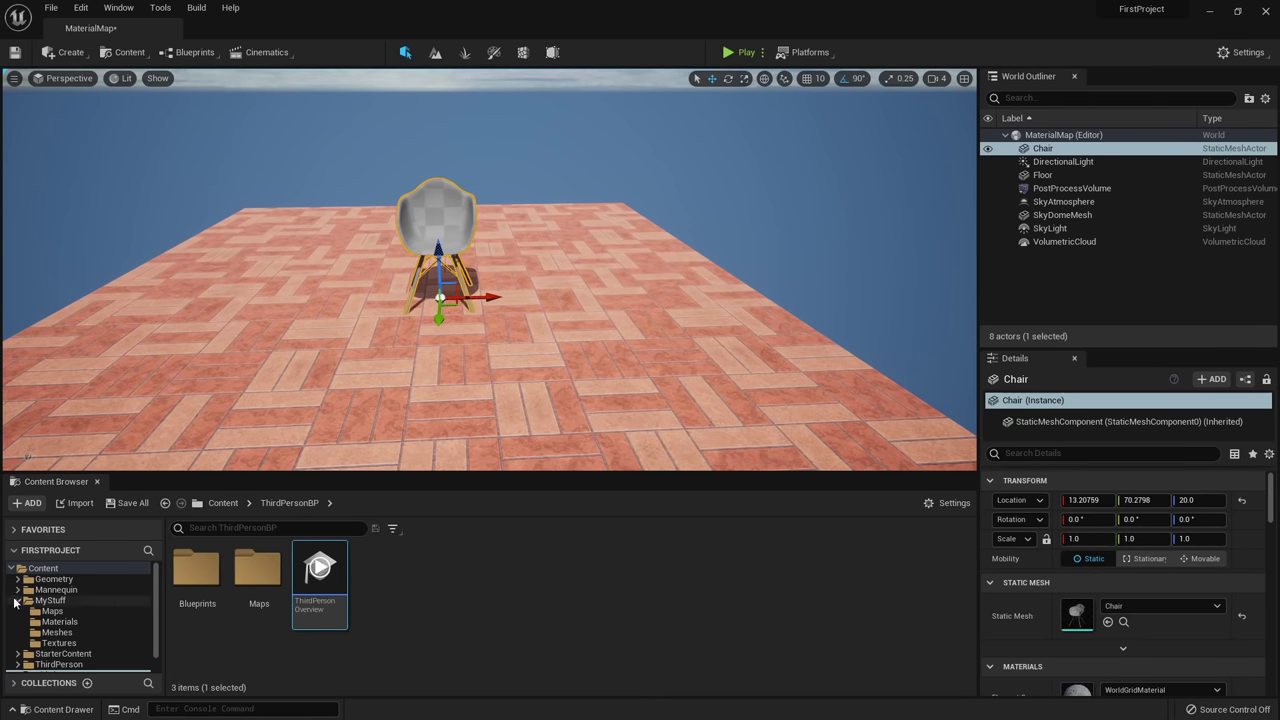
Place SK_Mannequin from the Mannequin/Character/Mesh folder on the floor beside the chair as a size reference.
double_click(45, 590)
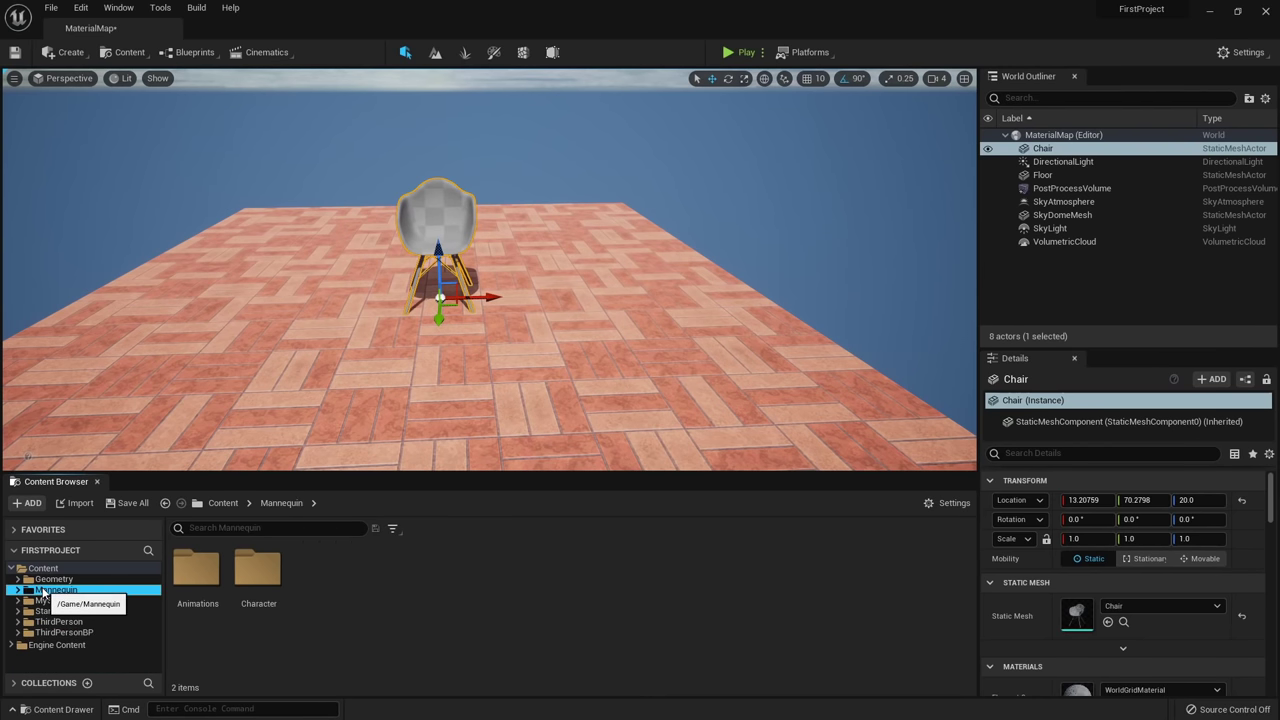
double_click(258, 572)
double_click(258, 572)
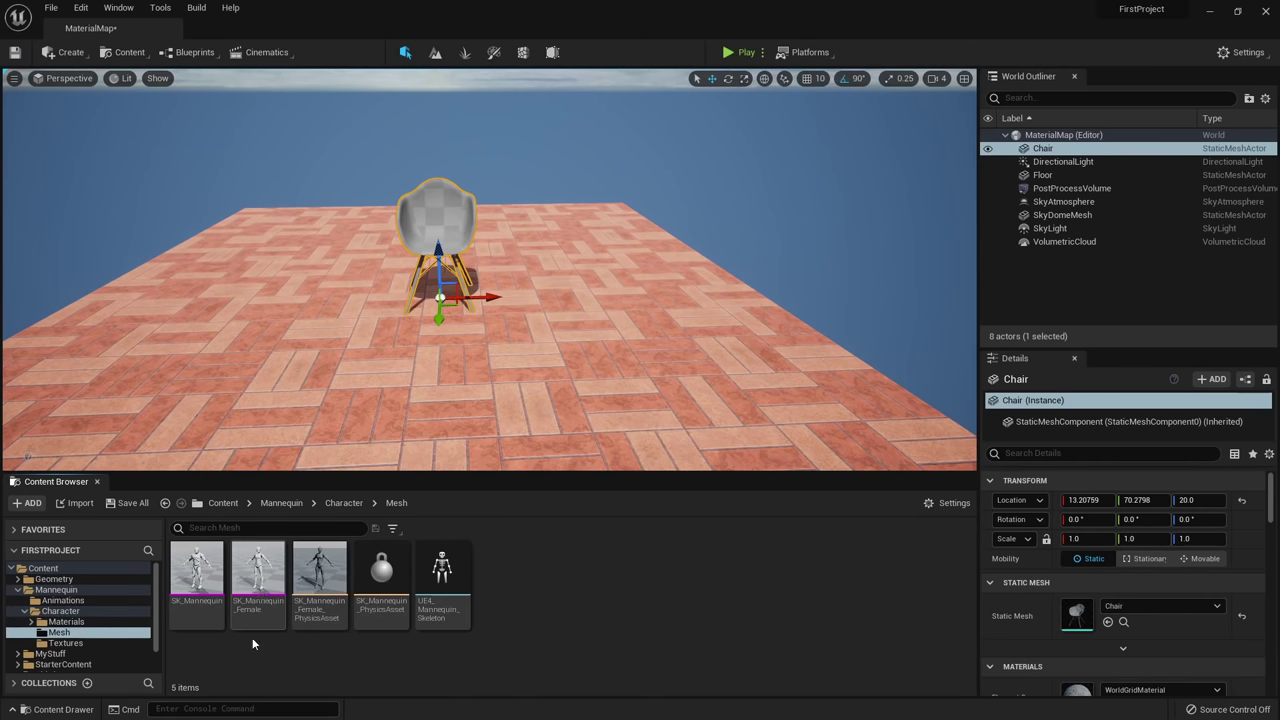
left_click_drag(197, 572, 280, 320)
right_click_drag(400, 320, 440, 300)
right_click_drag(275, 322, 490, 310)
Scale the chair uniformly to about 1.13 so its size suits the mannequin.
left_click(414, 300)
key("f")
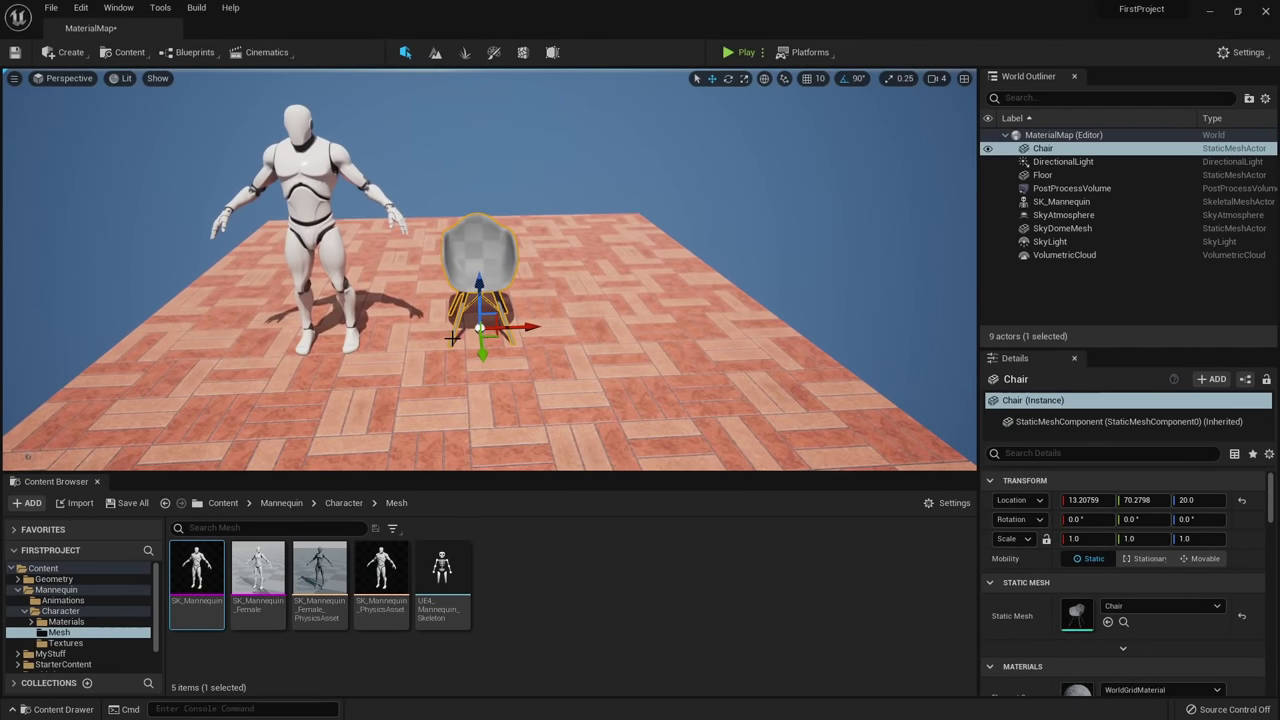
key("r")
left_click_drag(479, 328, 494, 306)
right_click_drag(473, 328, 424, 304)
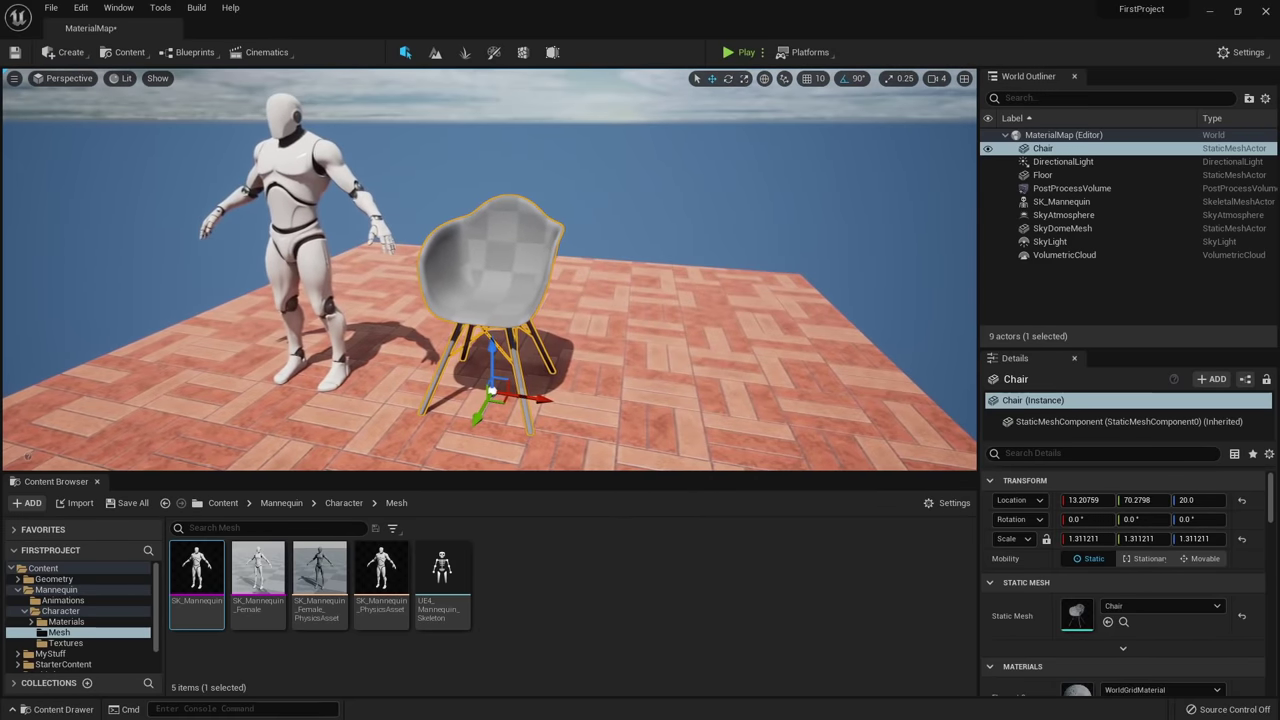
left_click_drag(489, 390, 478, 405)
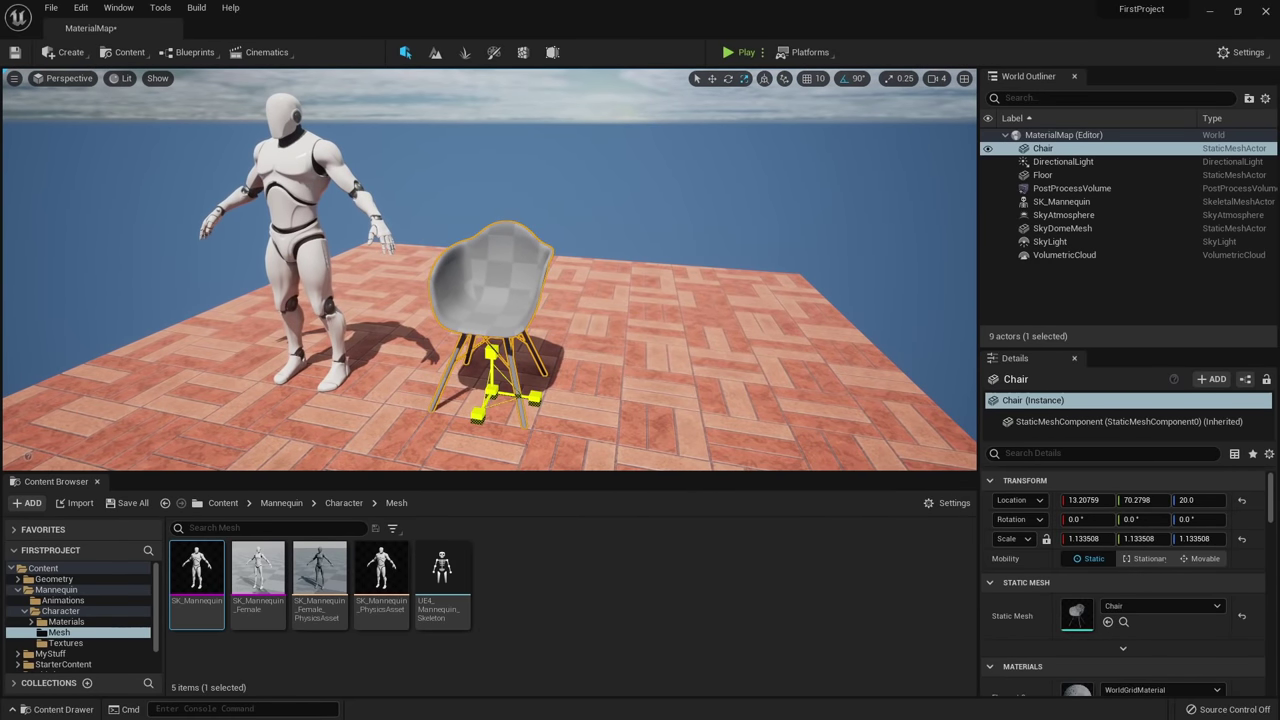
key("w")
mouse_move(478, 405)
right_mouse_down()
mouse_move(422, 390)
mouse_move(484, 384)
right_mouse_up()
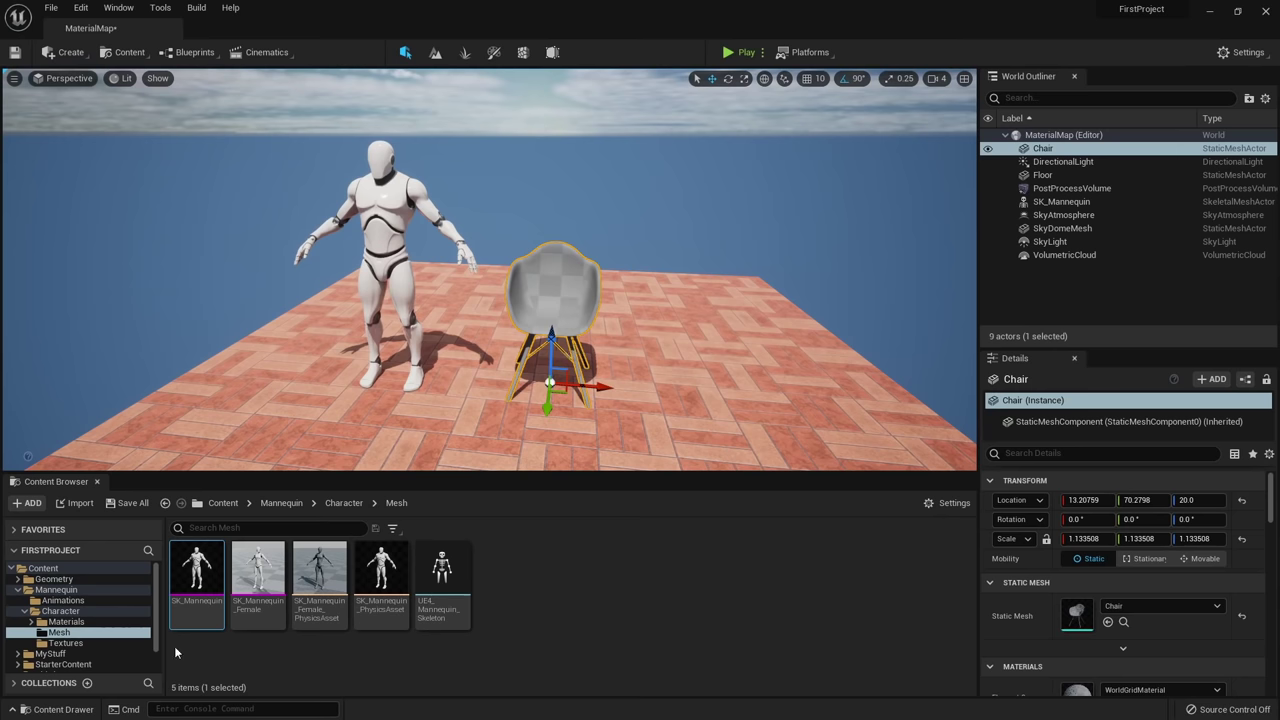
Create a material instance of M_MasterMaterial in the MyStuff/Materials folder and name it MI_Chair.
left_click(18, 590)
left_click(72, 601)
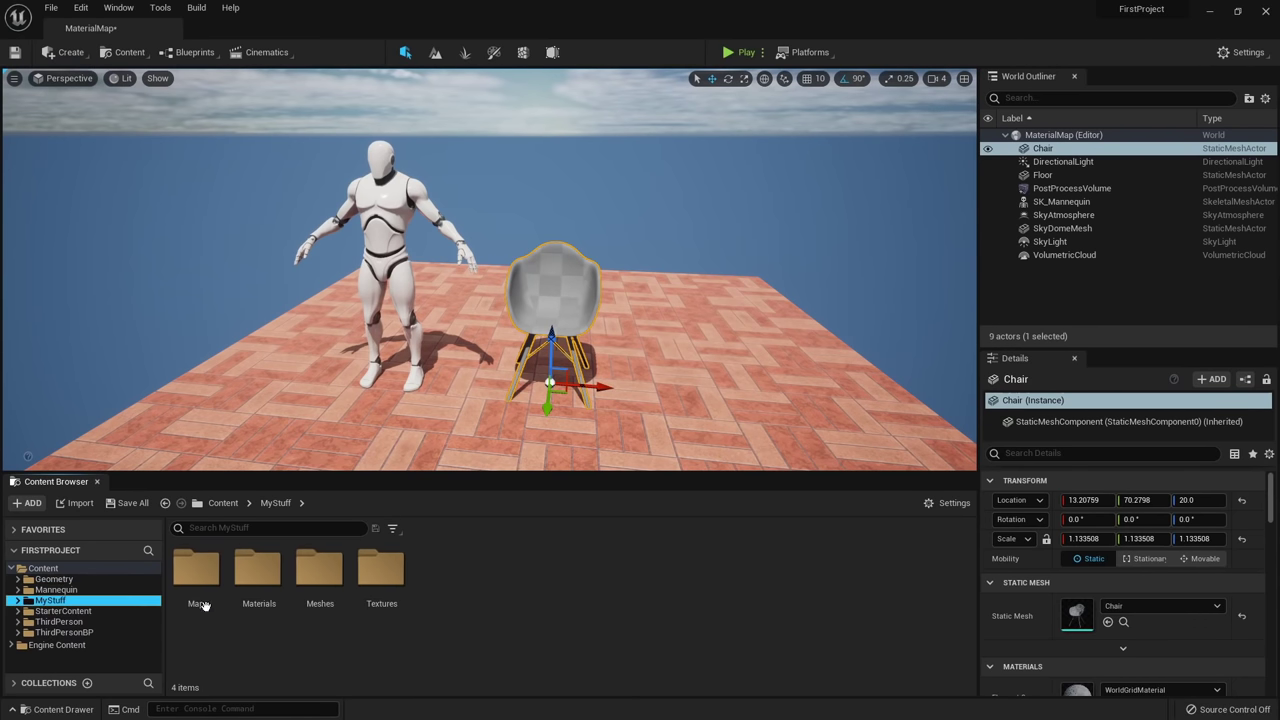
double_click(275, 612)
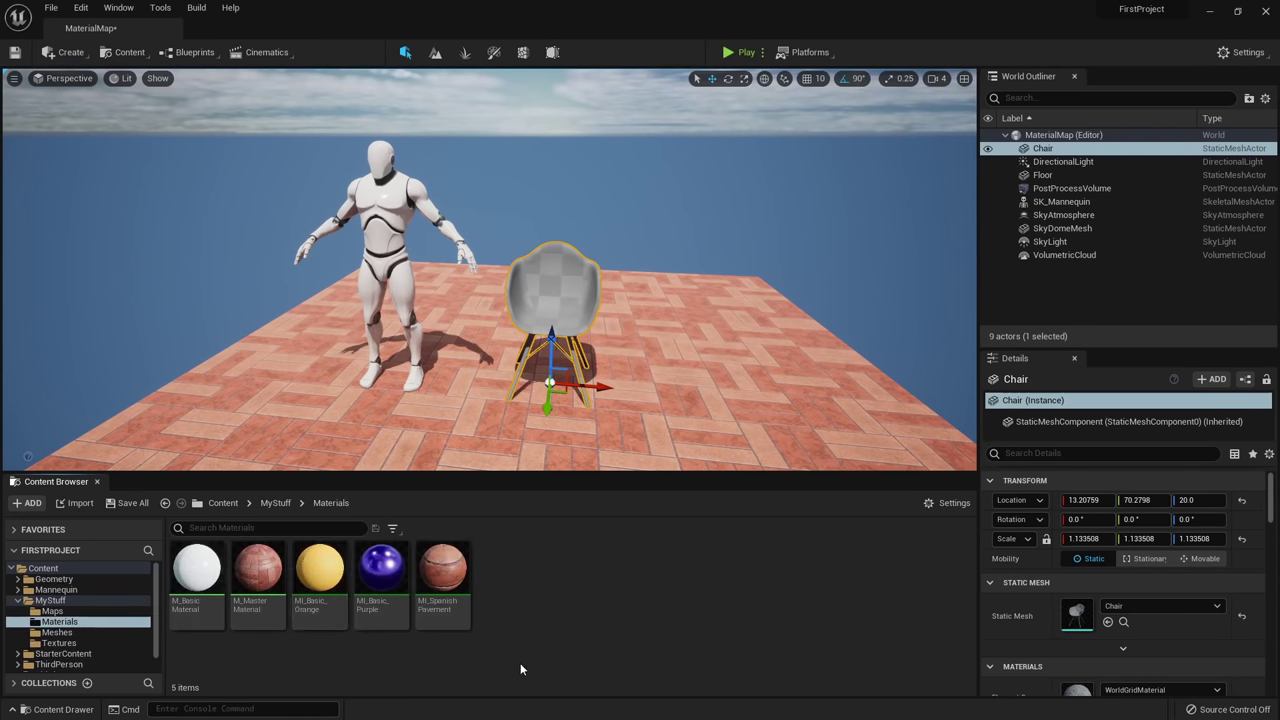
right_click(549, 625)
left_click(524, 625)
right_click(258, 572)
left_click(360, 259)
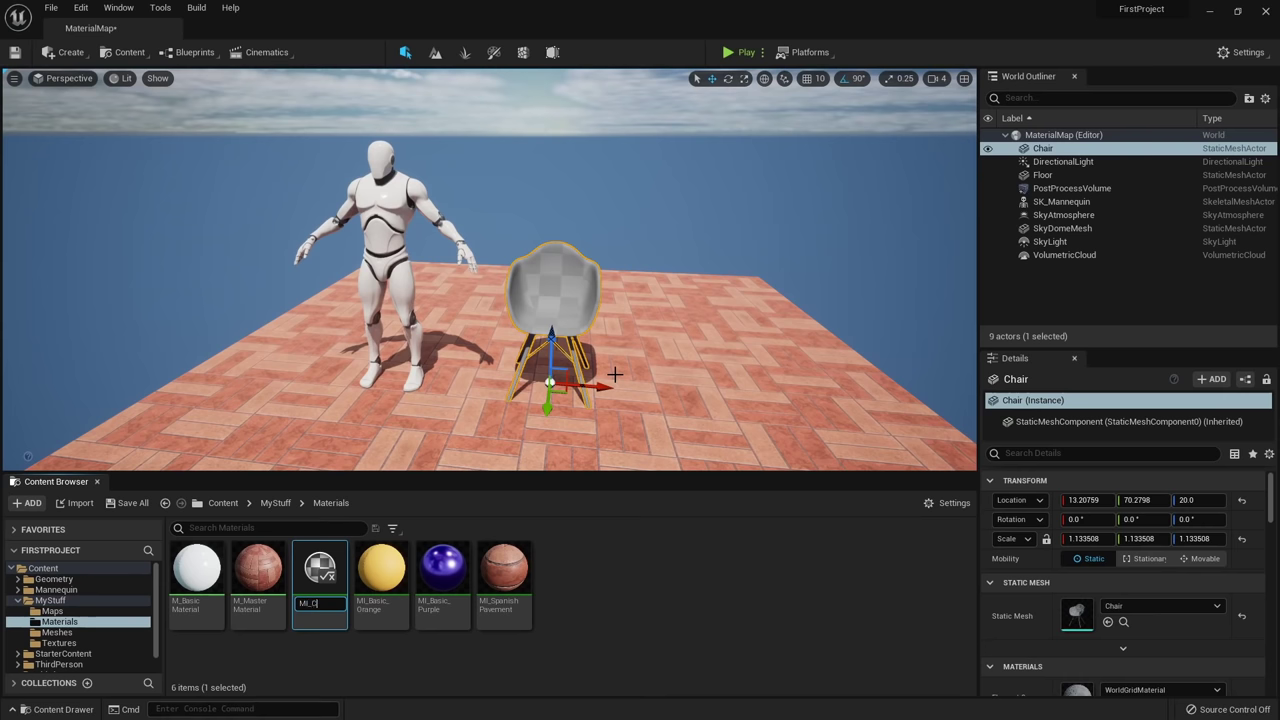
type("MI_Chair")
key("Return")
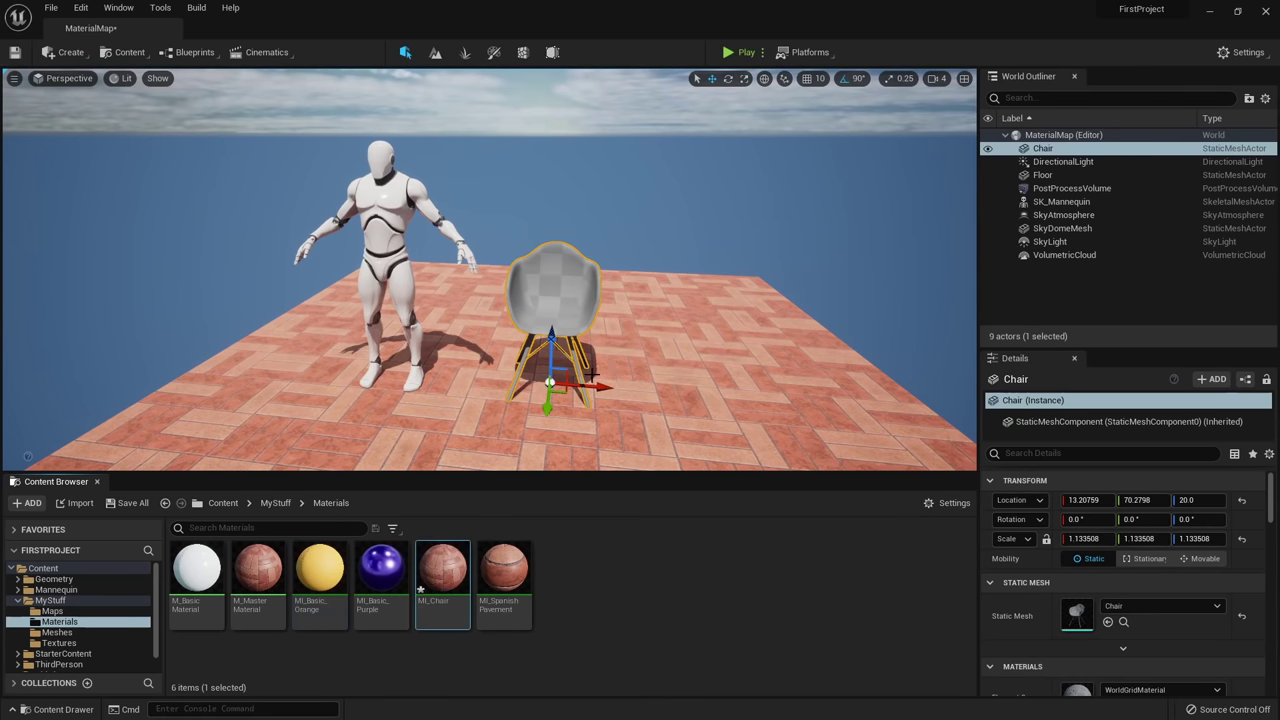
Open MI_Chair for editing, and go back to the MaterialMap level to show the MyStuff/Textures folder.
double_click(448, 603)
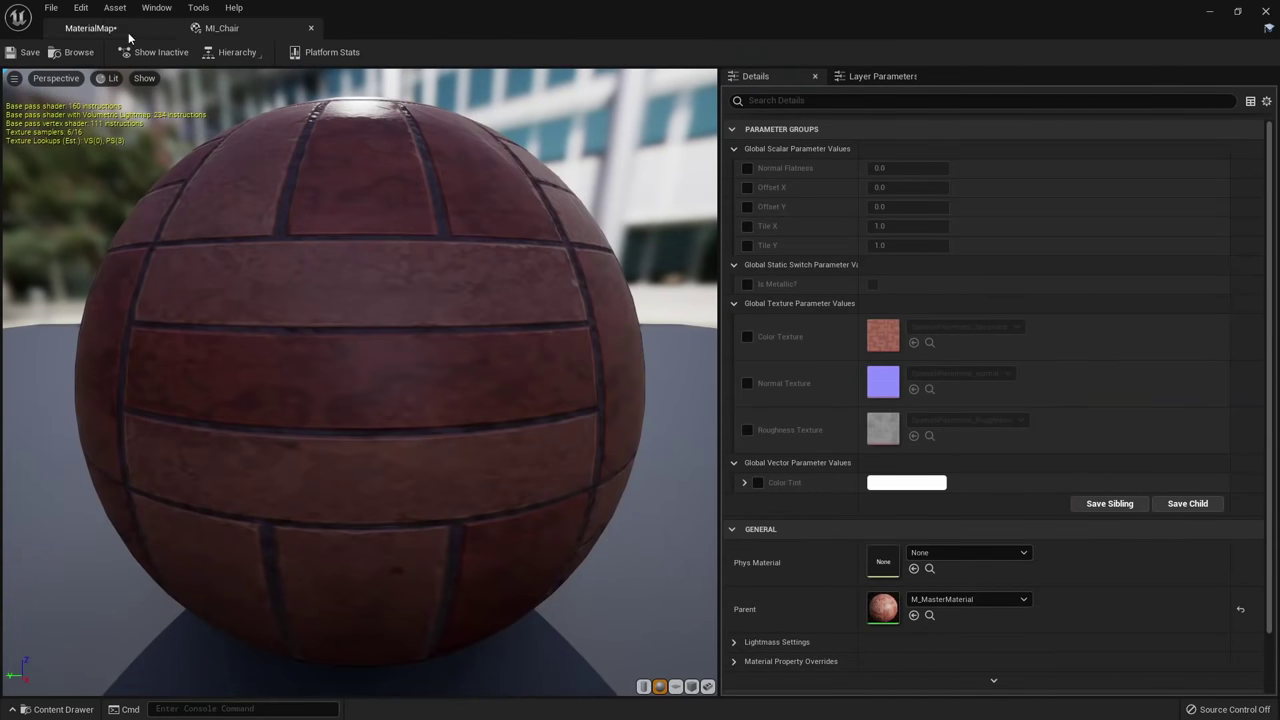
left_click(100, 28)
left_click(89, 642)
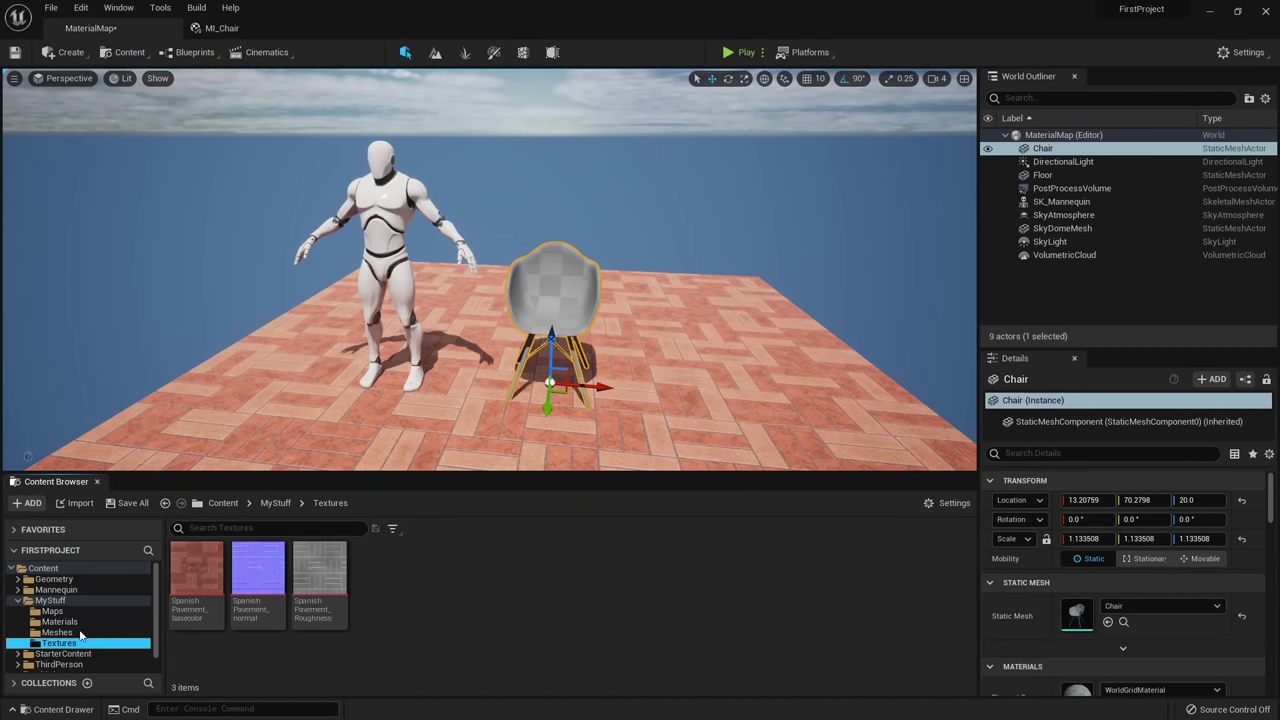
Import Chair_BaseColor, Chair_ColorMask, Chair_Metallic, Chair_Normal and Chair_Roughness from the BlenderToUnrealAssets folder into MyStuff/Textures.
left_click_drag(0, 82, 466, 46)
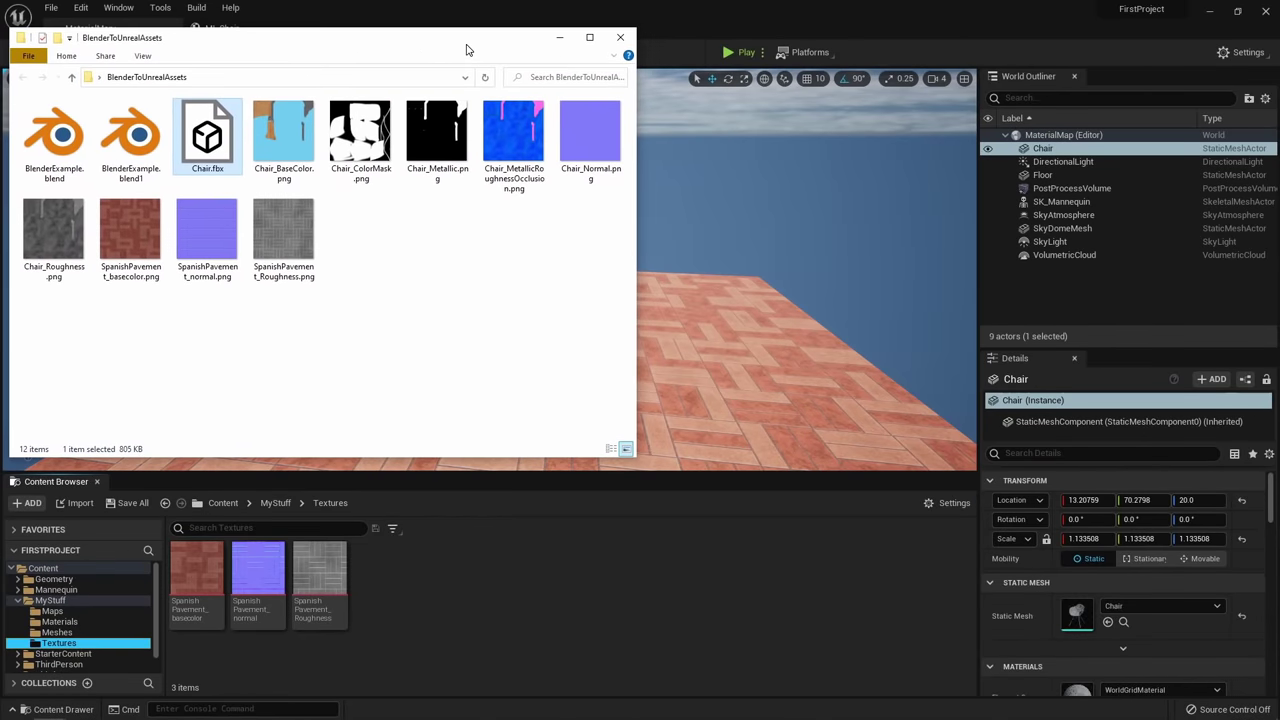
left_click(475, 299)
left_click(293, 147)
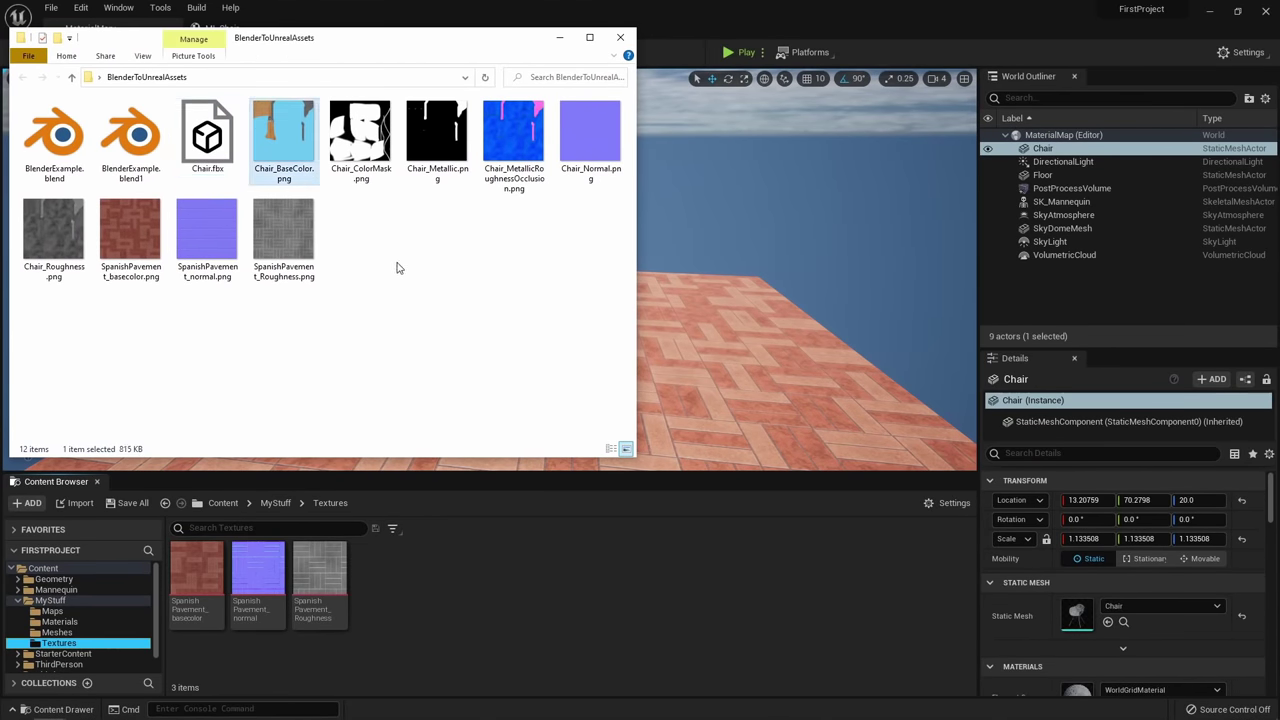
left_click(374, 176, "ctrl")
left_click(468, 176, "ctrl")
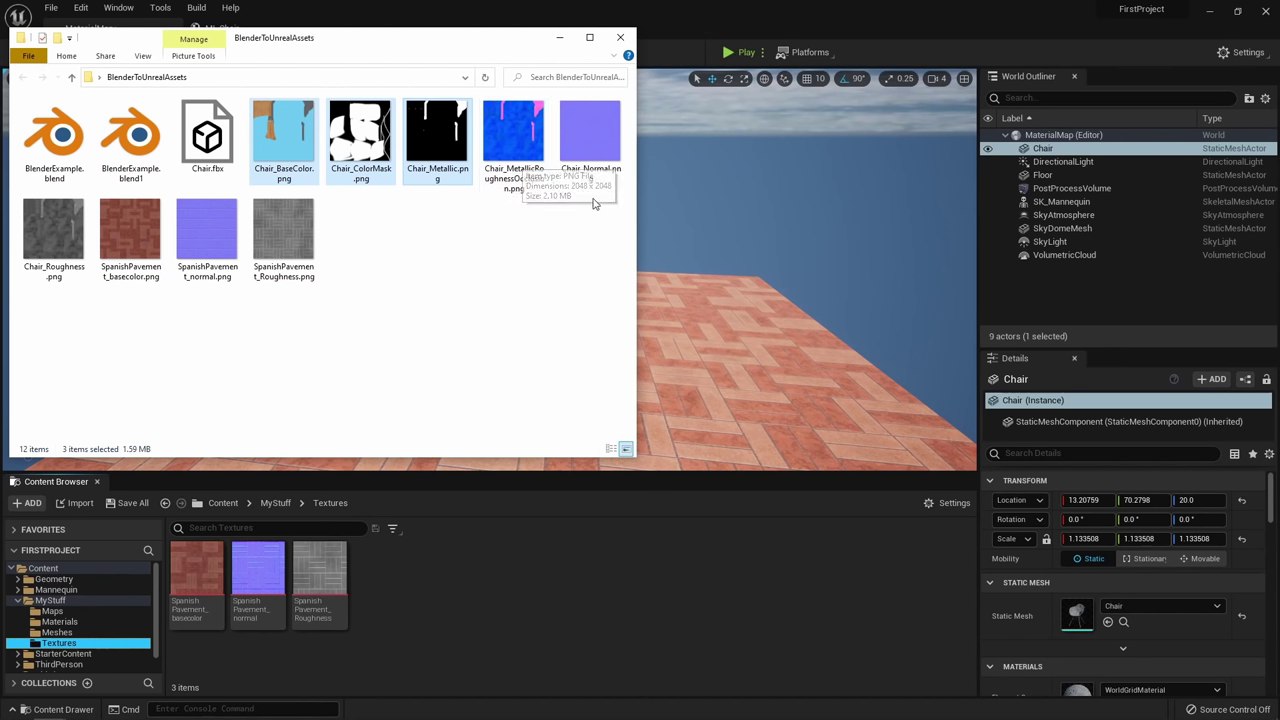
left_click(590, 135, "ctrl")
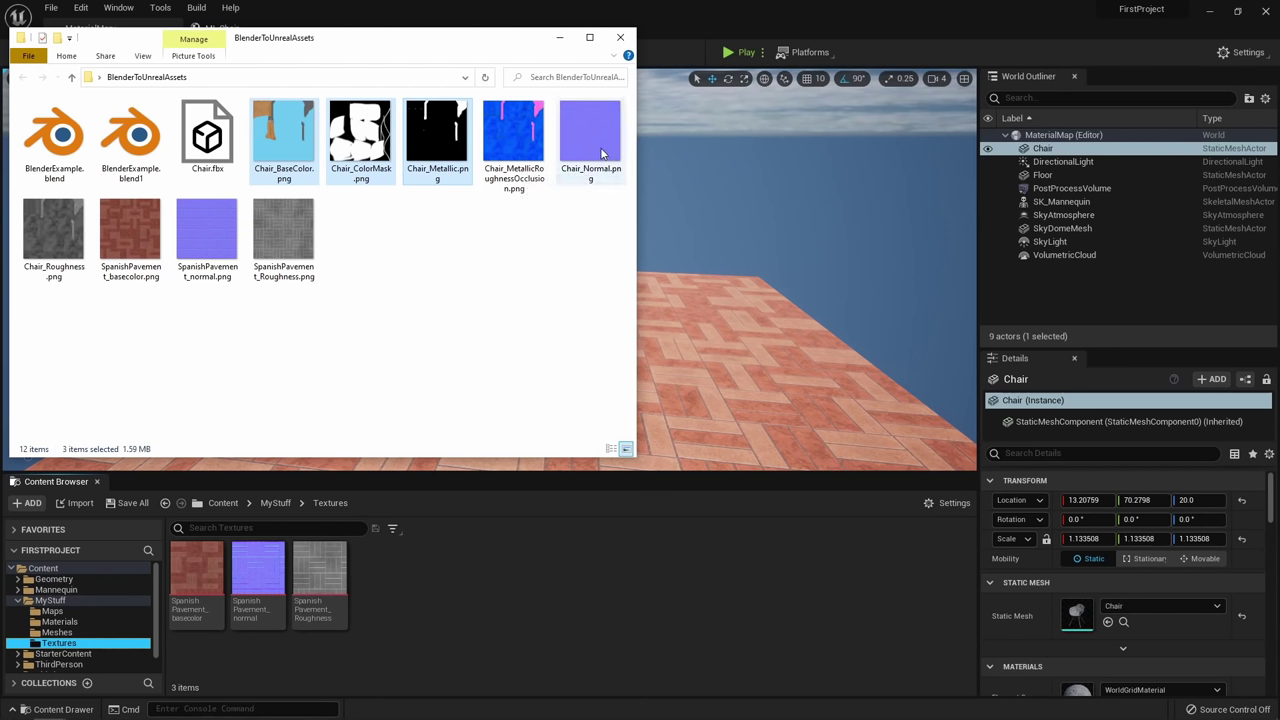
left_click(58, 262, "ctrl")
left_click_drag(368, 150, 444, 615)
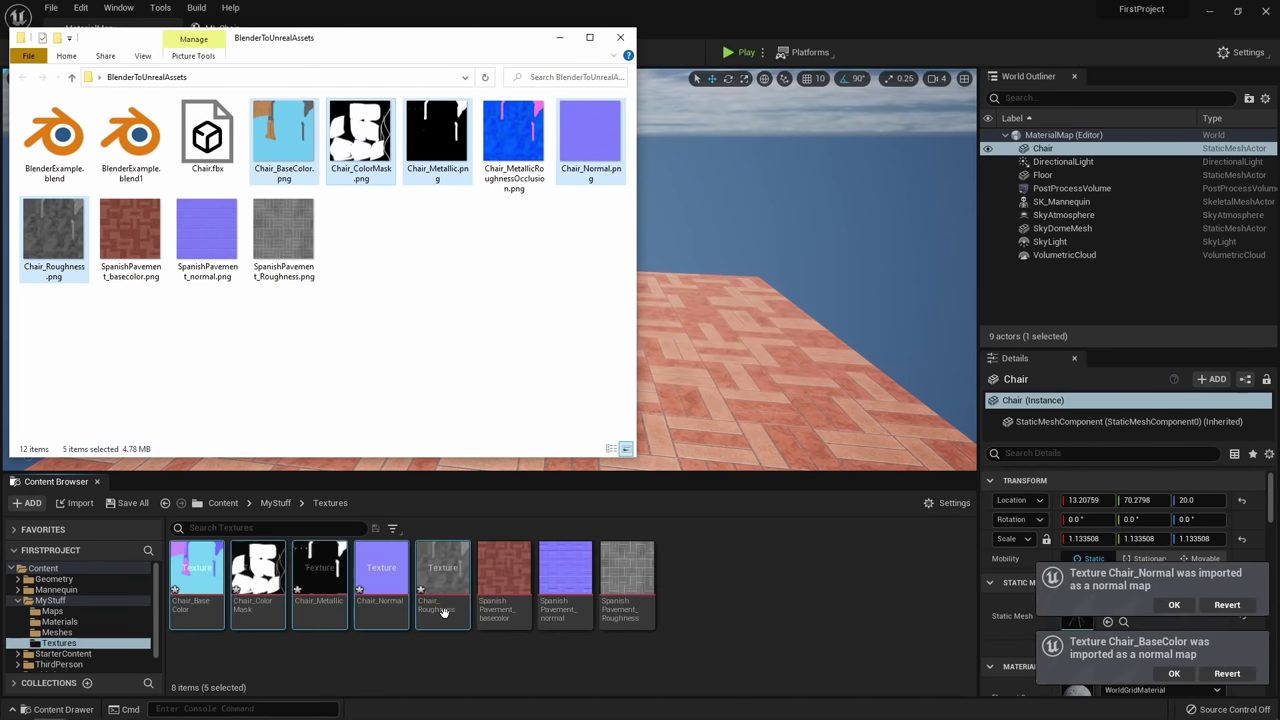
left_click_drag(432, 43, 470, 719)
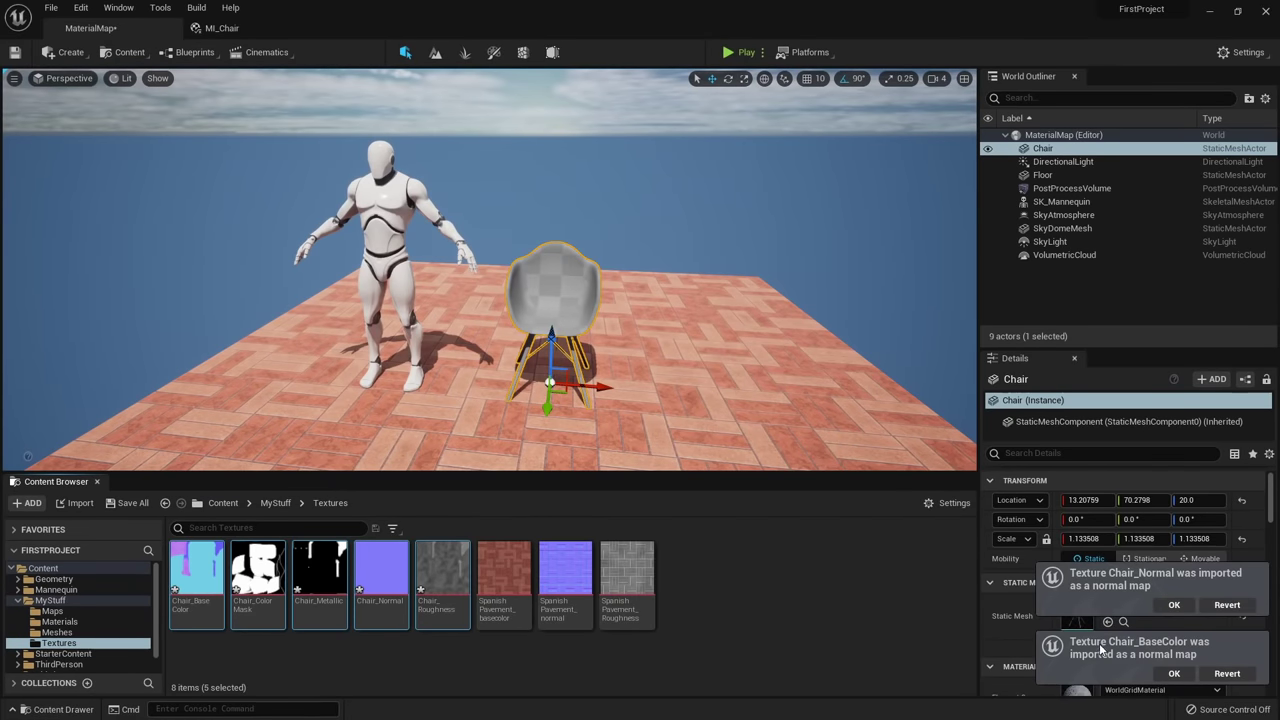
Open the imported Chair_BaseColor texture to check its compression and sRGB settings.
left_click(240, 655)
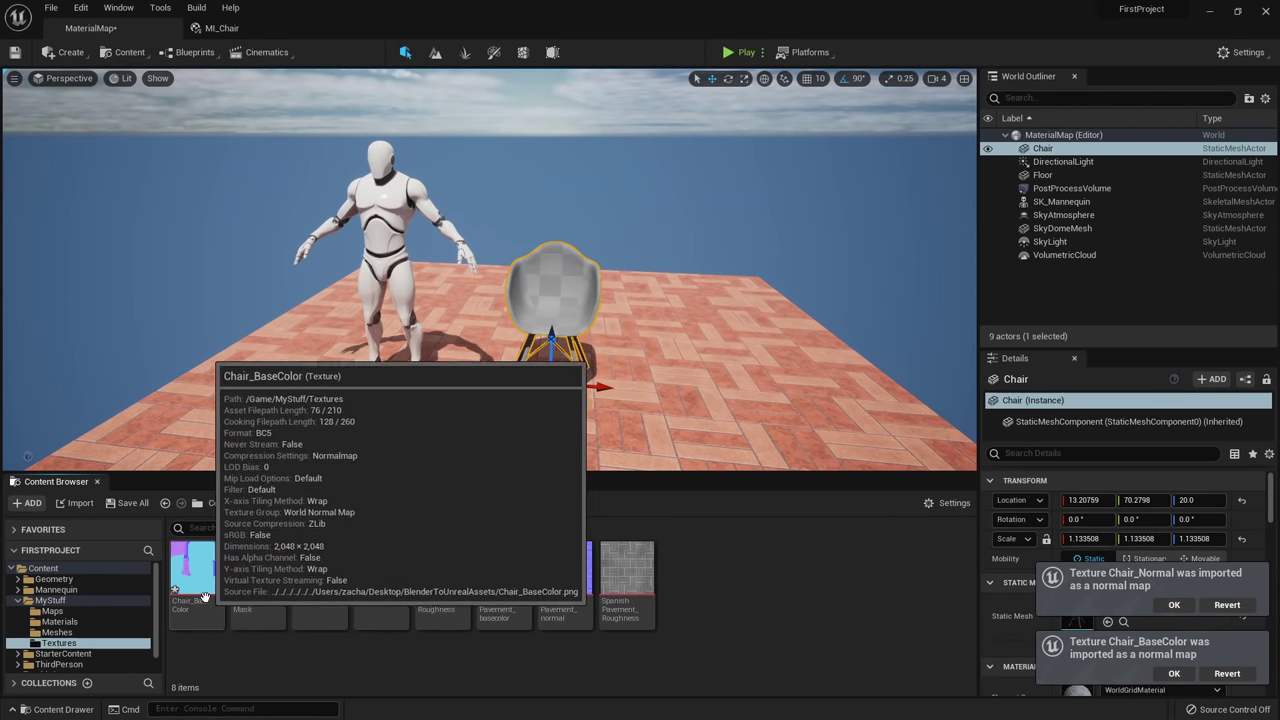
double_click(204, 598)
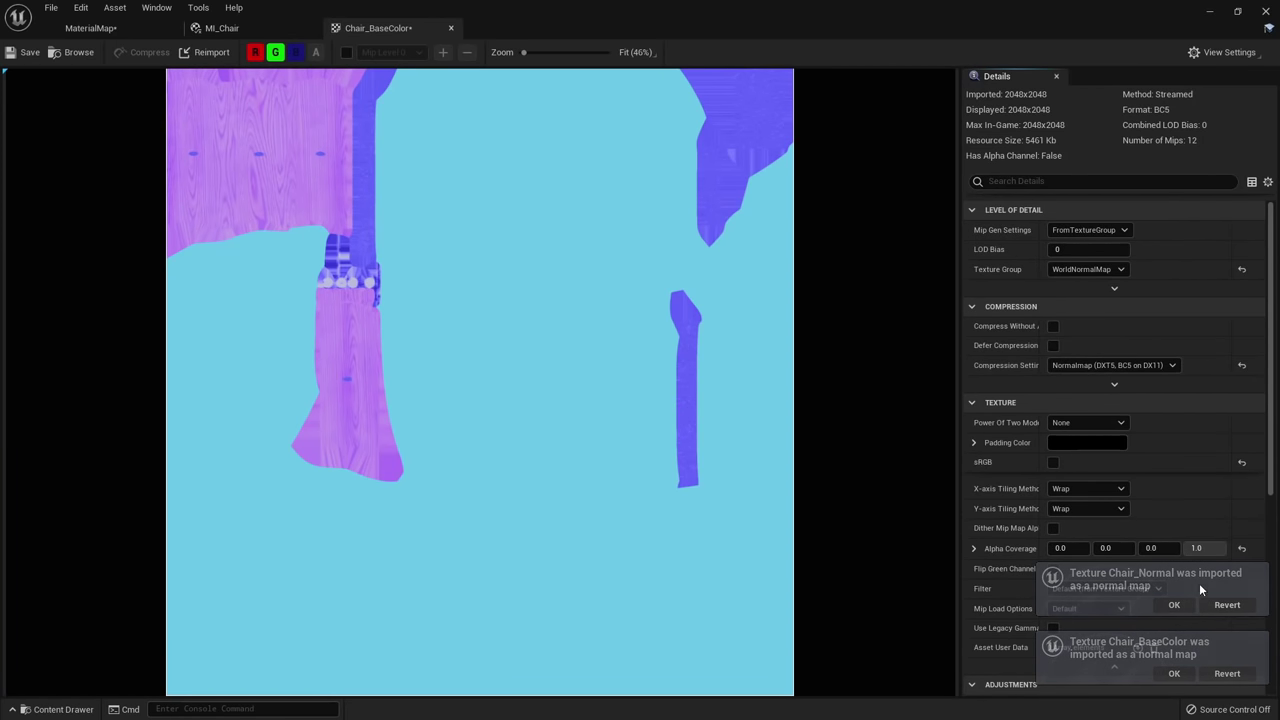
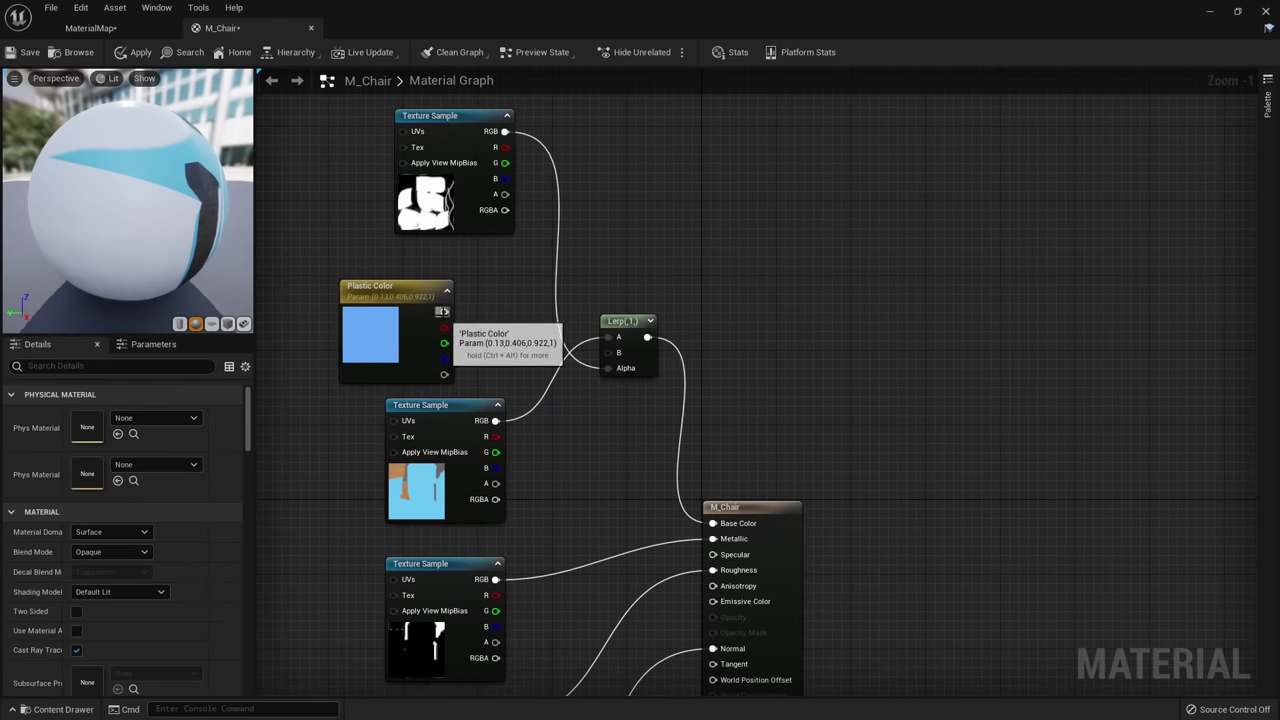
Connect the Plastic Color parameter to the Lerp's B input and line up the Plastic Color and color mask nodes.
left_click_drag(444, 312, 607, 352)
left_click_drag(430, 362, 477, 359)
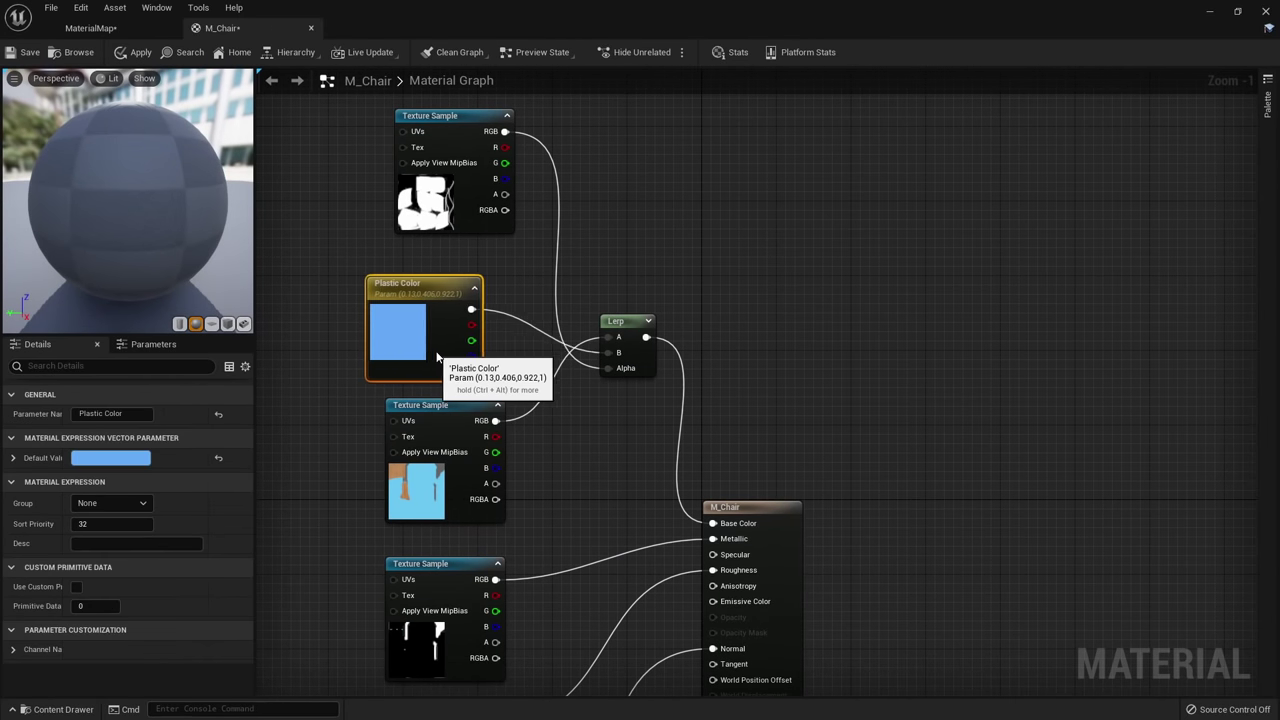
left_click(364, 361)
left_click_drag(460, 228, 441, 238)
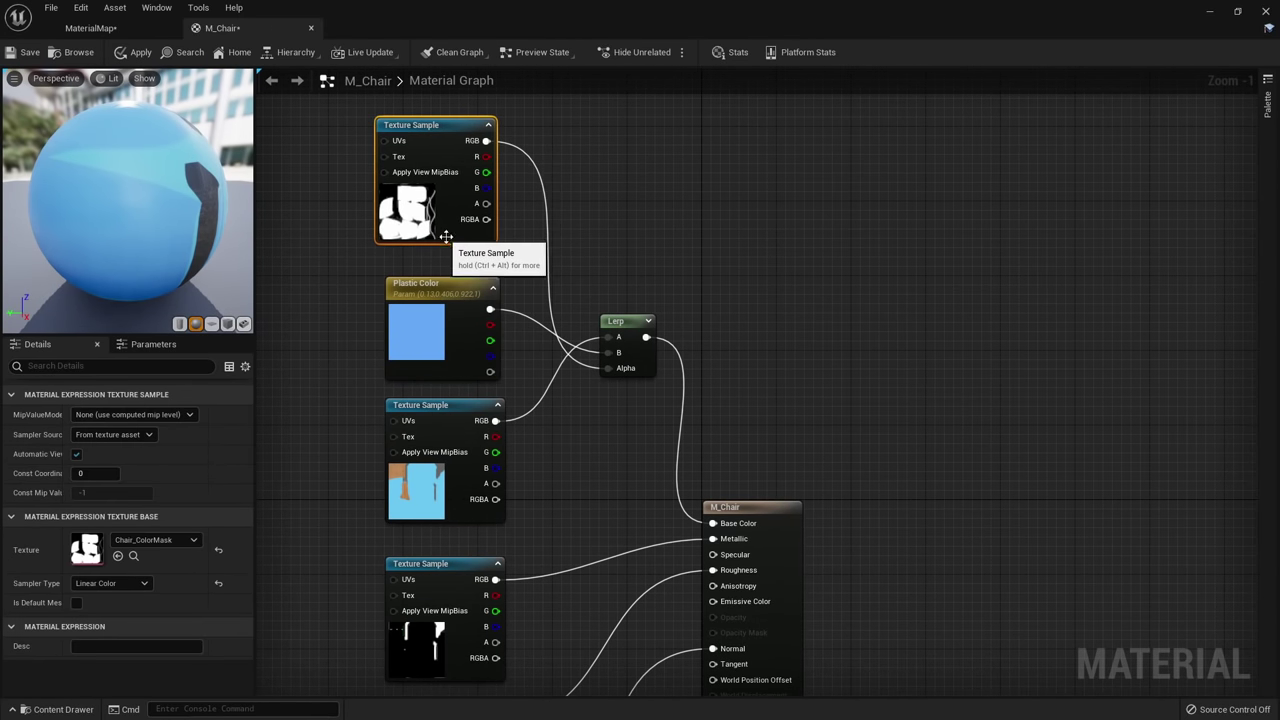
left_click(570, 223)
mouse_move(570, 223)
right_mouse_down()
mouse_move(510, 198)
mouse_move(571, 213)
right_mouse_up()
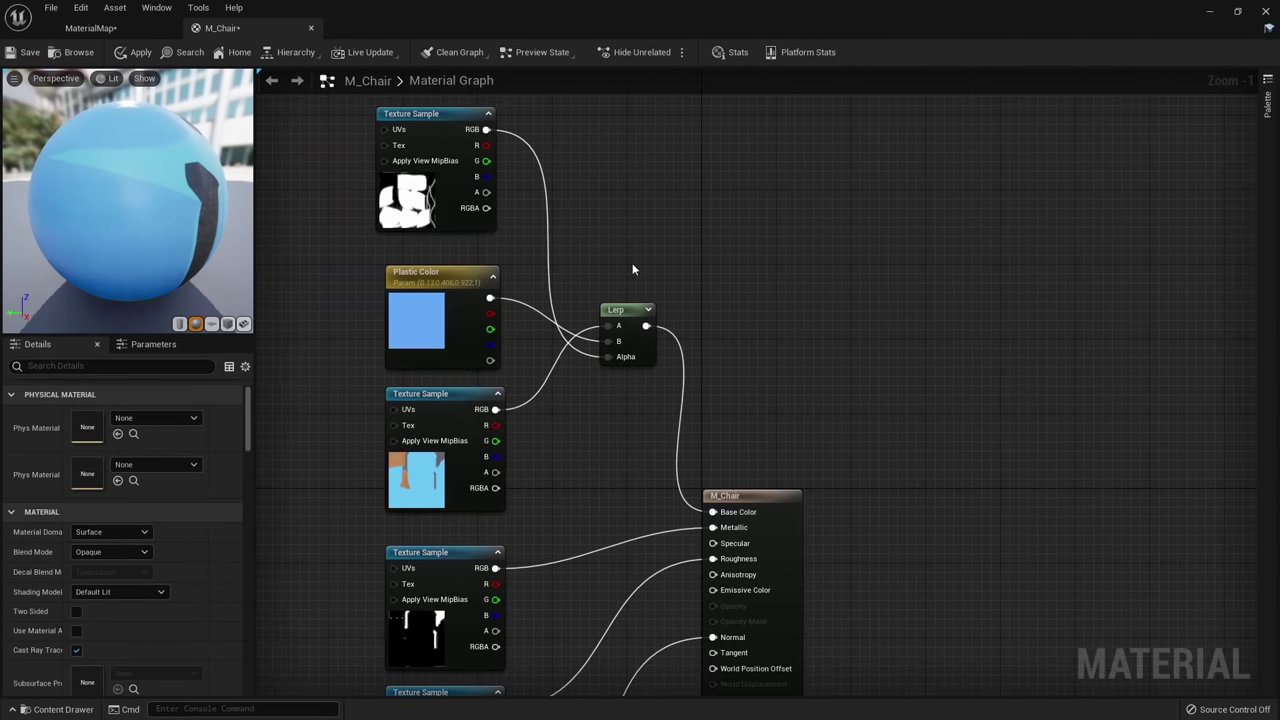
Review the color mask, base color and Plastic Color nodes that feed the Lerp.
left_click(431, 191)
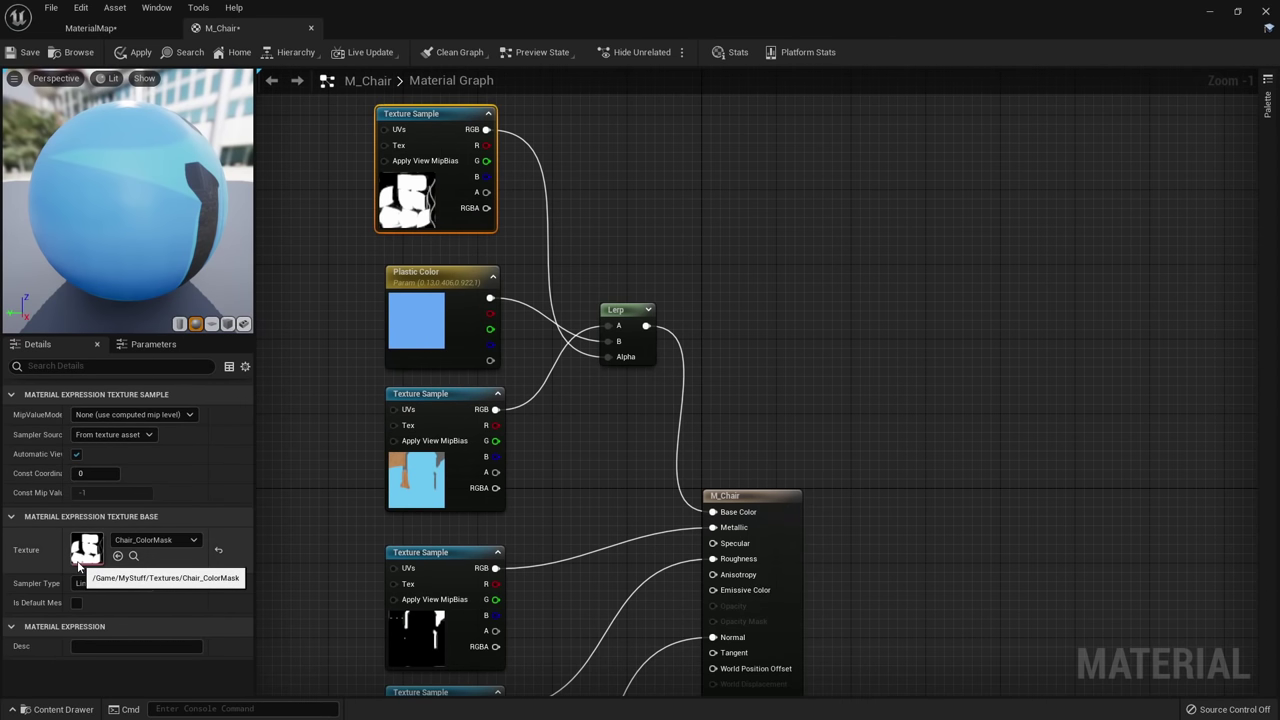
left_click(420, 490)
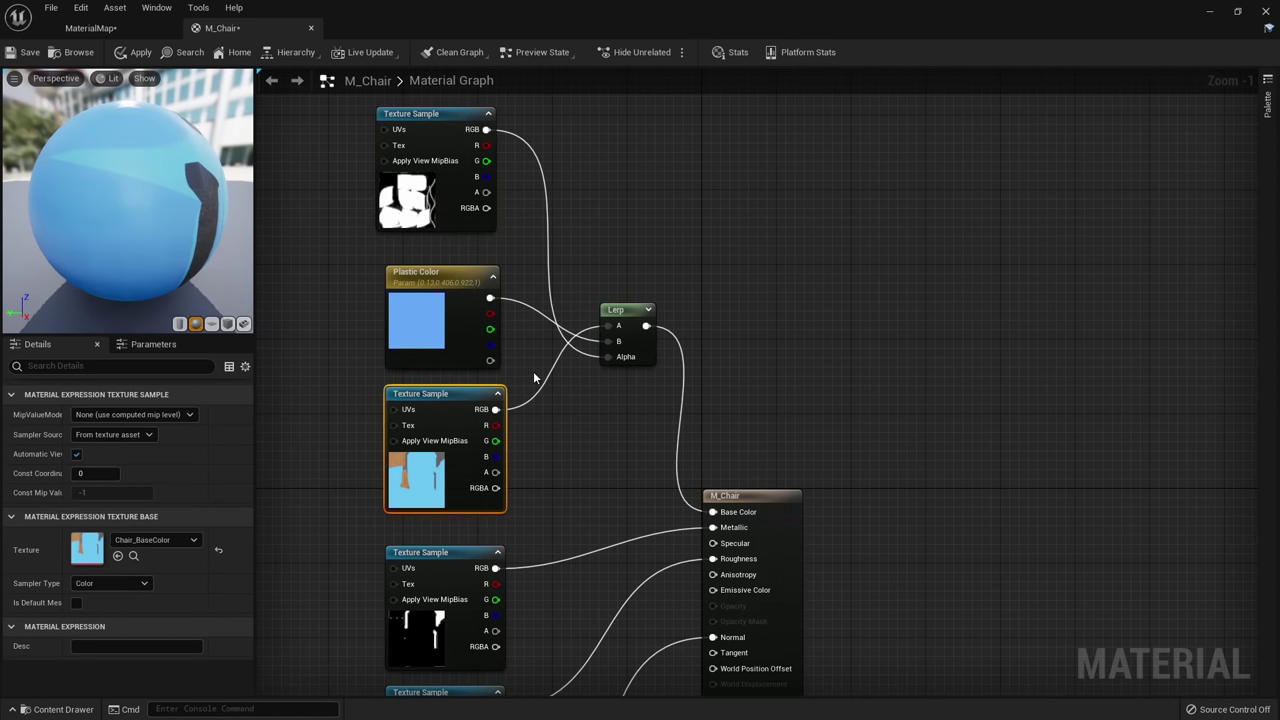
left_click_drag(352, 285, 436, 336)
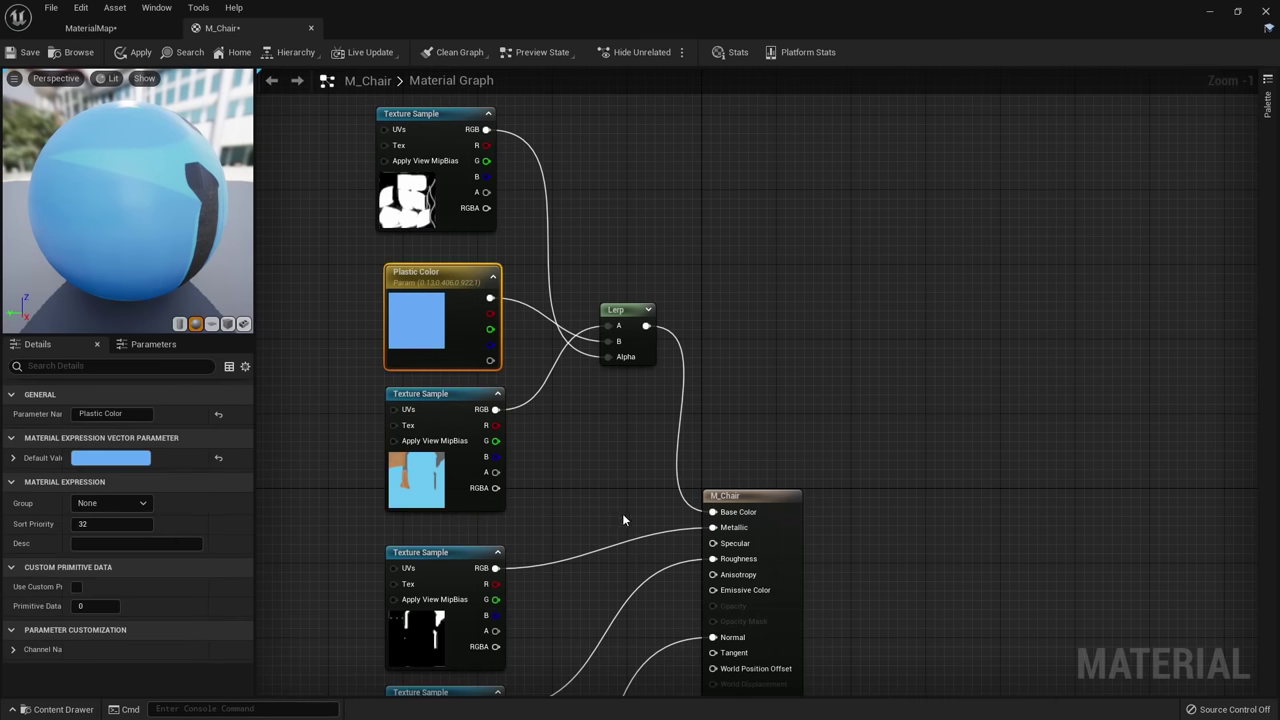
Apply the changes to the M_Chair material and save it.
left_click(600, 503)
left_click(136, 52)
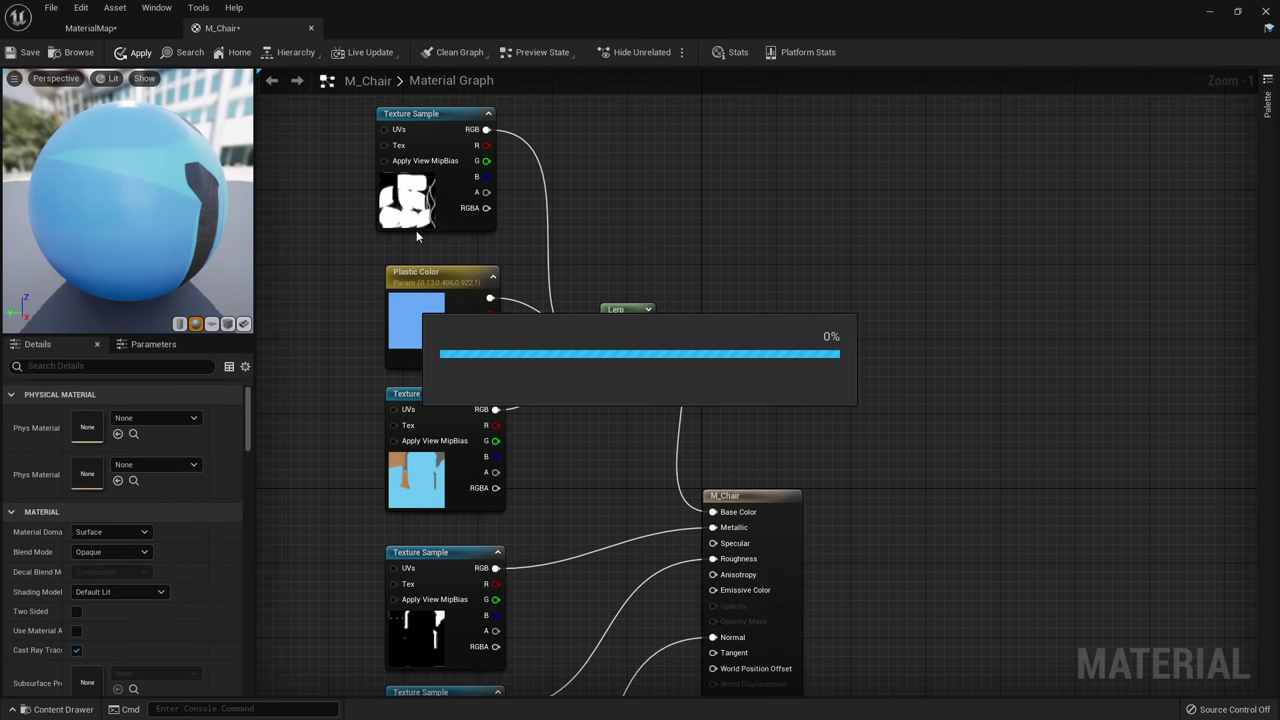
left_click(30, 55)
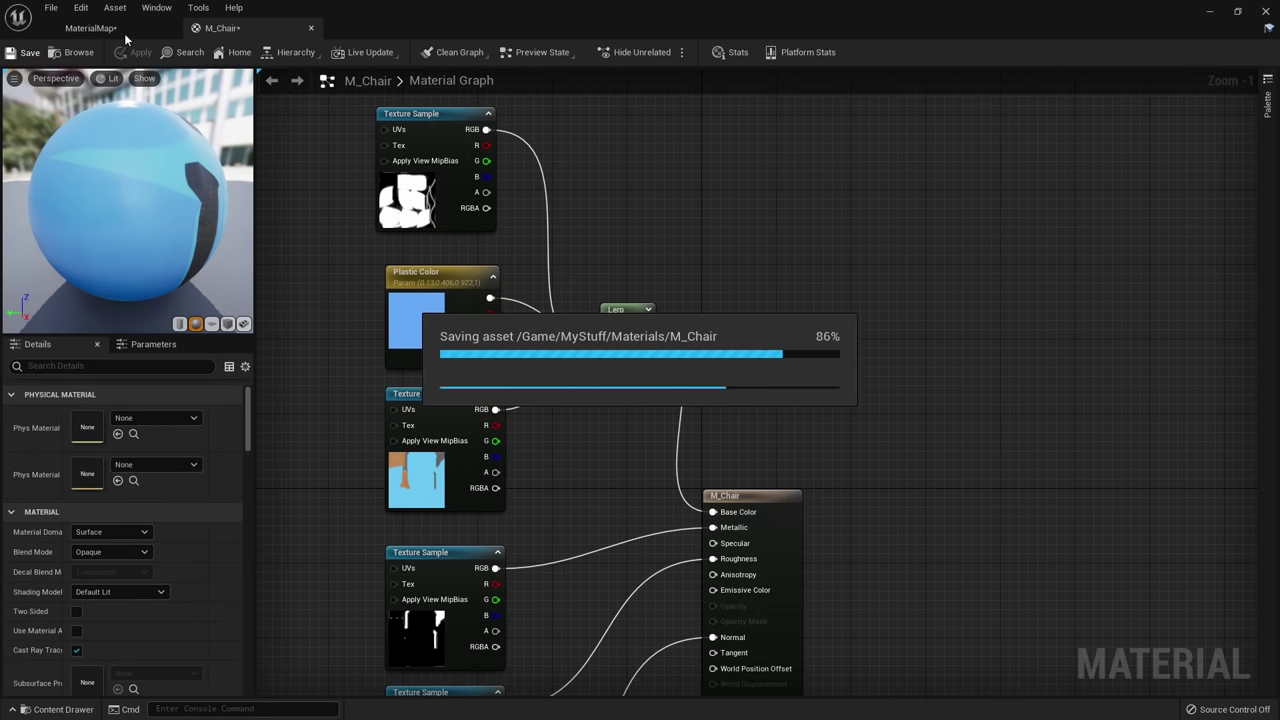
Create the material instance M_Chair_Inst from M_Chair and assign it to the chair in the level.
left_click(129, 33)
right_click(263, 632)
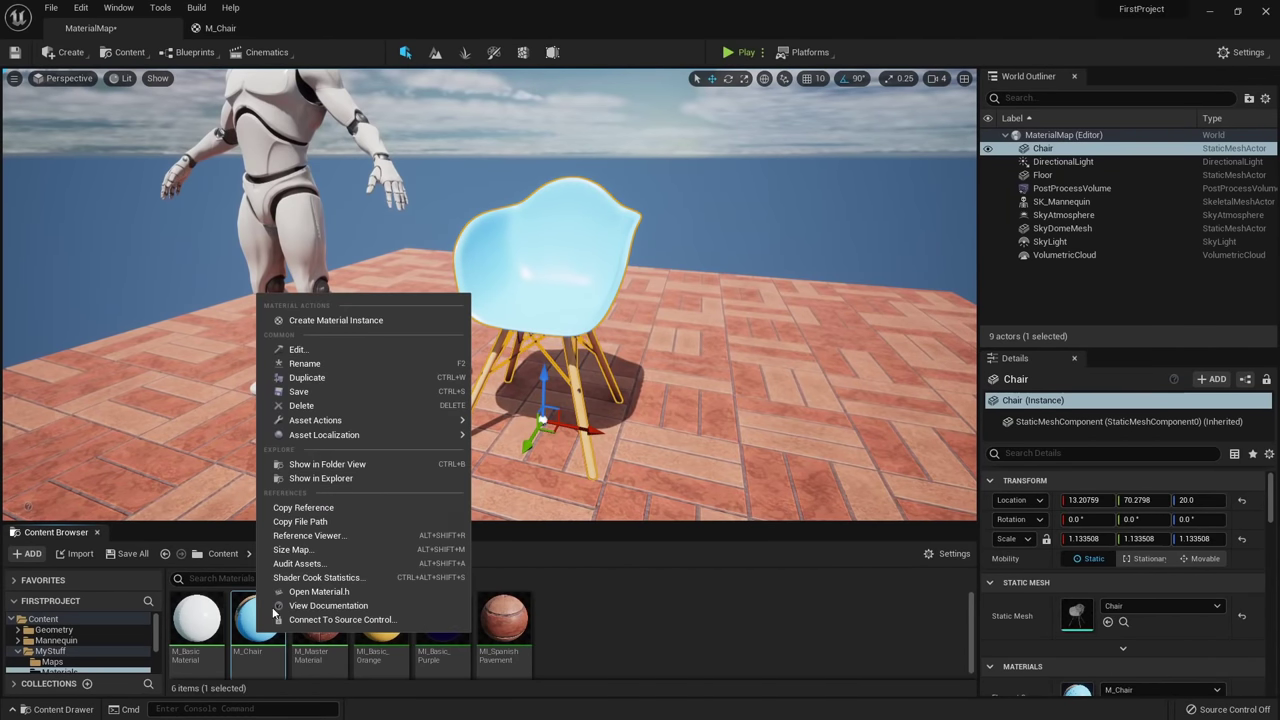
left_click(334, 322)
key("Return")
left_click_drag(337, 610, 568, 276)
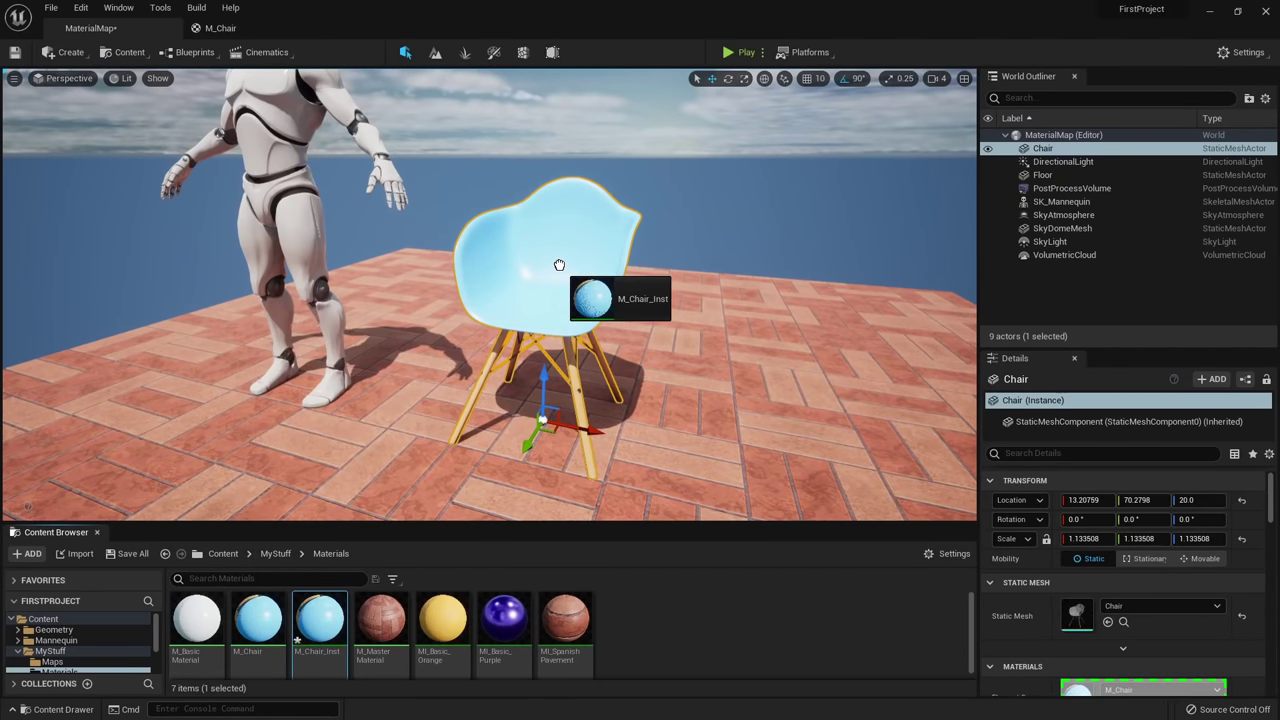
Open M_Chair_Inst next to the level view and override its Plastic Color with a saturated blue of about R 0, G 0.19, B 0.92.
double_click(320, 620)
left_click_drag(415, 32, 10, 132)
left_click(113, 31)
left_click_drag(282, 126, 116, 74)
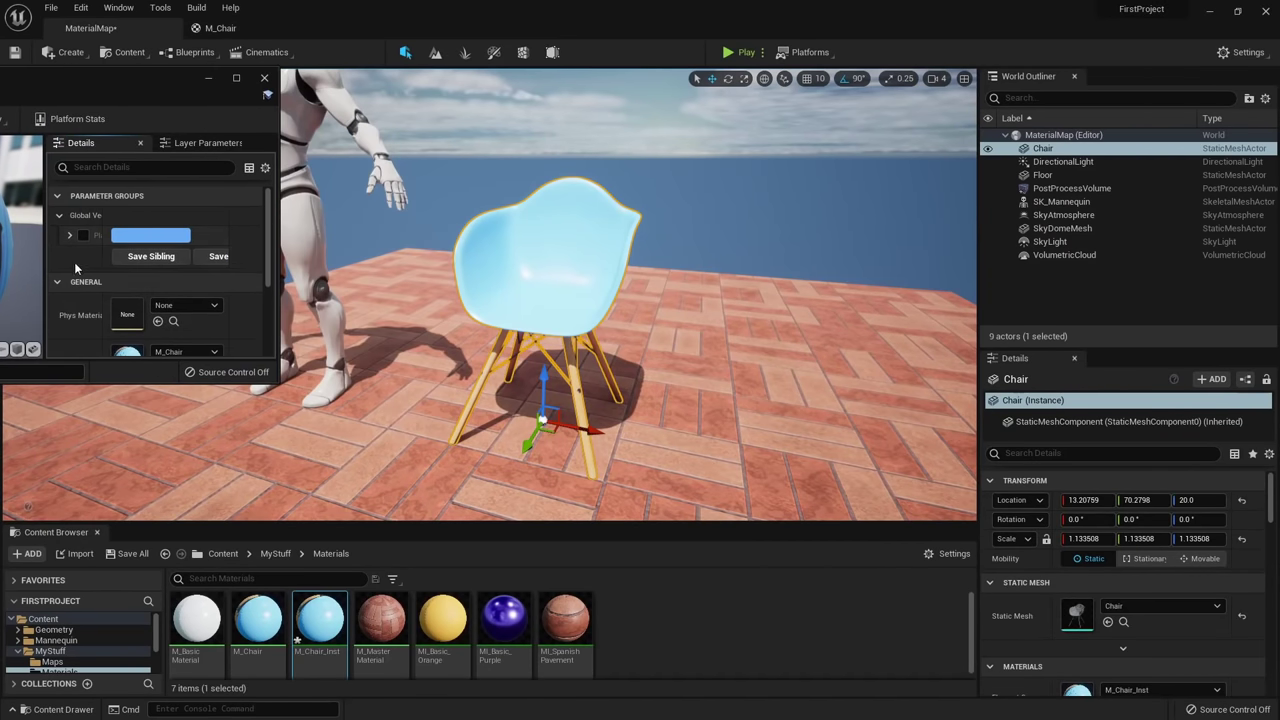
left_click(83, 235)
left_click_drag(103, 236, 127, 236)
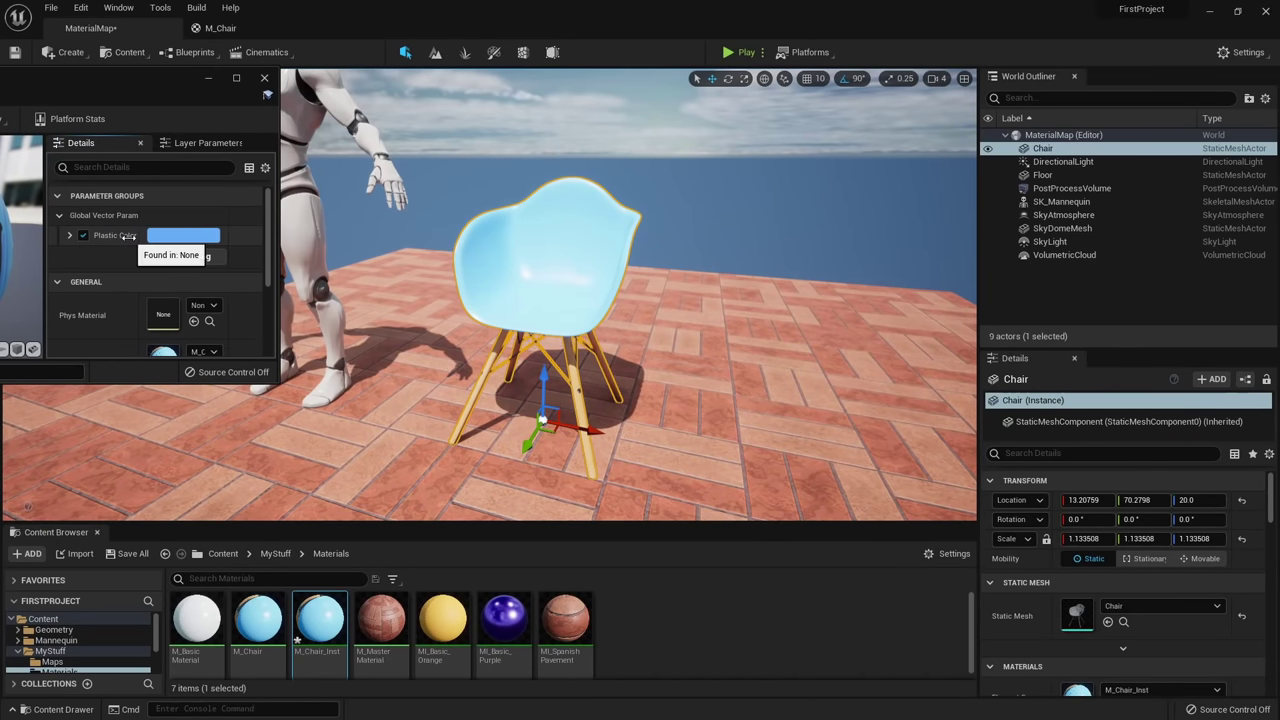
left_click(185, 235)
left_click_drag(315, 251, 176, 160)
left_click_drag(95, 247, 79, 217)
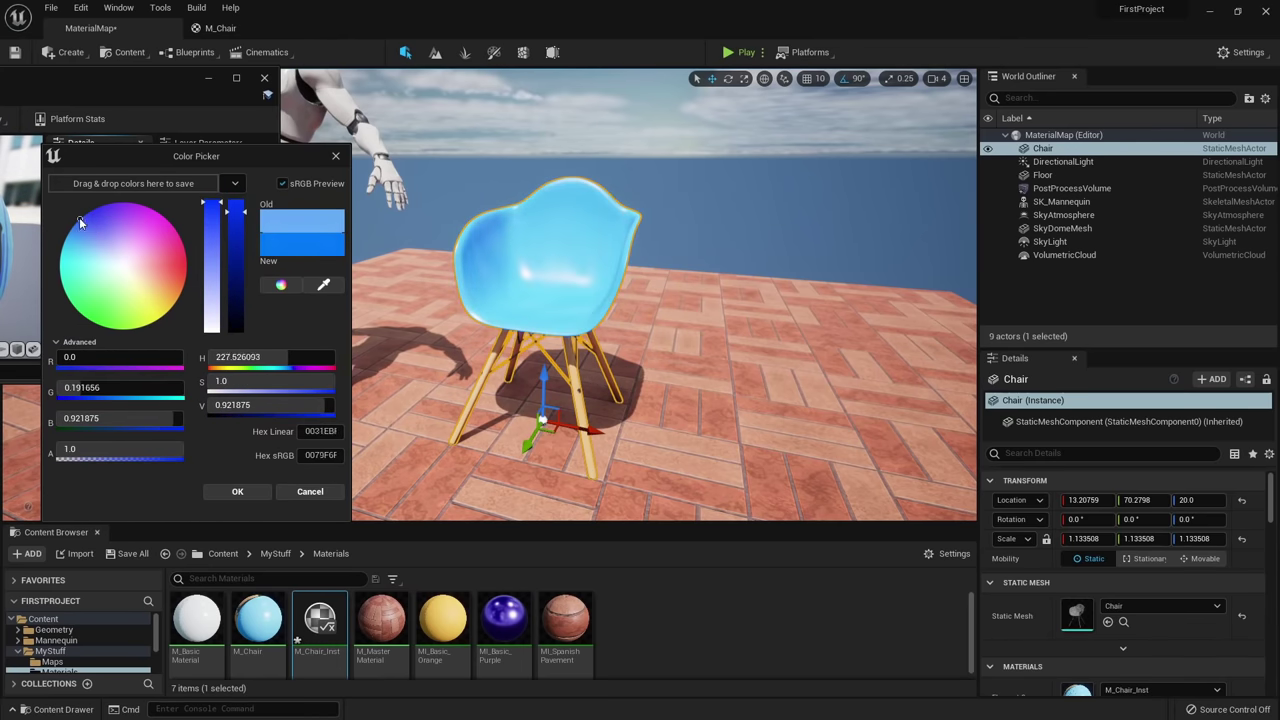
left_click(236, 492)
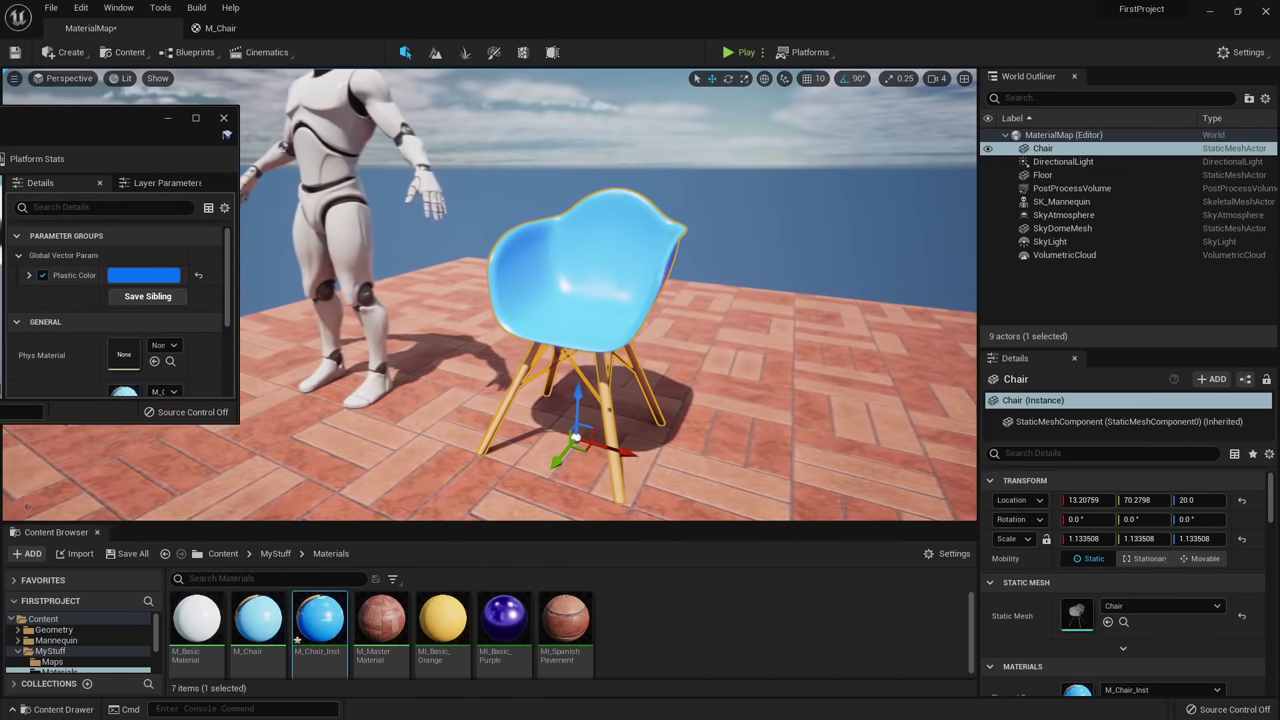
In the M_Chair graph, space out the roughness and normal texture nodes and add a Multiply node with the roughness texture's RGB as A.
left_click(222, 30)
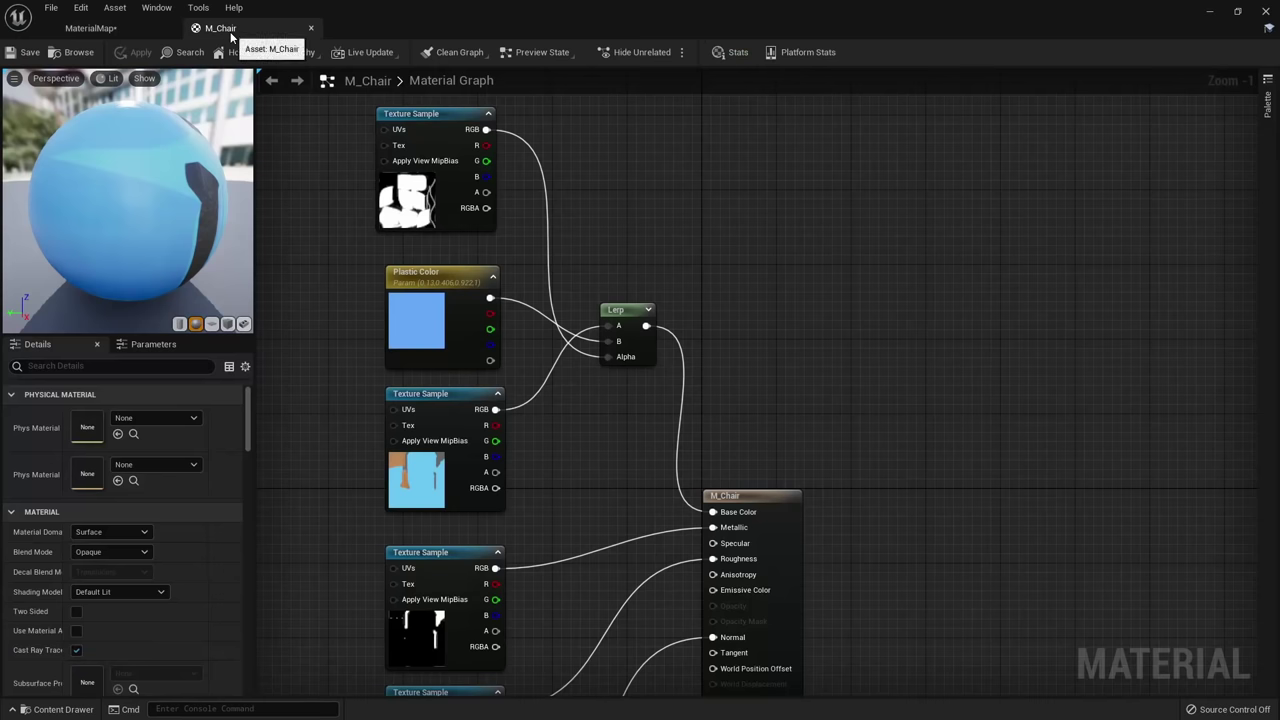
right_click_drag(541, 462, 518, 122)
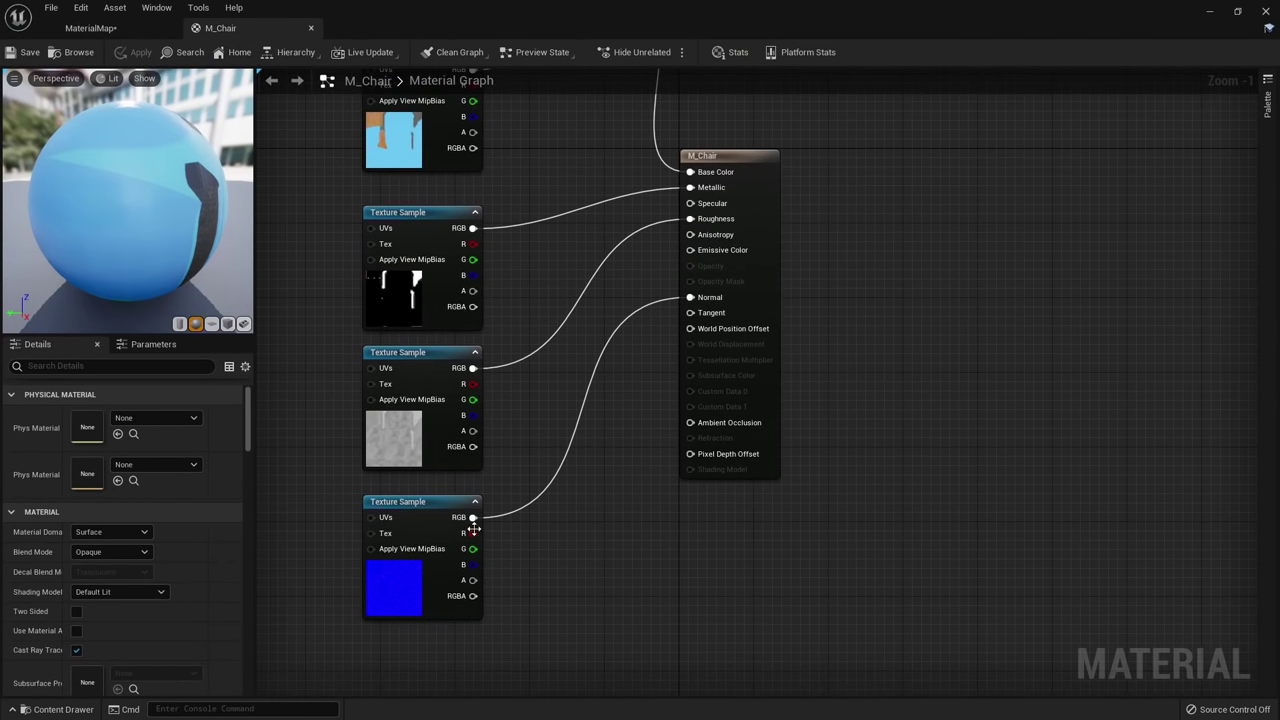
left_click_drag(440, 515, 437, 560)
left_click_drag(443, 445, 424, 473)
left_click_drag(454, 396, 517, 418)
type("multi")
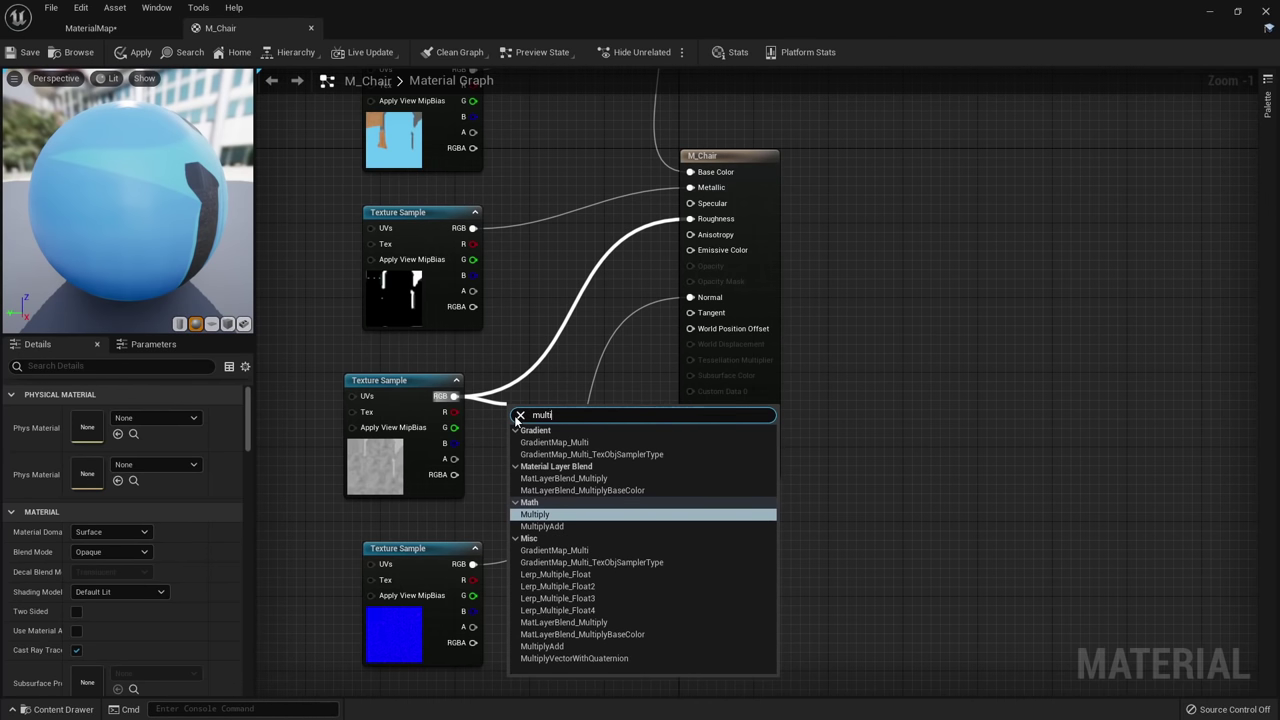
key("Return")
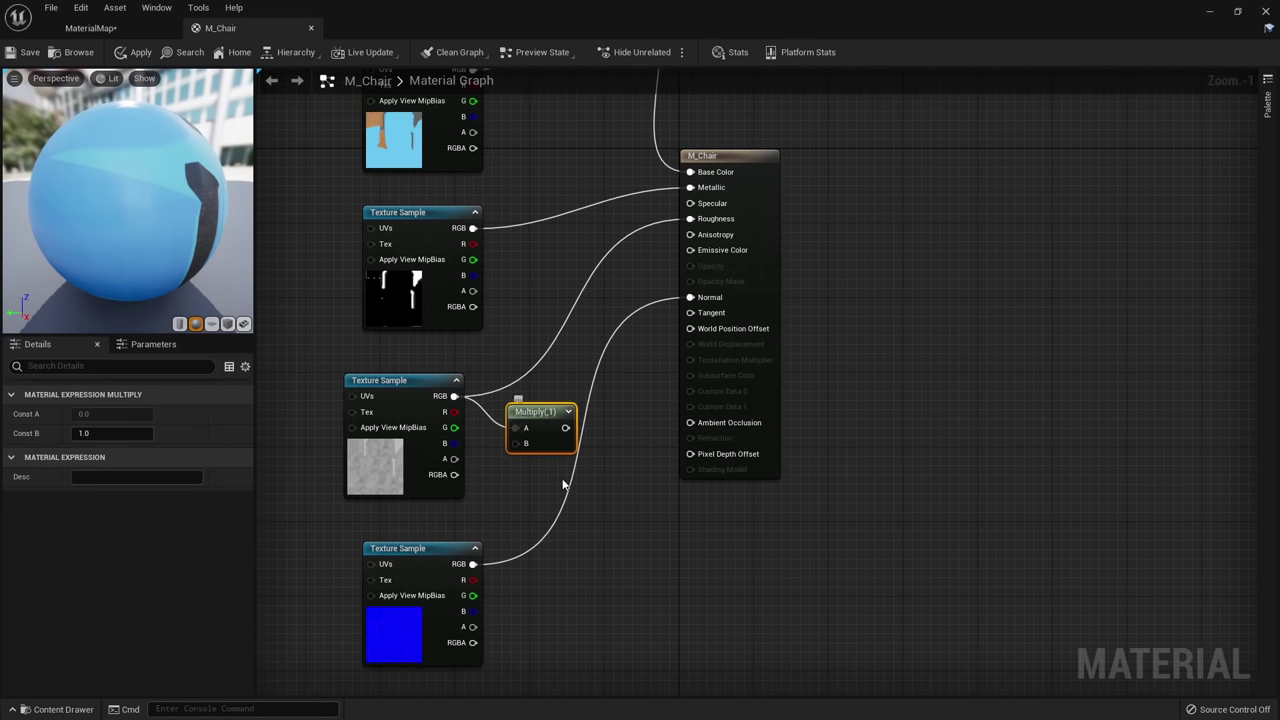
Add a scalar parameter named Roughness Amount below the Multiply node, with a default value of 1.
left_click(533, 488)
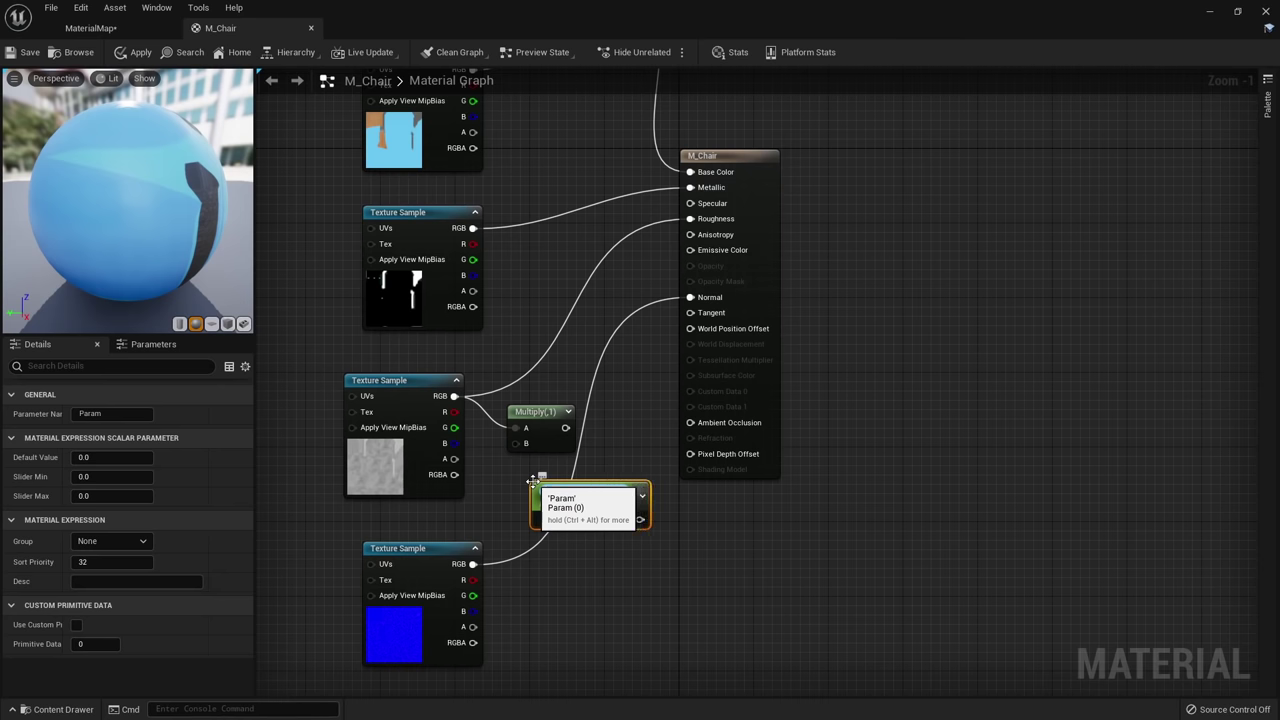
key("Return")
left_click(115, 457)
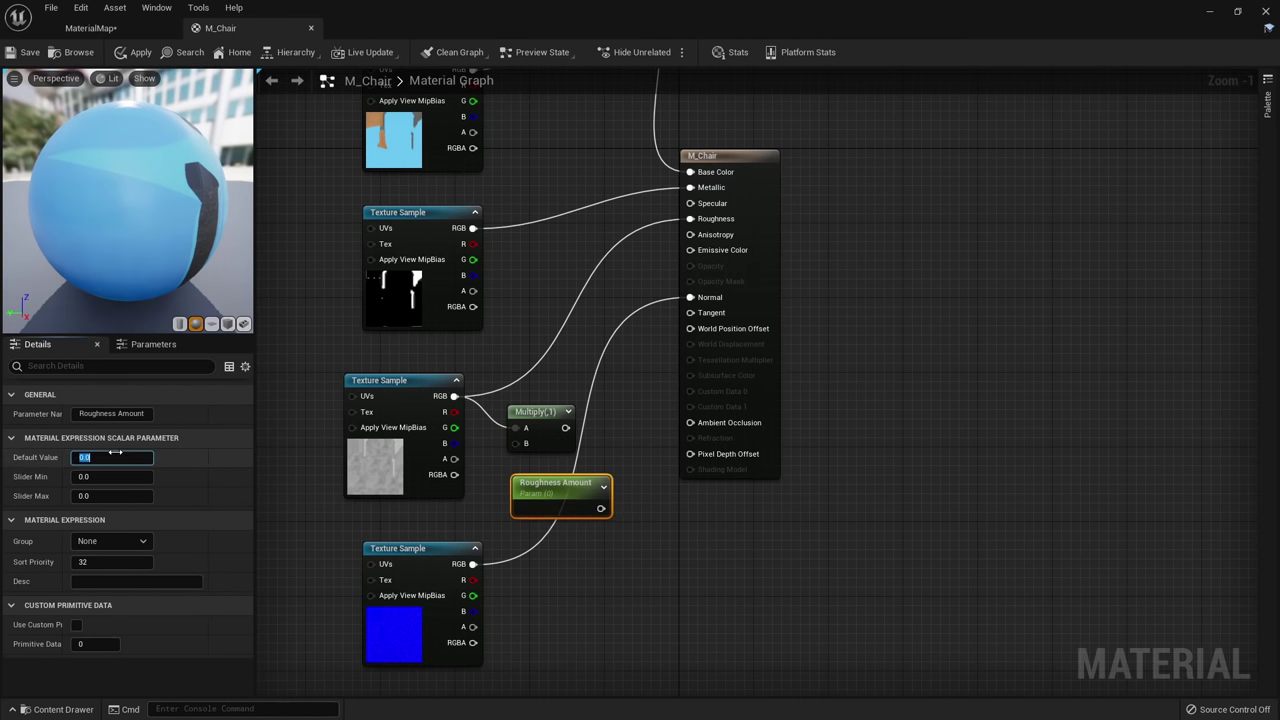
left_click(567, 564)
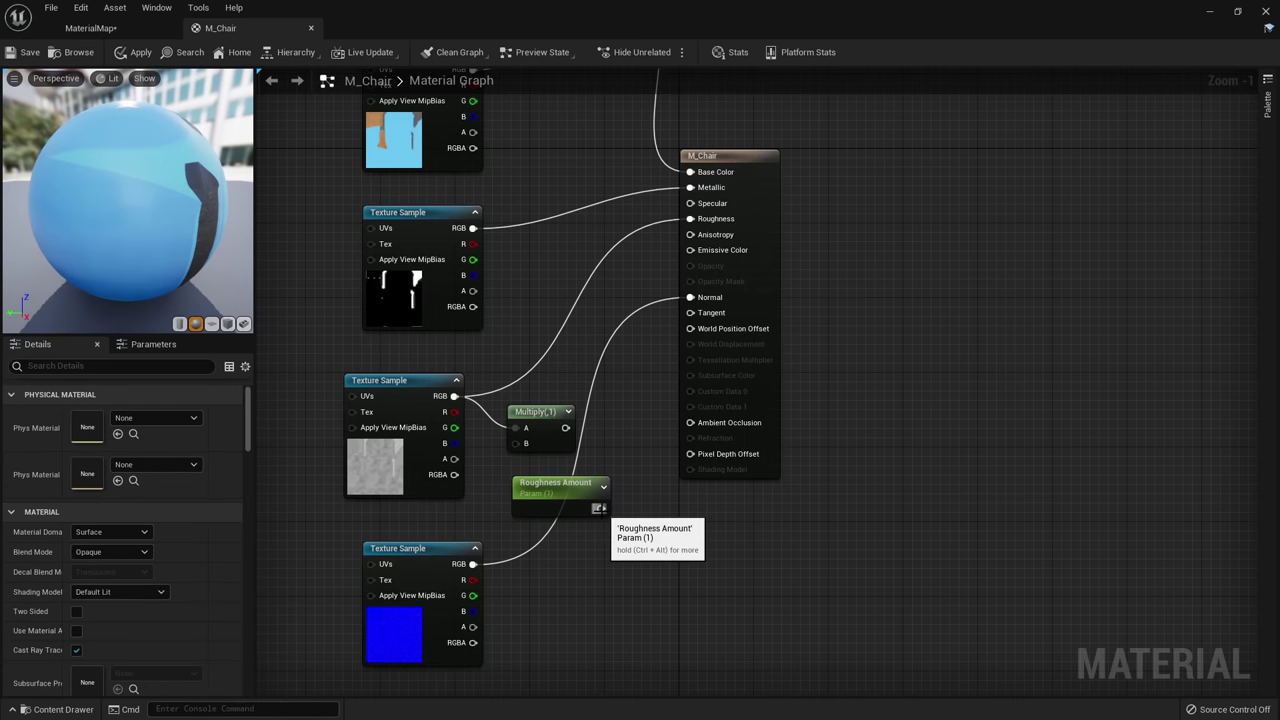
Connect Roughness Amount to the Multiply's B and the Multiply output to M_Chair's Roughness, apply the material, and return to the level.
left_click_drag(601, 508, 690, 218)
left_click(124, 53)
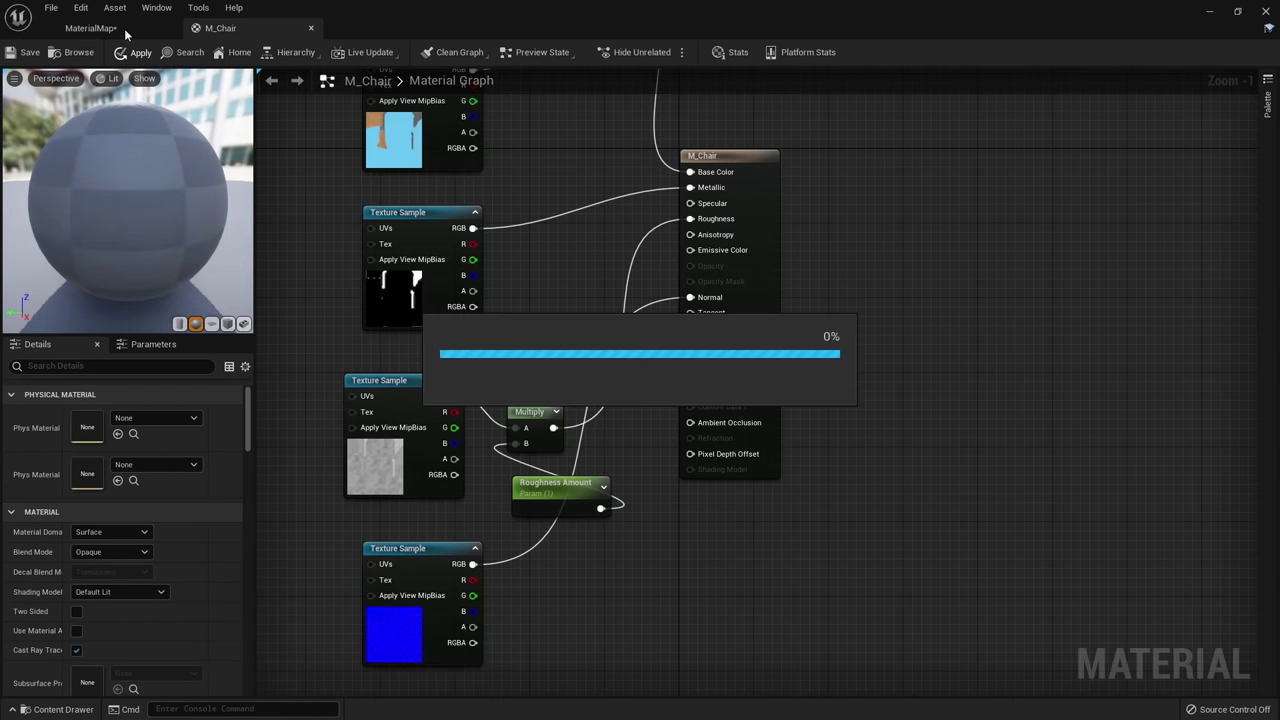
left_click(110, 29)
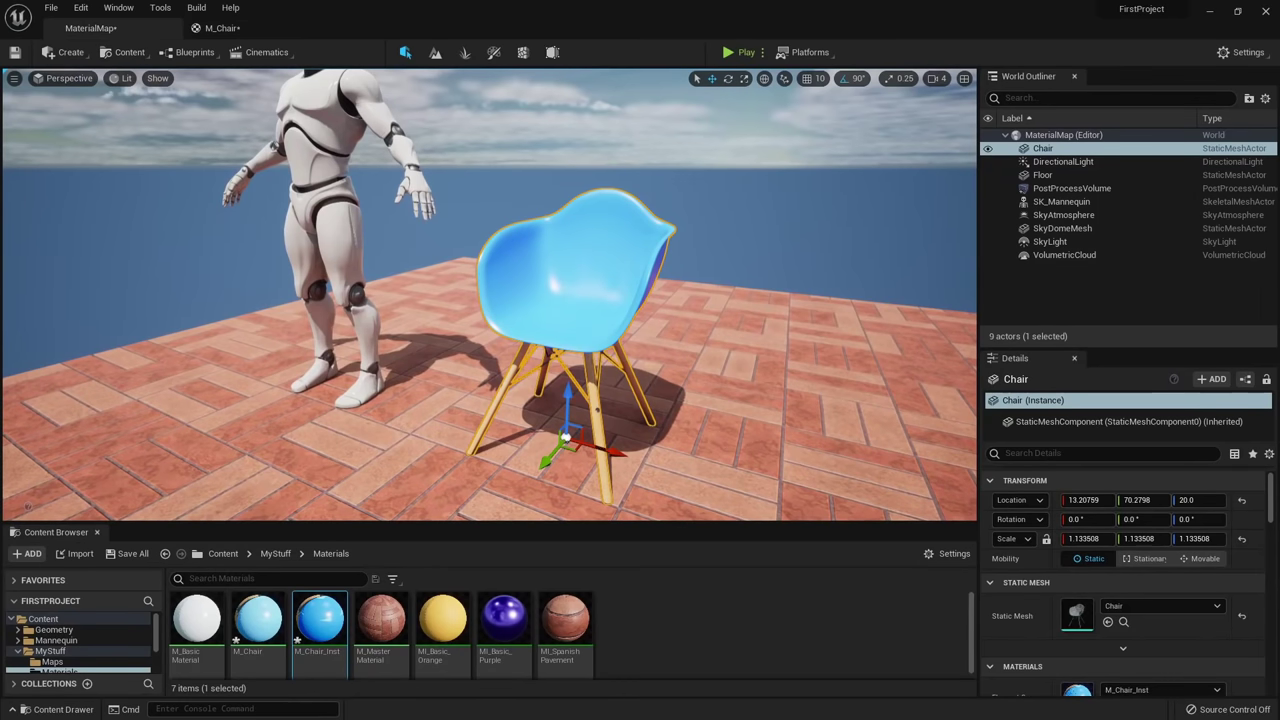
Enable the Roughness Amount override in M_Chair_Inst, set it to 100, and inspect the chair's surface.
left_click_drag(0, 140, 122, 109)
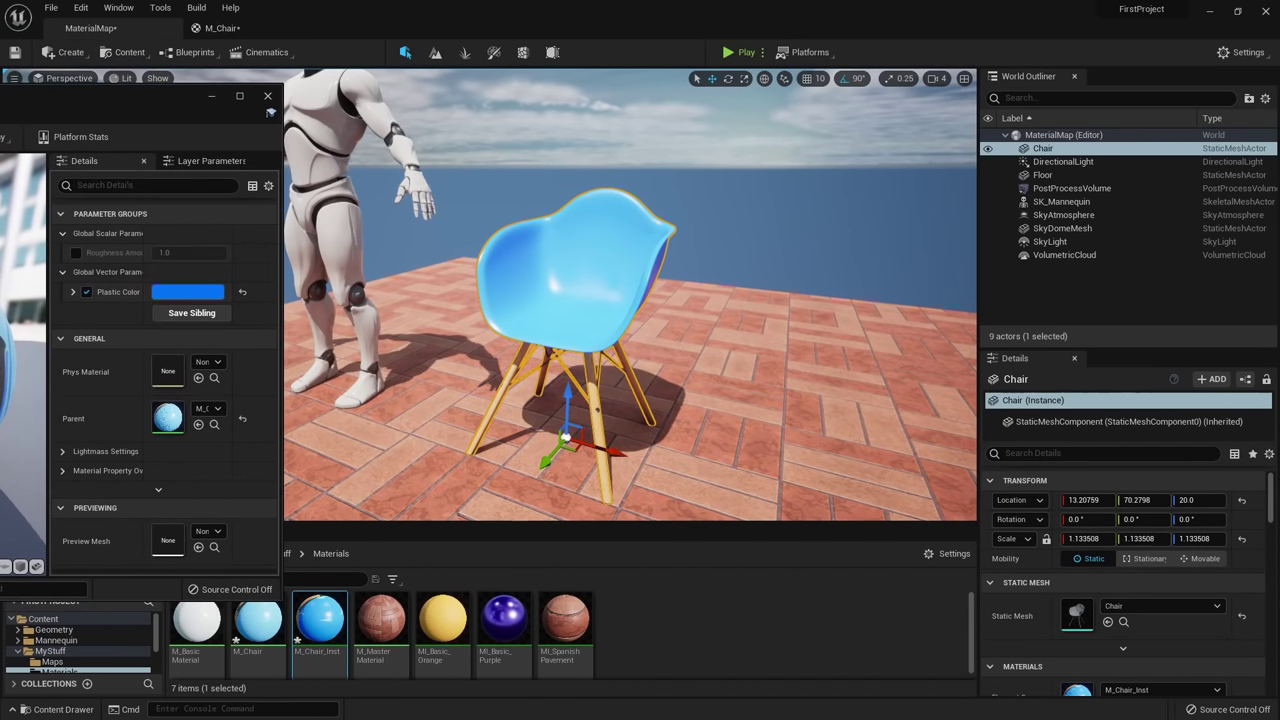
left_click_drag(35, 251, 8, 251)
left_click(48, 252)
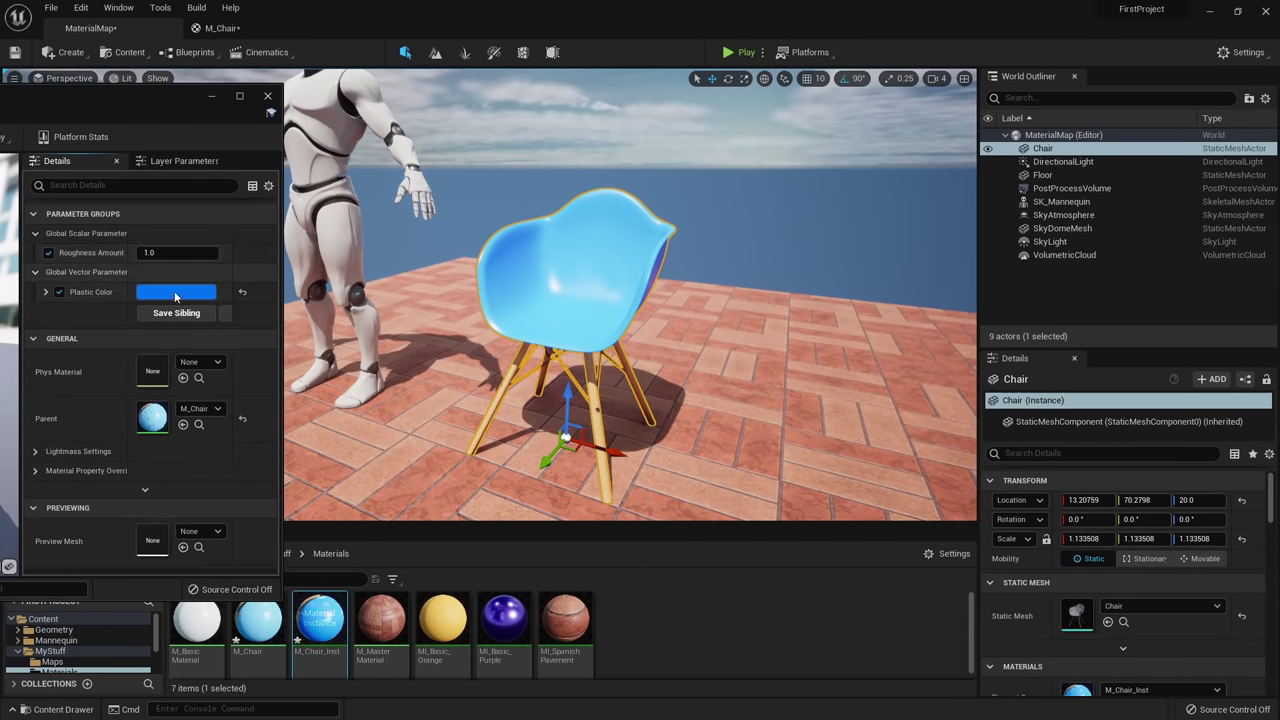
left_click_drag(152, 253, 160, 253)
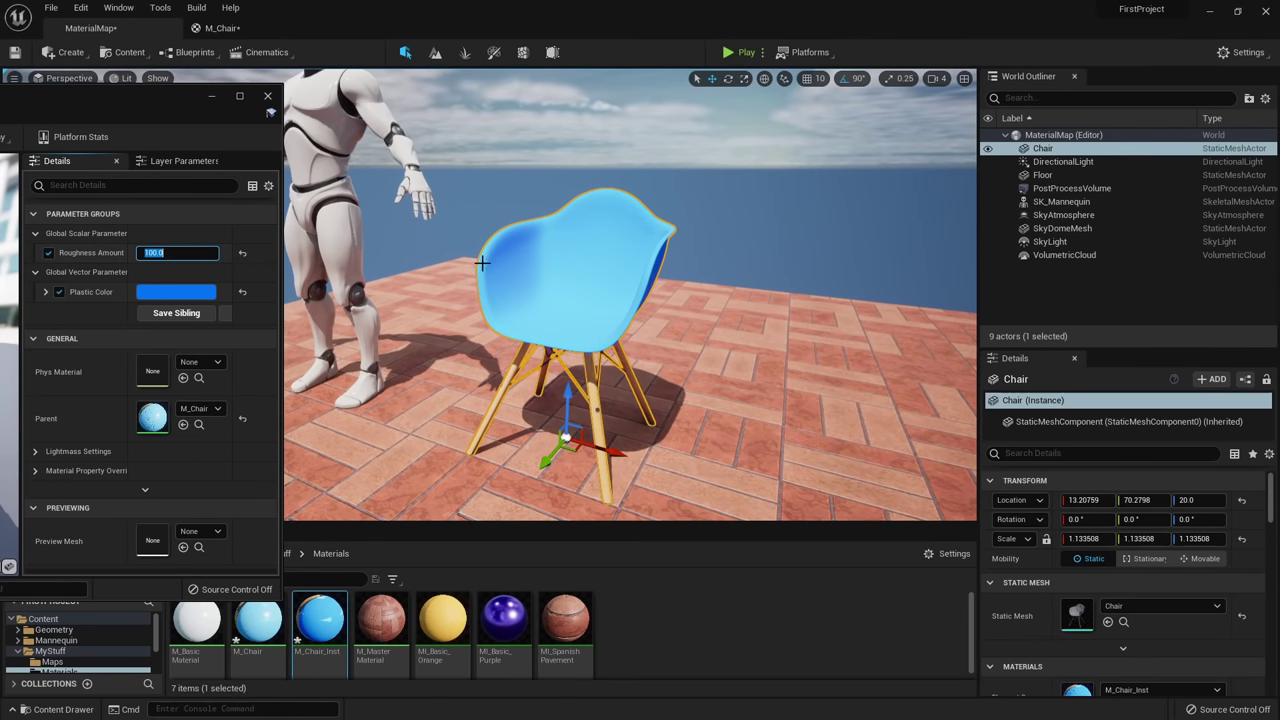
right_click_drag(815, 305, 715, 308)
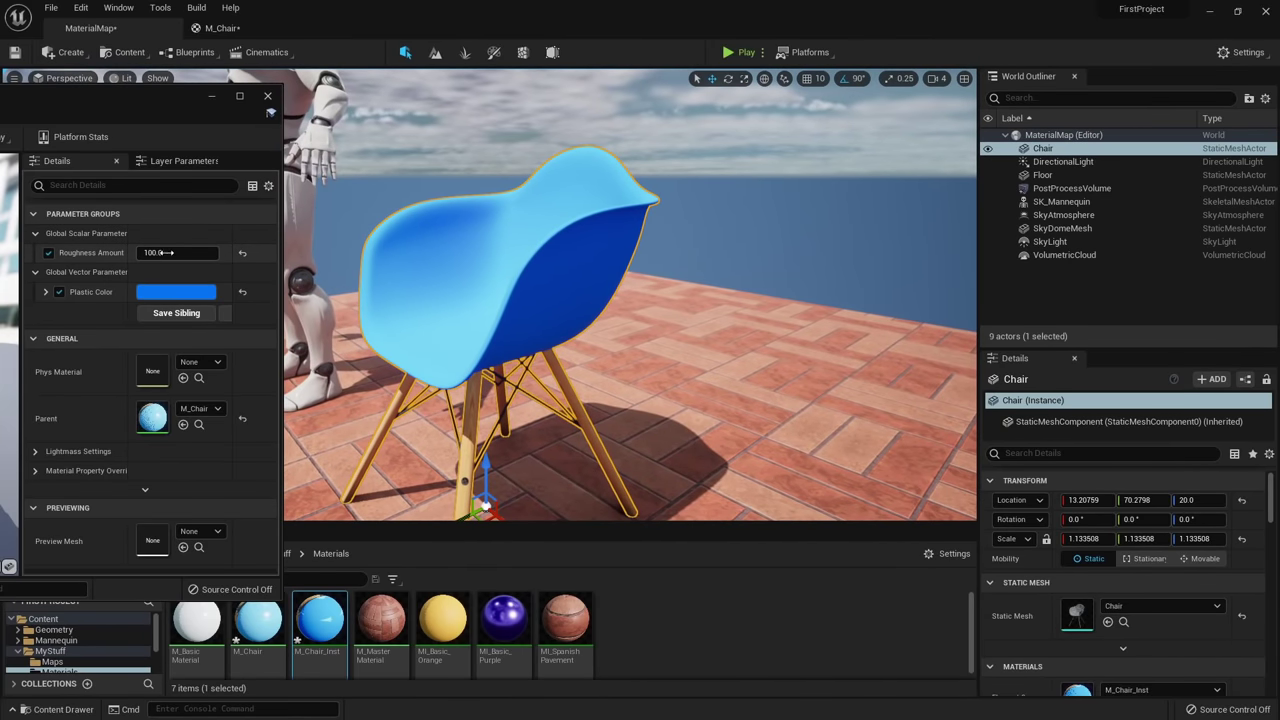
Set Roughness Amount back to 1, inspect the chair, and lower the value to 0.384 for a glossier surface.
type("1")
key("Return")
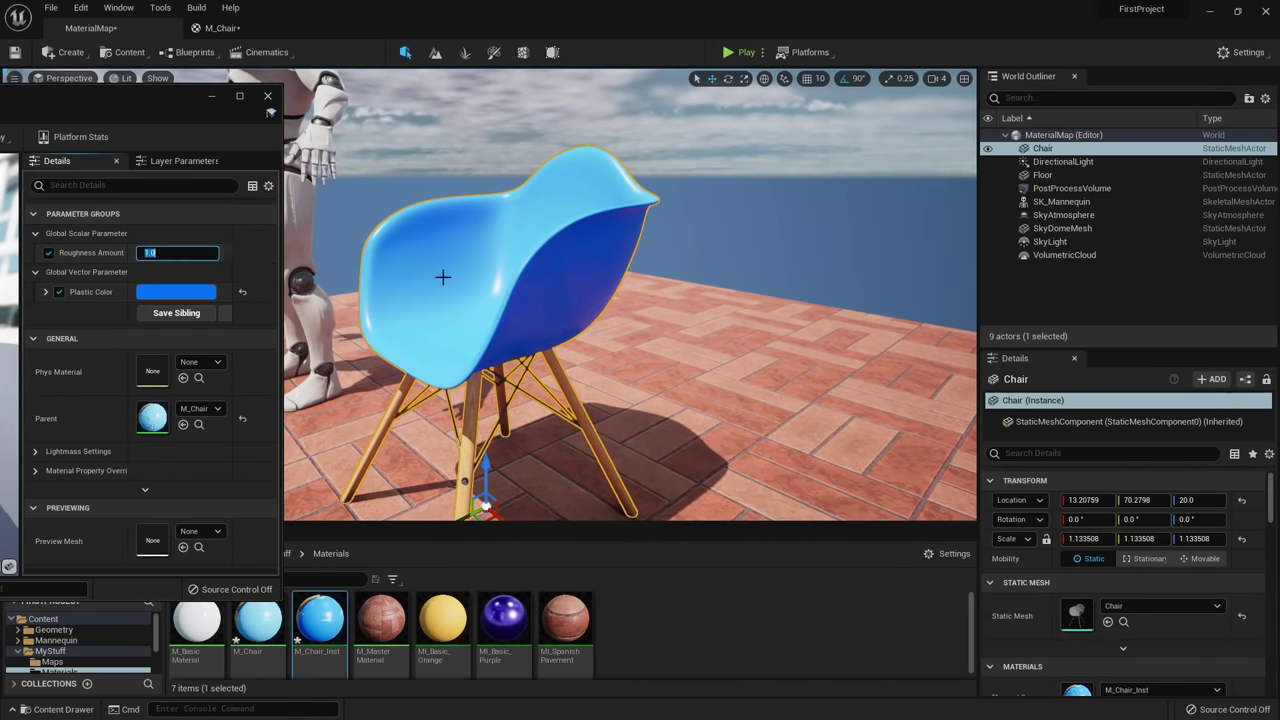
mouse_move(443, 277)
left_mouse_down("alt")
mouse_move(500, 280)
mouse_move(475, 300)
mouse_move(437, 277)
left_mouse_up("alt")
key("g")
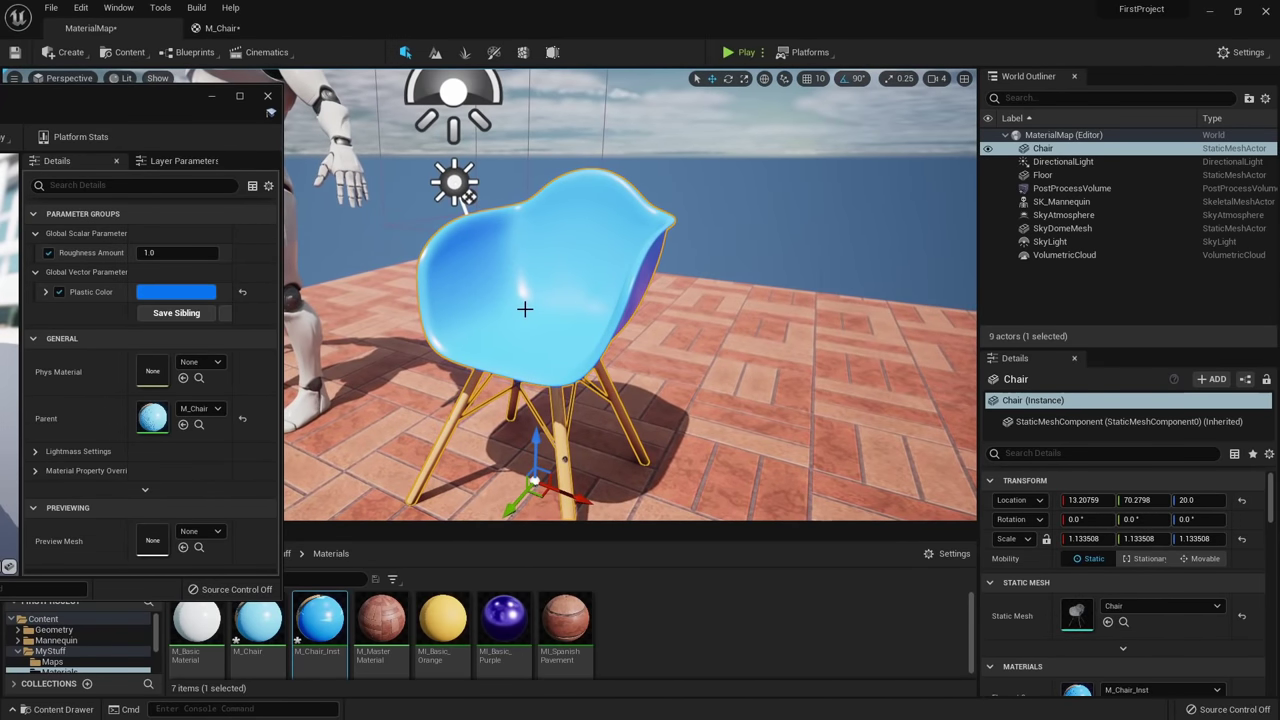
key("g")
left_click_drag(162, 256, 108, 256)
left_click_drag(152, 111, 330, 718)
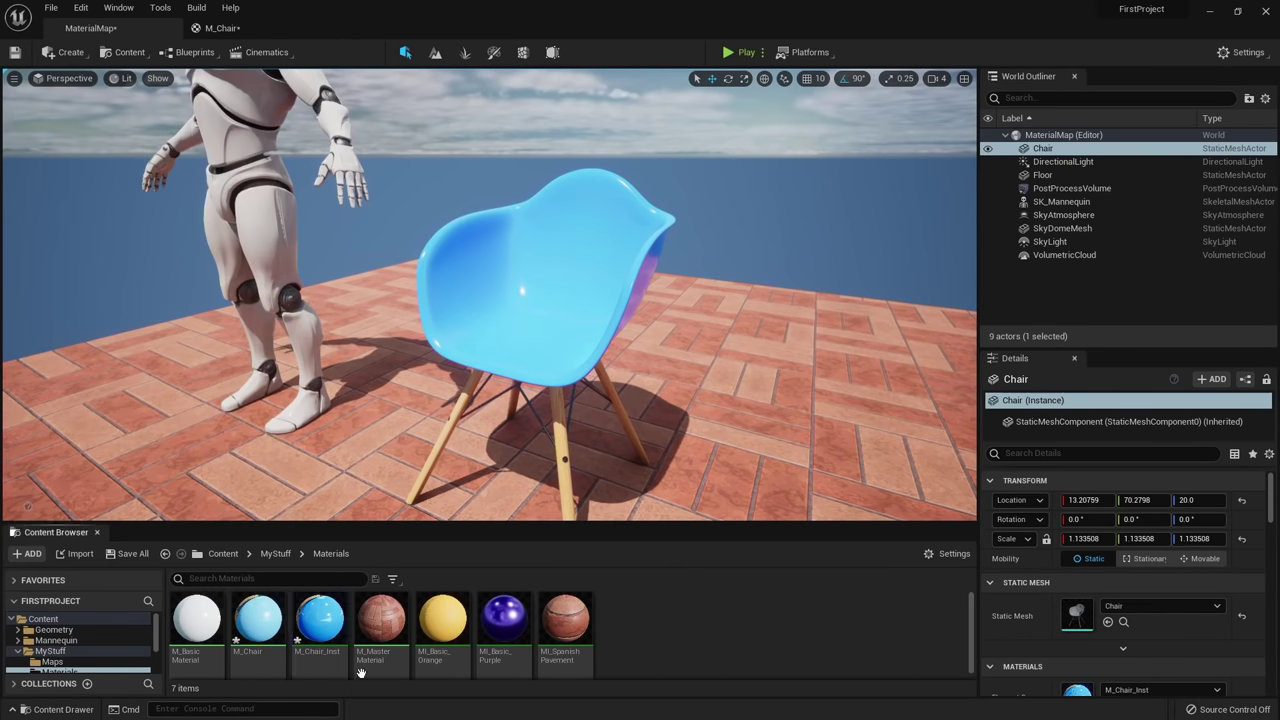
Duplicate the M_Chair_Inst material instance as M_Chair_Inst1.
left_click(337, 638)
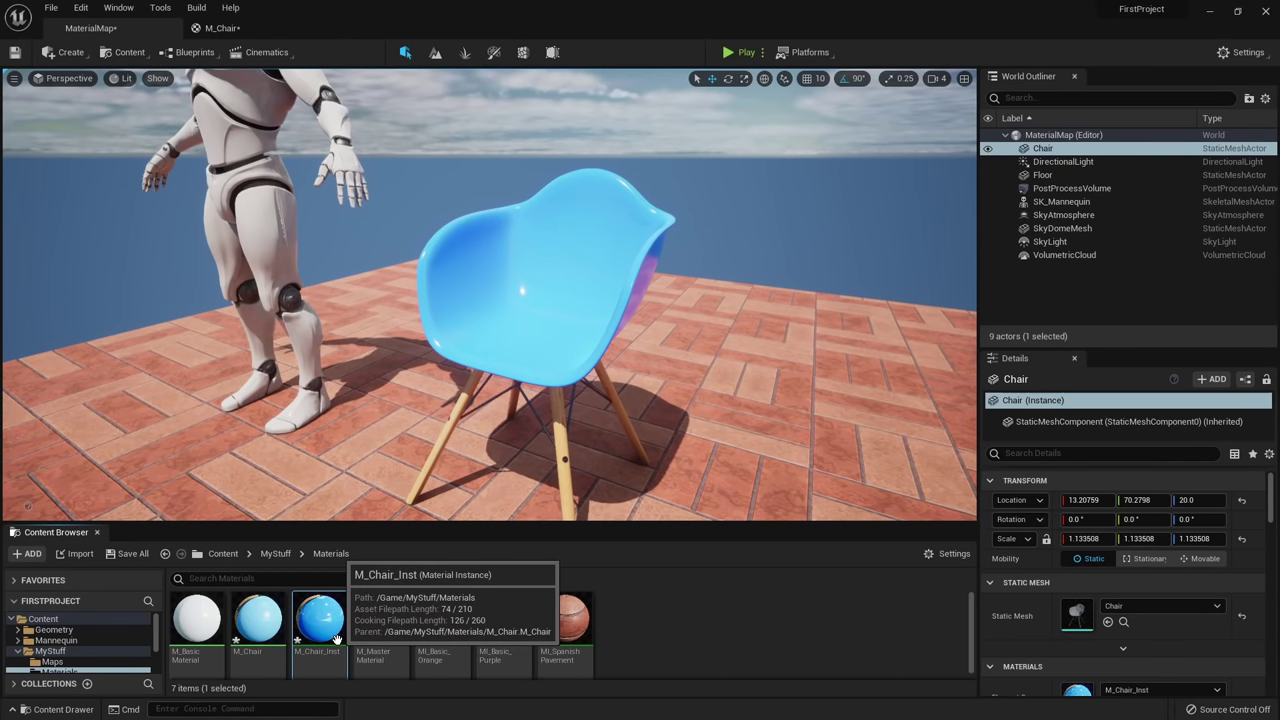
key("ctrl+d")
key("Return")
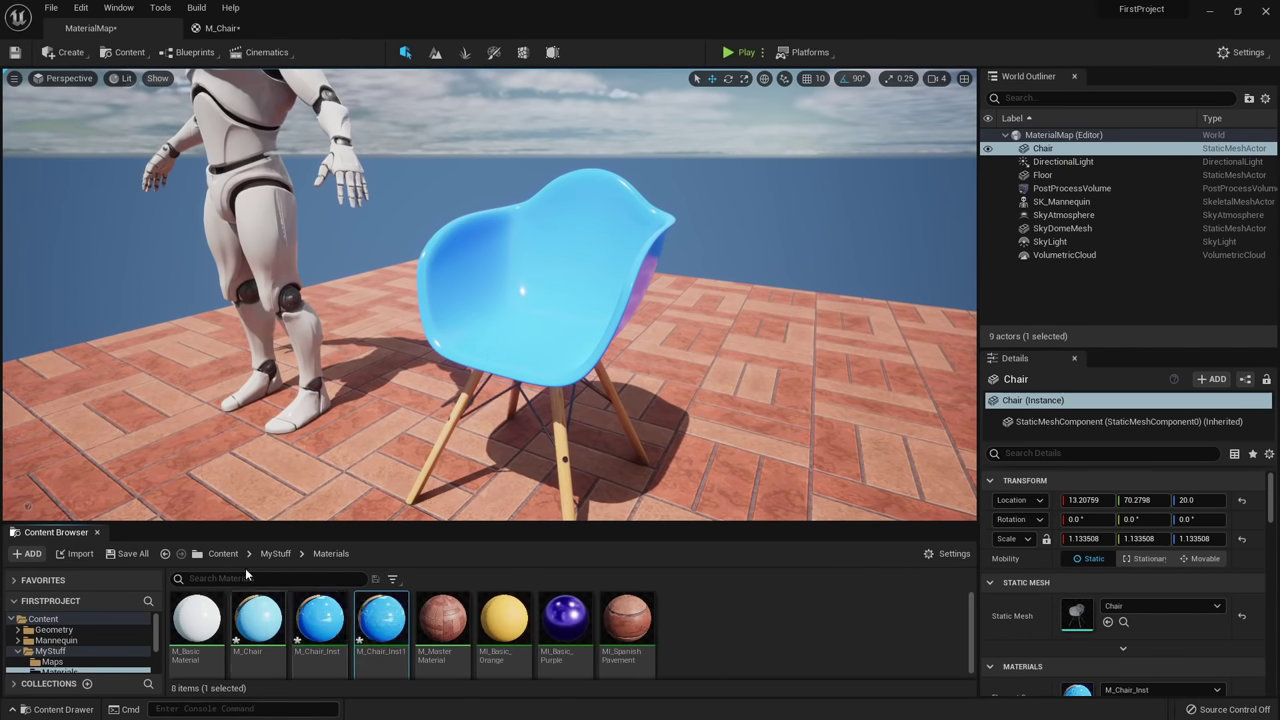
Place a copy of the chair beside the first at about X 93 and apply M_Chair_Inst1 to it.
key("s")
right_click_drag(553, 443, 566, 492)
key("g")
left_click_drag(506, 378, 667, 417, "alt")
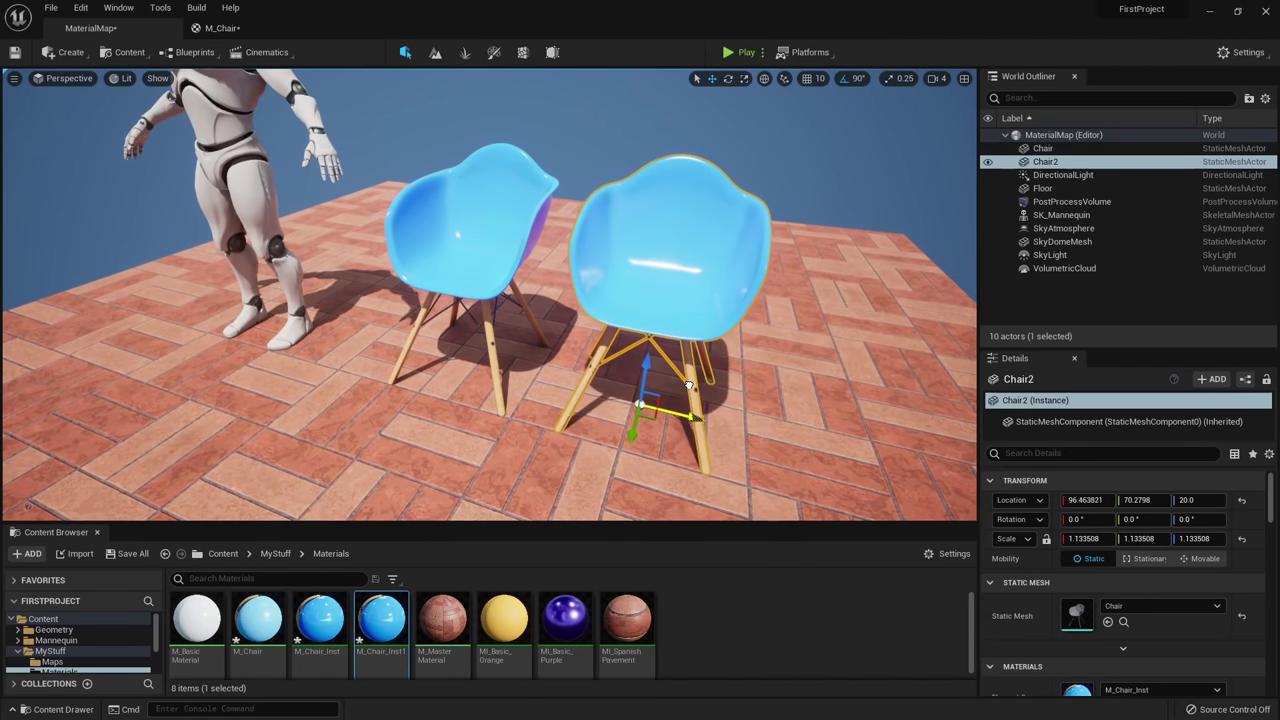
left_click_drag(388, 628, 703, 246)
mouse_move(703, 246)
right_mouse_down()
mouse_move(742, 228)
mouse_move(706, 250)
right_mouse_up()
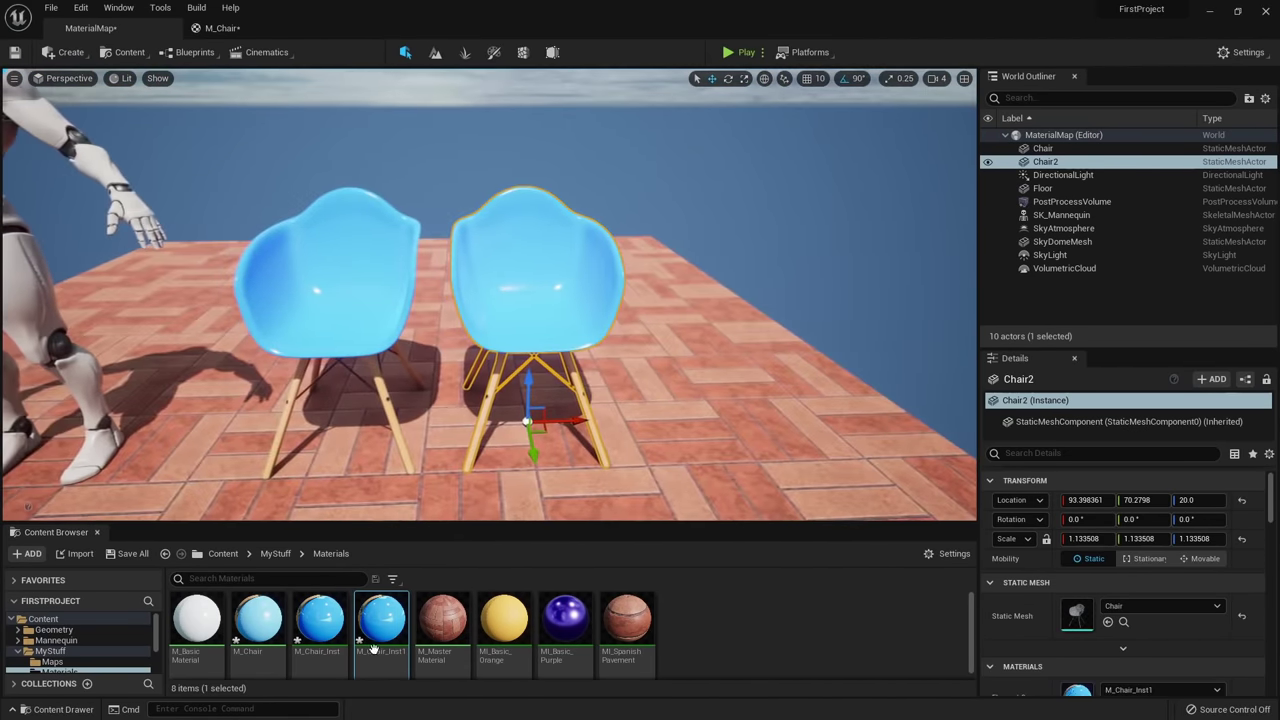
In M_Chair_Inst1, set Plastic Color to a bright magenta and reset Roughness Amount to its default of 1.
double_click(381, 620)
left_click_drag(385, 30, 157, 128)
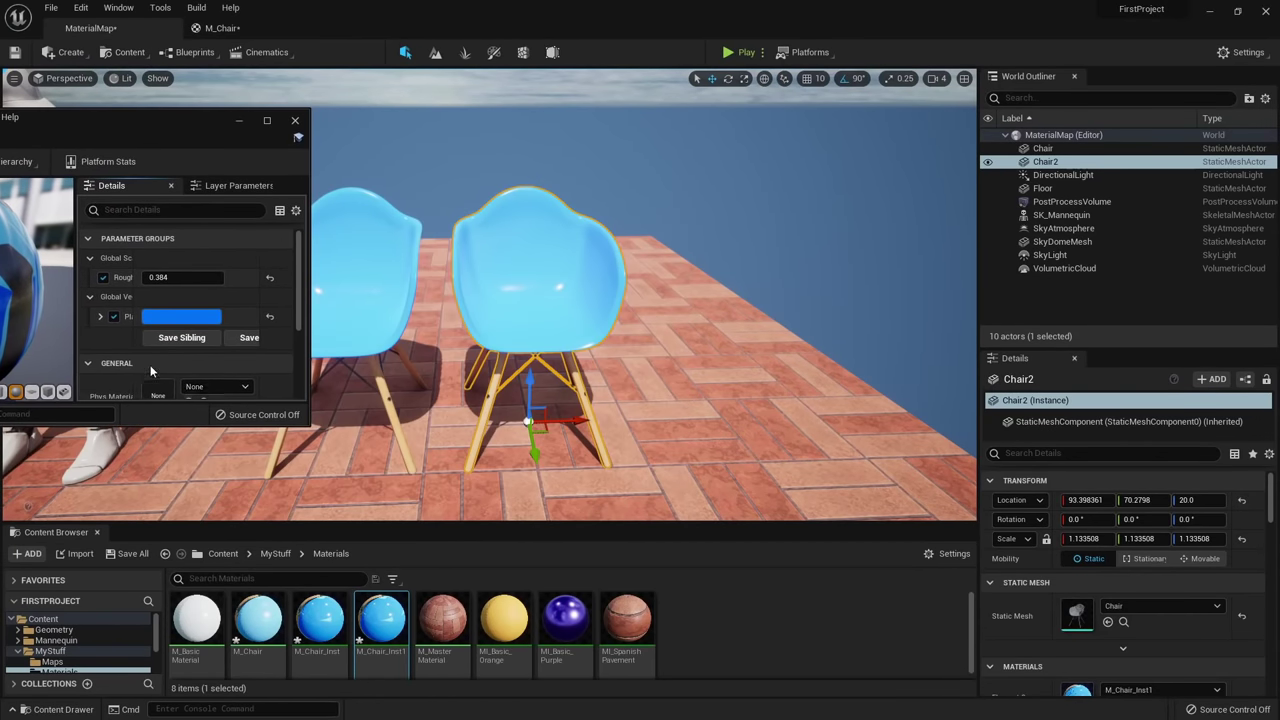
left_click(165, 315)
left_click(295, 410)
left_click_drag(295, 408, 288, 397)
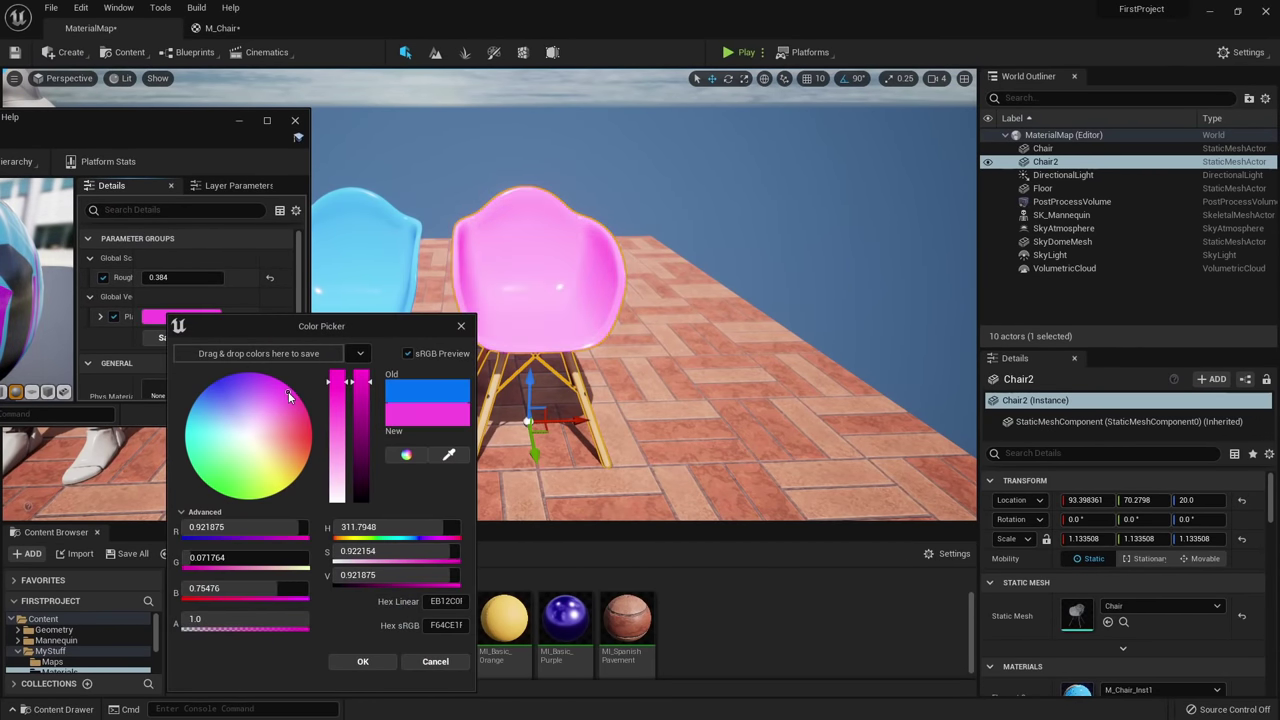
left_click(379, 666)
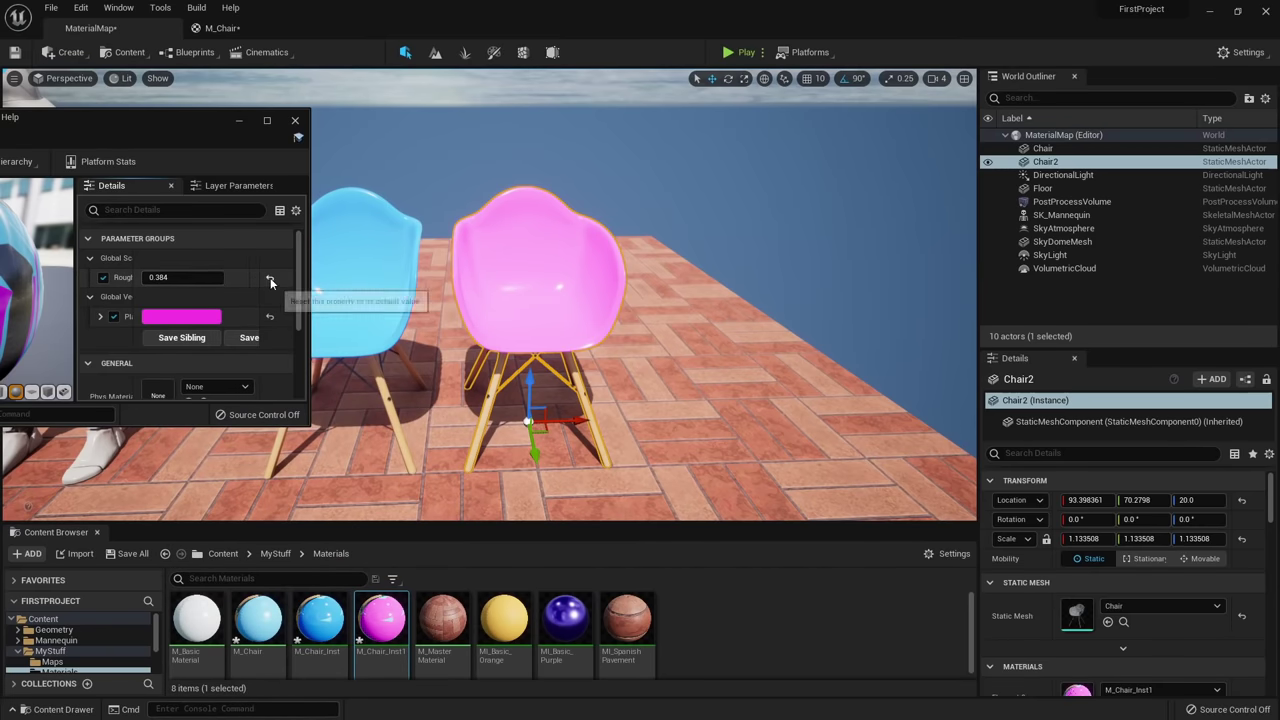
left_click(240, 120)
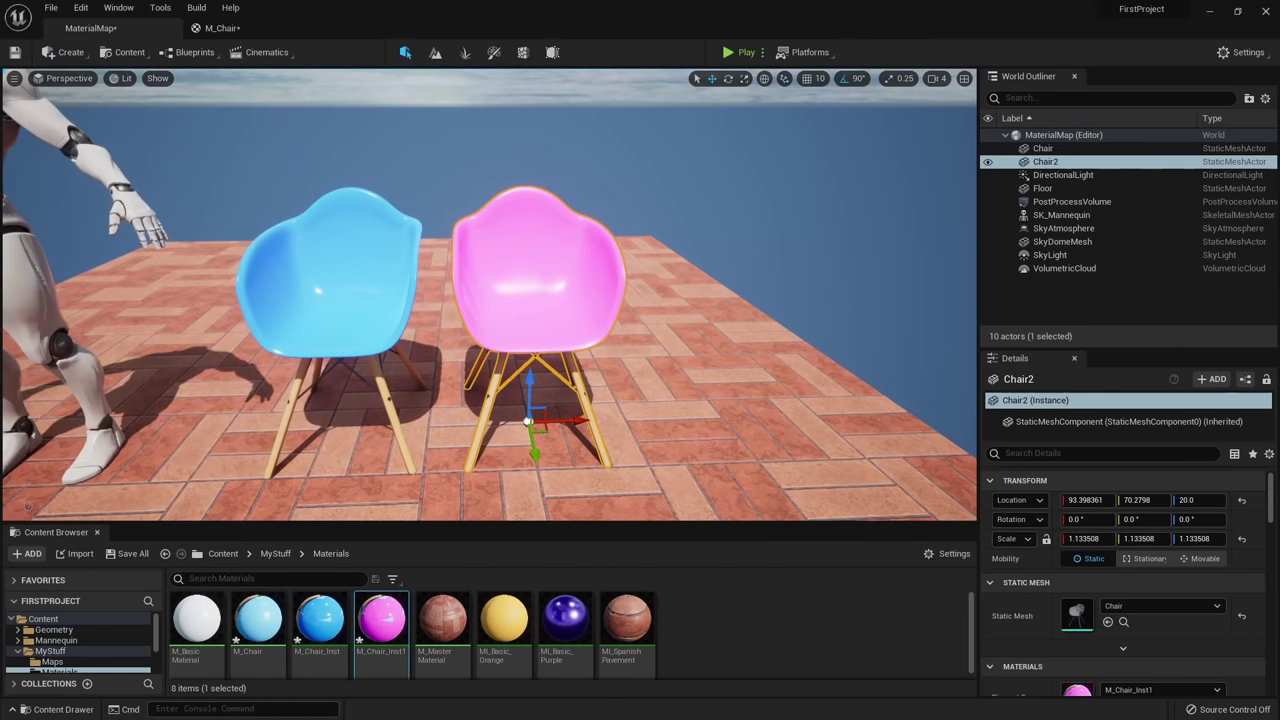
Place a third chair copy beside the magenta one at about X 184 and duplicate M_Chair_Inst1 as M_Chair_Inst2.
right_click_drag(560, 300, 562, 345)
left_click_drag(582, 358, 736, 336, "alt")
left_click(383, 614)
key("ctrl+d")
left_click(766, 628)
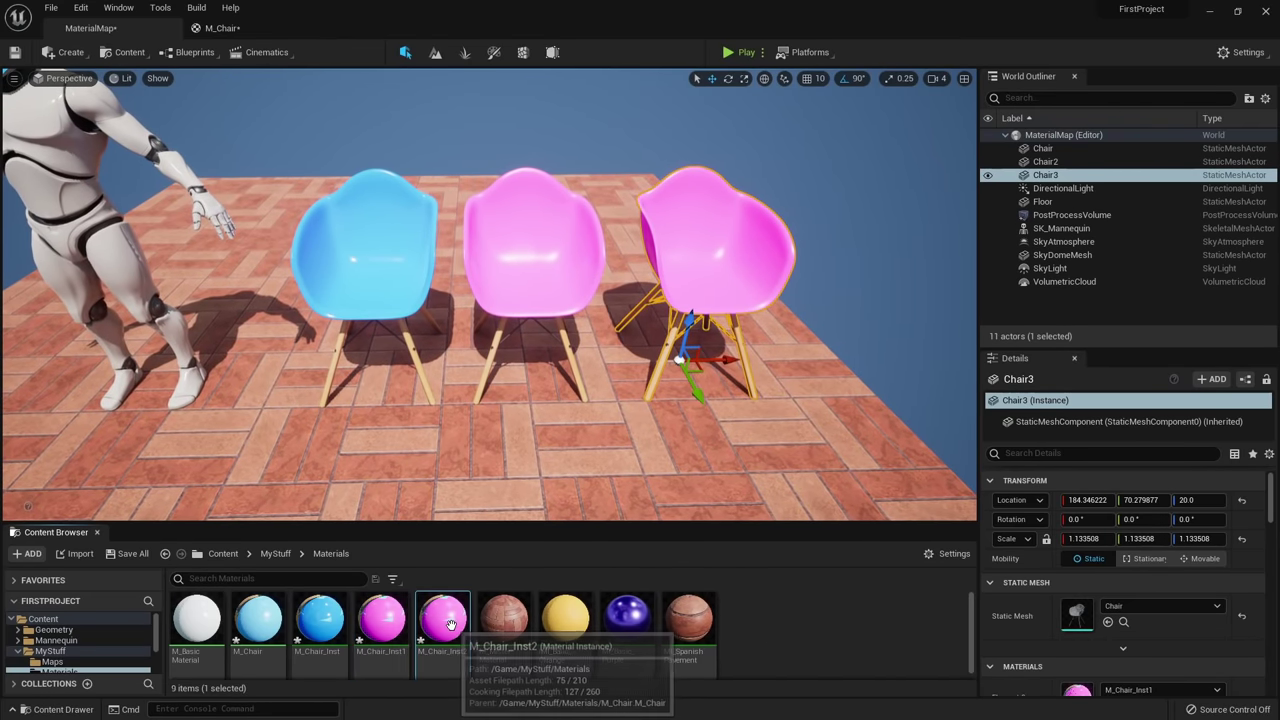
Apply M_Chair_Inst2 to the third chair and set the instance's Plastic Color to a bright orange-red, about R 0.92, G 0.07, B 0.
double_click(451, 625)
left_click_drag(394, 30, 279, 214)
left_click(90, 28)
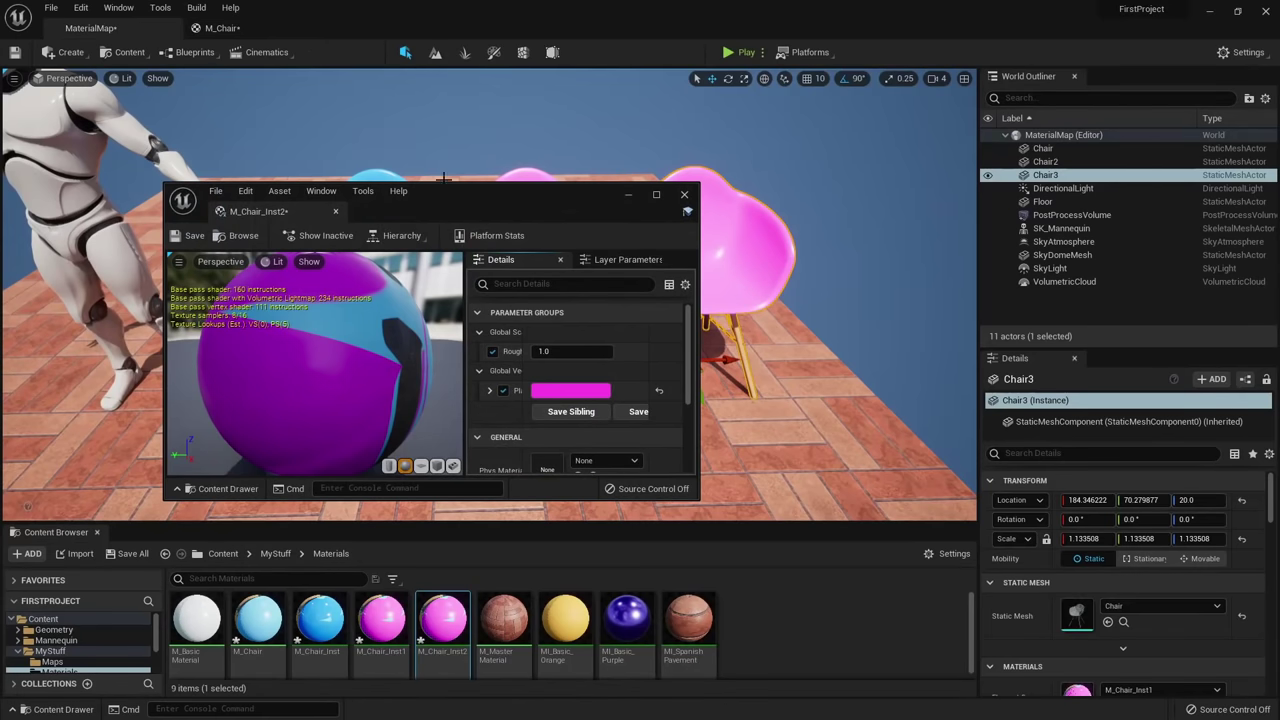
left_click_drag(443, 178, 98, 151)
left_click_drag(443, 620, 692, 234)
left_click(224, 363)
left_click_drag(354, 462, 370, 487)
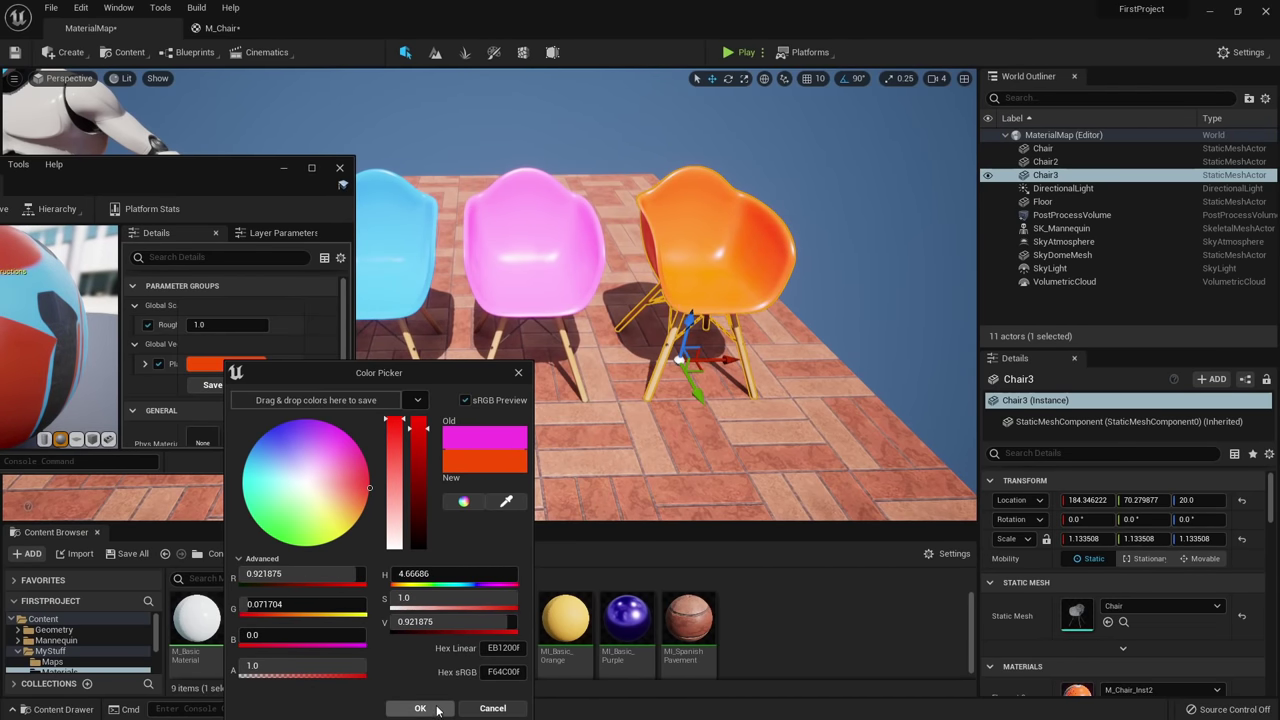
left_click(425, 708)
left_click(338, 170)
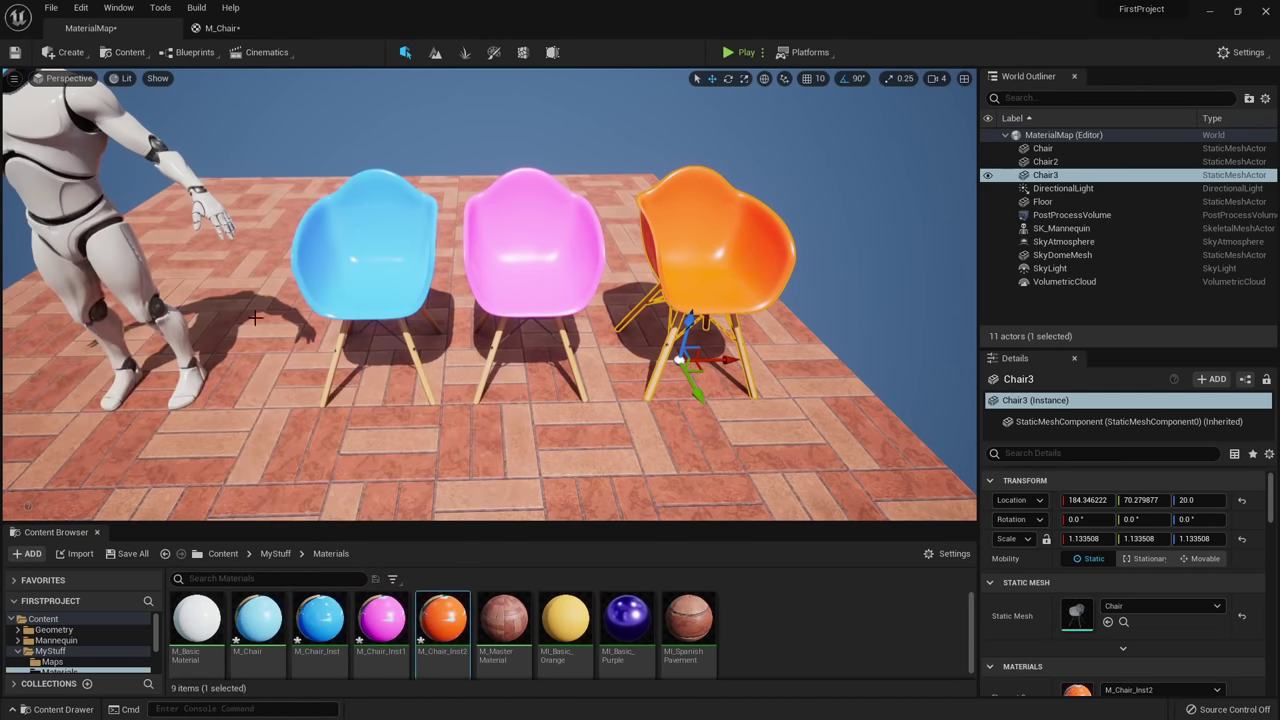
Save all modified assets, including the chair material, its three instances, Chair_Normal and MaterialMap.
scroll(255, 318, "down", 10)
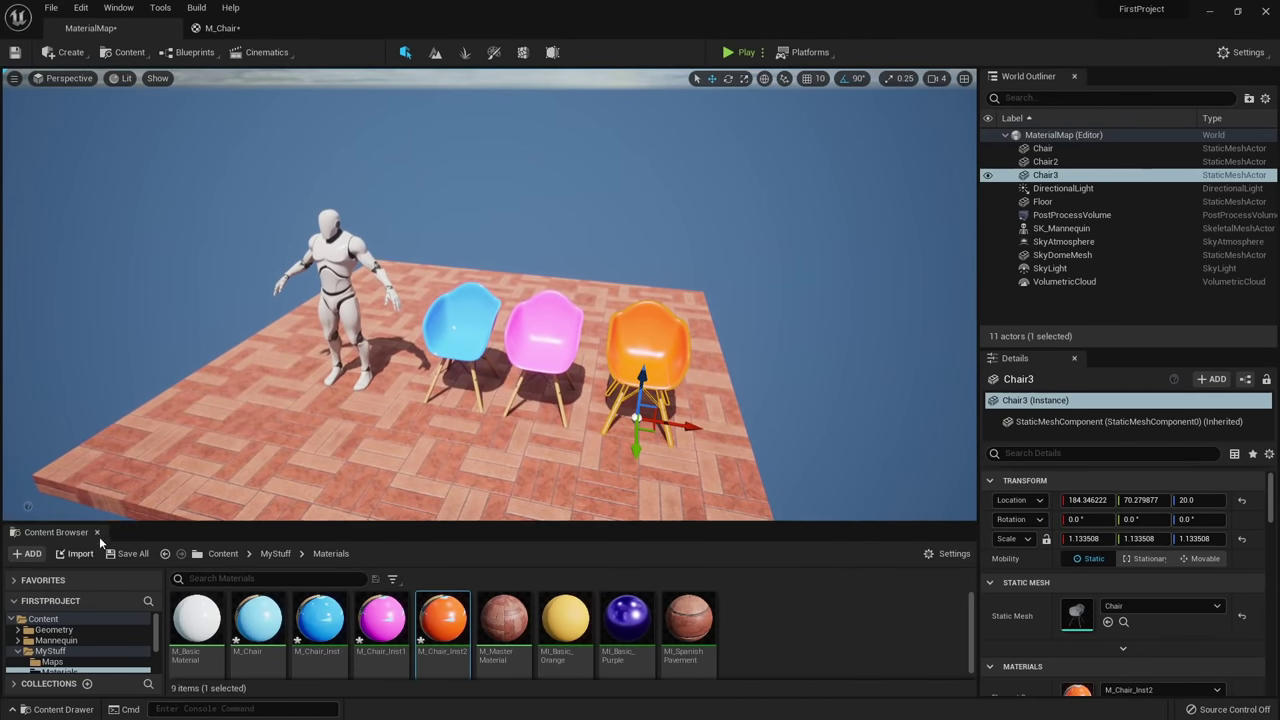
left_click(127, 553)
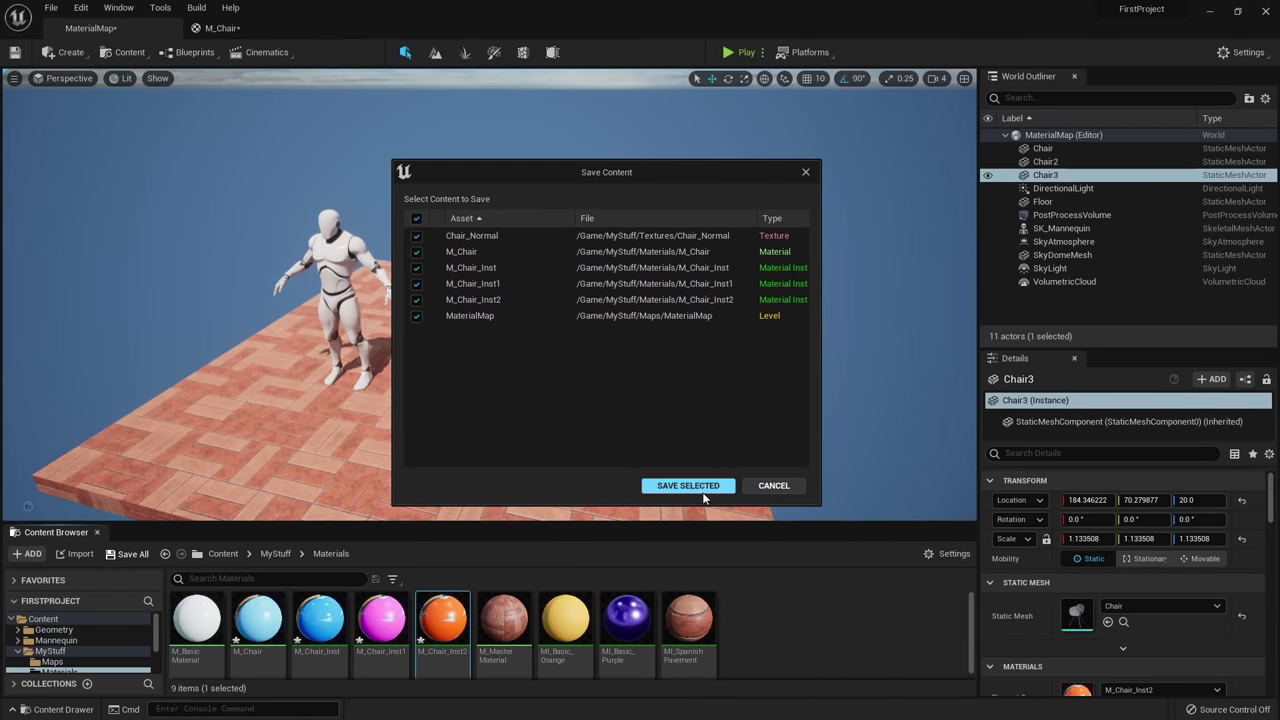
left_click(716, 512)
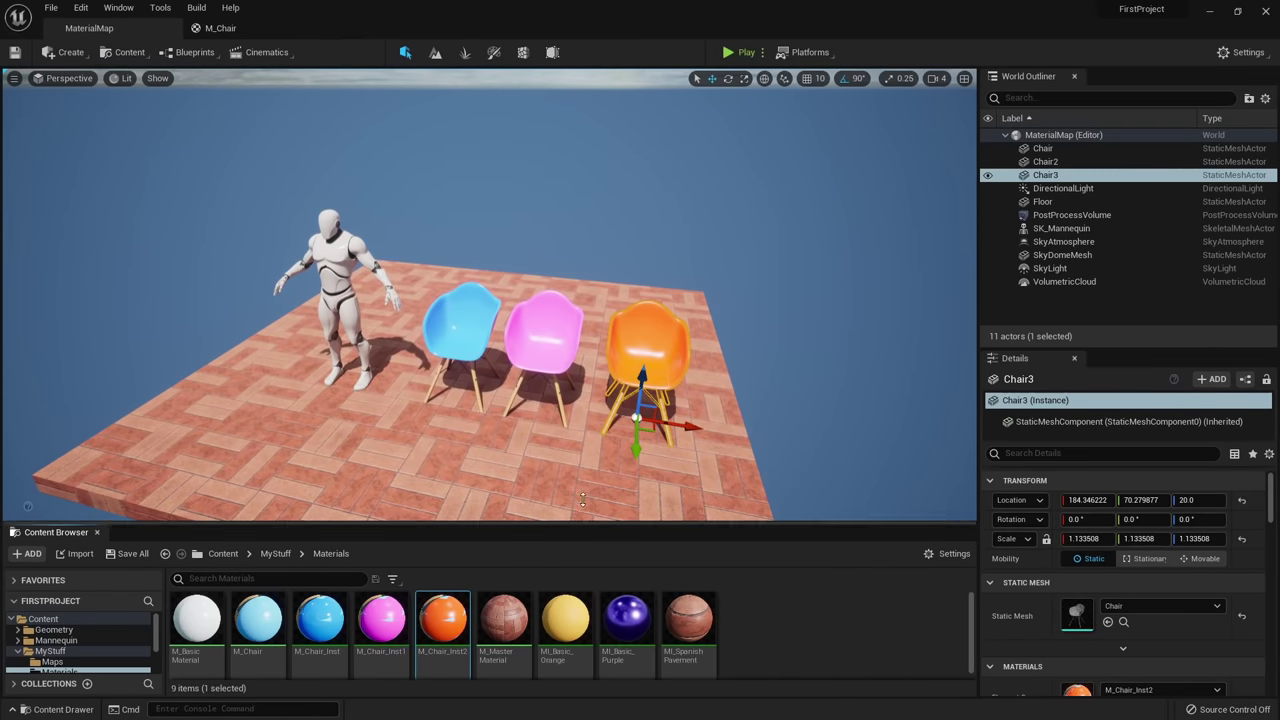
Place three Chair meshes from the MyStuff Meshes folder on the floor in front of the colored chairs.
left_click_drag(586, 522, 584, 492)
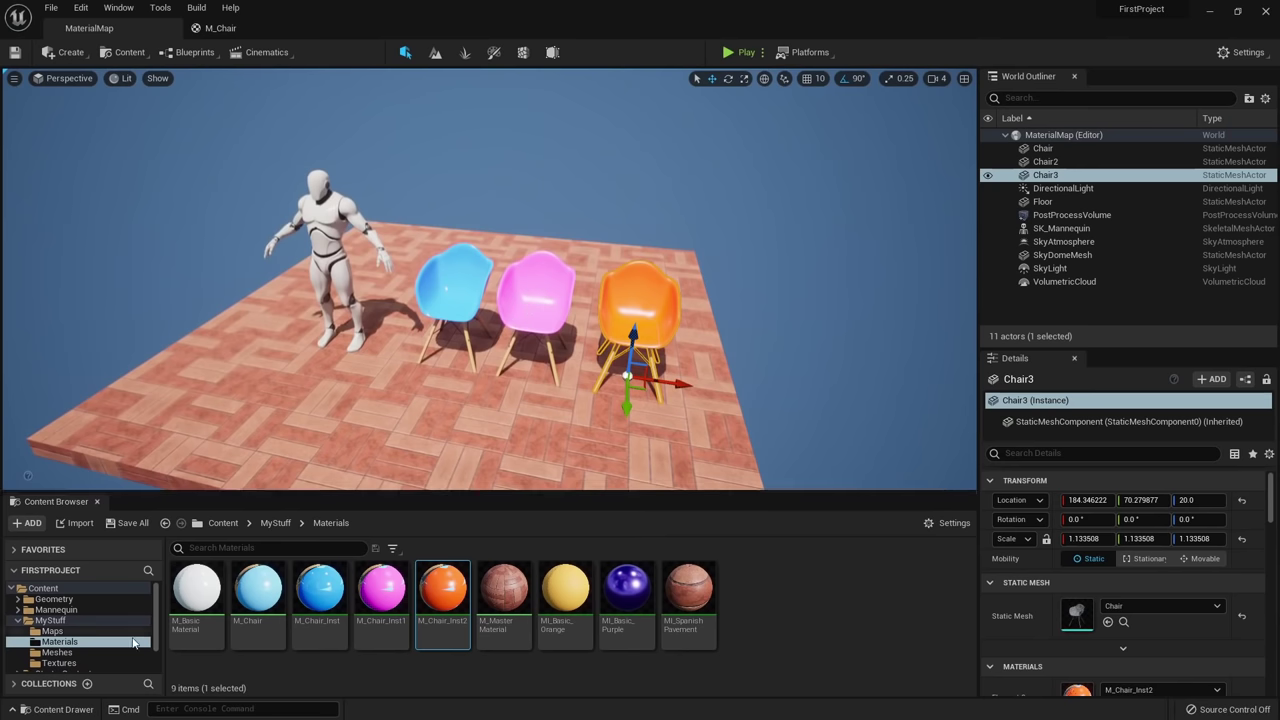
left_click(57, 652)
mouse_move(195, 604)
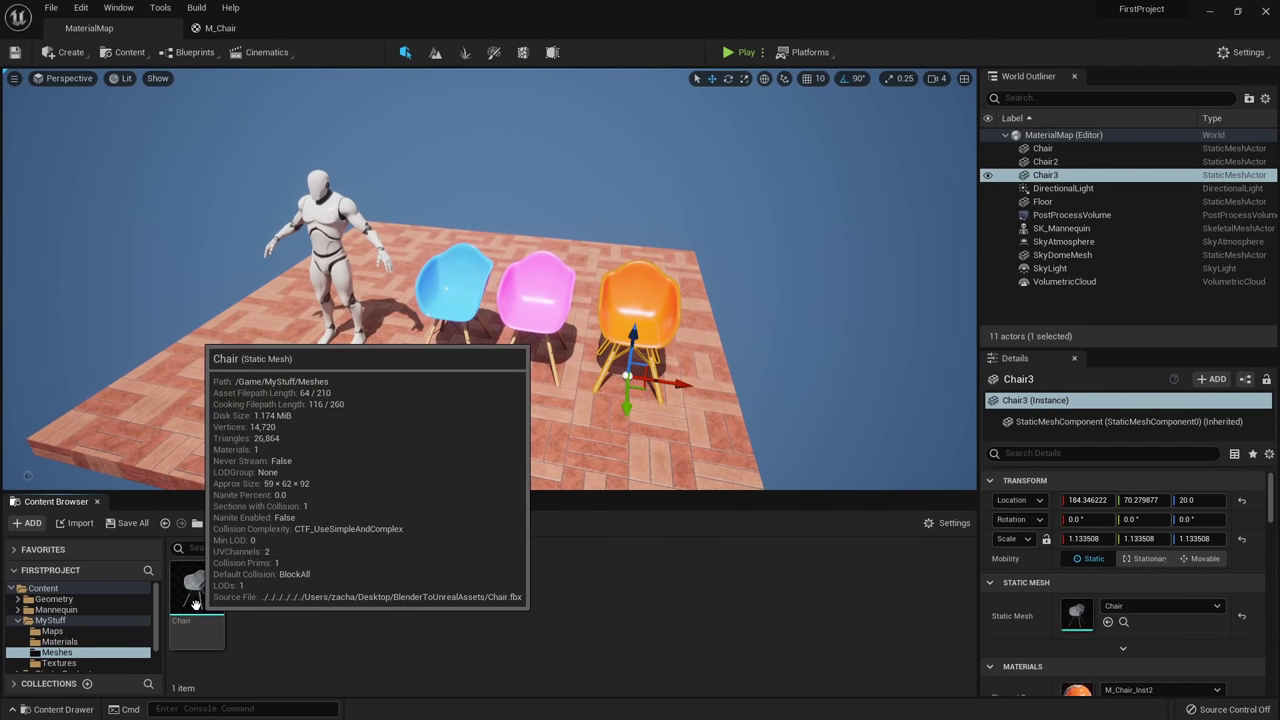
left_click_drag(195, 604, 552, 442)
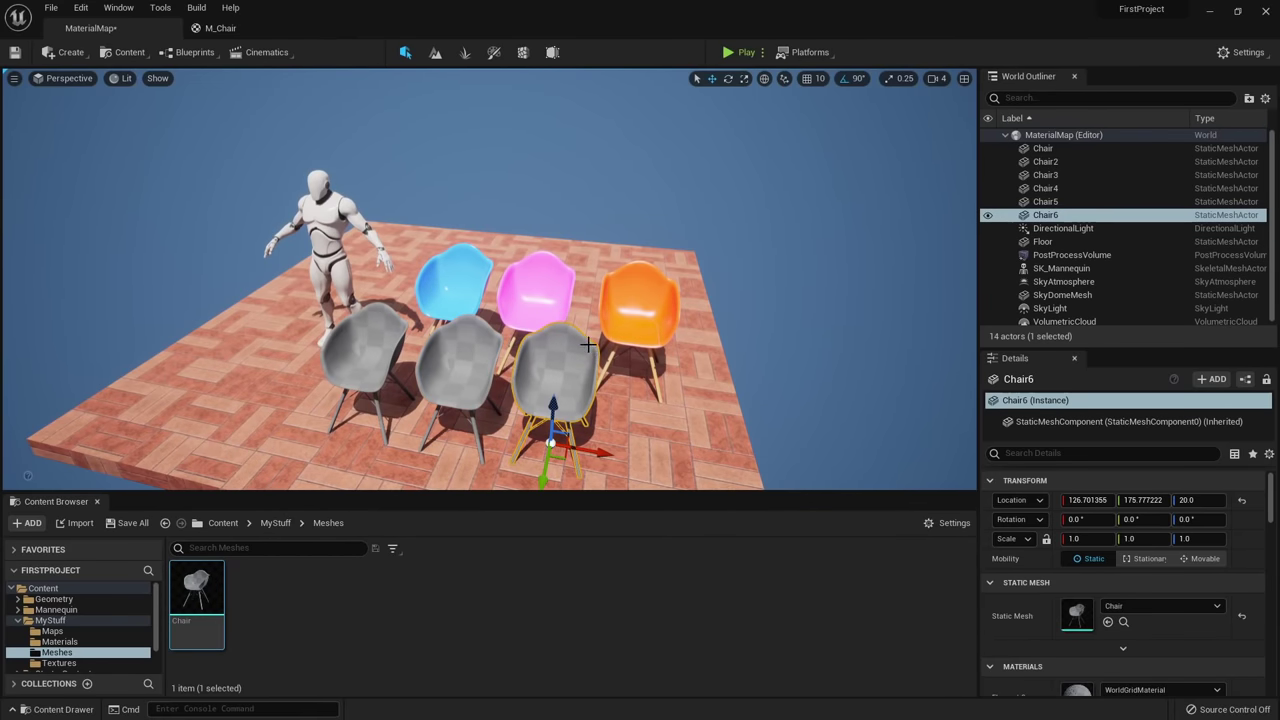
Delete two of the new gray chairs, keeping only the one nearest the mannequin.
key("Delete")
left_click(466, 348)
key("Delete")
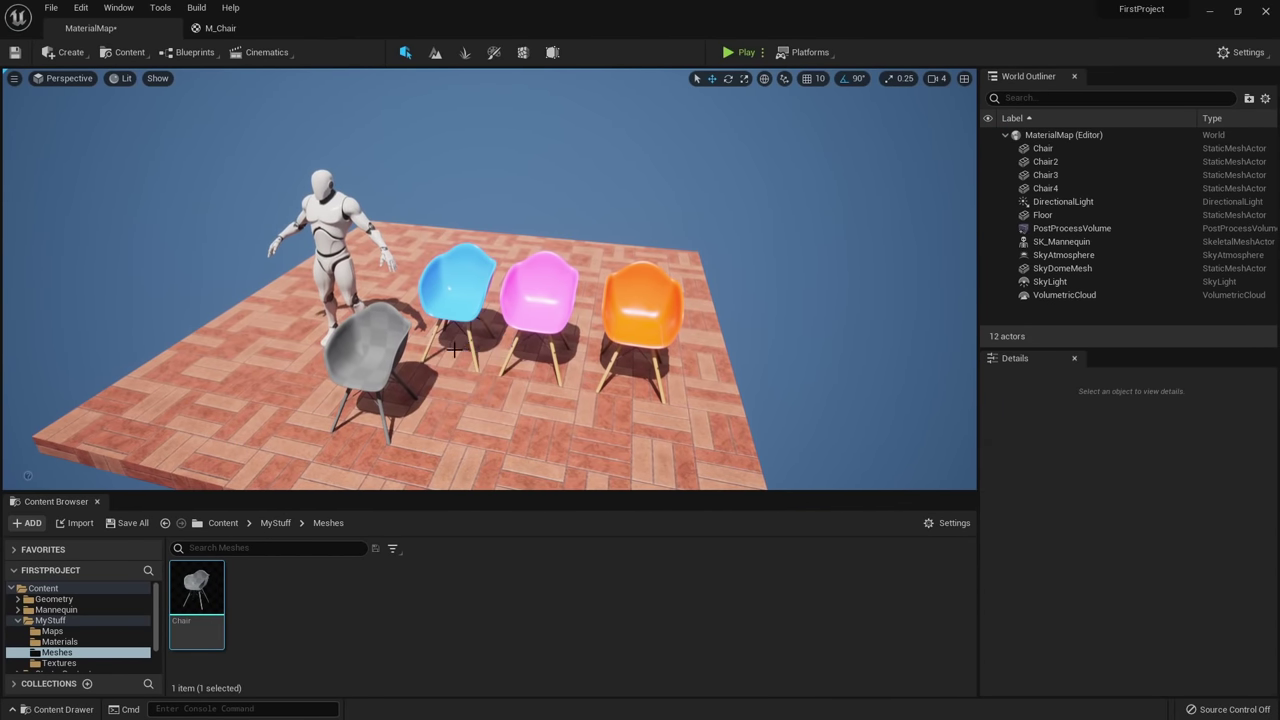
Open the Chair static mesh and assign M_Chair to its Element 0 material slot.
double_click(218, 572)
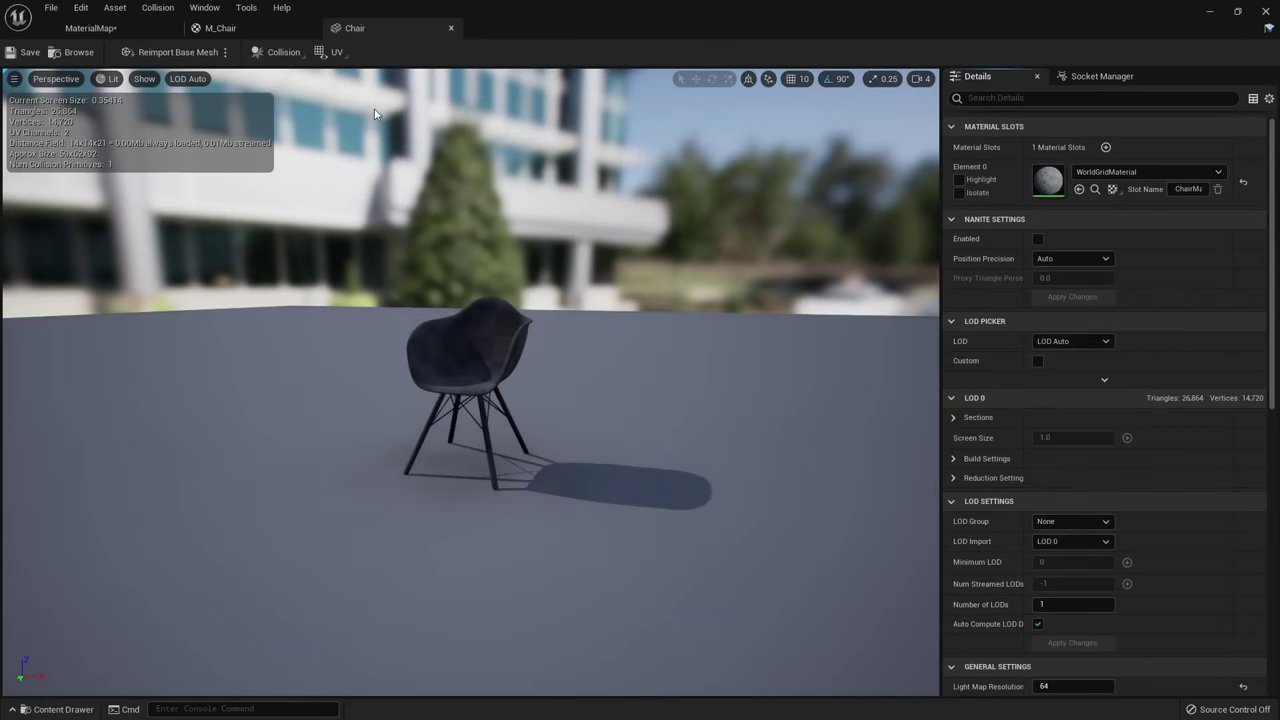
left_click_drag(569, 344, 436, 285)
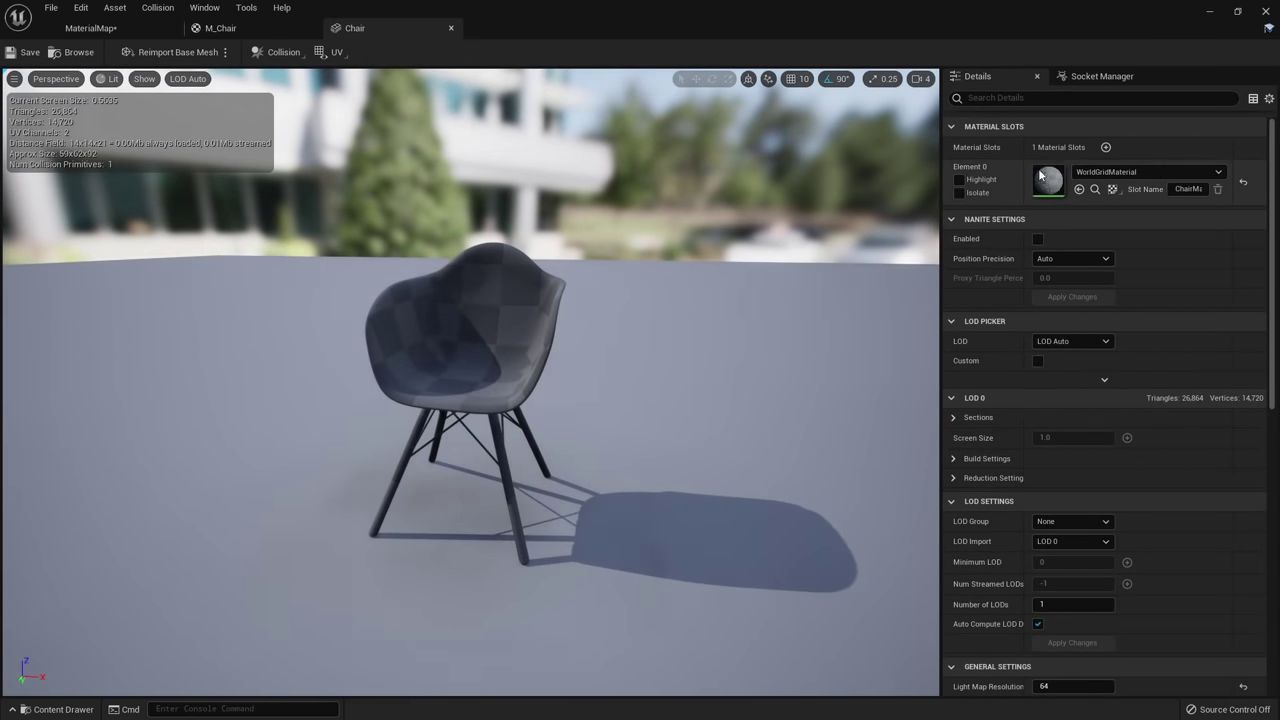
left_click(53, 710)
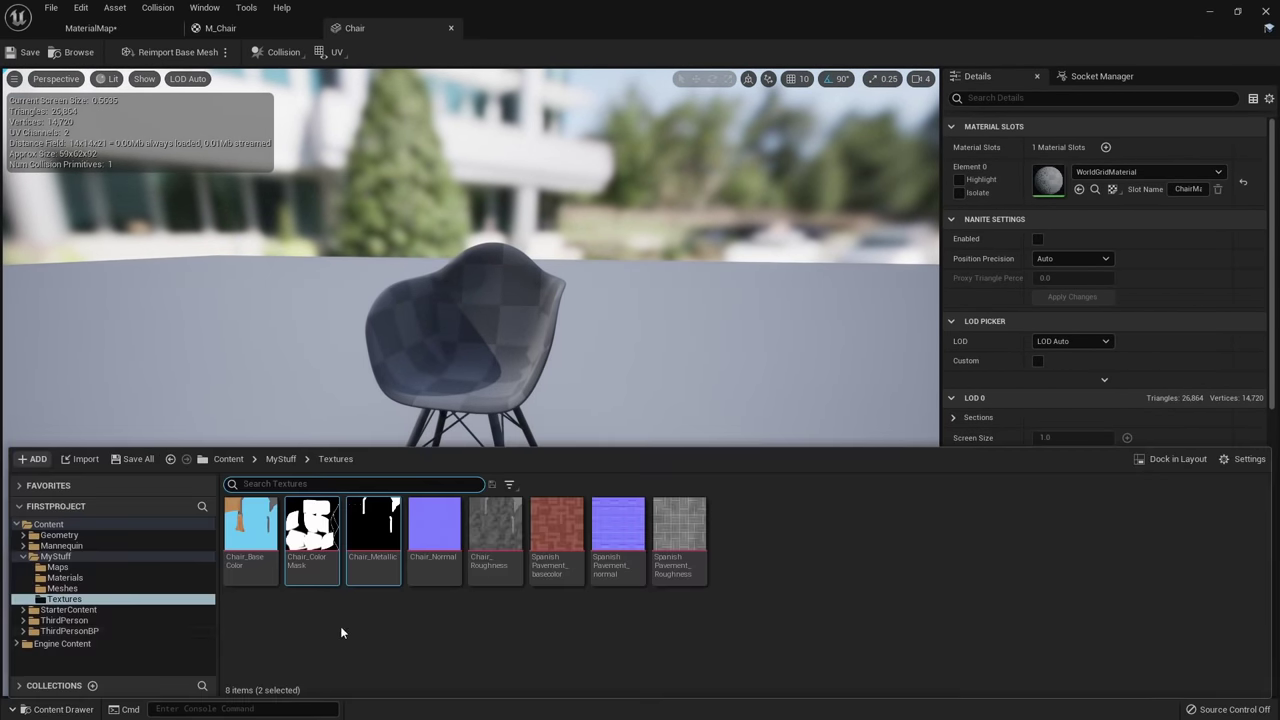
left_click(63, 577)
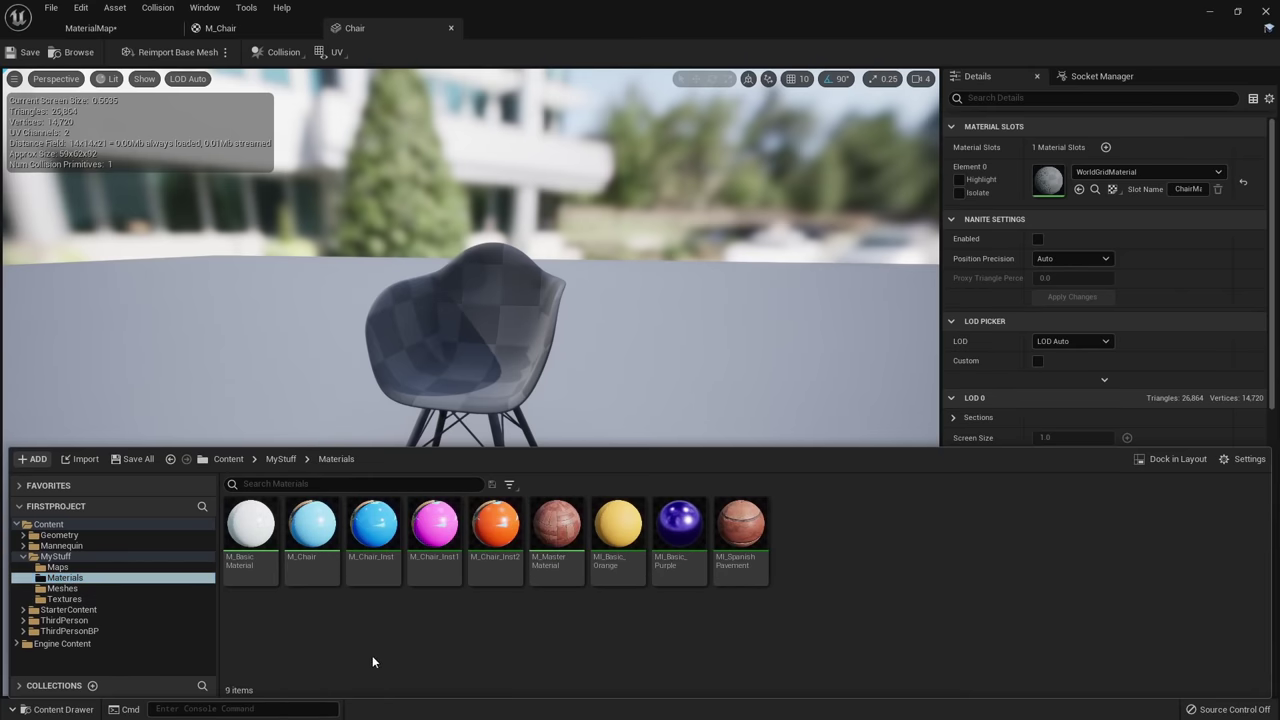
left_click_drag(312, 528, 1048, 188)
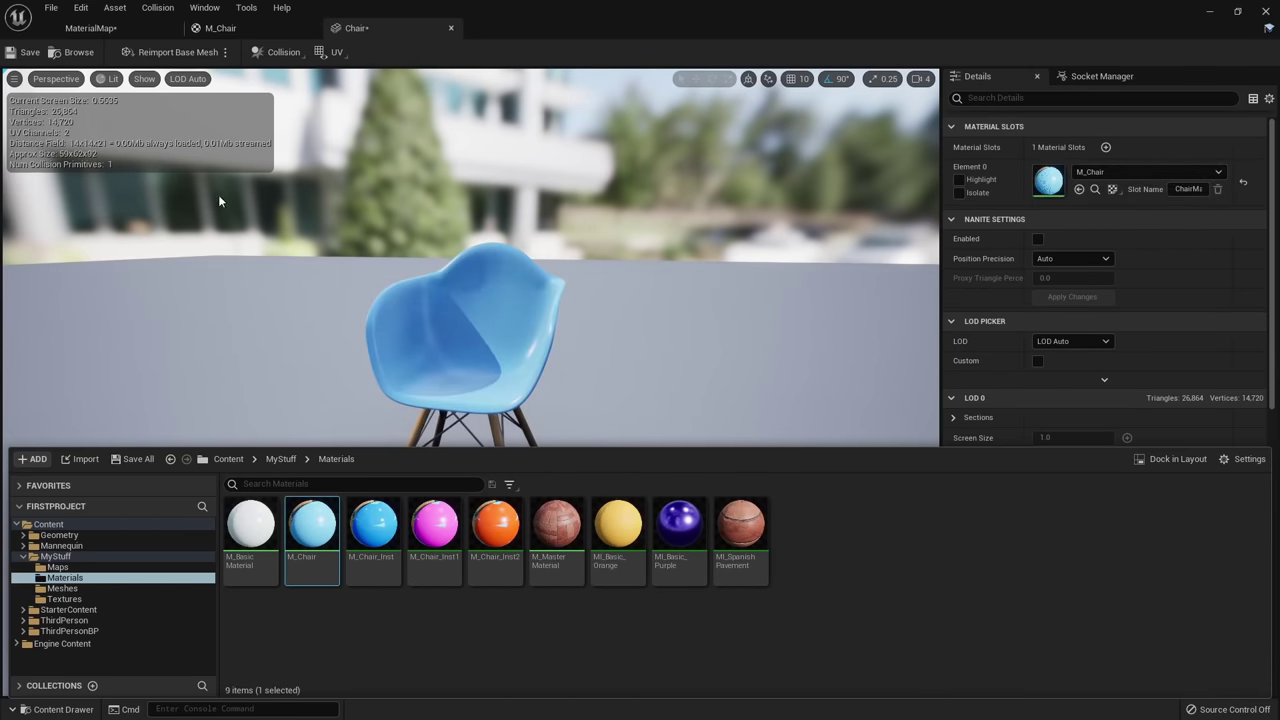
Back in MaterialMap, place two more Chair meshes, one at about X 73 and one at about X -225 rotated -90° about Z.
left_click(149, 28)
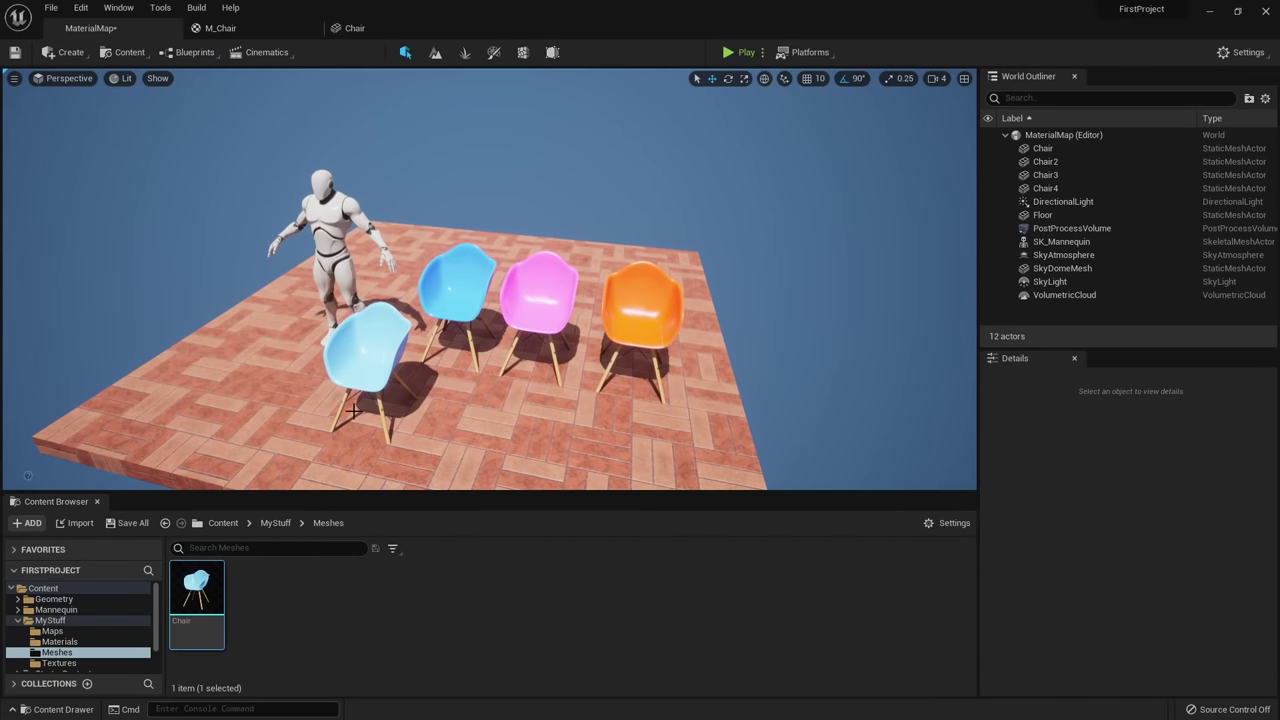
right_click_drag(367, 432, 384, 450)
scroll(369, 437, "down", 2)
left_click_drag(190, 622, 480, 373)
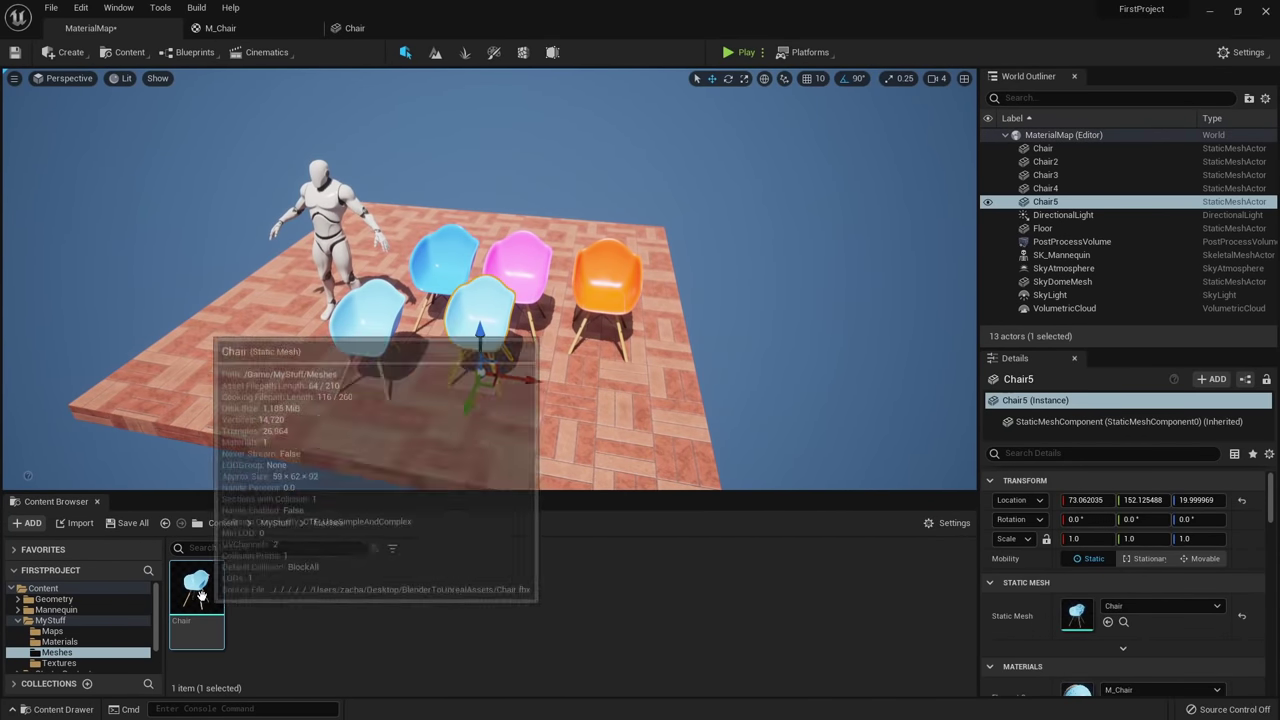
left_click_drag(204, 598, 342, 370)
key("e")
key("w")
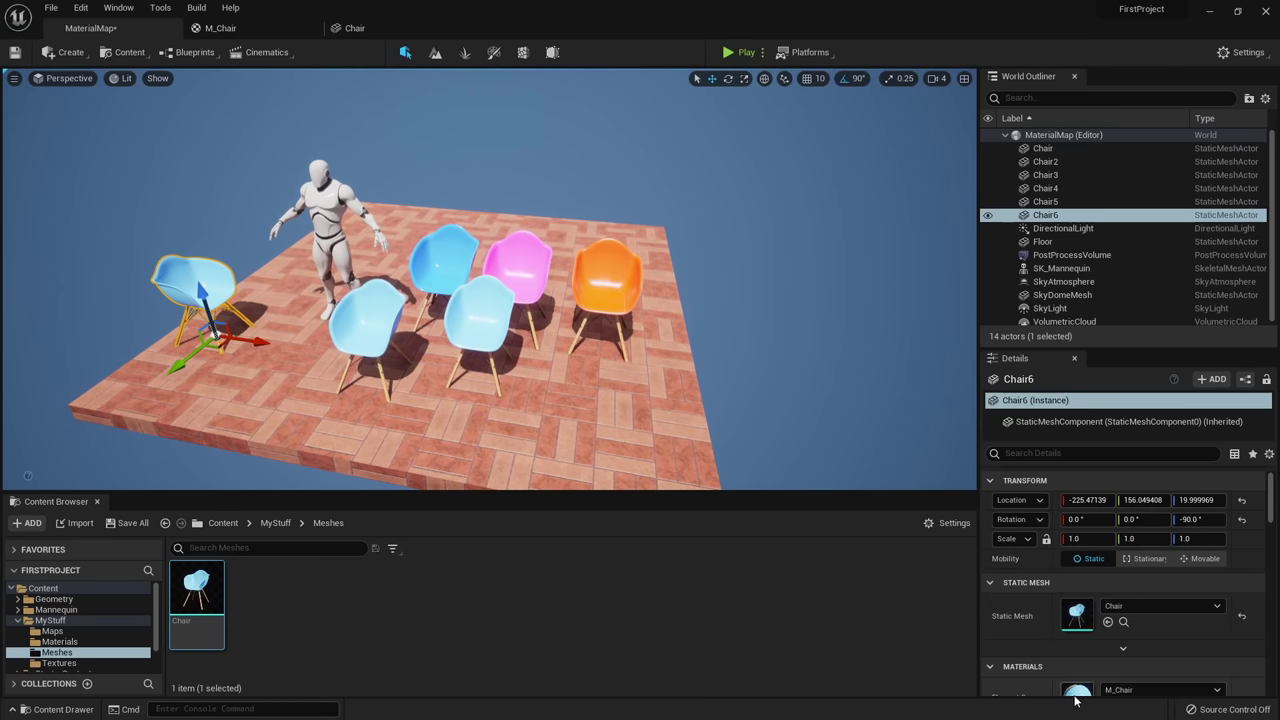
Rename the Chair static mesh asset to SM_Chair.
left_click(196, 620)
type("SM_Chair")
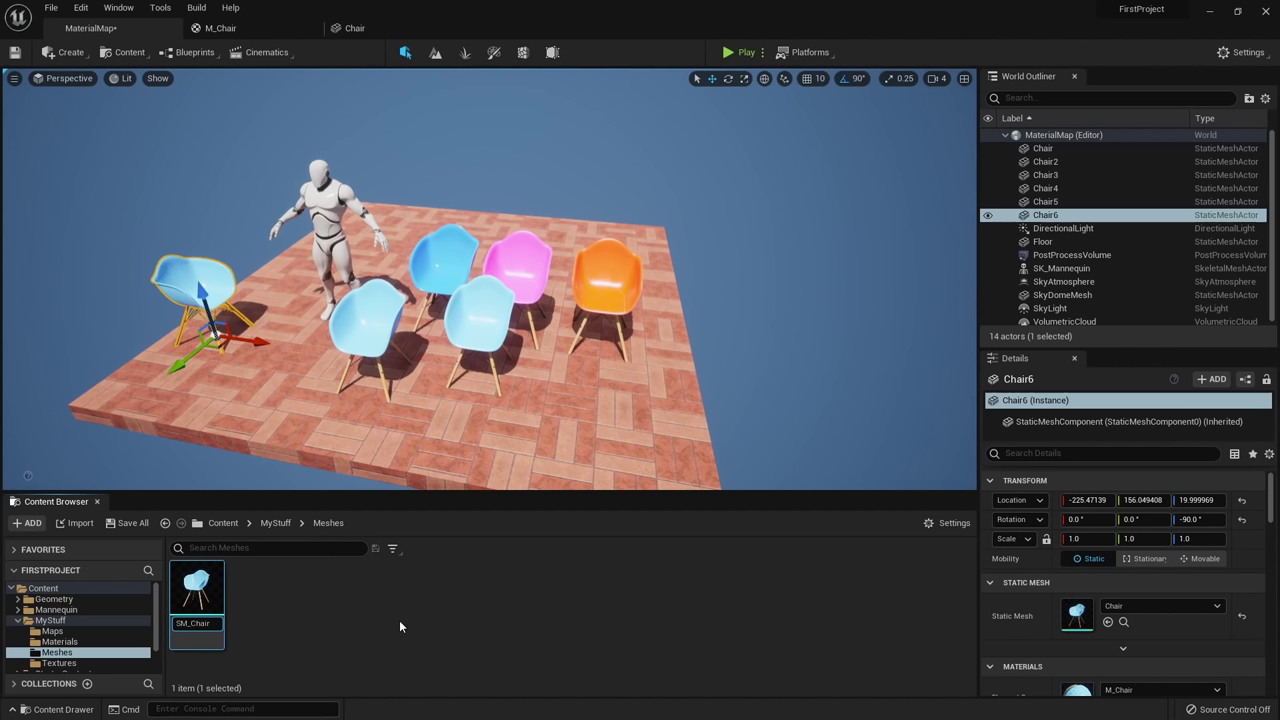
key("Return")
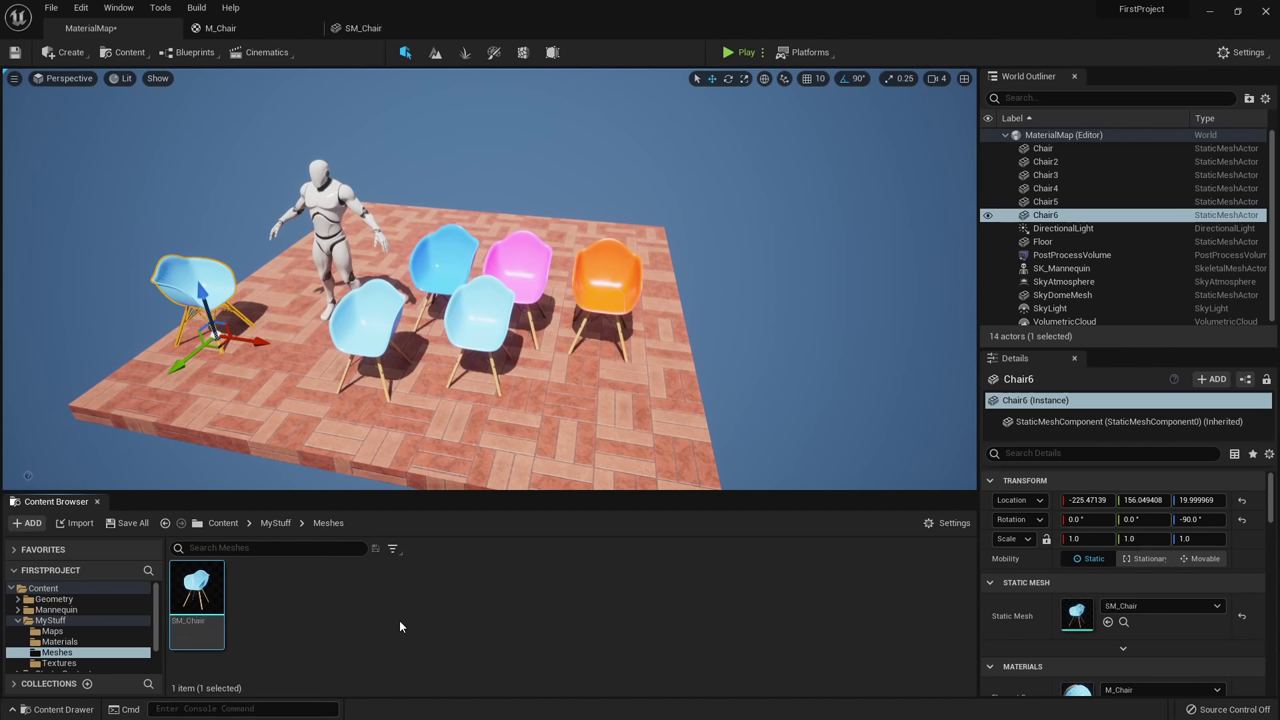
left_click(399, 622)
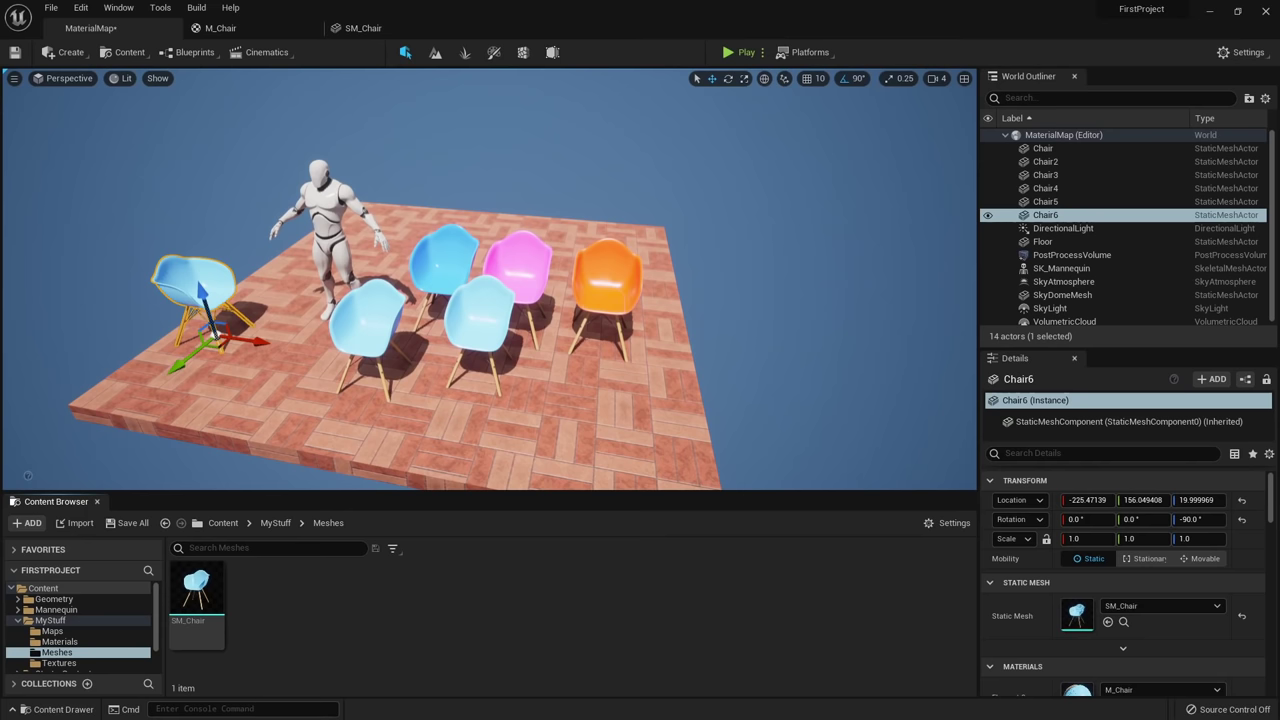
Bring the BlenderToUnrealAssets folder window into view over the level to look at the exported chair files.
left_click_drag(0, 95, 529, 51)
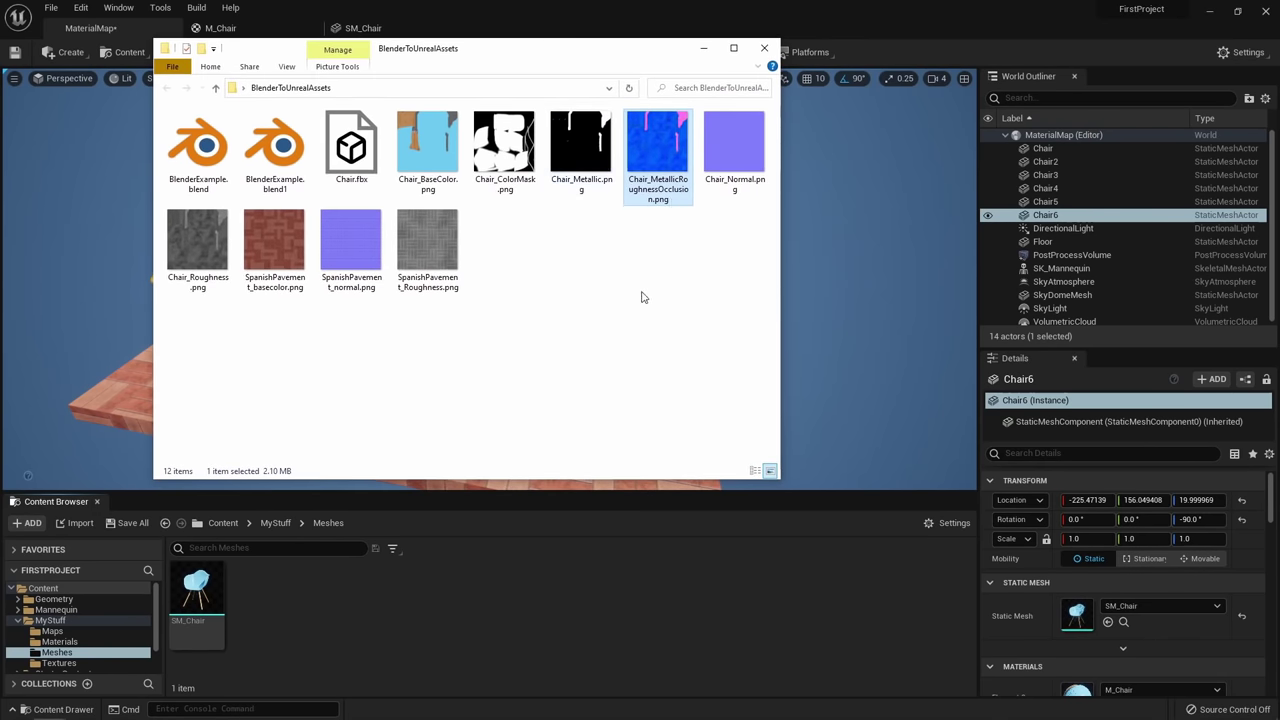
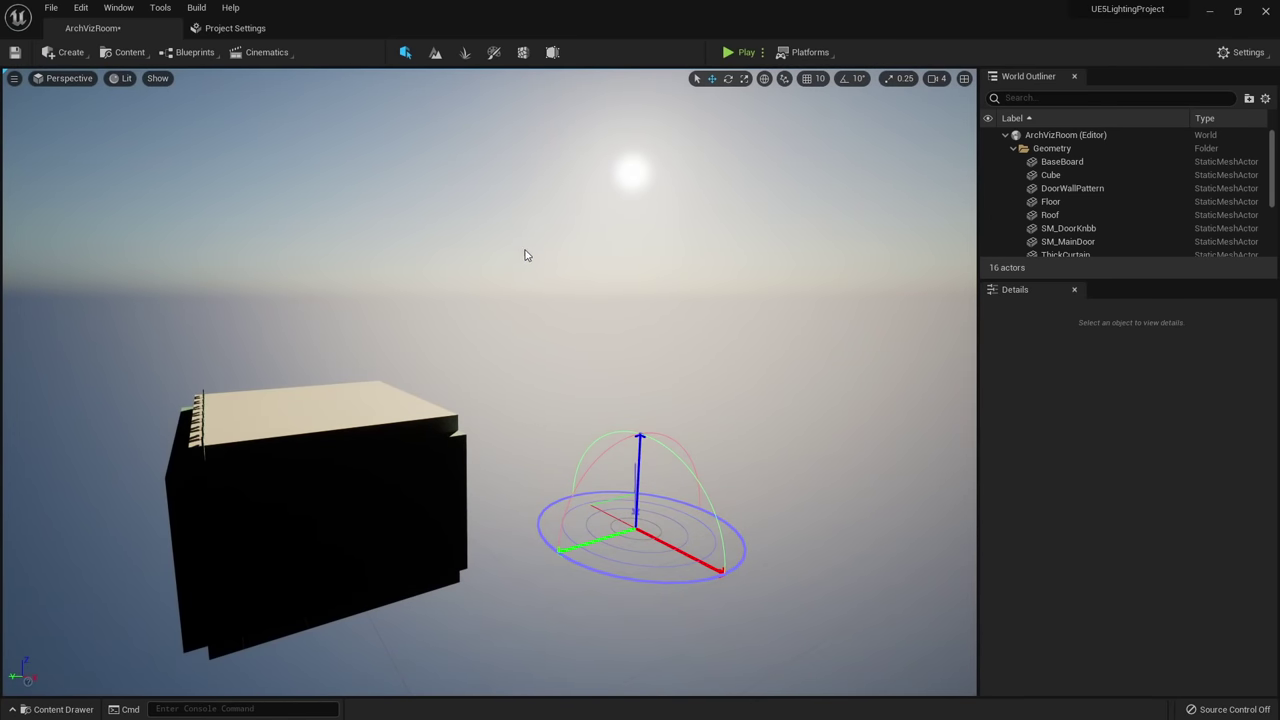
Inside the room, select the ExponentialHeightFog and check its Fog Inscattering and Directional Inscattering colors.
key("w")
right_click_drag(525, 250, 458, 380)
key("w")
key("g")
left_click(445, 368)
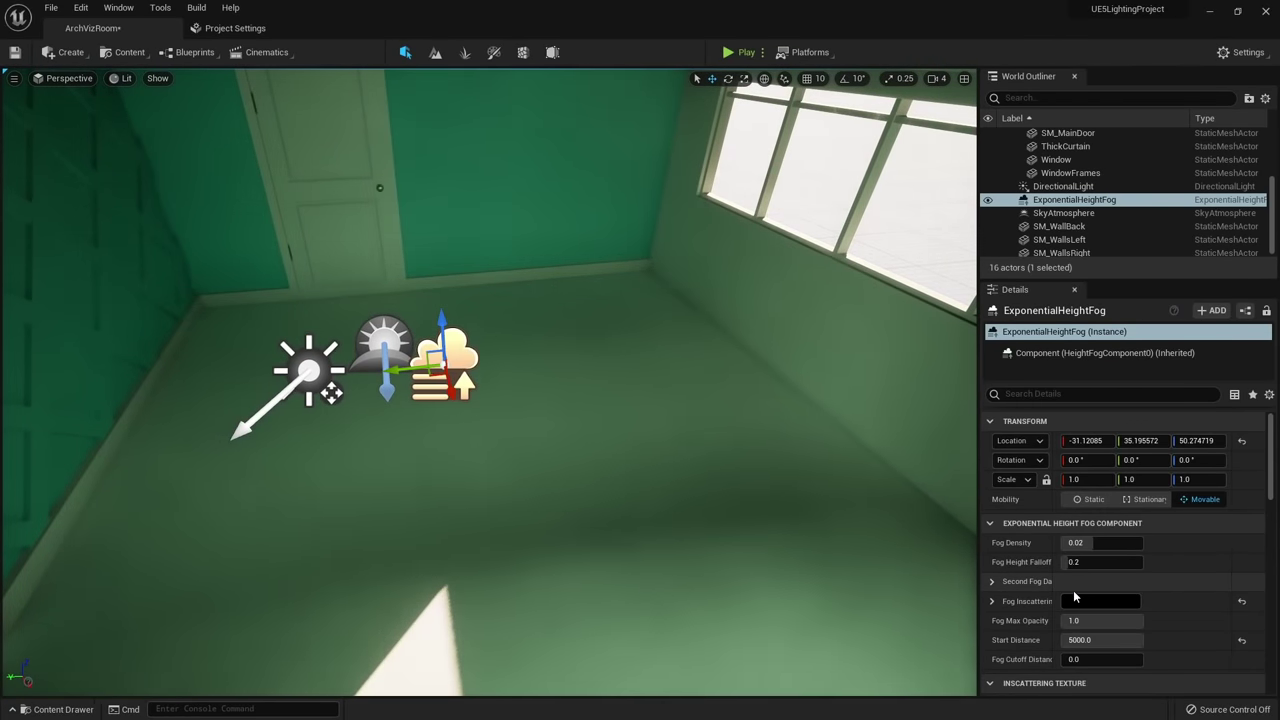
scroll(1075, 597, "down", 1)
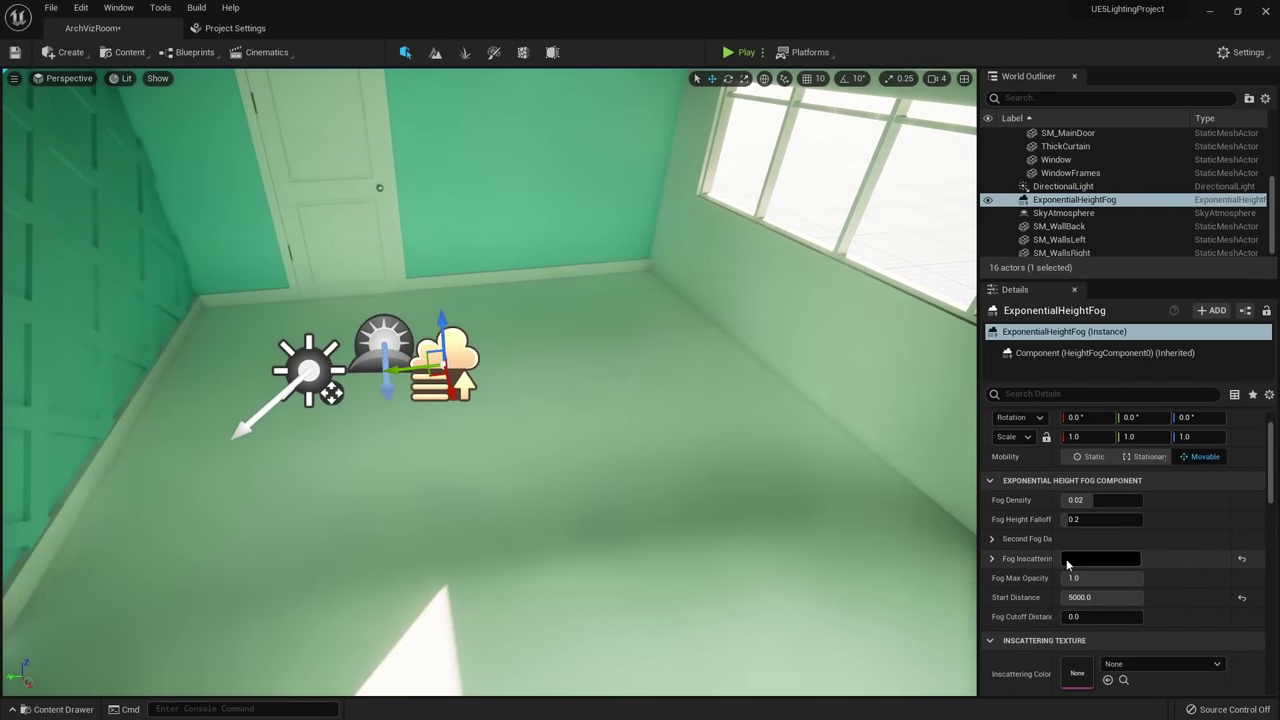
left_click(1083, 565)
left_click(1086, 376)
scroll(1088, 541, "down", 2)
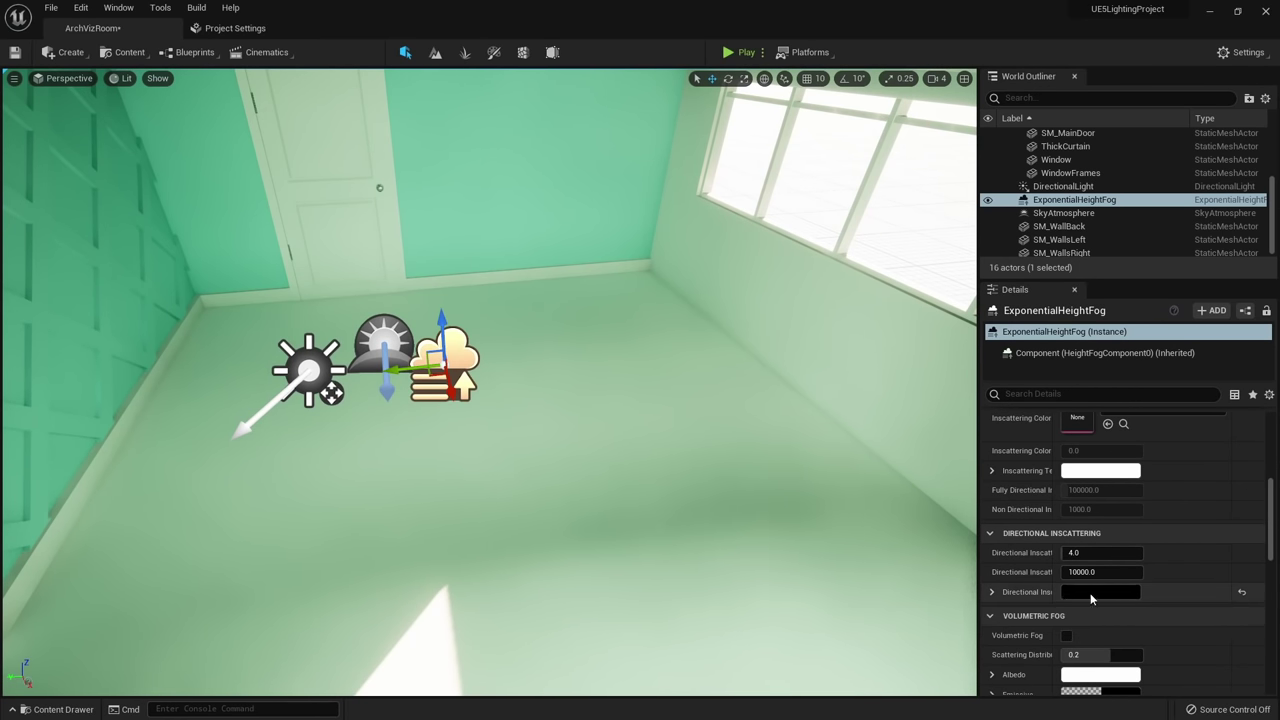
left_click(1090, 593)
left_click(1091, 376)
mouse_move(614, 371)
right_mouse_down()
mouse_move(810, 300)
mouse_move(900, 312)
mouse_move(593, 382)
right_mouse_up()
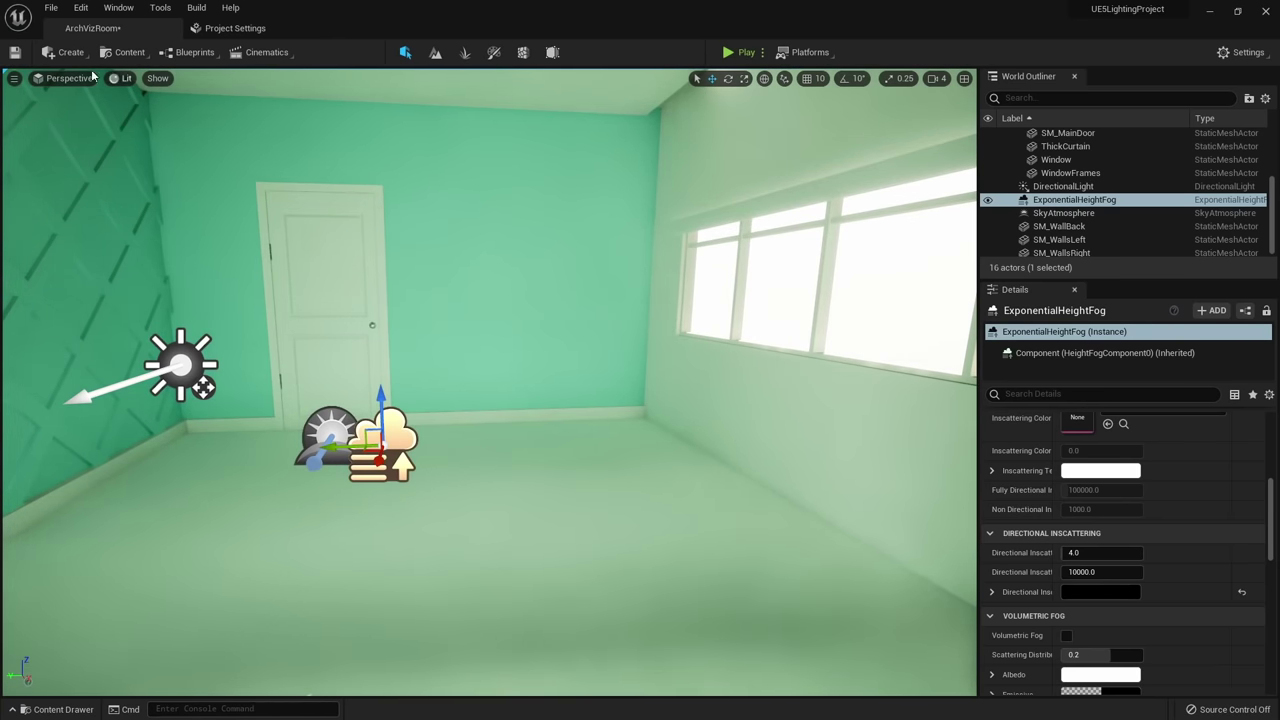
Add a Post Process Volume on the room's floor near the window wall.
left_click(60, 52)
right_click_drag(443, 251, 437, 252)
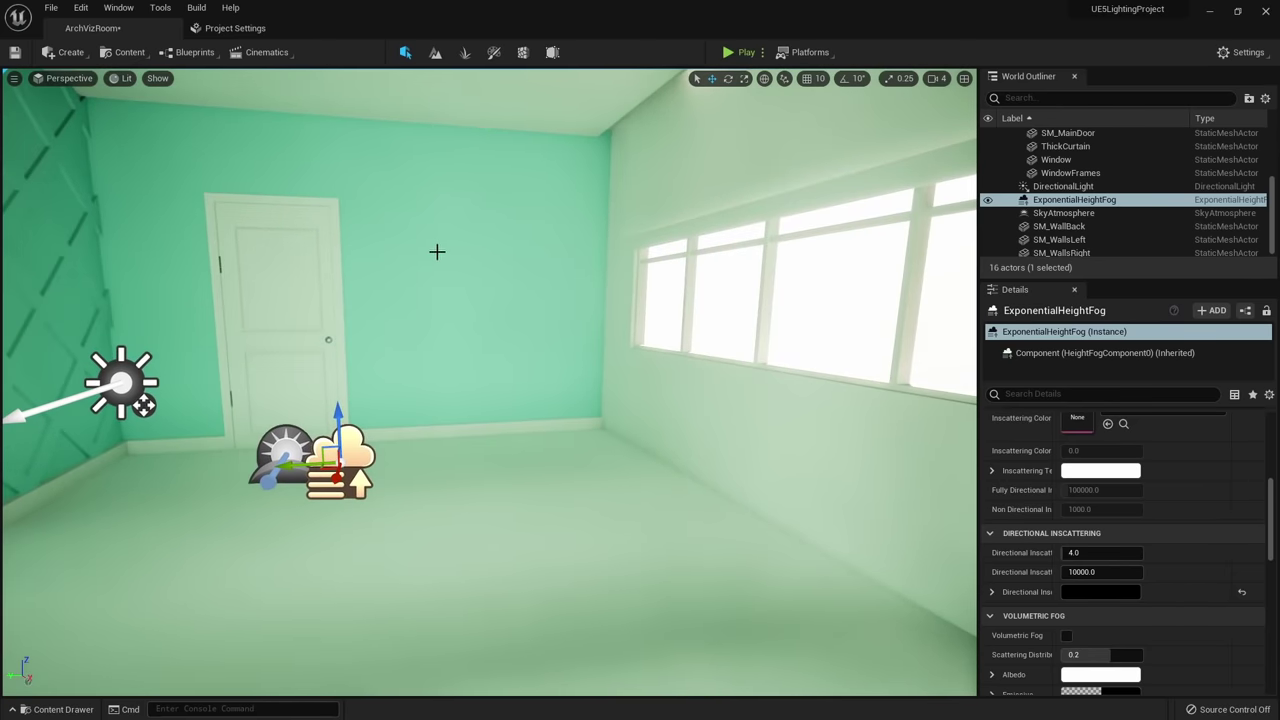
left_click(70, 53)
mouse_move(111, 151)
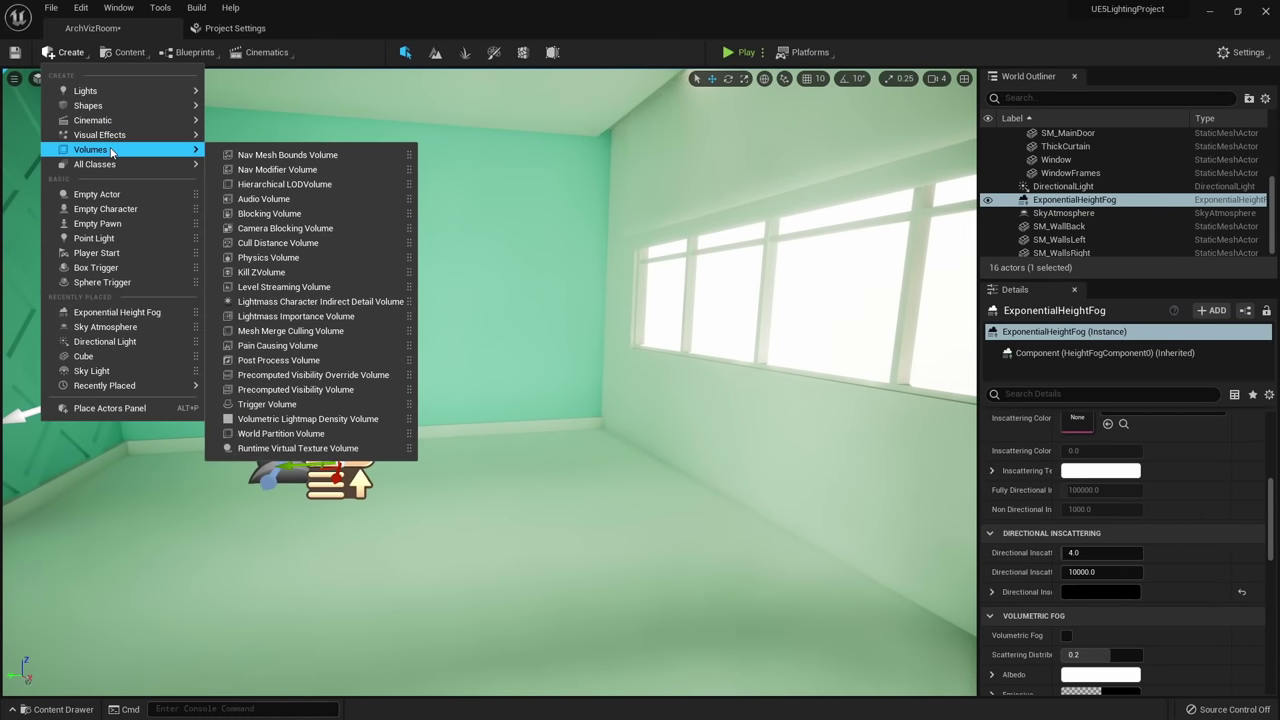
left_click_drag(410, 360, 515, 483)
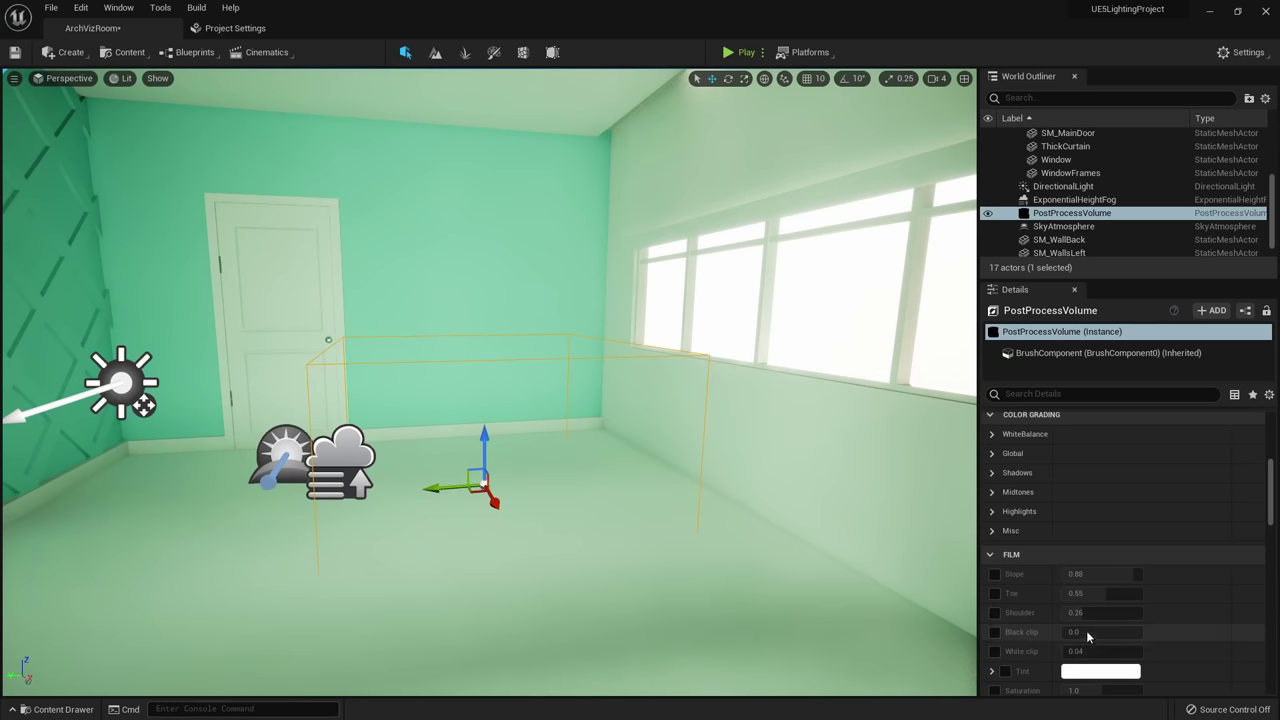
In the Post Process Volume's exposure settings, set Metering Mode to Manual and Exposure Compensation to 10.
scroll(1088, 637, "down", 10)
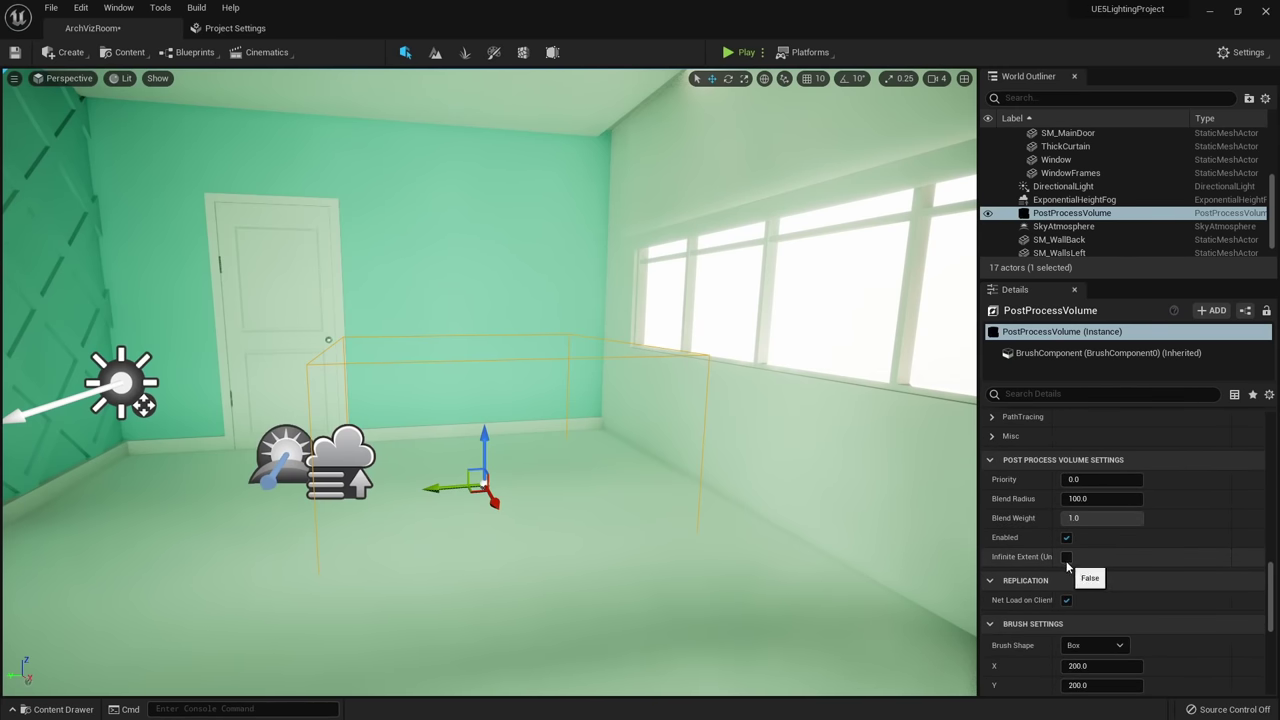
scroll(1065, 625, "up", 10)
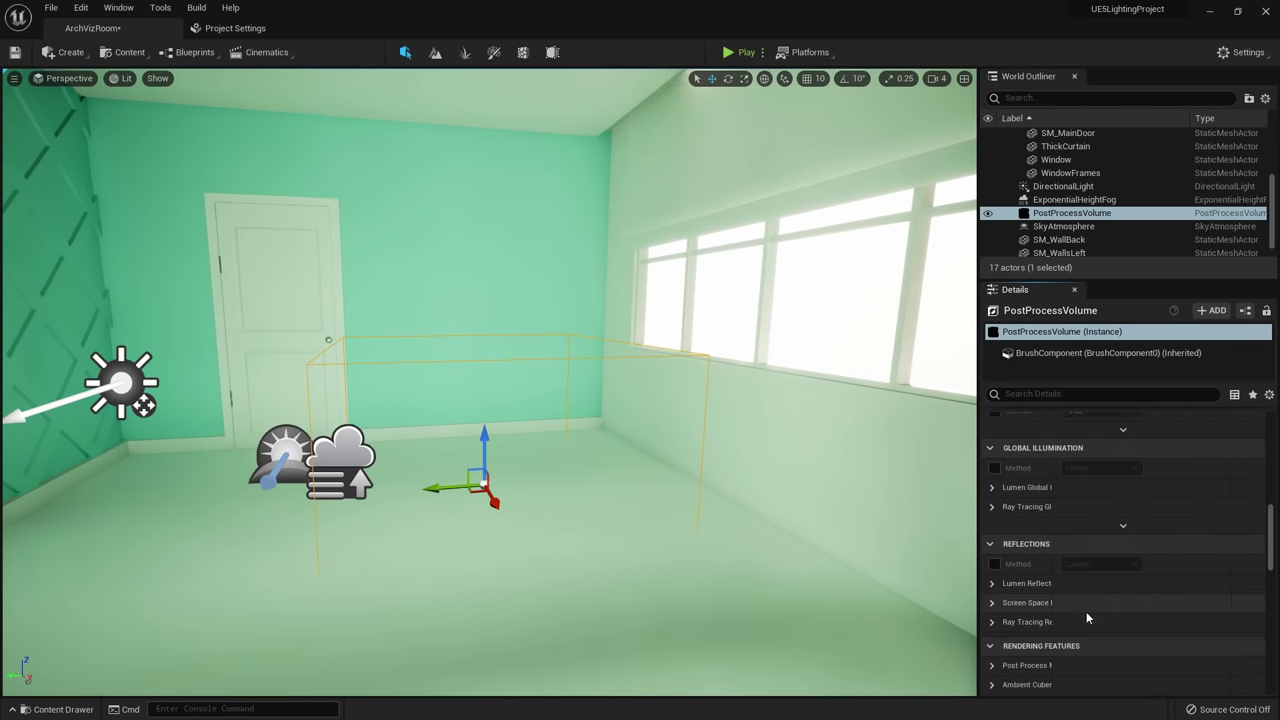
scroll(1090, 618, "up", 5)
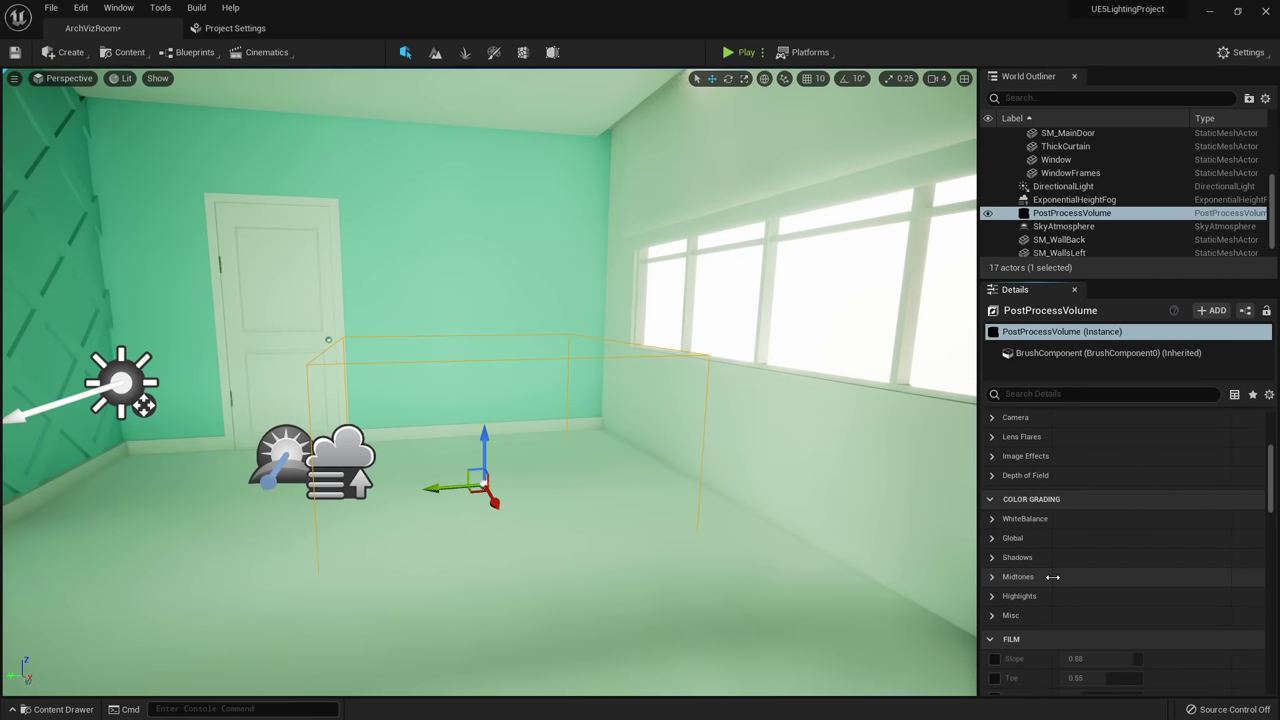
scroll(1030, 560, "up", 1)
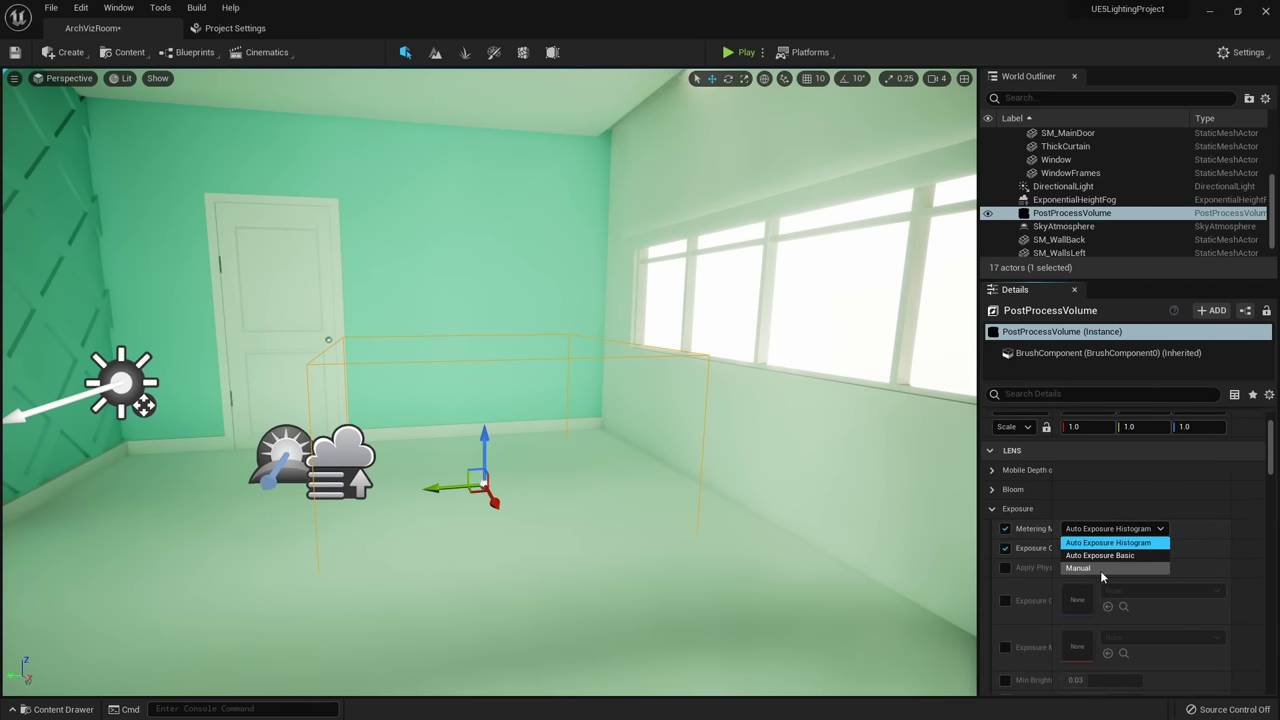
left_click(1090, 568)
left_click(1093, 553)
type("10")
key("Return")
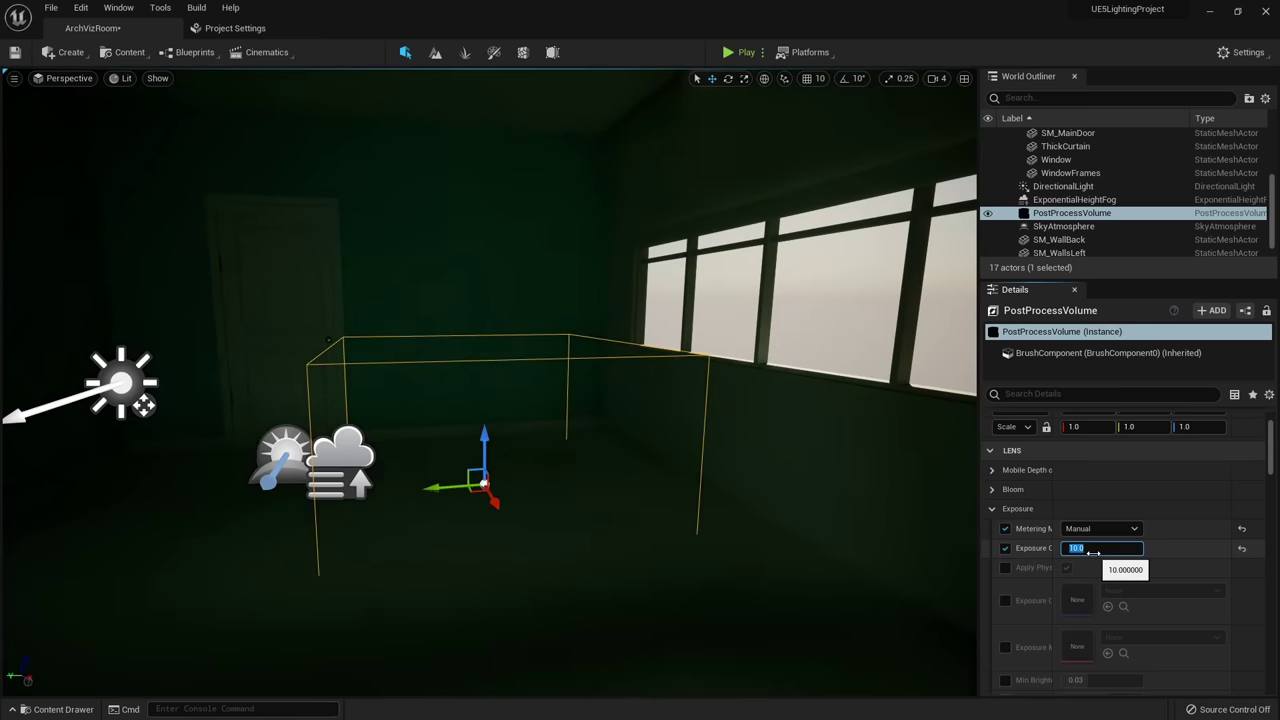
Set the volume's Exposure Compensation to 11 and swing the sun so direct light falls through the windows onto the floor and door wall.
type("11")
key("Return")
right_click_drag(800, 440, 793, 436)
key("ctrl+l")
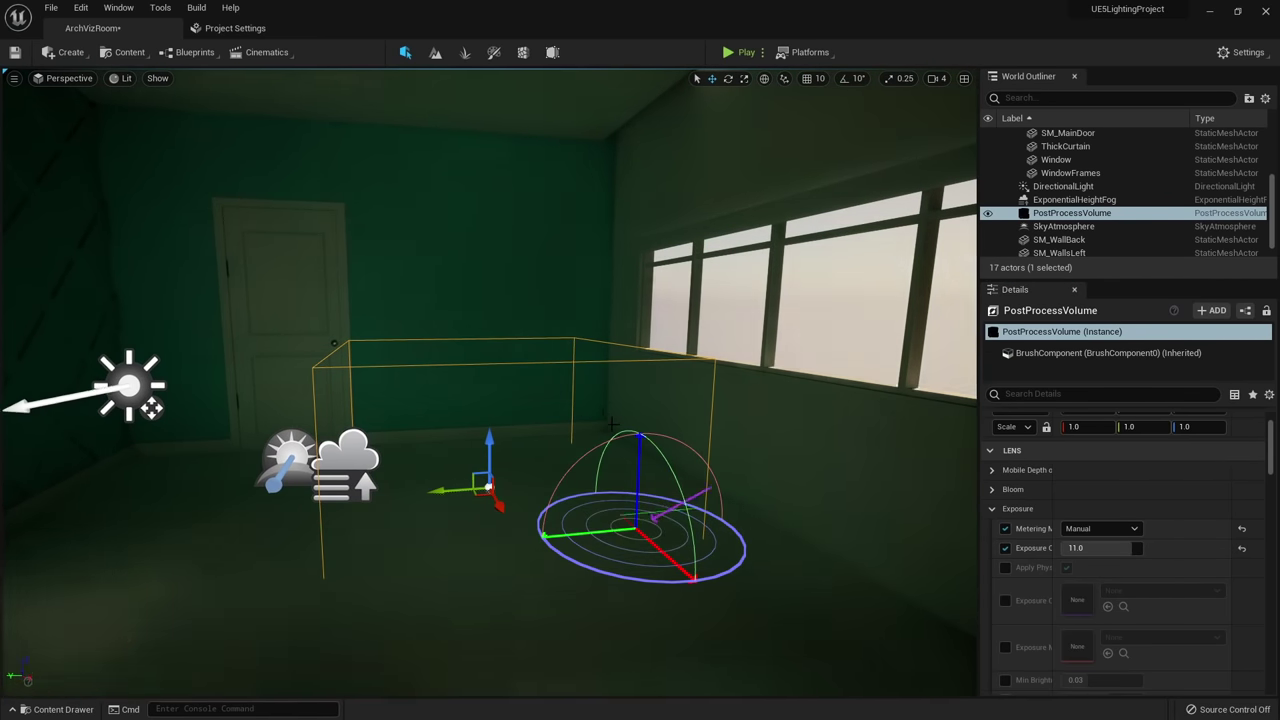
key("ctrl+l")
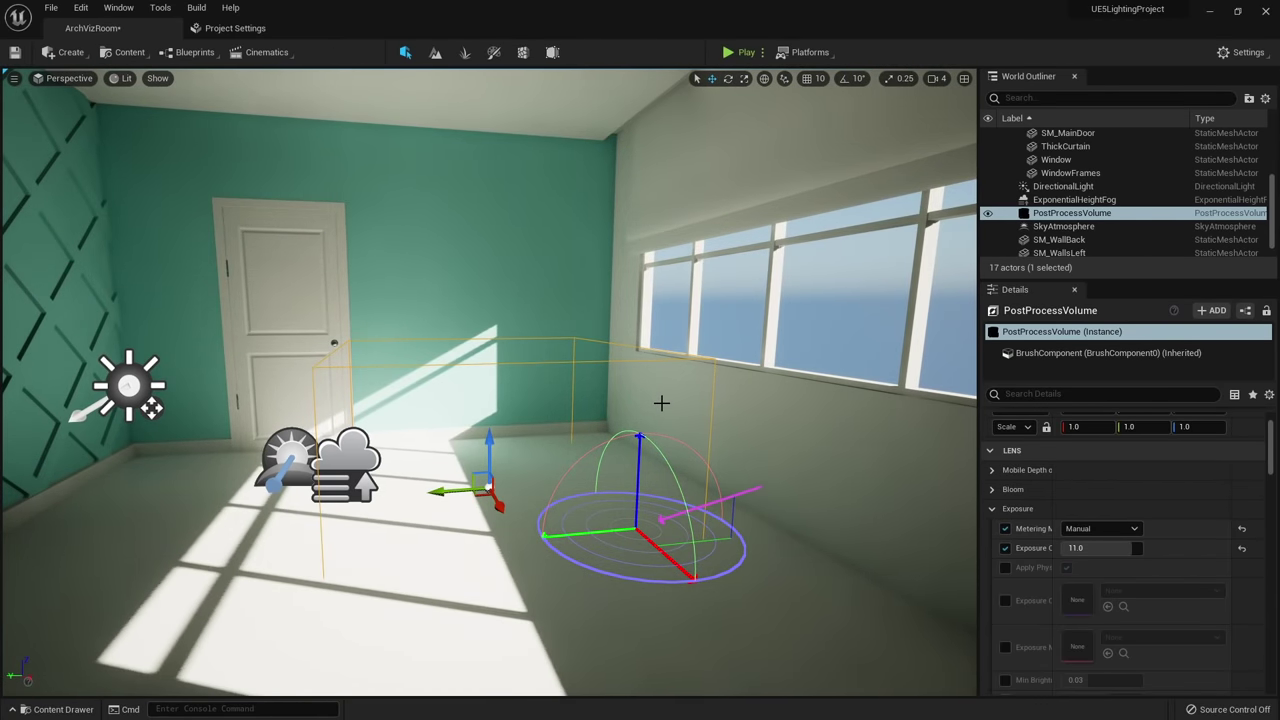
Try other sun directions, lowering the sun to a warm sunset at the horizon and viewing it through the windows.
right_click_drag(662, 403, 868, 403)
right_click_drag(705, 403, 645, 402)
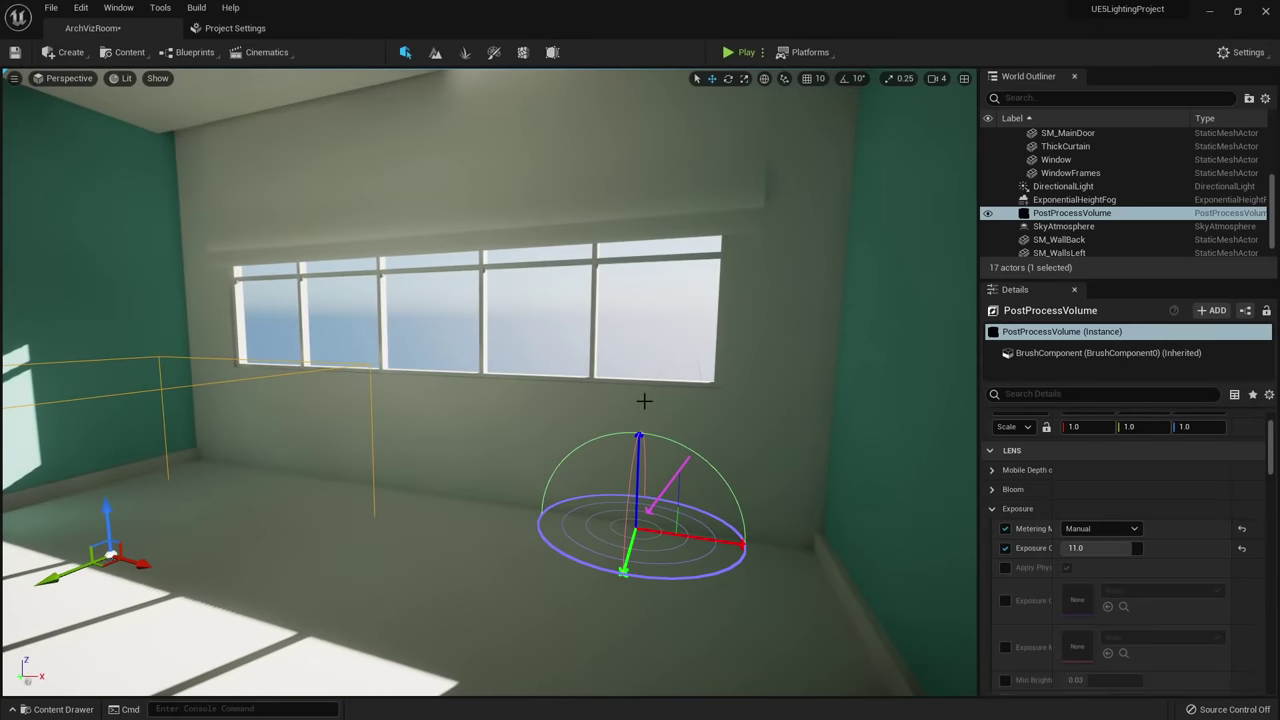
key("ctrl+l")
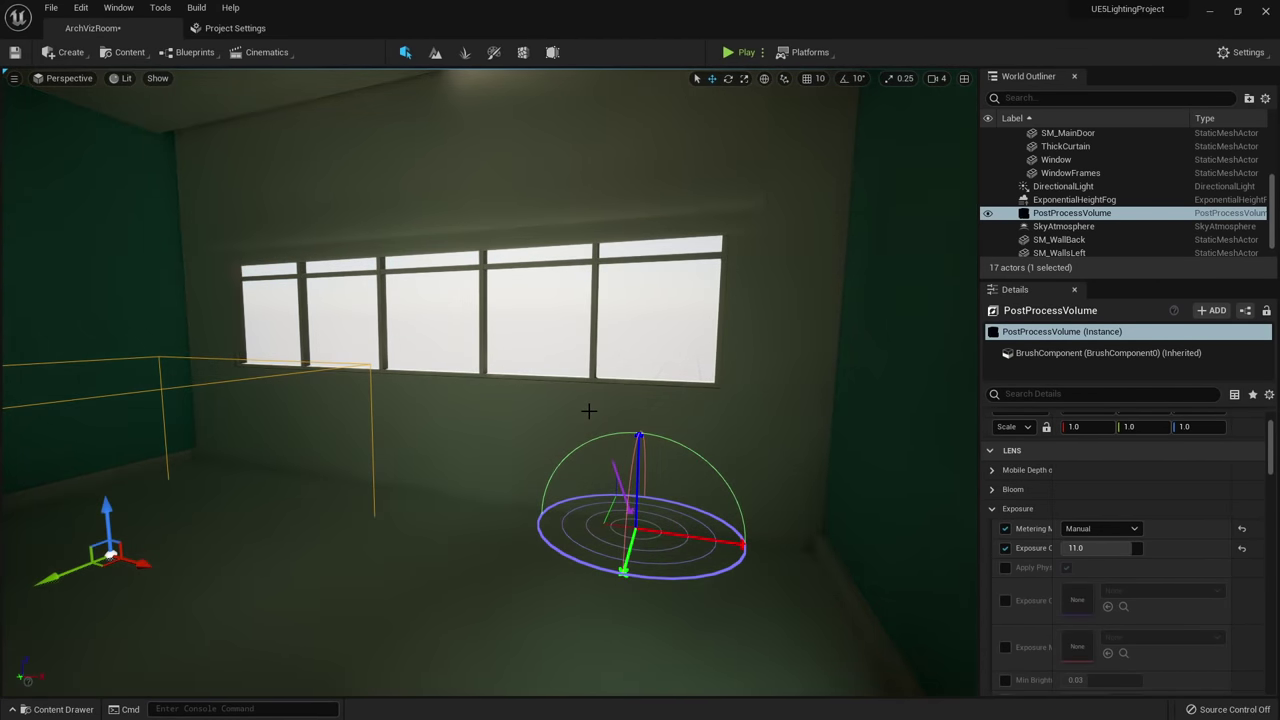
right_click_drag(589, 409, 440, 409)
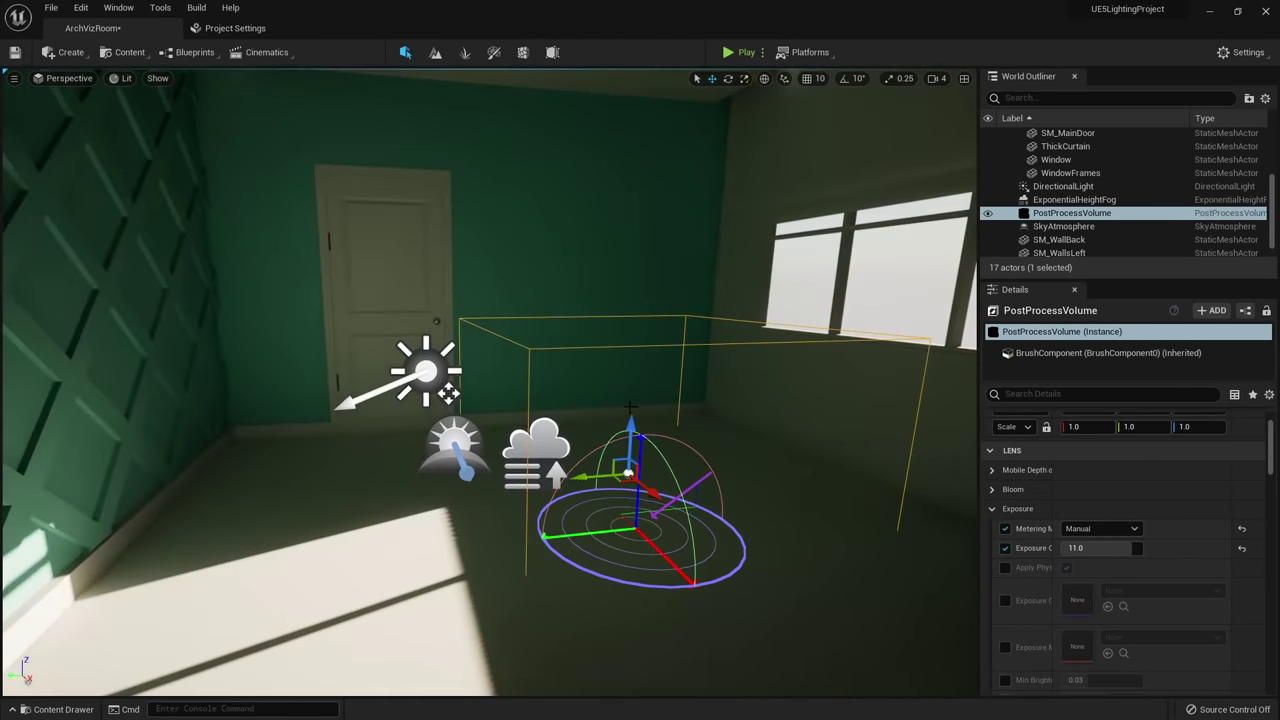
key("ctrl+l")
key("ctrl+l")
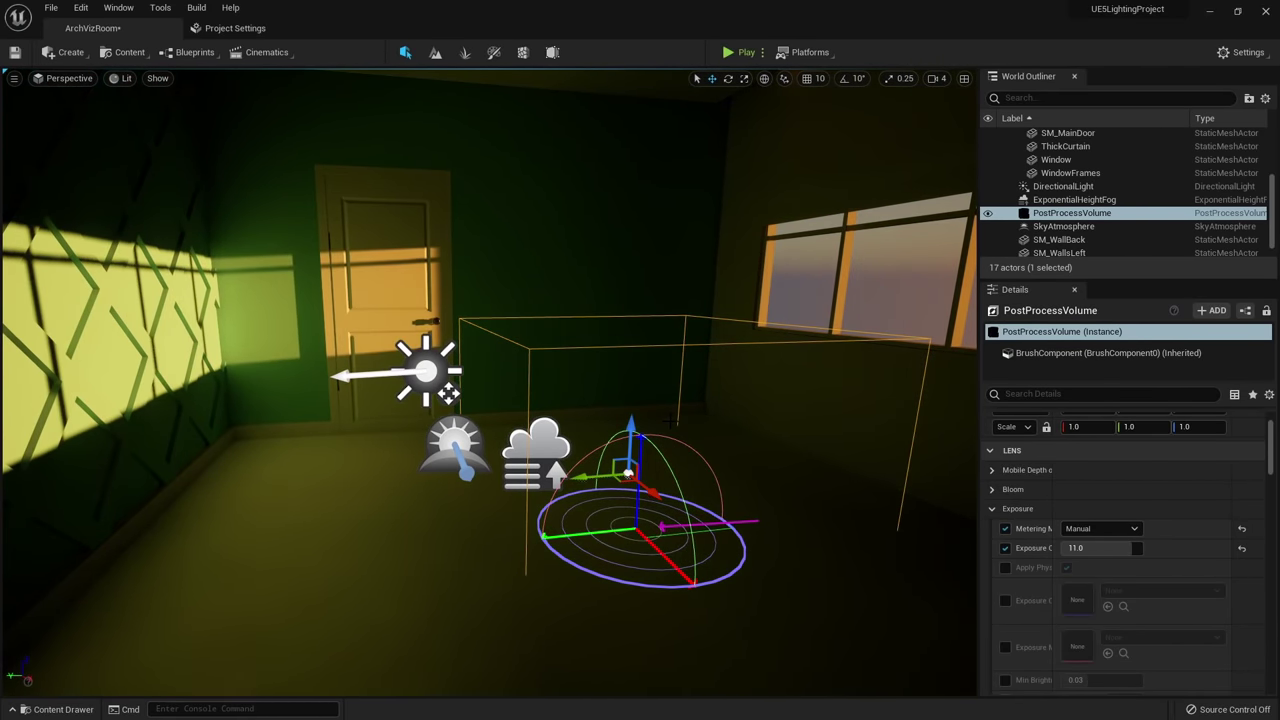
left_click_drag(670, 421, 888, 424, "alt")
key("w")
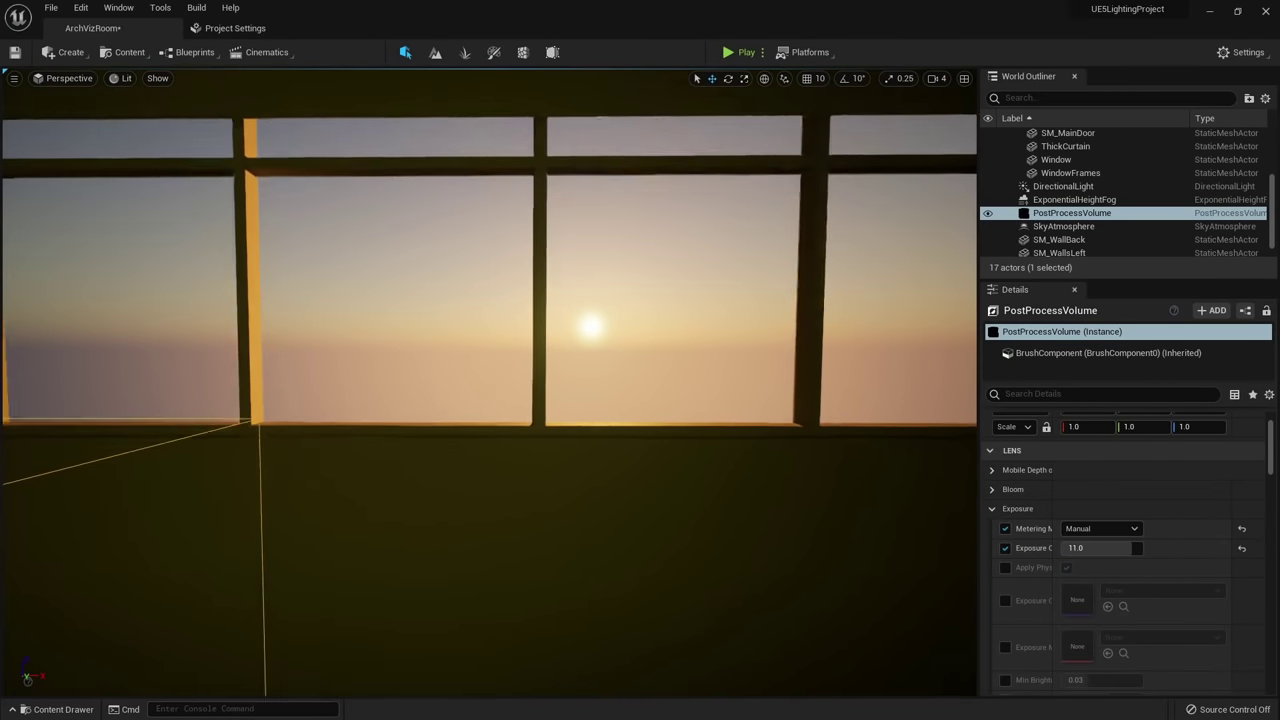
Raise the sun again so bright daylight streams through the windows and across the floor.
key("s")
right_click_drag(590, 400, 455, 392)
key("s")
key("e")
key("ctrl+l")
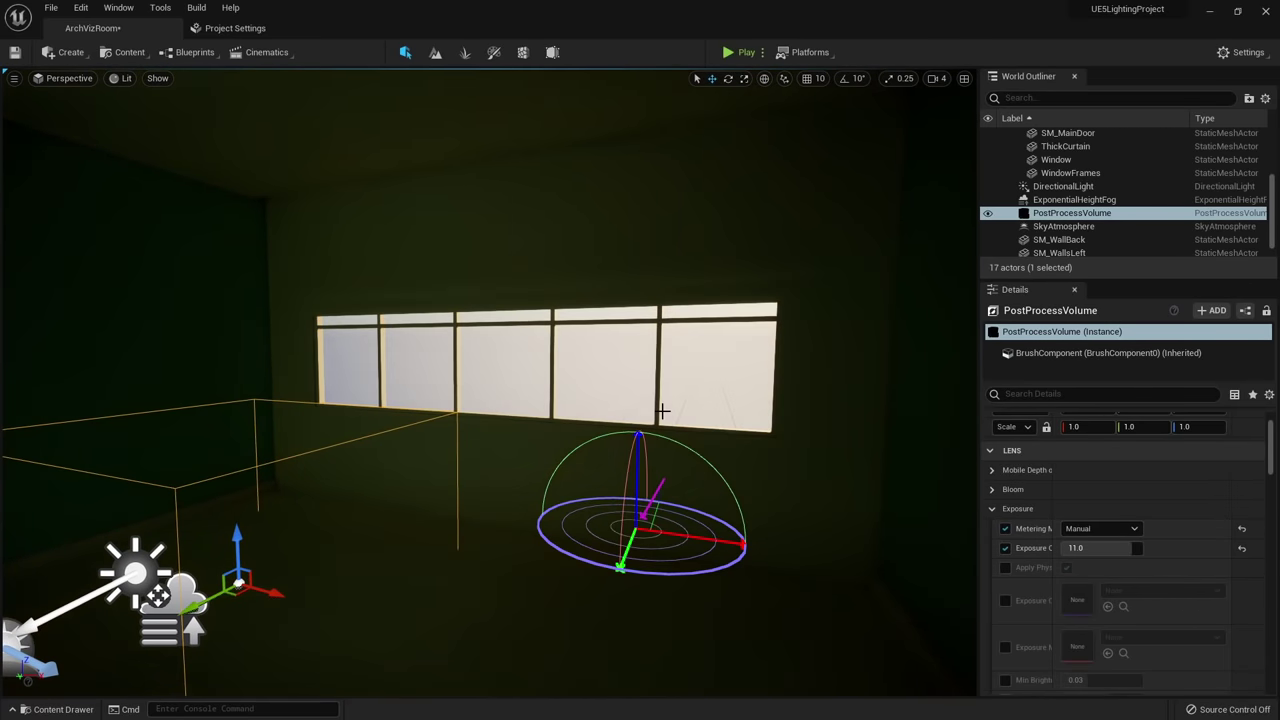
key("ctrl+l")
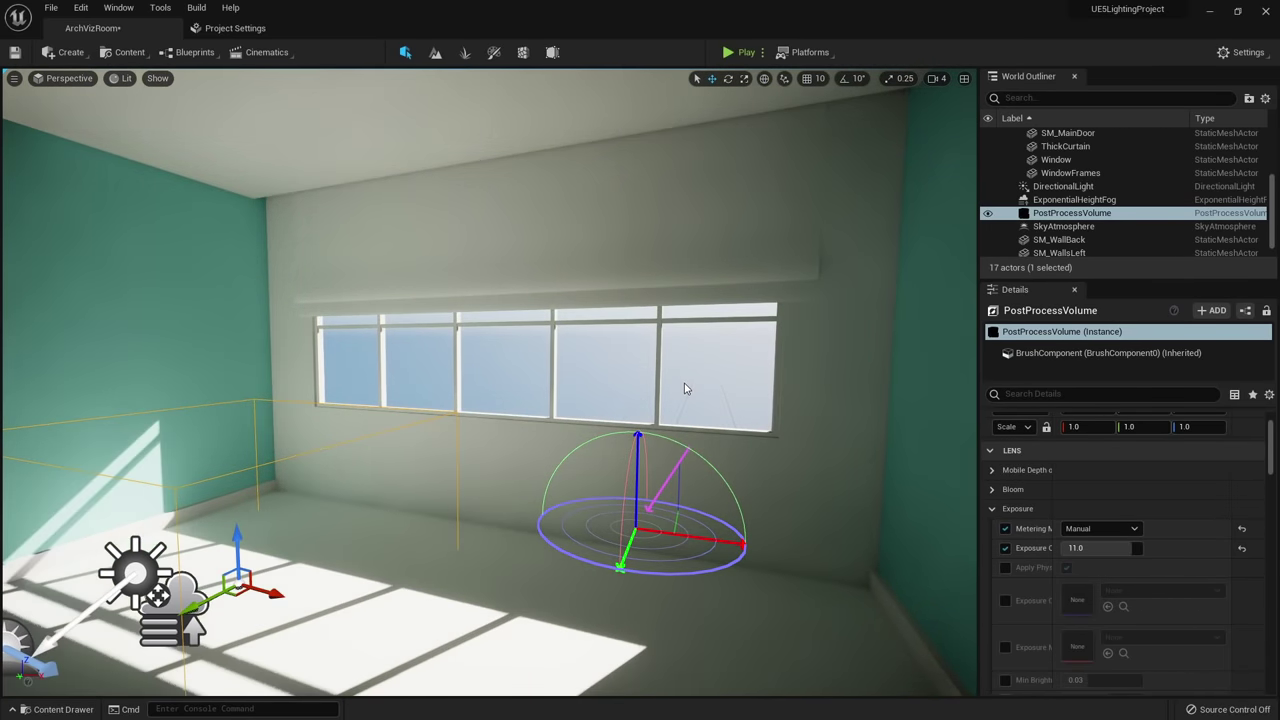
right_click_drag(687, 389, 722, 415)
key("s")
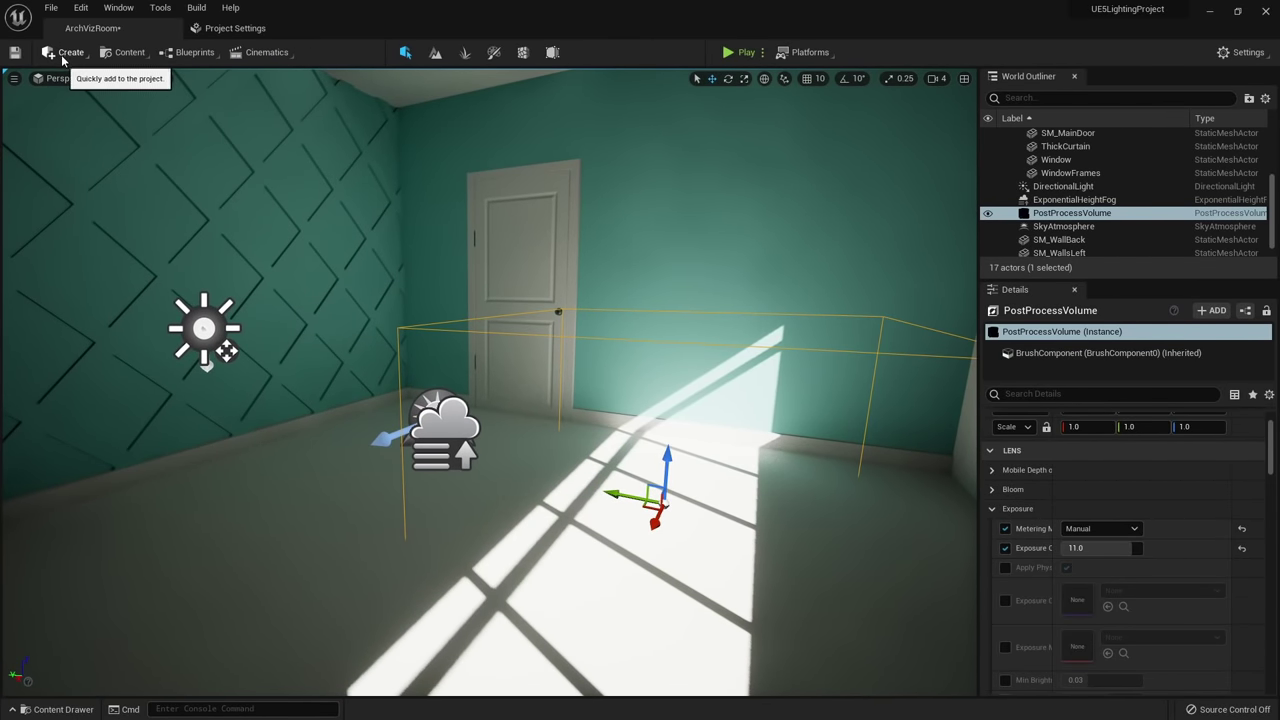
Add a Sky Light inside the room and hide it in the level.
left_click(63, 55)
mouse_move(111, 96)
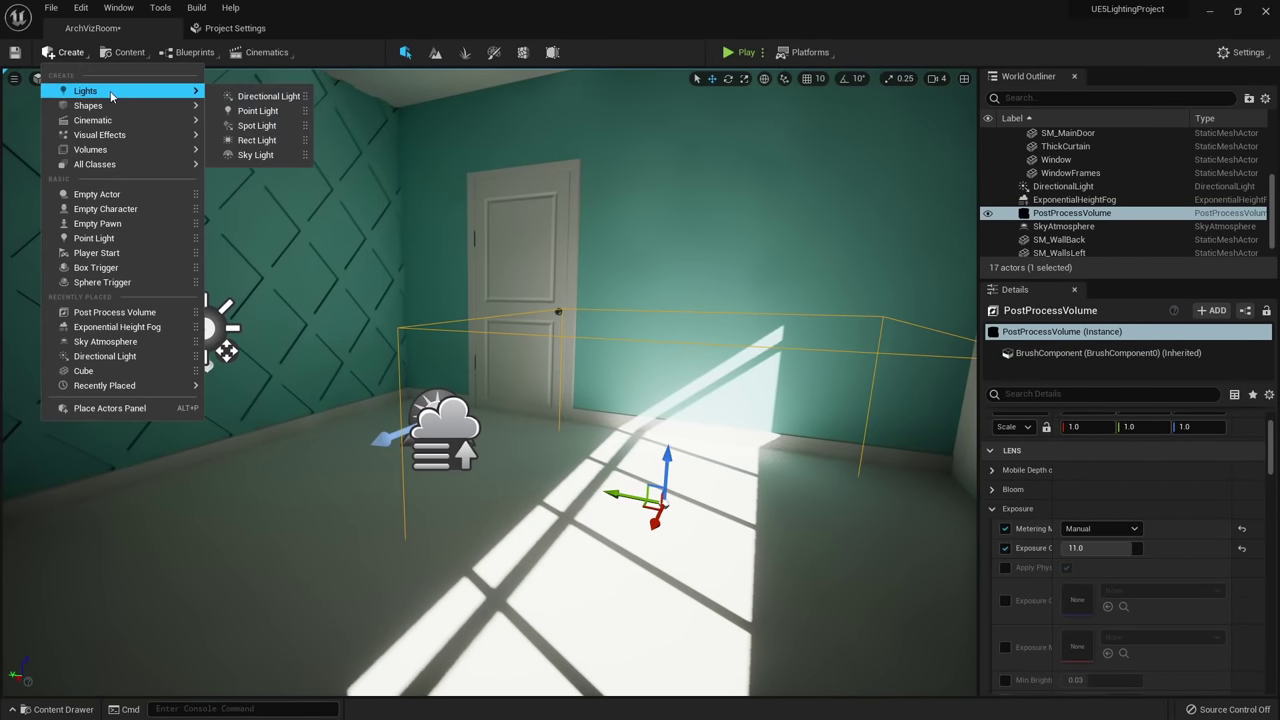
left_click_drag(275, 154, 350, 354)
right_click_drag(562, 383, 529, 372)
left_click(990, 240)
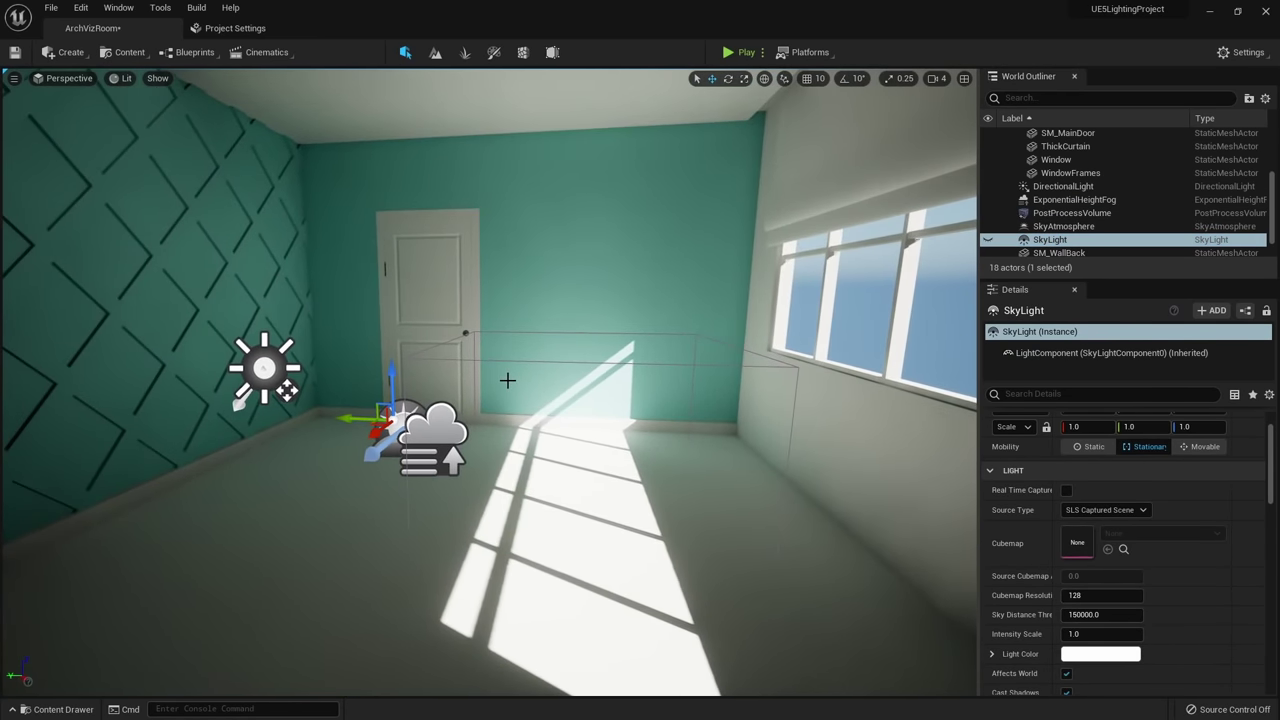
Rotate the DirectionalLight until no sunlight enters the room, and make the SkyLight visible again.
left_click(312, 388)
key("e")
left_click_drag(293, 371, 386, 373)
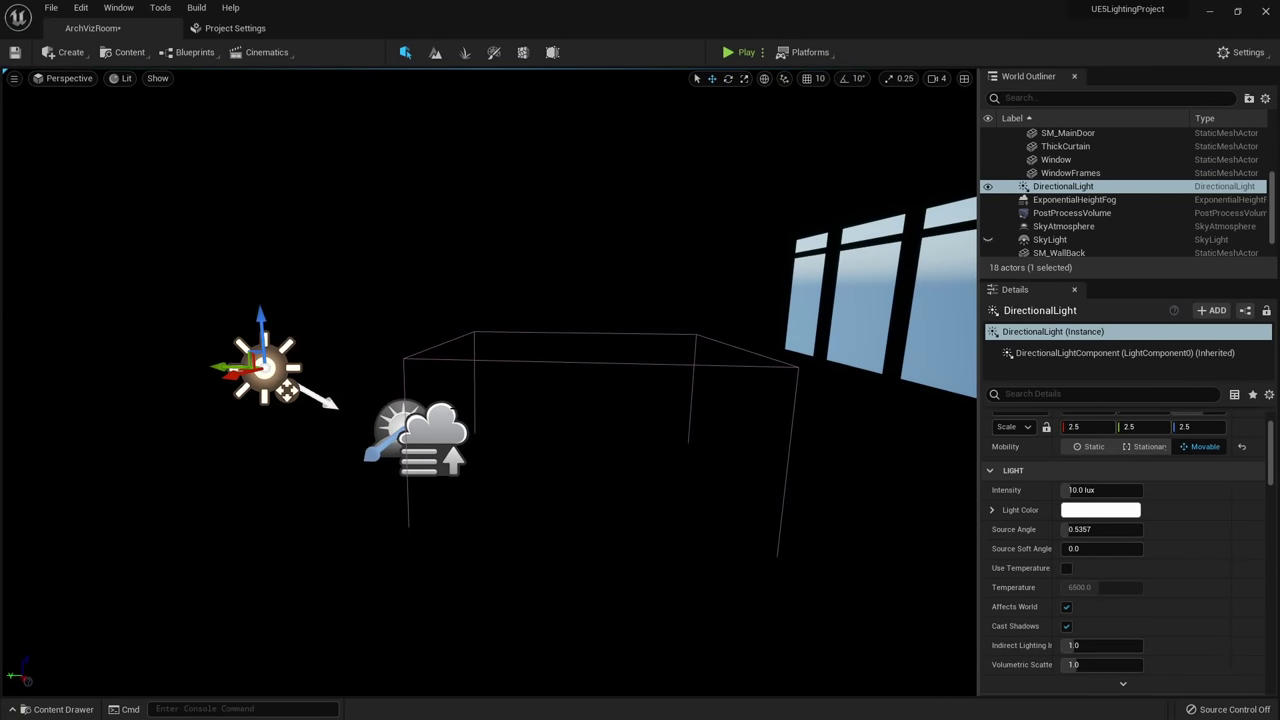
left_click(415, 435)
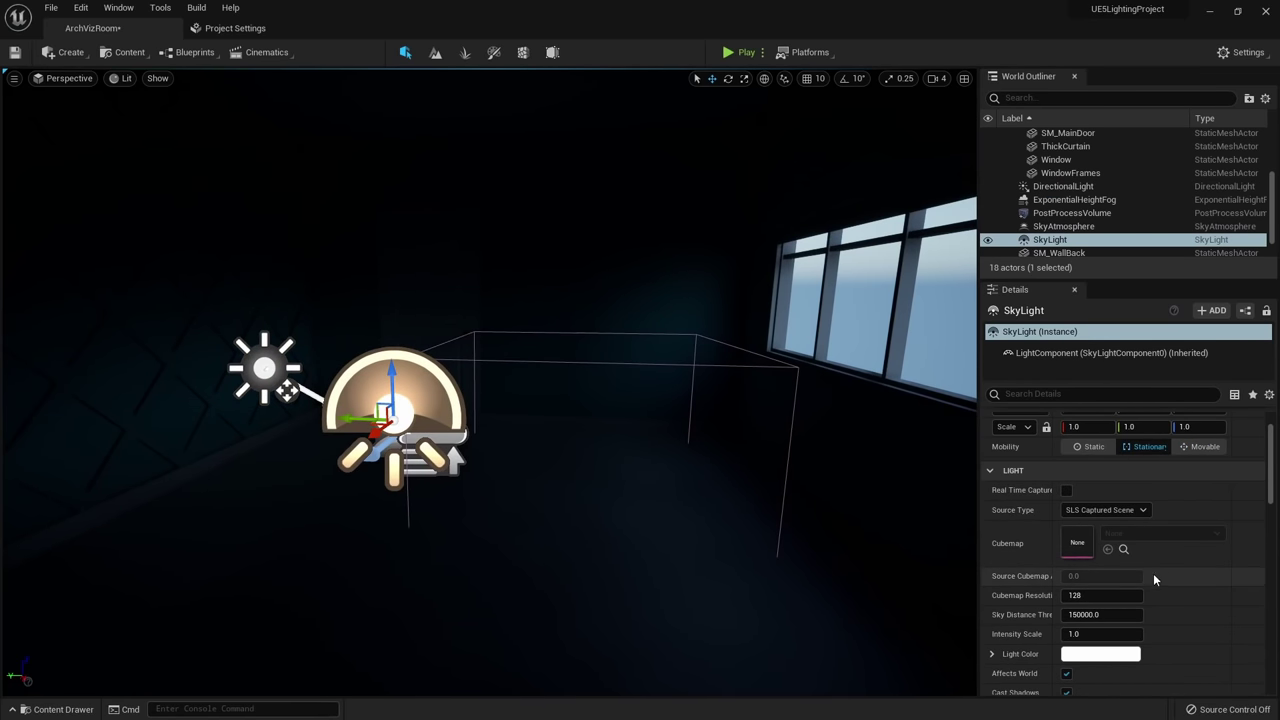
Enable Real Time Capture on the SkyLight and set its Mobility to Movable.
scroll(1154, 580, "up", 1)
left_click(1067, 512)
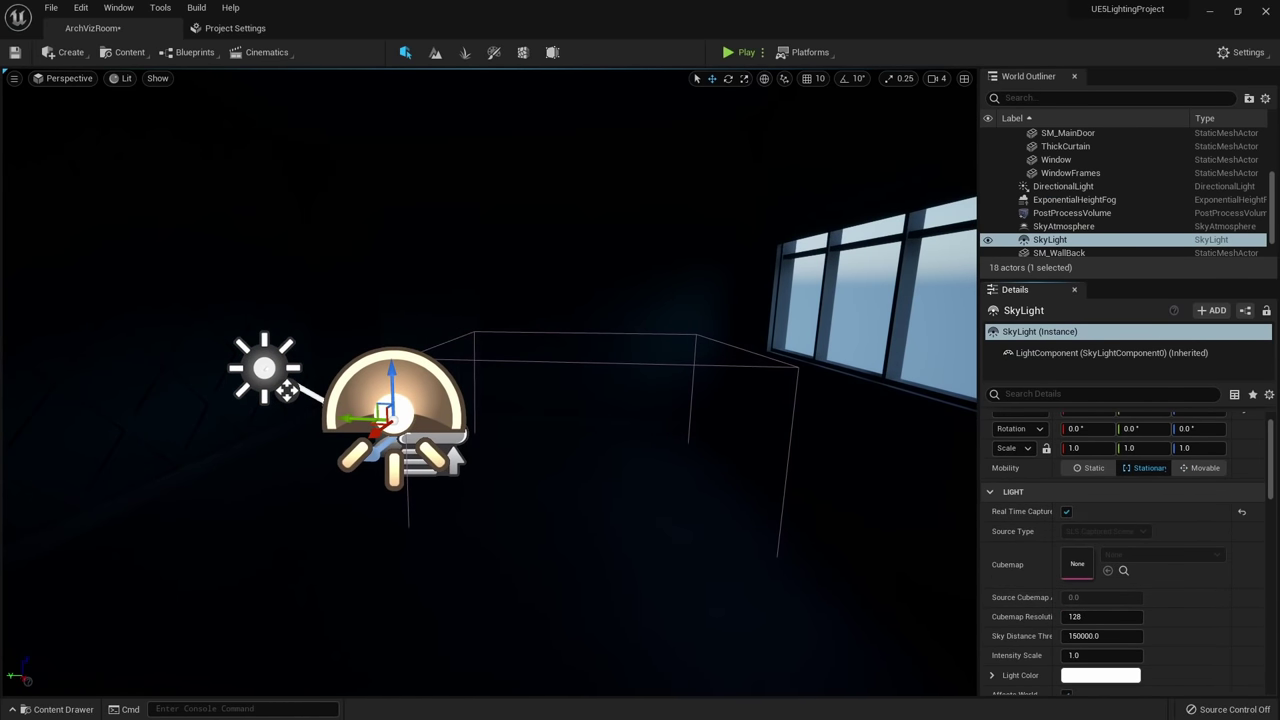
left_click(1200, 467)
right_click_drag(680, 420, 788, 412)
key("g")
Try an Intensity Scale of 10 on the SkyLight, check the room, and reset the value to its default.
scroll(1120, 569, "up", 1)
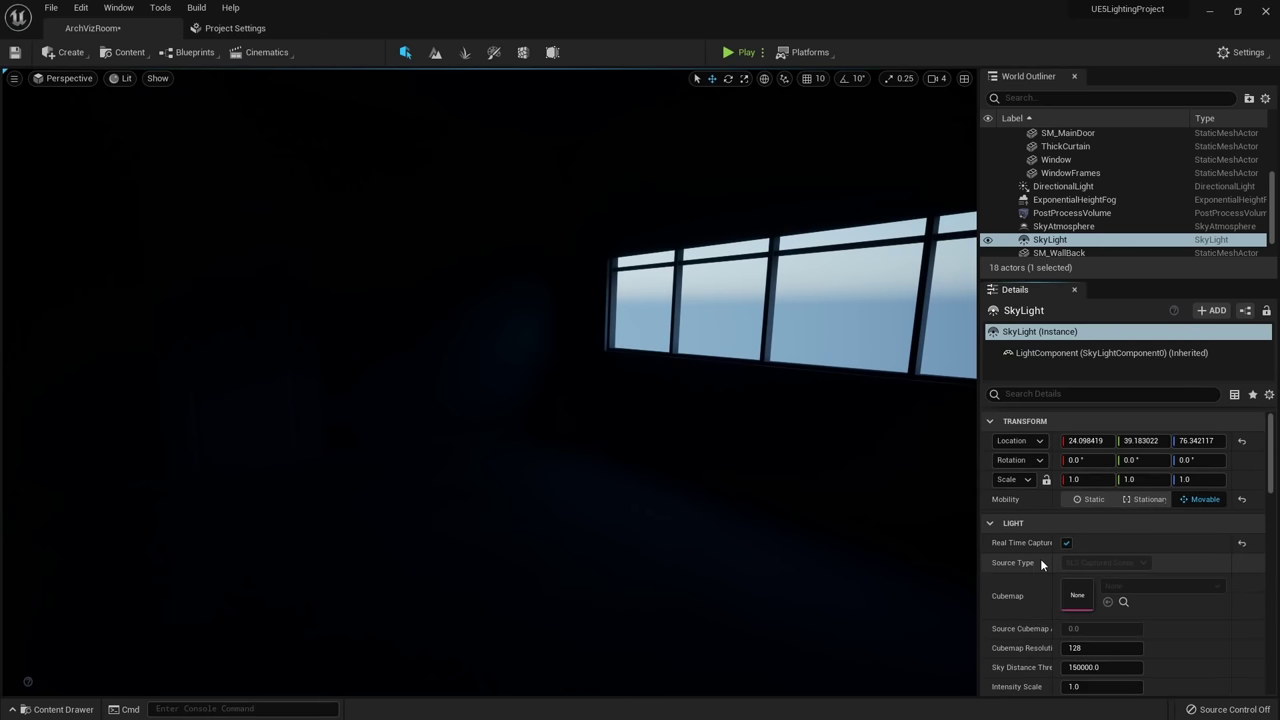
scroll(1039, 557, "down", 4)
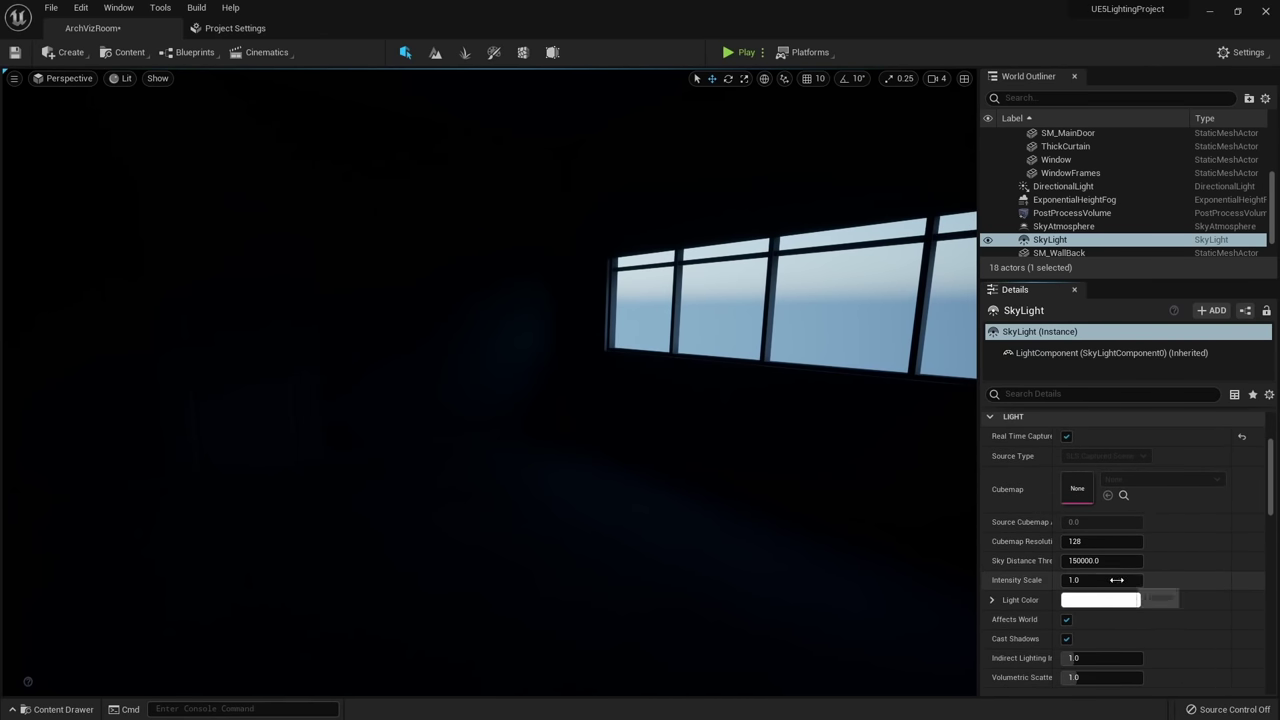
type("10")
key("Return")
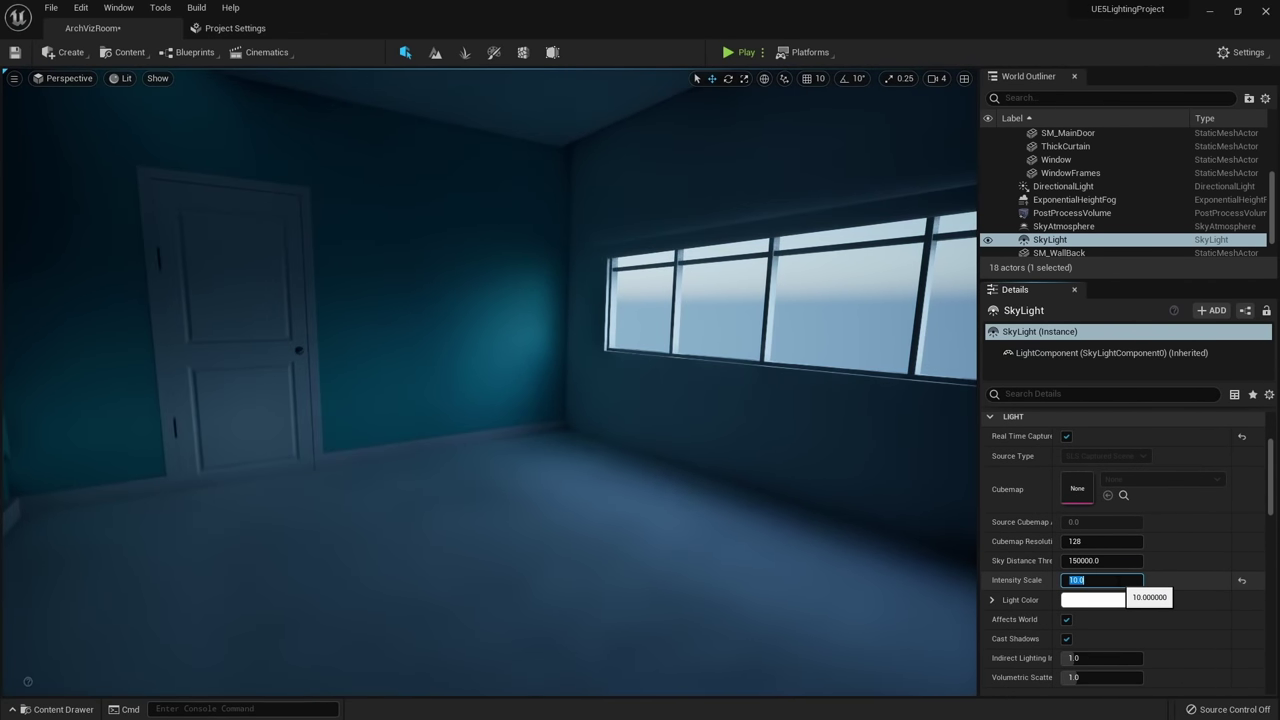
right_click_drag(368, 440, 400, 471)
left_click(1242, 585)
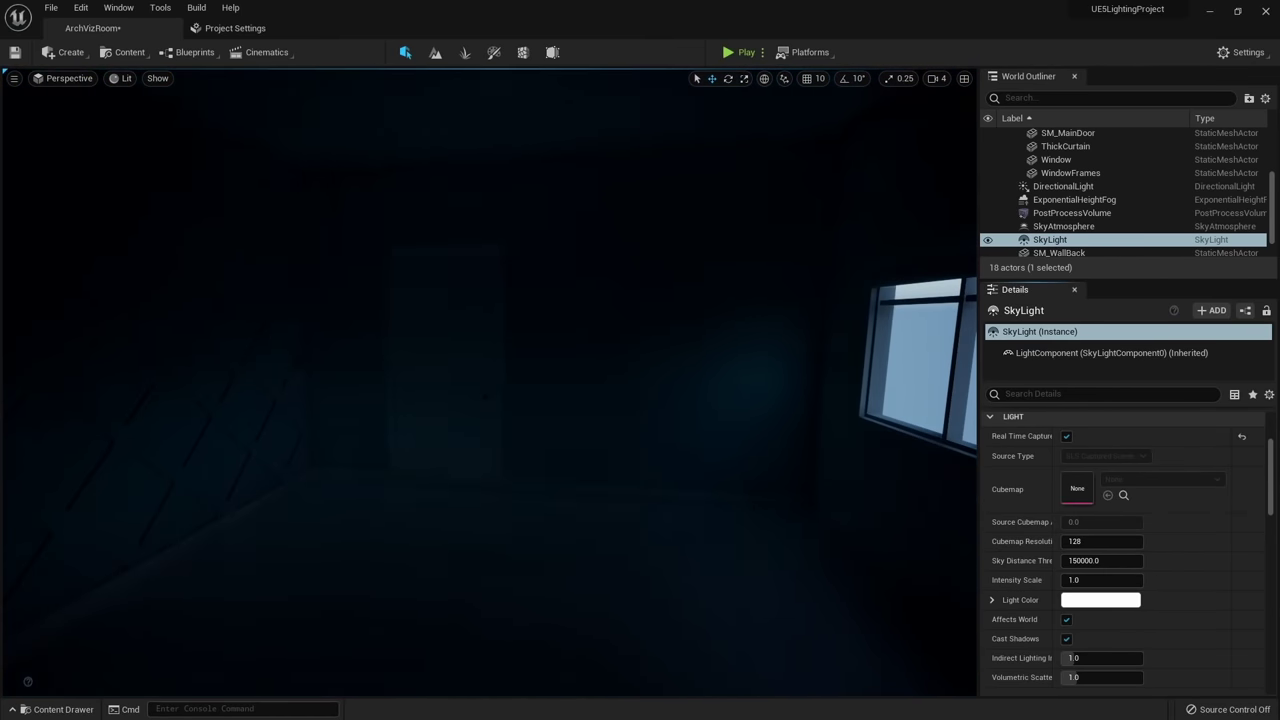
Rotate the DirectionalLight to about 5.4°, -31.8°, 107.1° so the sun casts the window pattern across the floor.
right_click_drag(296, 482, 276, 483)
key("g")
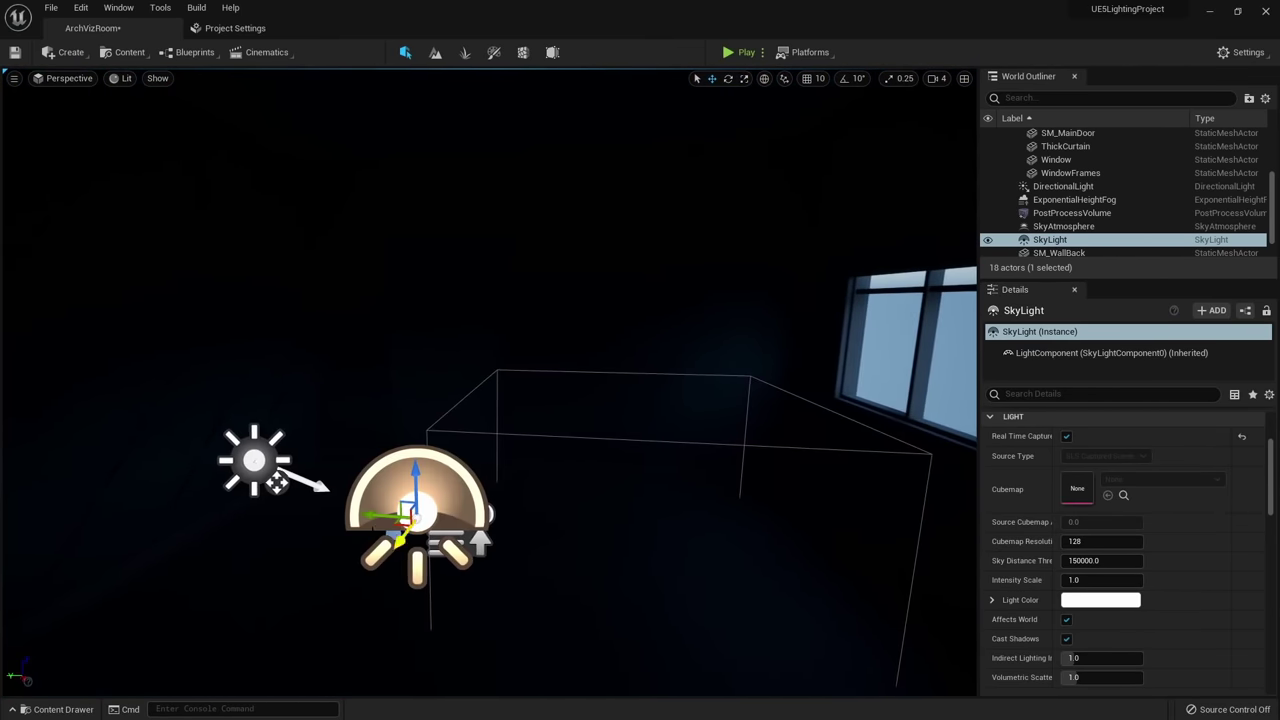
left_click(270, 475)
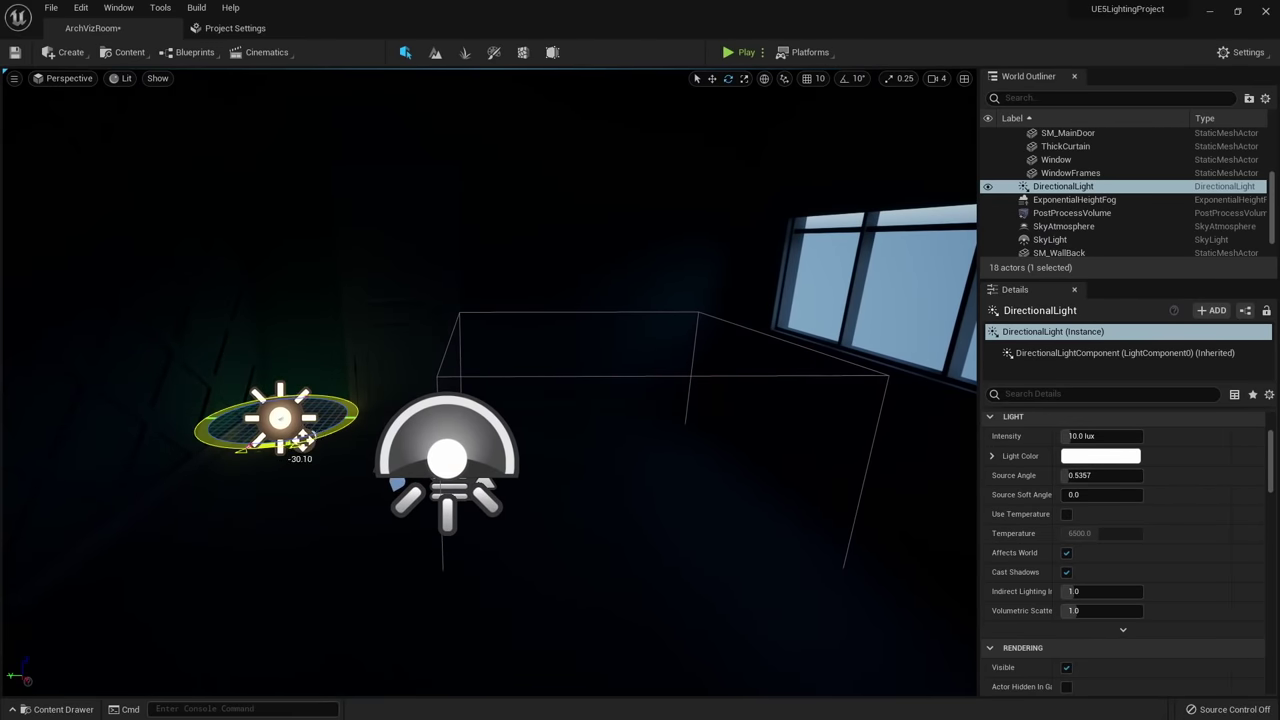
left_click_drag(300, 440, 368, 462)
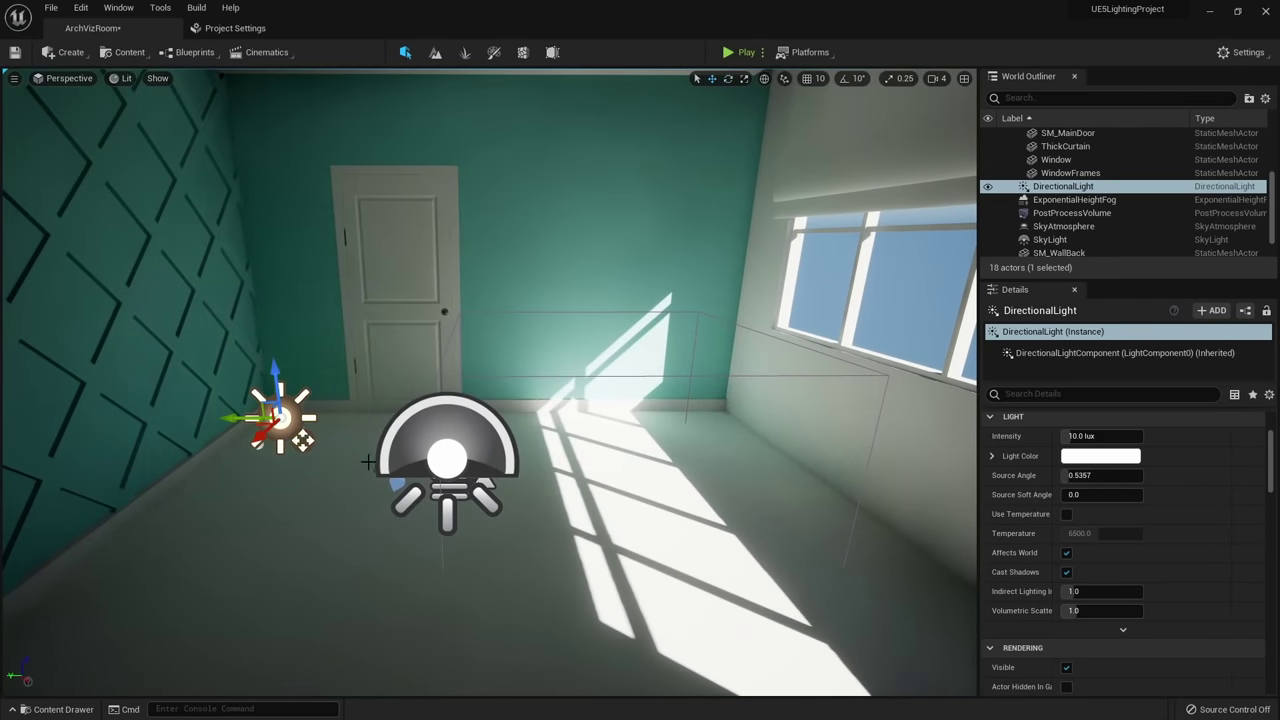
left_click_drag(326, 380, 338, 402)
left_click_drag(298, 448, 242, 452)
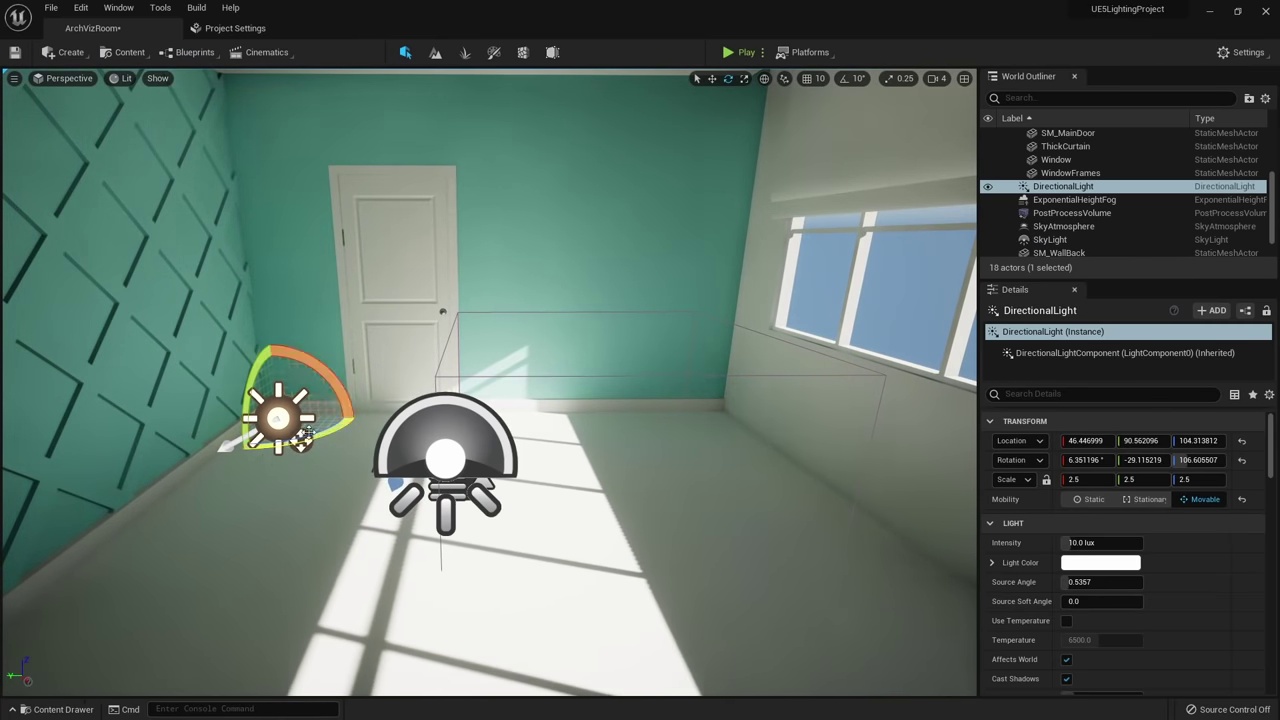
left_click_drag(332, 382, 340, 396)
Place the SM_SquareChair mesh from the Meshes folder on the floor in front of the patterned wall.
key("w")
right_click_drag(546, 391, 415, 394)
key("g")
right_click_drag(546, 391, 543, 386)
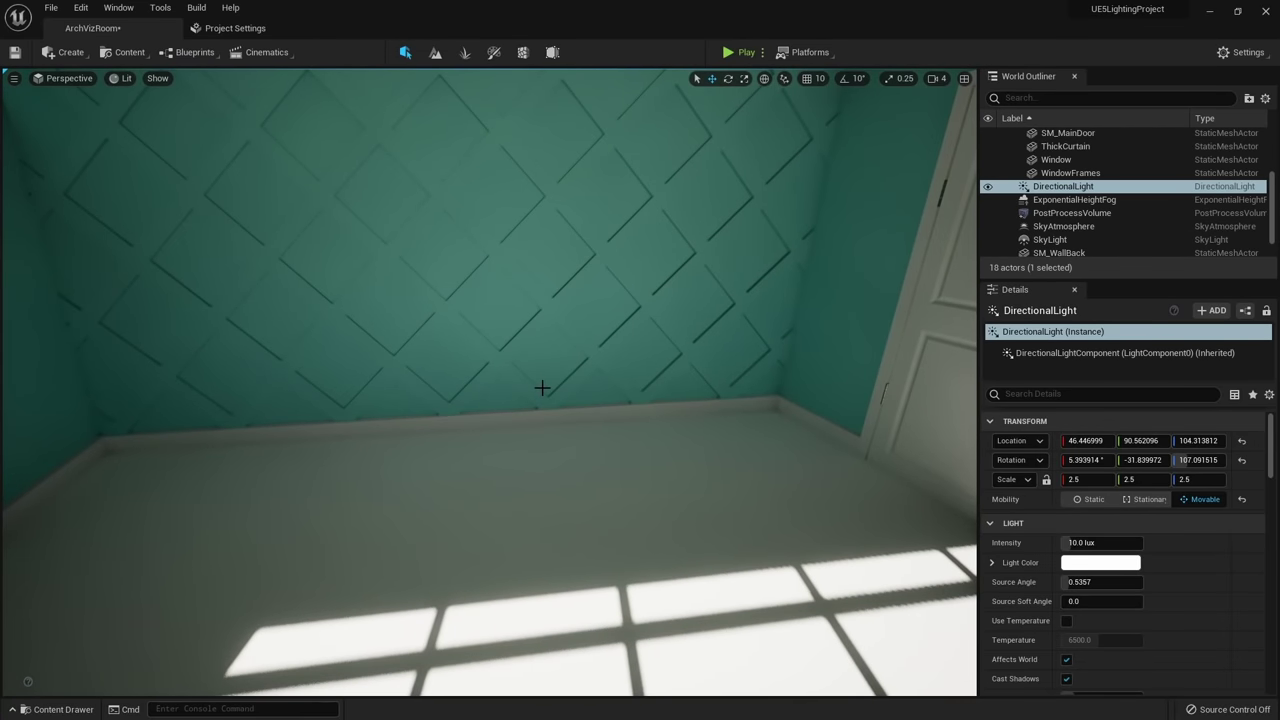
key("ctrl+space")
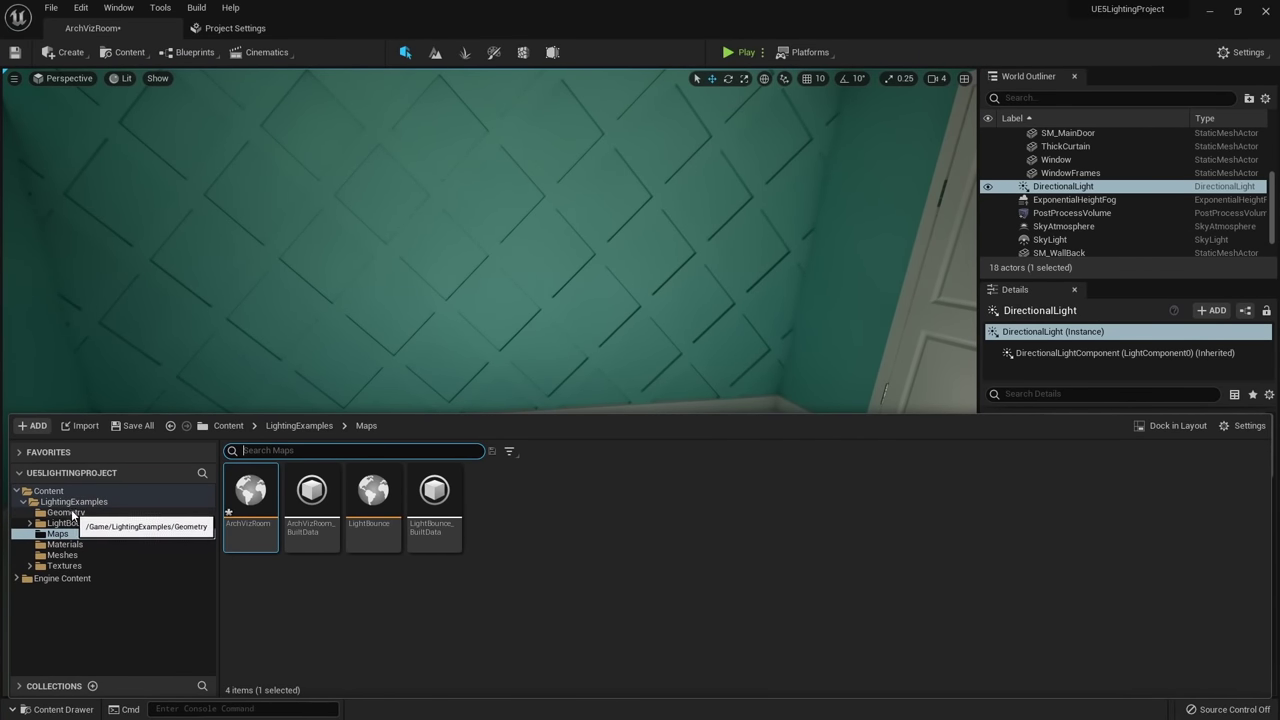
left_click(88, 555)
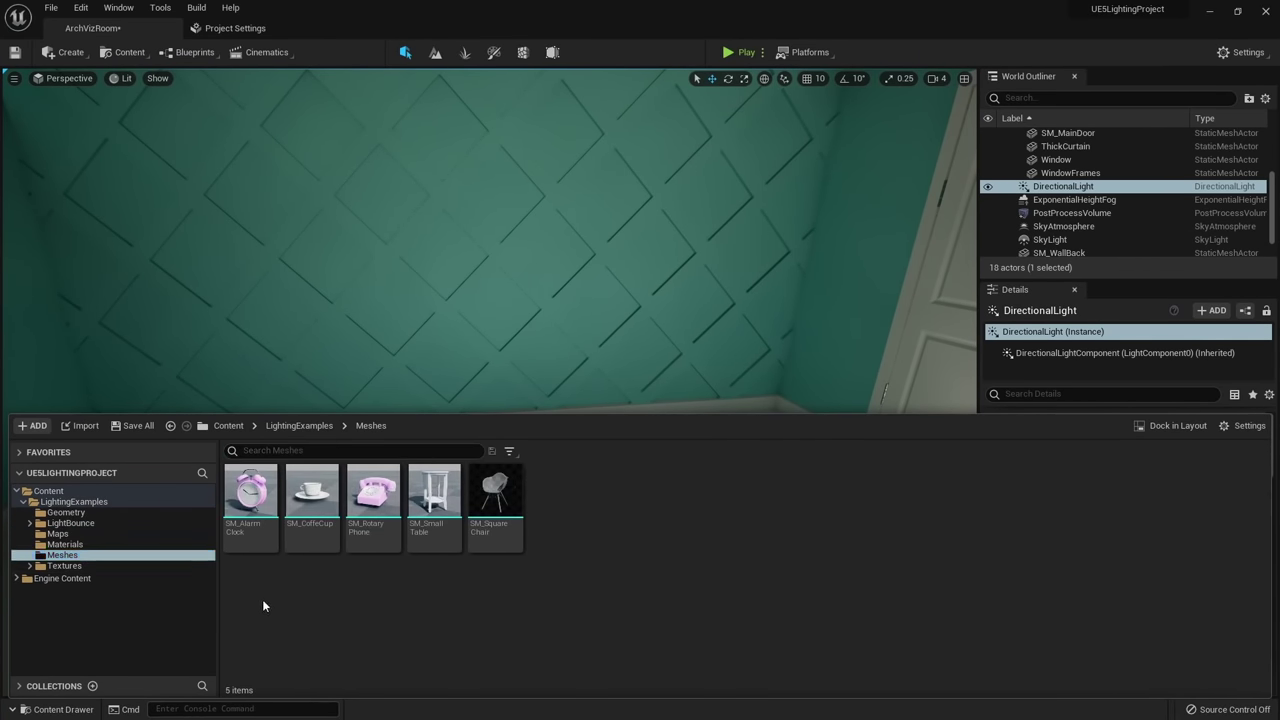
left_click_drag(495, 490, 570, 555)
Turn the square chair to a Z rotation of about -200° and move it closer to the patterned wall, at about X 52, Y 156.
key("e")
left_click_drag(463, 514, 461, 508)
key("w")
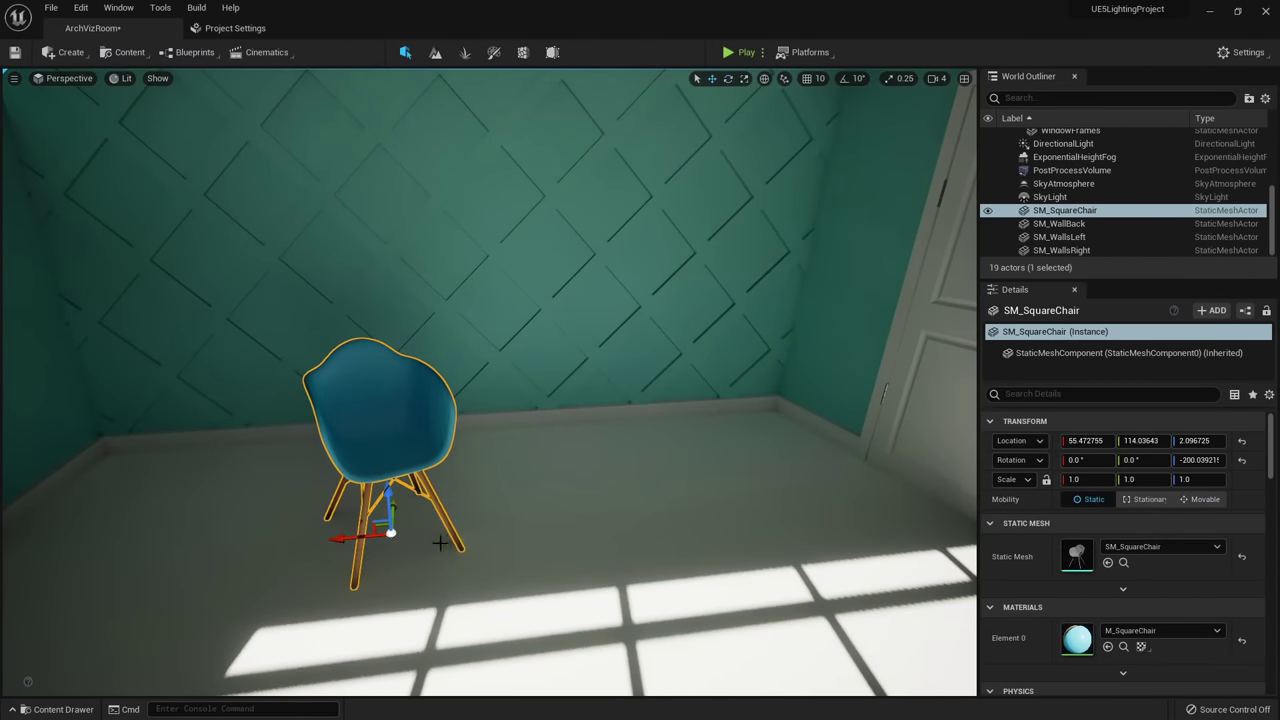
left_click_drag(380, 510, 393, 483)
right_click_drag(393, 483, 500, 490)
right_click_drag(340, 480, 310, 480)
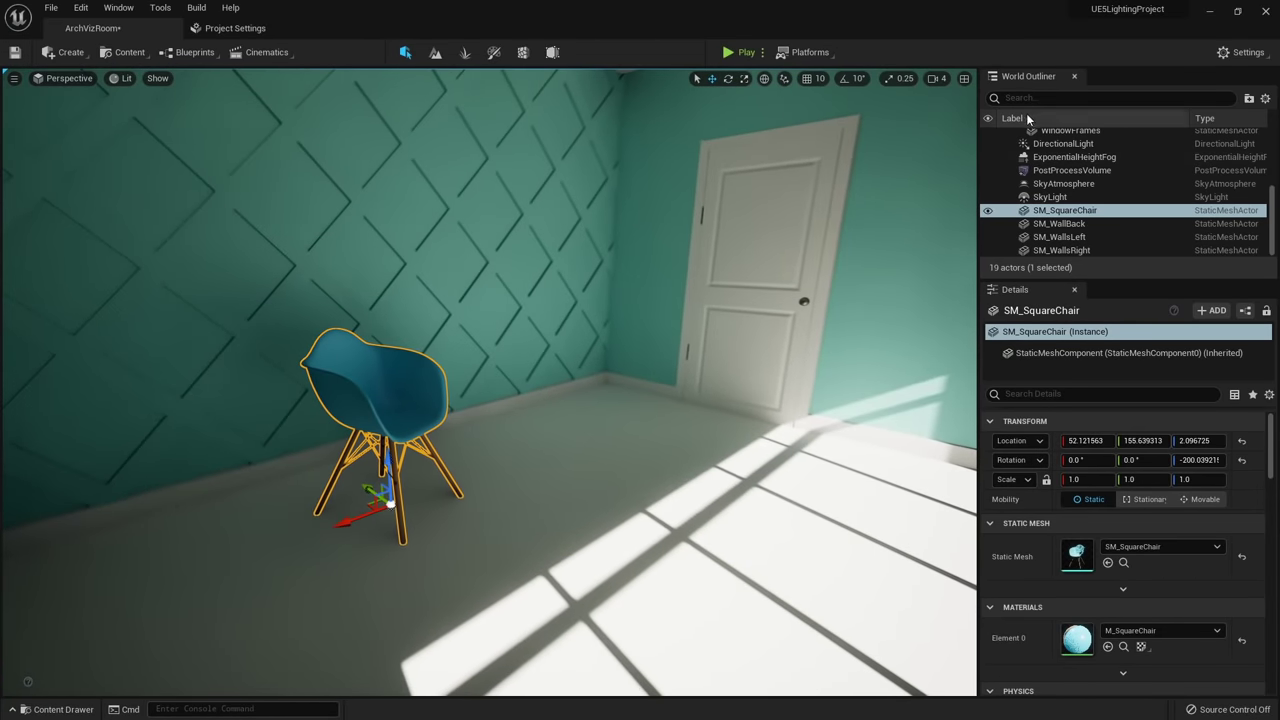
Try Exposure Compensation values of 12 and 13 on the PostProcessVolume, then set it to 12.5.
left_click(1071, 170)
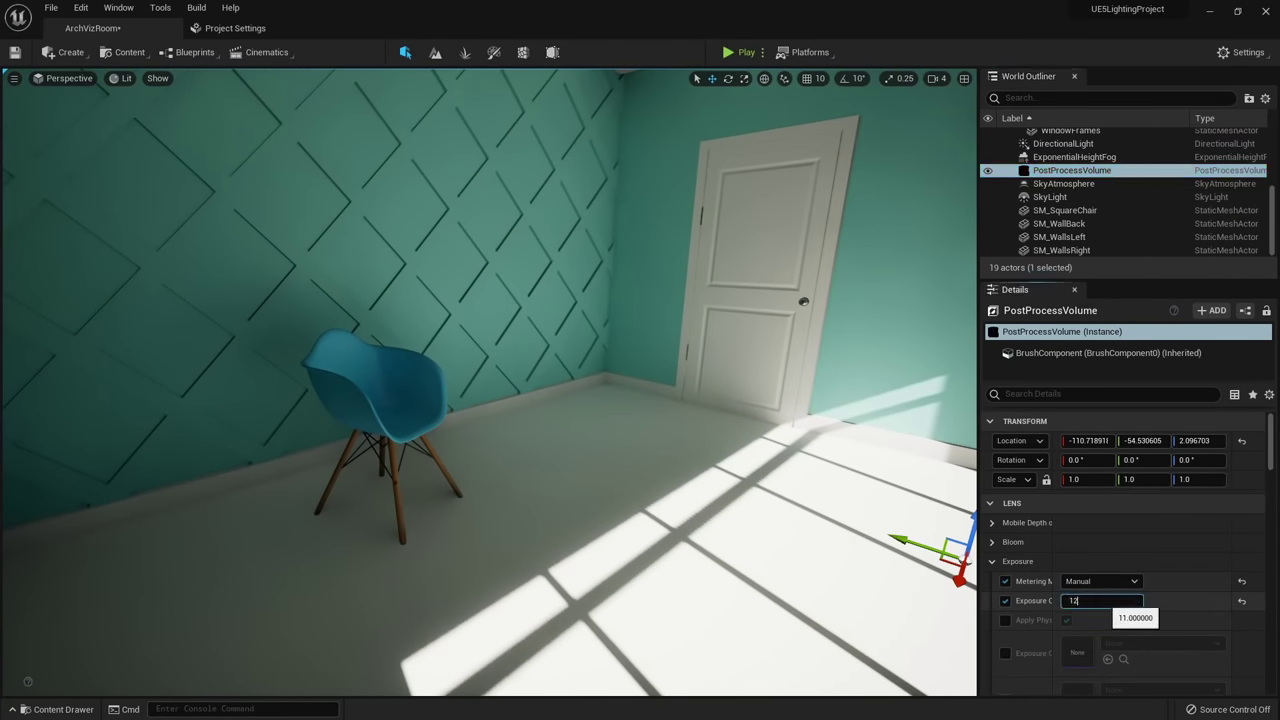
type("12")
key("Return")
type("13")
key("Return")
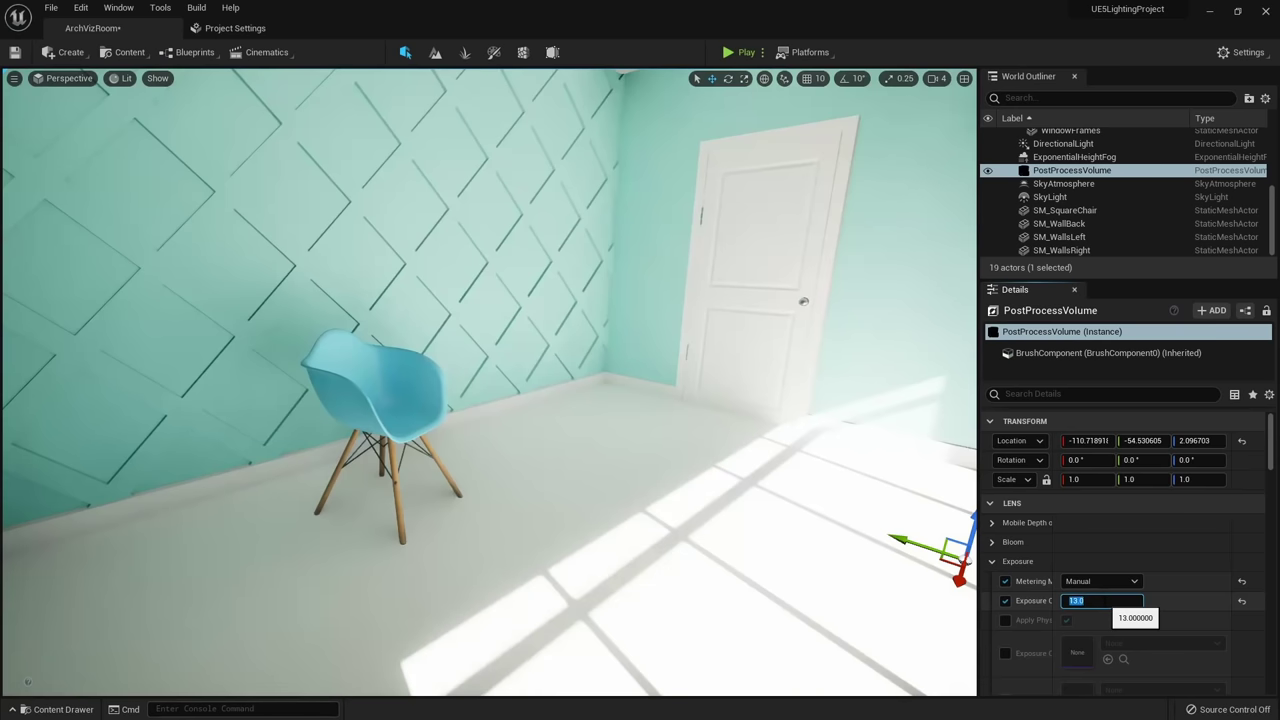
type("12.5")
key("Return")
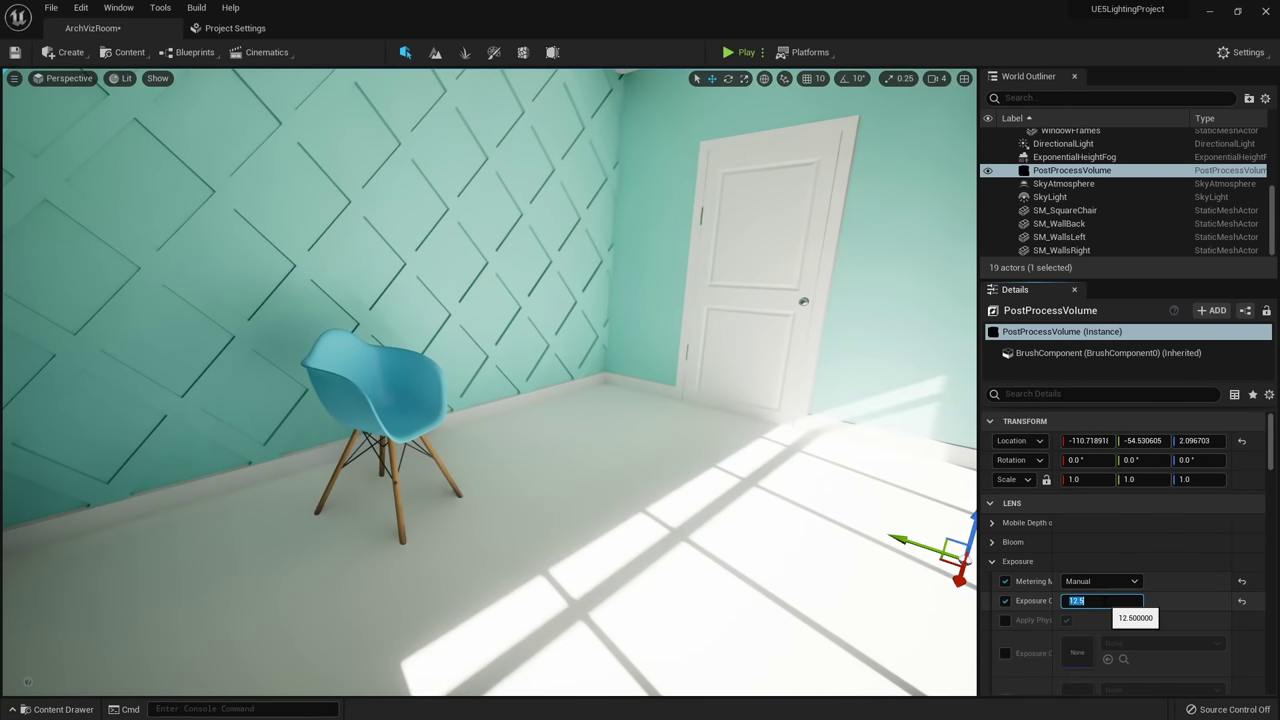
key("Return")
Place the SM_SmallTable mesh on the floor beside the square chair.
right_click_drag(882, 527, 1110, 495)
right_click_drag(490, 490, 945, 484)
key("w")
right_click_drag(615, 484, 566, 499)
key("ctrl+space")
left_click_drag(434, 492, 632, 475)
Move the small table back against the patterned wall at about X -34, Y 181, and rotate it about -11.6° around Z.
key("f")
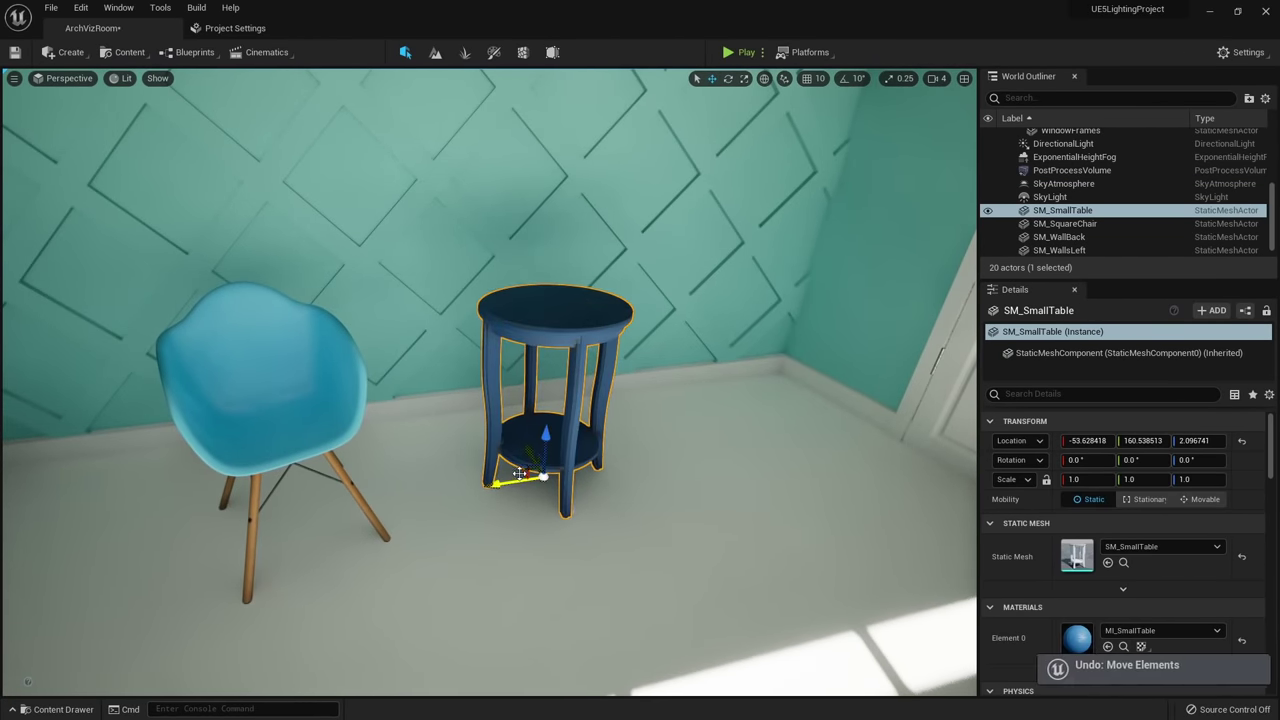
left_click_drag(526, 461, 497, 449)
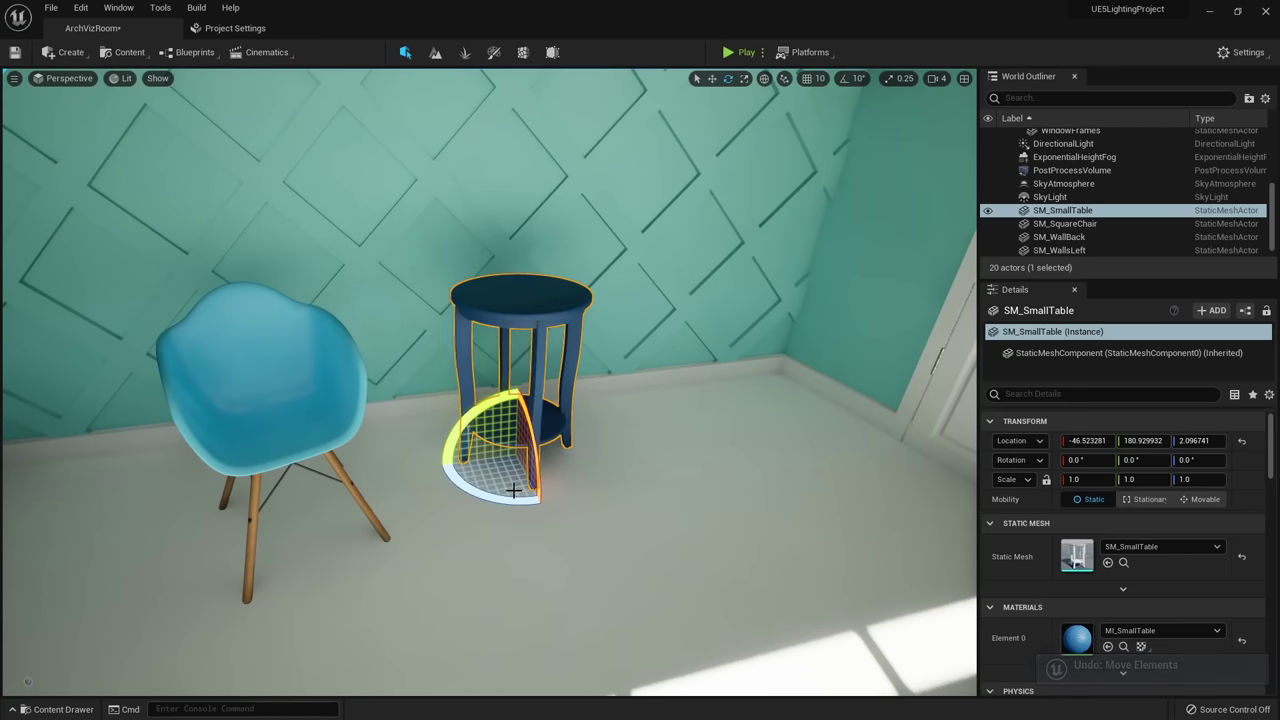
left_click_drag(509, 493, 458, 463)
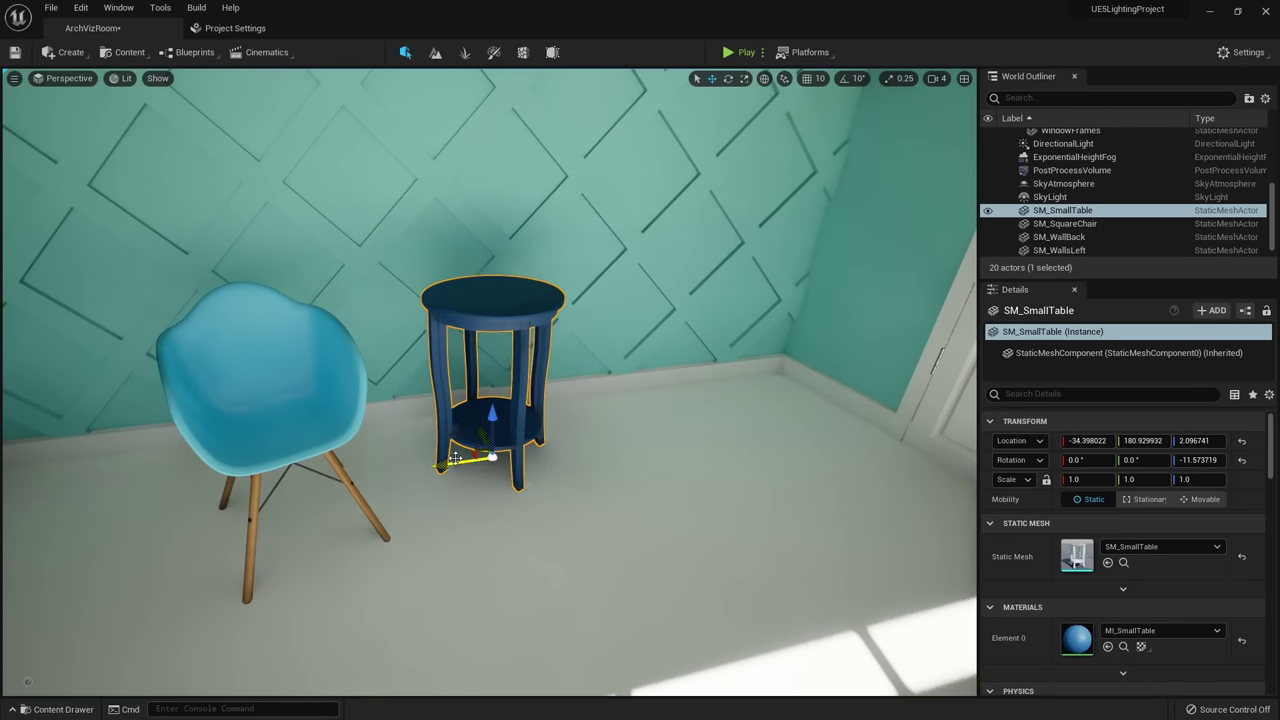
Move the square chair closer to the patterned wall, to about X 42, Y 181.
left_click(318, 402)
right_click_drag(318, 402, 489, 448)
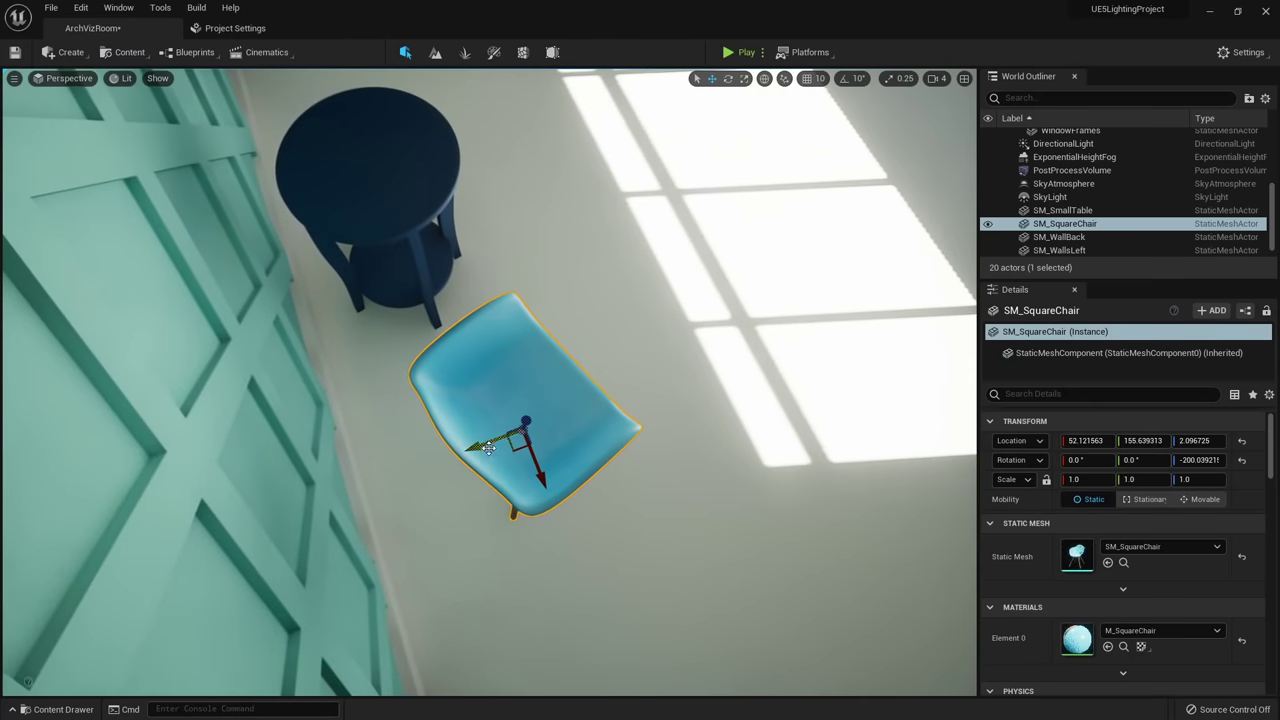
left_click_drag(520, 452, 458, 446)
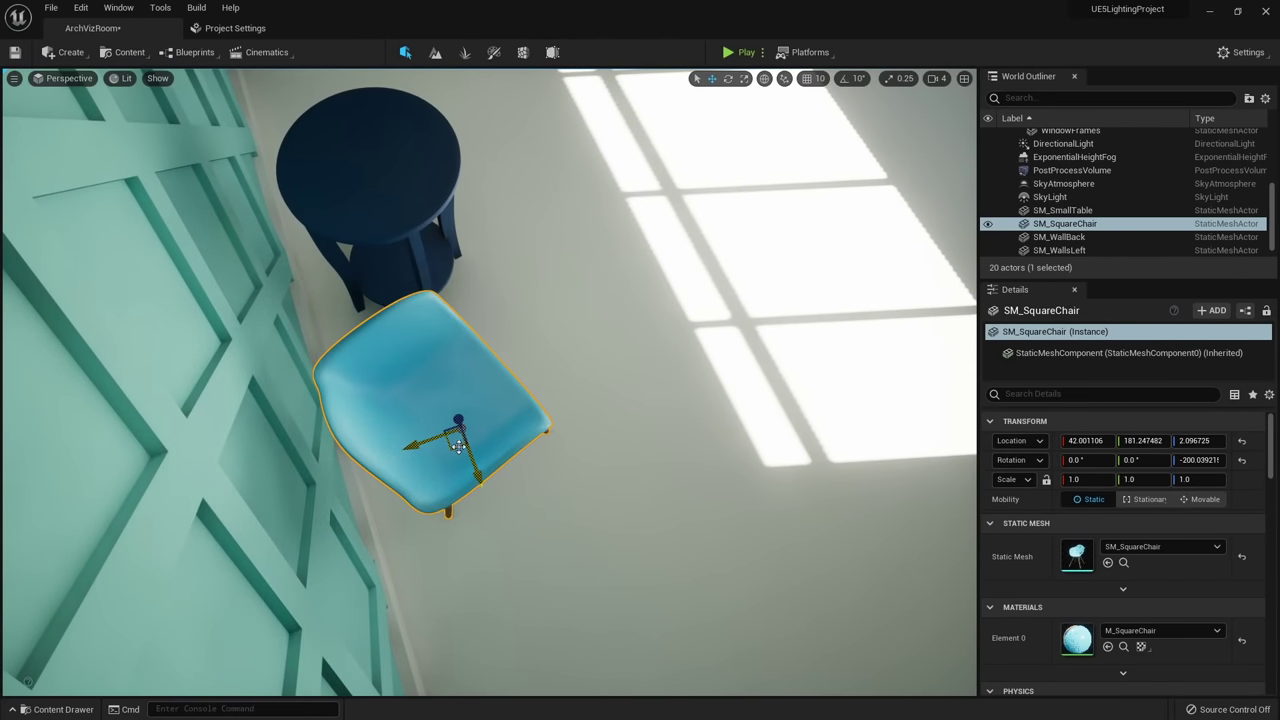
right_click_drag(458, 446, 375, 350)
Place SM_RotaryPhone and SM_AlarmClock on the small table's top, turning the clock to a Z rotation of about -159°.
key("ctrl+space")
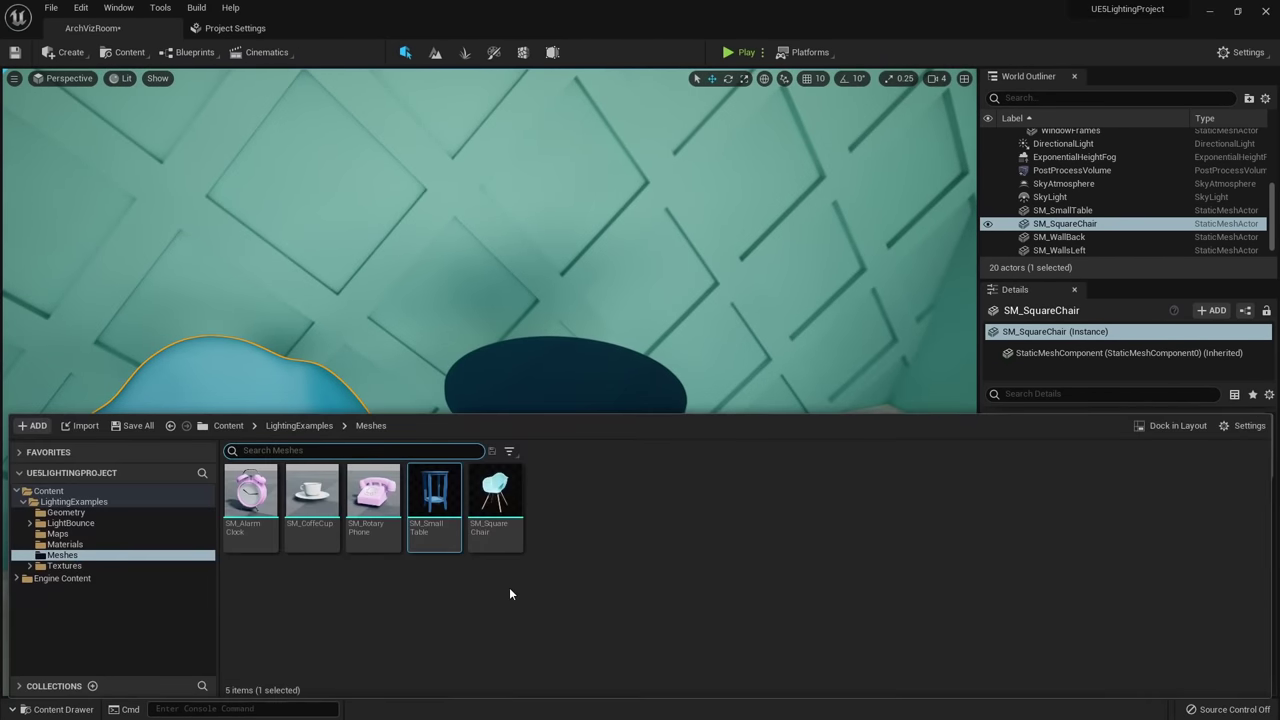
left_click_drag(372, 500, 613, 402)
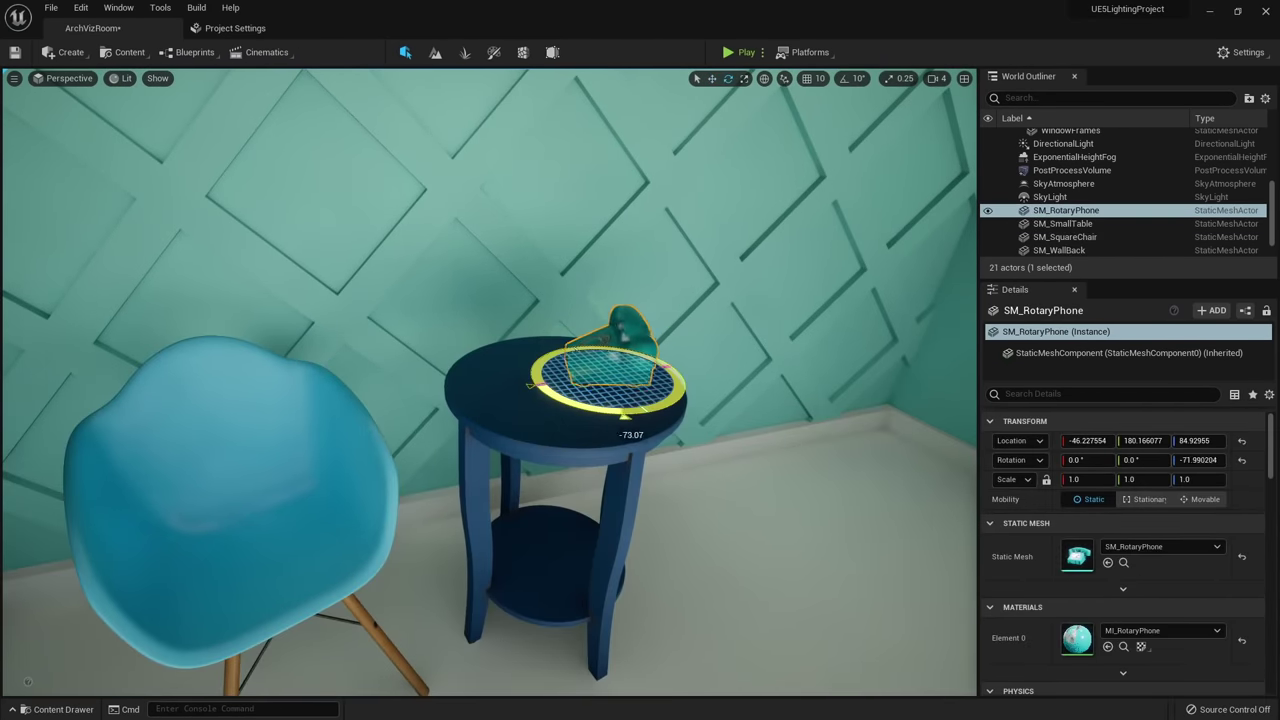
key("ctrl+space")
left_click_drag(250, 515, 510, 402)
key("w")
right_click_drag(464, 404, 505, 385)
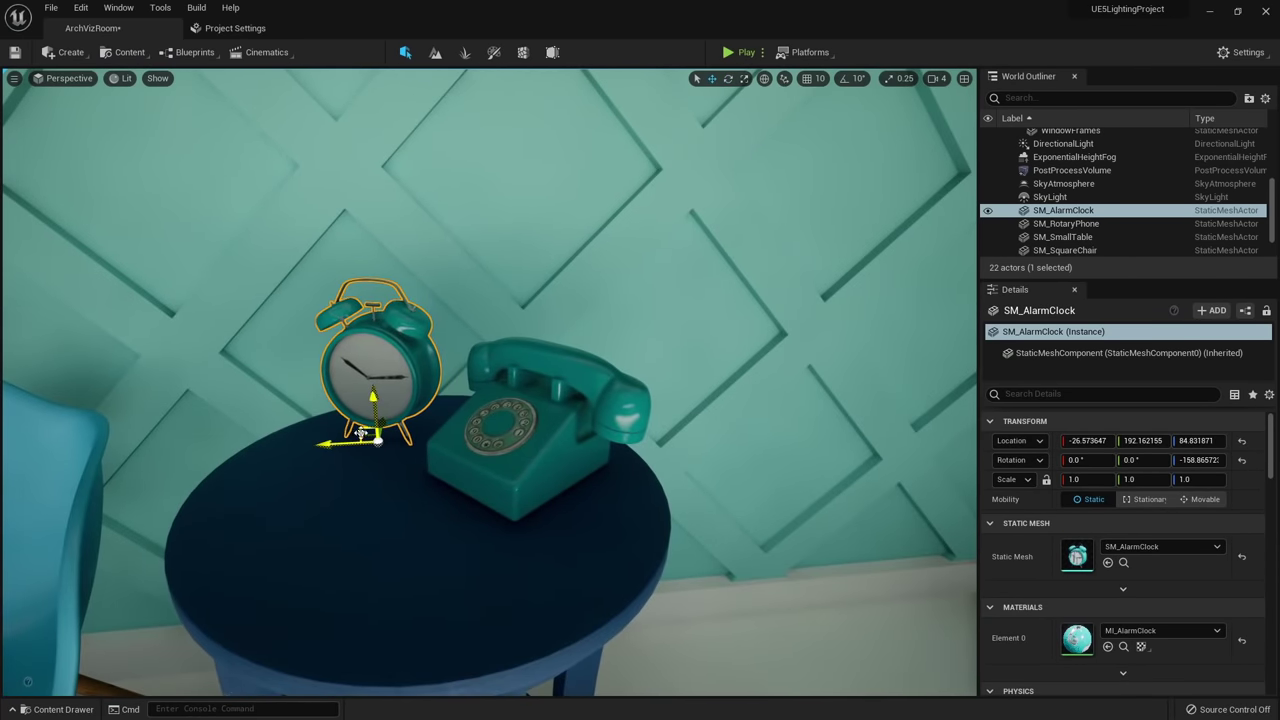
Move the alarm clock to about X -54, Y 183 and the rotary phone to about X -30, Y 194, turning the phone to about -137° around Z.
left_click_drag(360, 433, 546, 414)
left_click(528, 432)
right_click_drag(528, 432, 480, 592)
left_click_drag(492, 577, 365, 506)
key("e")
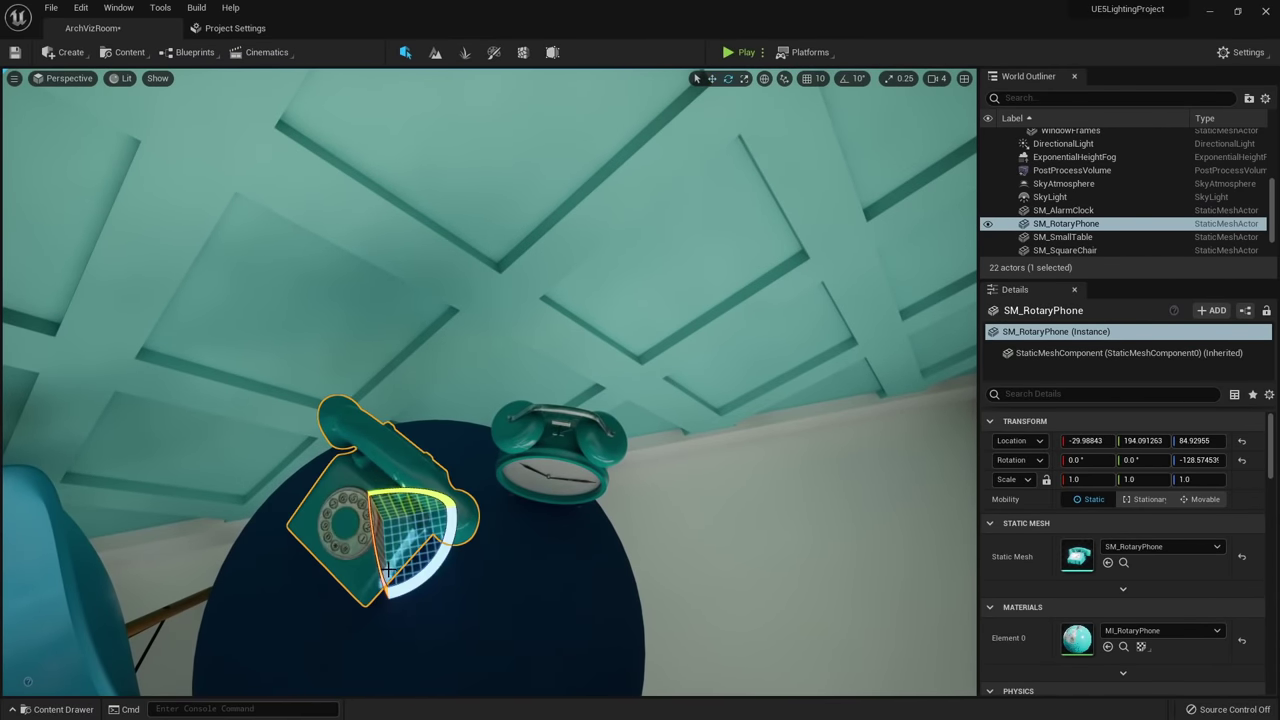
left_click_drag(438, 575, 468, 545)
key("w")
Shift the alarm clock to about Y 176 and tilt it back about -20.2° around X so it stands on its legs.
left_click(569, 484)
right_click_drag(569, 484, 519, 407)
key("q")
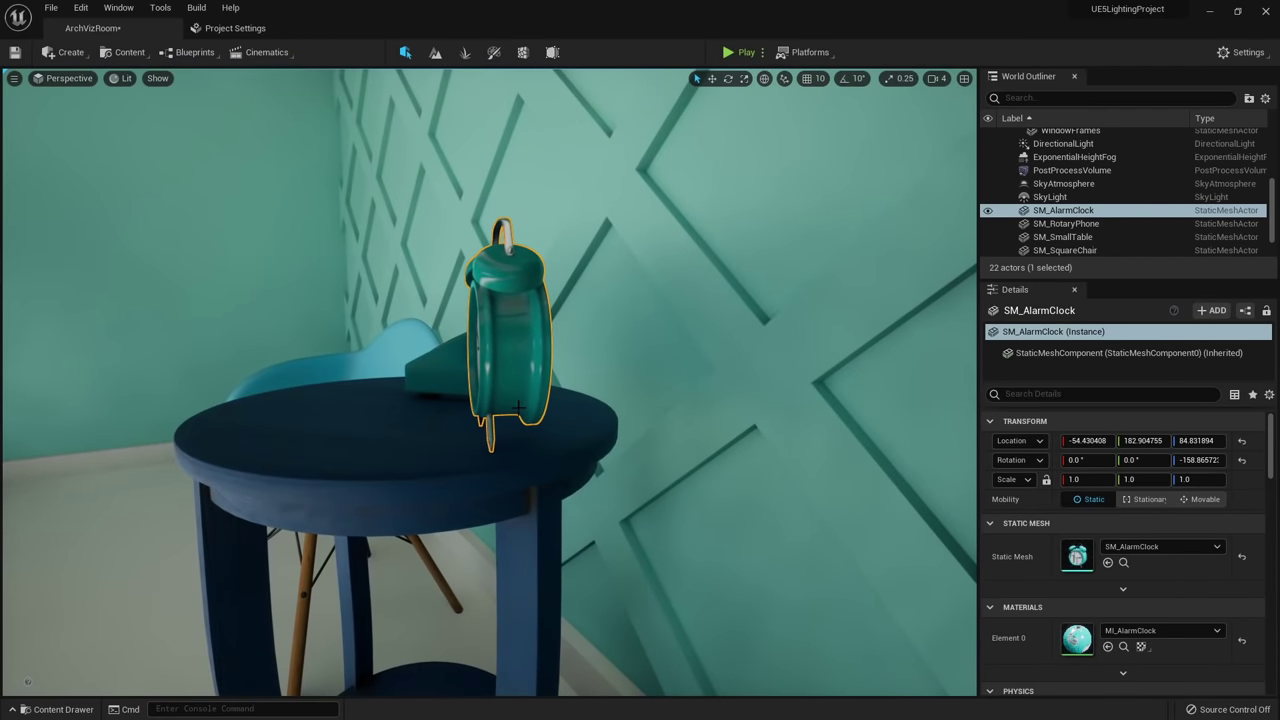
right_click_drag(711, 340, 862, 395)
scroll(455, 449, "down", 3)
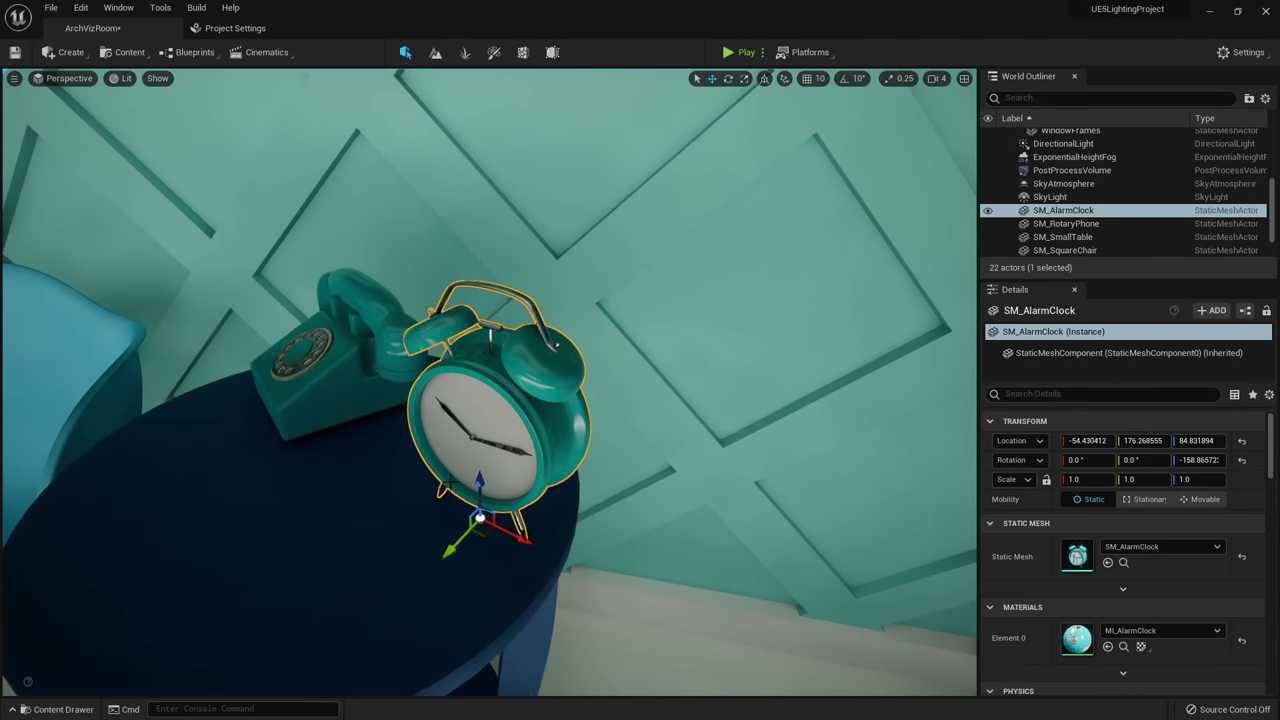
left_click_drag(451, 502, 470, 468)
left_click_drag(470, 468, 300, 350, "alt")
left_click_drag(465, 400, 497, 458, "alt")
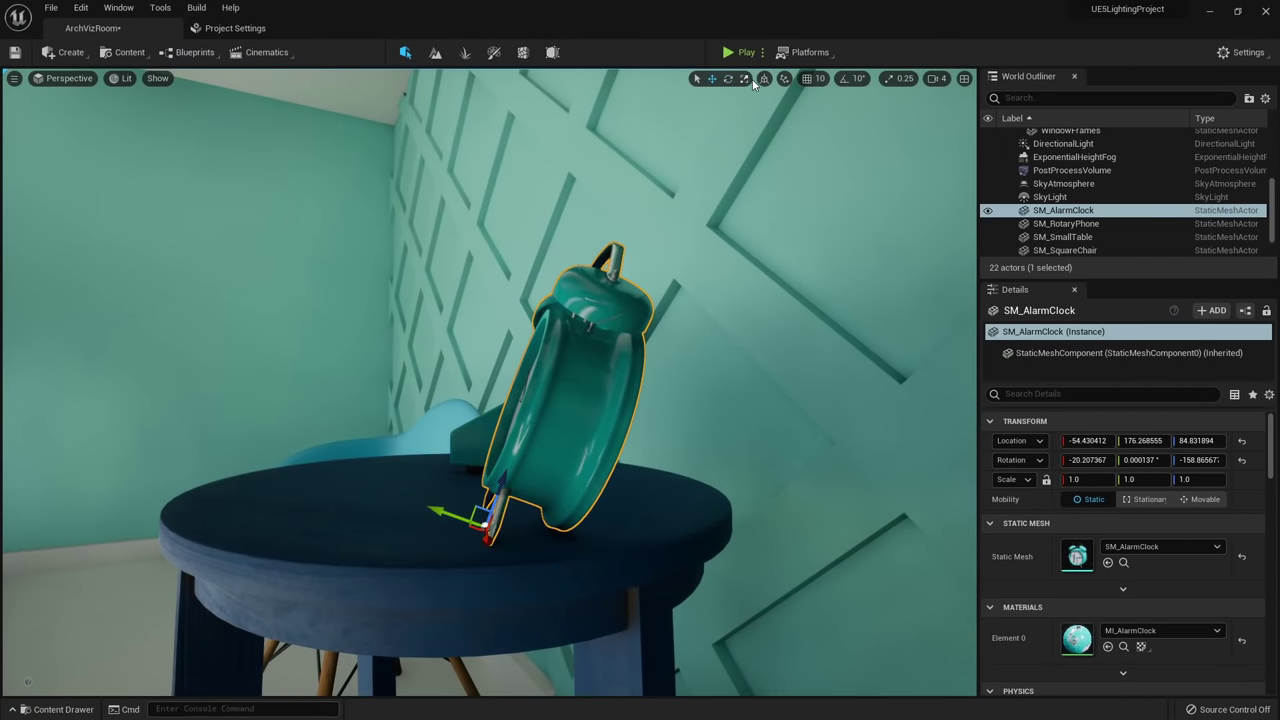
left_click_drag(729, 133, 945, 275, "alt")
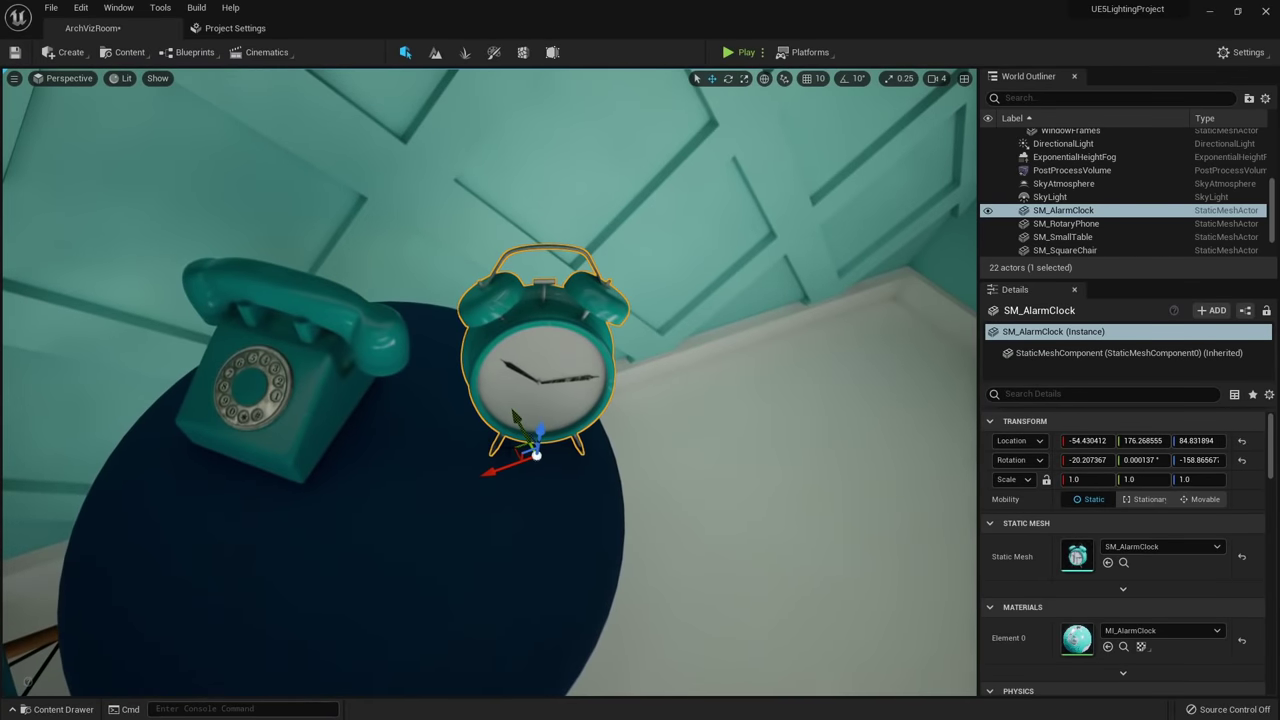
Turn the alarm clock to about -128° around Z and move it to about X -47, Y 177.
left_click_drag(500, 540, 500, 521)
key("w")
left_click_drag(433, 500, 377, 514)
key("e")
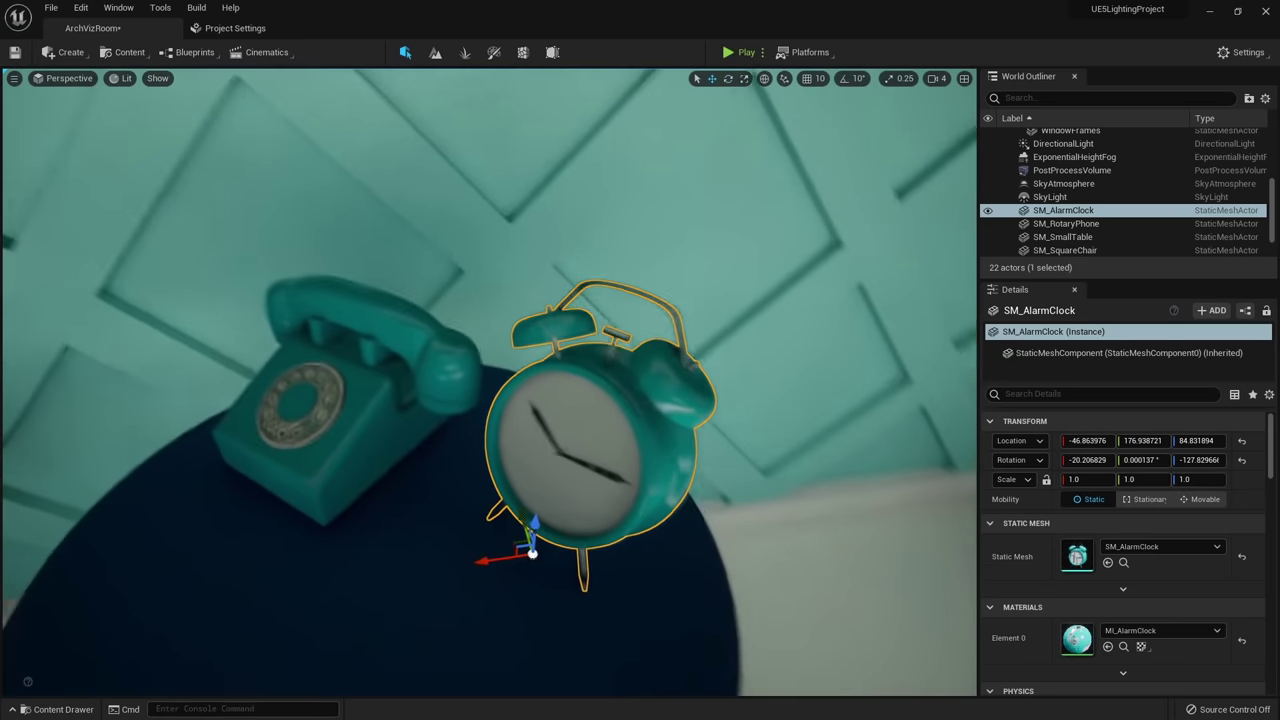
right_click_drag(520, 420, 470, 430)
Place the SM_CoffeCup mesh on the tabletop in front of the phone, at about X -27, Y 167.
left_click(568, 325)
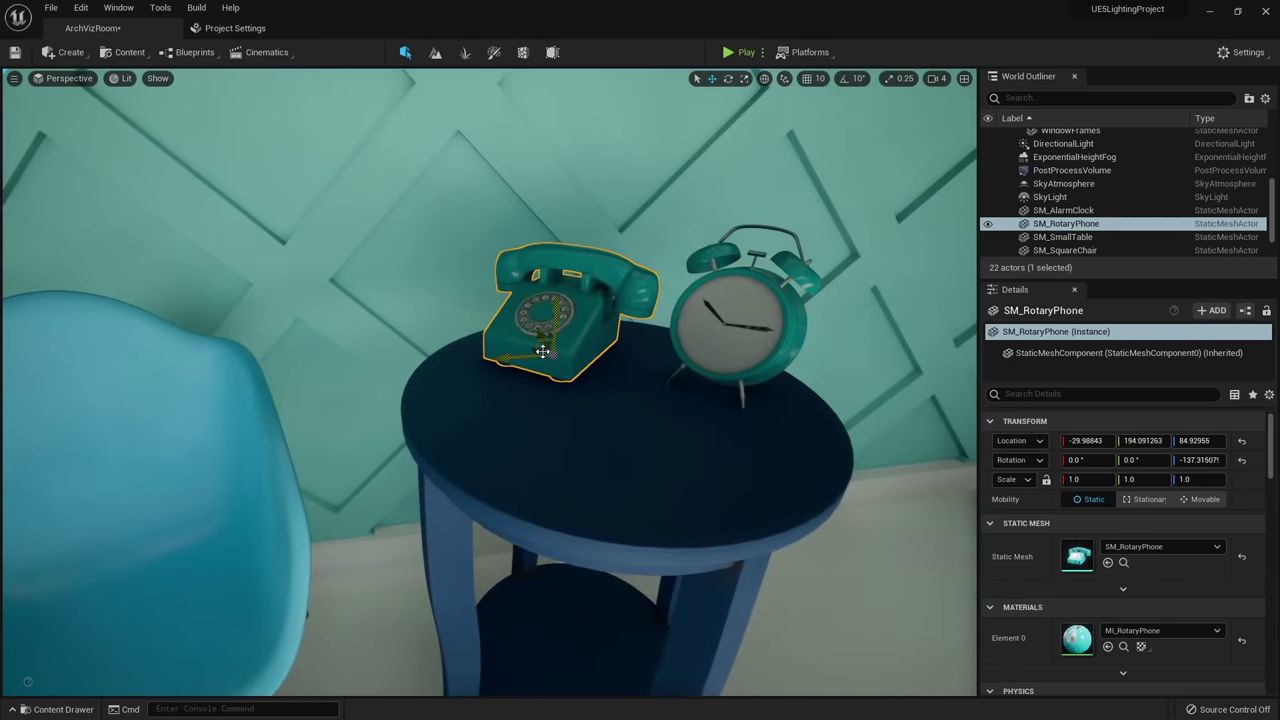
right_click_drag(540, 410, 507, 420)
key("ctrl+space")
left_click_drag(309, 490, 536, 415)
key("e")
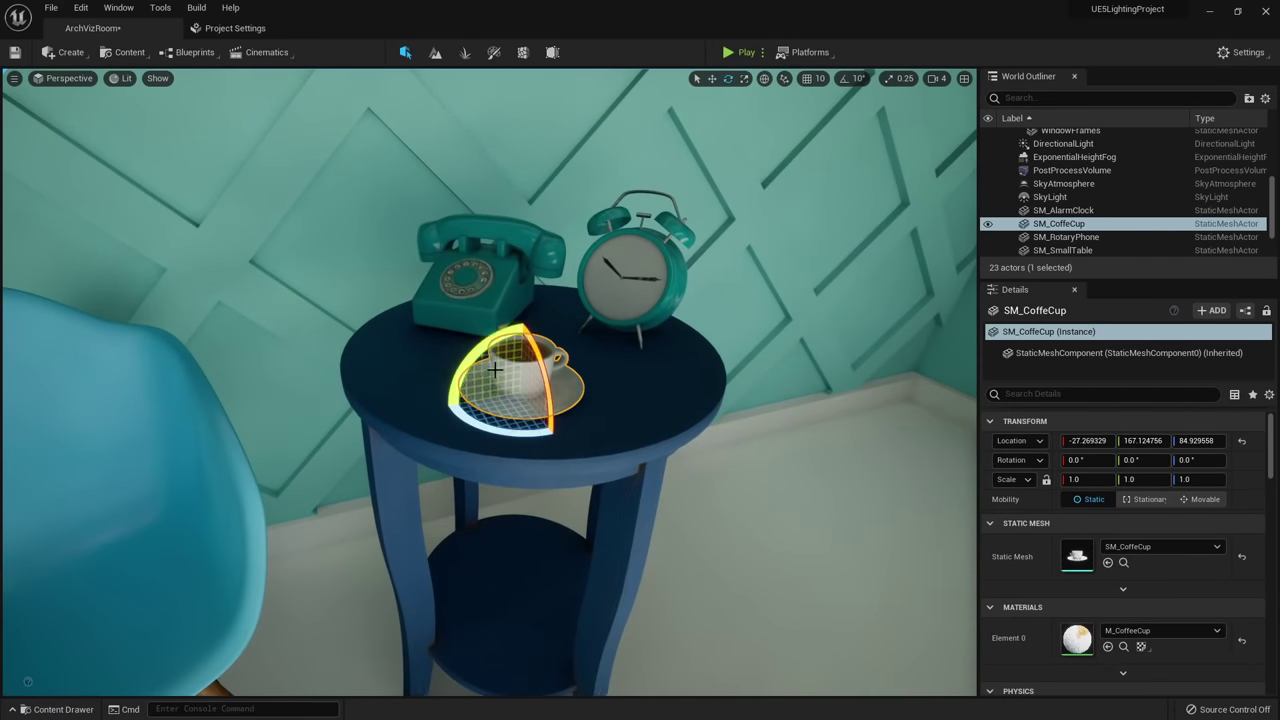
Turn the rotary phone to a Z rotation of about -154°.
left_click(475, 293)
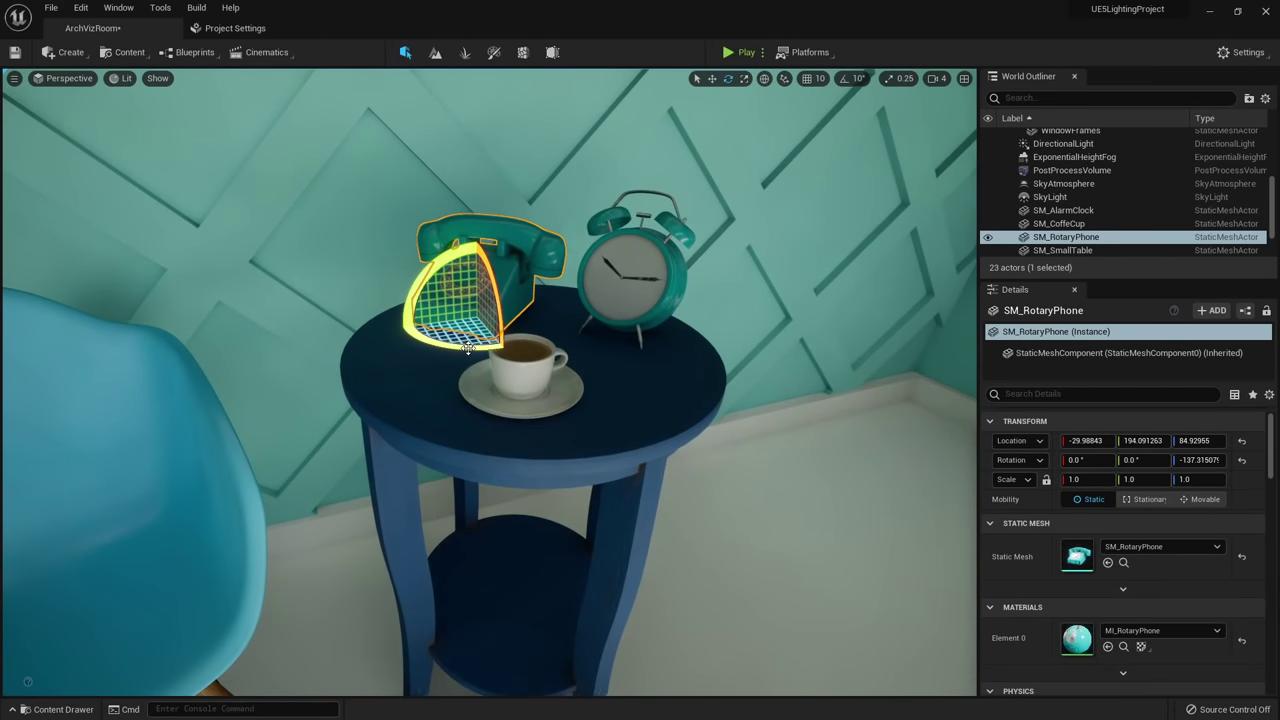
left_click_drag(468, 348, 494, 350)
key("w")
right_click_drag(494, 350, 495, 320)
key("ctrl+space")
key("ctrl+space")
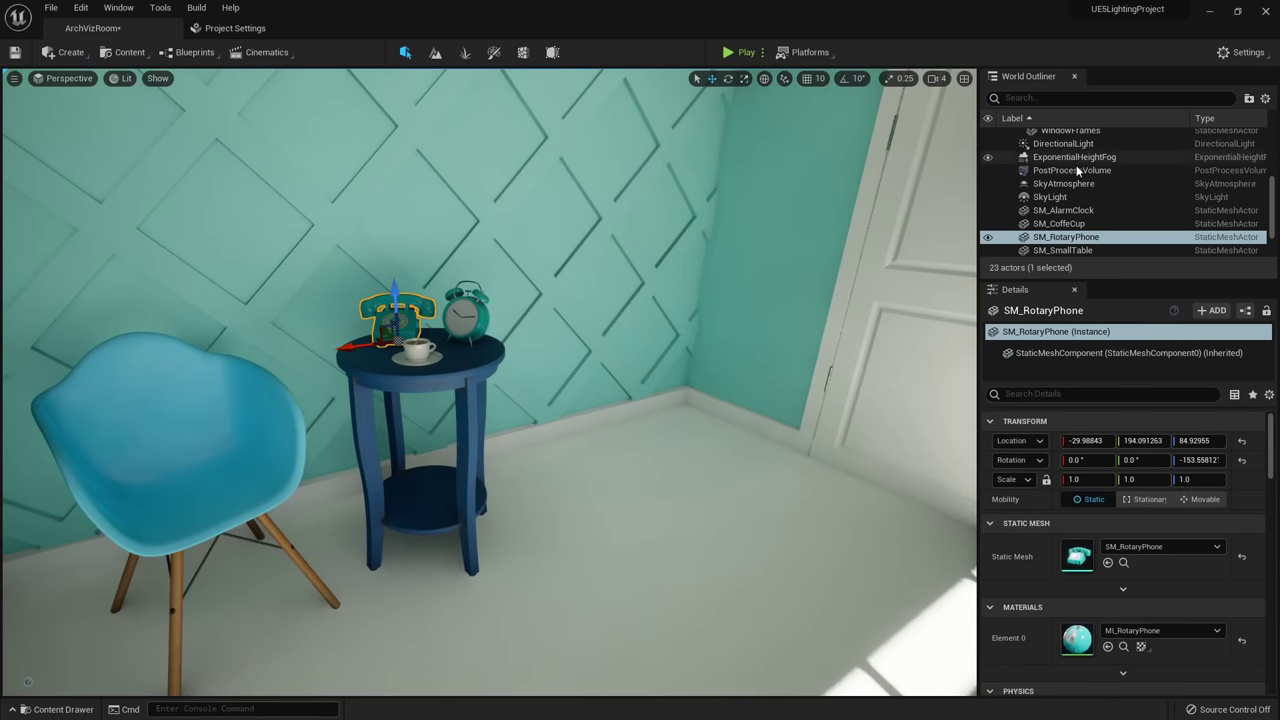
Set the PostProcessVolume's Exposure Compensation to 13.
left_click(928, 663)
left_click(1091, 606)
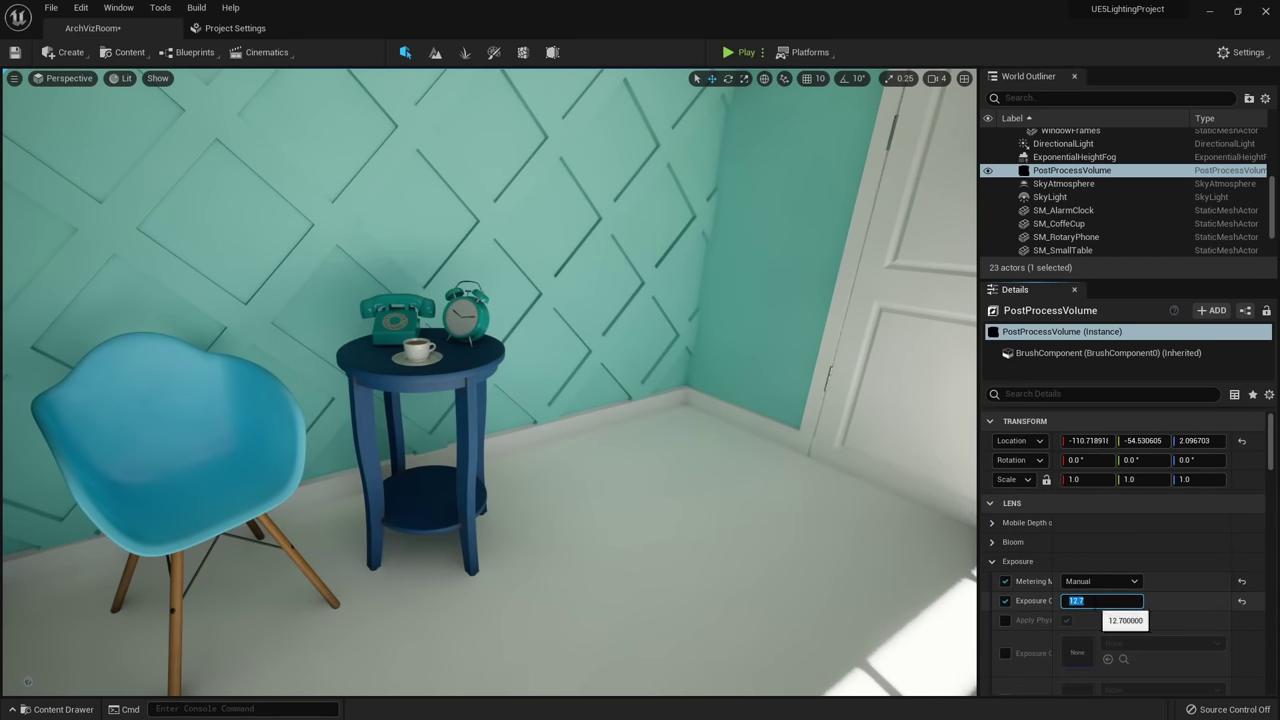
type("13")
key("Return")
Examine the chair and the decorated small table against the patterned wall from several distances.
right_click_drag(800, 480, 685, 445)
key("s")
key("w")
right_click_drag(526, 411, 526, 411)
key("ctrl+space")
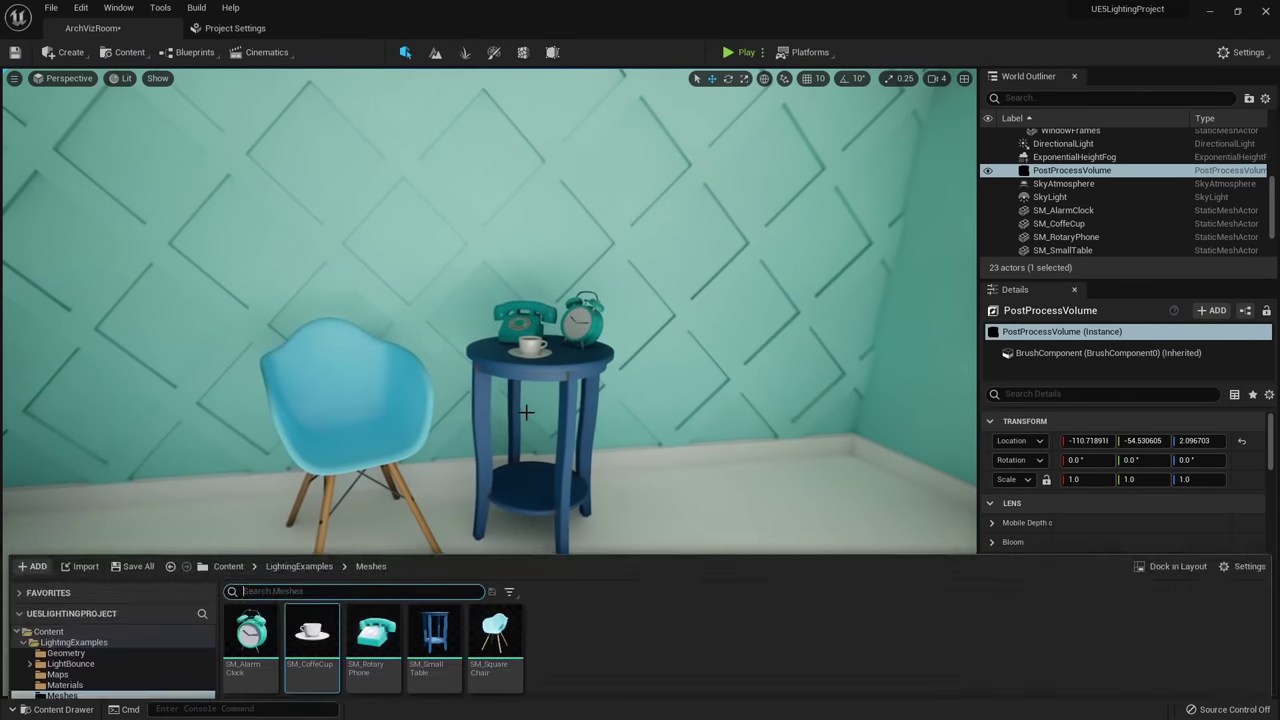
right_click_drag(430, 362, 451, 489)
key("s")
key("w")
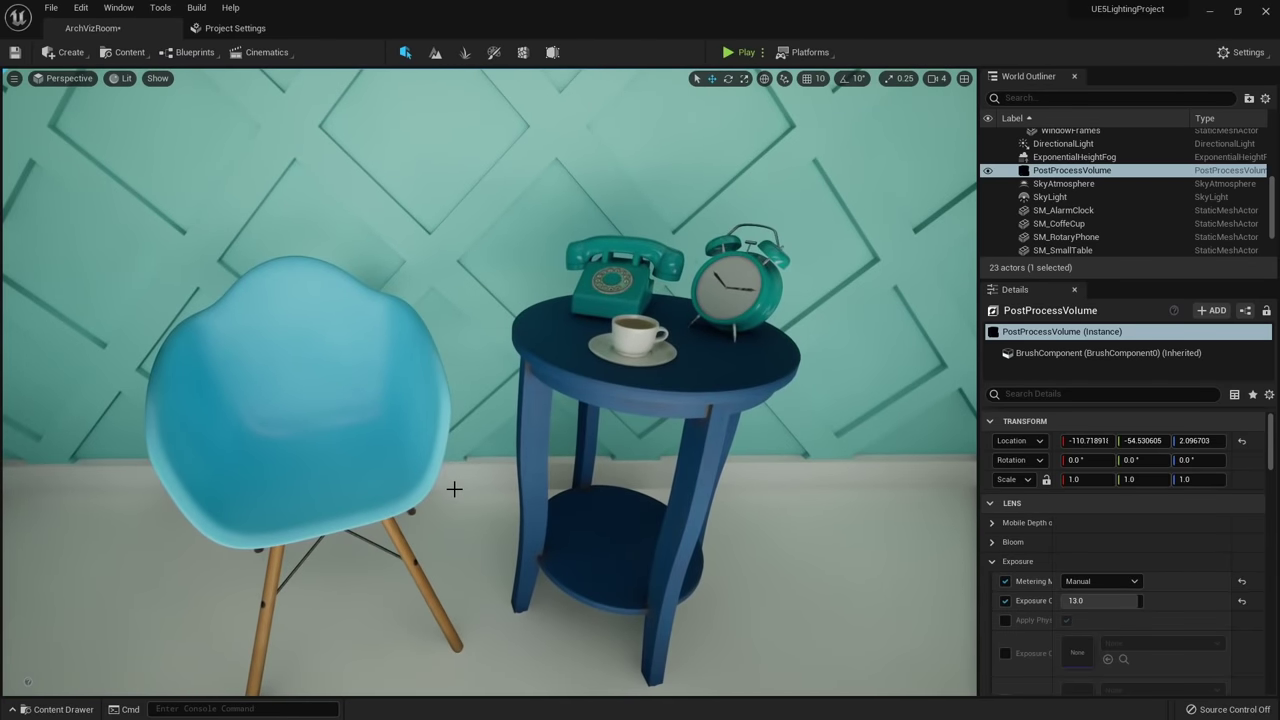
Set the Color parameter of the rotary phone's MI_RotaryPhone material to a muted blue with hue about 204 and saturation about 0.8.
right_click_drag(449, 402, 396, 307)
left_click(396, 307)
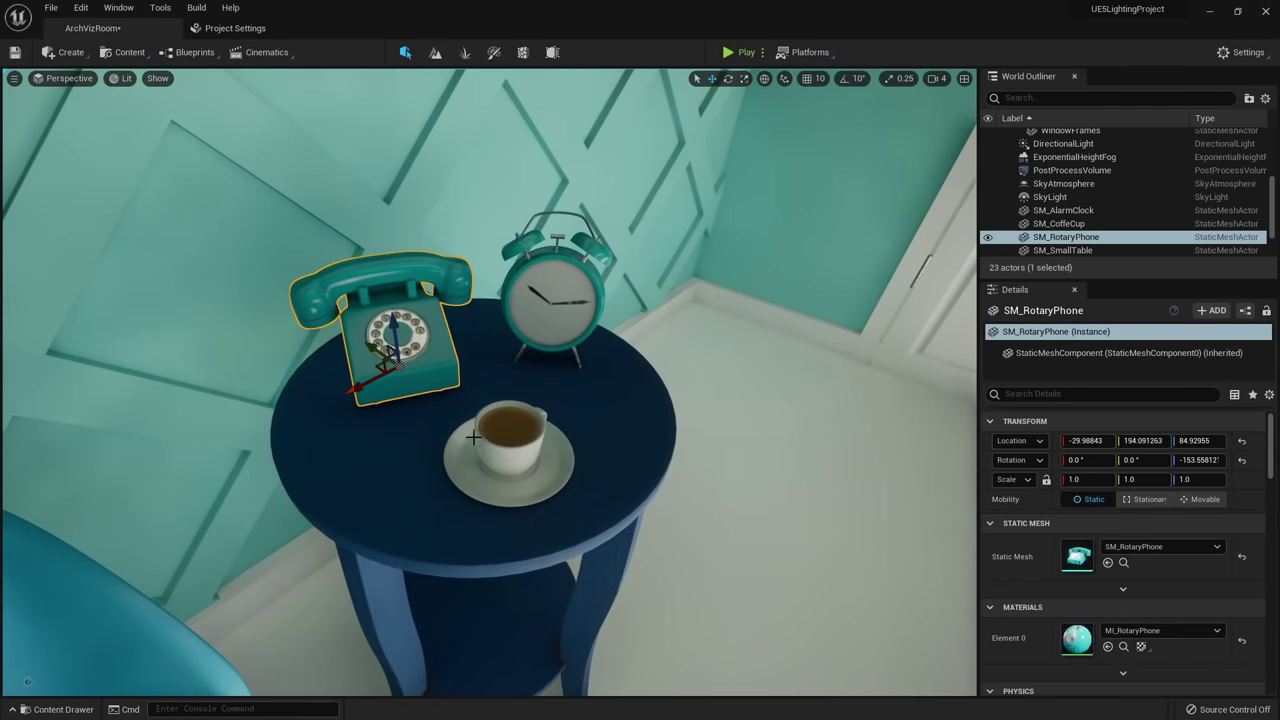
key("f")
scroll(1160, 548, "down", 1)
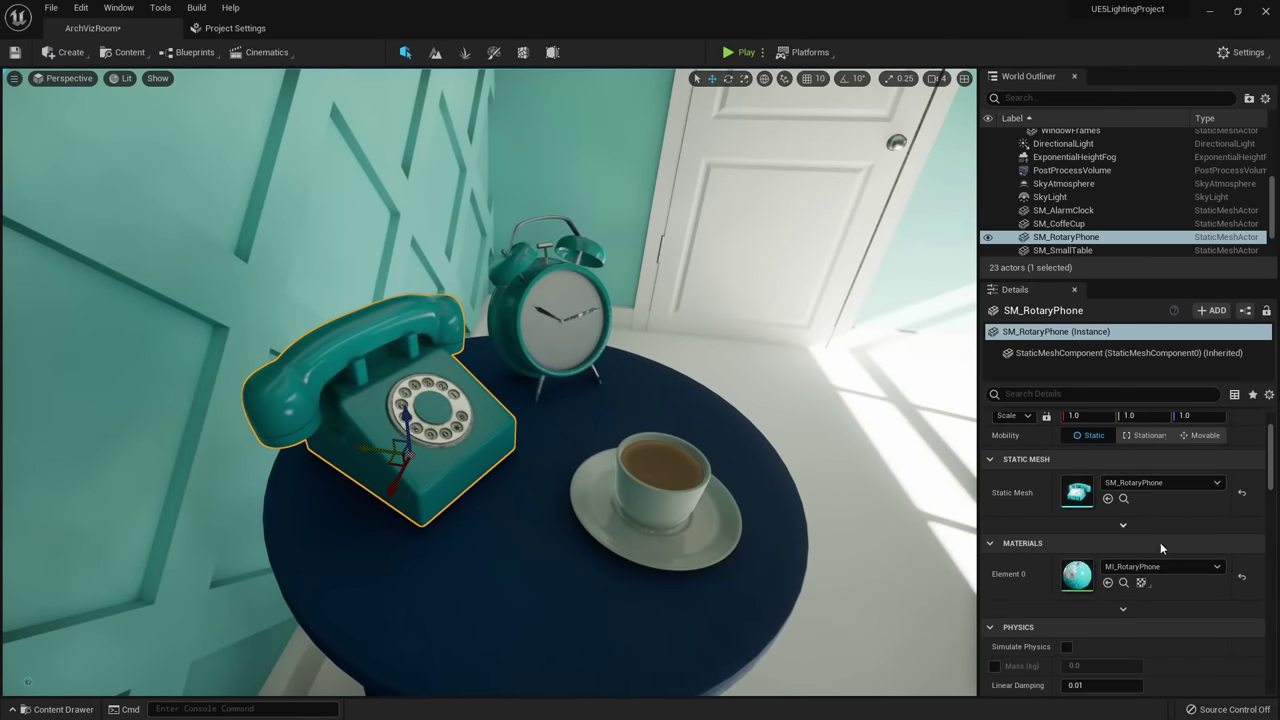
double_click(1076, 580)
left_click_drag(306, 114, 1066, 114)
left_click(843, 306)
left_click(970, 306)
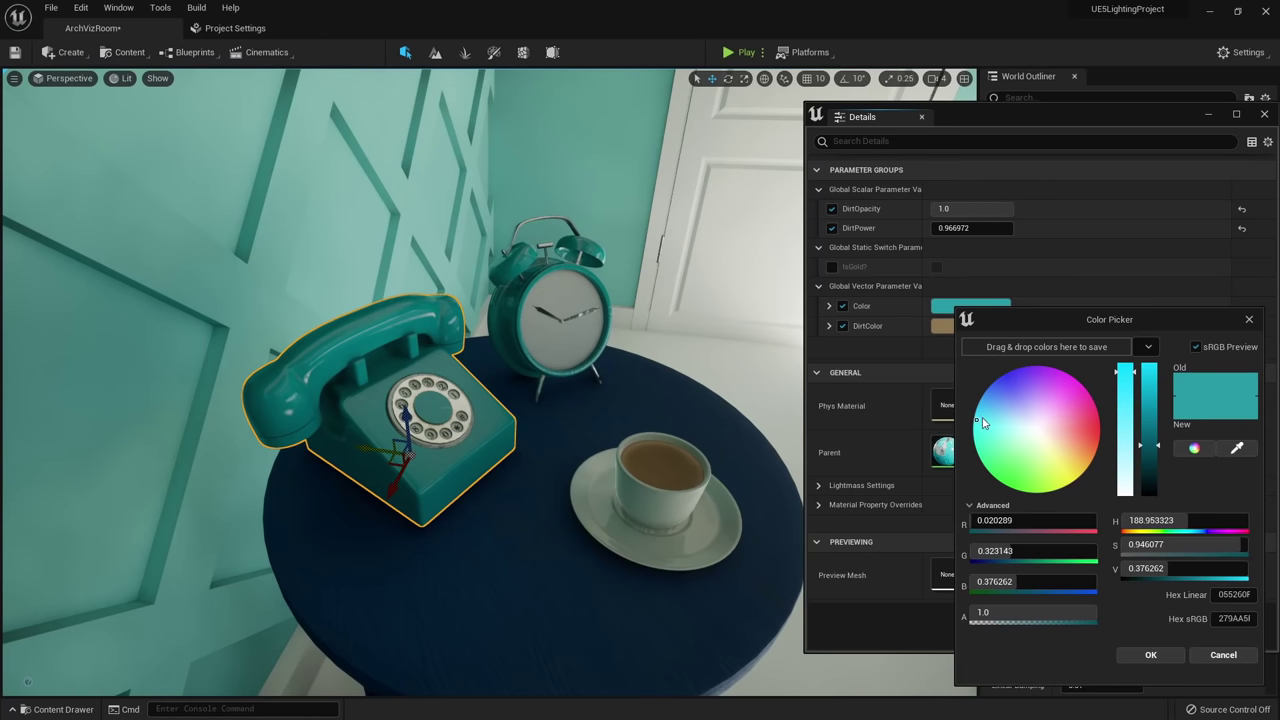
mouse_move(982, 422)
left_mouse_down()
mouse_move(1120, 430)
mouse_move(1152, 452)
mouse_move(1160, 425)
mouse_move(1091, 450)
mouse_move(1072, 385)
mouse_move(1010, 398)
mouse_move(1026, 443)
mouse_move(991, 414)
left_mouse_up()
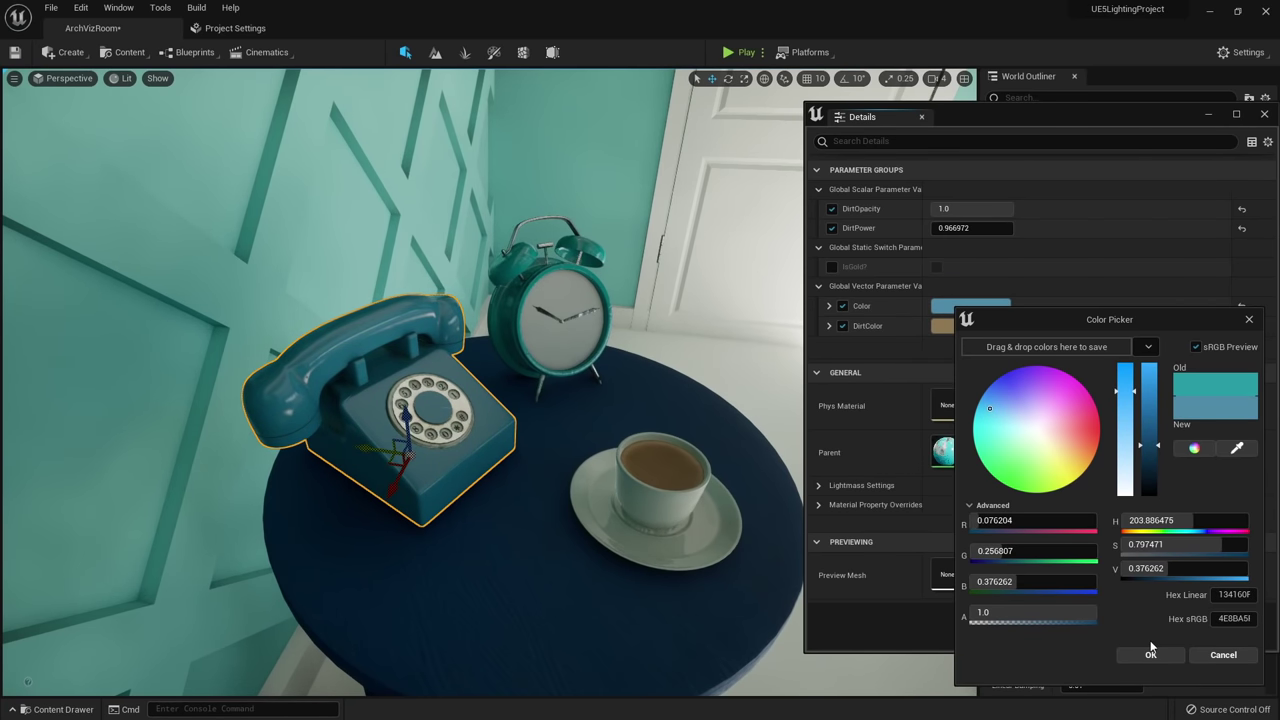
left_click(1150, 652)
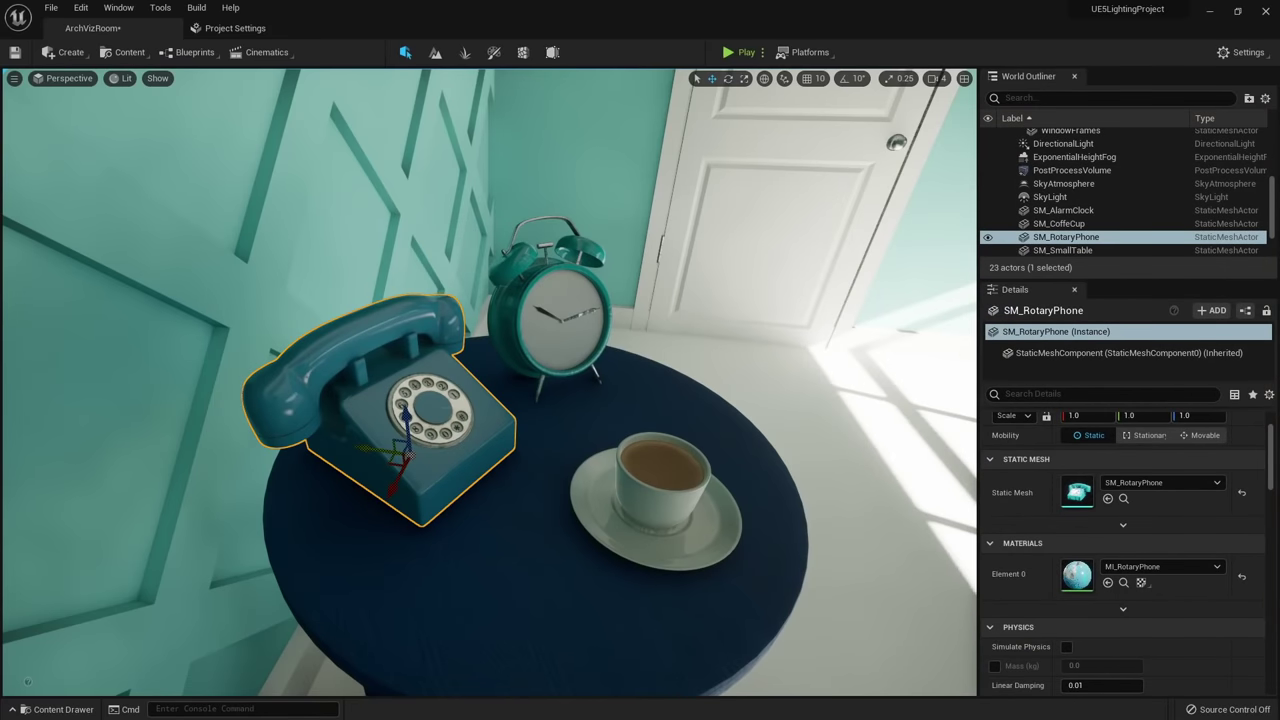
Try a neutral grey with saturation 0 as the Param color of the back wall's MI_Primary_Wall material.
right_click_drag(490, 382, 445, 338)
left_click(517, 282)
key("f")
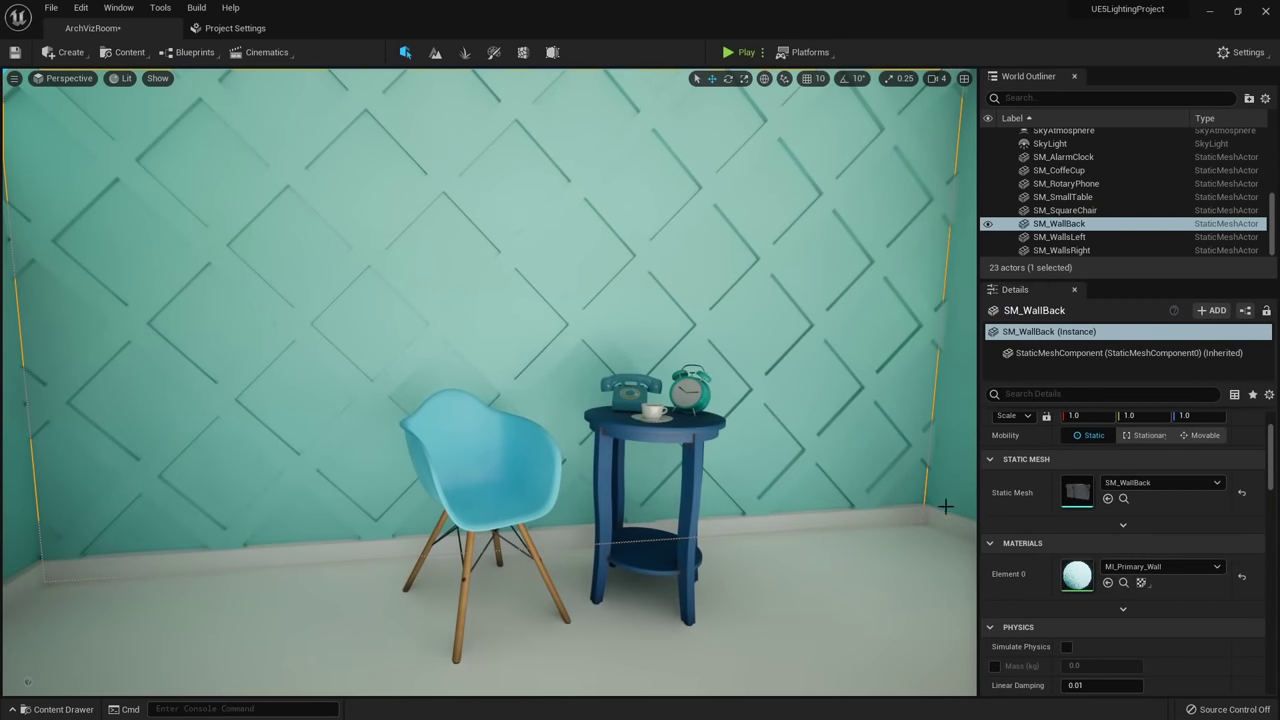
left_click_drag(2, 220, 73, 149)
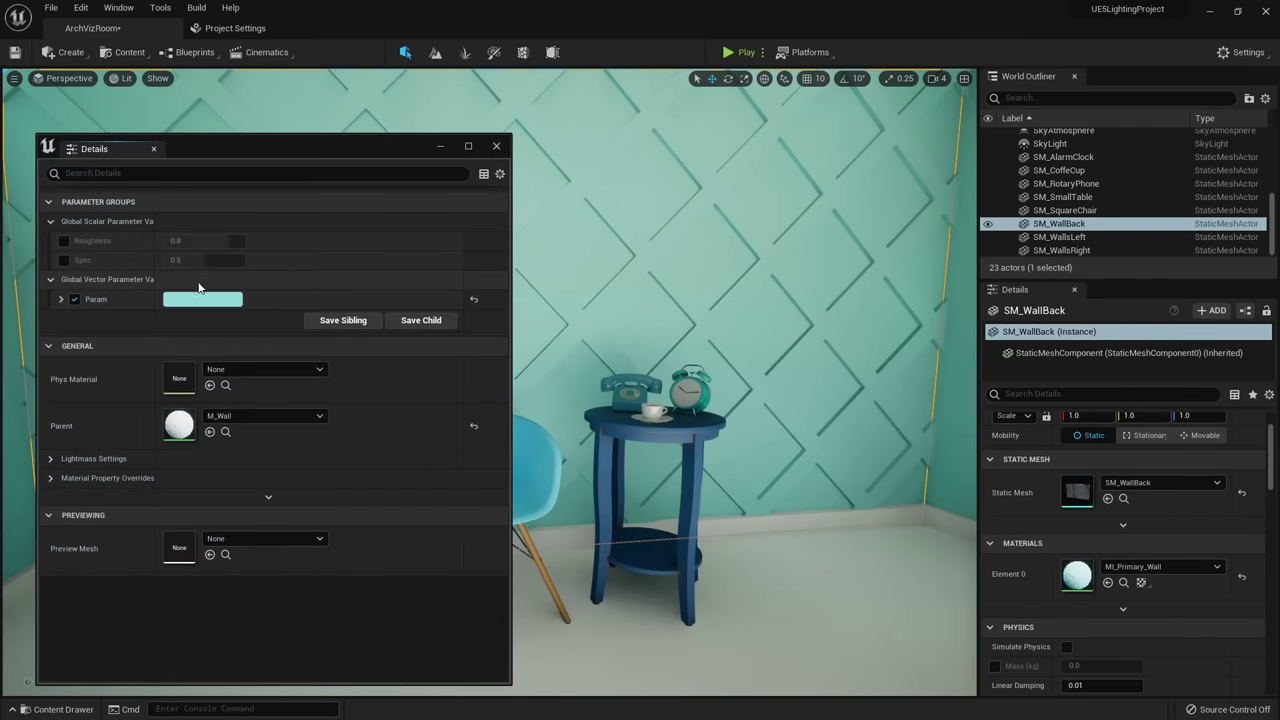
left_click(194, 300)
left_click_drag(339, 149, 0, 150)
left_click_drag(364, 315, 184, 202)
left_click_drag(180, 304, 178, 386)
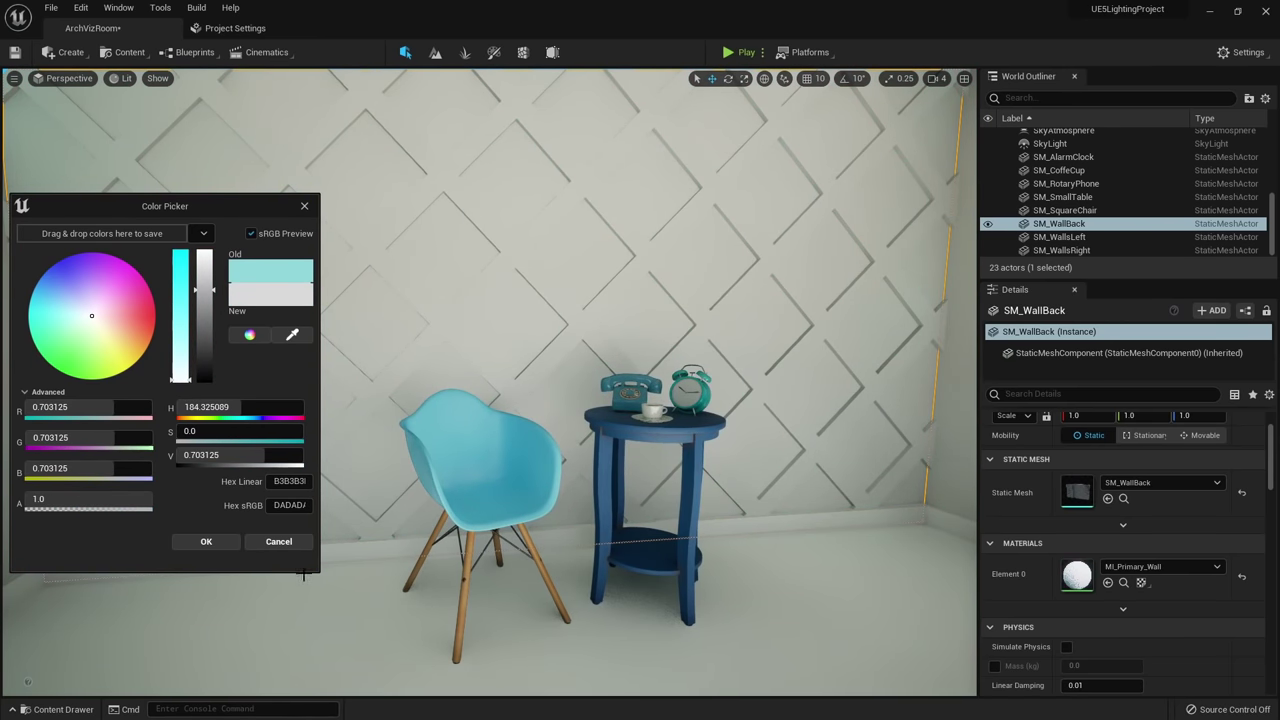
left_click(280, 542)
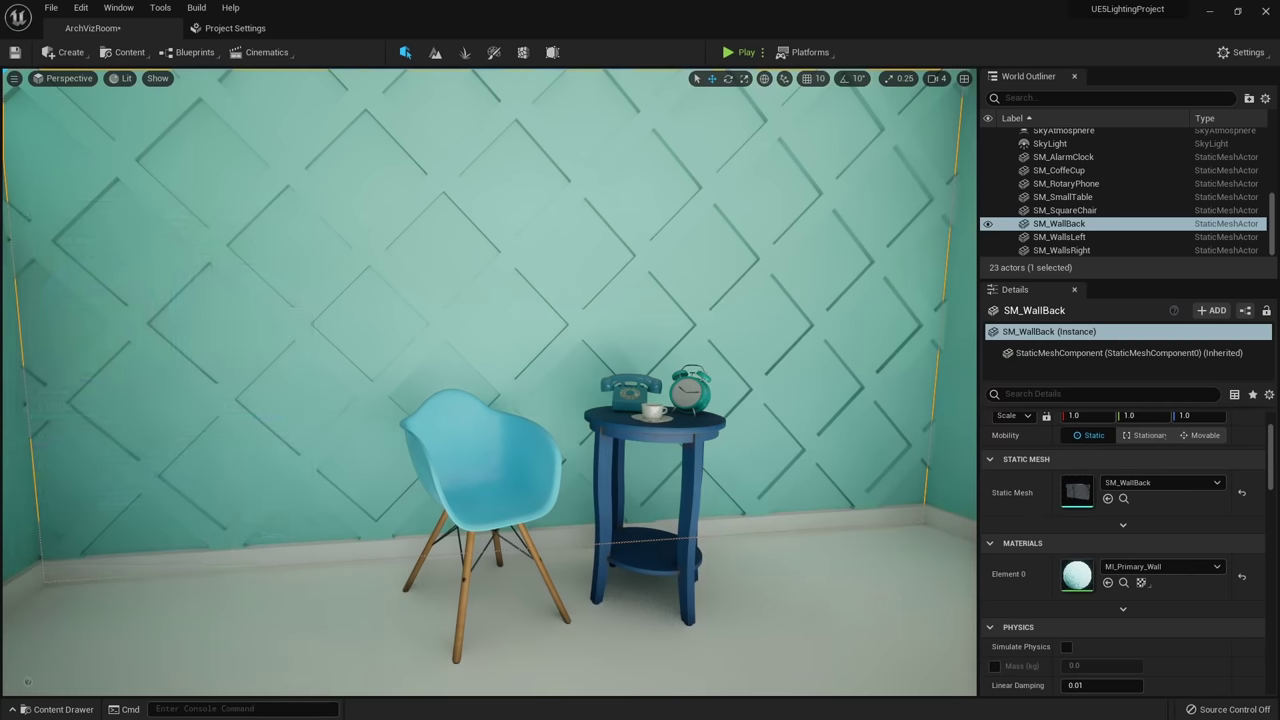
Change the Color parameter of the rotary phone's MI_RotaryPhone material back to a teal green.
right_click_drag(564, 336, 700, 328)
key("w")
left_click(510, 434)
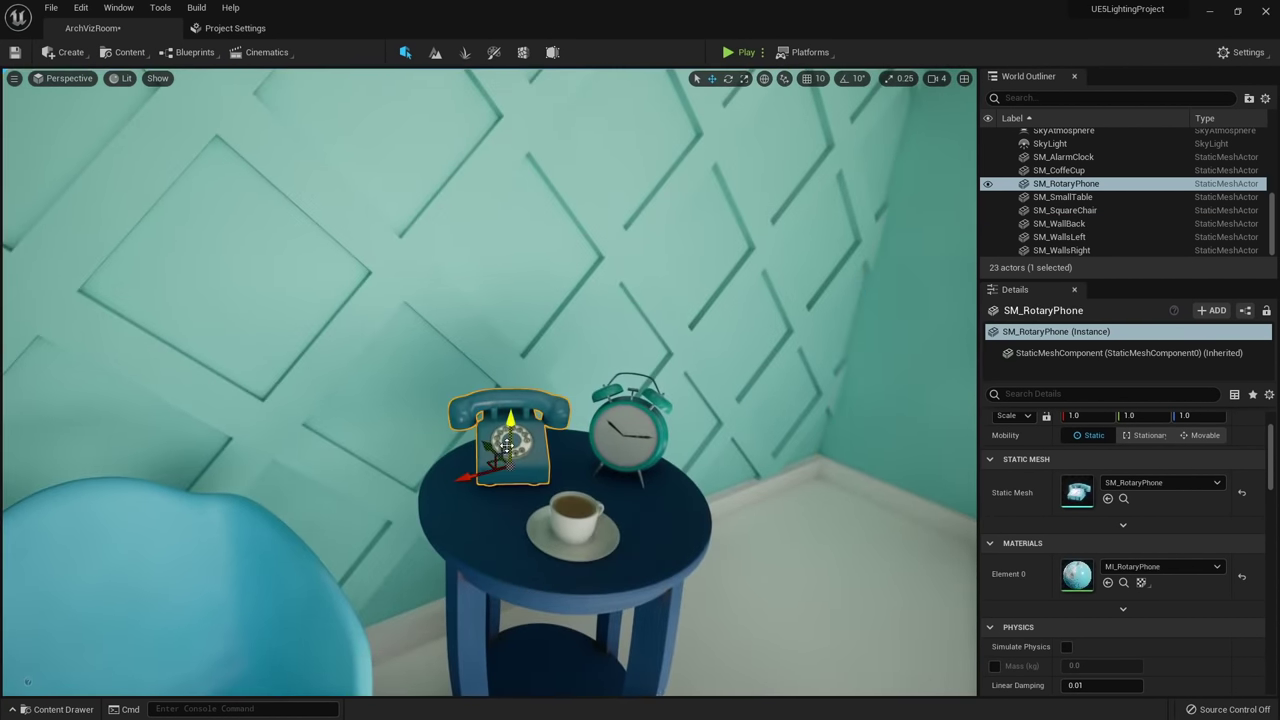
right_click_drag(510, 434, 518, 444)
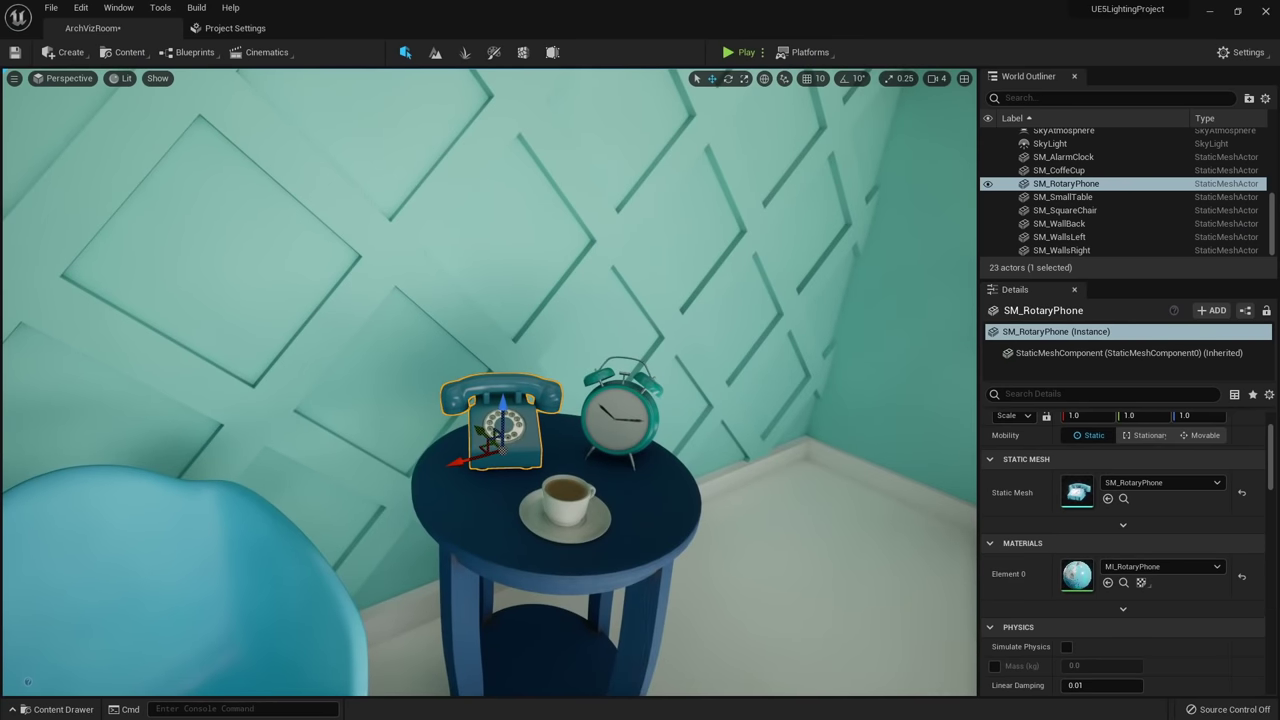
left_click_drag(202, 134, 152, 123)
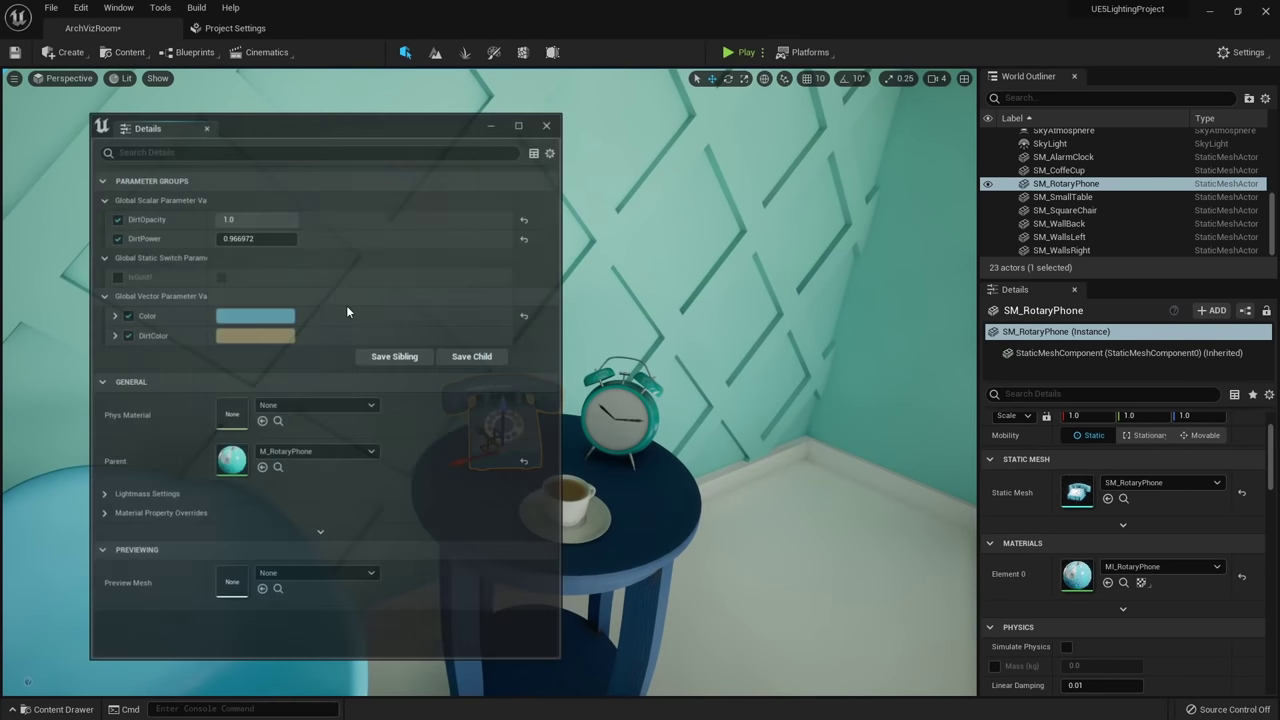
left_click_drag(367, 124, 1072, 115)
left_click(965, 307)
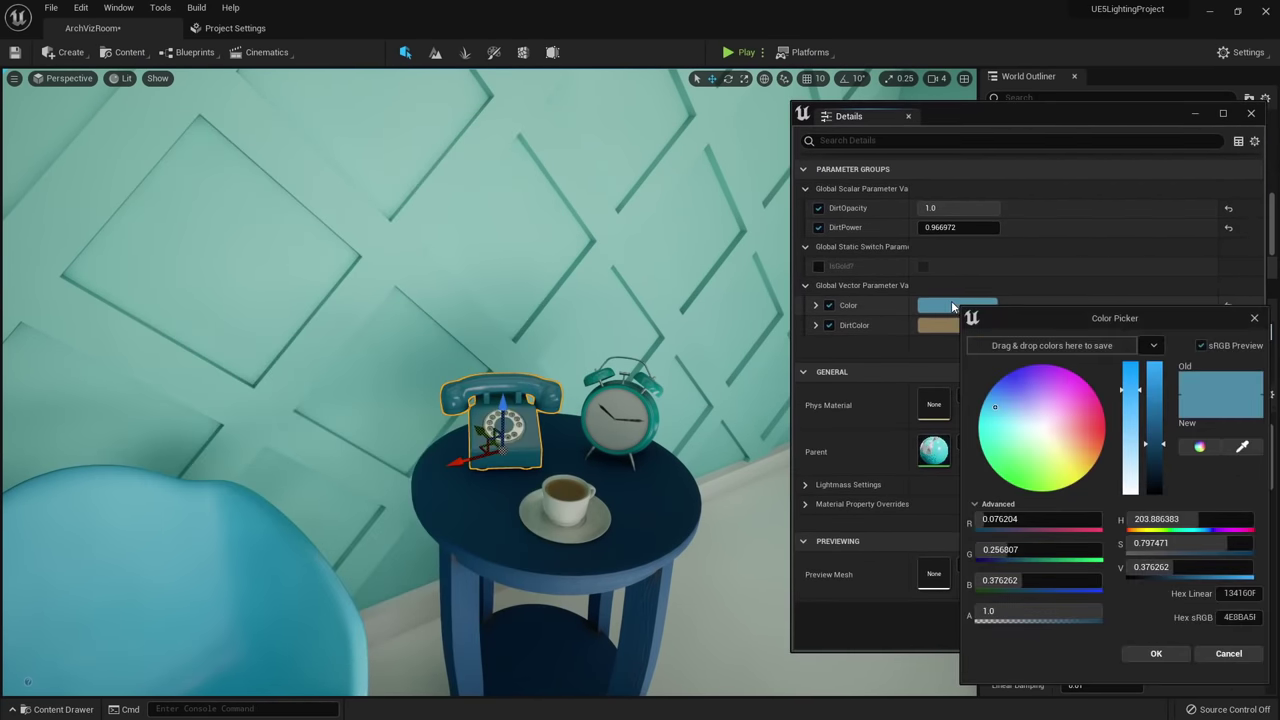
left_click(1172, 327)
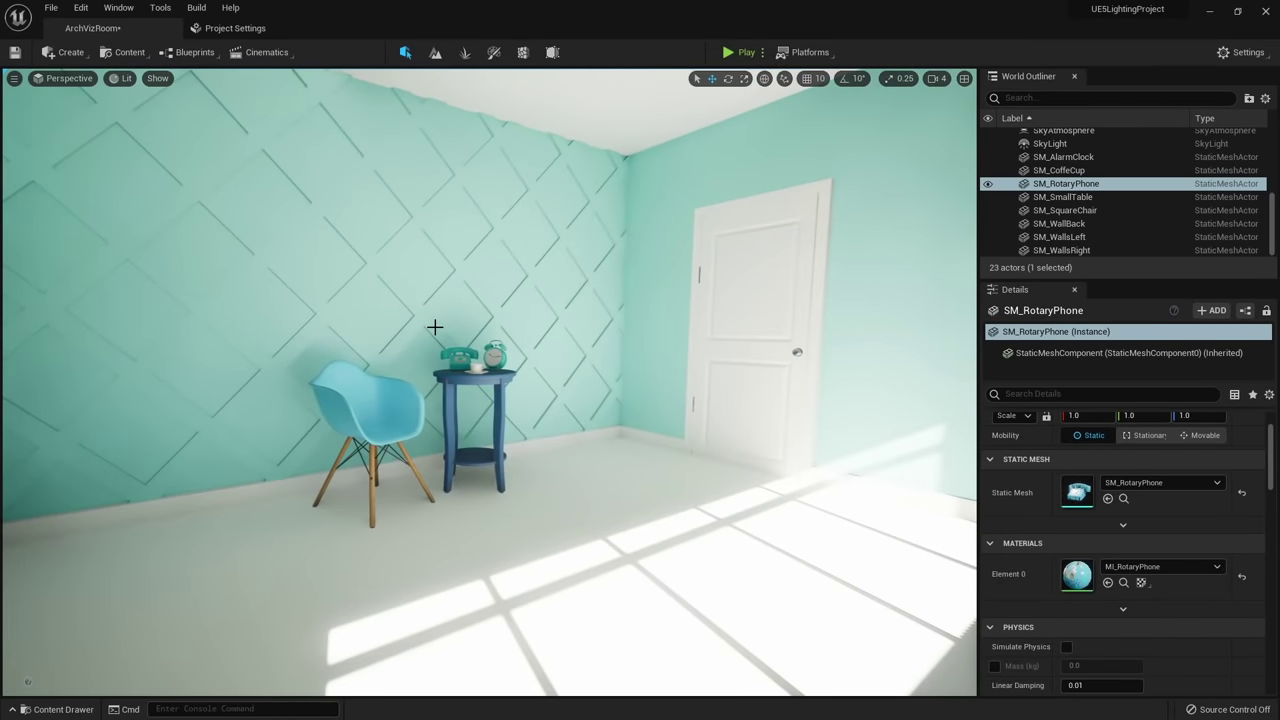
Override the PostProcessVolume's Lumen Global Illumination Final Gather Quality and set it to 4.0.
left_click(1066, 98)
type("post")
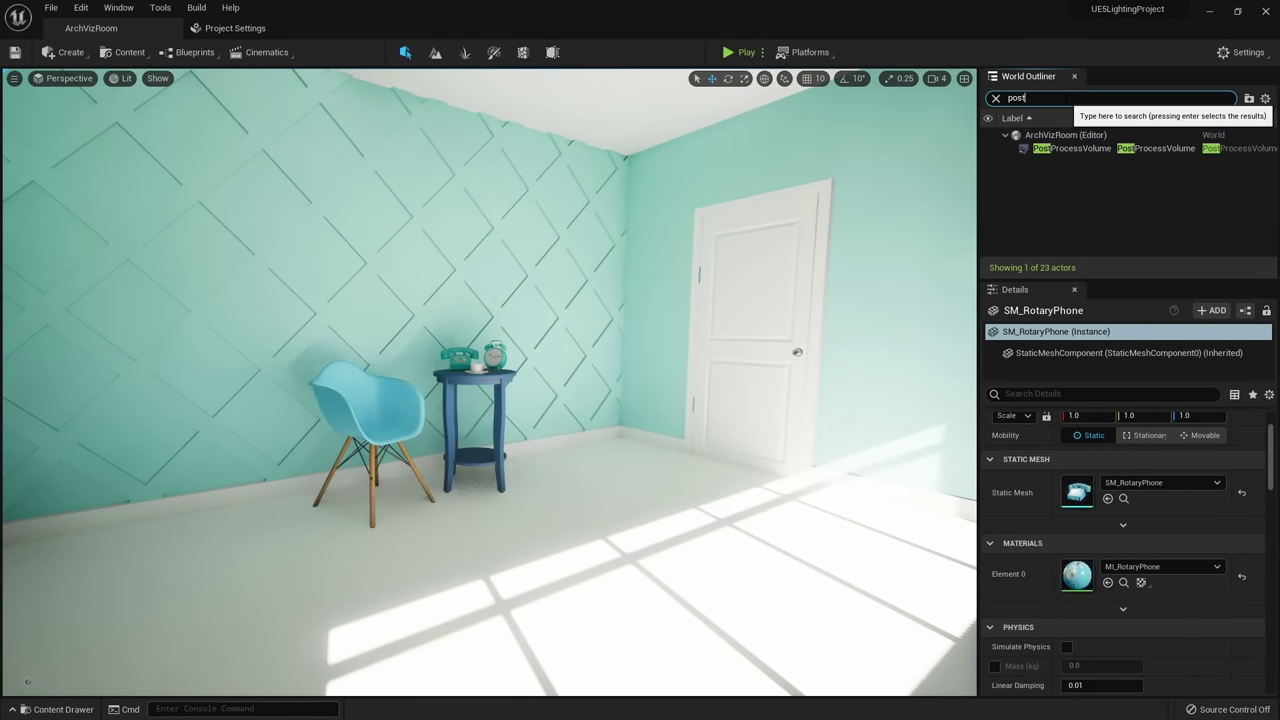
left_click(1070, 149)
scroll(1079, 518, "down", 5)
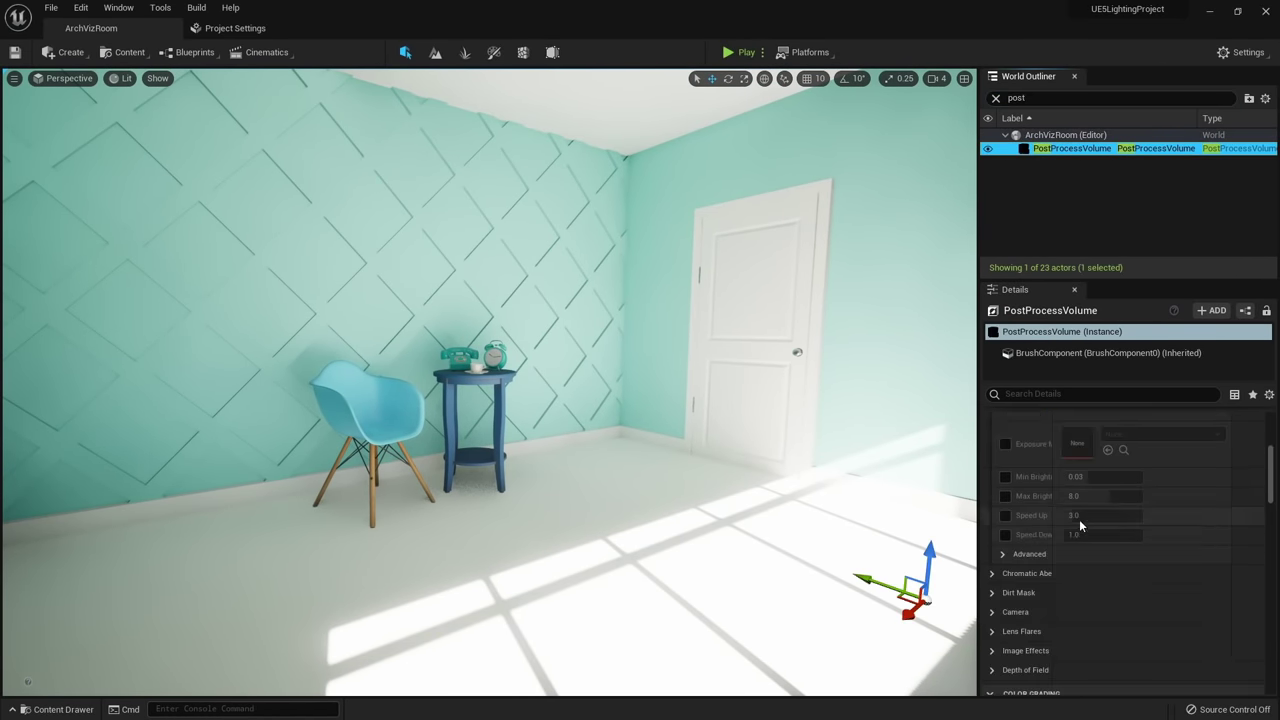
scroll(1079, 518, "down", 6)
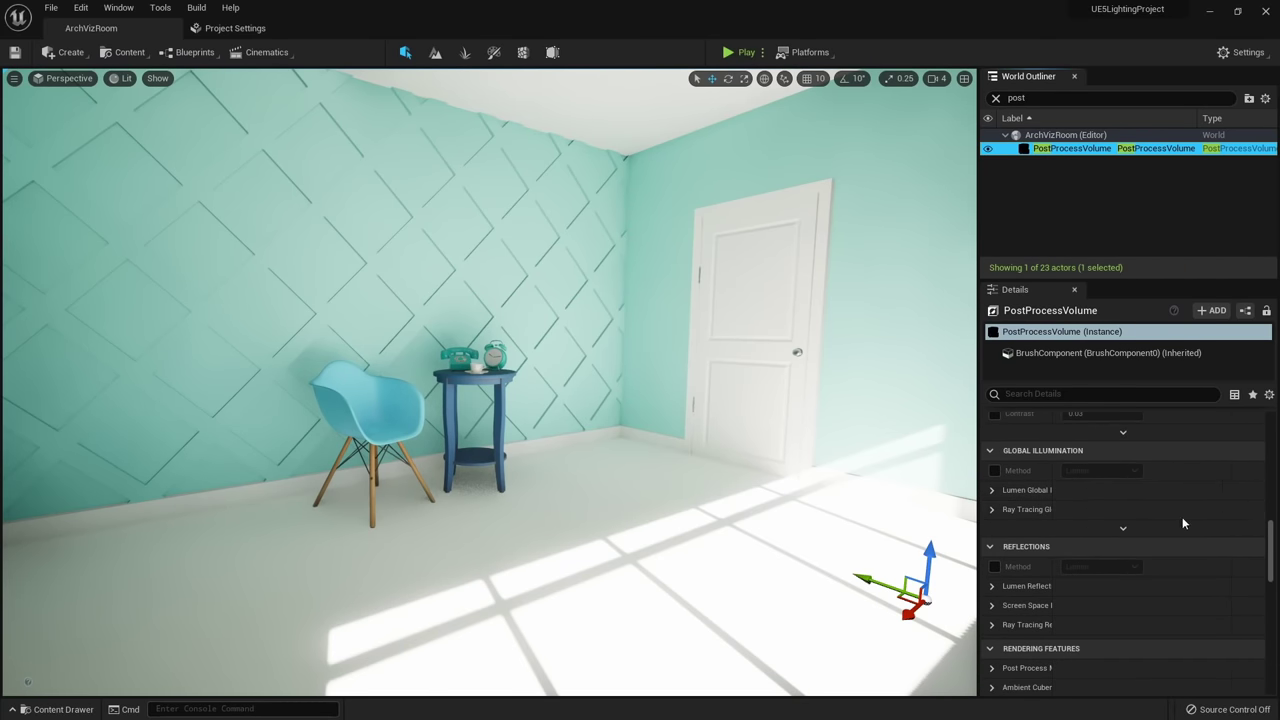
left_click(992, 490)
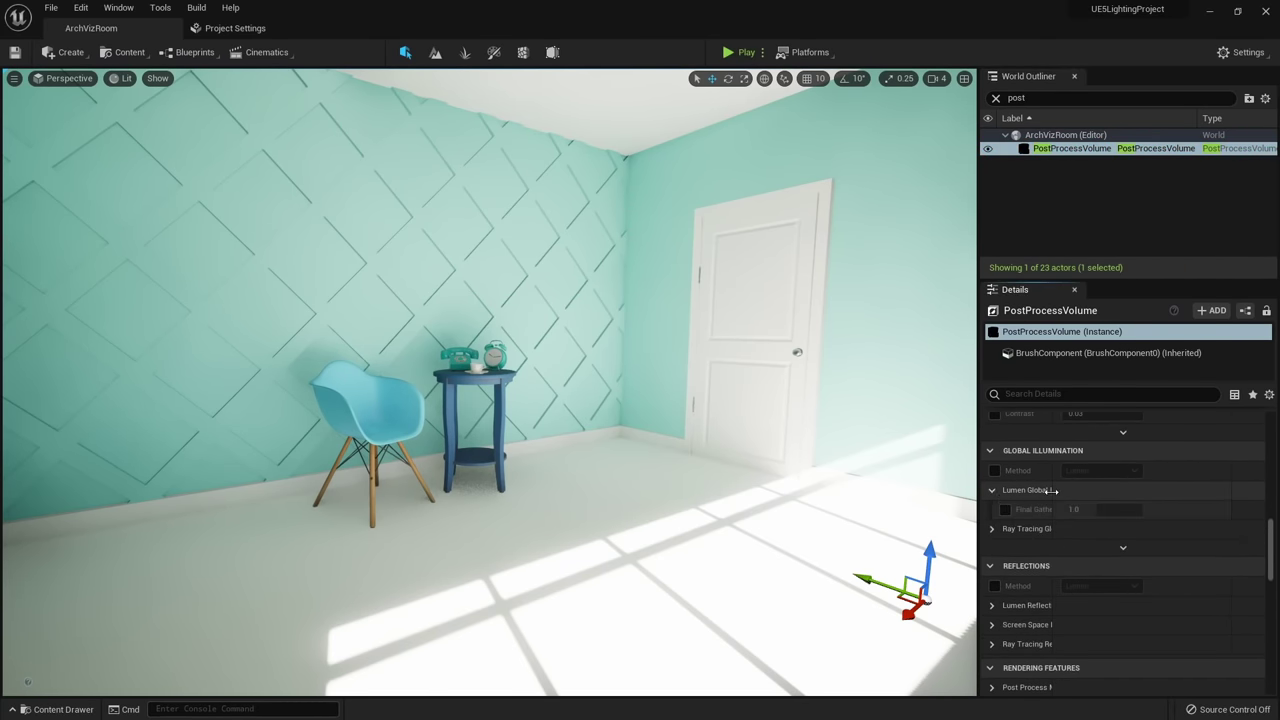
left_click_drag(1054, 490, 1098, 489)
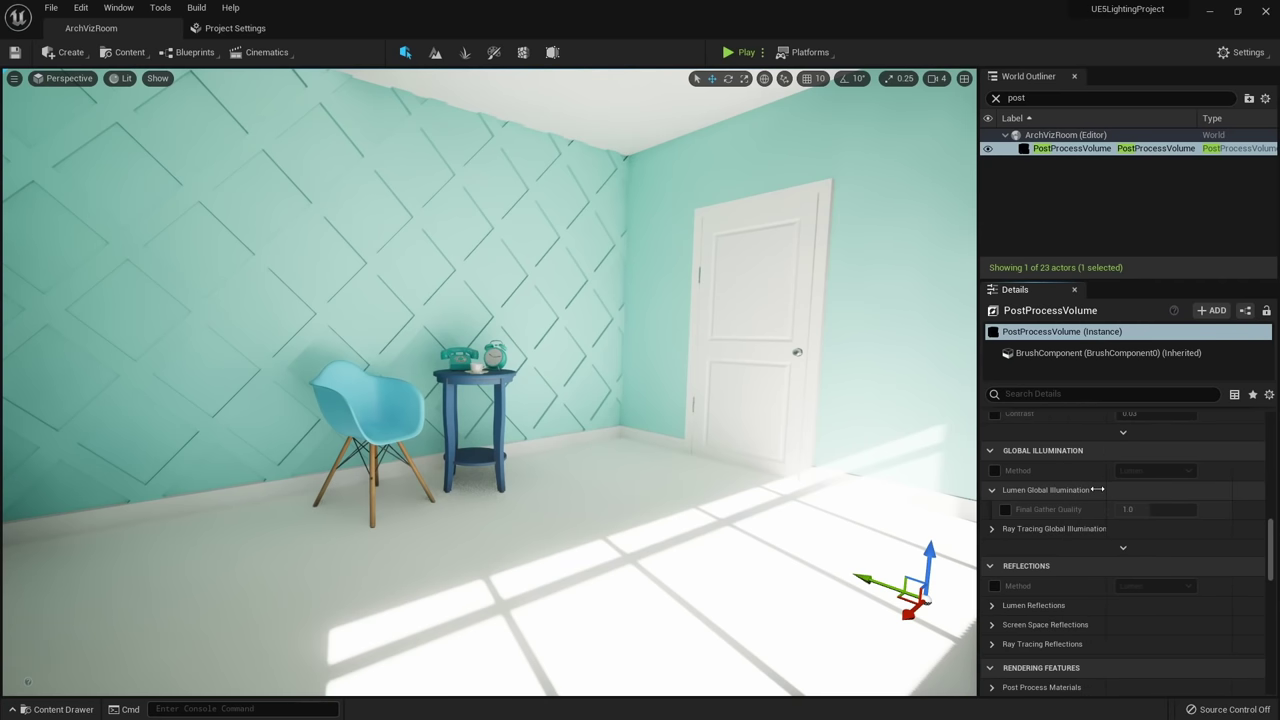
left_click(1005, 510)
left_click(1150, 510)
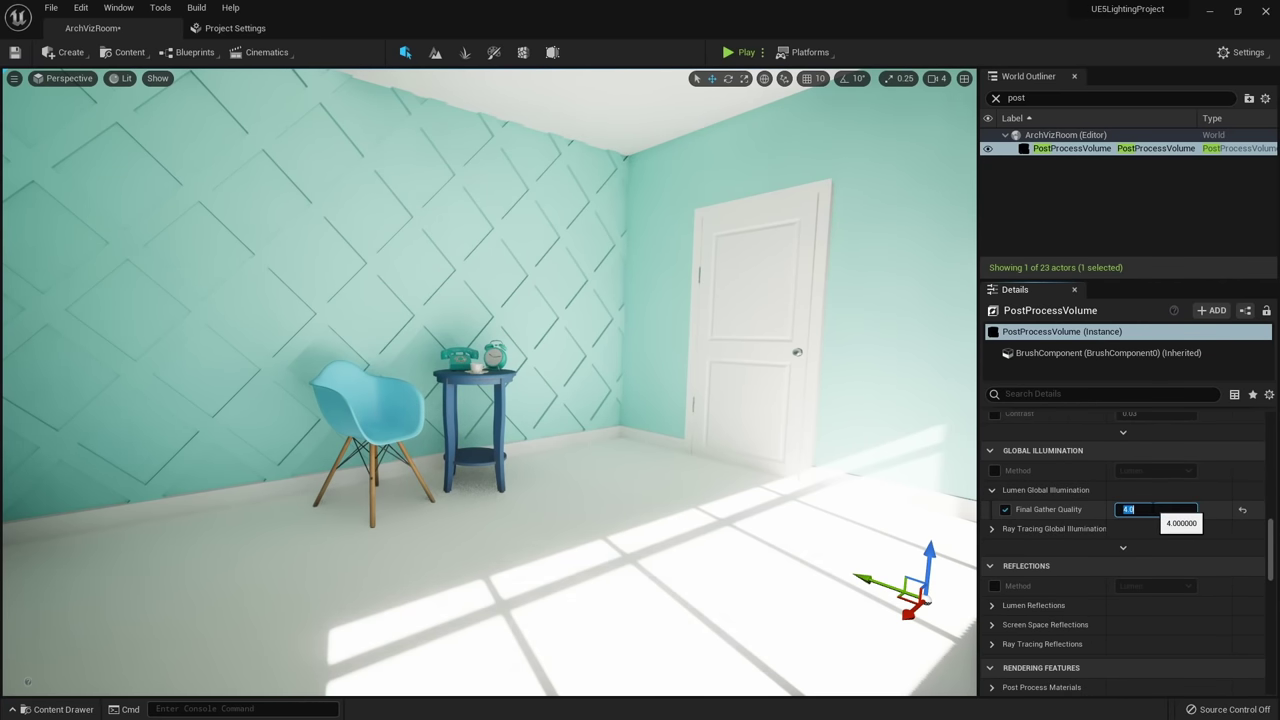
left_click(1068, 547)
Enable the Lumen reflections method on the PostProcessVolume and set its Lumen Reflections Quality to 4.0.
scroll(1047, 640, "down", 1)
scroll(1046, 650, "down", 1)
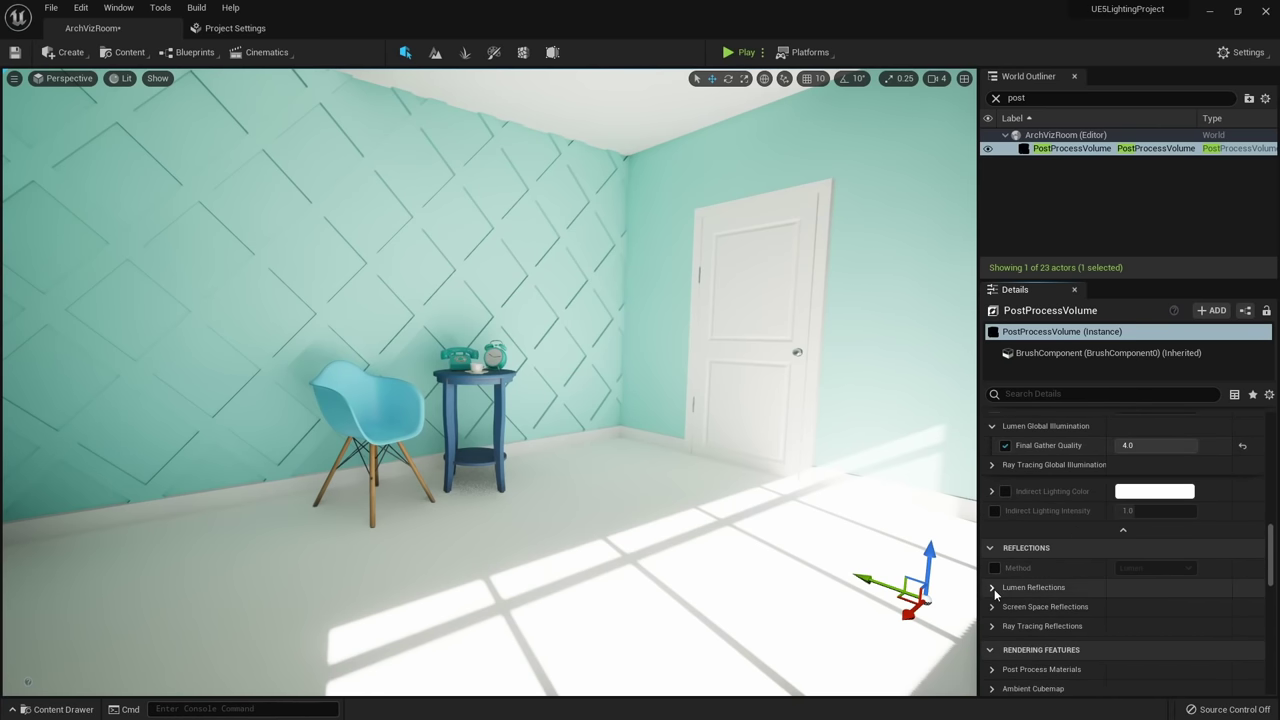
left_click(996, 569)
scroll(998, 569, "down", 2)
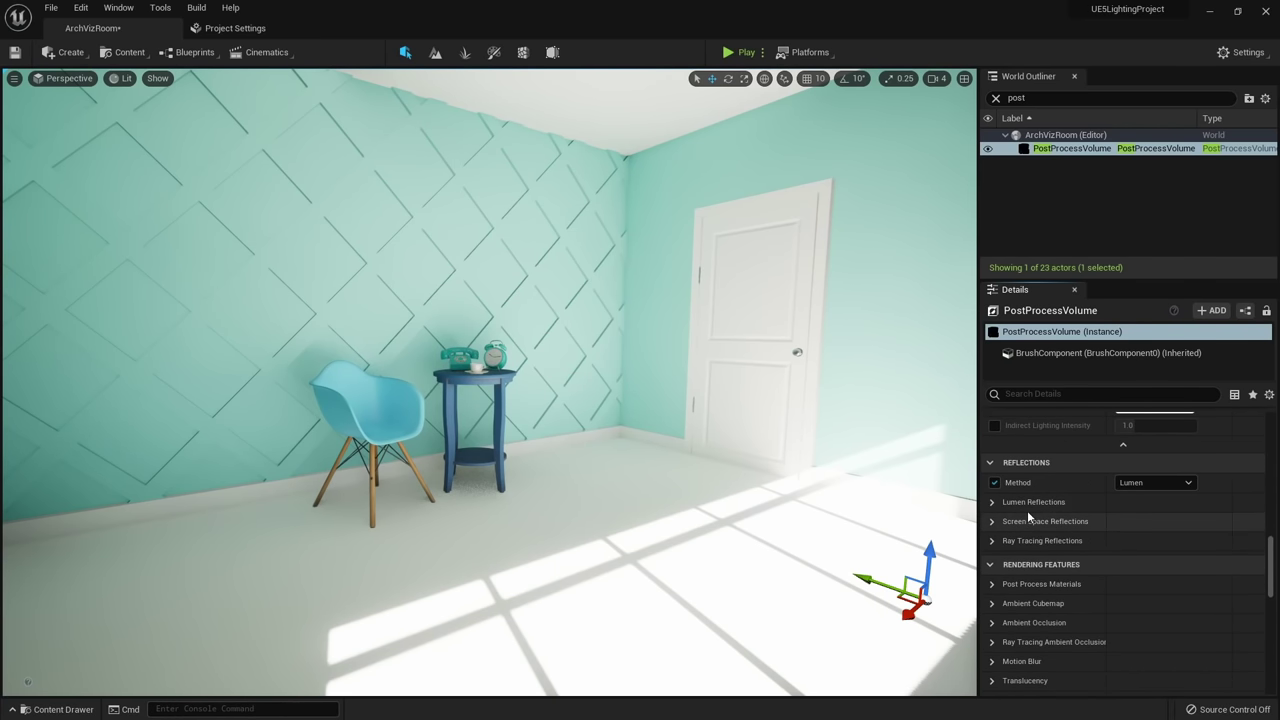
left_click(993, 502)
key("w")
right_click_drag(490, 382, 430, 400)
mouse_move(963, 496)
right_mouse_down()
mouse_move(935, 475)
mouse_move(950, 500)
mouse_move(963, 496)
right_mouse_up()
key("s")
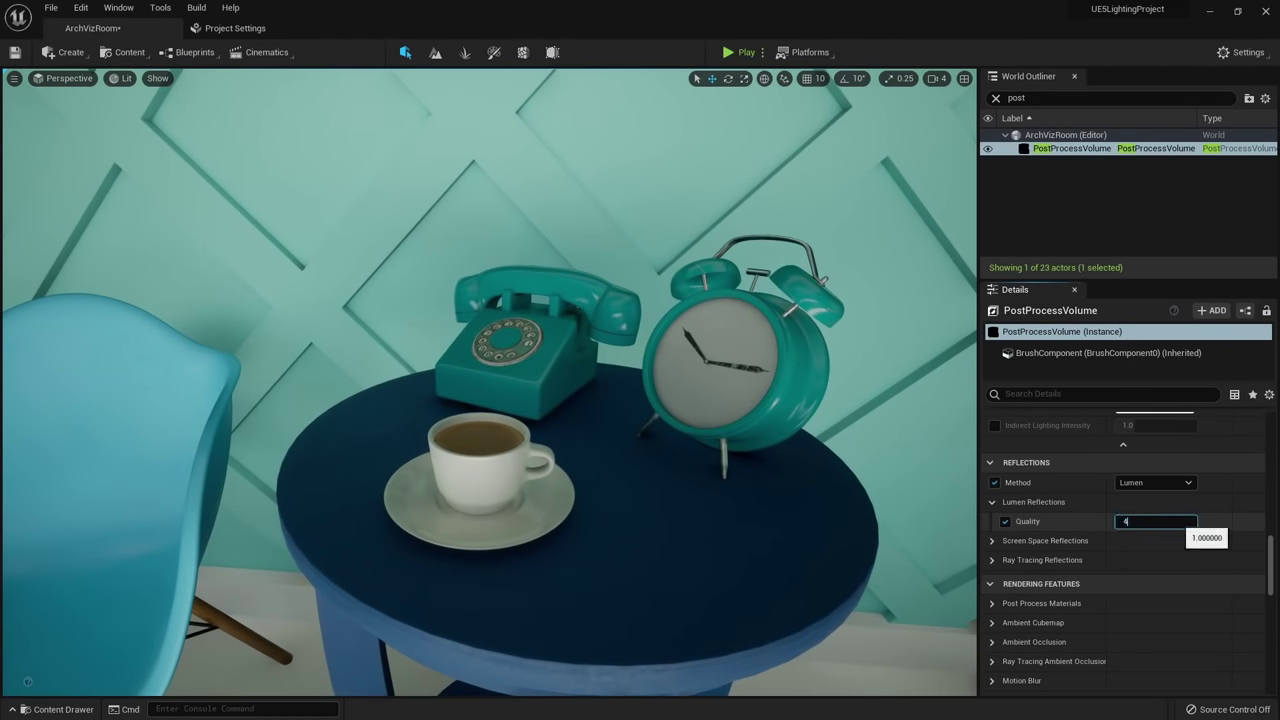
left_click(1089, 530)
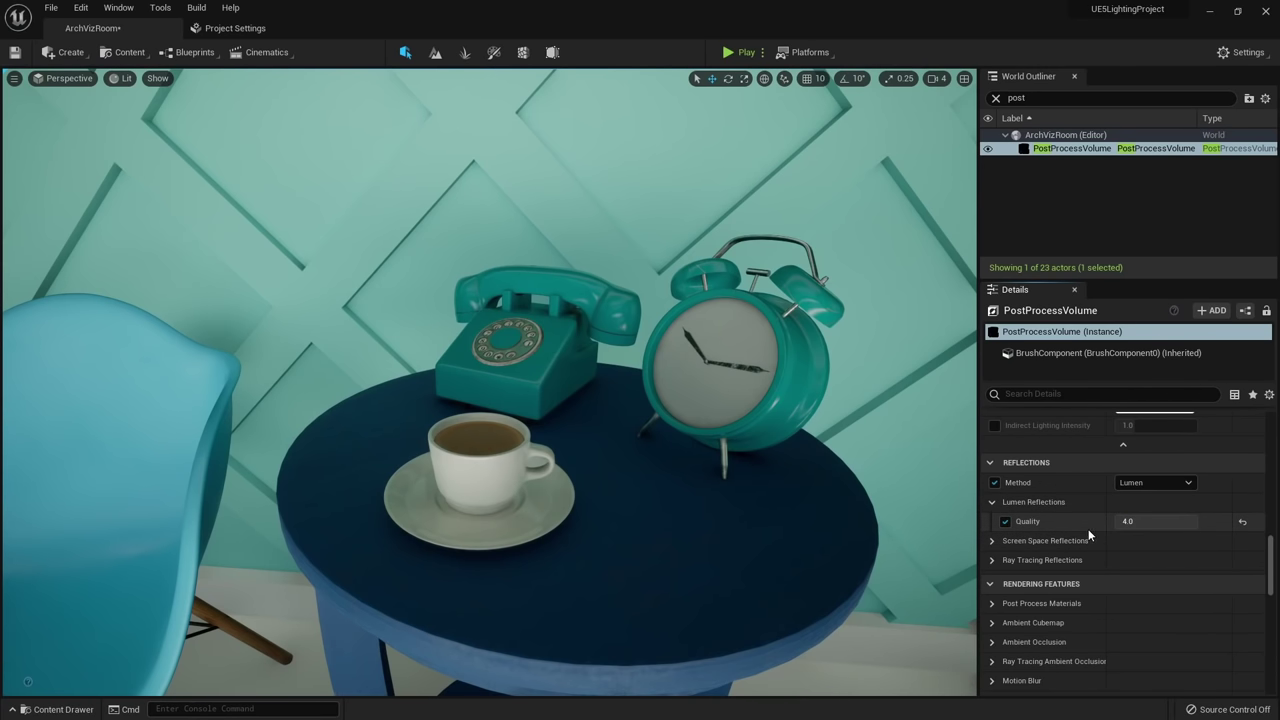
Save all modified assets of the project.
scroll(1089, 529, "up", 3)
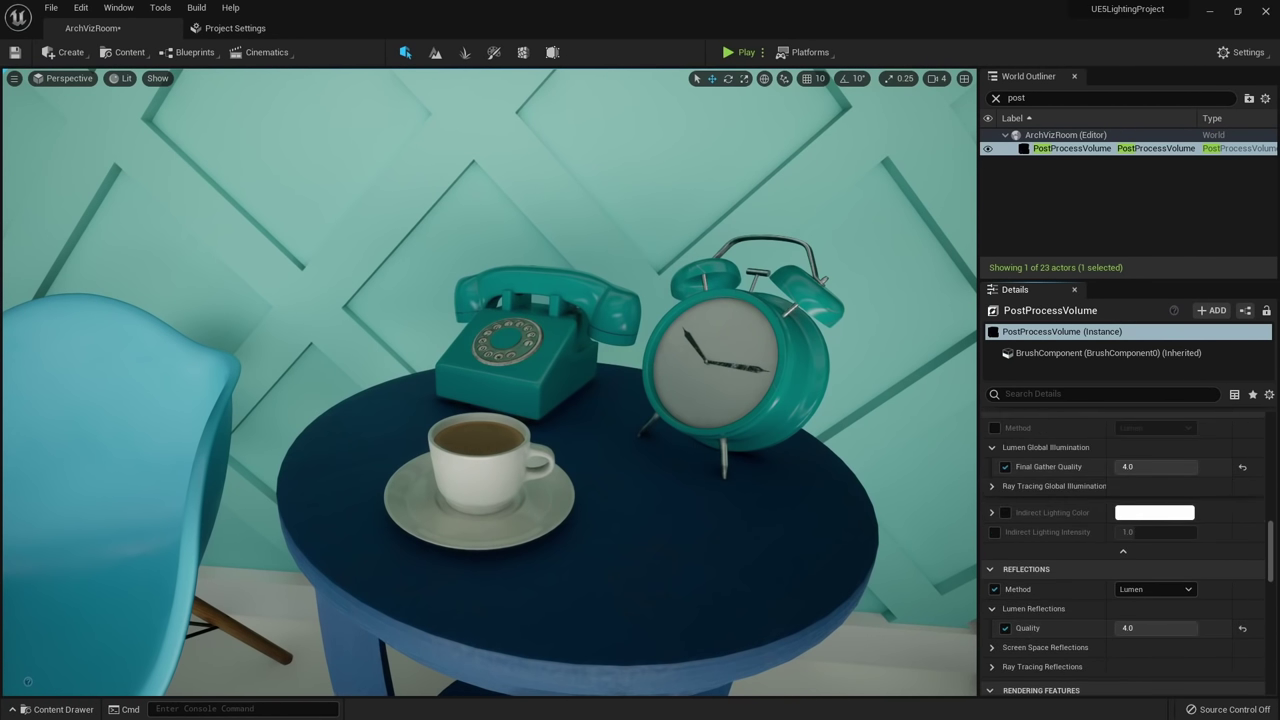
key("s")
mouse_move(622, 467)
right_mouse_down()
mouse_move(580, 472)
mouse_move(632, 454)
mouse_move(645, 467)
right_mouse_up()
key("s")
key("w")
key("ctrl+space")
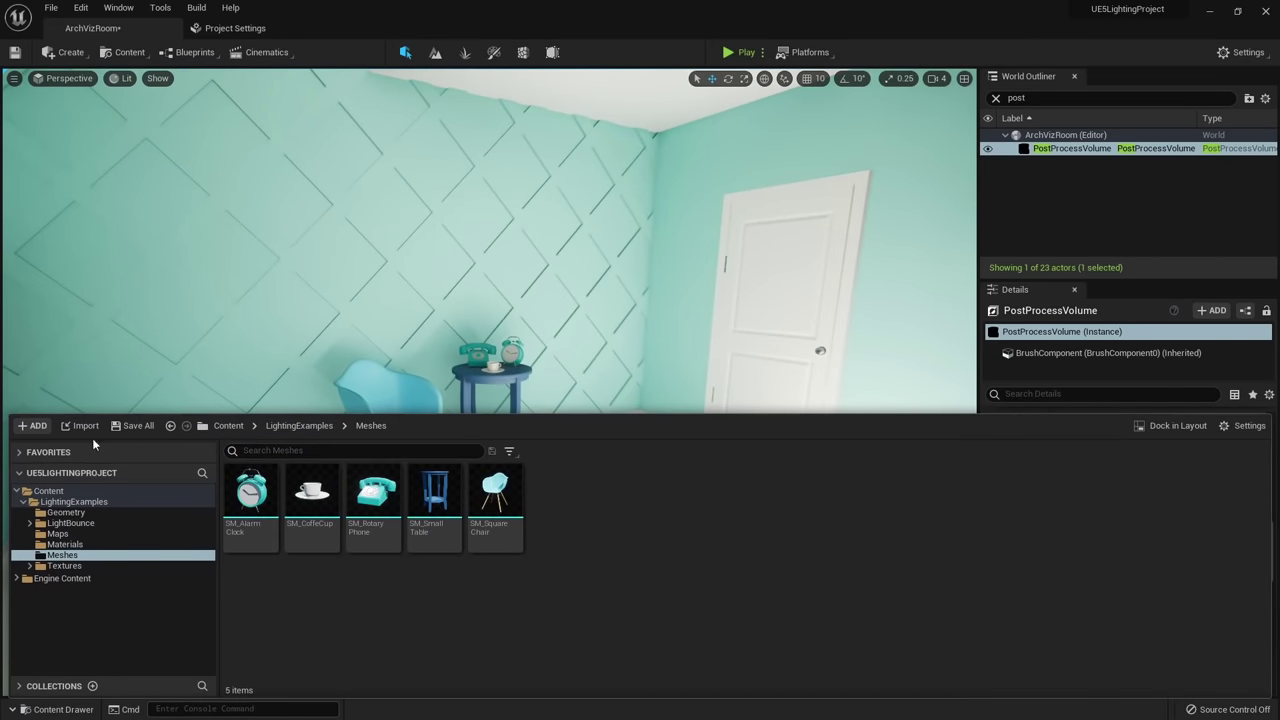
left_click(126, 426)
left_click(719, 515)
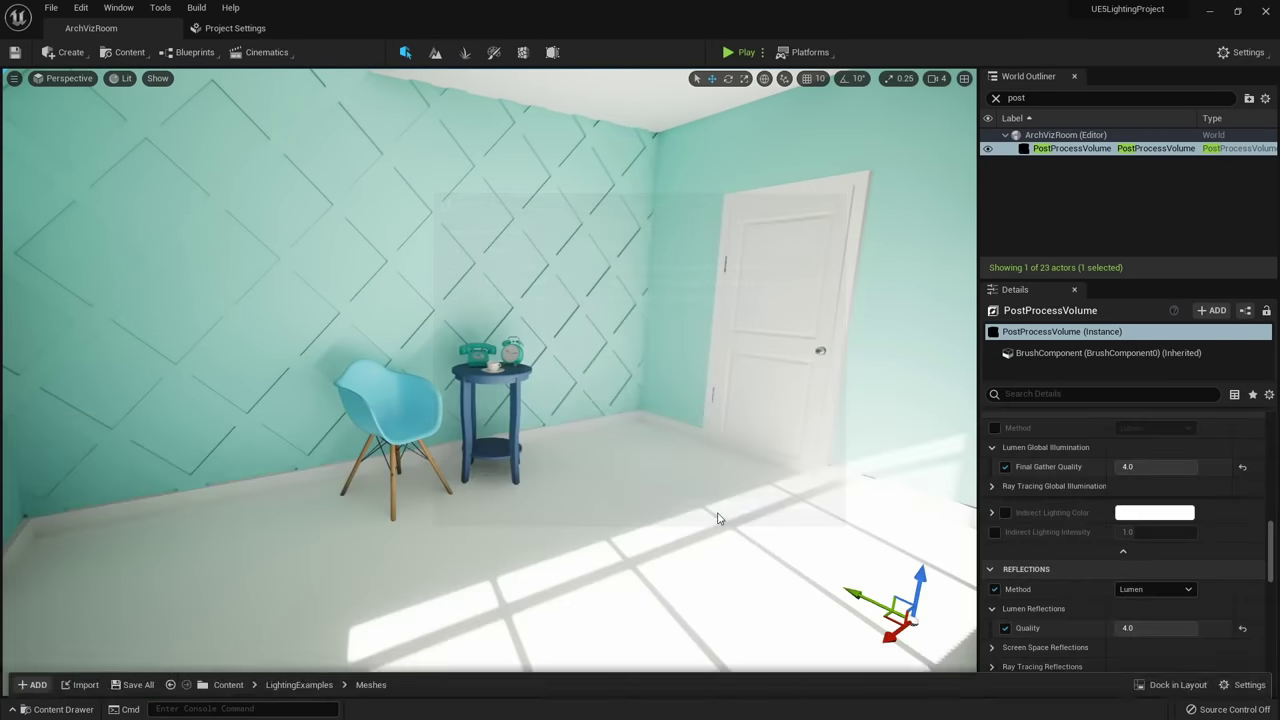
right_click_drag(720, 520, 830, 513)
key("s")
right_click_drag(690, 360, 589, 372)
key("g")
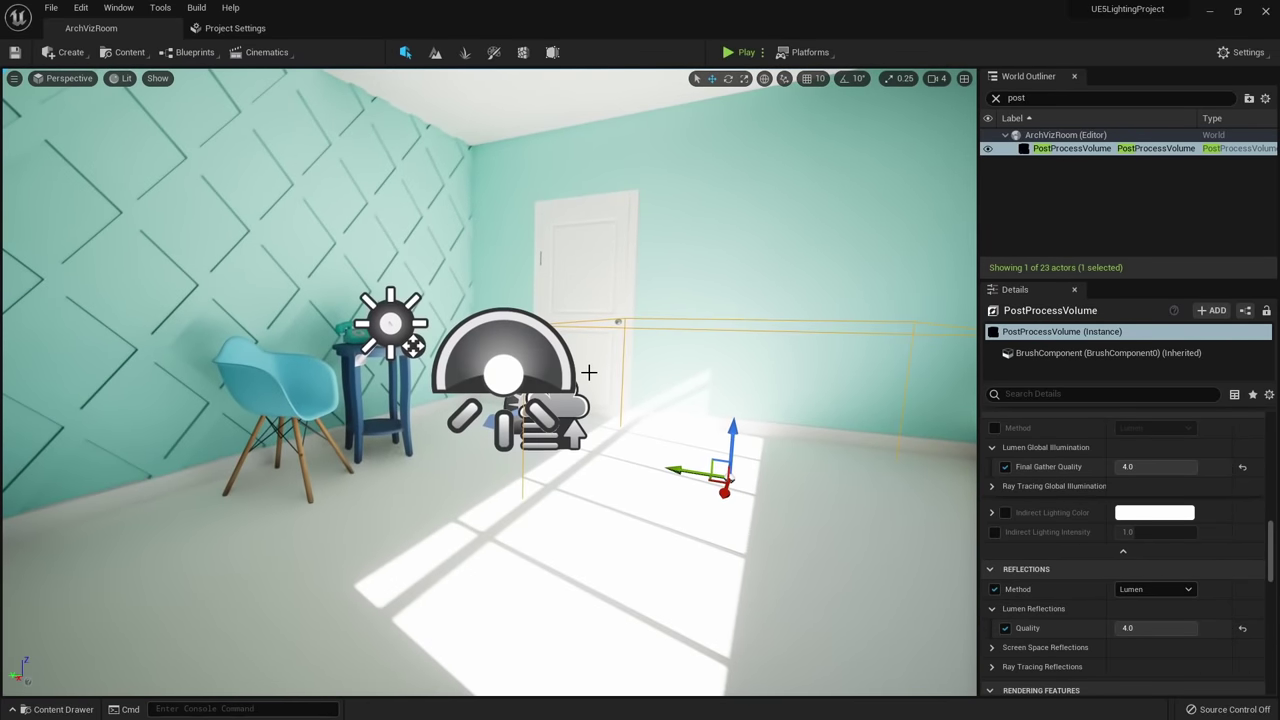
key("g")
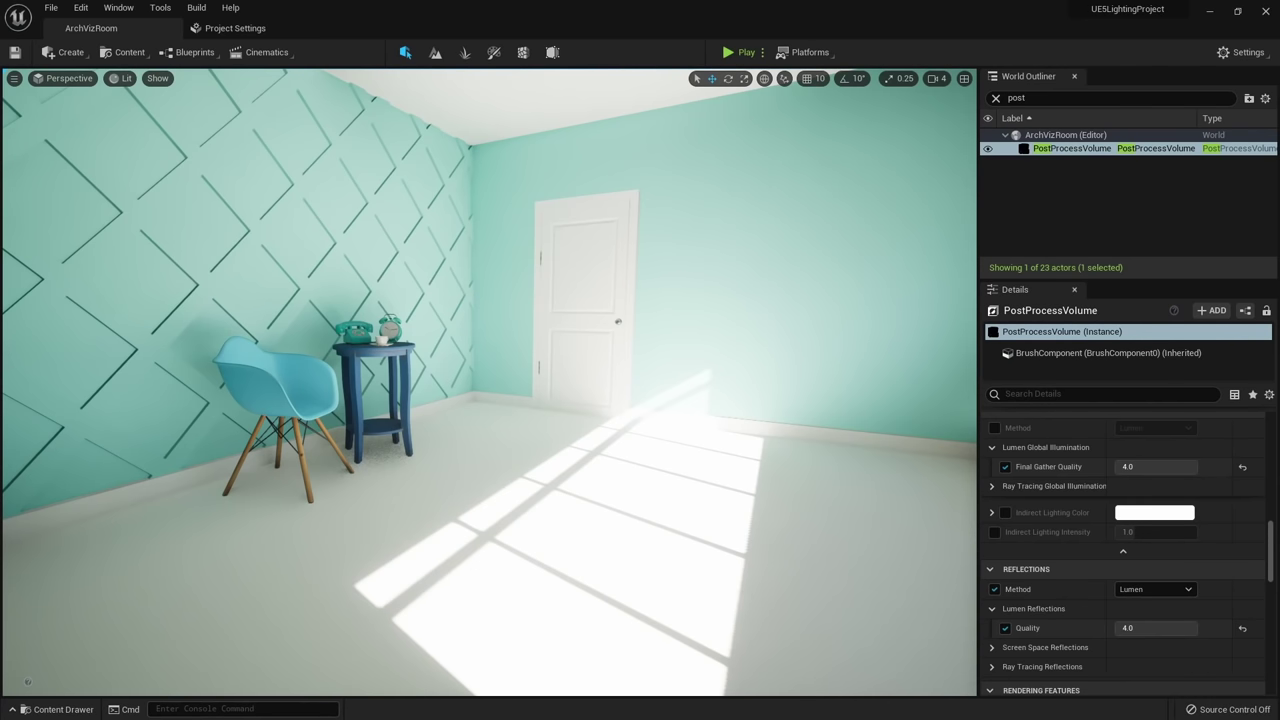
Duplicate the ArchVizRoom map in the Maps folder, name the copy ArchVizRoomBaked and open it.
left_click(58, 709)
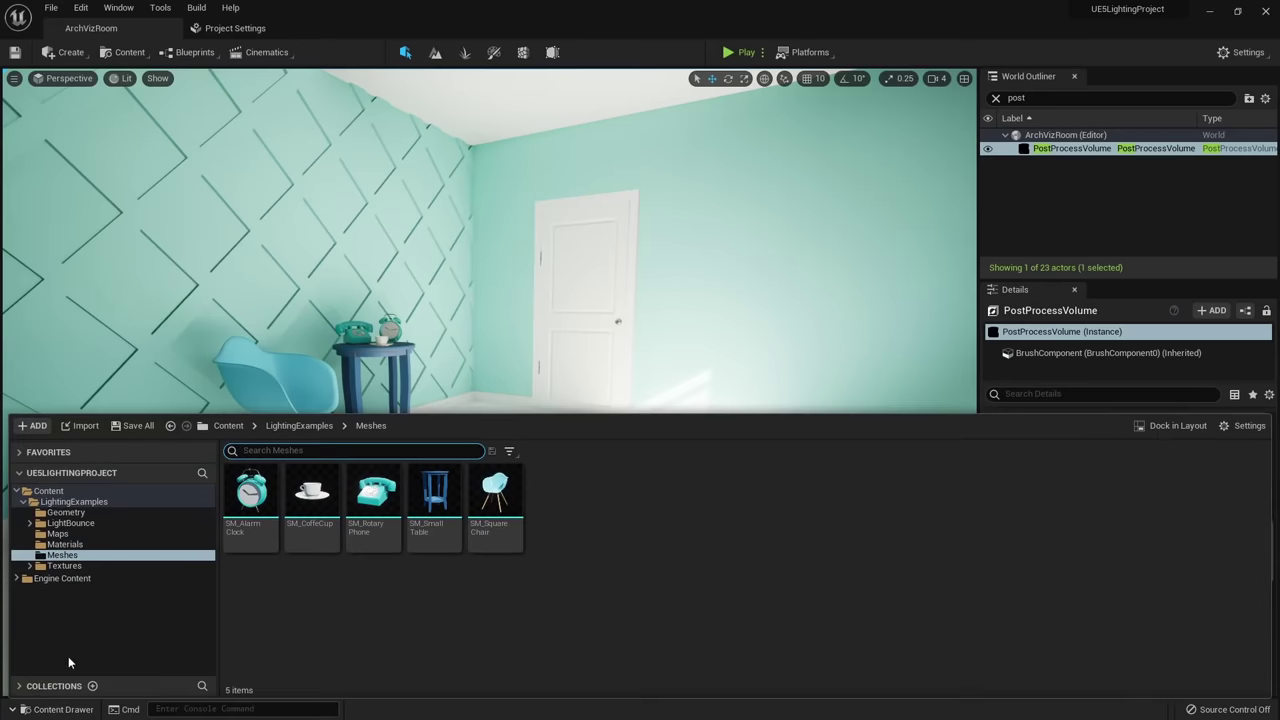
left_click(60, 534)
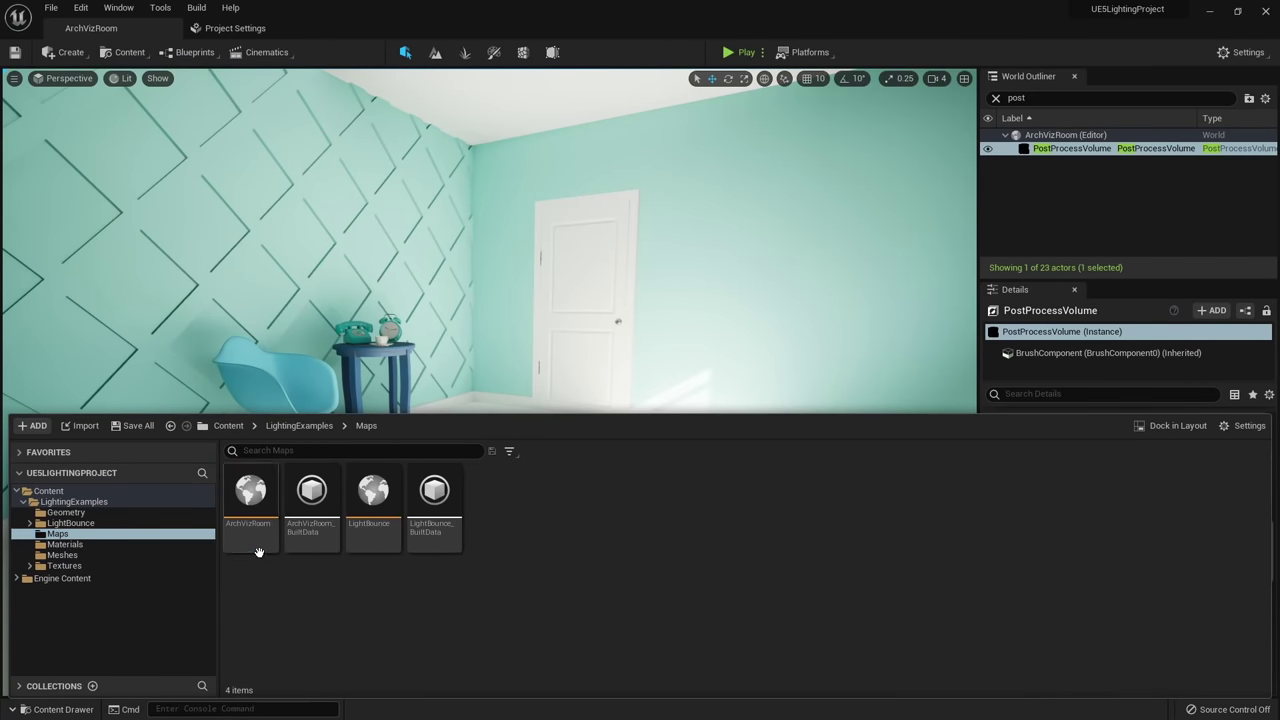
key("ctrl+d")
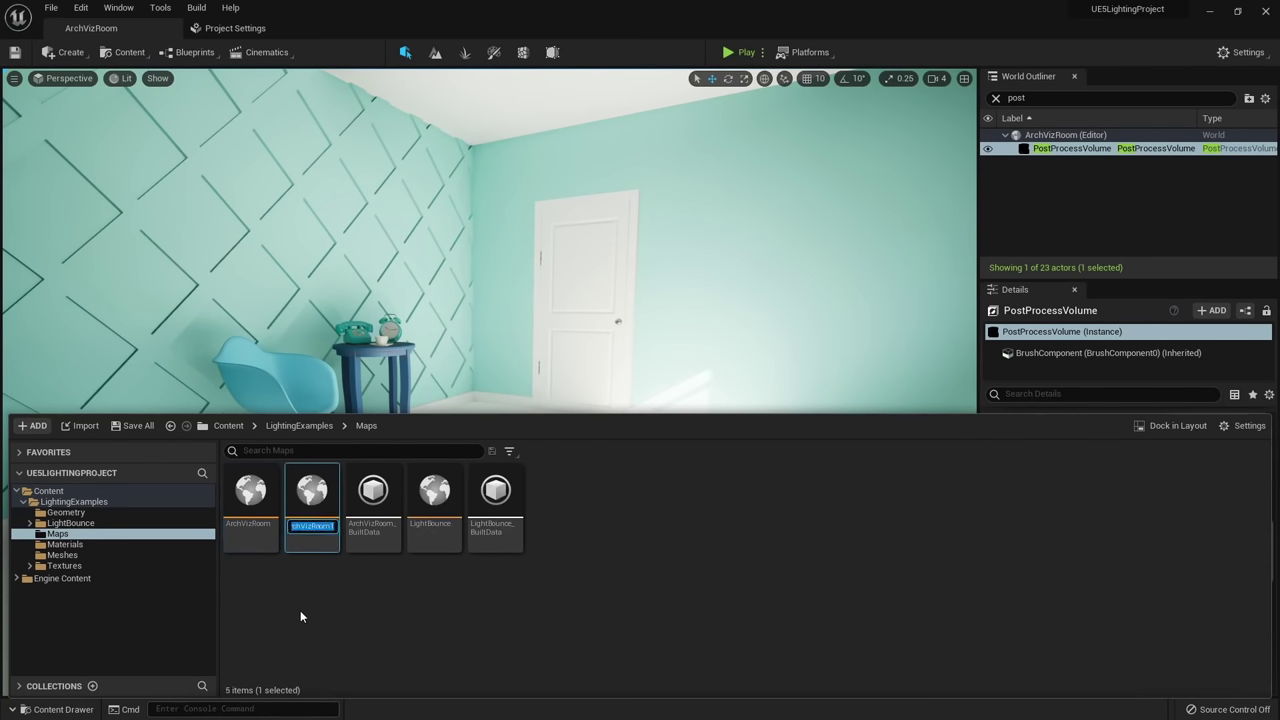
type("_Baked")
key("Return")
double_click(370, 533)
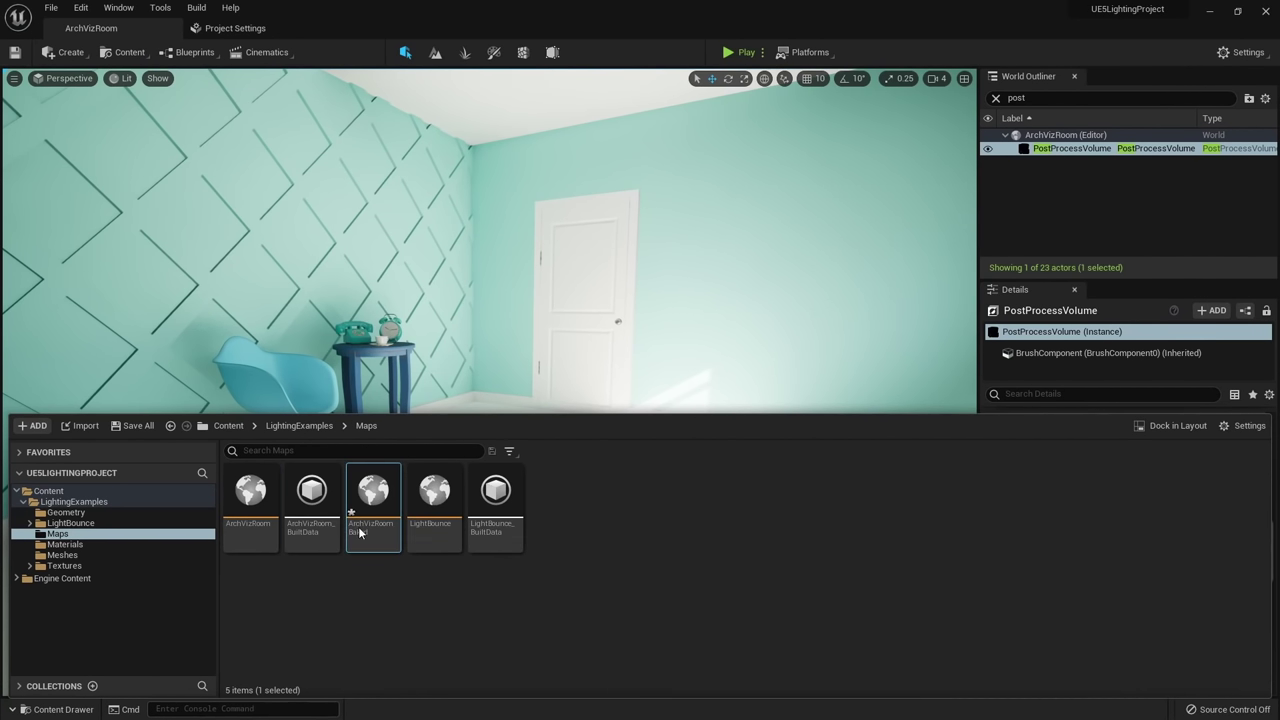
left_click(635, 513)
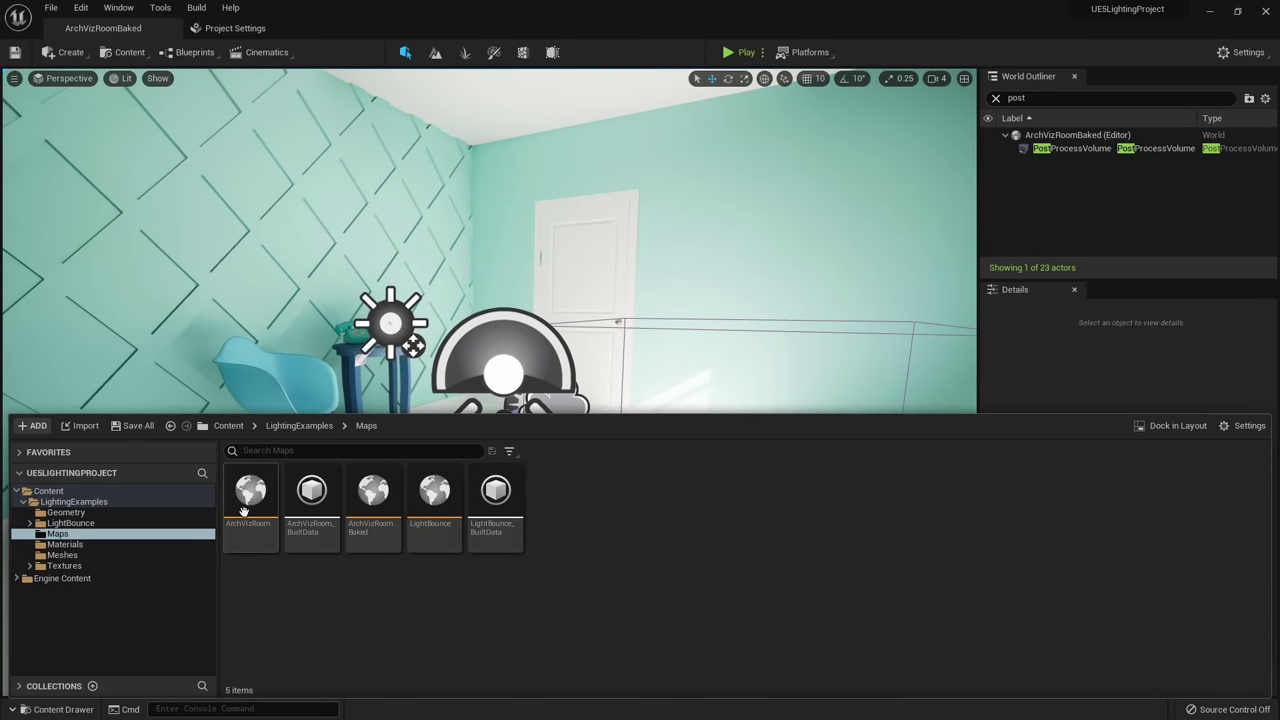
Rename the original ArchVizRoom map as ArchVizRoomLumen and make sure ArchVizRoomBaked is the open level.
left_click(243, 511)
key("F2")
type("Lumen")
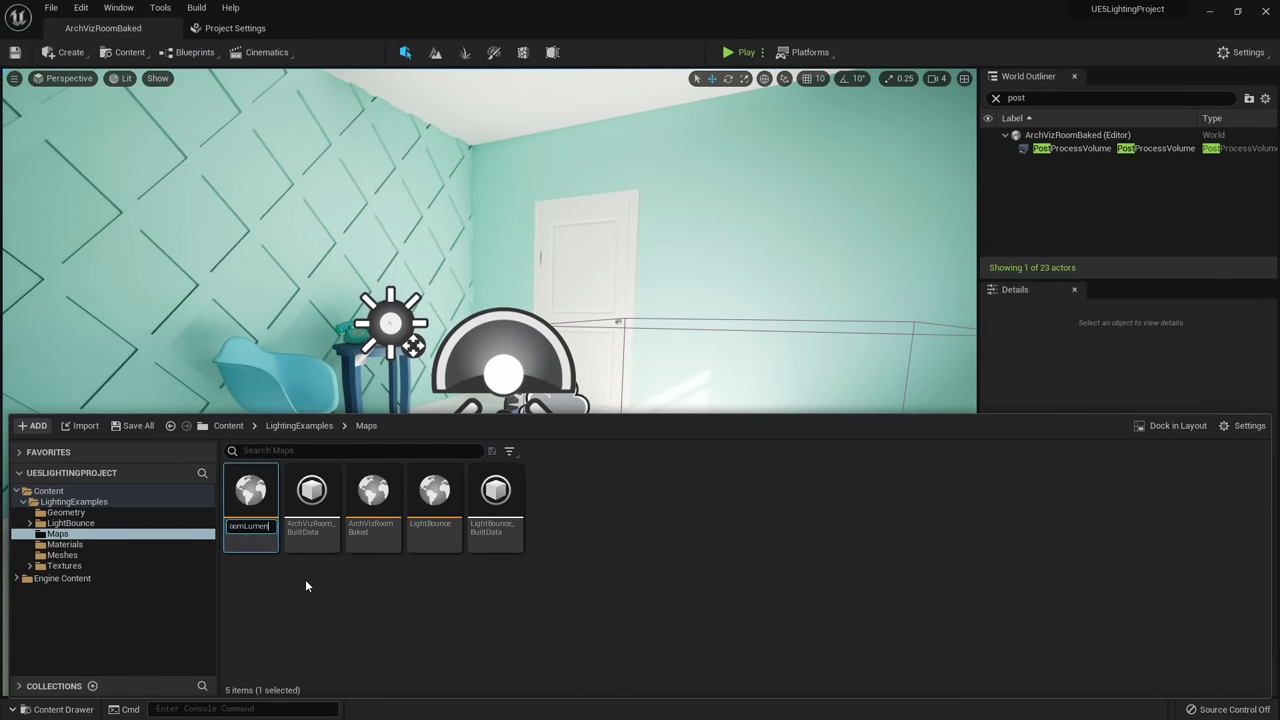
key("Return")
left_click(312, 582)
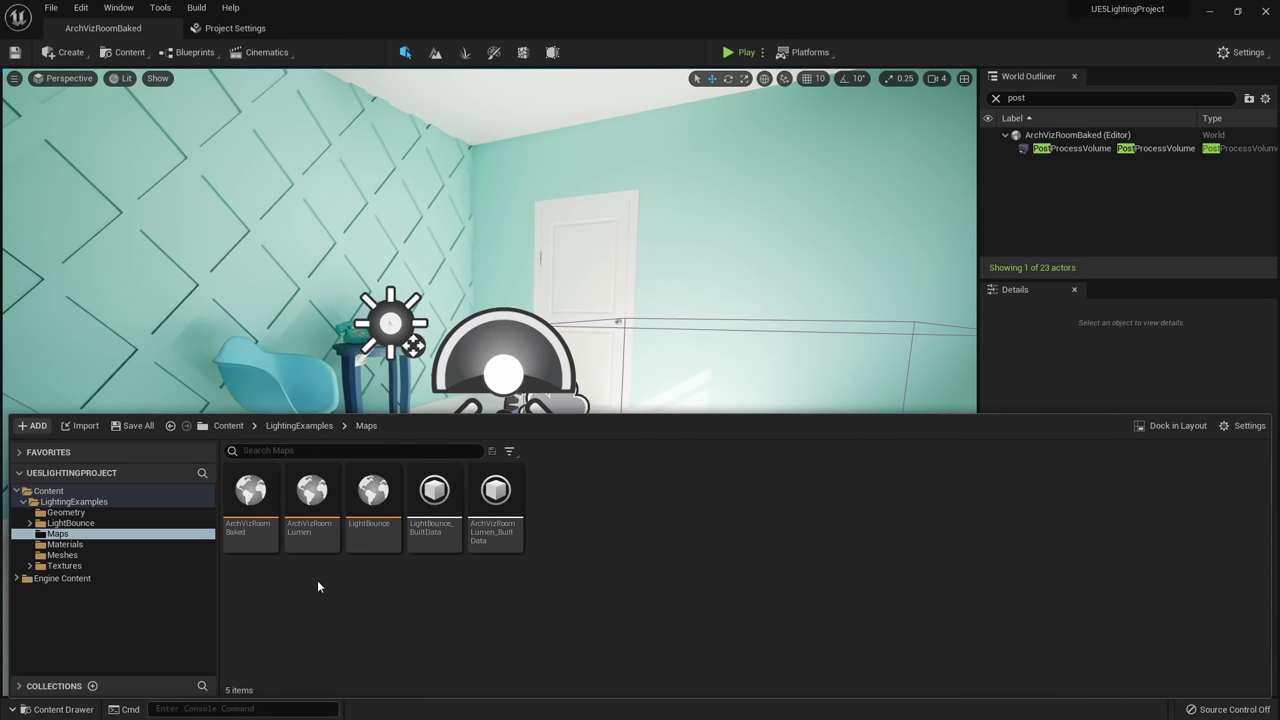
left_click(252, 510)
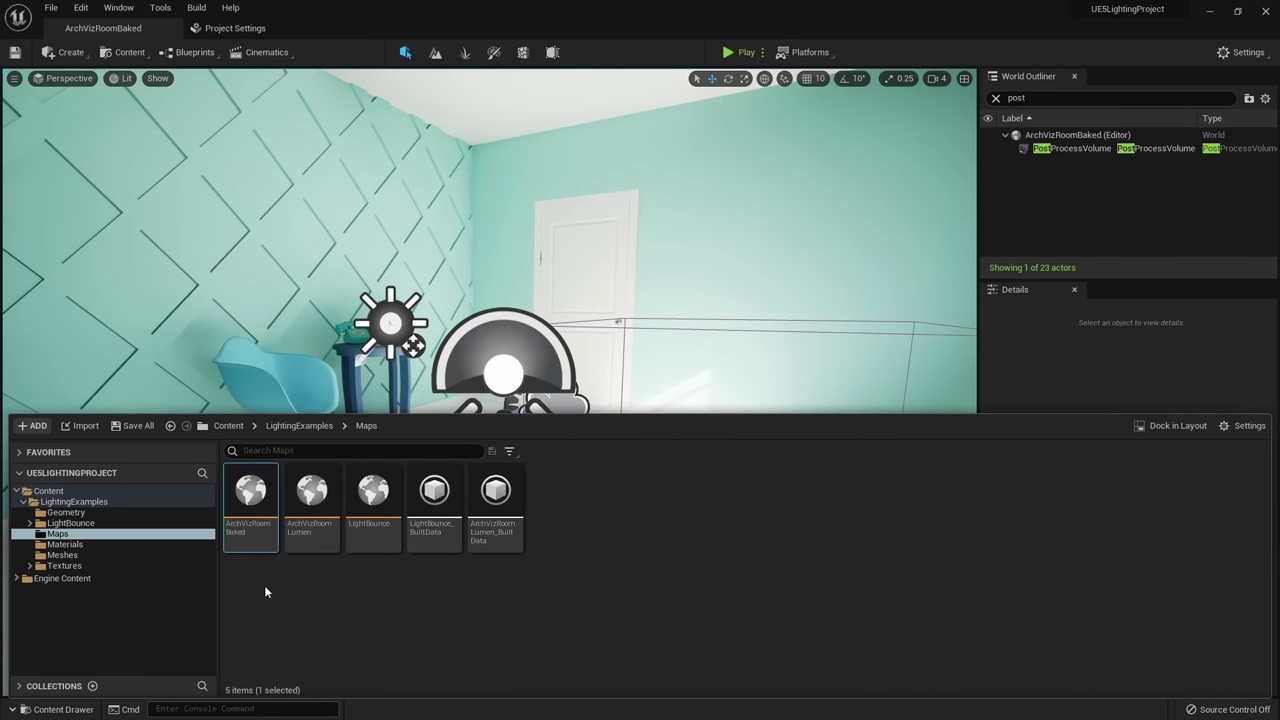
double_click(250, 502)
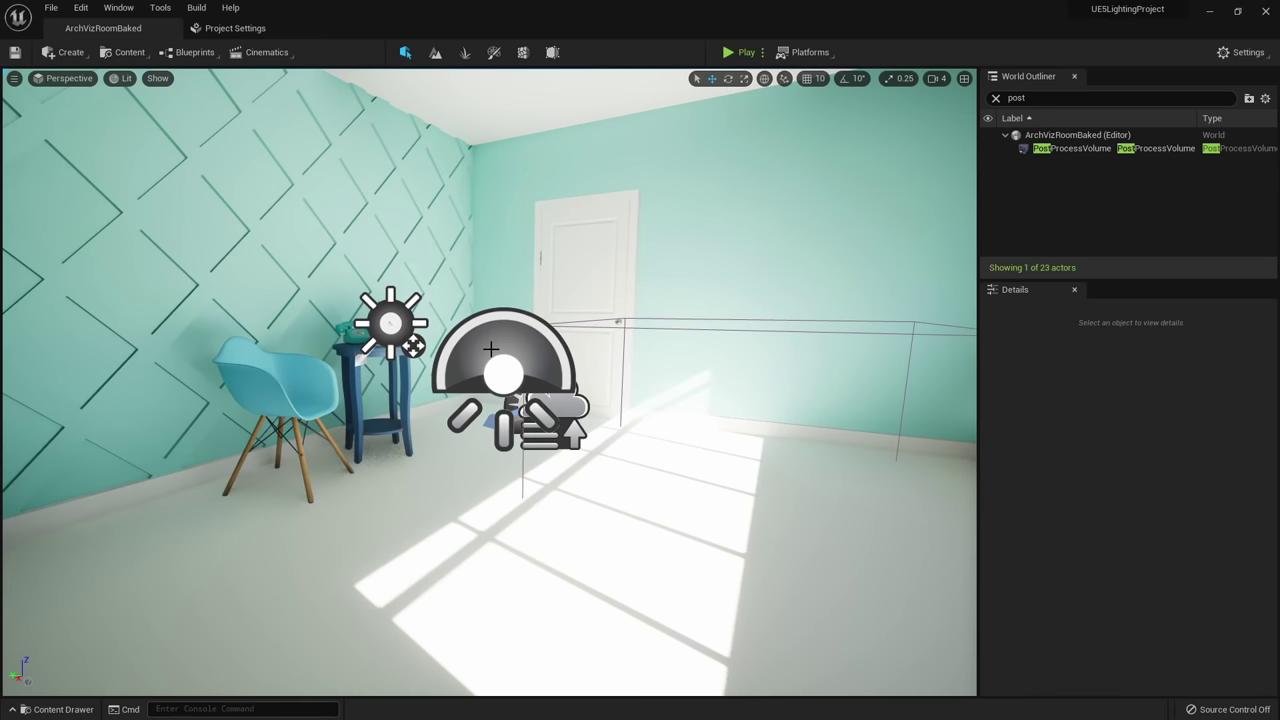
Set the mobility of the DirectionalLight and the SkyLight to Stationary.
right_click_drag(468, 388, 434, 420)
left_click(403, 307)
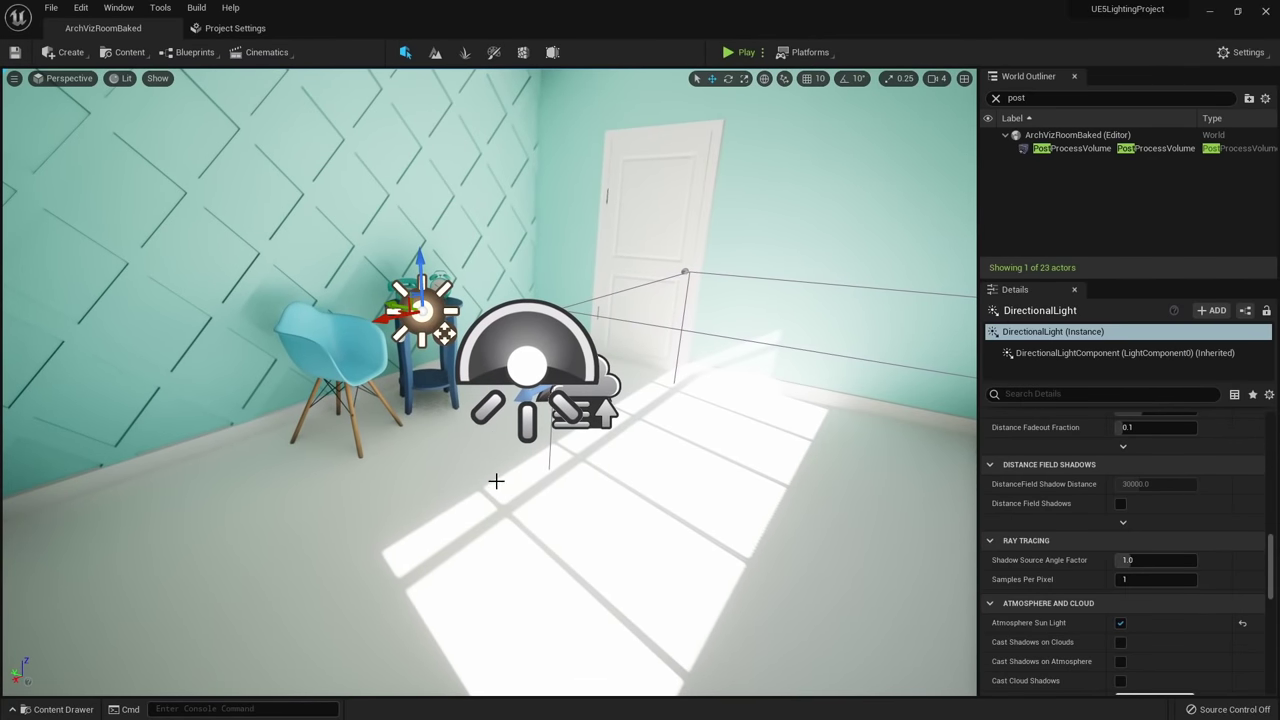
scroll(1090, 560, "up", 15)
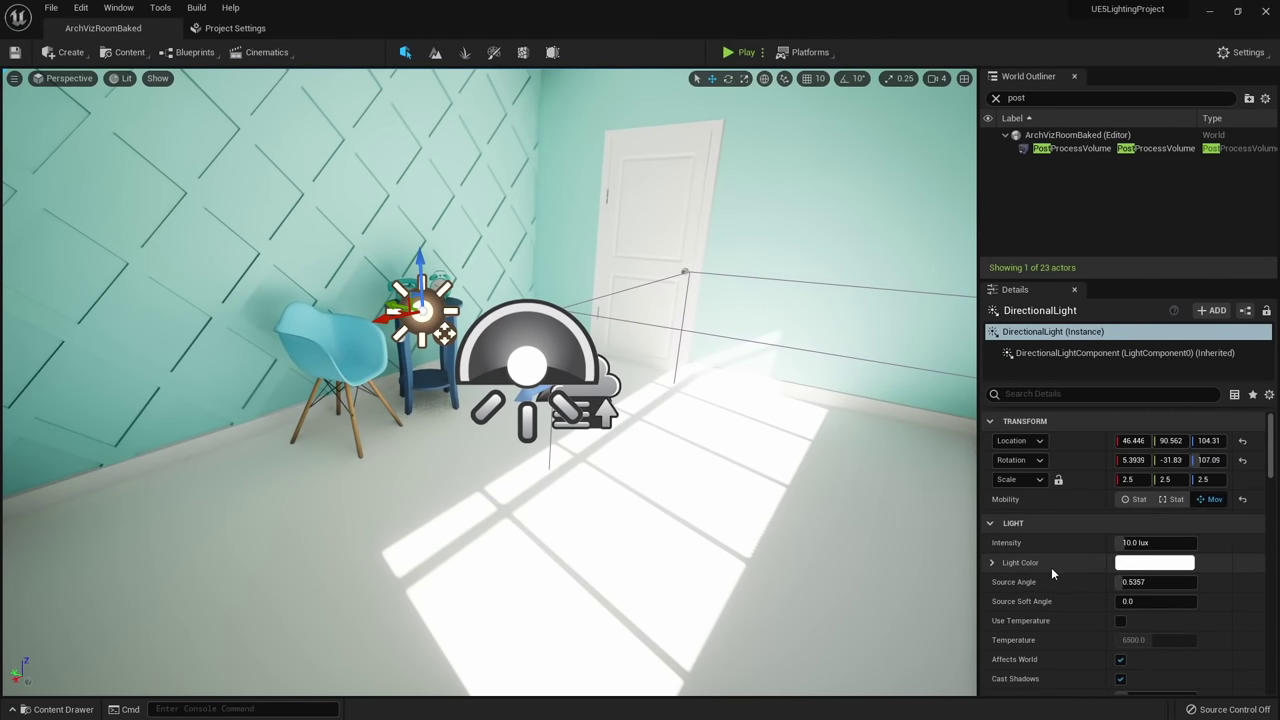
left_click(548, 341)
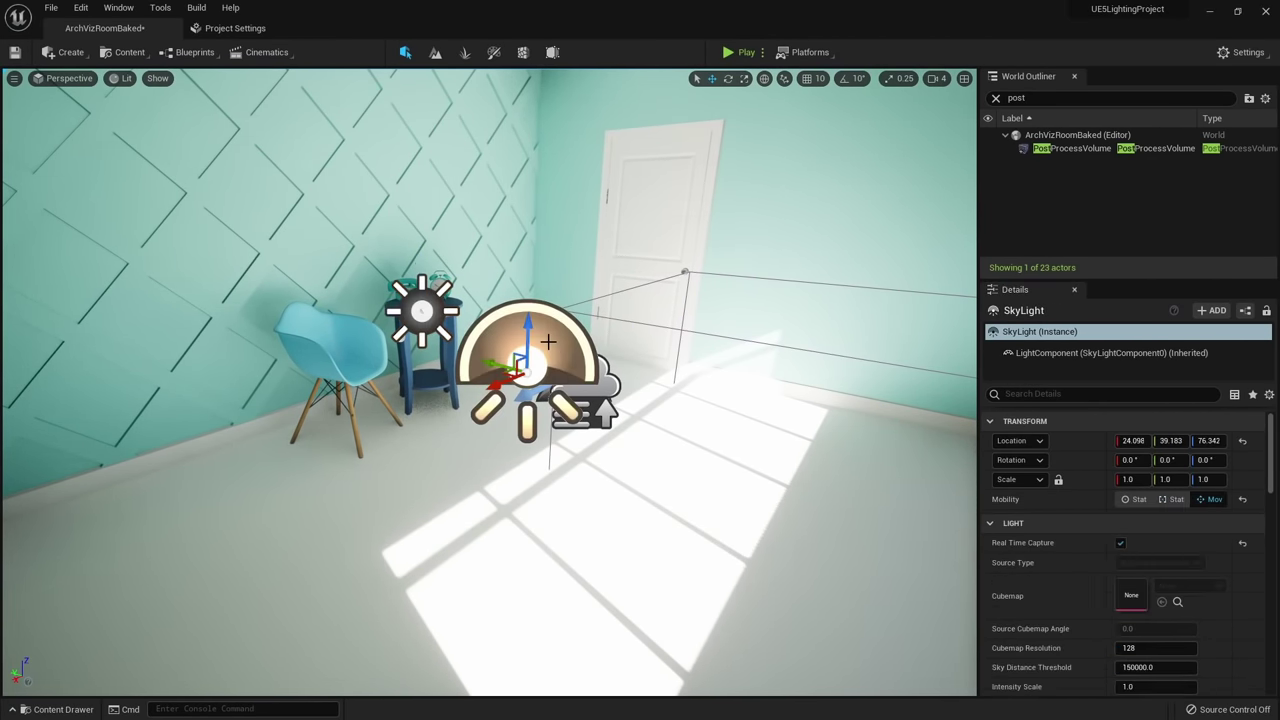
right_click_drag(464, 346, 823, 500)
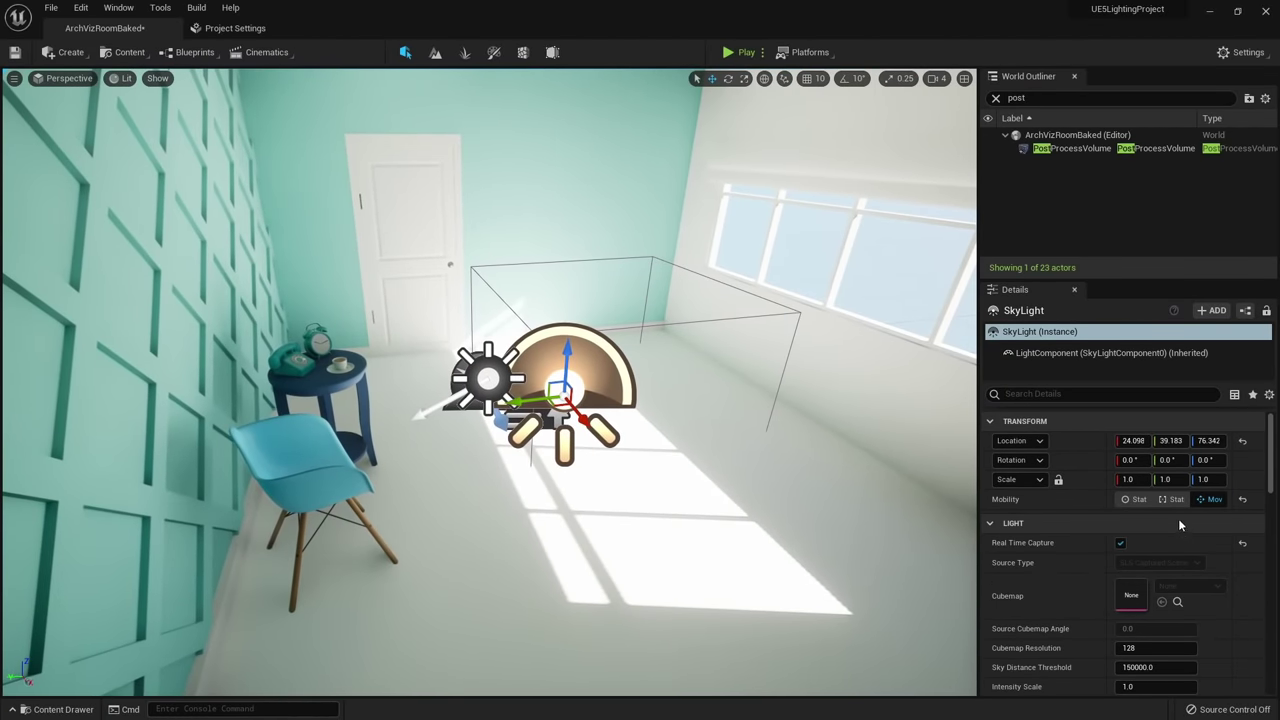
left_click(1168, 500)
right_click_drag(711, 446, 570, 436)
Set the mobility of the ExponentialHeightFog and the SkyAtmosphere to Stationary.
left_click(480, 434)
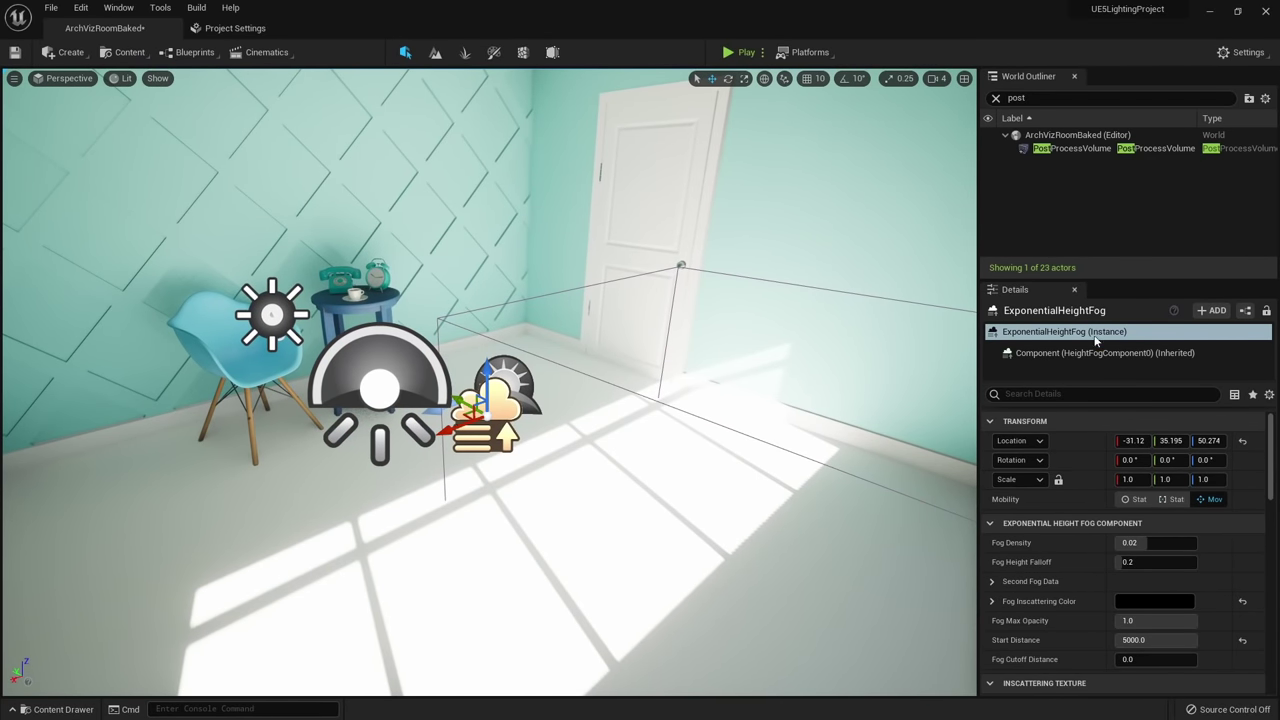
left_click(1168, 499)
left_click(515, 392)
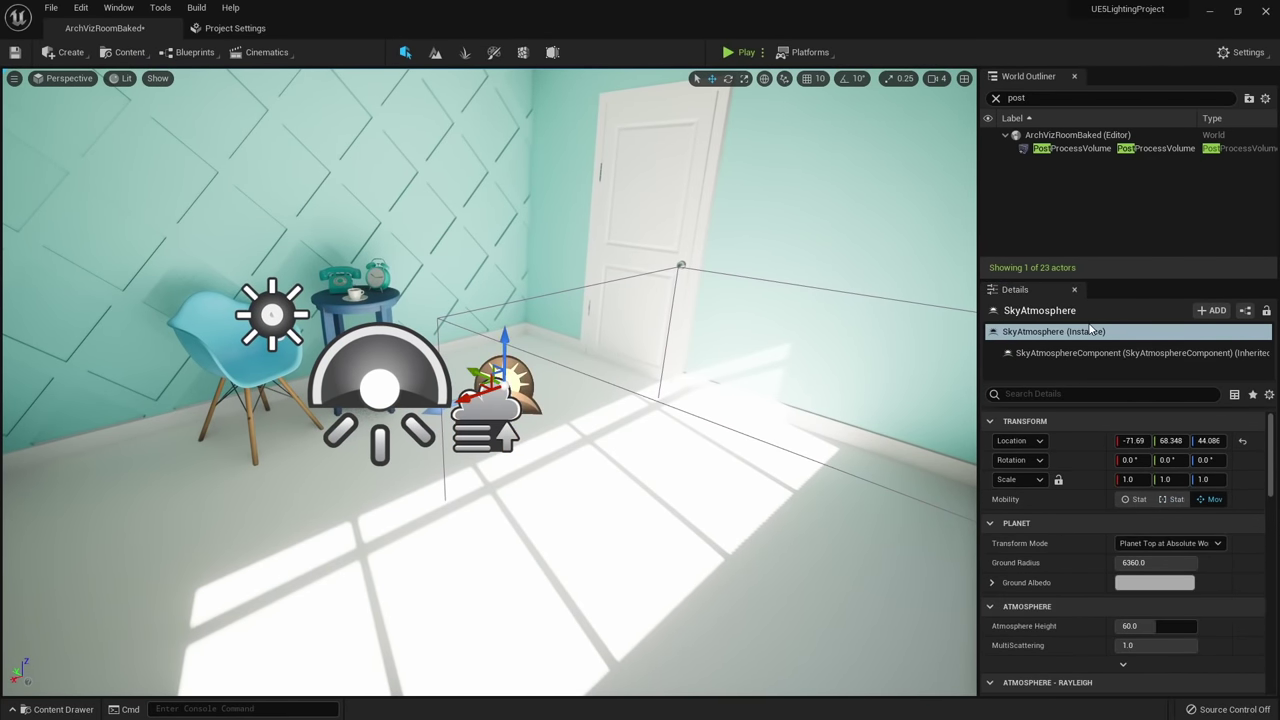
left_click(1171, 499)
right_click_drag(610, 432, 611, 430)
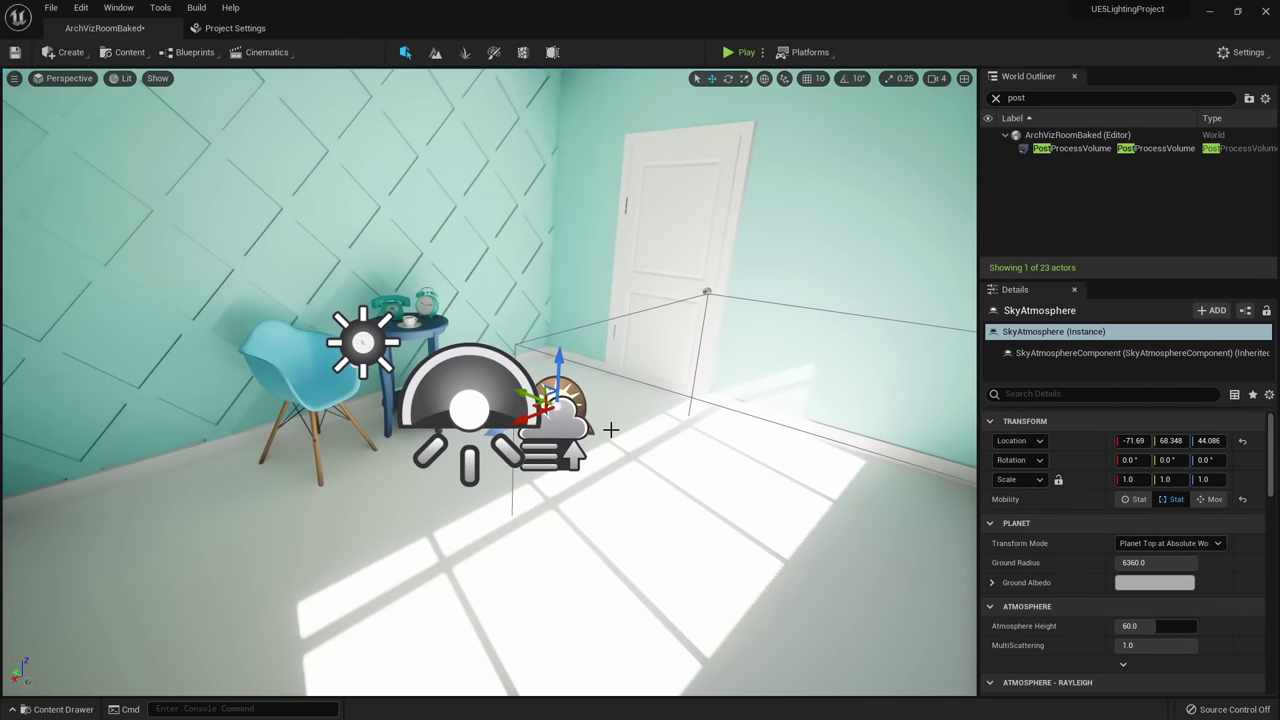
Set the PostProcessVolume's reflections method to None.
left_click(1069, 148)
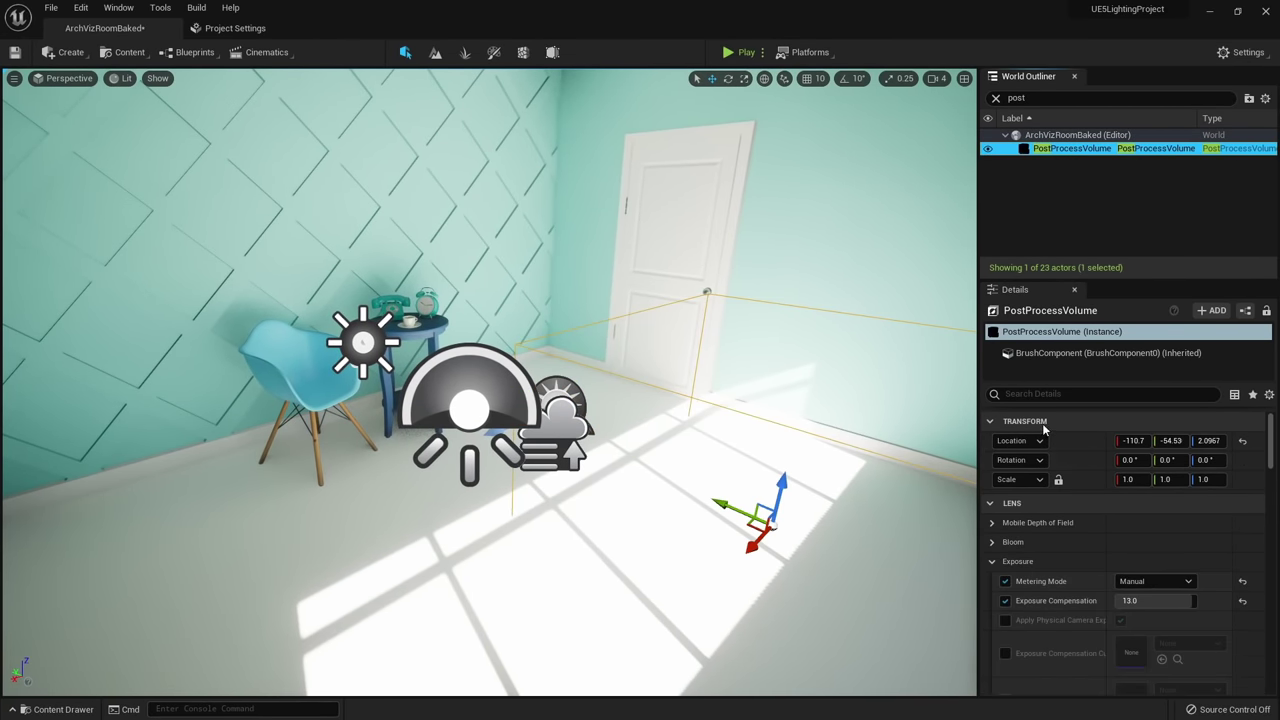
scroll(1132, 597, "down", 15)
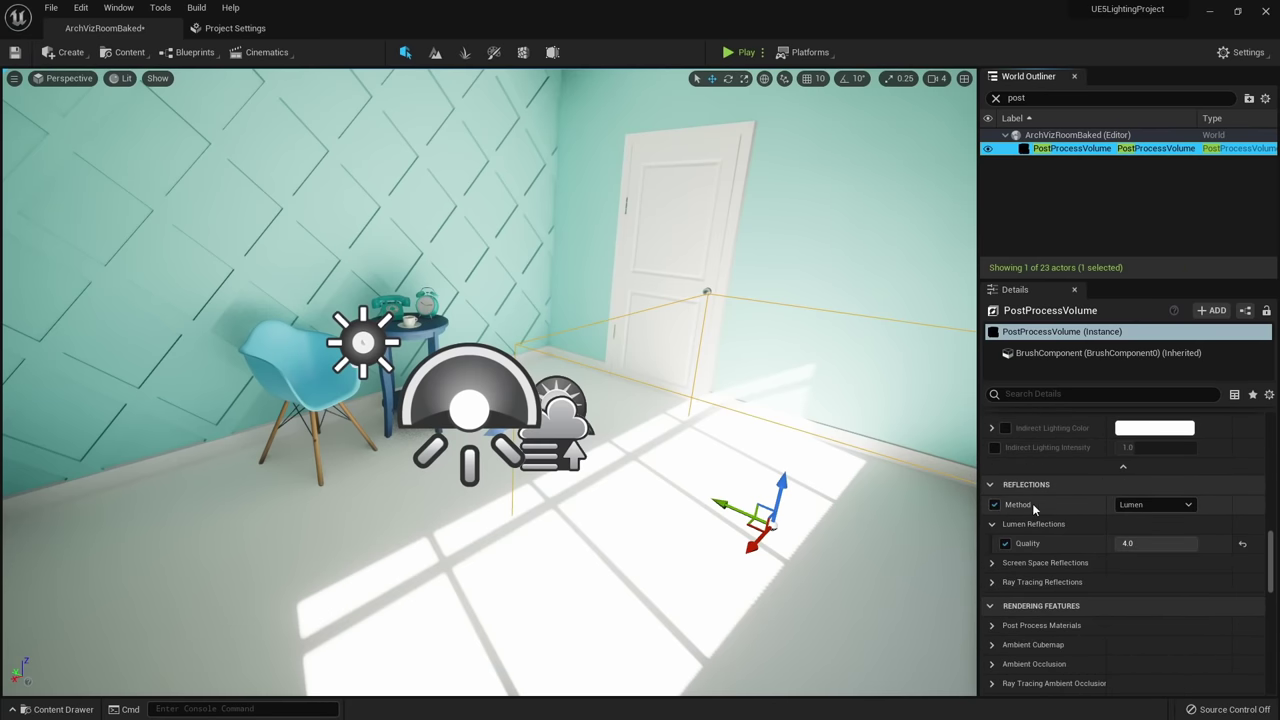
left_click(1155, 504)
left_click(1153, 524)
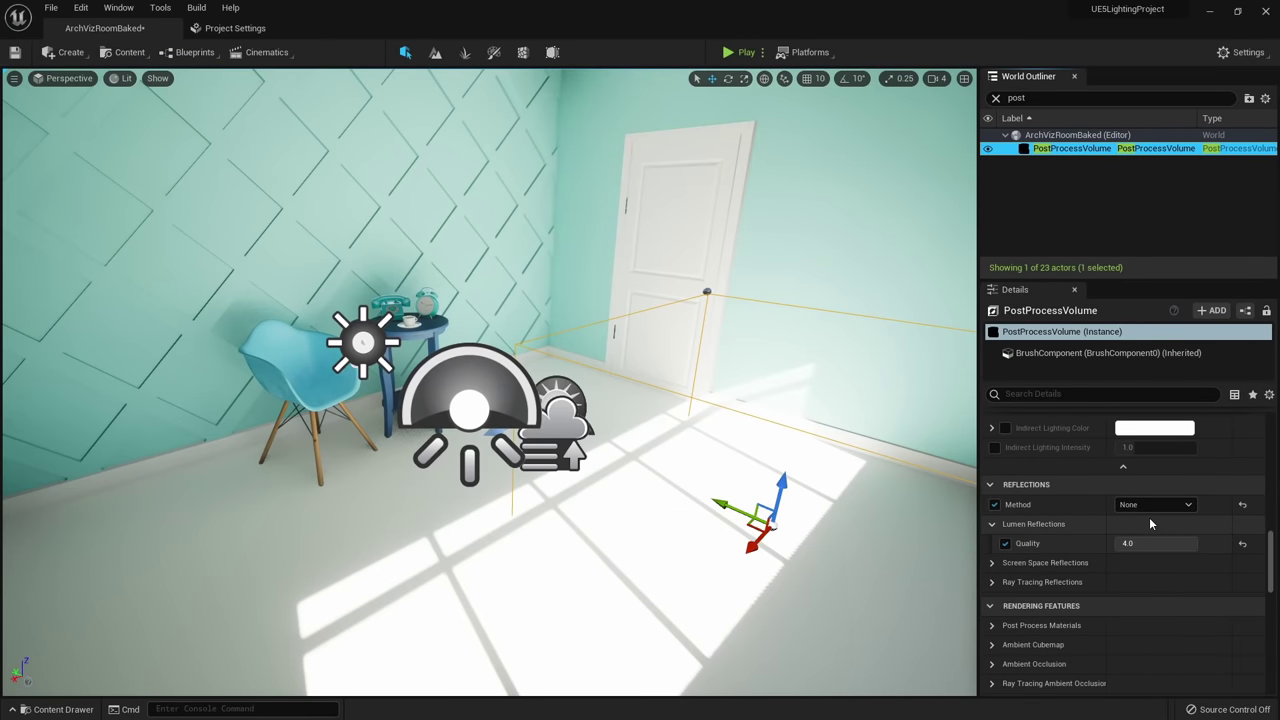
scroll(1090, 540, "up", 4)
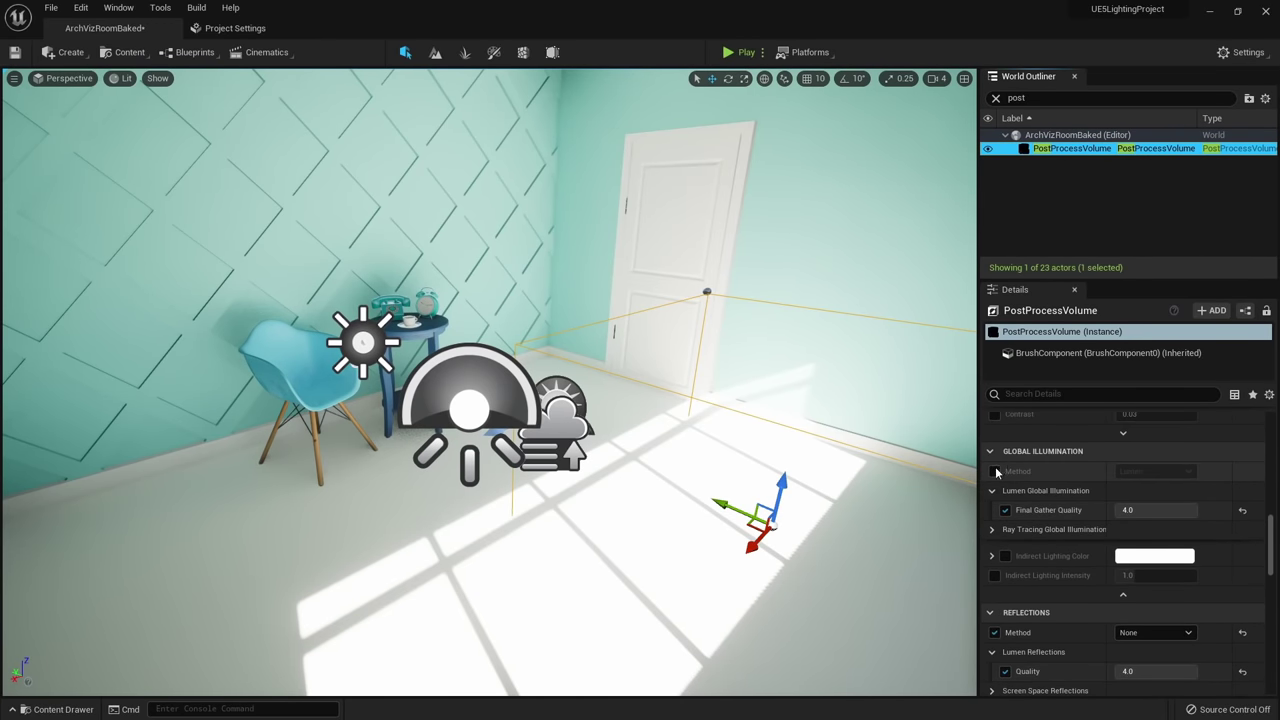
Set the PostProcessVolume's global illumination method to None and hide the editor icons in the viewport.
left_click(994, 472)
left_click(1128, 474)
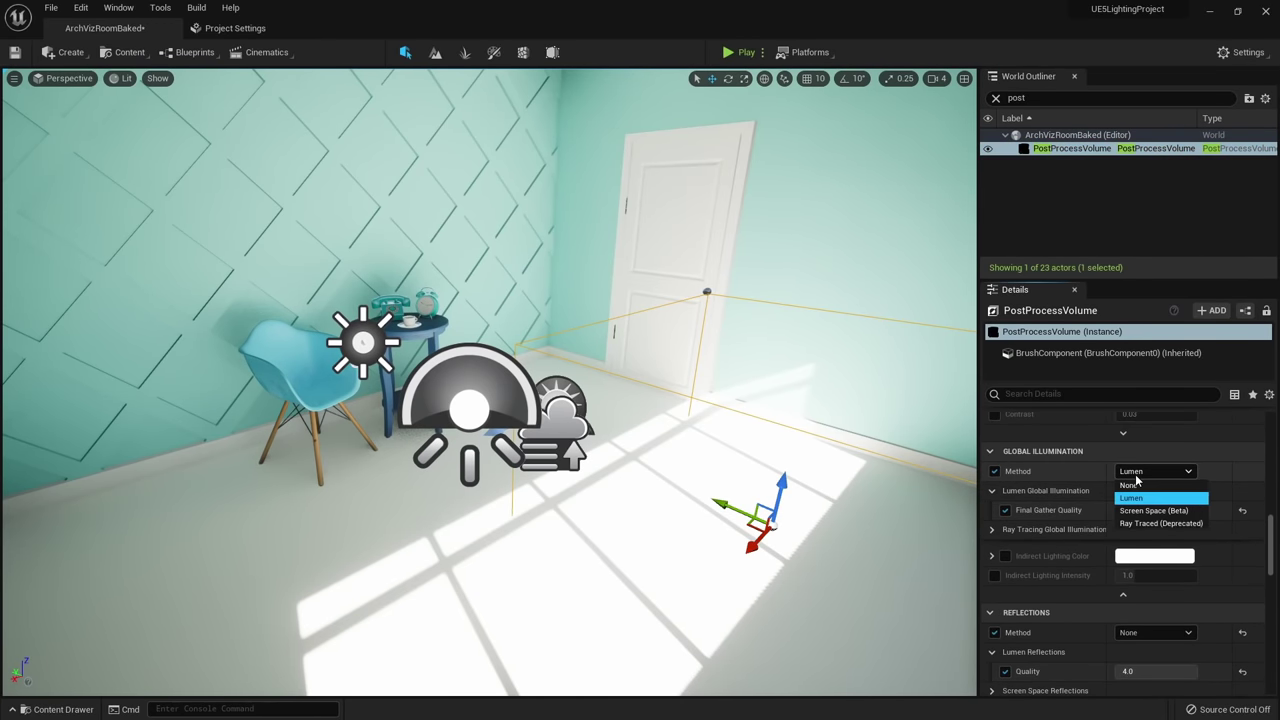
left_click(1162, 490)
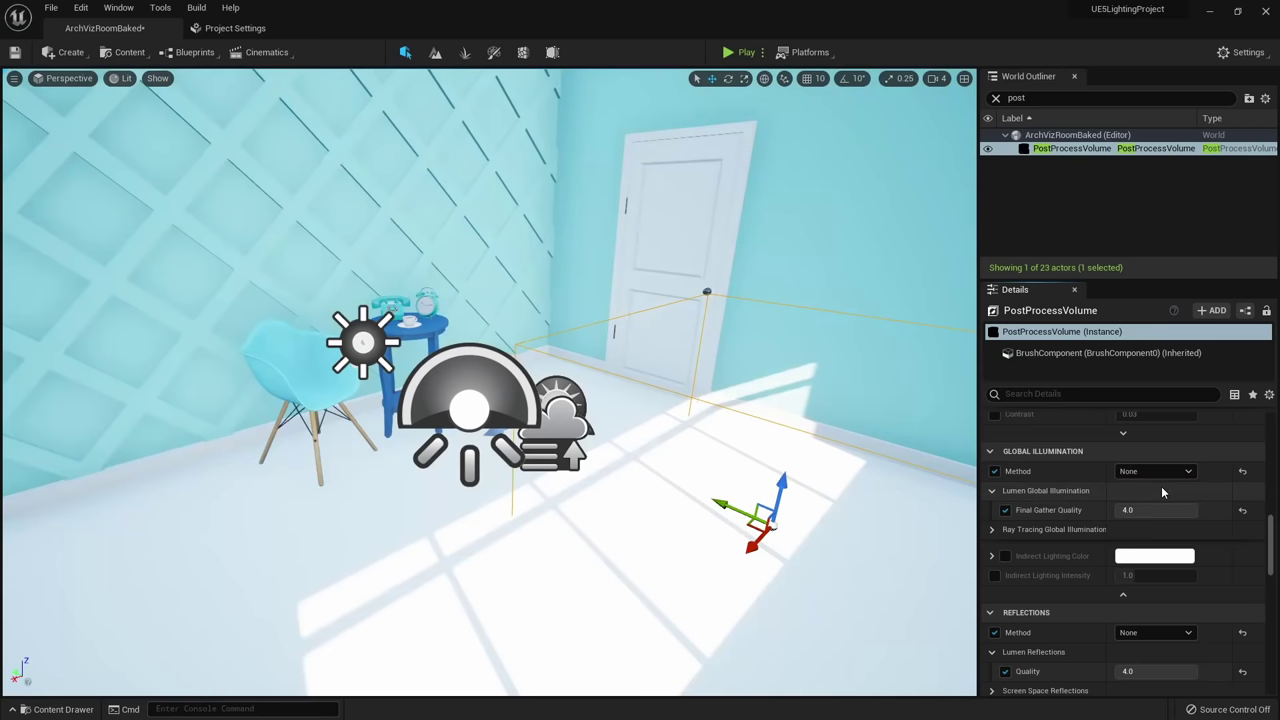
right_click_drag(681, 458, 735, 432)
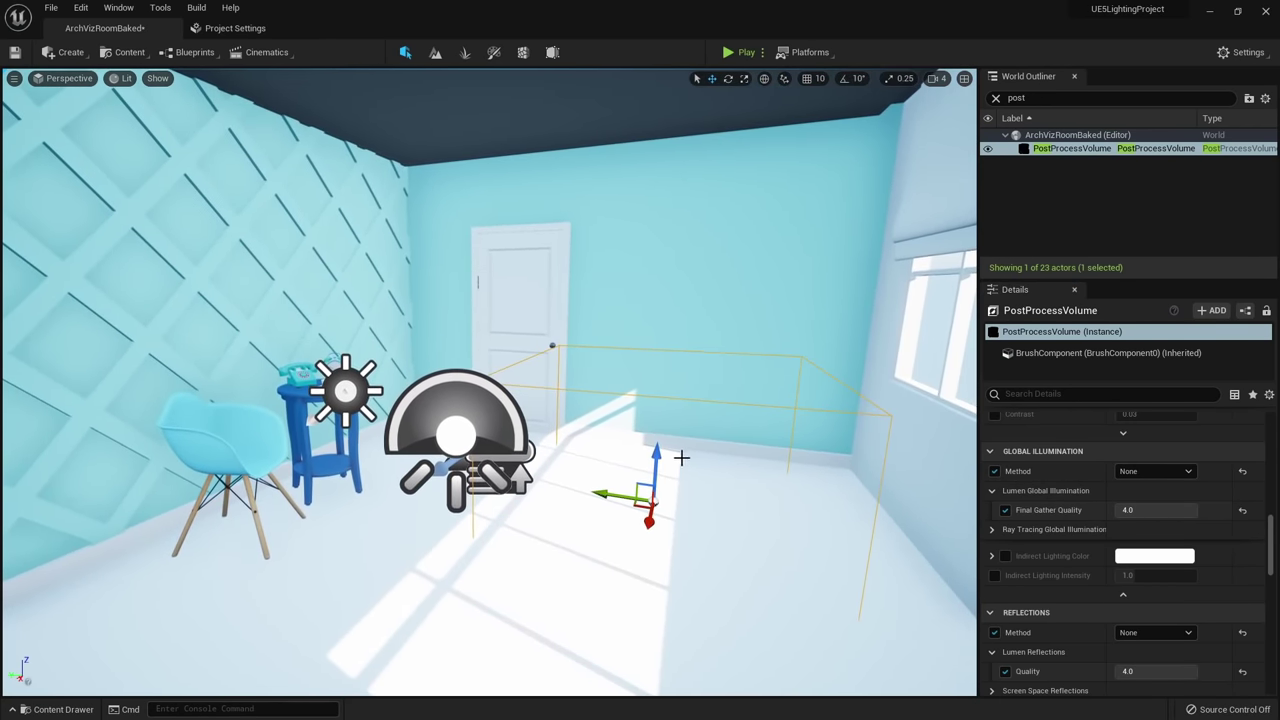
right_click_drag(542, 450, 486, 464)
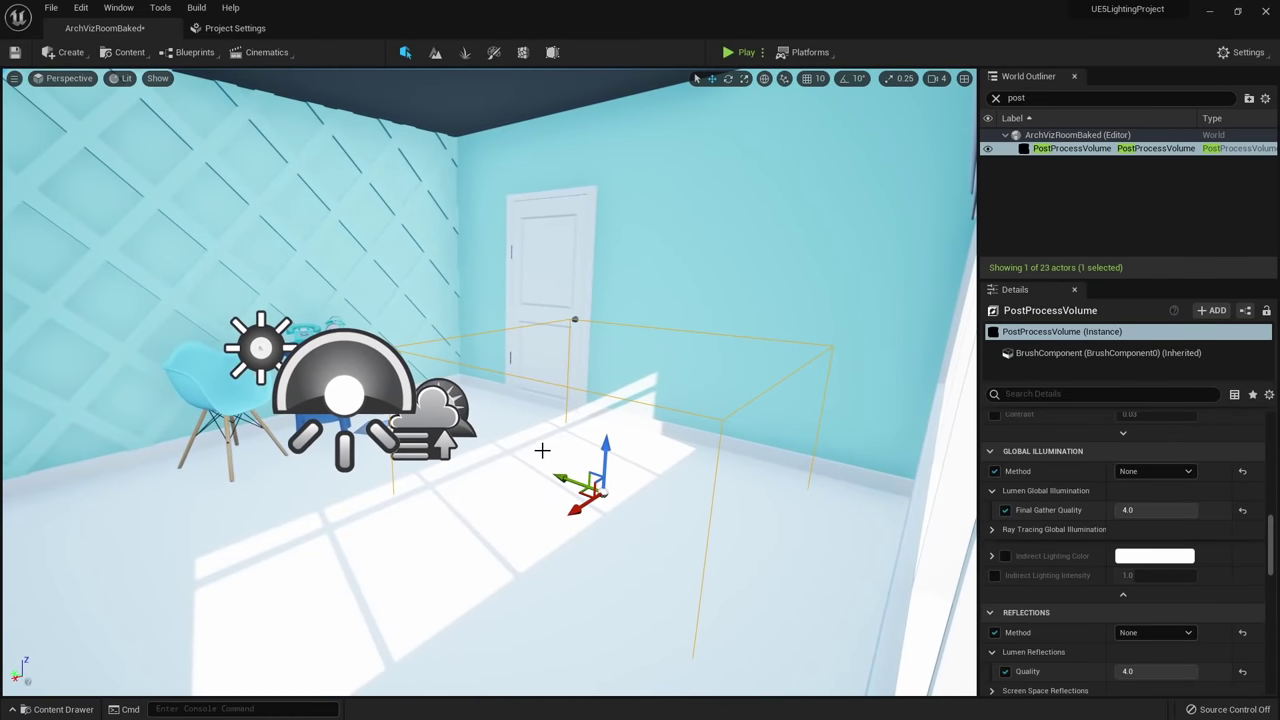
key("g")
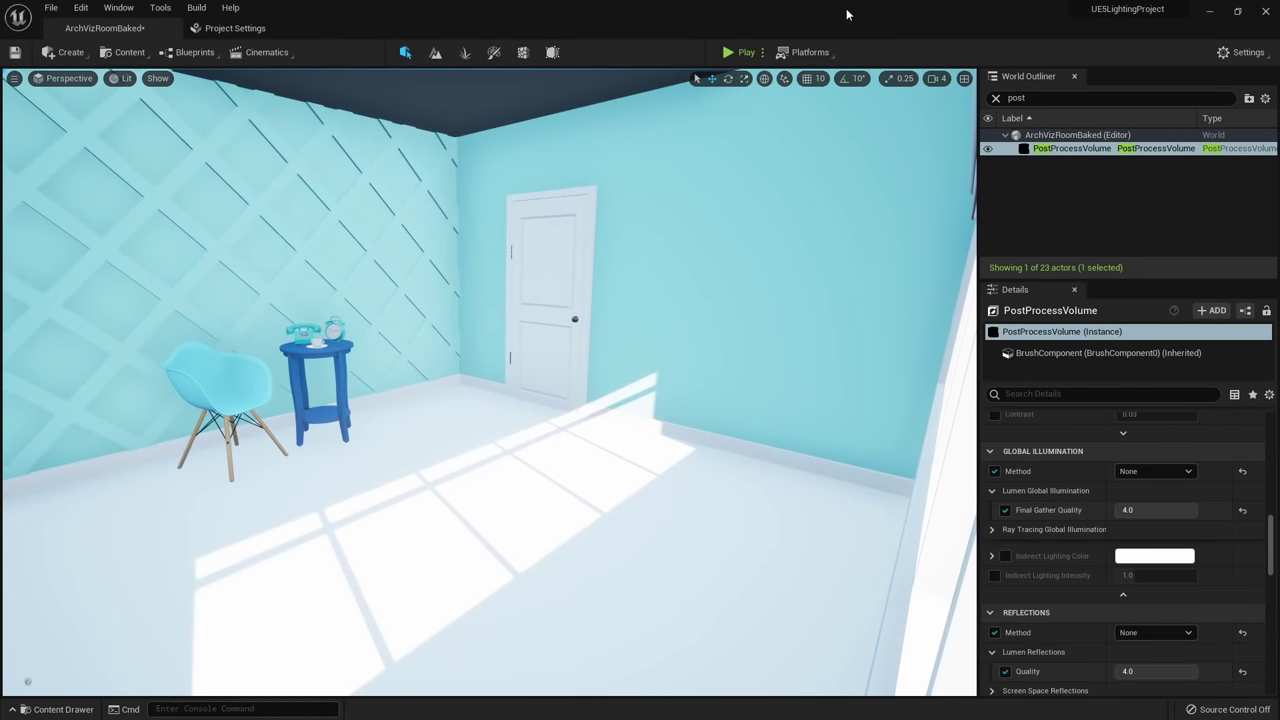
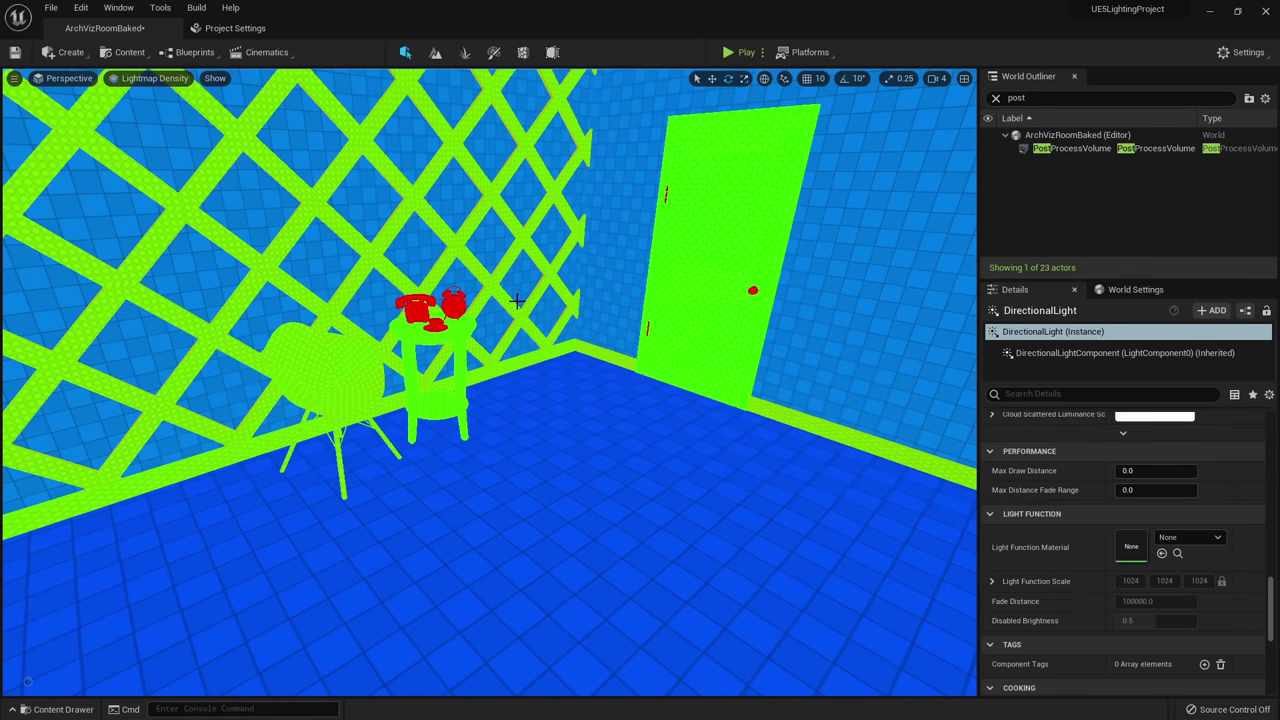
Override the Floor's light map resolution, trying 256 first and settling on 512, and compare its density with the right wall.
right_click_drag(517, 300, 458, 258)
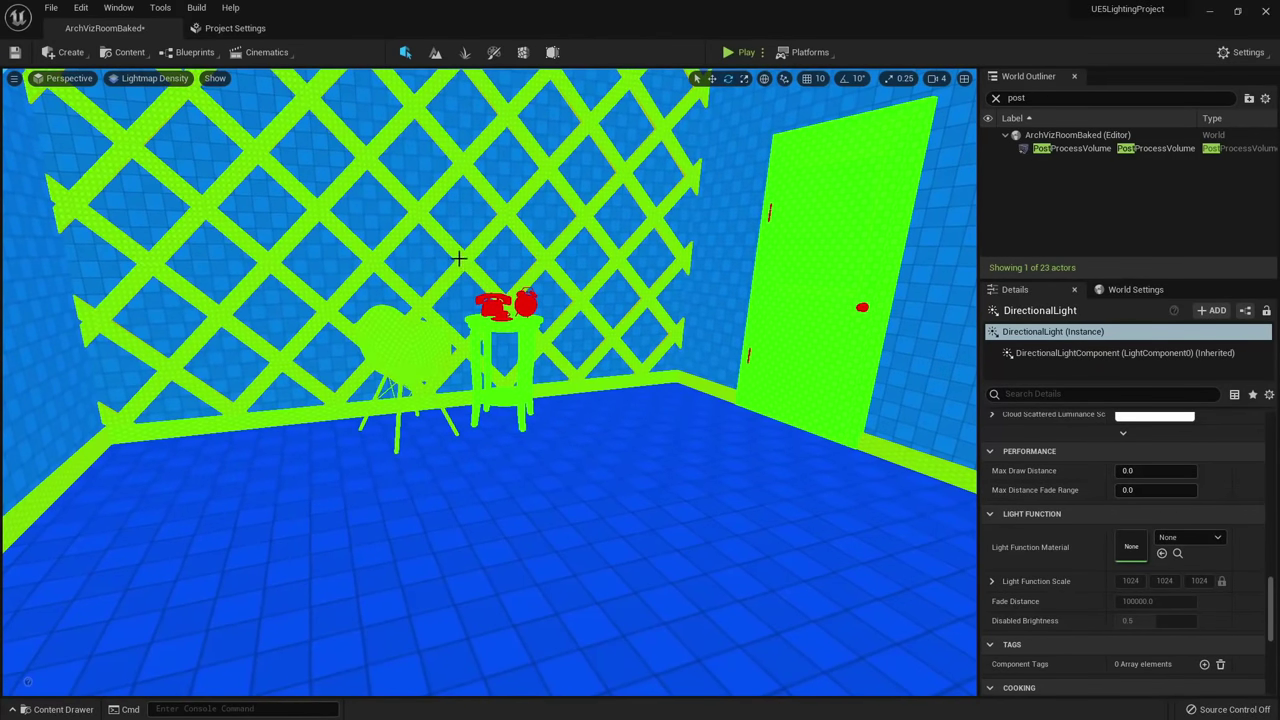
left_click(345, 488)
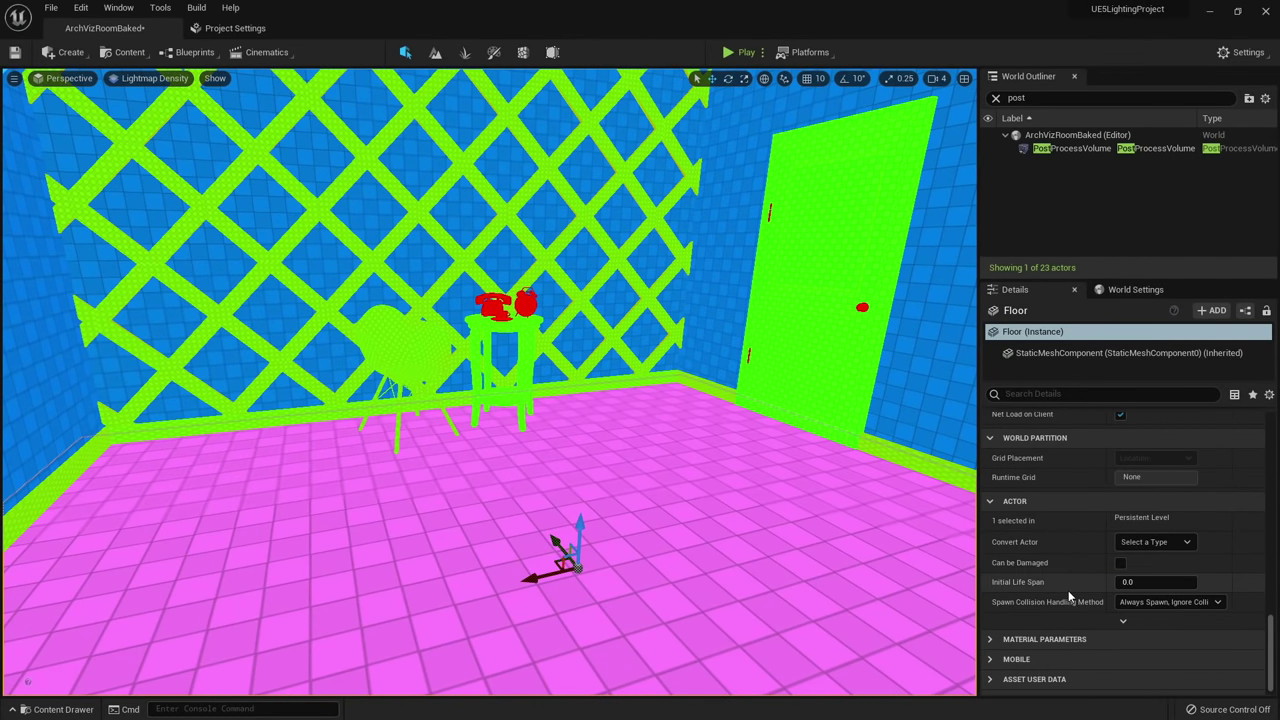
scroll(1072, 589, "up", 5)
scroll(1066, 576, "up", 1)
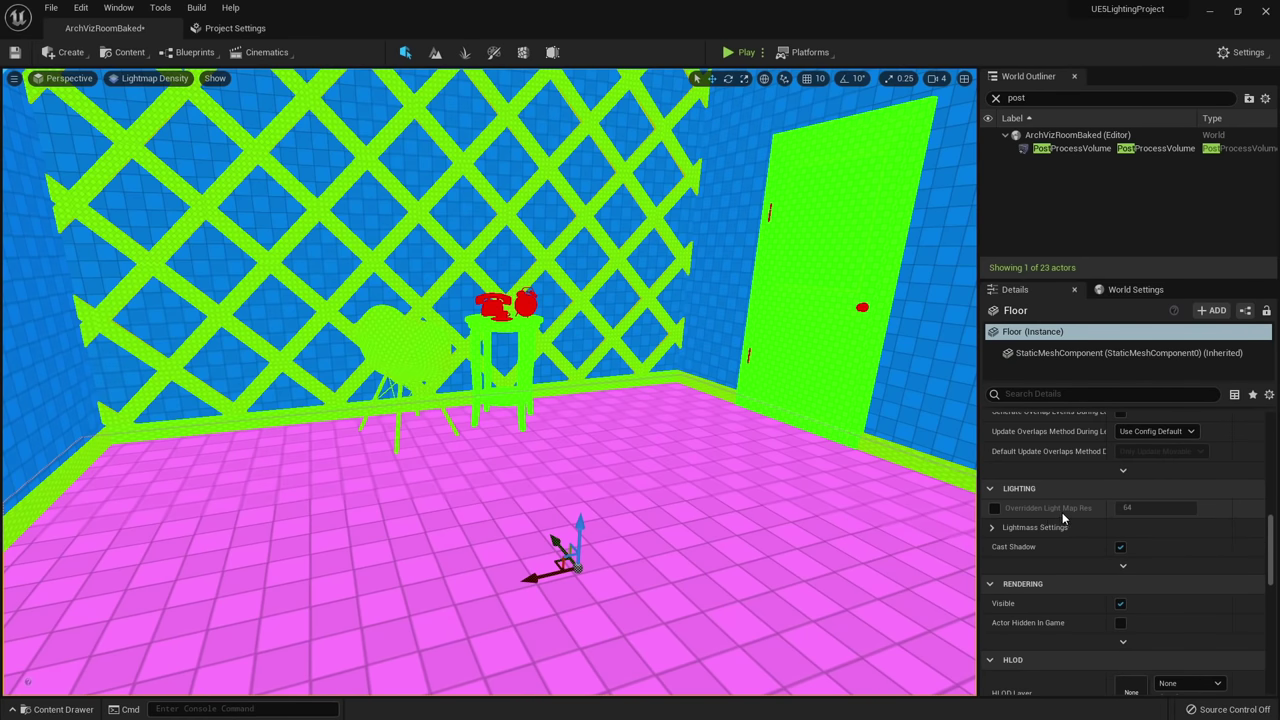
left_click(994, 510)
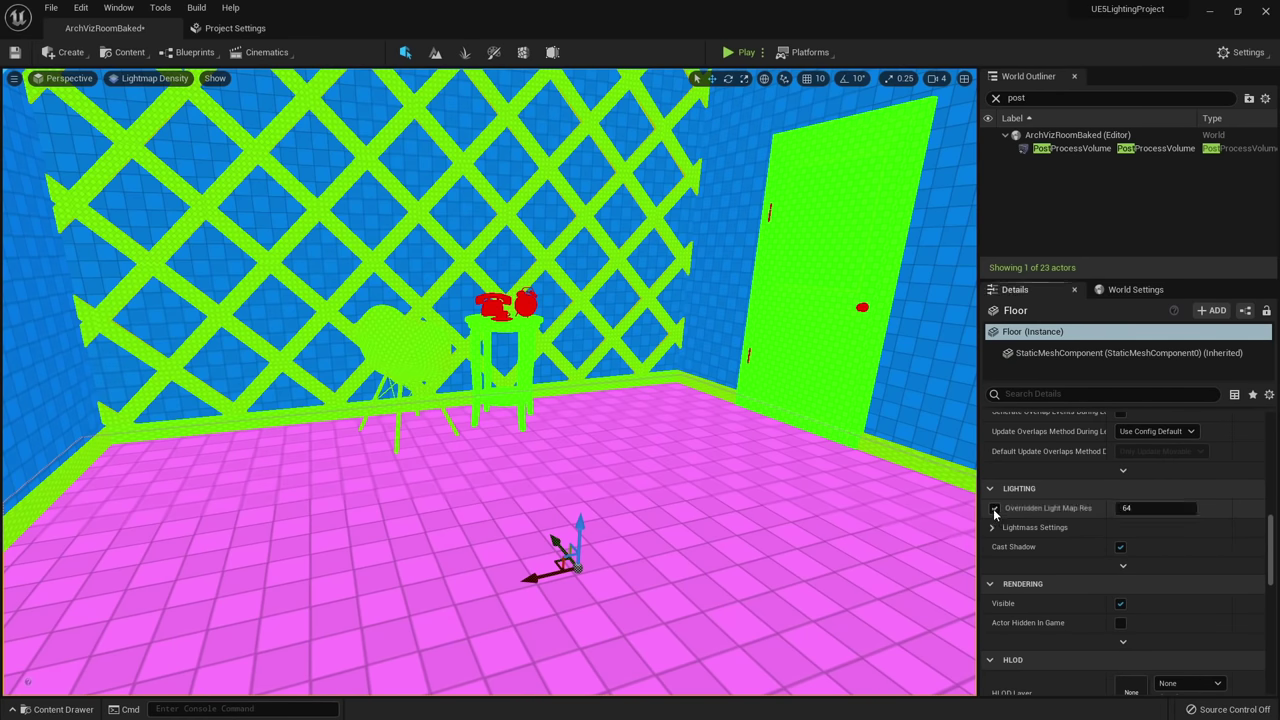
left_click(1155, 508)
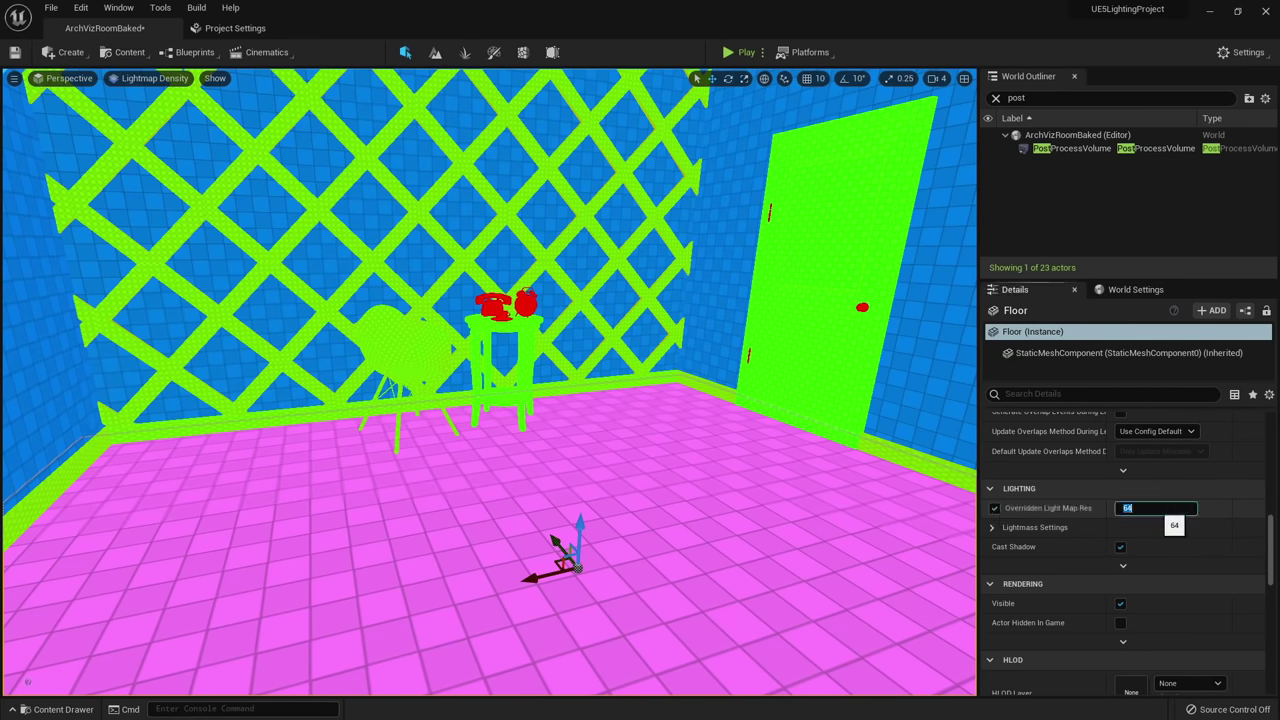
type("256")
key("Return")
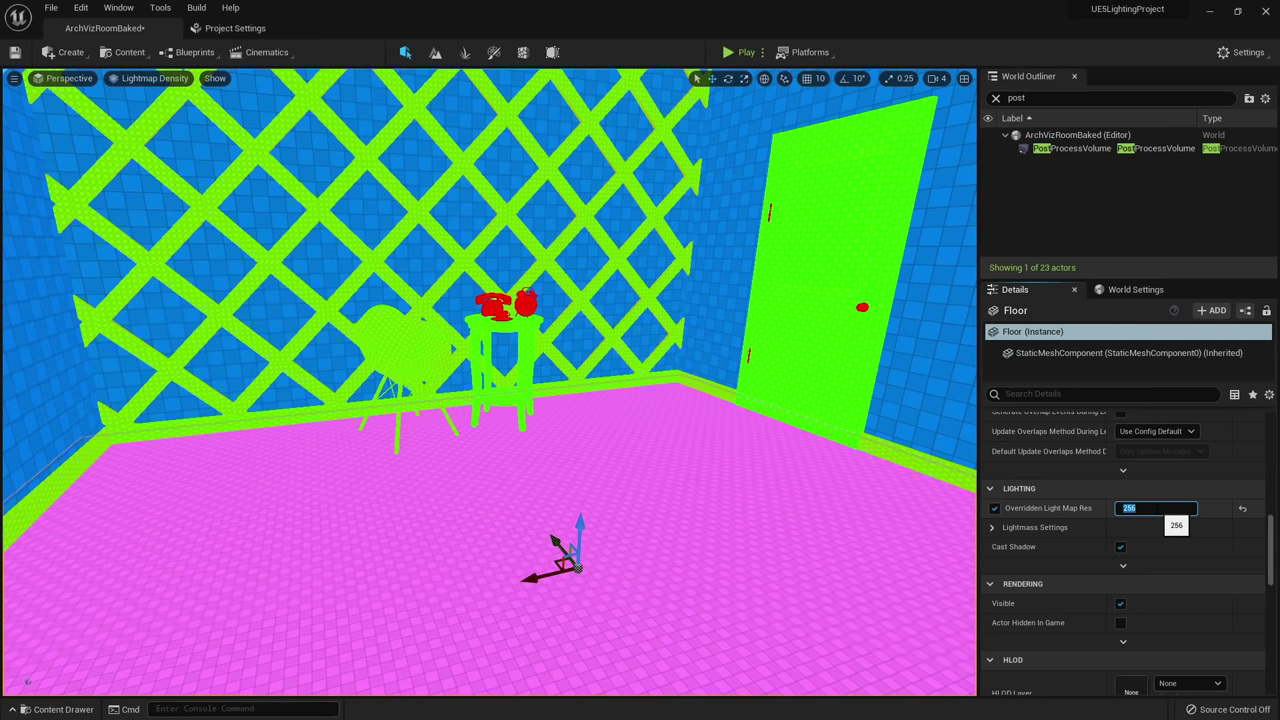
type("512")
key("Return")
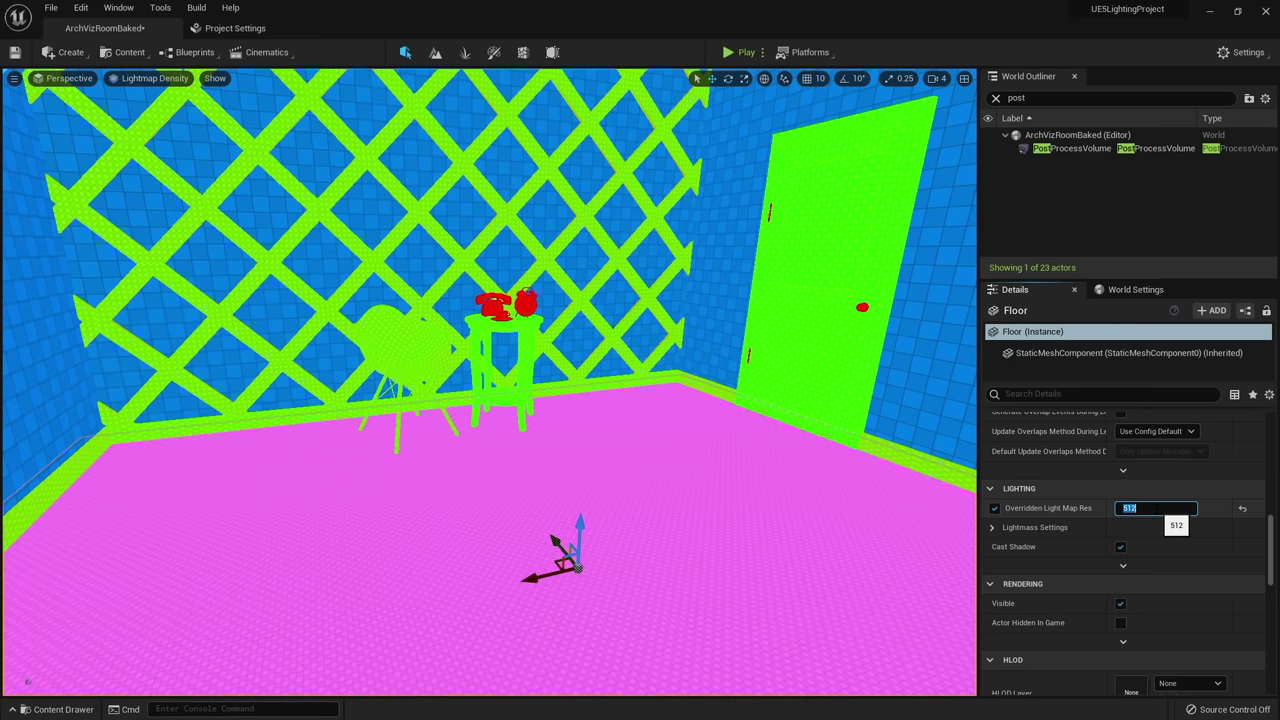
left_click(754, 214)
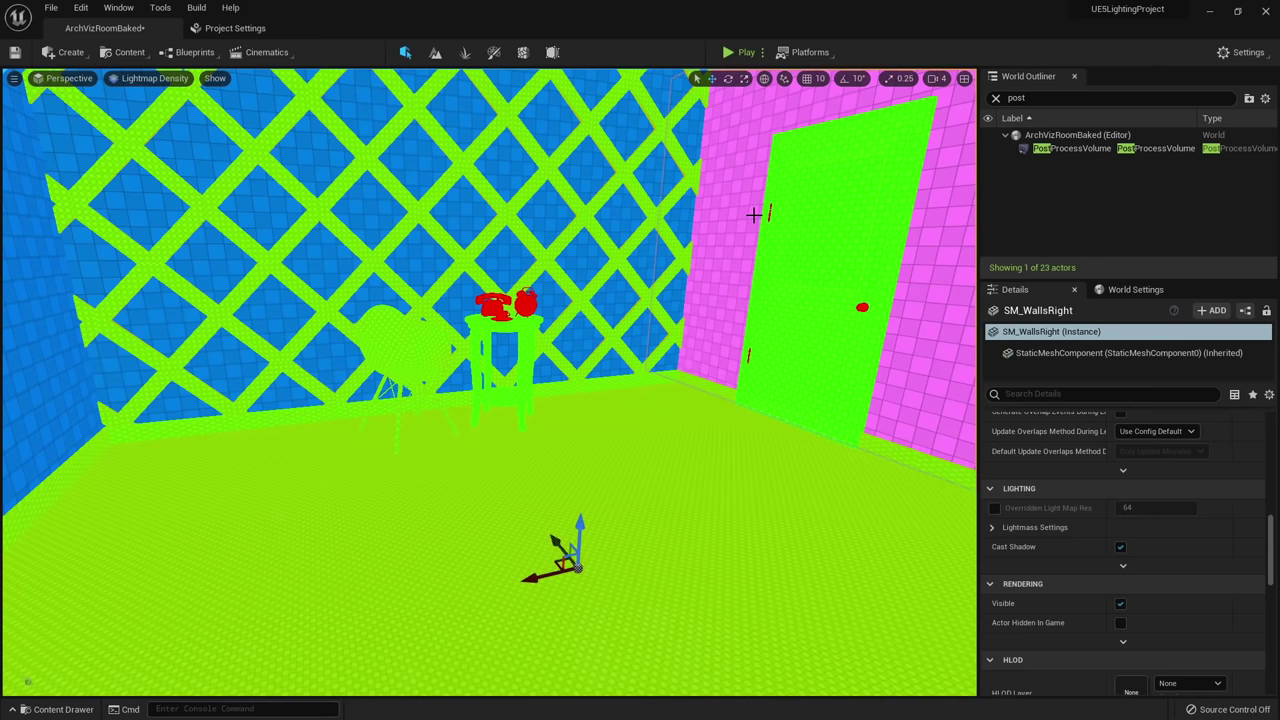
left_click(560, 512)
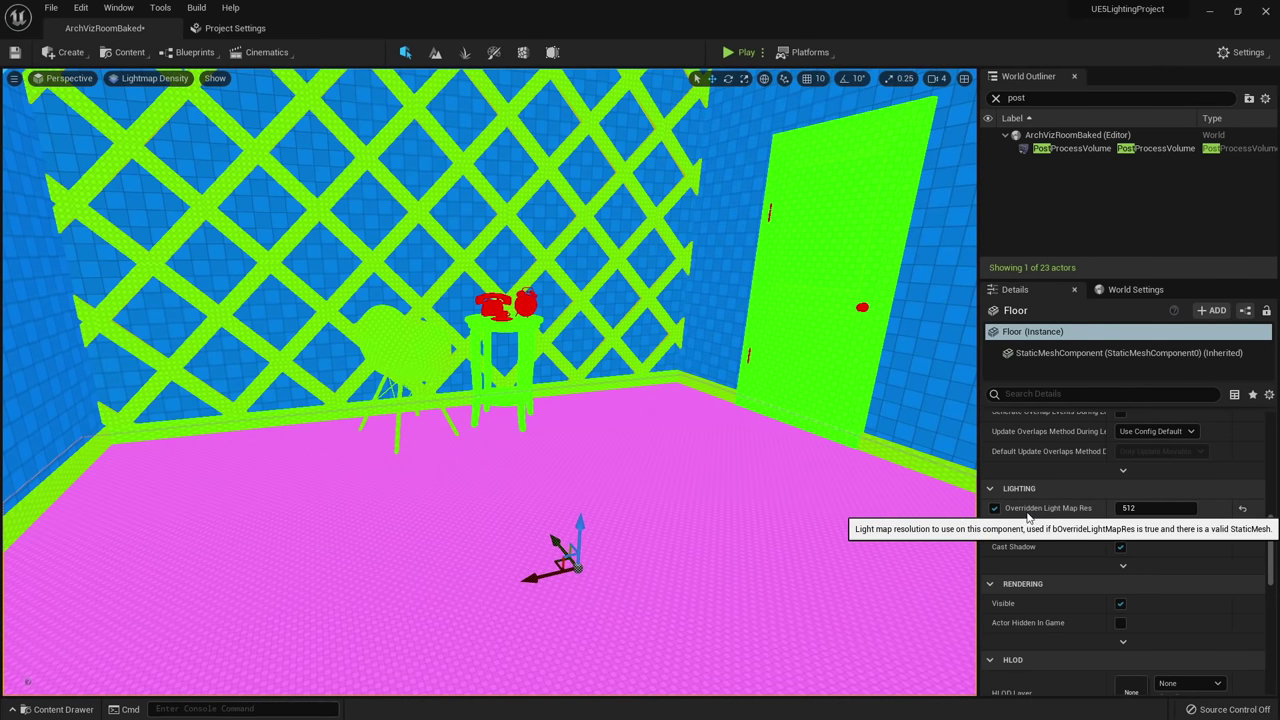
Override the light map resolution of the back wall, SM_WallBack, with 512.
right_click_drag(460, 275, 446, 215)
key("w")
left_click(481, 322)
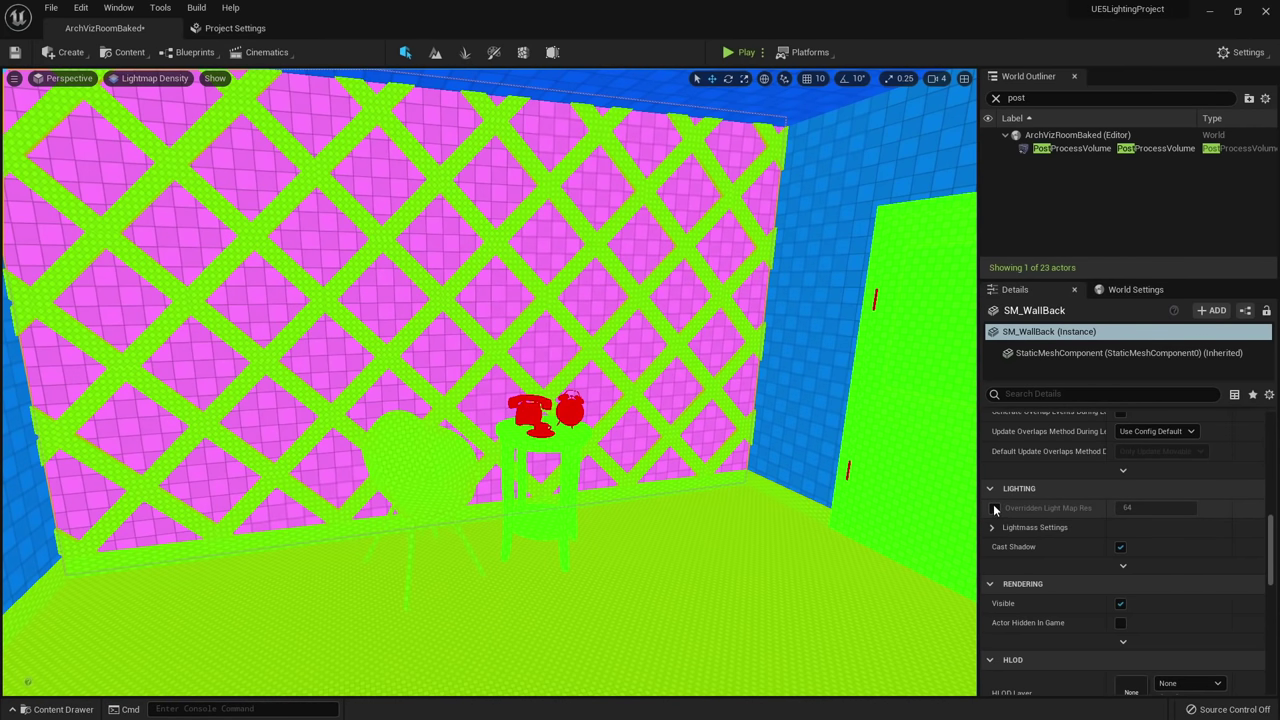
left_click(994, 508)
left_click(1176, 509)
type("512")
key("Return")
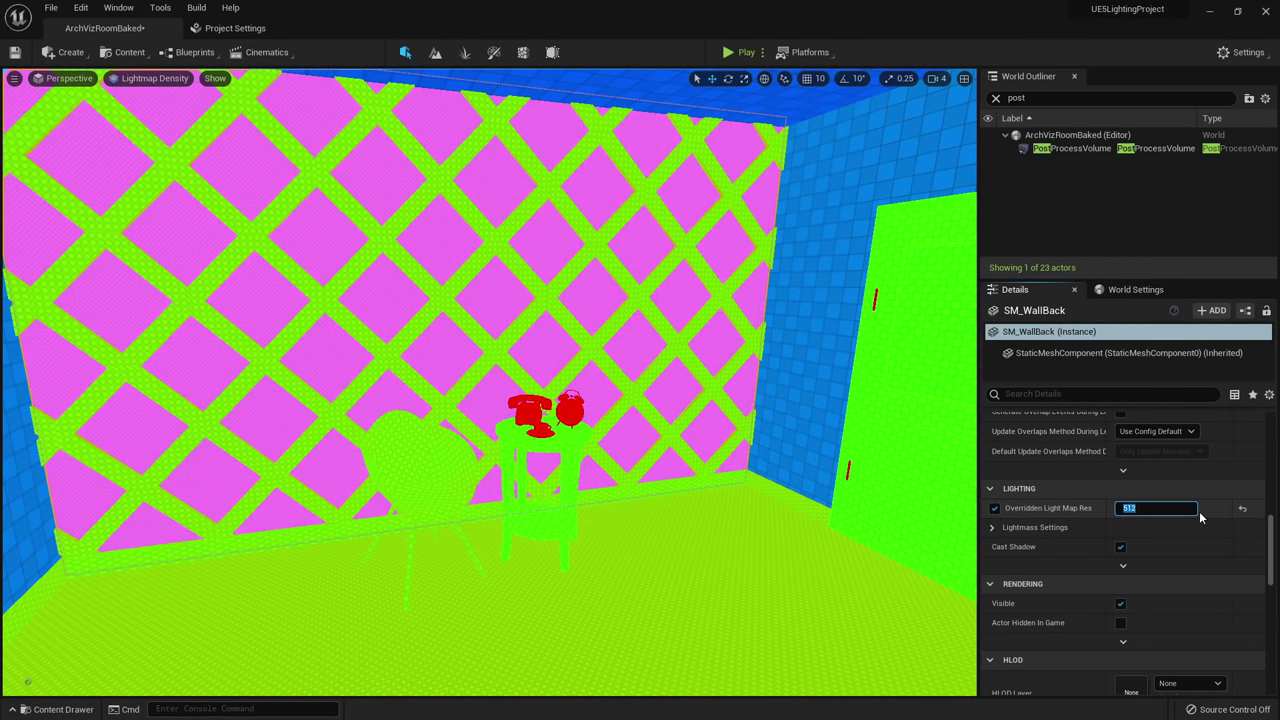
Override the light map resolution of SM_WallsRight, the wall with the door, with 256.
left_click(804, 371)
left_click(994, 509)
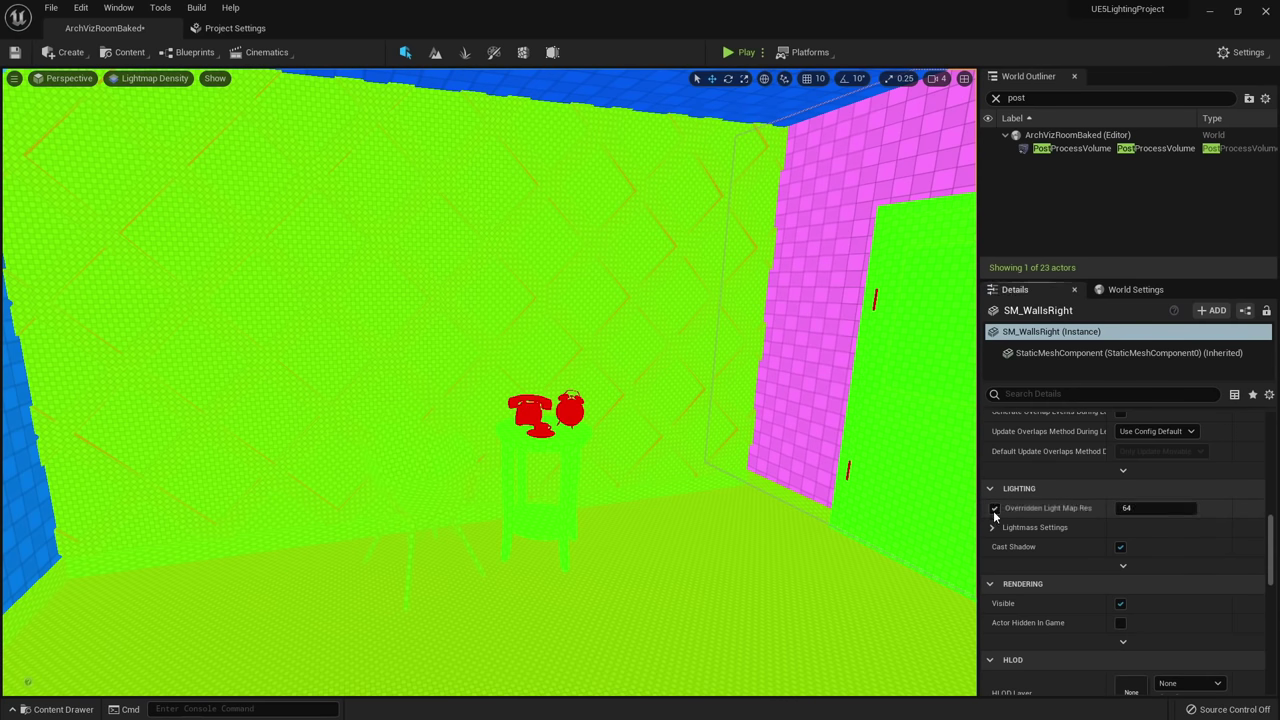
left_click(1128, 508)
right_click_drag(777, 437, 870, 425)
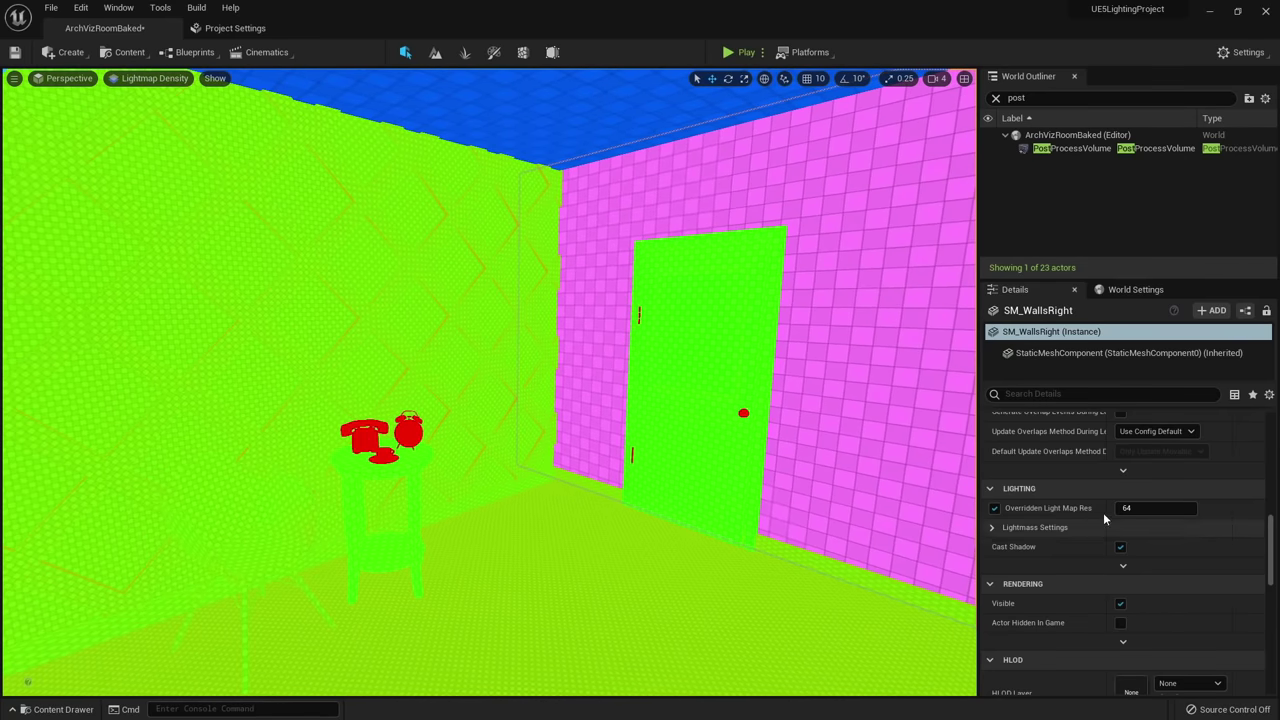
left_click(1130, 508)
type("256")
key("Return")
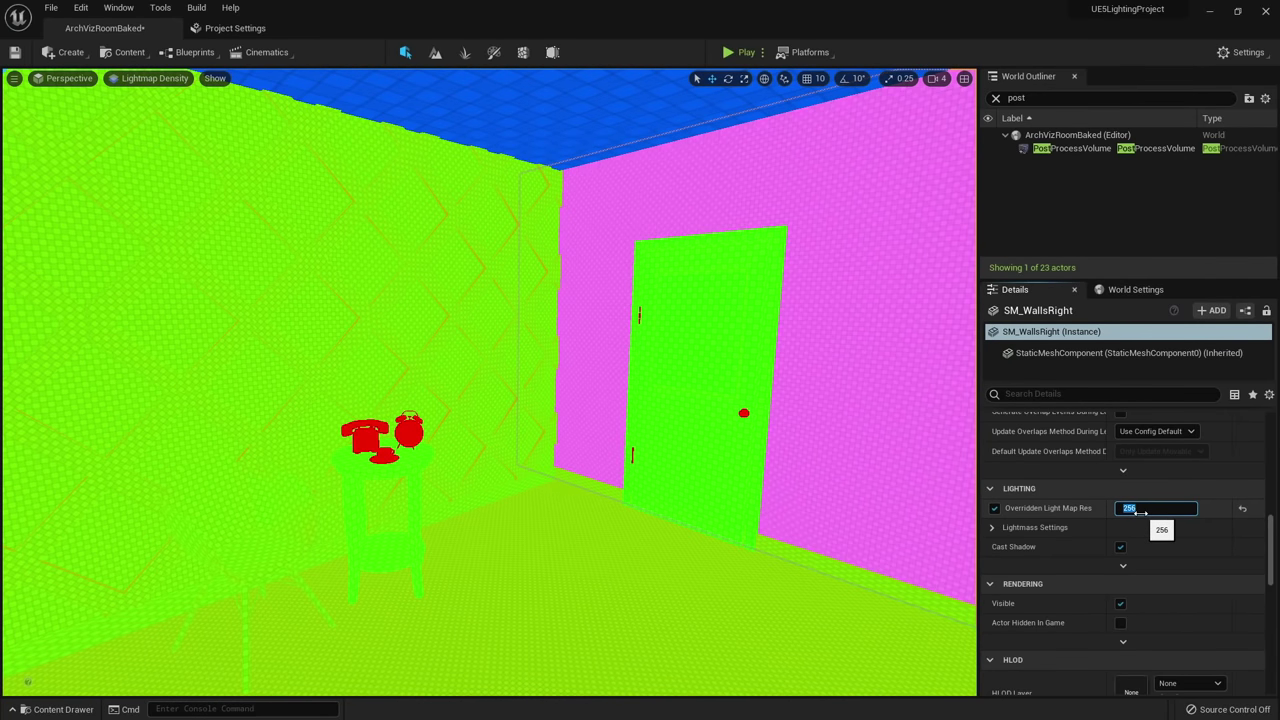
Override the Roof's light map resolution with 256.
right_click_drag(557, 283, 544, 230)
left_click(544, 229)
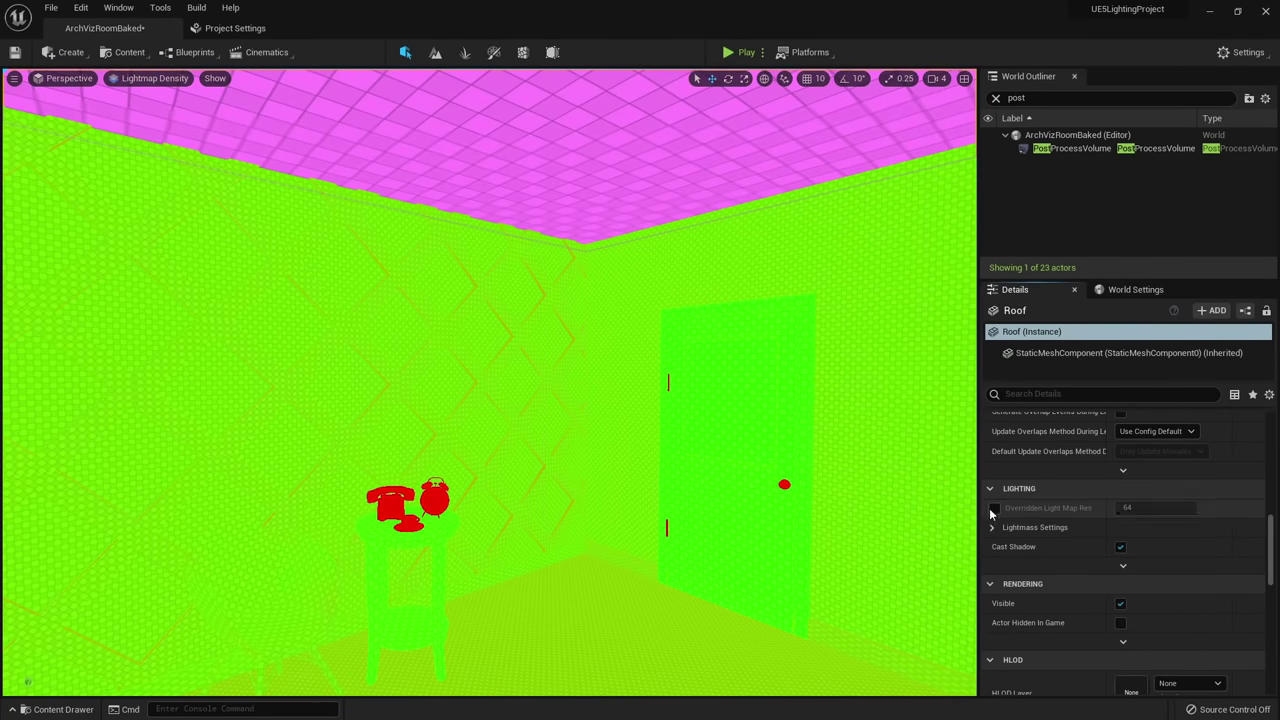
left_click(994, 508)
left_click(1140, 508)
type("256")
key("Return")
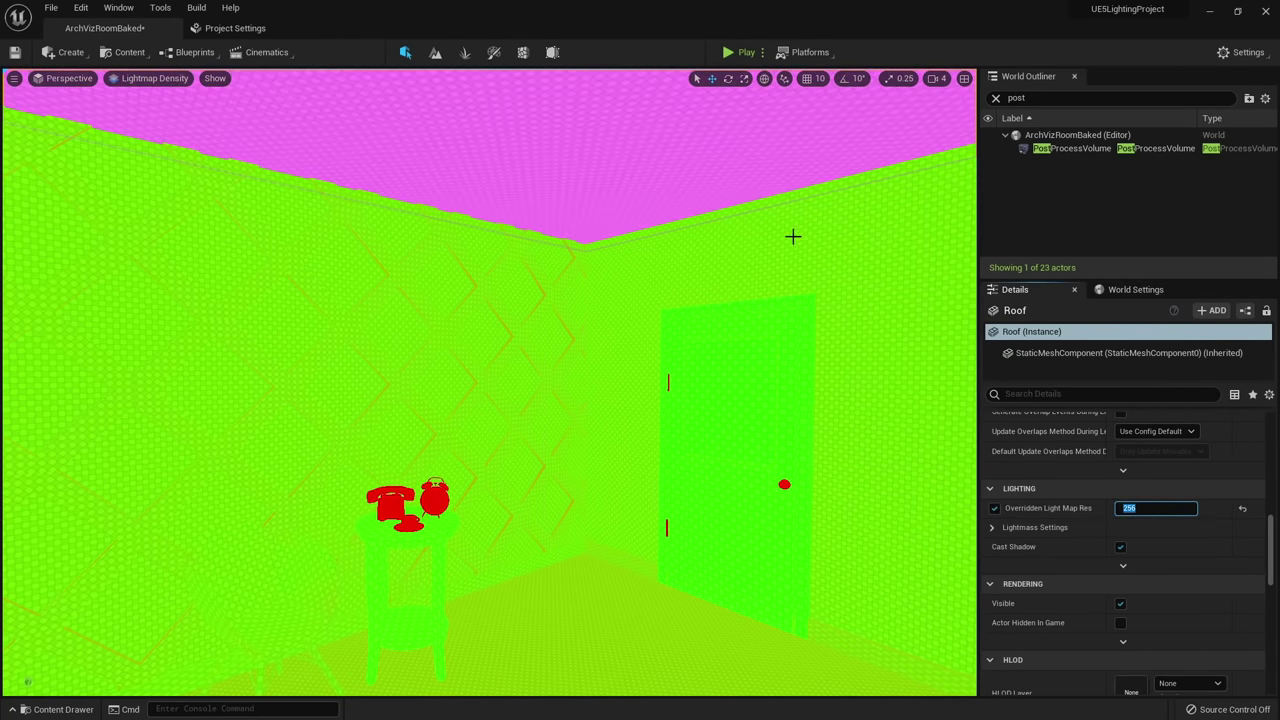
Enable the light map resolution override on SM_MainDoor and raise its value for denser baked lighting.
right_click_drag(793, 236, 806, 282)
left_click(725, 338)
left_click(994, 510)
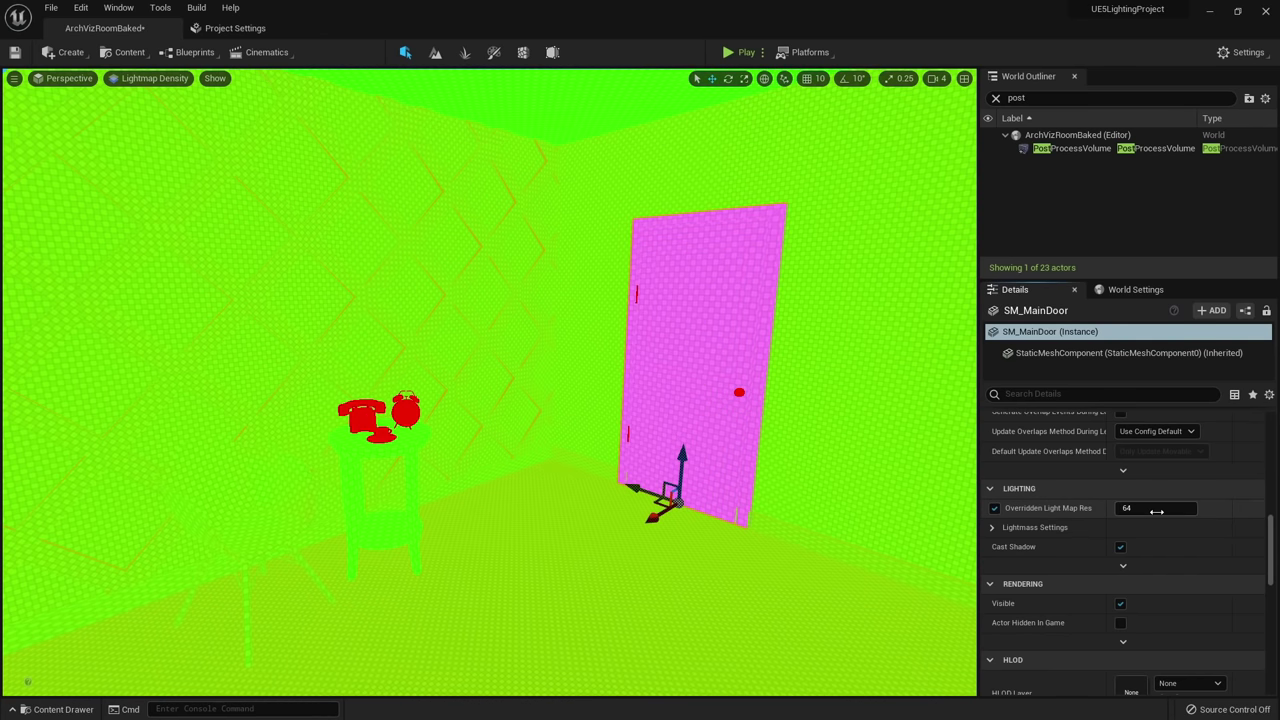
left_click(1156, 510)
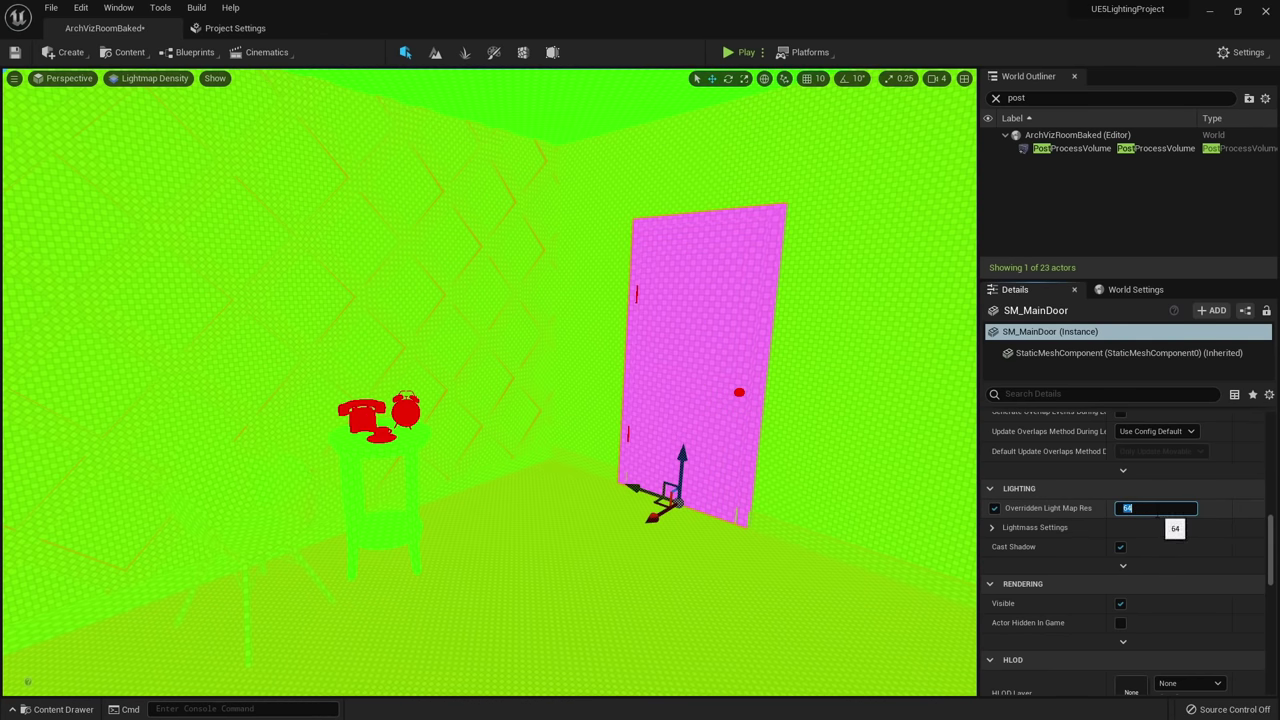
key("Return")
Enable the light map resolution override on the BaseBoard and raise its value for denser baked lighting.
right_click_drag(709, 377, 590, 386)
right_click_drag(688, 463, 590, 466)
left_click(520, 397)
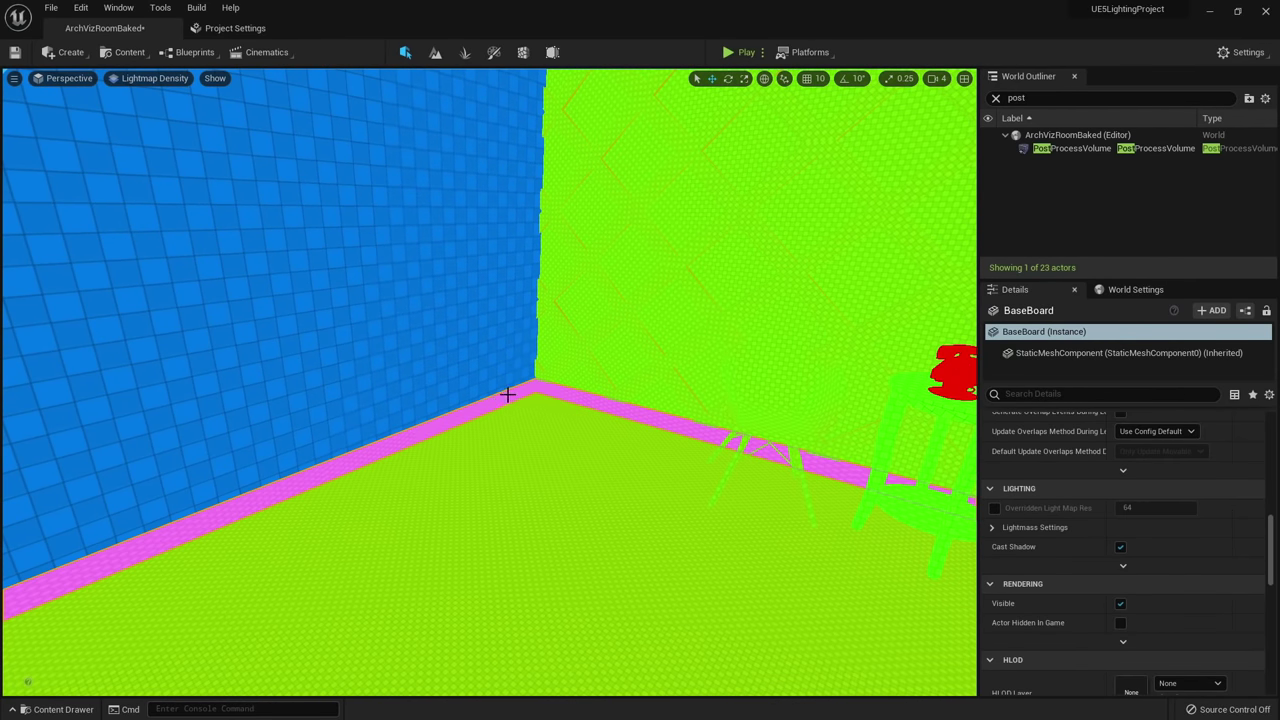
left_click(994, 508)
left_click(1130, 508)
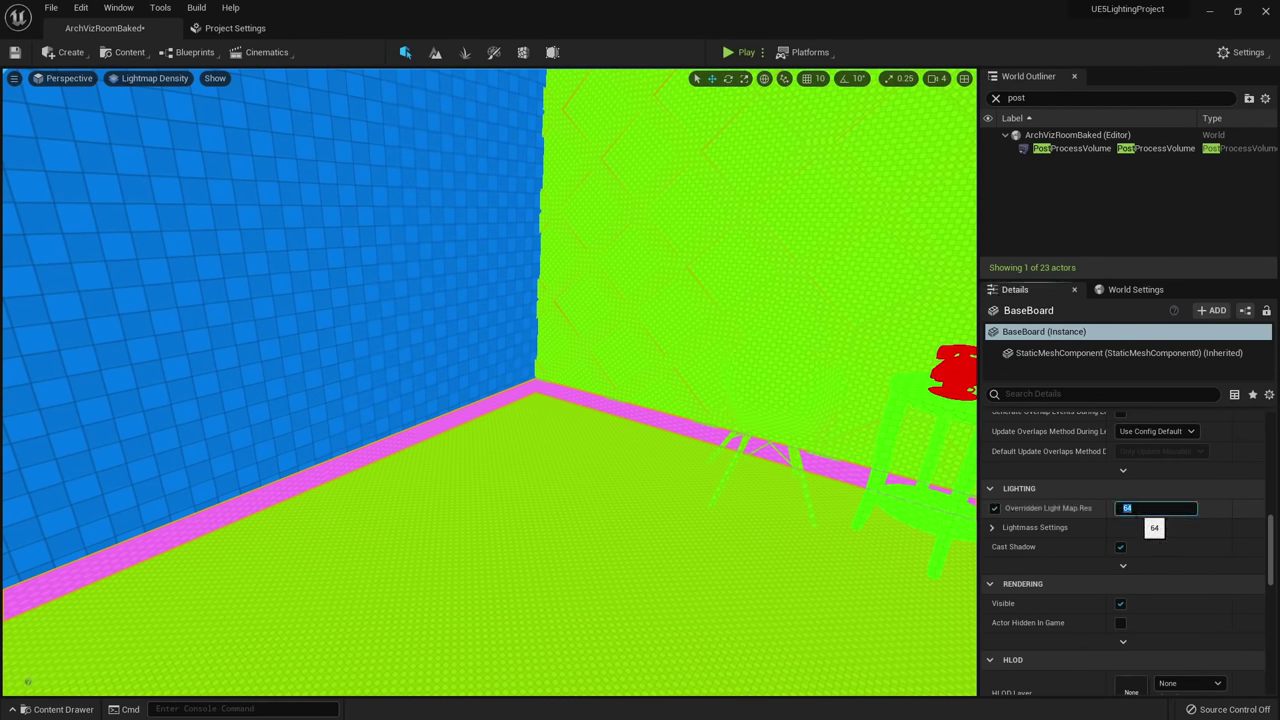
key("Return")
Override the light map resolution of SM_WallsLeft with 256.
left_click(506, 368)
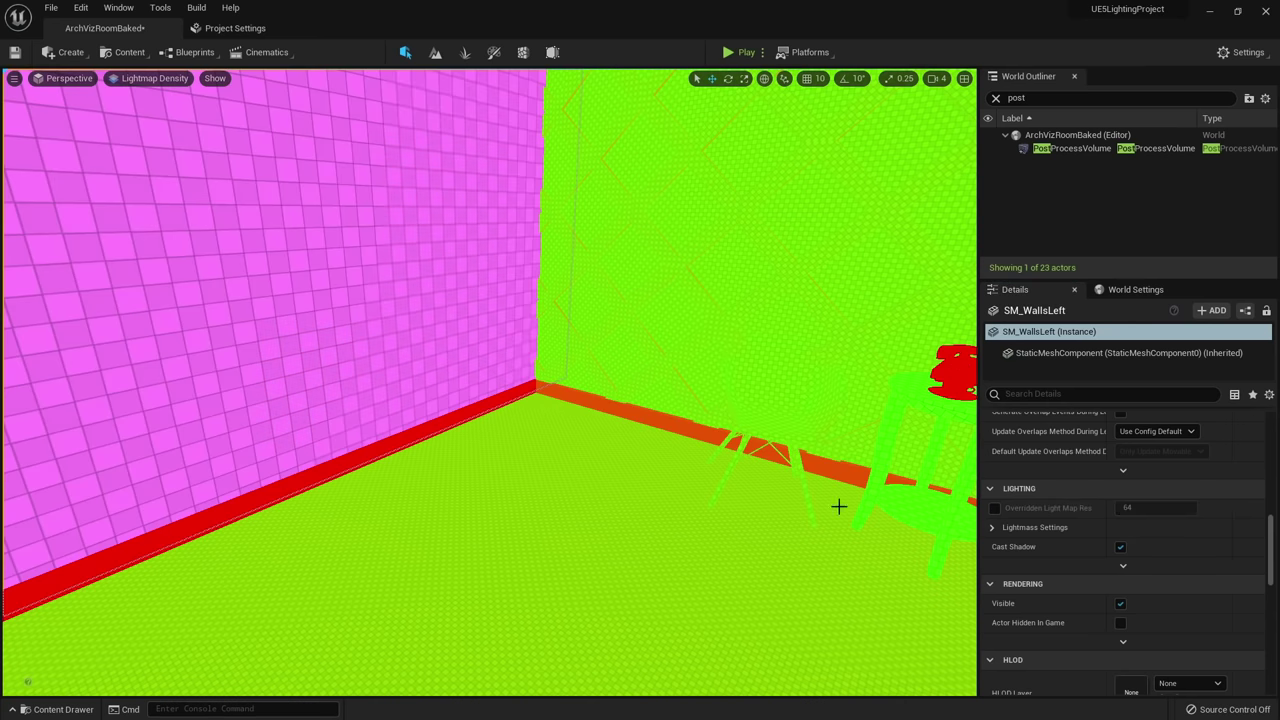
left_click(995, 508)
left_click(1150, 510)
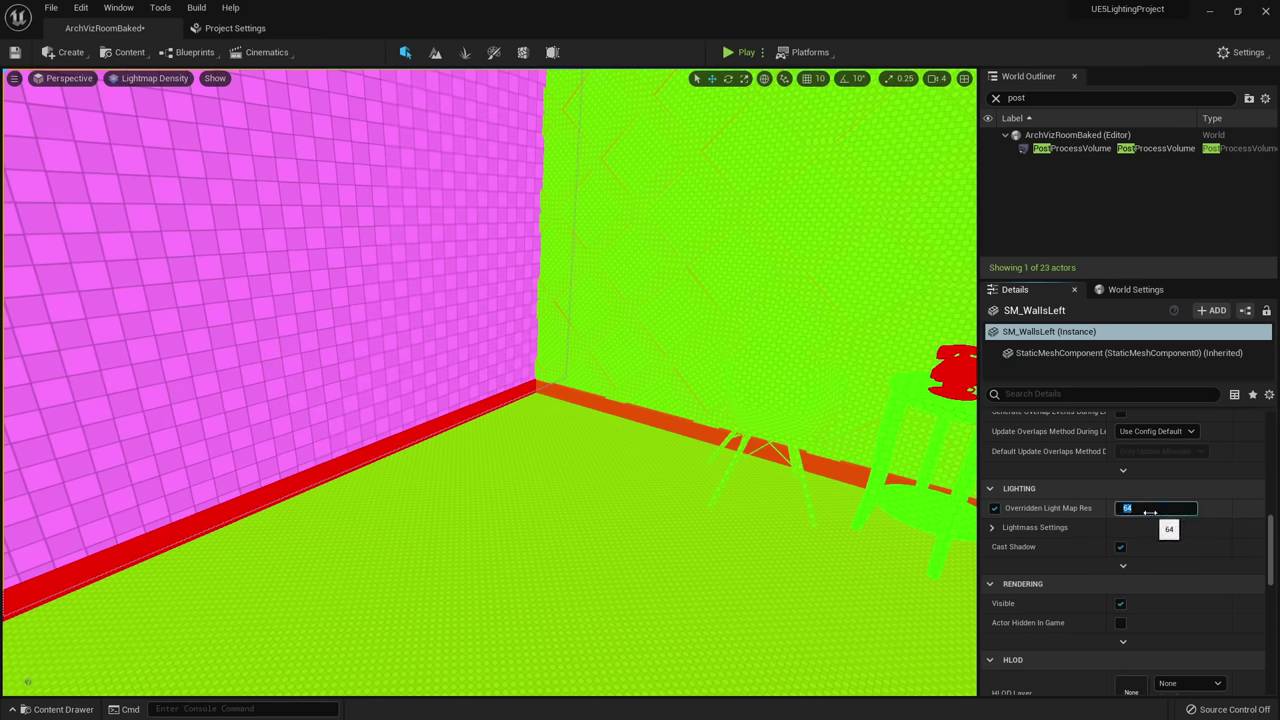
type("256")
key("Return")
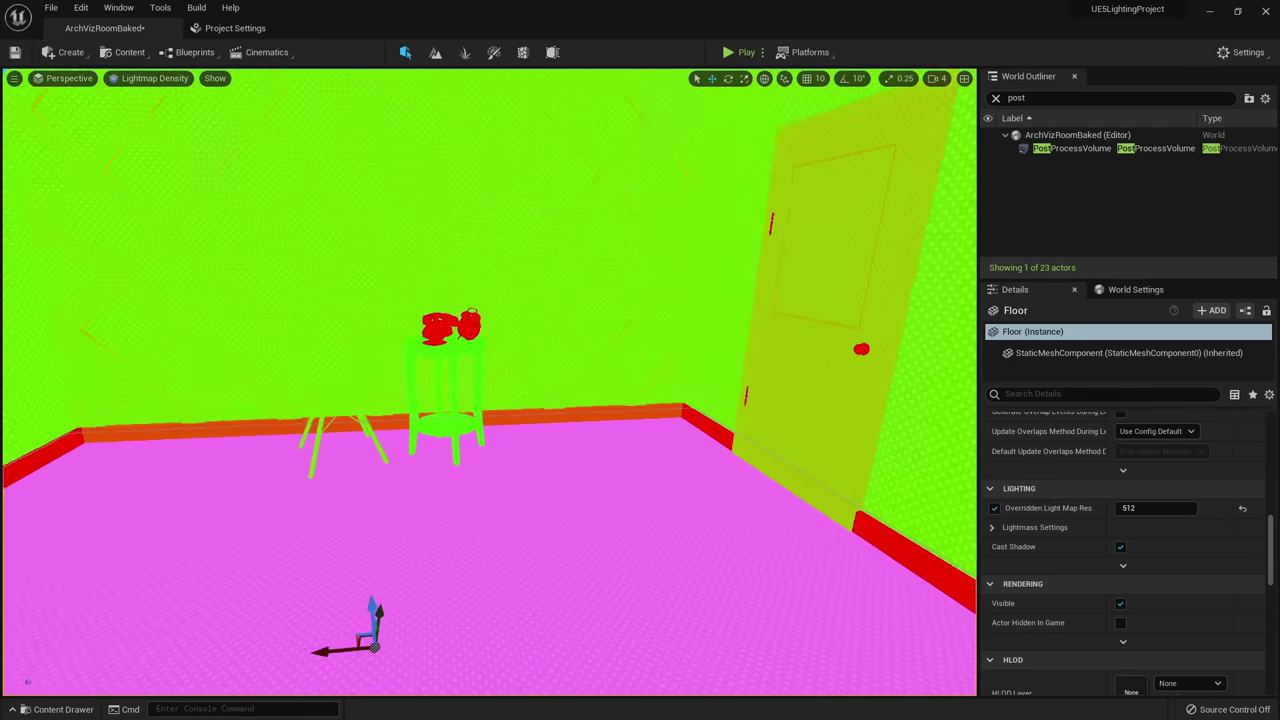
Override the light map resolution of the chair, SM_SquareChair, with 128.
key("w")
right_click_drag(311, 403, 388, 444)
left_click(351, 386)
key("w")
key("a")
left_click(996, 508)
left_click(1165, 509)
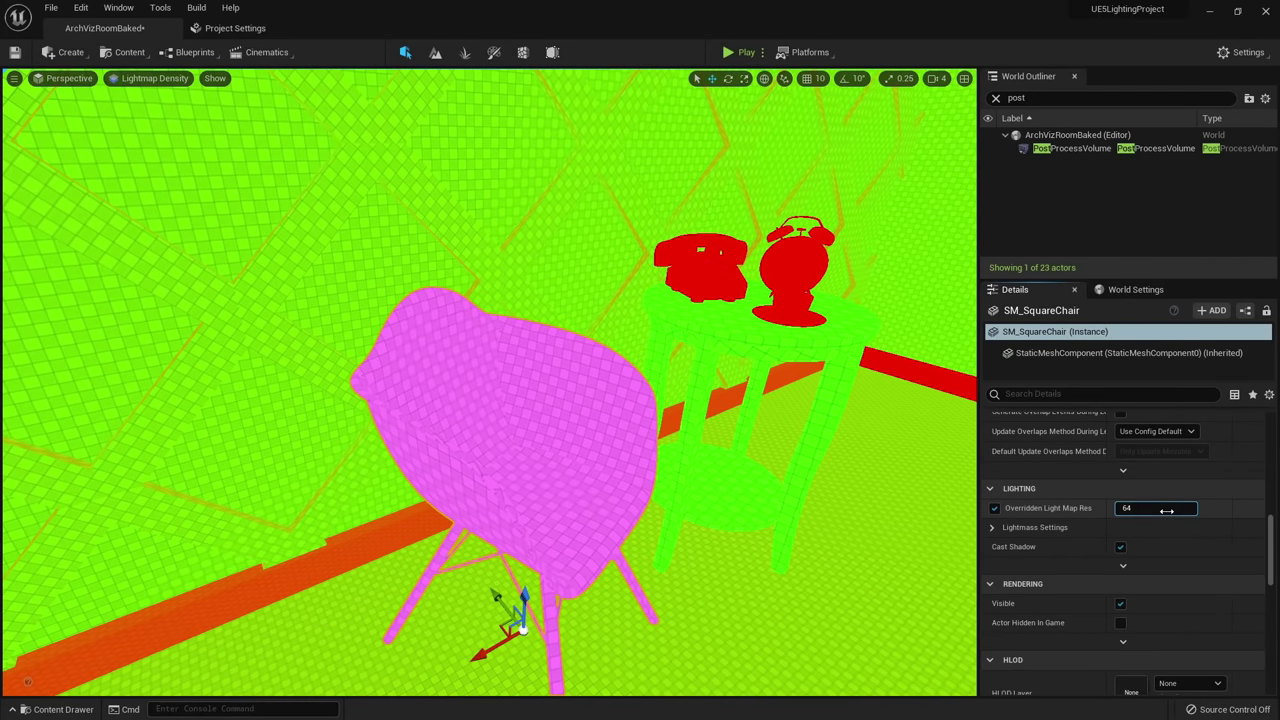
type("128")
key("Return")
Override the light map resolution of the side table, SM_SmallTable, with 256.
left_click(780, 355)
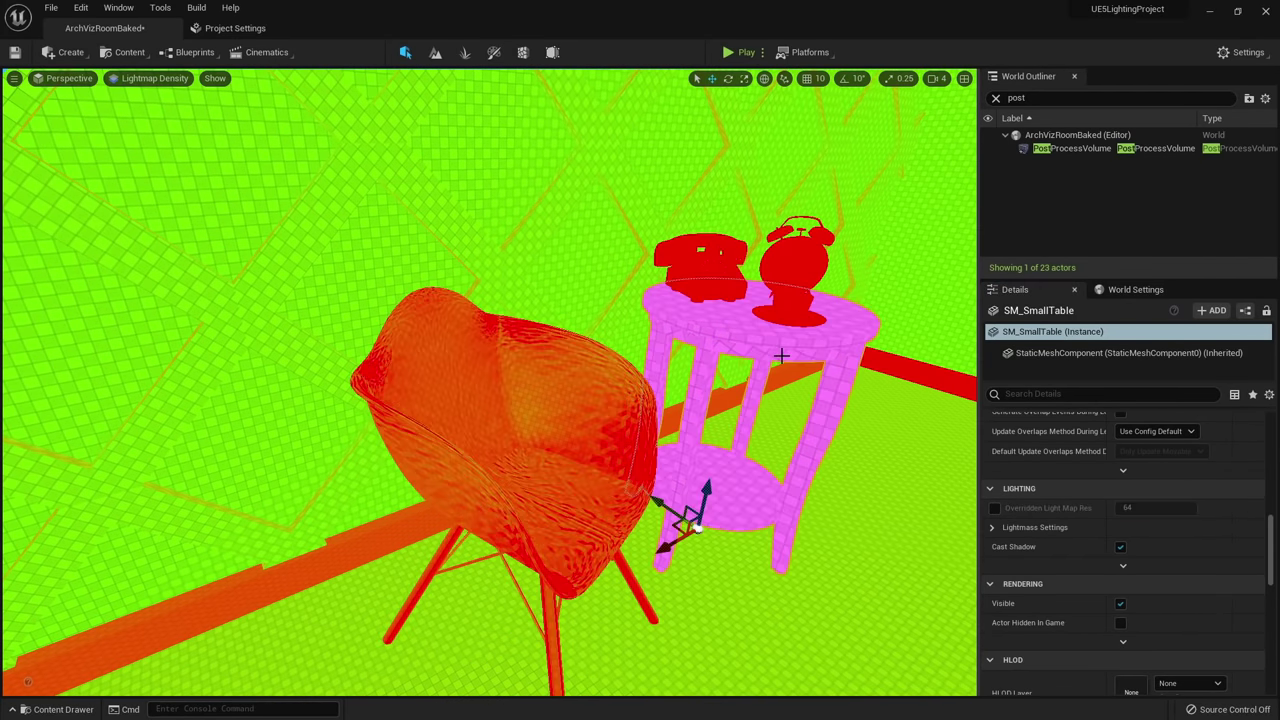
left_click(1133, 509)
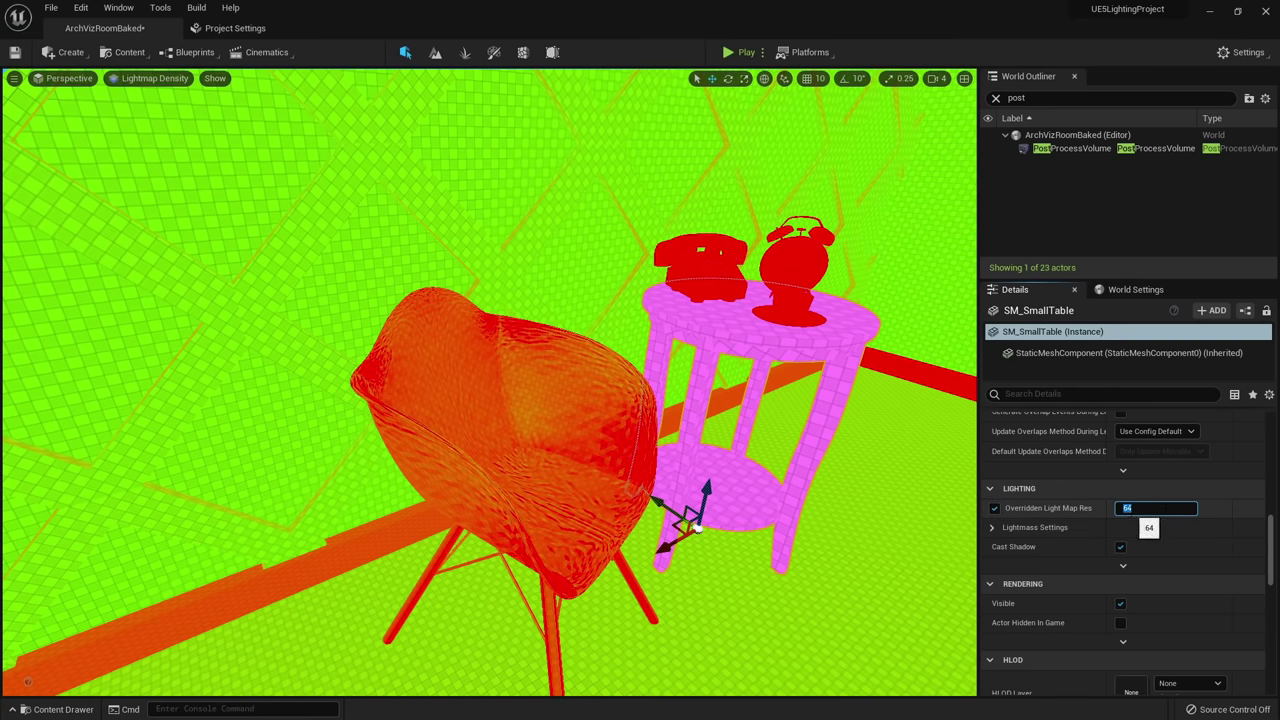
type("128")
key("Return")
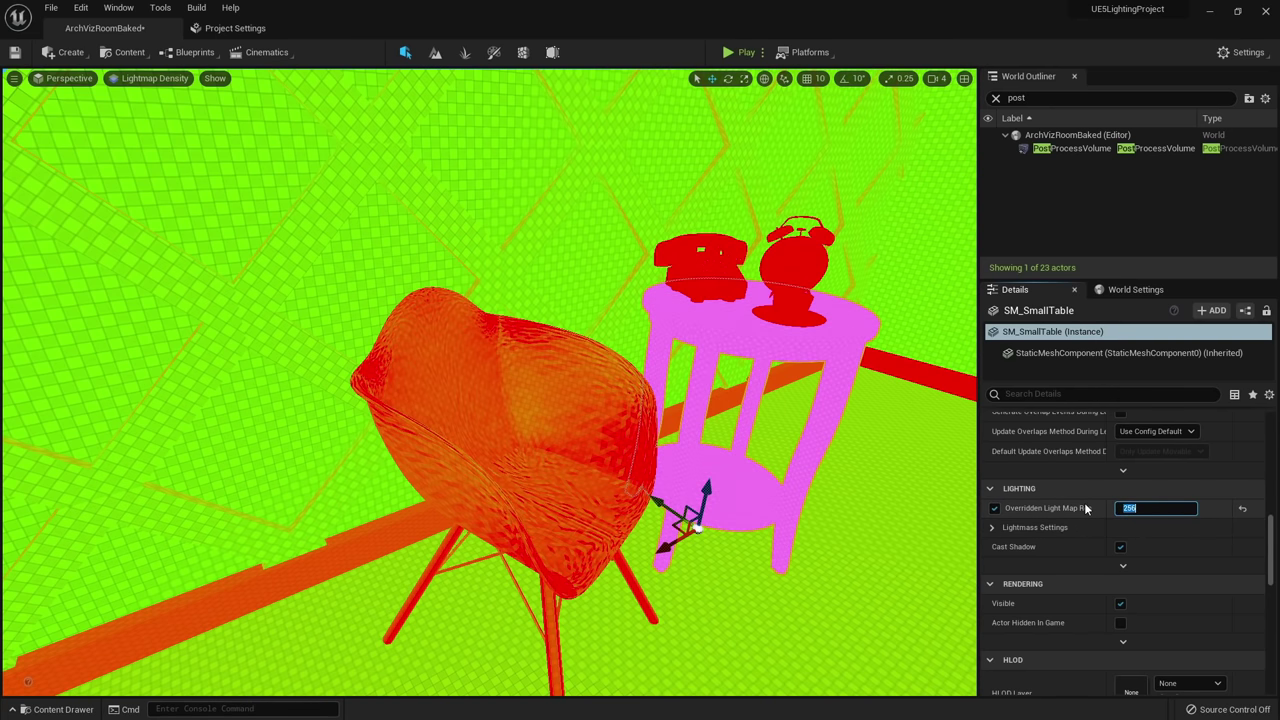
Clear the selection and switch the viewport from Lightmap Density through Unlit to Lit view.
right_click_drag(716, 412, 661, 445)
left_click(767, 411)
key("Escape")
key("alt+3")
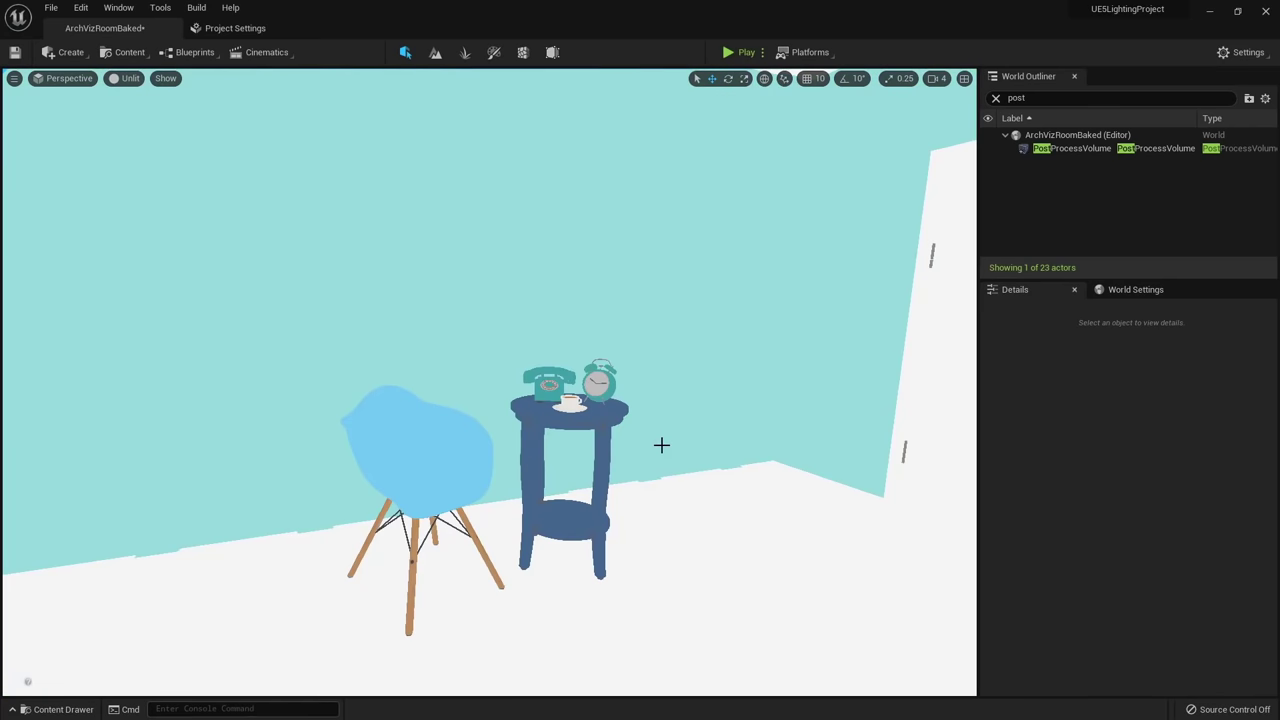
key("alt+4")
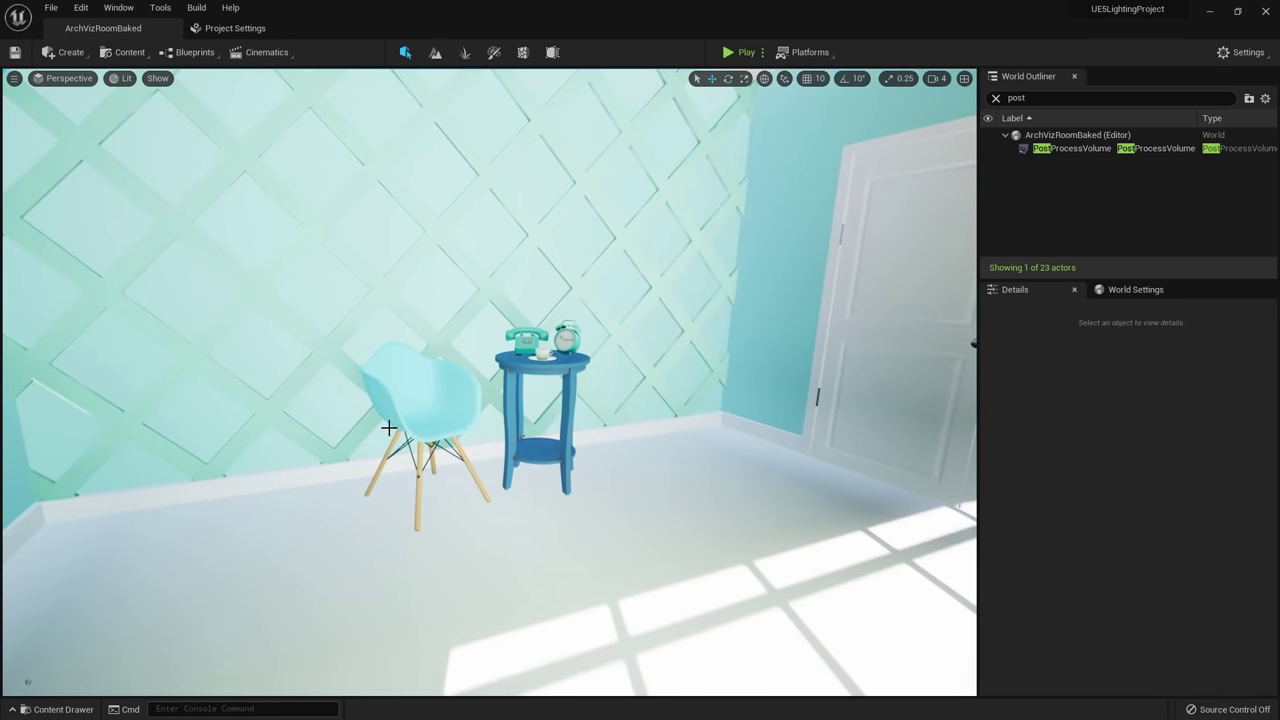
Check the mobility setting of the chair, SM_SquareChair, and build all levels to bake the lighting.
right_click_drag(389, 428, 497, 451)
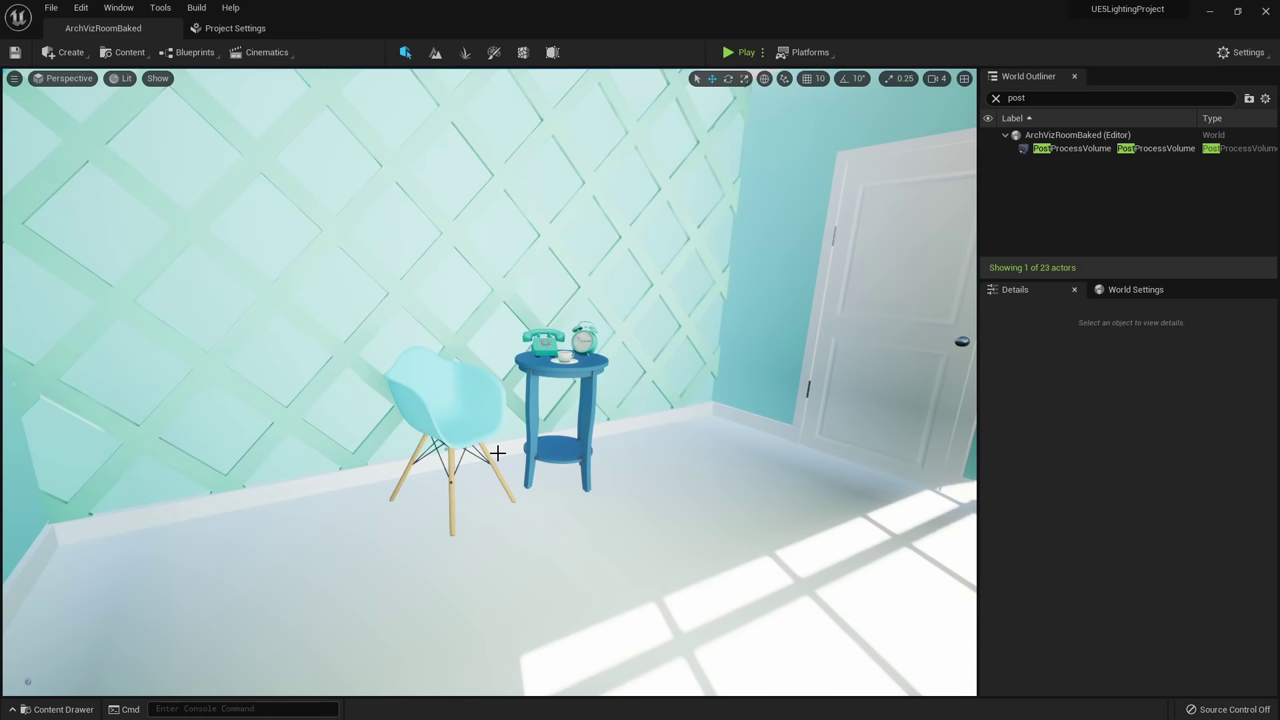
left_click(481, 409)
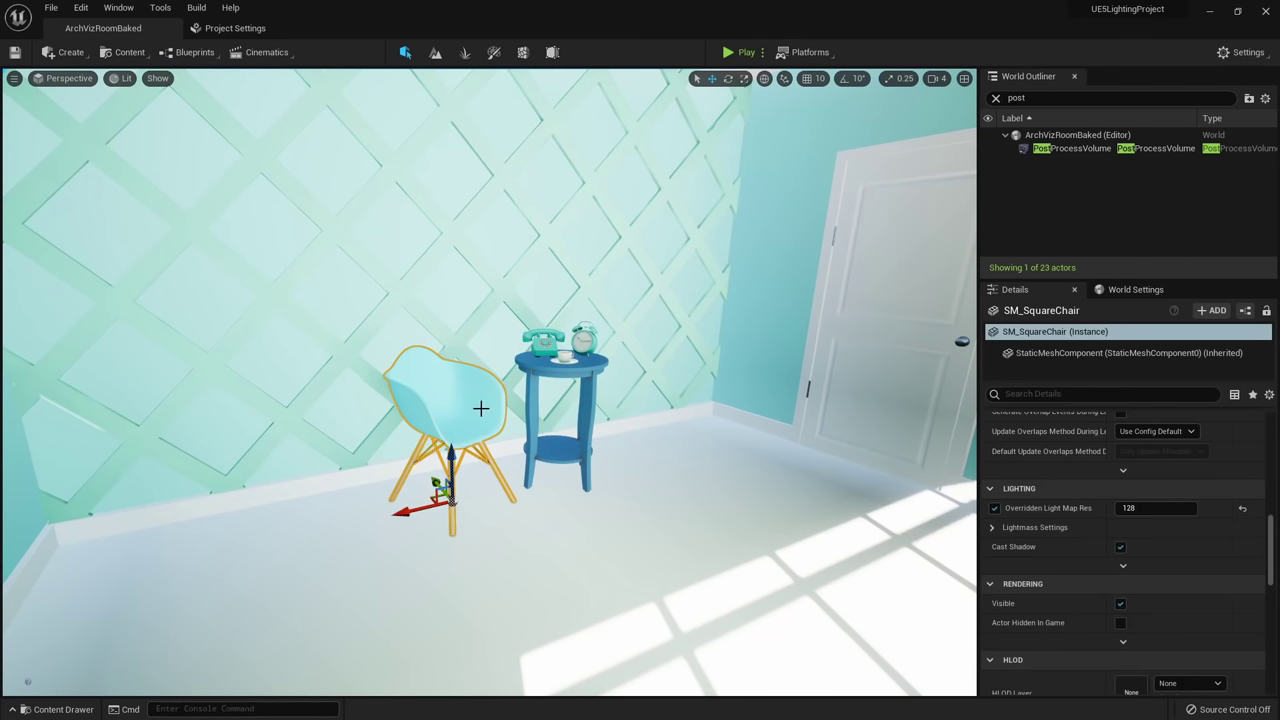
scroll(1059, 478, "up", 10)
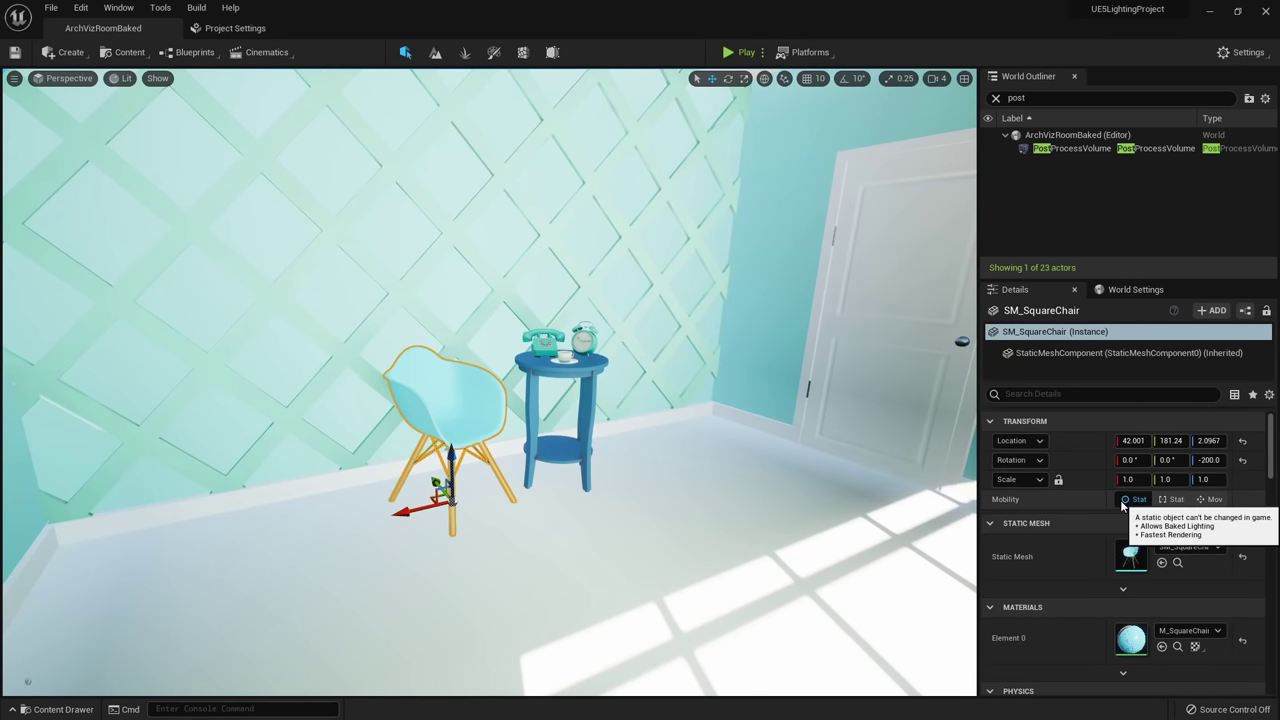
left_click(187, 8)
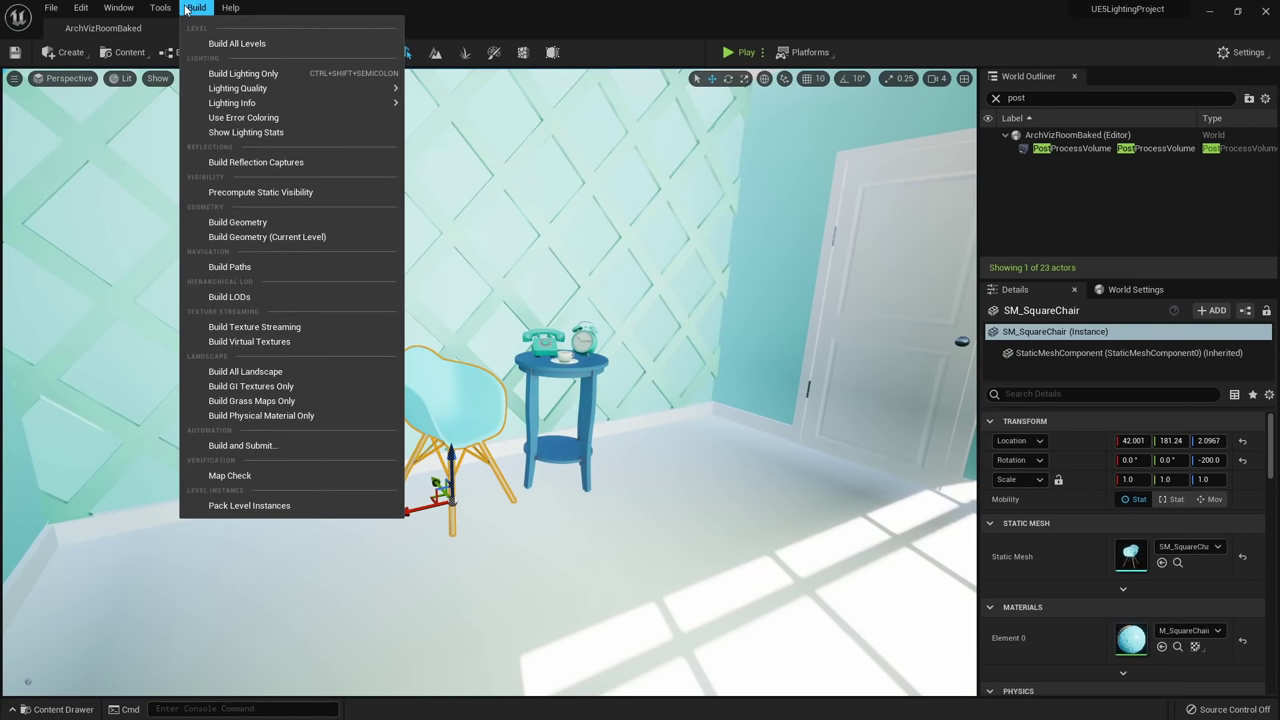
left_click(219, 45)
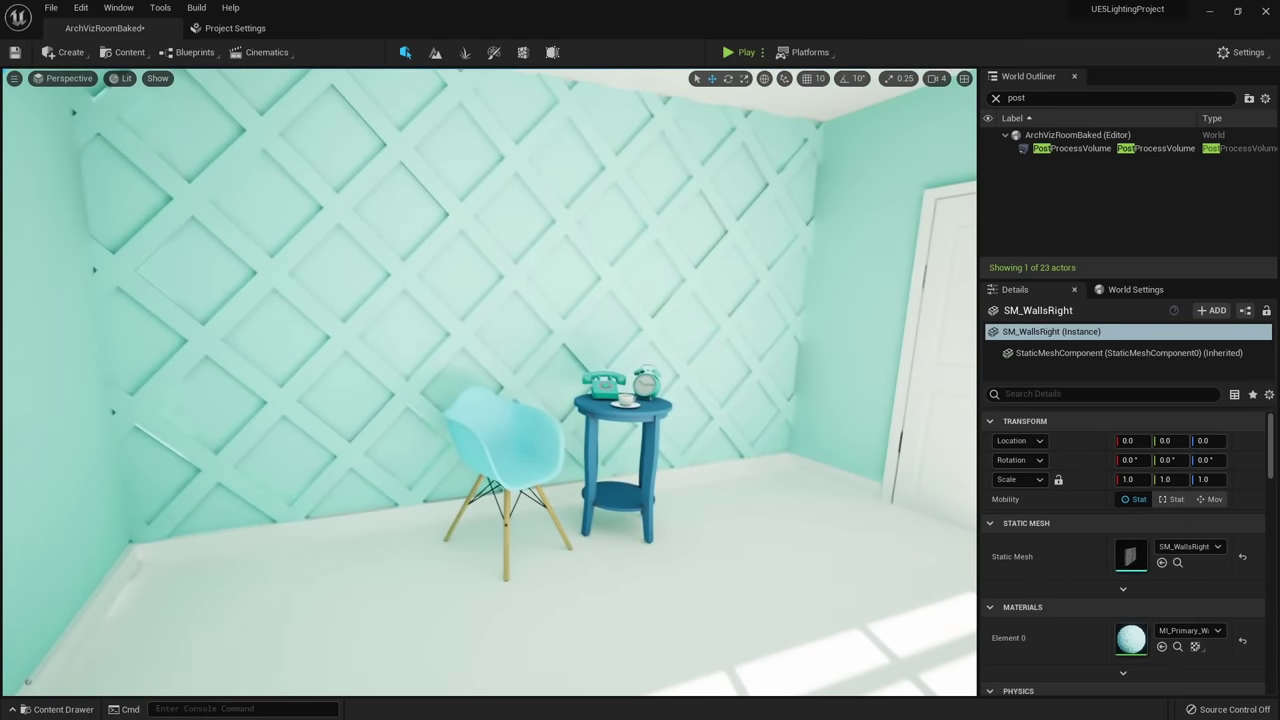
Examine the baked lighting around the chair and door and review the PostProcessVolume's lens settings.
mouse_move(490, 382)
right_mouse_down()
mouse_move(468, 344)
mouse_move(452, 348)
mouse_move(484, 358)
right_mouse_up()
right_click_drag(662, 398, 690, 398)
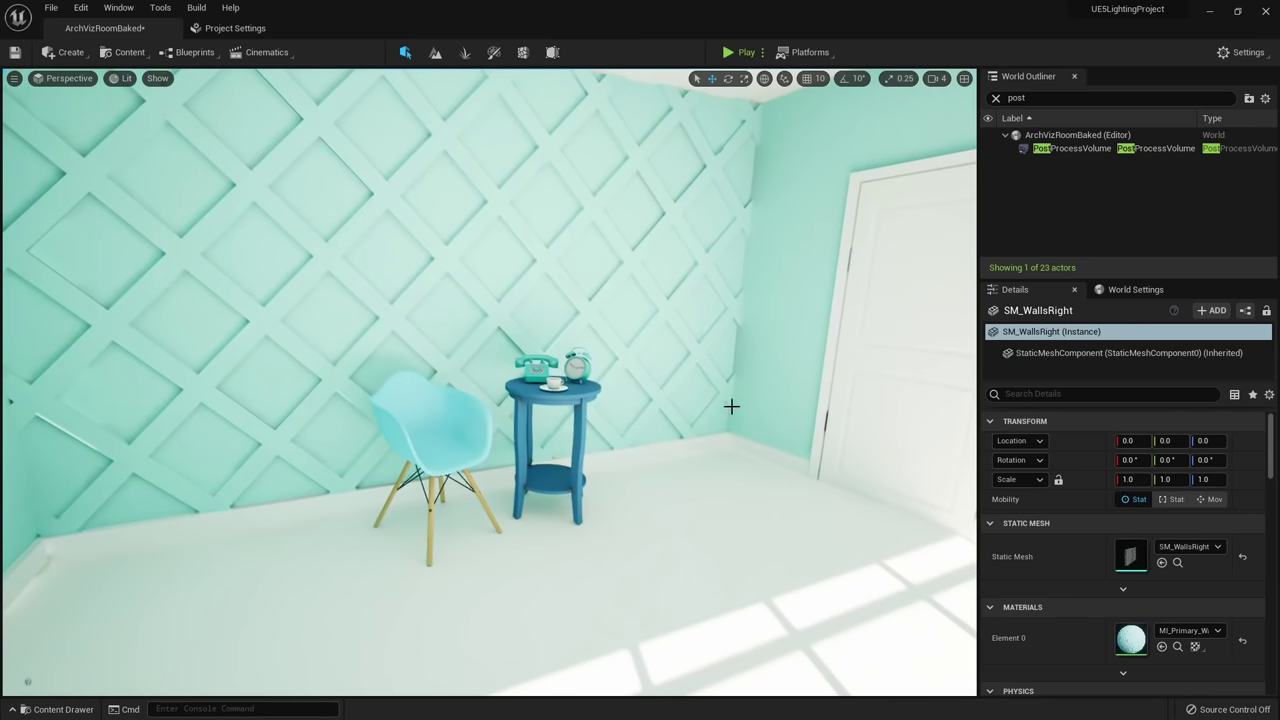
left_click(1058, 148)
scroll(1045, 549, "down", 5)
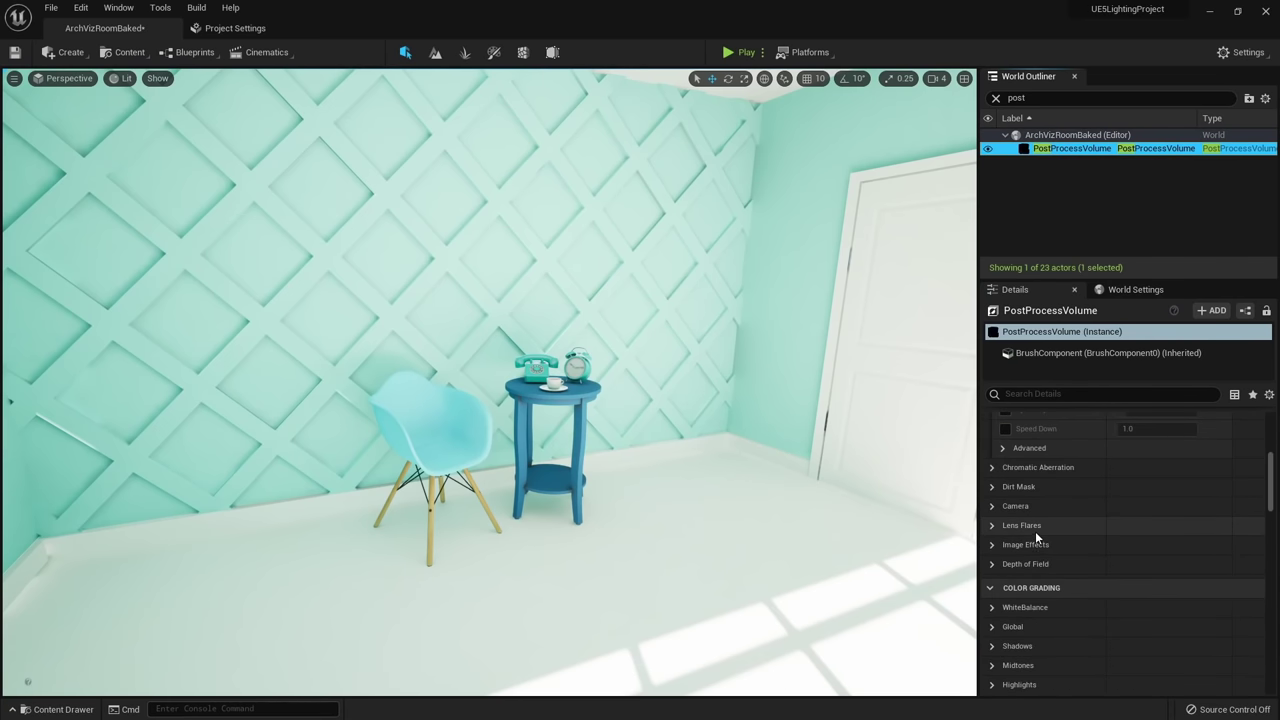
right_click_drag(690, 486, 712, 486)
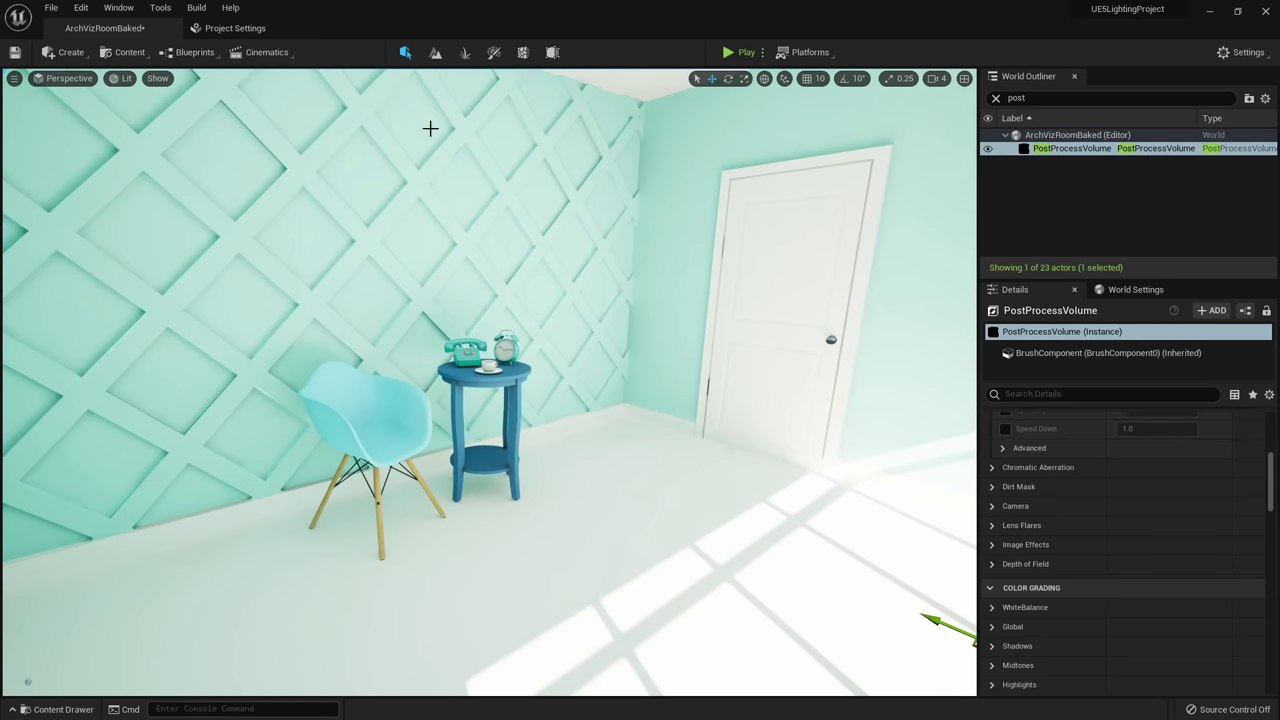
Add a Sphere Reflection Capture, show the viewport icons and place it mid-room at about X 15, Y 3, Z 153.
left_click(66, 52)
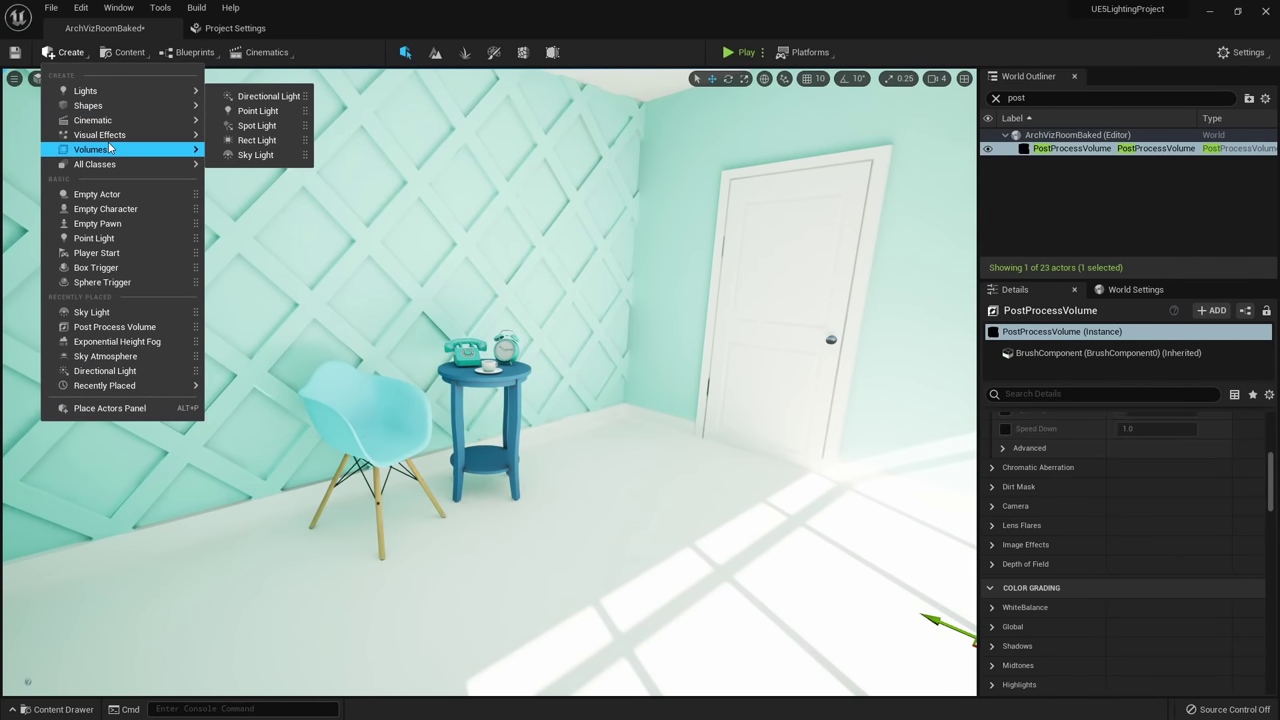
mouse_move(105, 134)
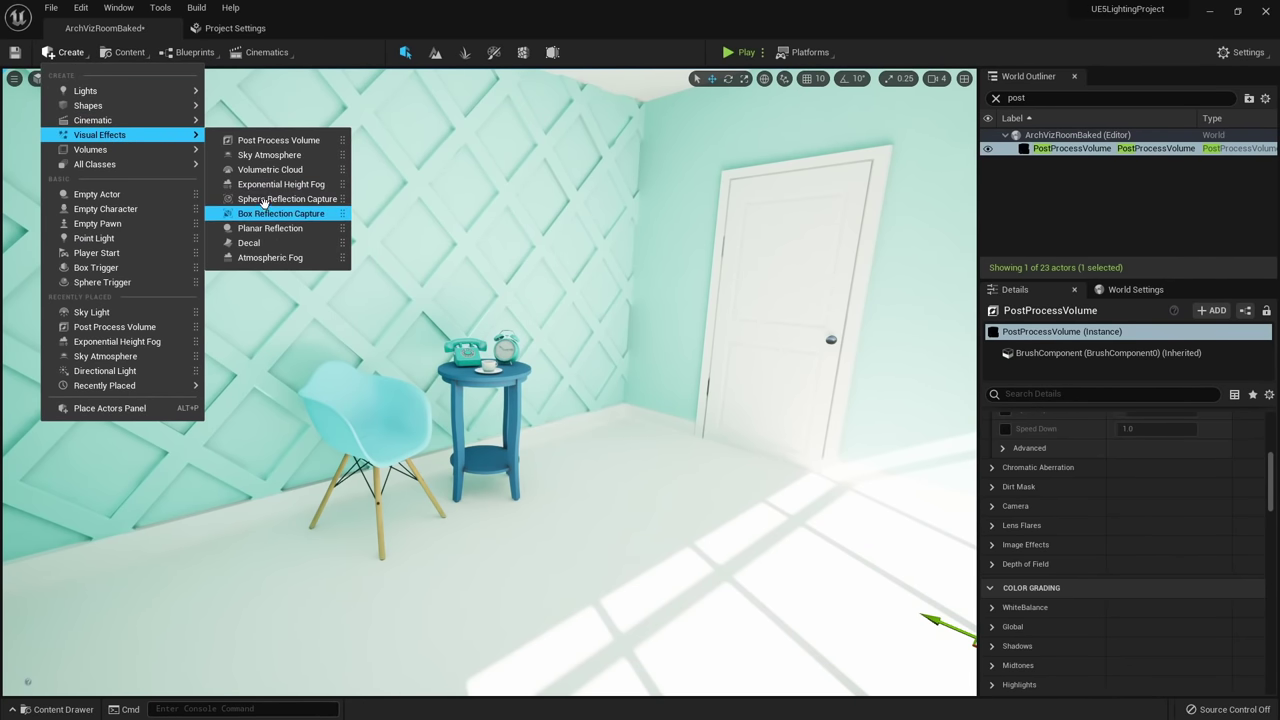
left_click_drag(307, 203, 532, 640)
right_click_drag(482, 506, 482, 506)
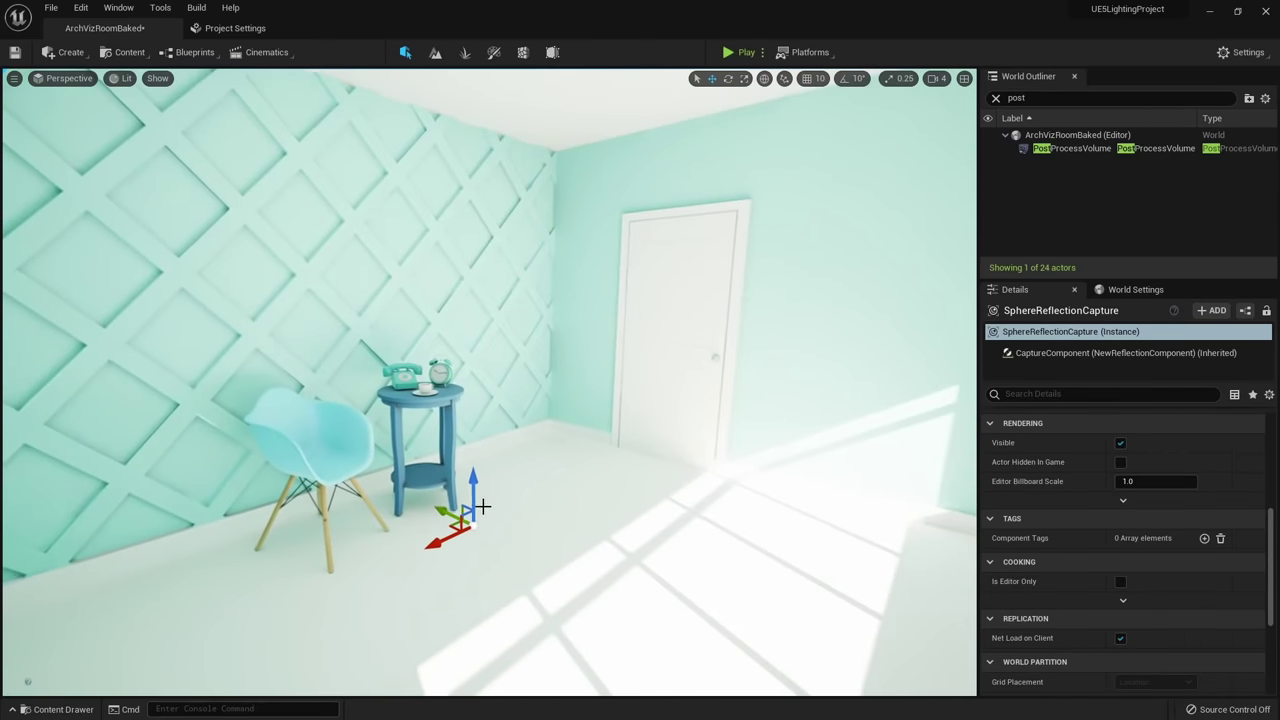
left_click_drag(473, 484, 473, 260)
key("g")
right_click_drag(473, 260, 518, 285)
left_click_drag(518, 357, 699, 370)
right_click_drag(489, 165, 535, 147)
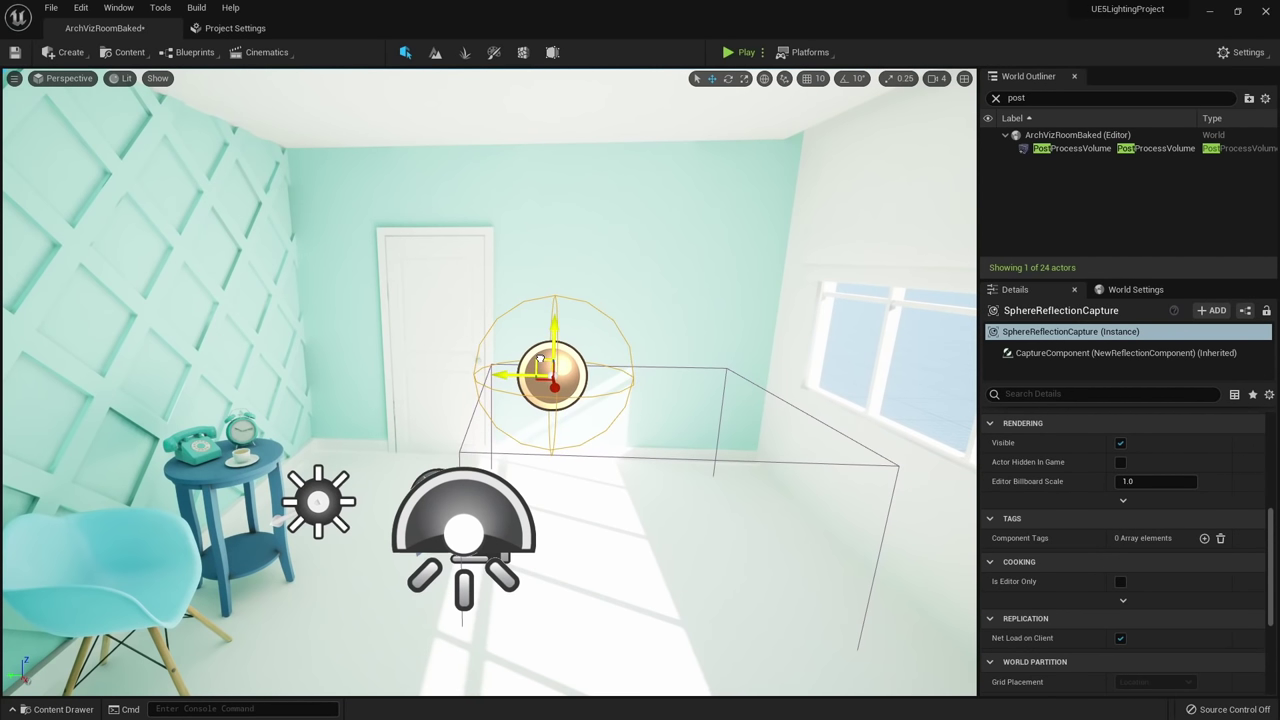
Duplicate the sphere reflection capture and place the copy just above the side table at about X -28, Y 177, Z 115.
right_click_drag(597, 357, 553, 372)
left_click_drag(621, 359, 342, 387, "alt")
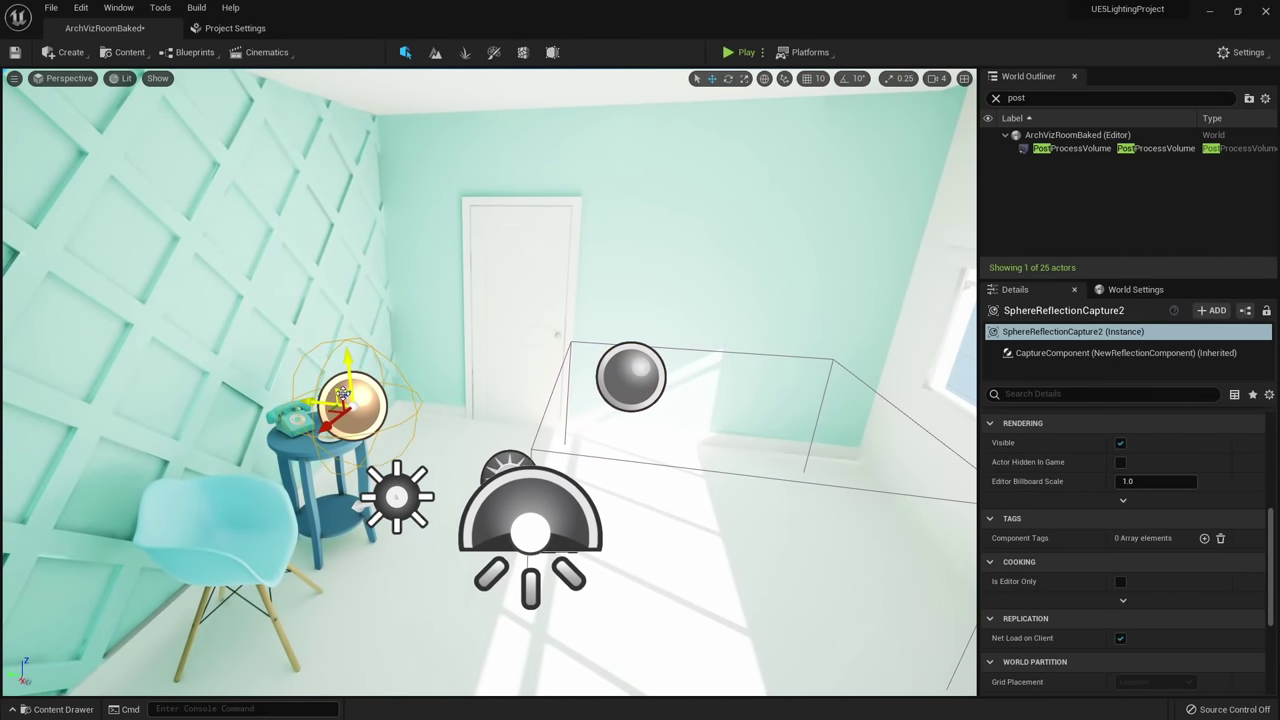
key("w")
right_click_drag(342, 387, 220, 440)
right_click_drag(510, 412, 446, 420)
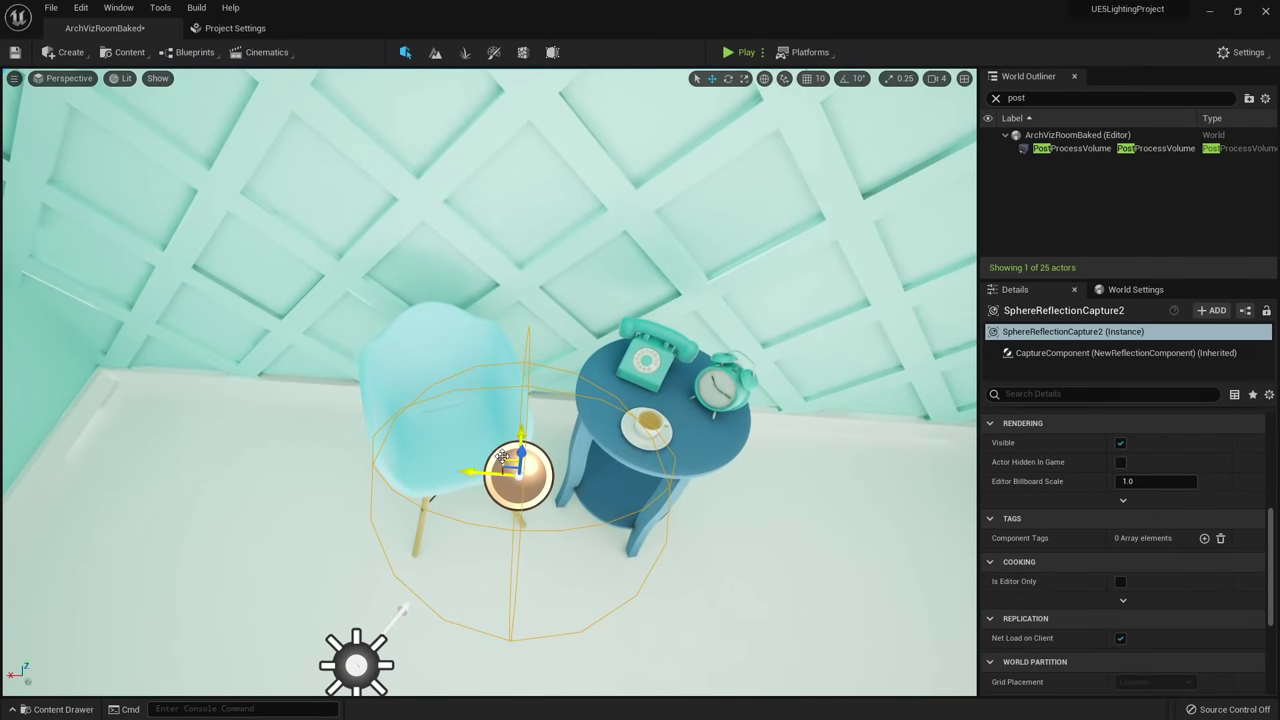
left_click_drag(503, 458, 669, 313)
key("d")
right_click_drag(669, 313, 450, 265)
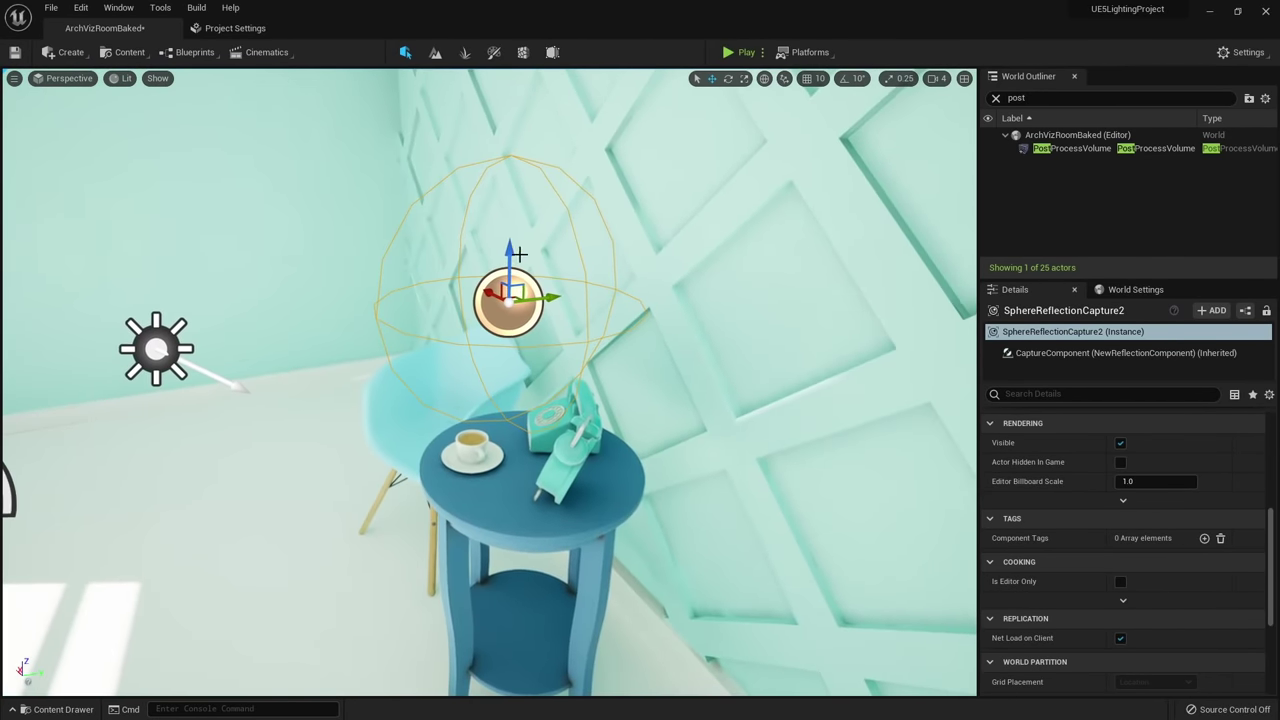
left_click_drag(509, 256, 509, 304)
Duplicate the side table's reflection capture and place the copy above the chair seat at about X 44, Y 177, Z 99.
key("a")
right_click_drag(456, 262, 650, 155)
key("w")
key("s")
key("d")
mouse_move(496, 285)
right_mouse_down()
mouse_move(406, 287)
mouse_move(500, 285)
right_mouse_up()
left_click_drag(573, 285, 337, 302, "alt")
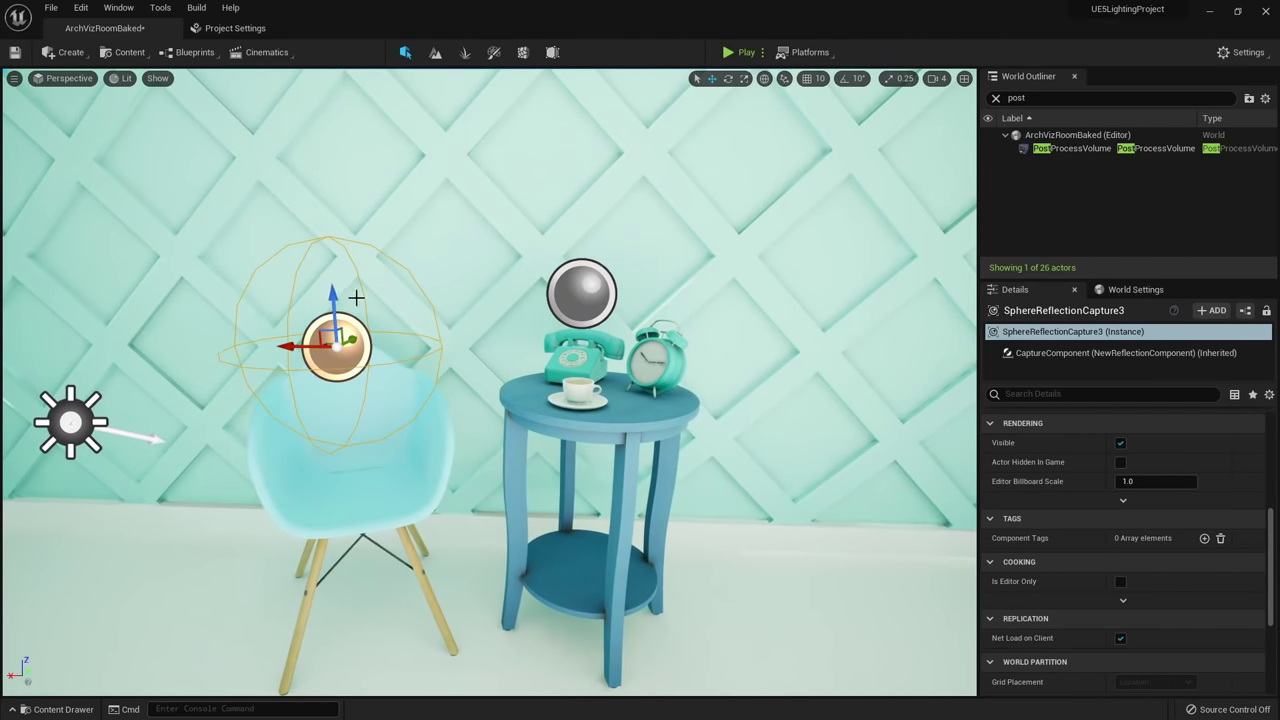
Set the Influence Radius of the reflection capture above the chair to 200, and raise it to 300.
key("s")
right_click_drag(355, 297, 482, 337)
scroll(1120, 500, "up", 5)
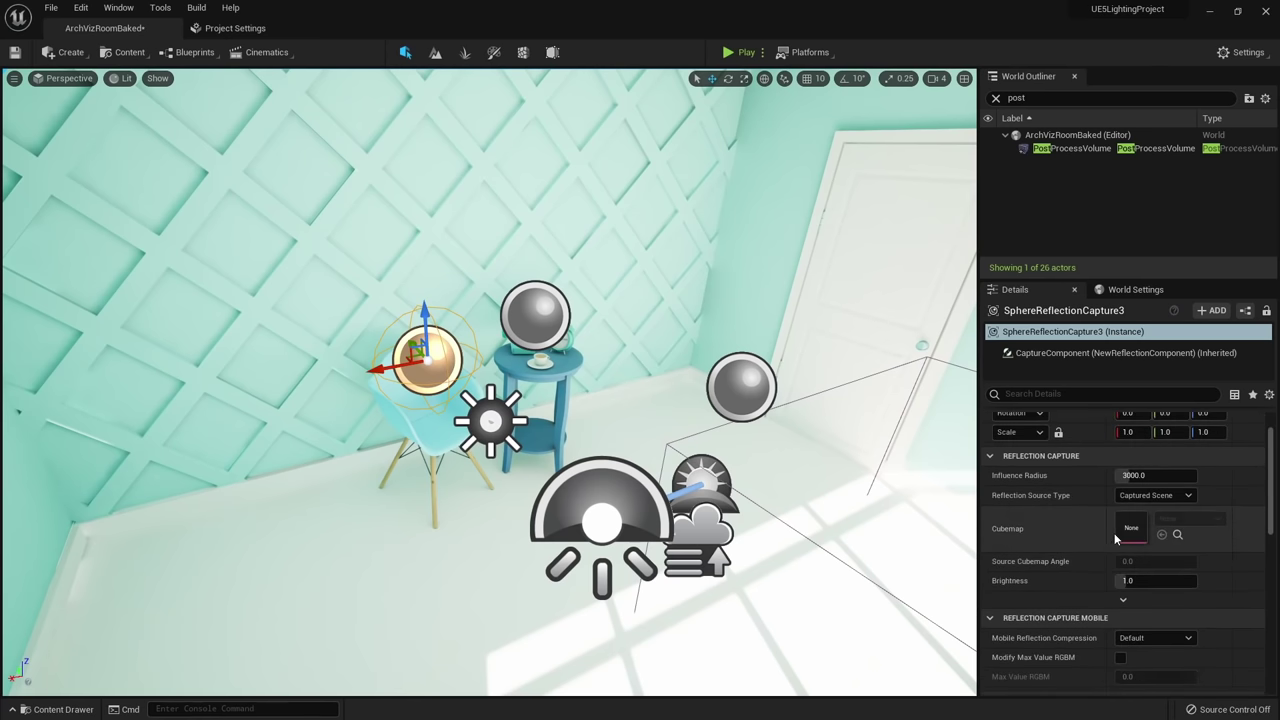
left_click(1150, 522)
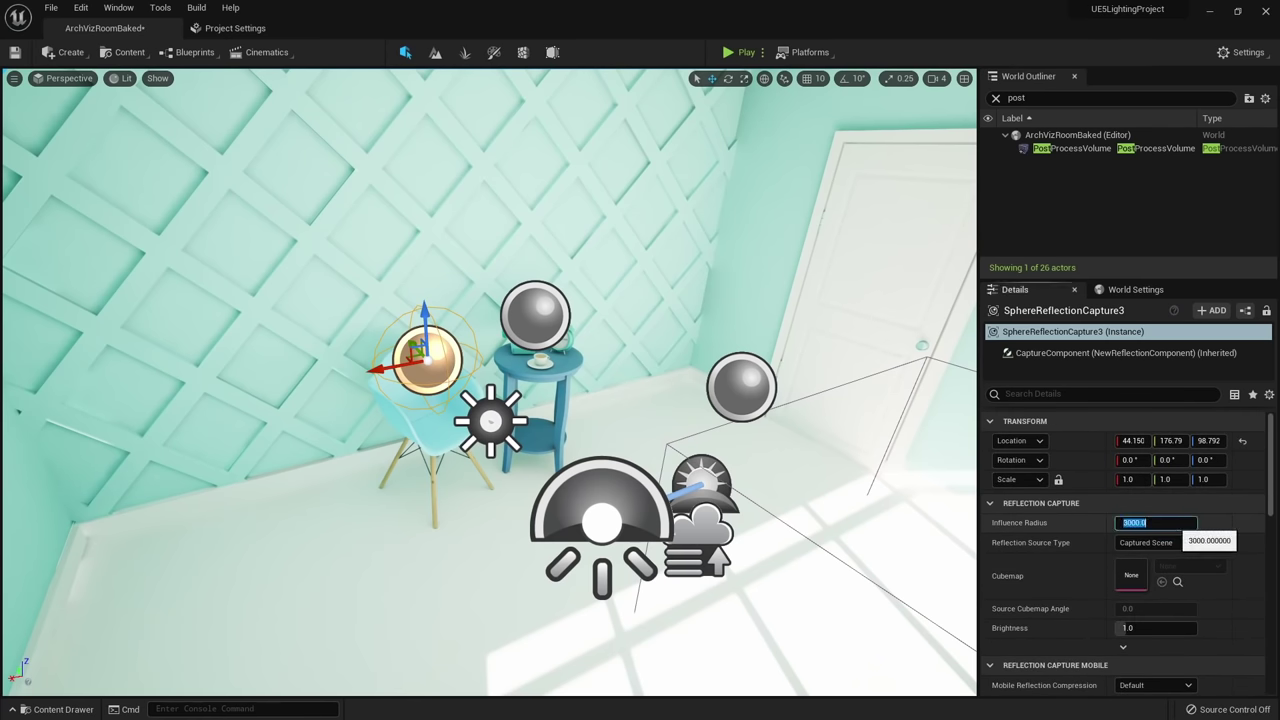
type("200")
key("Return")
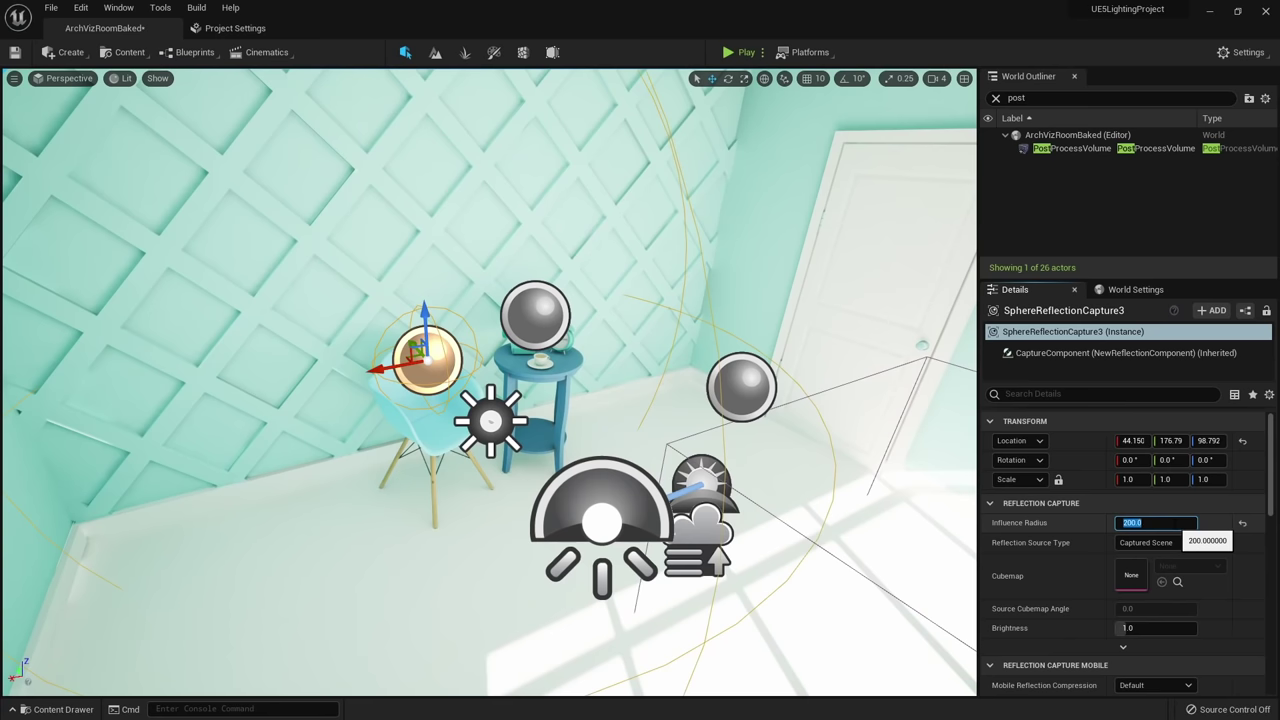
key("Return")
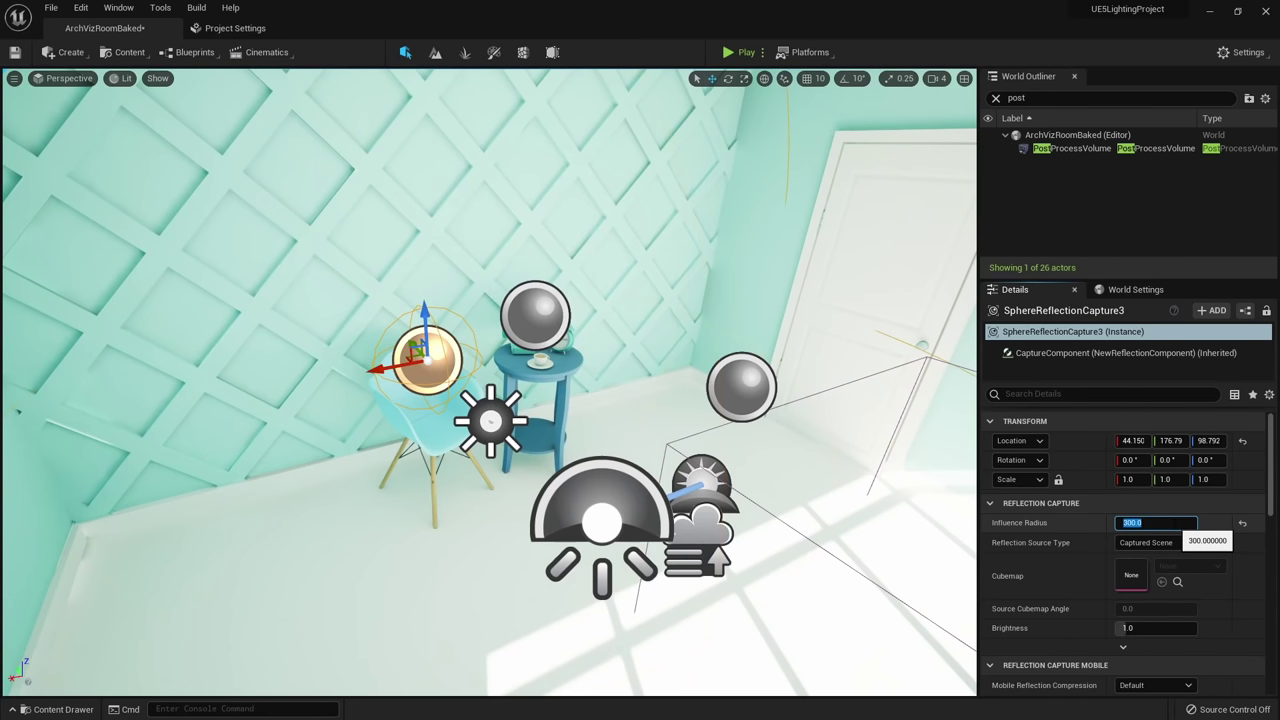
Set the Influence Radius of the reflection capture above the side table to 200.
left_click(562, 312)
key("f")
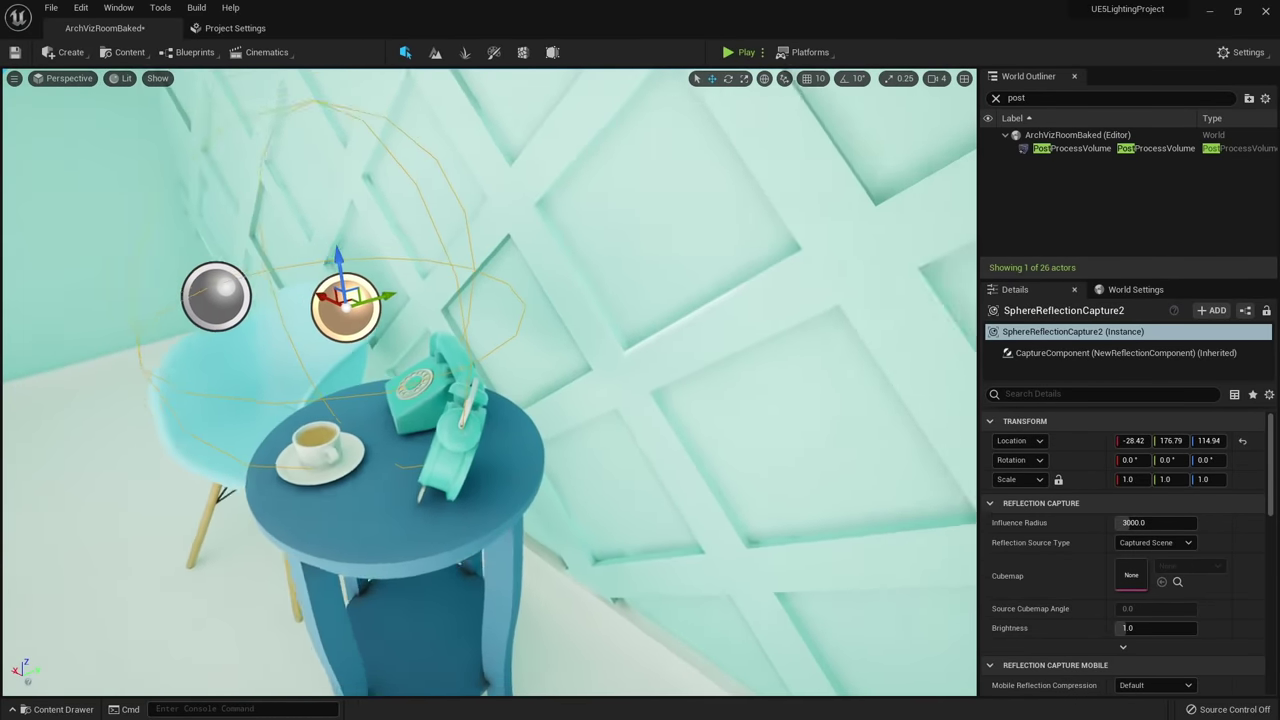
left_click(1126, 523)
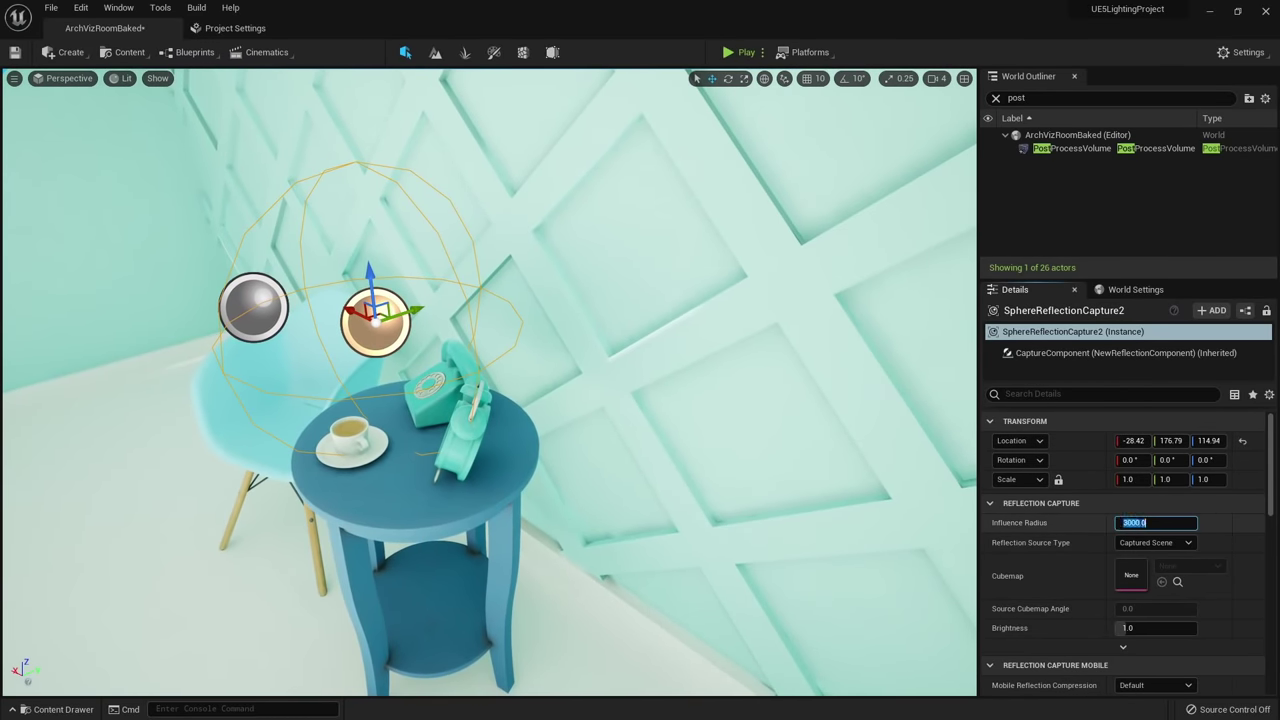
type("200")
key("Return")
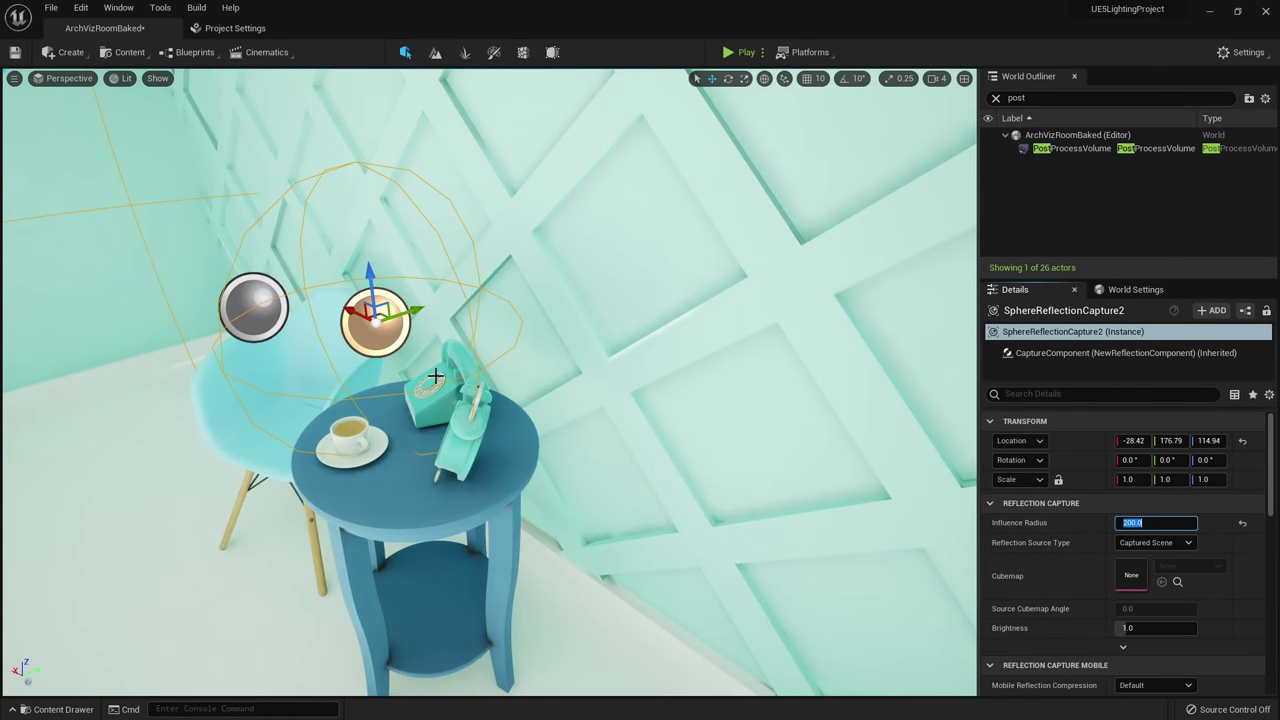
key("f")
mouse_move(435, 377)
right_mouse_down()
mouse_move(475, 372)
mouse_move(435, 377)
right_mouse_up()
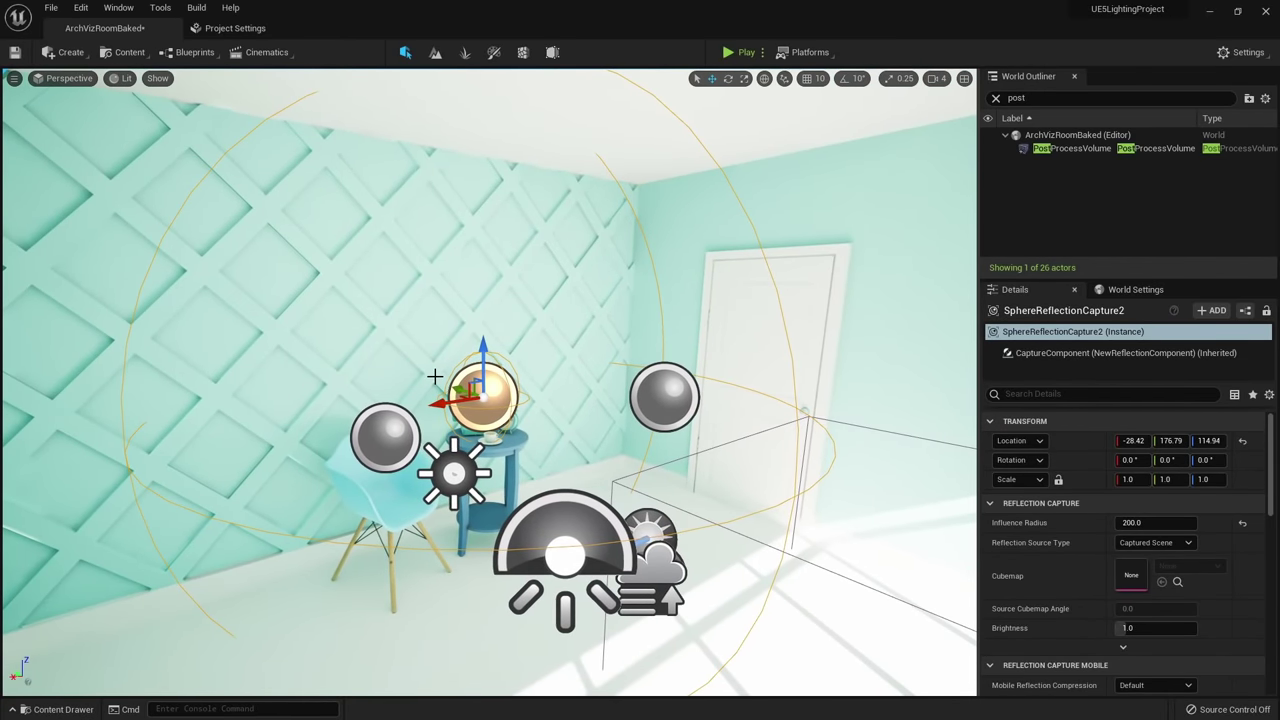
Compare the influence spheres of the mid-room, chair and side table reflection captures.
left_click(663, 389)
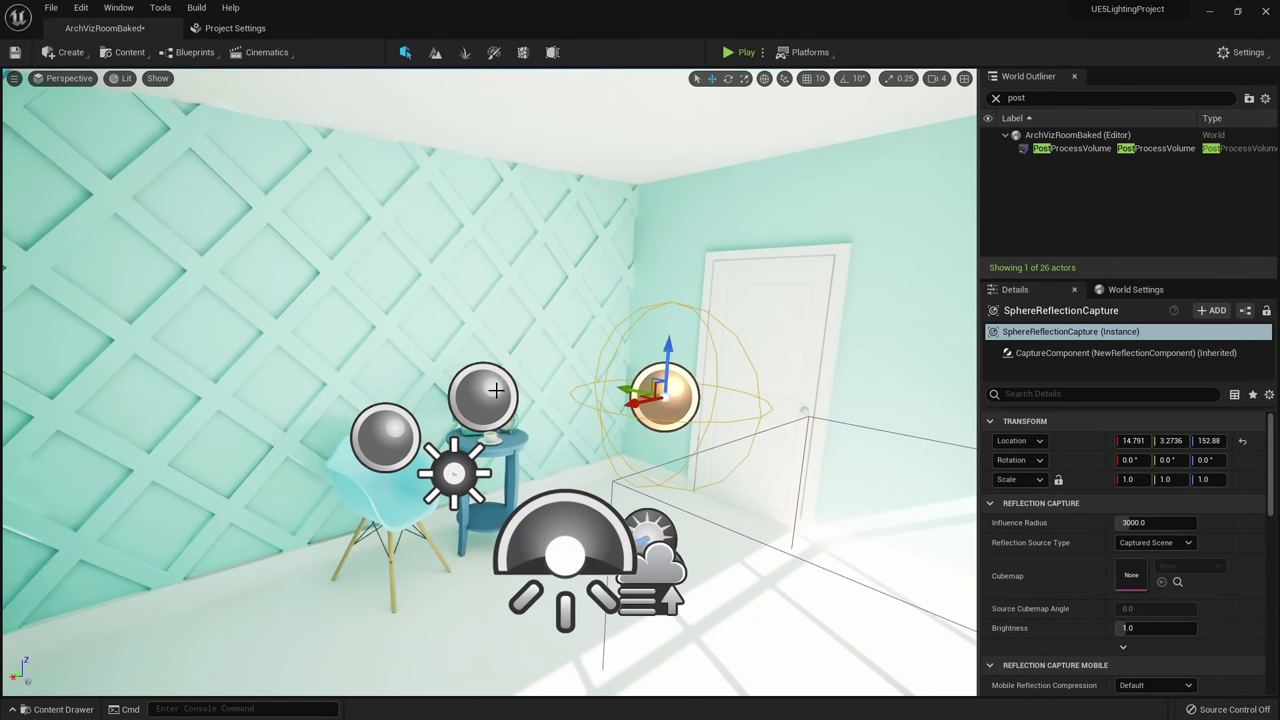
right_click_drag(545, 387, 685, 401)
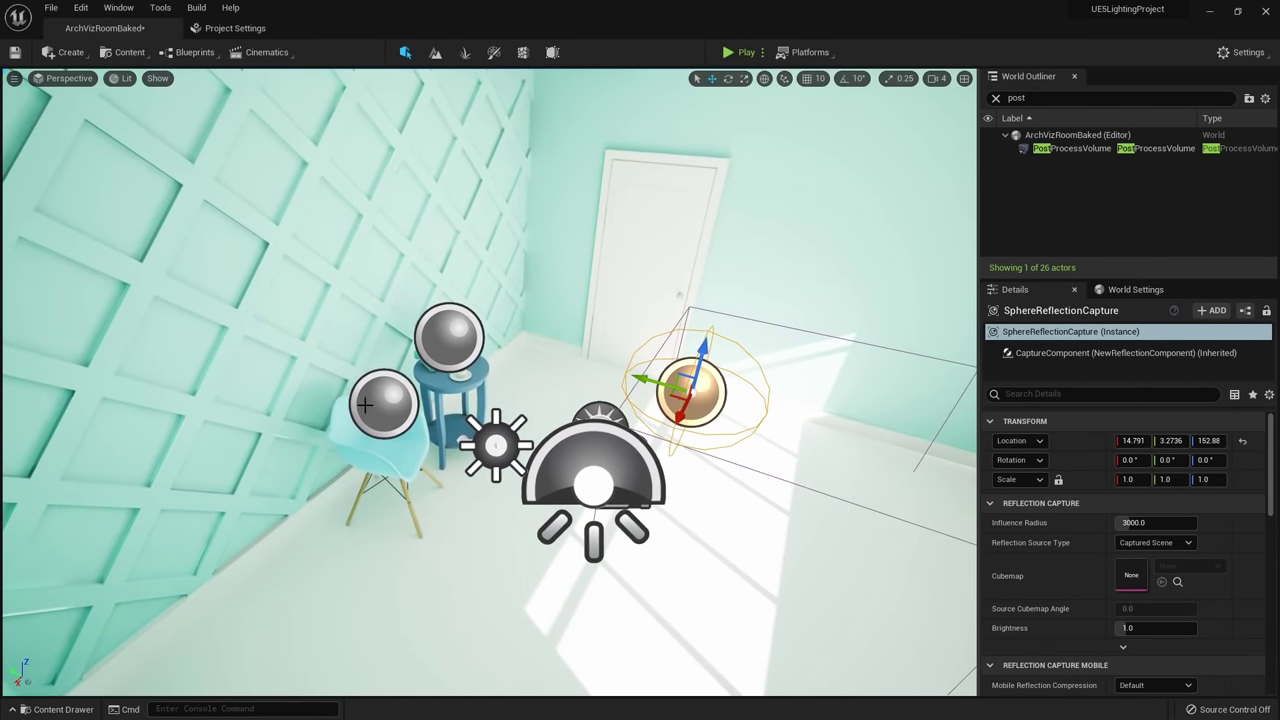
left_click(366, 403)
left_click(449, 337)
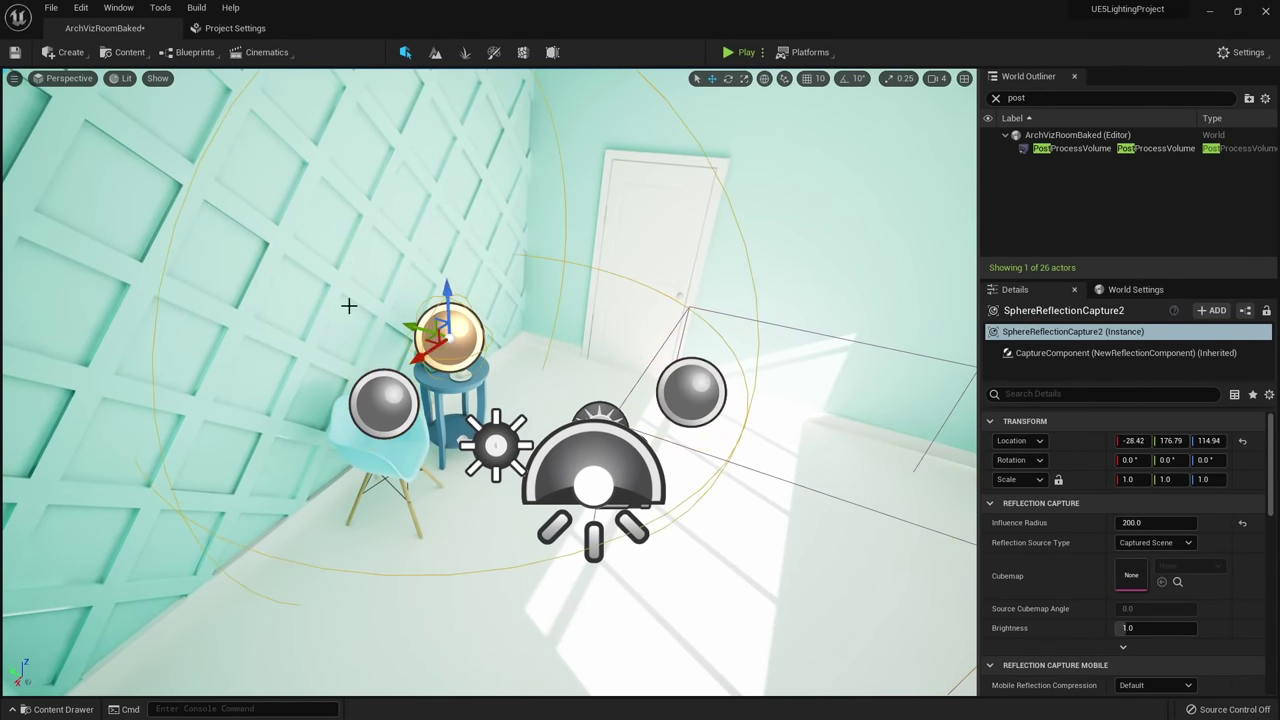
key("f")
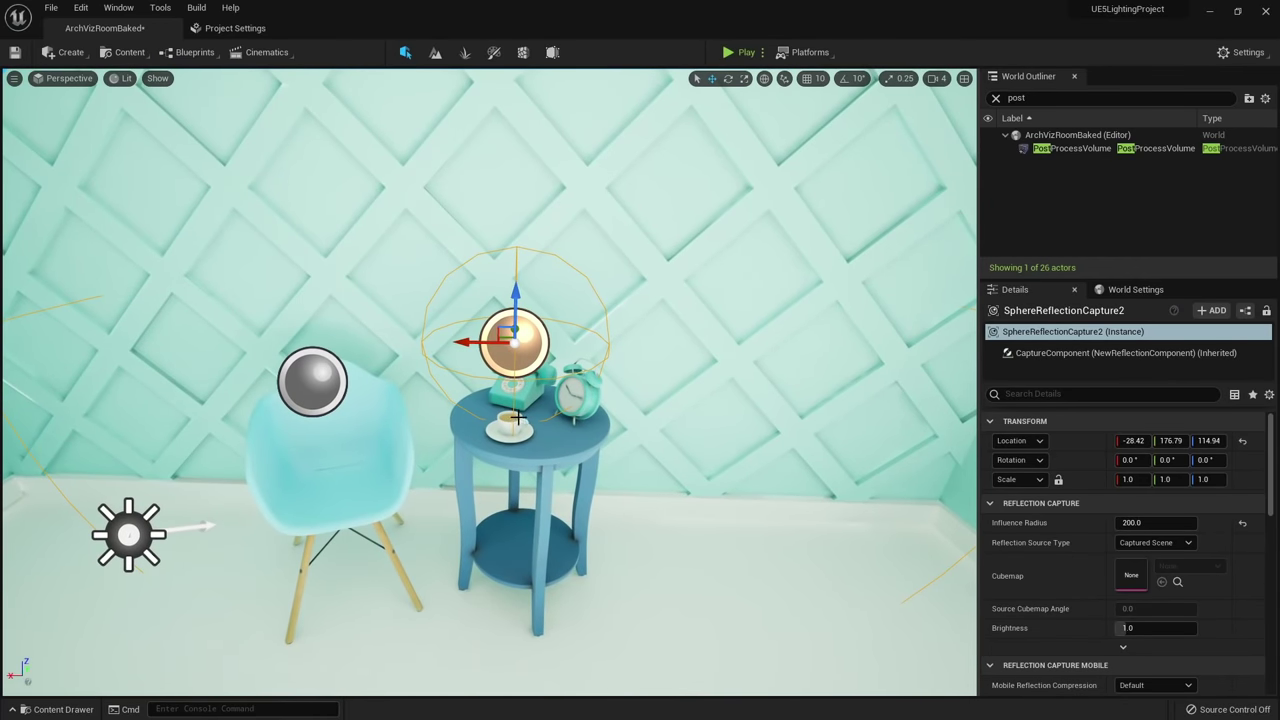
Hide the viewport icons with Game View and build the reflection captures.
key("g")
key("s")
right_click_drag(517, 417, 590, 390)
key("w")
right_click_drag(470, 410, 450, 406)
left_click(196, 8)
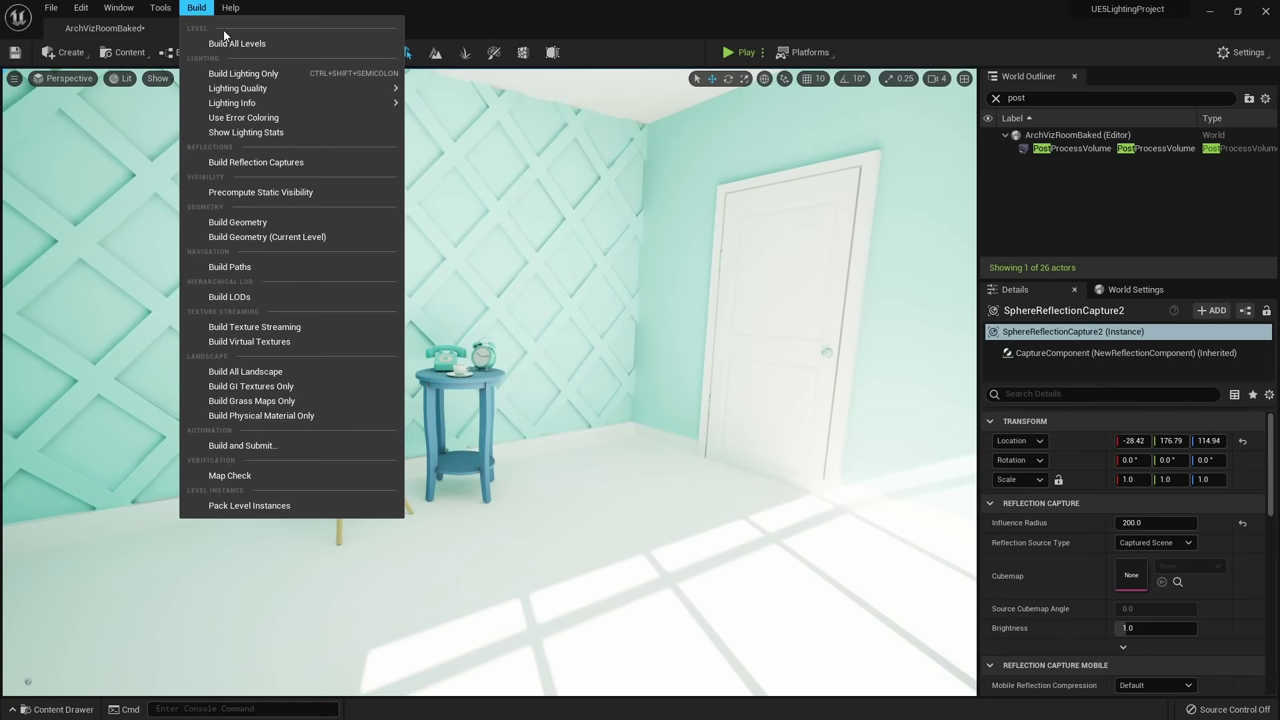
left_click(273, 162)
right_click_drag(489, 329, 265, 368)
right_click_drag(490, 368, 680, 372)
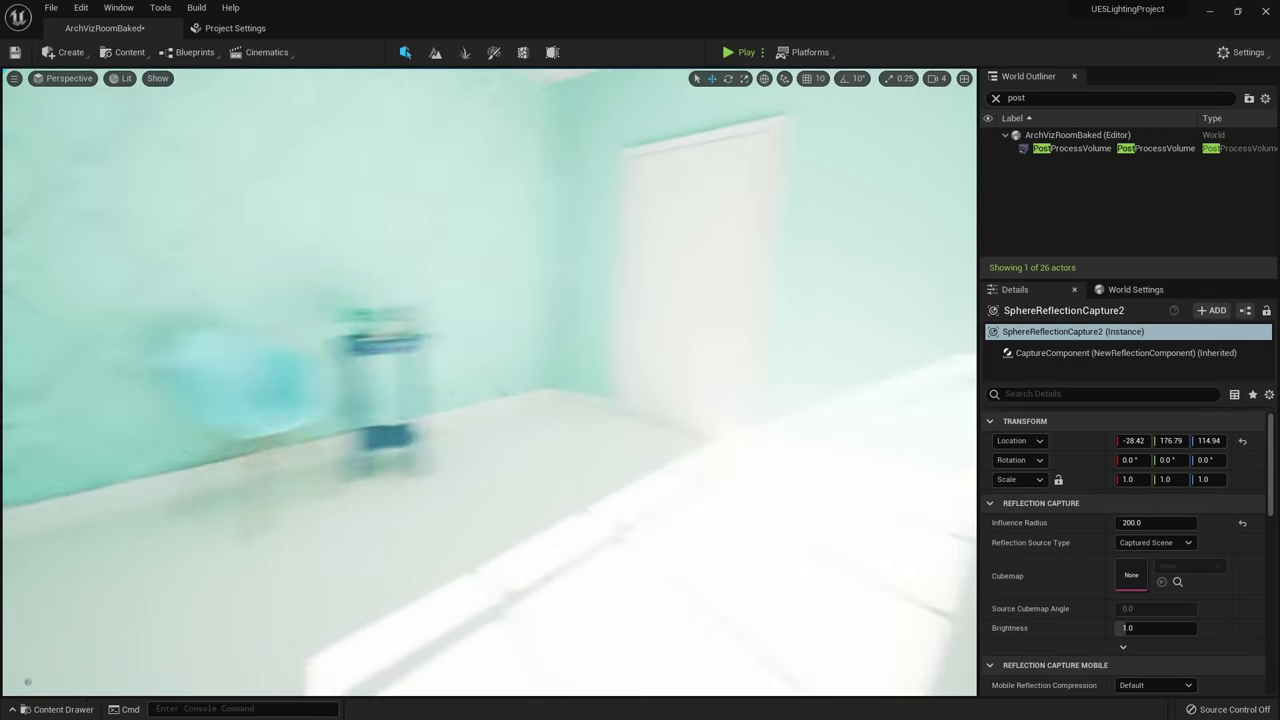
Set the PostProcessVolume's Exposure Compensation to 12.
left_click(1070, 148)
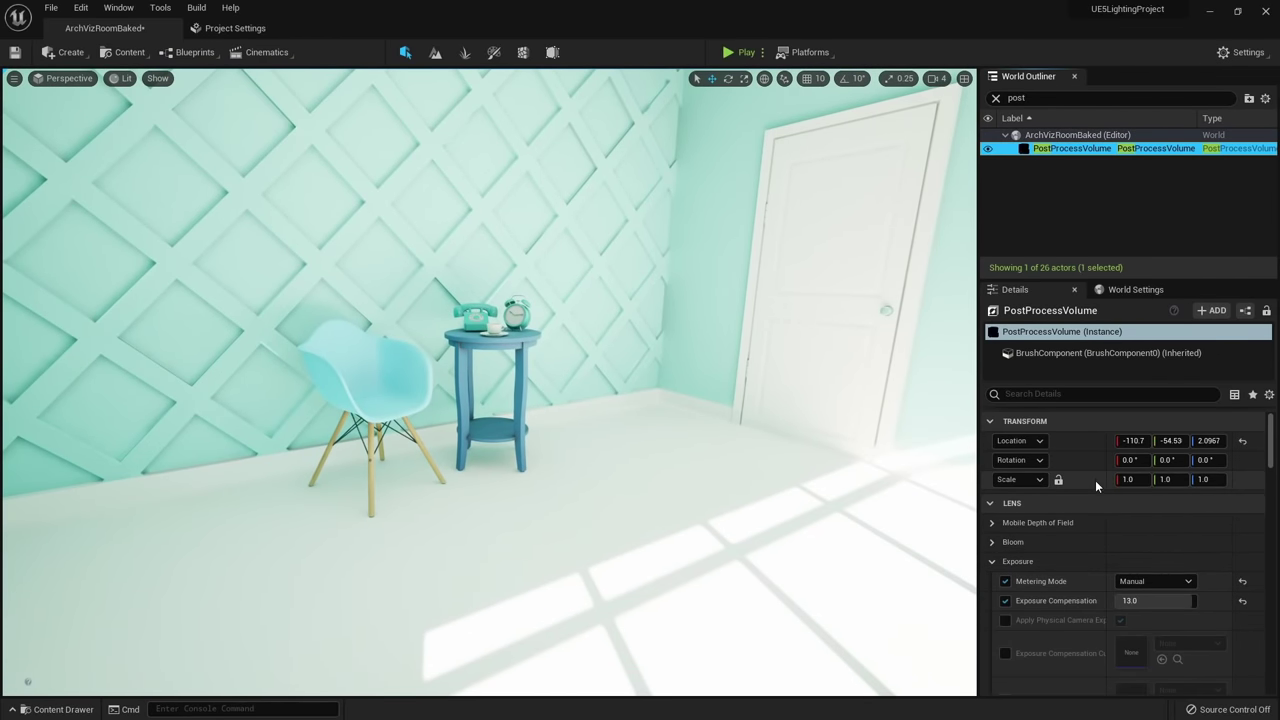
scroll(1100, 490, "down", 1)
left_click(1130, 580)
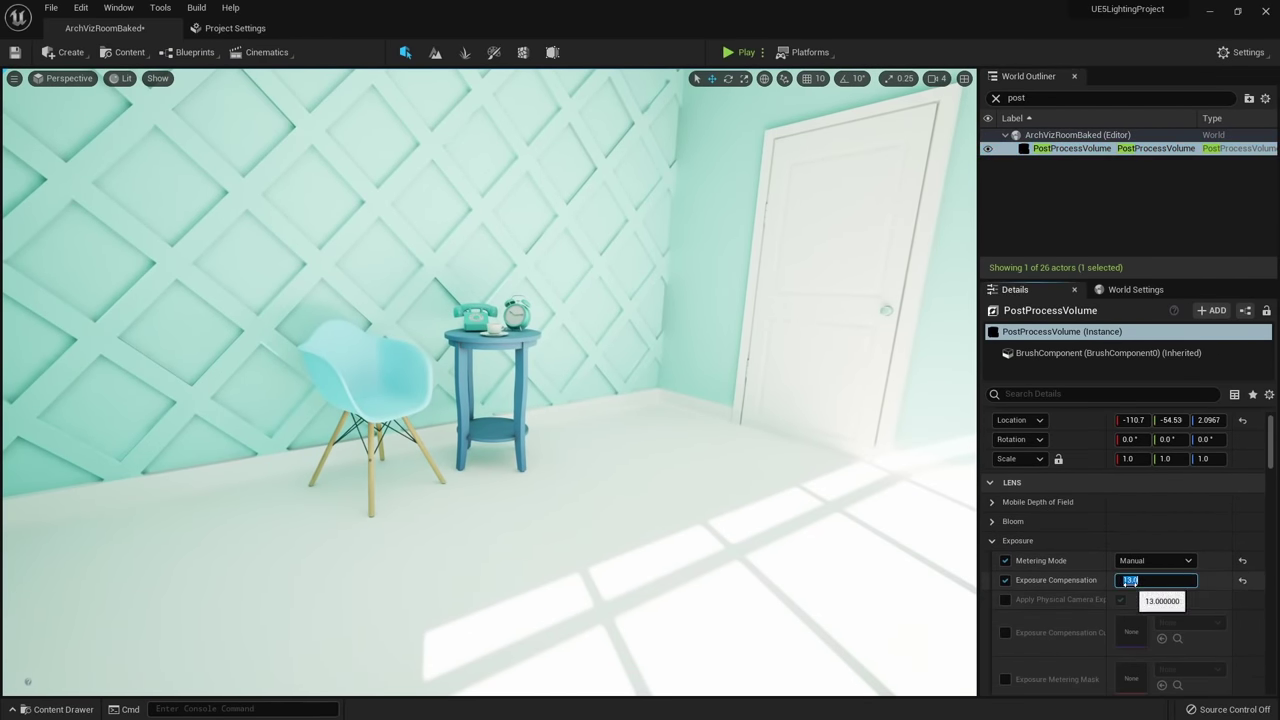
type("12")
key("Return")
mouse_move(780, 400)
right_mouse_down()
mouse_move(765, 400)
mouse_move(788, 420)
right_mouse_up()
key("s")
key("w")
key("w")
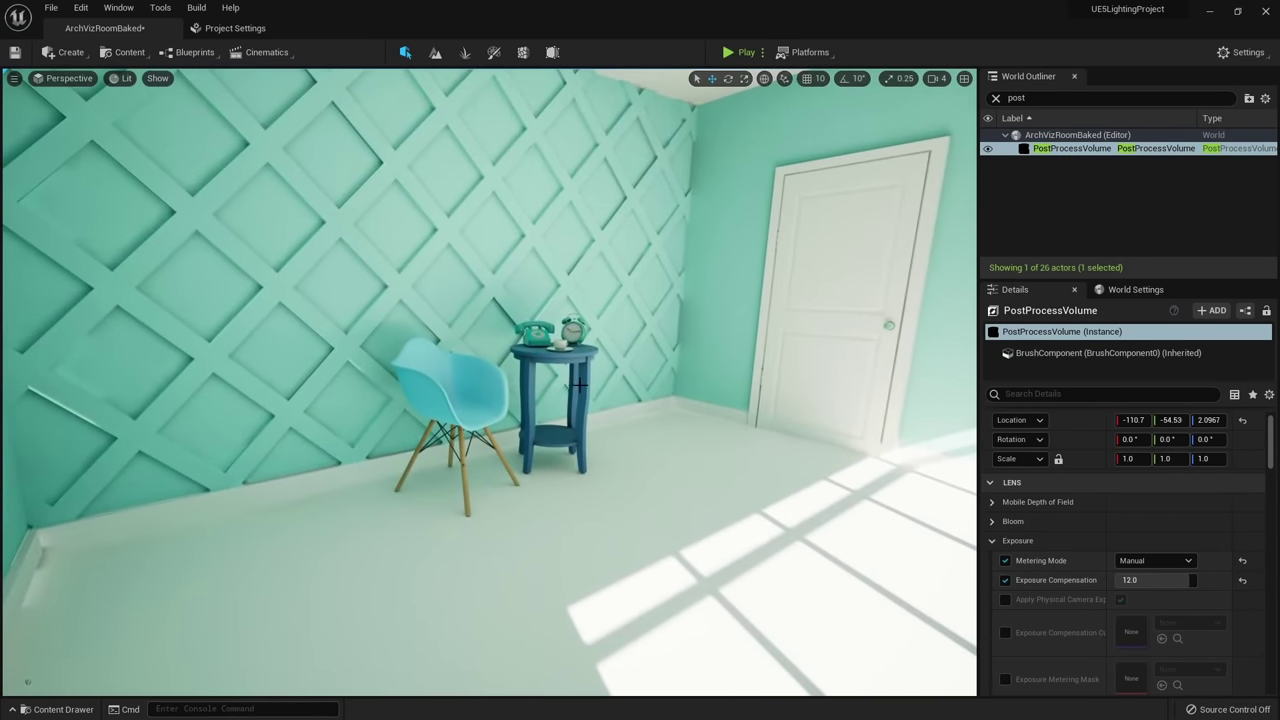
Examine the chair and side table corner in Detail Lighting view mode and return the viewport to Lit.
key("alt+5")
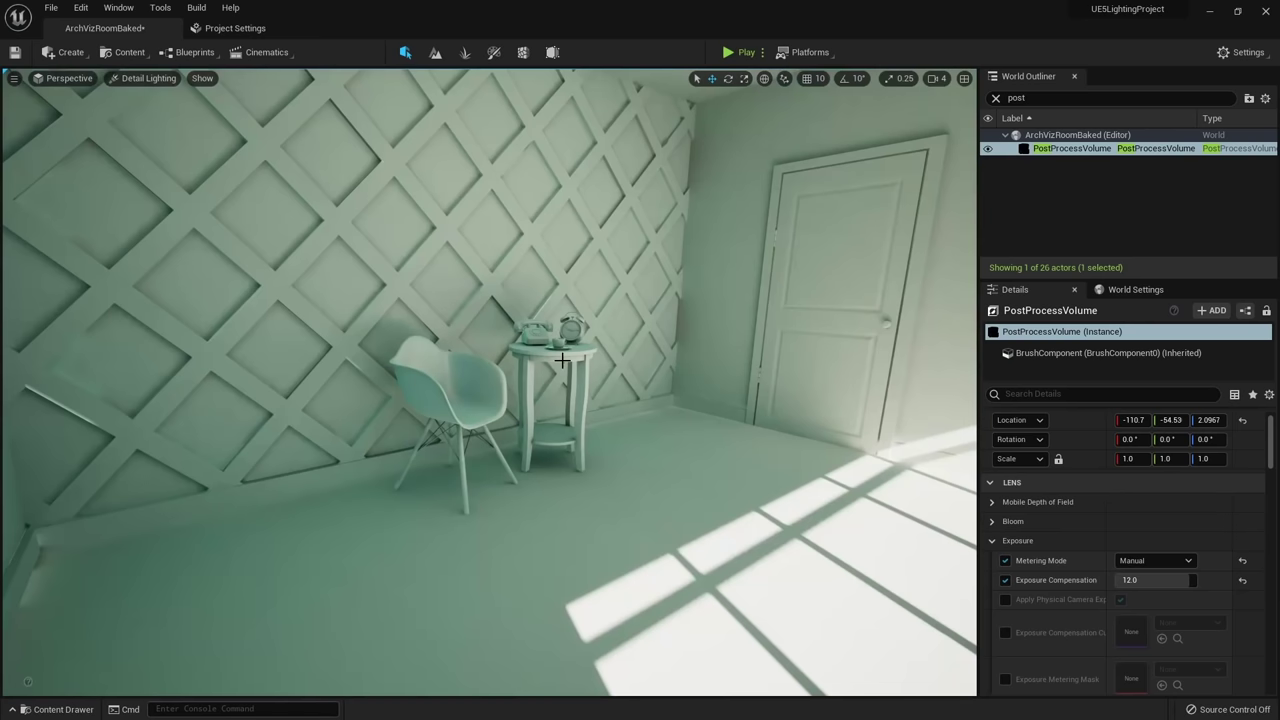
right_click_drag(562, 360, 460, 460)
key("w")
key("w")
left_click(146, 78)
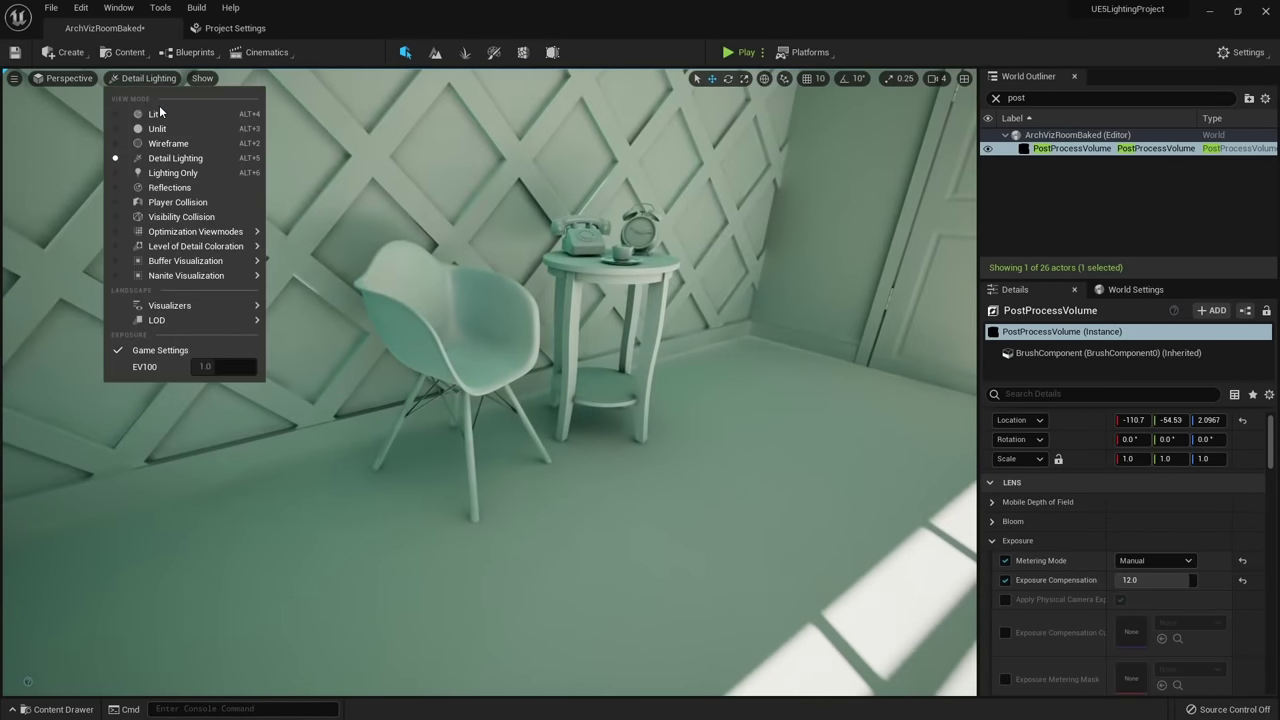
left_click(157, 112)
Set the Floor's Overridden Light Map Res to 1024.
left_click_drag(340, 214, 431, 443)
left_click(397, 489)
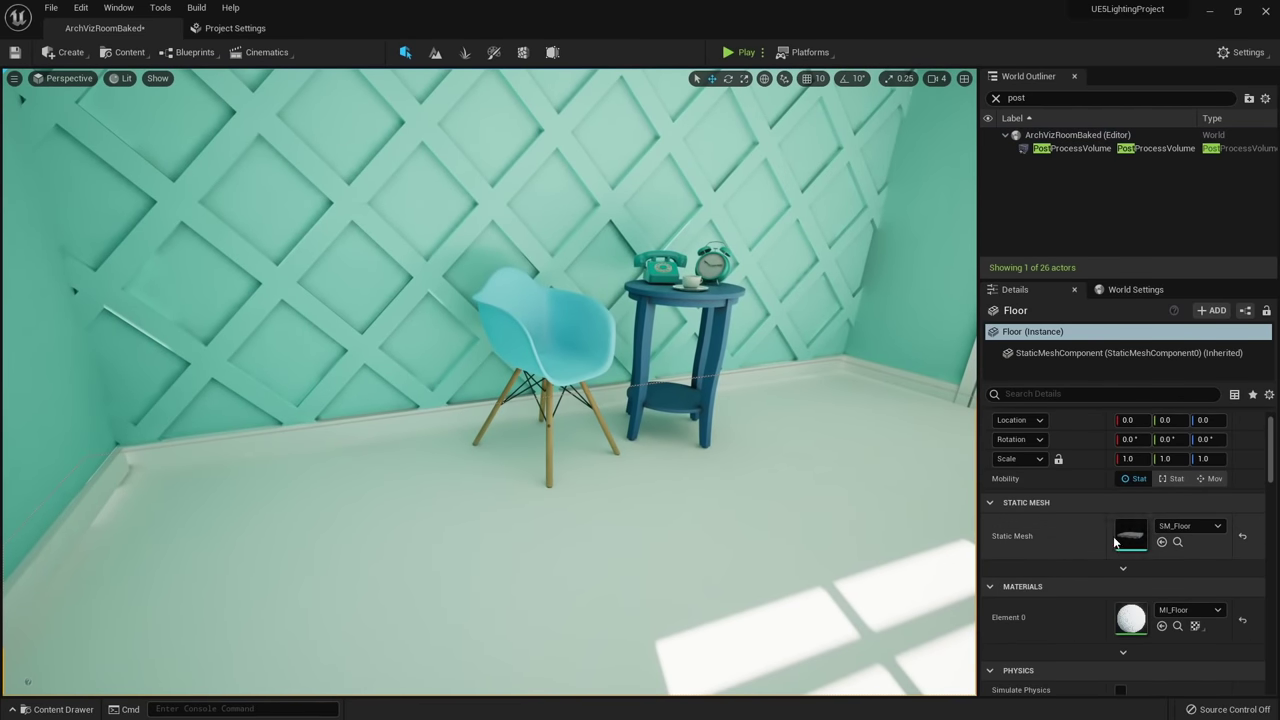
scroll(1047, 596, "down", 6)
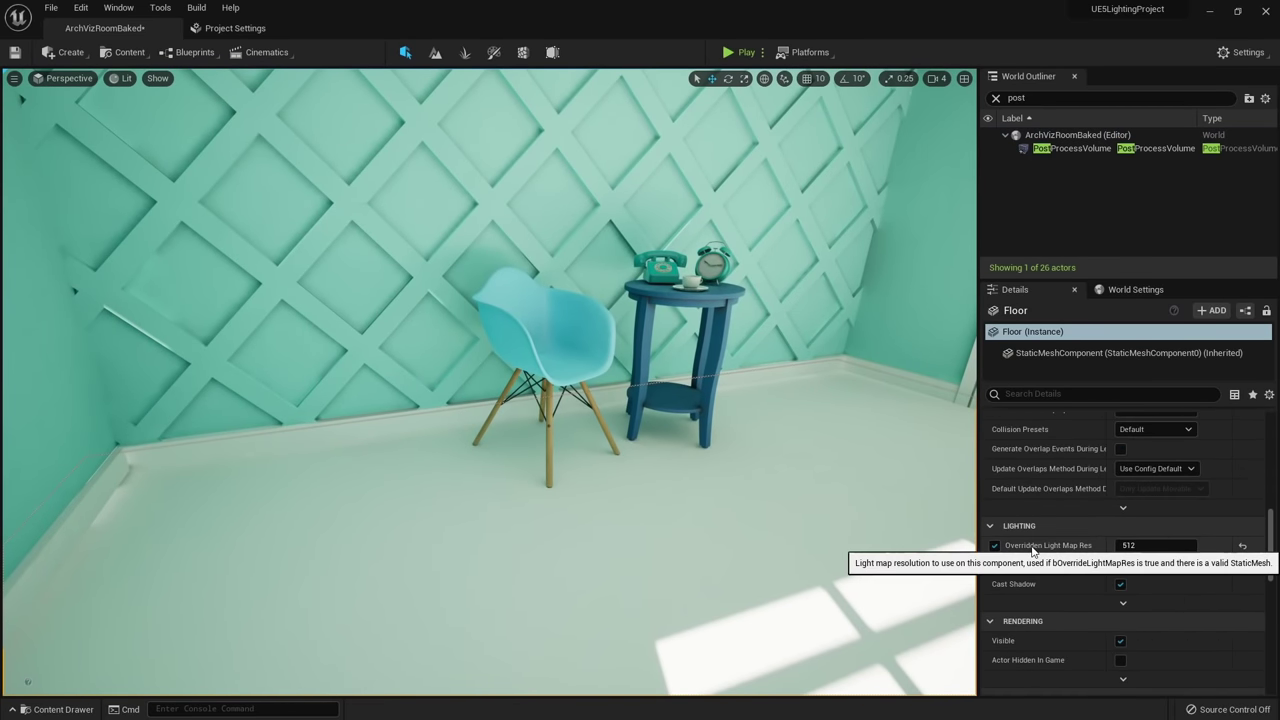
left_click(1150, 545)
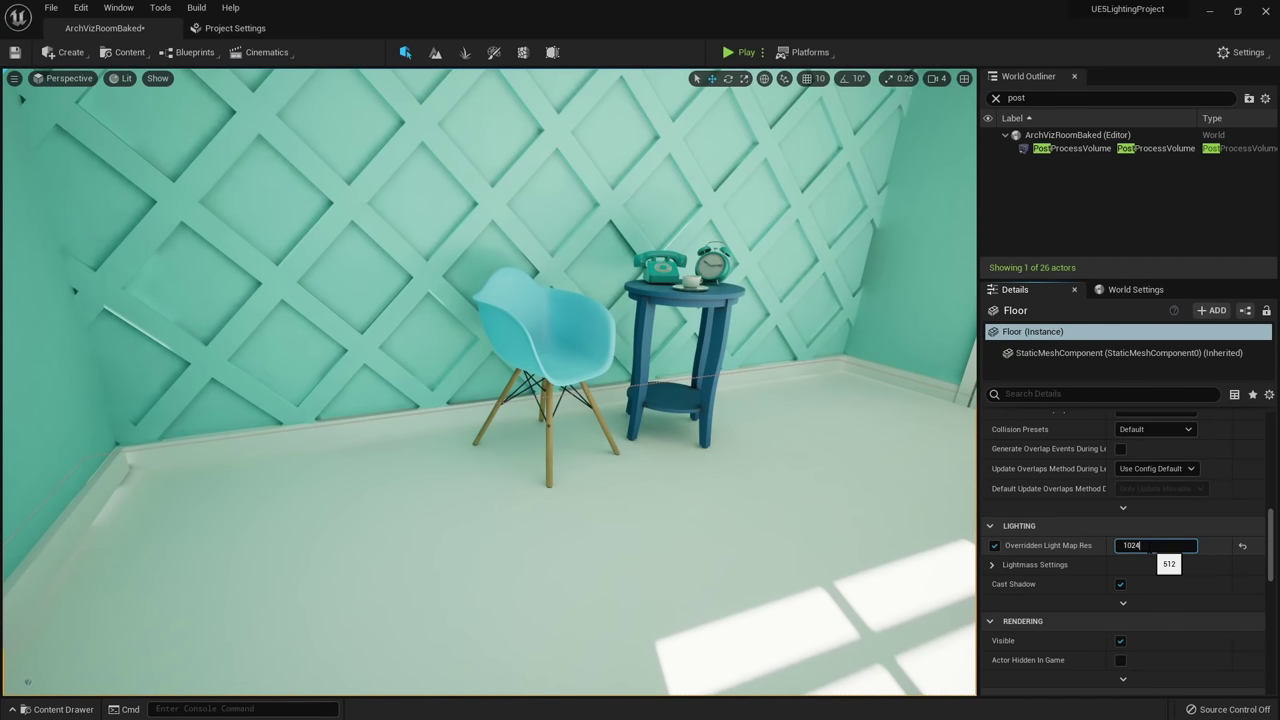
key("Return")
Enable the light map resolution override on DoorWallPattern and set it to 512.
right_click_drag(369, 224, 302, 174)
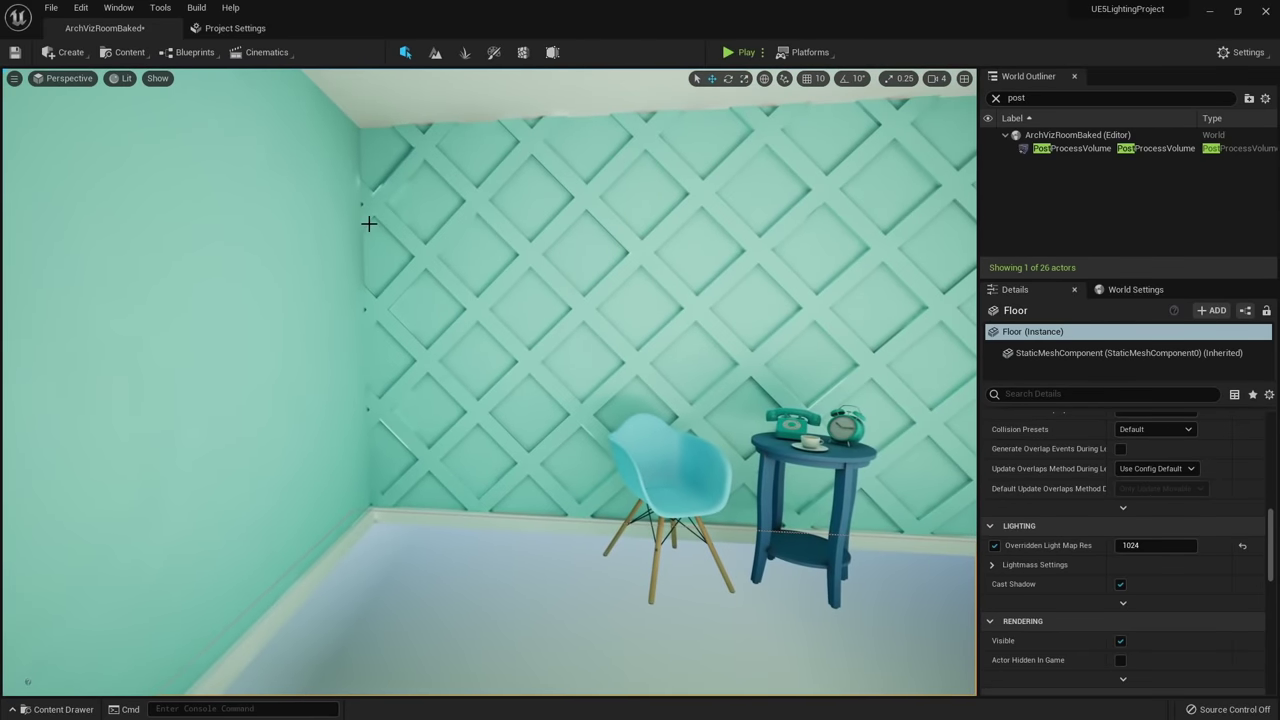
left_click(376, 196)
left_click(994, 545)
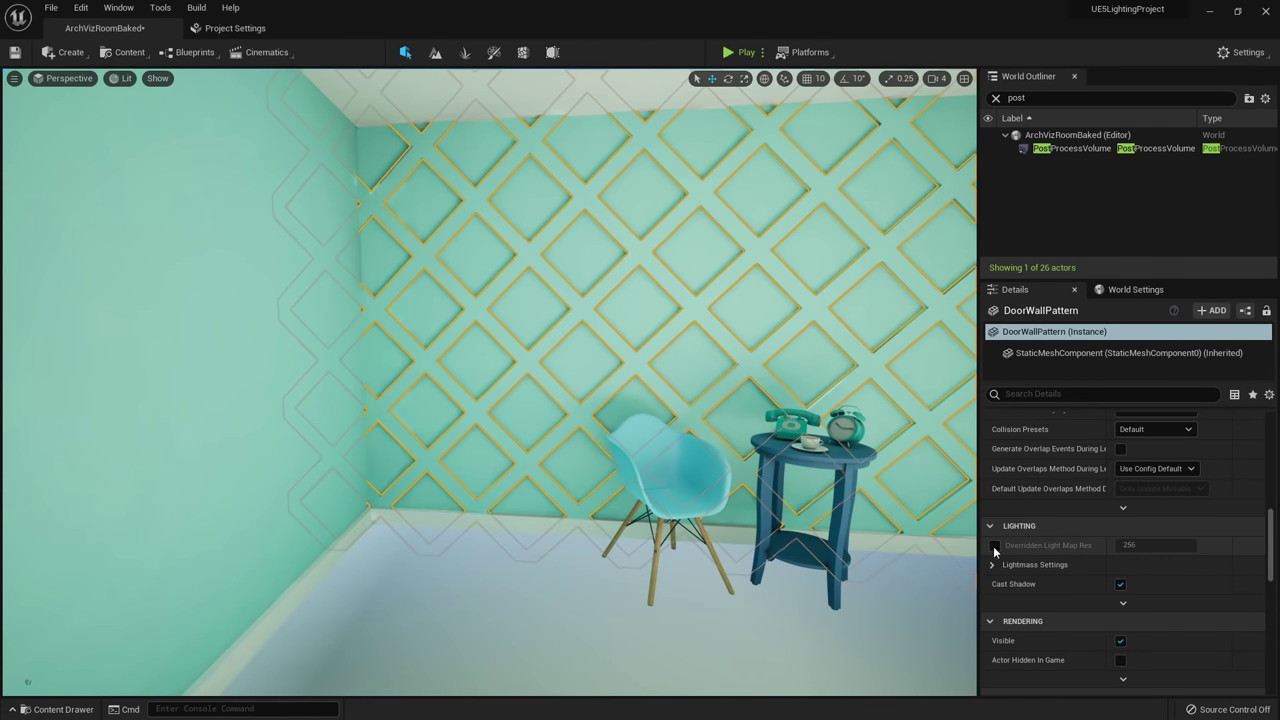
left_click(1143, 546)
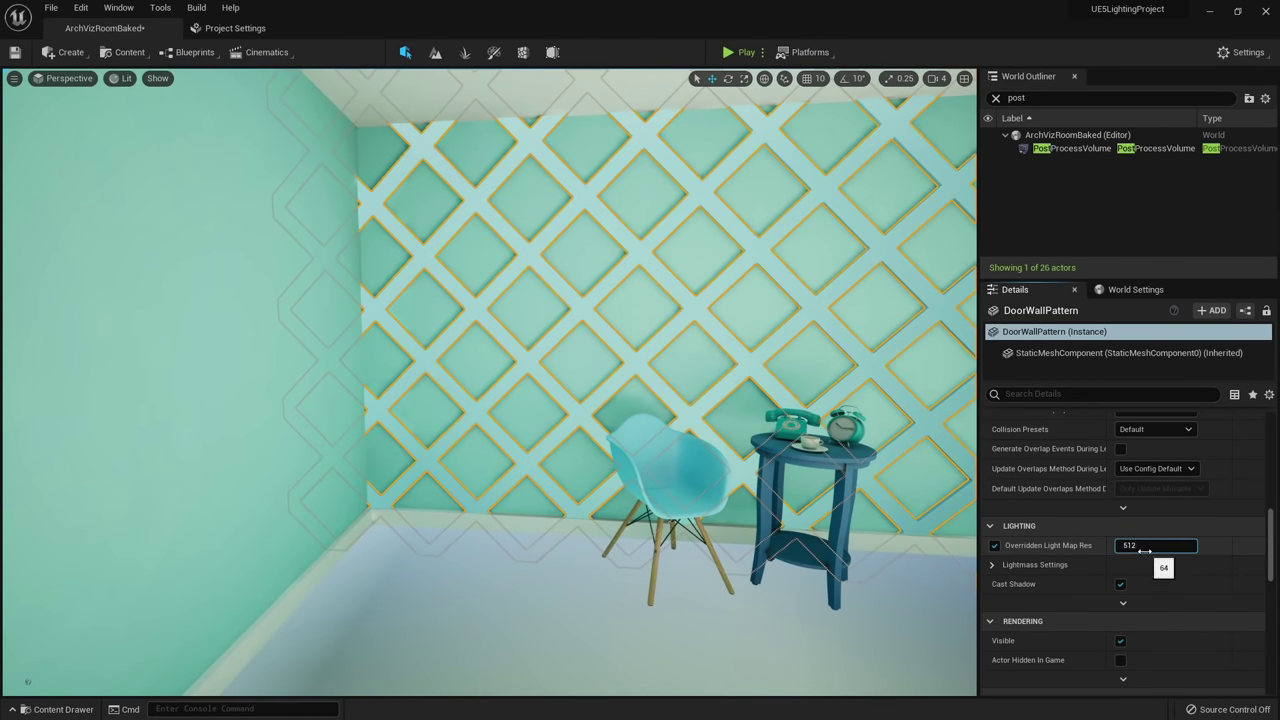
key("s")
right_click_drag(740, 400, 870, 422)
right_click_drag(575, 400, 694, 366)
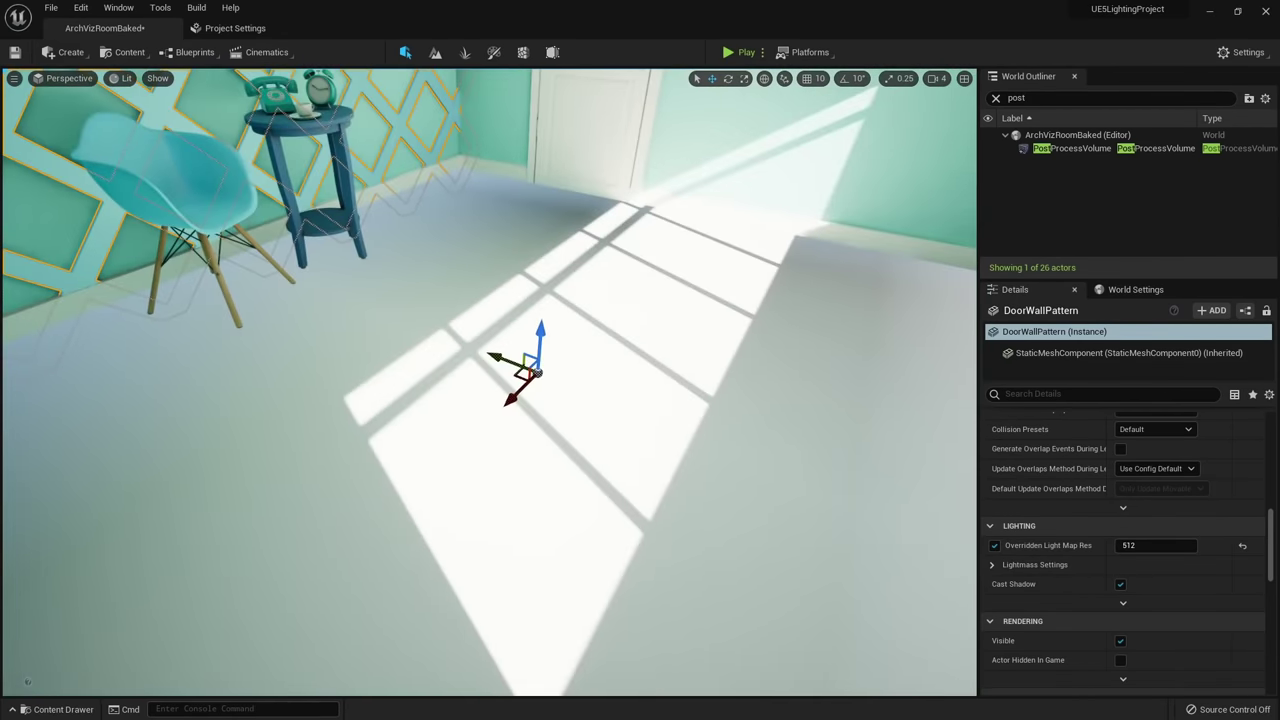
right_click_drag(490, 382, 400, 270)
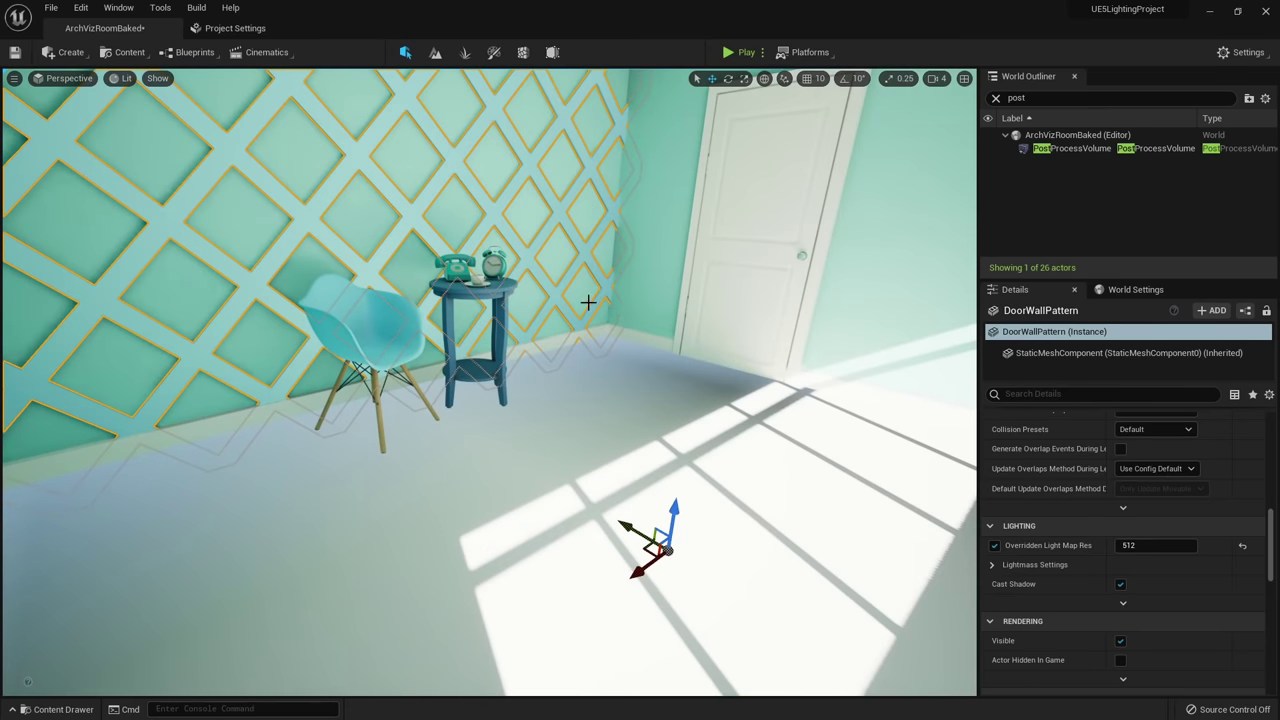
Clear the outliner filter, review the Lightmass Settings and rebuild the baked level's lighting.
left_click(995, 98)
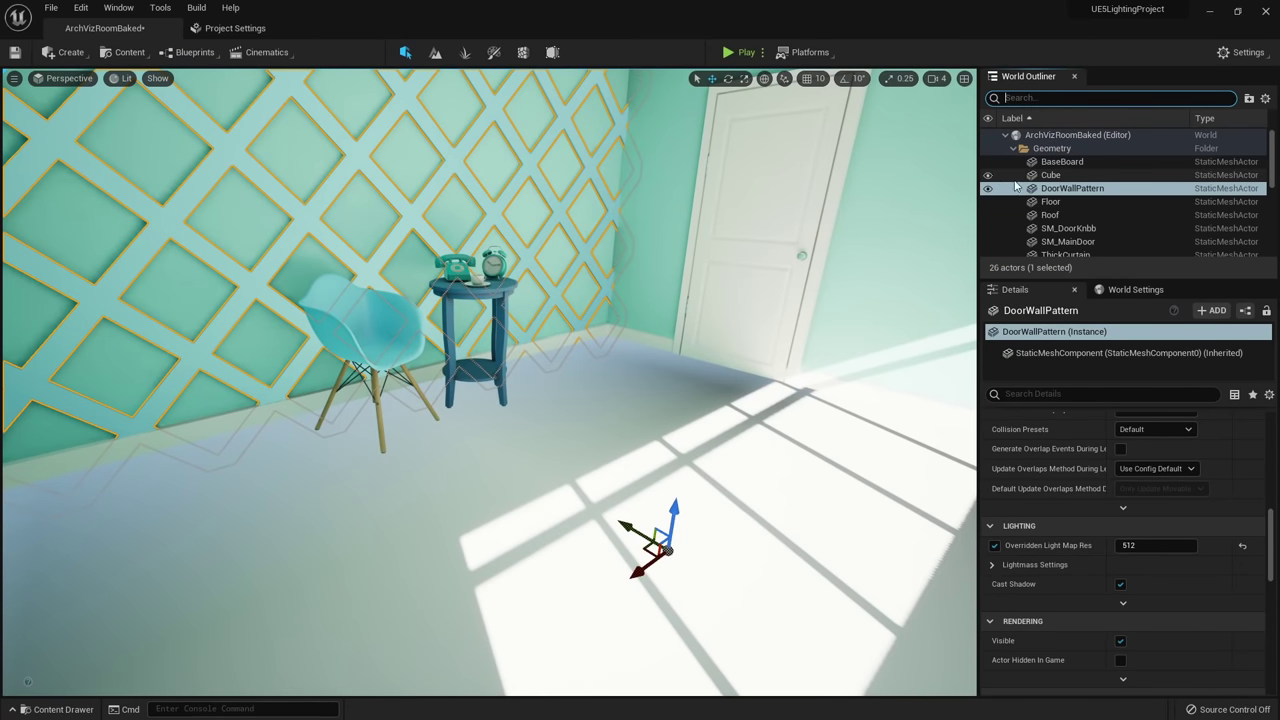
left_click(1135, 289)
left_click_drag(1055, 270, 1040, 192)
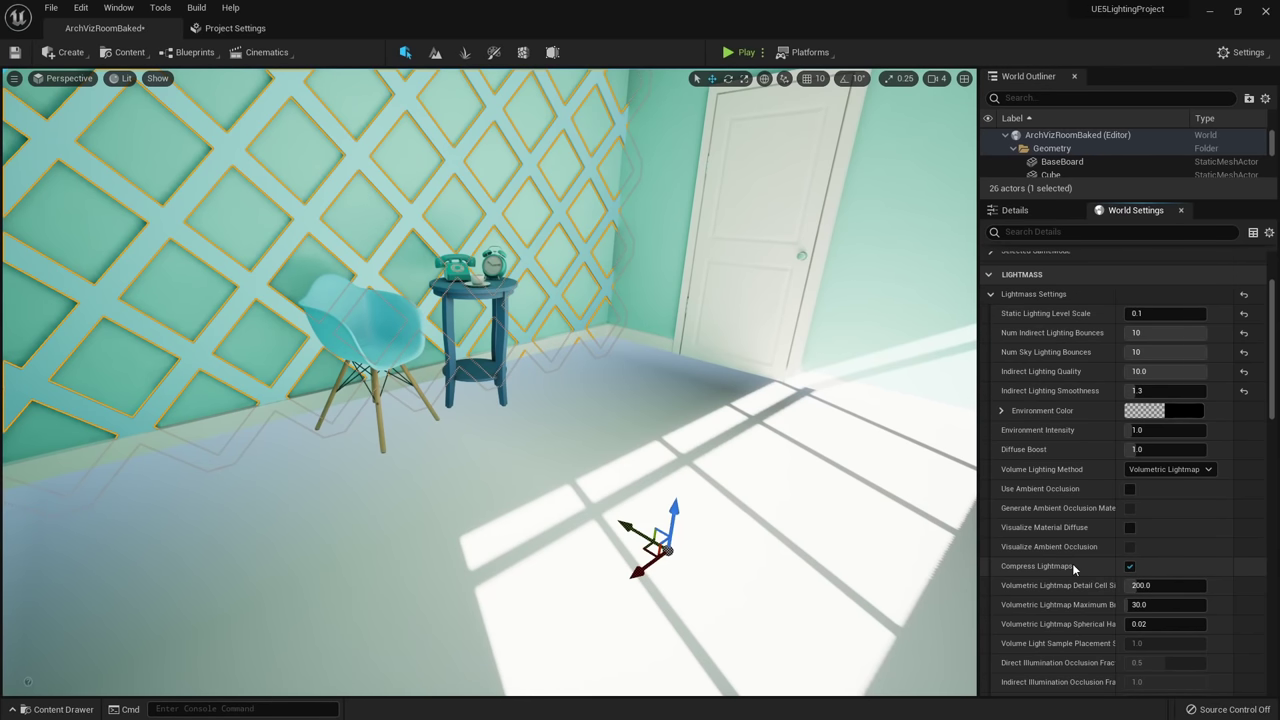
mouse_move(752, 441)
right_mouse_down()
mouse_move(733, 443)
mouse_move(741, 426)
right_mouse_up()
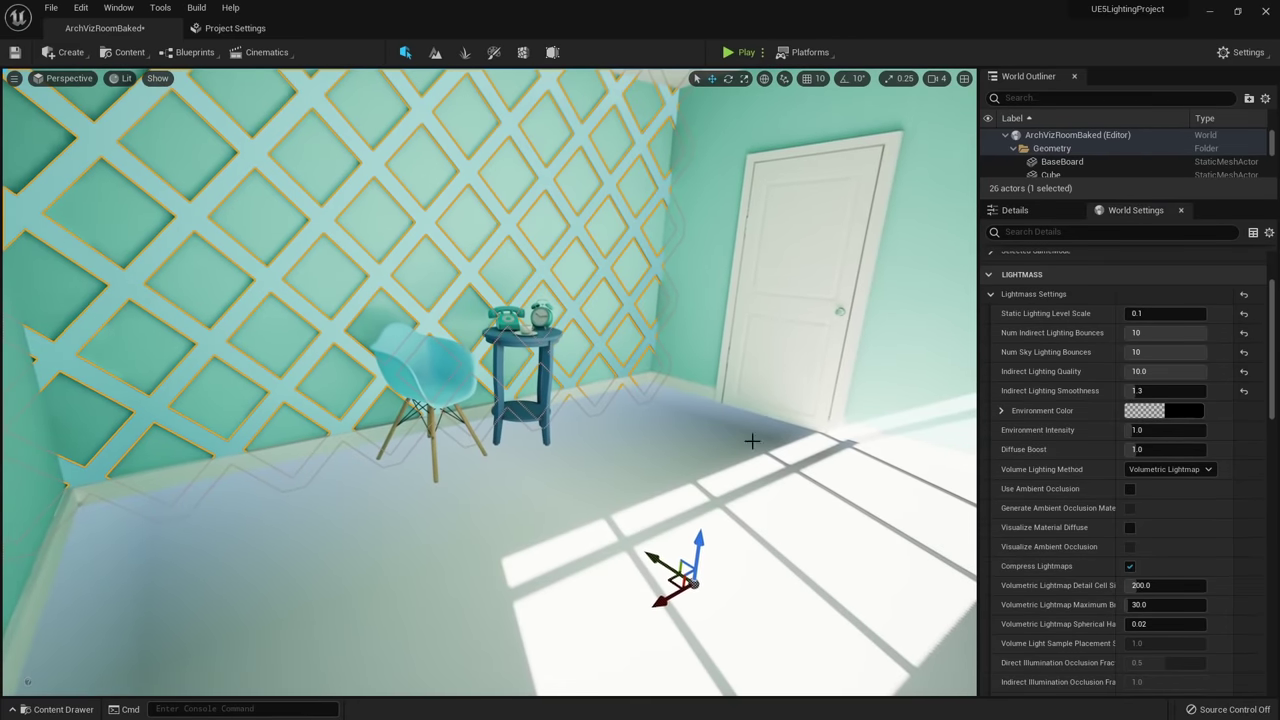
left_click(196, 8)
left_click(226, 43)
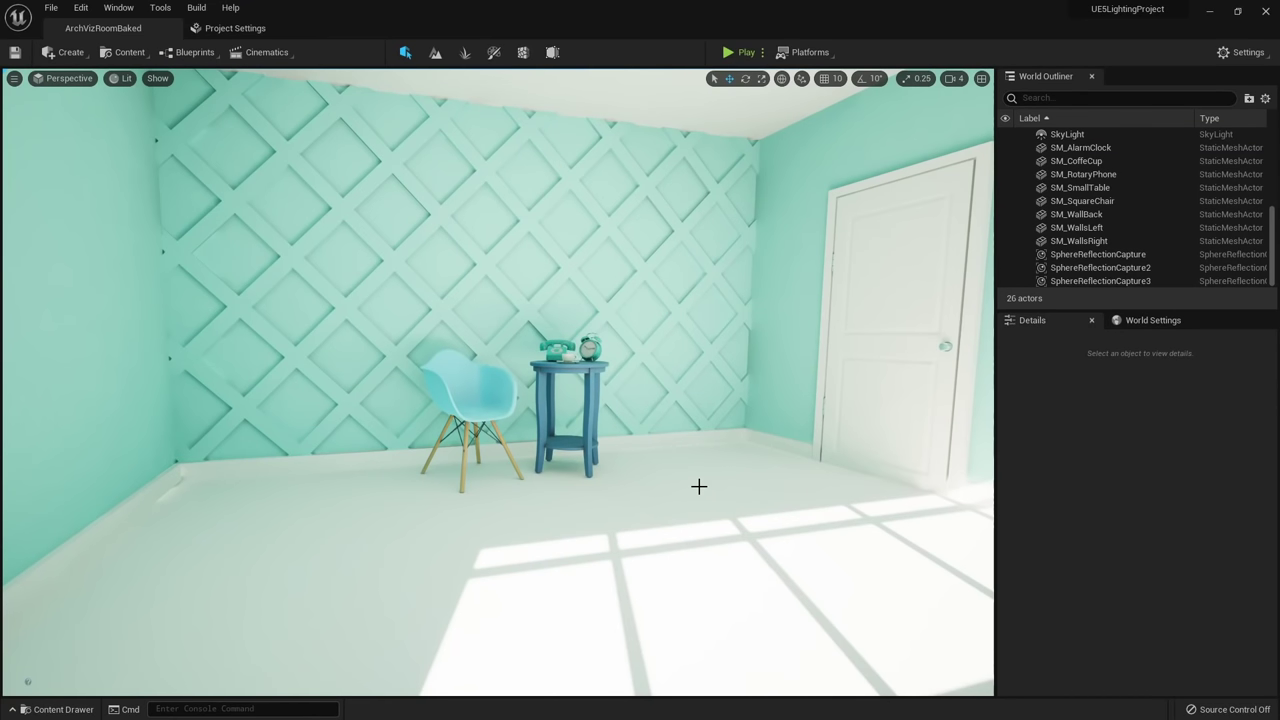
Inspect the rebuilt lighting around the chair, side table and door in the baked room.
mouse_move(642, 472)
right_mouse_down()
mouse_move(625, 460)
mouse_move(645, 460)
mouse_move(620, 459)
right_mouse_up()
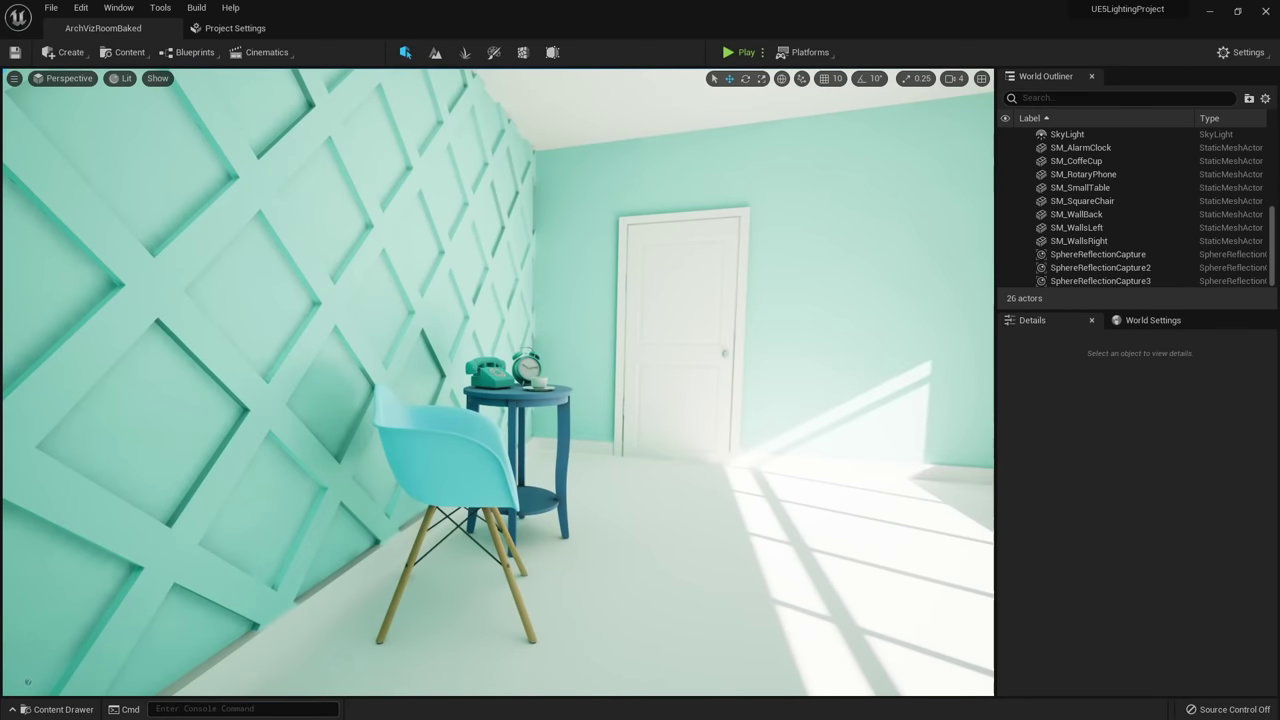
right_click_drag(620, 459, 610, 459)
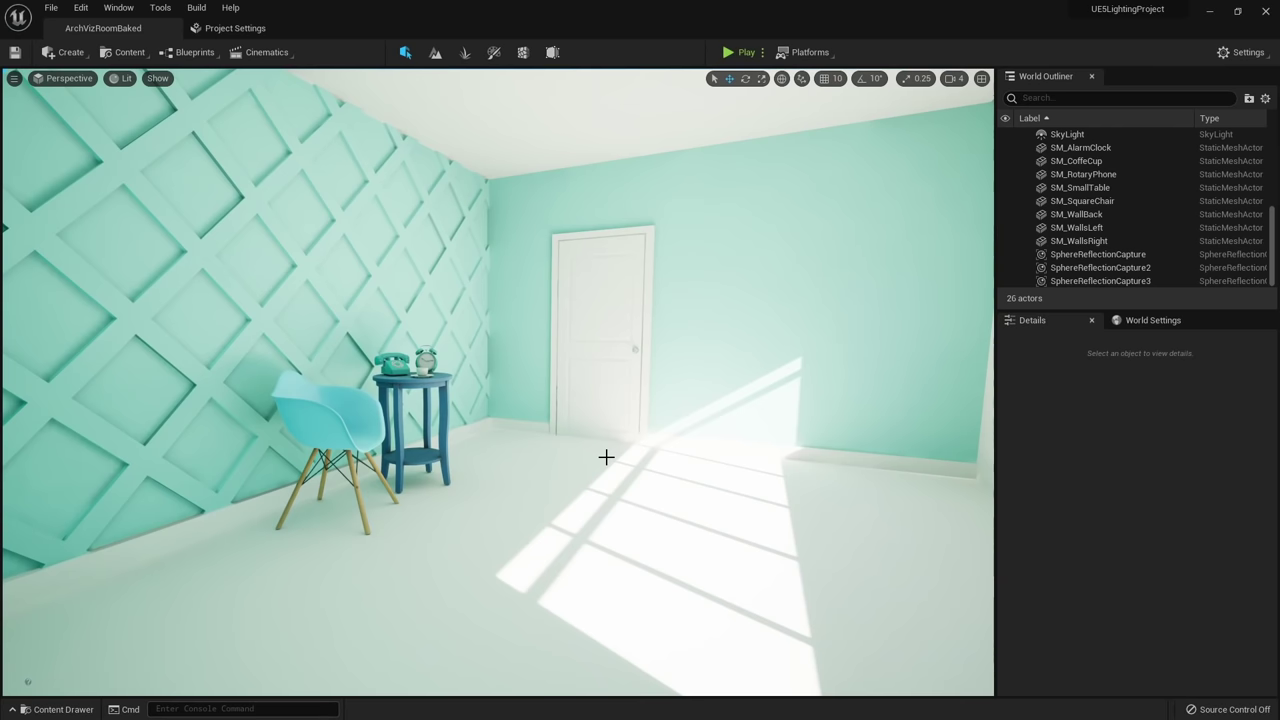
right_click_drag(630, 362, 629, 363)
Open the ArchVizRoomLumen level in Game View and examine its lighting around the chair, table and door.
key("ctrl+space")
double_click(373, 500)
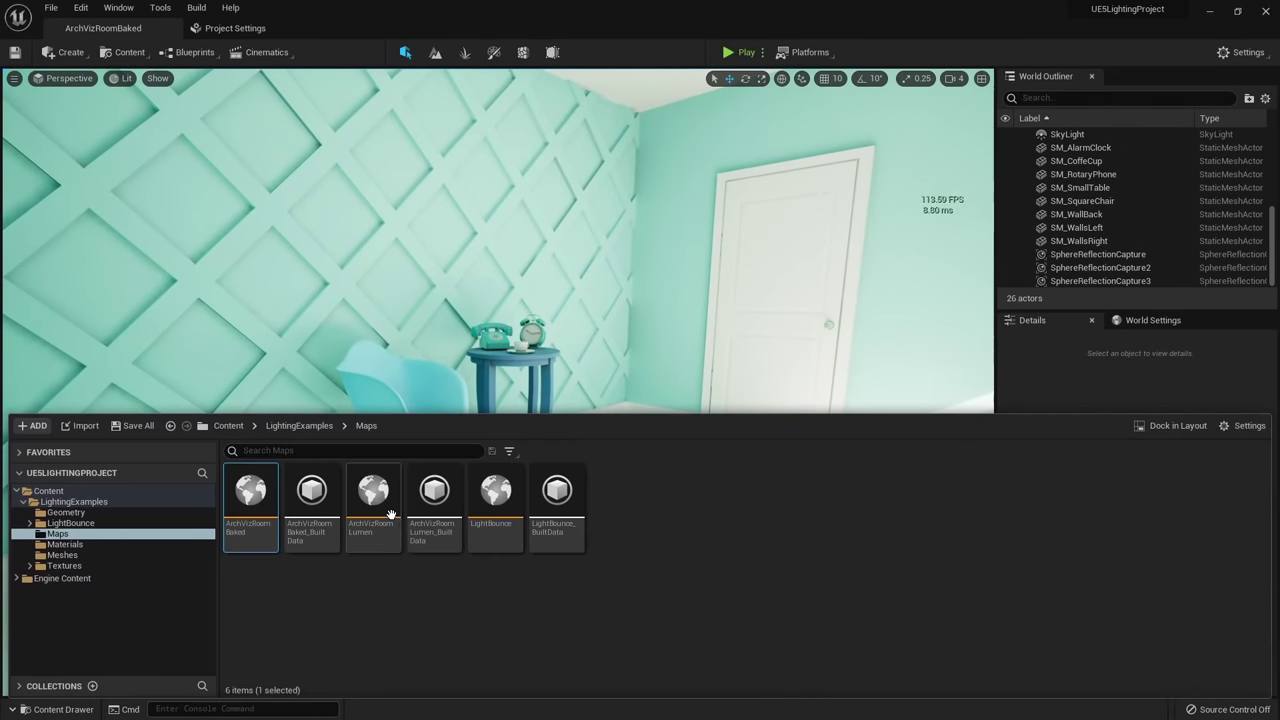
right_click_drag(620, 258, 541, 321)
key("ctrl+space")
key("g")
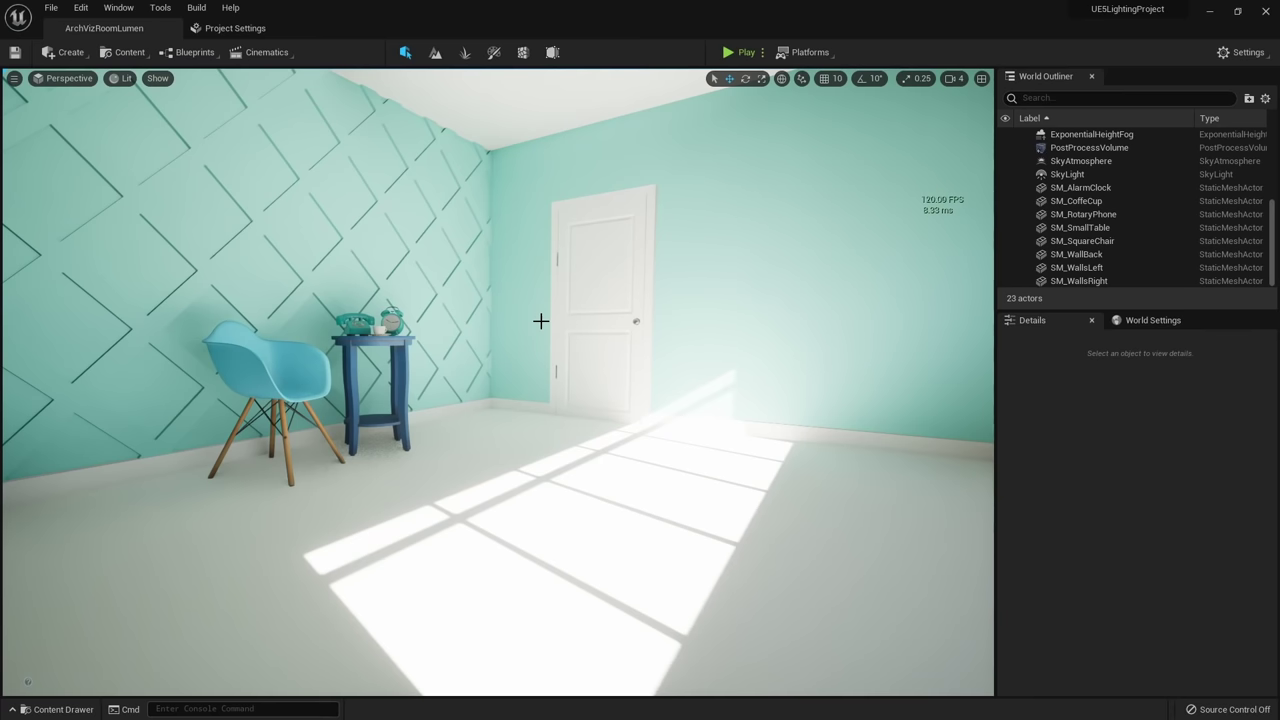
key("a")
right_click_drag(541, 321, 579, 321)
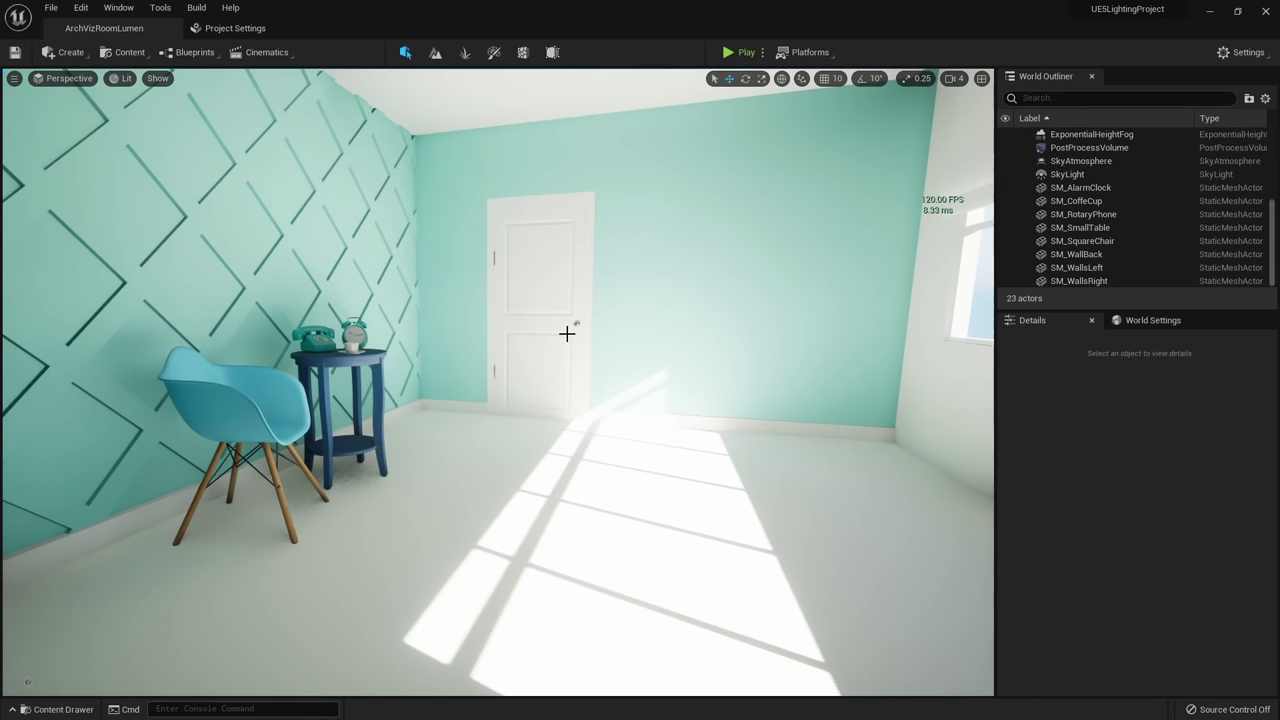
right_click_drag(567, 333, 570, 370)
key("w")
key("a")
key("s")
Reopen the ArchVizRoomBaked level in Game View and compare its lighting with the Lumen room.
key("ctrl+space")
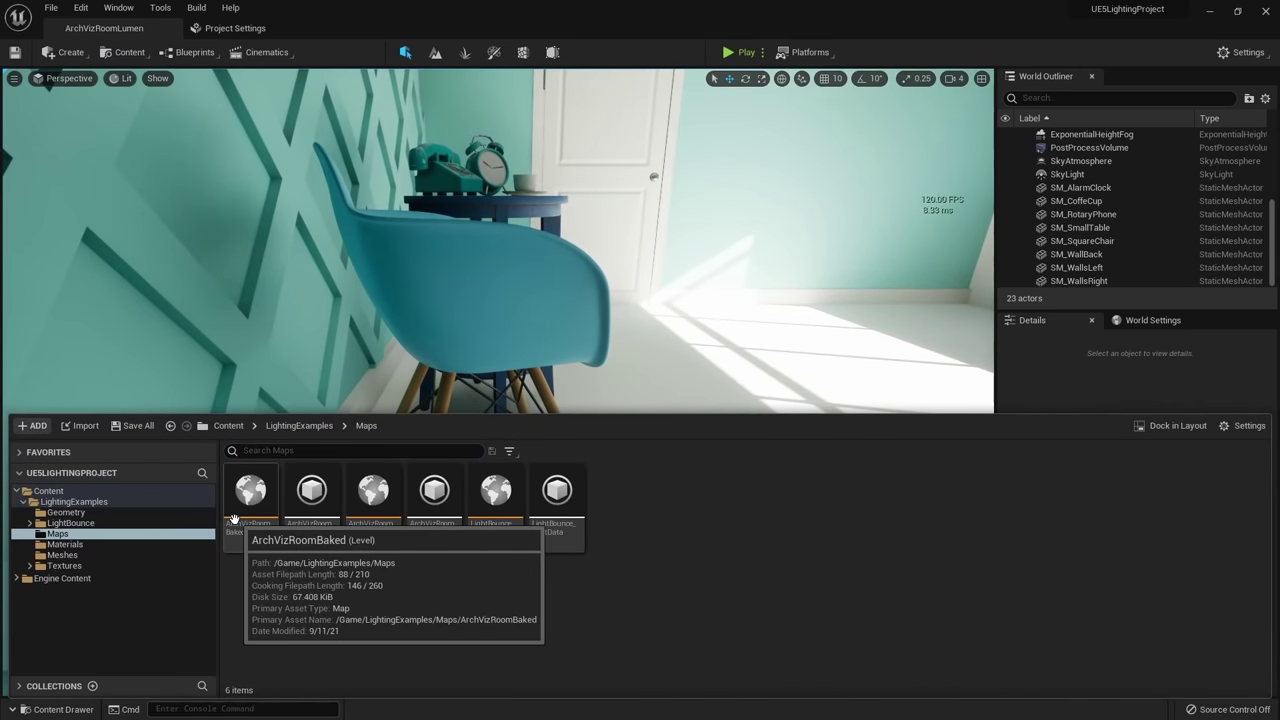
double_click(250, 512)
key("w")
right_click_drag(440, 257, 353, 289)
key("g")
key("ctrl+space")
key("a")
key("s")
key("ctrl+space")
Try rotating the DirectionalLight in the baked room with the viewport icons shown, and undo the rotation.
key("g")
left_click(416, 288)
left_click_drag(353, 289, 385, 283)
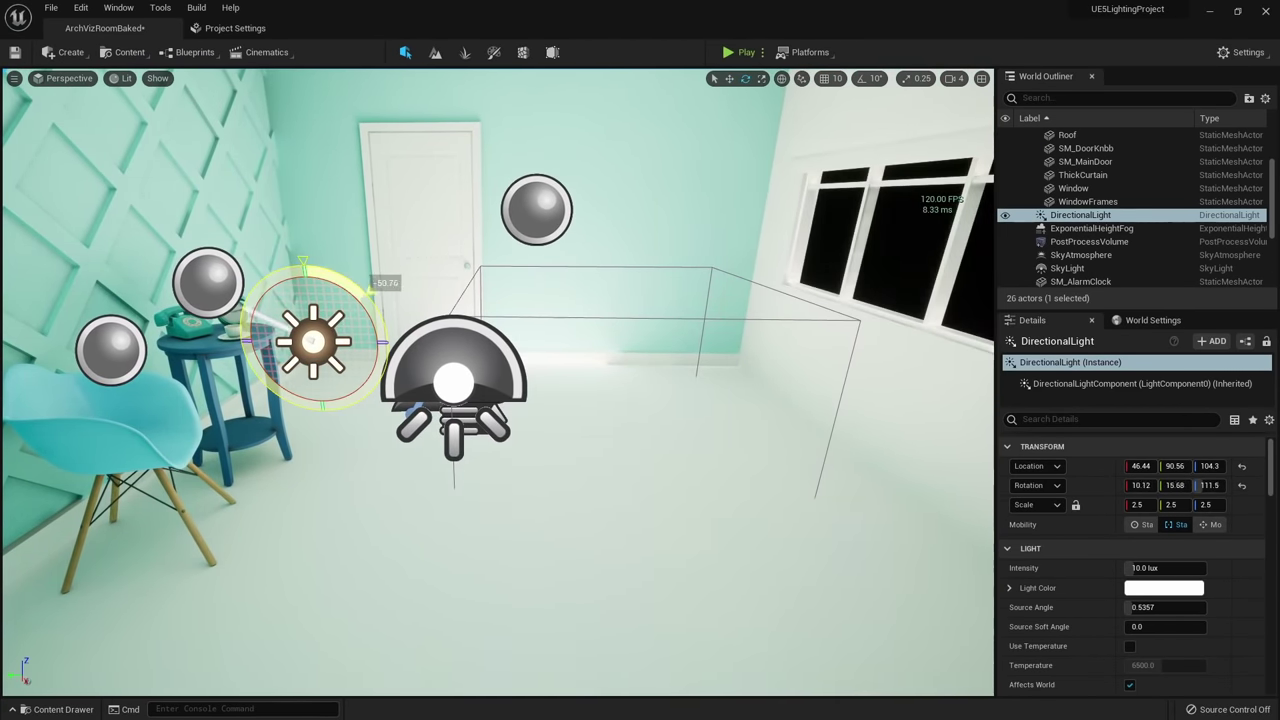
right_click_drag(726, 386, 504, 333)
key("ctrl+z")
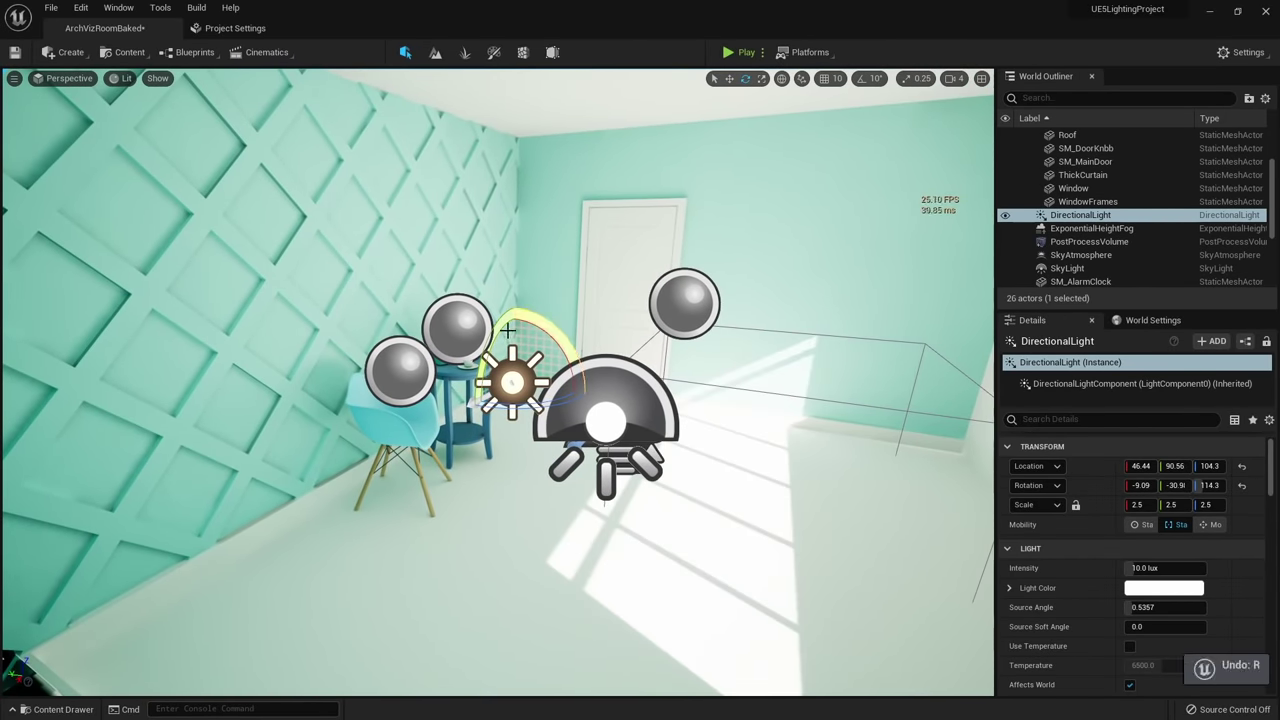
Save the ArchVizRoomBaked level and open ArchVizRoomLumen.
key("ctrl+space")
double_click(378, 505)
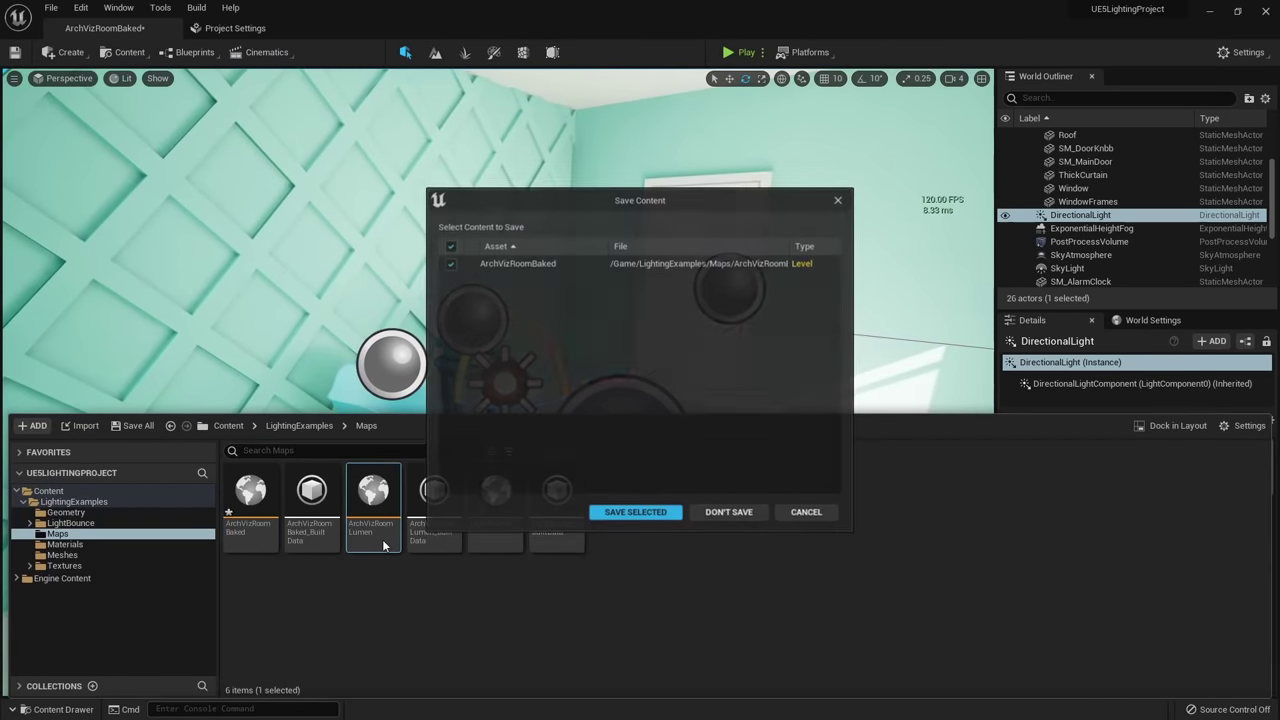
left_click(634, 513)
Try rotating the DirectionalLight in the Lumen room, undo the rotation and look over the room.
mouse_move(602, 510)
right_mouse_down()
mouse_move(660, 505)
mouse_move(620, 500)
right_mouse_up()
left_click(285, 306)
key("f")
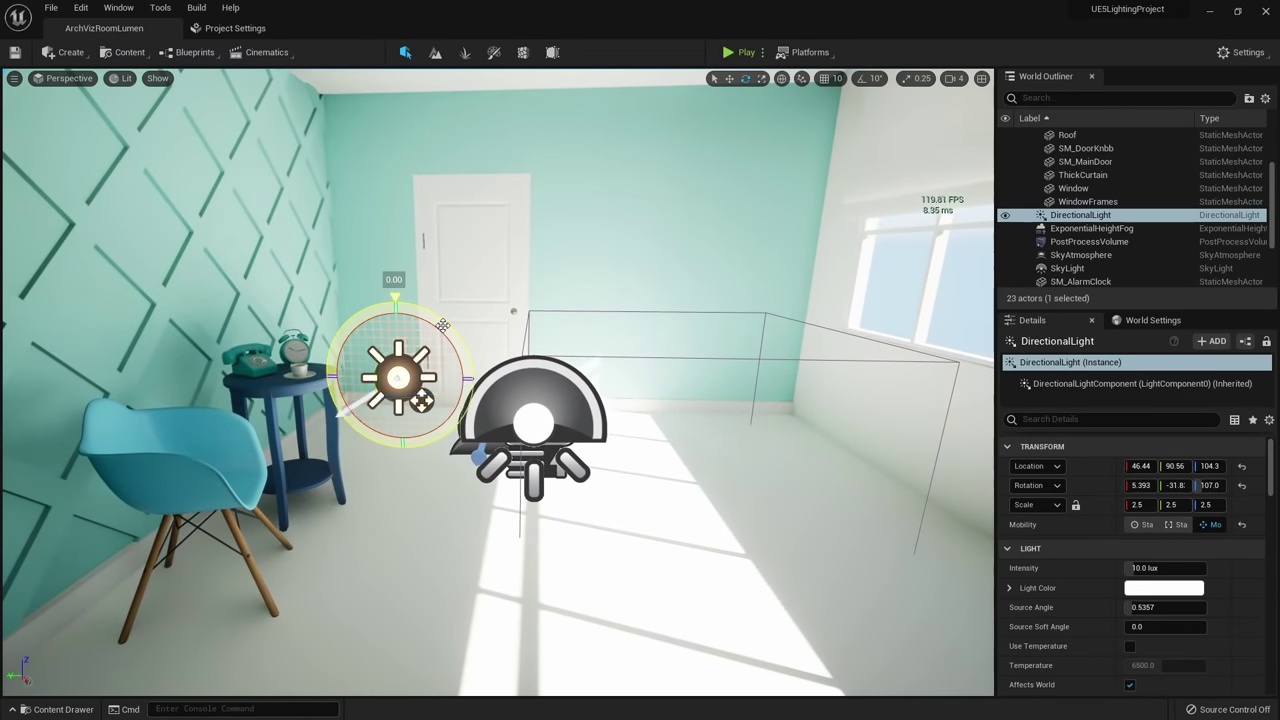
left_click_drag(443, 326, 386, 358)
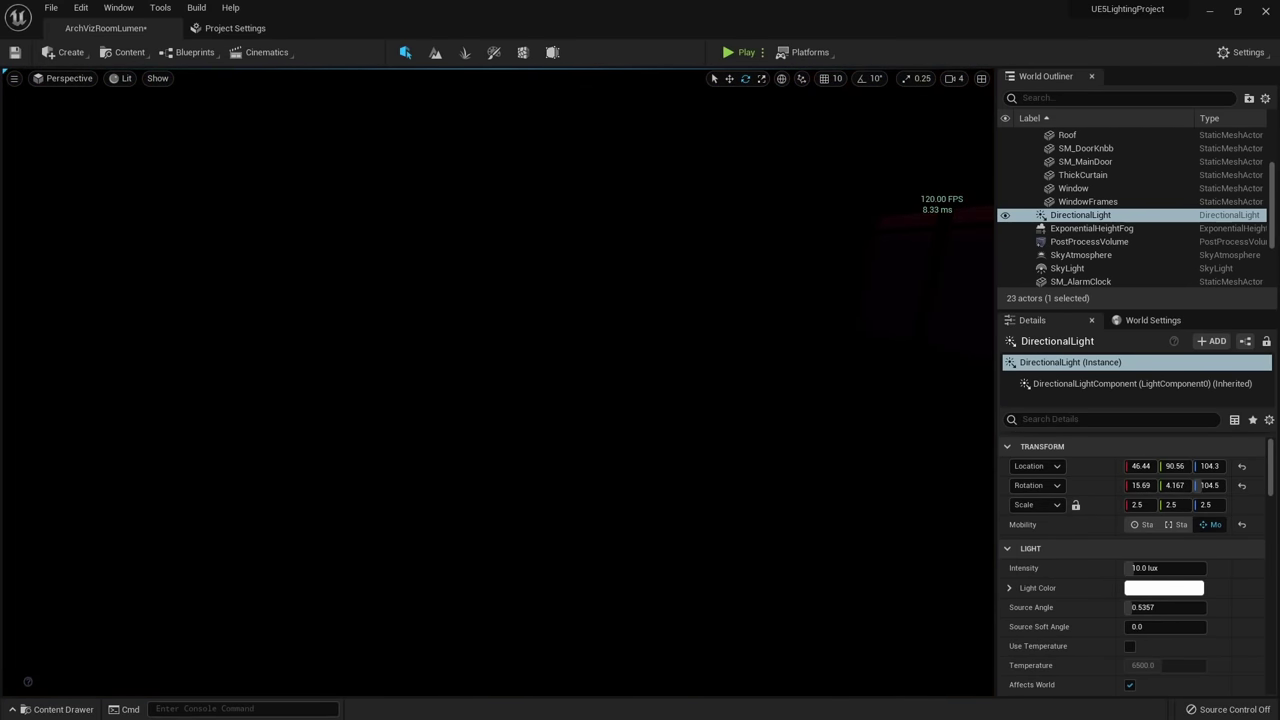
key("ctrl+z")
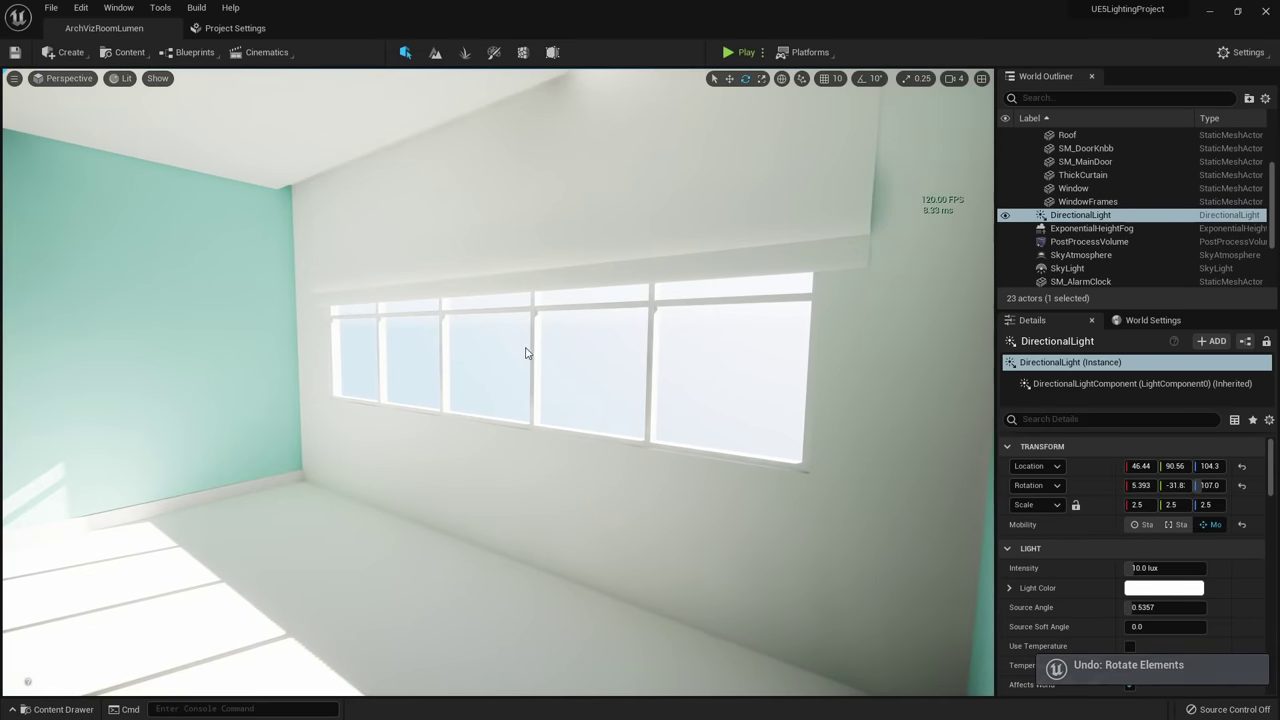
right_click_drag(527, 353, 225, 400)
key("d")
key("w")
right_click_drag(326, 350, 326, 350)
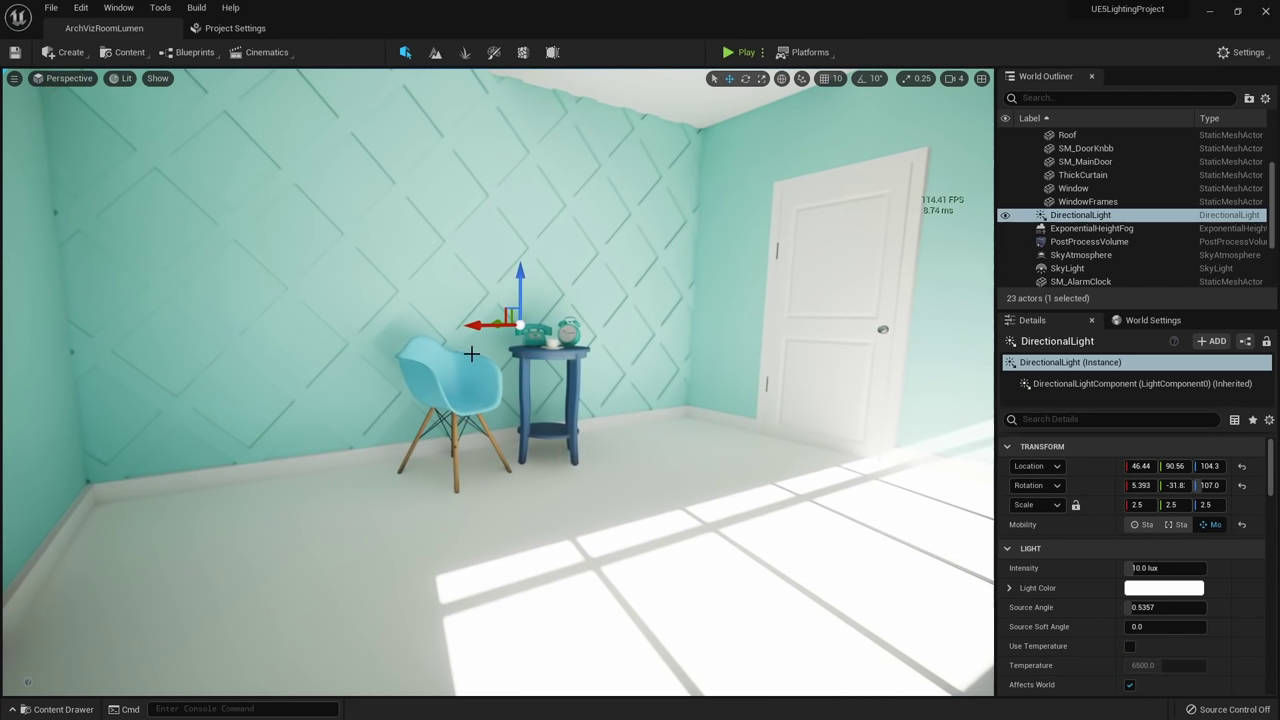
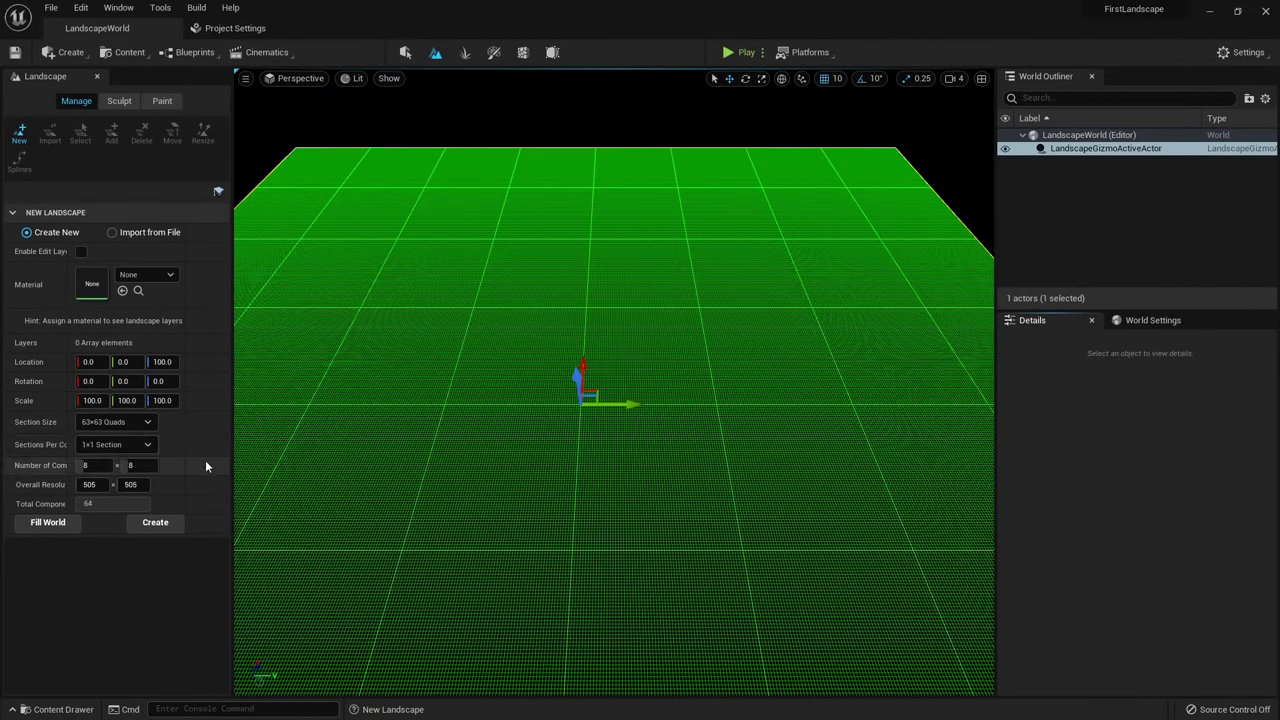
Switch to the browser and review the Recommended Landscape Sizes table in Unreal Engine's Landscape Technical Guide.
left_click_drag(0, 185, 592, 2)
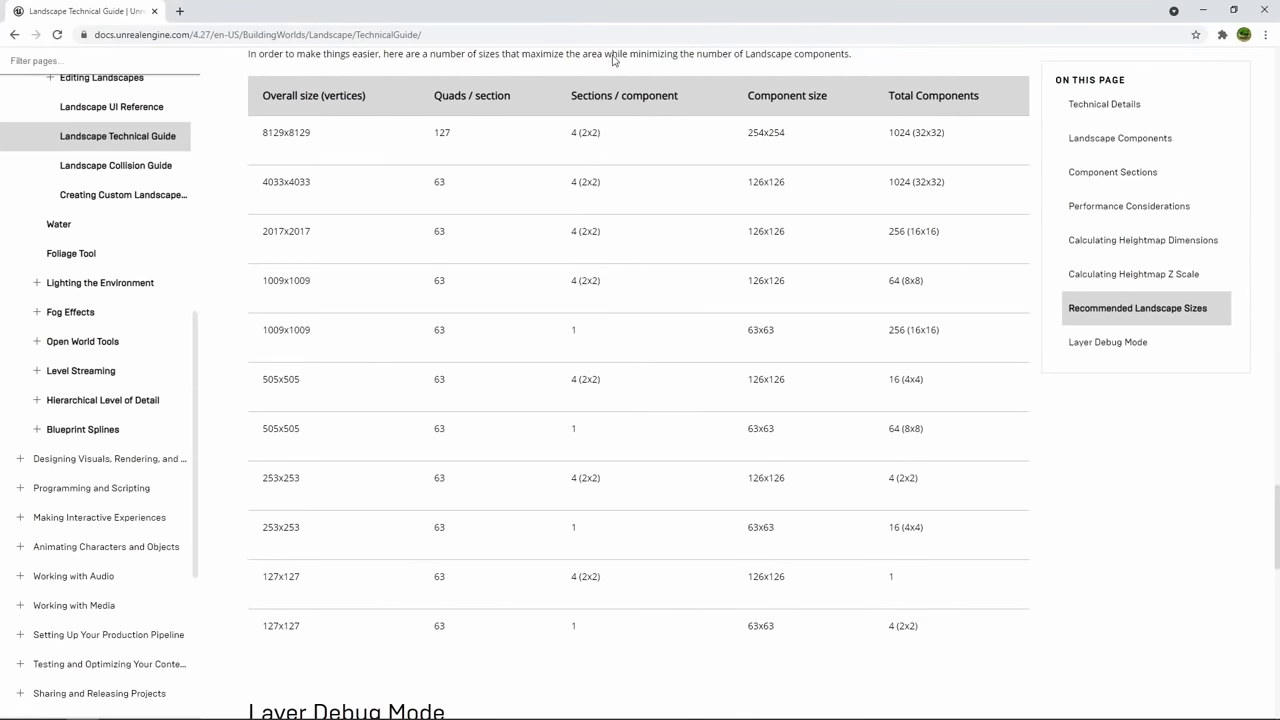
scroll(453, 299, "up", 2)
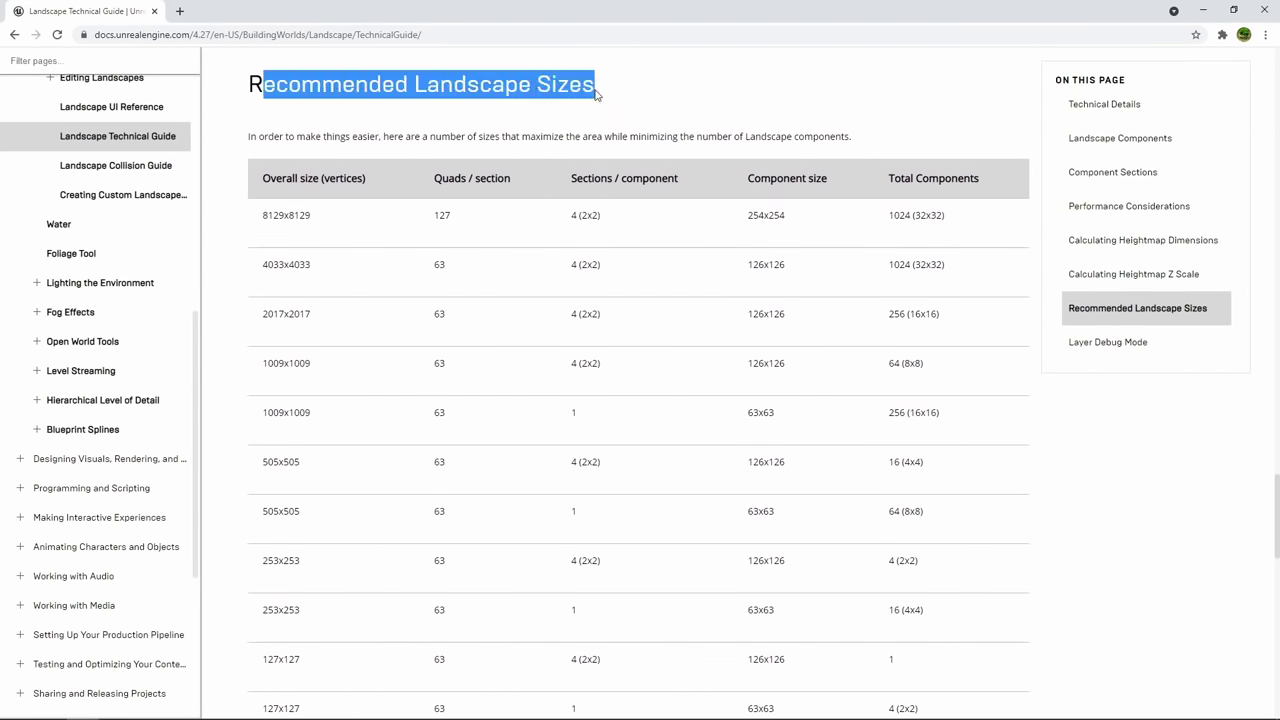
left_click(603, 124)
scroll(450, 160, "down", 1)
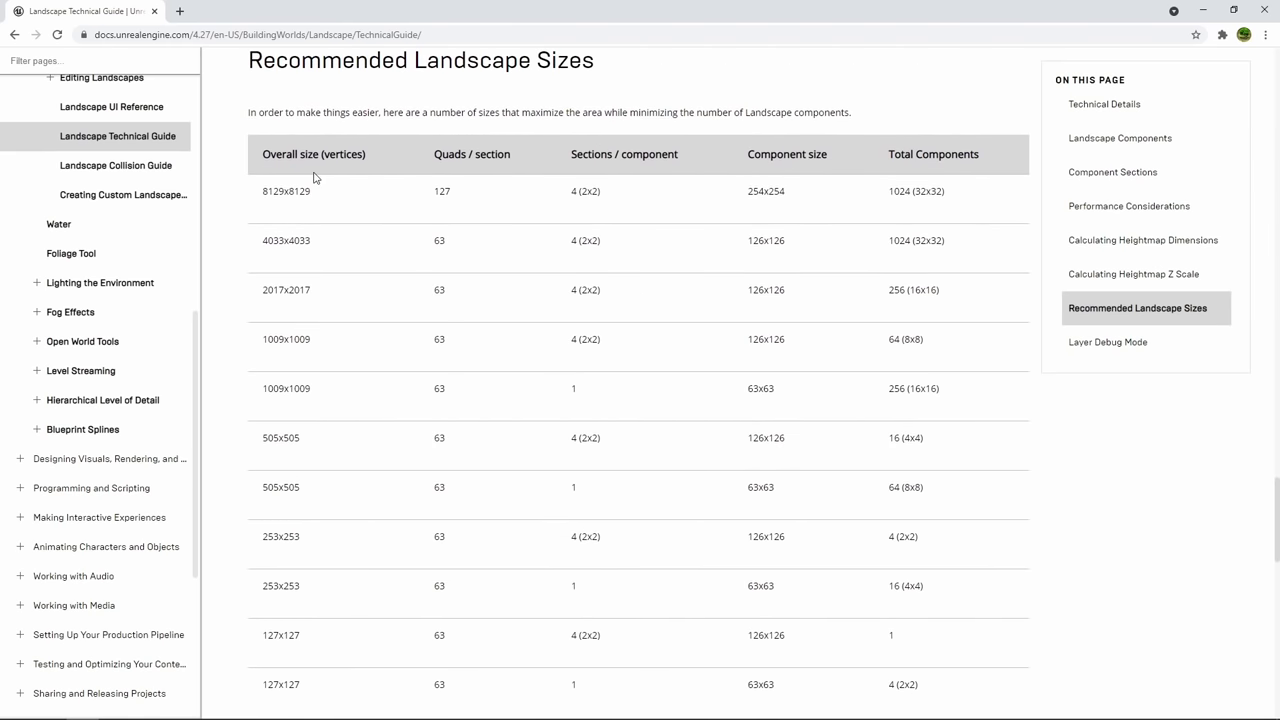
scroll(337, 203, "down", 1)
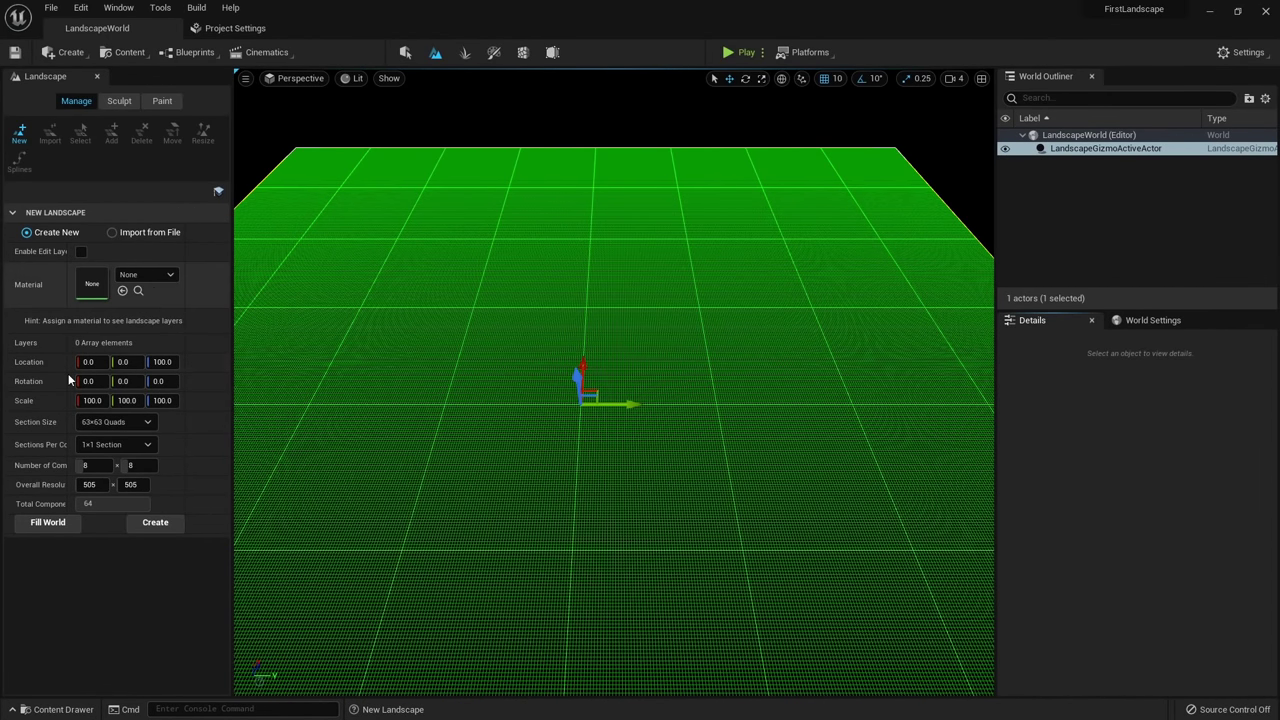
Create a 505 x 505 landscape with 8 x 8 components of 63x63 quads, and return to selection mode.
left_click(155, 524)
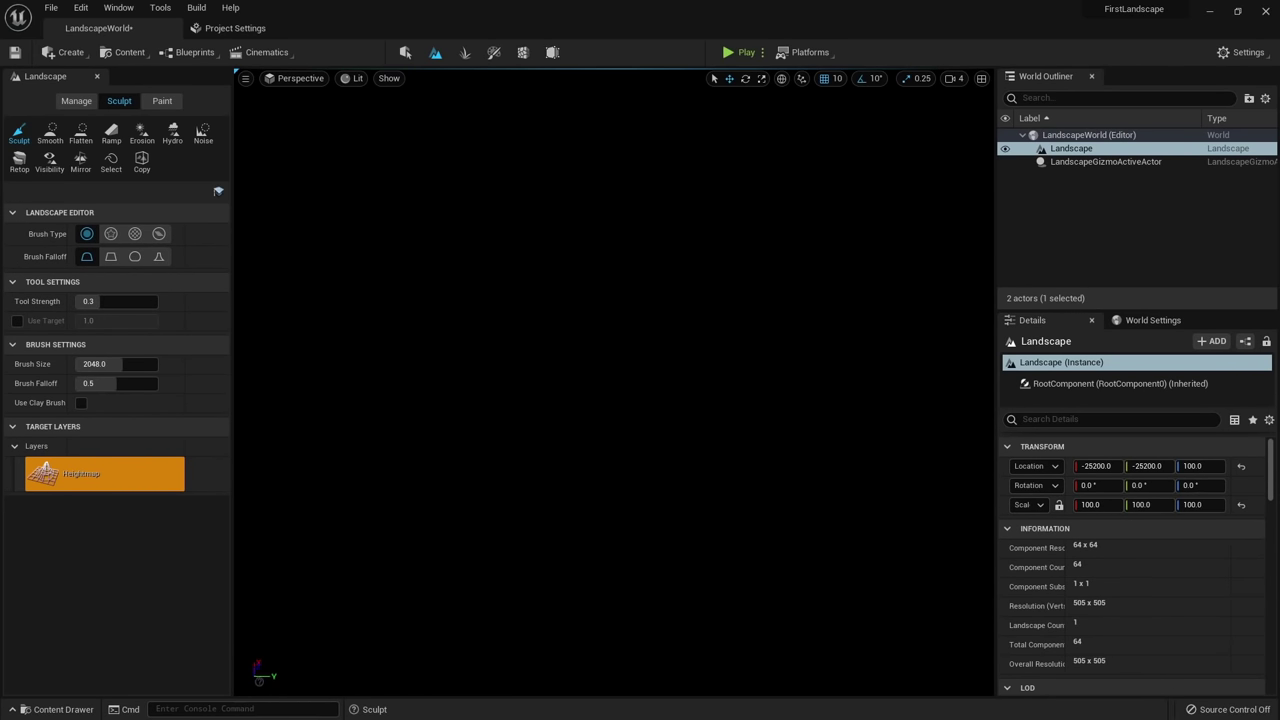
key("shift+1")
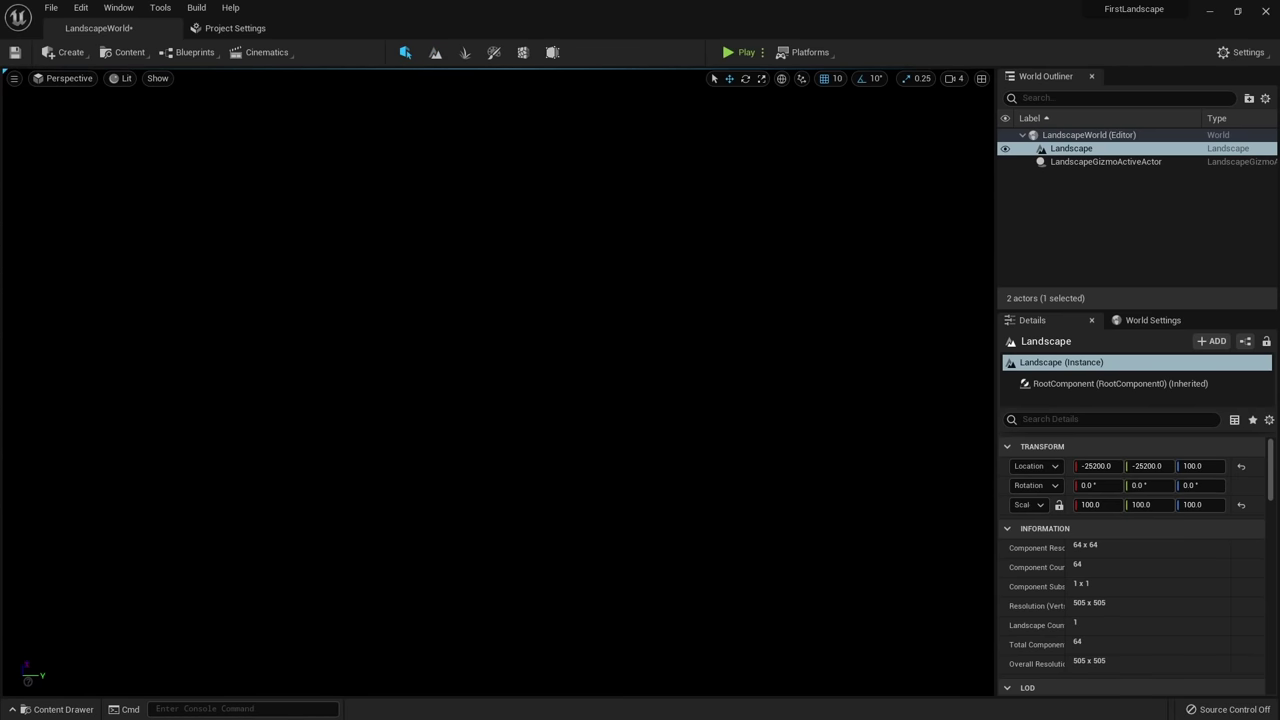
Add a Directional Light above the landscape and raise it to a height of 480.
left_click(70, 58)
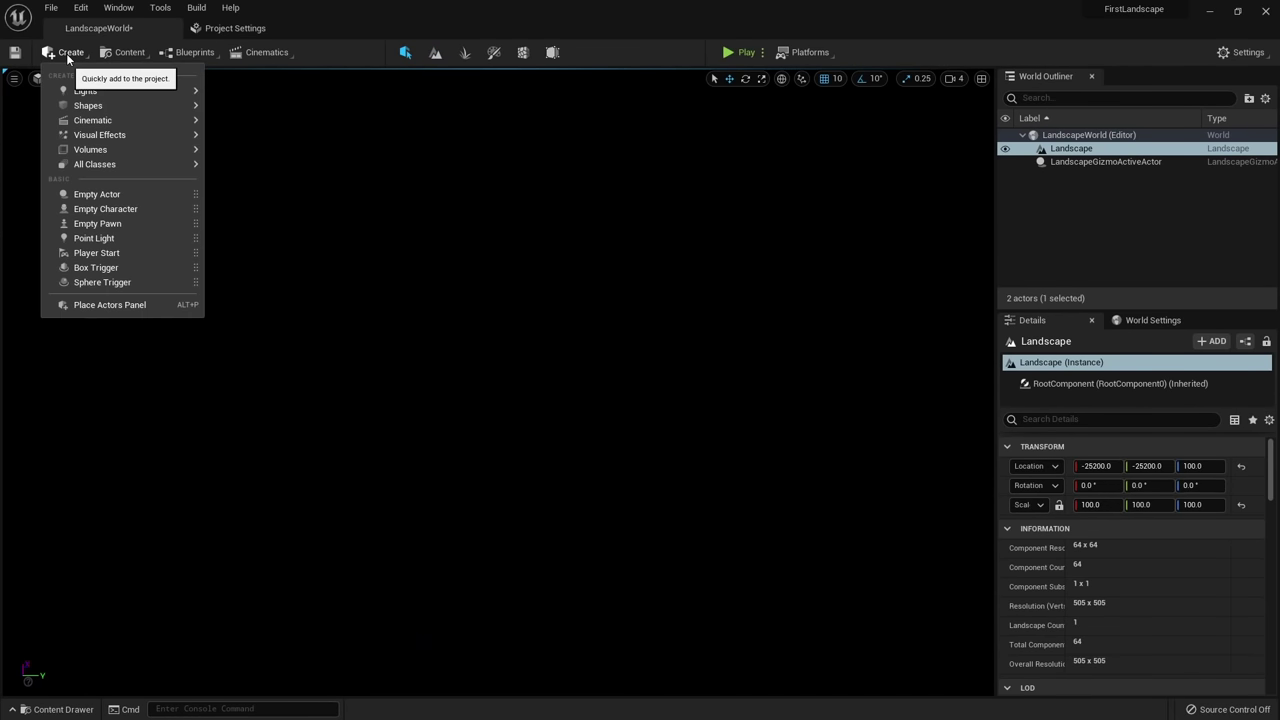
mouse_move(100, 91)
left_click(265, 96)
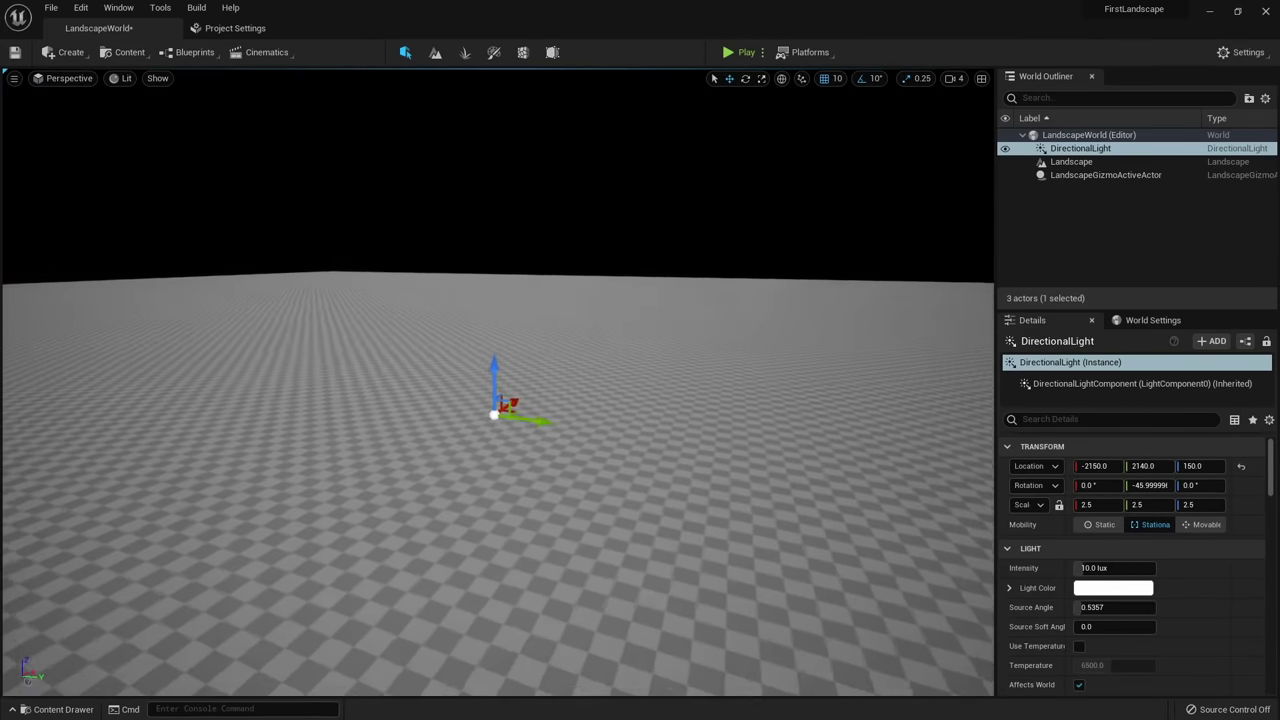
right_click_drag(494, 435, 484, 435)
key("w")
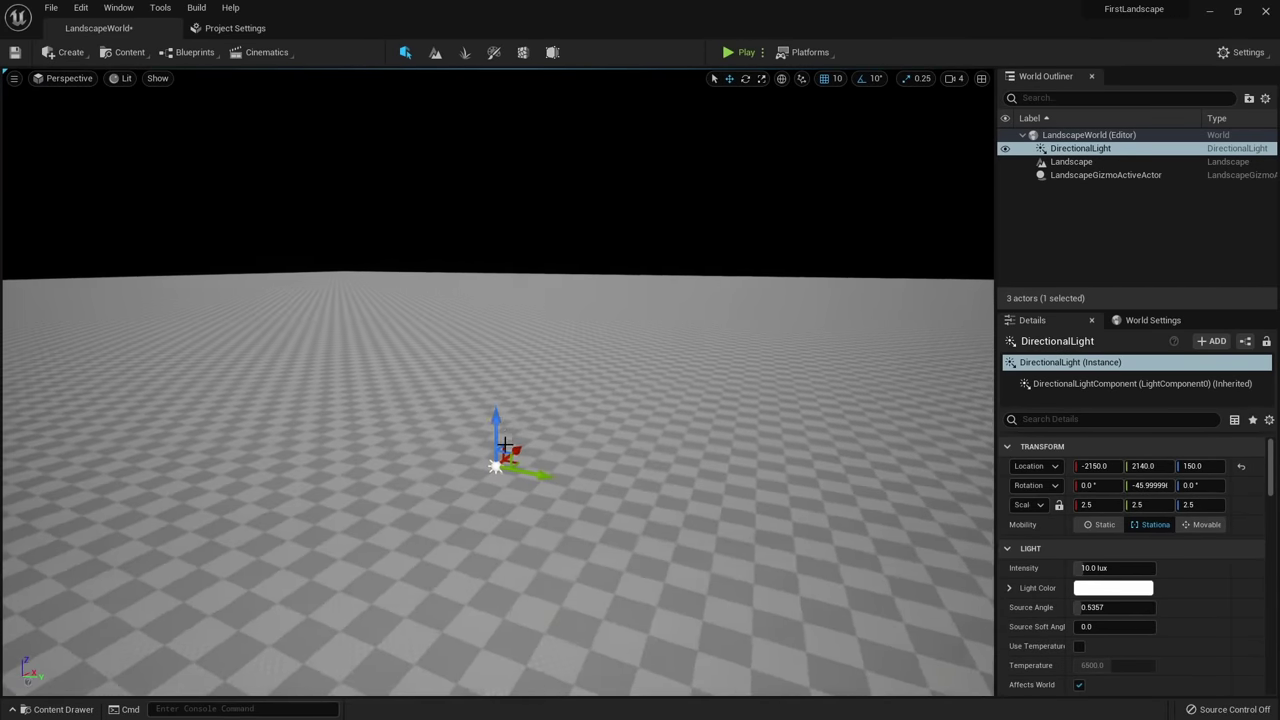
key("w")
right_click_drag(487, 321, 449, 261)
key("s")
key("a")
Place a Cube on the landscape near the directional light.
left_click(68, 52)
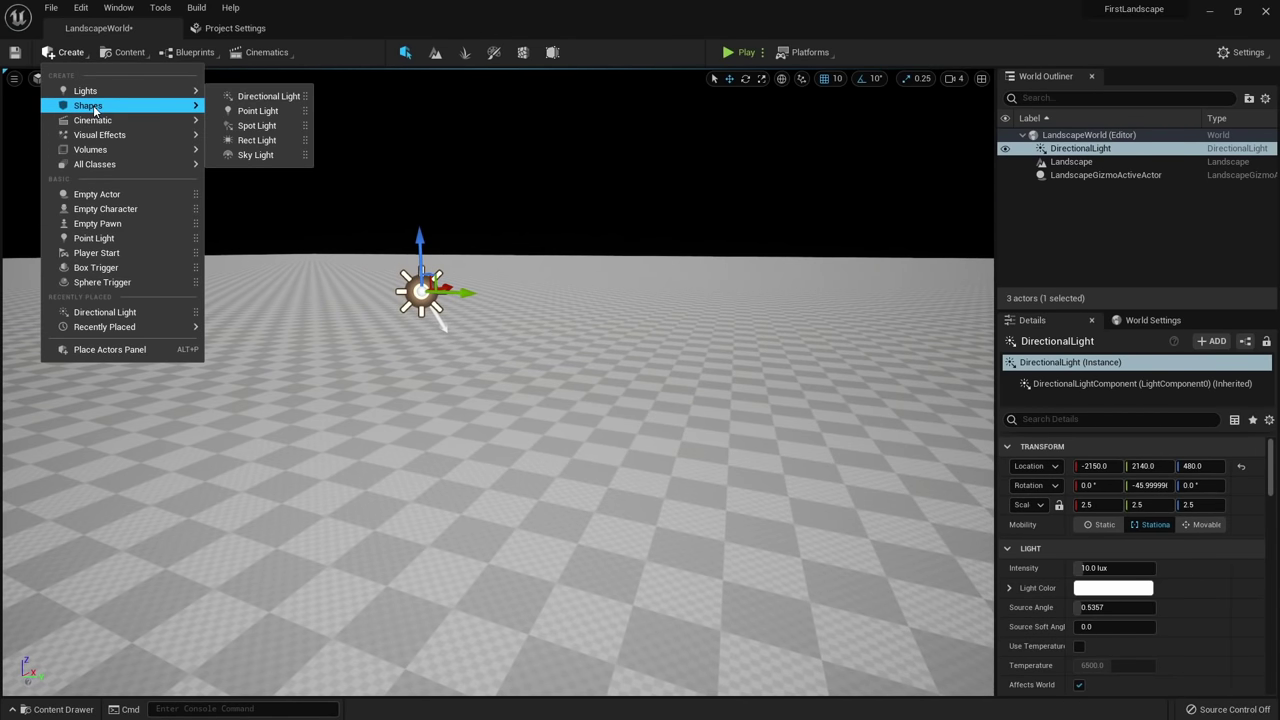
mouse_move(120, 105)
left_click_drag(388, 163, 467, 497)
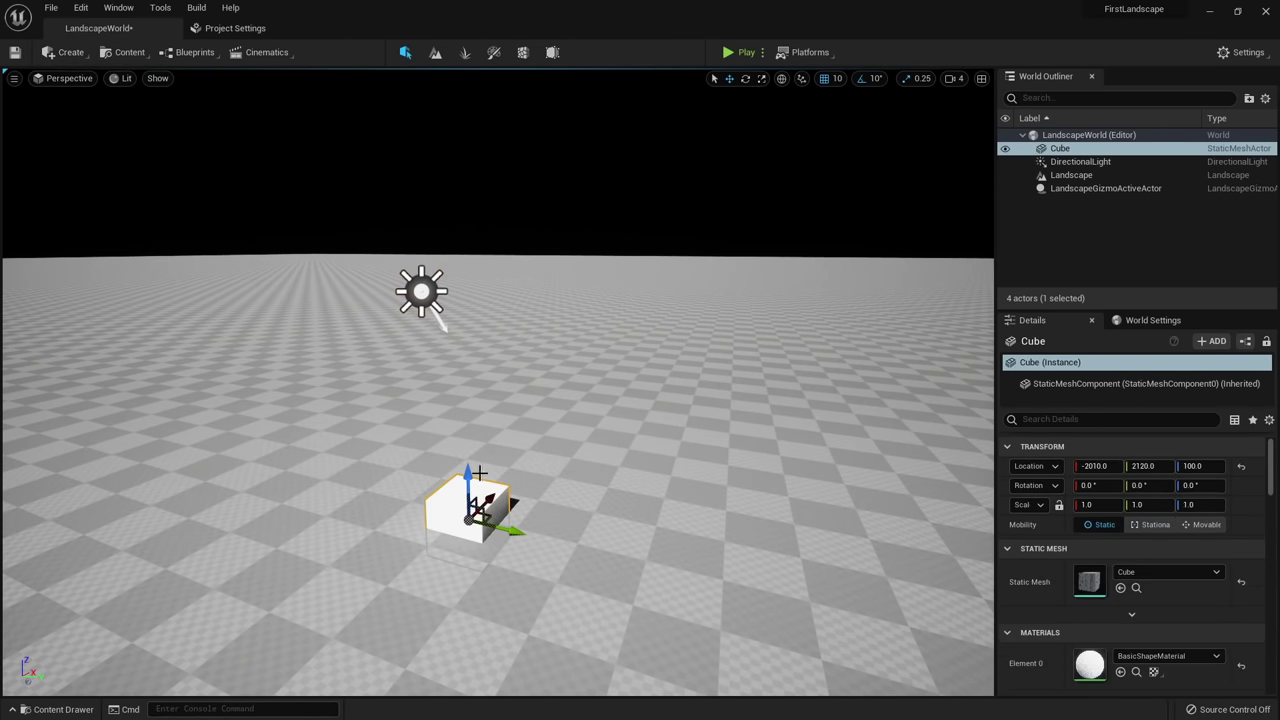
key("w")
right_click_drag(369, 435, 364, 465)
Lower the directional light to a height of 320 and set its mobility to Movable.
left_click(430, 148)
left_click(402, 152)
left_click_drag(410, 115, 443, 326)
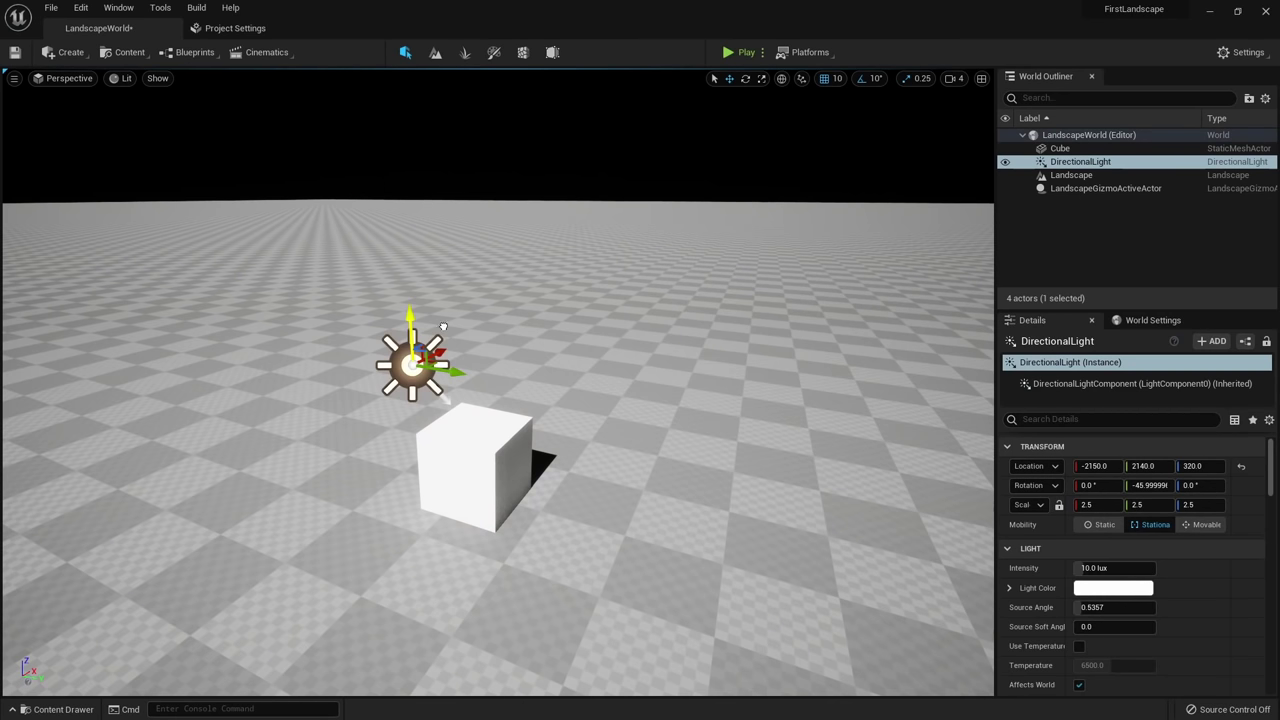
left_click(1200, 524)
right_click_drag(643, 329, 511, 495)
Add a Sky Atmosphere actor at the cube and raise it above the cube.
left_click(70, 52)
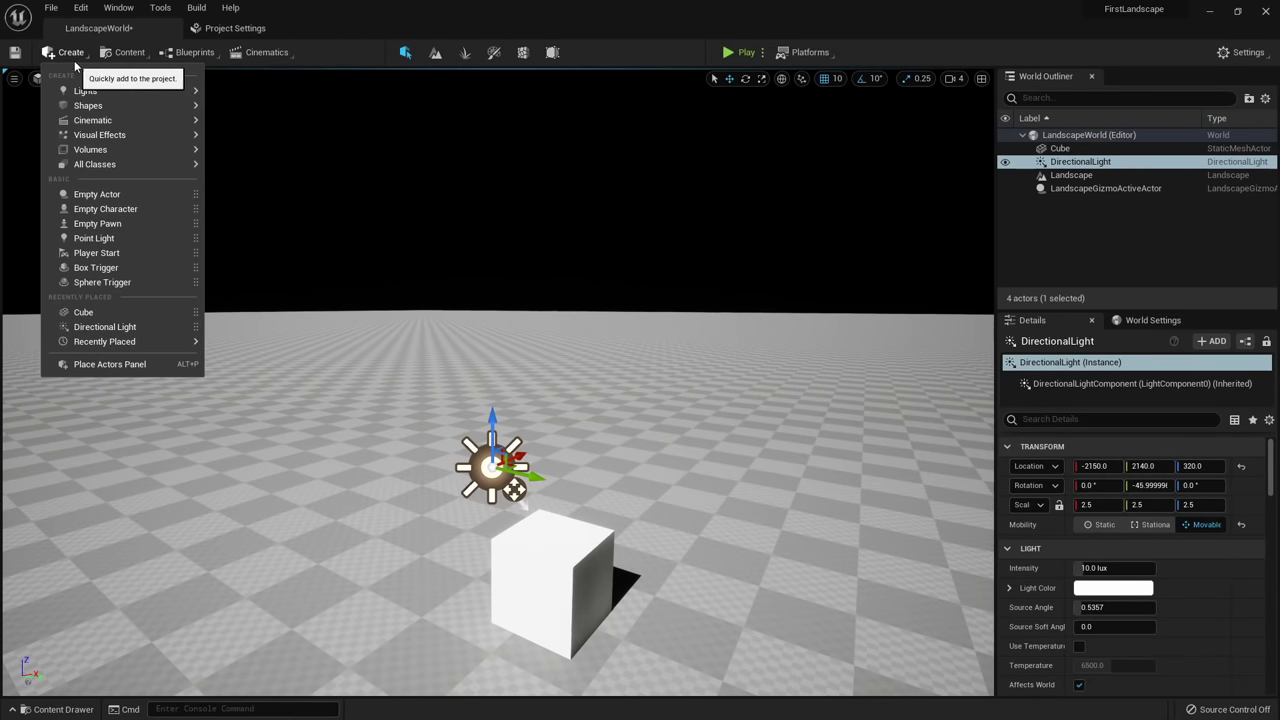
mouse_move(117, 142)
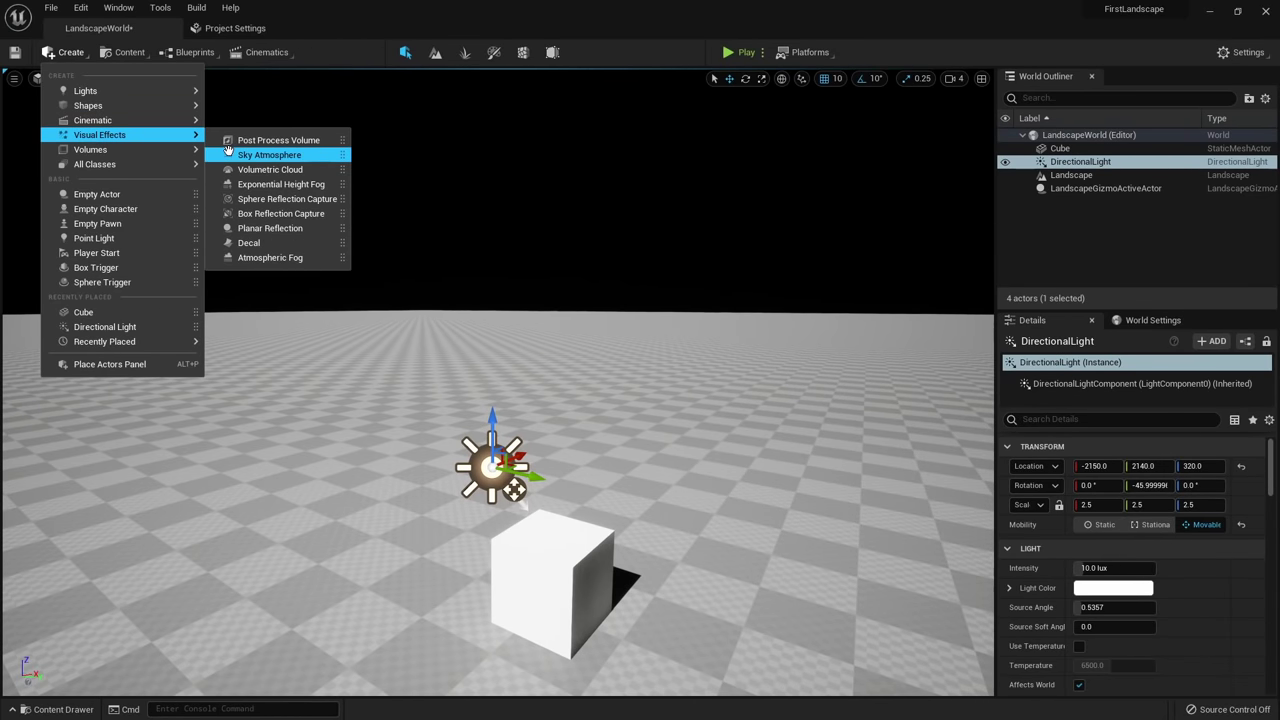
left_click_drag(228, 150, 548, 566)
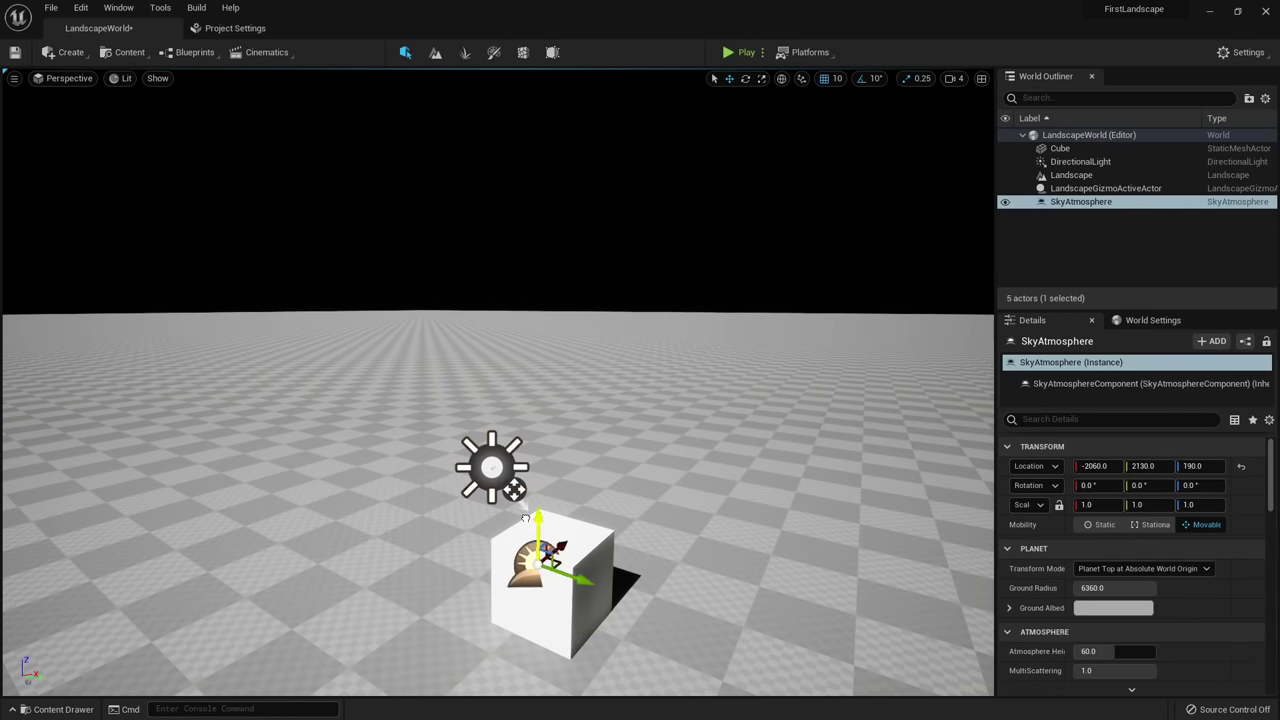
scroll(1100, 576, "down", 3)
scroll(1098, 556, "up", 5)
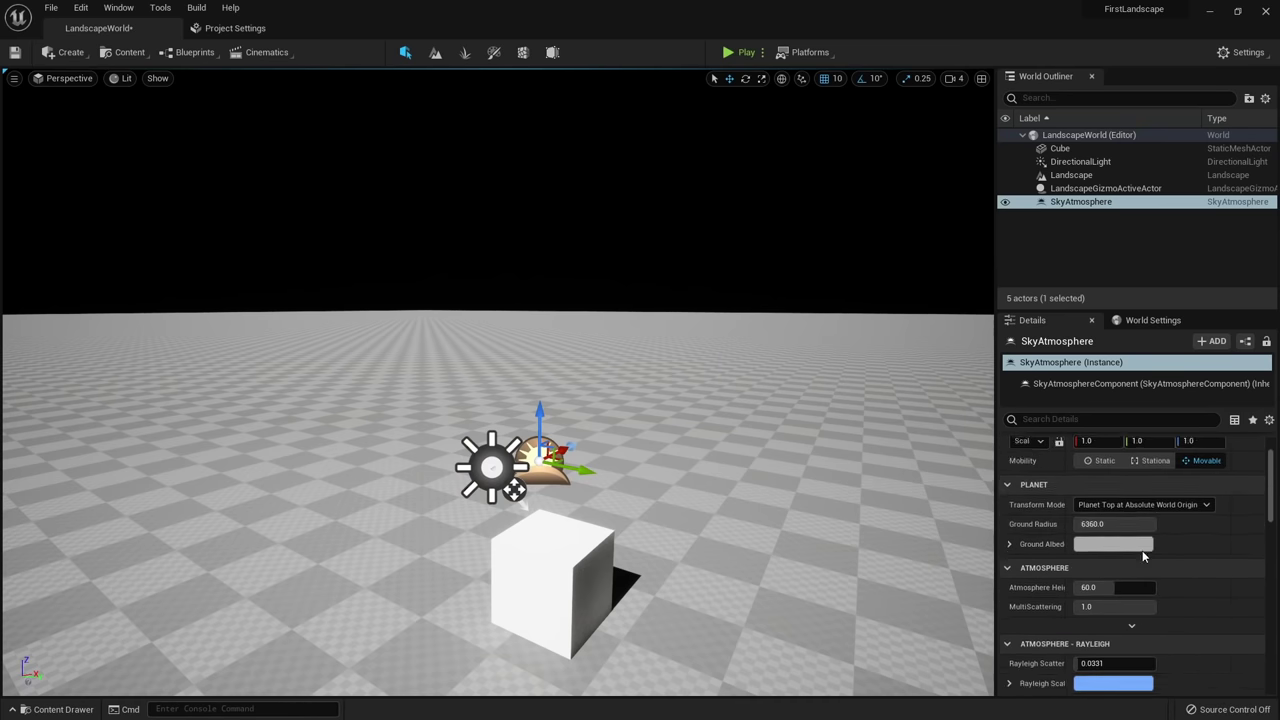
Enable Atmosphere Sun Light in the directional light's Atmosphere and Cloud settings.
left_click(492, 468)
key("w")
right_click_drag(651, 477, 570, 487)
key("d")
left_click_drag(1025, 310, 1030, 172)
scroll(1072, 492, "down", 10)
scroll(1072, 492, "down", 8)
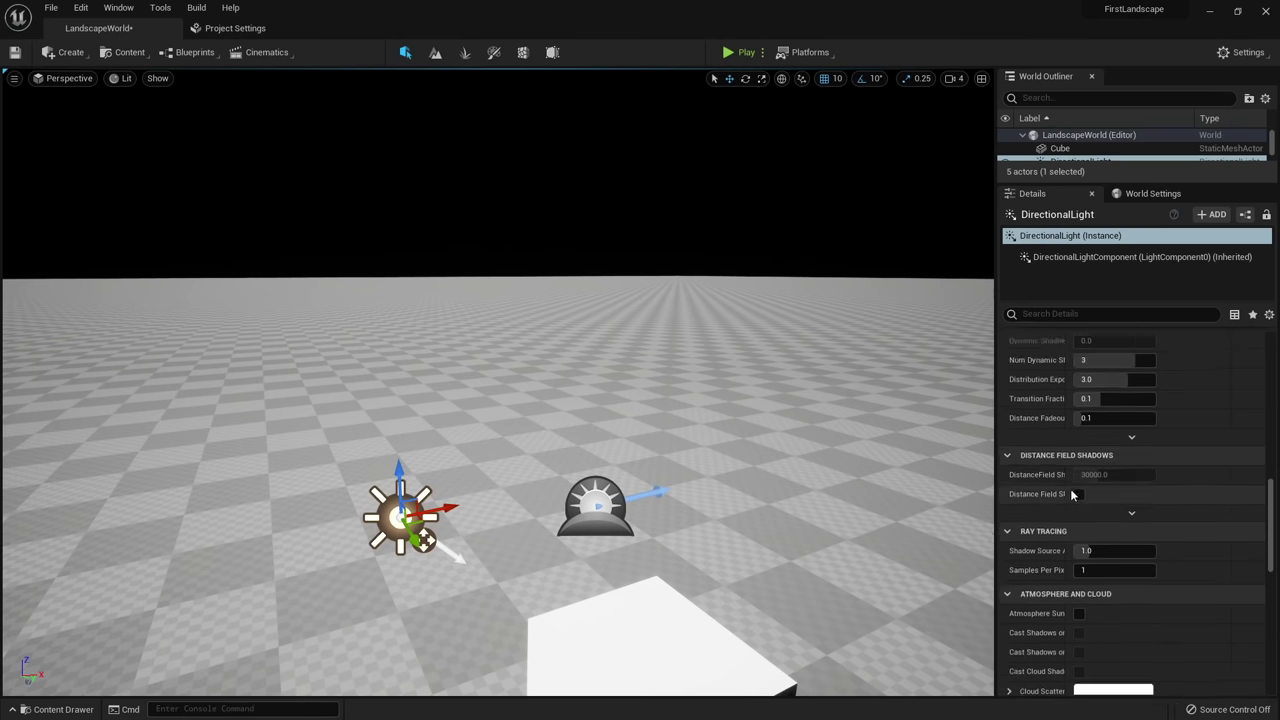
left_click_drag(1065, 446, 1097, 446)
left_click(1123, 443)
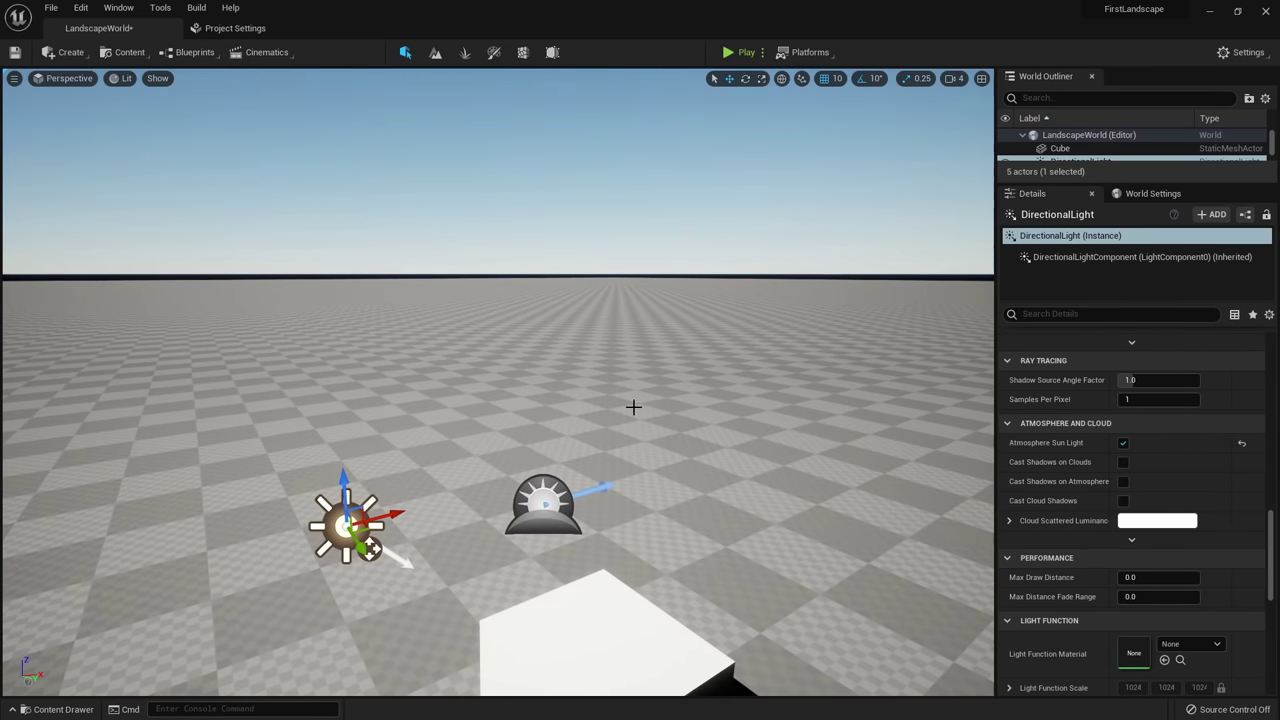
Rotate the sun around the cube and lower its angle so the cube casts a long shadow.
scroll(634, 406, "down", 5)
scroll(613, 405, "down", 2)
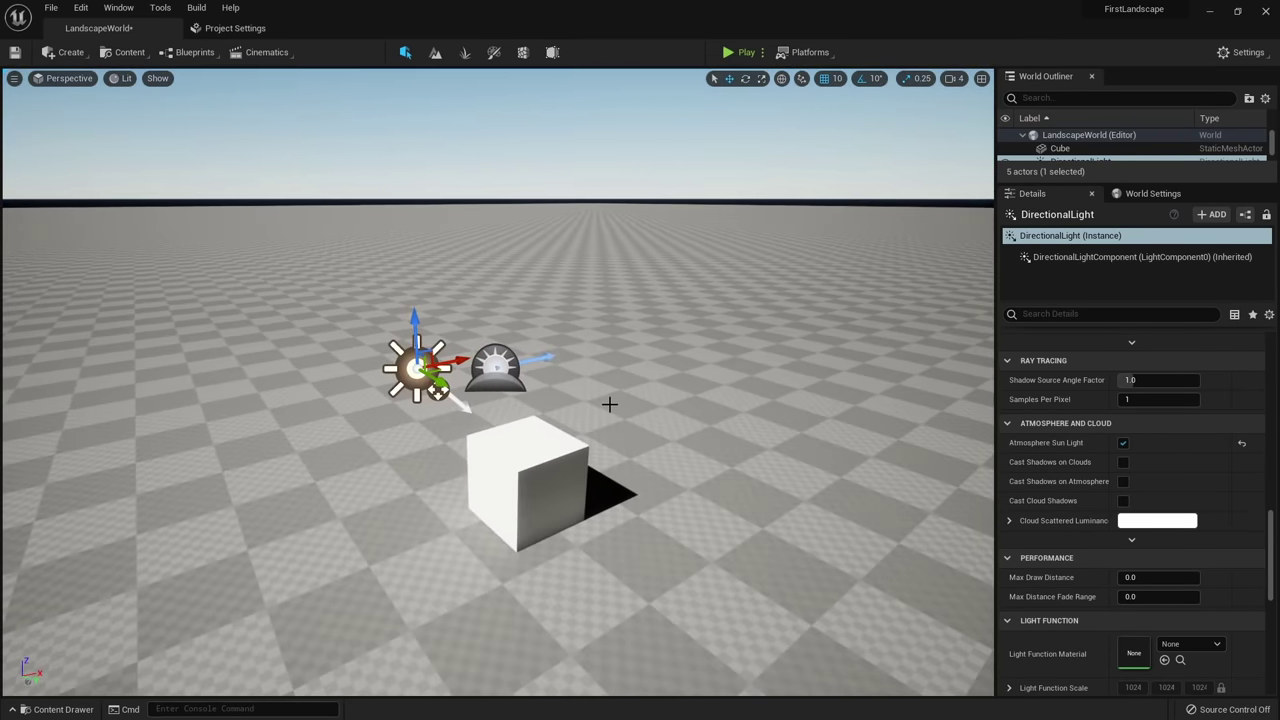
key("ctrl+l")
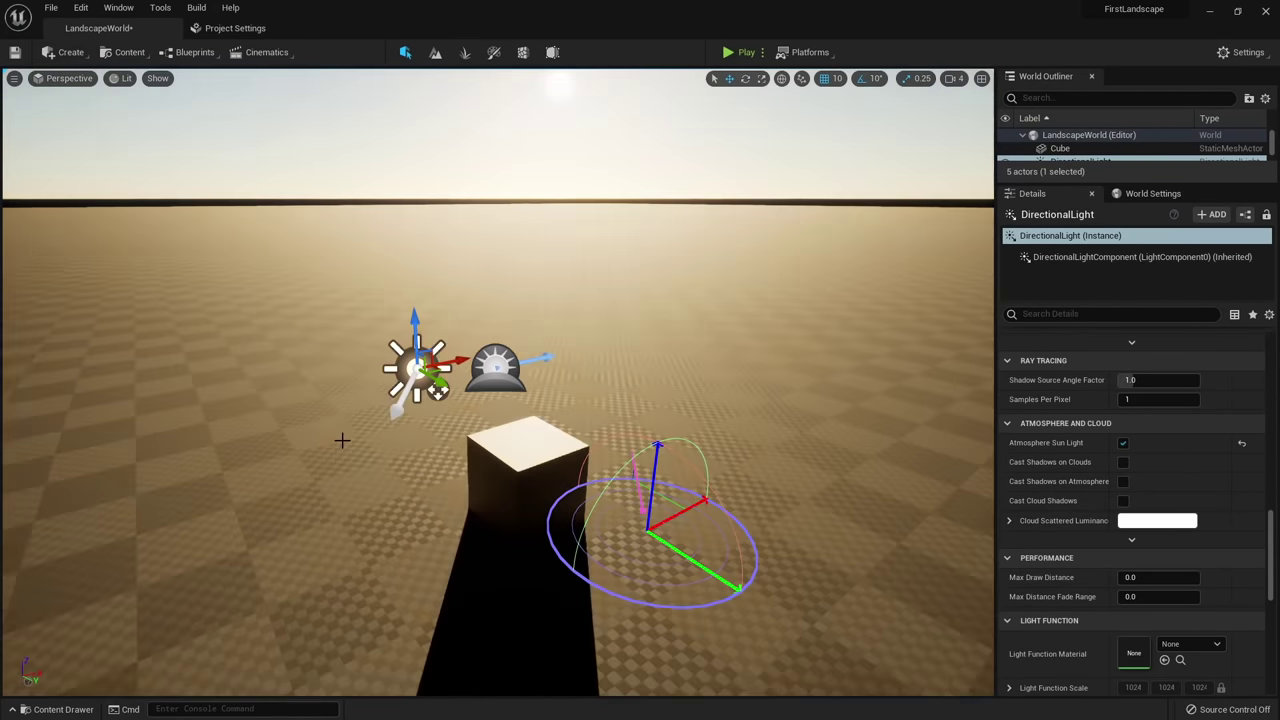
right_click_drag(351, 432, 354, 345)
key("ctrl+l")
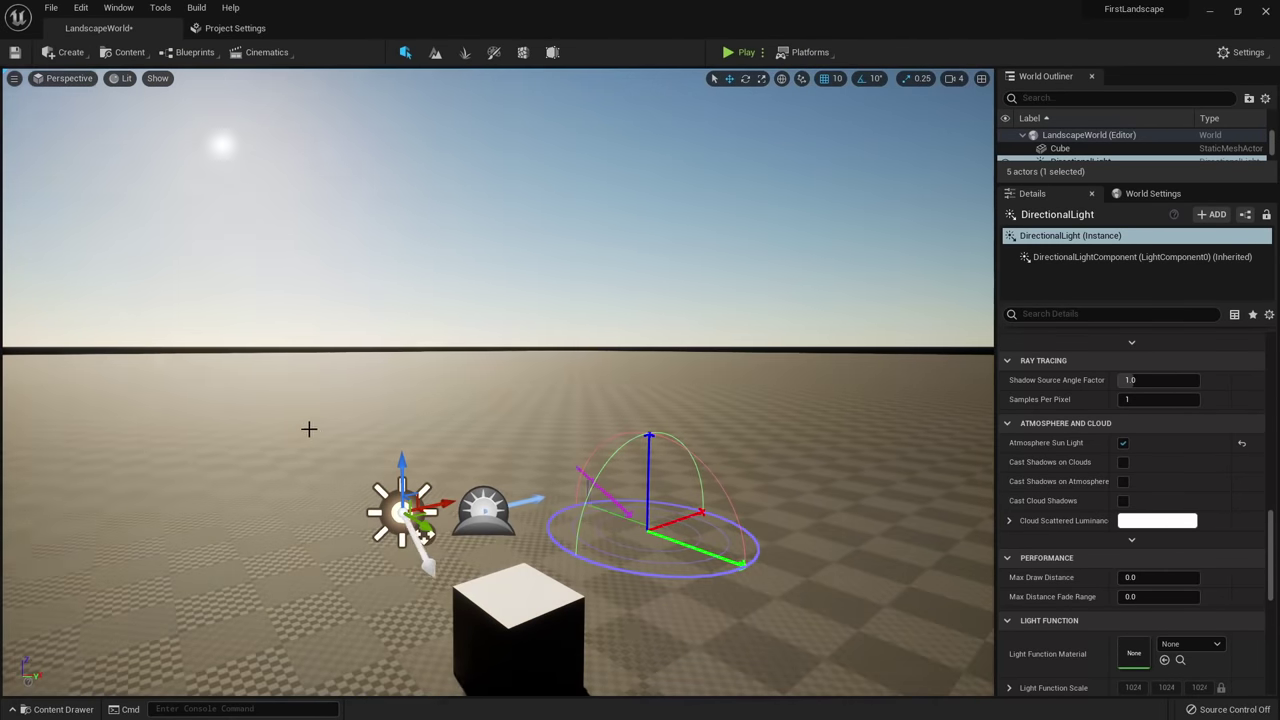
key("ctrl+l")
right_click_drag(367, 410, 369, 410)
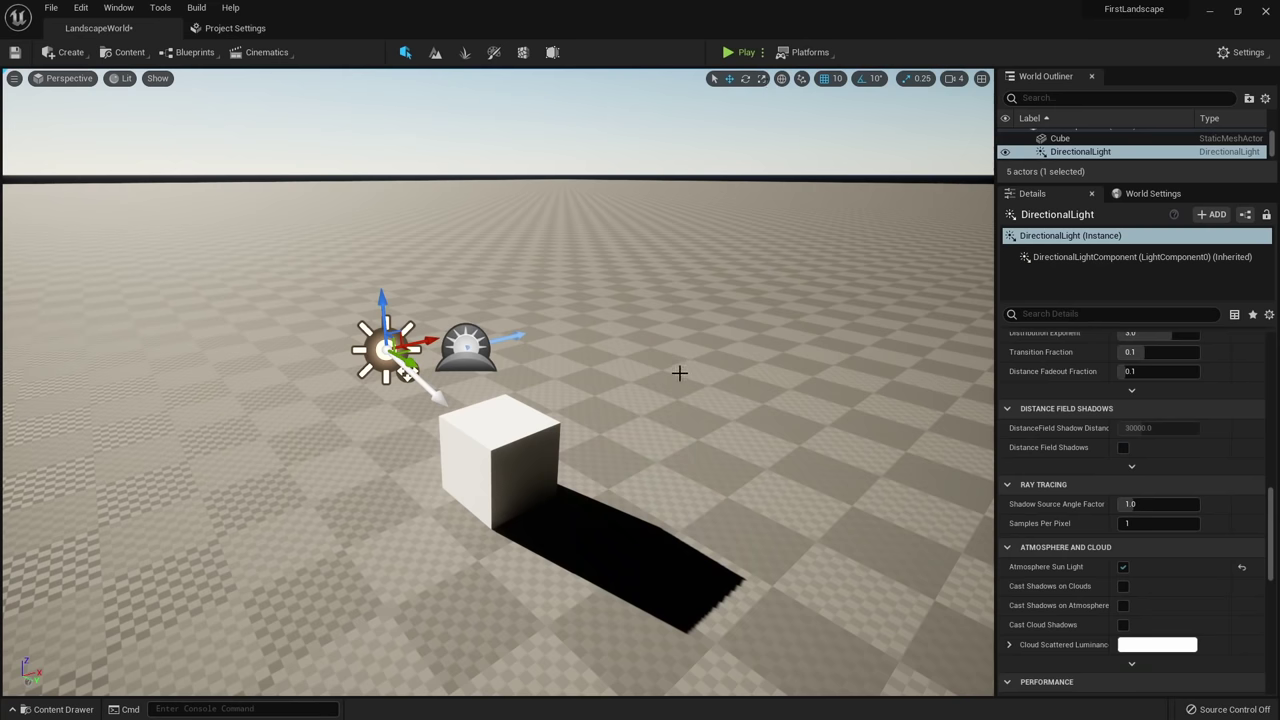
Inspect the cube's shadow, place a Sky Light beside the cube and raise it to a height of 250.
right_click_drag(546, 323, 574, 392)
key("w")
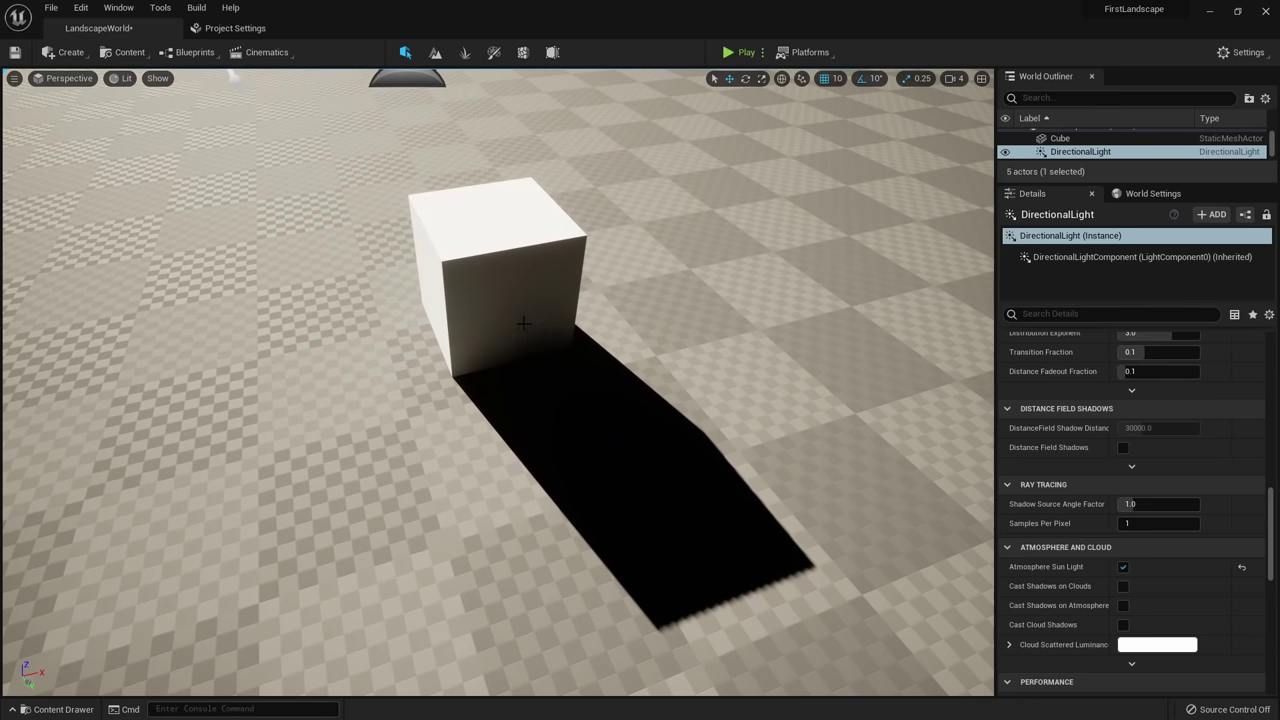
right_click_drag(524, 323, 544, 212)
key("s")
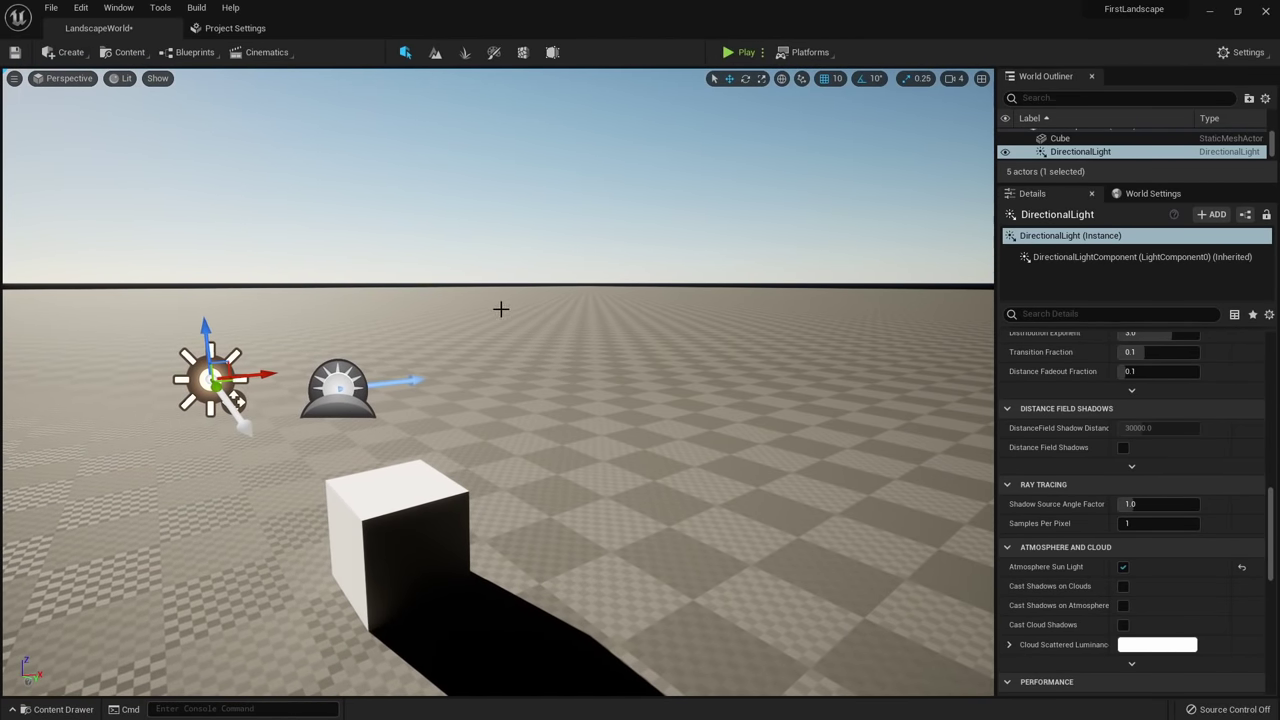
left_click(70, 52)
mouse_move(84, 93)
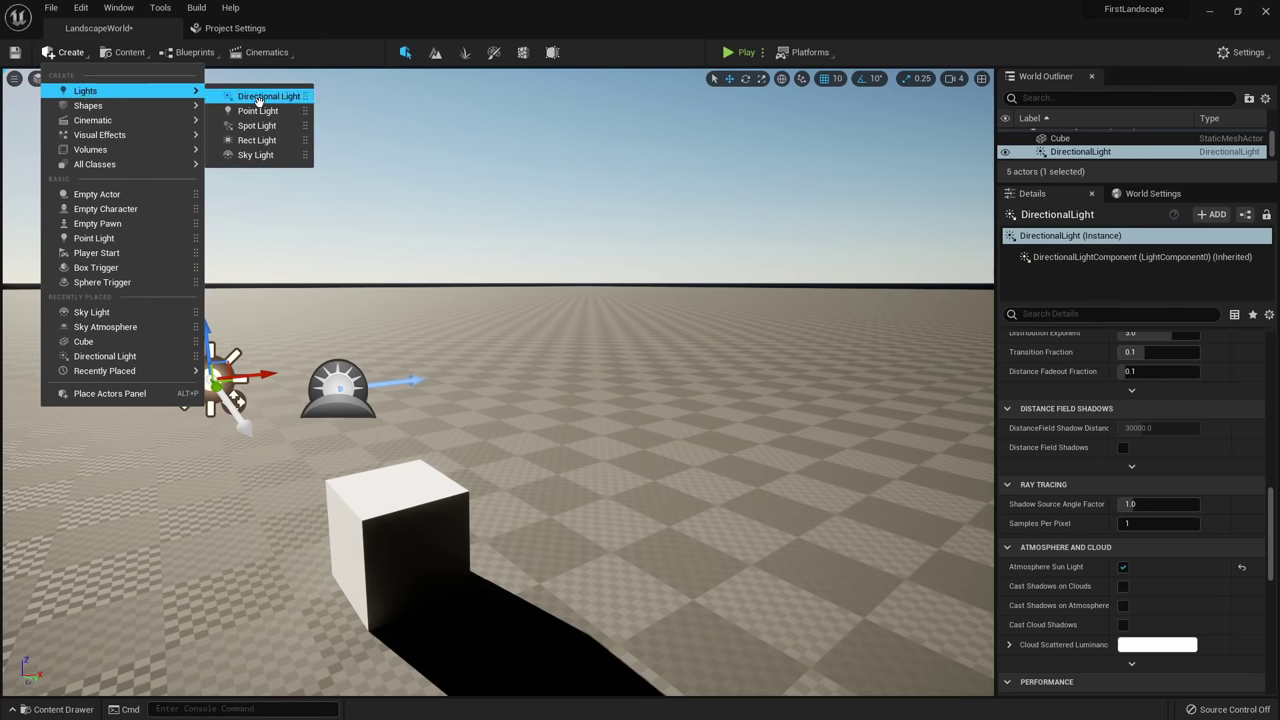
left_click_drag(381, 200, 515, 535)
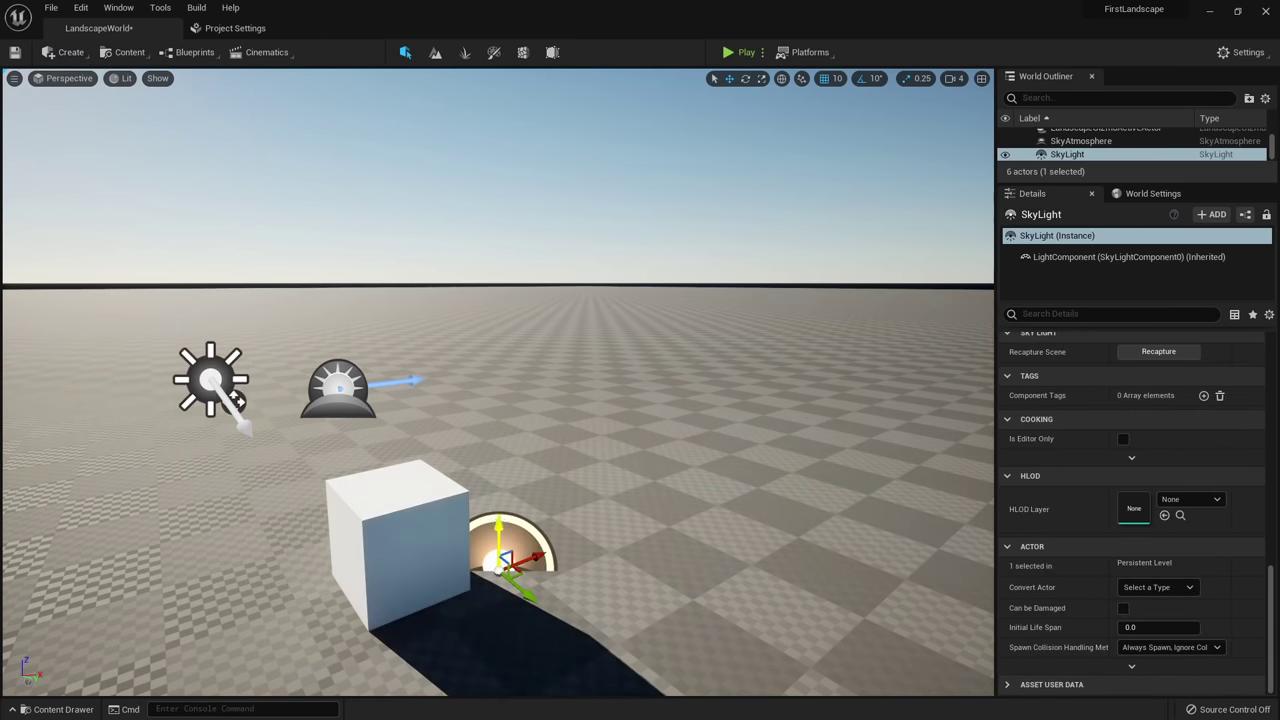
Set the sky light's mobility to Movable and enable its Real Time Capture.
scroll(1202, 497, "up", 15)
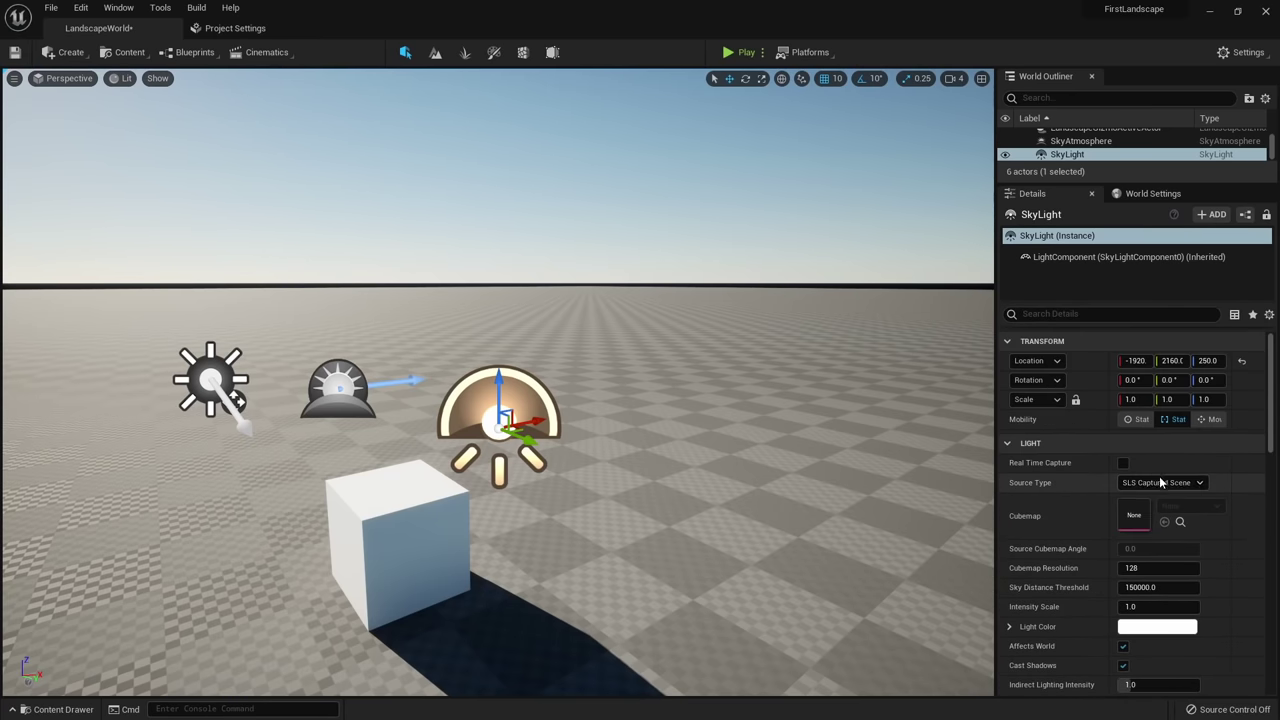
left_click(1209, 419)
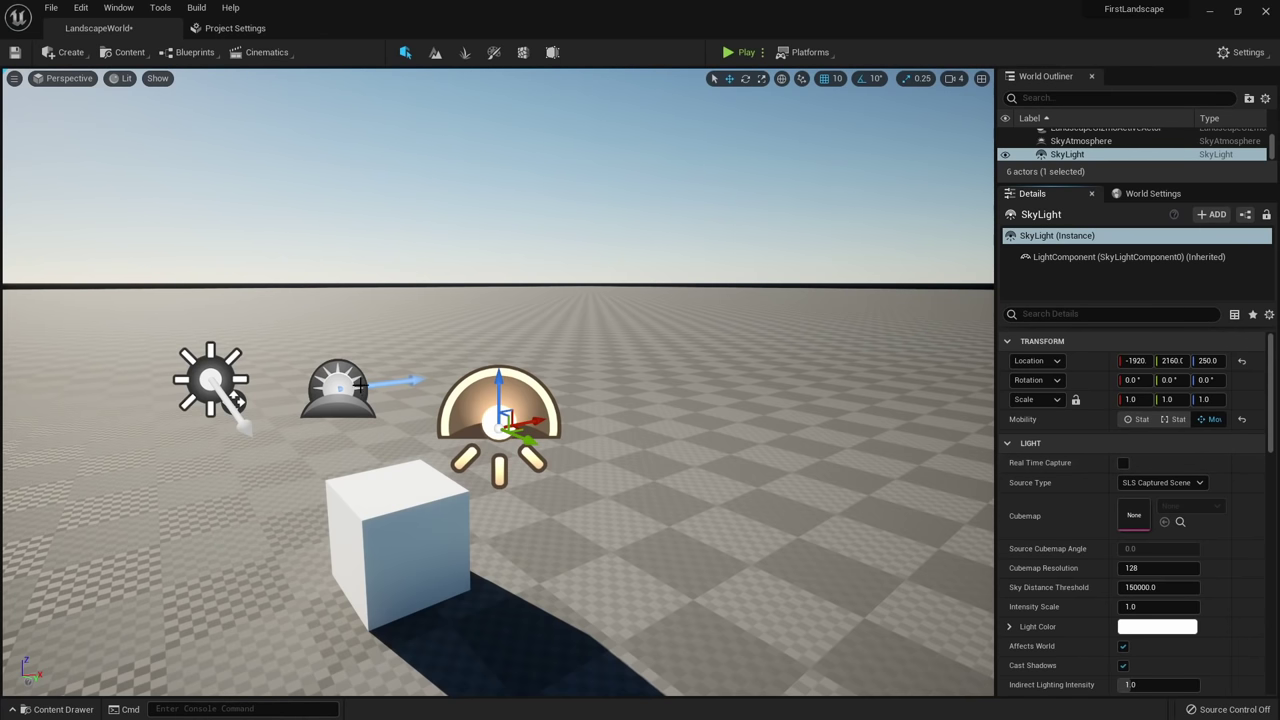
left_click(1124, 464)
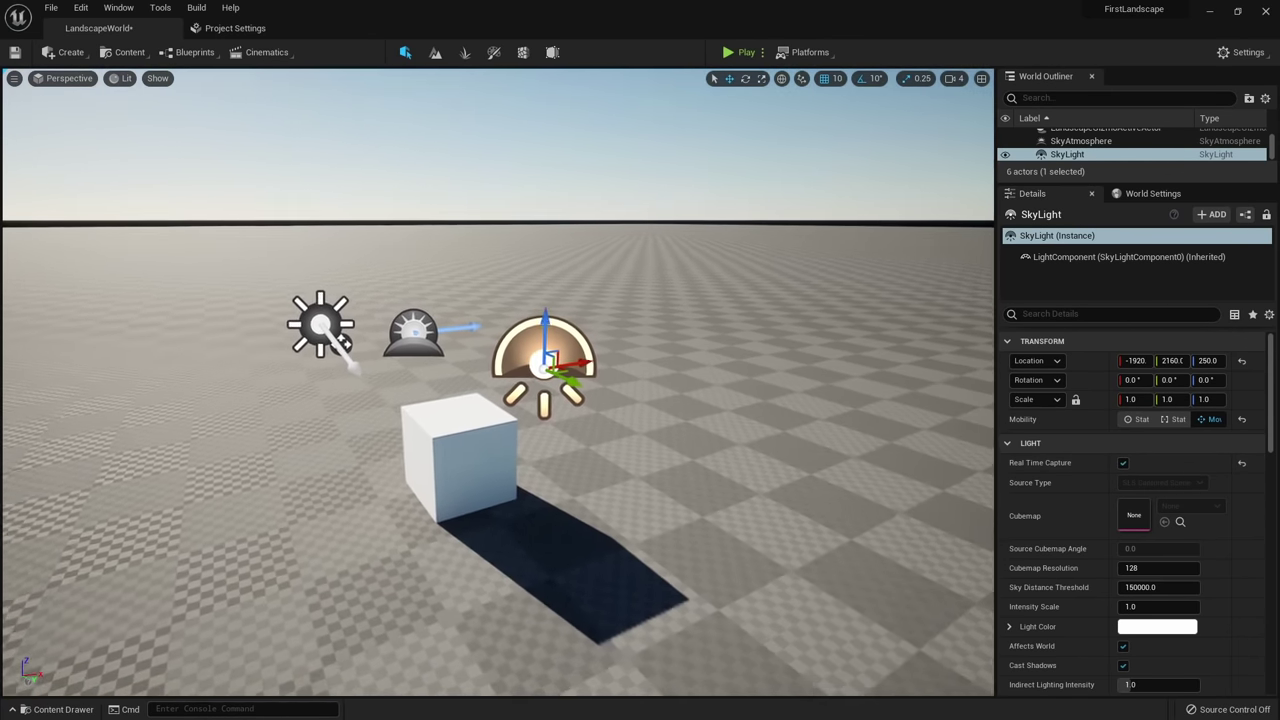
Move the sun through midday, sunset and night positions, and bring it back high above the landscape.
key("q")
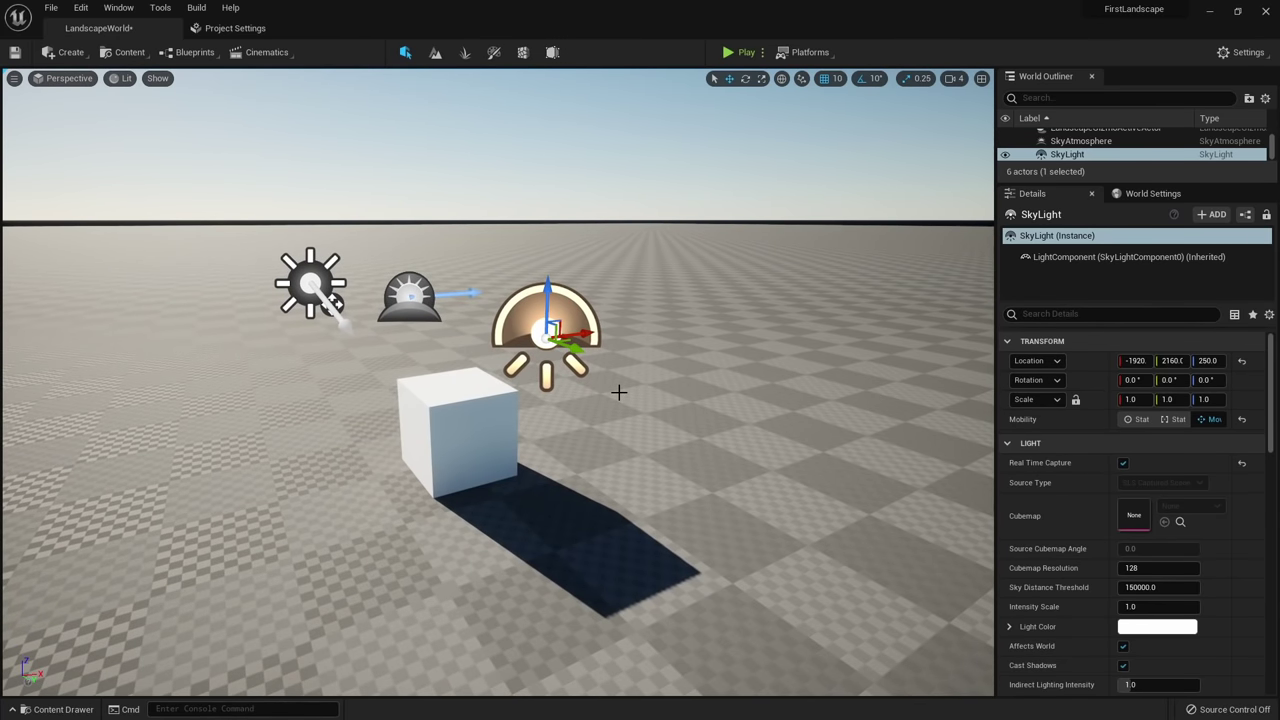
key("ctrl+l")
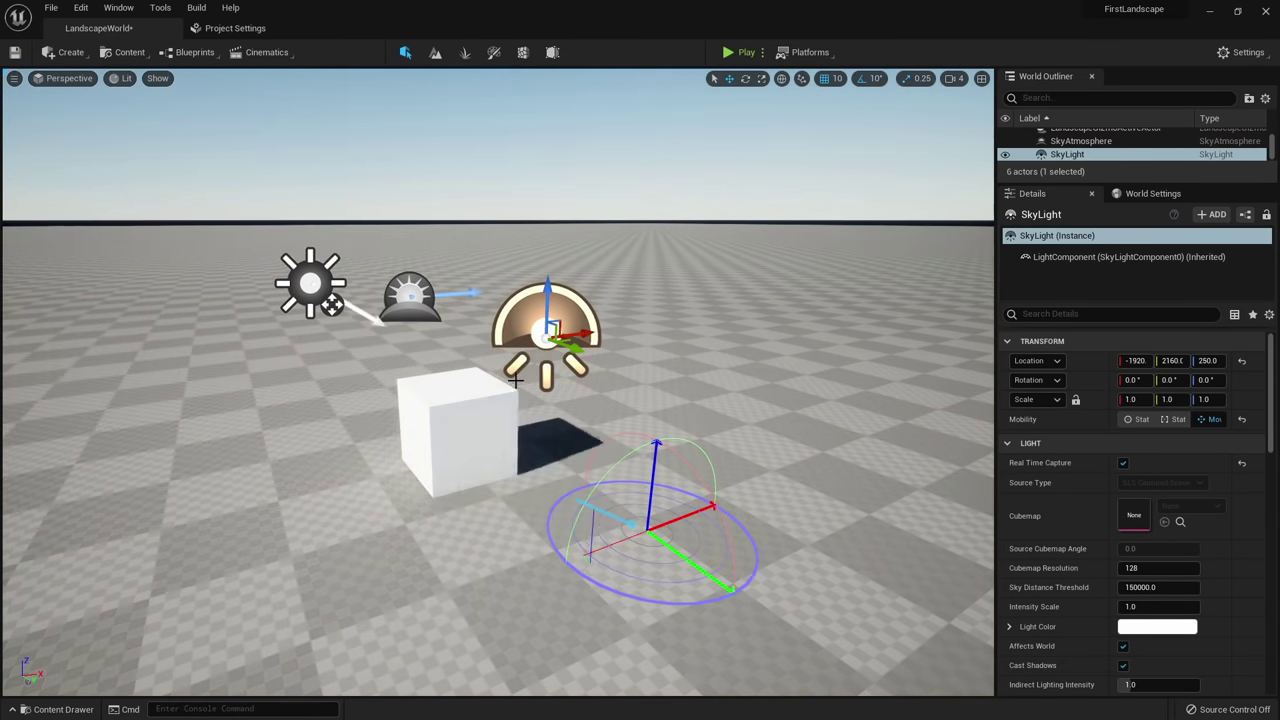
key("ctrl+l")
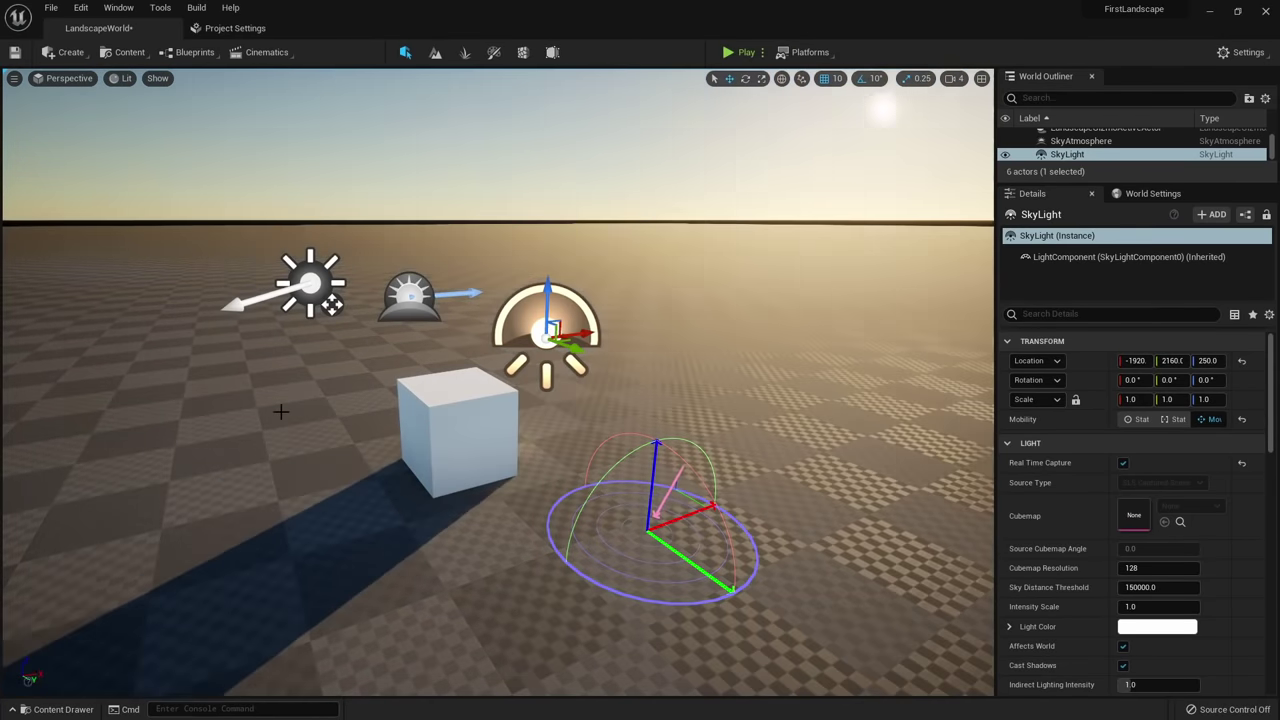
key("ctrl+l")
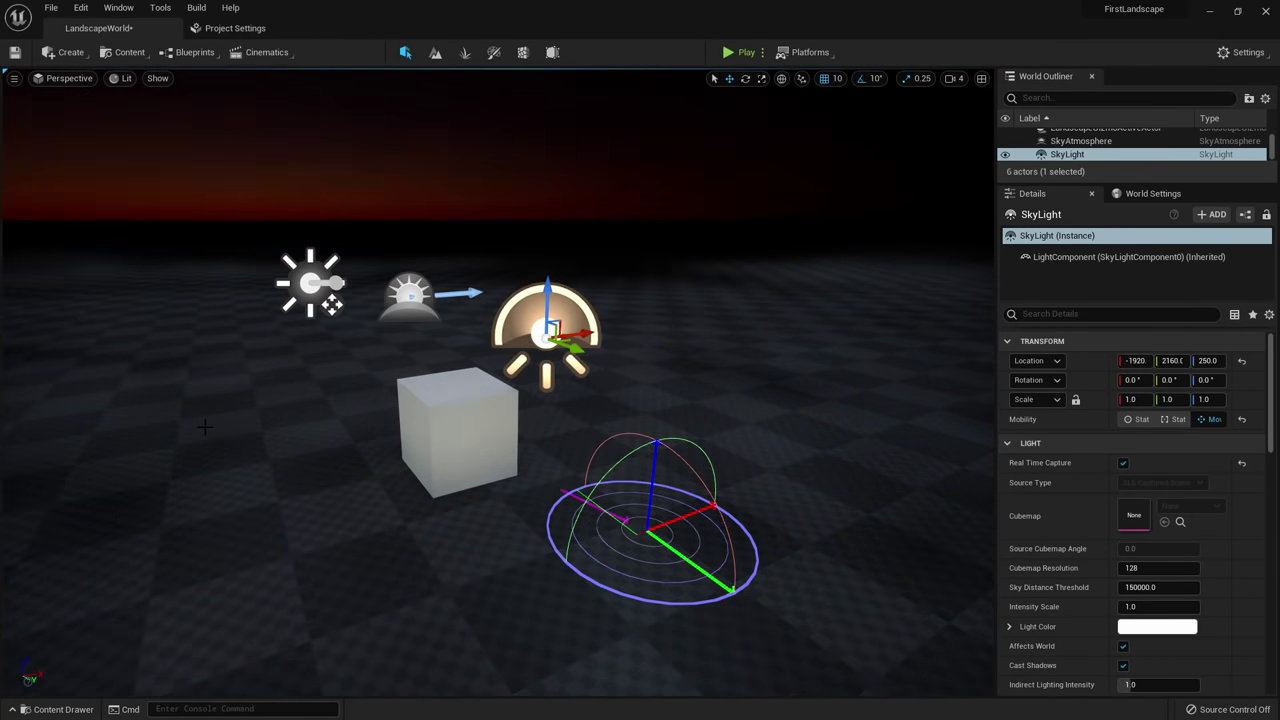
key("ctrl+l")
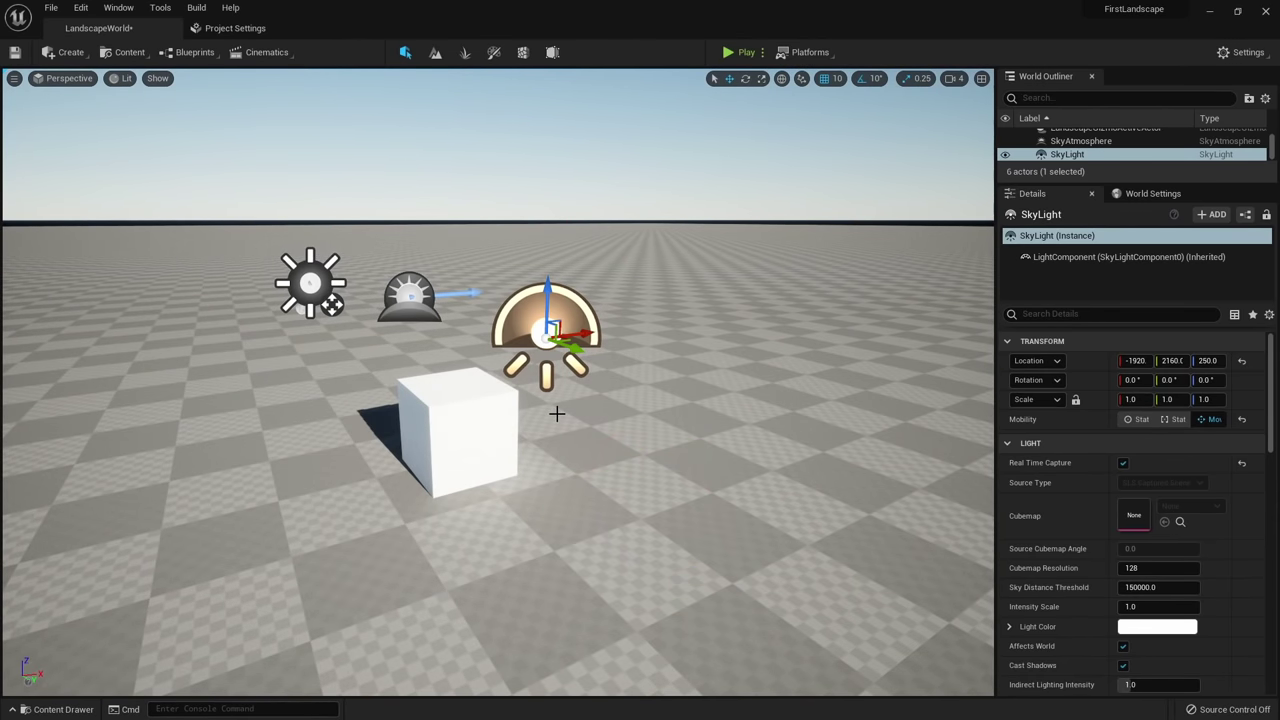
Add an Exponential Height Fog actor, raise it to a height of 140 and move the sun to check the fog.
key("e")
mouse_move(557, 414)
right_mouse_down()
mouse_move(570, 406)
mouse_move(575, 420)
right_mouse_up()
key("q")
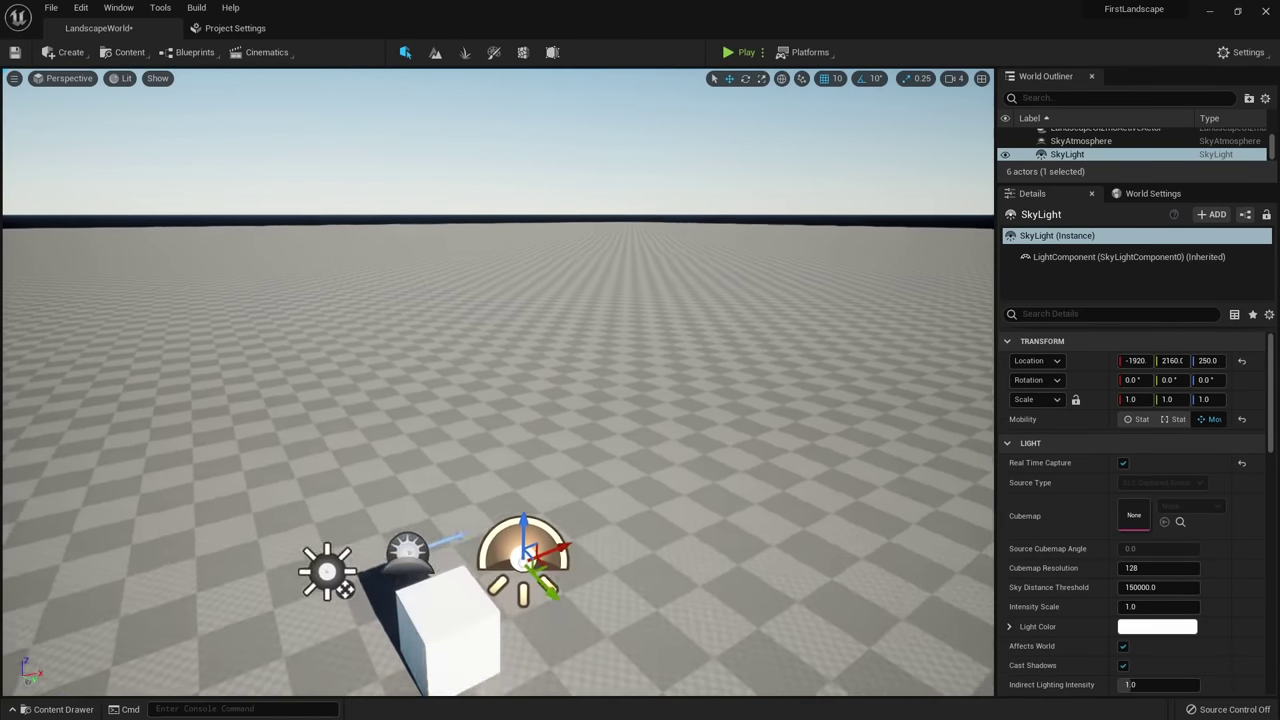
right_click_drag(205, 184, 209, 180)
left_click(70, 52)
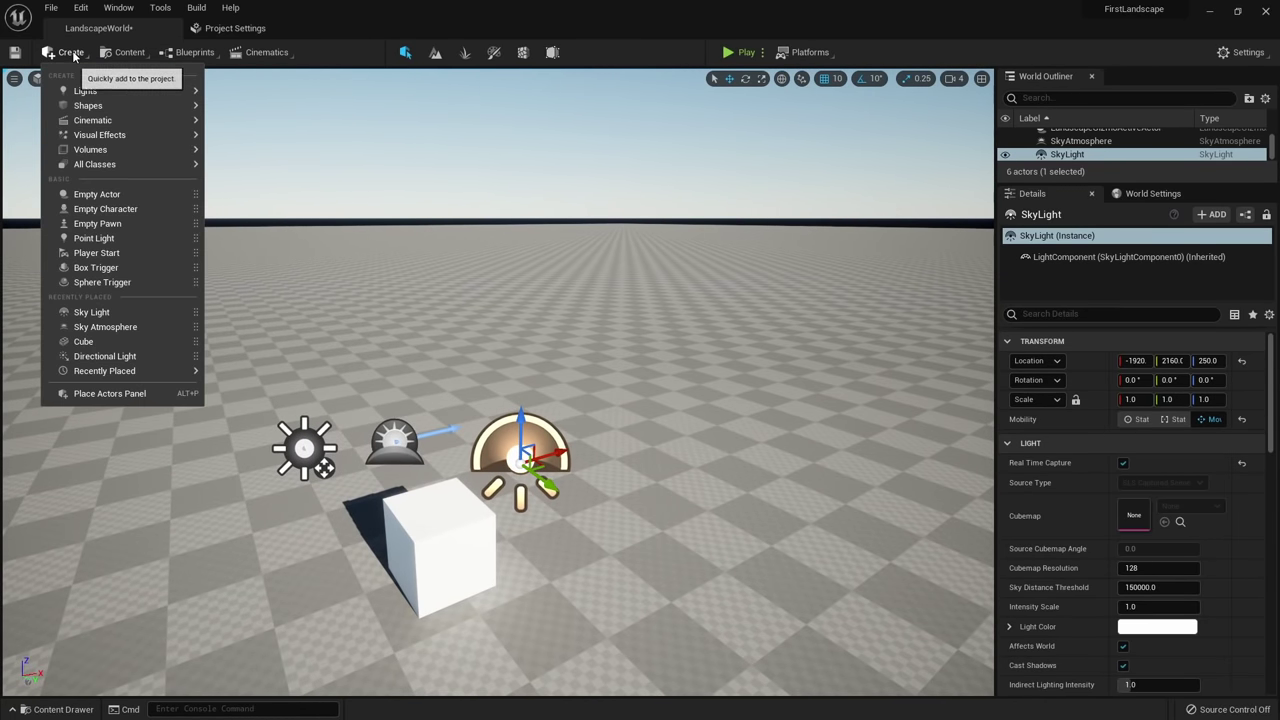
mouse_move(150, 134)
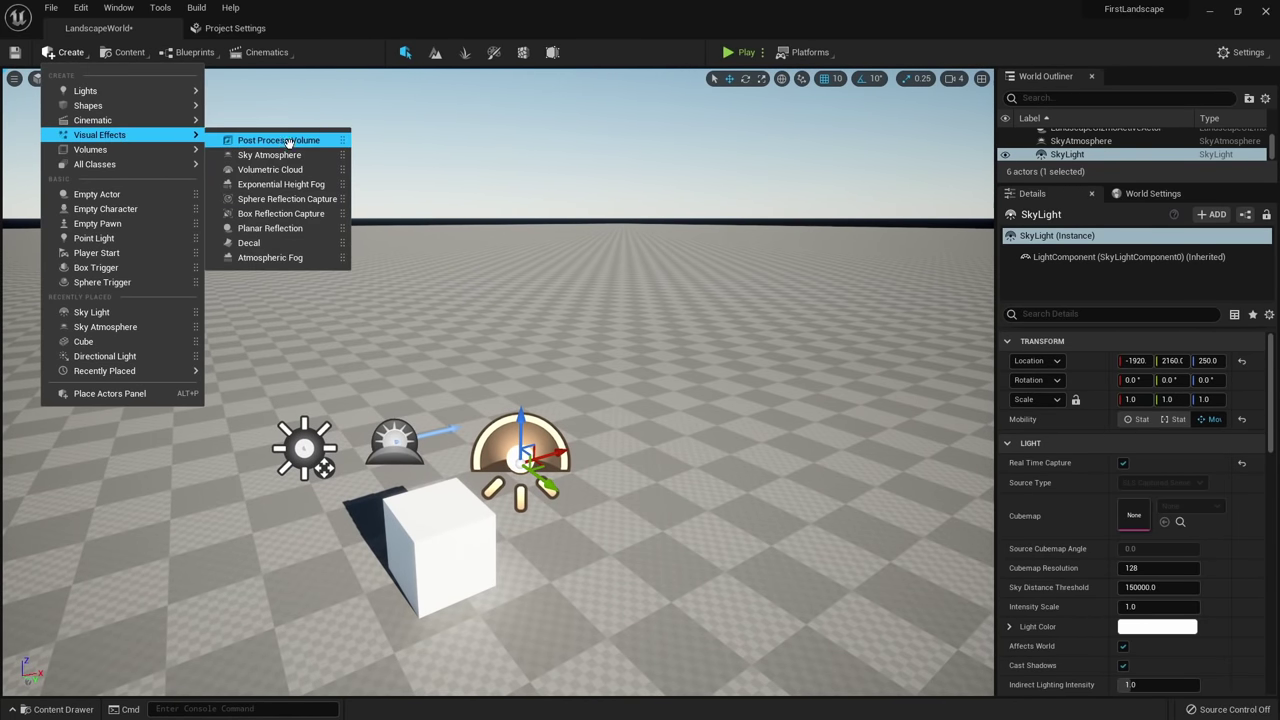
left_click(280, 184)
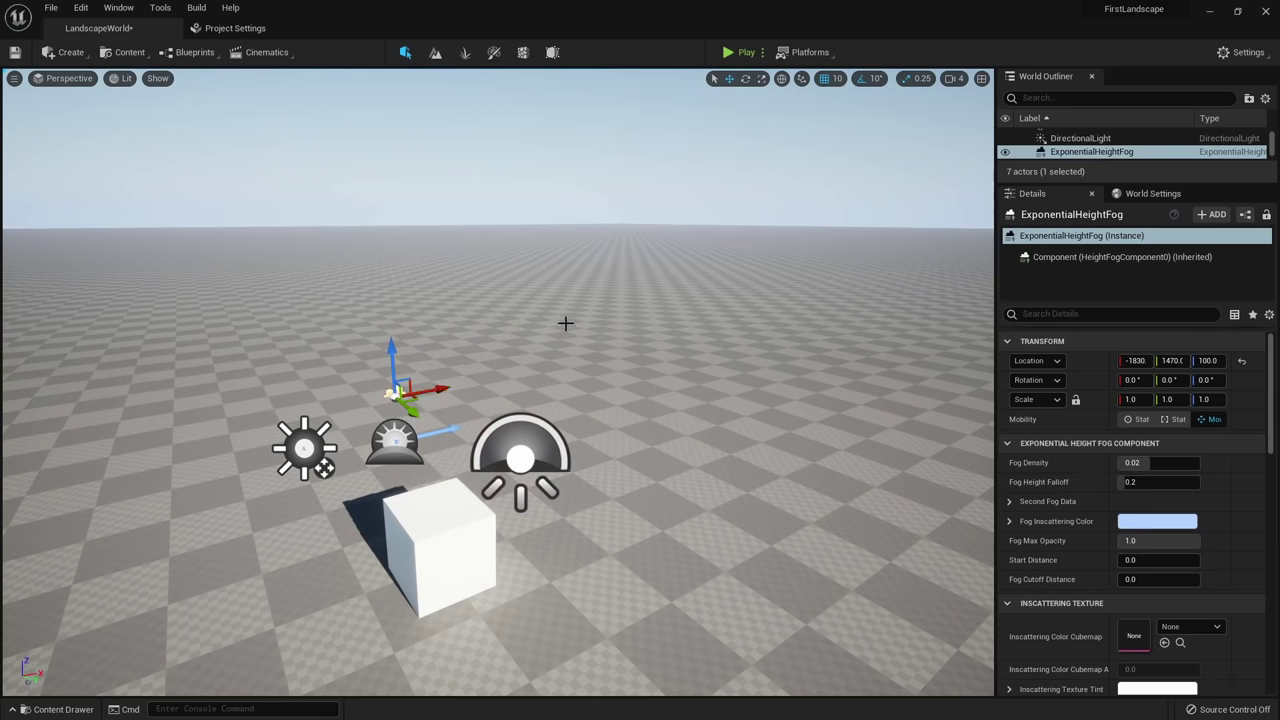
scroll(481, 318, "down", 5)
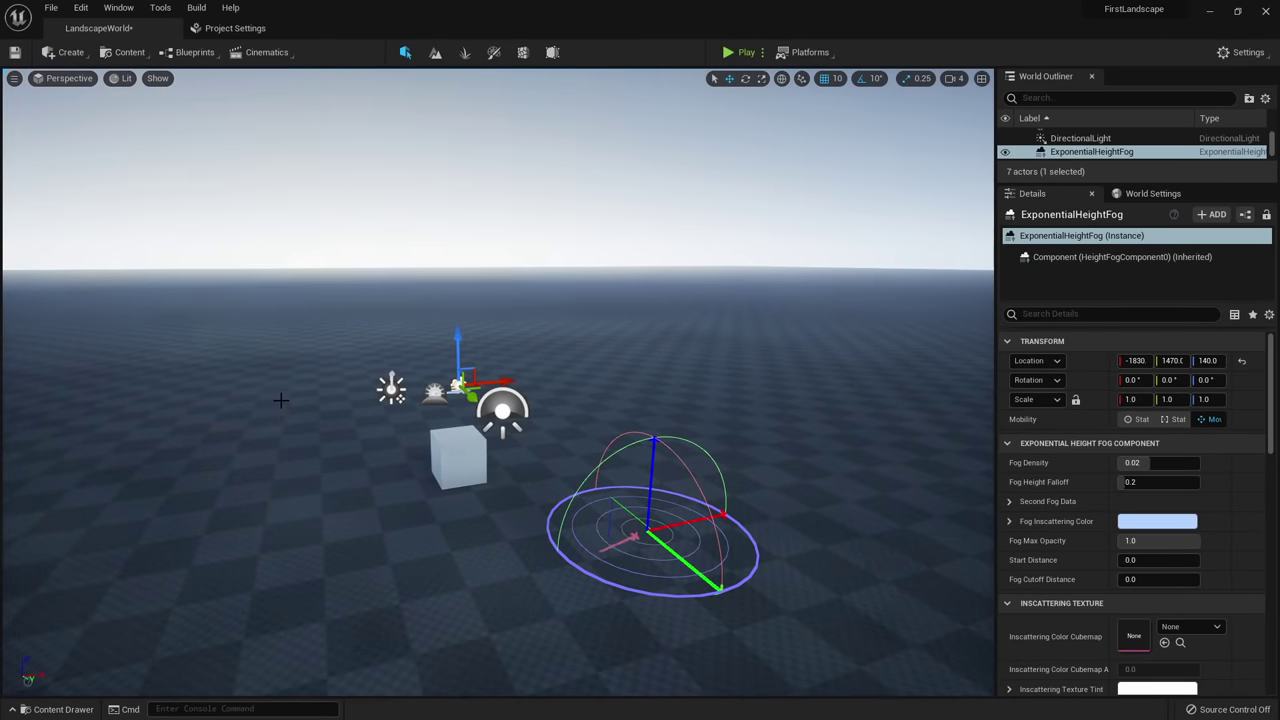
right_click_drag(281, 402, 252, 389)
Enable Support Sky Atmosphere Affecting Height Fog in the project's rendering settings and restart the editor to apply it.
left_click(1238, 56)
left_click(1157, 106)
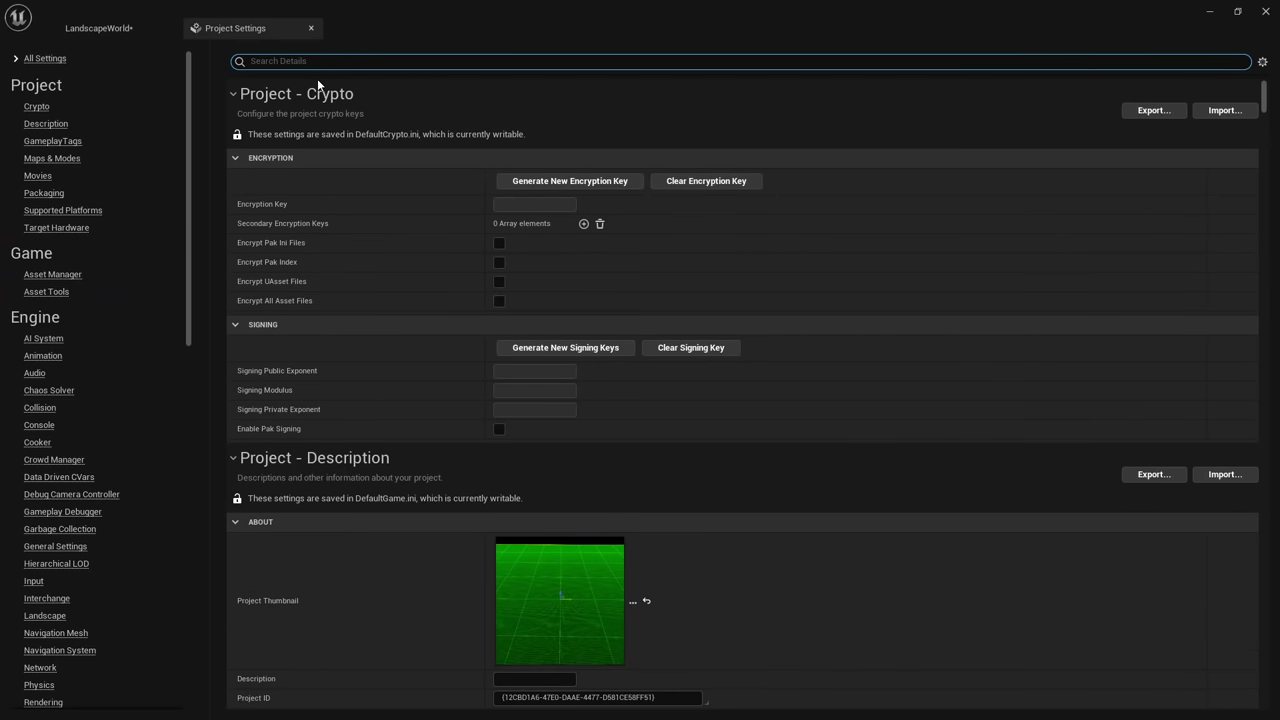
type("height")
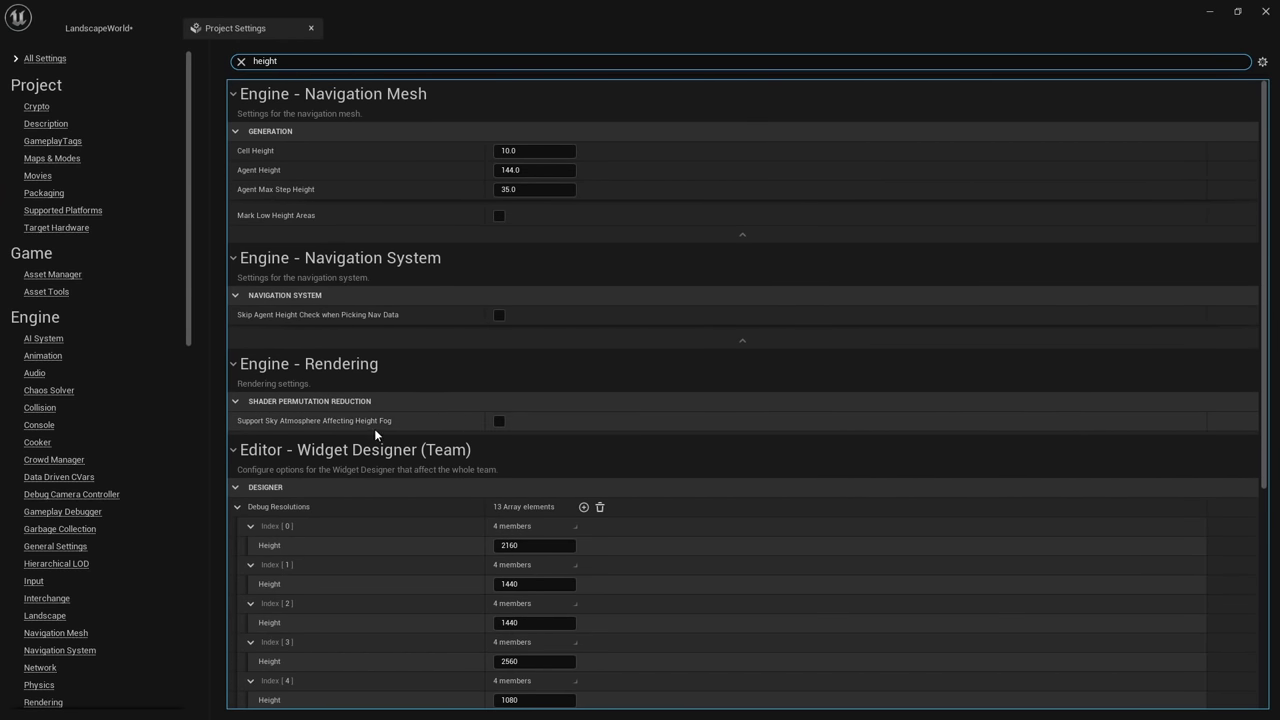
left_click(499, 423)
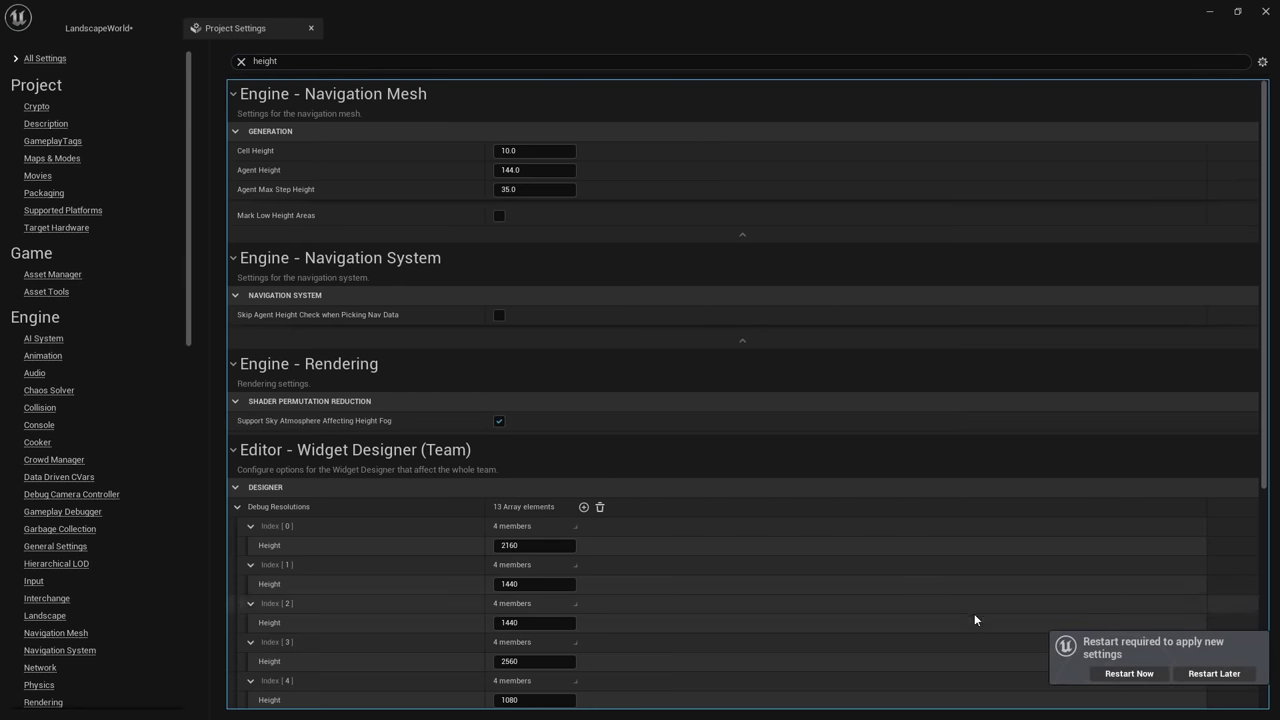
left_click(1129, 674)
left_click(632, 514)
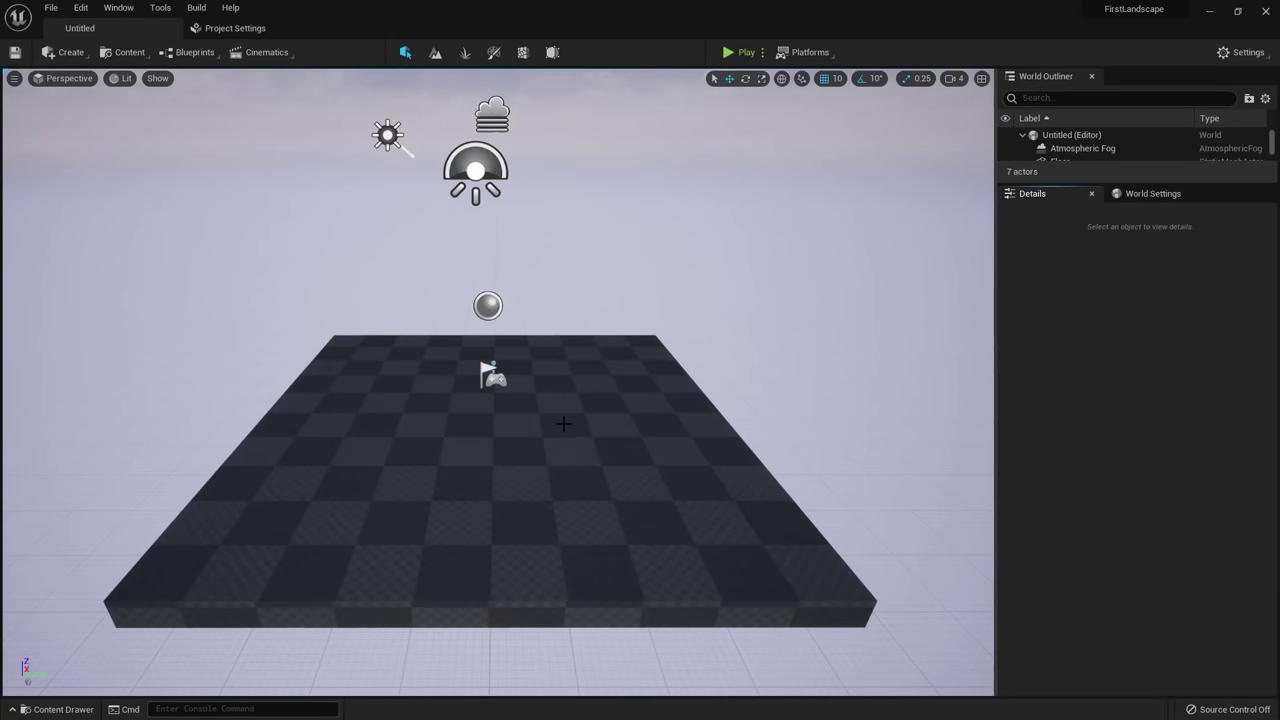
Reopen the LandscapeWorld map from the Maps folder and bring the cube and light actors into view.
key("ctrl+space")
double_click(245, 520)
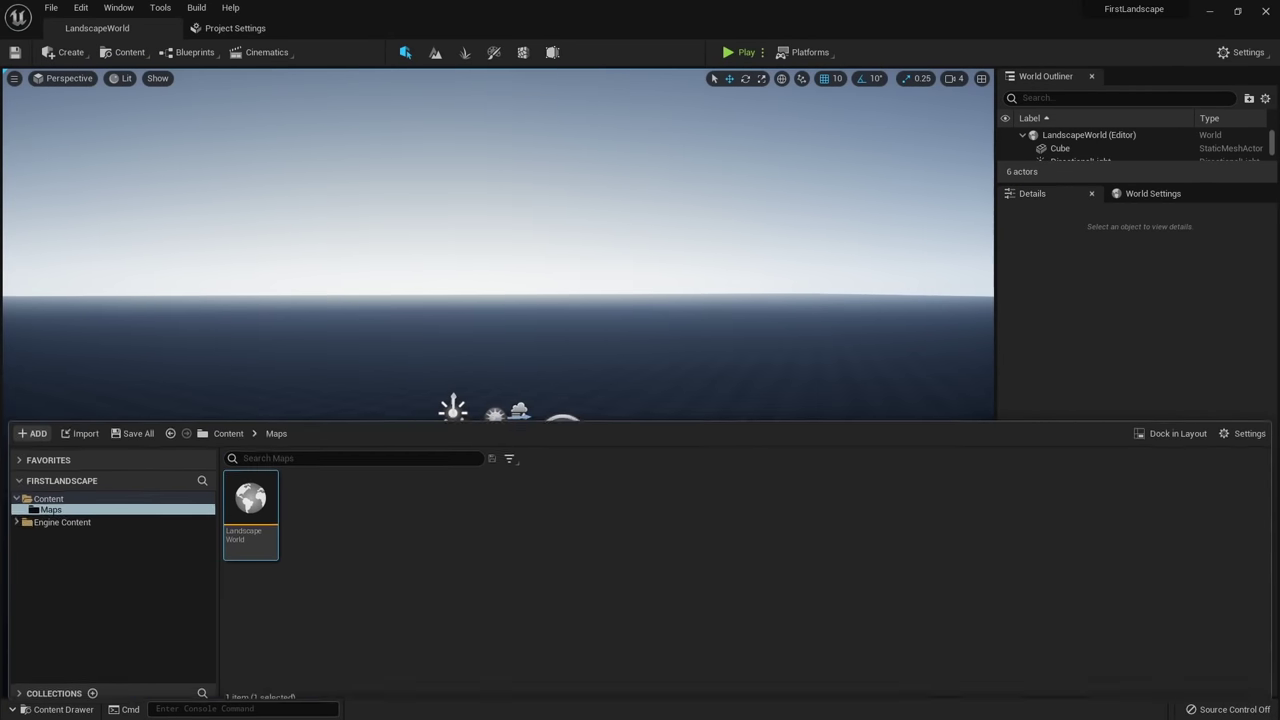
right_click_drag(484, 296, 420, 343)
key("s")
key("w")
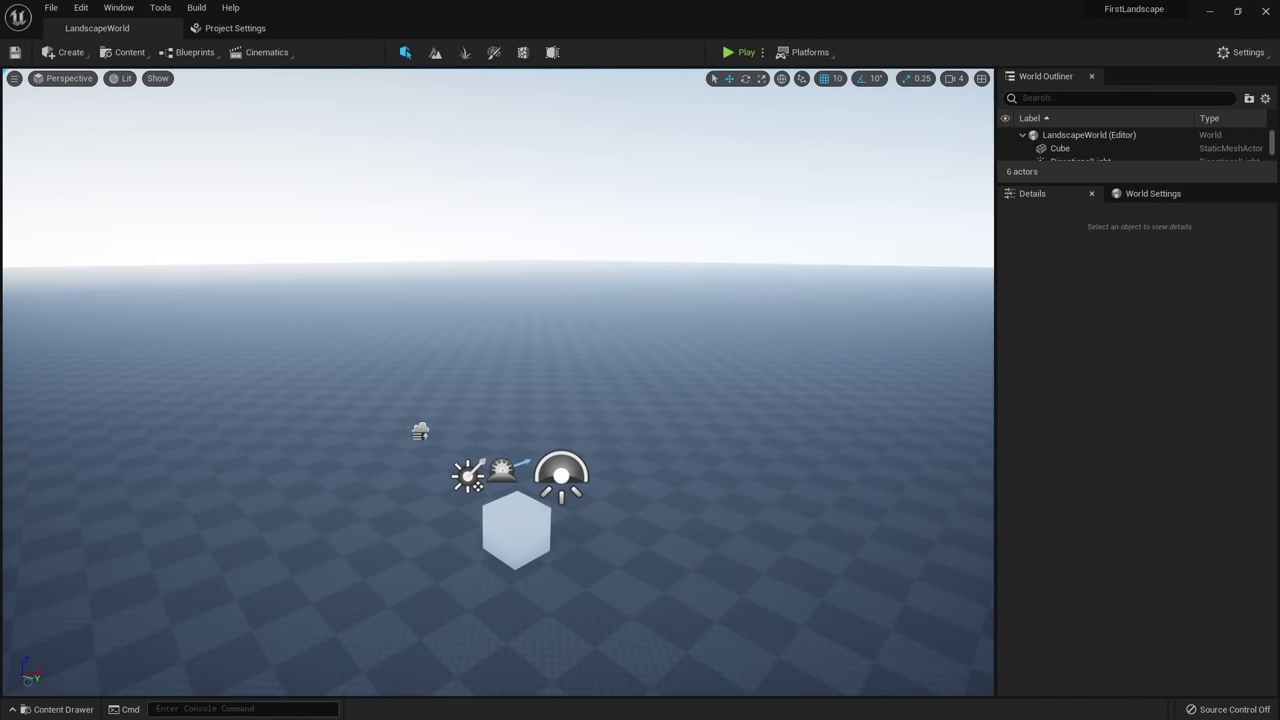
Set the Exponential Height Fog's inscattering color to black.
left_click(420, 431)
scroll(1060, 485, "down", 1)
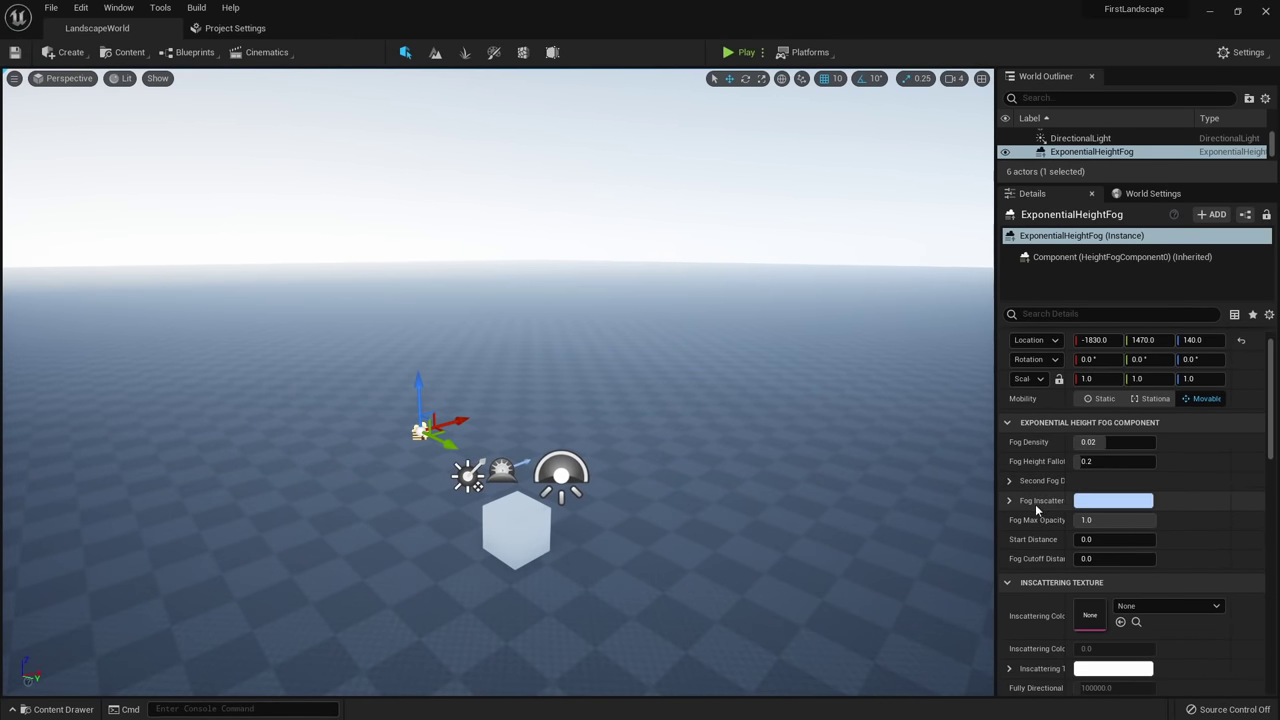
left_click(1082, 503)
left_click_drag(983, 470, 983, 552)
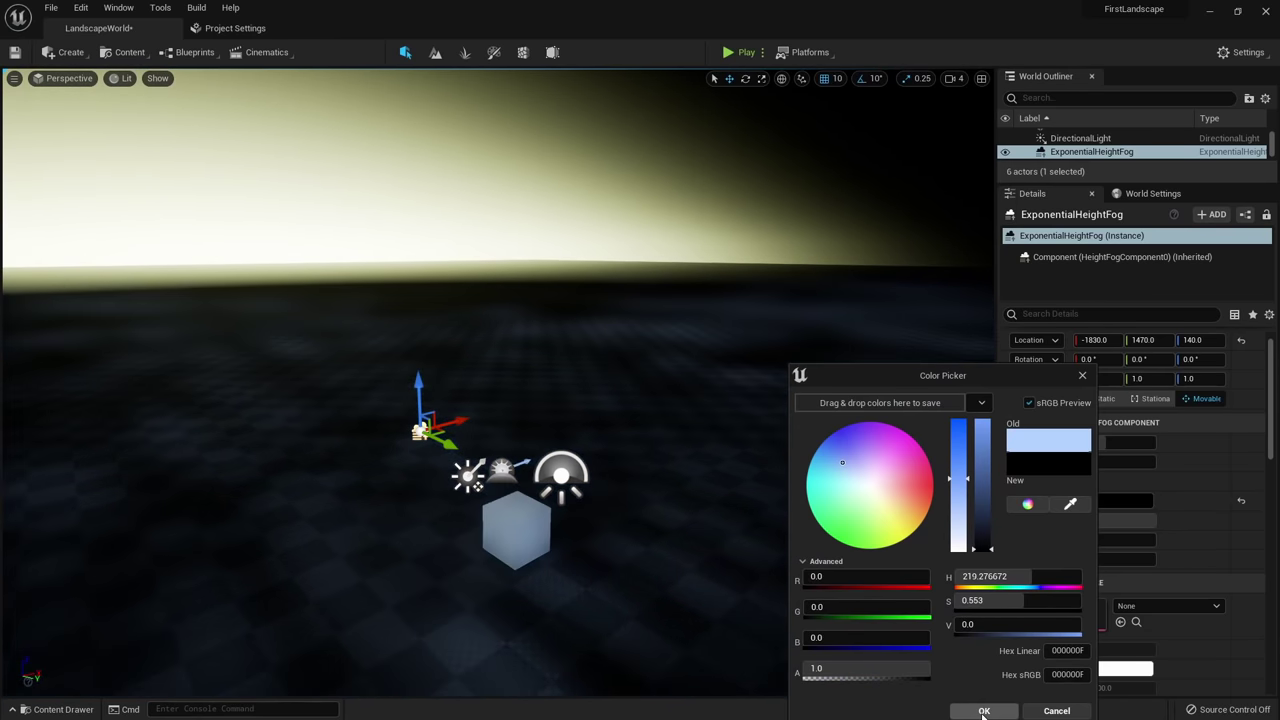
left_click(983, 710)
scroll(1135, 544, "down", 10)
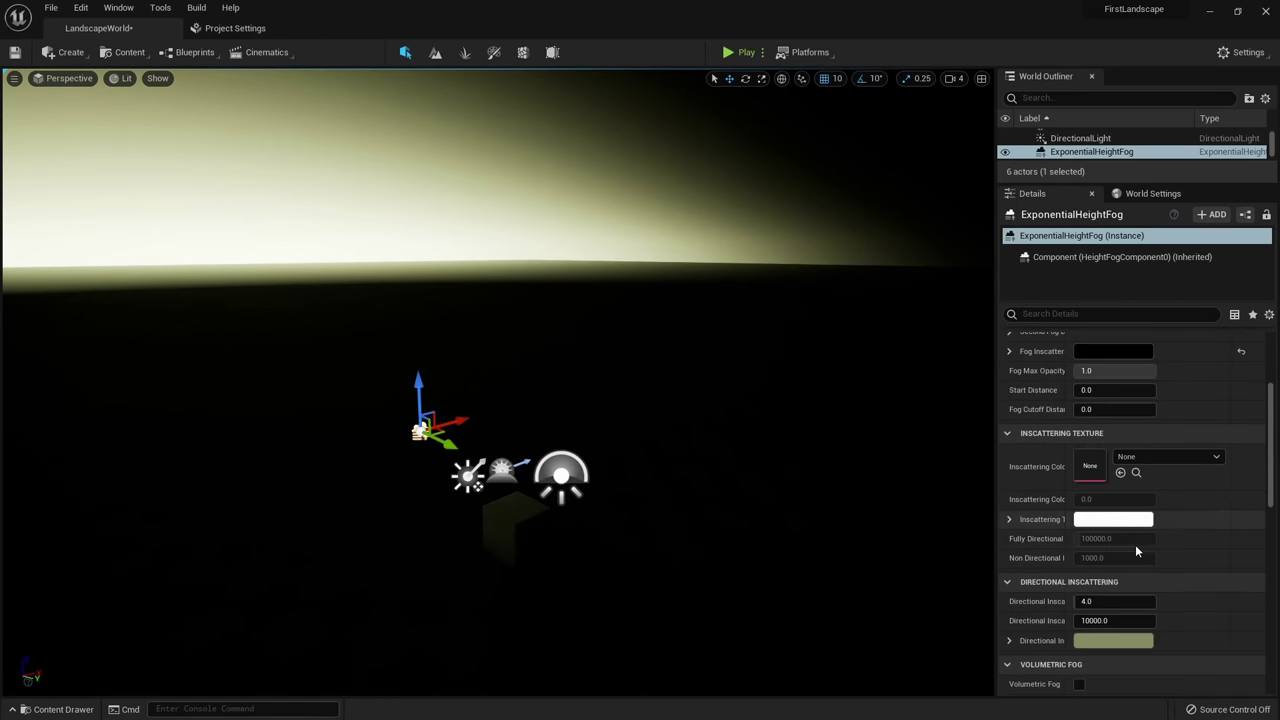
Set the fog's directional inscattering color to black.
right_click_drag(840, 470, 770, 426)
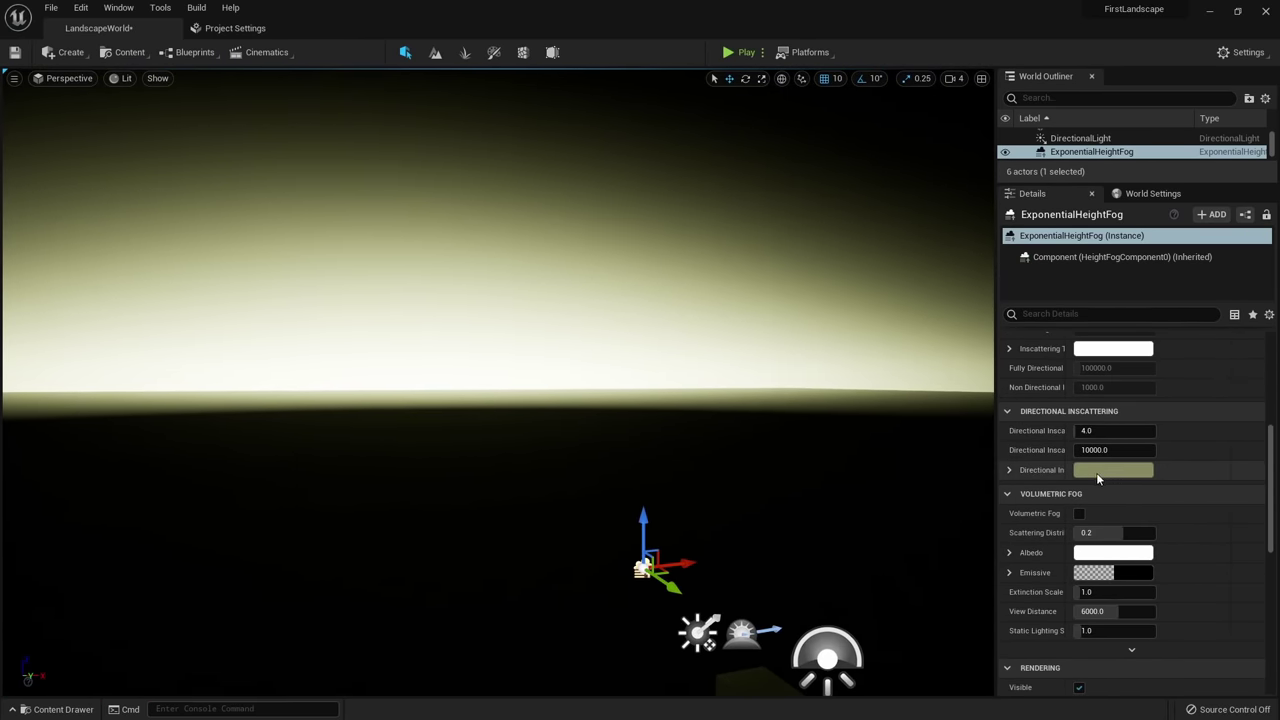
left_click(1096, 472)
left_click_drag(998, 515, 1000, 557)
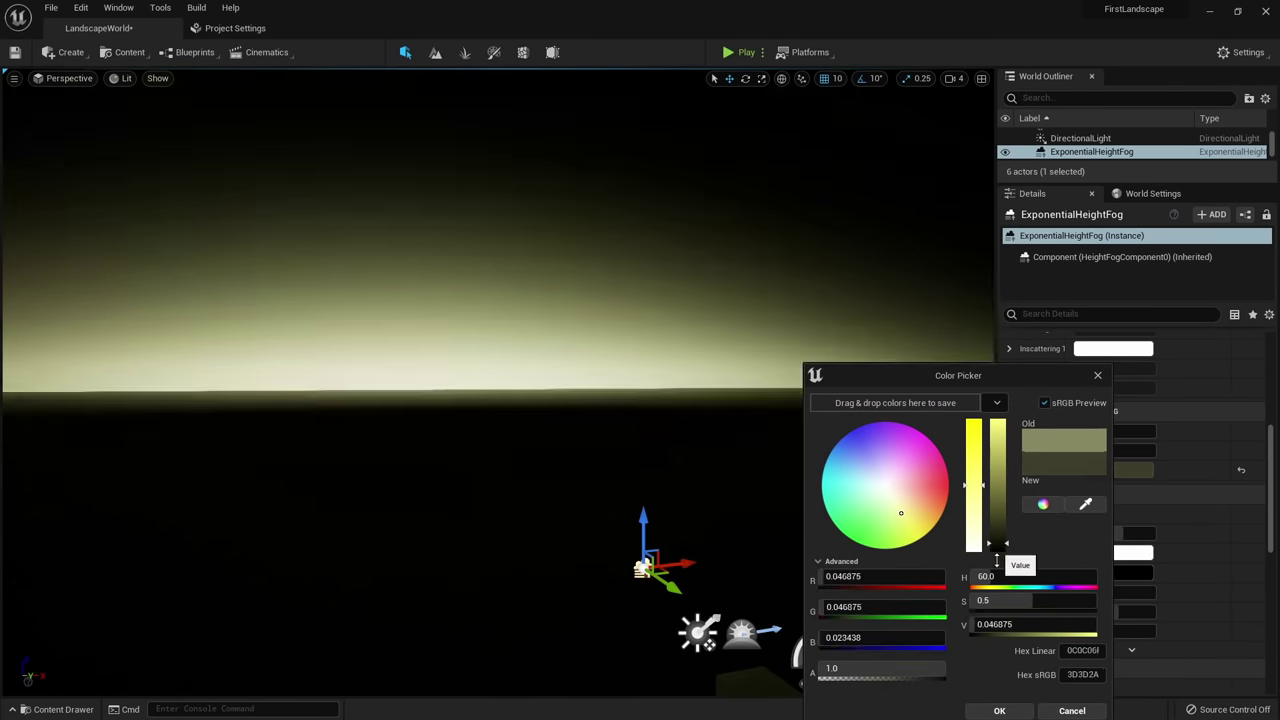
left_click(999, 710)
right_click_drag(581, 454, 648, 524)
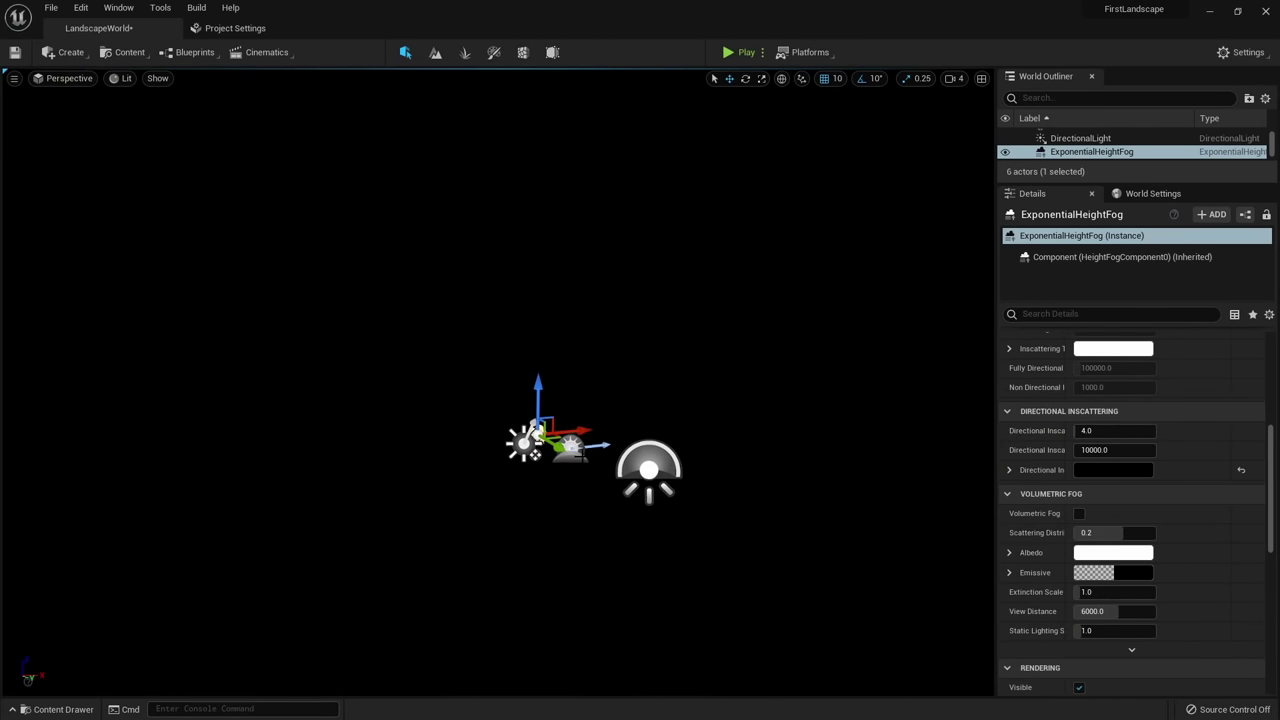
Move the sun from a low position to above the horizon behind the cube and check the fog and shadow.
key("ctrl+l")
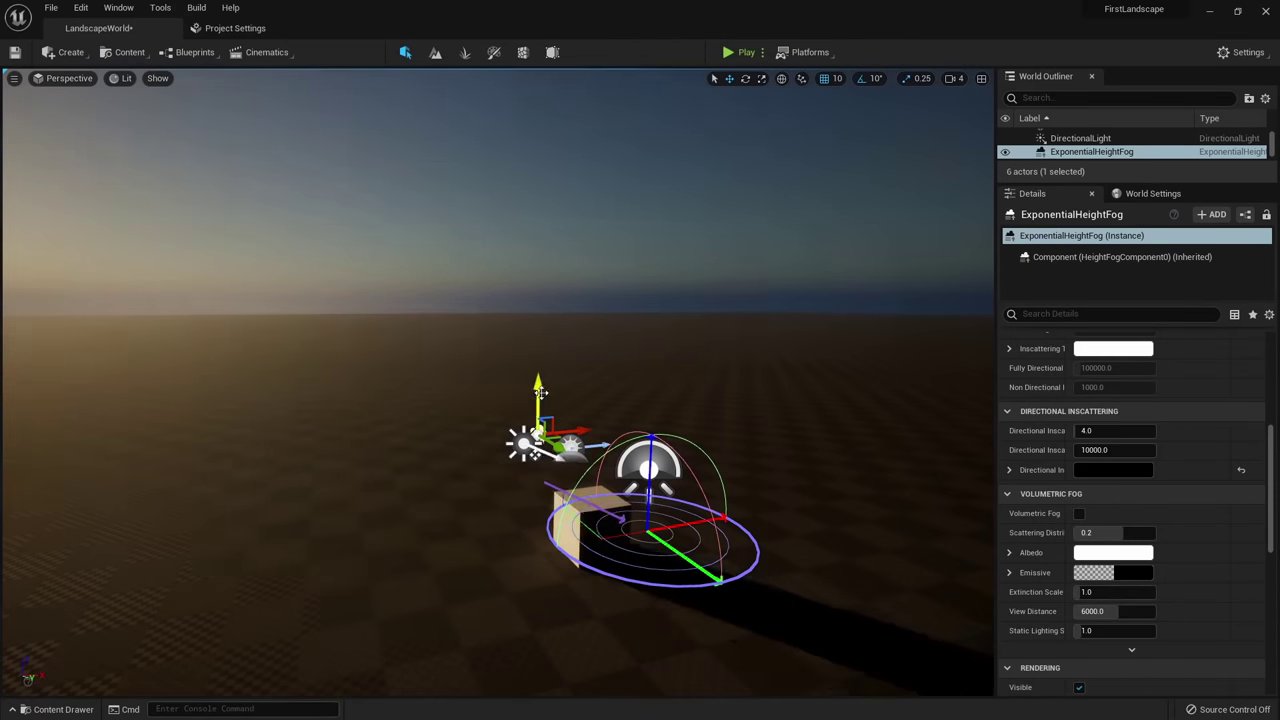
key("ctrl+l")
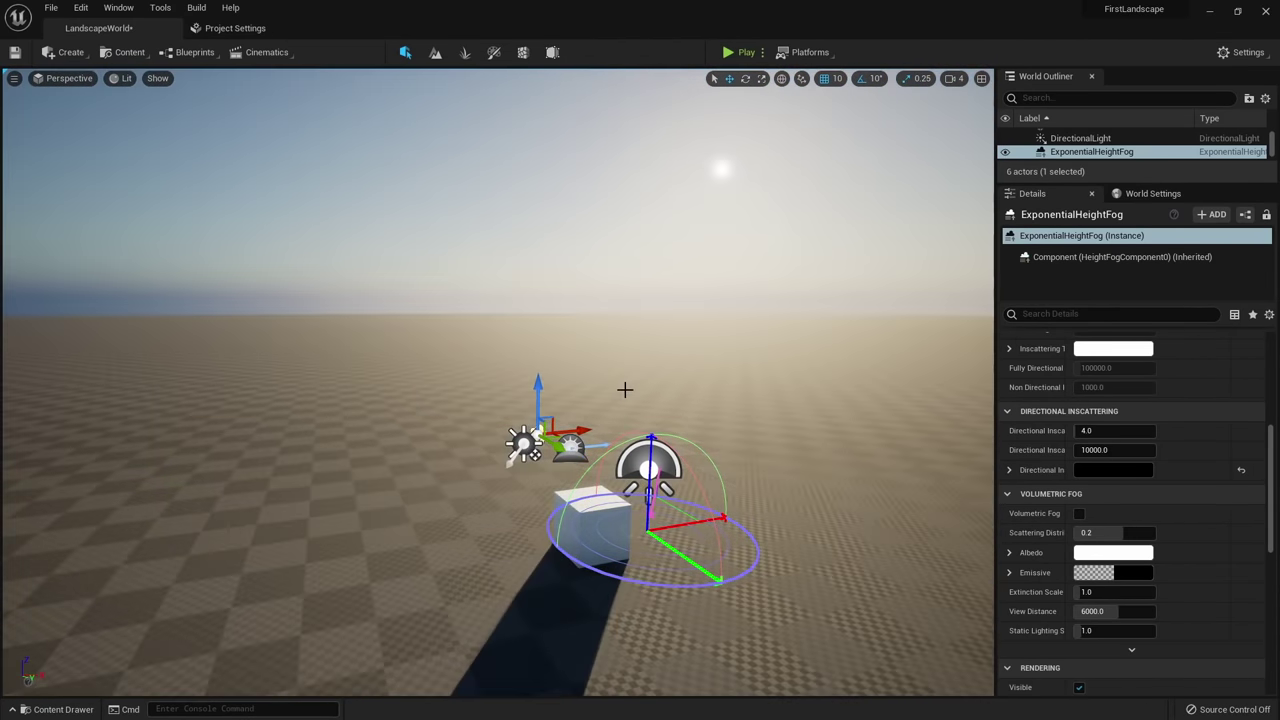
right_click_drag(625, 390, 539, 436)
key("s")
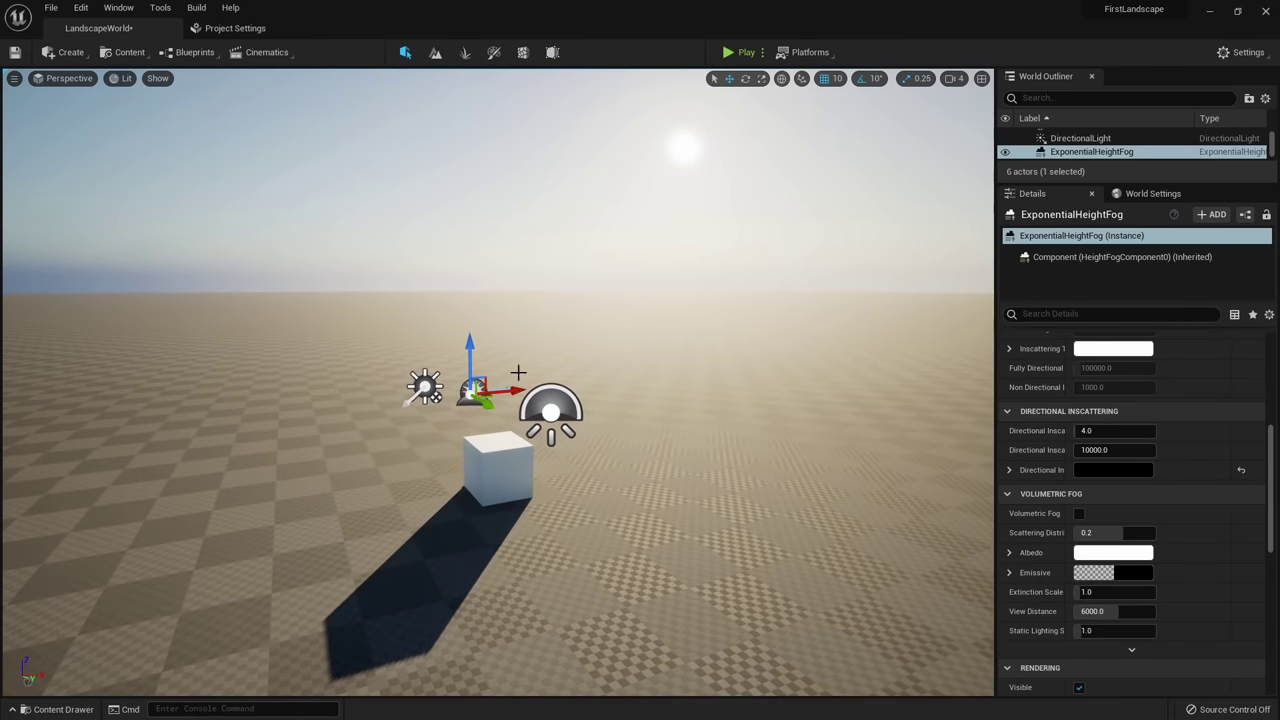
right_click_drag(518, 373, 357, 351)
Examine the settings of the directional light, sky atmosphere and sky light around the cube.
left_click(423, 362)
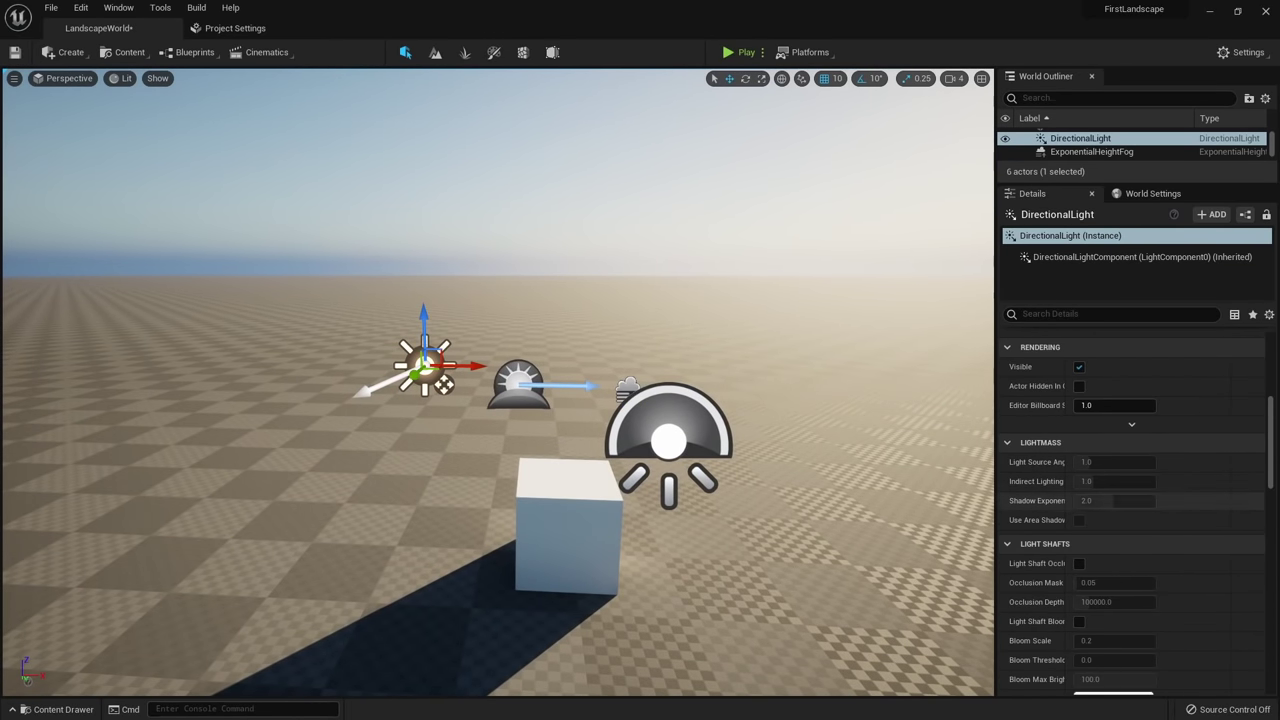
scroll(1074, 458, "up", 5)
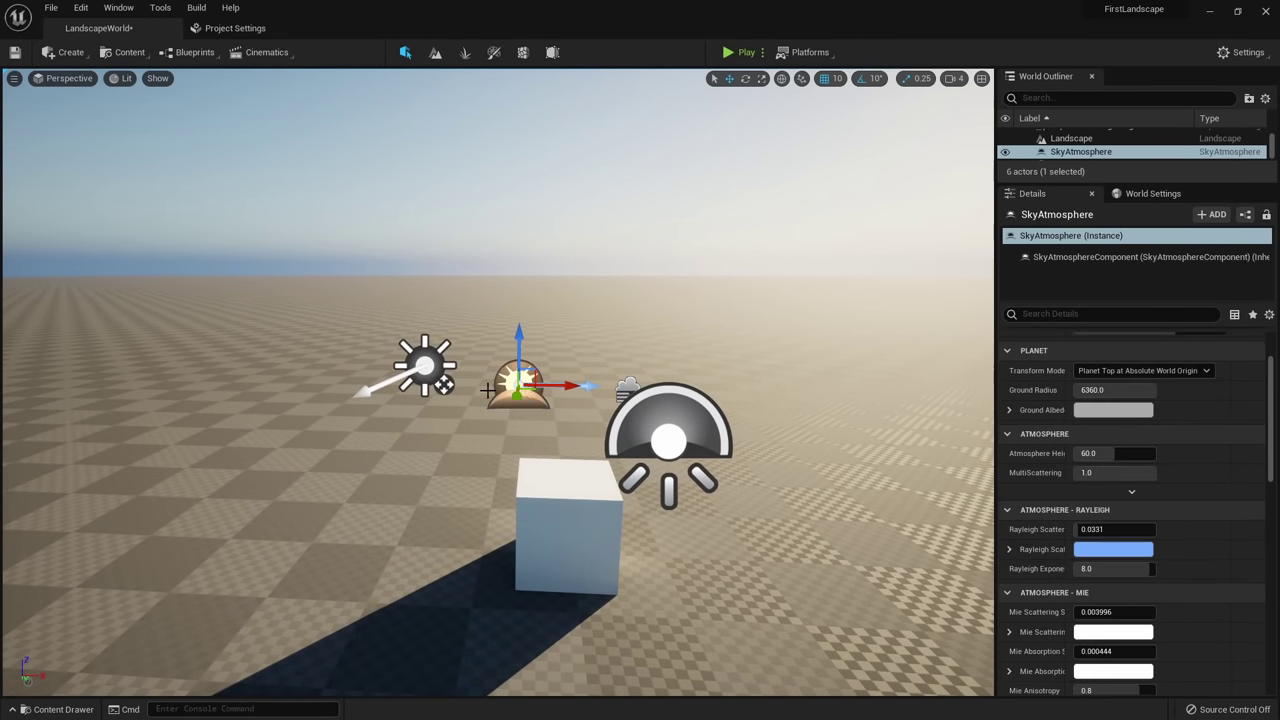
left_click(663, 424)
key("a")
right_click_drag(544, 494, 620, 498)
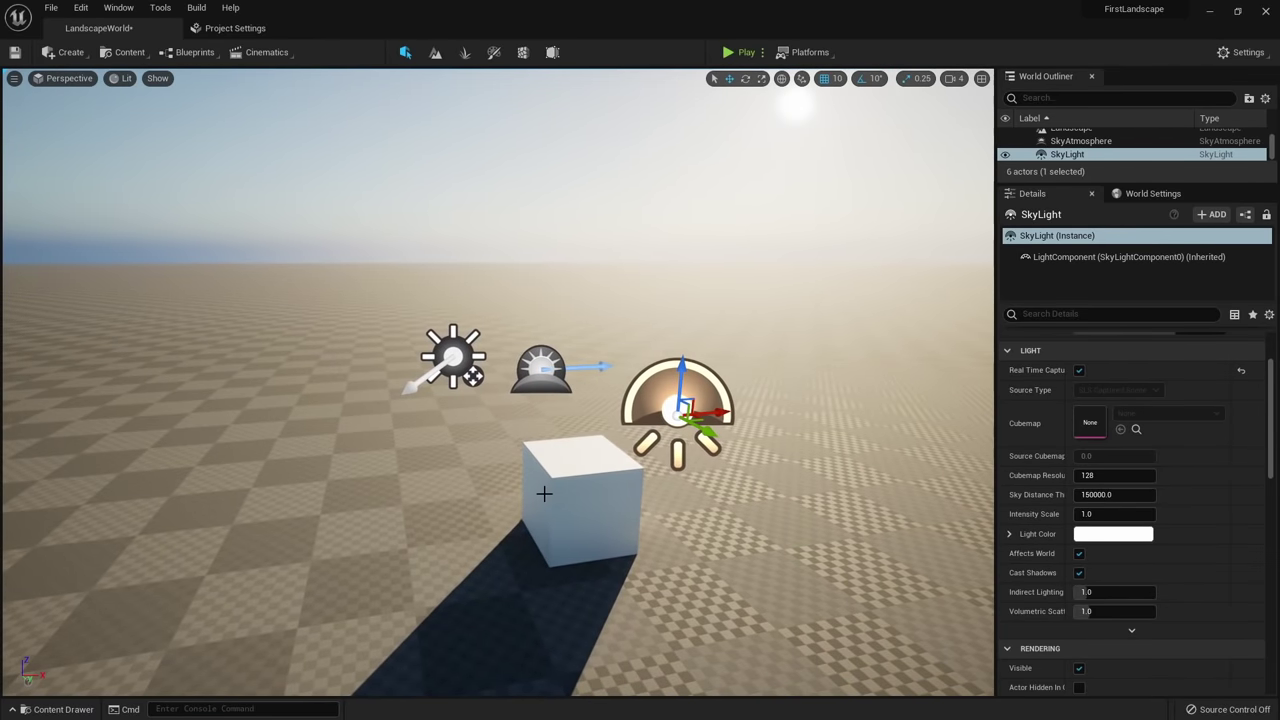
key("d")
right_click_drag(562, 468, 510, 466)
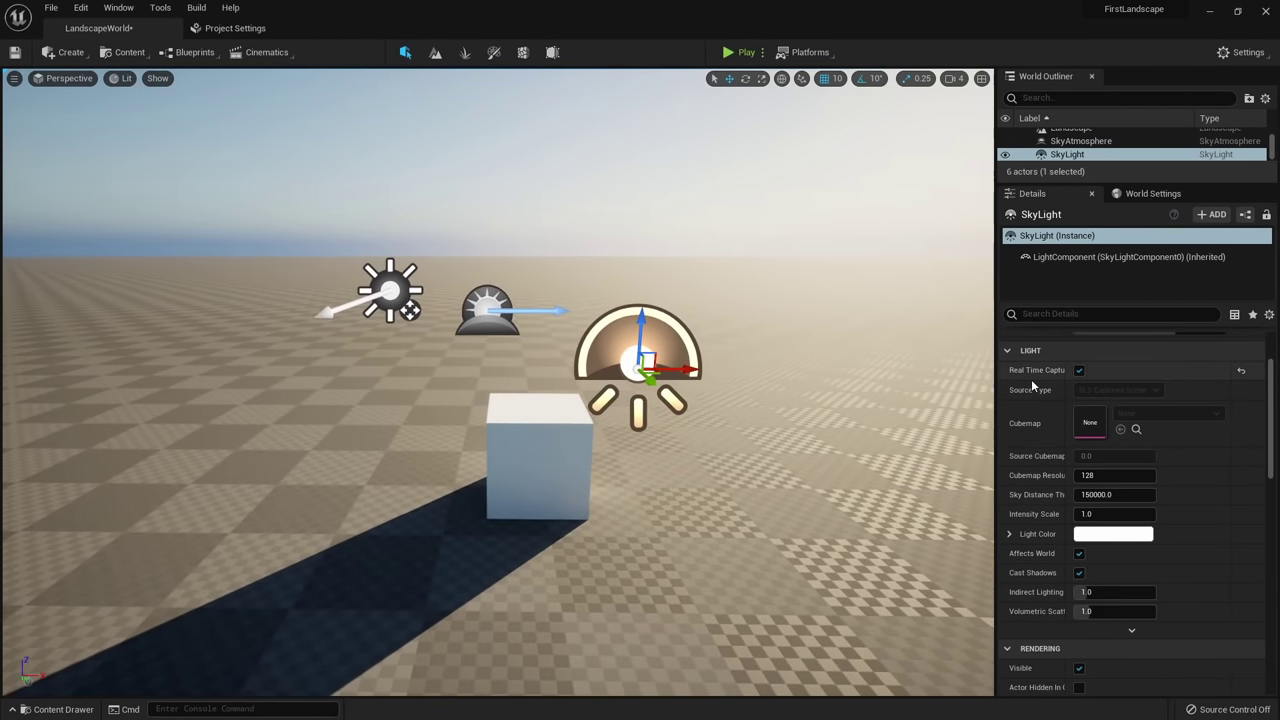
scroll(1063, 372, "up", 2)
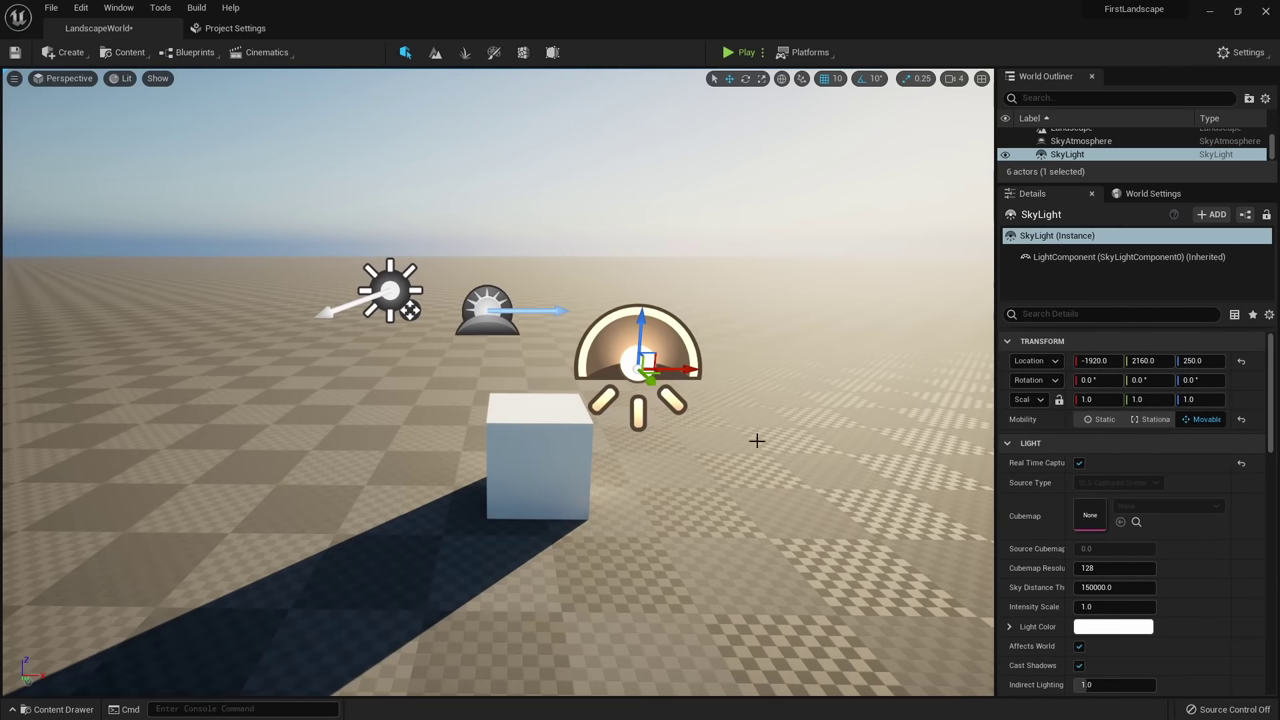
Move the height fog actor closer to the cube, to about X -2060 and Y 1820, and check the landscape from above.
key("e")
right_click_drag(757, 441, 760, 446)
key("w")
key("d")
left_click(583, 383)
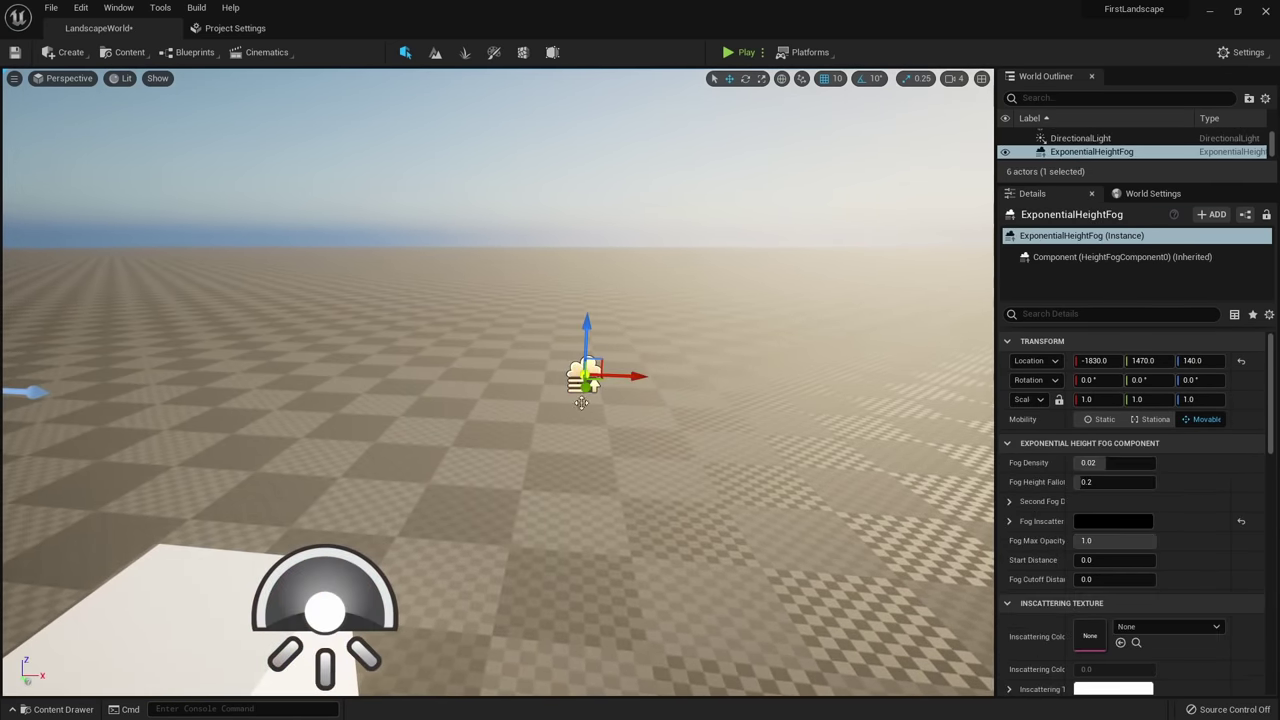
key("s")
right_click_drag(618, 400, 620, 400)
key("e")
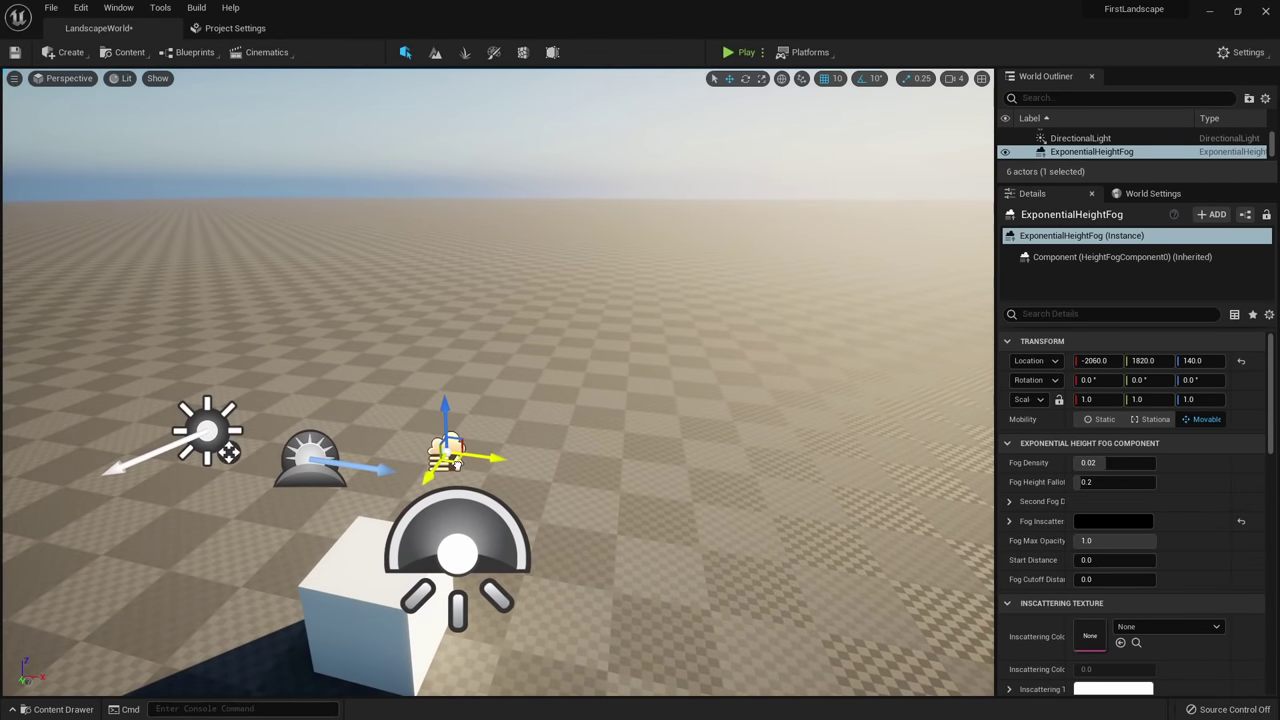
key("h")
mouse_move(450, 430)
right_mouse_down()
mouse_move(425, 398)
mouse_move(449, 424)
right_mouse_up()
key("e")
key("ctrl+h")
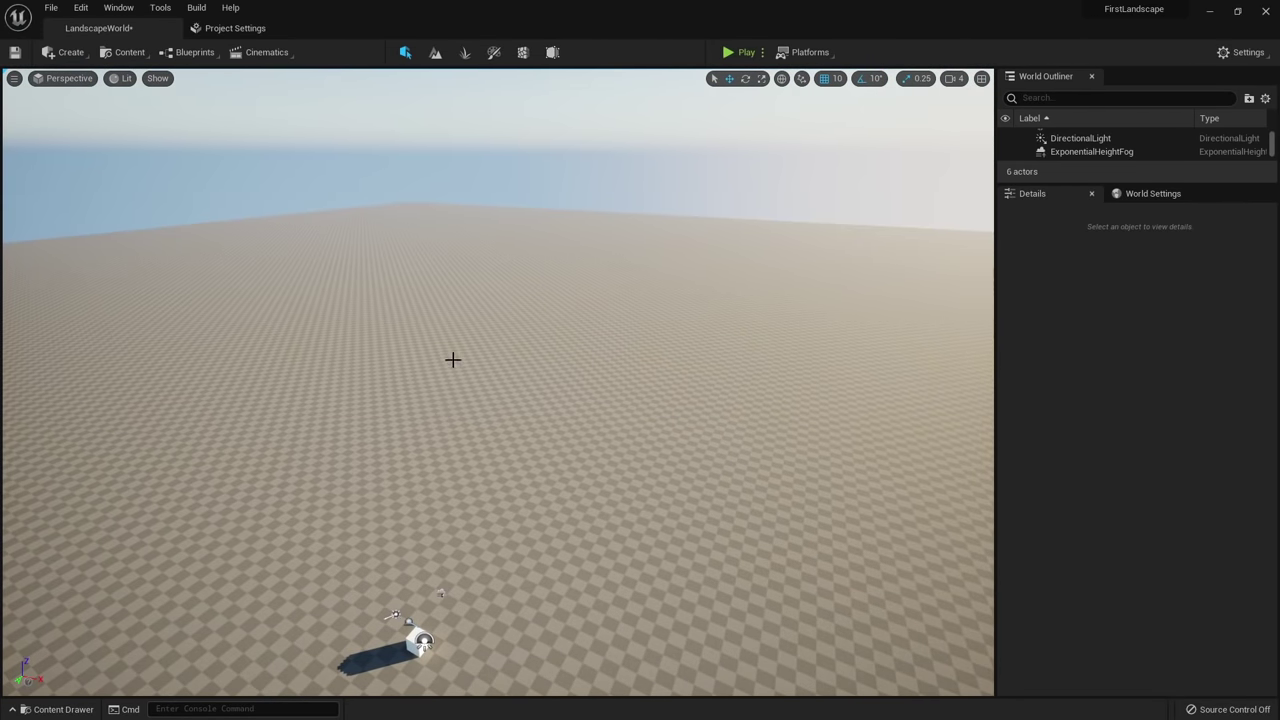
right_click_drag(453, 360, 453, 360)
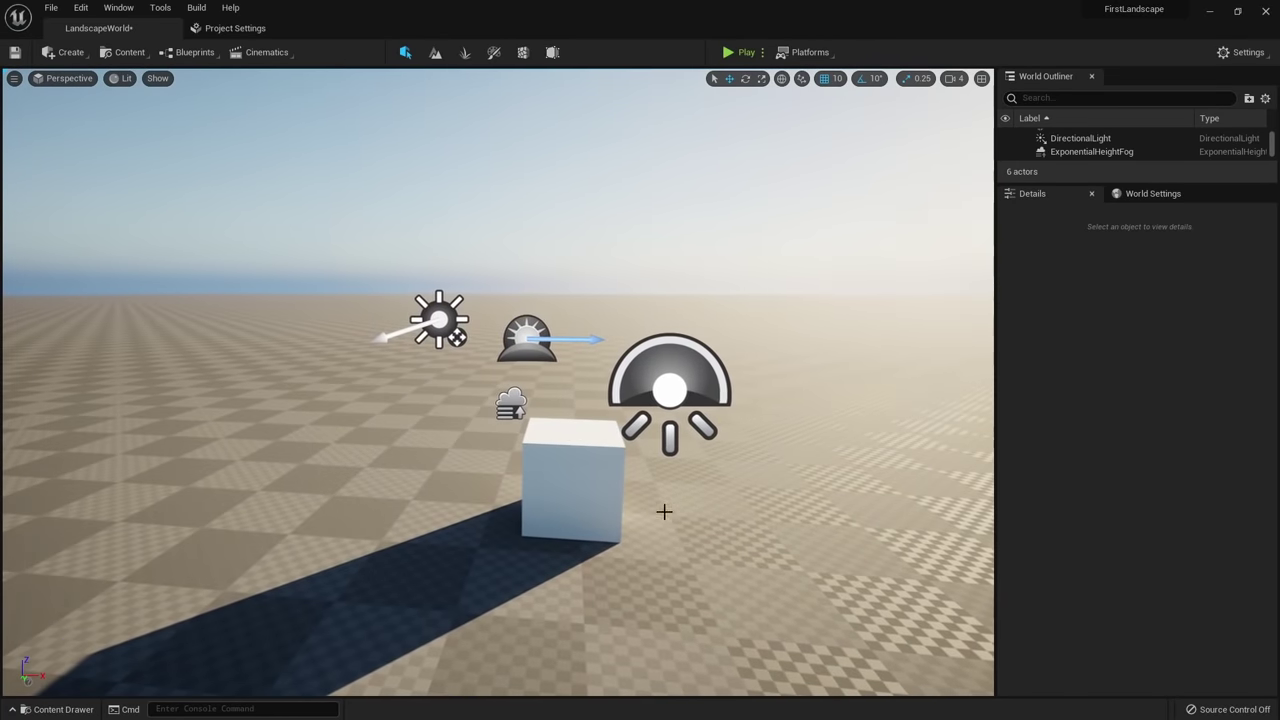
Move the fog actor beside the cube to X -2110, Y 2190, test heights between -530 and 4560, and settle at -30.
left_click(509, 404)
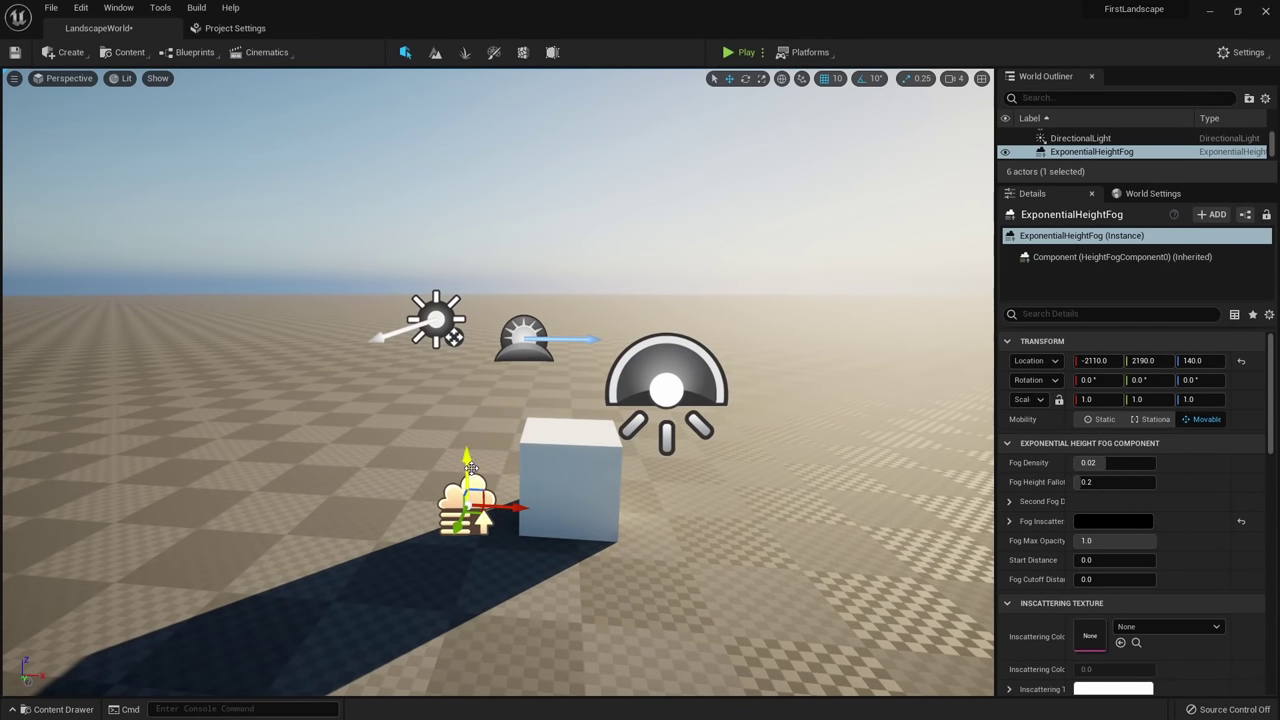
key("s")
right_click_drag(460, 460, 464, 450)
left_click_drag(467, 412, 467, 402)
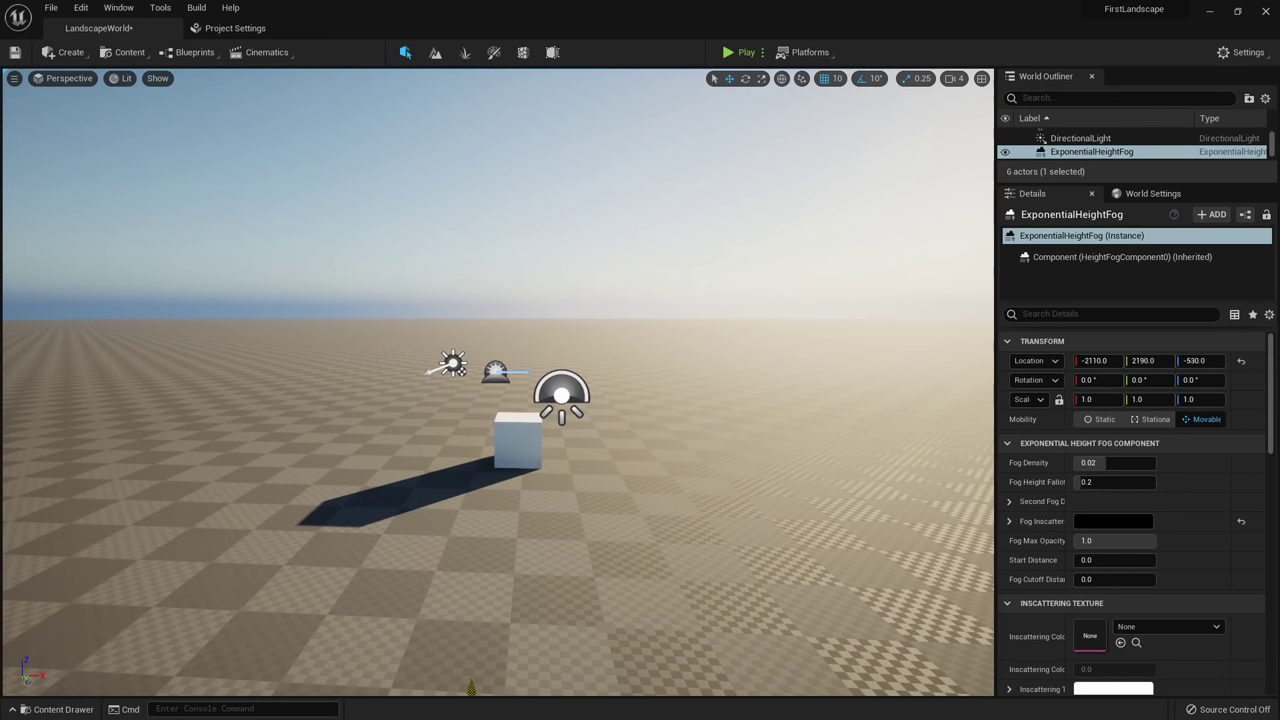
key("s")
right_click_drag(684, 440, 674, 487)
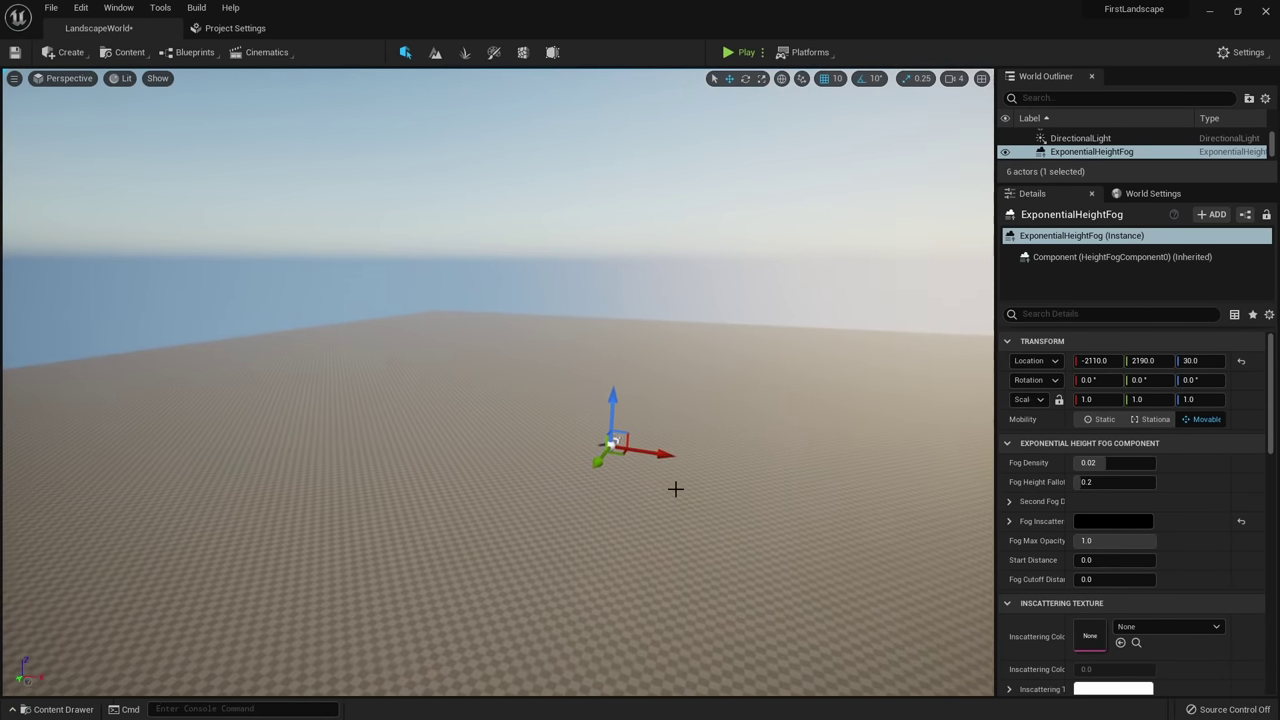
left_click_drag(609, 420, 616, 391)
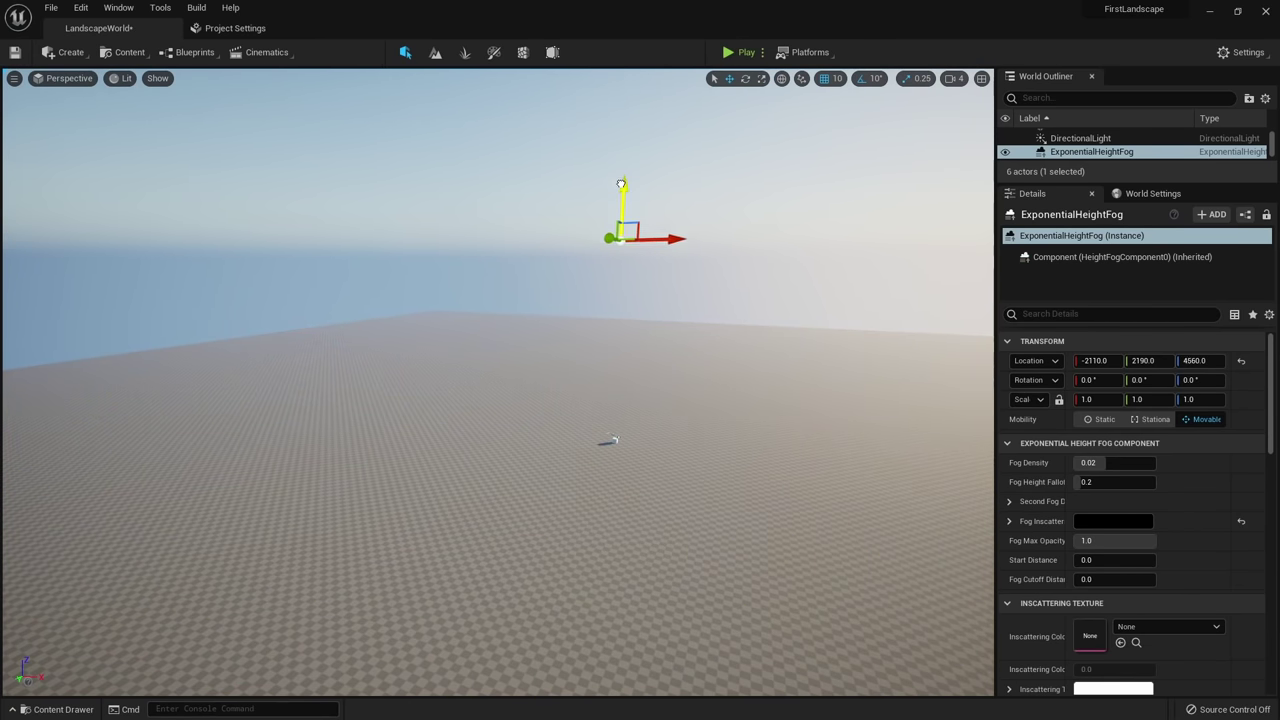
key("w")
right_click_drag(560, 406, 626, 412)
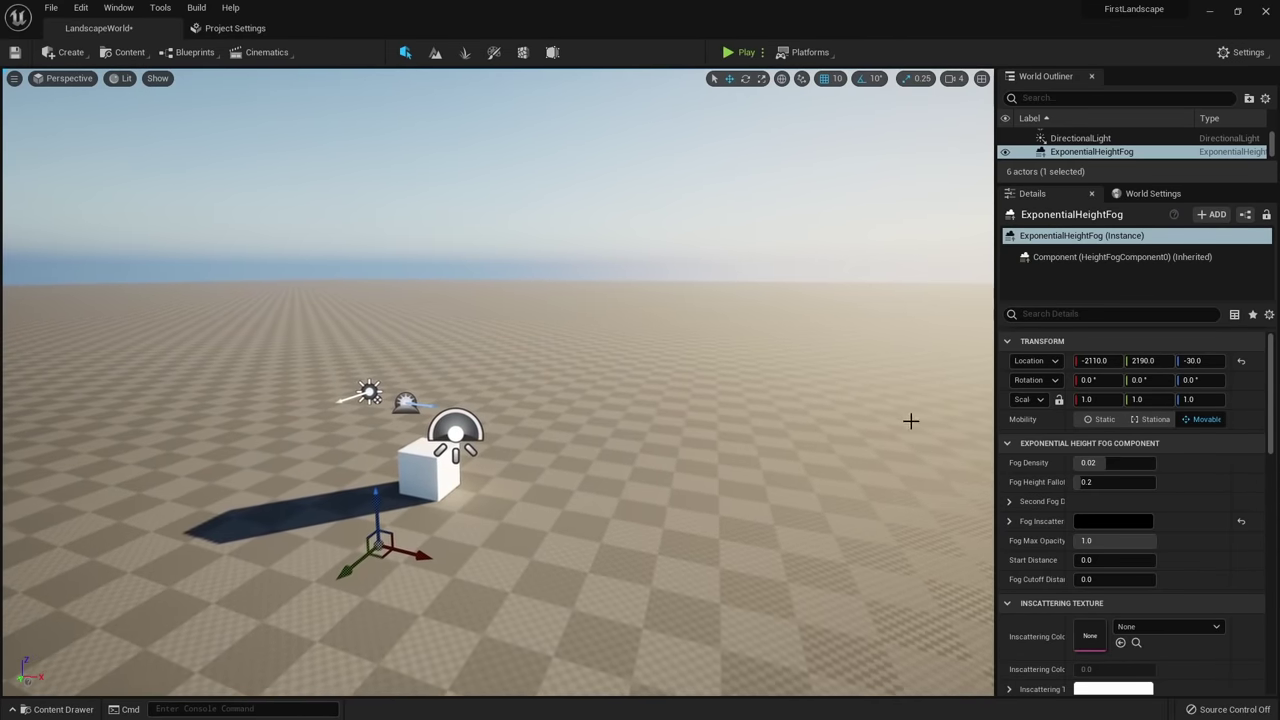
Try a fog density of 0.05 and different fog height falloff values down to 0.001.
left_click_drag(1088, 463, 1115, 481)
type("2.0")
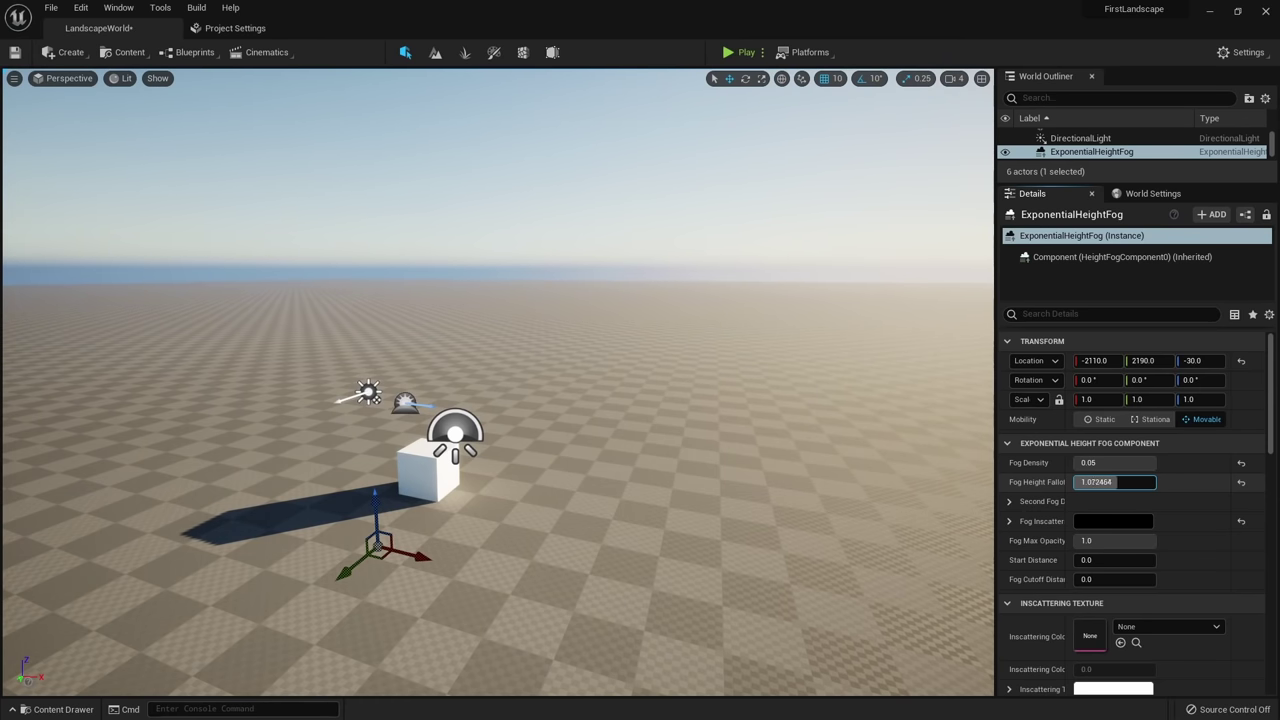
left_click_drag(1131, 481, 1100, 481)
right_click_drag(812, 391, 768, 296)
right_click_drag(391, 179, 385, 285)
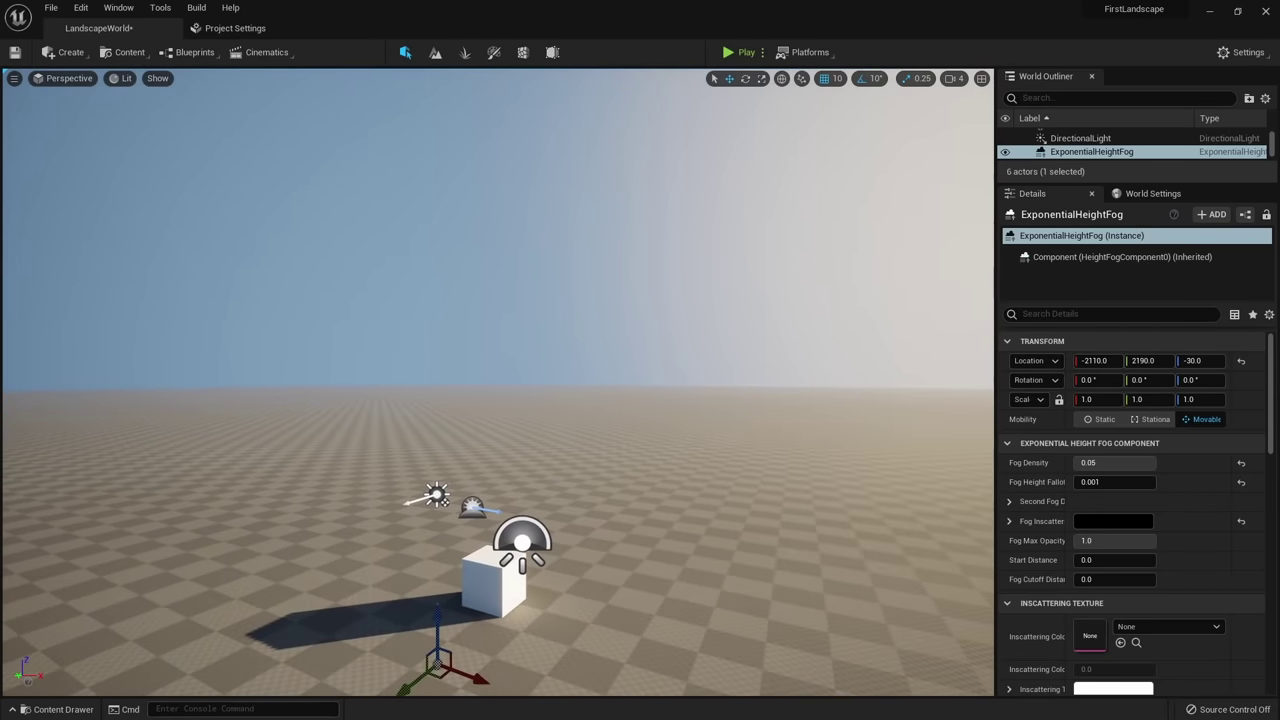
Reset the fog density and fog height falloff to their defaults.
left_click(1241, 465)
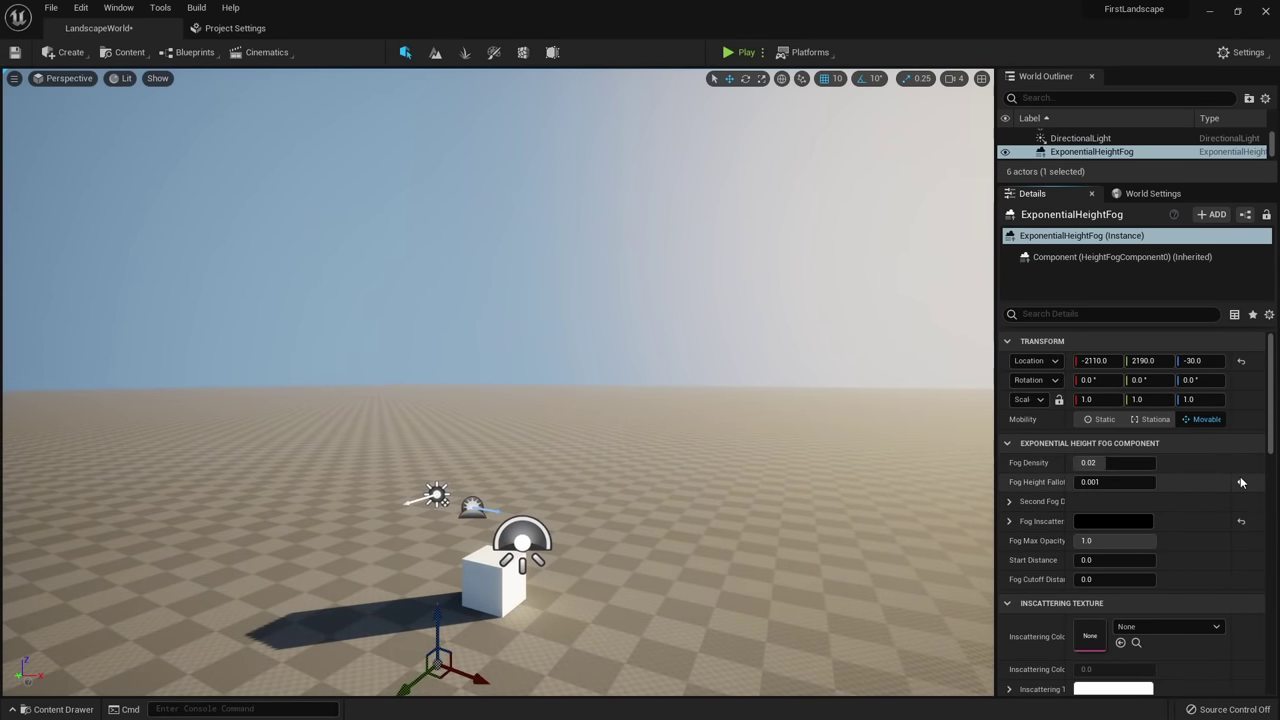
left_click(1242, 485)
right_click_drag(870, 420, 904, 490)
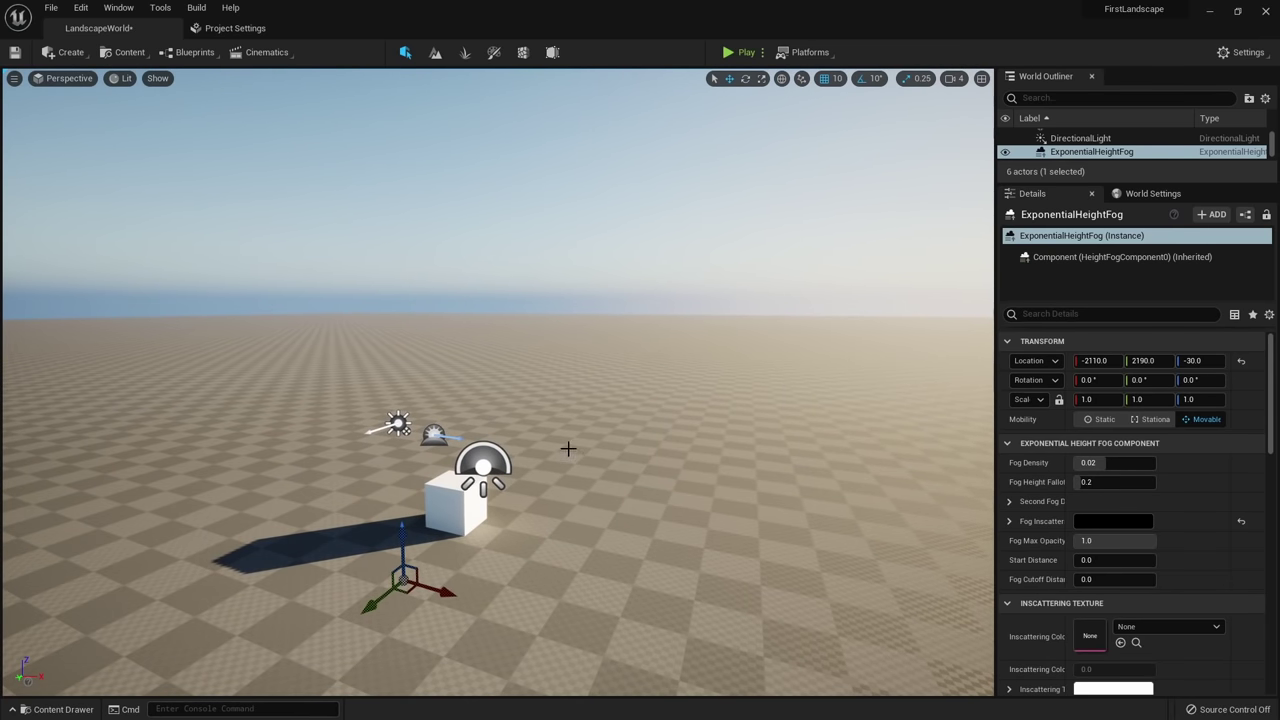
Switch to Landscape mode, look through the Manage and Paint tools, and activate the Sculpt tools.
left_click(435, 52)
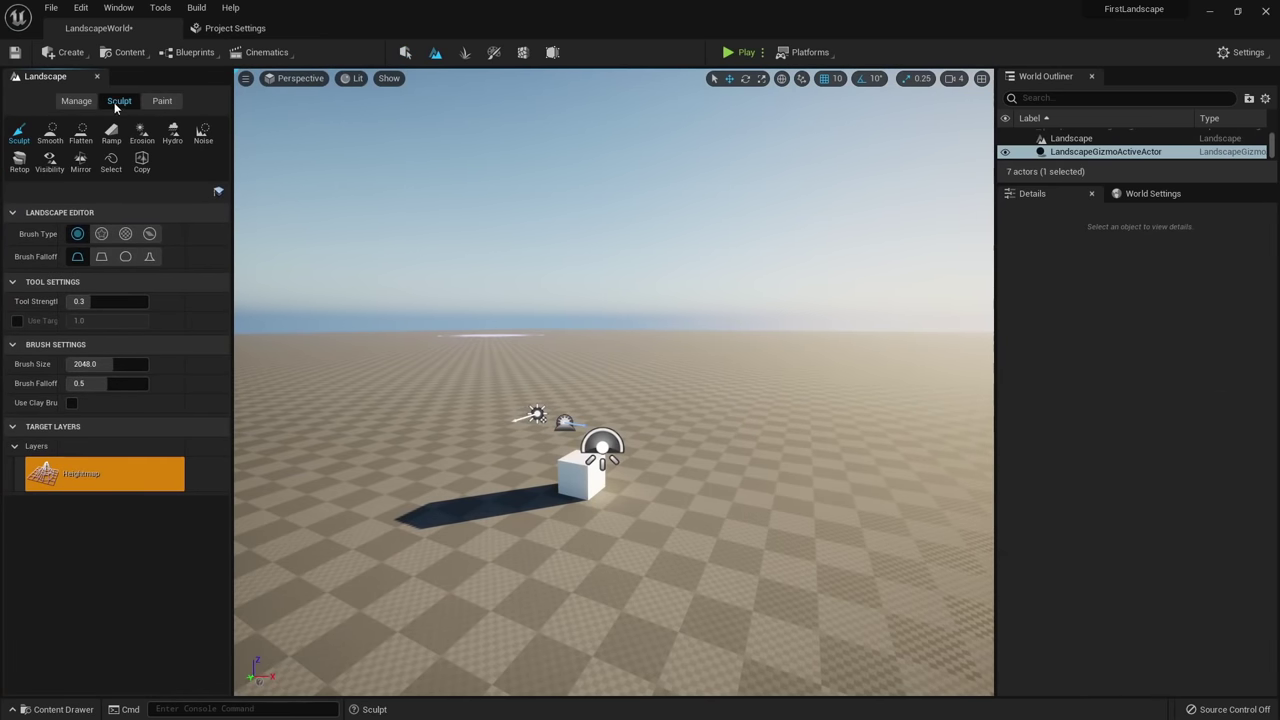
left_click(77, 101)
left_click(158, 104)
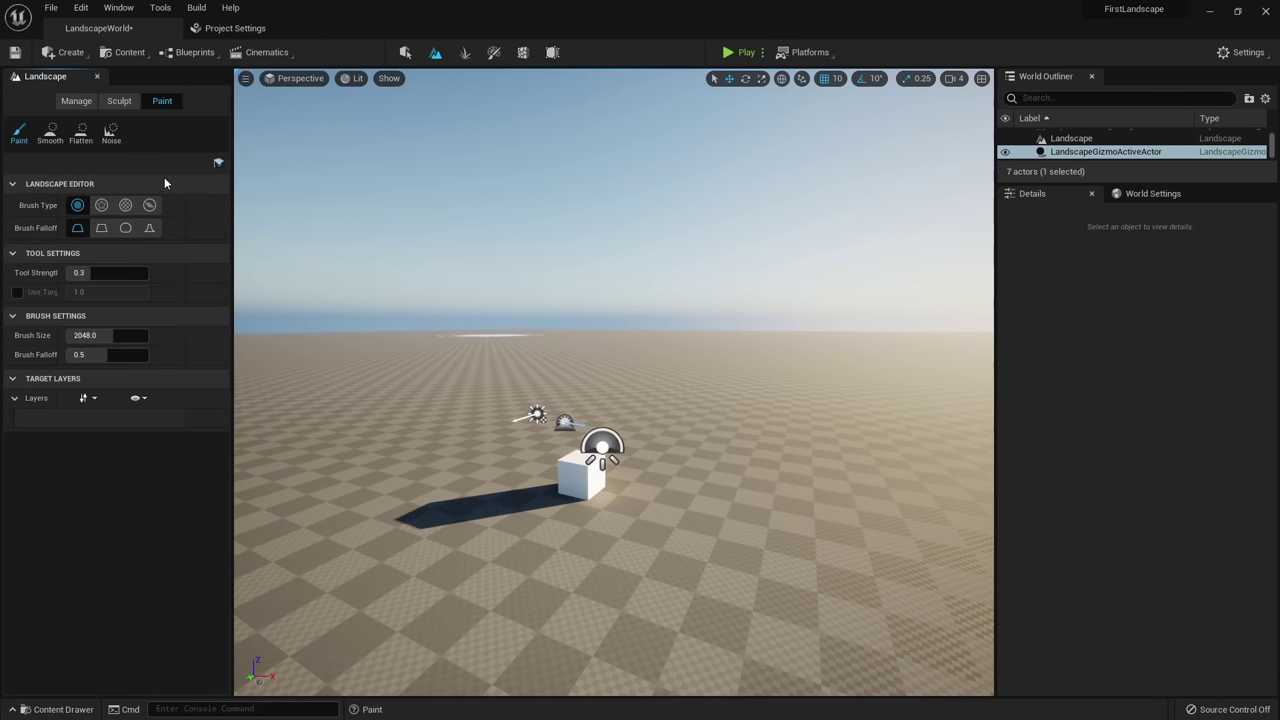
left_click(119, 101)
Sculpt a ridge of hills around the cube with brush size 2048 and tool strength 0.3.
left_click_drag(600, 455, 592, 468)
right_click_drag(543, 406, 541, 425)
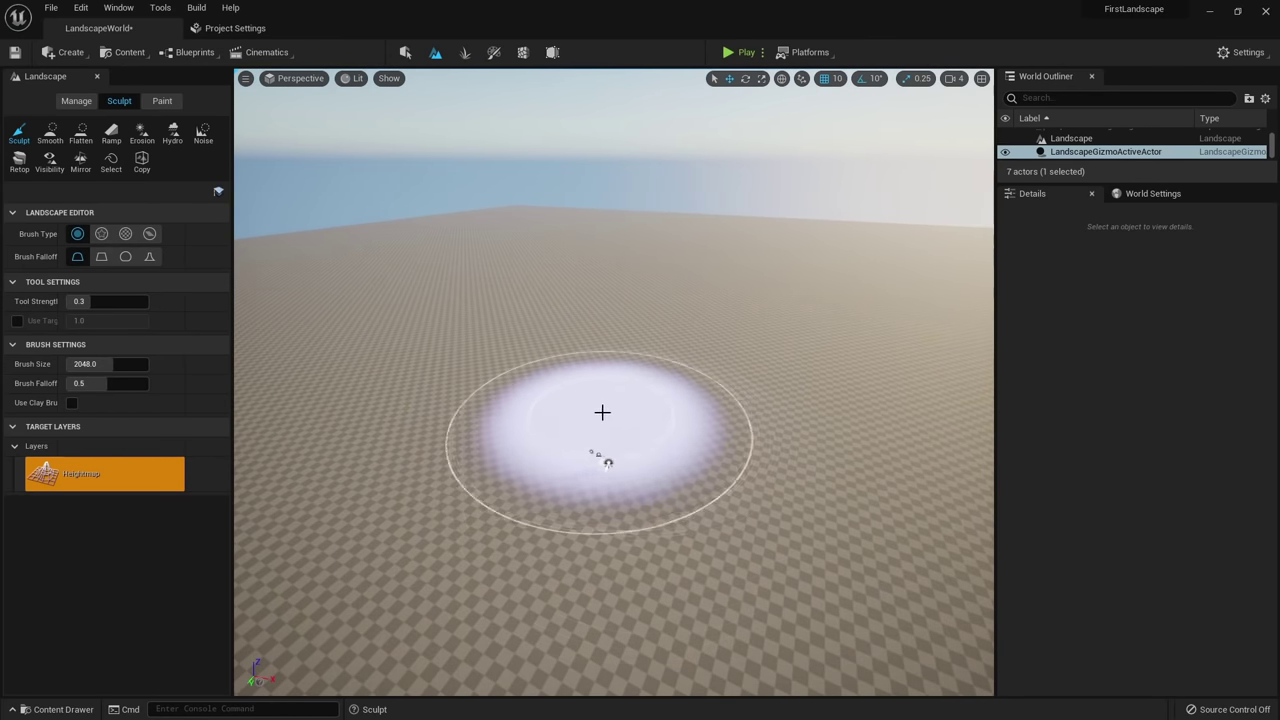
mouse_move(553, 340)
left_mouse_down()
mouse_move(700, 317)
mouse_move(423, 354)
mouse_move(528, 291)
left_mouse_up()
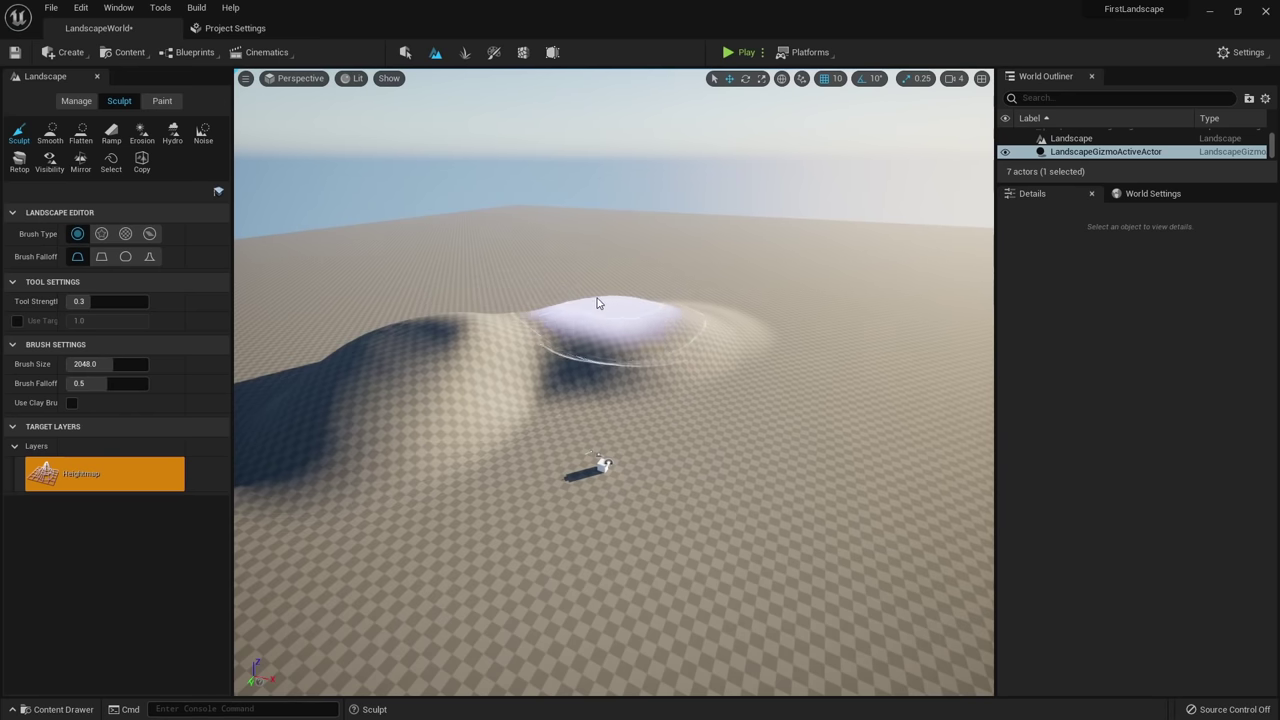
right_click_drag(597, 303, 650, 326)
mouse_move(612, 308)
left_mouse_down()
mouse_move(711, 354)
mouse_move(827, 377)
left_mouse_up()
right_click_drag(827, 377, 915, 378)
mouse_move(710, 384)
left_mouse_down()
mouse_move(740, 395)
mouse_move(647, 376)
mouse_move(638, 396)
mouse_move(577, 351)
mouse_move(443, 320)
mouse_move(343, 329)
left_mouse_up()
mouse_move(343, 329)
right_mouse_down()
mouse_move(300, 335)
mouse_move(526, 331)
right_mouse_up()
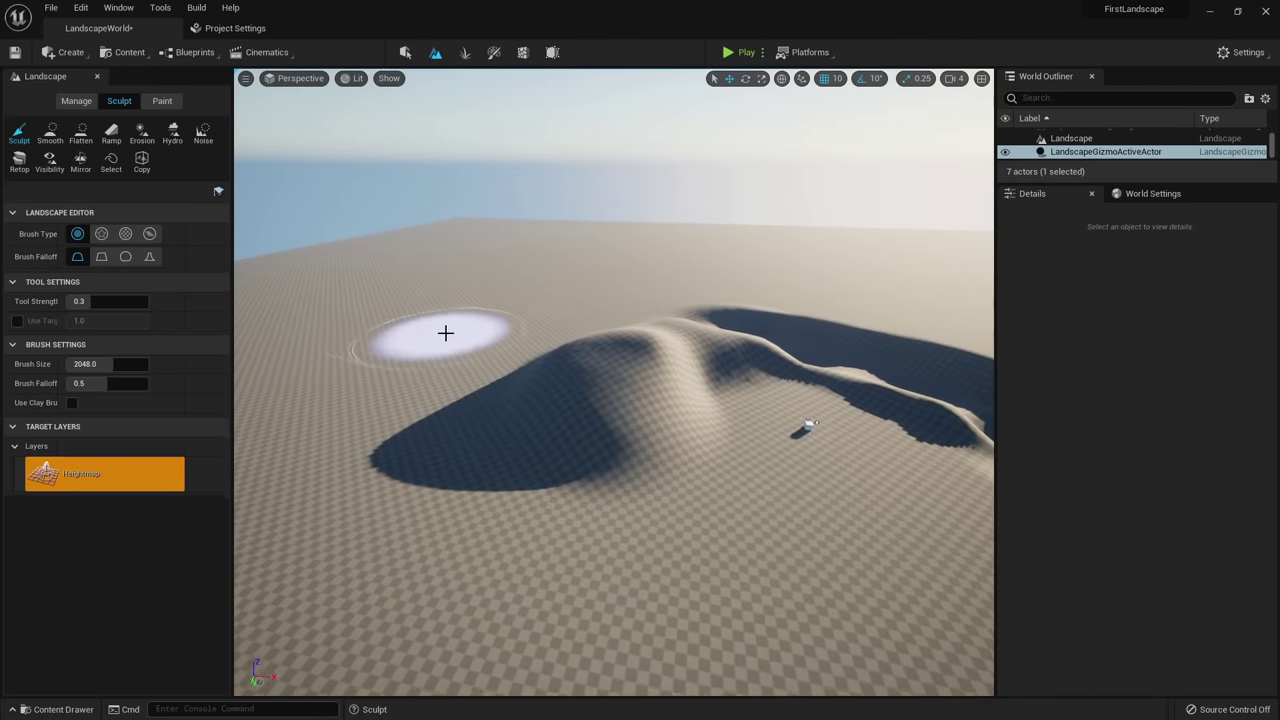
mouse_move(526, 331)
left_mouse_down()
mouse_move(481, 389)
mouse_move(406, 403)
left_mouse_up()
mouse_move(406, 403)
right_mouse_down()
mouse_move(385, 430)
mouse_move(360, 425)
right_mouse_up()
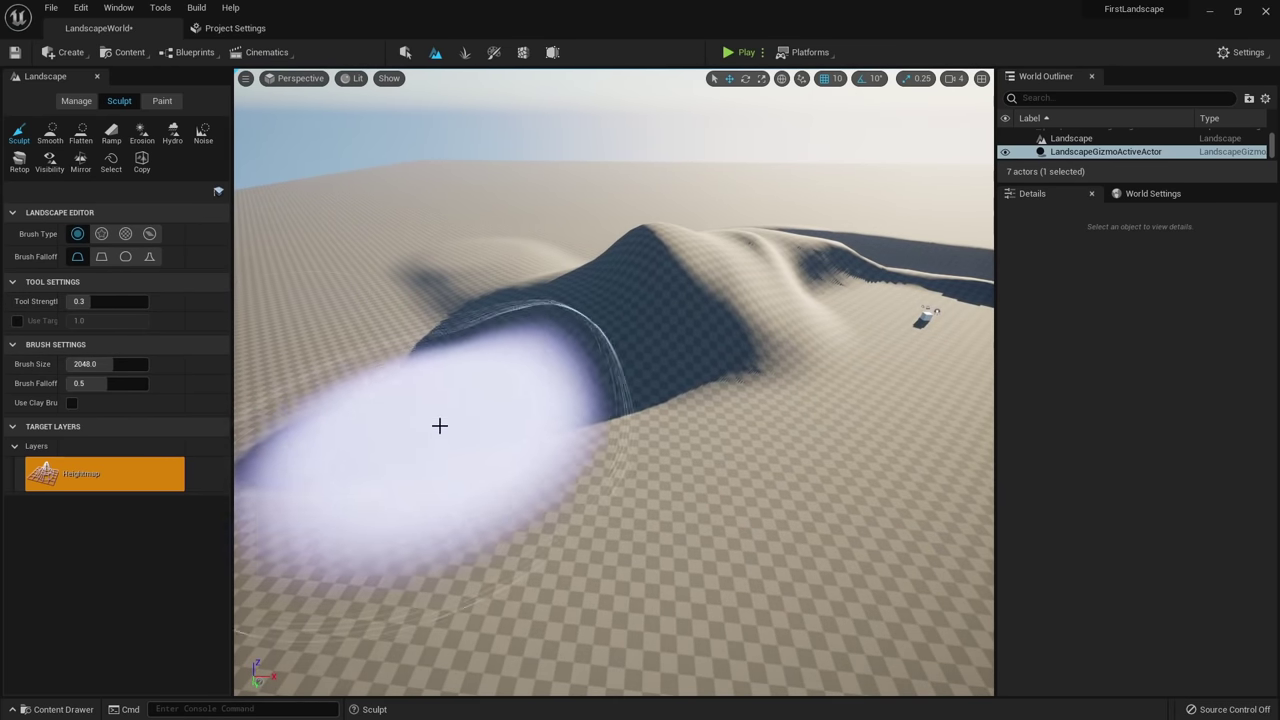
Reduce the sculpt brush size to about 1514.
mouse_move(111, 366)
left_mouse_down()
mouse_move(86, 366)
mouse_move(103, 366)
left_mouse_up()
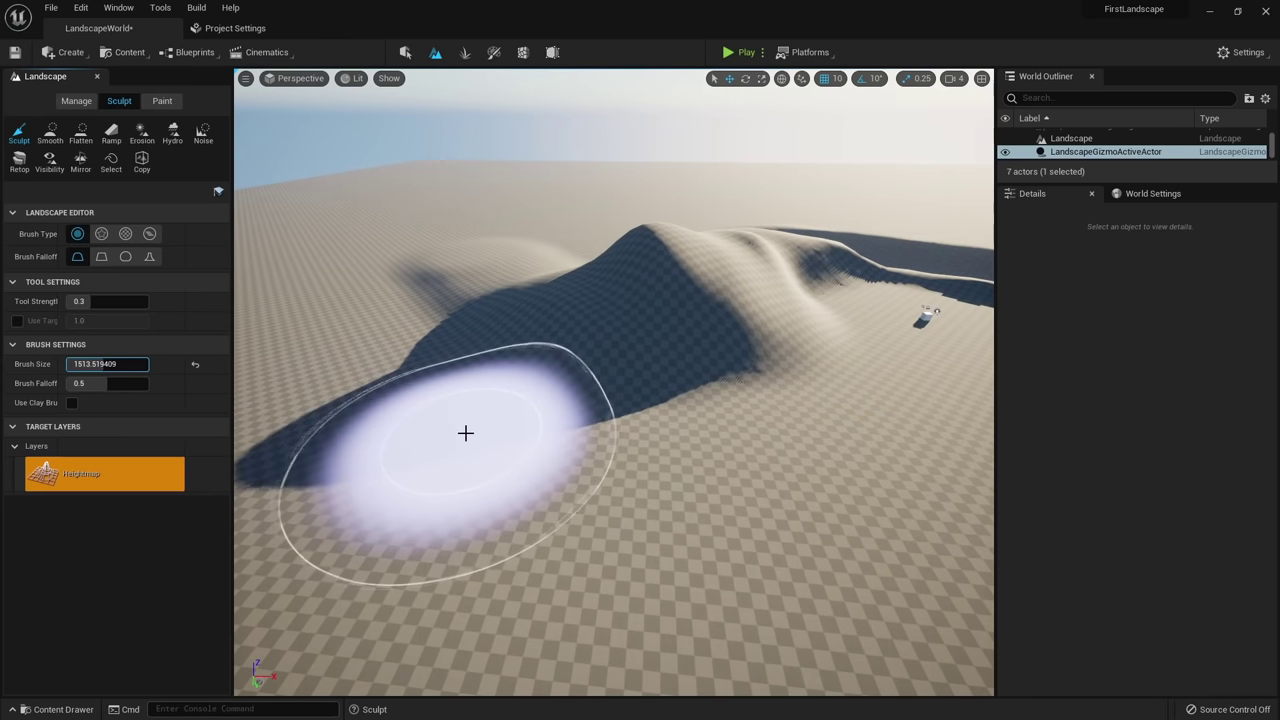
Set the brush size to 1027 and brush falloff to 1.0, and raise soft terrain in front of the hills.
right_click_drag(466, 434, 481, 440)
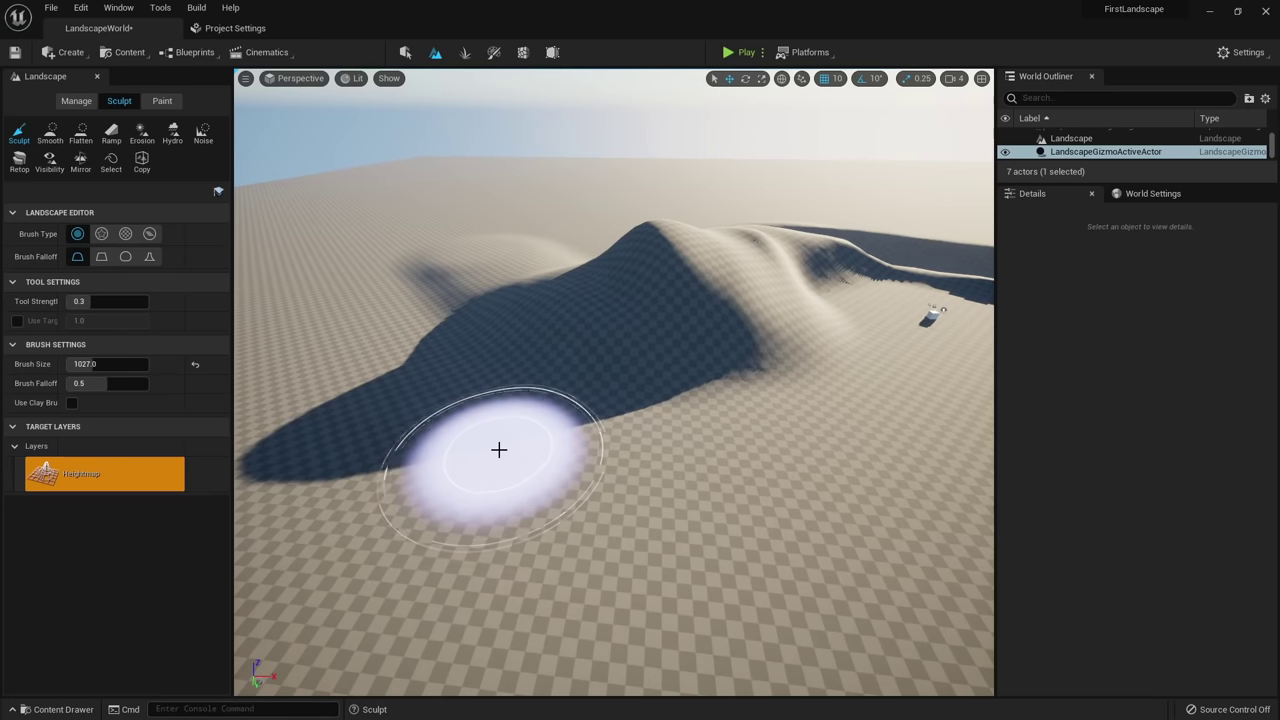
left_click_drag(114, 383, 160, 384)
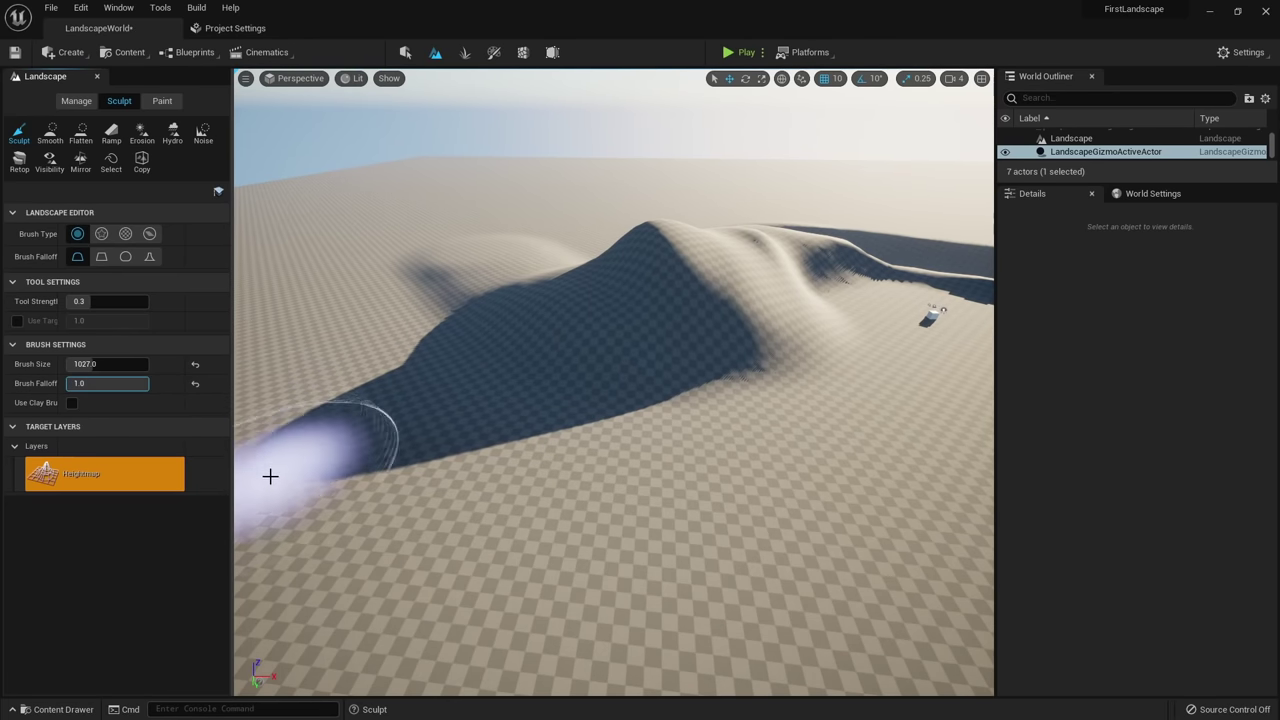
mouse_move(480, 466)
left_mouse_down()
mouse_move(500, 454)
mouse_move(569, 472)
mouse_move(614, 443)
mouse_move(518, 451)
left_mouse_up()
Set the brush falloff to 0.0 and sculpt hard-edged terrain across the foreground ground.
left_click_drag(118, 384, 60, 384)
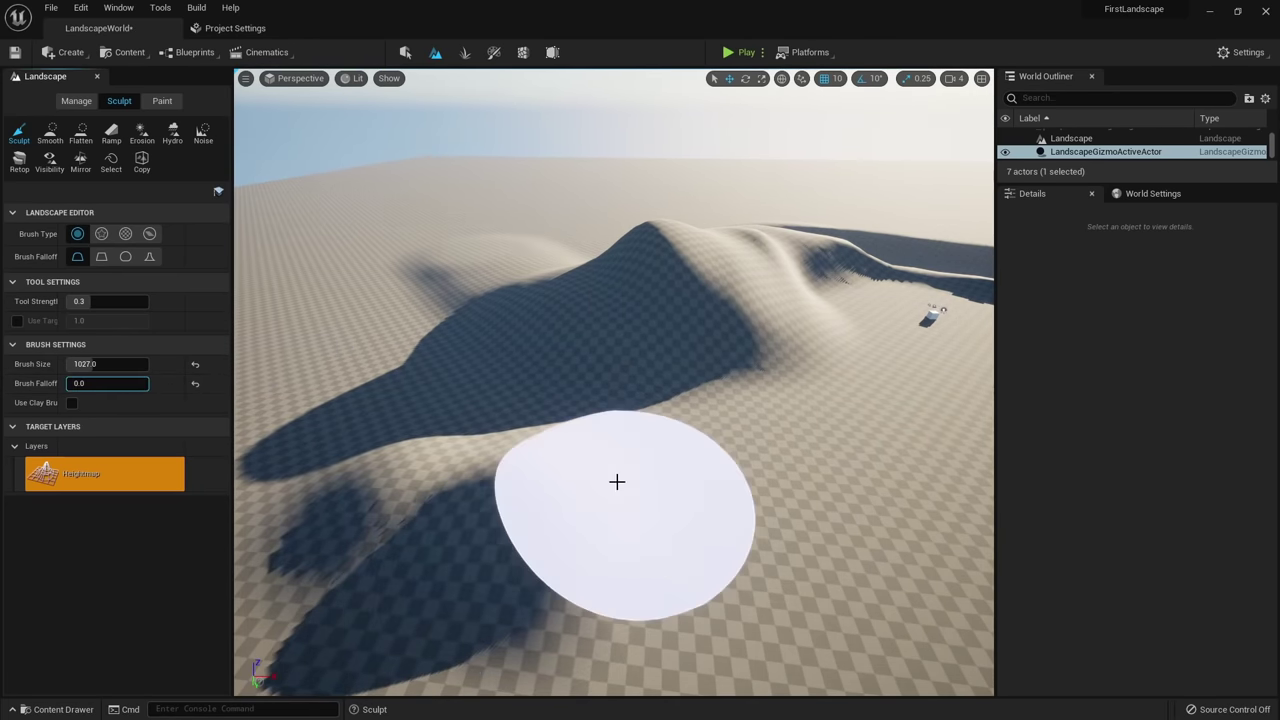
right_click_drag(617, 480, 780, 592)
mouse_move(517, 381)
left_mouse_down()
mouse_move(722, 418)
mouse_move(614, 514)
mouse_move(603, 460)
mouse_move(300, 350)
left_mouse_up()
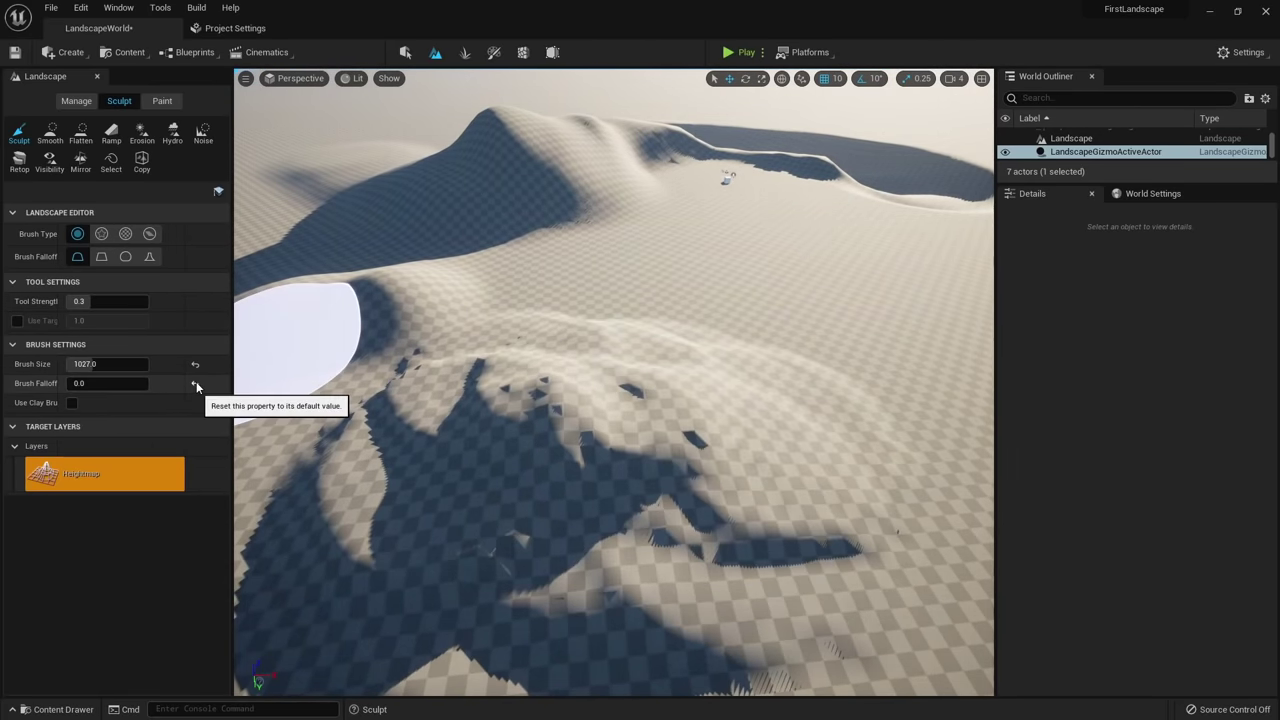
Restore the brush falloff and brush size to their defaults and set the tool strength to 1.0.
left_click(195, 384)
left_click(195, 366)
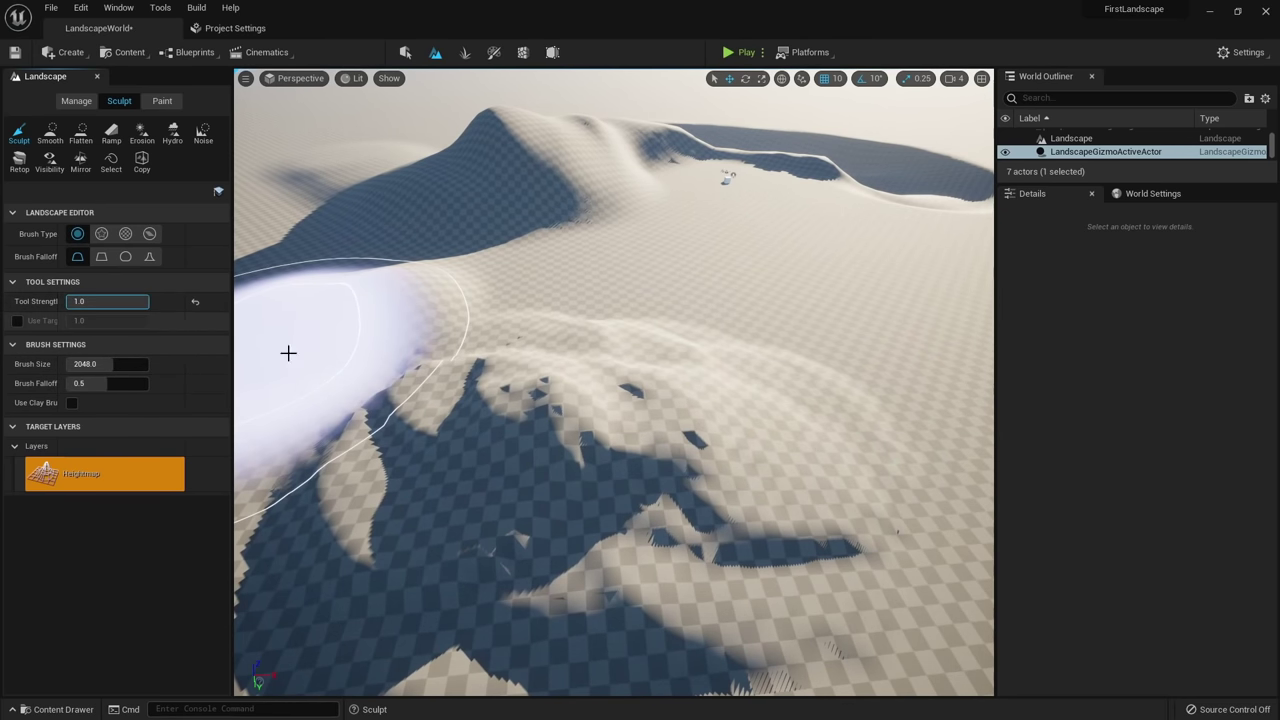
Raise a tall mound beside the existing hills with the Sculpt brush and lower parts of it again.
key("s")
right_click_drag(469, 334, 420, 320)
key("a")
mouse_move(469, 334)
left_mouse_down()
mouse_move(450, 322)
mouse_move(609, 457)
mouse_move(377, 349)
mouse_move(511, 426)
mouse_move(536, 463)
left_mouse_up()
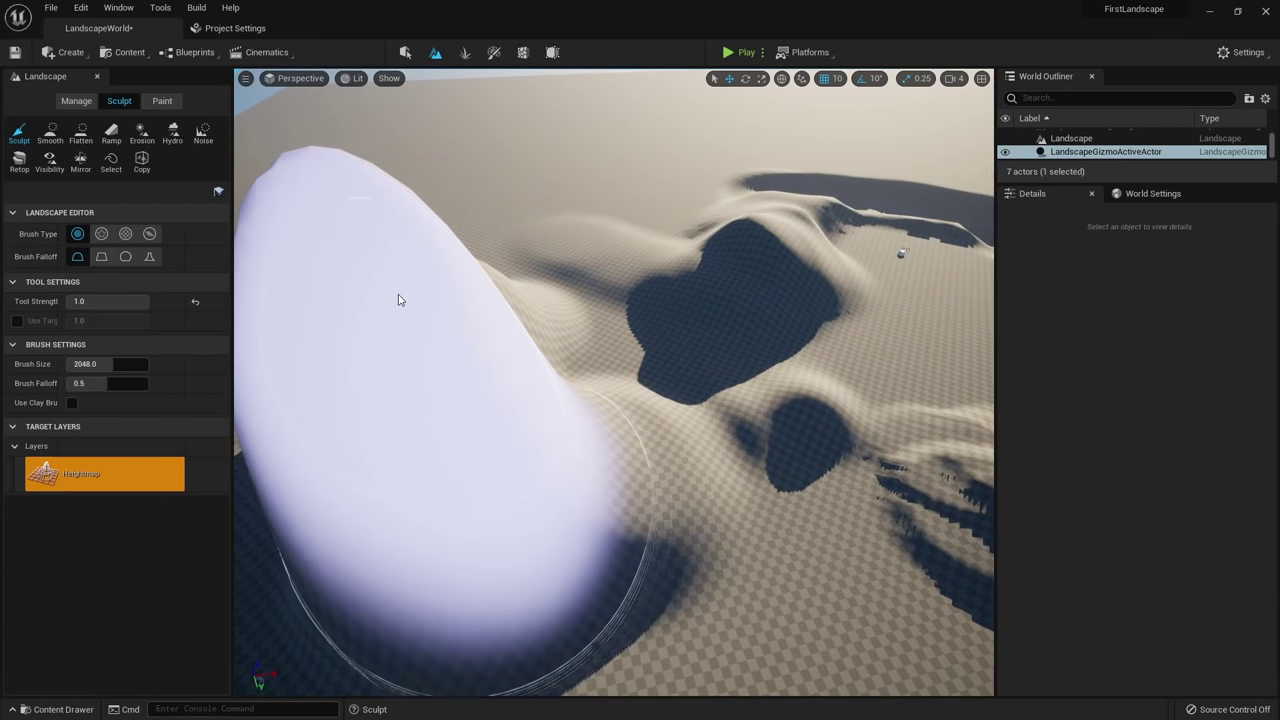
mouse_move(400, 300)
left_mouse_down("shift")
mouse_move(409, 346)
mouse_move(484, 460)
mouse_move(476, 284)
mouse_move(466, 357)
mouse_move(480, 500)
mouse_move(449, 334)
left_mouse_up("shift")
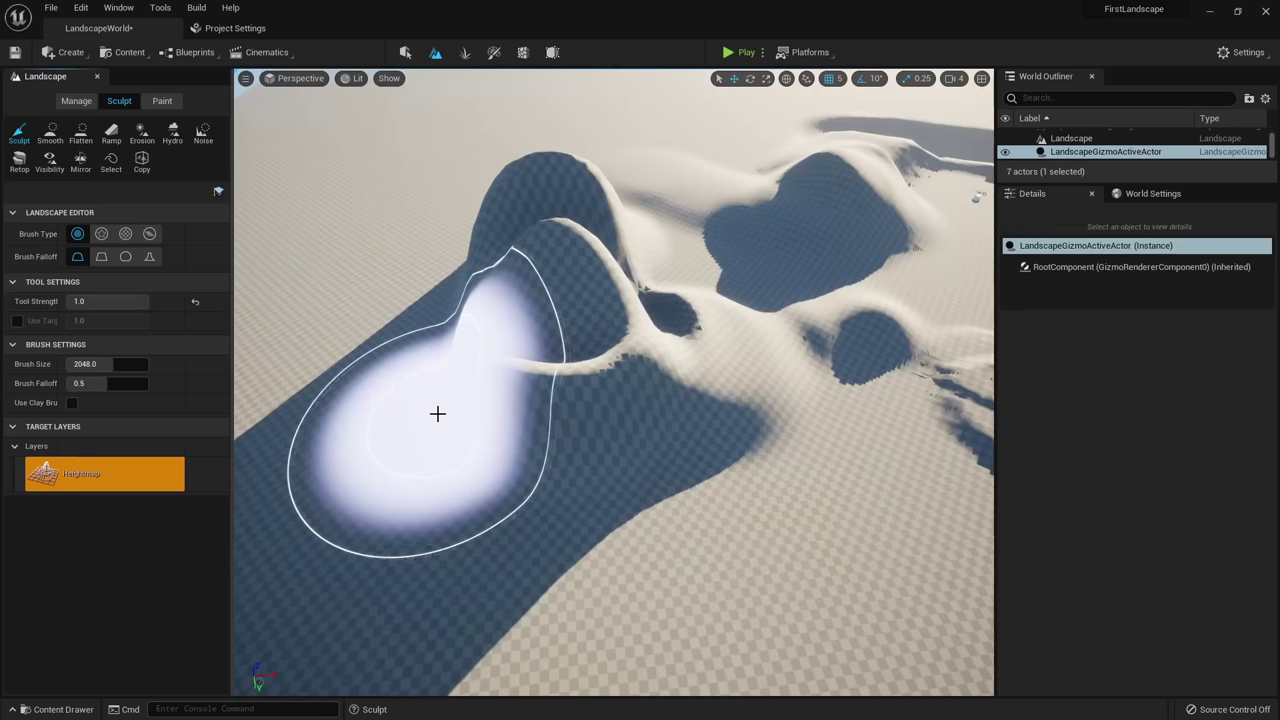
left_click_drag(437, 411, 235, 320)
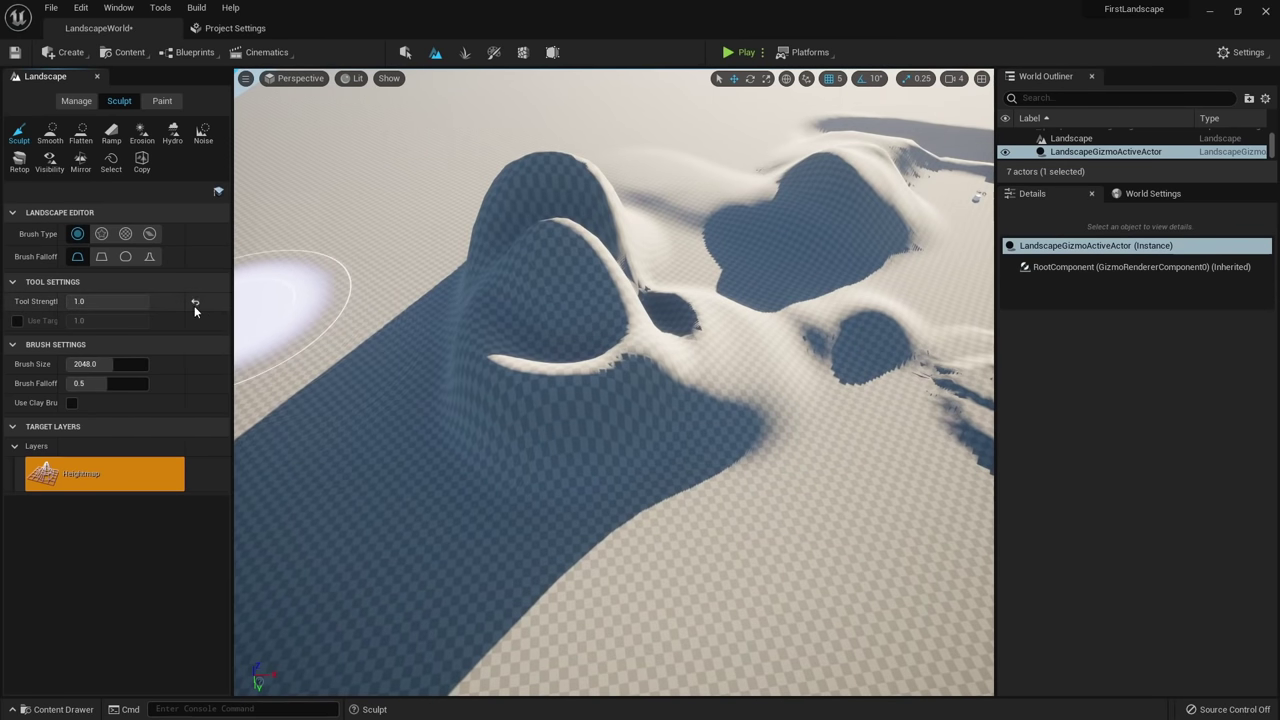
Smooth the tall mound and the rough terrain around it with the Smooth tool.
left_click(46, 136)
right_click_drag(481, 334, 574, 345)
mouse_move(574, 434)
left_mouse_down()
mouse_move(537, 320)
mouse_move(440, 247)
mouse_move(796, 362)
mouse_move(946, 340)
left_mouse_up()
right_click_drag(946, 340, 1042, 298)
left_click_drag(723, 417, 636, 351)
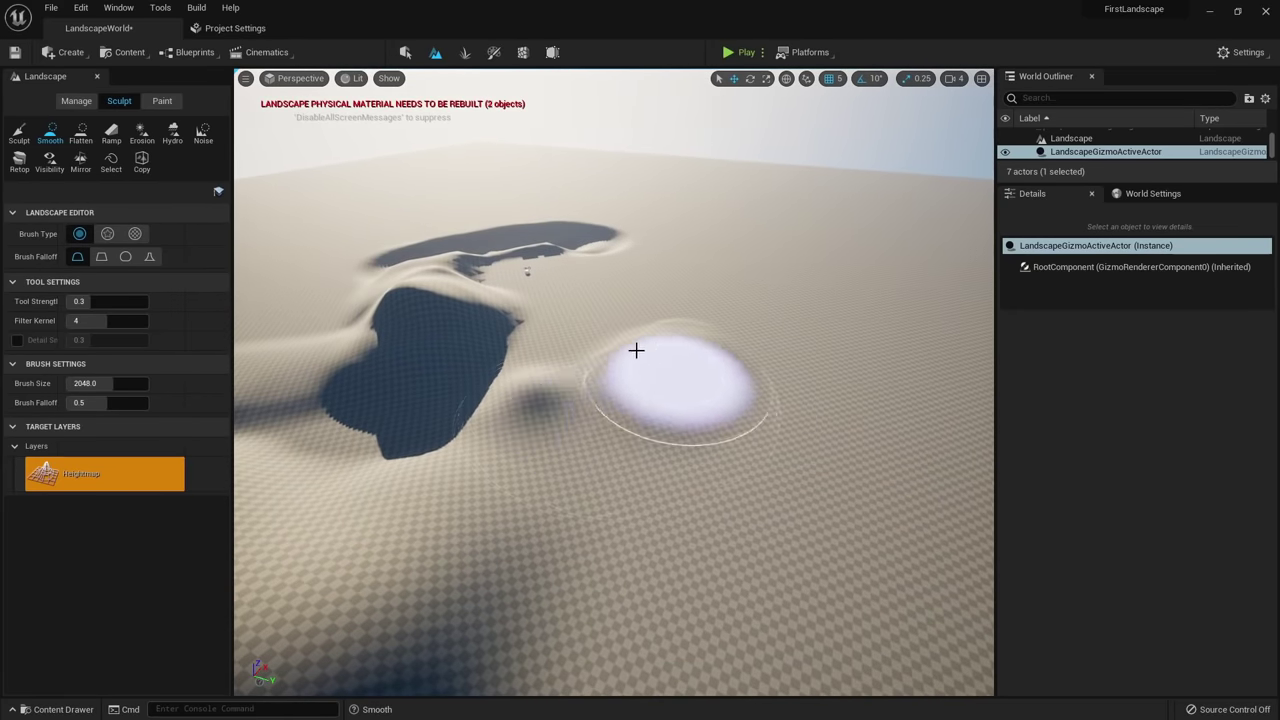
Switch to the Flatten tool and reduce the brush size to 726.
left_click(93, 134)
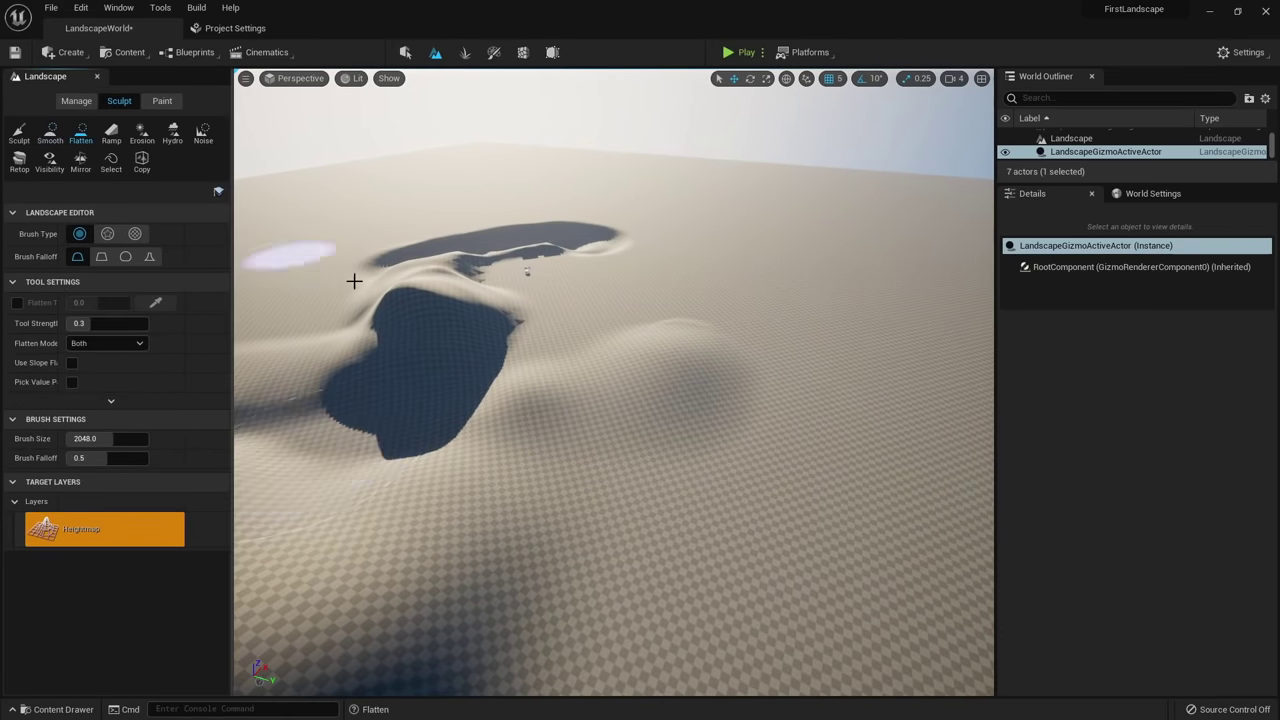
right_click_drag(354, 280, 417, 306)
key("bracketleft")
key("bracketleft")
key("bracketleft")
key("bracketleft")
key("bracketleft")
key("bracketleft")
key("bracketleft")
key("bracketleft")
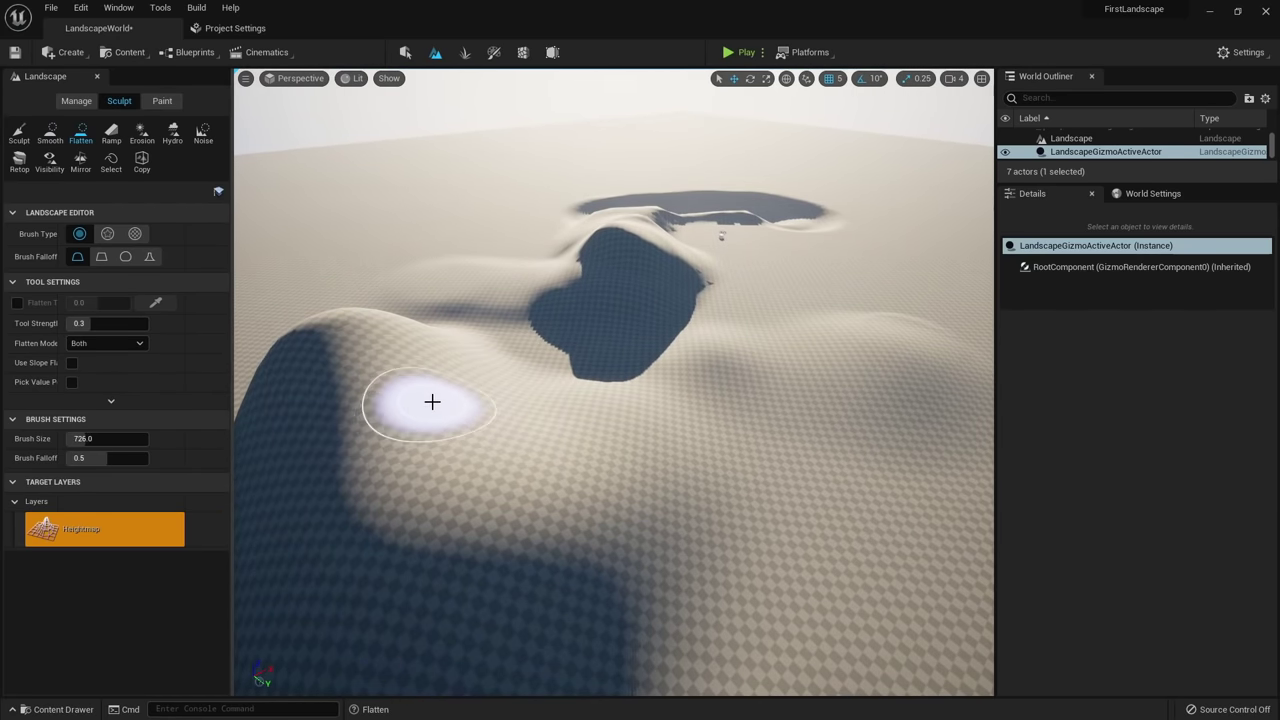
Flatten the shaded side of the large mound into a level plateau with steep edges.
right_click_drag(432, 401, 643, 409)
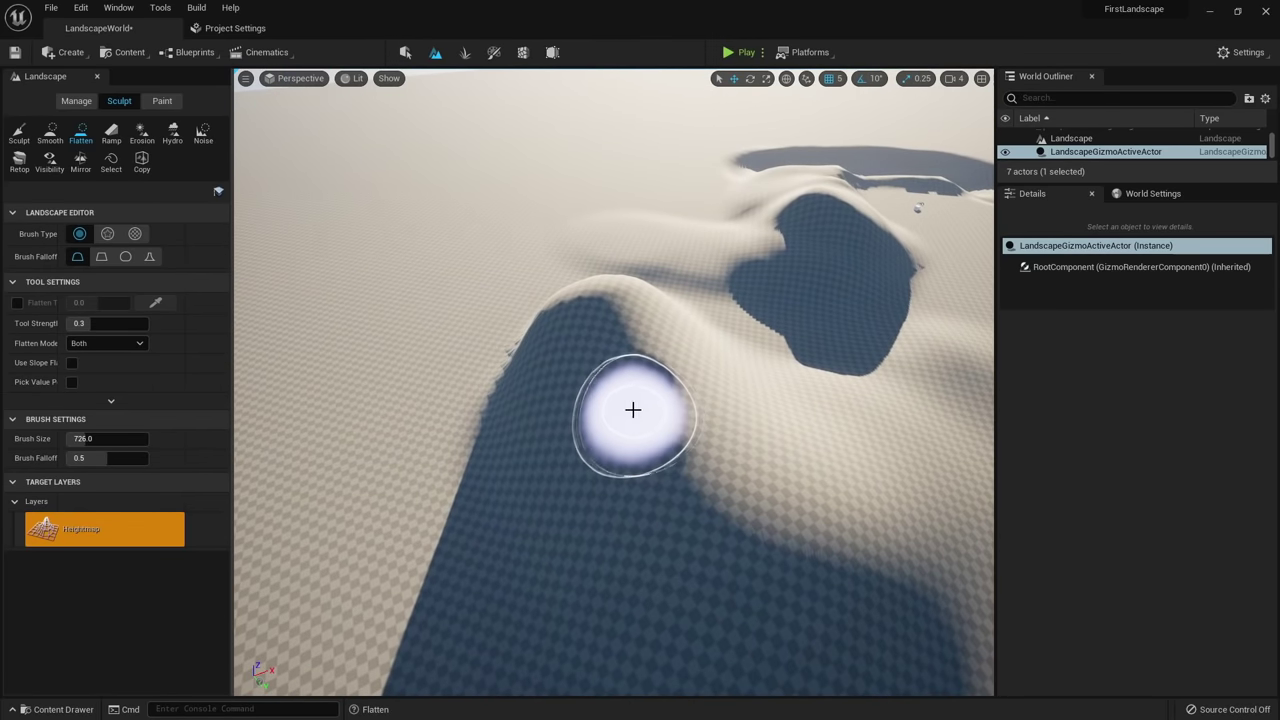
mouse_move(633, 410)
left_mouse_down()
mouse_move(437, 417)
mouse_move(386, 474)
mouse_move(510, 550)
mouse_move(474, 463)
mouse_move(746, 449)
mouse_move(578, 522)
left_mouse_up()
mouse_move(578, 522)
right_mouse_down()
mouse_move(650, 522)
mouse_move(520, 535)
right_mouse_up()
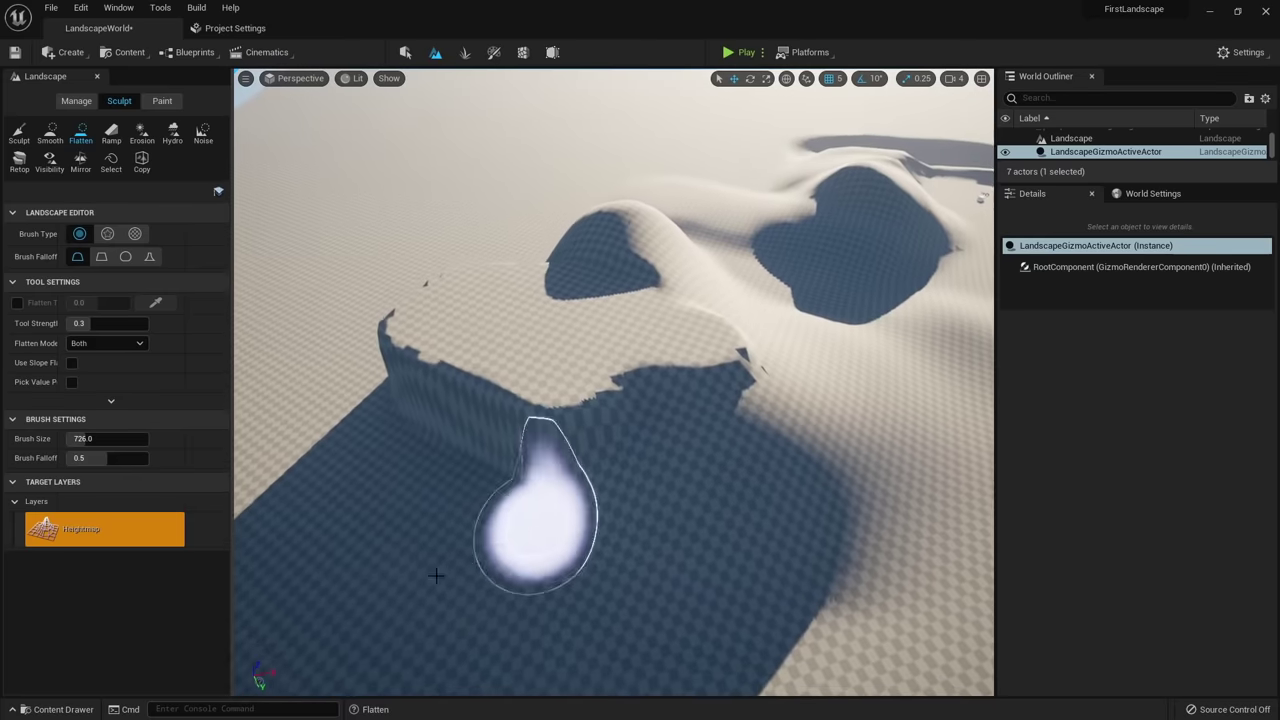
mouse_move(436, 575)
left_mouse_down()
mouse_move(726, 457)
mouse_move(674, 531)
mouse_move(651, 533)
mouse_move(683, 514)
left_mouse_up()
right_click_drag(683, 514, 742, 478)
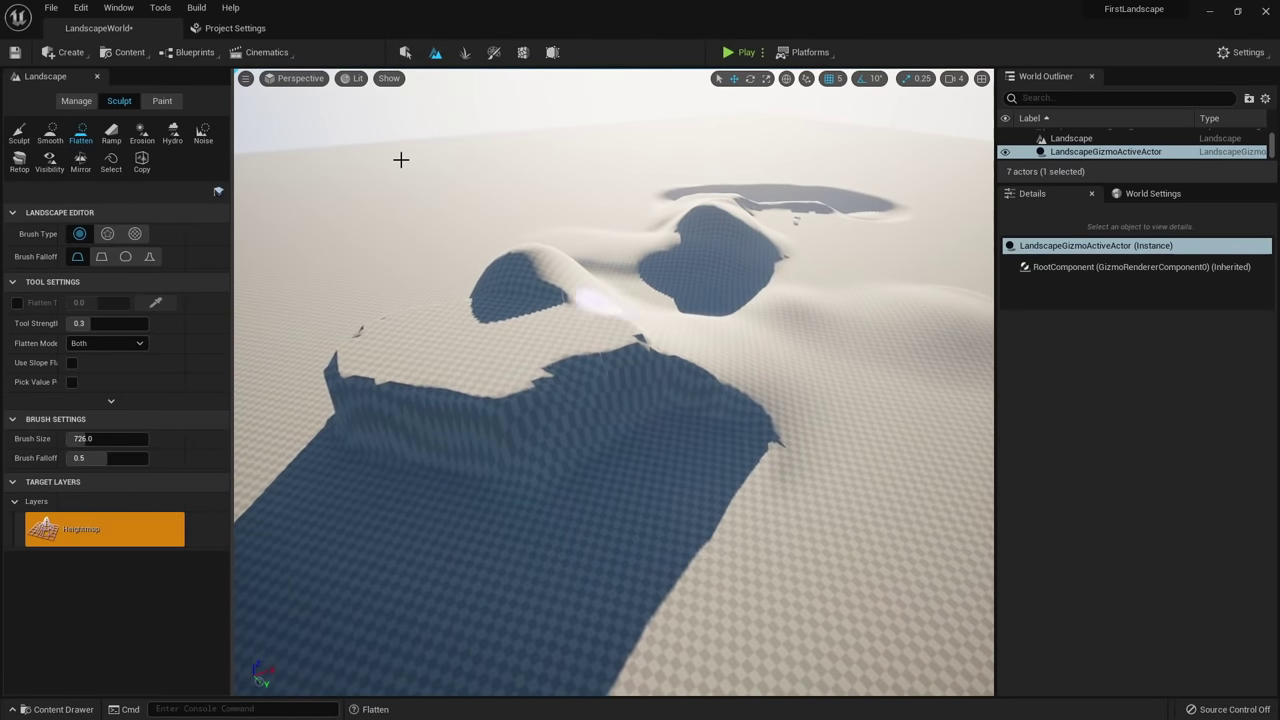
Place two Ramp tool points on the flat ground beside the flattened mound.
left_click(109, 136)
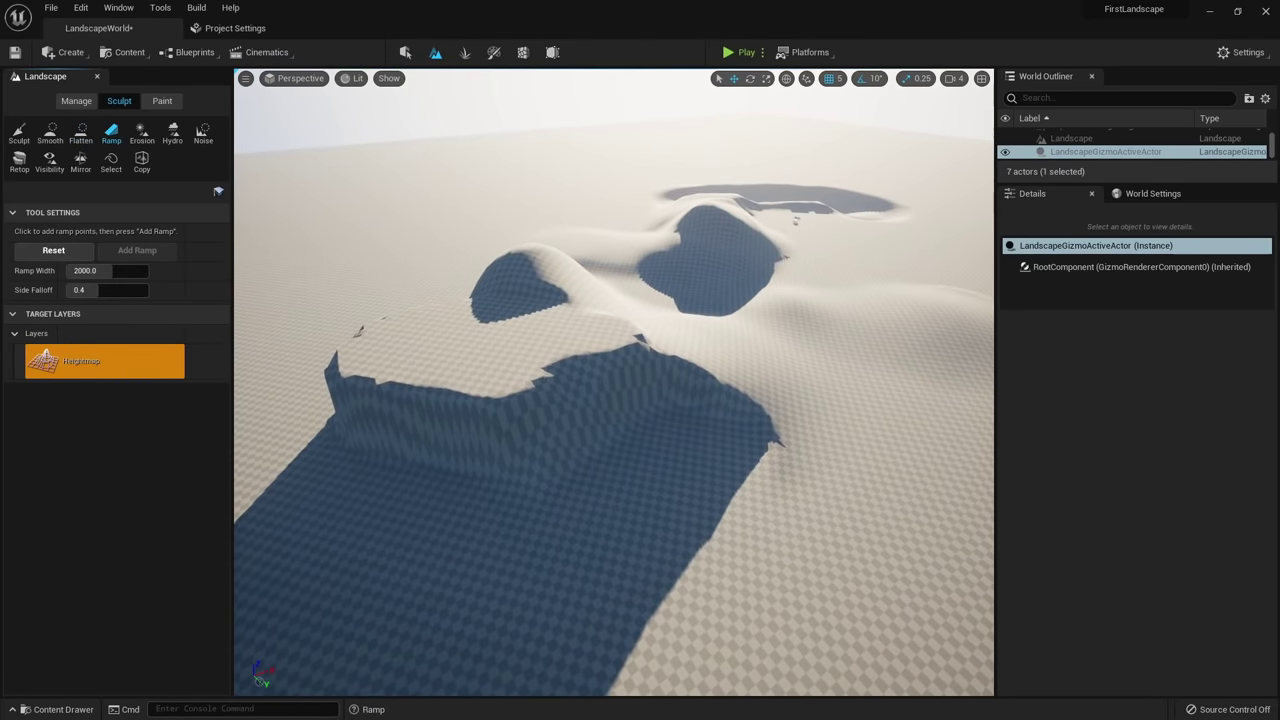
right_click_drag(552, 420, 678, 446)
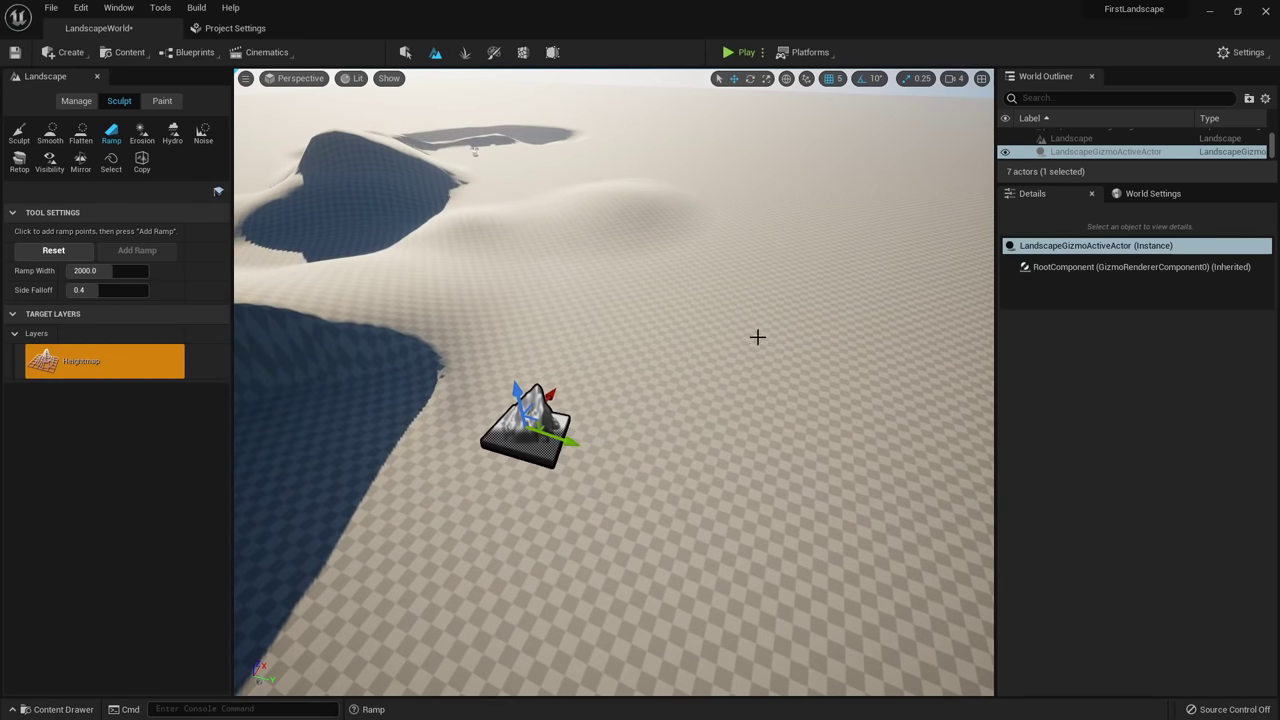
right_click_drag(728, 485, 770, 450)
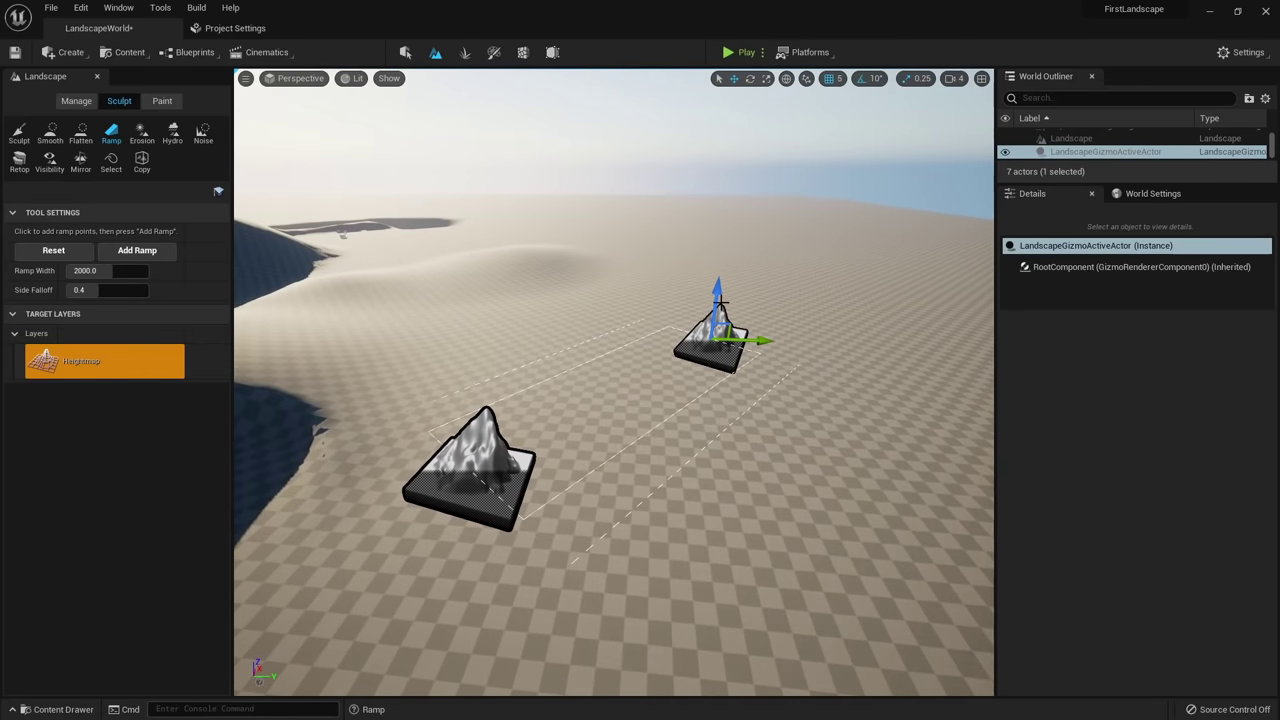
Position the near ramp point at the shaded mound's edge and raise the far point high above the ground.
left_click_drag(720, 293, 733, 180)
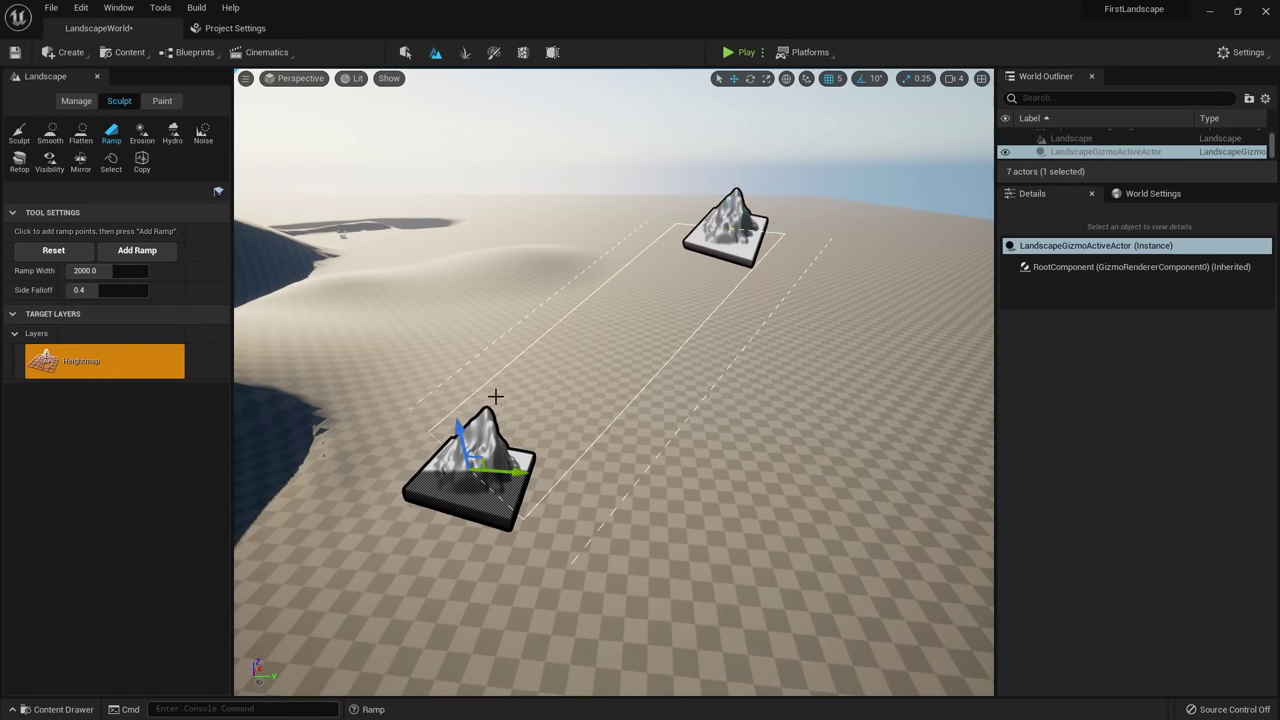
left_click_drag(463, 433, 447, 363)
right_click_drag(480, 371, 499, 315)
left_click_drag(499, 316, 305, 390)
right_click_drag(305, 390, 312, 412)
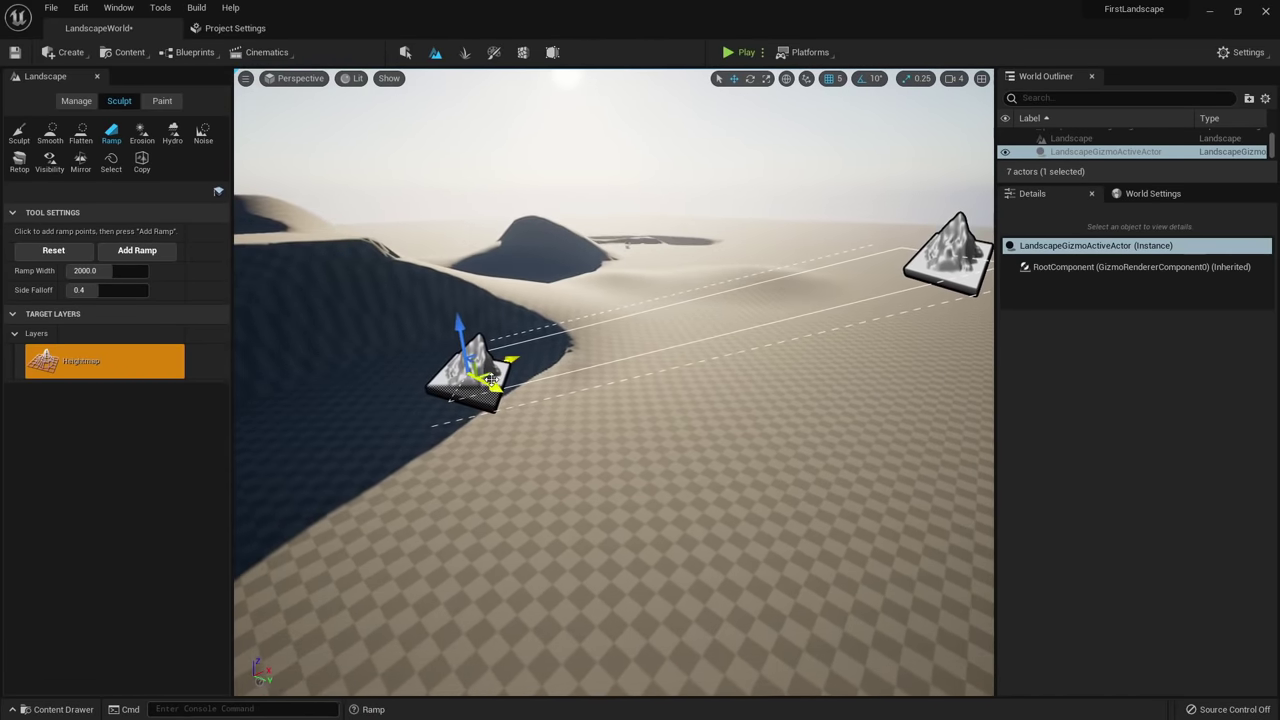
right_click_drag(503, 391, 600, 355)
left_click(632, 338)
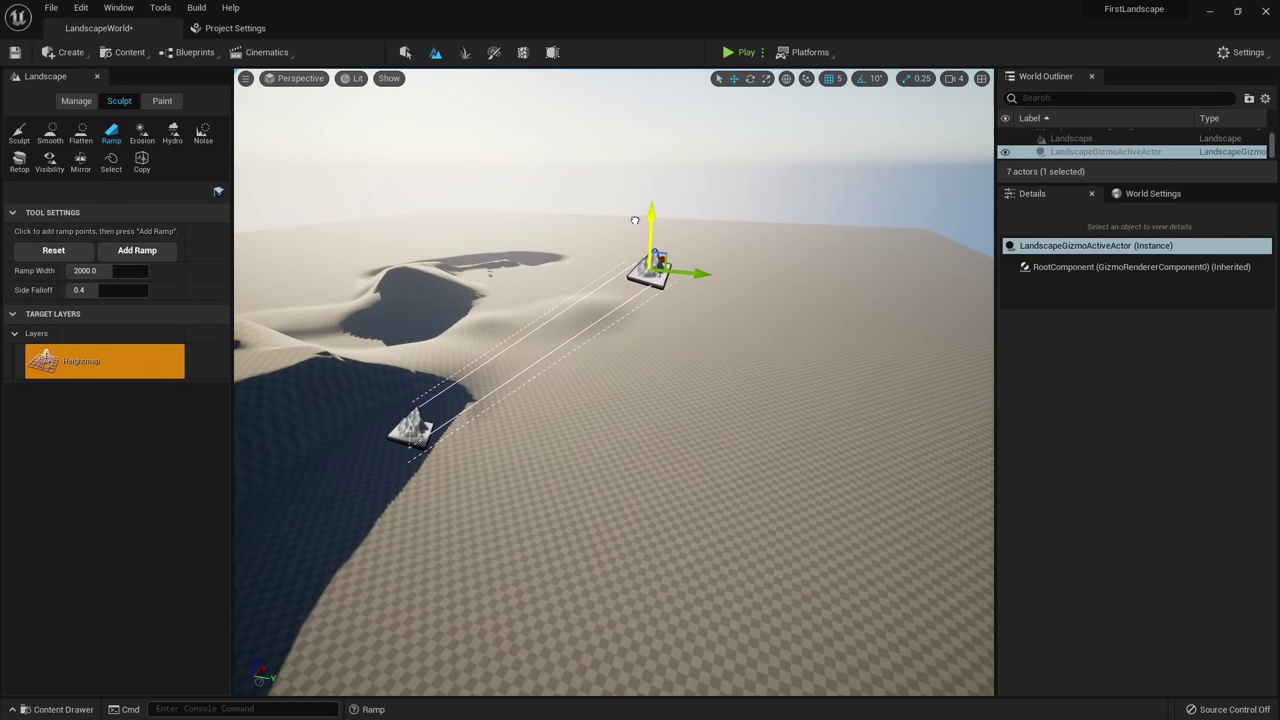
mouse_move(544, 262)
right_mouse_down()
mouse_move(580, 280)
mouse_move(590, 270)
mouse_move(550, 264)
right_mouse_up()
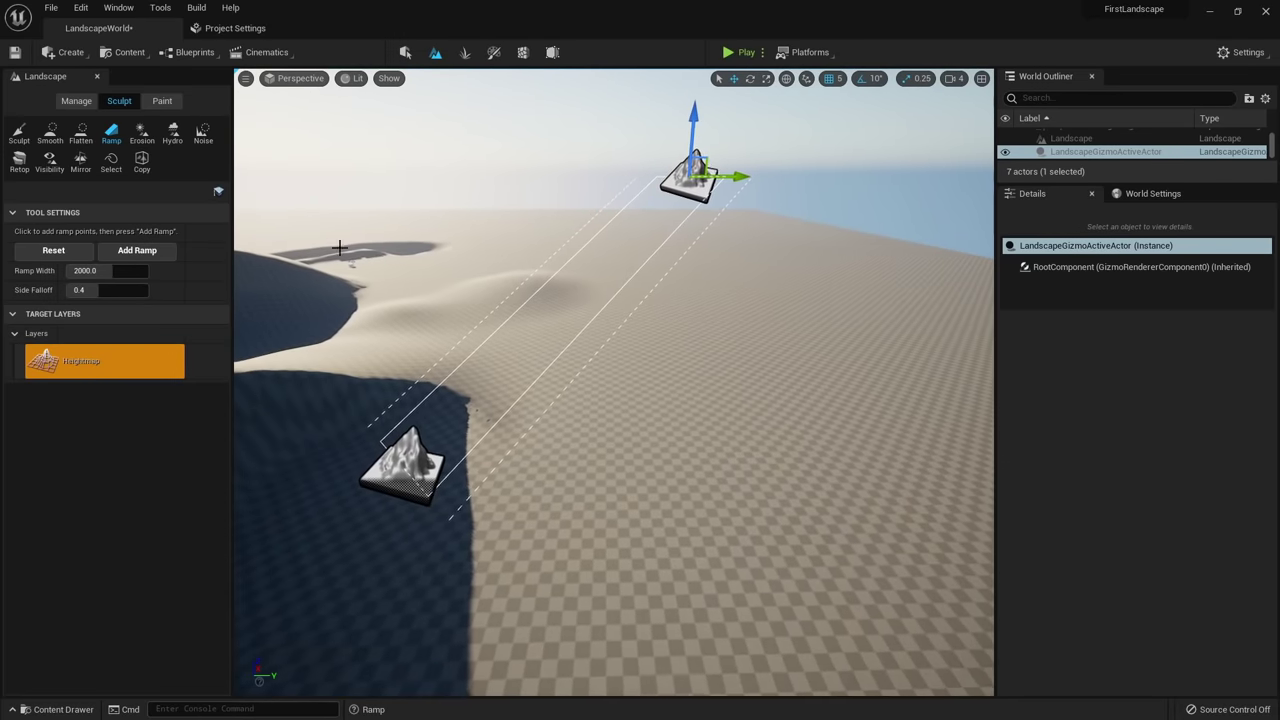
Add the ramp between the two points and return to the Sculpt tool.
left_click(137, 251)
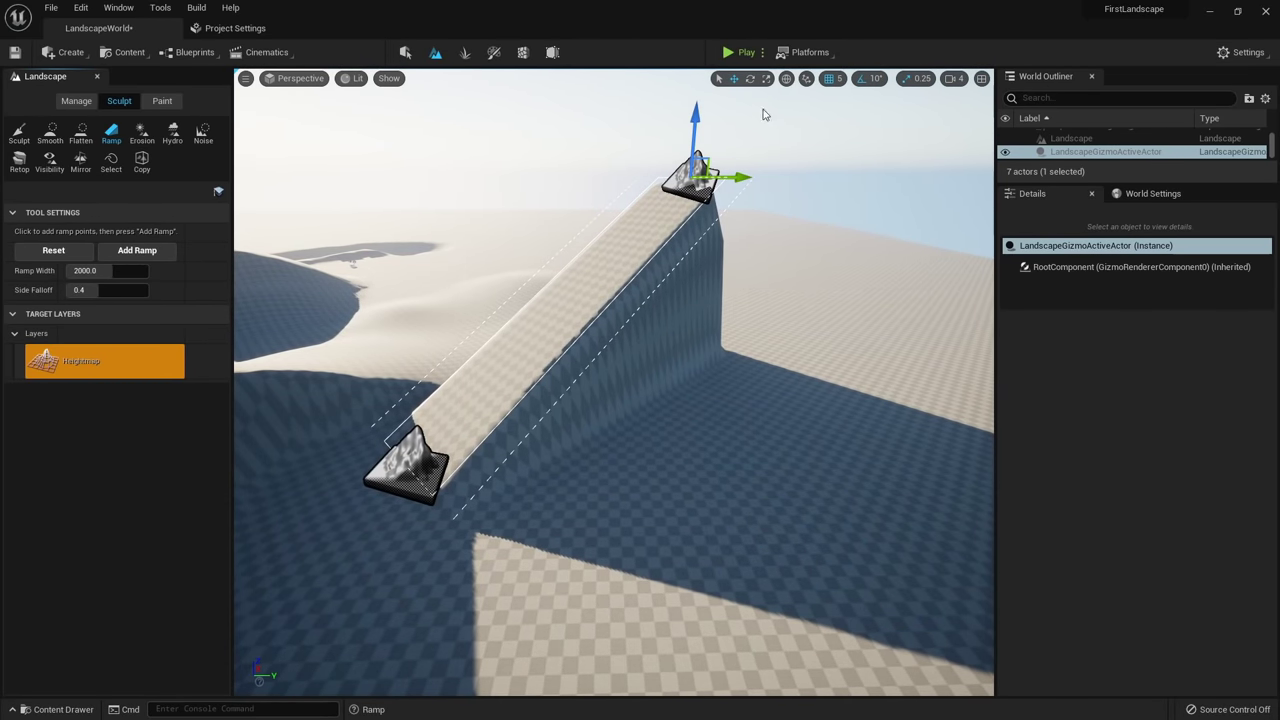
left_click(19, 134)
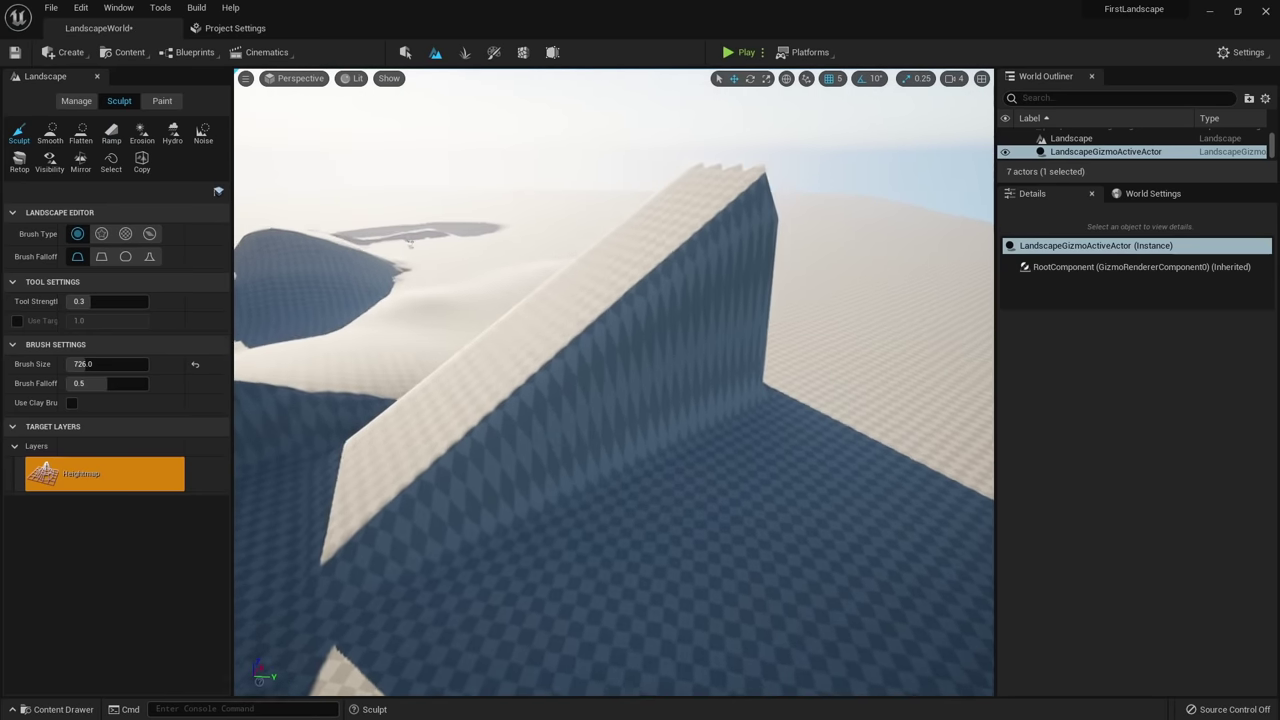
right_click_drag(557, 309, 450, 312)
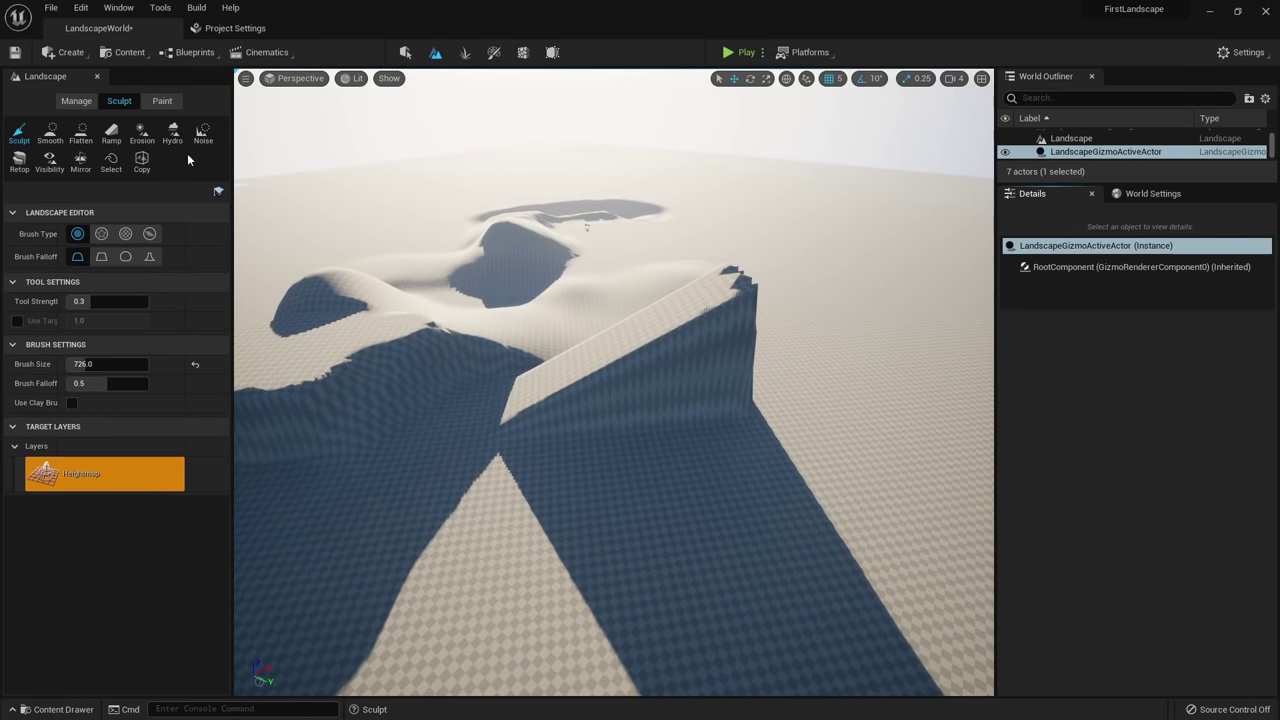
Switch to managing the landscape and add new components along one of its outer edges.
left_click(78, 101)
left_click(483, 336)
scroll(483, 338, "down", 8)
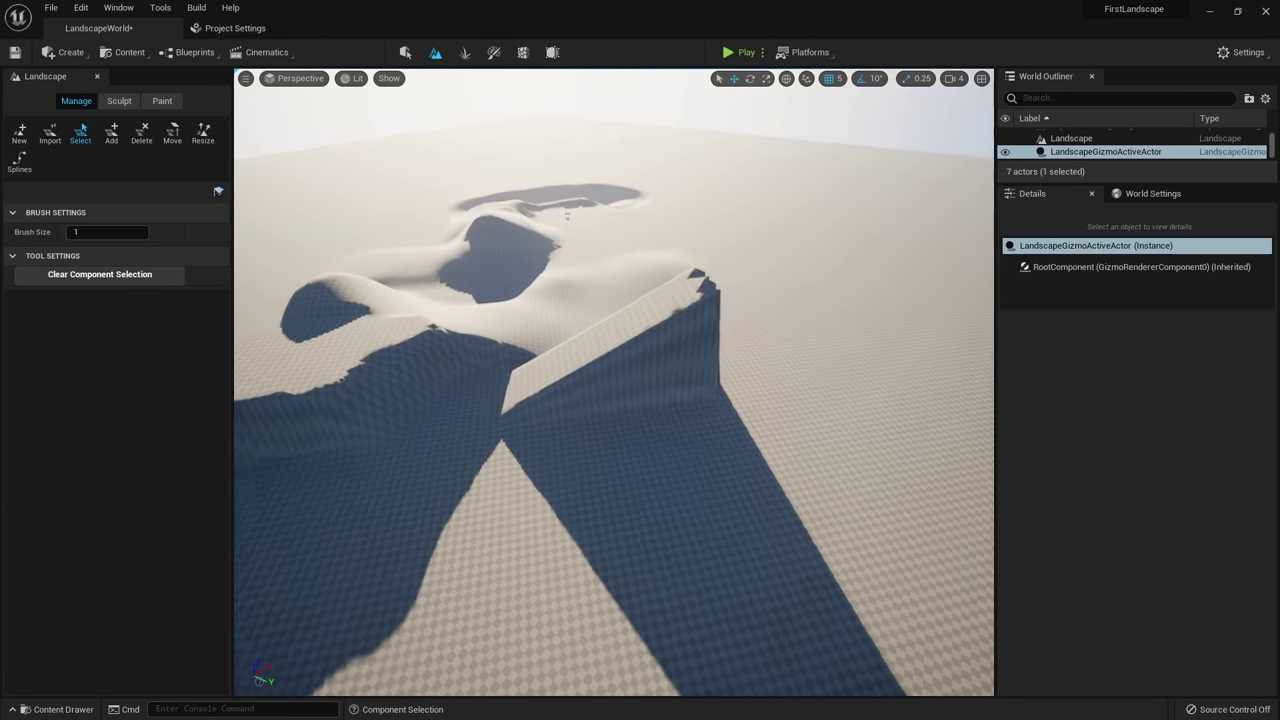
scroll(481, 339, "down", 1)
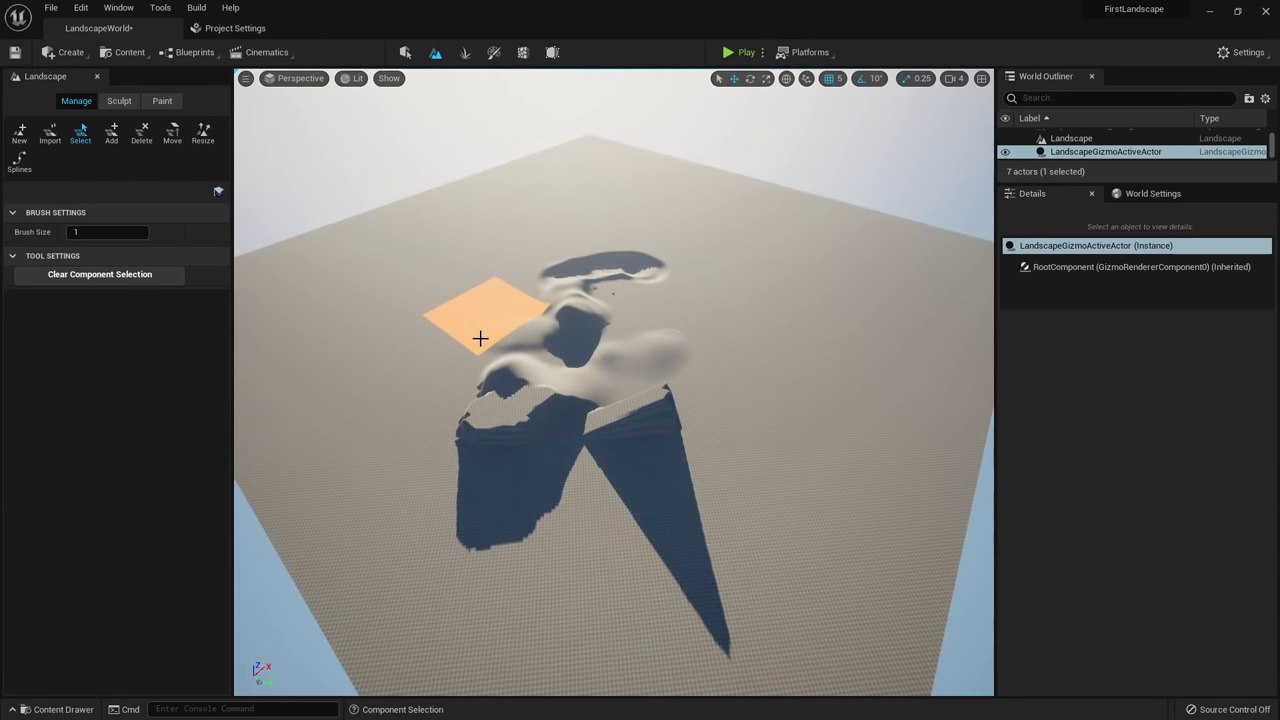
right_click_drag(481, 339, 467, 390)
key("s")
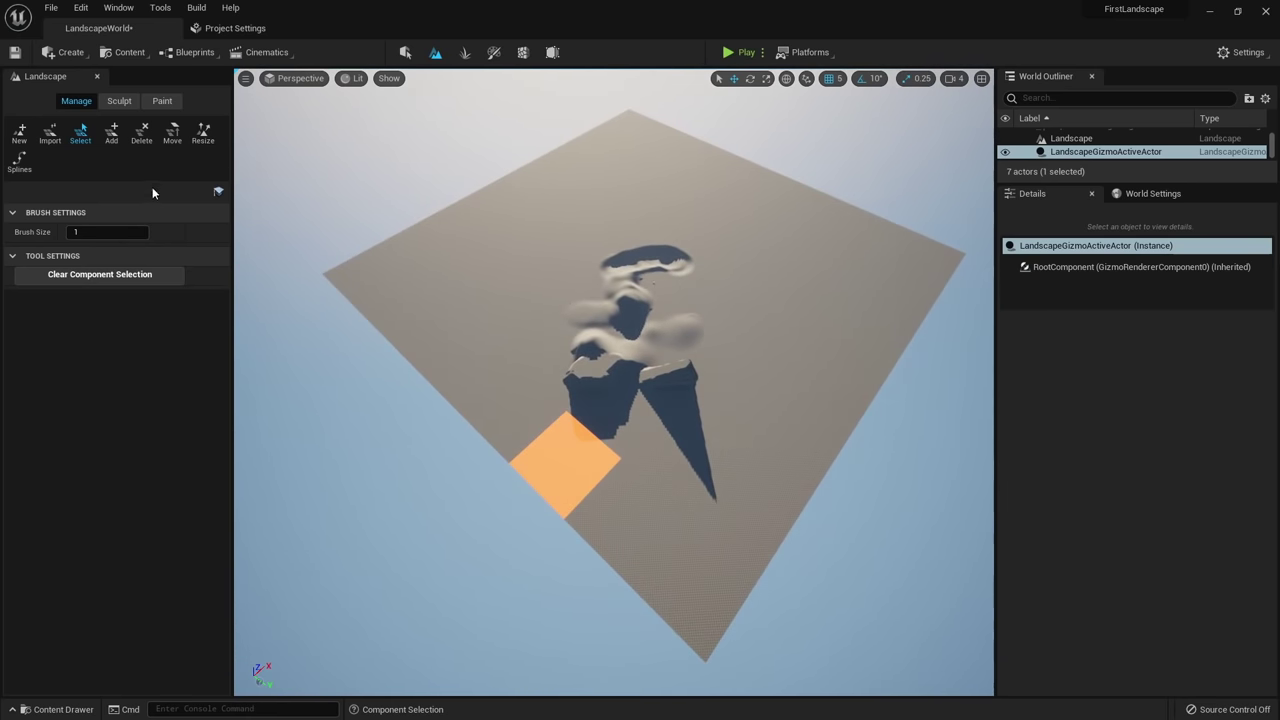
left_click(112, 136)
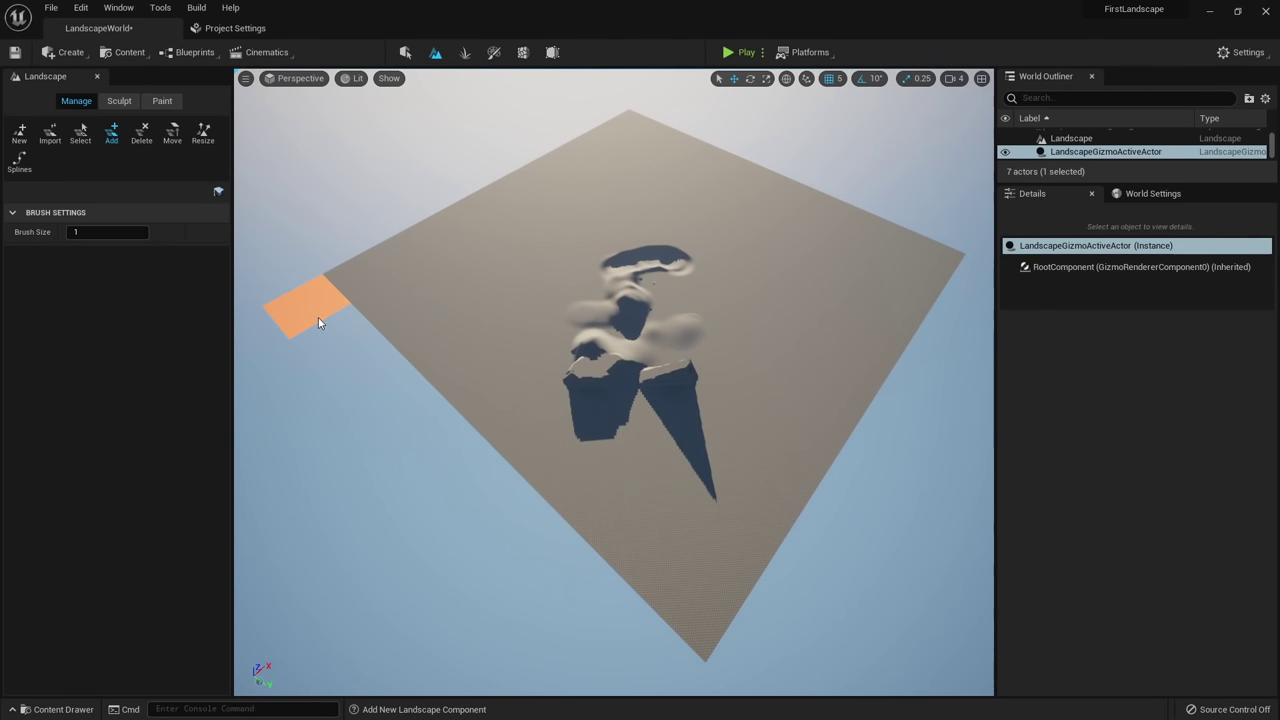
left_click(318, 319)
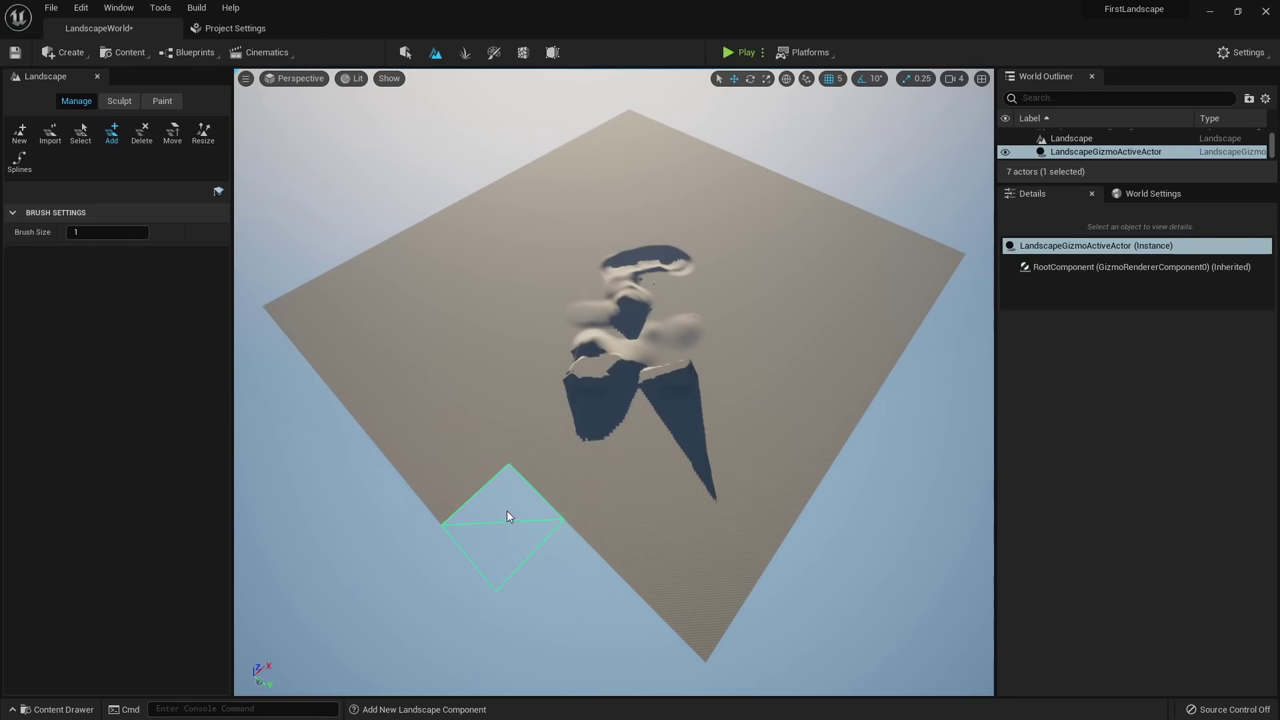
Complete the added row of components and extend the landscape along the adjacent edge.
right_click_drag(503, 501, 729, 498)
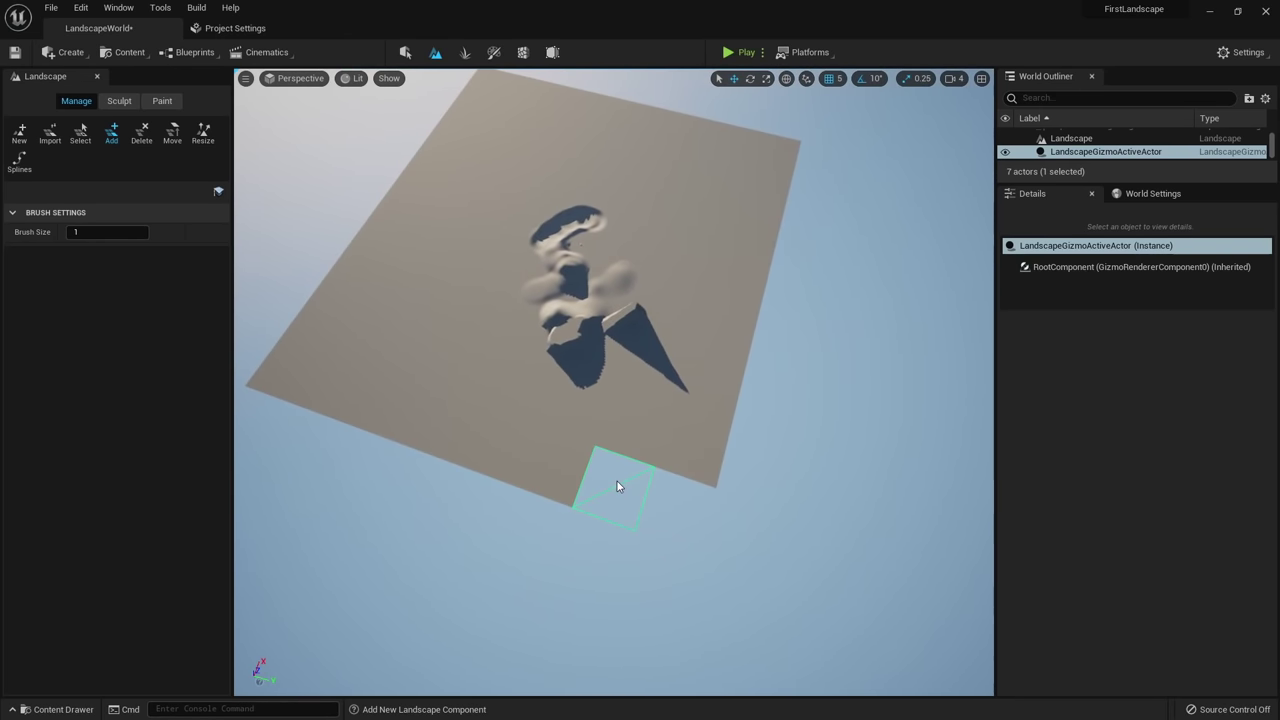
mouse_move(625, 493)
left_mouse_down()
mouse_move(690, 508)
mouse_move(758, 470)
left_mouse_up()
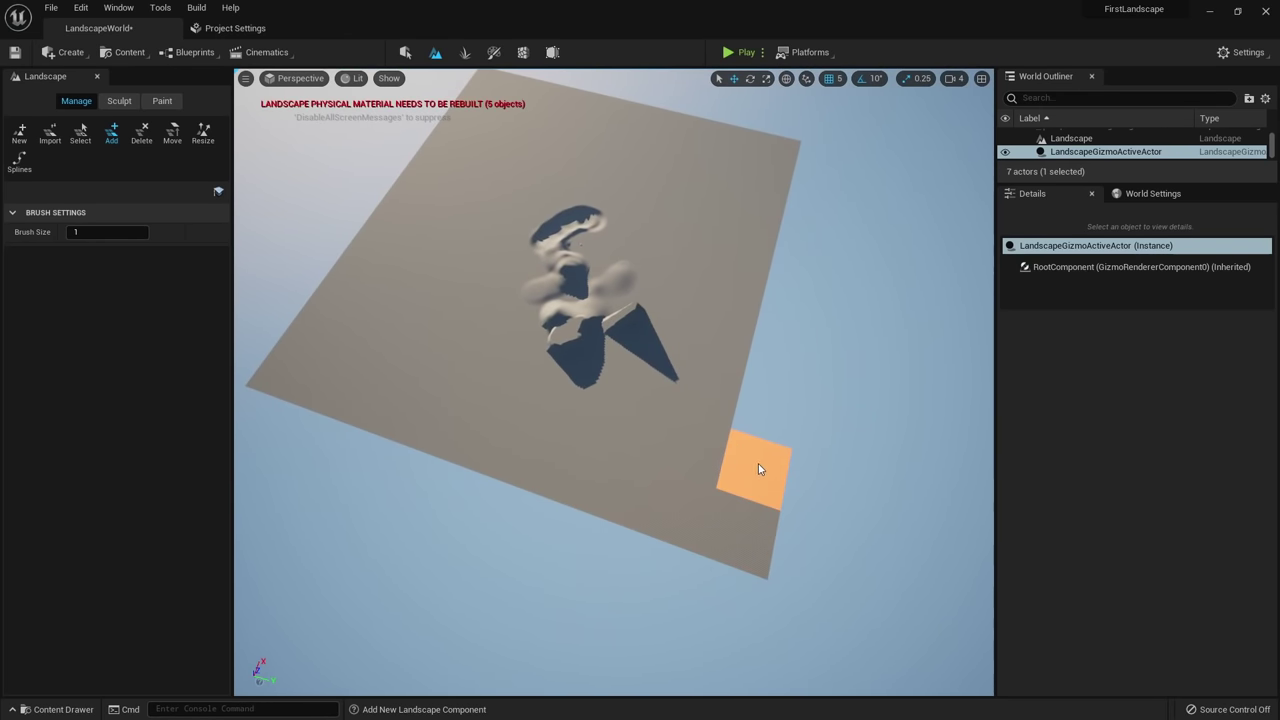
scroll(735, 393, "up", 3)
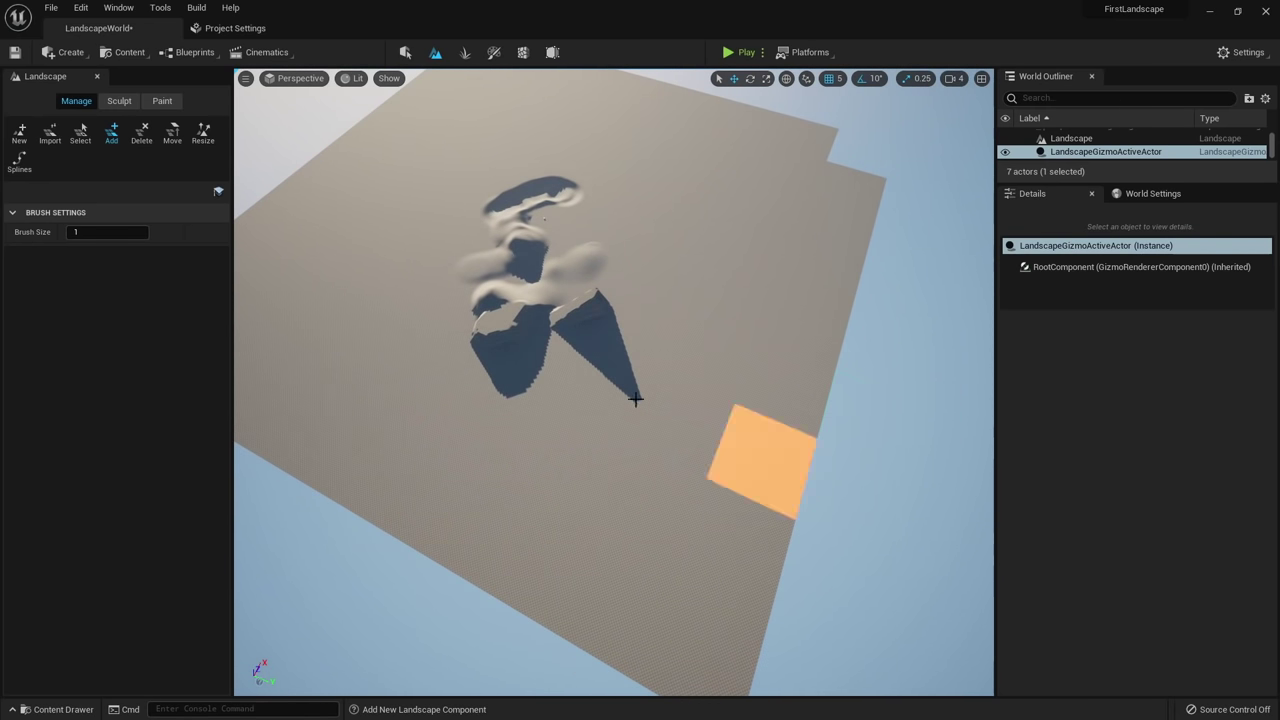
Delete landscape components along the outer edges with the component Delete tool.
left_click(141, 133)
key("s")
right_click_drag(750, 334, 752, 326)
mouse_move(820, 210)
left_mouse_down()
mouse_move(766, 281)
mouse_move(668, 511)
mouse_move(531, 483)
mouse_move(254, 357)
left_mouse_up()
left_click(627, 485)
right_click_drag(627, 485, 627, 485)
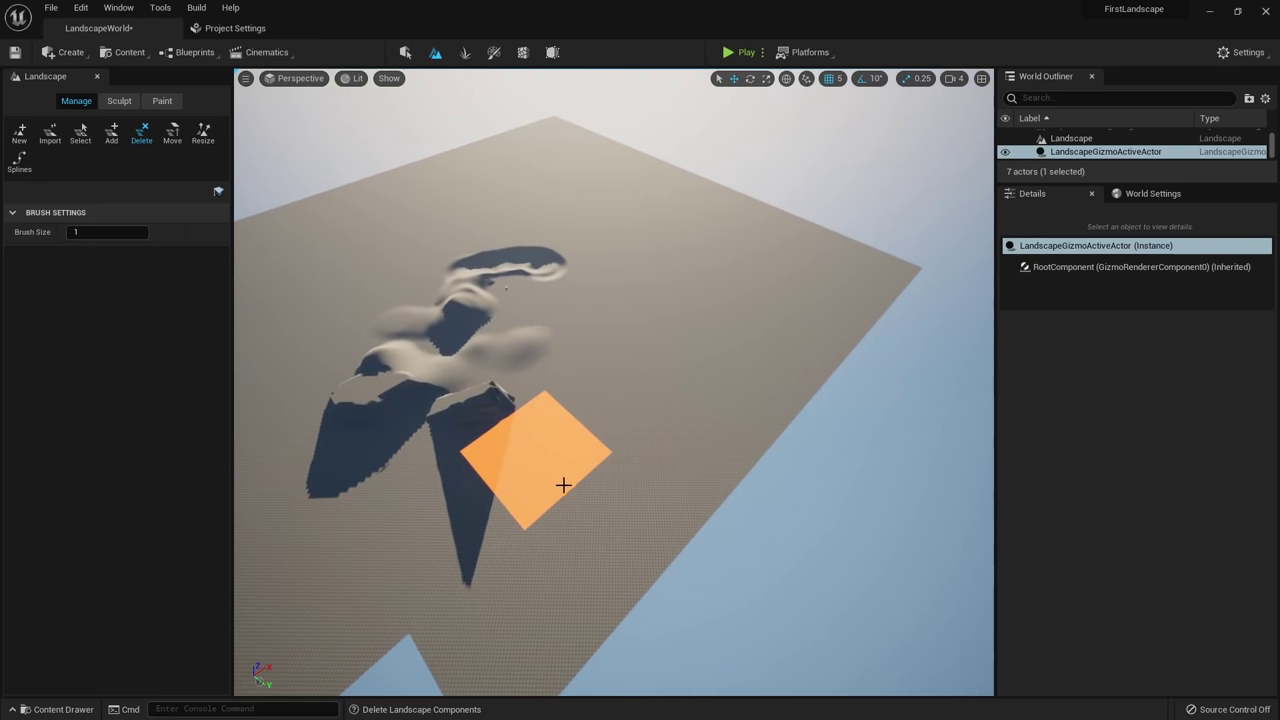
Examine the components around the sculpted hills up close in Wireframe view.
right_click_drag(583, 409, 606, 414)
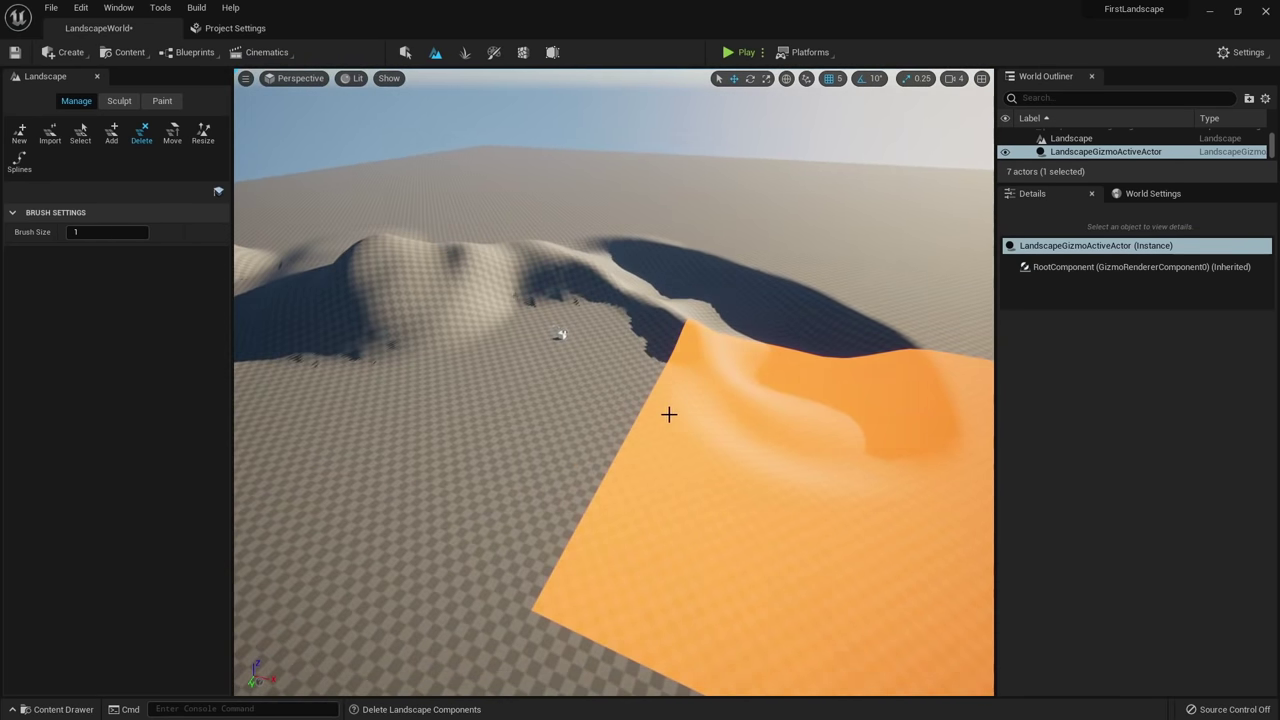
key("alt+2")
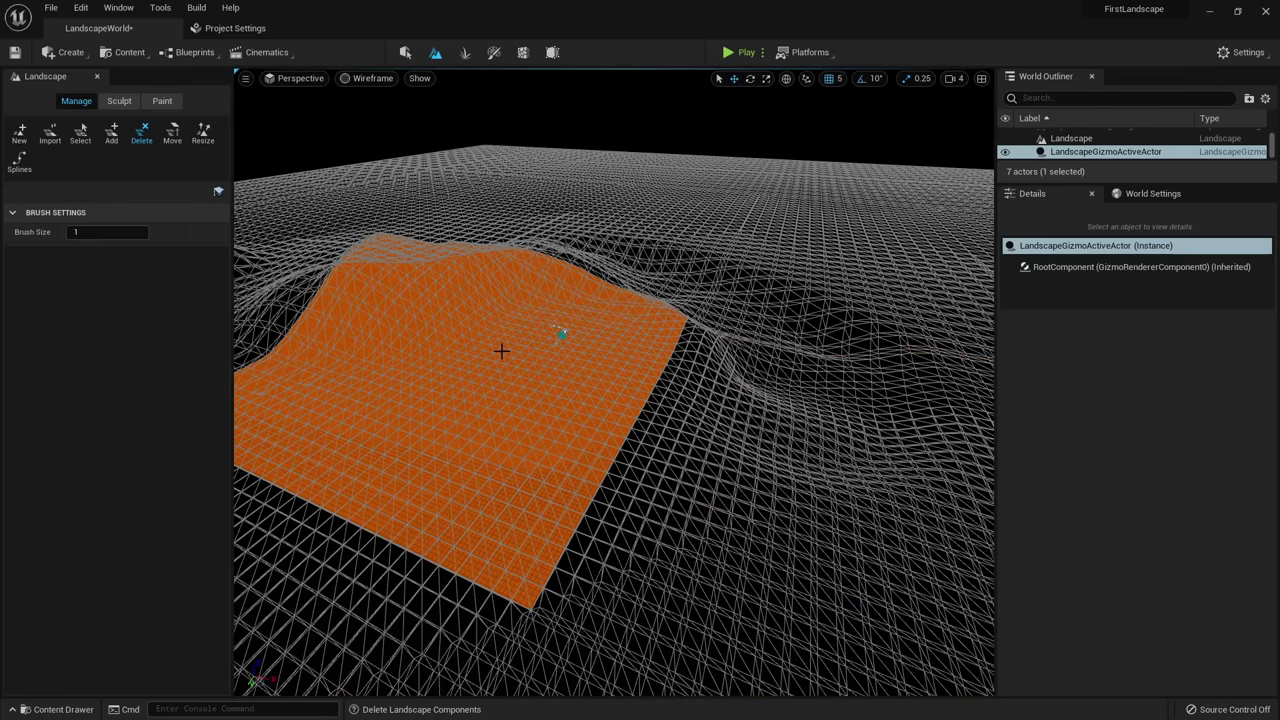
Preview a landscape component resize with 2×2 sections per component and the Resample resize mode.
right_click_drag(556, 420, 576, 418)
key("w")
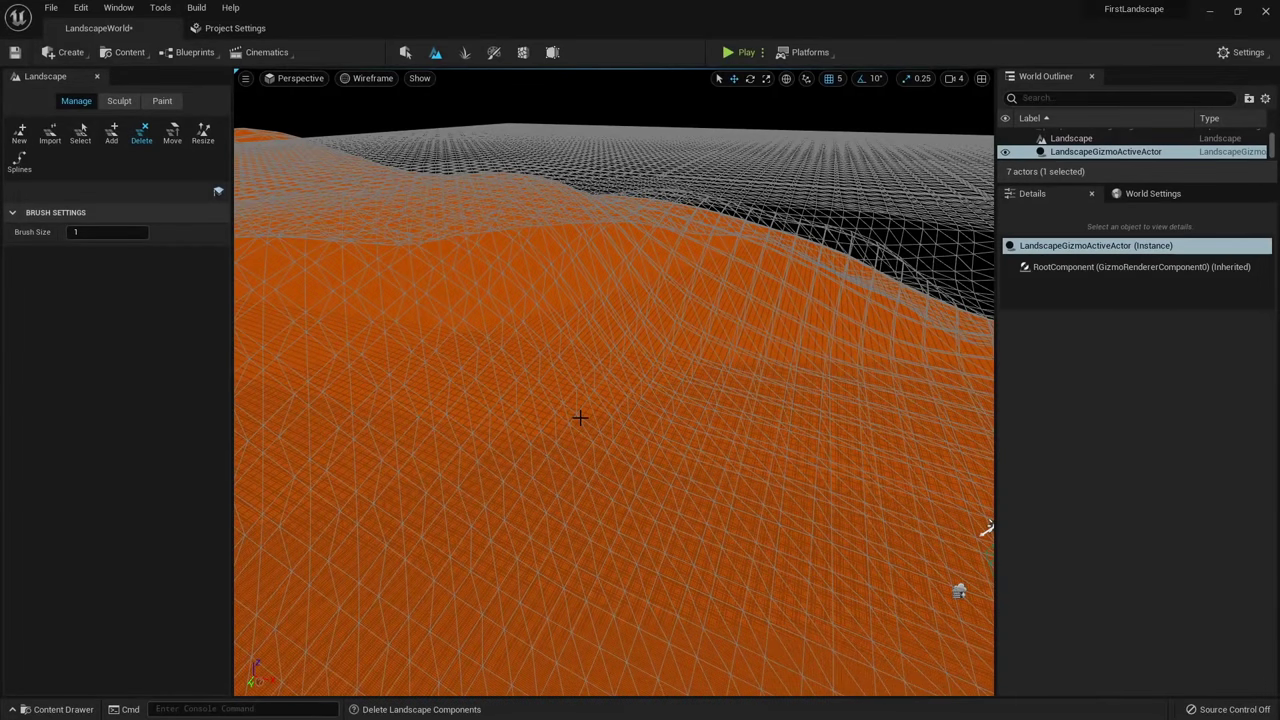
left_click(204, 134)
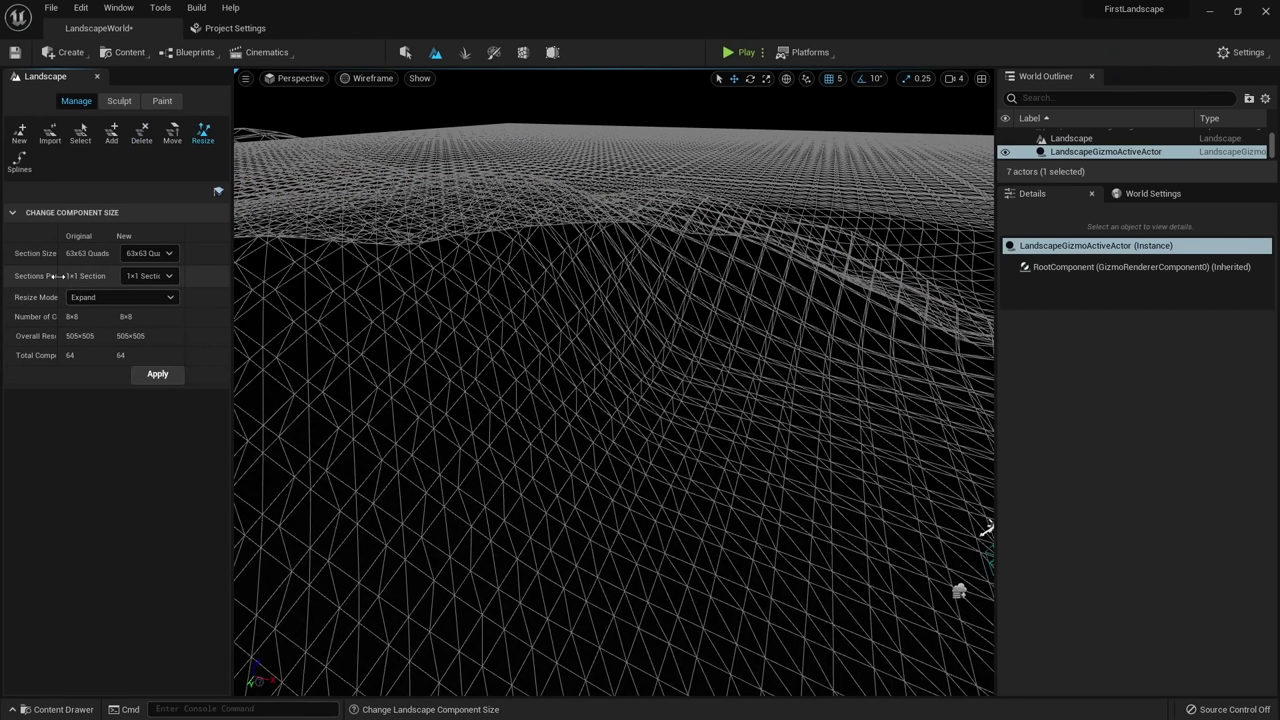
left_click_drag(58, 275, 80, 275)
left_click(160, 276)
left_click(152, 313)
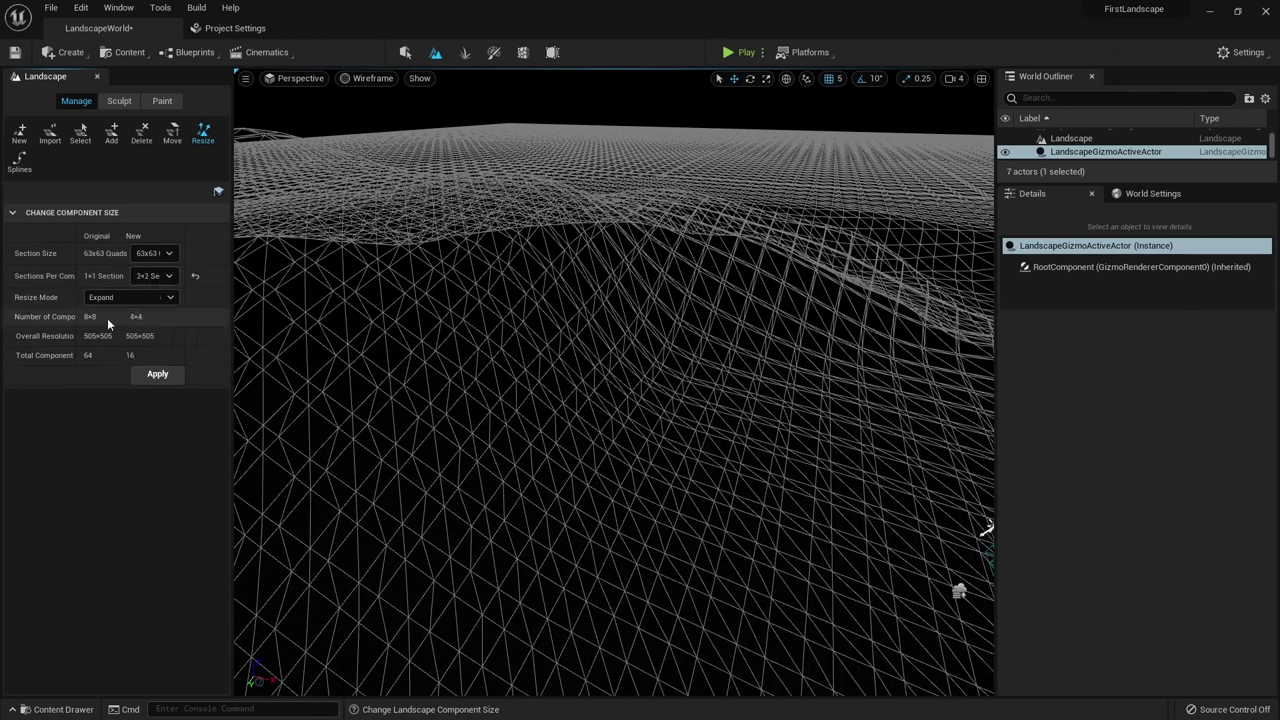
left_click(137, 298)
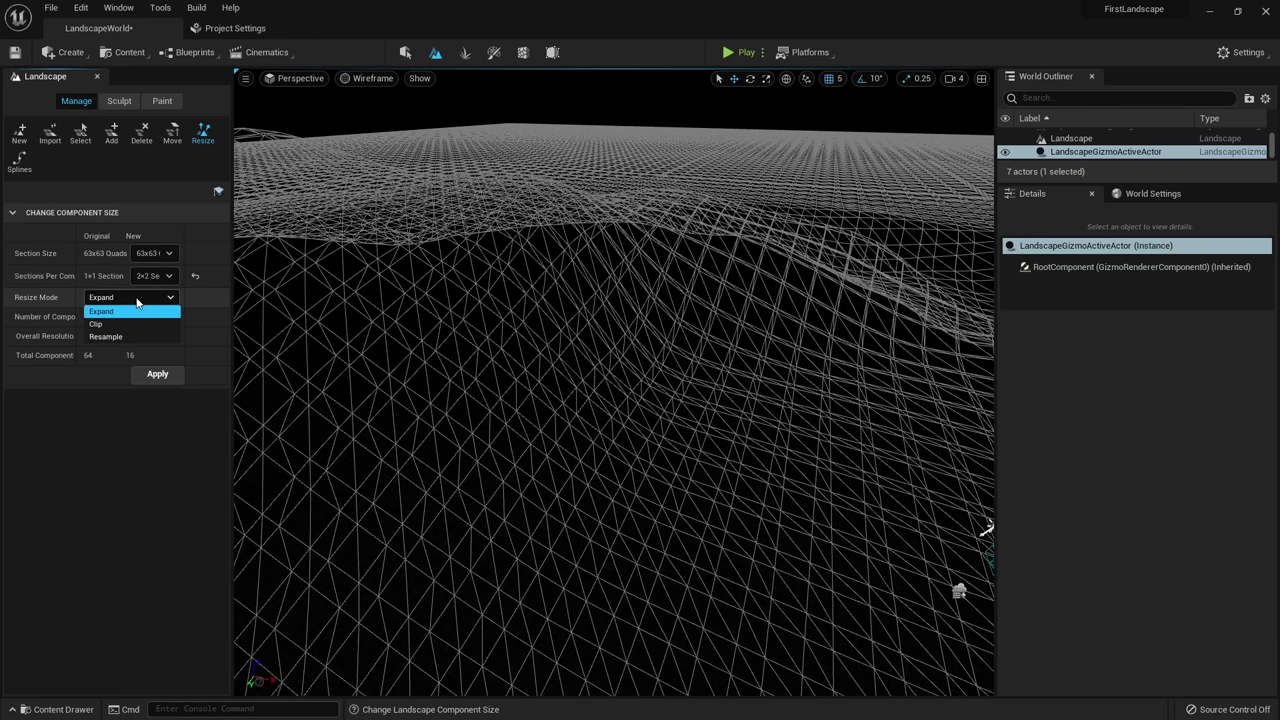
left_click(140, 335)
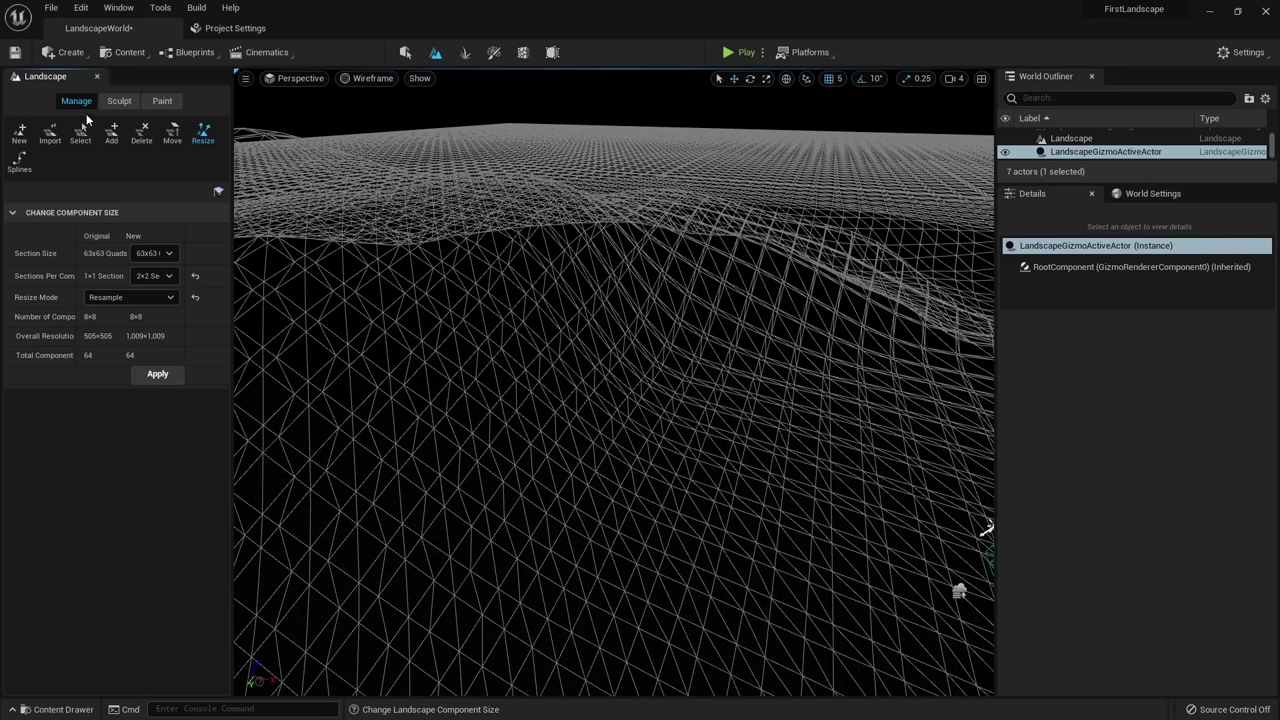
Switch the landscape editor to Paint mode and return the viewport from Wireframe to Lit shading.
left_click(163, 101)
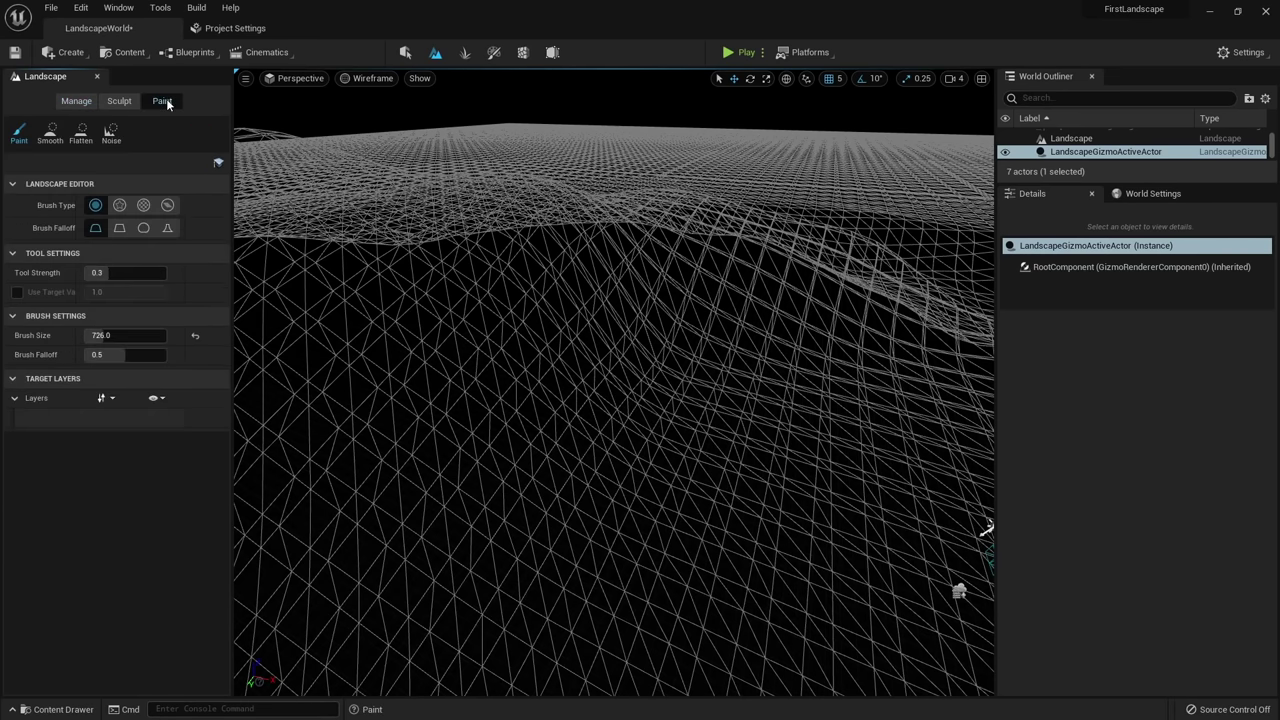
right_click_drag(508, 320, 518, 342)
key("alt+3")
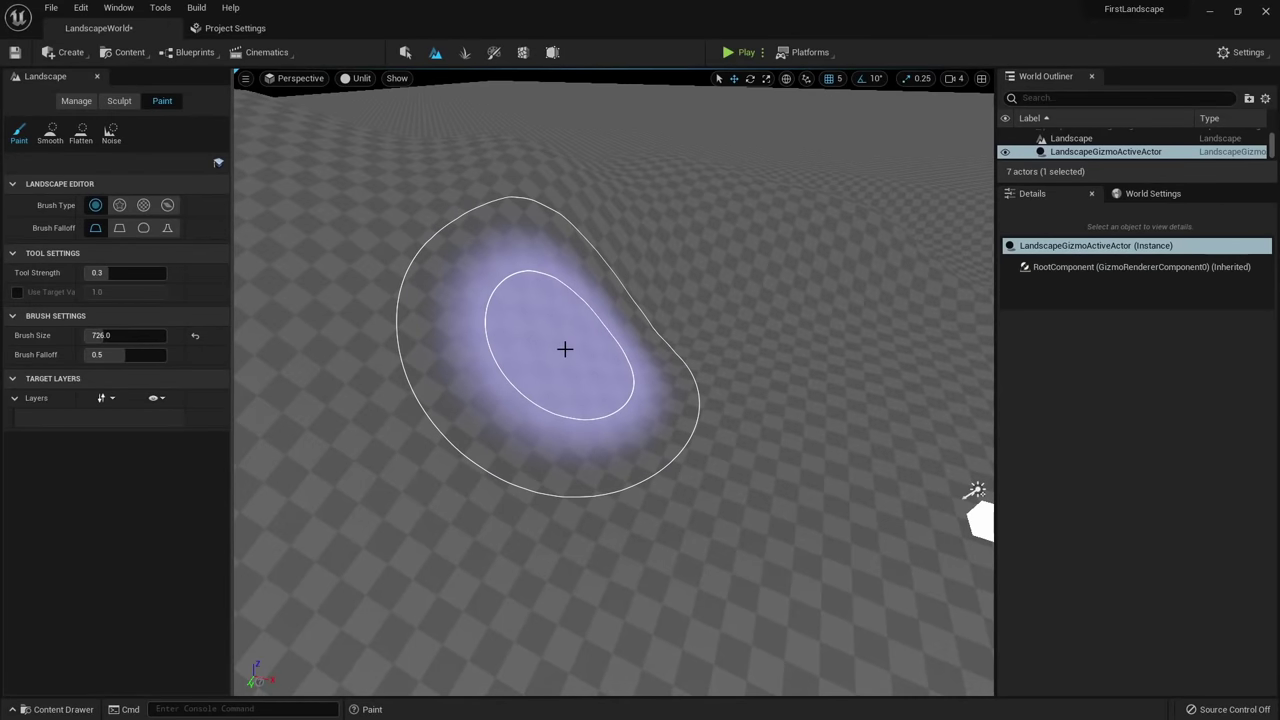
key("alt+4")
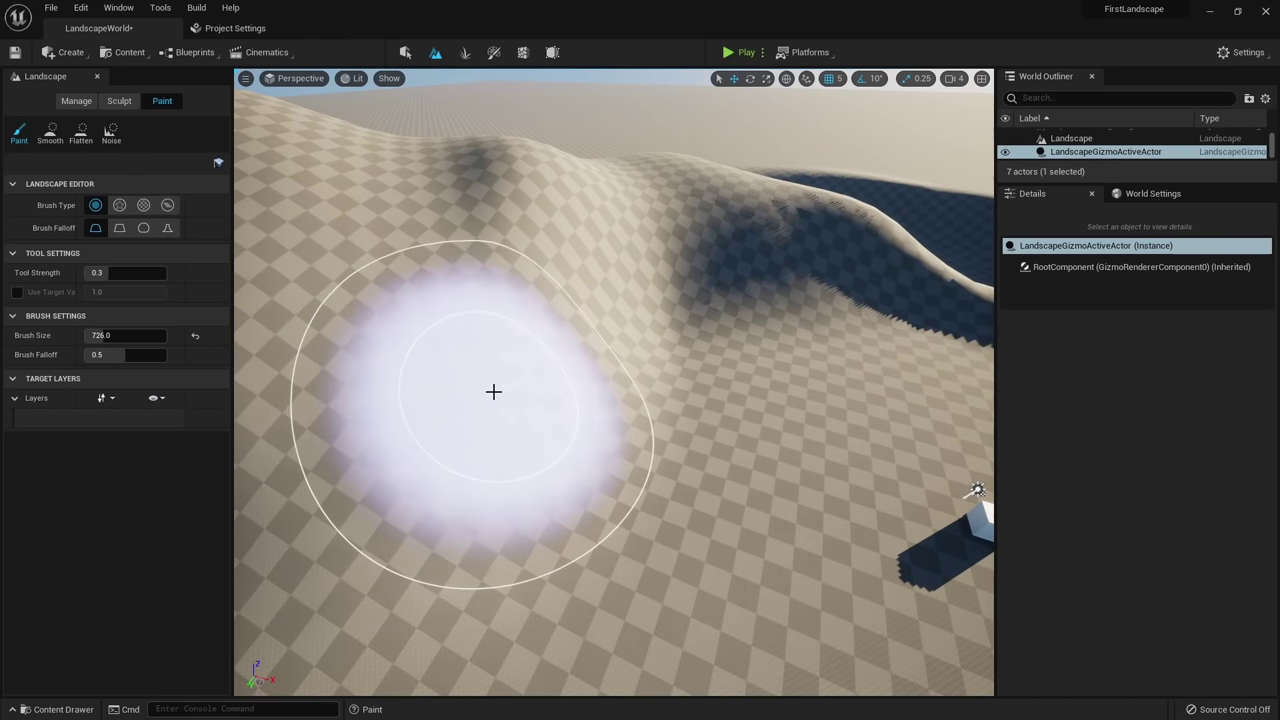
Return to Selection mode and view the sculpted hills and the white cube from ground level and from above.
key("shift+1")
key("s")
mouse_move(496, 384)
right_mouse_down()
mouse_move(496, 345)
mouse_move(480, 362)
mouse_move(530, 360)
mouse_move(497, 383)
right_mouse_up()
key("w")
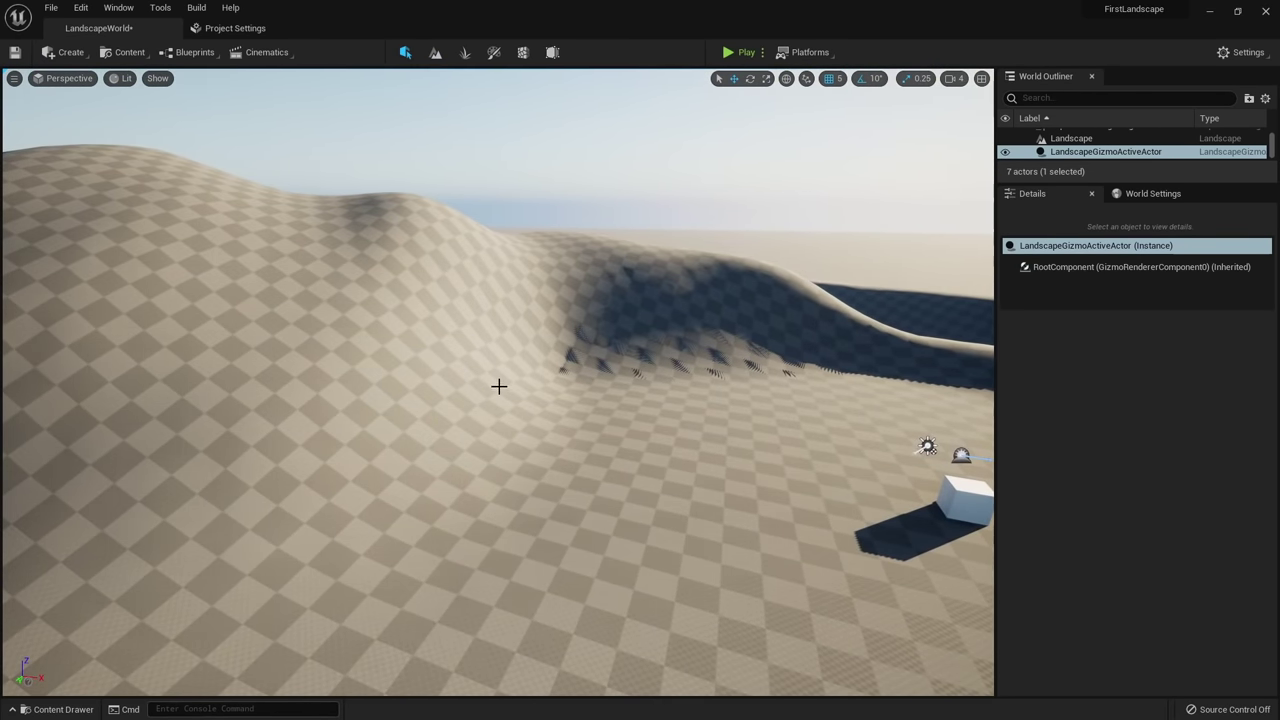
right_click_drag(498, 386, 610, 385)
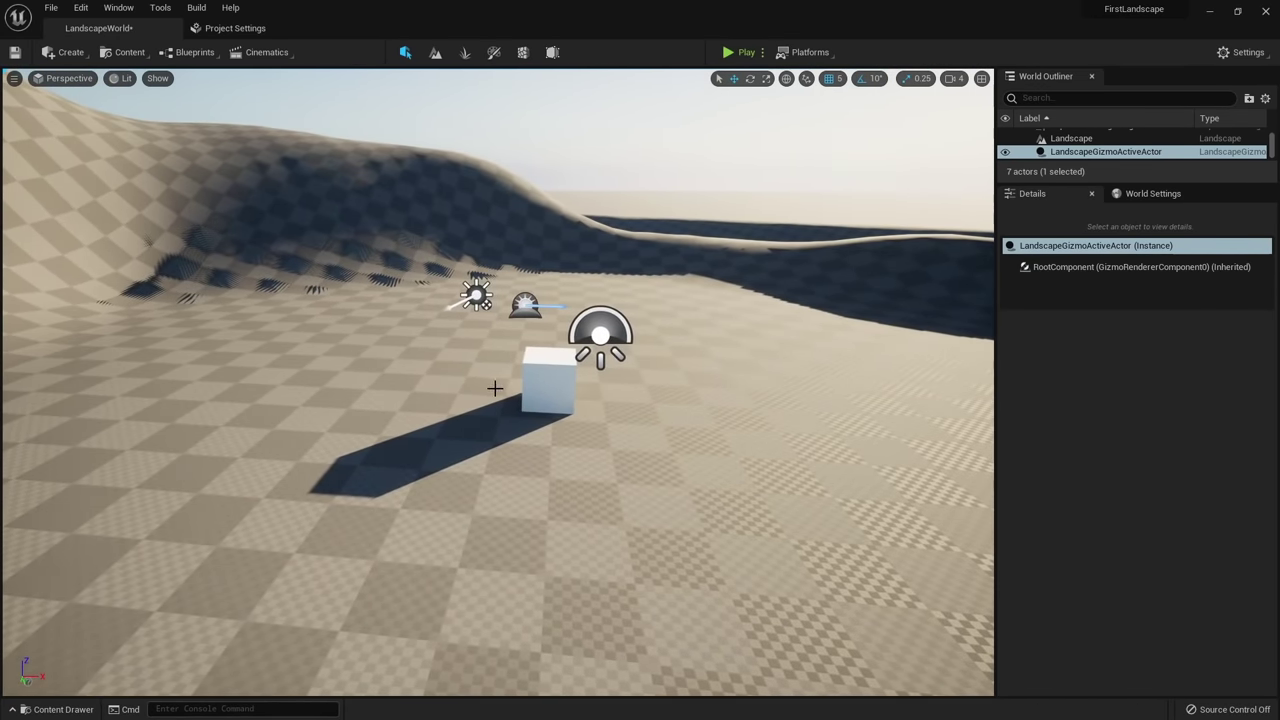
right_click_drag(495, 388, 486, 457)
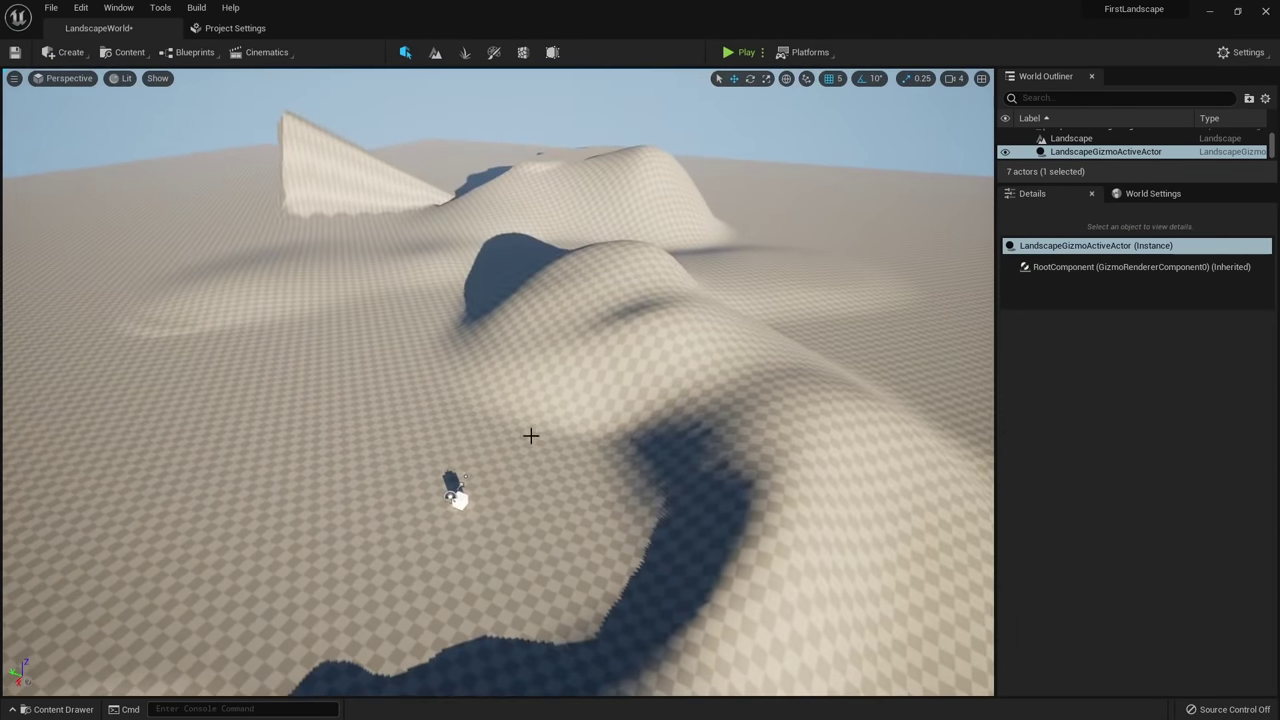
mouse_move(498, 514)
right_mouse_down()
mouse_move(489, 525)
mouse_move(497, 514)
right_mouse_up()
Add the Third Person Blueprint feature pack to the project.
key("ctrl+space")
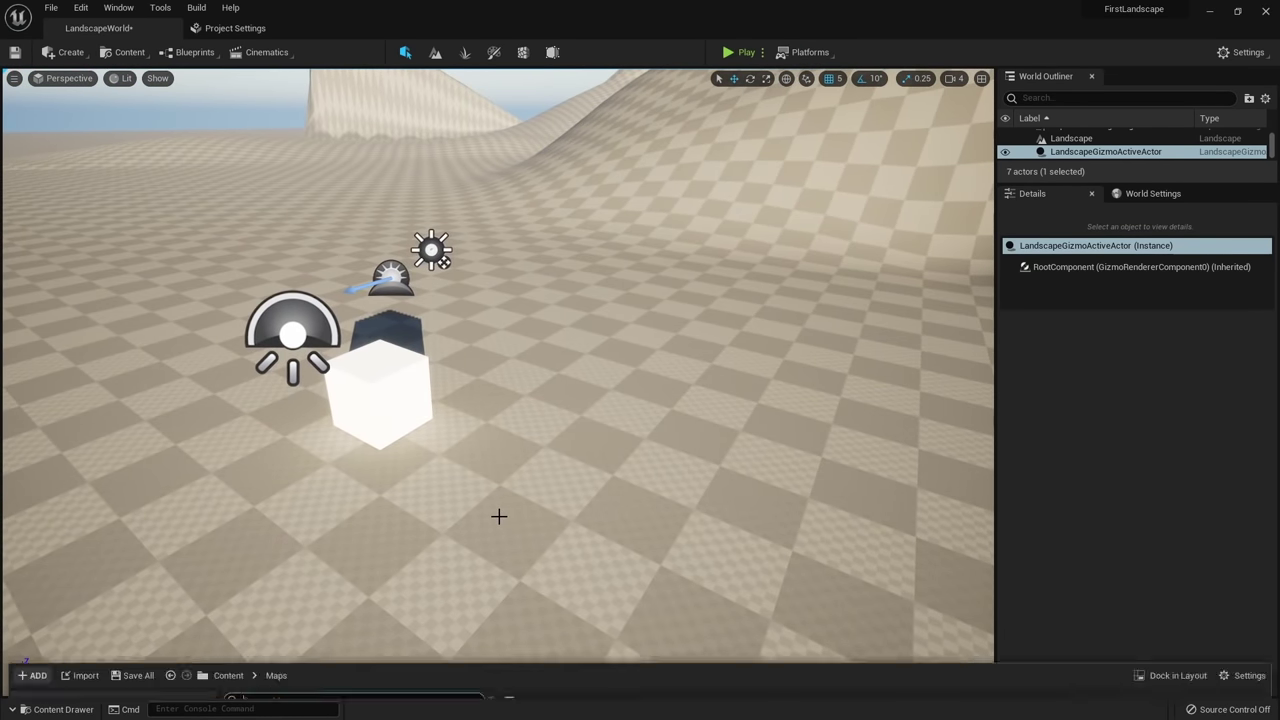
left_click(37, 425)
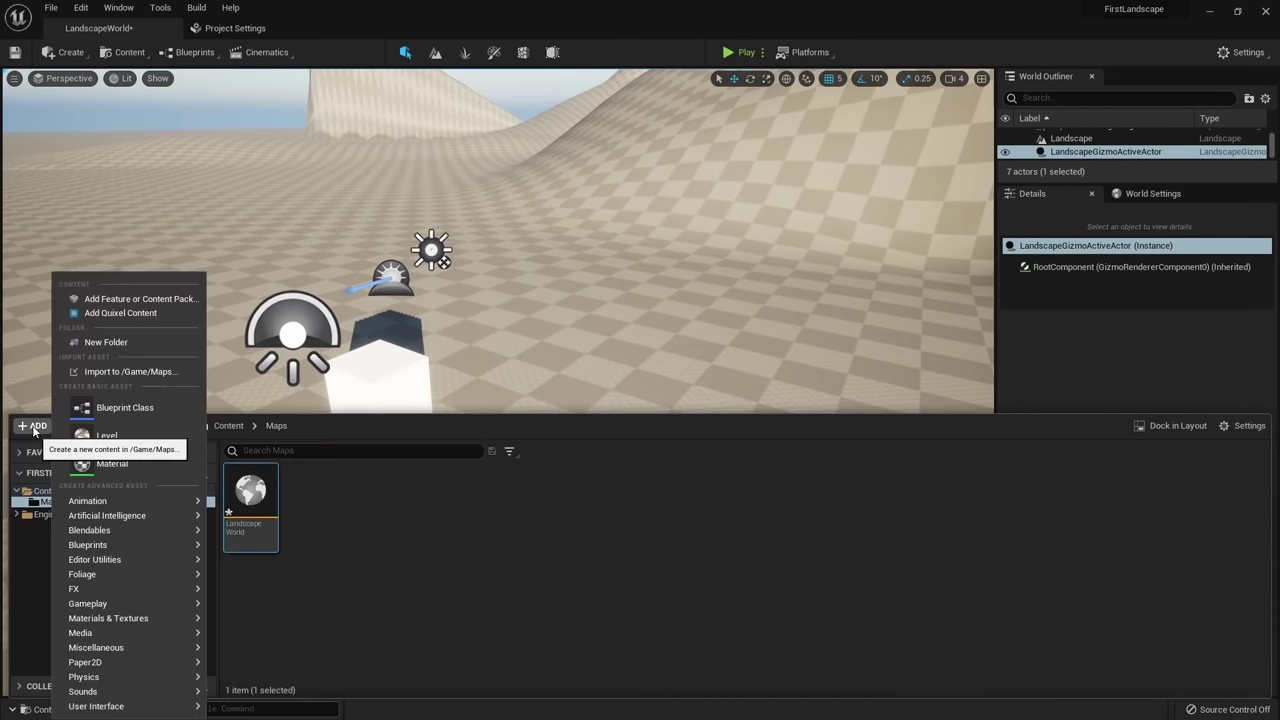
left_click(140, 296)
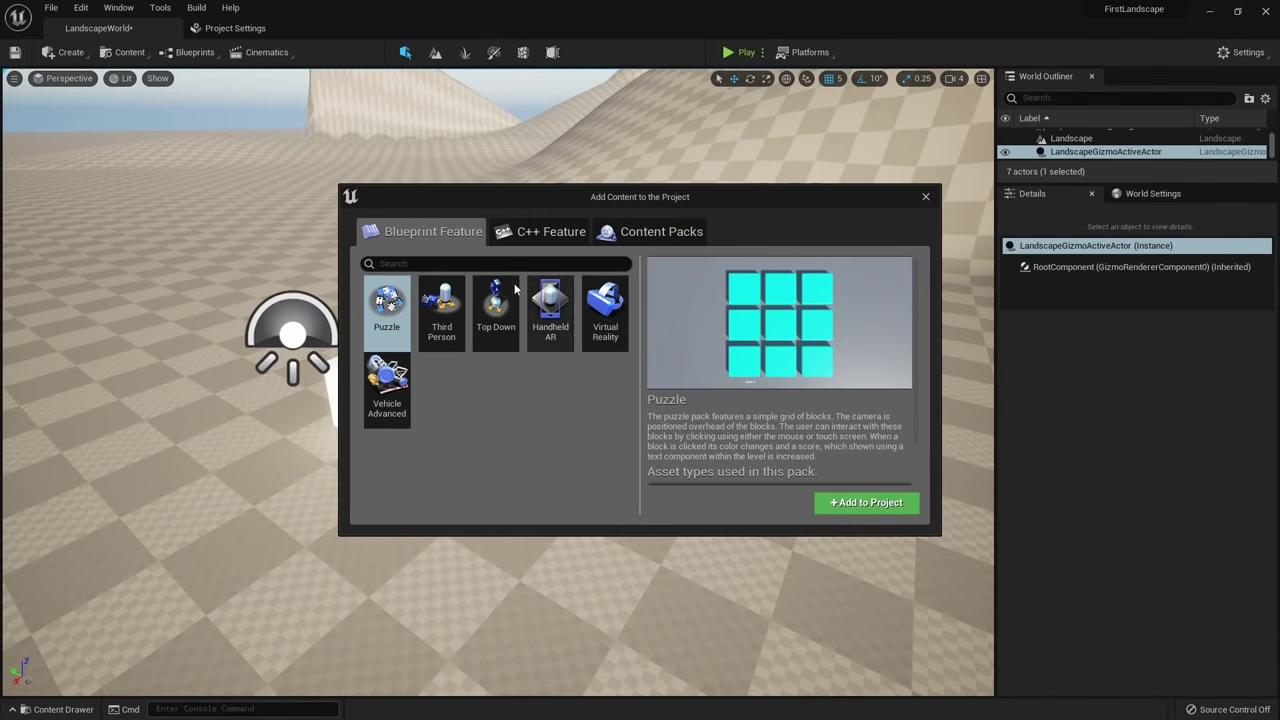
left_click(440, 338)
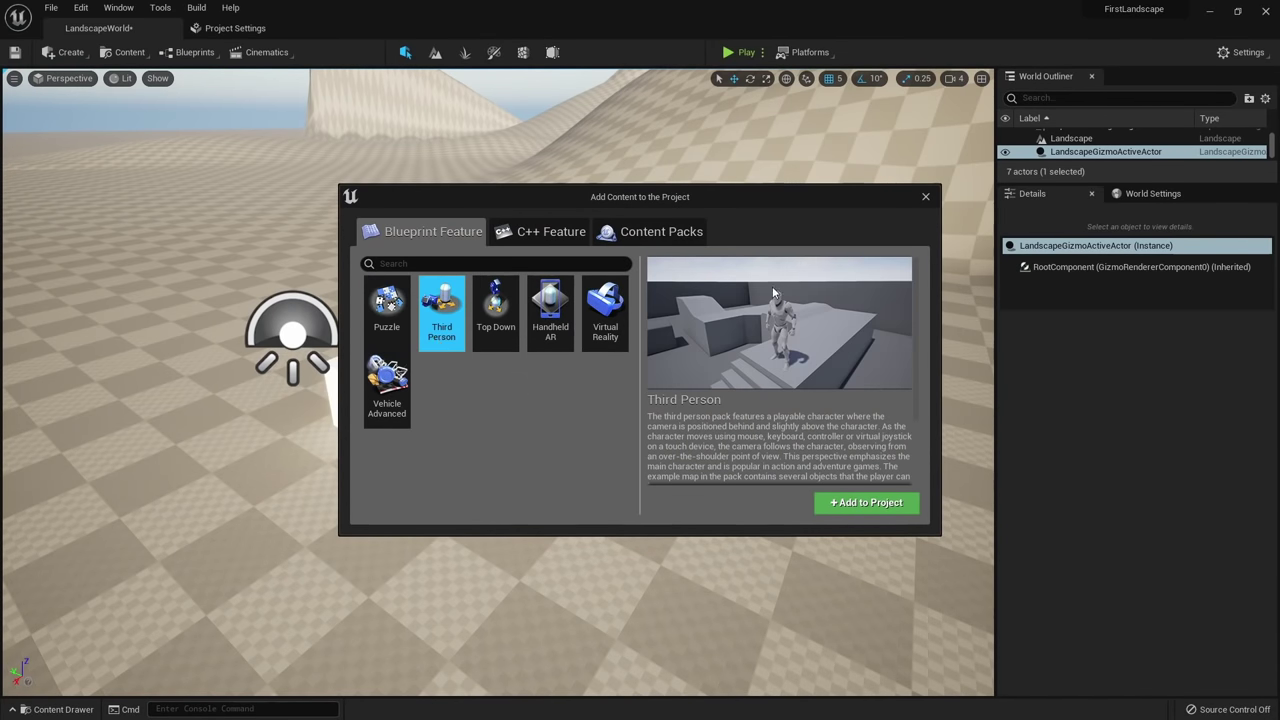
left_click(881, 504)
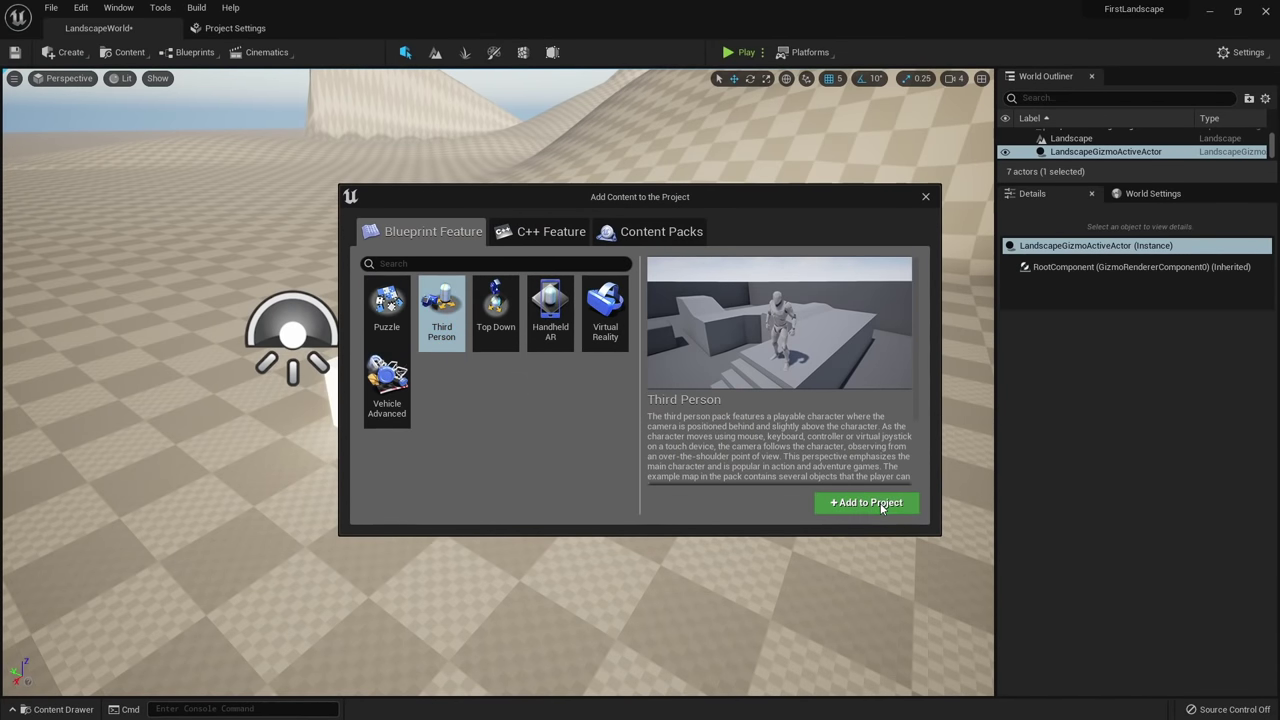
left_click(926, 198)
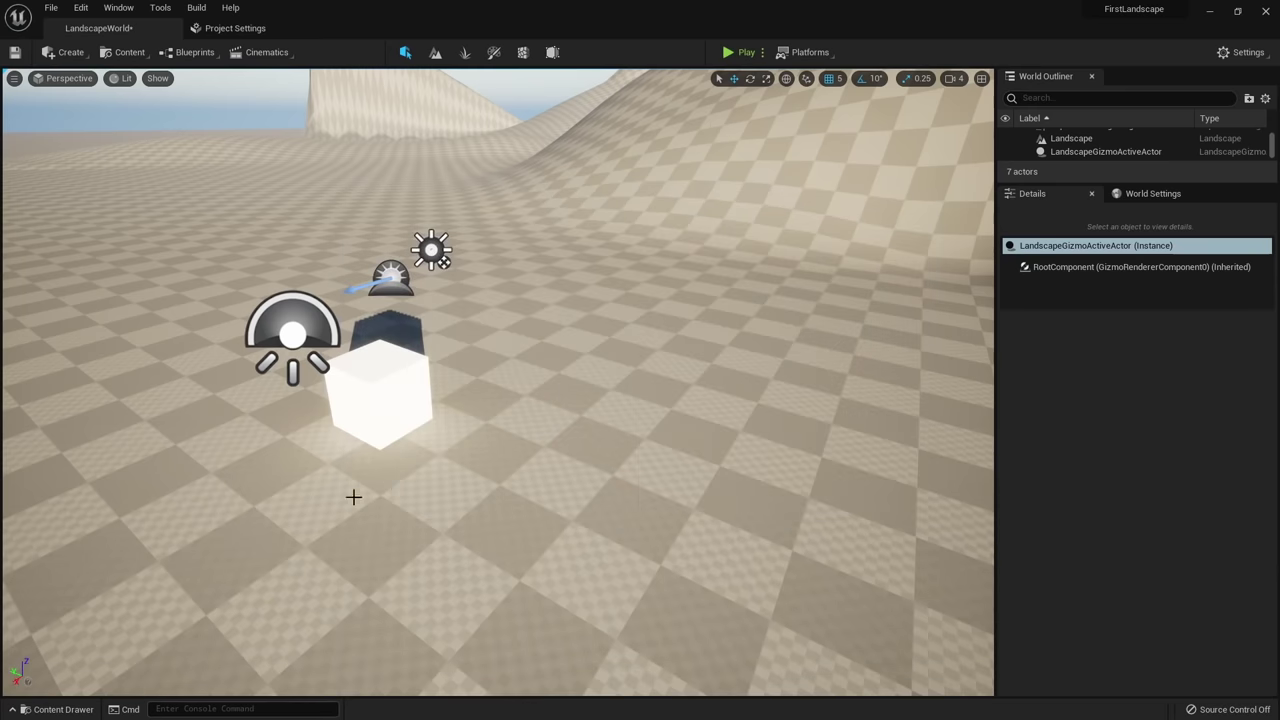
Place the SK_Mannequin skeletal mesh from the Mannequin character meshes in the level near the cube.
left_click(60, 513)
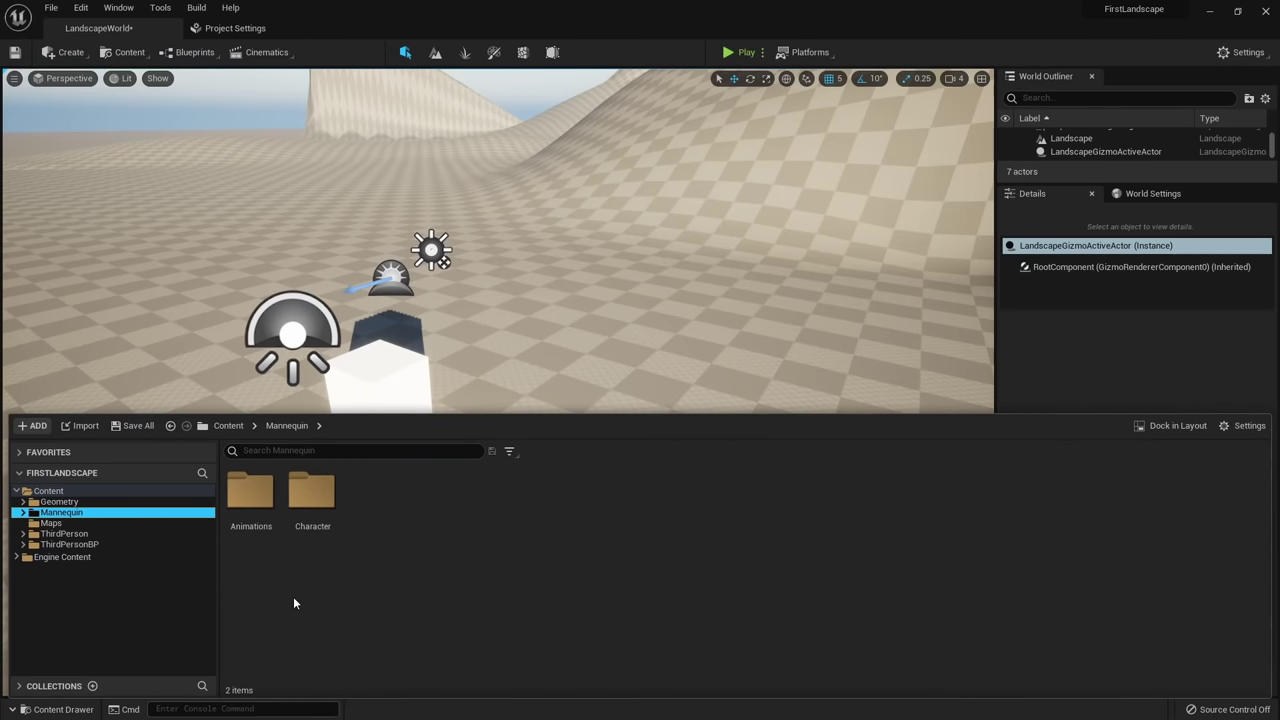
double_click(311, 492)
double_click(311, 490)
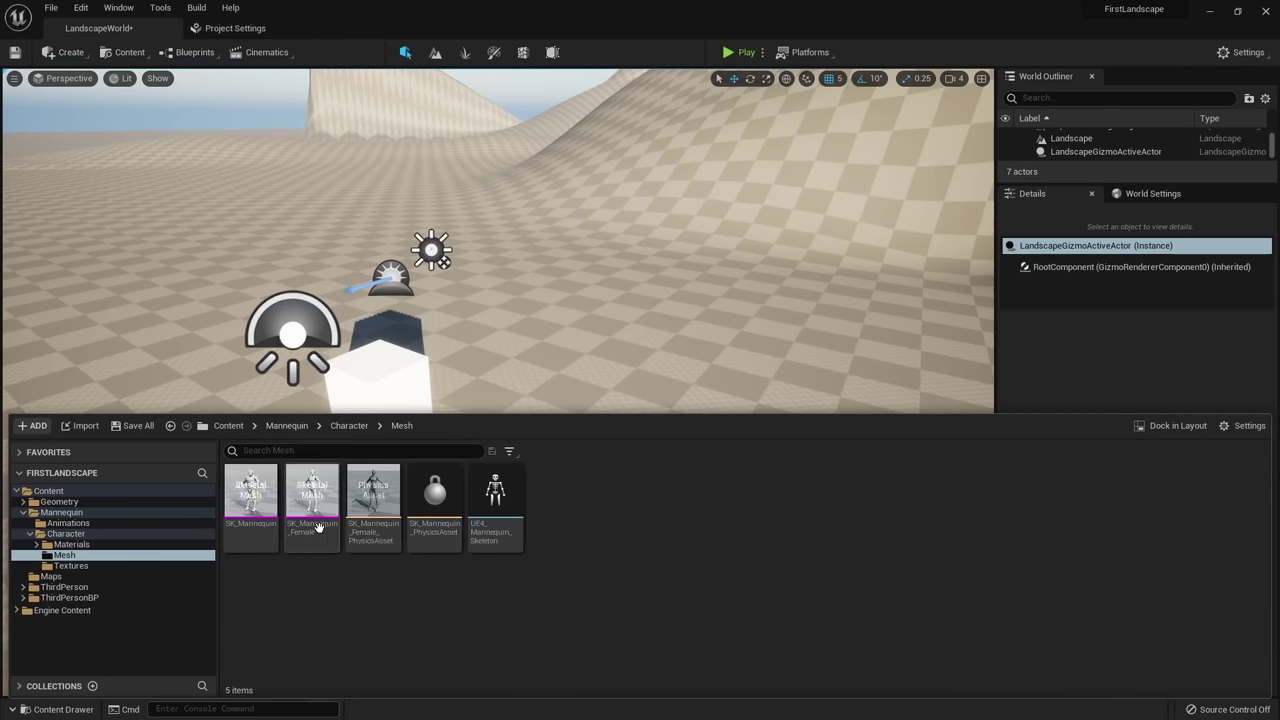
left_click_drag(373, 492, 535, 379)
Turn the mannequin to −160° about Z beside the cube at location −2115, 2025, 100 and hide the editor icons with Game View.
key("e")
key("w")
key("s")
mouse_move(437, 466)
right_mouse_down()
mouse_move(520, 435)
mouse_move(432, 450)
mouse_move(425, 471)
mouse_move(345, 474)
mouse_move(322, 492)
mouse_move(445, 460)
right_mouse_up()
key("q")
key("g")
key("w")
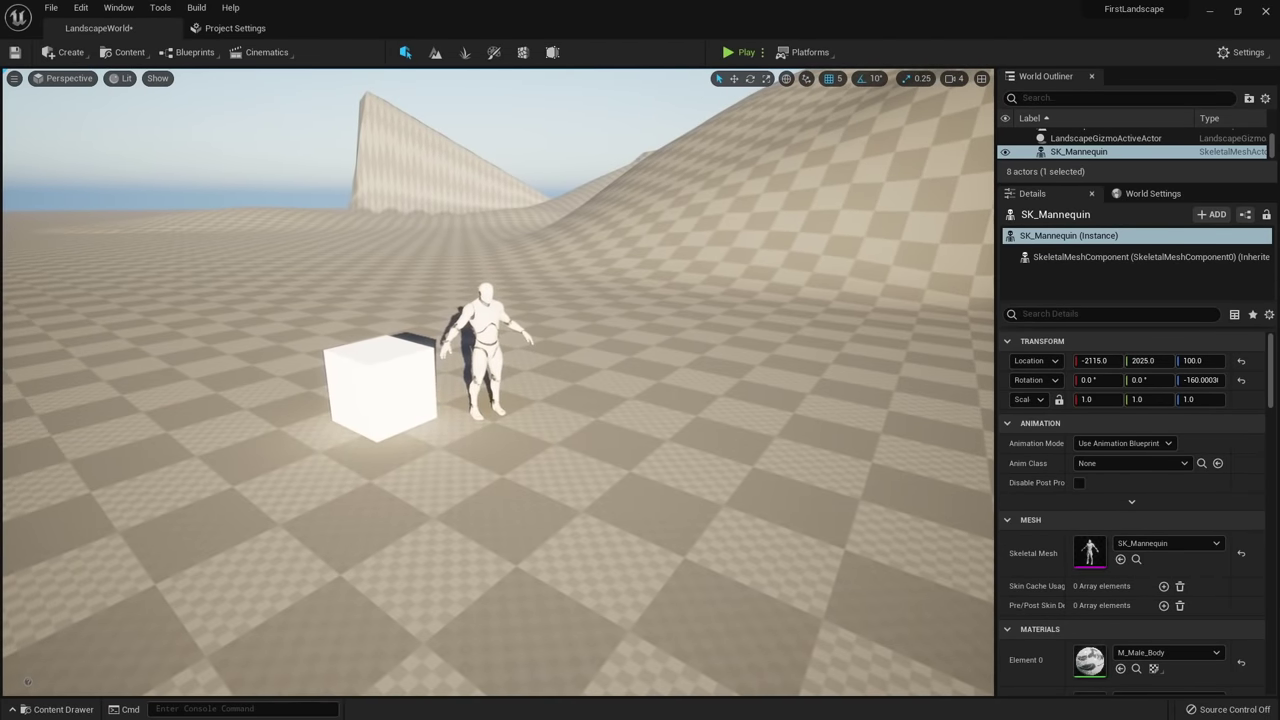
Adjust the sun direction so the mannequin is lit from the front, and reopen the project content.
key("ctrl+l")
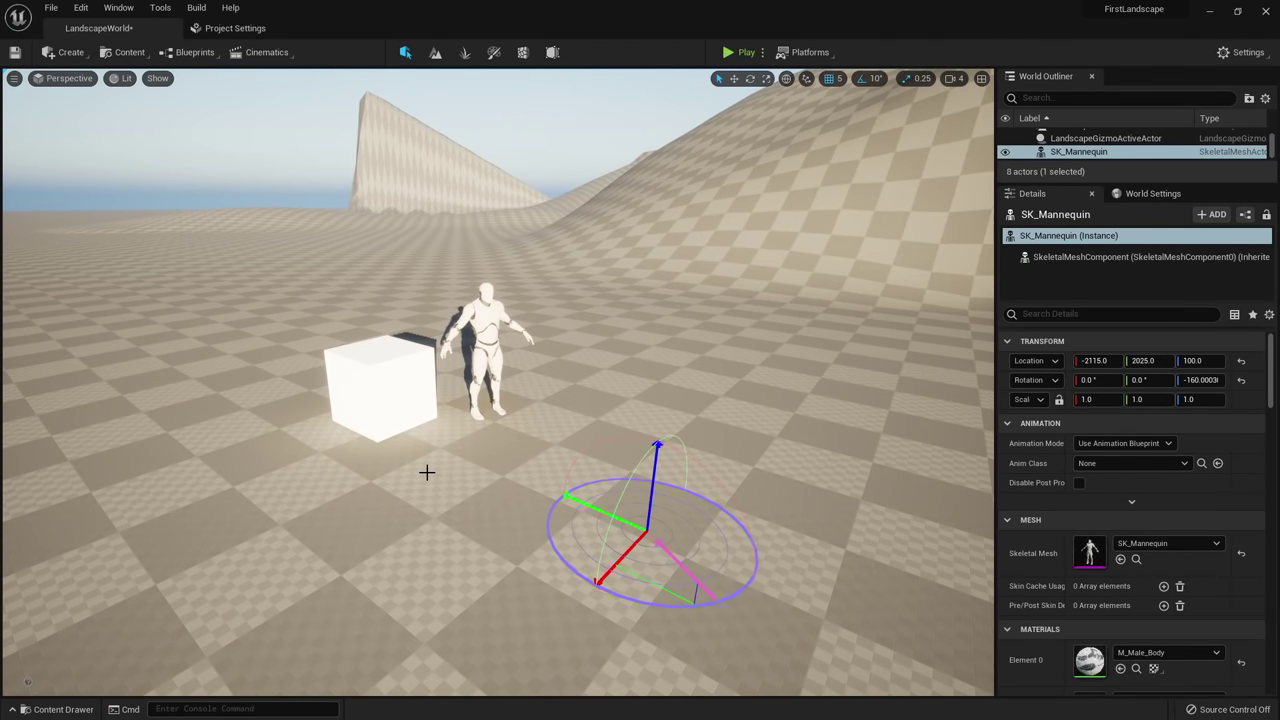
key("ctrl+l")
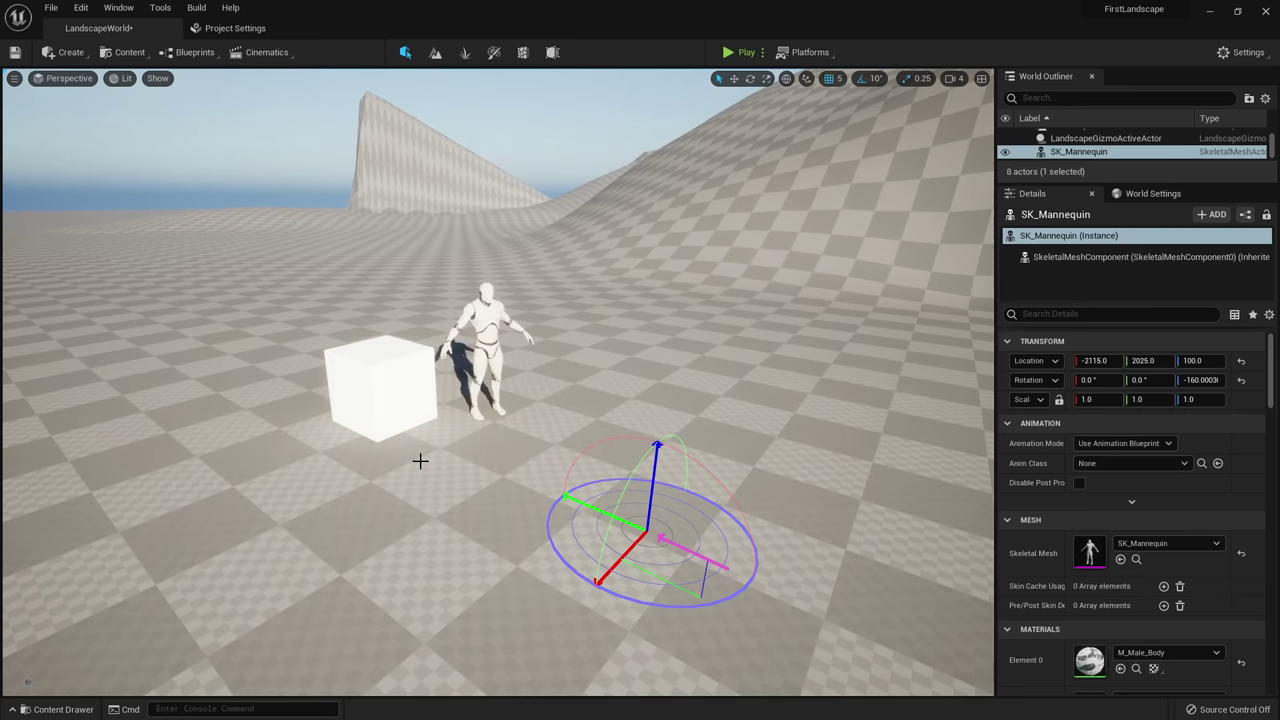
right_click_drag(422, 458, 420, 458)
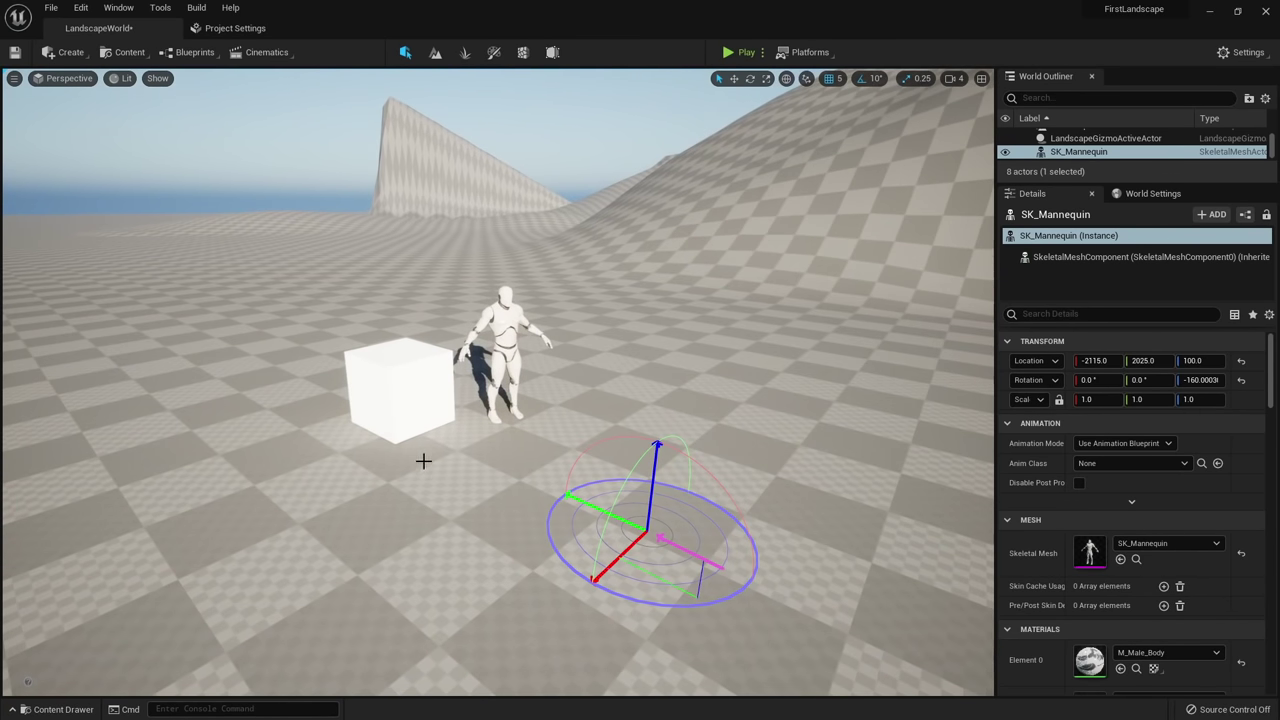
key("ctrl+space")
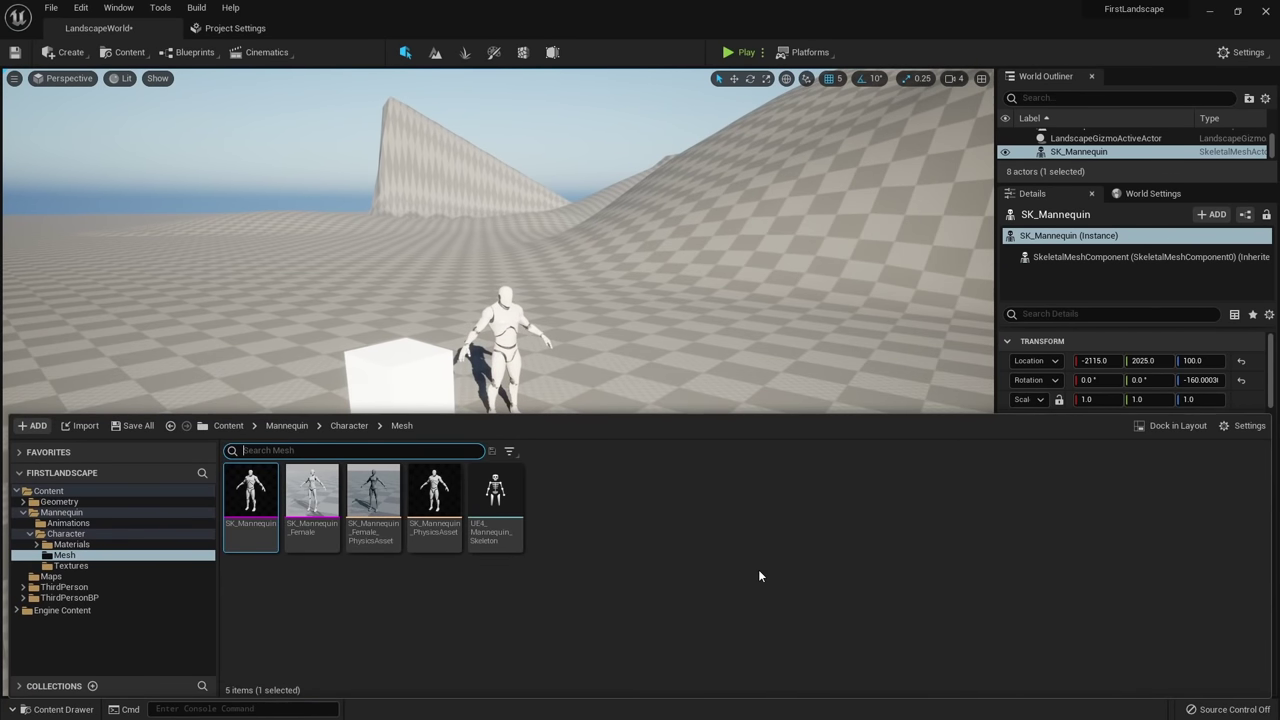
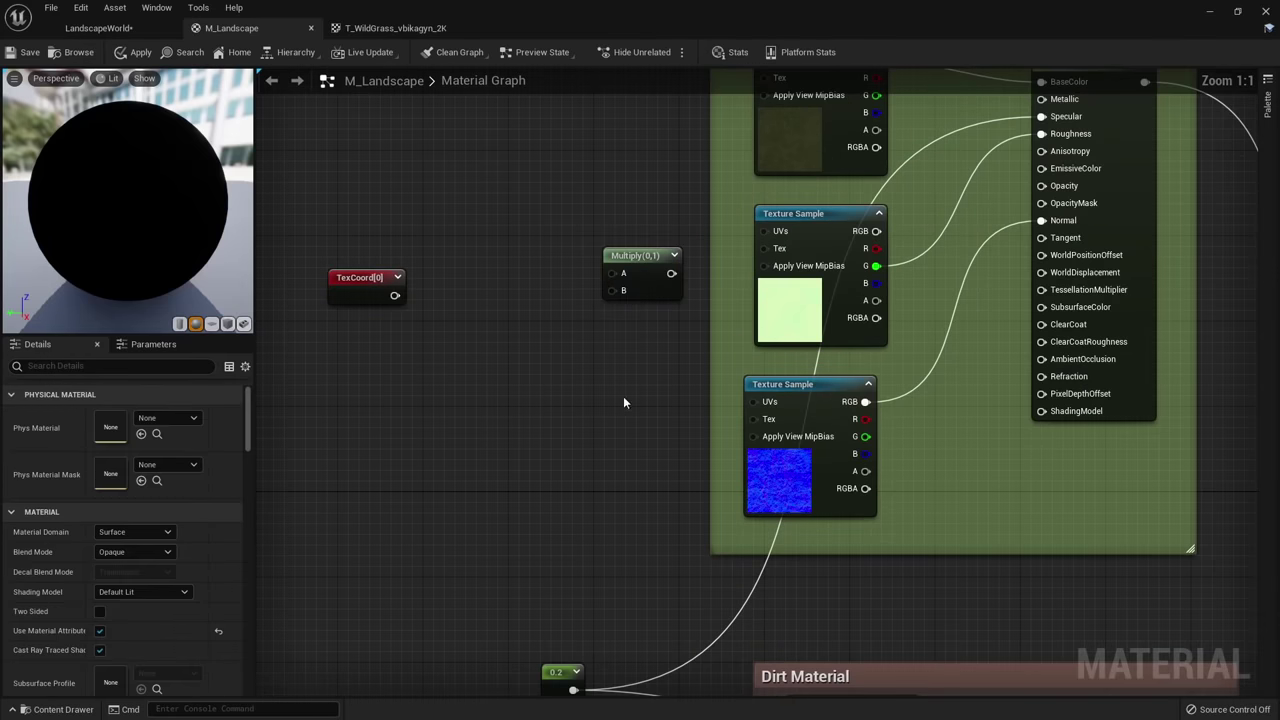
Add a scalar parameter named Grass Tile with a default value of 1 below the Multiply node in M_Landscape.
left_click(545, 355)
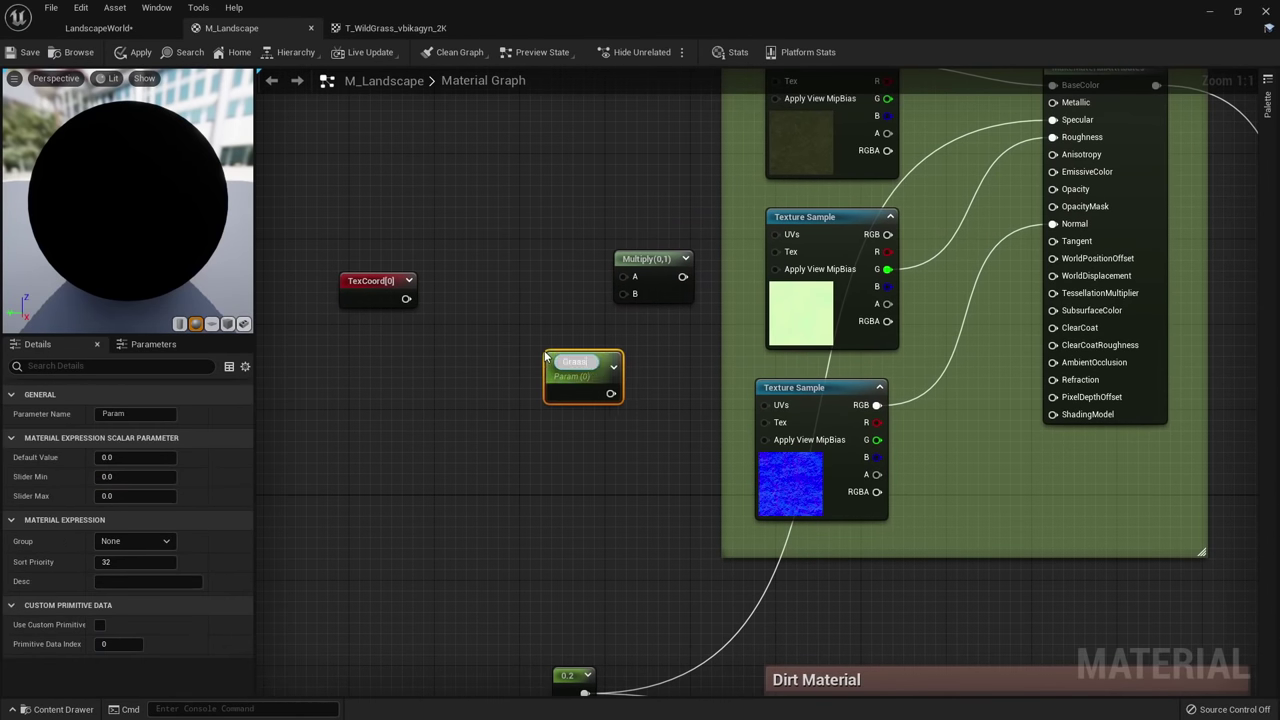
type("Grass Tile")
key("Return")
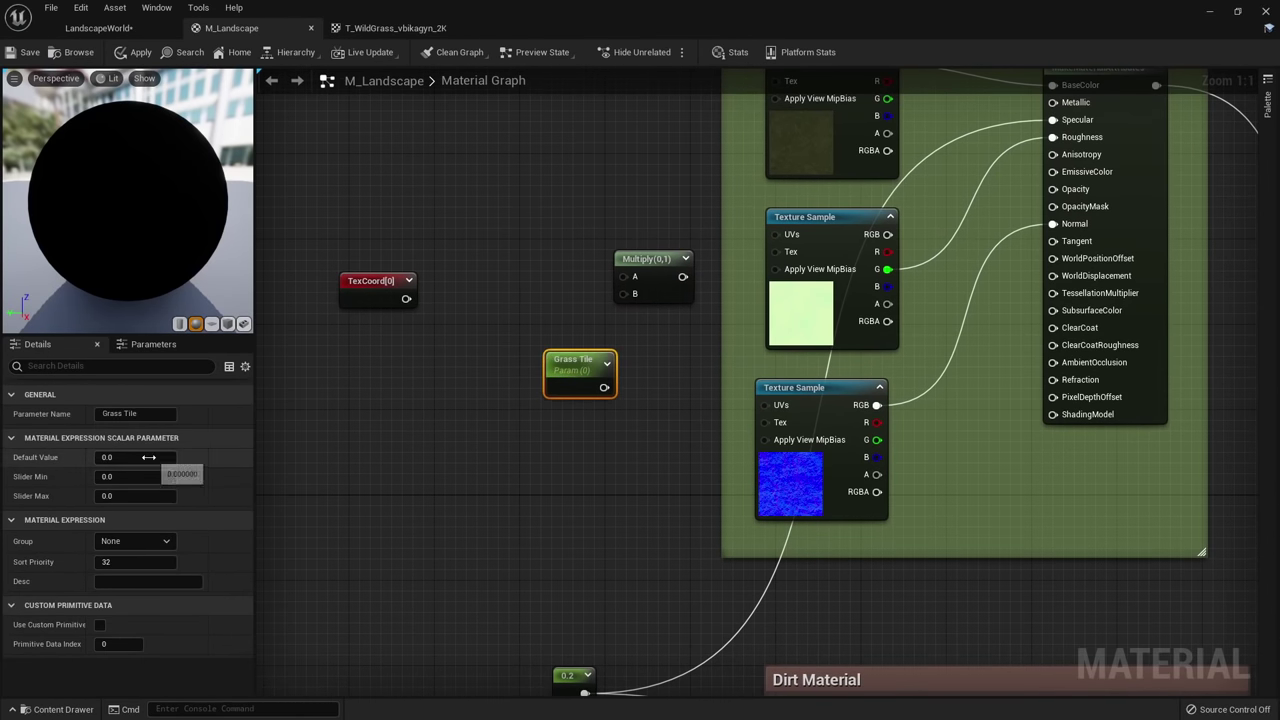
left_click(420, 456)
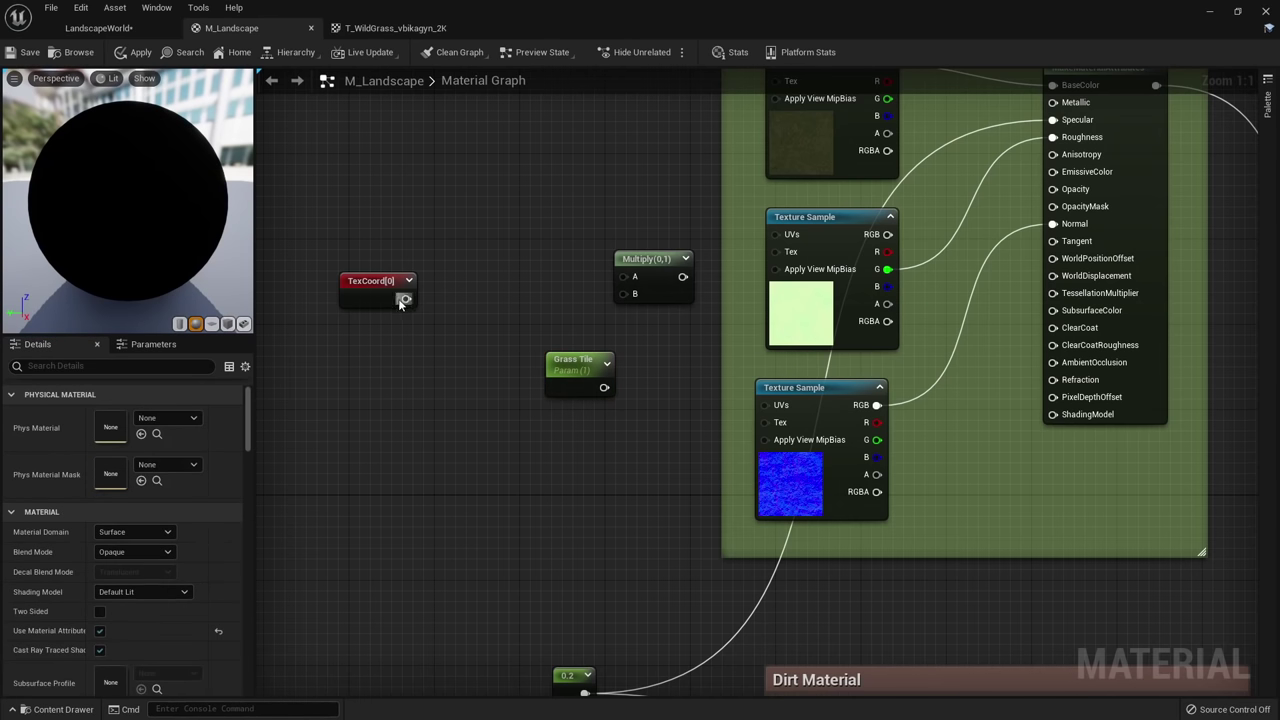
Multiply the texture coordinates by Grass Tile and feed the result into the UVs of all three Grass Material texture samples.
left_click_drag(406, 298, 623, 277)
left_click_drag(604, 388, 623, 293)
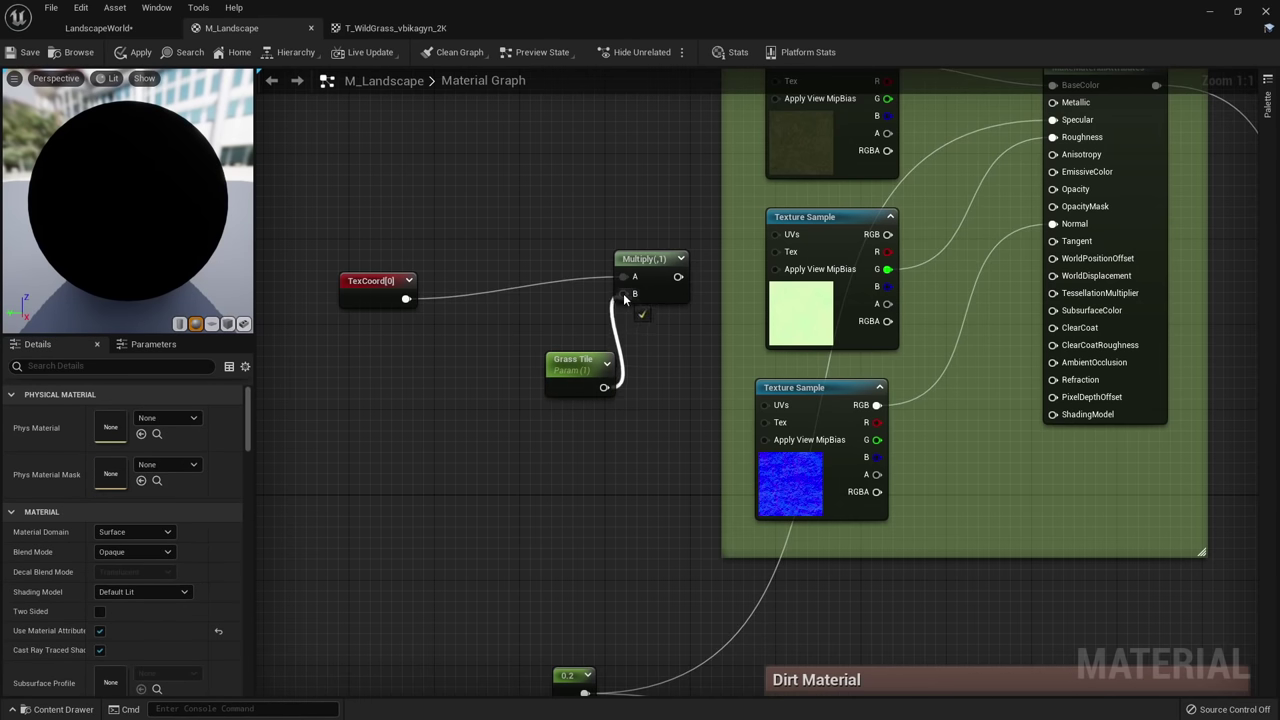
right_click_drag(623, 293, 433, 467)
left_click_drag(477, 450, 607, 238)
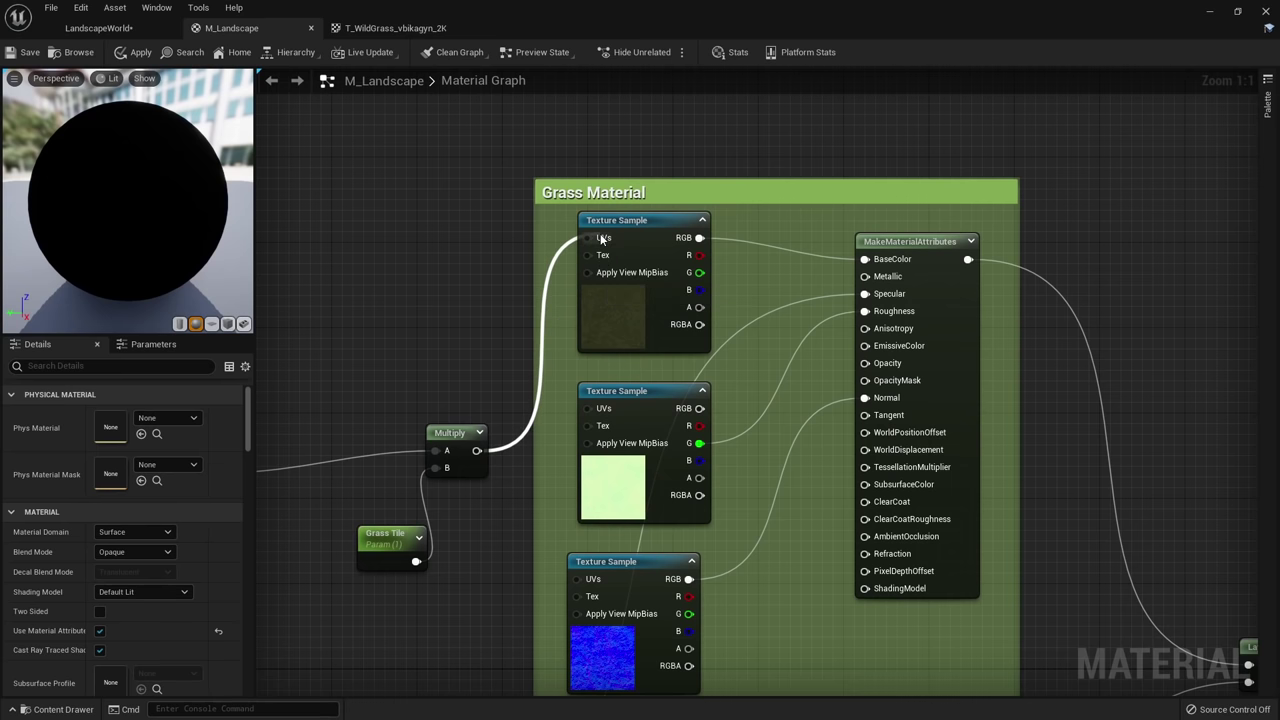
left_click_drag(477, 450, 590, 415)
right_click_drag(486, 510, 500, 387)
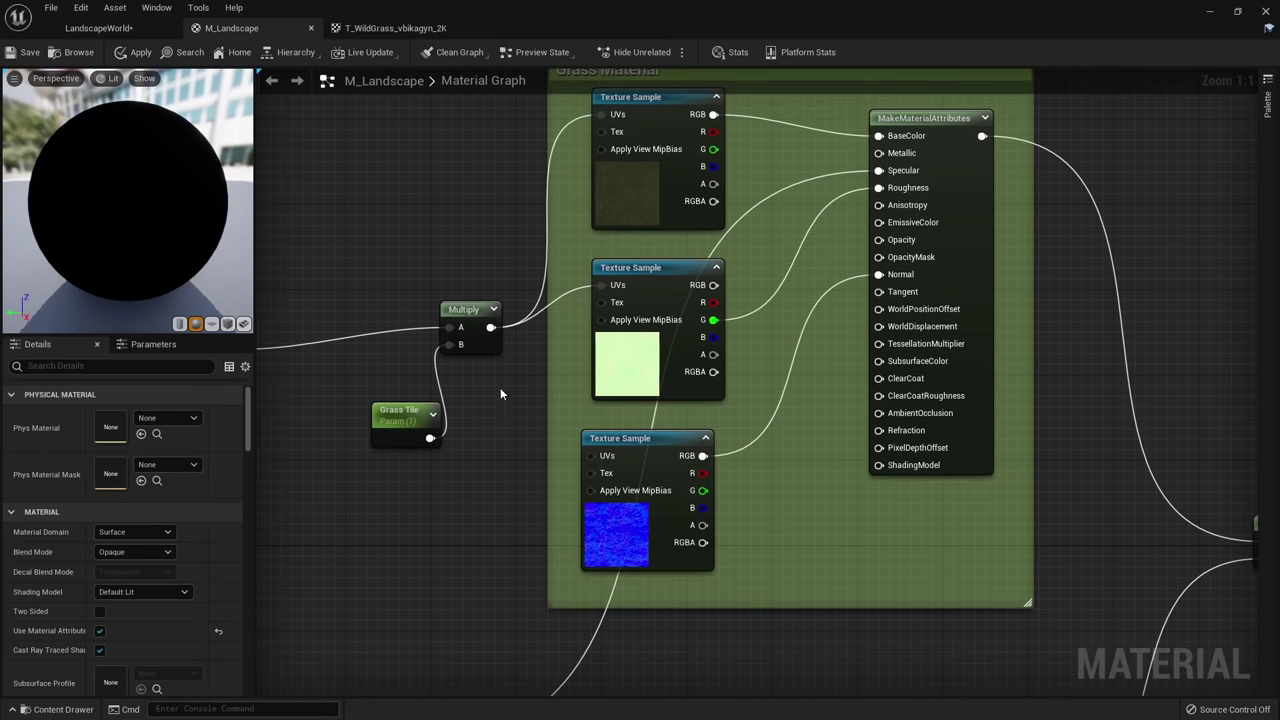
left_click_drag(491, 327, 600, 456)
right_click_drag(501, 489, 591, 466)
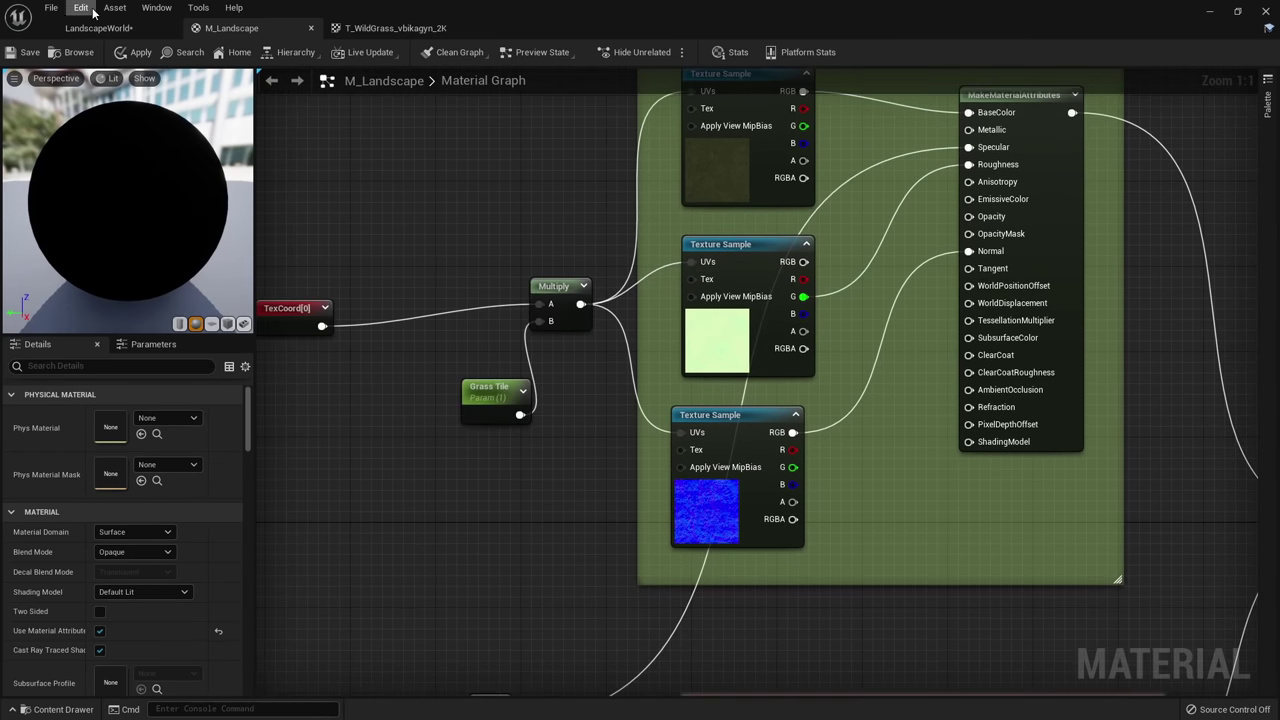
Apply the M_Landscape changes and show the Materials folder in the LandscapeWorld level's project content with the Texture filter off.
left_click(133, 52)
left_click(128, 26)
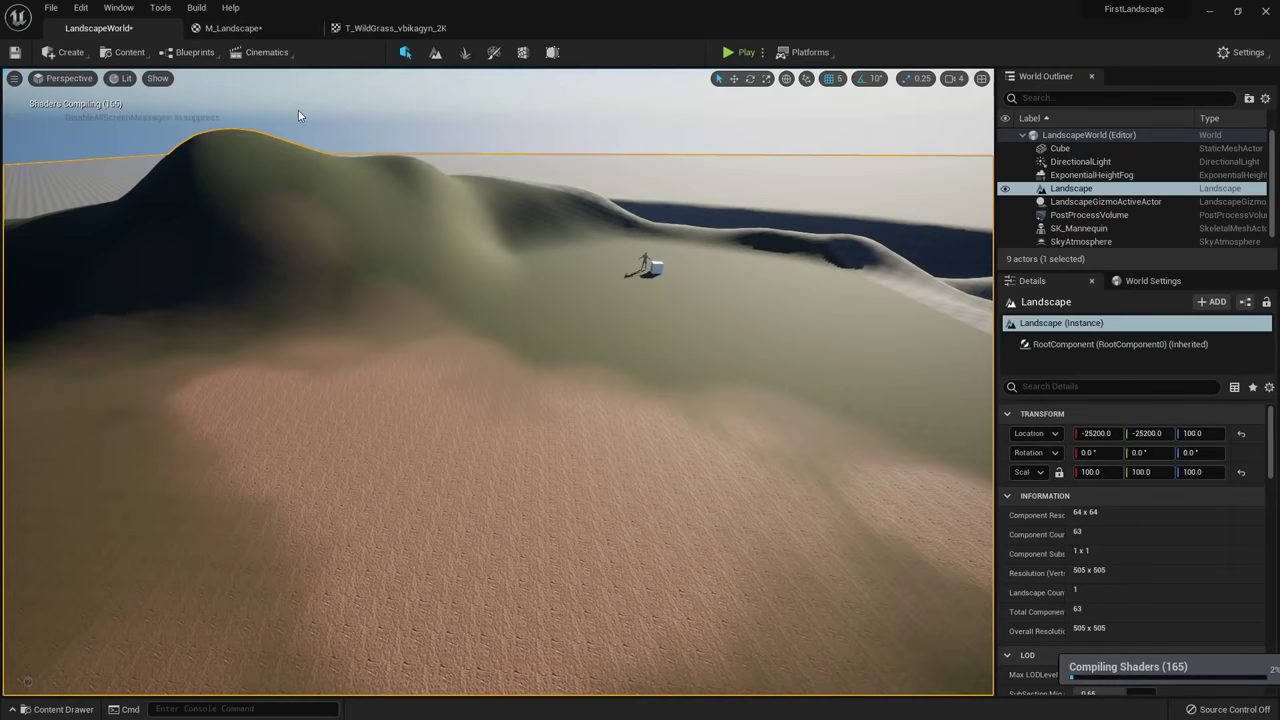
left_click(63, 709)
left_click(545, 452)
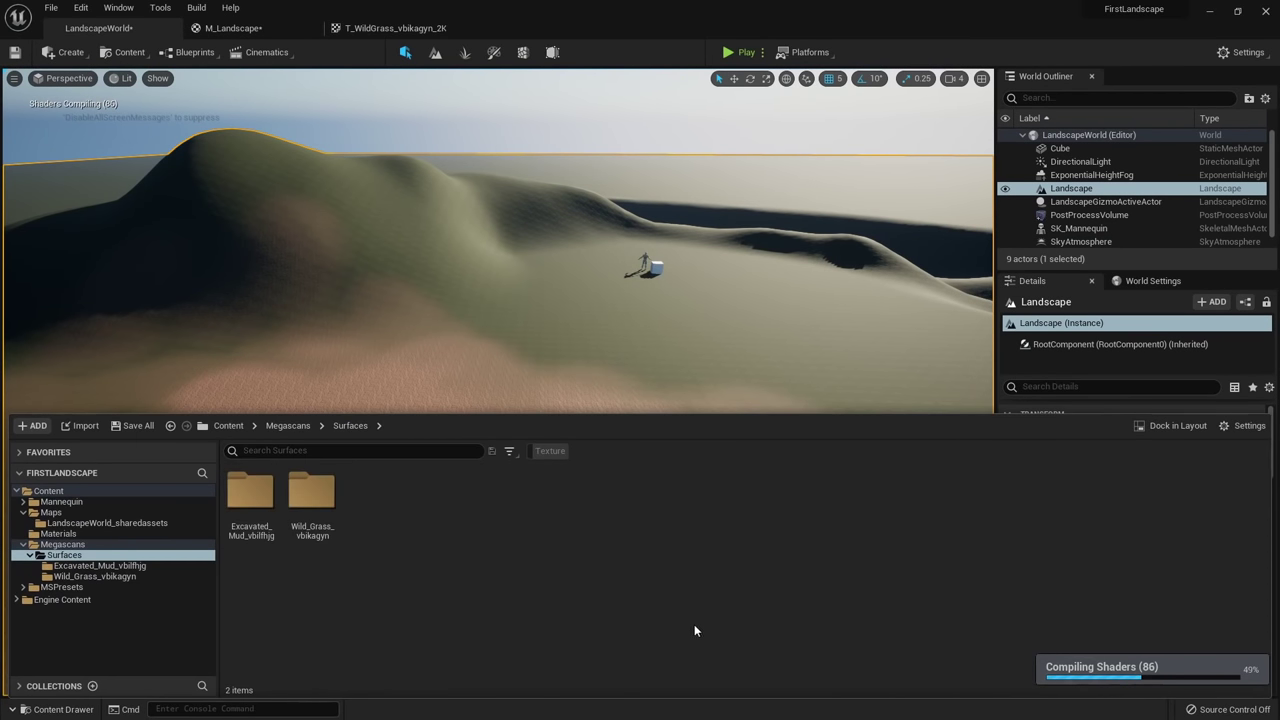
left_click(92, 534)
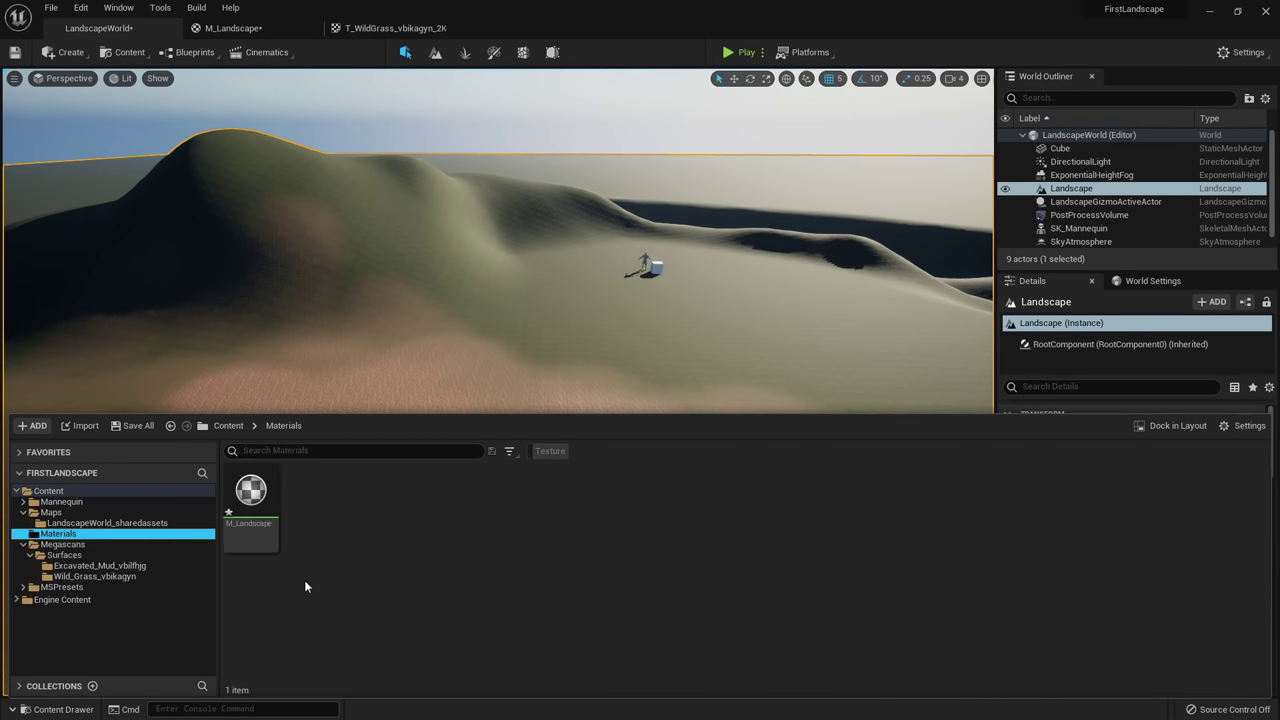
Create a material instance of M_Landscape in the Materials folder, keeping the default name.
right_click(250, 510)
left_click(326, 206)
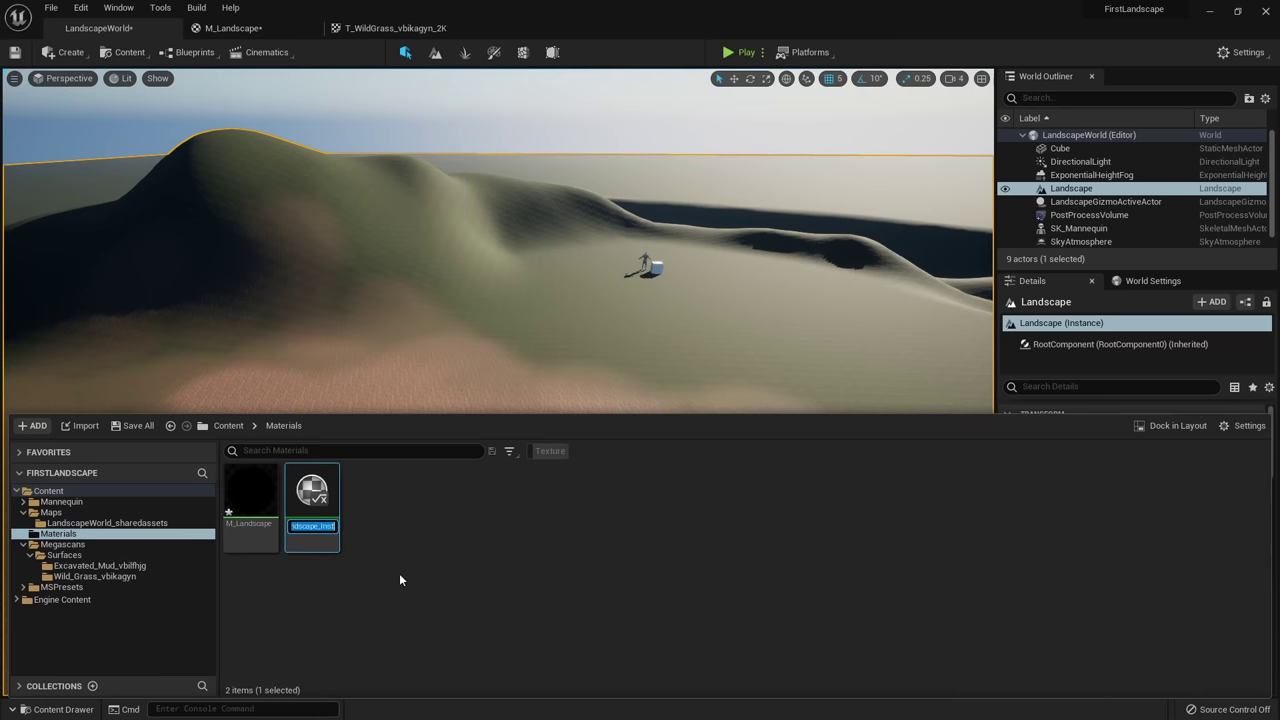
key("Return")
left_click(423, 585)
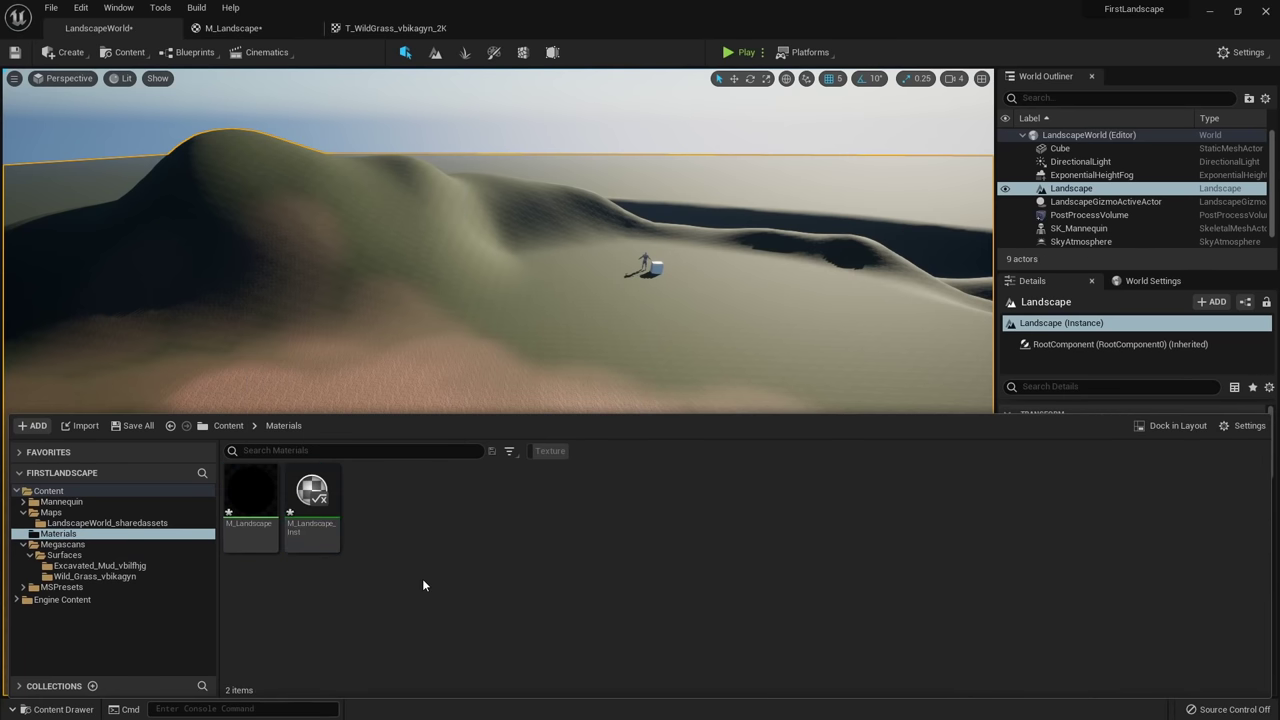
Assign M_Landscape_Inst as the Landscape actor's material and save the level, the material and the instance.
left_click_drag(1057, 272, 1057, 196)
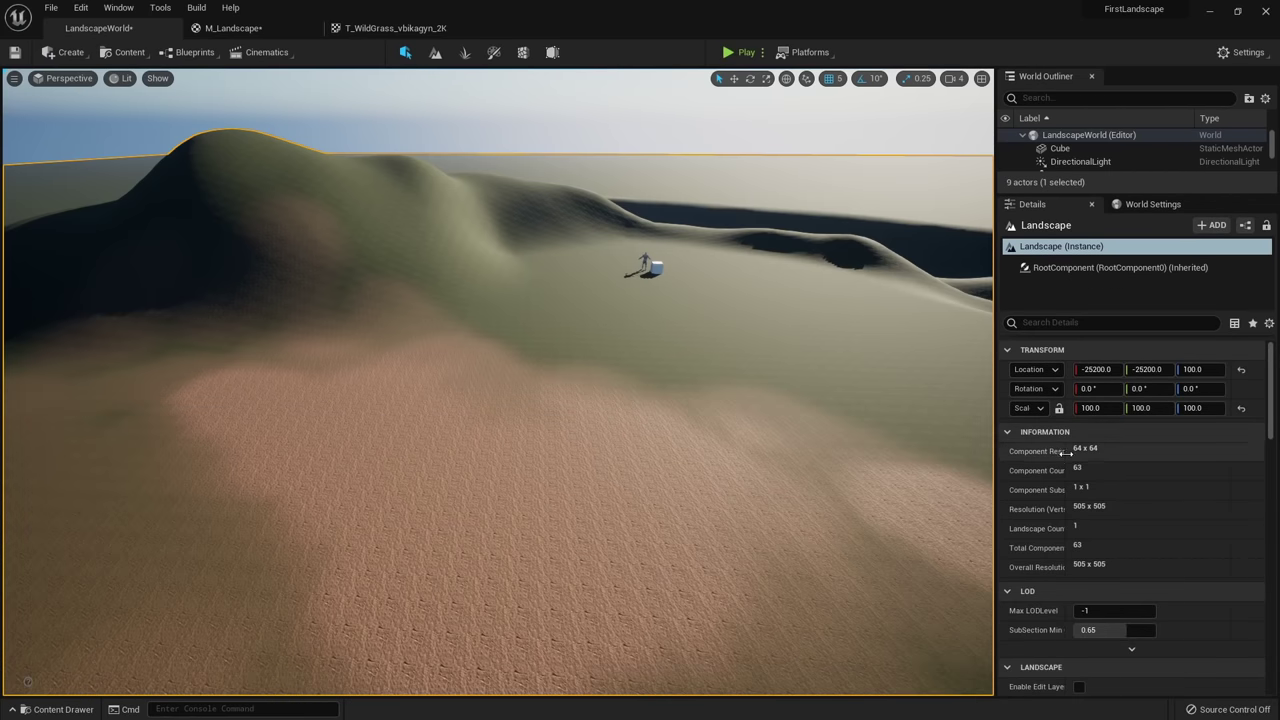
scroll(1066, 453, "down", 10)
scroll(1066, 453, "down", 2)
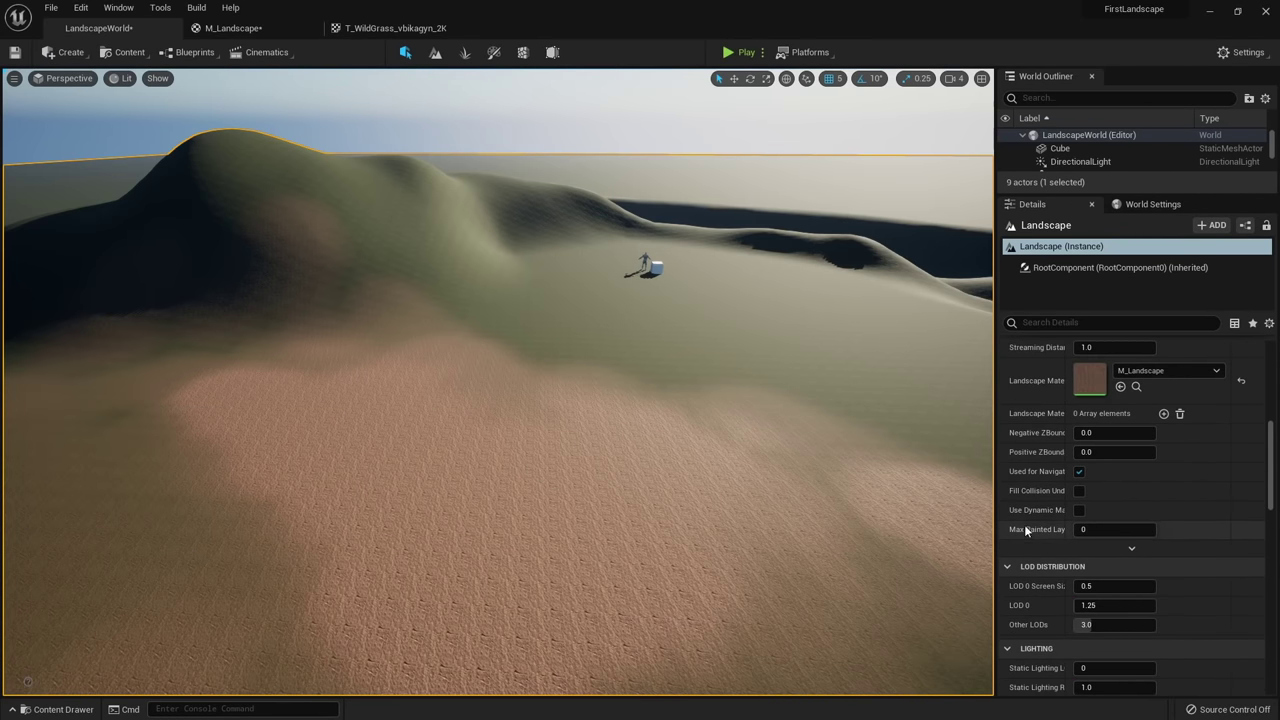
left_click(57, 709)
left_click_drag(312, 500, 1101, 378)
left_click(141, 426)
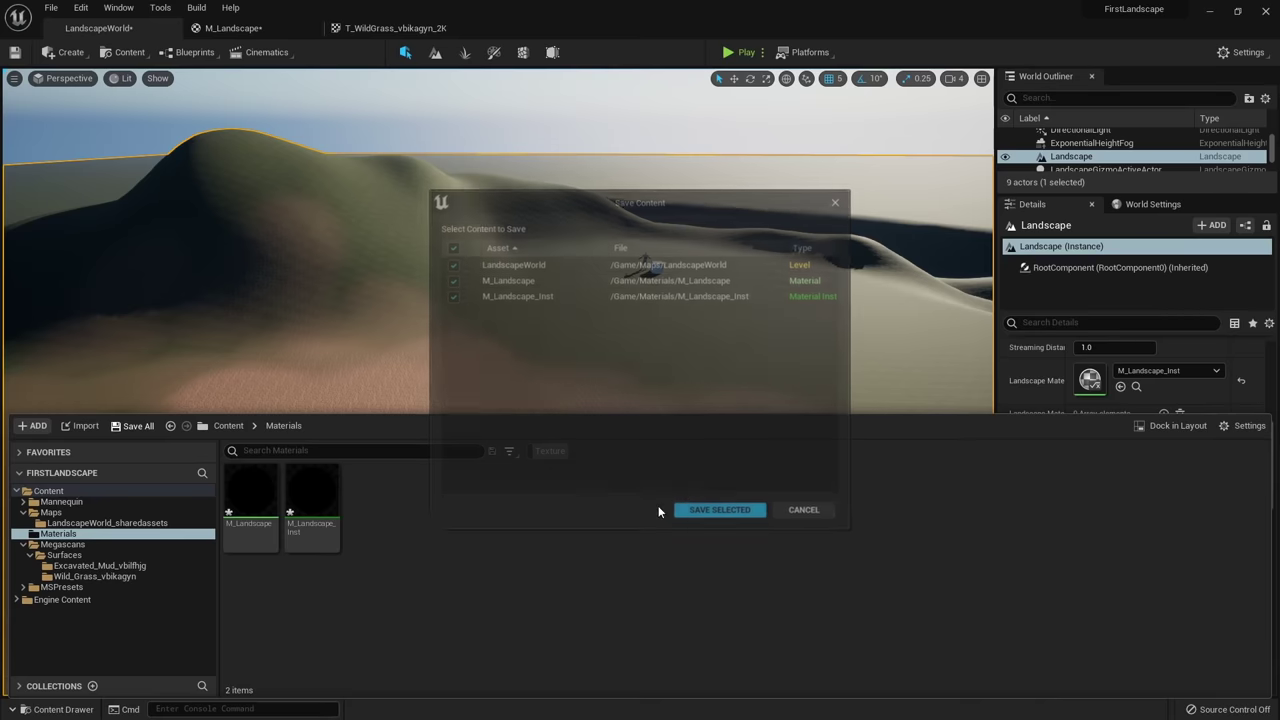
left_click(717, 515)
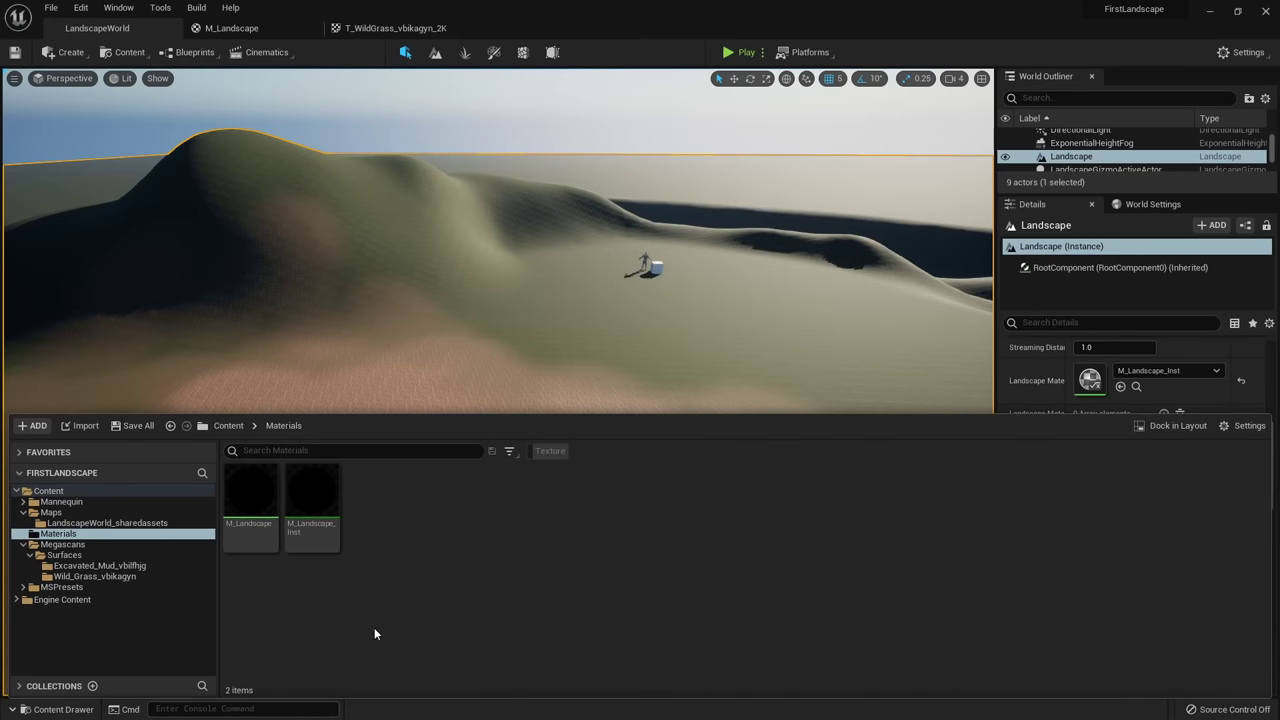
Open M_Landscape_Inst in a floating window beside a close-up of the mannequin and enable its Grass Tile override.
double_click(312, 505)
left_click_drag(561, 28, 611, 205)
left_click(116, 30)
left_click_drag(803, 204, 2, 137)
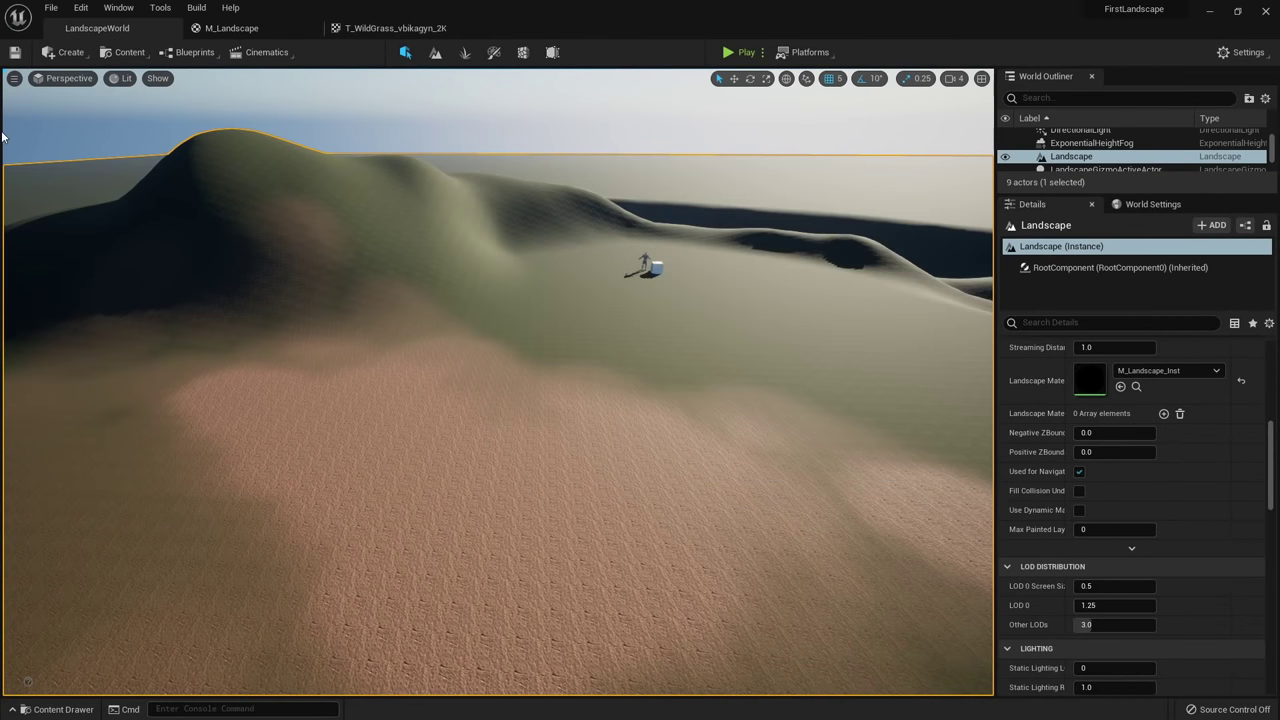
key("w")
right_click_drag(330, 290, 260, 385)
key("w")
right_click_drag(645, 305, 669, 311)
left_click_drag(2, 137, 948, 105)
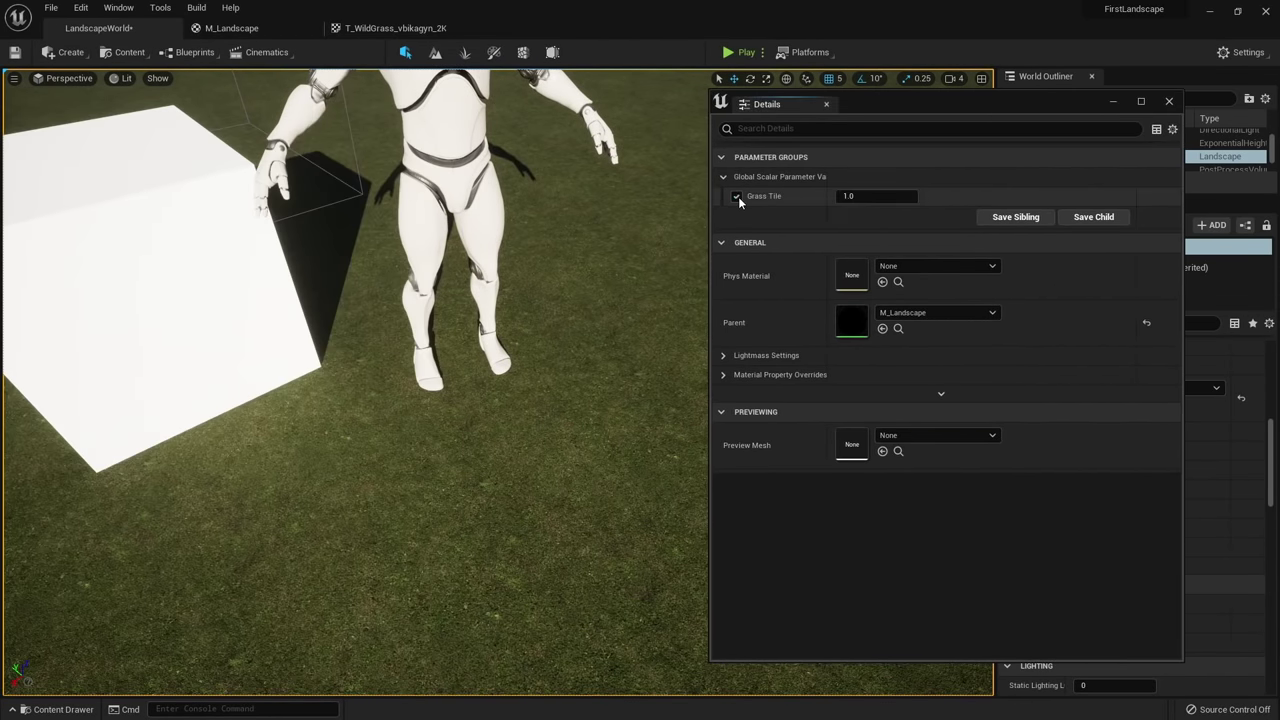
Try a Grass Tile value of 0.5 in the material instance.
left_click(851, 197)
type("0.5")
key("Return")
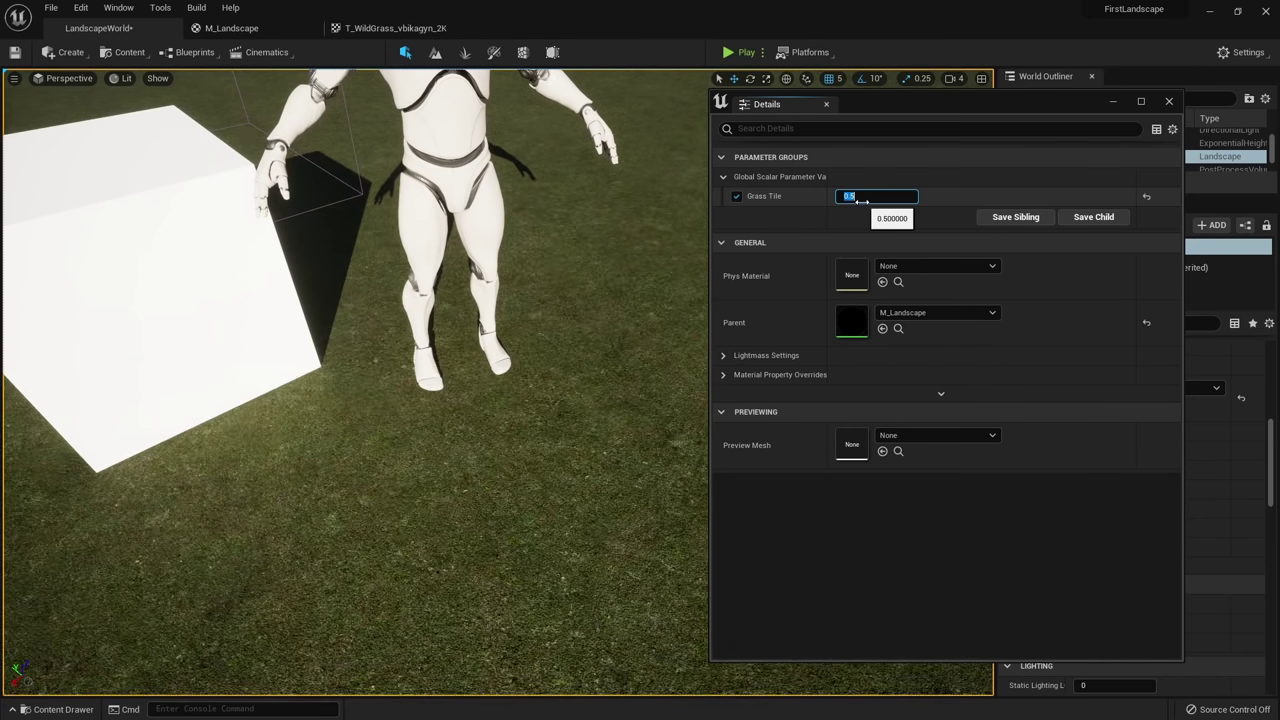
key("Return")
type("0.5")
key("Return")
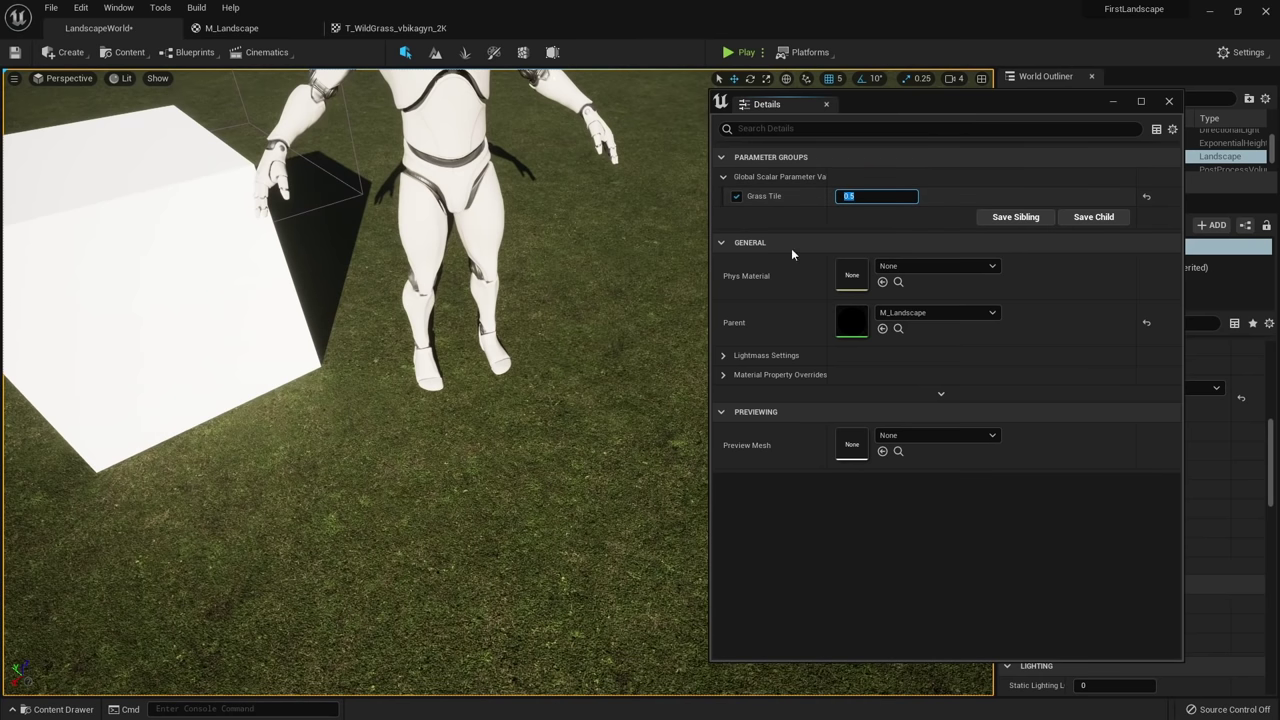
Set Grass Tile to 0.4, check the grass around the mannequin, and clear the instance window from the level view.
key("w")
right_click_drag(580, 363, 548, 278)
left_click(870, 197)
type("0.4")
key("Return")
key("s")
key("s")
key("w")
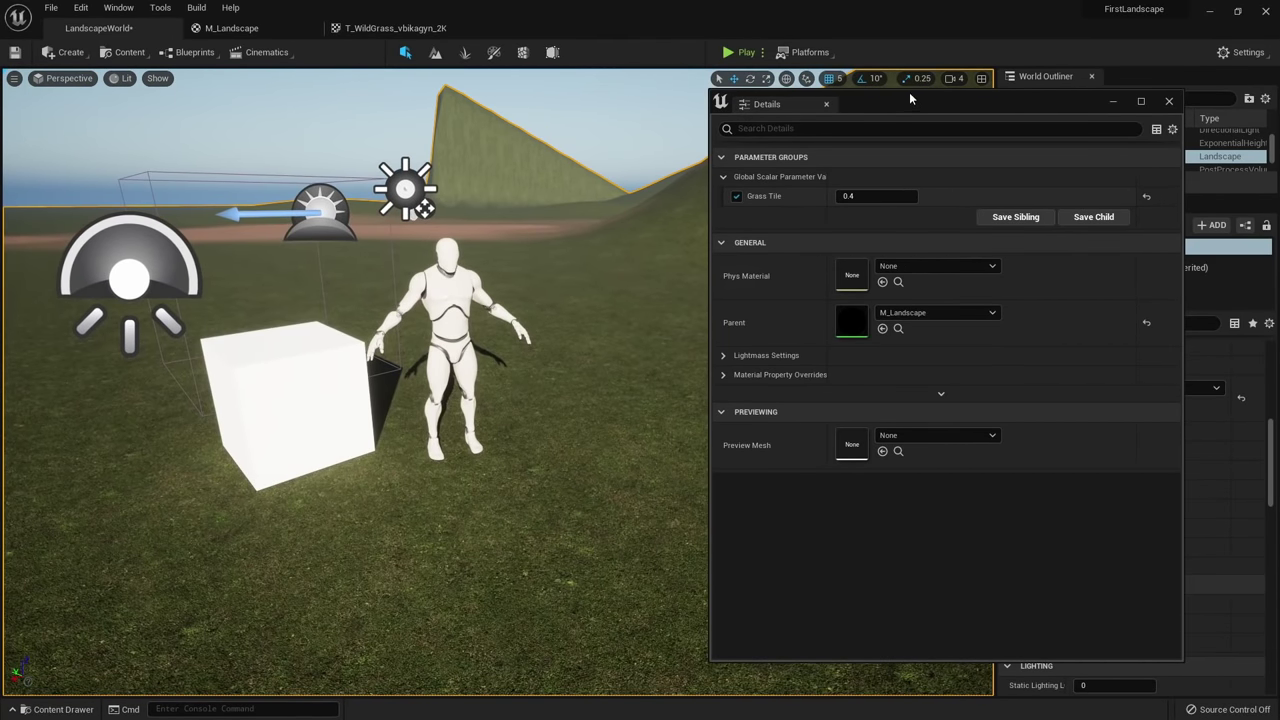
left_click_drag(911, 98, 1279, 145)
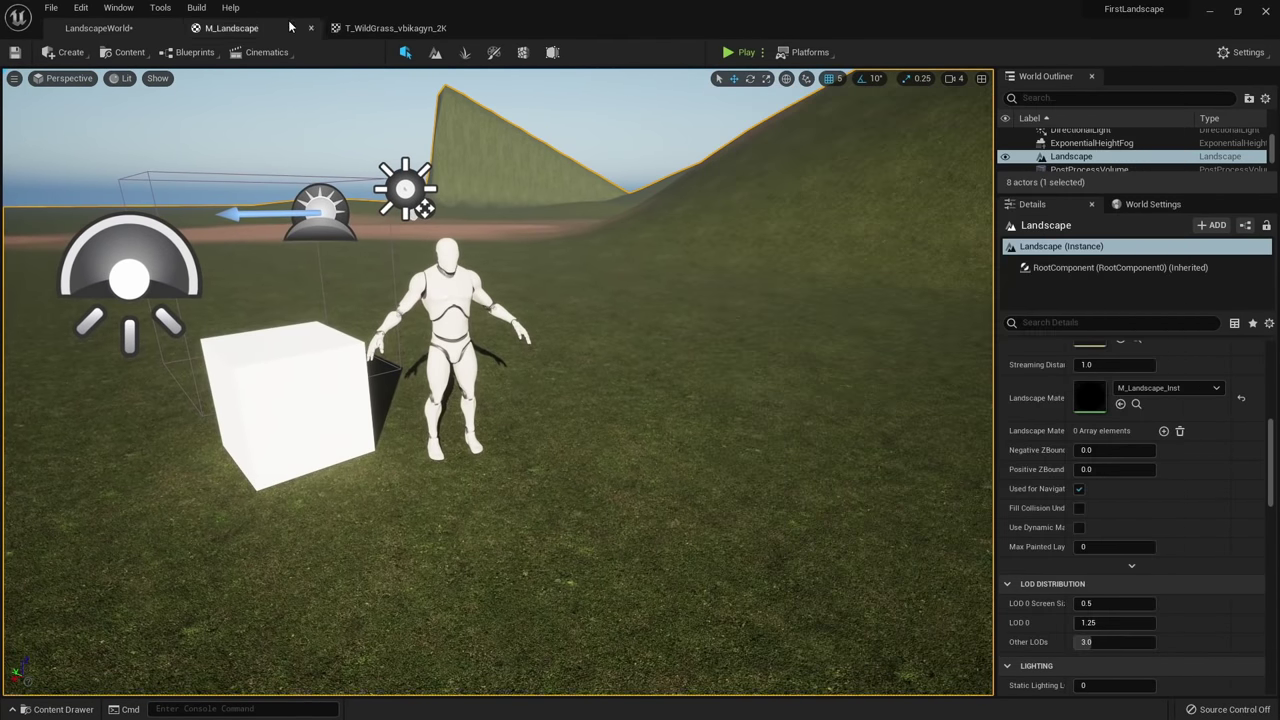
In M_Landscape, swap the misplaced mask texture samples so T_WildGrass sits in Grass Material and T_ExcavatedMud in Dirt Material.
left_click(395, 28)
left_click(231, 28)
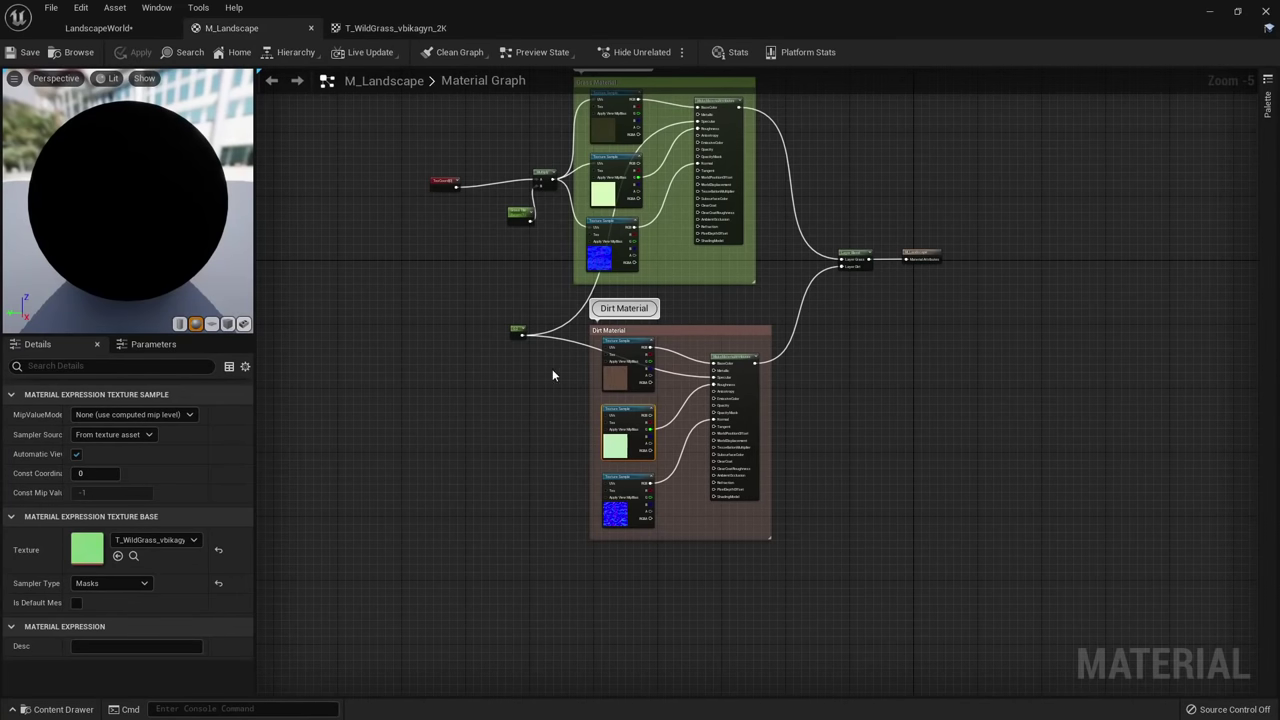
scroll(552, 369, "up", 6)
left_click(578, 280)
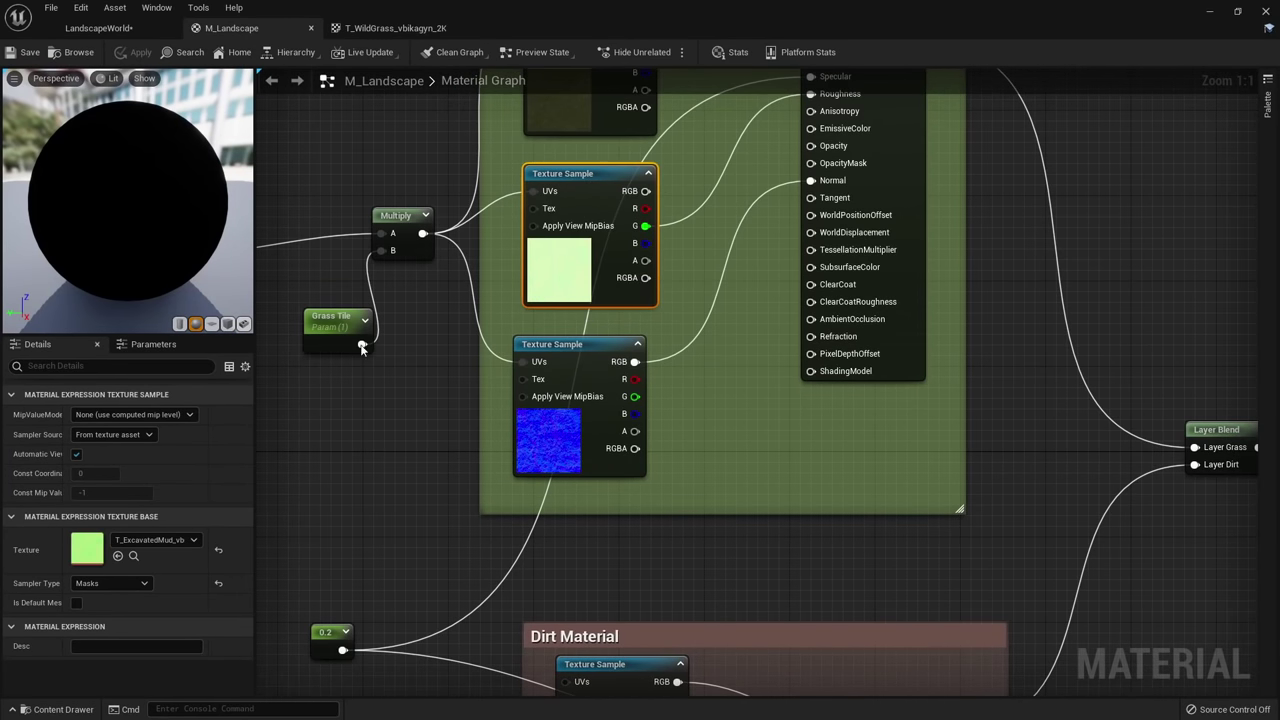
left_click(535, 192, "alt")
scroll(585, 200, "down", 3)
left_click_drag(583, 190, 471, 633)
left_click(592, 610)
left_click_drag(592, 610, 608, 181)
right_click_drag(664, 148, 586, 317)
scroll(587, 317, "up", 3)
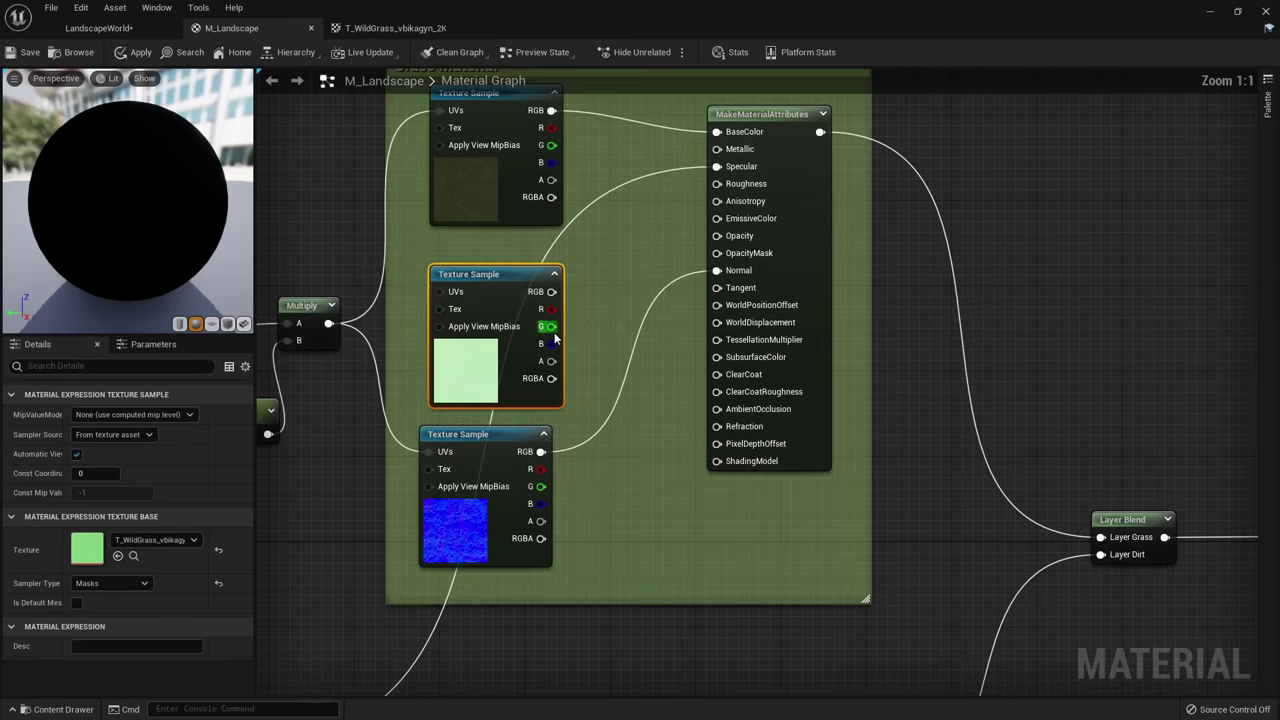
Connect each swapped mask's G output to its group's Roughness input, and the grass tiling Multiply to the grass mask's UVs.
left_click_drag(551, 328, 743, 188)
left_click_drag(330, 323, 440, 293)
right_click_drag(552, 688, 658, 171)
left_click_drag(517, 473, 906, 338)
left_click(820, 470)
scroll(870, 485, "down", 5)
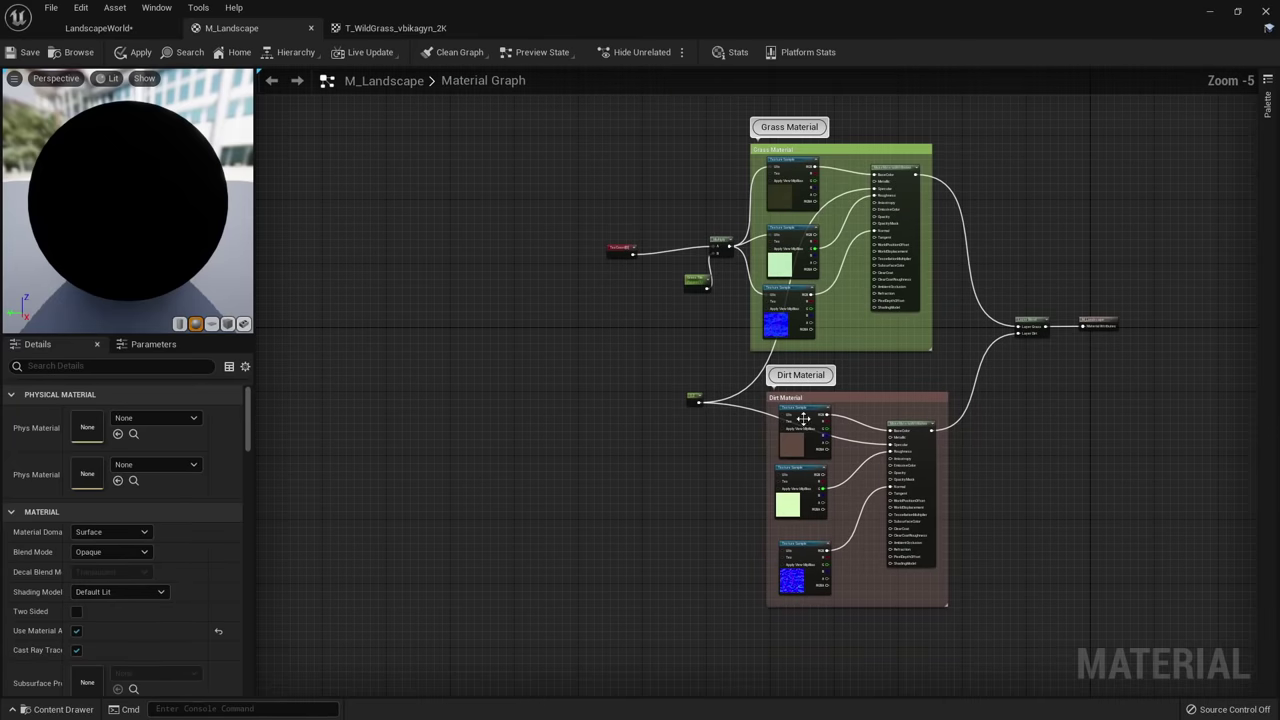
Duplicate the Multiply and Grass Tile nodes beside the Dirt Material group and rename the copied parameter Dirt Tile.
scroll(717, 288, "up", 2)
left_click_drag(744, 330, 642, 195)
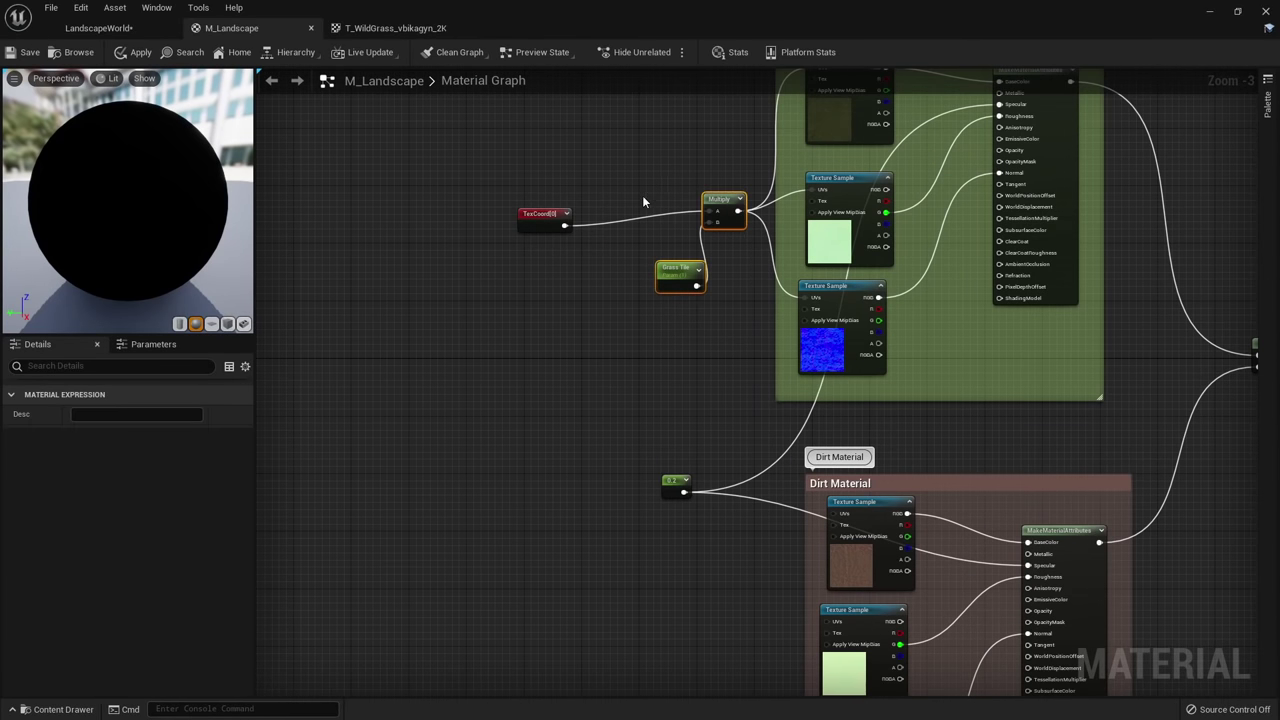
key("ctrl+c")
right_click_drag(654, 393, 634, 349)
left_click(598, 529)
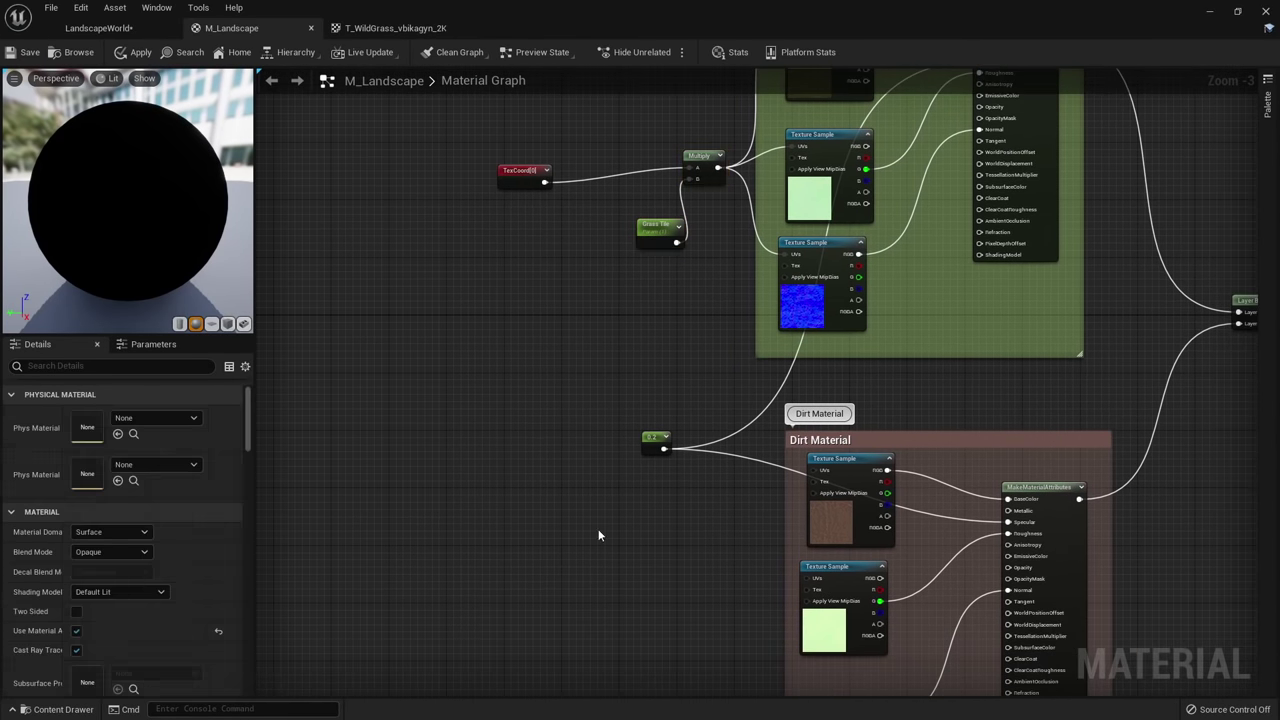
key("ctrl+v")
scroll(680, 640, "up", 2)
left_click(598, 543)
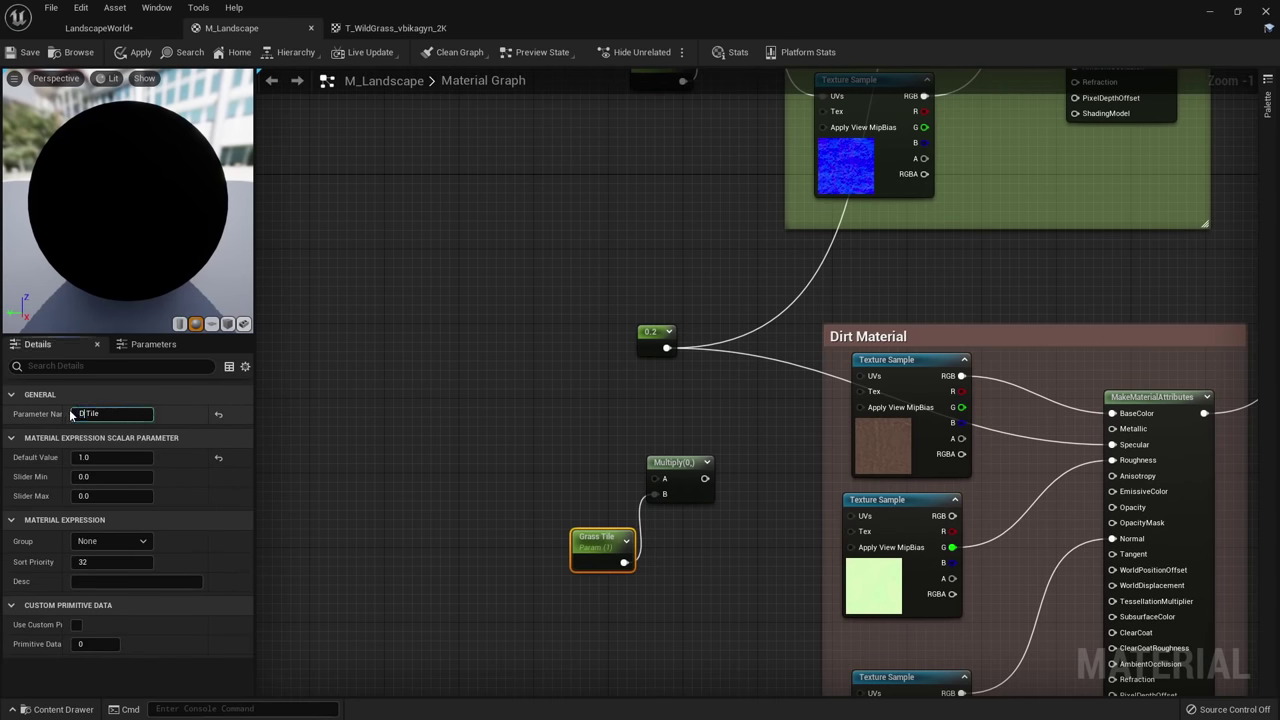
key("Return")
left_click(421, 410)
Place TexCoord between both groups and feed it through the Dirt Tile Multiply into the UVs of all three dirt texture samples.
right_click_drag(588, 111, 614, 271)
left_click_drag(503, 150, 351, 529)
left_click(504, 618)
right_click_drag(504, 618, 503, 529)
left_click_drag(387, 457, 680, 549)
right_click_drag(605, 560, 580, 494)
left_click_drag(497, 384, 664, 422)
left_click_drag(494, 384, 677, 600)
scroll(617, 535, "down", 5)
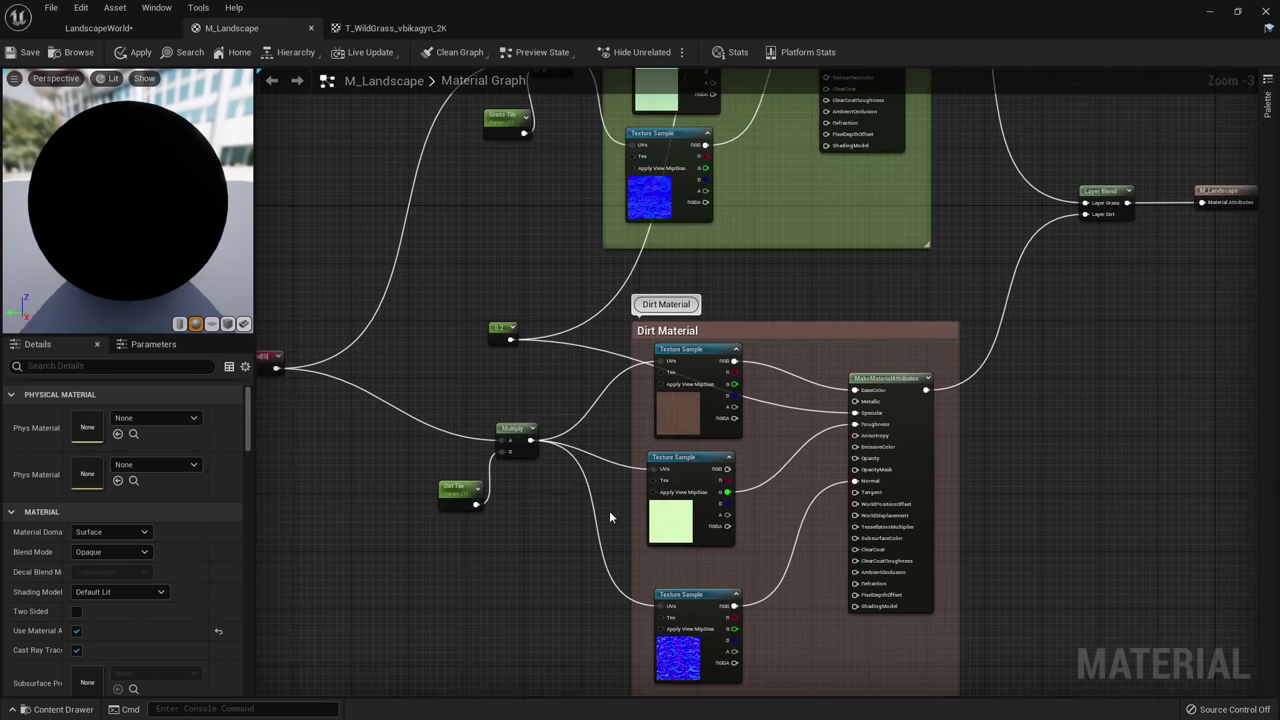
right_click_drag(607, 517, 580, 542)
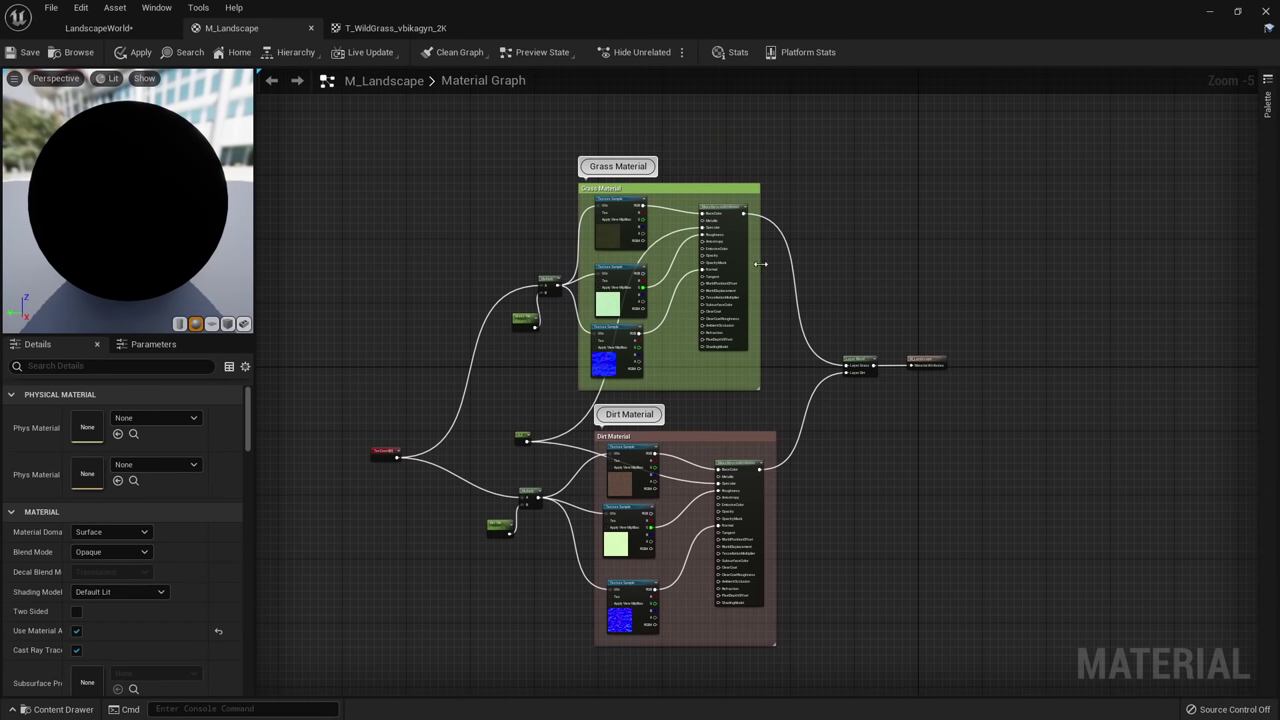
Enlarge the Grass Material and Dirt Material comment boxes and shift the dirt texture samples away from their MakeMaterialAttributes node.
left_click_drag(756, 263, 787, 256)
left_click_drag(722, 210, 731, 170)
right_click_drag(605, 507, 653, 430)
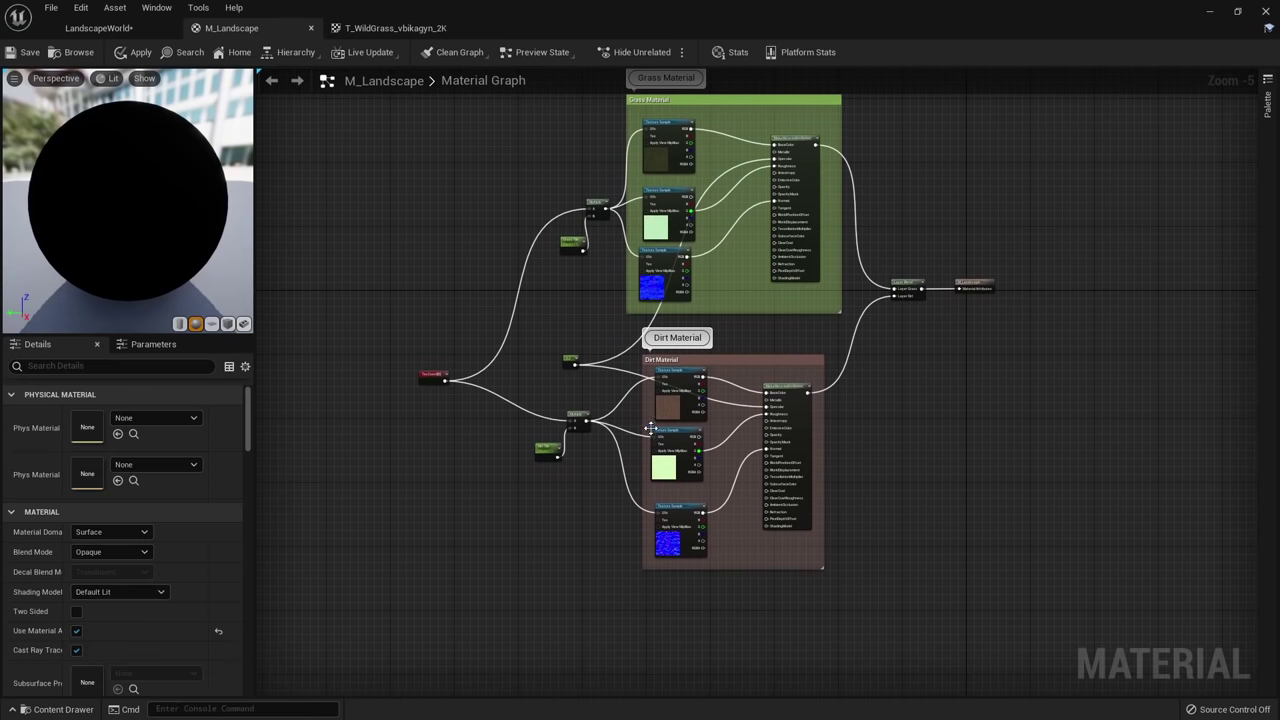
left_click_drag(643, 415, 621, 416)
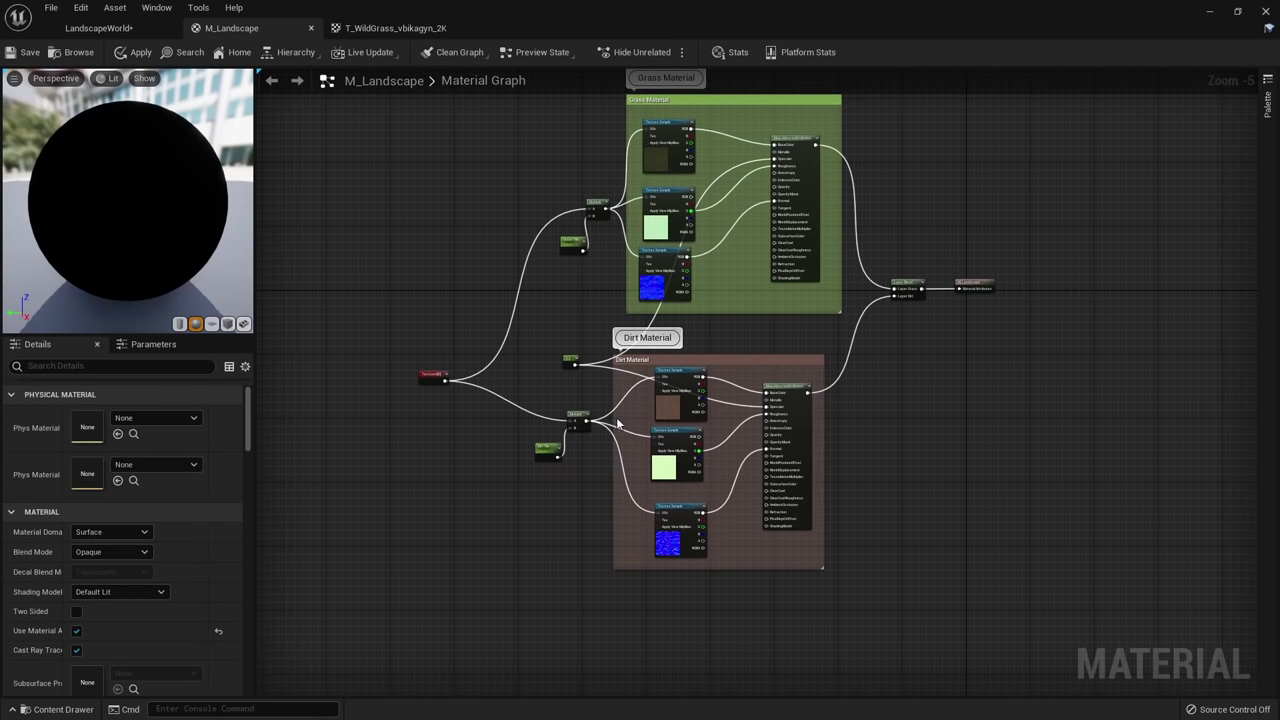
left_click_drag(675, 413, 652, 421)
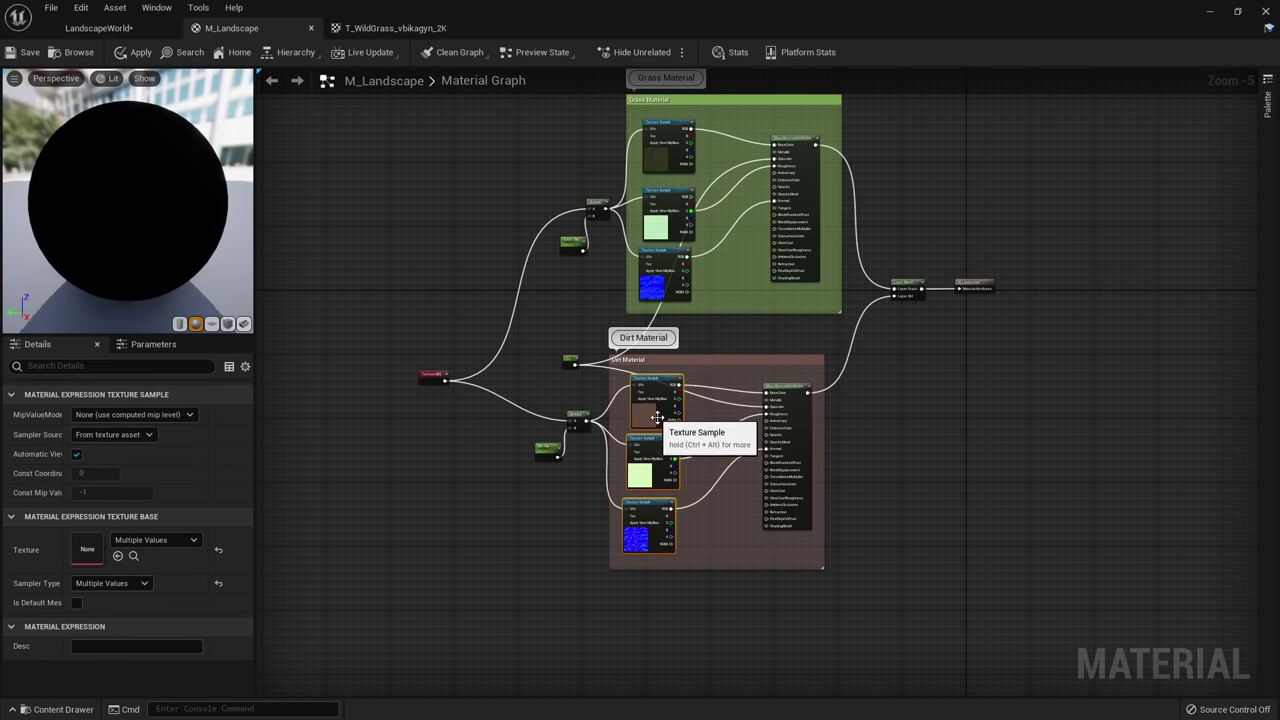
left_click(708, 430)
right_click_drag(708, 430, 675, 517)
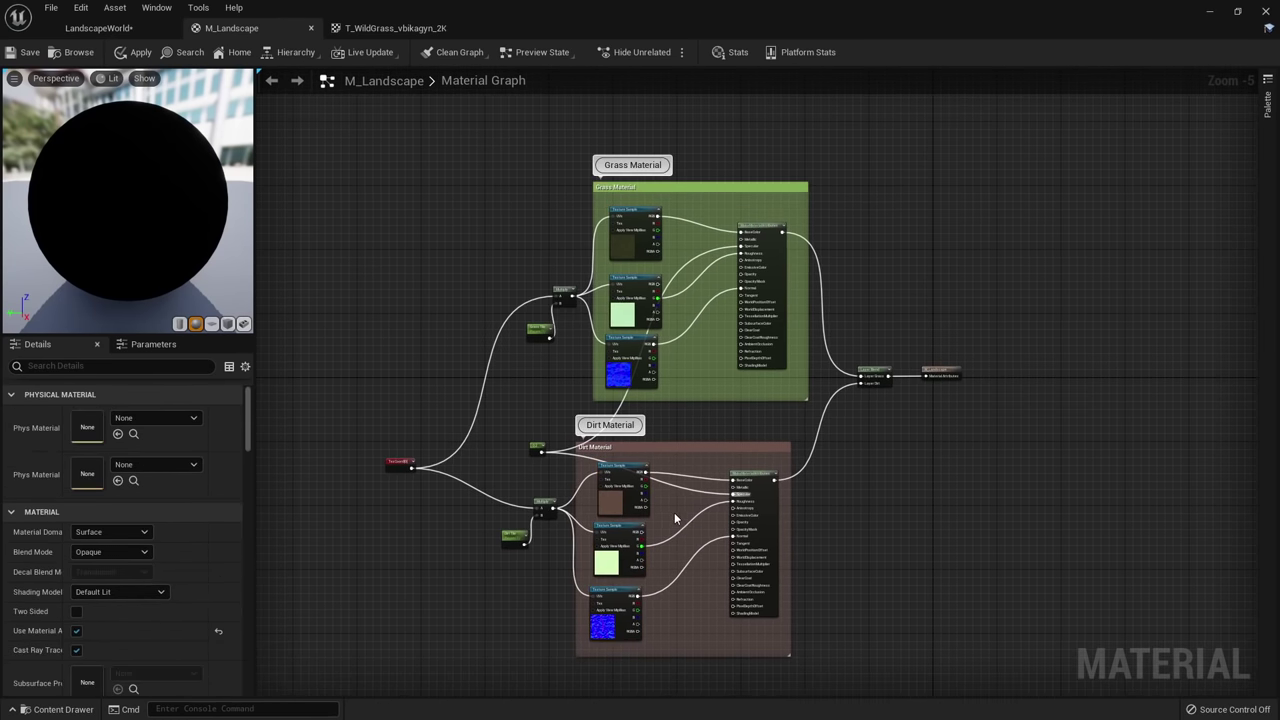
Add a Multiply node and a vector parameter named Grass Tint with a white default colour inside the Grass Material group.
scroll(700, 229, "up", 5)
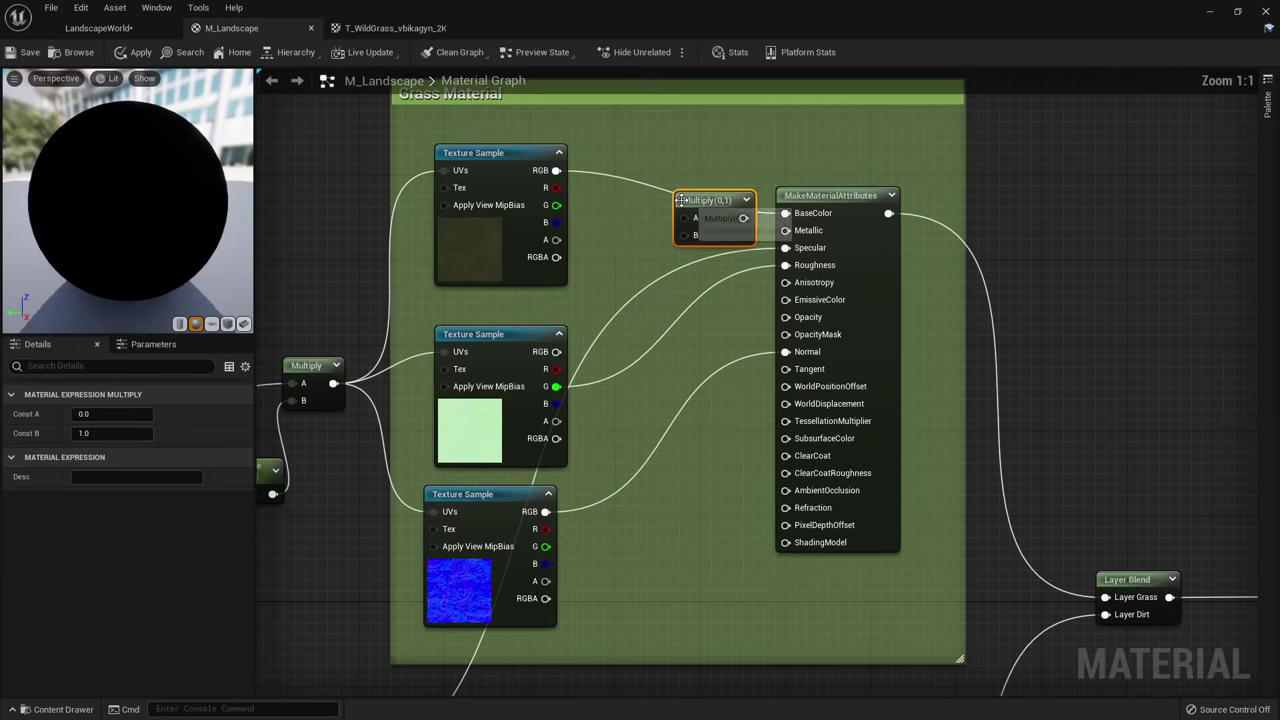
right_click_drag(640, 251, 653, 403)
left_click(655, 297)
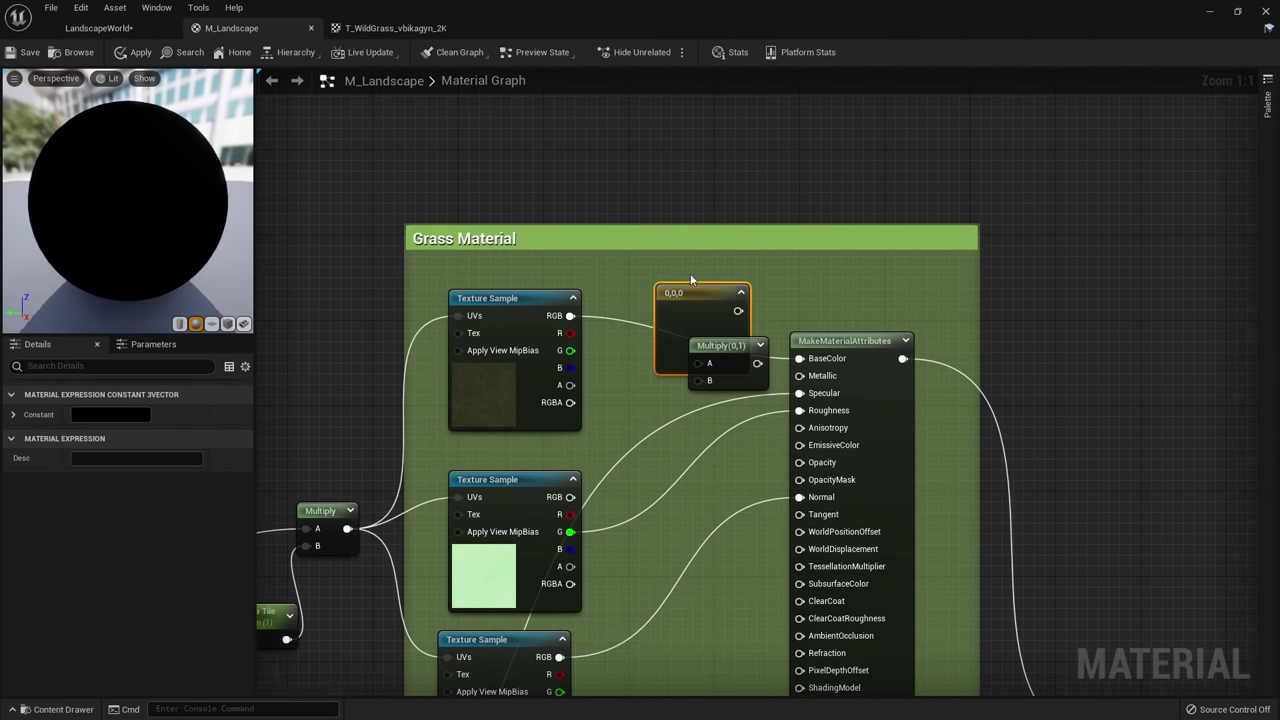
right_click(683, 290)
left_click(728, 310)
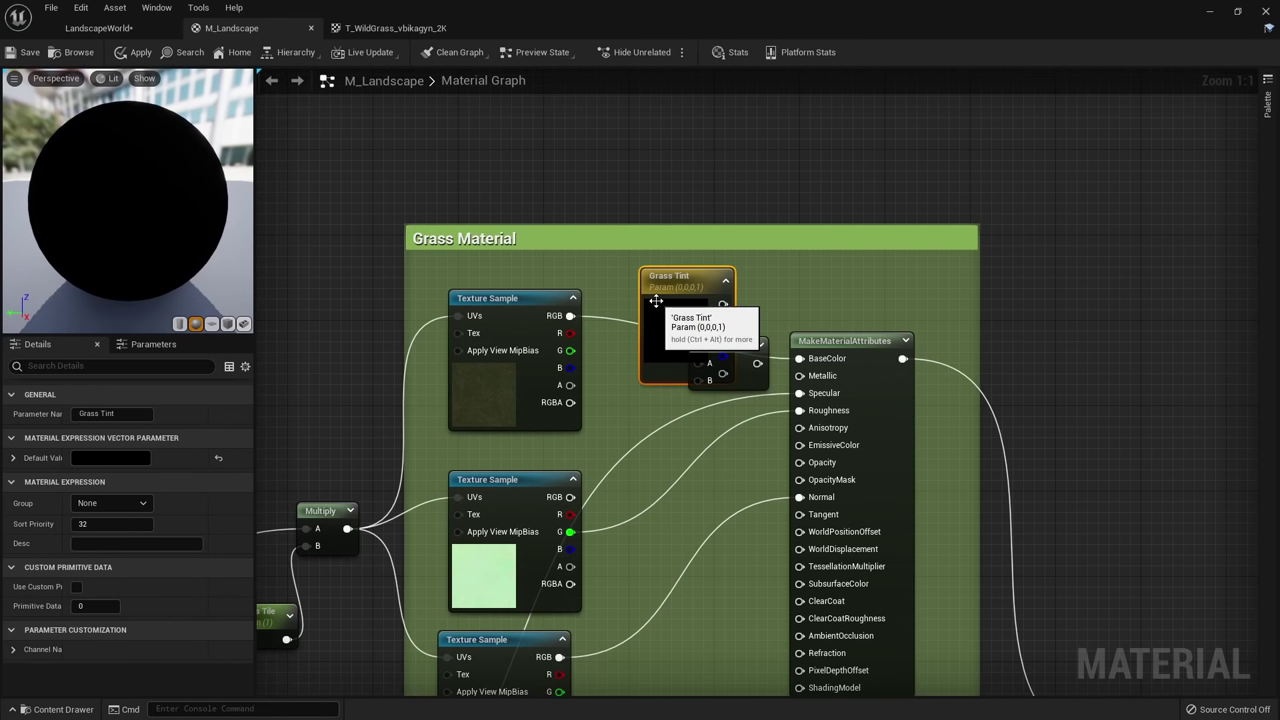
double_click(730, 310)
left_click_drag(849, 447, 846, 300)
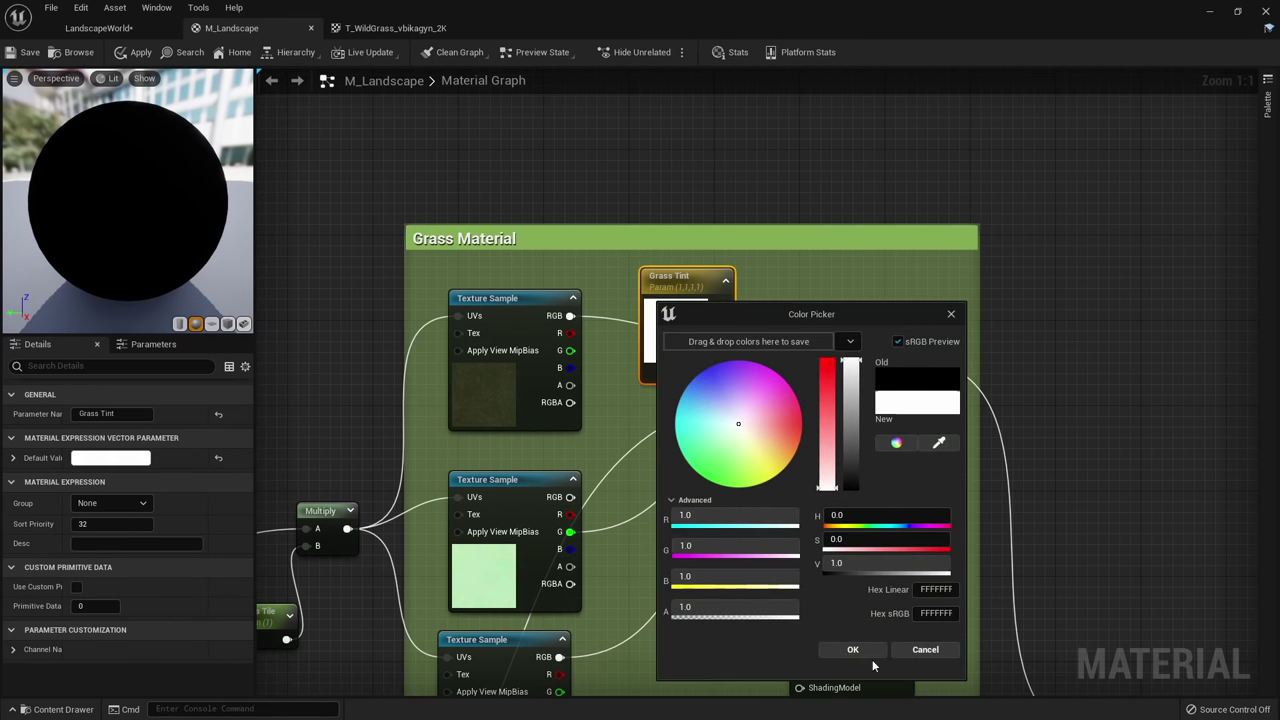
left_click(852, 649)
Multiply Grass Tint by the grass colour texture into BaseColor, and extend the Grass Material comment upward to fit the rearranged nodes.
left_click_drag(722, 305, 666, 273)
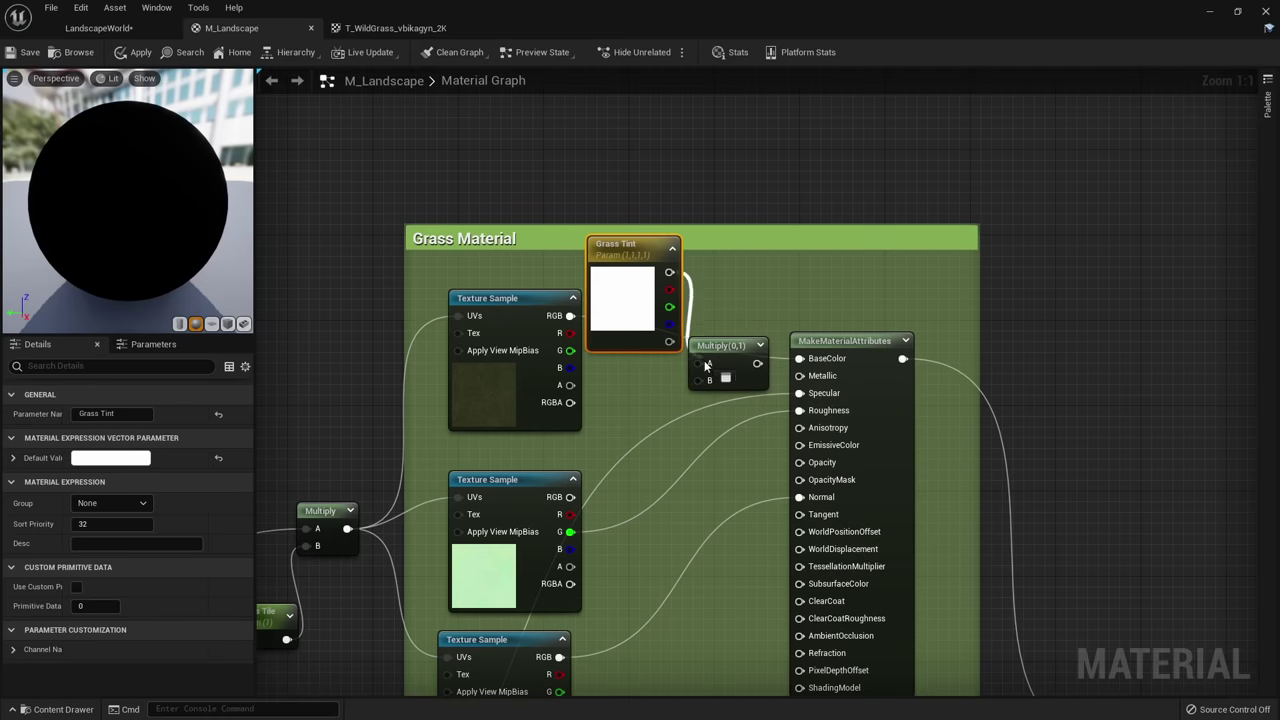
left_click_drag(705, 362, 572, 316)
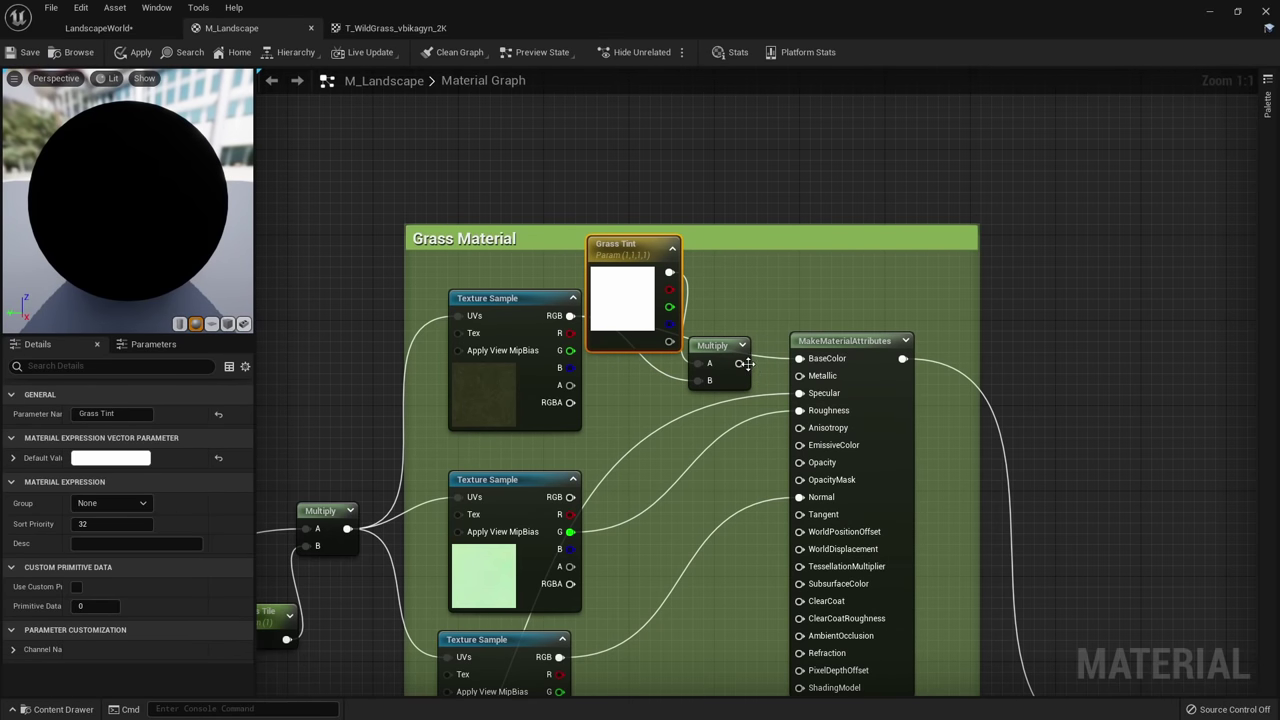
left_click_drag(740, 363, 802, 359)
left_click_drag(772, 226, 770, 108)
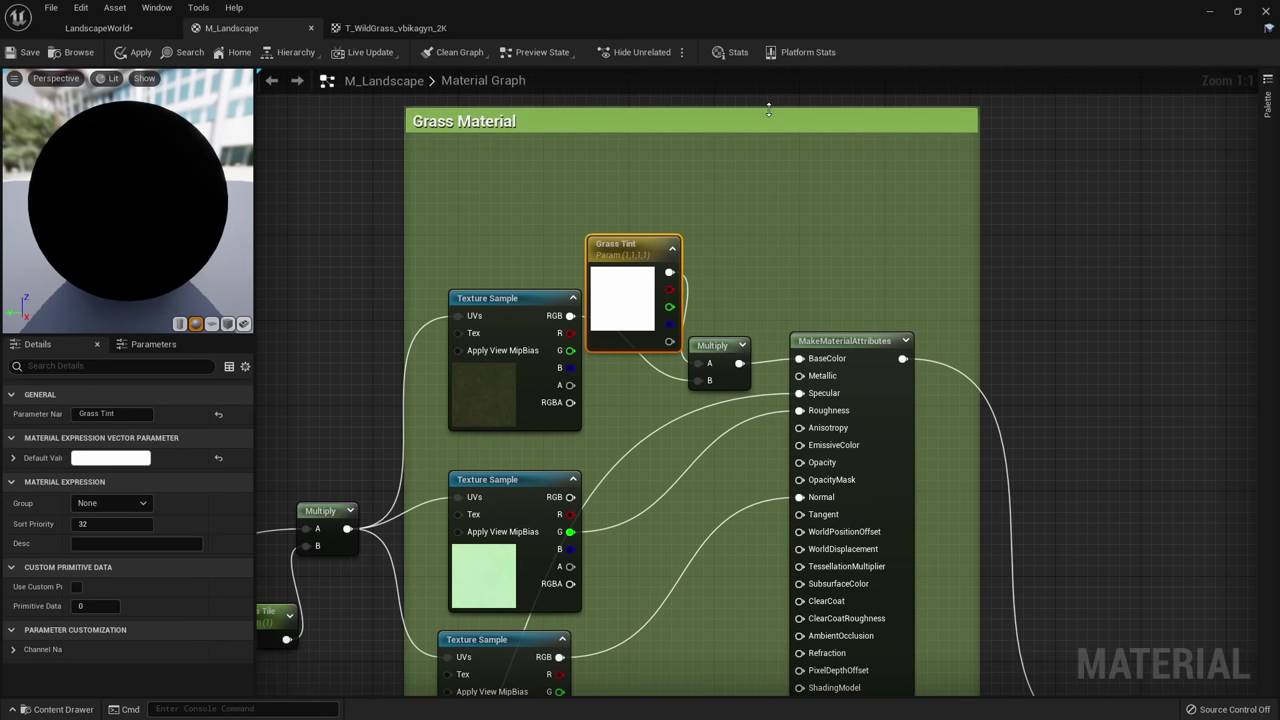
left_click_drag(630, 244, 630, 190)
left_click_drag(730, 347, 747, 280)
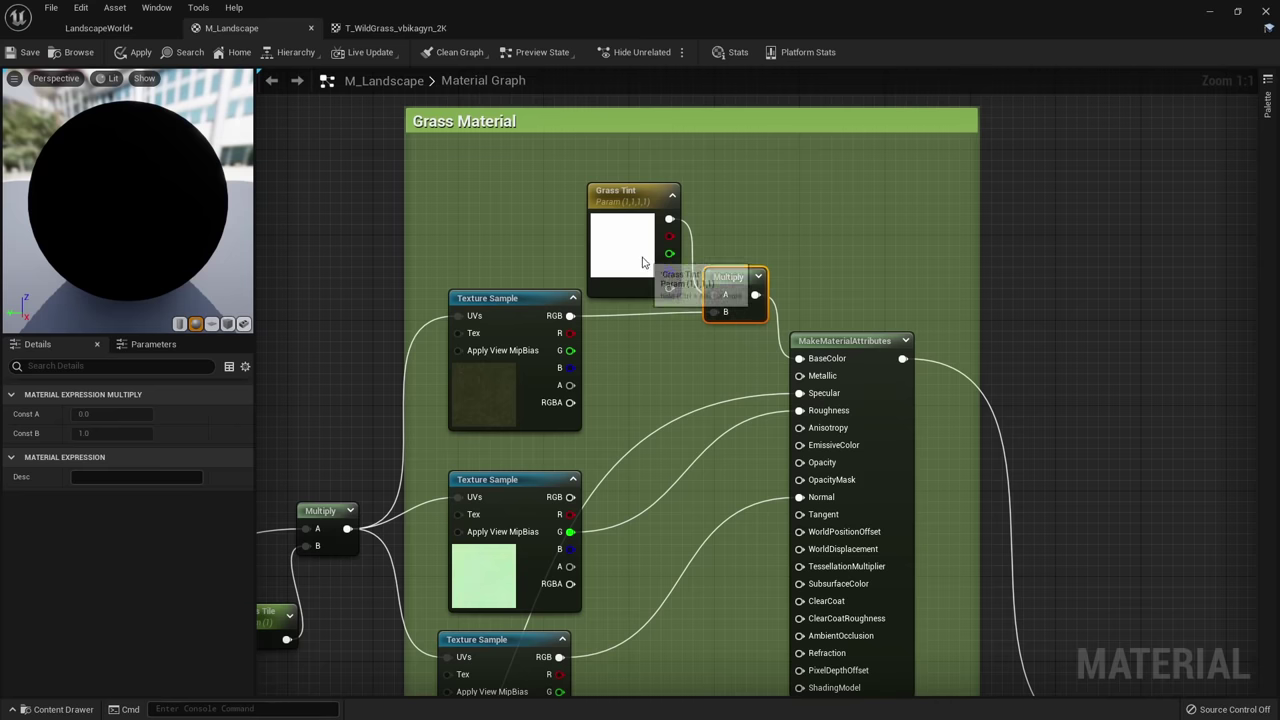
left_click_drag(642, 258, 642, 247)
left_click(685, 367)
Add a Multiply node inside the Dirt Material group and connect the dirt colour texture's RGB output to its B input.
right_click_drag(685, 367, 734, 251)
key("m")
left_click(586, 263)
left_click_drag(623, 270, 633, 219)
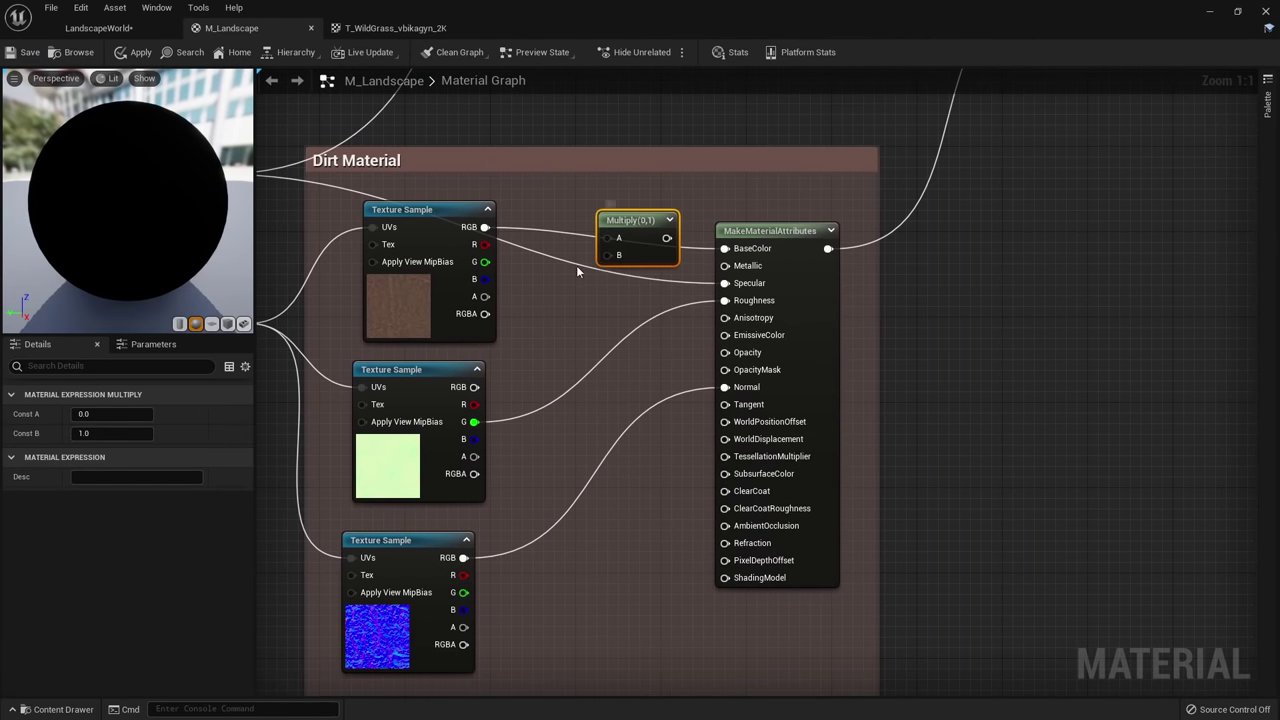
left_click(586, 266)
left_click_drag(485, 227, 629, 288)
Add a vector parameter named Dirt Tint with a white default colour inside the Dirt Material group.
left_click(590, 226)
key("3")
left_click(557, 193)
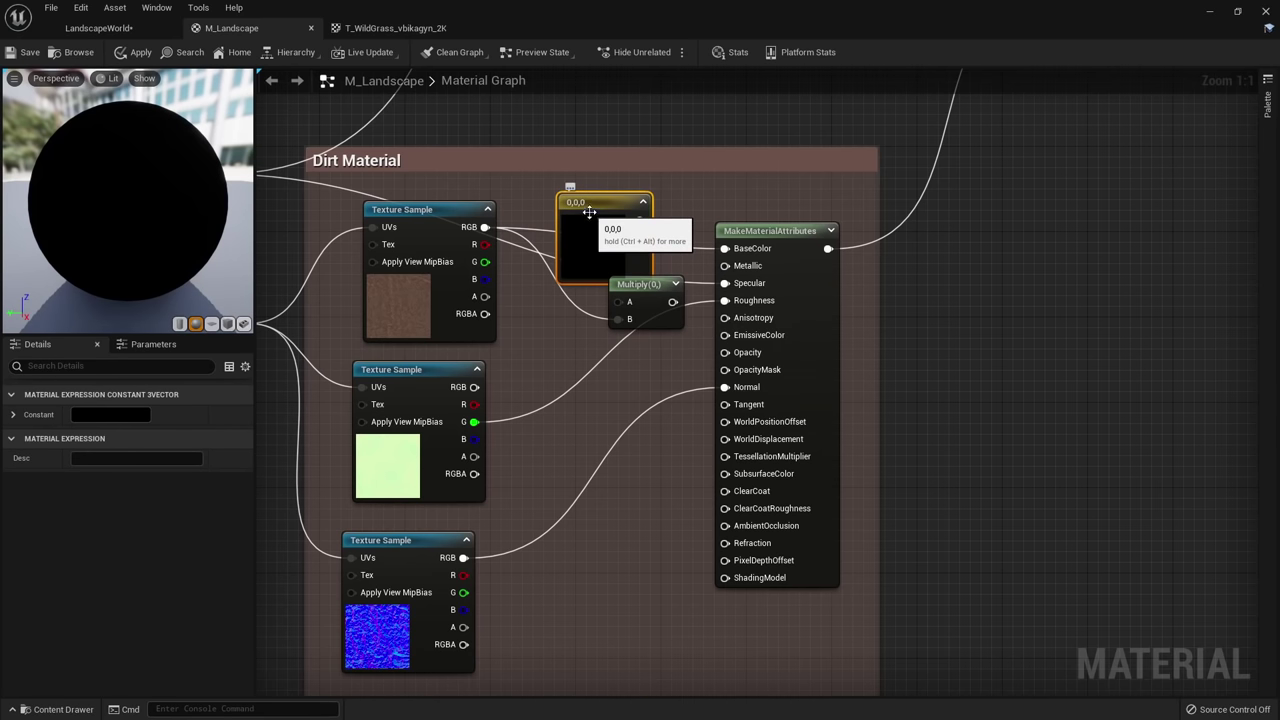
right_click(585, 229)
left_click(640, 237)
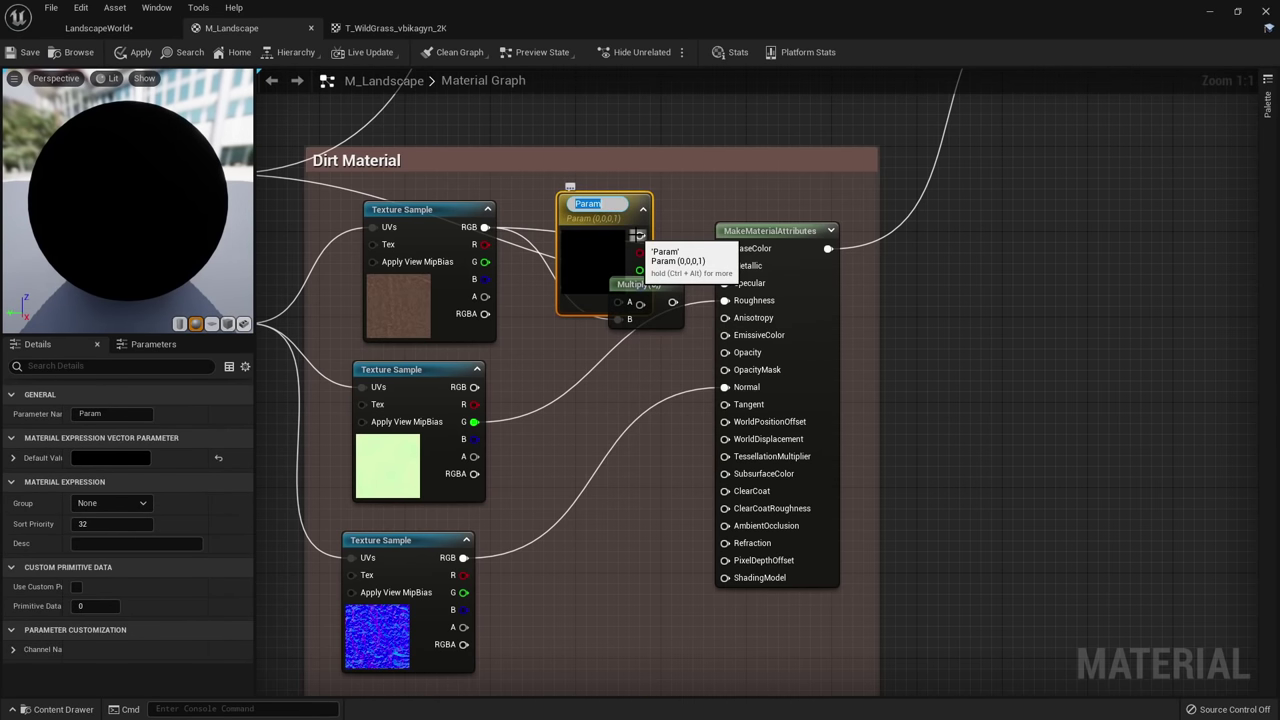
type("Dirt Tint")
key("Return")
left_click(110, 459)
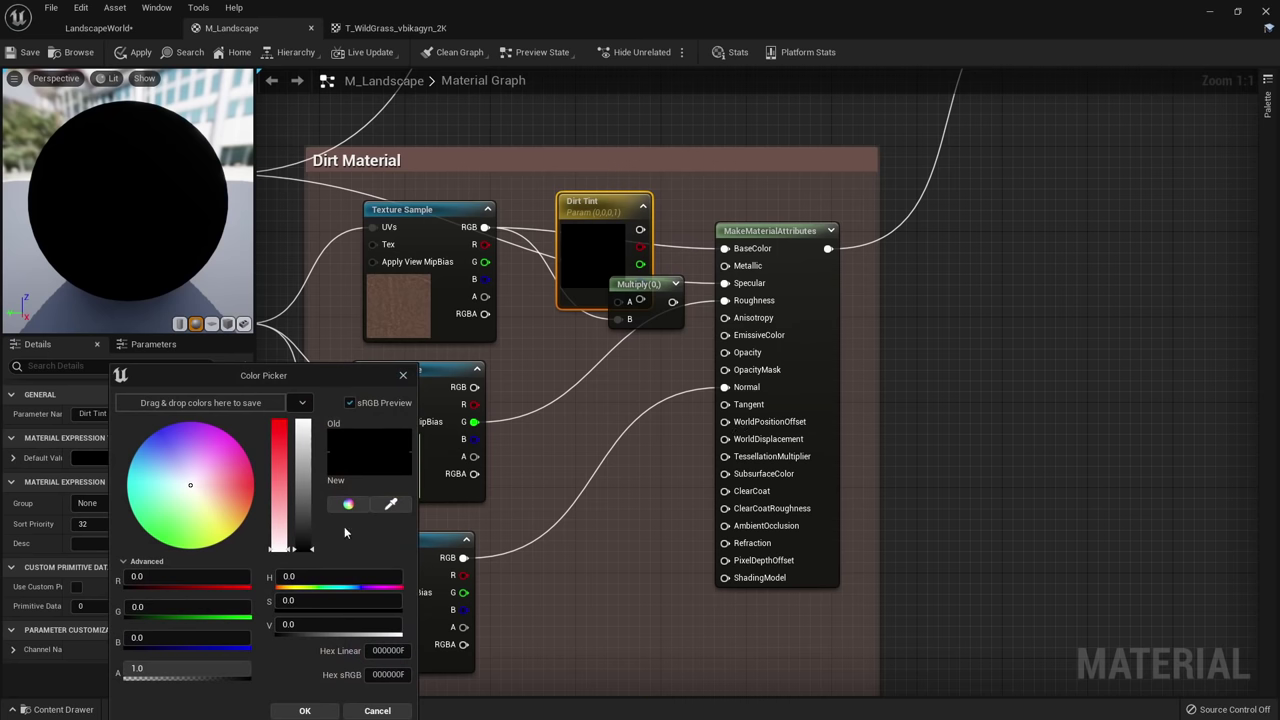
left_click_drag(309, 478, 292, 368)
left_click(308, 713)
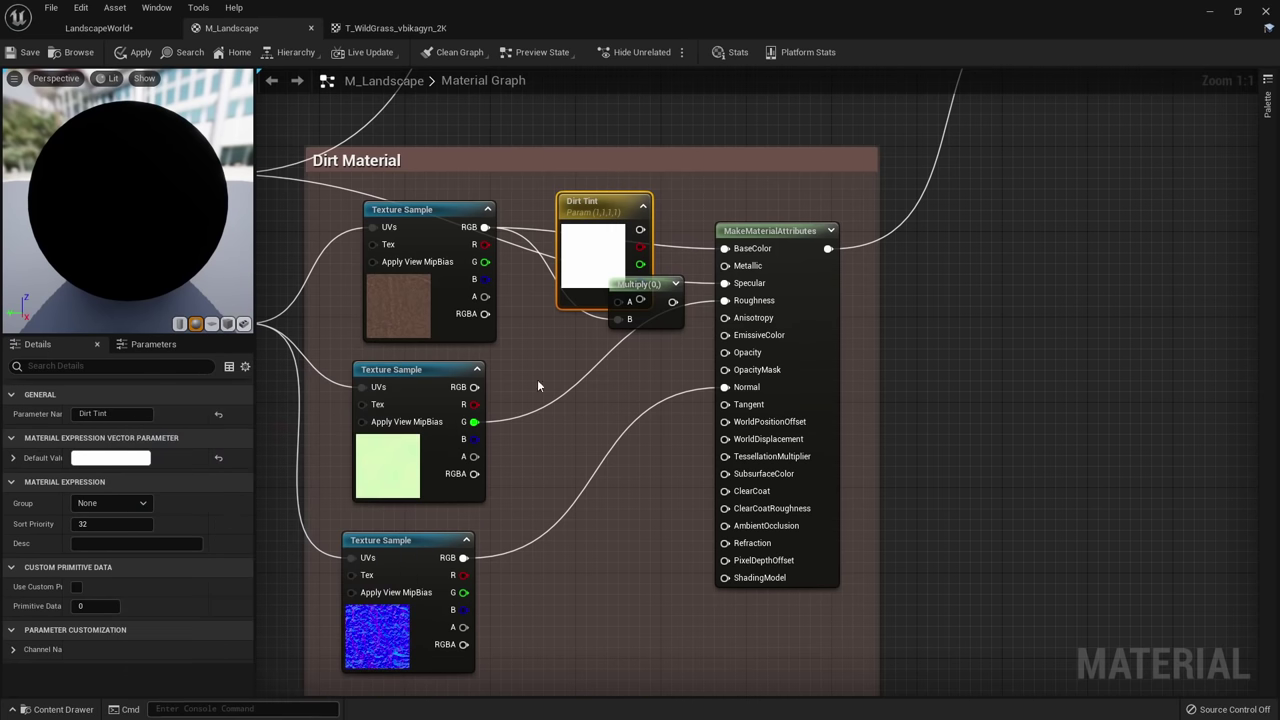
Connect Dirt Tint to the Multiply node's A input and feed the Multiply result into the dirt MakeMaterialAttributes BaseColor.
left_click_drag(590, 264, 566, 250)
left_click_drag(616, 216, 590, 205)
left_click(679, 301)
left_click_drag(659, 301, 742, 251)
left_click_drag(646, 280, 635, 228)
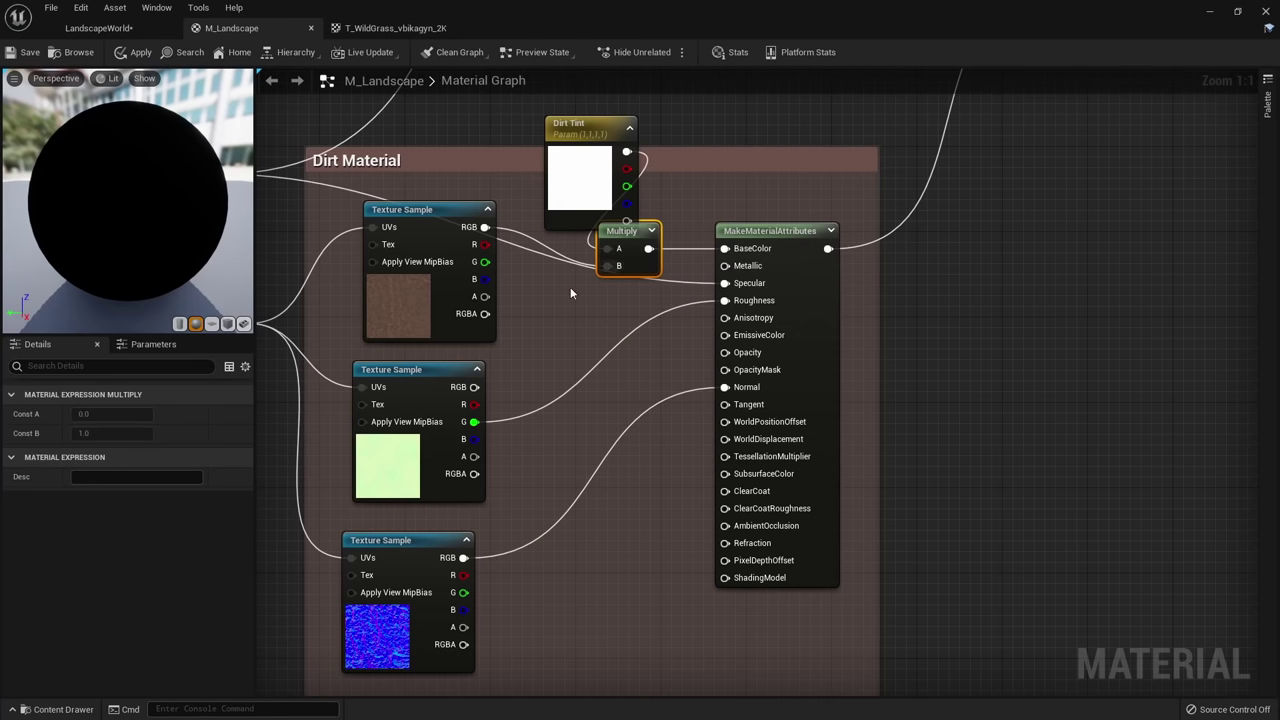
Extend the Dirt Material comment upward and space out the Dirt Tint and Multiply nodes inside it.
left_click(569, 286)
right_click_drag(565, 224, 610, 300)
left_click_drag(618, 273, 597, 294)
left_click_drag(716, 225, 717, 162)
left_click_drag(664, 314, 696, 302)
left_click_drag(627, 278, 606, 257)
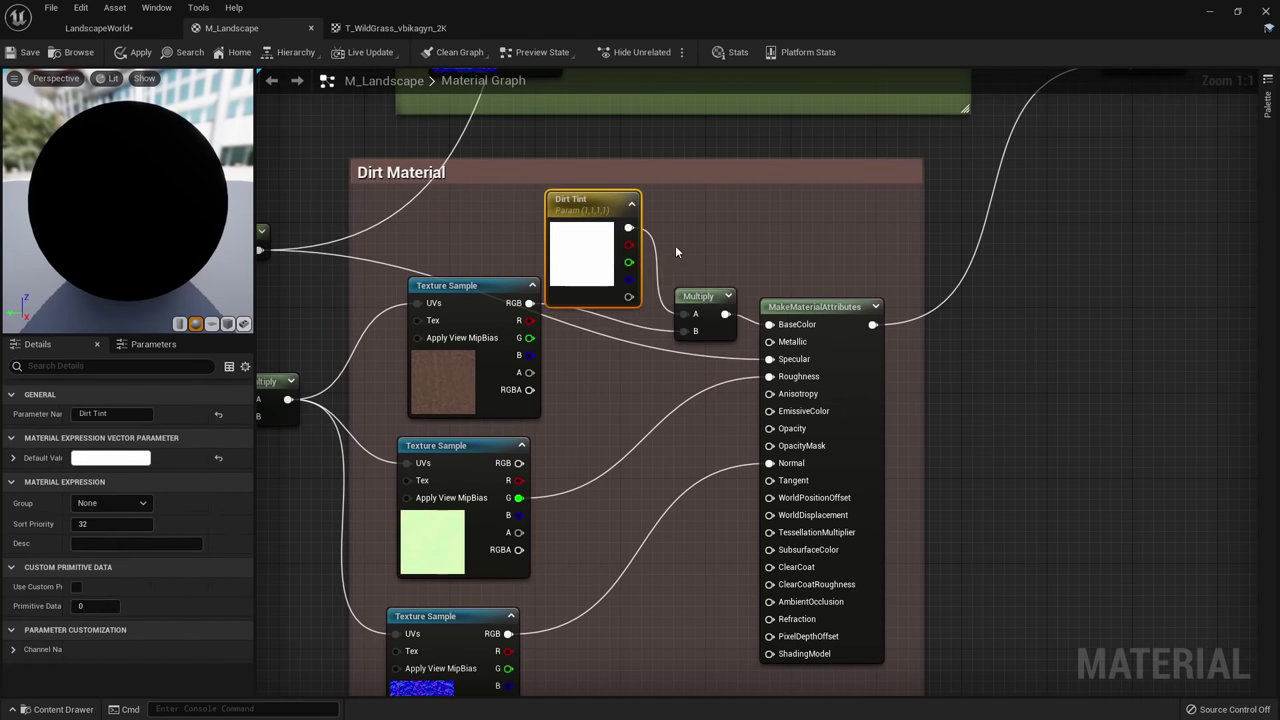
left_click(682, 250)
Move the 0.2 constant into the Grass Material group, beside the Specular input of its MakeMaterialAttributes node.
right_click_drag(703, 255, 695, 422)
scroll(821, 318, "down", 2)
left_click_drag(352, 408, 350, 385)
right_click_drag(452, 356, 434, 414)
scroll(370, 428, "down", 2)
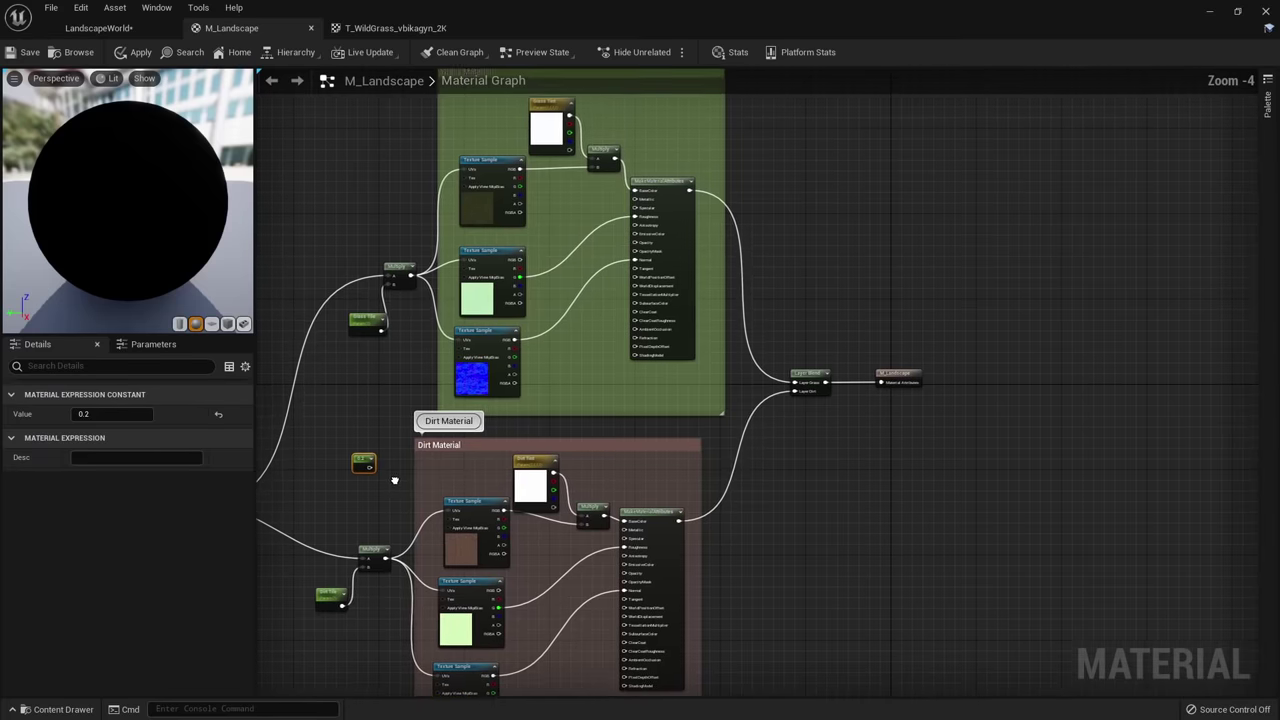
left_click_drag(360, 456, 677, 233)
scroll(600, 214, "up", 4)
scroll(640, 233, "down", 5)
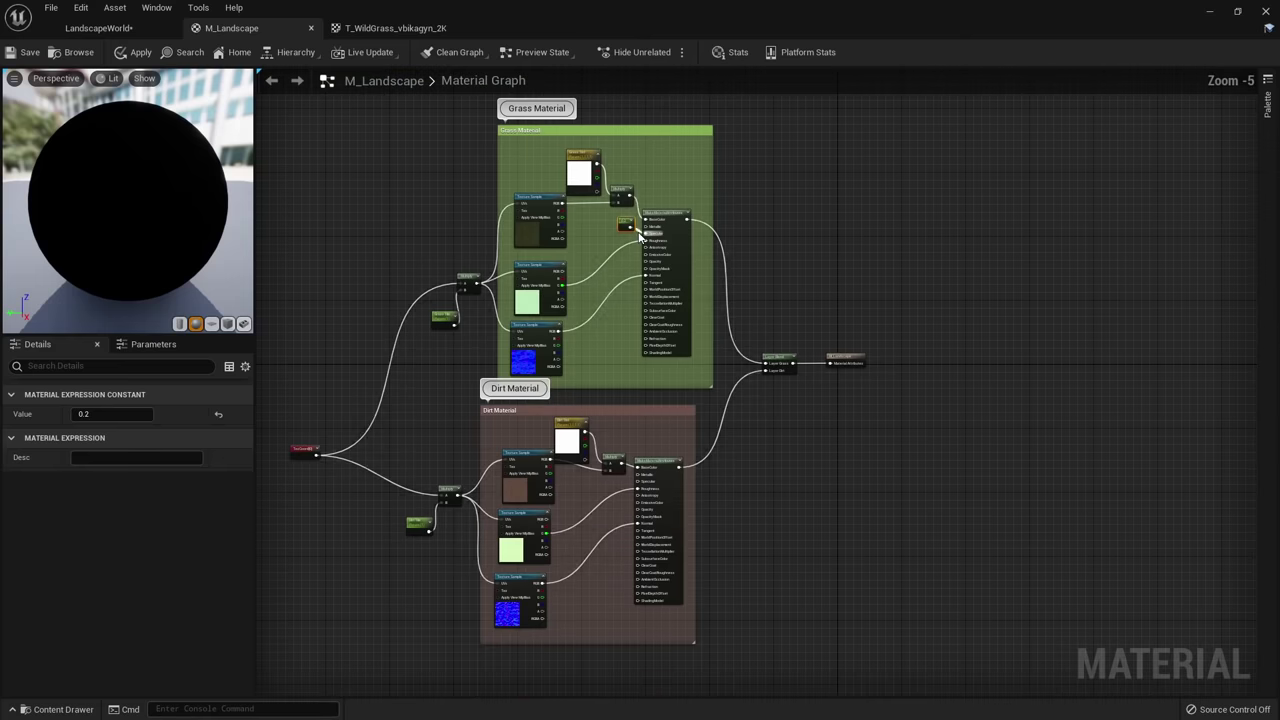
Paste a copy of the 0.2 constant into the Dirt Material group and connect it to Specular.
right_click_drag(602, 516, 614, 362)
scroll(614, 362, "up", 5)
left_click(614, 294)
key("ctrl+v")
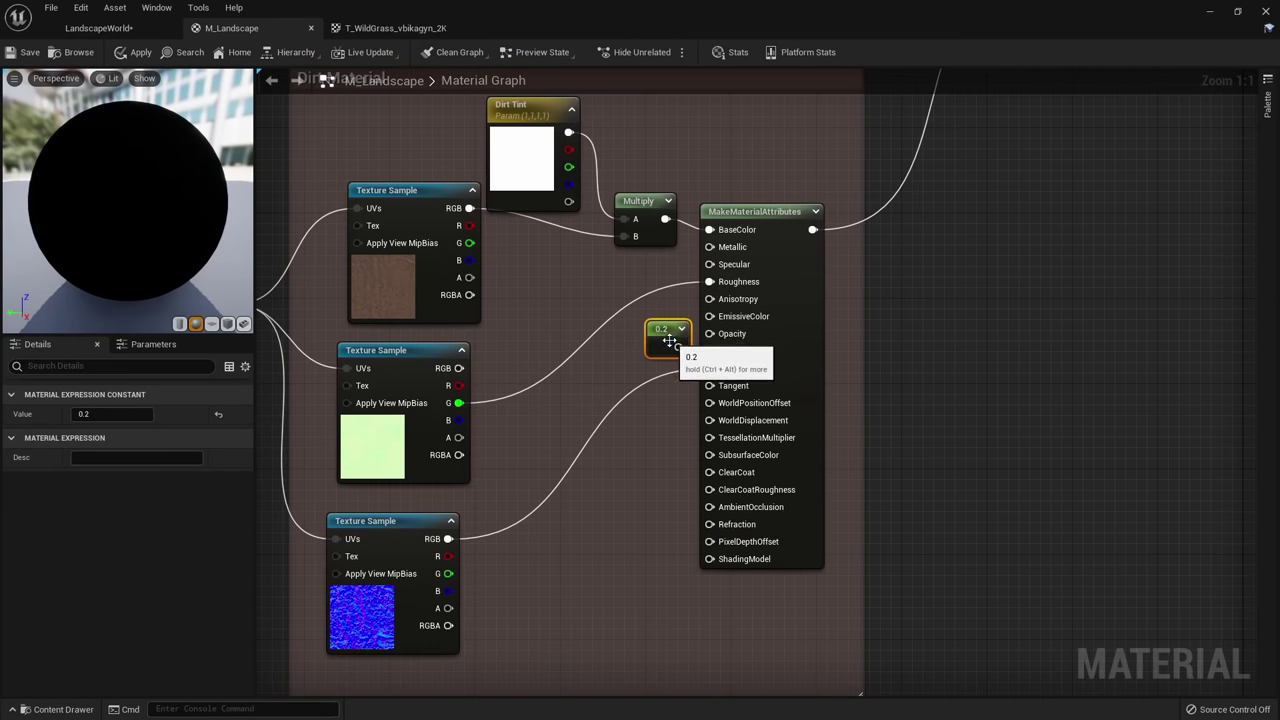
left_click_drag(670, 340, 718, 266)
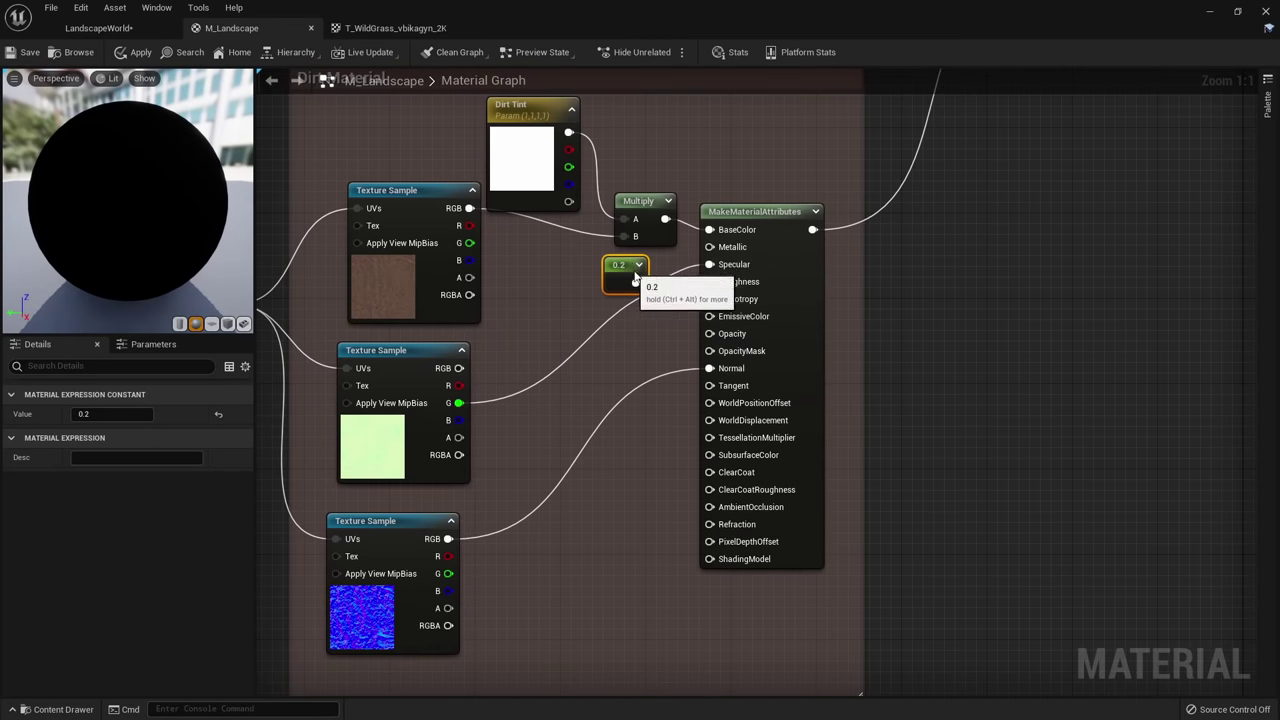
left_click_drag(624, 265, 646, 276)
Move the Dirt Material comment group to line up beneath the Grass Material group.
scroll(654, 334, "down", 5)
left_click(631, 373)
right_click_drag(631, 373, 677, 440)
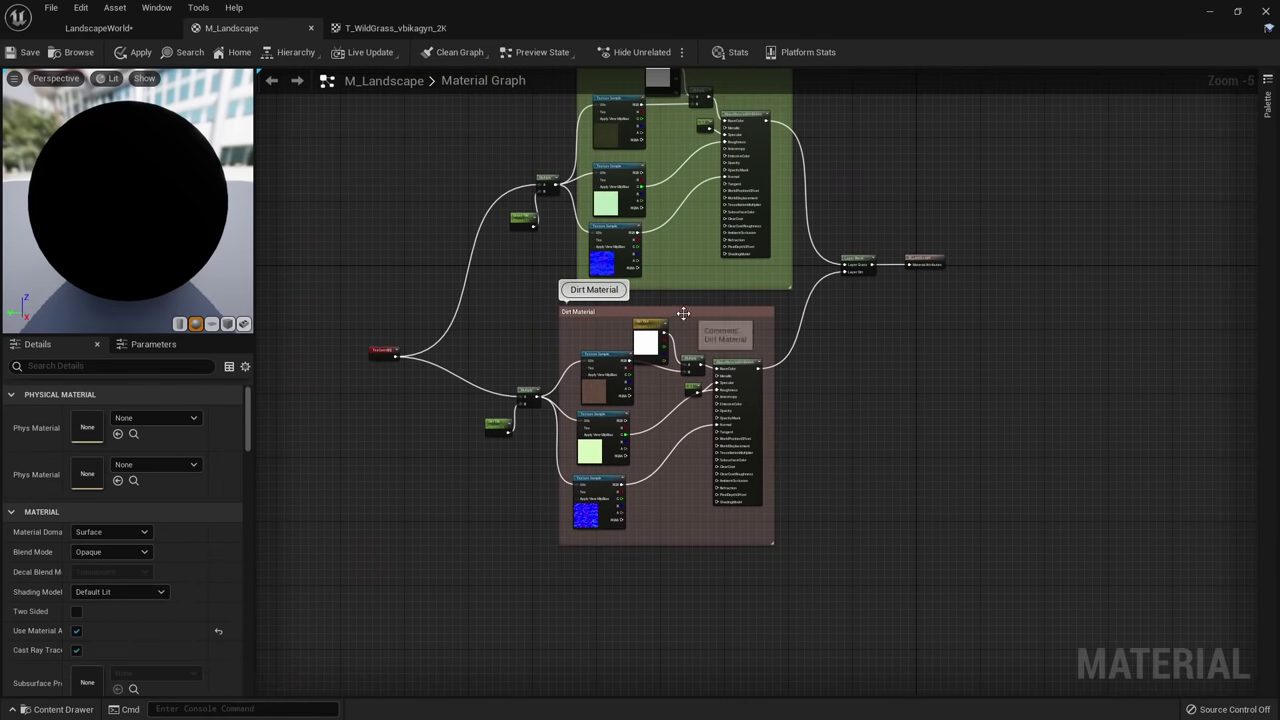
left_click_drag(684, 312, 693, 320)
left_click(460, 318)
right_click_drag(460, 318, 517, 396)
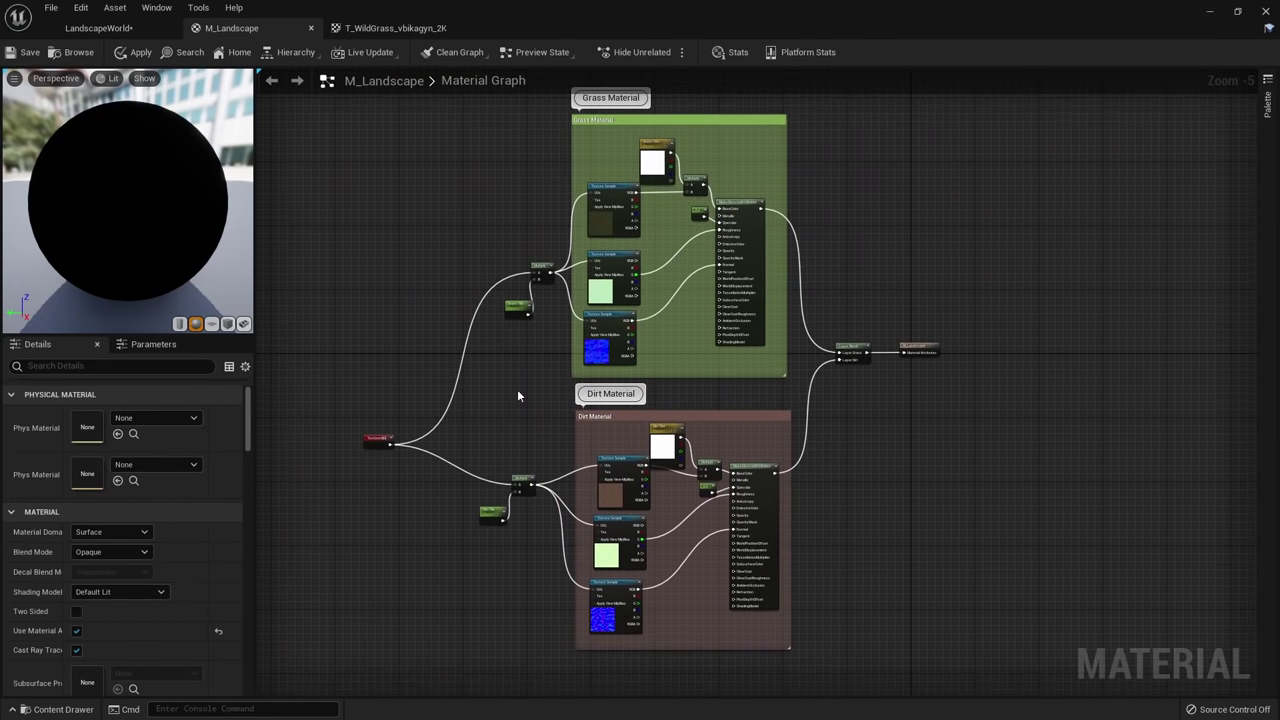
scroll(712, 175, "down", 2)
scroll(720, 260, "up", 2)
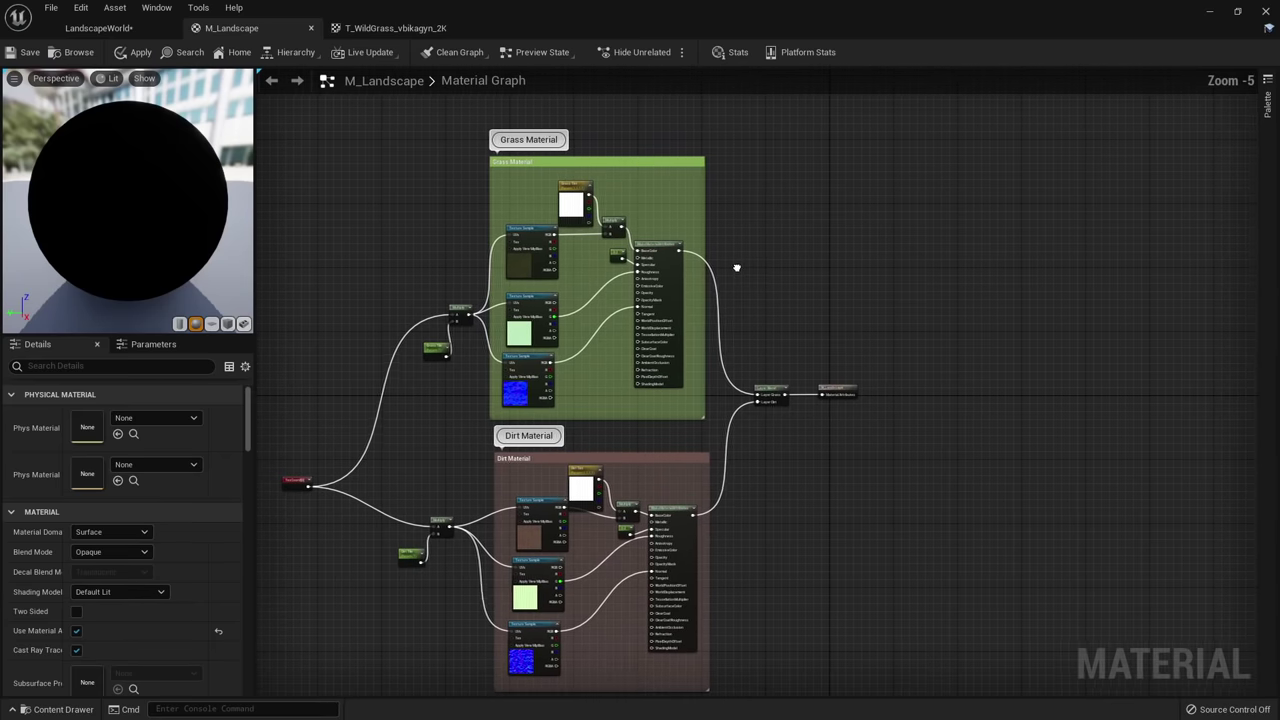
left_click_drag(715, 430, 456, 137)
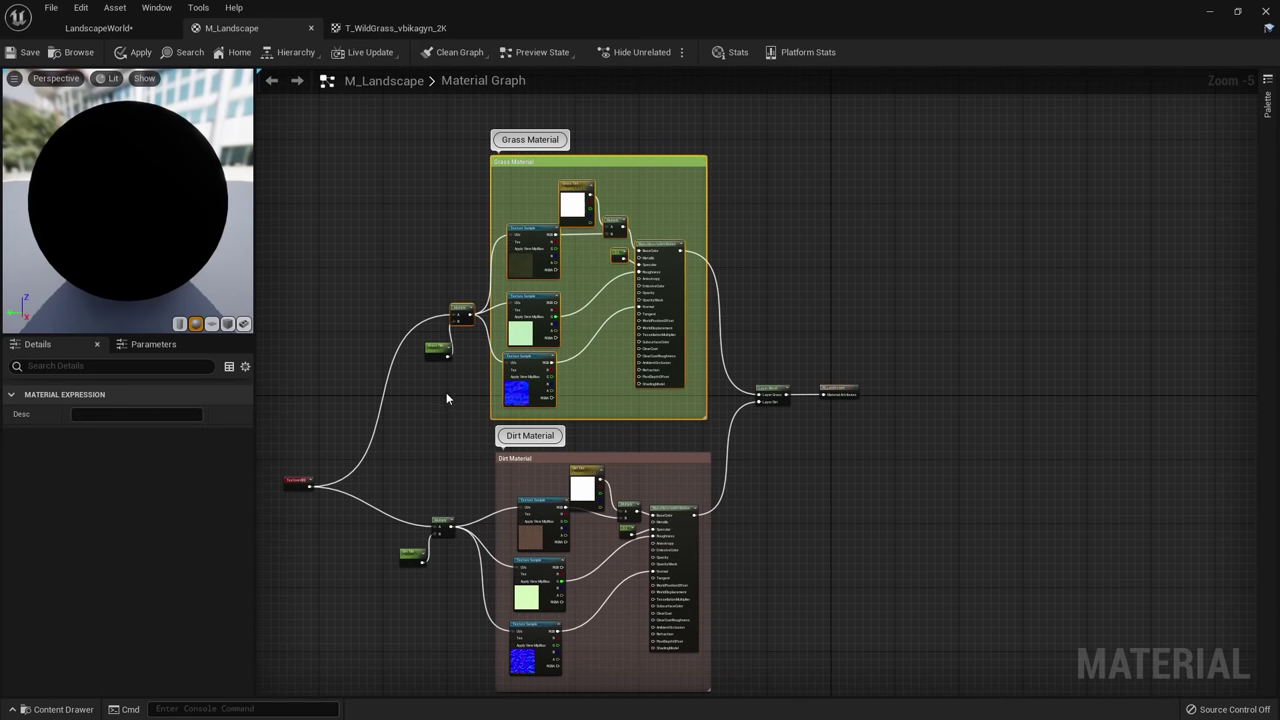
left_click(442, 425)
right_click_drag(439, 442, 440, 388)
left_click_drag(406, 389, 686, 604)
left_click_drag(760, 673, 762, 672)
left_click(795, 619)
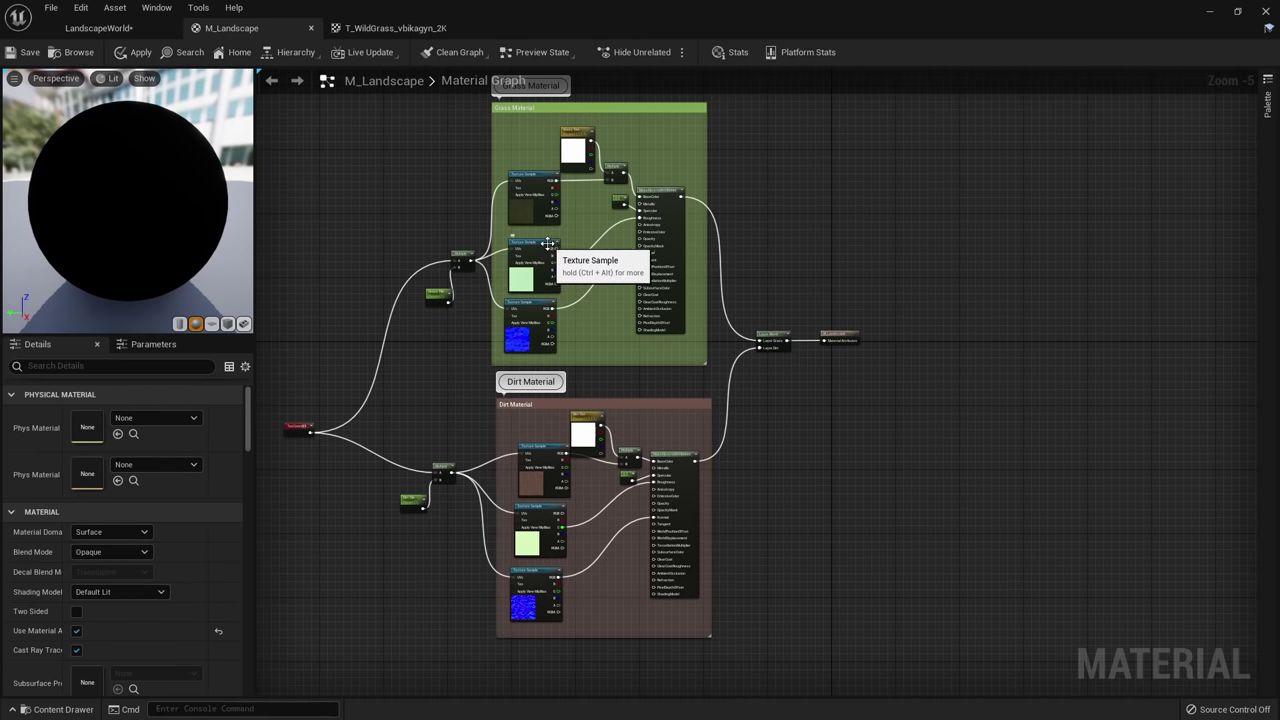
Apply and save the M_Landscape material, and return to the LandscapeWorld level.
left_click(136, 52)
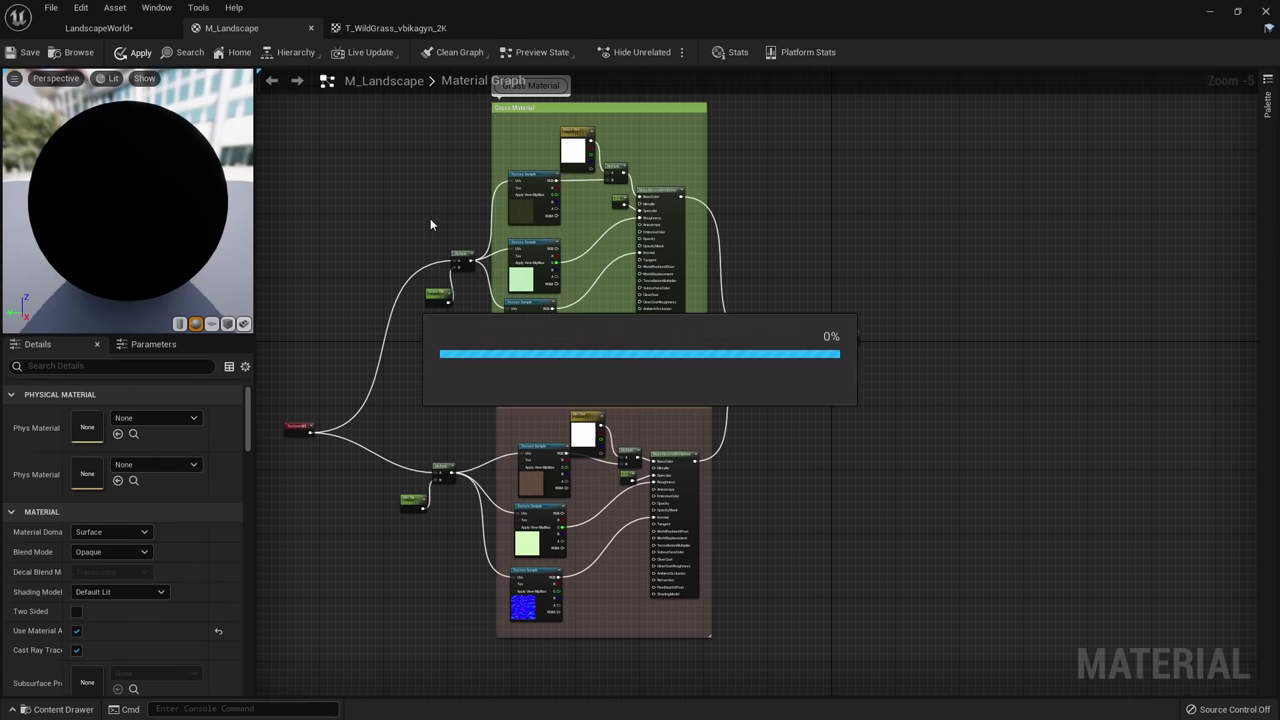
left_click(26, 52)
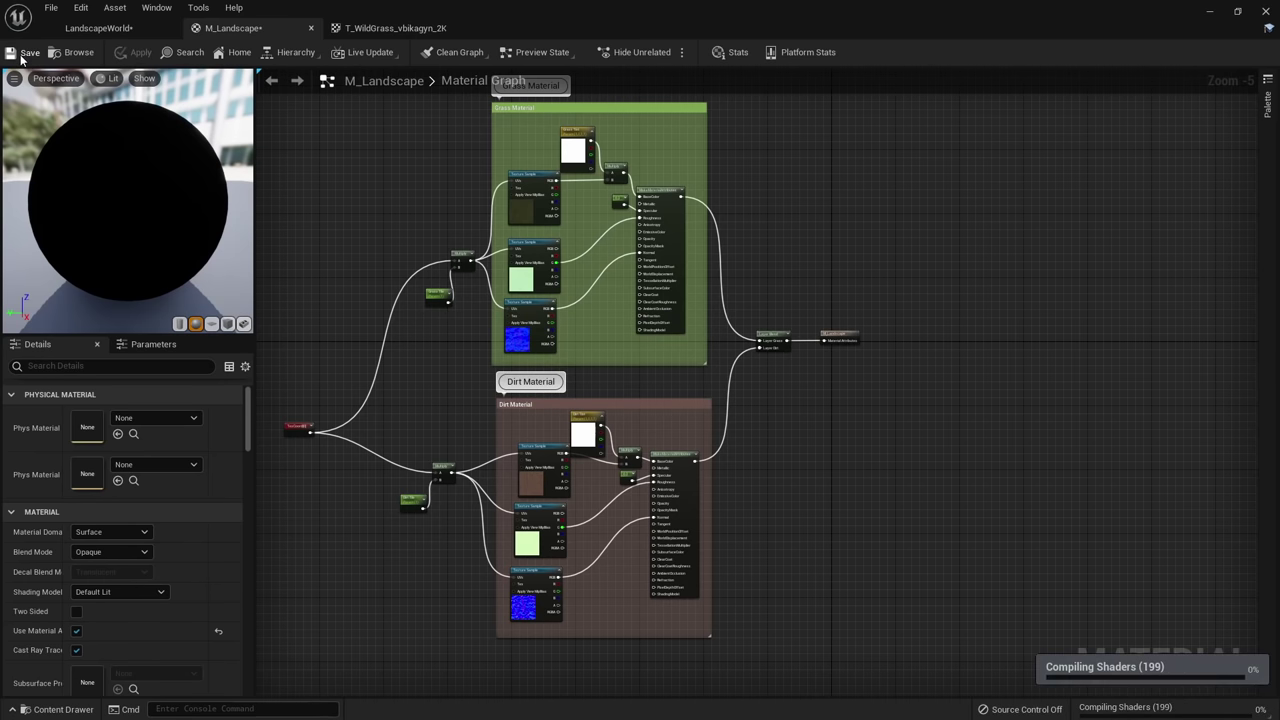
left_click(143, 32)
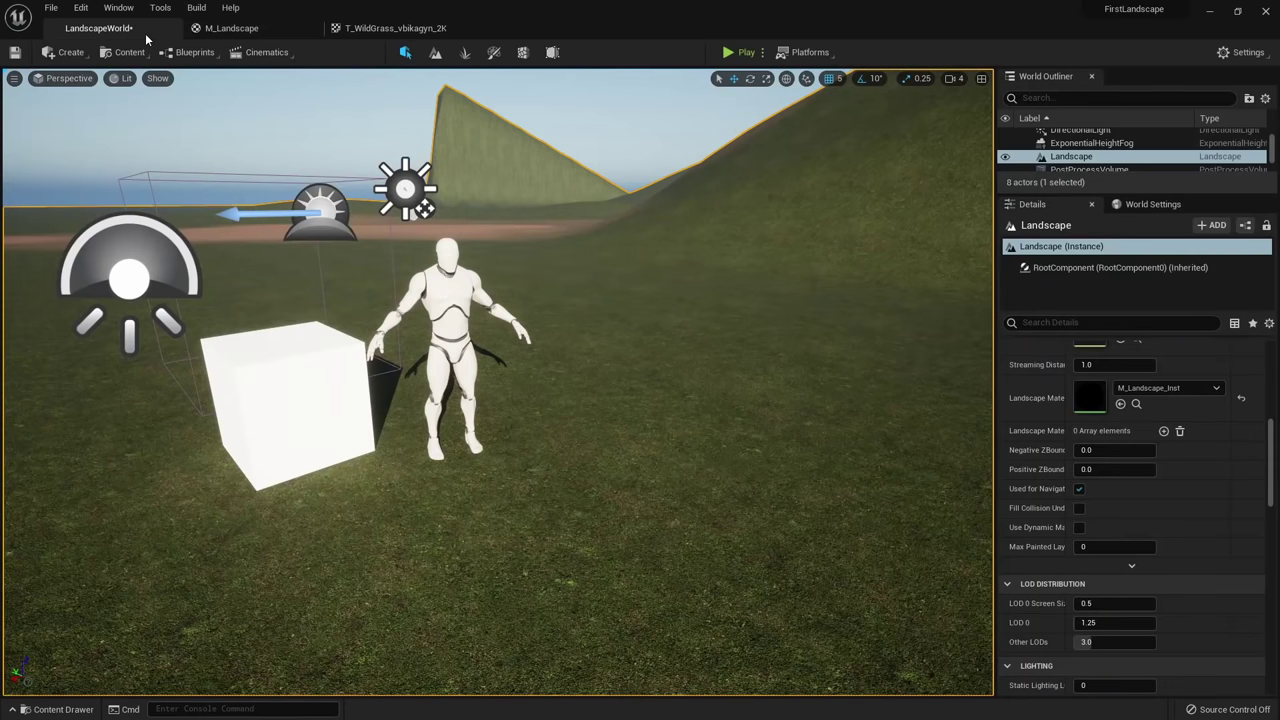
Paint the Dirt layer onto the grass beside the mannequin using the Landscape Paint tool.
left_click(436, 54)
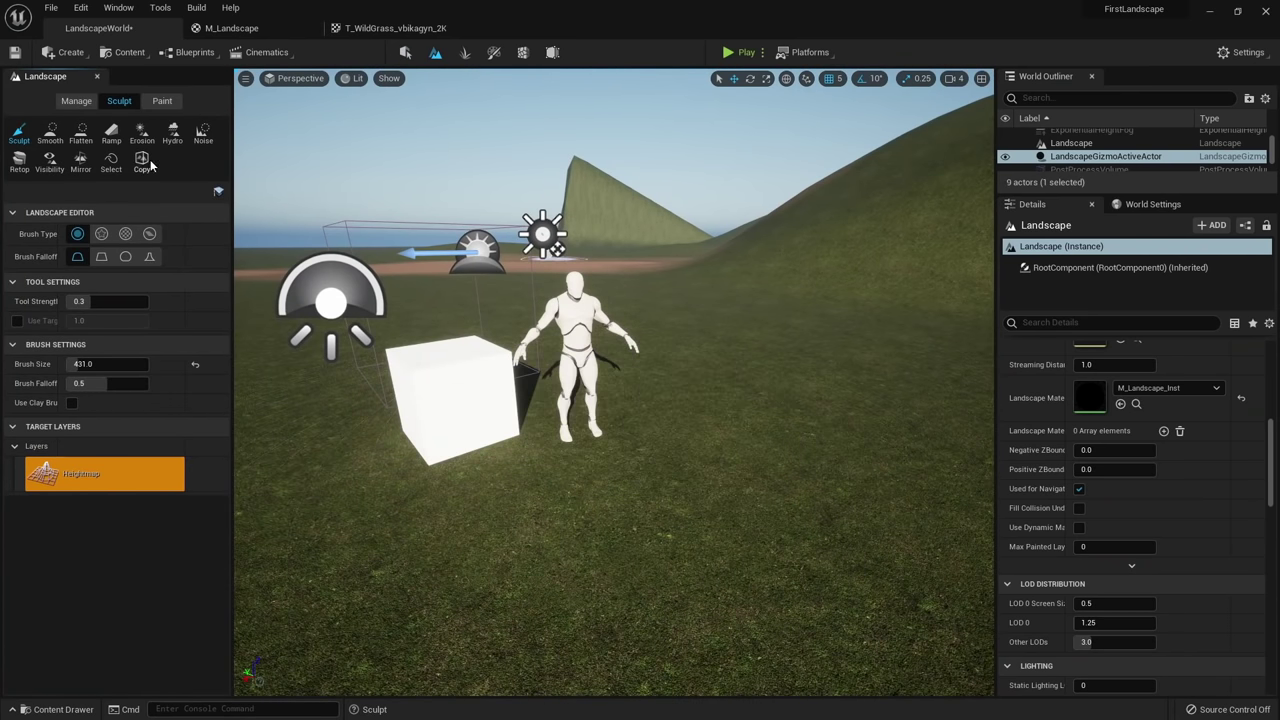
left_click(152, 102)
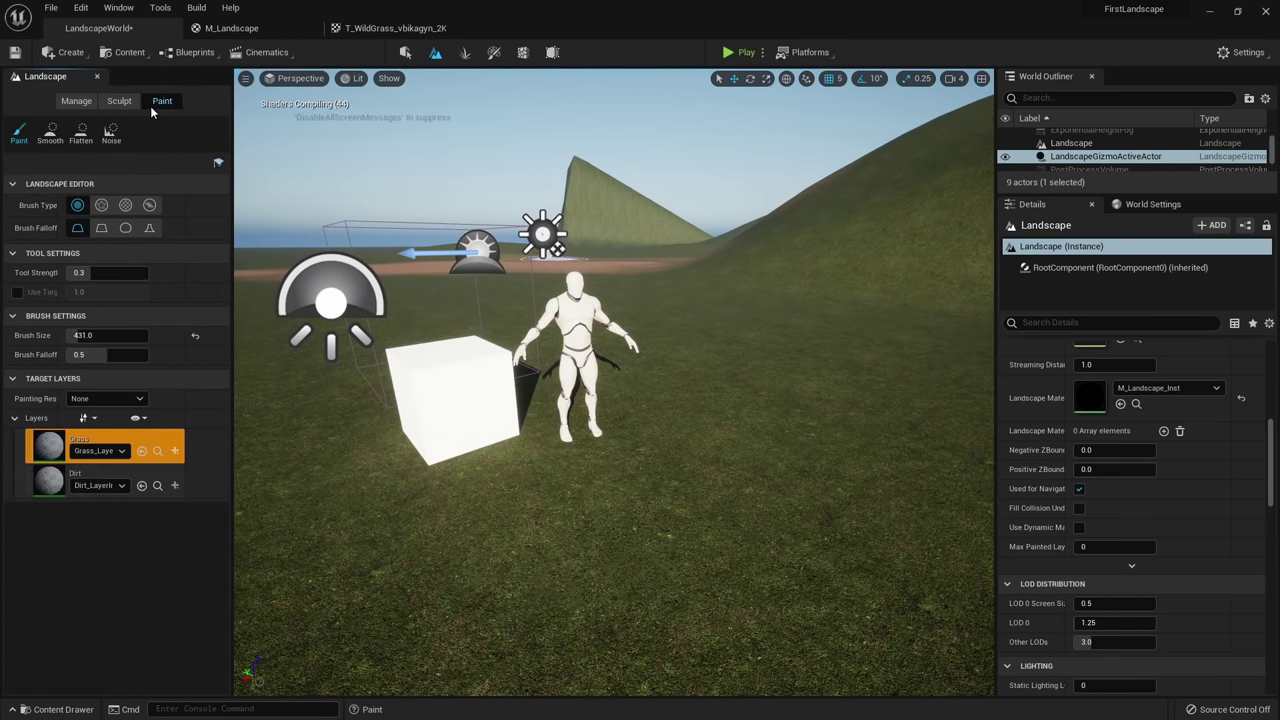
left_click(75, 483)
mouse_move(714, 394)
right_mouse_down()
mouse_move(775, 430)
mouse_move(760, 450)
right_mouse_up()
left_click_drag(655, 323, 695, 266)
right_click_drag(695, 266, 690, 235)
right_click_drag(766, 330, 766, 311)
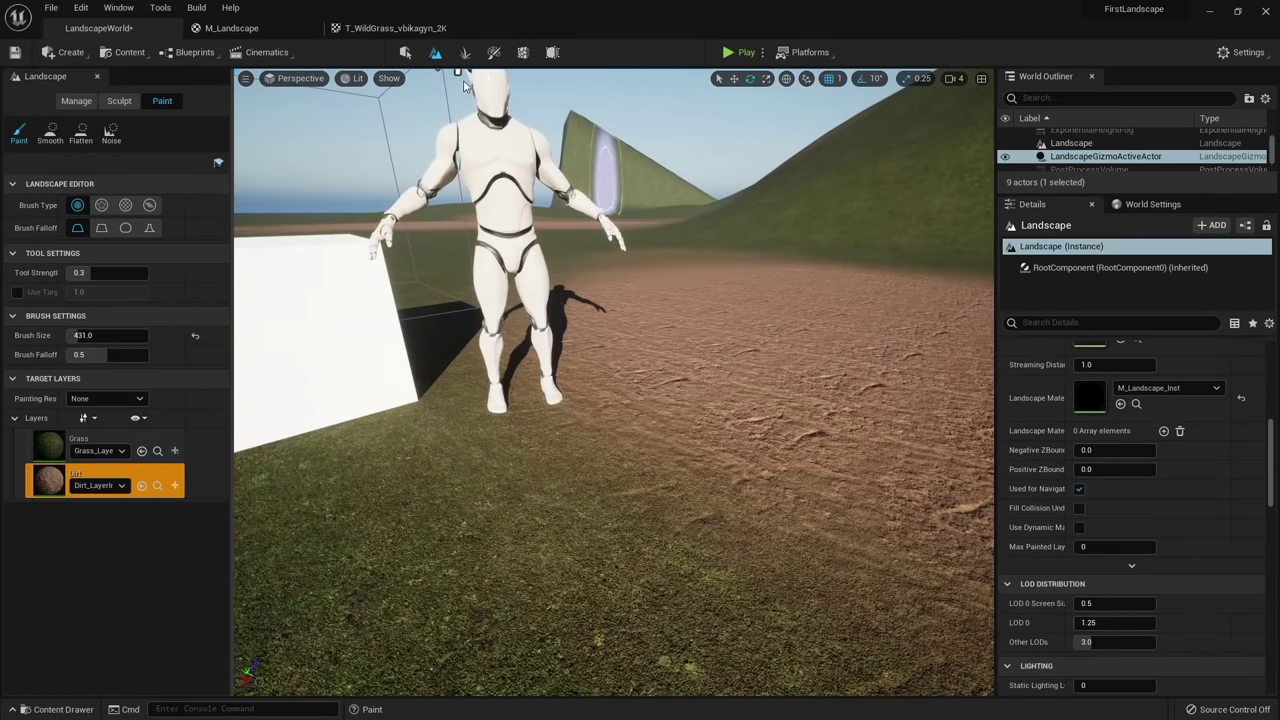
Return to Selection mode, select the landscape and place the material instance's Details window clear of the mannequin and painted dirt.
left_click(405, 52)
scroll(619, 465, "down", 5)
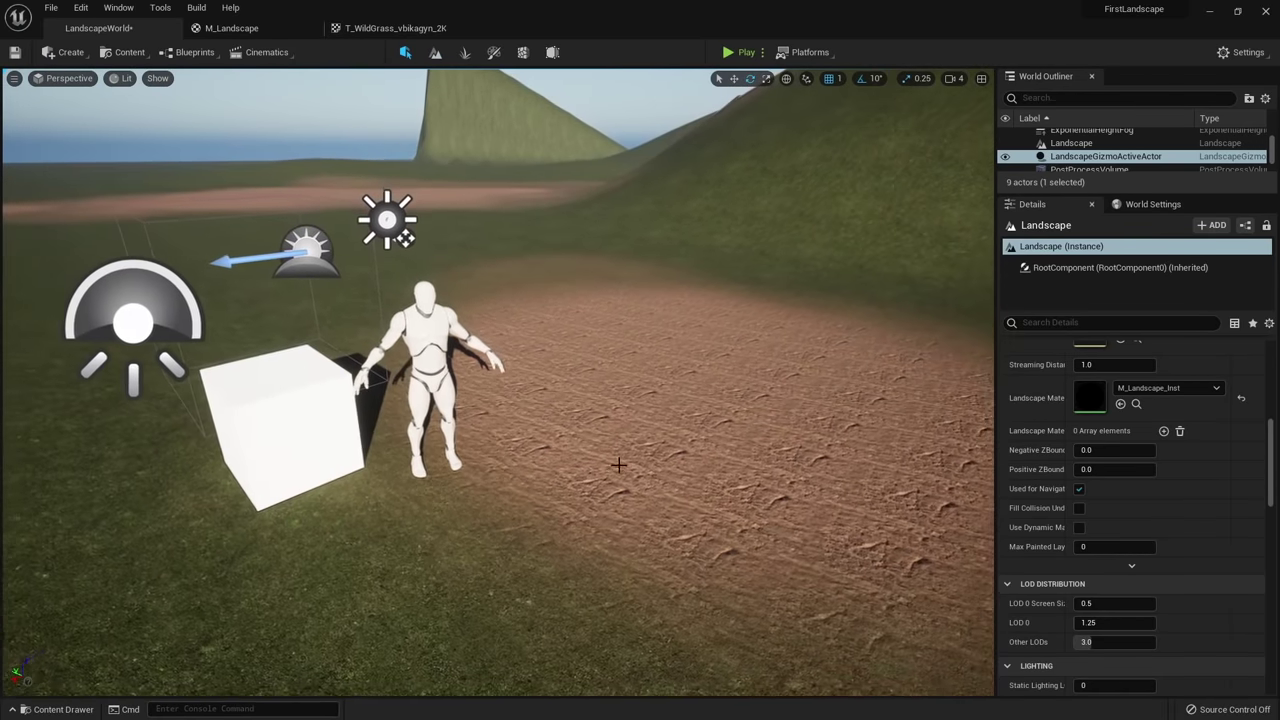
left_click(619, 465)
right_click_drag(619, 465, 625, 490)
left_click_drag(2, 117, 361, 113)
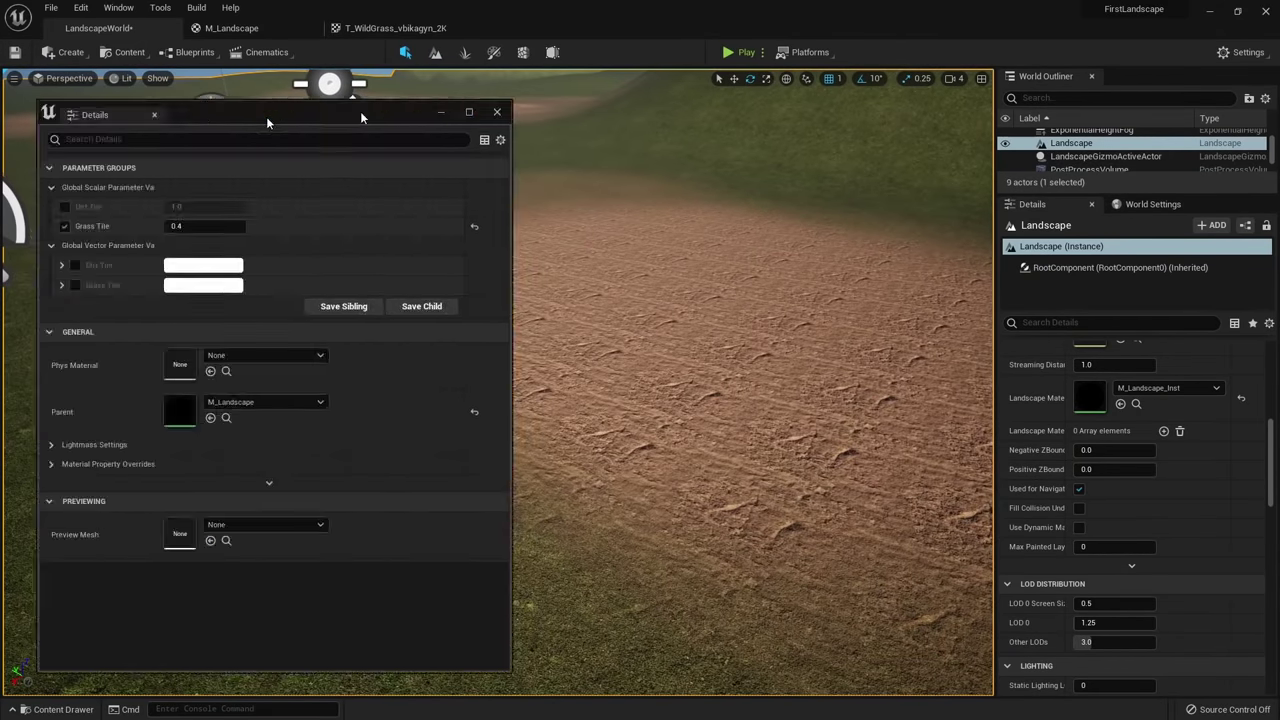
left_click_drag(267, 122, 984, 121)
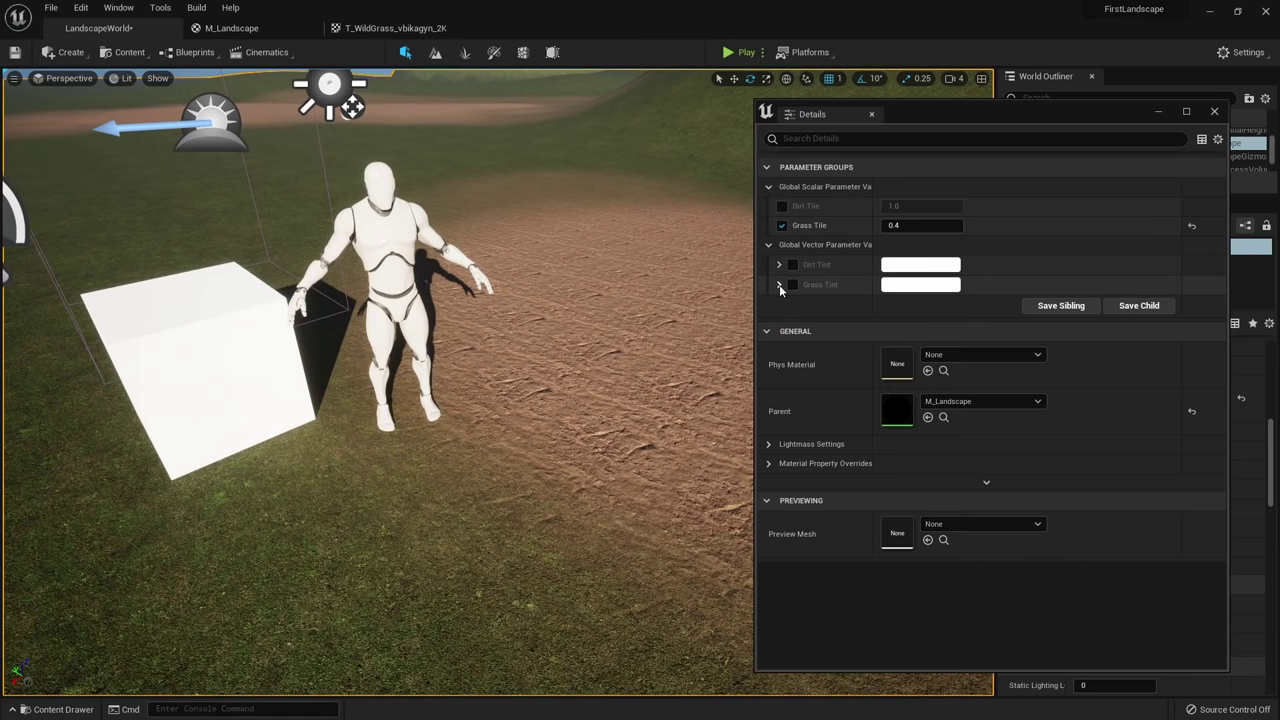
Enable the Dirt Tile override and set it to 0.25, keeping the Details window clear of the dirt patch.
left_click(782, 205)
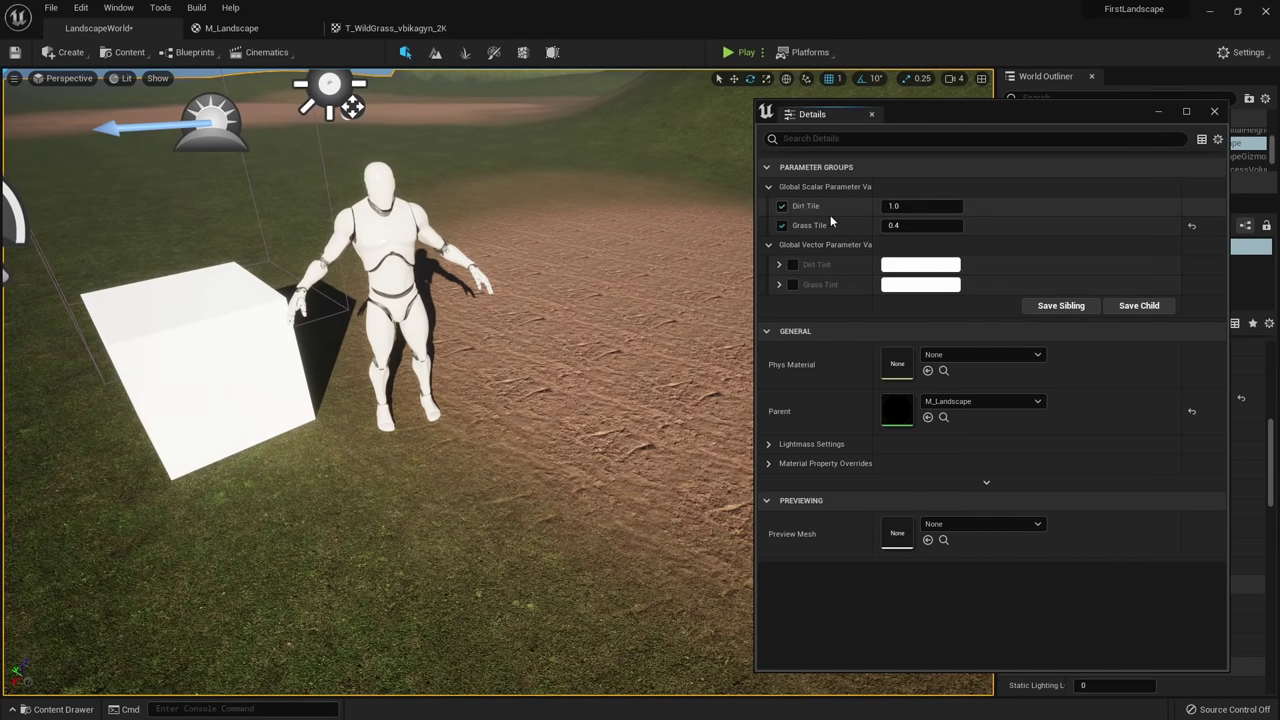
left_click(928, 205)
type("0.25")
key("Return")
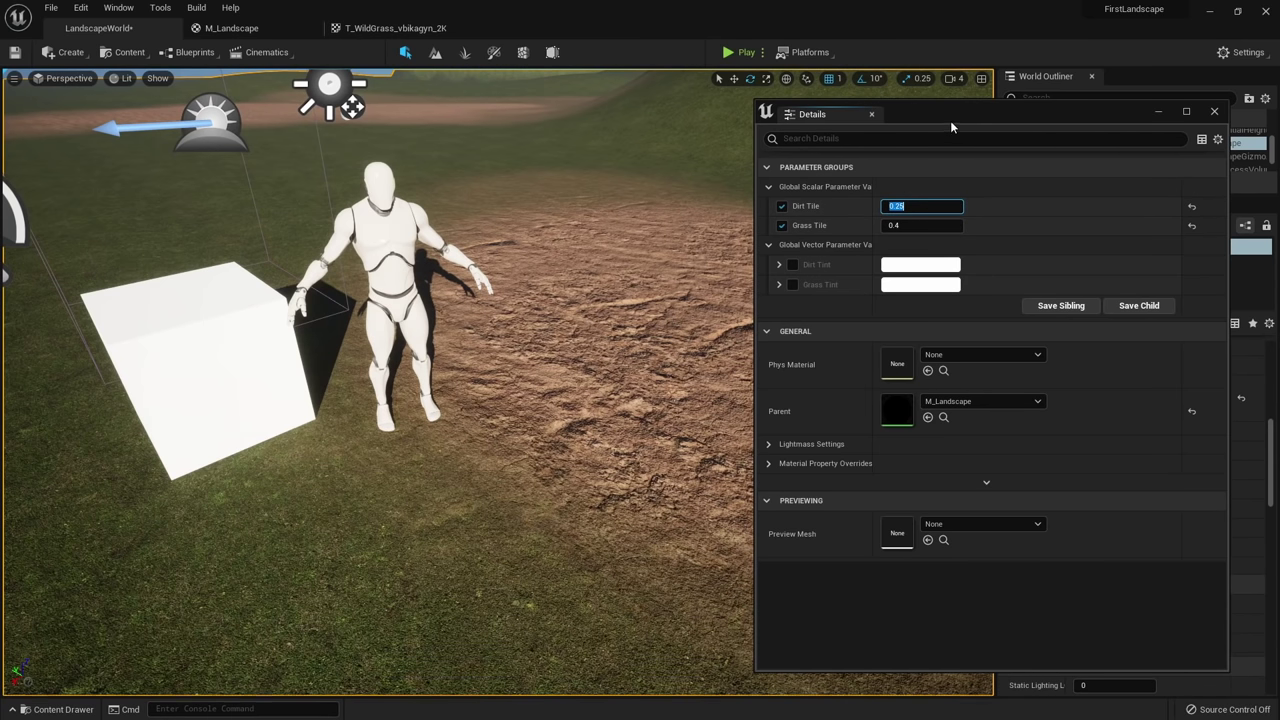
left_click_drag(951, 125, 995, 169)
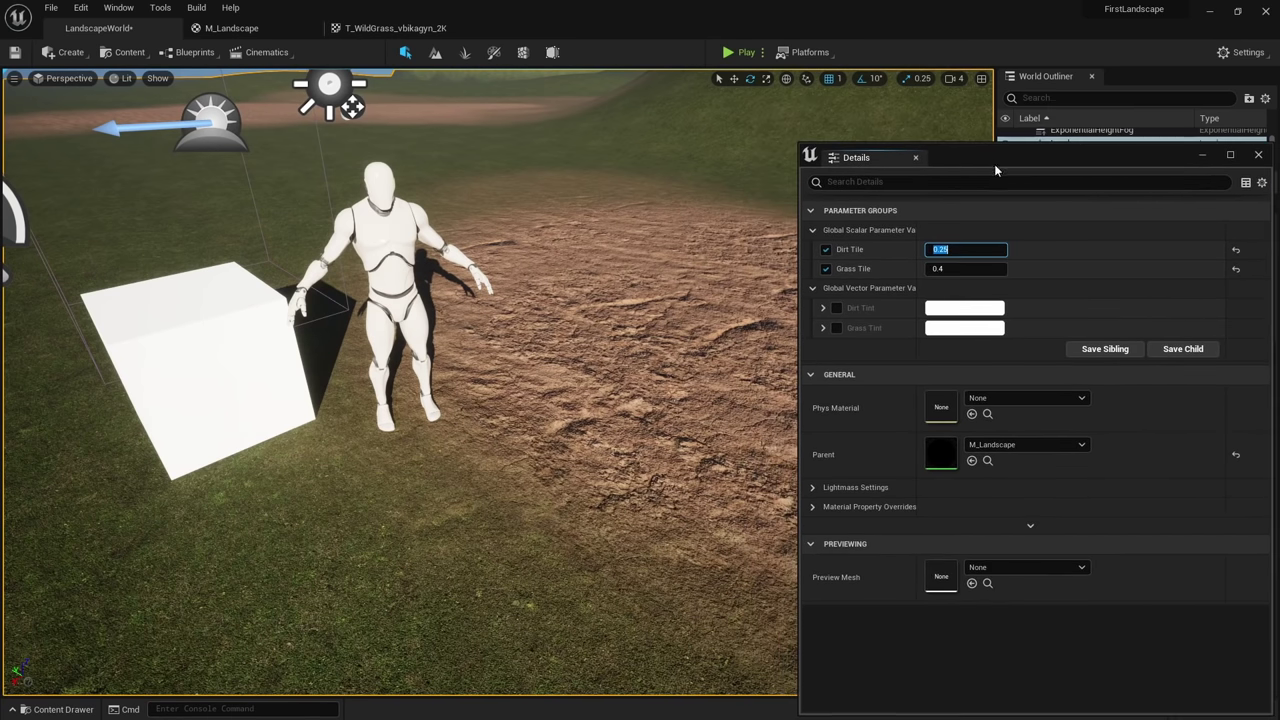
Enable the Dirt Tint override and darken it to a light grey with a value of about 0.68.
left_click(850, 347)
left_click(836, 308)
right_click_drag(743, 350, 773, 322)
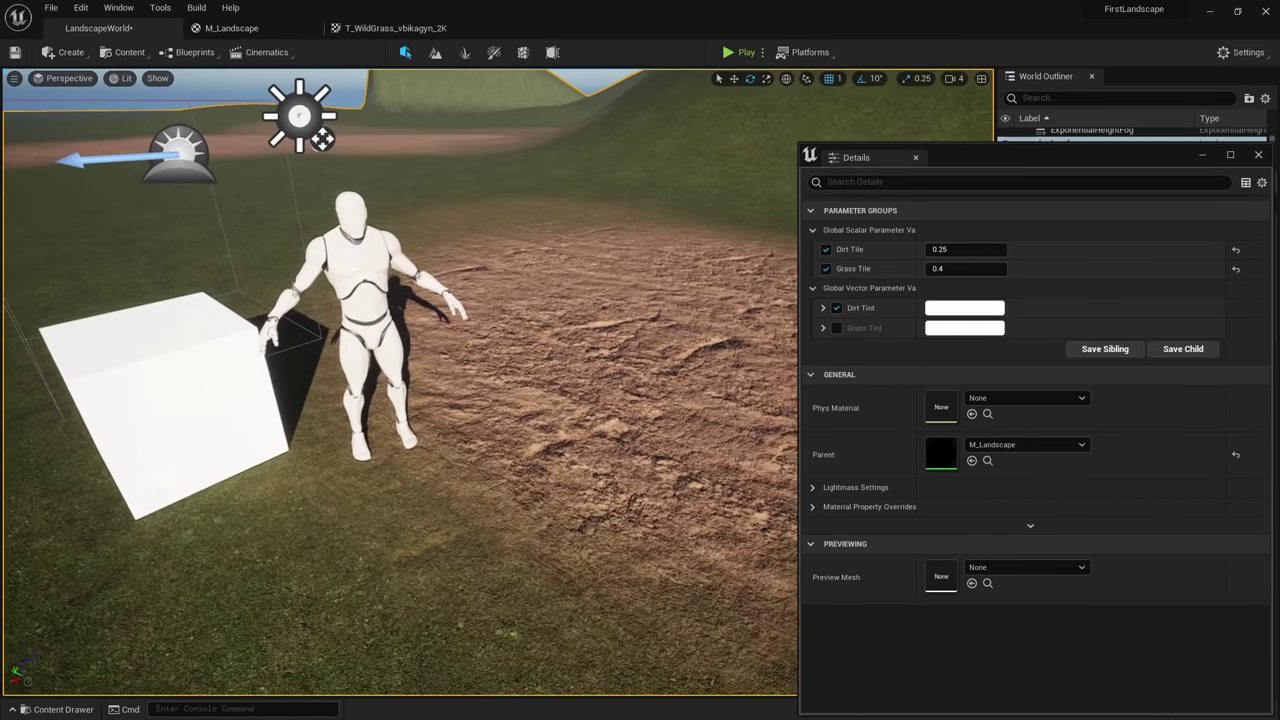
right_click_drag(640, 370, 966, 288)
left_click(964, 308)
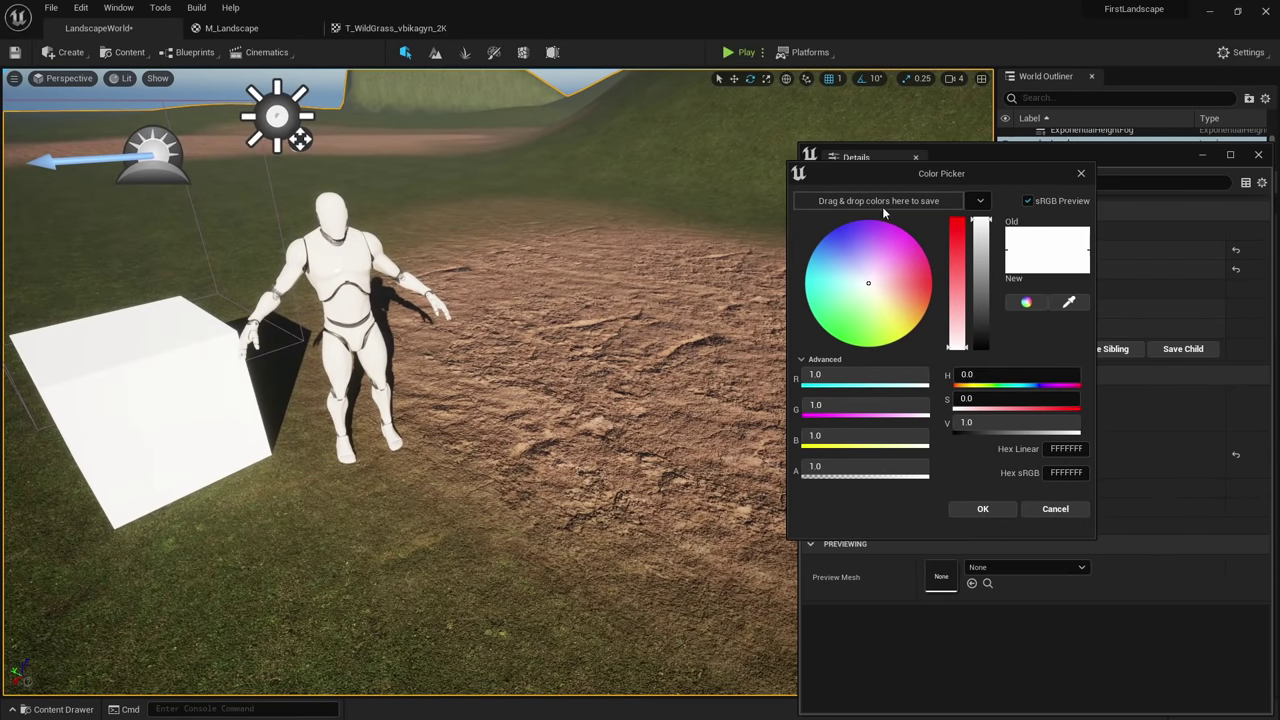
left_click_drag(981, 240, 982, 265)
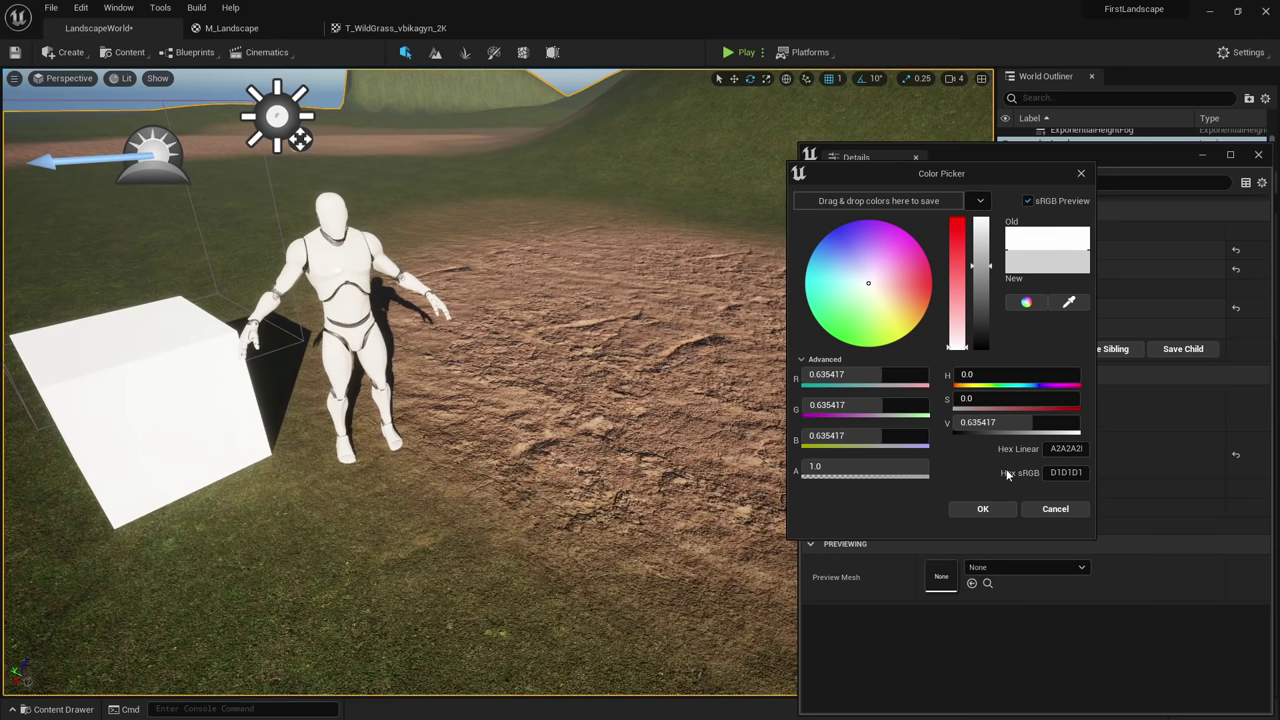
left_click(988, 508)
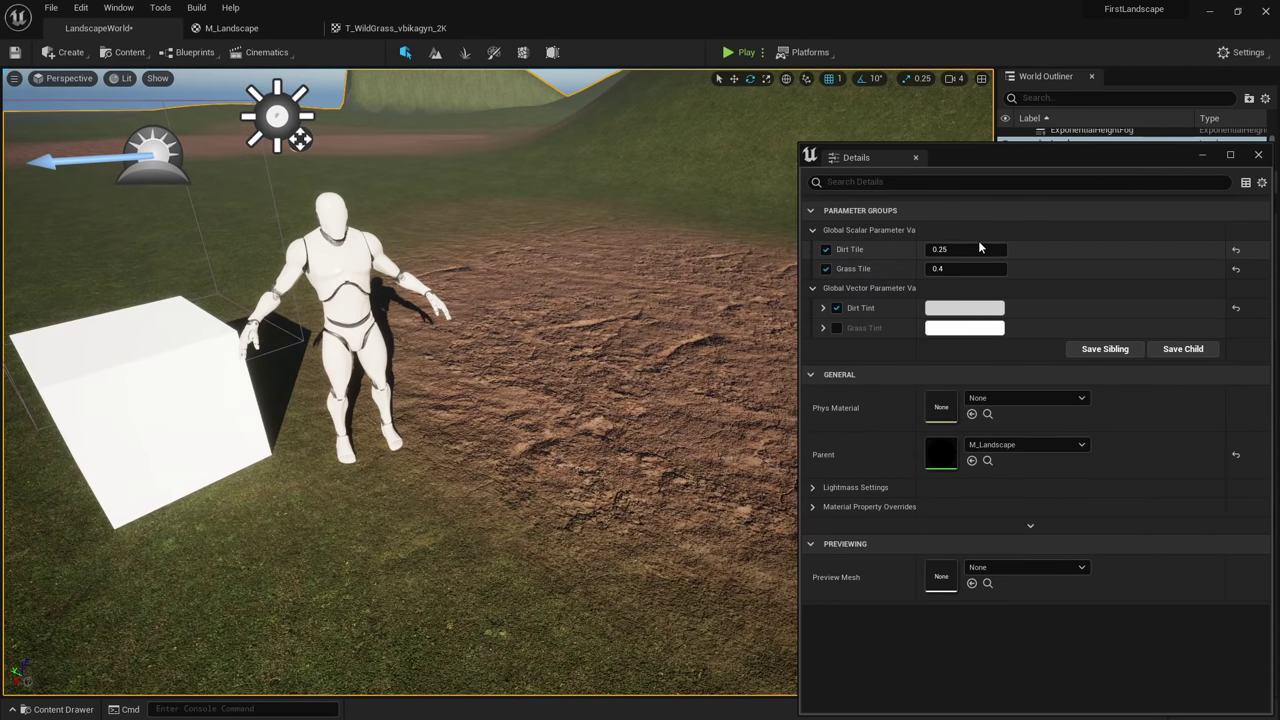
left_click(964, 308)
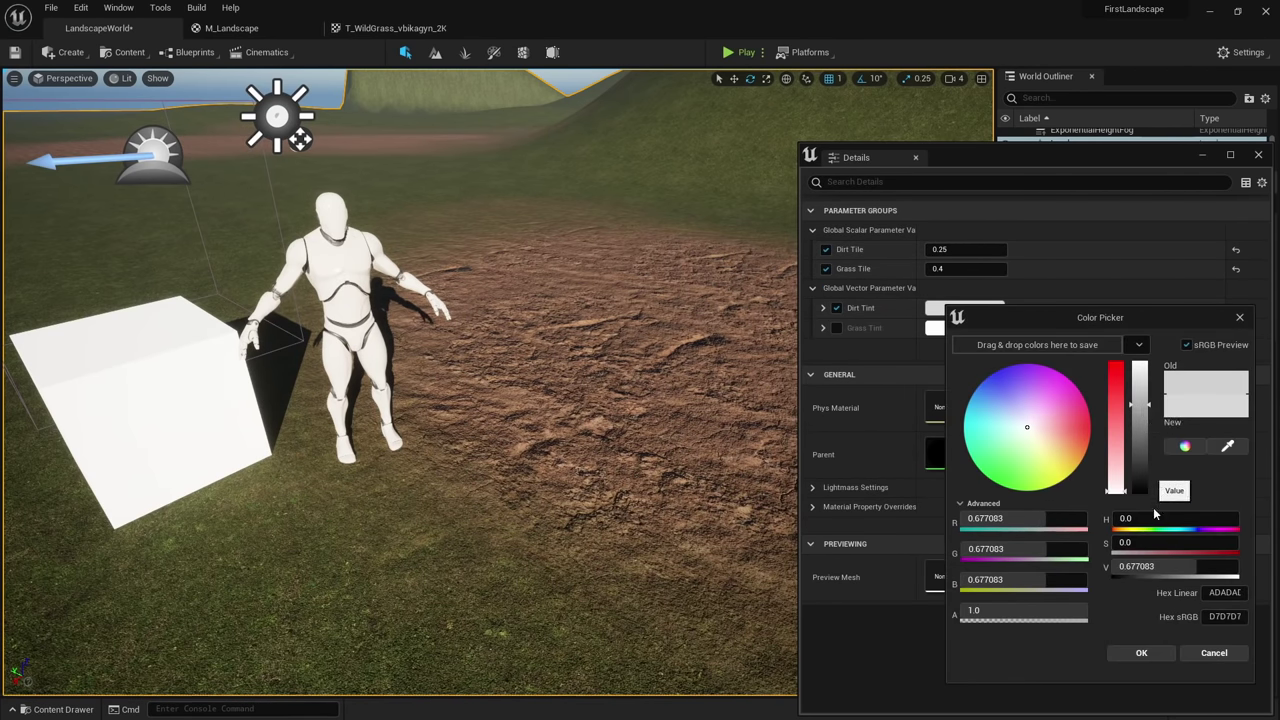
left_click(1141, 652)
Shift the Dirt Tint colour to a pale green and move the Details window farther from the dirt patch.
left_click(980, 309)
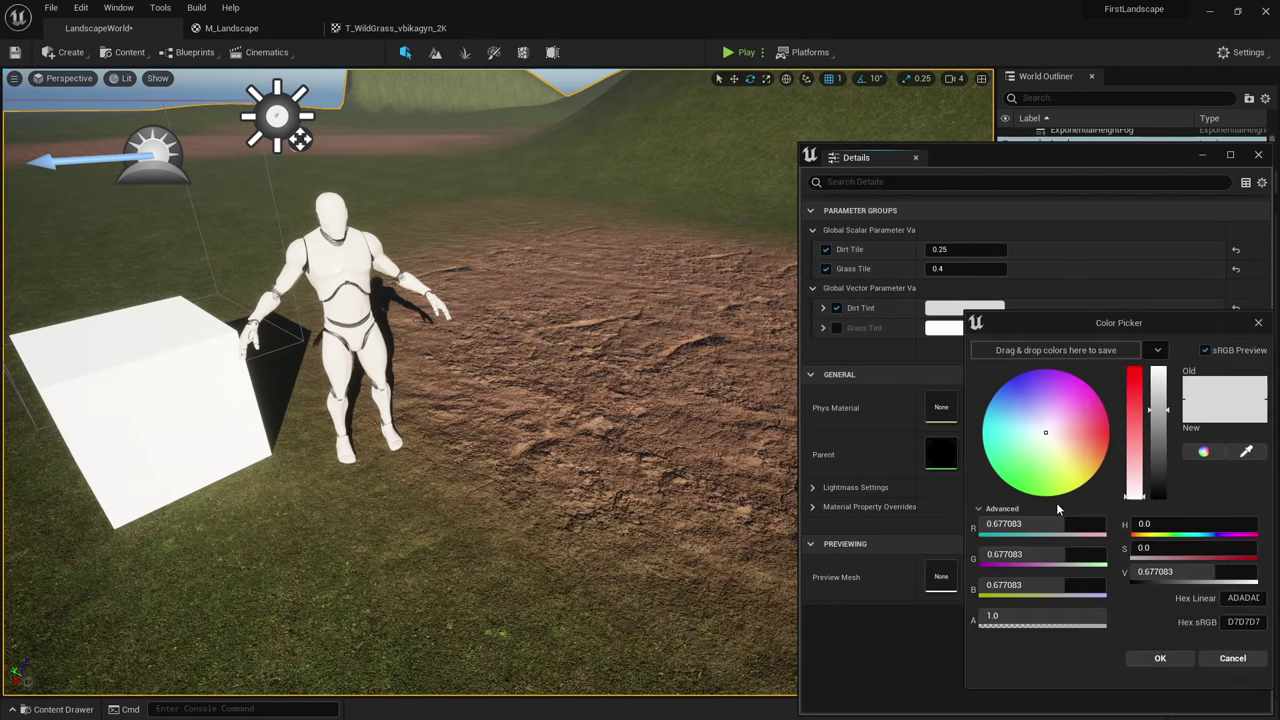
left_click_drag(1048, 451, 1043, 448)
left_click(1155, 658)
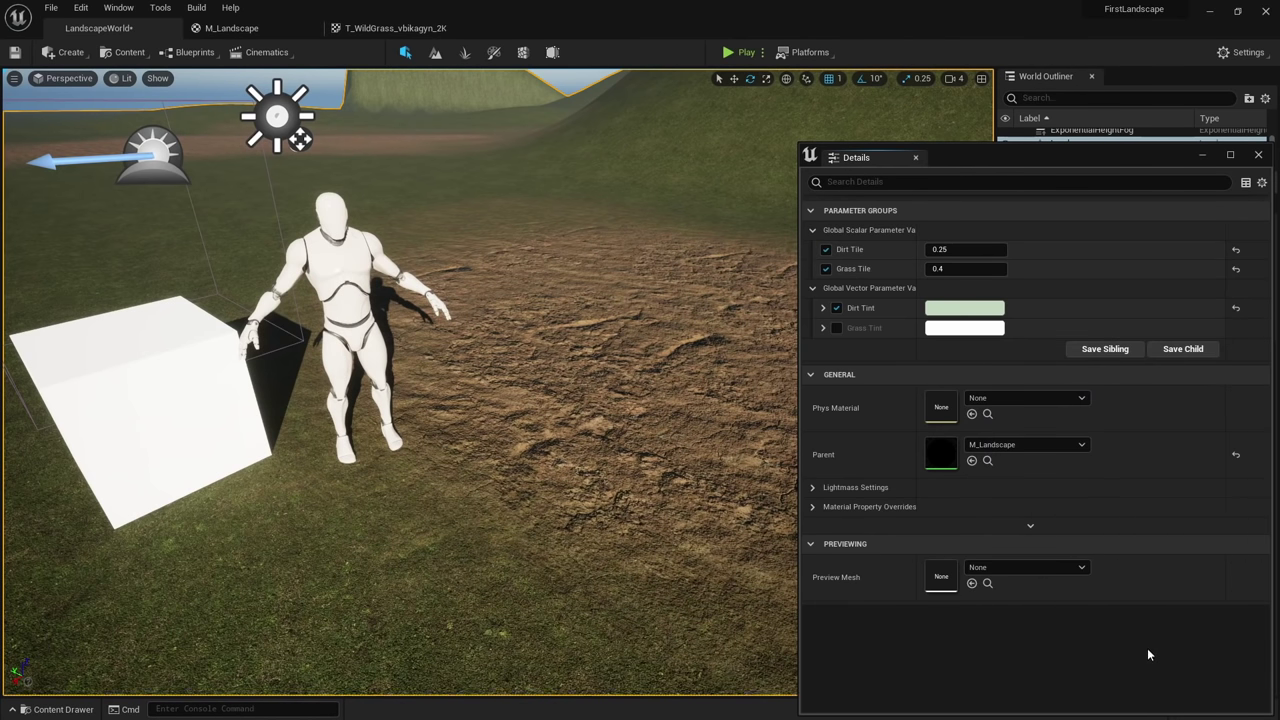
left_click_drag(1008, 156, 1034, 160)
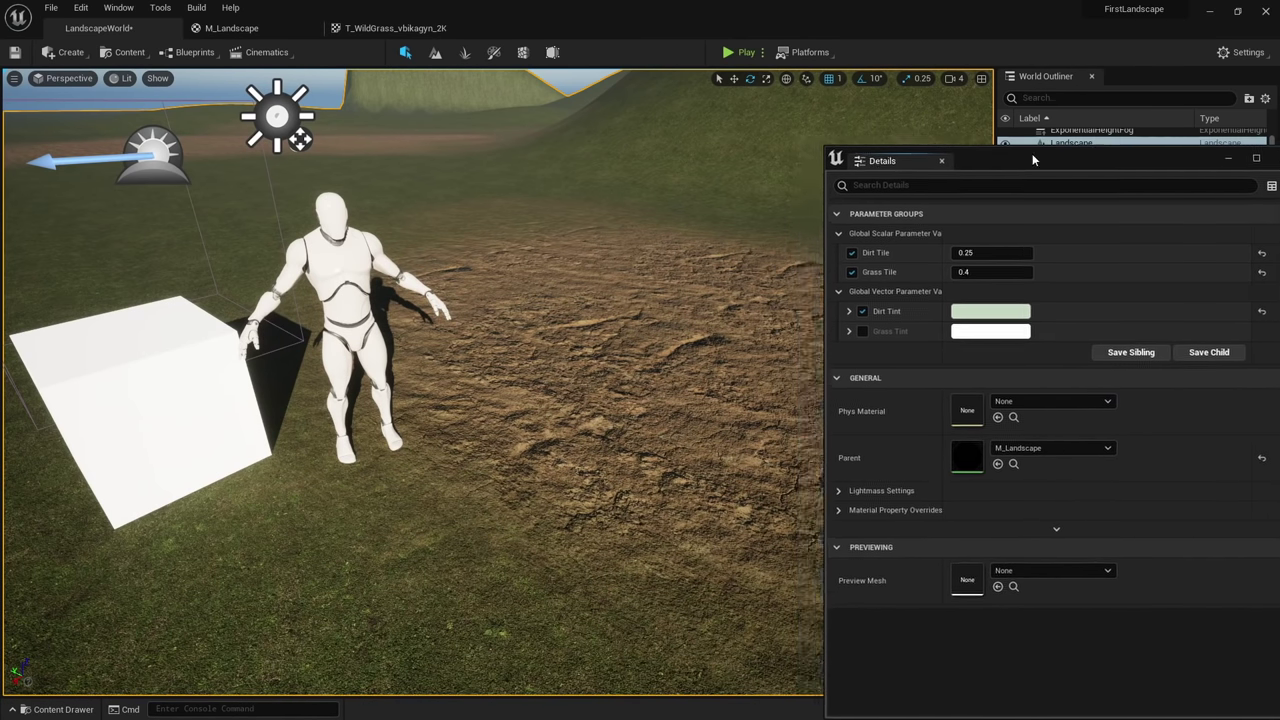
Open the M_Landscape material graph and review its grass and dirt sections against the material instance's ungrouped tiling and tint parameters.
left_click(231, 28)
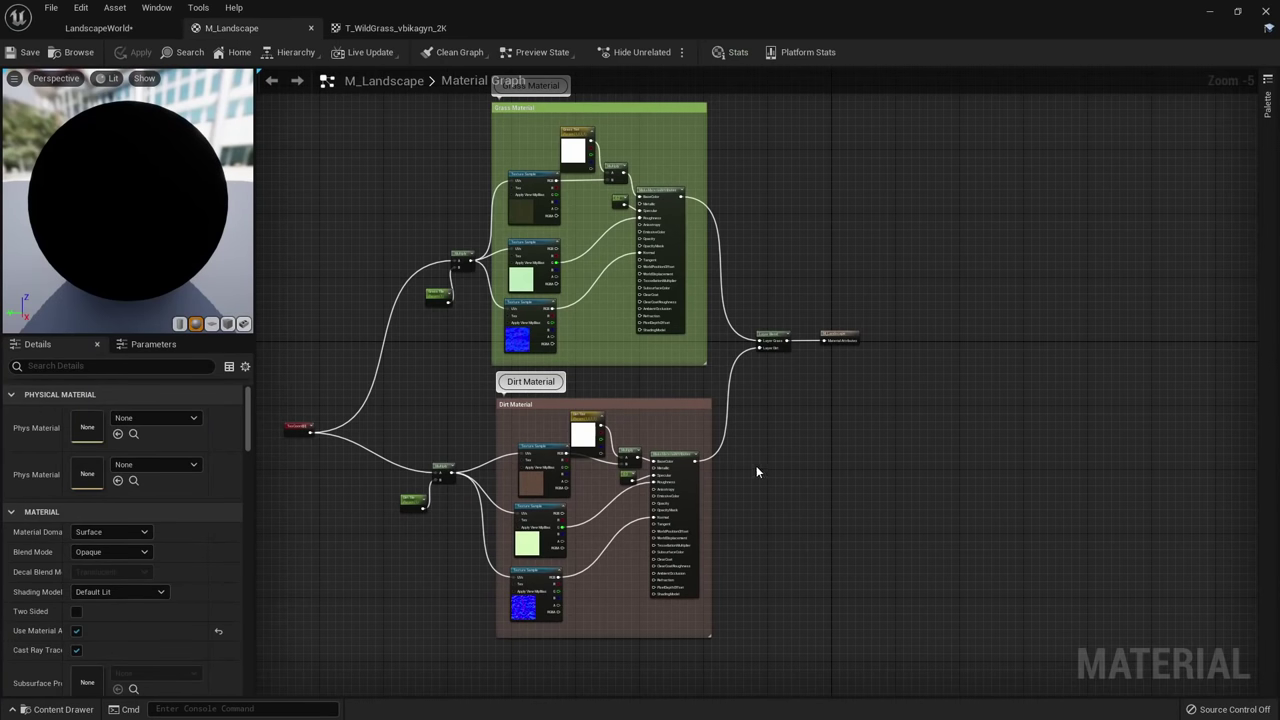
right_click_drag(757, 467, 810, 484)
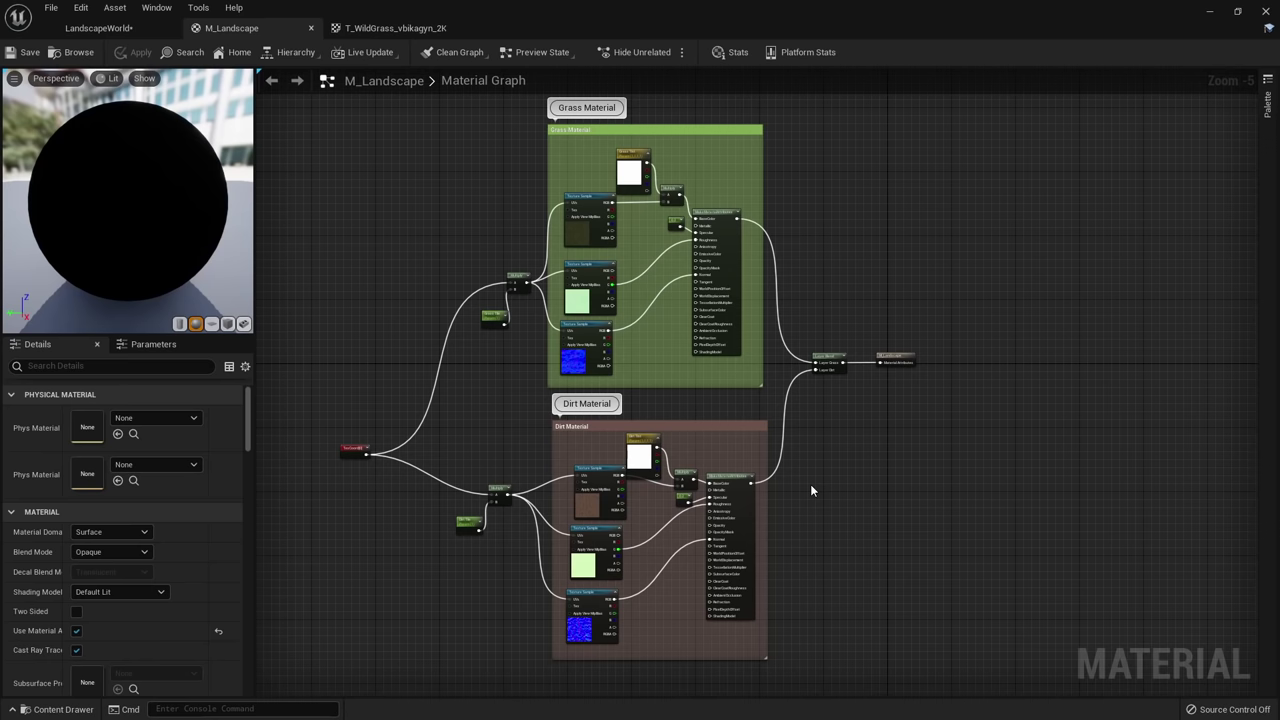
left_click_drag(674, 354, 504, 171)
left_click(504, 173)
left_click_drag(496, 431, 808, 684)
left_click(803, 596)
right_click_drag(803, 594, 795, 650)
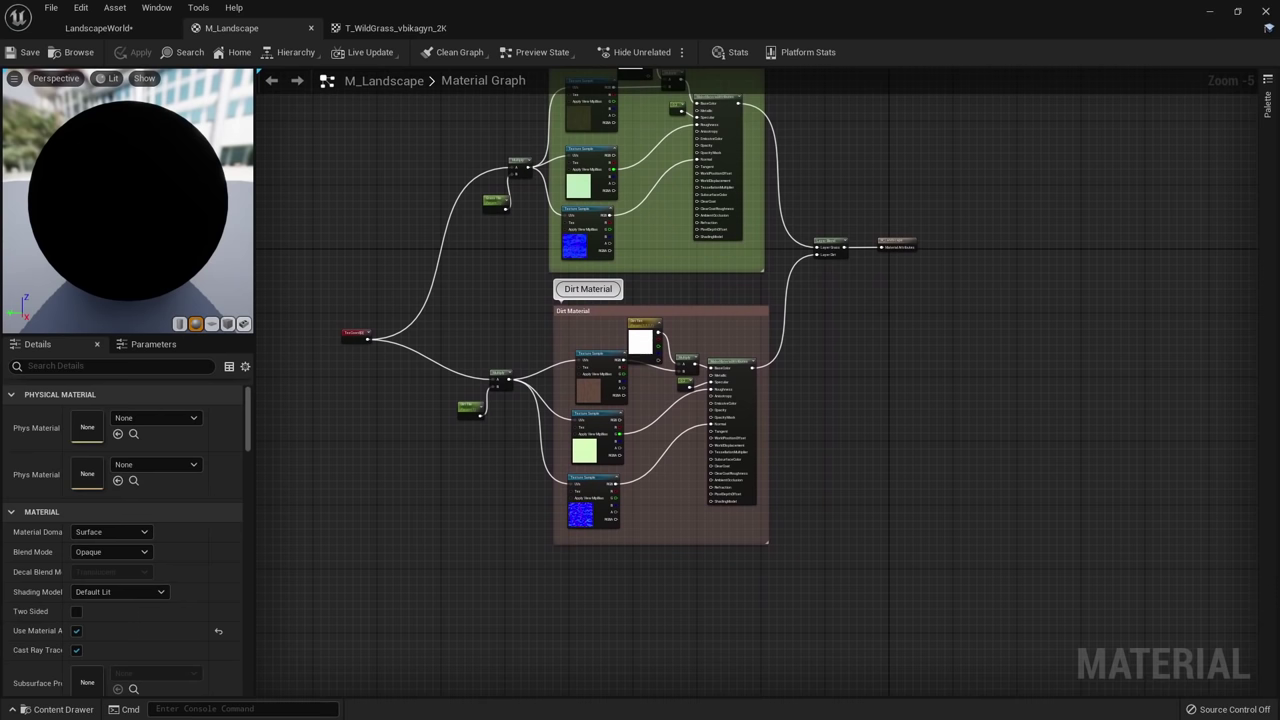
left_click_drag(769, 105, 929, 118)
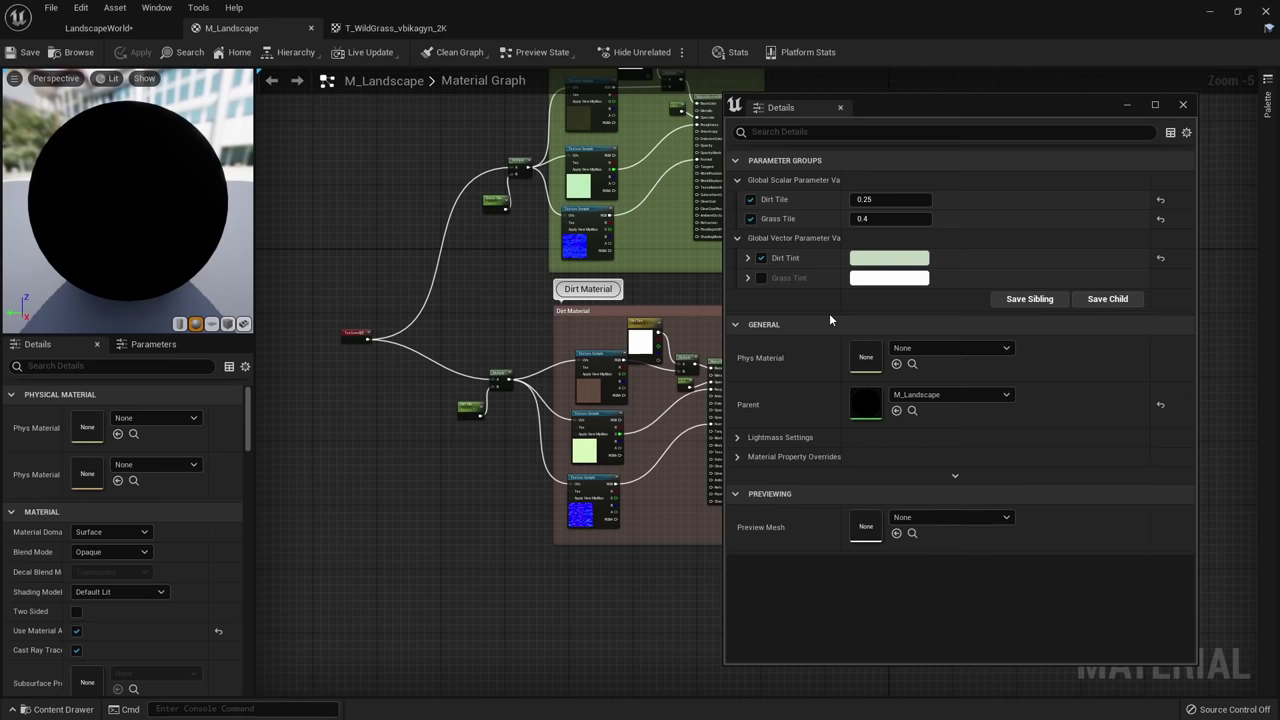
left_click_drag(906, 108, 924, 719)
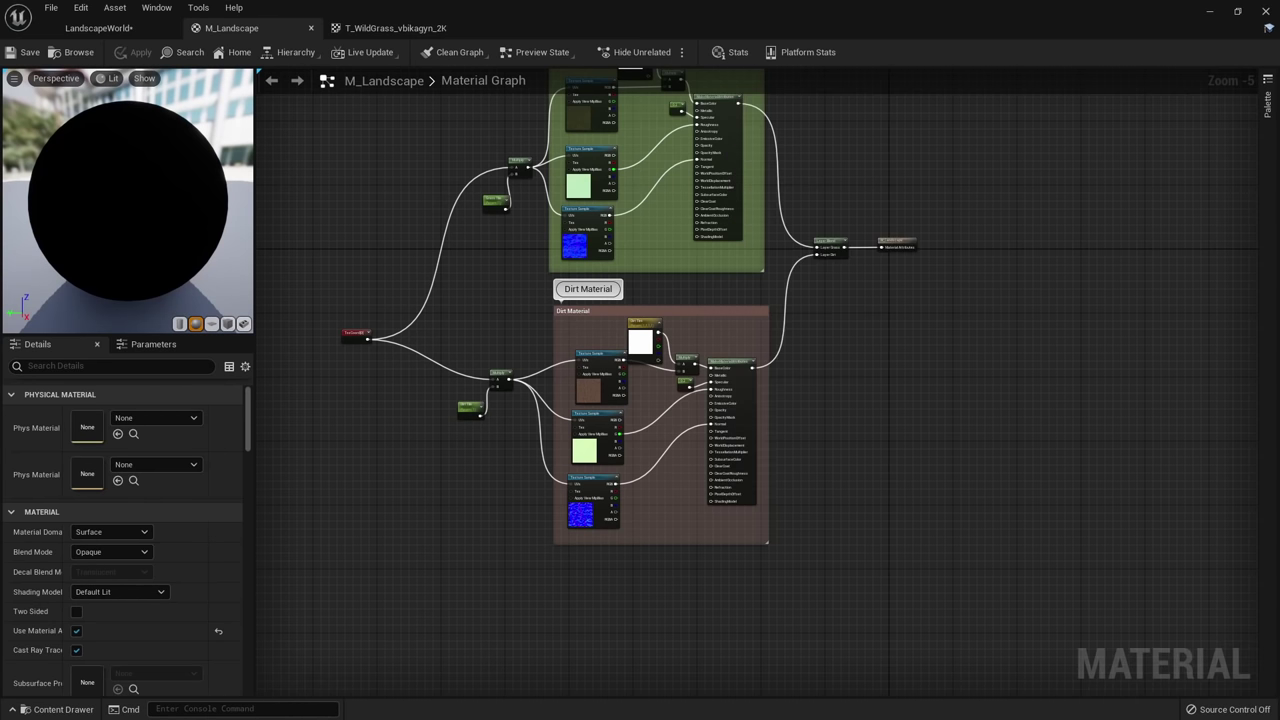
Assign the Grass Tint parameter to a new parameter group named Grass.
right_click_drag(563, 252, 540, 441)
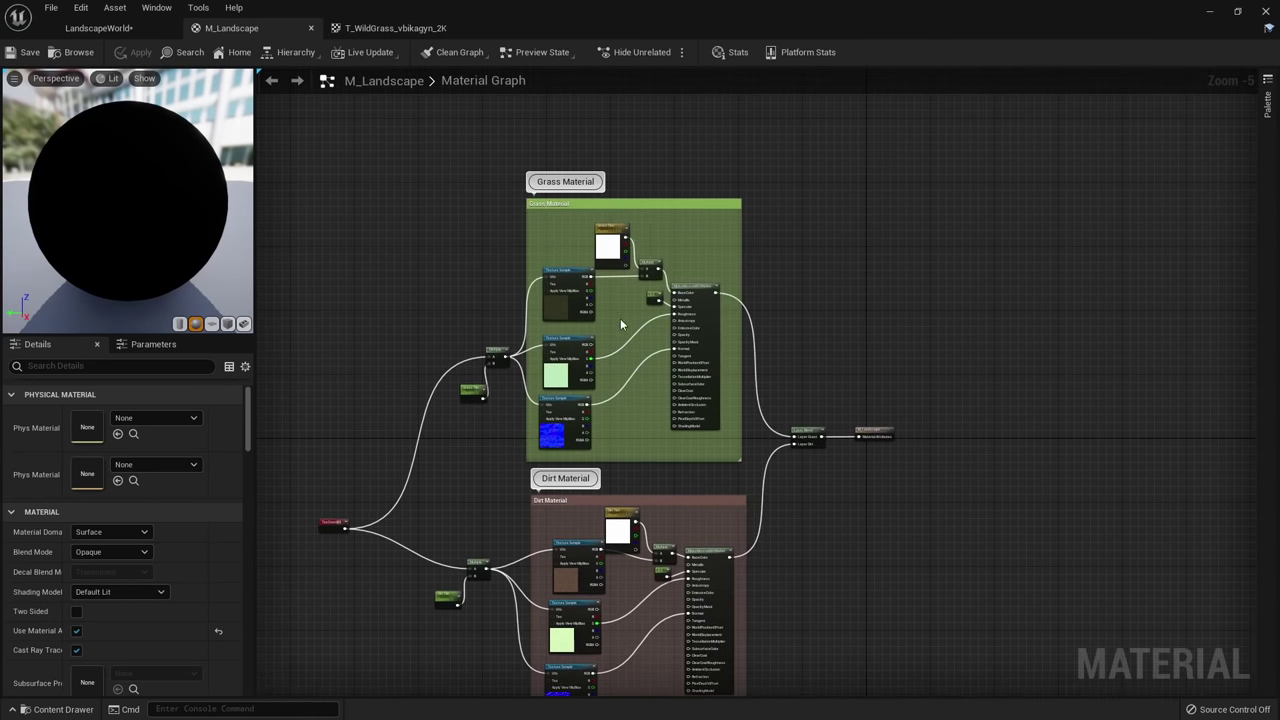
scroll(620, 318, "up", 4)
left_click(608, 231)
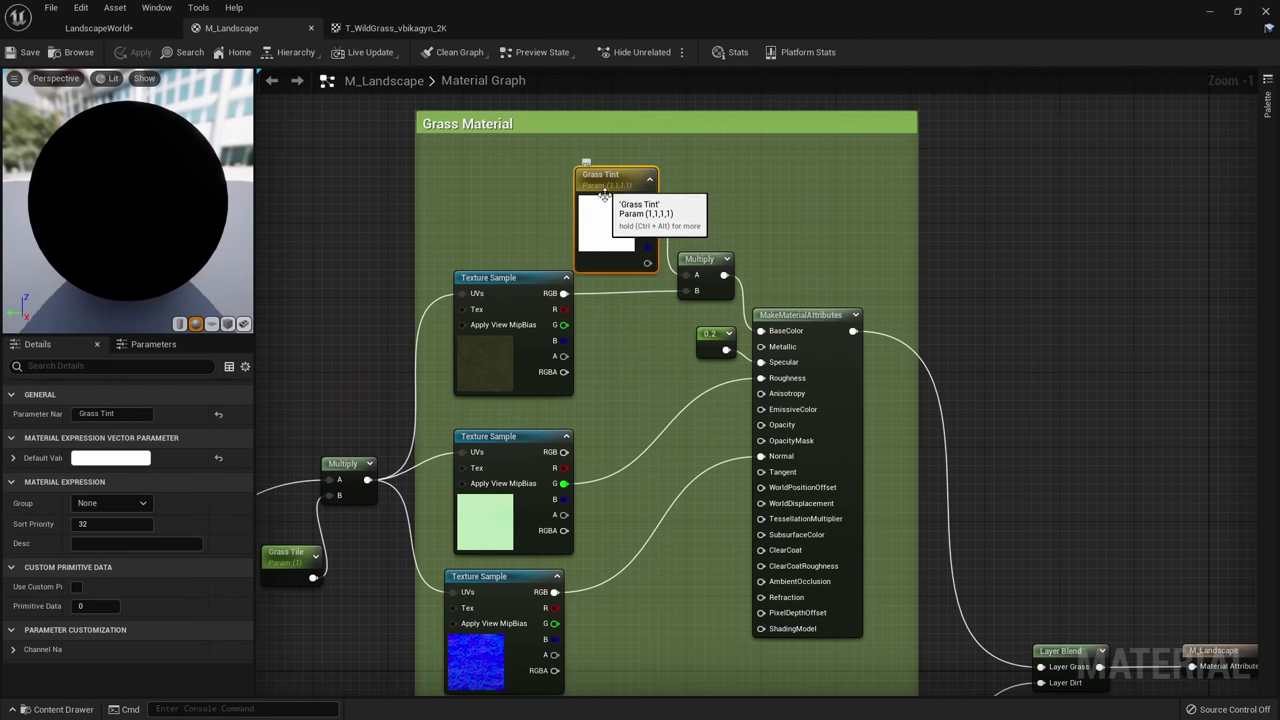
left_click(76, 505)
type("Grass")
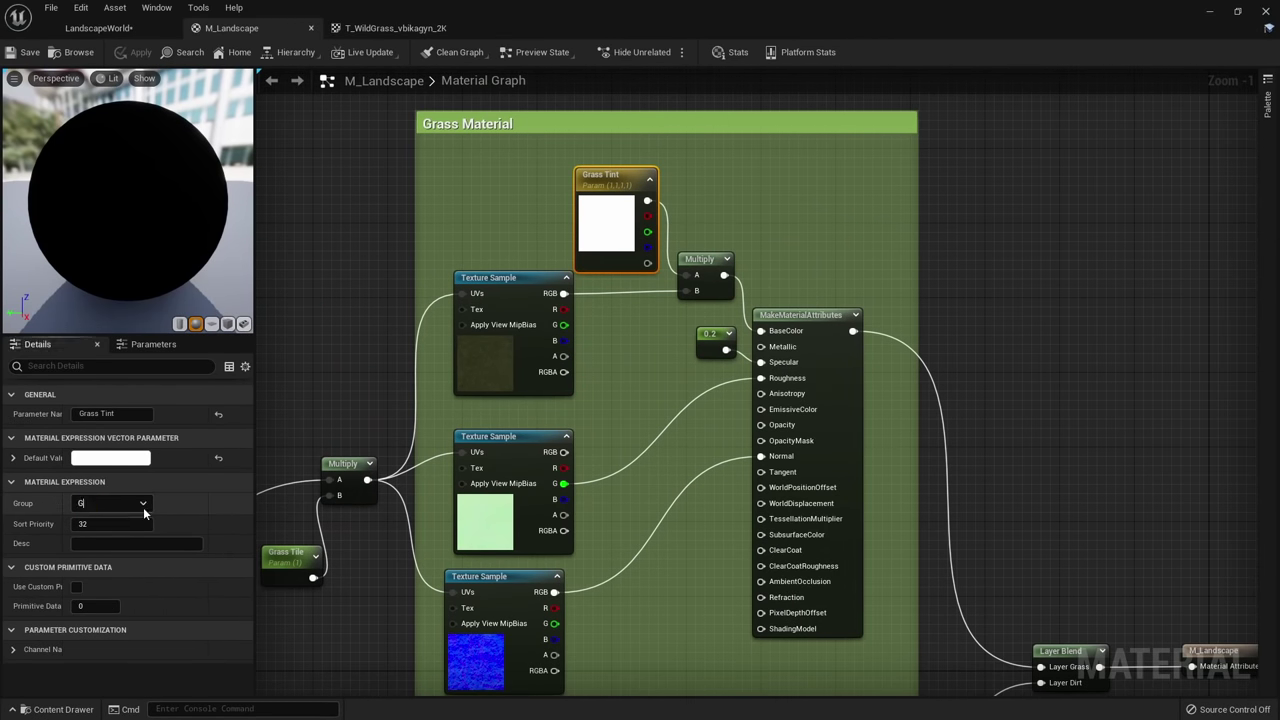
left_click(326, 374)
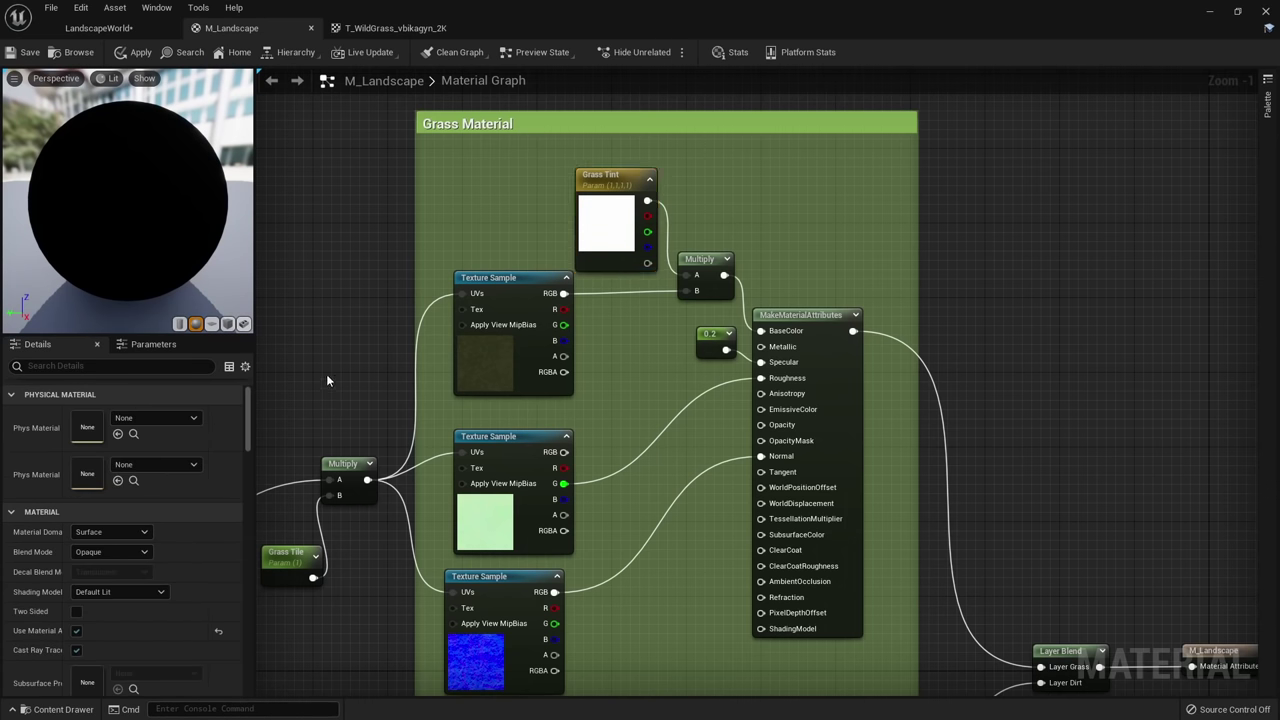
Put the Grass Tile parameter in the existing Grass group.
right_click_drag(328, 378, 509, 218)
left_click(467, 393)
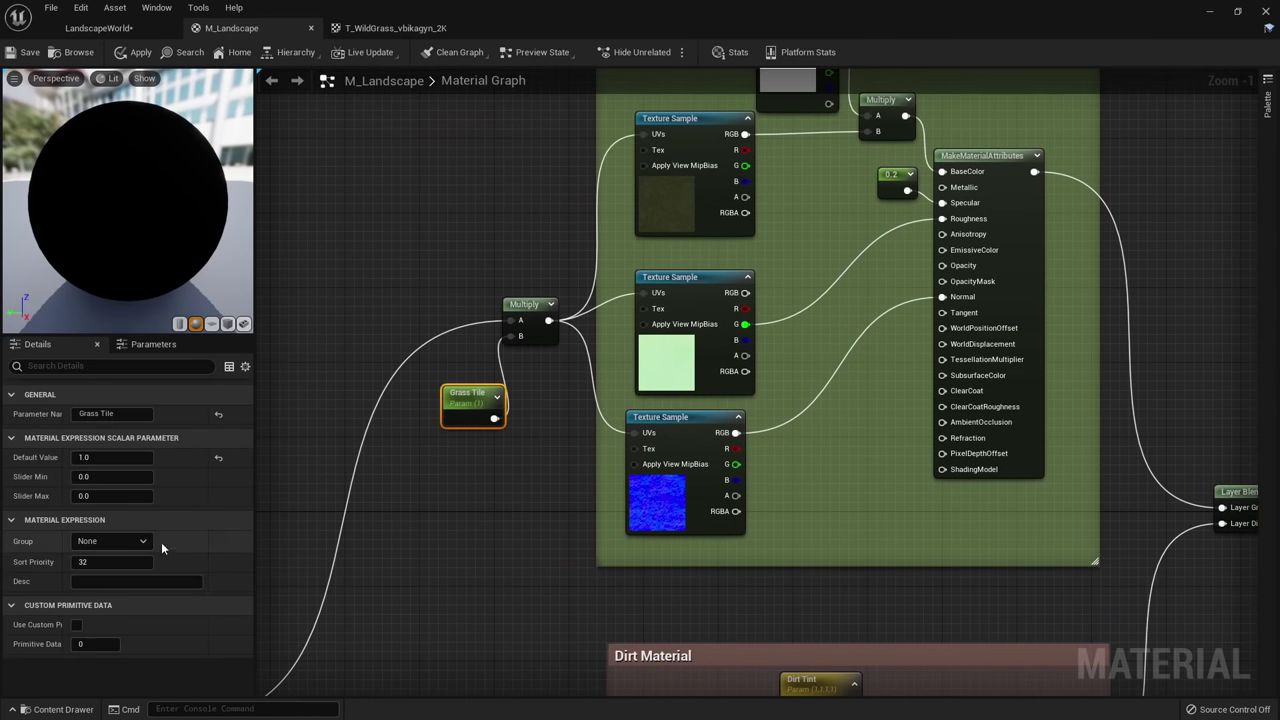
left_click(110, 541)
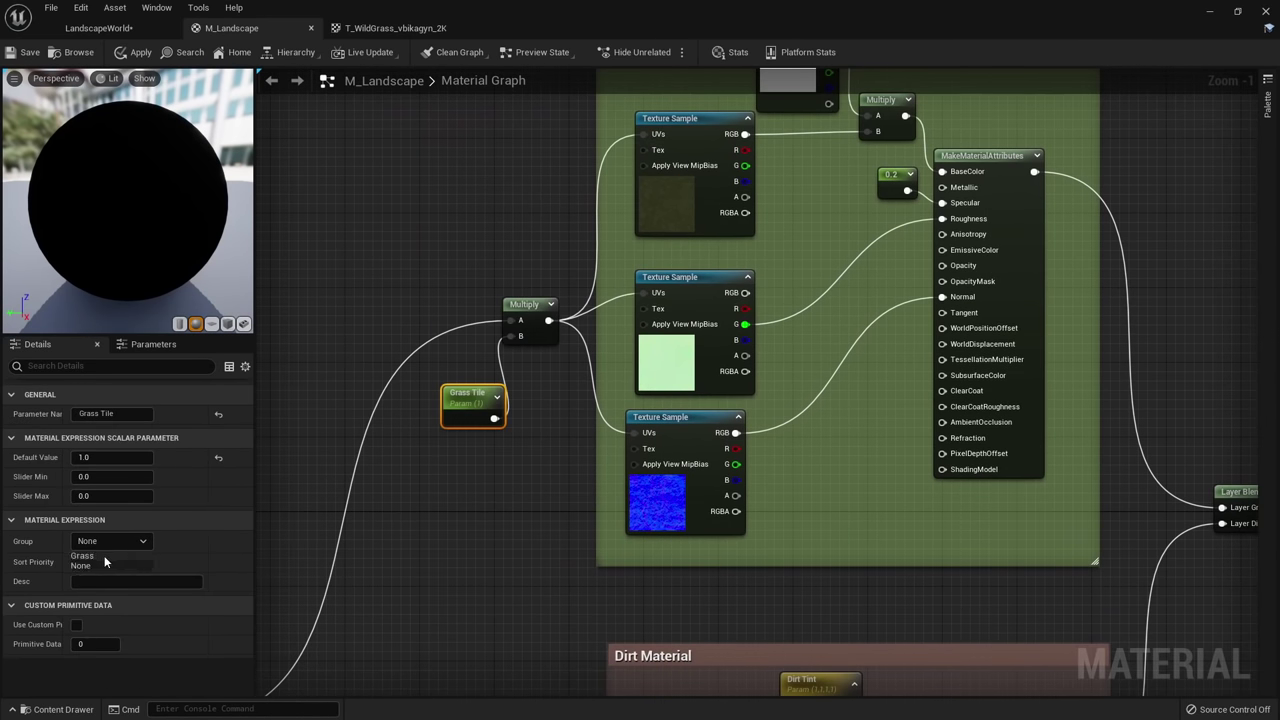
left_click(102, 556)
Assign the Dirt Tile parameter to a new parameter group named Dirt.
right_click_drag(460, 586, 505, 263)
left_click(463, 538)
left_click(445, 458)
left_click(86, 541)
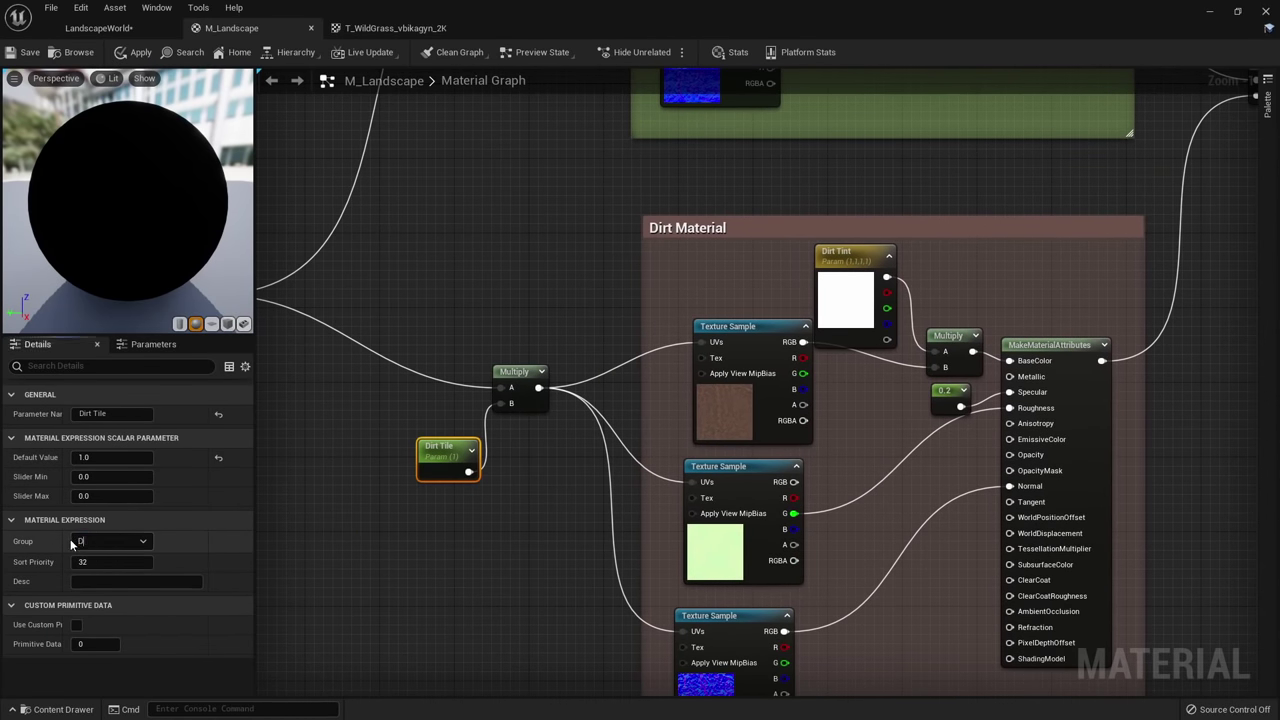
Put the Dirt Tint parameter in the Dirt group and apply the changes to the landscape material.
left_click(845, 285)
left_click(142, 505)
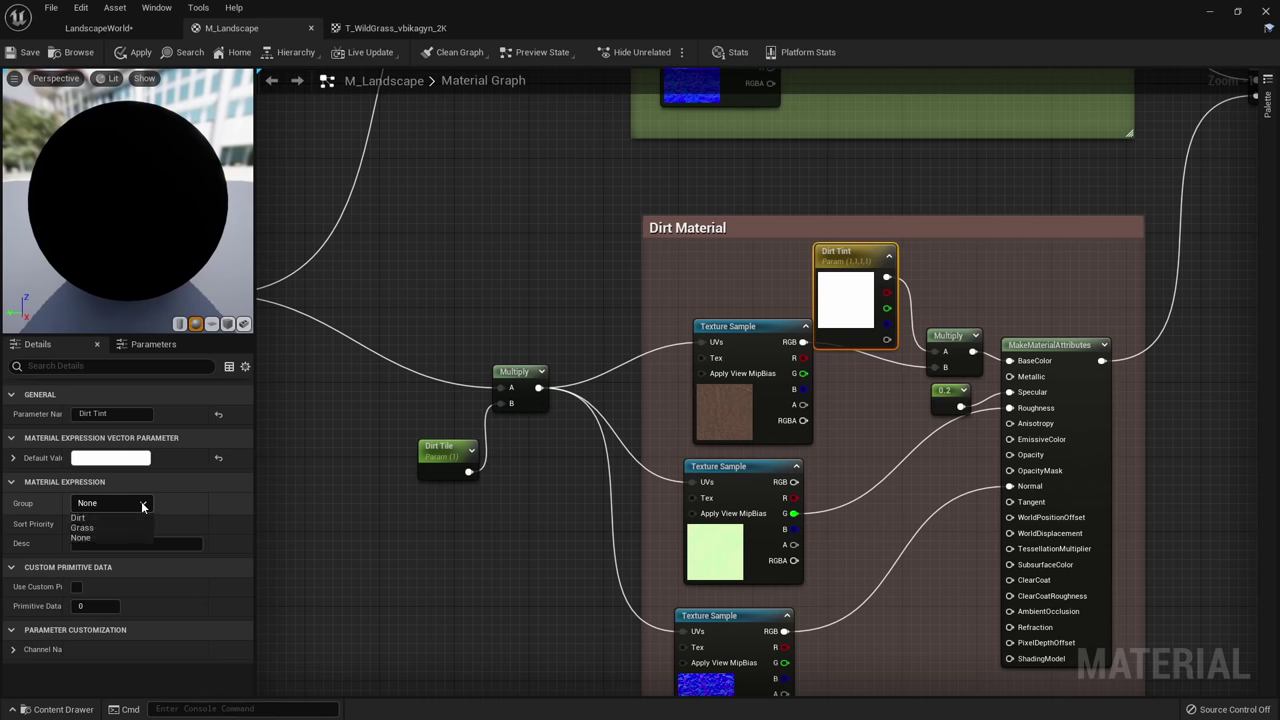
left_click(109, 519)
left_click(353, 309)
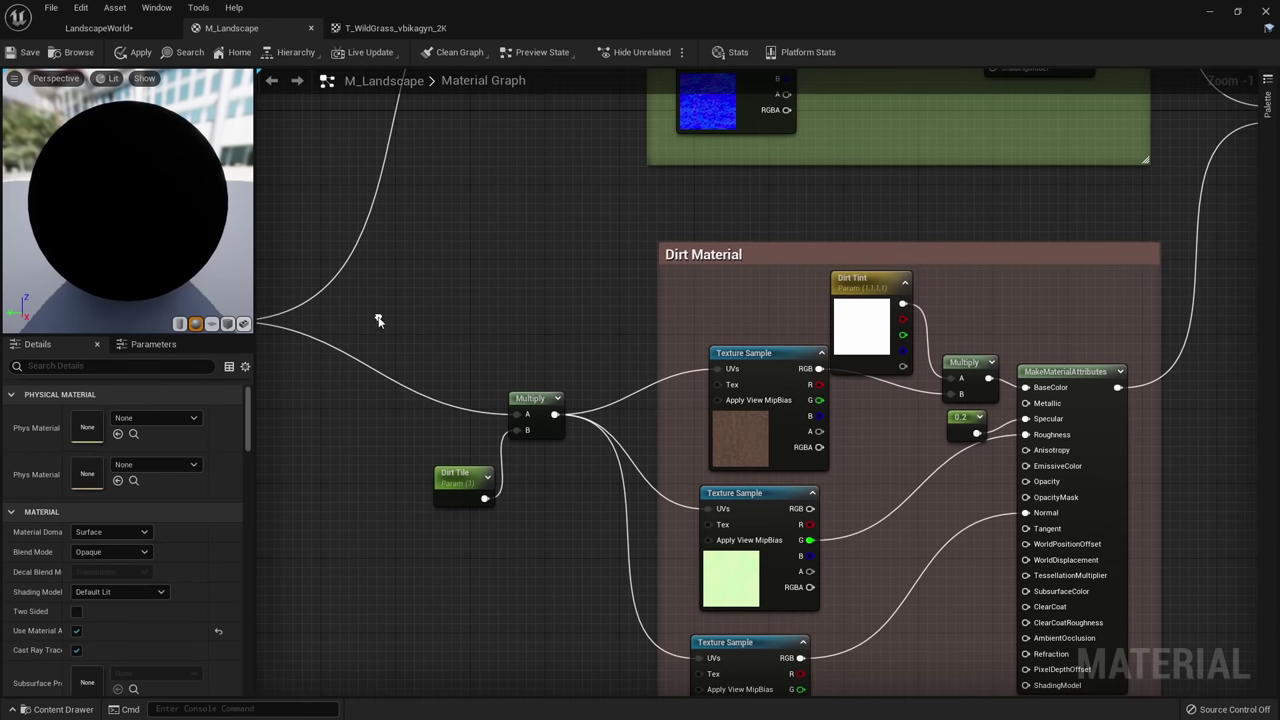
left_click(134, 53)
scroll(599, 298, "down", 3)
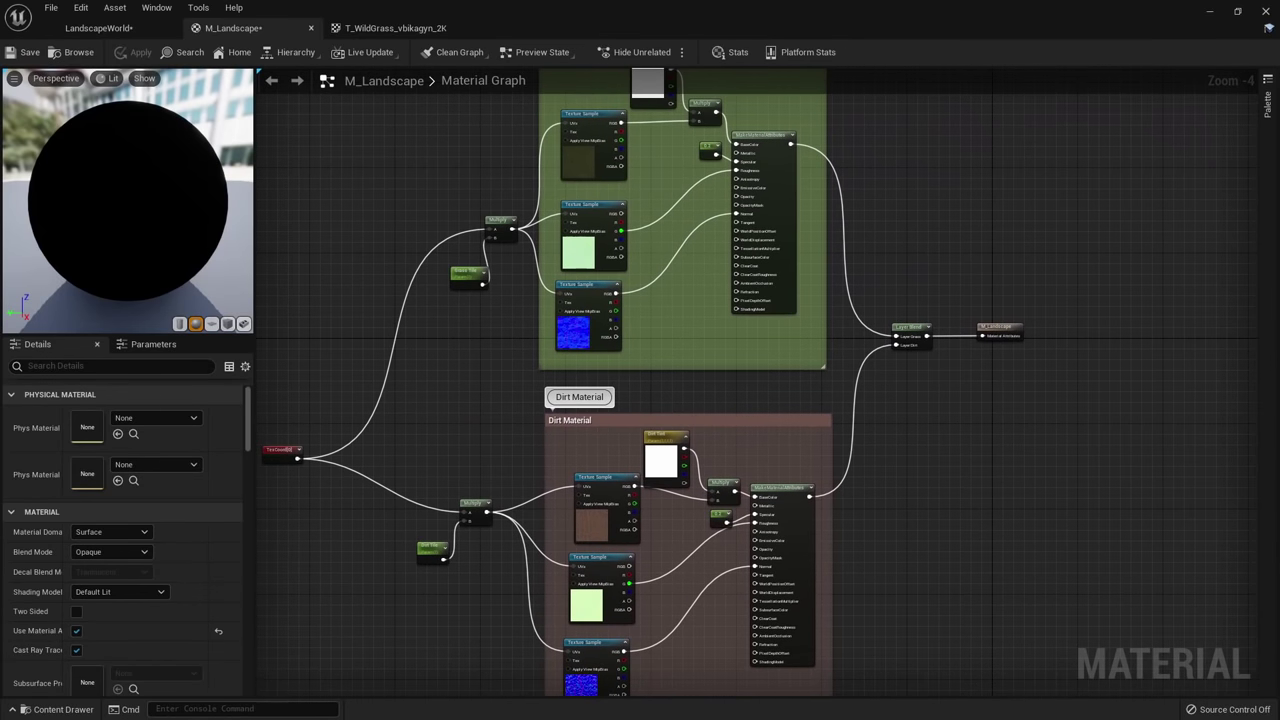
Check the Dirt and Grass groups in the material instance's Details window, collapse and expand Dirt, and move the window away.
left_click_drag(616, 164, 904, 87)
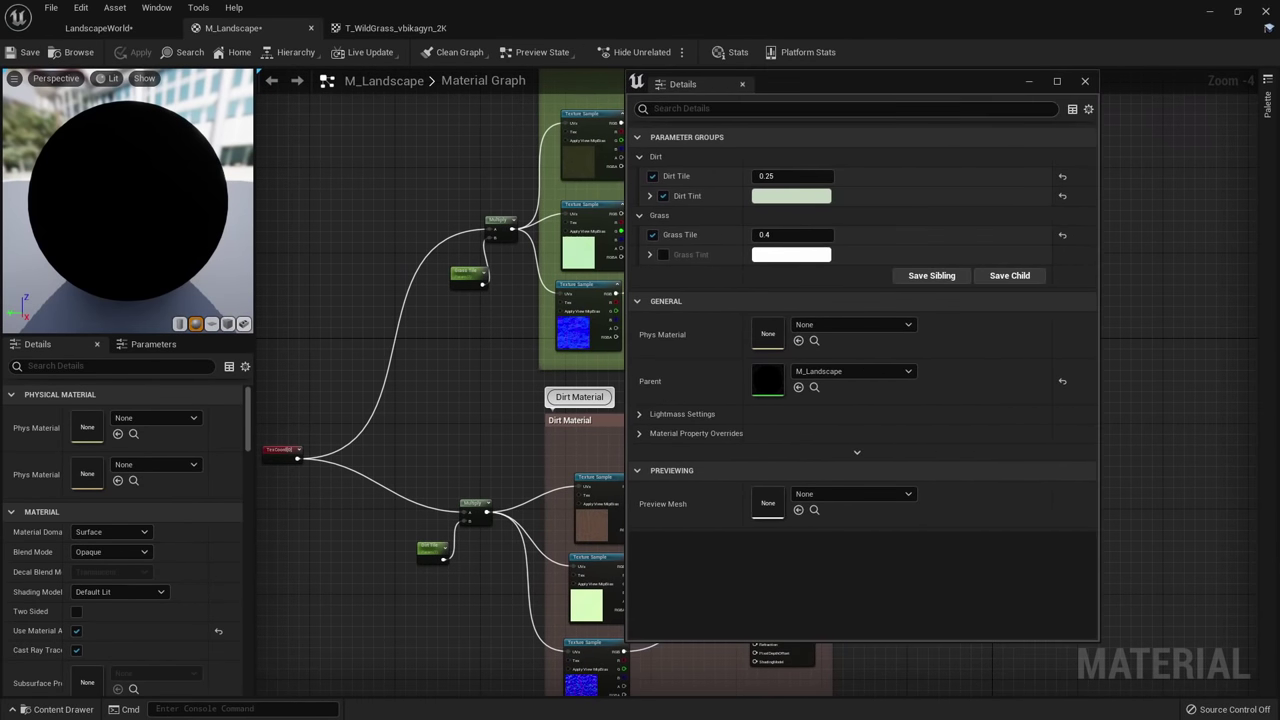
left_click(640, 157)
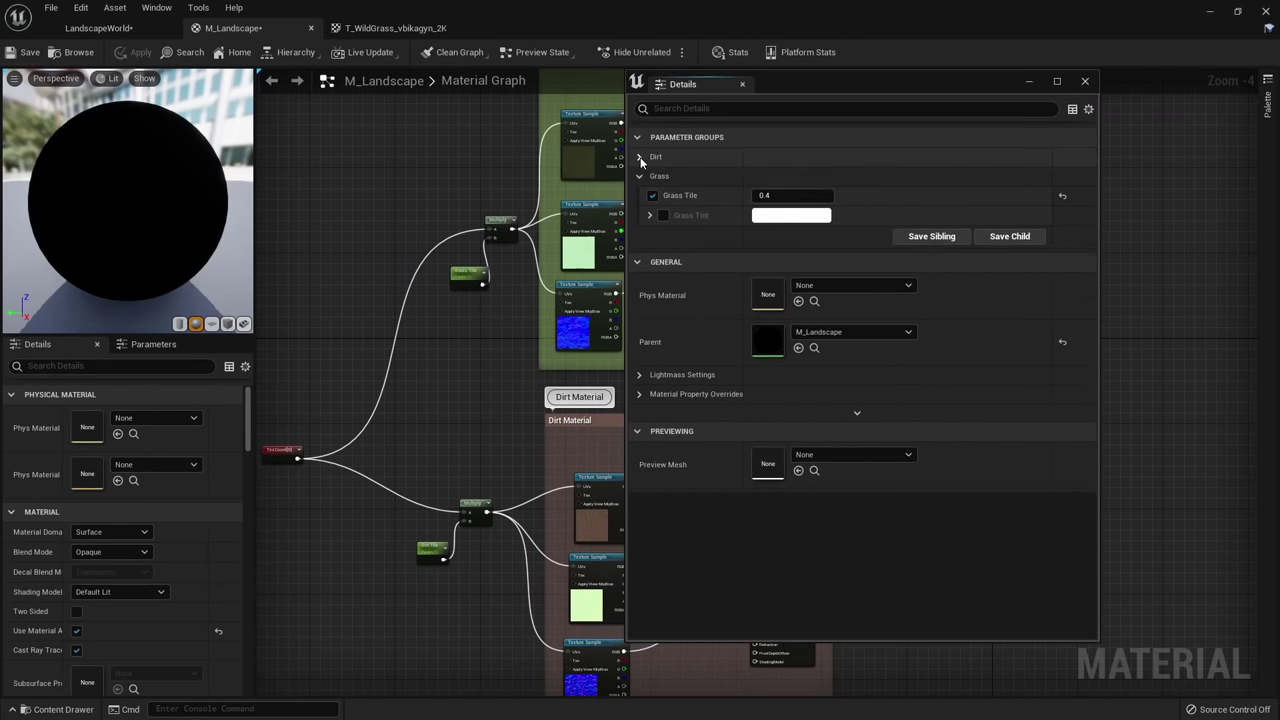
left_click(640, 157)
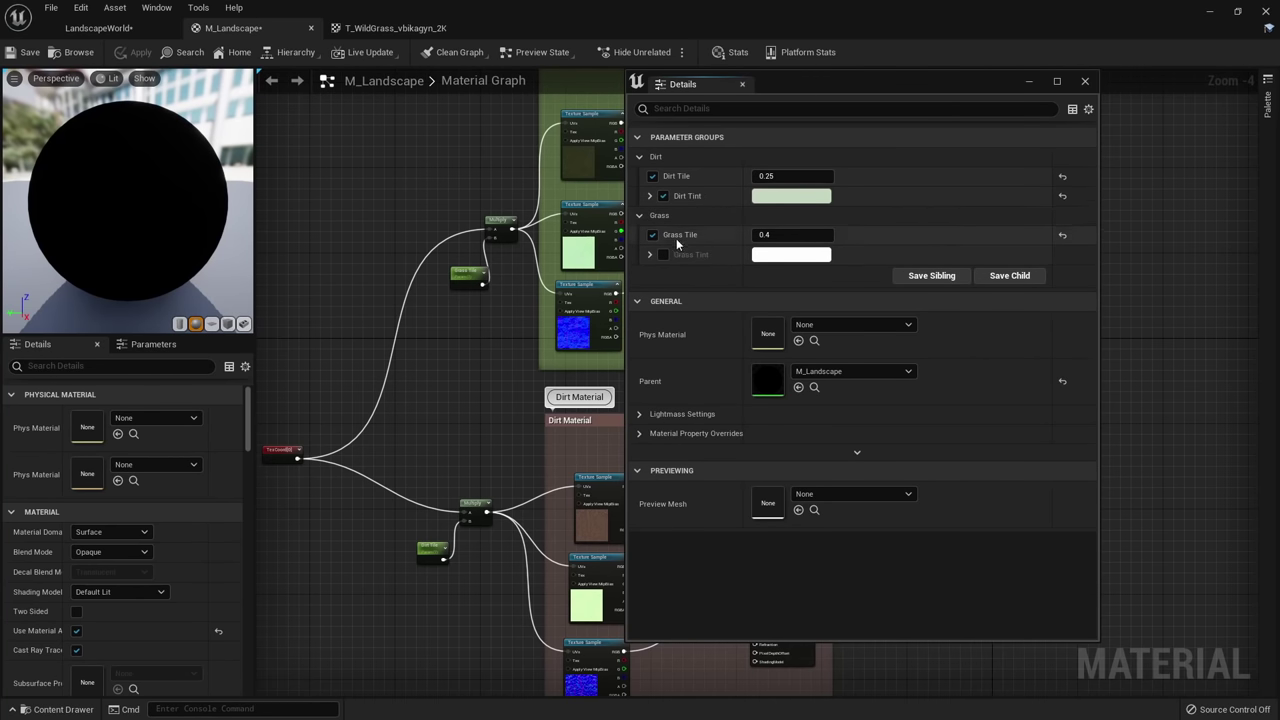
left_click_drag(861, 80, 2, 120)
Return to the LandscapeWorld level and examine the grass and dirt tiling from far and near.
left_click(99, 29)
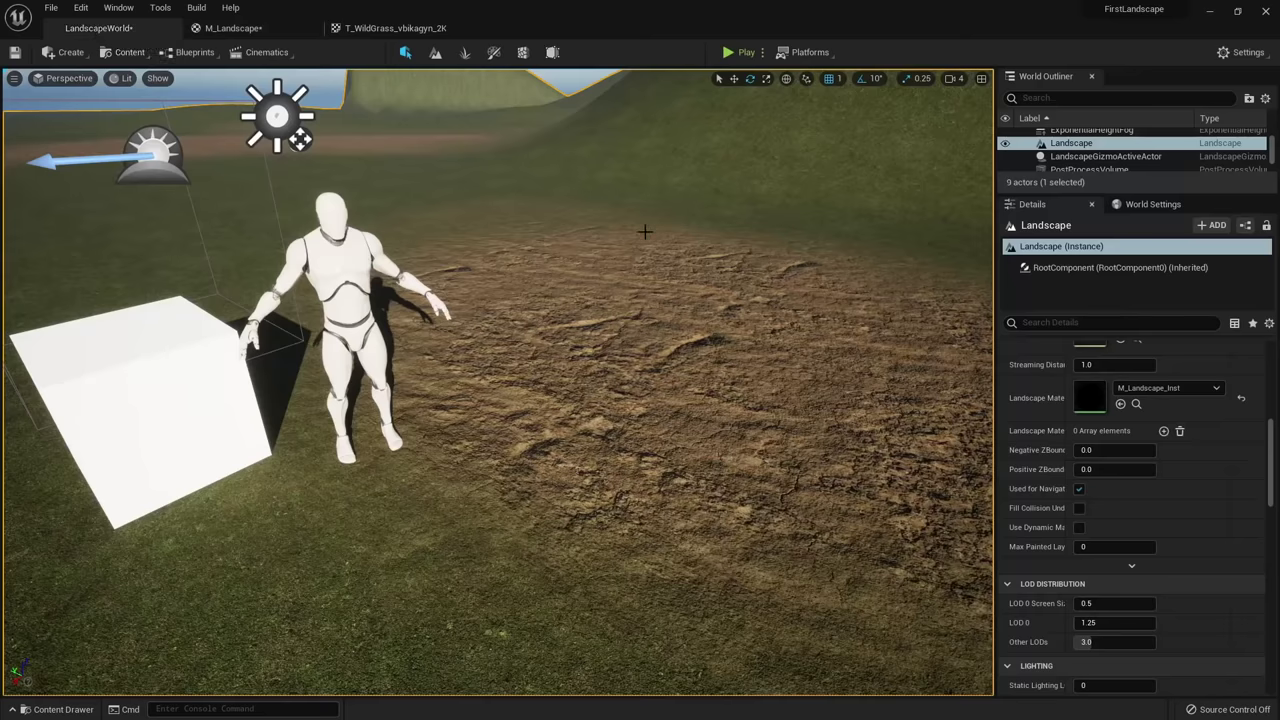
key("s")
right_click_drag(645, 232, 645, 222)
scroll(630, 244, "down", 10)
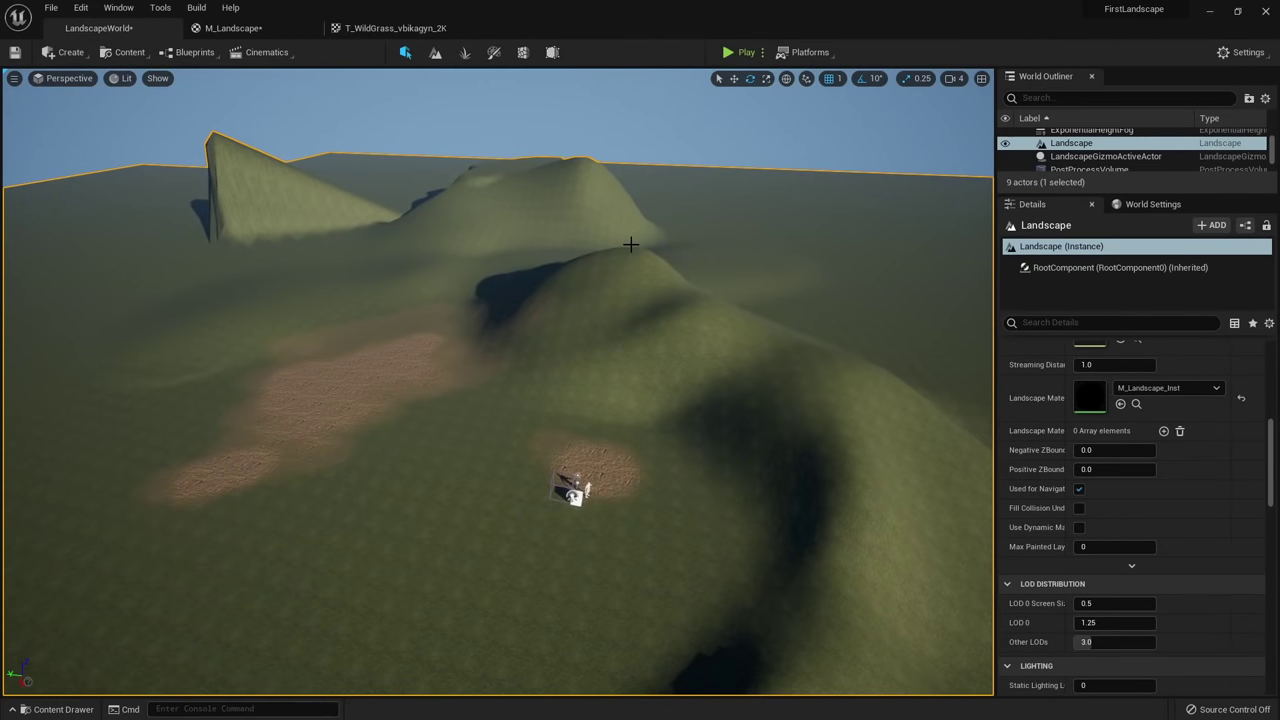
right_click_drag(644, 250, 726, 276)
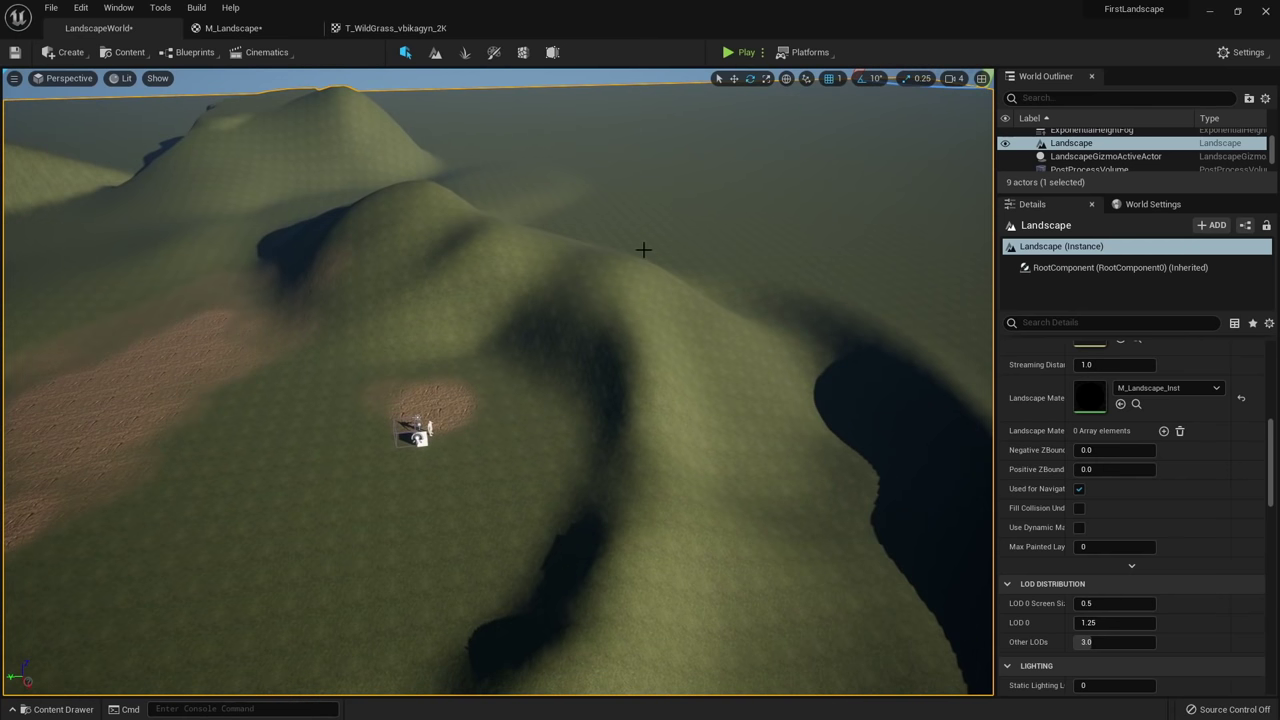
key("w")
mouse_move(587, 229)
right_mouse_down()
mouse_move(574, 200)
mouse_move(540, 208)
mouse_move(584, 229)
right_mouse_up()
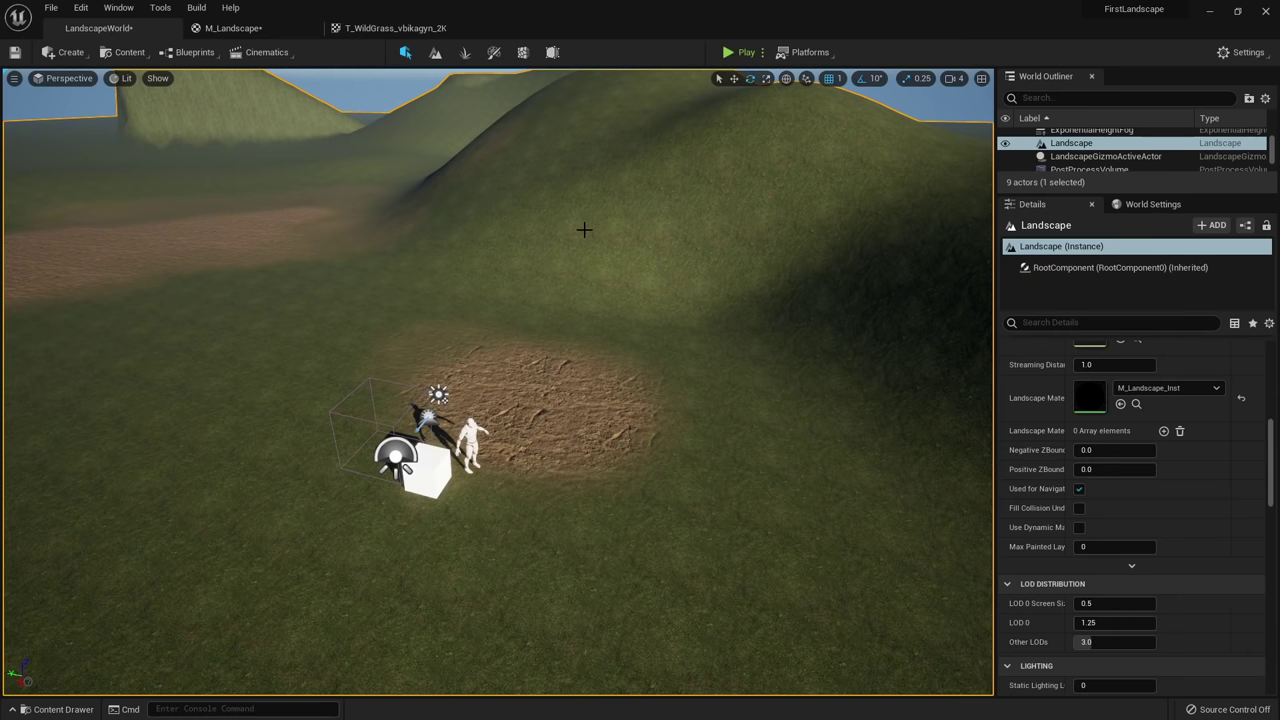
right_click_drag(582, 229, 578, 234)
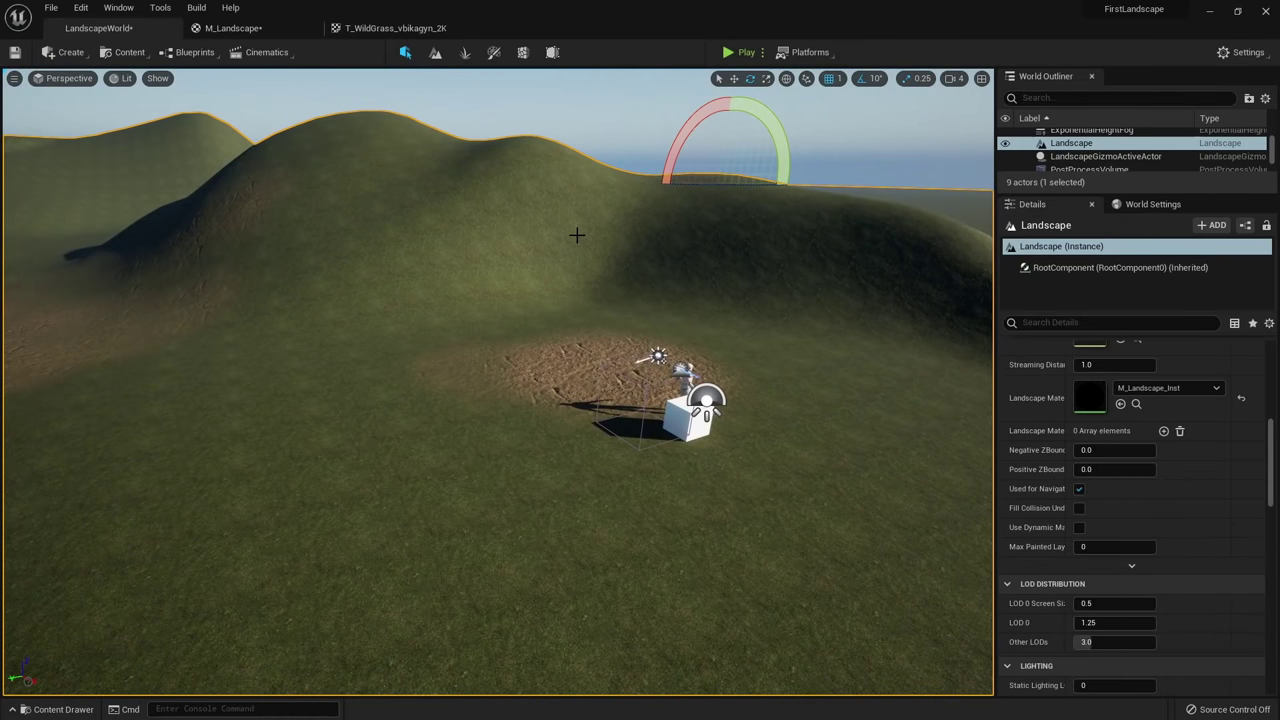
key("w")
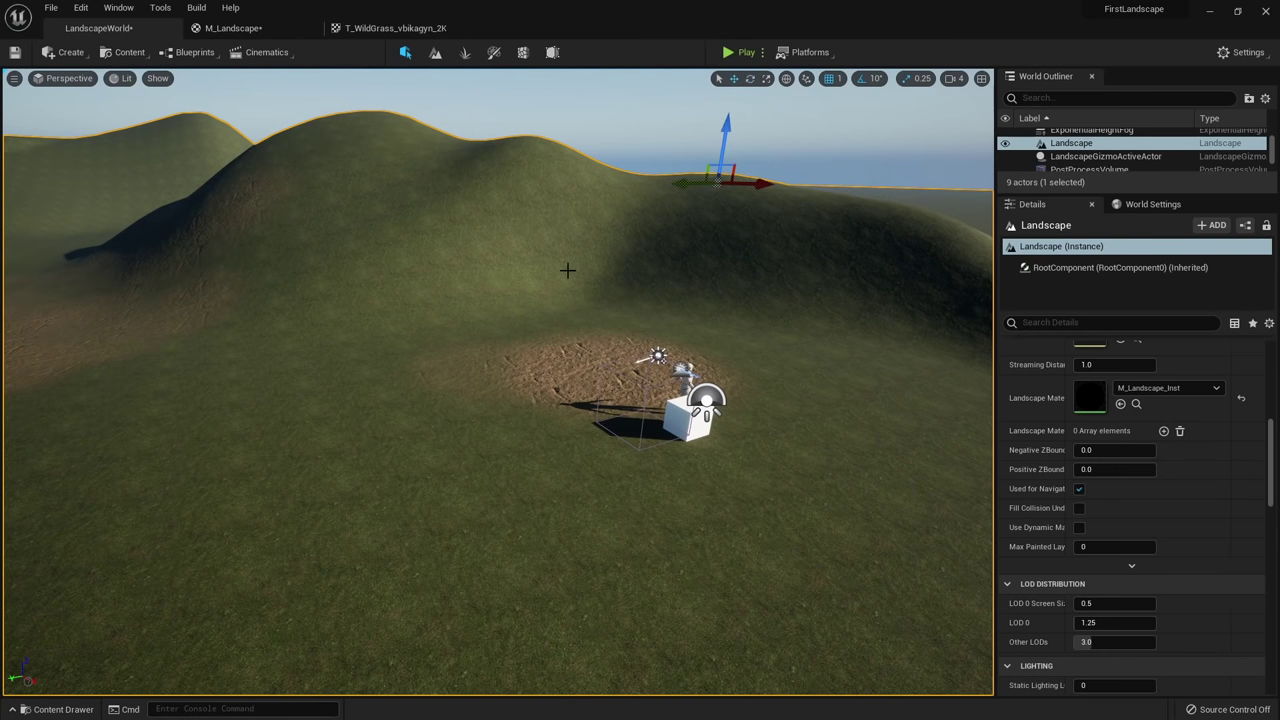
Close the M_Landscape and T_WildGrass editors and switch the level to Foliage editing mode.
middle_click(262, 29)
middle_click(255, 32)
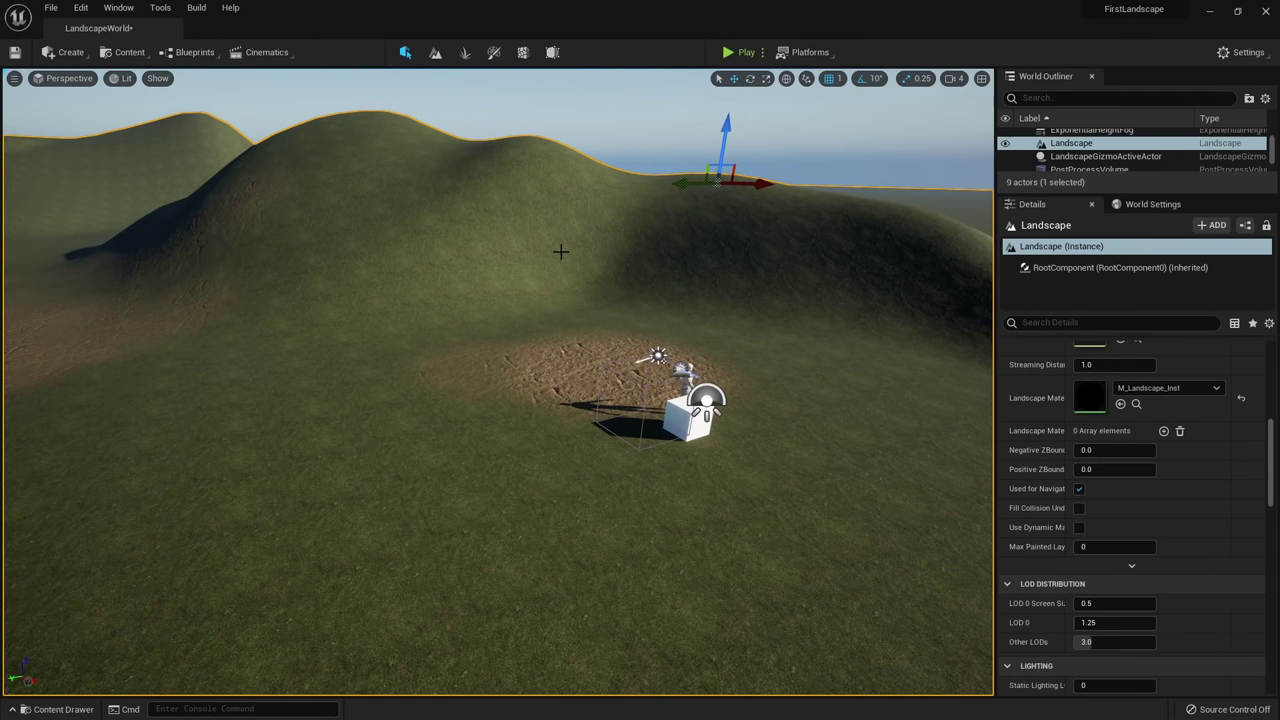
left_click(436, 55)
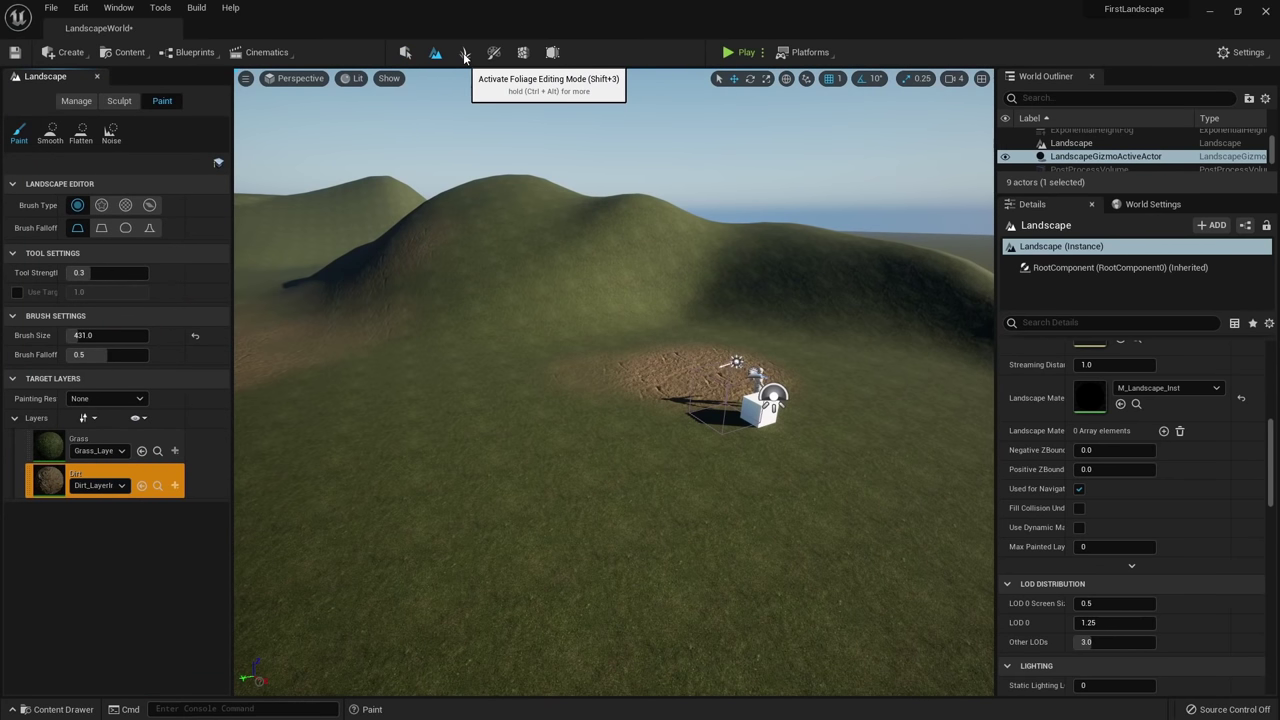
left_click(465, 54)
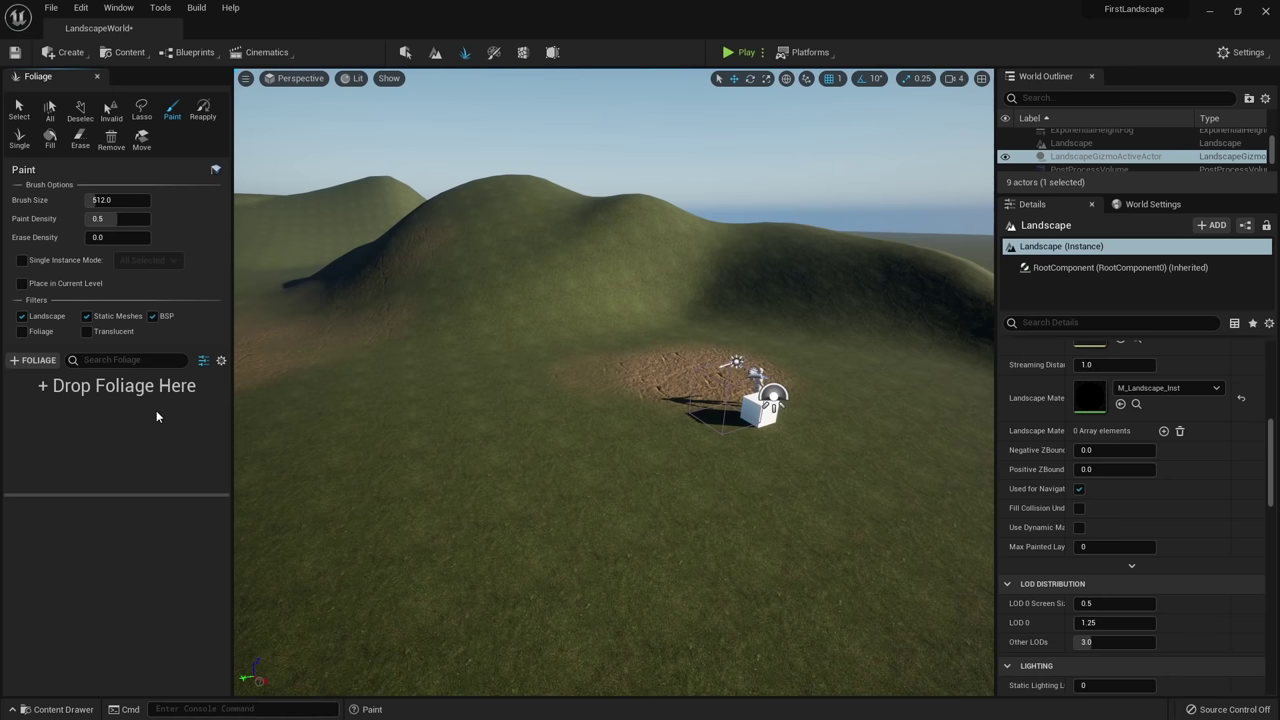
Open Quixel Bridge to get plant assets for the foliage.
left_click(62, 709)
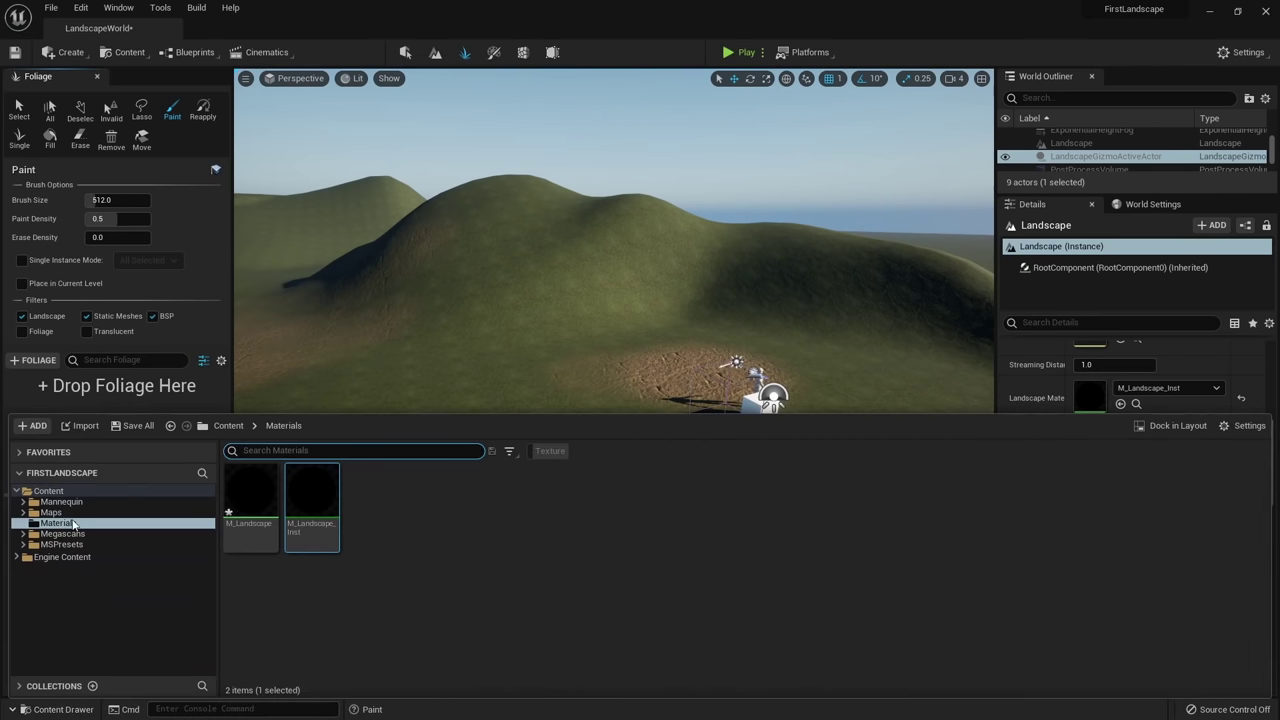
left_click(36, 425)
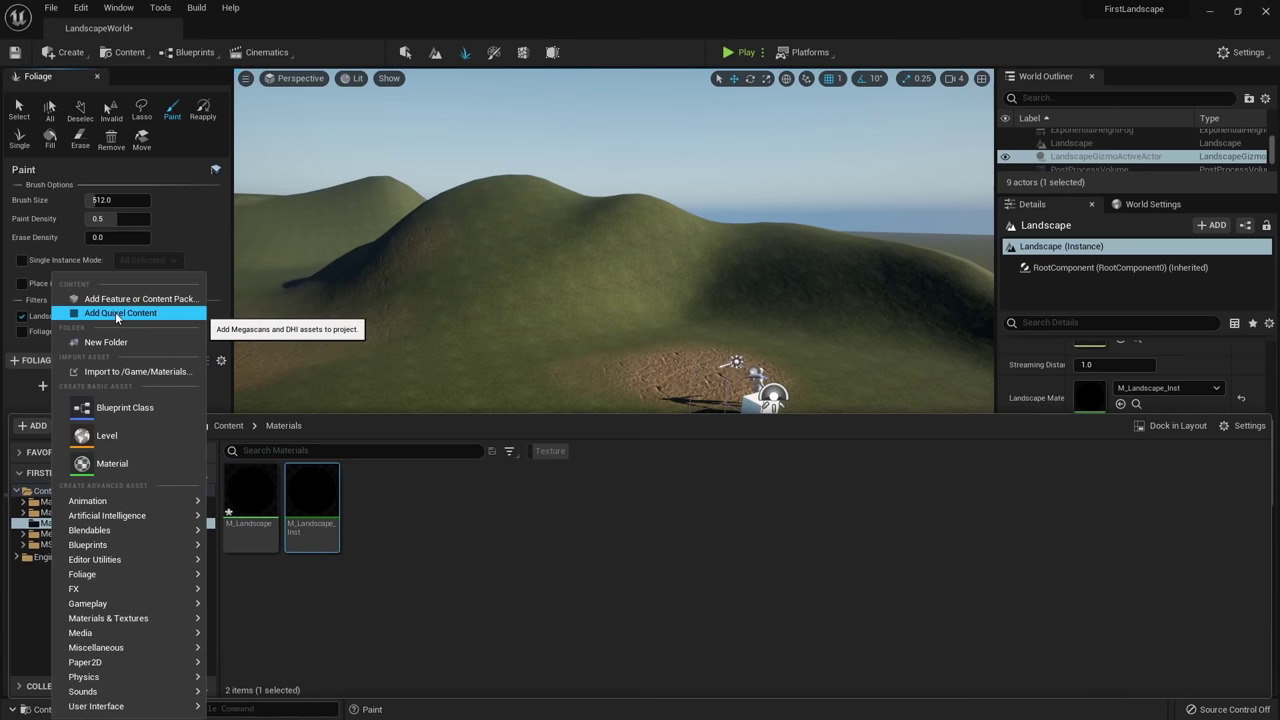
left_click(126, 54)
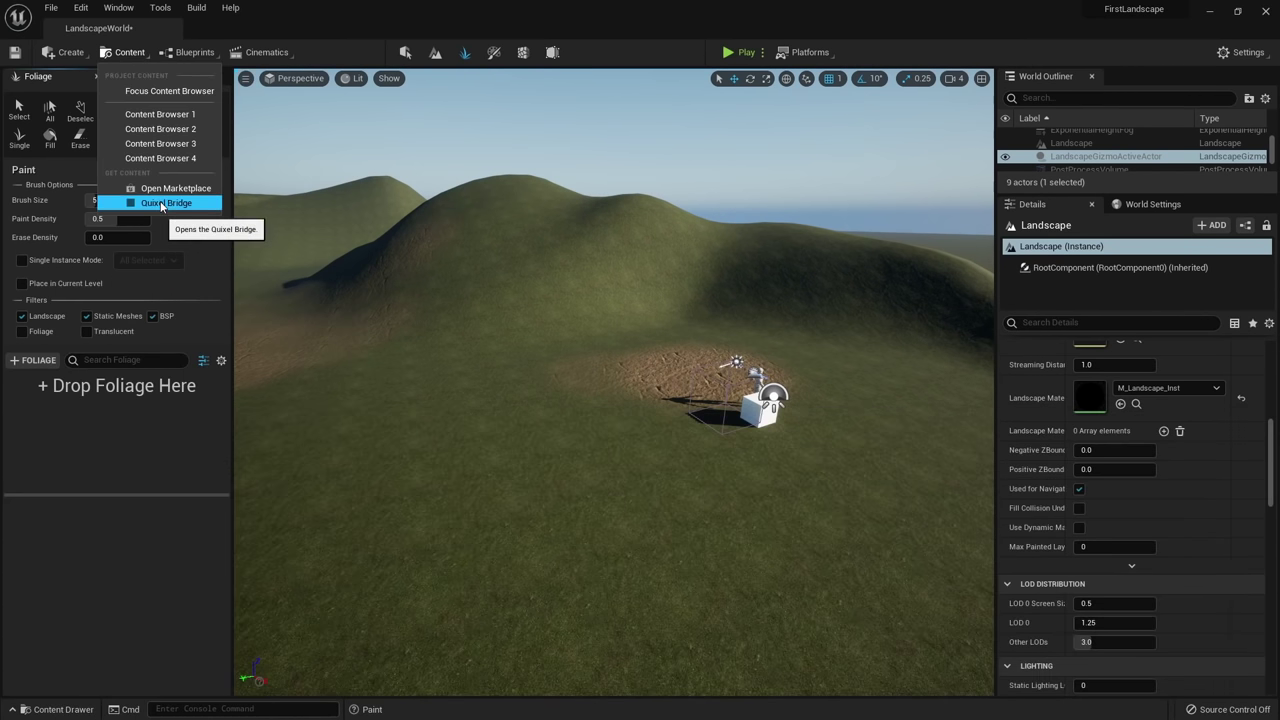
left_click(166, 202)
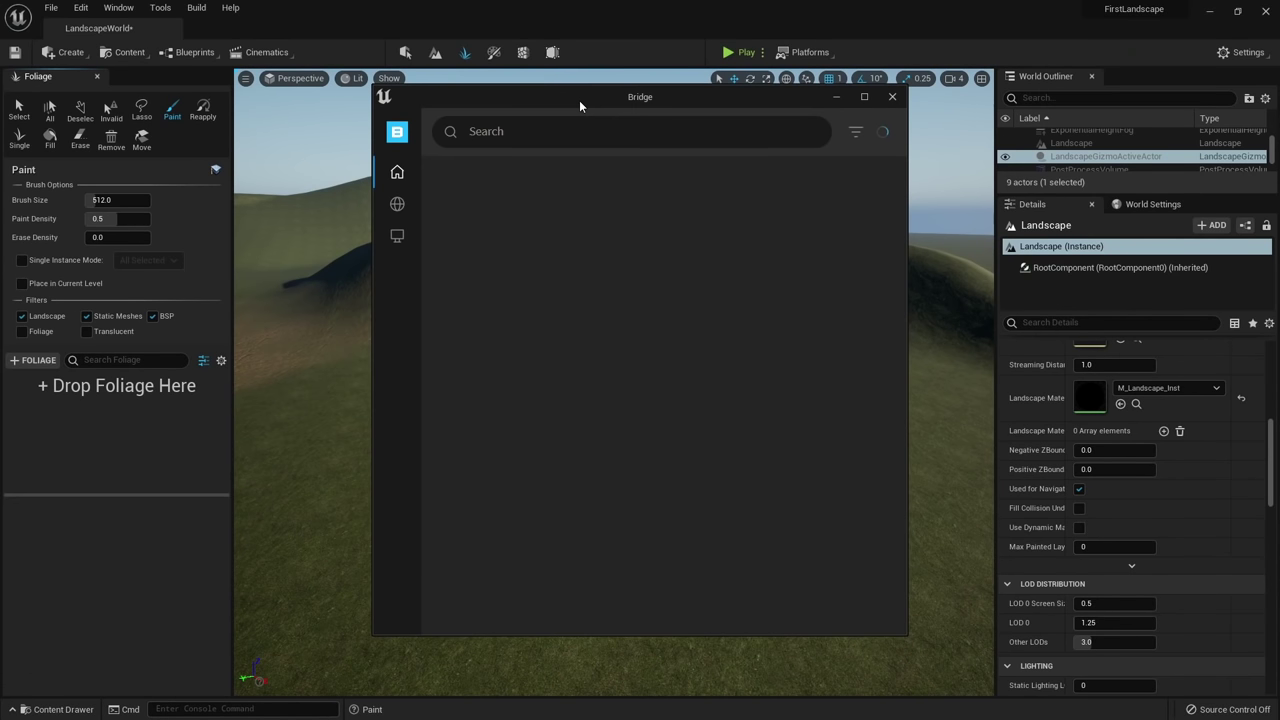
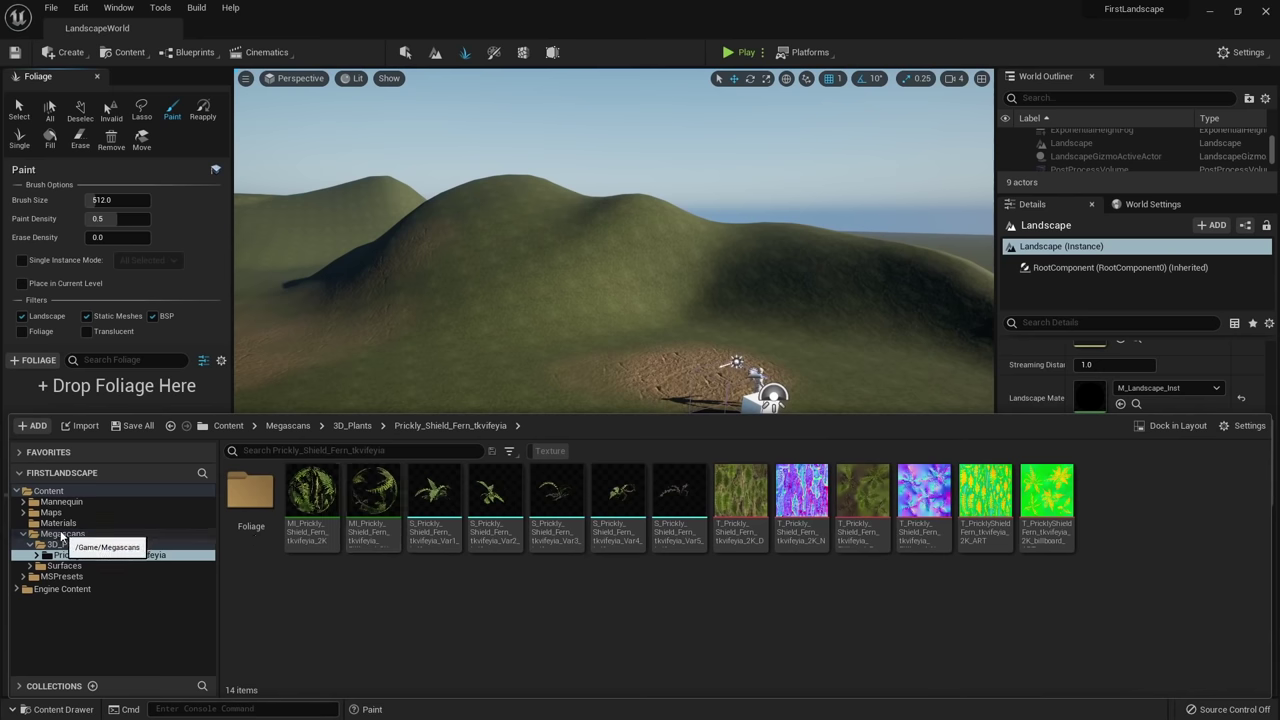
Add the five Prickly Shield Fern static meshes, Var1 to Var5, to the foliage list.
left_click(431, 500)
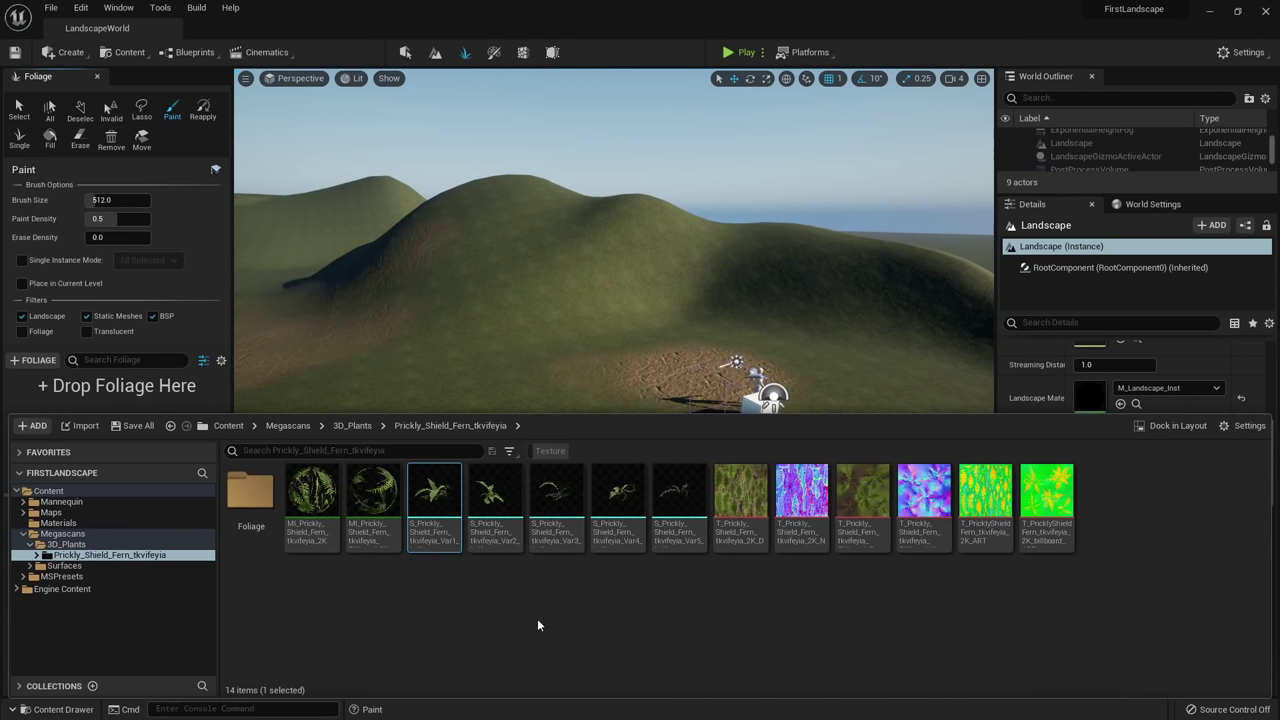
left_click(680, 540, "shift")
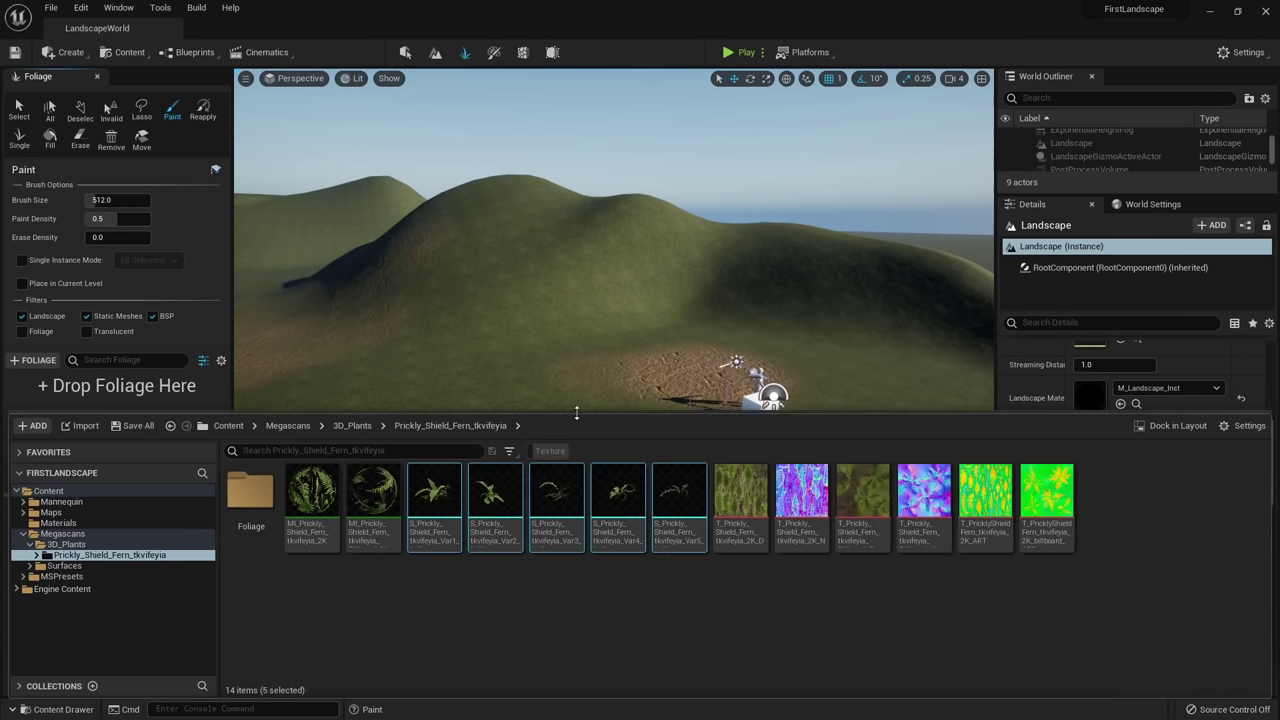
left_click_drag(576, 412, 574, 460)
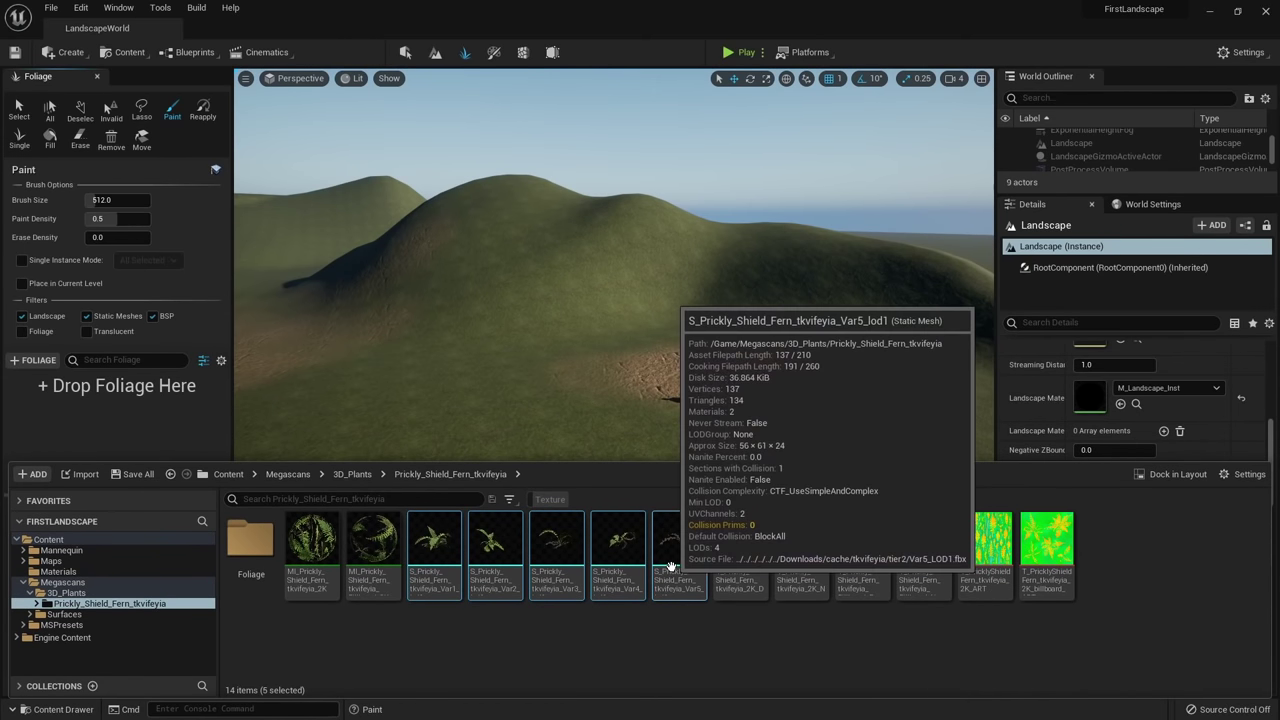
left_click_drag(665, 560, 135, 398)
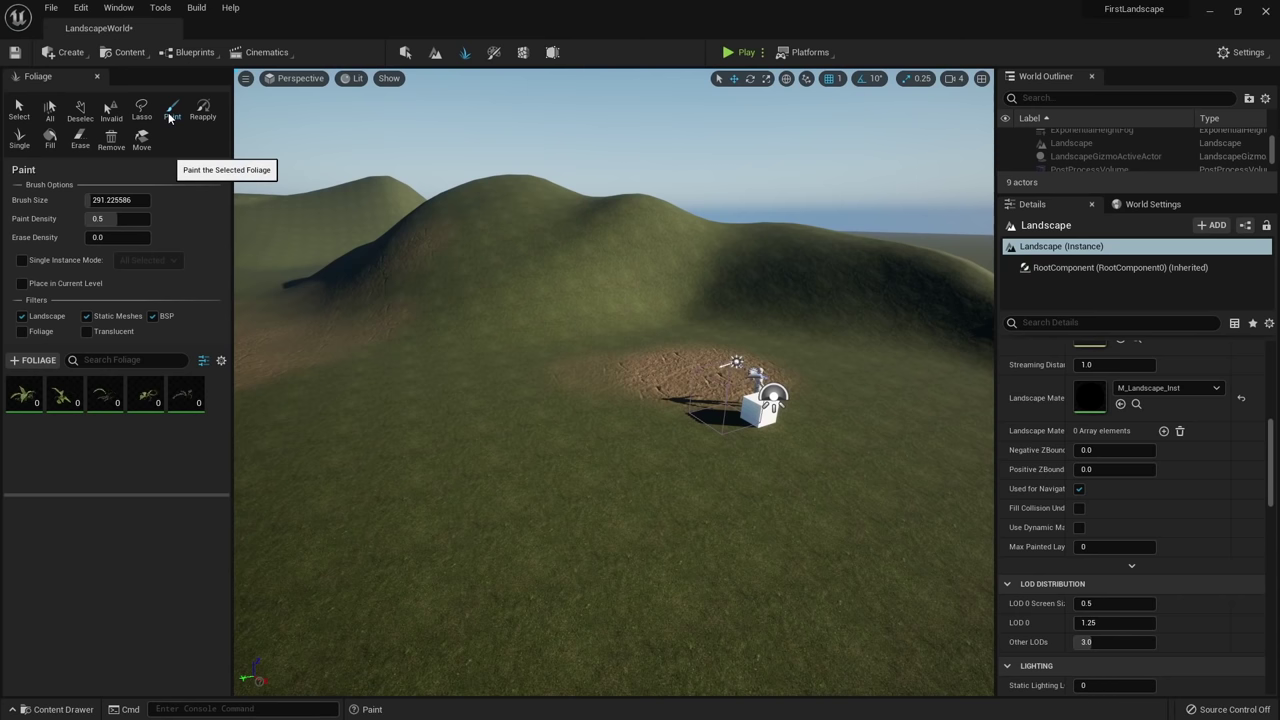
Paint mixed ferns on the grass beside the dirt patch, first at paint density 0.5 and again at 1.0.
mouse_move(527, 378)
left_mouse_down()
mouse_move(390, 480)
mouse_move(420, 394)
mouse_move(383, 406)
mouse_move(429, 452)
left_mouse_up()
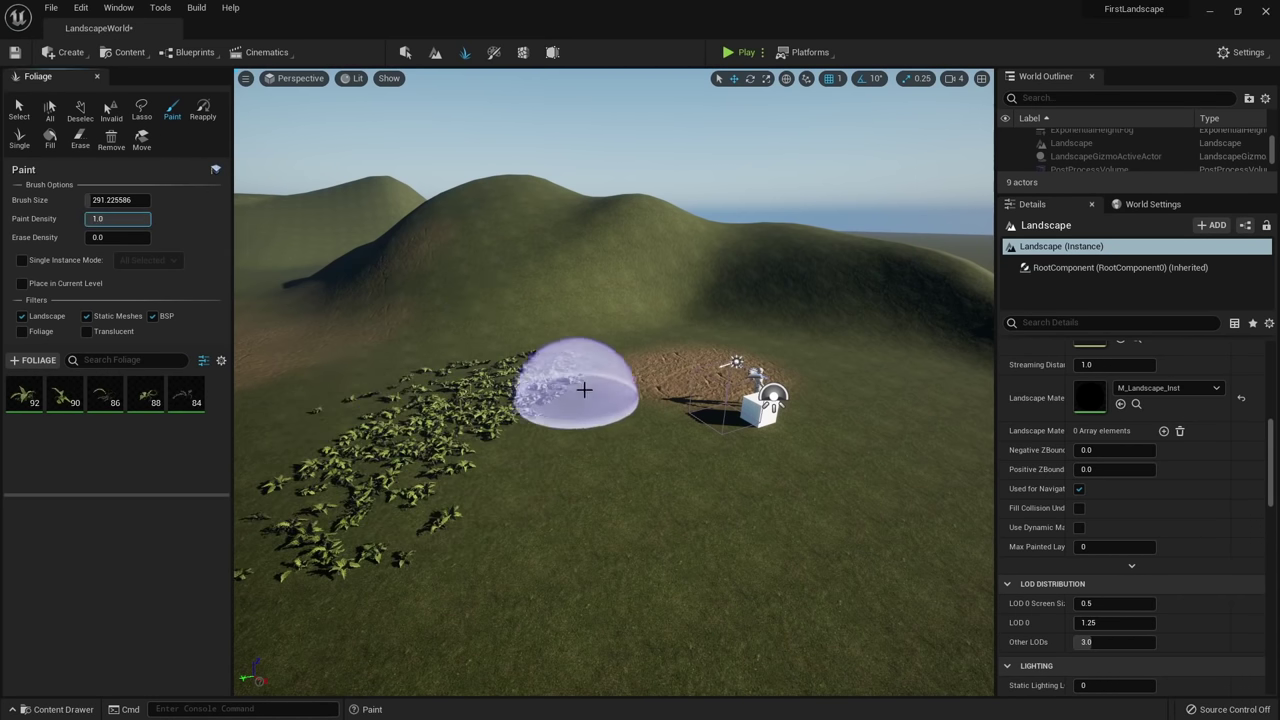
mouse_move(586, 386)
left_mouse_down()
mouse_move(486, 586)
mouse_move(509, 491)
mouse_move(580, 400)
left_mouse_up()
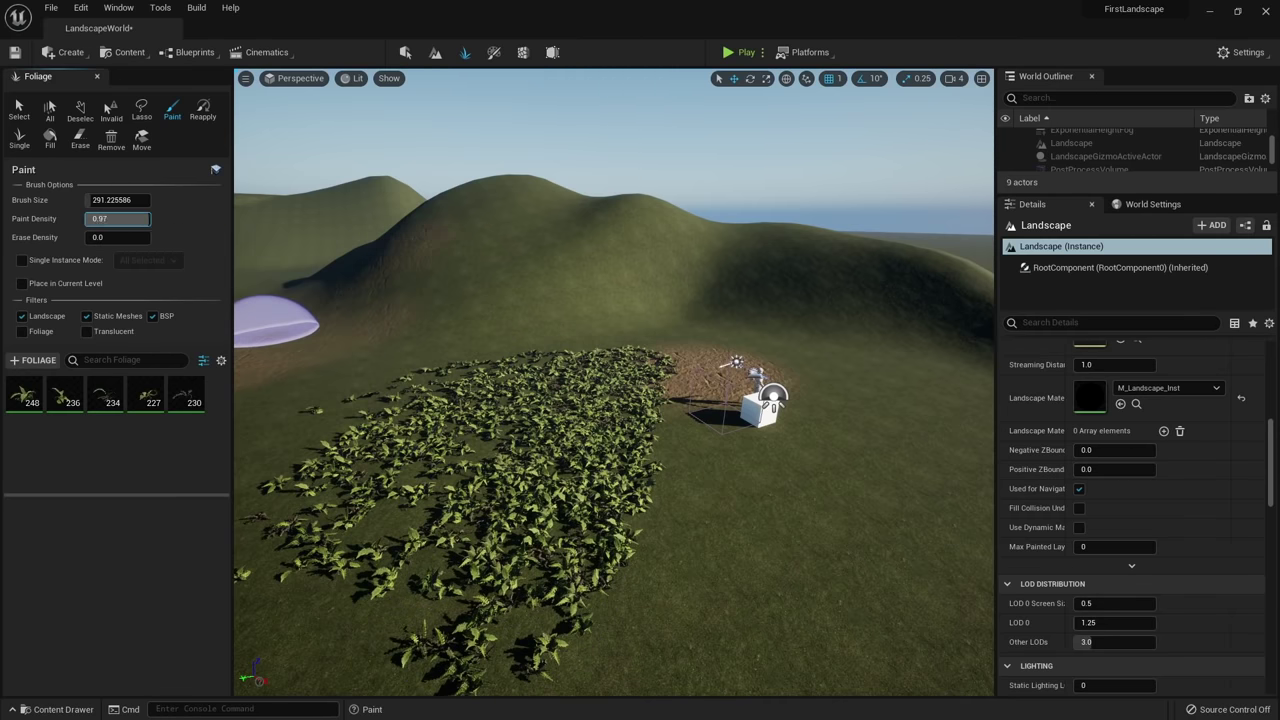
mouse_move(533, 558)
right_mouse_down()
mouse_move(550, 640)
mouse_move(680, 660)
right_mouse_up()
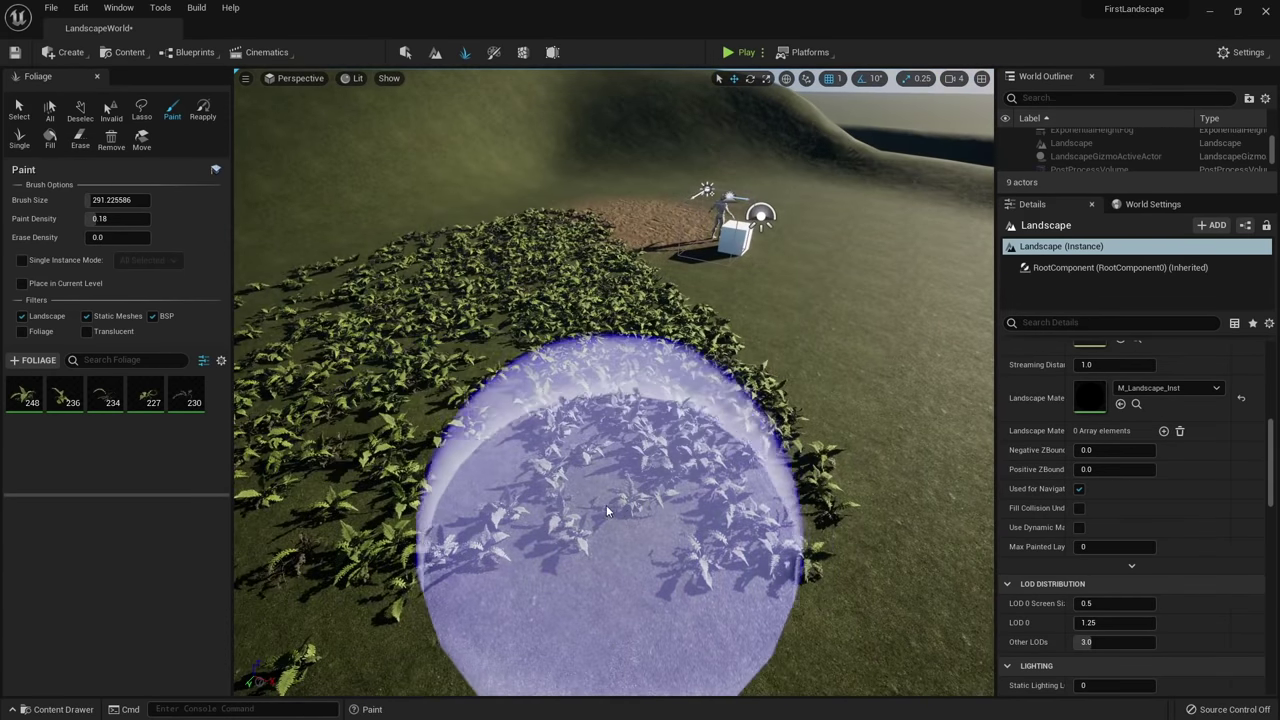
Erase all the painted ferns from the grass around the dirt patch.
key("shift")
mouse_move(719, 436)
left_mouse_down()
mouse_move(520, 484)
mouse_move(552, 355)
mouse_move(645, 400)
mouse_move(549, 418)
left_mouse_up()
mouse_move(550, 418)
right_mouse_down()
mouse_move(550, 370)
mouse_move(530, 365)
right_mouse_up()
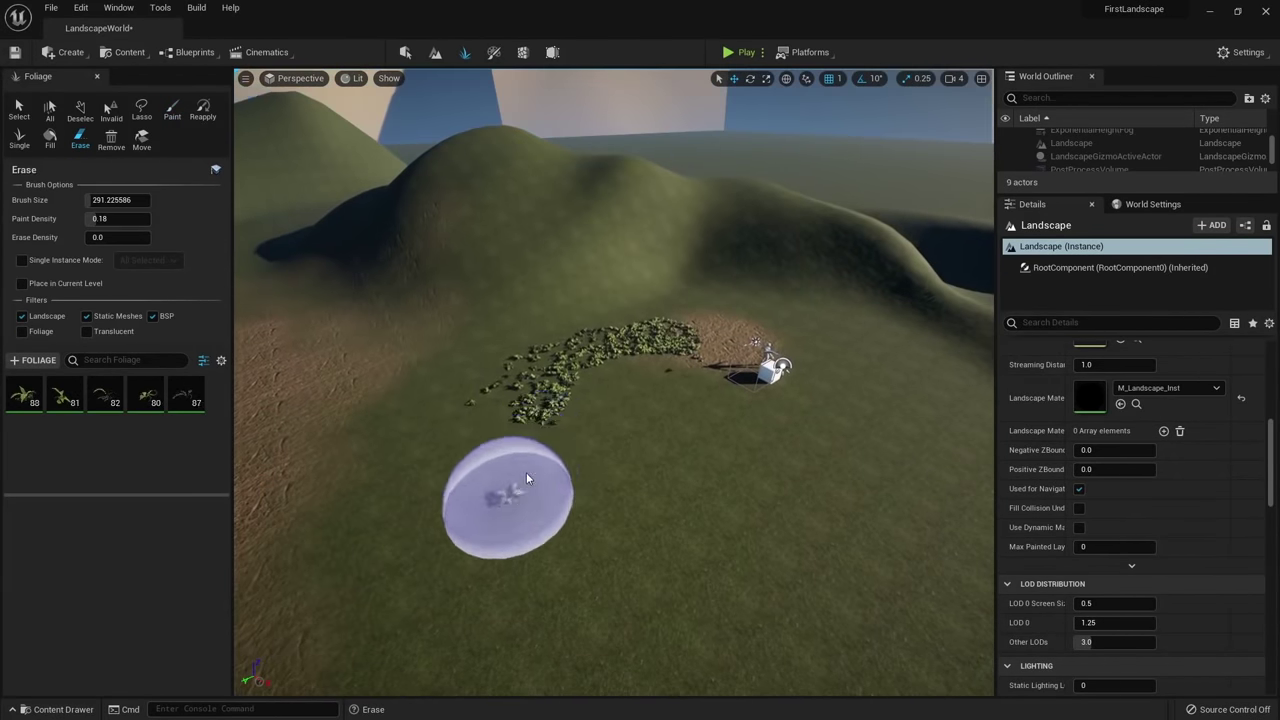
left_click_drag(526, 472, 604, 359, "shift")
right_click_drag(604, 359, 700, 300)
right_click_drag(551, 425, 728, 496)
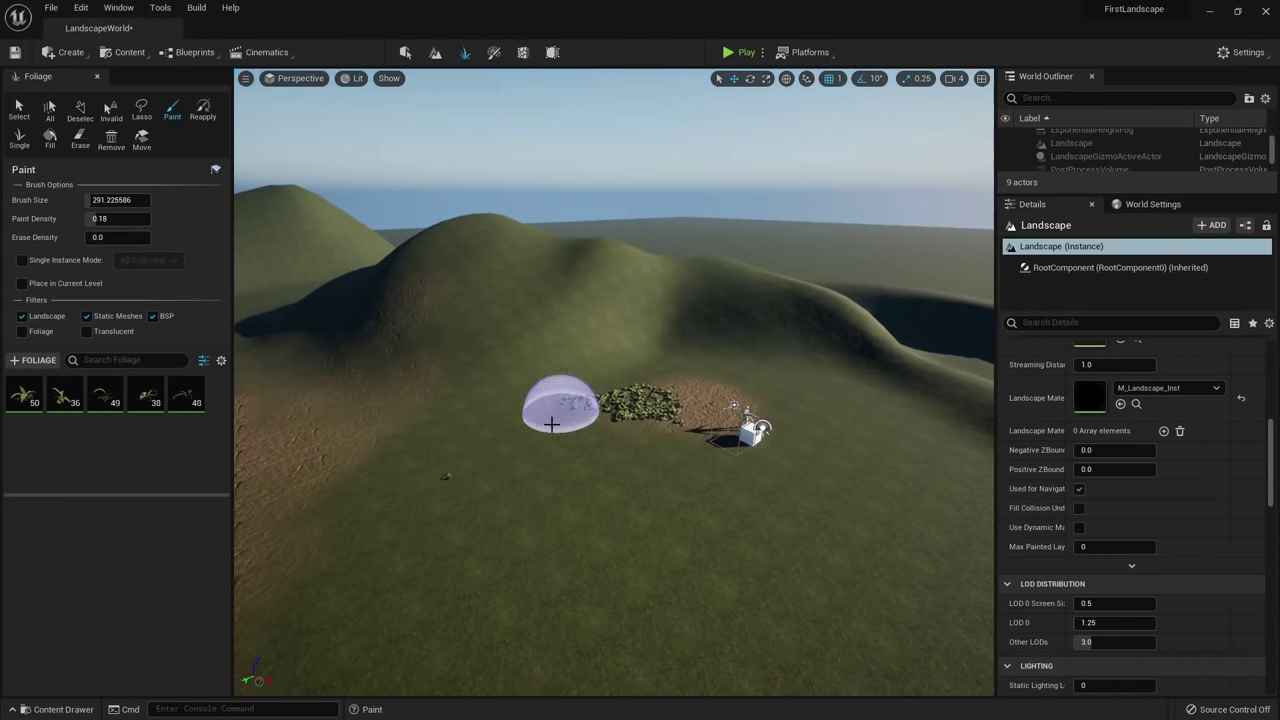
left_click_drag(604, 430, 631, 396)
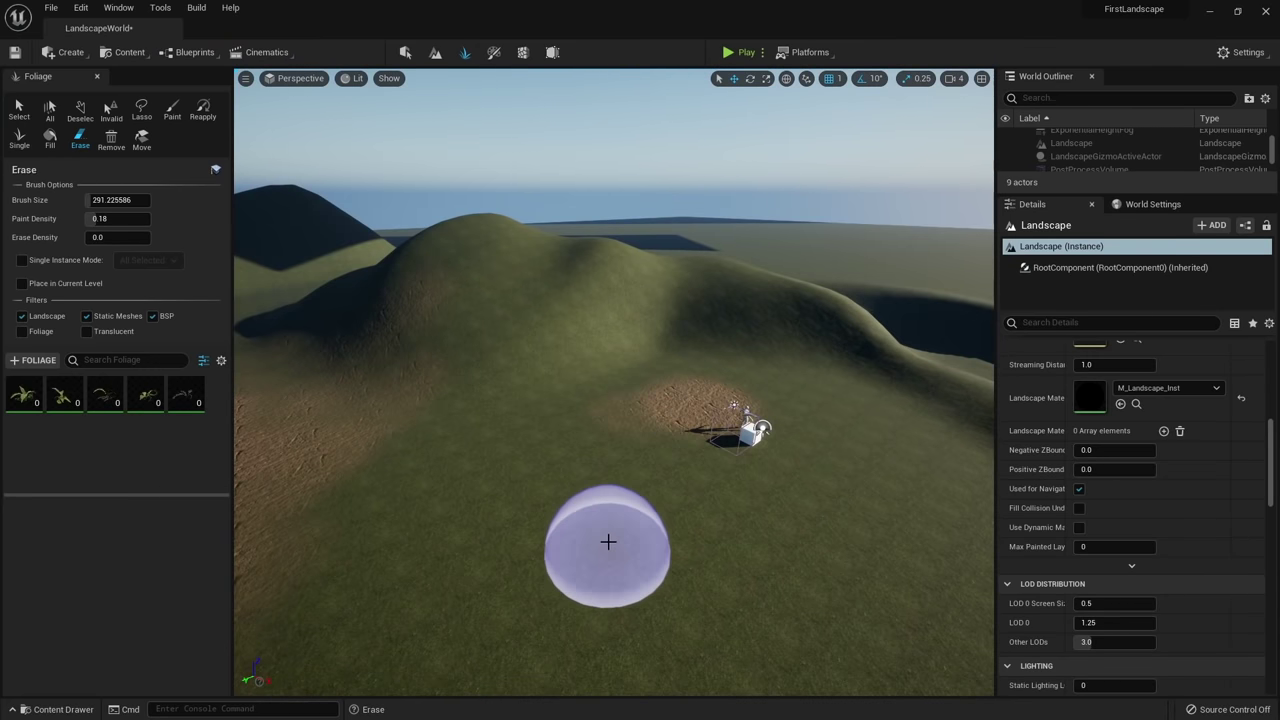
Select only the Var1 fern and paint it sparsely on the grass at paint density 0.18.
key("w")
mouse_move(608, 540)
right_mouse_down()
mouse_move(616, 570)
mouse_move(606, 470)
right_mouse_up()
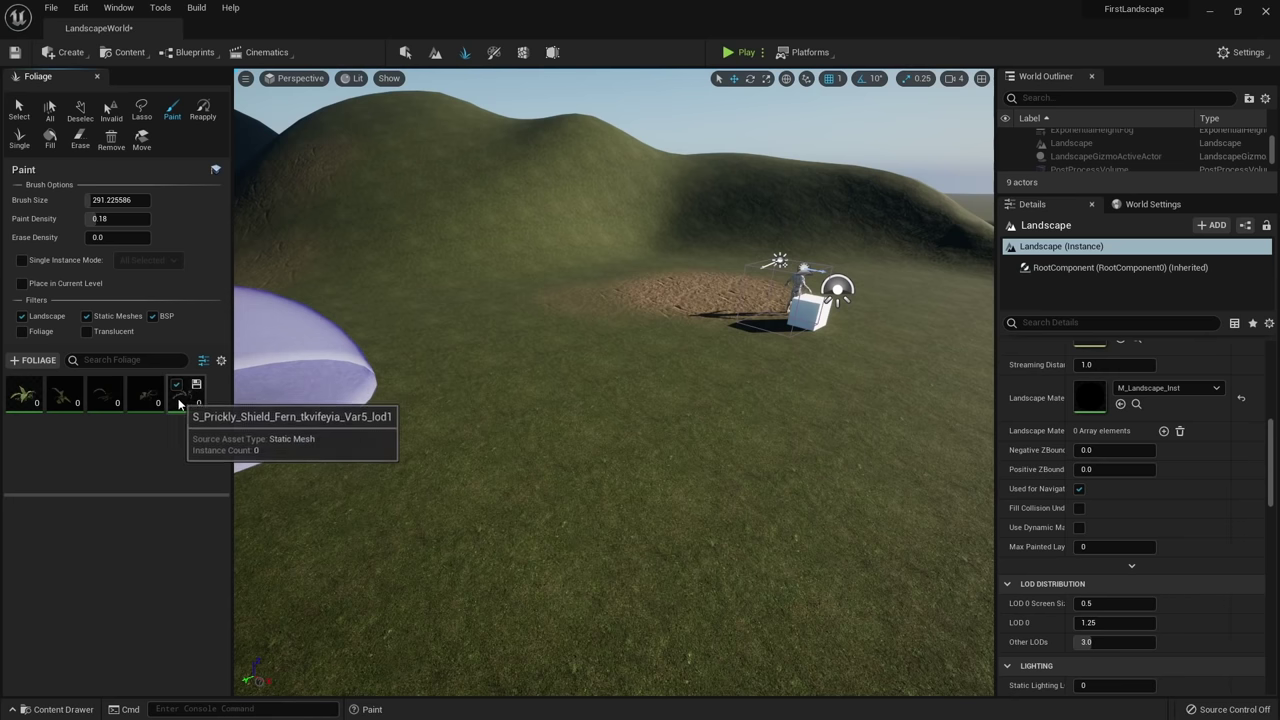
left_click(36, 403)
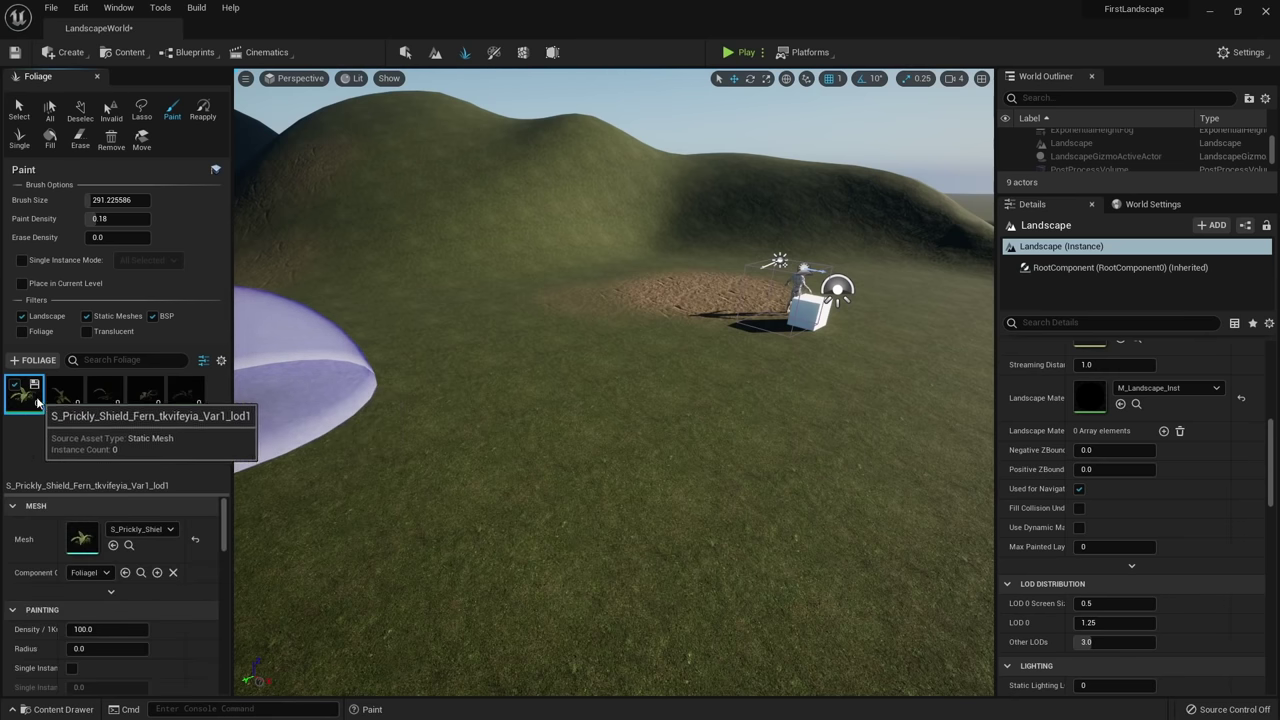
key("w")
right_click_drag(533, 352, 533, 410)
mouse_move(533, 354)
left_mouse_down()
mouse_move(480, 537)
mouse_move(526, 391)
mouse_move(614, 392)
mouse_move(500, 346)
mouse_move(498, 417)
mouse_move(584, 382)
left_mouse_up()
mouse_move(584, 382)
right_mouse_down()
mouse_move(581, 350)
mouse_move(583, 398)
right_mouse_up()
key("s")
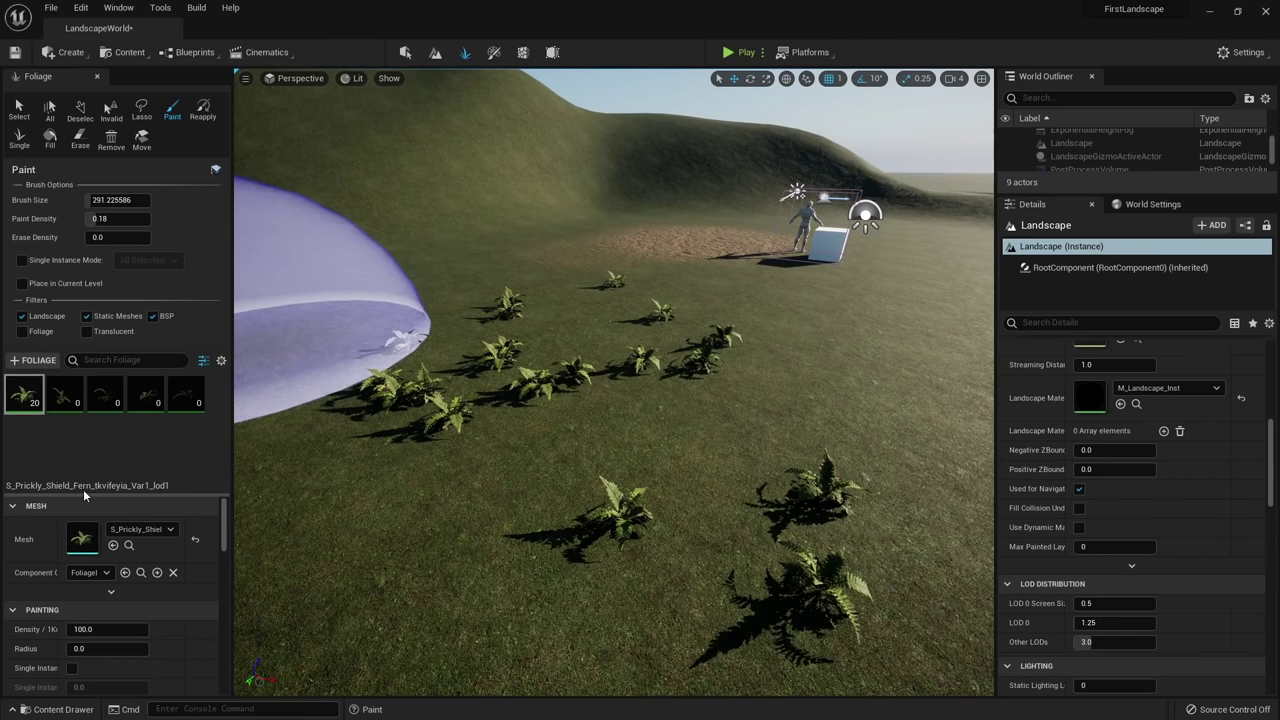
Raise the paint density to 1.0 and paint more Var1 ferns on the grass.
left_click_drag(83, 497, 83, 441)
scroll(57, 521, "down", 2)
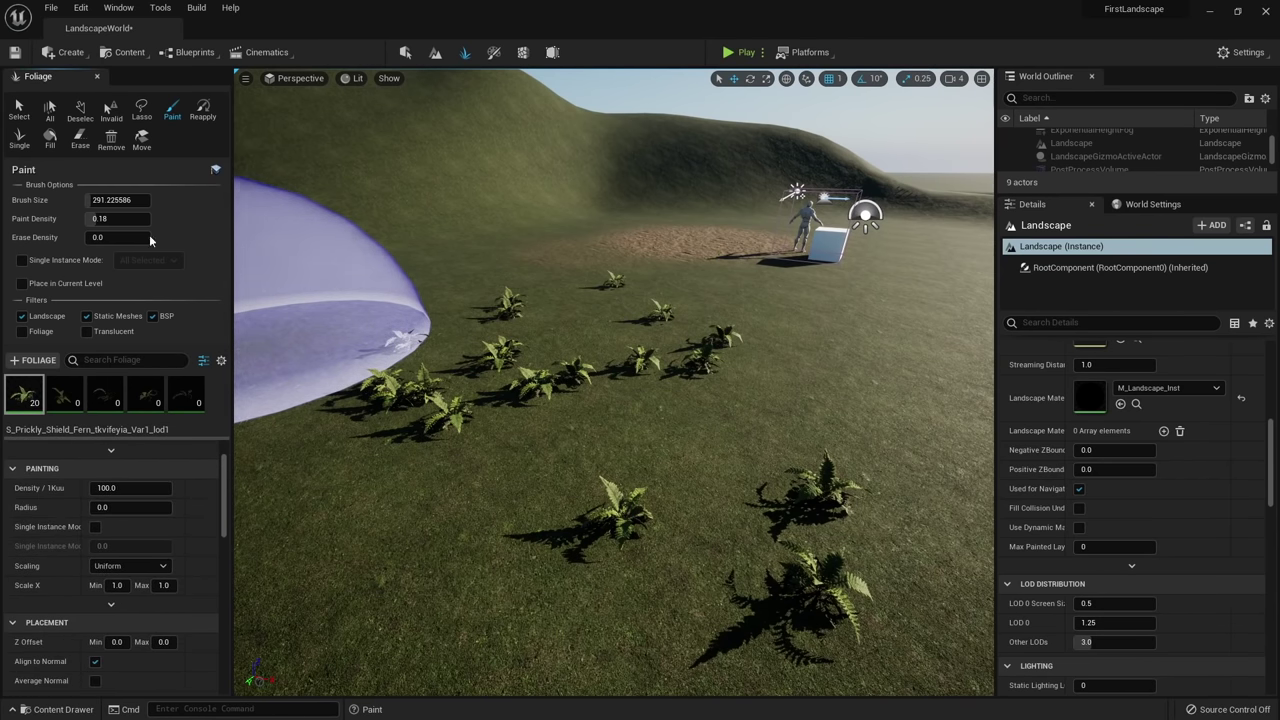
mouse_move(575, 320)
right_mouse_down()
mouse_move(550, 322)
mouse_move(575, 320)
right_mouse_up()
mouse_move(575, 316)
left_mouse_down()
mouse_move(432, 345)
mouse_move(459, 415)
mouse_move(474, 361)
left_mouse_up()
right_click_drag(474, 361, 435, 361)
Paint a thick strip of Var1 ferns along the dirt edge with Density / 1Kuu at 500, and reset that density to 100.
left_click(165, 487)
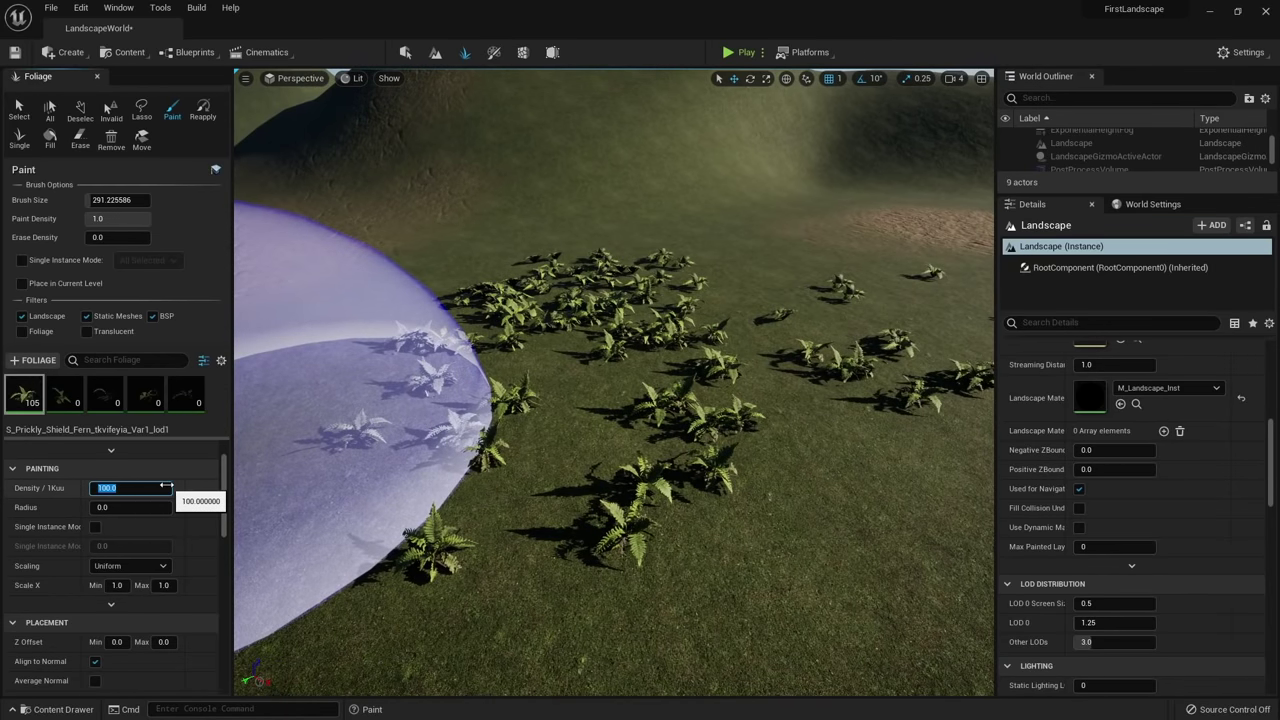
type("500")
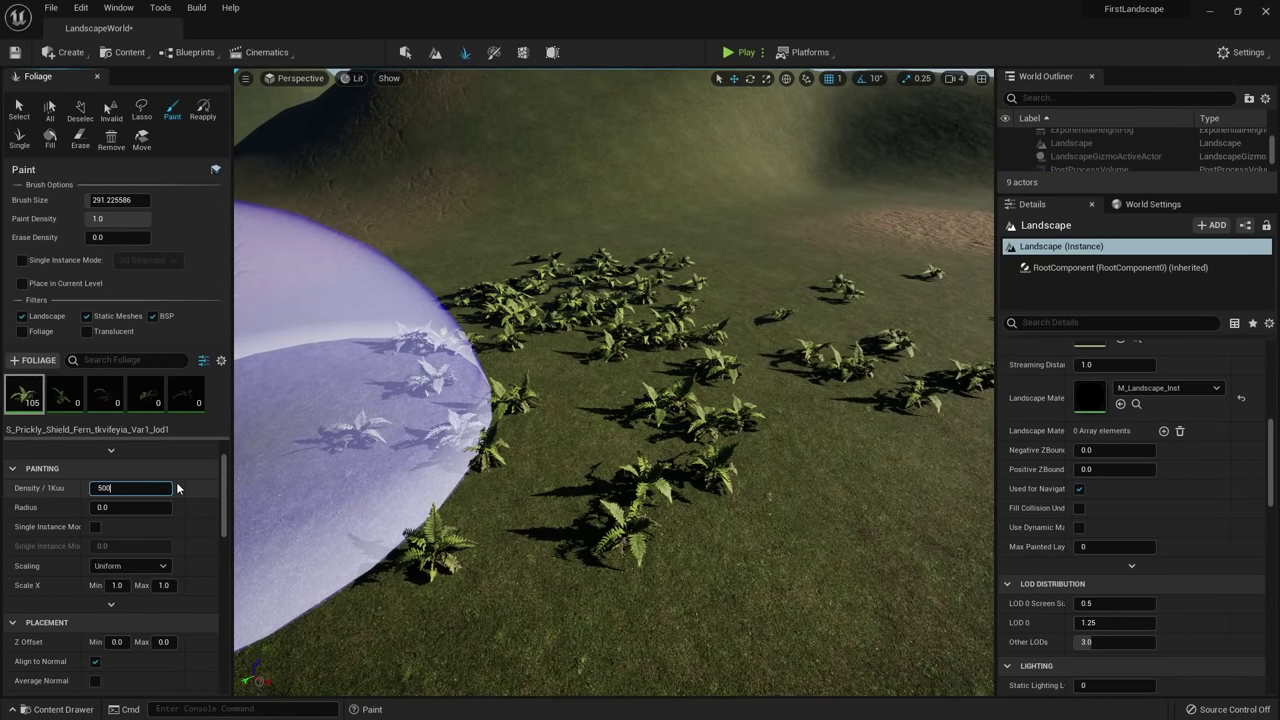
key("Return")
right_click_drag(583, 283, 480, 290)
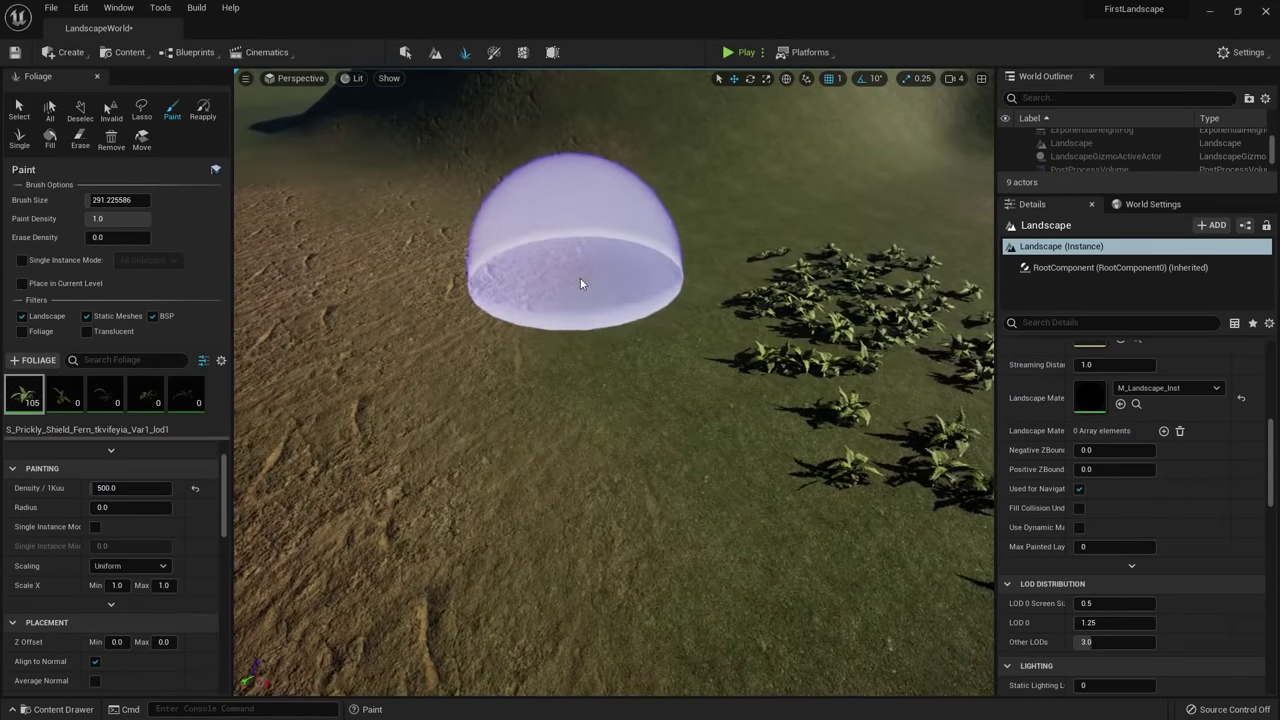
mouse_move(581, 281)
left_mouse_down()
mouse_move(531, 342)
mouse_move(489, 528)
left_mouse_up()
right_click_drag(534, 335, 590, 340)
left_click(196, 490)
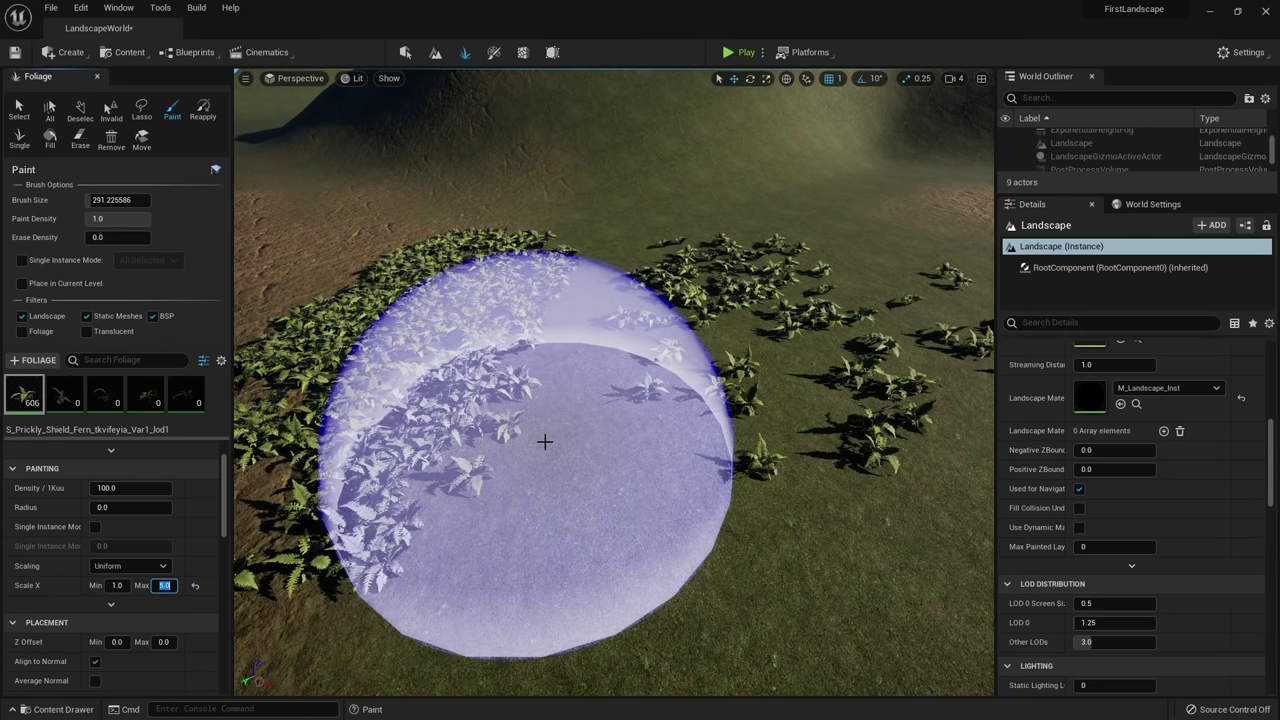
Try painting oversized Var1 ferns on the open grass with the Scale X maximum set to 5.0.
right_click_drag(531, 410, 600, 390)
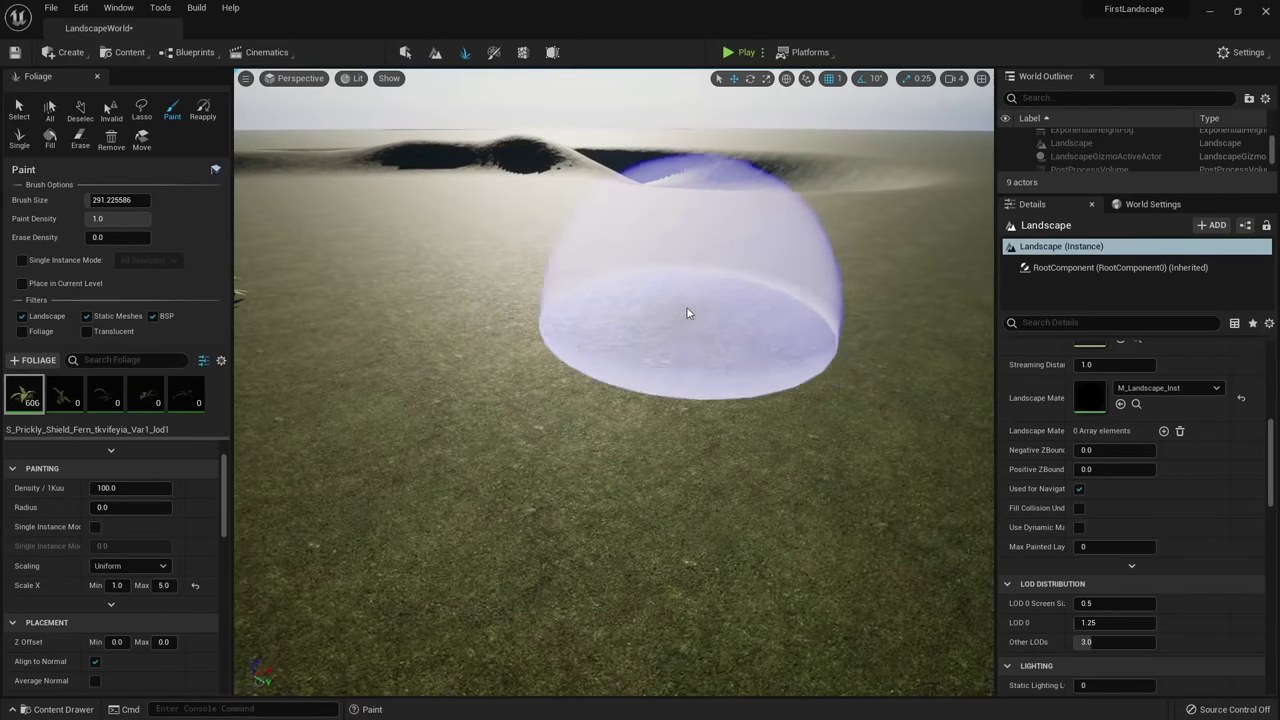
mouse_move(789, 280)
left_mouse_down()
mouse_move(686, 280)
mouse_move(574, 474)
mouse_move(679, 420)
left_mouse_up()
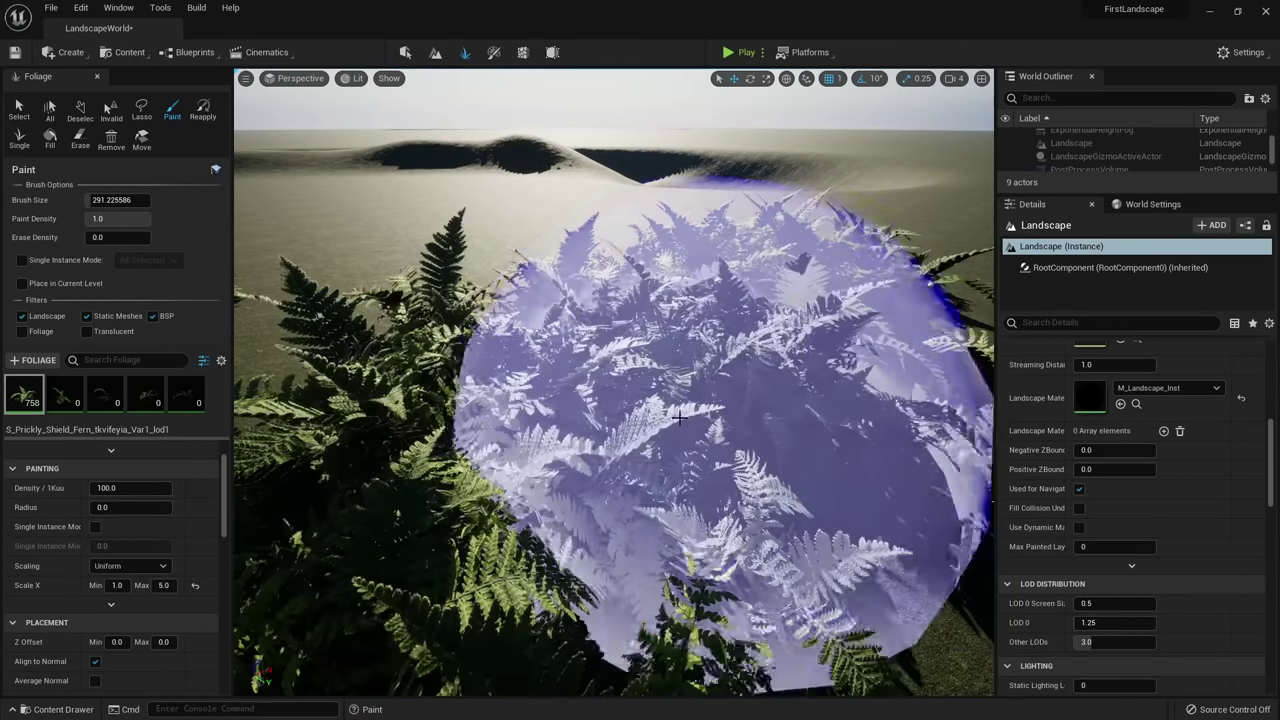
key("s")
right_click_drag(679, 418, 630, 440)
mouse_move(569, 475)
left_mouse_down()
mouse_move(717, 443)
mouse_move(871, 468)
left_mouse_up()
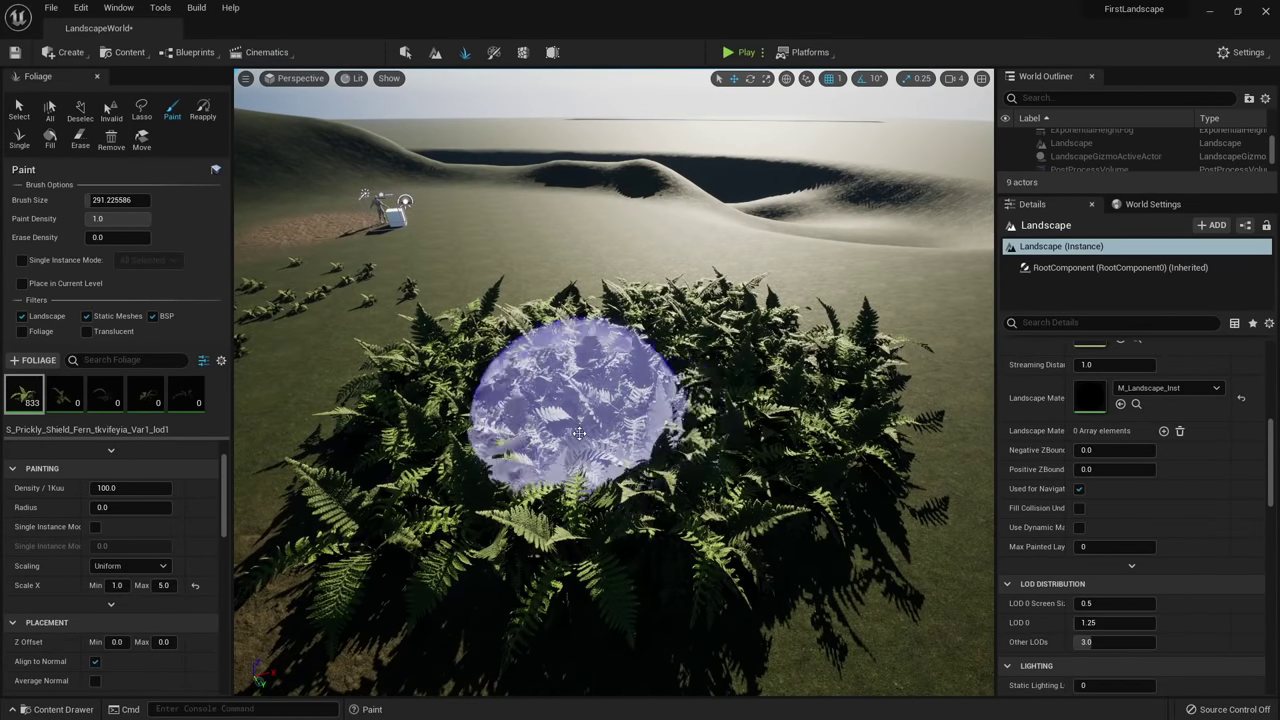
Undo the oversized fern strokes and reset the Scale X maximum to 1.0.
left_click(195, 585)
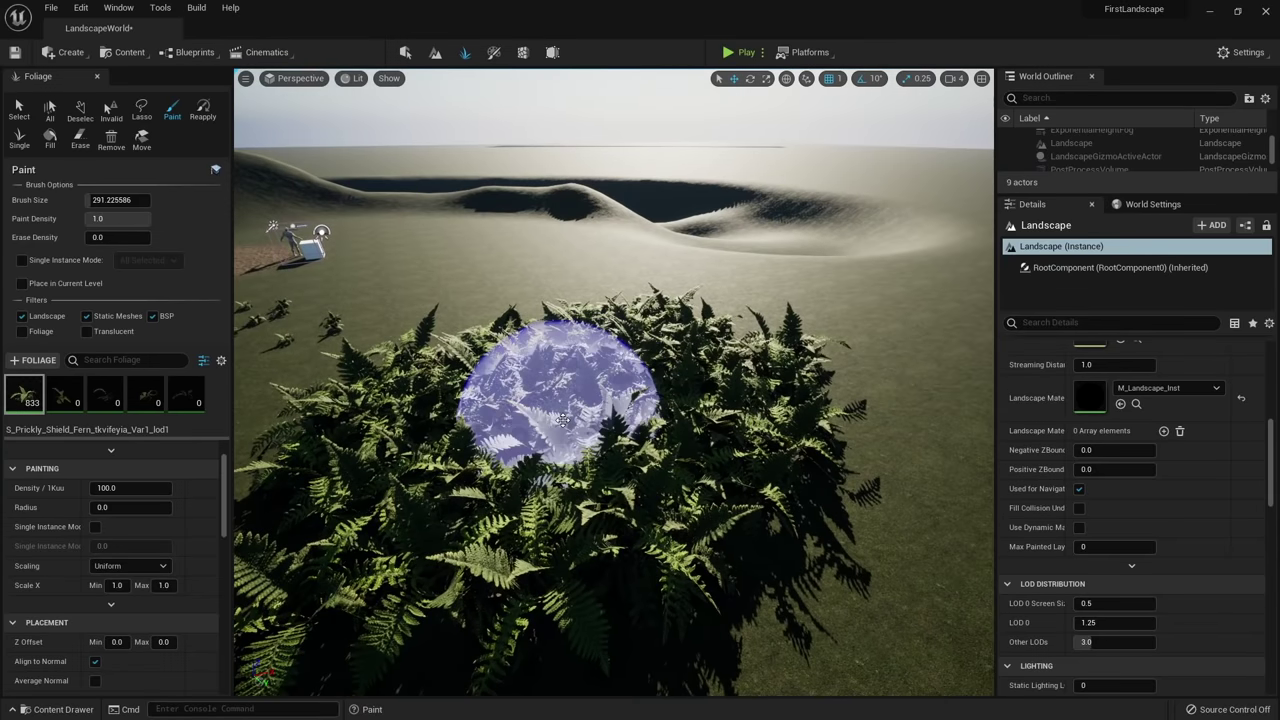
key("ctrl+z")
key("ctrl+z")
key("ctrl+z")
key("ctrl+z")
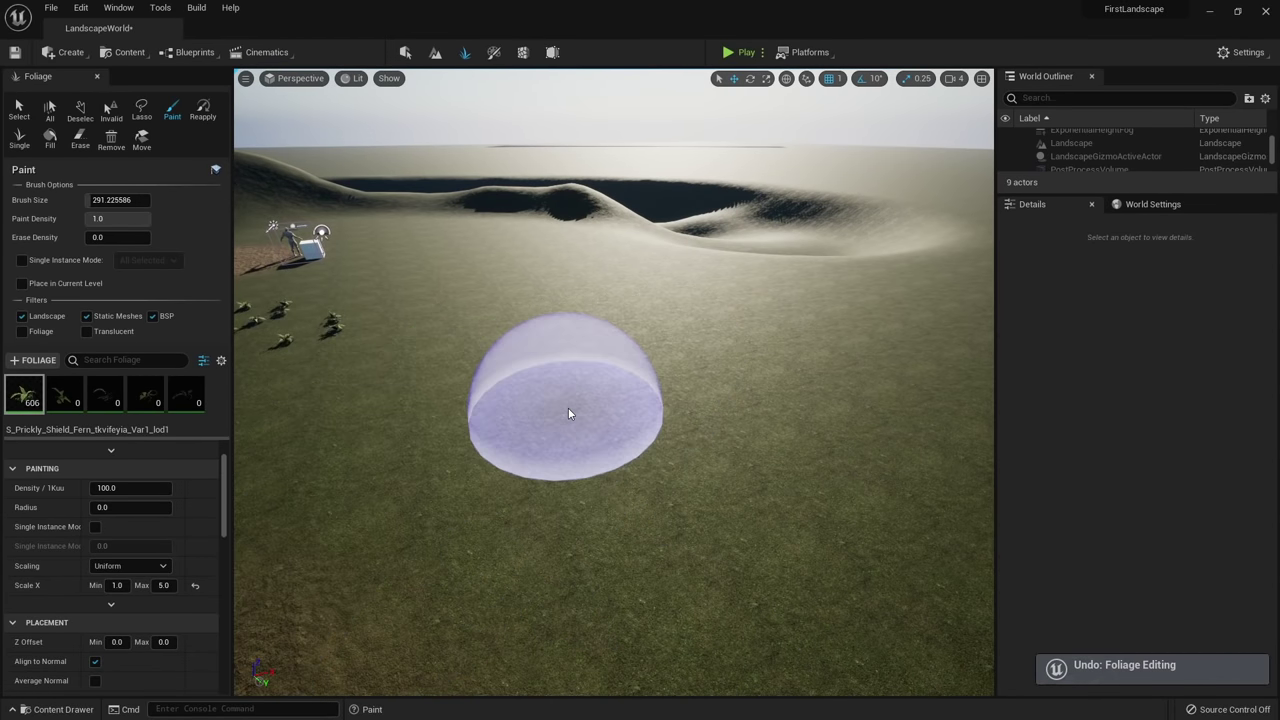
scroll(165, 558, "up", 1)
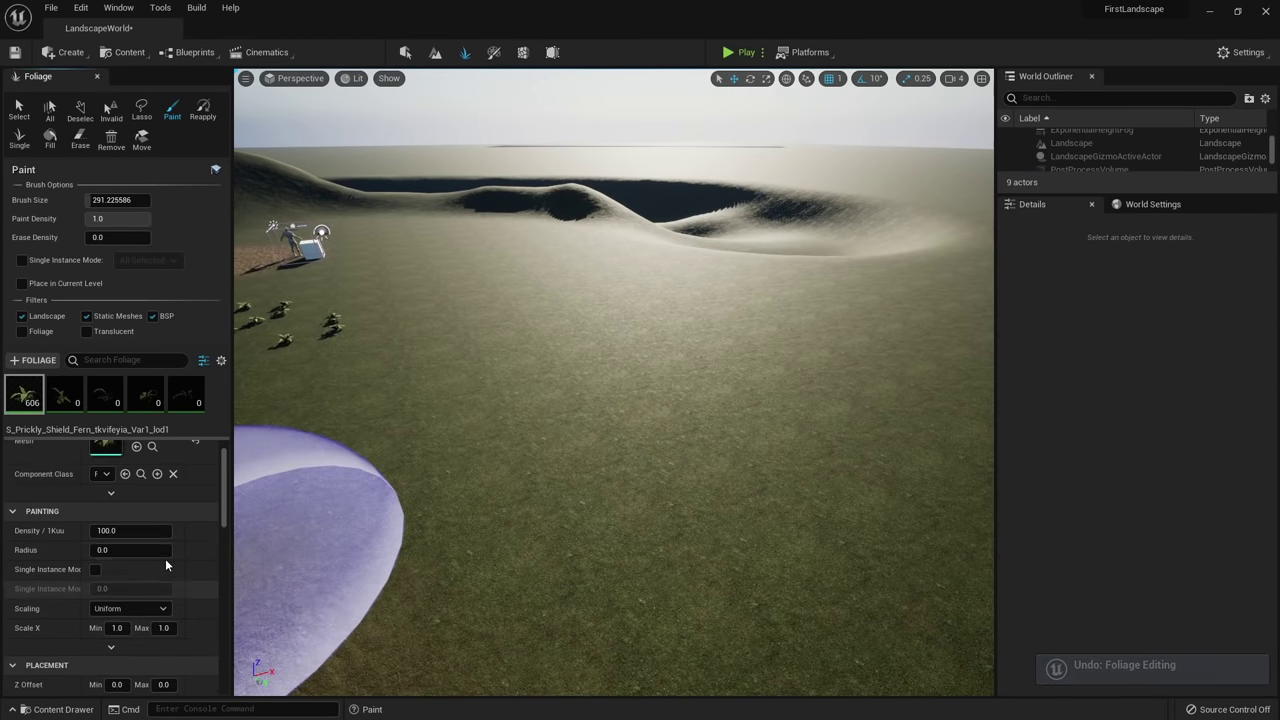
Paint Var1 ferns across the steep hillside with Align to Normal still enabled.
mouse_move(590, 397)
right_mouse_down()
mouse_move(505, 335)
mouse_move(405, 343)
mouse_move(440, 347)
right_mouse_up()
key("w")
mouse_move(552, 269)
left_mouse_down()
mouse_move(623, 277)
mouse_move(488, 330)
mouse_move(562, 431)
mouse_move(634, 310)
mouse_move(749, 376)
left_mouse_up()
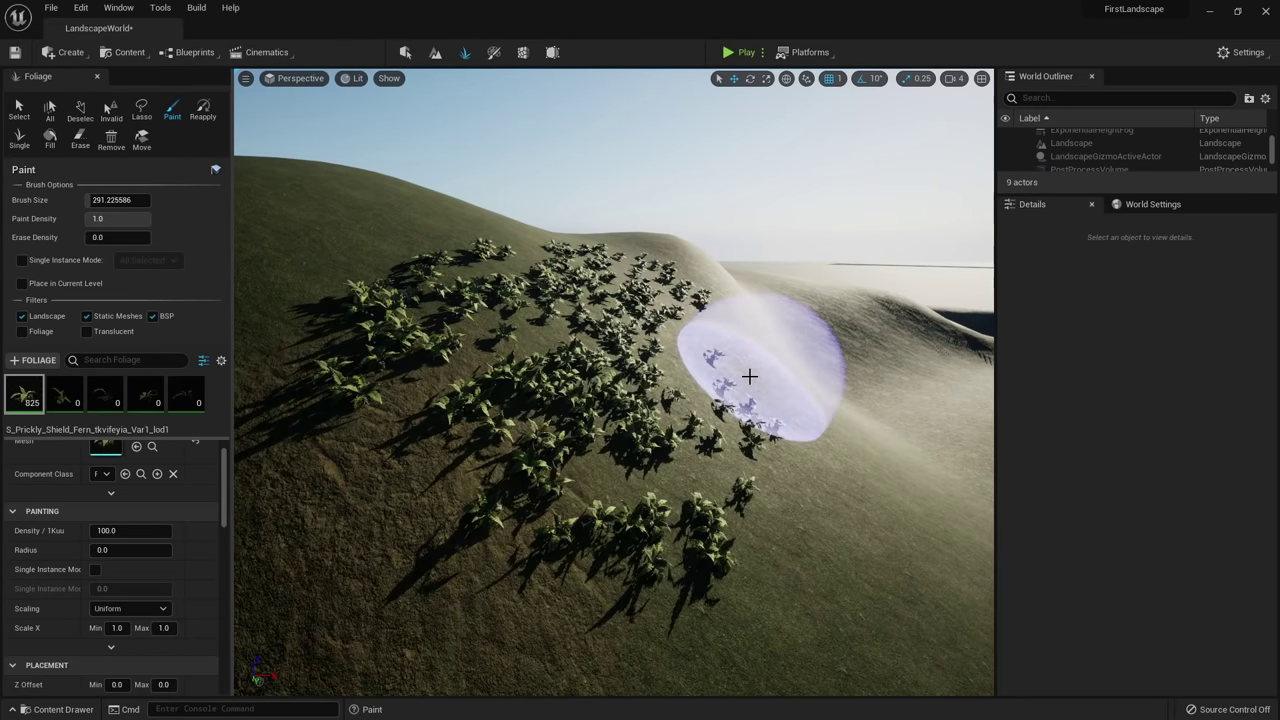
Turn off Align to Normal for the Var1 fern and paint more ferns near the hilltop.
scroll(141, 538, "down", 4)
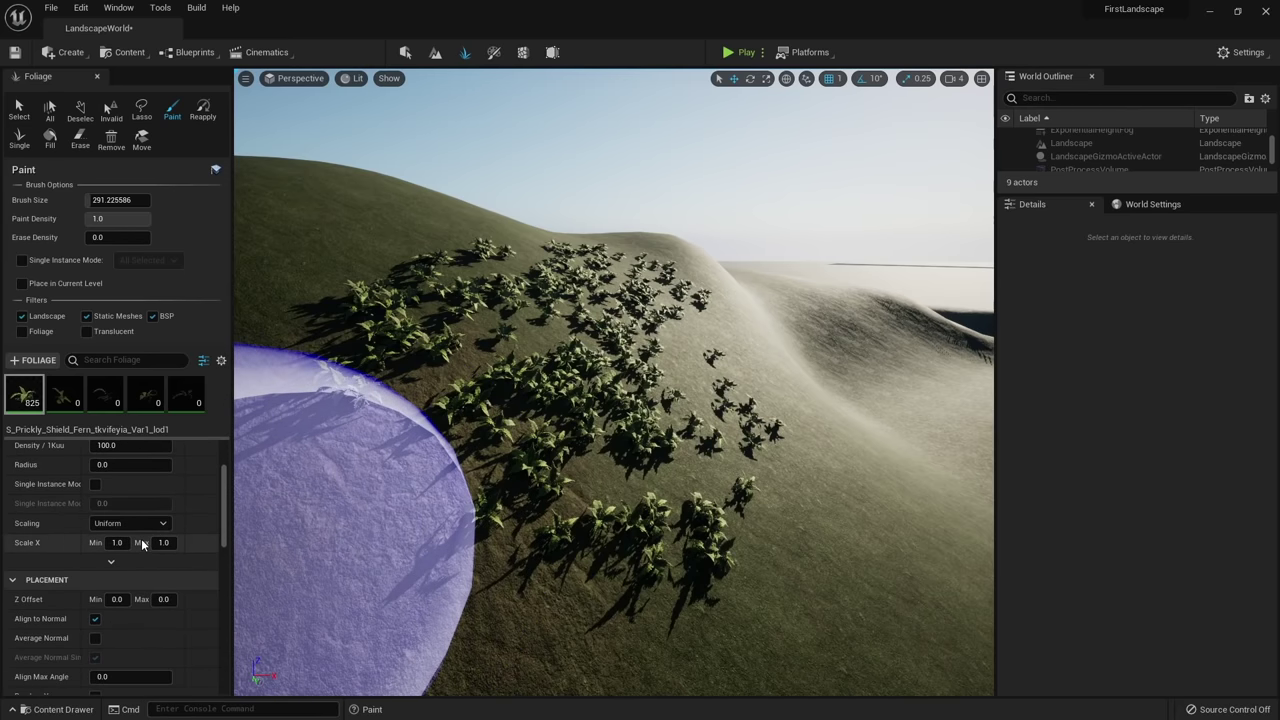
scroll(141, 538, "down", 1)
left_click(95, 555)
mouse_move(560, 474)
right_mouse_down()
mouse_move(430, 440)
mouse_move(560, 480)
right_mouse_up()
key("w")
mouse_move(640, 402)
left_mouse_down()
mouse_move(700, 368)
mouse_move(606, 416)
mouse_move(700, 394)
left_mouse_up()
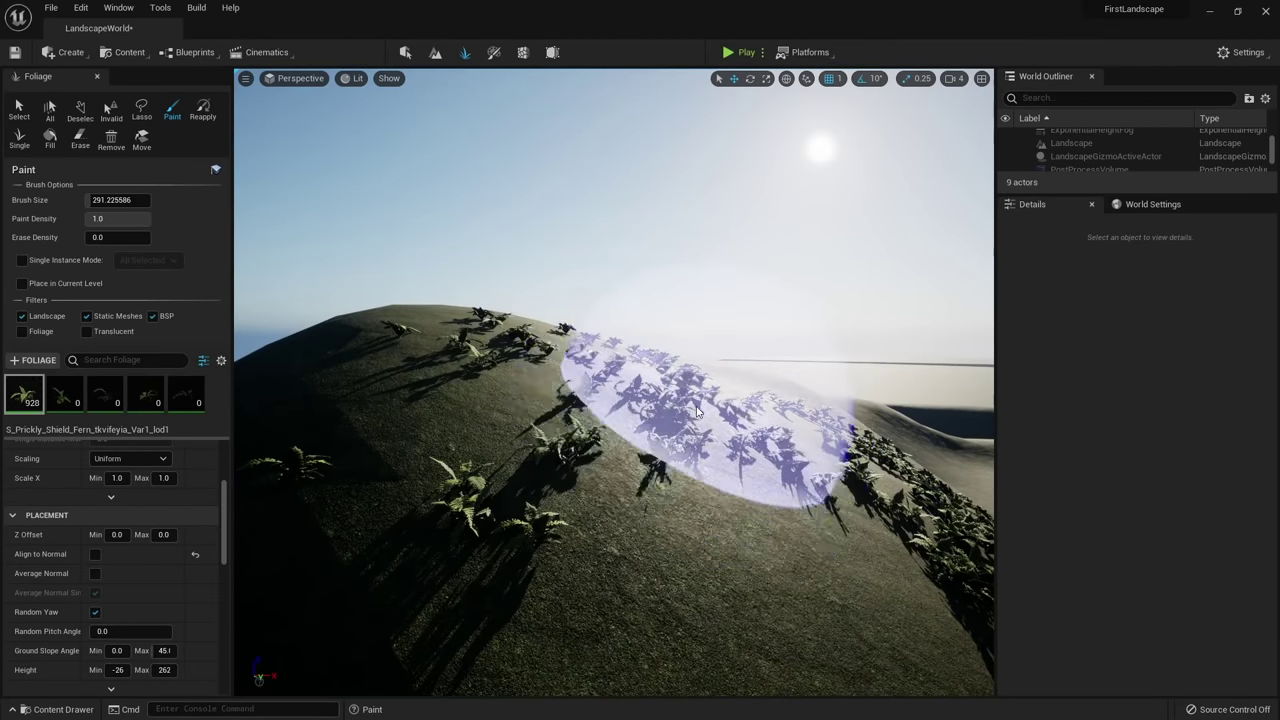
Undo the last fern stroke and examine up close how the remaining ferns stand on the slope.
right_click_drag(700, 394, 688, 378)
key("d")
key("w")
right_click_drag(572, 538, 640, 500)
key("ctrl+z")
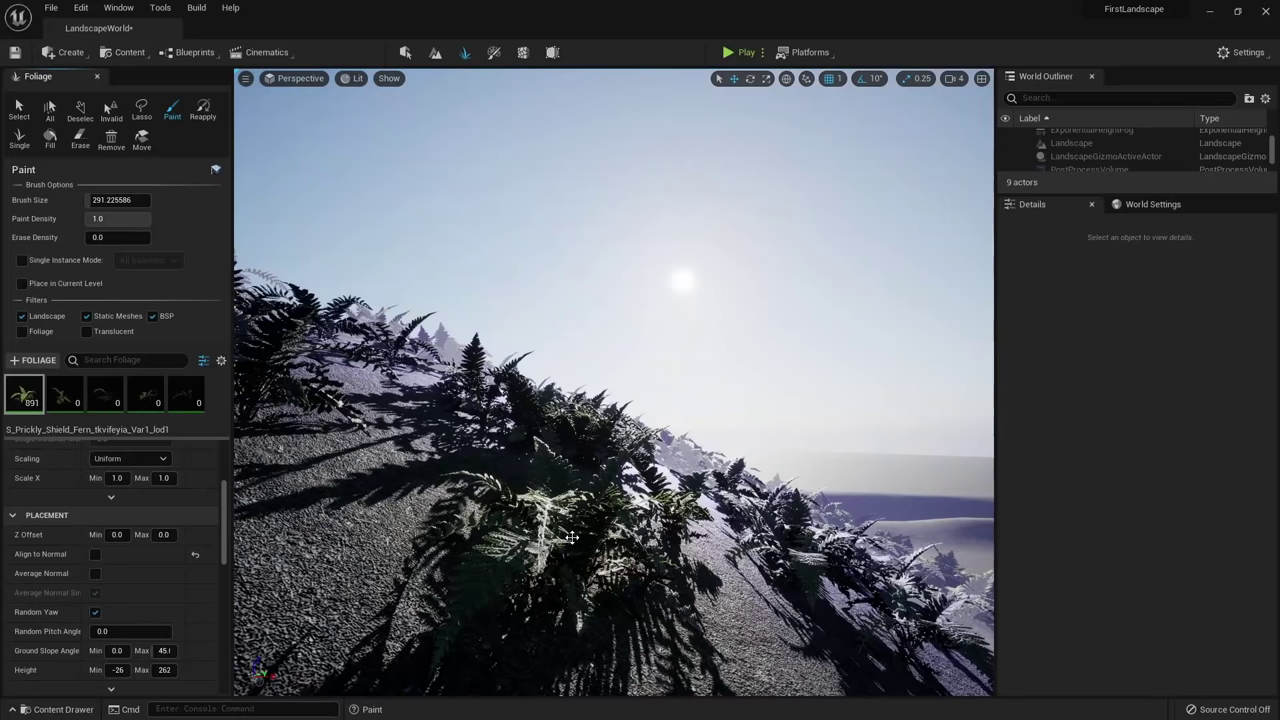
right_click_drag(571, 537, 540, 529)
key("w")
key("s")
key("w")
Save the Var1 fern settings as S_Prickly_Shield_Fern_tkvifeyia_Var1_lod1_FoliageType in the Prickly_Shield_Fern_tkvifeyia folder.
scroll(90, 544, "up", 2)
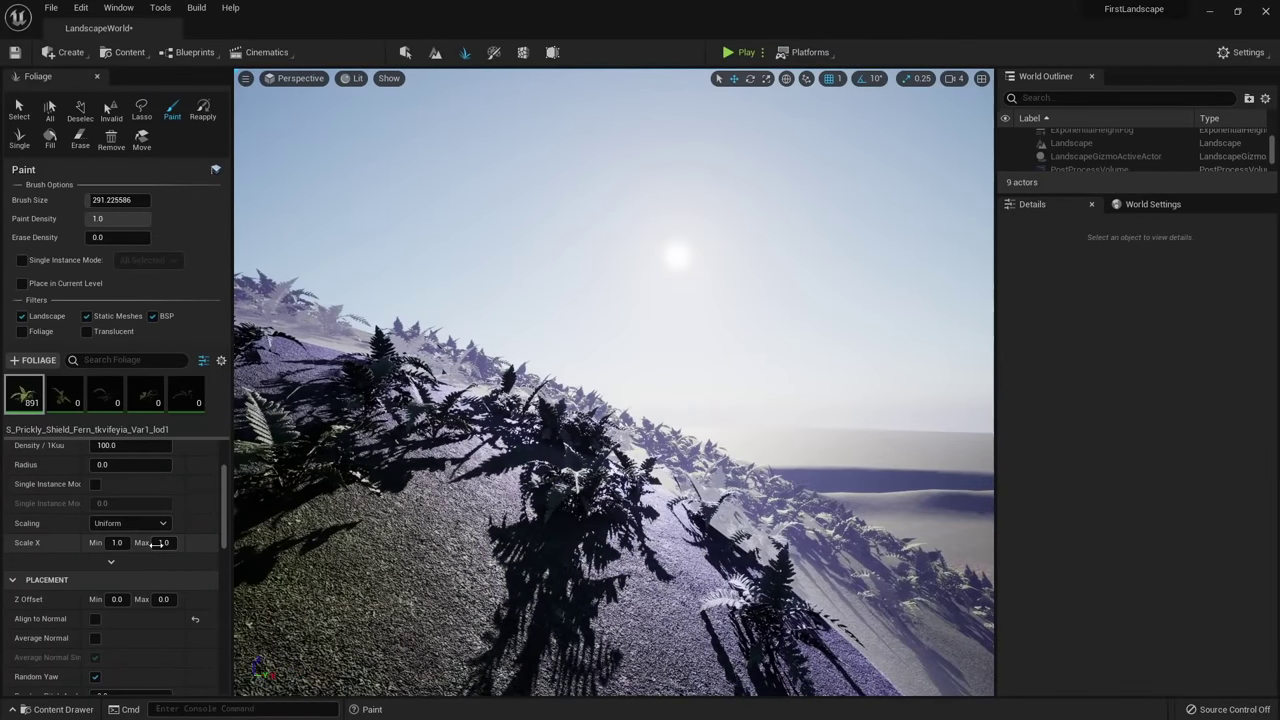
scroll(80, 535, "up", 2)
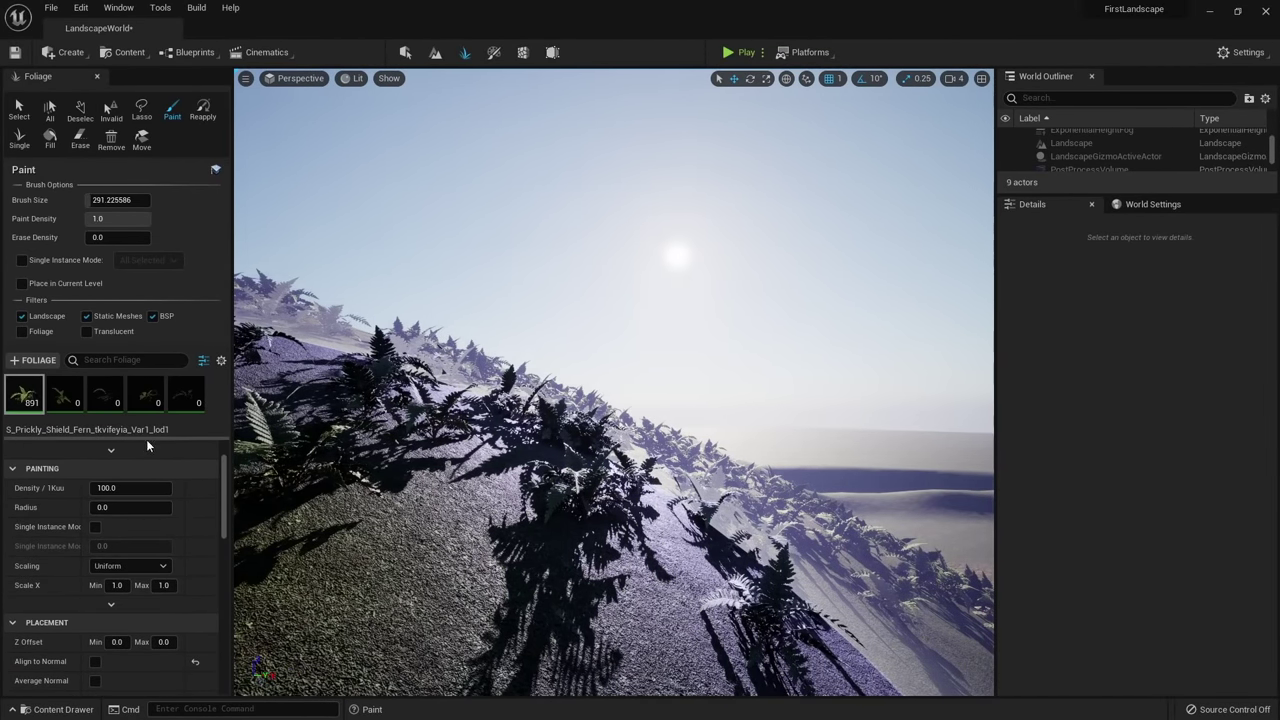
left_click_drag(148, 437, 147, 442)
scroll(138, 540, "down", 3)
scroll(138, 540, "up", 4)
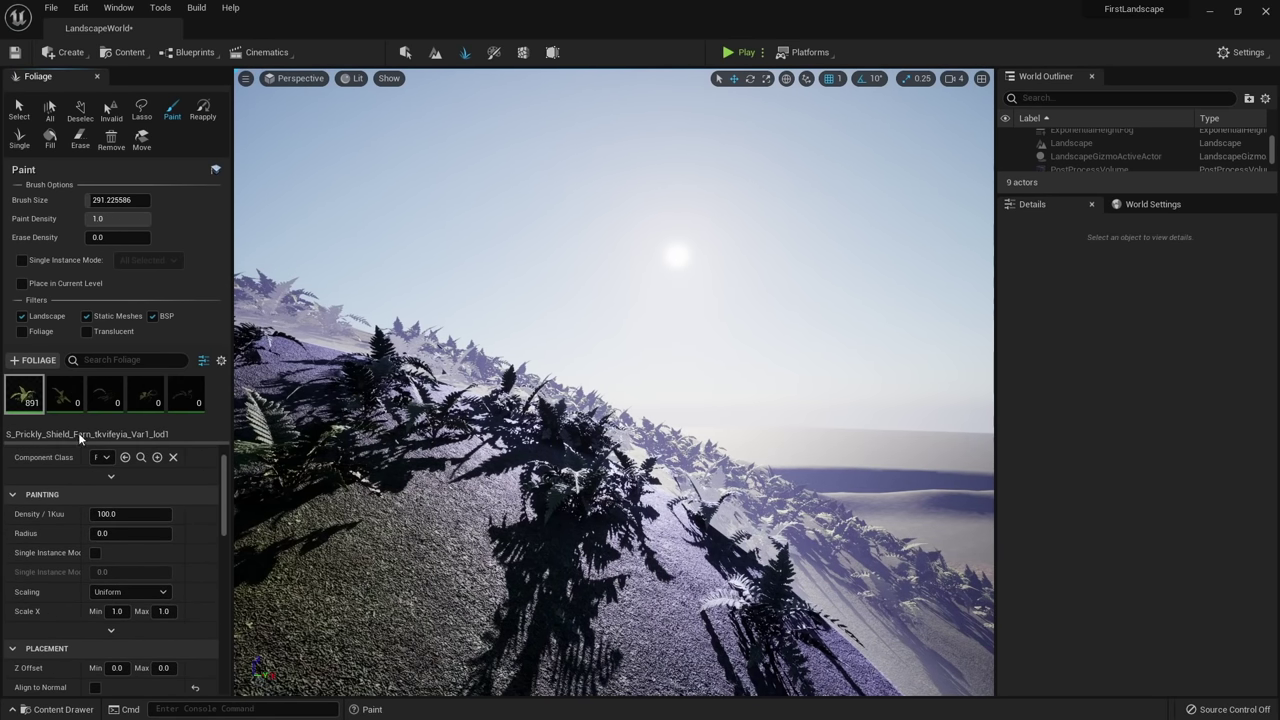
mouse_move(37, 397)
left_click(34, 386)
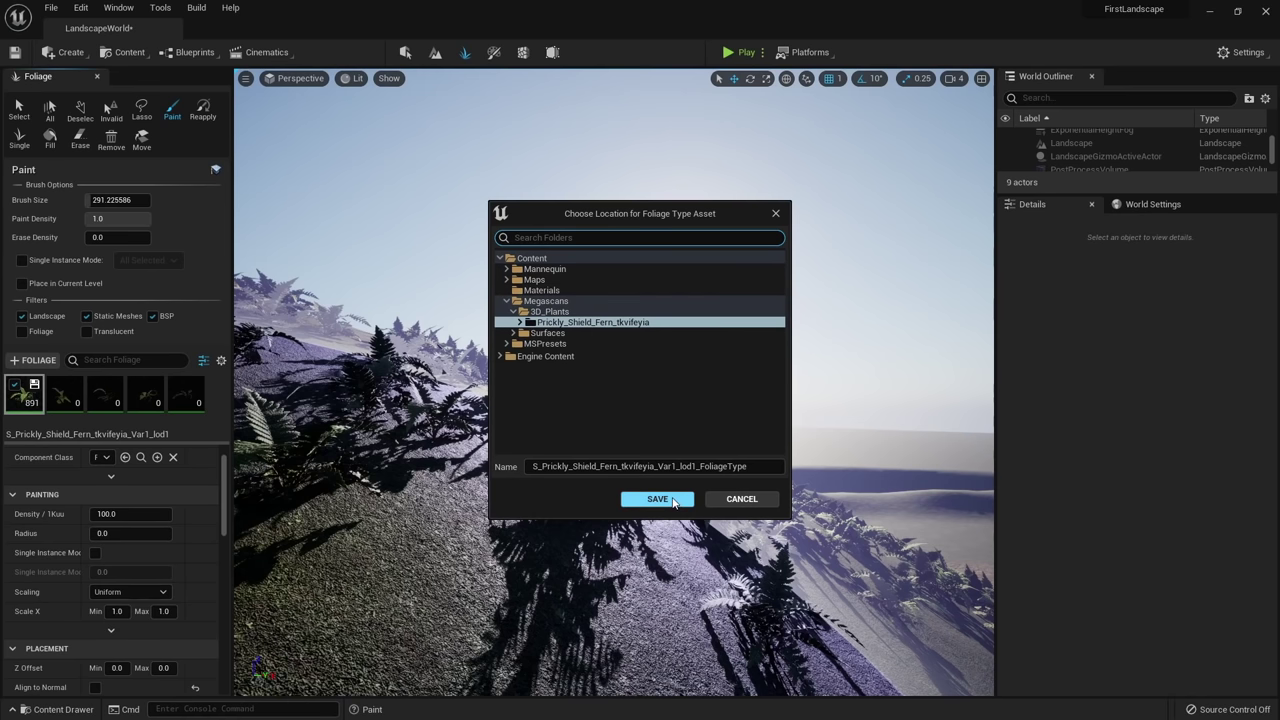
left_click(672, 499)
Check the saved Var1 foliage type asset in the fern's content folder, leaving it in place, and return to the level.
left_click(60, 709)
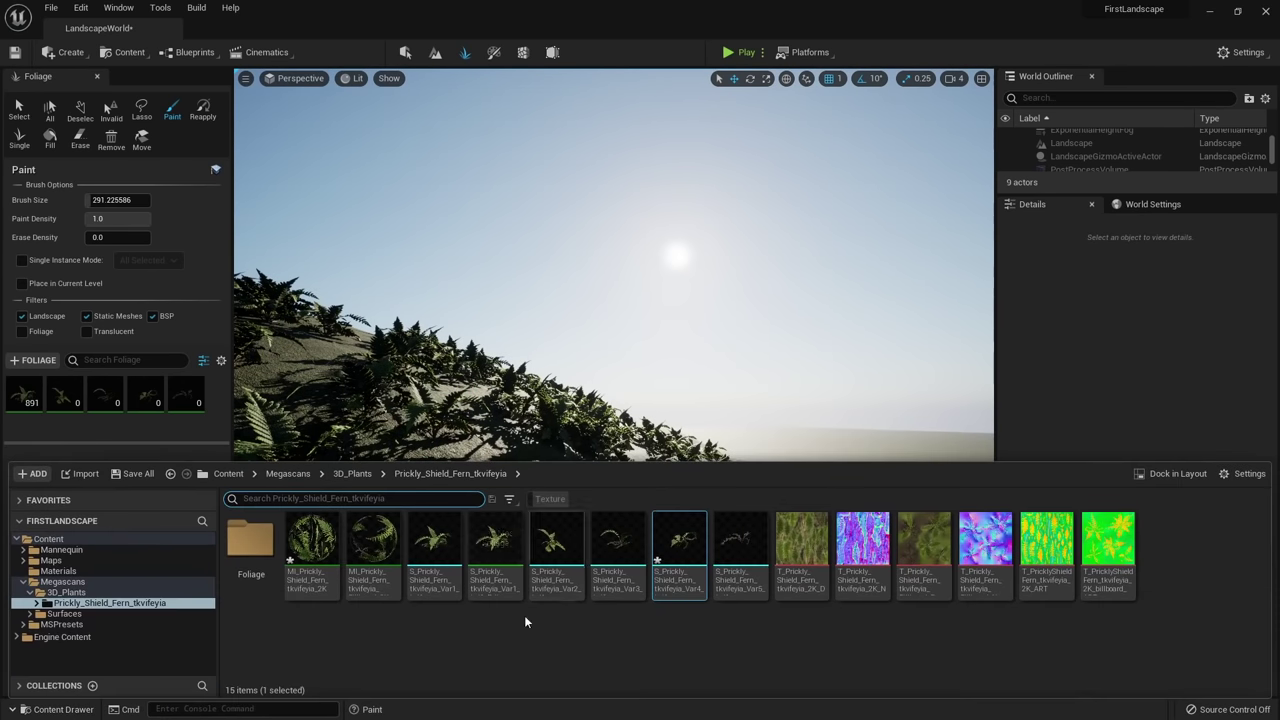
mouse_move(495, 545)
left_mouse_down()
mouse_move(361, 467)
mouse_move(152, 418)
mouse_move(510, 553)
left_mouse_up()
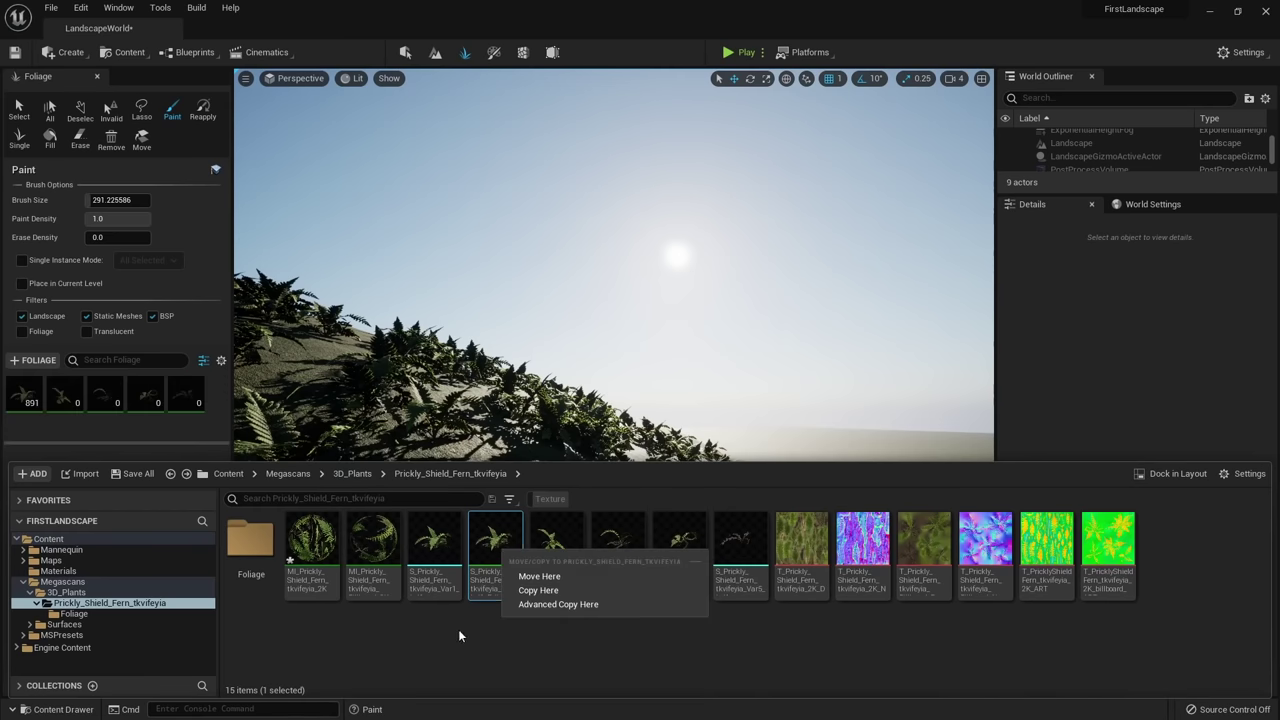
left_click(459, 632)
left_click(103, 425)
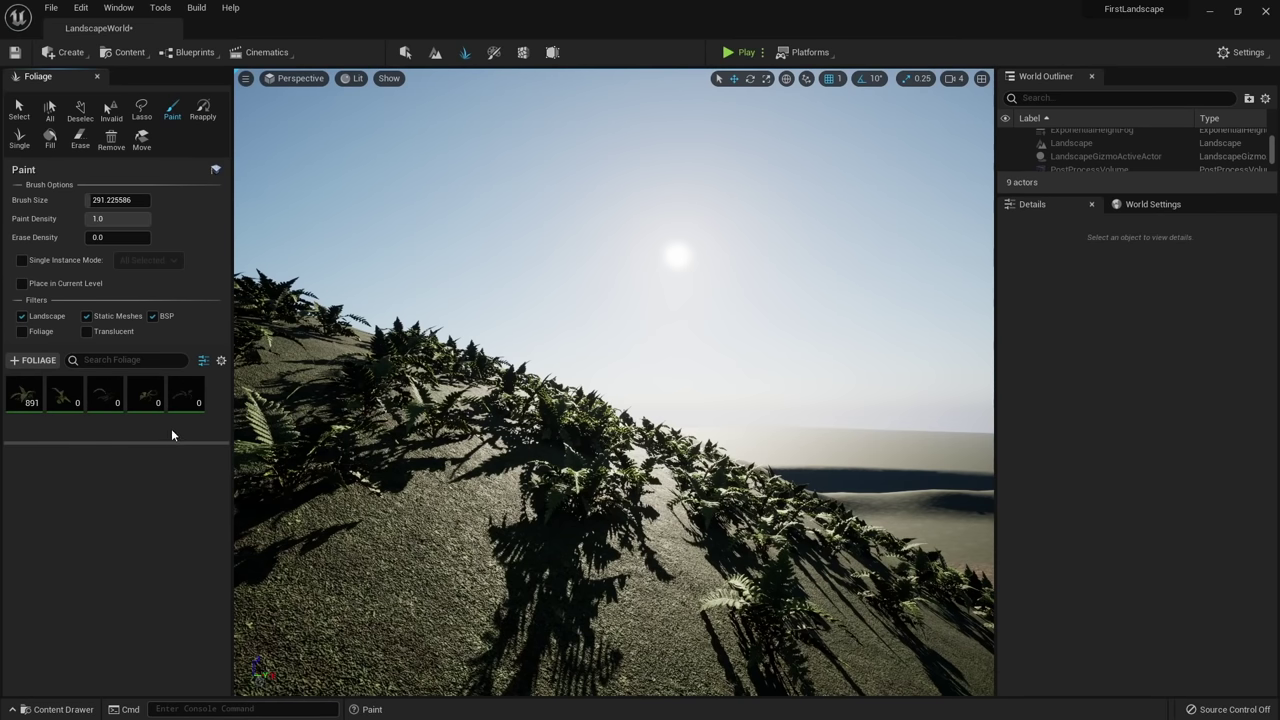
Select all five Prickly Shield Fern types and paint a mixed patch across the dirt area beside the existing fern patch.
key("ctrl+a")
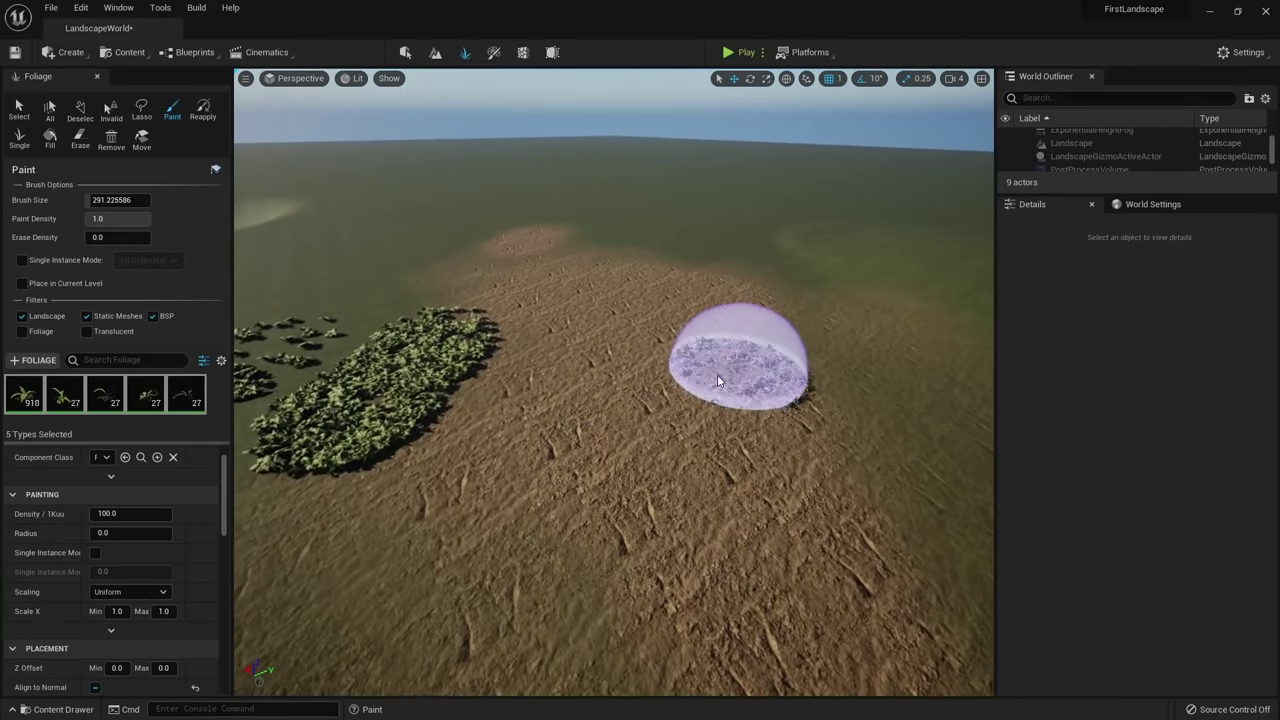
mouse_move(757, 370)
left_mouse_down()
mouse_move(614, 557)
mouse_move(549, 443)
mouse_move(702, 532)
left_mouse_up()
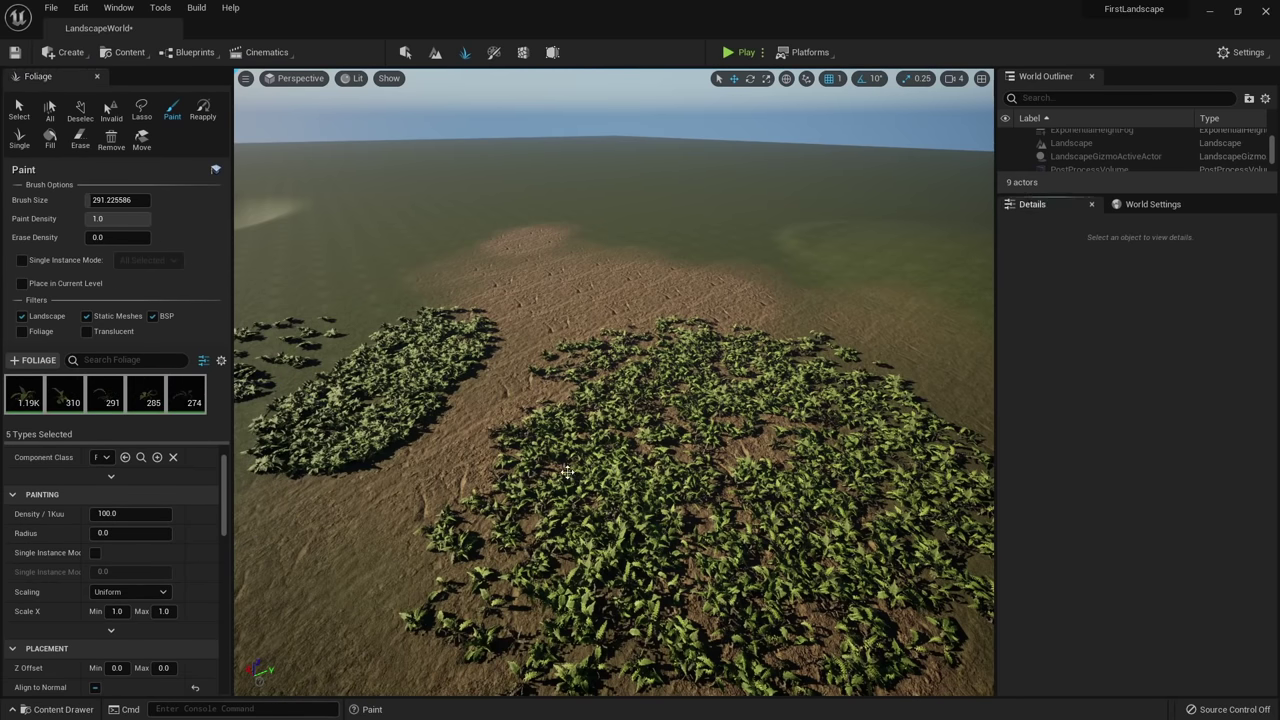
right_click_drag(567, 472, 530, 450)
key("w")
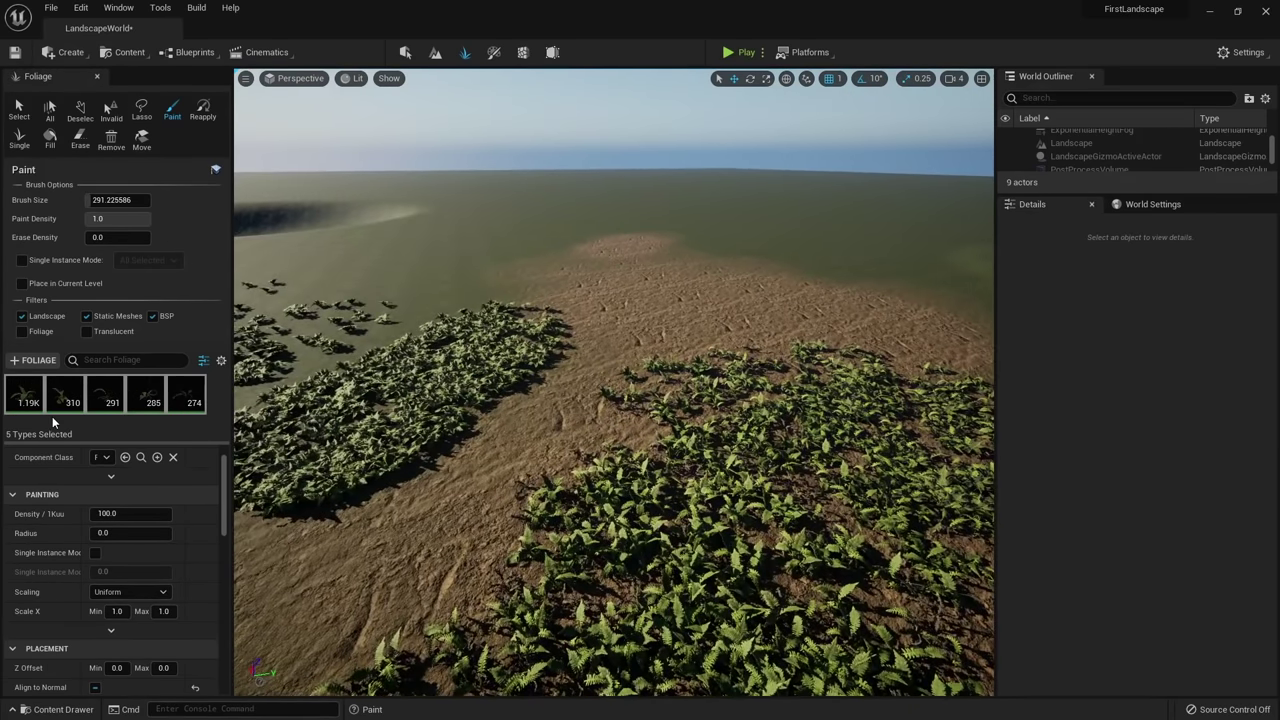
Make the Var1 fern the only selected foliage type and reduce the paint brush size to about 174.
left_click(18, 403)
key("w")
right_click_drag(488, 352, 338, 344)
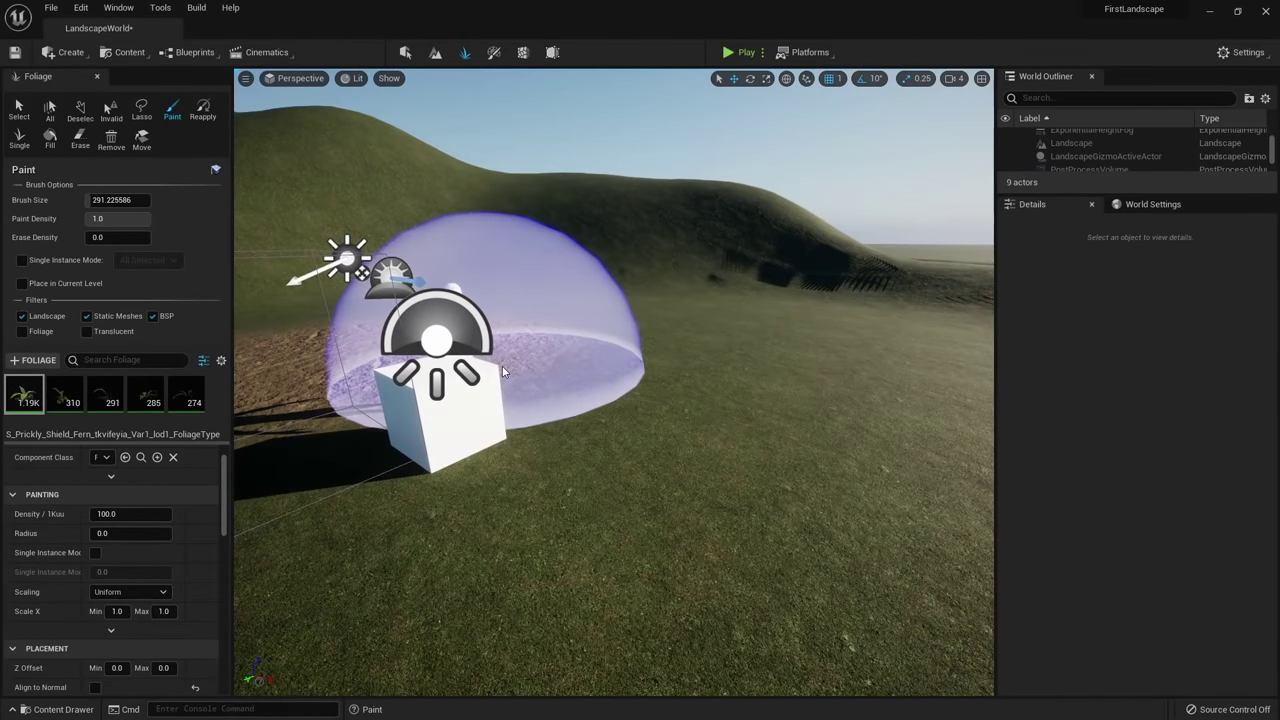
key("bracketleft")
key("bracketleft")
key("bracketleft")
key("bracketleft")
key("bracketleft")
key("bracketleft")
key("bracketleft")
key("bracketleft")
key("bracketleft")
key("bracketleft")
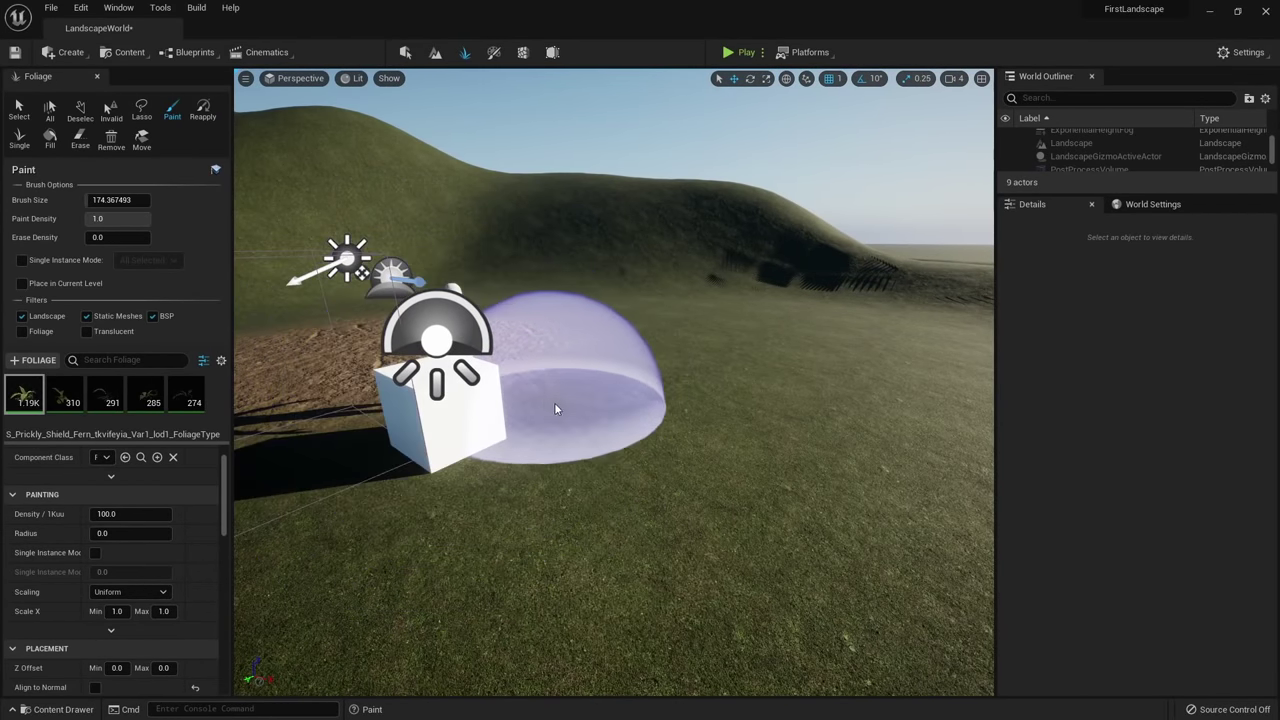
Paint Var1 ferns over the white cube and on the grass around it beside the mannequin.
key("d")
mouse_move(478, 411)
right_mouse_down()
mouse_move(438, 412)
mouse_move(420, 465)
mouse_move(442, 436)
right_mouse_up()
key("g")
key("e")
mouse_move(612, 422)
left_mouse_down()
mouse_move(623, 383)
mouse_move(586, 445)
mouse_move(592, 436)
left_mouse_up()
mouse_move(592, 436)
right_mouse_down()
mouse_move(664, 432)
mouse_move(772, 398)
right_mouse_up()
key("a")
key("w")
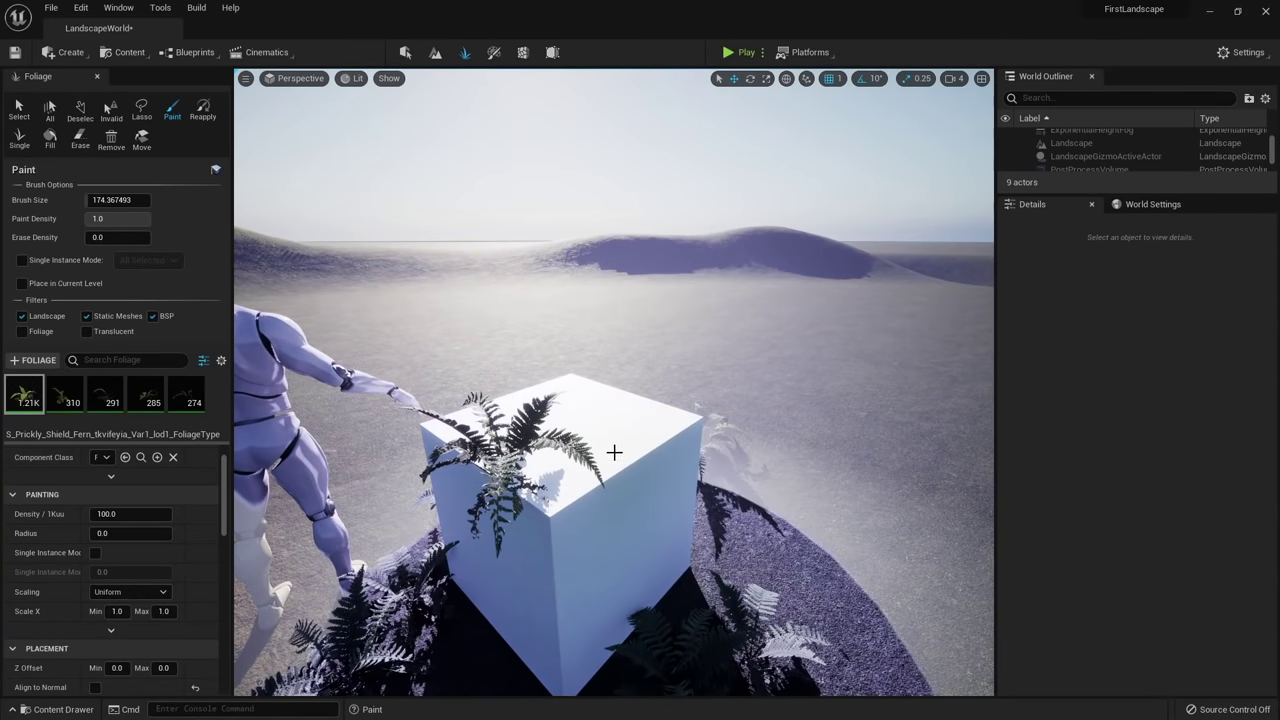
Erase the ferns painted on and around the white cube and the mannequin.
key("s")
right_click_drag(614, 453, 618, 495)
mouse_move(686, 486)
left_mouse_down("shift")
mouse_move(586, 436)
mouse_move(621, 399)
mouse_move(668, 394)
mouse_move(663, 436)
mouse_move(583, 411)
mouse_move(543, 457)
mouse_move(528, 525)
mouse_move(440, 507)
mouse_move(738, 540)
left_mouse_up("shift")
right_click_drag(646, 513, 640, 545)
key("s")
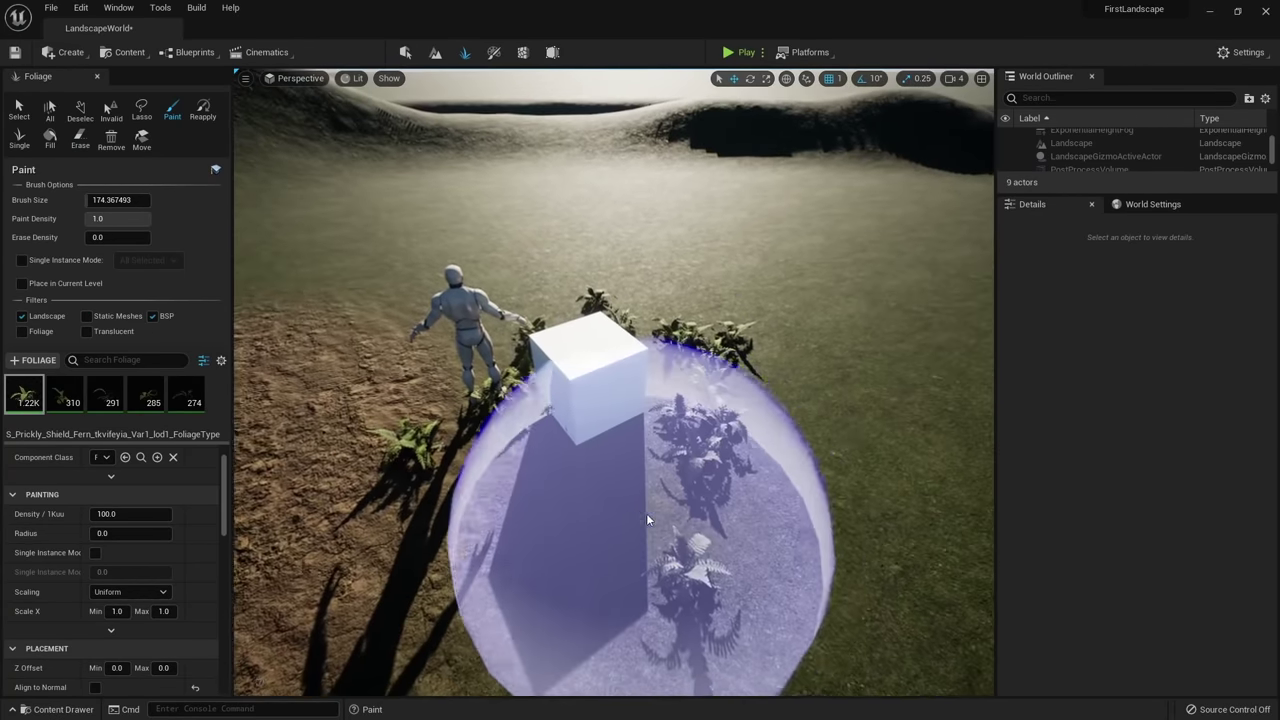
mouse_move(646, 513)
left_mouse_down("shift")
mouse_move(467, 437)
mouse_move(457, 457)
mouse_move(680, 366)
mouse_move(677, 414)
left_mouse_up("shift")
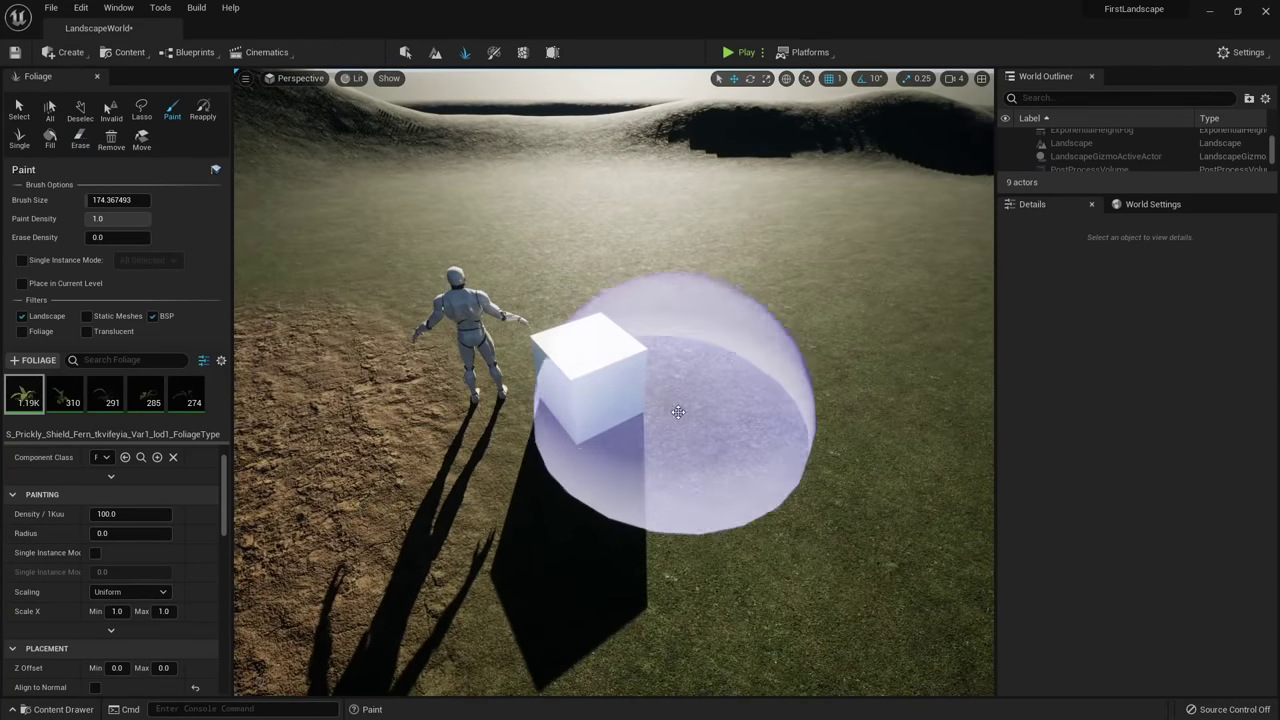
right_click_drag(677, 414, 694, 411)
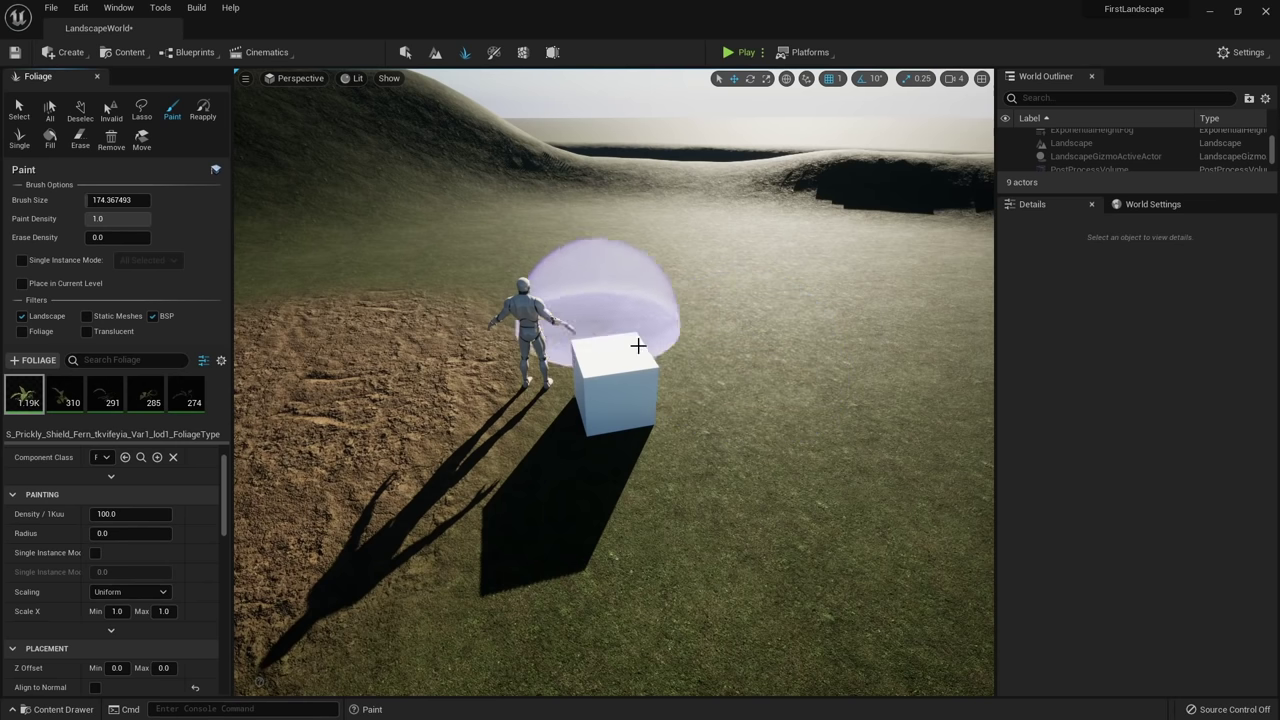
Select a single fern instance at the patch's edge and move it out onto the open grass.
left_click(17, 113)
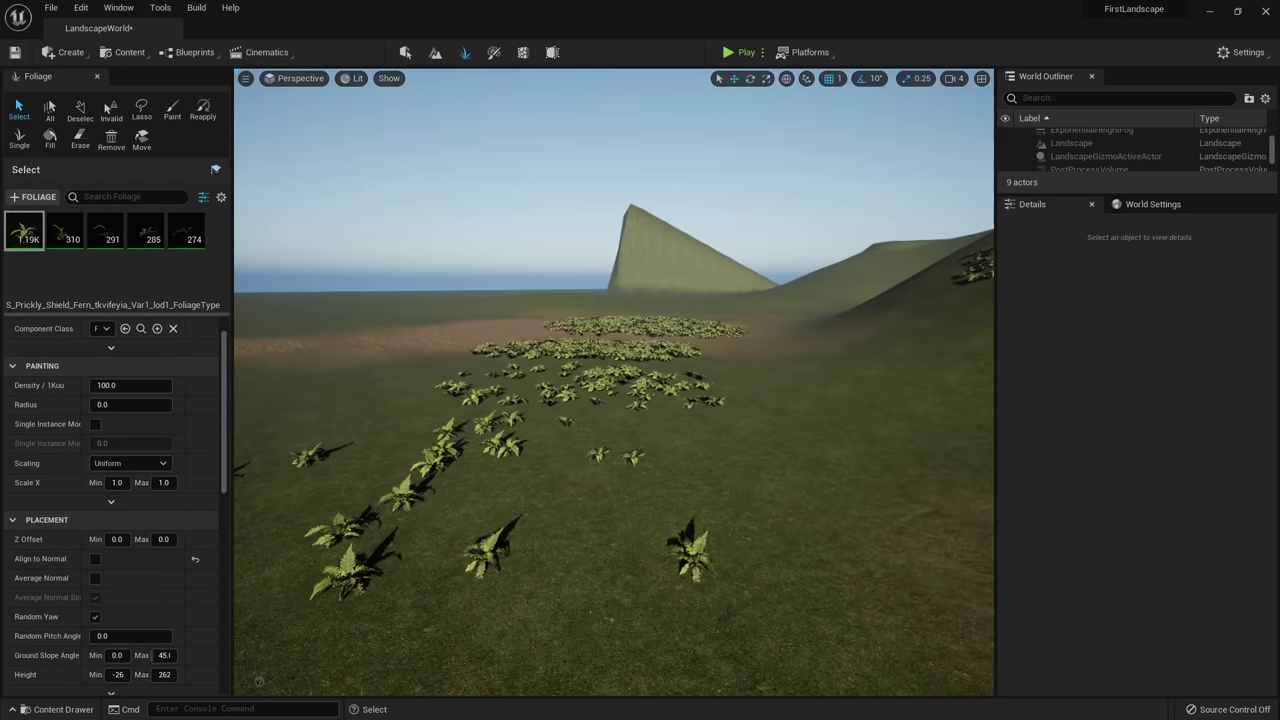
scroll(614, 382, "down", 6)
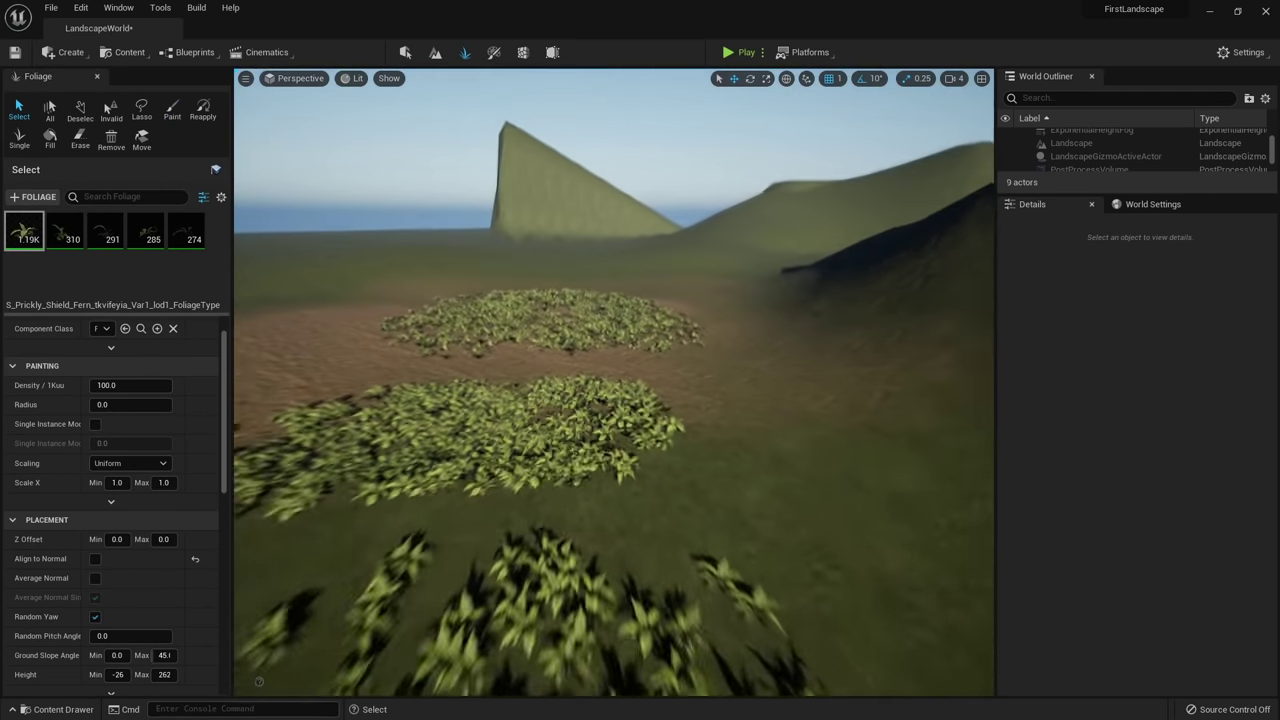
right_click_drag(614, 382, 650, 490)
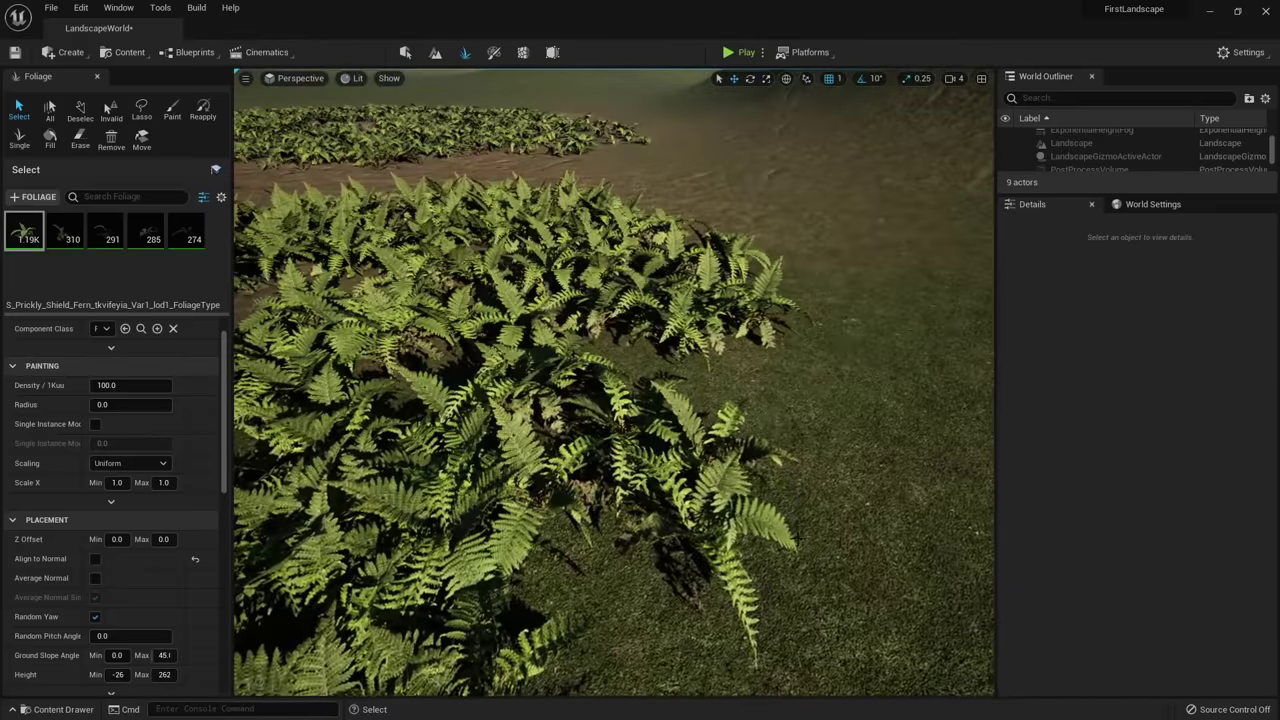
right_click_drag(699, 440, 699, 348)
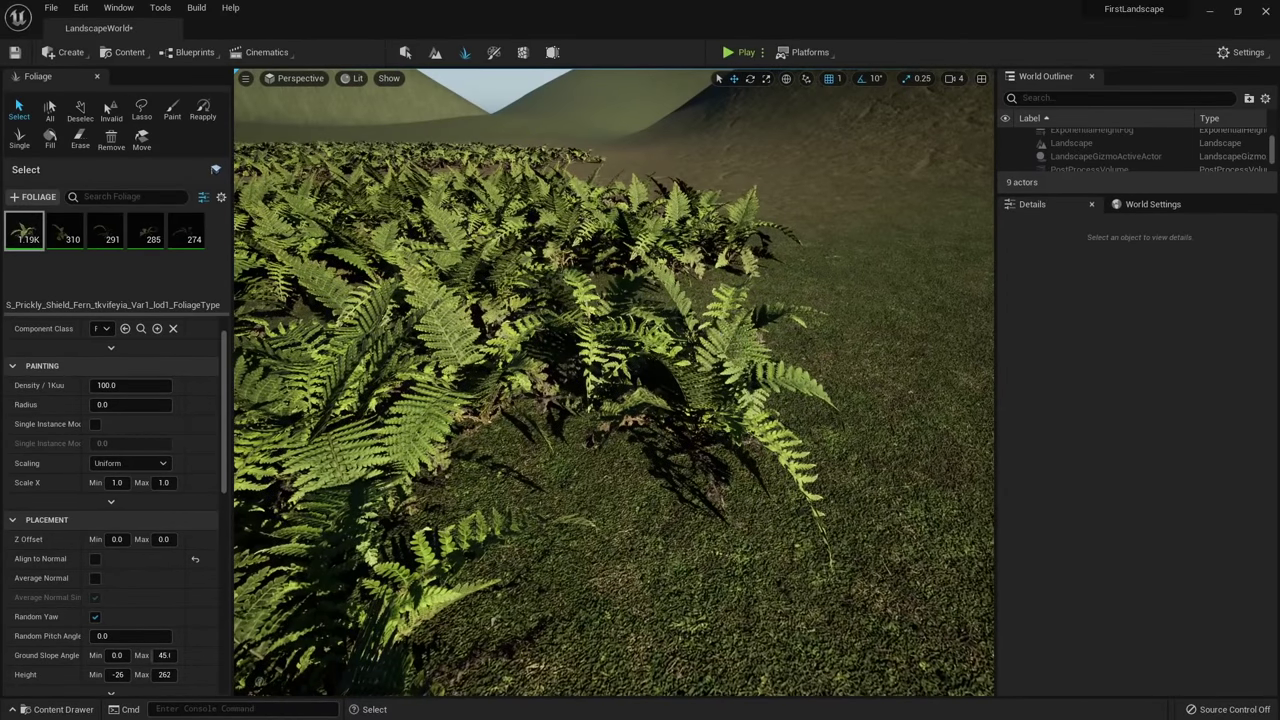
left_click(722, 362)
right_click_drag(630, 466, 644, 565)
left_click_drag(621, 381, 868, 374)
right_click_drag(868, 374, 940, 345)
Scale and rotate the single fern on the open grass, ending with the Move tool active.
key("r")
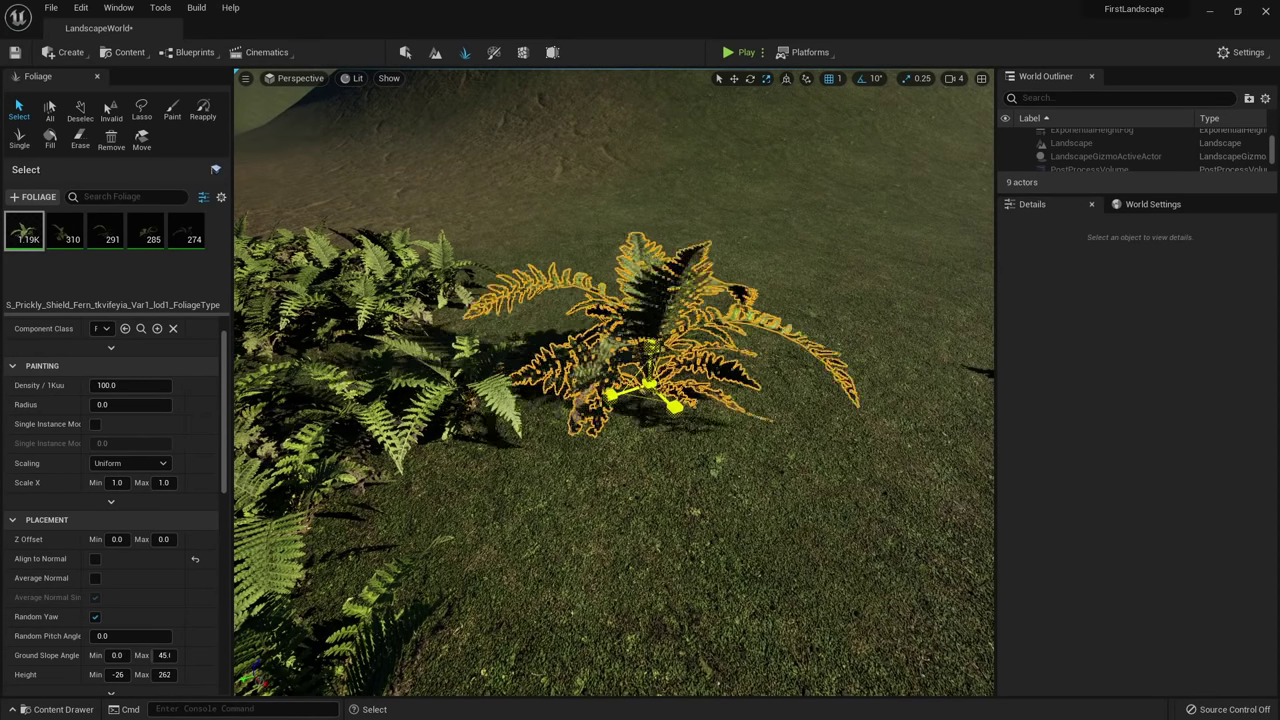
key("e")
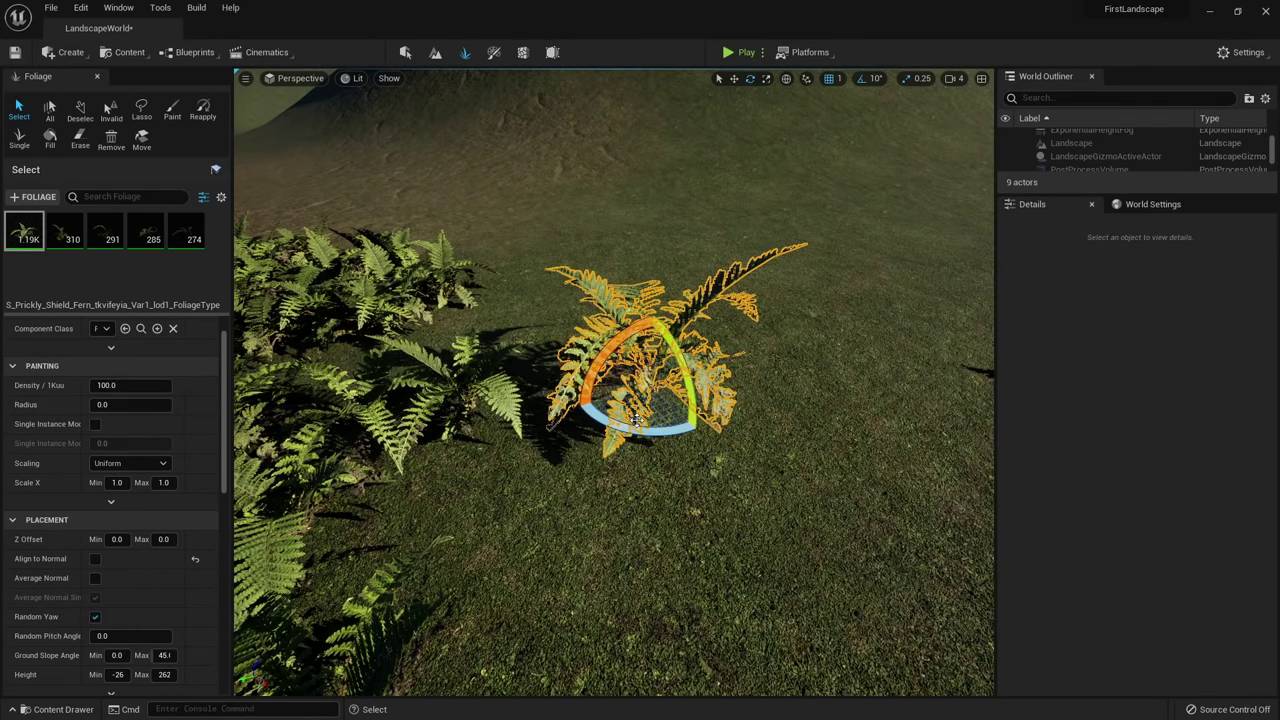
key("w")
right_click_drag(637, 421, 648, 412)
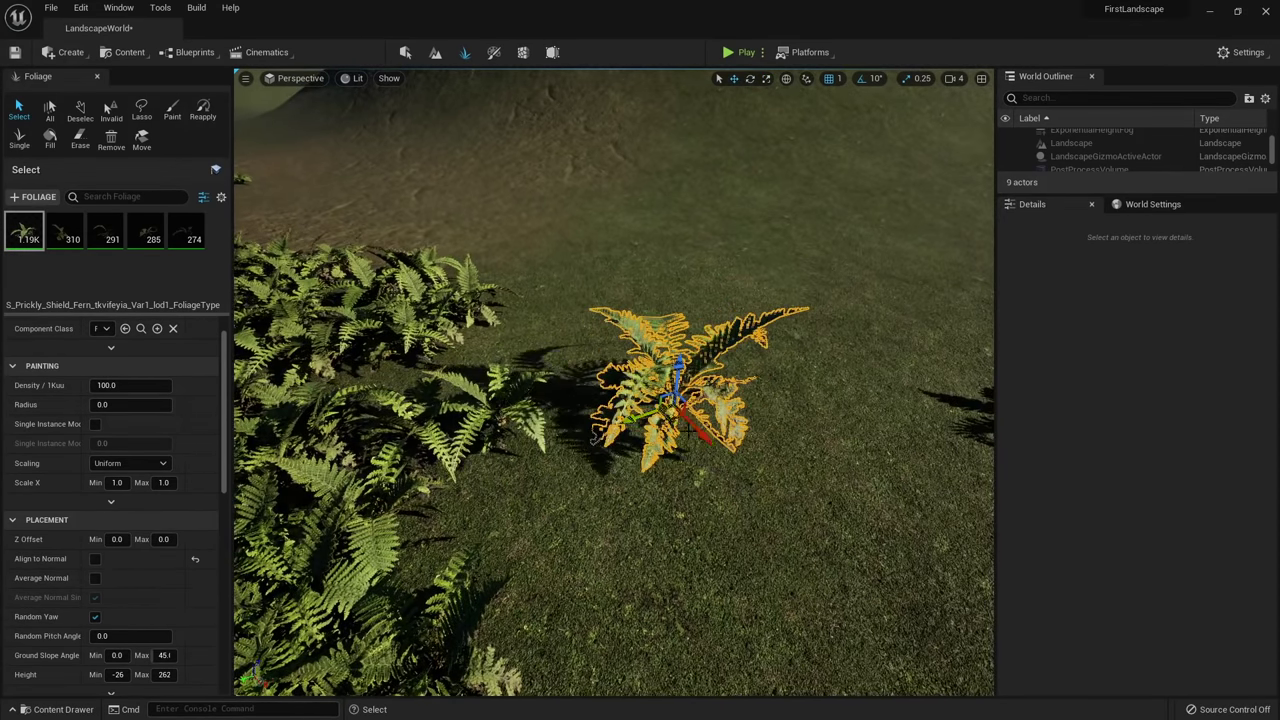
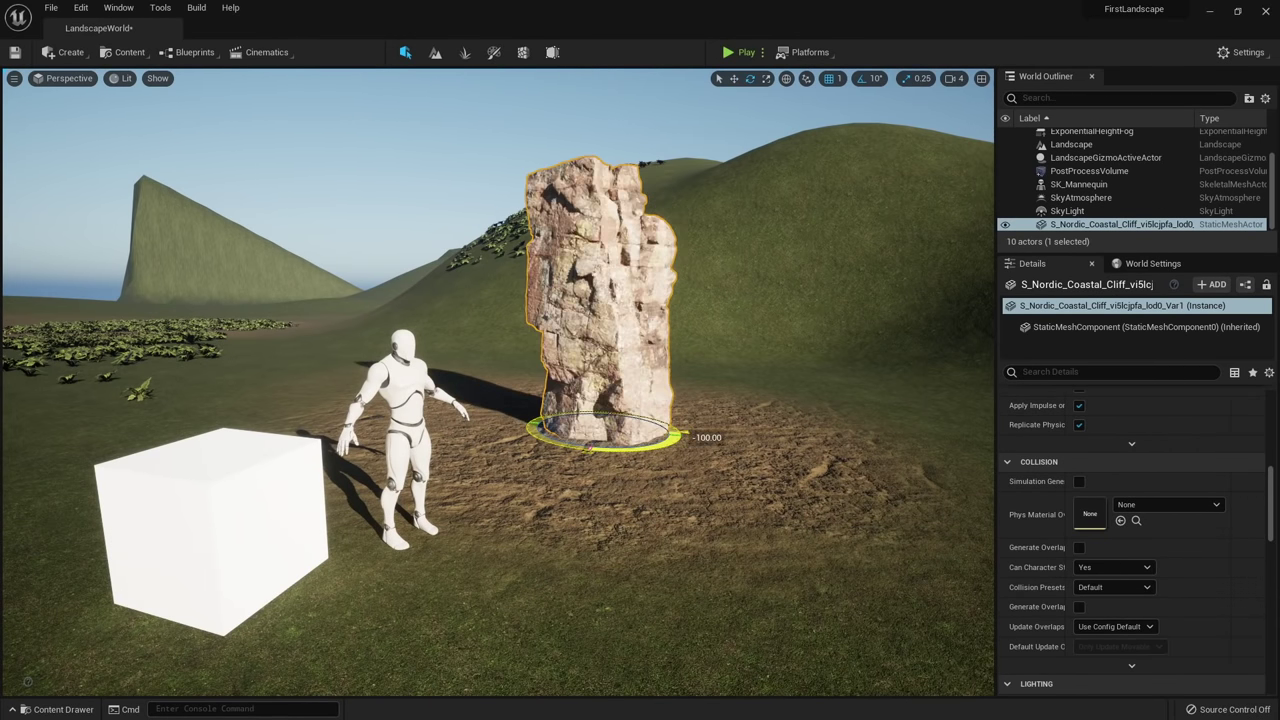
Examine the Nordic Coastal Cliff in the Wireframe and Unlit view modes, returning to Lit.
key("w")
key("d")
right_click_drag(628, 442, 628, 446)
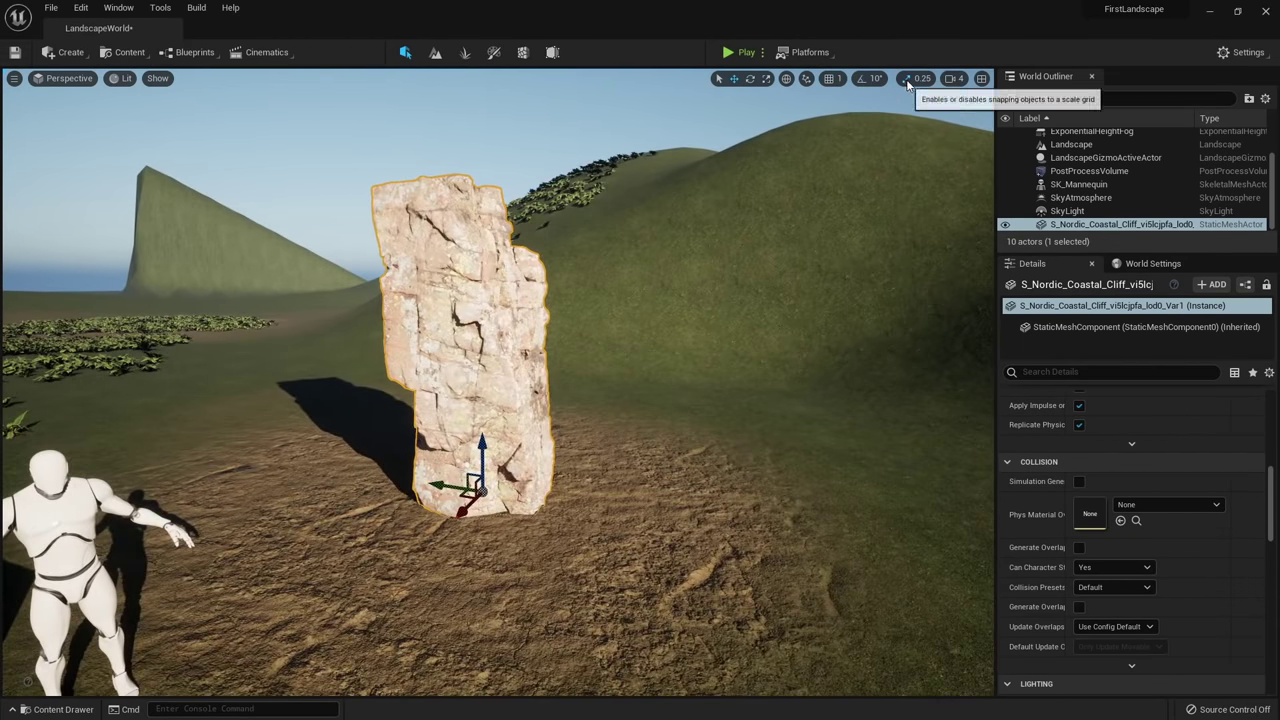
right_click_drag(604, 304, 559, 297)
key("w")
key("alt+2")
key("alt+3")
key("alt+4")
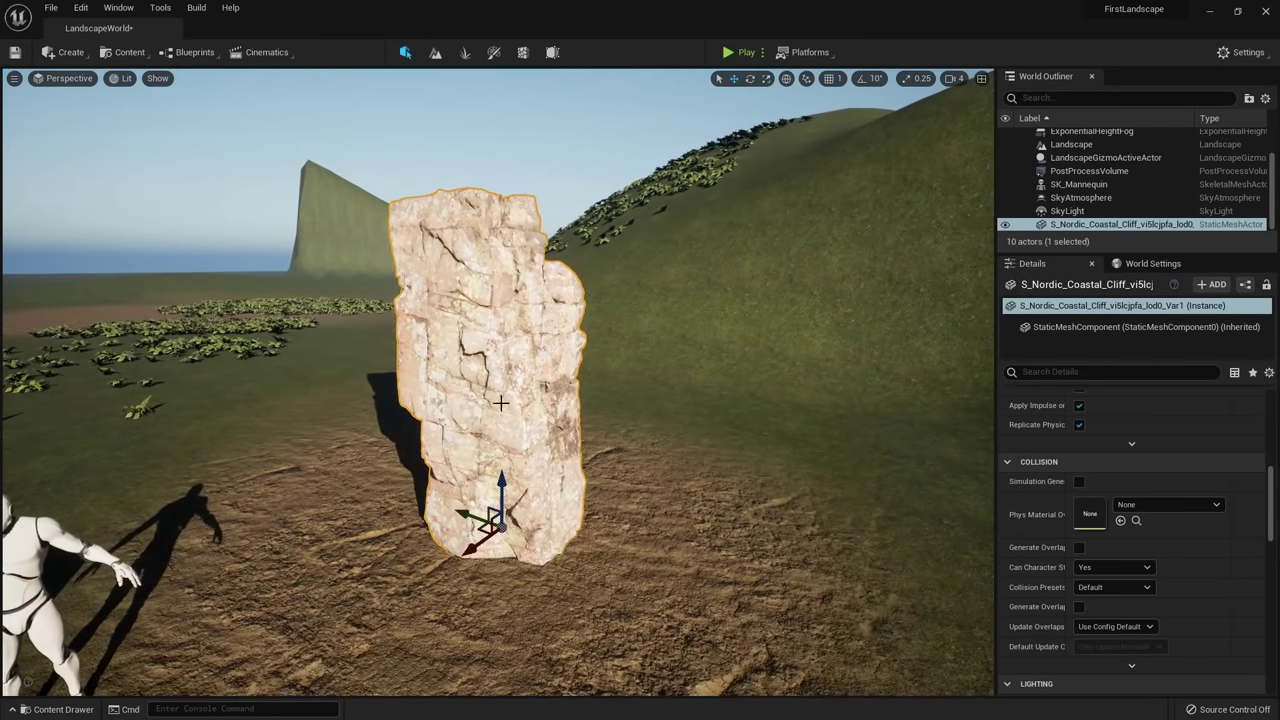
Enable Nanite on the Nordic Coastal Cliff static mesh, apply the changes, and reselect the cliff in the level.
double_click(501, 402)
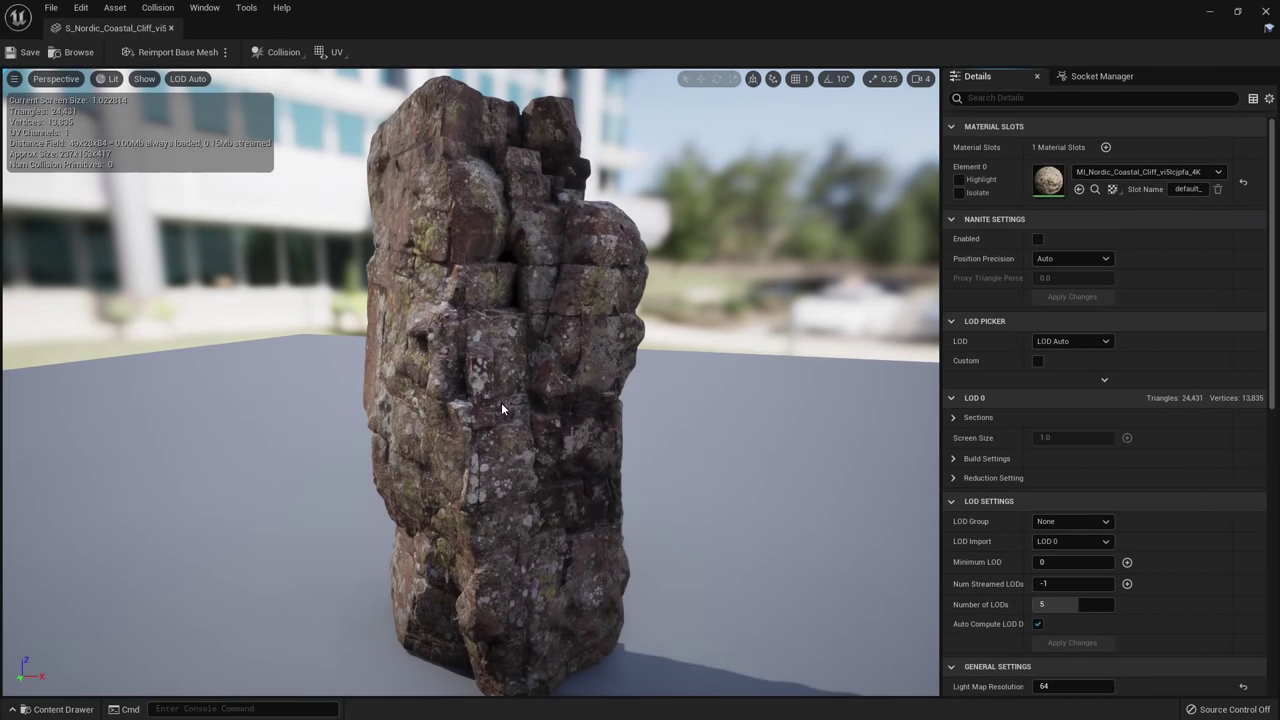
left_click_drag(501, 402, 525, 398)
left_click(1038, 239)
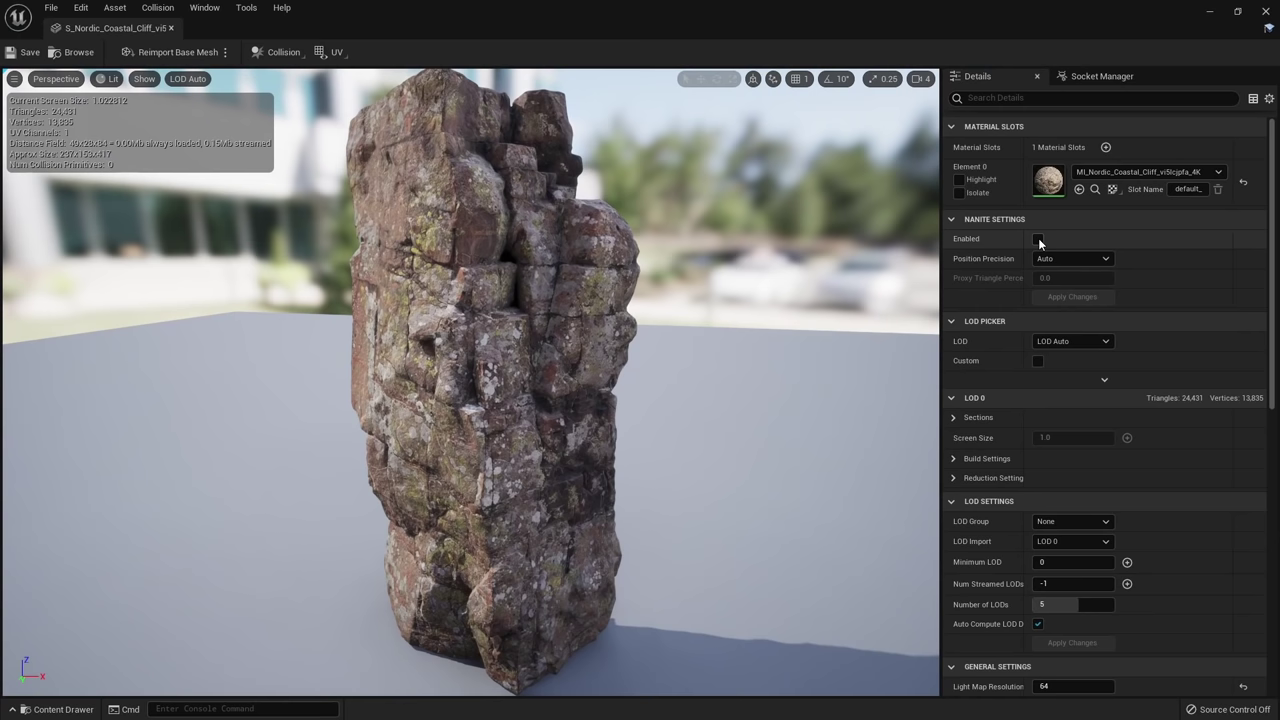
left_click(1064, 295)
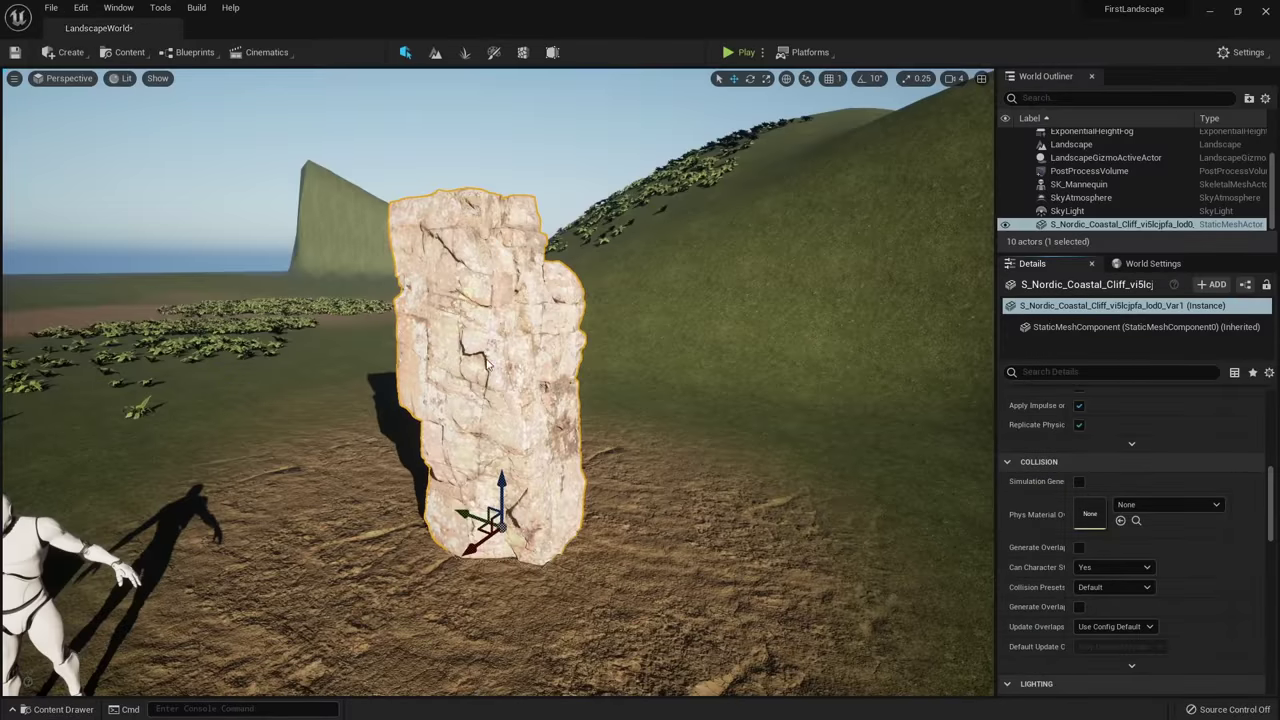
left_click(515, 375)
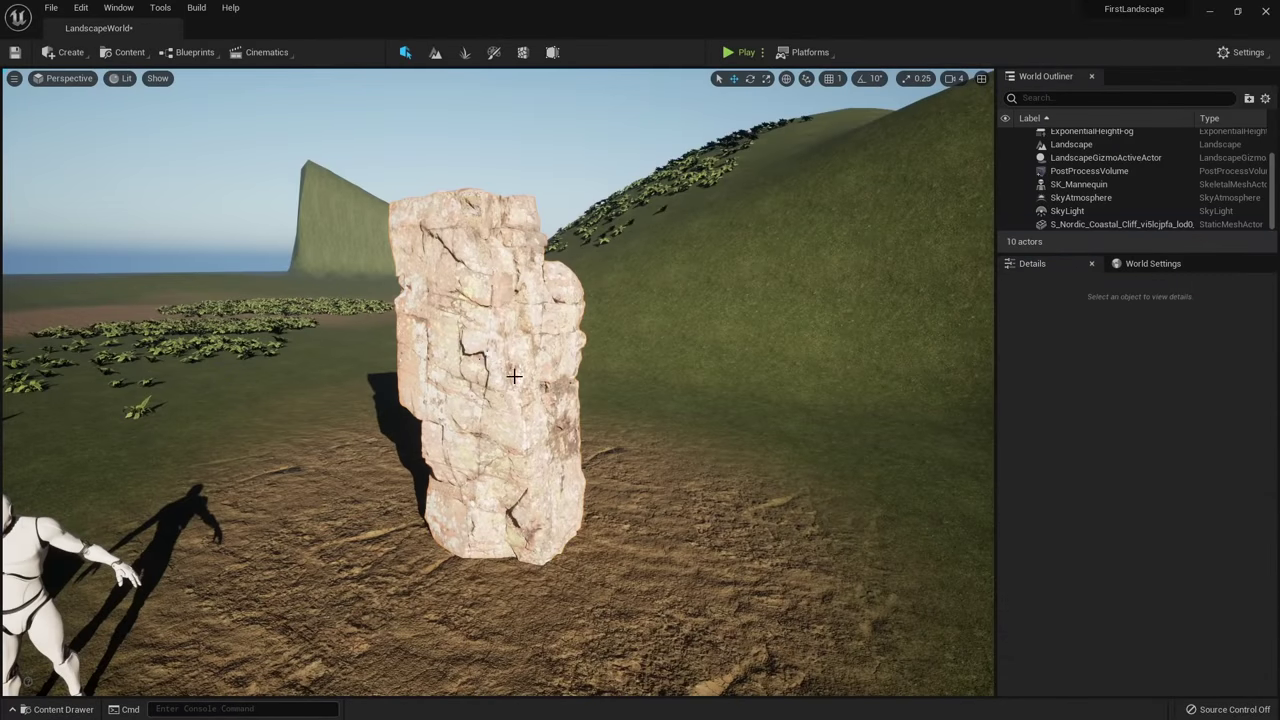
left_click(515, 377)
mouse_move(600, 399)
right_mouse_down()
mouse_move(645, 402)
mouse_move(600, 393)
right_mouse_up()
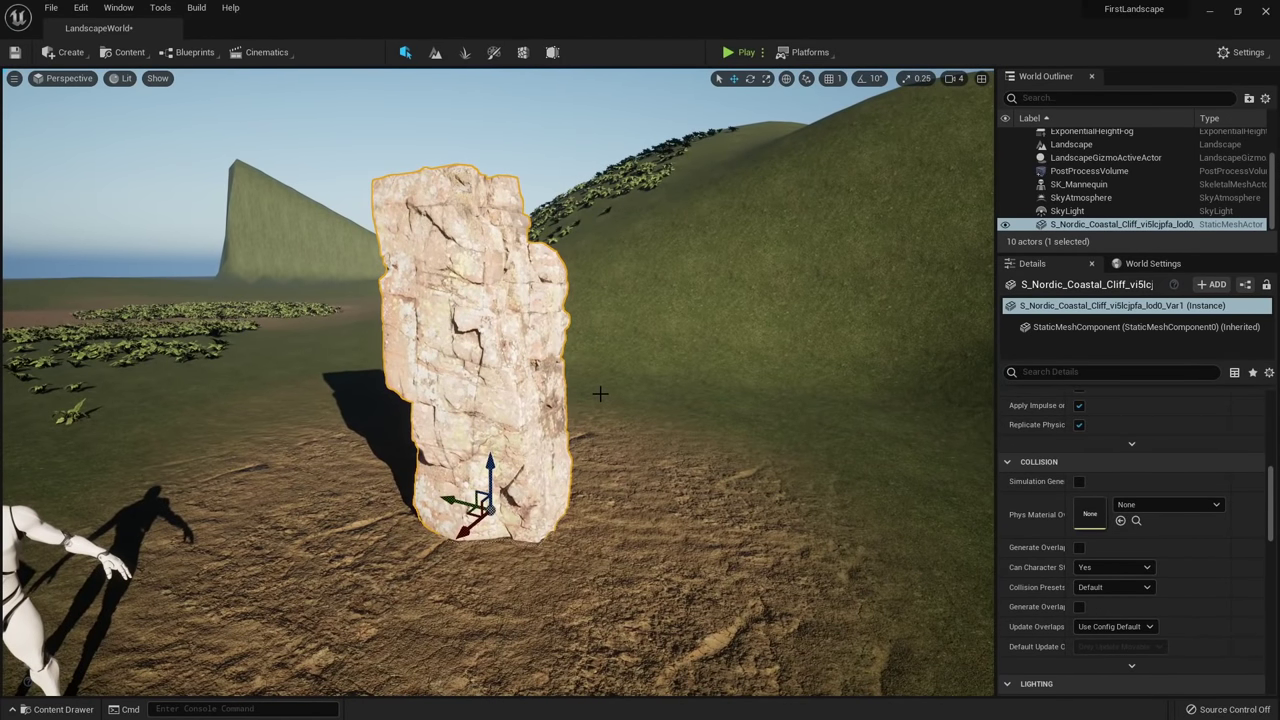
Select the mannequin in the level and locate its SK_Mannequin asset in the project content.
key("ctrl+space")
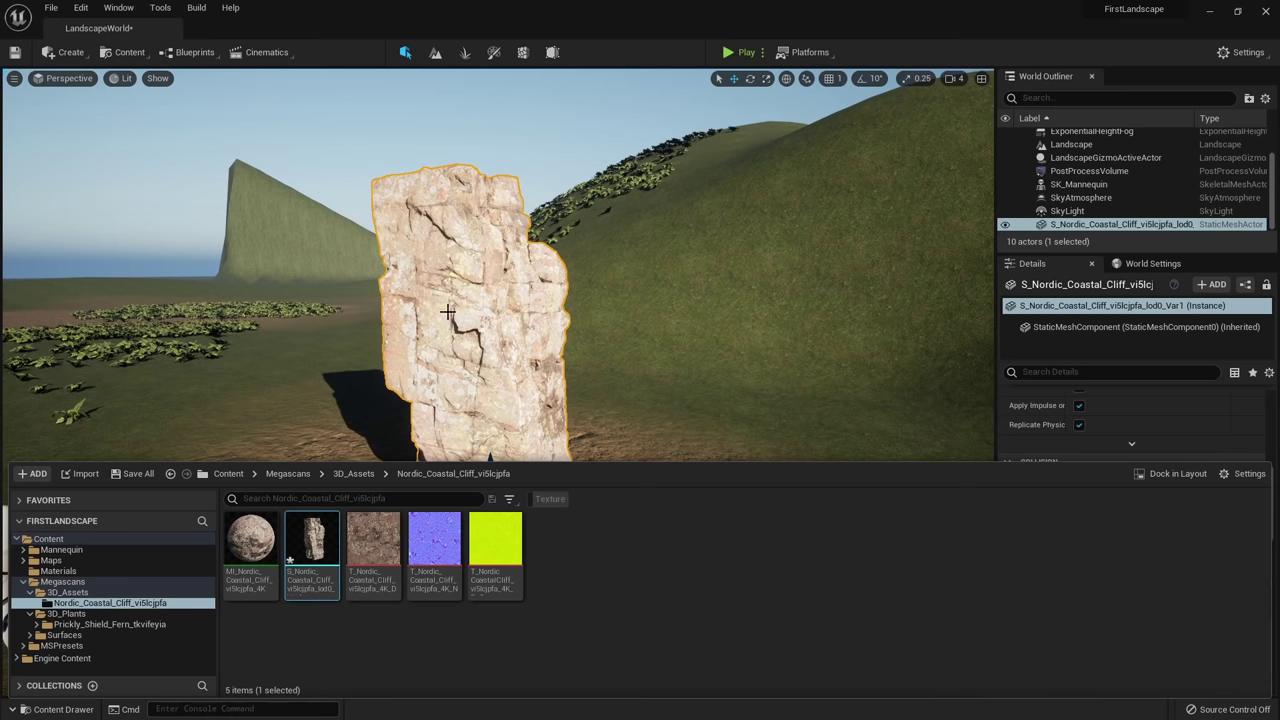
right_click_drag(447, 312, 447, 312)
left_click(455, 415)
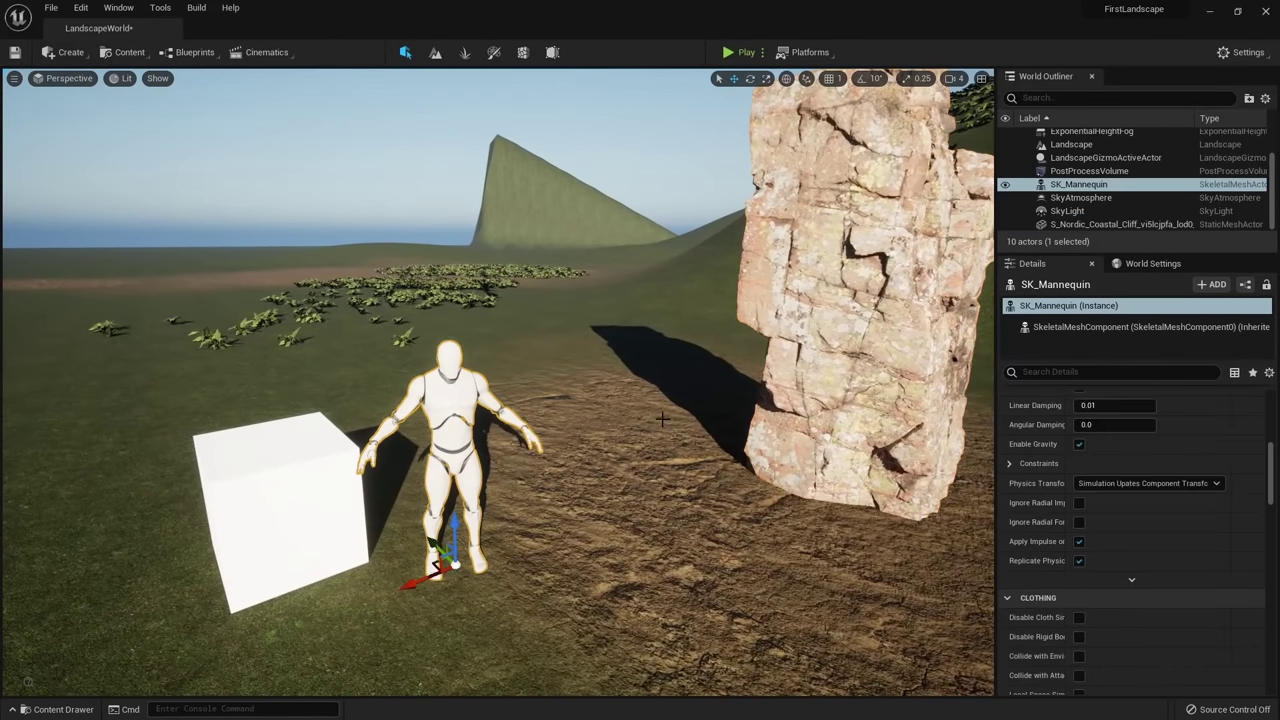
key("ctrl+b")
mouse_move(252, 548)
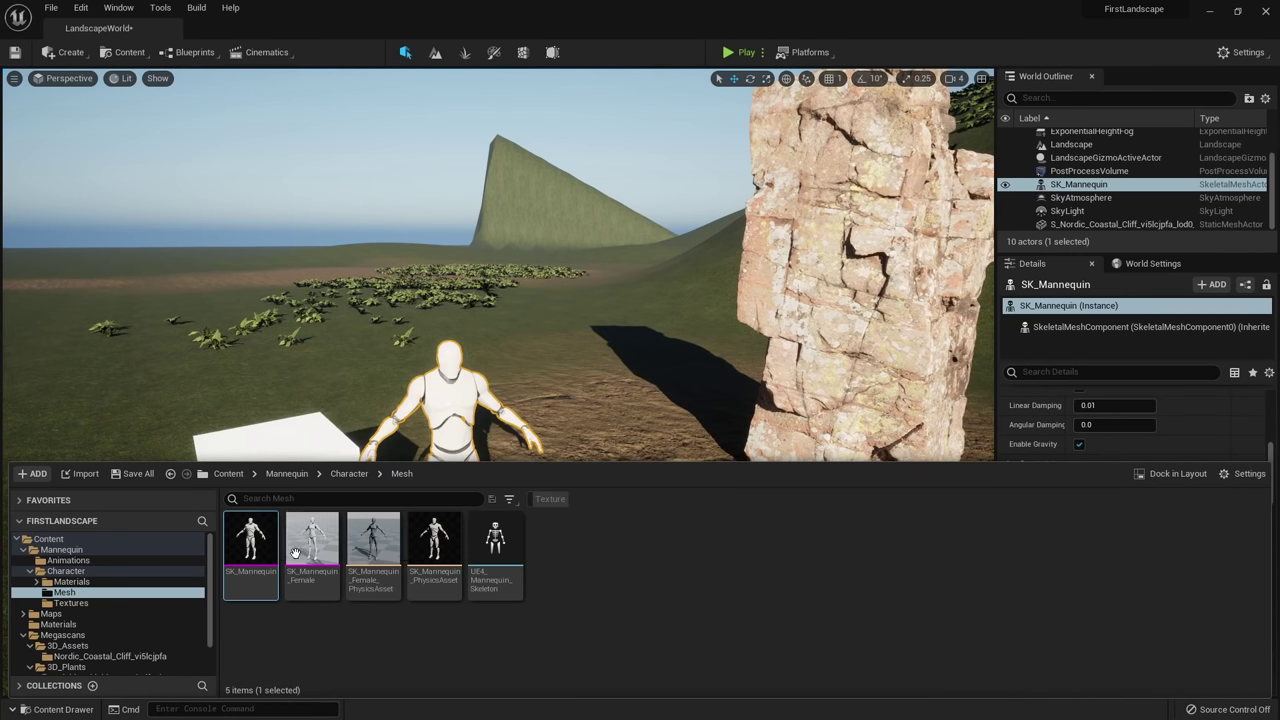
Locate the cliff's static mesh asset from the level and look through its Nanite asset actions.
right_click_drag(868, 245, 968, 228)
left_click(868, 245)
key("ctrl+b")
right_click(406, 656)
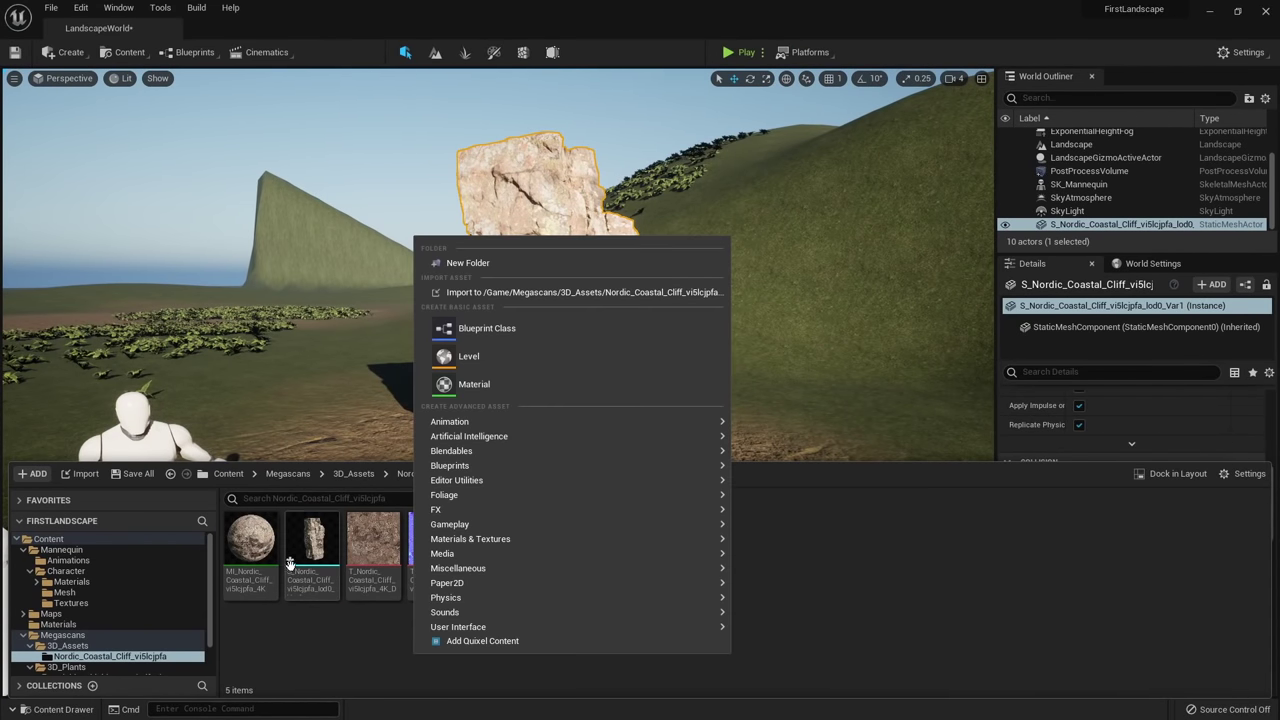
right_click(307, 553)
mouse_move(400, 142)
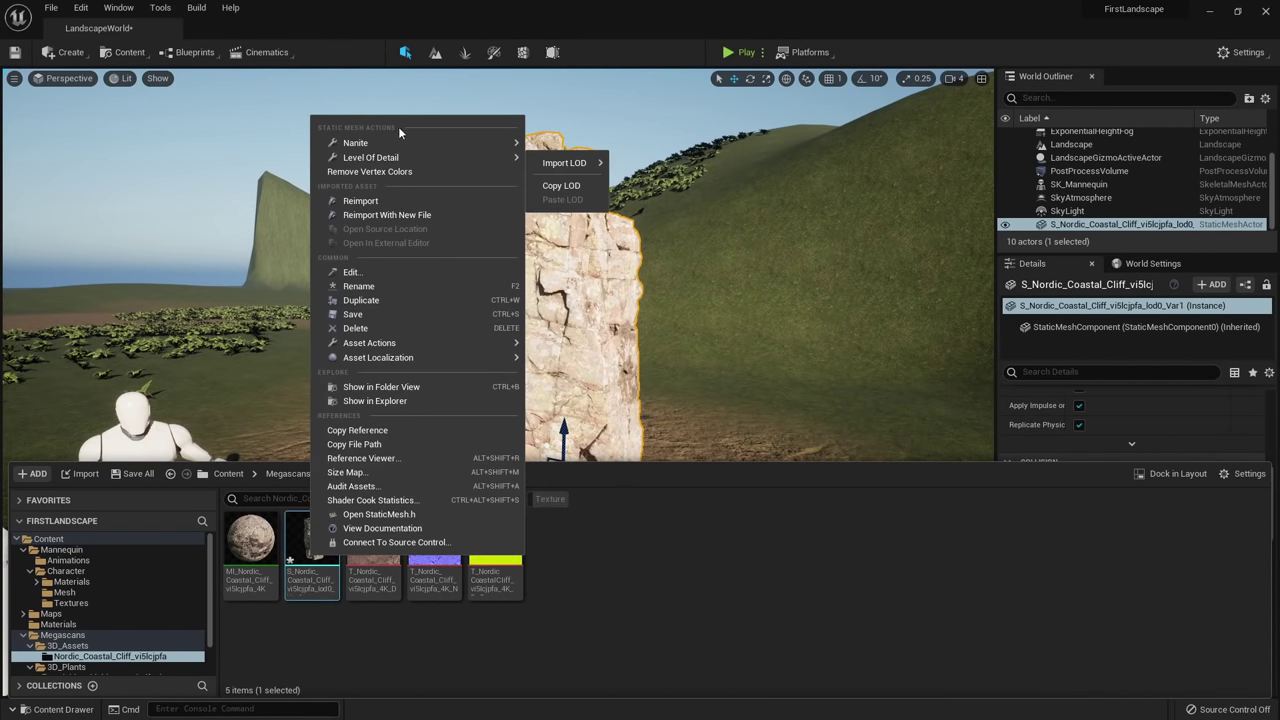
left_click(541, 148)
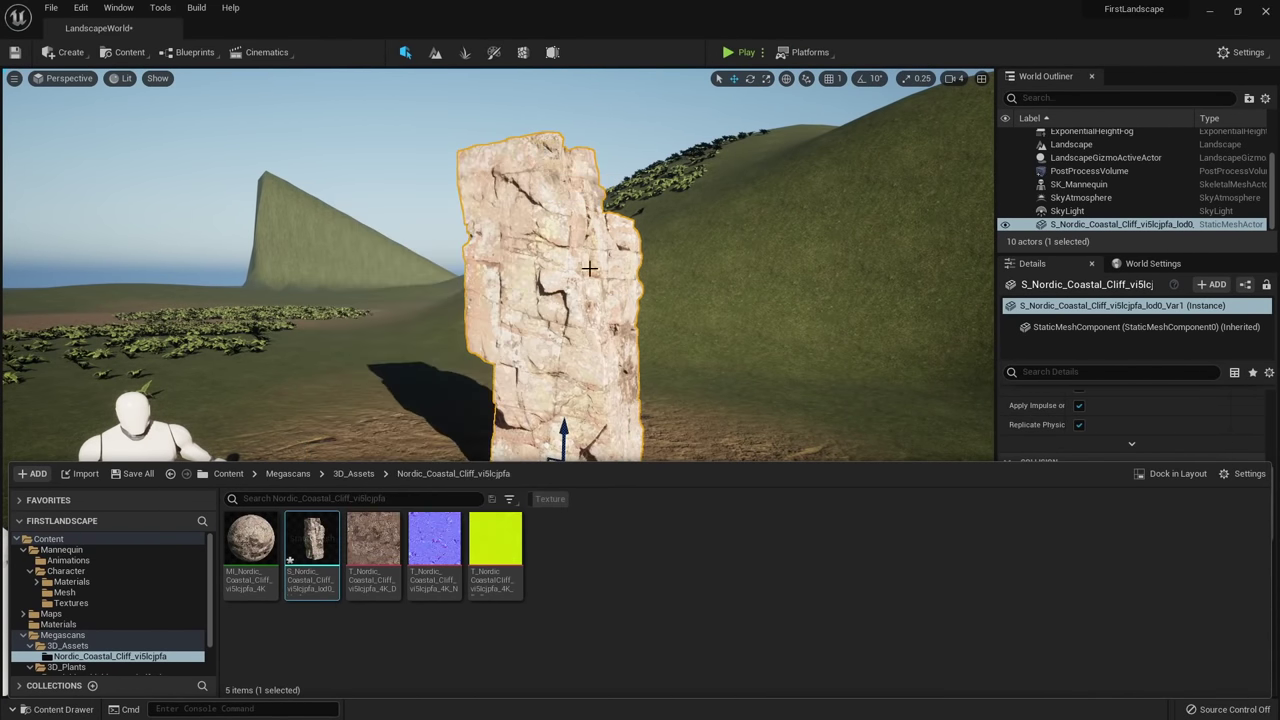
Set the view mode to Nanite Visualization Triangles and inspect the cliff's triangles from far away and close up.
right_click_drag(584, 262, 543, 297)
key("d")
key("e")
key("d")
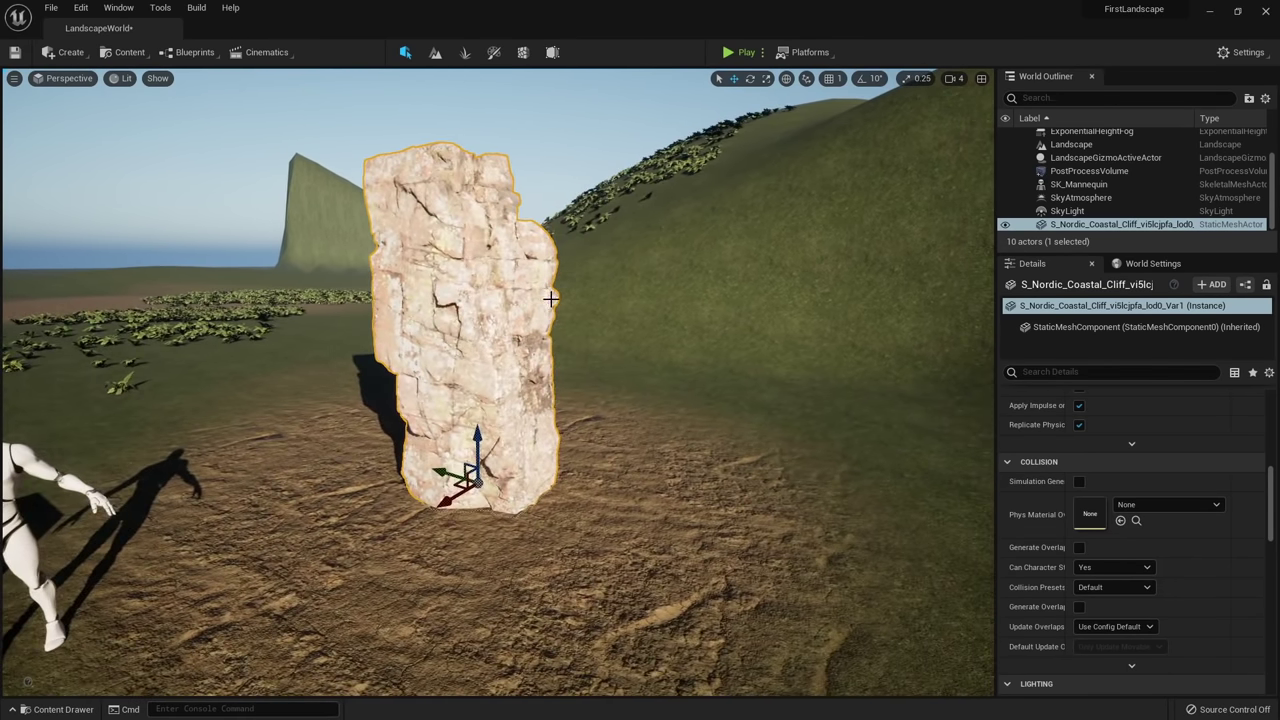
left_click(122, 79)
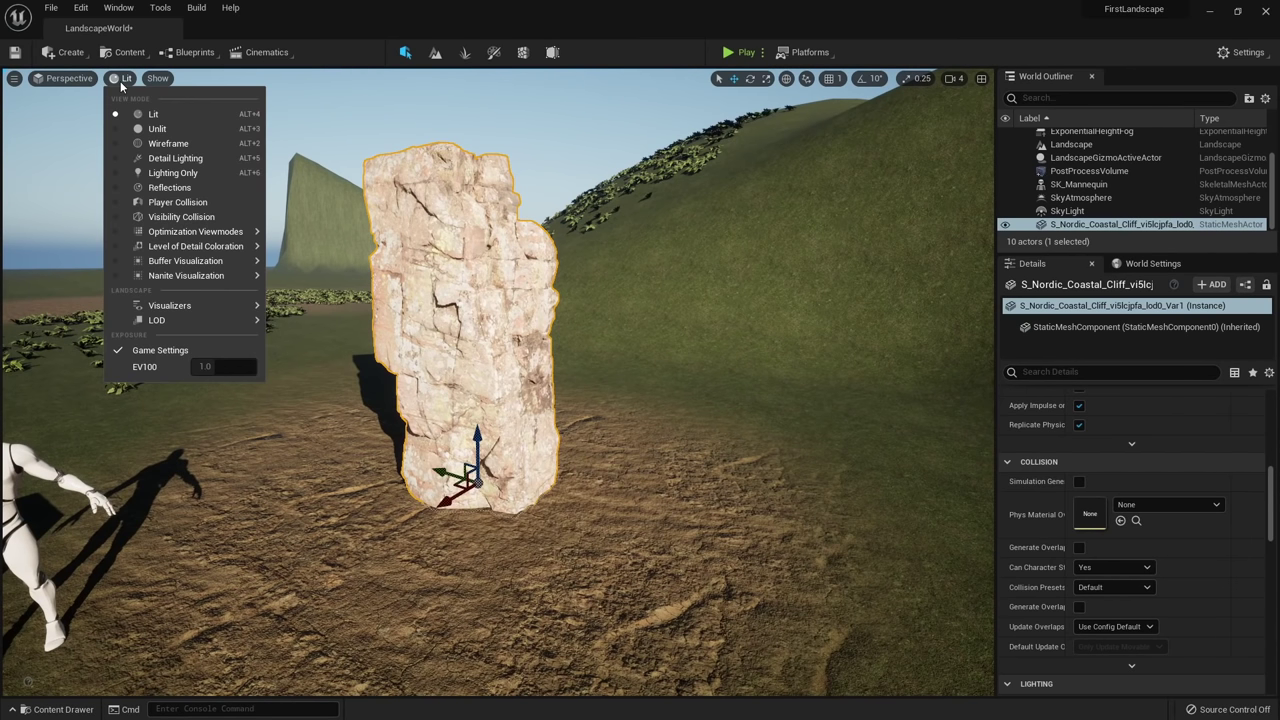
mouse_move(184, 276)
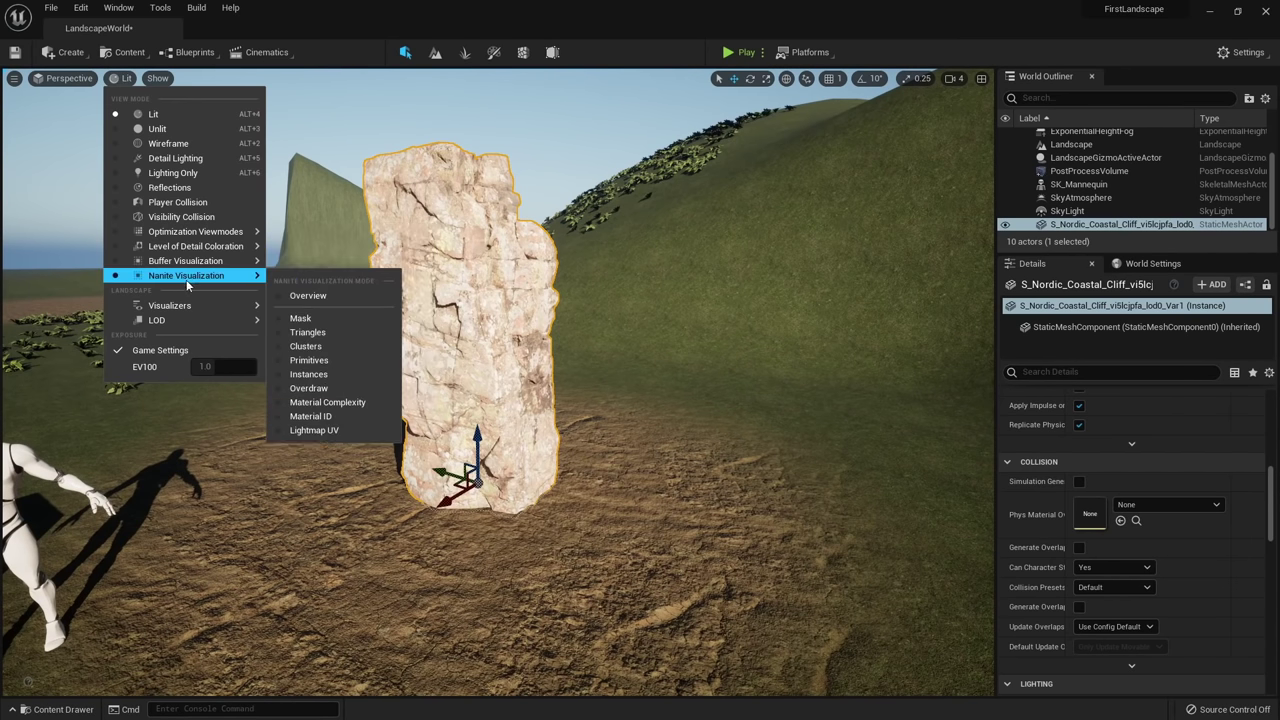
left_click(300, 331)
key("w")
right_click_drag(482, 241, 482, 245)
scroll(460, 340, "down", 8)
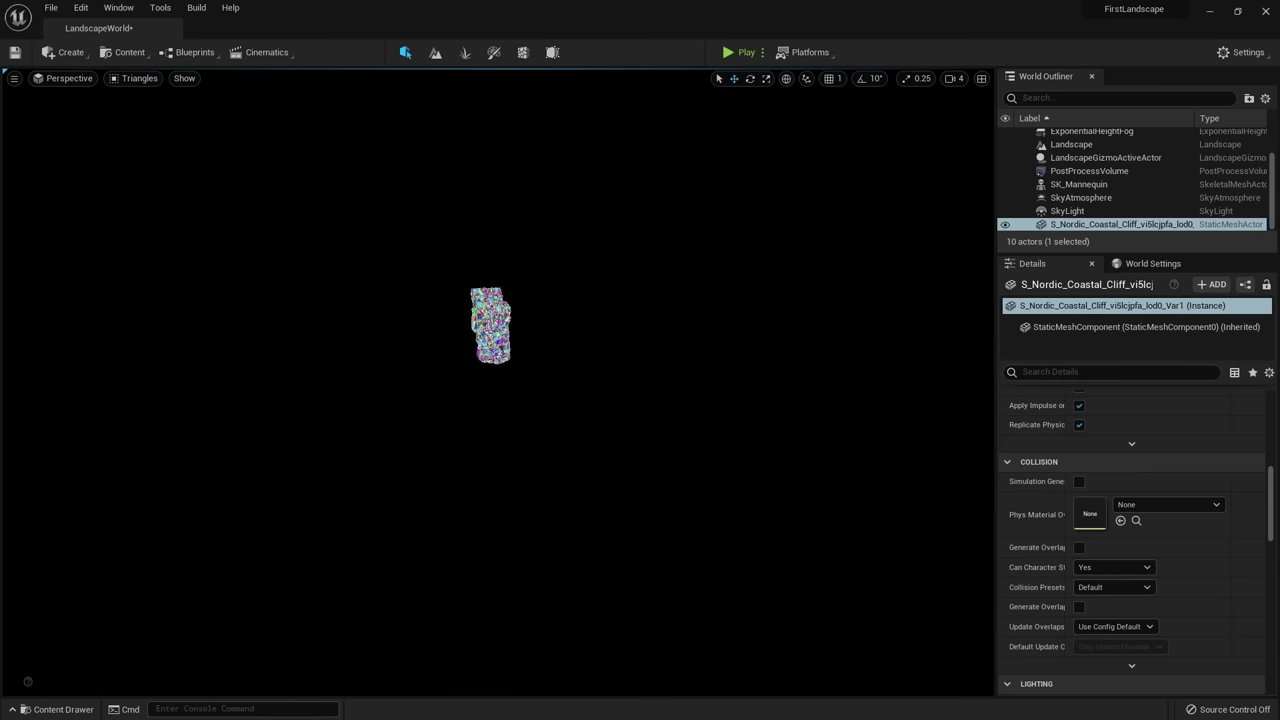
scroll(488, 372, "up", 8)
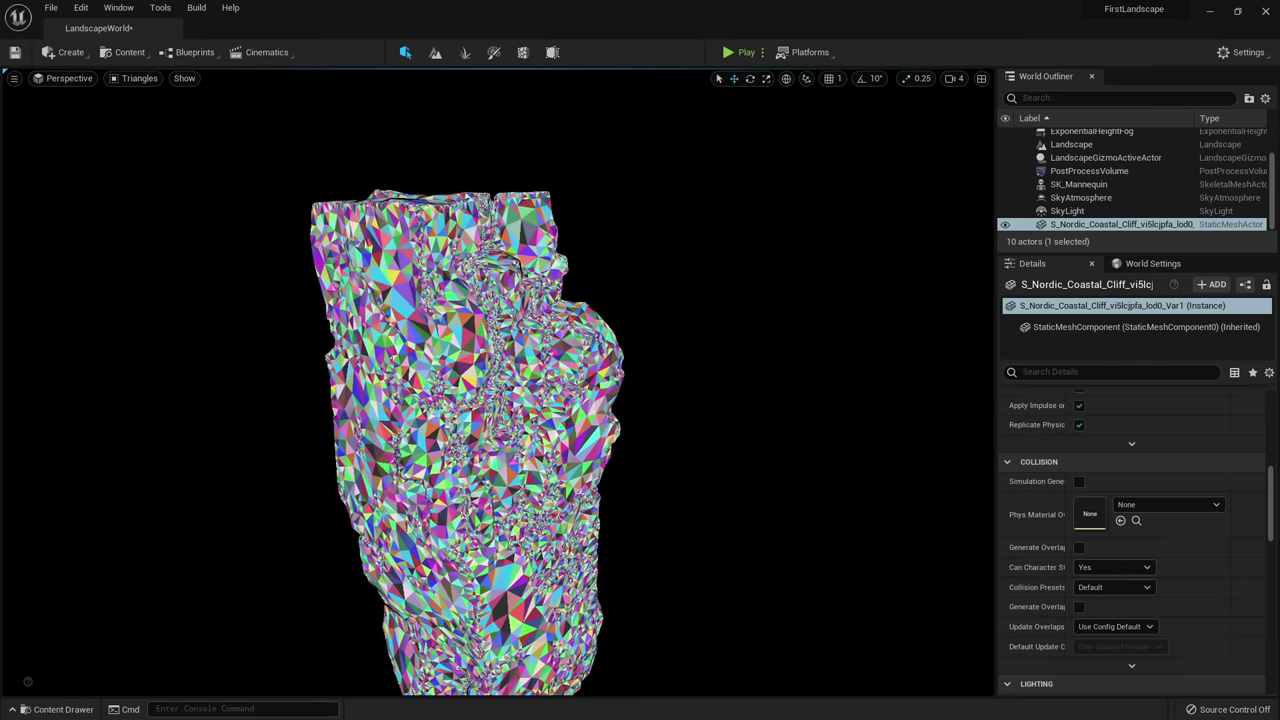
Inspect the Nordic Coastal Cliff's triangles from near and far, and return the view mode to Lit.
scroll(488, 372, "up", 4)
scroll(488, 372, "down", 8)
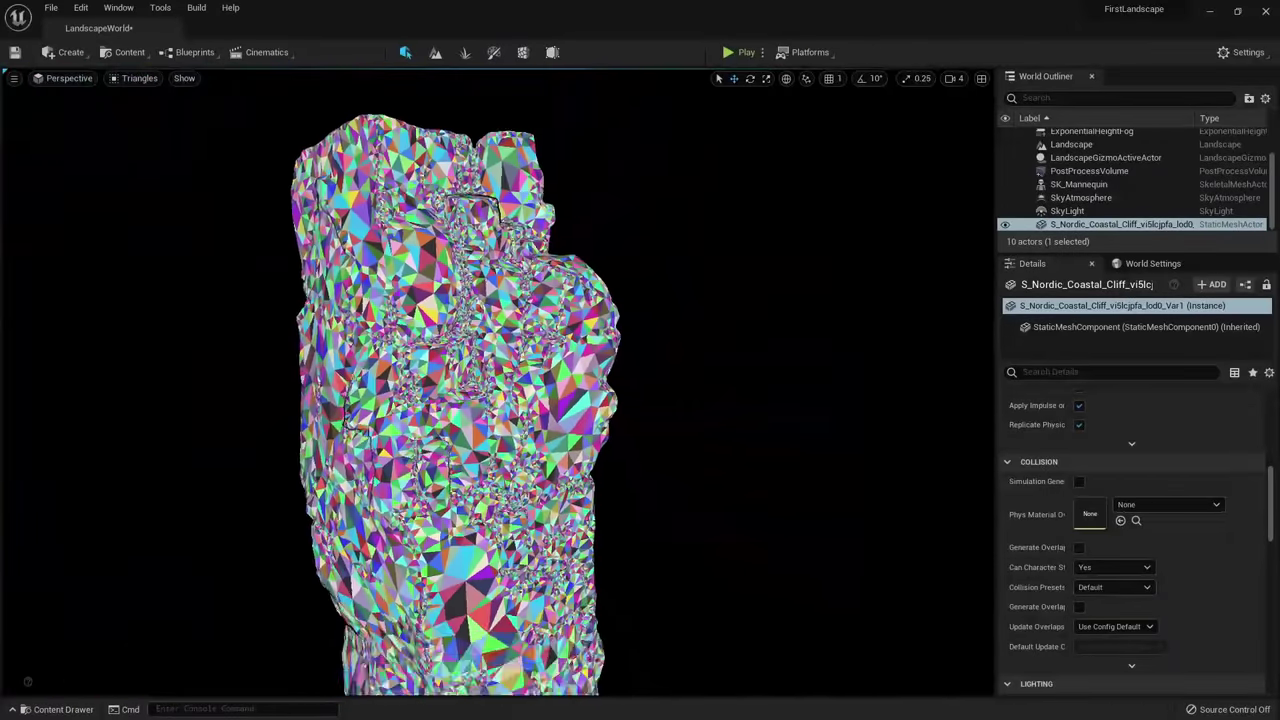
right_click_drag(488, 372, 568, 330)
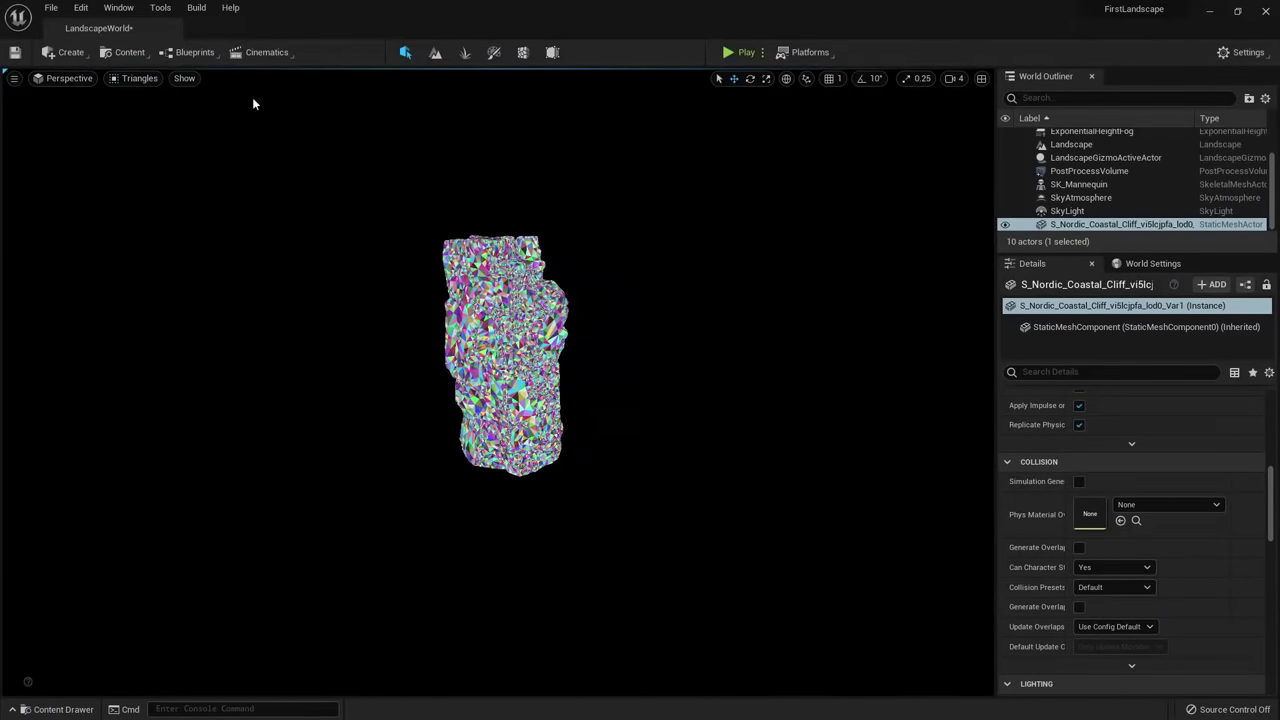
left_click(128, 80)
left_click(150, 114)
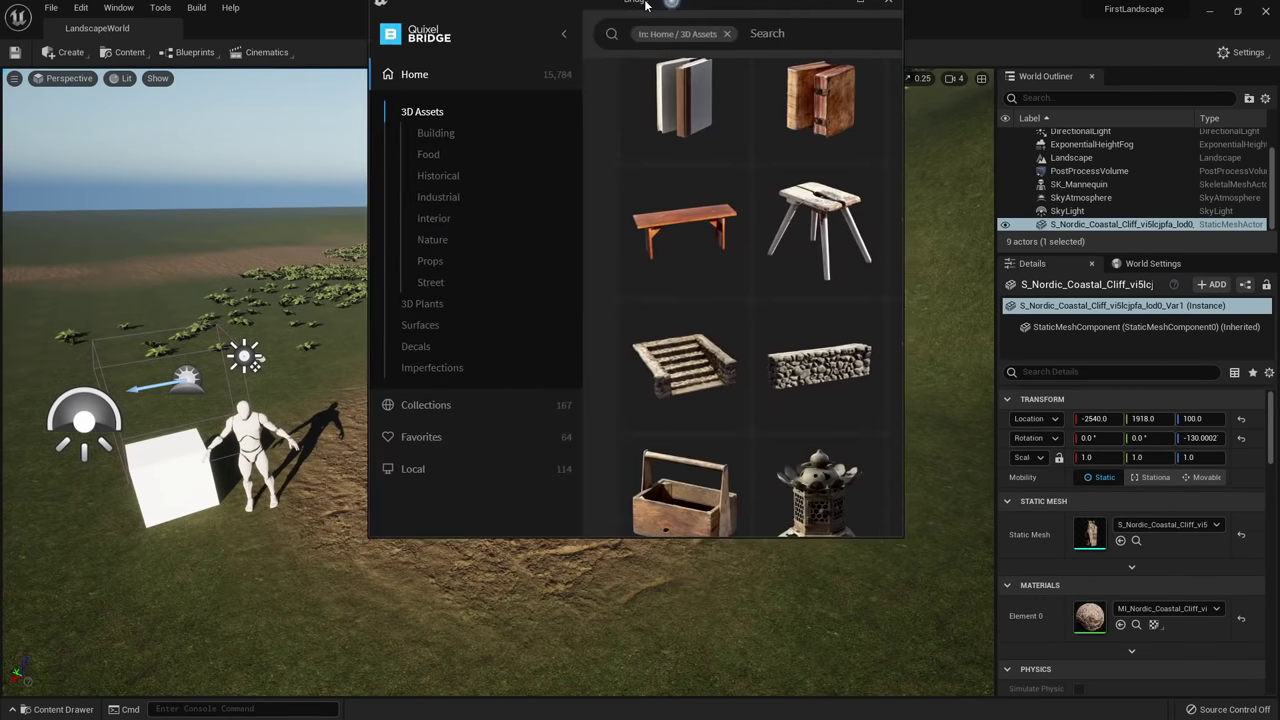
In Quixel Bridge, set the download quality of the Massive Nordic Coastal Cliff asset to Nanite.
double_click(820, 6)
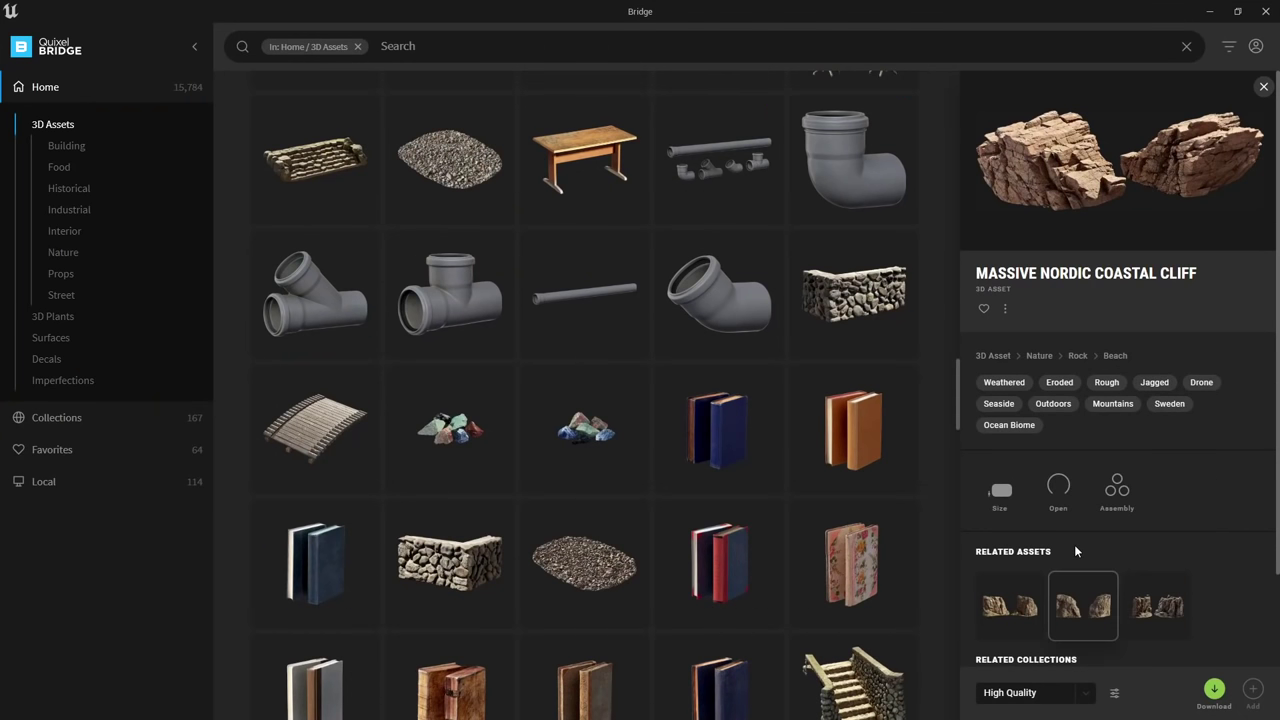
left_click(1057, 702)
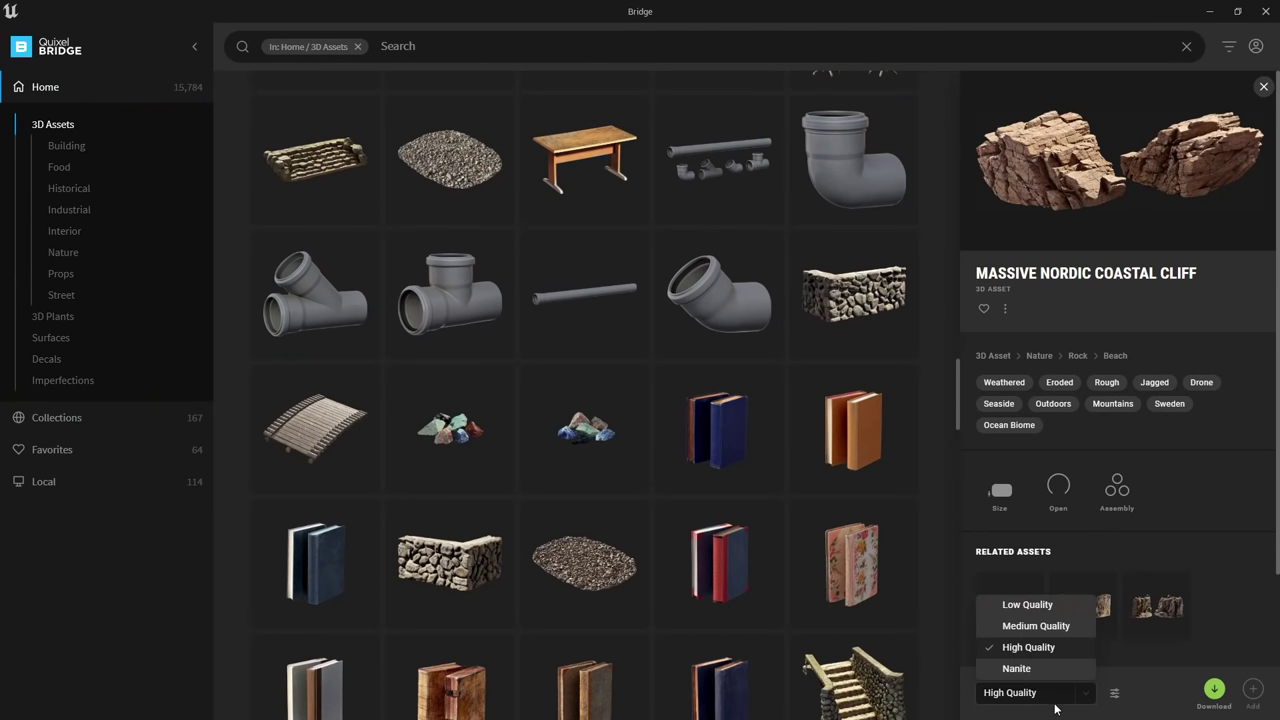
left_click(1016, 668)
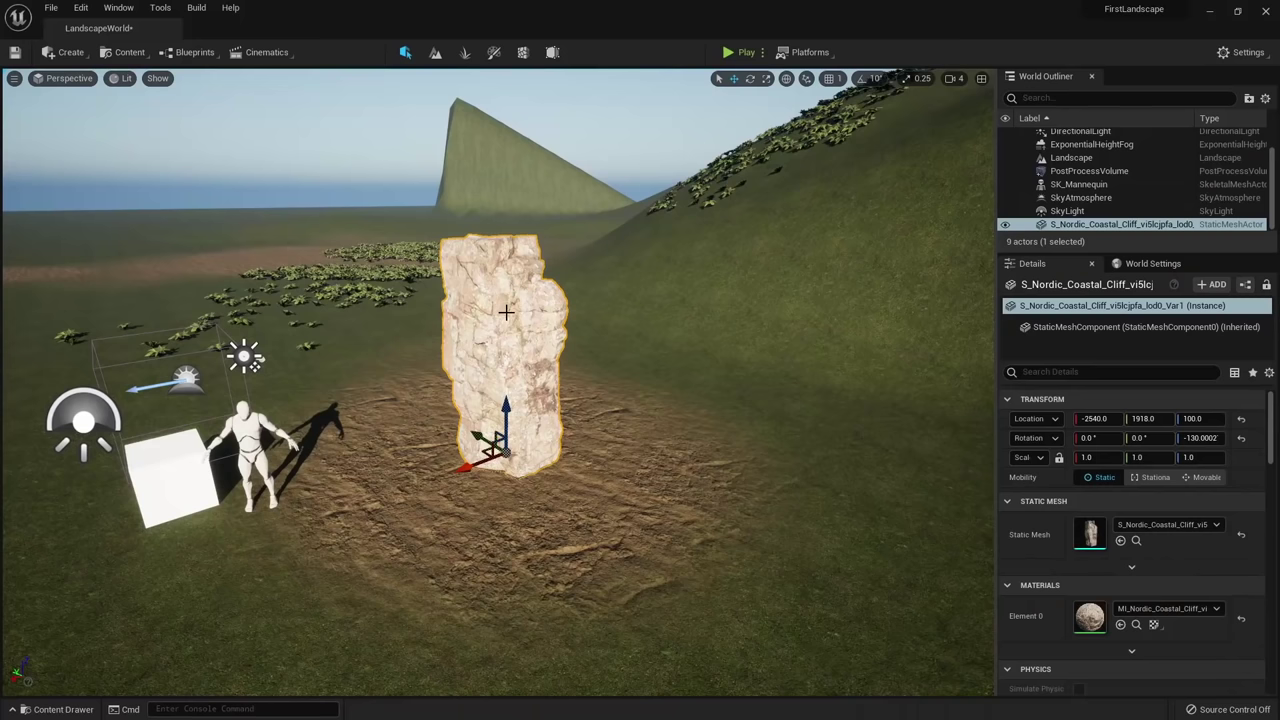
Place the Massive Nordic Coastal Cliff mesh from the Megascans 3D_Assets folder on the landscape beside the first cliff.
key("ctrl+space")
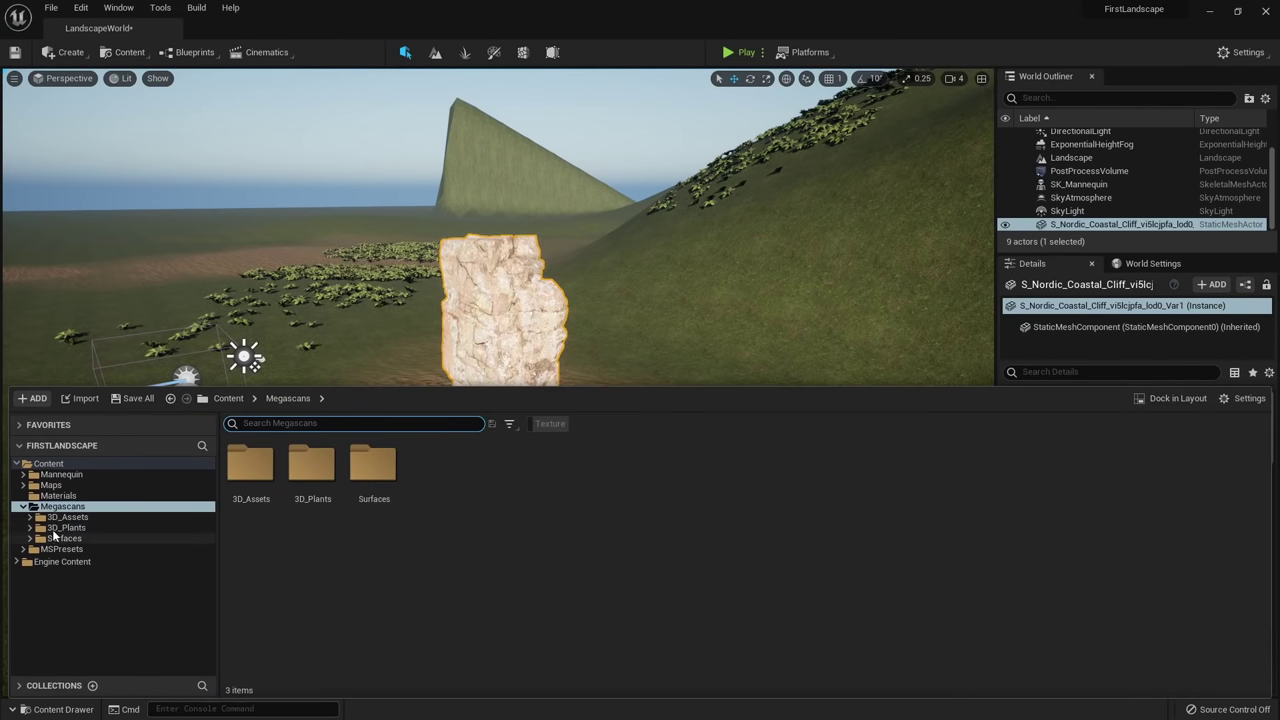
left_click(67, 517)
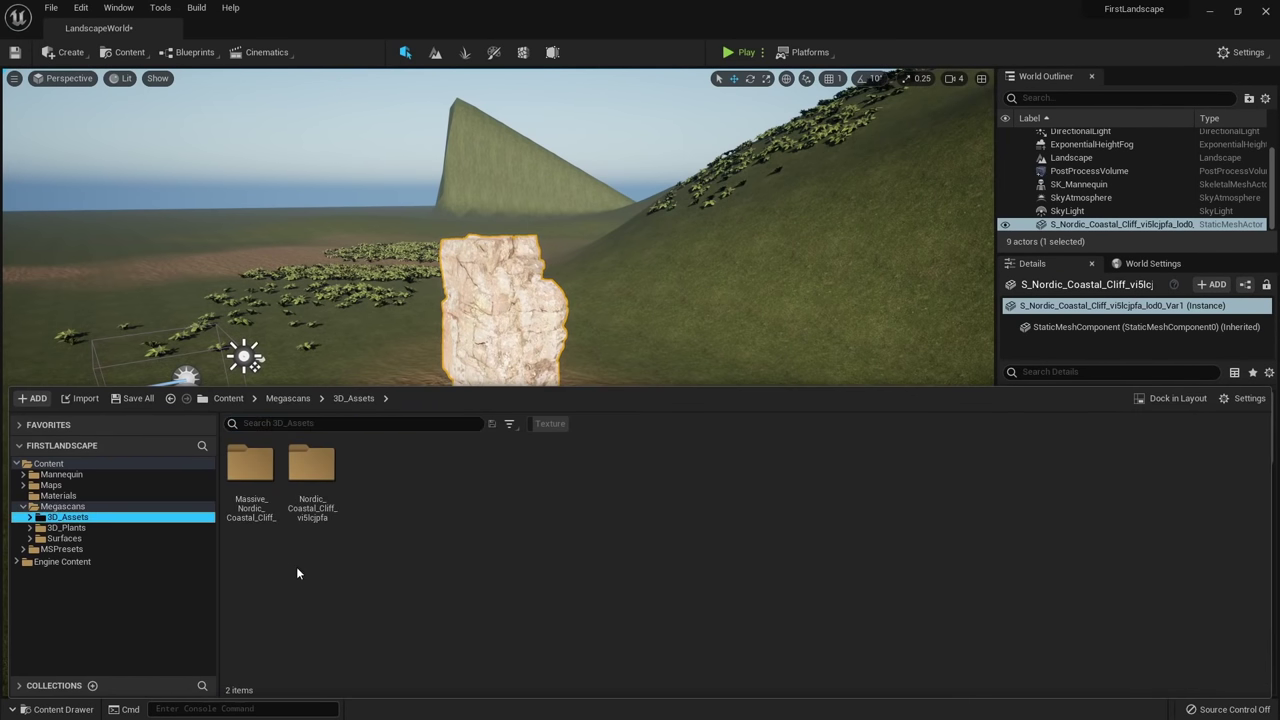
double_click(250, 465)
left_click_drag(301, 507, 689, 386)
right_click_drag(689, 386, 725, 388)
key("d")
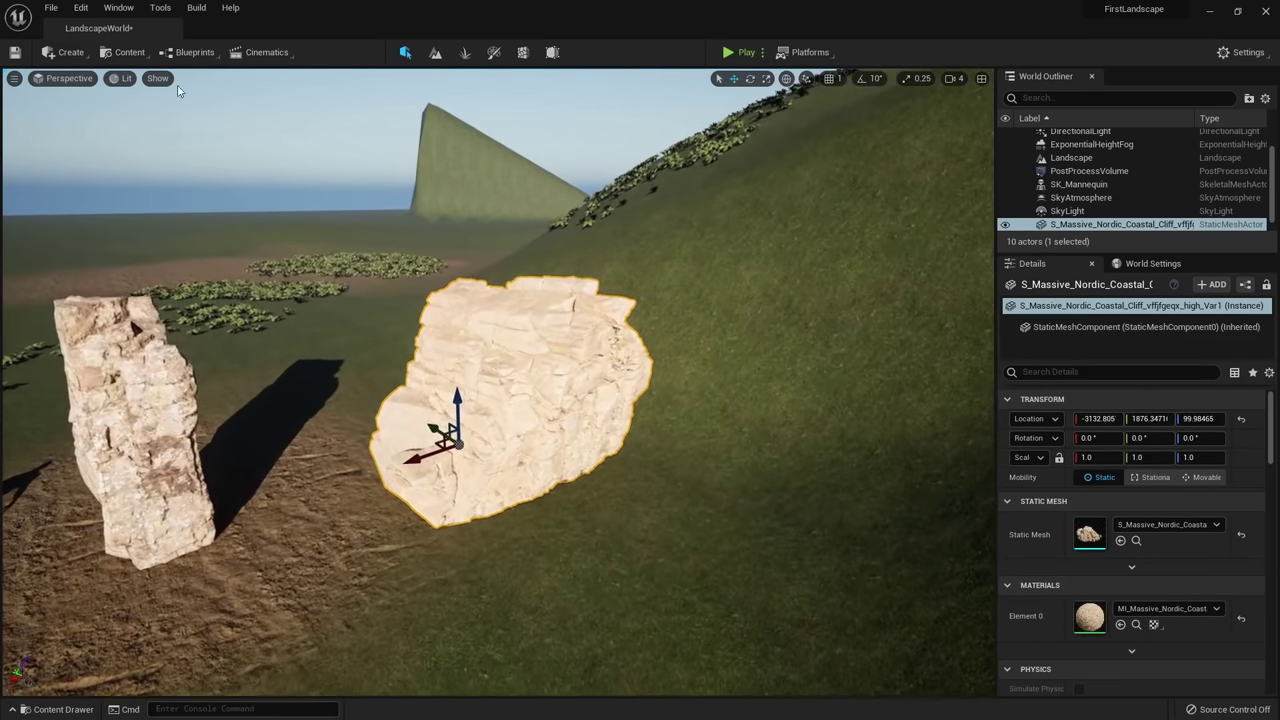
Compare both cliffs in the Nanite Visualization Triangles view from near and far, and restore the Lit view mode.
left_click(118, 79)
mouse_move(230, 275)
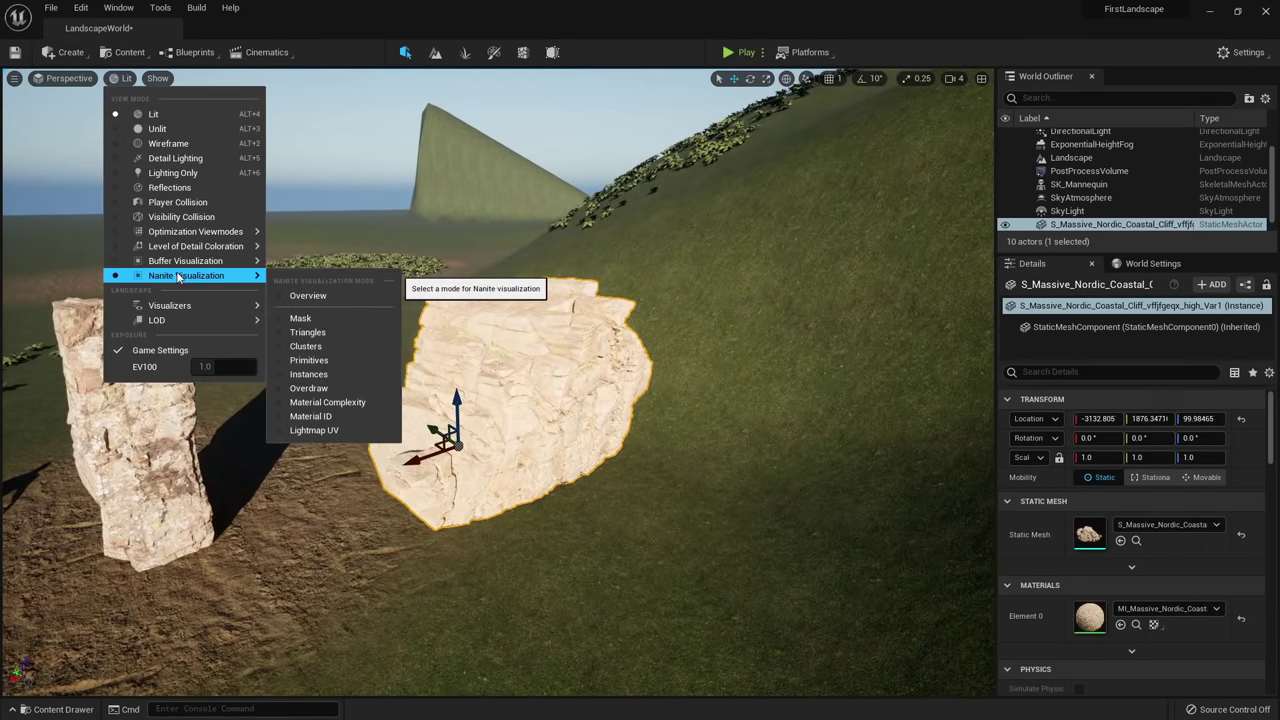
left_click(305, 333)
scroll(500, 390, "down", 4)
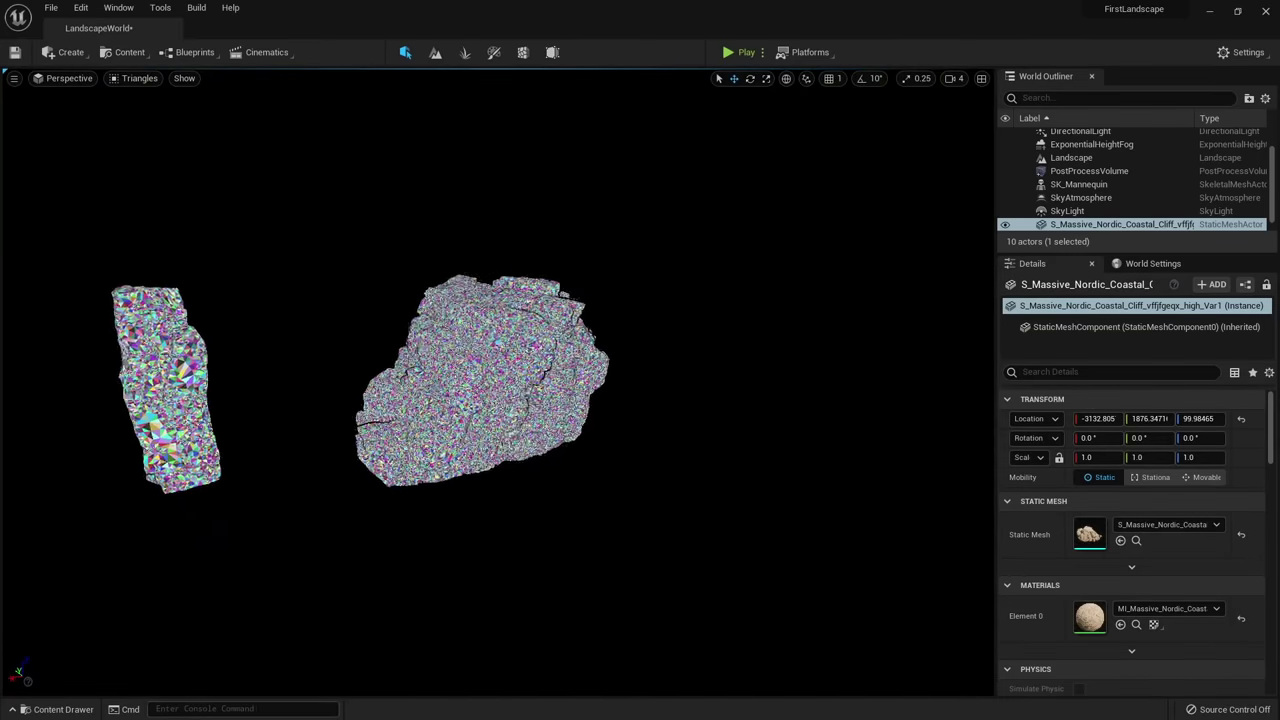
scroll(500, 390, "up", 4)
mouse_move(500, 390)
right_mouse_down()
mouse_move(464, 390)
mouse_move(505, 385)
right_mouse_up()
key("w")
scroll(567, 371, "up", 2)
scroll(567, 371, "down", 5)
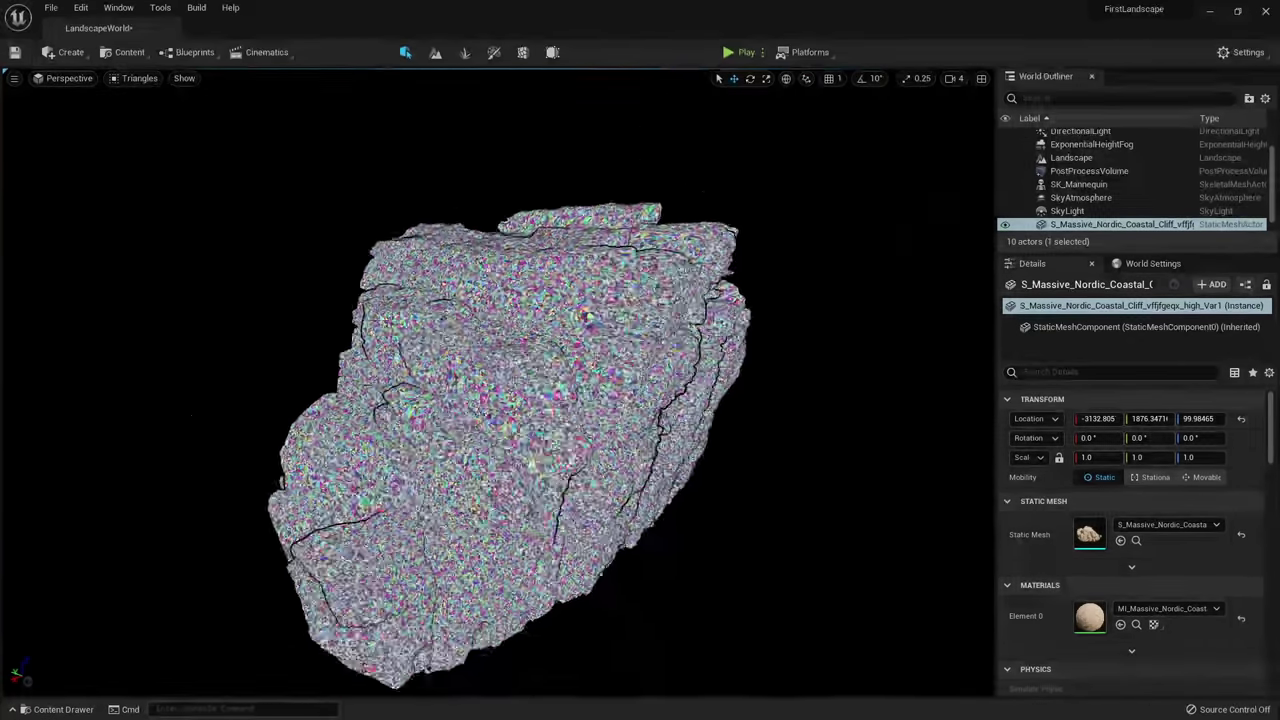
scroll(567, 371, "up", 4)
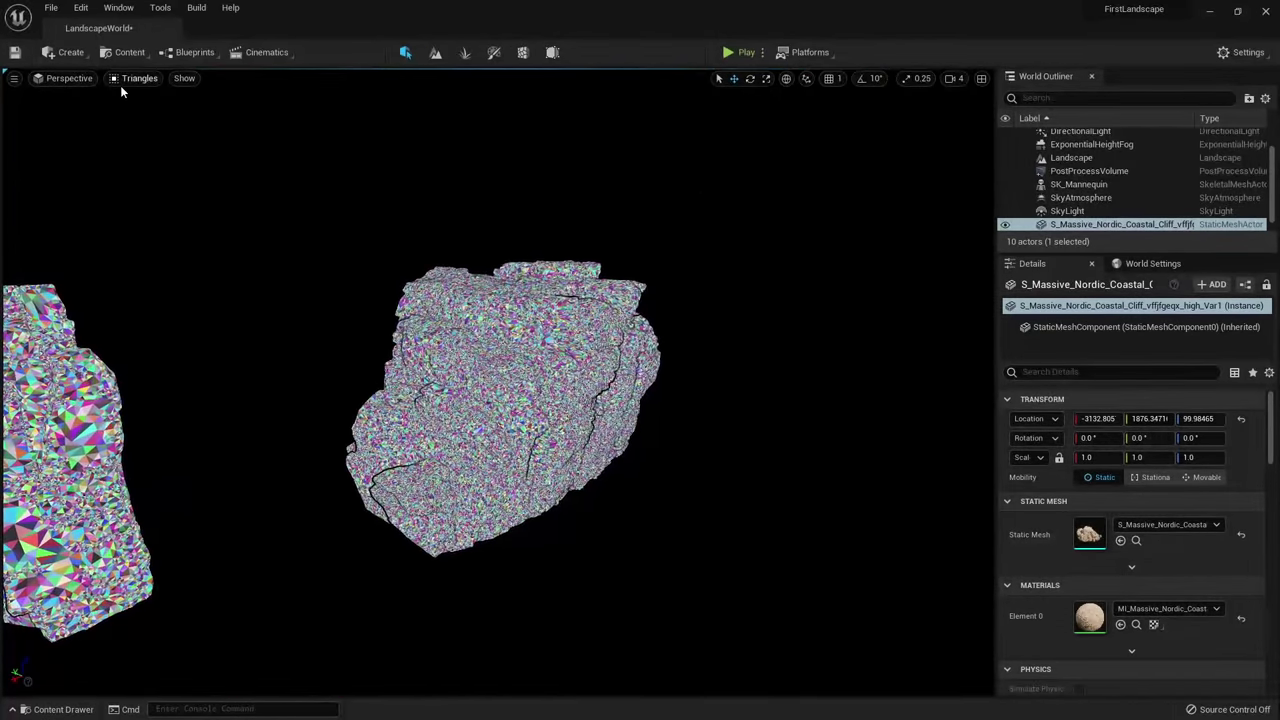
left_click(120, 84)
left_click(134, 105)
Disable Nanite on the massive cliff's static mesh asset and view the cliff in Wireframe mode.
key("ctrl+space")
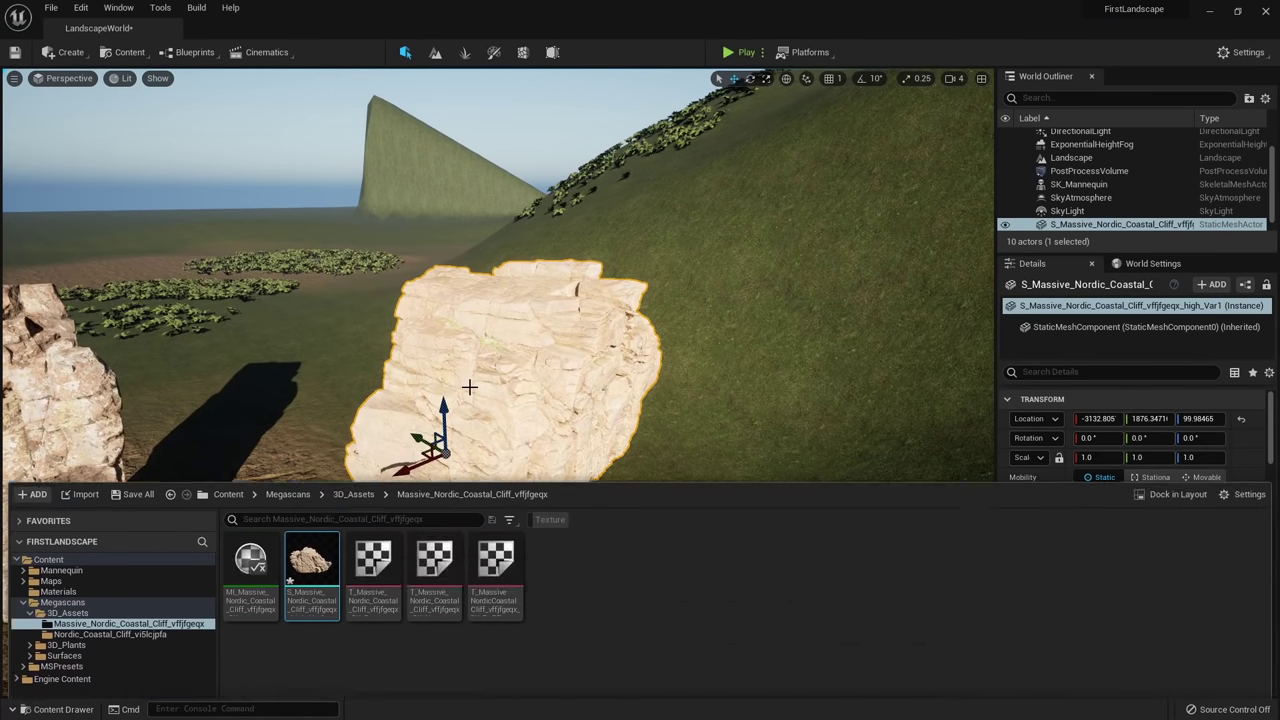
right_click(310, 478)
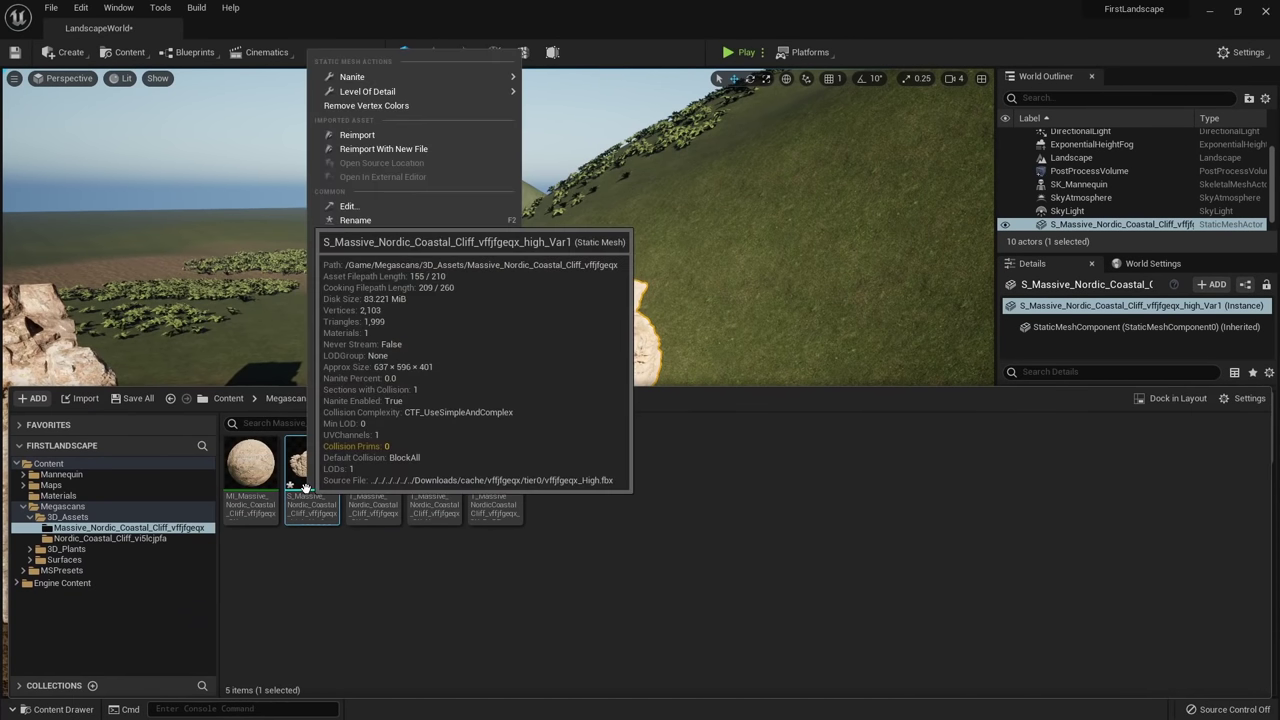
mouse_move(365, 79)
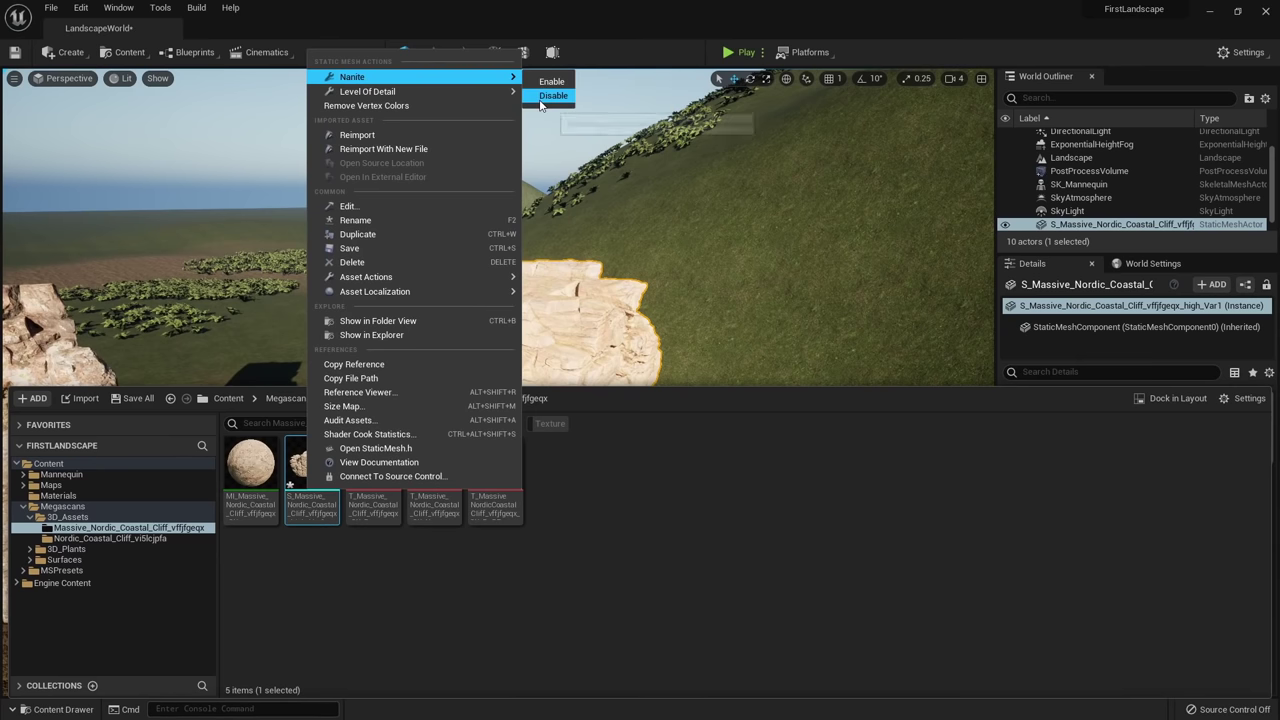
left_click(540, 95)
right_click_drag(532, 310, 525, 335)
key("alt+2")
scroll(525, 335, "up", 1)
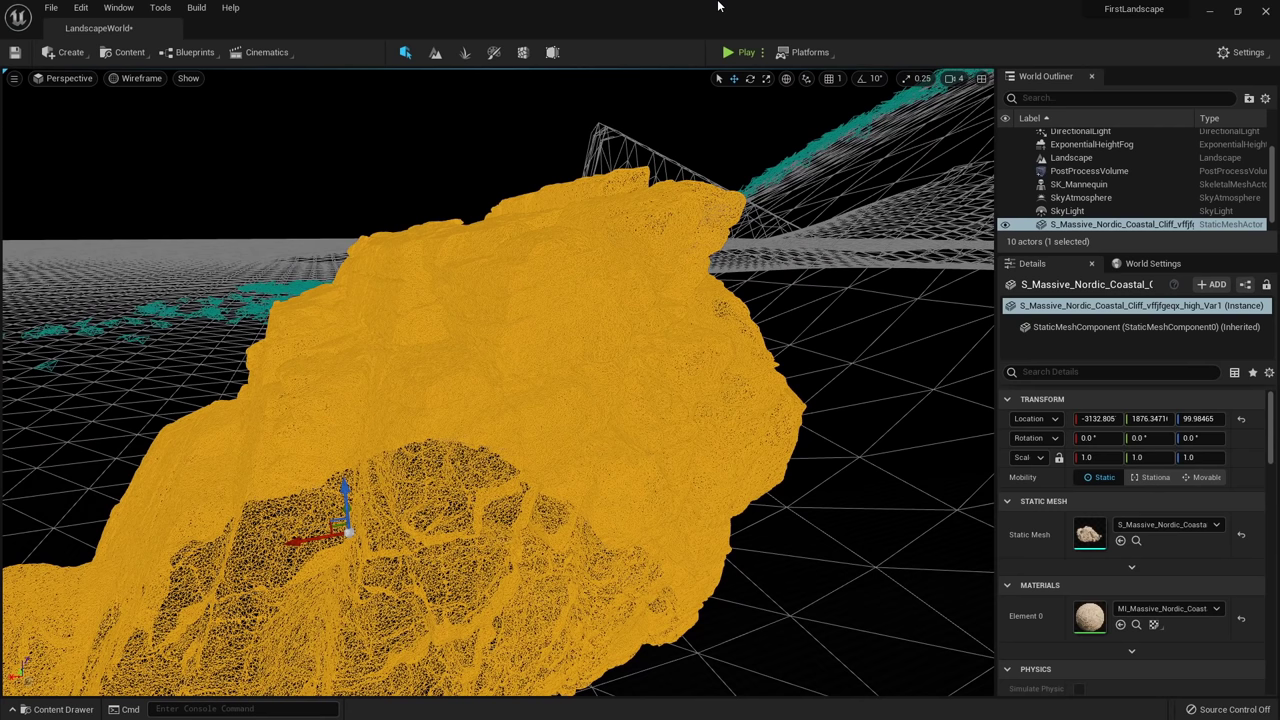
Open the massive cliff's static mesh for editing and examine its geometry and triangle count.
double_click(550, 329)
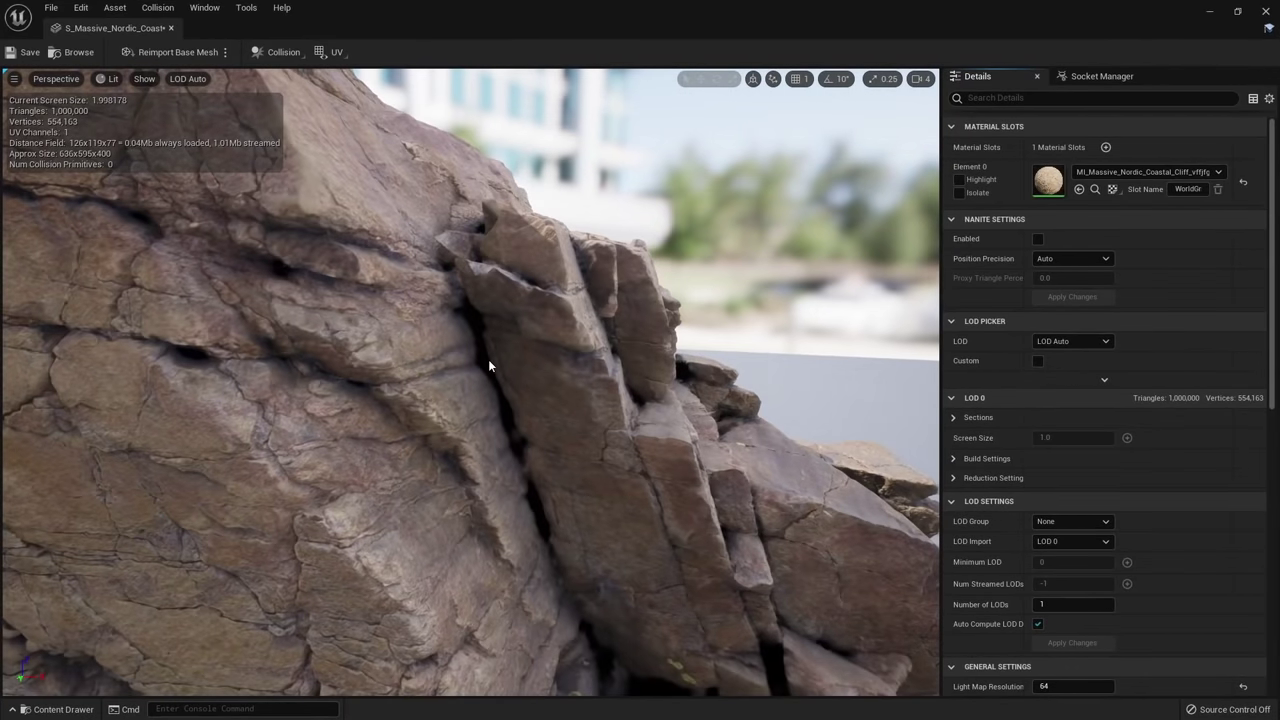
right_click_drag(488, 359, 488, 359)
left_click_drag(440, 362, 384, 351)
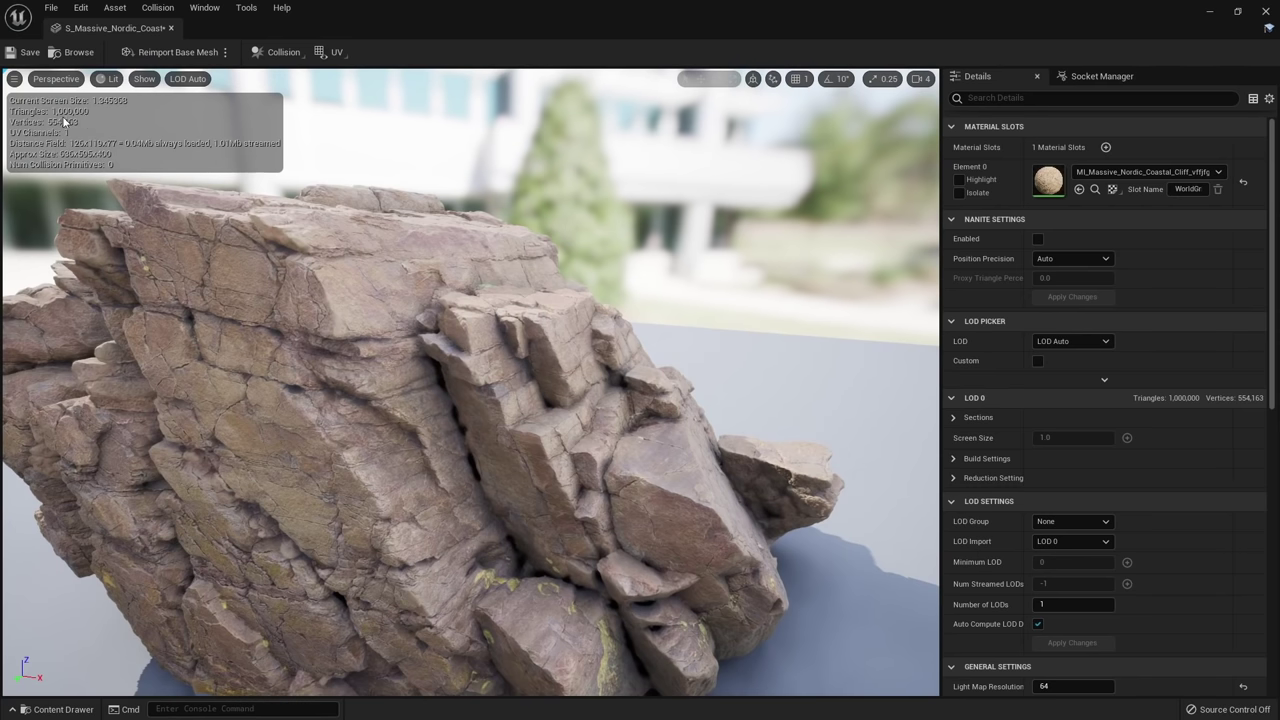
Enable Nanite in the massive cliff's mesh settings, apply the changes, and close the mesh editor.
left_click(1037, 239)
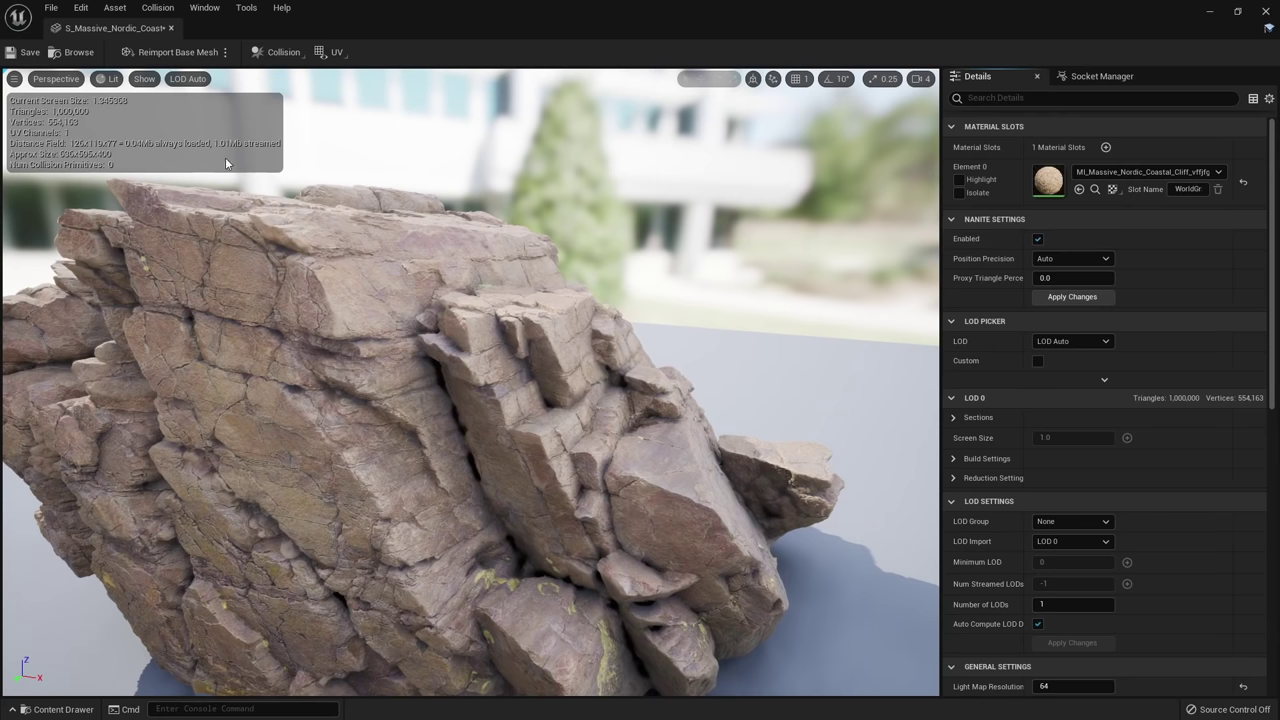
left_click(1084, 296)
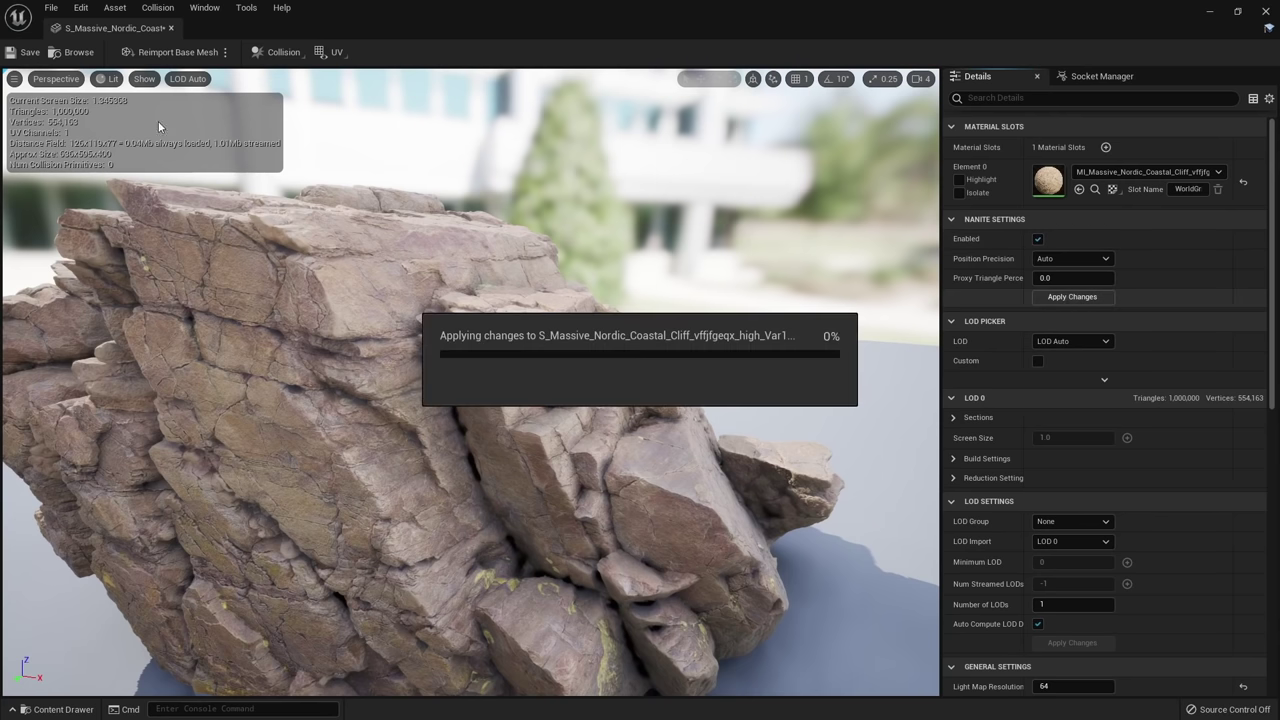
middle_click(114, 31)
Return the level view to Lit and duplicate the massive cliff repeatedly into an overlapping row of six.
right_click_drag(446, 244, 446, 244)
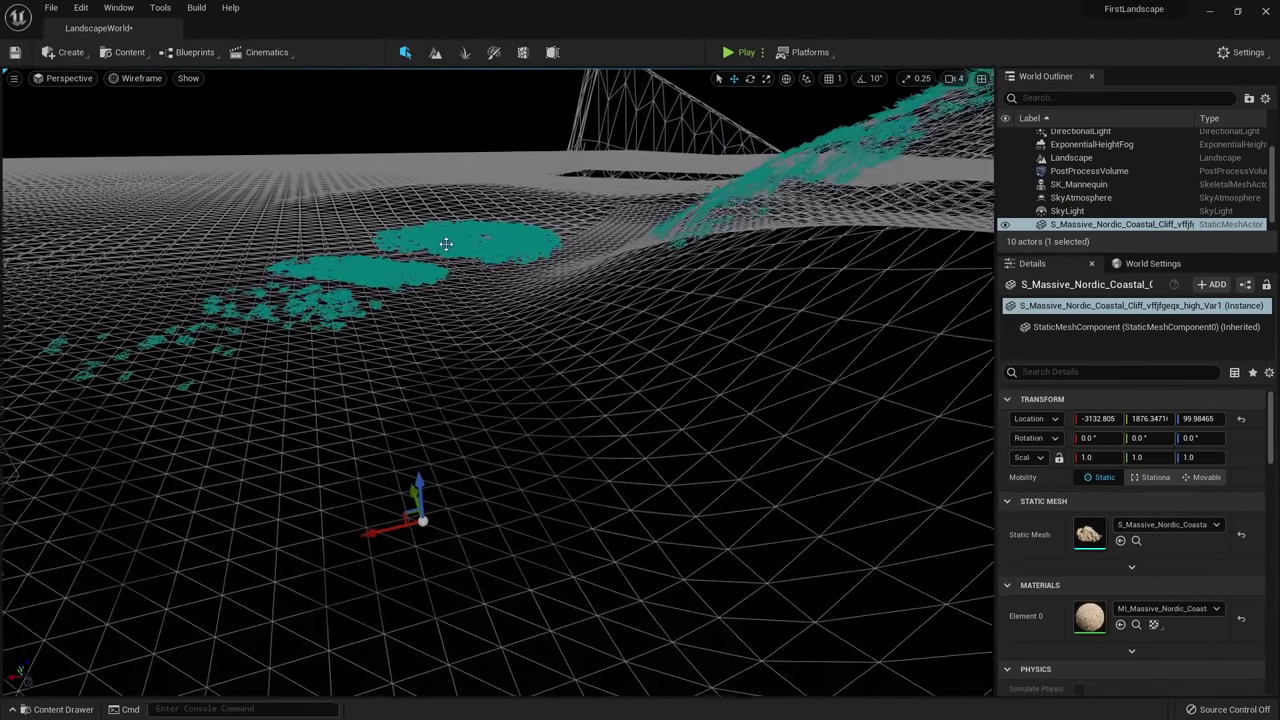
key("alt+3")
key("alt+4")
right_click_drag(506, 376, 534, 381)
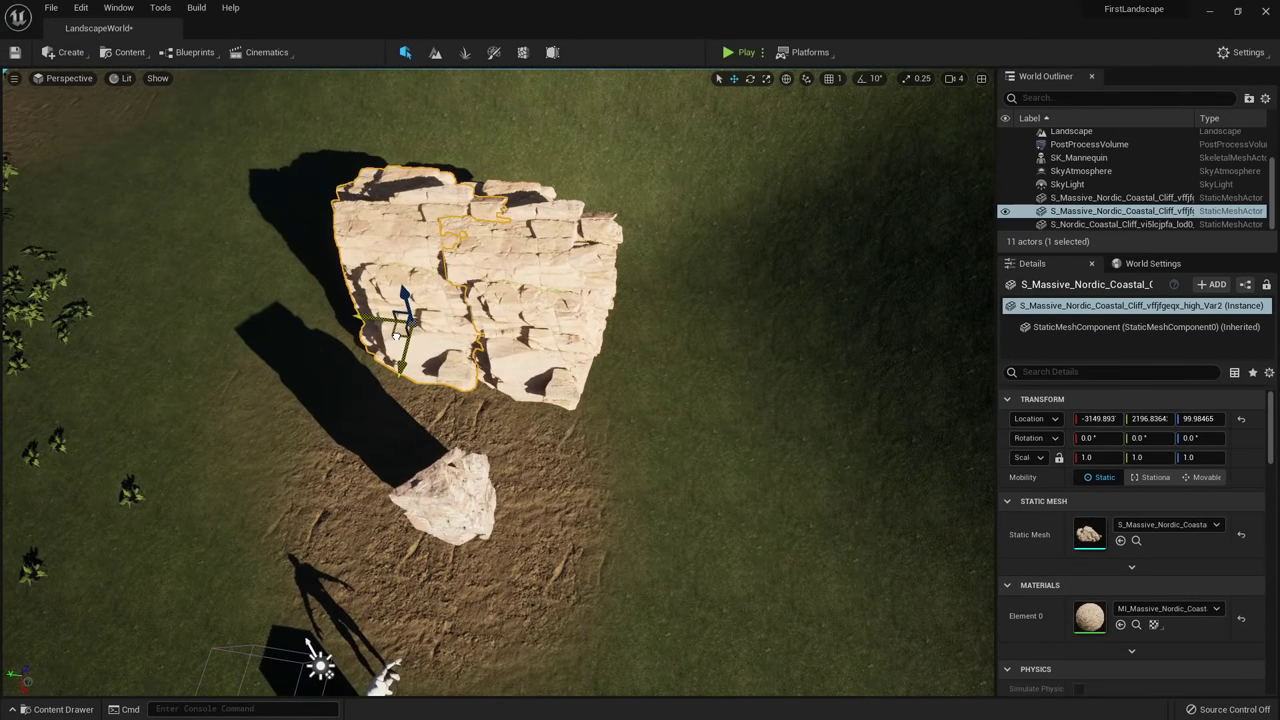
left_click_drag(306, 320, 137, 288, "alt")
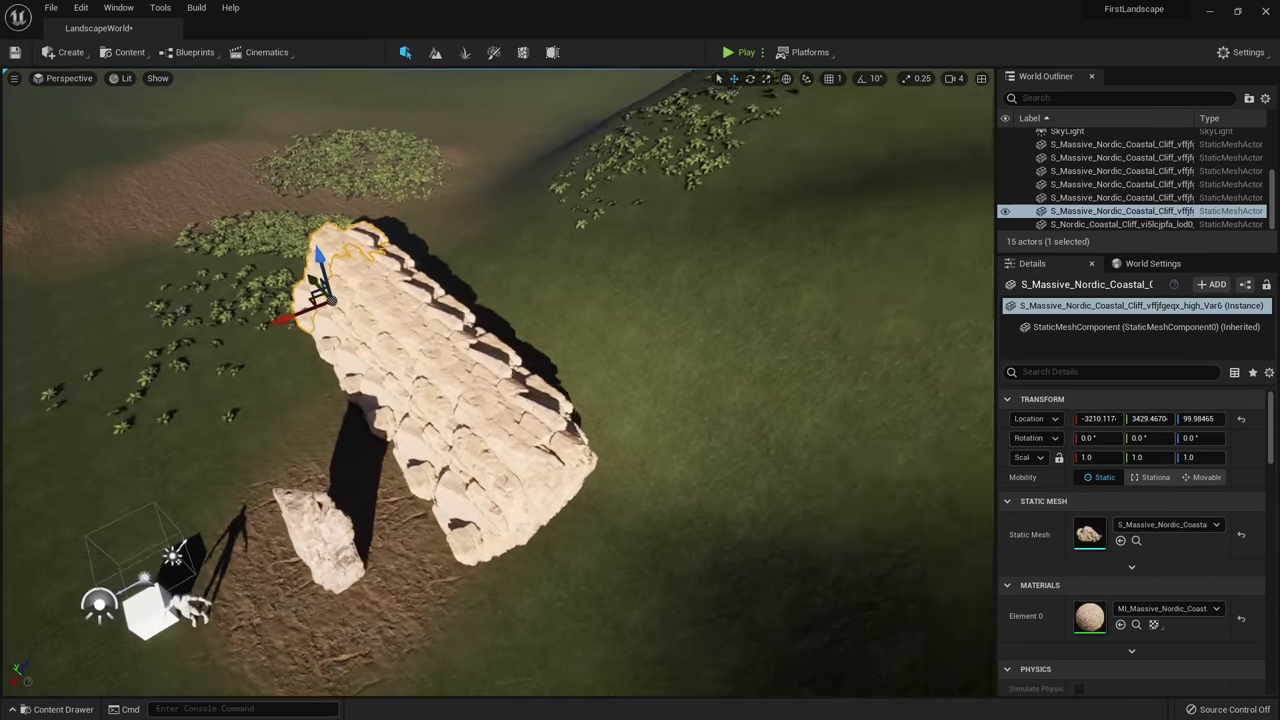
Move the massive cliffs away from the mannequin onto open grass, and place the left-behind piece at the row's near end.
left_click(350, 327, "ctrl")
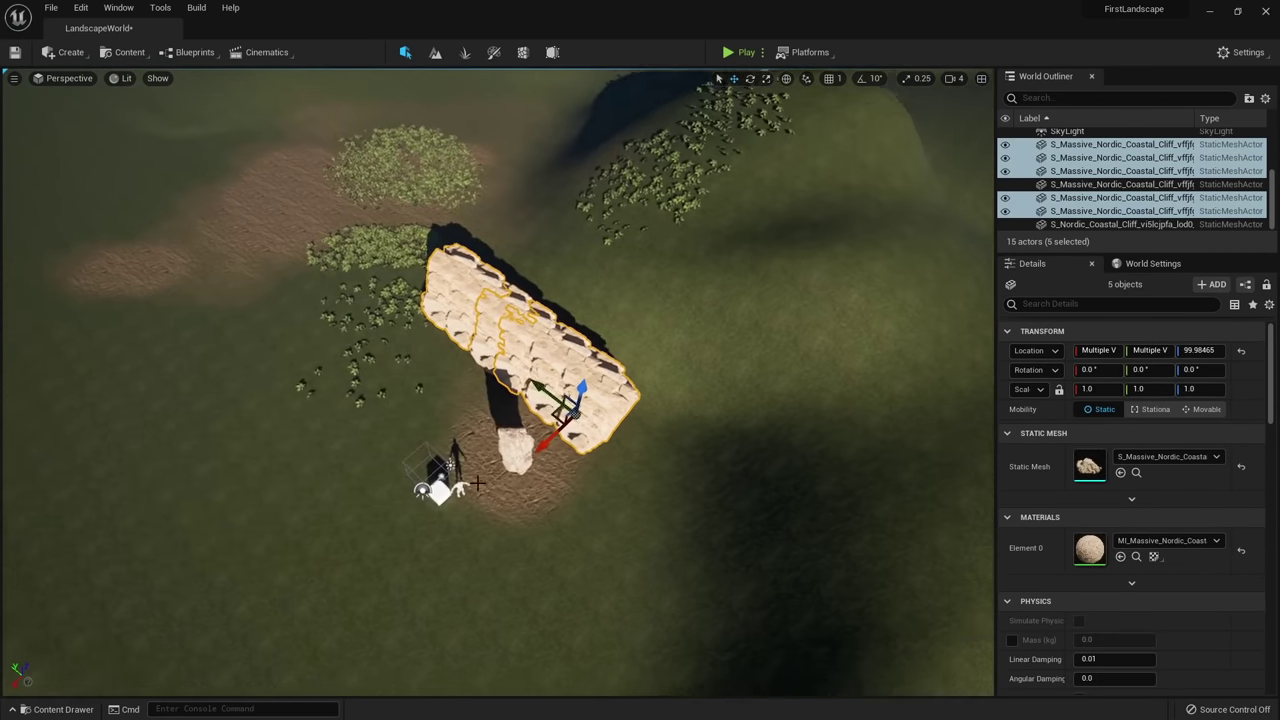
left_click_drag(150, 495, 158, 508)
left_click(511, 342)
left_click_drag(489, 363, 168, 542)
right_click_drag(330, 470, 210, 470)
right_click_drag(334, 366, 240, 366)
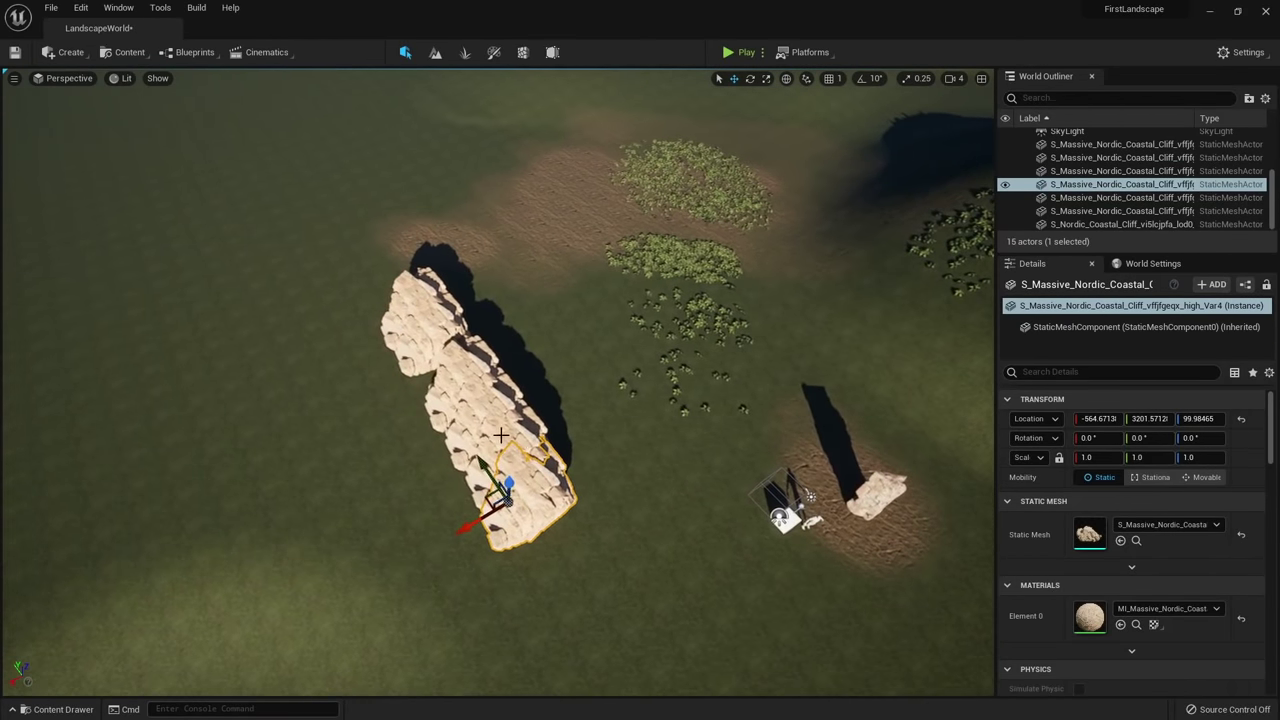
Select all six massive cliffs and duplicate the row repeatedly side by side to form a field of nine rows.
left_click(500, 432, "ctrl")
left_click(477, 400, "ctrl")
left_click(463, 371, "ctrl")
left_click(440, 345, "ctrl")
left_click(414, 312, "ctrl")
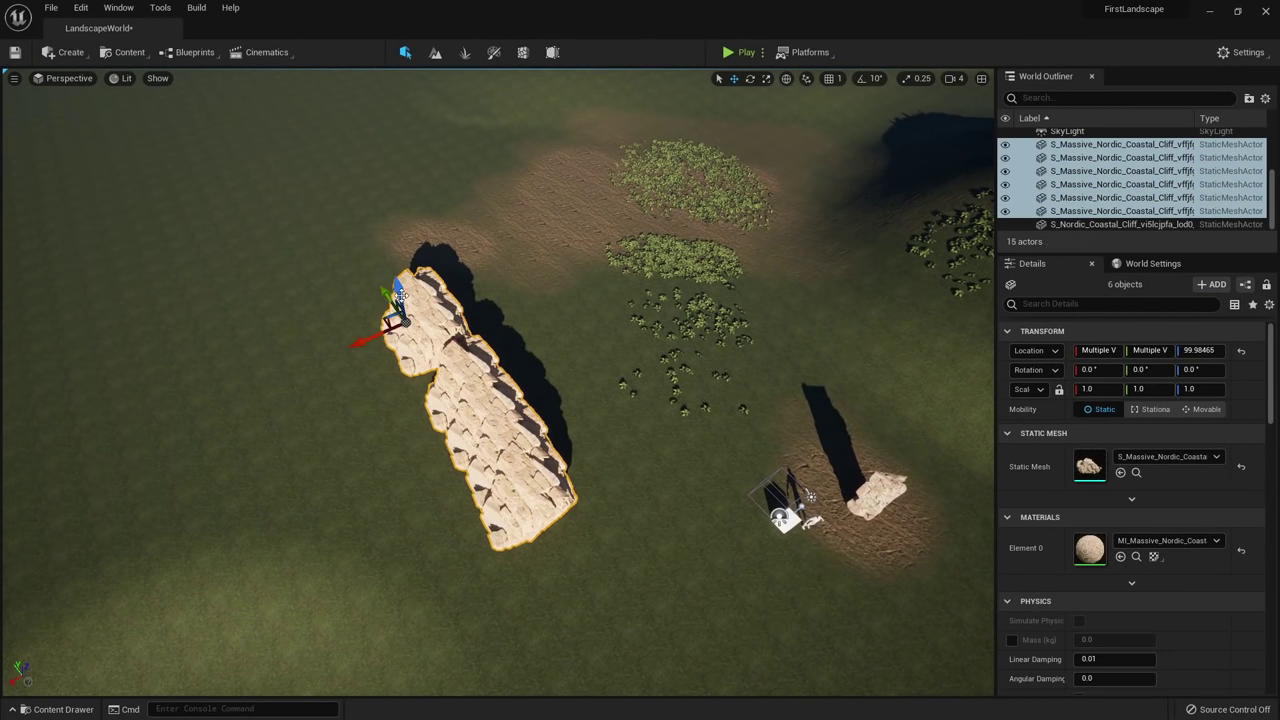
right_click_drag(412, 308, 370, 350)
scroll(430, 290, "down", 3)
left_click_drag(434, 274, 207, 345, "alt")
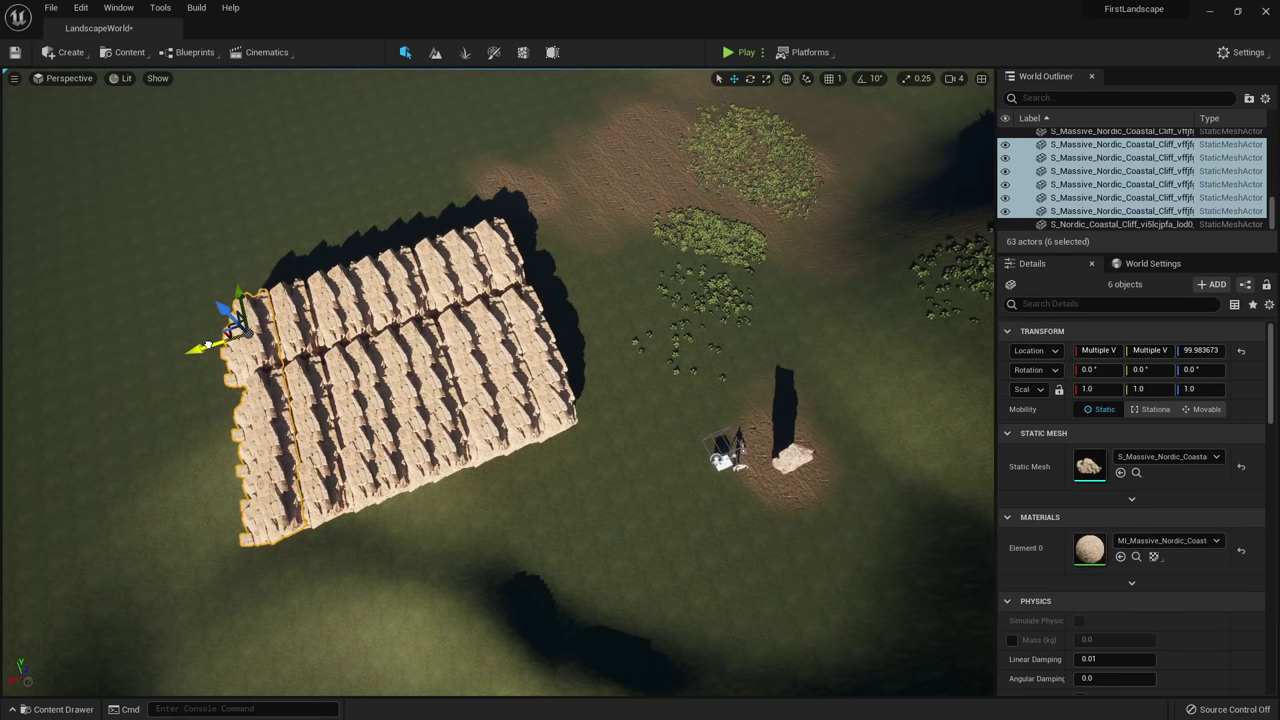
Set the view mode to Nanite Visualization Triangles and examine the triangles across the whole cliff field from near and far.
right_click_drag(413, 365, 300, 272)
right_click_drag(414, 275, 290, 315)
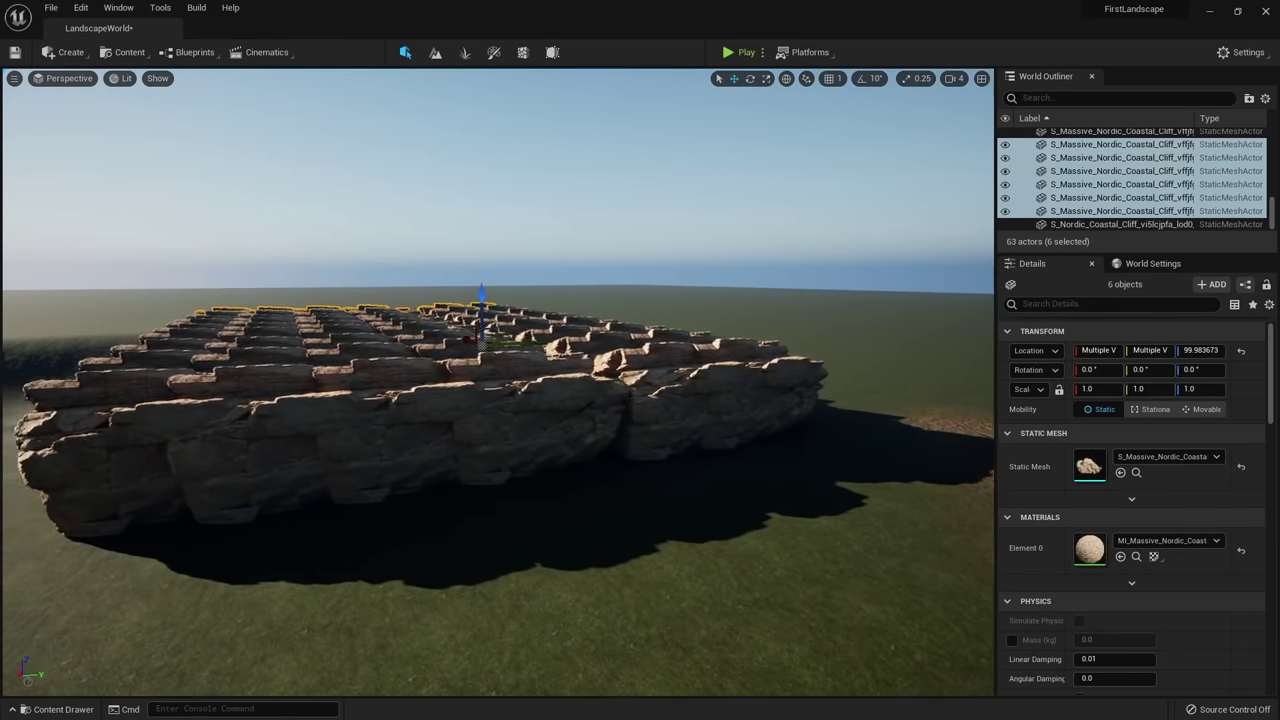
right_click_drag(404, 332, 424, 366)
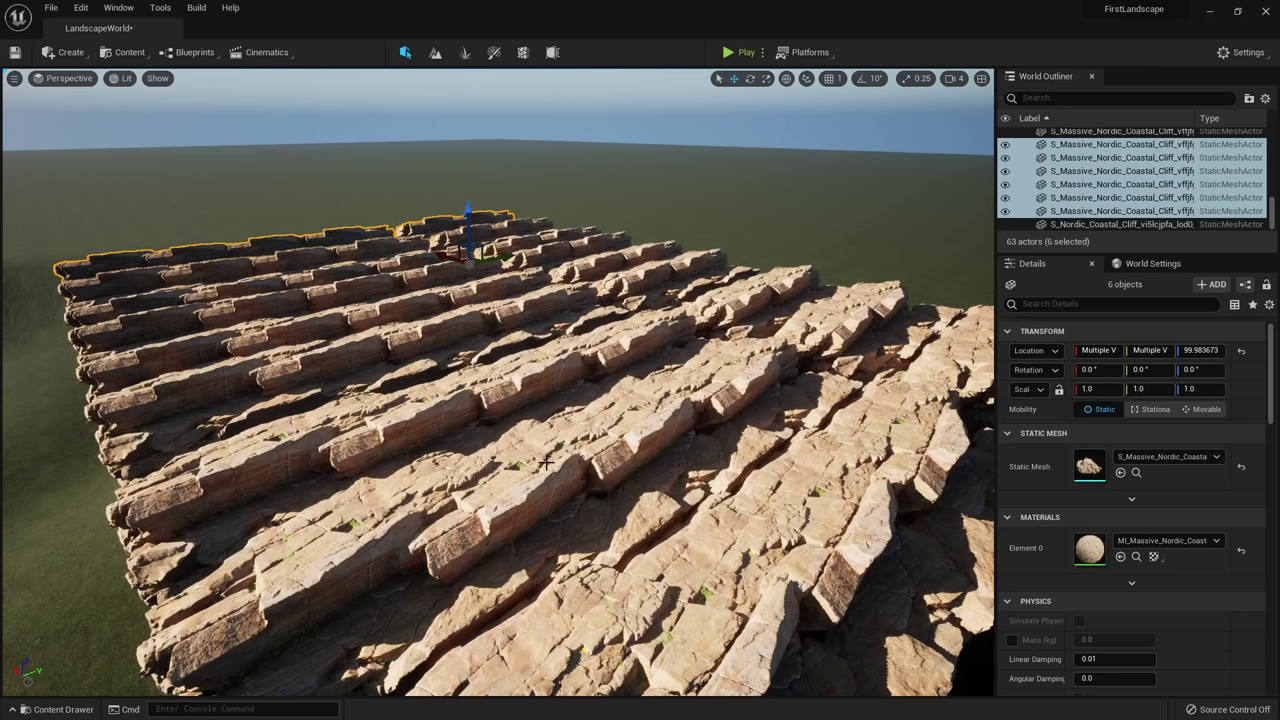
left_click(121, 78)
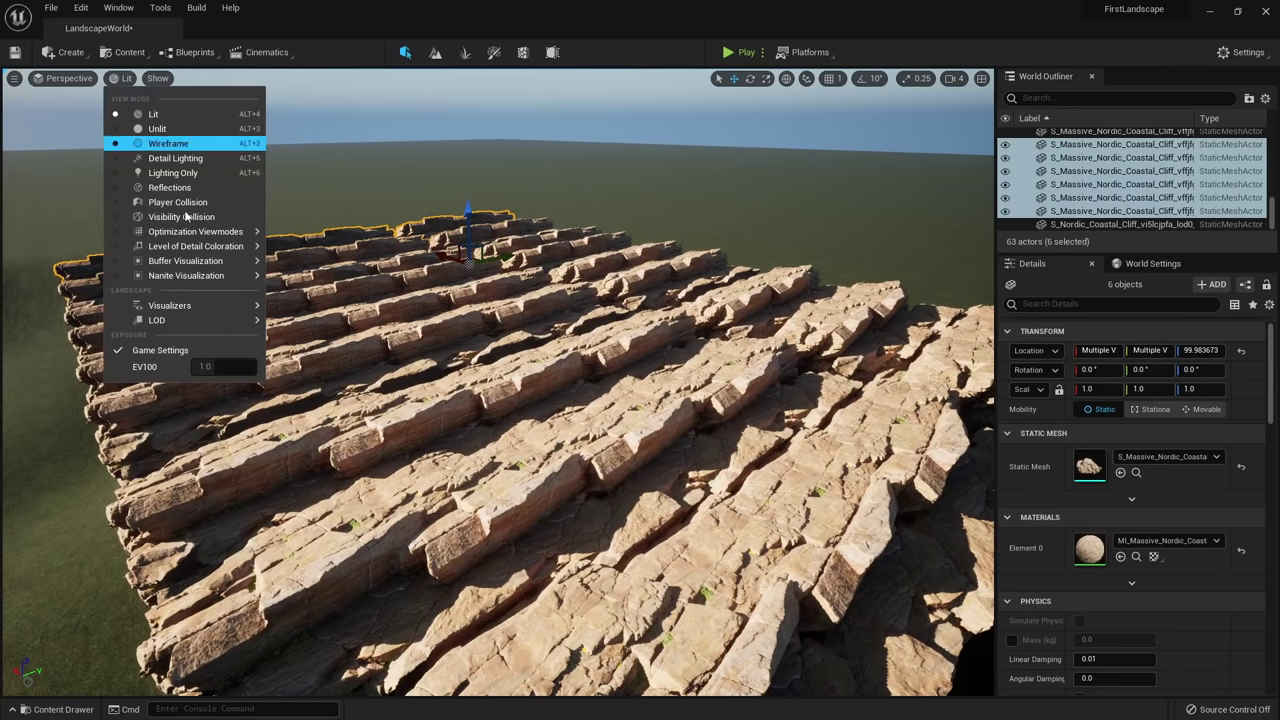
mouse_move(200, 275)
left_click(308, 333)
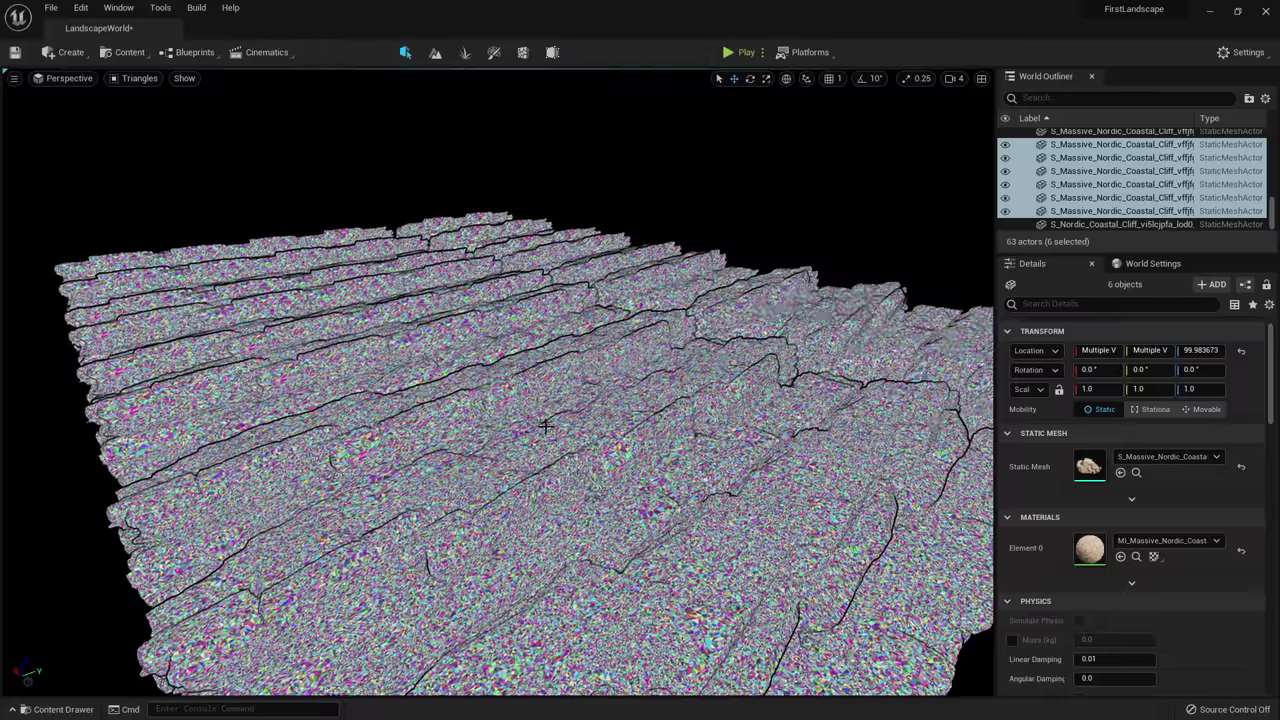
right_click_drag(319, 338, 335, 360)
mouse_move(498, 382)
right_mouse_down()
mouse_move(660, 400)
mouse_move(505, 382)
right_mouse_up()
key("s")
key("s")
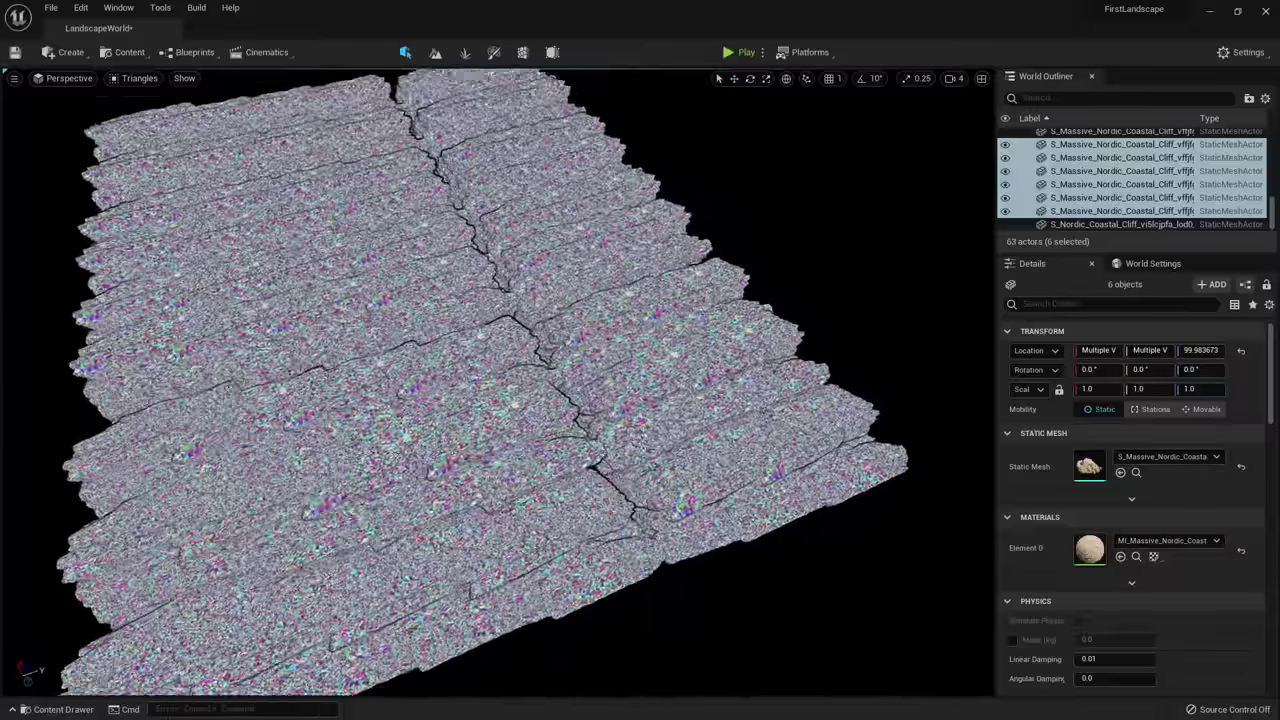
key("w")
right_click_drag(498, 382, 450, 396)
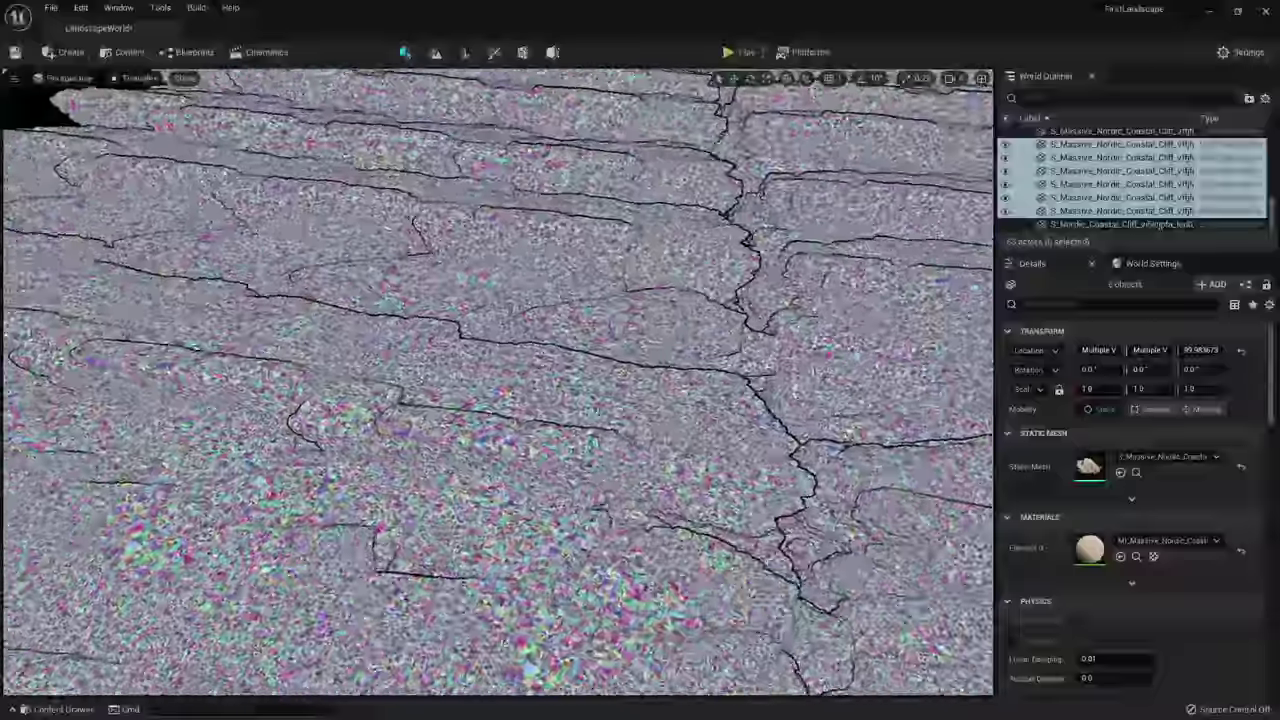
right_click_drag(542, 408, 550, 400)
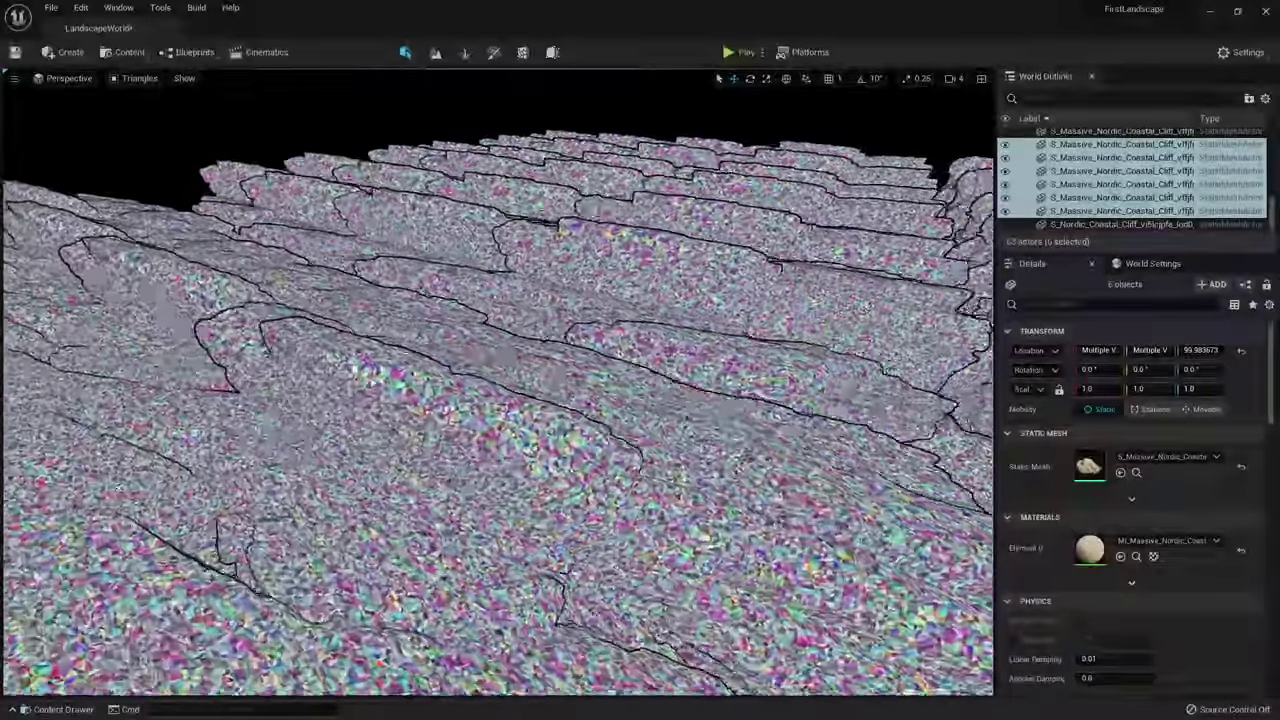
Return the level view to Lit and bring the single Nordic coastal cliff beside the mannequin into view.
right_click_drag(463, 408, 515, 407)
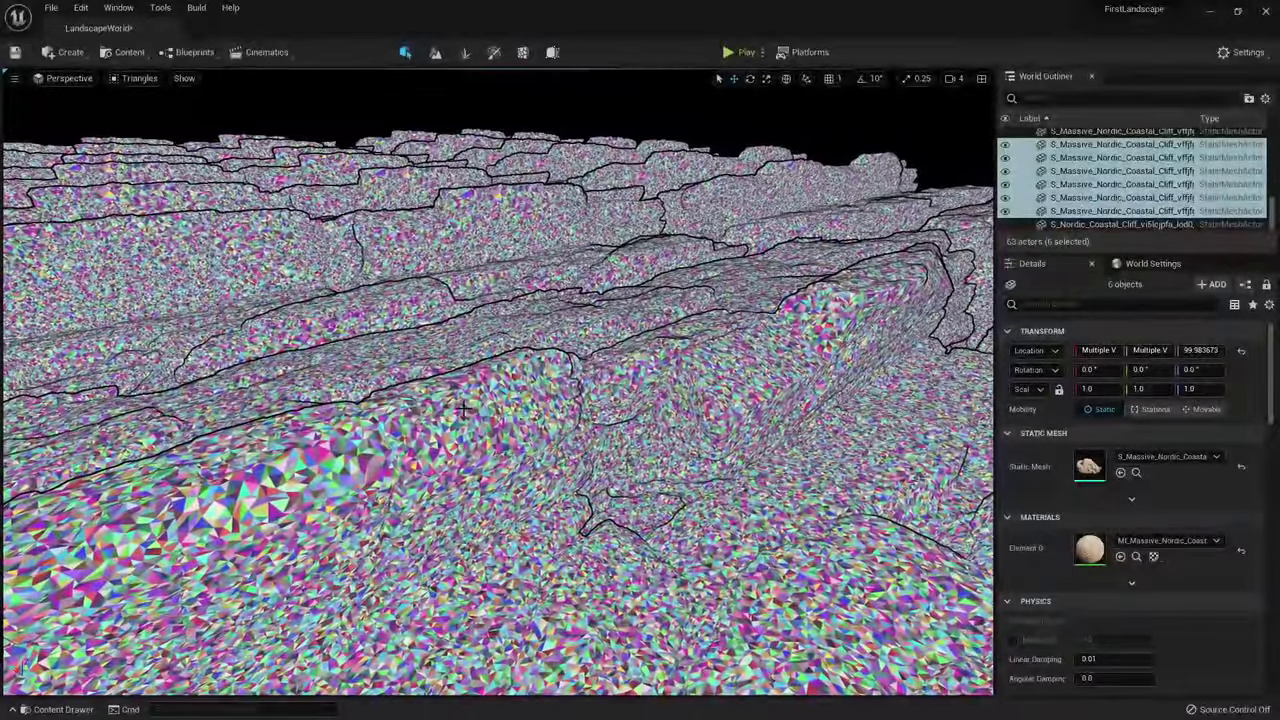
key("alt+4")
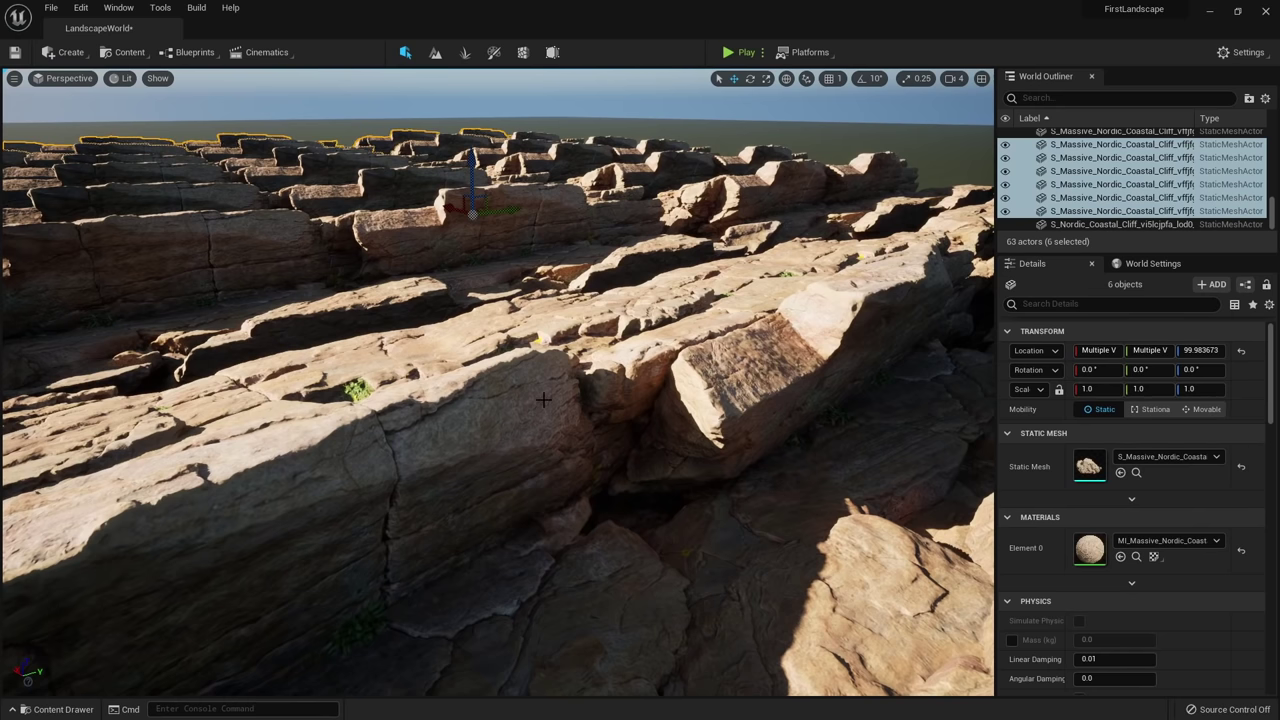
right_click_drag(543, 400, 484, 356)
key("w")
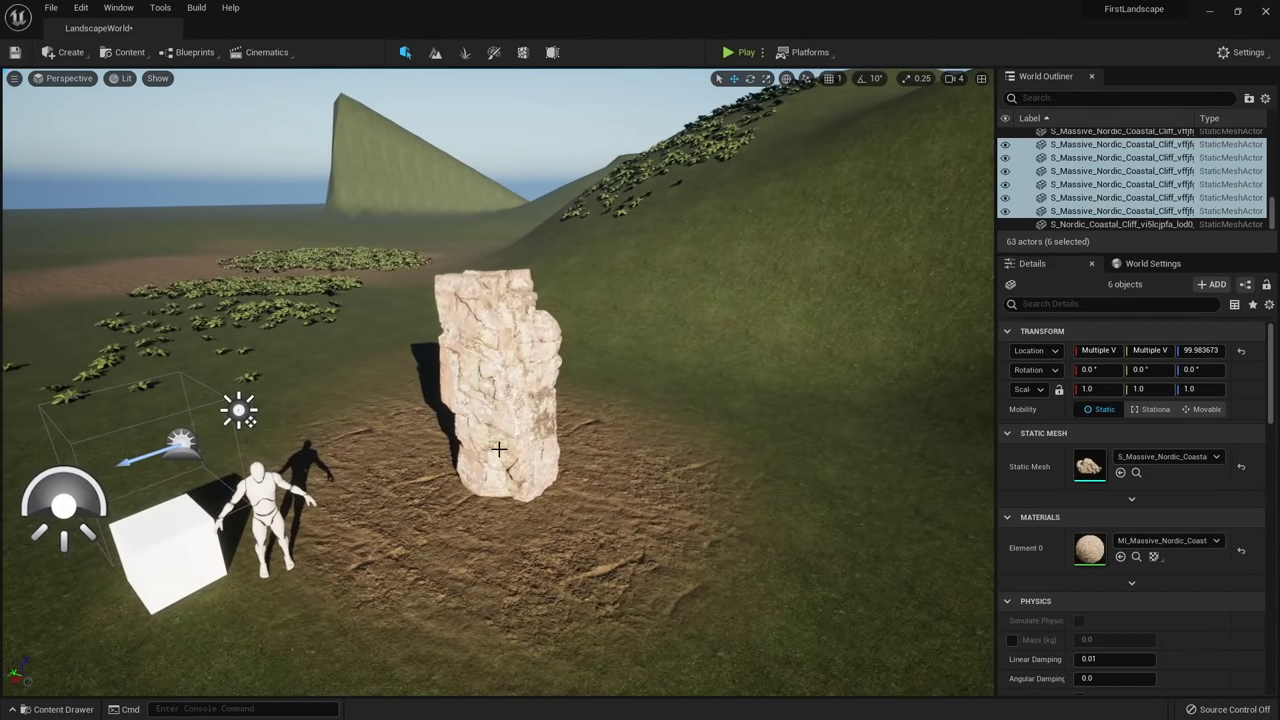
right_click_drag(500, 465, 500, 465)
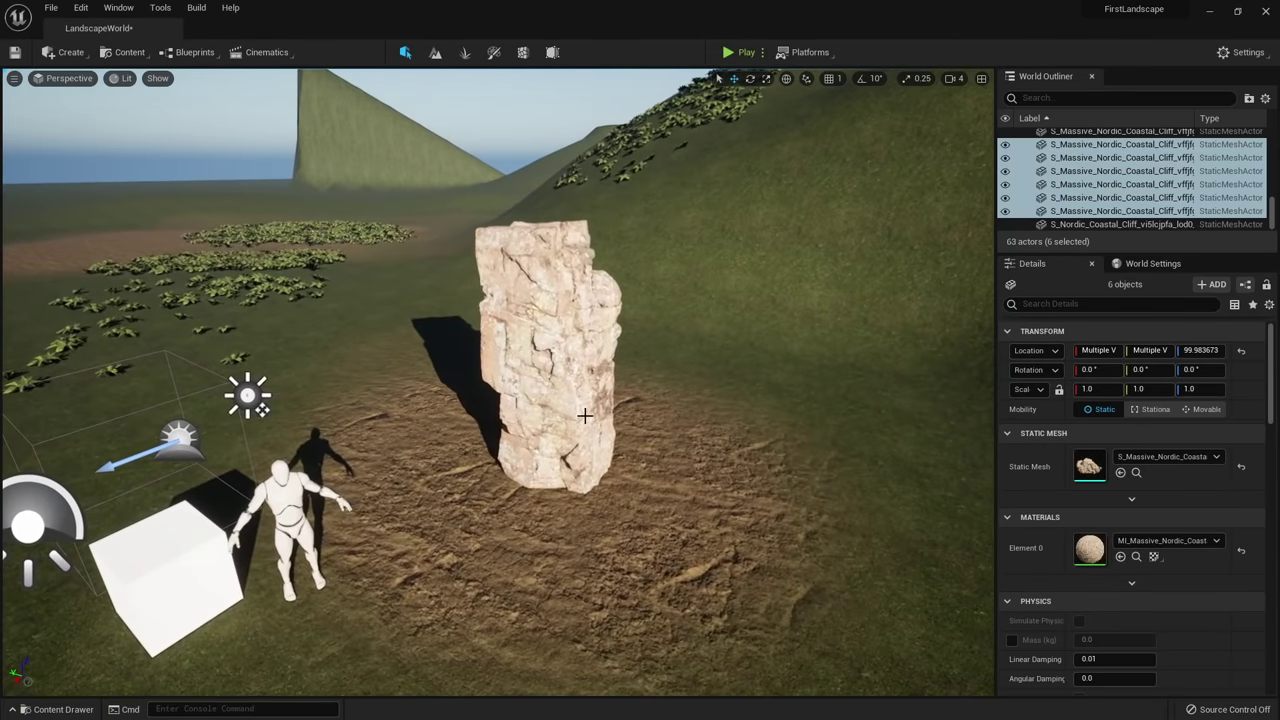
Open the single Nordic coastal cliff's material instance and float its parameter details, narrowed and heightened, over the level viewport.
left_click(580, 415)
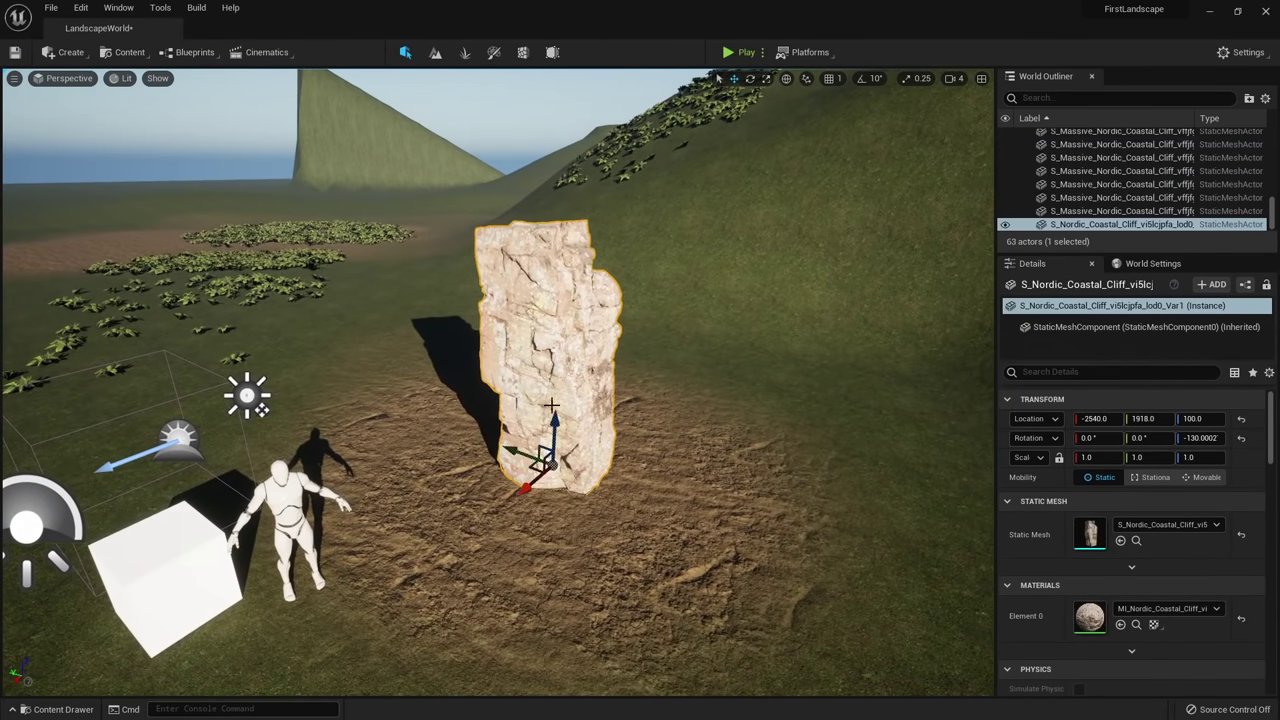
double_click(1090, 617)
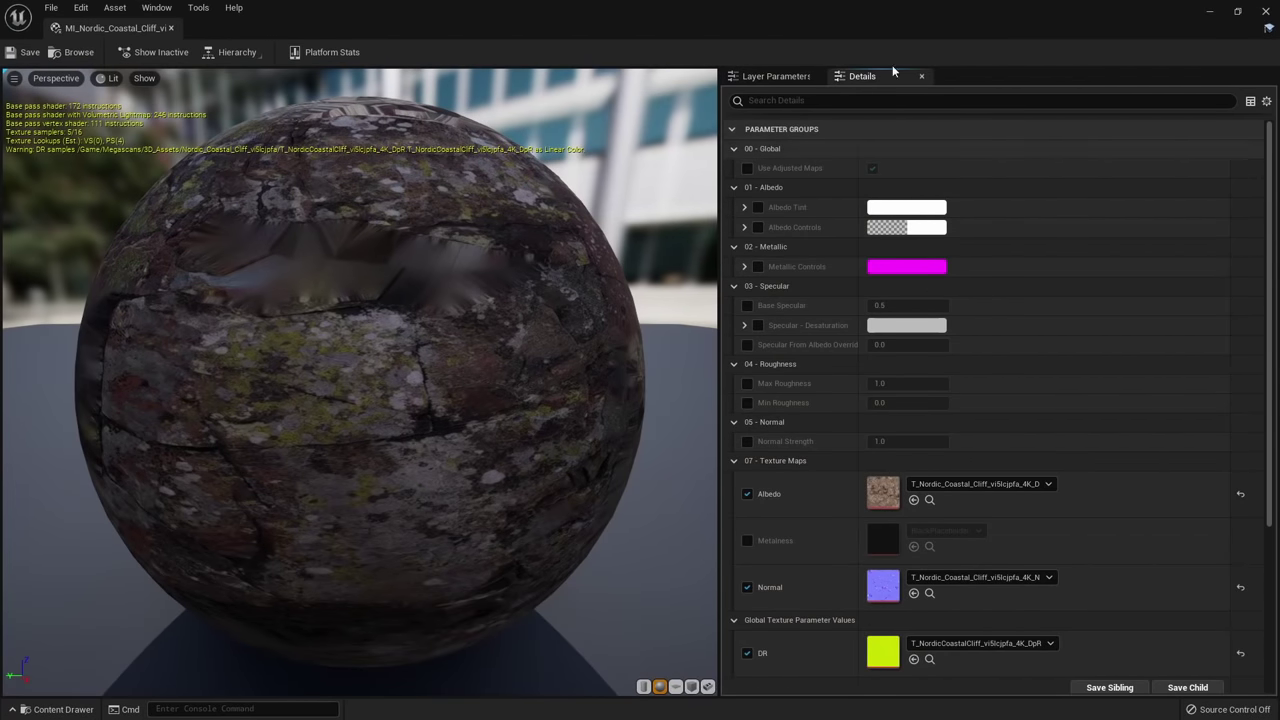
scroll(866, 165, "down", 1)
scroll(850, 240, "up", 1)
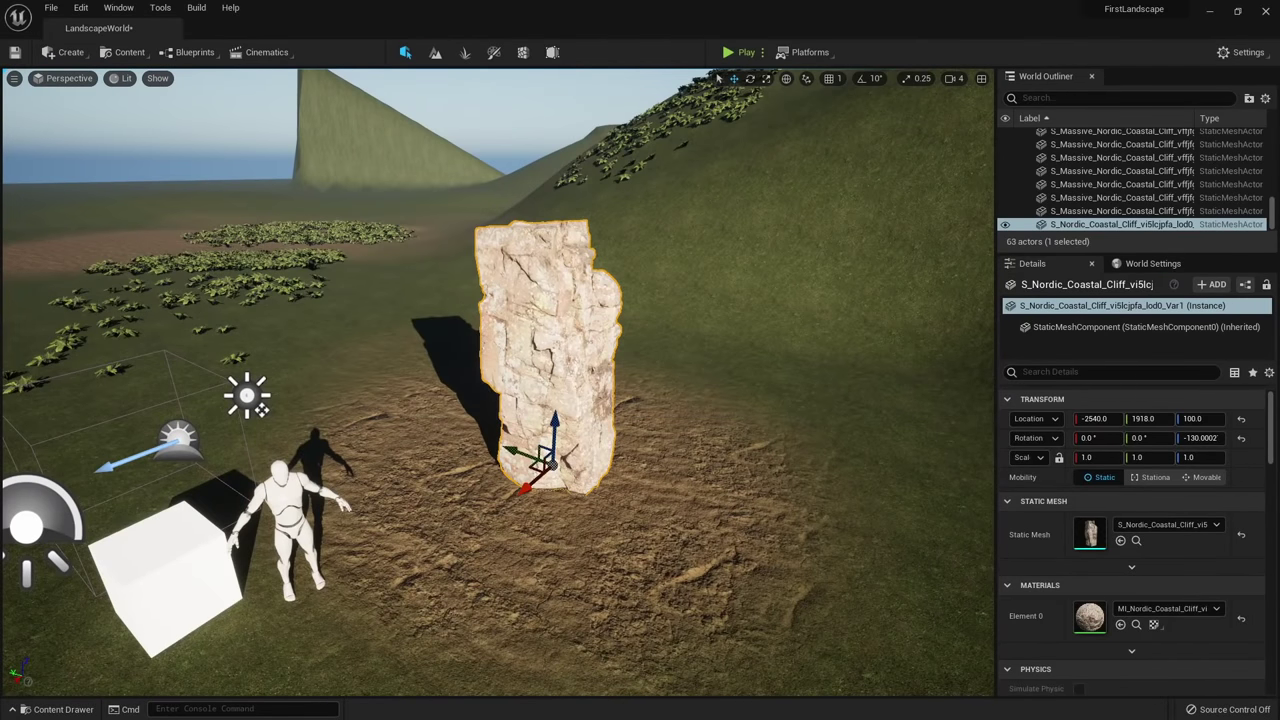
left_click_drag(424, 191, 107, 87)
left_click_drag(505, 178, 340, 178)
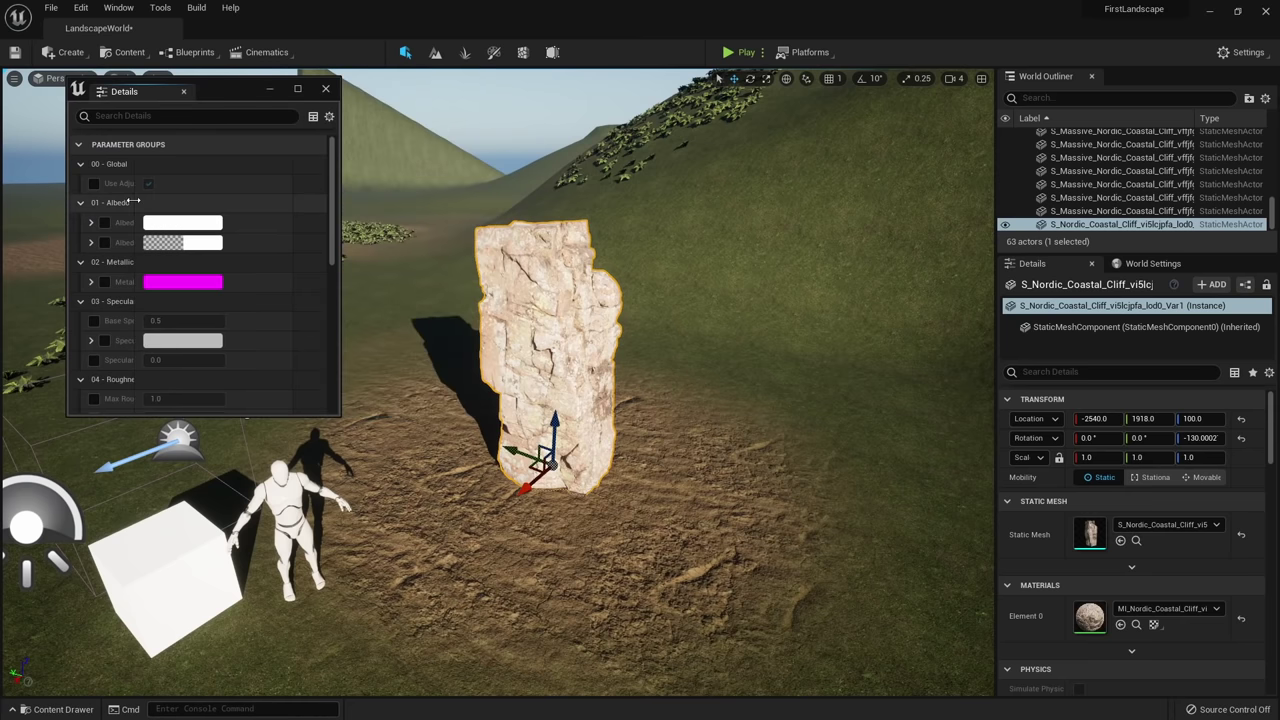
left_click_drag(165, 415, 165, 615)
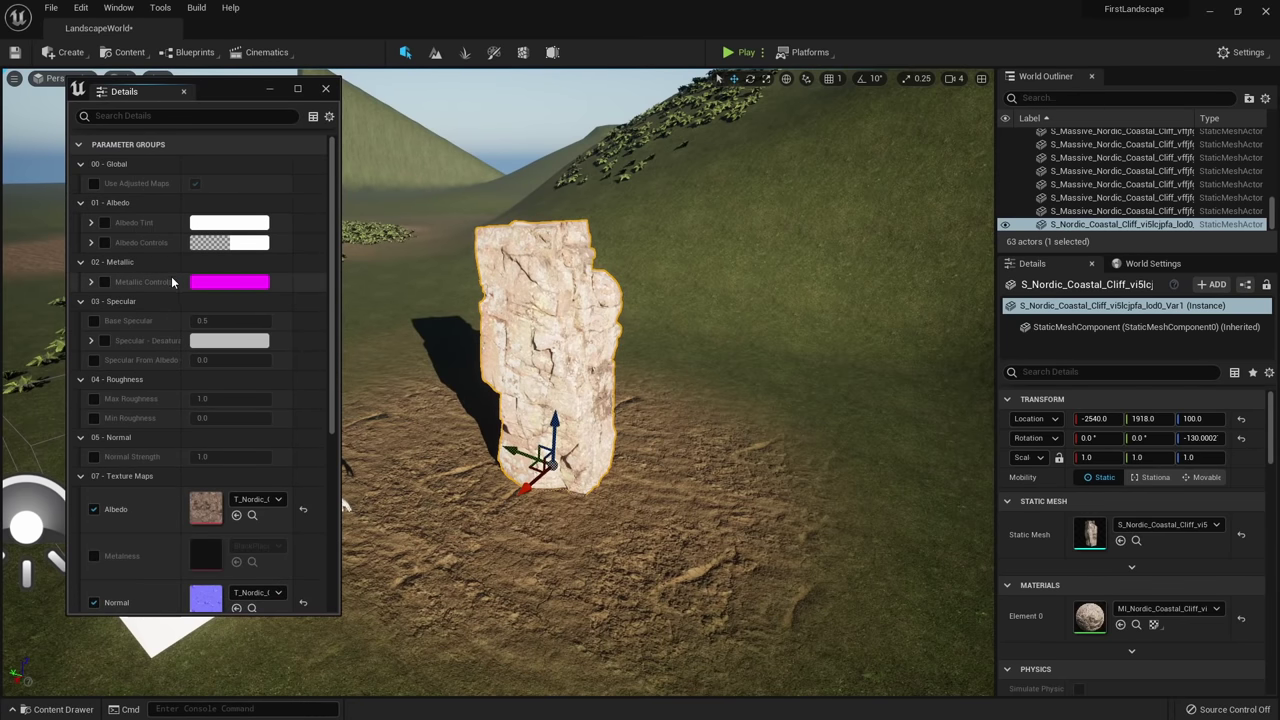
Enable Albedo Tint on the cliff material and preview purple and pink tints without applying them.
left_click(104, 222)
left_click(215, 226)
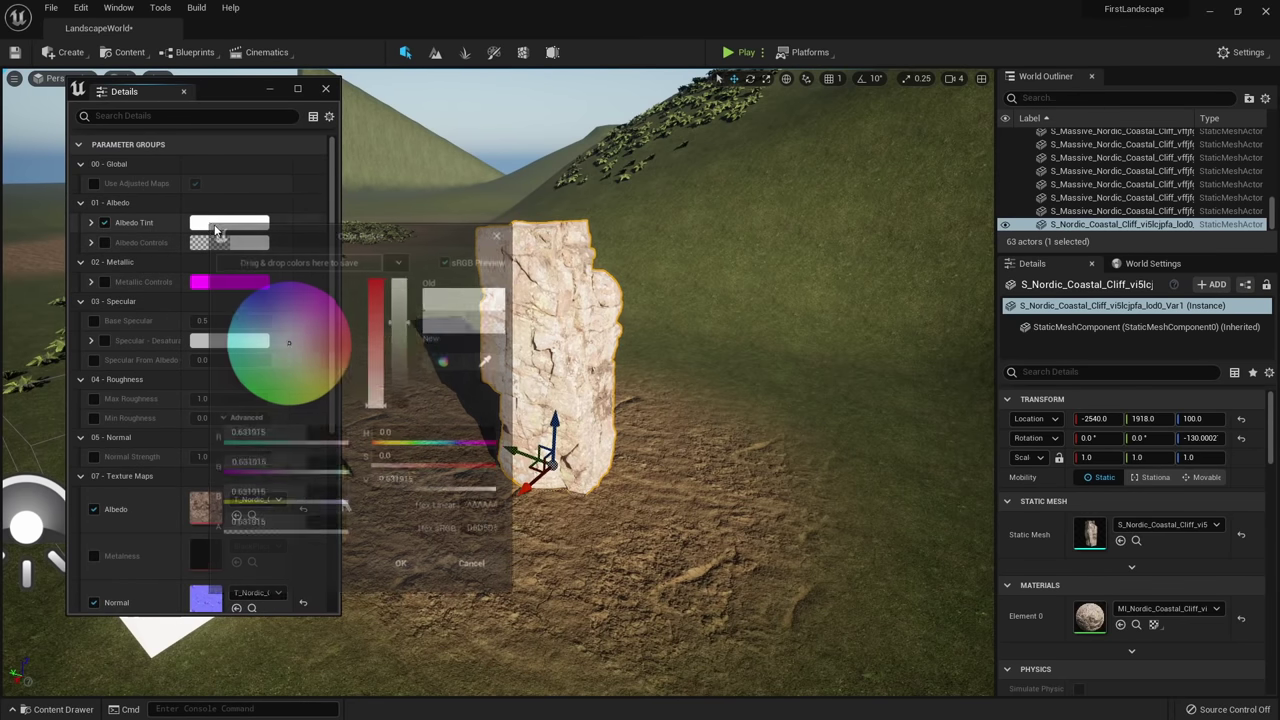
left_click_drag(447, 240, 323, 220)
left_click(168, 306)
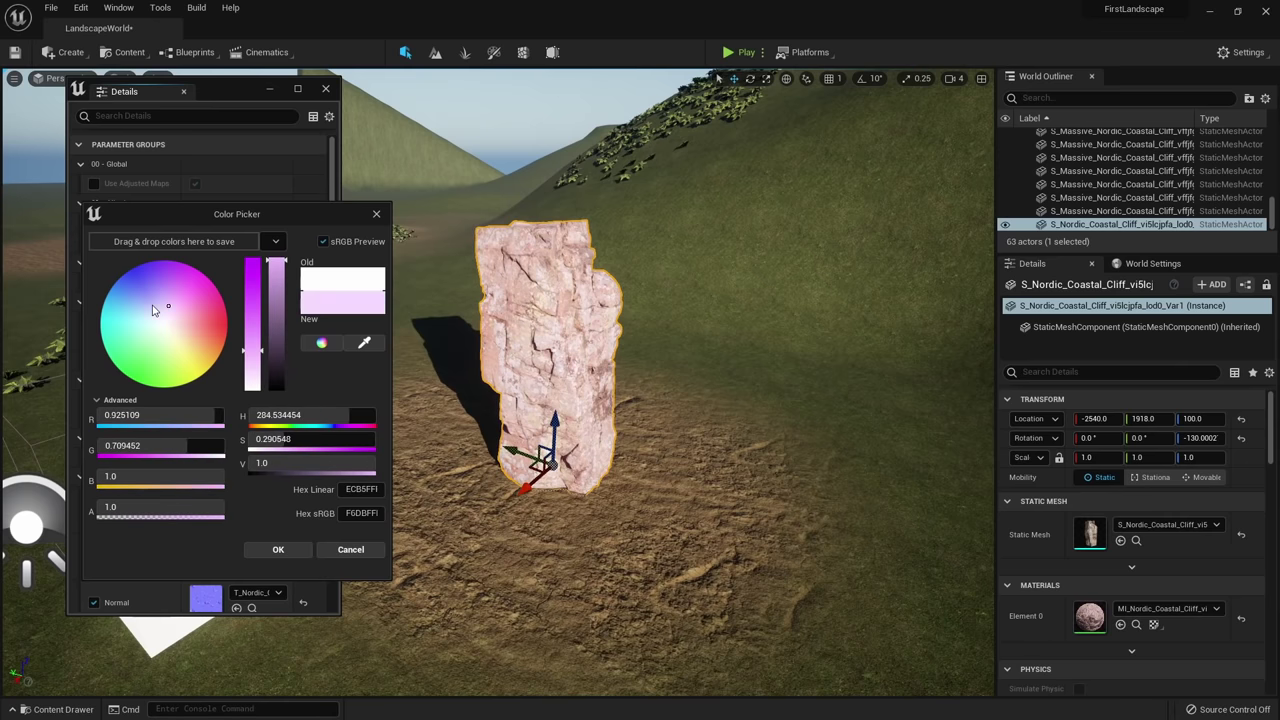
left_click_drag(153, 310, 182, 318)
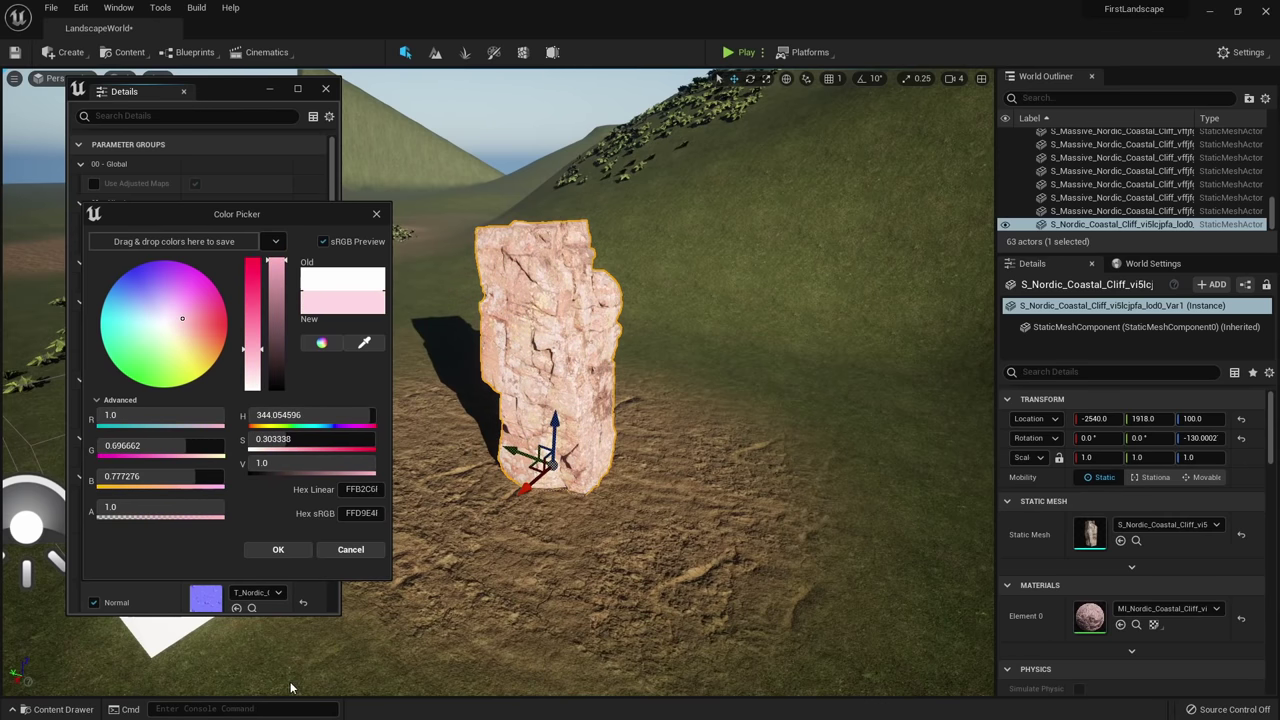
left_click(350, 549)
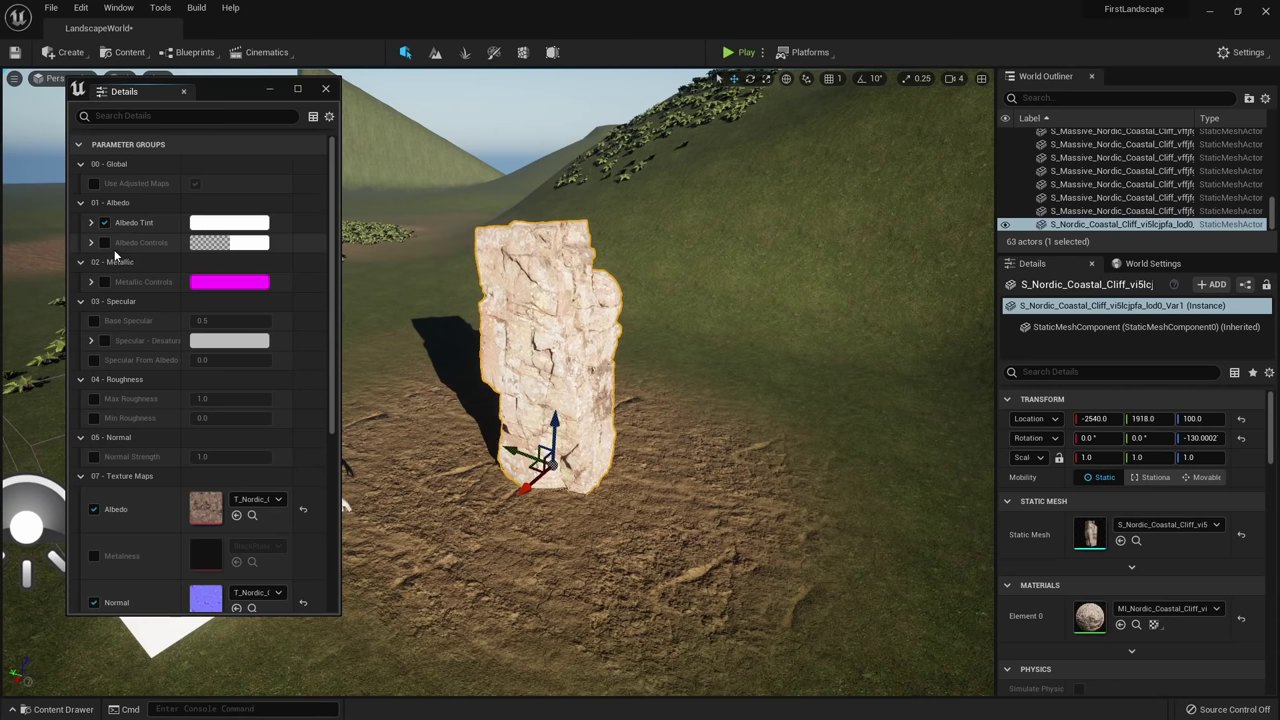
Enable Albedo Controls, try a pale peach colour for them, and expand their individual values and reset them to default.
left_click(105, 243)
left_click(265, 246)
left_click_drag(326, 252, 198, 237)
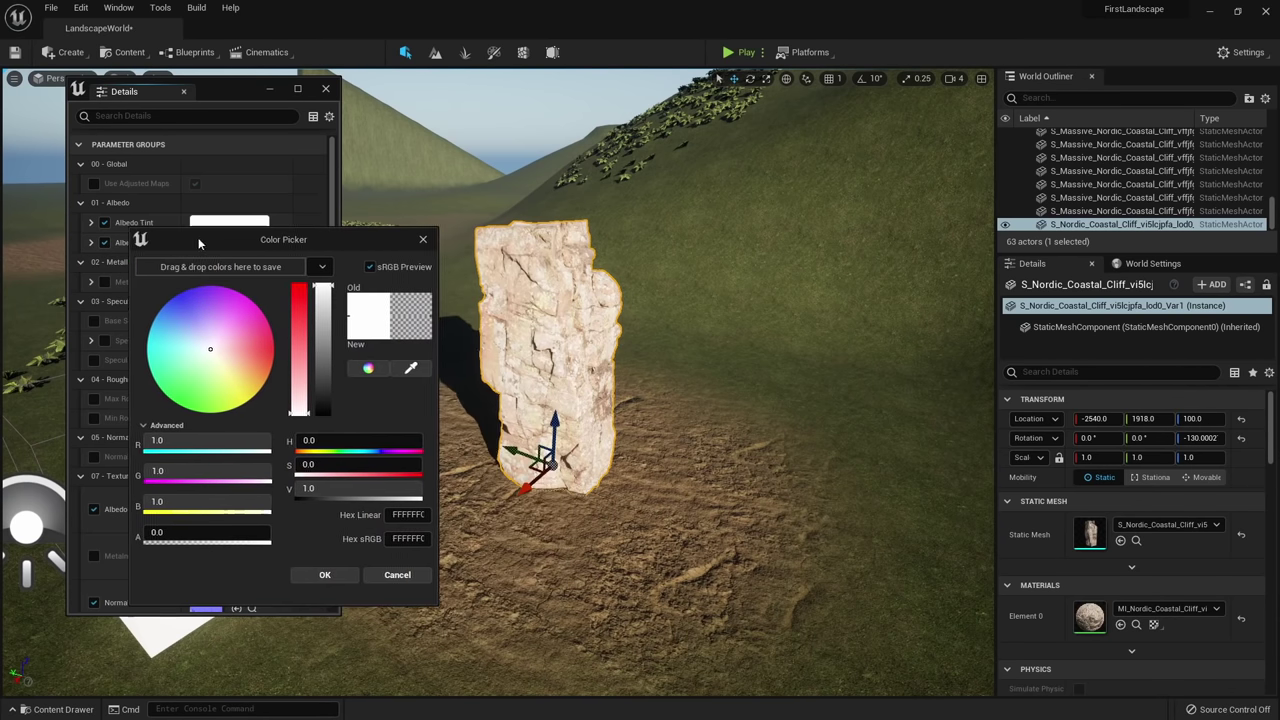
left_click_drag(188, 350, 224, 352)
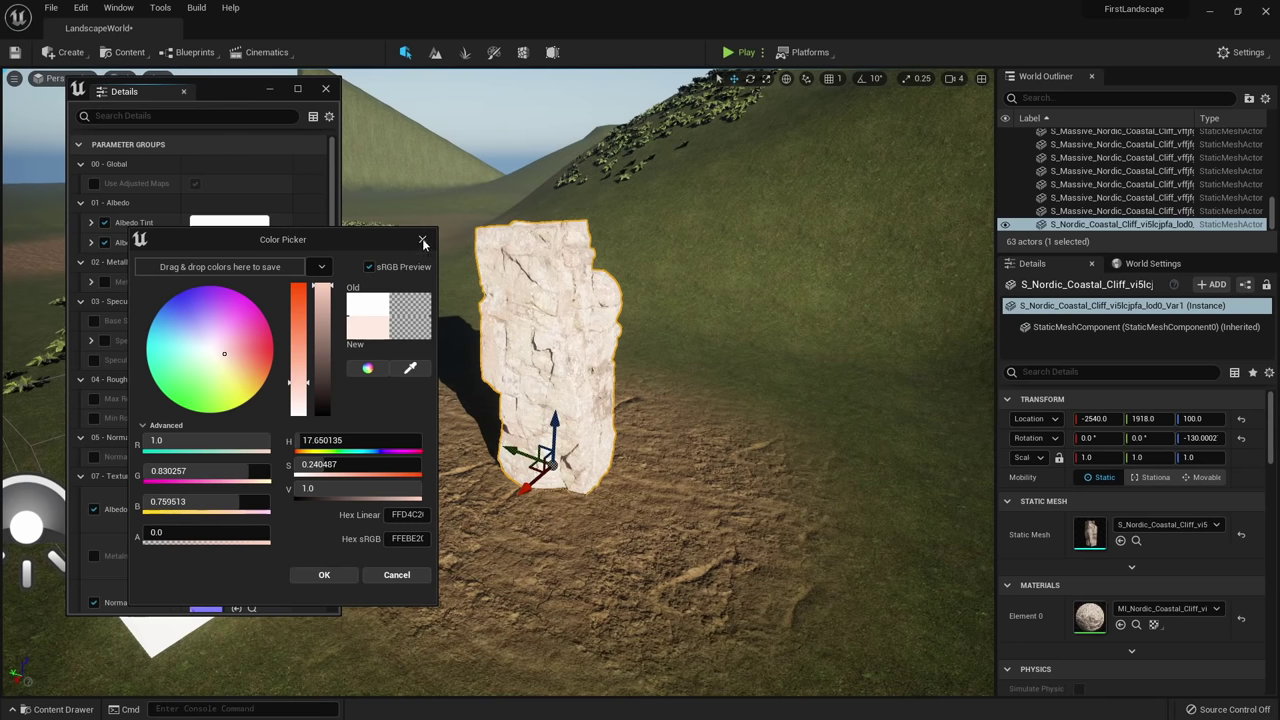
left_click(423, 244)
left_click(259, 248)
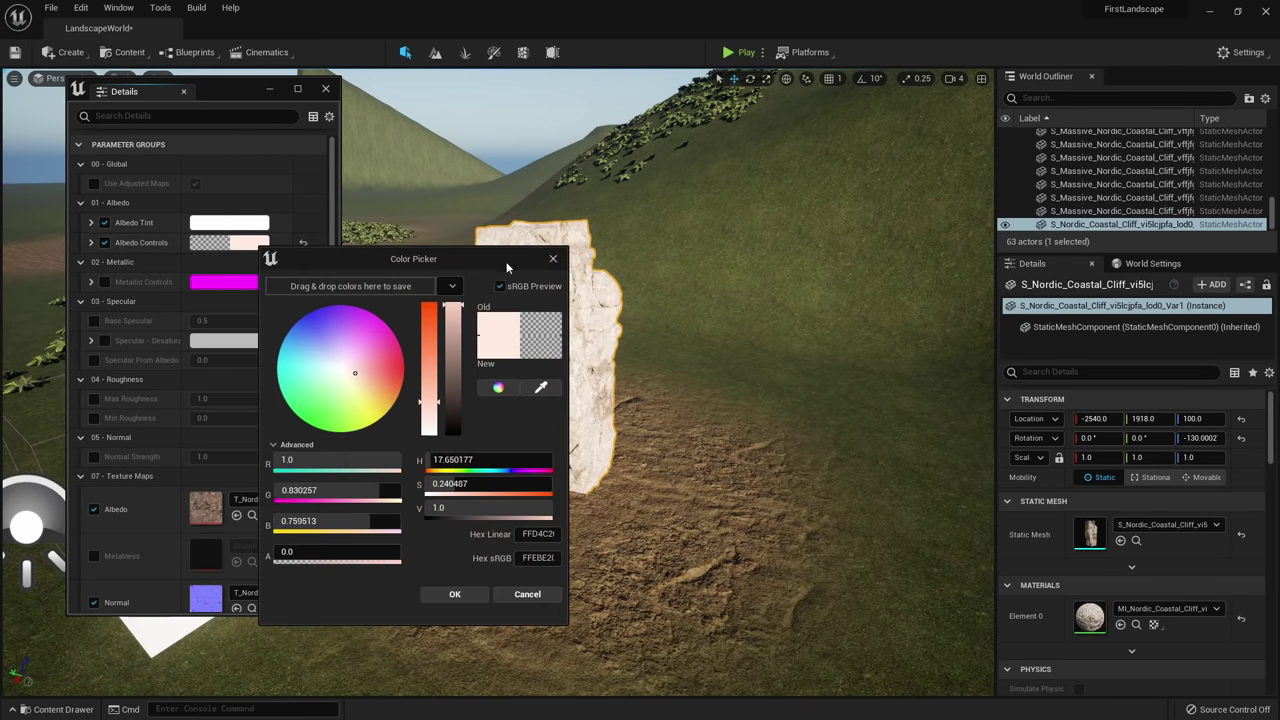
left_click(552, 260)
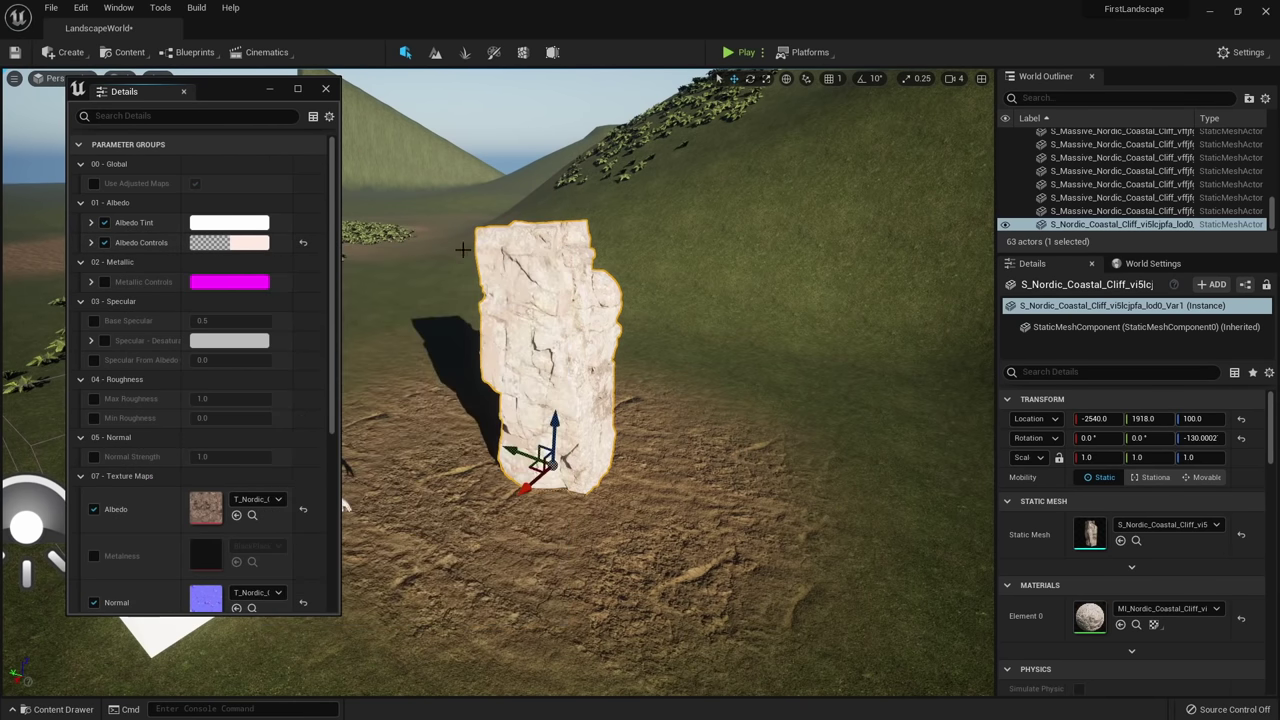
left_click(91, 244)
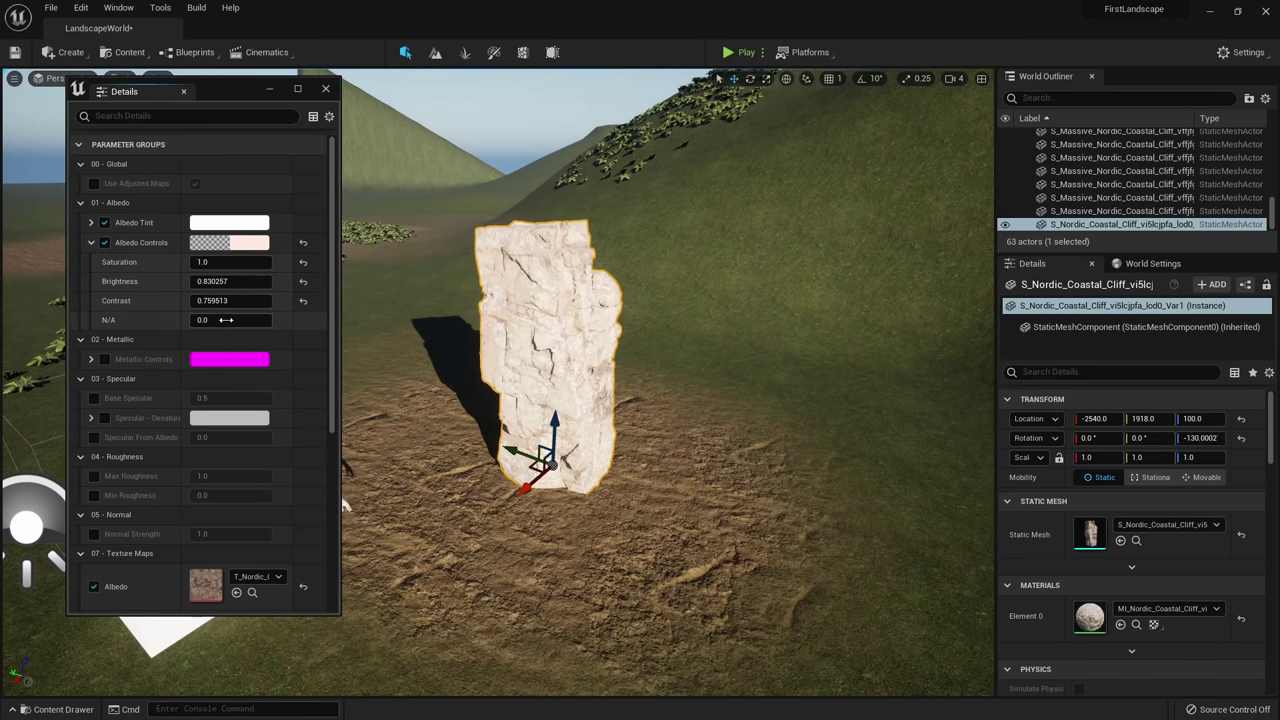
left_click(304, 242)
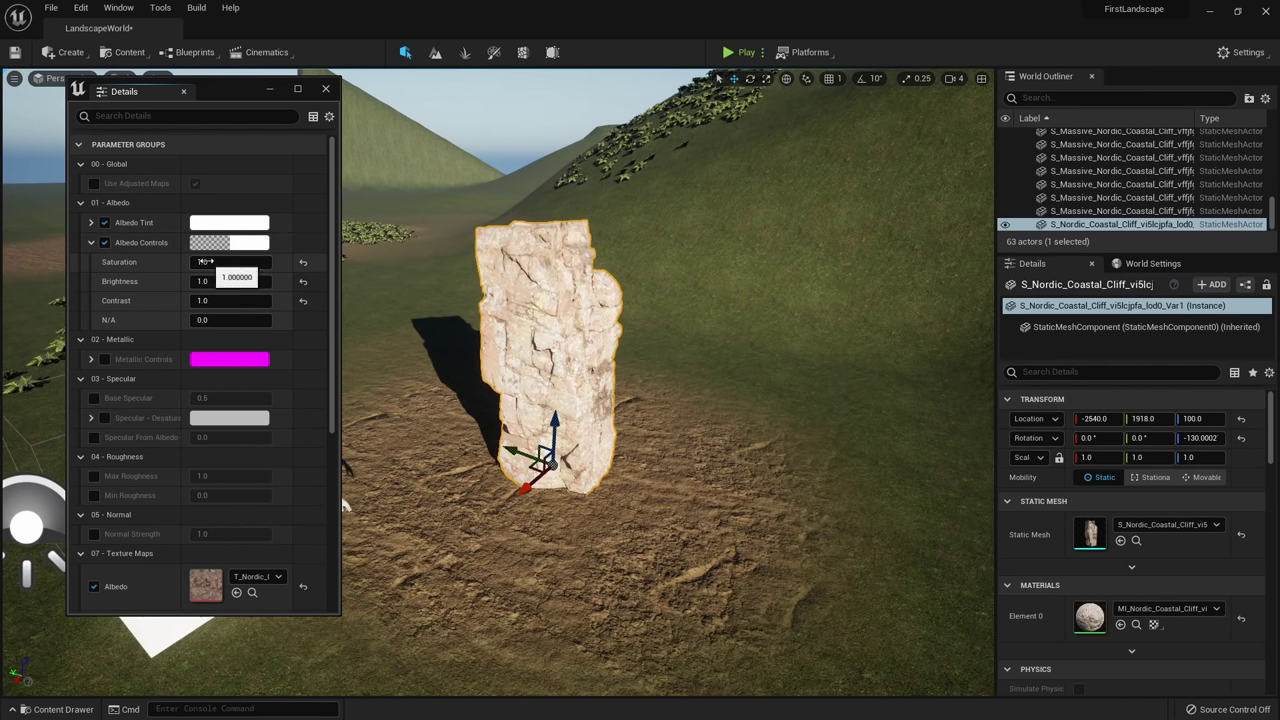
Try albedo Saturation values of about 2.37 and 0 on the cliff, and reset Albedo Controls to default.
left_click_drag(203, 261, 250, 261)
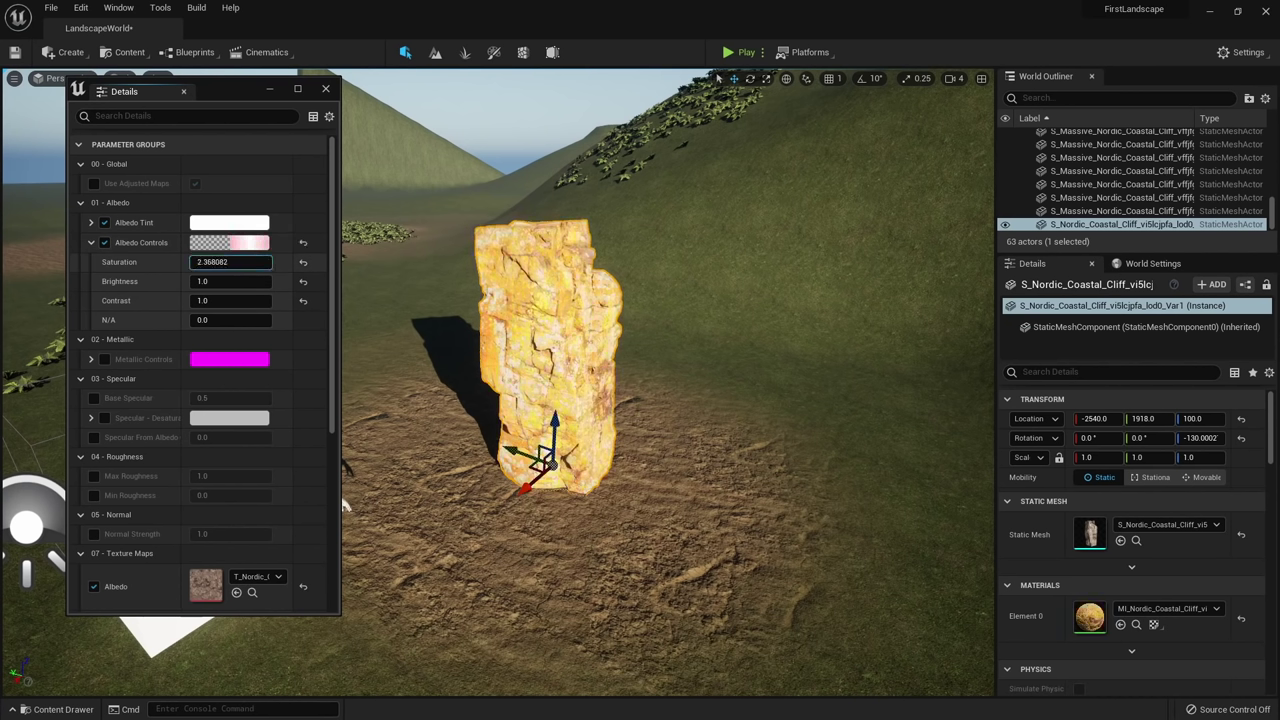
left_click(247, 266)
type("0")
key("Return")
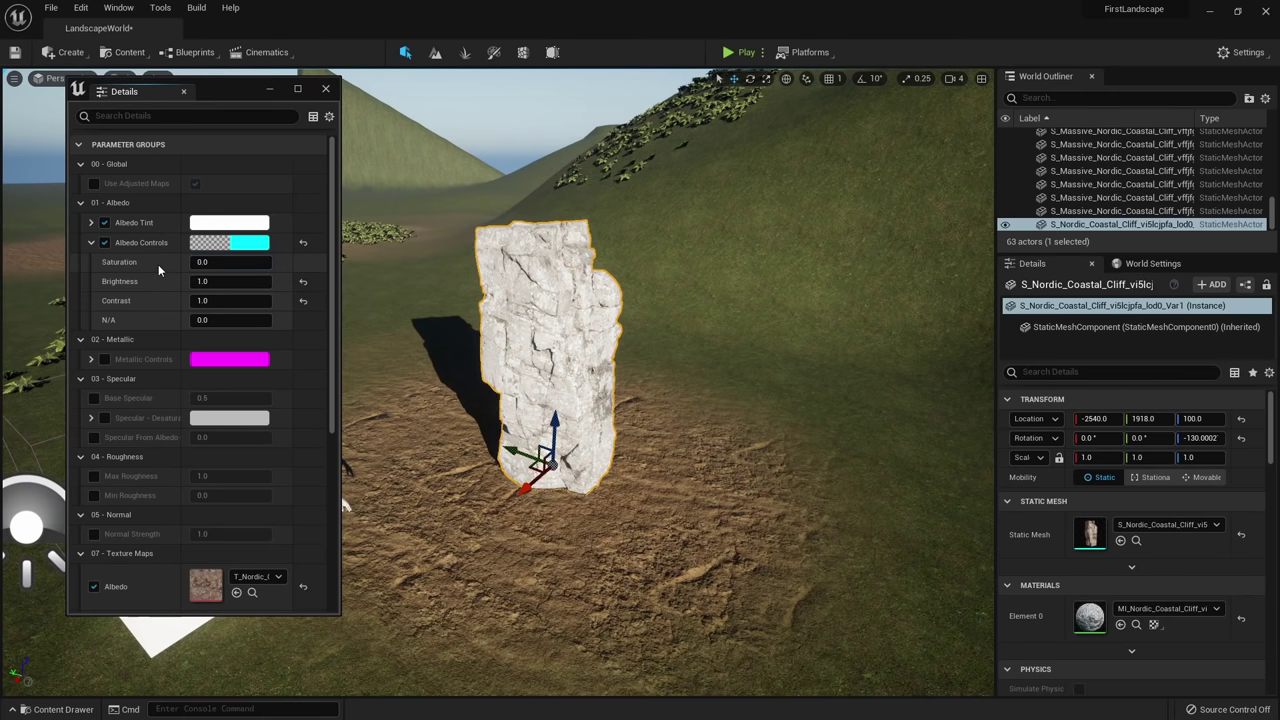
left_click(303, 242)
Set the cliff material's albedo Brightness to 0.7 and Contrast to 1.
left_click_drag(218, 282, 244, 282)
left_click(218, 282)
type("0.7")
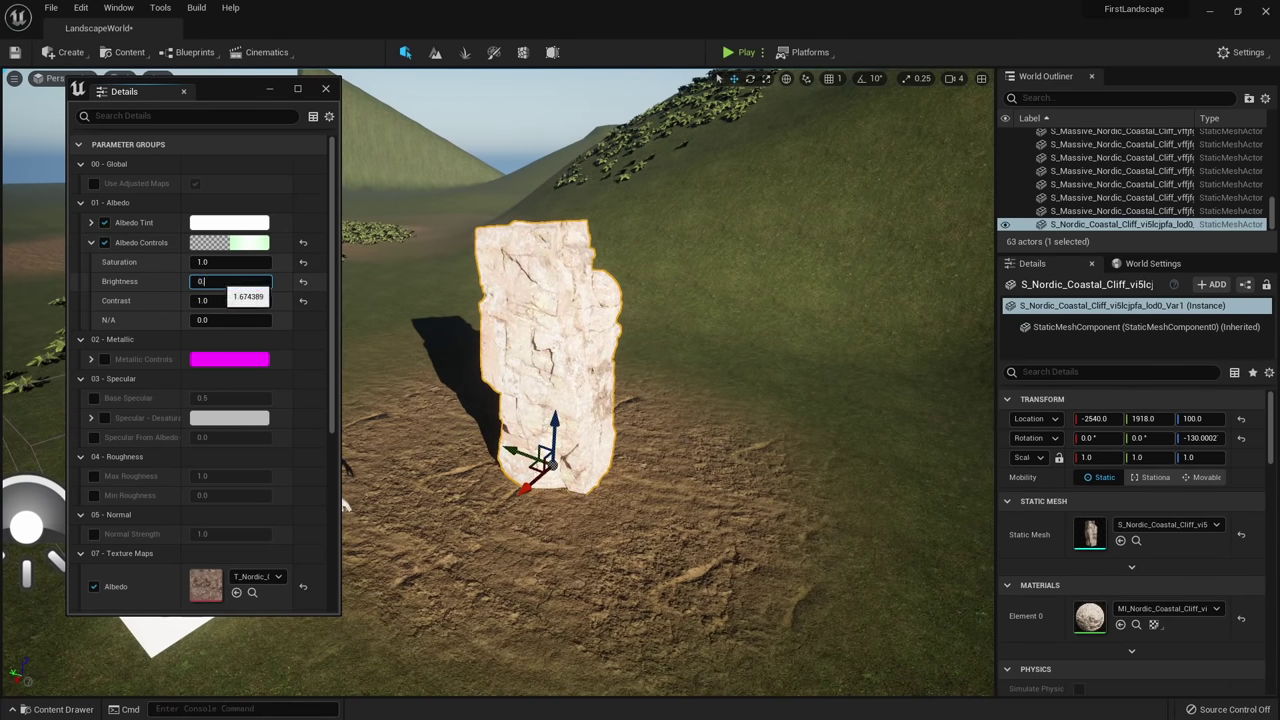
key("Return")
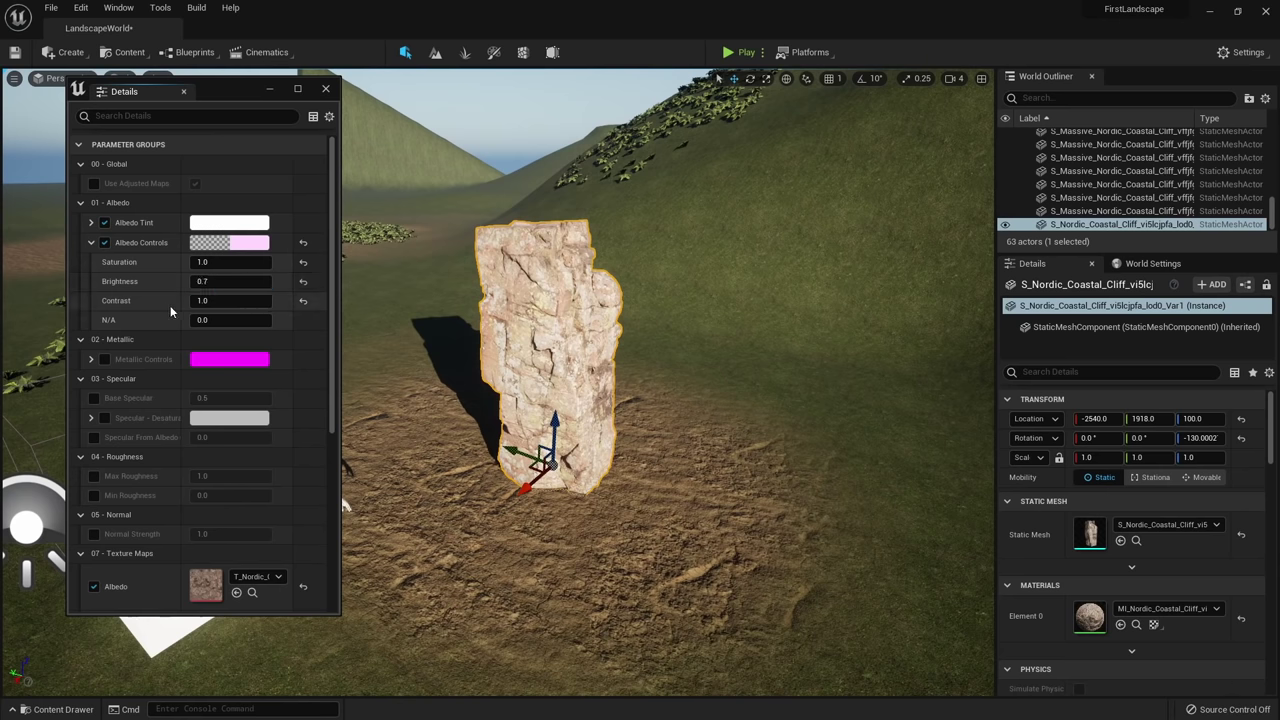
mouse_move(215, 300)
left_mouse_down()
mouse_move(258, 300)
mouse_move(218, 300)
left_mouse_up()
left_click(250, 302)
type("1")
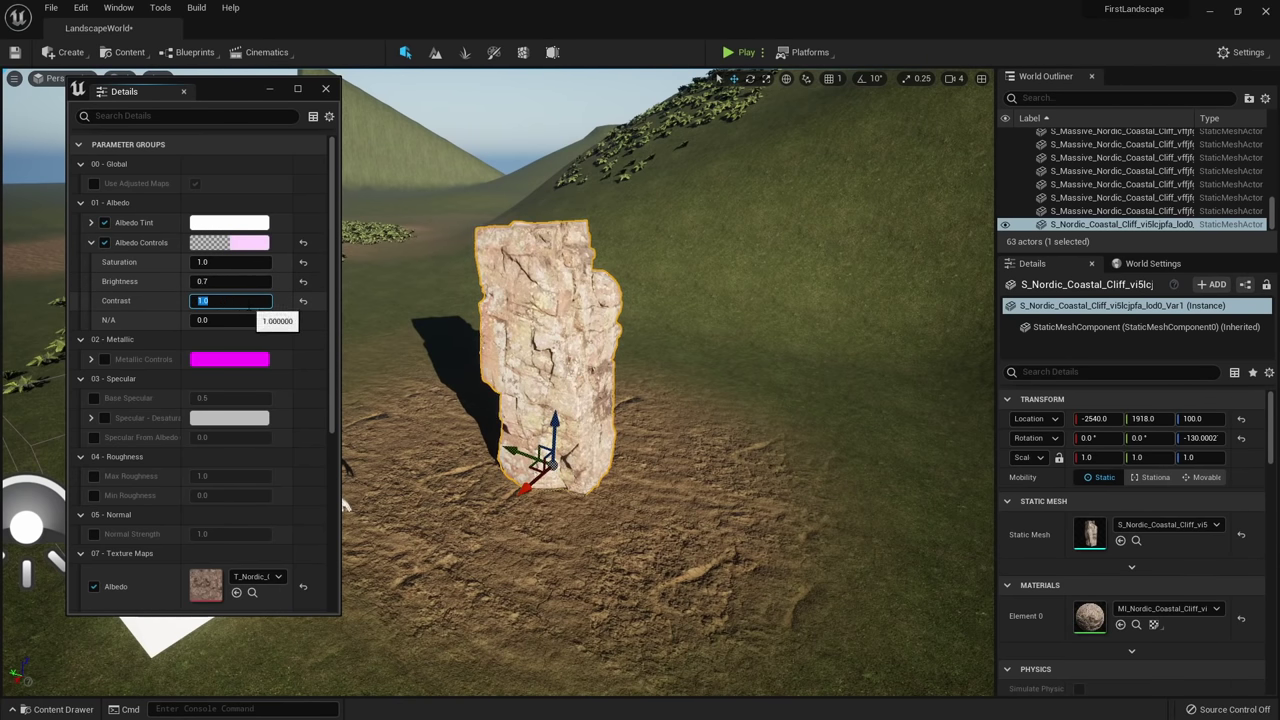
key("Return")
Try enabling and expanding the Metallic Controls, and switch them back off.
left_click(104, 359)
left_click(91, 359)
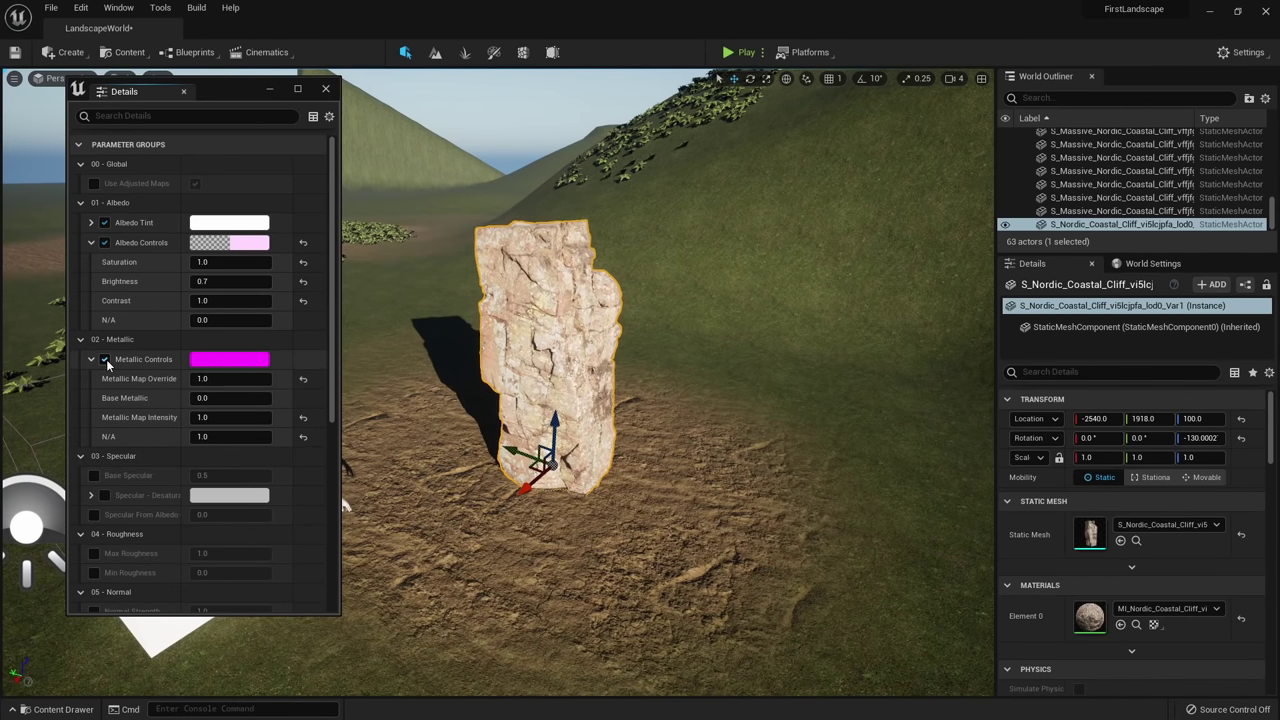
left_click(104, 359)
left_click(92, 359)
Enable the Base Specular, Specular Desaturation and Specular From Albedo parameters of the cliff material.
scroll(134, 352, "down", 1)
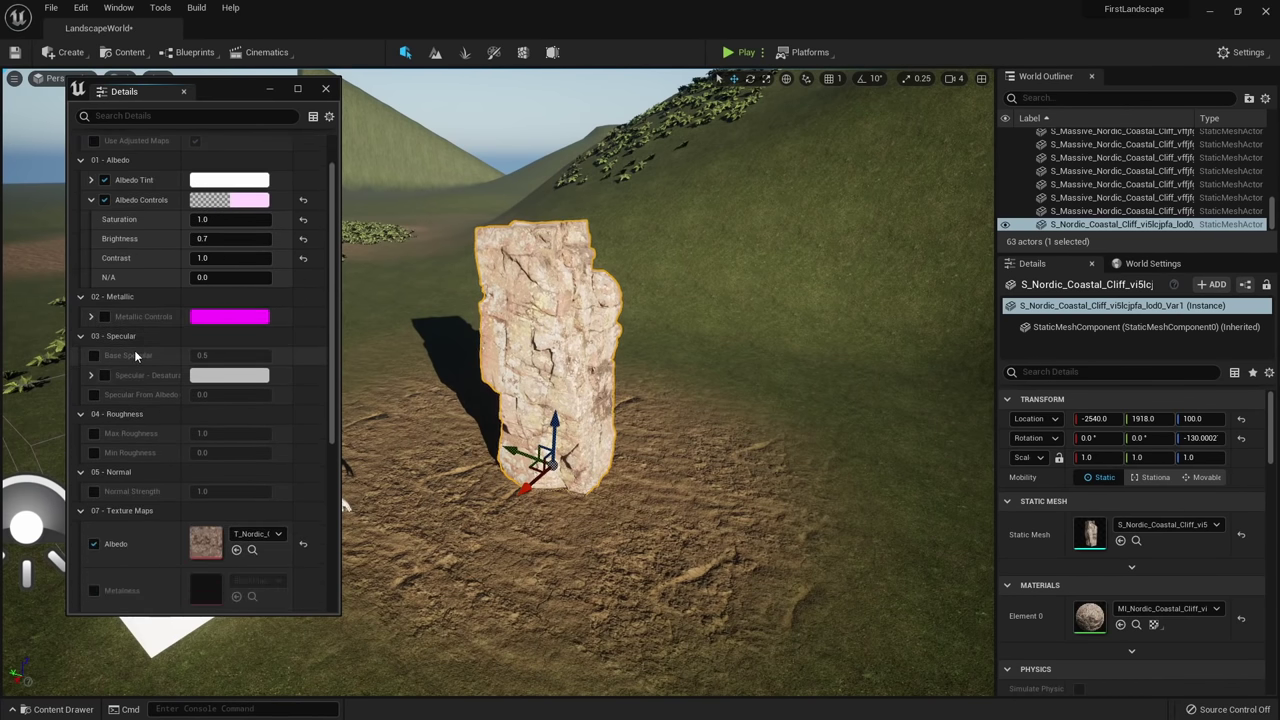
scroll(134, 352, "down", 1)
left_click(94, 334)
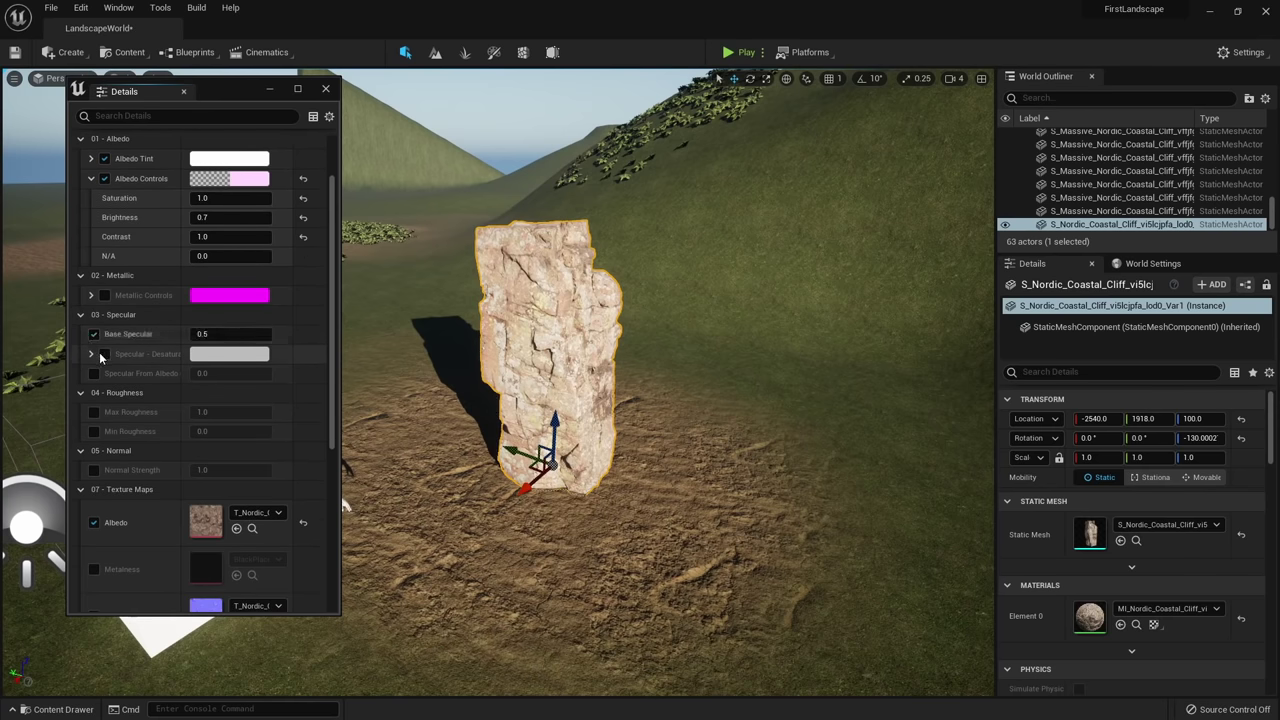
left_click(104, 354)
left_click(94, 374)
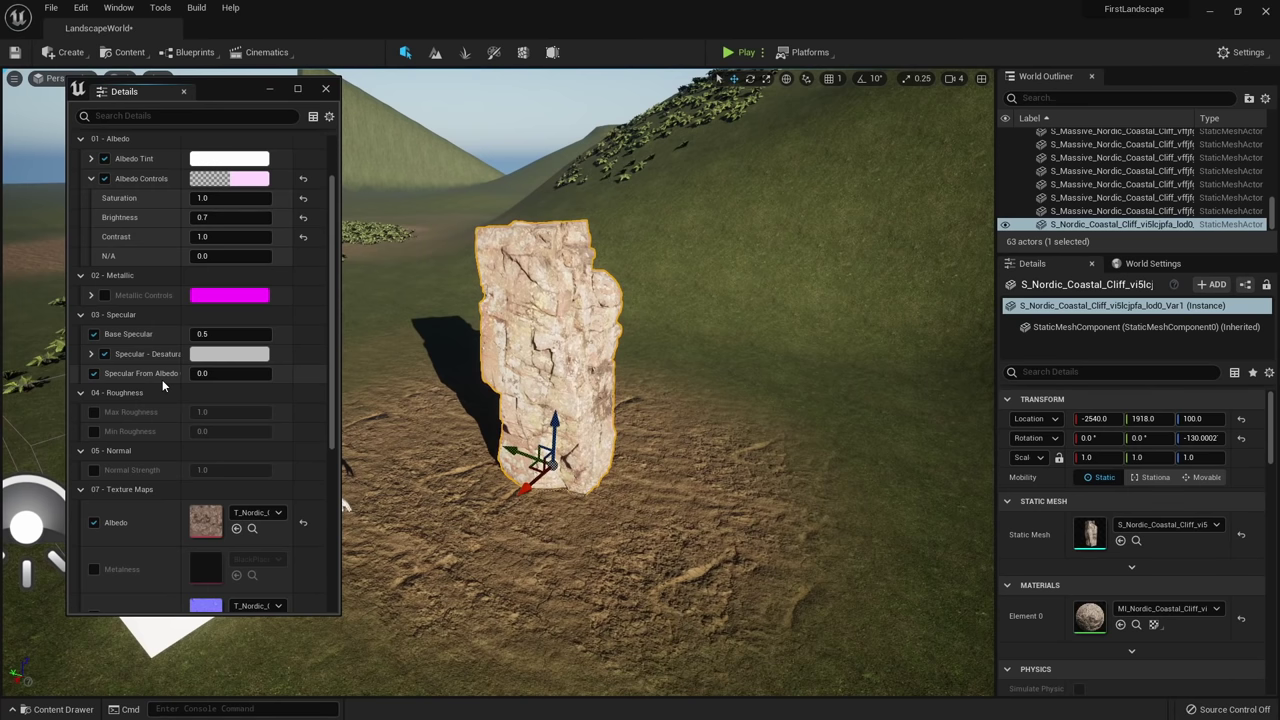
Move the parameter details clear of the view mode selector and show the level in the Specular buffer visualization.
left_click_drag(216, 89, 195, 117)
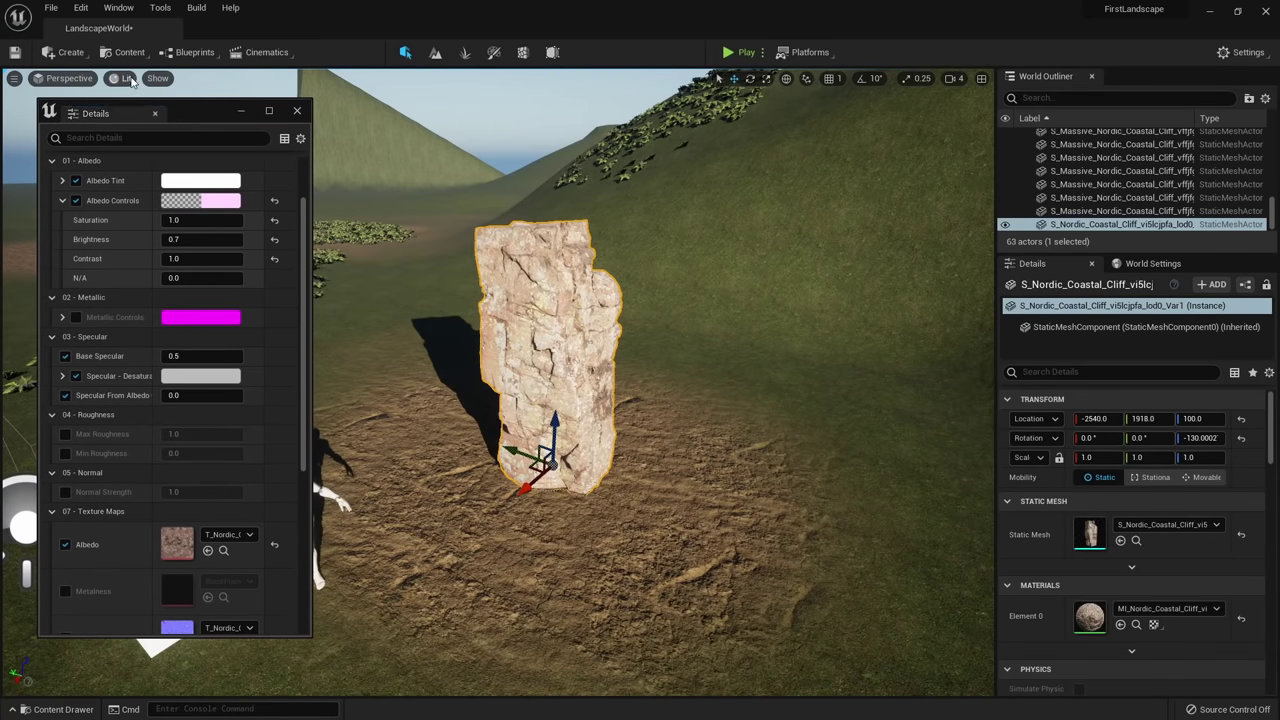
left_click(127, 79)
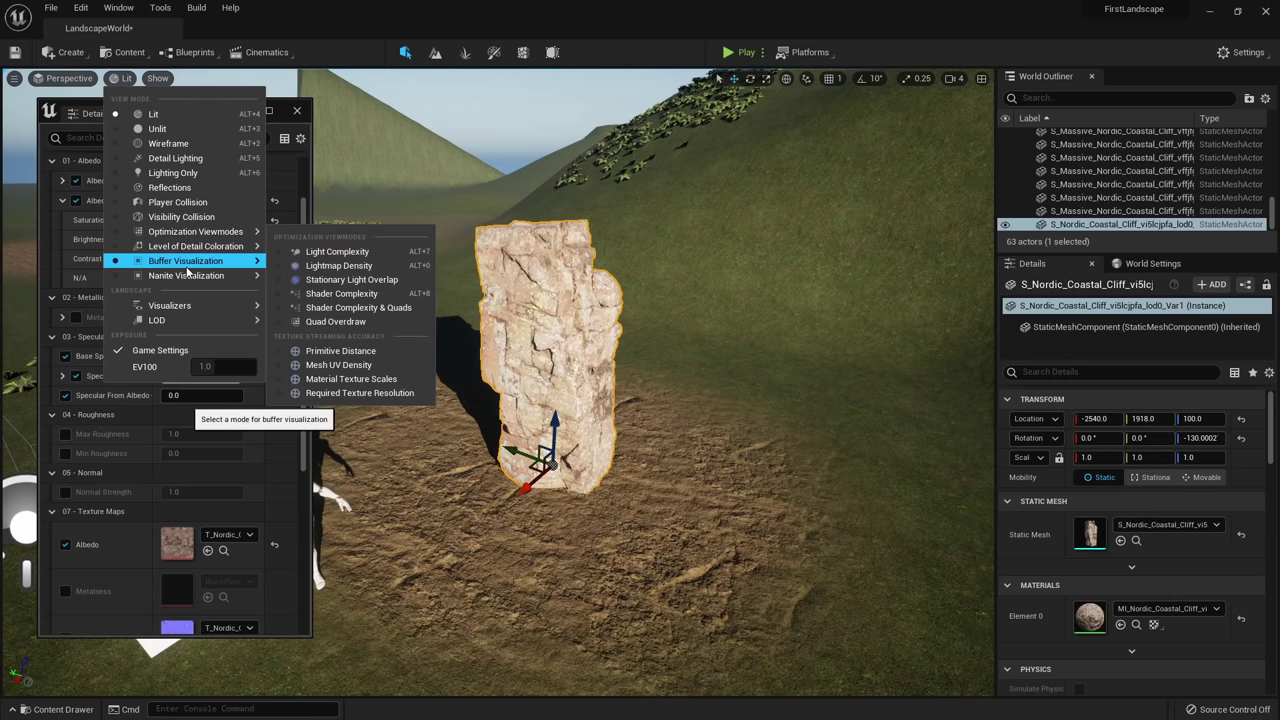
mouse_move(230, 261)
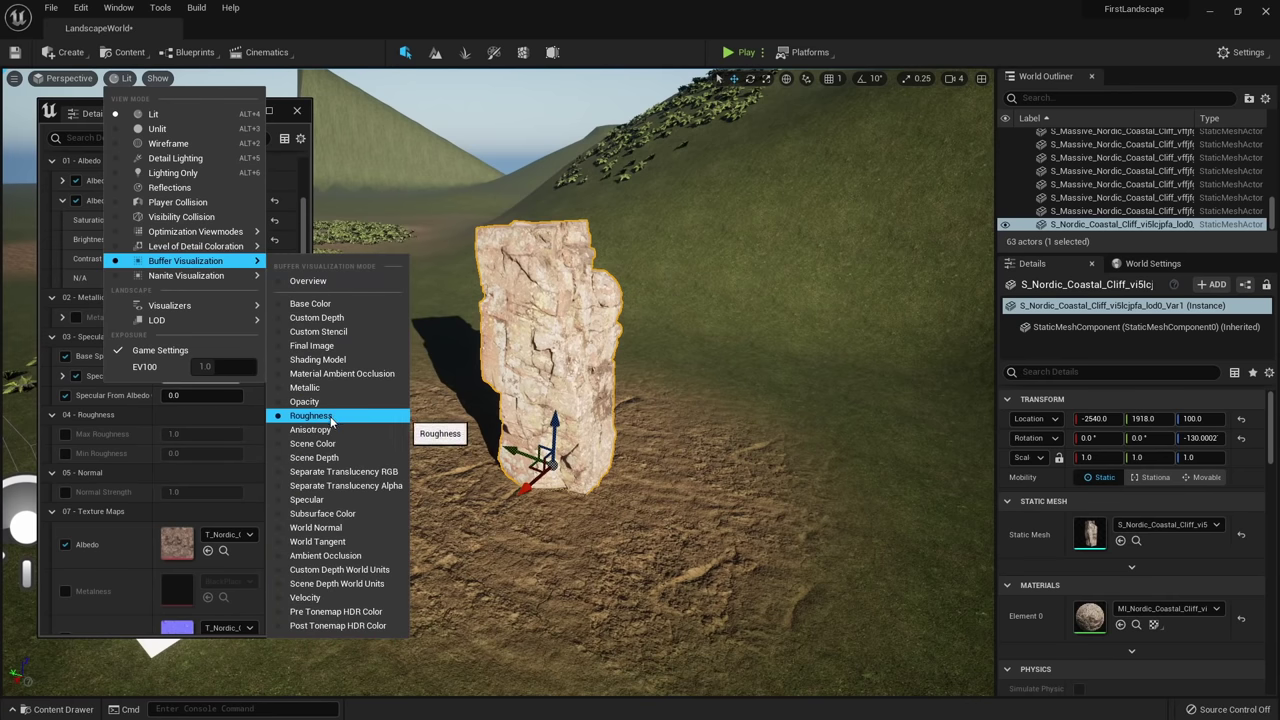
left_click(335, 503)
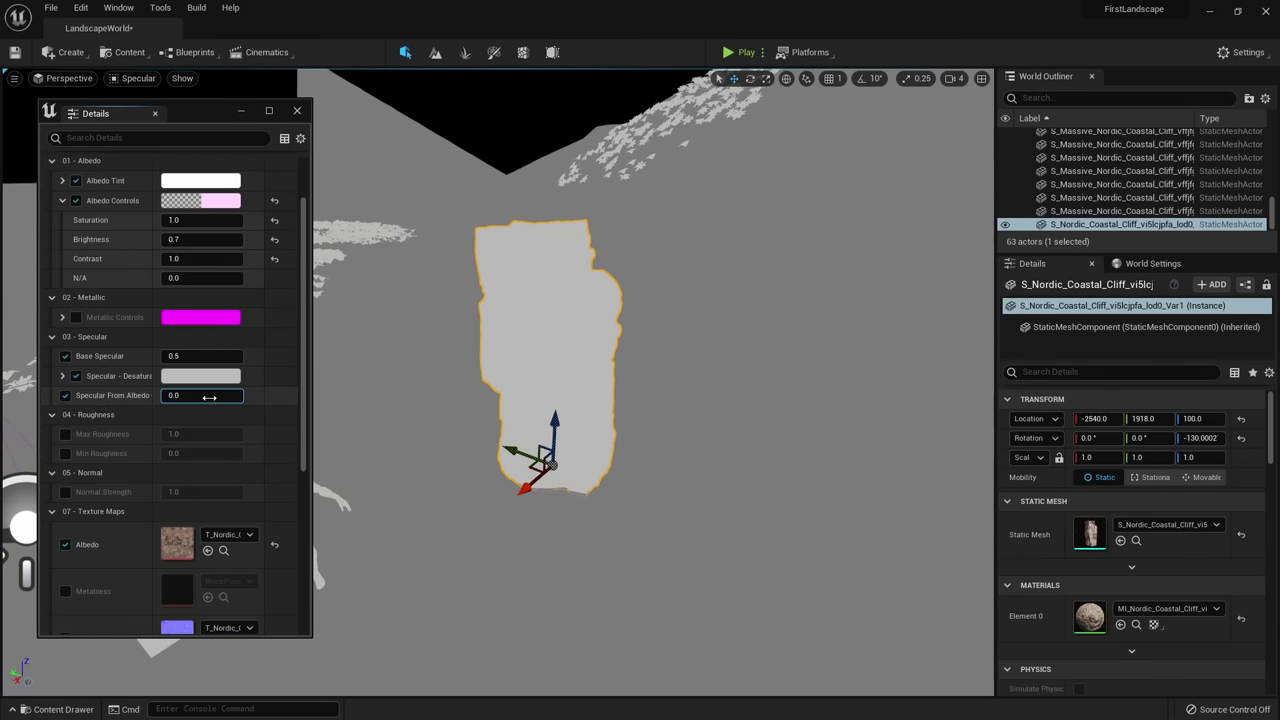
Set Specular From Albedo to 1 and return the level view to Lit.
left_click(227, 395)
type("1")
key("Return")
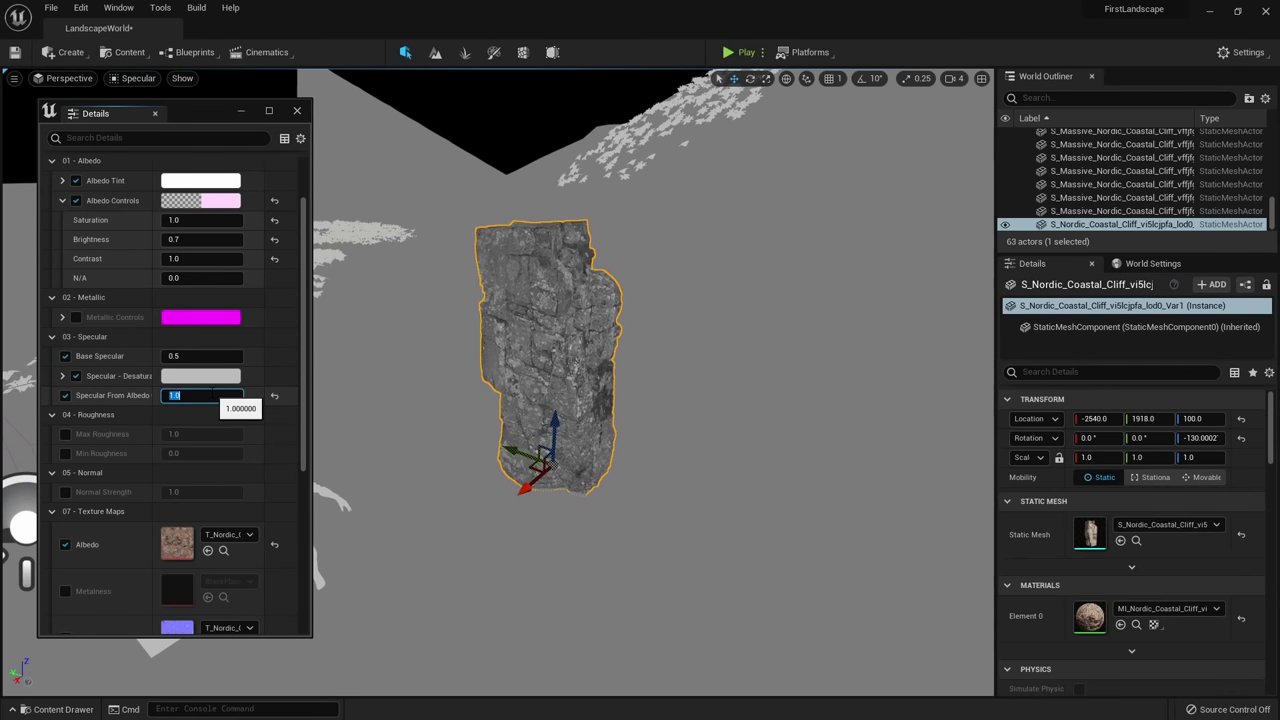
left_click(125, 443)
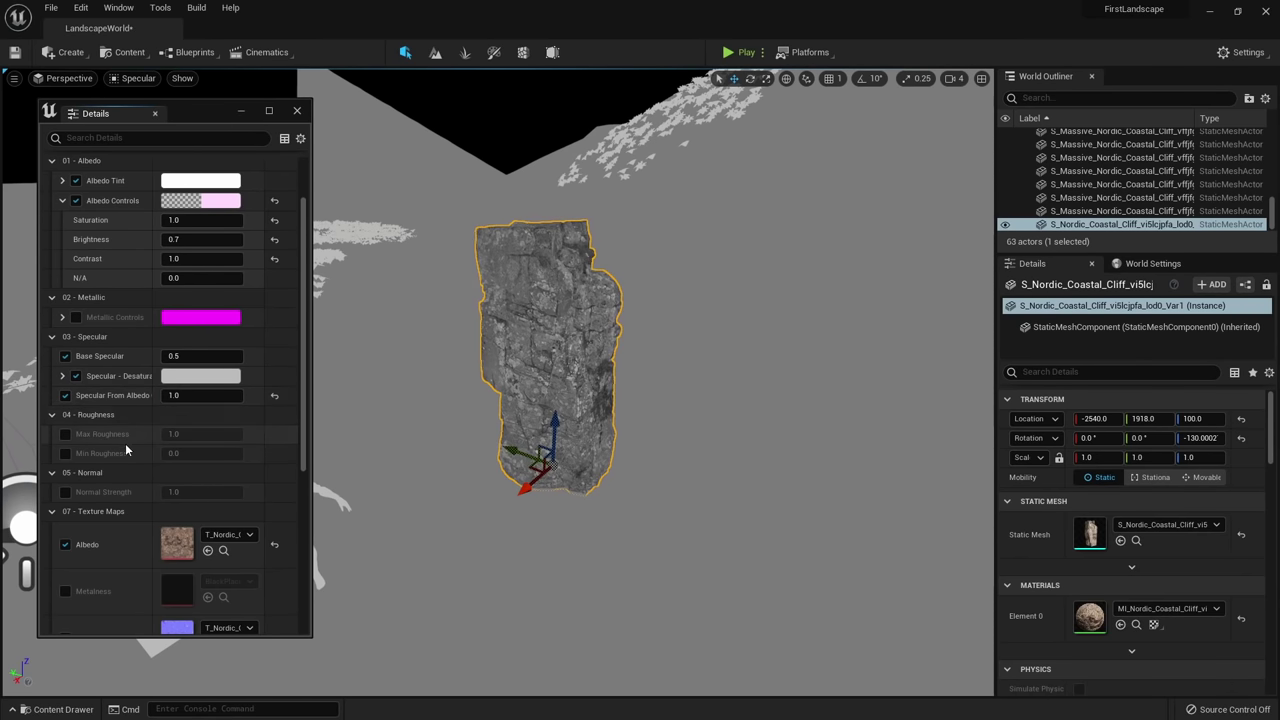
left_click(130, 80)
left_click(130, 110)
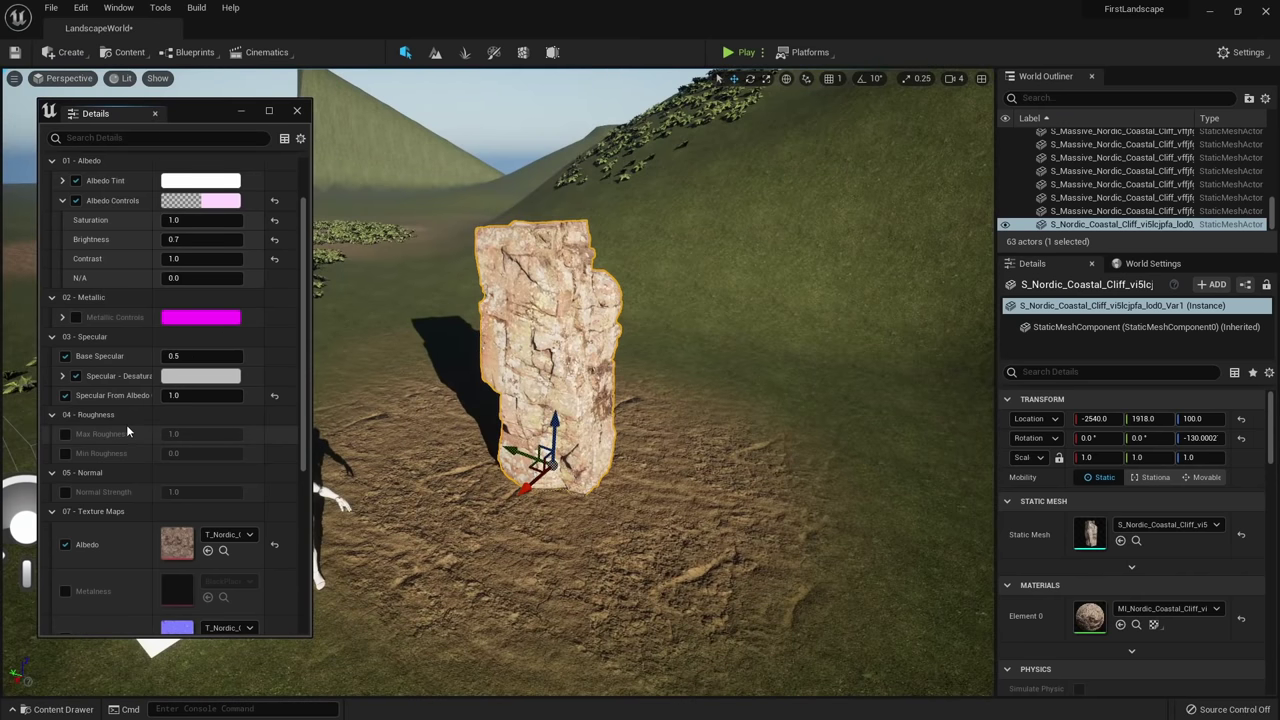
Enable the Max Roughness and Min Roughness parameters of the cliff material and try Max Roughness values of 0.5 and 0.
left_click(65, 434)
left_click(65, 453)
left_click(216, 436)
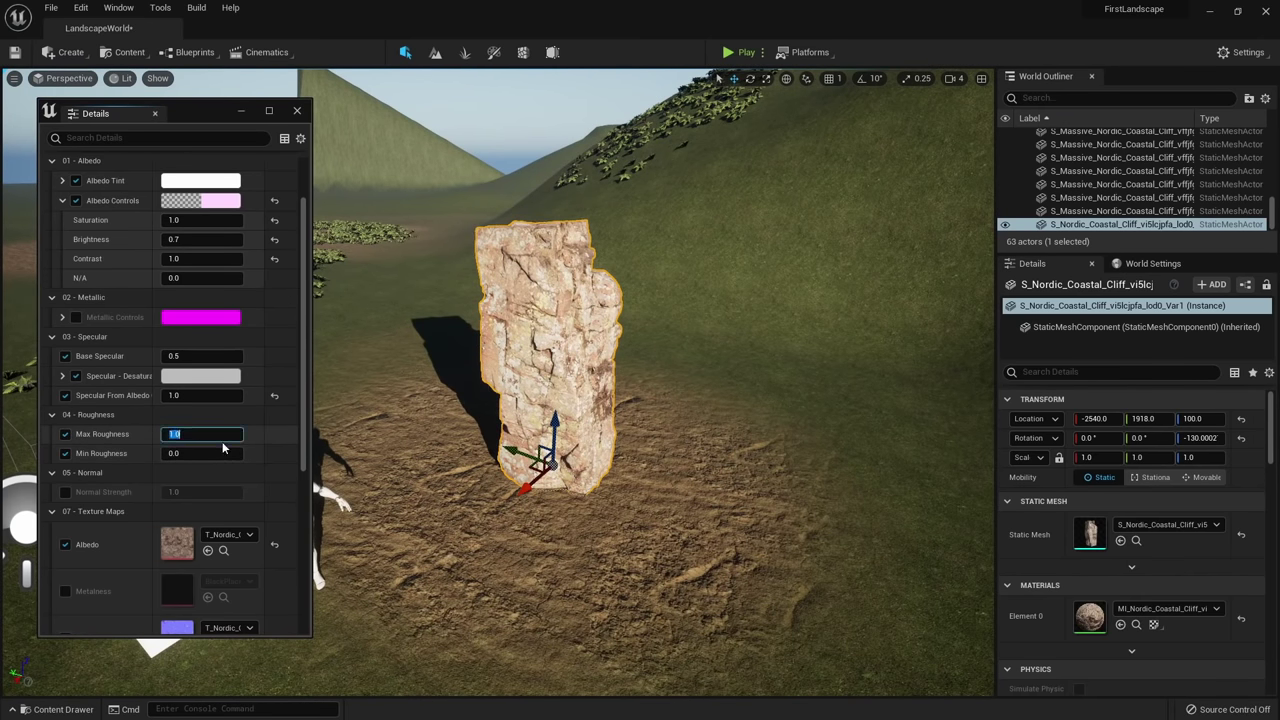
type("0.5")
key("Return")
type("0")
key("Return")
right_click_drag(508, 411, 820, 385)
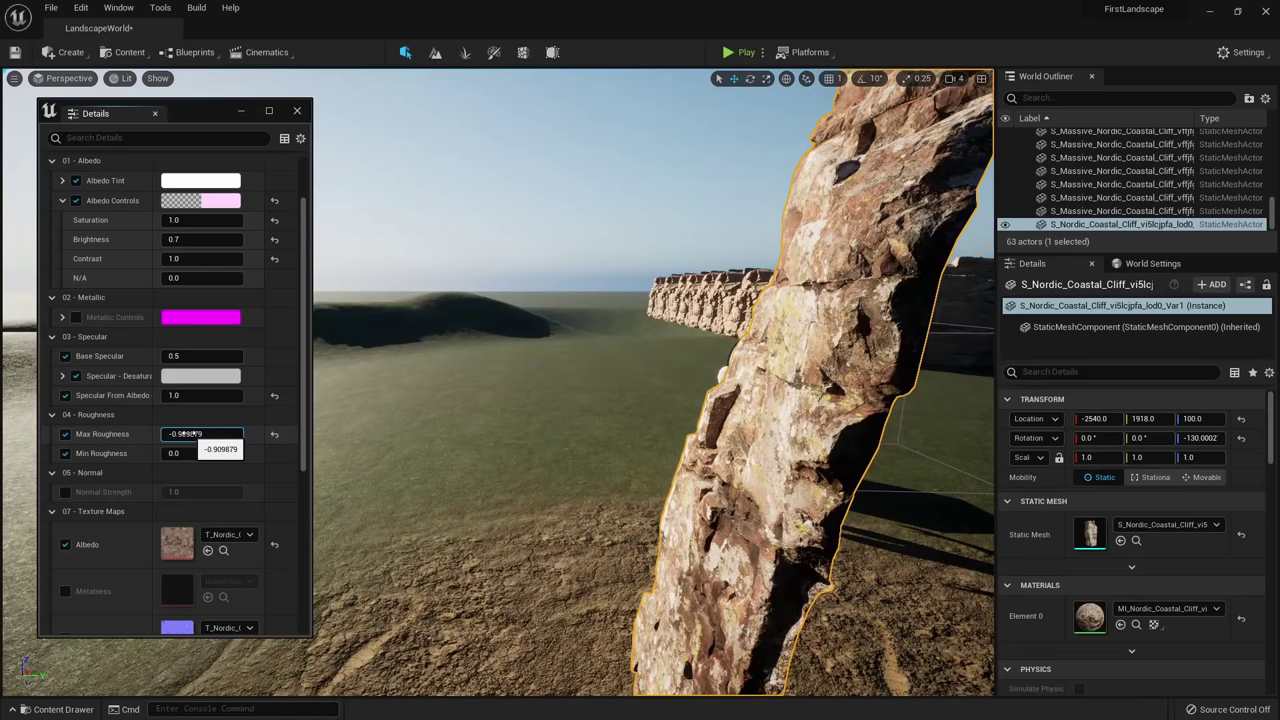
Set Max Roughness back to 1 and switch off both roughness parameters.
left_click(204, 434)
type("1")
key("Return")
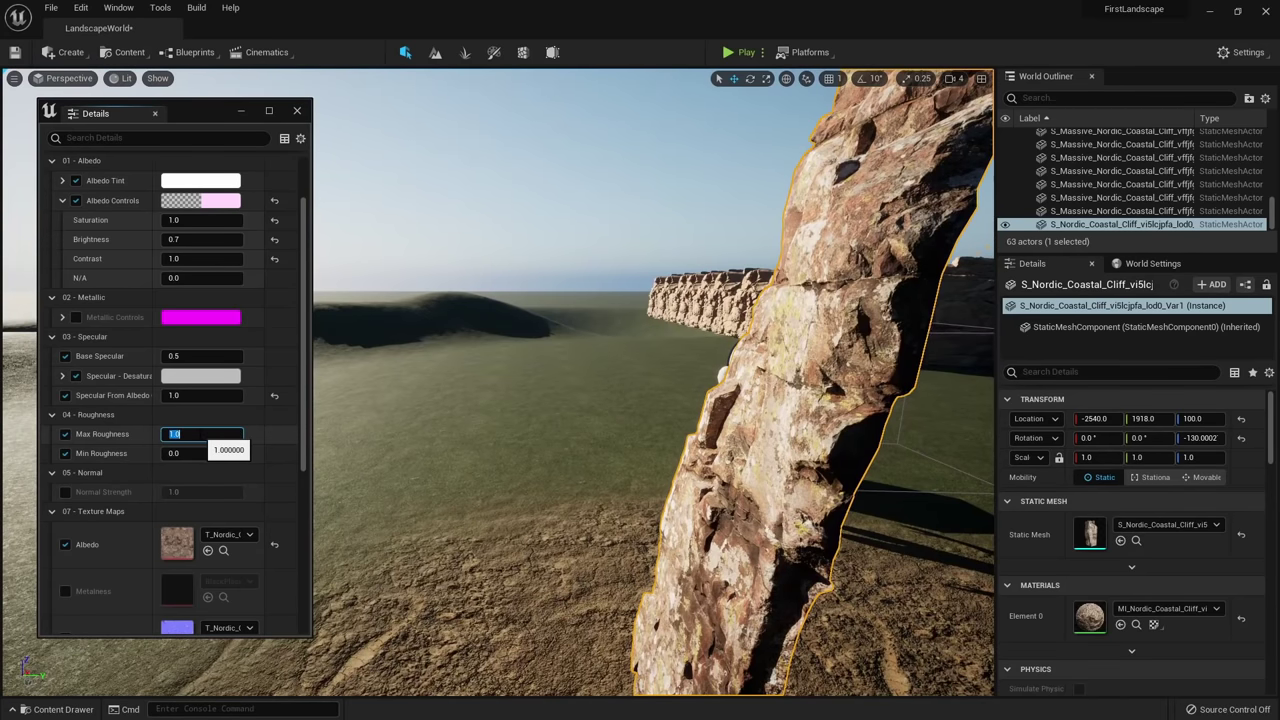
left_click(65, 453)
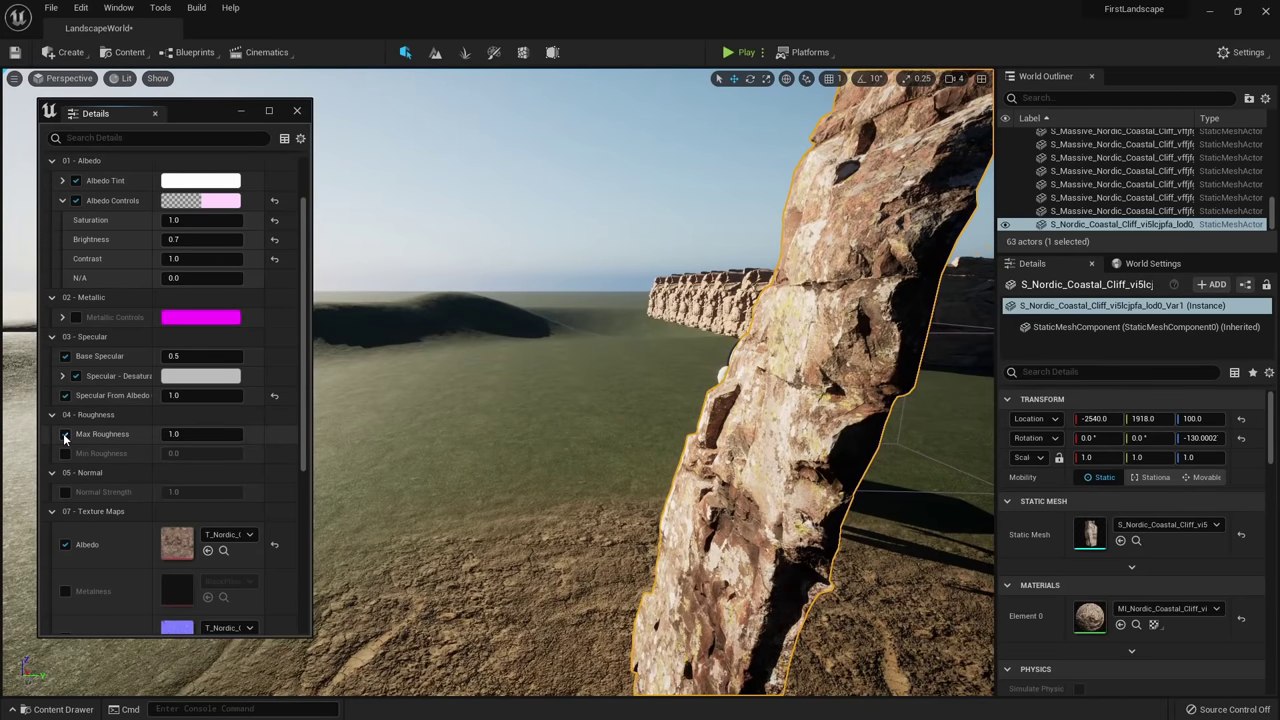
left_click(65, 434)
Enable the cliff material's Normal Strength, try about 9.36 and 0 on the rock, and set it to 1.
scroll(110, 436, "down", 4)
left_click(65, 407)
right_click_drag(451, 408, 640, 408)
left_click_drag(200, 406, 290, 406)
left_click(233, 408)
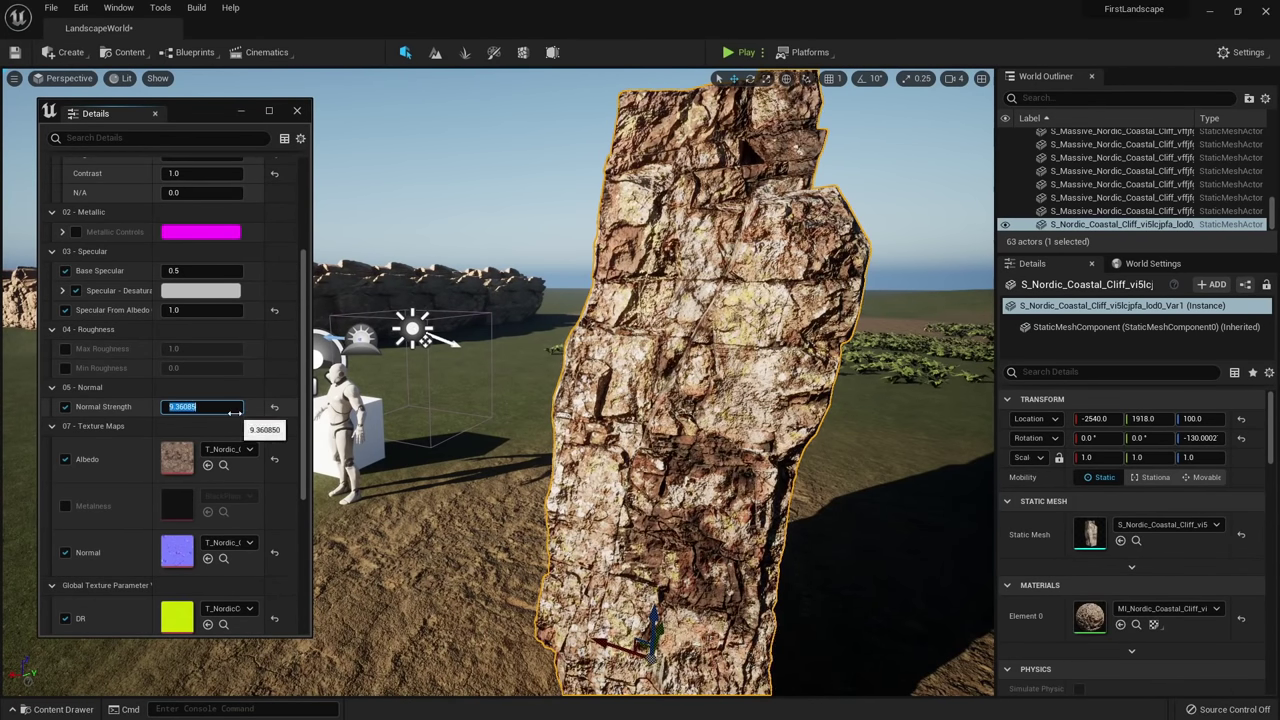
type("0")
key("Return")
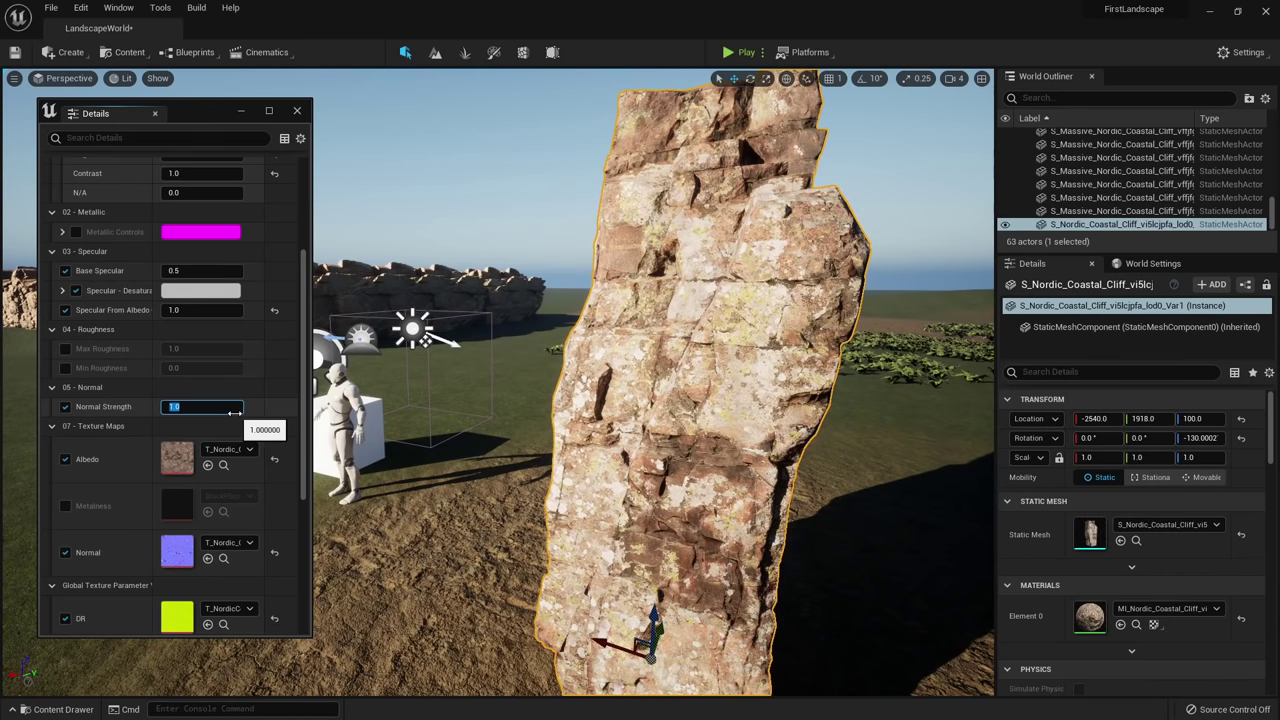
type("1")
key("Return")
Close the cliff material's parameter details window.
scroll(141, 332, "down", 3)
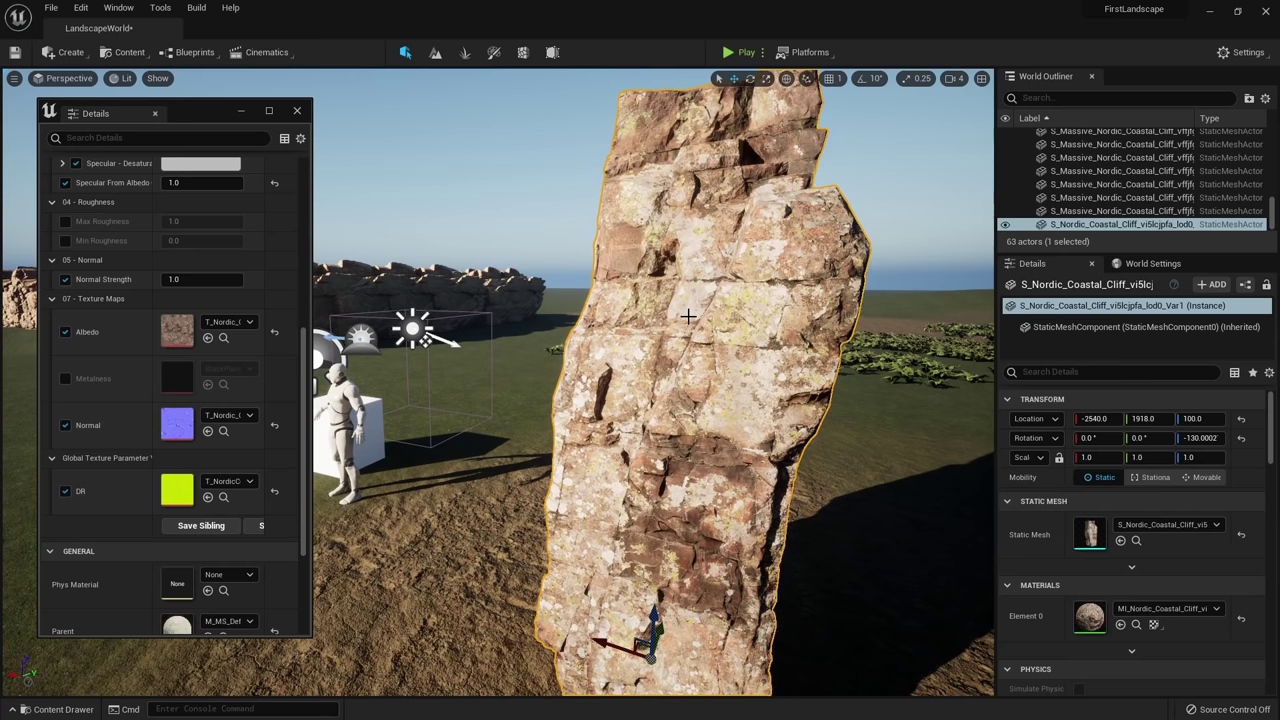
left_click_drag(215, 110, 315, 131)
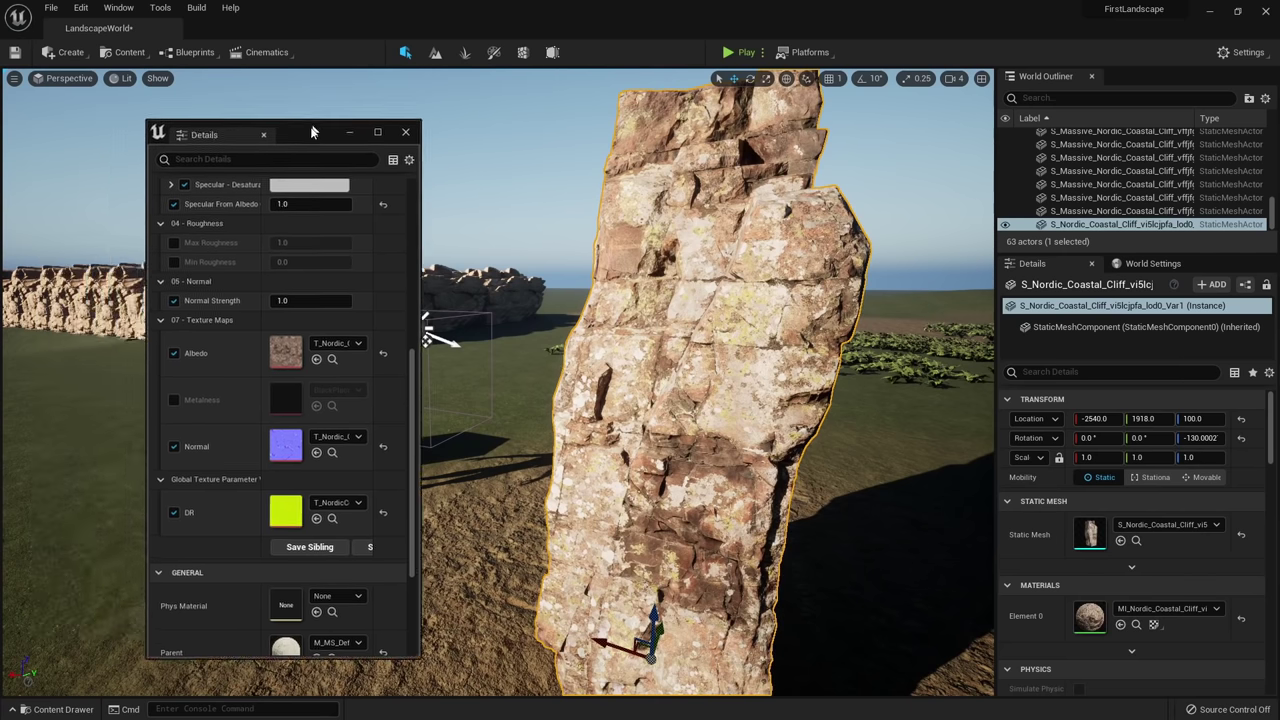
left_click(401, 131)
Open the material instance MI_Prickly_Shield_Fern_tkvifeyia_2K from the fern's folder in Megascans 3D_Plants.
right_click_drag(628, 376, 368, 368)
key("w")
right_click_drag(645, 350, 645, 350)
key("ctrl+space")
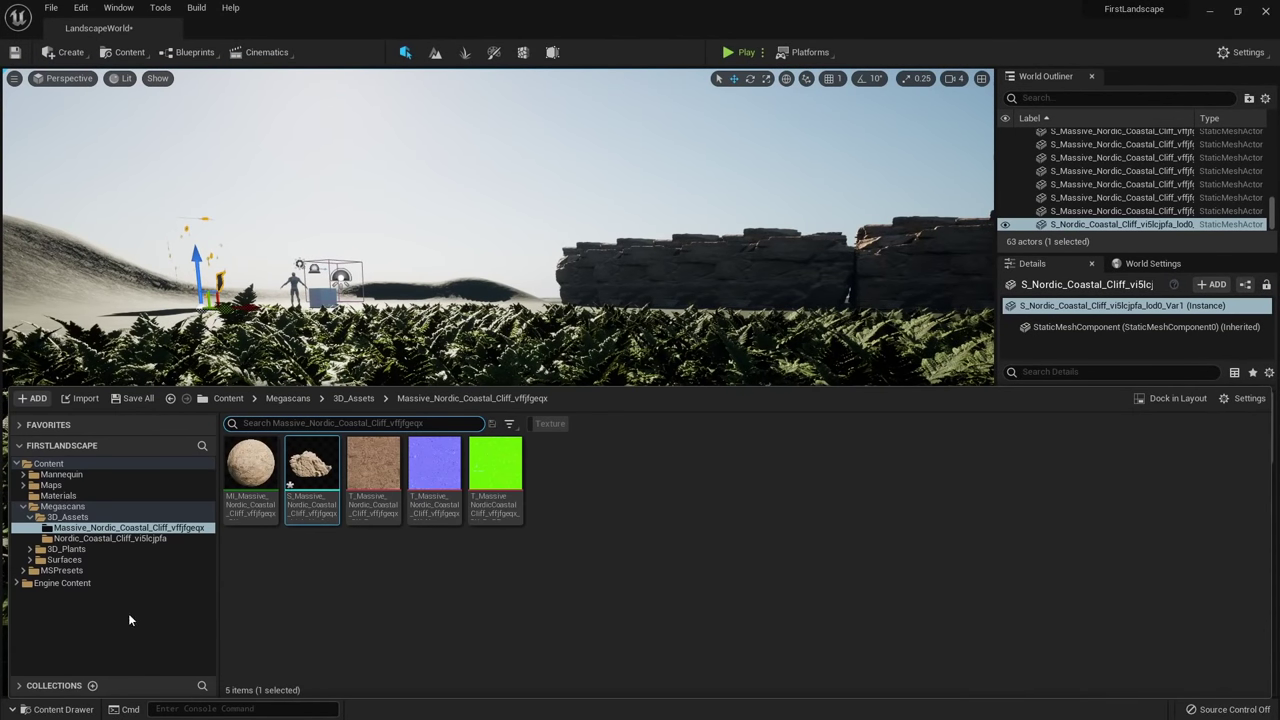
left_click(66, 549)
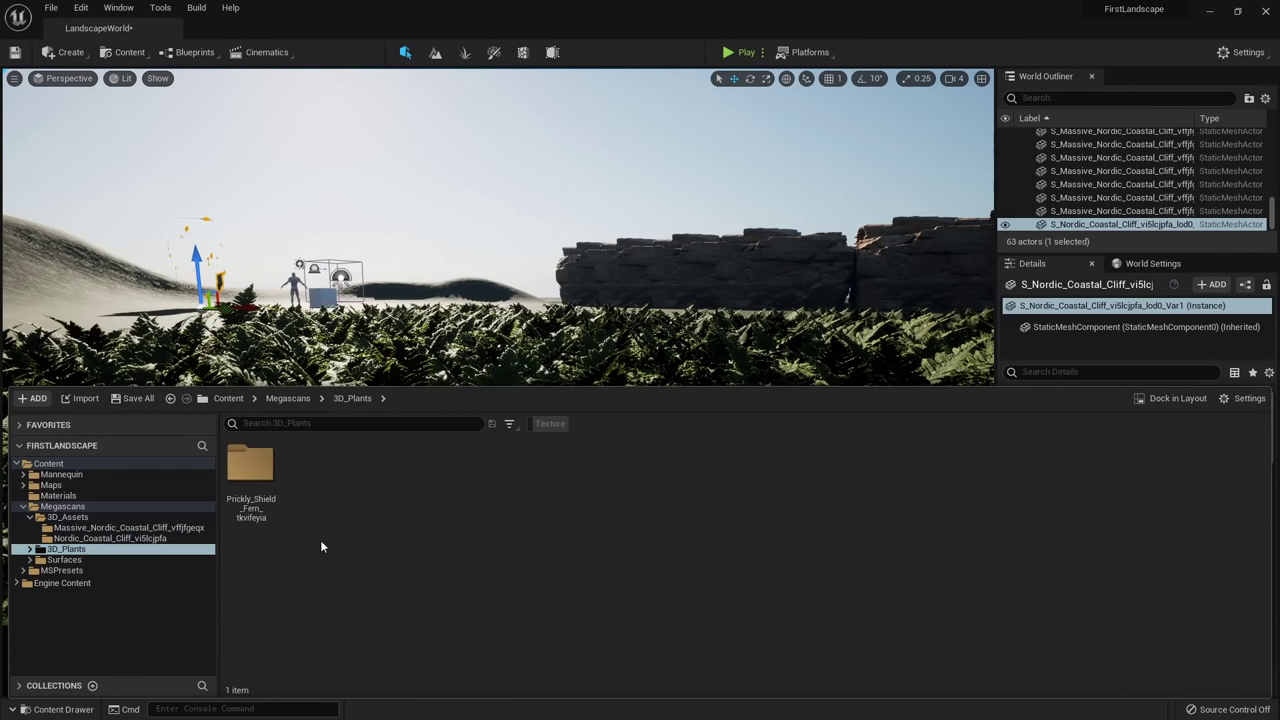
double_click(251, 463)
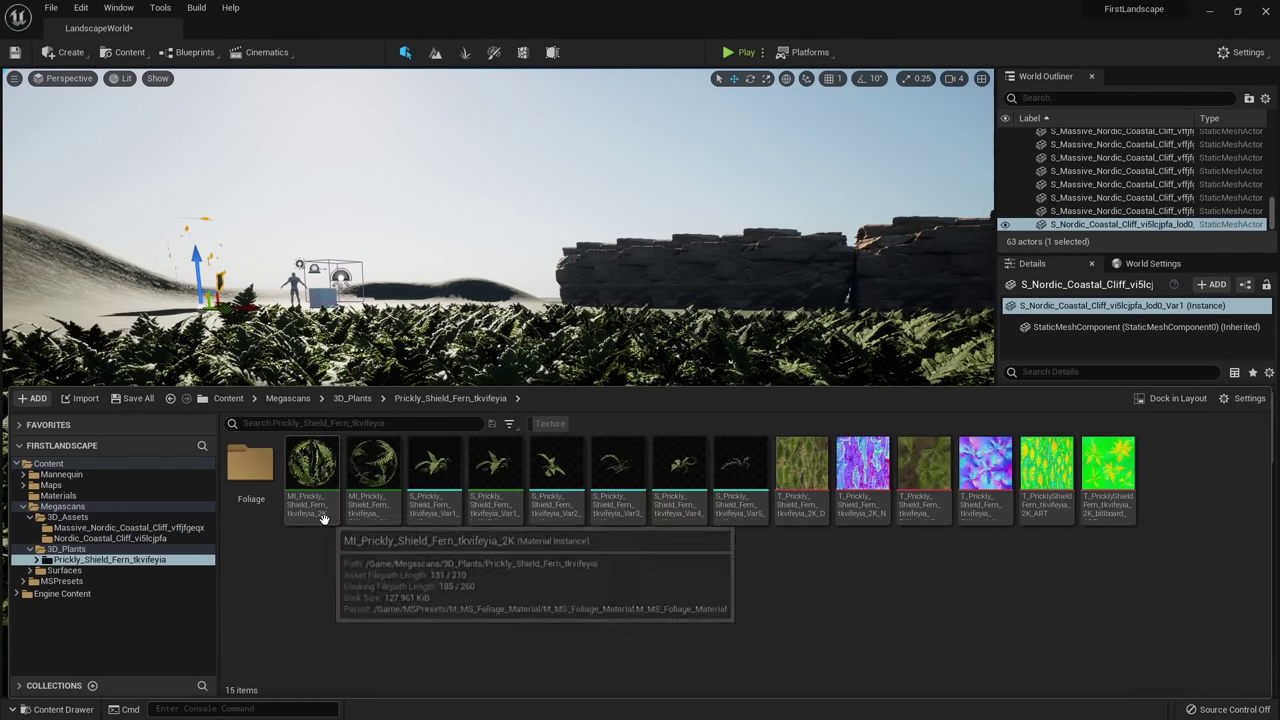
key("ctrl+space")
Make the fern material's parameter details window taller and place it clear of the ferns in the level view.
left_click_drag(340, 116, 132, 73)
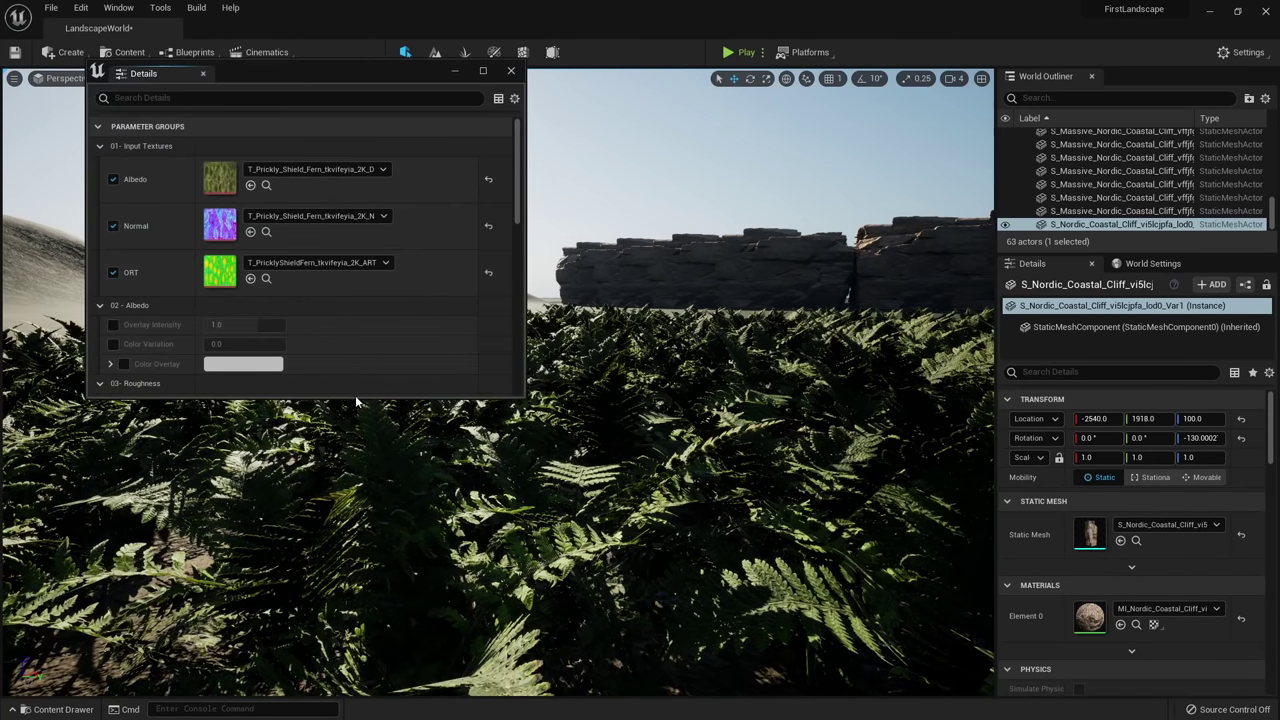
left_click_drag(355, 398, 358, 675)
left_click_drag(353, 76, 1113, 70)
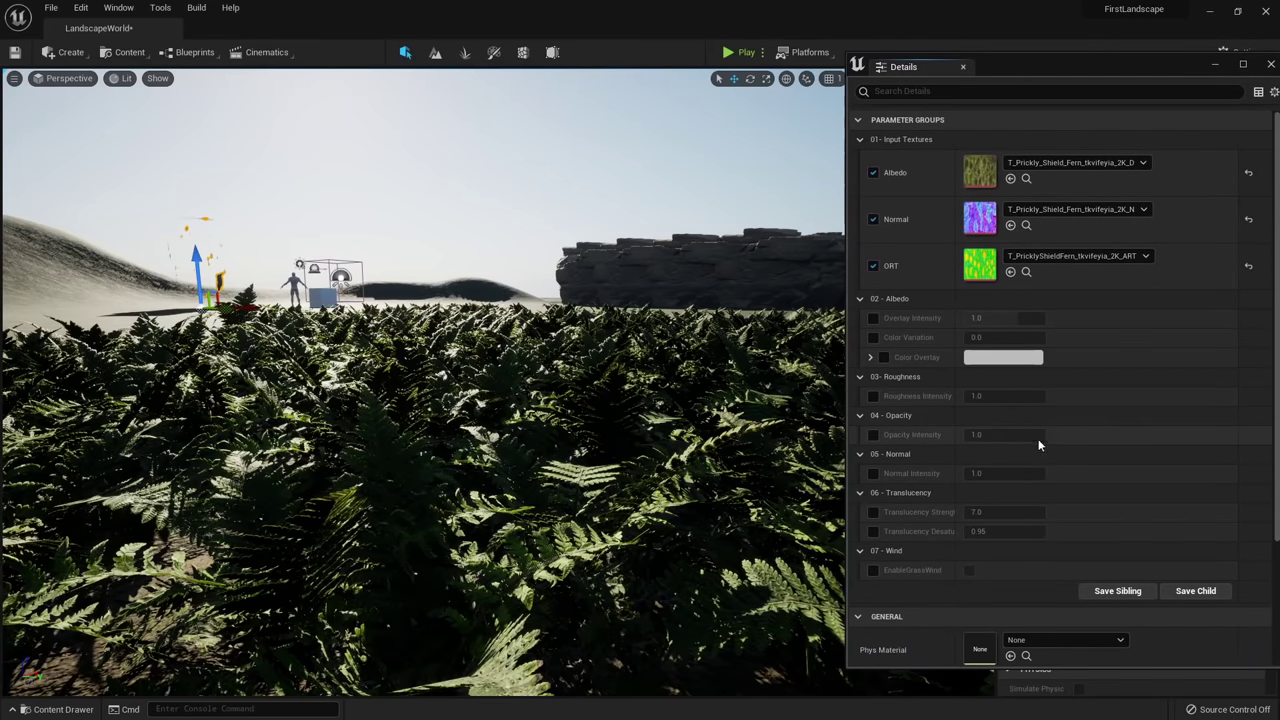
Enable the fern material's Color Variation, try values of 1 and 0.1, and set it to 0.05.
left_click(874, 338)
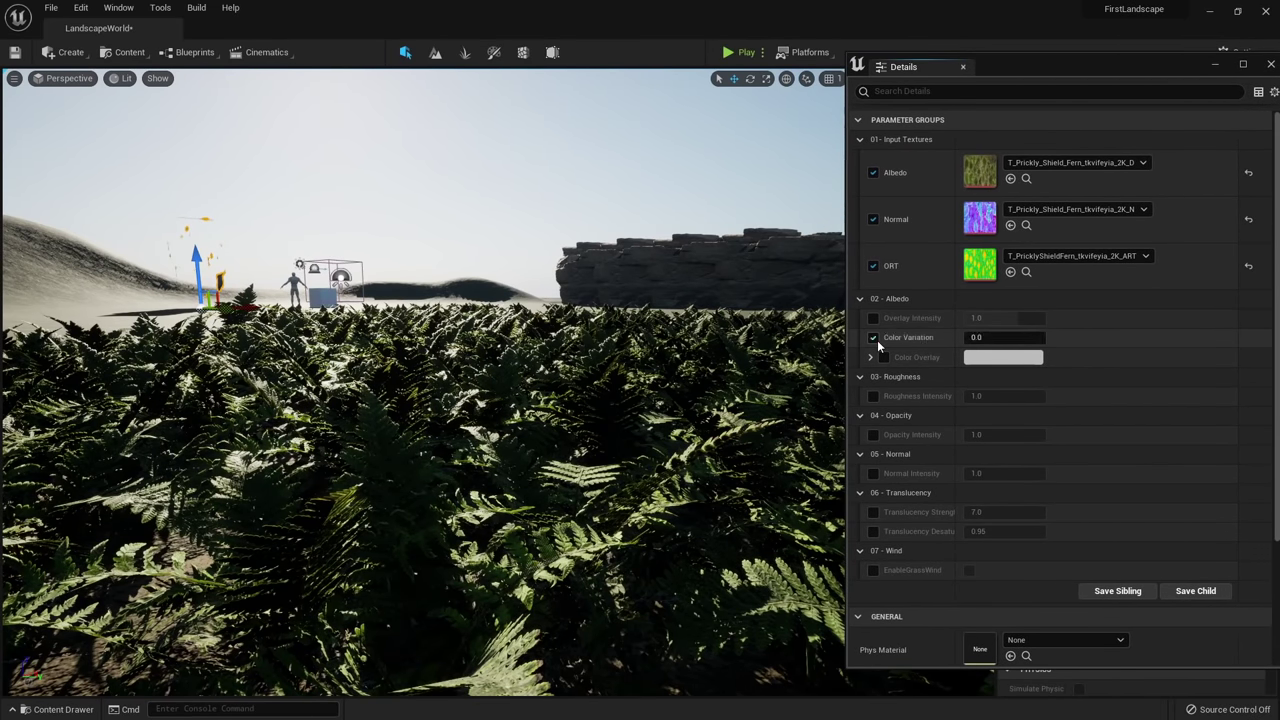
left_click(976, 338)
type("1")
key("Return")
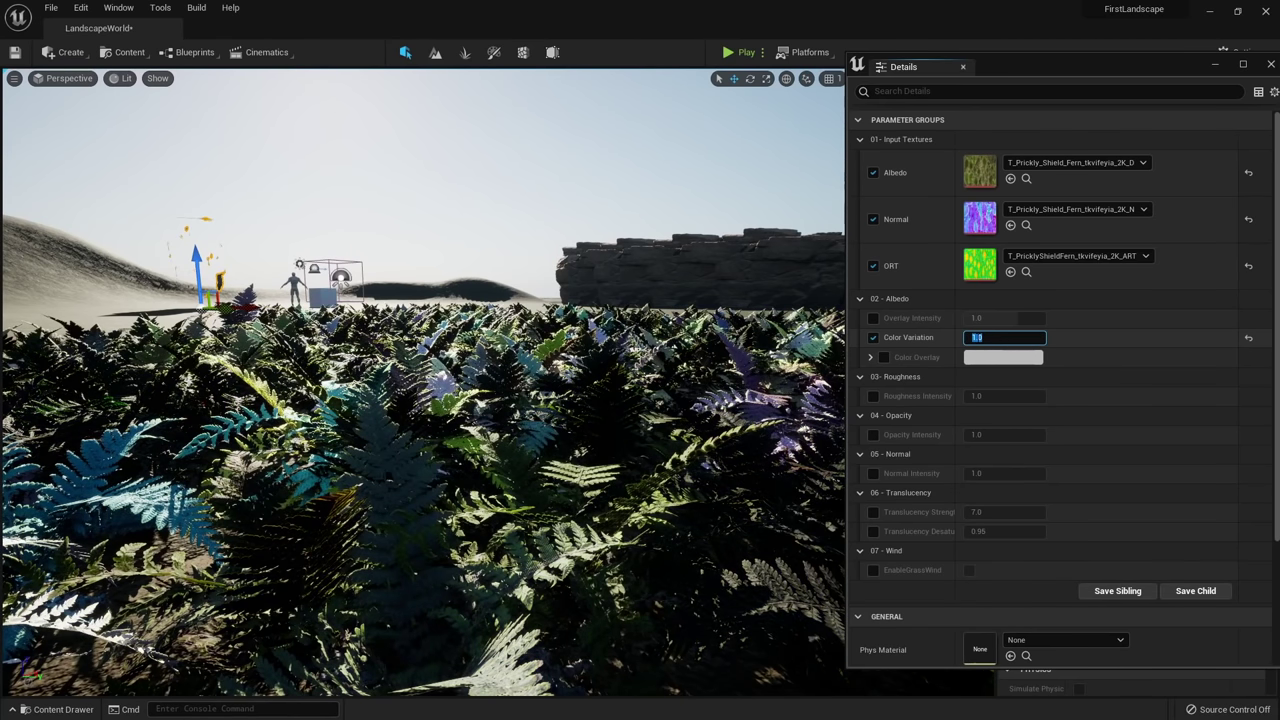
type("0.1")
key("Return")
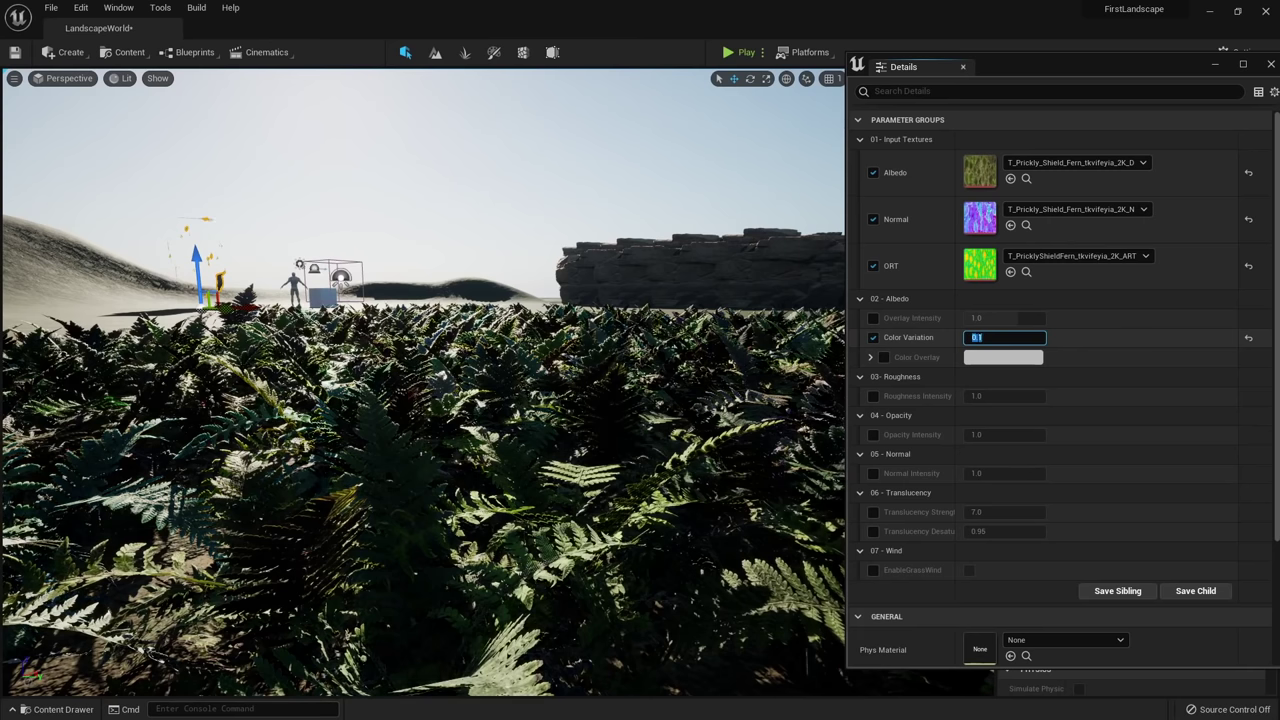
key("Return")
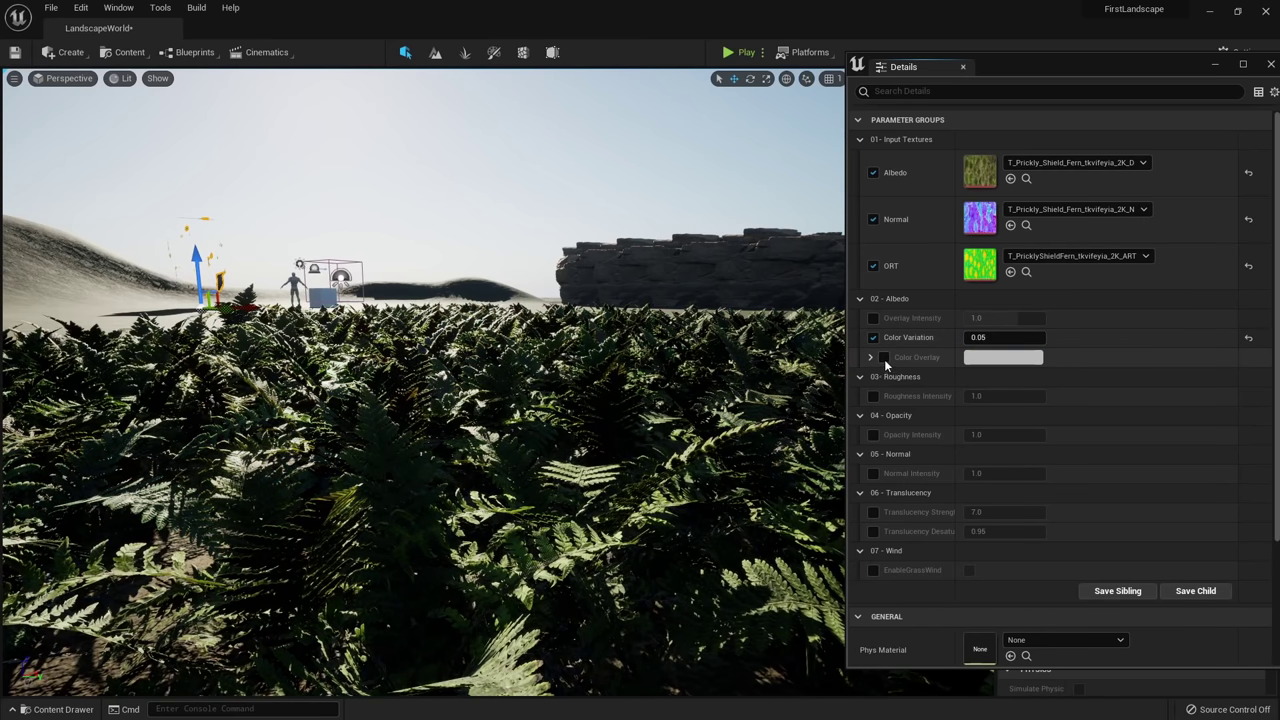
Give the fern material's Color Overlay a pale yellow-green tint with R 0.491007, G 0.5 and B 0.420669.
left_click(873, 357)
left_click(1003, 357)
left_click(775, 472)
left_click_drag(775, 472, 774, 492)
left_click(893, 707)
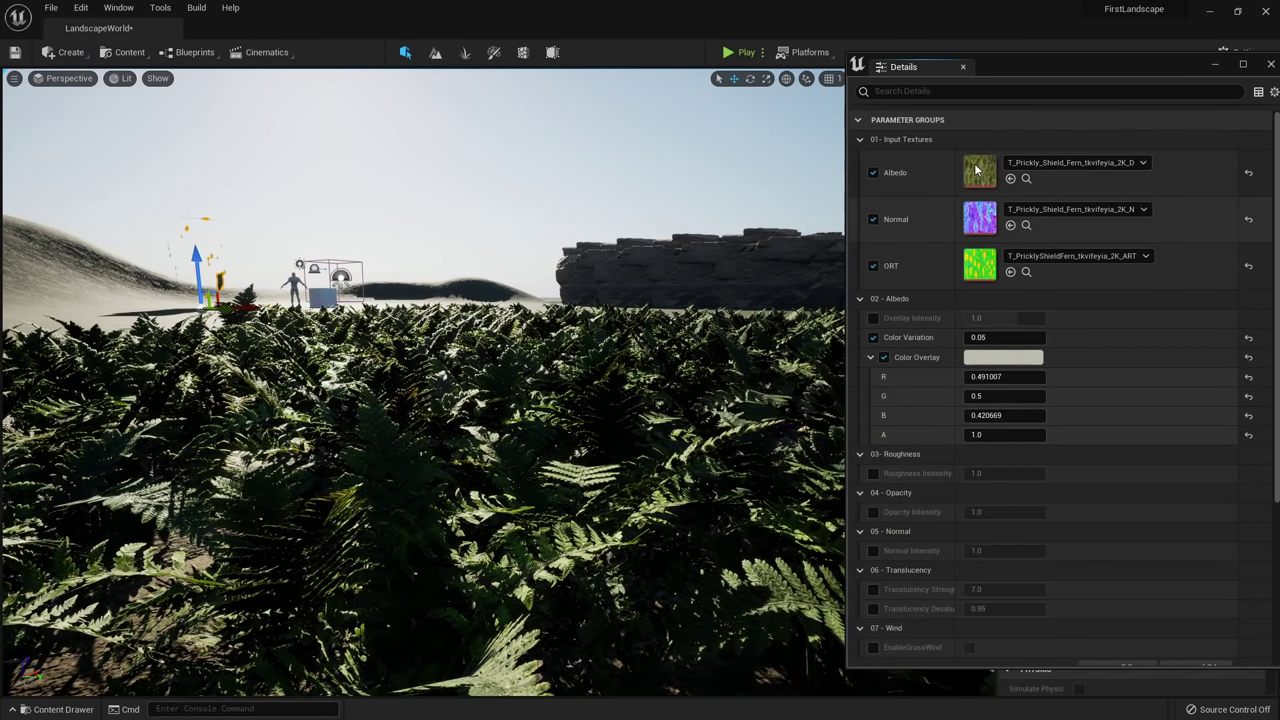
Enable Translucency Strength and Translucency Desaturation on the fern material, try a strength of 0, and set the strength to 10.
scroll(1000, 218, "down", 5)
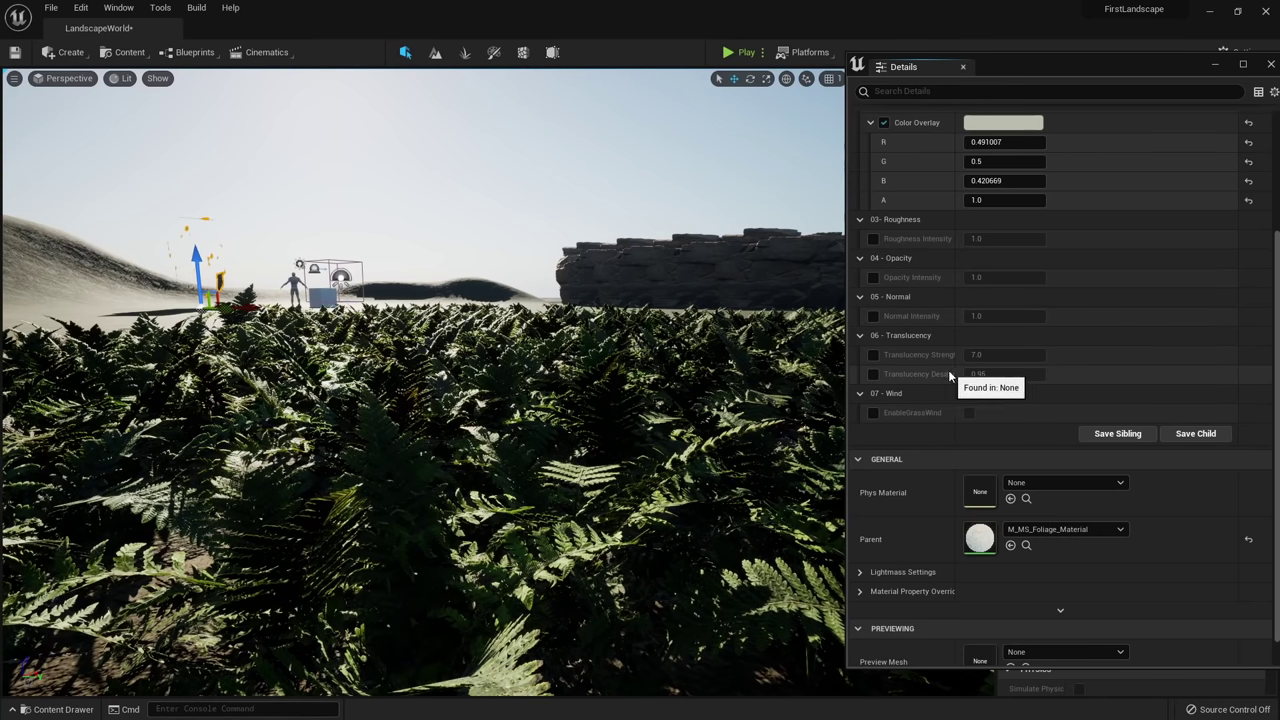
left_click_drag(956, 375, 996, 375)
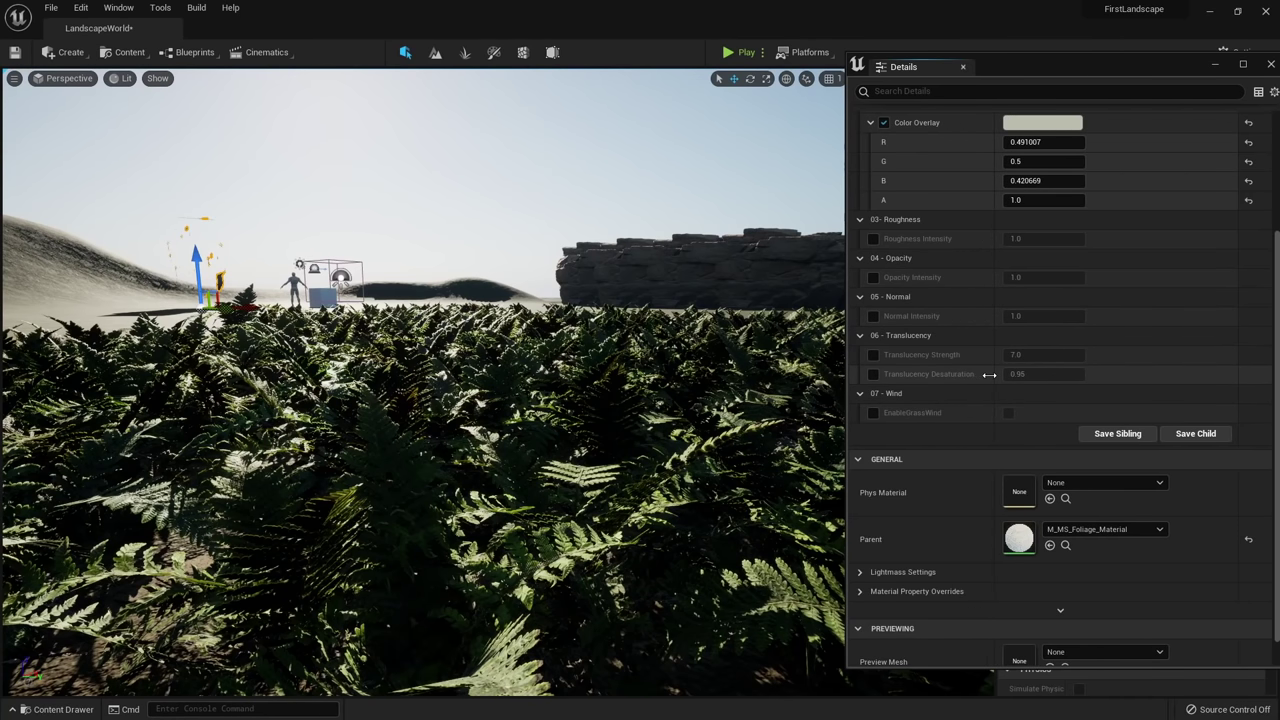
left_click(873, 354)
left_click(872, 374)
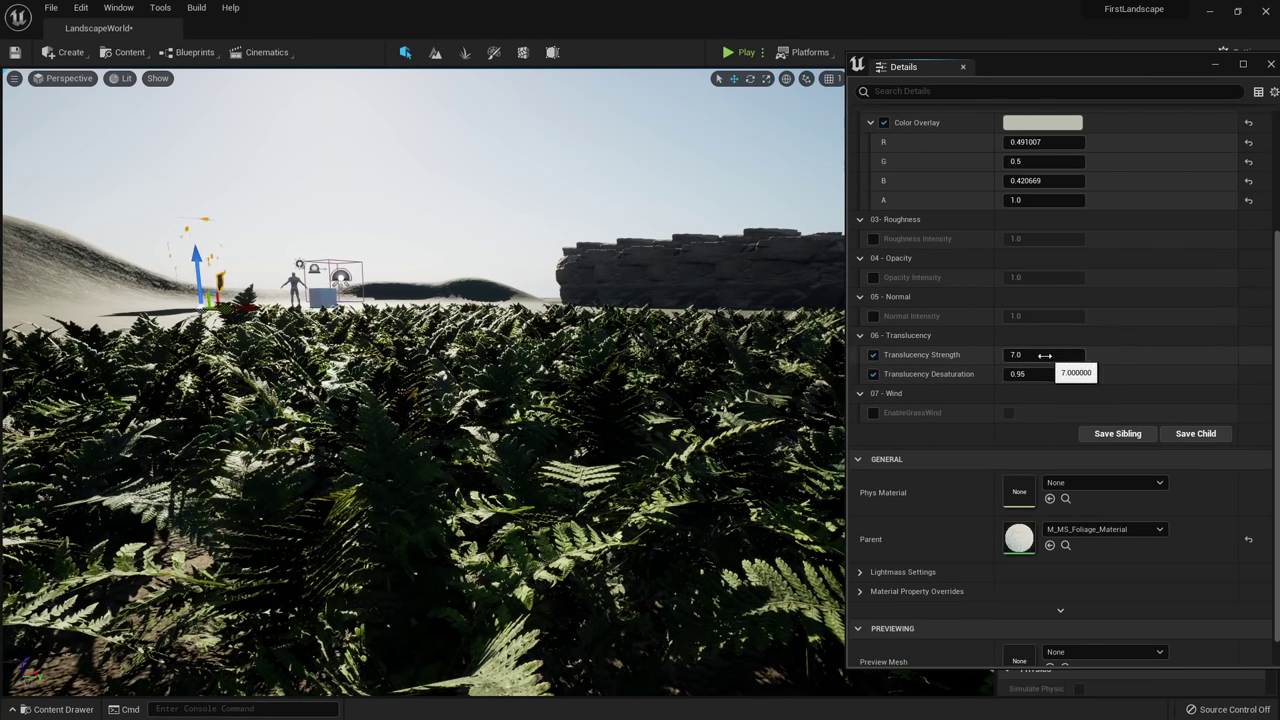
left_click_drag(1045, 356, 1024, 355)
left_click(1030, 355)
type("0")
key("Return")
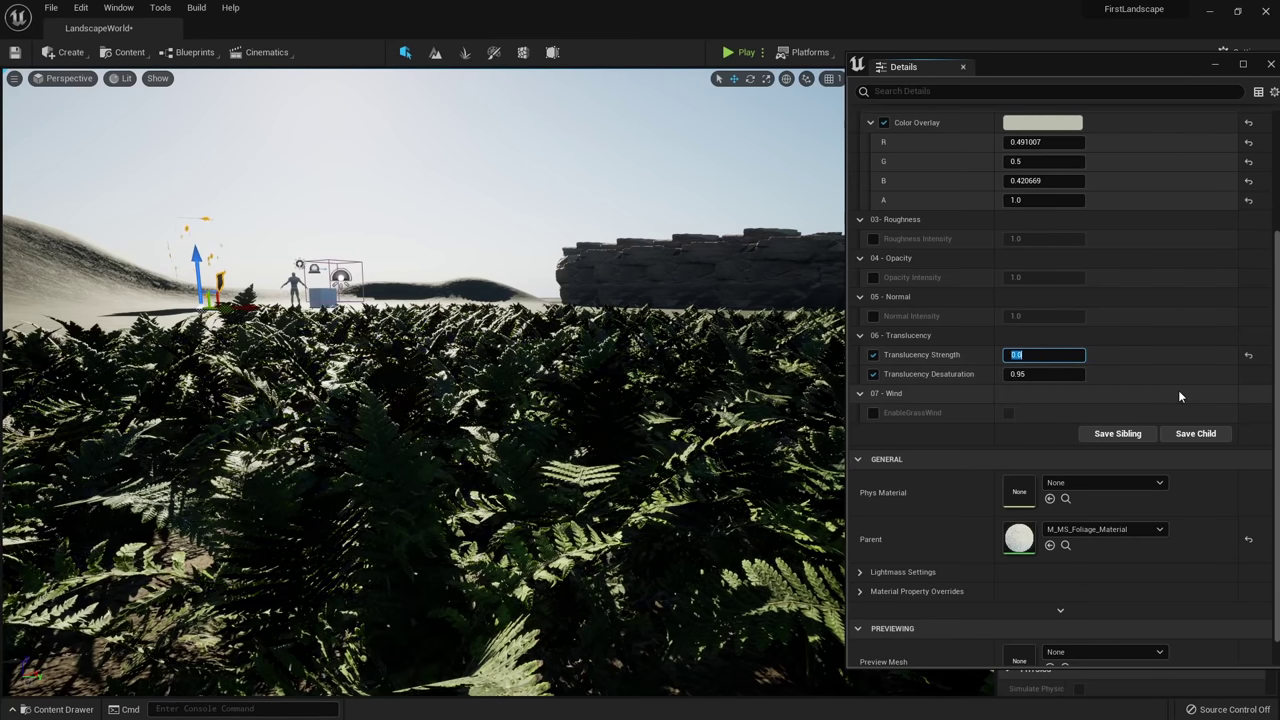
type("10")
key("Return")
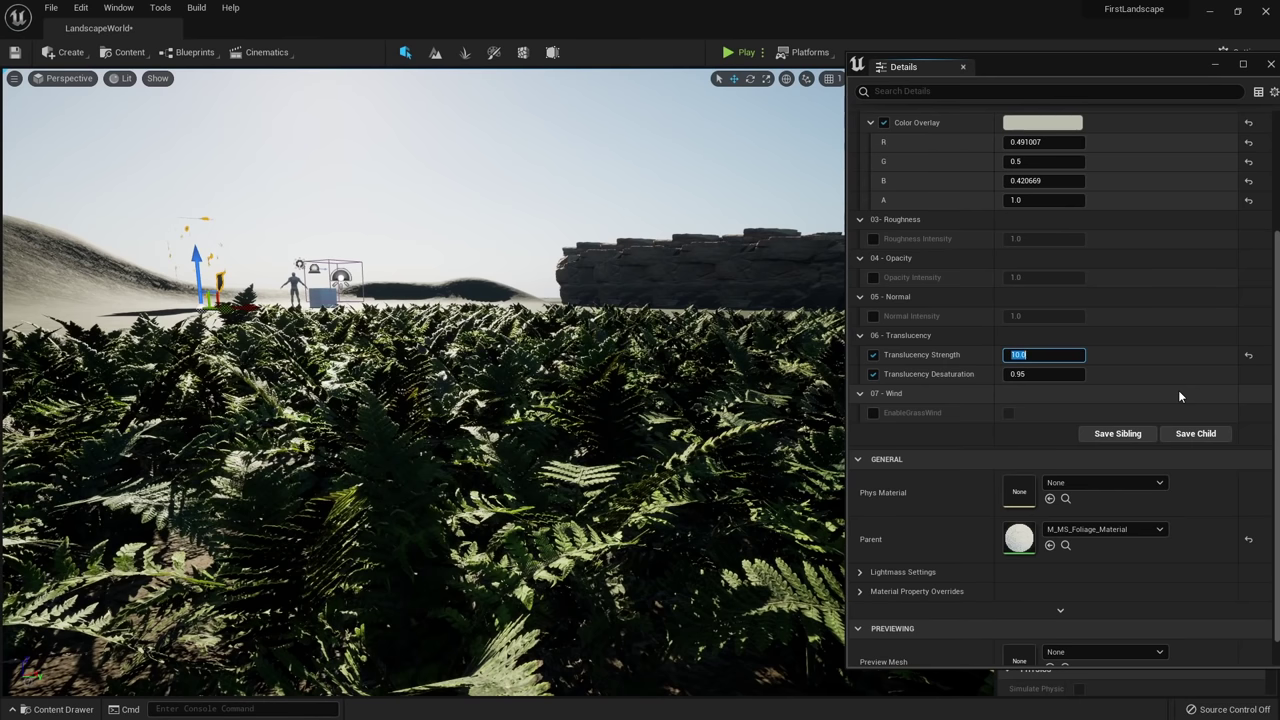
left_click(880, 442)
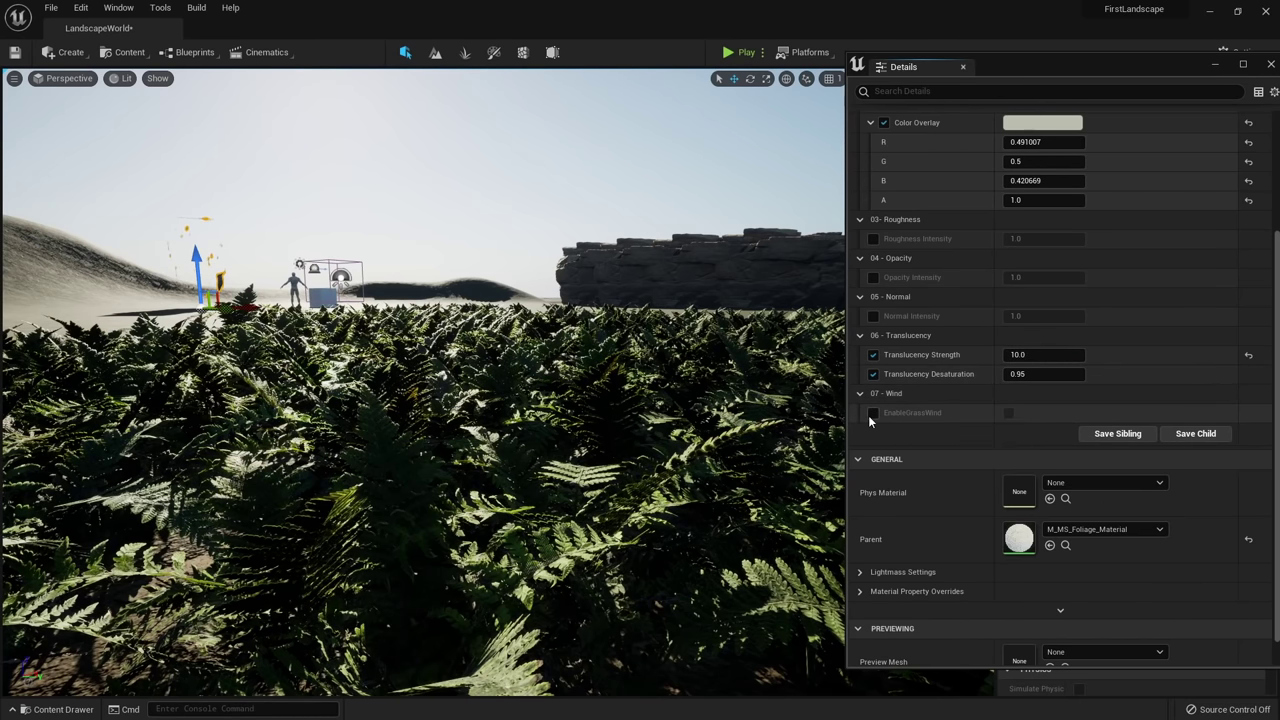
Turn on EnableGrassWind for the fern material and view the fern patch from above.
left_click(872, 413)
left_click(1008, 411)
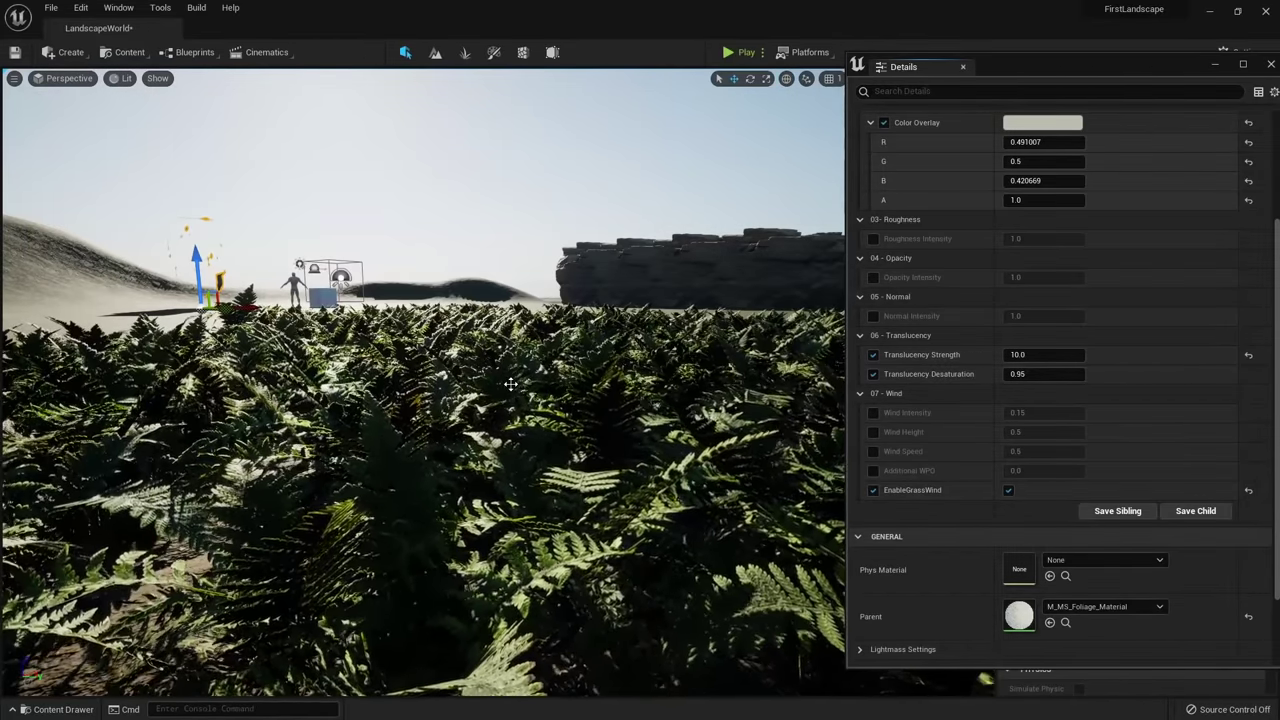
key("w")
right_click_drag(509, 380, 512, 430)
Enable the Wind Intensity and Wind Height parameters, try a Wind Intensity of 0.05, and set it to 0.15.
left_click(873, 412)
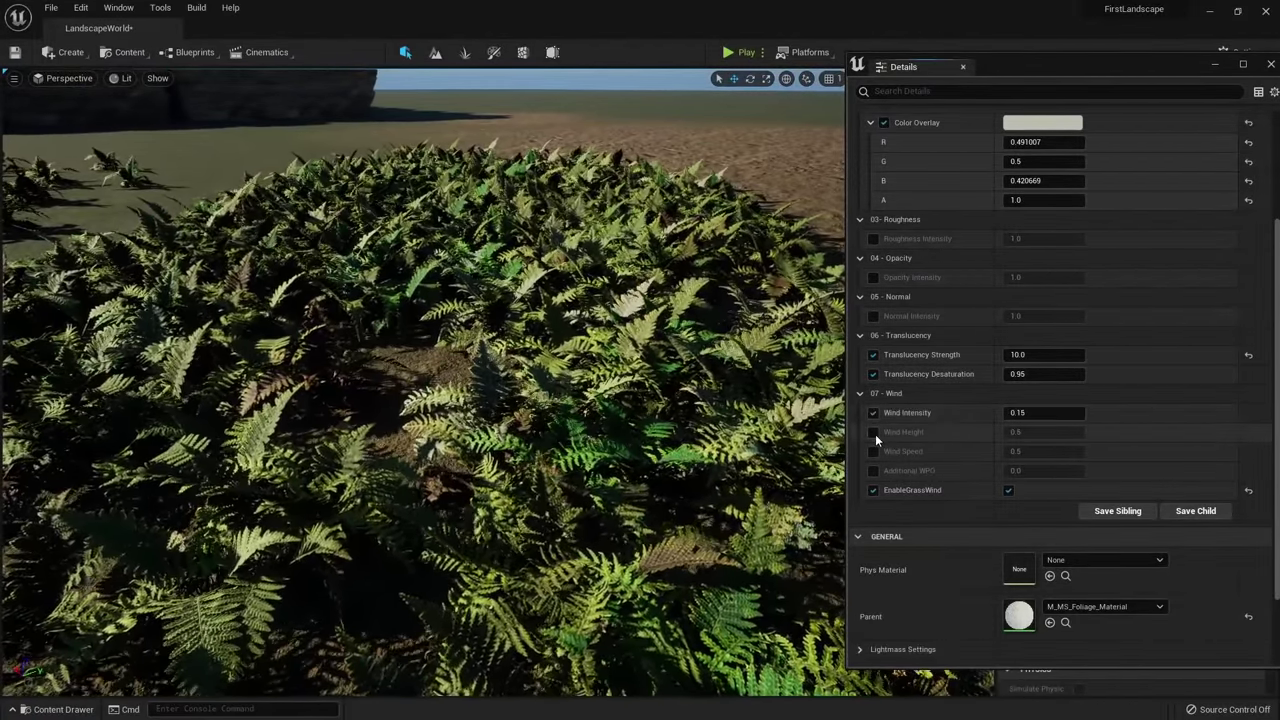
left_click(873, 432)
left_click(1040, 412)
type("0.05")
key("Return")
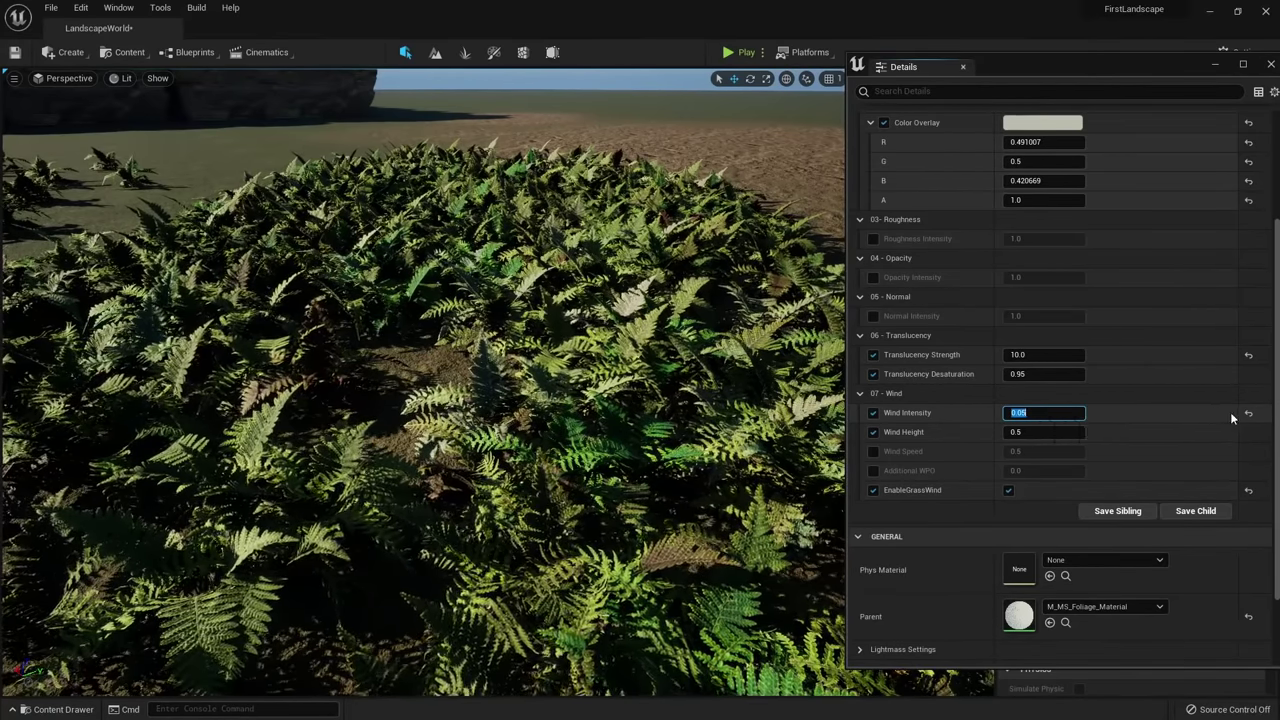
type("0.15")
key("Return")
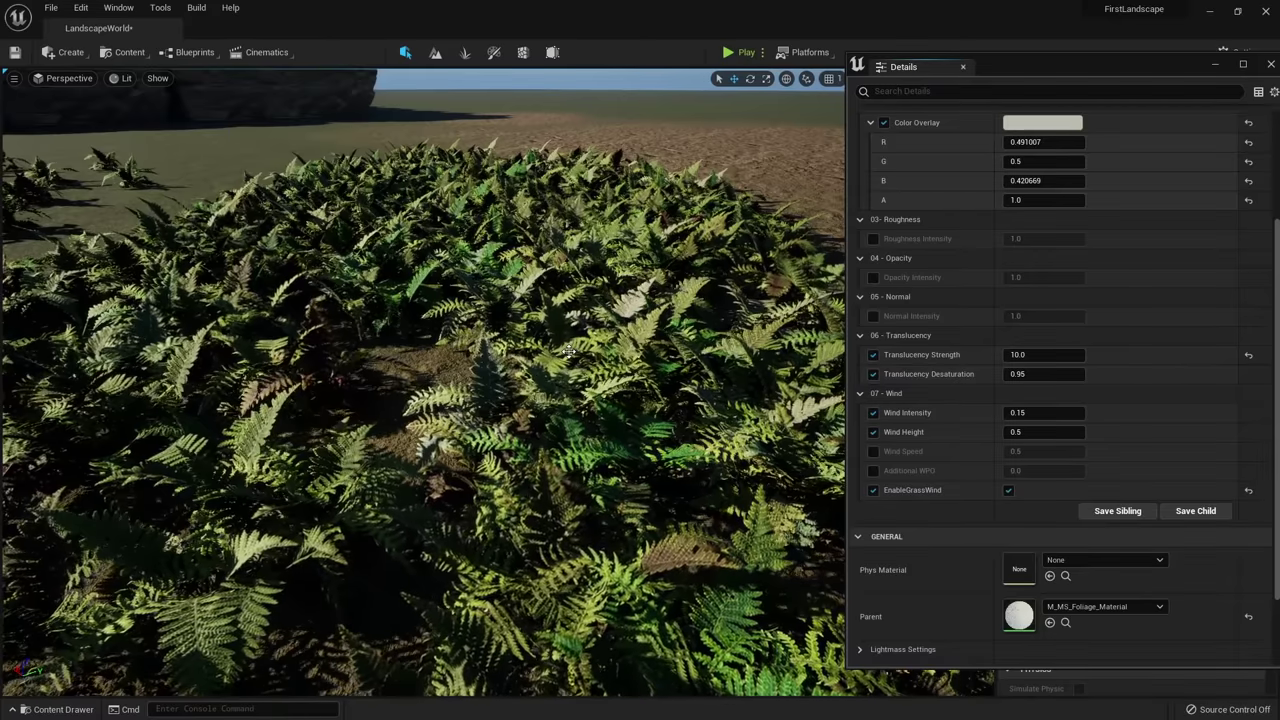
Close the fern material's parameter details and shrink the editor to a smaller window on the desktop.
left_click_drag(880, 73, 884, 78)
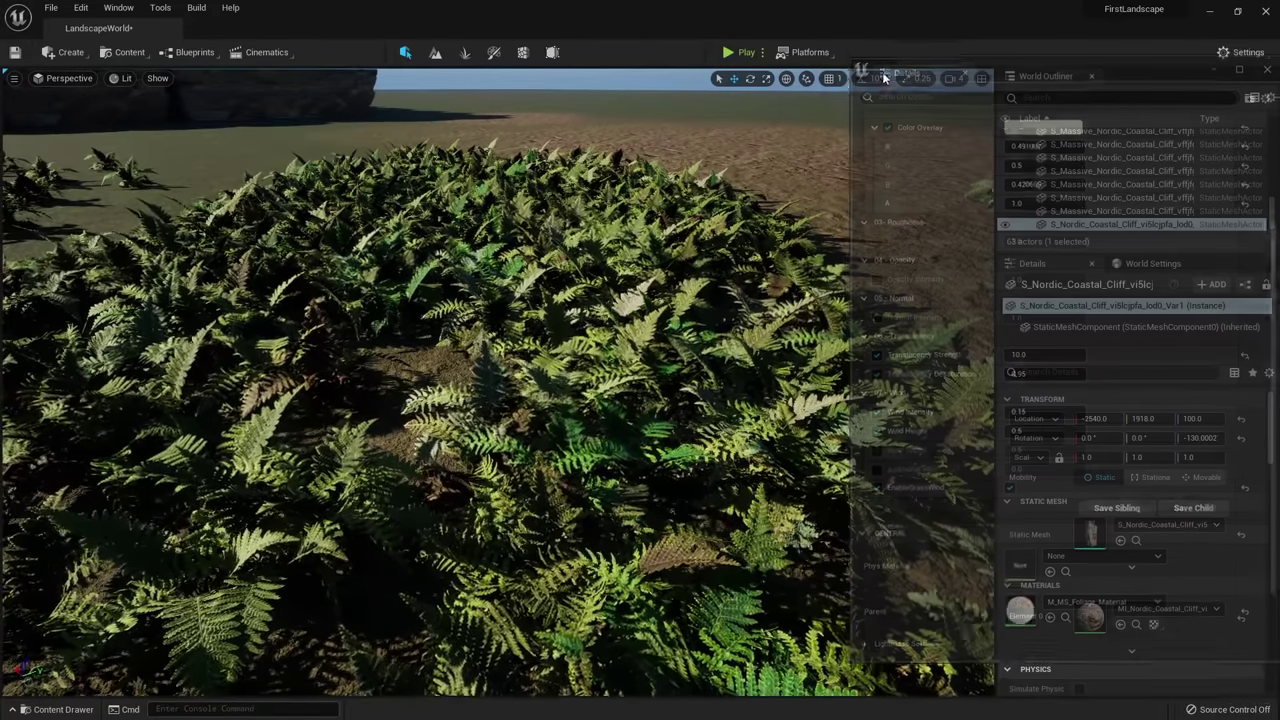
left_click_drag(631, 6, 595, 41)
left_click_drag(1022, 507, 670, 605)
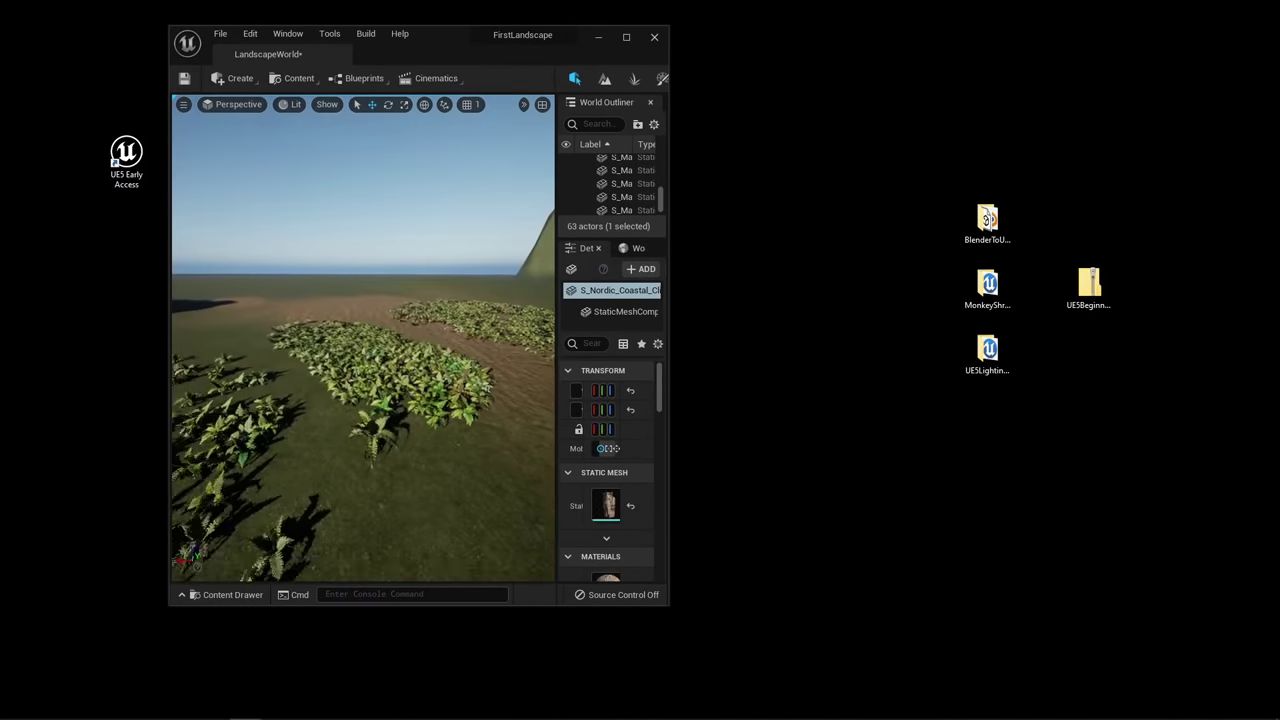
Save the level with nothing selected and move the editor window aside on the desktop.
right_click_drag(363, 338, 440, 313)
left_click(420, 200)
left_click_drag(459, 52, 333, 77)
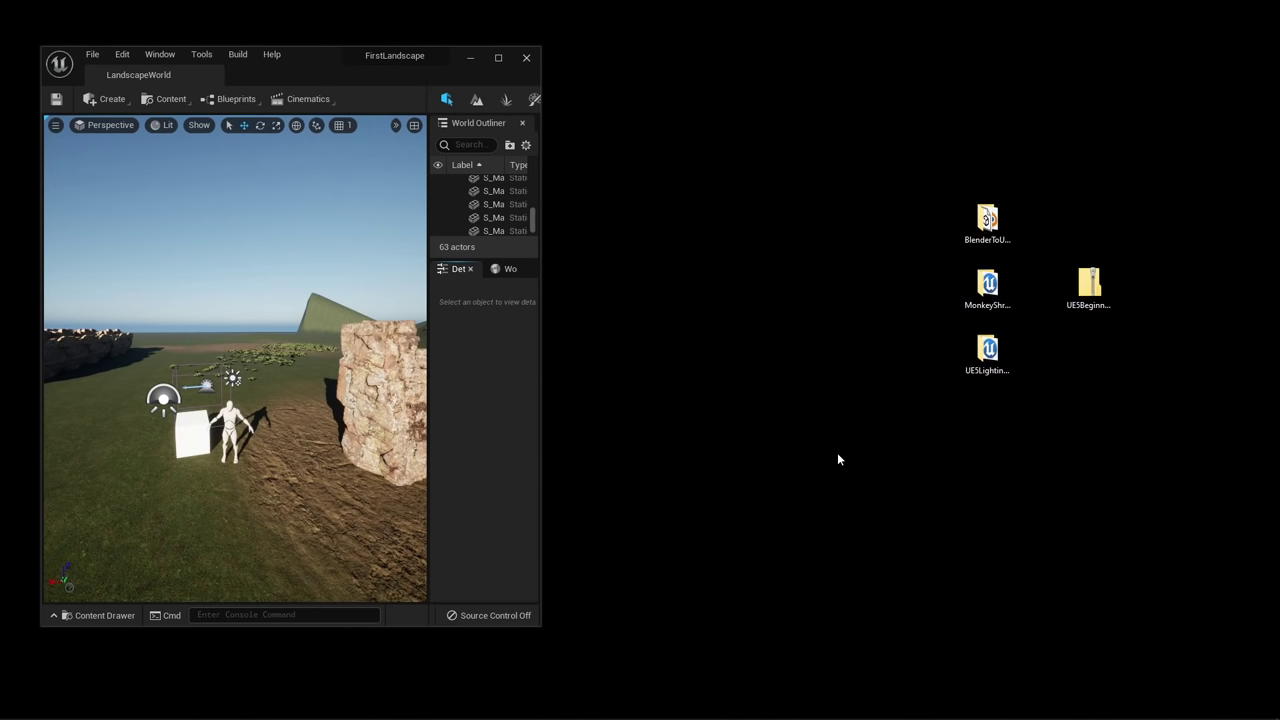
Launch the MonkeyShrineAssets.uproject project from the MonkeyShrineAssets desktop folder and put the folder window away.
double_click(982, 290)
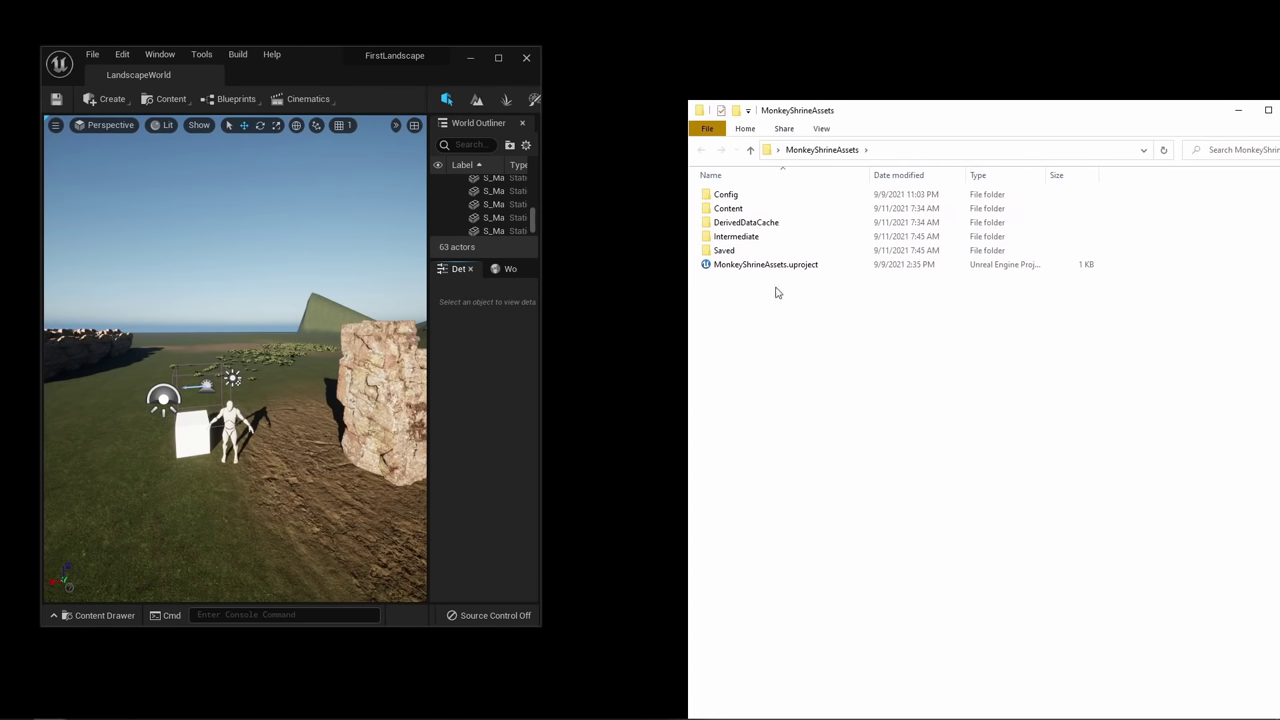
left_click(781, 272)
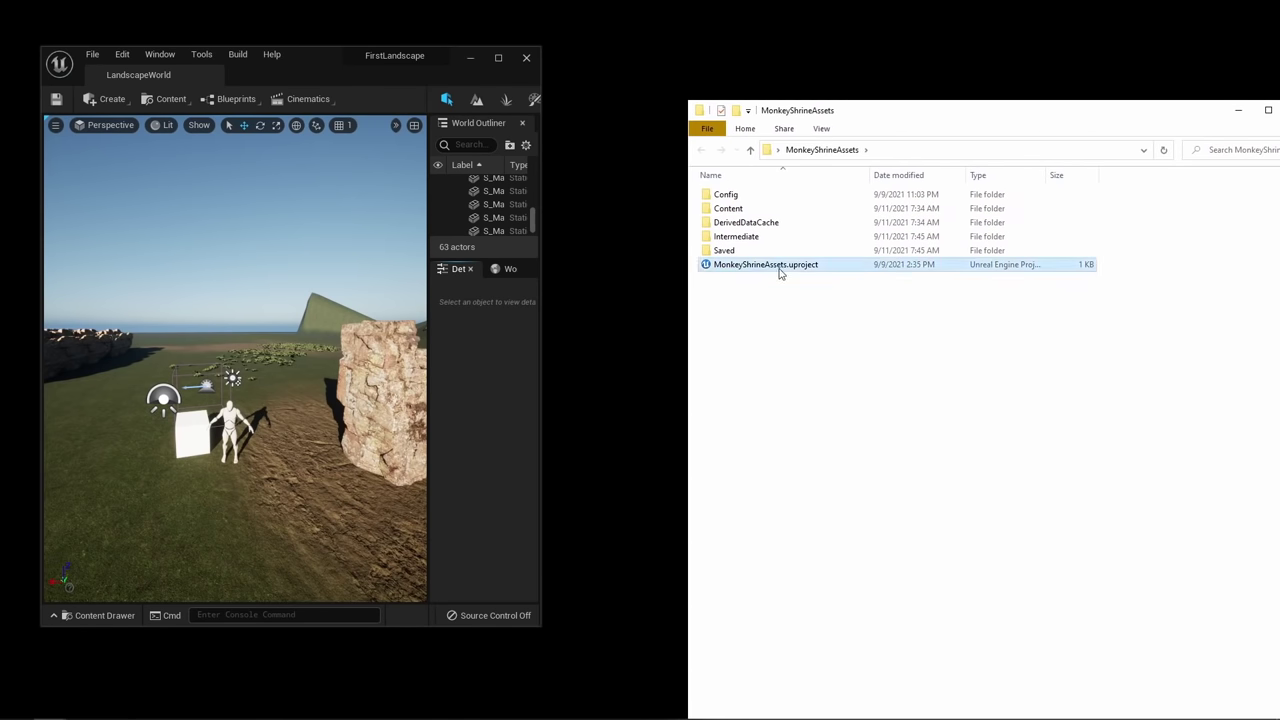
left_click_drag(945, 103, 802, 141)
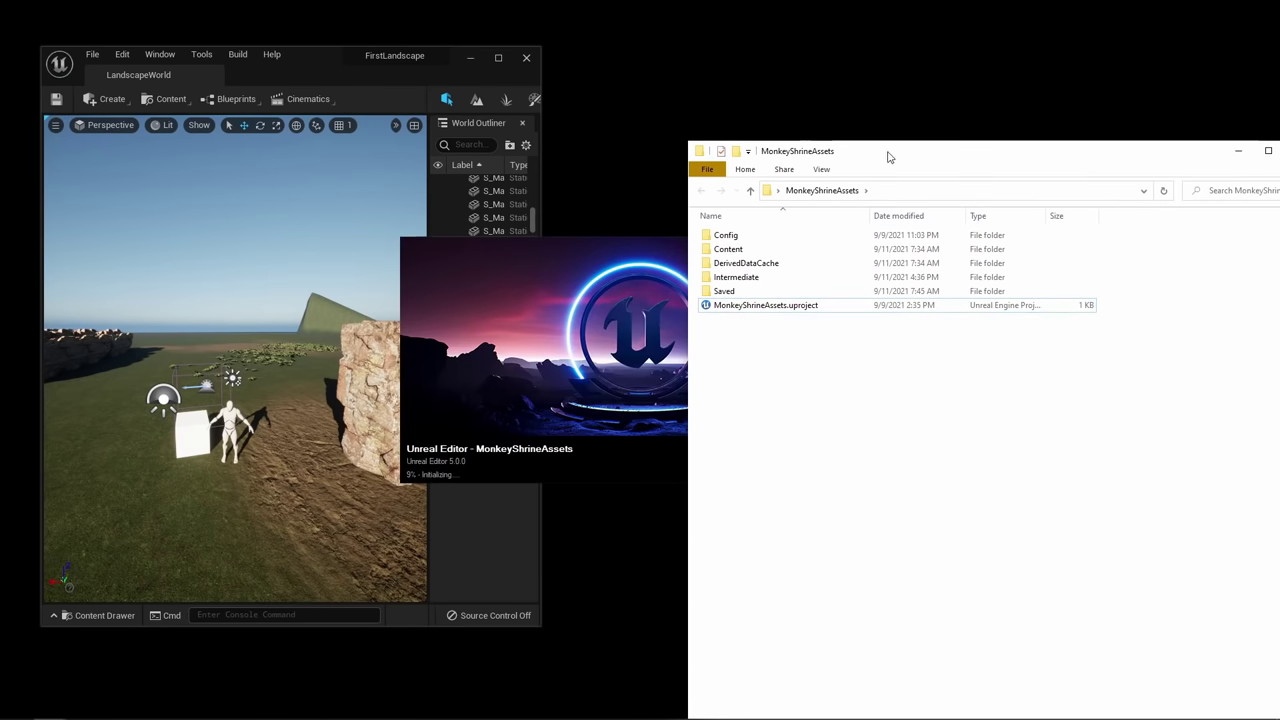
left_click_drag(887, 152, 578, 236)
left_click(990, 234)
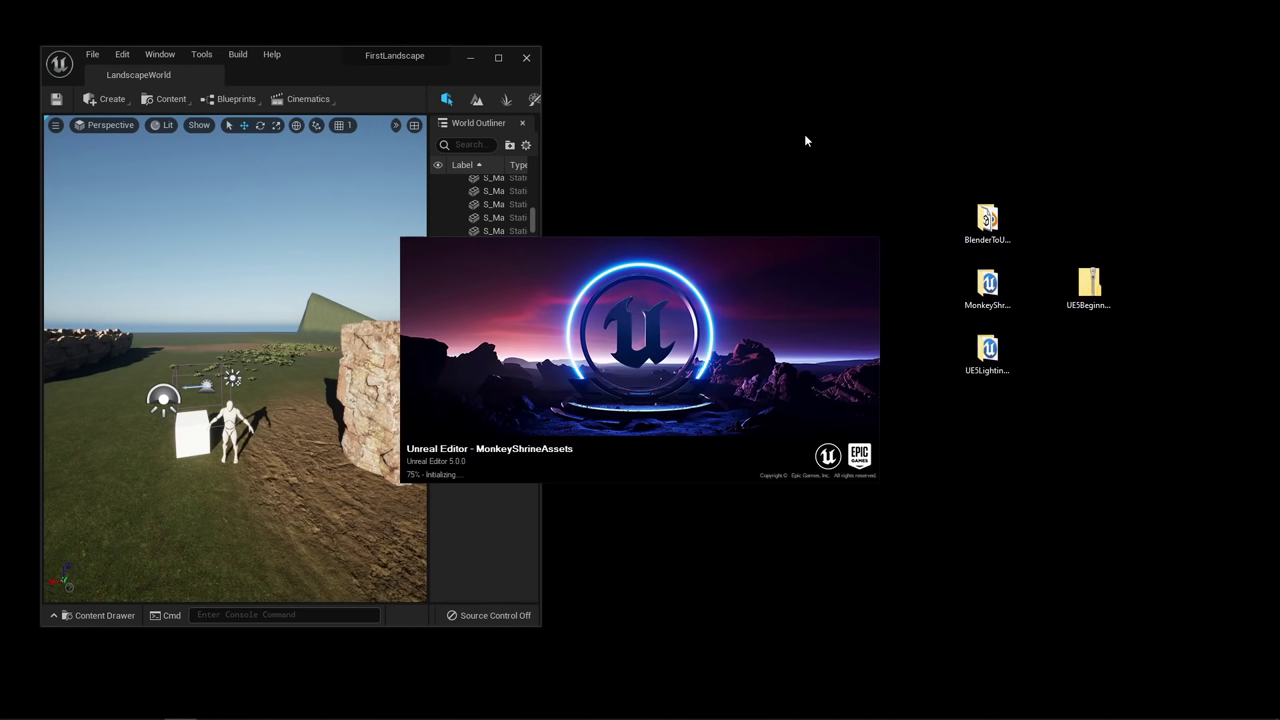
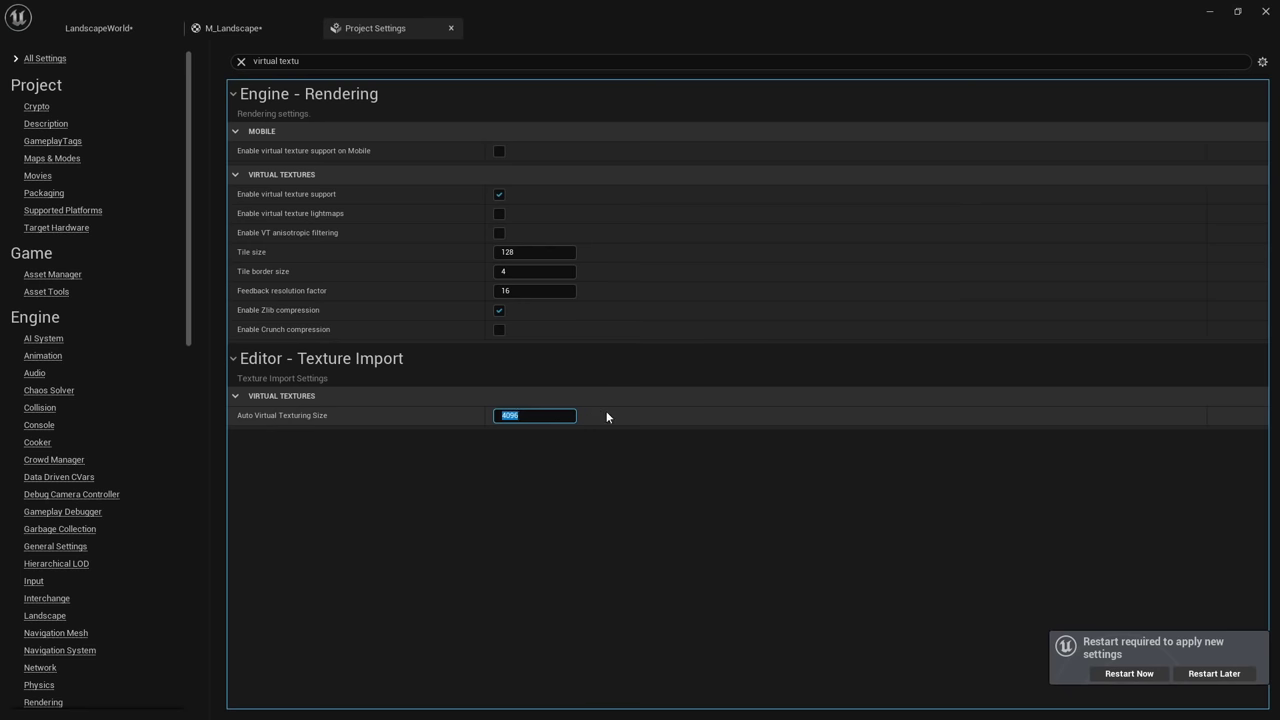
Set the Auto Virtual Texturing Size to 10000 and restart the editor to apply the project settings.
type("10000")
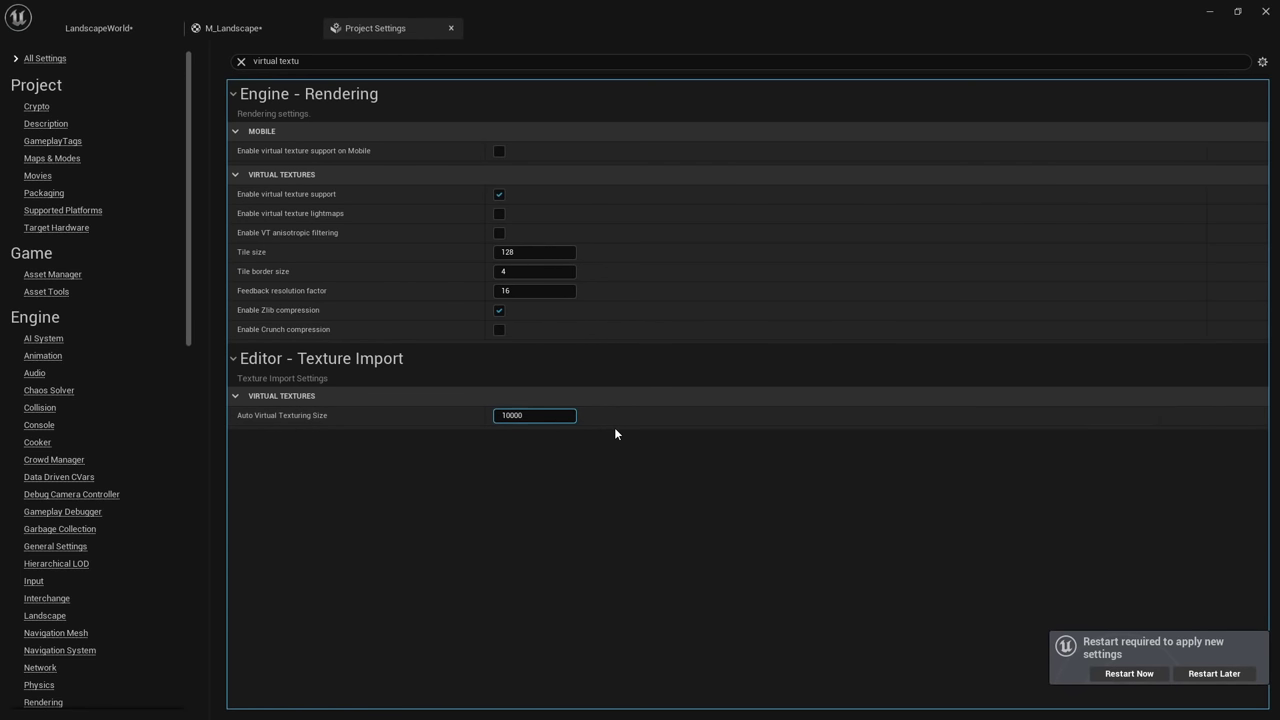
key("Return")
left_click(1138, 674)
left_click(655, 513)
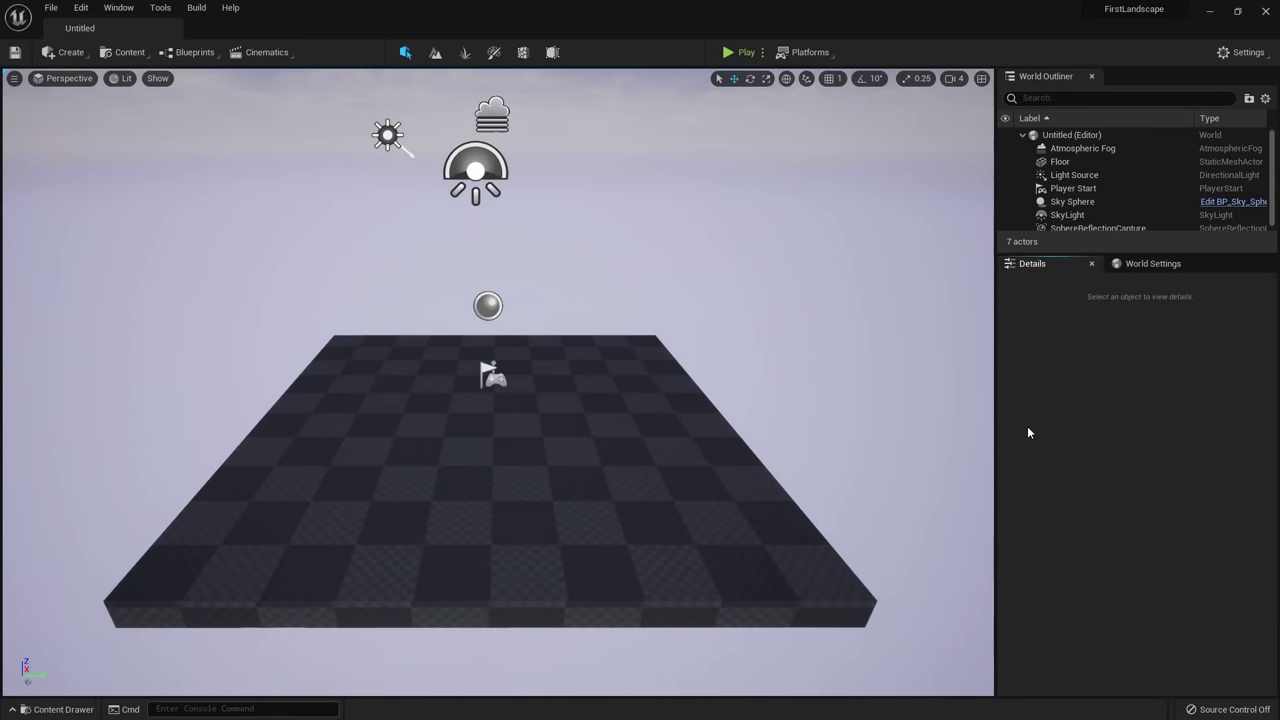
Open the LandscapeWorld level from the Maps folder.
key("ctrl+space")
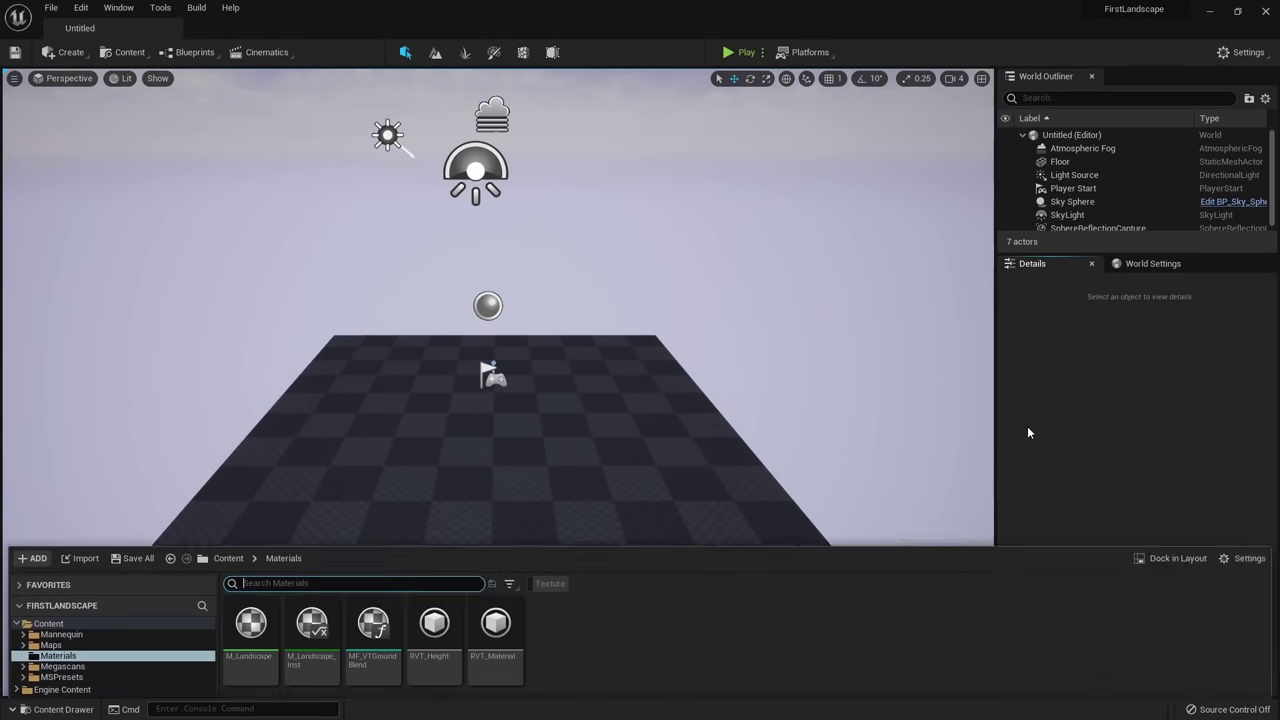
left_click(50, 485)
double_click(312, 468)
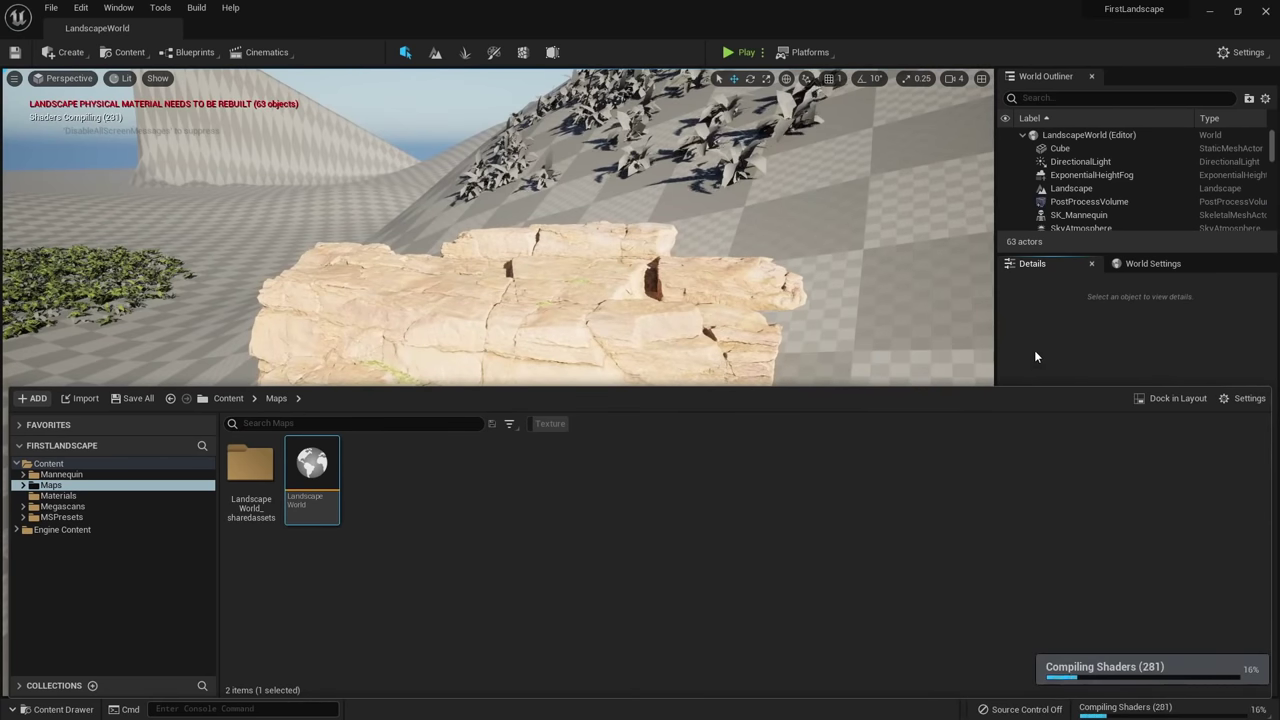
left_click(474, 600)
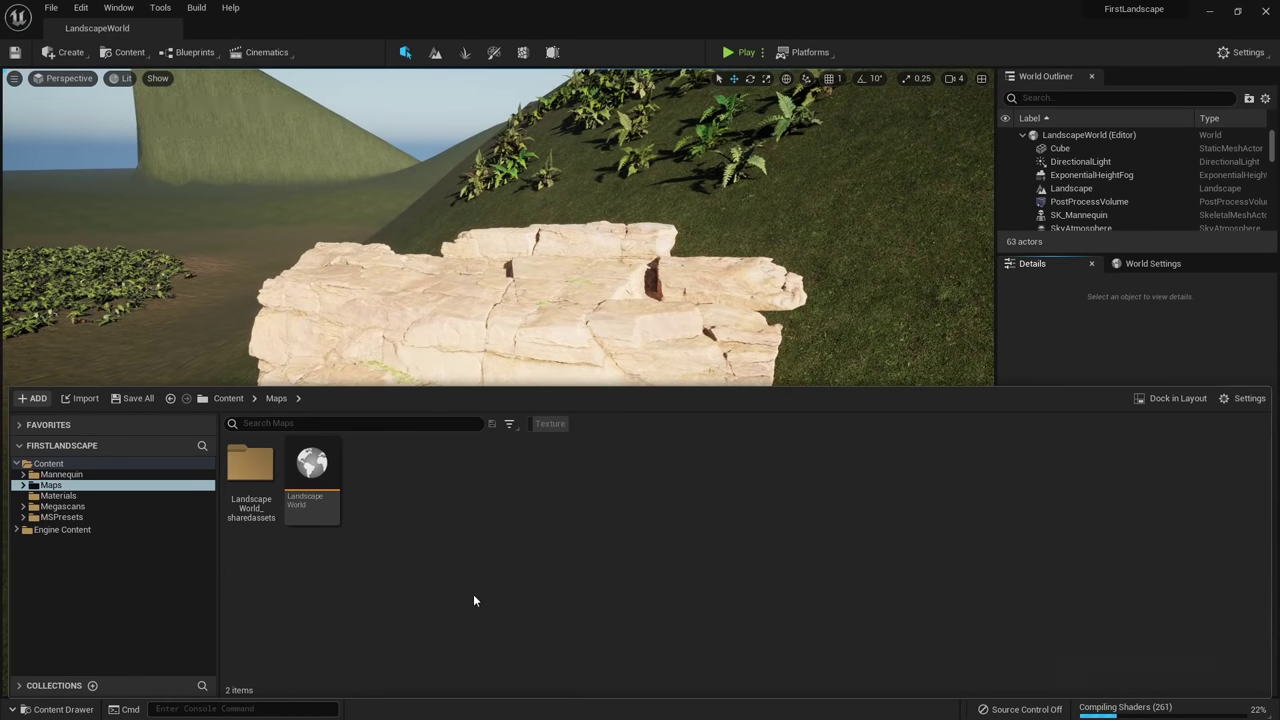
Set the virtual texture content of RVT_Height in the Materials folder to World Height, save the asset and close it.
left_click(103, 496)
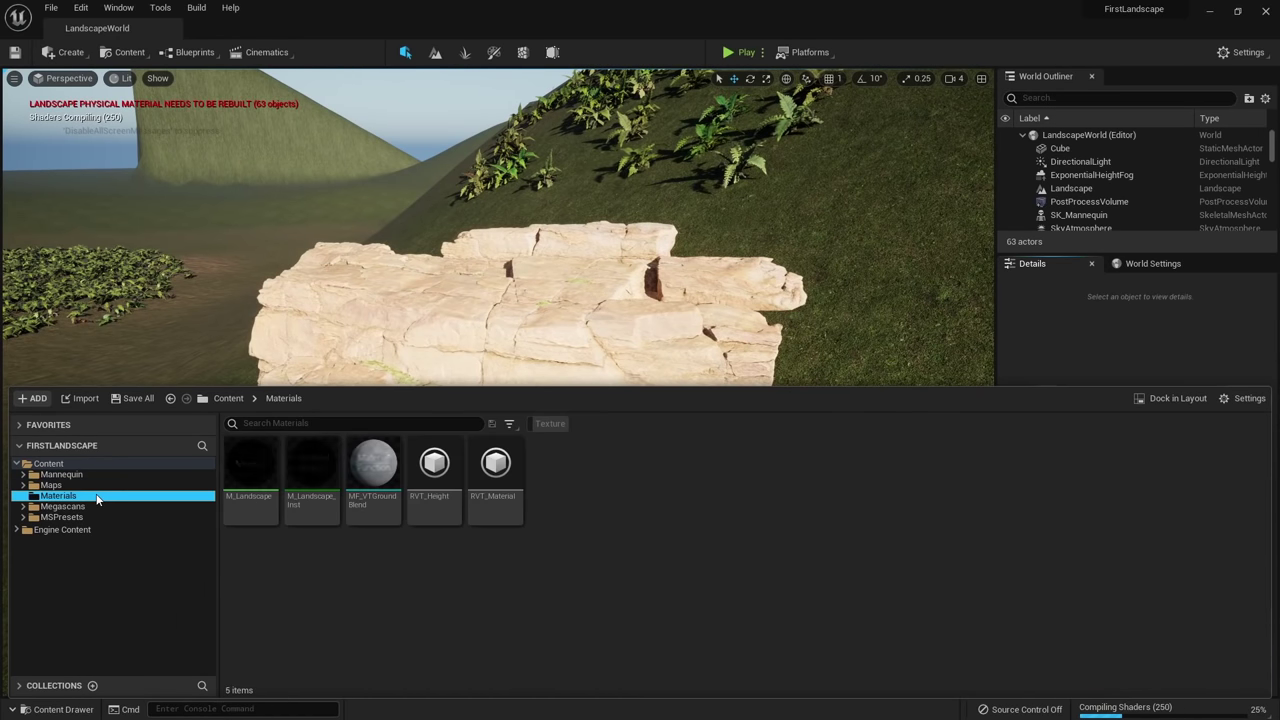
double_click(430, 505)
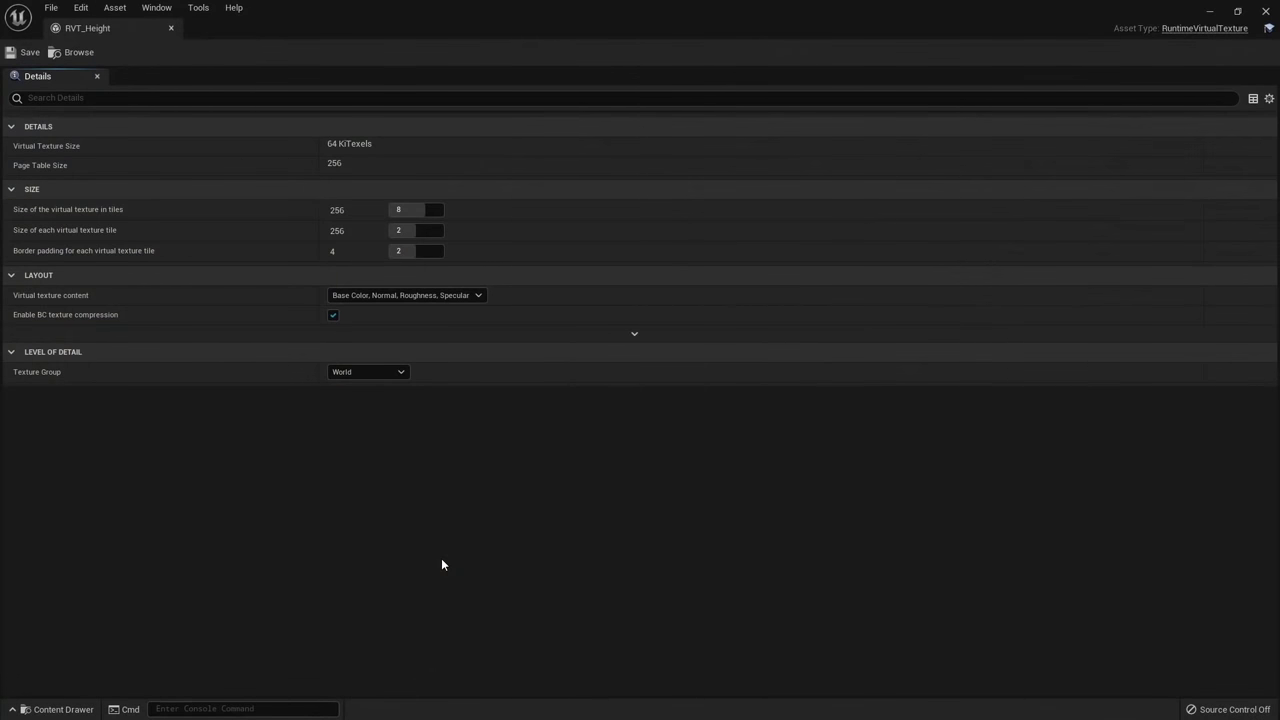
left_click(428, 297)
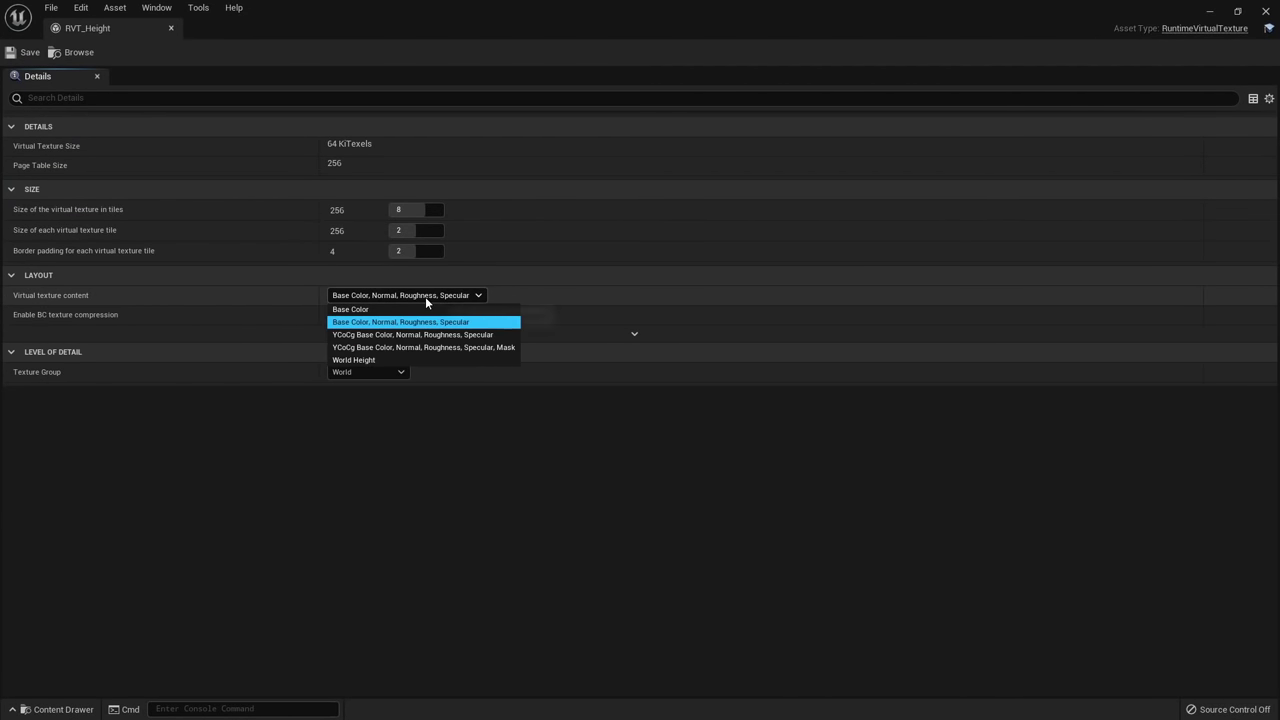
left_click(408, 359)
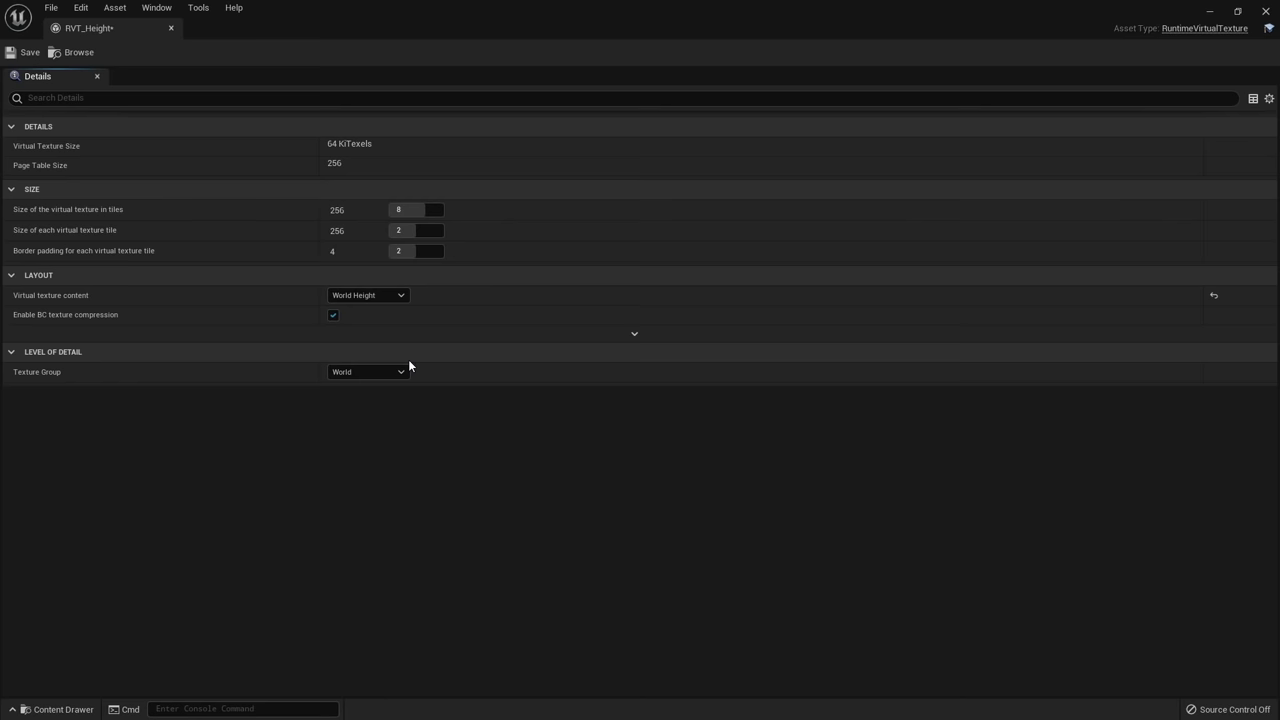
left_click(16, 54)
left_click(171, 28)
Review the virtual texture content setting of RVT_Material and close the asset.
left_click(57, 709)
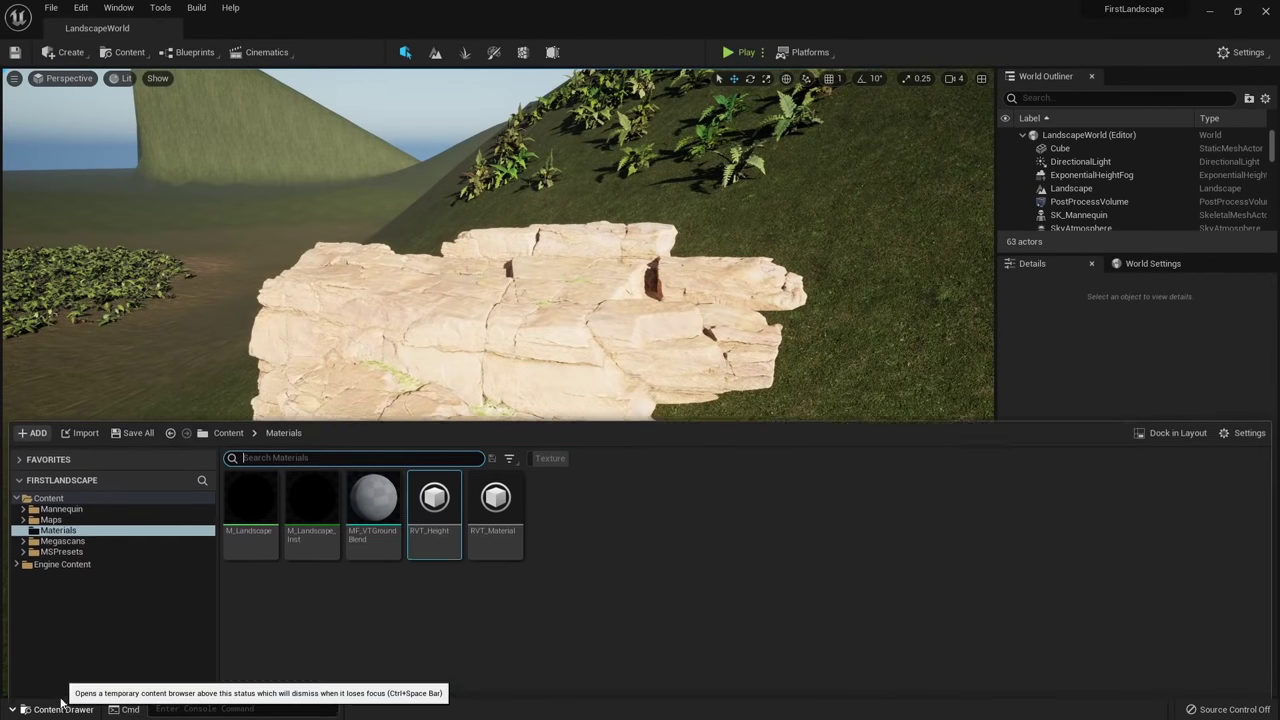
double_click(500, 503)
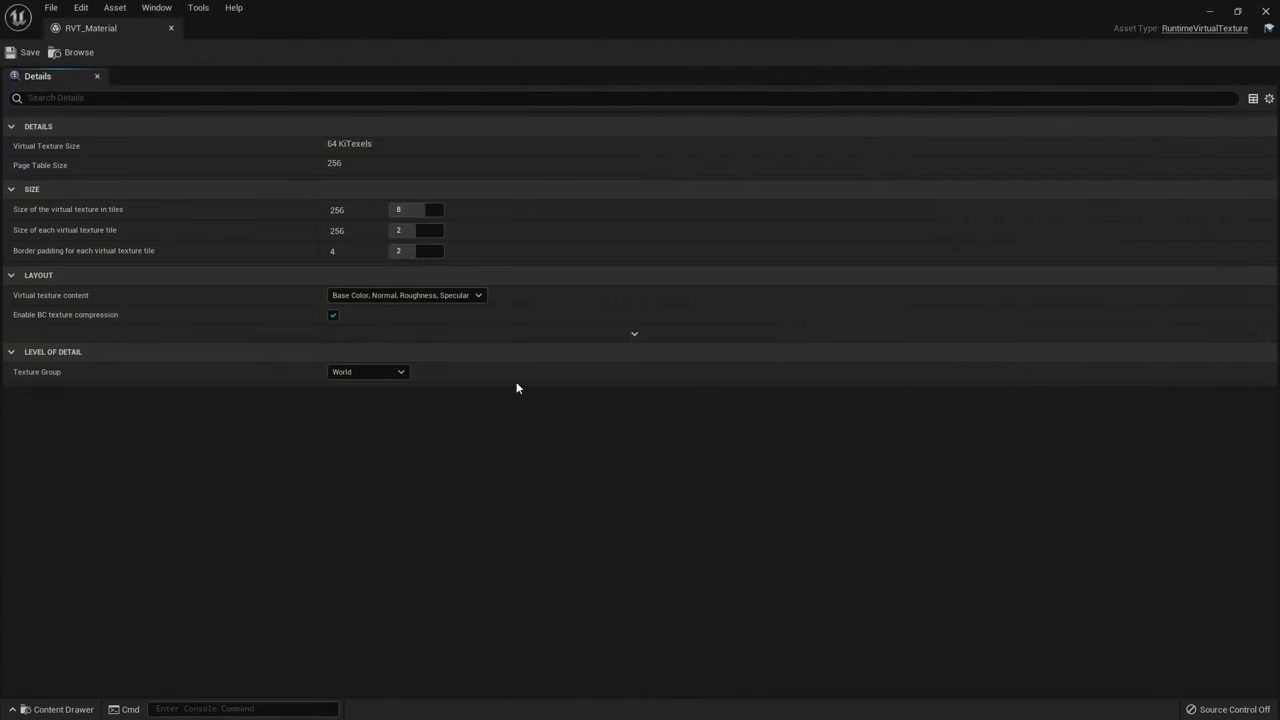
left_click(171, 28)
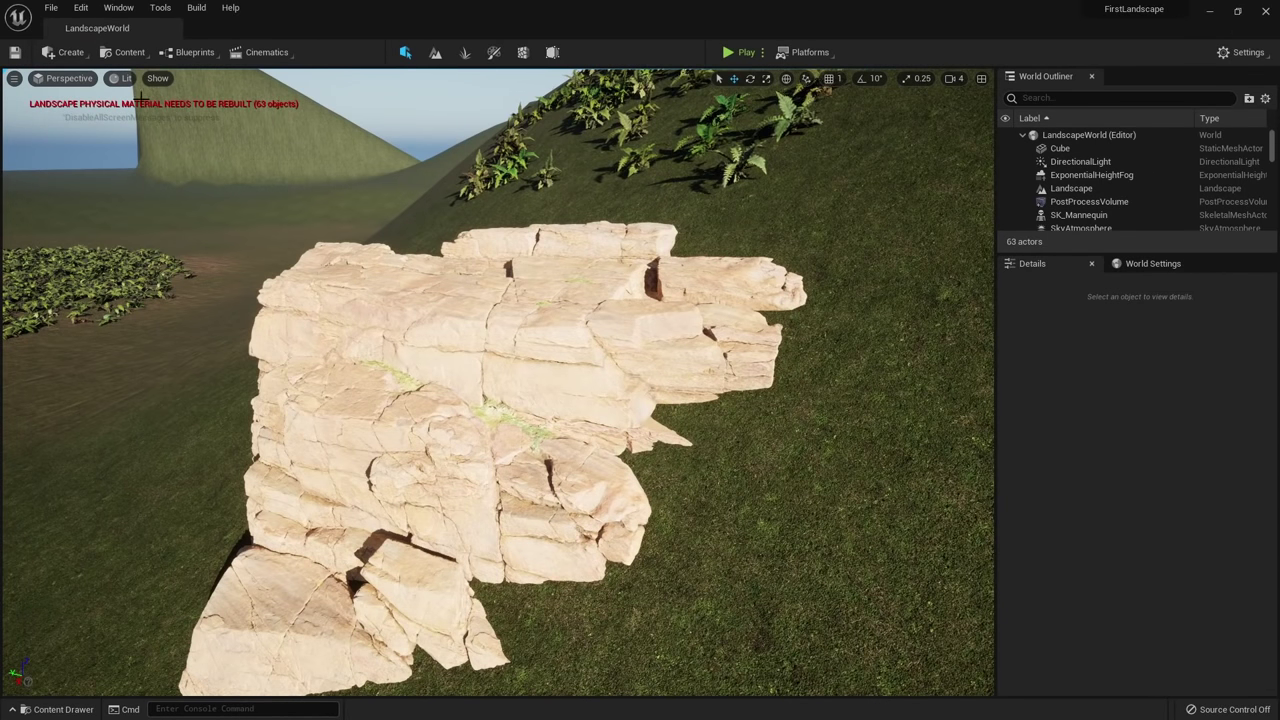
Build all levels of LandscapeWorld.
left_click(197, 8)
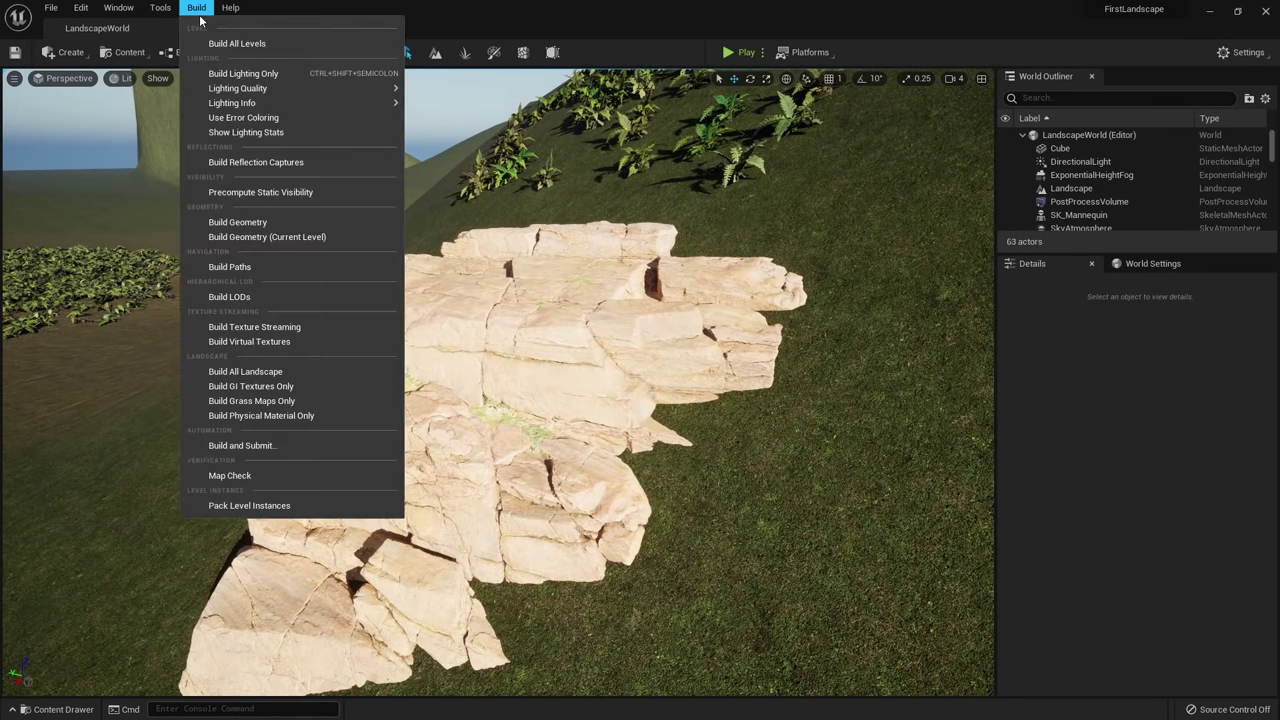
left_click(313, 45)
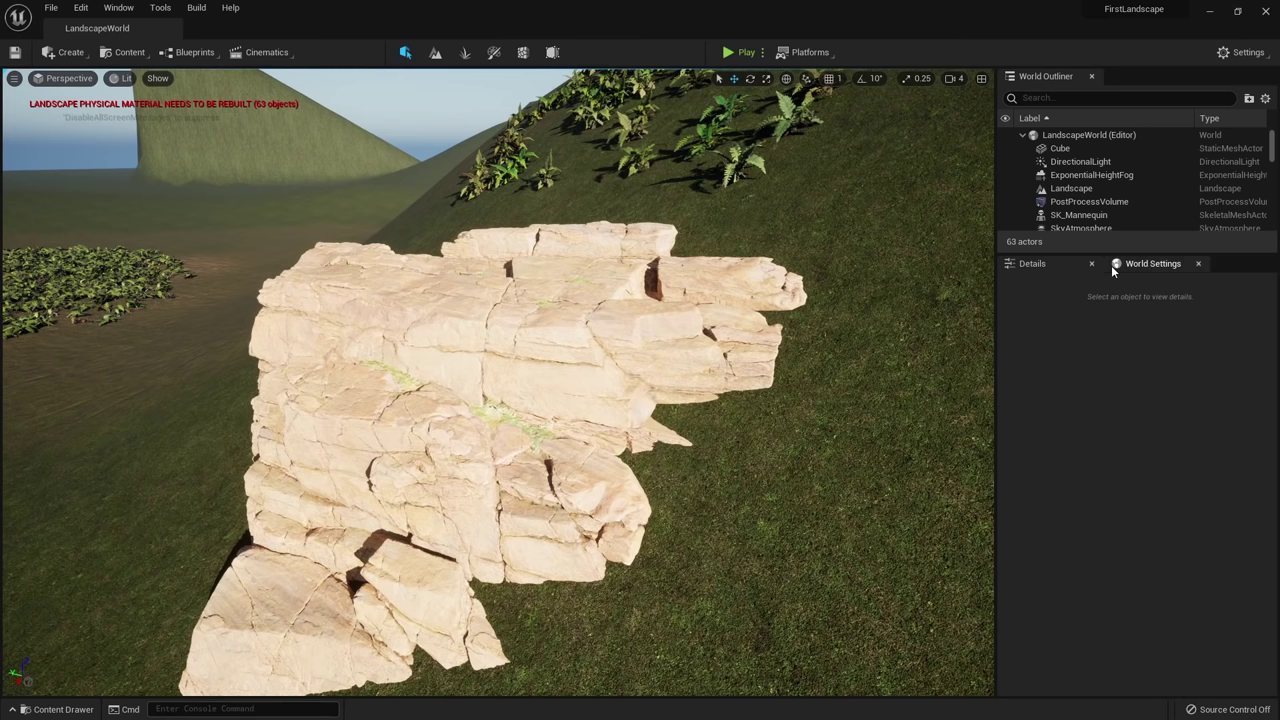
Show the advanced Lightmass options in World Settings and turn Force No Precomputed Lighting off and back on.
left_click(1148, 264)
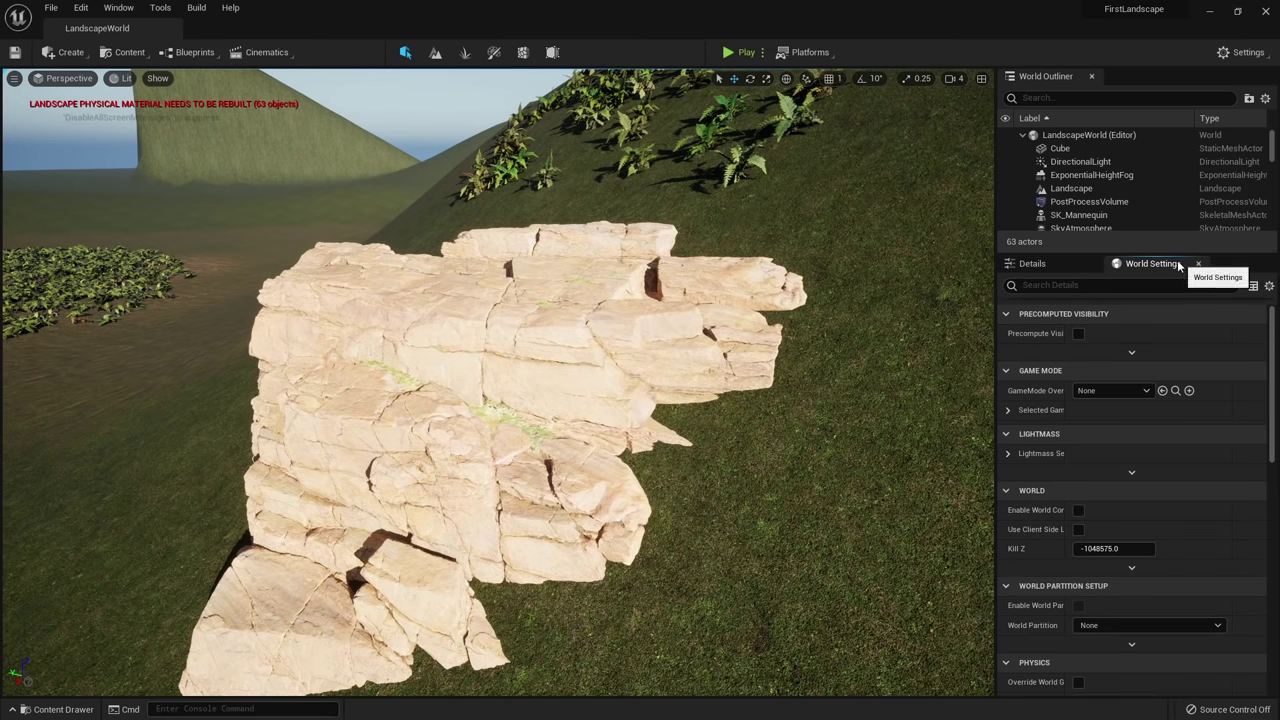
left_click(119, 8)
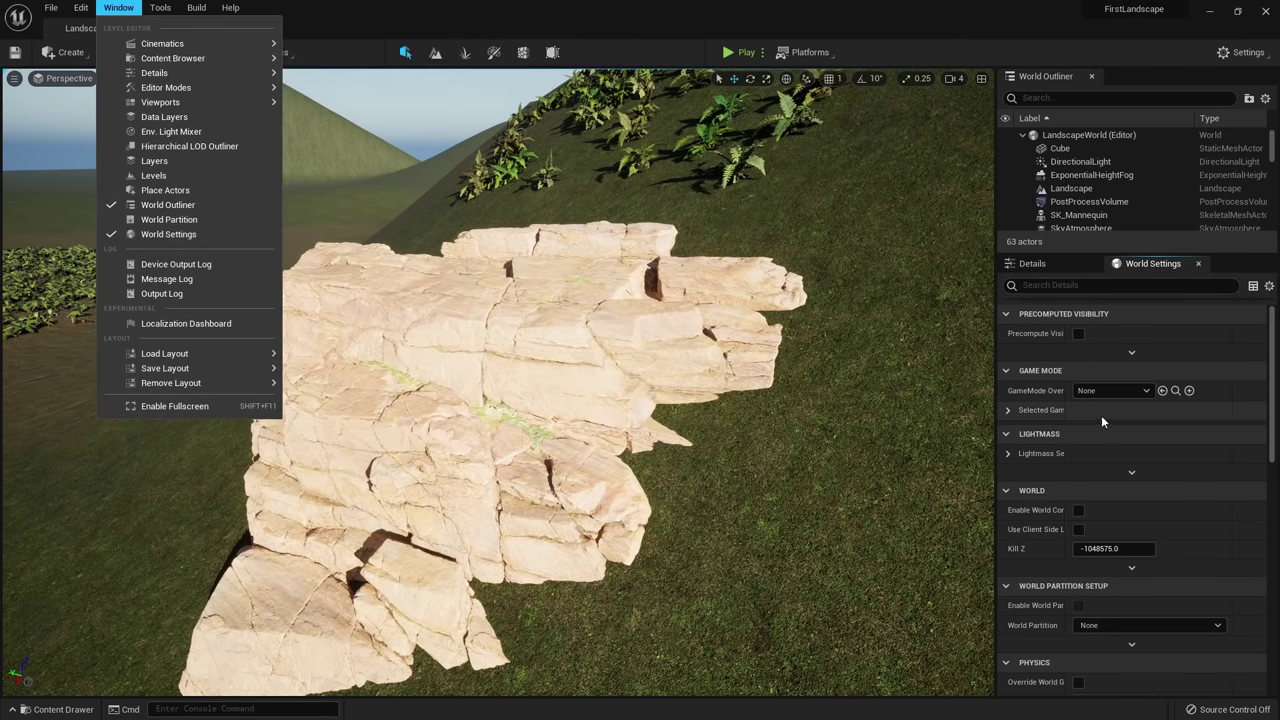
left_click(1131, 472)
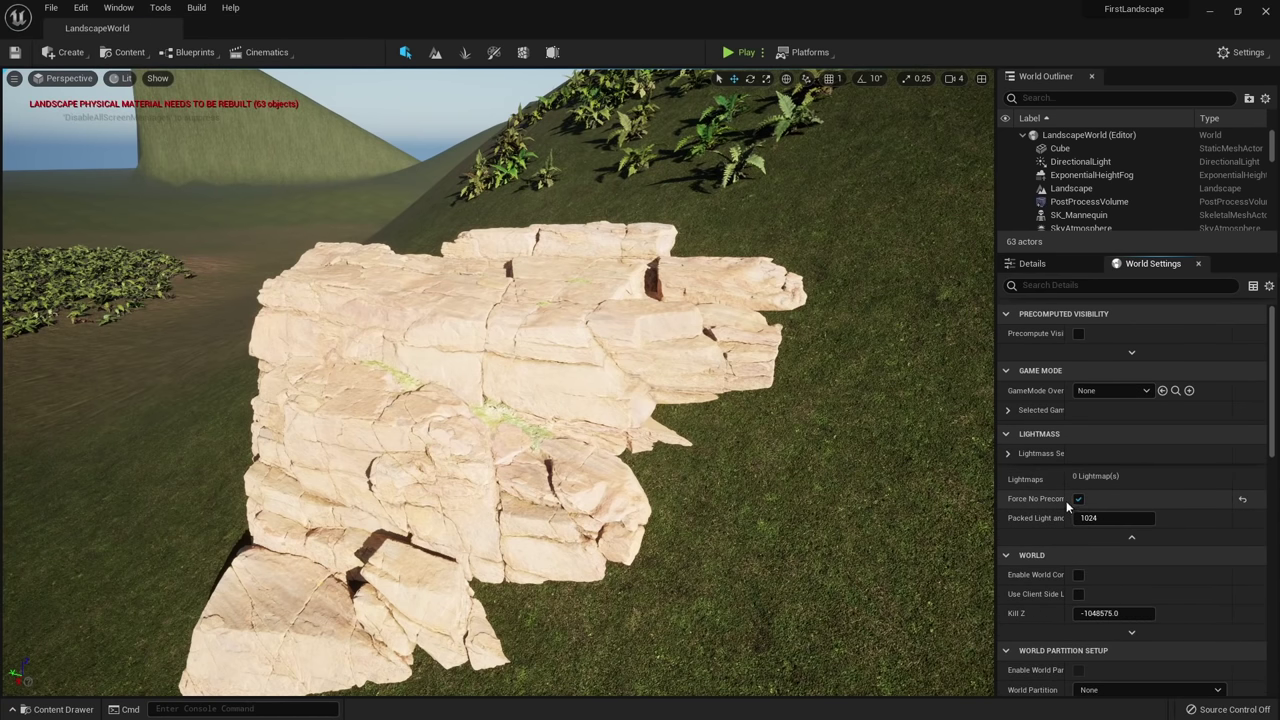
left_click_drag(1066, 499, 1099, 499)
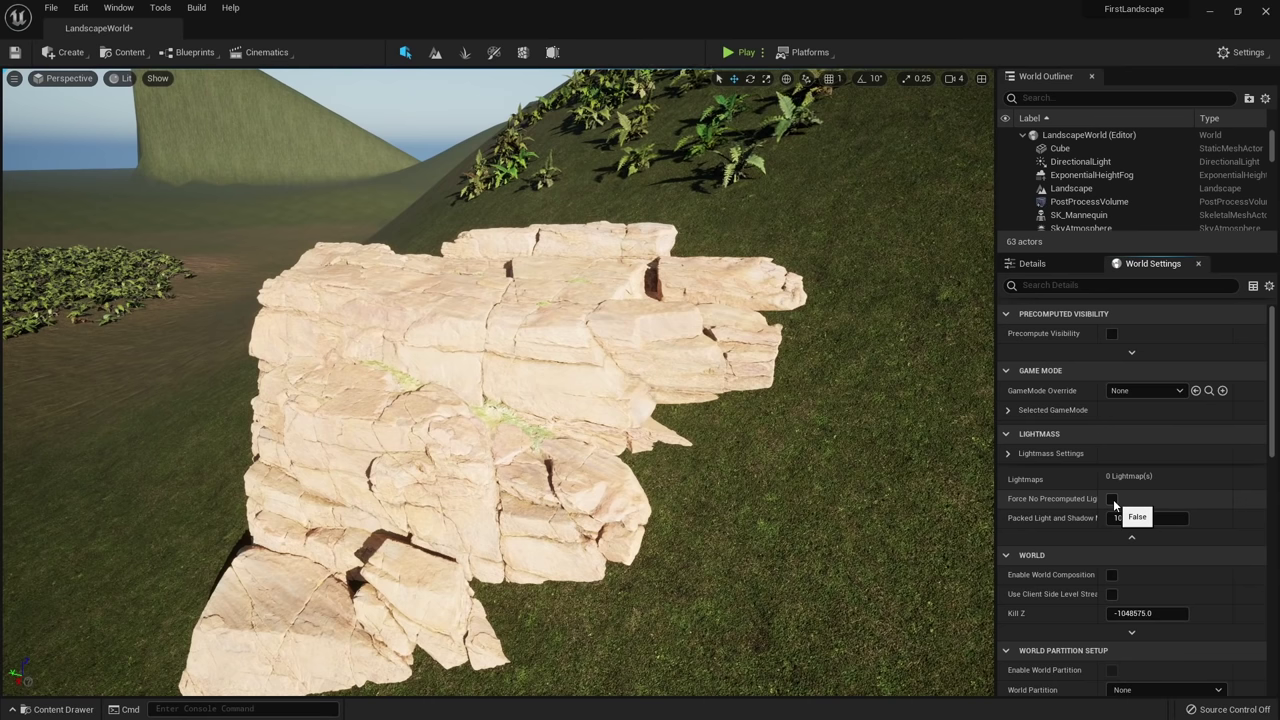
left_click(1112, 499)
left_click(779, 403)
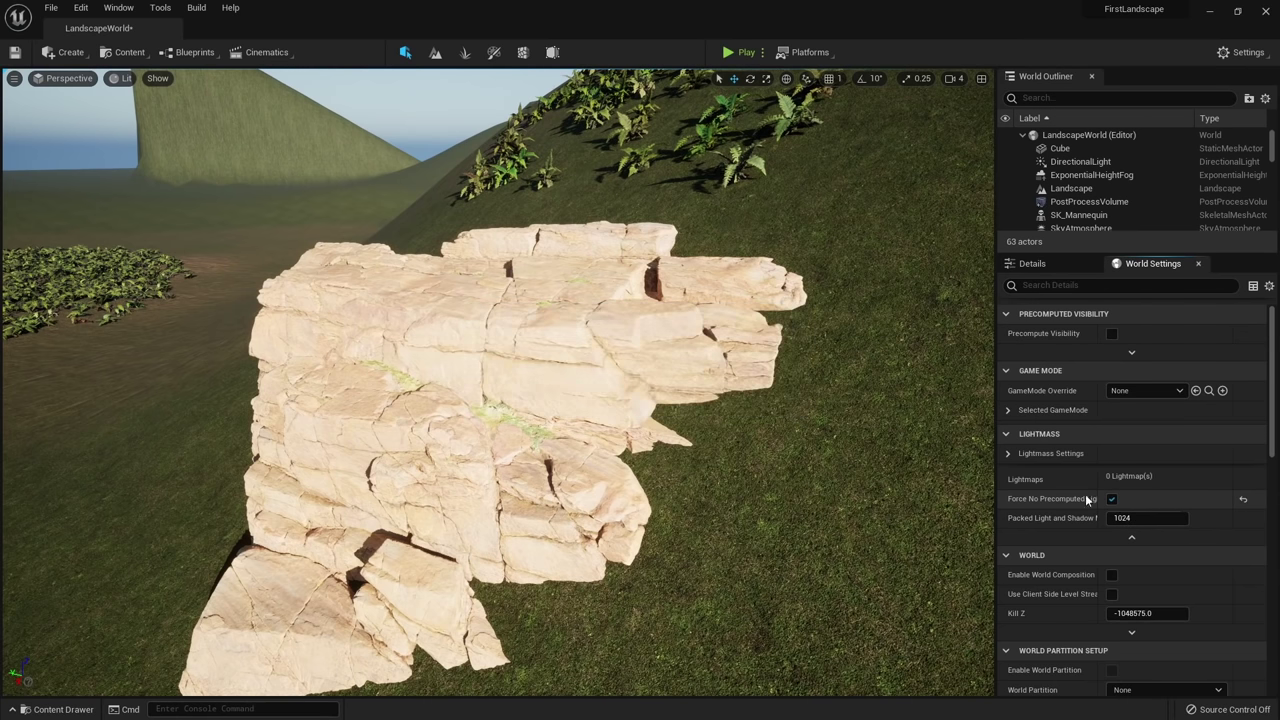
Build all levels once more and bring up the Materials folder's assets.
left_click(196, 7)
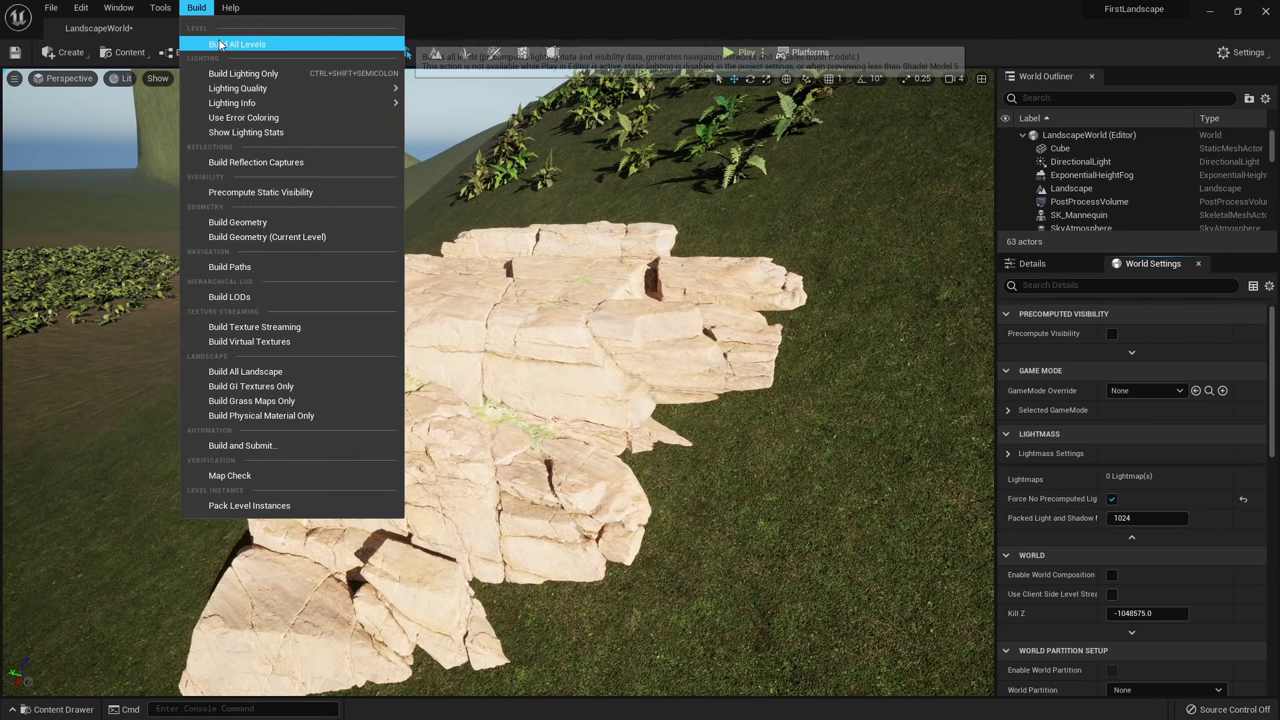
left_click(257, 40)
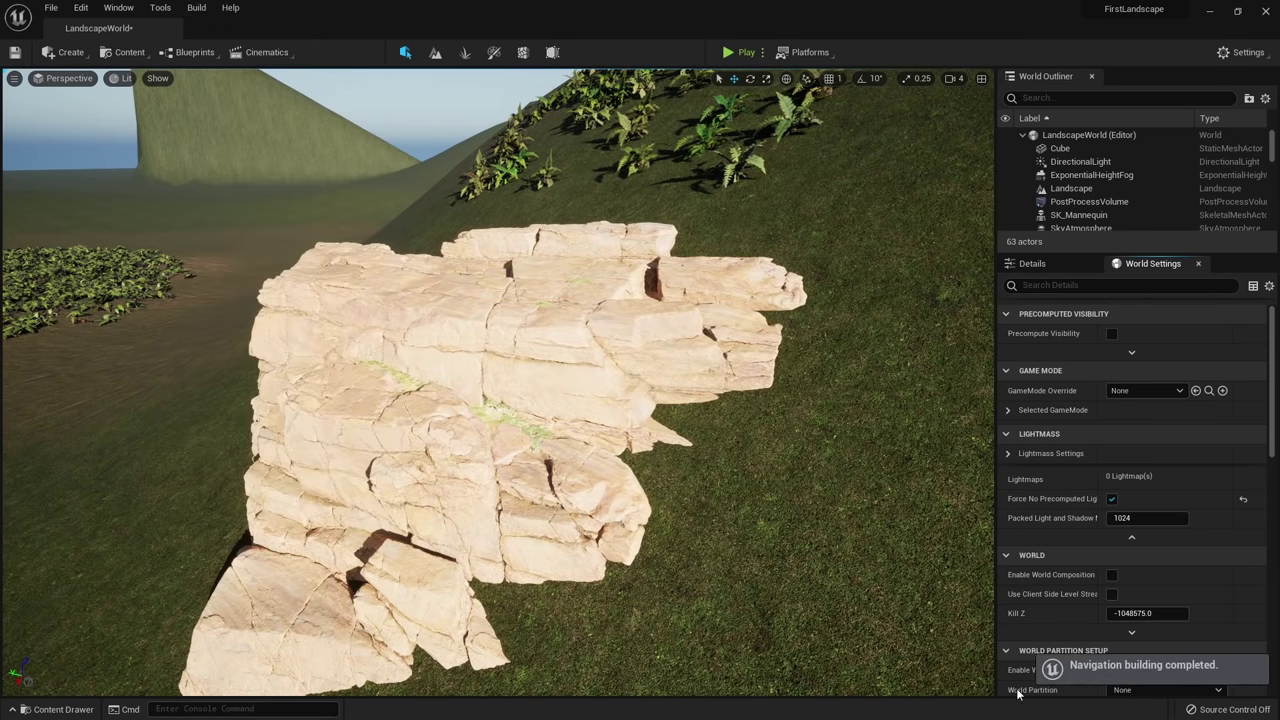
left_click(58, 709)
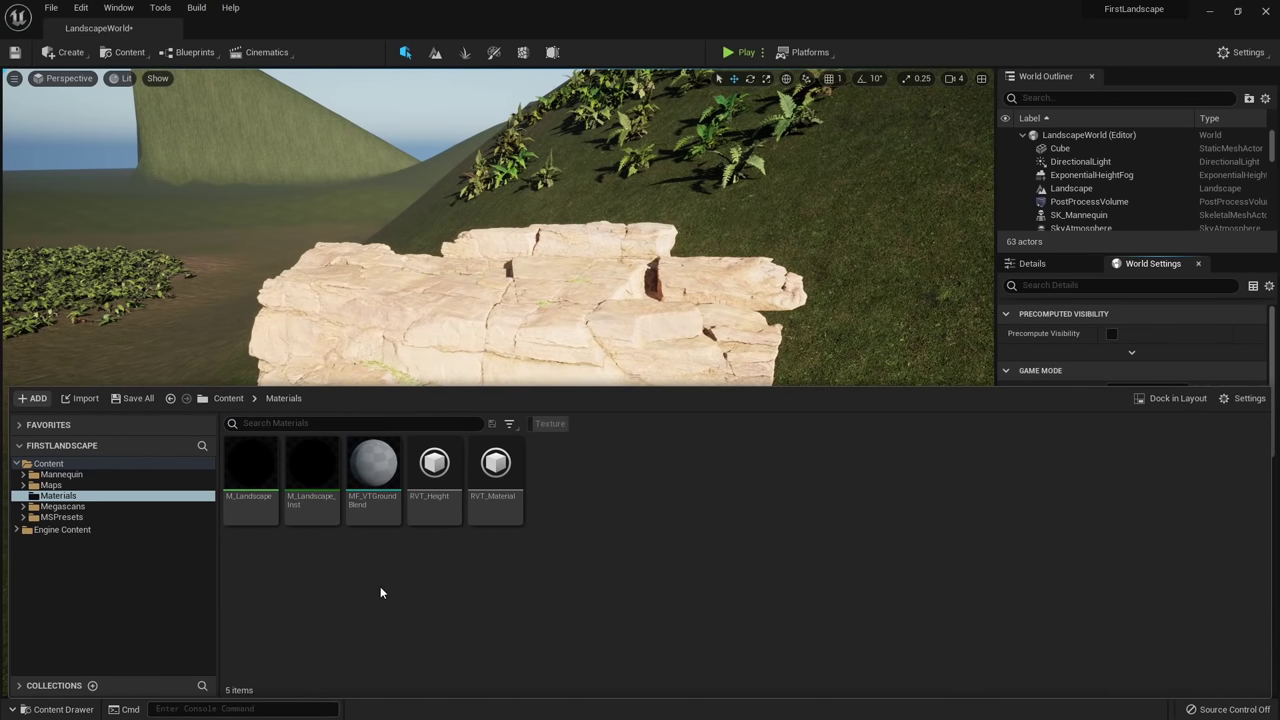
Add a Runtime Virtual Texture Volume to the level and focus the view on it.
key("s")
right_click_drag(407, 186, 385, 255)
left_click(66, 55)
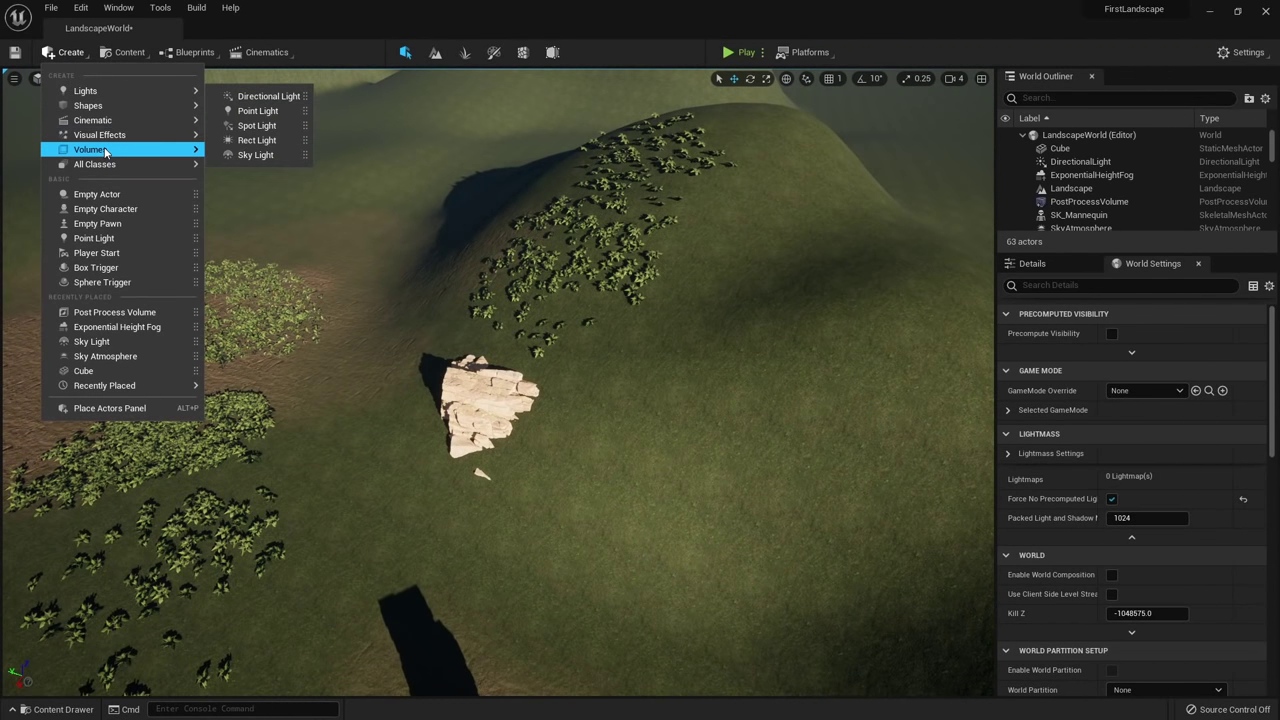
mouse_move(105, 150)
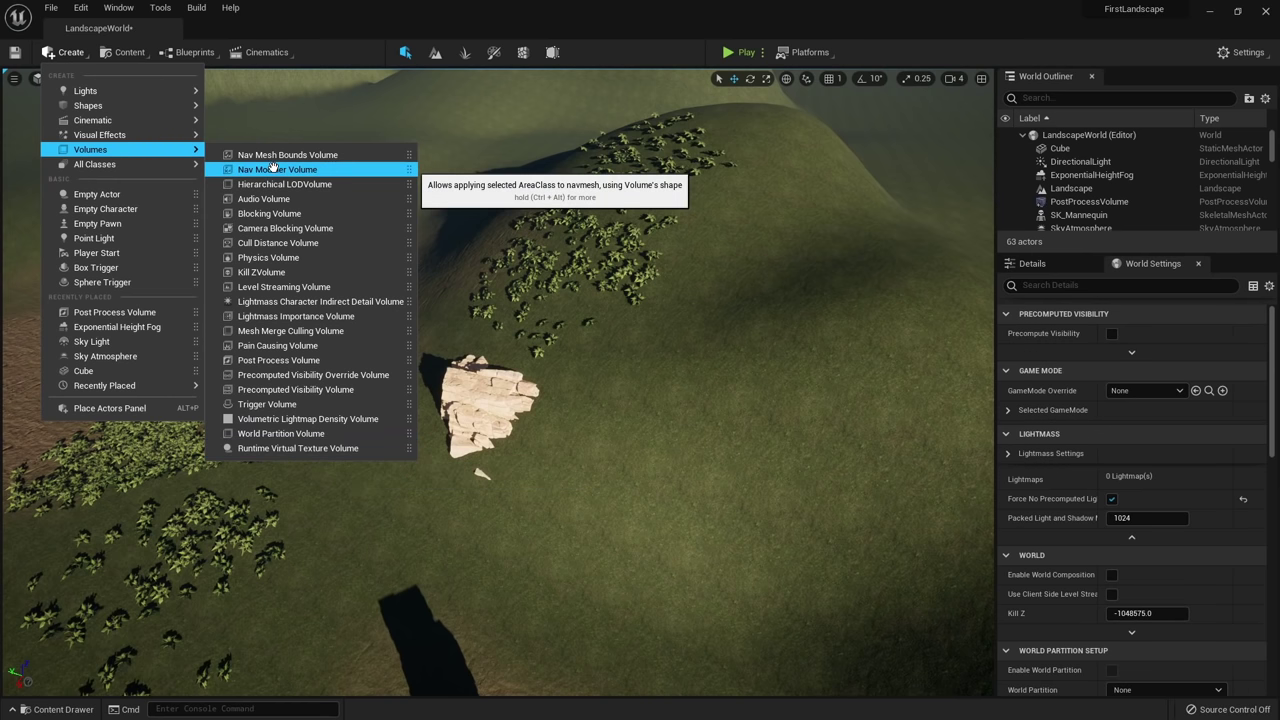
type("runtime")
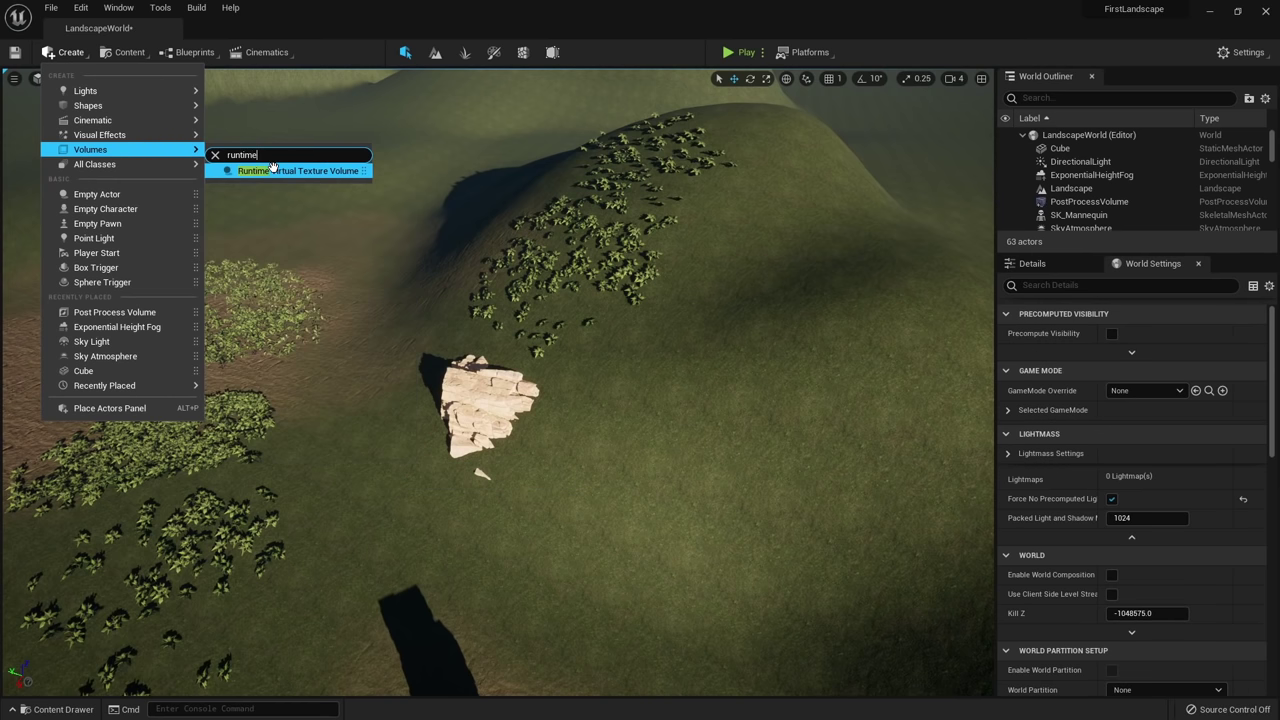
left_click(272, 170)
key("f")
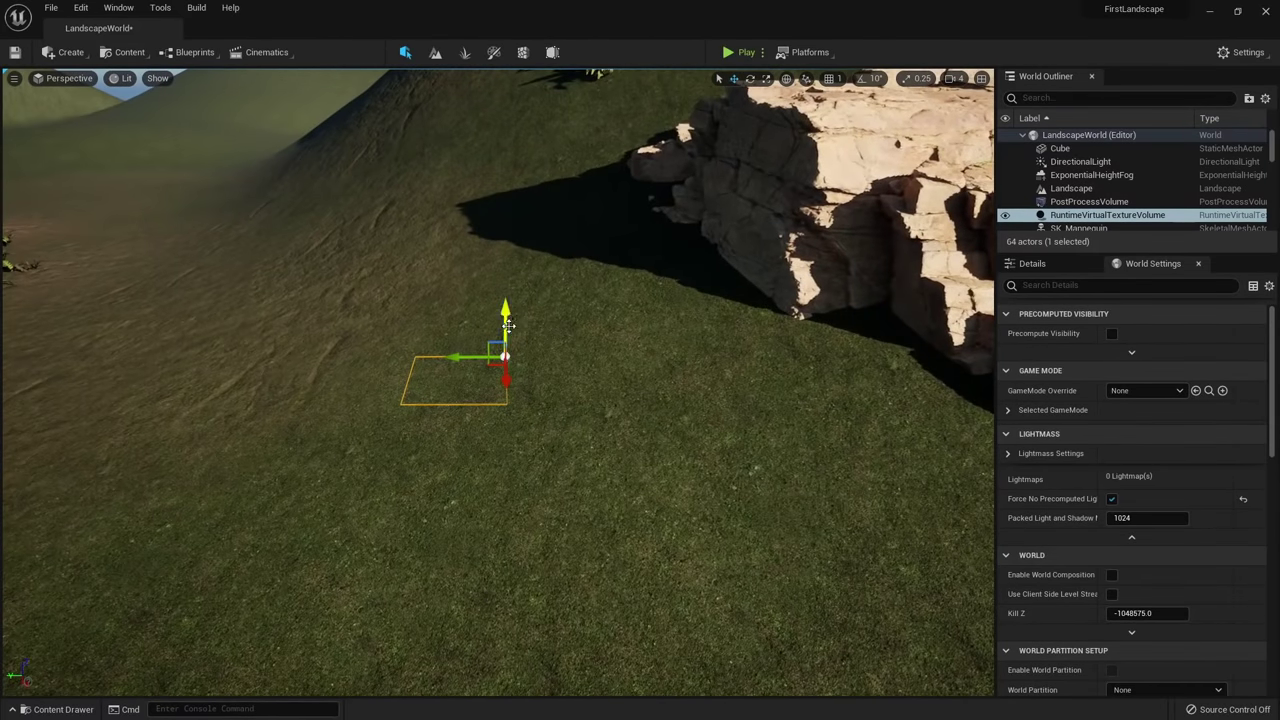
Move the Runtime Virtual Texture Volume across the landscape to about X -6965, Y -1106.
key("s")
right_click_drag(508, 326, 486, 373)
left_click_drag(485, 372, 780, 208)
right_click_drag(780, 208, 745, 212)
key("s")
key("d")
left_click_drag(679, 274, 815, 180)
Try a Z scale of 50000 on the Runtime Virtual Texture Volume and lower it to about Z -4667.
left_click(1030, 263)
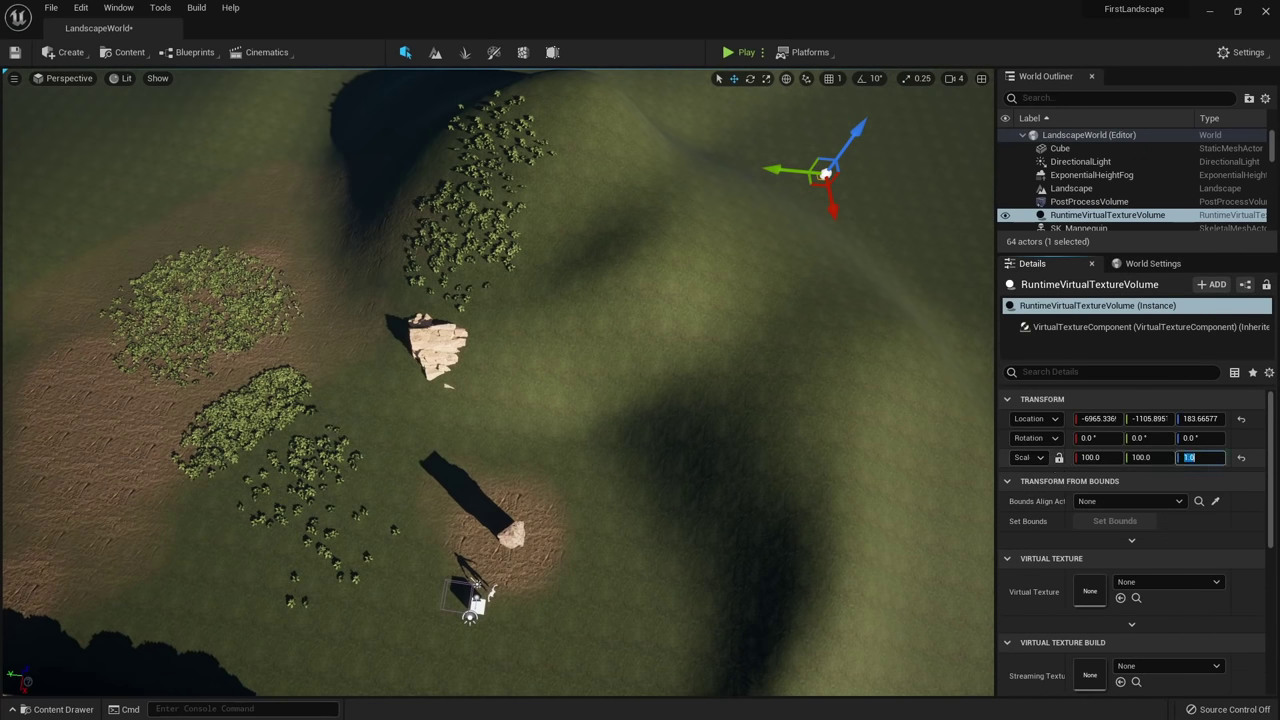
type("50000")
key("Return")
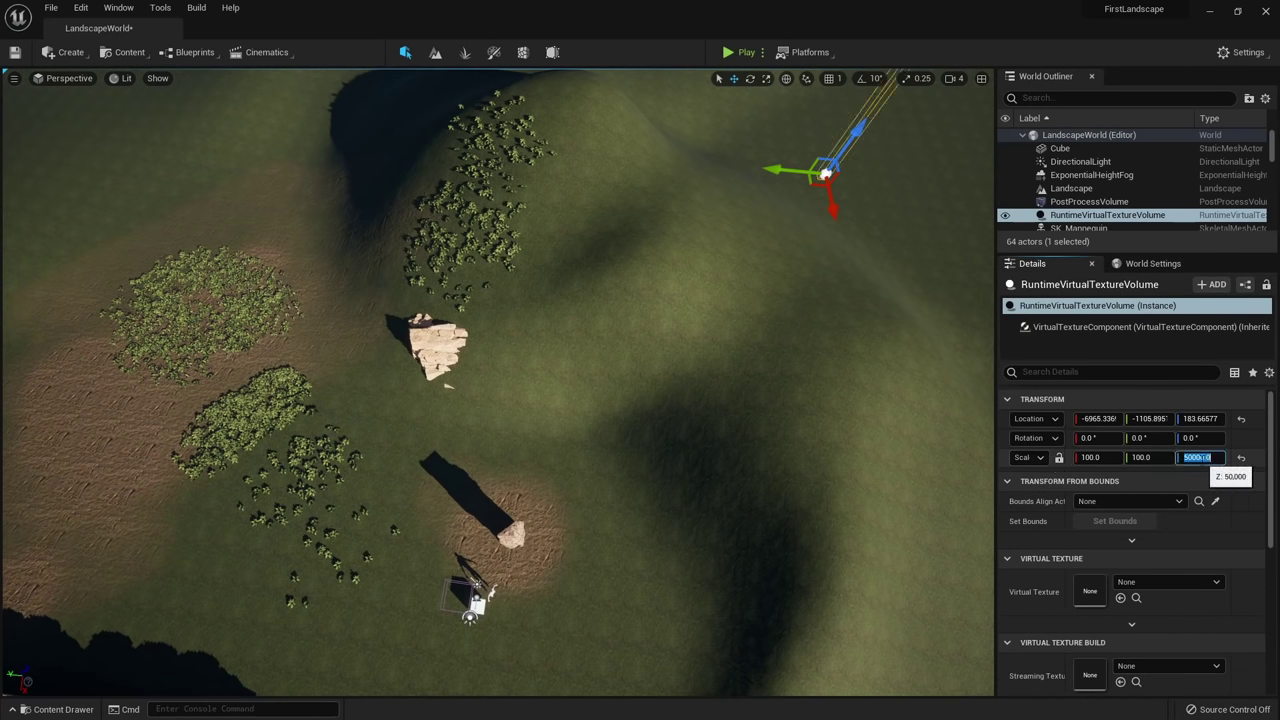
right_click_drag(692, 375, 682, 262)
key("s")
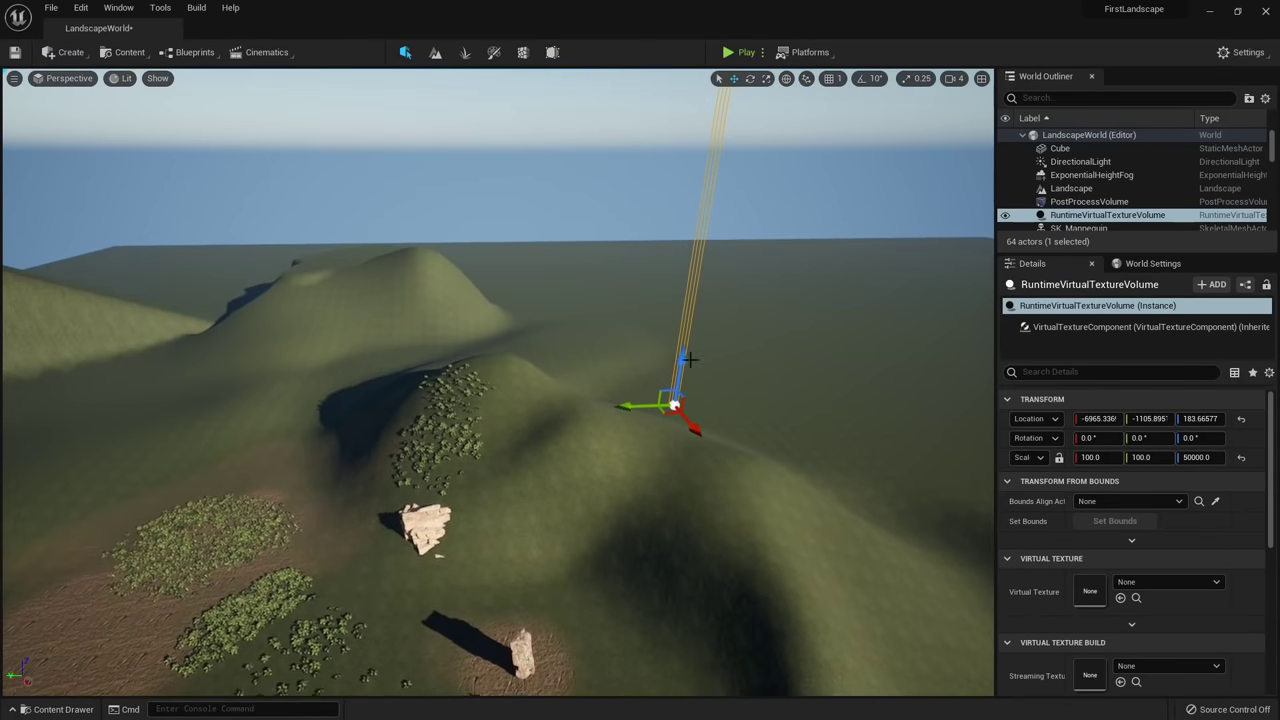
left_click_drag(687, 364, 677, 610)
right_click_drag(677, 610, 677, 533)
Set the Runtime Virtual Texture Volume's Z scale to 5000.
left_click(1192, 457)
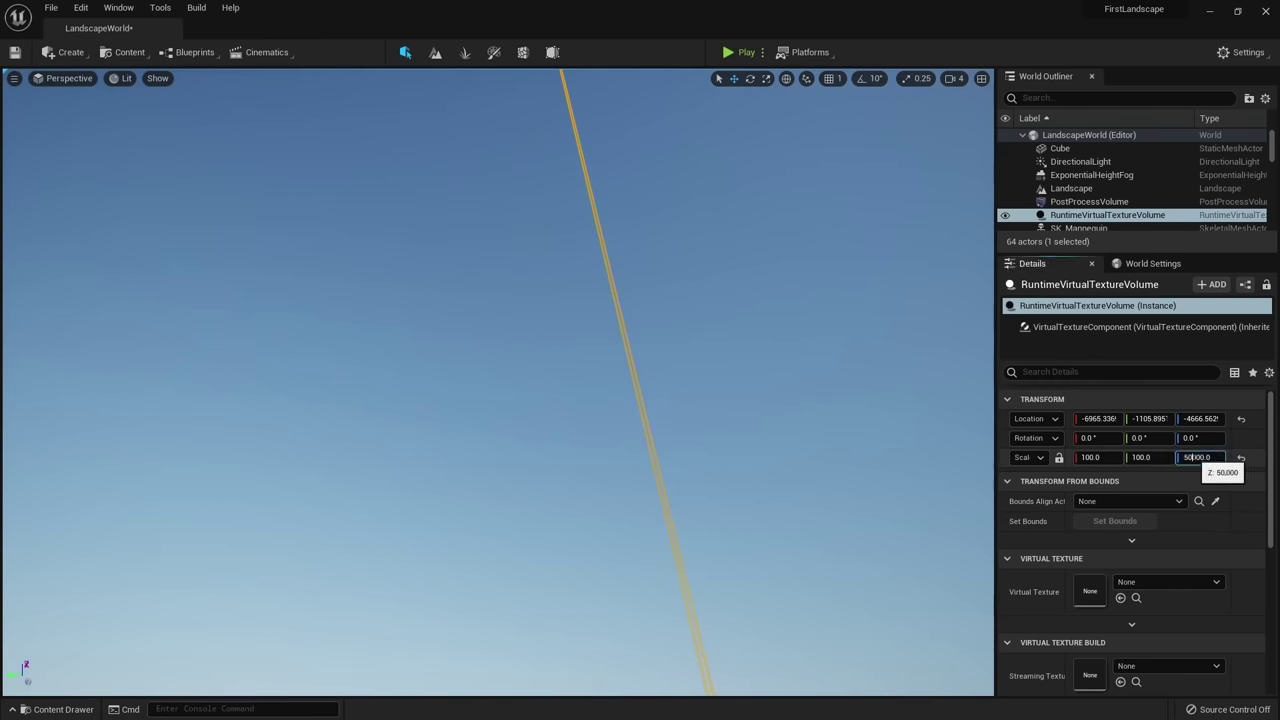
key("BackSpace")
key("Return")
Raise the volume to about Z -1859 and shift it horizontally to about X -7198, Y -1300.
right_click_drag(566, 250, 549, 413)
key("w")
left_click_drag(584, 537, 571, 402)
right_click_drag(571, 402, 566, 482)
key("w")
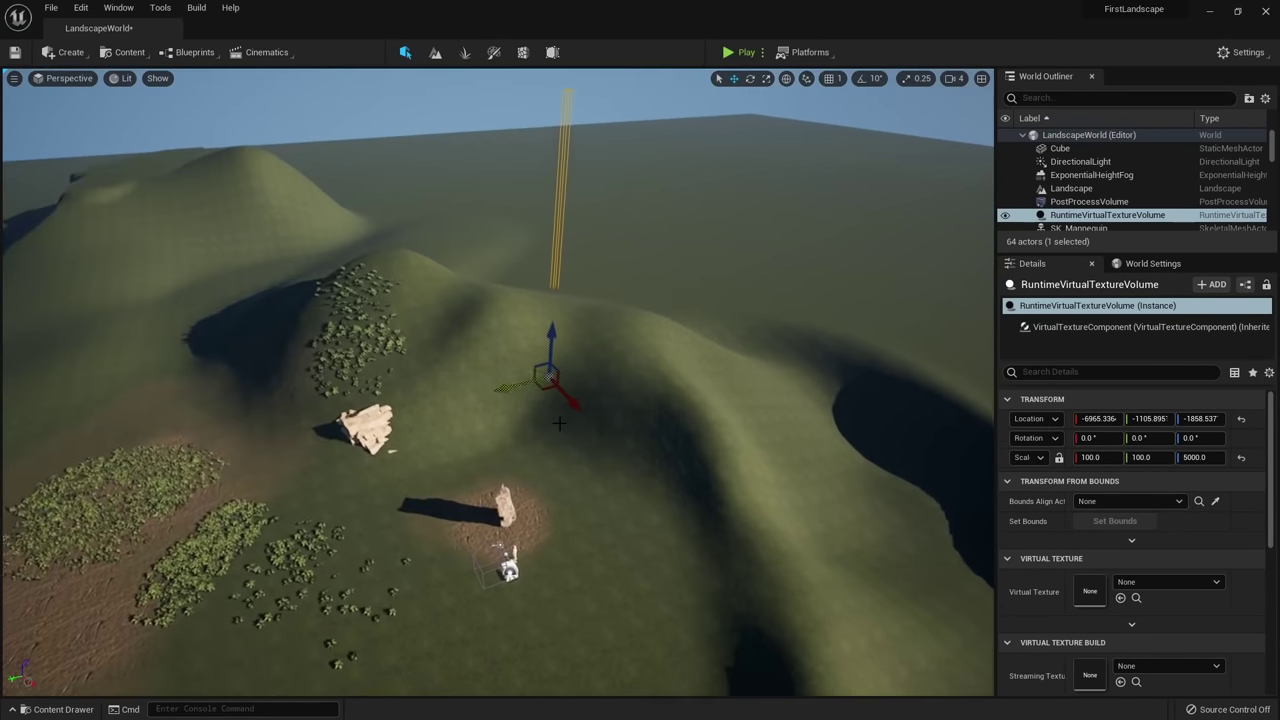
left_click_drag(549, 383, 565, 384)
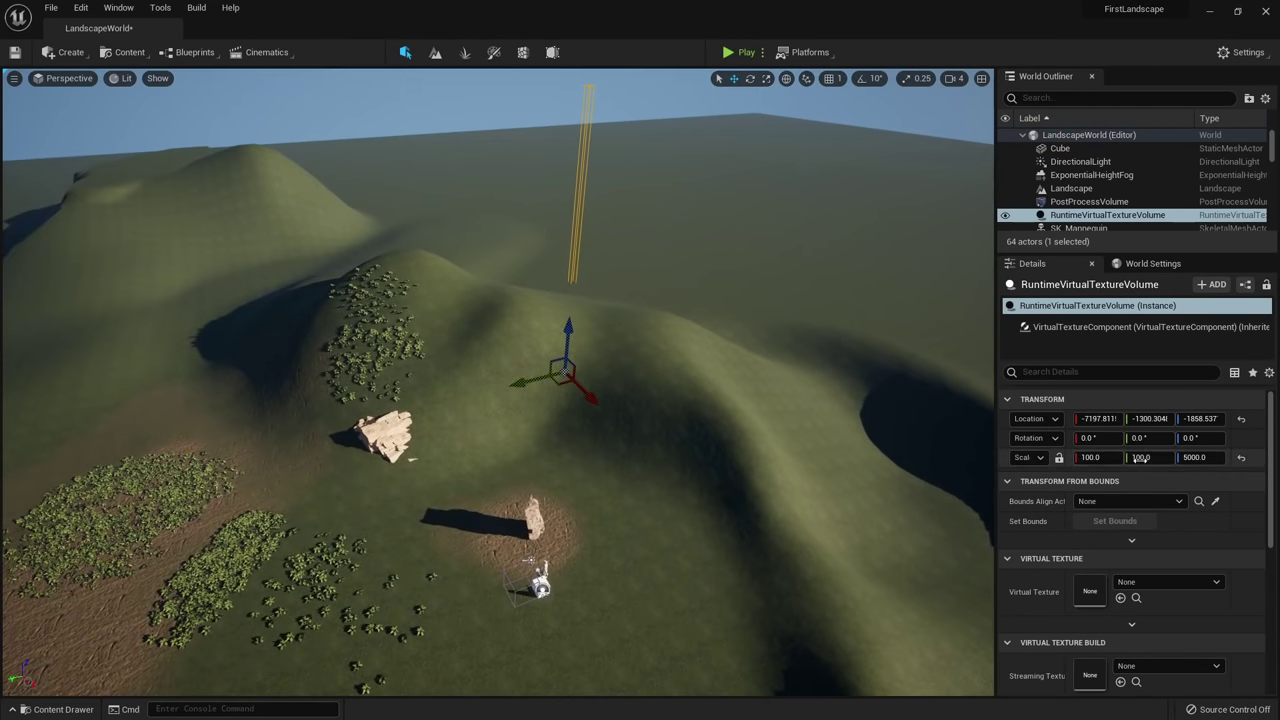
Copy the volume's Z scale of 5000 to its X scale.
left_click(1185, 457)
key("ctrl+c")
left_click(1105, 457)
key("ctrl+v")
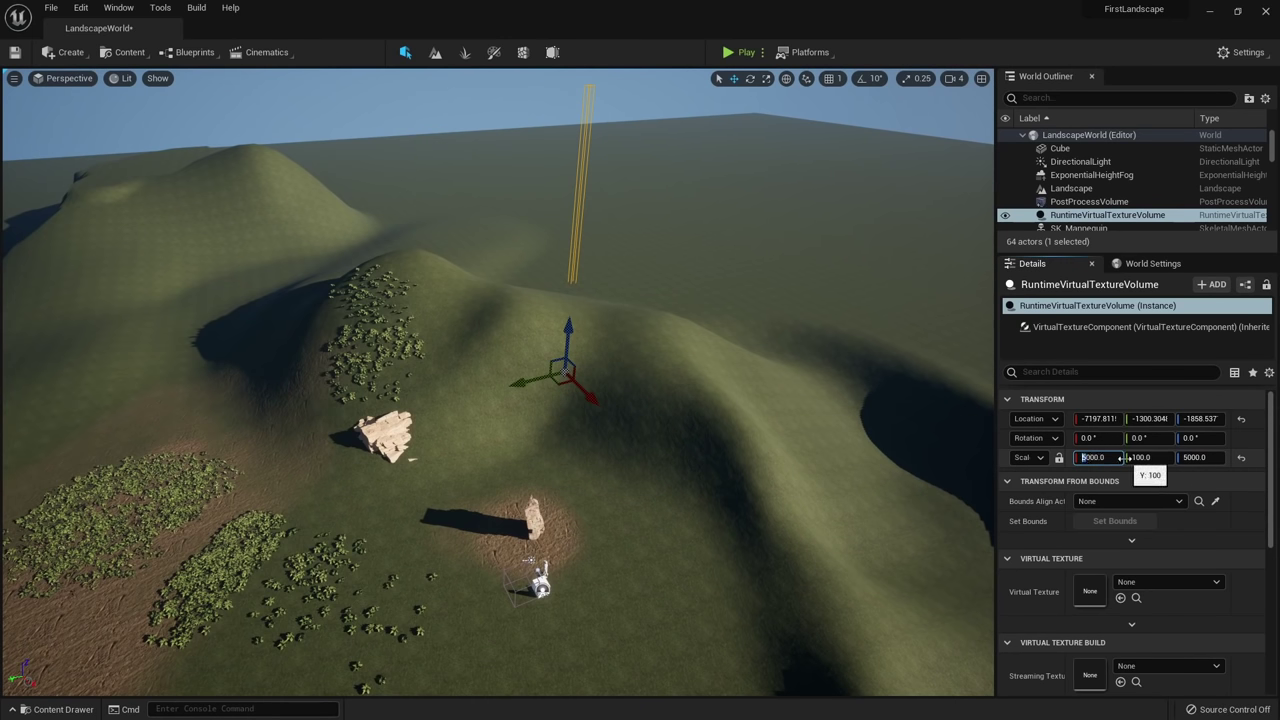
Set the RuntimeVirtualTextureVolume's X and Y scale to 10000 each.
key("Return")
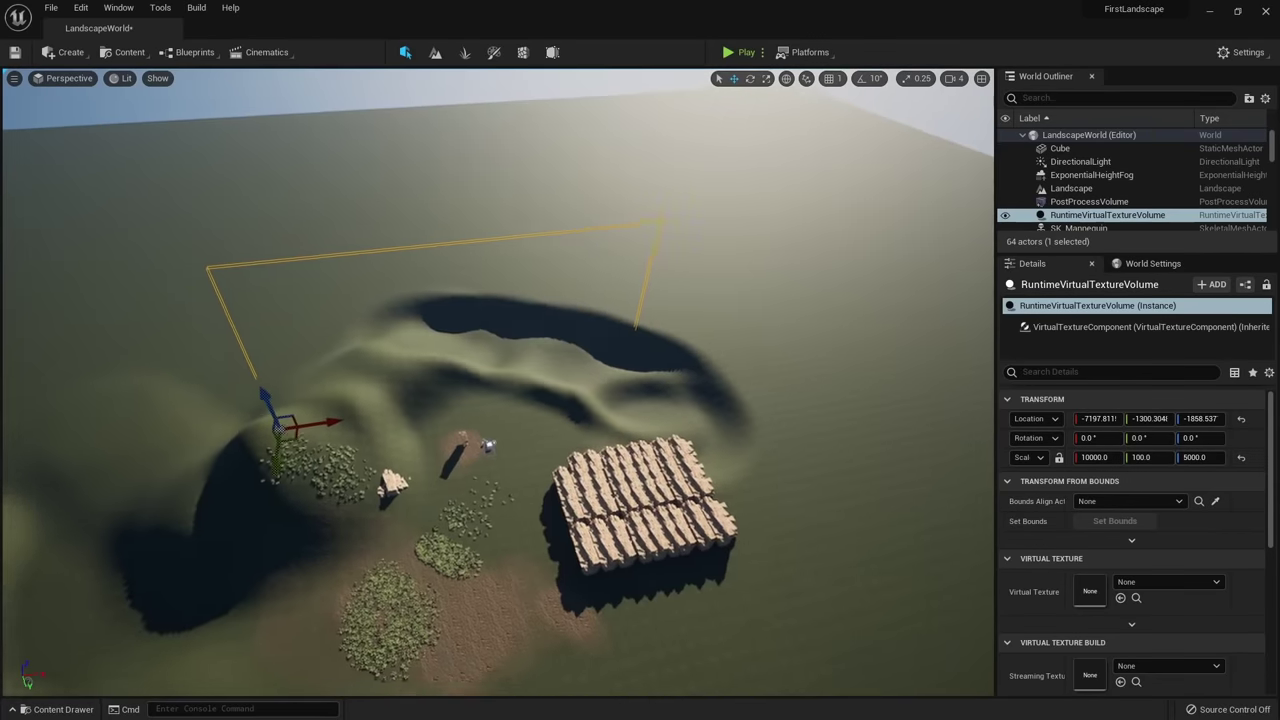
left_click(1095, 457)
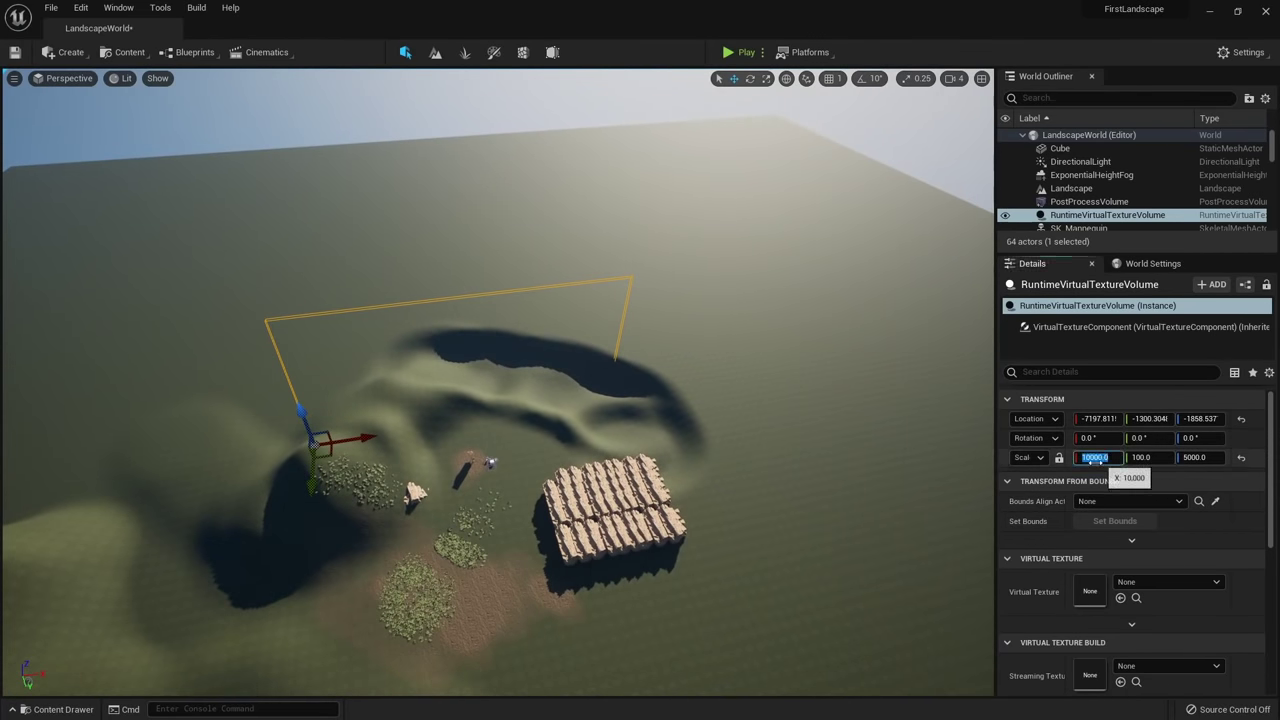
key("ctrl+c")
left_click(1150, 458)
key("ctrl+v")
key("Return")
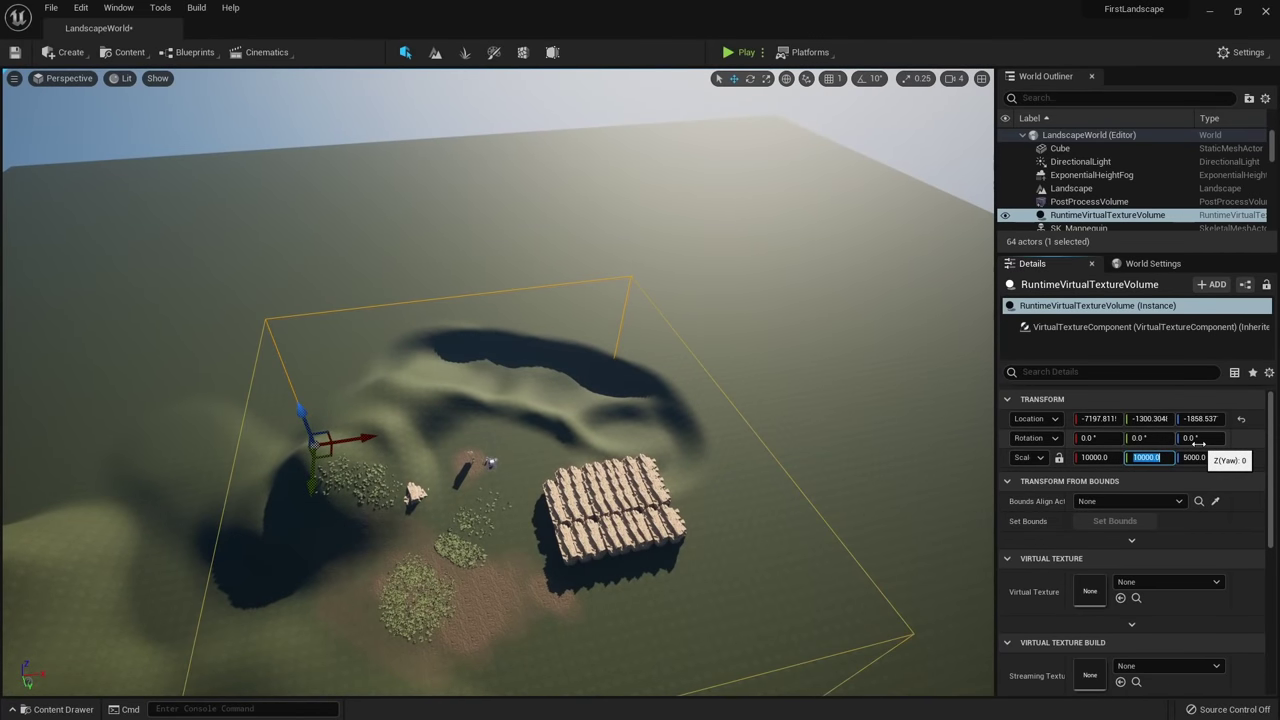
Move the virtual texture volume horizontally and slightly upward so it encloses the rocks, foliage and sculpted hills.
right_click_drag(586, 343, 330, 475)
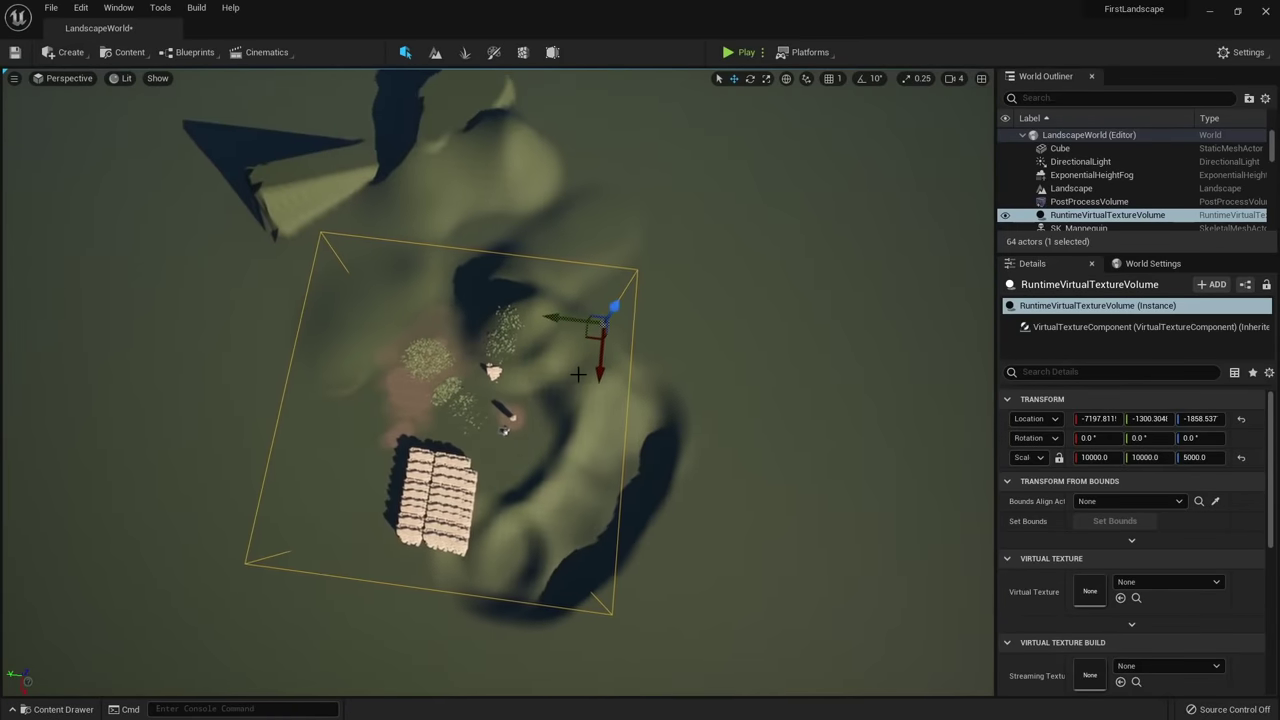
left_click_drag(586, 343, 618, 344)
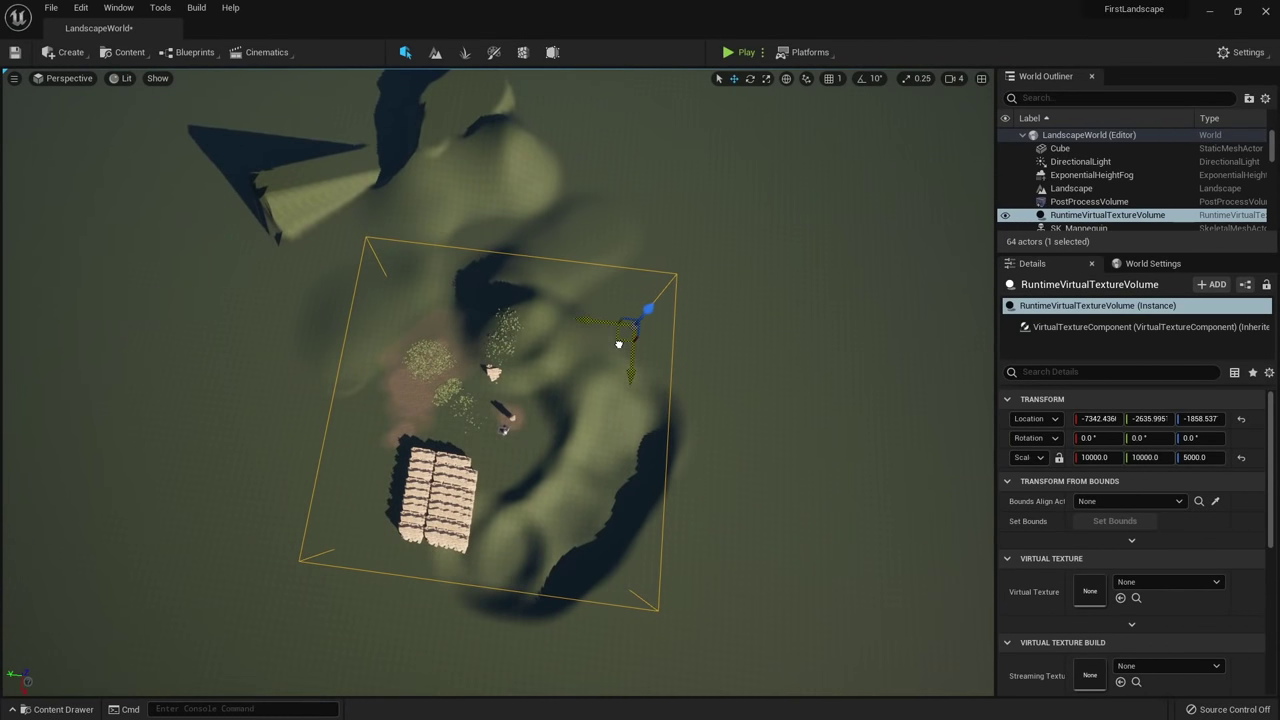
right_click_drag(575, 434, 744, 487)
left_click_drag(744, 487, 744, 487)
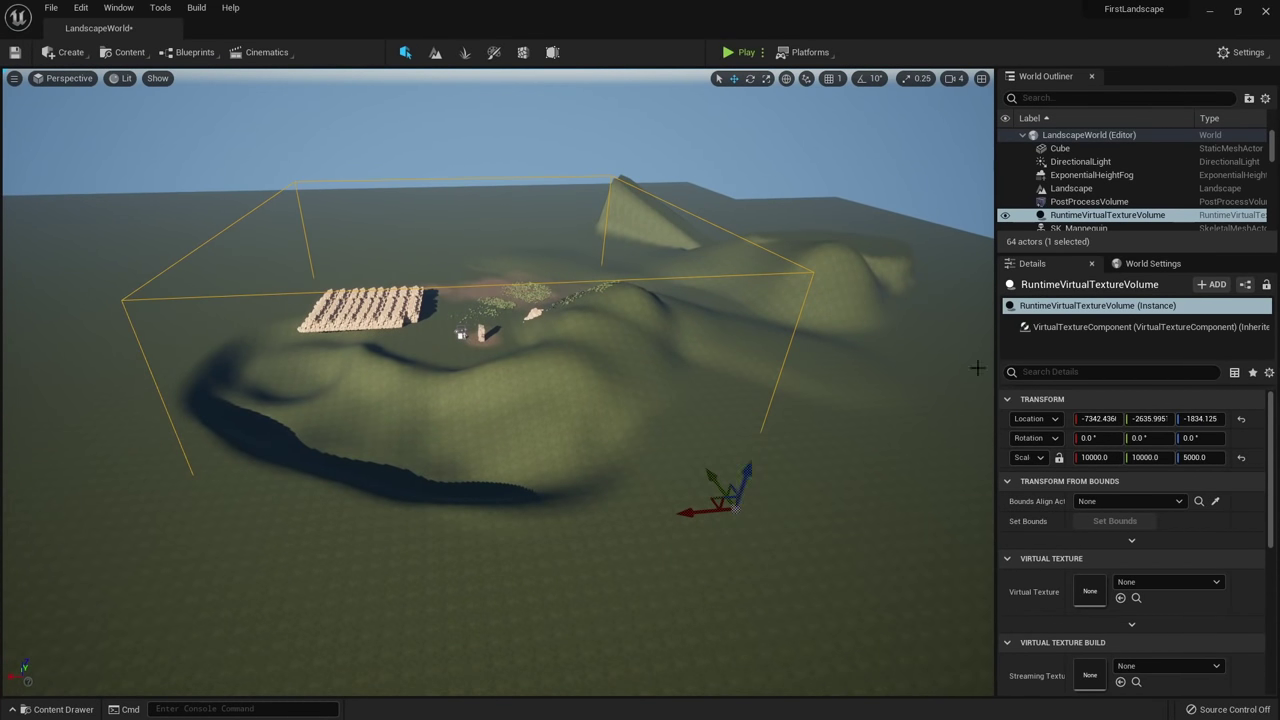
Assign RVT_Height from the Materials folder as the volume's virtual texture.
left_click_drag(1024, 254, 1024, 150)
scroll(1119, 551, "down", 5)
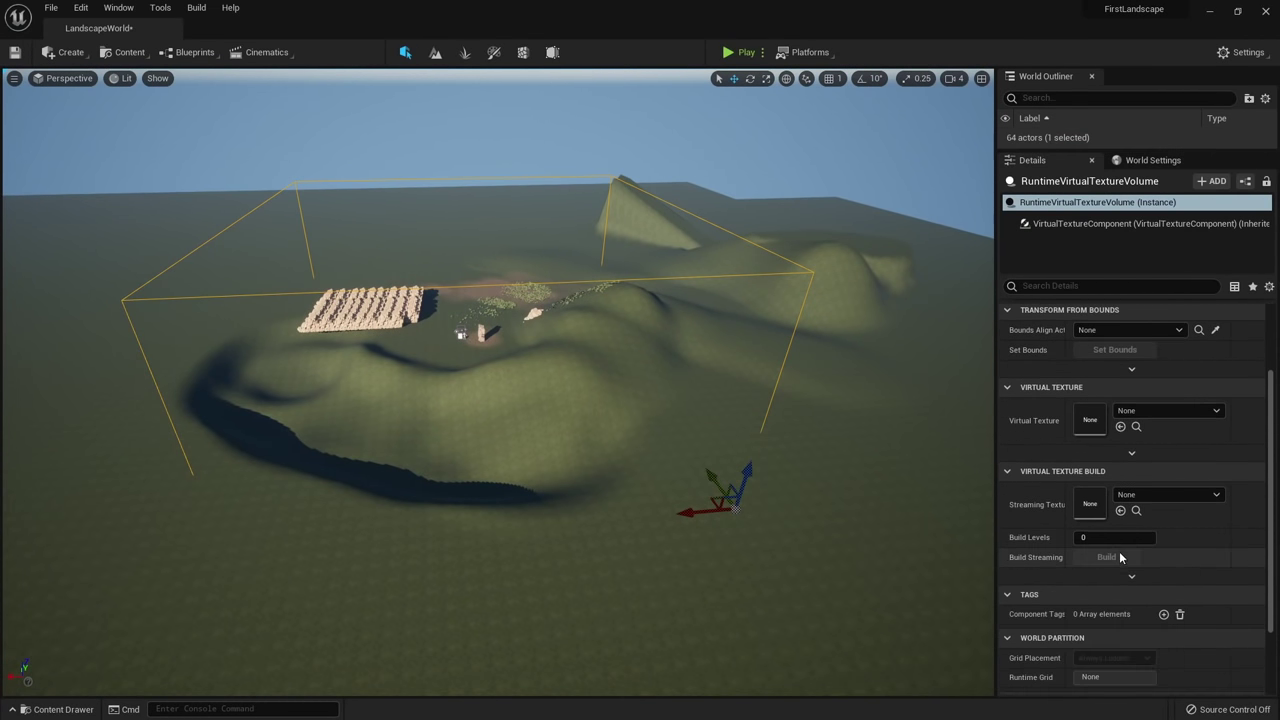
left_click(60, 709)
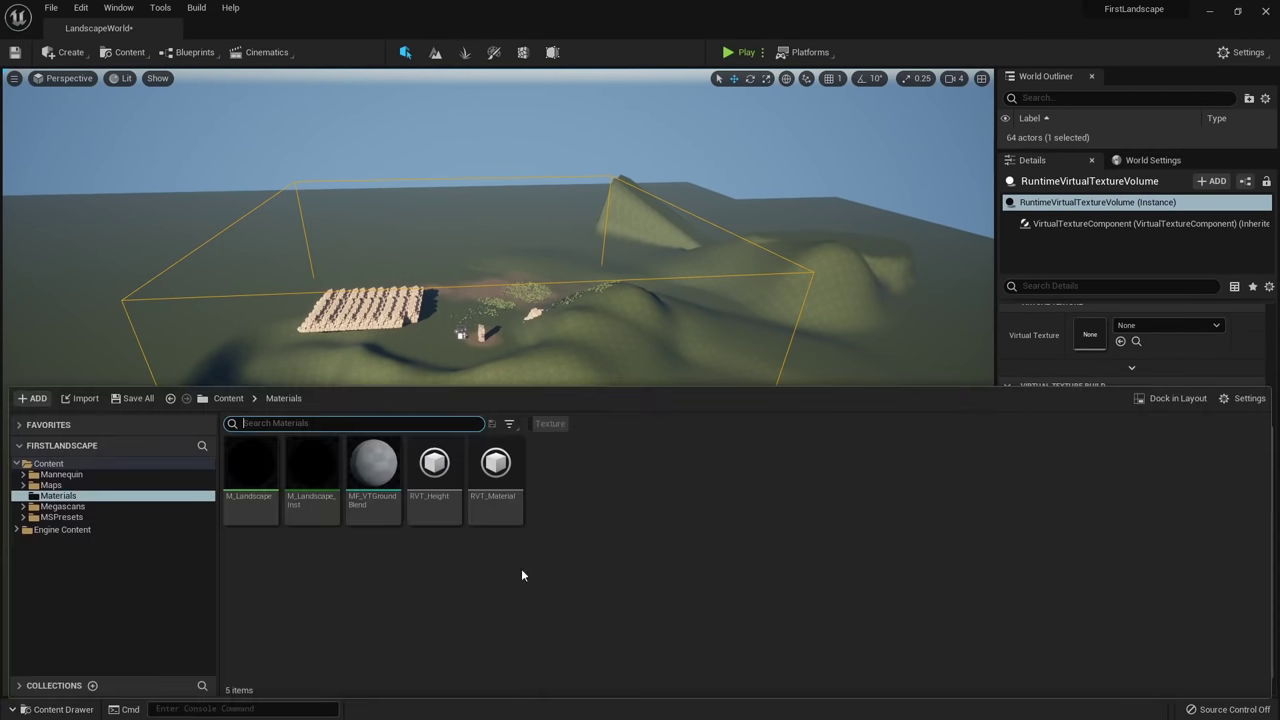
left_click_drag(443, 491, 1094, 331)
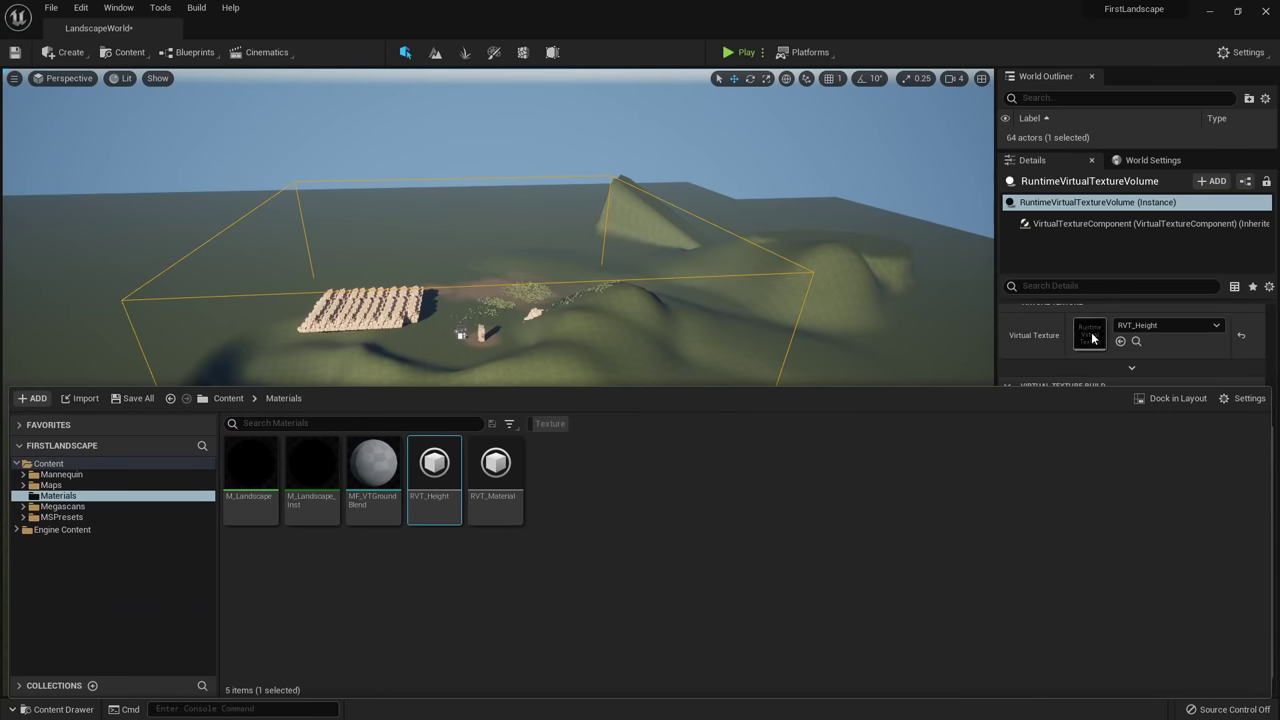
right_click_drag(920, 285, 935, 260)
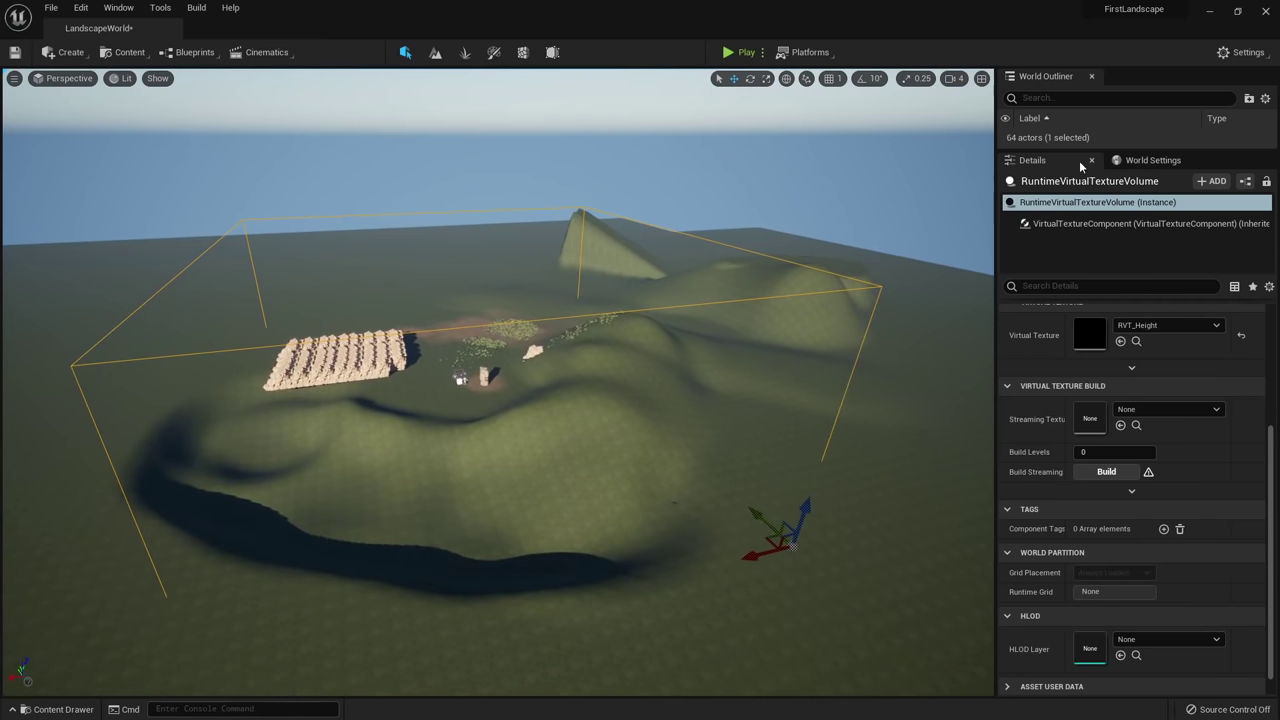
left_click_drag(1056, 150, 1077, 238)
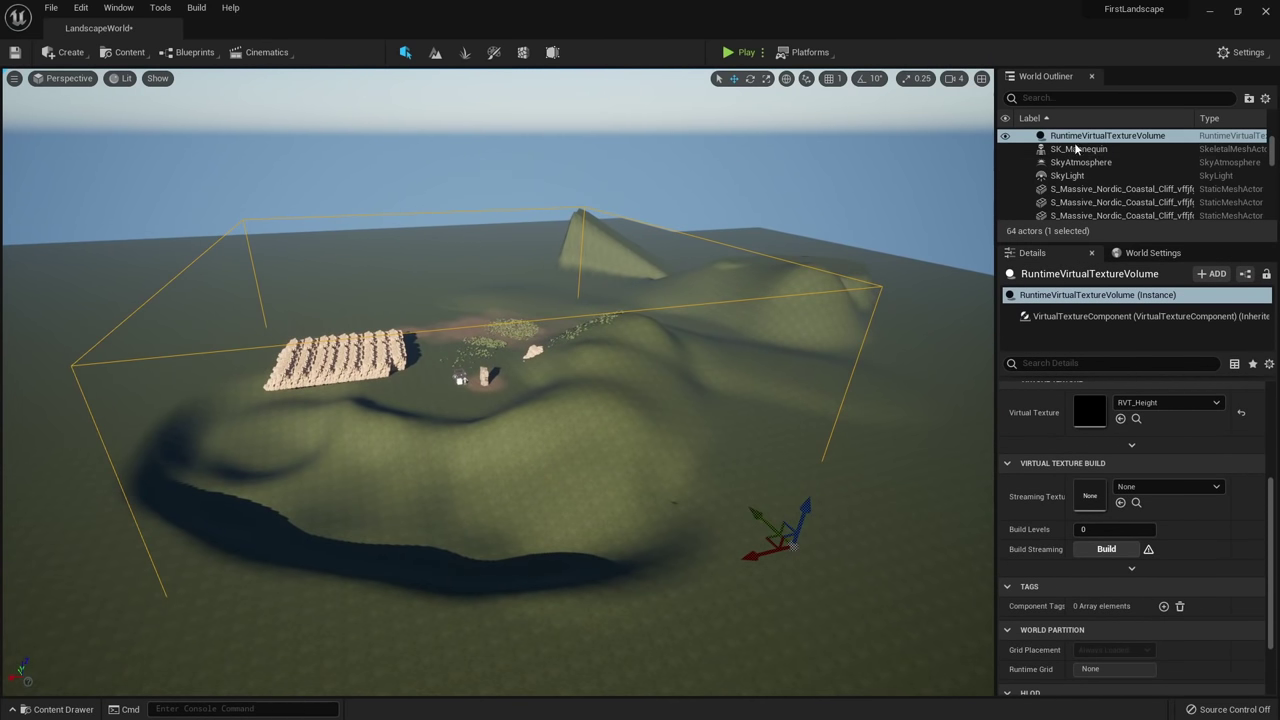
Duplicate the virtual texture volume and assign RVT_Material as the copy's virtual texture.
mouse_move(791, 332)
right_mouse_down()
mouse_move(802, 331)
mouse_move(791, 332)
right_mouse_up()
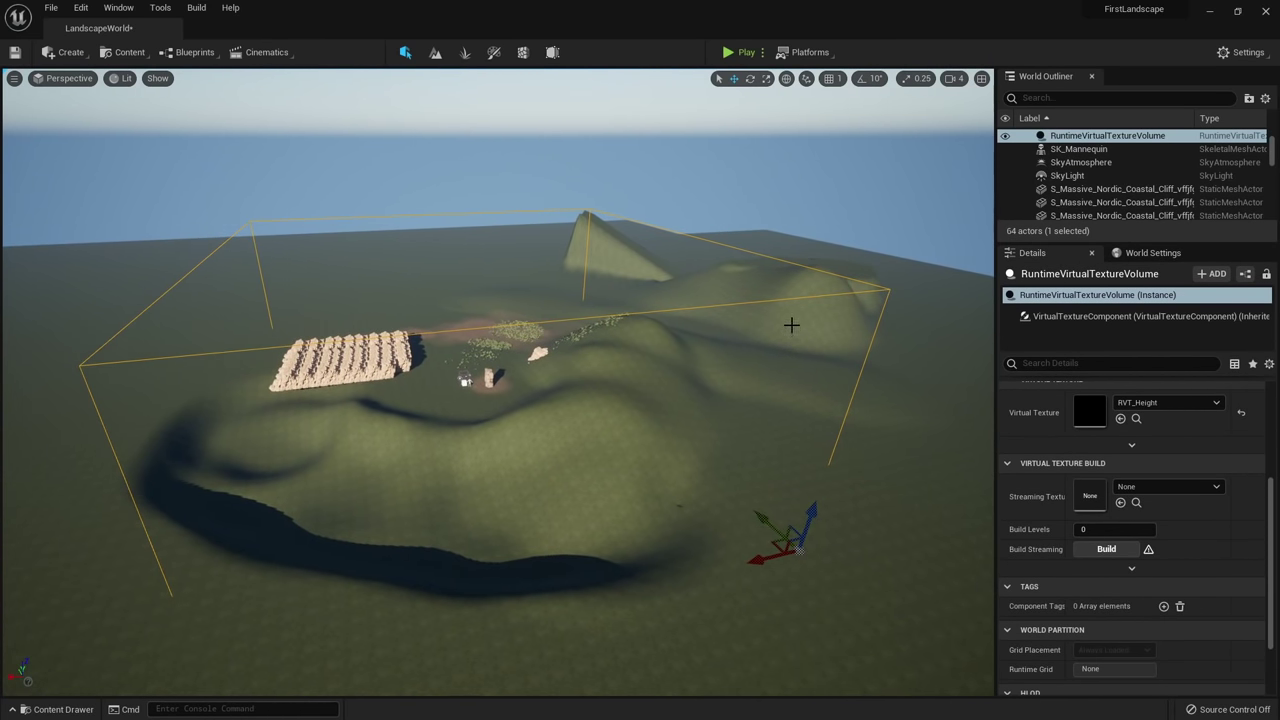
key("ctrl+d")
key("ctrl+space")
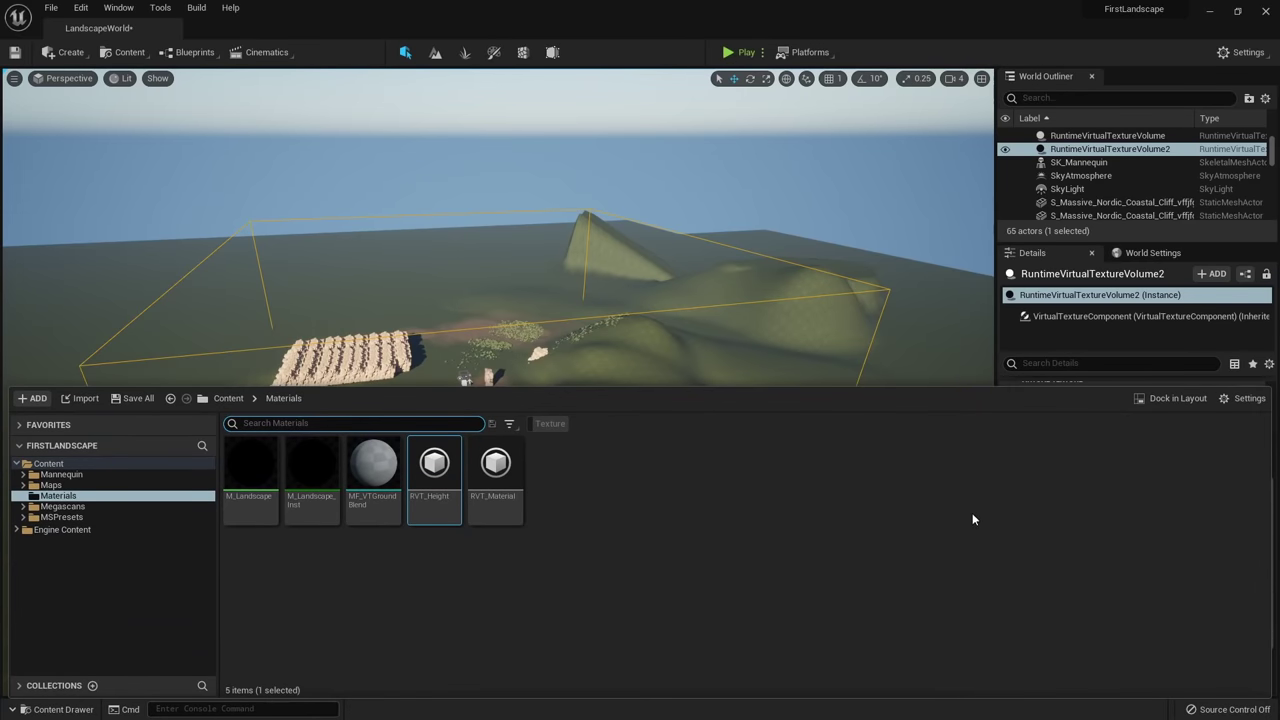
left_click_drag(1088, 386, 1075, 504)
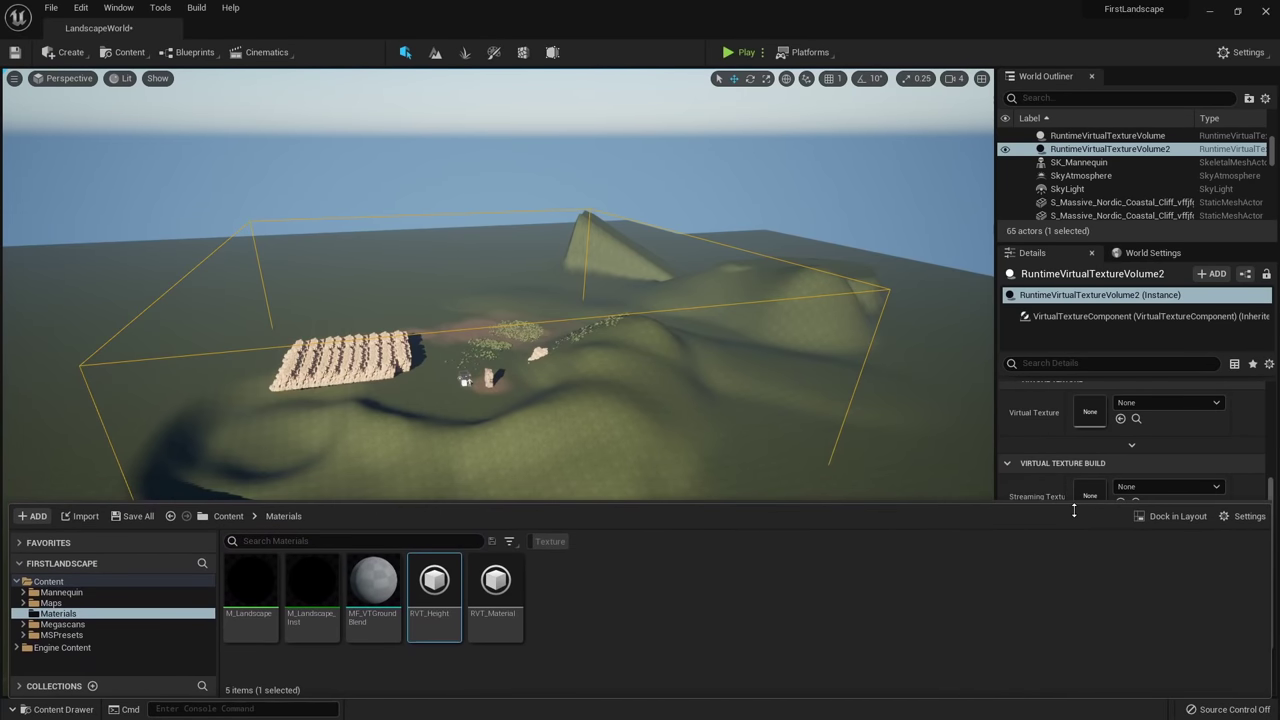
left_click_drag(495, 585, 1088, 395)
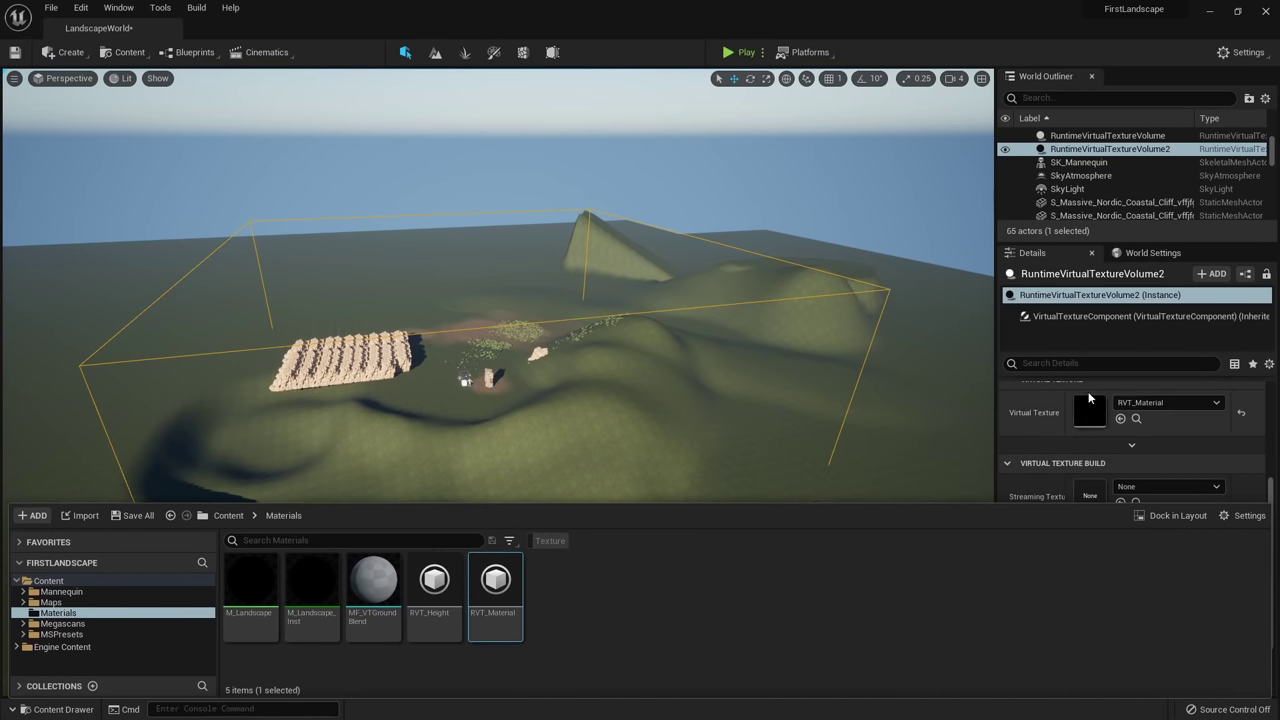
Select the Landscape and add two empty elements to its Draw in Virtual Textures array.
key("w")
right_click_drag(640, 380, 725, 438)
left_click(706, 369)
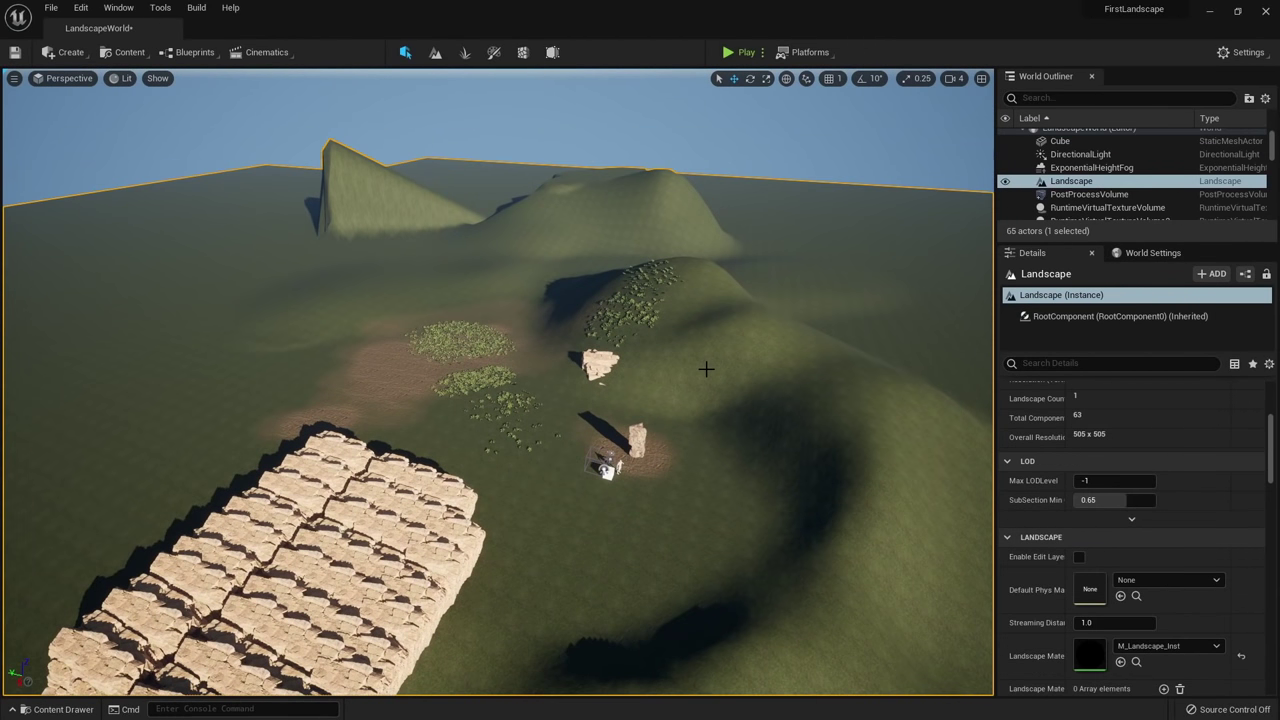
scroll(1095, 450, "down", 5)
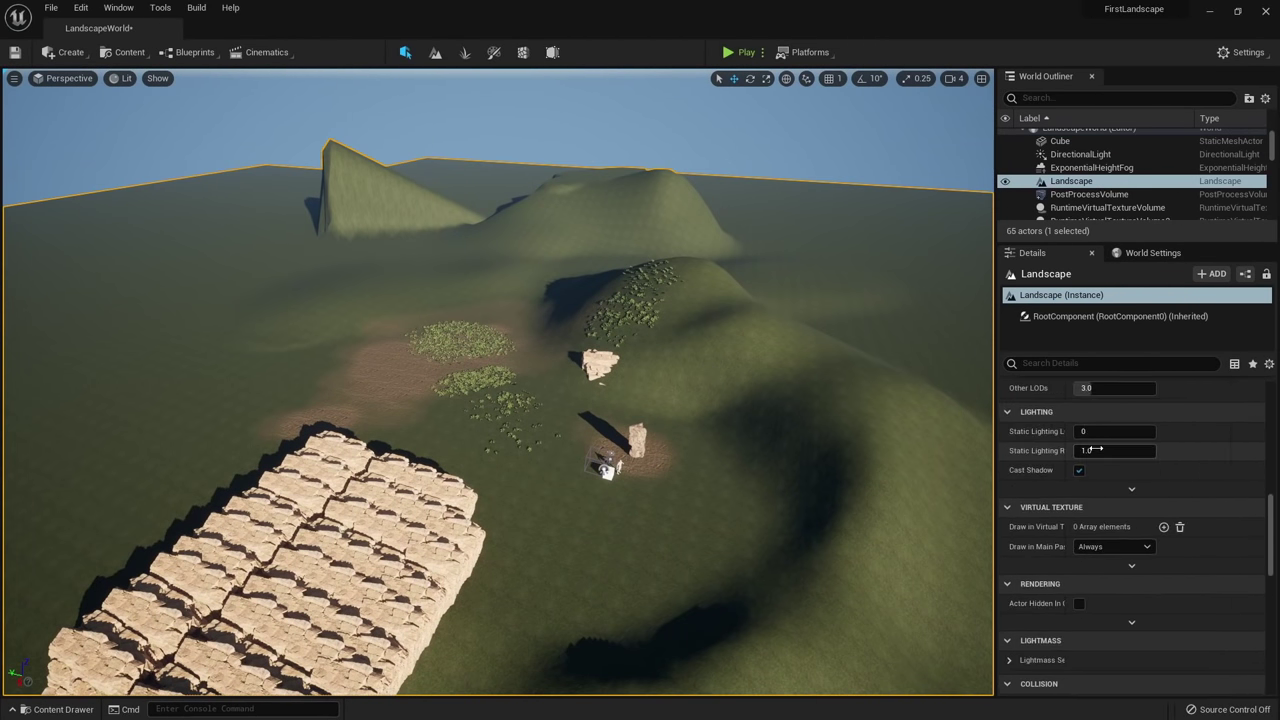
scroll(1160, 485, "down", 1)
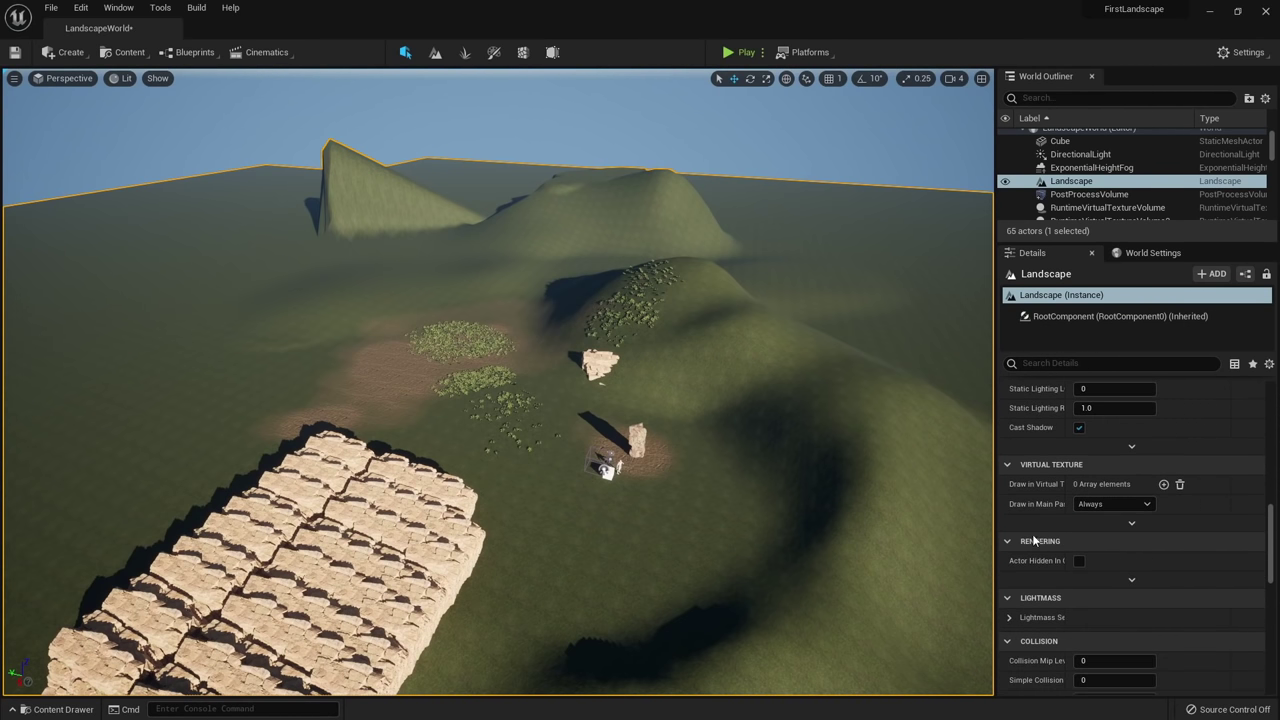
left_click(1163, 484)
left_click(1163, 484)
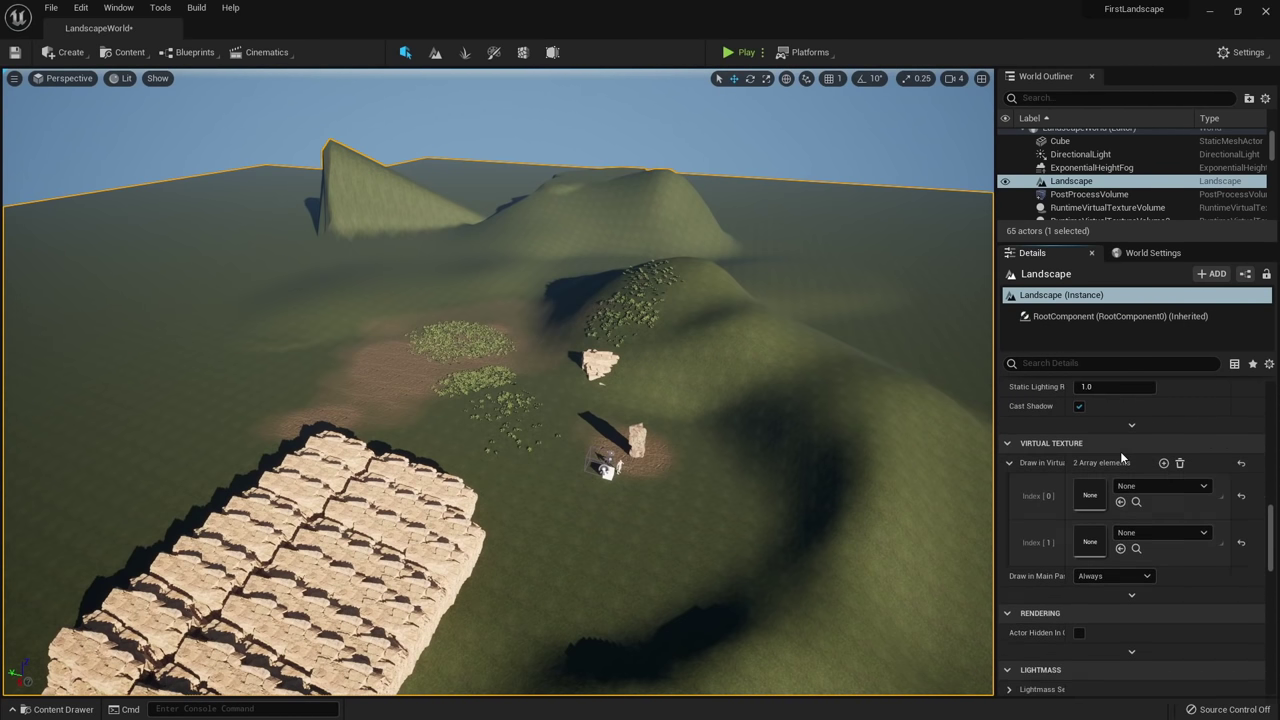
Assign RVT_Height to index 0 and RVT_Material to index 1 of the Landscape's virtual texture array.
scroll(1120, 451, "down", 2)
left_click(55, 709)
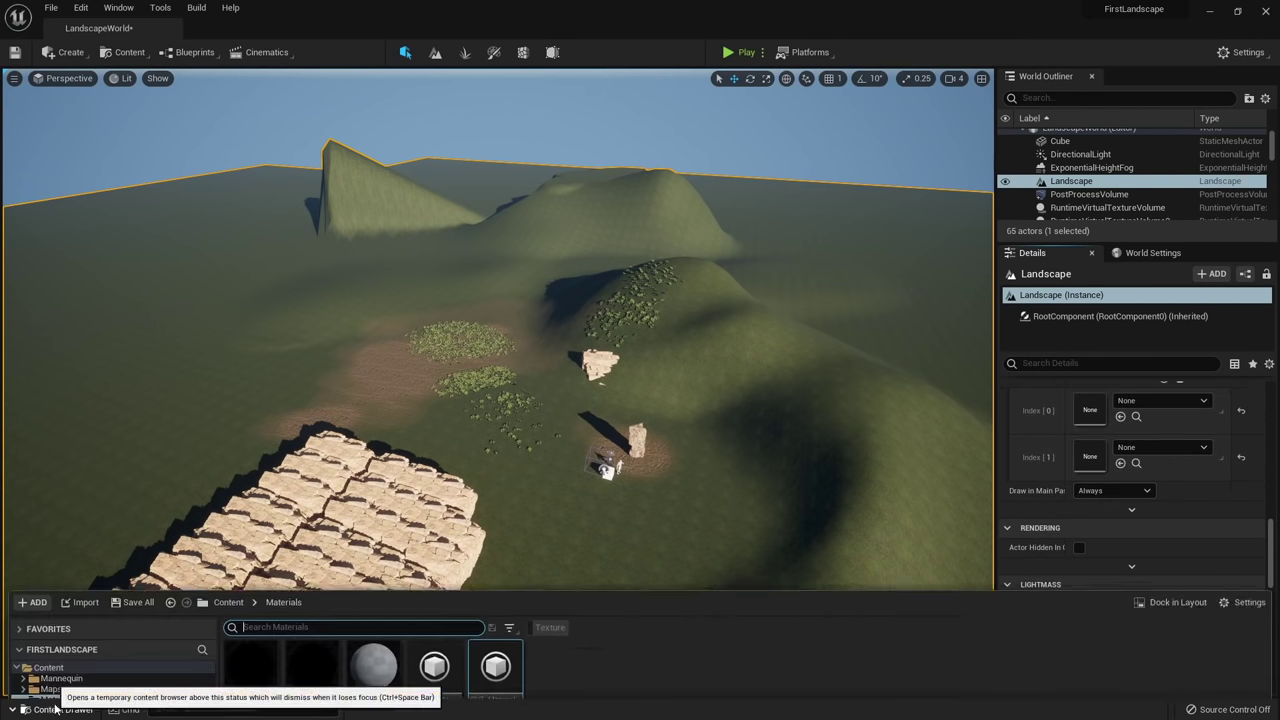
left_click_drag(434, 585, 1090, 412)
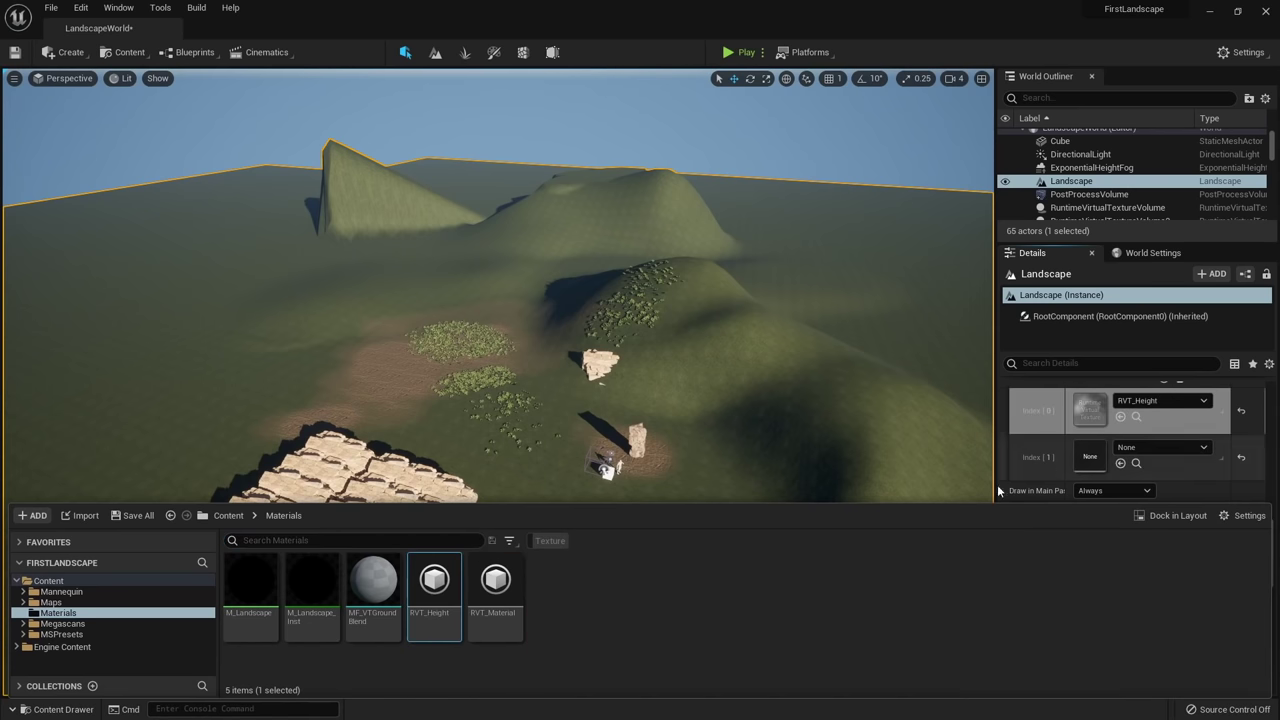
left_click_drag(489, 622, 1103, 473)
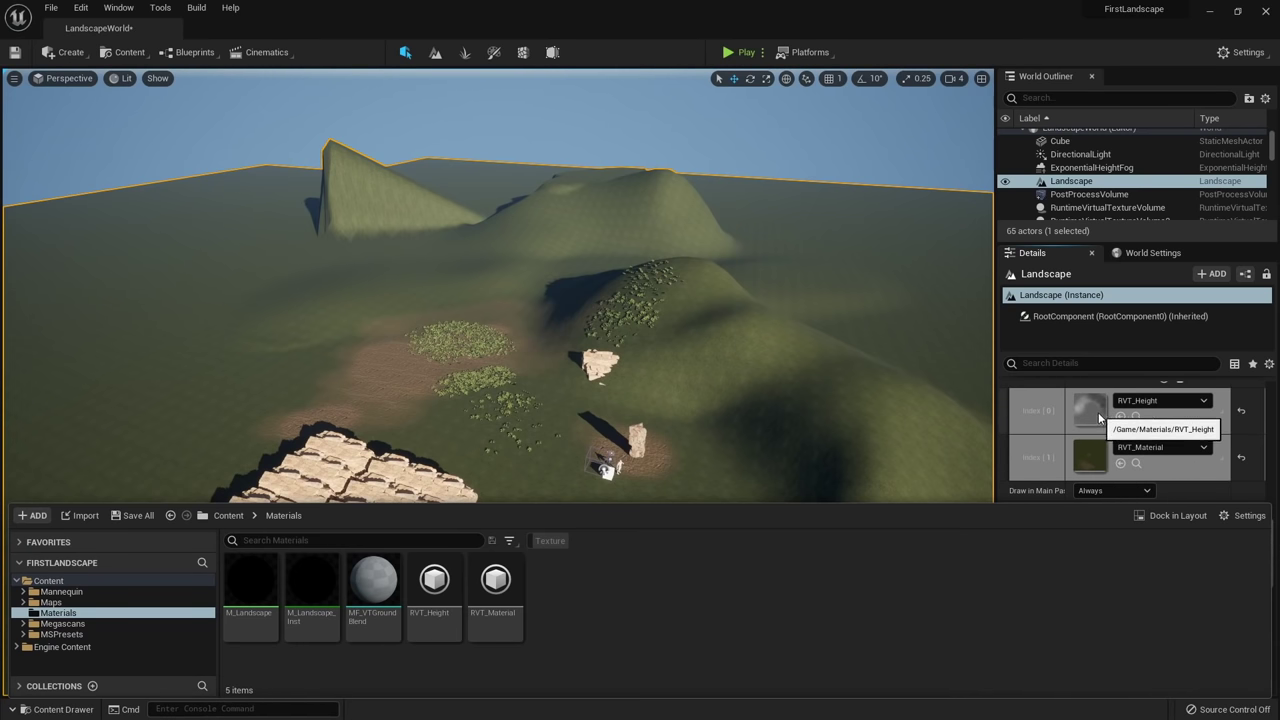
Select the Massive Nordic Coastal Cliff rock standing alone near the foliage on the hill.
mouse_move(787, 411)
right_mouse_down()
mouse_move(854, 403)
mouse_move(810, 422)
mouse_move(782, 417)
right_mouse_up()
key("w")
key("d")
key("w")
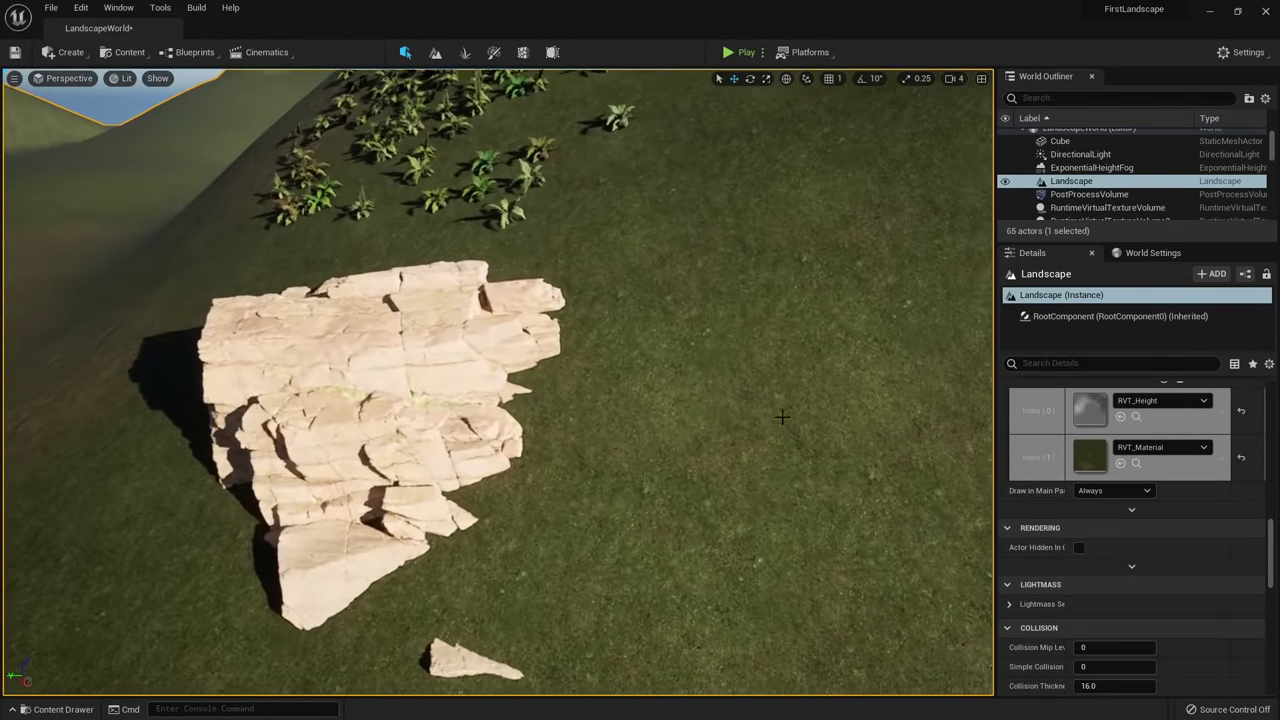
left_click(387, 449)
right_click_drag(387, 449, 387, 453)
key("s")
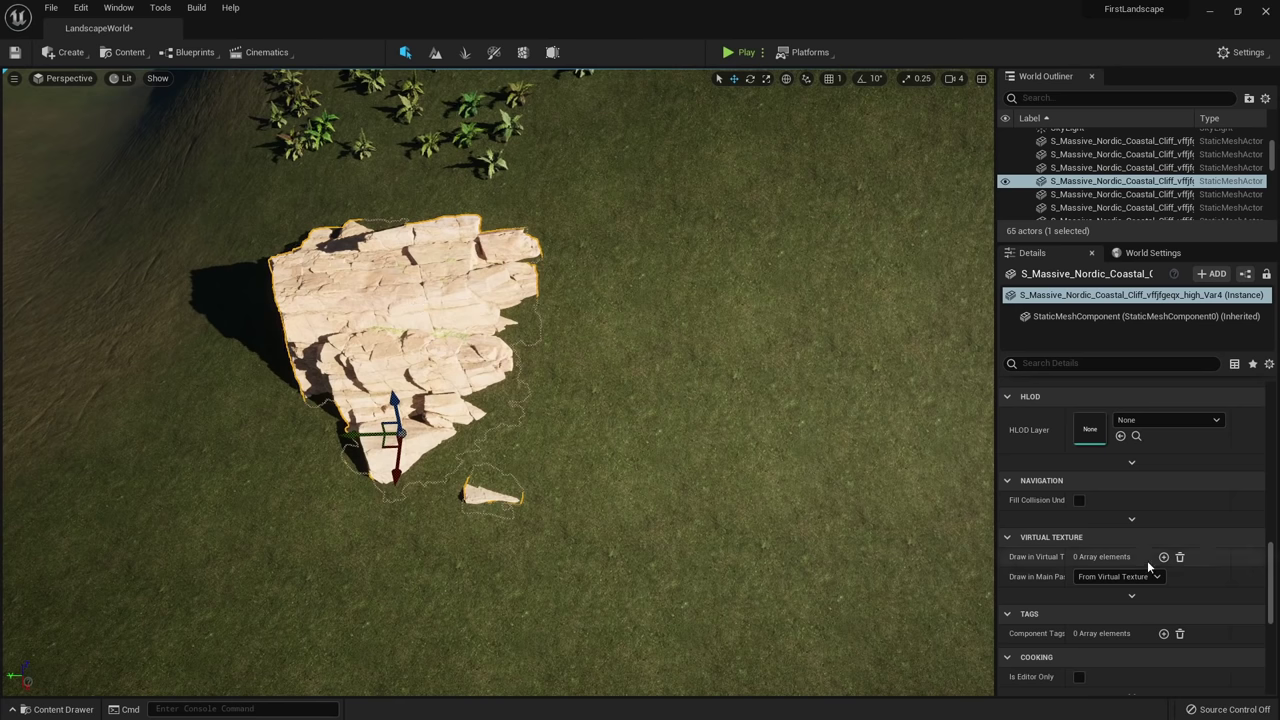
Open the cliff rock's material instance and its parent material, M_MS_Default_Fuzz_Material.
scroll(1076, 560, "up", 15)
scroll(1079, 560, "up", 5)
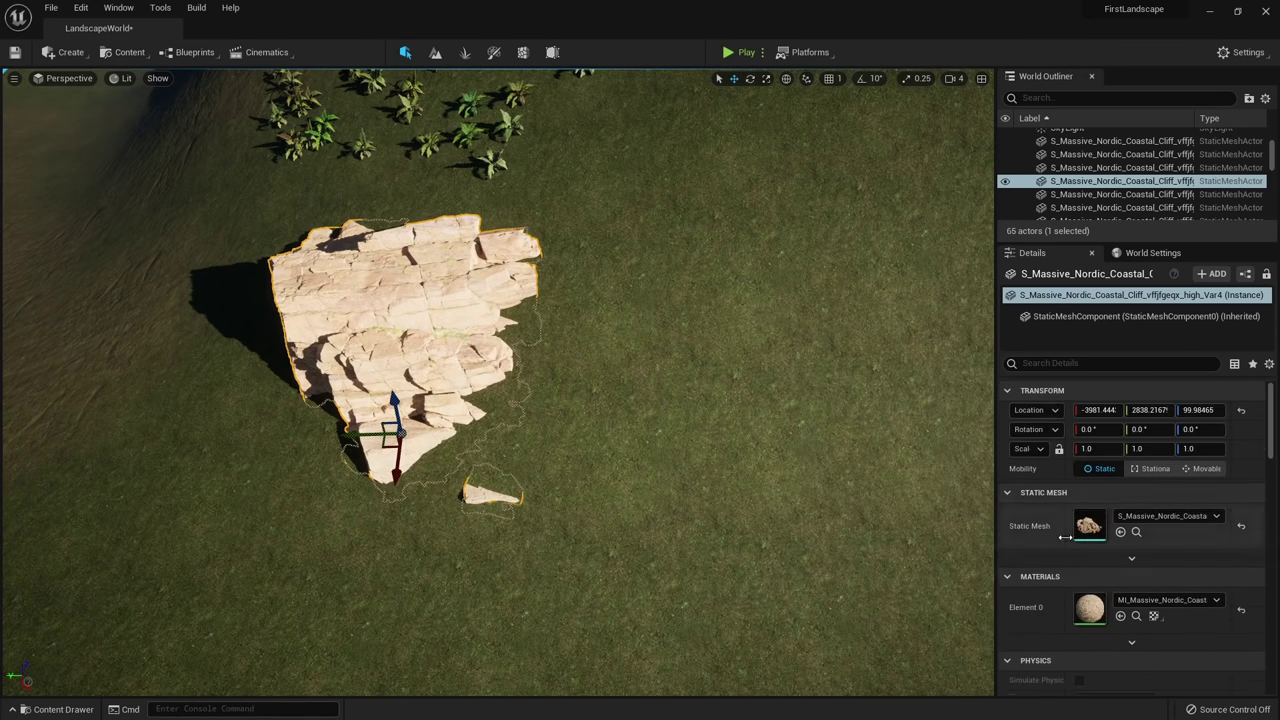
double_click(1090, 609)
scroll(1091, 615, "down", 12)
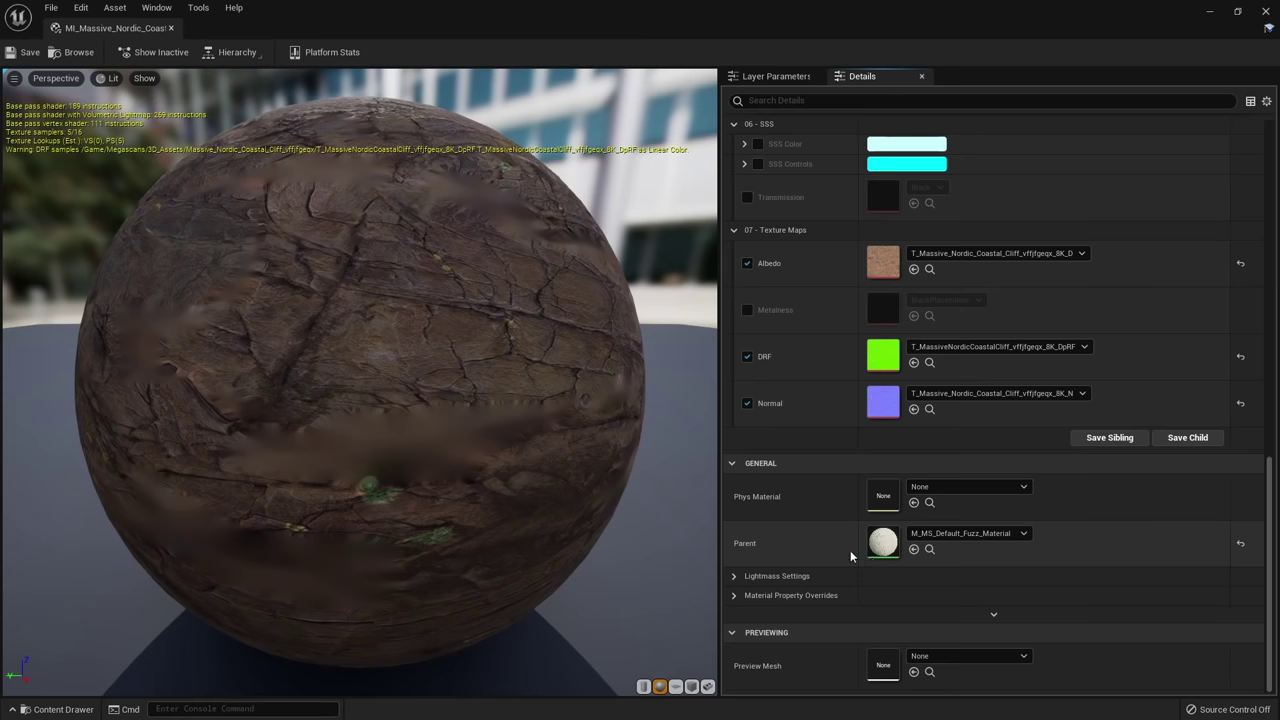
left_click(930, 549)
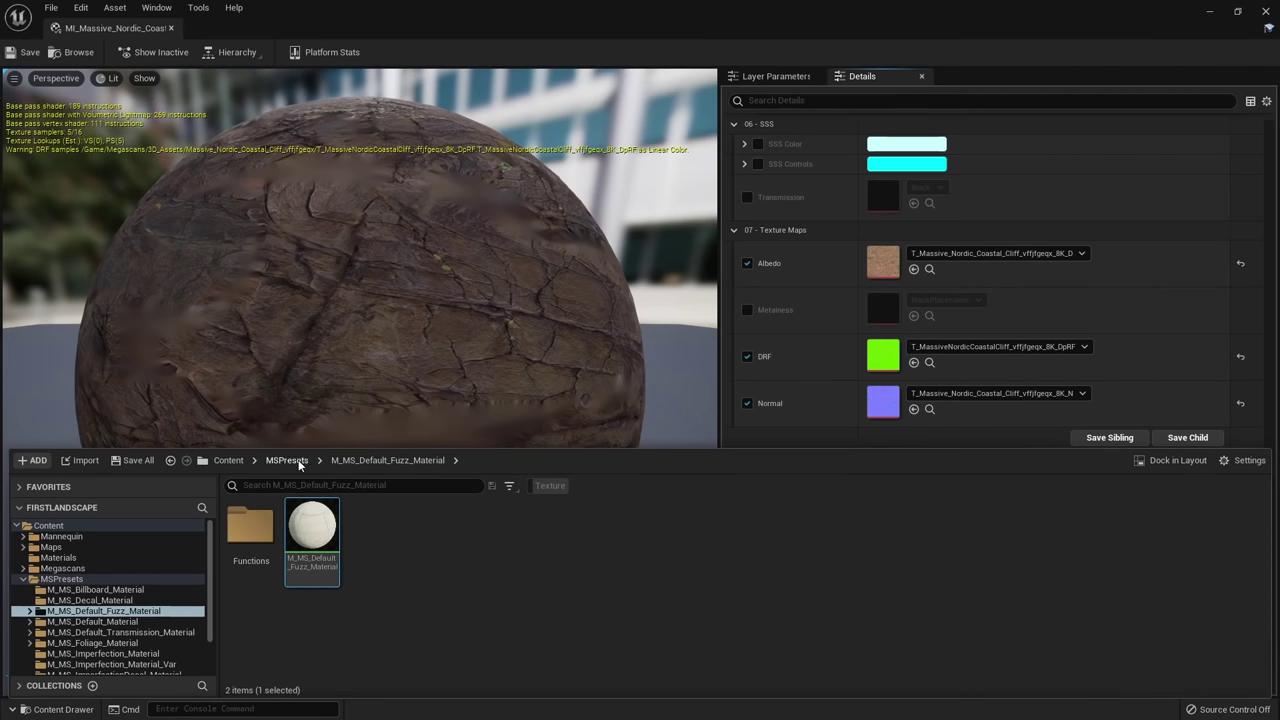
double_click(315, 530)
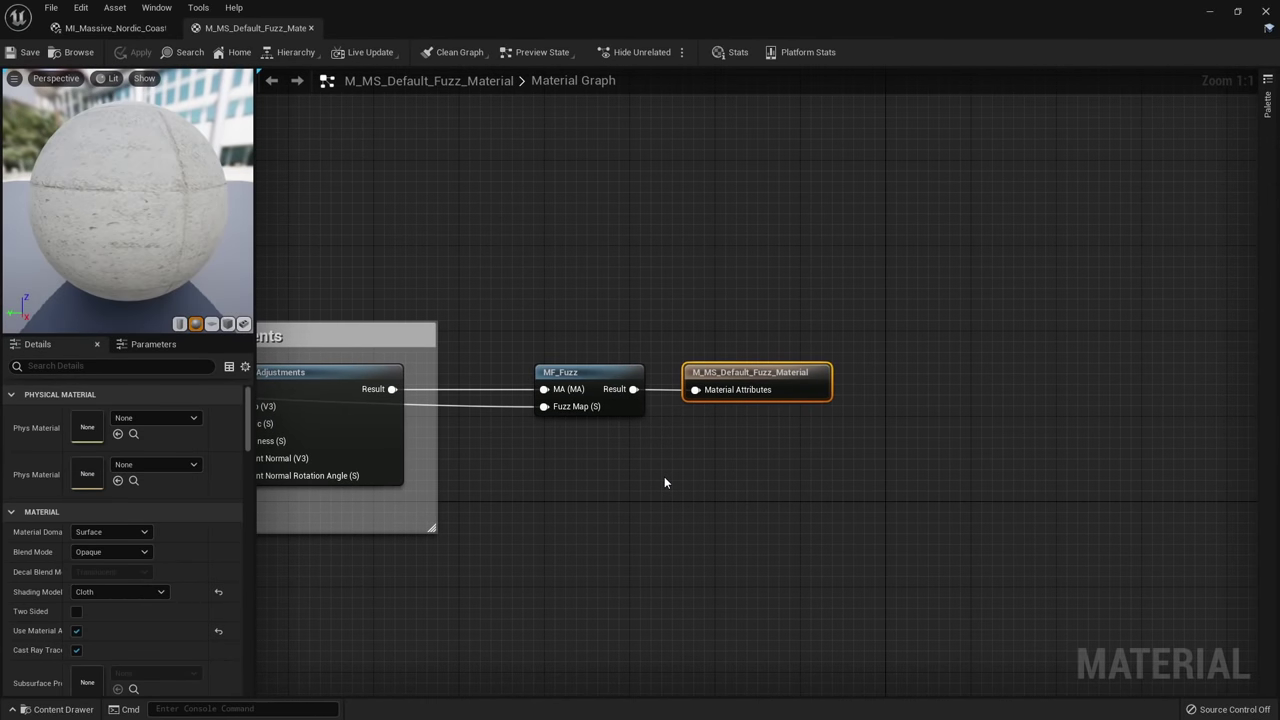
Examine the parent material's graph from the tiling and texture nodes to the adjustments and the result node.
scroll(657, 485, "down", 2)
right_click_drag(656, 478, 801, 427)
scroll(756, 465, "down", 3)
scroll(843, 440, "up", 3)
scroll(917, 481, "down", 1)
scroll(894, 487, "down", 1)
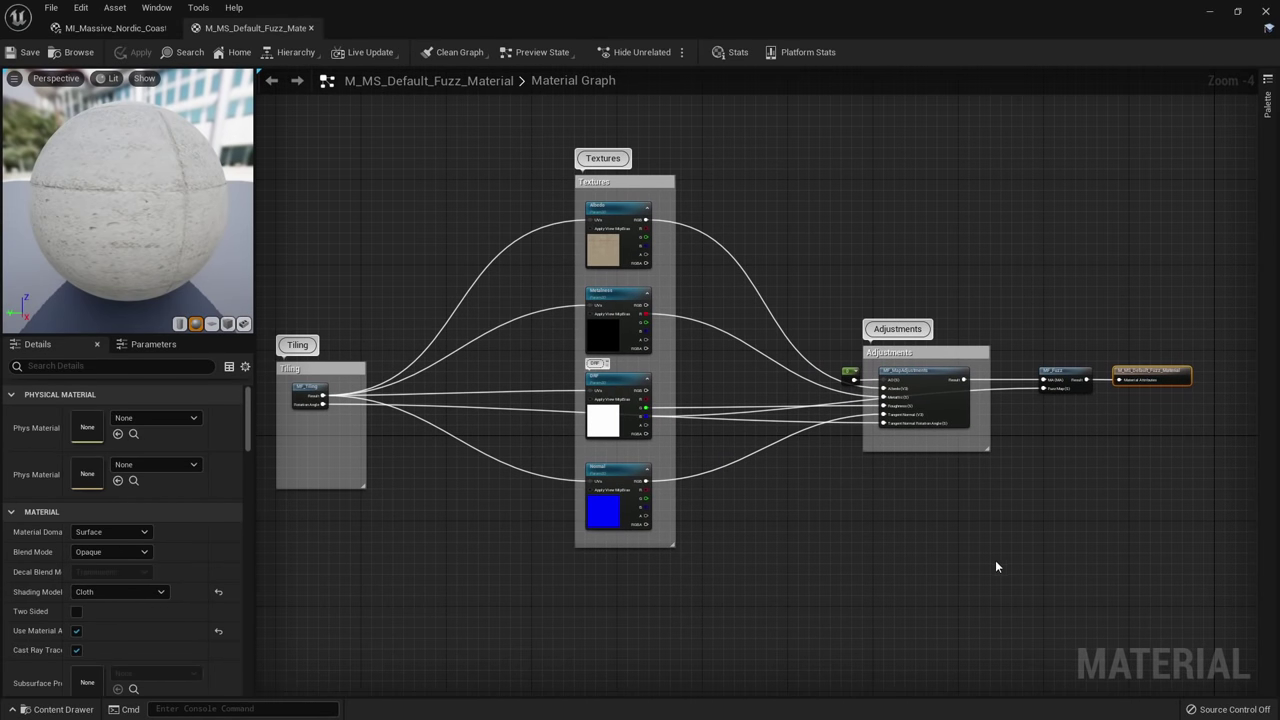
left_click_drag(689, 388, 260, 210)
left_click(1050, 543)
right_click_drag(1131, 482, 614, 497)
scroll(614, 497, "up", 1)
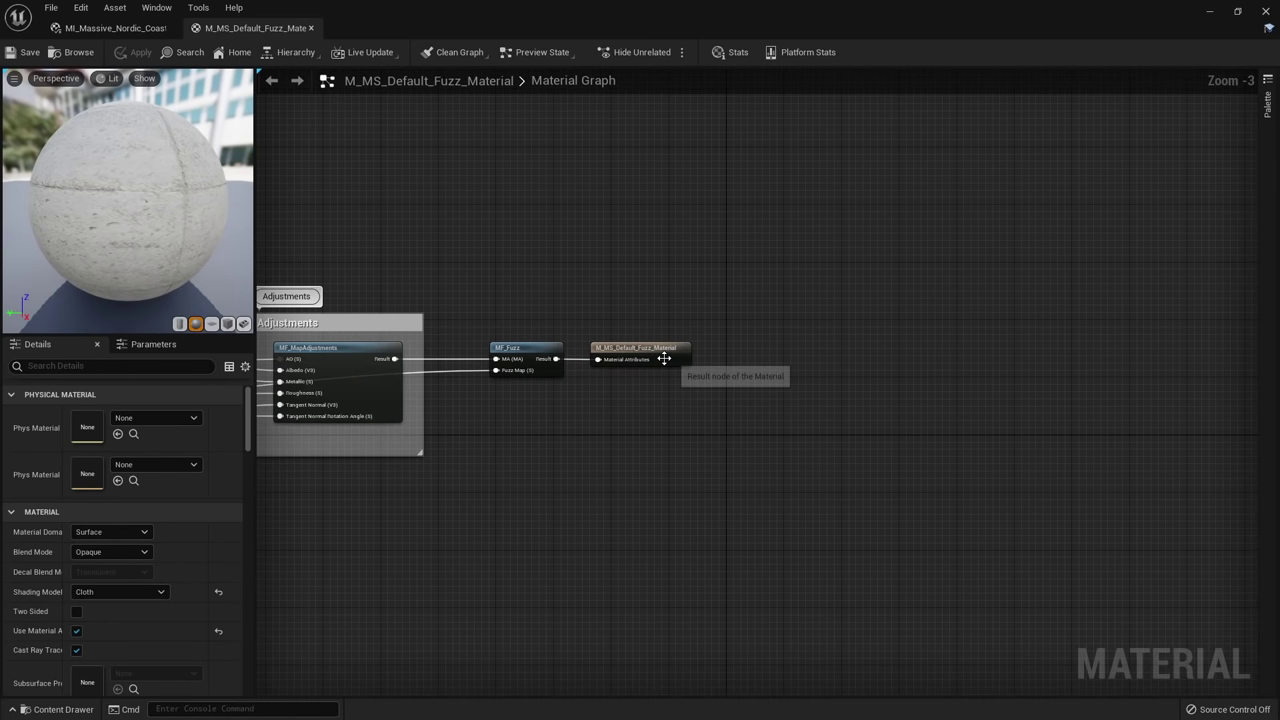
Move the result node farther from MF_Fuzz and add the MF_VTGroundBlend function from the Materials folder to the graph.
left_click_drag(663, 358, 755, 358)
key("ctrl+space")
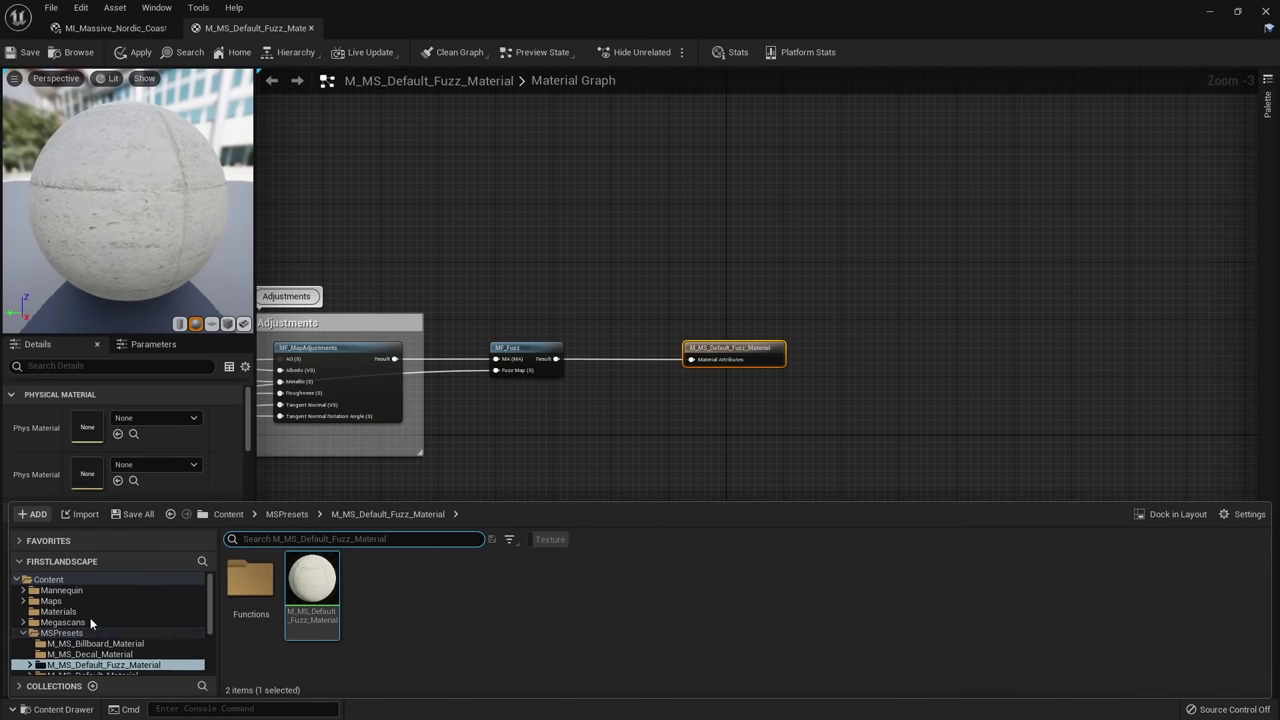
left_click(88, 611)
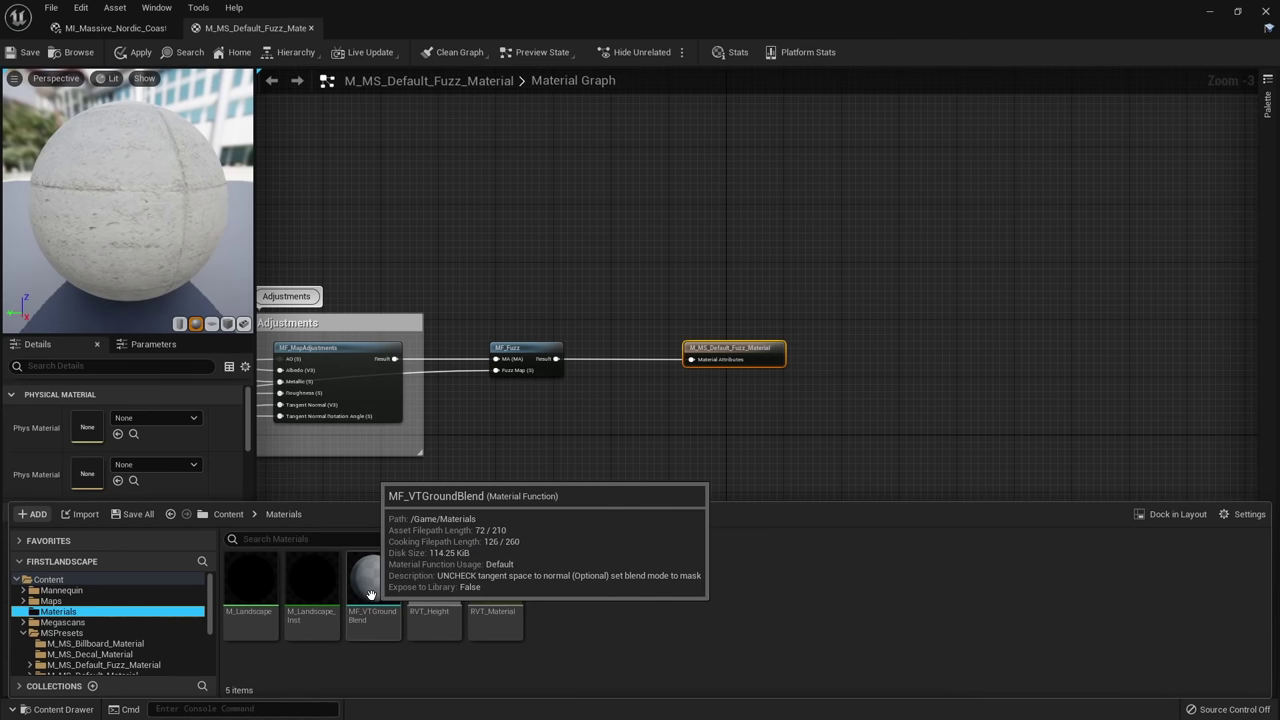
left_click_drag(370, 594, 596, 412)
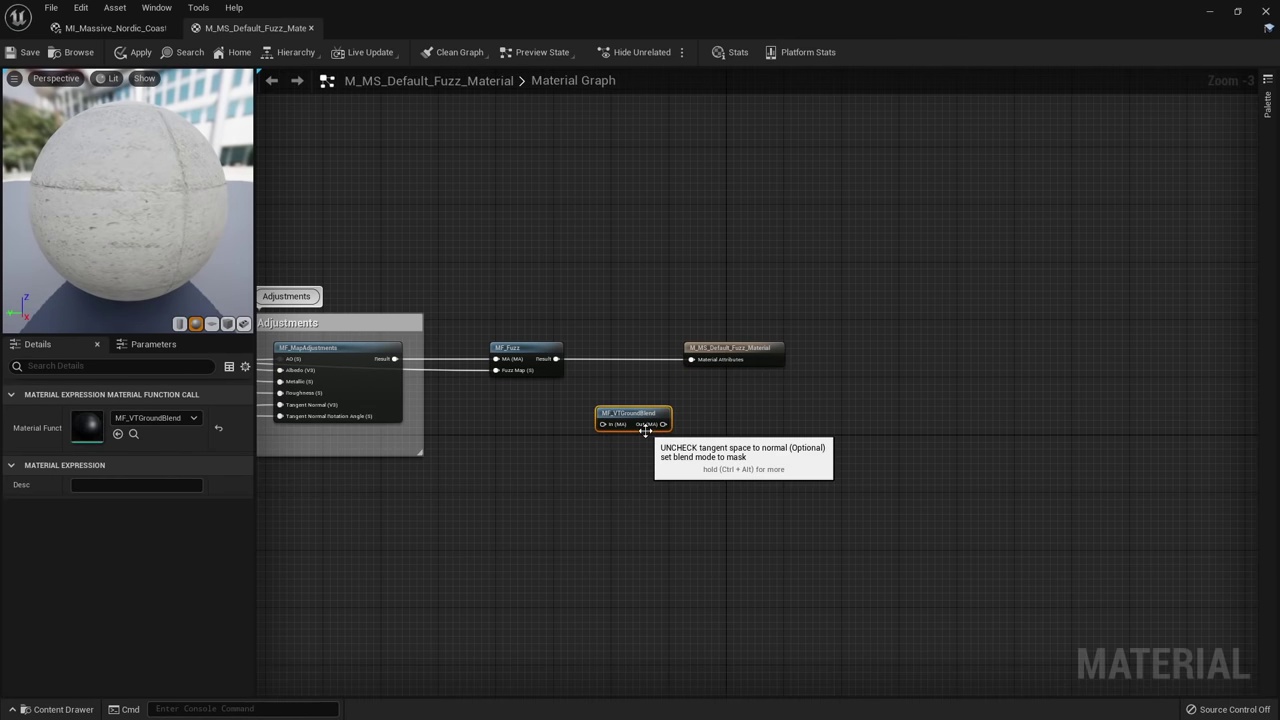
scroll(645, 437, "up", 6)
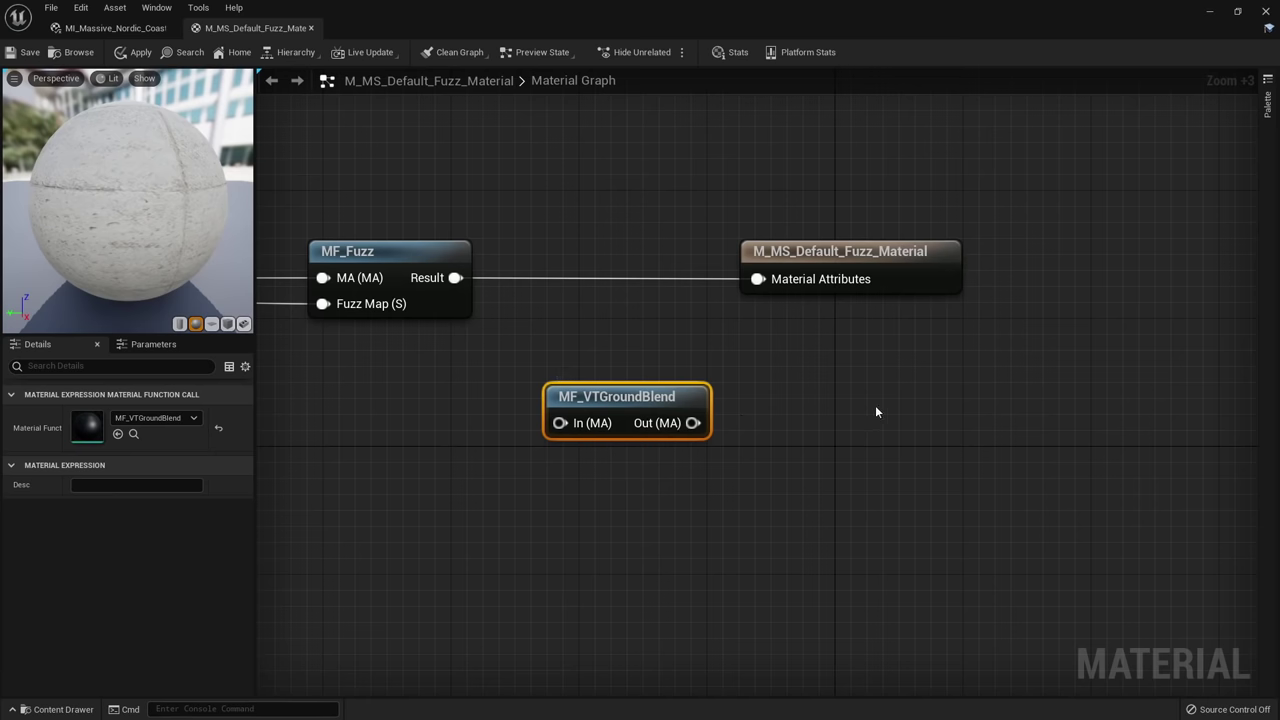
scroll(732, 397, "down", 2)
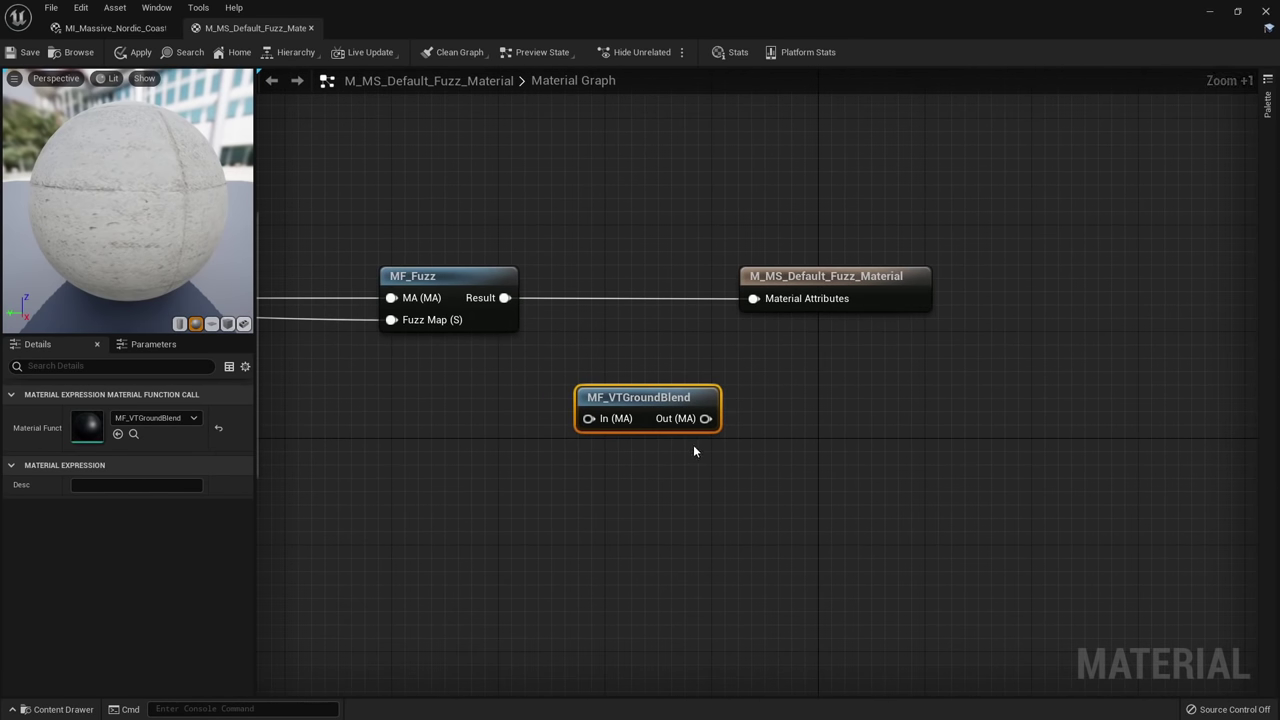
Connect the Result output of MF_Fuzz to the In input of the MF_VTGroundBlend node.
right_click_drag(693, 444, 793, 459)
scroll(792, 462, "down", 1)
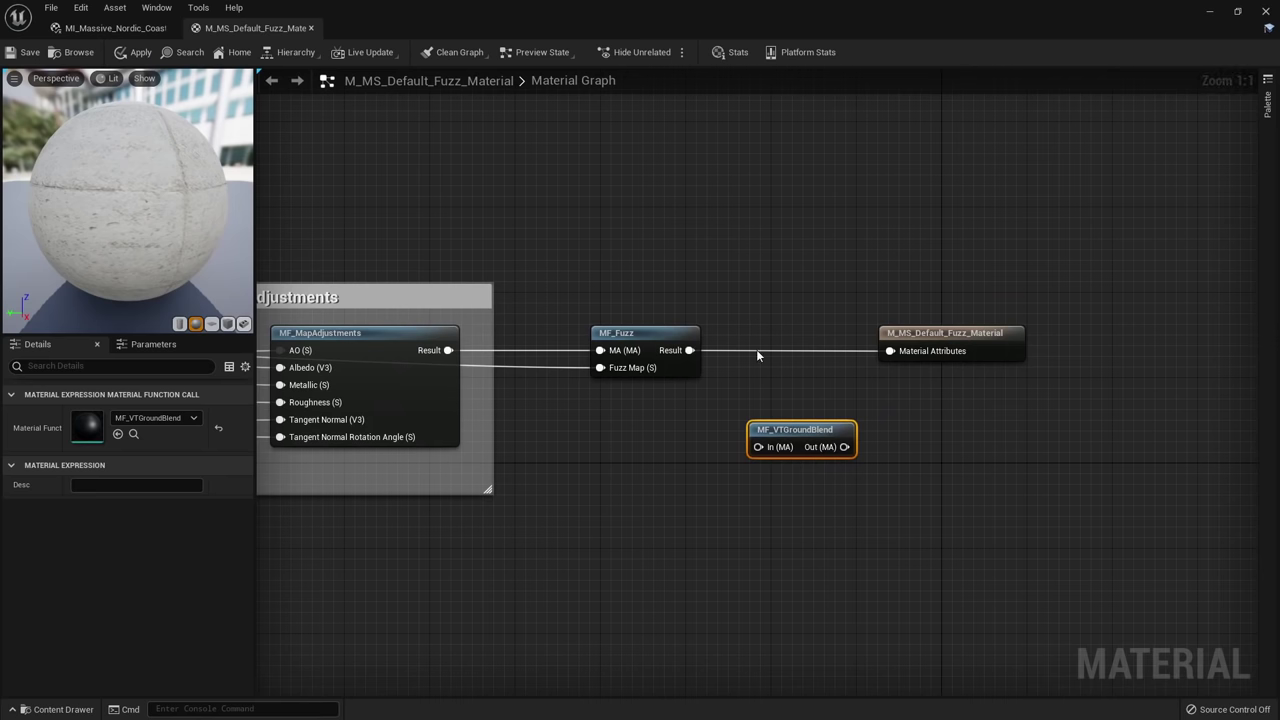
left_click_drag(690, 350, 768, 452)
right_click_drag(802, 469, 793, 466)
left_click(632, 368)
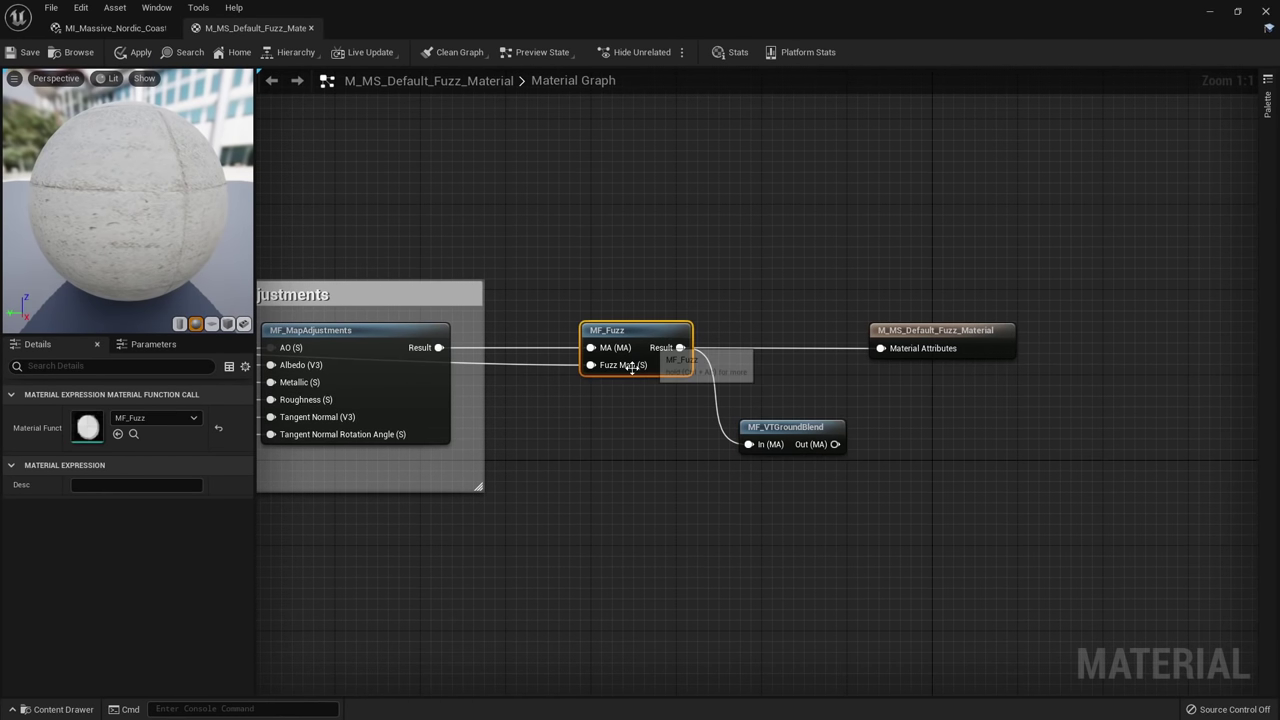
scroll(628, 362, "up", 4)
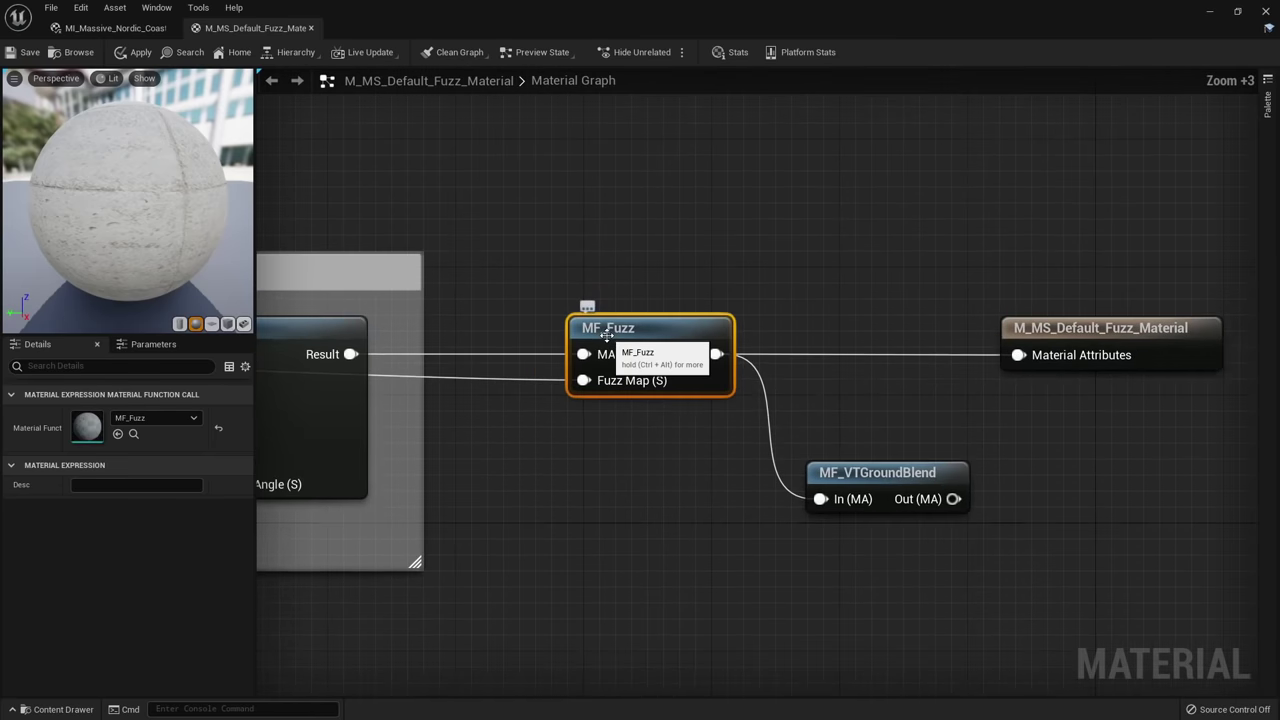
scroll(732, 416, "down", 2)
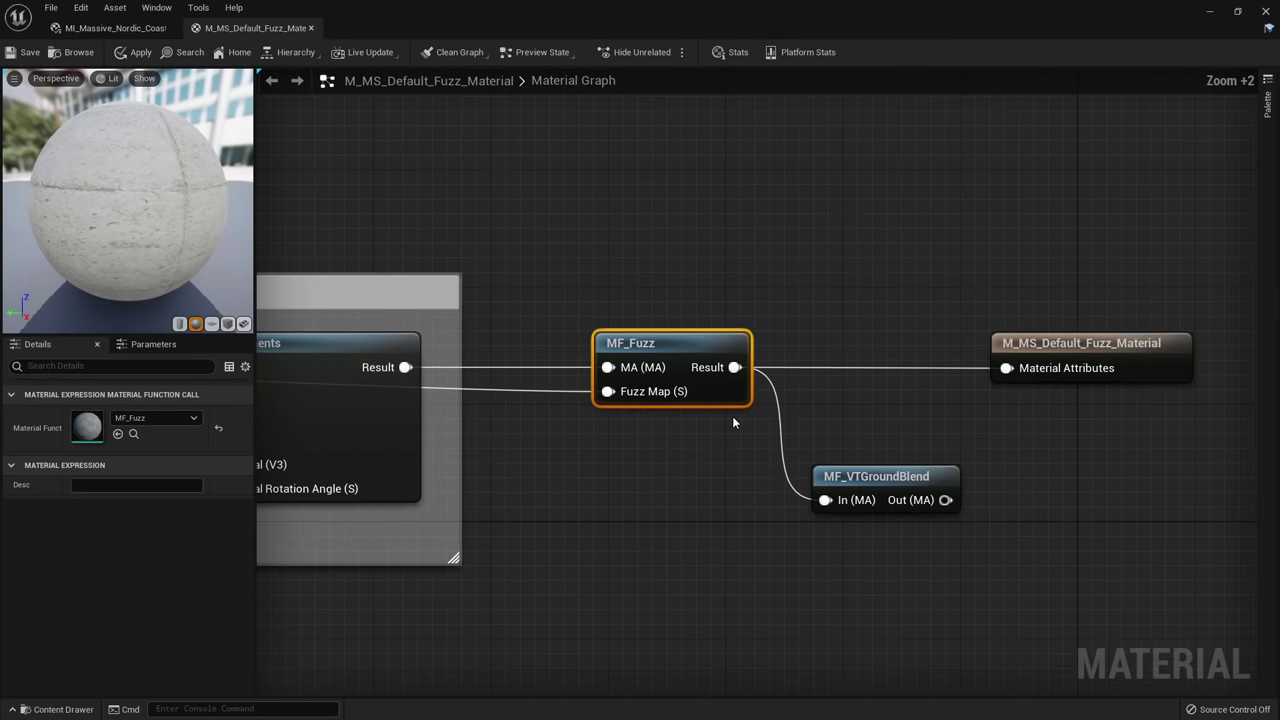
right_click_drag(732, 416, 607, 402)
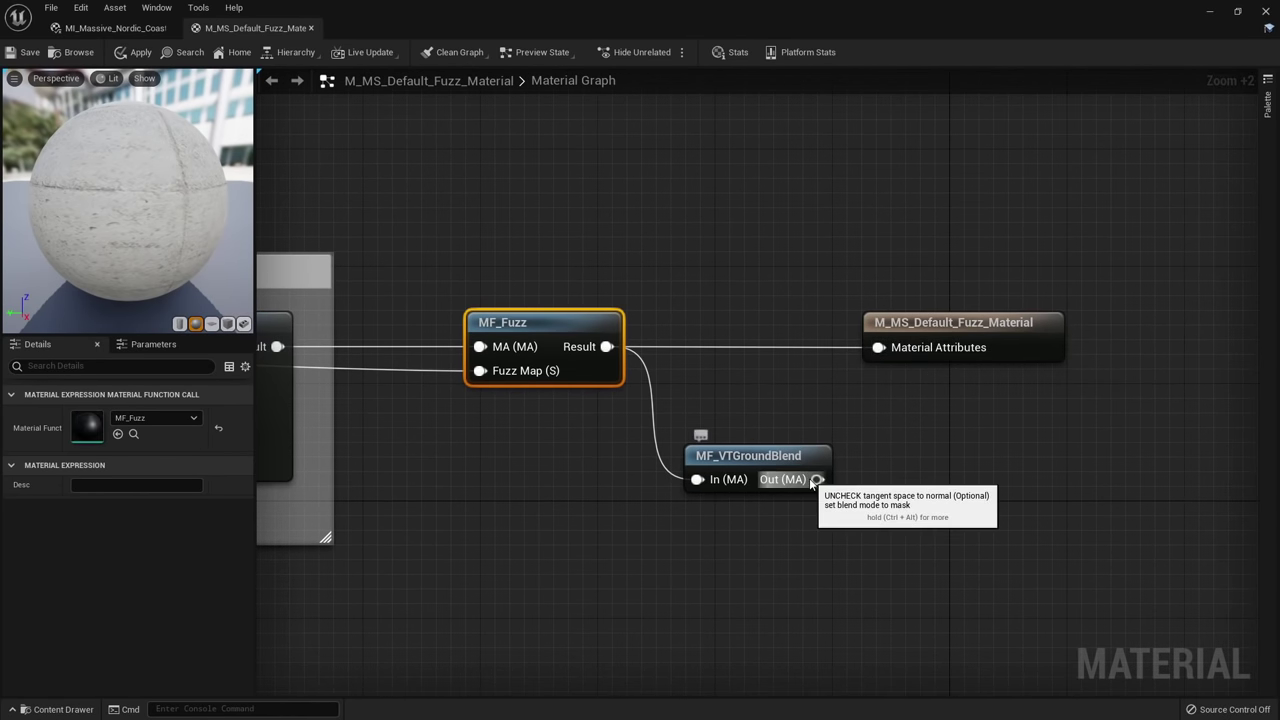
Connect MF_VTGroundBlend's output to the result node's Material Attributes and align the function node between MF_Fuzz and the result node.
left_click_drag(817, 479, 889, 352)
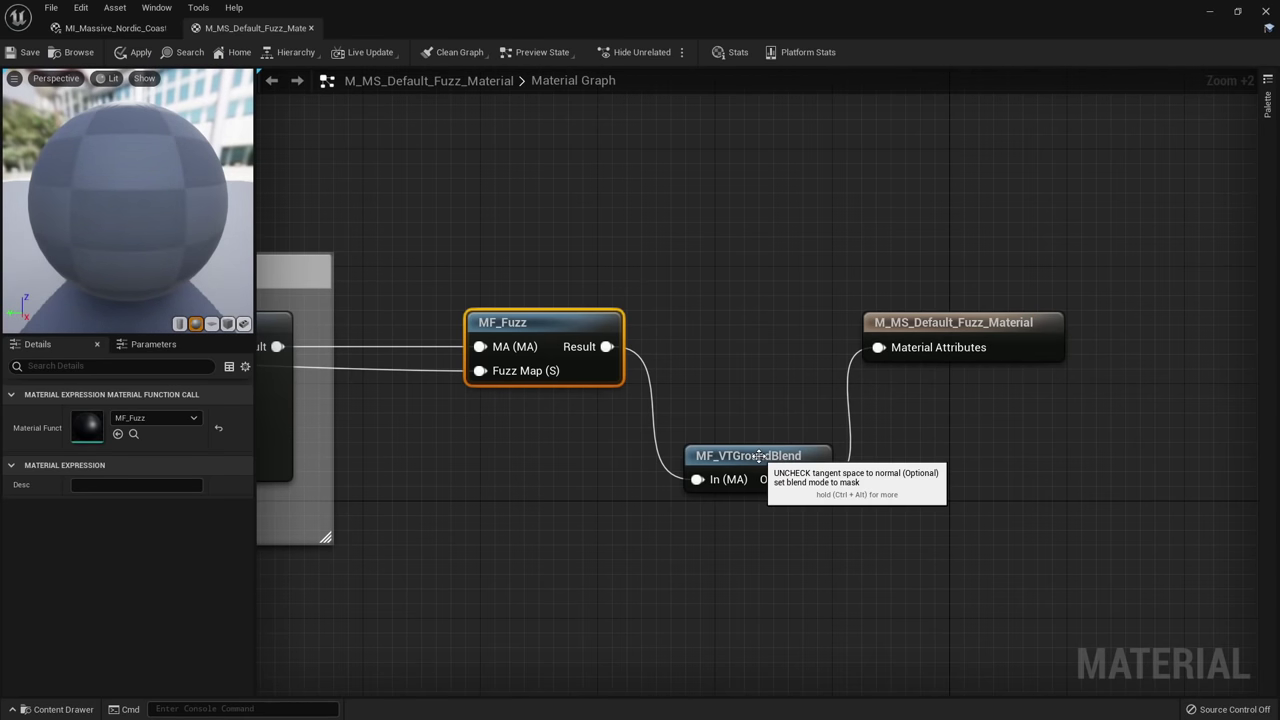
left_click_drag(756, 455, 743, 340)
scroll(703, 410, "down", 5)
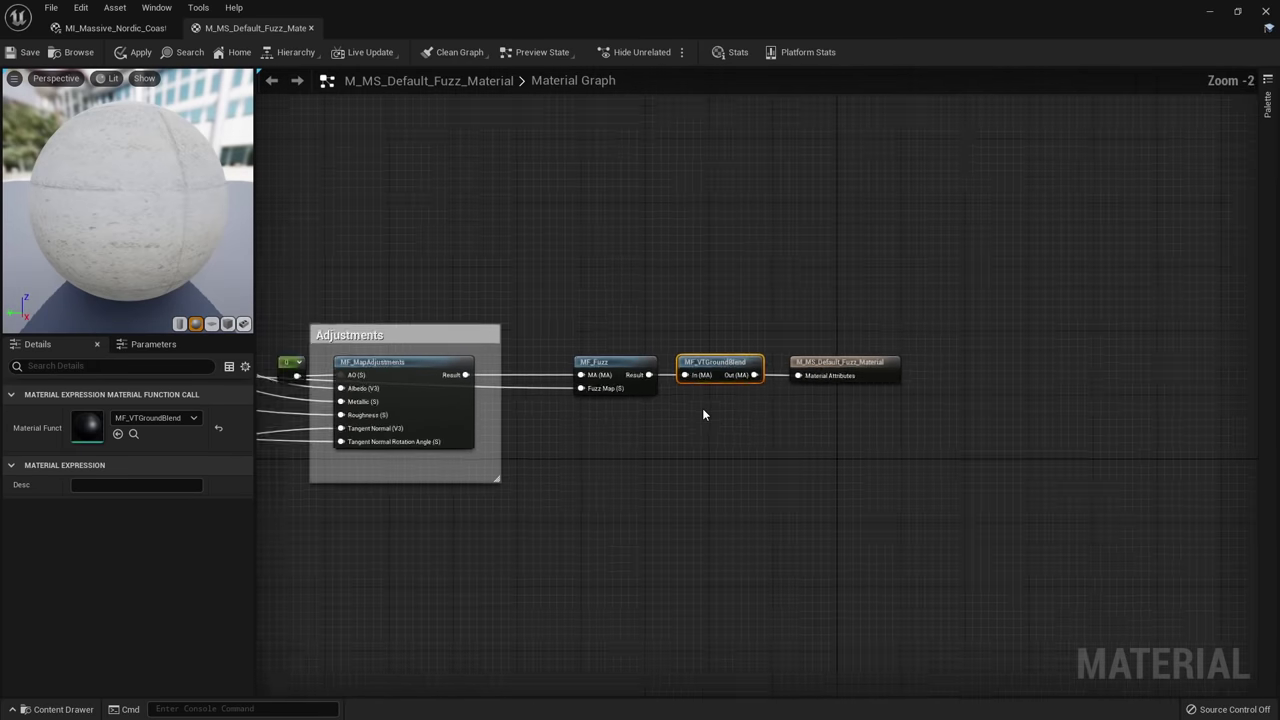
right_click_drag(703, 414, 749, 386)
scroll(752, 390, "up", 2)
scroll(751, 396, "up", 1)
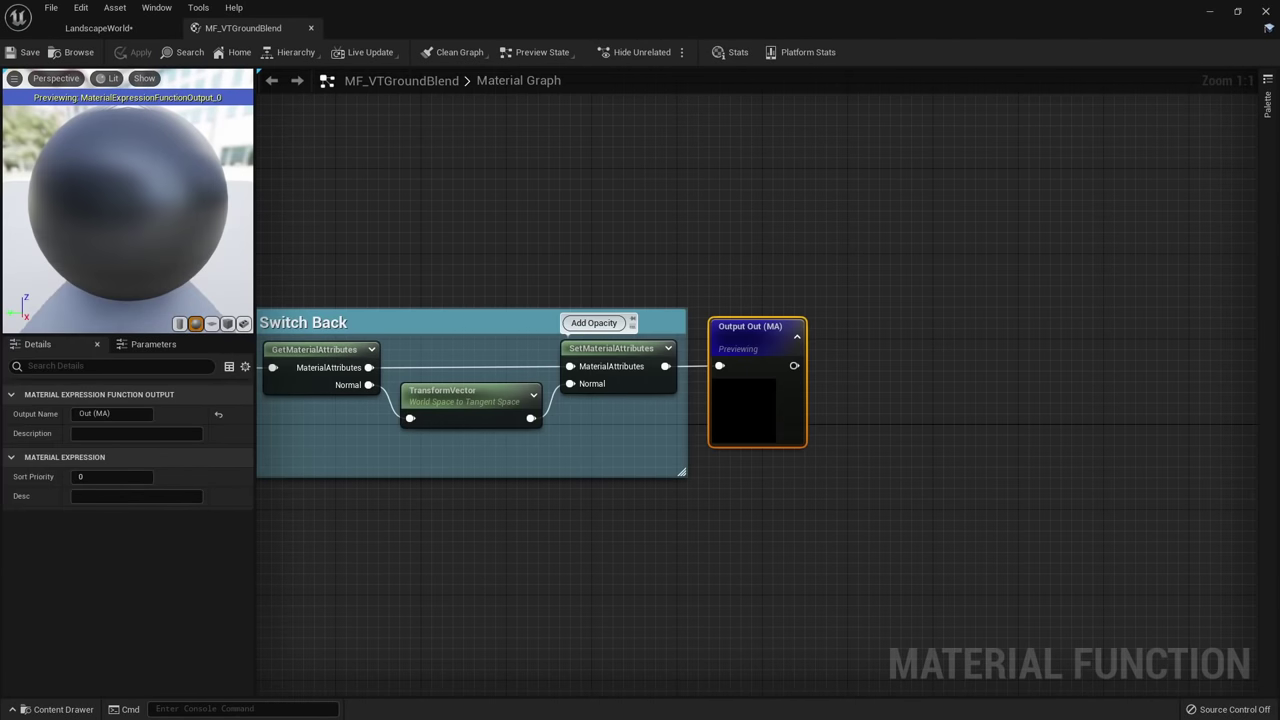
Examine the MF_VTGroundBlend function graph from its Switch Back group and output to the ADD VIRTUAL TEXTURES HERE group.
right_click_drag(381, 211, 483, 200)
scroll(483, 200, "down", 1)
left_click(130, 28)
left_click(243, 28)
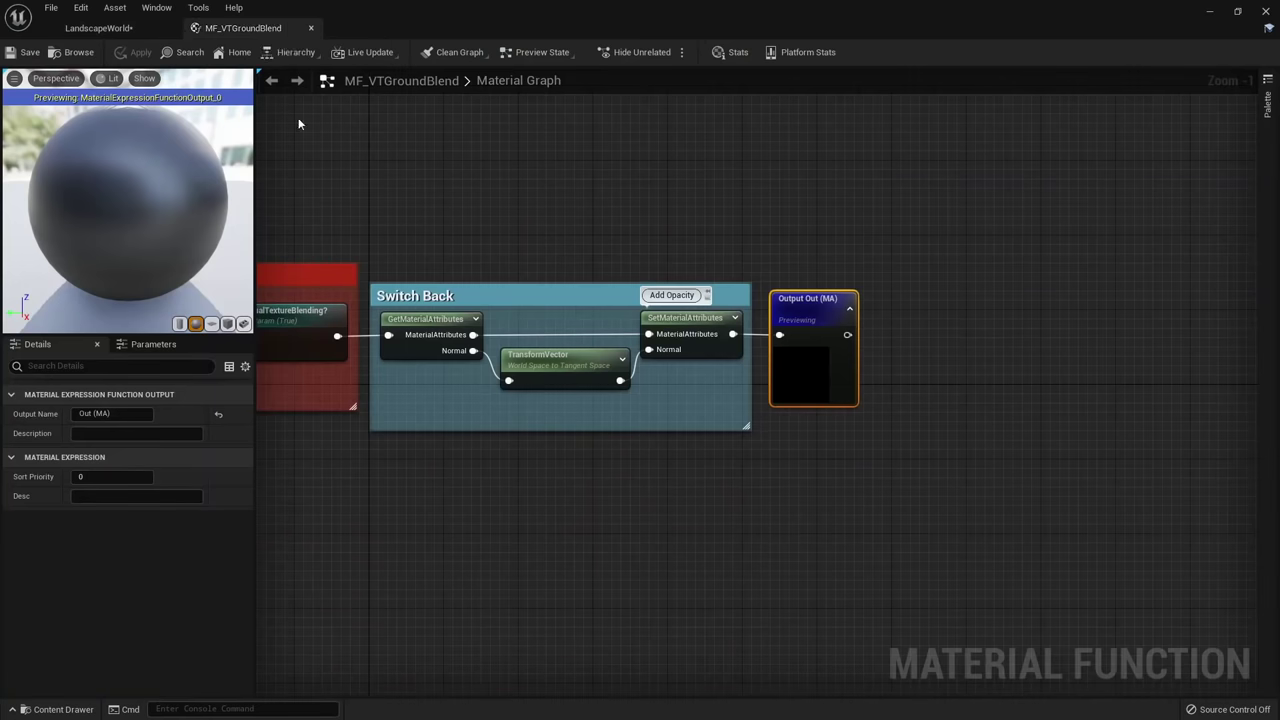
scroll(598, 232, "down", 4)
right_click_drag(546, 220, 823, 250)
right_click_drag(663, 232, 864, 249)
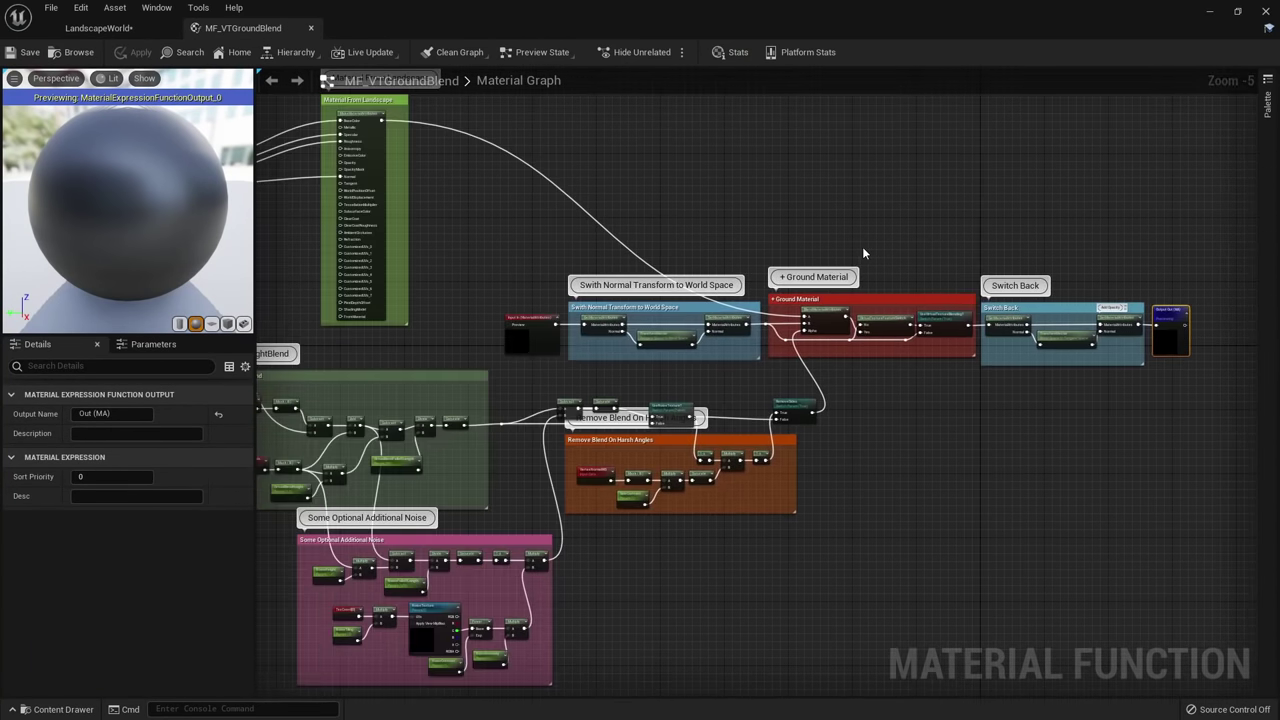
scroll(864, 250, "down", 1)
scroll(865, 252, "up", 1)
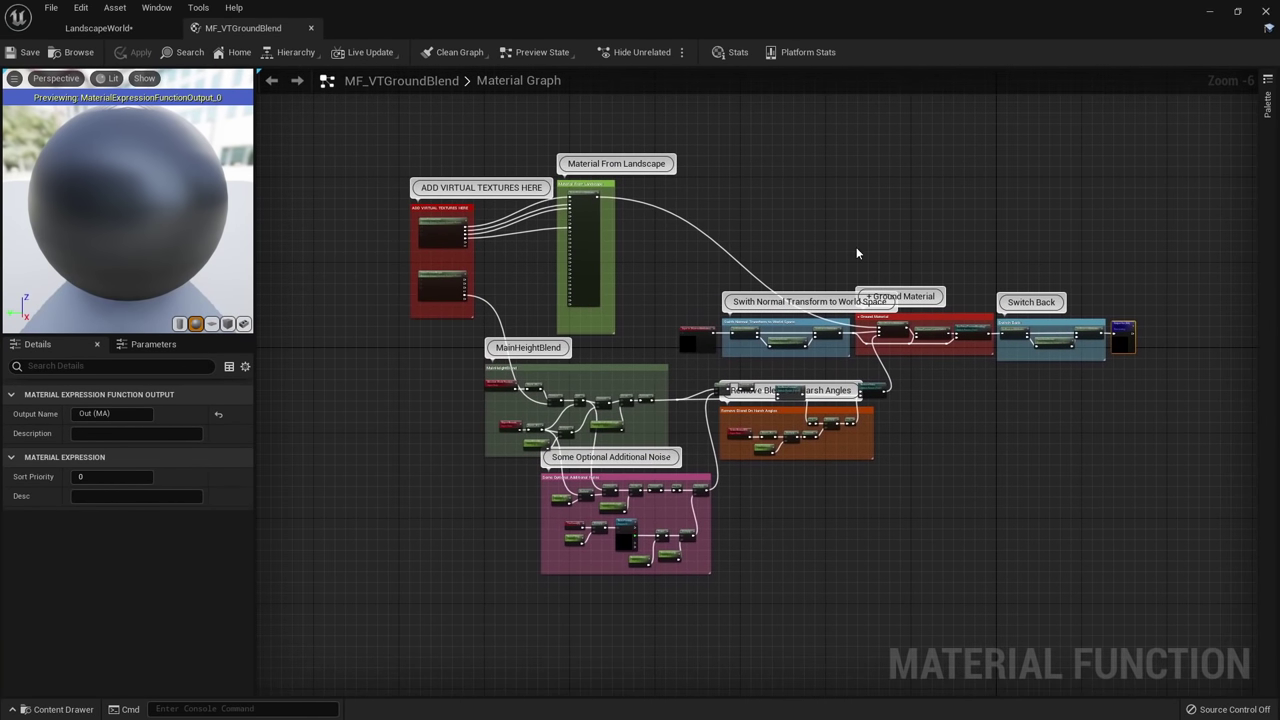
right_click_drag(856, 253, 903, 198)
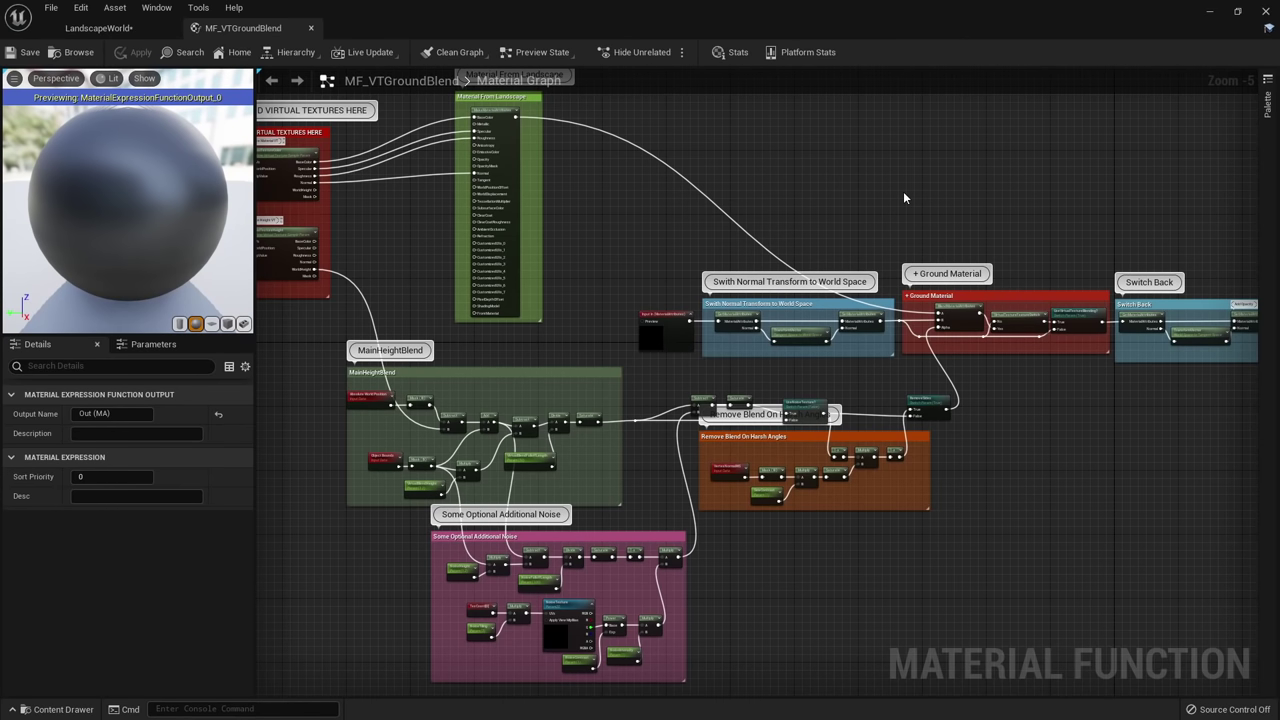
right_click_drag(577, 247, 864, 350)
scroll(542, 265, "up", 2)
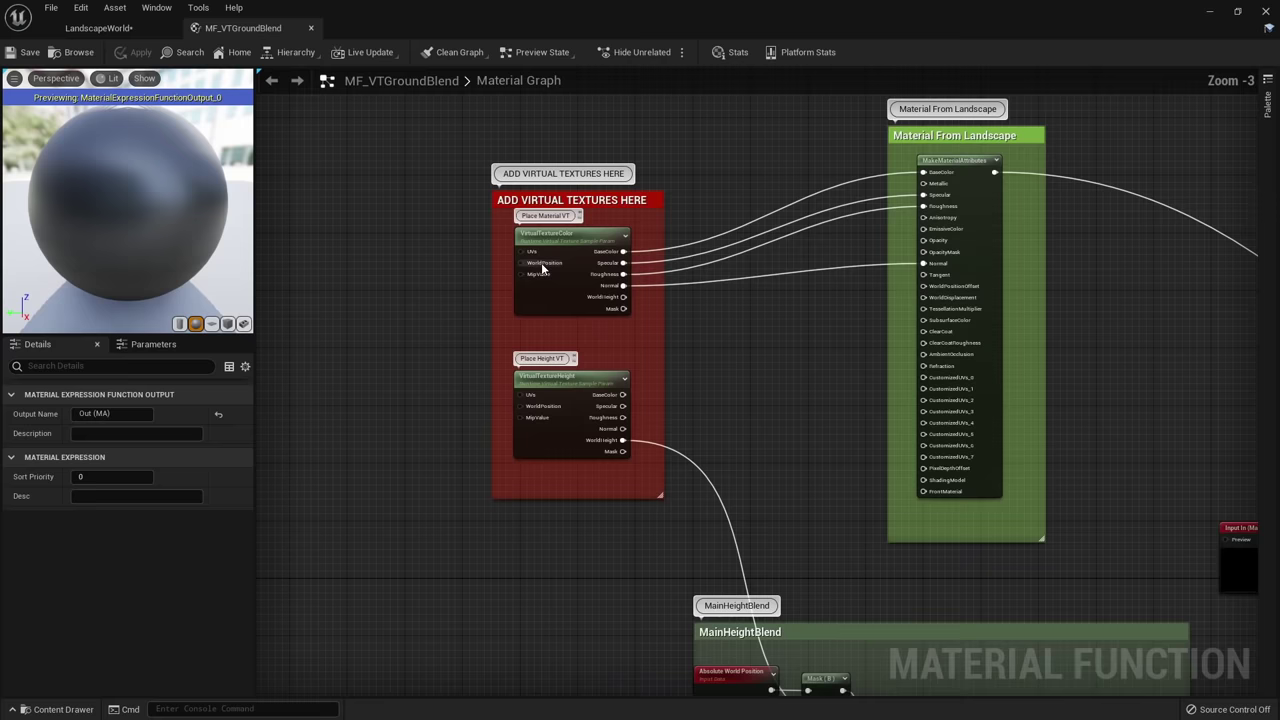
scroll(543, 266, "up", 1)
left_click_drag(414, 180, 488, 200)
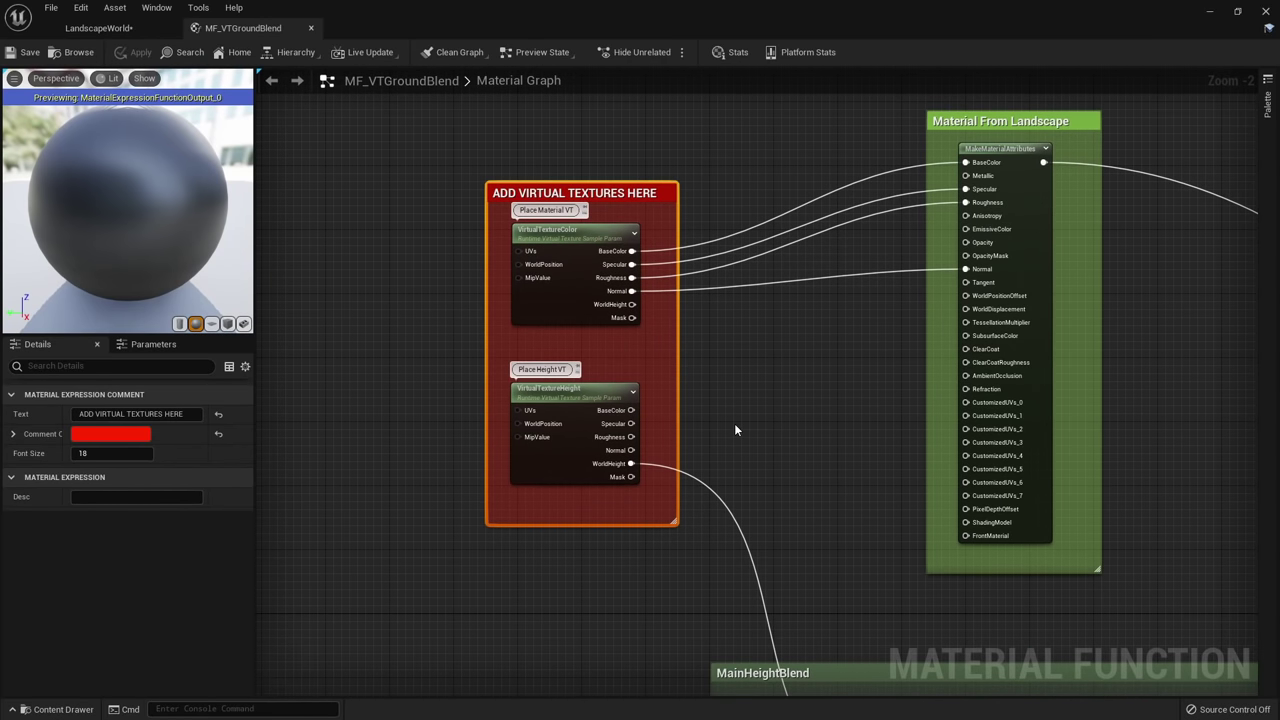
left_click(734, 423)
right_click_drag(563, 287, 557, 214)
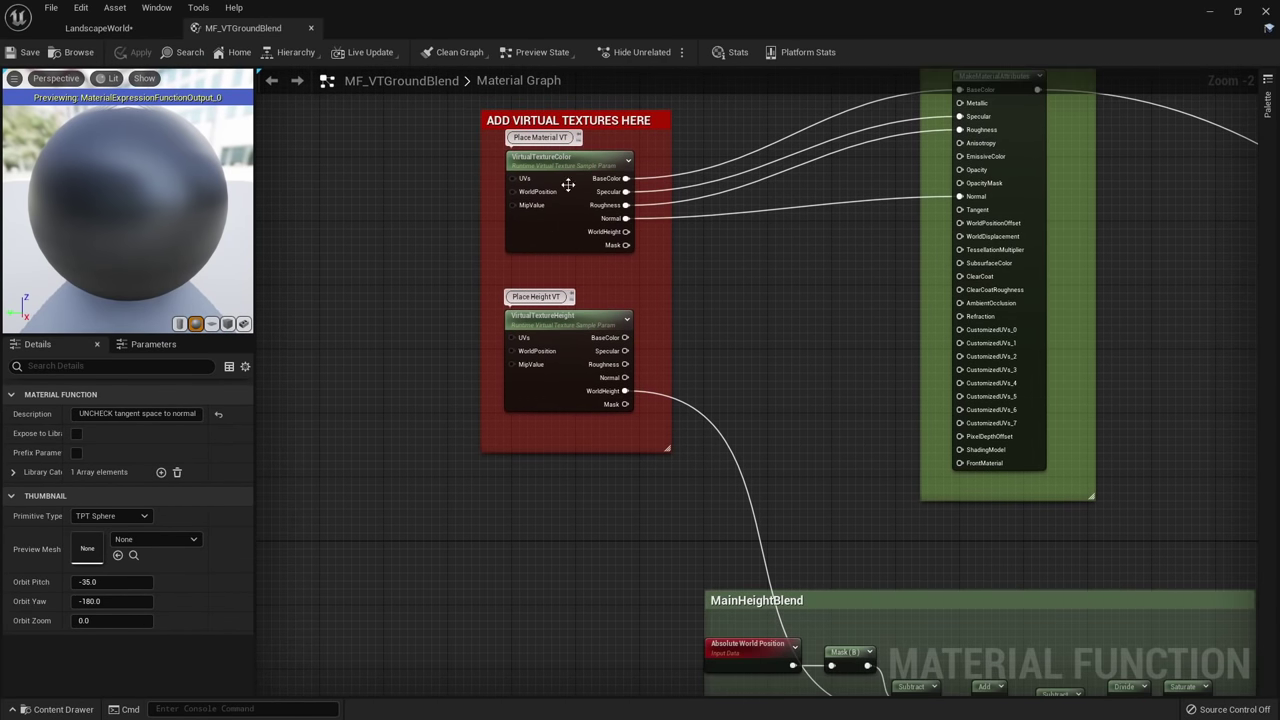
Assign RVT_Material from the Materials folder as the virtual texture of the VirtualTextureColor node.
left_click(560, 235)
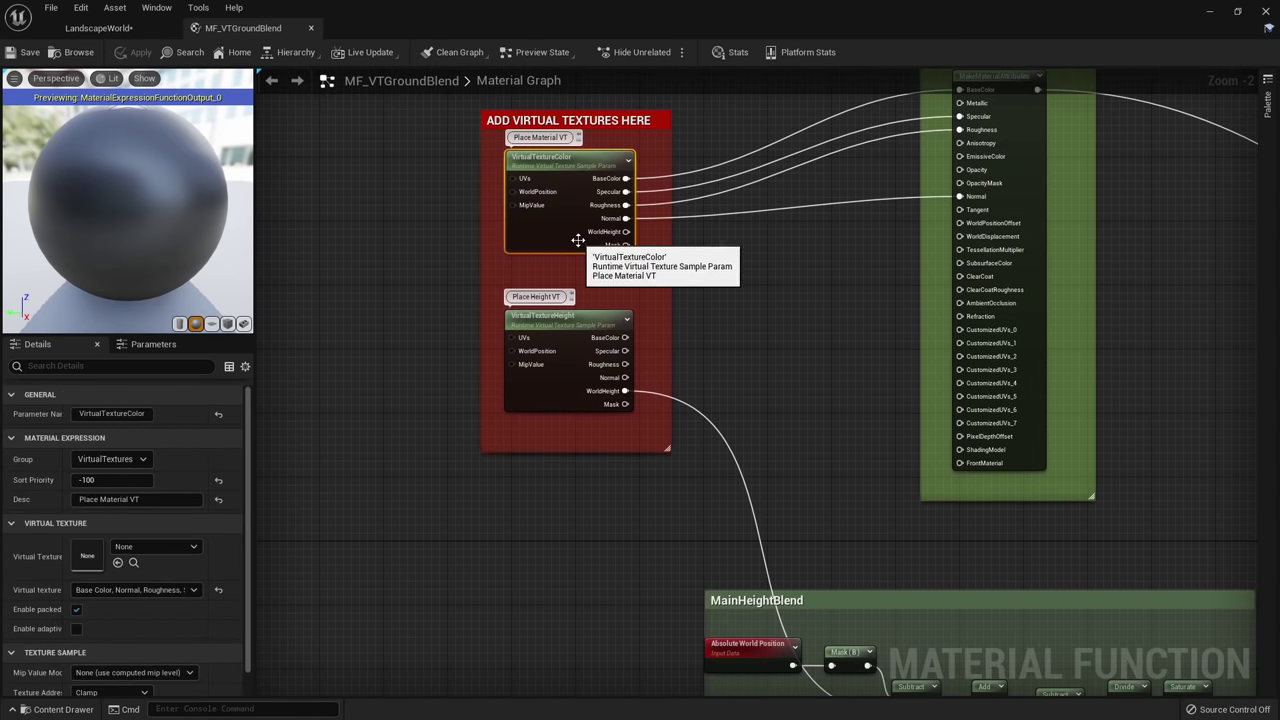
right_click_drag(577, 243, 575, 213)
key("ctrl+space")
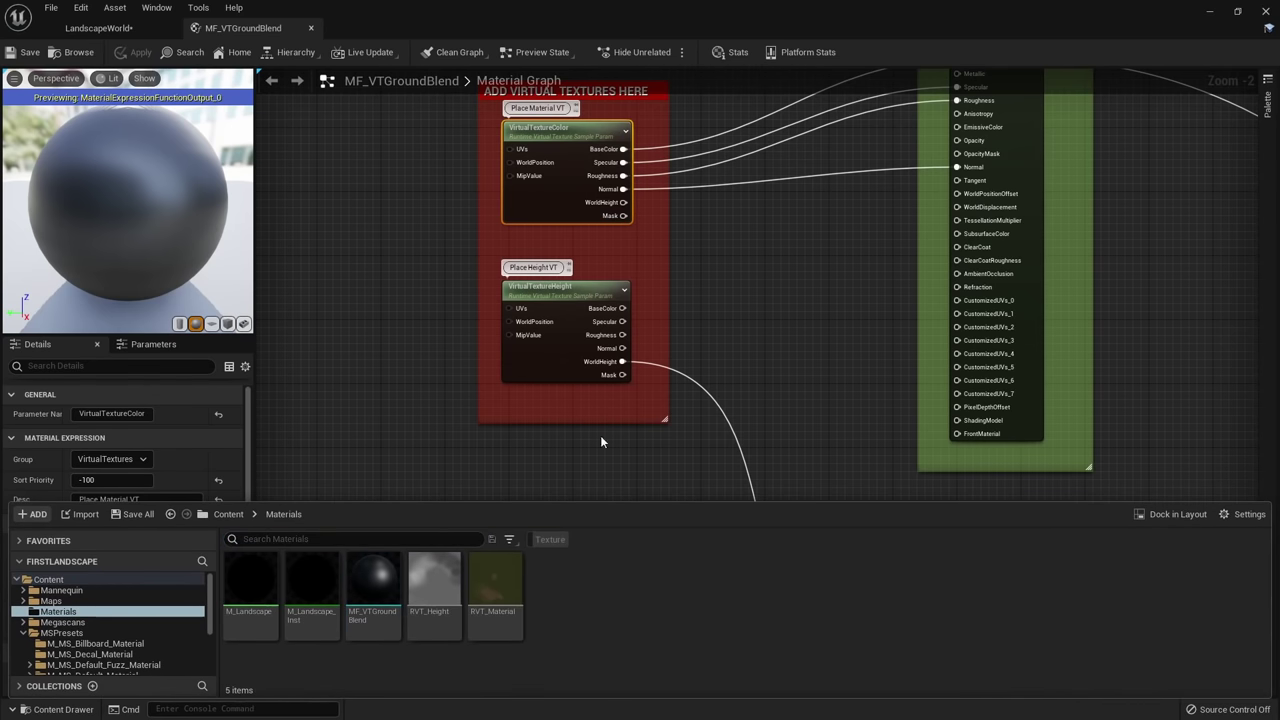
left_click(489, 591)
scroll(200, 444, "down", 1)
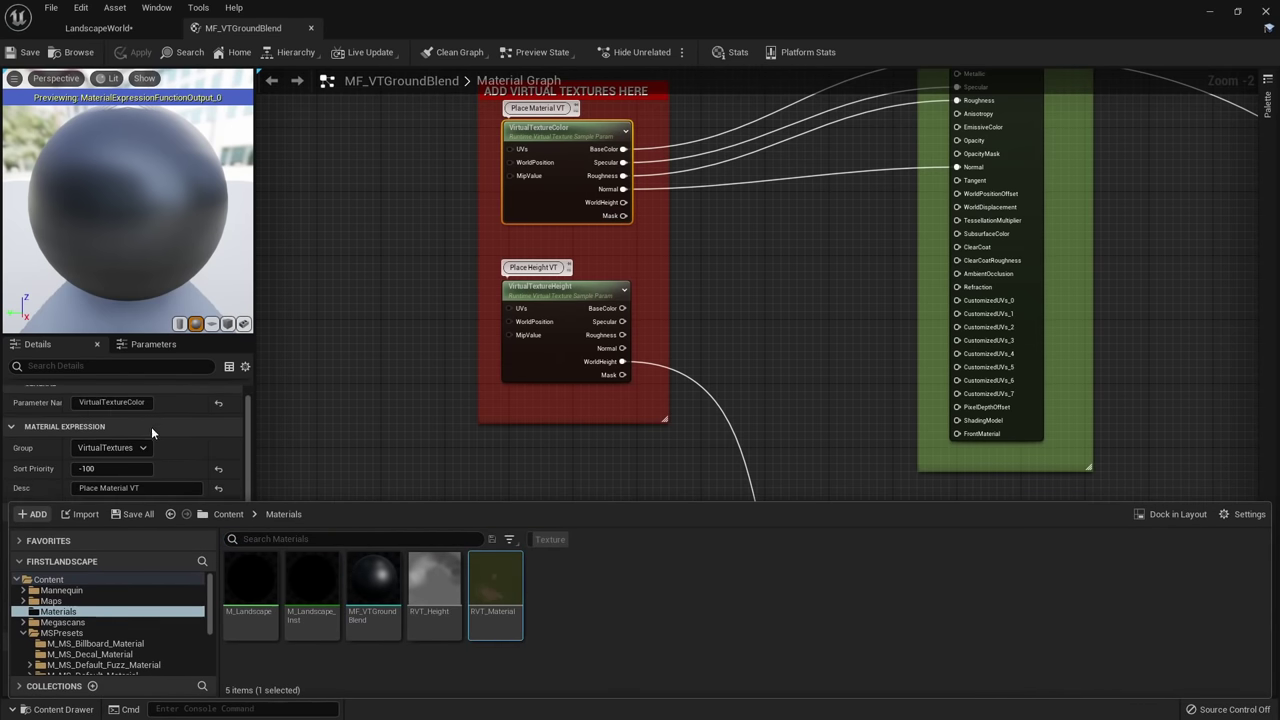
left_click_drag(455, 505, 450, 566)
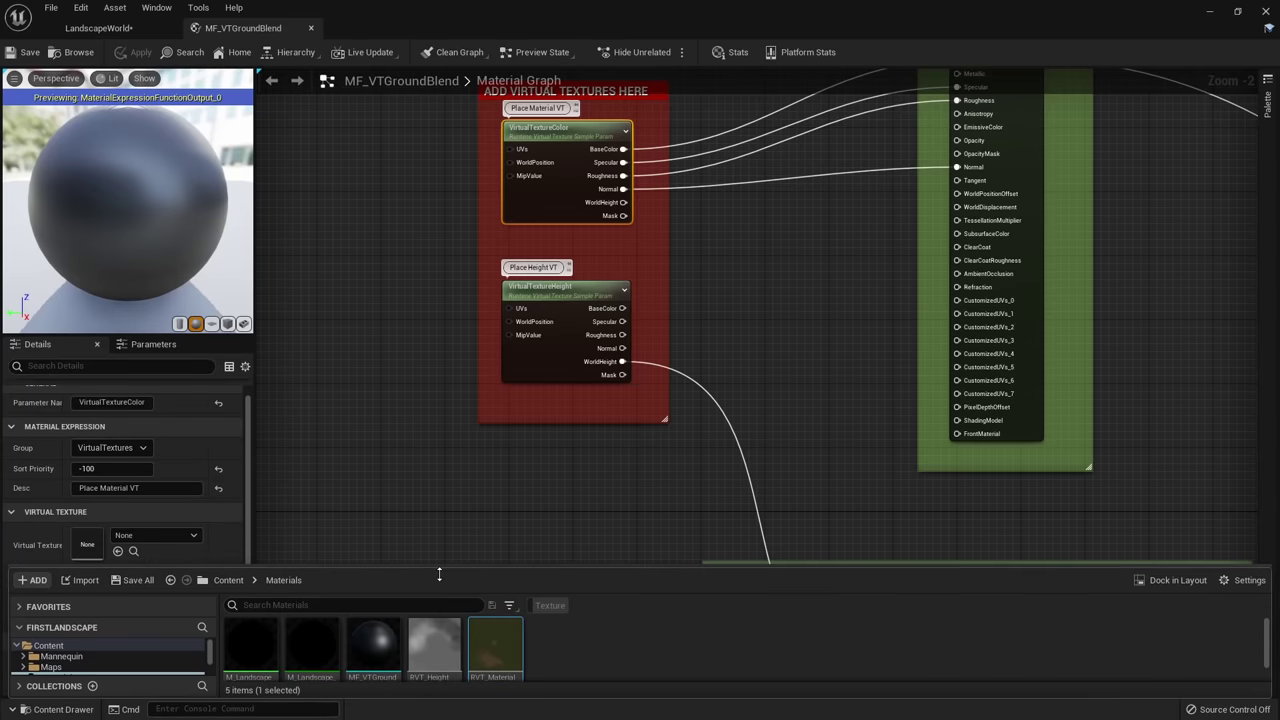
left_click_drag(495, 640, 94, 530)
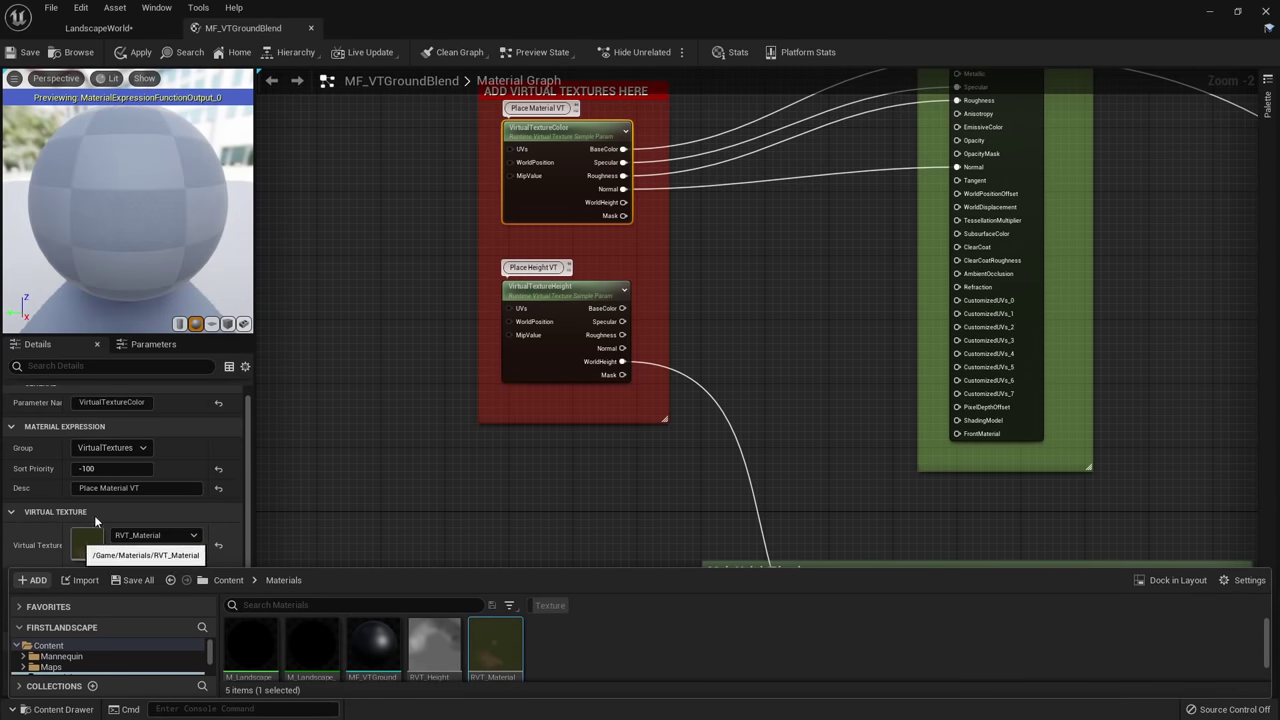
Assign RVT_Height as the virtual texture of the VirtualTextureHeight node and apply the changes to the material function.
left_click(590, 305)
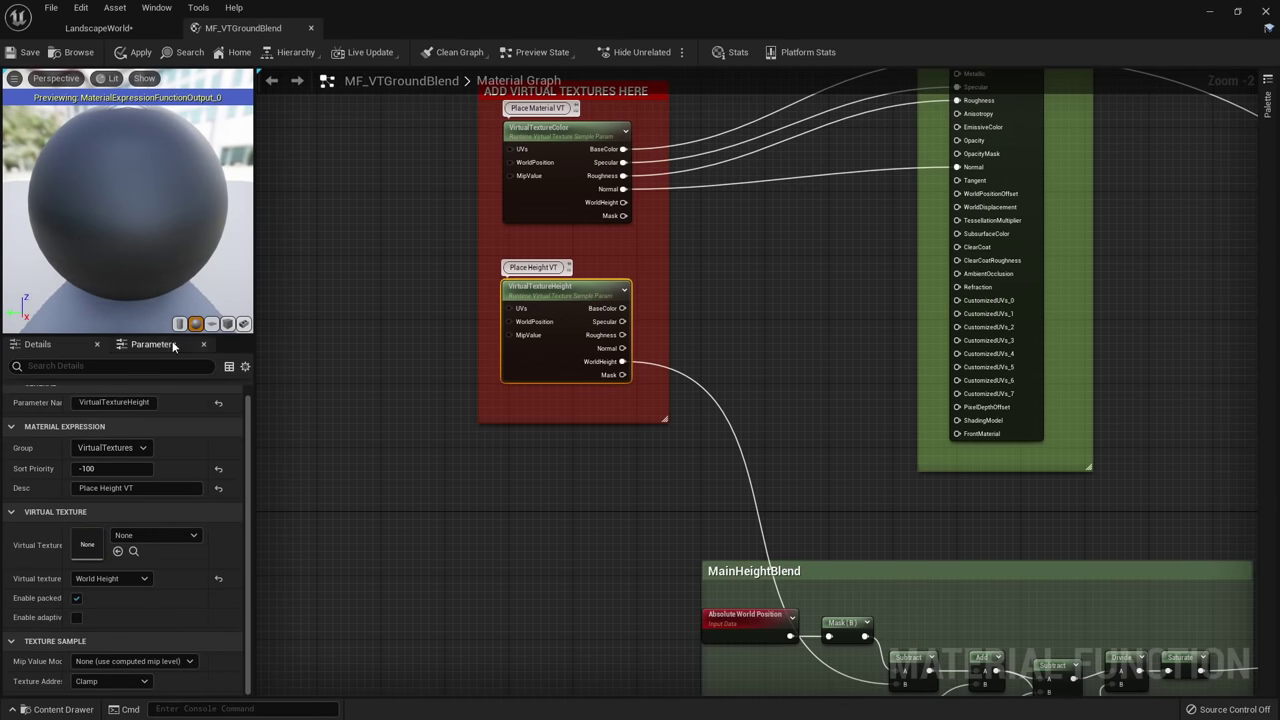
key("ctrl+space")
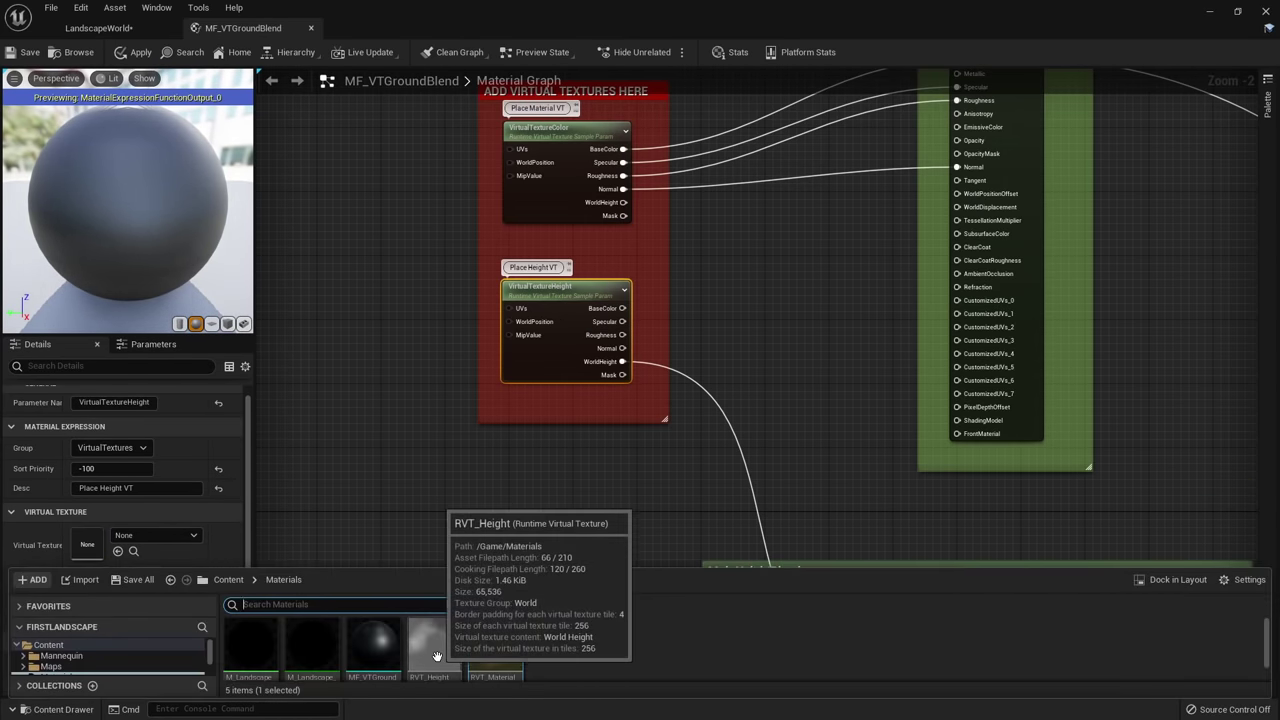
left_click_drag(434, 645, 86, 533)
left_click(446, 485)
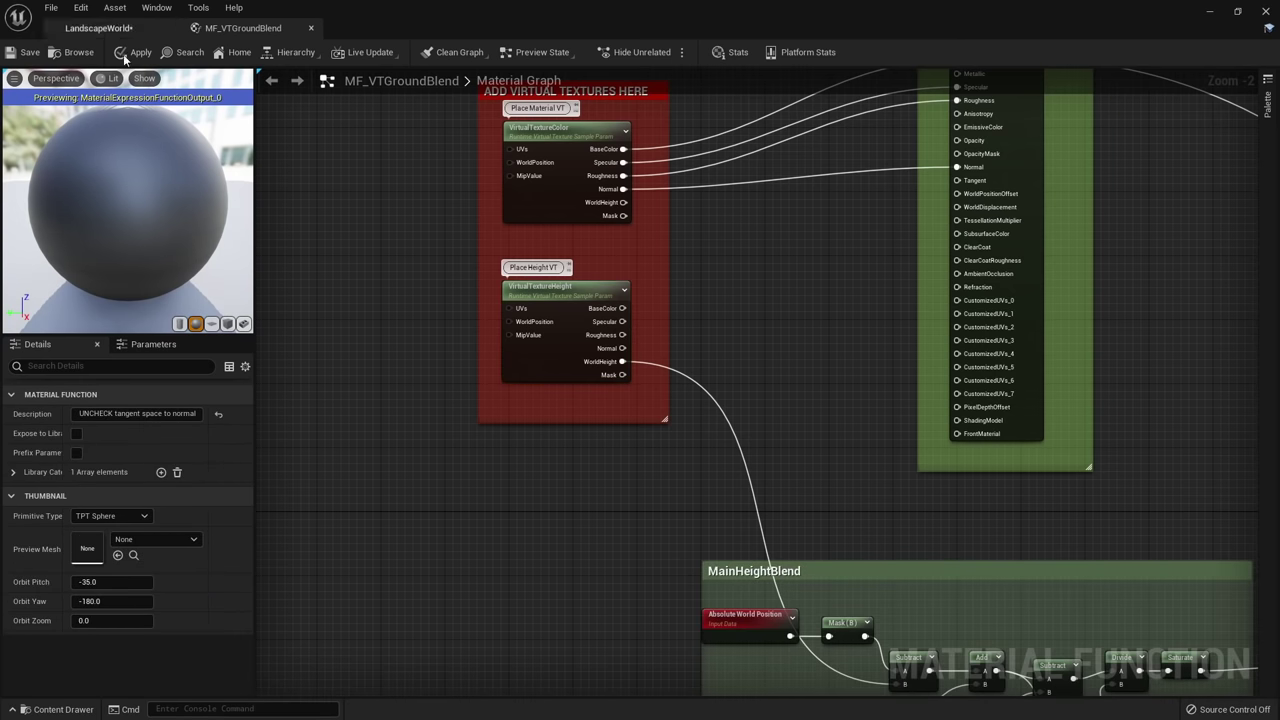
left_click(140, 53)
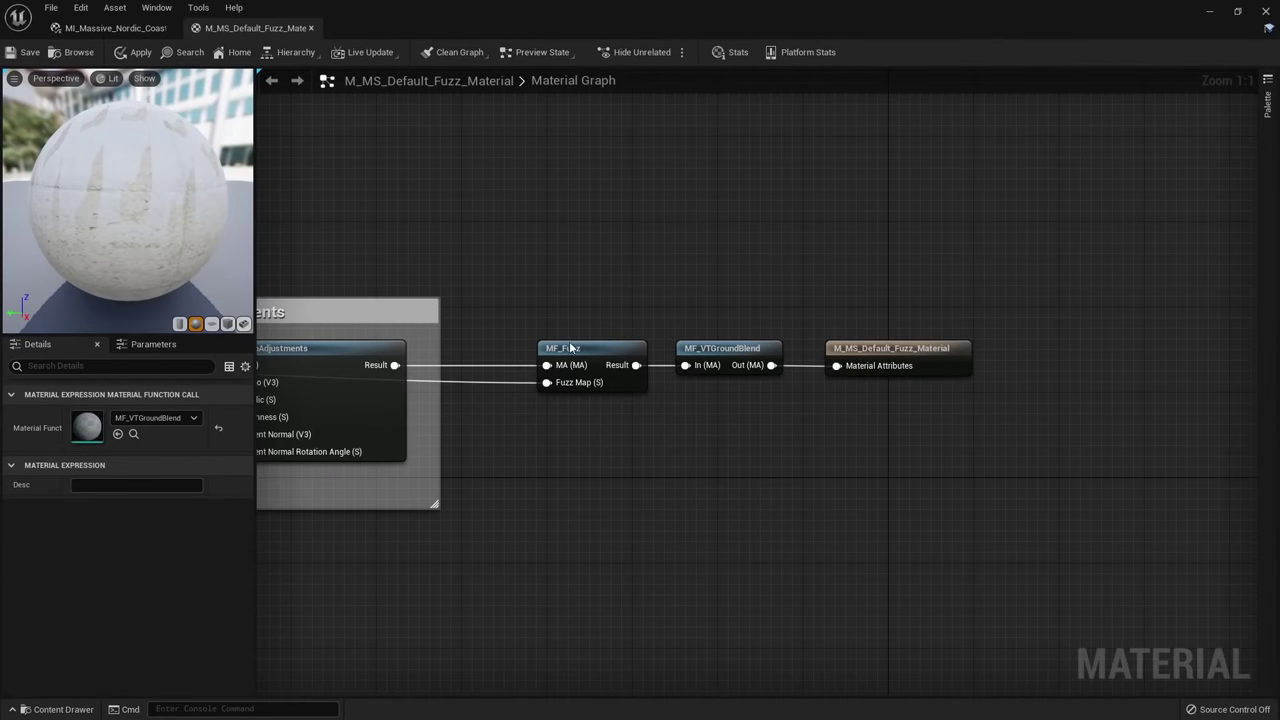
Apply the changes to M_MS_Default_Fuzz_Material and close the cliff rock's material instance.
scroll(604, 316, "down", 5)
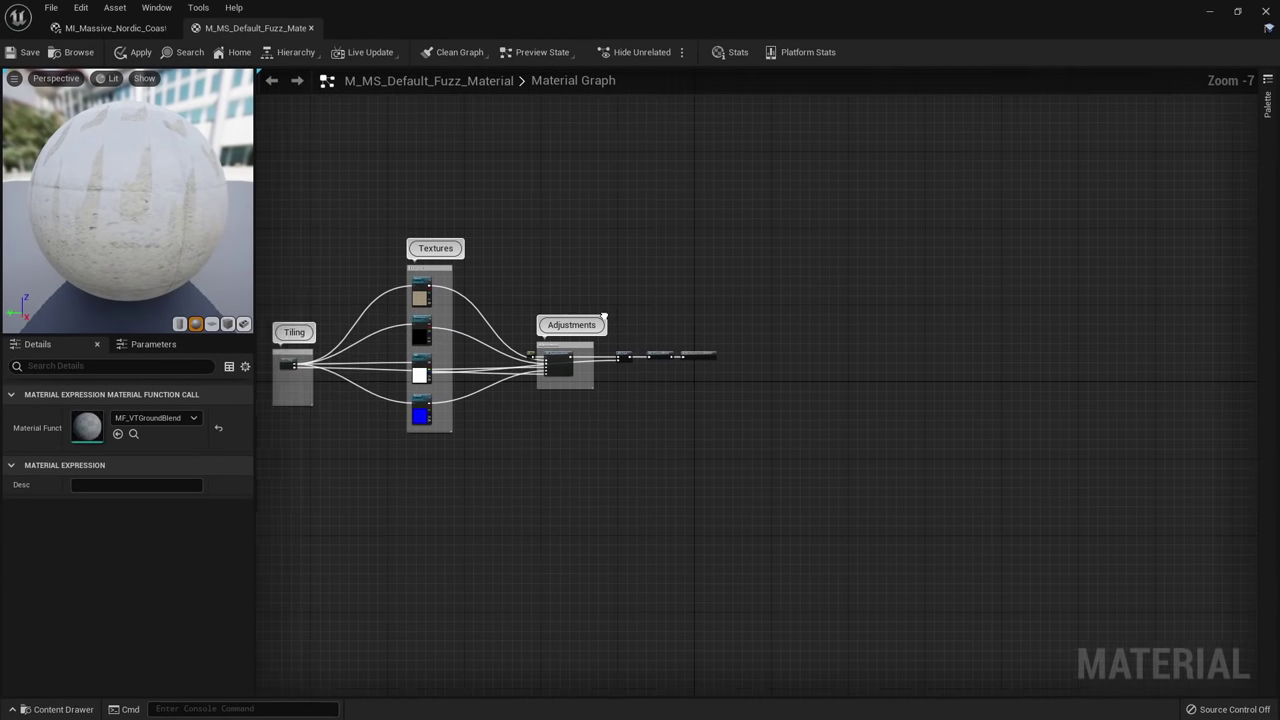
scroll(604, 316, "up", 2)
left_click(135, 56)
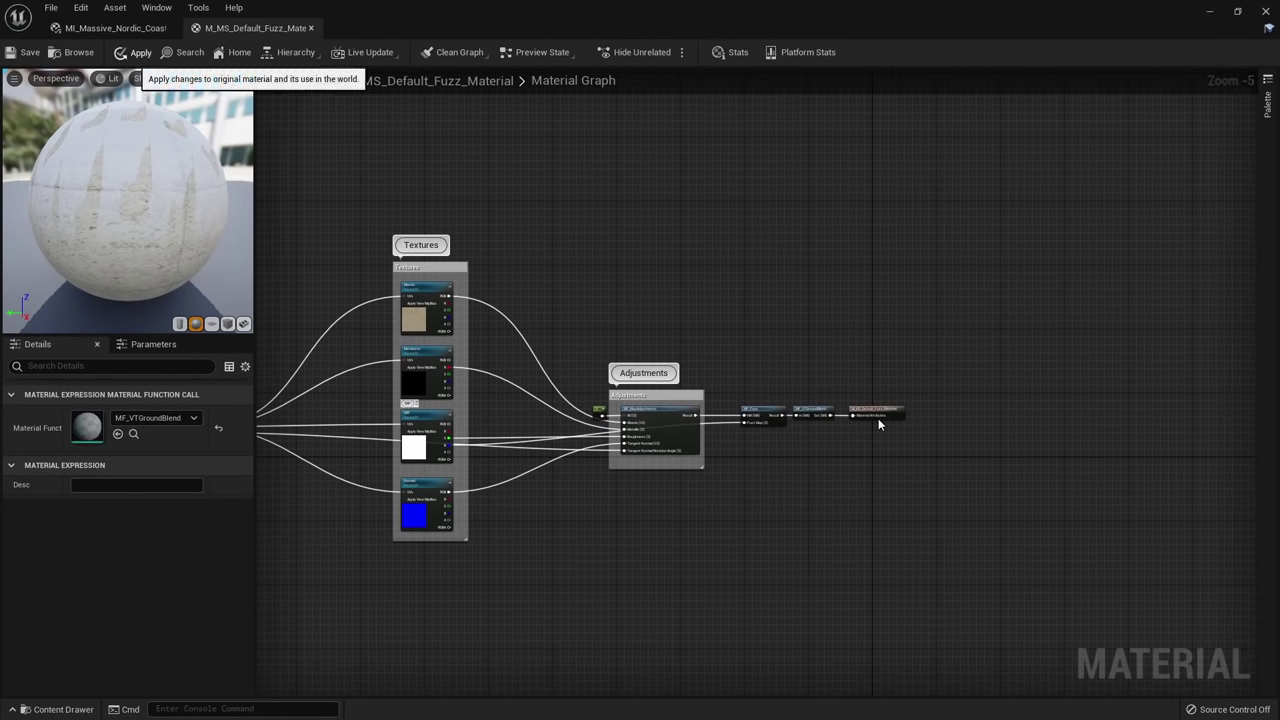
middle_click(138, 27)
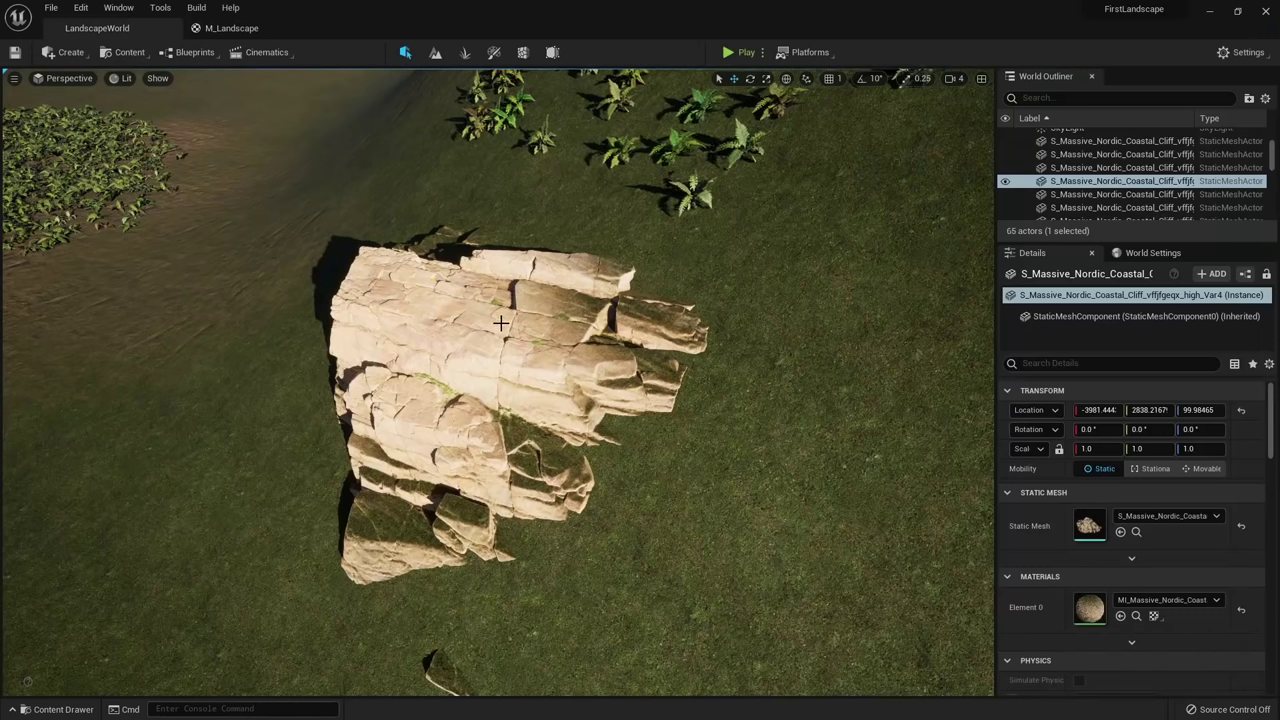
Move the cliff rock across the terrain to check its ground blending, placing it at about X -2209, Y 2931 near the smaller rock.
right_click_drag(501, 326, 560, 197)
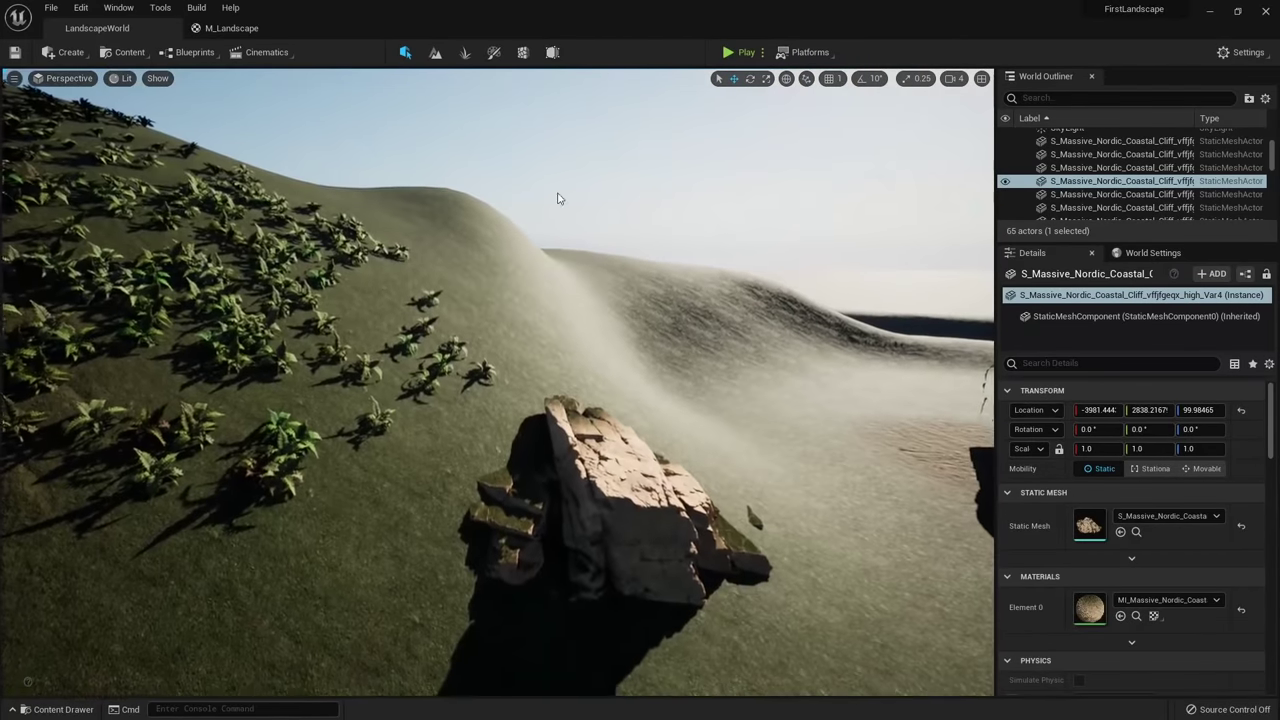
right_click_drag(594, 538, 600, 655)
left_click_drag(594, 532, 537, 554)
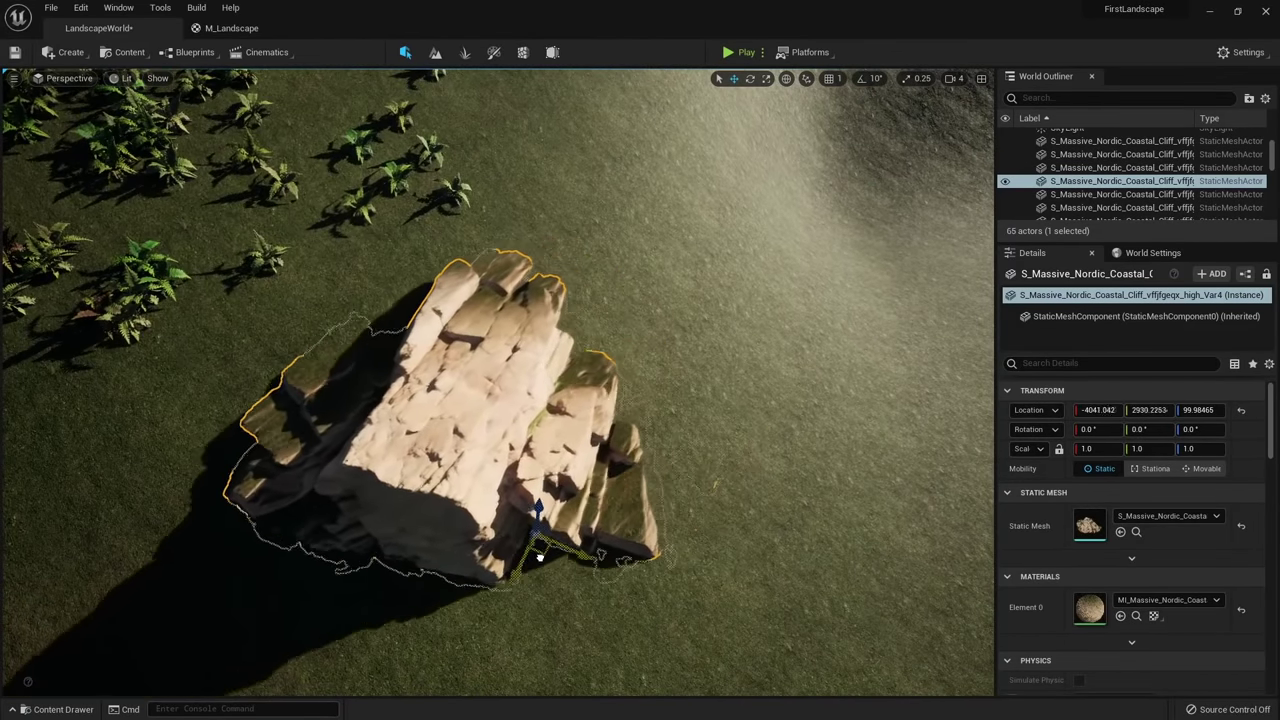
right_click_drag(591, 577, 440, 565)
left_click_drag(591, 577, 602, 455)
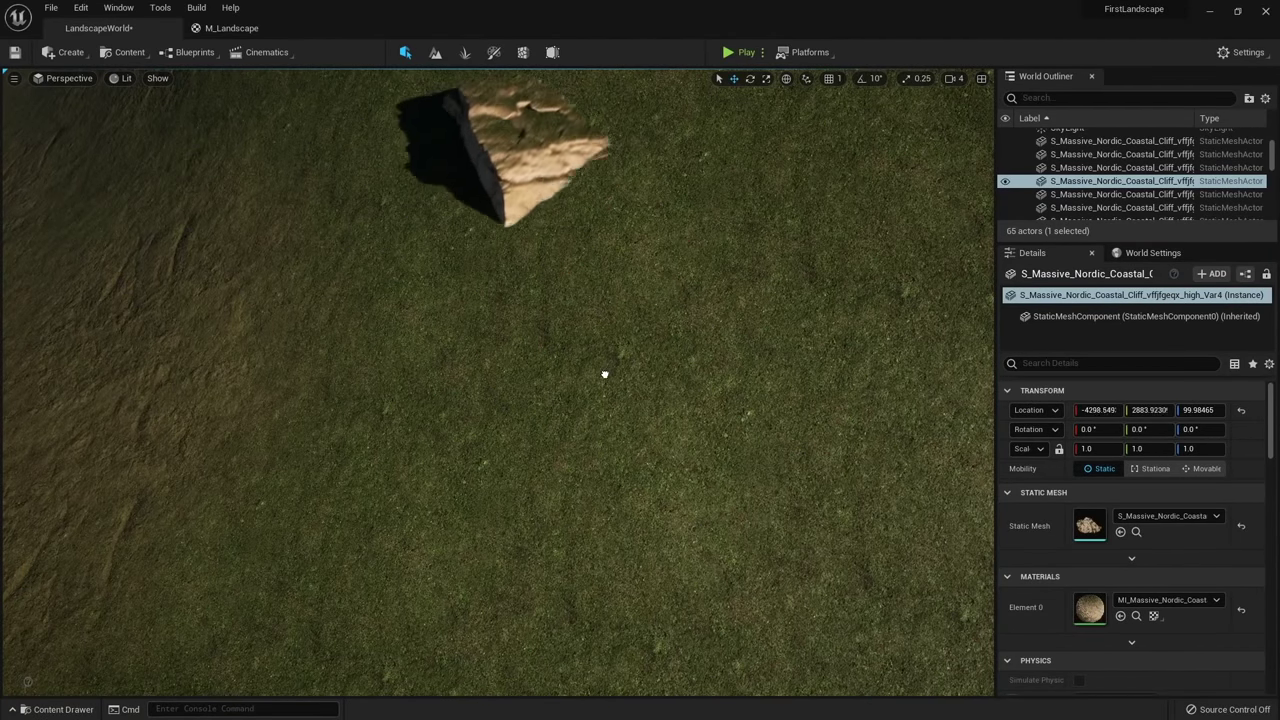
left_click_drag(605, 374, 568, 575)
right_click_drag(568, 575, 762, 378)
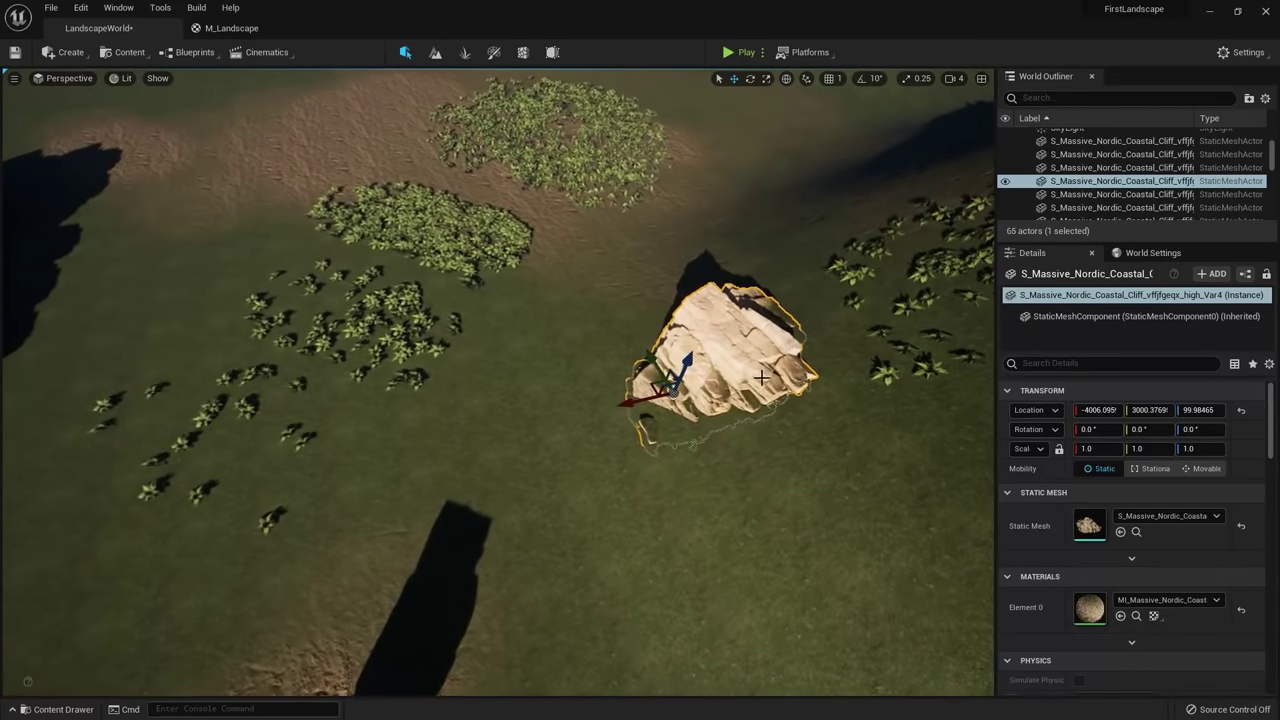
left_click_drag(659, 382, 218, 502)
right_click_drag(218, 502, 435, 437)
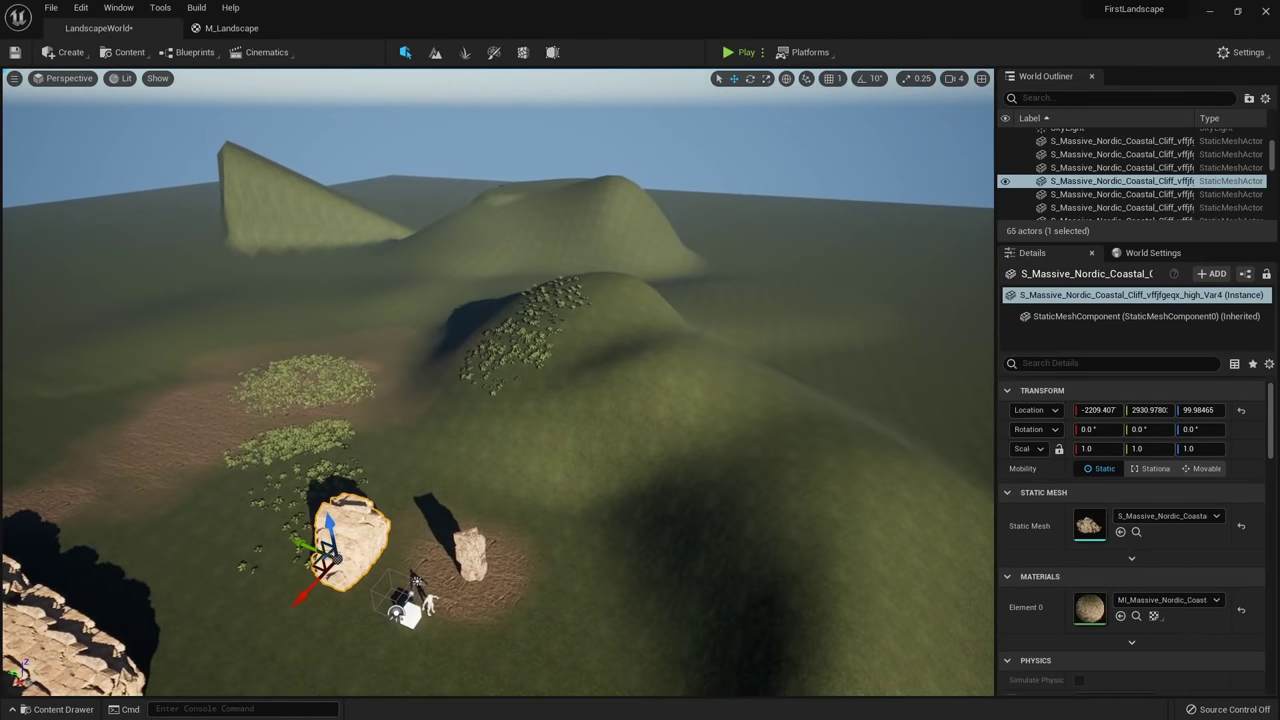
Search the level's actors for RUNTIME, select the RVT_Height virtual texture volume and examine its bounds over the landscape.
left_click(1092, 98)
type("RUNTIME")
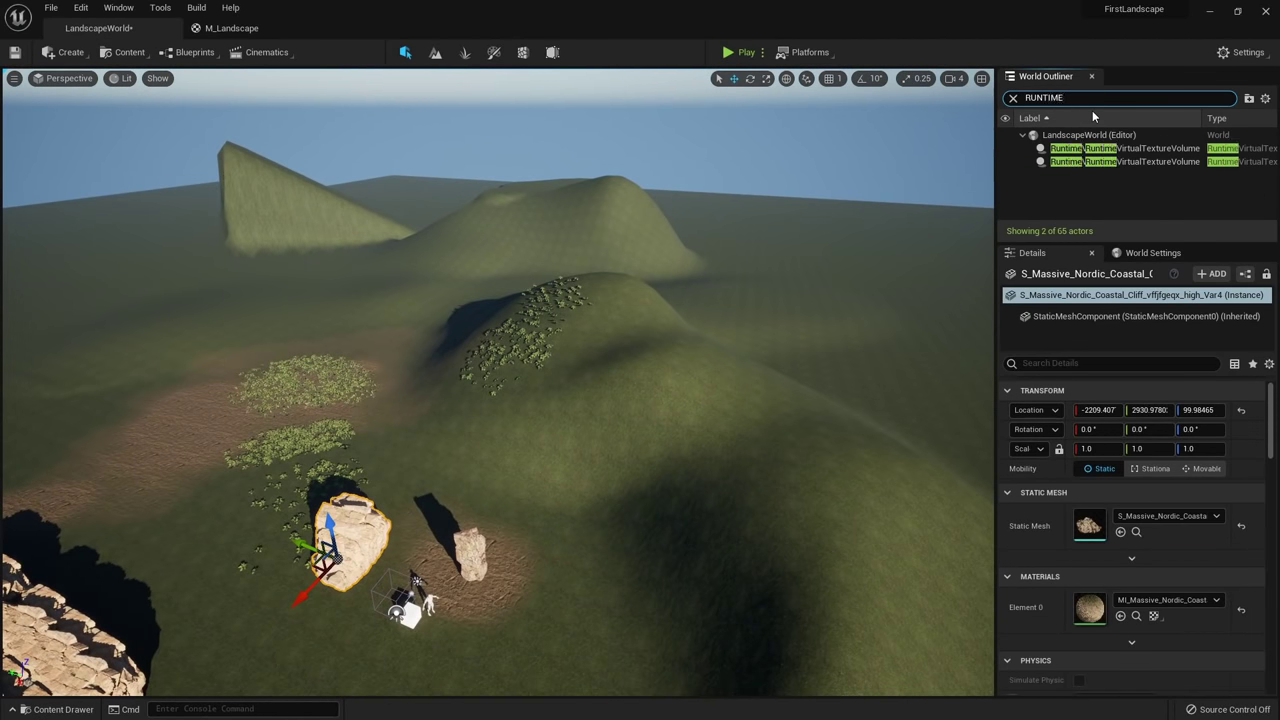
left_click(1124, 148)
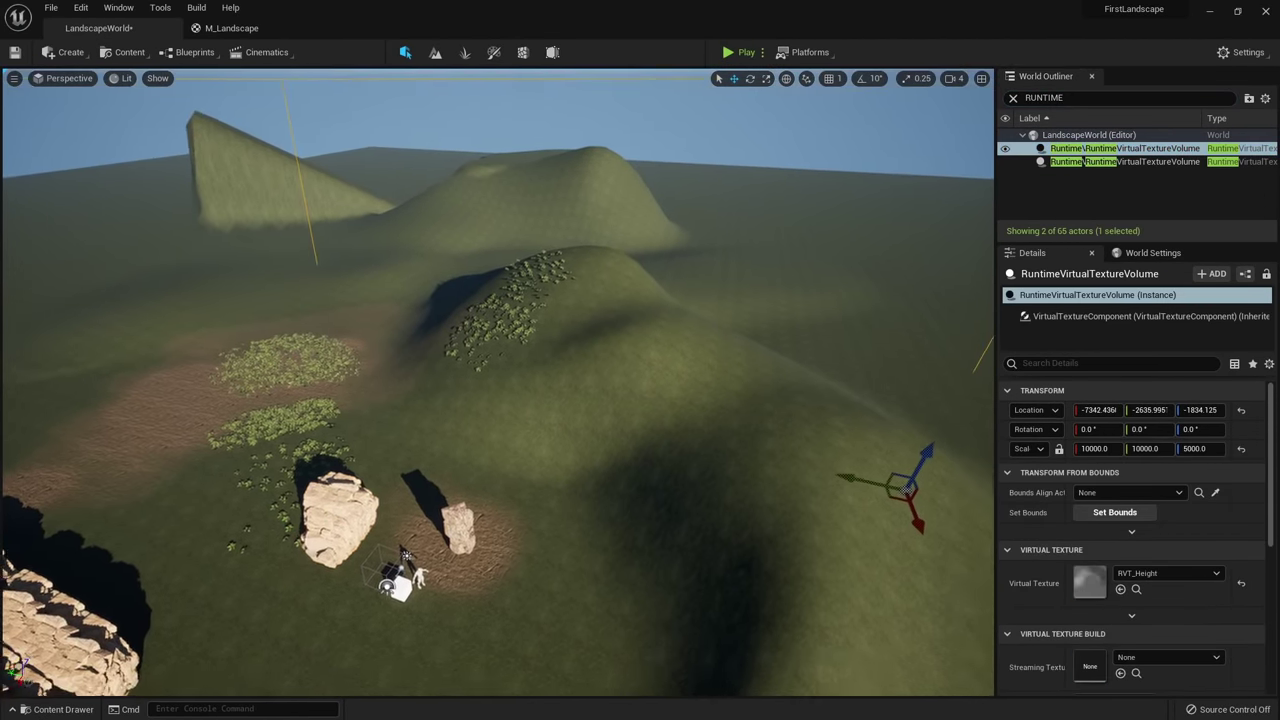
mouse_move(323, 326)
right_mouse_down()
mouse_move(318, 350)
mouse_move(323, 326)
right_mouse_up()
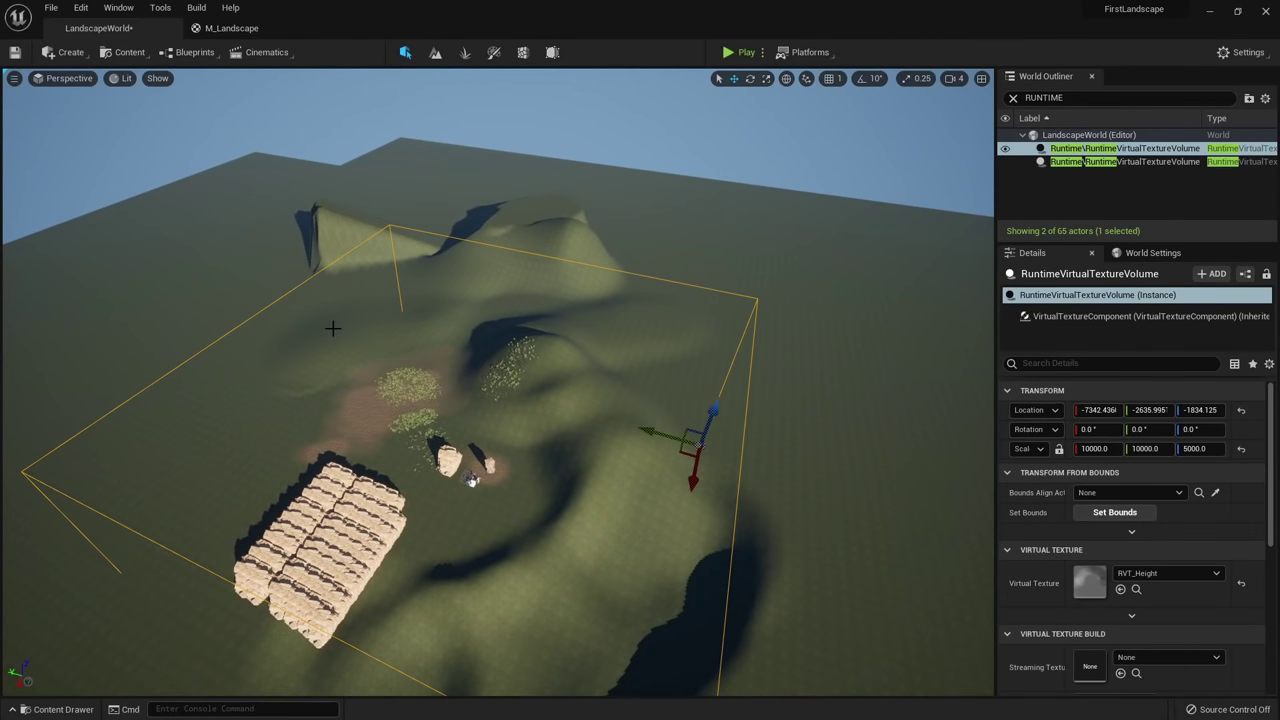
Open the RVT_Height asset and set its size of the virtual texture in tiles to 10.
double_click(1090, 585)
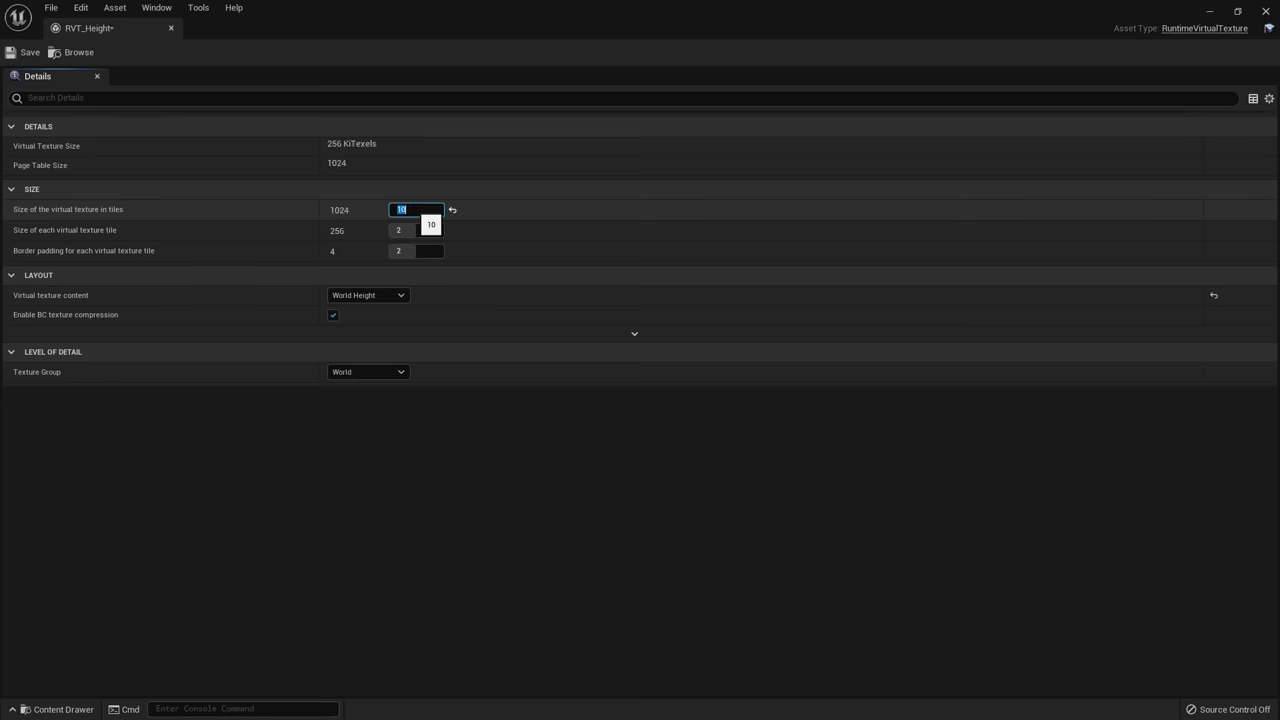
left_click(453, 212)
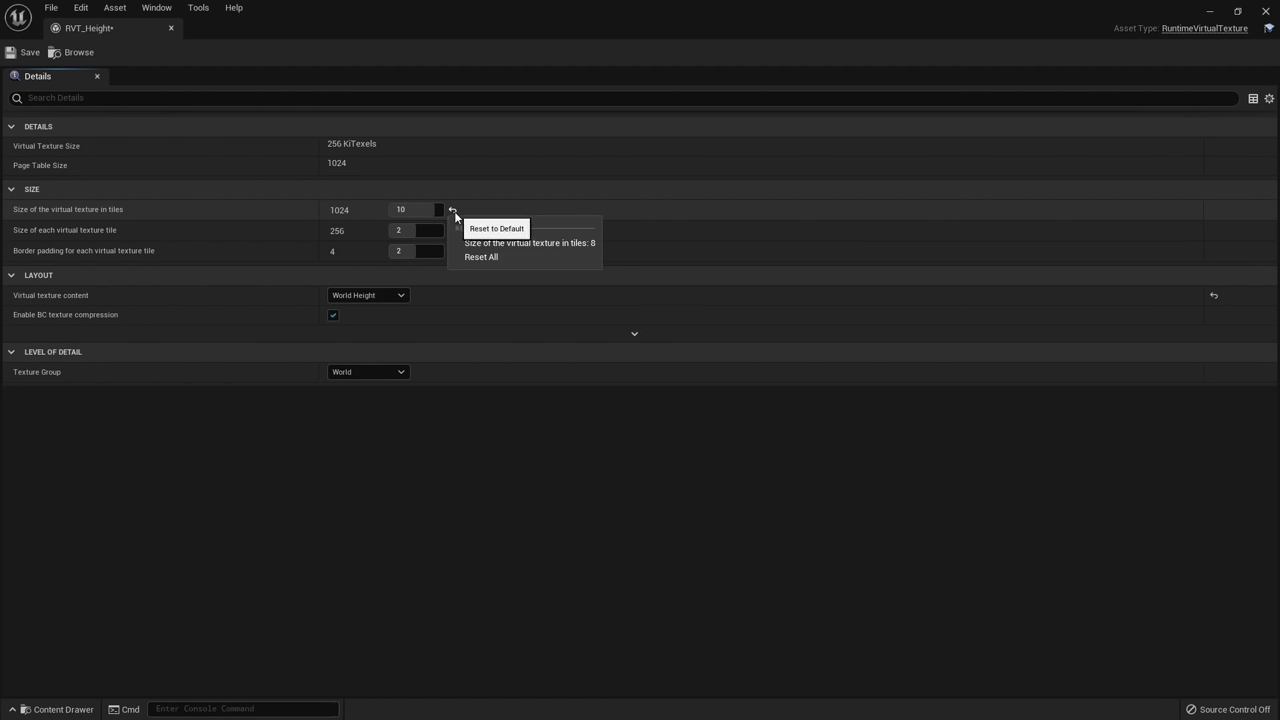
left_click(454, 210)
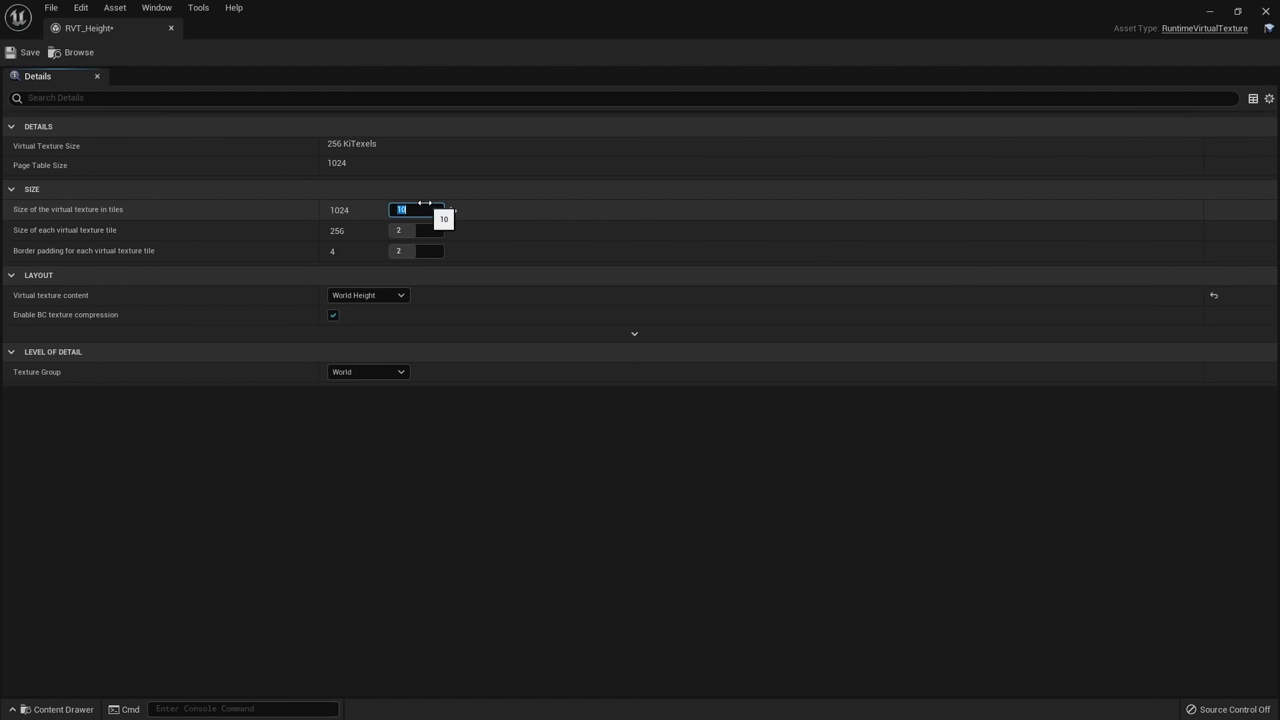
key("Return")
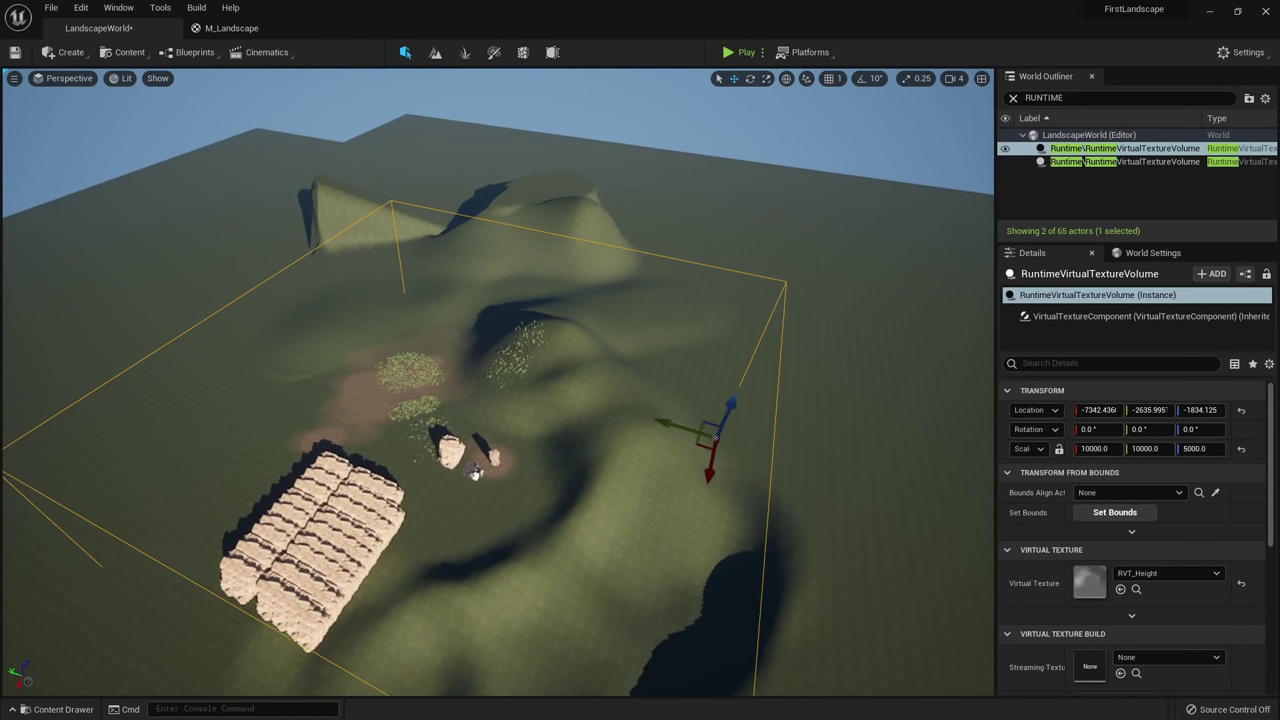
Run a build of the level.
key("w")
right_click_drag(497, 382, 534, 342)
left_click(196, 7)
left_click(232, 42)
Move the large cliff rock to the dirt patch's edge and sink it into the ground at about X -2474, Y 2460, Z -142.
left_click(482, 372)
key("w")
key("a")
left_click_drag(387, 471, 535, 515)
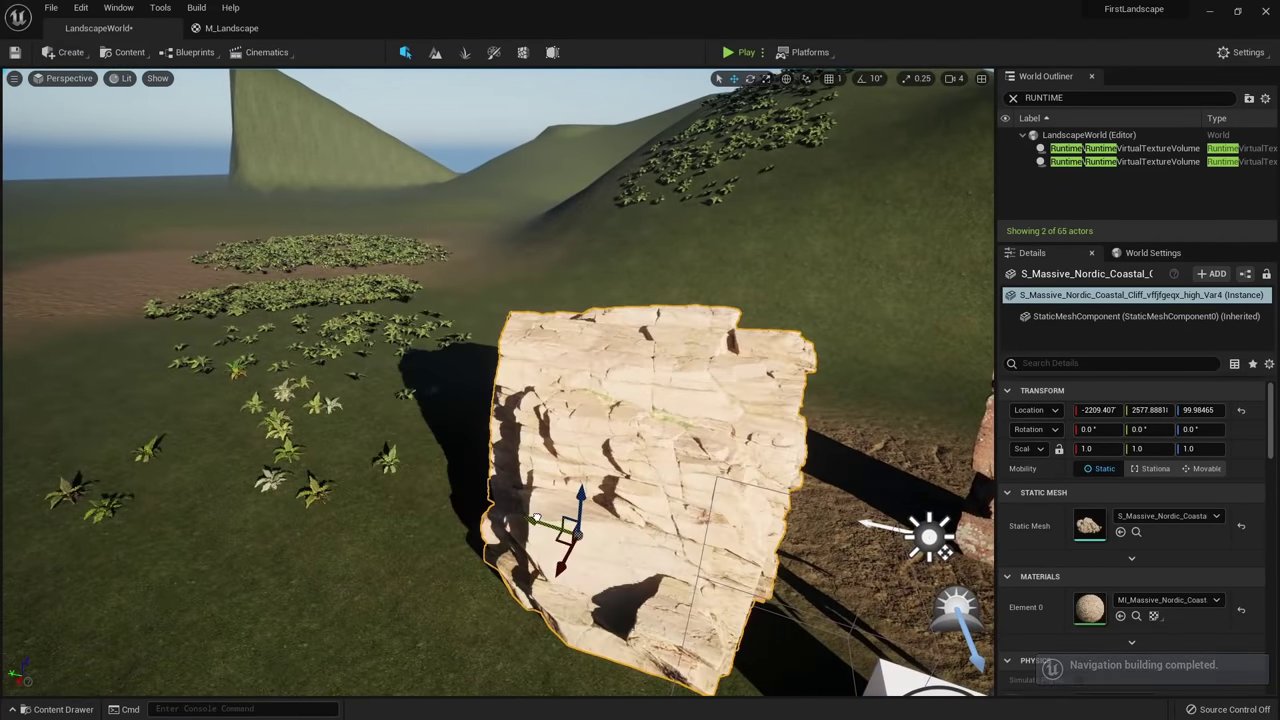
right_click_drag(535, 515, 596, 568)
left_click_drag(431, 429, 505, 450)
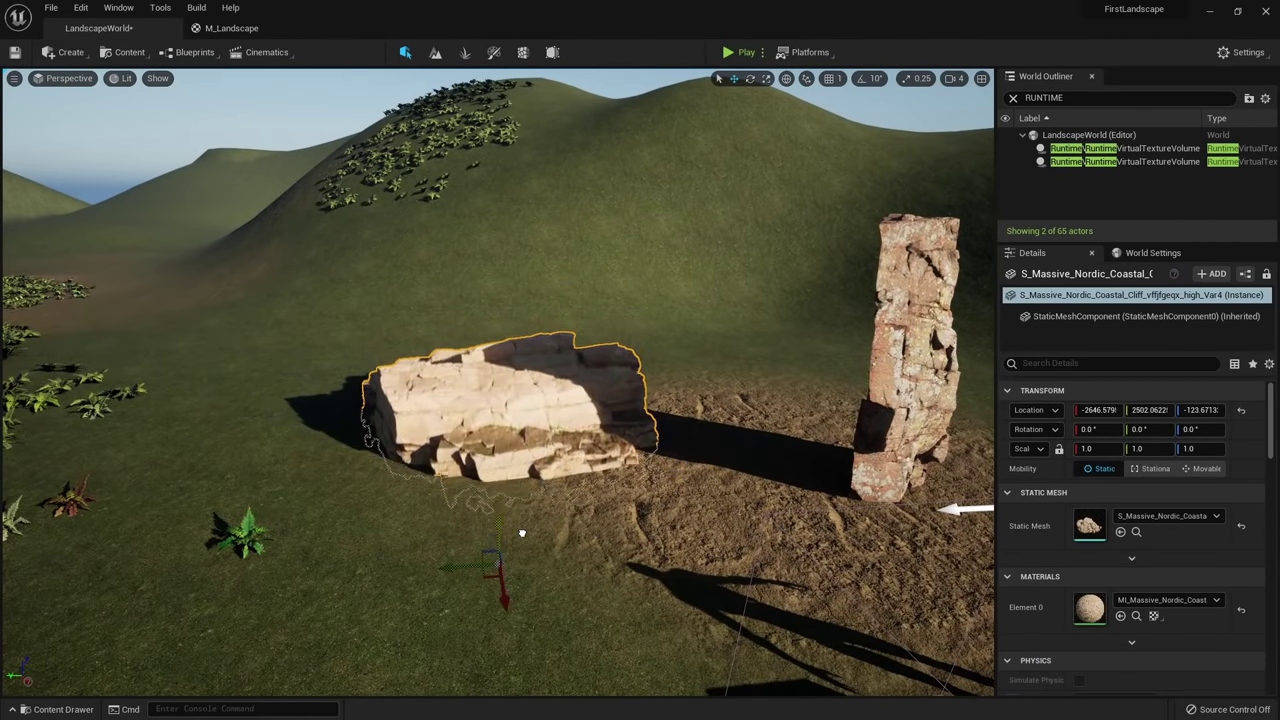
right_click_drag(523, 541, 548, 590)
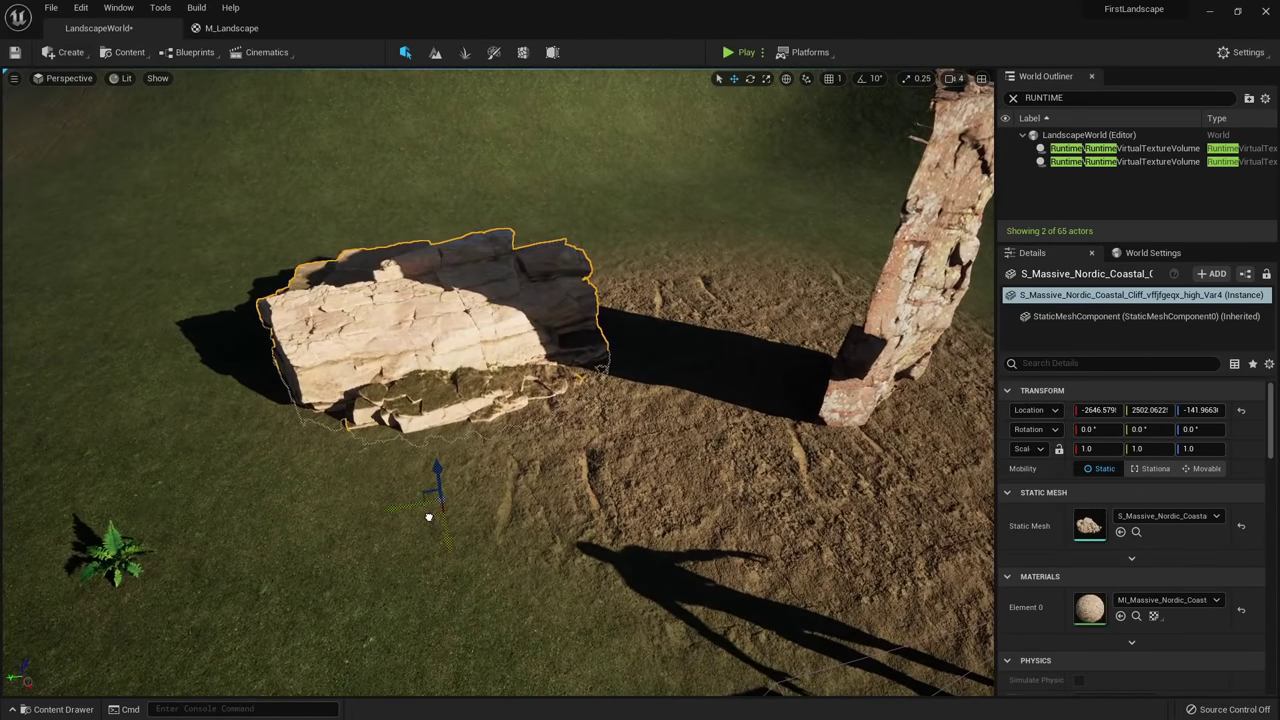
left_click_drag(428, 517, 469, 606)
right_click_drag(469, 606, 585, 592)
Move the smaller, upright rock off the dirt patch, away from the large cliff rock.
left_click(608, 368)
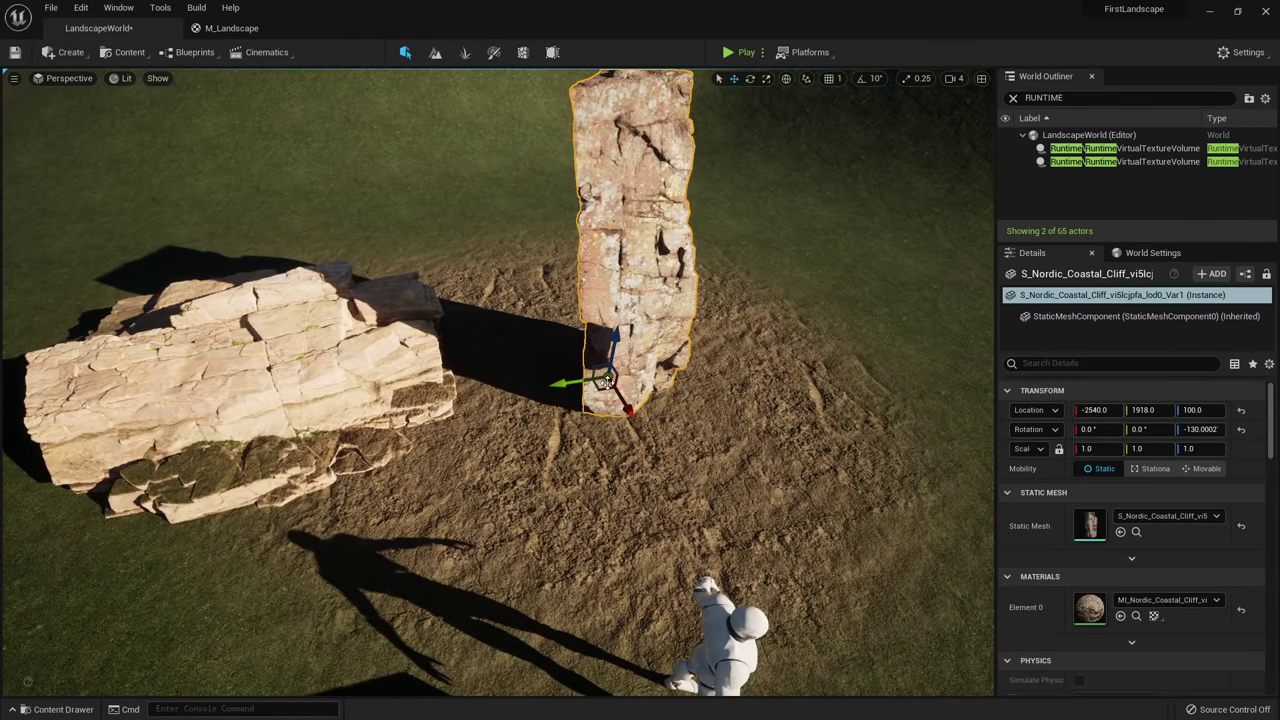
left_click_drag(606, 383, 796, 170)
right_click_drag(796, 170, 430, 262)
Open the large cliff rock's material instance and bring up its VirtualTextures parameters alongside the rock.
left_click(491, 317)
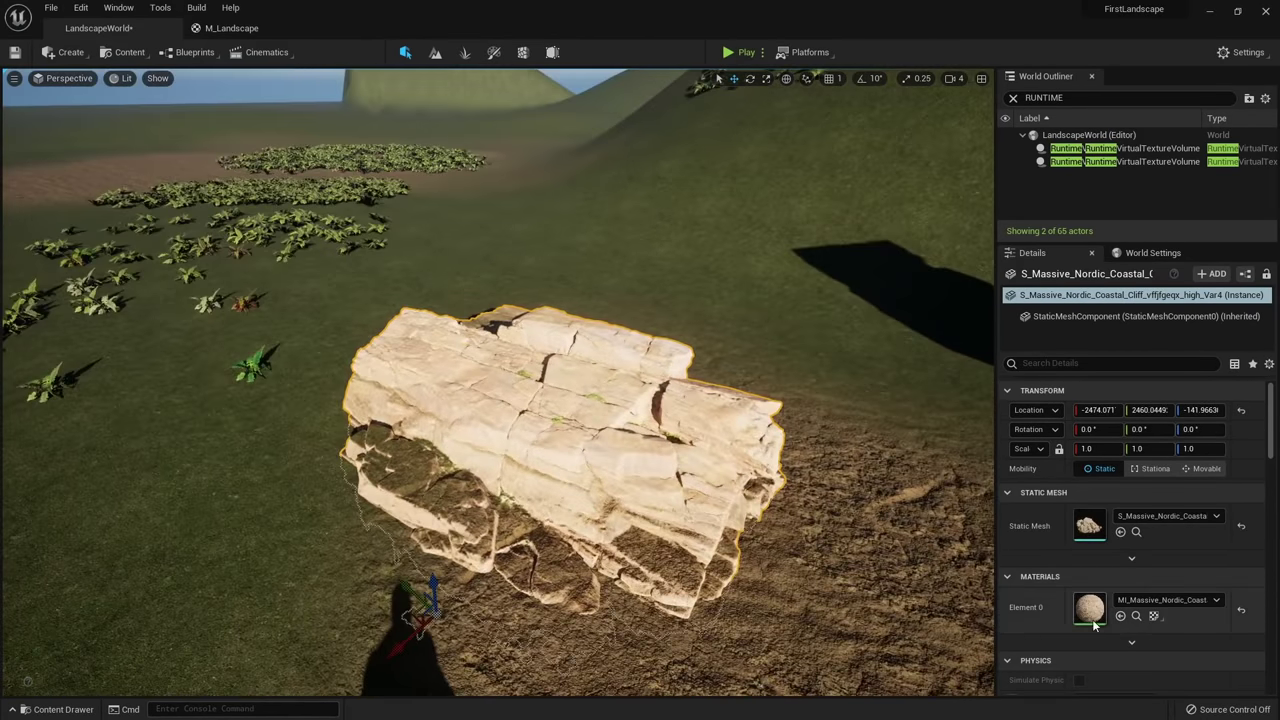
double_click(1093, 620)
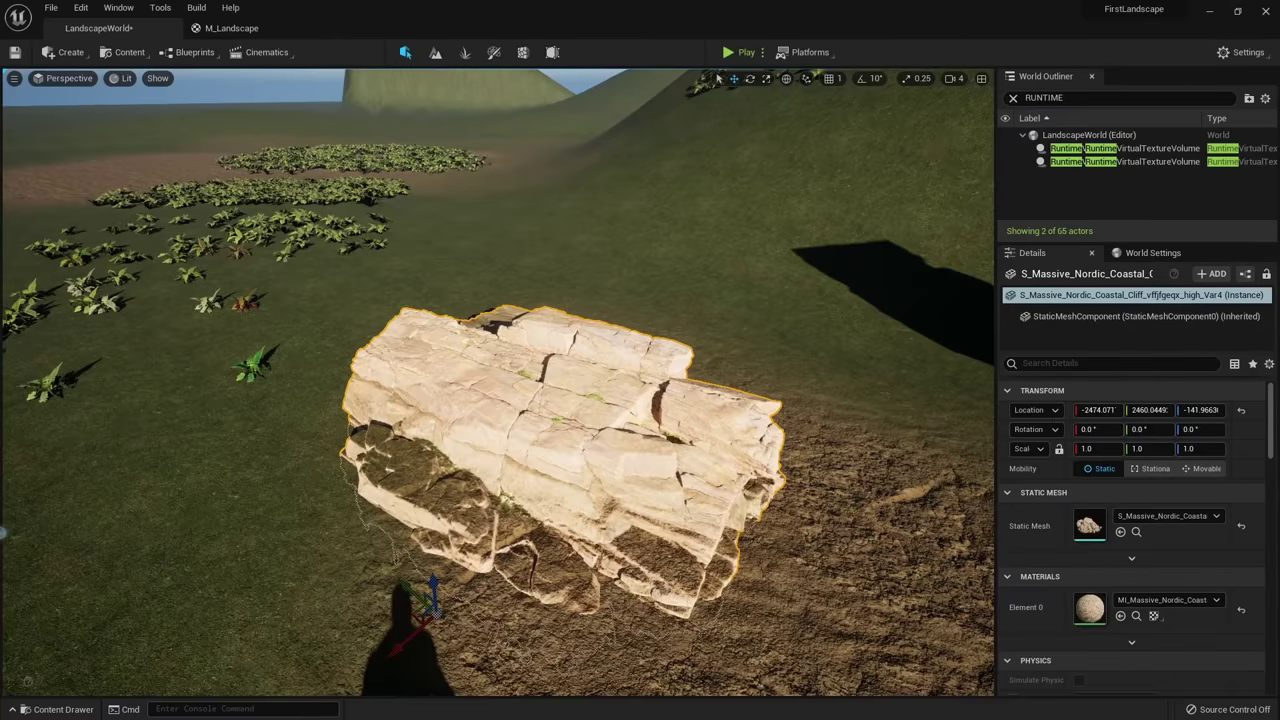
left_click_drag(1278, 180, 820, 37)
scroll(941, 314, "down", 5)
scroll(945, 330, "down", 3)
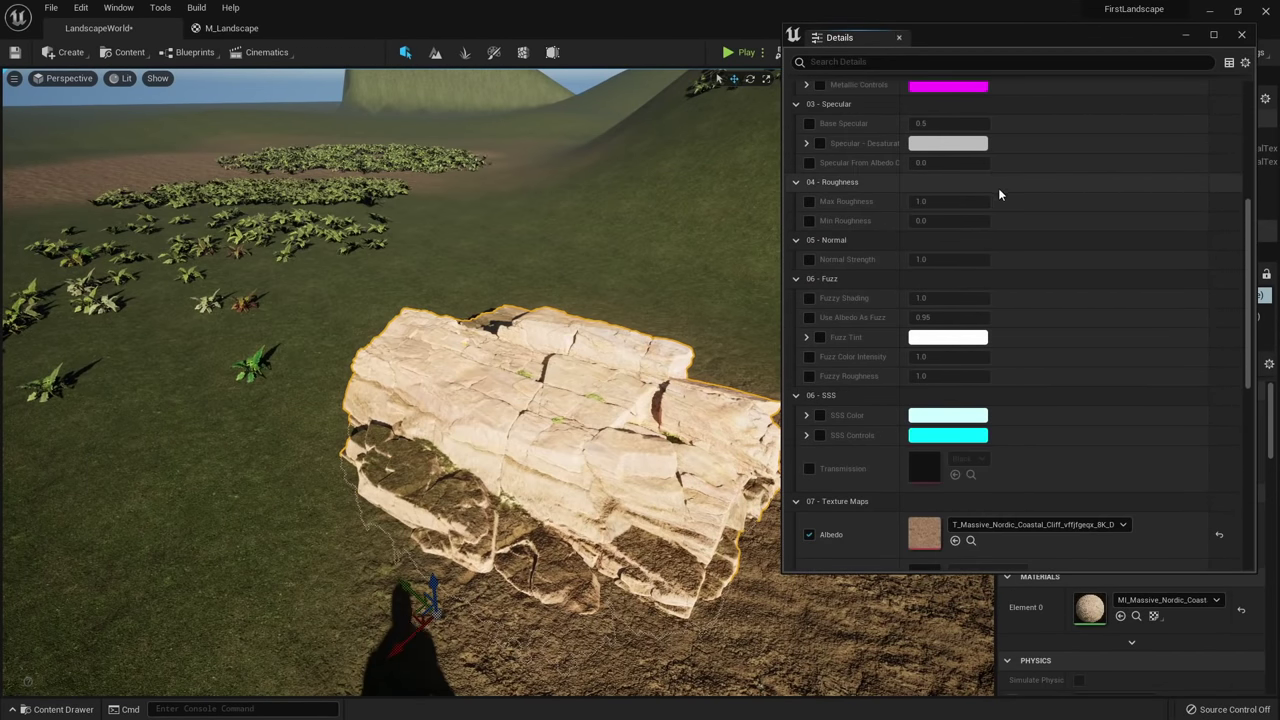
scroll(920, 300, "down", 3)
scroll(930, 380, "down", 6)
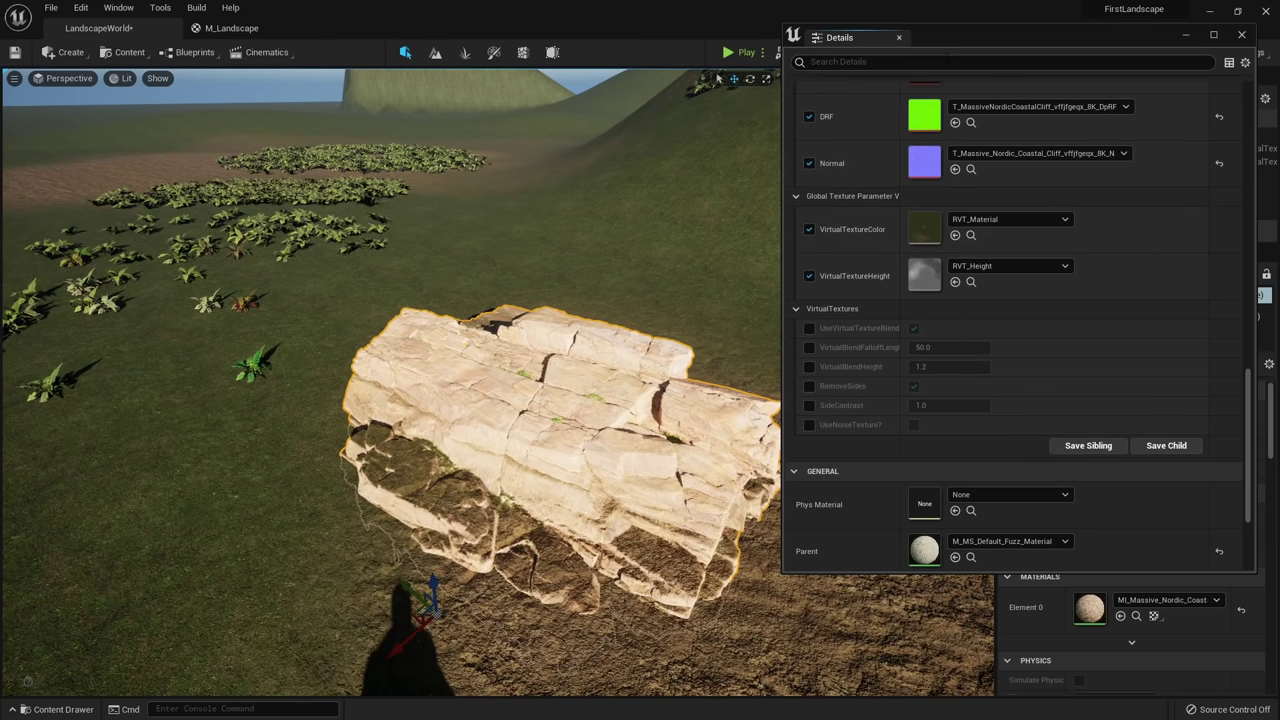
left_click_drag(950, 38, 984, 60)
Override UseVirtualTextureBlend in the material instance and compare the rock with the blend off and on again.
left_click(843, 350)
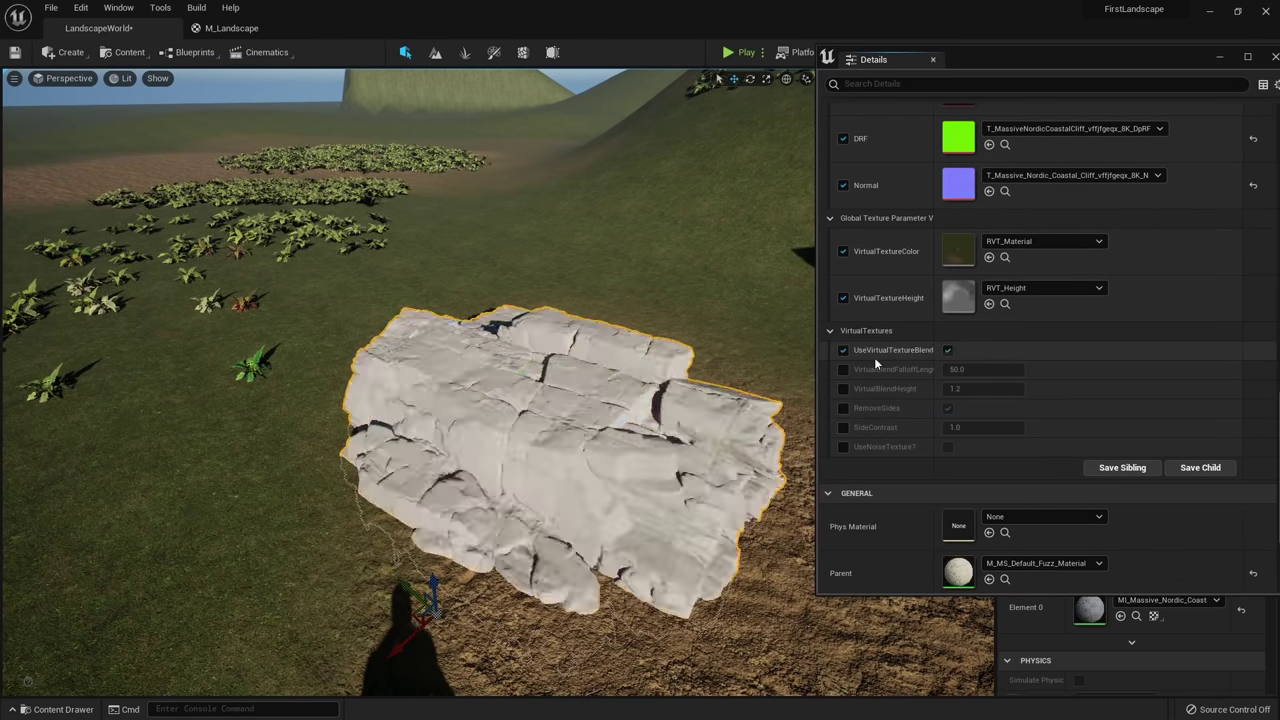
left_click(947, 350)
right_click_drag(606, 411, 660, 418)
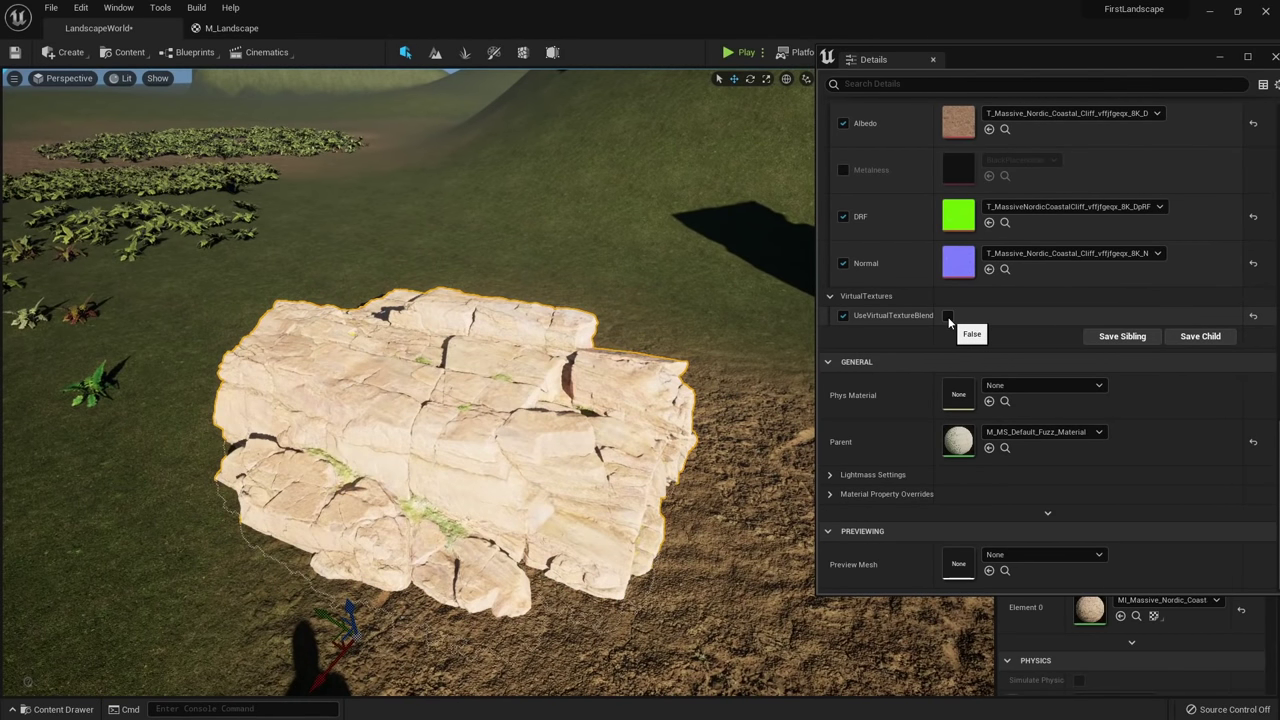
left_click(947, 316)
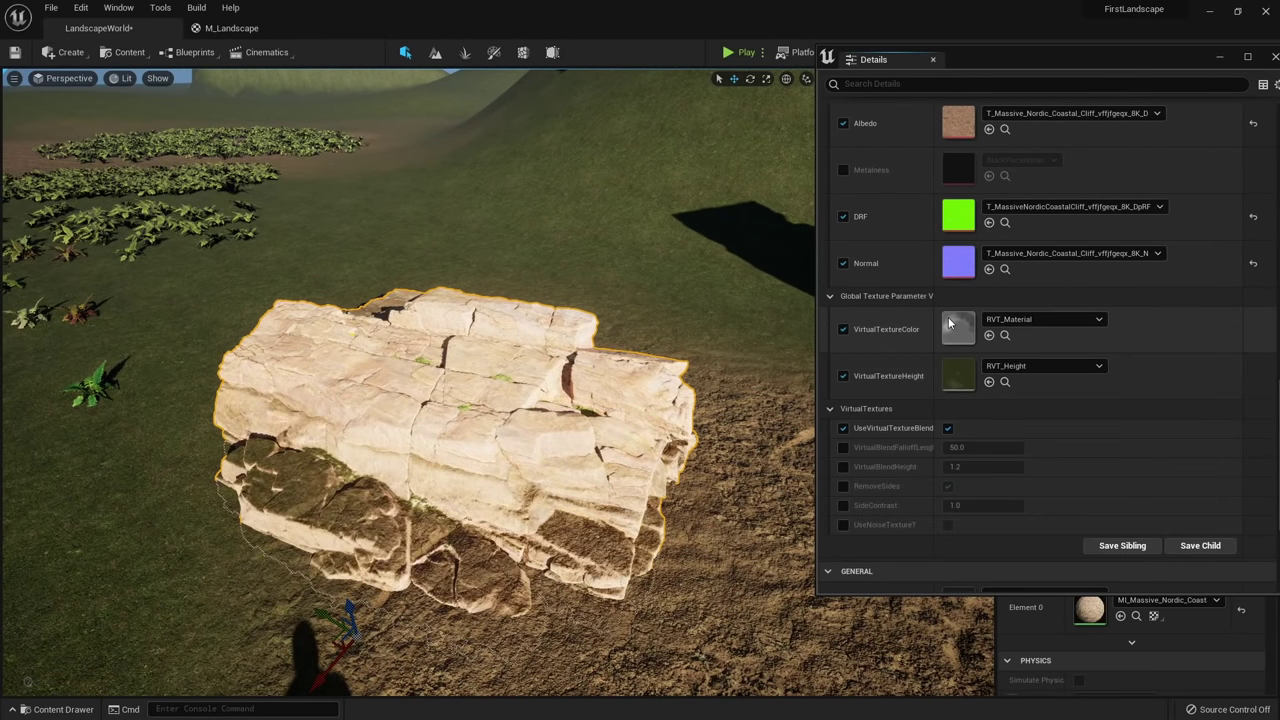
Override the virtual blend falloff length with about 270 and the VirtualBlendHeight with about 1.42.
left_click(843, 447)
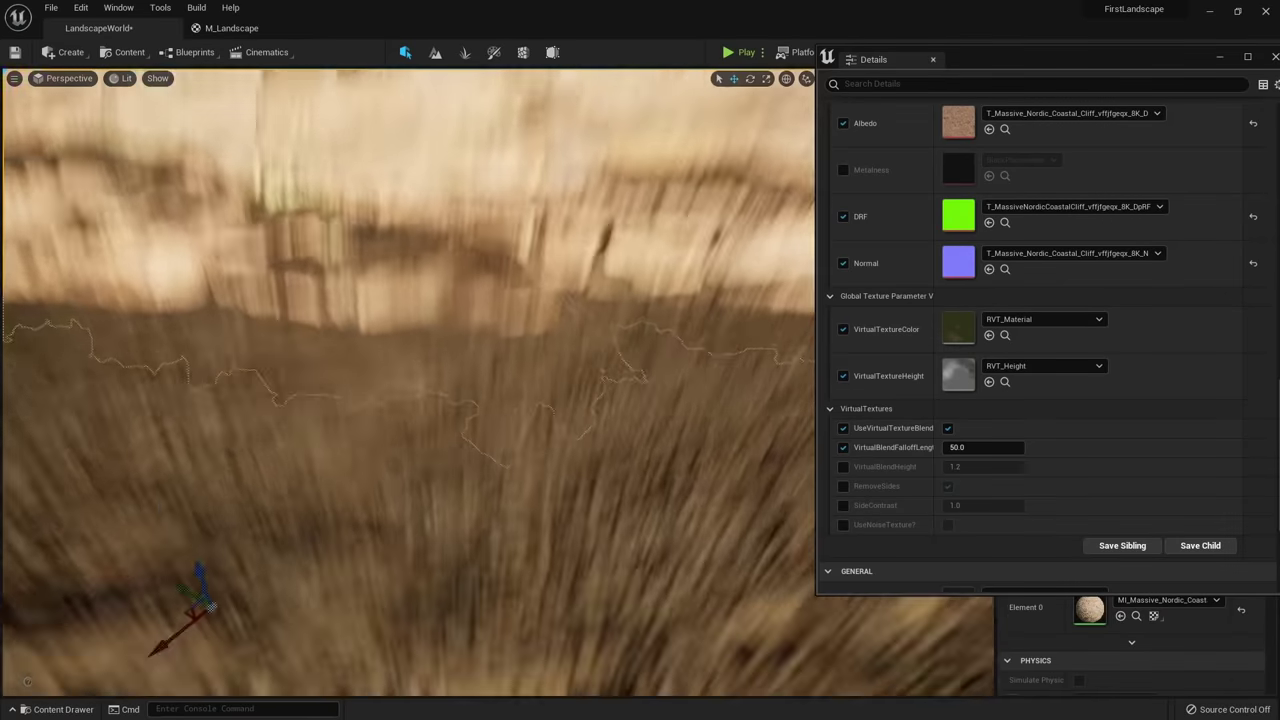
right_click_drag(450, 380, 438, 348)
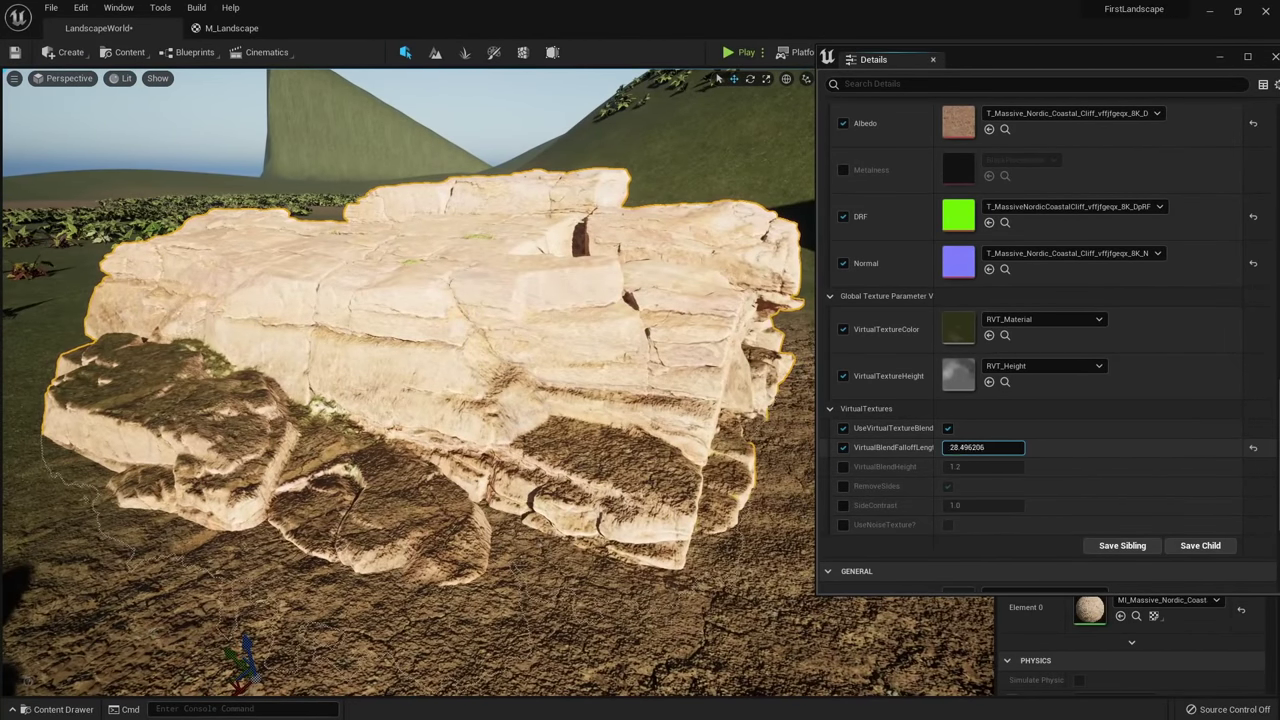
mouse_move(996, 447)
left_mouse_down()
mouse_move(1020, 448)
mouse_move(987, 450)
left_mouse_up()
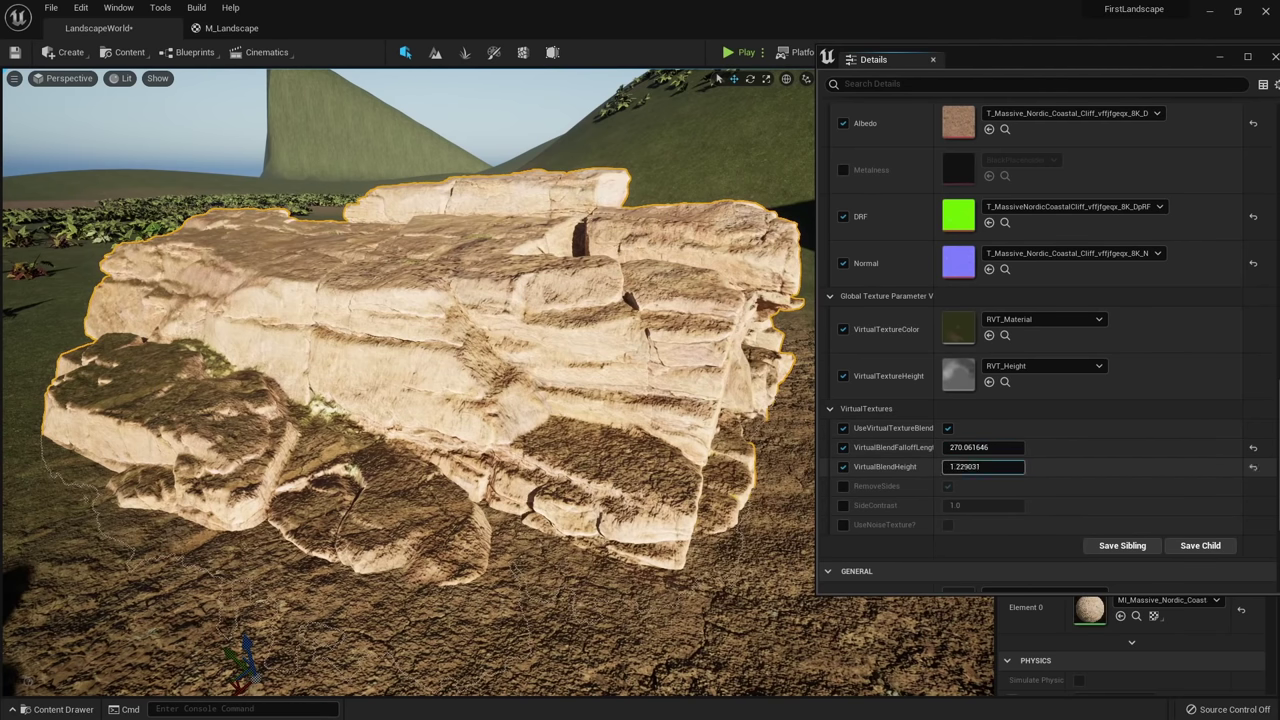
left_click_drag(983, 467, 995, 467)
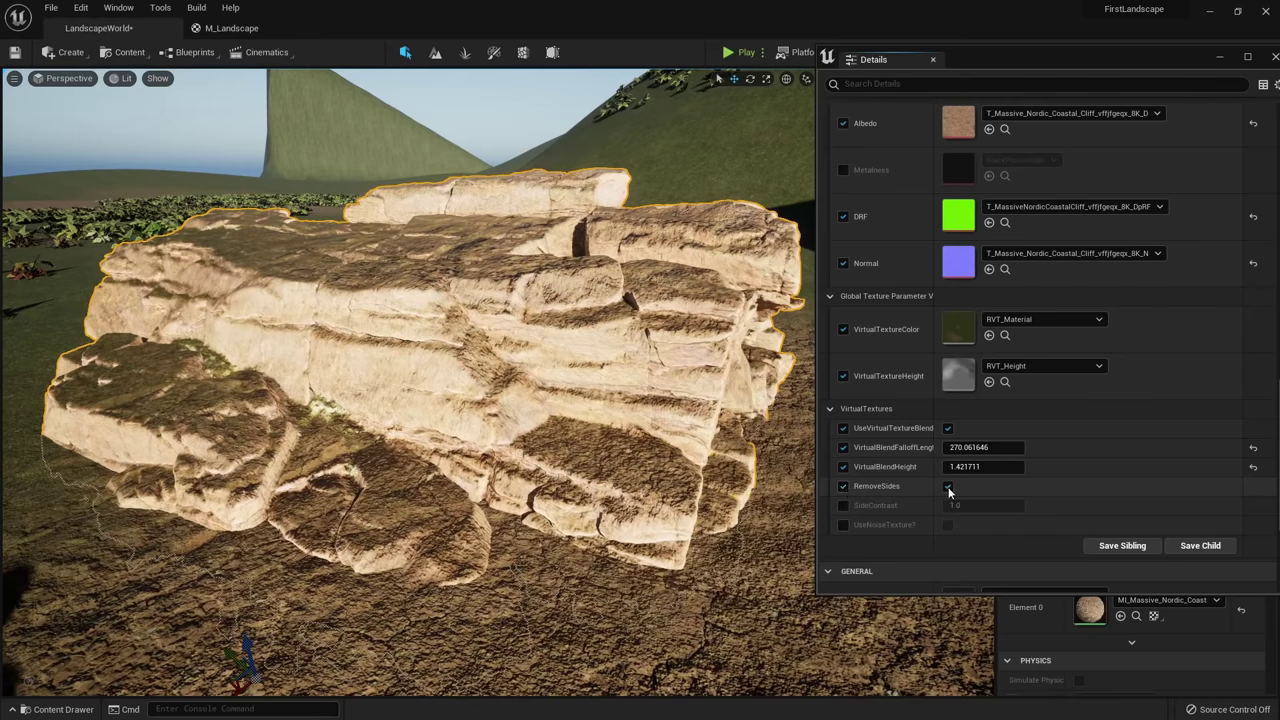
Override RemoveSides, compare the rock's sides with it off and on again, and put the material instance away.
left_click(948, 487)
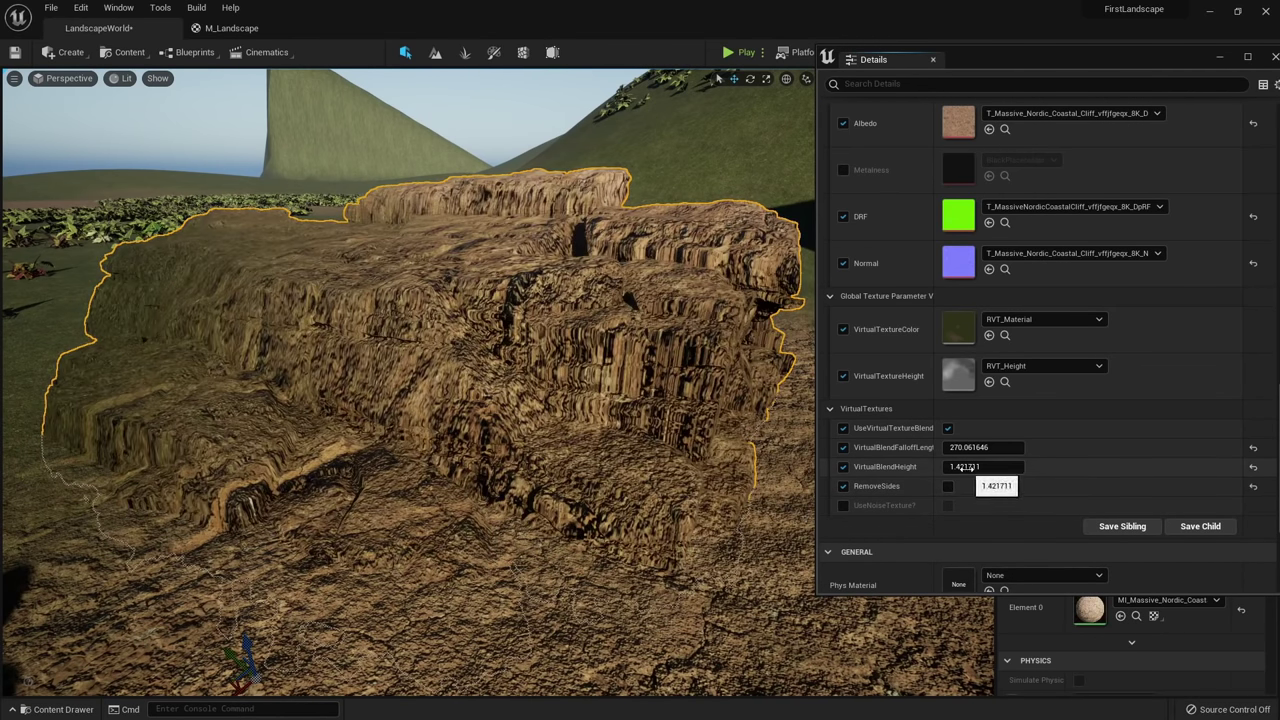
right_click_drag(700, 400, 560, 400)
right_click_drag(640, 392, 663, 388)
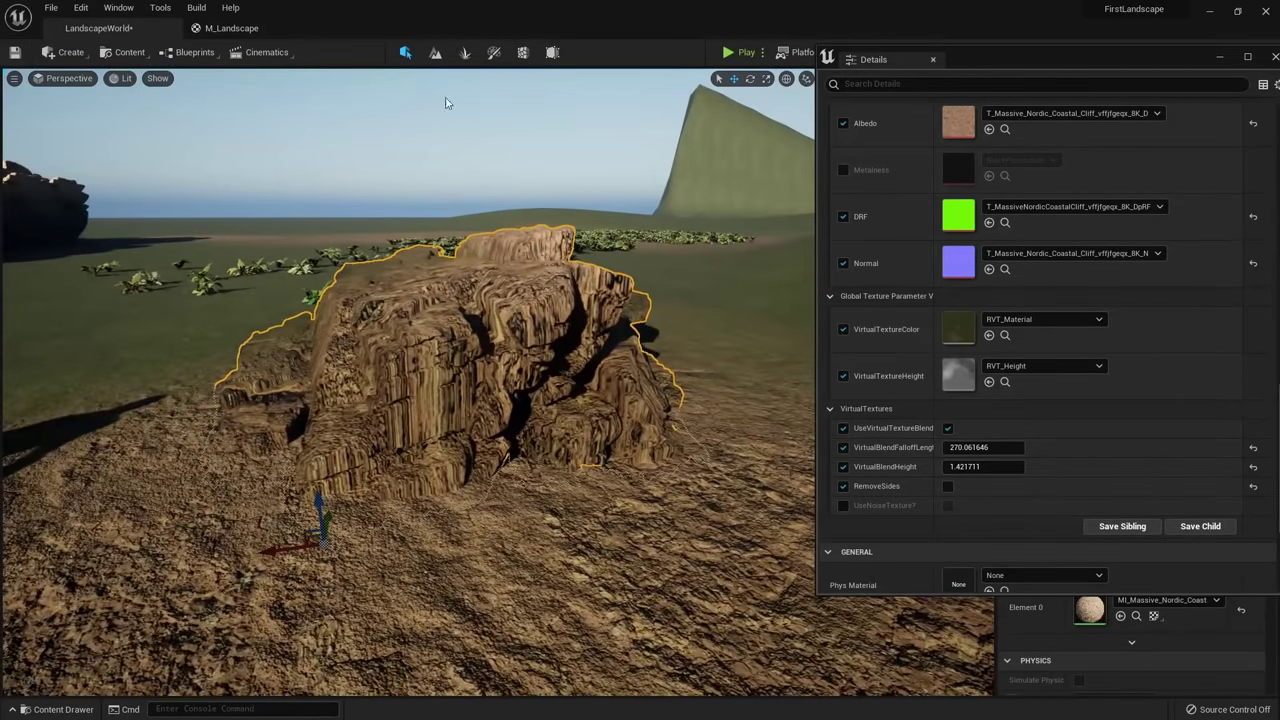
right_click_drag(411, 526, 485, 535)
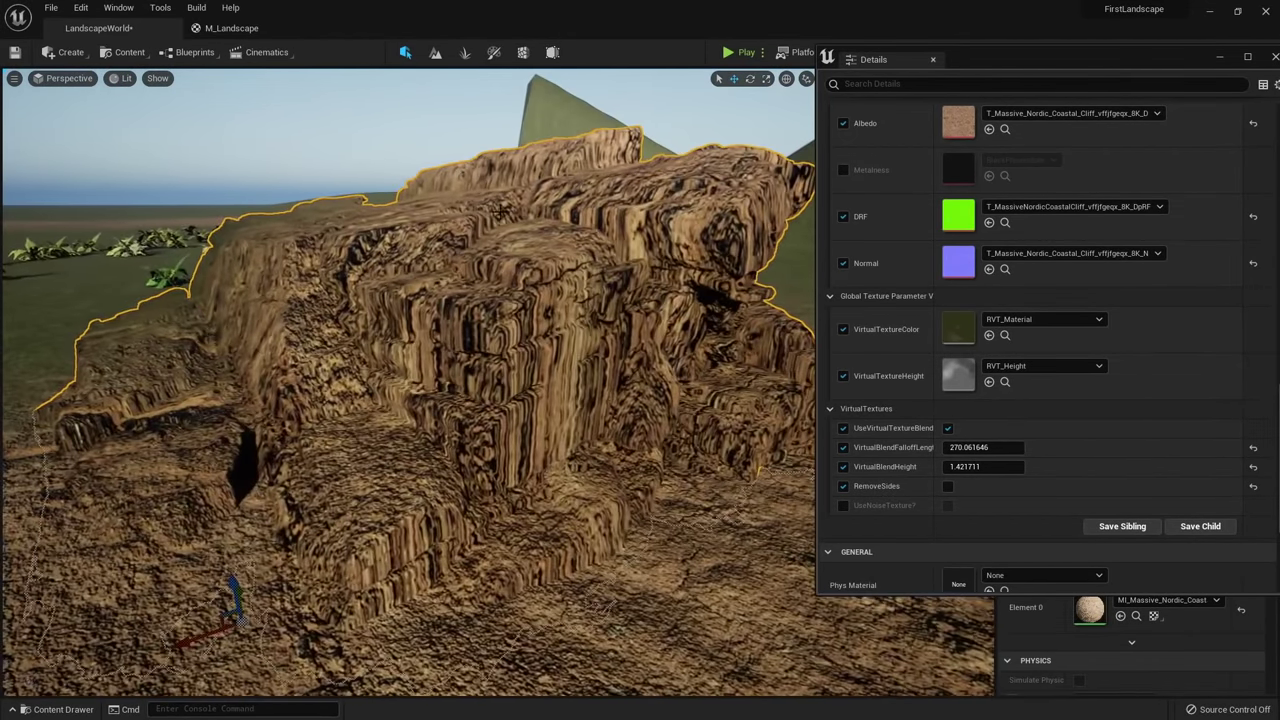
left_click(948, 486)
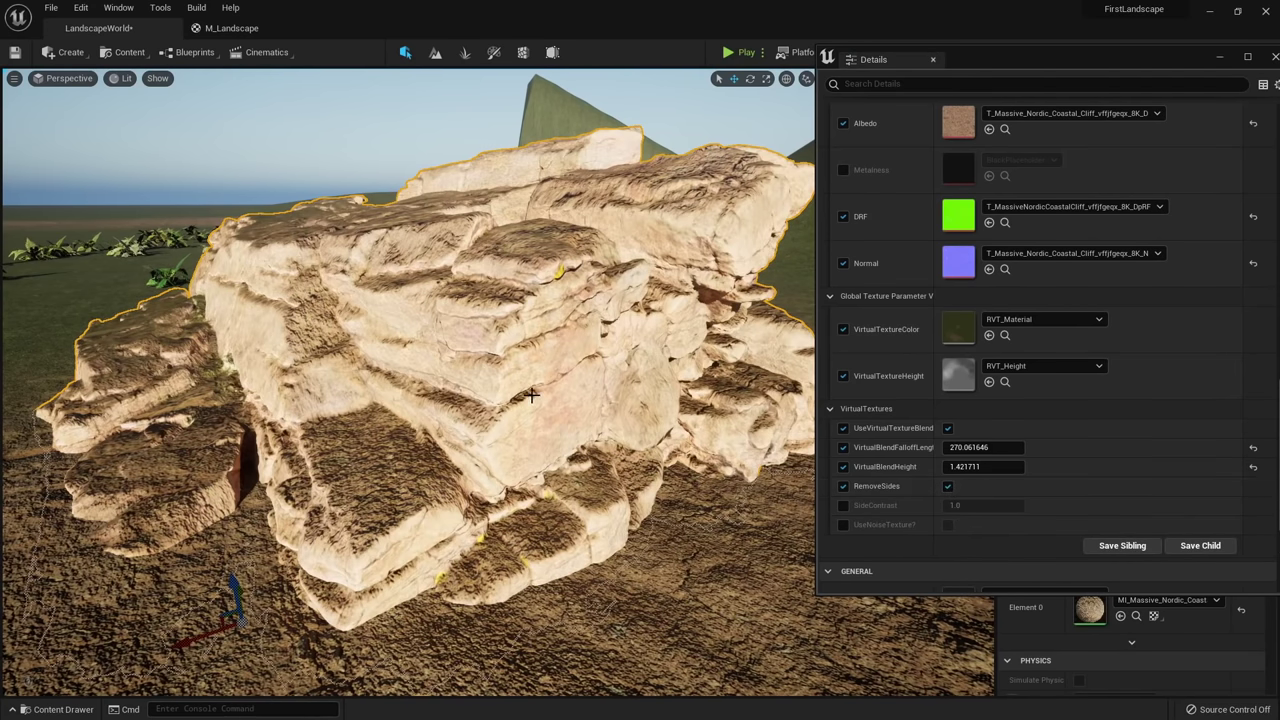
right_click_drag(528, 393, 500, 436)
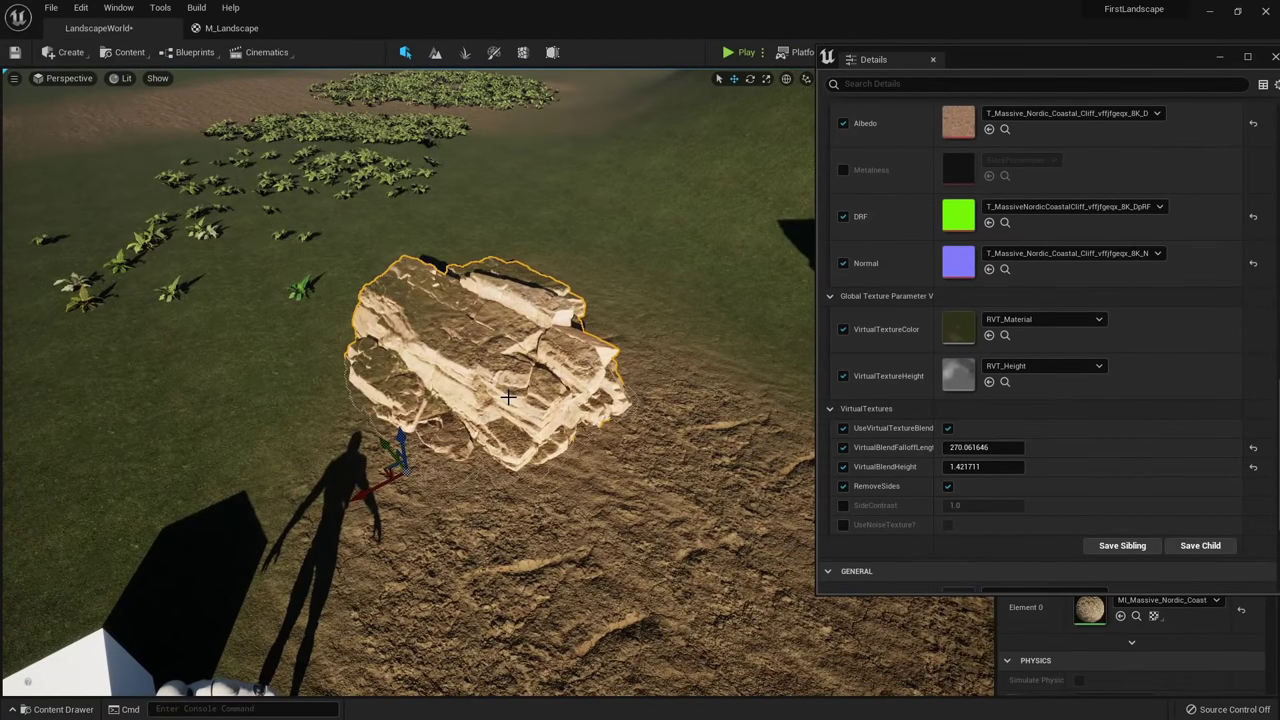
left_click_drag(971, 62, 578, 203)
left_click(885, 197)
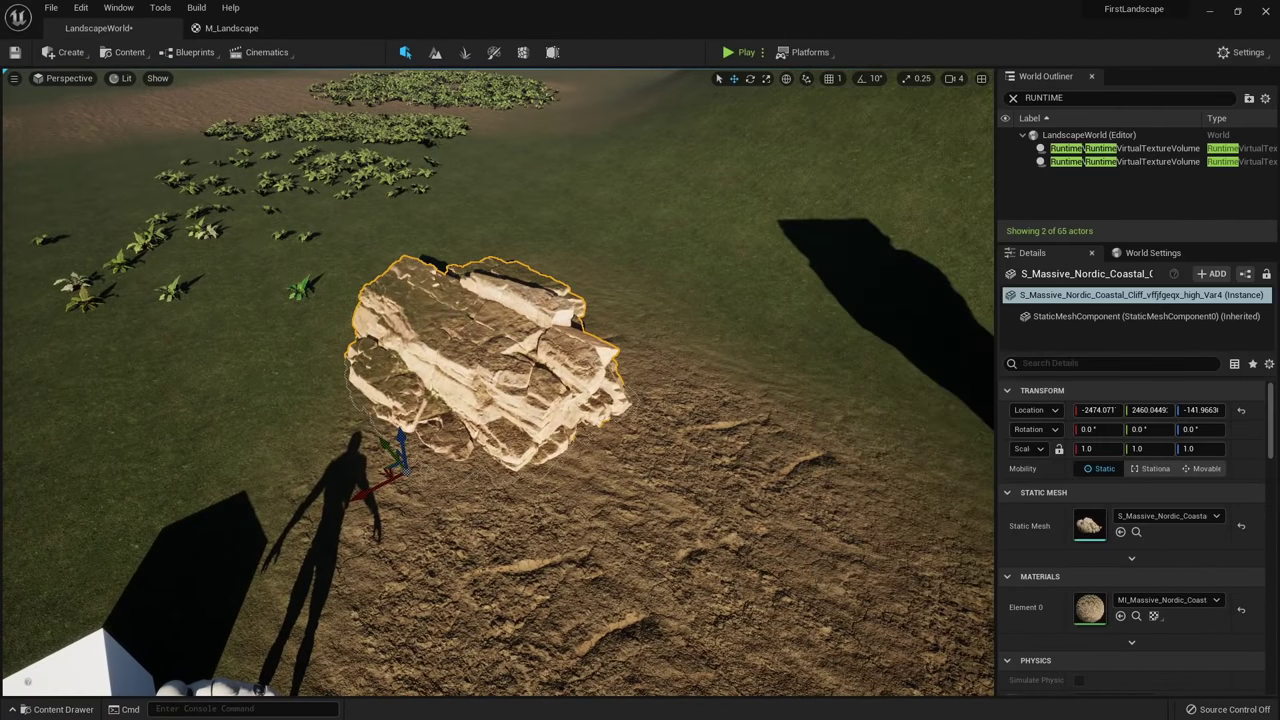
Override Albedo Controls in the cliff rock's material instance and adjust the brightness to match the ground.
right_click_drag(480, 460, 513, 405)
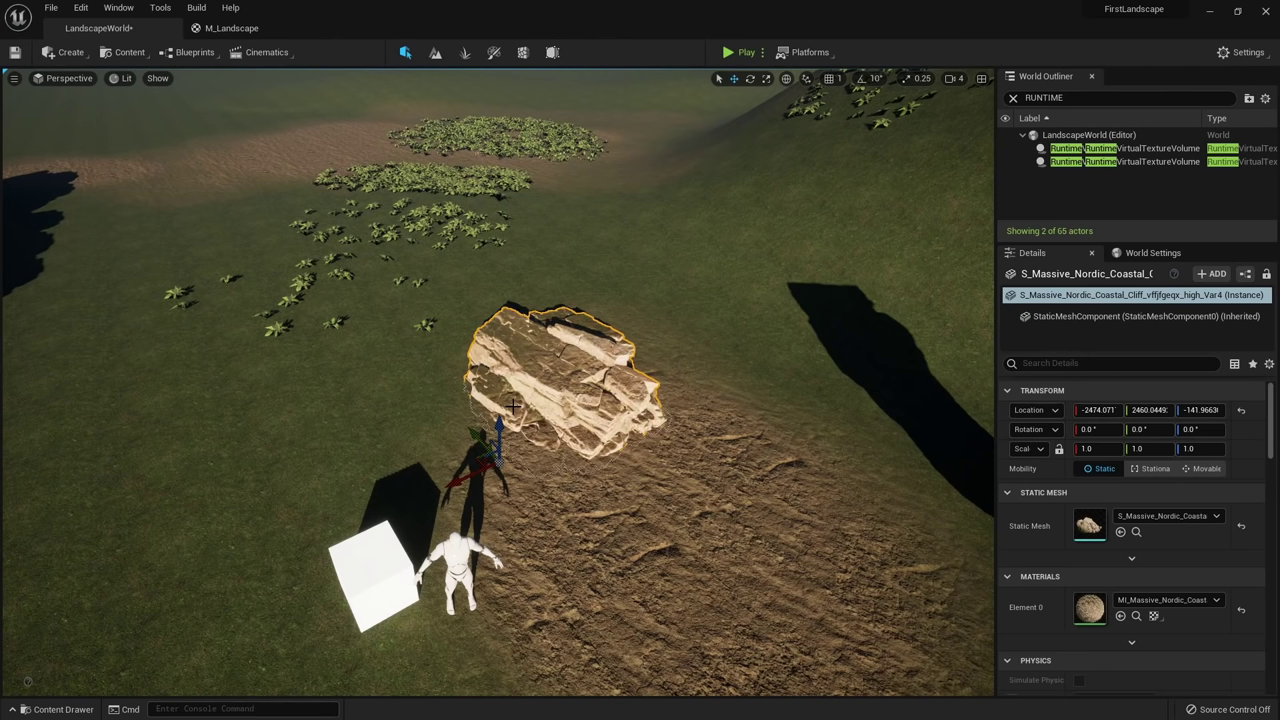
key("f")
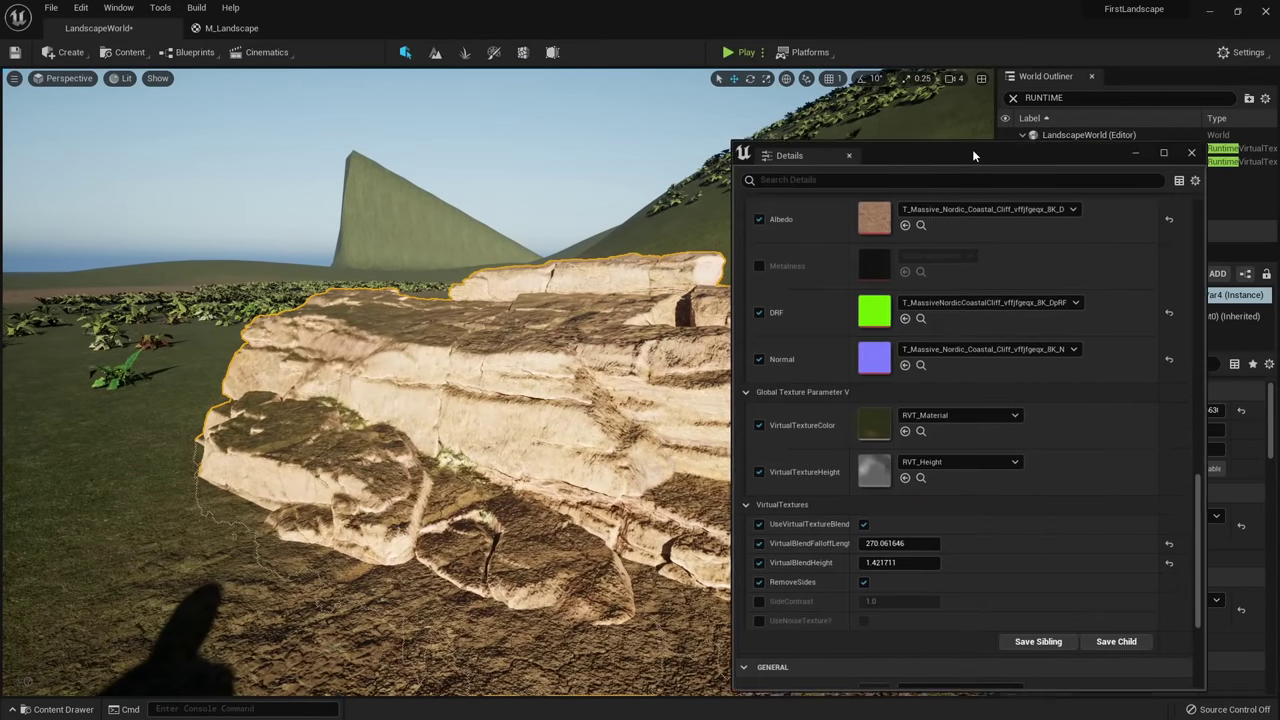
left_click_drag(972, 149, 1052, 131)
scroll(1066, 458, "up", 9)
scroll(1076, 557, "up", 5)
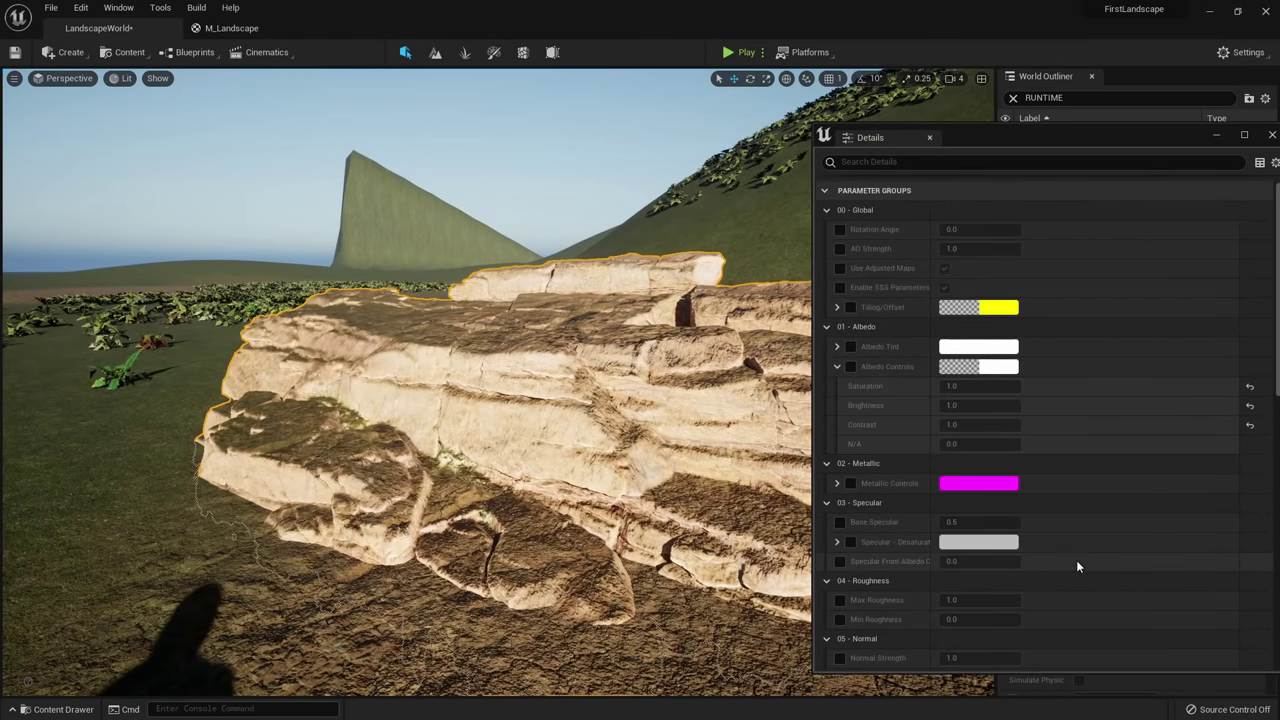
left_click(851, 367)
mouse_move(980, 406)
left_mouse_down()
mouse_move(925, 405)
mouse_move(1160, 405)
mouse_move(995, 405)
left_mouse_up()
left_click_drag(1018, 137, 2, 295)
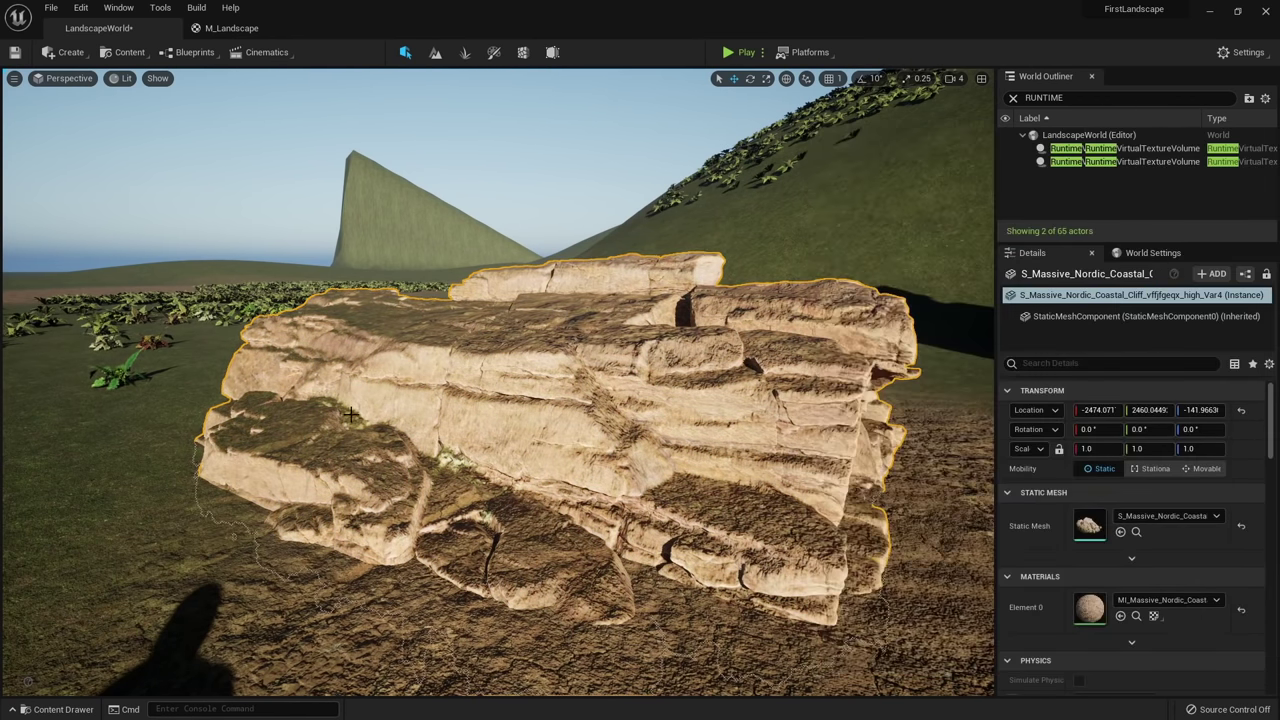
Duplicate the cliff rock, rotate the copy about -22° around Z and place it at about X -2600, Y 2066.
right_click_drag(351, 414, 366, 424)
key("e")
key("w")
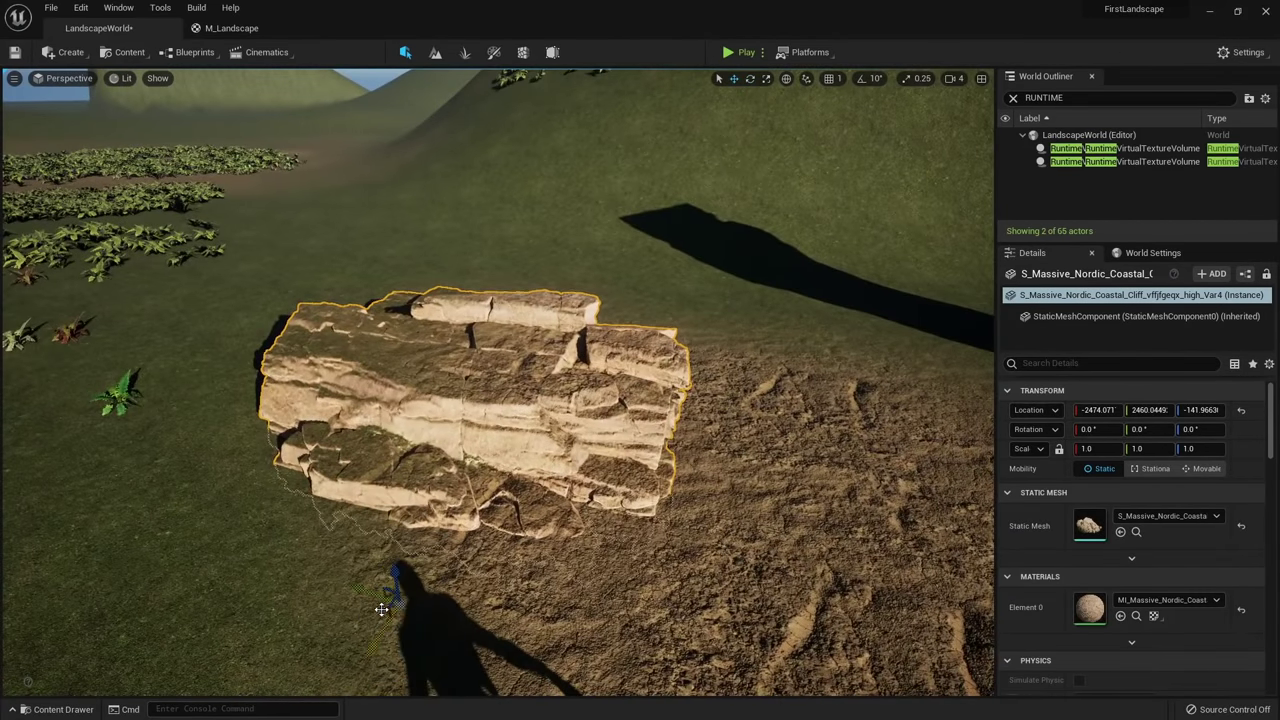
left_click_drag(381, 609, 626, 647, "alt")
key("e")
key("w")
left_click_drag(618, 603, 693, 609)
right_click_drag(693, 609, 693, 336)
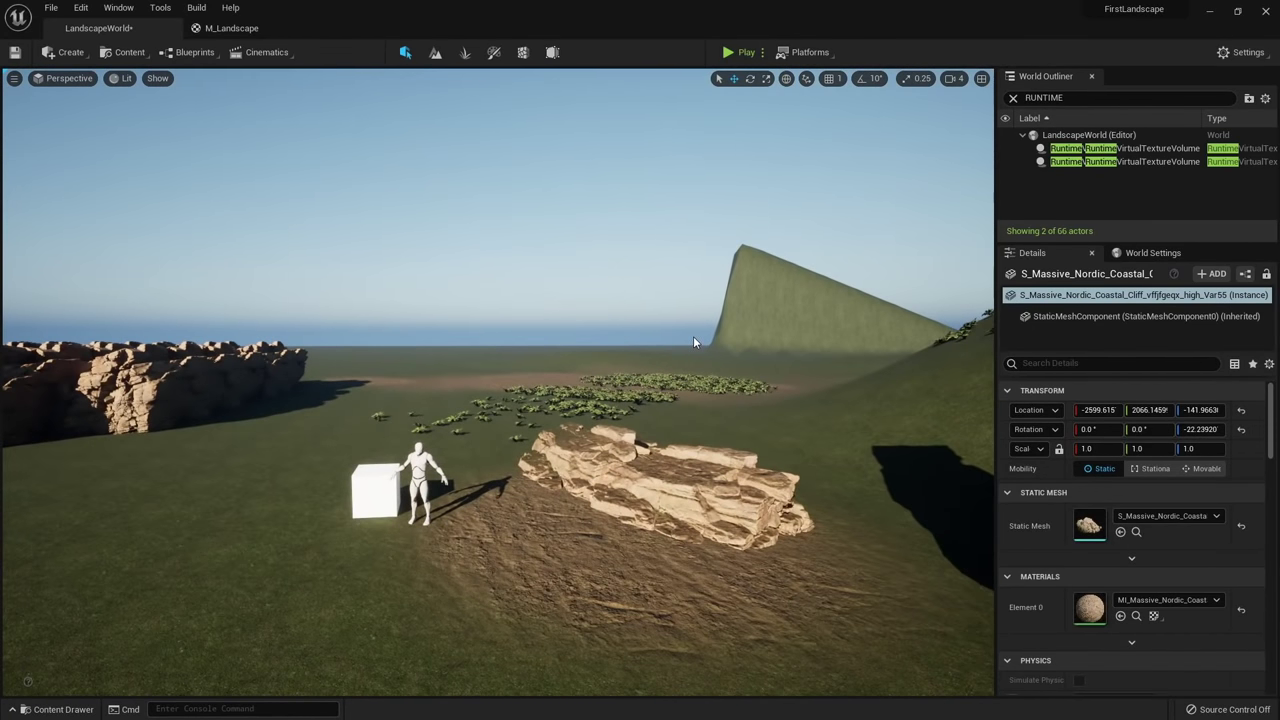
Rotate the sun through several directions and heights to compare how daylight and low light fall on the rocks.
right_click_drag(583, 331, 583, 331)
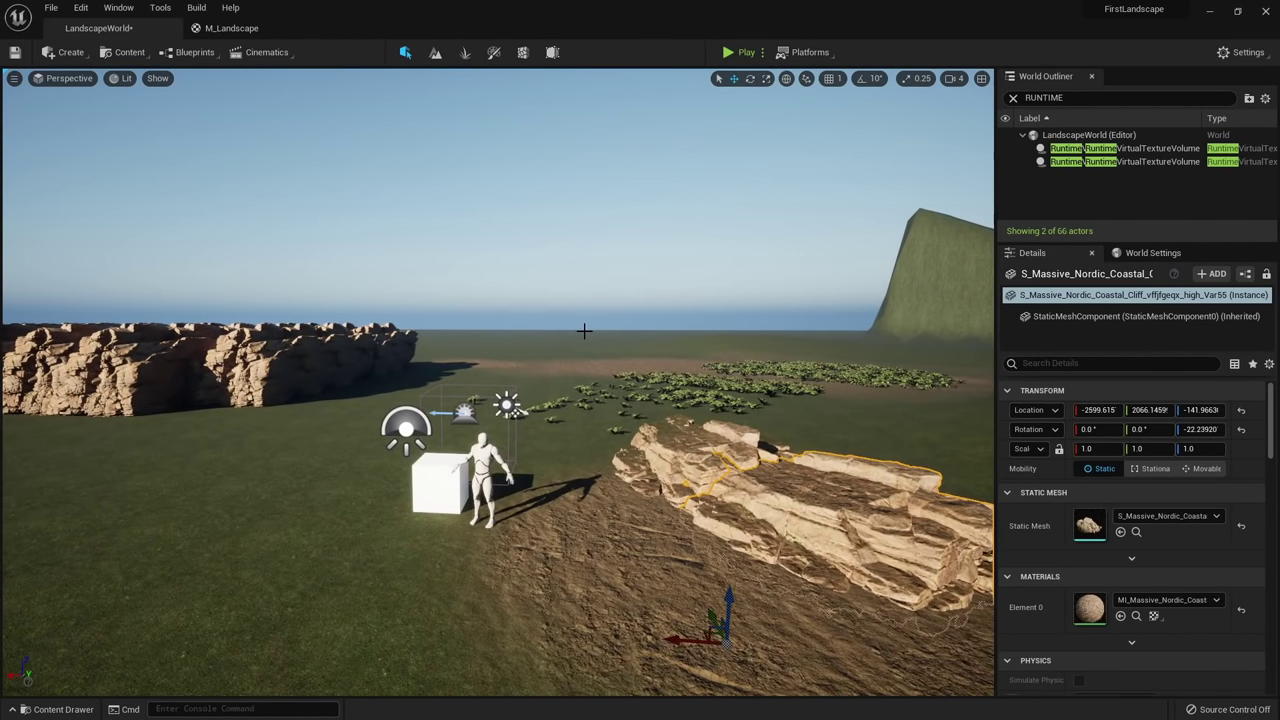
key("ctrl+l")
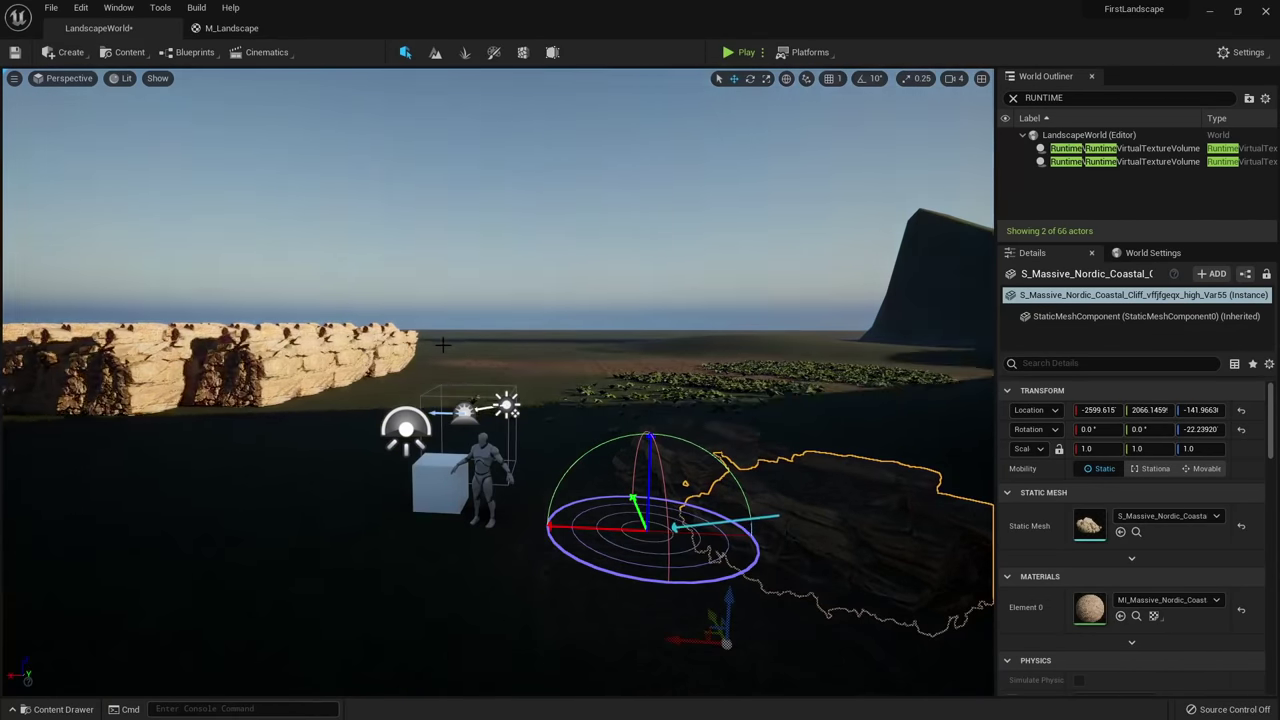
key("ctrl+l")
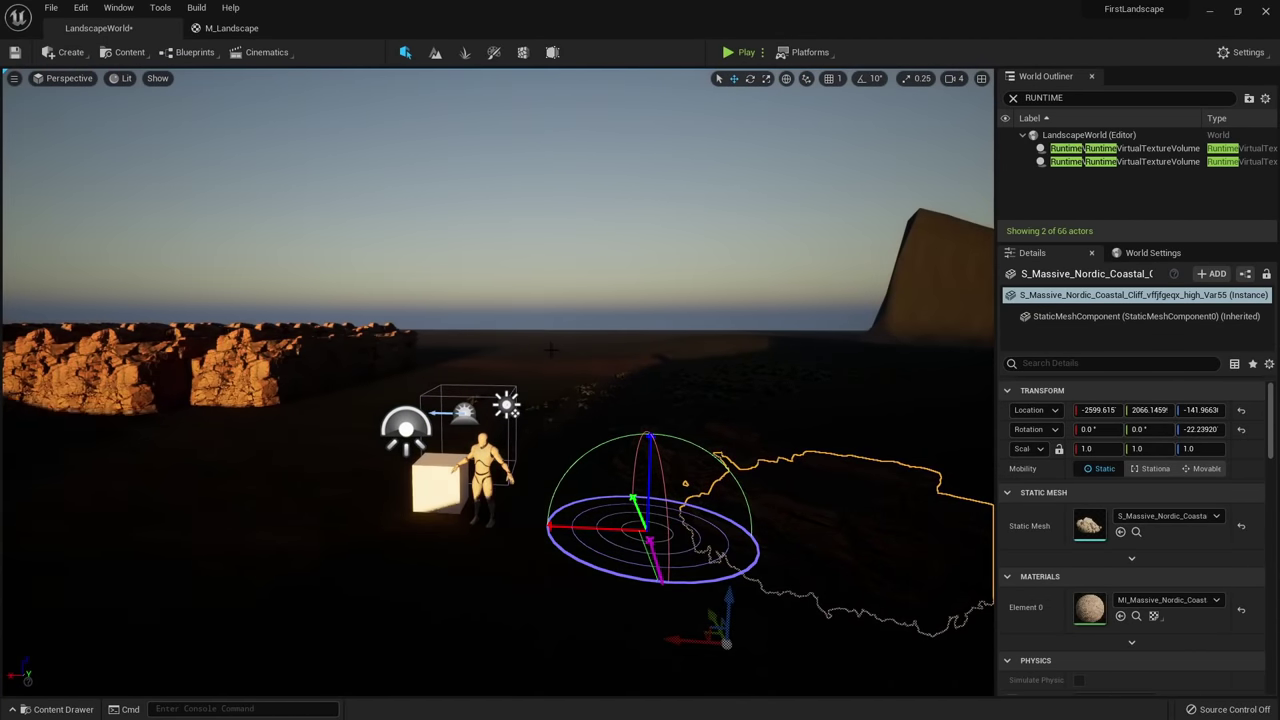
key("ctrl+l")
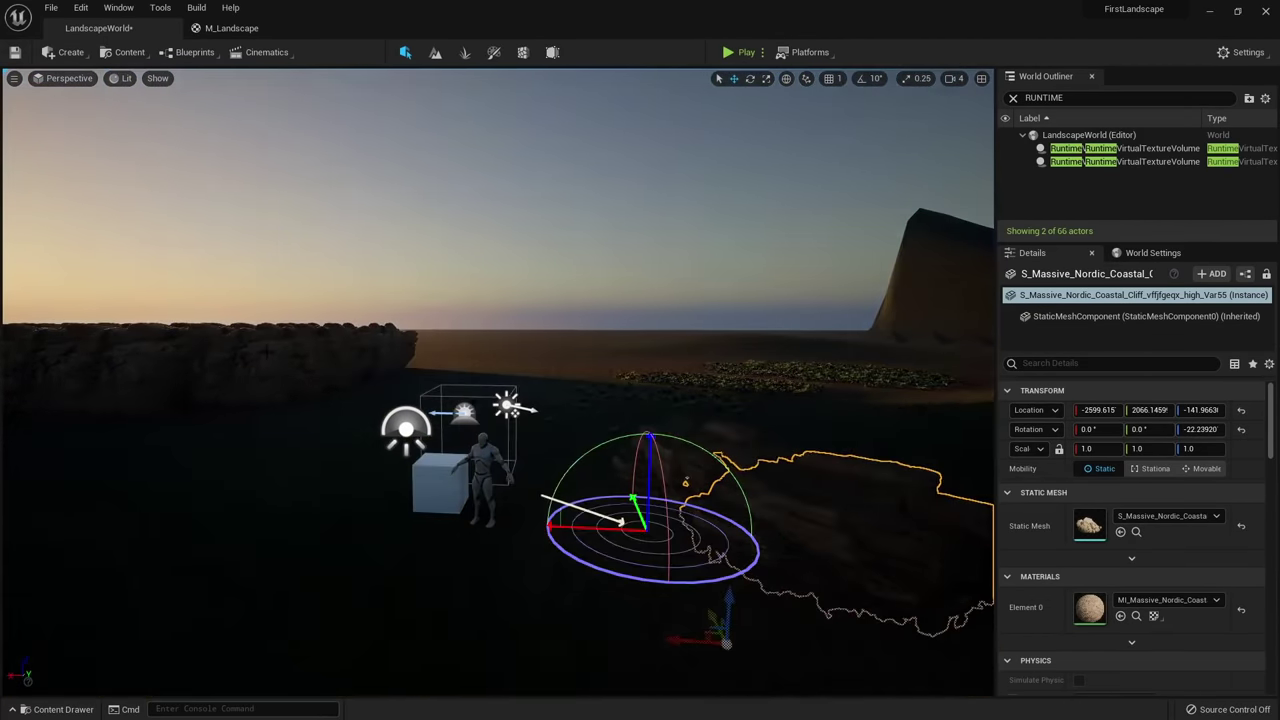
key("ctrl+l")
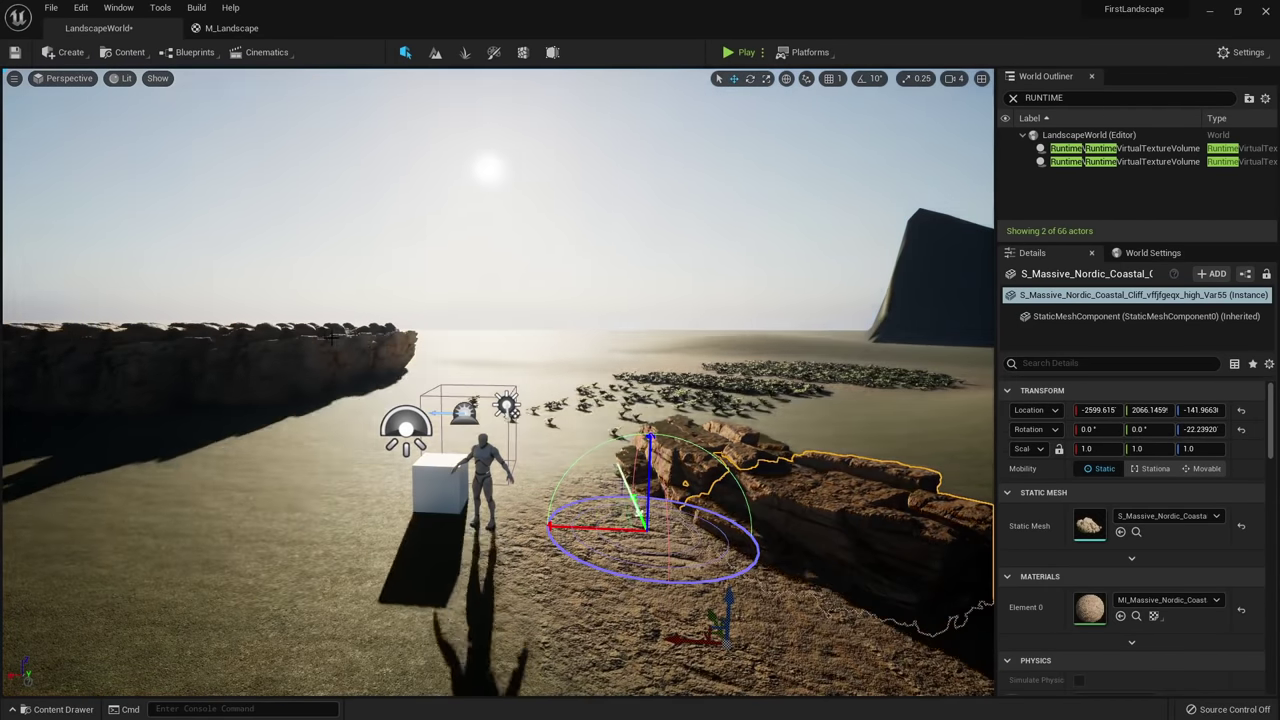
key("ctrl+l")
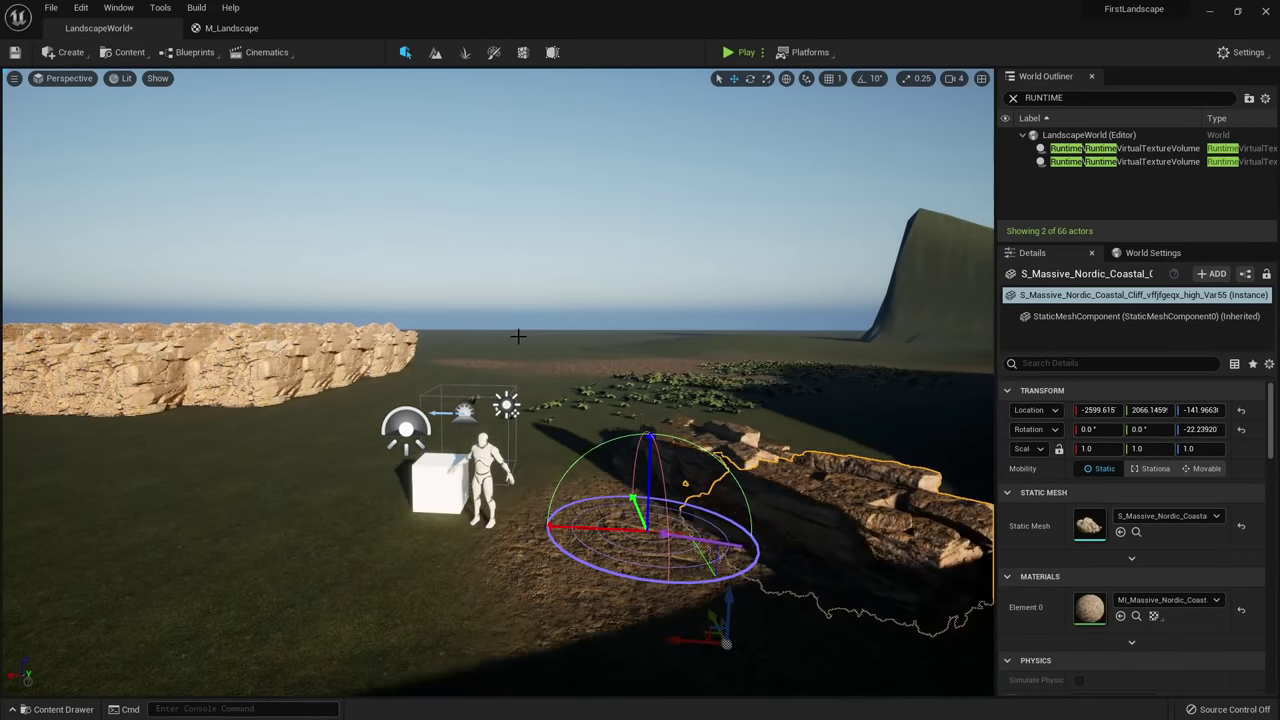
Add a Volumetric Cloud from the visual effects actors to the level.
right_click_drag(522, 323, 372, 362)
left_click(66, 53)
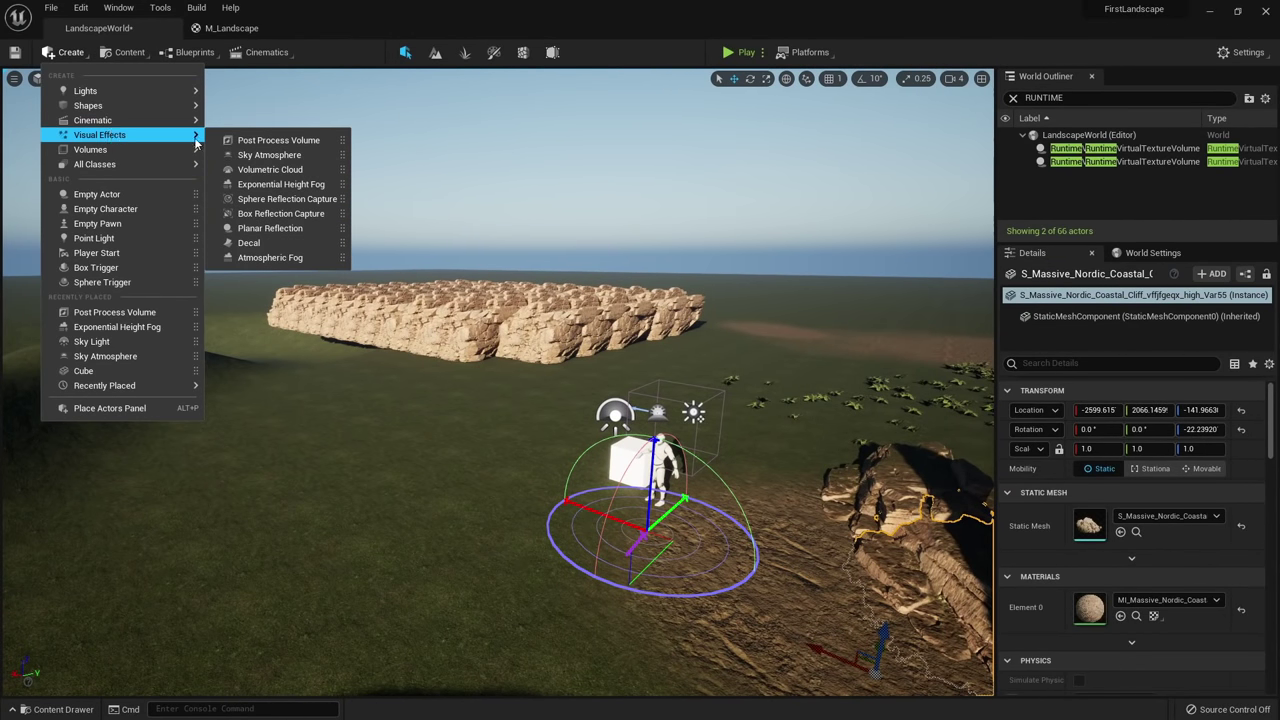
left_click_drag(399, 202, 587, 400)
right_click_drag(587, 400, 450, 325)
key("s")
right_click_drag(500, 400, 576, 386)
Try different sun angles with the clouds, lowering the sun to the horizon for a red sunset, and view it without editor icons.
key("ctrl+l")
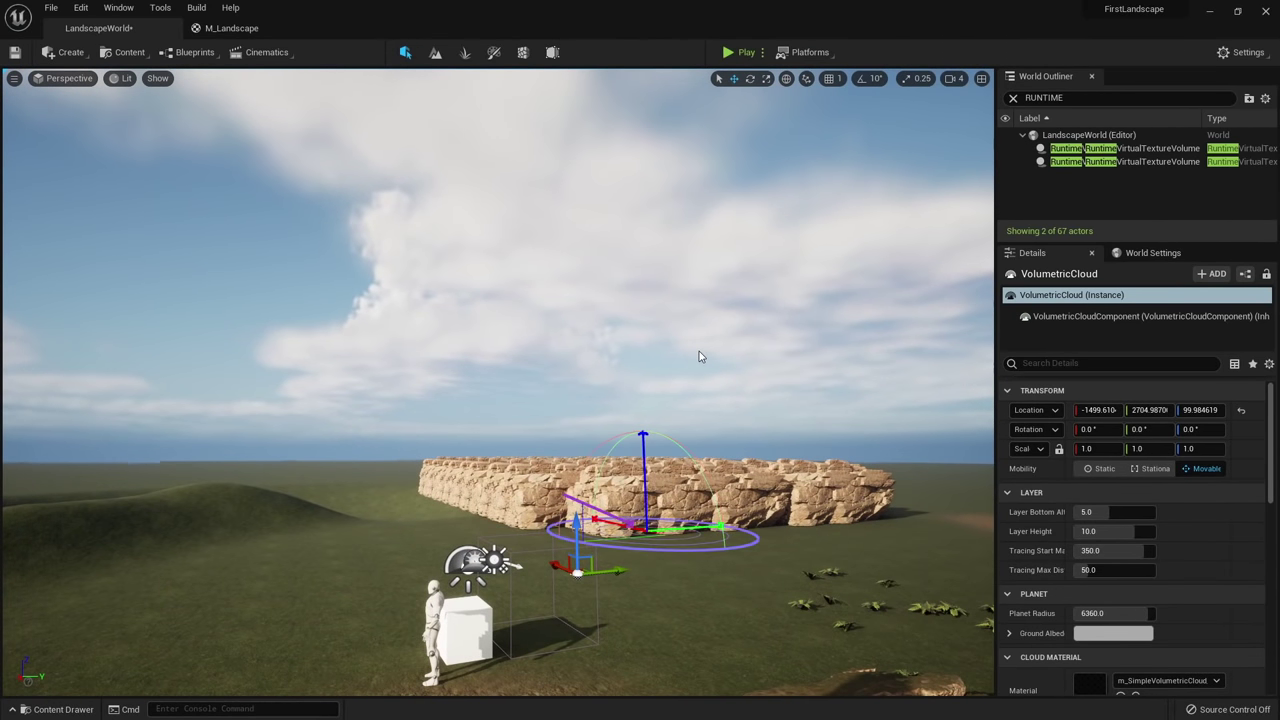
key("ctrl+l")
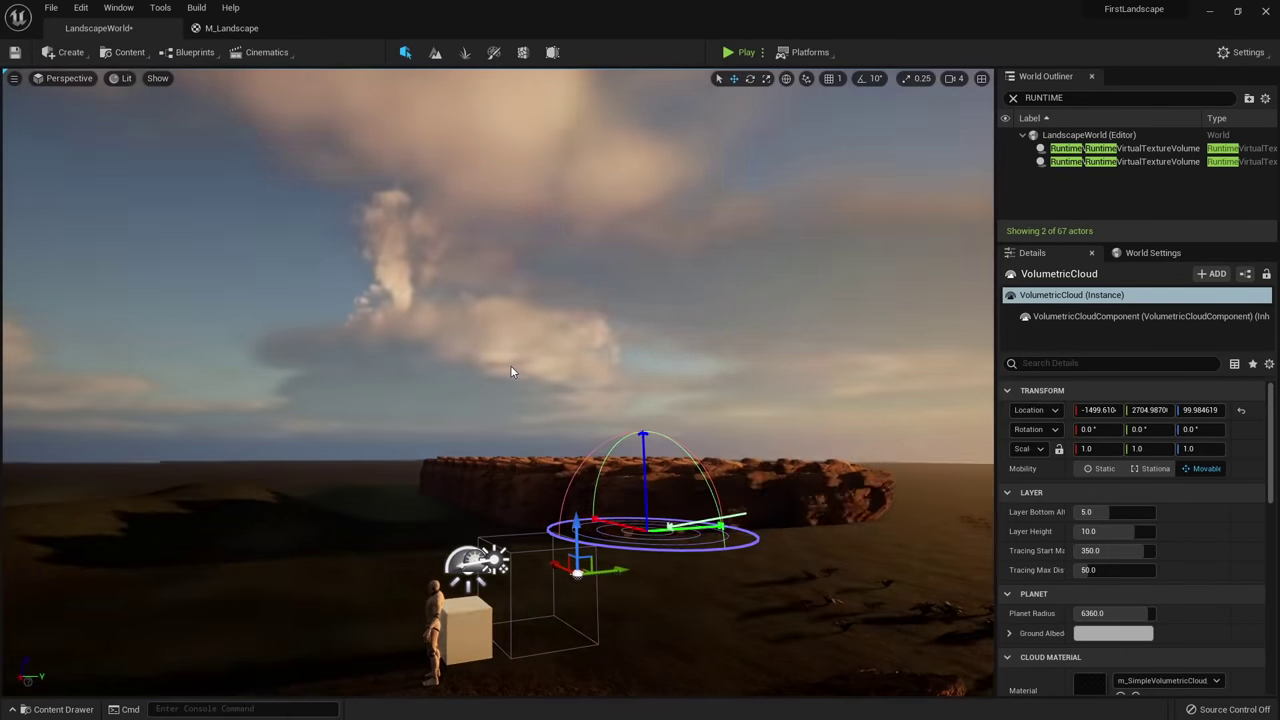
key("ctrl+l")
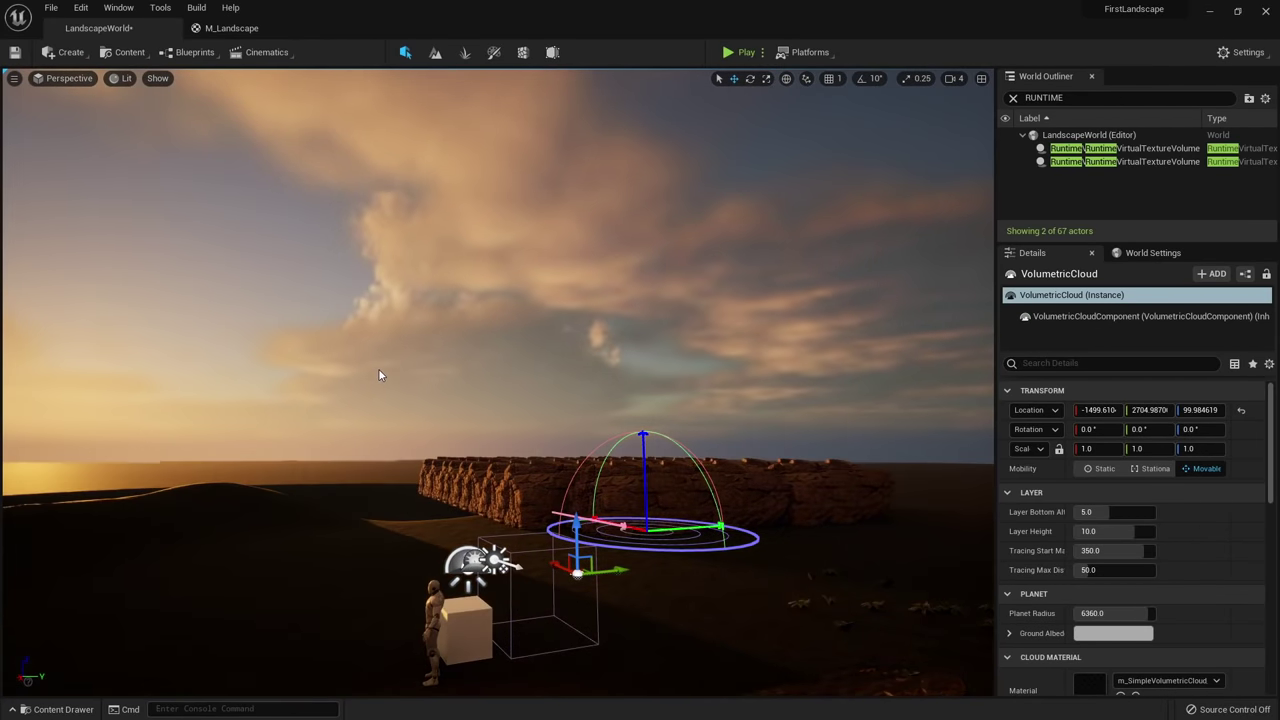
key("ctrl+l")
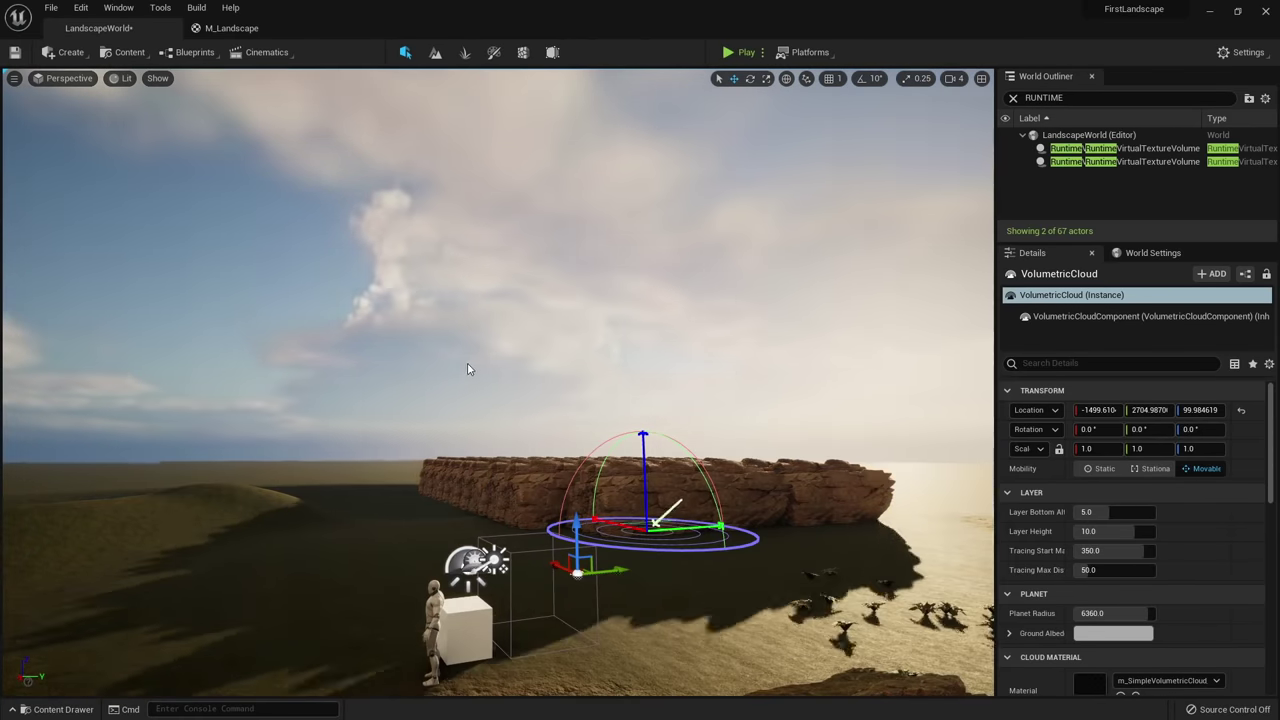
key("ctrl+l")
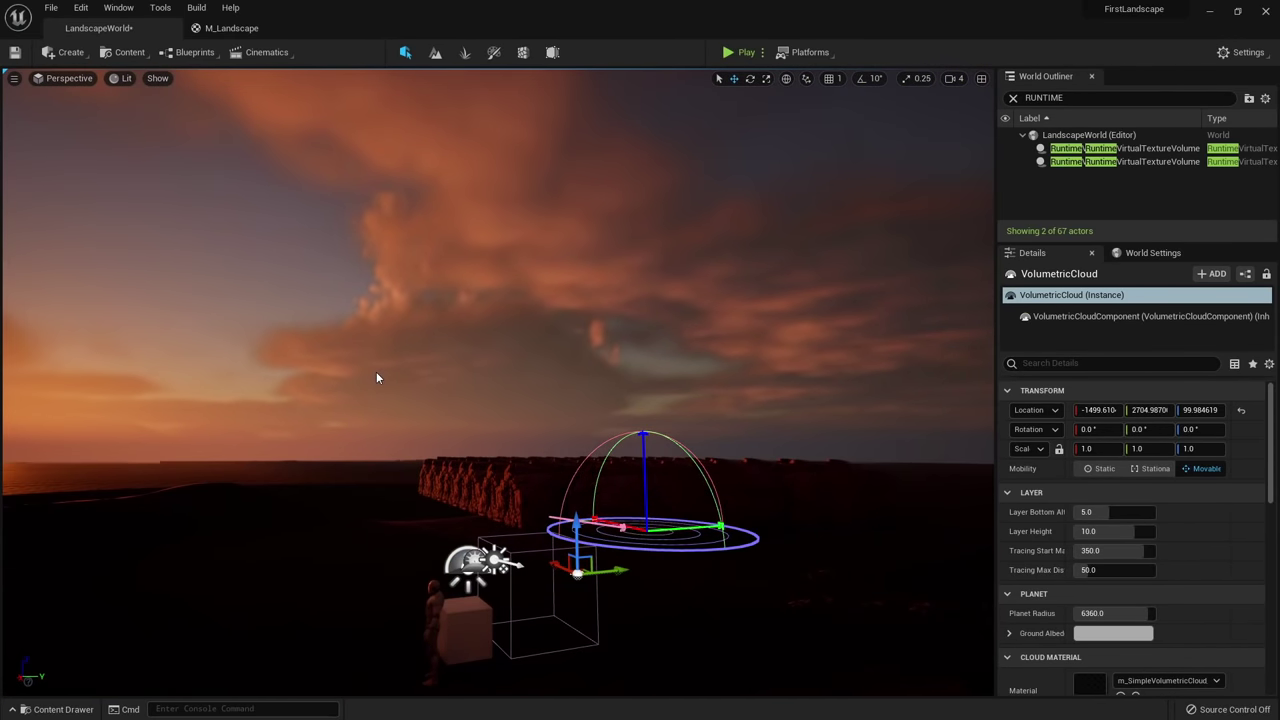
right_click_drag(377, 378, 310, 390)
right_click_drag(438, 358, 384, 360)
key("s")
key("d")
key("g")
right_click_drag(557, 368, 450, 370)
key("w")
key("d")
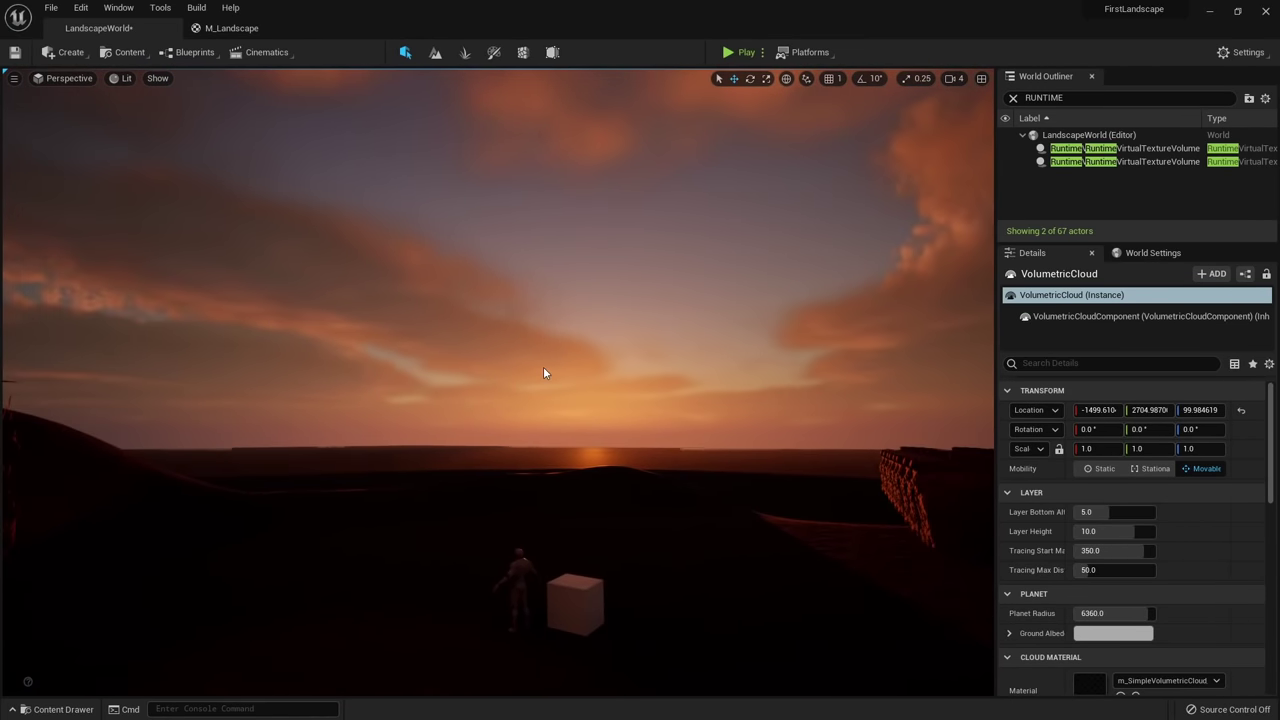
Raise the sun to a daytime height and rotate it so it lights the faces of the cliff rocks.
key("ctrl+l")
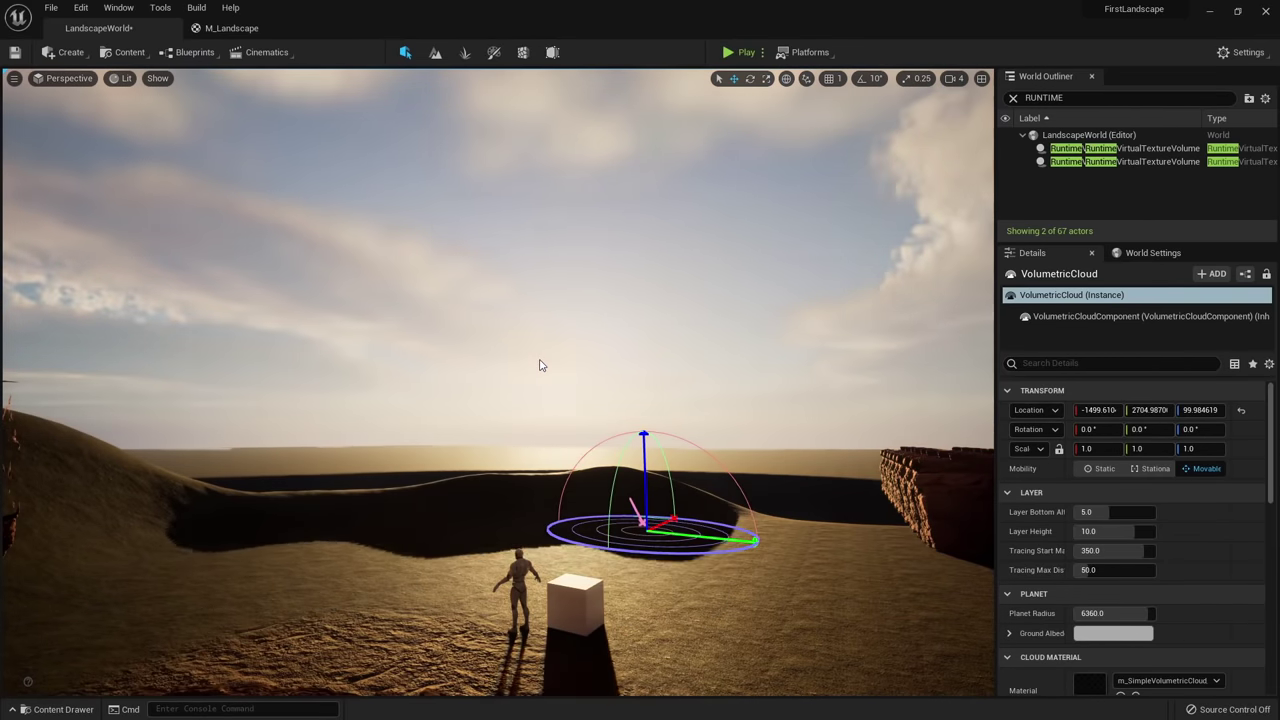
key("ctrl+l")
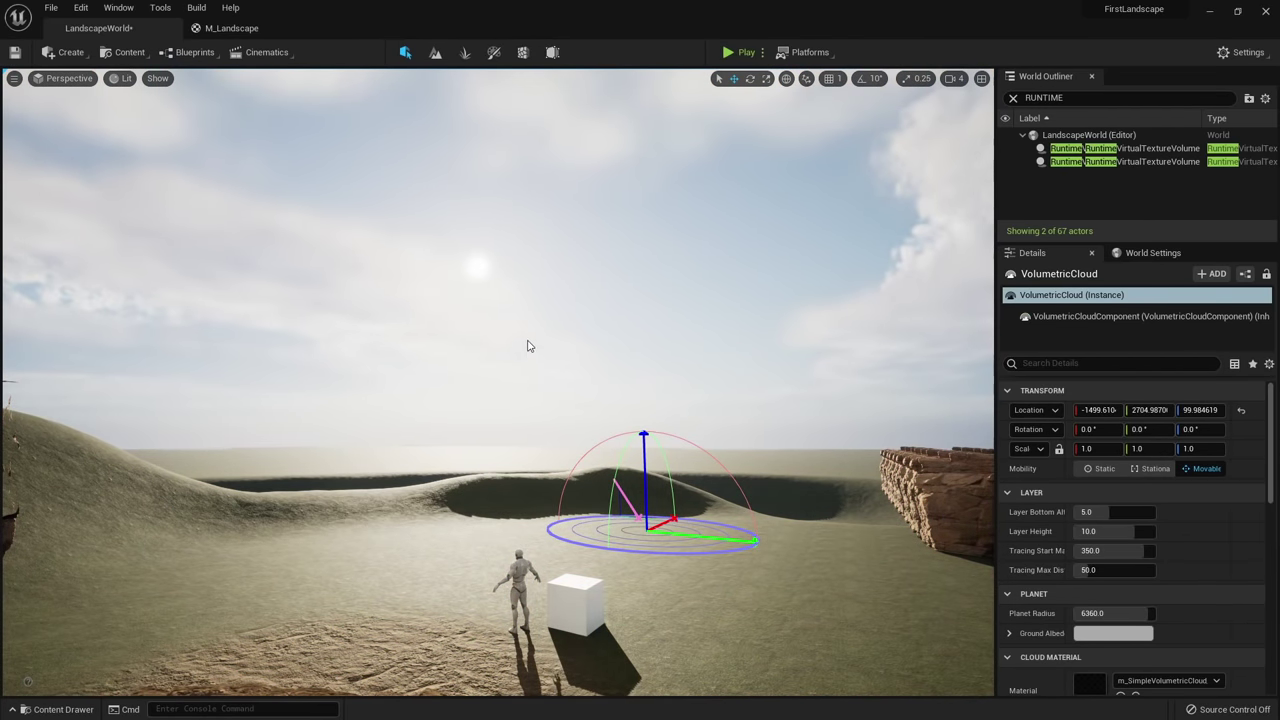
left_click_drag(530, 346, 855, 380, "alt")
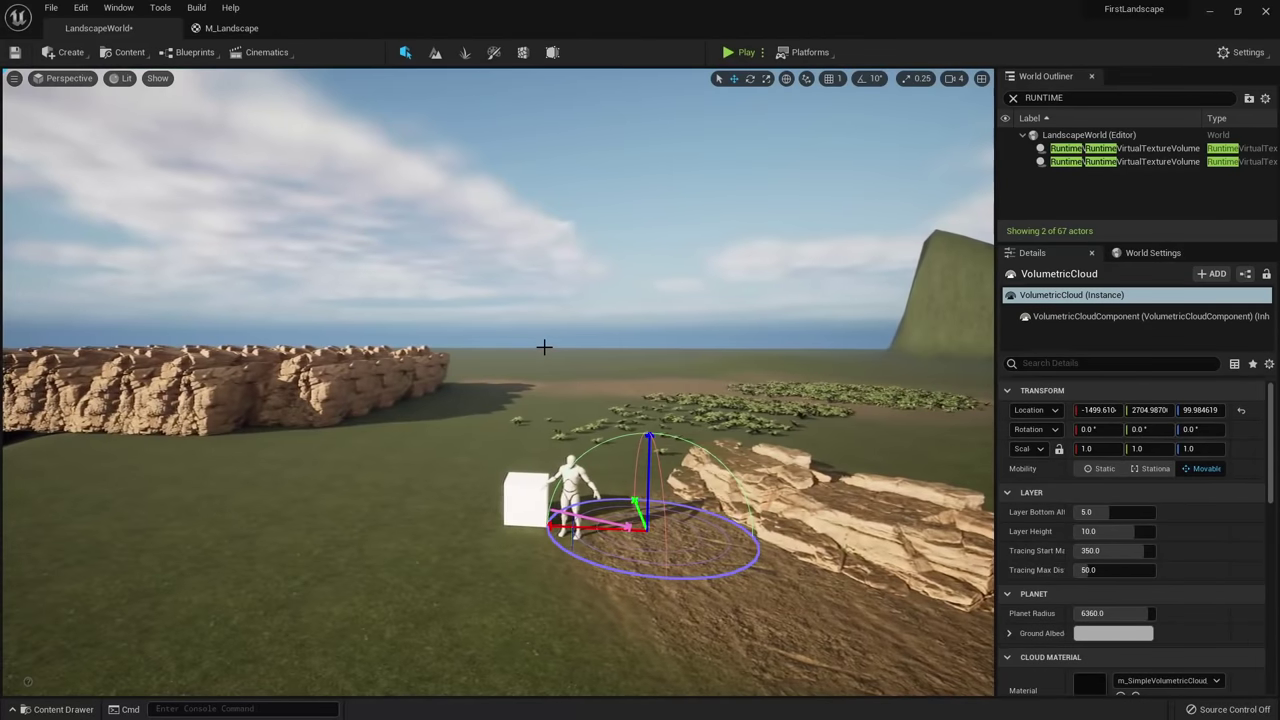
key("g")
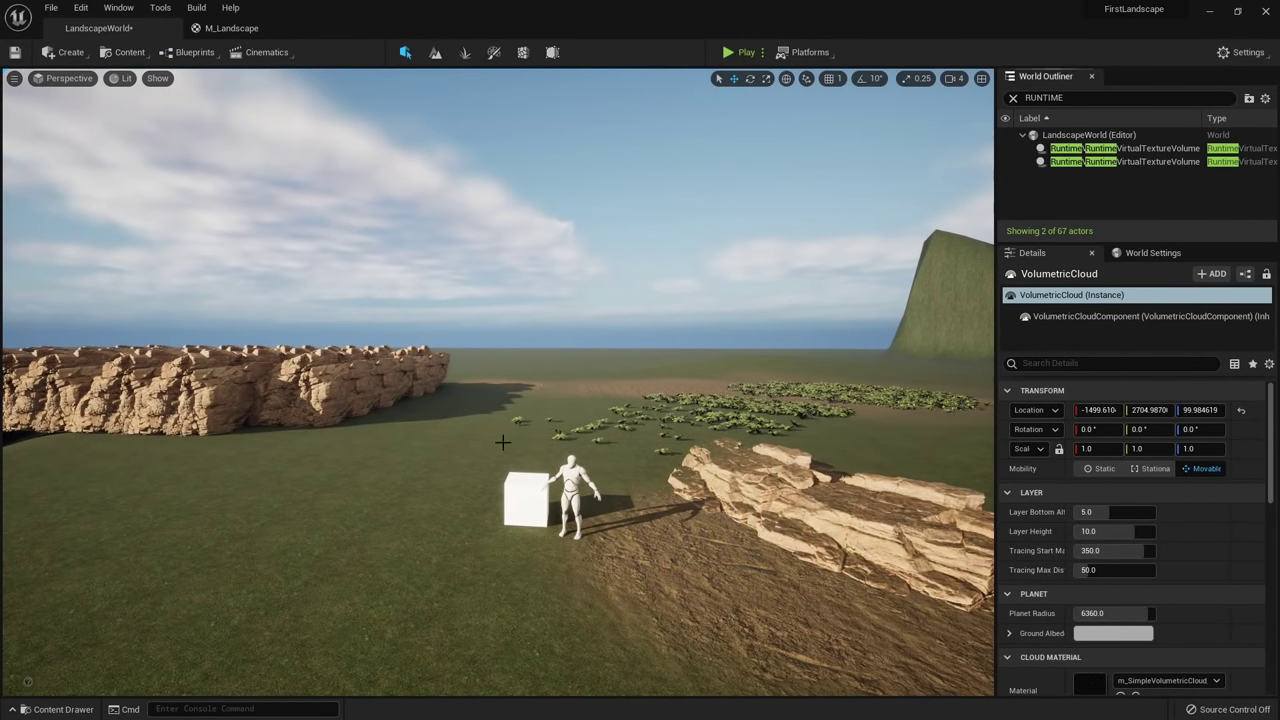
Clear the actor filter and duplicate the LandscapeWorld level in the Maps folder as LandscapeWorldHDRI.
left_click(1125, 148)
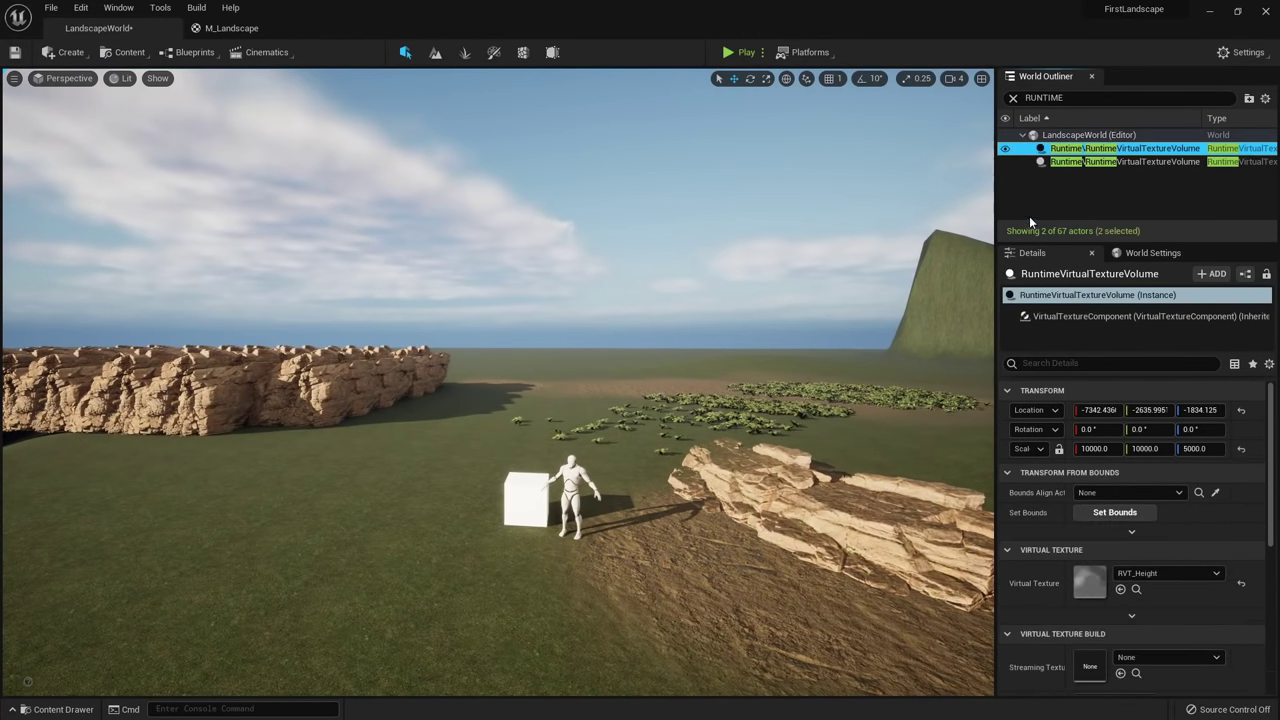
left_click(1013, 97)
left_click(58, 709)
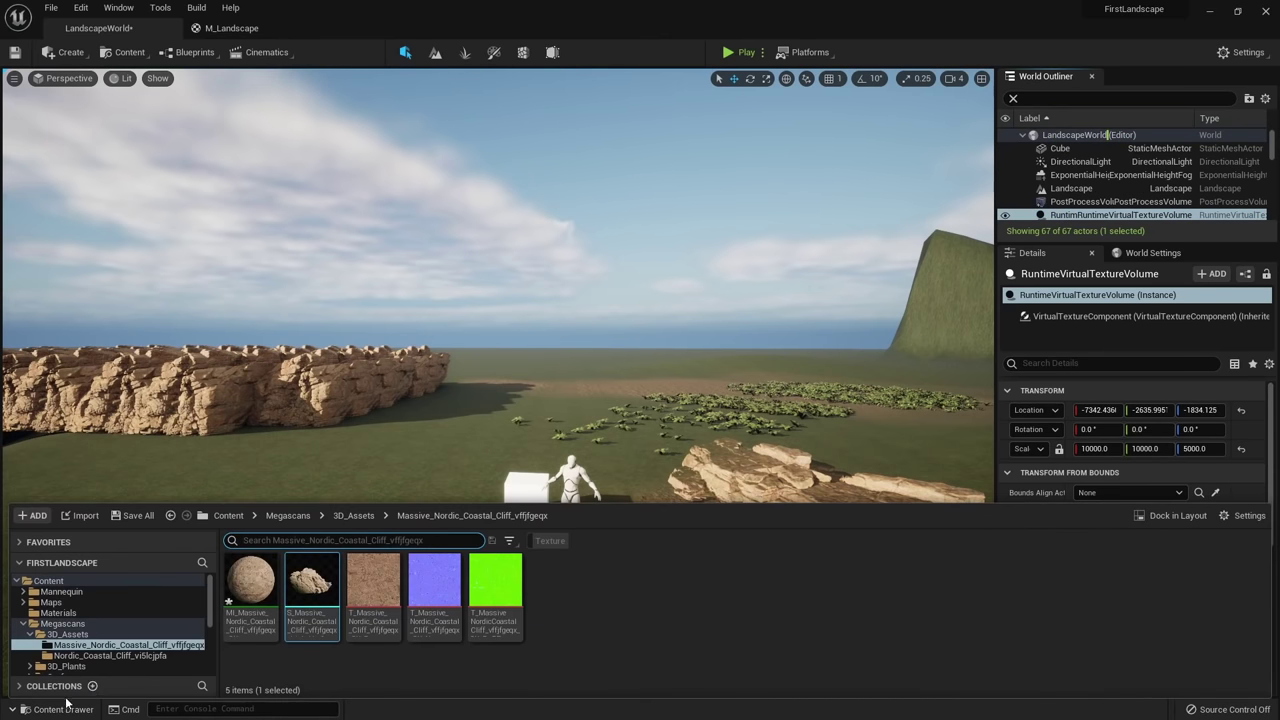
left_click(56, 603)
left_click(312, 596)
key("ctrl+d")
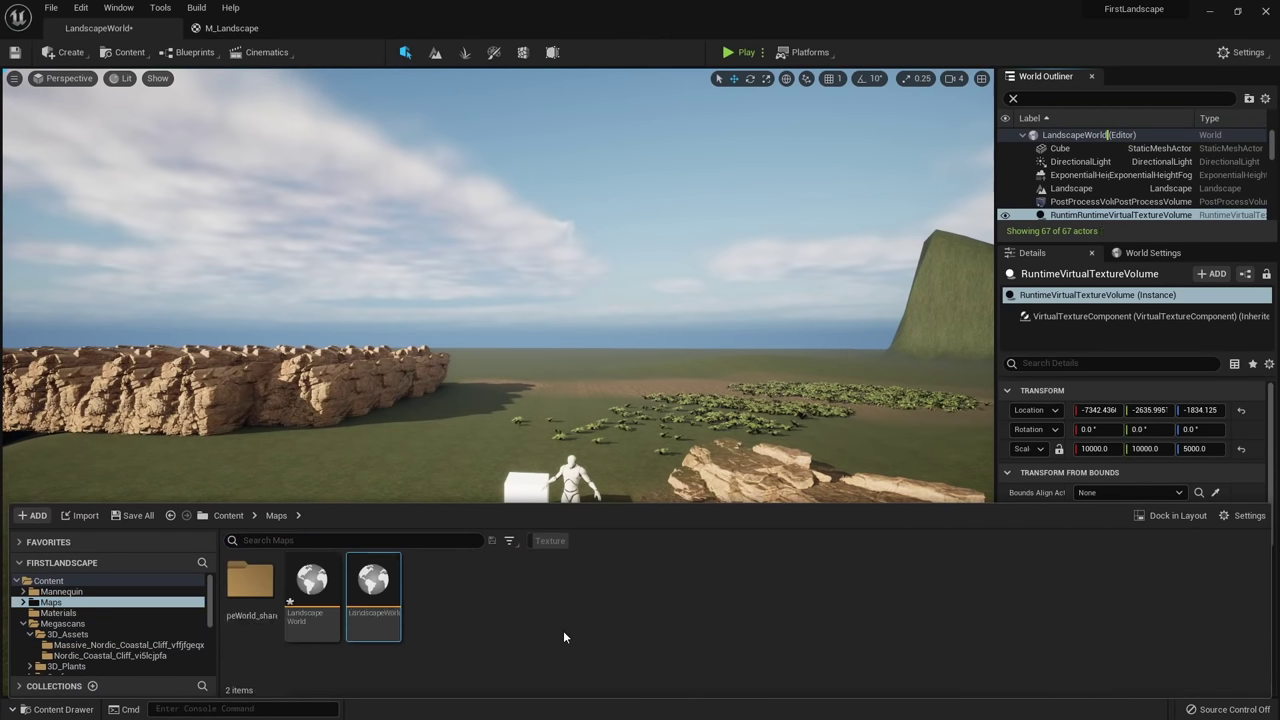
key("Right")
key("BackSpace")
type("HDRI")
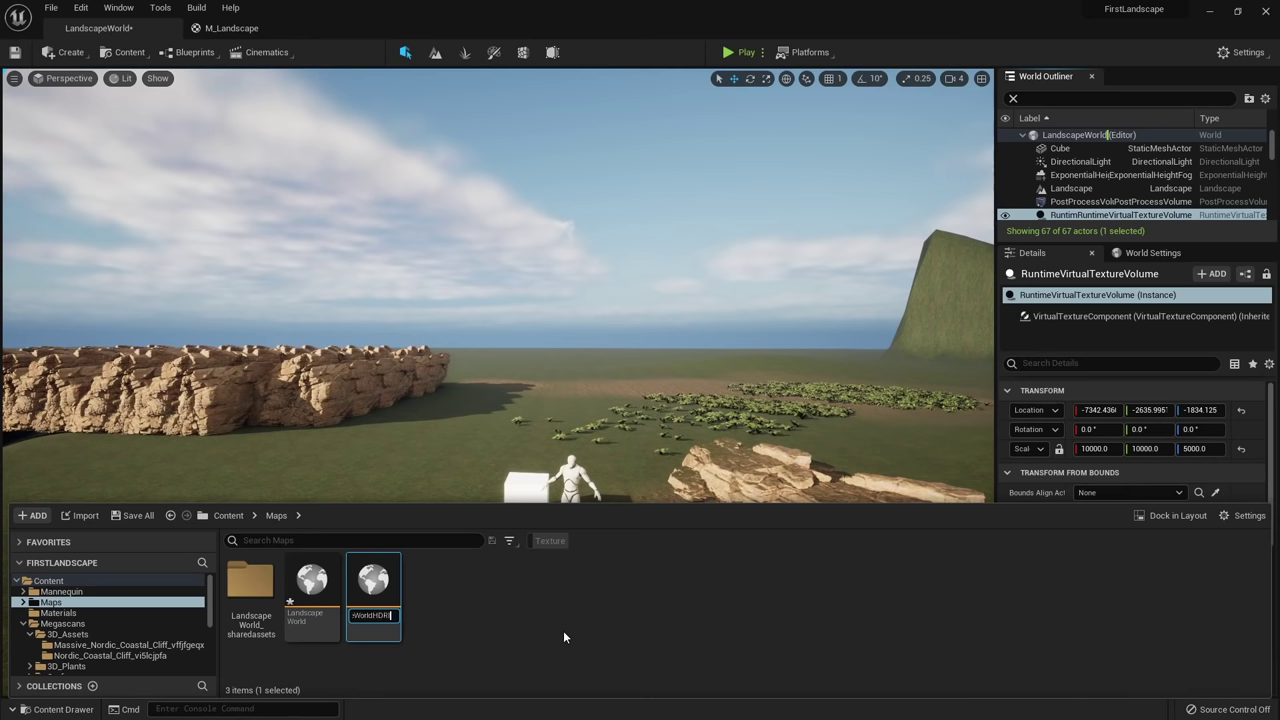
key("Return")
Save all modified content and open the LandscapeWorldHDRI level.
key("ctrl+shift+s")
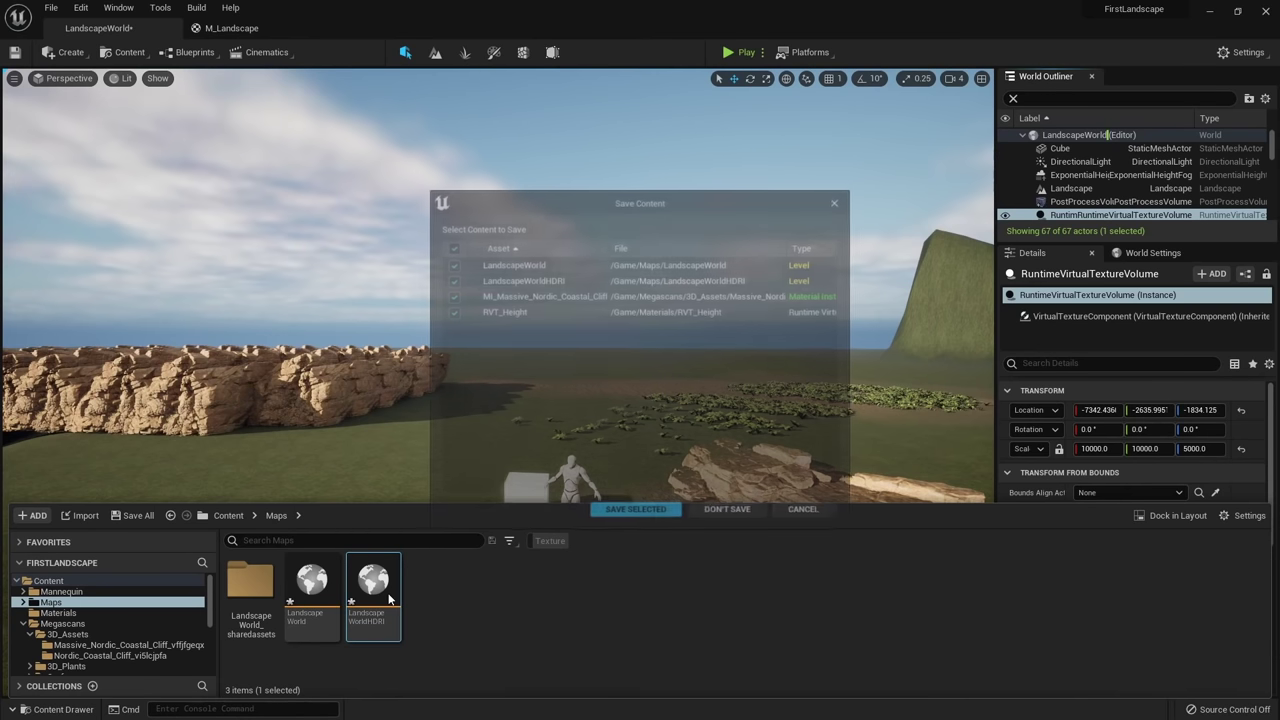
left_click(645, 512)
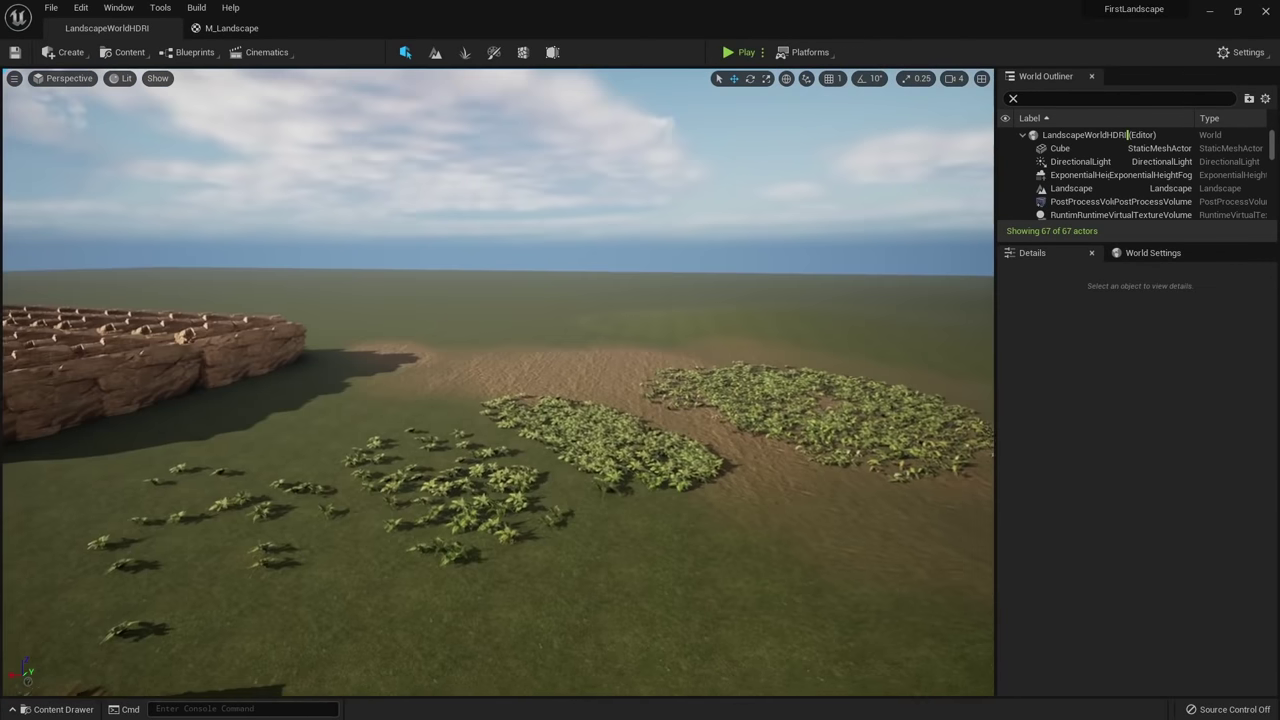
Delete the directional light, sky atmosphere and volumetric cloud from the LandscapeWorldHDRI level, leaving the landscape out of the selection.
key("s")
right_click_drag(645, 512, 715, 466)
key("w")
key("d")
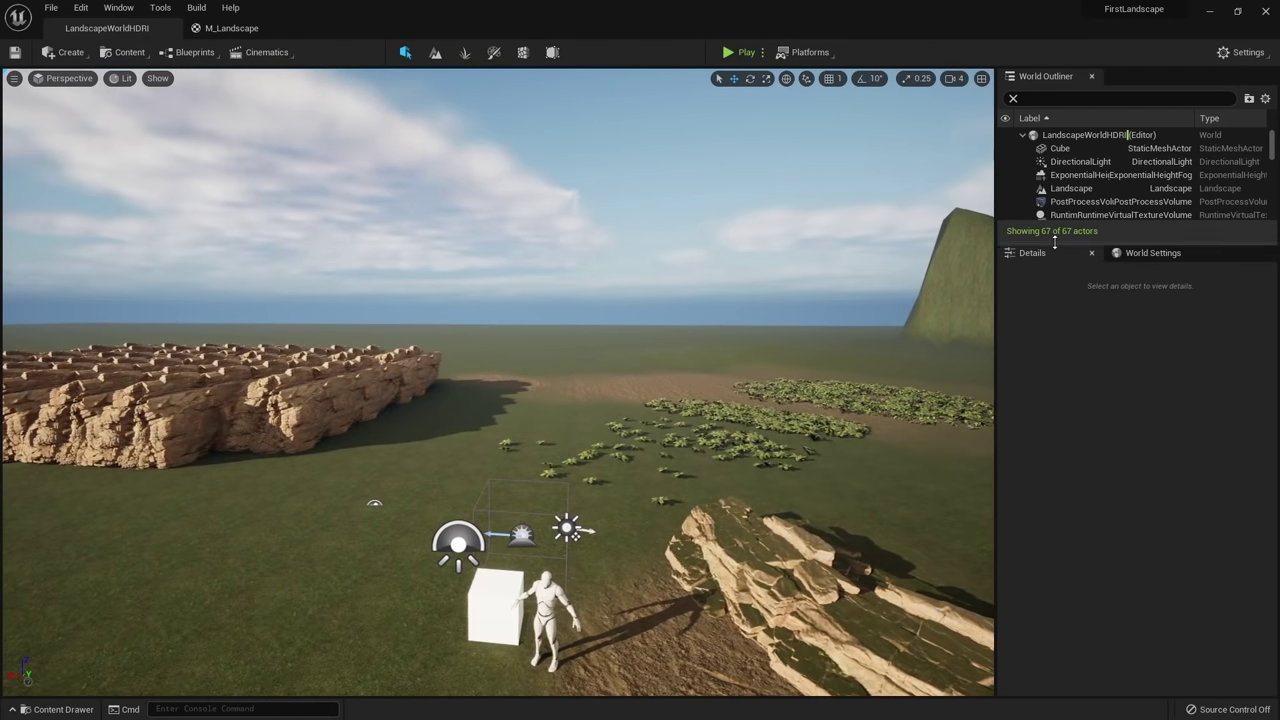
left_click_drag(1054, 241, 1054, 424)
left_click(1080, 163)
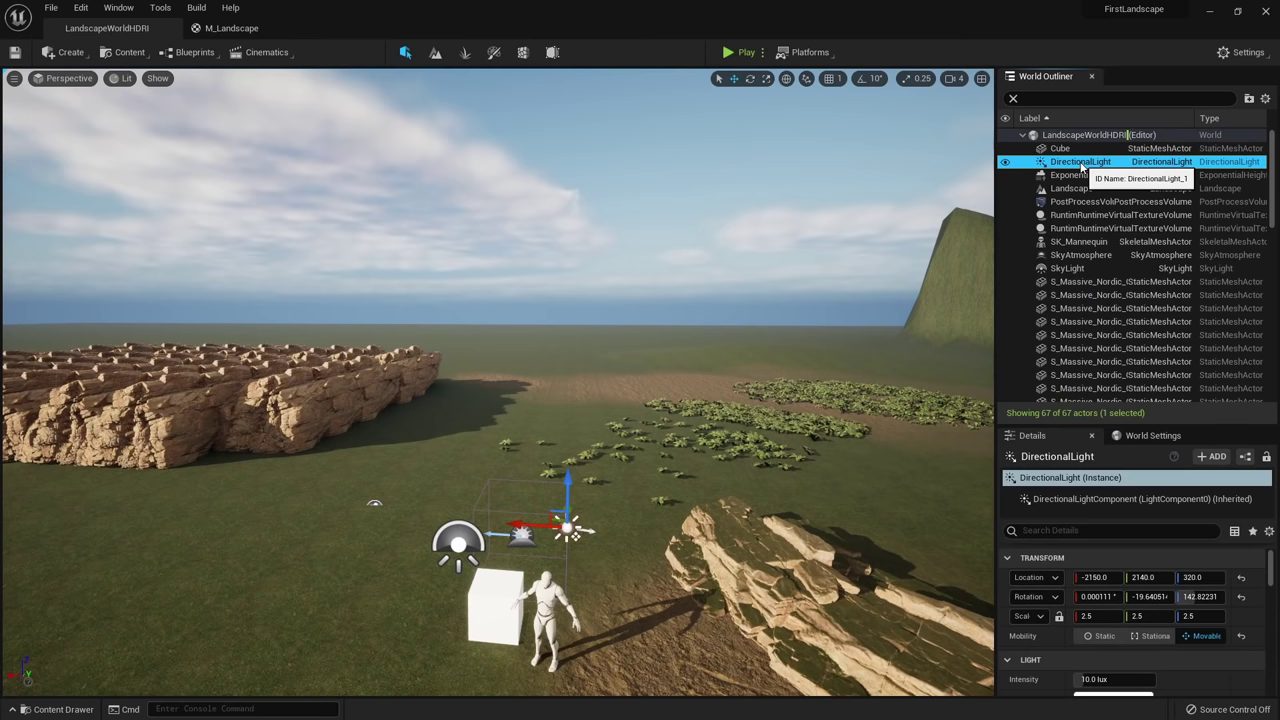
left_click(522, 537, "ctrl")
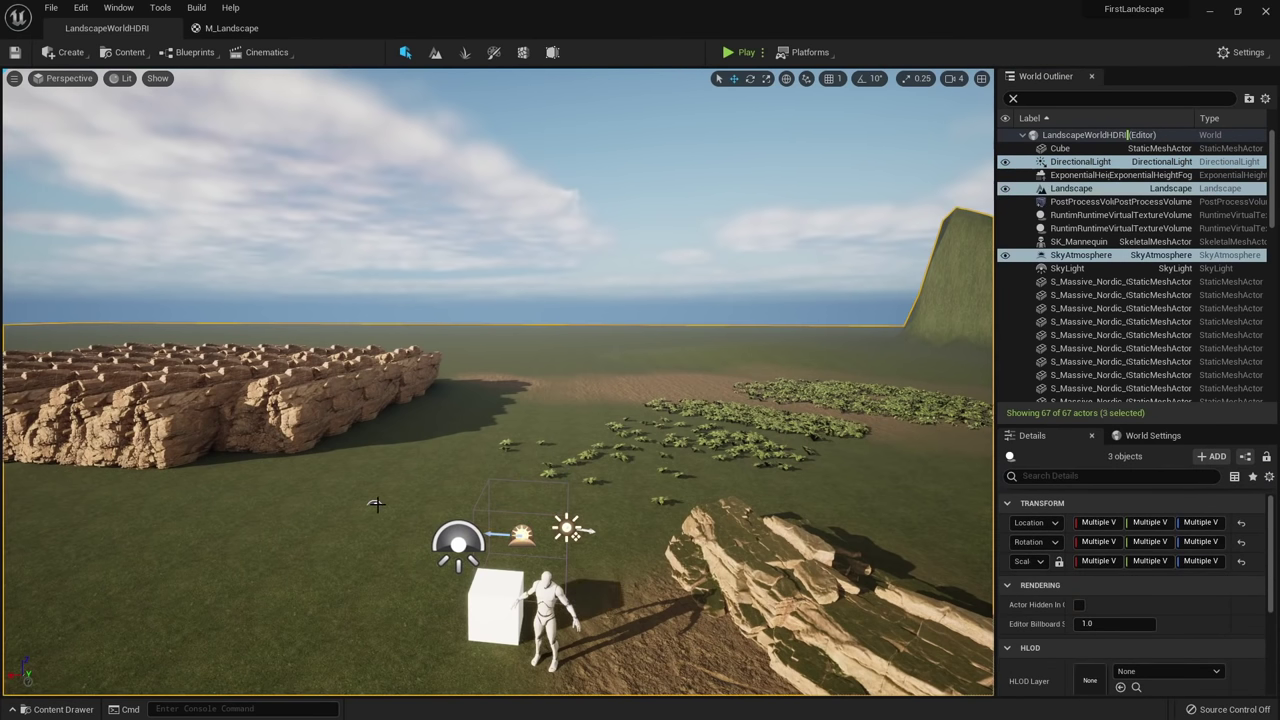
key("ctrl+z")
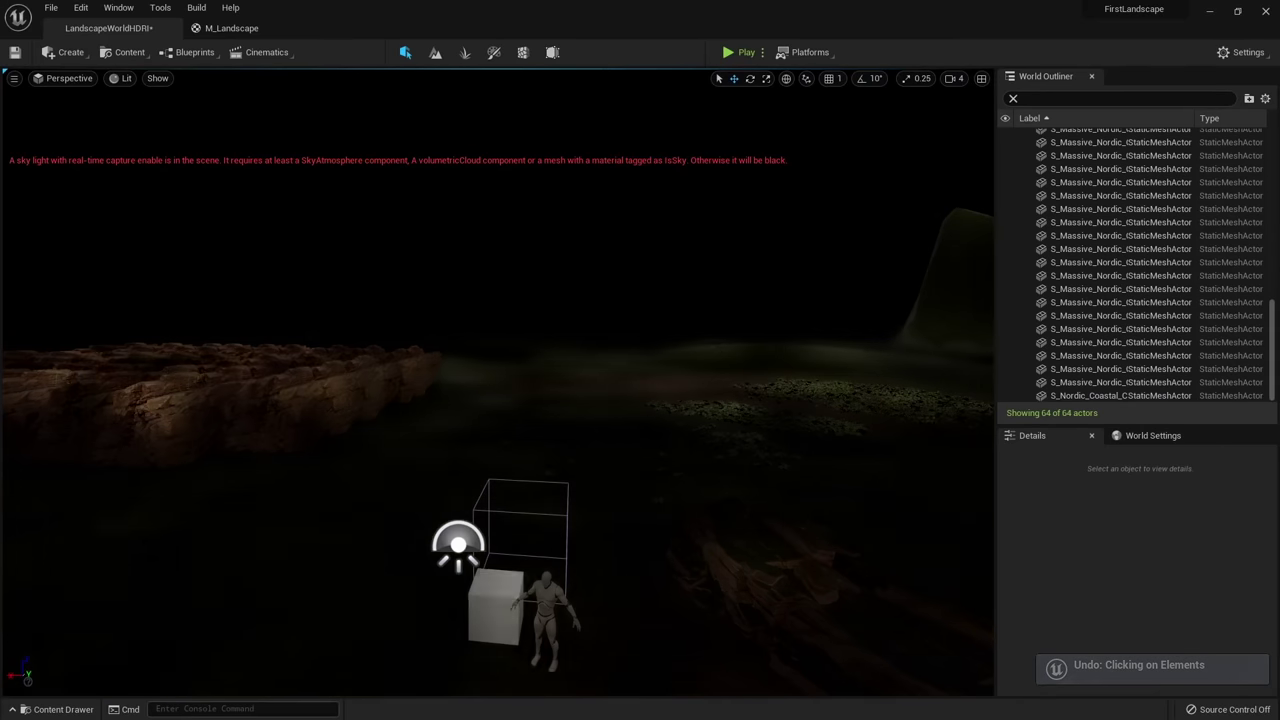
Filter the level's actors by "fog" and delete the ExponentialHeightFog.
left_click(1076, 99)
type("og")
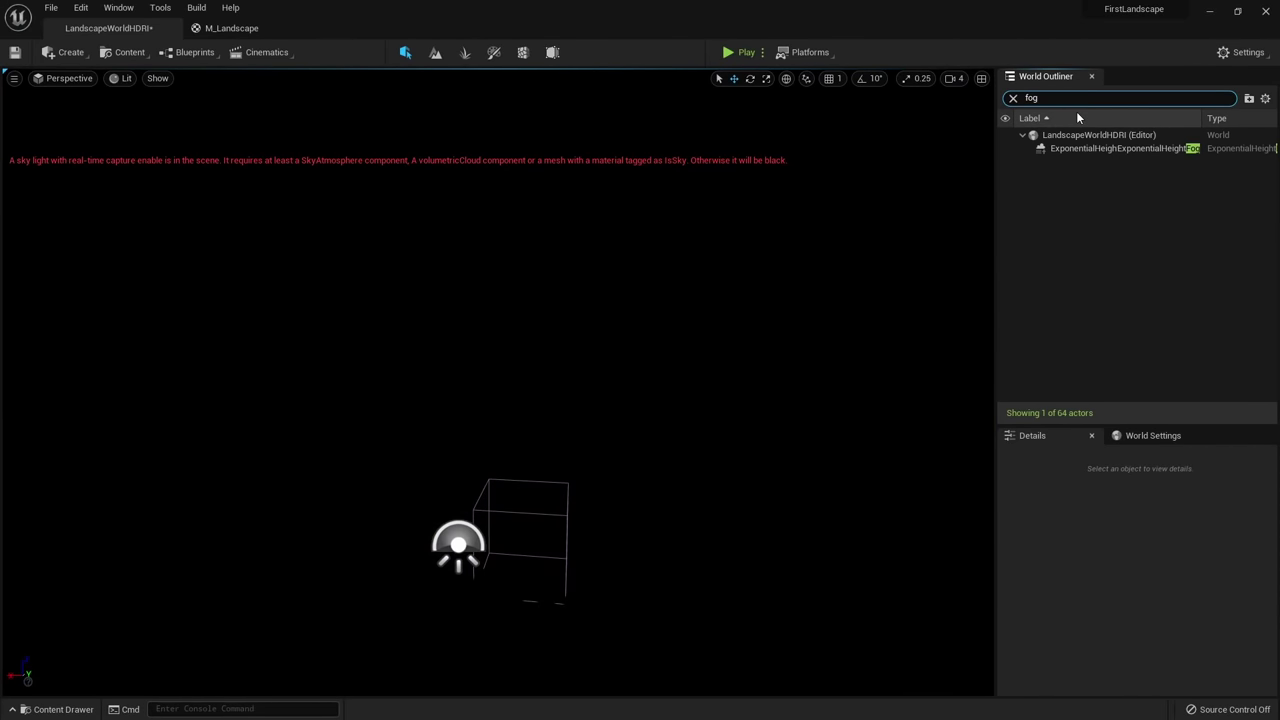
double_click(1100, 149)
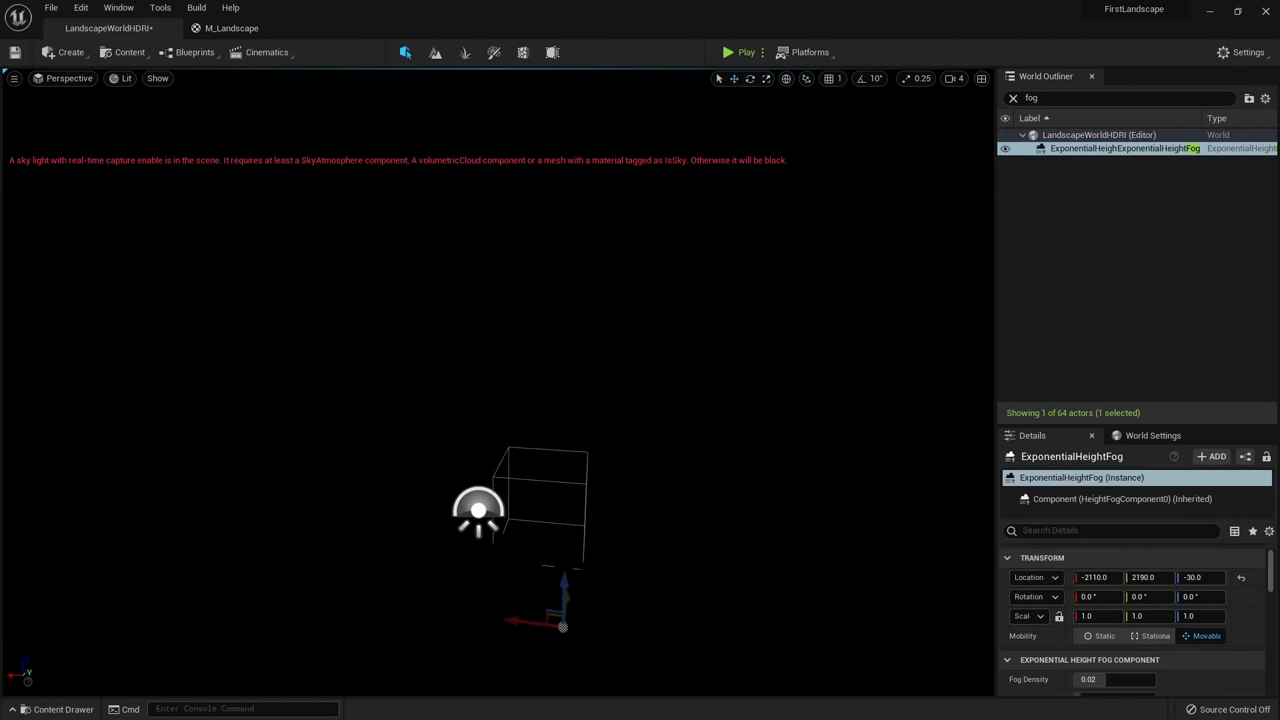
key("Delete")
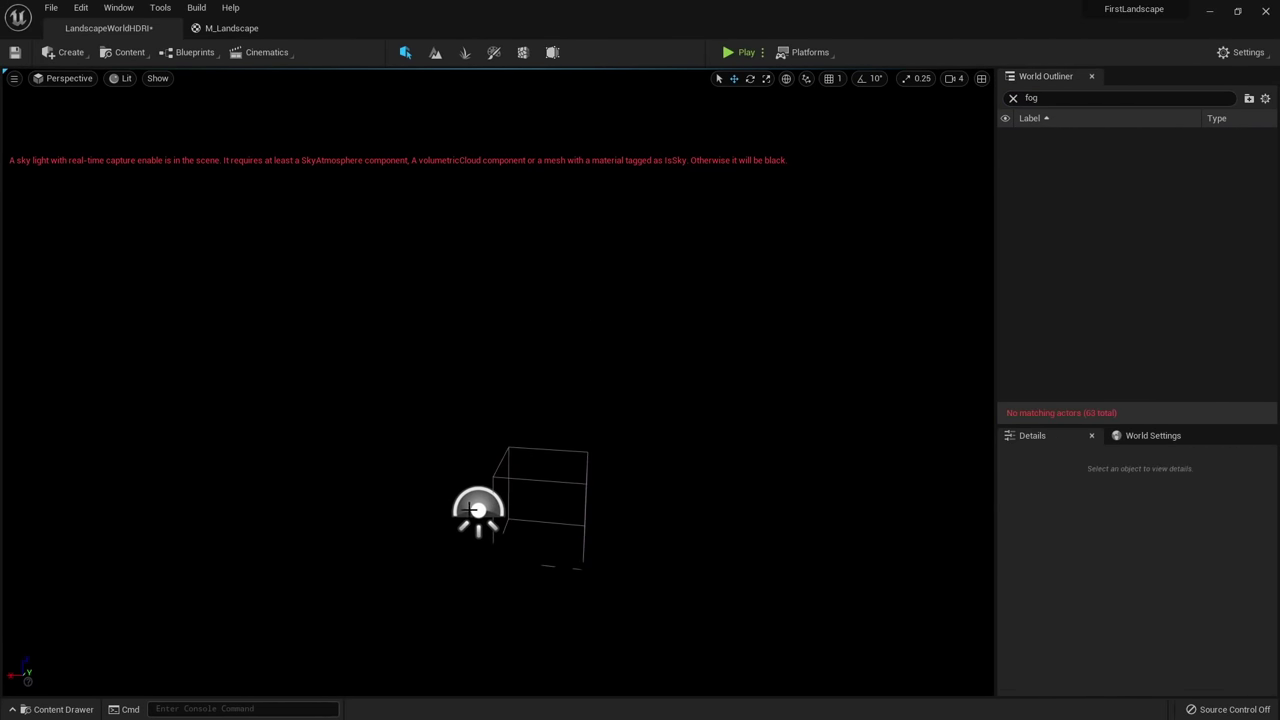
Select the SkyLight and turn off its Real Time Capture.
left_click(476, 510)
left_click_drag(1020, 428, 1023, 179)
right_click_drag(700, 350, 743, 458)
key("w")
scroll(1002, 550, "down", 2)
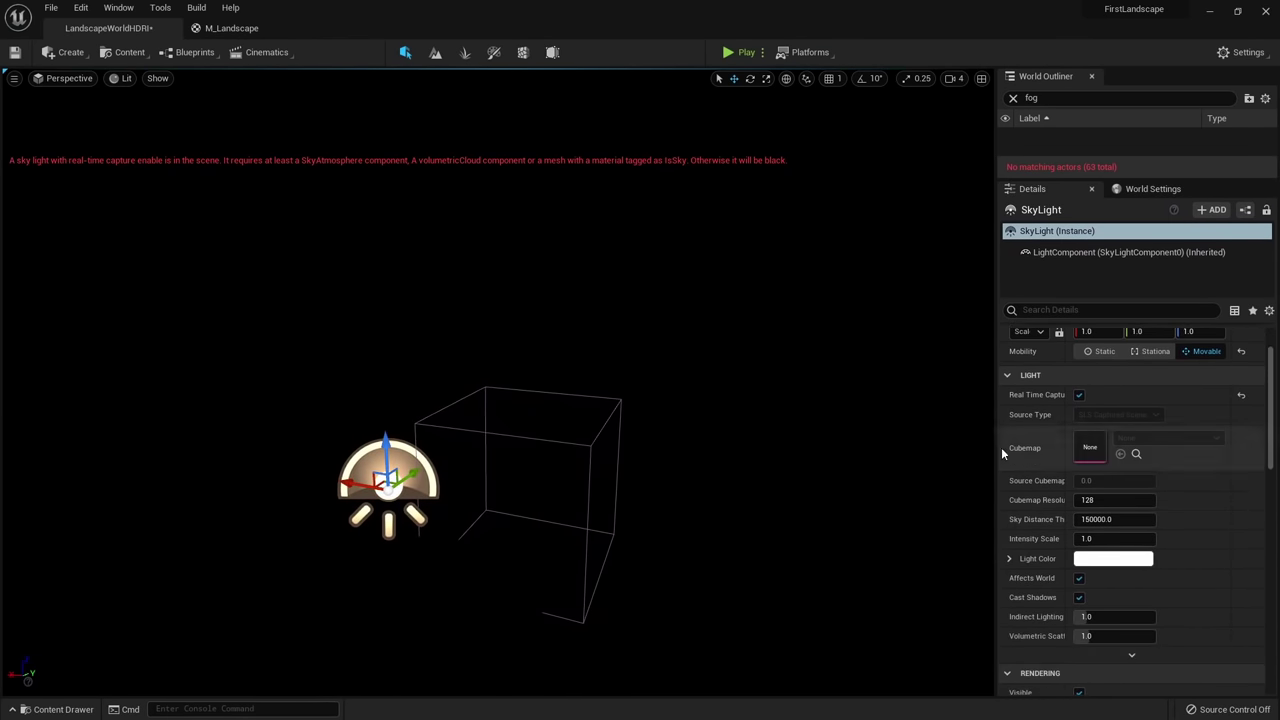
left_click(1079, 395)
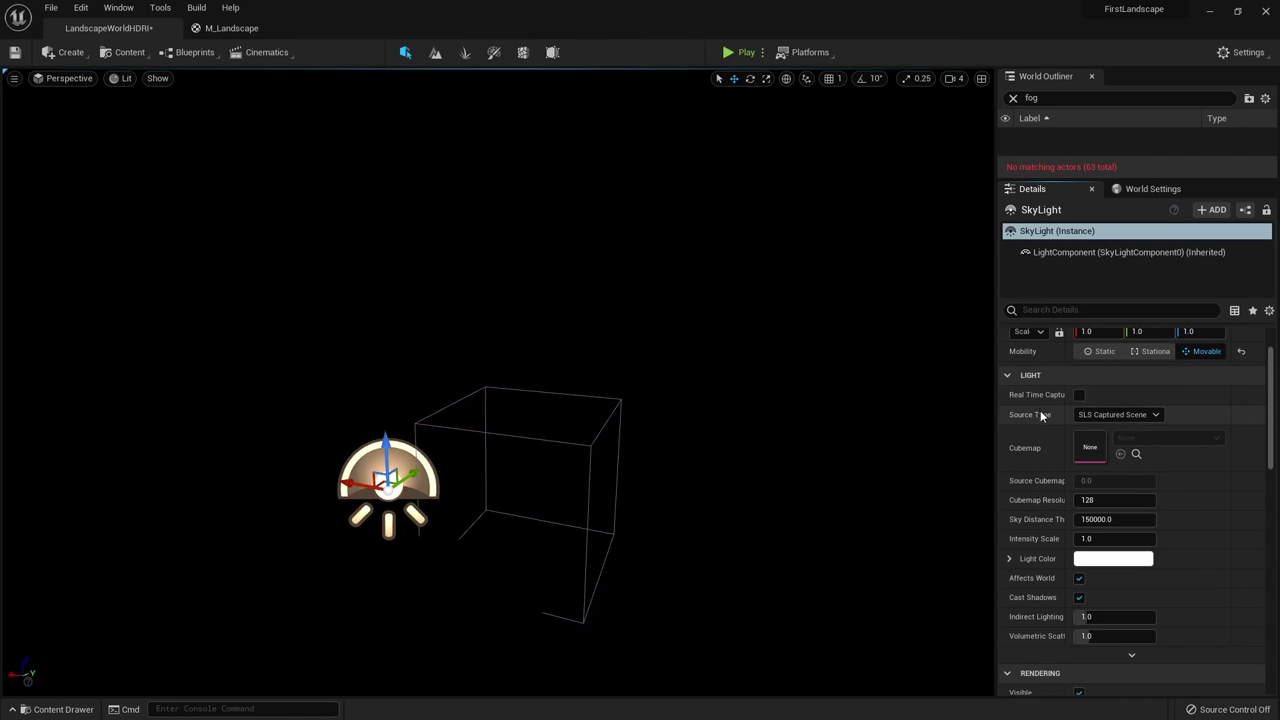
scroll(1037, 510, "up", 2)
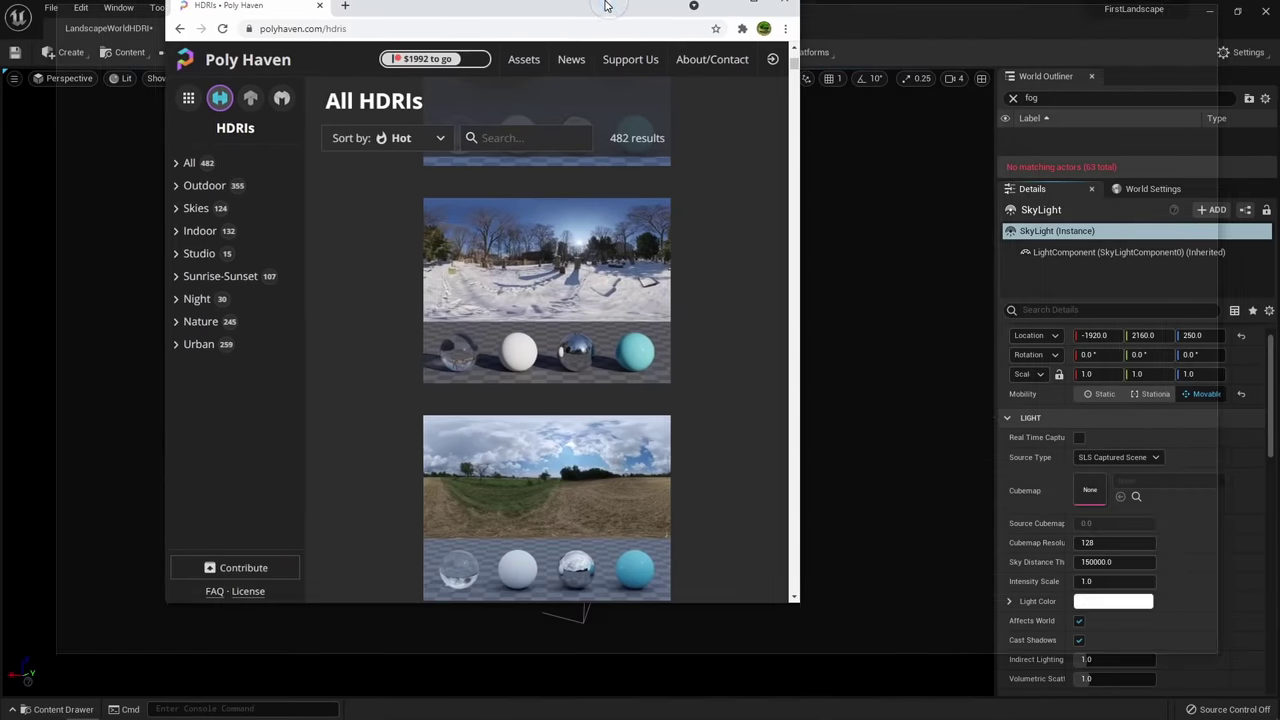
Switch to the browser and look through Poly Haven's HDRI library and its home page.
key("super+Up")
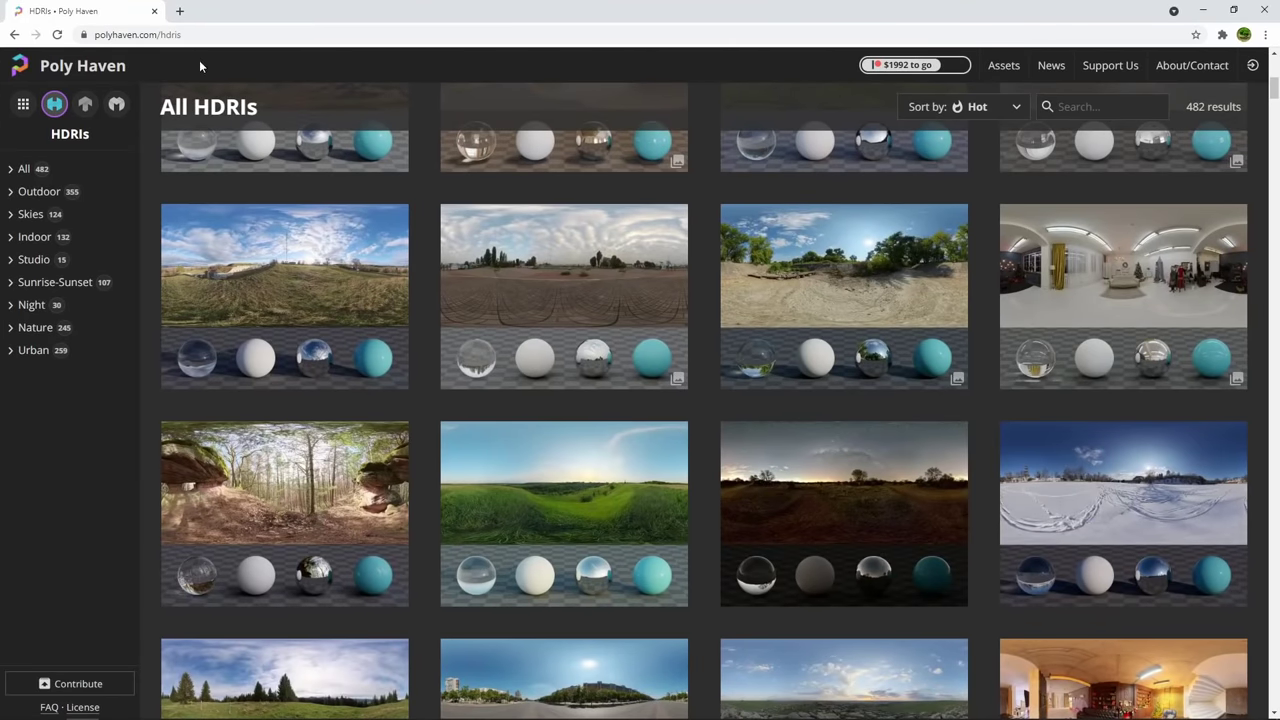
scroll(634, 503, "down", 5)
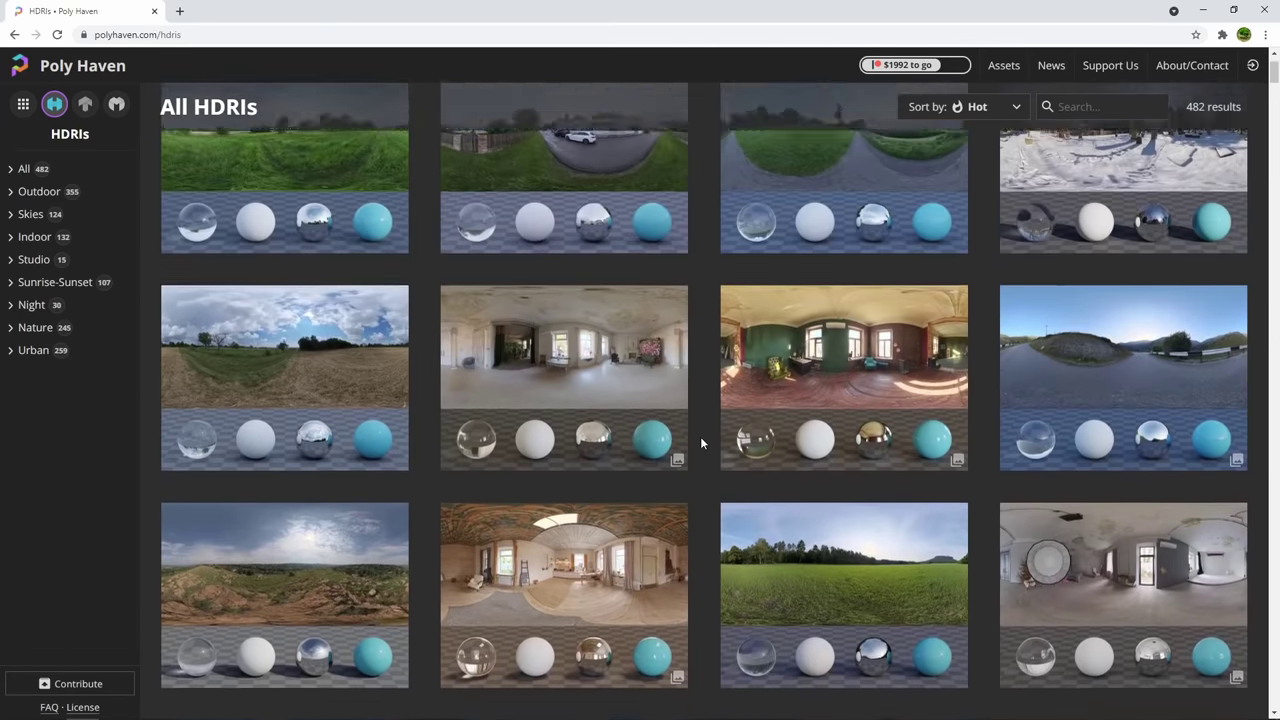
scroll(726, 272, "up", 1)
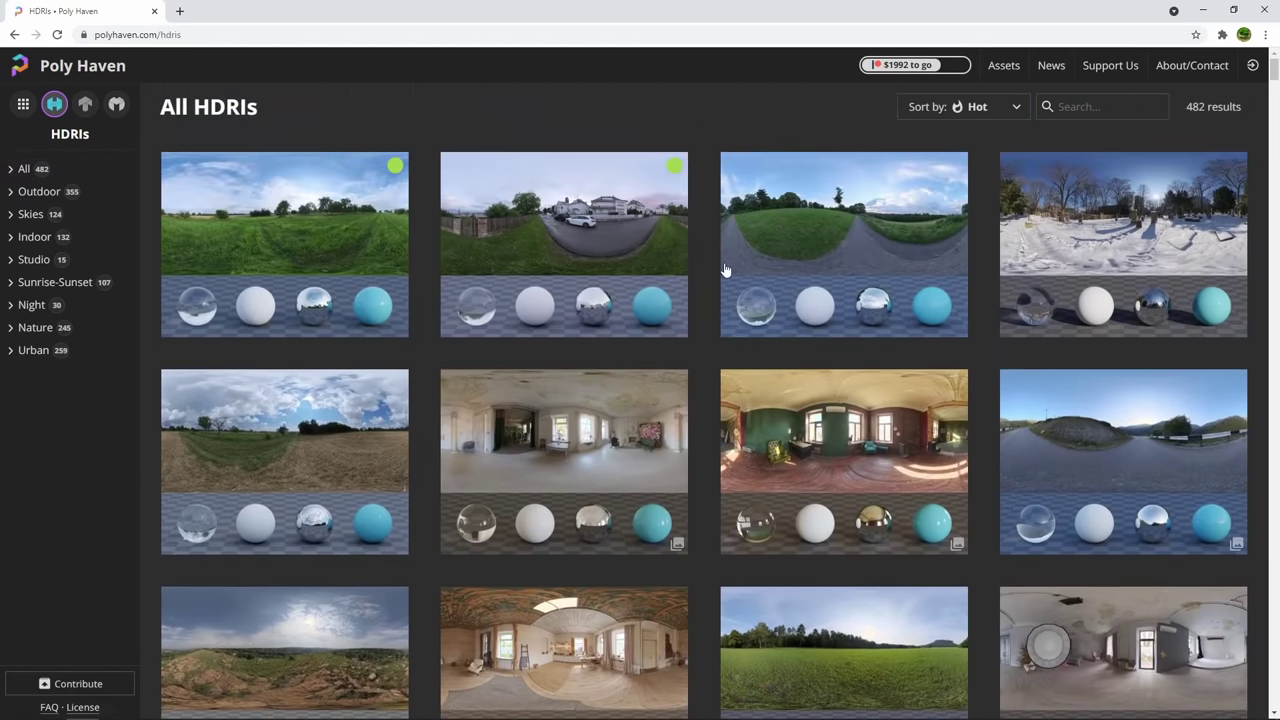
scroll(715, 330, "down", 5)
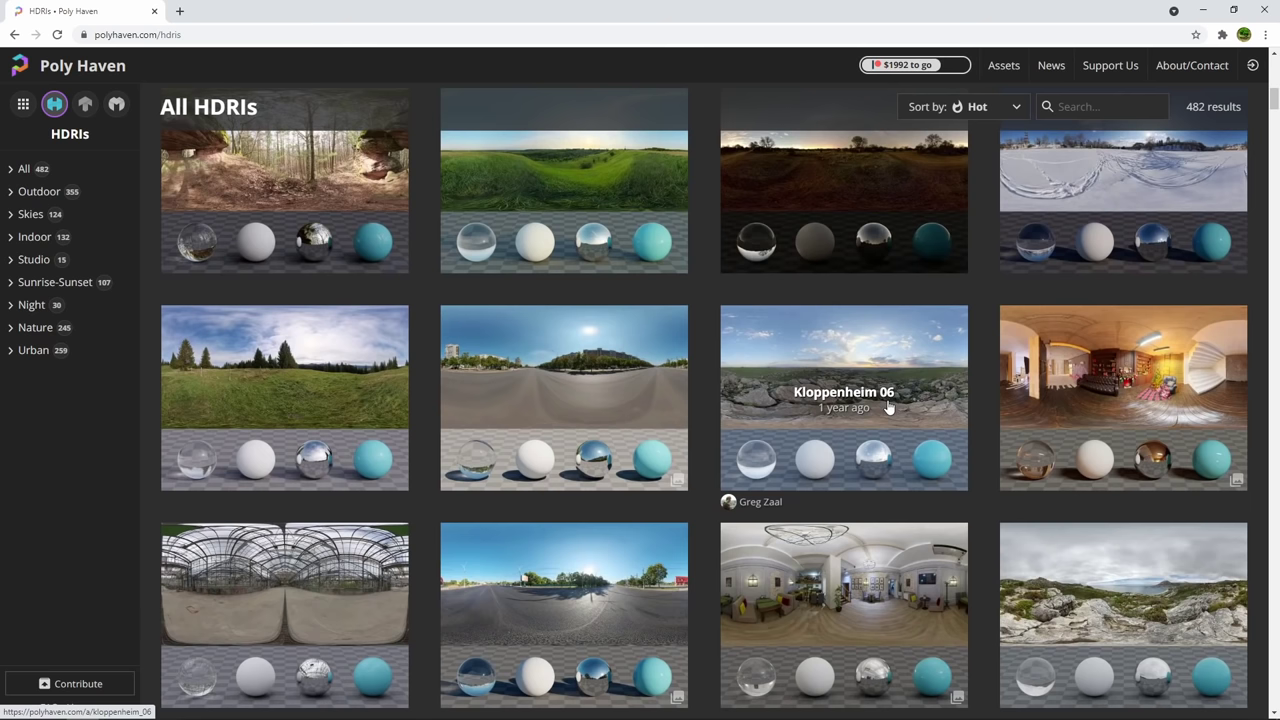
left_click(82, 65)
scroll(676, 494, "down", 10)
scroll(656, 464, "down", 5)
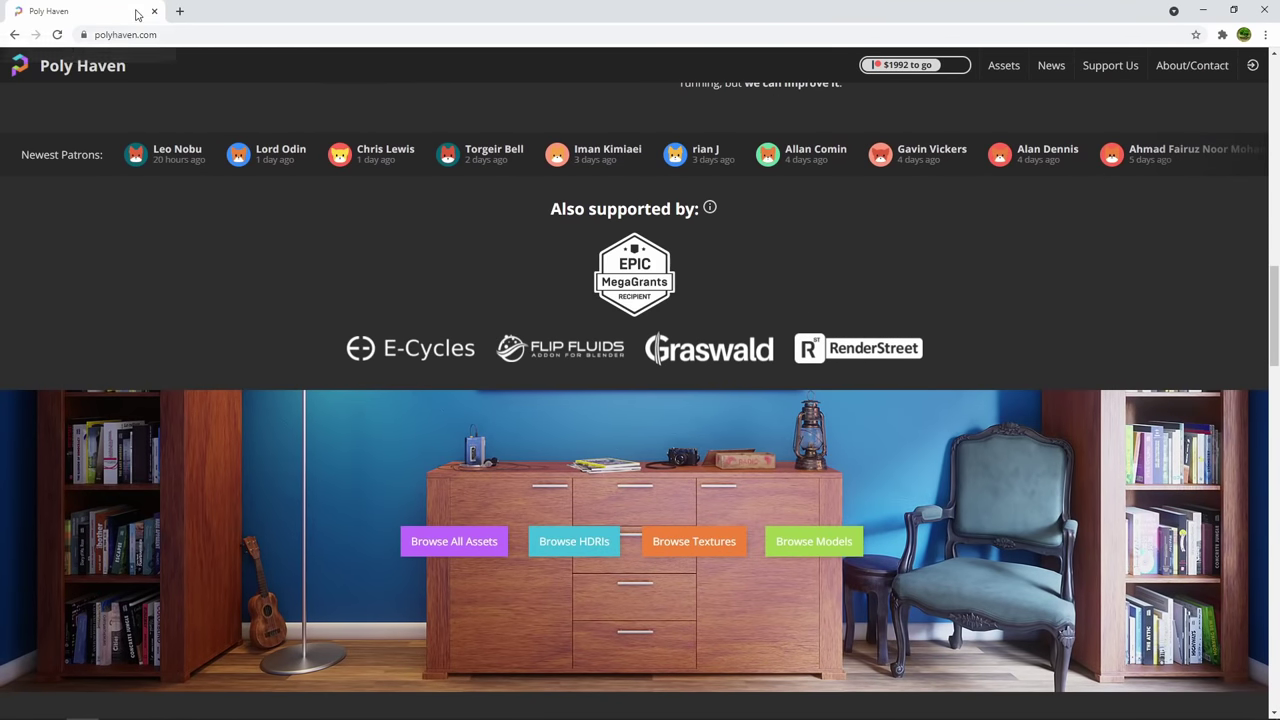
Return to Unreal Editor and import kloofendal_38d_partly_cloudy_4k.hdr from the desktop into the project's Materials folder.
key("alt+Tab")
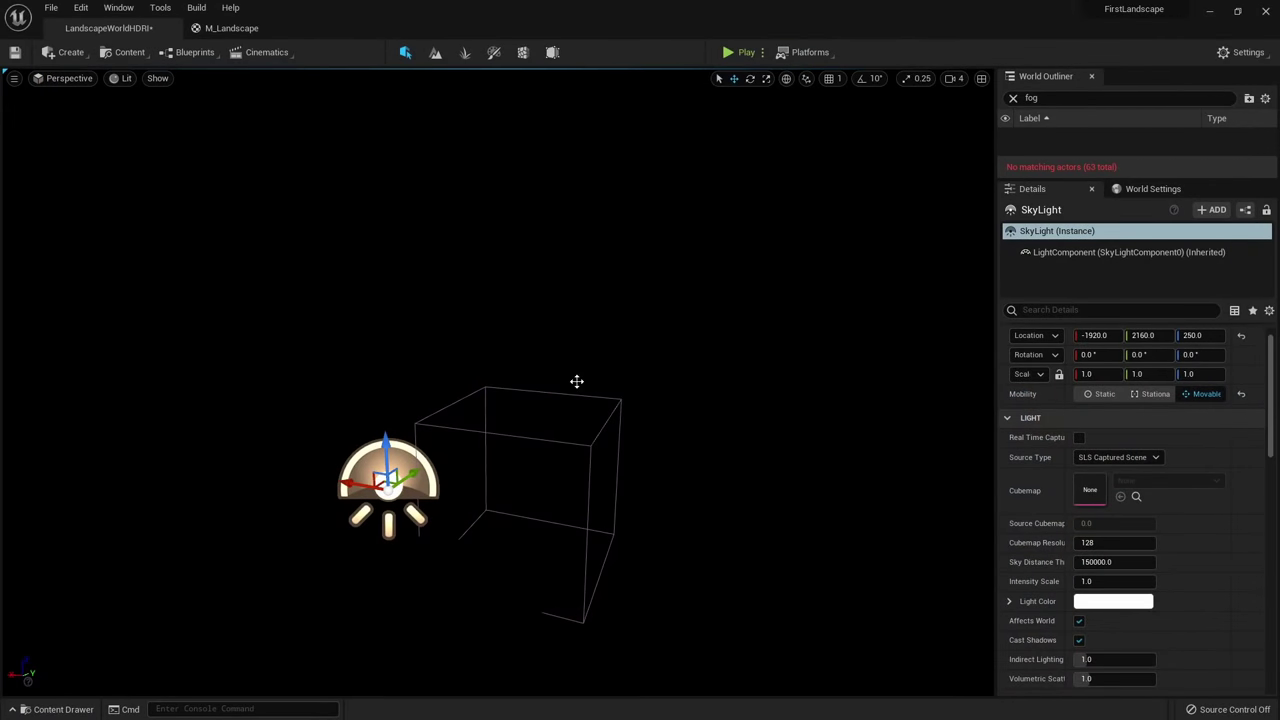
left_click(55, 709)
left_click(1165, 516)
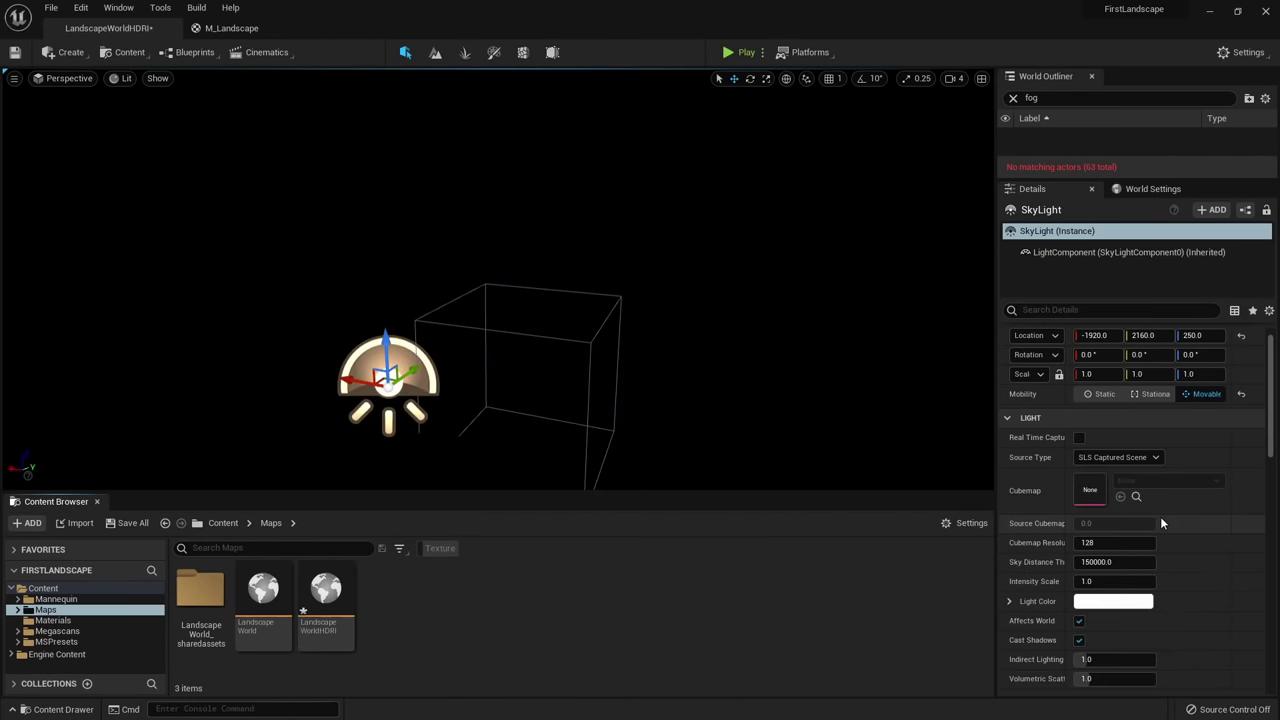
left_click(75, 621)
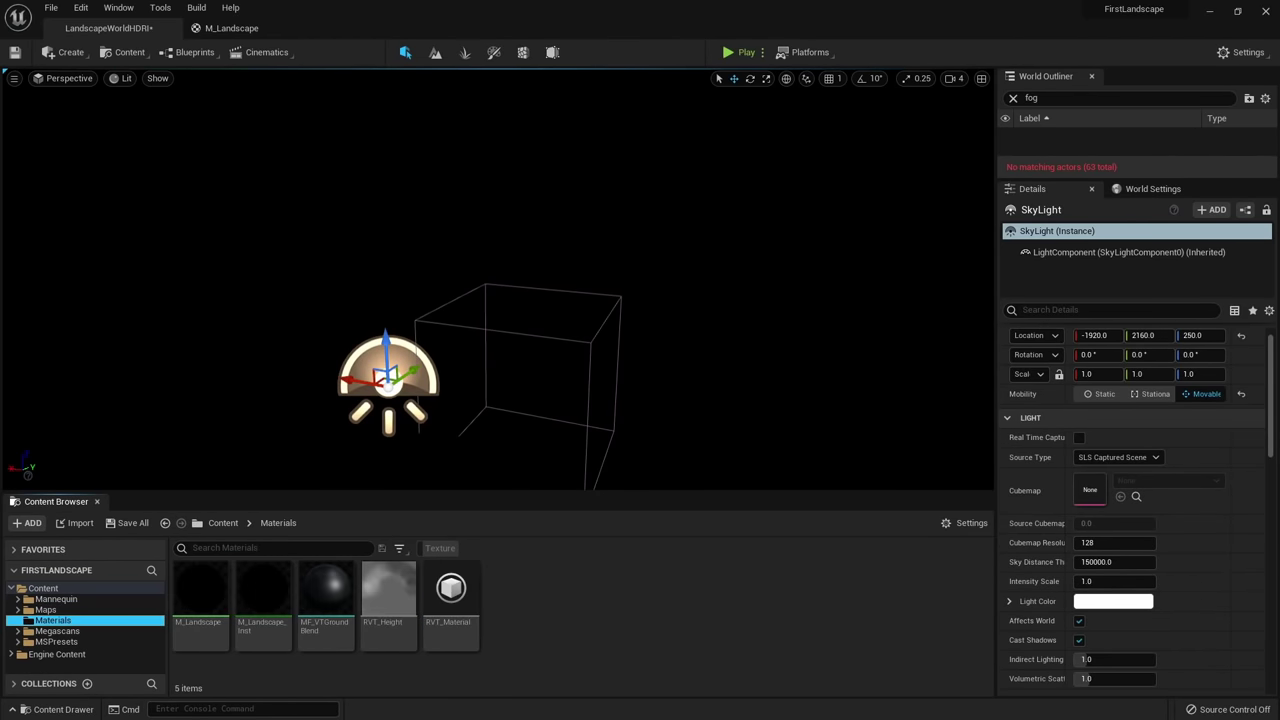
left_click_drag(677, 7, 685, 36)
scroll(767, 534, "down", 3)
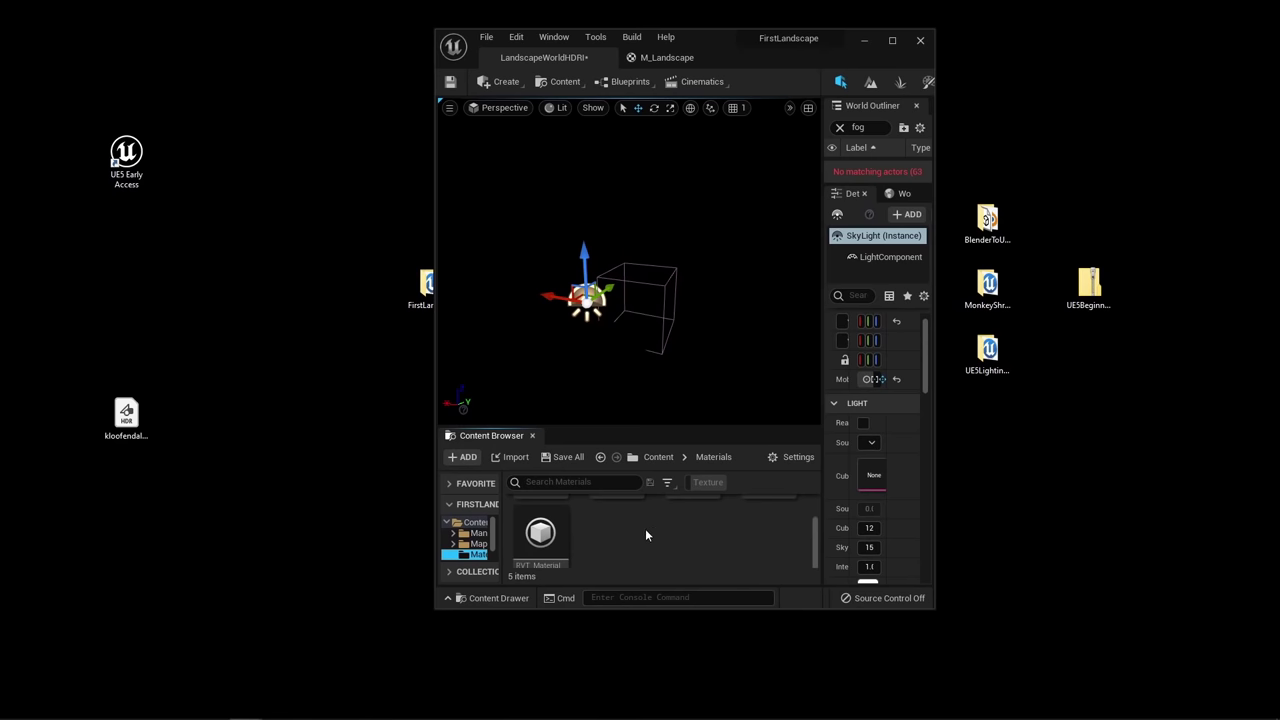
left_click(140, 445)
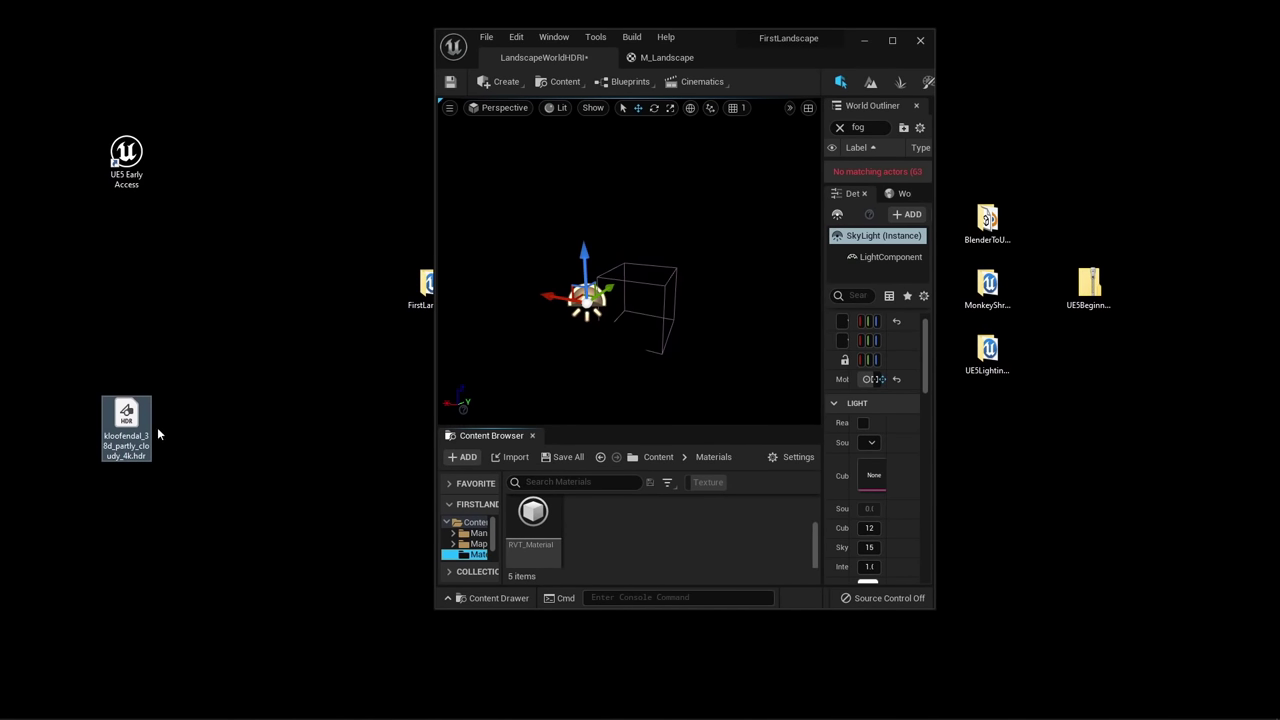
left_click_drag(157, 427, 655, 531)
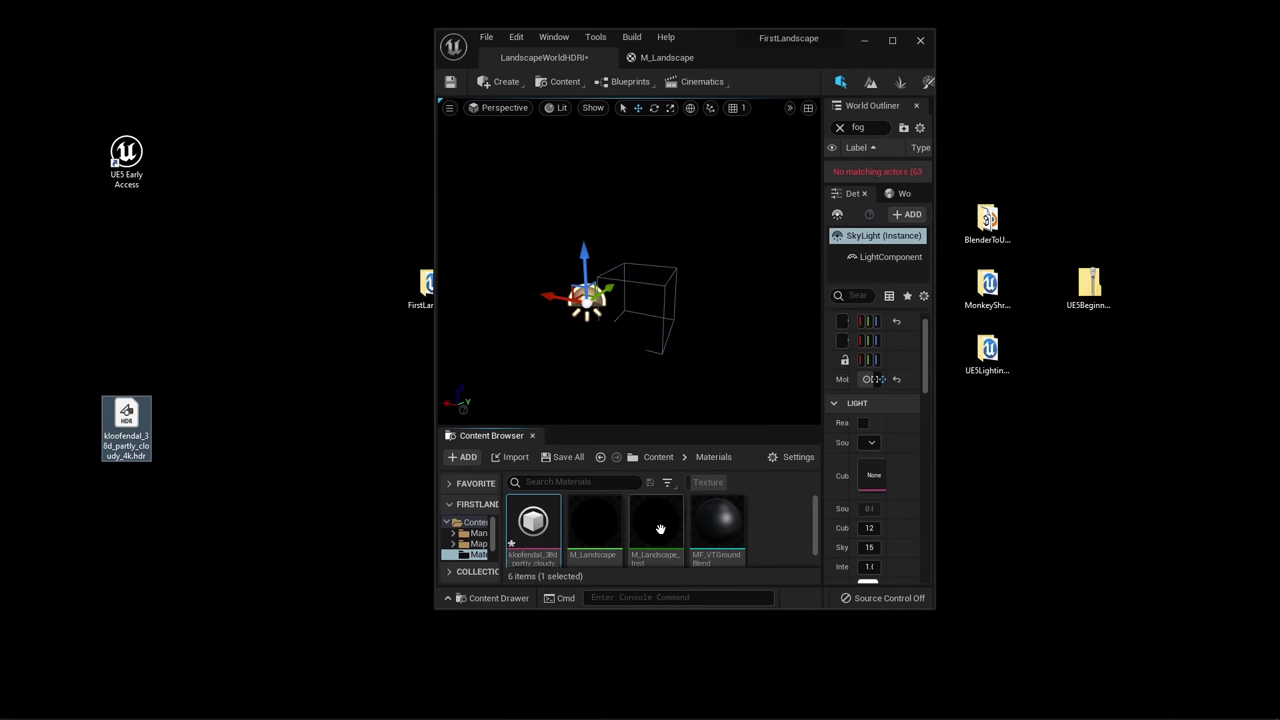
left_click_drag(734, 61, 634, 4)
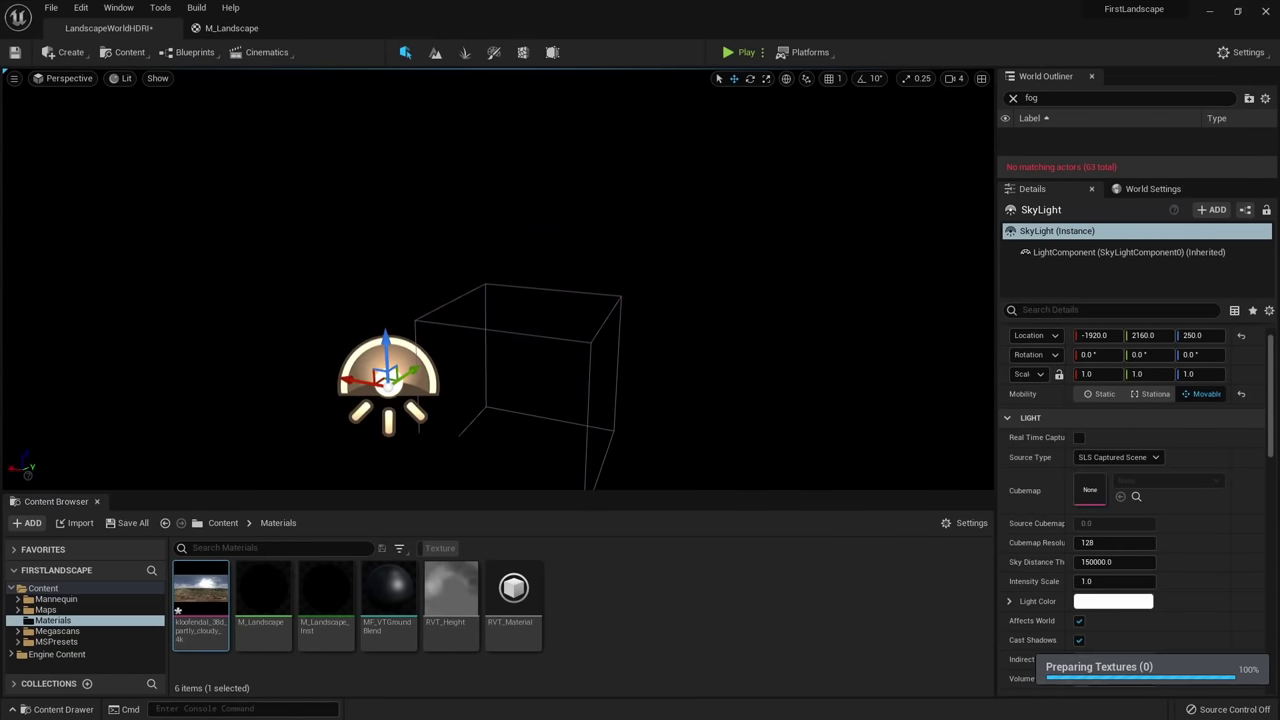
Open the imported kloofendal HDRI texture beside the level and set its Mip Gen Settings to NoMipmaps.
double_click(201, 590)
left_click_drag(112, 27, 384, 20)
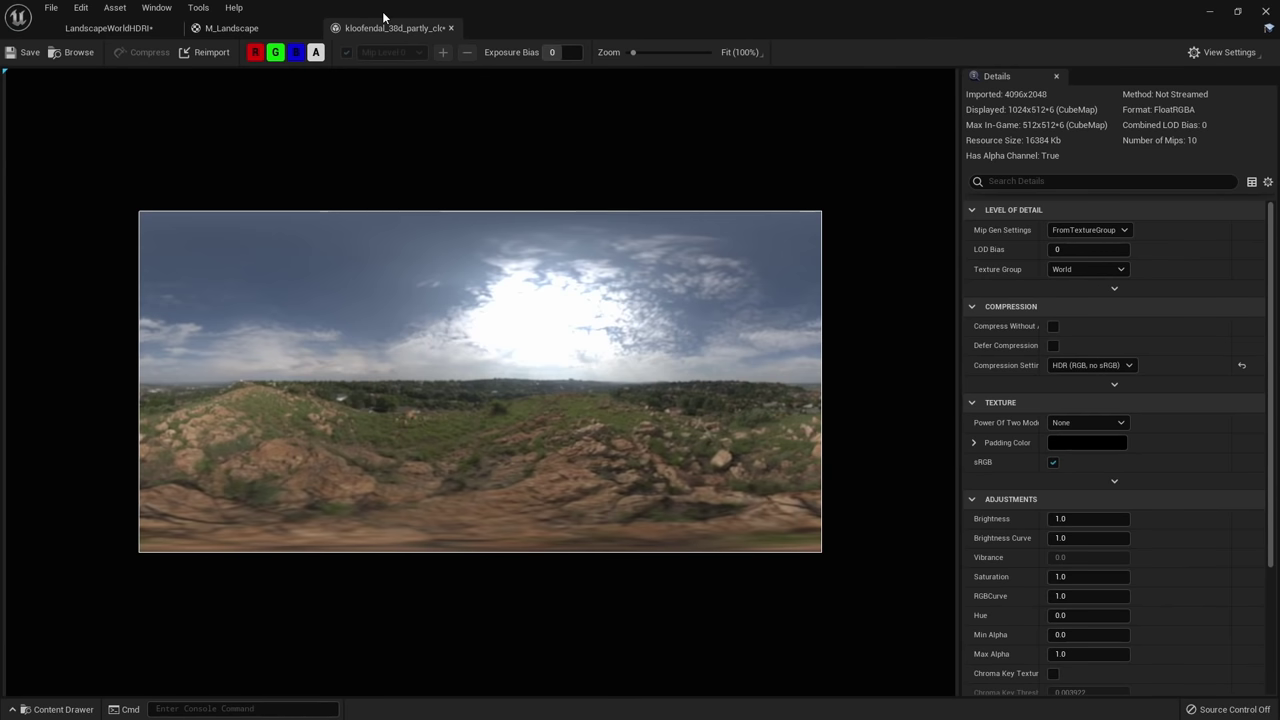
left_click(1090, 230)
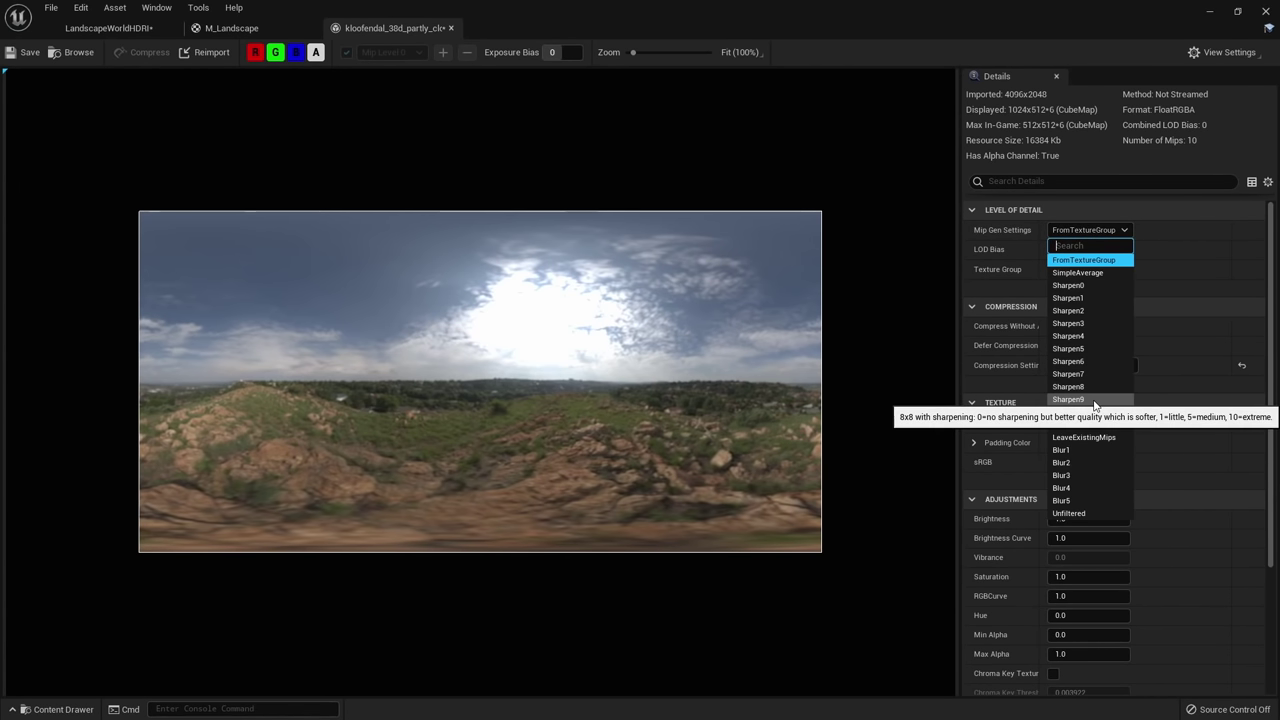
left_click(1062, 424)
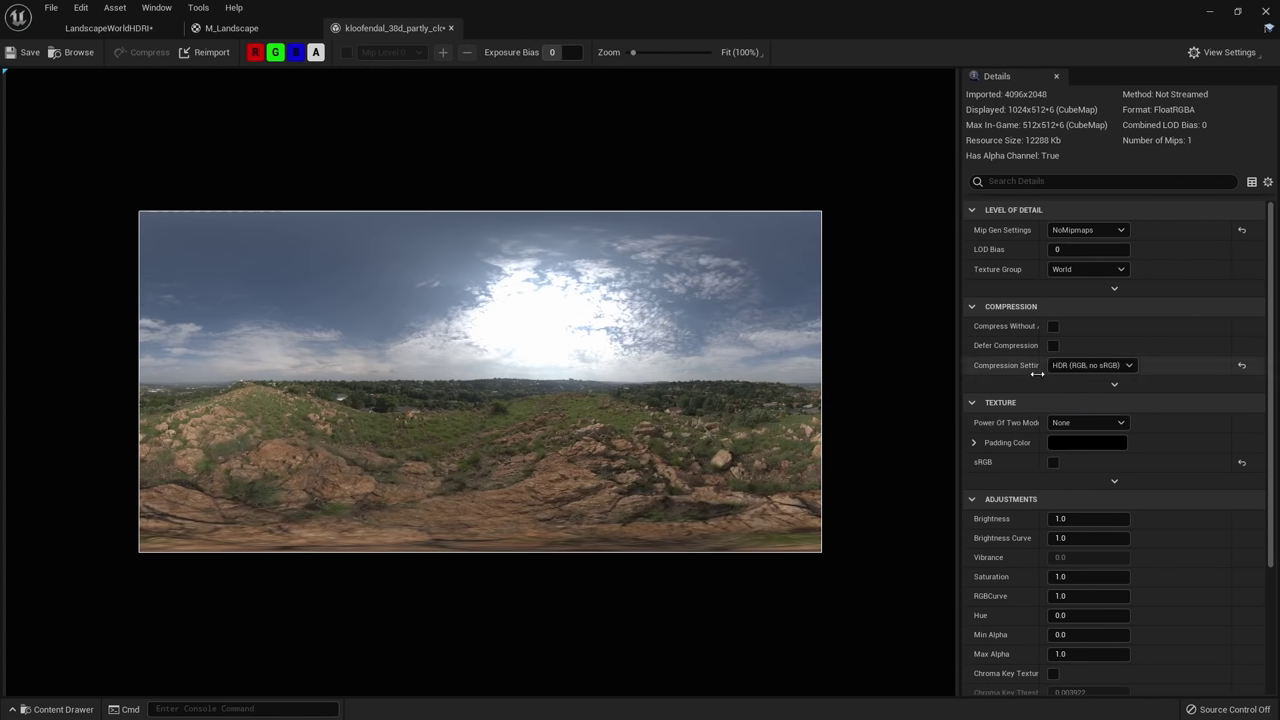
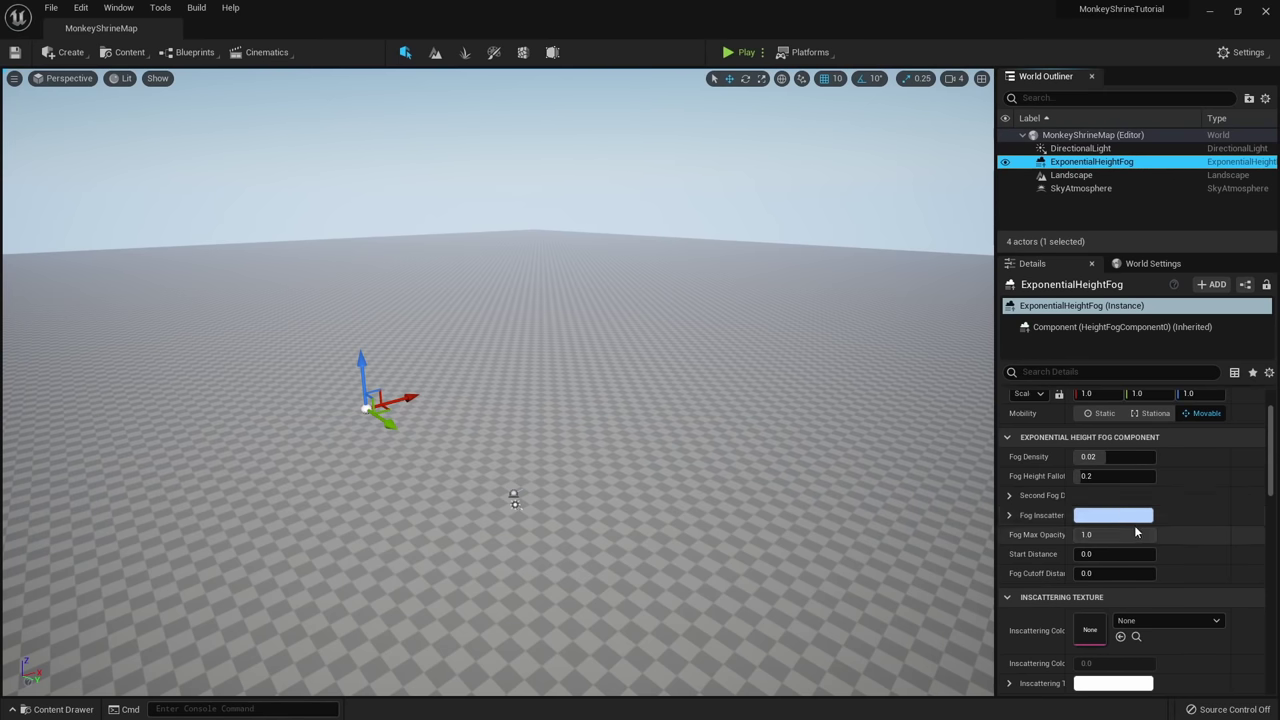
Set the Fog Inscattering Color of the ExponentialHeightFog in MonkeyShrineMap to black.
left_click(1120, 515)
left_click_drag(1019, 465, 1020, 555)
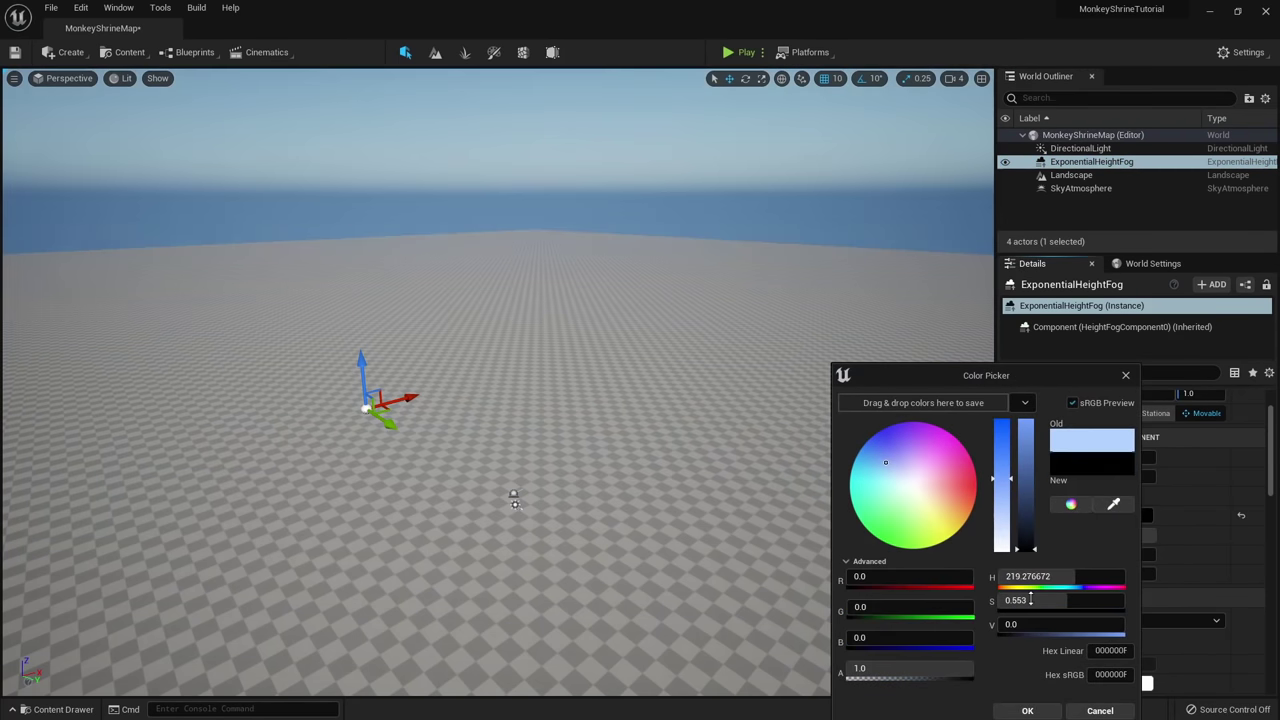
left_click(1027, 710)
right_click_drag(511, 347, 509, 347)
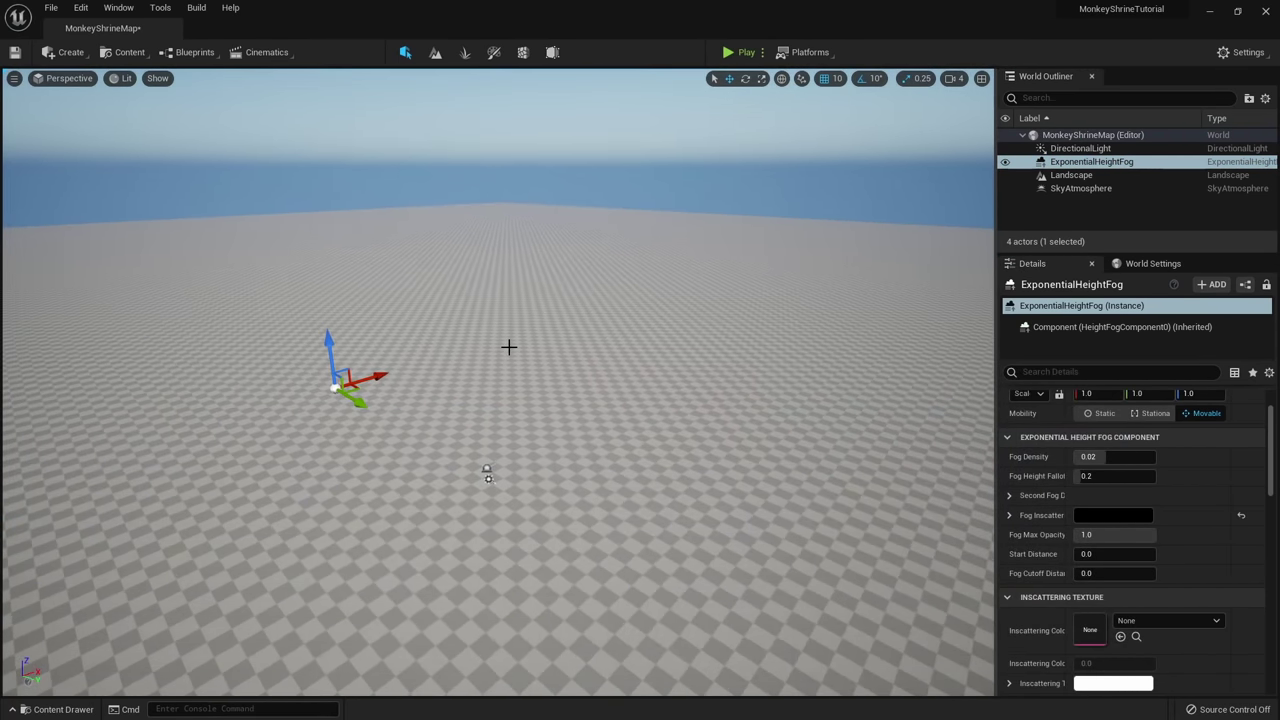
Lower the sun toward the horizon and set the fog's Directional Inscattering Color to black.
key("ctrl+l")
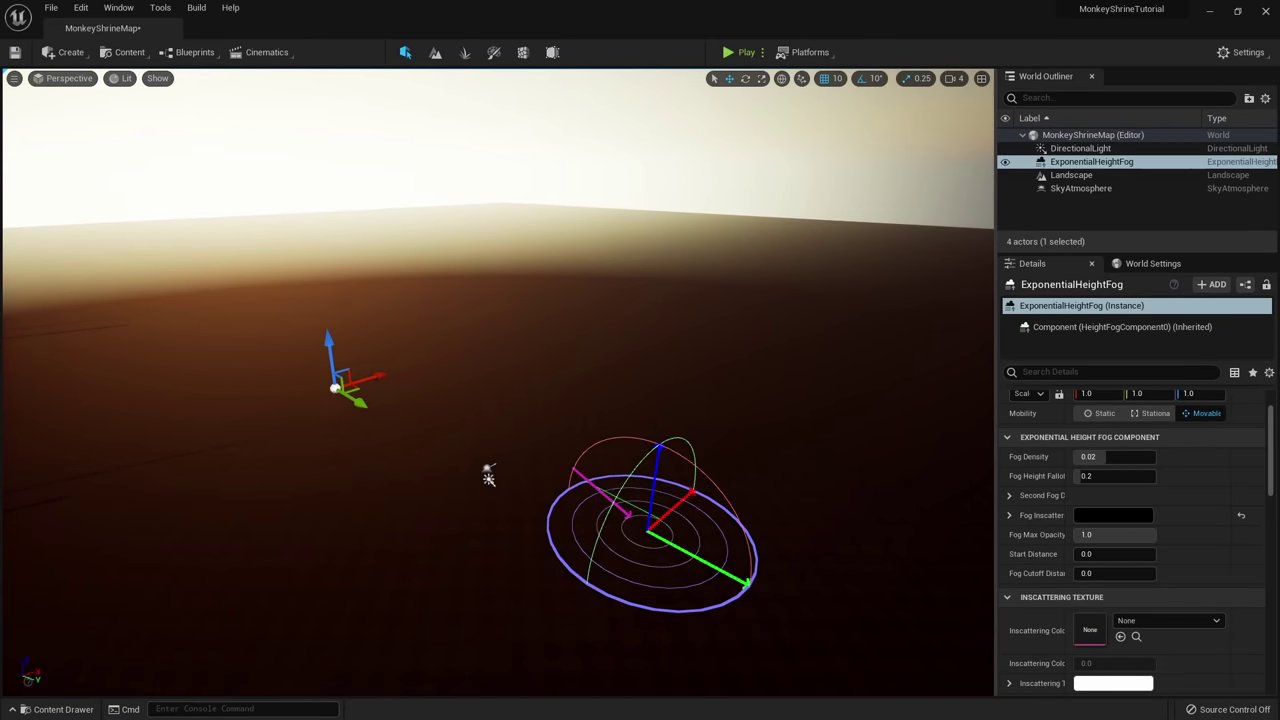
scroll(1135, 527, "down", 6)
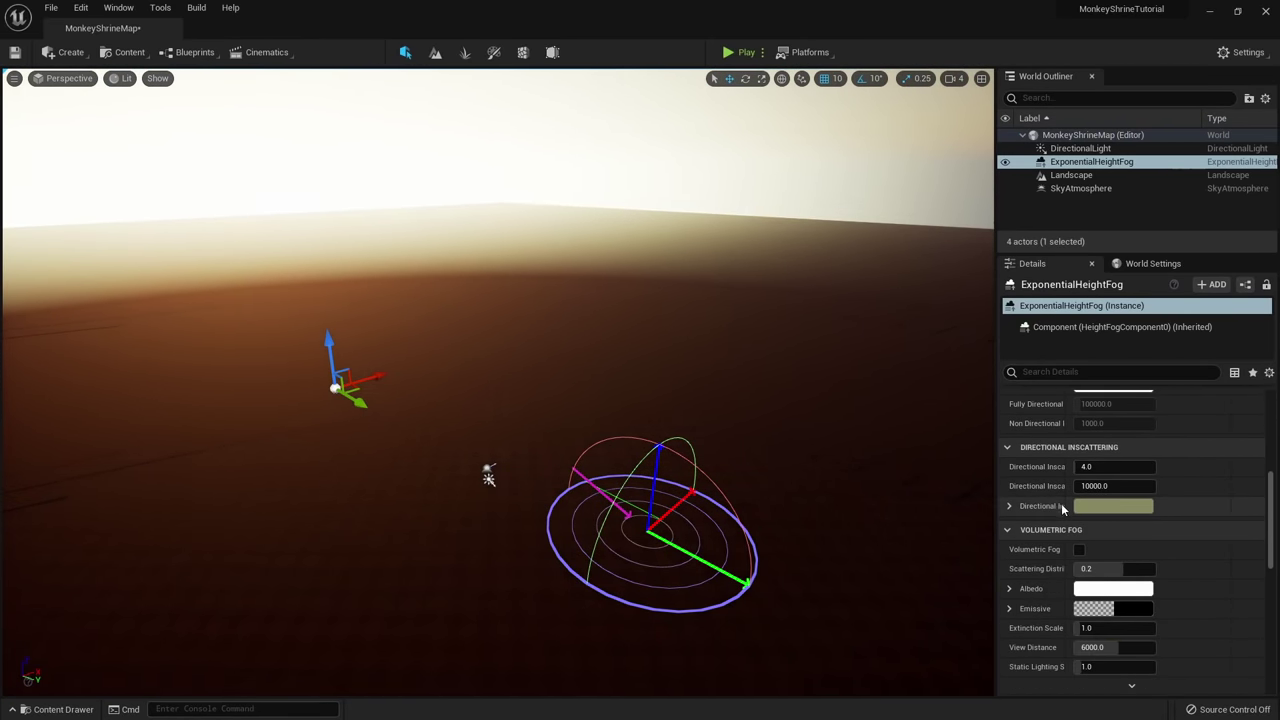
left_click(1099, 508)
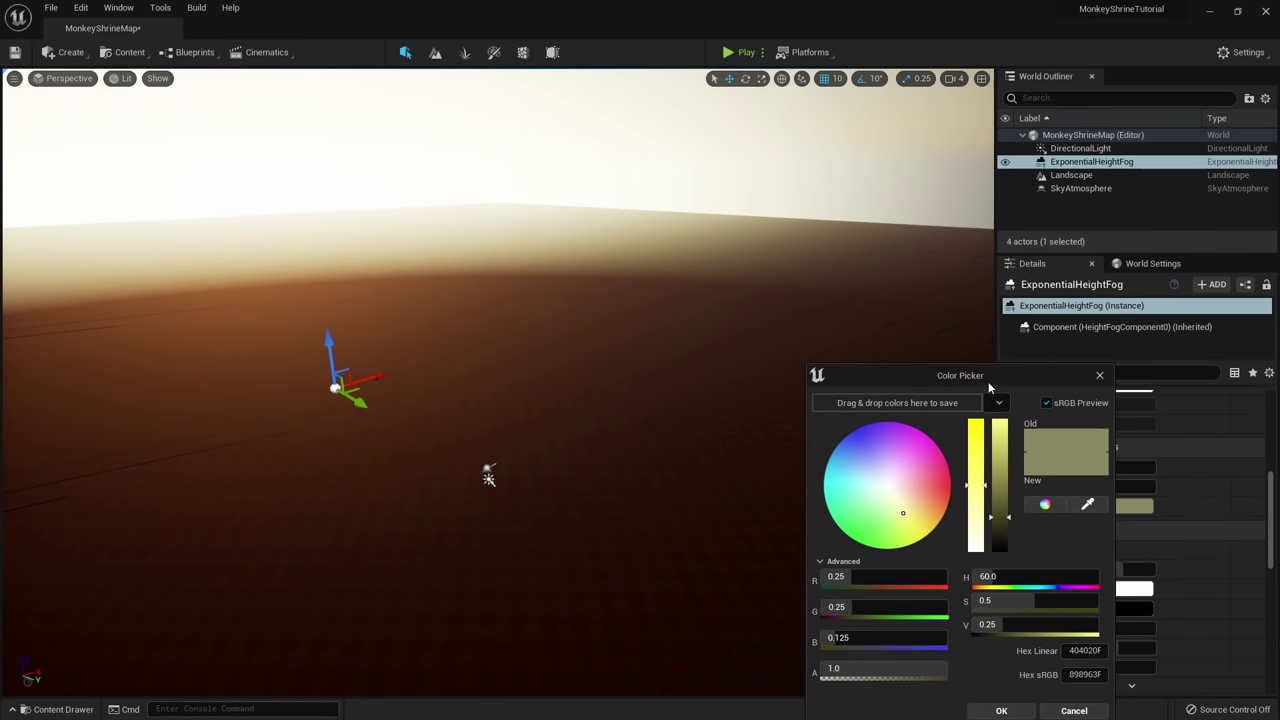
left_click_drag(988, 381, 1000, 277)
left_click_drag(1010, 426, 1014, 470)
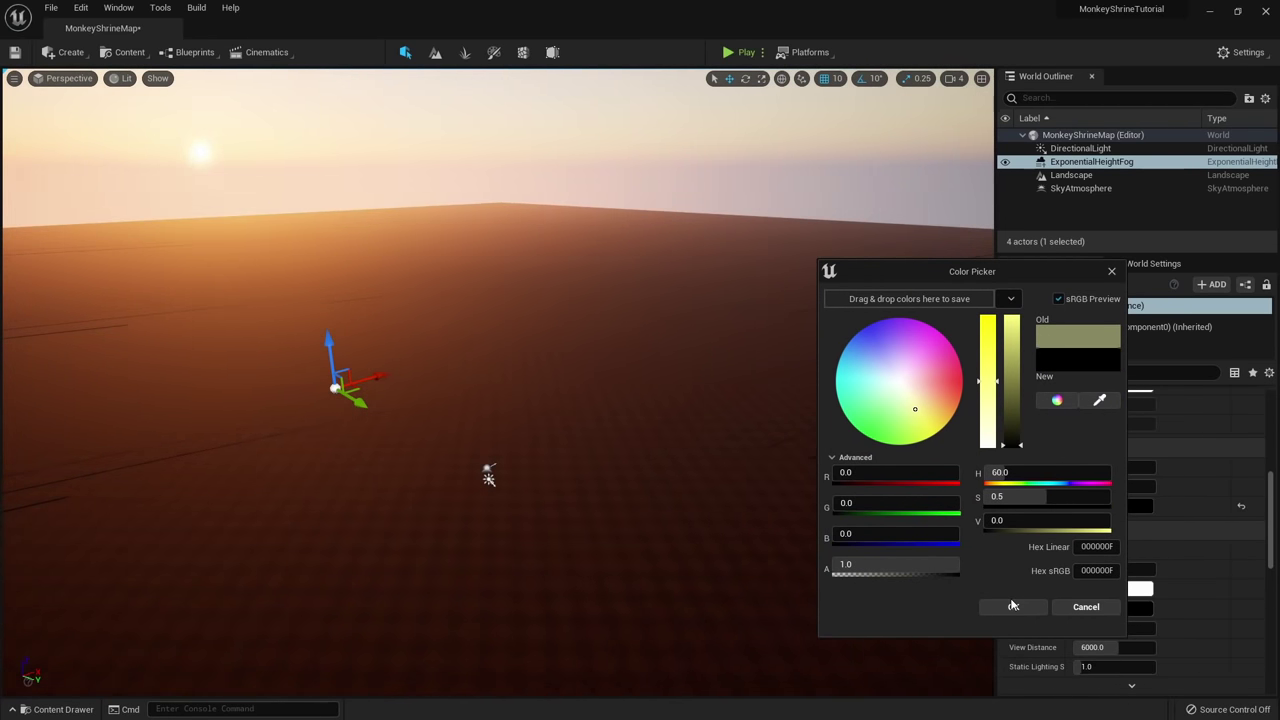
left_click(1011, 605)
right_click_drag(590, 440, 536, 431)
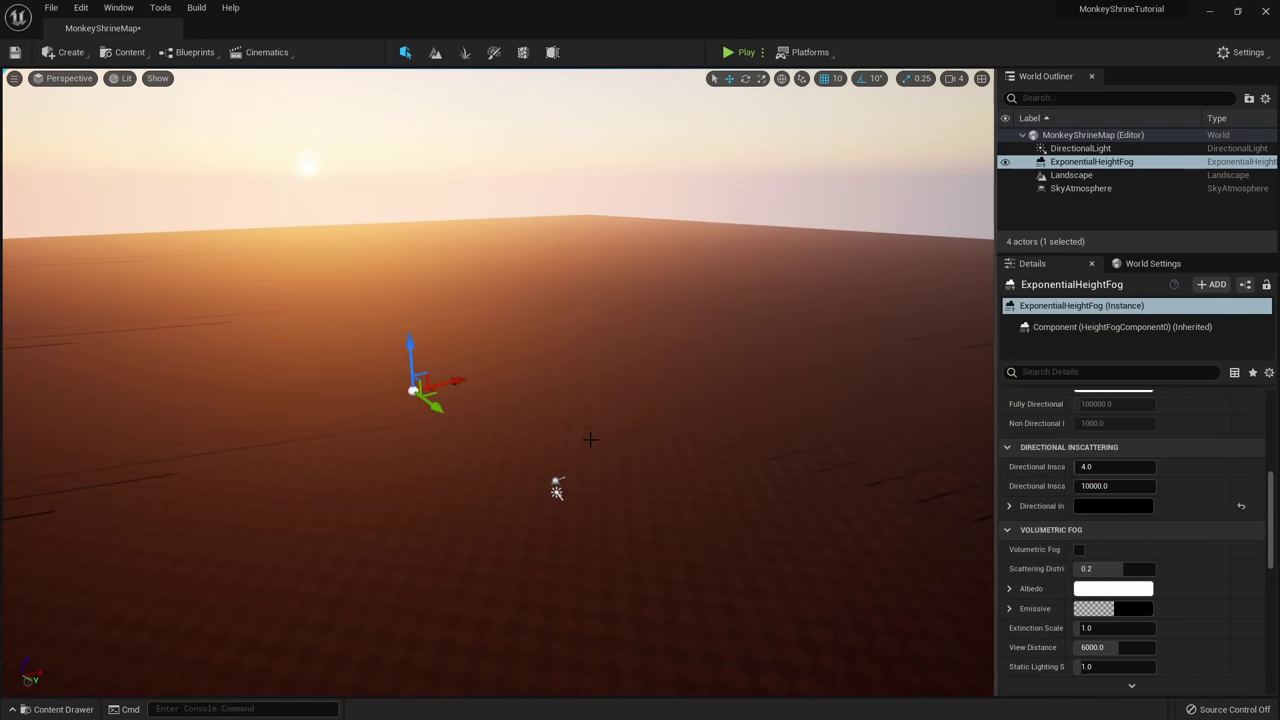
Rotate the directional light through several low sun angles to check the sunset look over the landscape.
key("ctrl+l")
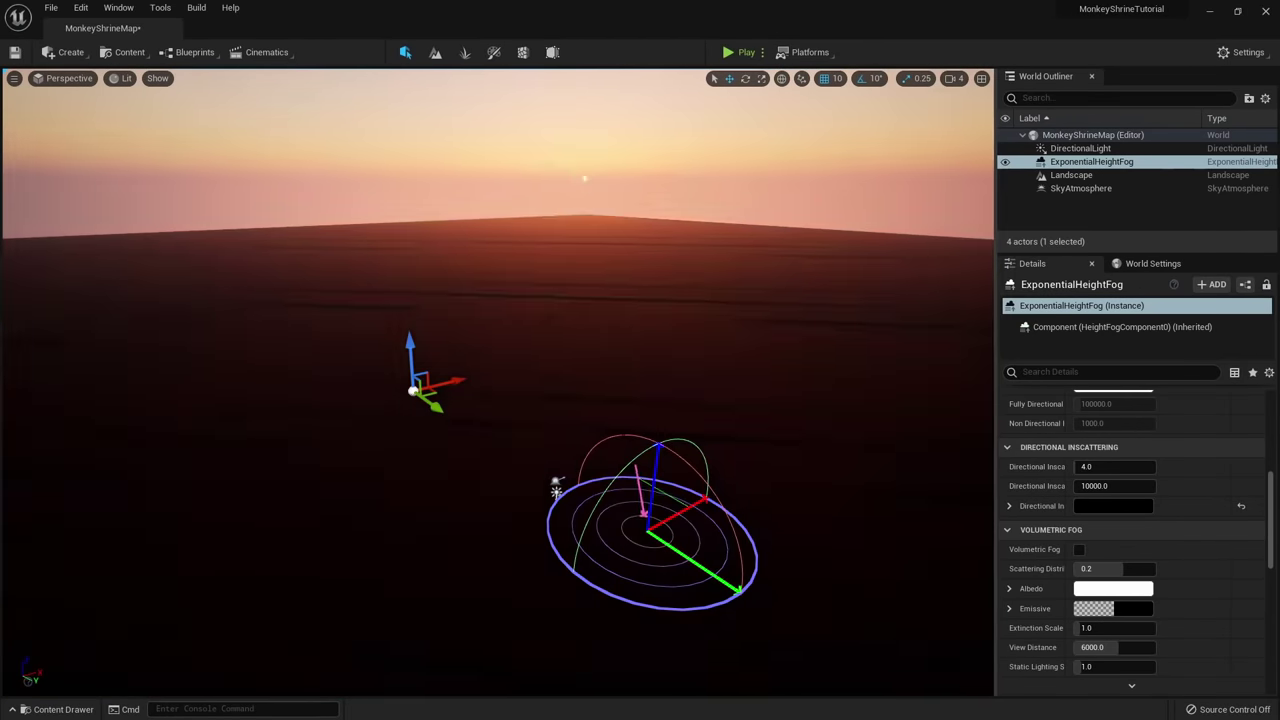
key("ctrl+l")
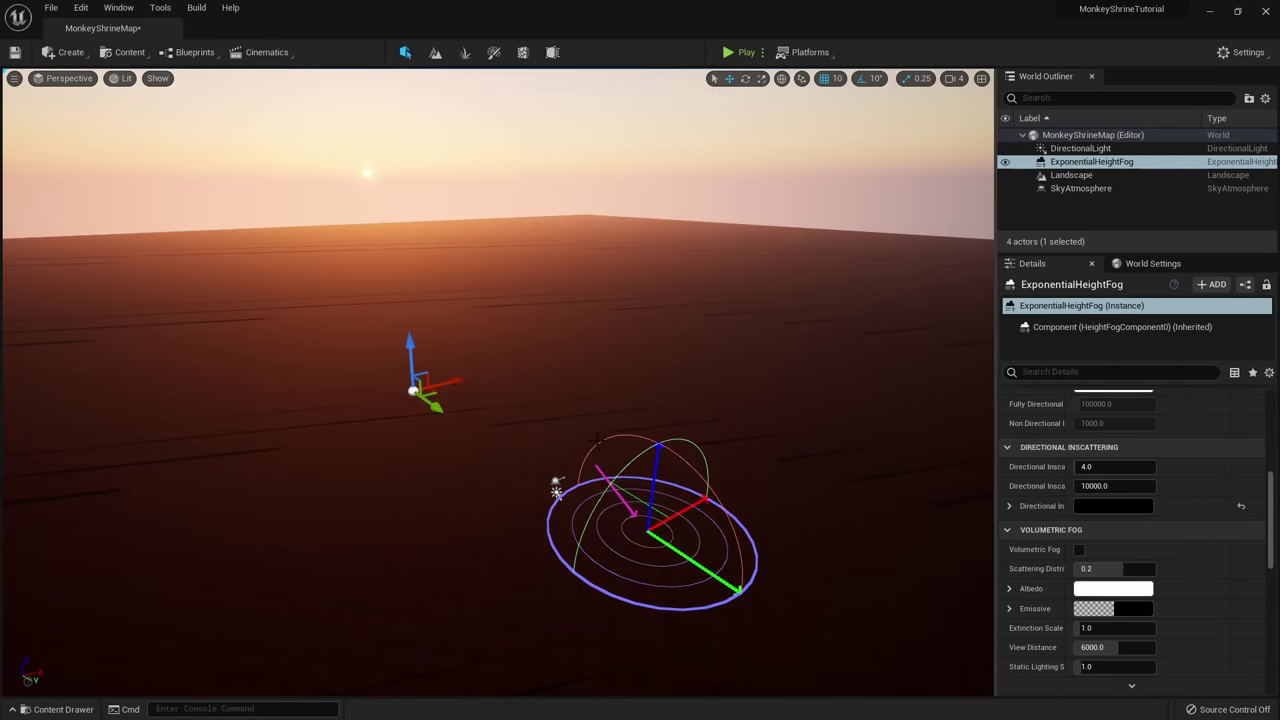
key("ctrl+l")
key("w")
right_click_drag(528, 402, 514, 354)
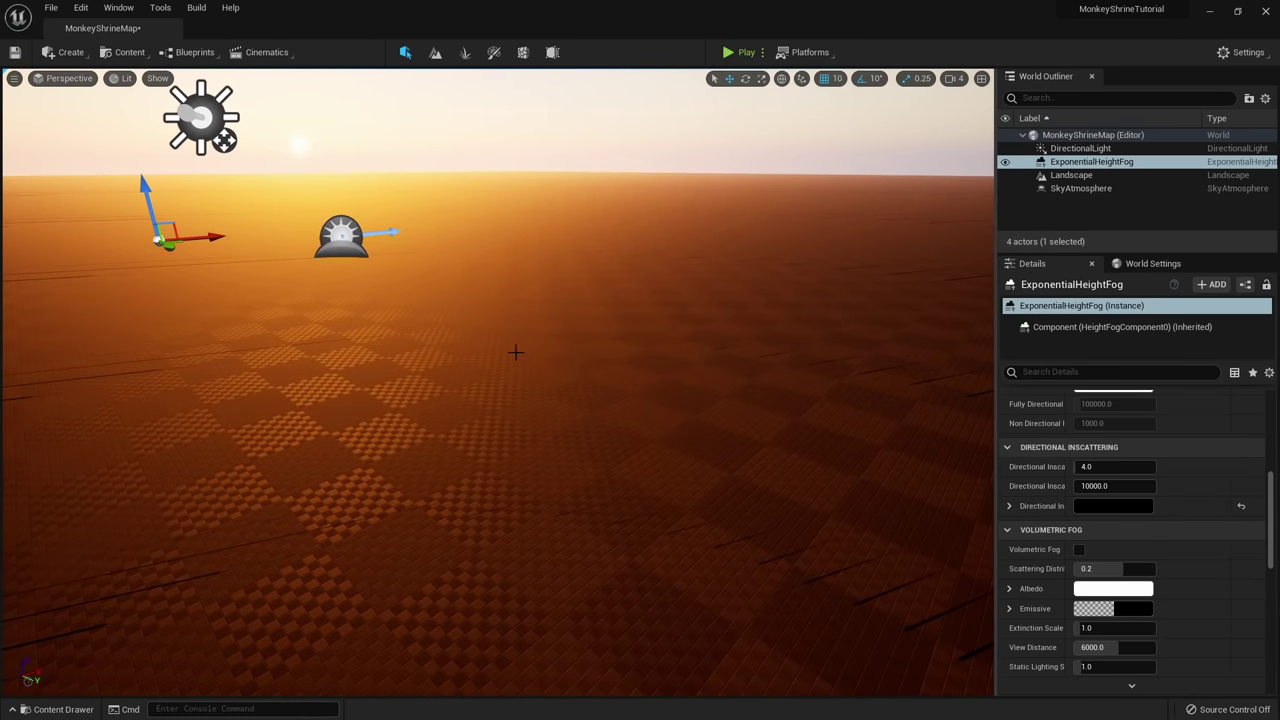
Place a Cube shape on the landscape near the light icons.
left_click(67, 52)
mouse_move(87, 106)
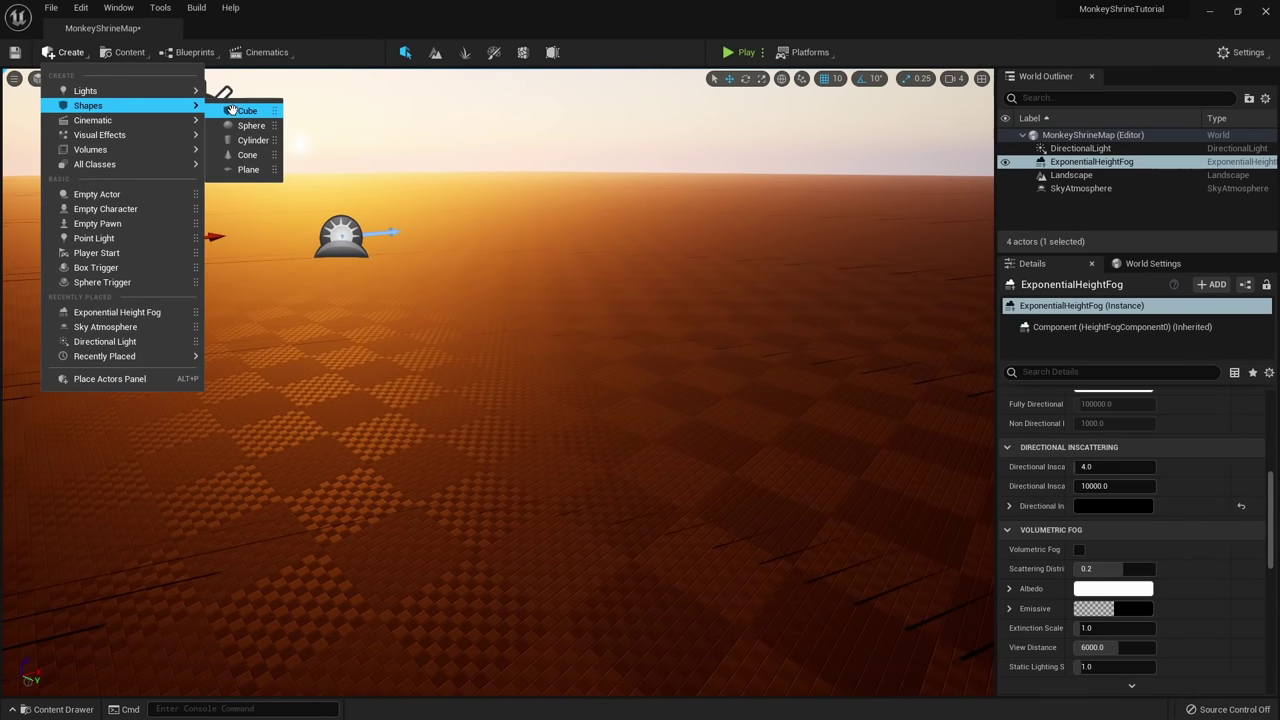
left_click_drag(243, 110, 421, 398)
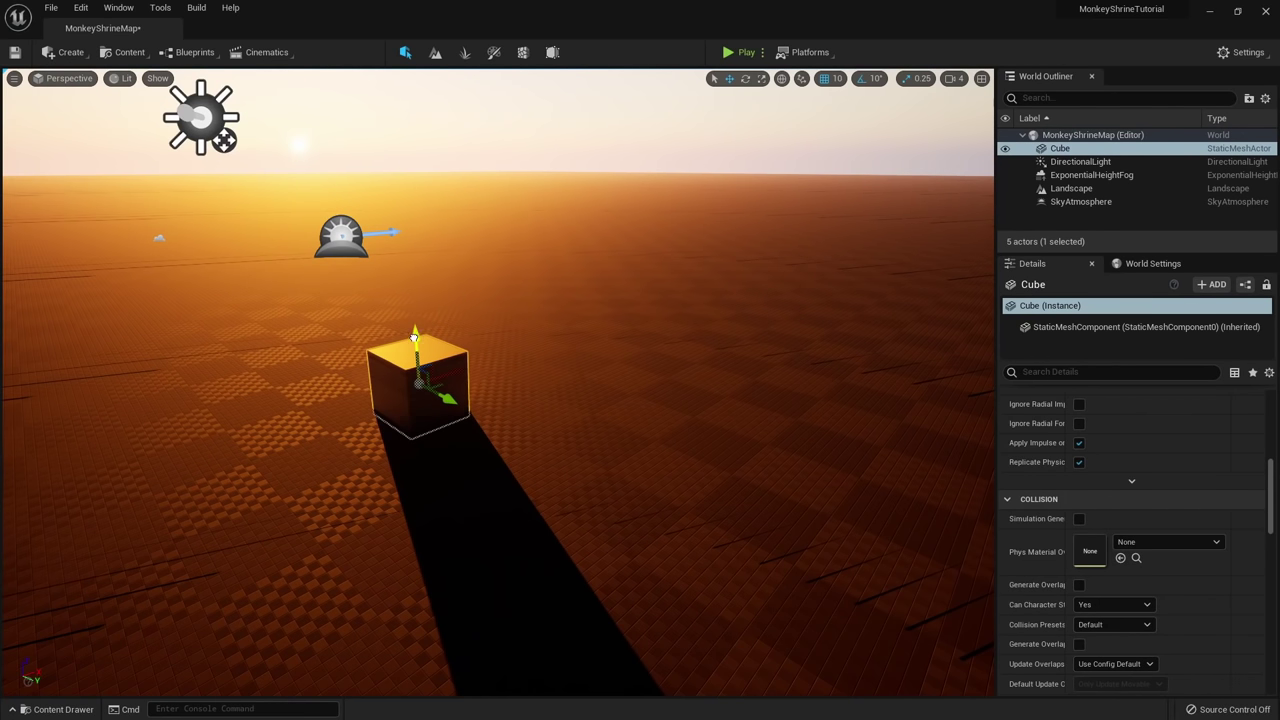
right_click_drag(421, 398, 328, 340)
Search all project content for "human", place the SM_HumanRef mesh beside the cube, and raise the sun for brighter daylight.
key("ctrl+space")
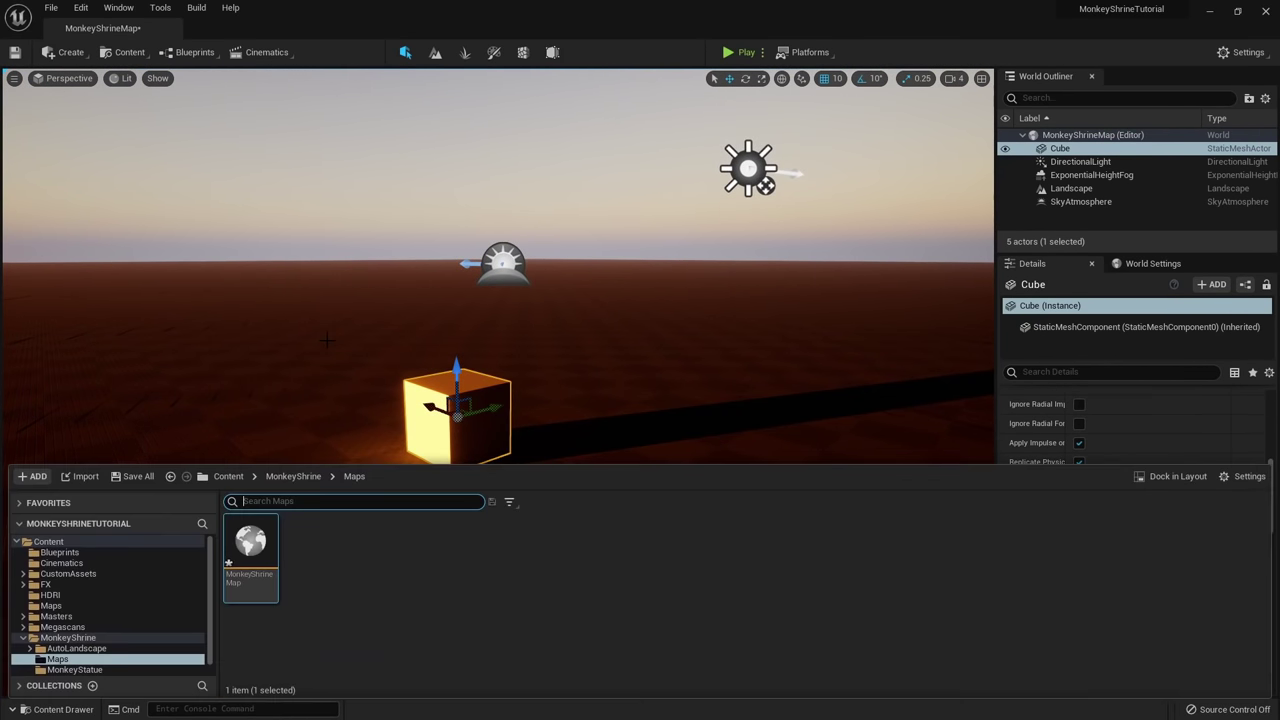
left_click(36, 476)
left_click(115, 574)
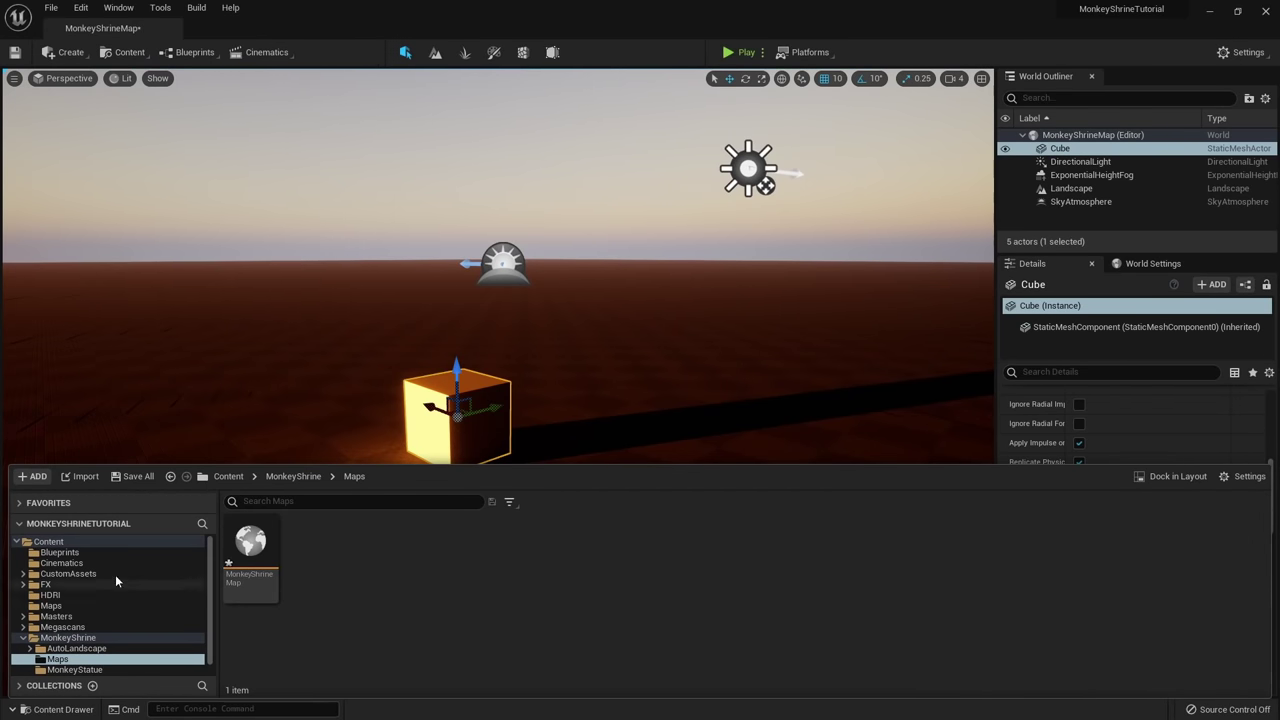
left_click(48, 541)
left_click(276, 502)
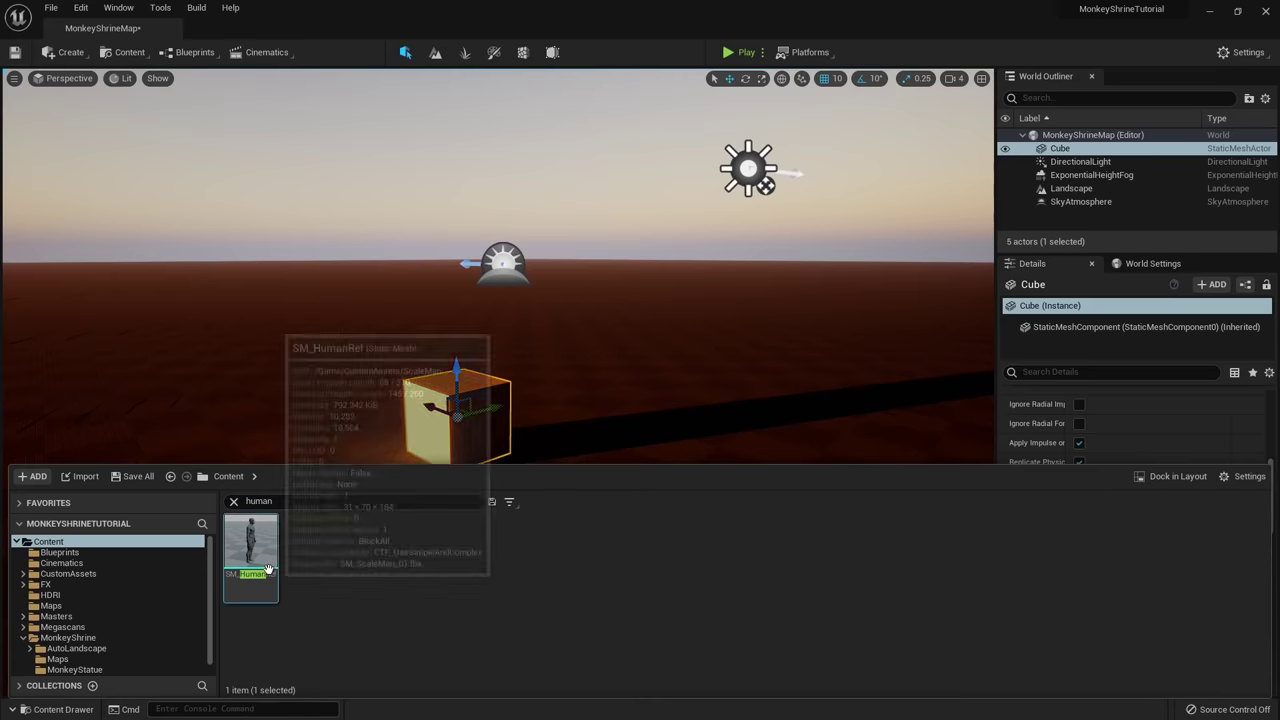
left_click_drag(251, 545, 519, 515)
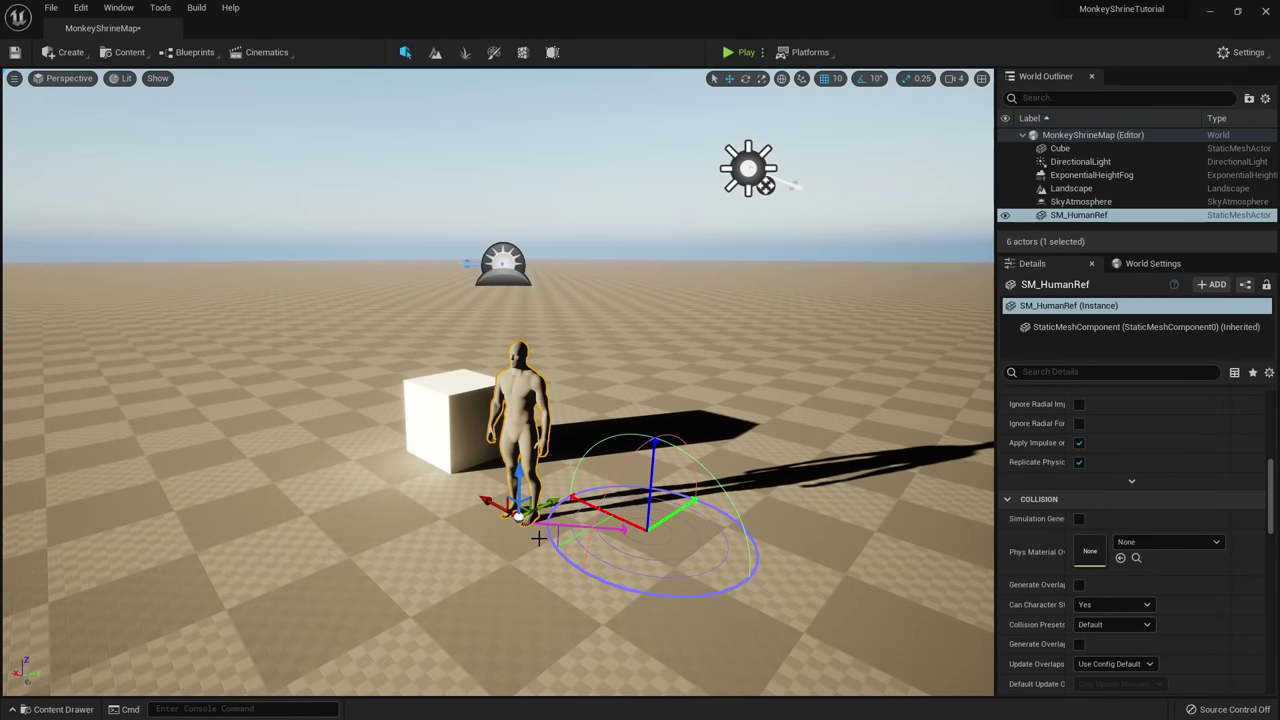
right_click_drag(601, 391, 490, 455)
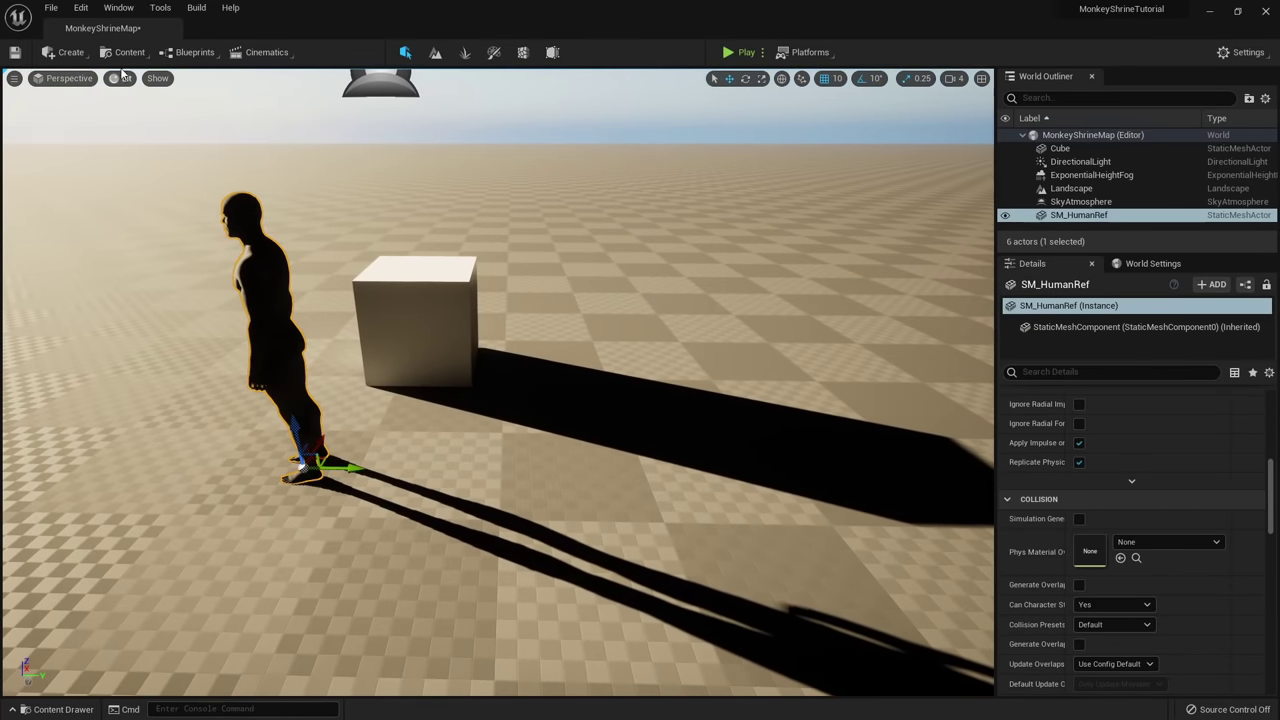
Add a Sky Light to the level on the ground beside the cube.
left_click(66, 52)
mouse_move(90, 91)
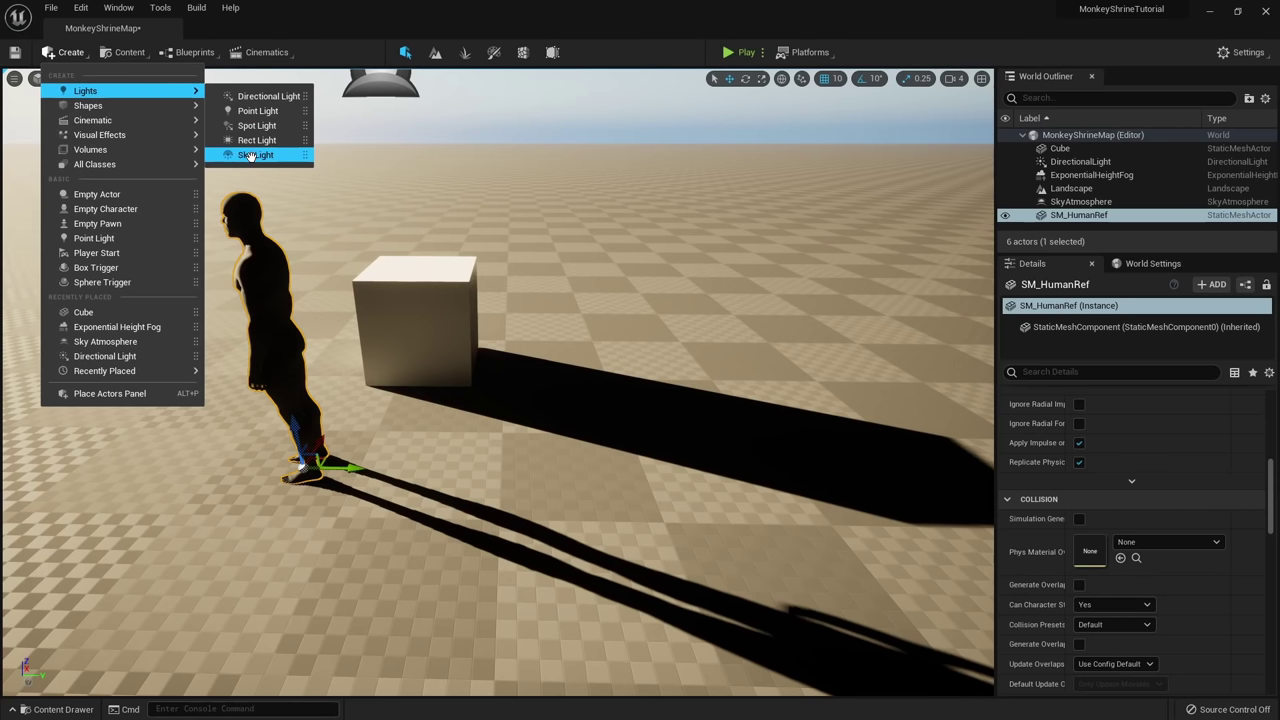
left_click_drag(250, 157, 605, 420)
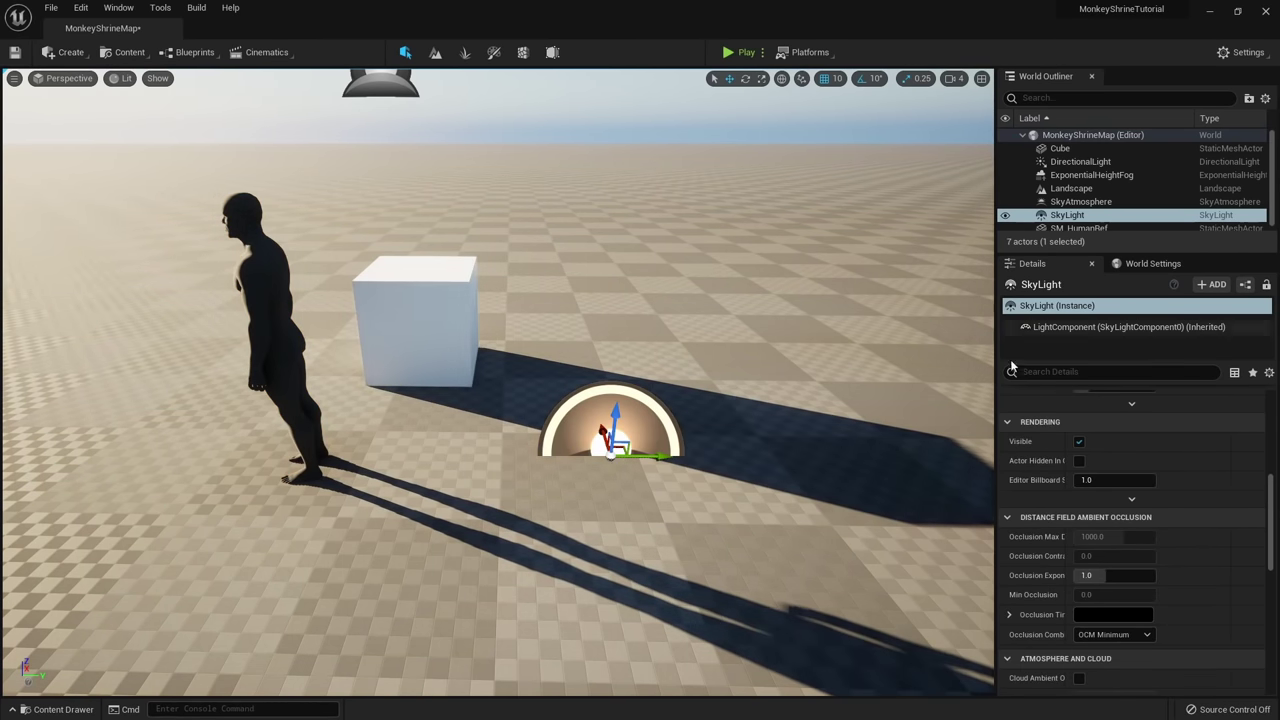
Enable Real Time Capture on the Sky Light.
scroll(1100, 540, "up", 3)
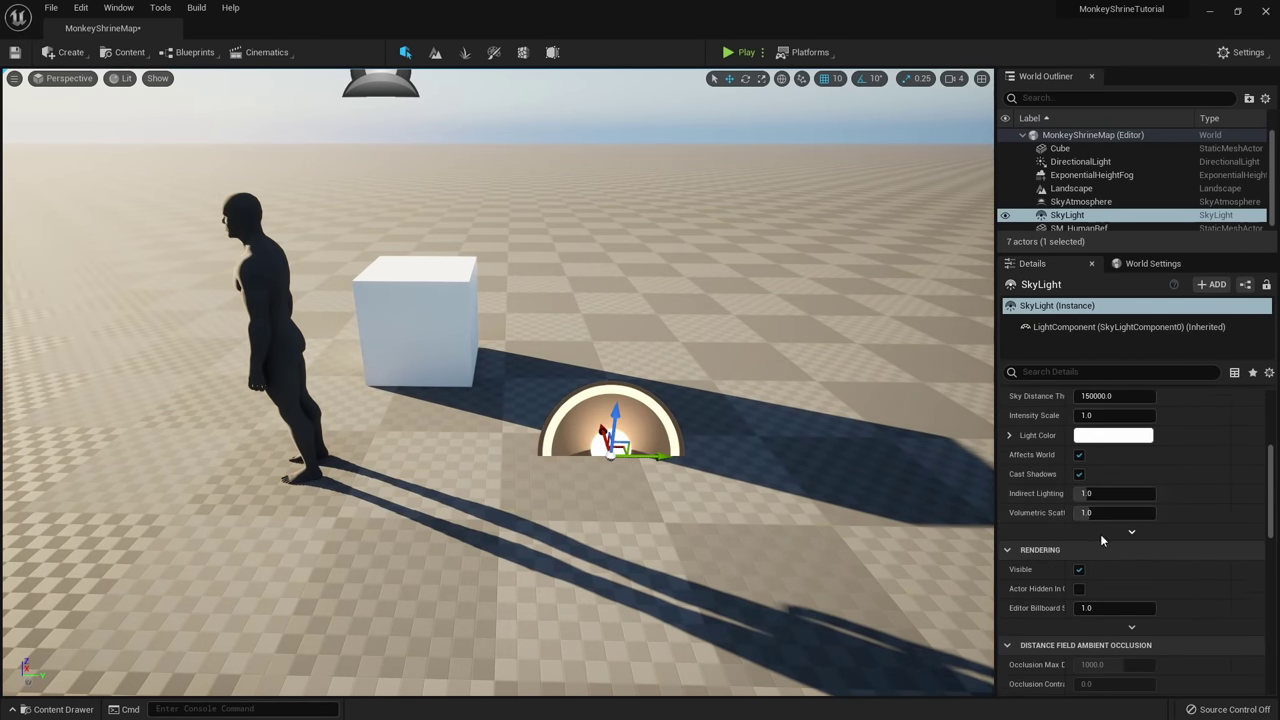
scroll(1100, 534, "up", 5)
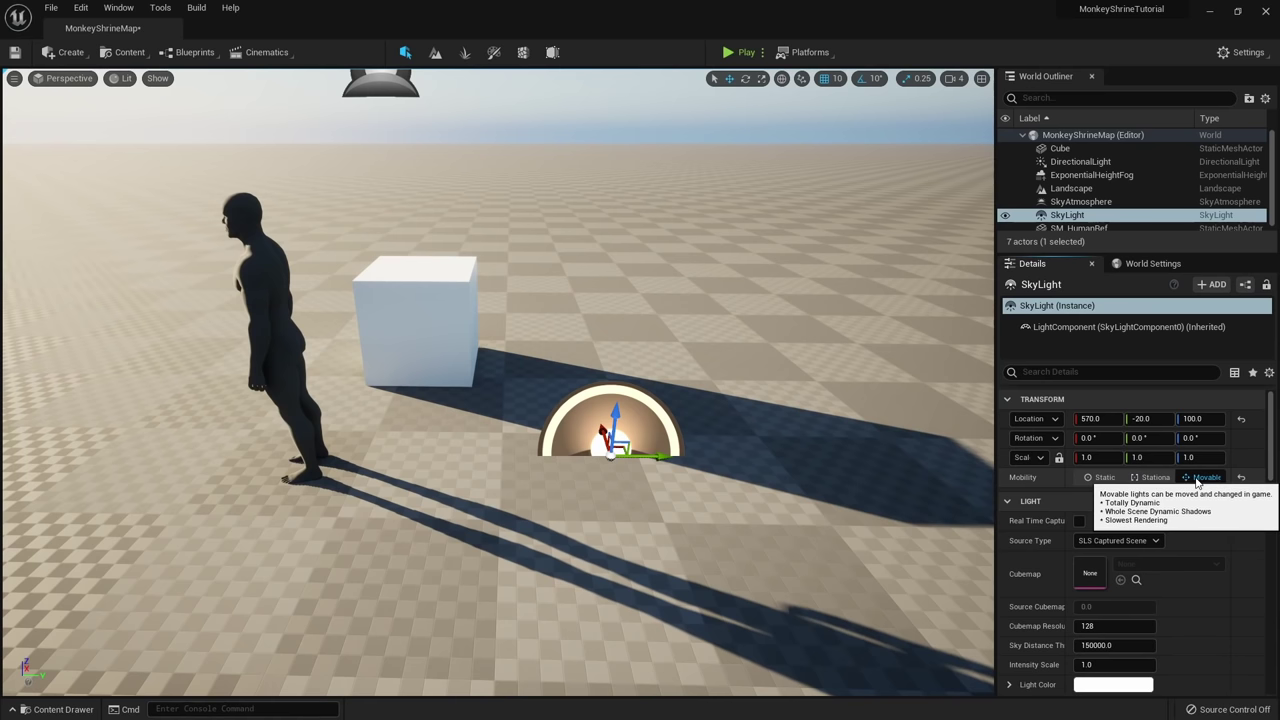
mouse_move(572, 375)
right_mouse_down()
mouse_move(566, 353)
mouse_move(571, 374)
right_mouse_up()
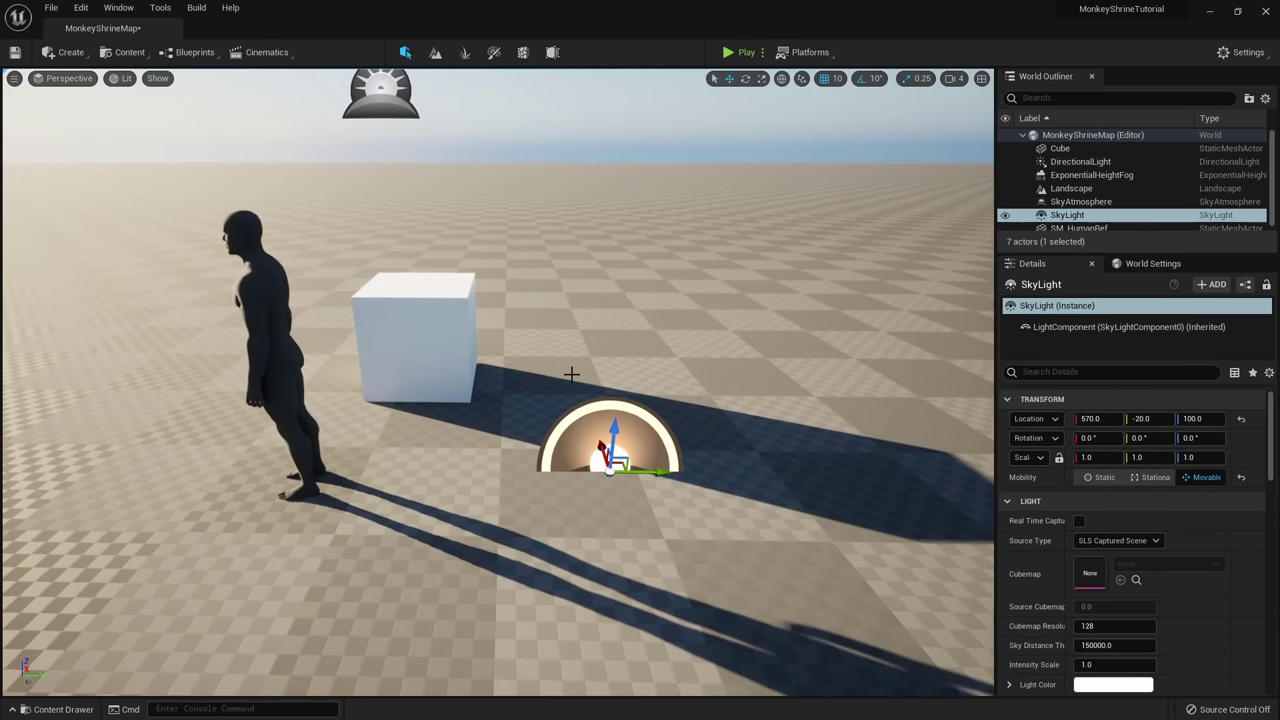
left_click(1080, 522)
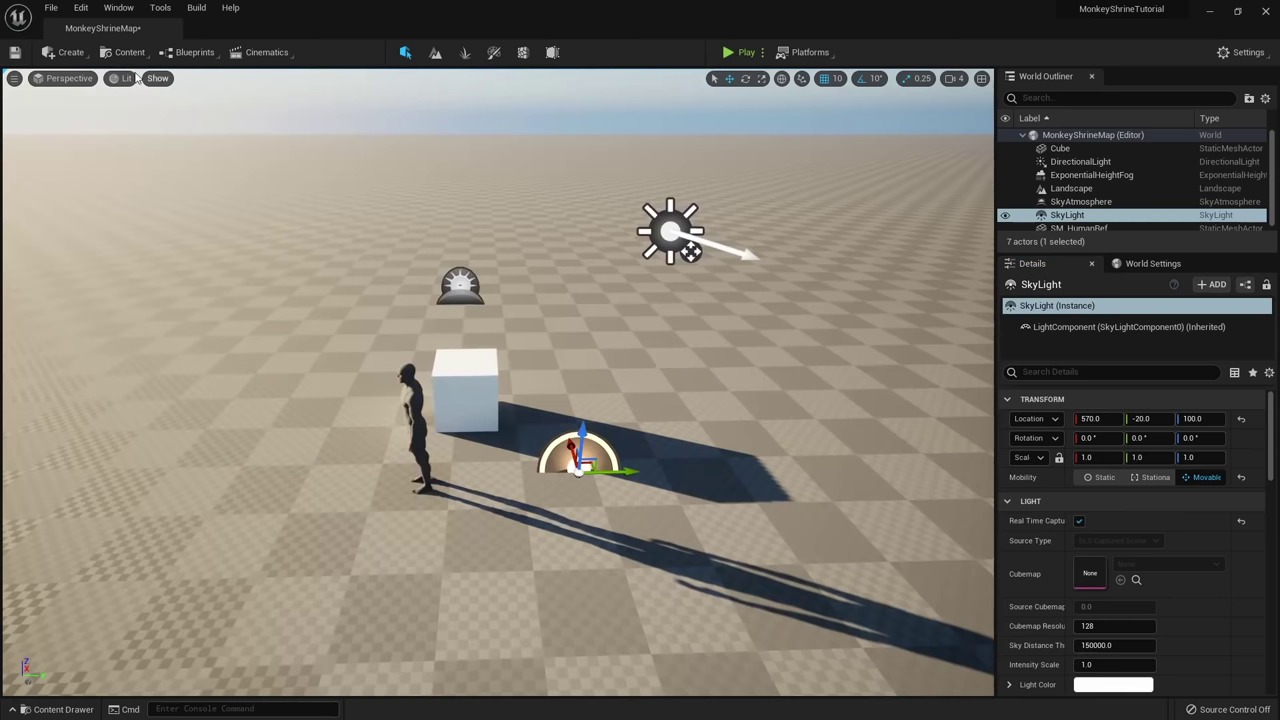
Add a Volumetric Cloud to the level, placing it on the ground near the cube and human reference, and look at the sky.
left_click(62, 52)
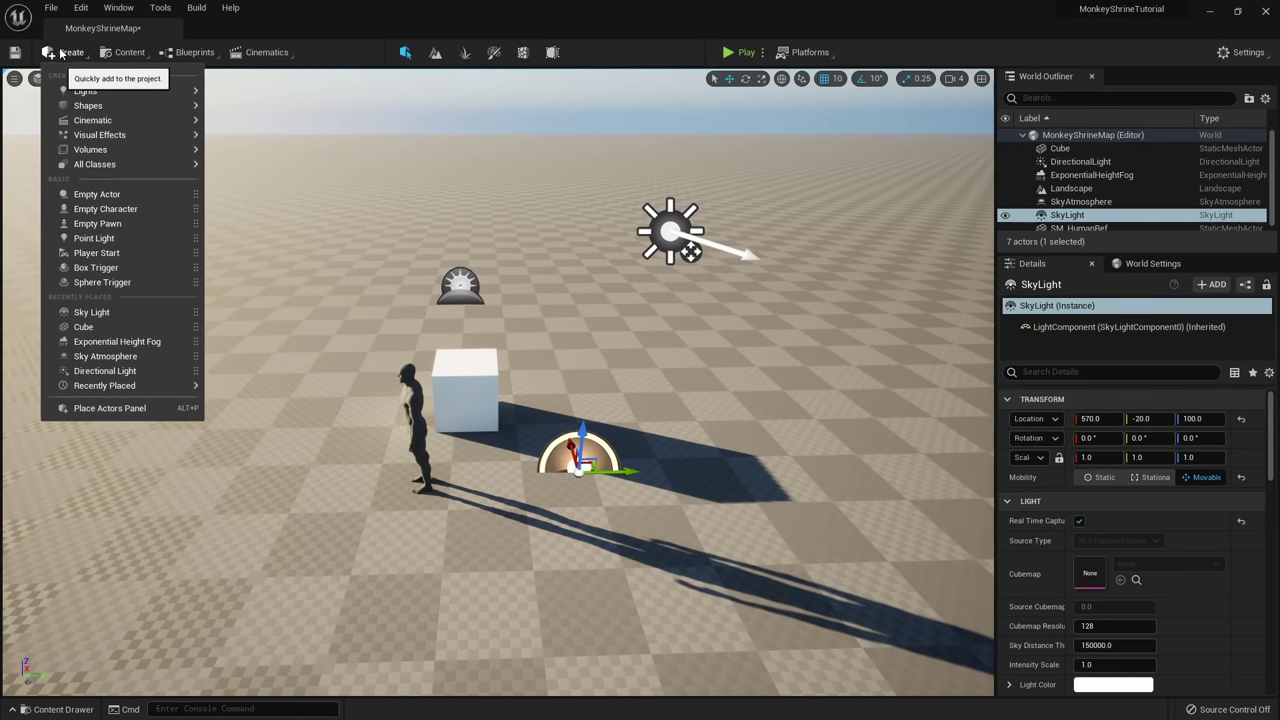
mouse_move(87, 140)
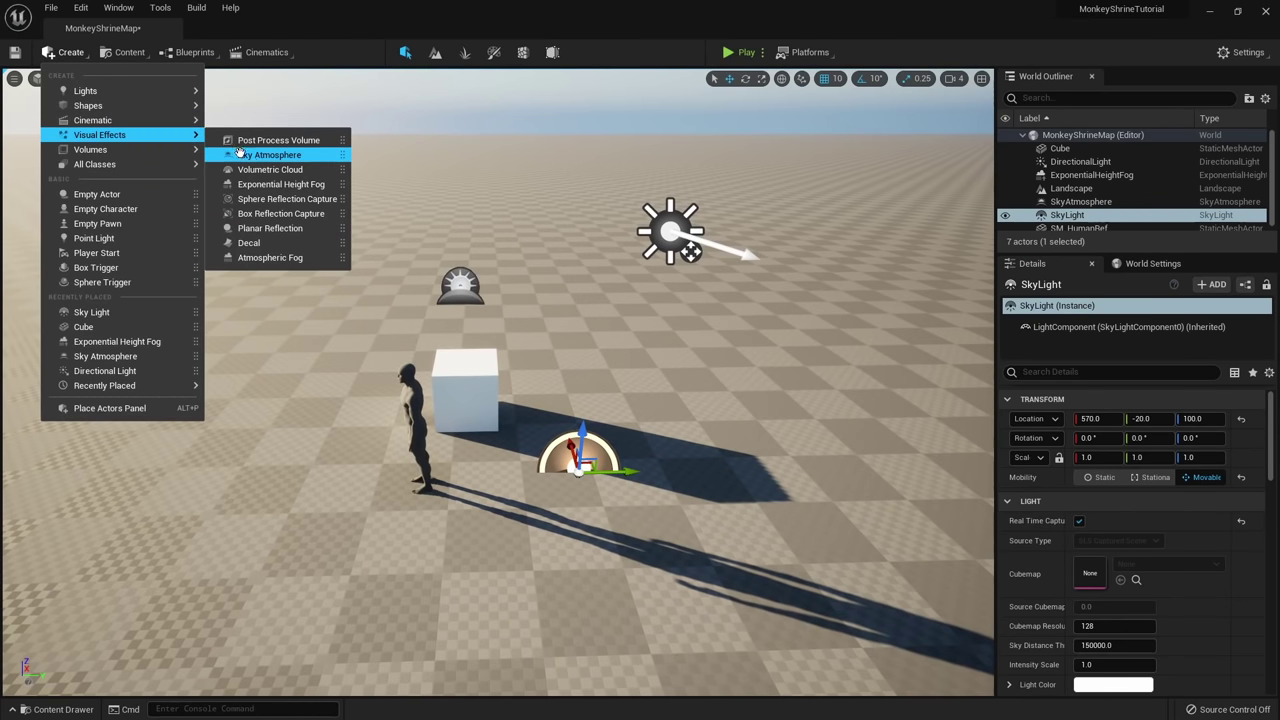
left_click_drag(264, 171, 345, 446)
right_click_drag(345, 446, 182, 459)
right_click_drag(510, 418, 406, 413)
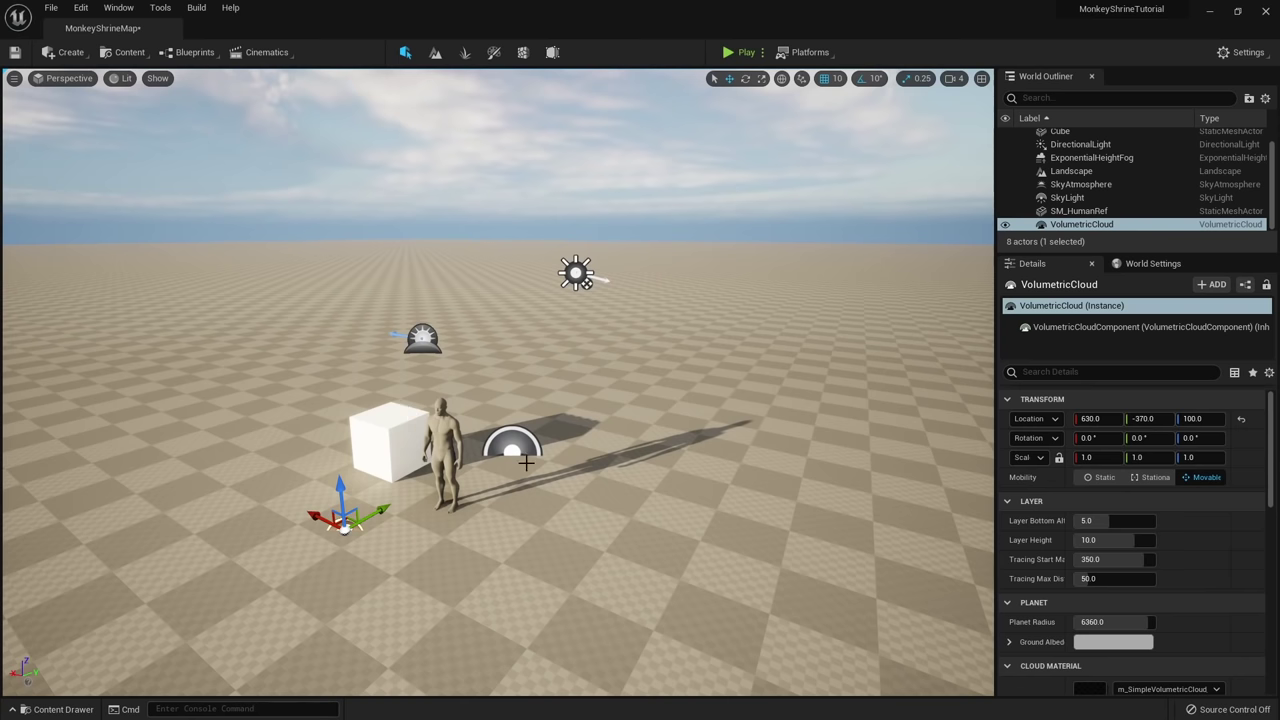
Open the MI_Landscape_Shrine material instance from the MonkeyShrine/AutoLandscape folder.
key("ctrl+space")
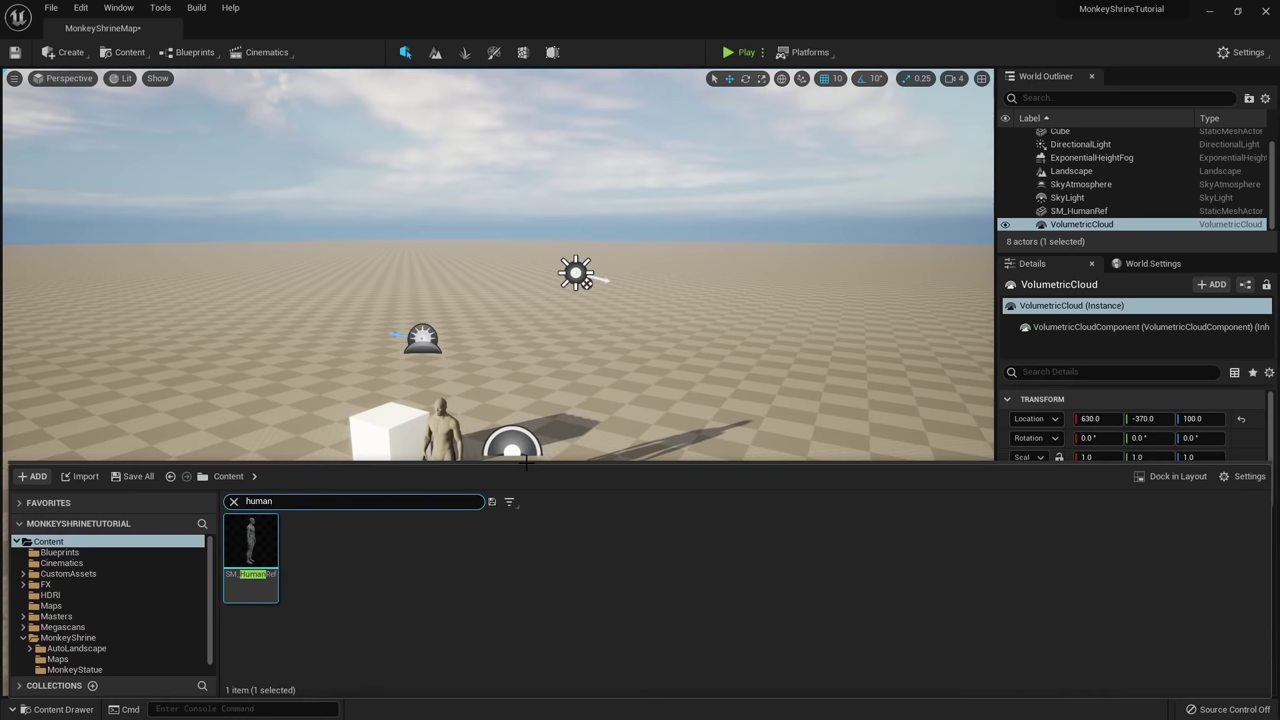
scroll(109, 596, "down", 1)
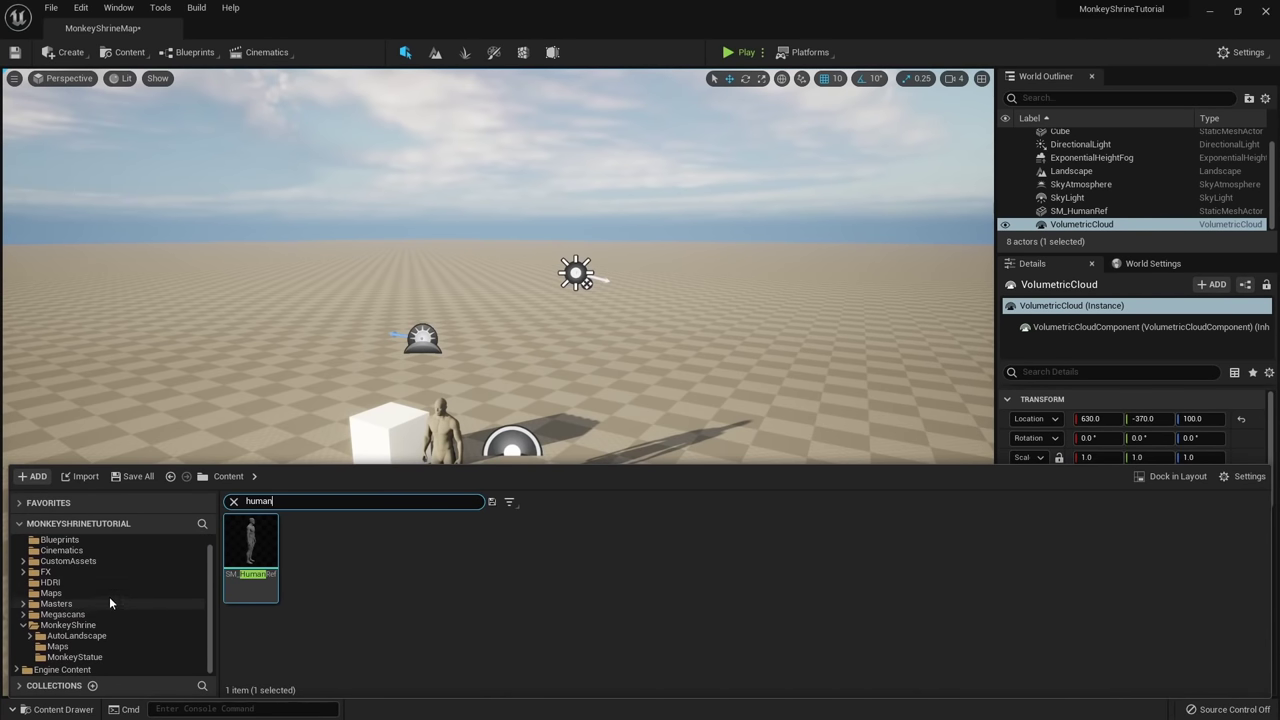
left_click(66, 625)
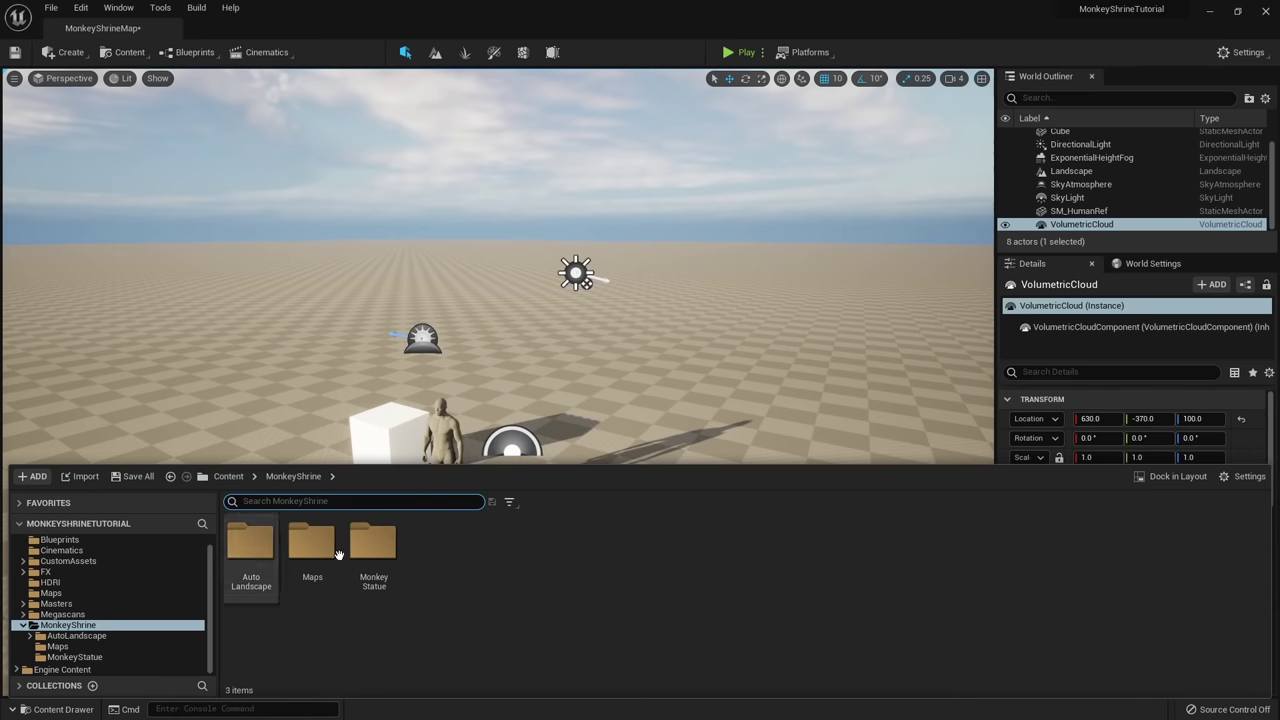
double_click(280, 578)
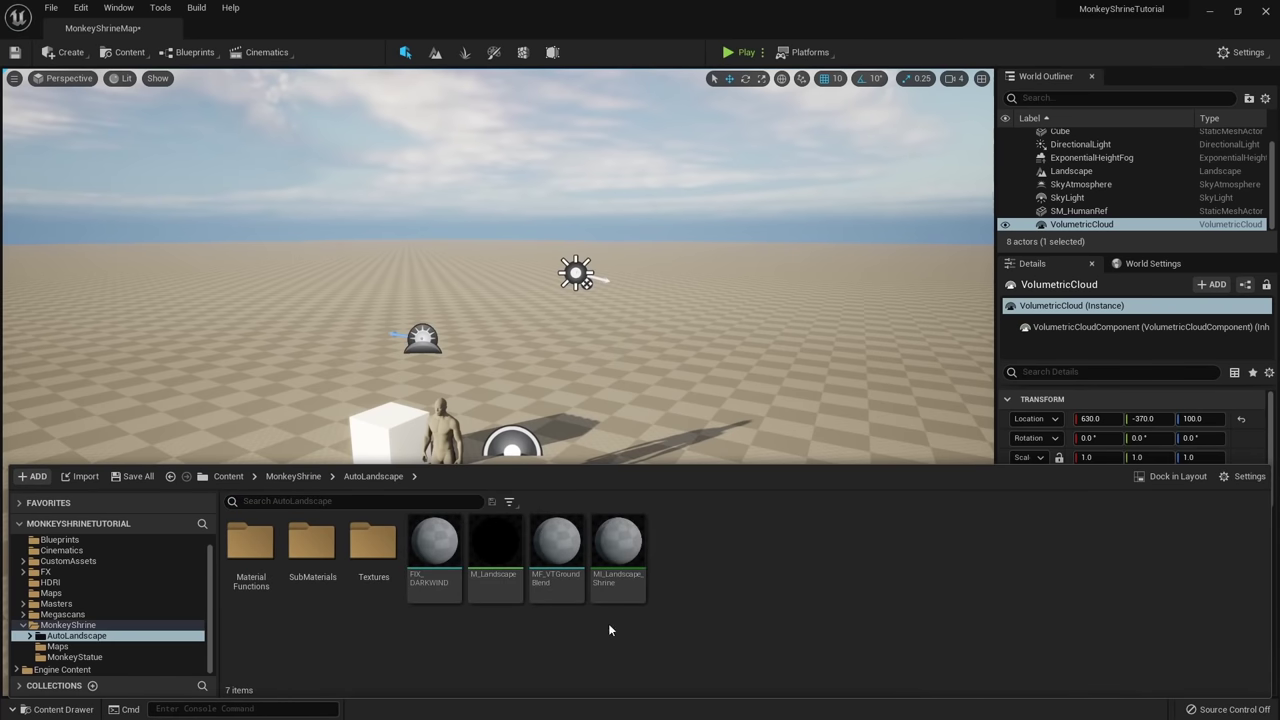
double_click(636, 573)
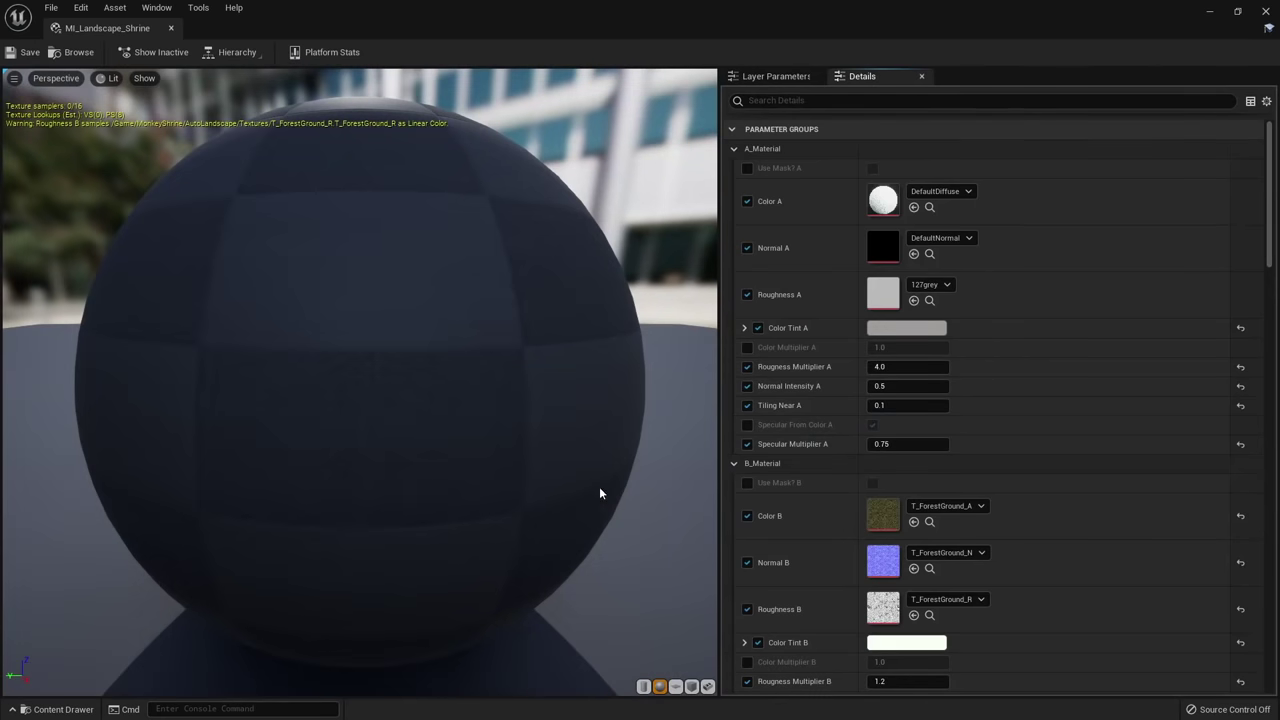
Examine the material instance's parameter groups and the node graph of its parent M_Landscape, and close the material editor.
scroll(866, 254, "down", 1)
scroll(866, 254, "down", 15)
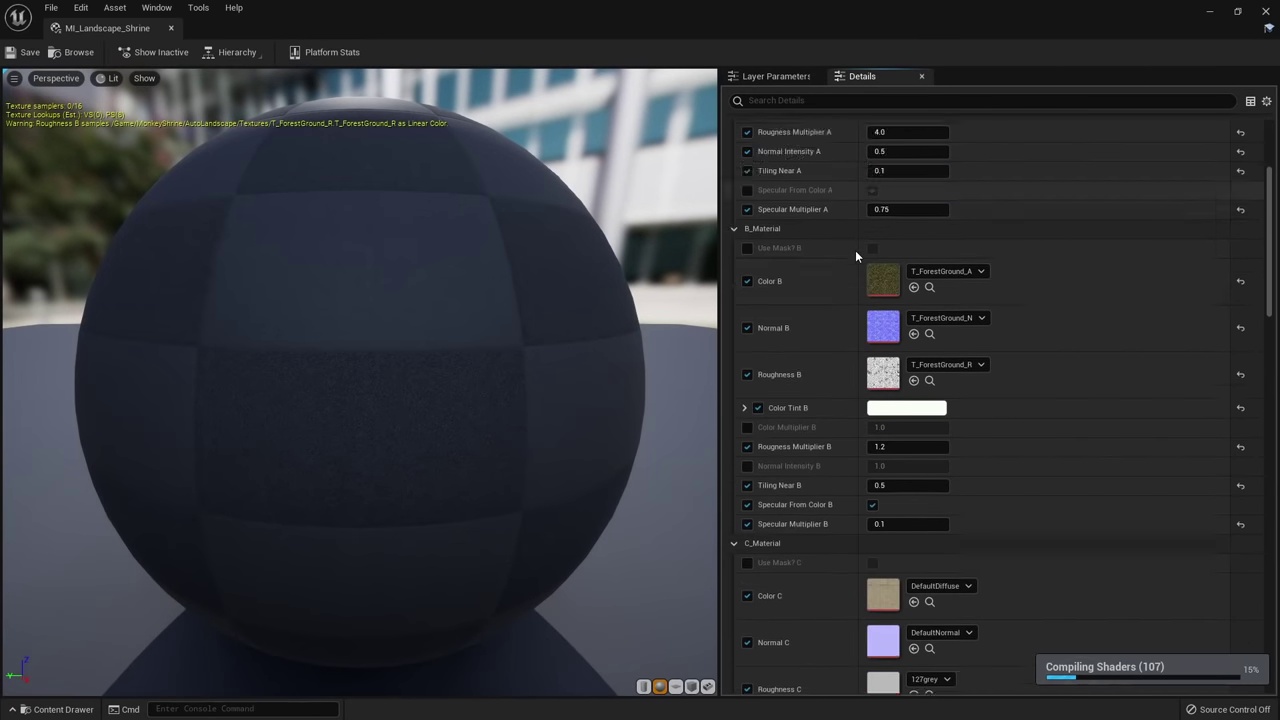
scroll(855, 250, "down", 4)
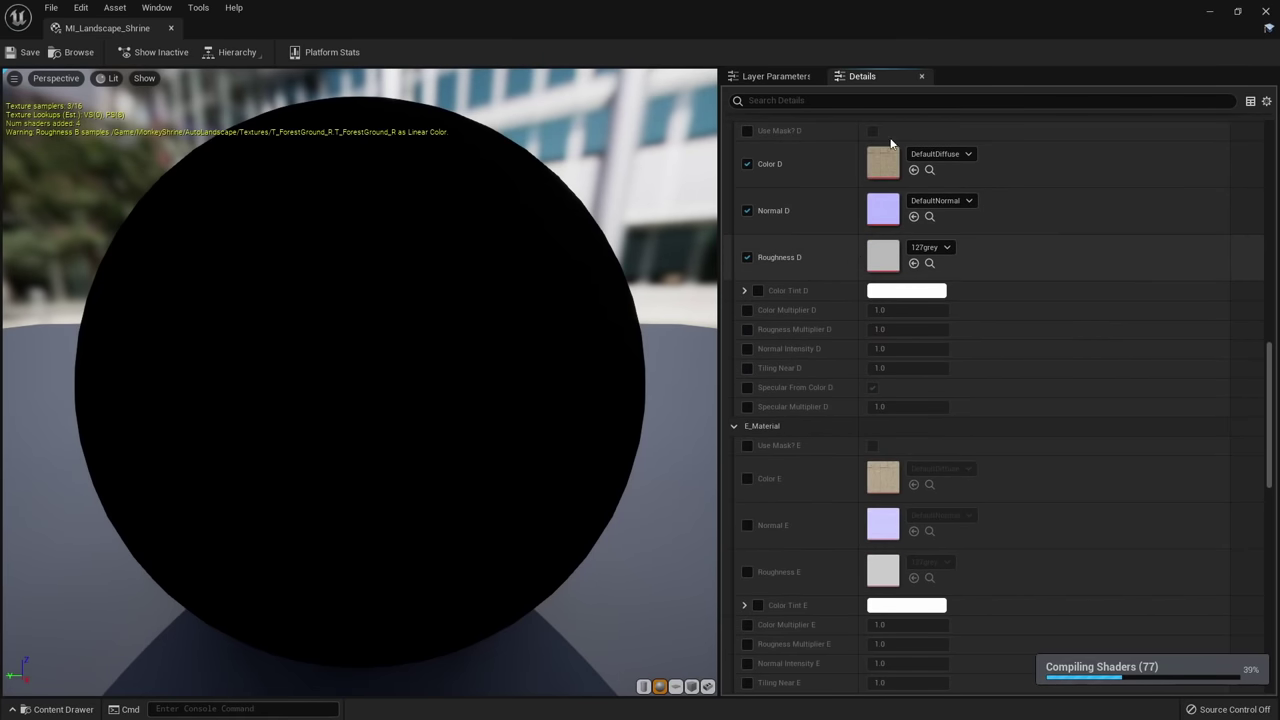
scroll(820, 234, "down", 20)
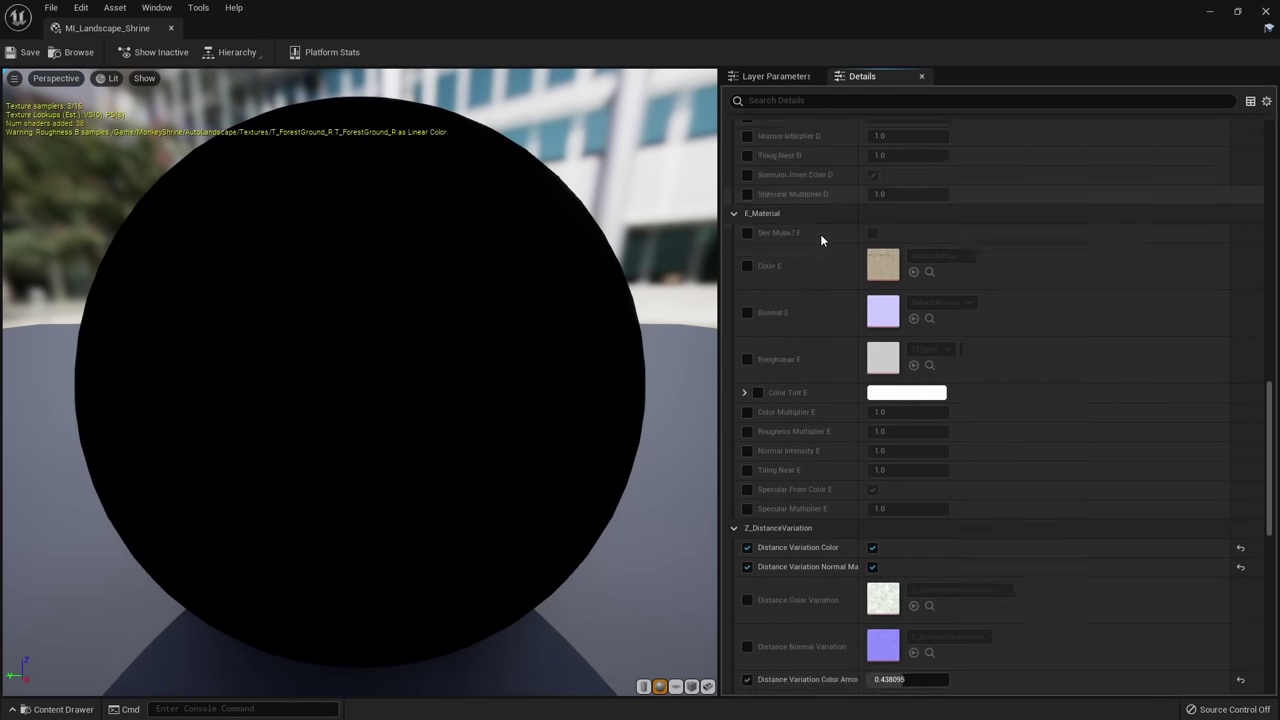
scroll(817, 231, "down", 3)
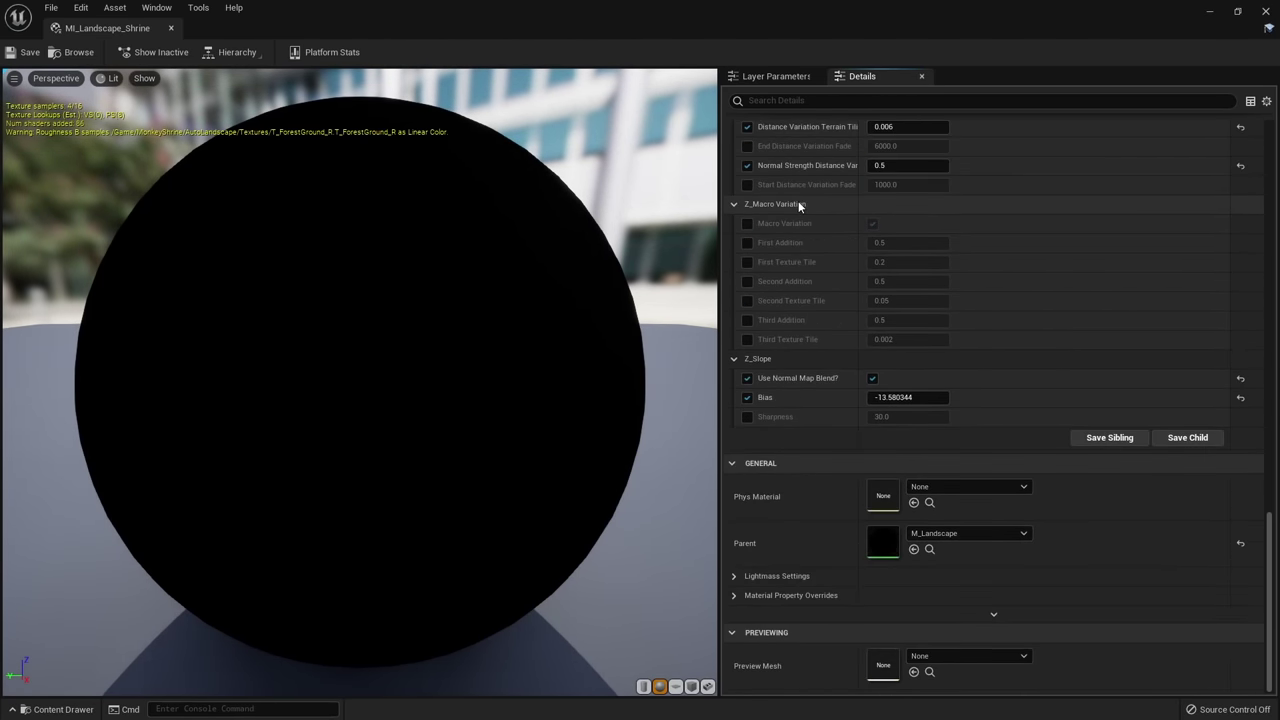
double_click(880, 545)
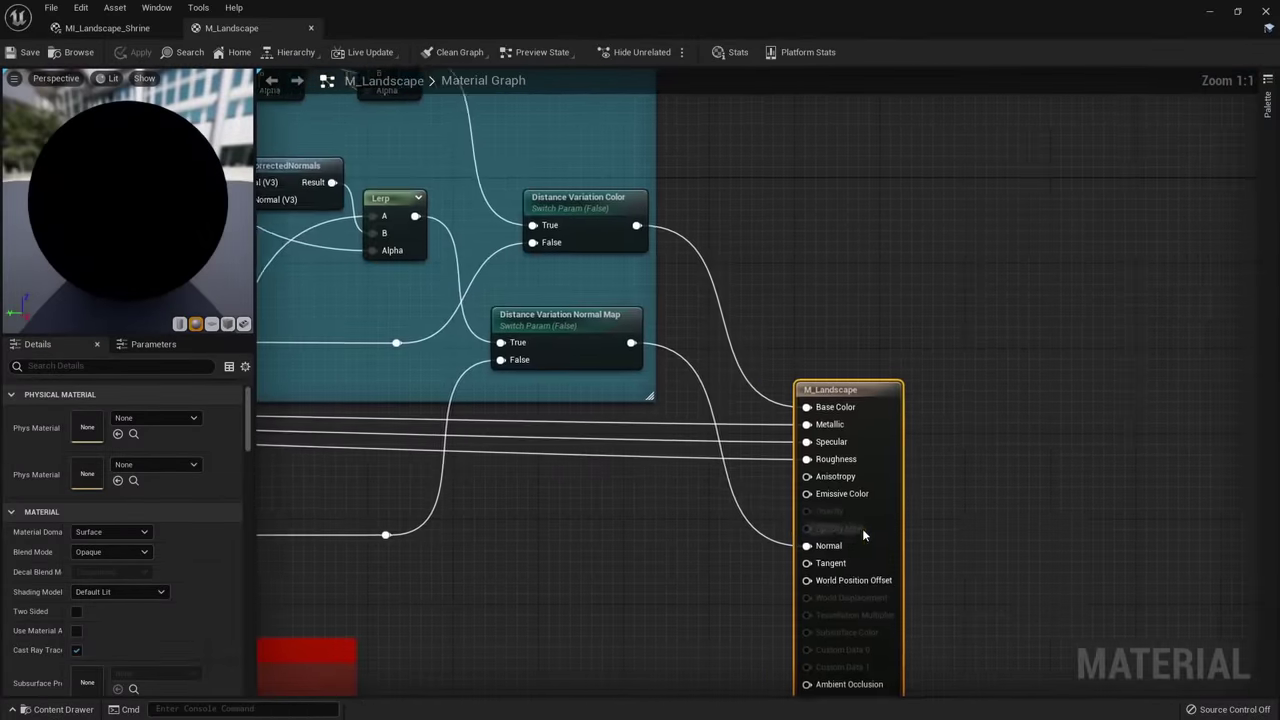
scroll(638, 506, "down", 8)
right_click_drag(637, 506, 1028, 417)
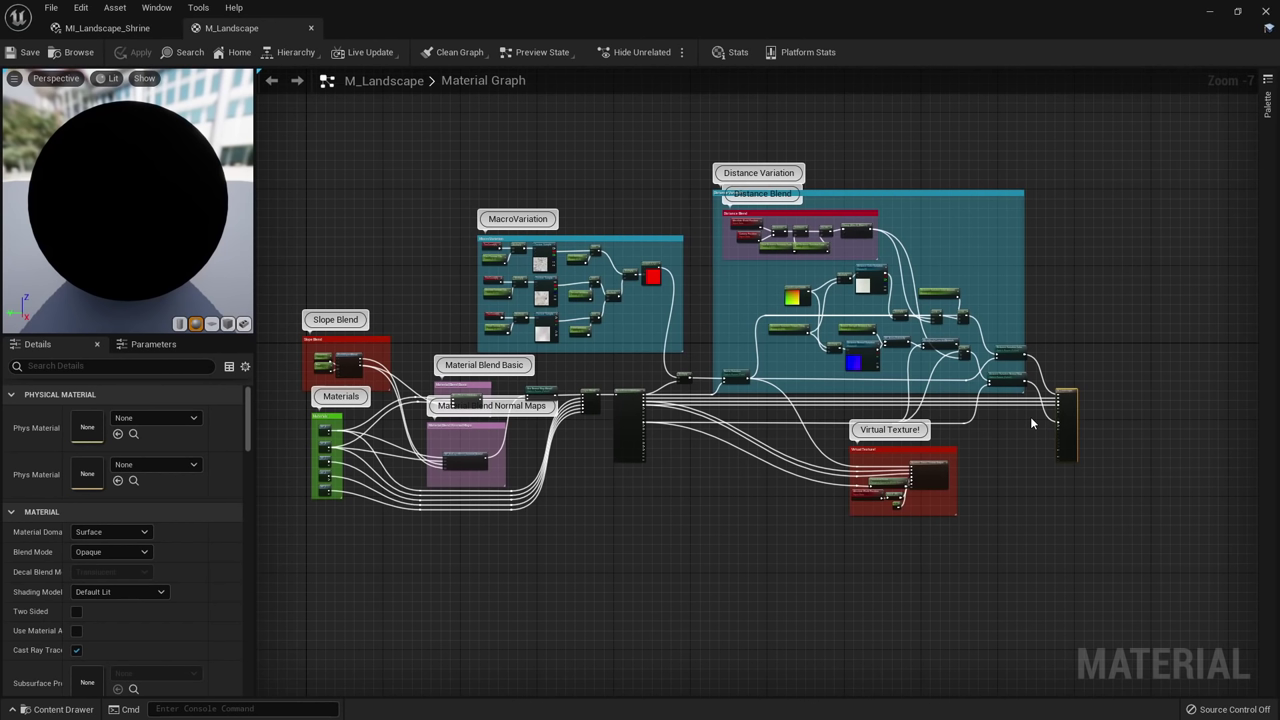
left_click(146, 28)
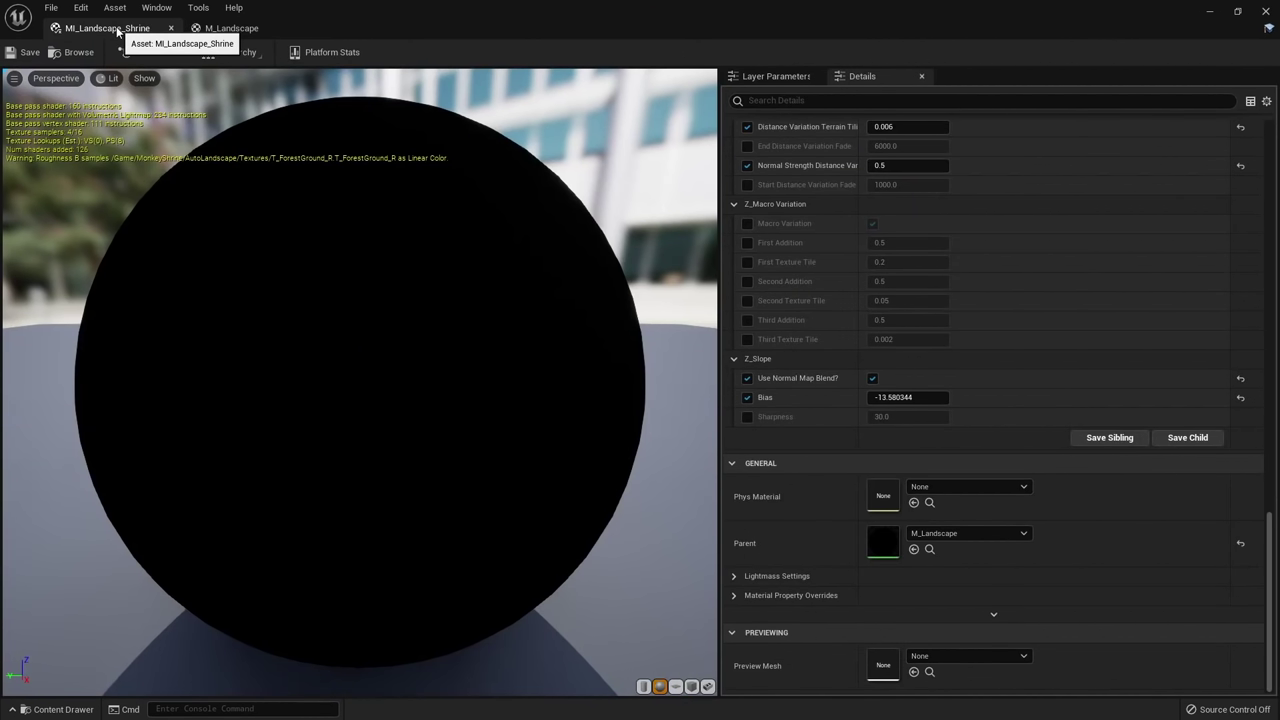
middle_click(104, 30)
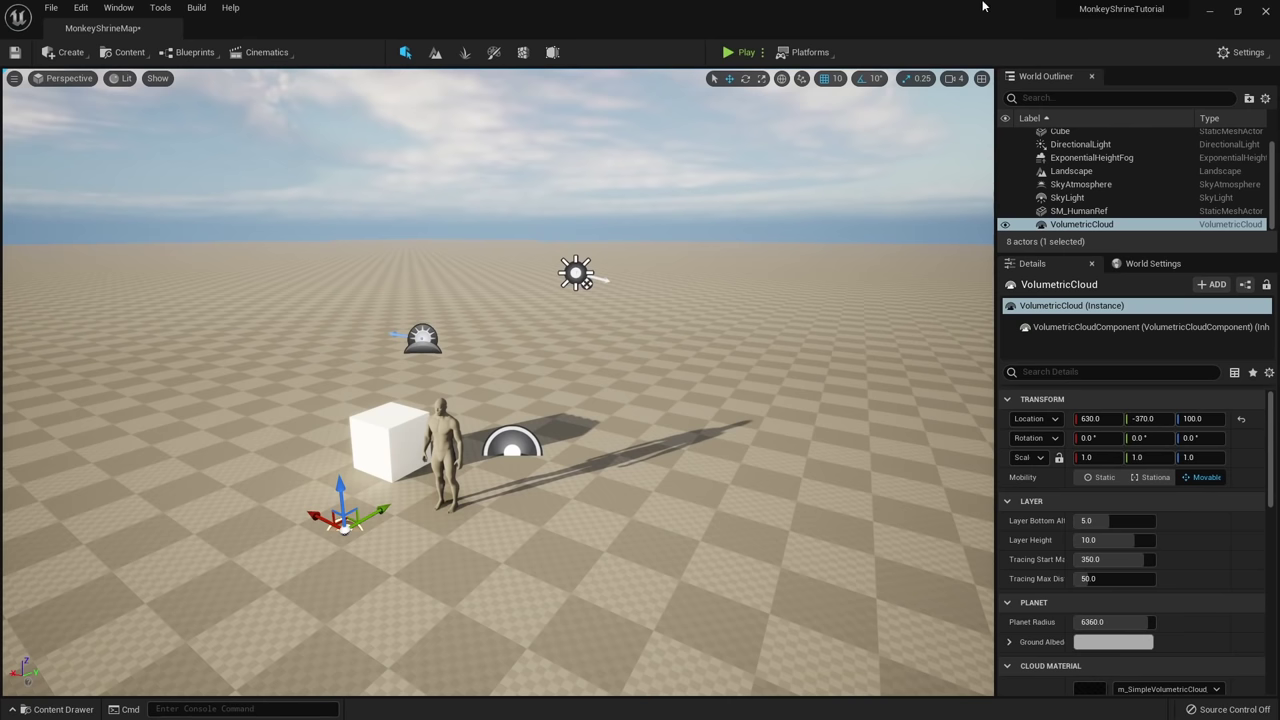
Reopen MI_Landscape_Shrine and dock its editor beside the MonkeyShrineMap level.
left_click(52, 709)
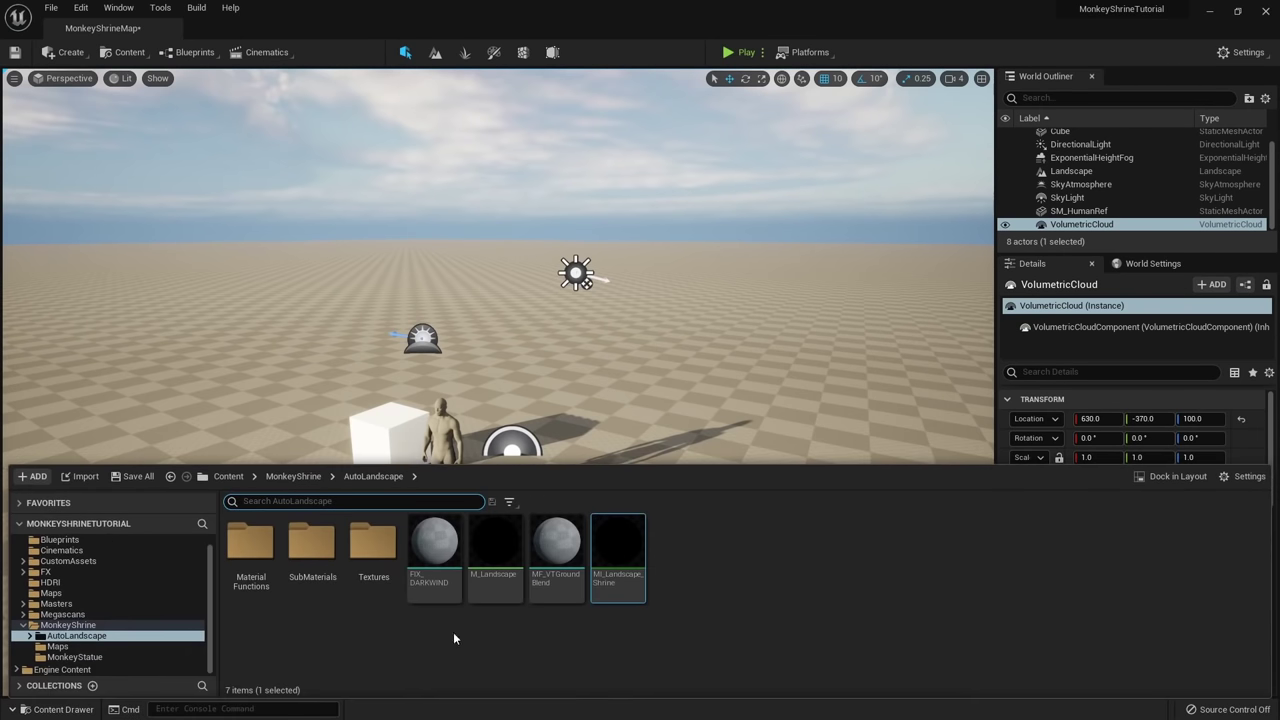
double_click(608, 572)
left_click_drag(116, 29, 236, 26)
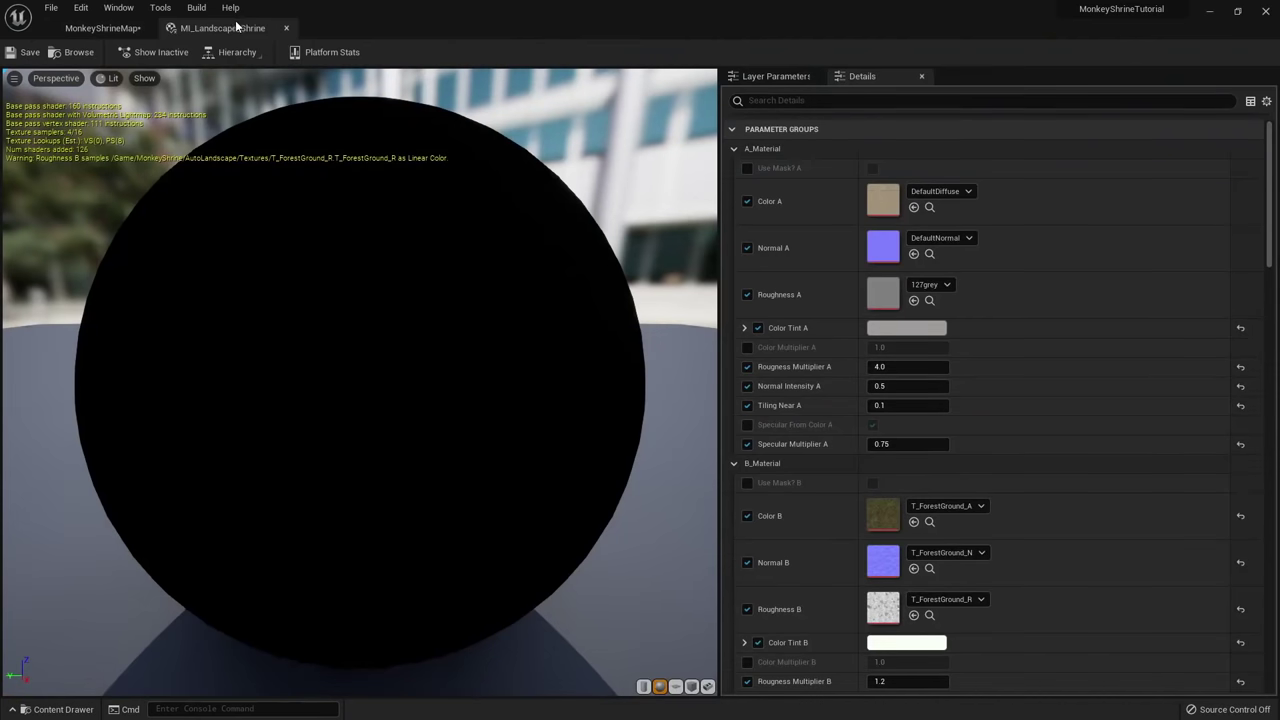
Assign the Megascans RockCliffLayered albedo, roughness and normal textures to Color A, Roughness A and Normal A of A_Material.
left_click(55, 709)
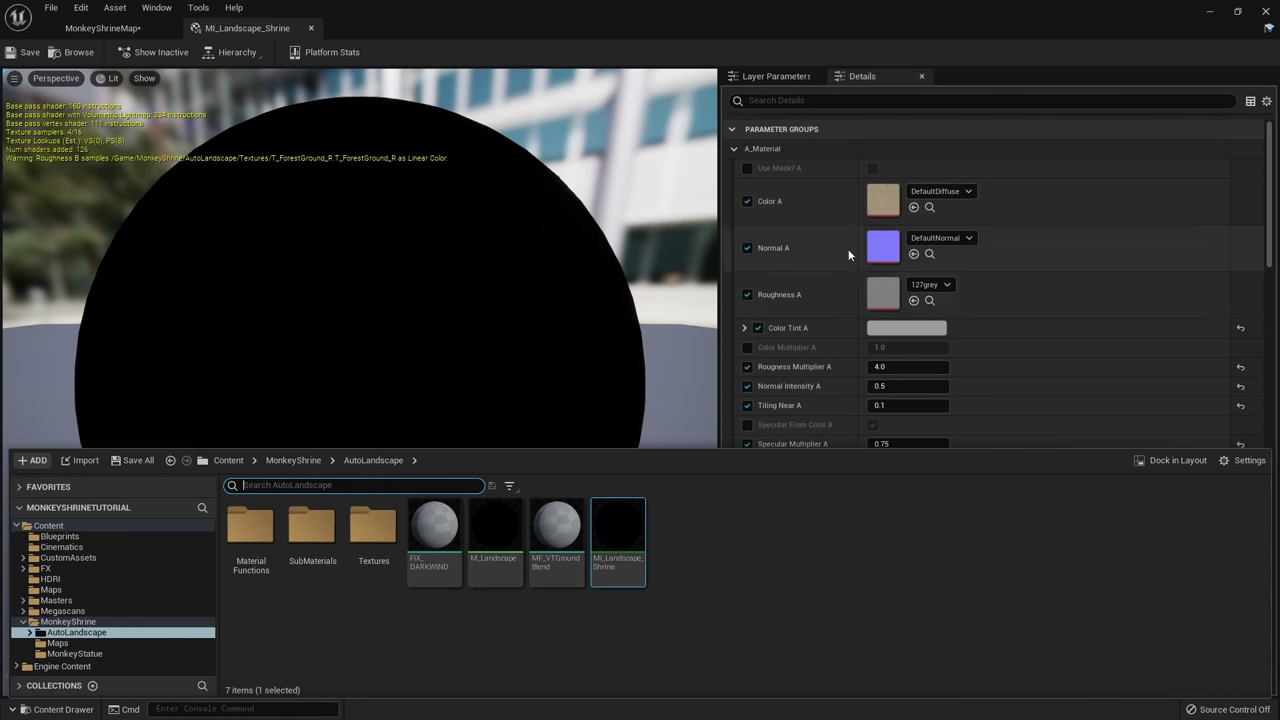
left_click(128, 610)
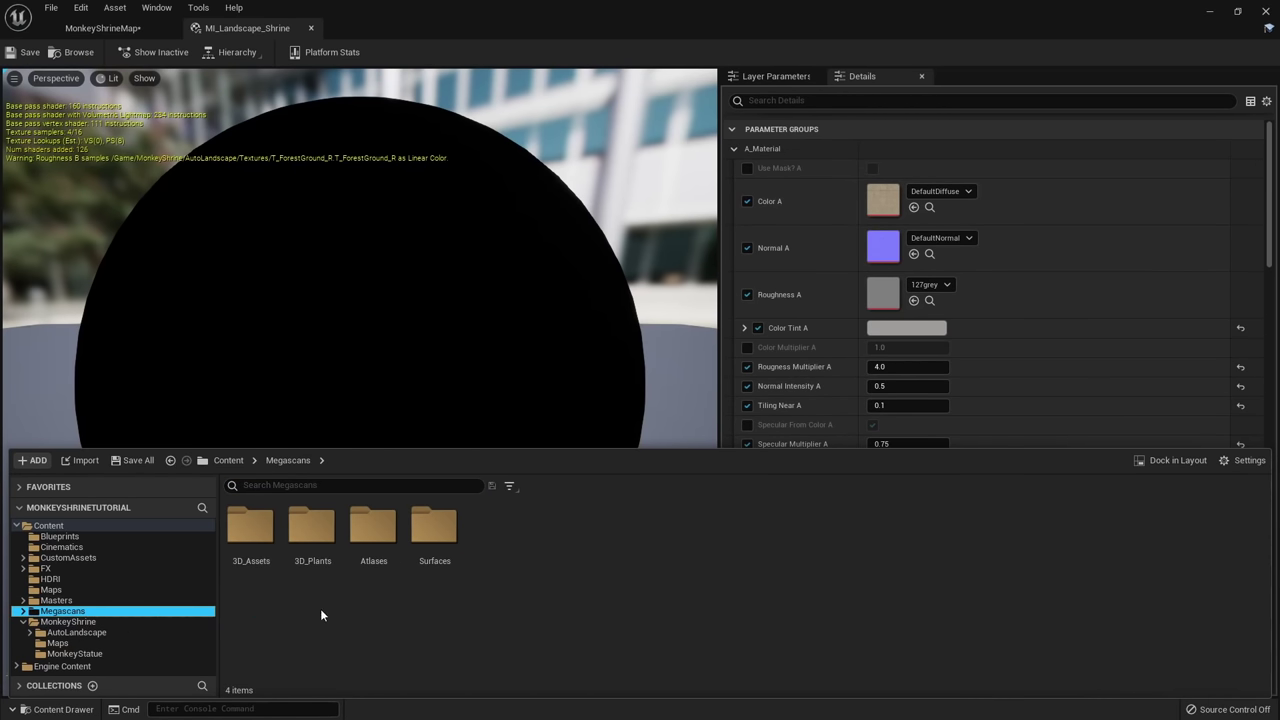
double_click(434, 528)
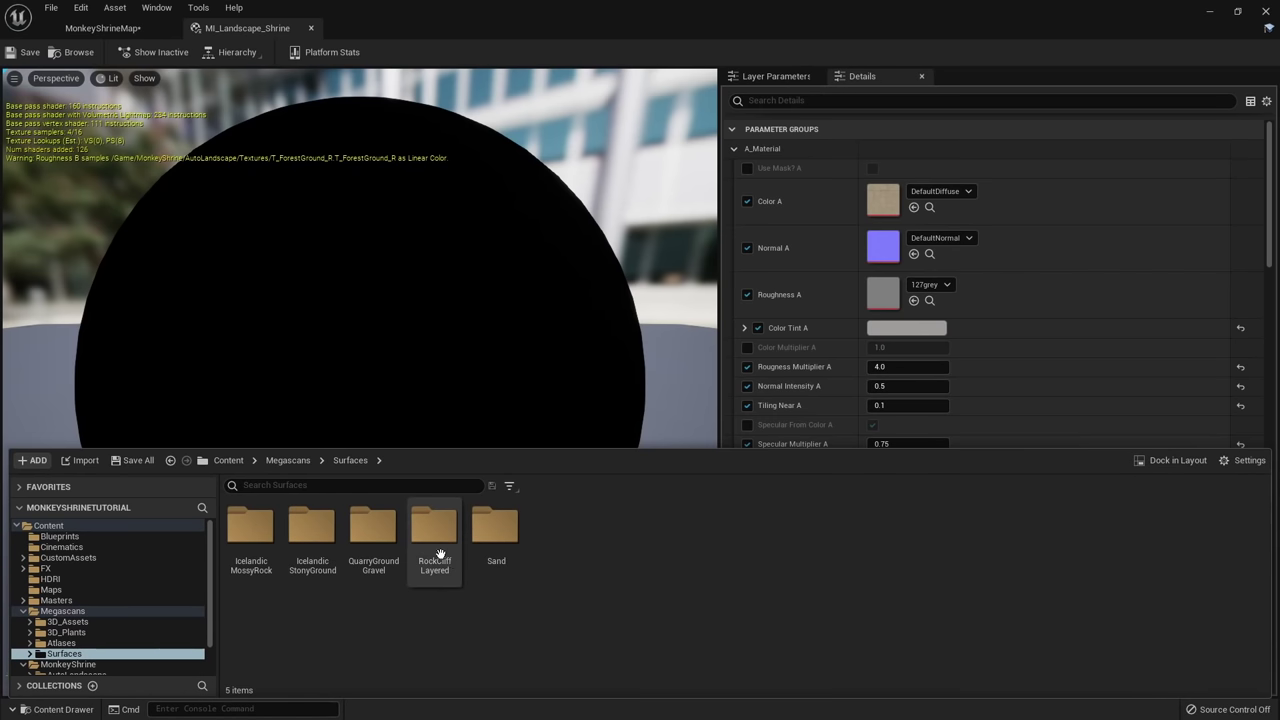
double_click(434, 528)
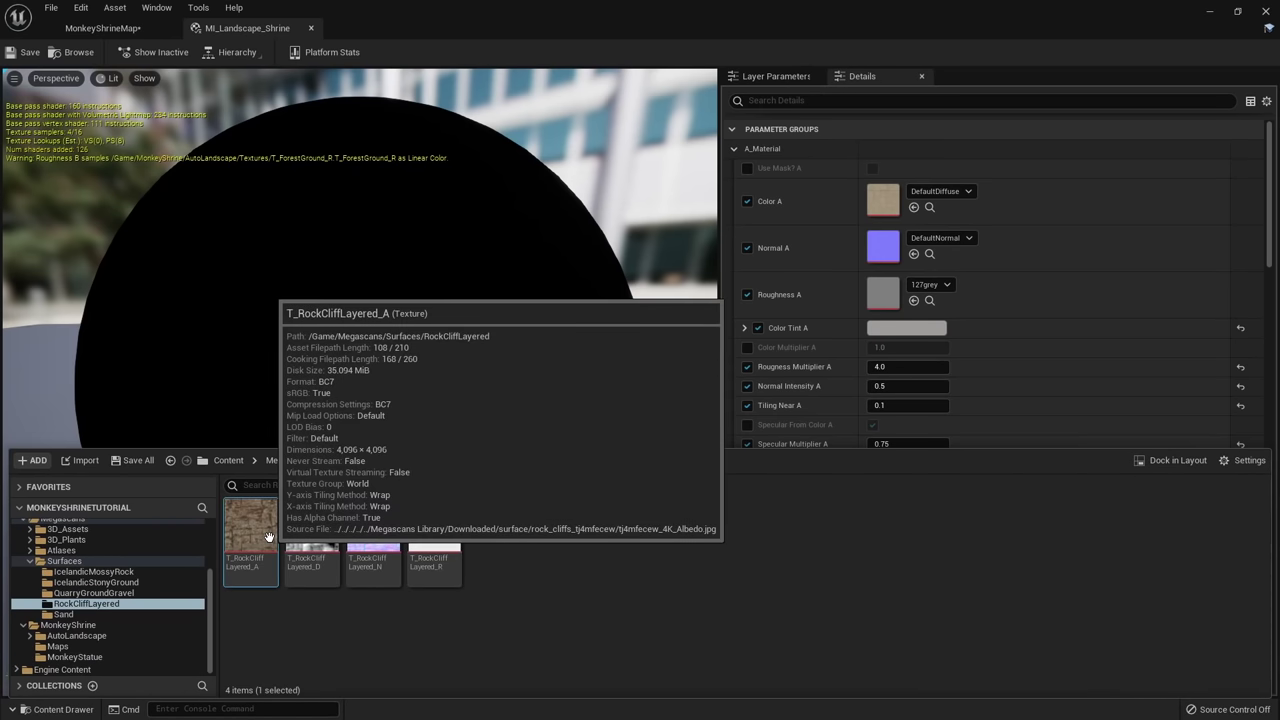
left_click_drag(250, 525, 883, 200)
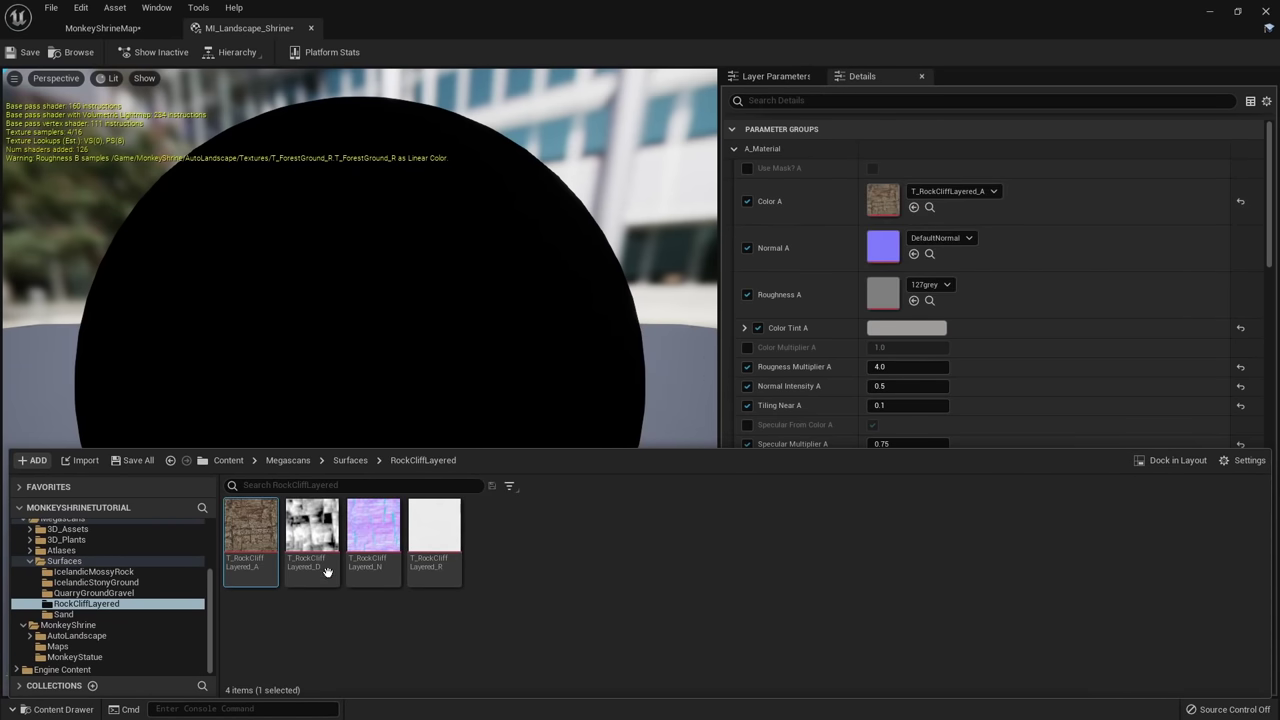
left_click_drag(327, 571, 292, 640)
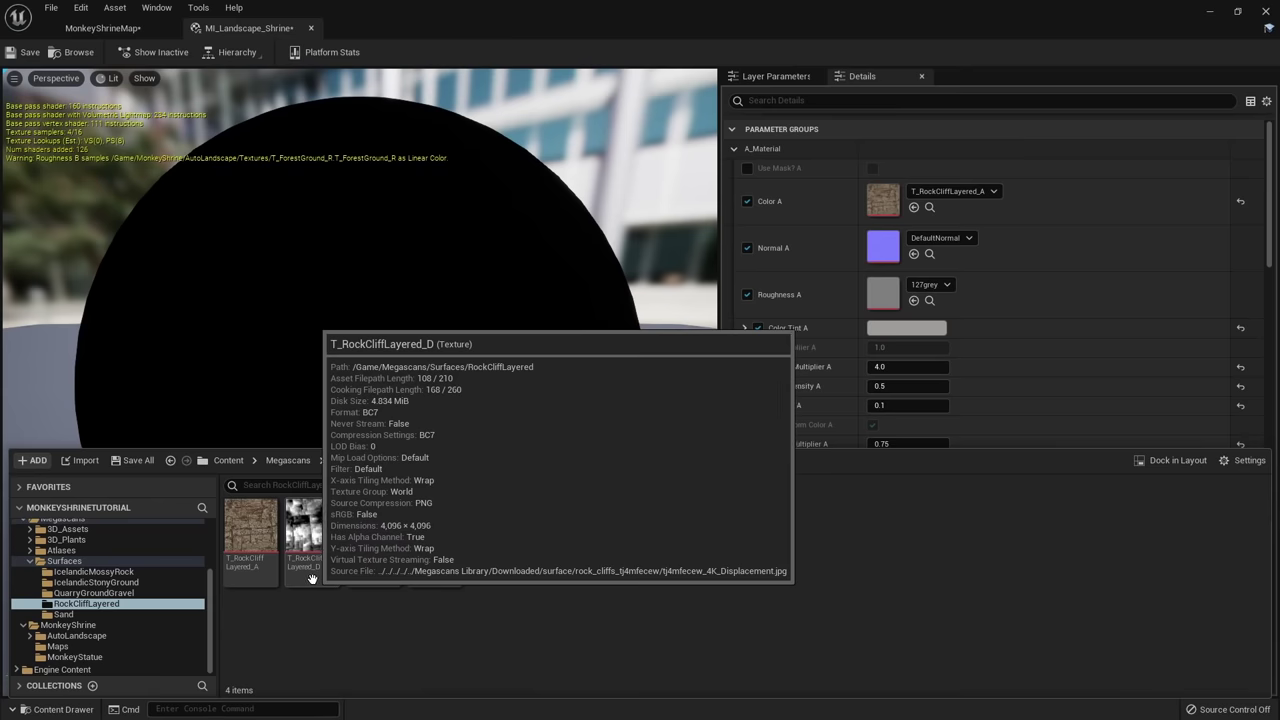
left_click_drag(434, 528, 885, 299)
left_click_drag(373, 525, 878, 245)
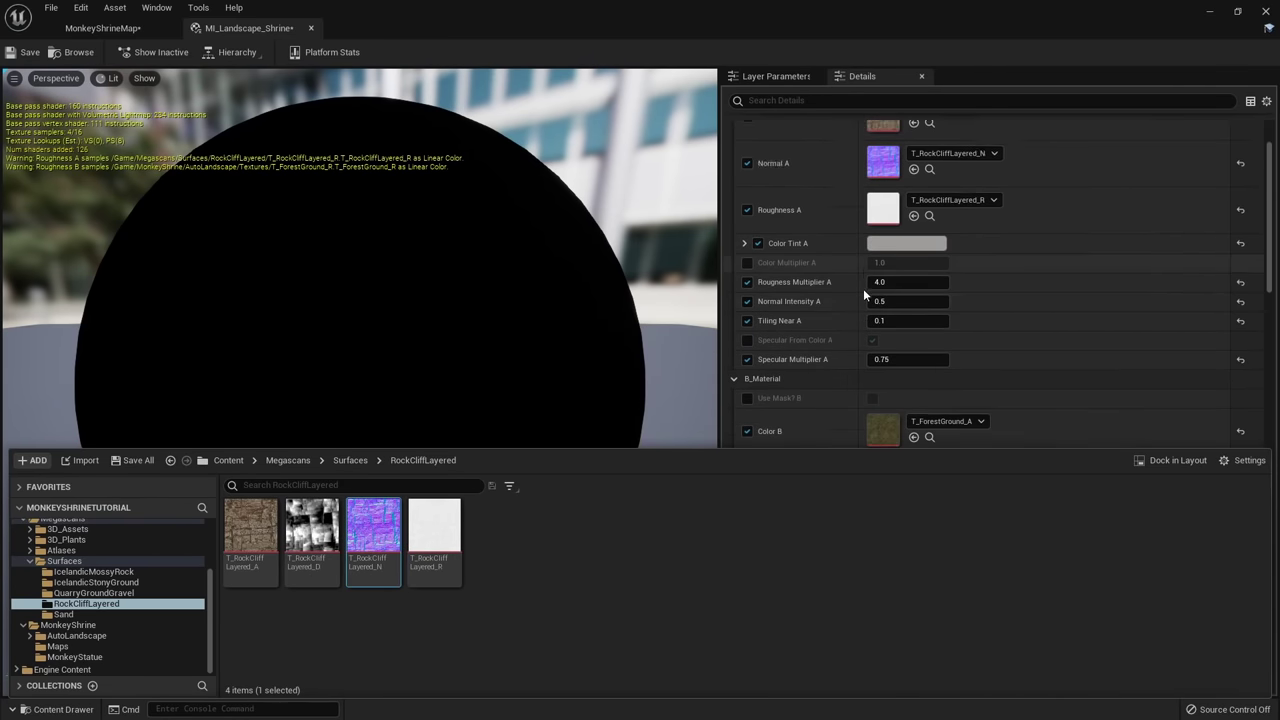
Assign the Megascans IcelandicStonyGround albedo, roughness and normal textures to Color C, Roughness C and Normal C of C_Material.
scroll(850, 250, "down", 5)
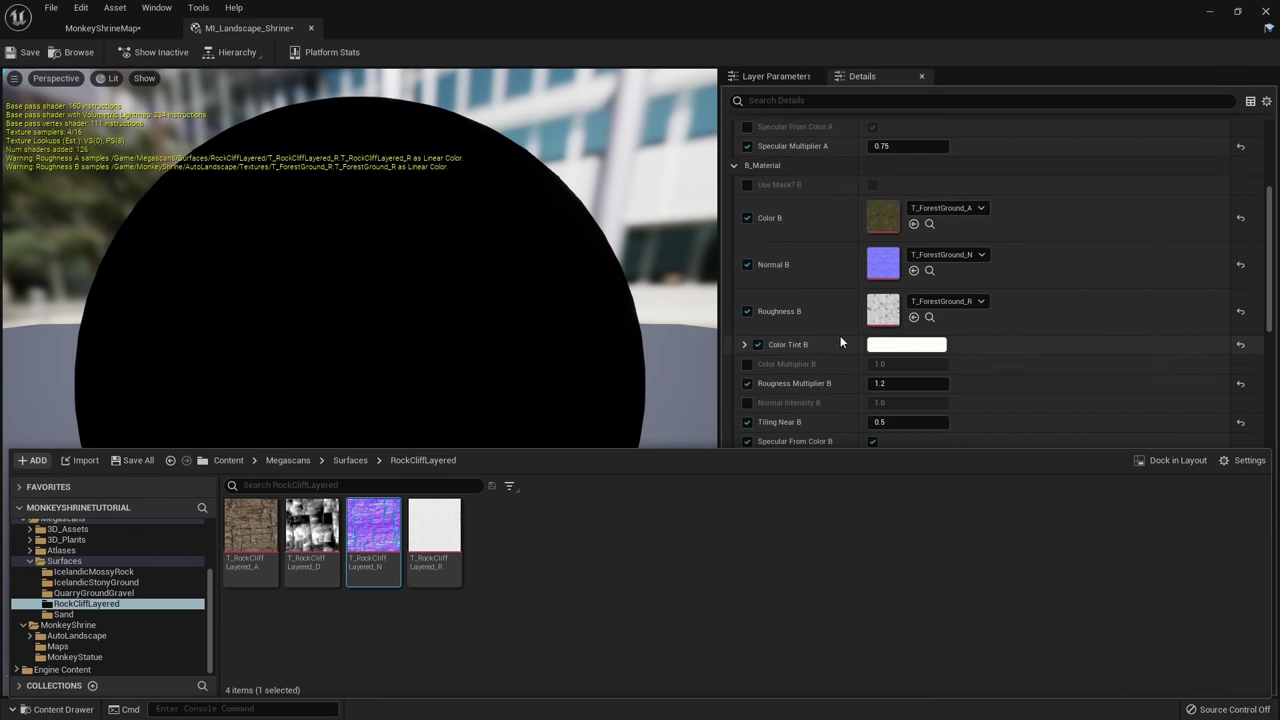
scroll(854, 229, "down", 5)
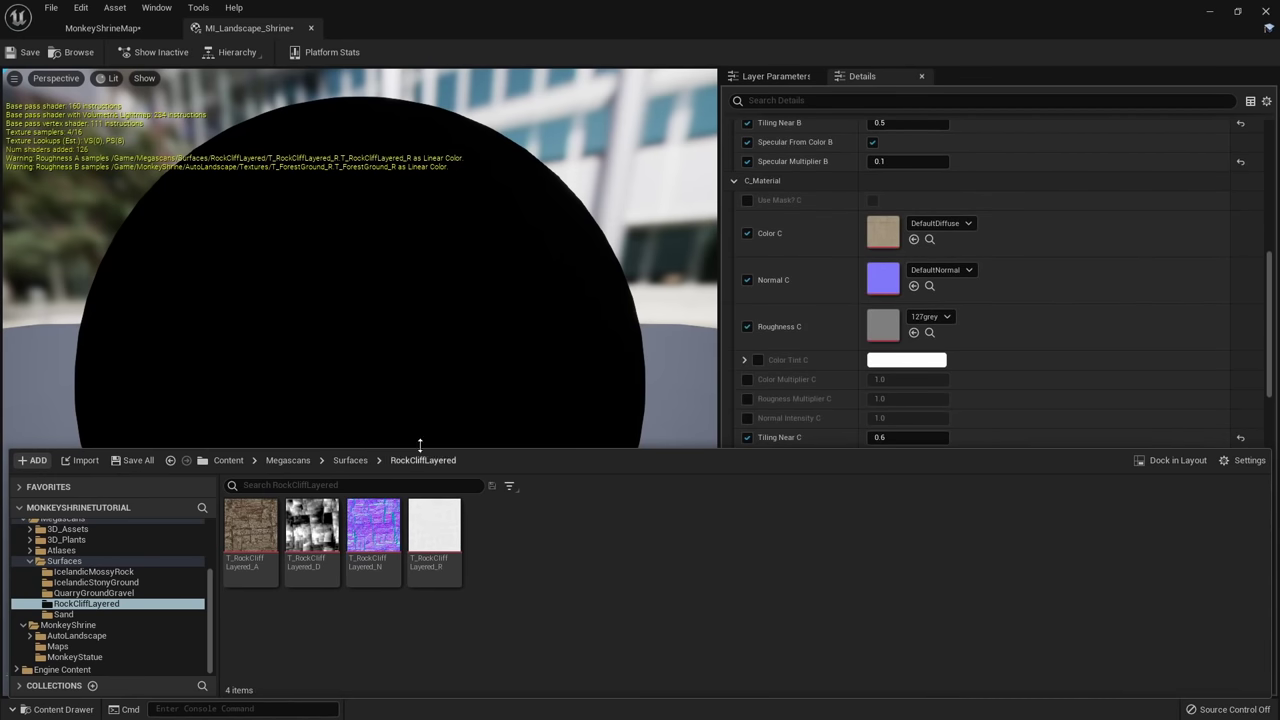
left_click(352, 461)
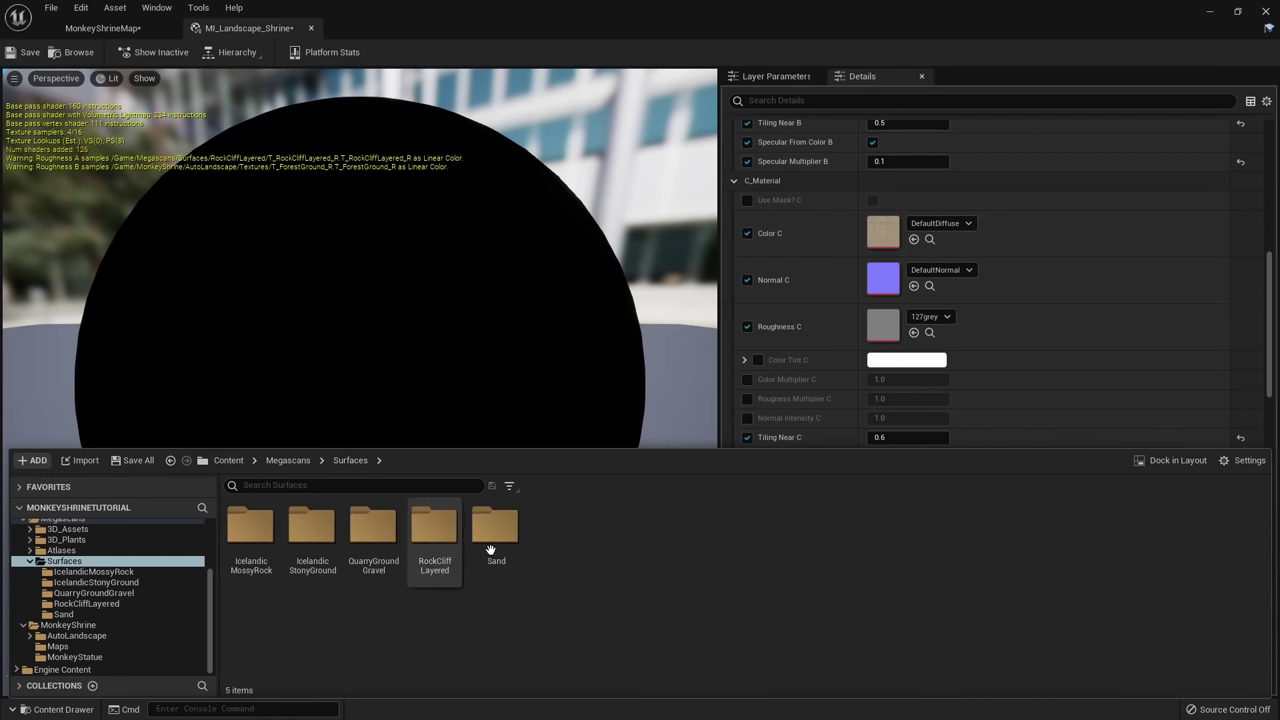
double_click(318, 547)
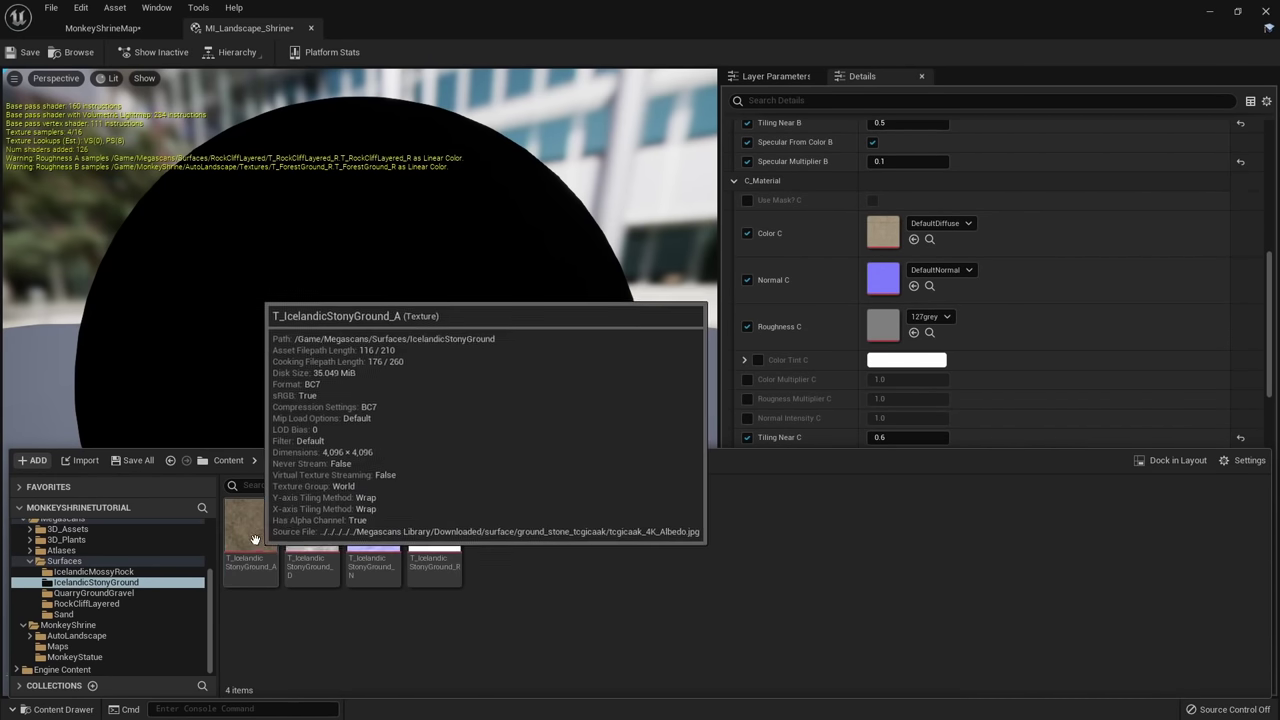
left_click_drag(252, 527, 886, 240)
left_click_drag(410, 580, 883, 326)
left_click_drag(373, 535, 884, 280)
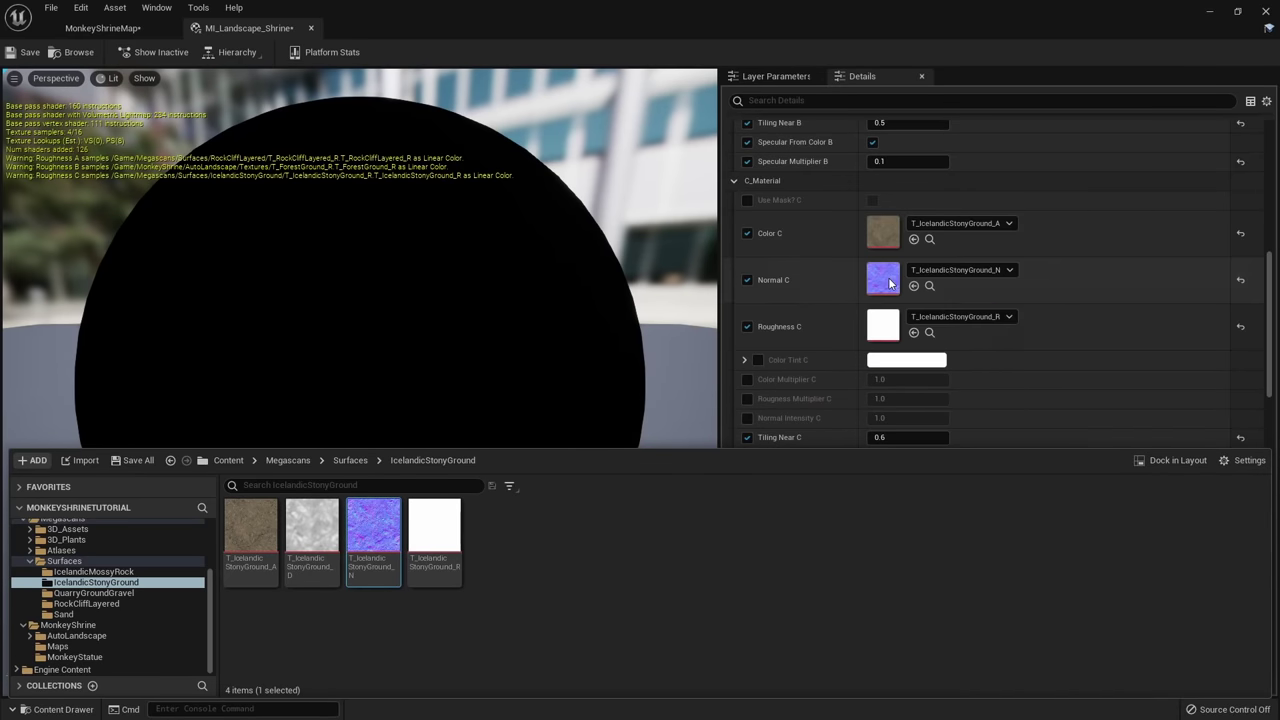
scroll(1078, 250, "down", 4)
scroll(1050, 180, "down", 2)
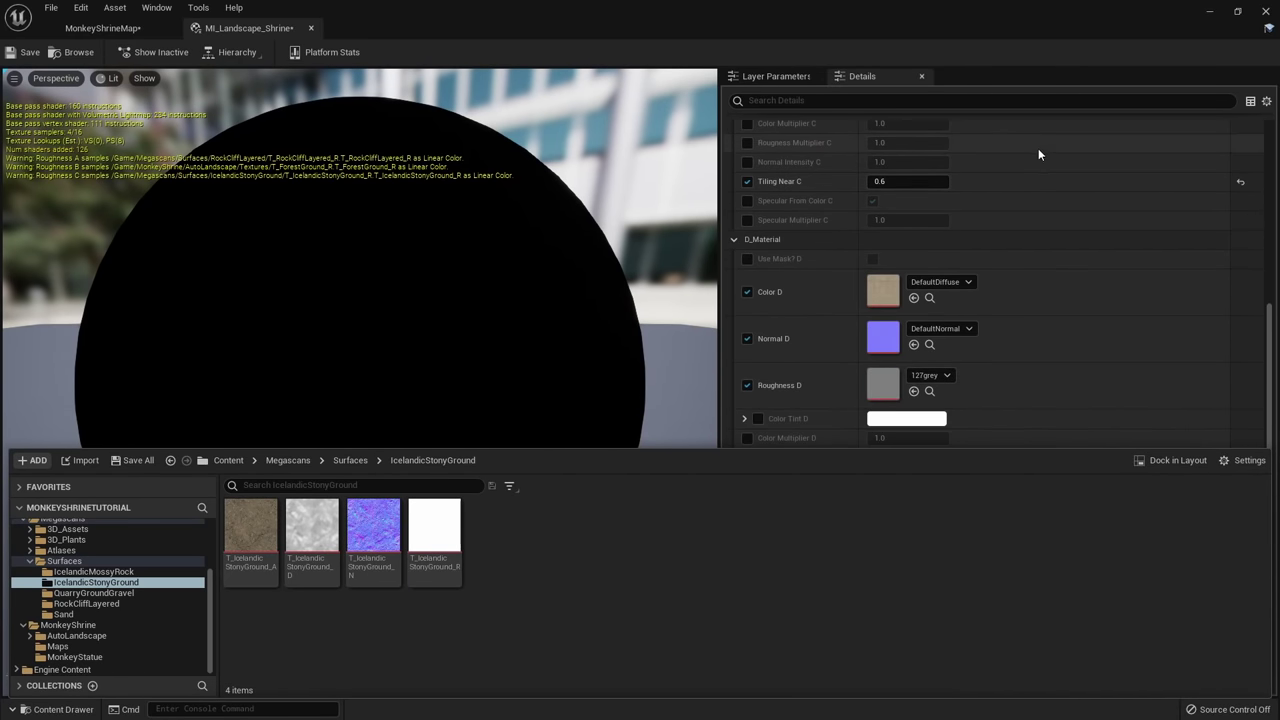
Assign the Megascans QuarryGroundGravel albedo, normal and roughness textures to Color D, Normal D and Roughness D of D_Material.
left_click(350, 460)
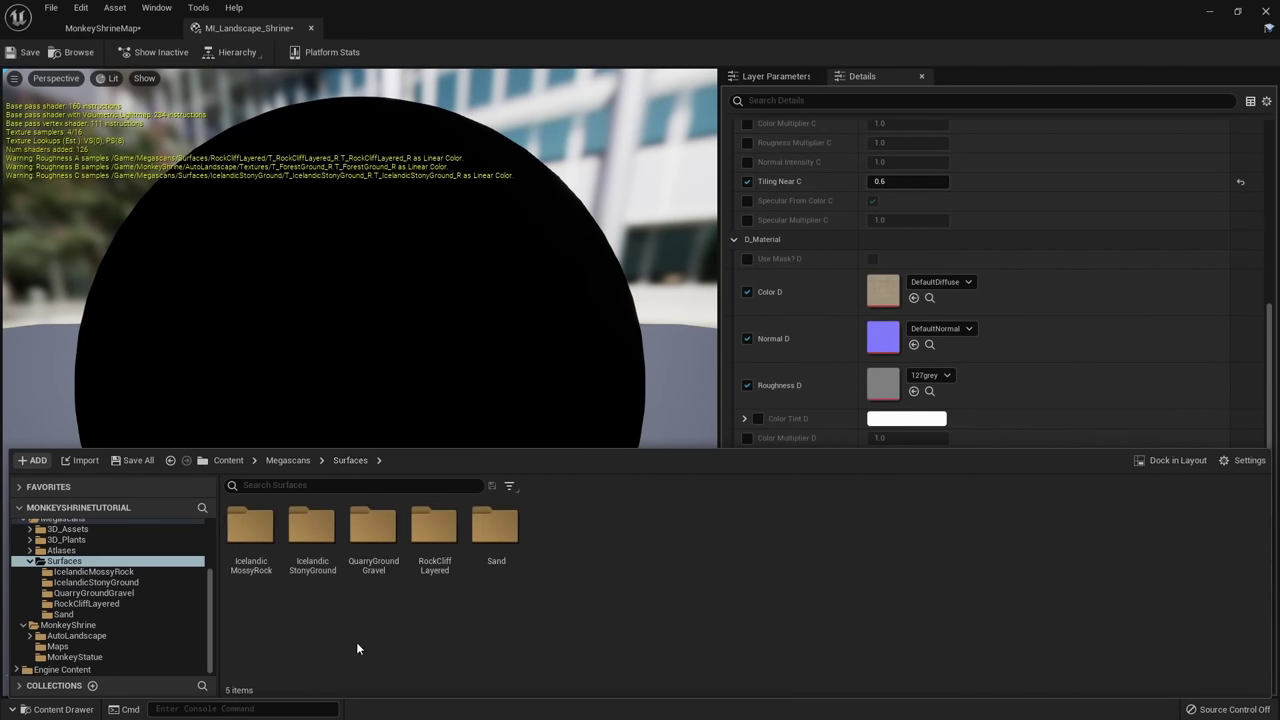
double_click(373, 527)
scroll(980, 364, "down", 1)
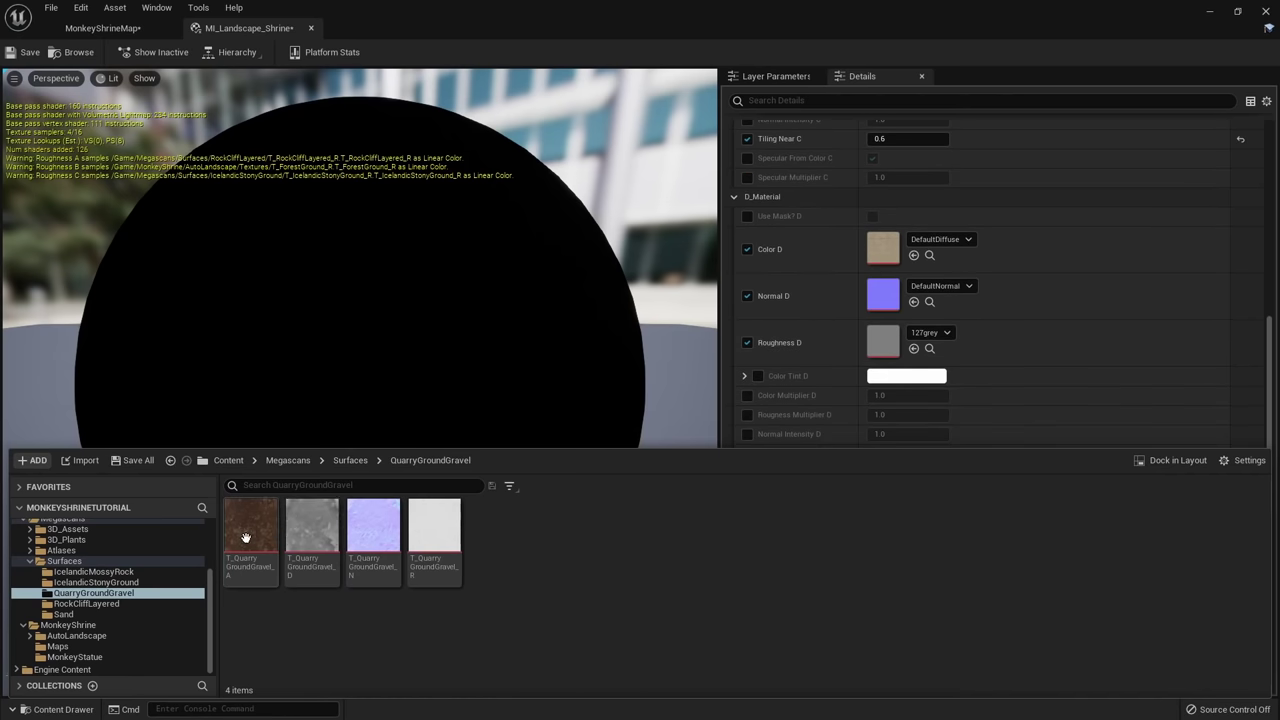
left_click_drag(245, 537, 885, 250)
left_click_drag(373, 527, 880, 295)
left_click_drag(434, 527, 1012, 342)
scroll(1100, 290, "down", 3)
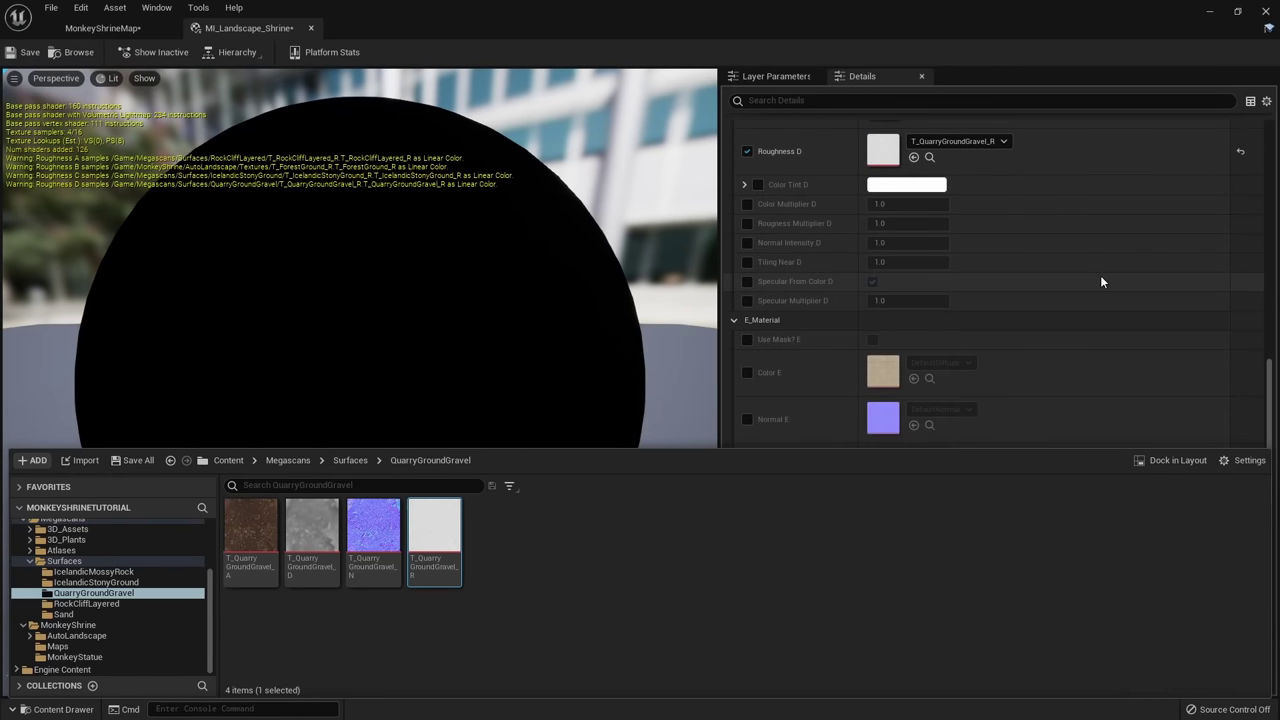
scroll(1100, 281, "down", 3)
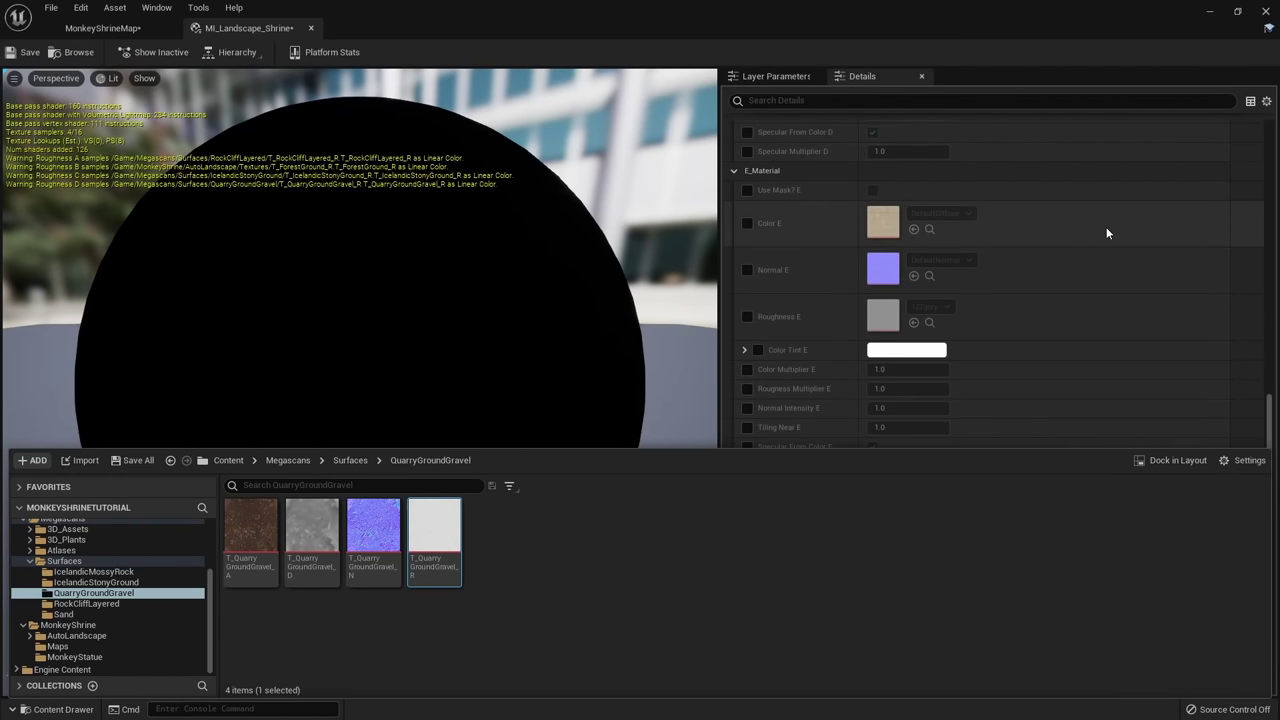
scroll(1106, 233, "down", 1)
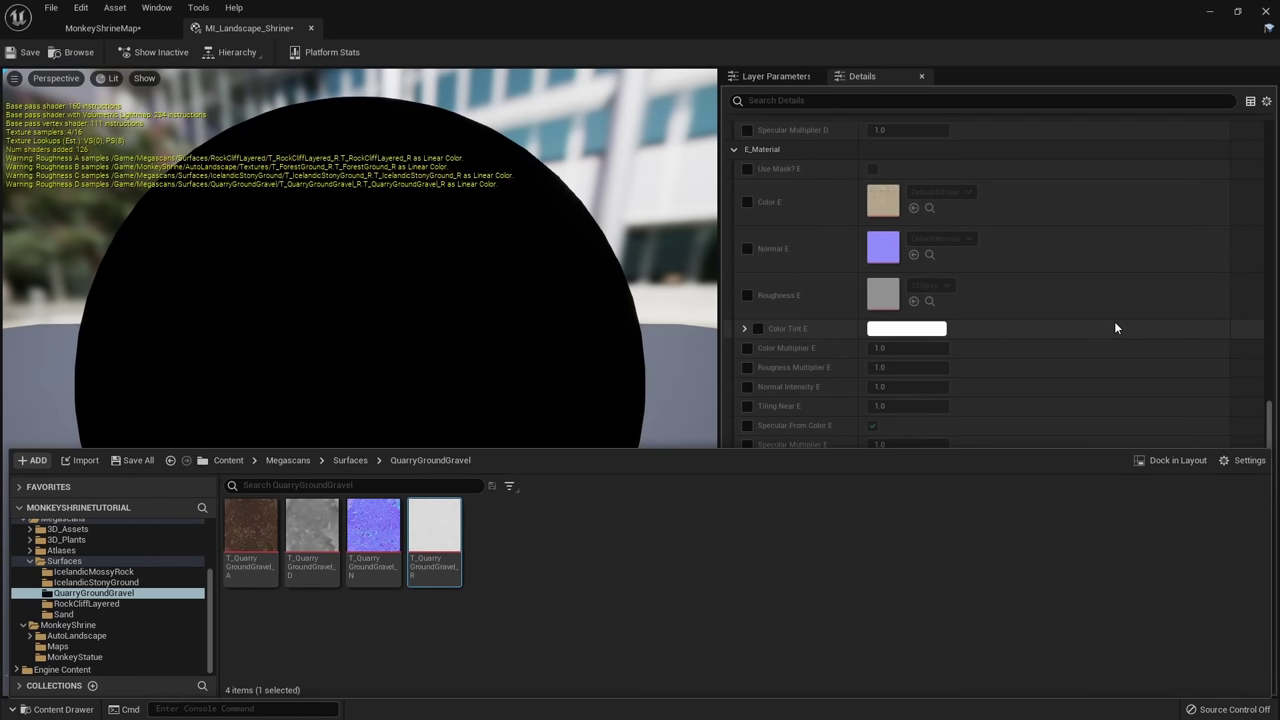
scroll(1118, 322, "up", 5)
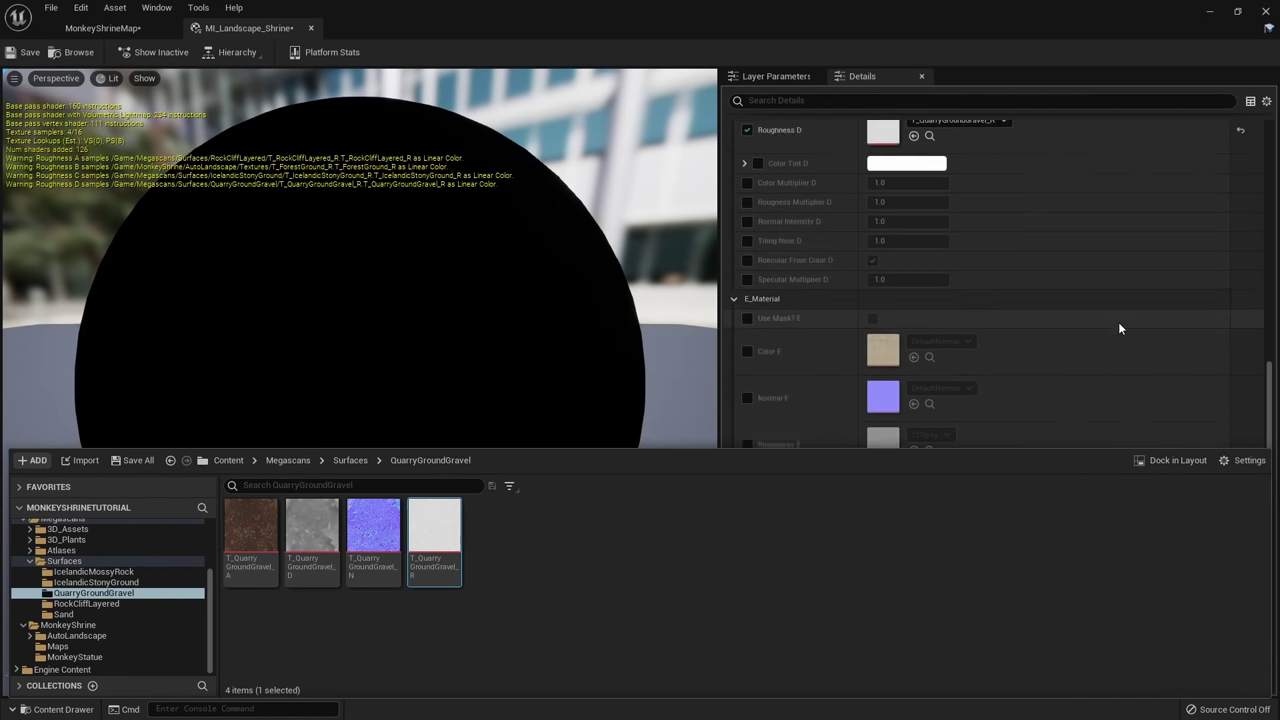
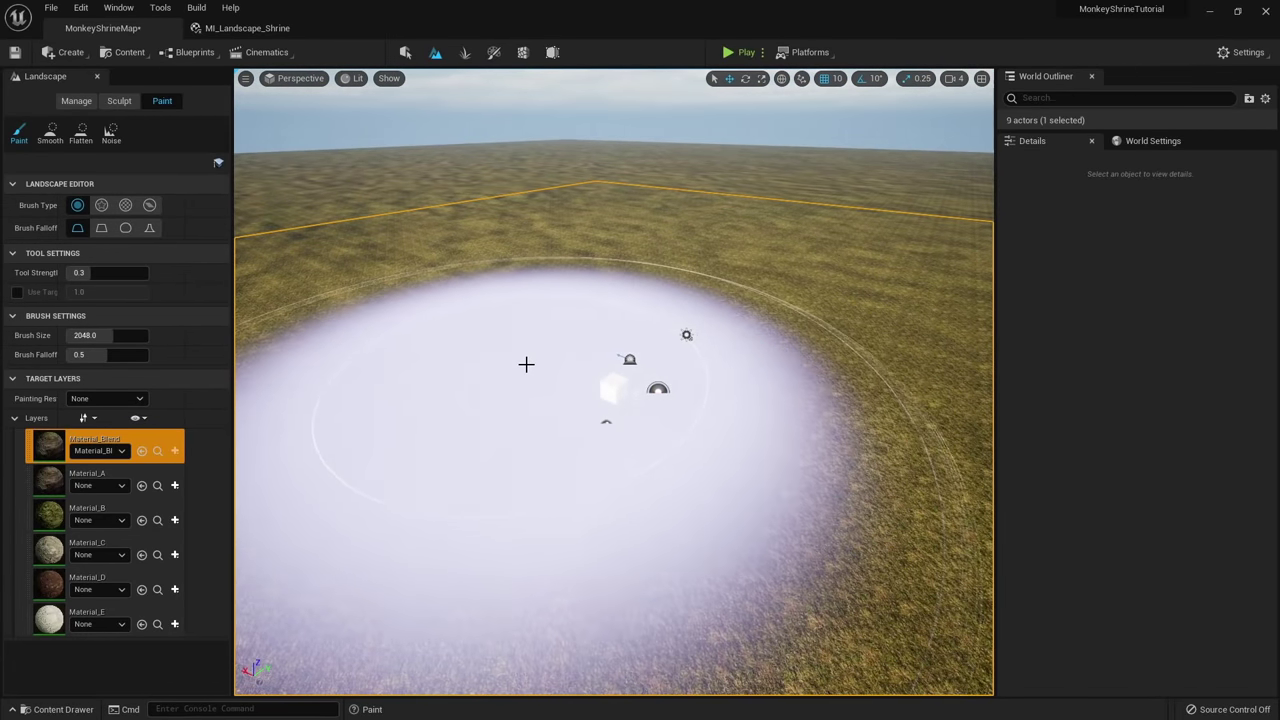
Sculpt a chain of rocky hills across the flat landscape beside the cube and mannequin, using brush size 654 and tool strength 0.3.
left_click(126, 104)
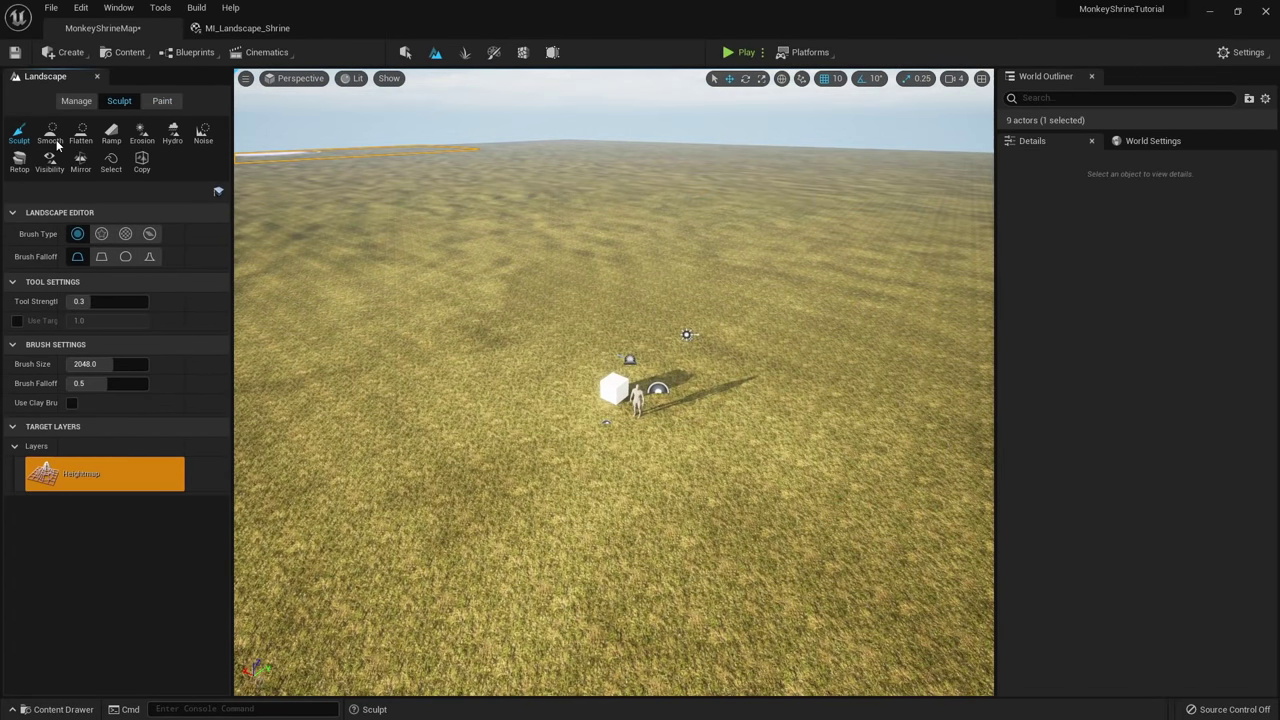
right_click_drag(583, 277, 572, 273)
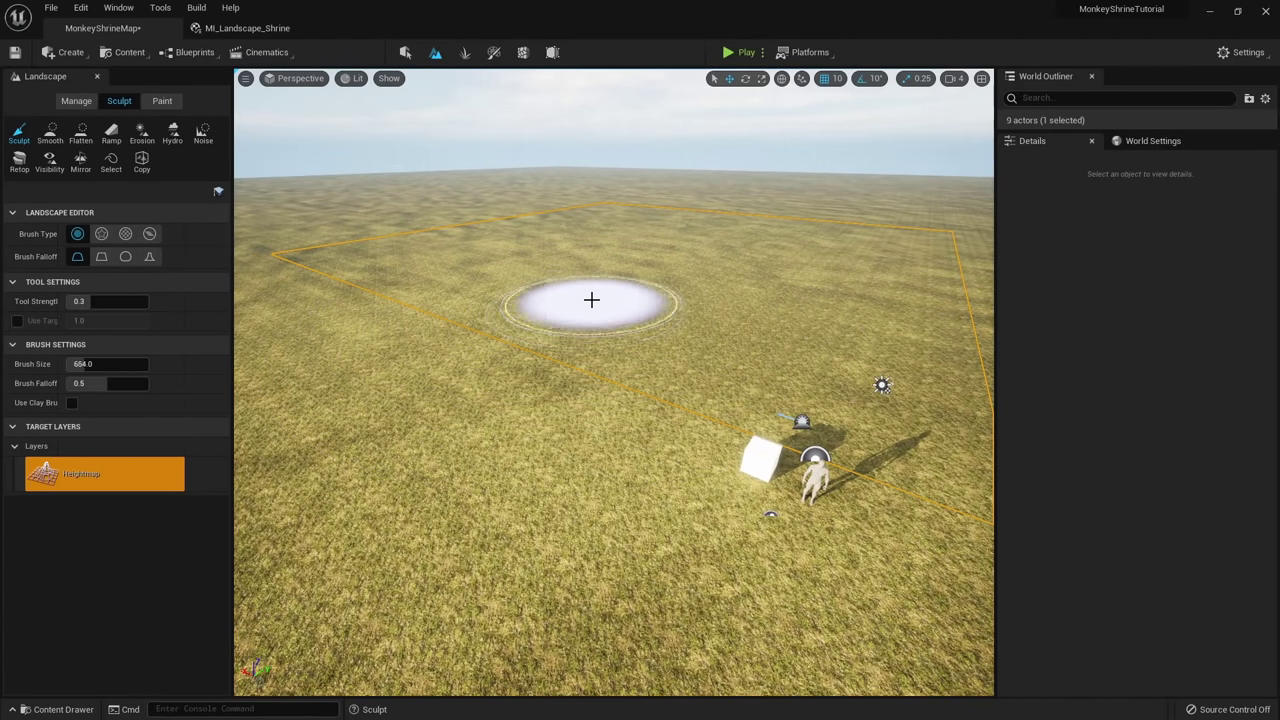
right_click_drag(593, 307, 551, 331)
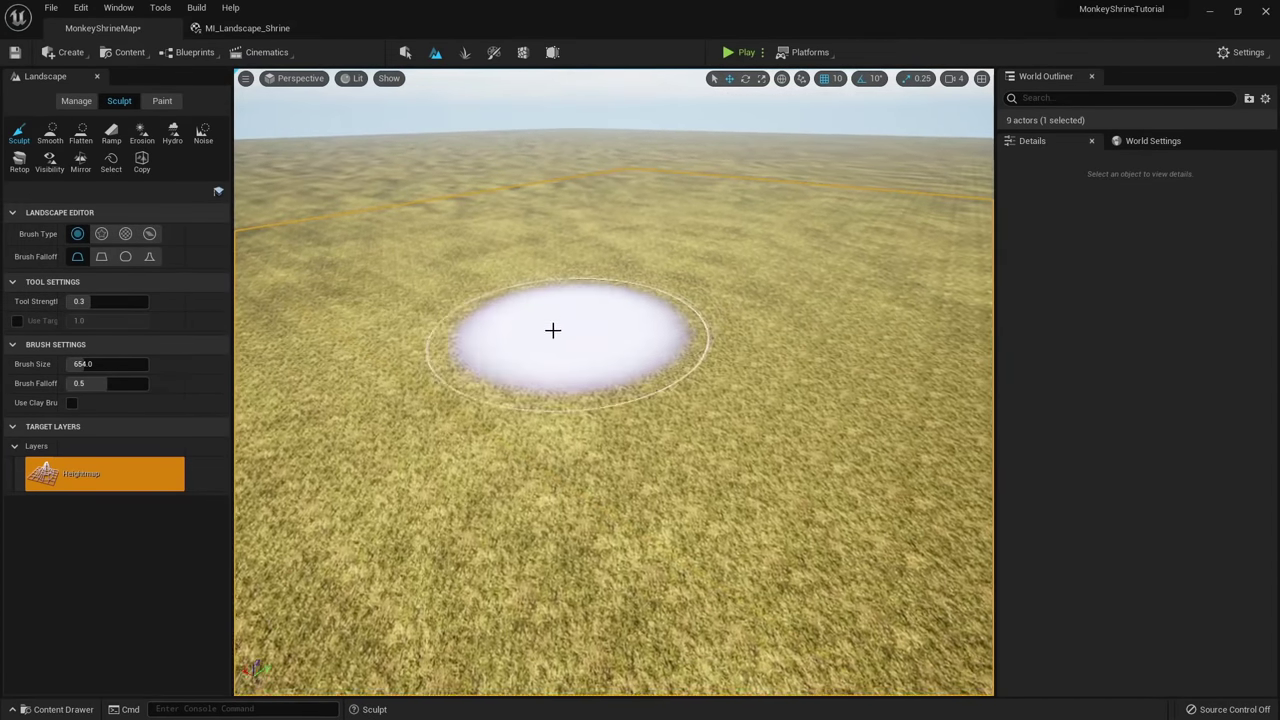
mouse_move(551, 331)
left_mouse_down()
mouse_move(531, 302)
mouse_move(475, 405)
left_mouse_up()
right_click_drag(741, 281, 600, 340)
mouse_move(599, 340)
left_mouse_down()
mouse_move(729, 300)
mouse_move(894, 311)
left_mouse_up()
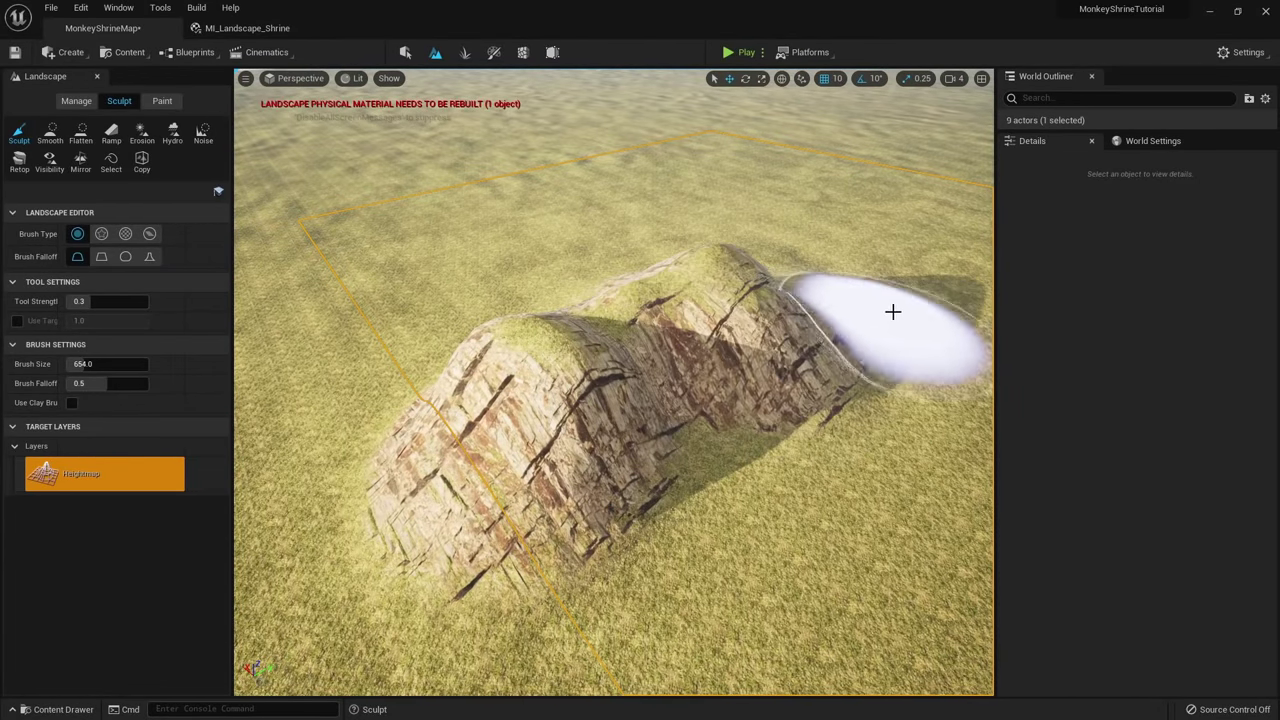
right_click_drag(894, 311, 643, 340)
mouse_move(643, 340)
left_mouse_down()
mouse_move(711, 341)
mouse_move(694, 341)
mouse_move(957, 400)
left_mouse_up()
right_click_drag(957, 400, 837, 386)
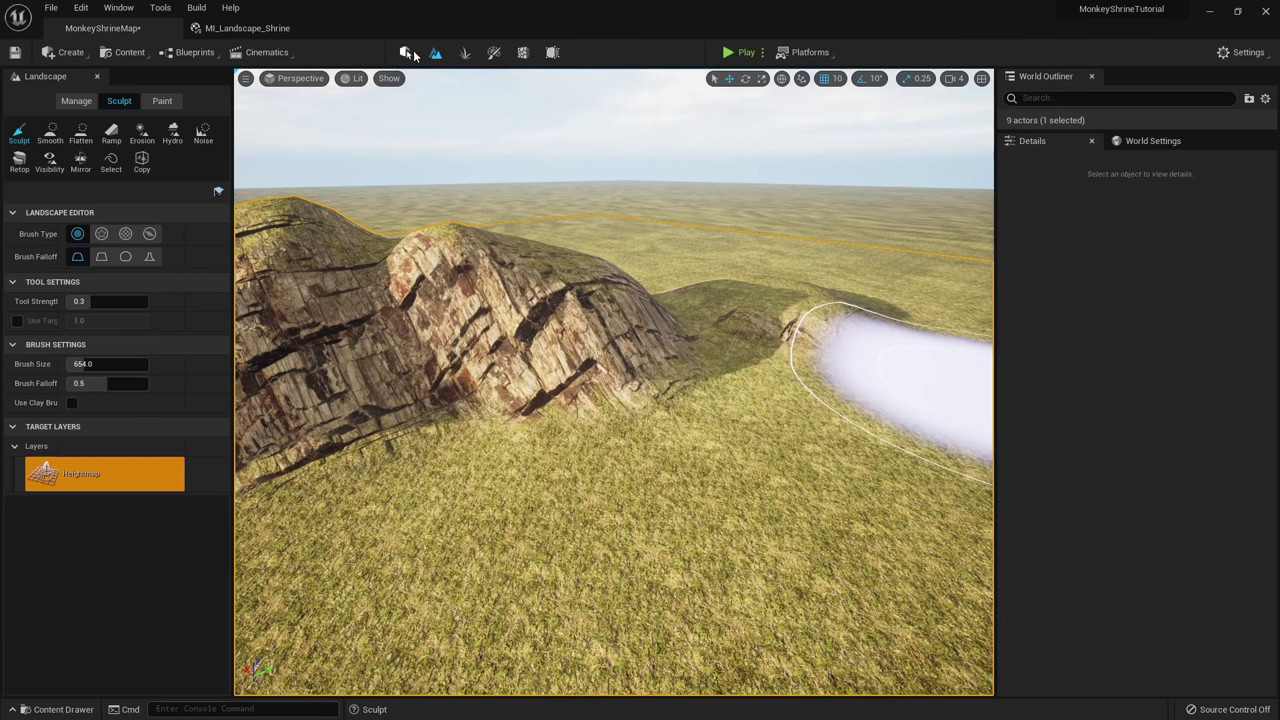
Return to selection mode, place a Post Process Volume on the grass before the hills, and enable its Infinite Extent.
left_click(410, 53)
left_click(65, 52)
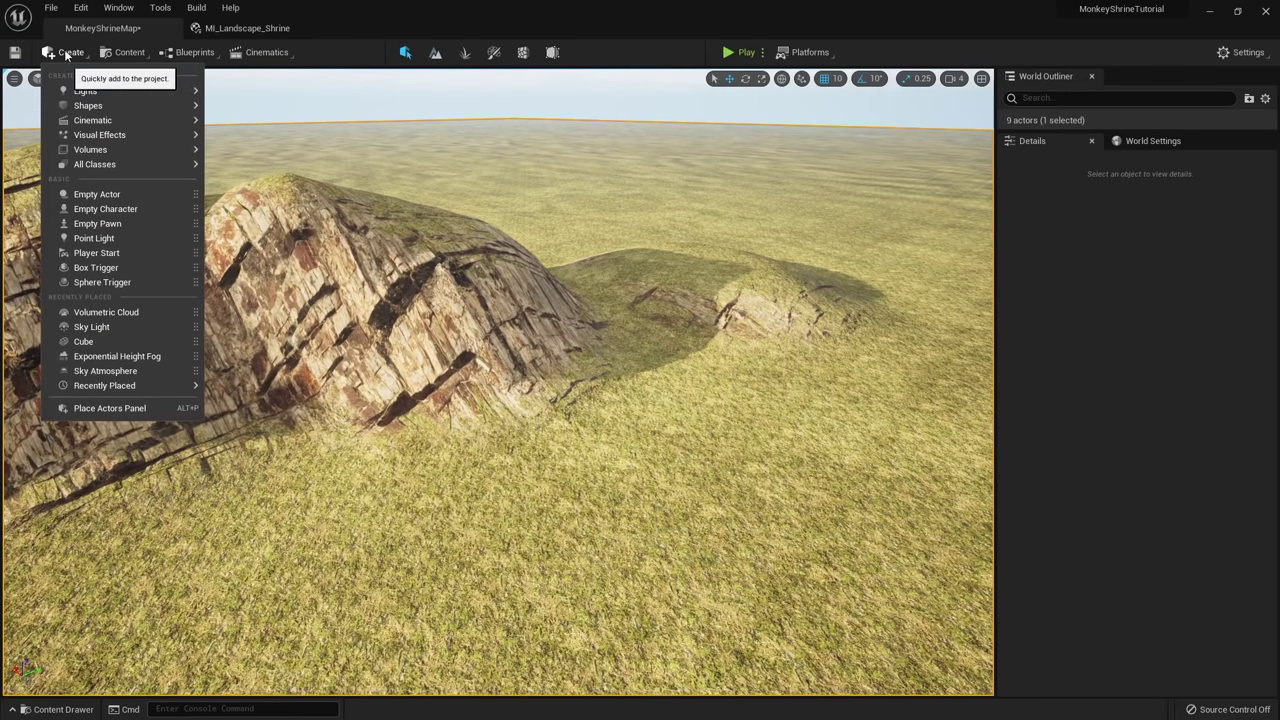
mouse_move(106, 154)
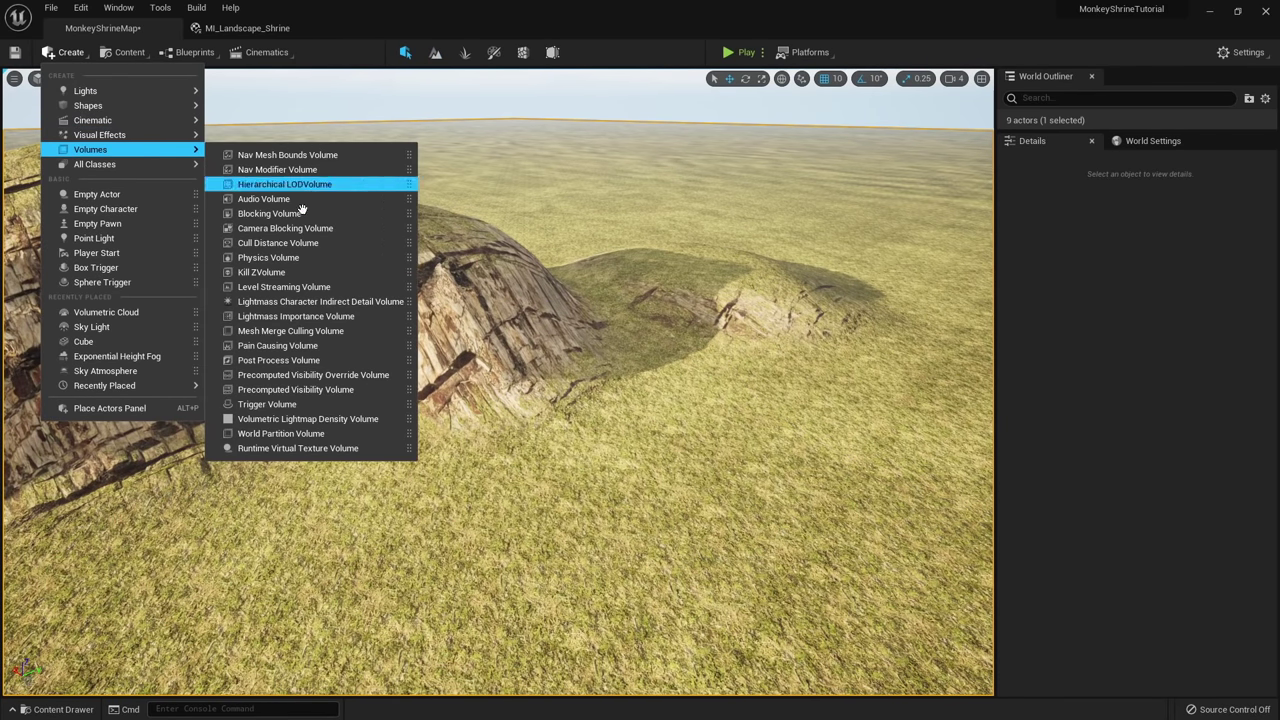
left_click_drag(272, 361, 513, 517)
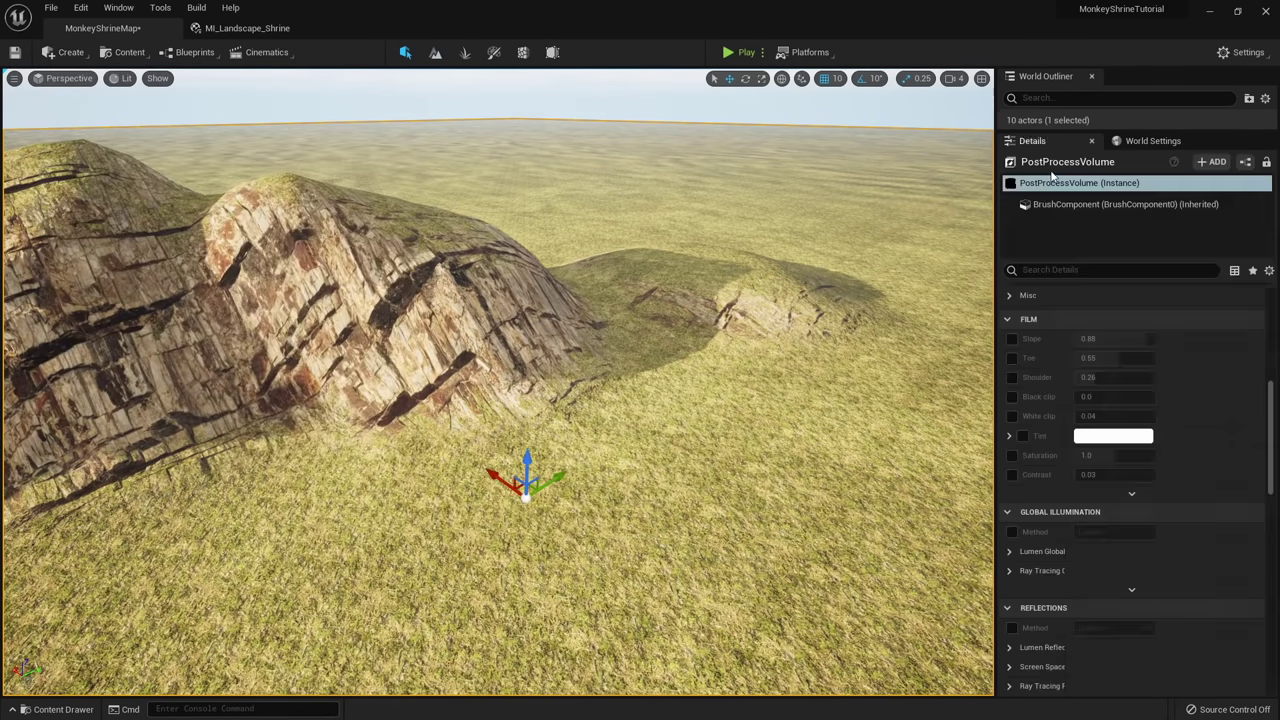
scroll(1120, 465, "down", 10)
scroll(1075, 417, "down", 2)
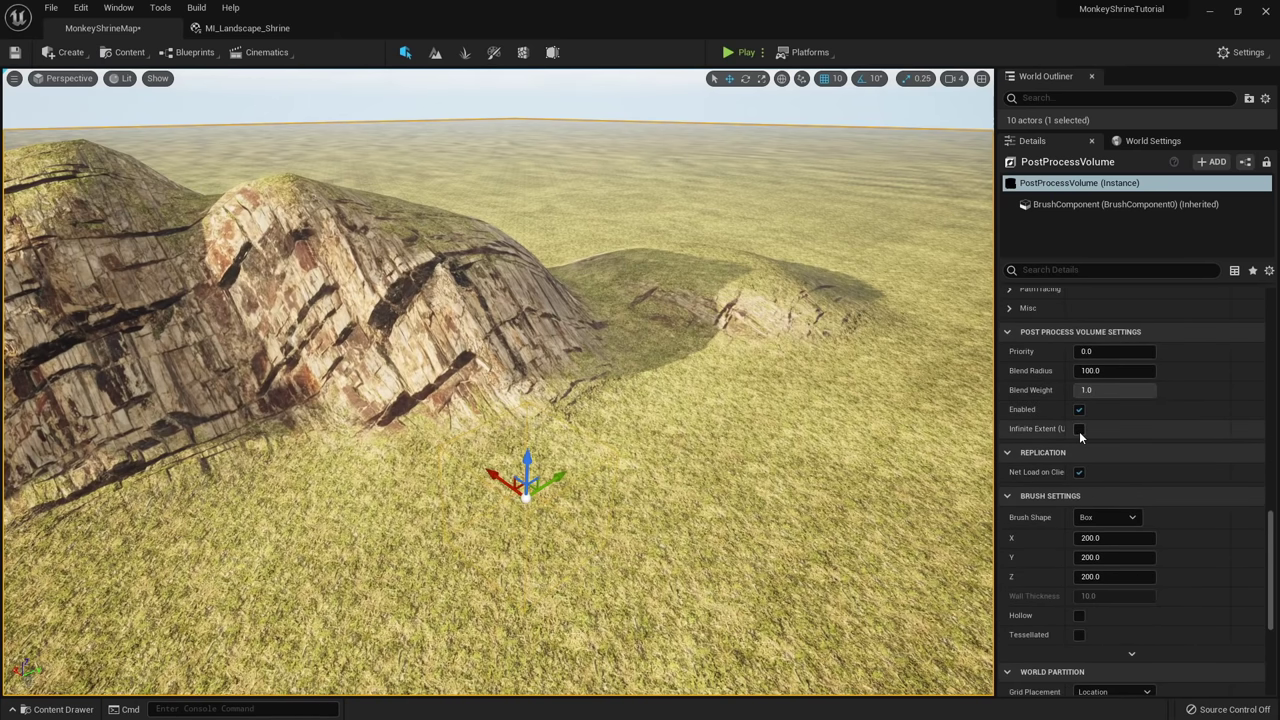
scroll(1090, 480, "up", 15)
scroll(1105, 527, "up", 10)
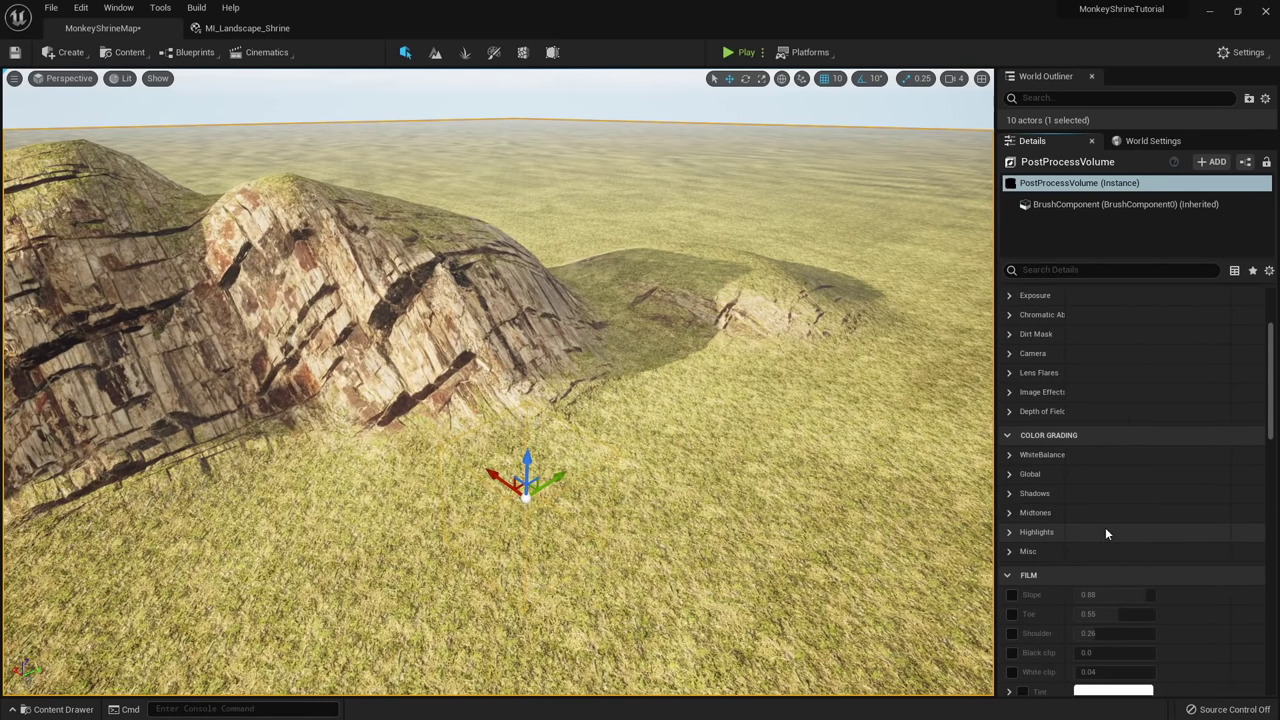
Set the PostProcessVolume's exposure metering mode to Manual and its exposure compensation to 11.
left_click(1008, 437)
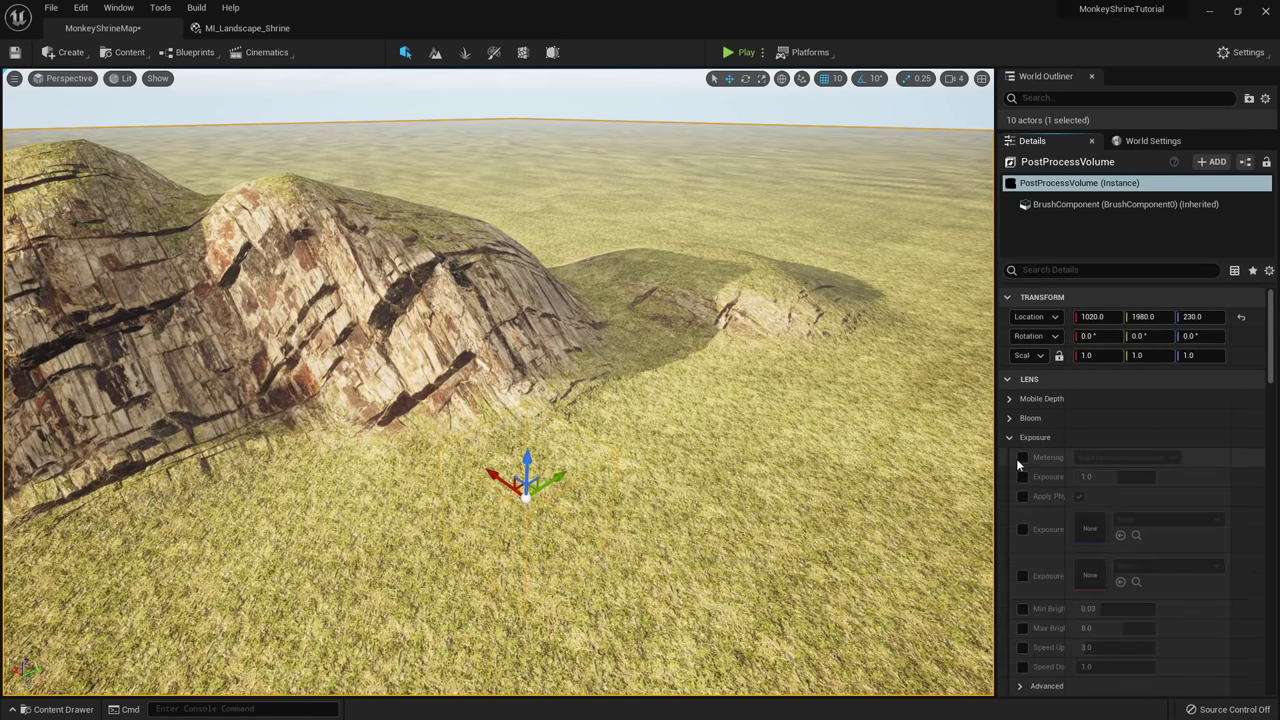
left_click(1022, 457)
left_click(1022, 477)
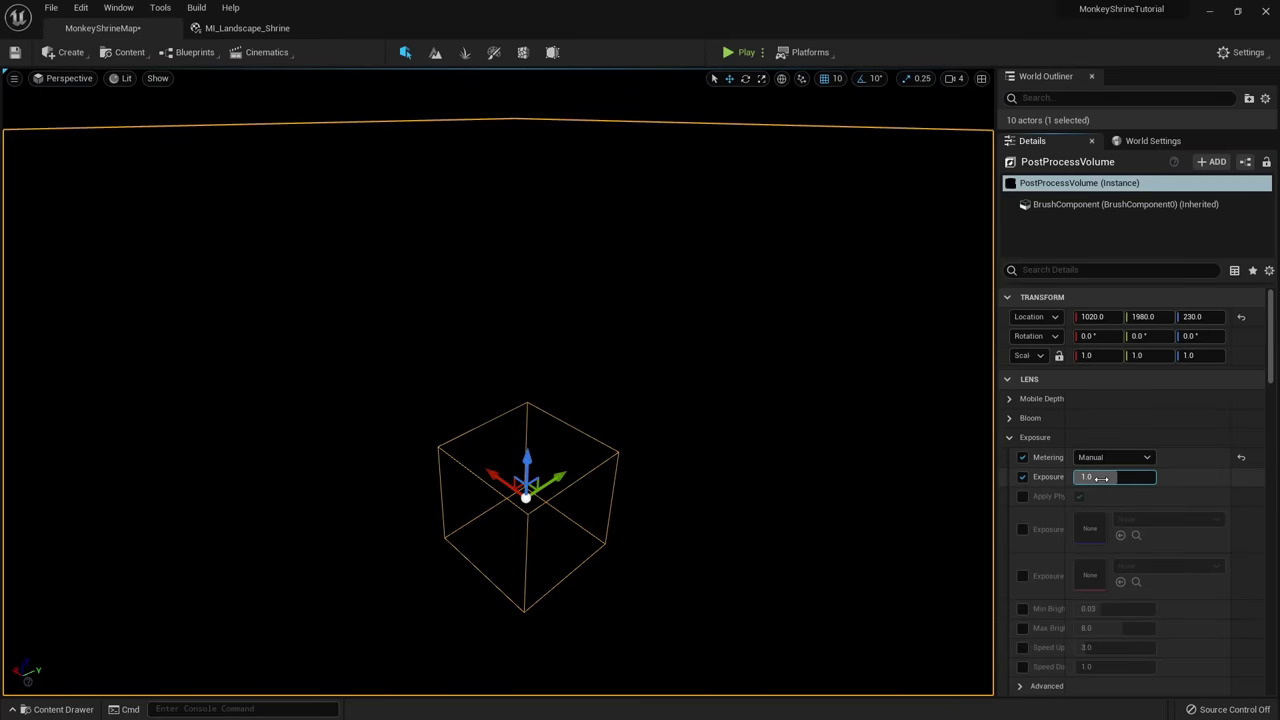
left_click_drag(1099, 477, 1230, 477)
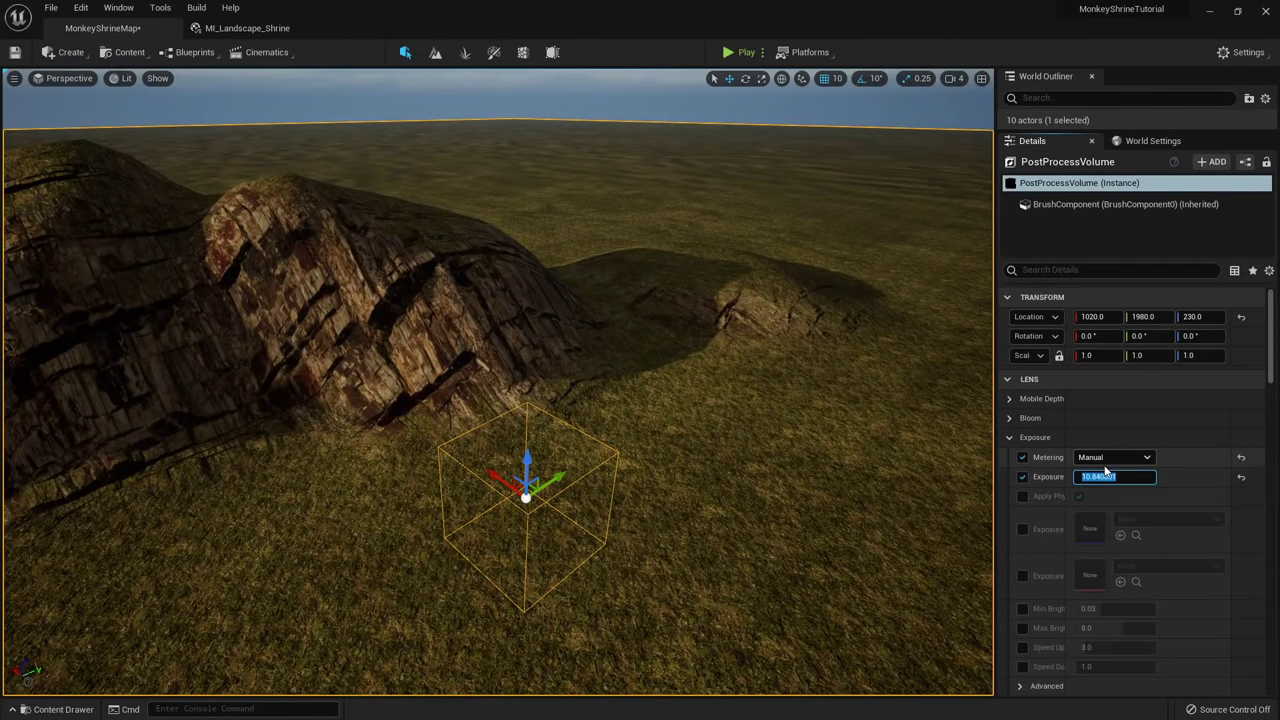
type("11")
key("Return")
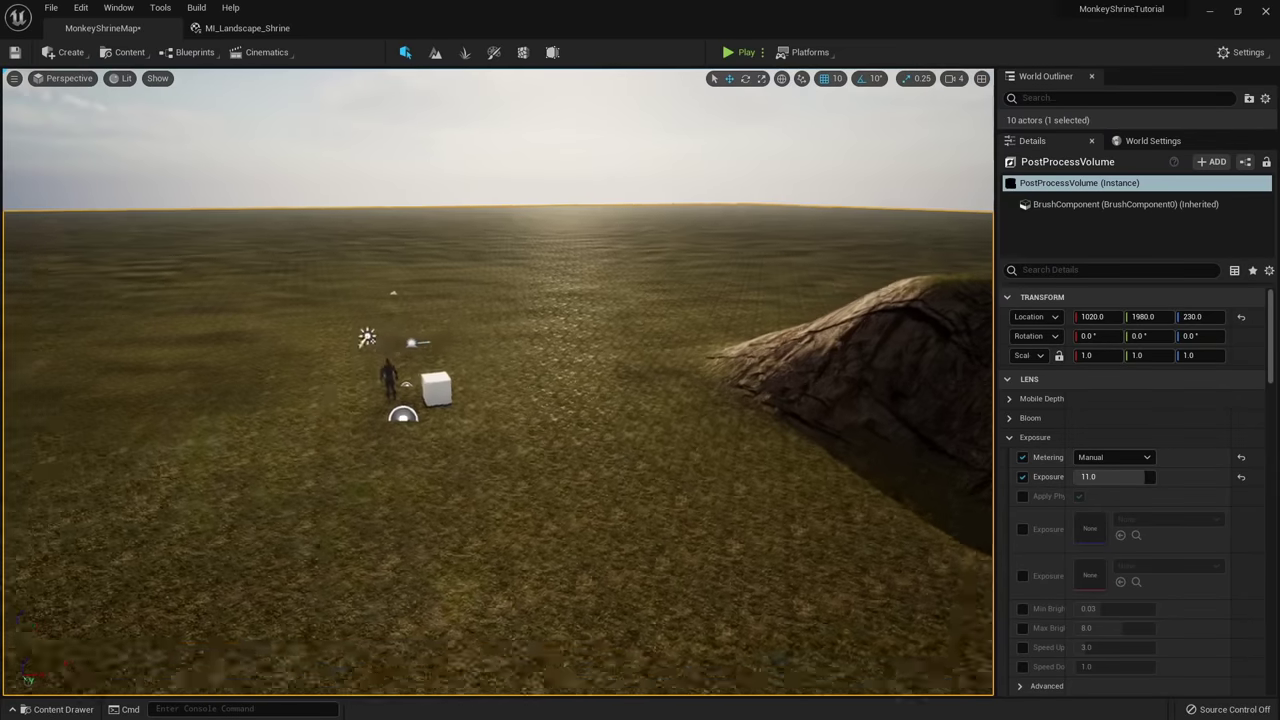
Rotate the directional light to change the sun's direction over the hills, cube and mannequin.
right_click_drag(498, 382, 635, 374)
right_click_drag(766, 435, 766, 435)
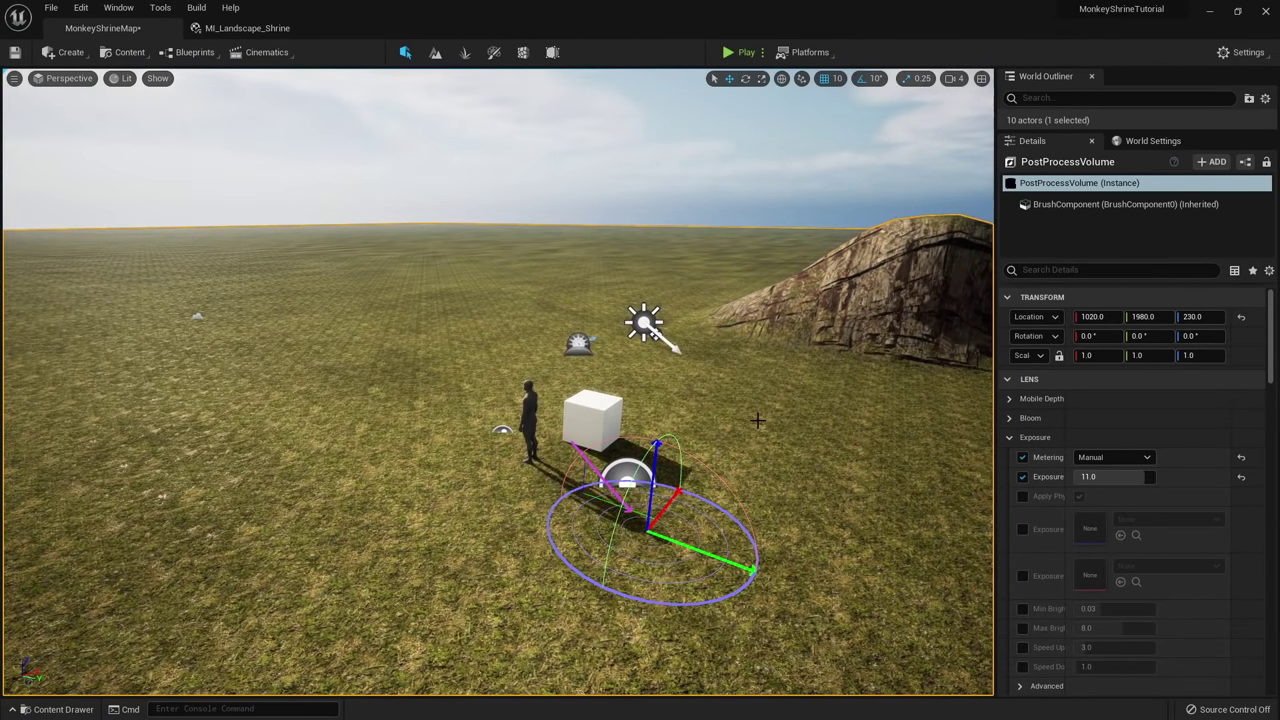
right_click_drag(635, 404, 935, 365)
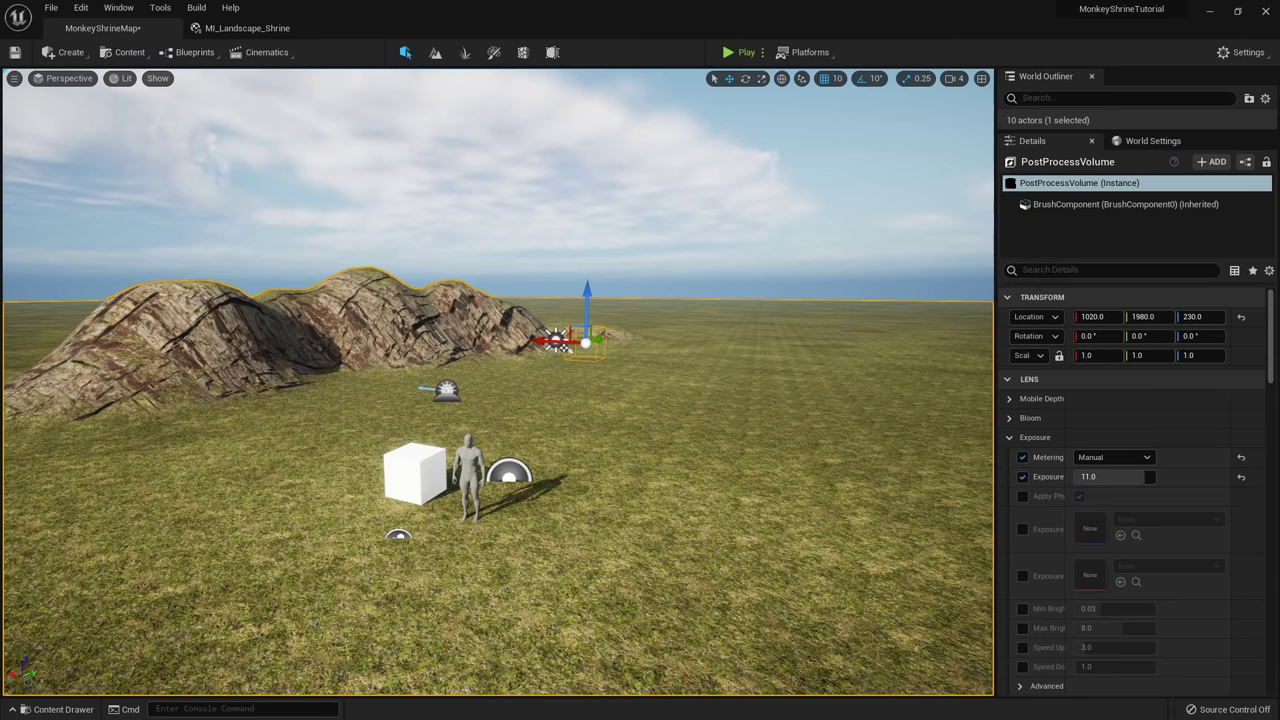
Switch to the Epic Games Launcher, begin adding temperate Vegetation: Spruce Forest to a project, and search all projects for monkey.
left_click_drag(0, 110, 661, 69)
left_click_drag(665, 201, 1000, 214)
left_click(931, 238)
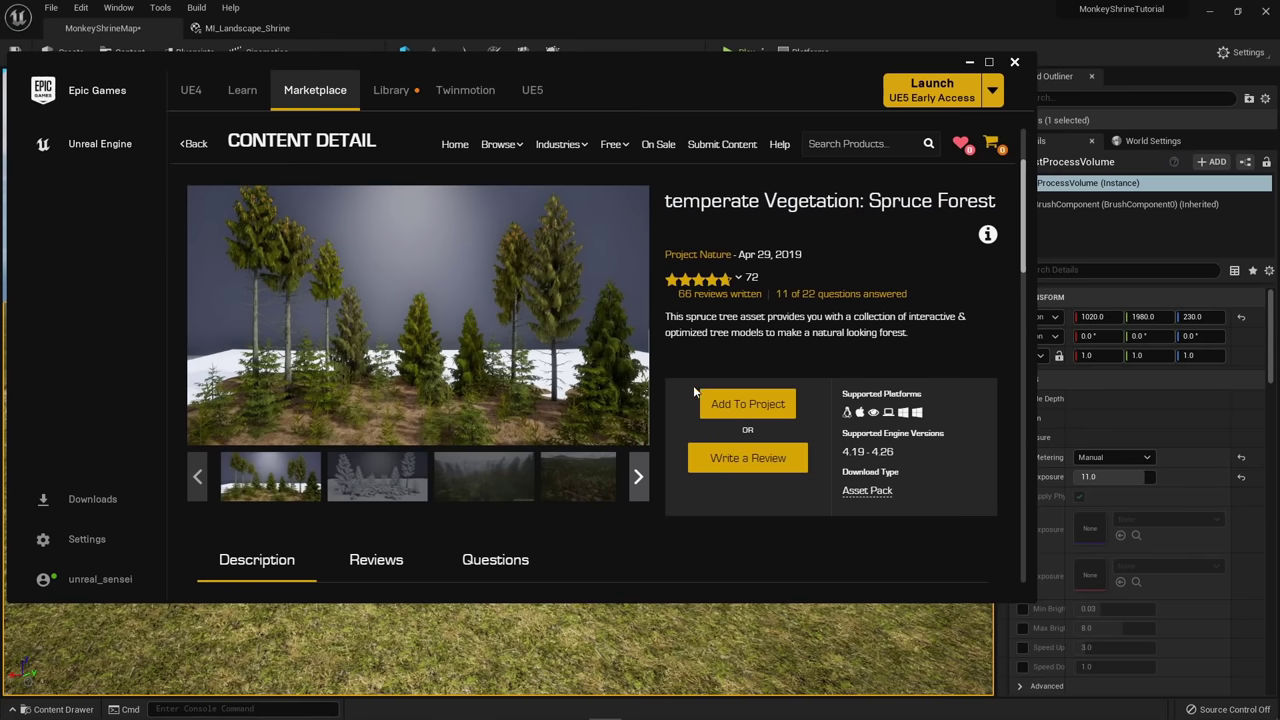
left_click(757, 407)
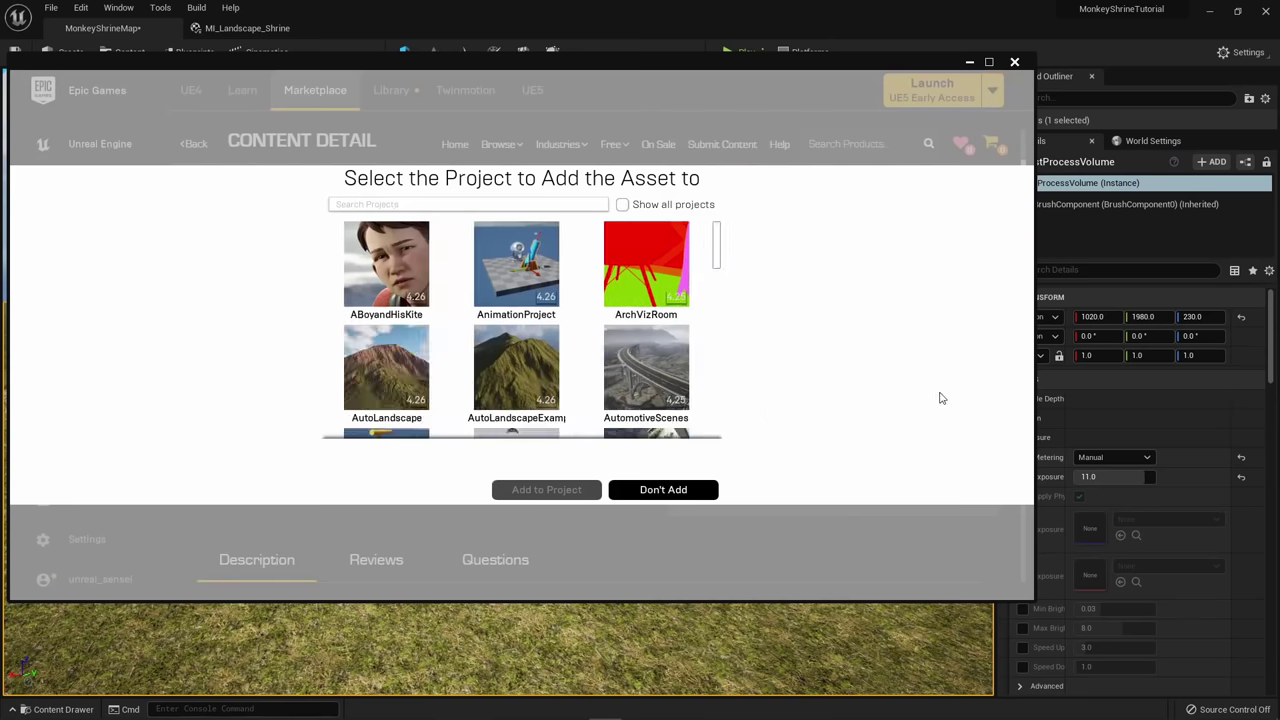
left_click(624, 205)
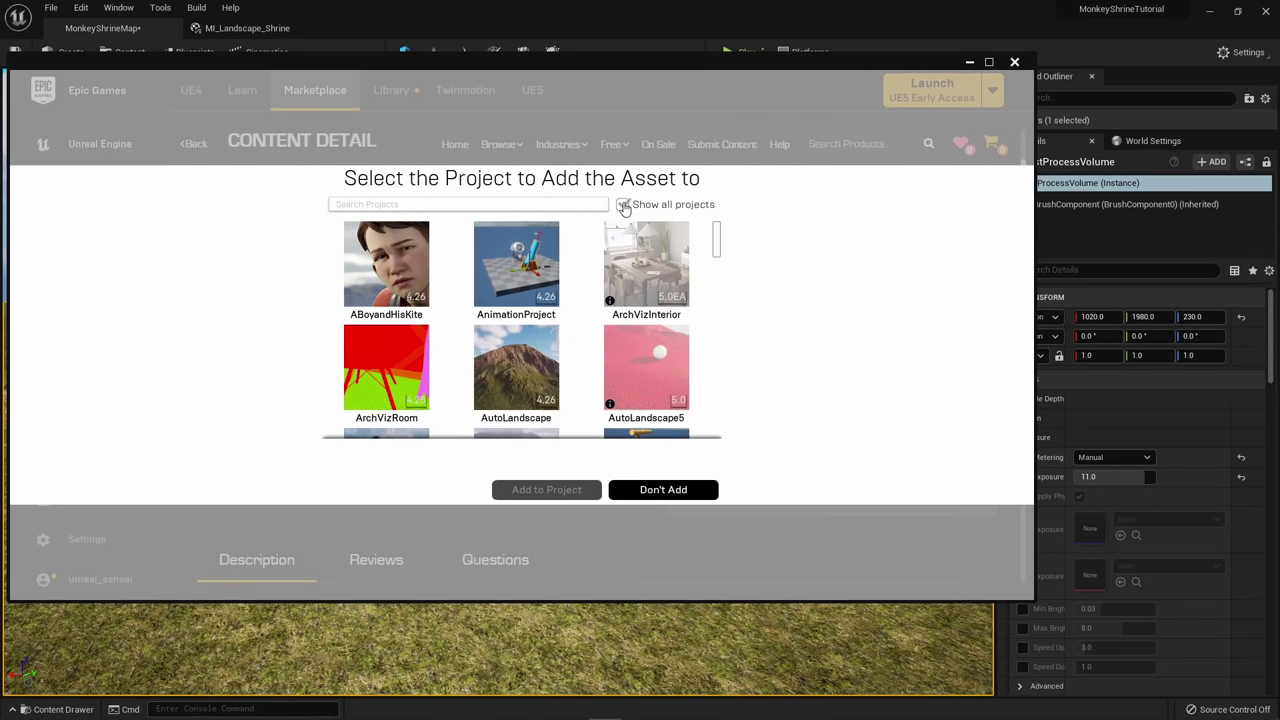
left_click(516, 205)
type("monkey")
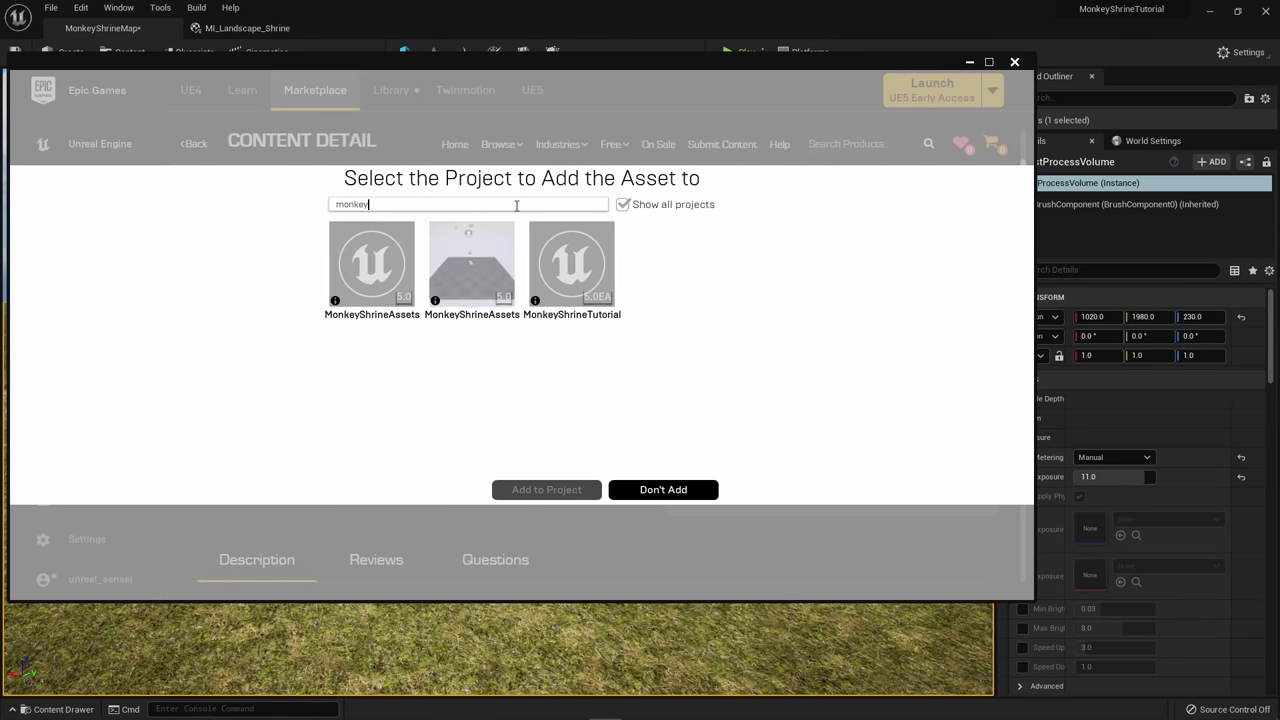
Add the Spruce Forest pack to the MonkeyShrineTutorial project using version 4.26, and return to the Unreal Editor.
left_click(572, 285)
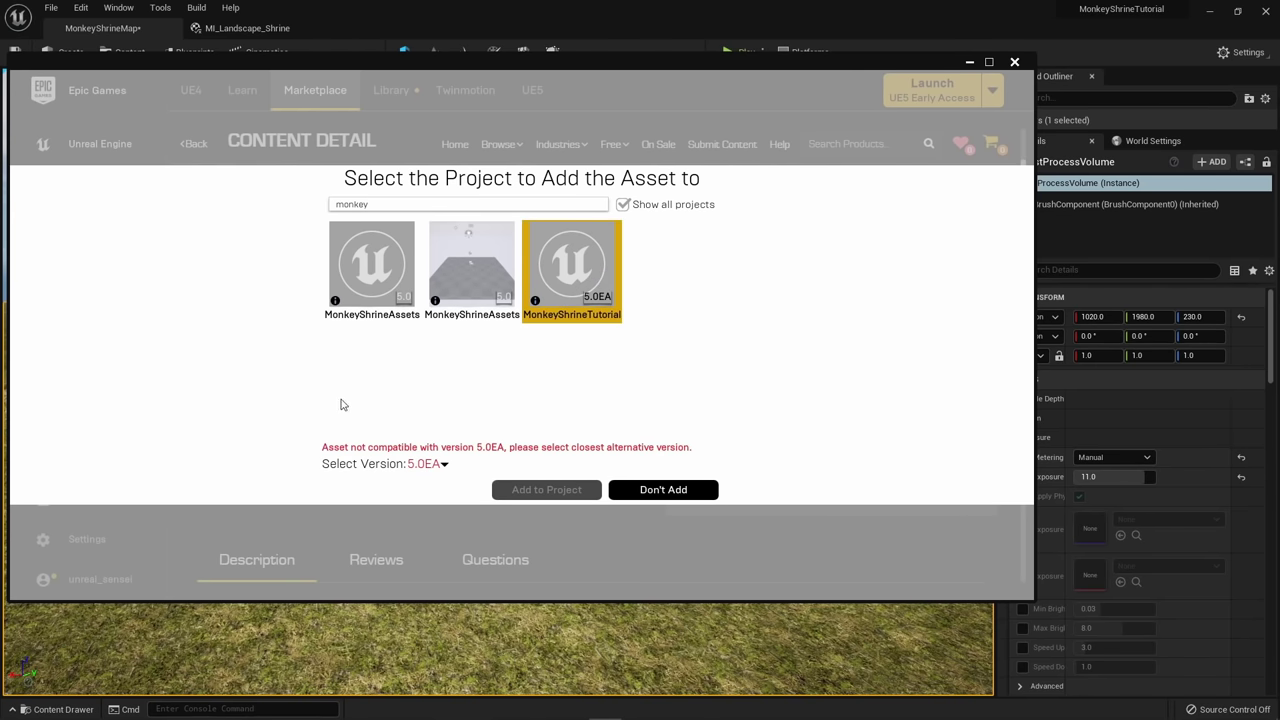
left_click(442, 465)
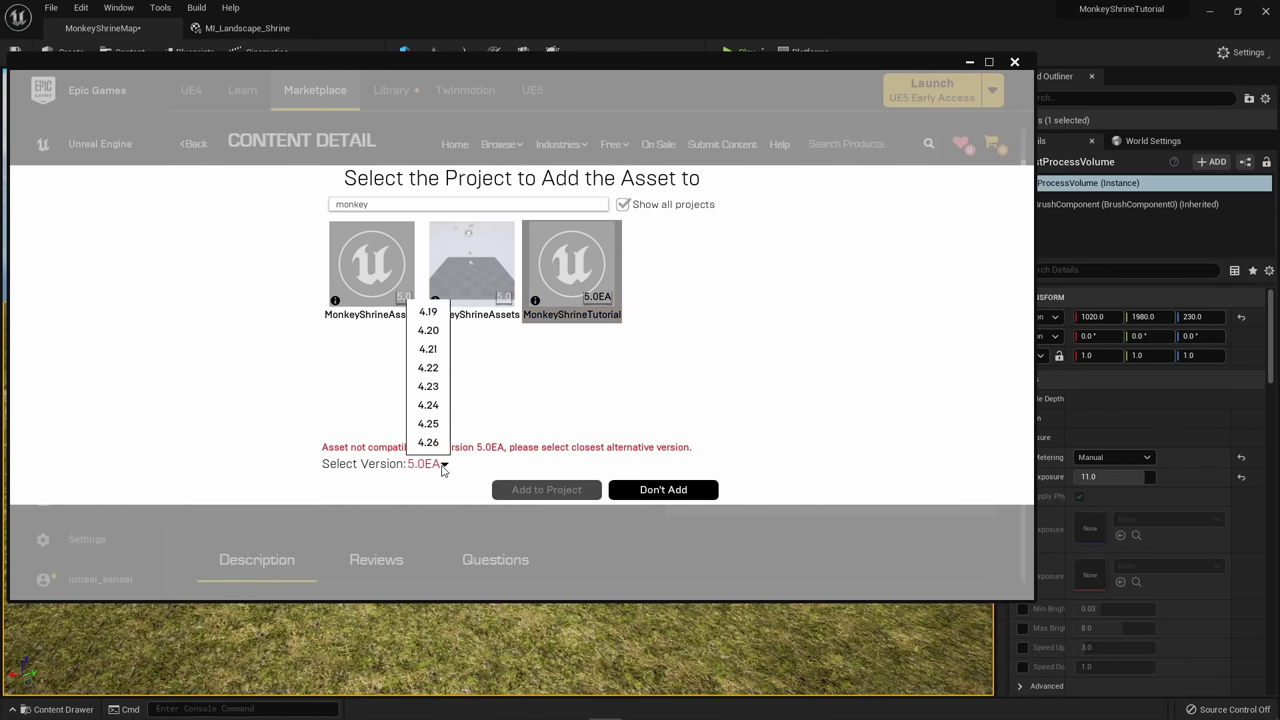
left_click(437, 450)
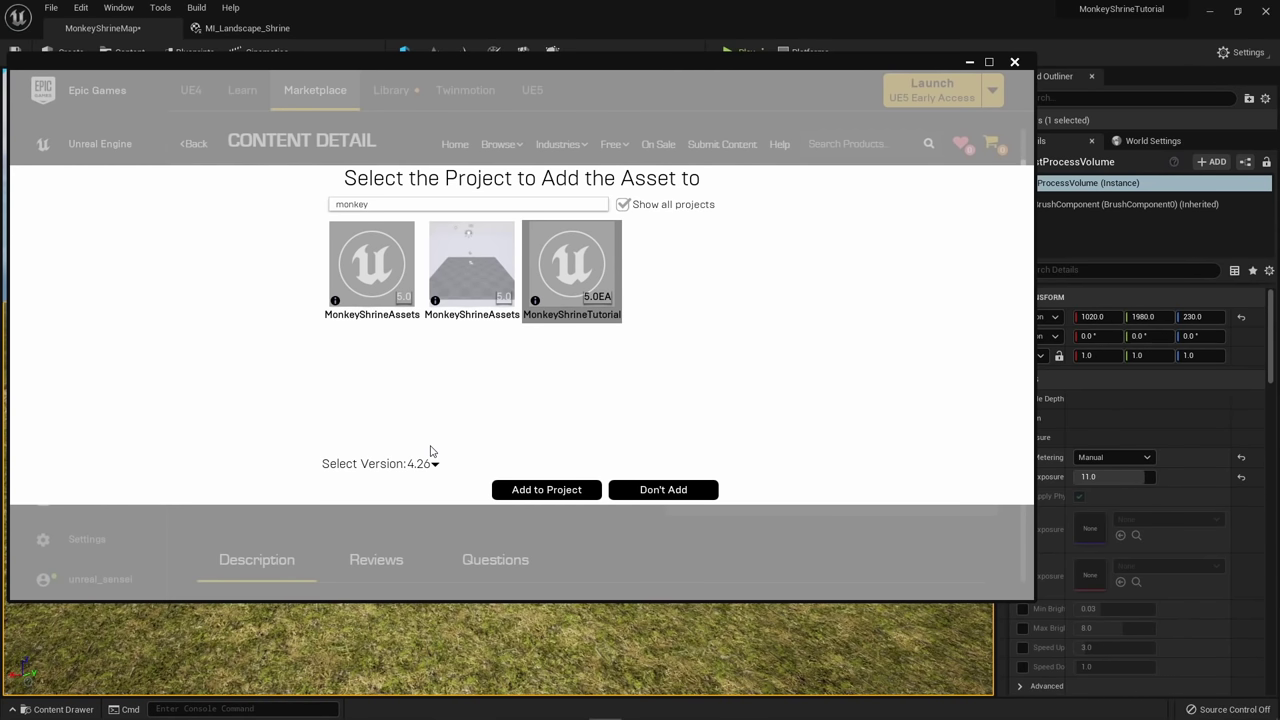
left_click(550, 490)
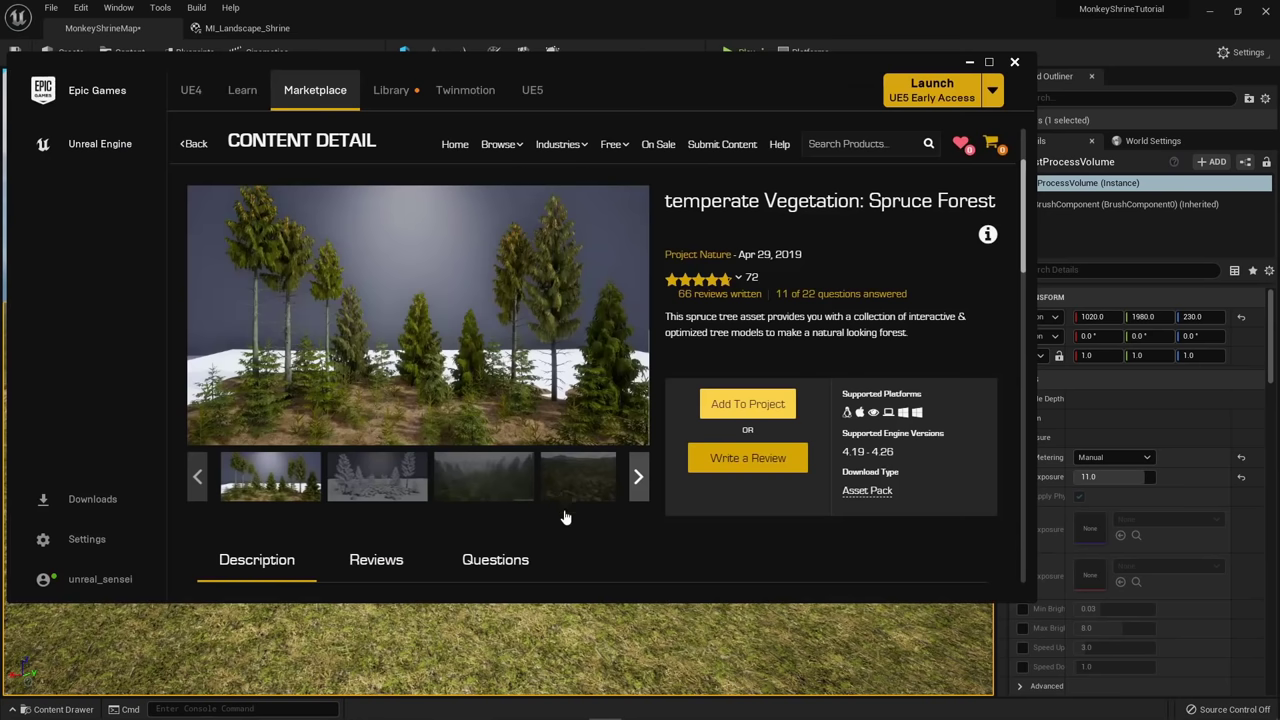
left_click_drag(696, 64, 251, 230)
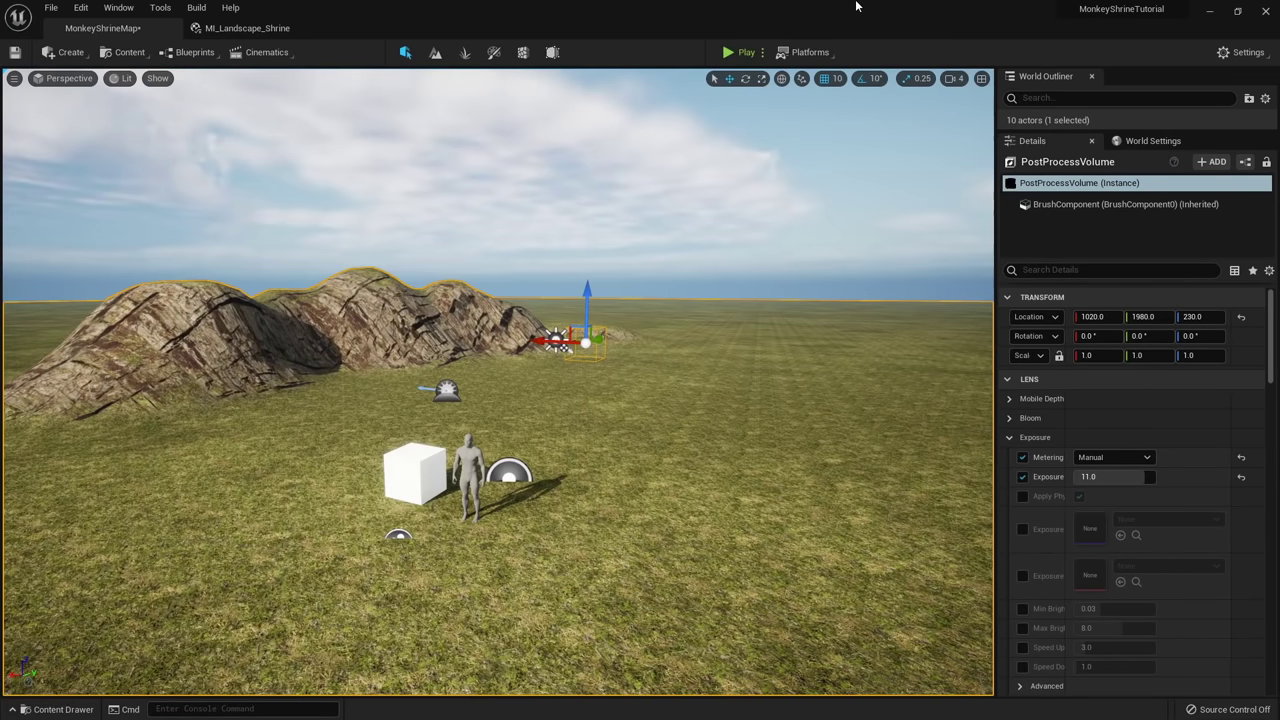
Browse the PN_interactiveSpruceForest pack's Meshes folder, checking the high and low subfolders of the full trees.
left_click(64, 709)
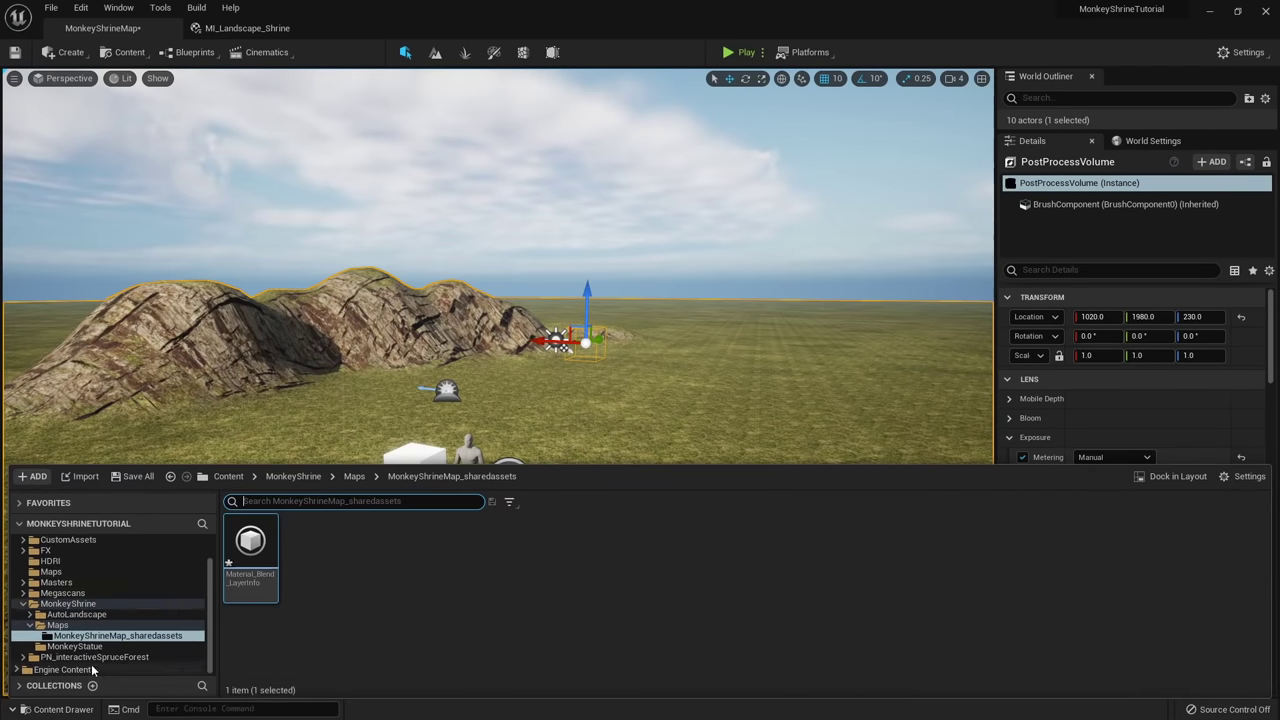
left_click(100, 657)
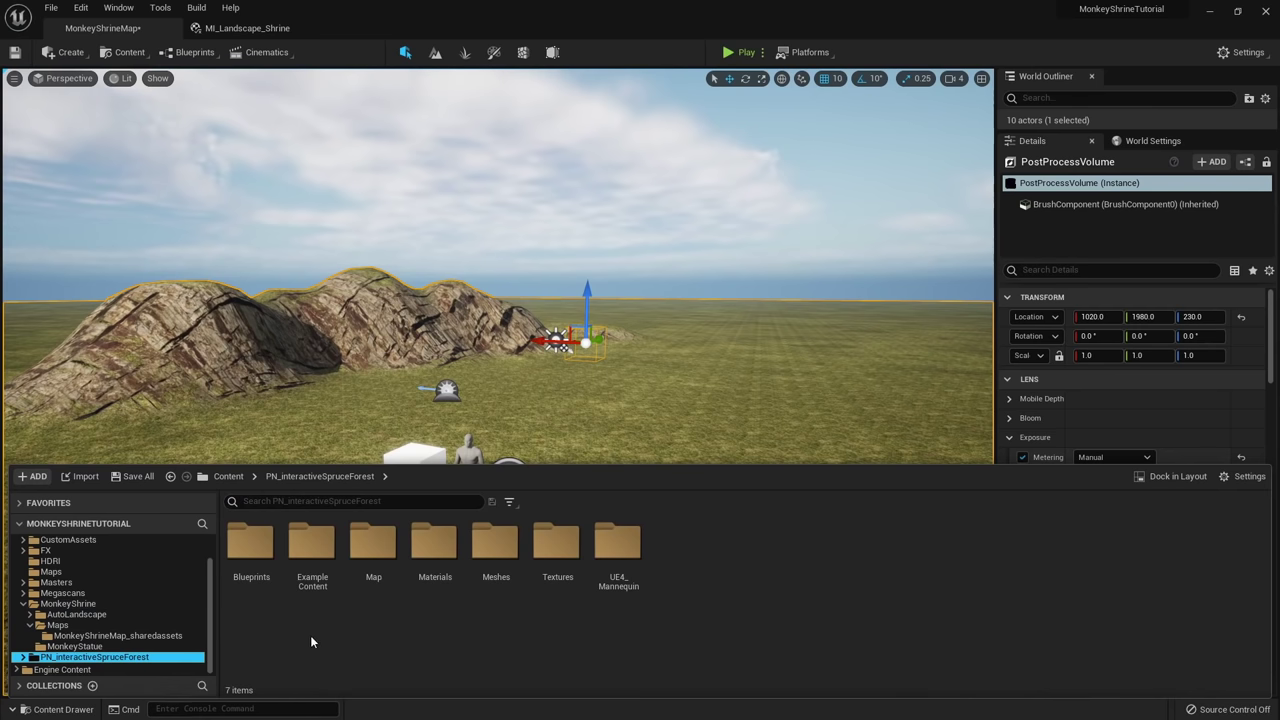
double_click(492, 565)
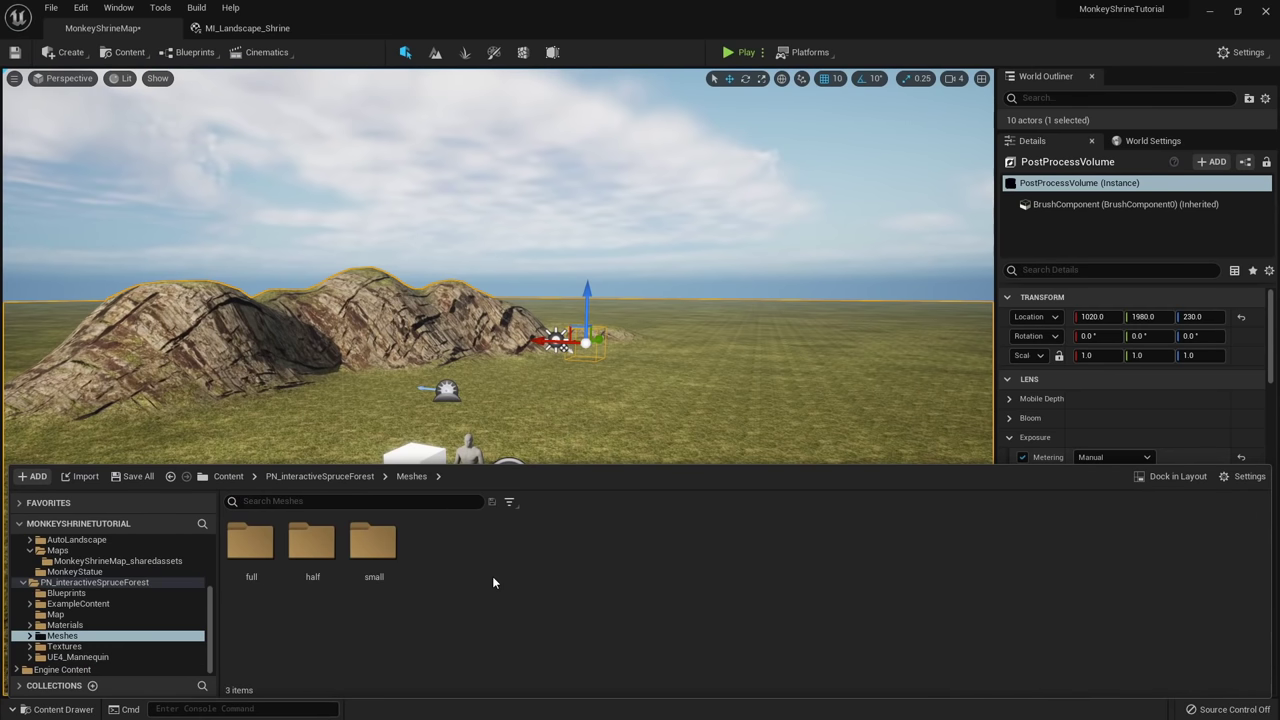
double_click(262, 556)
double_click(262, 556)
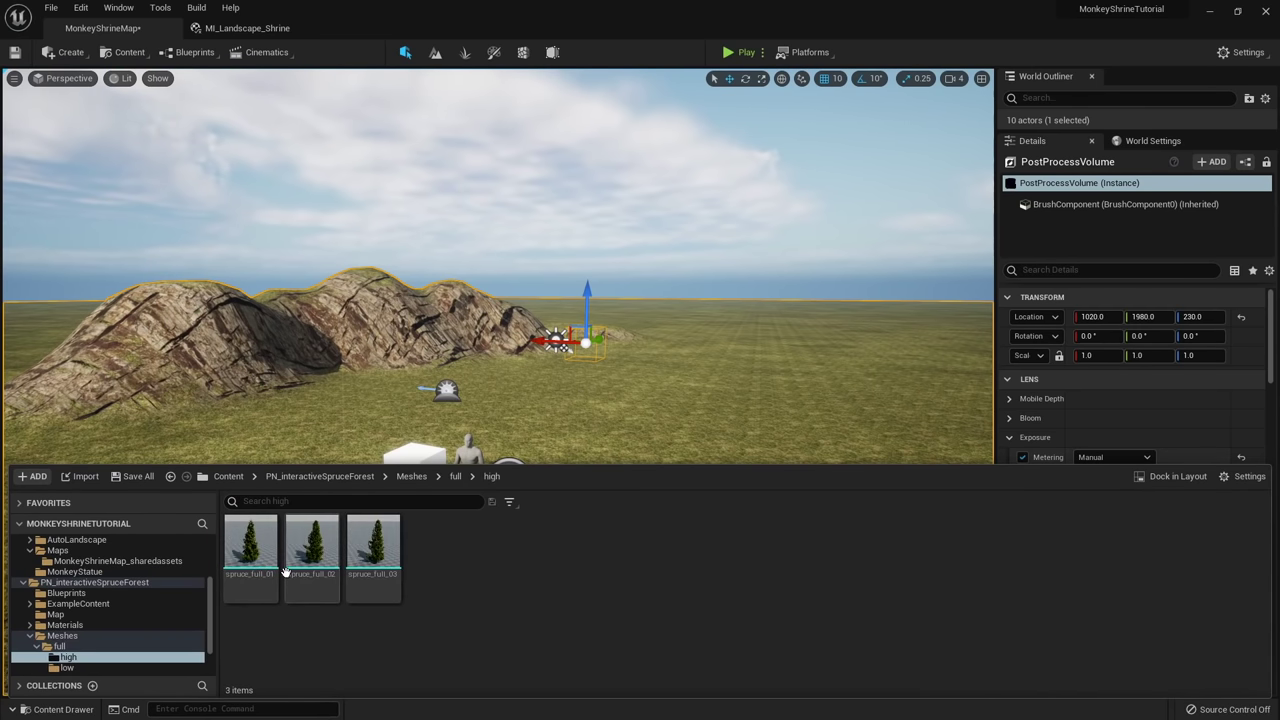
key("alt+Left")
double_click(299, 560)
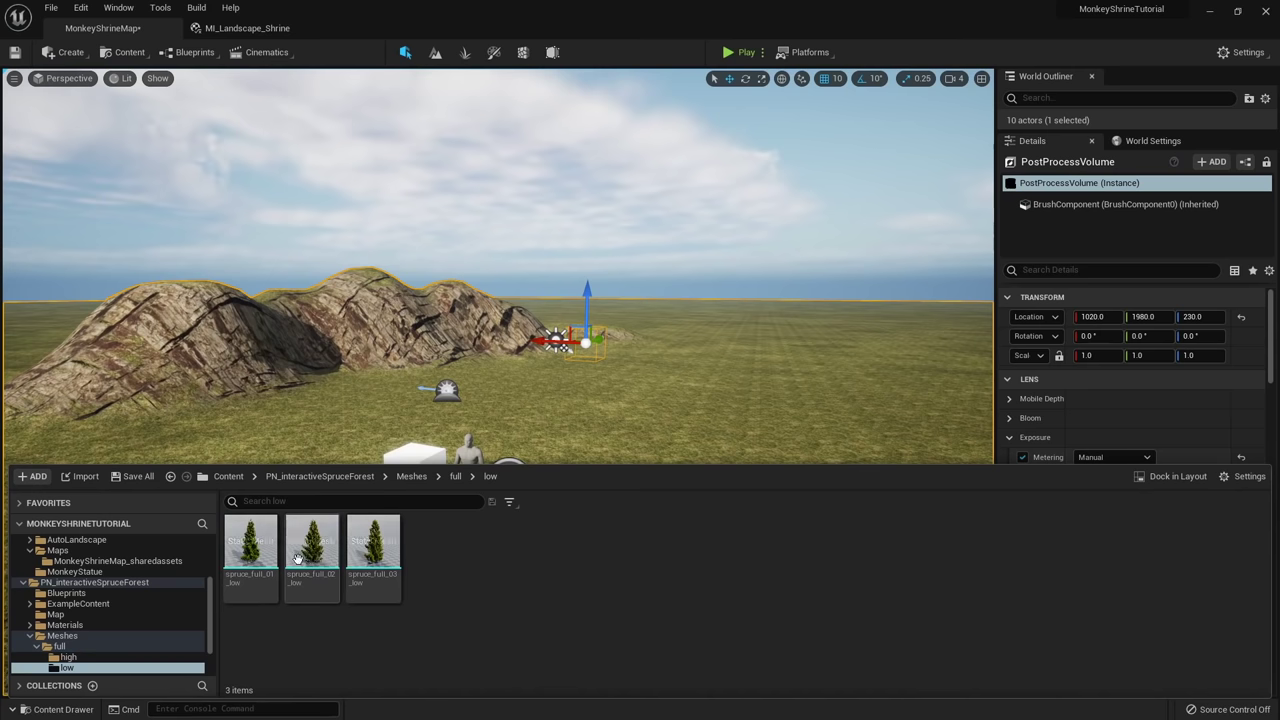
key("alt+Left")
key("alt+Left")
left_click(494, 618)
key("alt+Left")
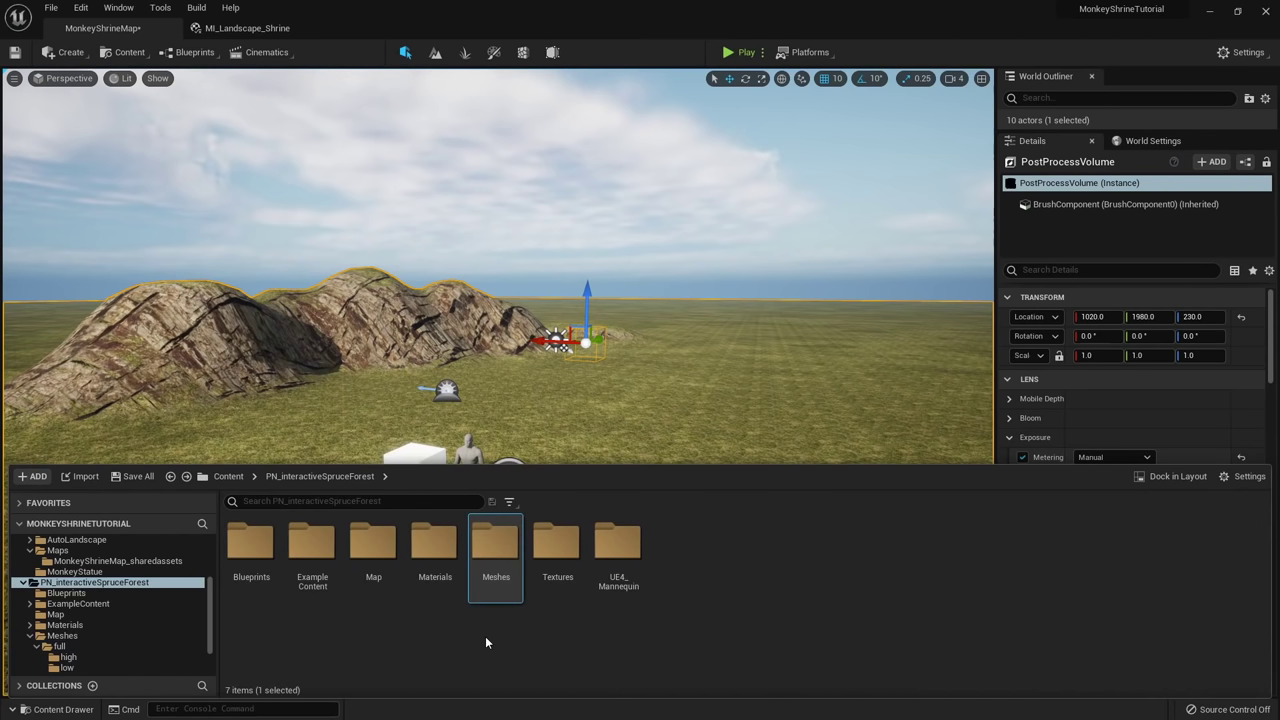
Filter the spruce pack's Meshes folder to show only Static Mesh assets, and enlarge the content browser area.
key("alt+Right")
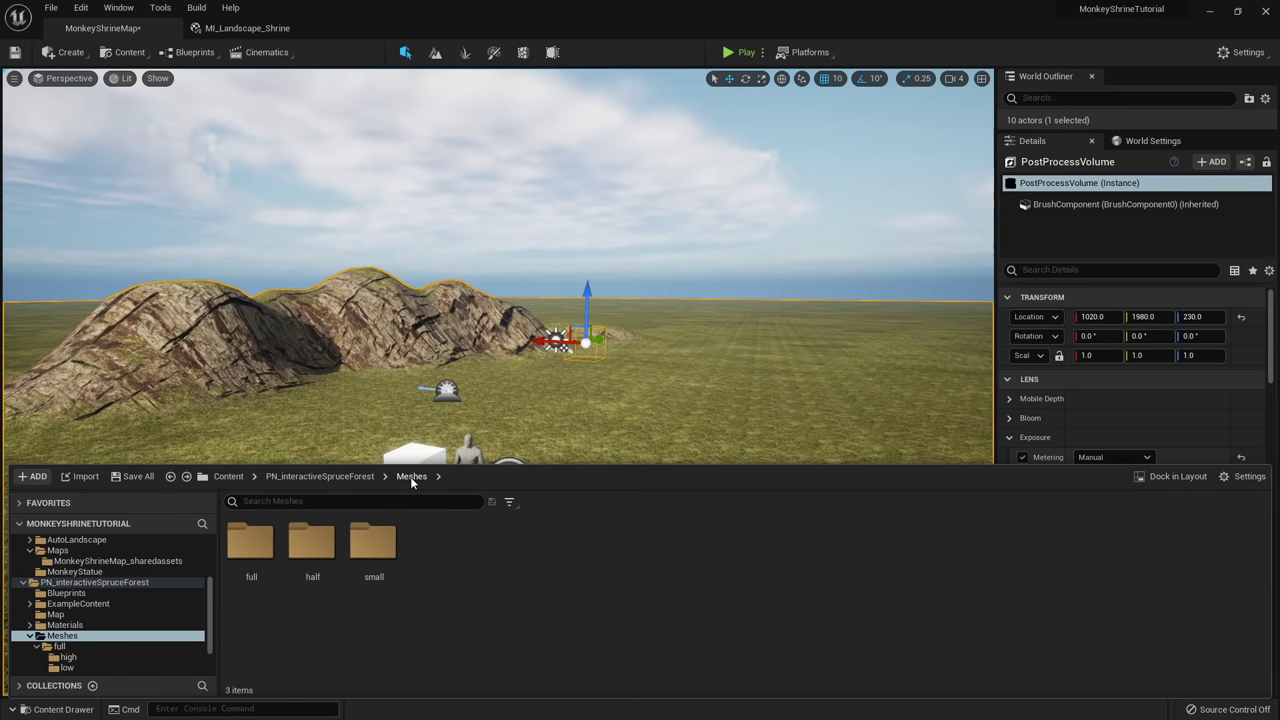
left_click(510, 503)
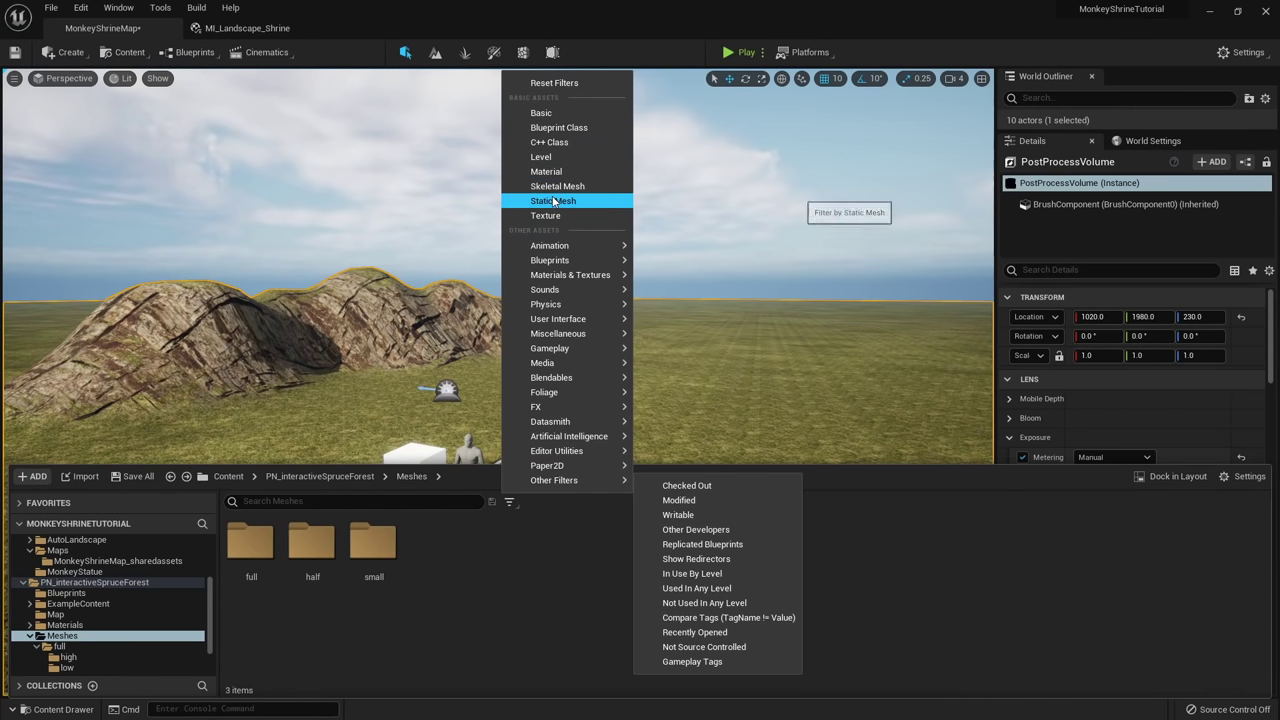
left_click(595, 201)
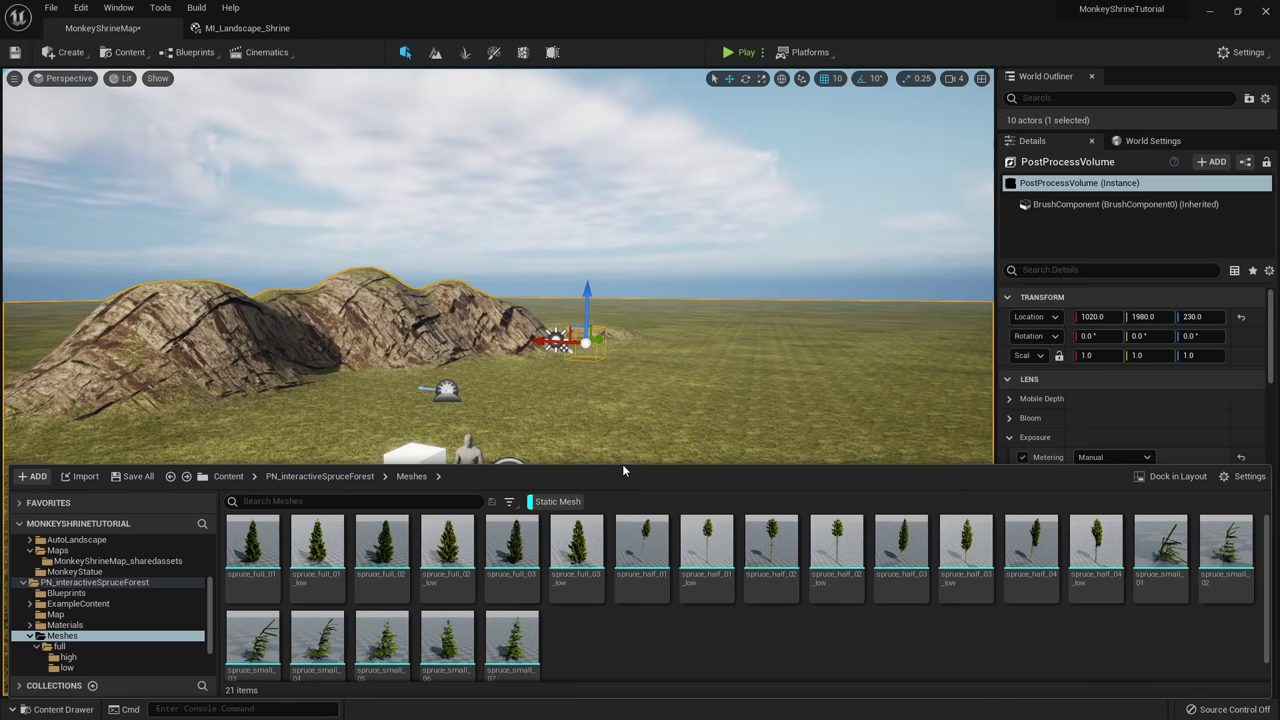
left_click_drag(622, 463, 622, 424)
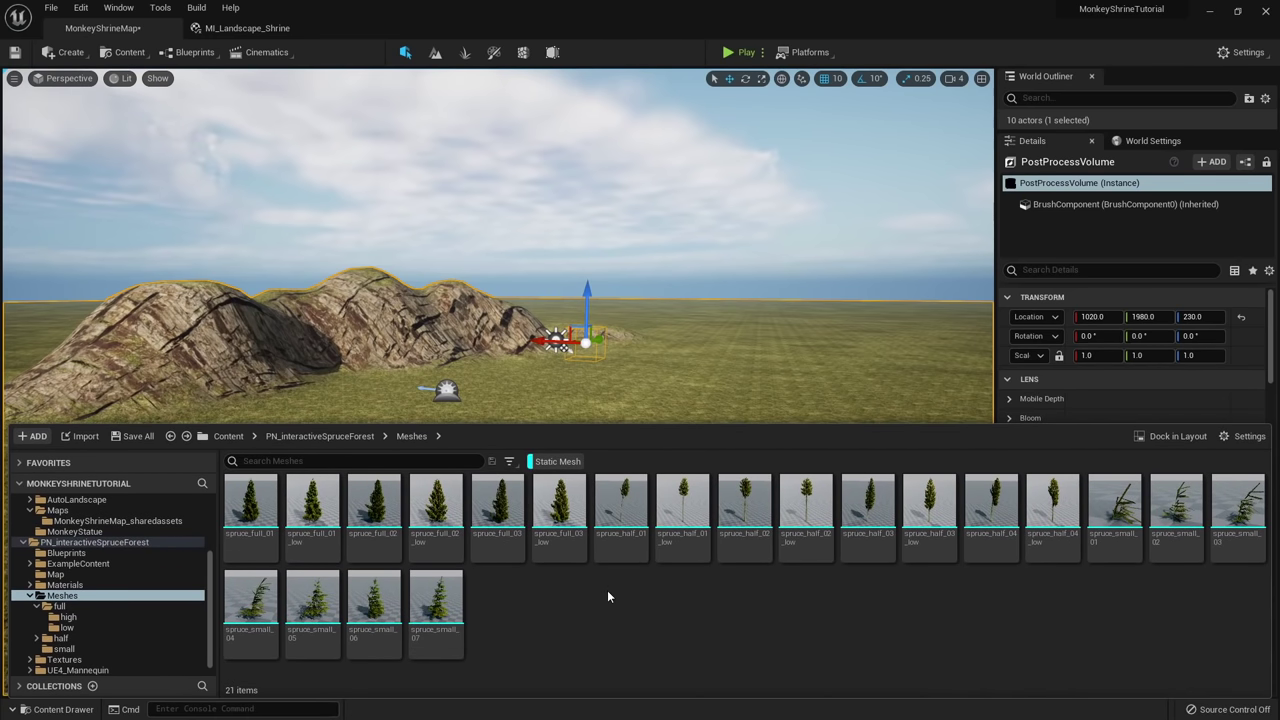
left_click(557, 461)
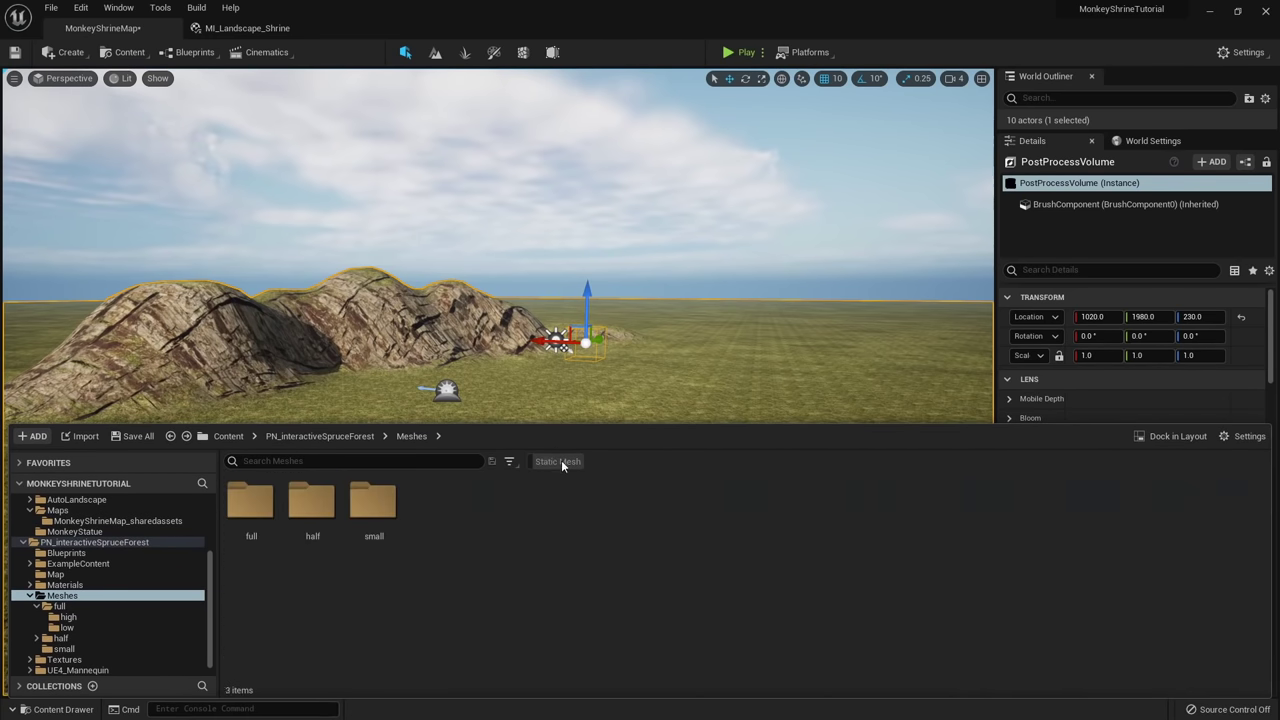
left_click(560, 462)
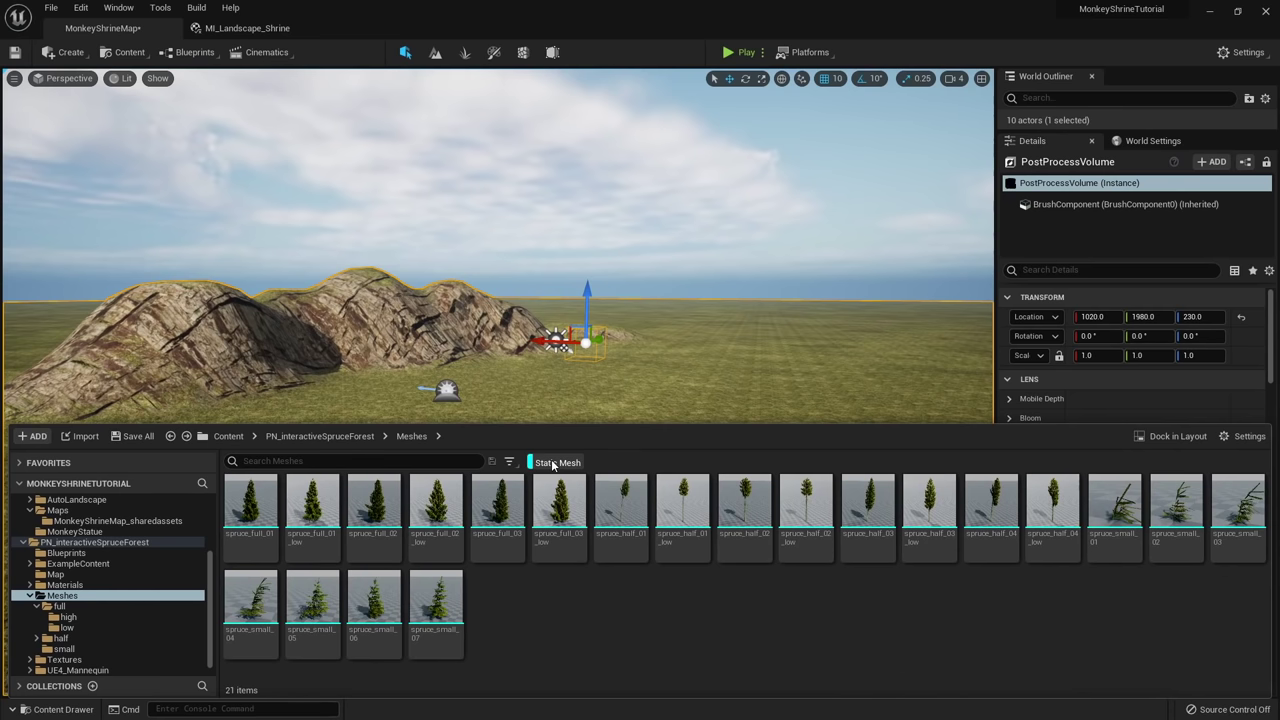
left_click(553, 462)
left_click(545, 462)
left_click(250, 505)
left_click(1046, 525, "shift")
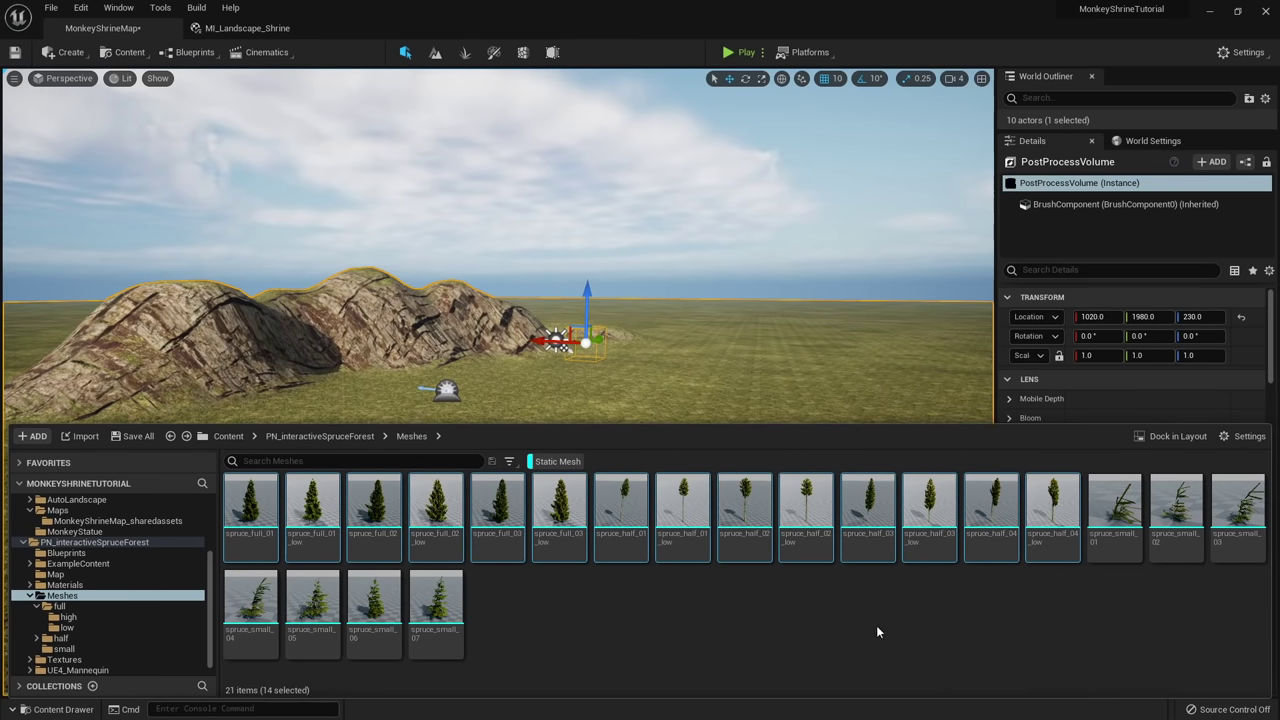
left_click(842, 625)
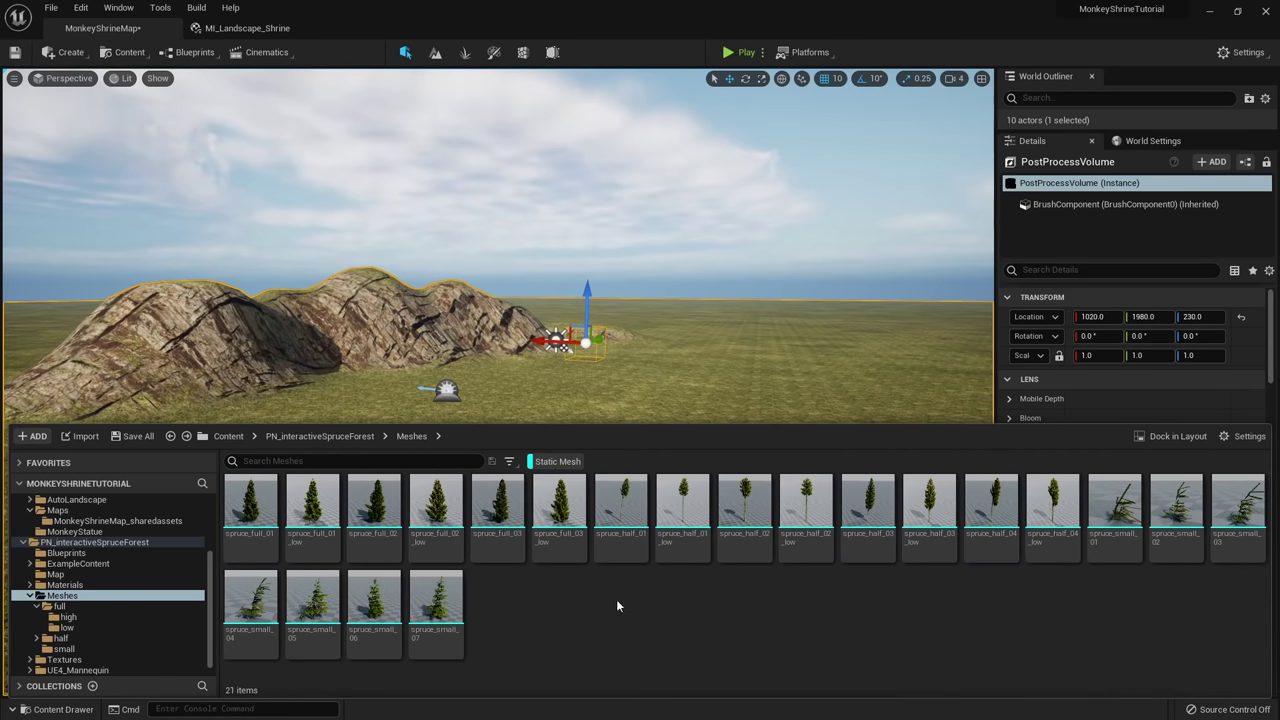
Place the spruce_full_02_low tree on the grass between the rocky hills and the cube, at about X 1200, Y 410, Z 100.
left_click(436, 508)
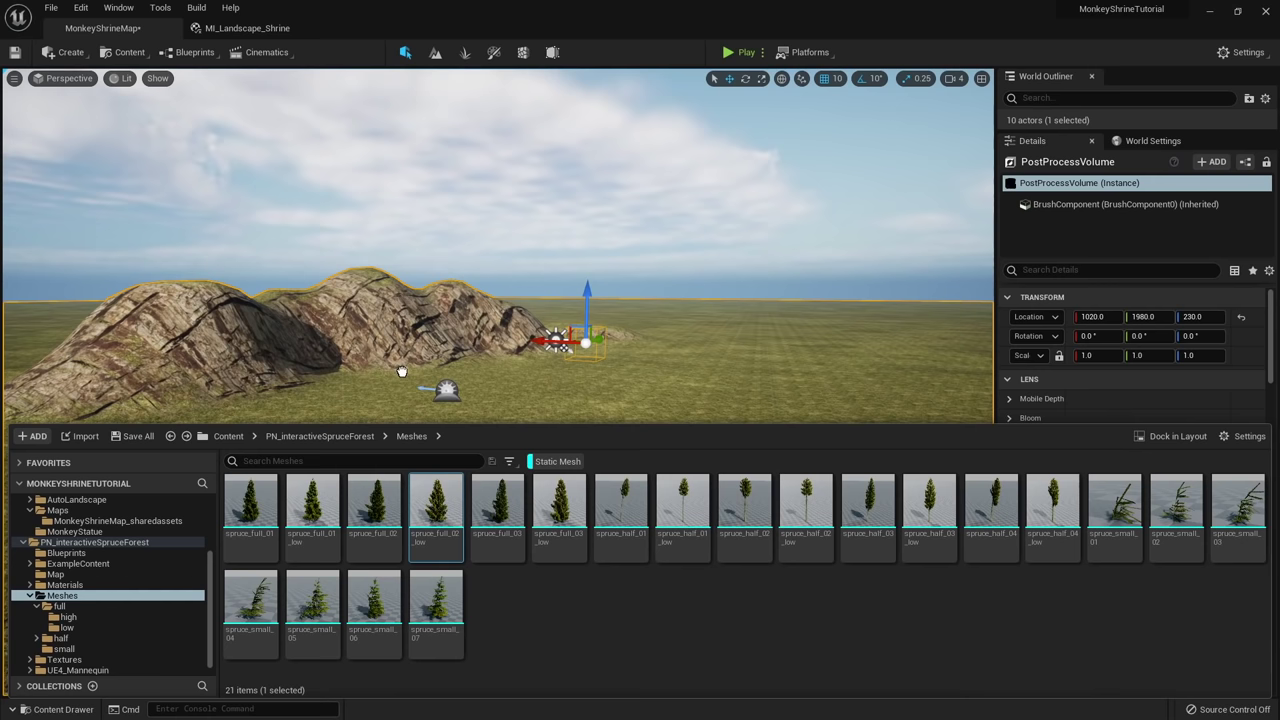
left_click_drag(445, 386, 347, 459)
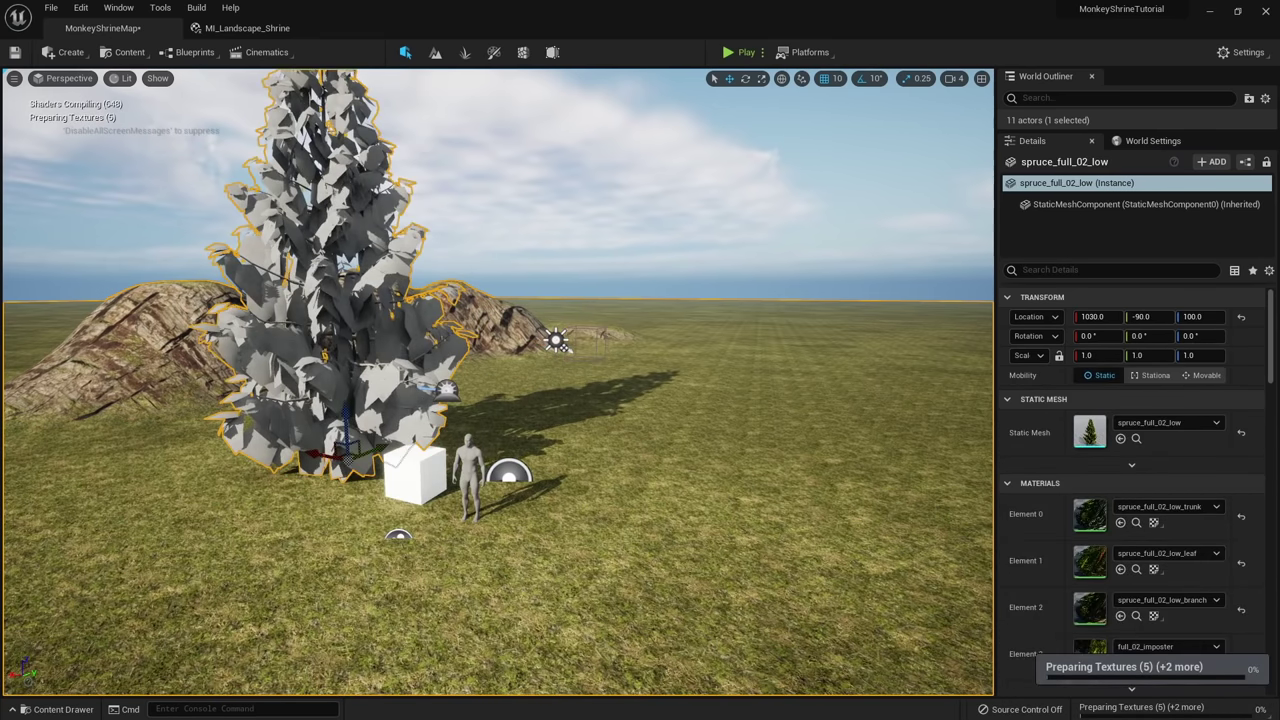
key("f")
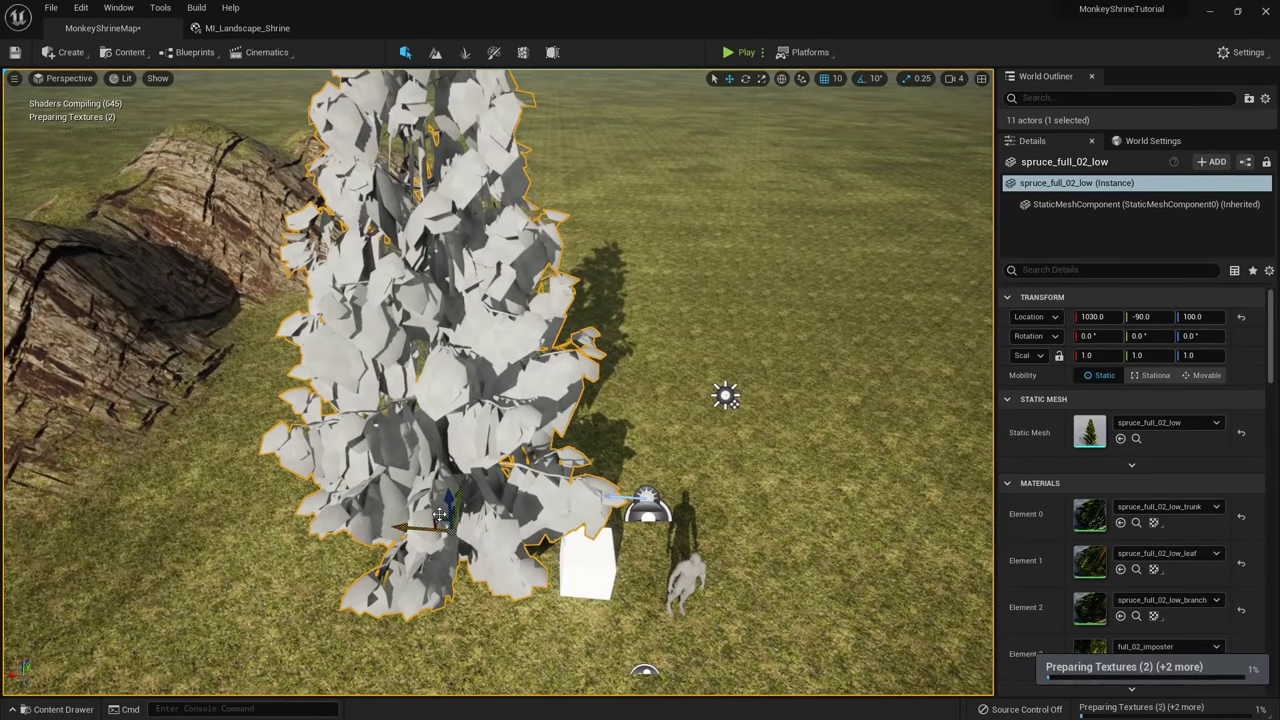
left_click_drag(439, 515, 399, 418)
right_click_drag(399, 418, 374, 393)
key("s")
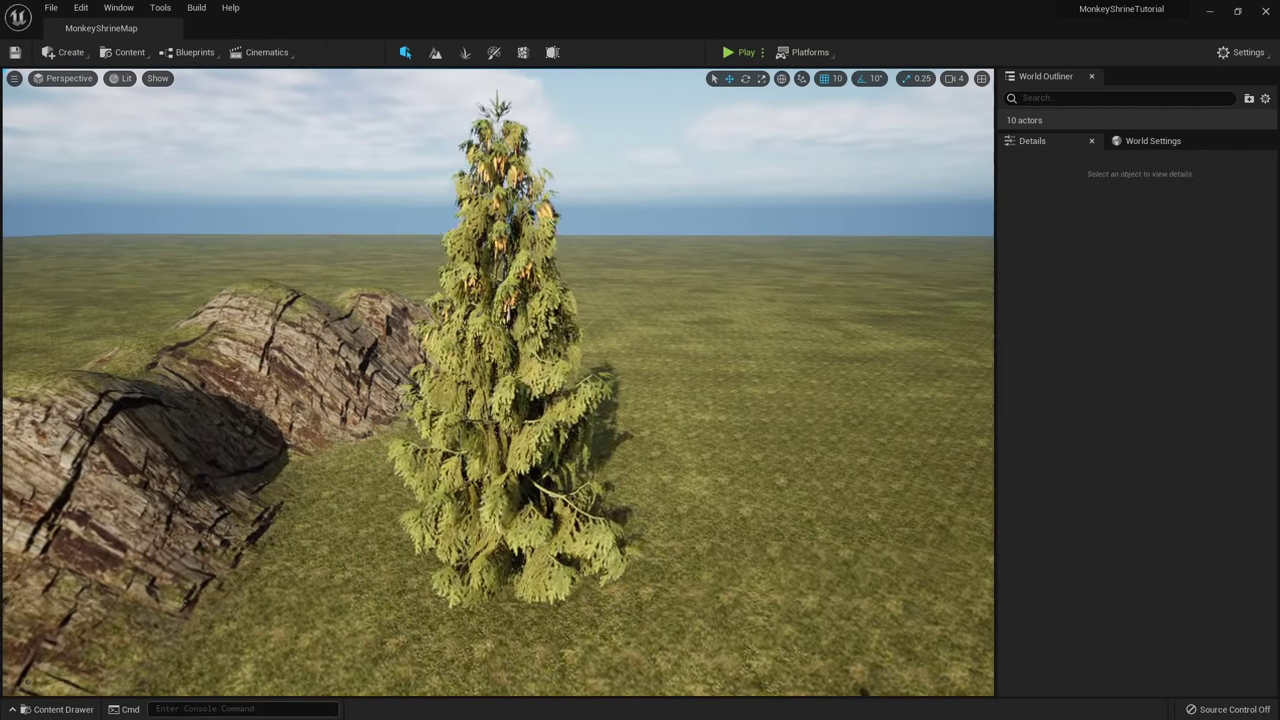
Inspect the placed spruce tree from several sides, checking its foliage and its assigned mesh and material slots.
key("w")
right_click_drag(498, 382, 620, 402)
key("a")
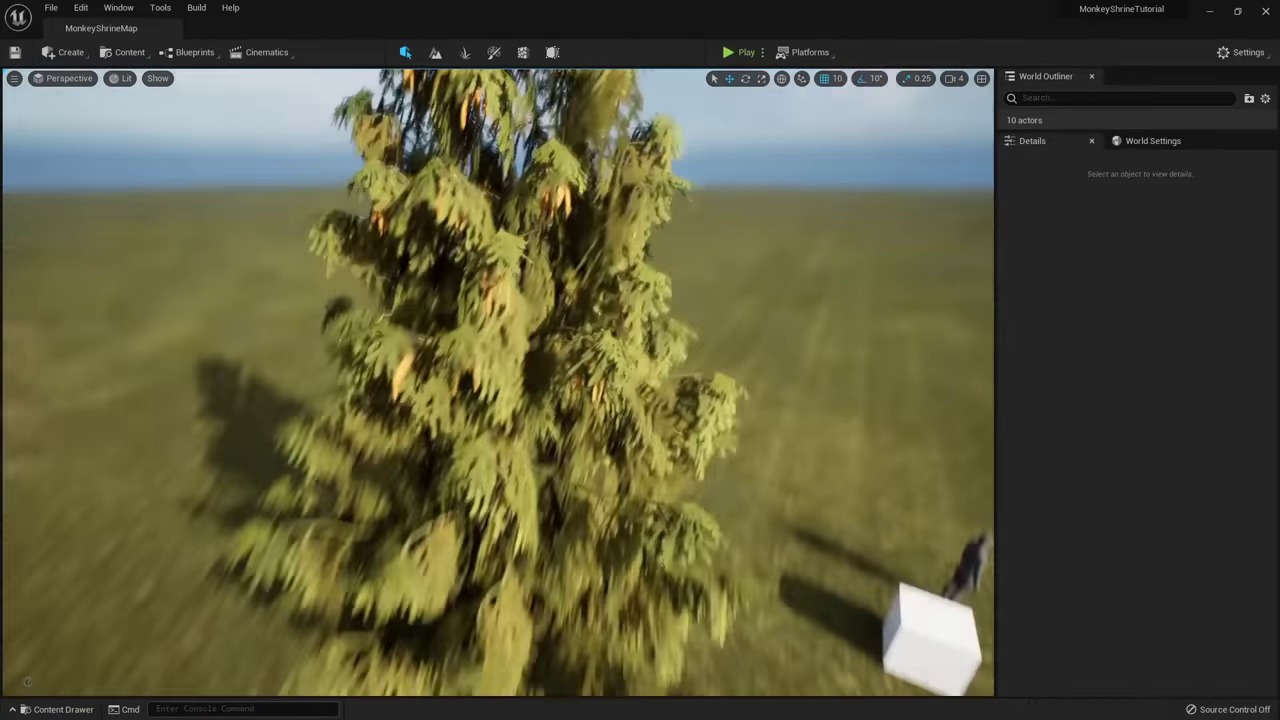
right_click_drag(516, 327, 504, 323)
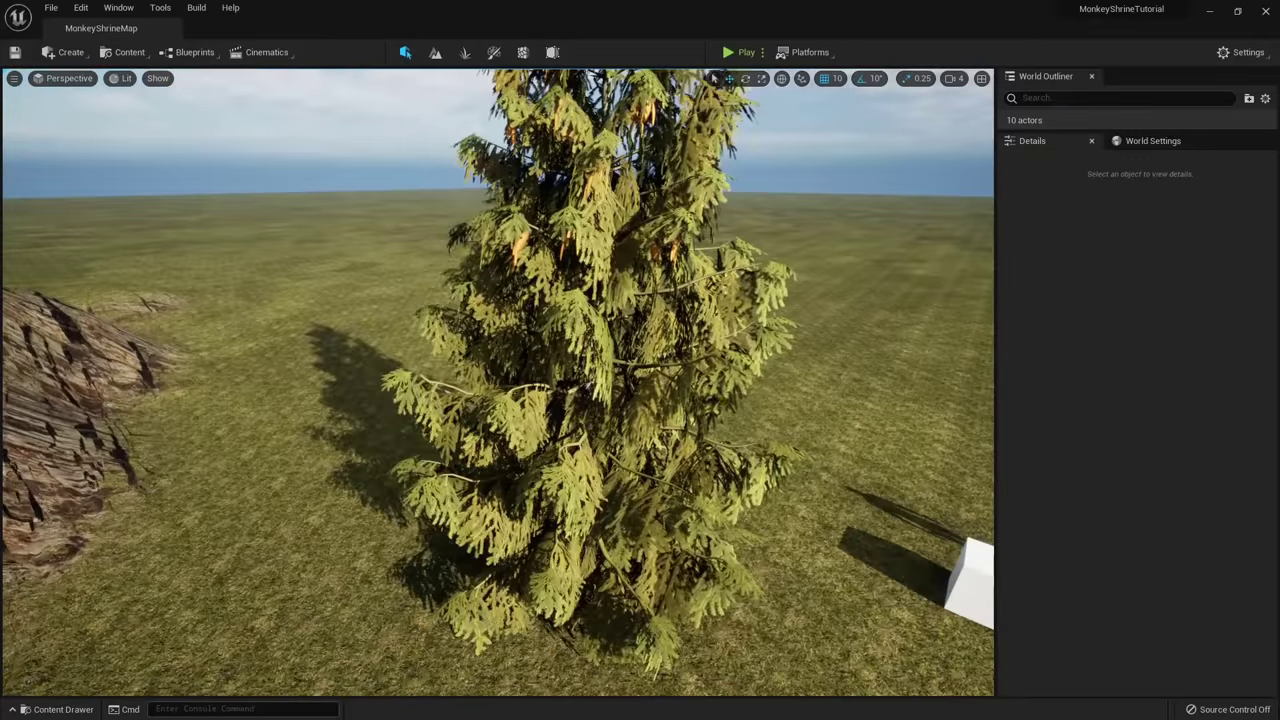
key("d")
right_click_drag(571, 390, 495, 437)
right_click_drag(527, 578, 524, 498)
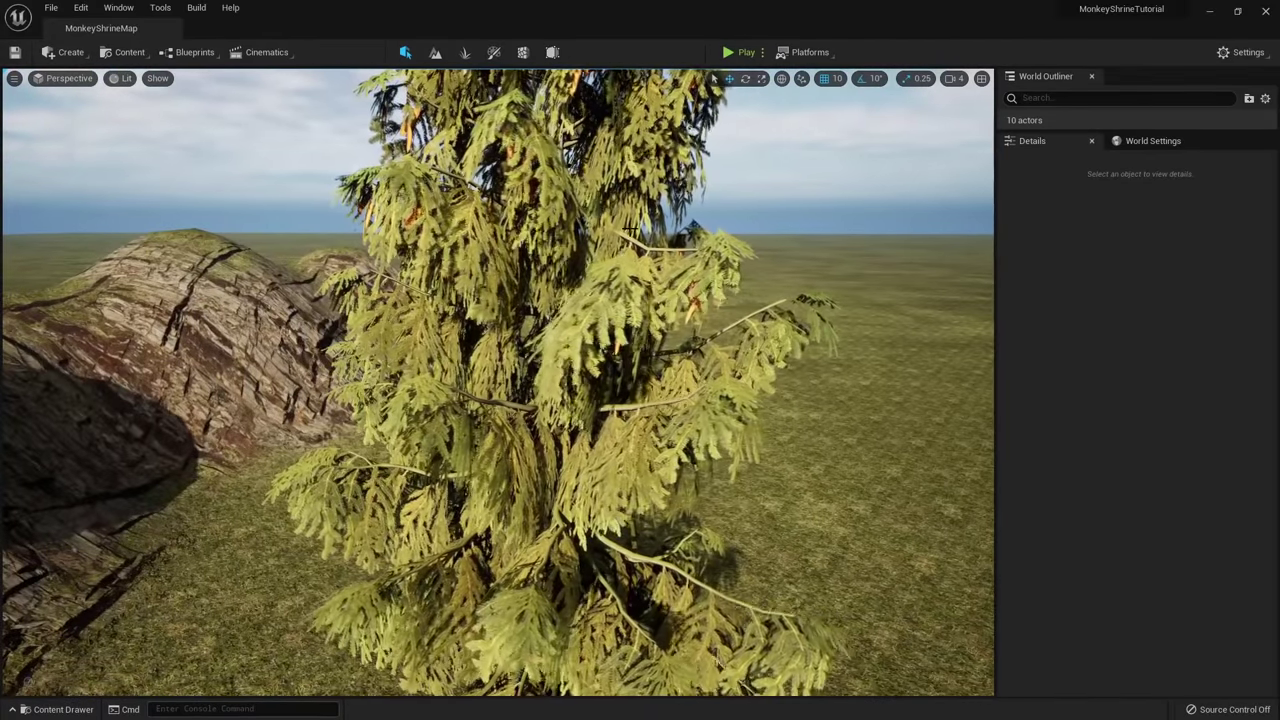
left_click(554, 344)
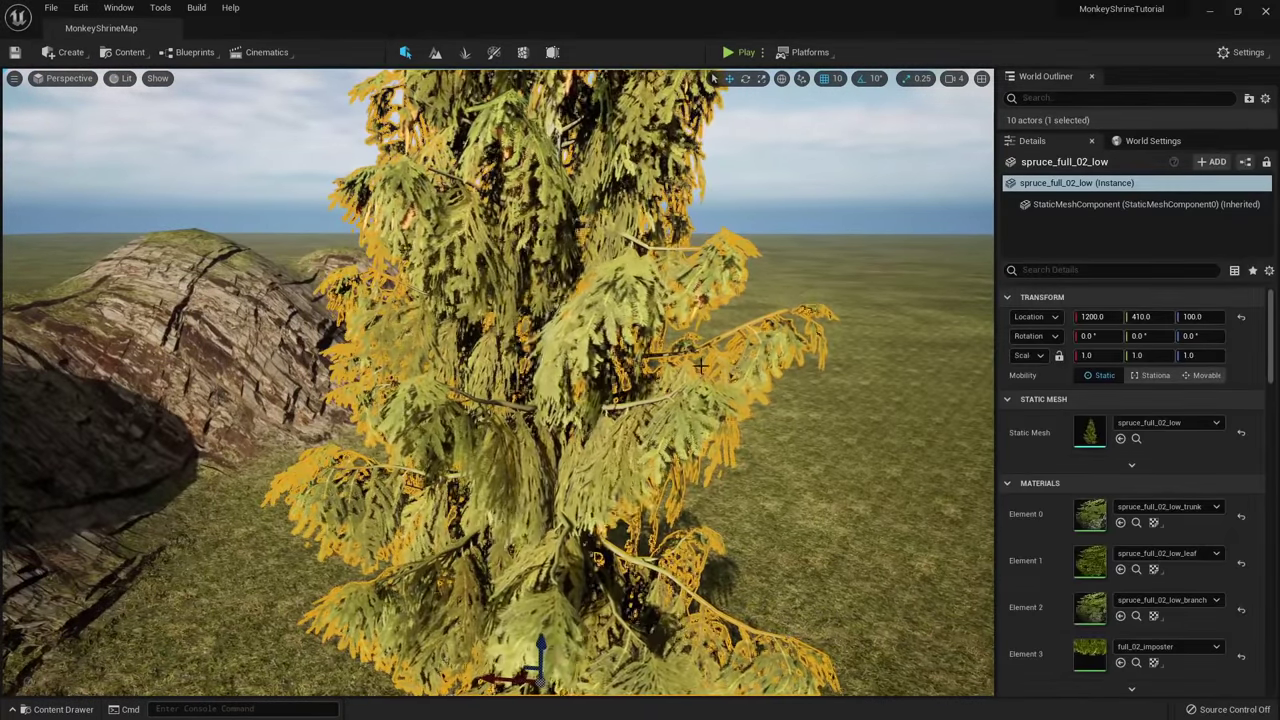
scroll(1161, 434, "down", 2)
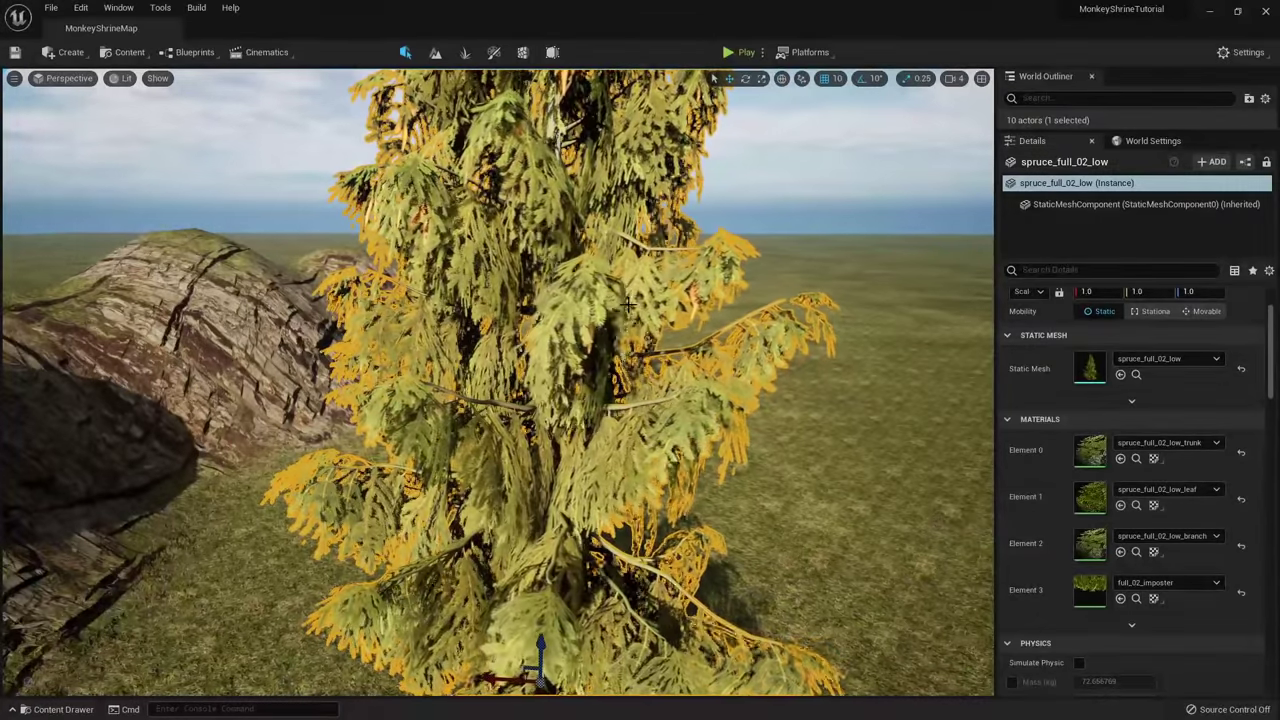
key("s")
mouse_move(606, 343)
right_mouse_down()
mouse_move(606, 356)
mouse_move(608, 190)
mouse_move(640, 365)
mouse_move(572, 342)
mouse_move(583, 338)
right_mouse_up()
key("Escape")
key("s")
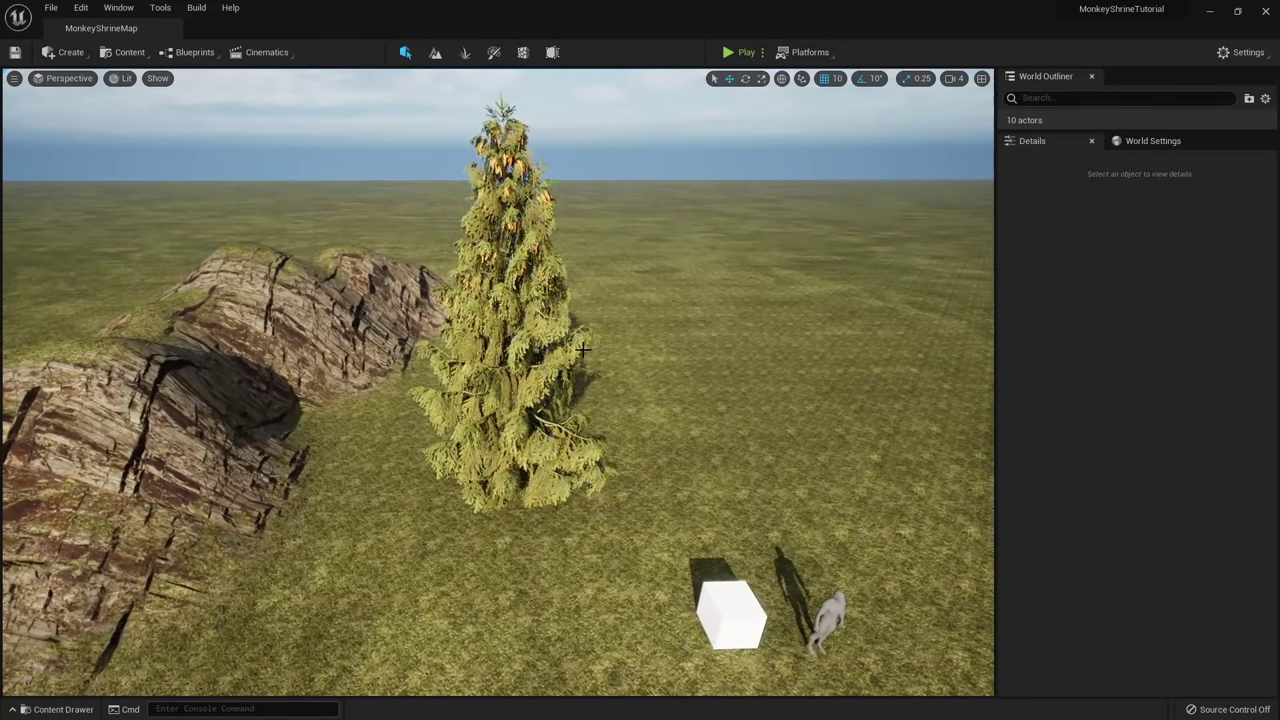
Open the spruce pack's Map folder and turn off the Static Mesh filter to list its levels.
key("ctrl+space")
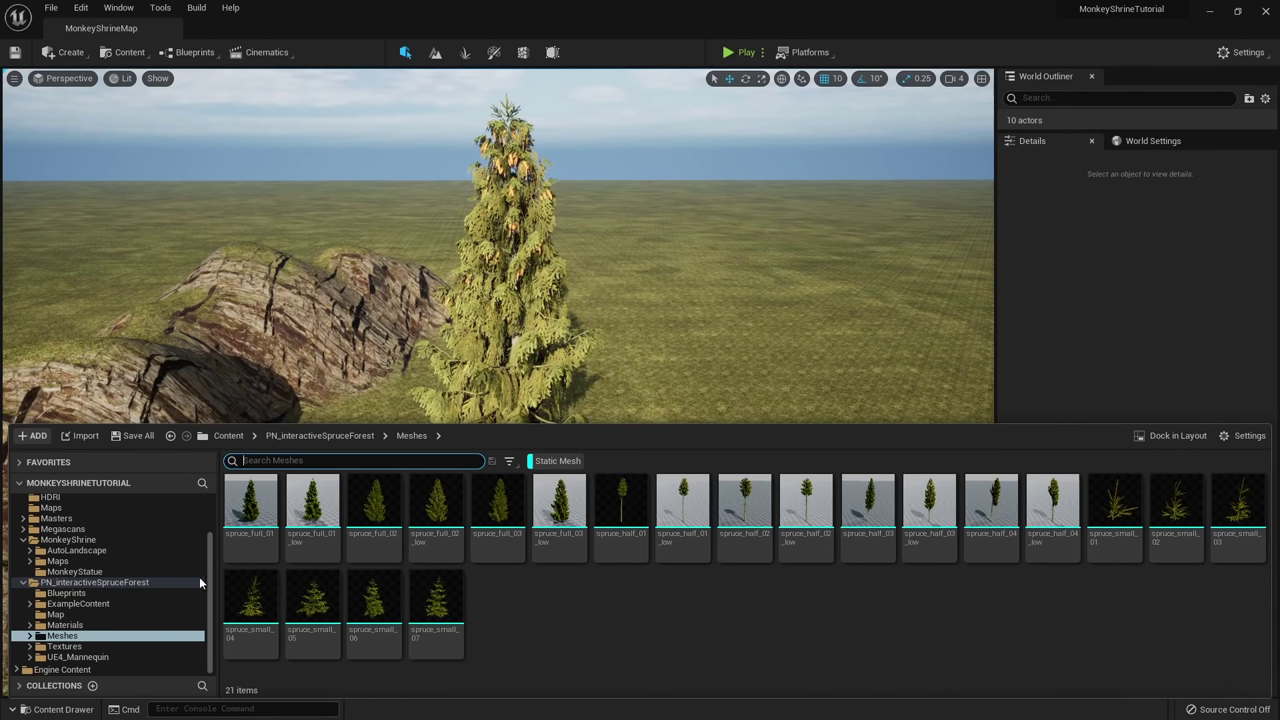
left_click(56, 614)
left_click(560, 461)
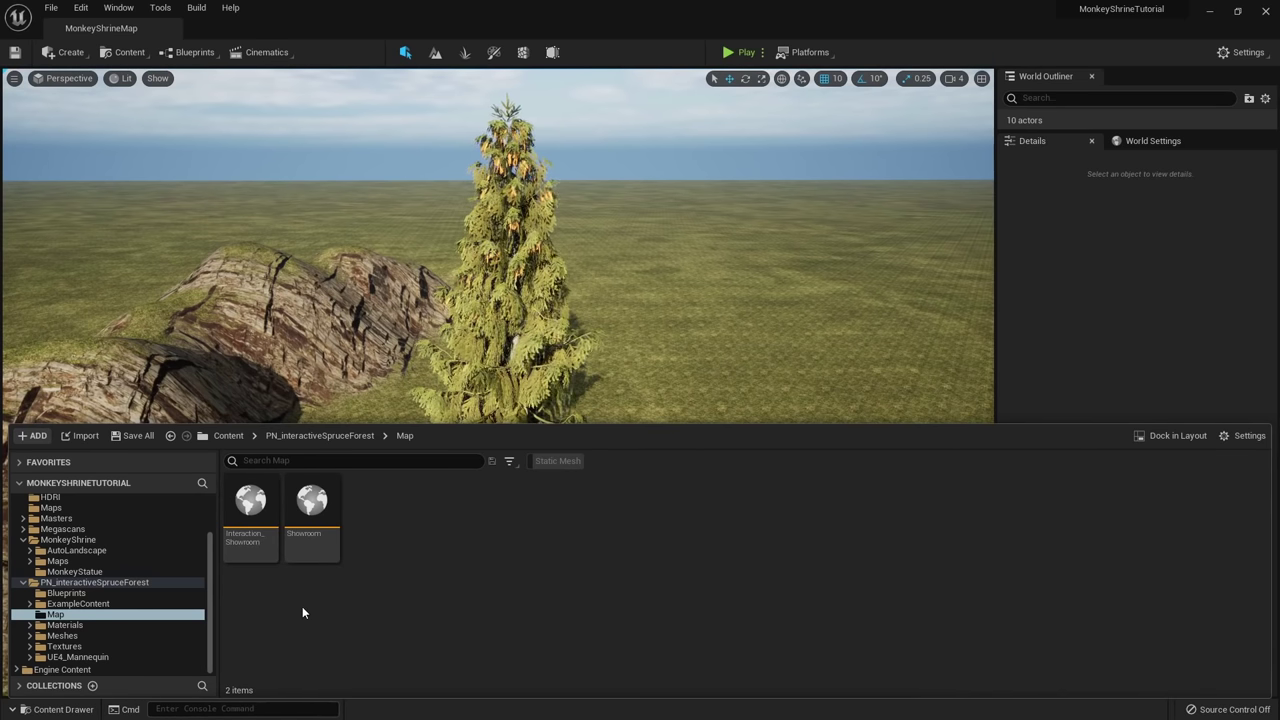
right_click_drag(450, 330, 496, 328)
key("w")
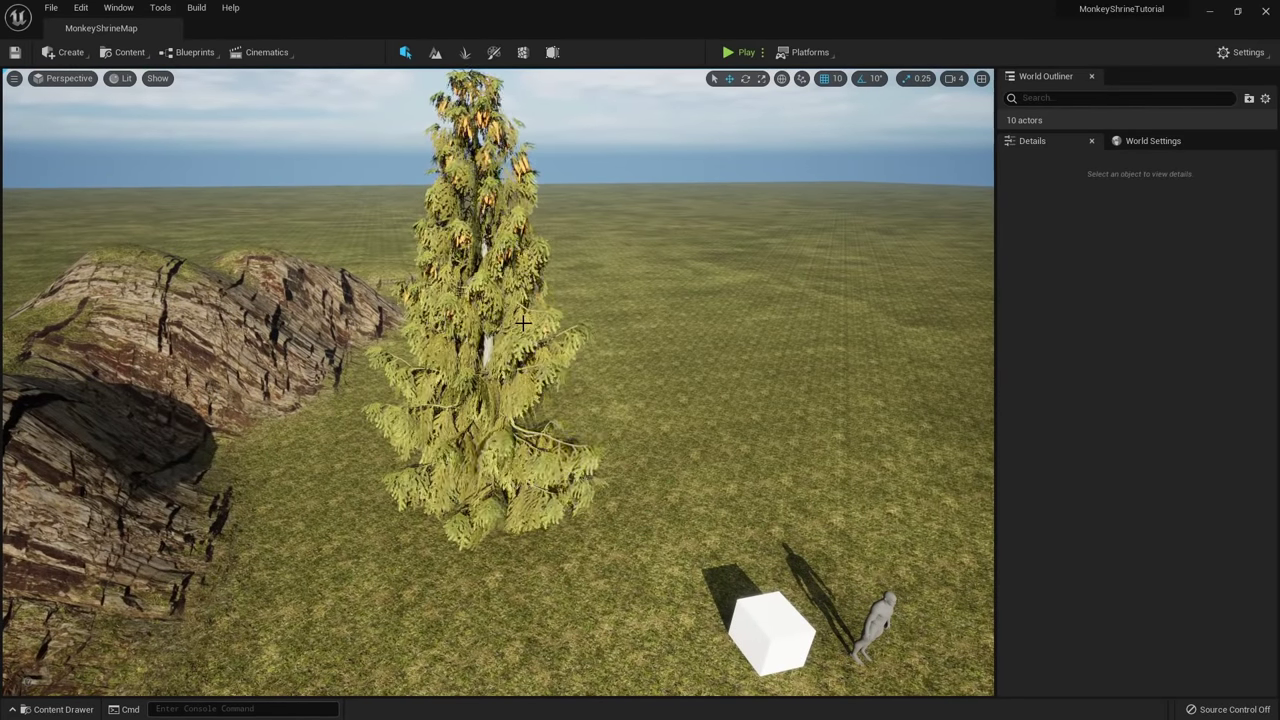
Load the RomanCave level from the project's main Maps folder and look around the cave scene.
key("ctrl+space")
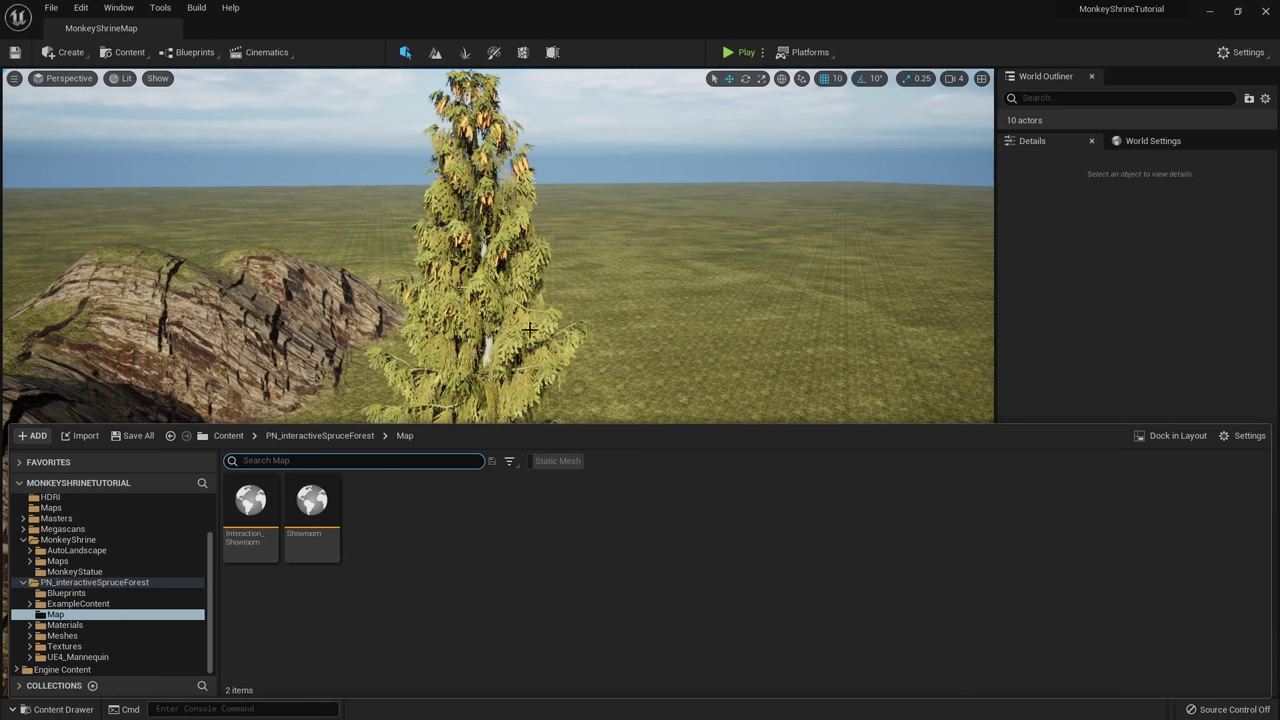
scroll(112, 608, "up", 2)
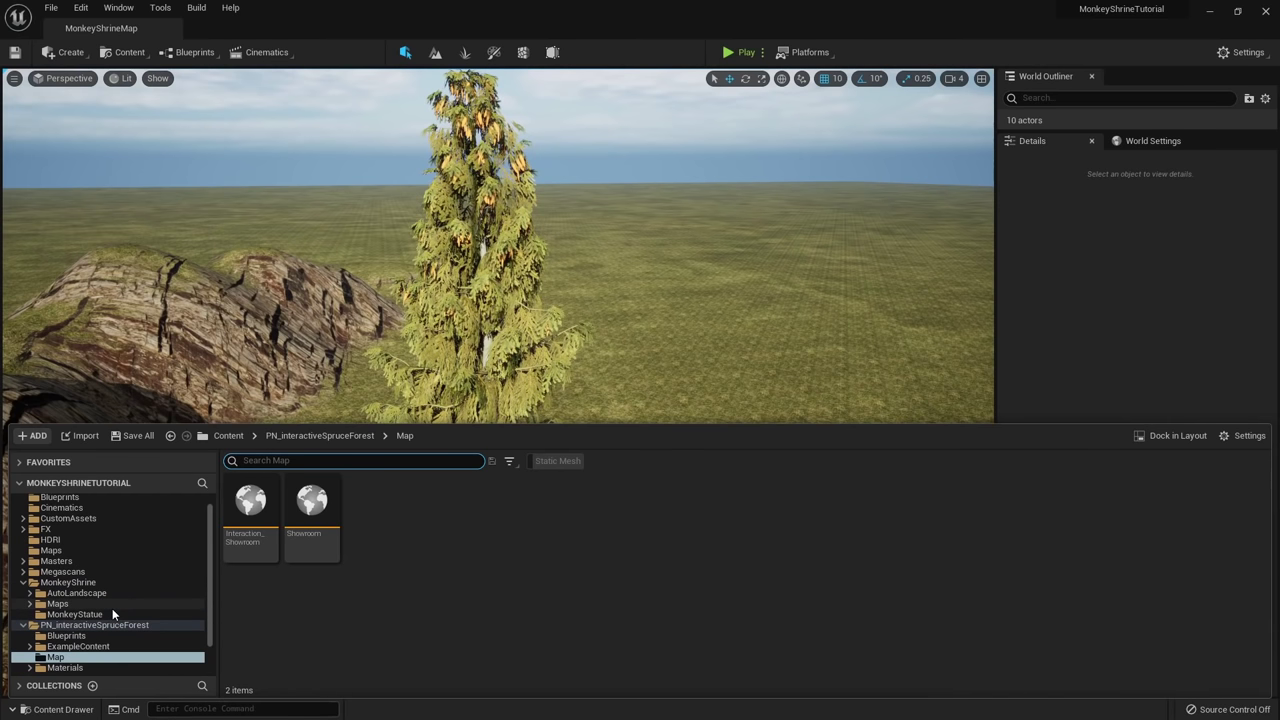
left_click(70, 550)
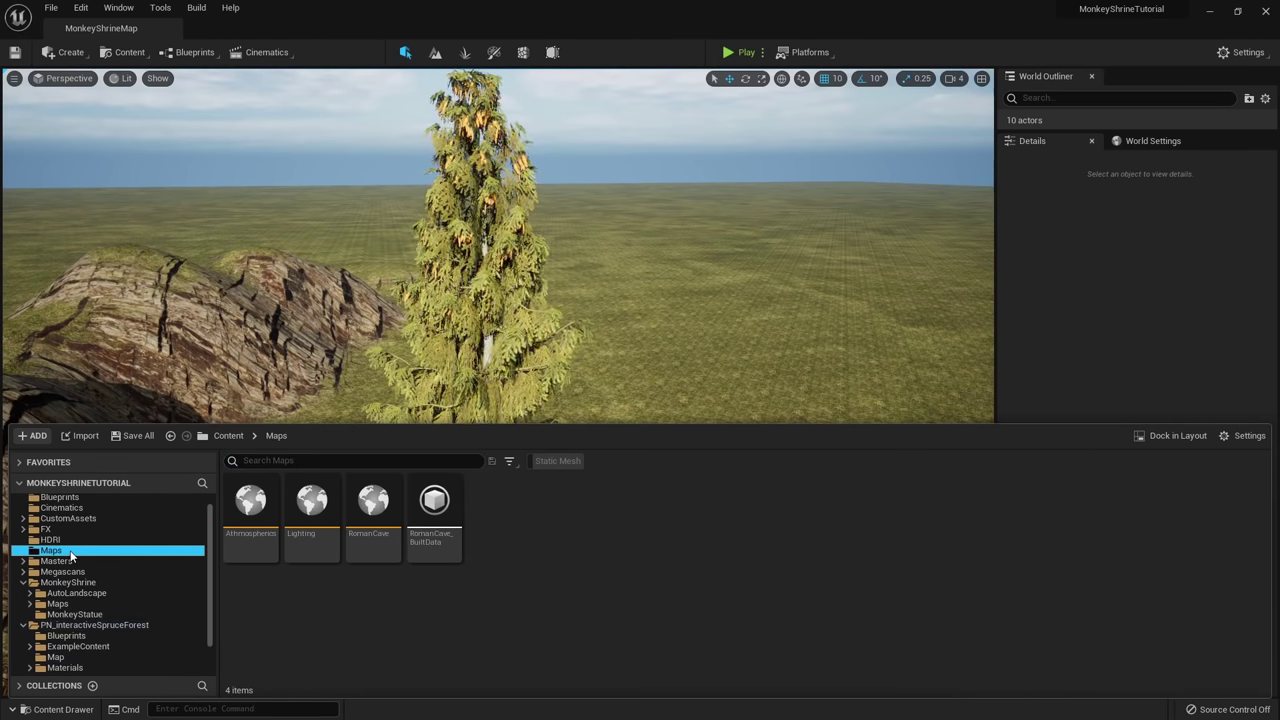
scroll(68, 557, "up", 1)
double_click(373, 505)
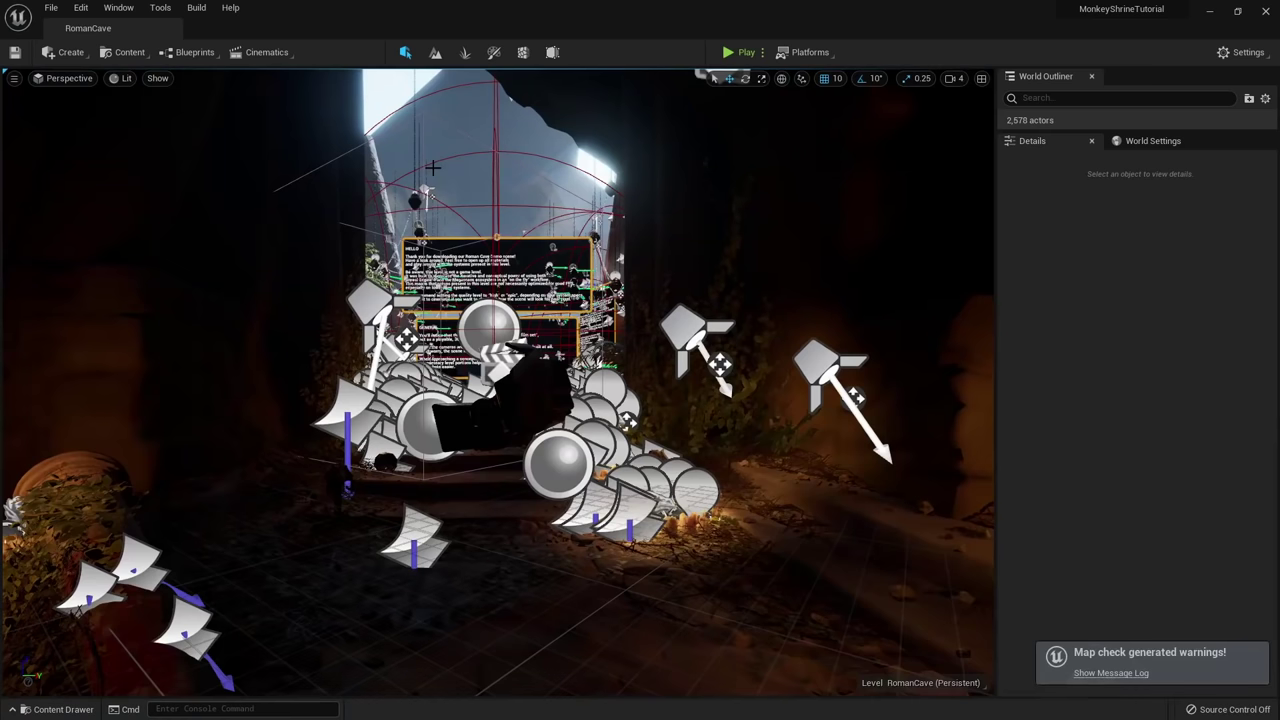
key("w")
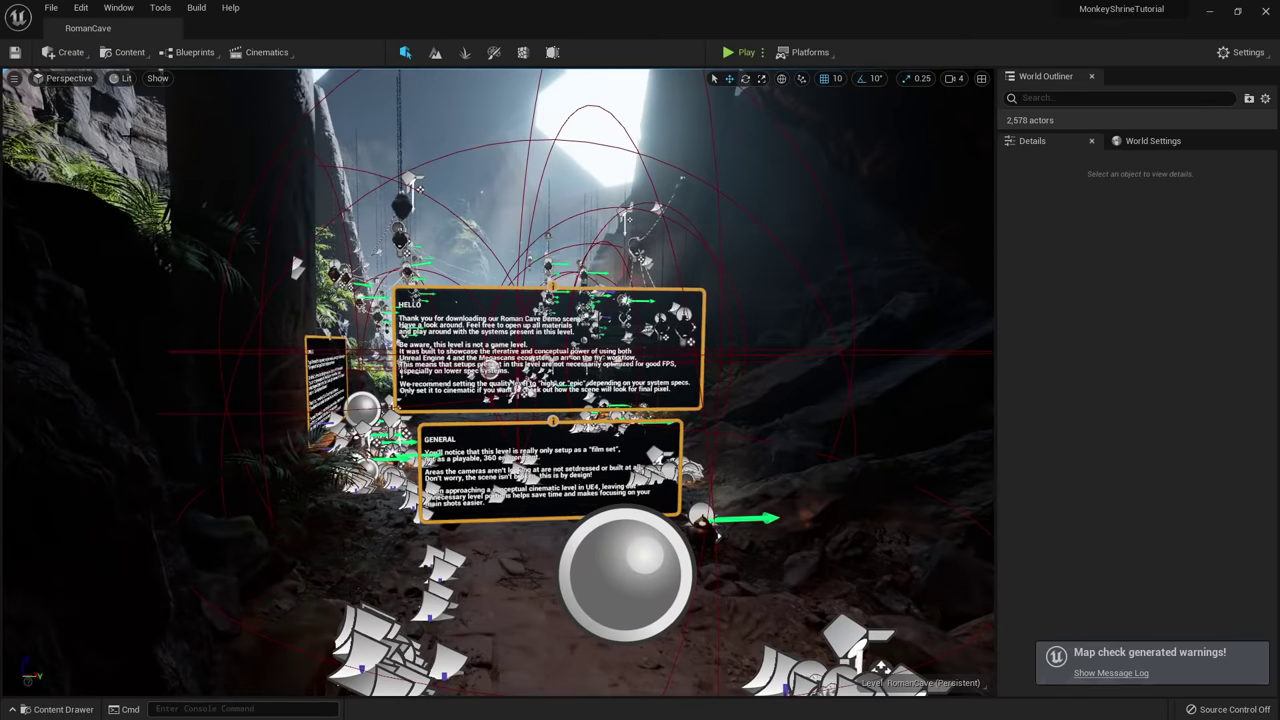
key("w")
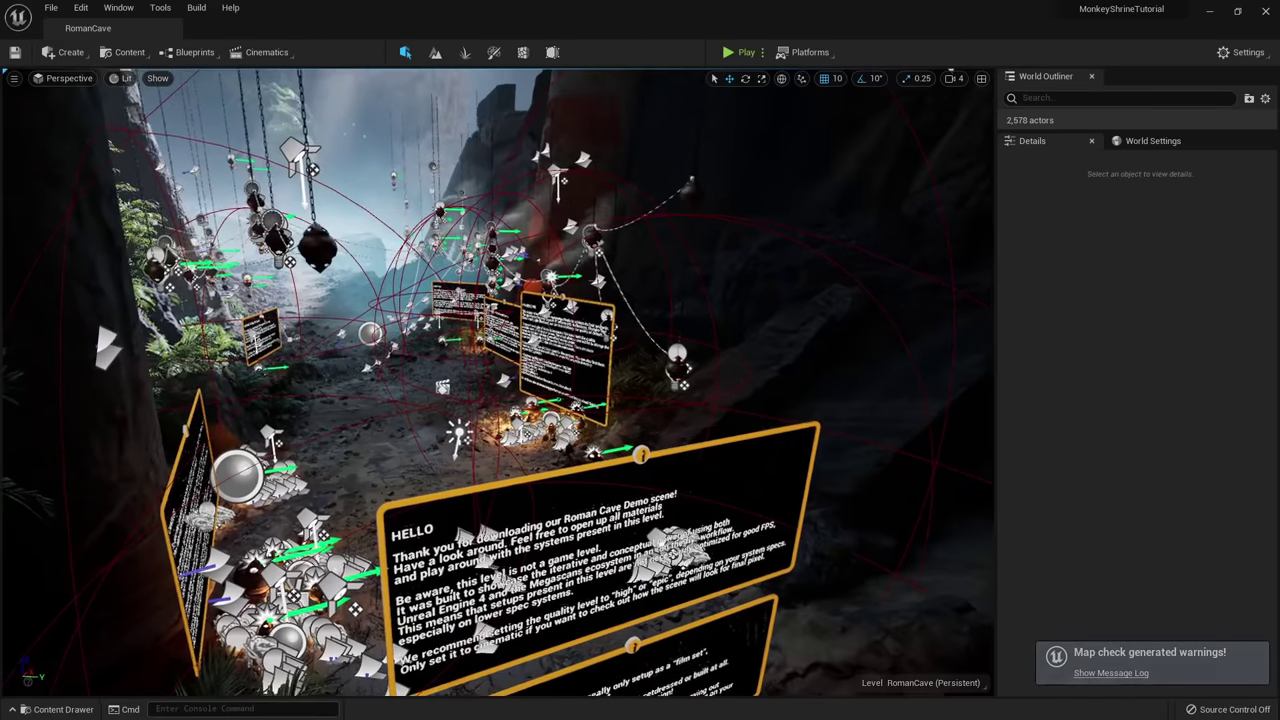
key("s")
Reopen the MonkeyShrineMap level from the MonkeyShrine Maps folder.
key("ctrl+space")
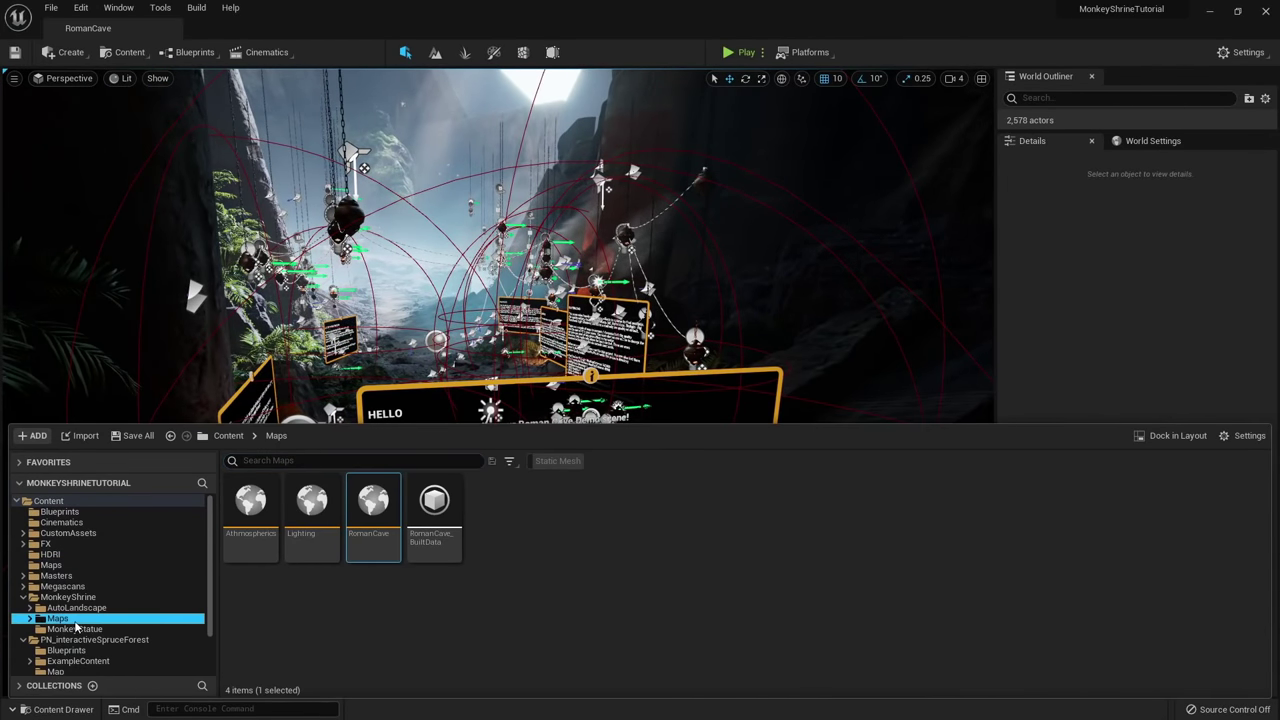
double_click(312, 505)
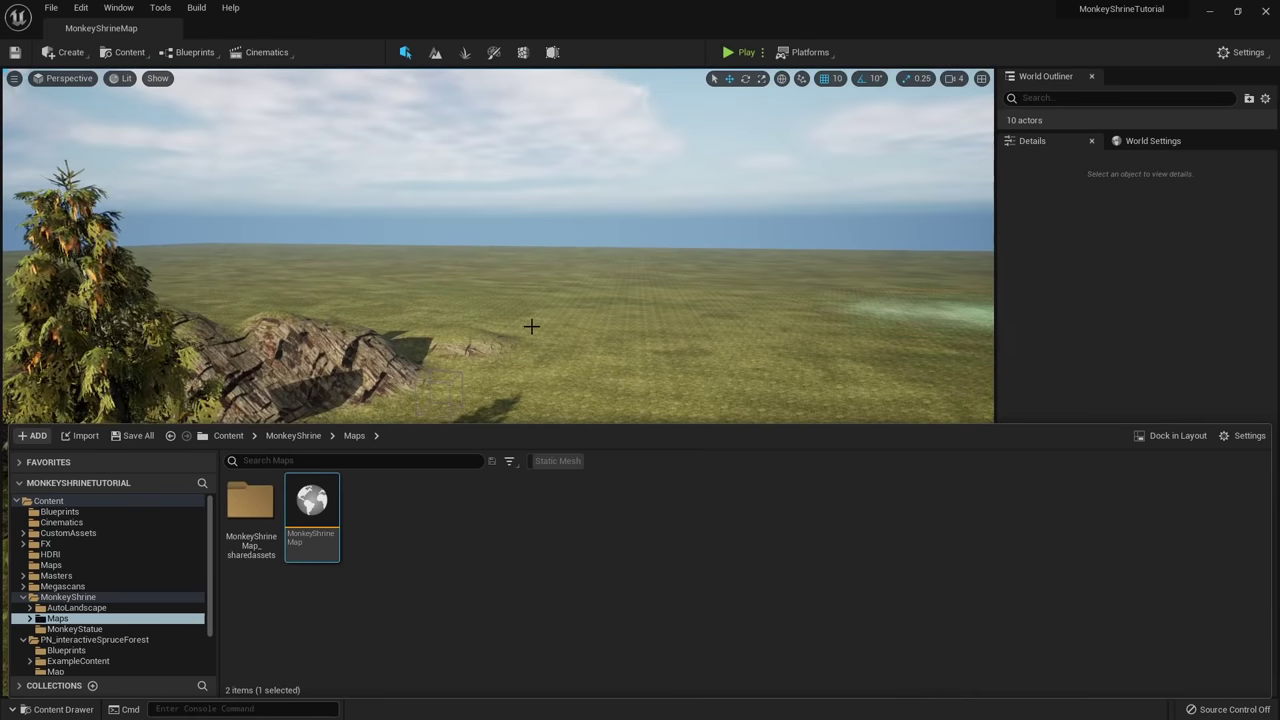
Place the MonkeyHeadLow mesh from the MonkeyStatue folder in the level near the spruce tree.
right_click_drag(531, 326, 578, 338)
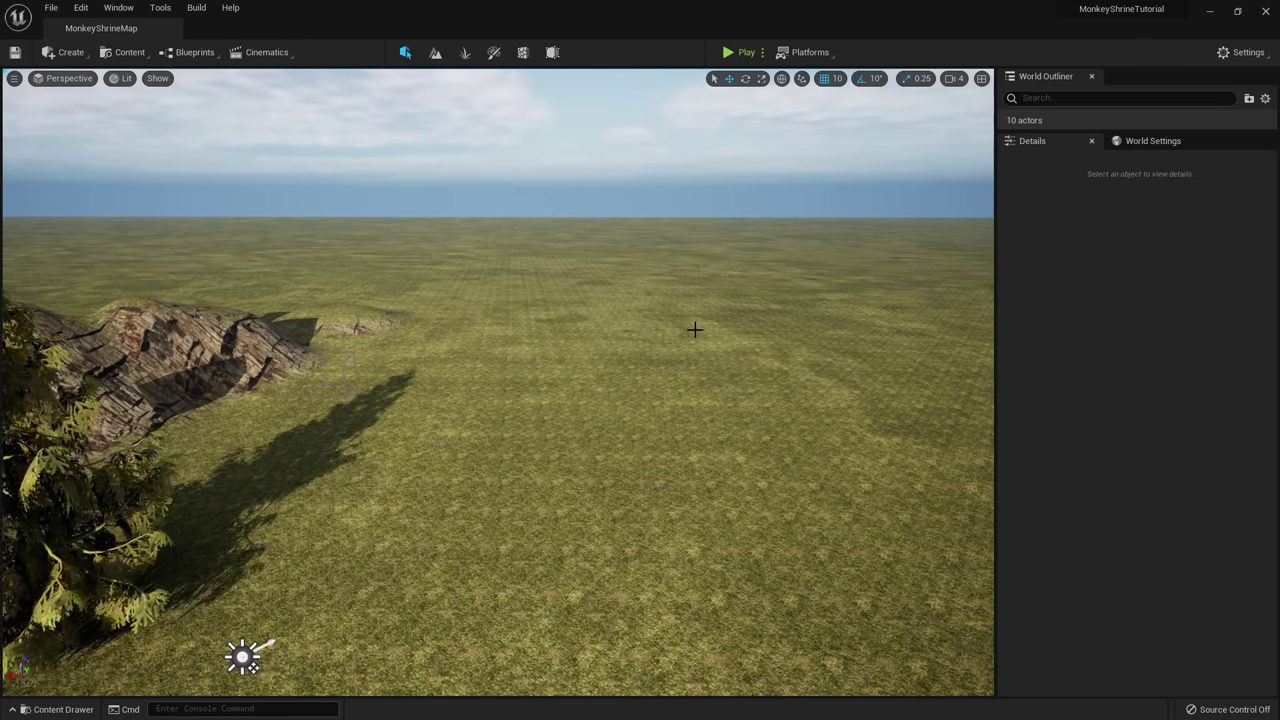
scroll(652, 328, "down", 10)
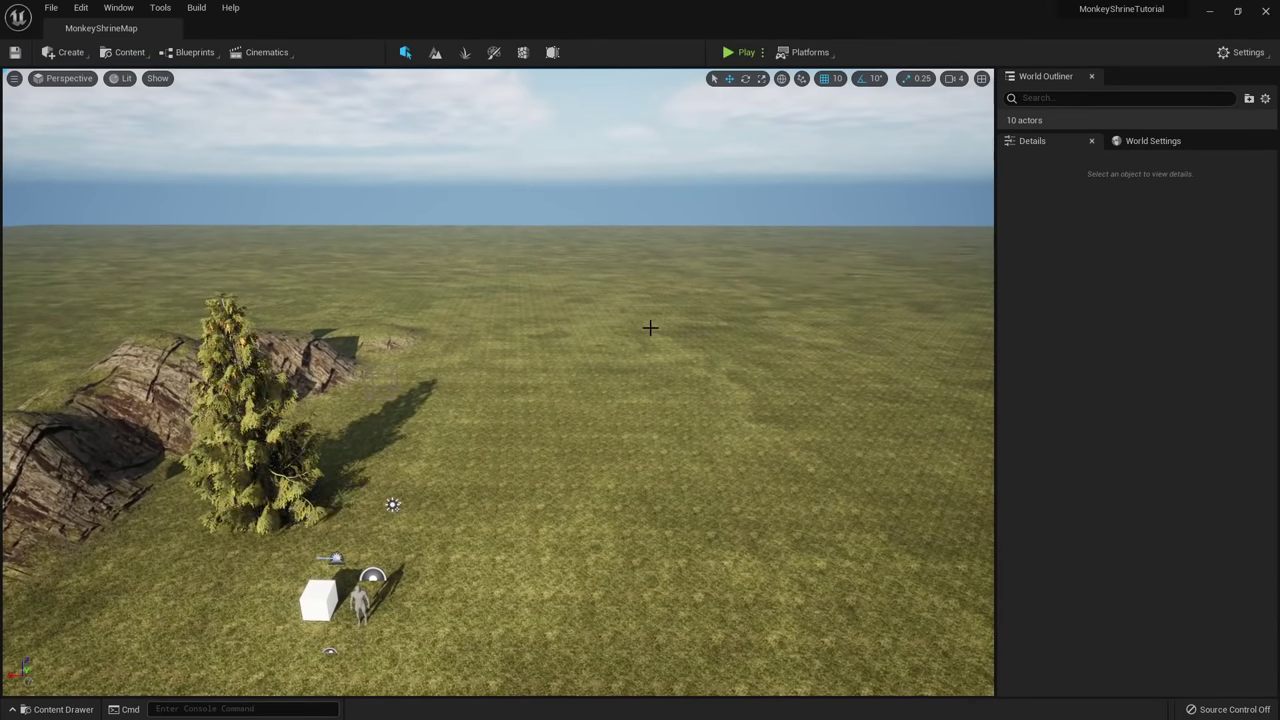
mouse_move(650, 328)
right_mouse_down()
mouse_move(630, 348)
mouse_move(630, 318)
right_mouse_up()
key("w")
key("q")
key("ctrl+space")
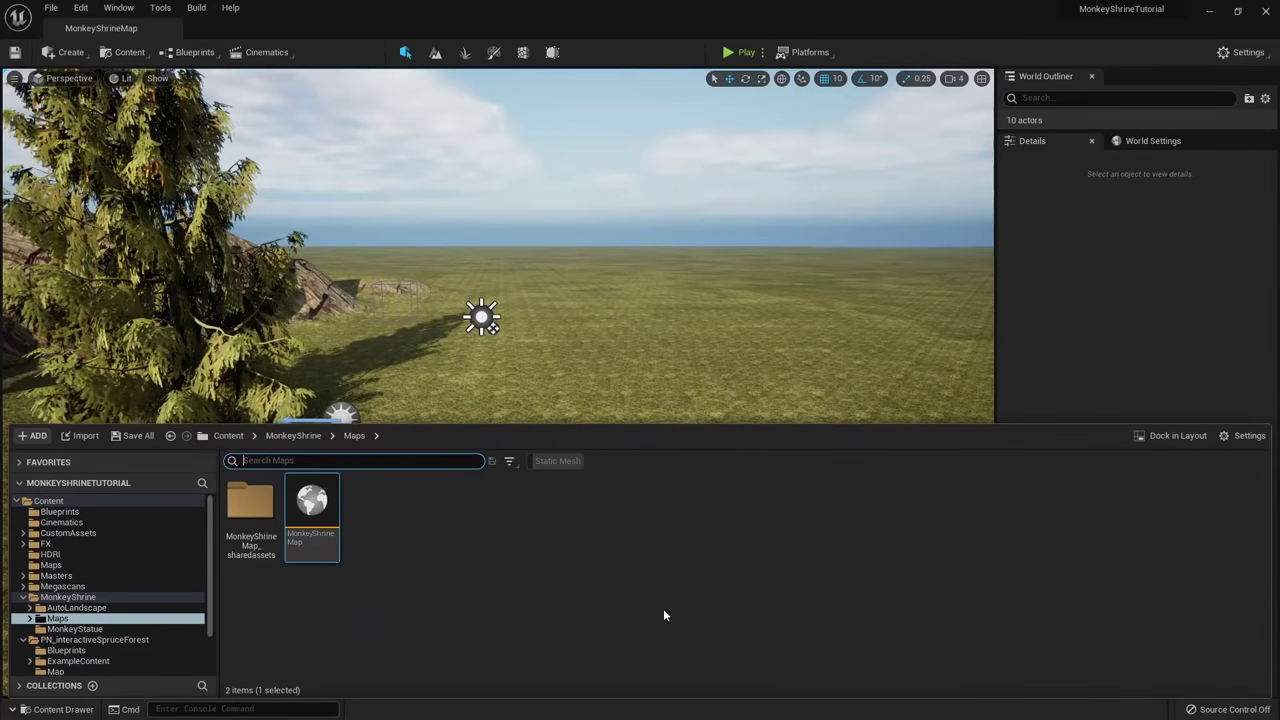
scroll(198, 527, "down", 1)
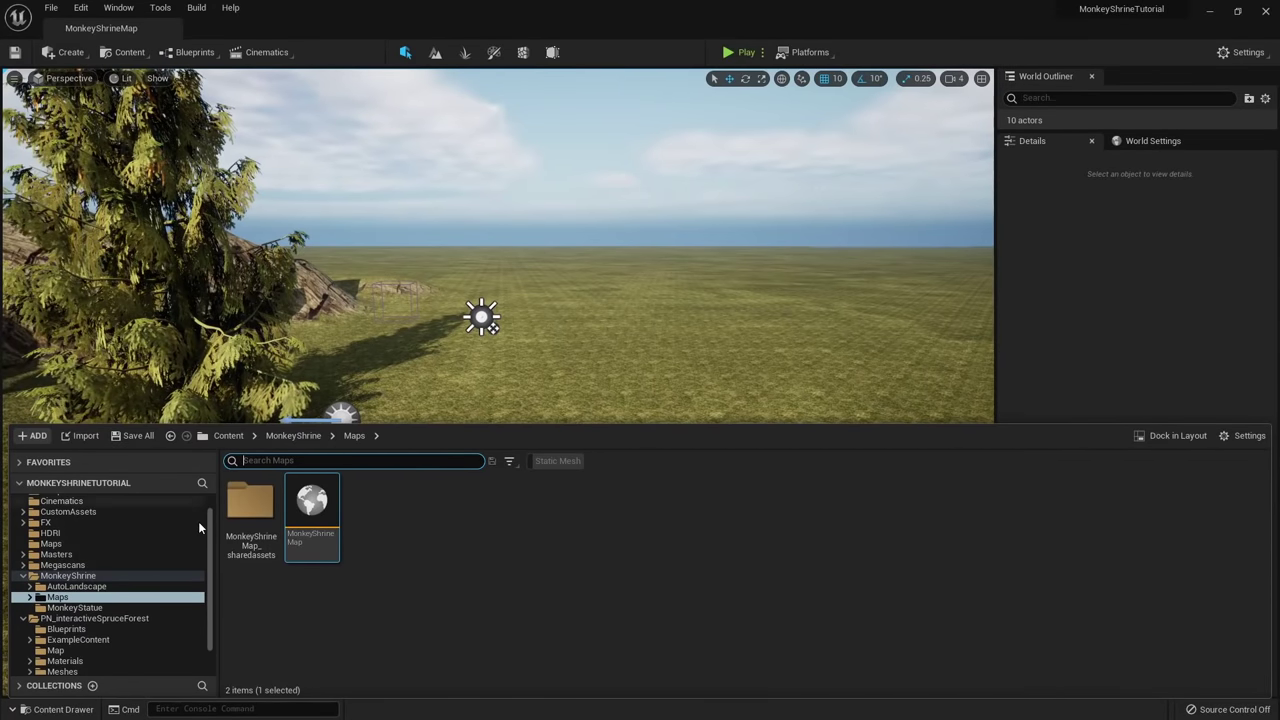
left_click(72, 607)
left_click_drag(325, 427, 552, 333)
key("s")
Move the monkey head onto the open grass and raise it until its neck clears the ground.
right_click_drag(552, 333, 564, 370)
key("e")
key("d")
key("s")
key("d")
key("e")
left_click_drag(563, 370, 467, 376)
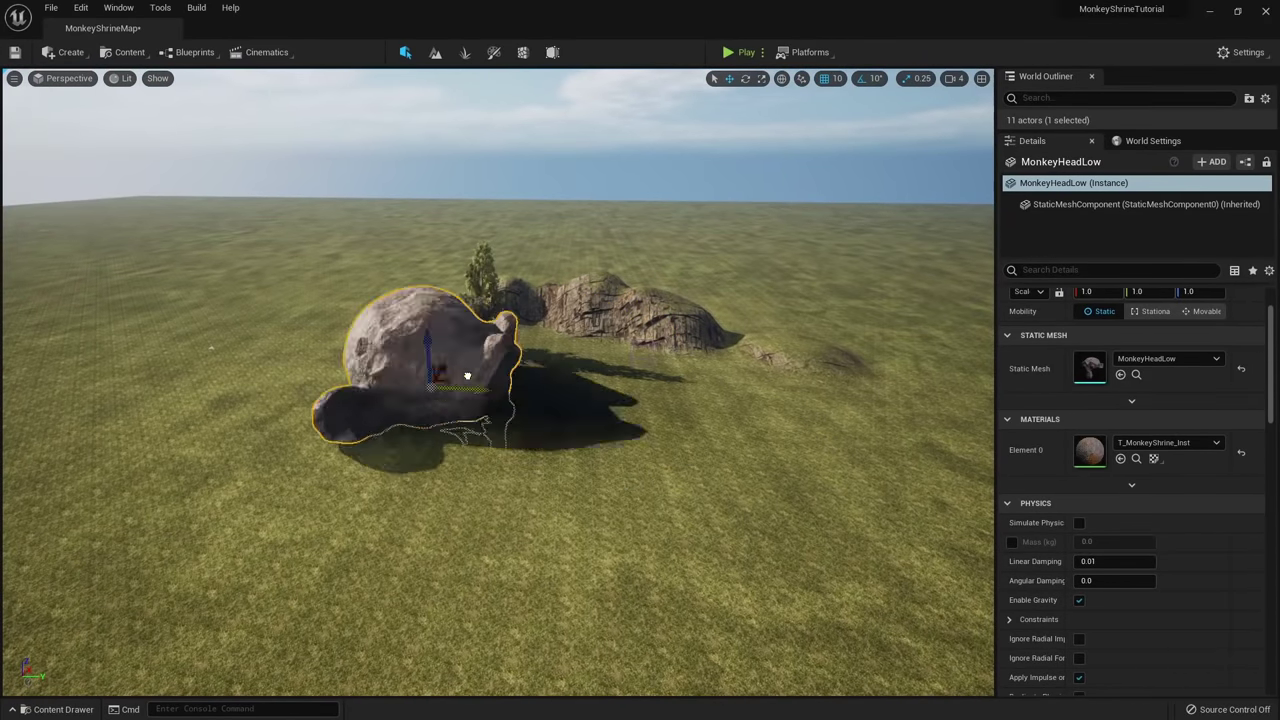
key("d")
right_click_drag(183, 340, 183, 340)
key("q")
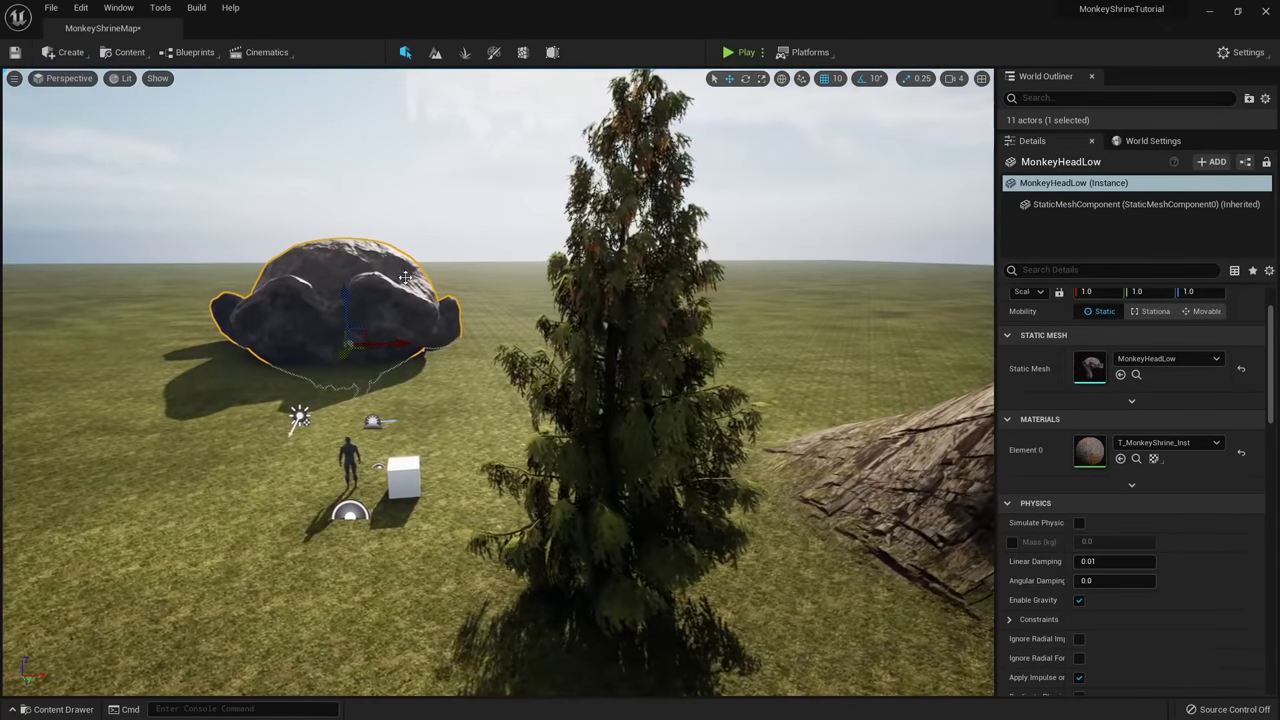
left_click_drag(342, 299, 344, 165)
Move the SM_HumanRef figure next to the monkey head's neck and compare their sizes from ground level.
left_click(348, 456)
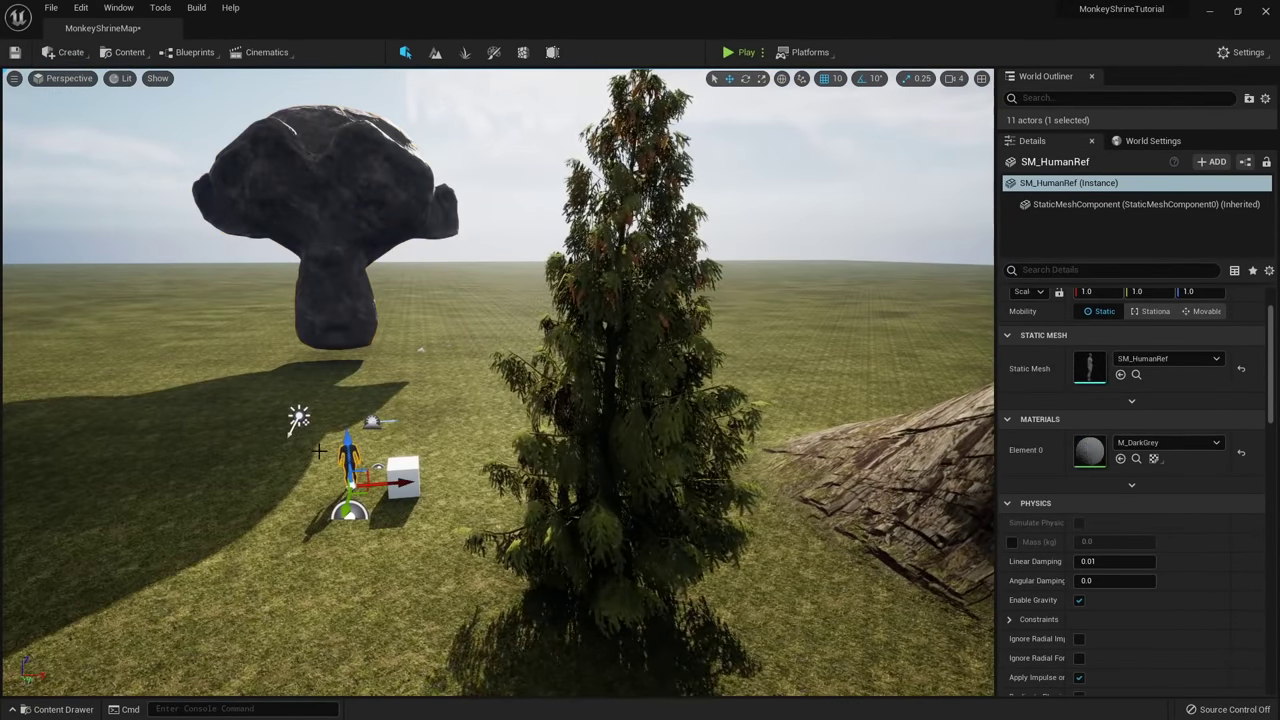
right_click_drag(348, 456, 409, 527)
left_click_drag(565, 628, 490, 342)
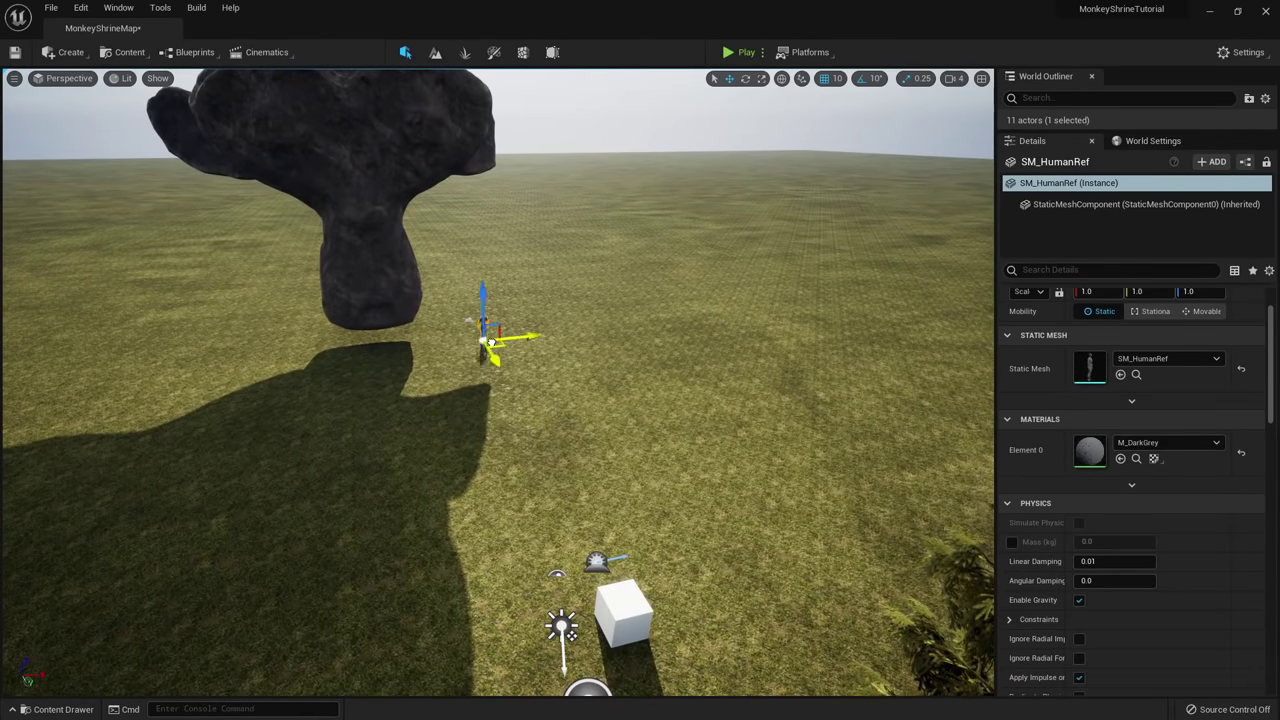
key("w")
right_click_drag(540, 345, 505, 200)
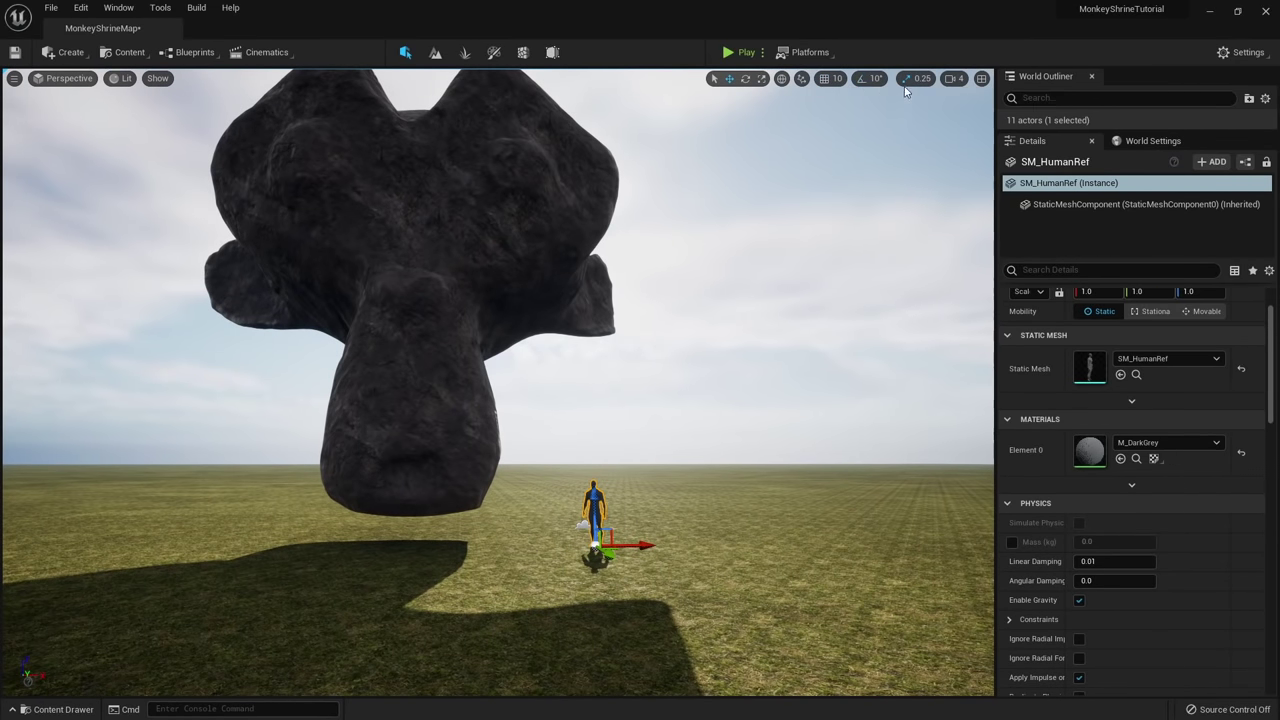
Scale the monkey head down uniformly to about 0.56.
right_click_drag(766, 180, 745, 275)
left_click(606, 444)
key("r")
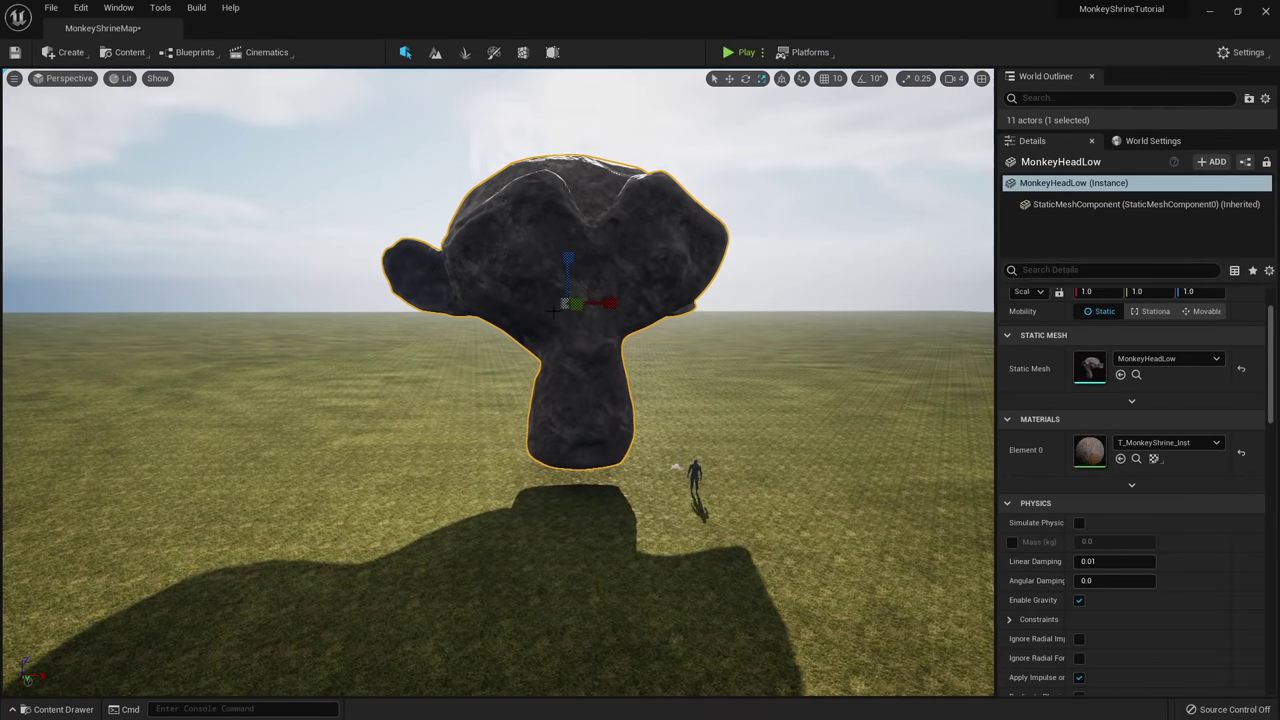
left_click_drag(561, 304, 538, 326)
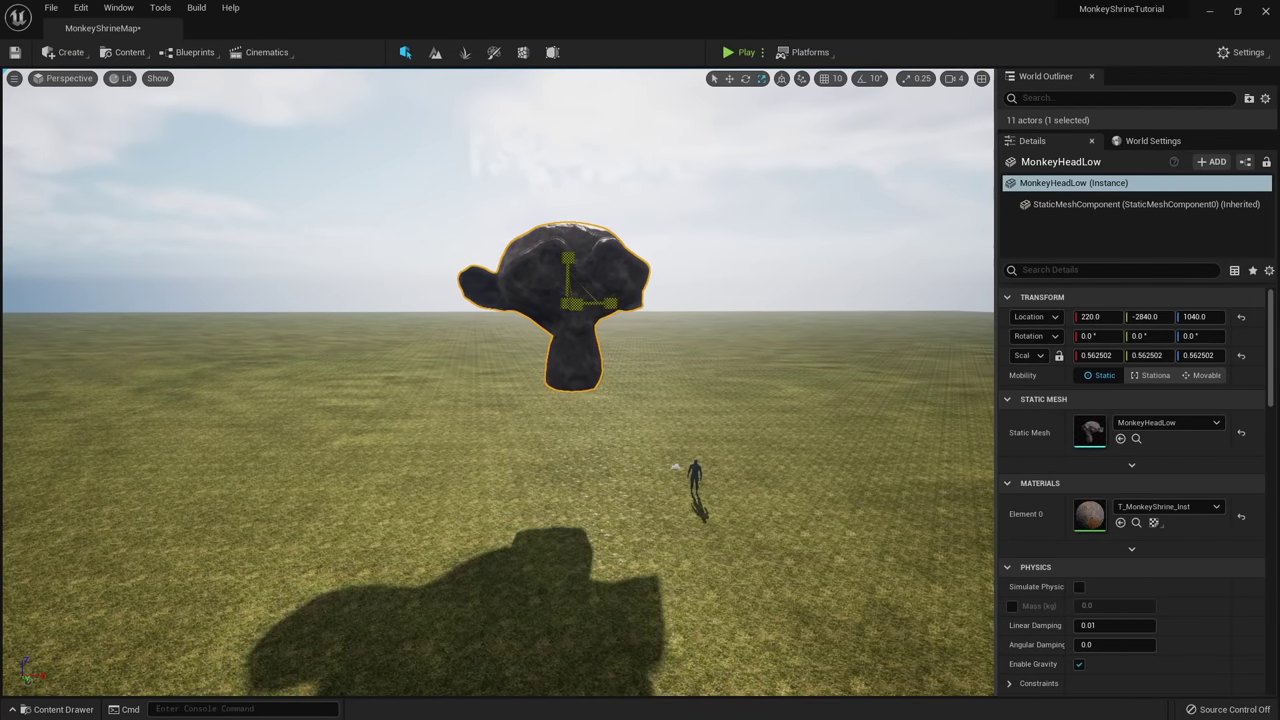
Reposition the monkey head to about Y -3085, Z 825 and tilt it about -6.17° around X.
right_click_drag(516, 318, 642, 374)
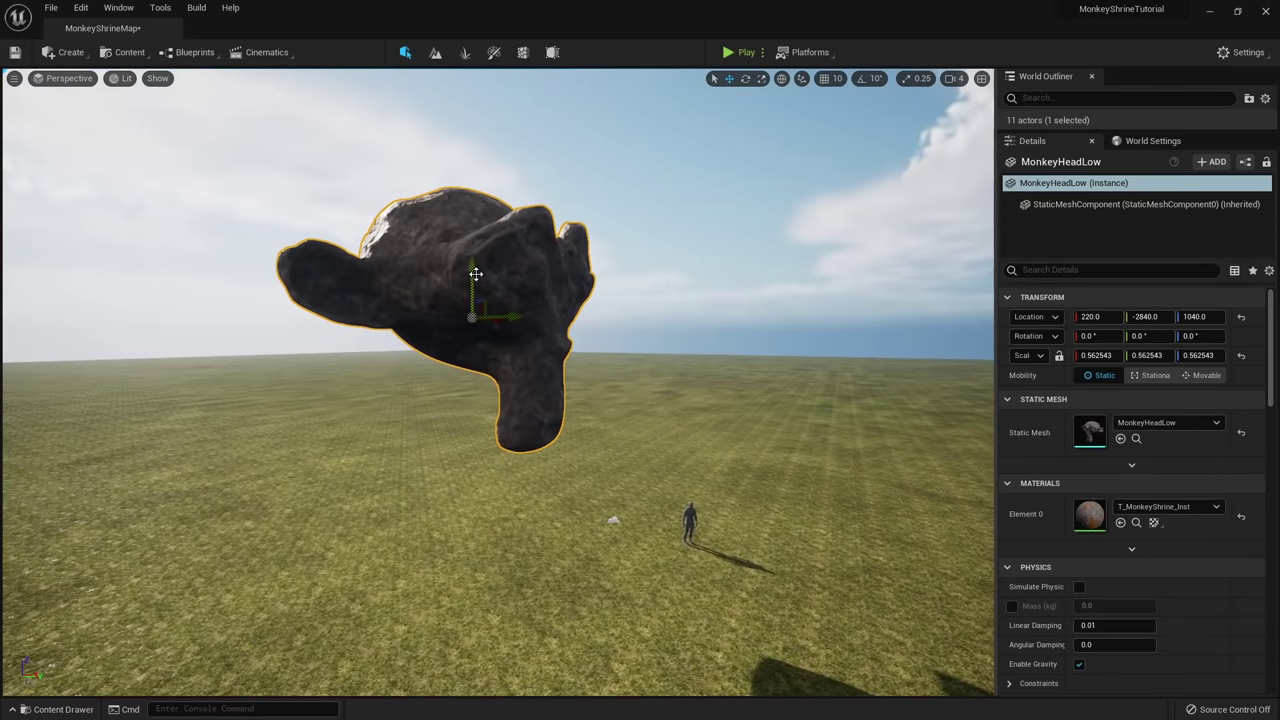
left_click_drag(474, 272, 477, 329)
left_click_drag(517, 377, 471, 373)
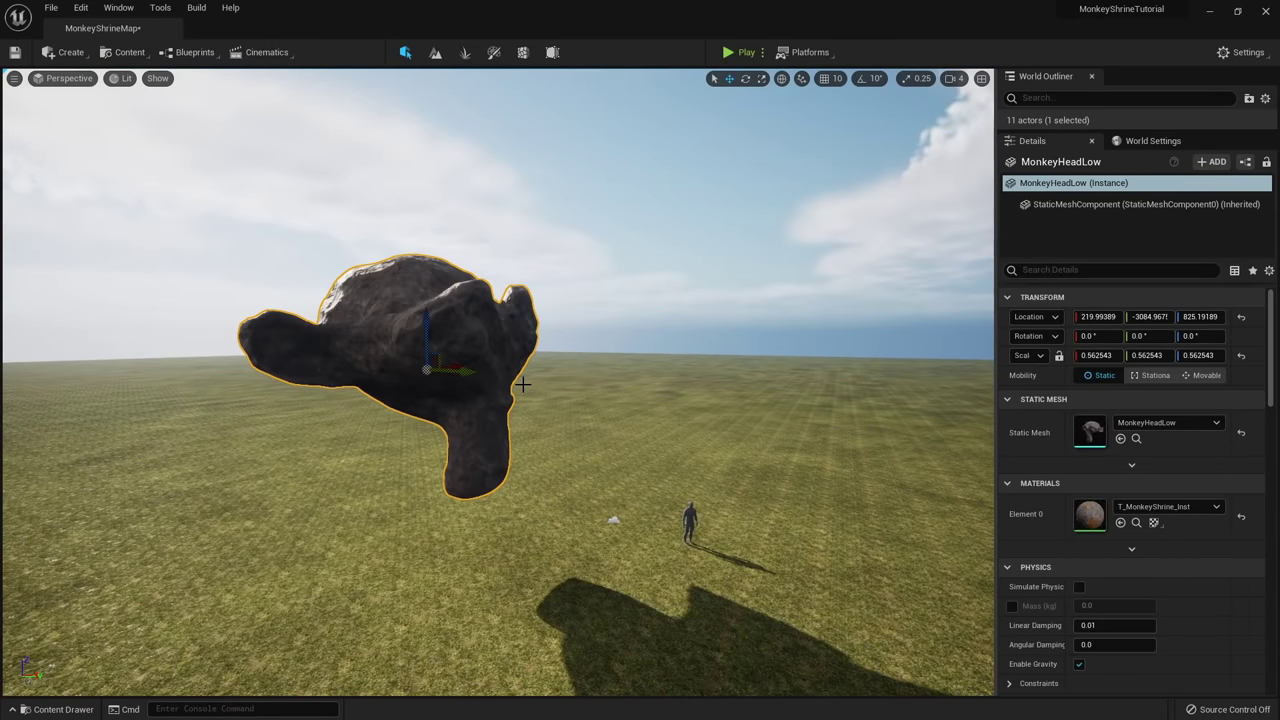
key("w")
right_click_drag(523, 383, 514, 390)
key("e")
left_click_drag(459, 308, 450, 296)
right_click_drag(423, 360, 420, 410)
key("w")
Sculpt a rocky mound into the landscape beneath and around the monkey head with brush size 654 and strength 0.3.
left_click(415, 376)
key("shift+2")
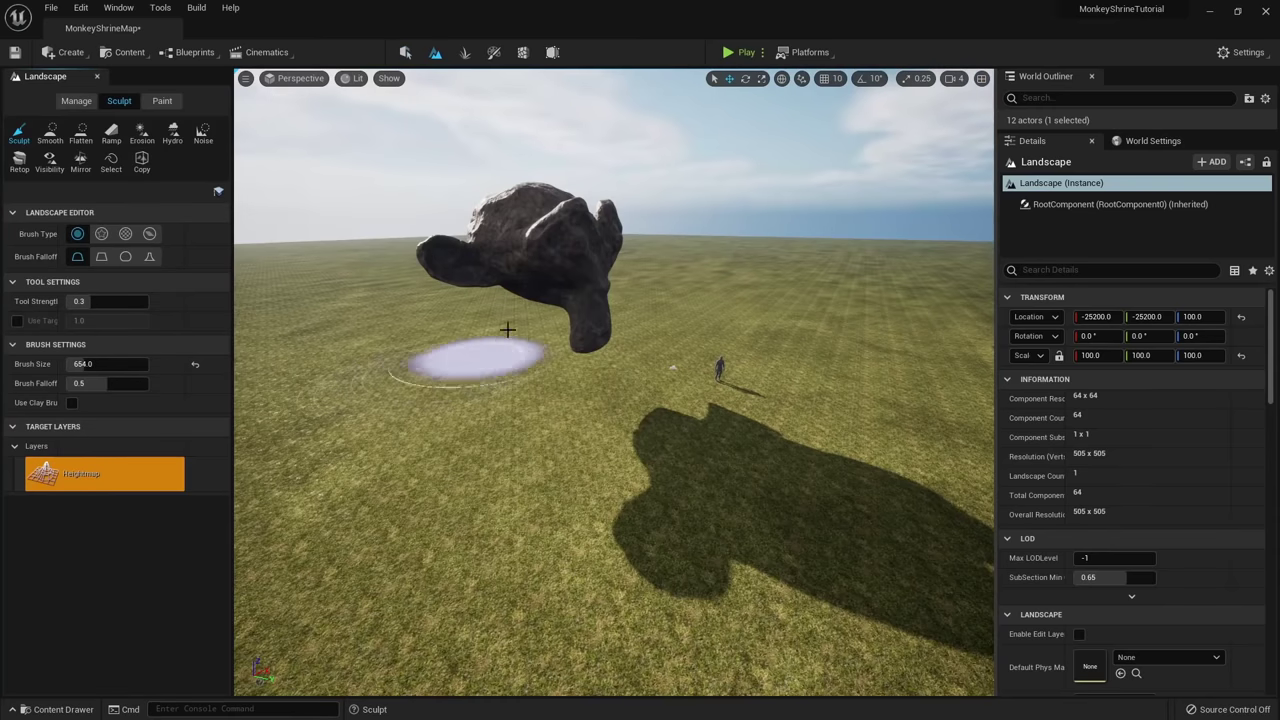
right_click_drag(540, 345, 723, 420)
left_click_drag(665, 418, 618, 392)
mouse_move(618, 392)
right_mouse_down()
mouse_move(540, 400)
mouse_move(590, 346)
right_mouse_up()
mouse_move(575, 365)
left_mouse_down()
mouse_move(531, 391)
mouse_move(651, 386)
mouse_move(540, 374)
mouse_move(620, 372)
left_mouse_up()
right_click_drag(620, 372, 431, 323)
mouse_move(474, 400)
left_mouse_down()
mouse_move(480, 390)
mouse_move(457, 394)
mouse_move(557, 443)
mouse_move(539, 318)
left_mouse_up()
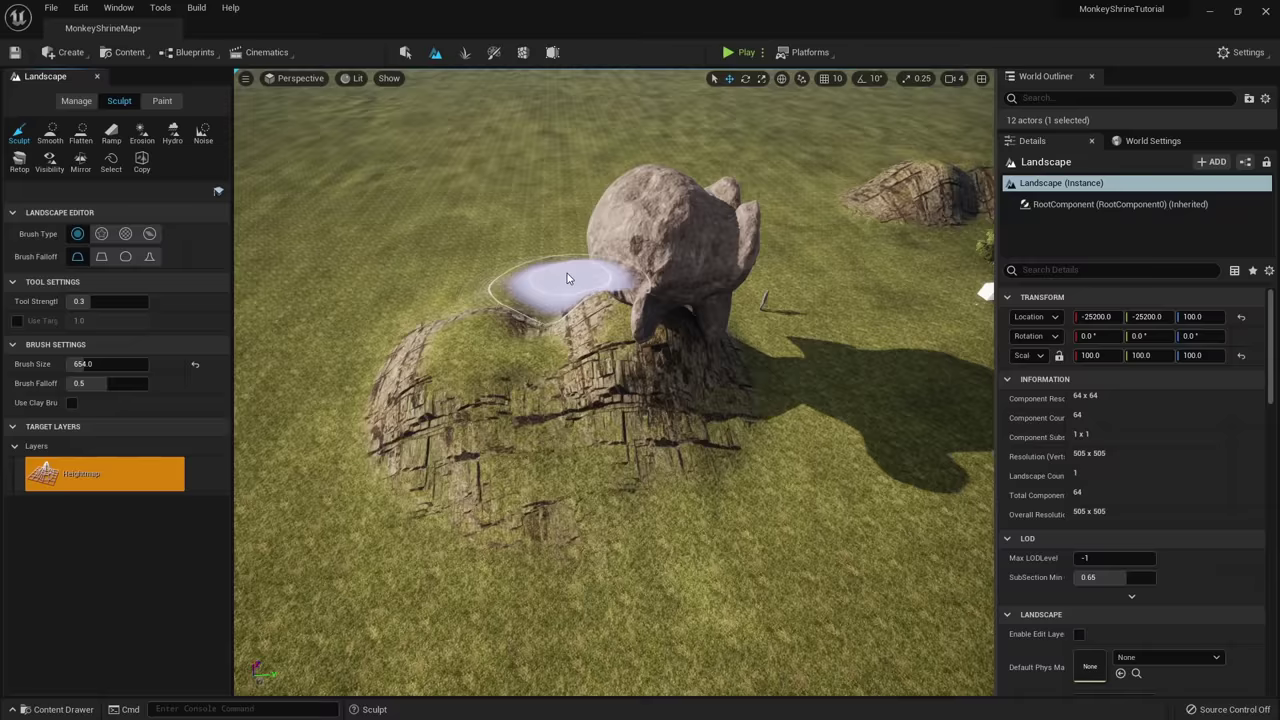
right_click_drag(567, 273, 390, 272)
mouse_move(788, 417)
left_mouse_down()
mouse_move(814, 433)
mouse_move(418, 356)
mouse_move(331, 400)
mouse_move(343, 451)
left_mouse_up()
right_click_drag(530, 425, 470, 400)
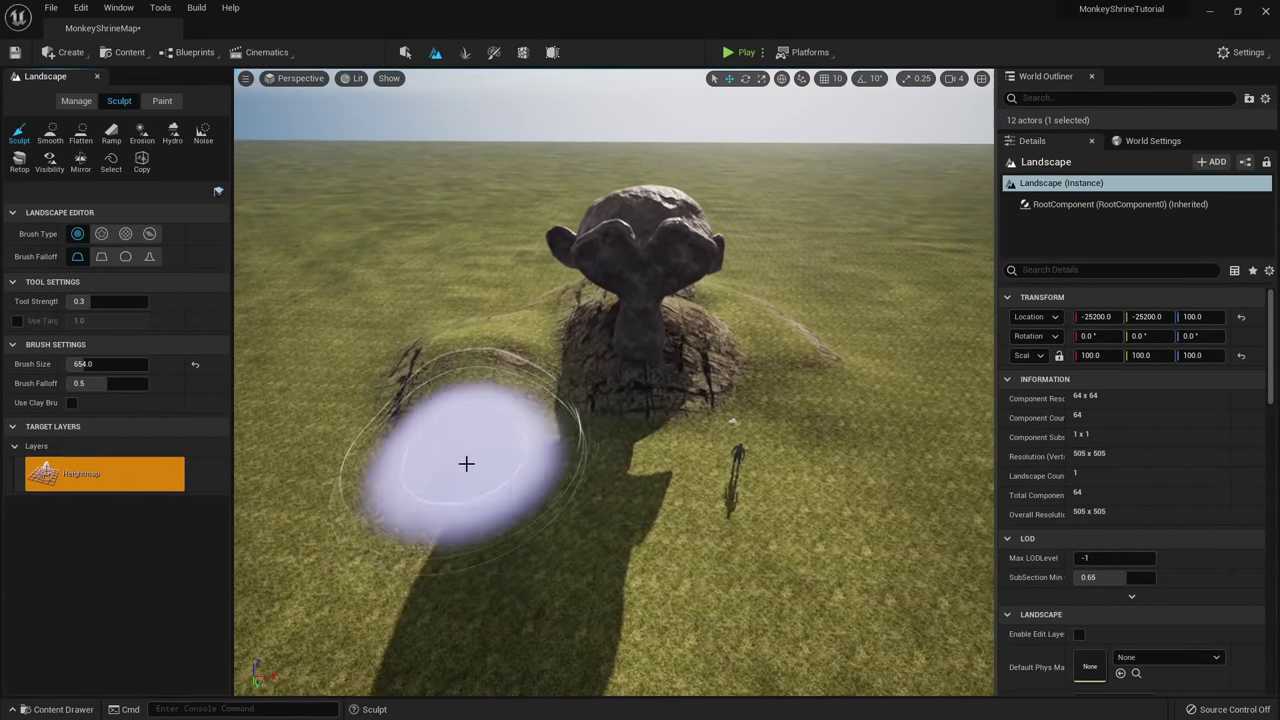
Reduce the sculpt brush size to 349 and raise a sloping ridge running forward from the monkey head.
right_click_drag(612, 477, 745, 465)
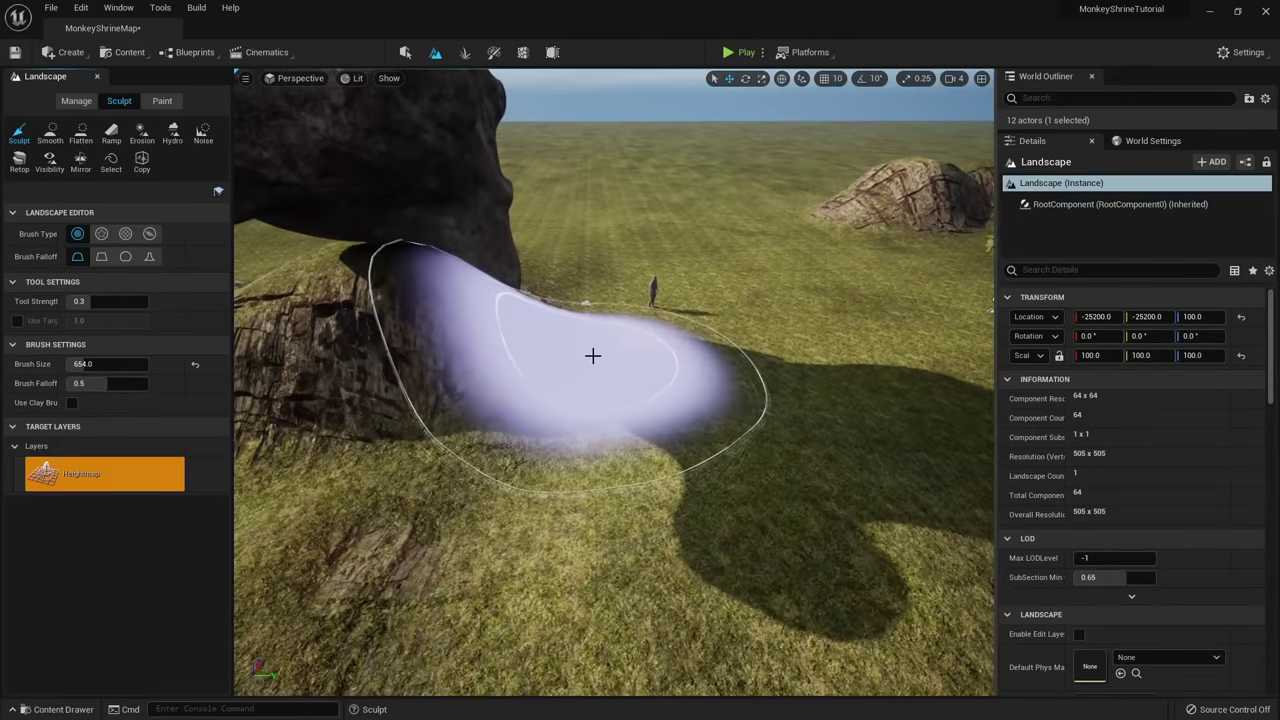
key("bracketleft")
key("bracketleft")
key("bracketleft")
key("bracketleft")
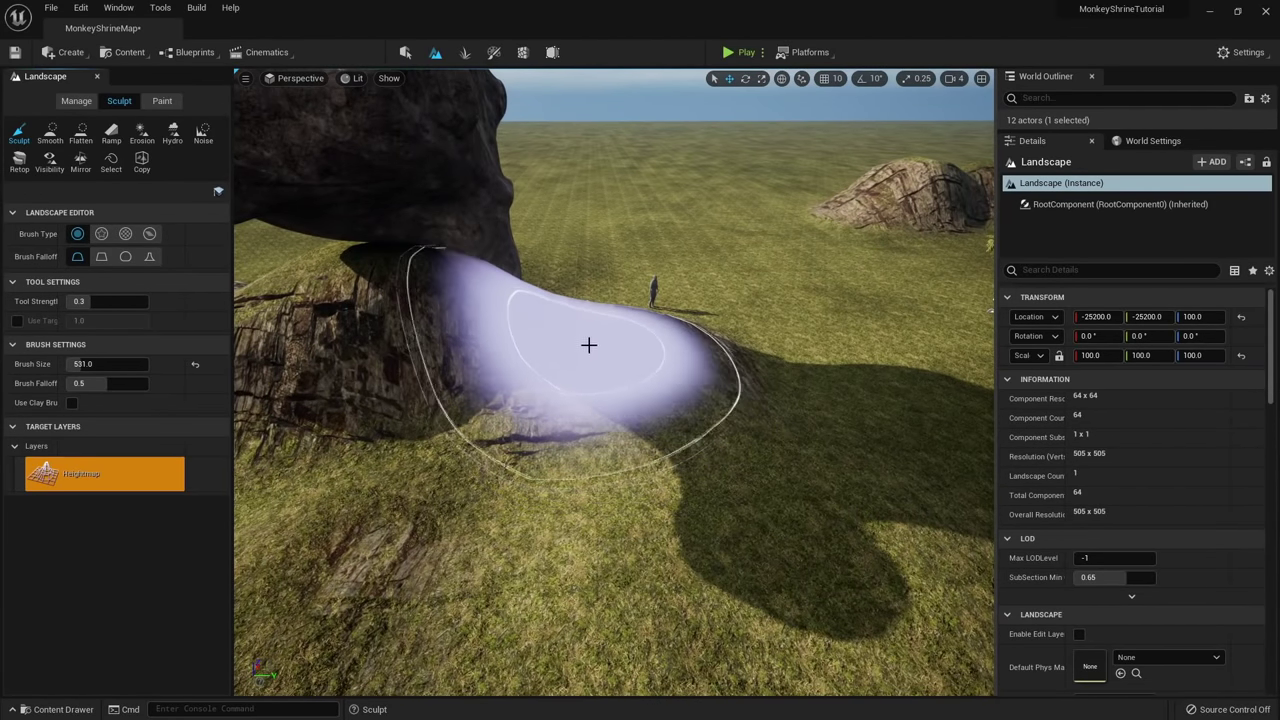
right_click_drag(589, 345, 549, 251)
key("bracketleft")
key("bracketleft")
key("bracketleft")
key("bracketleft")
key("bracketleft")
key("bracketleft")
key("bracketleft")
key("bracketleft")
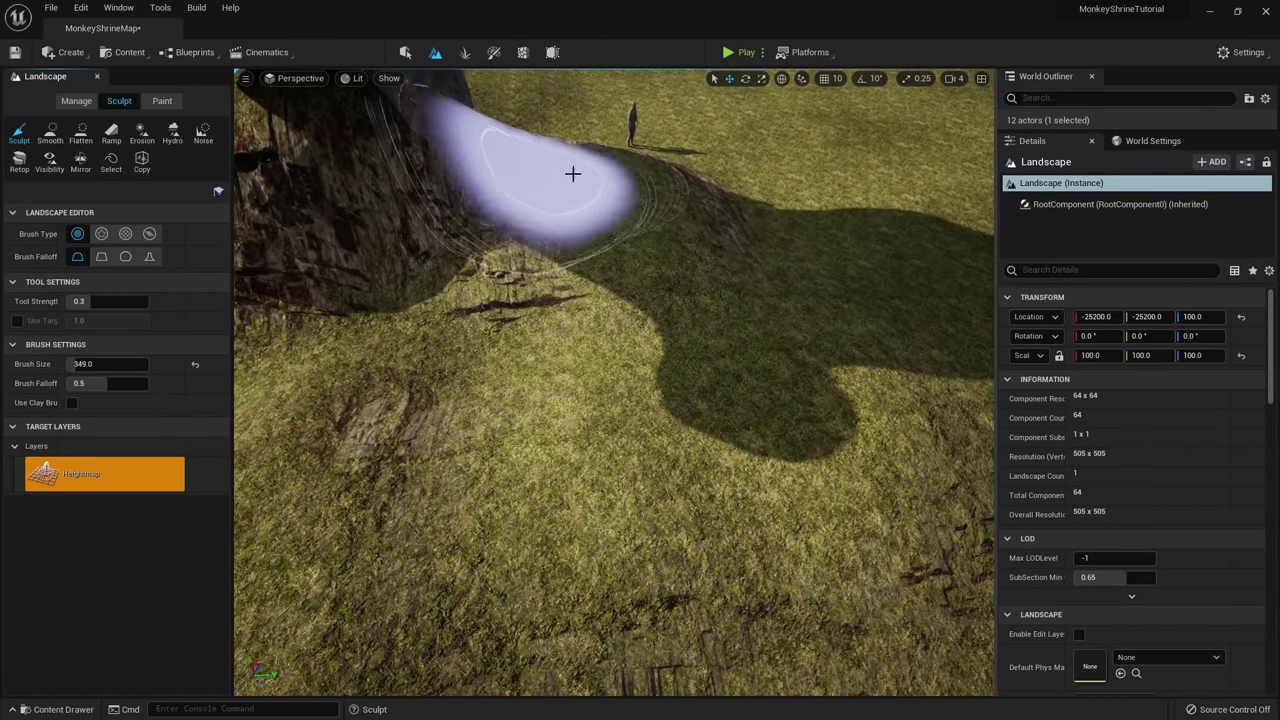
mouse_move(672, 177)
right_mouse_down()
mouse_move(569, 286)
mouse_move(545, 292)
right_mouse_up()
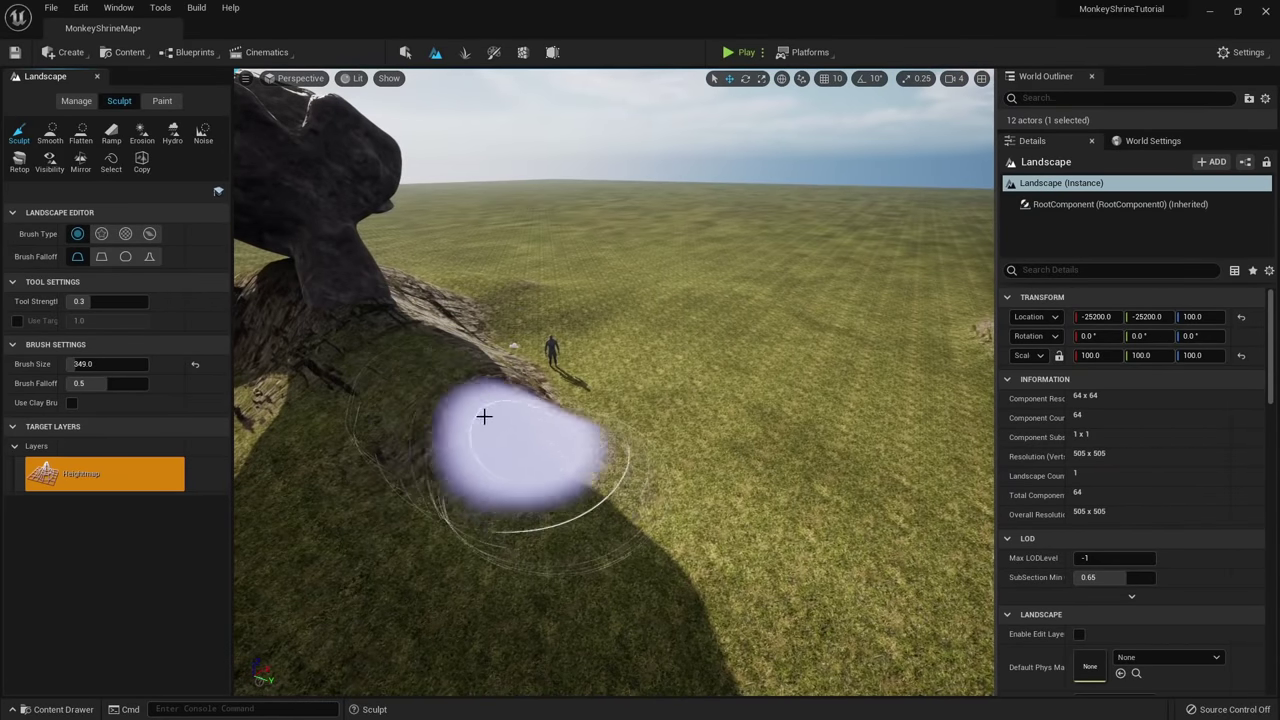
mouse_move(529, 466)
left_mouse_down()
mouse_move(557, 449)
mouse_move(397, 311)
mouse_move(656, 511)
mouse_move(371, 291)
mouse_move(355, 297)
mouse_move(494, 391)
mouse_move(661, 470)
left_mouse_up()
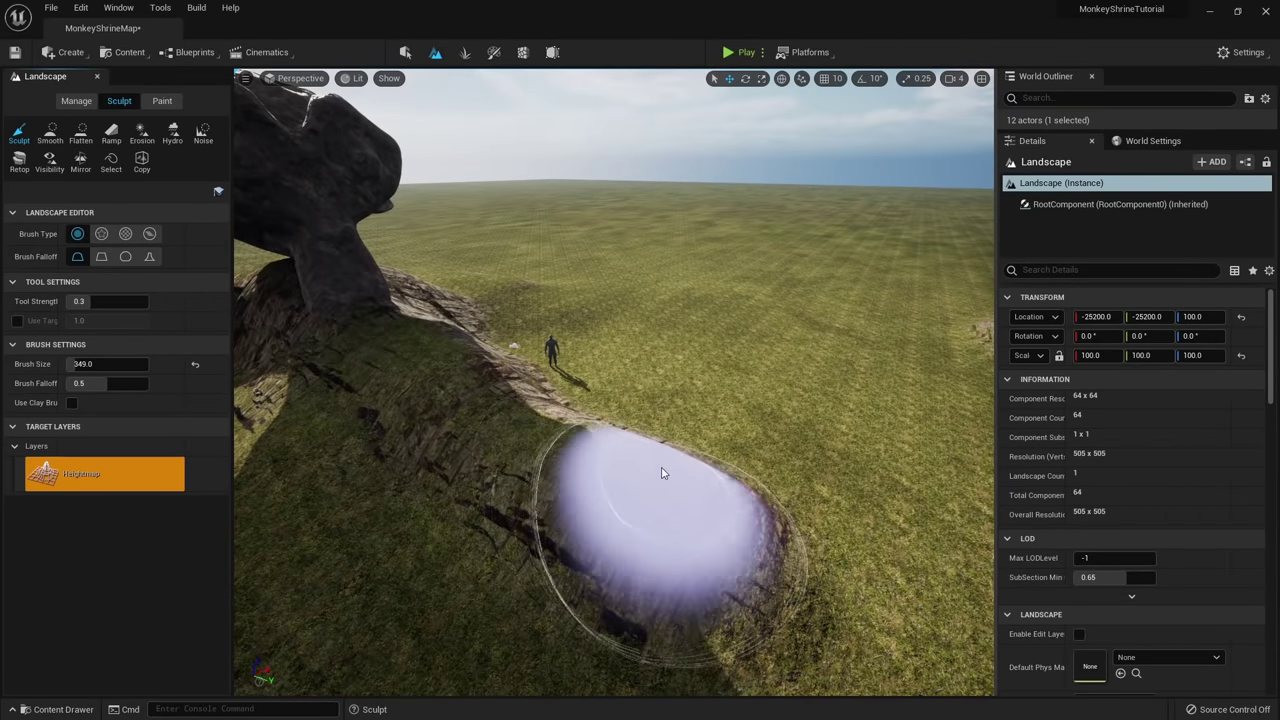
Return to selection mode and search the Megascans folder for "STAIR", showing only static meshes.
scroll(661, 473, "down", 10)
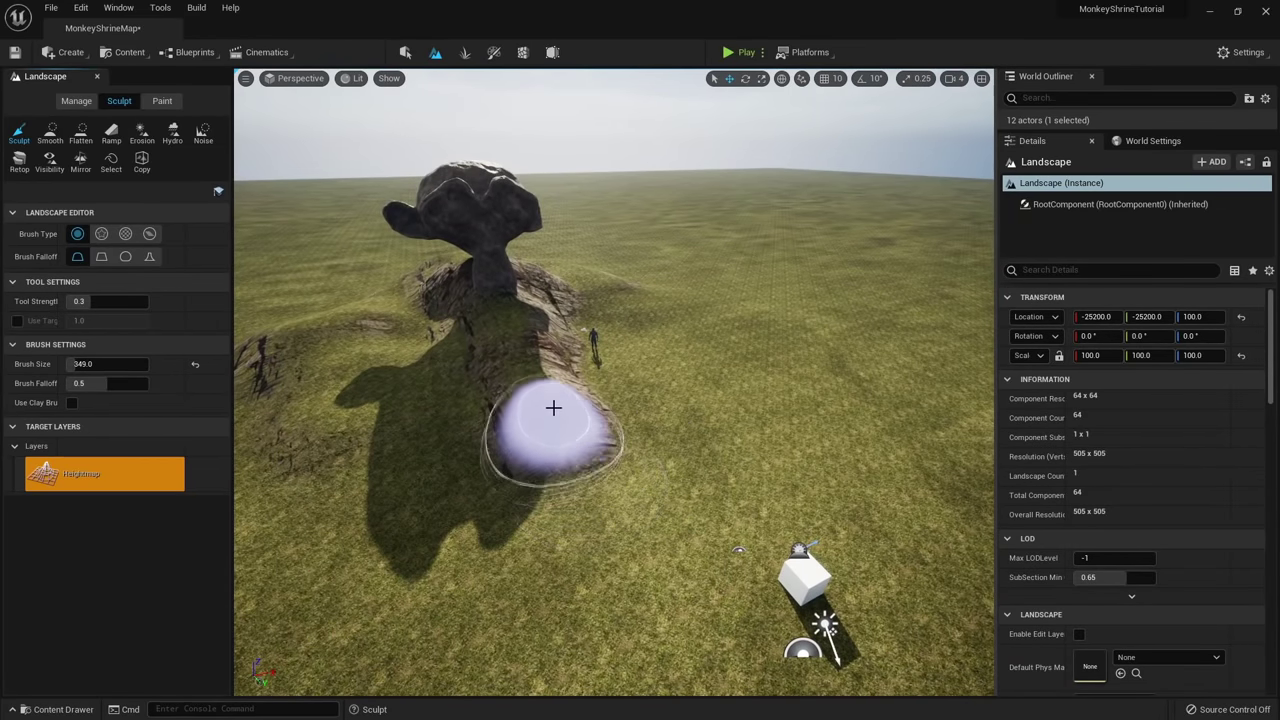
right_click_drag(626, 457, 526, 417)
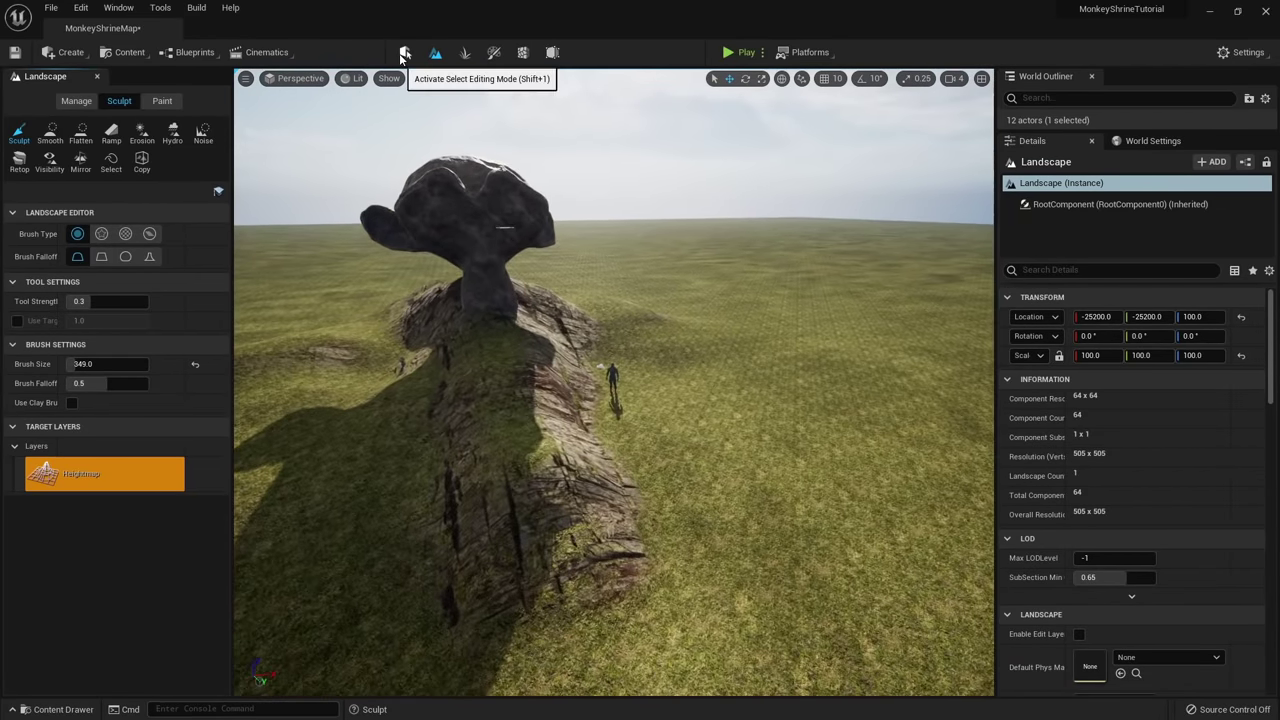
left_click(404, 52)
right_click_drag(540, 300, 588, 387)
key("ctrl+space")
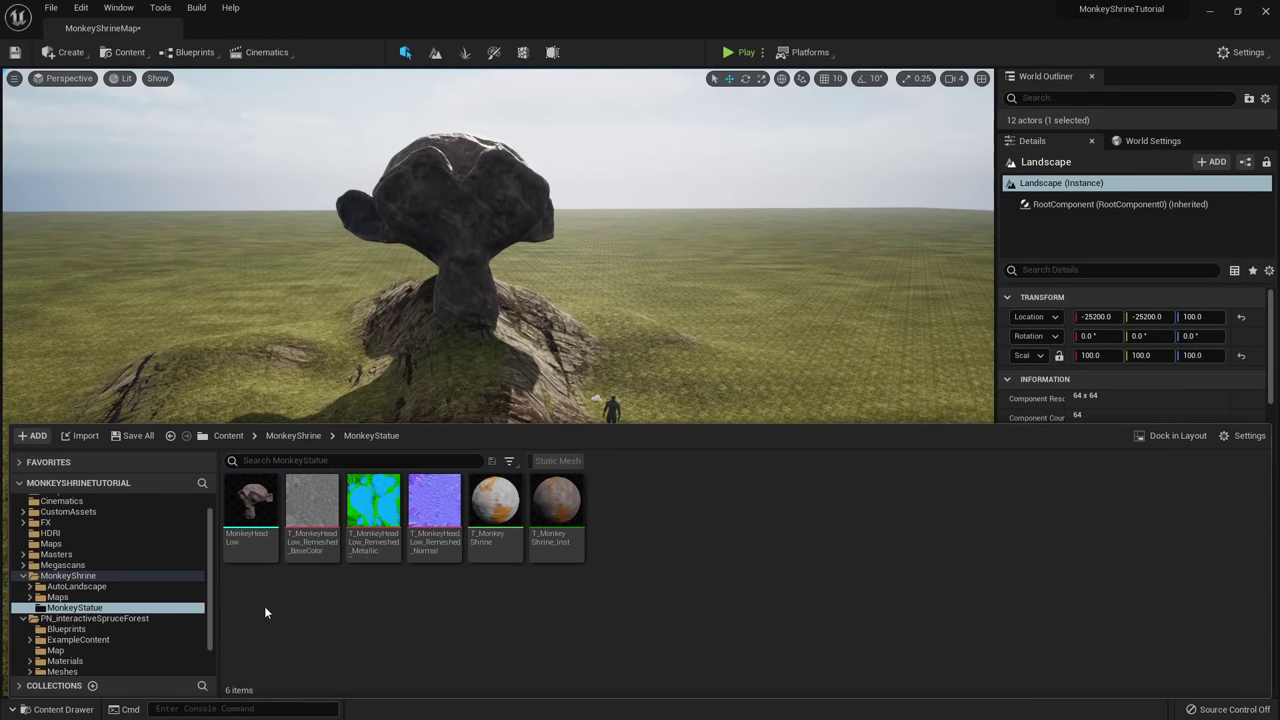
scroll(140, 616, "up", 2)
left_click(23, 598)
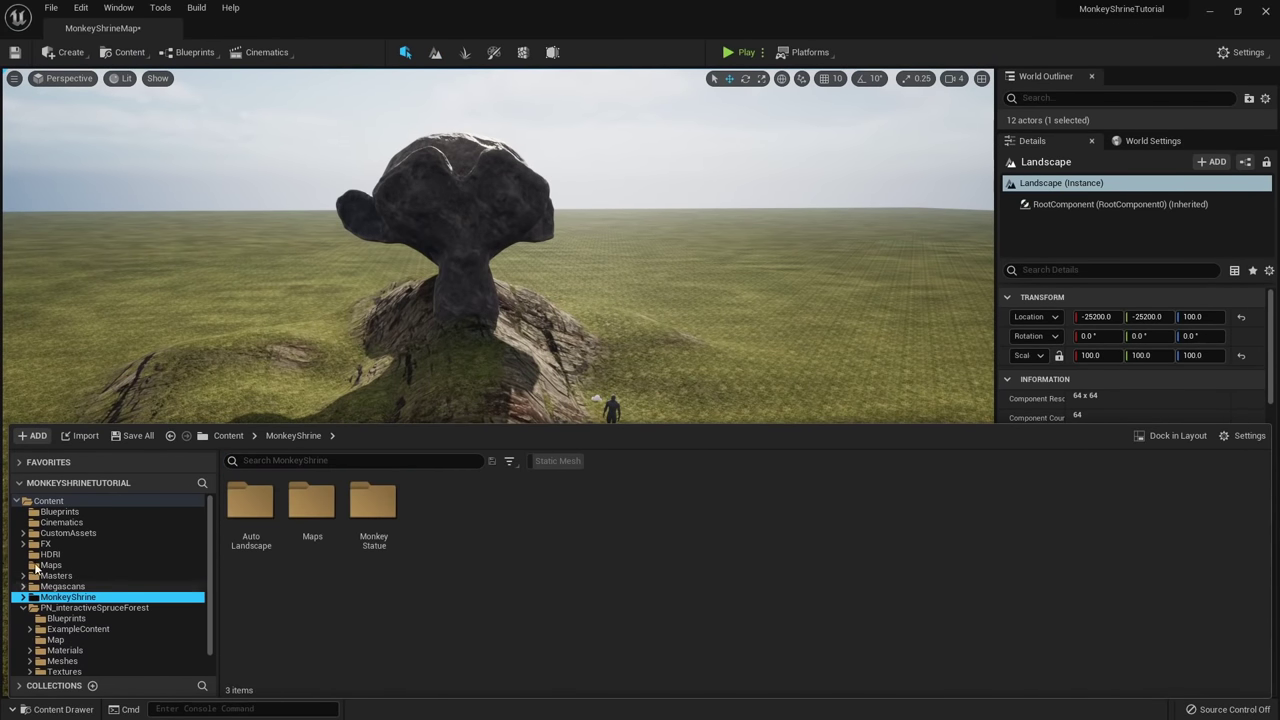
left_click(62, 586)
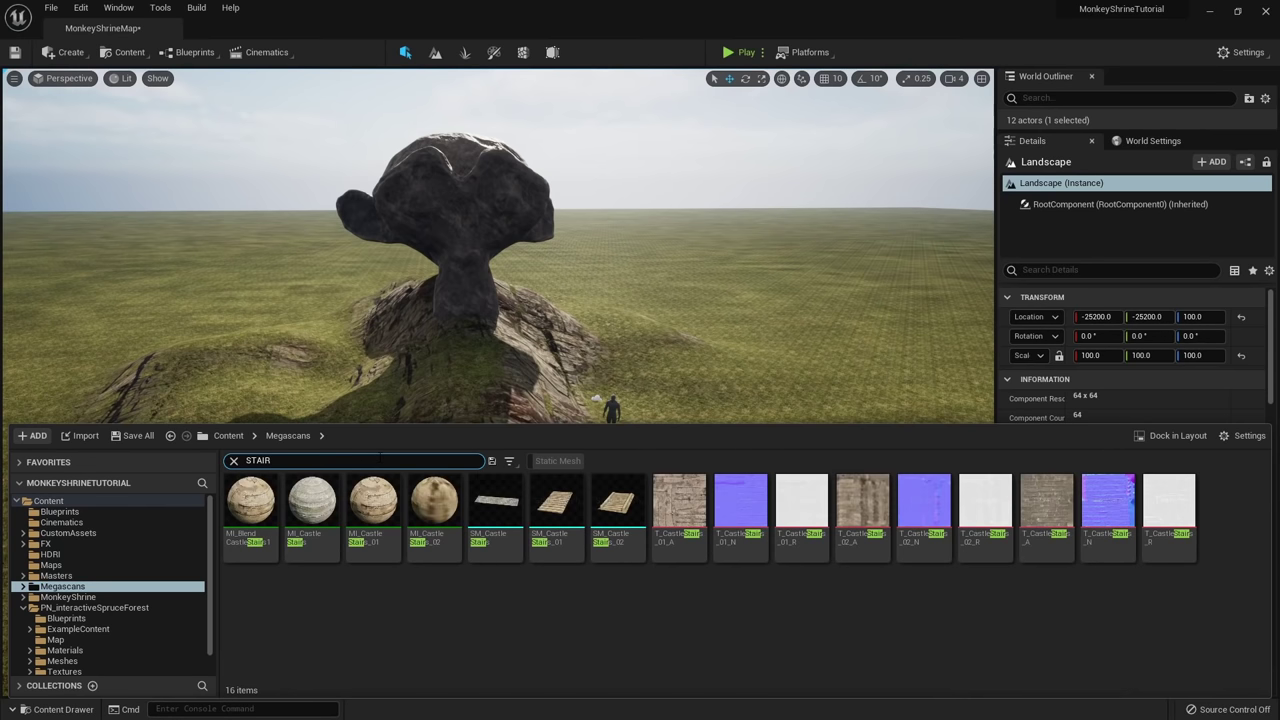
left_click(562, 461)
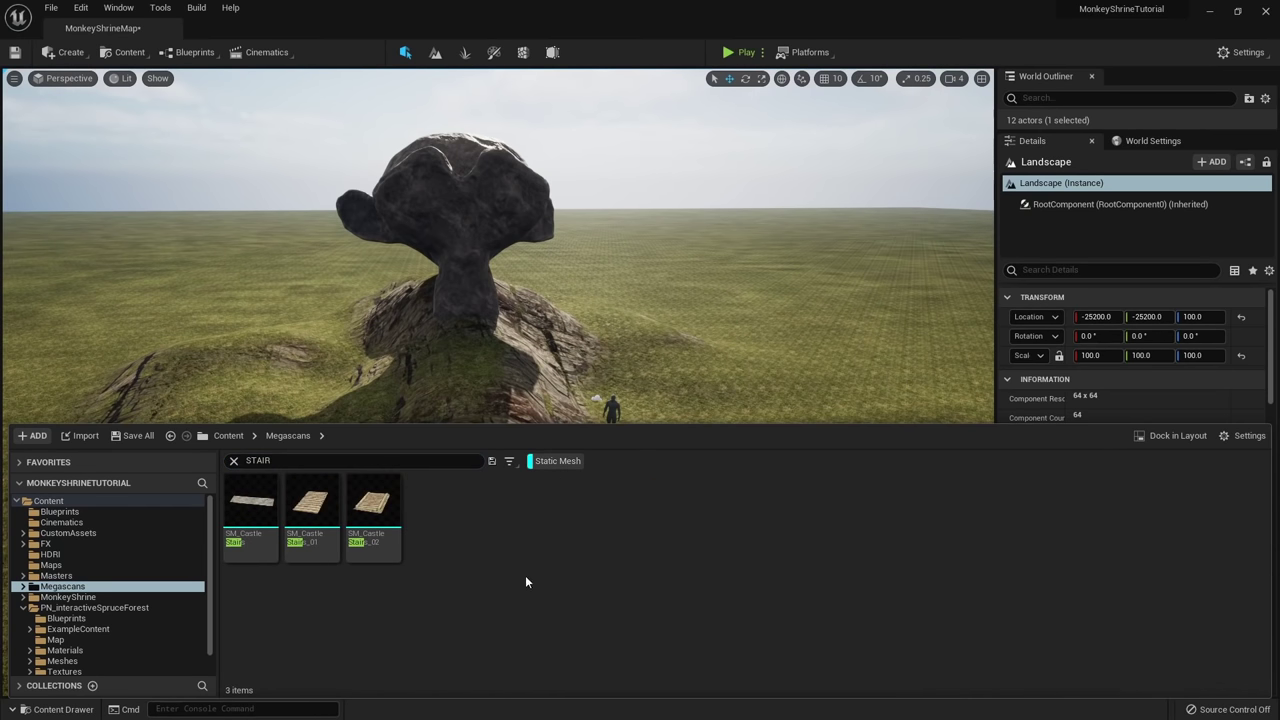
Place SM_CastleStairs_01 and SM_CastleStairs_02 in the level and fit SM_CastleStairs_01 against the front end of the sculpted ridge.
left_click_drag(311, 503, 508, 470)
left_click_drag(372, 500, 968, 508)
right_click_drag(968, 508, 968, 560)
left_click(439, 466)
right_click_drag(439, 466, 637, 418)
left_click_drag(470, 463, 594, 544)
left_click_drag(543, 504, 543, 514)
right_click_drag(543, 514, 380, 528)
right_click_drag(650, 536, 570, 515)
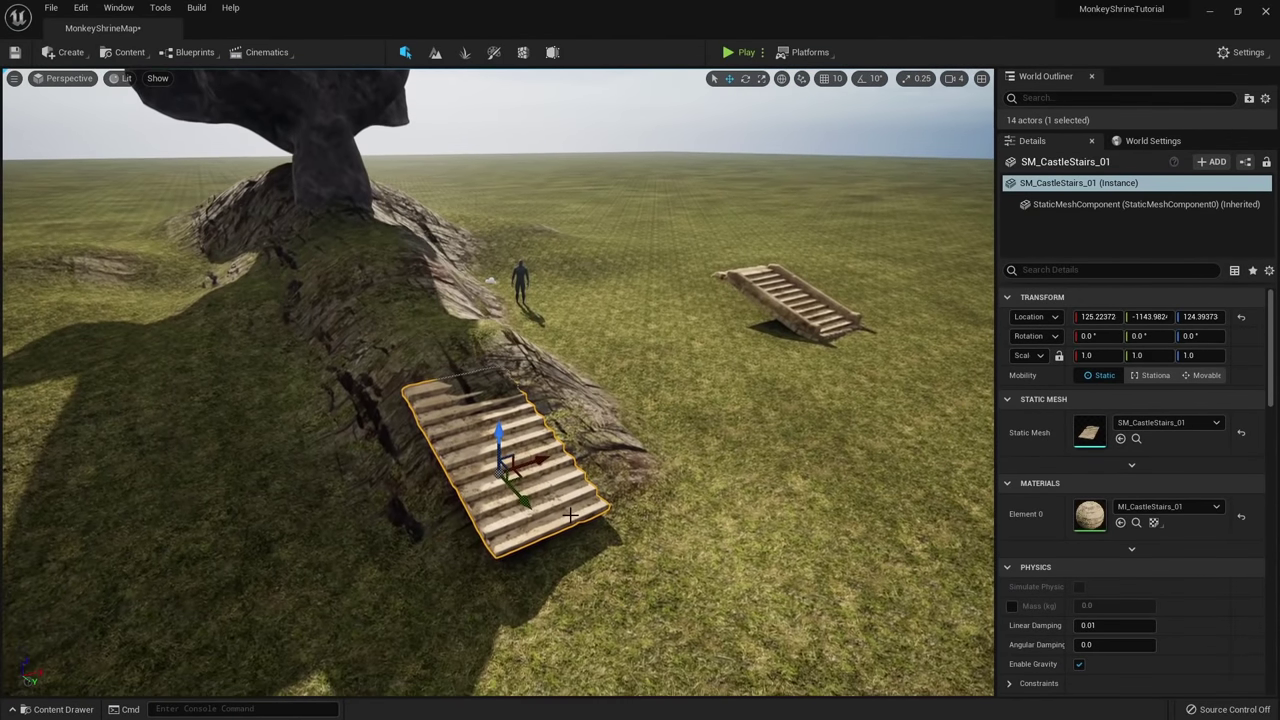
Enable Nanite for the SM_CastleStairs_01 and SM_CastleStairs_02 meshes.
key("ctrl+space")
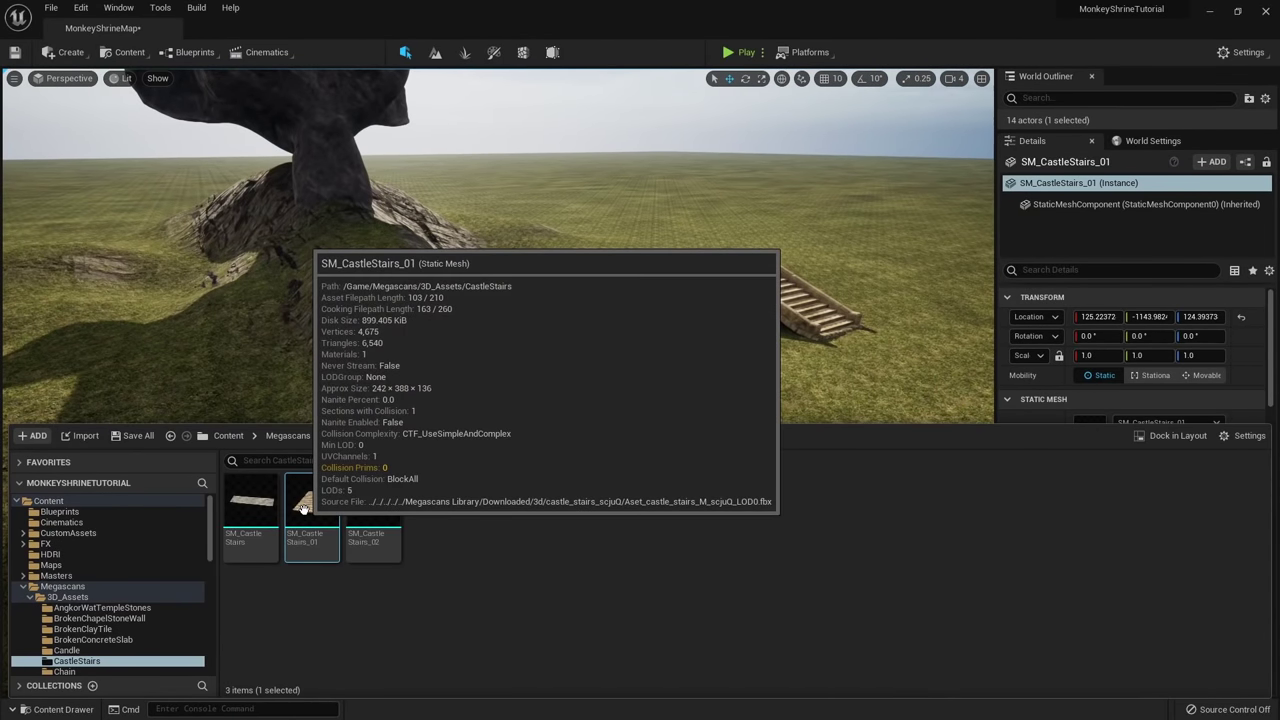
right_click(370, 540)
left_click(363, 573)
left_click(334, 518)
left_click(382, 515, "ctrl")
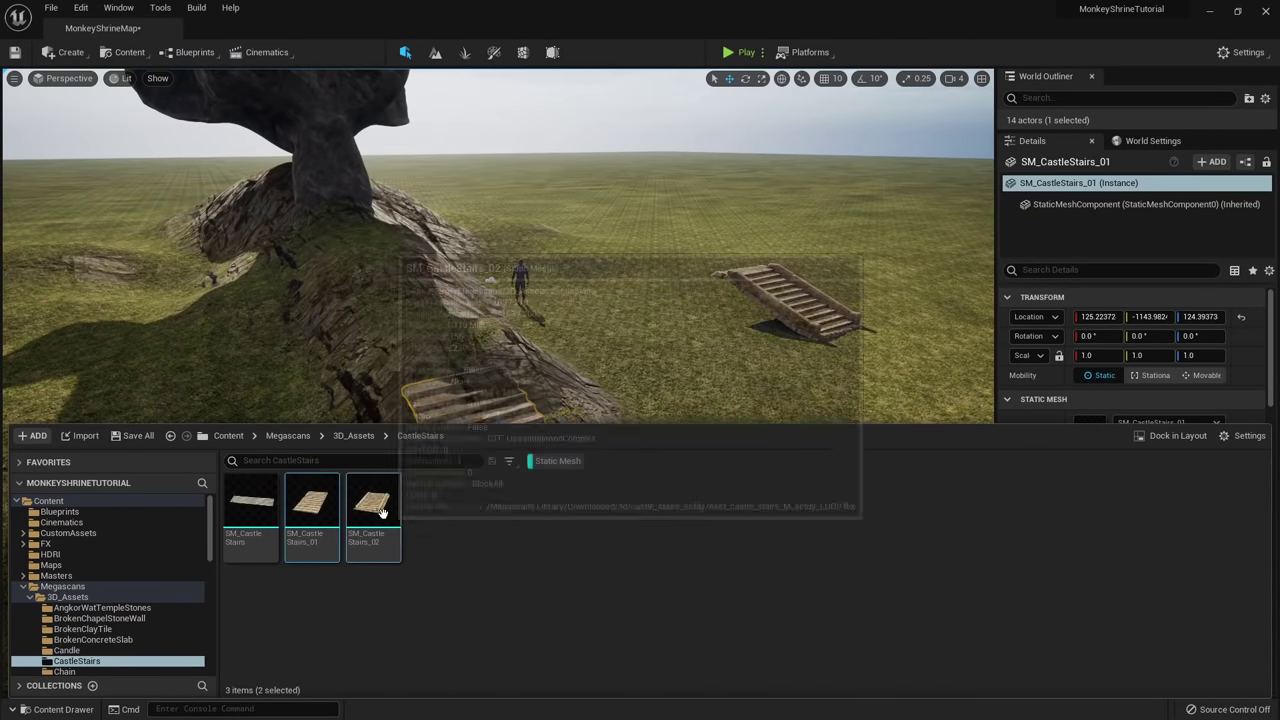
right_click(381, 532)
mouse_move(475, 118)
left_click(624, 127)
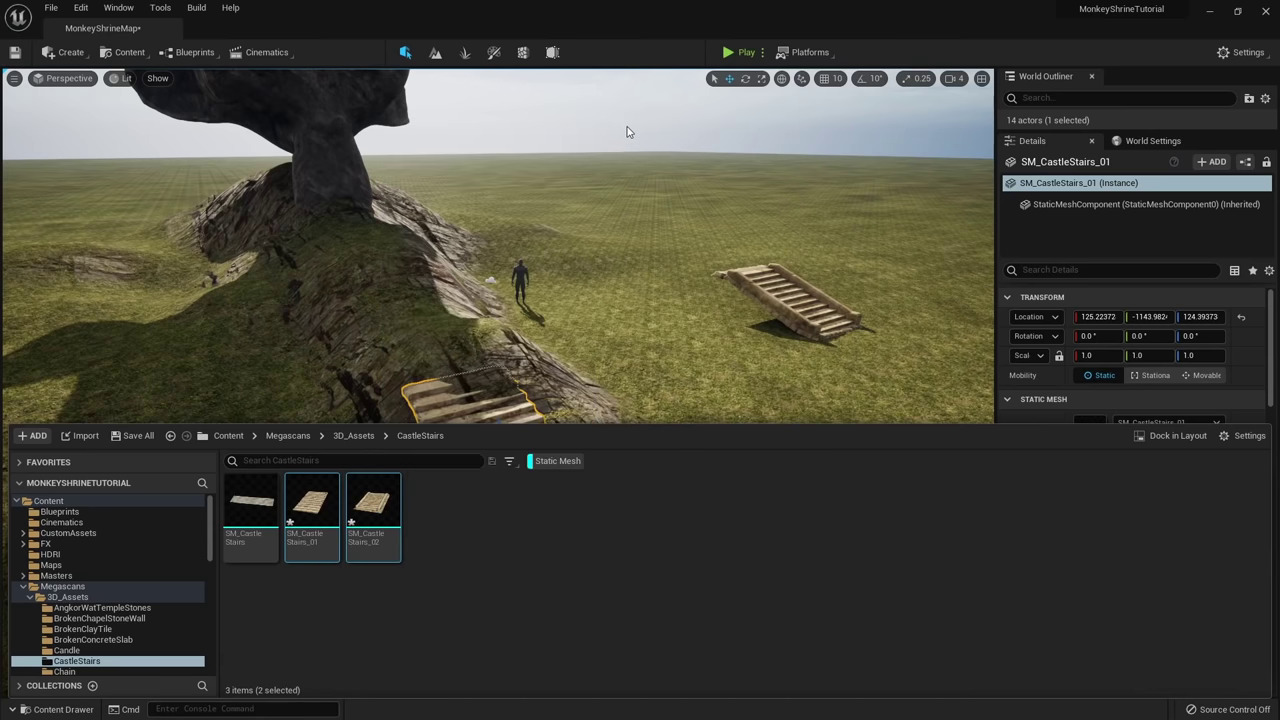
Locate the monkey head's mesh in the project content and enable Nanite for it.
right_click_drag(489, 235, 418, 226)
key("ctrl+b")
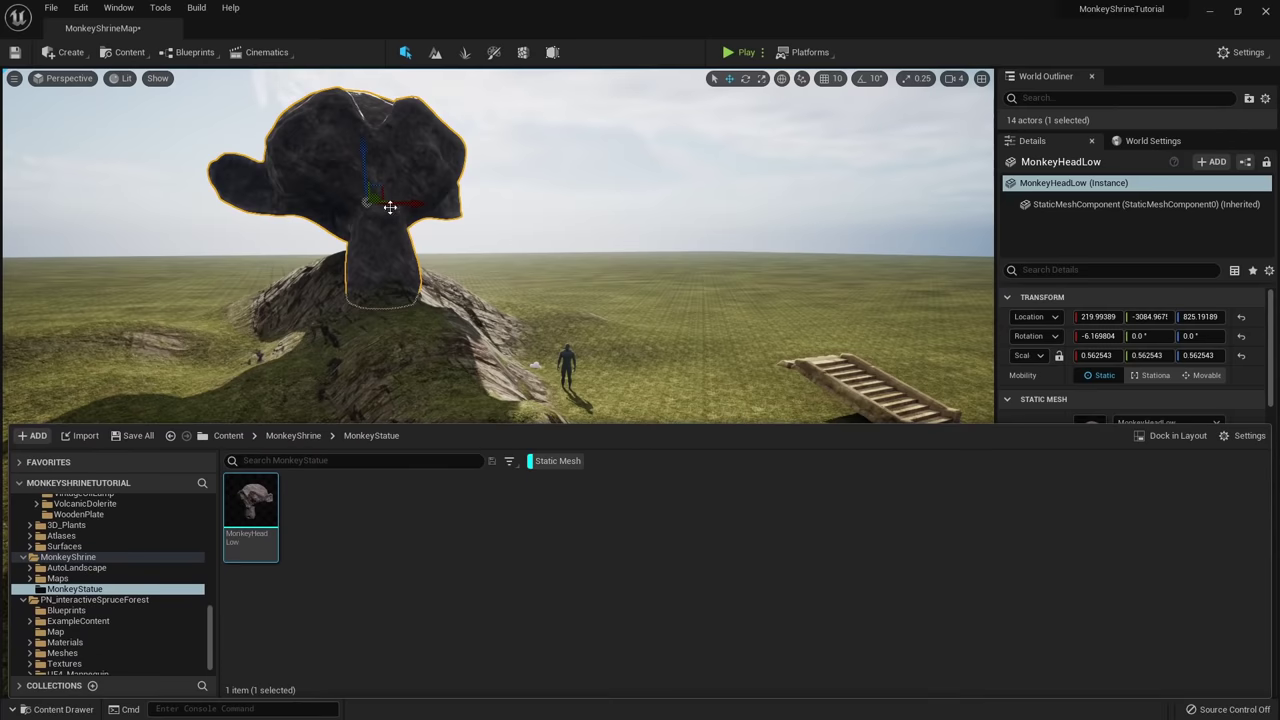
right_click(268, 535)
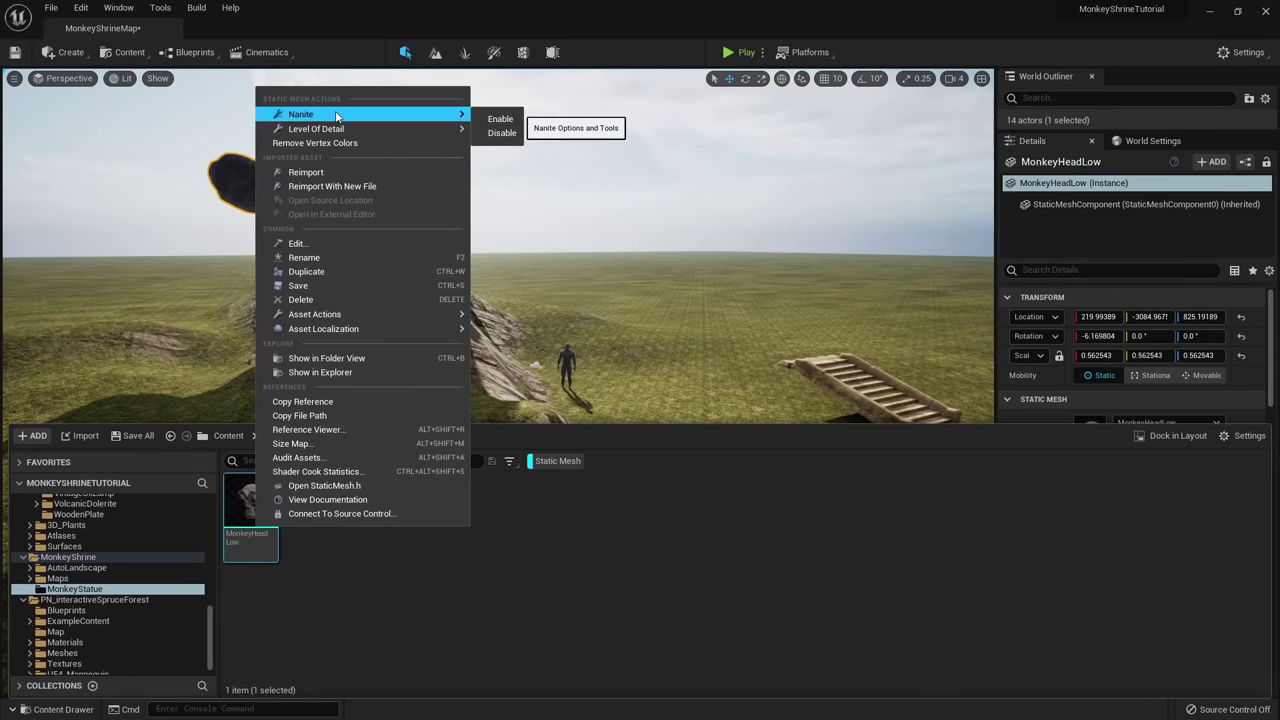
left_click(492, 118)
right_click_drag(486, 163, 503, 228)
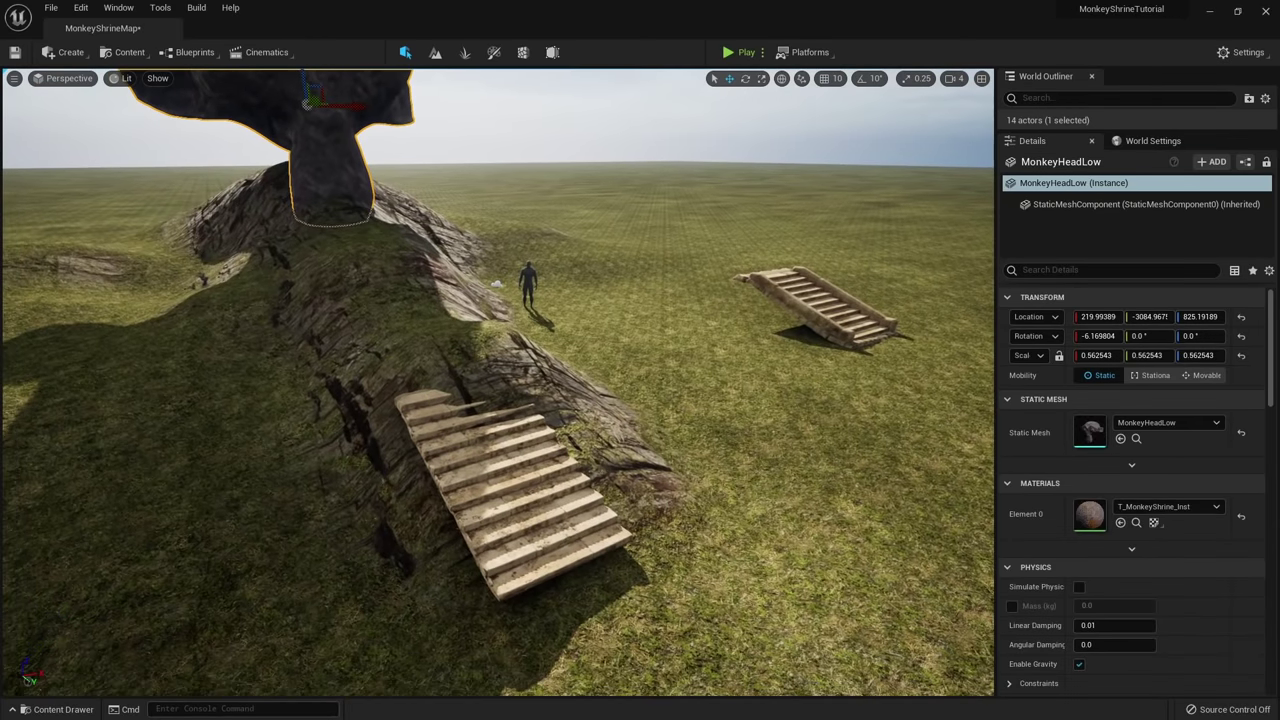
Reposition SM_CastleStairs_01 against the front of the ridge and place a duplicate flush beside it to double the staircase's width.
right_click_drag(494, 446, 512, 420)
left_click(494, 446)
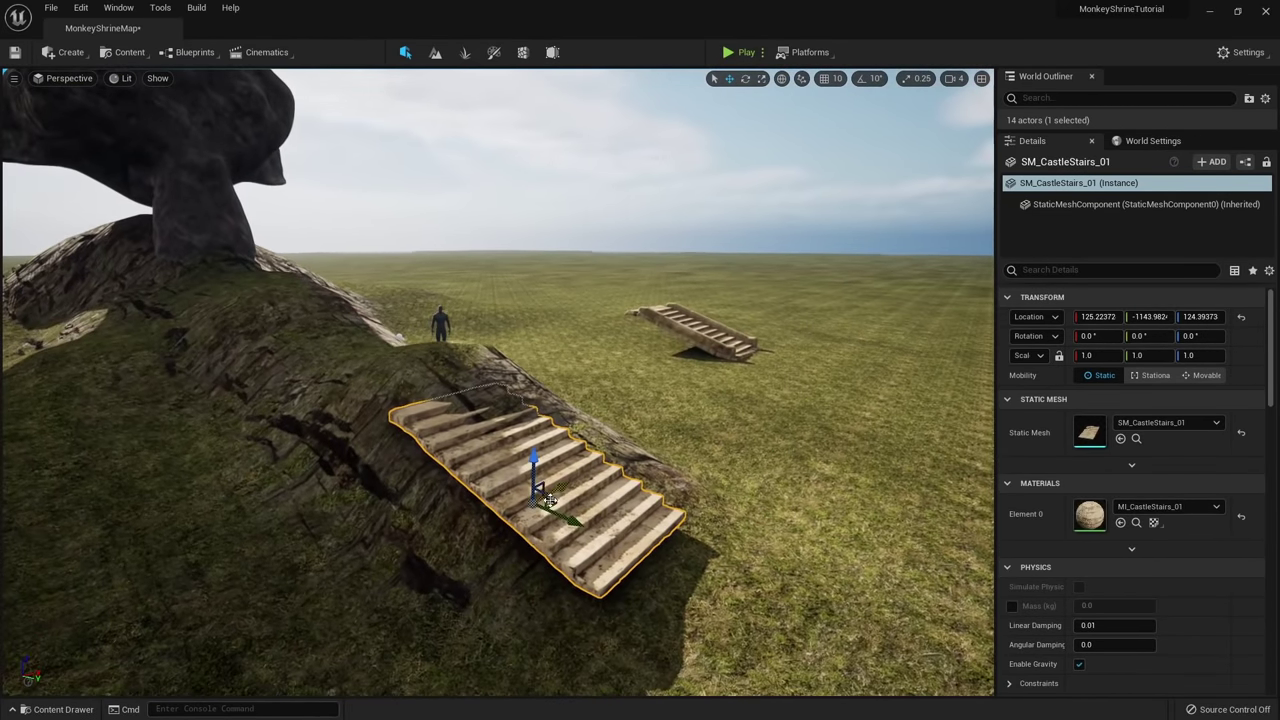
right_click_drag(549, 498, 515, 442)
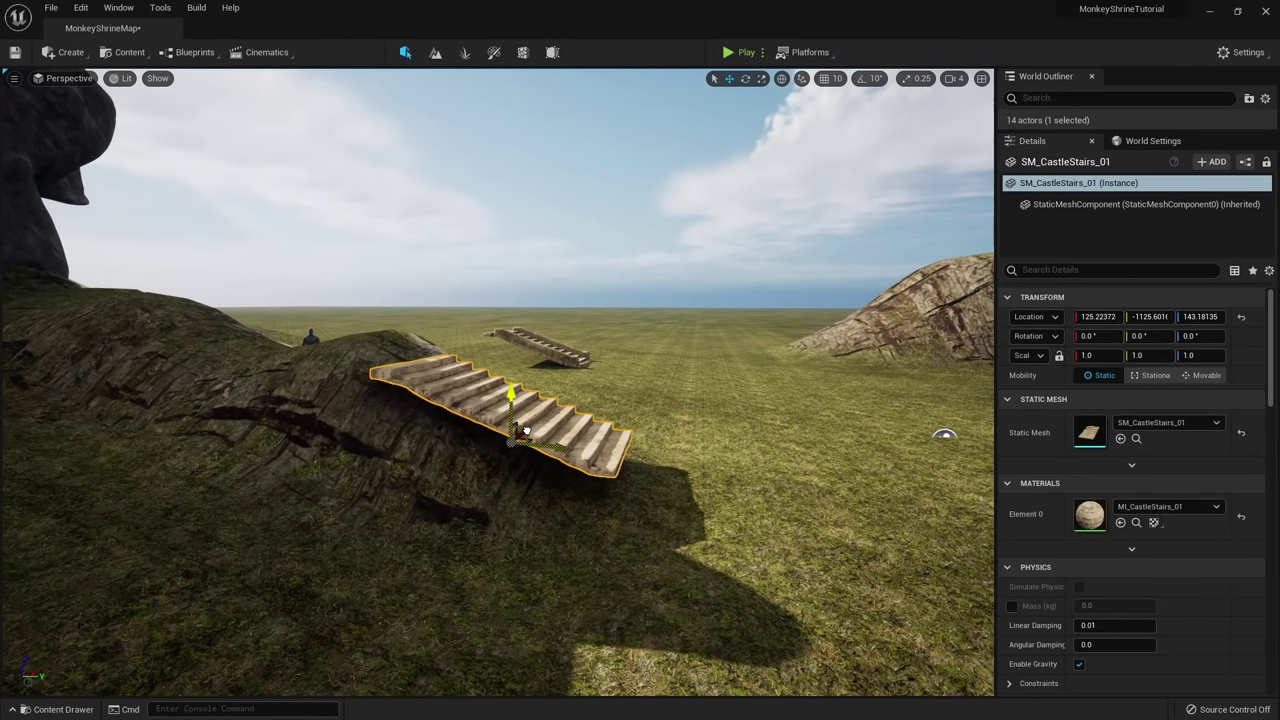
mouse_move(462, 428)
right_mouse_down()
mouse_move(366, 436)
mouse_move(420, 462)
mouse_move(462, 428)
right_mouse_up()
left_click_drag(669, 432, 667, 432)
right_click_drag(624, 474, 645, 464)
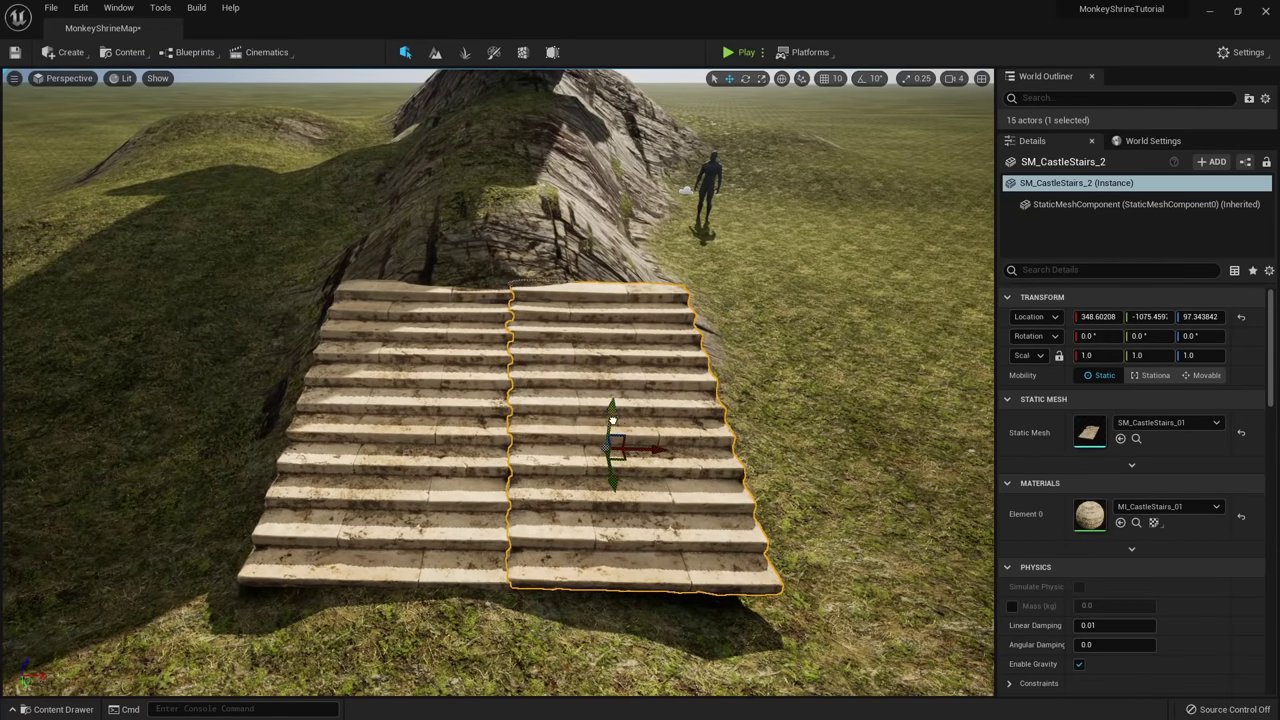
Duplicate the two side-by-side stairs and place the copied pair higher on the ridge, below the monkey head.
mouse_move(612, 420)
right_mouse_down()
mouse_move(613, 396)
mouse_move(640, 404)
mouse_move(617, 427)
mouse_move(612, 412)
mouse_move(632, 440)
mouse_move(622, 424)
right_mouse_up()
left_click(617, 427, "ctrl")
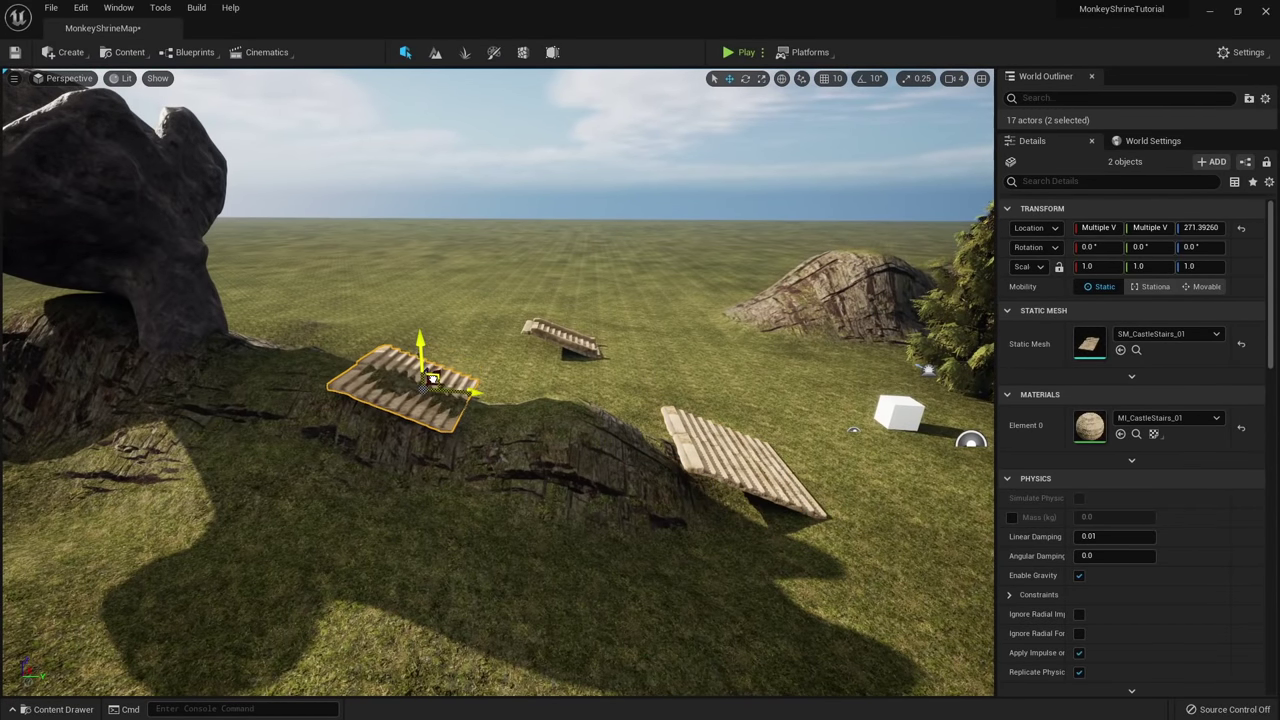
right_click_drag(604, 443, 602, 452)
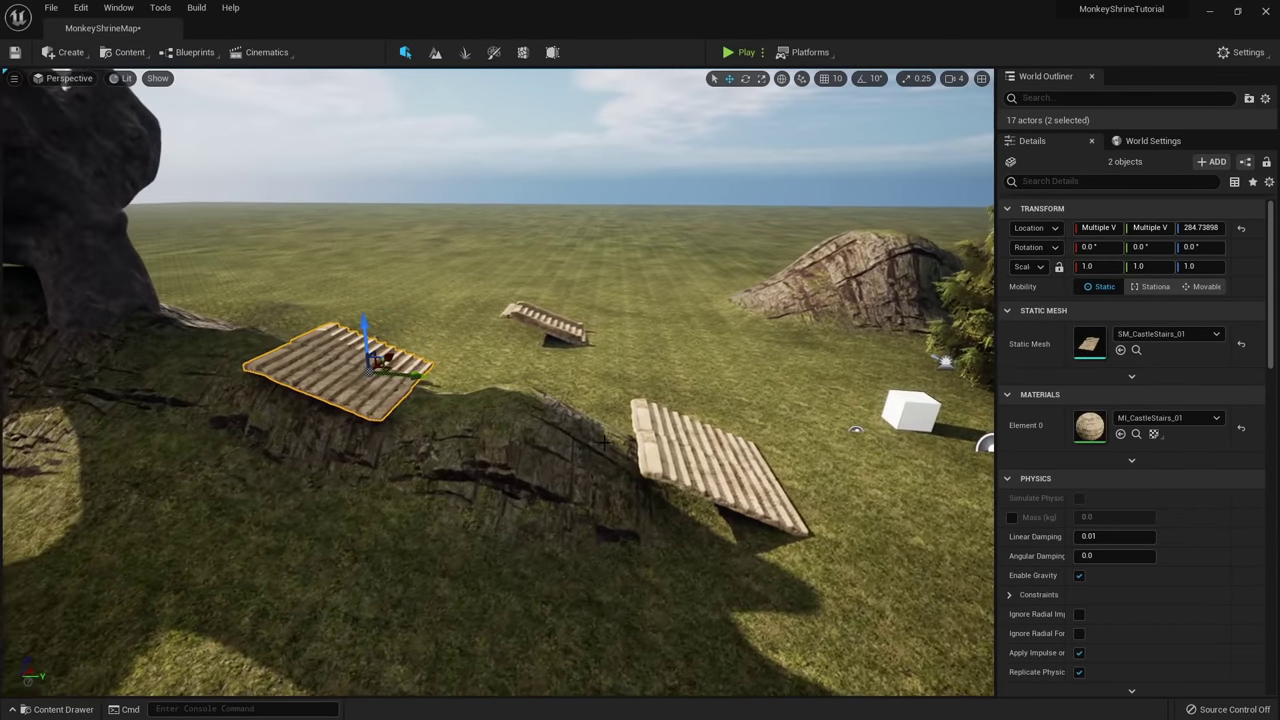
Flatten the landscape between the lower and upper stairs into a level terrace with a brush size of 174.
key("shift+2")
right_click_drag(563, 394, 563, 394)
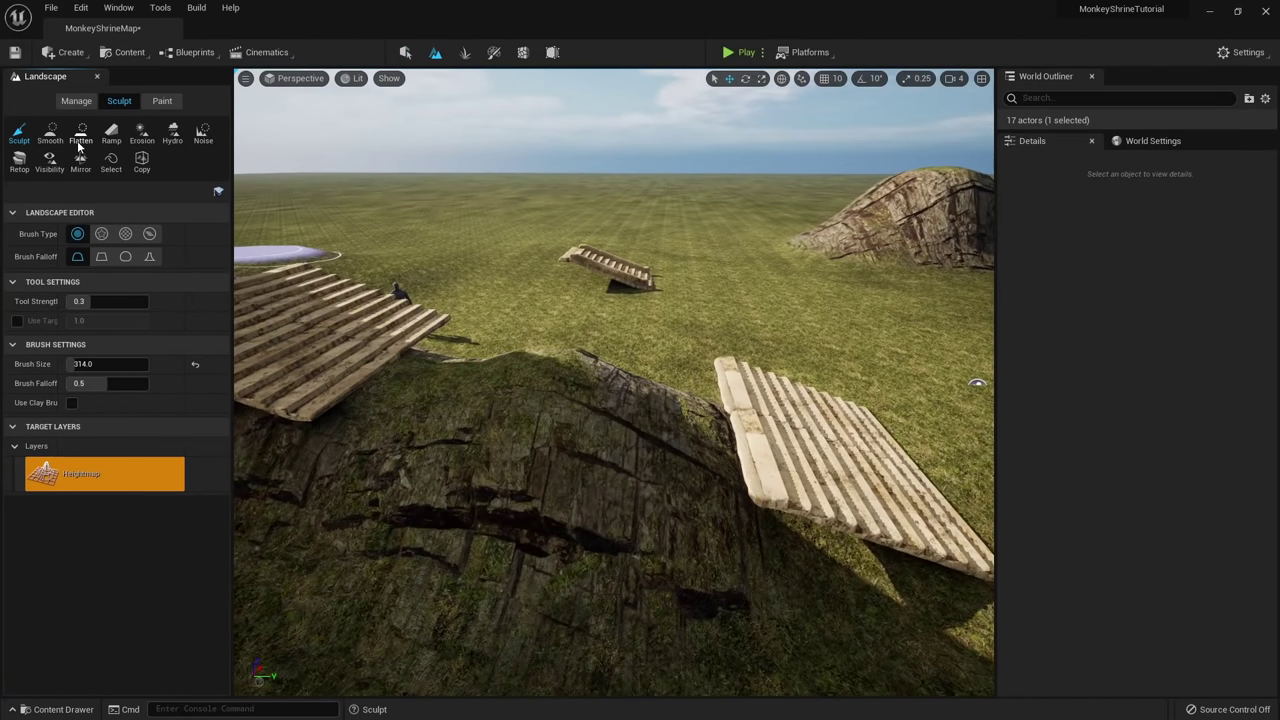
left_click(80, 137)
key("bracketleft")
mouse_move(473, 378)
right_mouse_down()
mouse_move(427, 401)
mouse_move(443, 437)
right_mouse_up()
left_click_drag(514, 349, 566, 257)
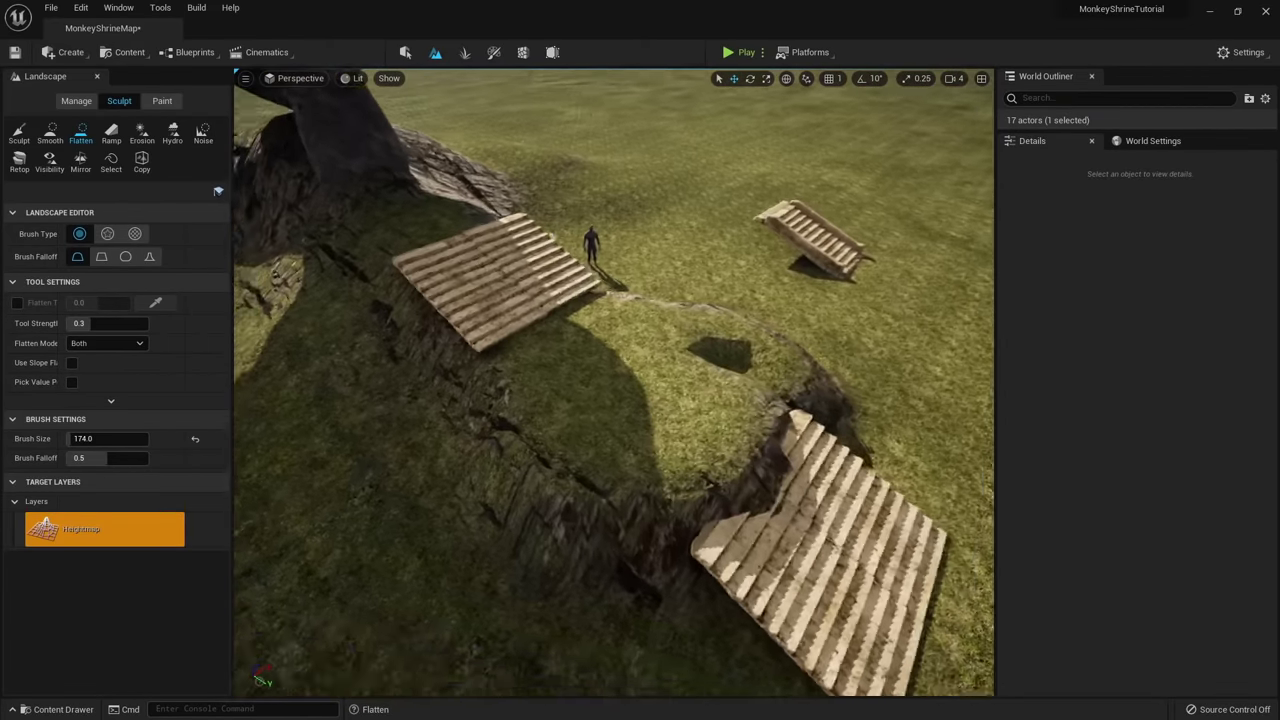
Flatten the ridge top between the upper stairs and the monkey head into a second terrace.
right_click_drag(500, 343, 470, 360)
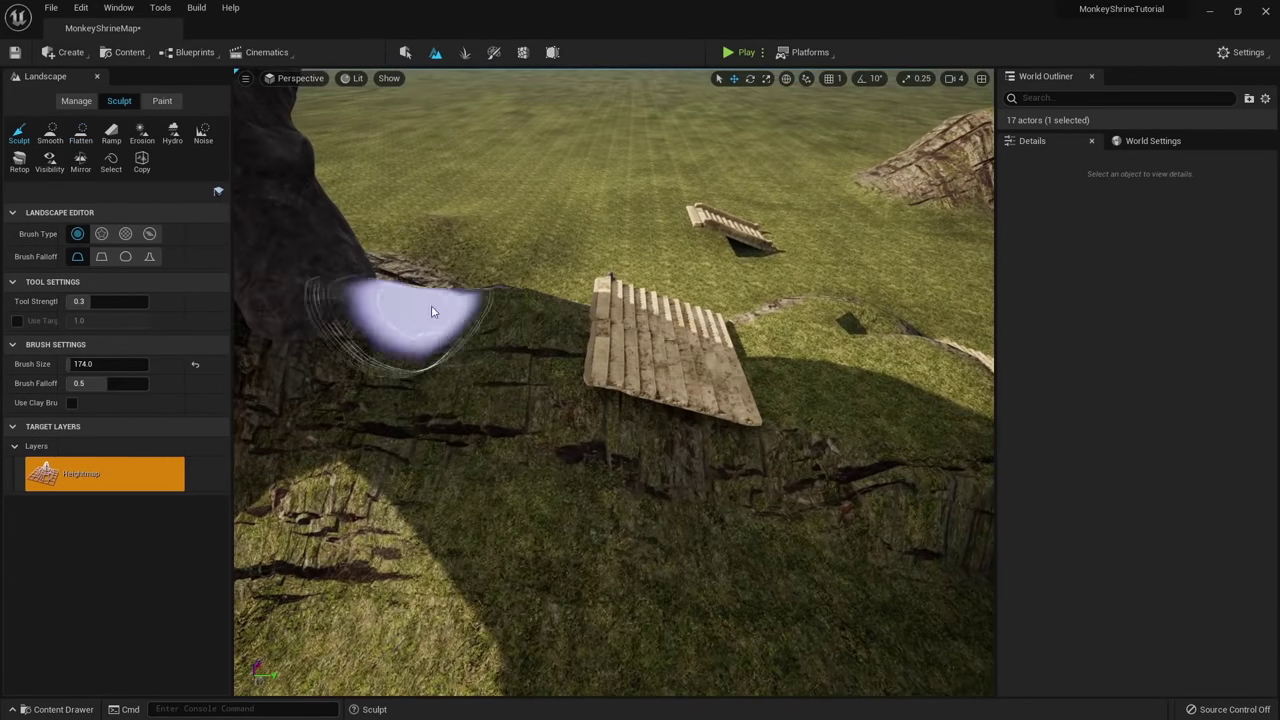
left_click(81, 133)
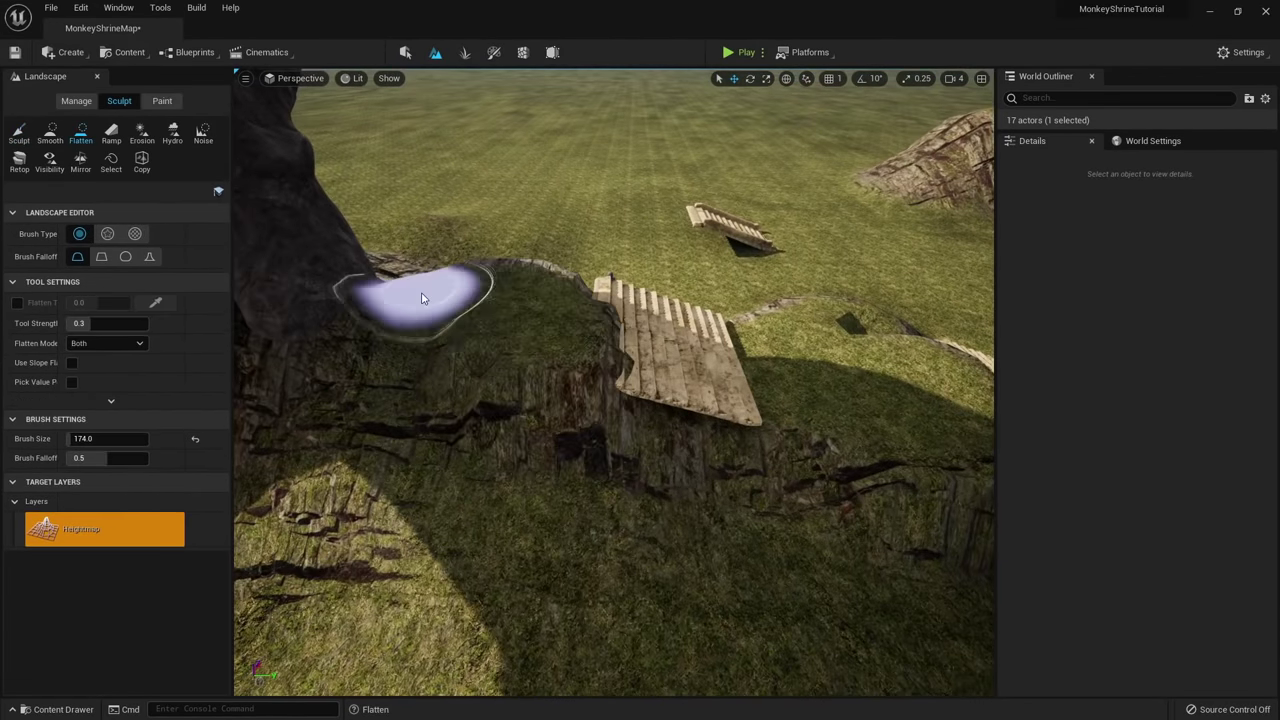
right_click_drag(505, 295, 650, 383)
right_click_drag(524, 334, 604, 290)
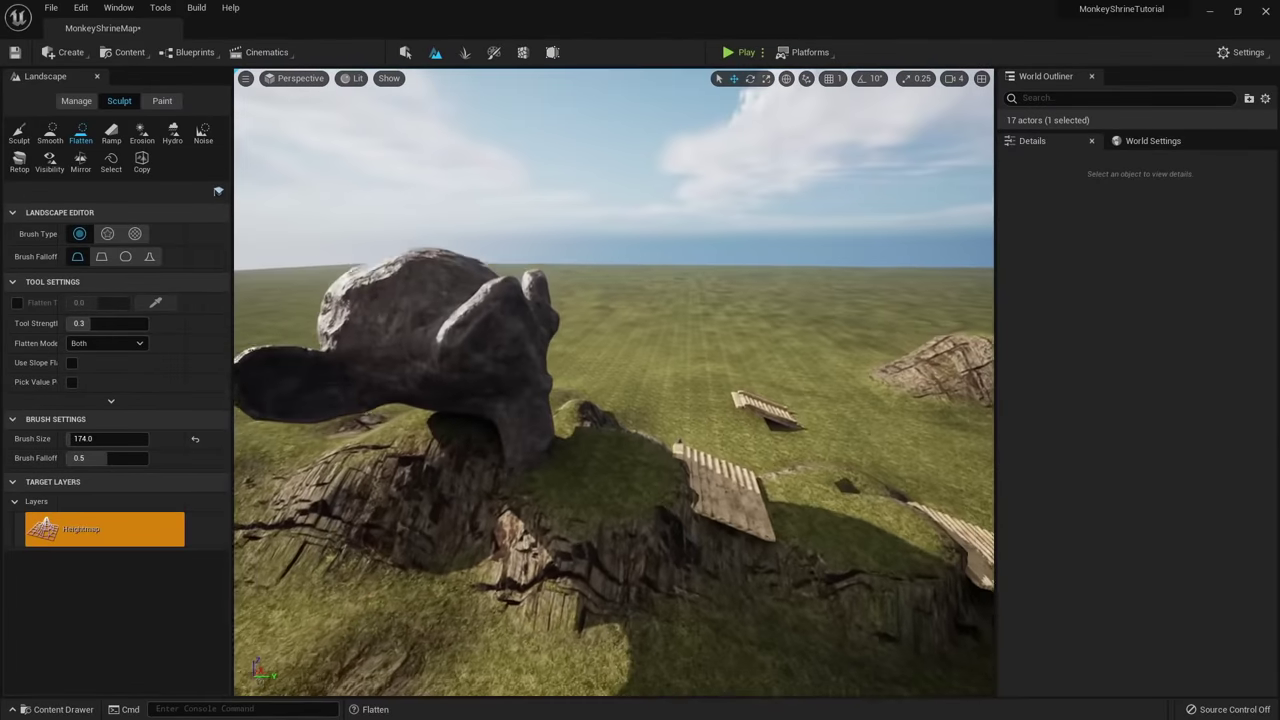
Move the monkey head statue and tilt it forward to about -21.13° so its snout rests on the upper terrace.
key("shift+1")
right_click_drag(443, 385, 443, 349)
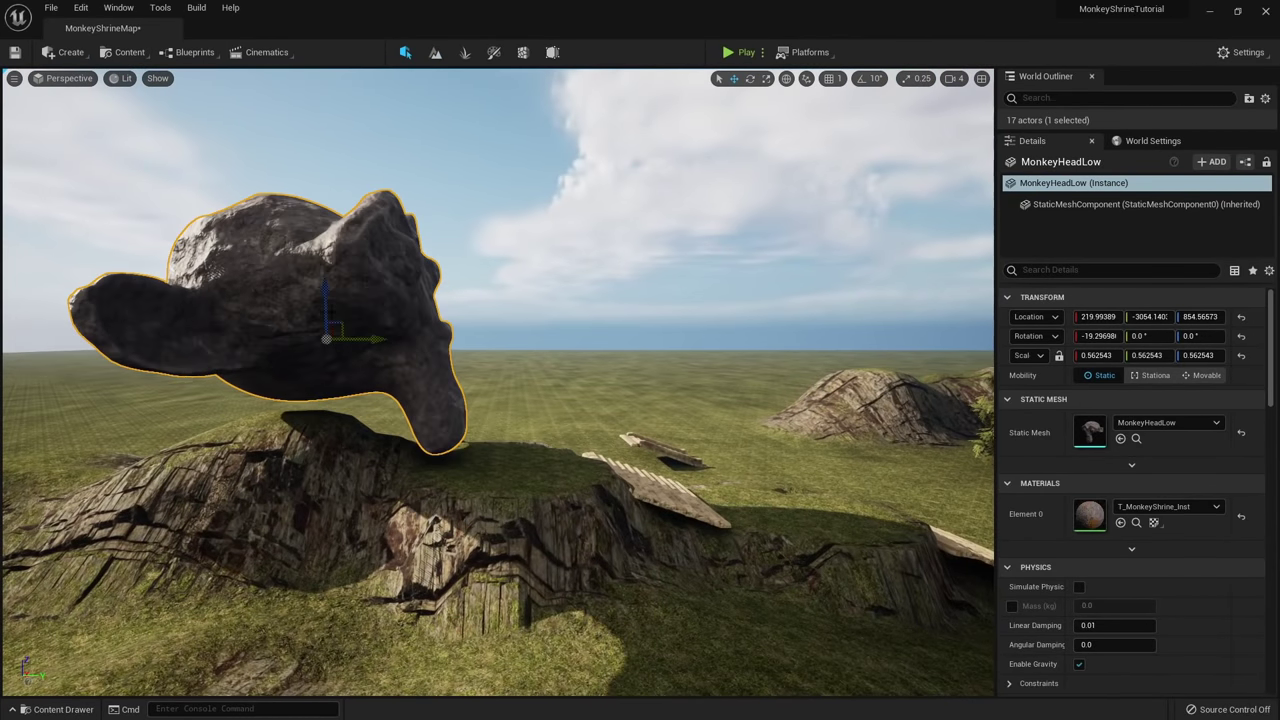
right_click_drag(323, 271, 330, 330)
key("w")
Rotate the sunlight to illuminate the front of the monkey head and enlarge the World Outliner's actor list.
key("ctrl+l")
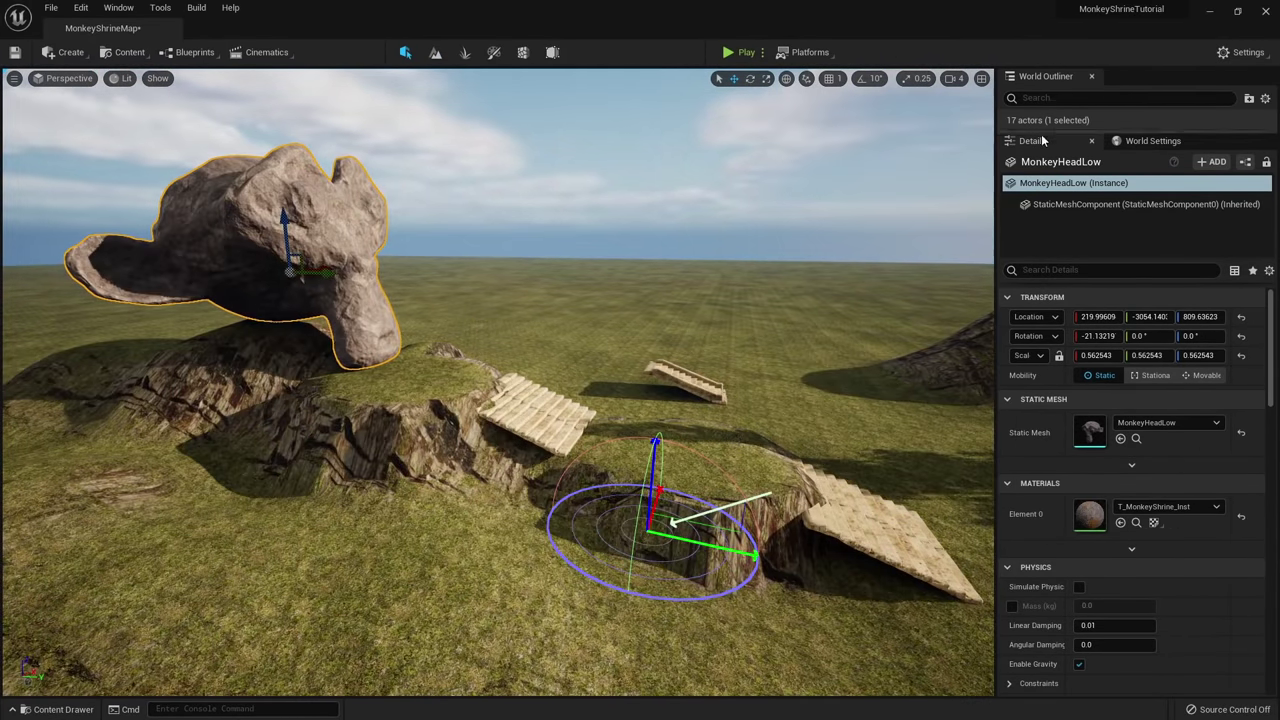
left_click_drag(1055, 131, 1055, 239)
right_click_drag(700, 320, 690, 295)
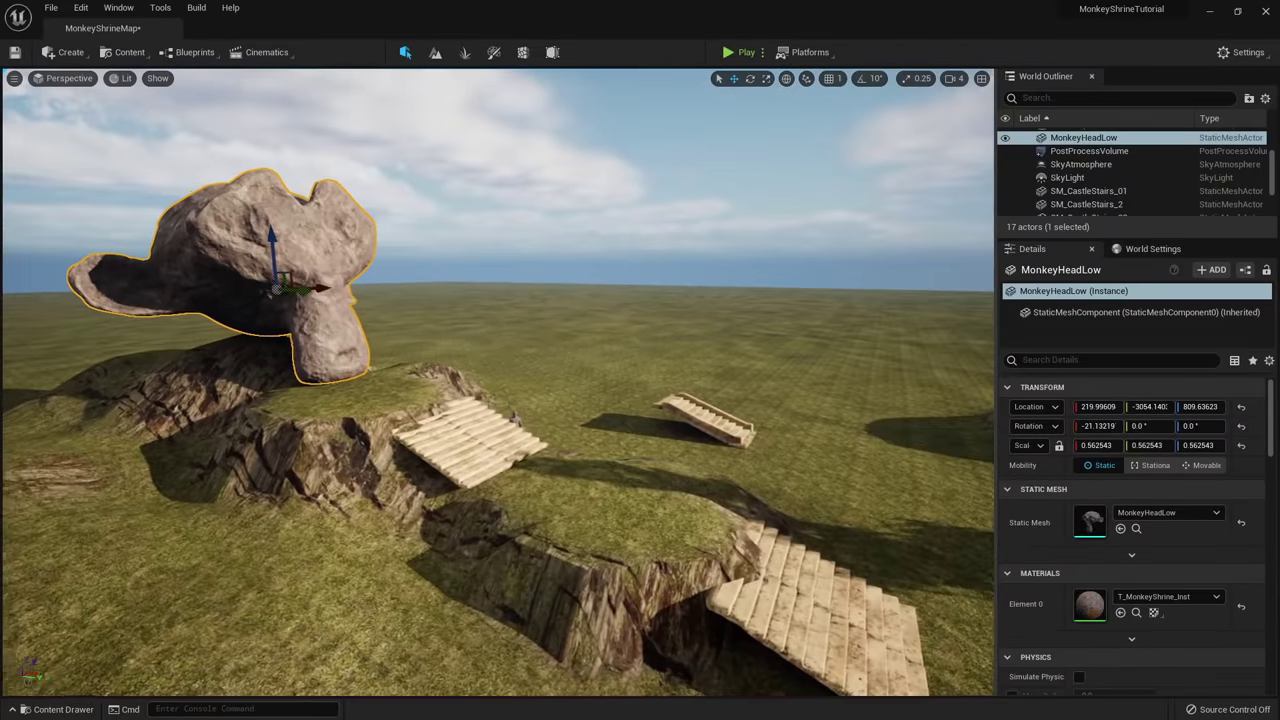
Examine the monkey head, terraces and stairs from the front, from above and from a distance to judge the composition.
right_click_drag(500, 380, 388, 412)
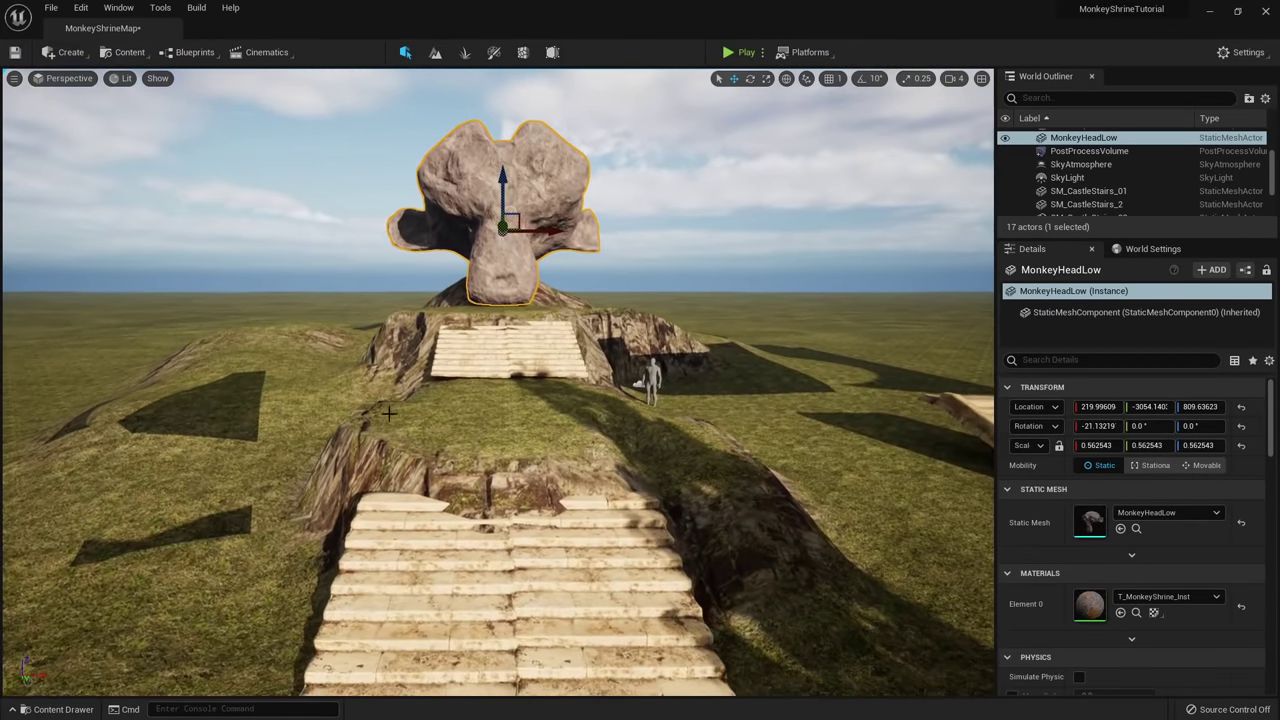
right_click_drag(443, 265, 458, 278)
mouse_move(498, 380)
right_mouse_down()
mouse_move(470, 377)
mouse_move(484, 375)
right_mouse_up()
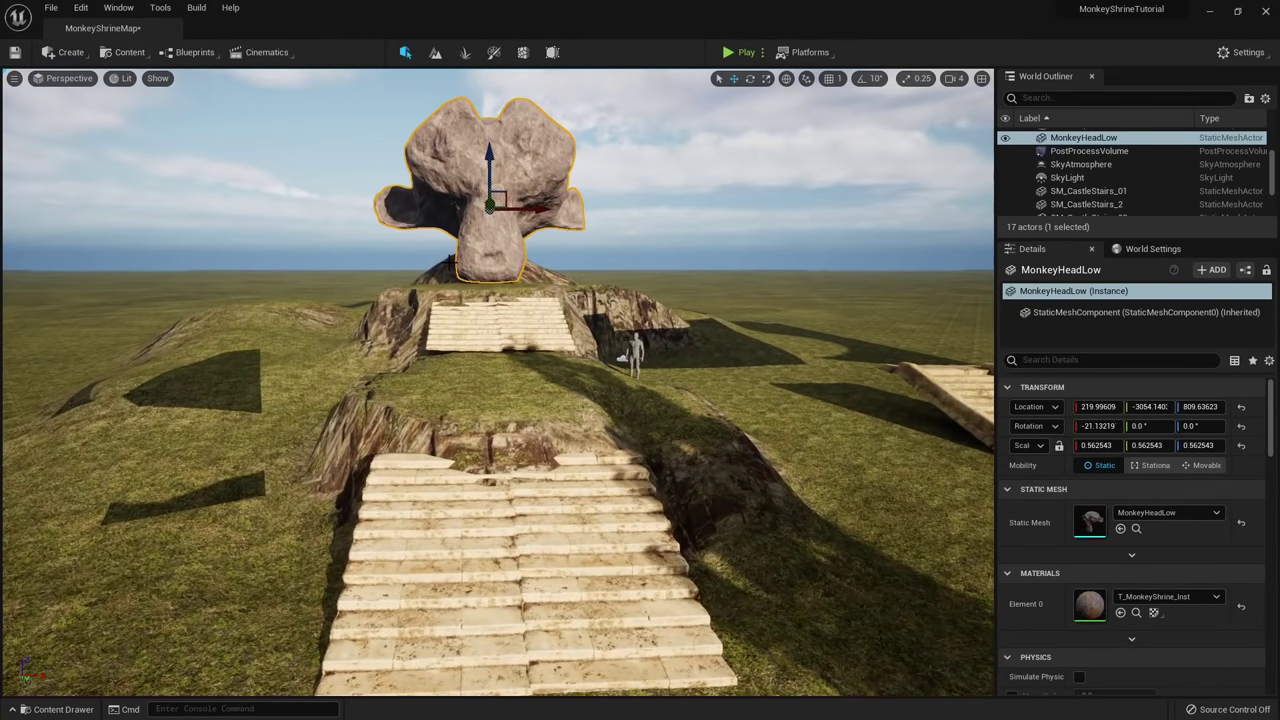
right_click_drag(488, 236, 530, 267)
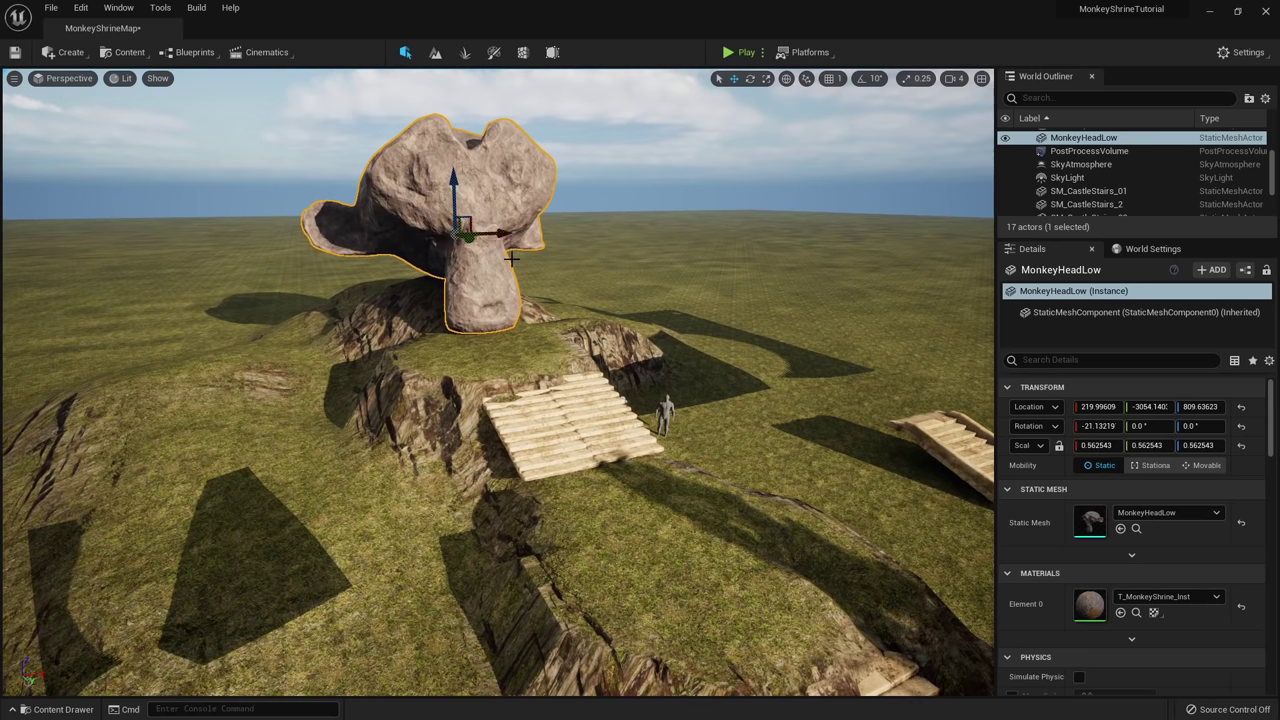
right_click_drag(498, 382, 510, 400)
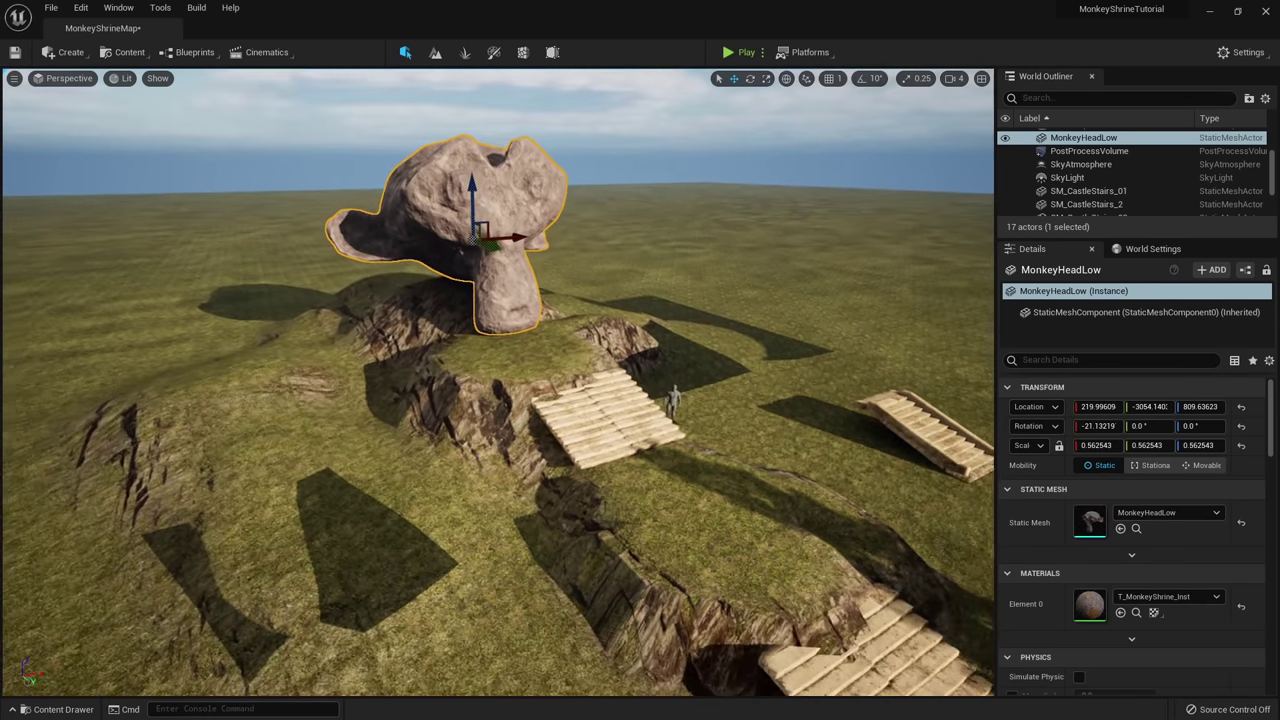
right_click_drag(568, 304, 628, 390)
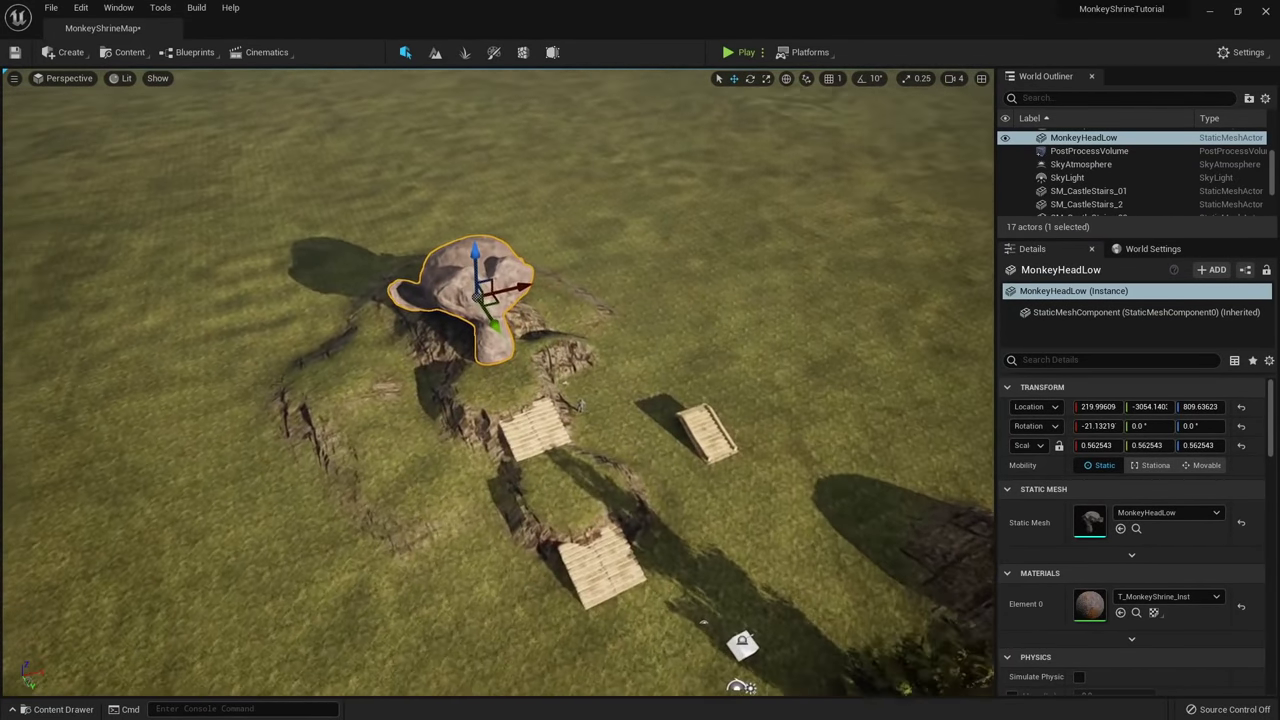
right_click_drag(628, 390, 648, 326)
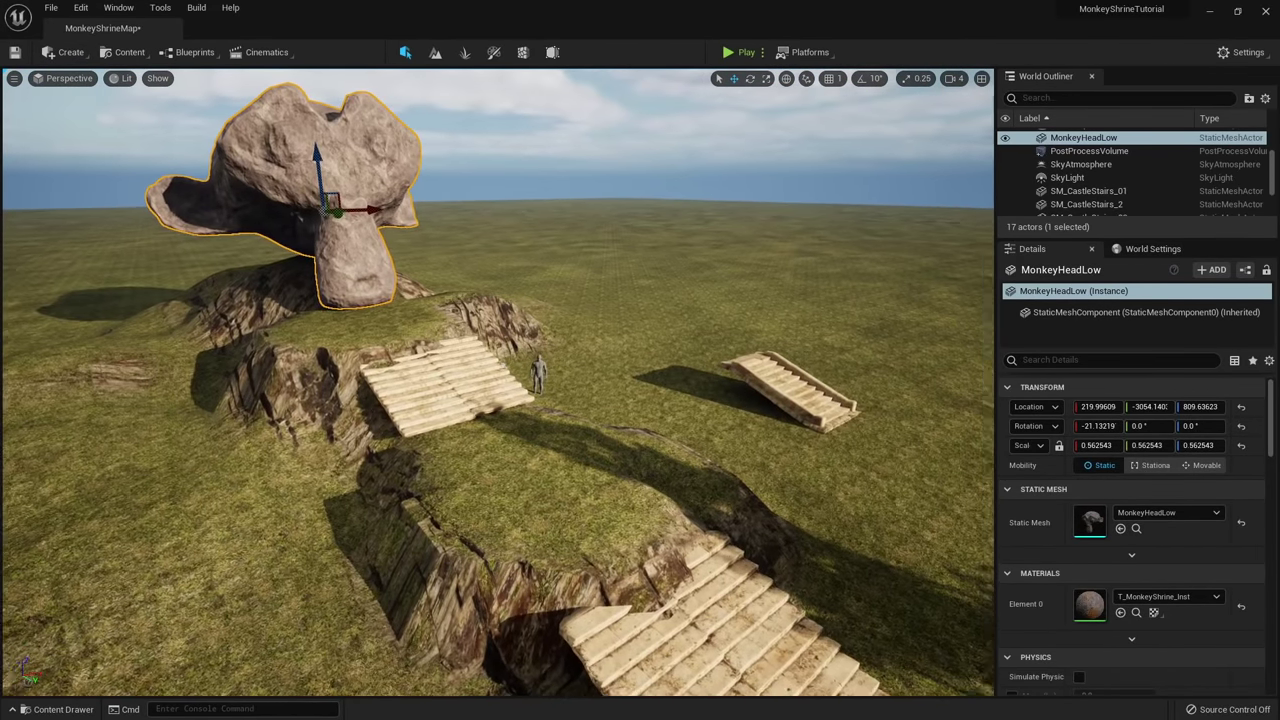
scroll(568, 330, "down", 10)
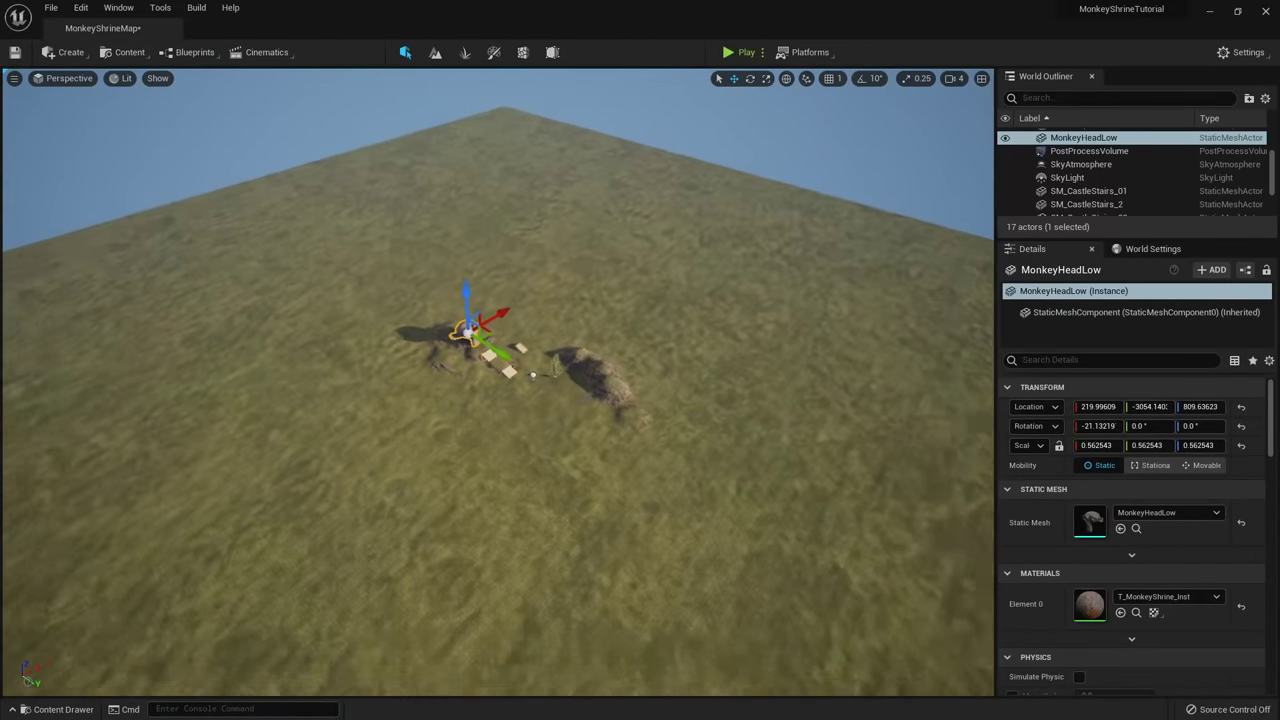
scroll(568, 330, "up", 8)
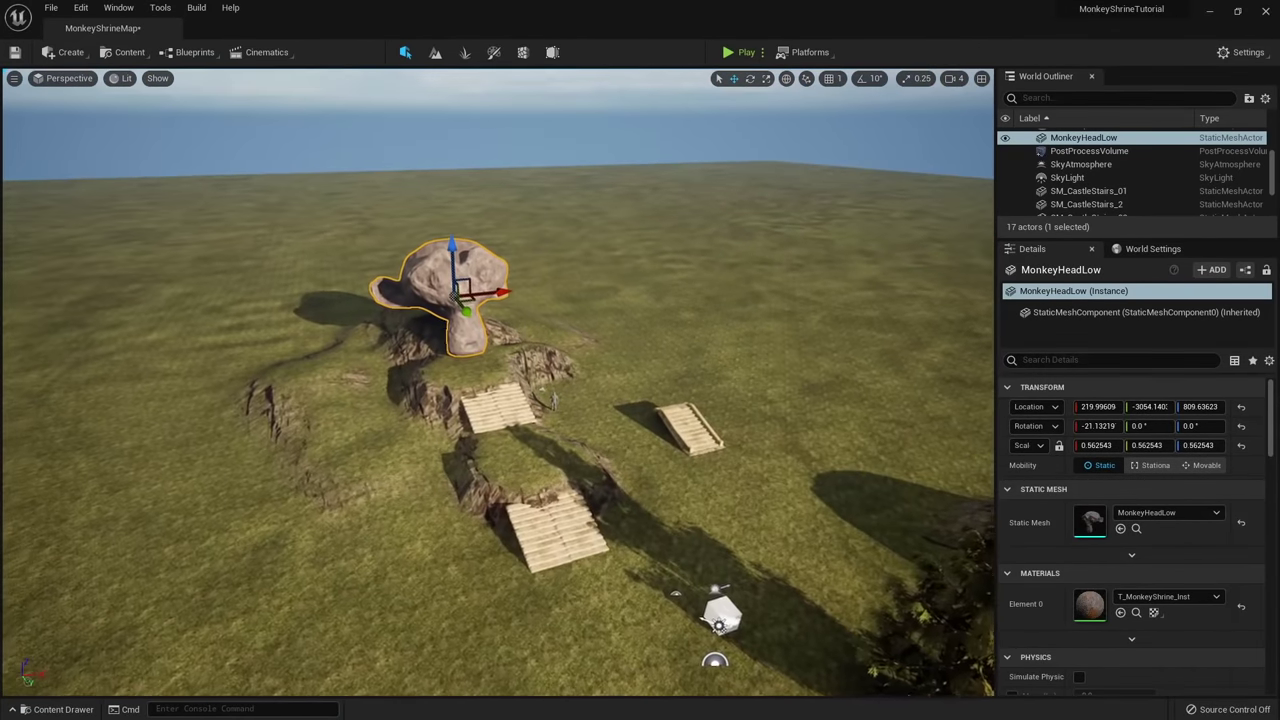
right_click_drag(568, 330, 502, 291)
key("w")
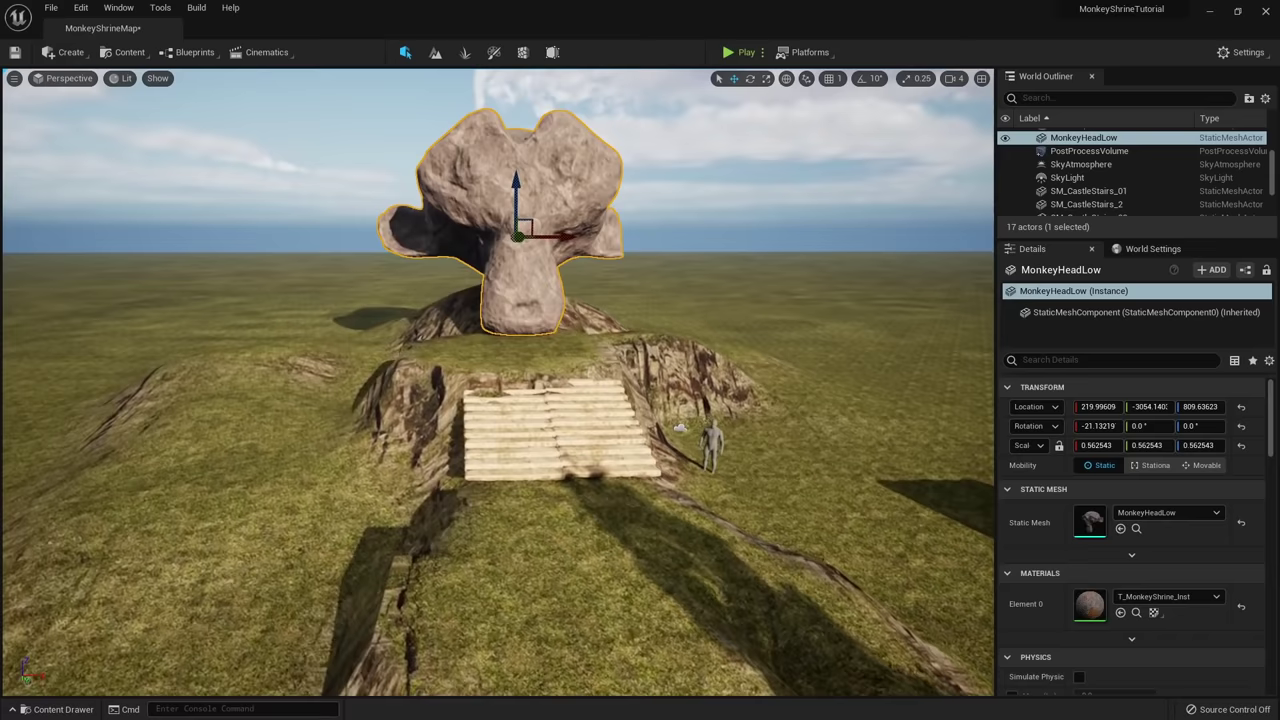
Move the unused SM_CastleStairs_02 well away from the shrine along X, to about 5443.
right_click_drag(536, 252, 260, 518)
right_click_drag(769, 466, 690, 580)
key("s")
left_click(697, 407)
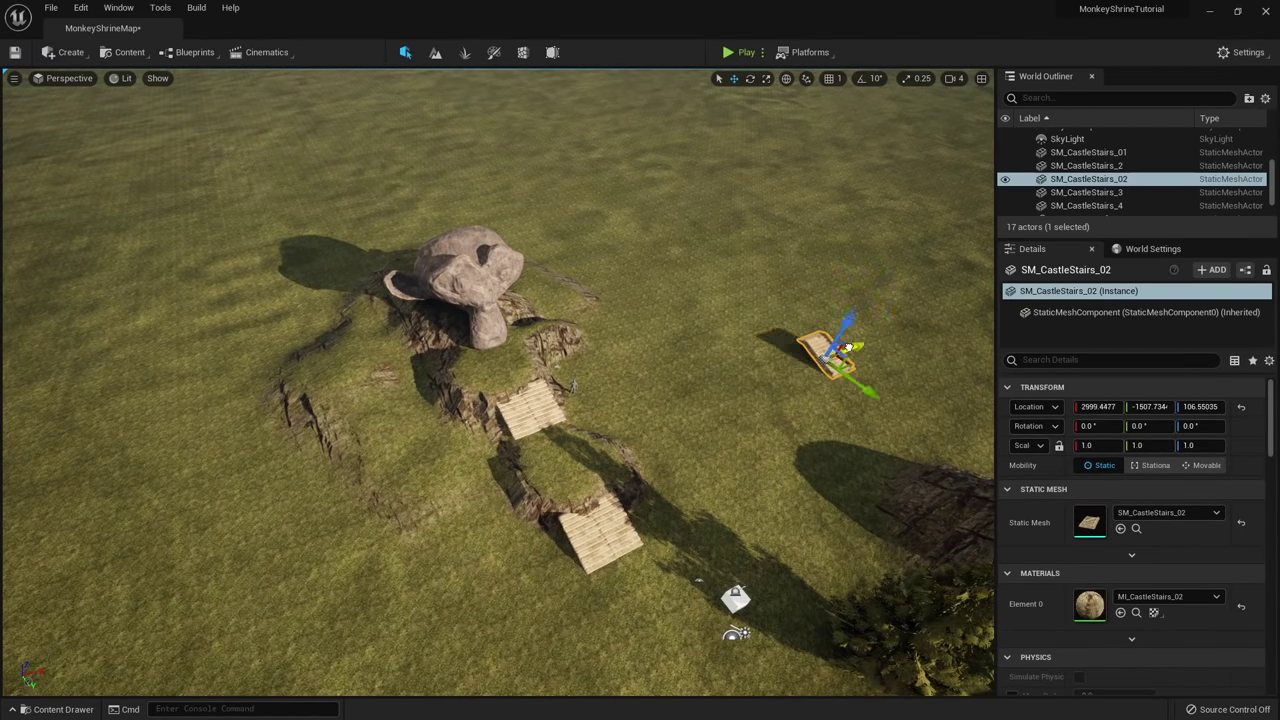
left_click_drag(961, 274, 962, 274)
mouse_move(962, 274)
right_mouse_down()
mouse_move(1000, 250)
mouse_move(985, 300)
right_mouse_up()
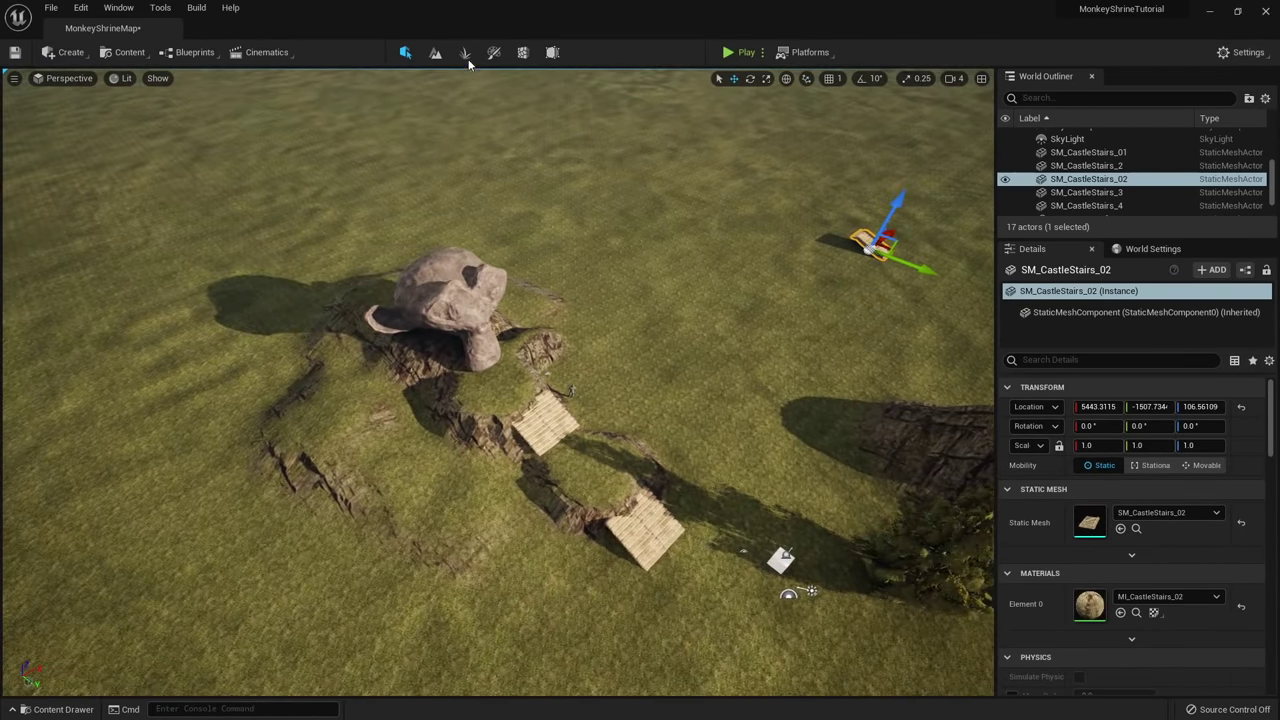
Sculpt a tall, steep rock peak beside the monkey head with tool strength 1.0 and brush size 444.
left_click(435, 52)
key("w")
mouse_move(484, 425)
right_mouse_down()
mouse_move(478, 450)
mouse_move(516, 448)
right_mouse_up()
left_click(19, 133)
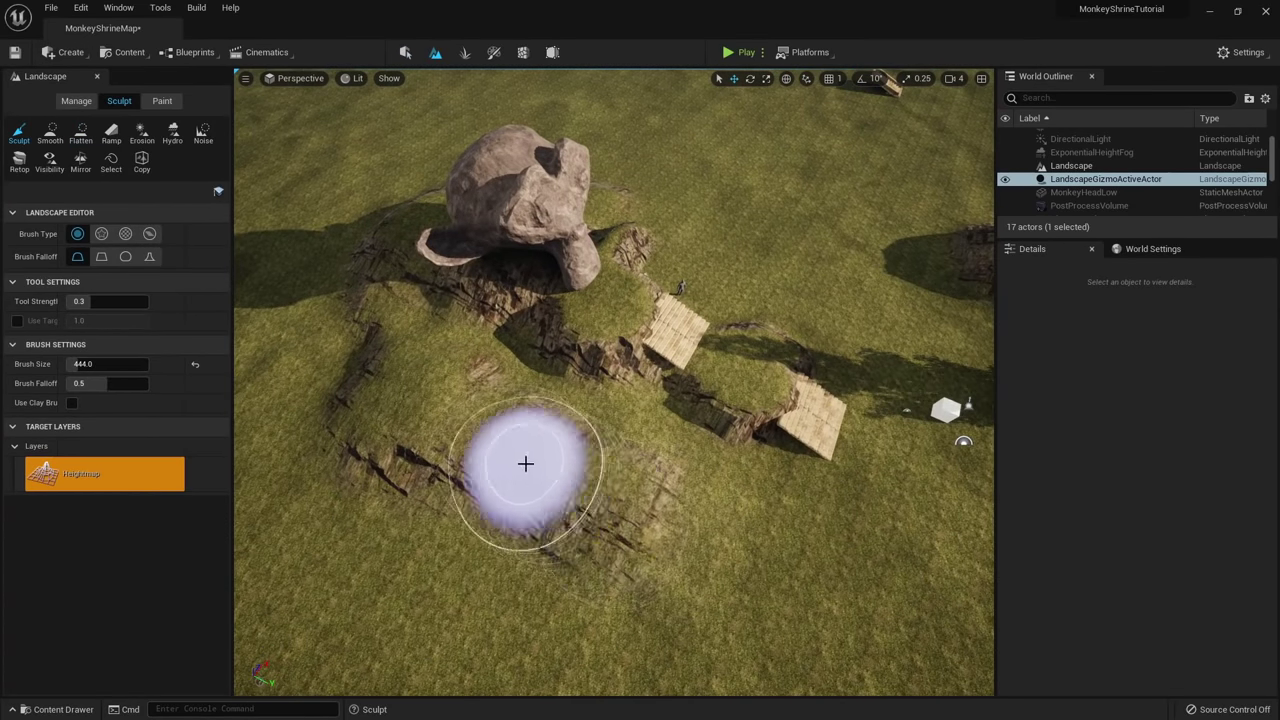
mouse_move(680, 359)
right_mouse_down()
mouse_move(640, 305)
mouse_move(650, 375)
mouse_move(680, 359)
right_mouse_up()
mouse_move(680, 358)
left_mouse_down()
mouse_move(700, 334)
mouse_move(680, 323)
mouse_move(754, 307)
mouse_move(606, 309)
mouse_move(657, 314)
mouse_move(643, 320)
mouse_move(695, 300)
mouse_move(742, 305)
left_mouse_up()
right_click_drag(742, 305, 790, 245)
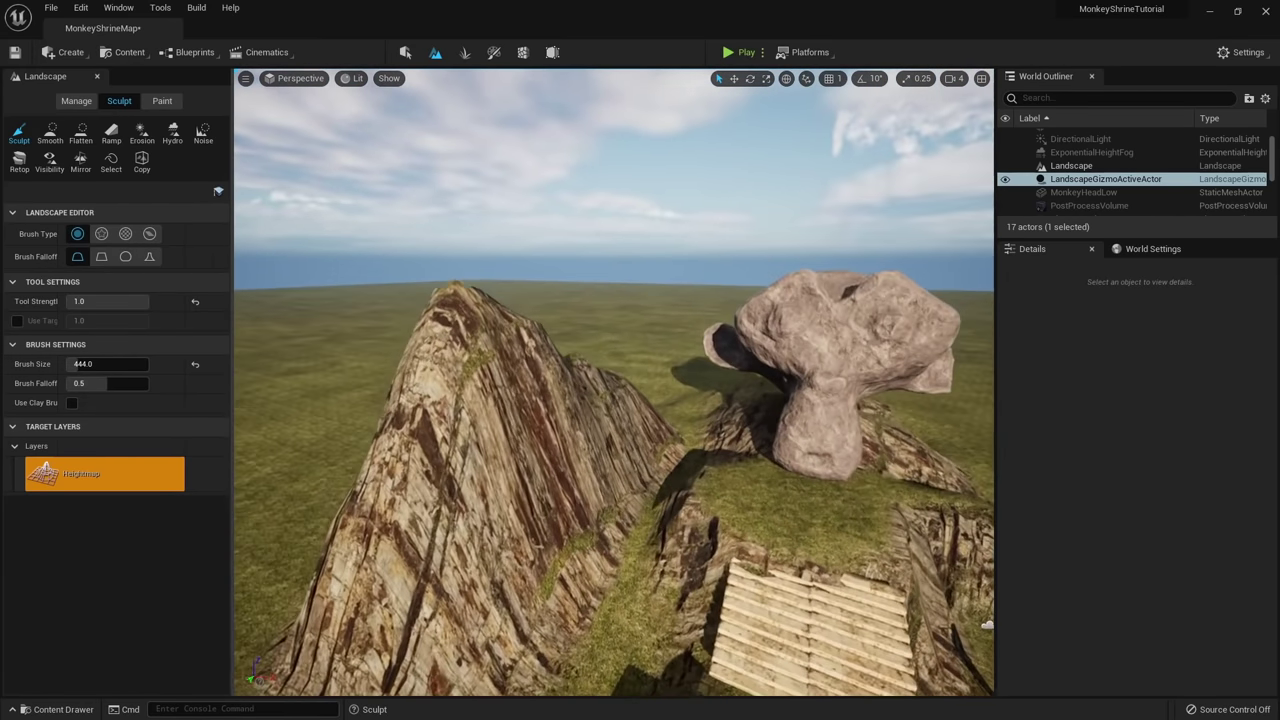
mouse_move(294, 386)
right_mouse_down()
mouse_move(317, 379)
mouse_move(547, 466)
mouse_move(565, 440)
mouse_move(631, 434)
mouse_move(638, 398)
mouse_move(680, 370)
mouse_move(800, 398)
right_mouse_up()
right_click_drag(575, 430, 537, 430)
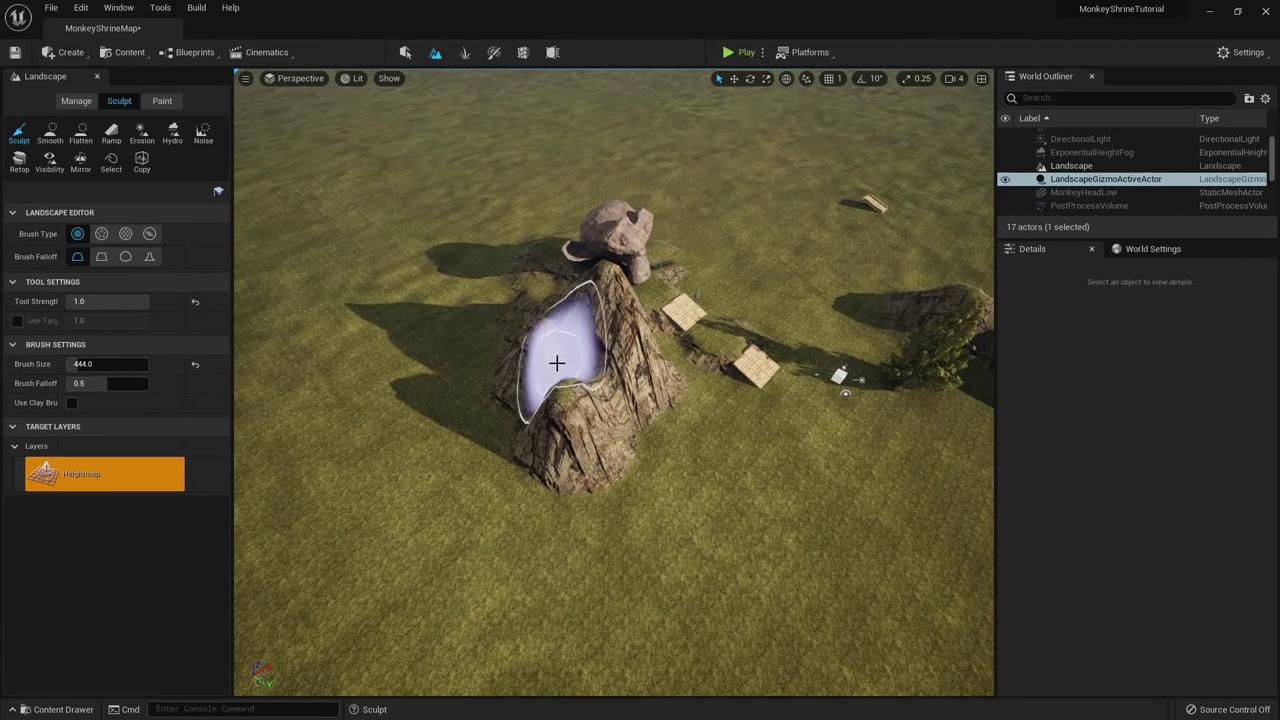
mouse_move(557, 363)
right_mouse_down()
mouse_move(565, 295)
mouse_move(500, 302)
mouse_move(527, 421)
right_mouse_up()
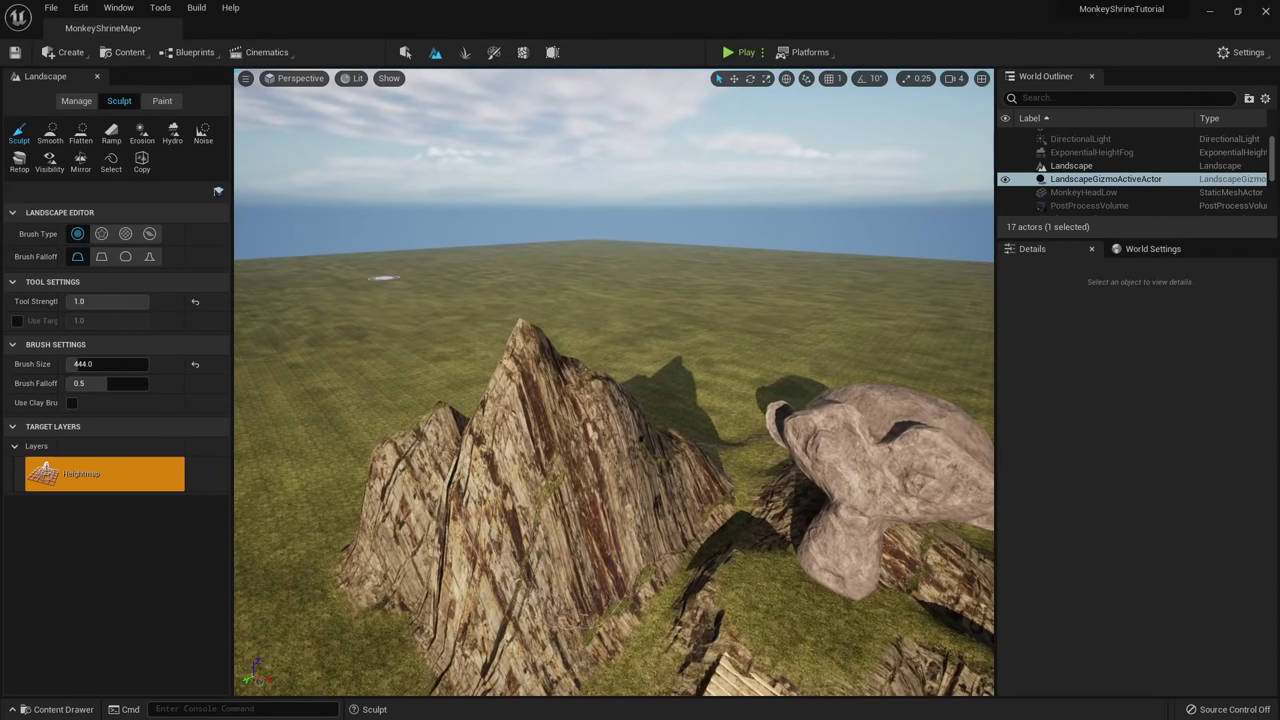
Flatten the sculpted peak beside the monkey head into a broad plateau with brush size 421 and strength 1.0.
left_click(81, 133)
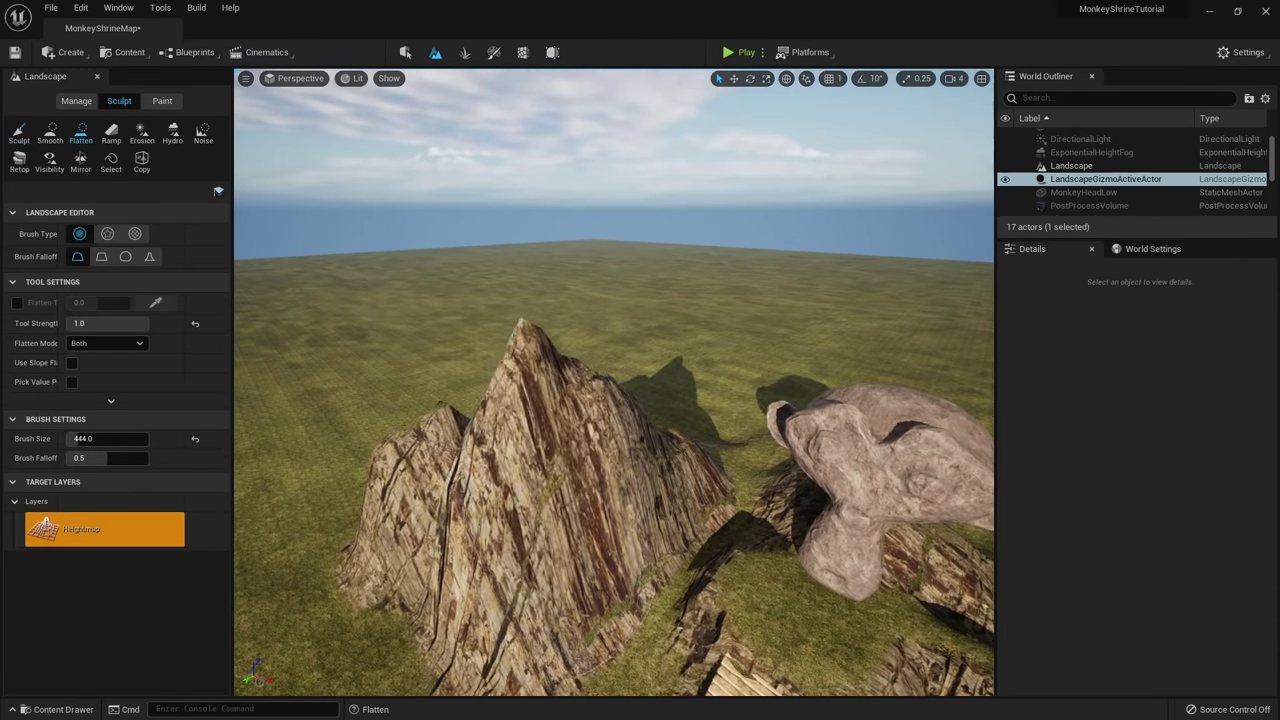
mouse_move(580, 390)
right_mouse_down()
mouse_move(575, 370)
mouse_move(610, 400)
mouse_move(590, 450)
right_mouse_up()
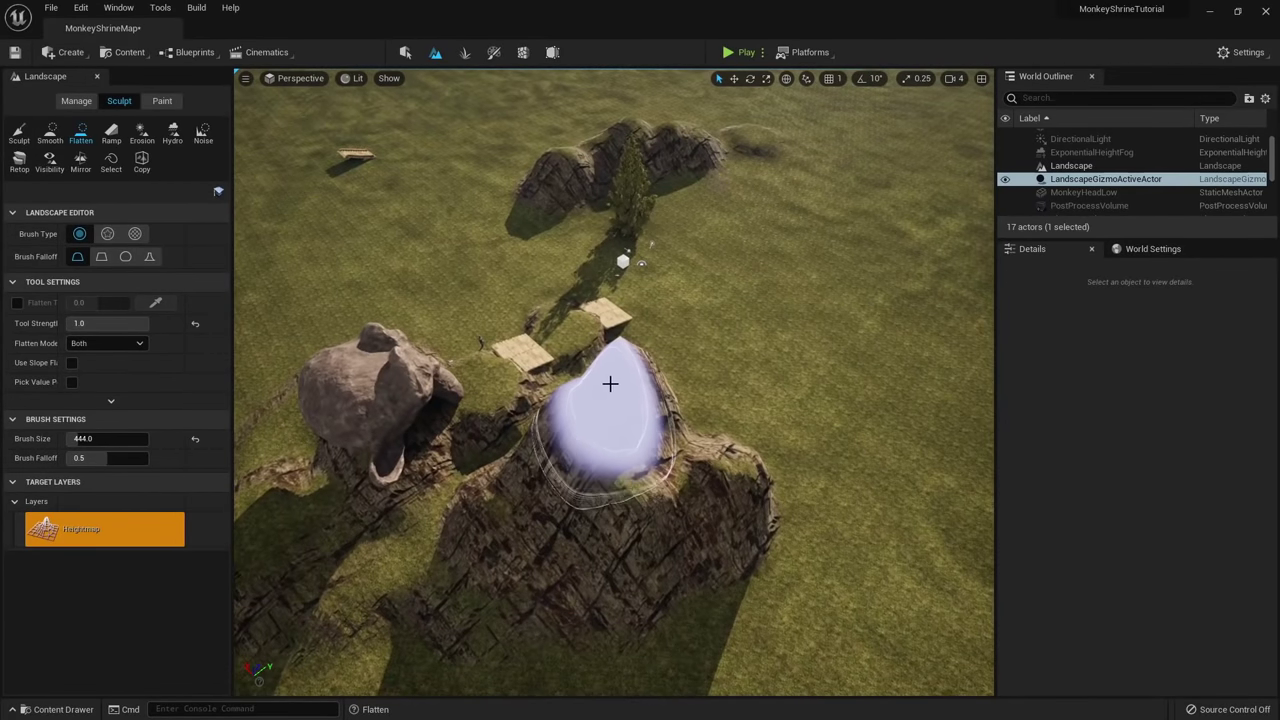
mouse_move(606, 387)
right_mouse_down()
mouse_move(606, 440)
mouse_move(604, 328)
mouse_move(604, 350)
mouse_move(669, 366)
right_mouse_up()
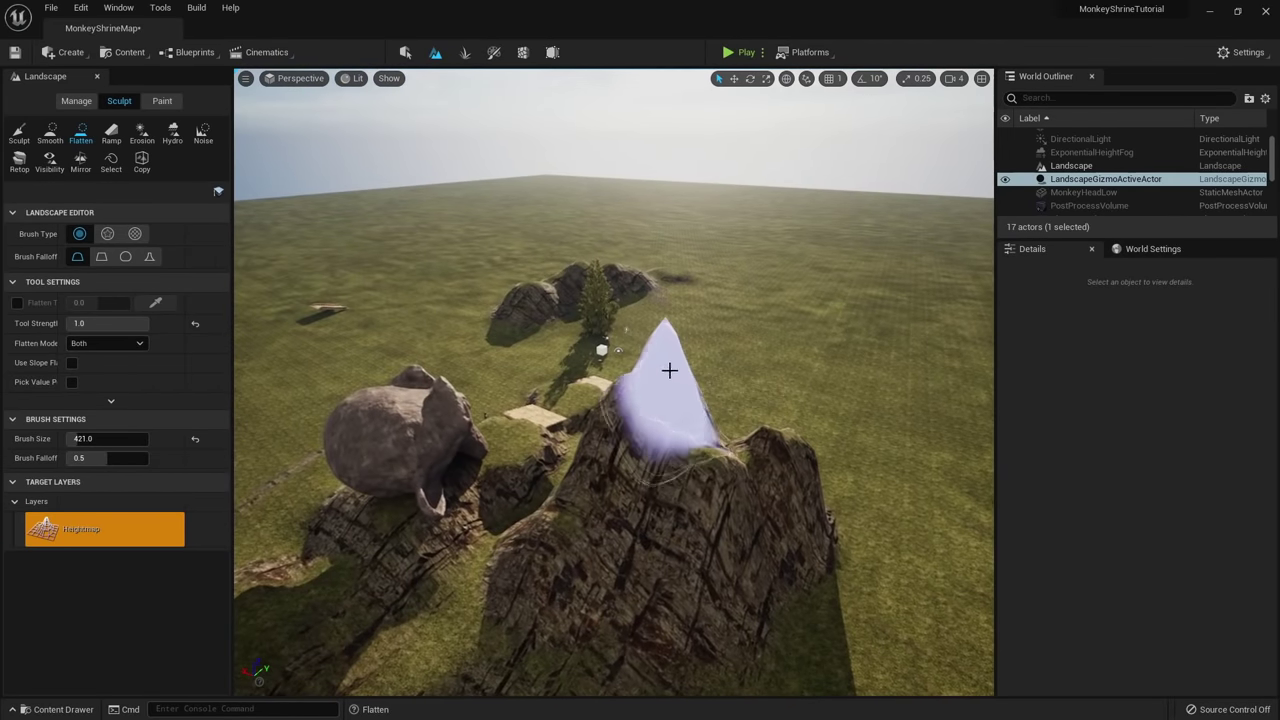
mouse_move(647, 372)
left_mouse_down()
mouse_move(620, 440)
mouse_move(726, 434)
mouse_move(697, 362)
left_mouse_up()
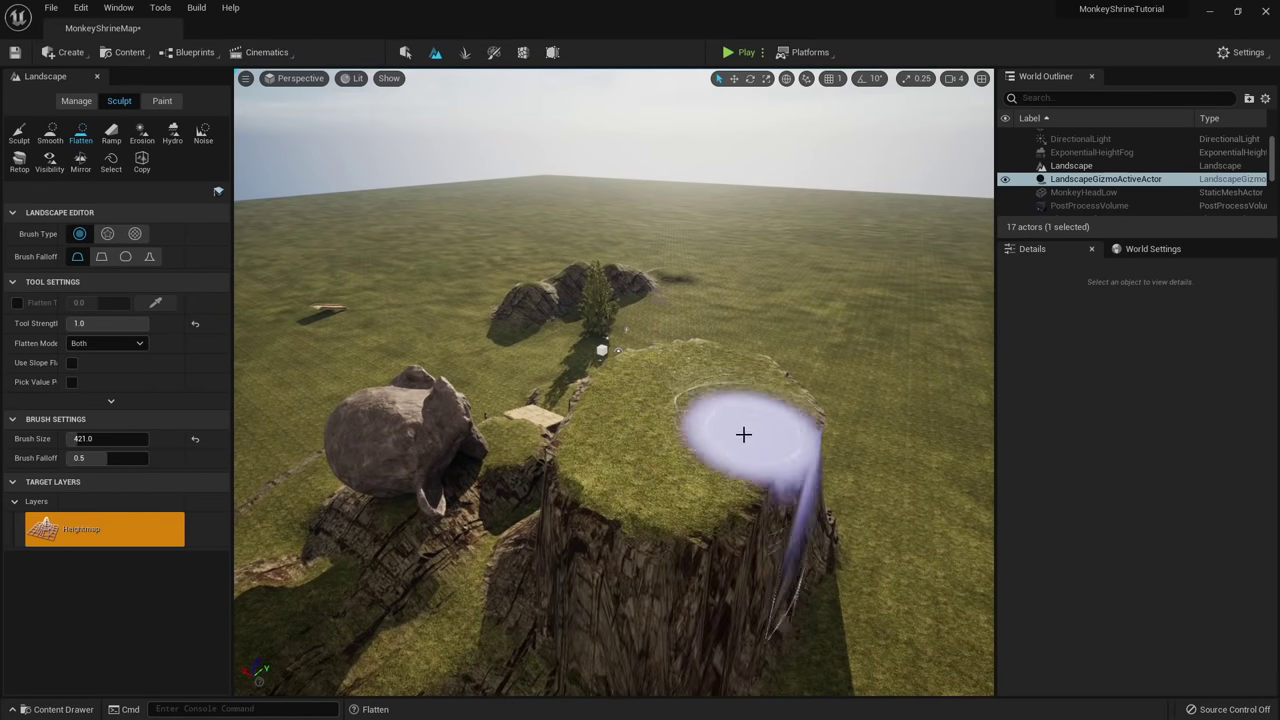
left_click_drag(744, 434, 743, 397)
Extend the flattened plateau around the back and far side of the monkey head with brush size 421 and strength 1.0.
mouse_move(743, 397)
right_mouse_down()
mouse_move(790, 425)
mouse_move(580, 500)
mouse_move(440, 505)
right_mouse_up()
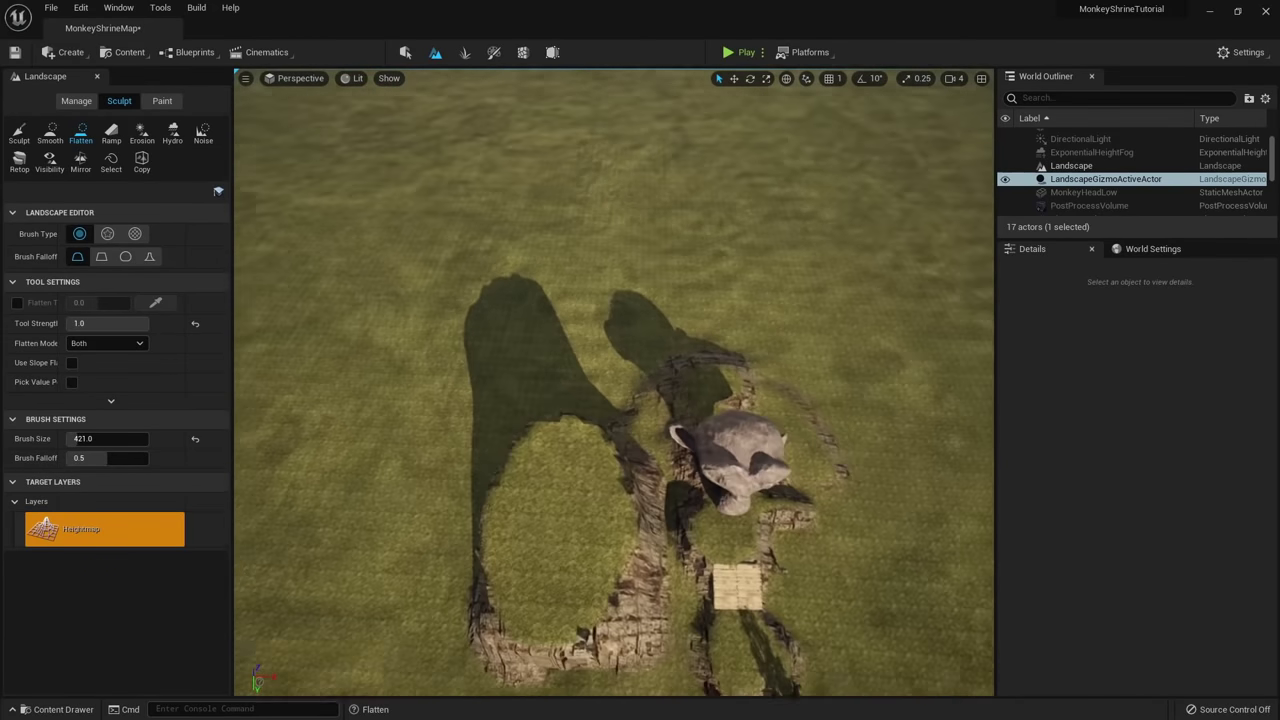
right_click_drag(668, 449, 610, 395)
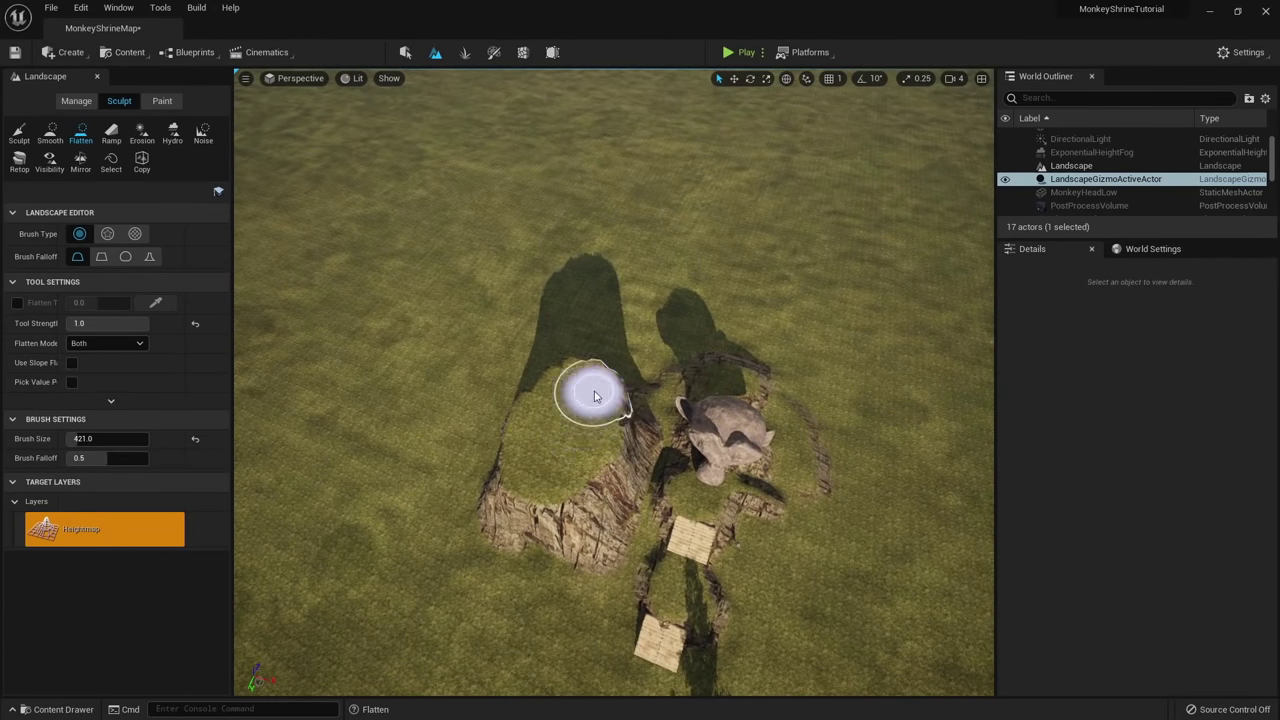
left_click_drag(585, 417, 660, 344)
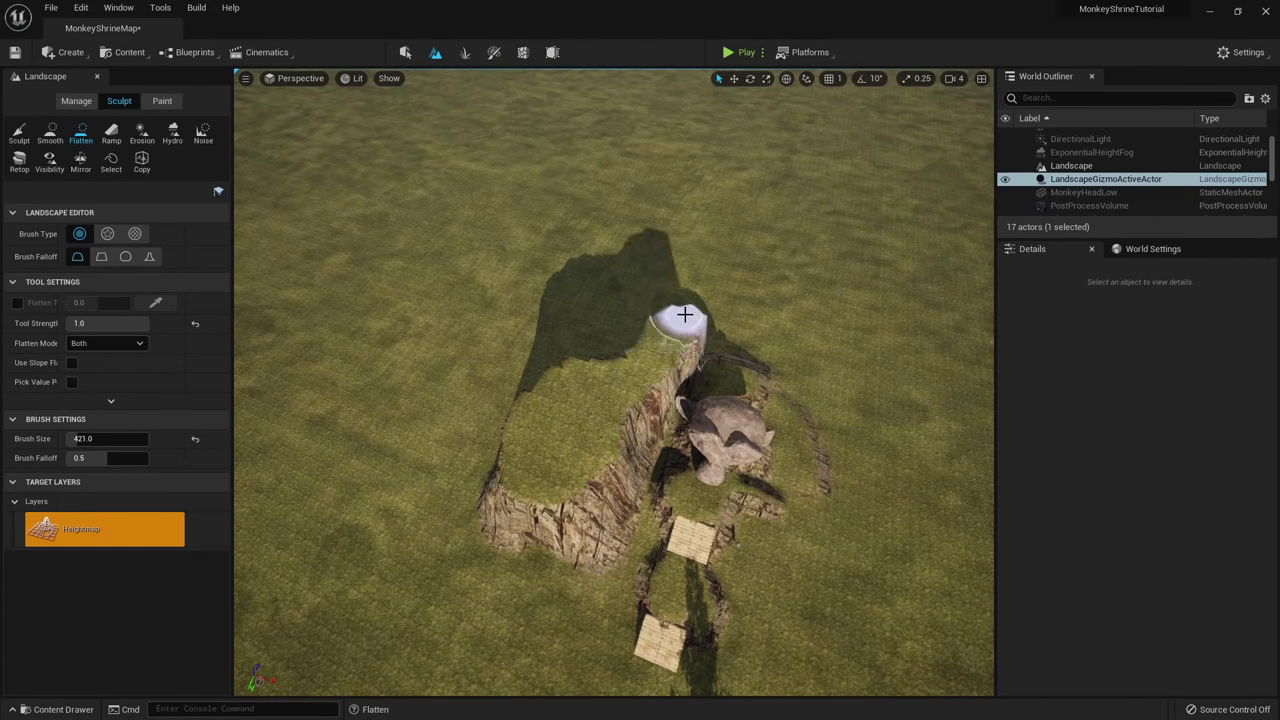
mouse_move(865, 510)
right_mouse_down()
mouse_move(845, 310)
mouse_move(875, 315)
mouse_move(925, 420)
mouse_move(957, 426)
right_mouse_up()
key("ctrl+z")
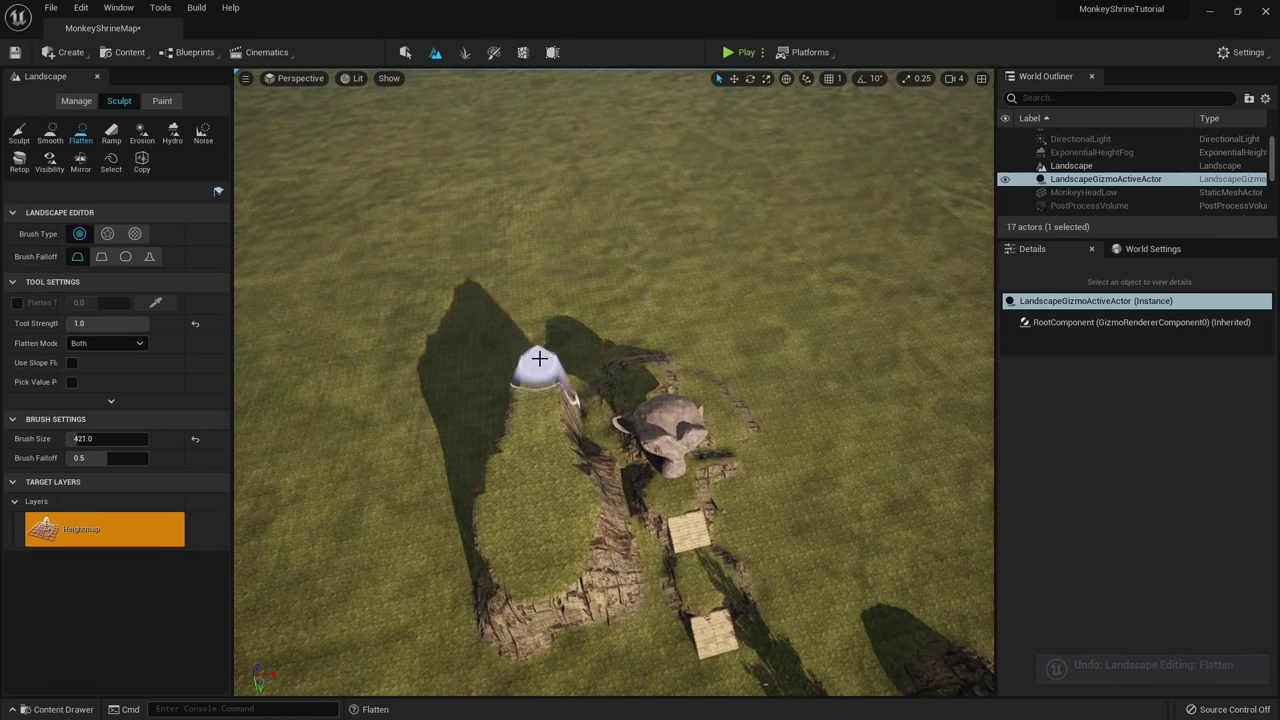
right_click_drag(848, 476, 846, 496)
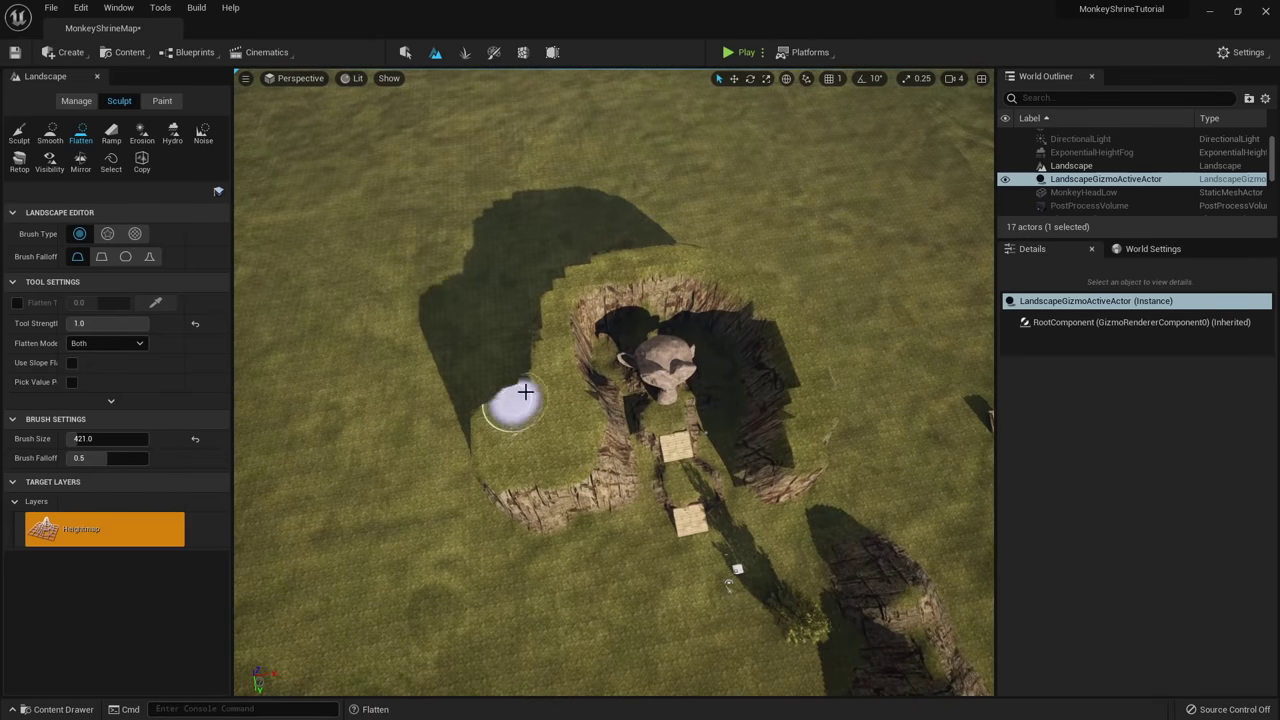
Widen the plateau behind the monkey head with the Flatten tool at brush size 1216.
right_click_drag(605, 239, 600, 375)
key("bracketright")
key("bracketright")
key("bracketright")
key("bracketright")
key("bracketright")
key("bracketright")
key("bracketright")
key("bracketright")
key("bracketright")
key("bracketright")
key("bracketright")
key("bracketright")
key("bracketright")
key("bracketright")
key("bracketright")
key("bracketright")
key("bracketright")
key("bracketright")
key("bracketright")
key("bracketright")
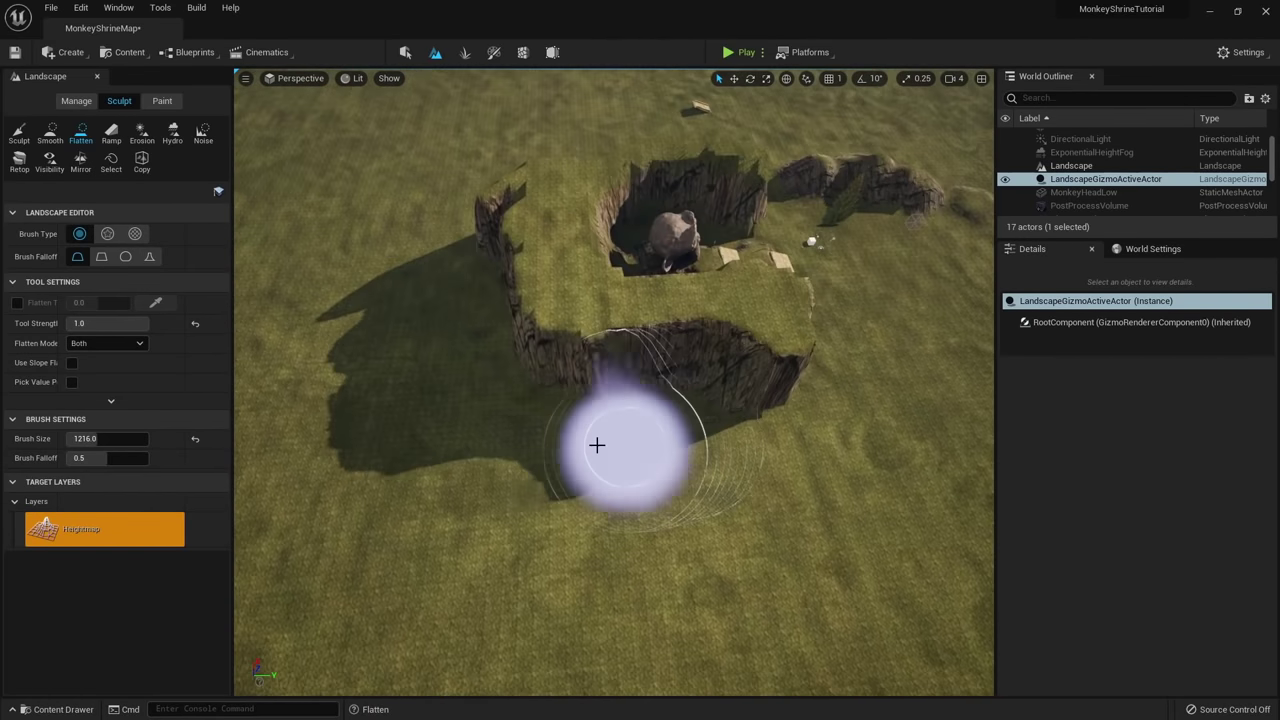
mouse_move(650, 117)
right_mouse_down()
mouse_move(540, 85)
mouse_move(545, 120)
right_mouse_up()
Reduce the brush size to 348 and sculpt raised ground on the plateau around the monkey head at strength 1.0.
key("bracketleft")
mouse_move(901, 235)
right_mouse_down()
mouse_move(802, 220)
mouse_move(803, 250)
mouse_move(850, 330)
right_mouse_up()
key("bracketleft")
key("bracketleft")
key("bracketleft")
key("bracketleft")
key("bracketleft")
key("bracketleft")
key("bracketleft")
key("bracketleft")
key("bracketleft")
key("bracketleft")
key("bracketleft")
key("bracketleft")
key("bracketleft")
key("bracketleft")
key("bracketleft")
key("bracketleft")
key("bracketleft")
key("bracketleft")
key("bracketleft")
key("bracketleft")
right_click_drag(597, 97, 660, 40)
mouse_move(660, 140)
right_mouse_down()
mouse_move(570, 95)
mouse_move(585, 175)
right_mouse_up()
right_click_drag(471, 320, 425, 188)
key("w")
key("e")
right_click_drag(706, 341, 850, 400)
left_click(20, 134)
right_click_drag(500, 342, 488, 365)
key("w")
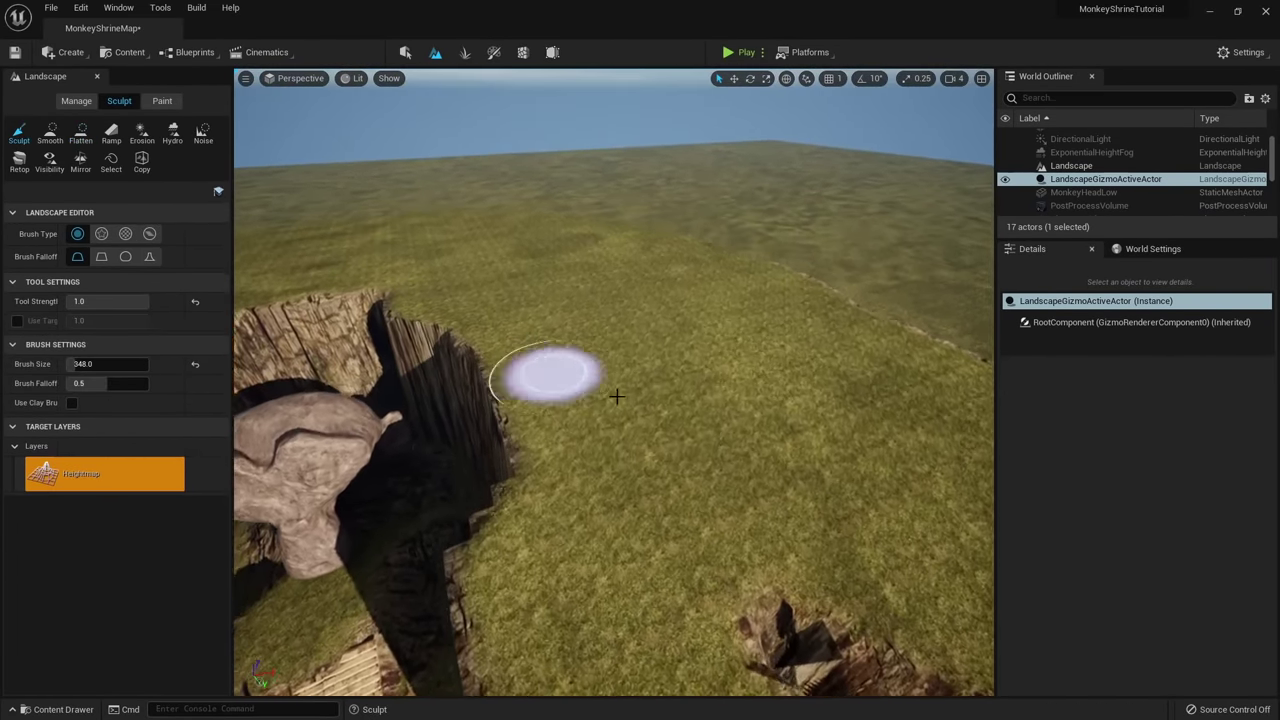
left_click_drag(648, 423, 648, 423)
mouse_move(719, 458)
right_mouse_down()
mouse_move(675, 462)
mouse_move(650, 510)
mouse_move(640, 465)
mouse_move(575, 437)
right_mouse_up()
key("w")
key("s")
Flatten the raised ground into an upper terrace curving around behind the monkey head, with brush size 348 and strength 1.0.
left_click(81, 135)
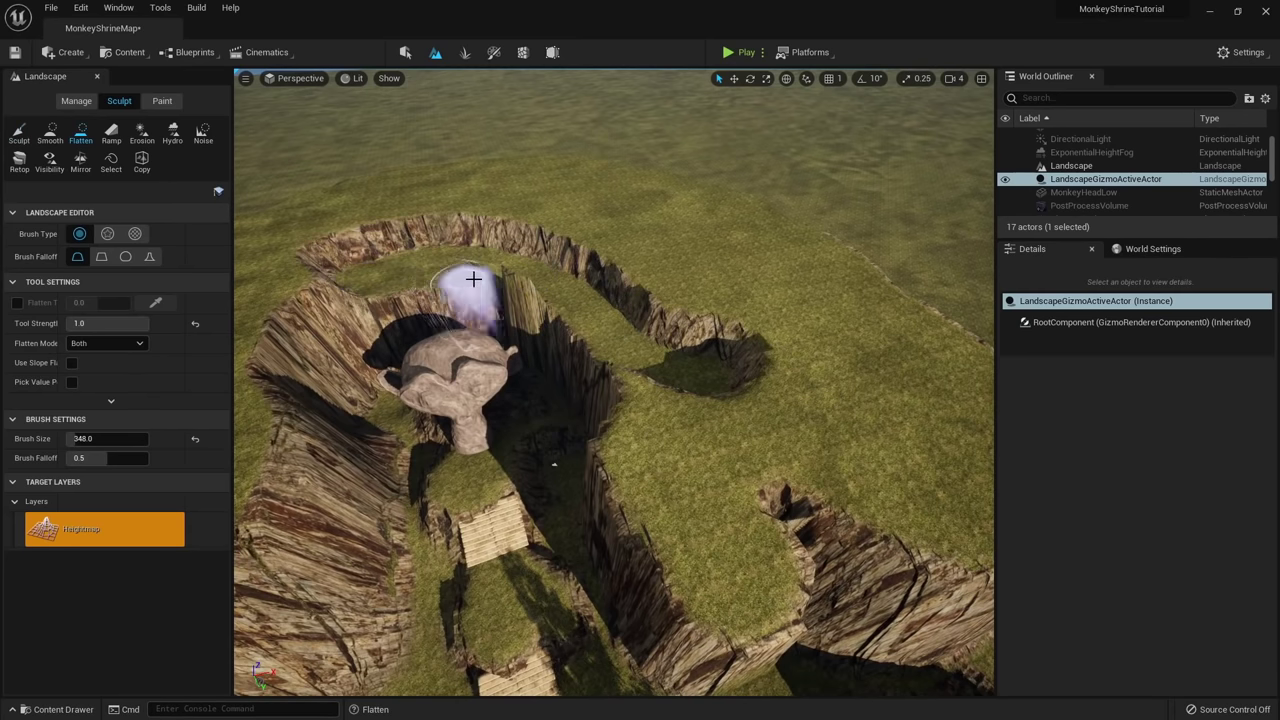
key("w")
right_click_drag(474, 279, 653, 393)
key("s")
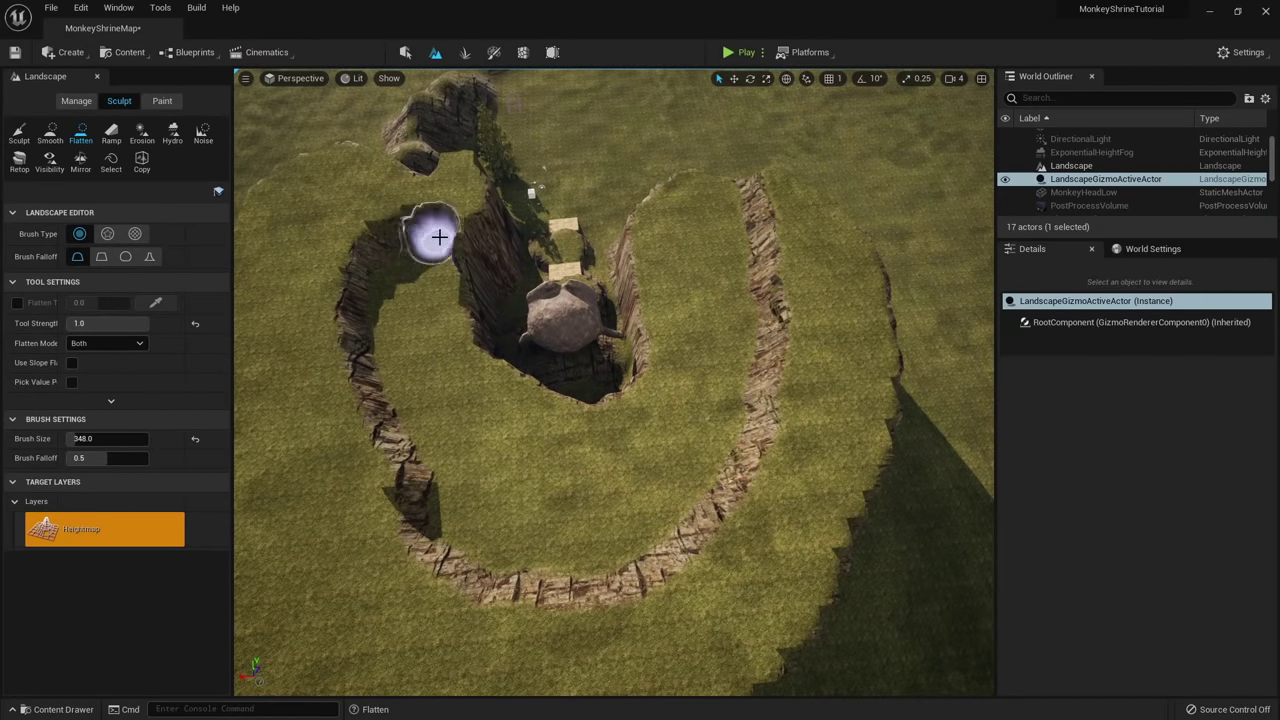
key("w")
right_click_drag(349, 326, 628, 296)
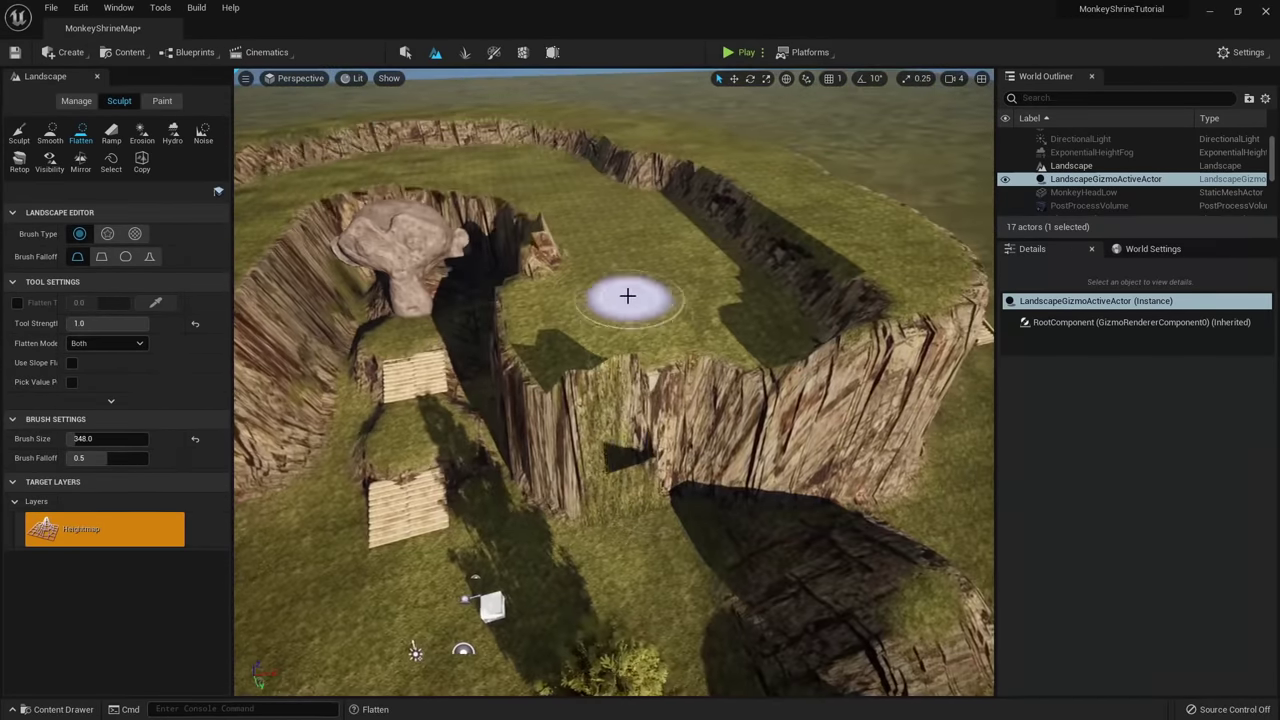
Flatten and shape the front edge of the plateau beside the castle stairs with brush size 348.
mouse_move(657, 360)
right_mouse_down()
mouse_move(610, 318)
mouse_move(590, 341)
right_mouse_up()
key("w")
key("s")
mouse_move(590, 341)
left_mouse_down()
mouse_move(560, 406)
mouse_move(548, 363)
left_mouse_up()
key("w")
right_click_drag(548, 363, 580, 325)
mouse_move(687, 362)
right_mouse_down()
mouse_move(740, 386)
mouse_move(695, 376)
mouse_move(705, 395)
mouse_move(727, 360)
right_mouse_up()
key("s")
key("w")
key("s")
Examine the cliff walls, stairs and monkey head from several angles, comparing the unlit and lit view modes.
key("alt+2")
right_click_drag(651, 377, 622, 410)
key("w")
right_click_drag(655, 458, 723, 400)
key("alt+3")
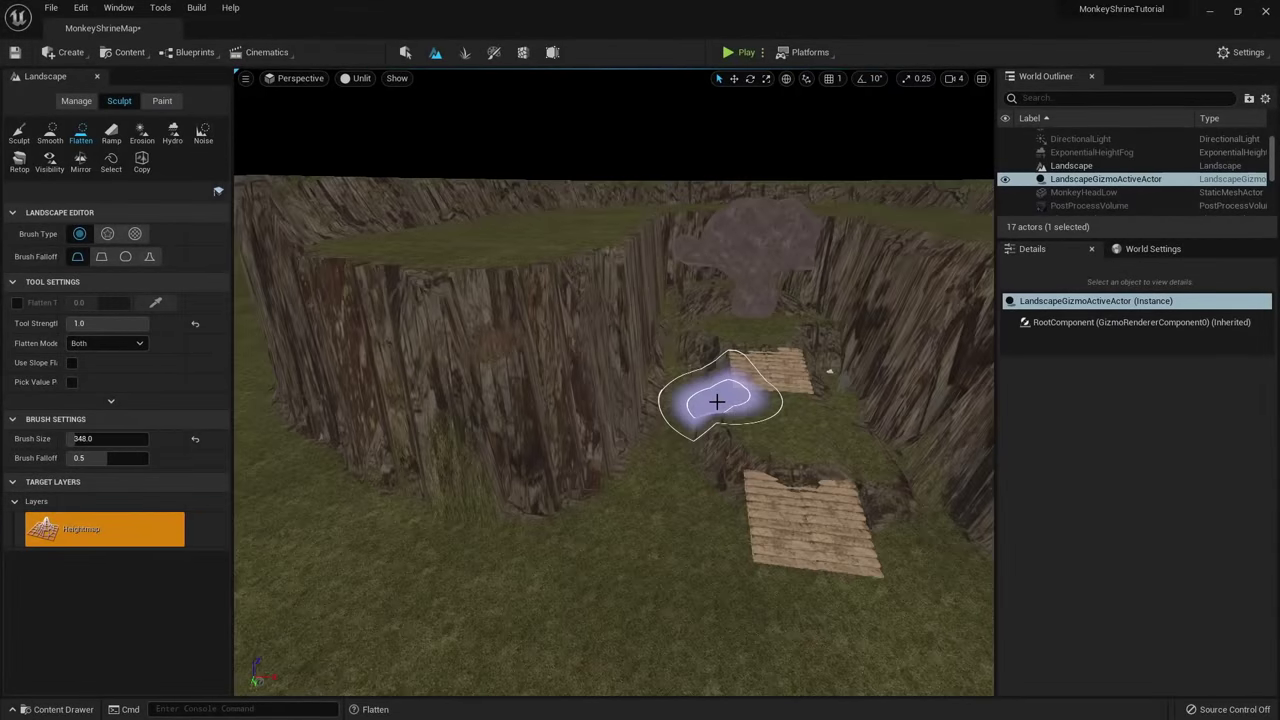
key("alt+4")
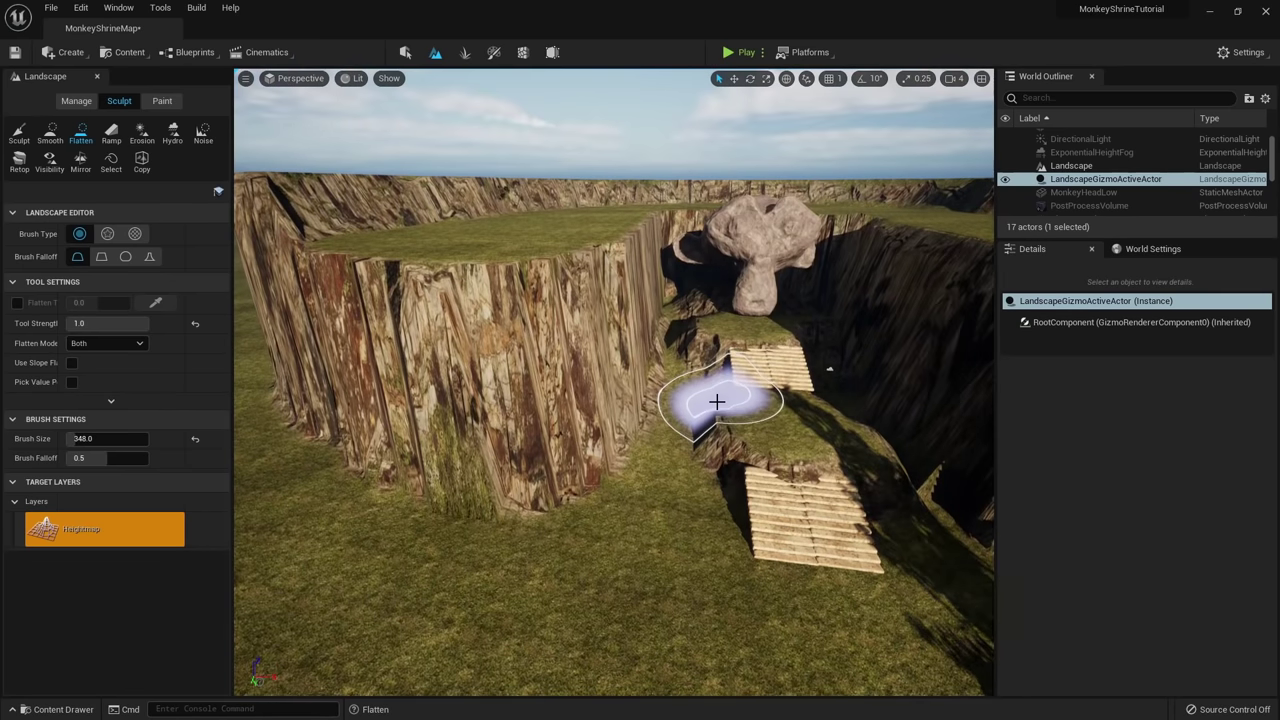
right_click_drag(710, 400, 718, 396)
right_click_drag(850, 424, 896, 404)
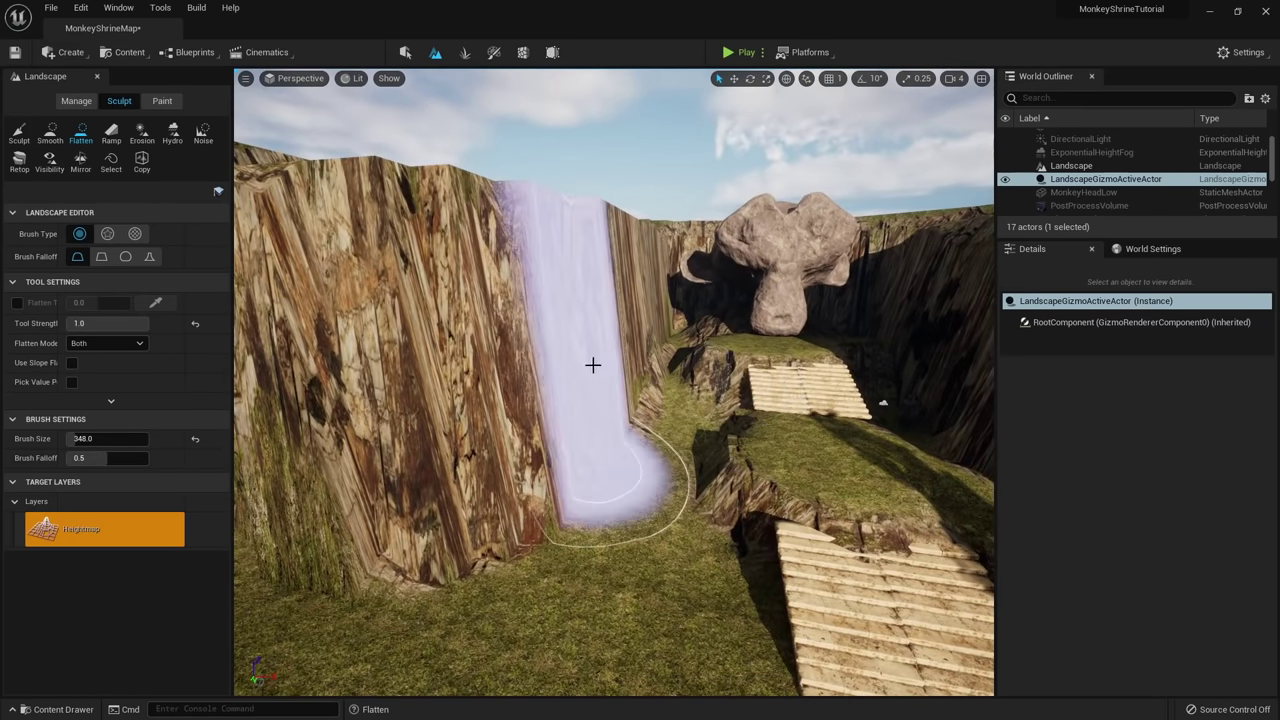
mouse_move(479, 435)
right_mouse_down()
mouse_move(455, 433)
mouse_move(470, 435)
right_mouse_up()
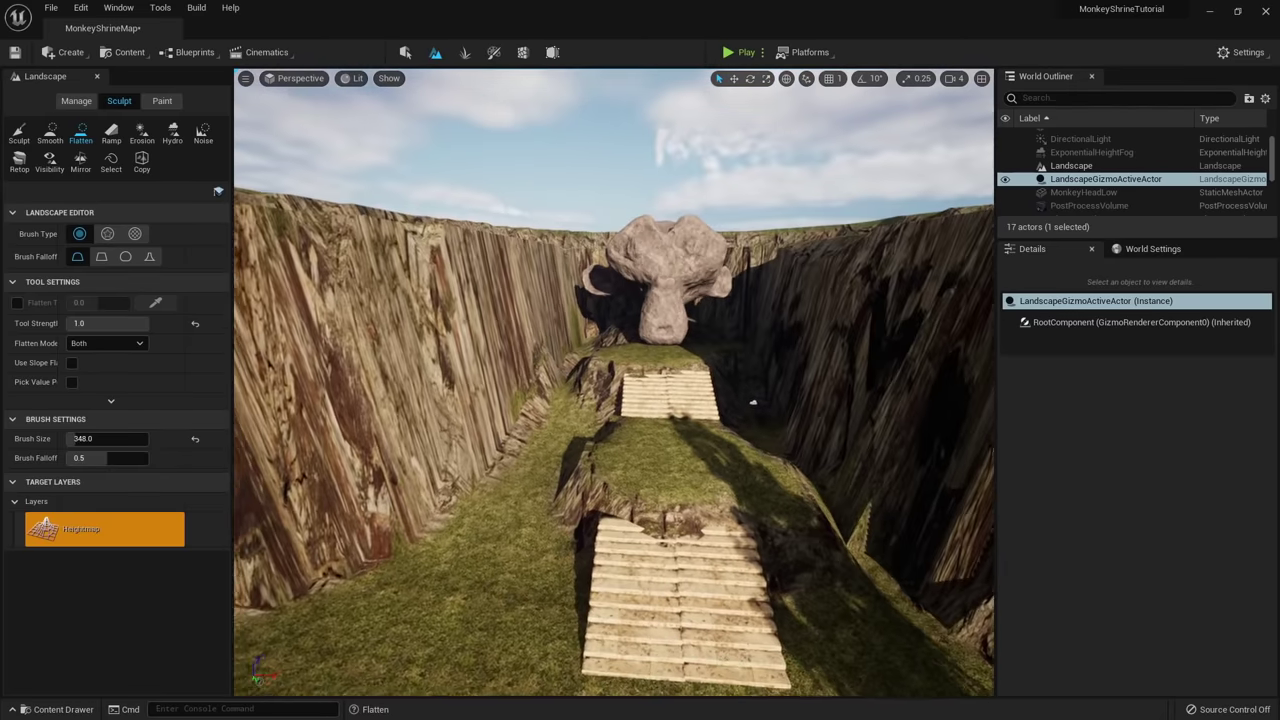
mouse_move(577, 344)
right_mouse_down()
mouse_move(450, 344)
mouse_move(480, 322)
right_mouse_up()
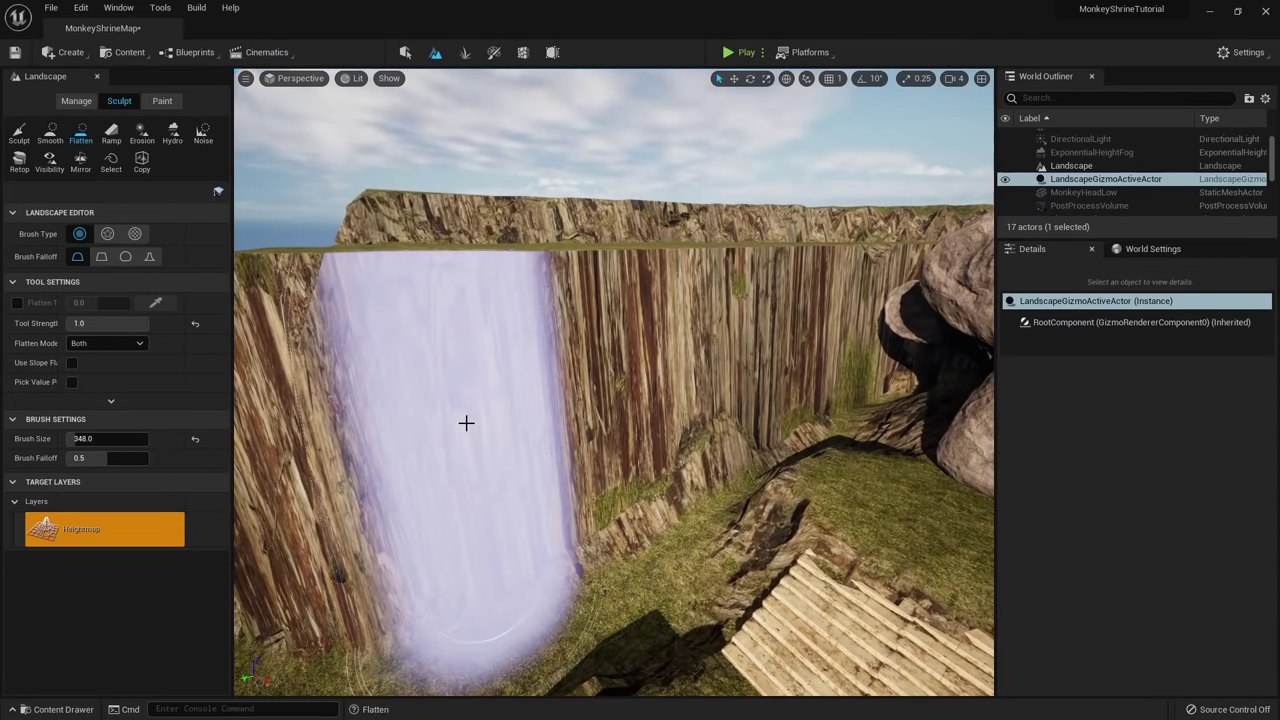
right_click_drag(453, 428, 510, 430)
right_click_drag(715, 484, 826, 420)
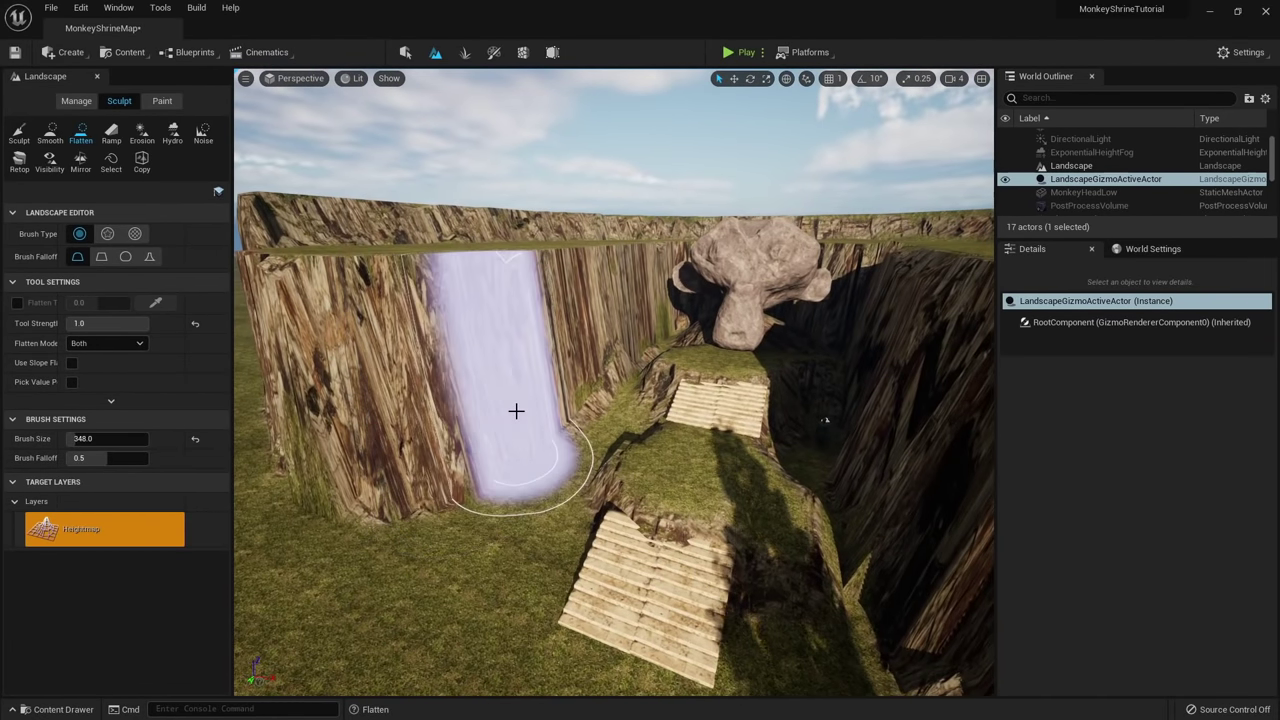
Select SM_HumanRef and the ExponentialHeightFog actor in the gap beside the stairs and move both to the open ground in front.
key("shift+1")
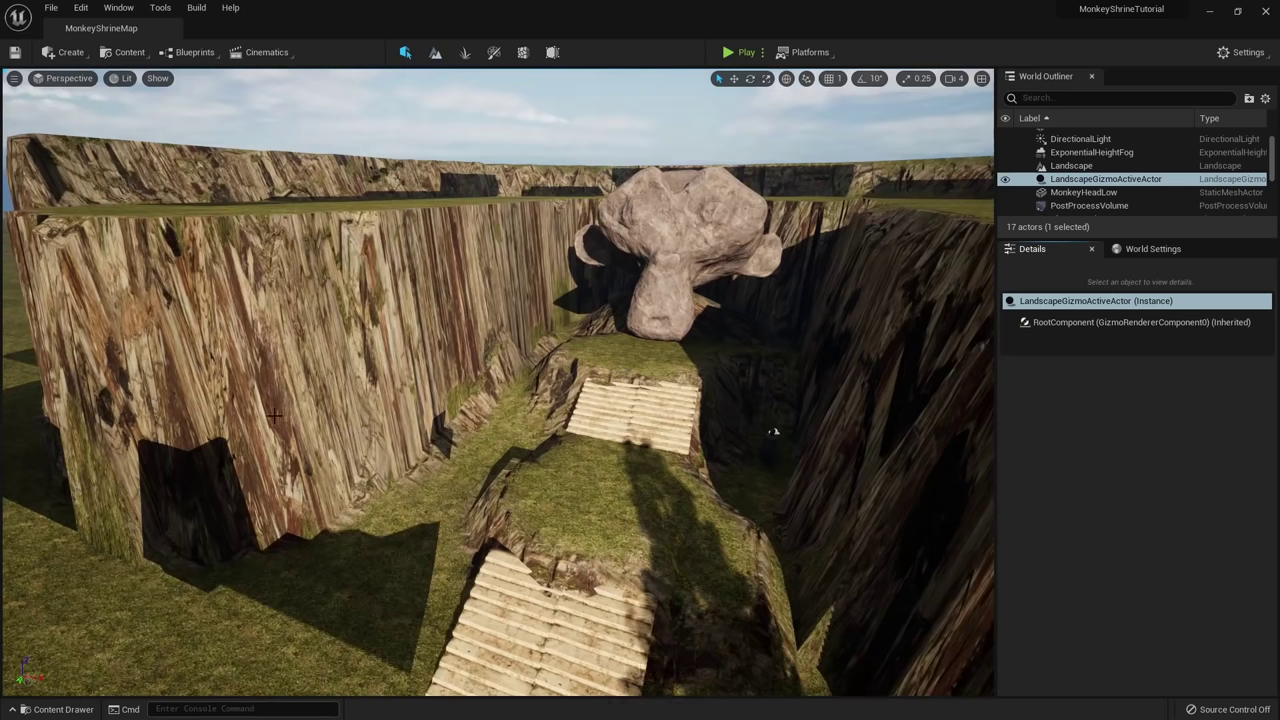
right_click_drag(172, 445, 242, 495)
scroll(608, 347, "down", 10)
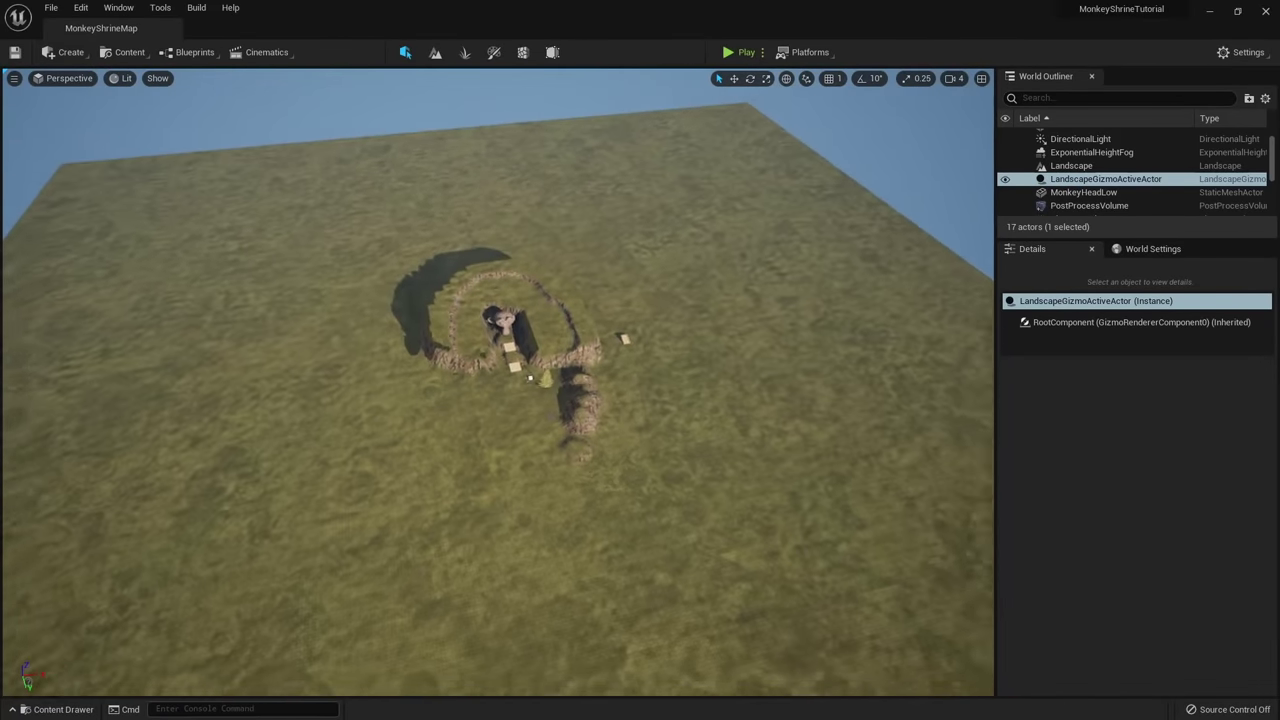
scroll(600, 345, "up", 10)
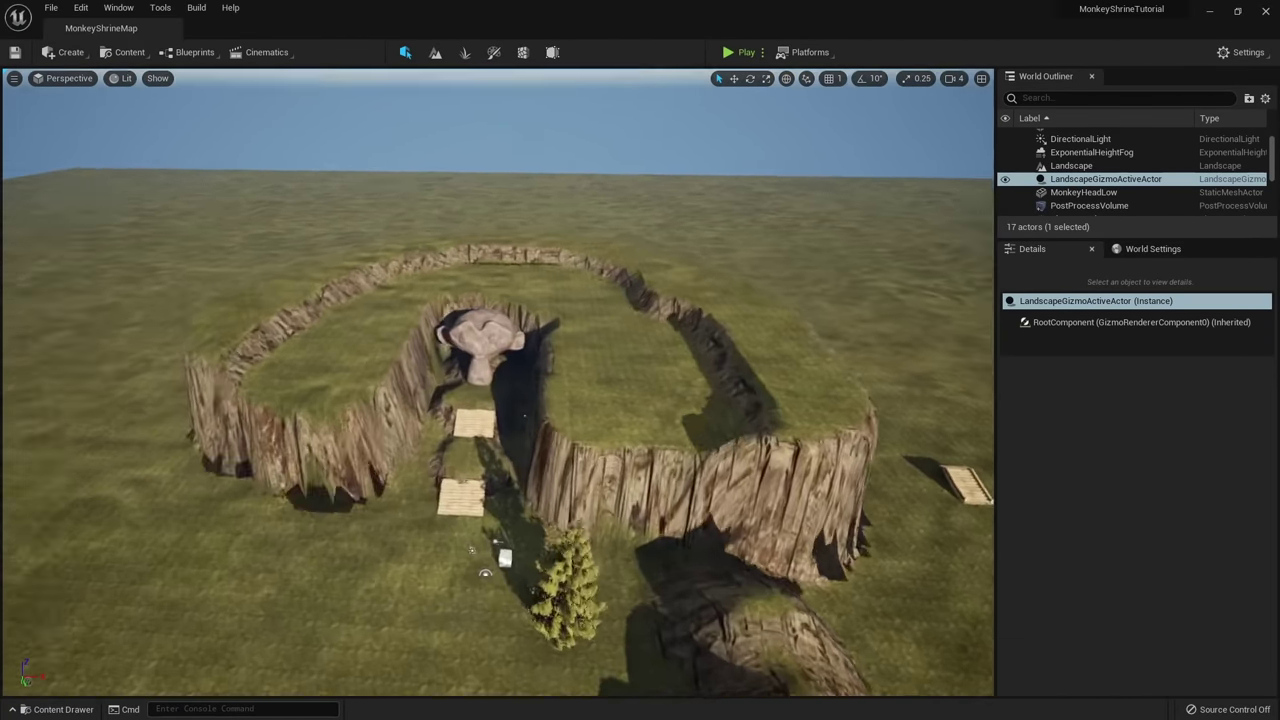
scroll(540, 390, "up", 10)
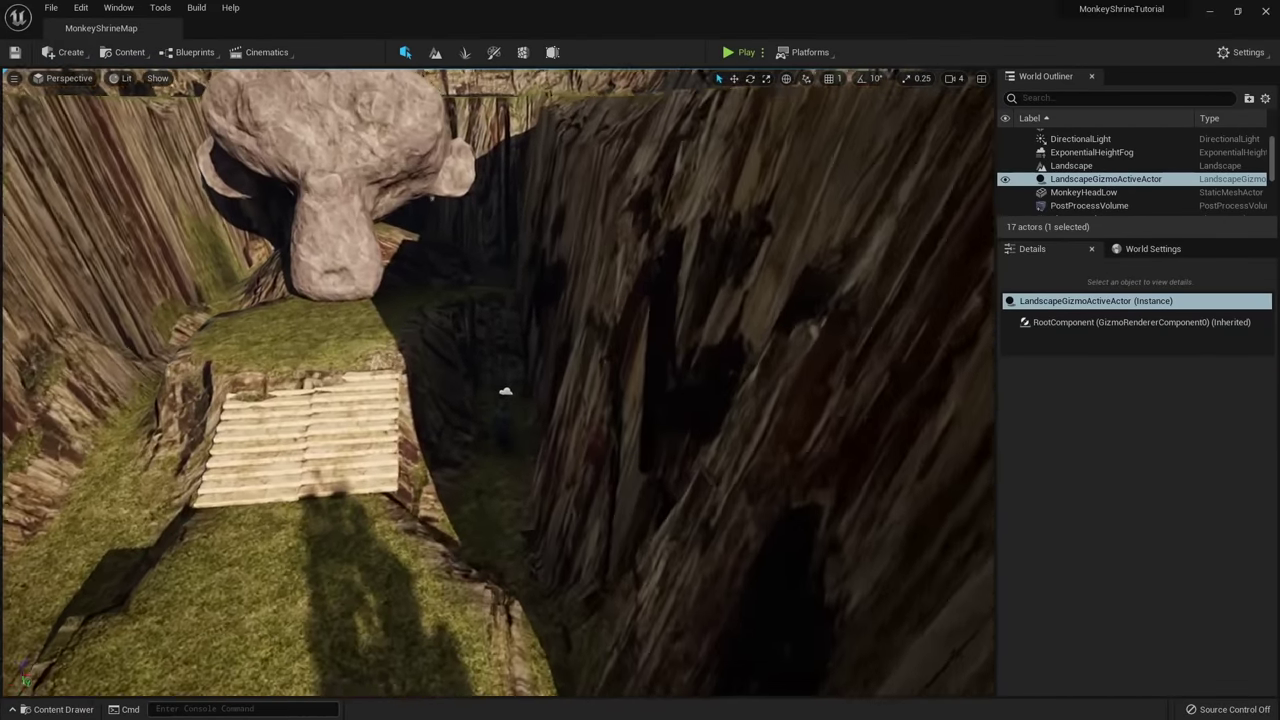
scroll(502, 400, "up", 5)
left_click(502, 446)
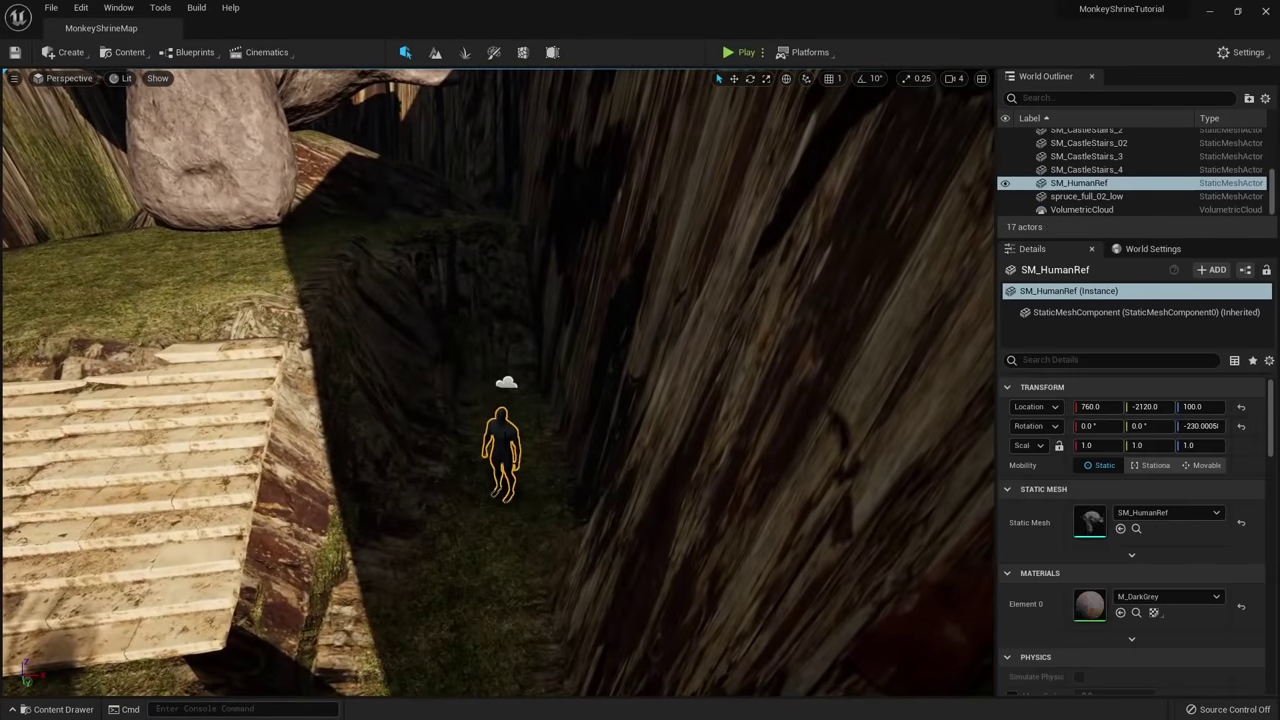
left_click(507, 383, "ctrl")
right_click_drag(507, 383, 620, 430)
key("w")
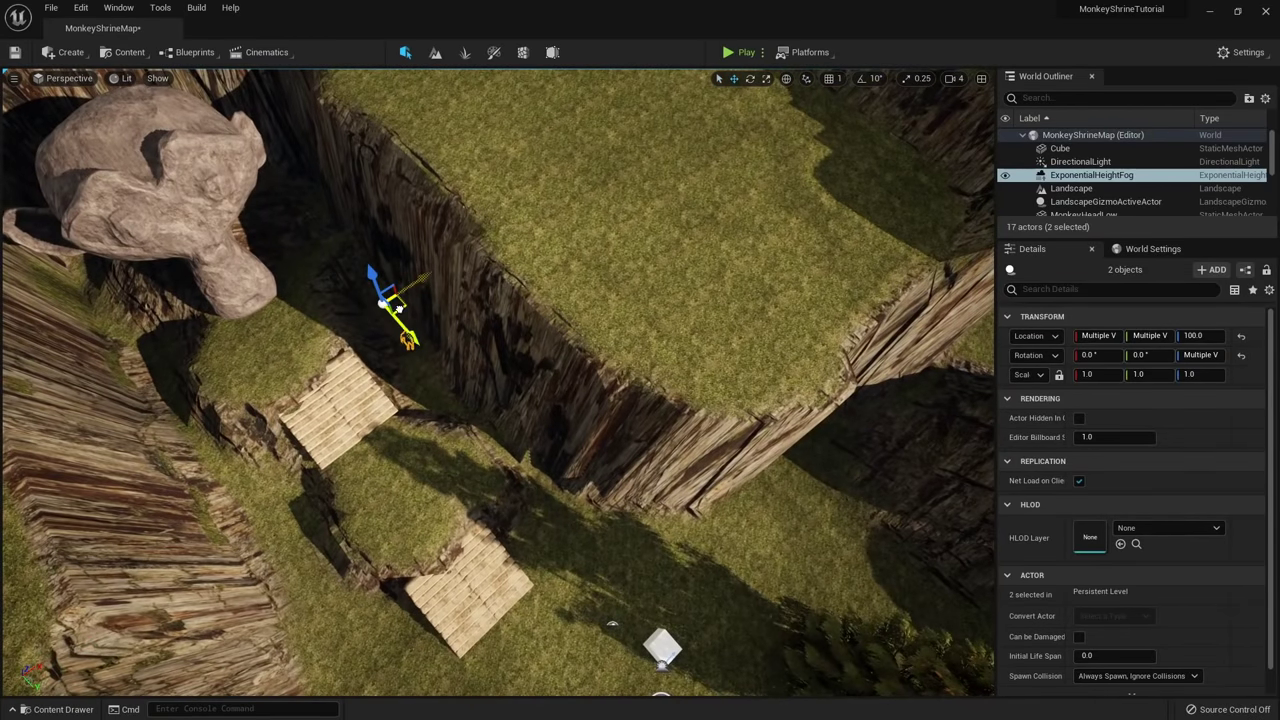
scroll(600, 450, "down", 8)
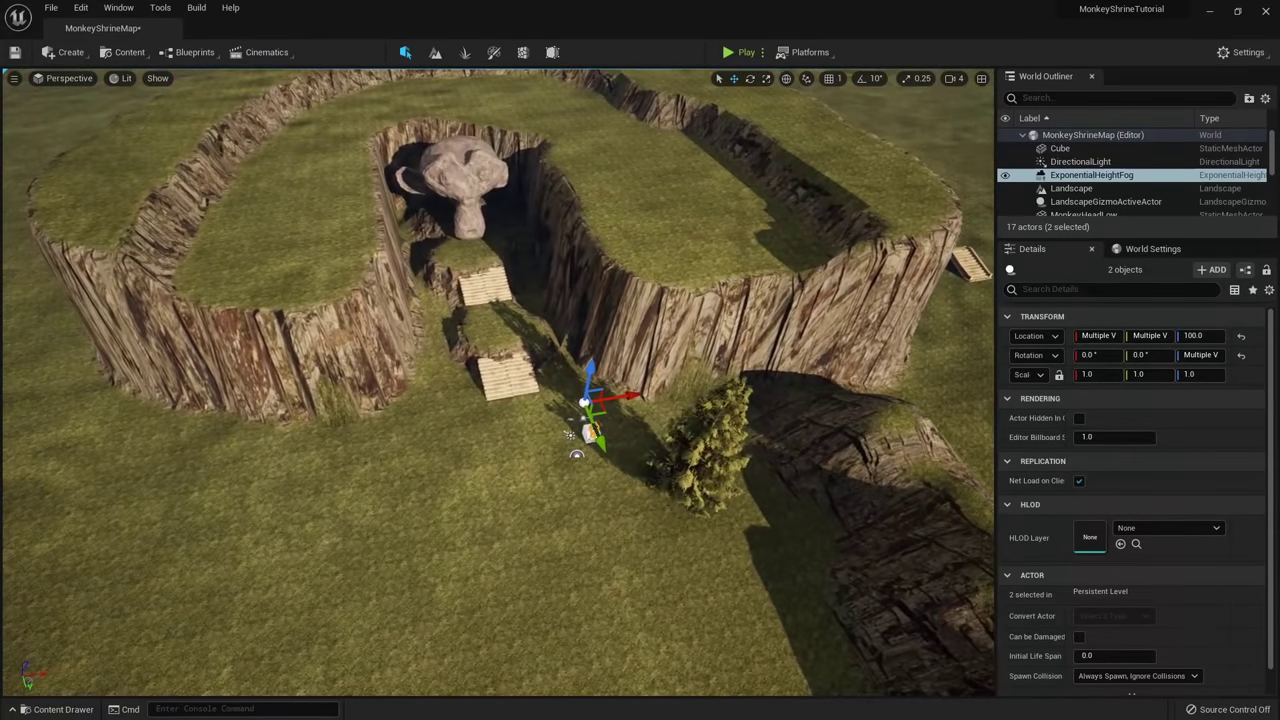
Move the spruce to X about -1754, Y about 469, and place SM_HumanRef next to the cube at X about 607, Y about -174.
left_click(683, 500)
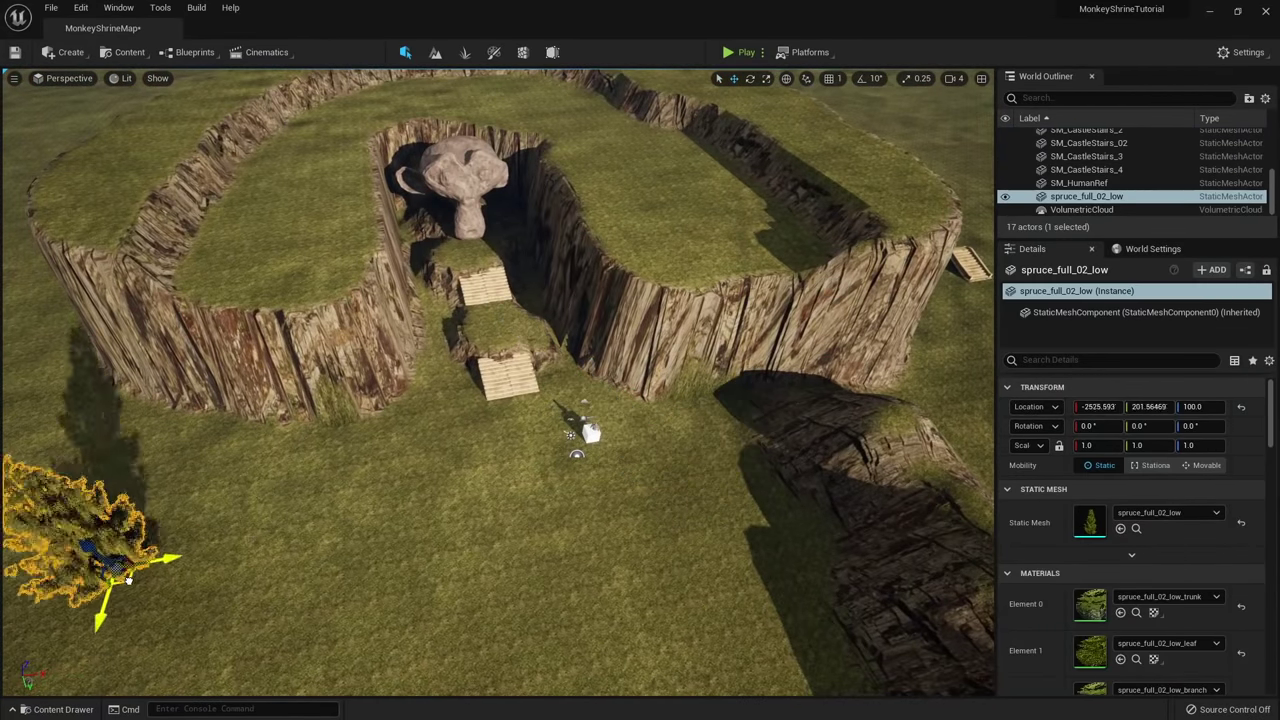
scroll(598, 400, "up", 6)
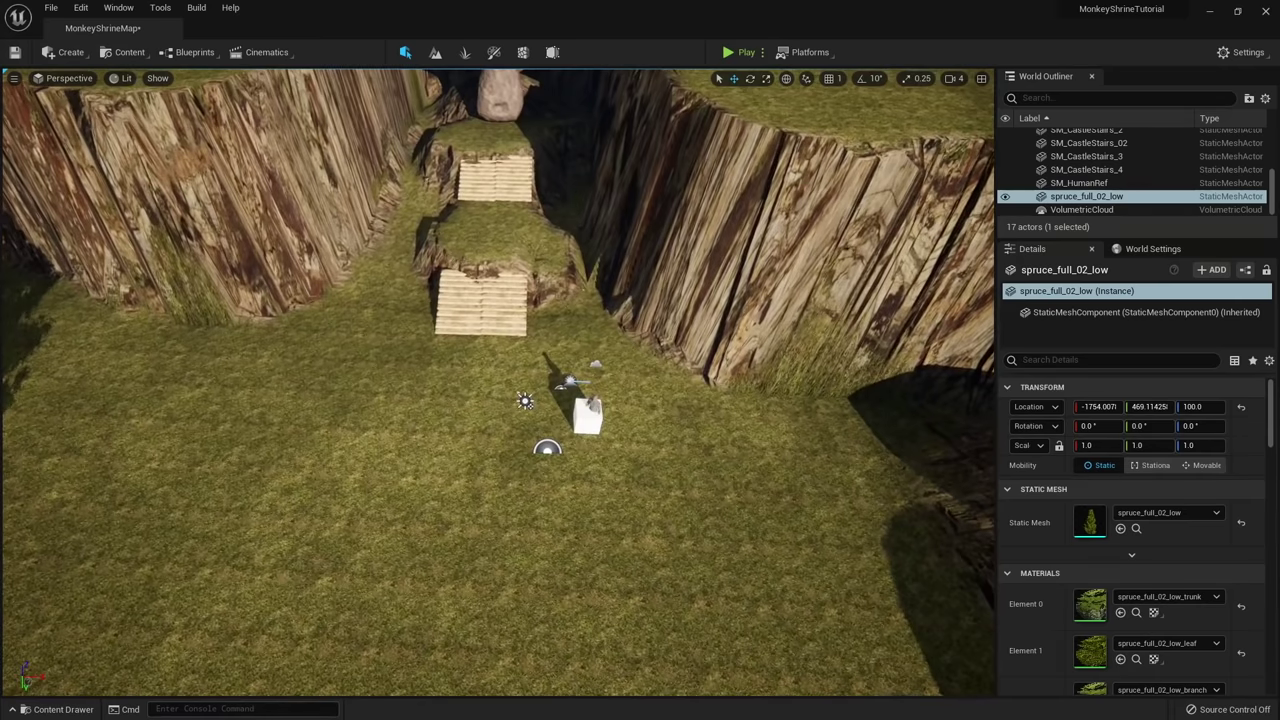
left_click(590, 418)
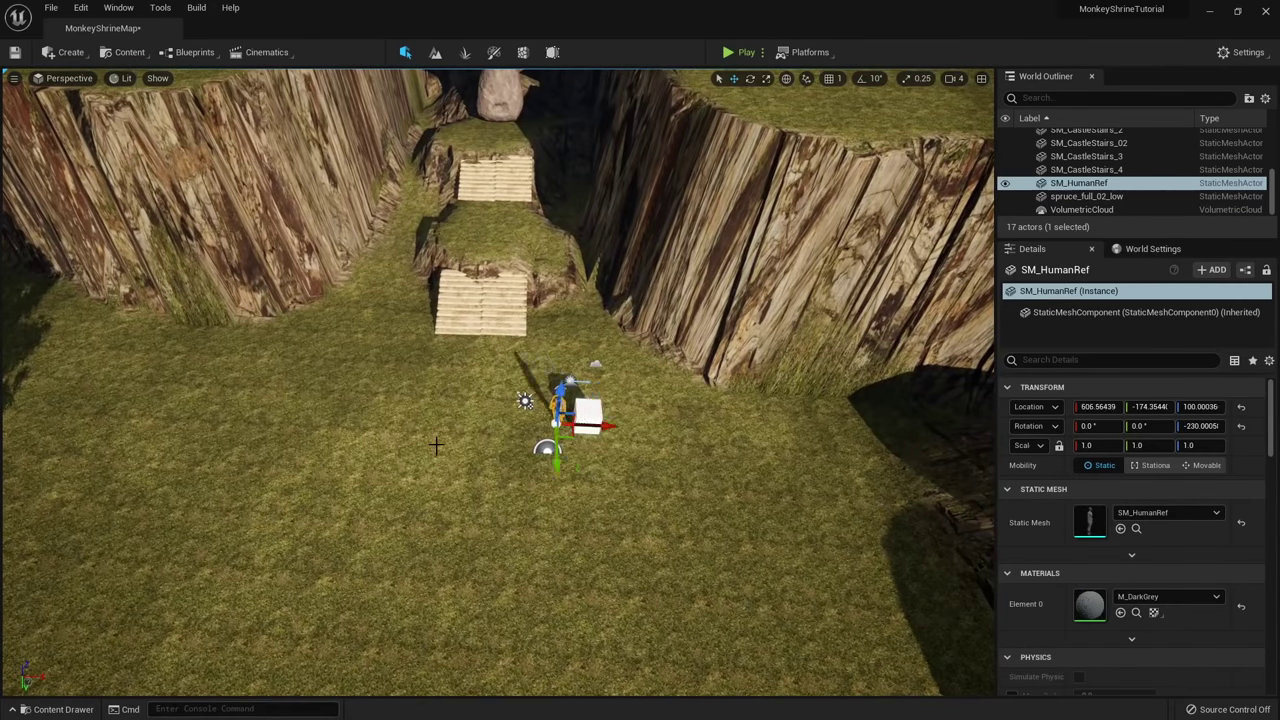
Examine the shrine from ground level in front of the stairs and from high above the whole landscape.
right_click_drag(436, 445, 456, 426)
key("w")
key("s")
key("w")
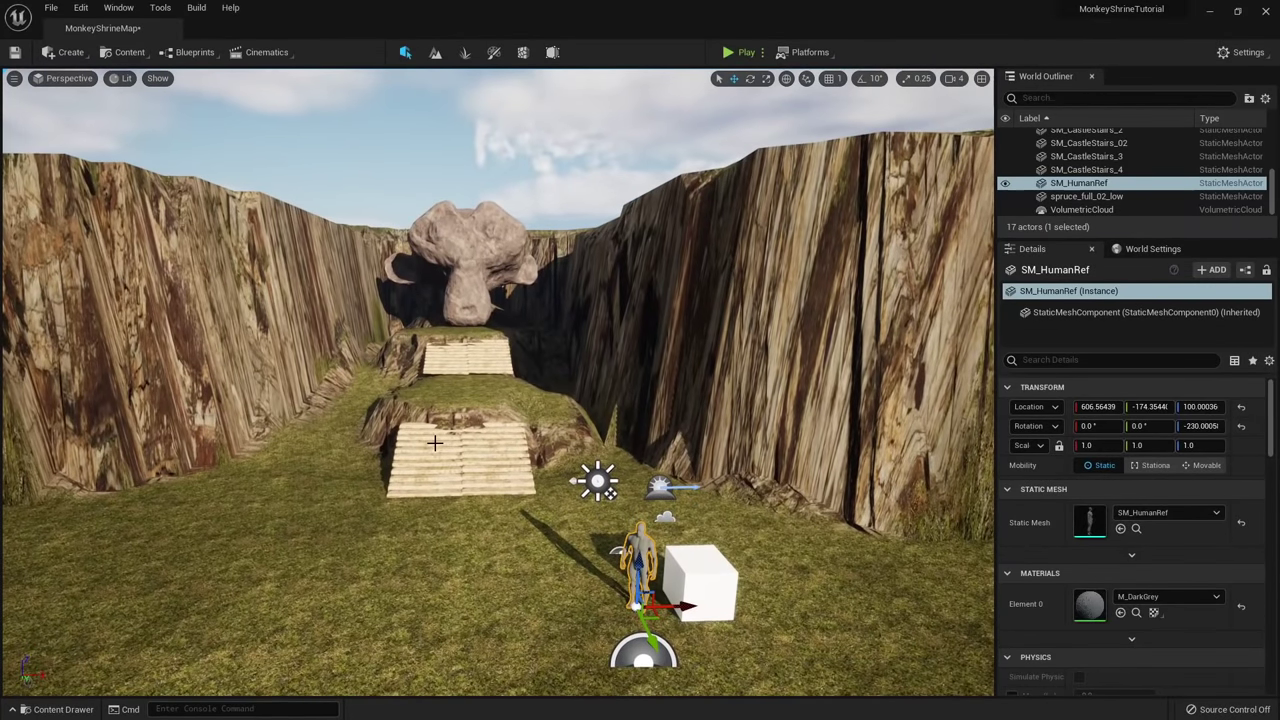
key("s")
right_click_drag(498, 382, 490, 430)
scroll(634, 537, "down", 3)
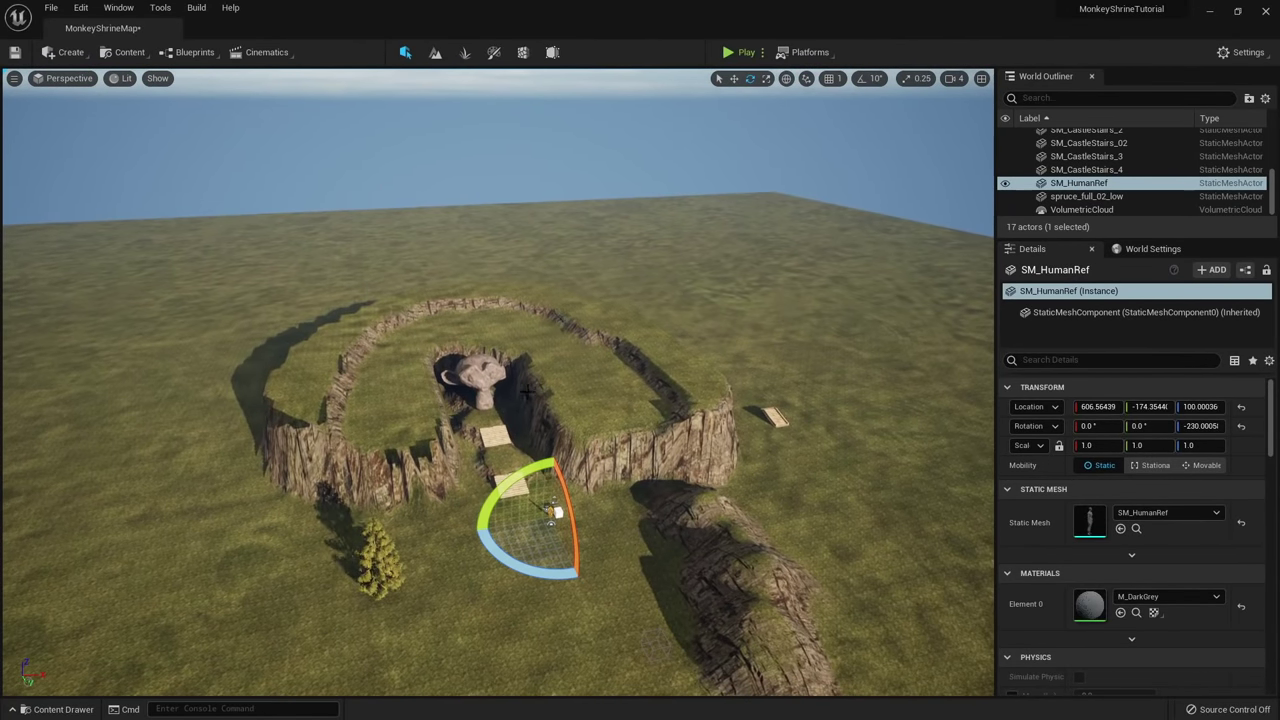
key("w")
right_click_drag(382, 241, 340, 315)
scroll(382, 241, "down", 4)
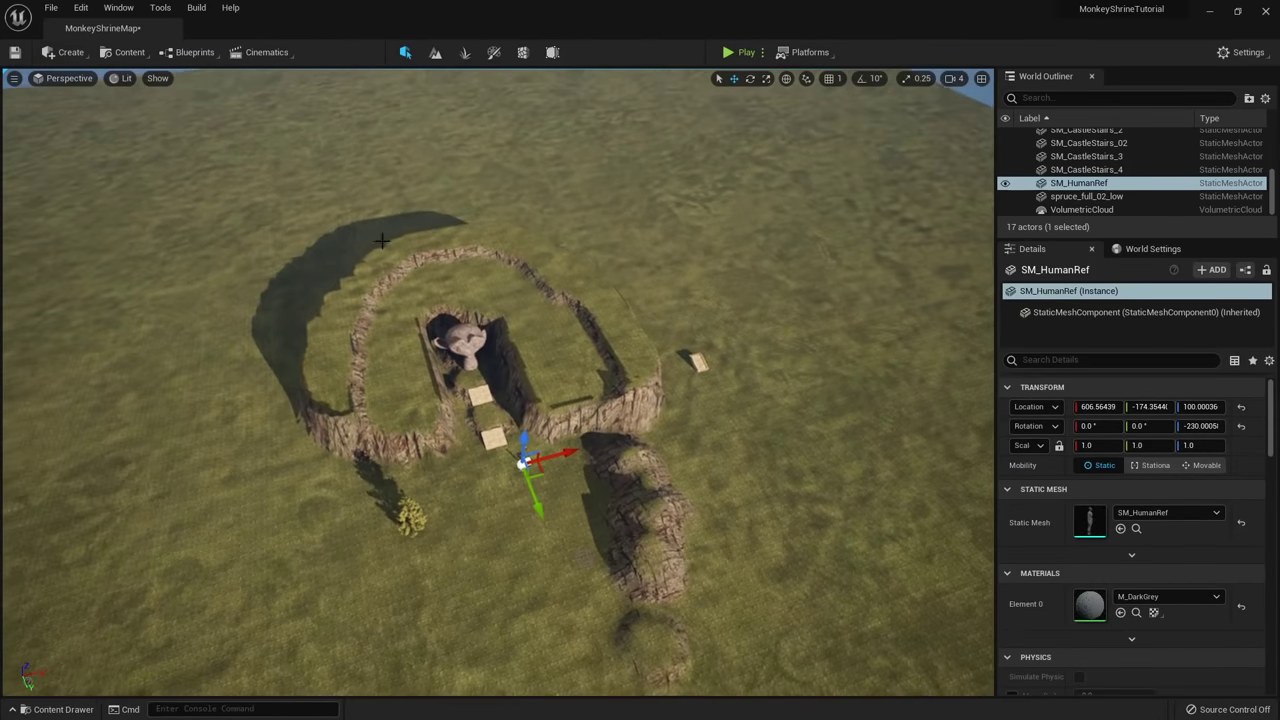
scroll(382, 241, "down", 5)
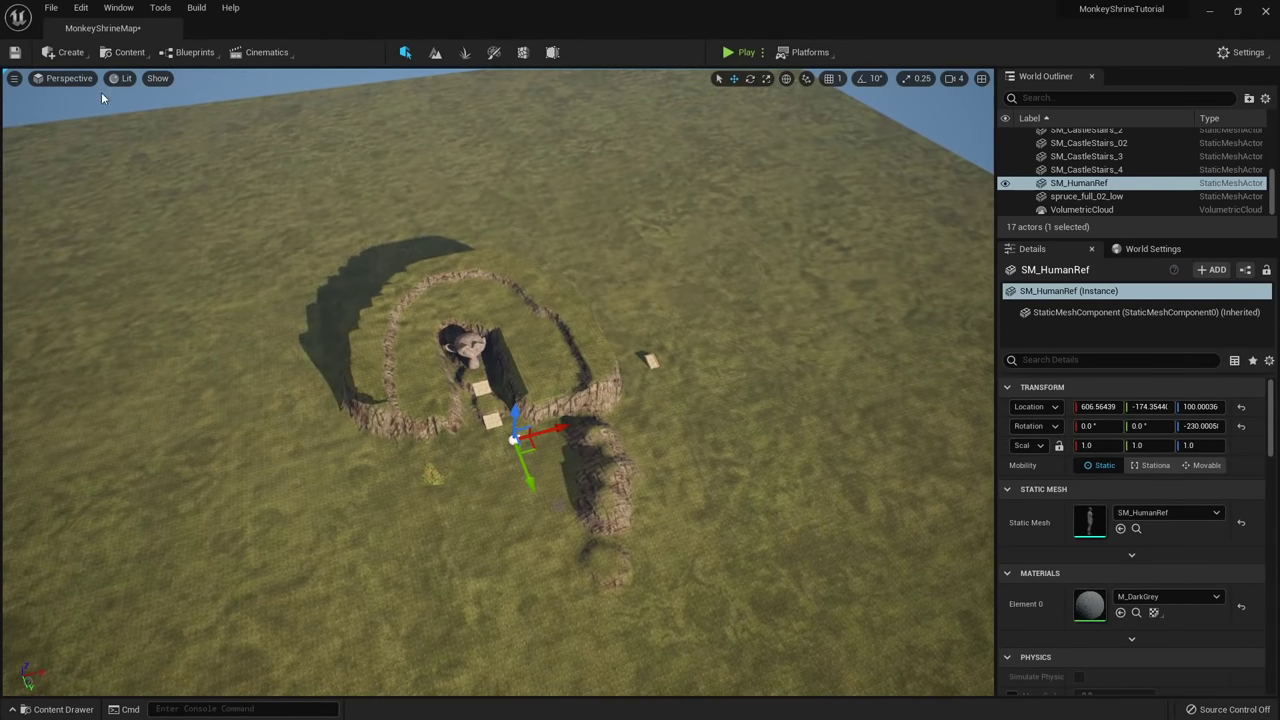
Place a Runtime Virtual Texture Volume on the landscape beside the shrine plateau.
left_click(70, 53)
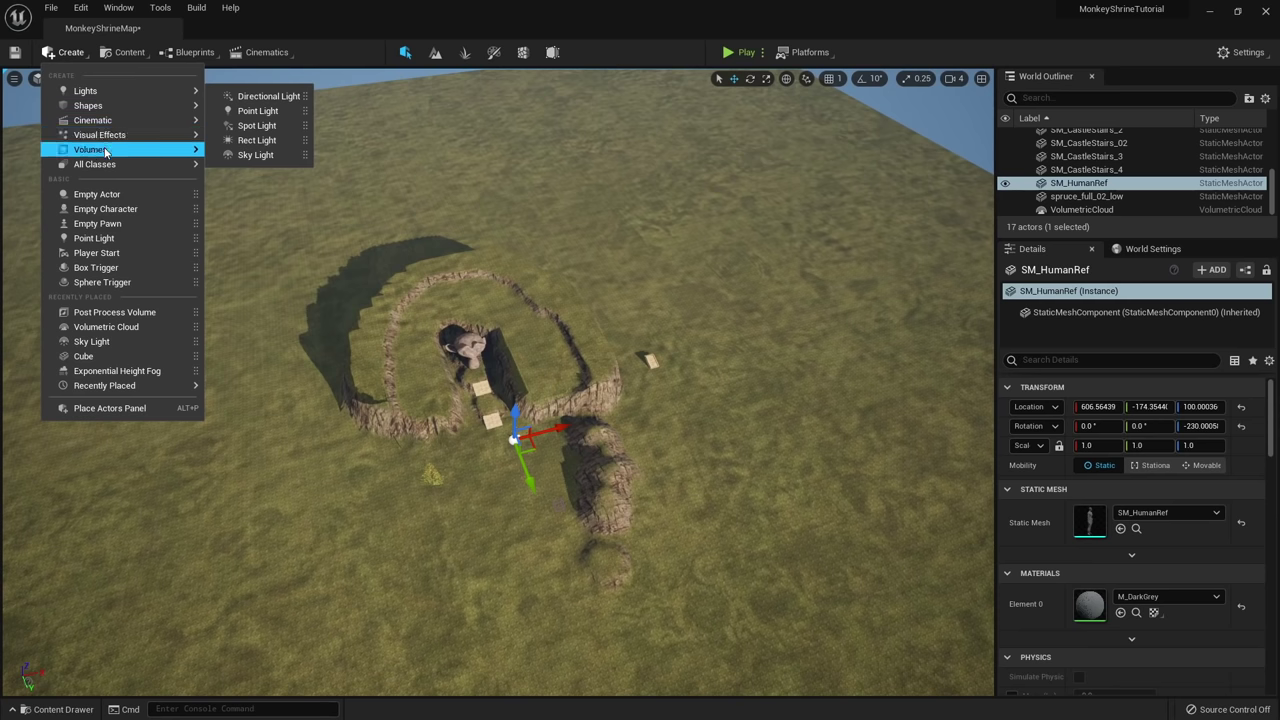
mouse_move(150, 149)
type("virtua")
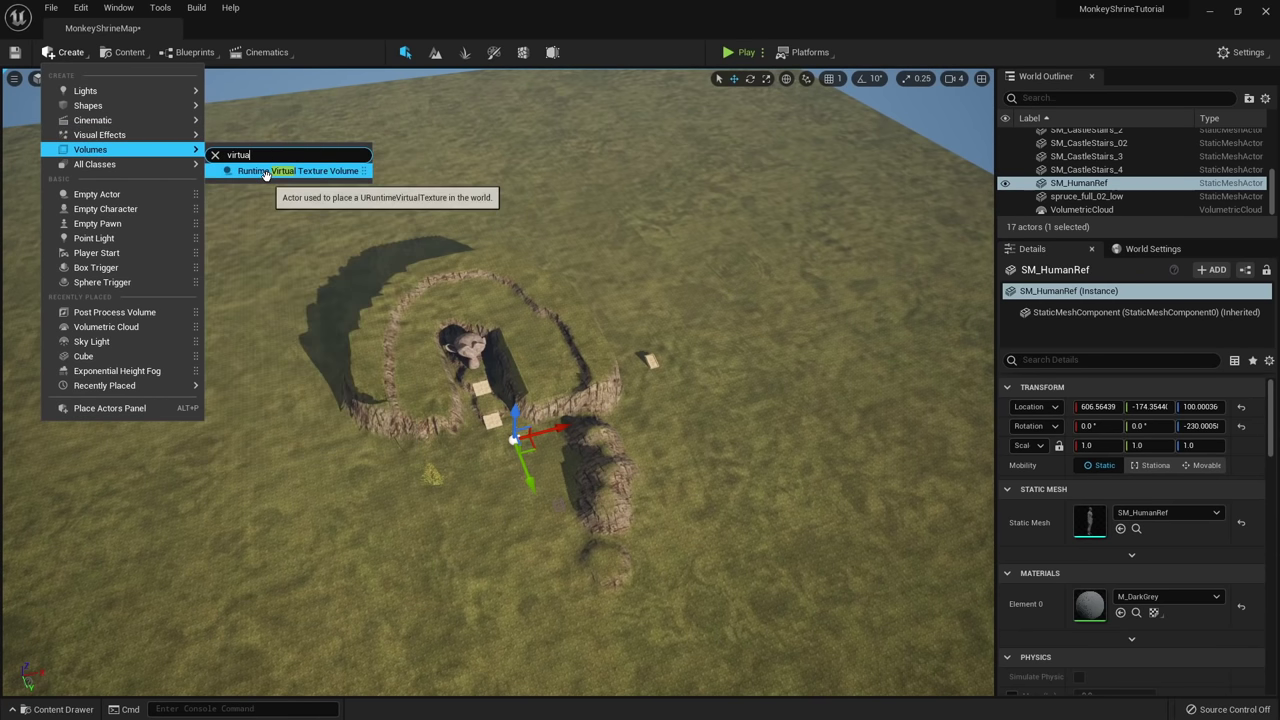
left_click_drag(271, 175, 325, 288)
right_click_drag(353, 367, 285, 345)
right_click_drag(627, 515, 600, 480)
Set the virtual texture volume's Z scale to 5000 and X scale to 10000, and lower it to Z about -1348.
left_click(1200, 446)
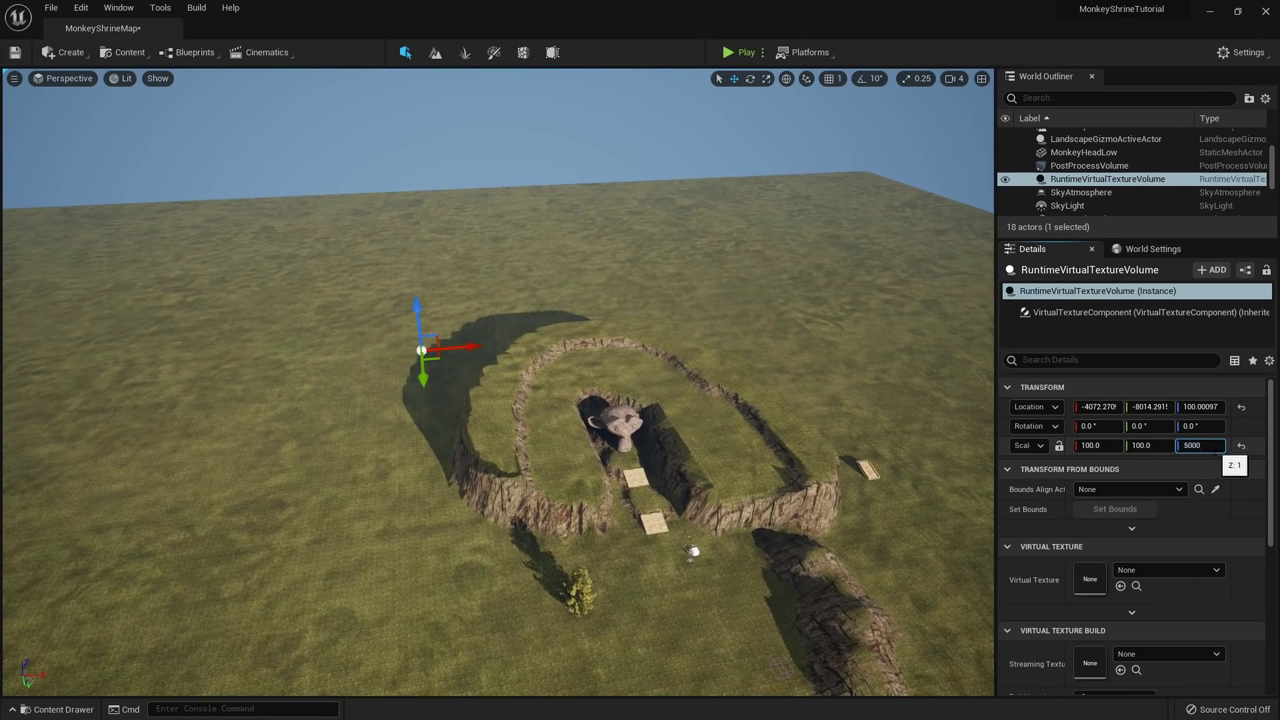
left_click_drag(417, 308, 451, 367)
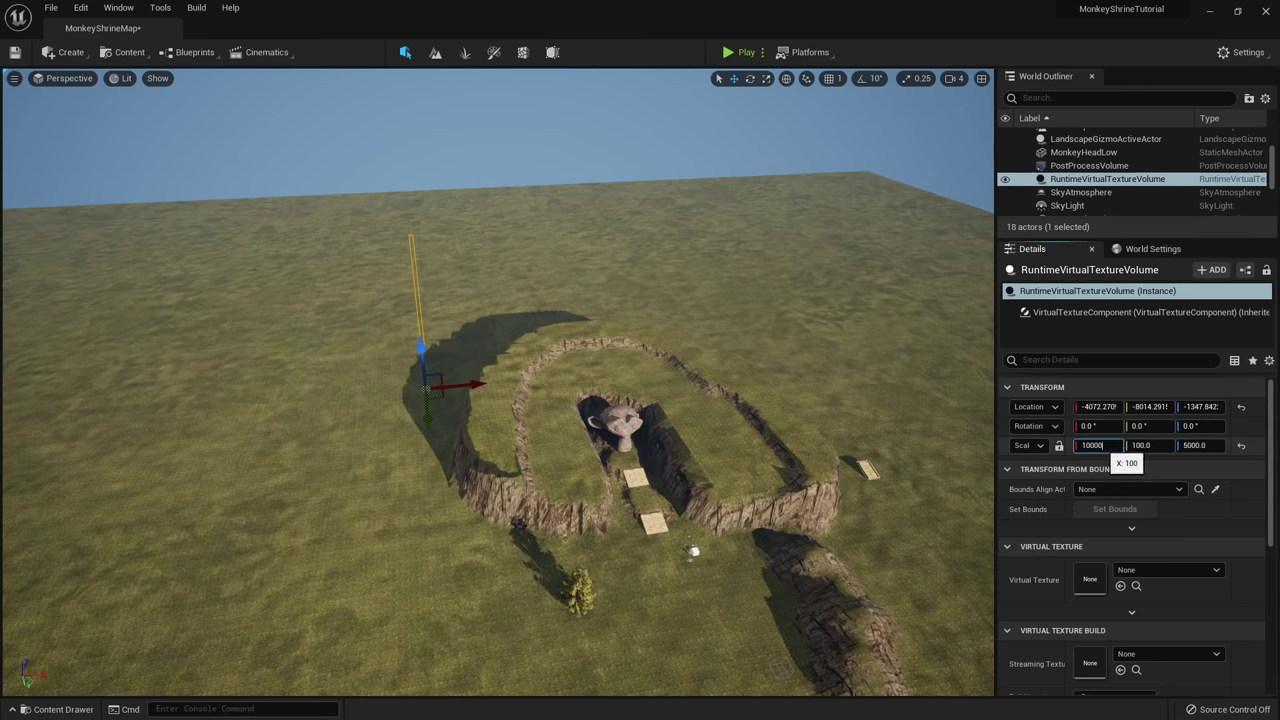
type("10000")
key("Return")
mouse_move(880, 465)
right_mouse_down()
mouse_move(878, 490)
mouse_move(900, 475)
right_mouse_up()
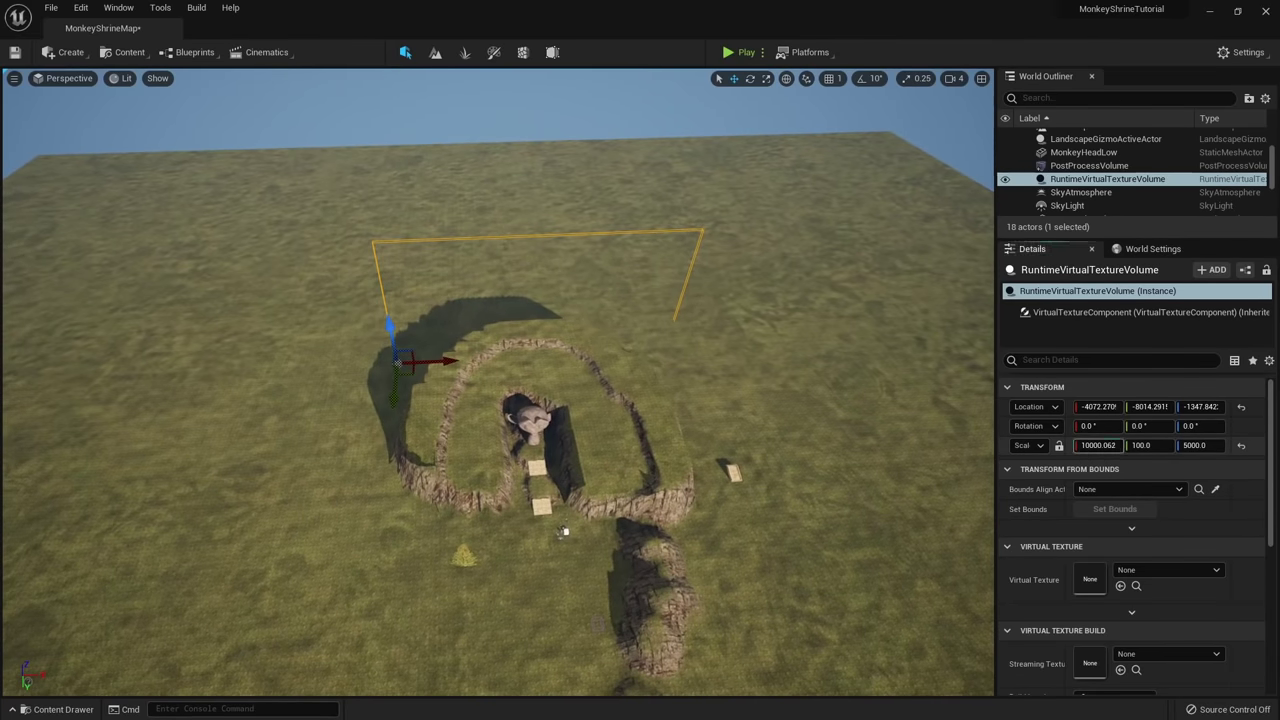
Set the virtual texture volume's X and Y scale to about 12012 and move it to X about -5863, Y about -7710.
left_click_drag(1098, 445, 1147, 445)
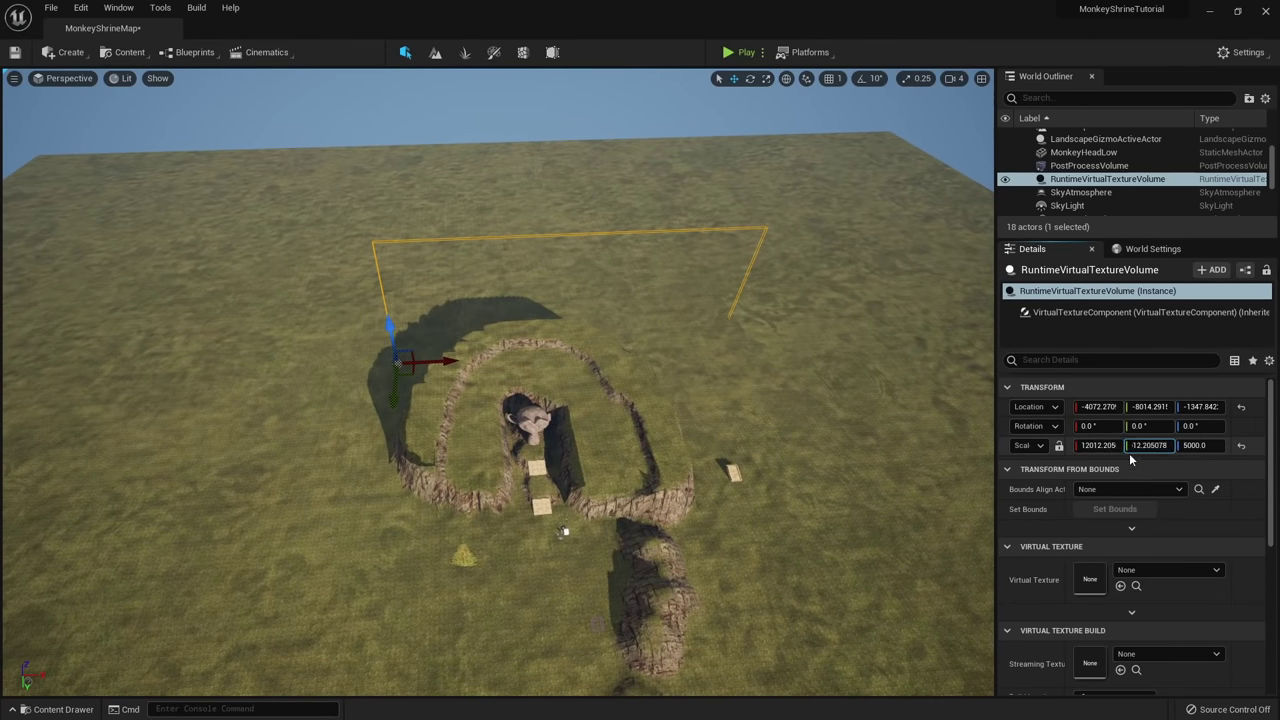
key("Return")
right_click_drag(700, 400, 825, 455)
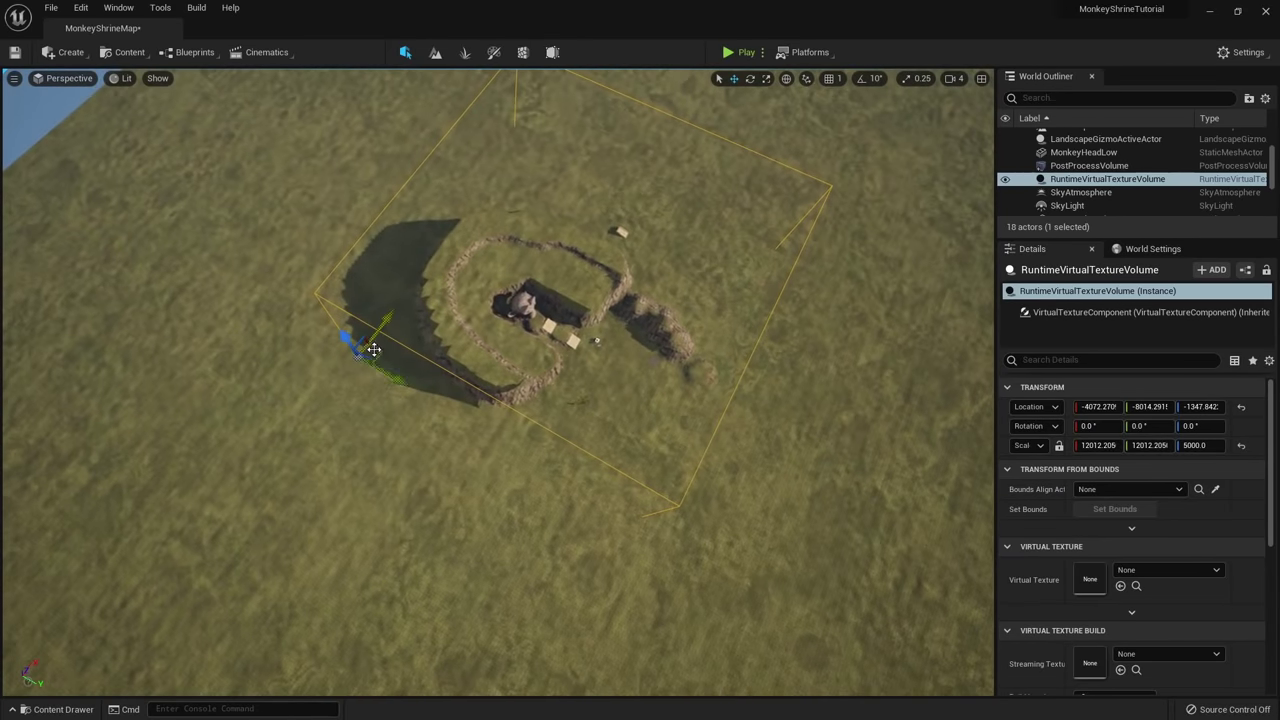
left_click_drag(373, 349, 363, 381)
right_click_drag(363, 381, 239, 242)
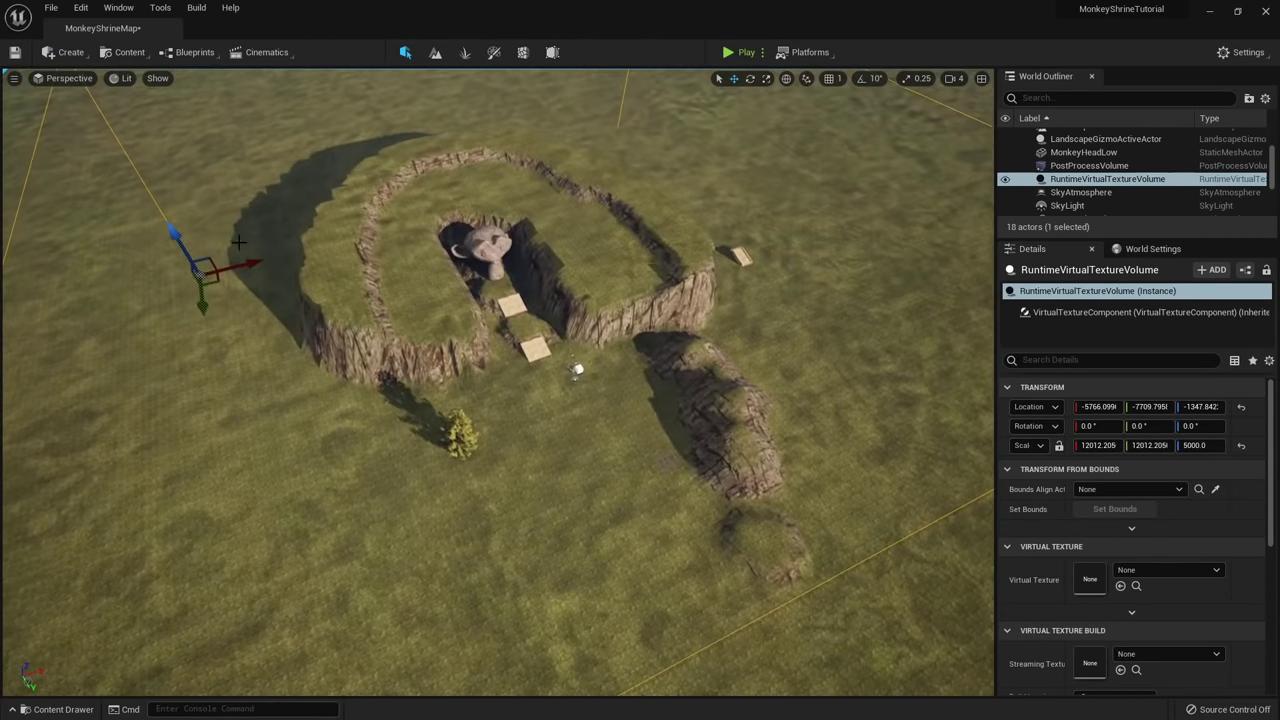
left_click_drag(243, 266, 238, 267)
right_click_drag(439, 331, 434, 232)
Collapse the PN_interactiveSpruceForest folder in the project content and bring the Megascans 3D_Assets folder into view.
key("ctrl+space")
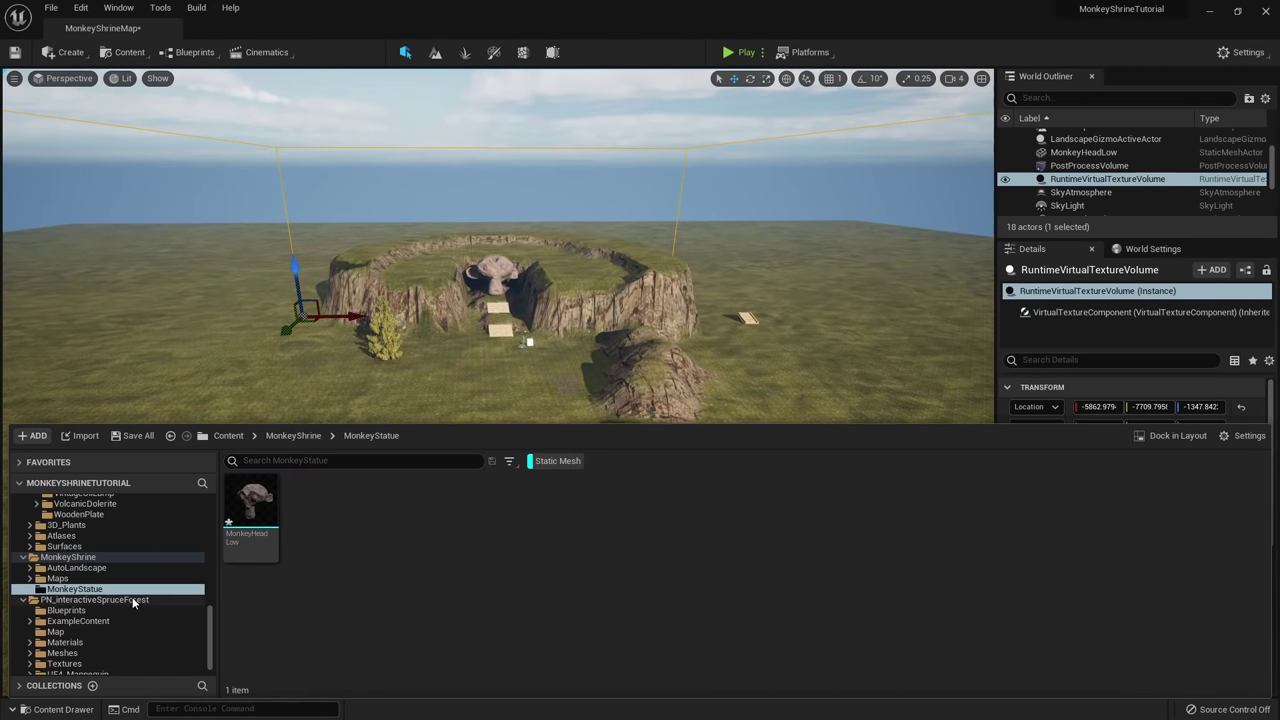
left_click(23, 600)
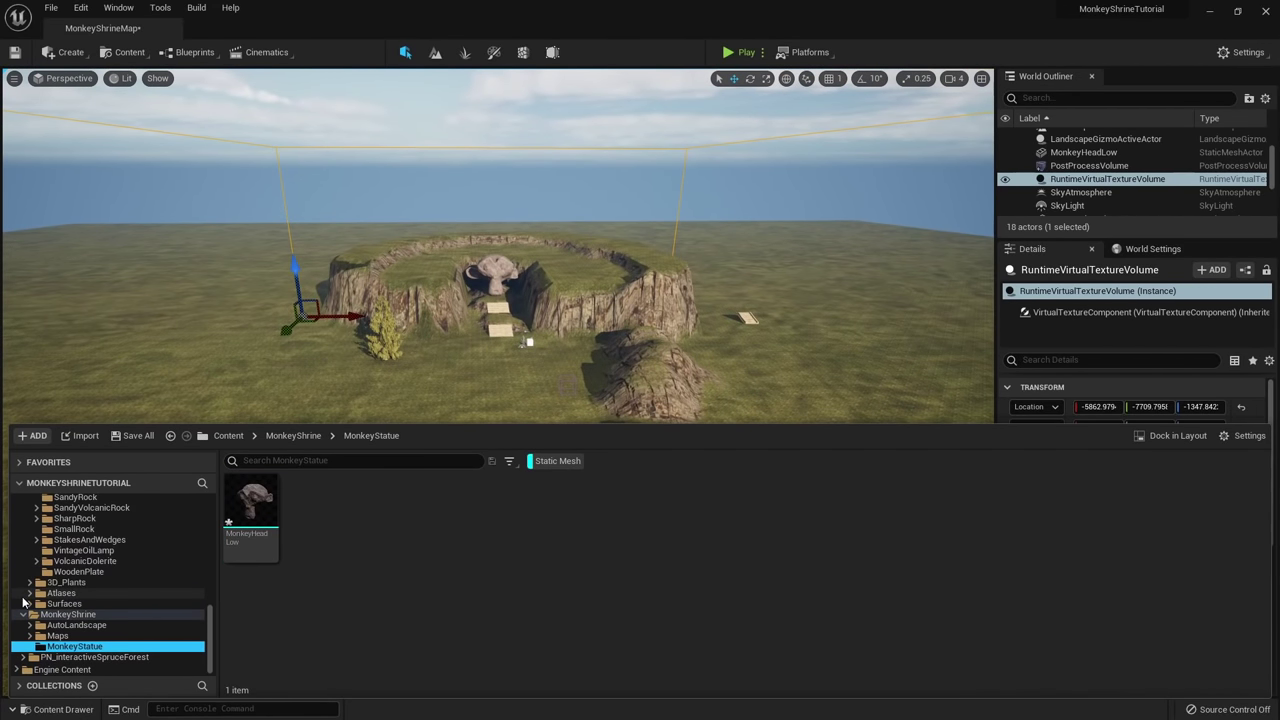
left_click(23, 614)
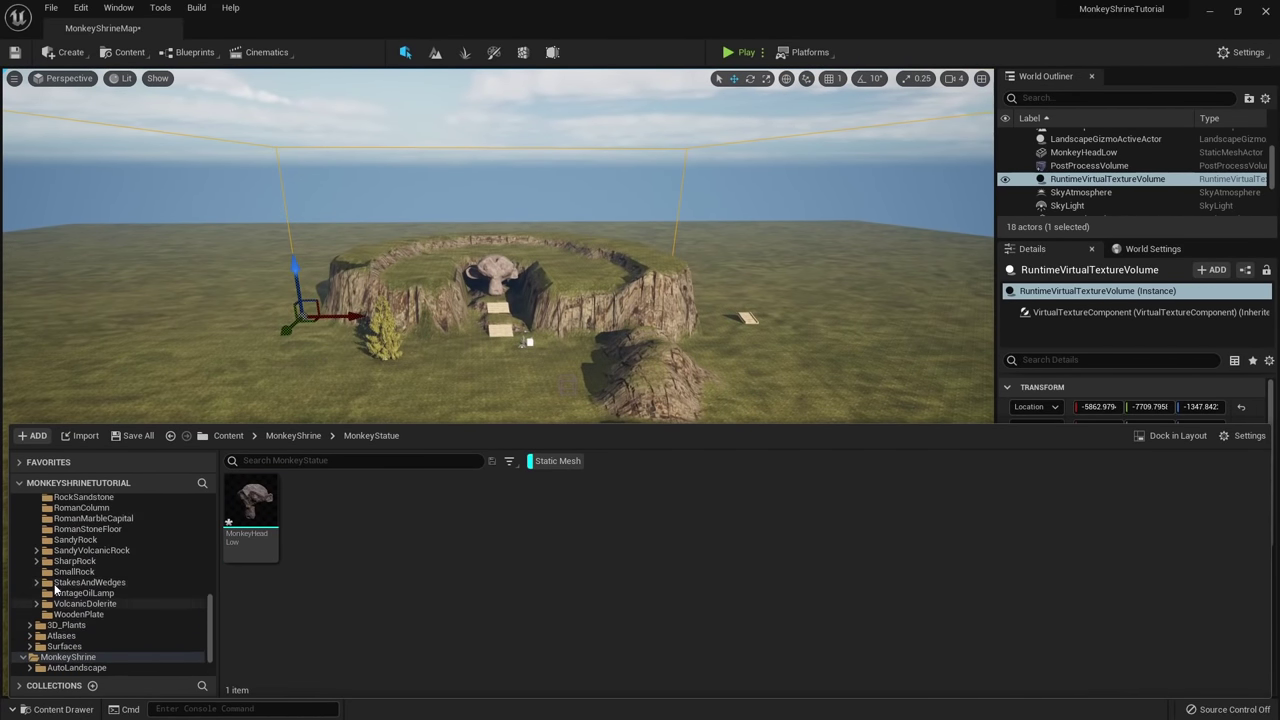
scroll(148, 641, "up", 6)
scroll(115, 614, "up", 3)
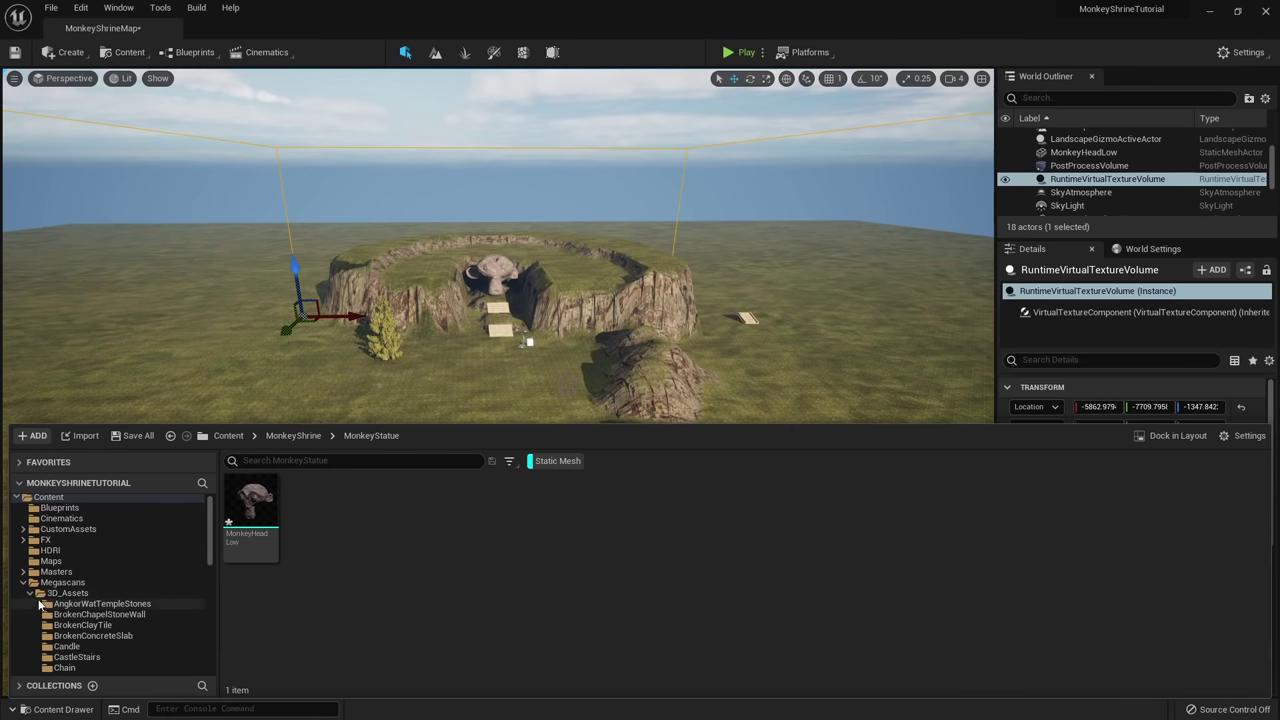
Clear the Static Mesh filter and open the Masters/04_RVT content folder.
left_click(23, 587)
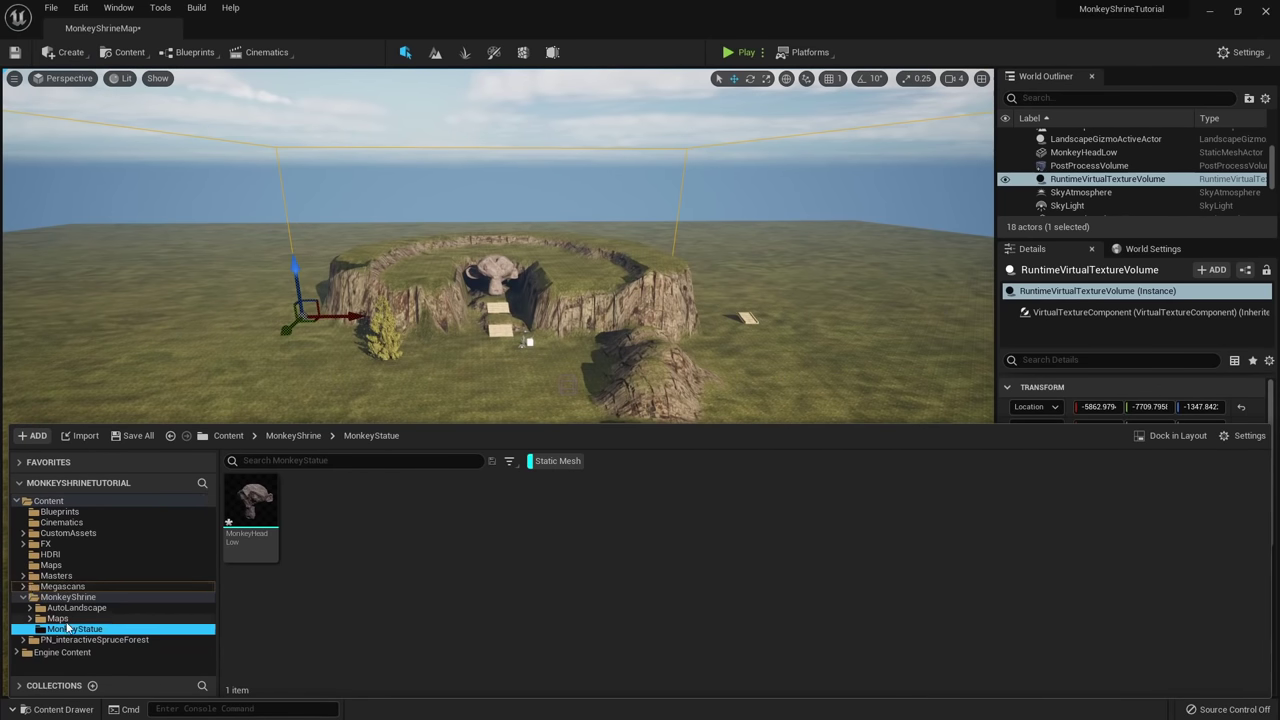
left_click(55, 586)
left_click(55, 578)
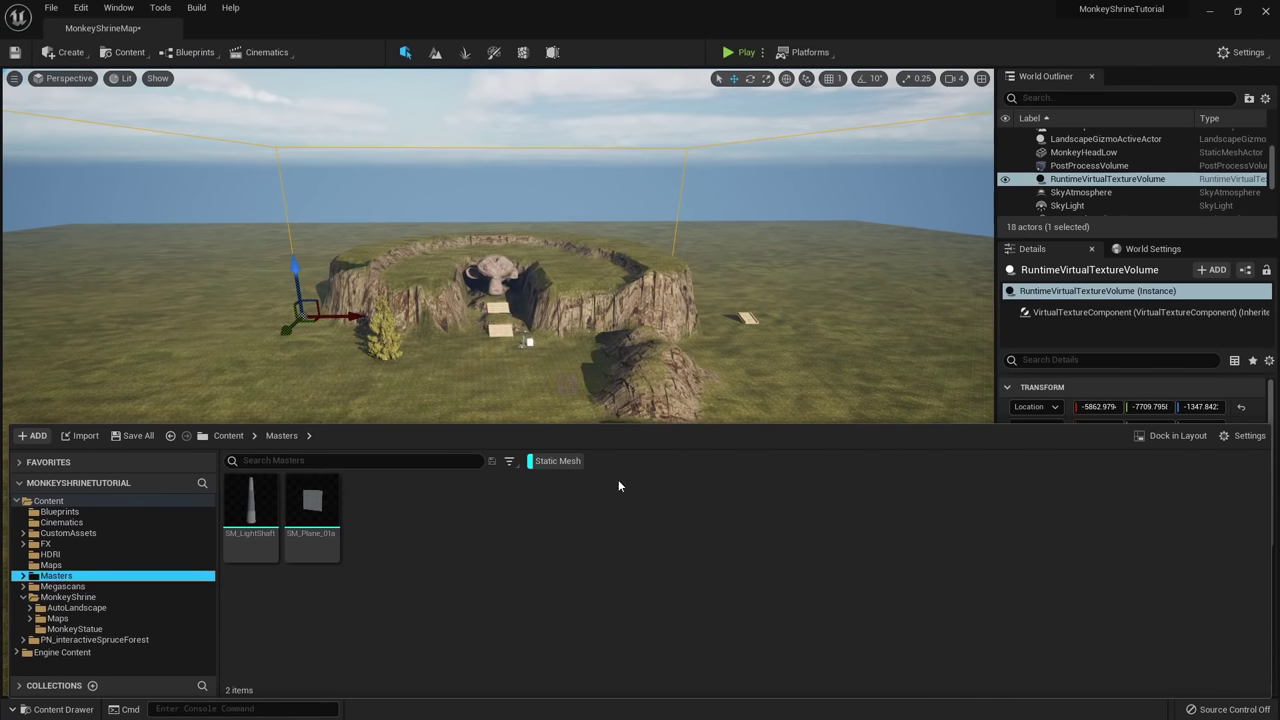
left_click(557, 460)
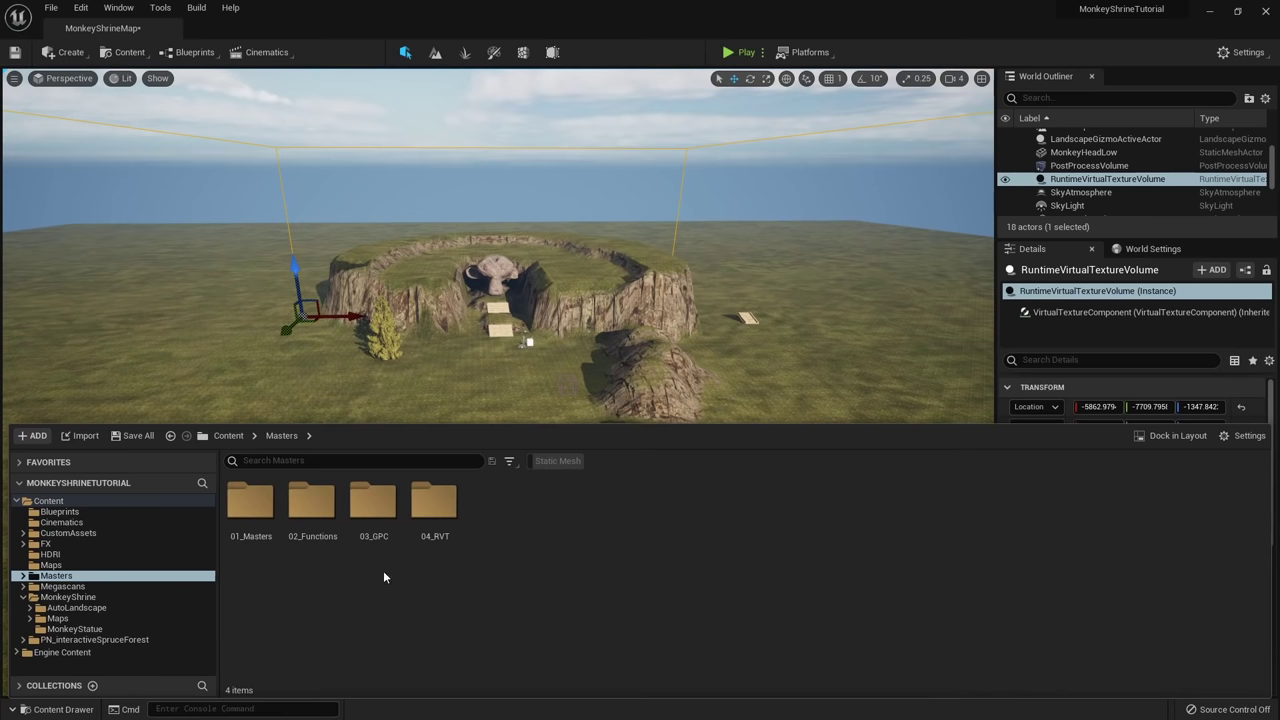
double_click(438, 515)
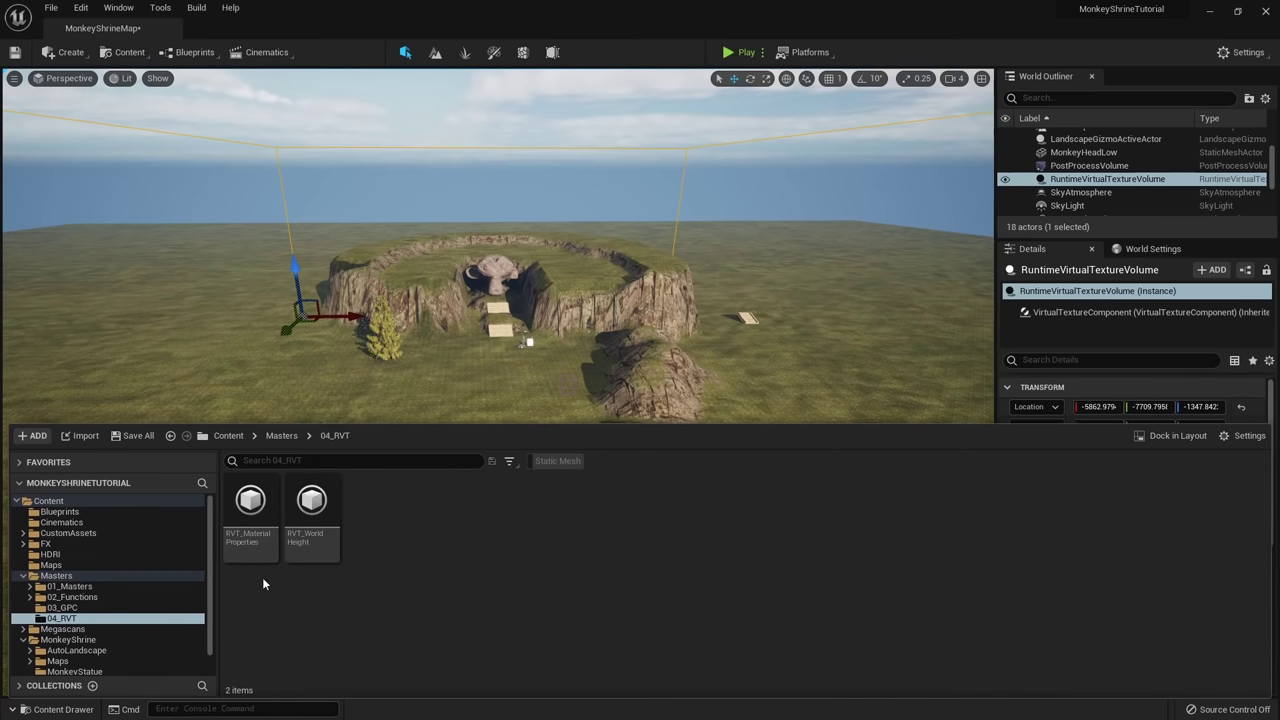
Examine the RVT_MaterialProperties and RVT_WorldHeight assets and the asset creation options in the 04_RVT folder.
left_click(242, 553)
left_click(306, 556)
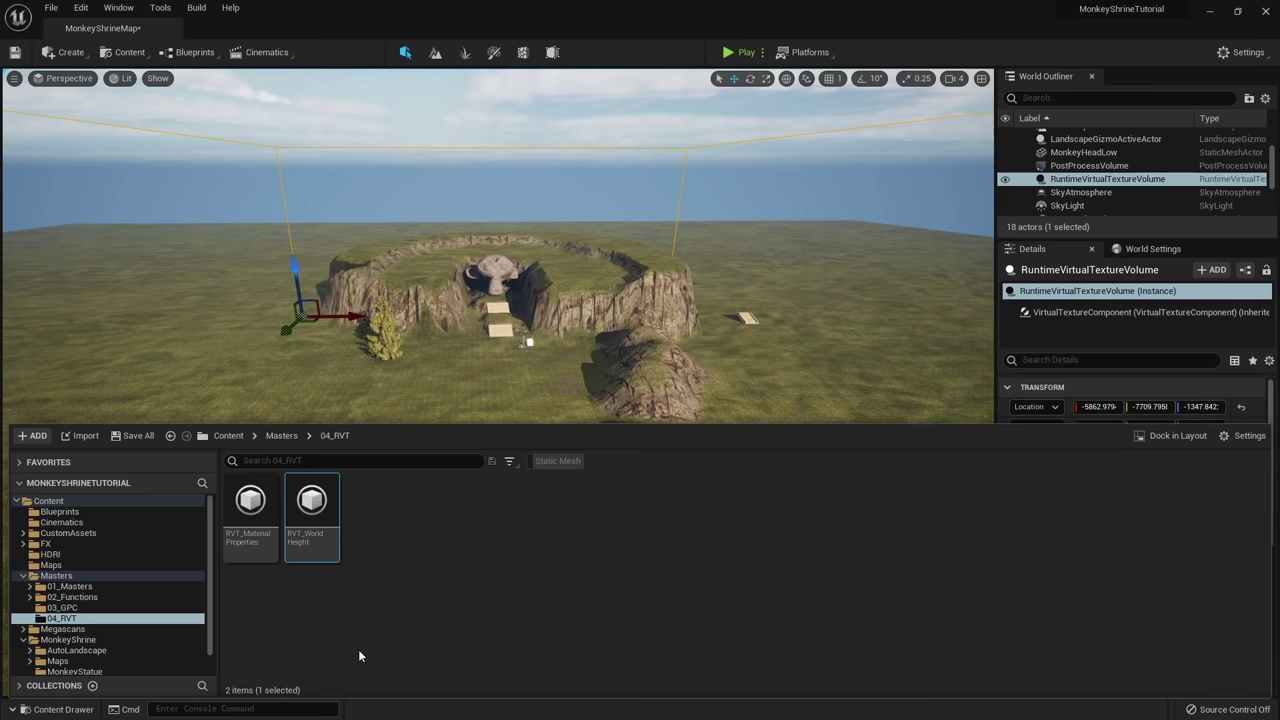
left_click(272, 538, "ctrl")
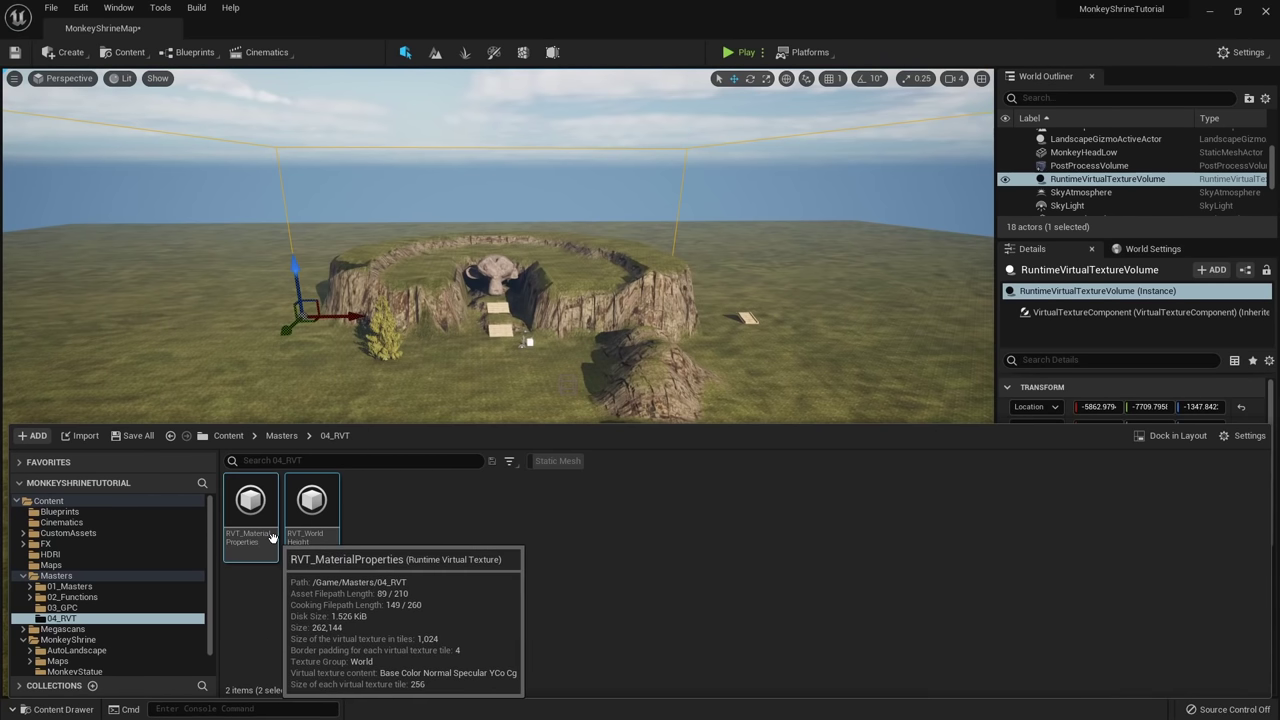
right_click(496, 544)
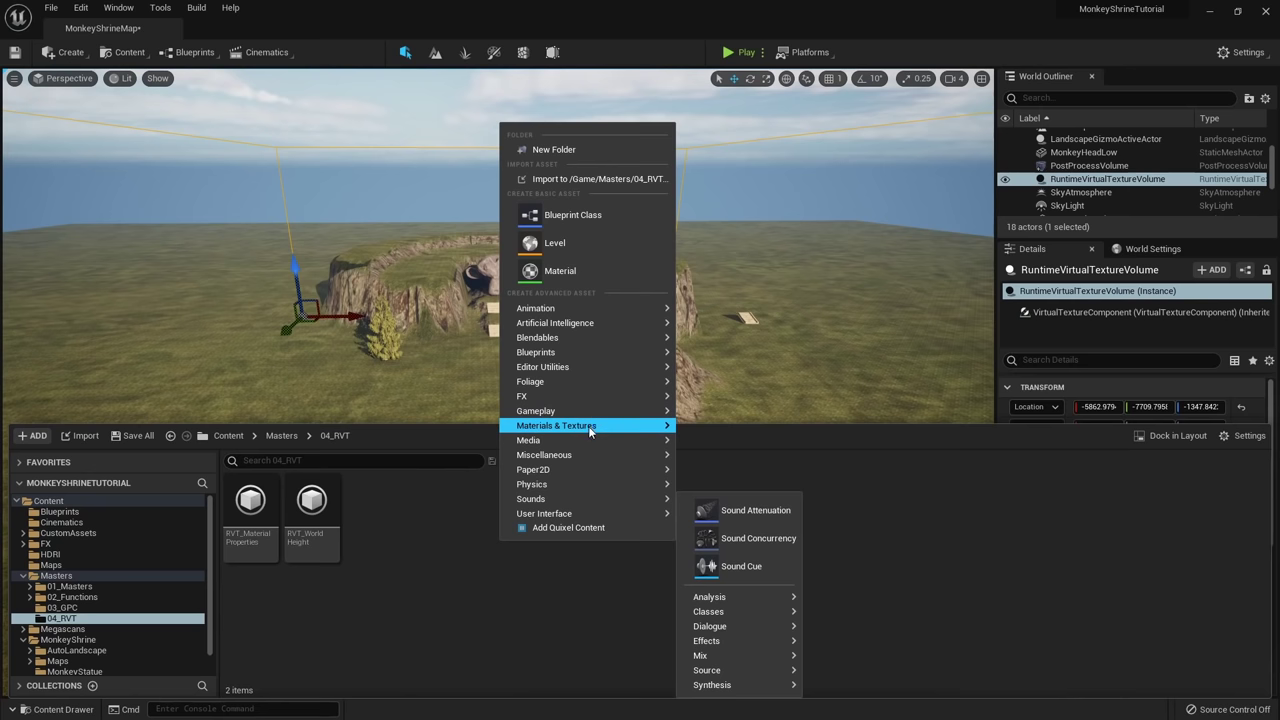
mouse_move(588, 426)
left_click(422, 584)
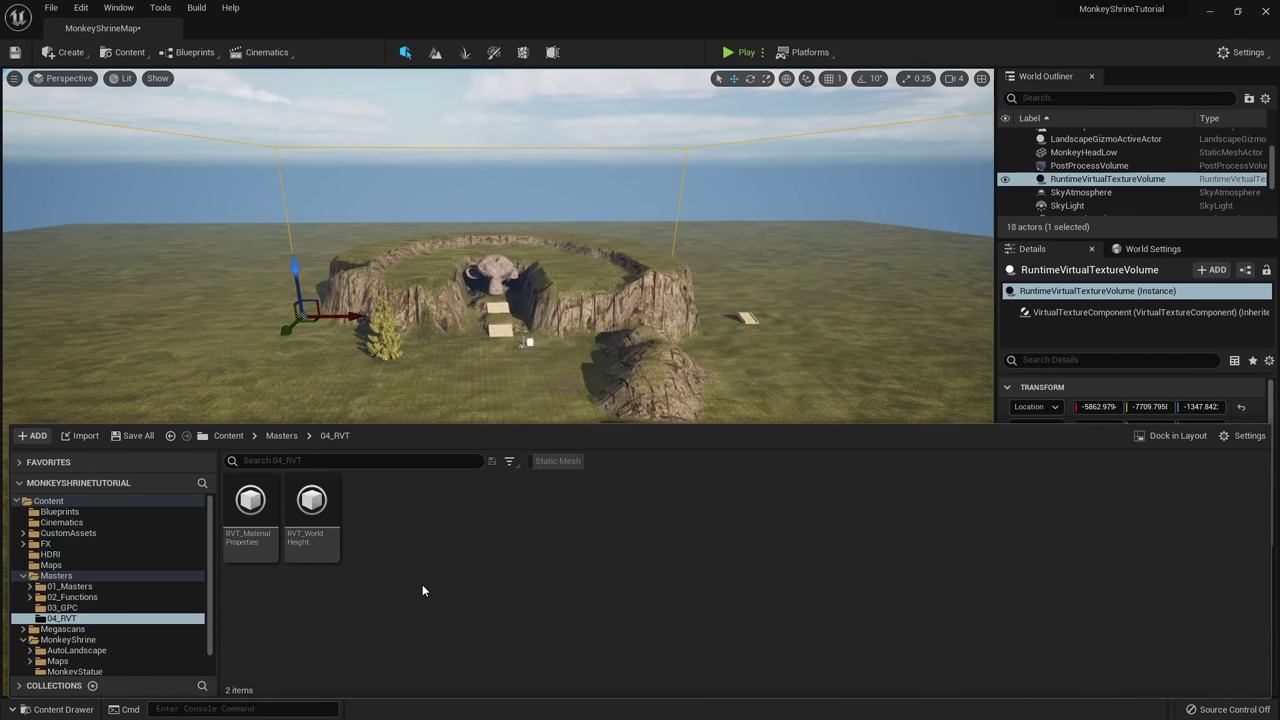
left_click(331, 537)
left_click(263, 523, "ctrl")
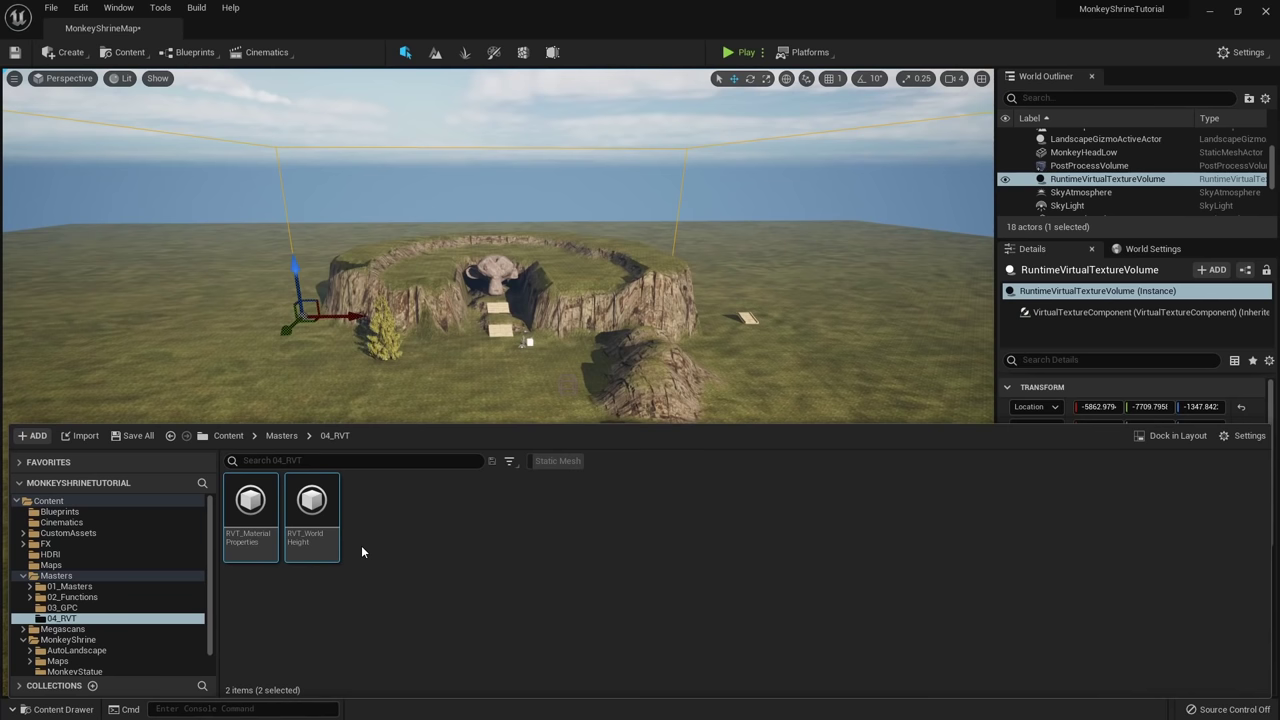
left_click(463, 570)
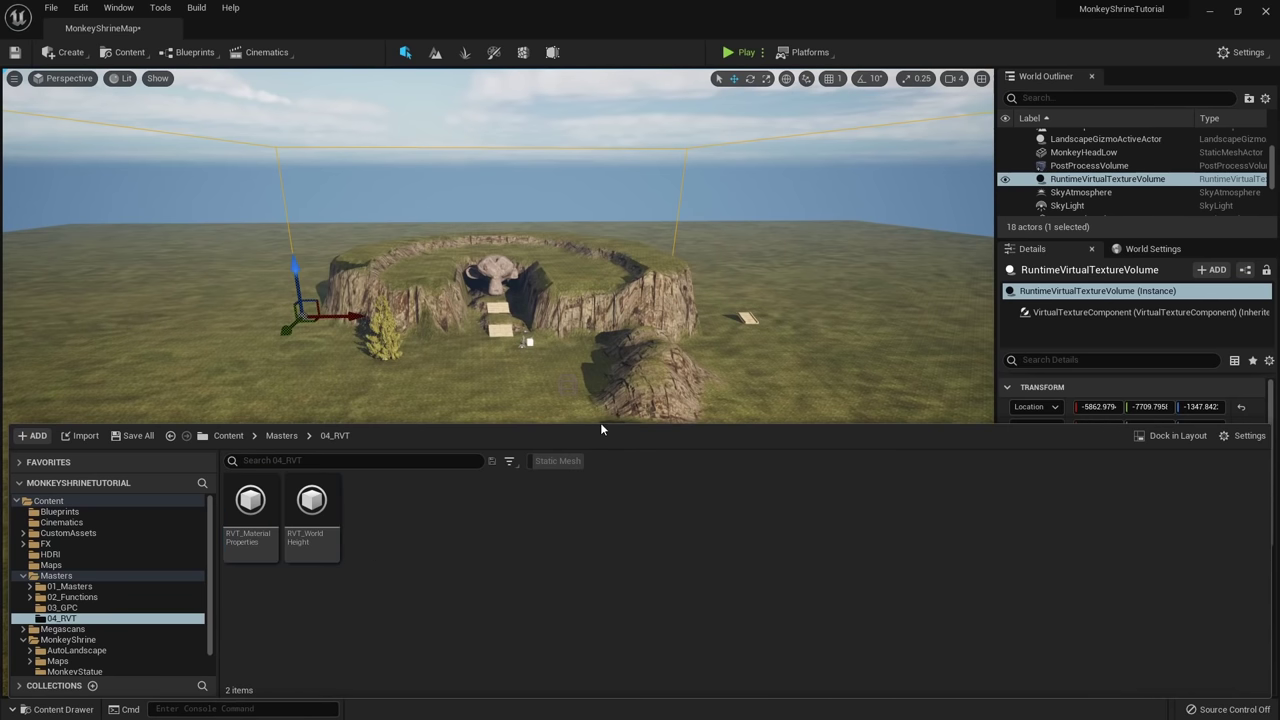
Assign RVT_MaterialProperties as the virtual texture of RuntimeVirtualTextureVolume and RVT_WorldHeight as that of RuntimeVirtualTextureVolume2.
left_click_drag(604, 424, 606, 541)
scroll(1120, 465, "down", 5)
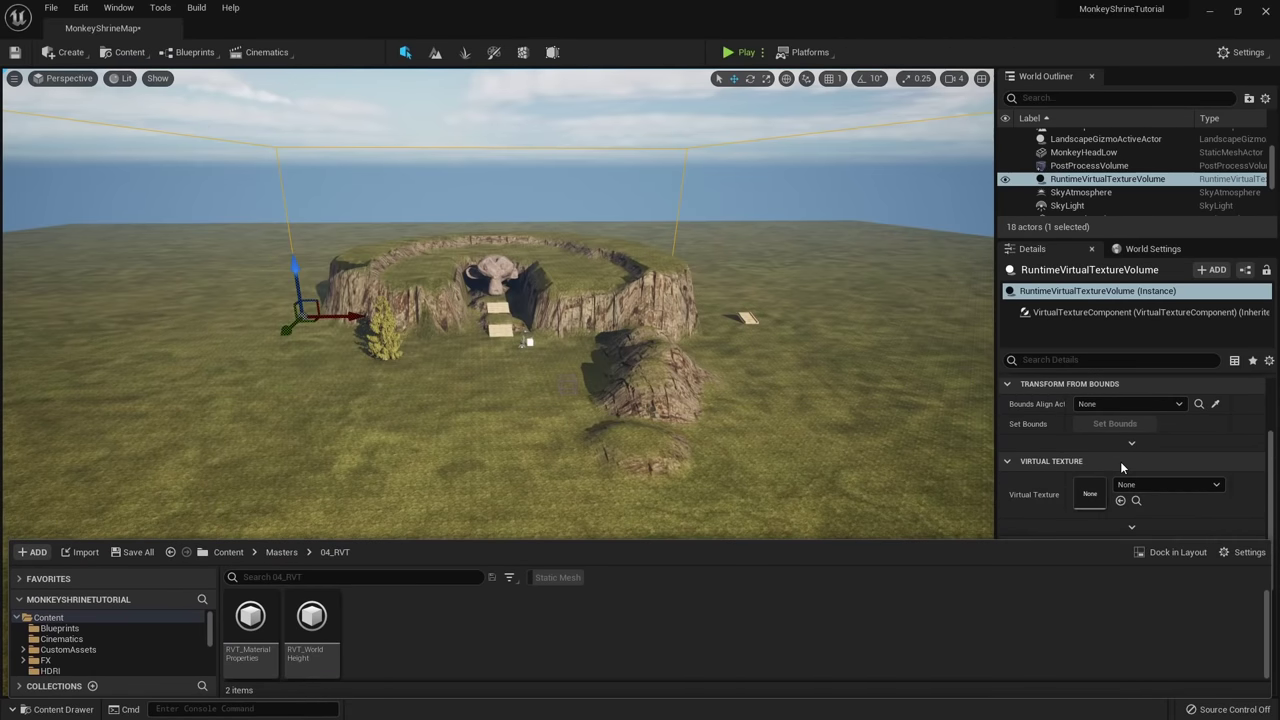
scroll(1120, 461, "down", 2)
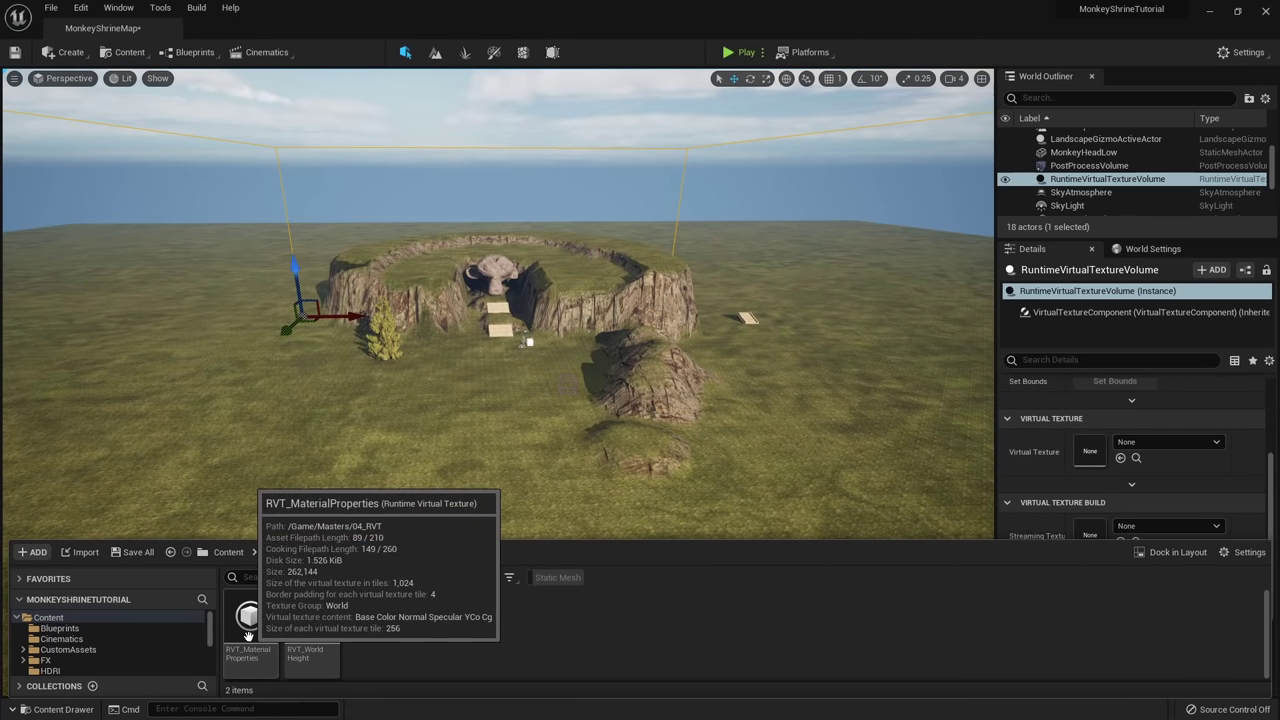
left_click_drag(248, 636, 1100, 455)
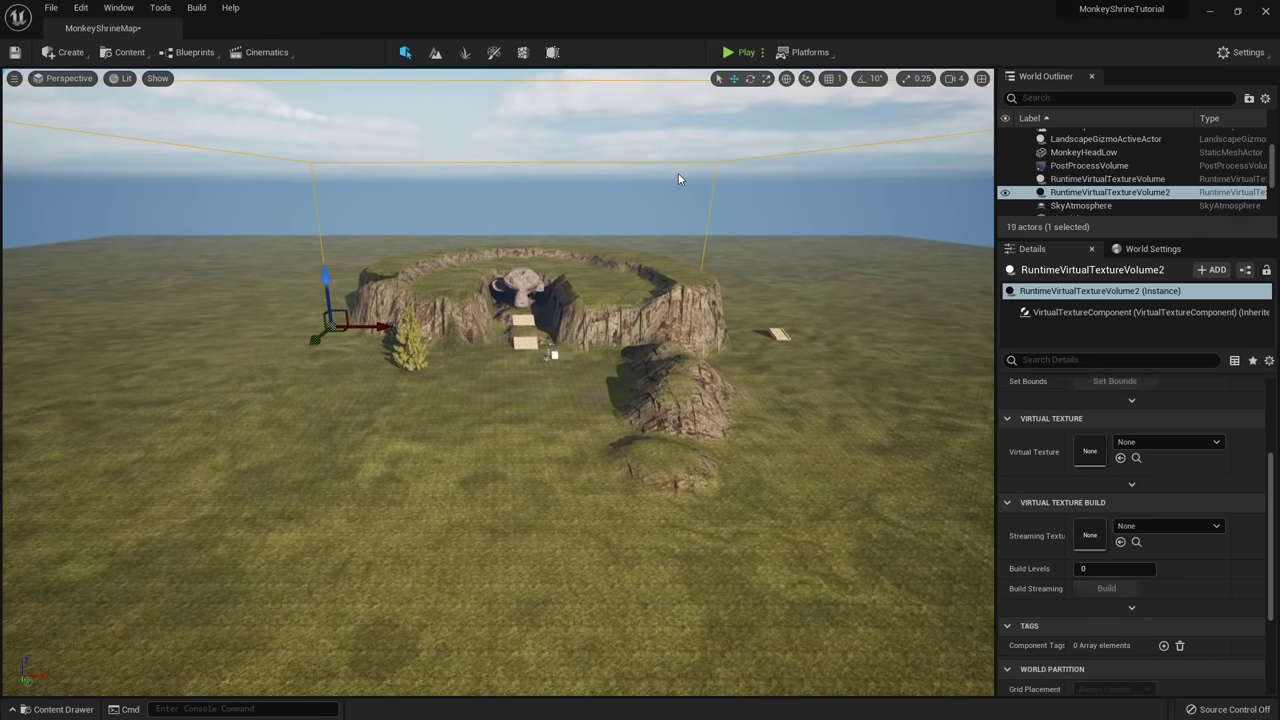
key("ctrl+space")
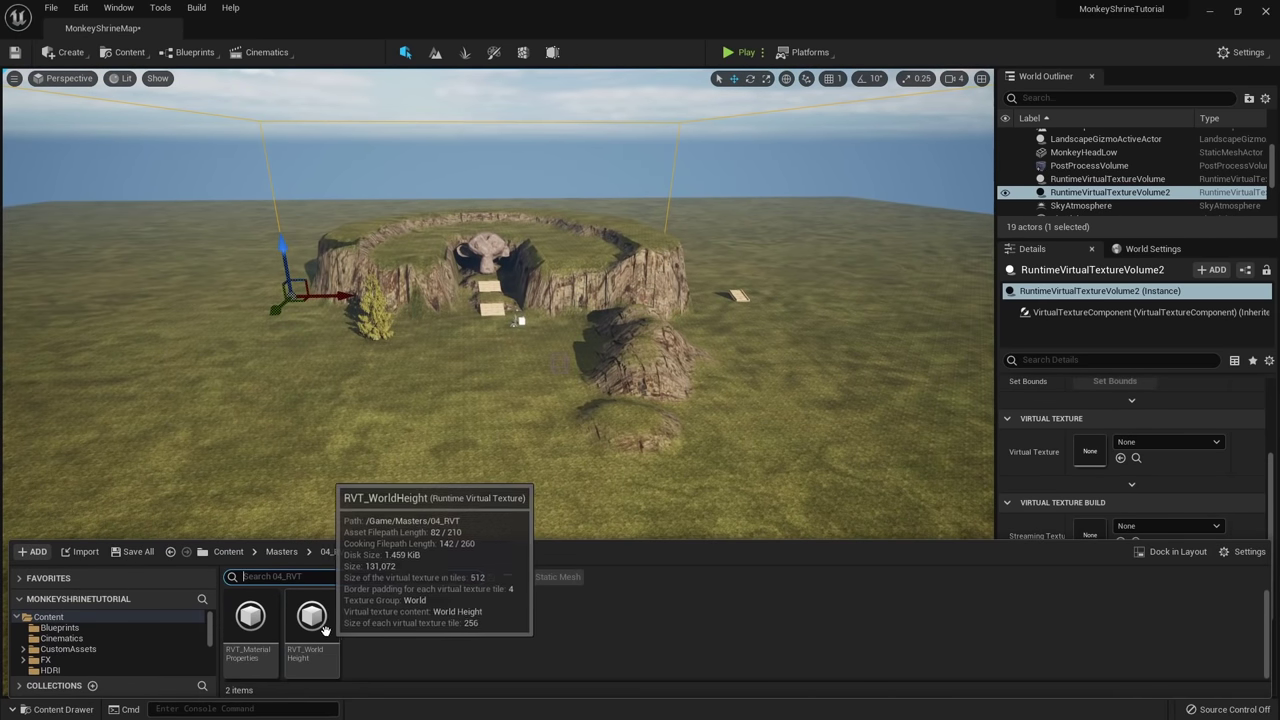
left_click_drag(311, 617, 1093, 453)
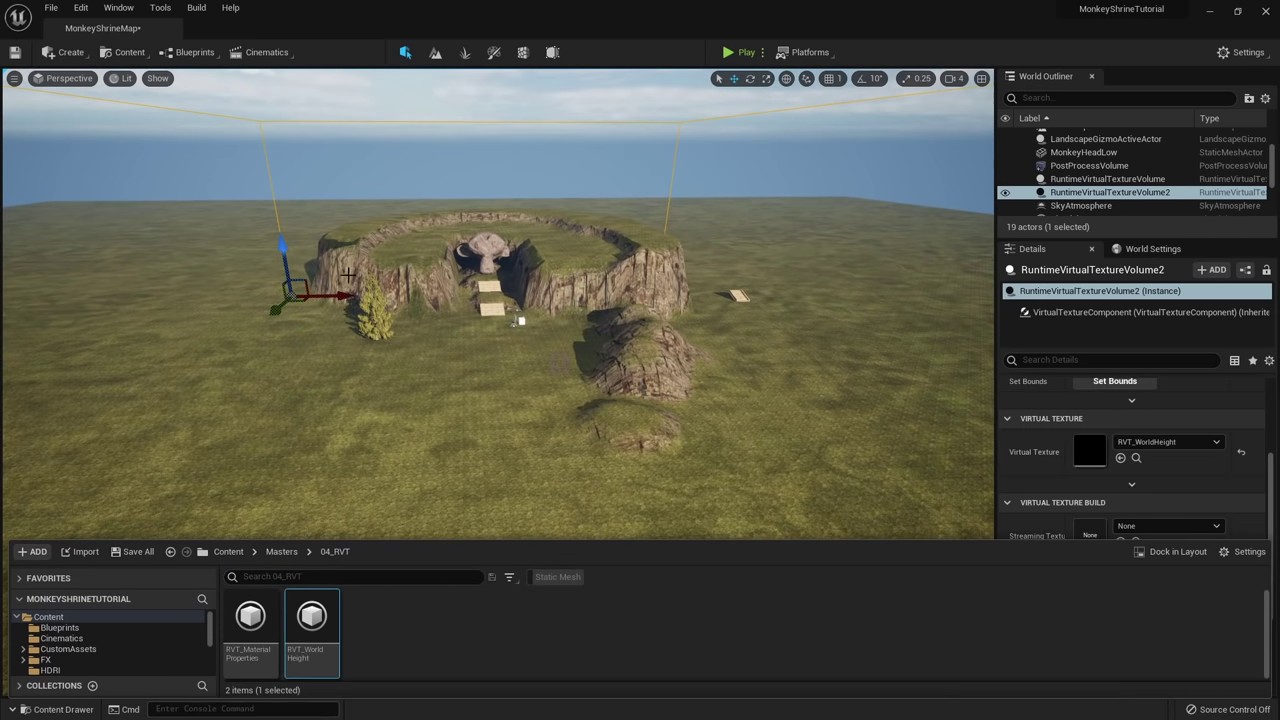
Select the Landscape and add two elements to its Draw in Virtual Textures array.
left_click(583, 254)
key("w")
right_click_drag(518, 246, 518, 205)
scroll(1090, 510, "down", 10)
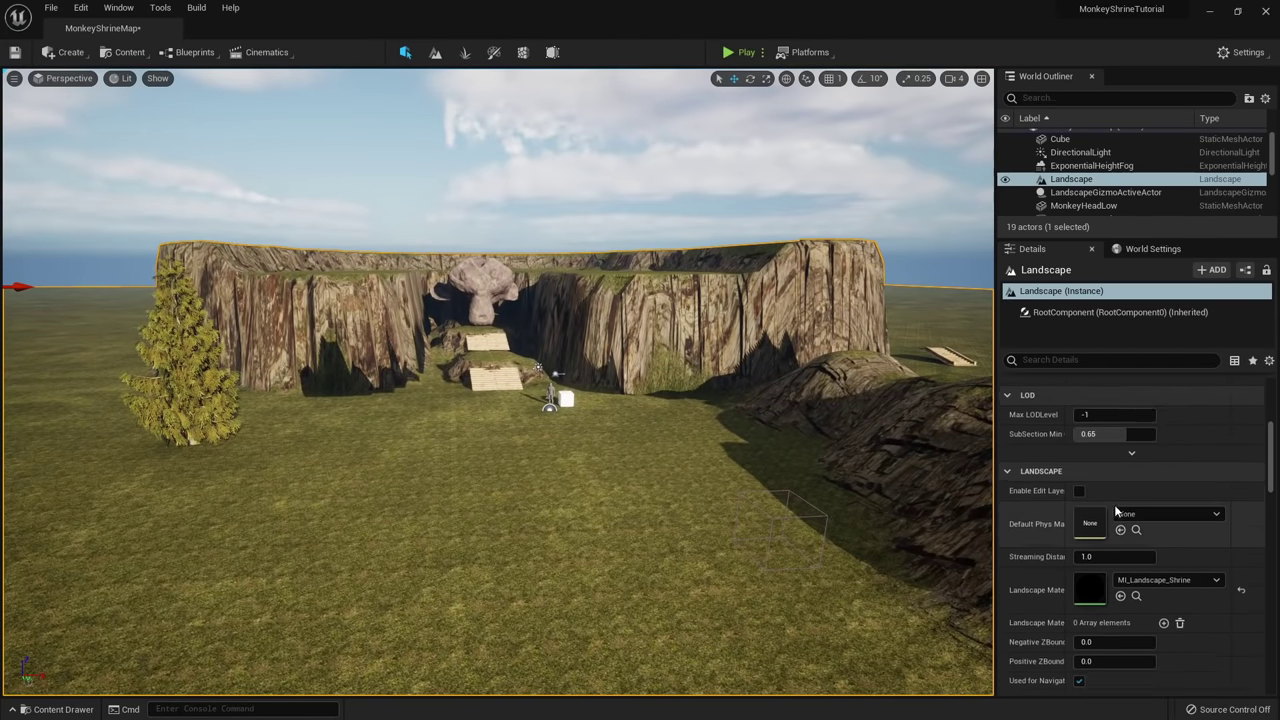
scroll(1081, 516, "down", 5)
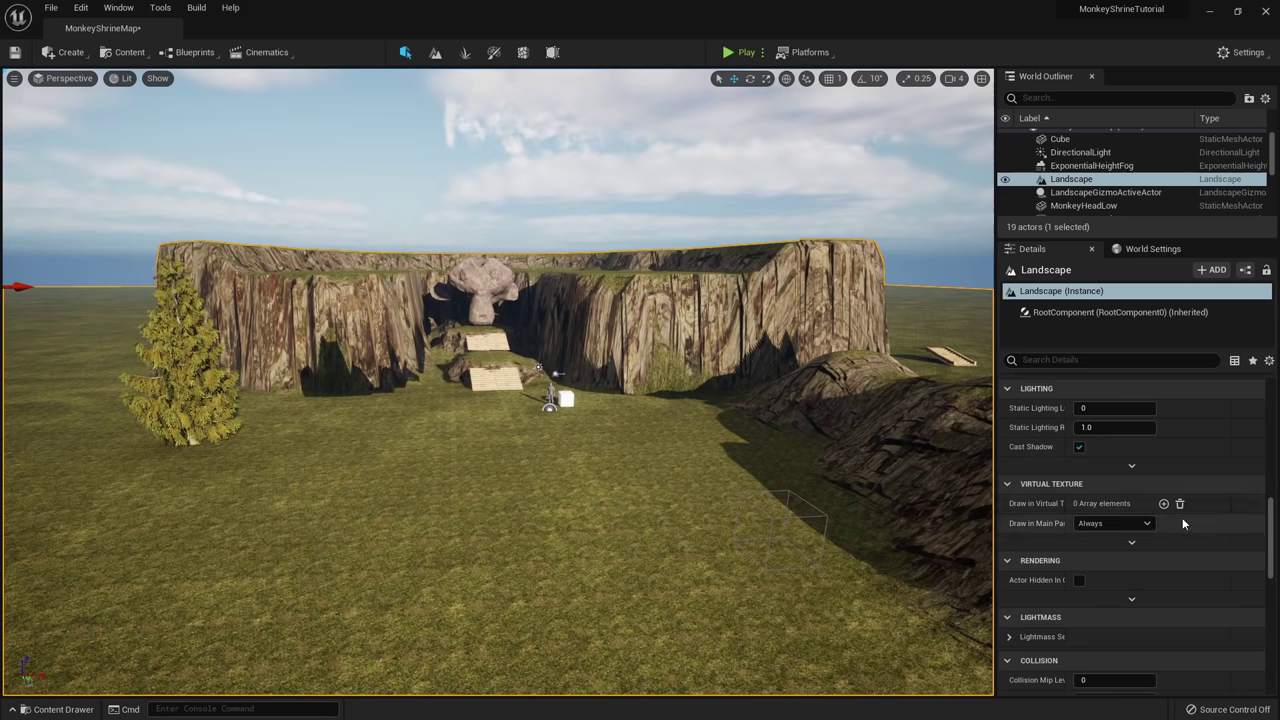
left_click(1163, 440)
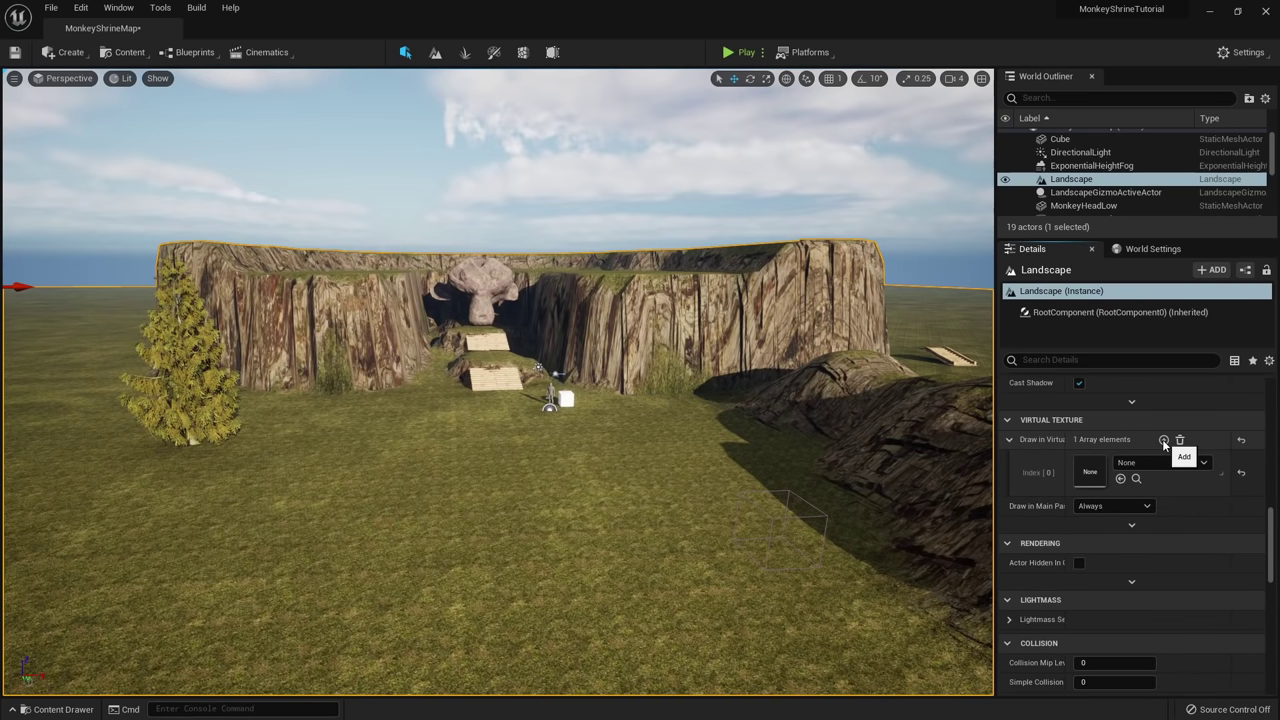
left_click(1163, 440)
scroll(1100, 490, "down", 2)
scroll(1100, 490, "up", 1)
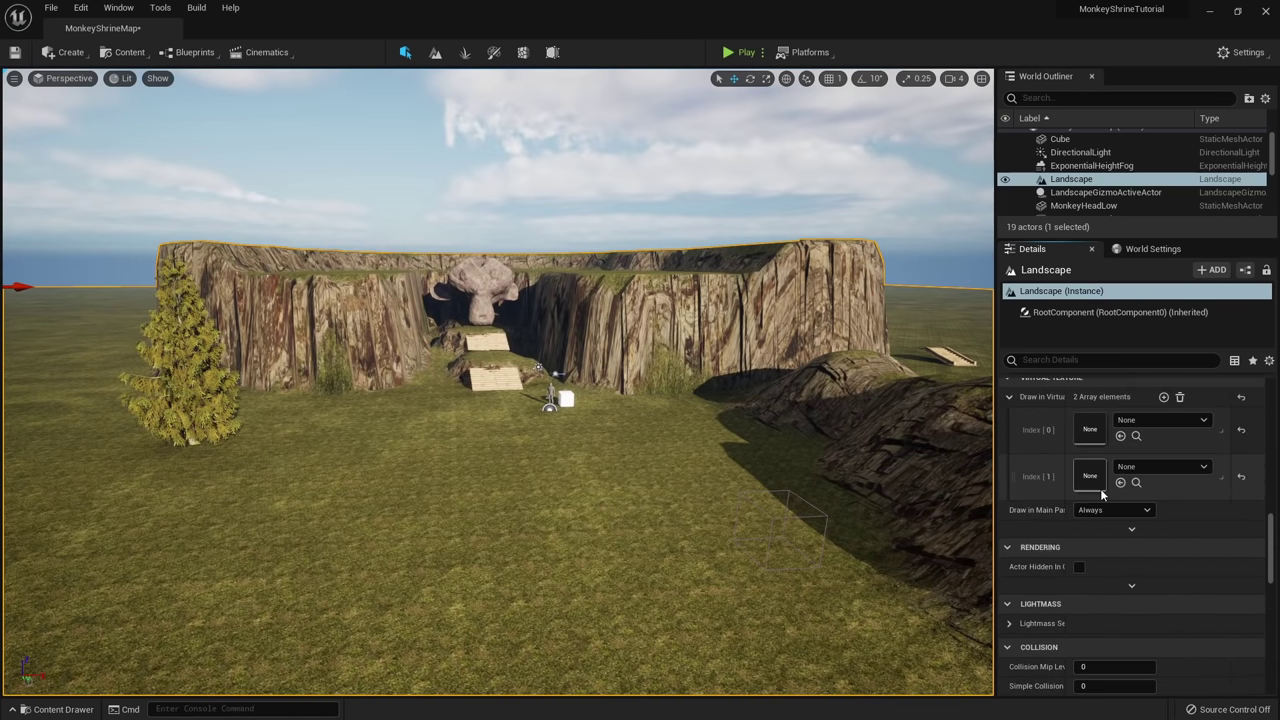
Assign RVT_MaterialProperties to index 0 and RVT_WorldHeight to index 1 of the Landscape's Draw in Virtual Textures array.
key("ctrl+space")
left_click_drag(250, 620, 1090, 430)
left_click_drag(314, 632, 1090, 480)
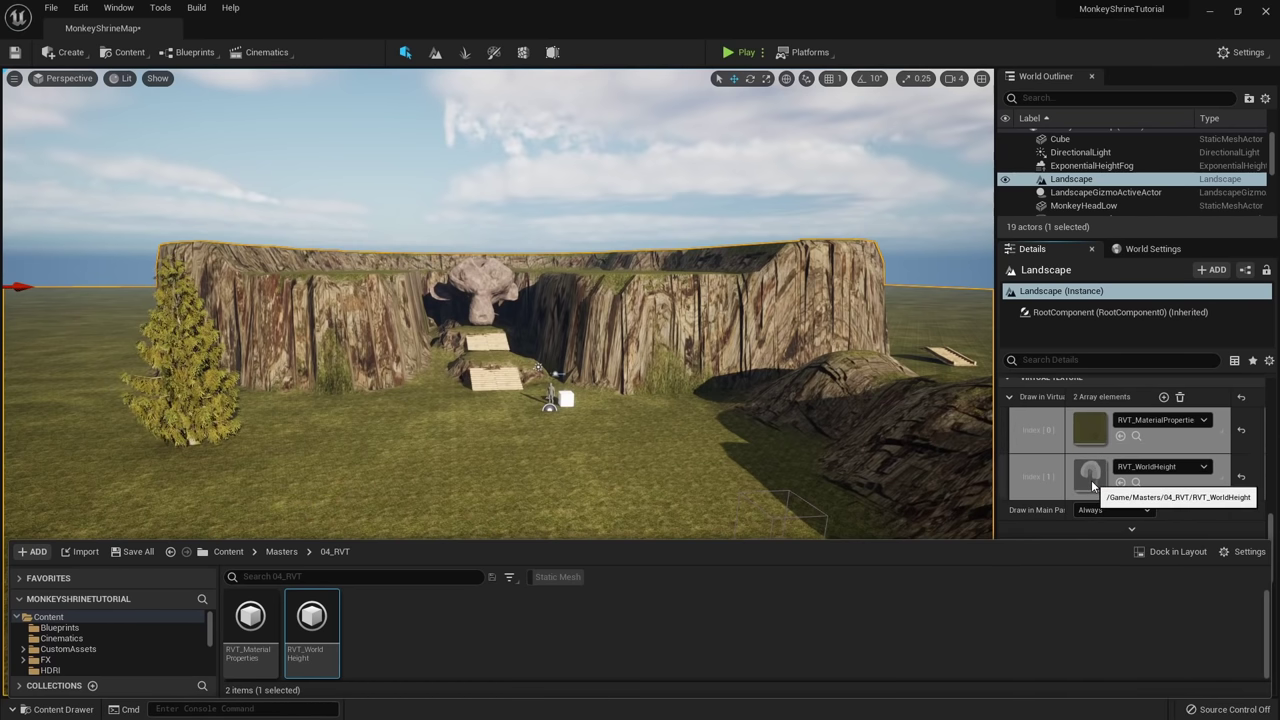
Select the SM_CastleStairs_2 section of the lower stairs and shift it along its Y axis over the grass.
right_click_drag(580, 358, 596, 400)
mouse_move(520, 349)
right_mouse_down()
mouse_move(522, 338)
mouse_move(508, 343)
mouse_move(520, 349)
right_mouse_up()
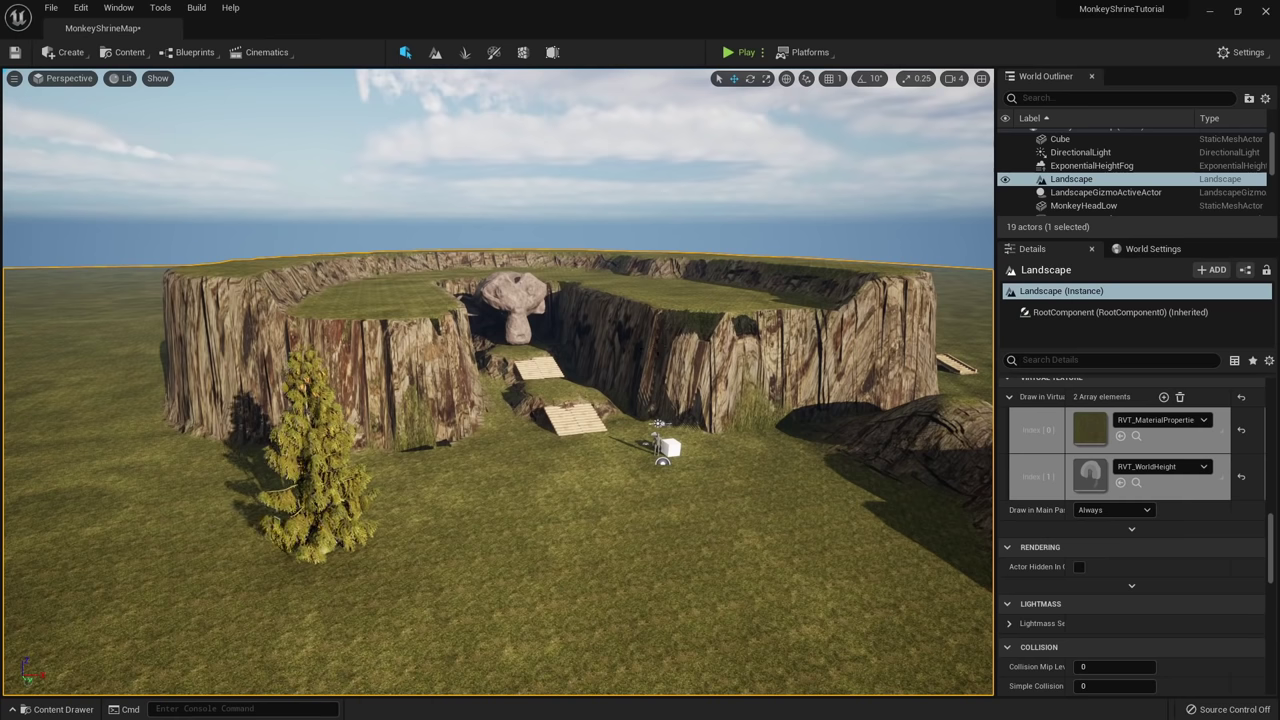
right_click_drag(560, 460, 650, 474)
left_click(588, 480)
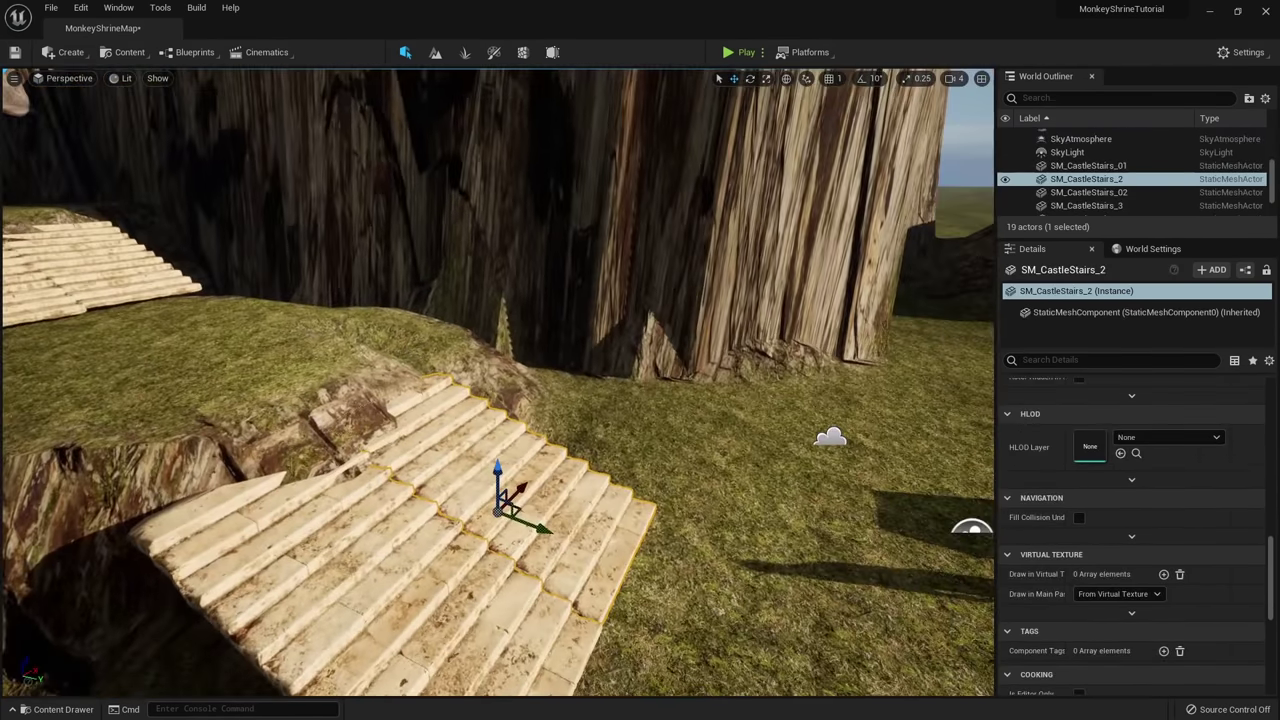
mouse_move(394, 467)
right_mouse_down()
mouse_move(396, 500)
mouse_move(430, 478)
mouse_move(396, 466)
right_mouse_up()
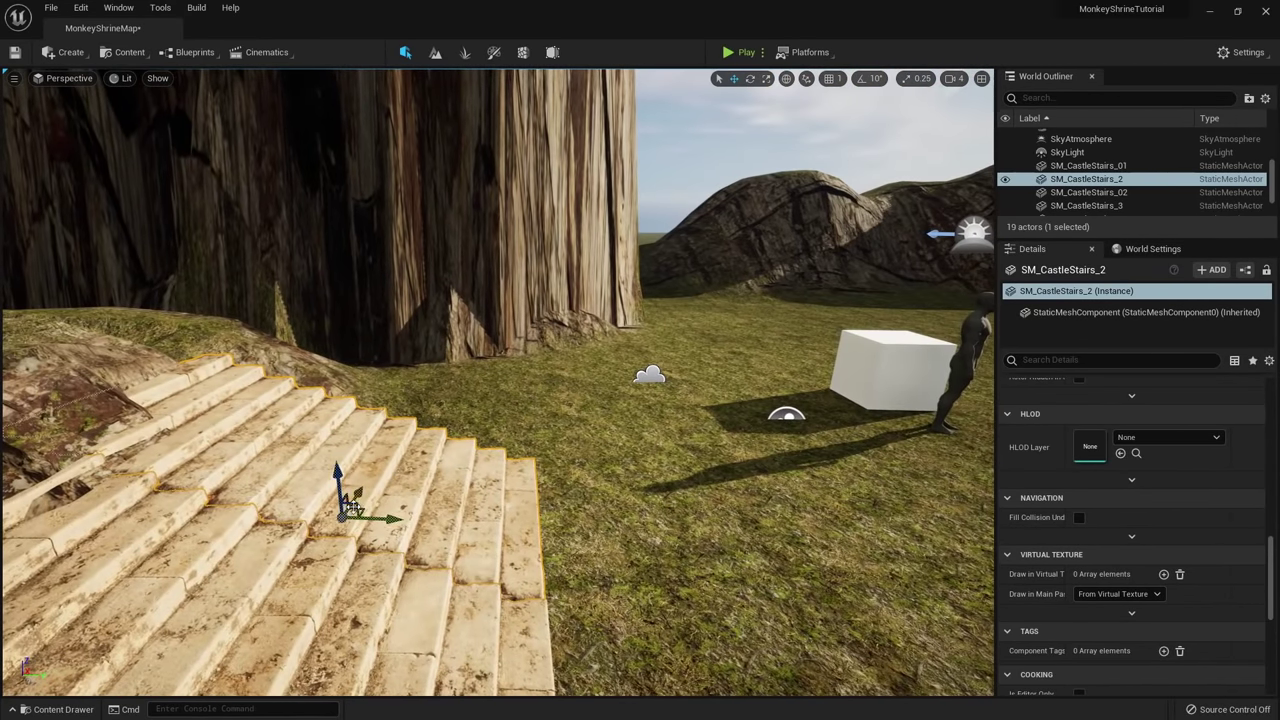
left_click_drag(373, 518, 485, 492)
right_click_drag(499, 482, 478, 524)
Open the stairs' material instance MI_CastleStairs_01 and dock its editor beside the MonkeyShrineMap level.
scroll(1134, 600, "up", 8)
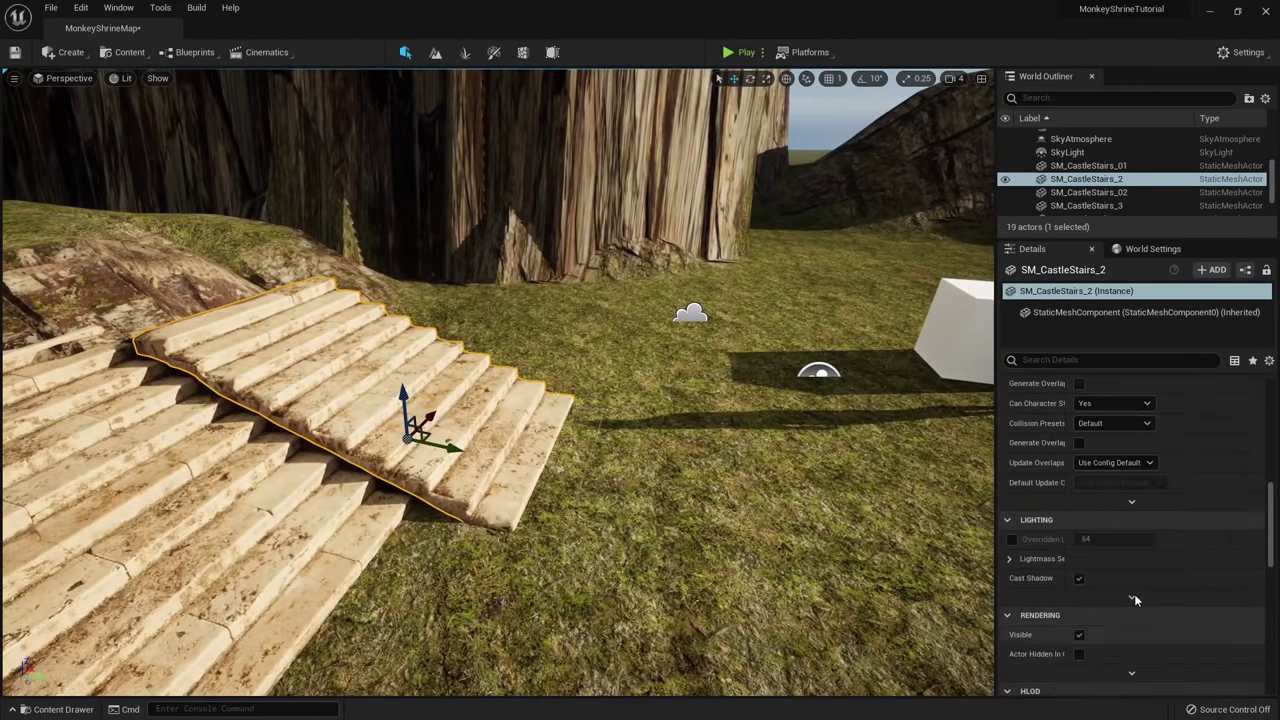
scroll(1134, 596, "up", 8)
double_click(1090, 530)
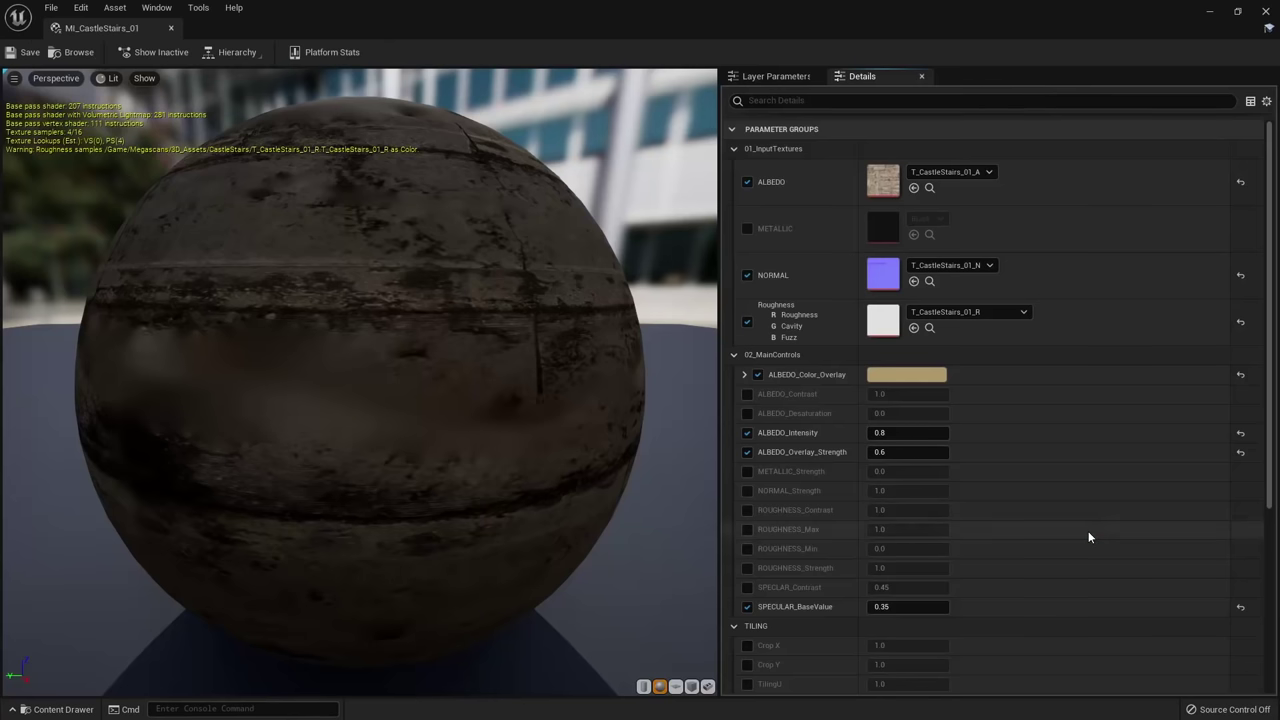
scroll(844, 211, "down", 2)
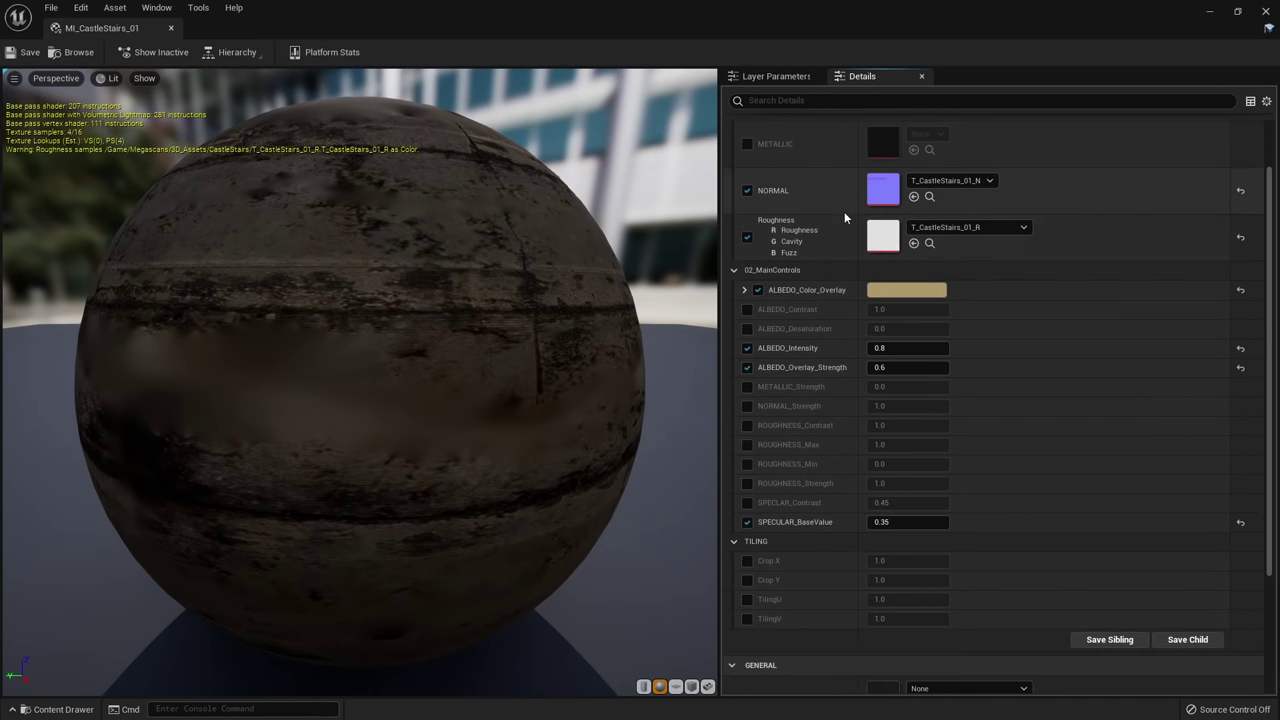
scroll(828, 121, "up", 2)
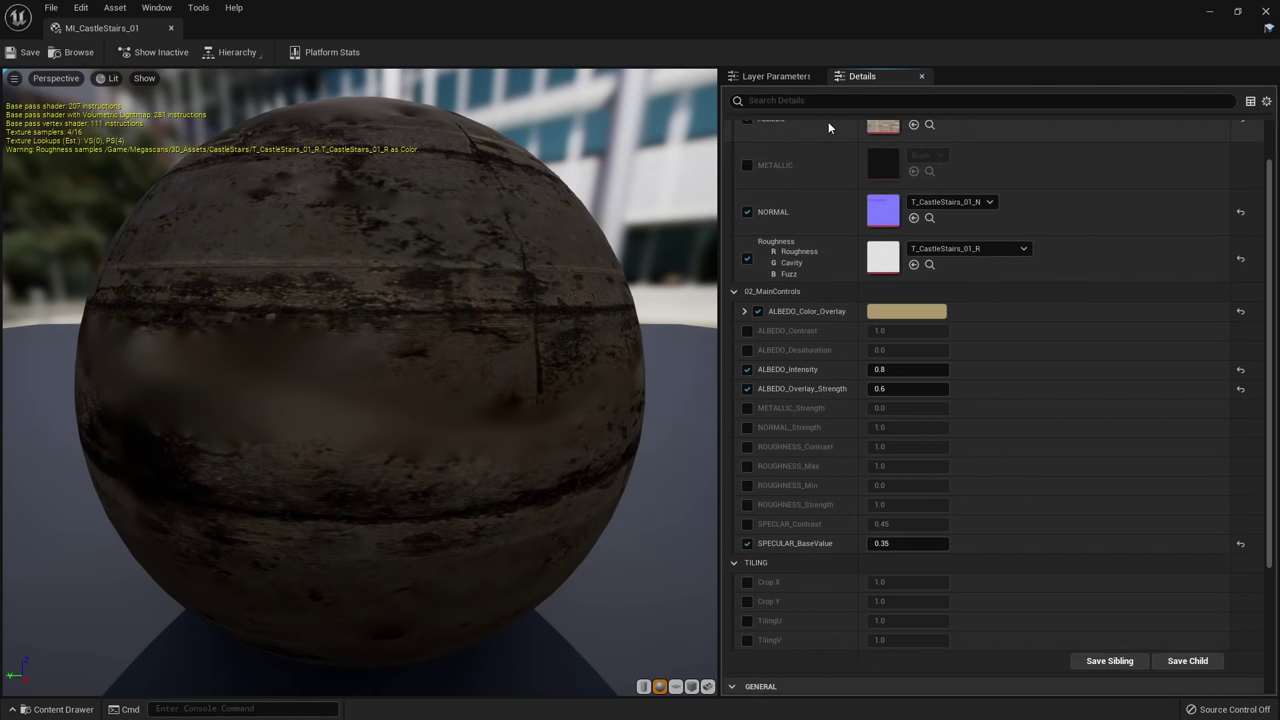
left_click_drag(88, 30, 290, 34)
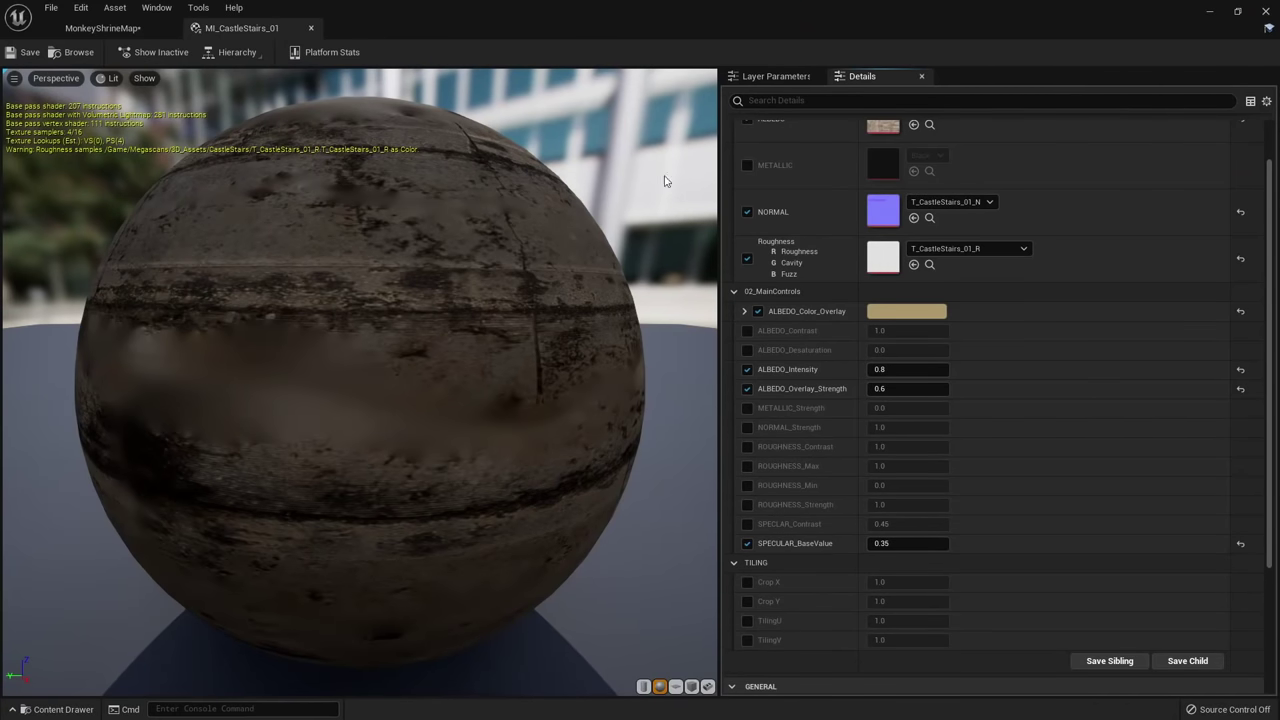
Open the parent material M_StandardMaster of MI_CastleStairs_01 and bring its full graph with the output node into view.
scroll(806, 140, "down", 3)
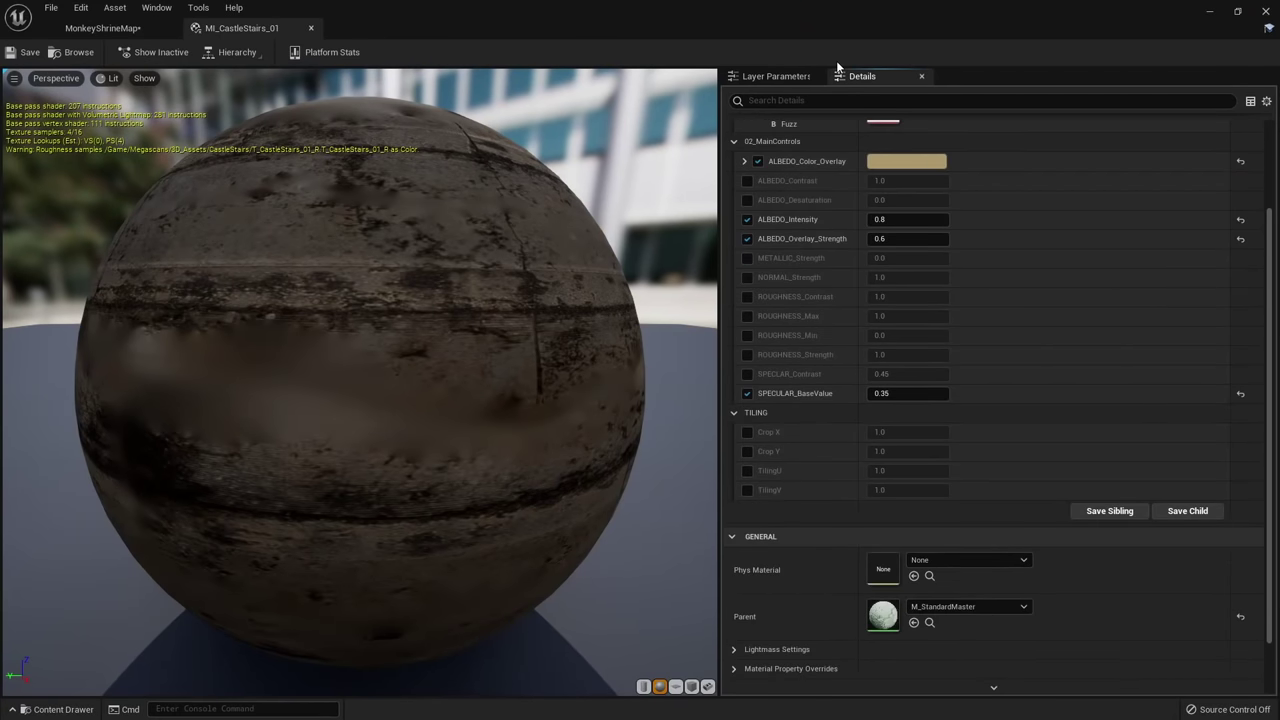
double_click(883, 614)
scroll(670, 400, "down", 3)
right_click_drag(658, 408, 824, 340)
scroll(1011, 375, "down", 2)
scroll(825, 340, "up", 4)
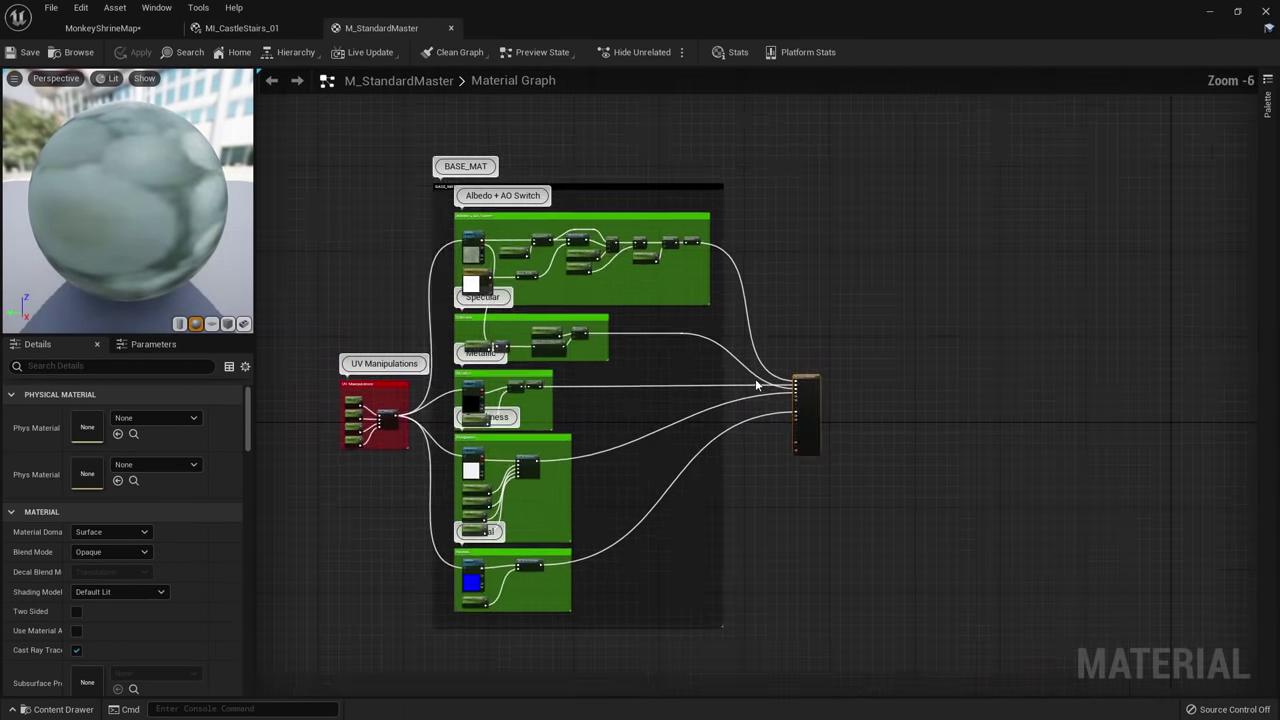
scroll(790, 365, "down", 3)
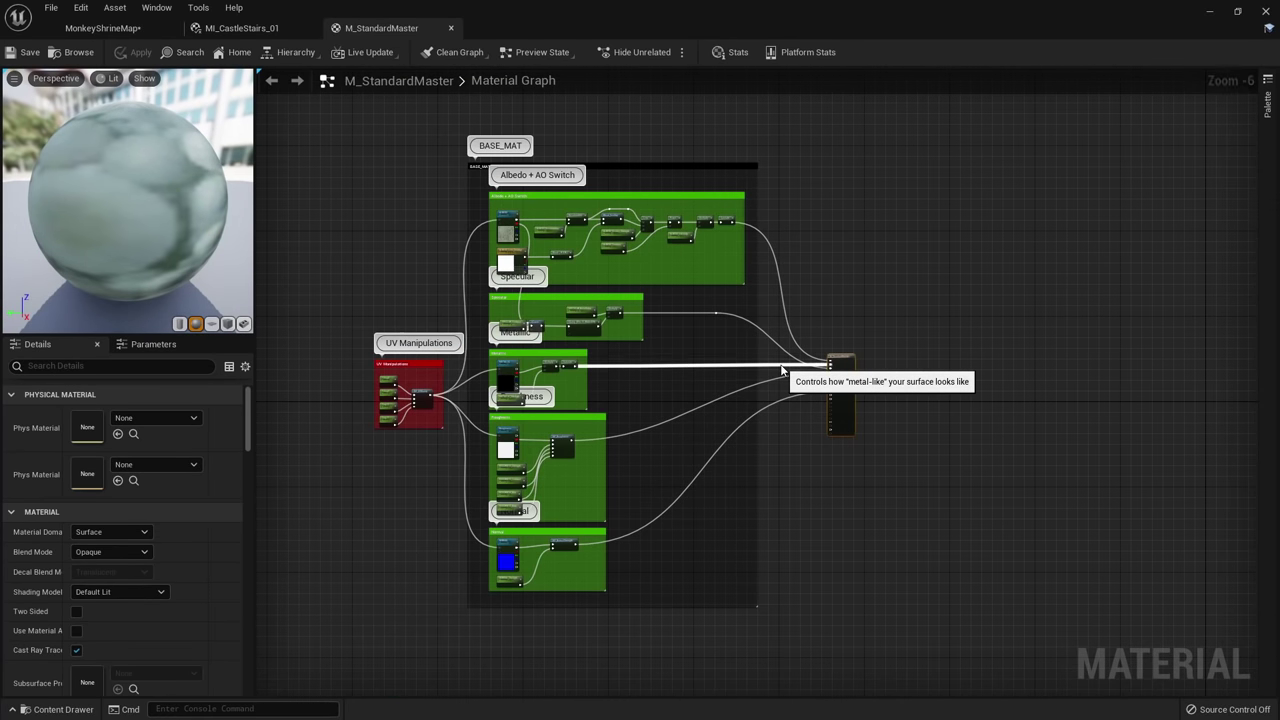
Add the MF_VTGroundBlend material function from MonkeyShrine/AutoLandscape to the M_StandardMaster graph, above the output node.
key("ctrl+space")
scroll(133, 596, "down", 1)
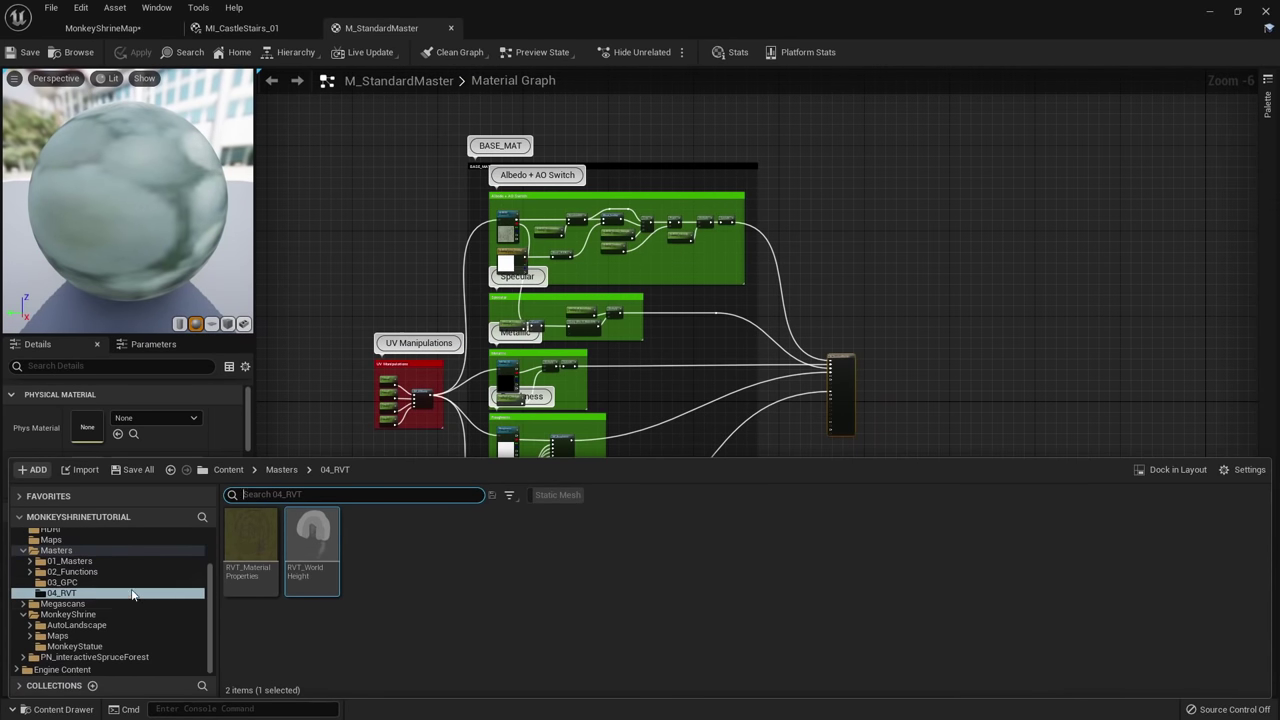
left_click(73, 626)
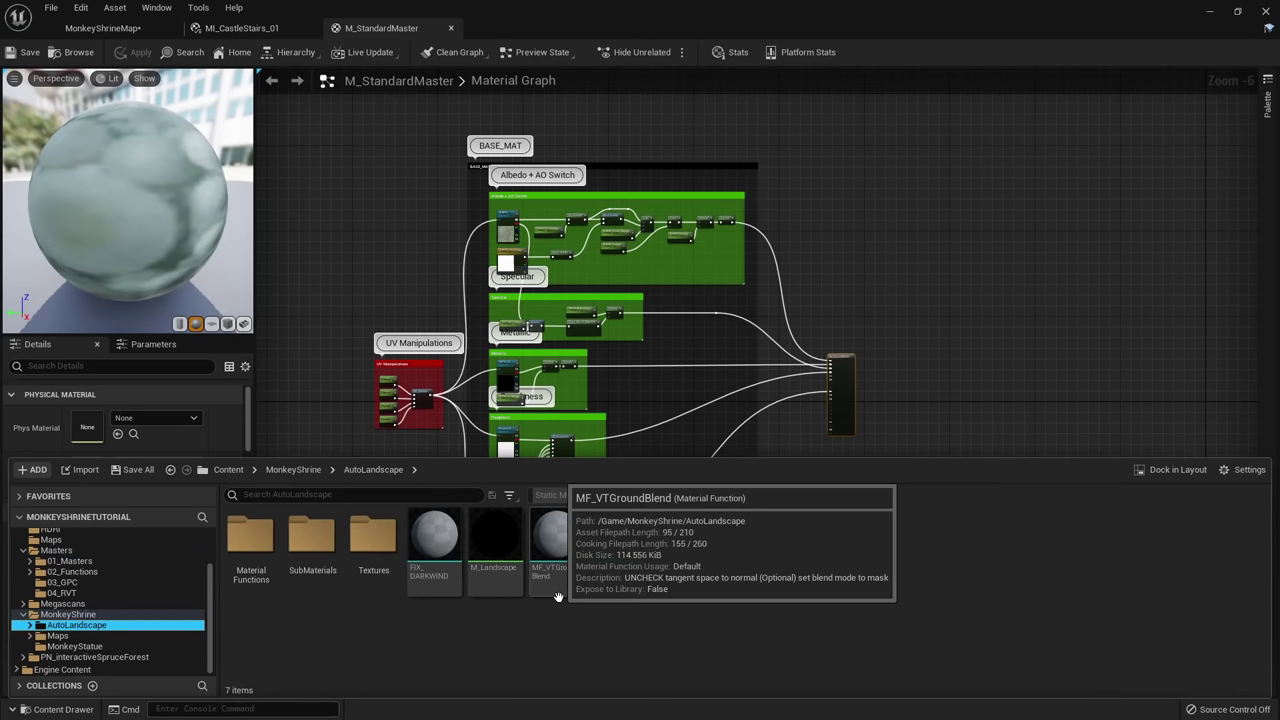
mouse_move(548, 572)
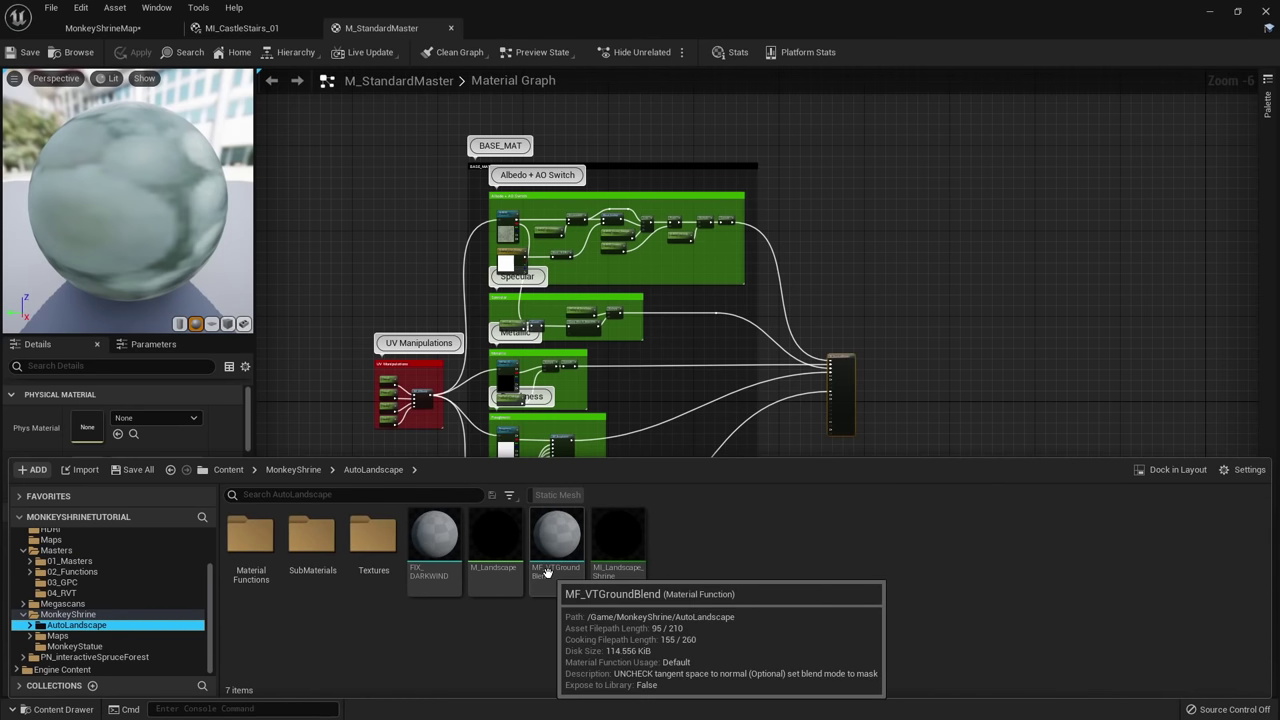
left_click_drag(548, 572, 899, 312)
scroll(830, 301, "up", 4)
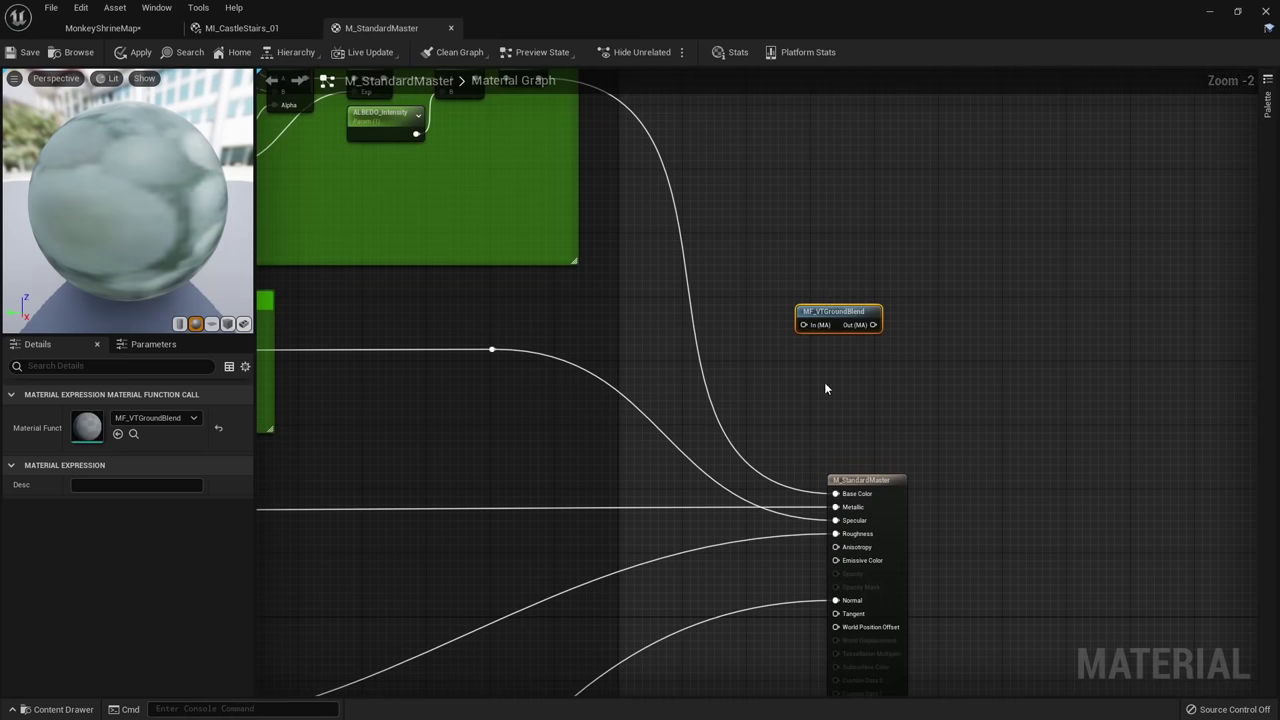
Move the MF_VTGroundBlend node slightly within the free area above the material's output node.
right_click_drag(825, 388, 867, 362)
left_click_drag(893, 304, 853, 329)
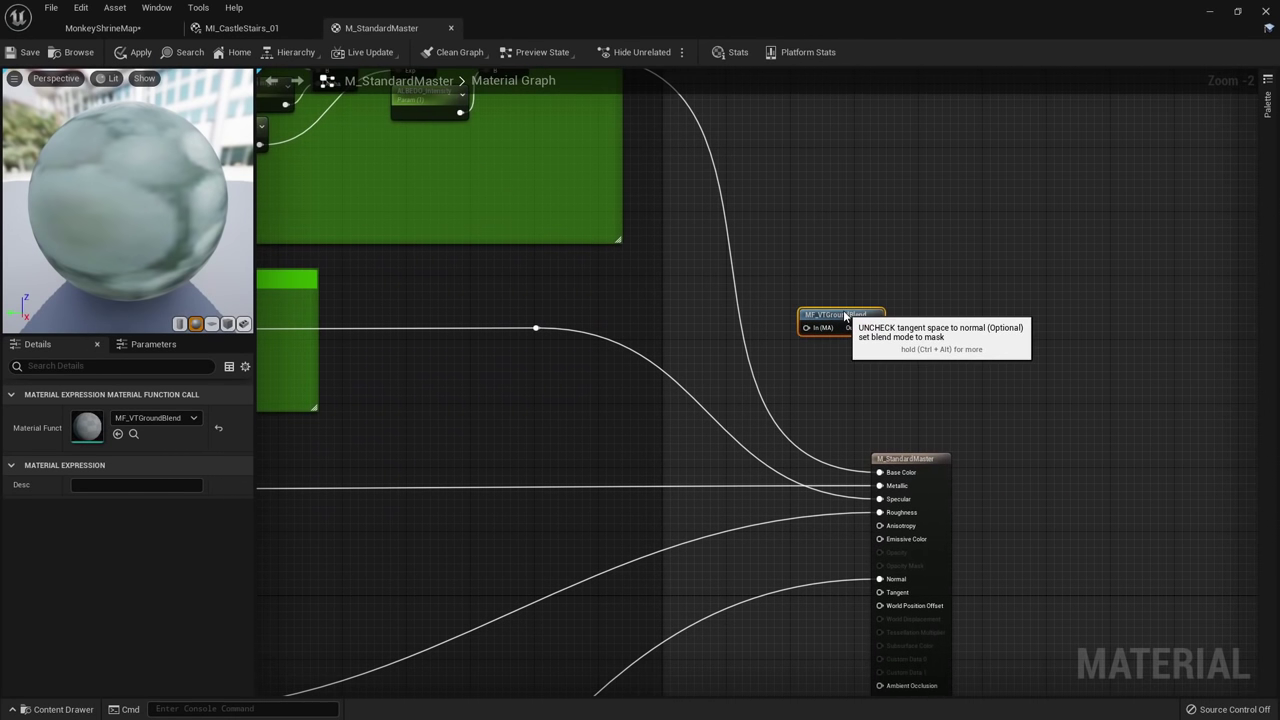
left_click(907, 300)
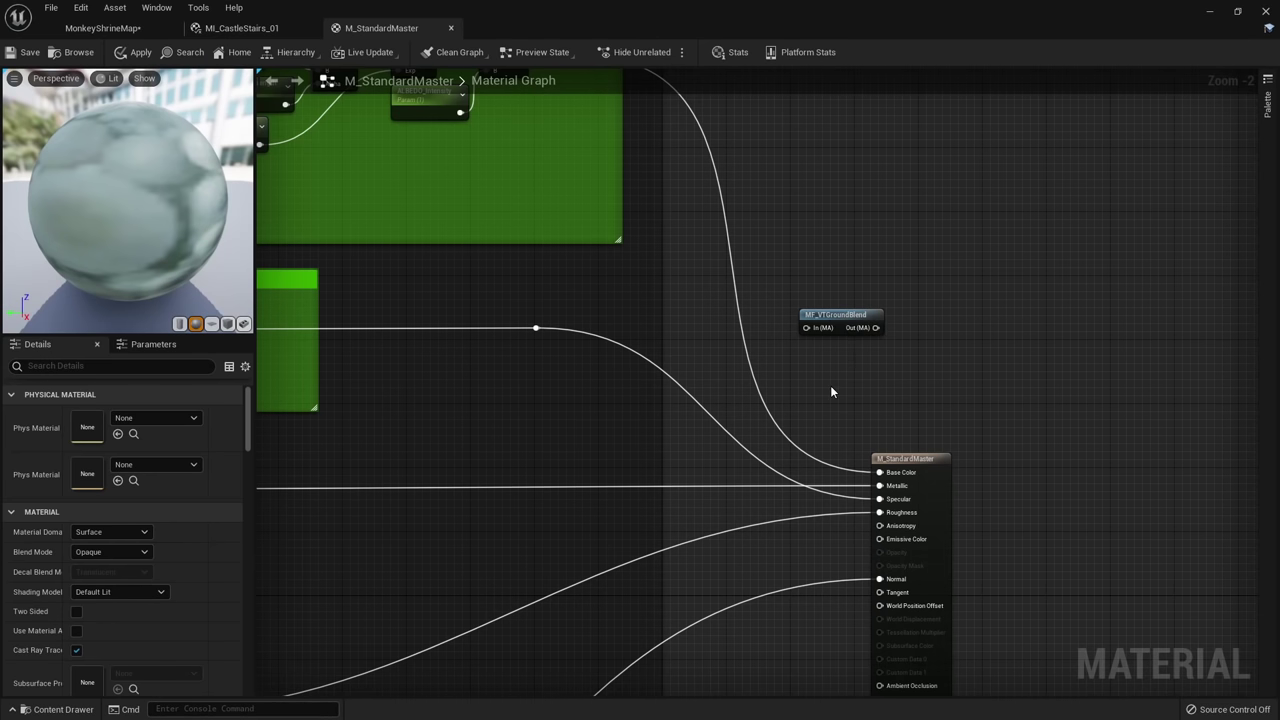
Open the MF_VTGroundBlend function and bring its "ADD VIRTUAL TEXTURES HERE" block into view.
scroll(830, 385, "down", 1)
right_click_drag(830, 385, 930, 364)
scroll(945, 365, "down", 3)
scroll(796, 387, "up", 4)
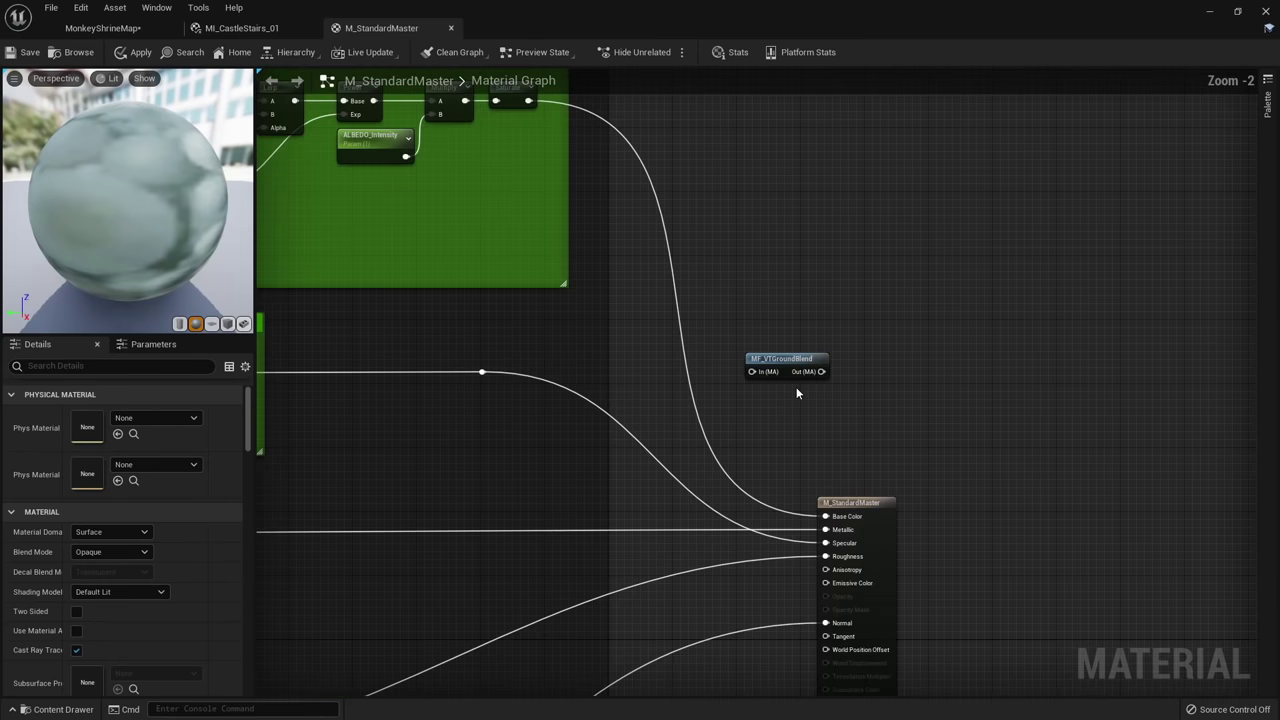
double_click(785, 358)
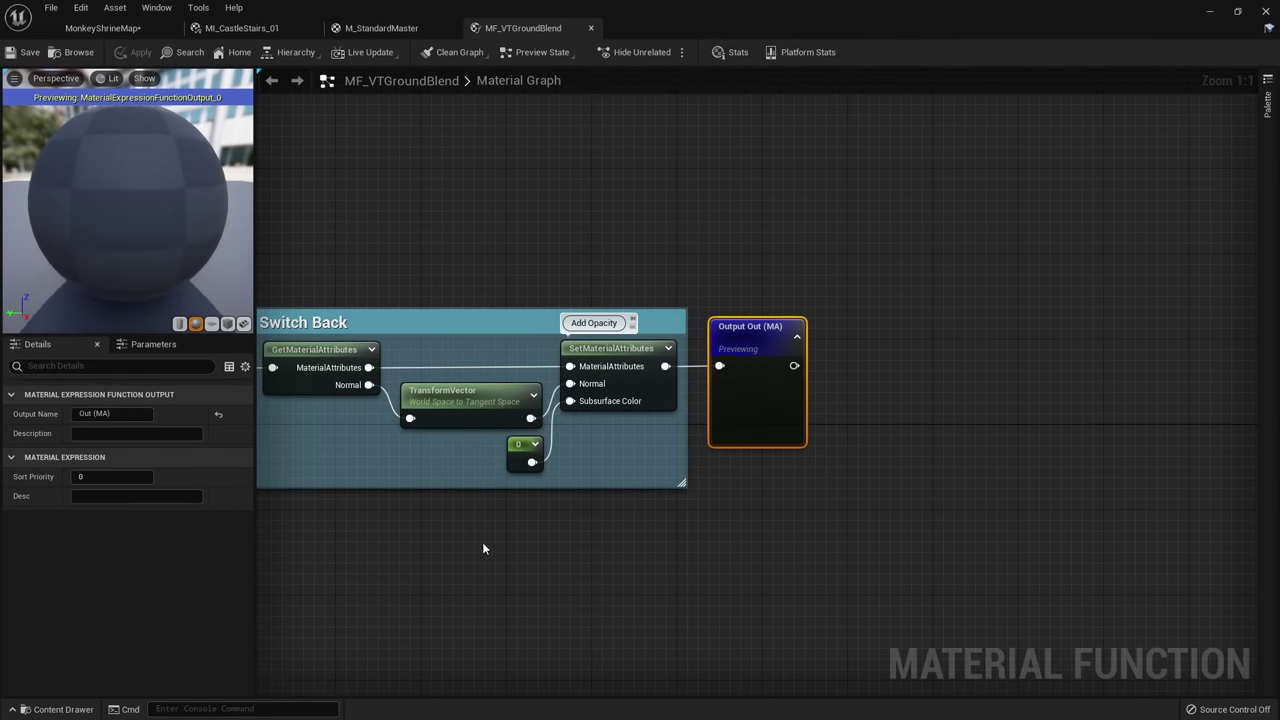
right_click_drag(466, 543, 1154, 537)
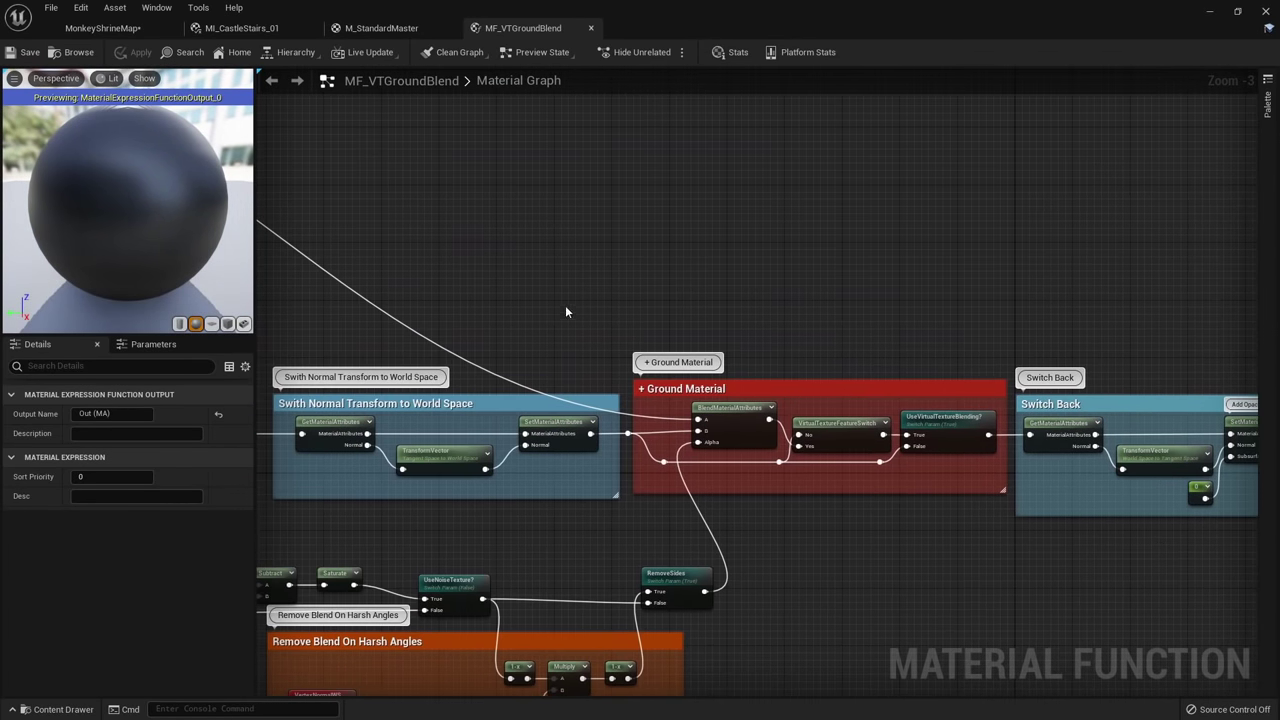
scroll(566, 307, "down", 2)
right_click_drag(541, 303, 1254, 370)
scroll(799, 294, "up", 3)
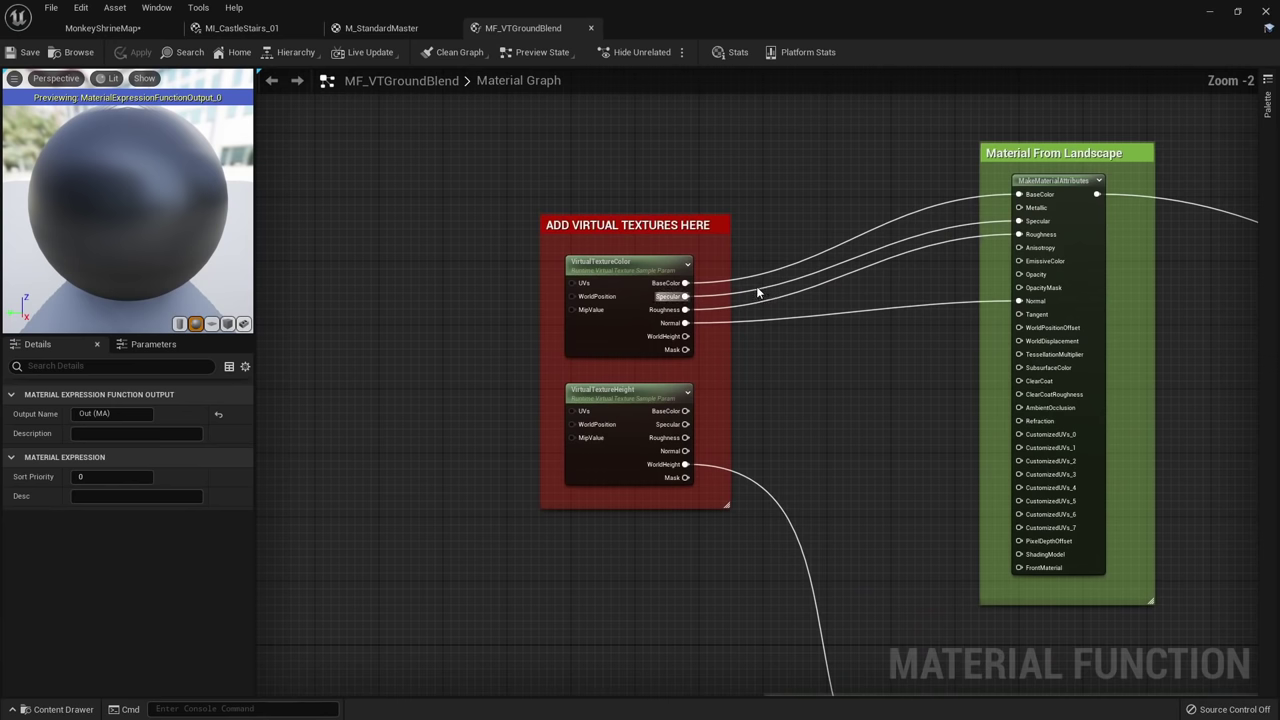
Assign the RVT_MaterialProperties asset from Masters/04_RVT as the virtual texture of the VirtualTextureColor node.
left_click(625, 276)
right_click_drag(678, 401, 648, 270)
key("ctrl+space")
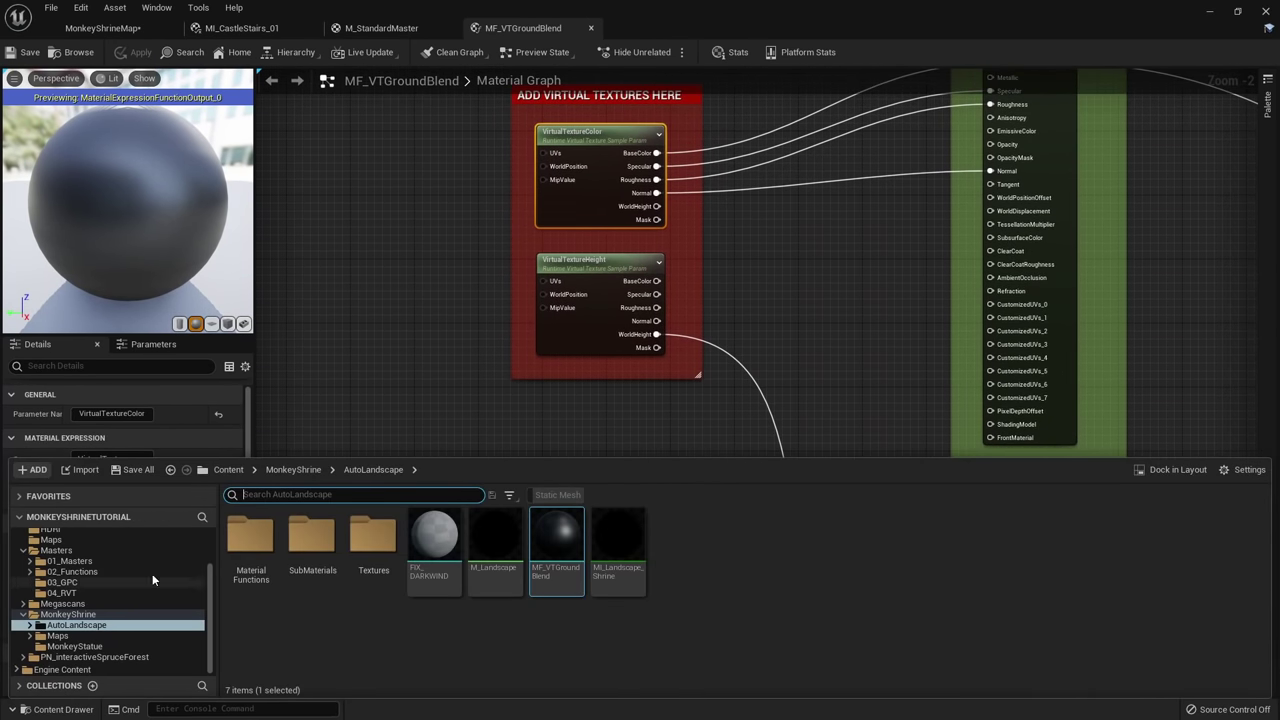
left_click(62, 593)
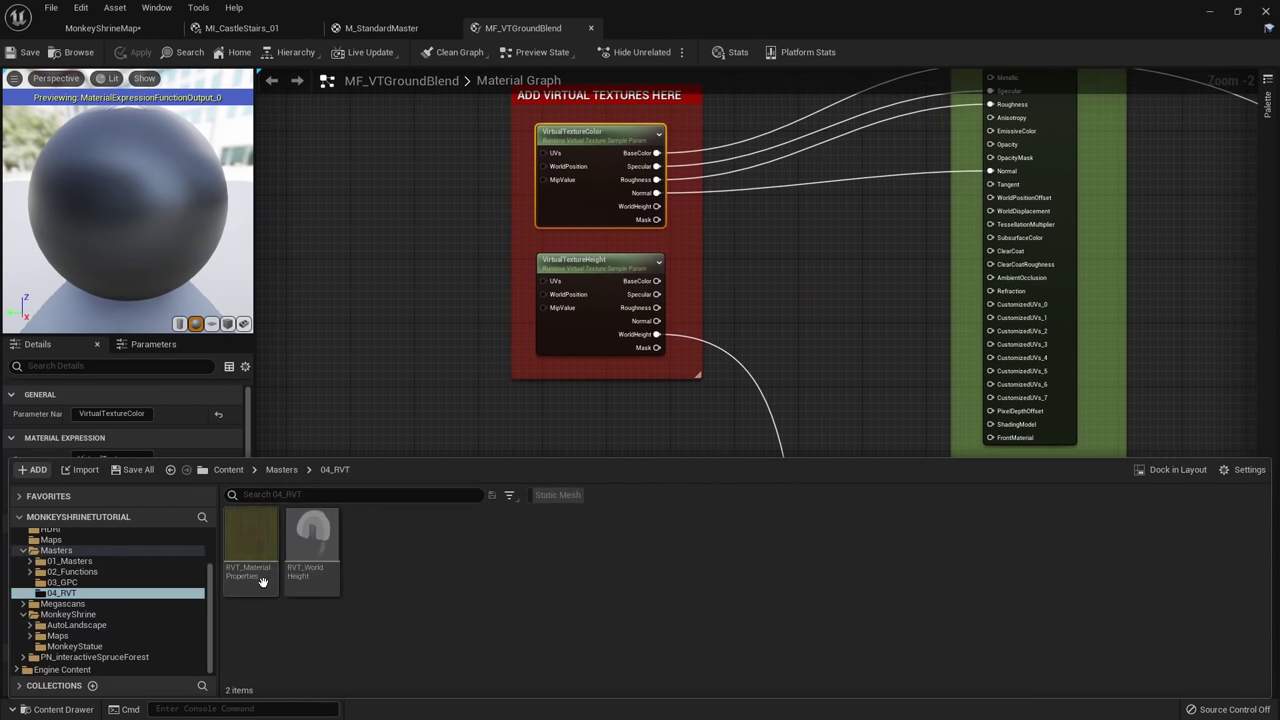
scroll(112, 424, "down", 1)
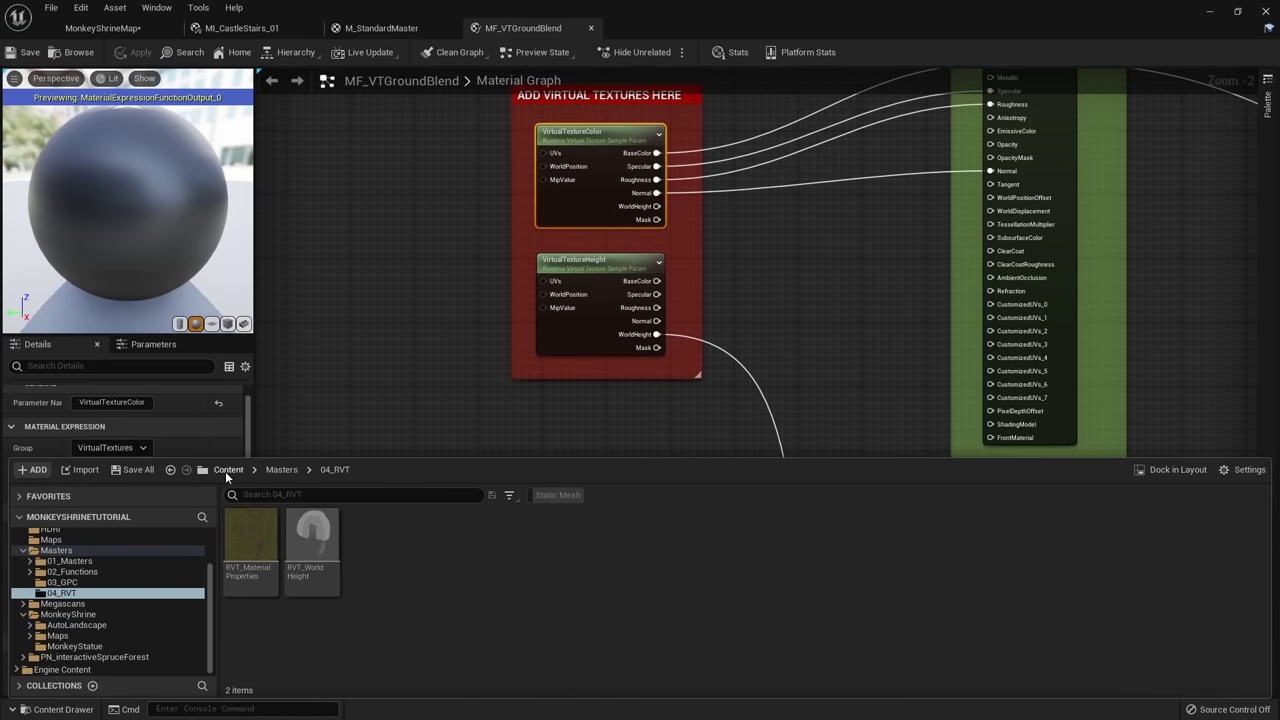
left_click_drag(397, 457, 384, 557)
left_click_drag(251, 637, 87, 545)
Assign RVT_WorldHeight as the virtual texture of the VirtualTextureHeight node and apply the function's changes.
left_click(608, 267)
key("ctrl+space")
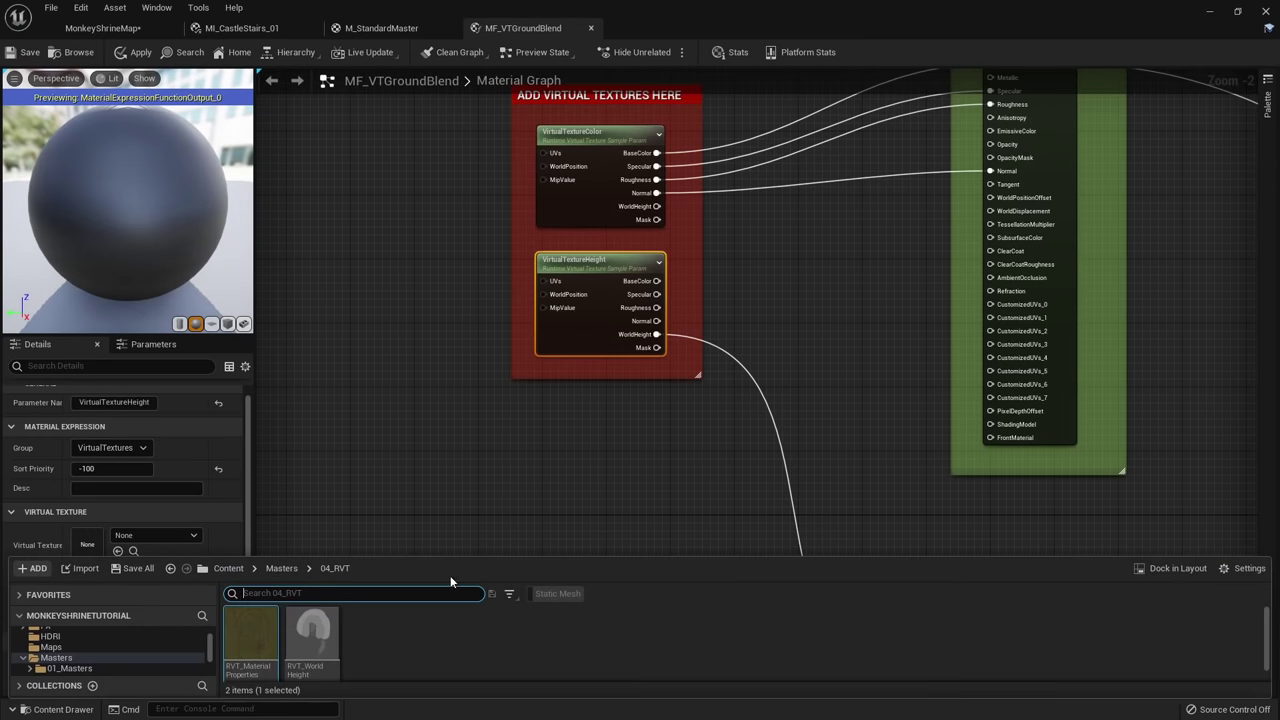
left_click_drag(313, 637, 85, 539)
left_click(480, 350)
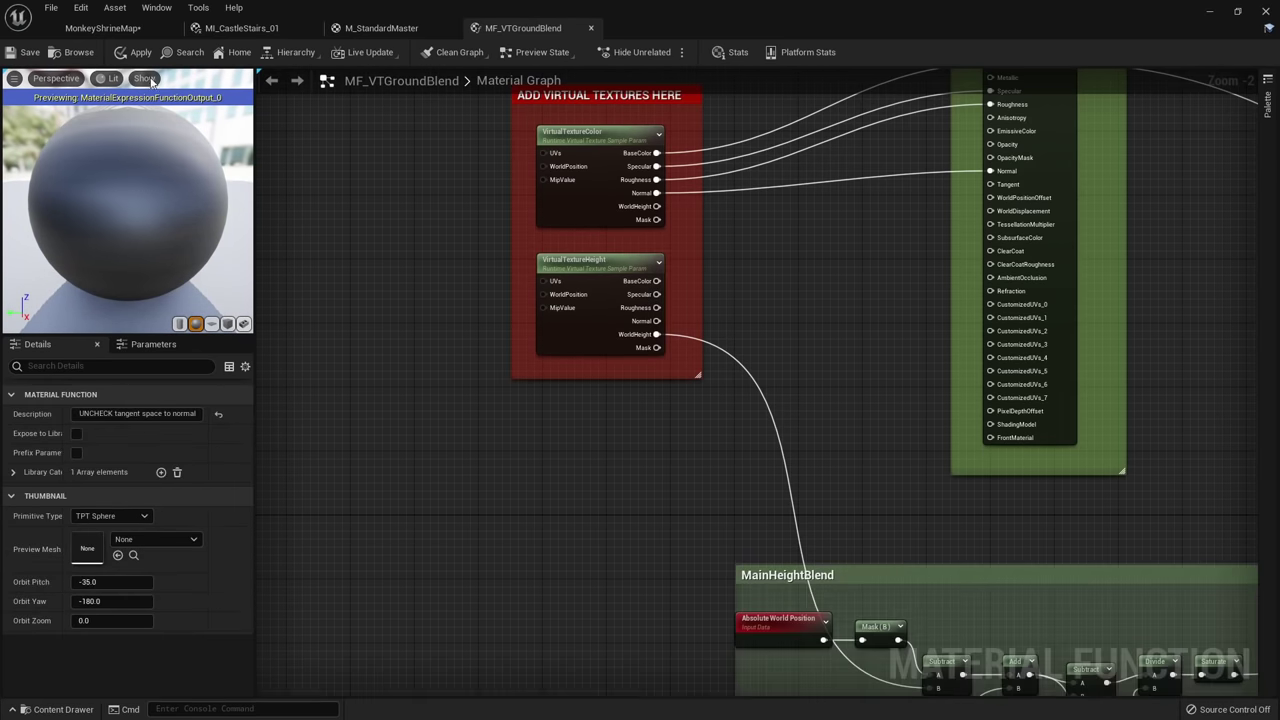
left_click(119, 53)
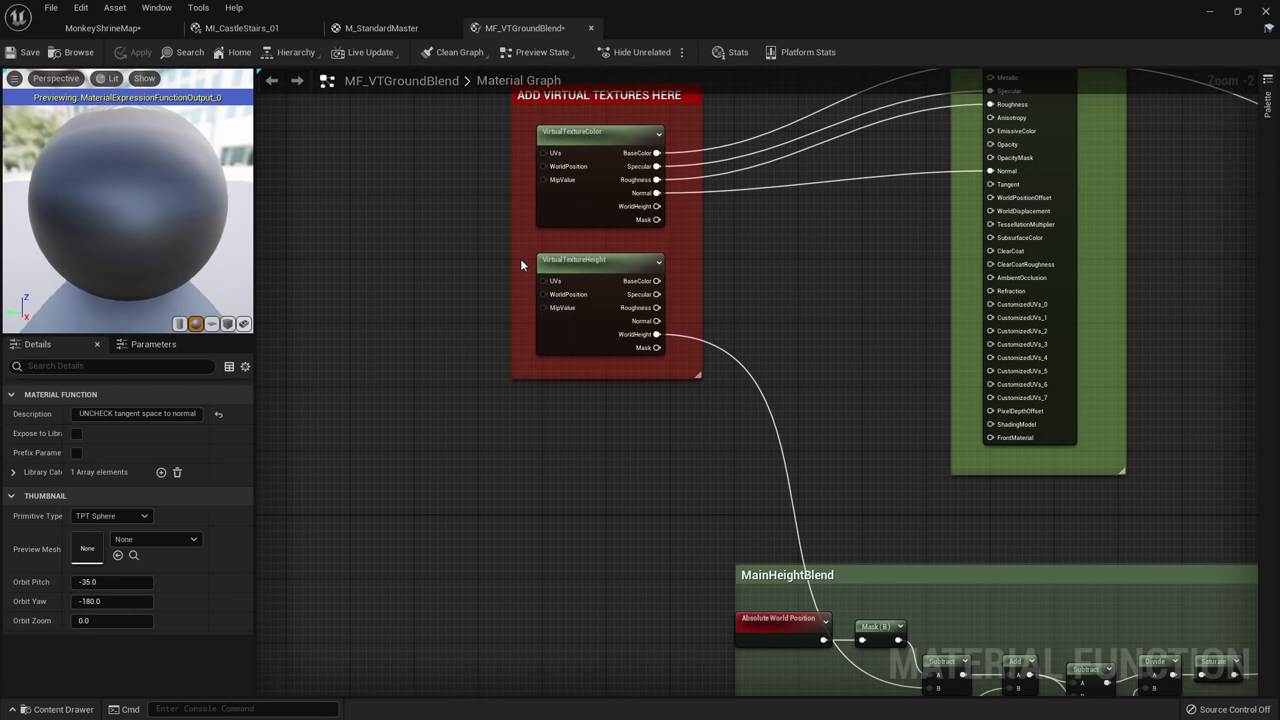
Return to the M_StandardMaster graph and add a MakeMaterialAttributes node near the output node.
left_click(380, 28)
right_click_drag(642, 429, 663, 400)
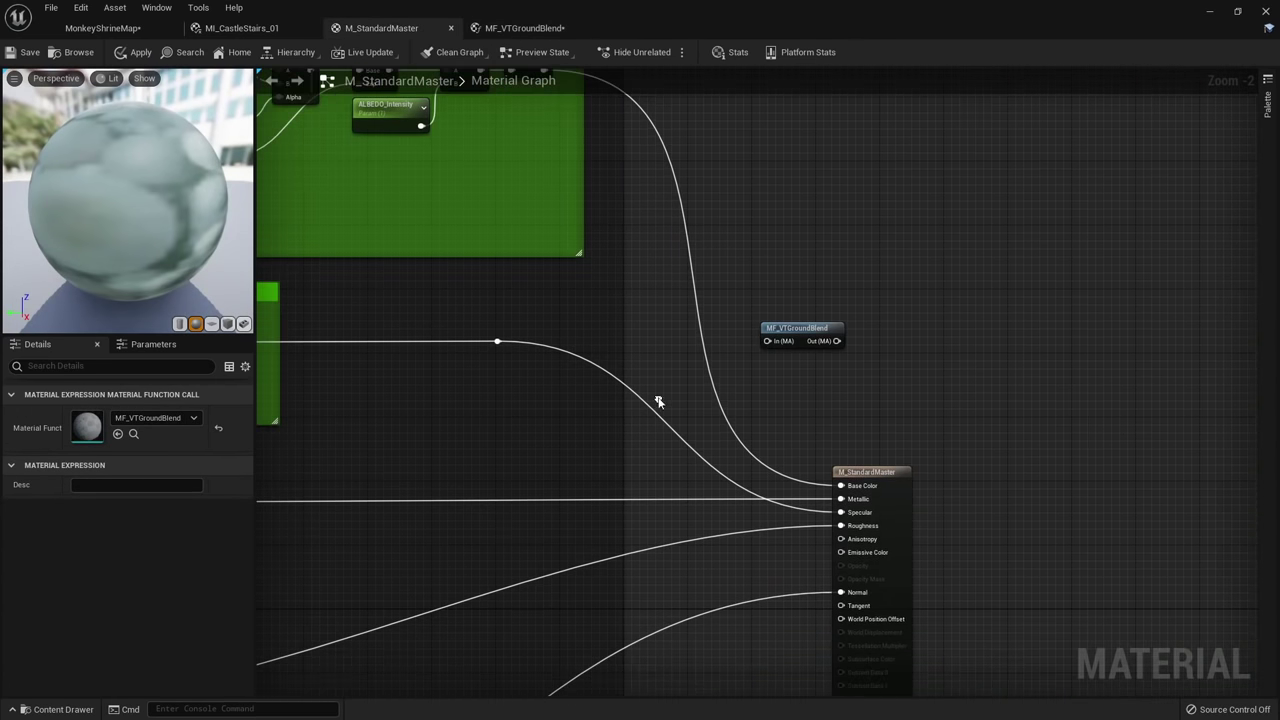
scroll(666, 400, "down", 2)
scroll(741, 371, "up", 1)
scroll(768, 392, "up", 1)
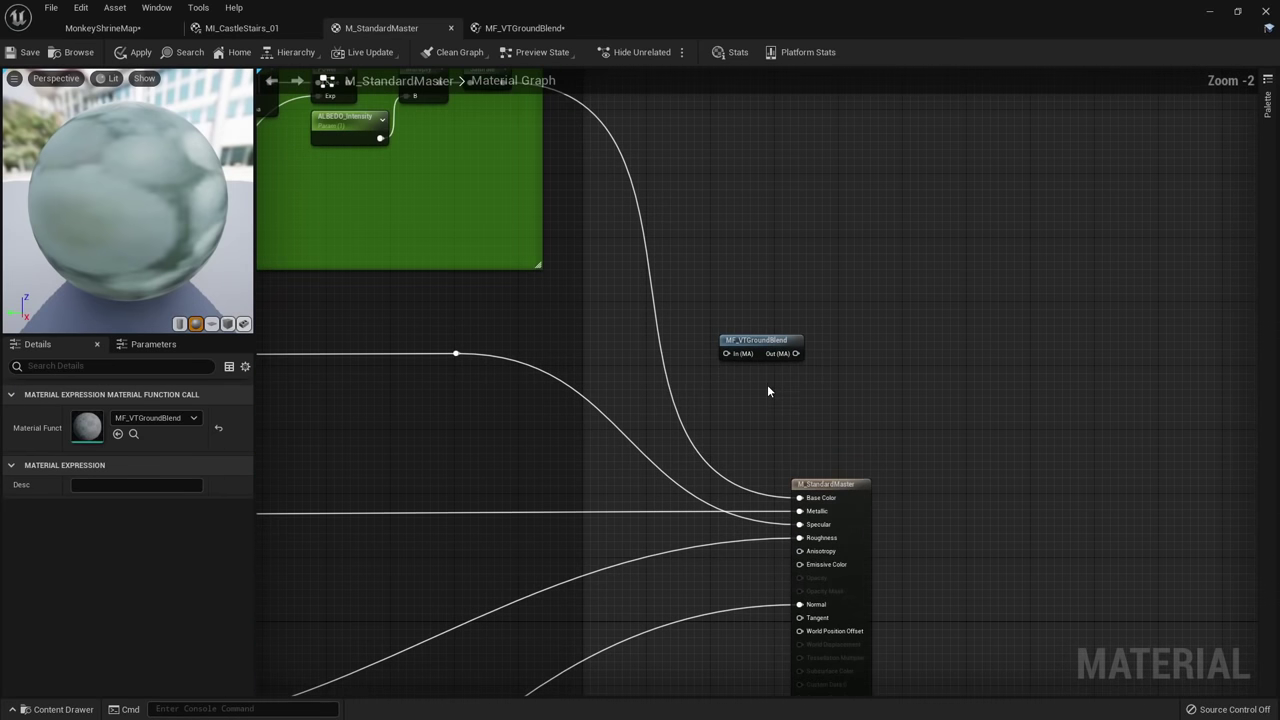
left_click(740, 386)
right_click_drag(740, 386, 735, 310)
scroll(804, 340, "down", 2)
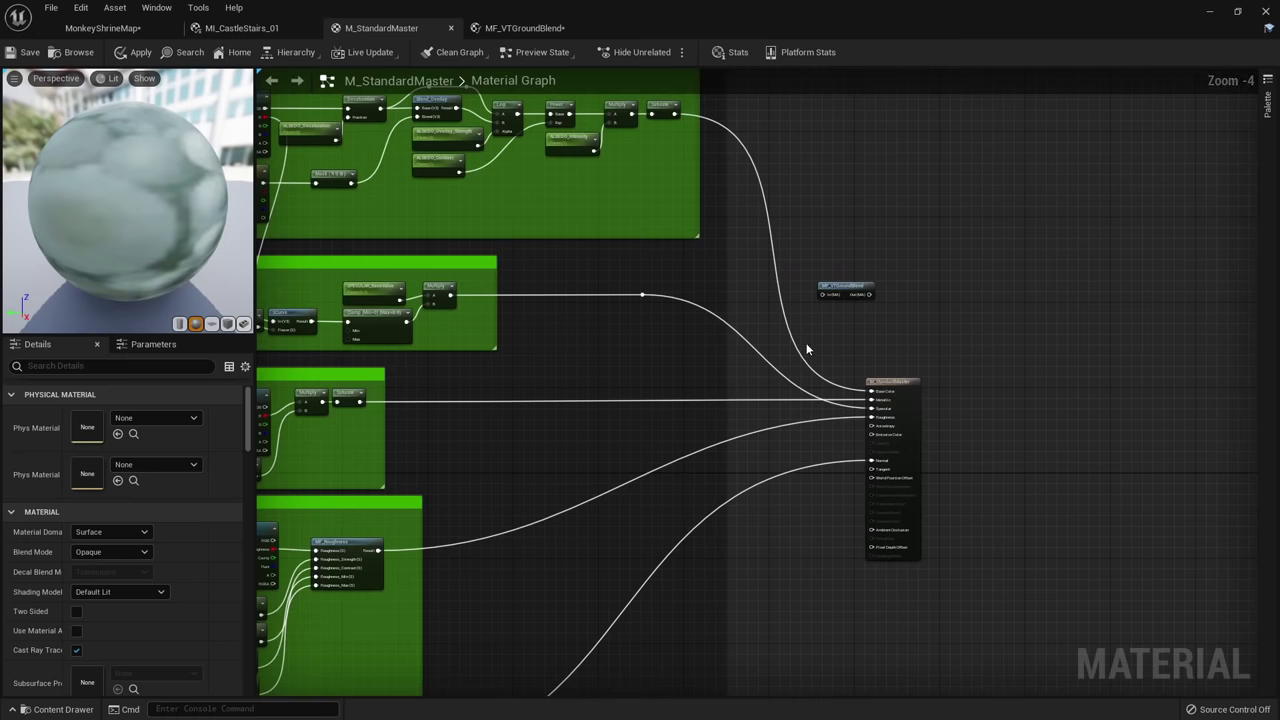
scroll(800, 351, "up", 1)
right_click(782, 330)
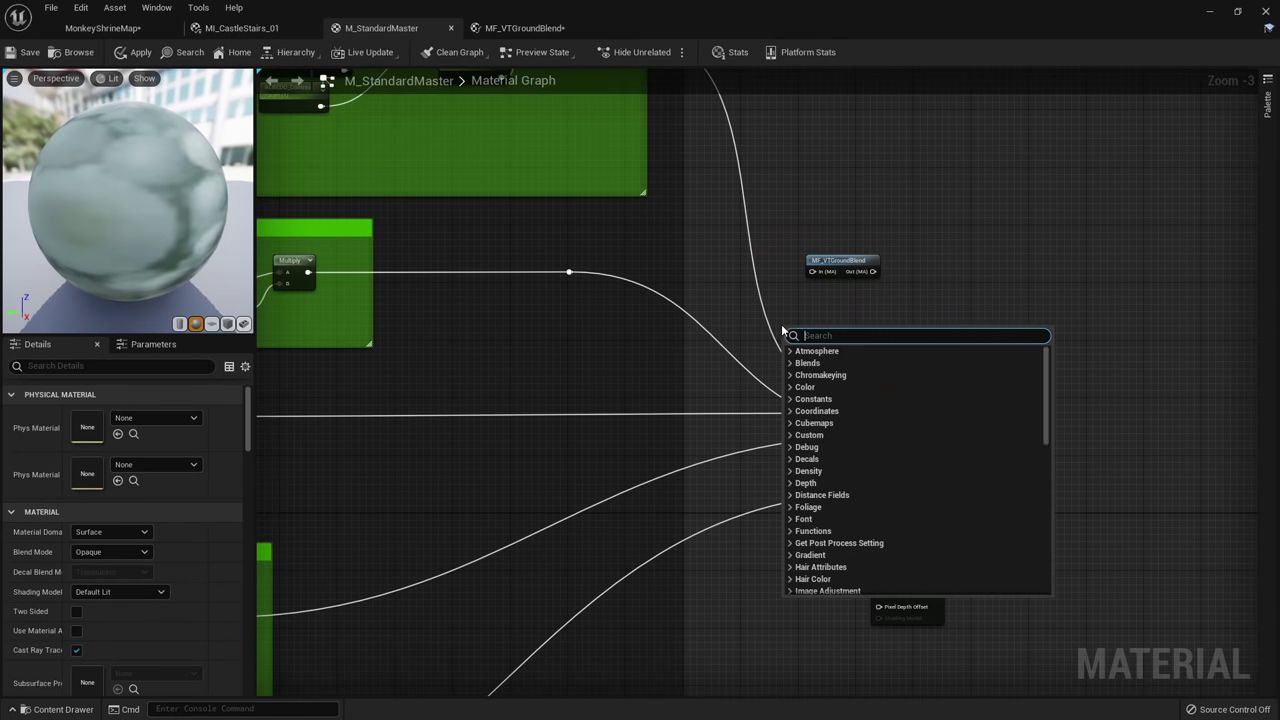
type("materi")
key("ctrl+a")
key("BackSpace")
type("make material")
key("Return")
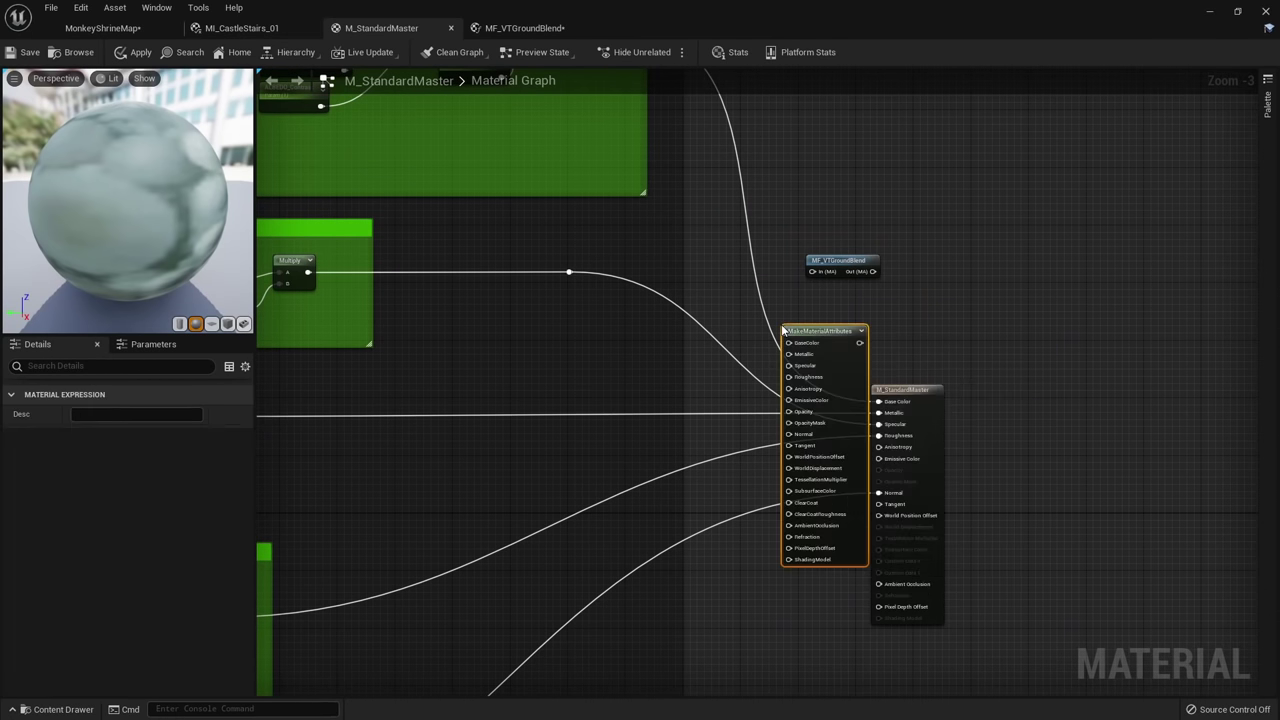
Place the MakeMaterialAttributes node directly above the output node and move MF_VTGroundBlend up out of its way.
left_click_drag(827, 343, 918, 152)
left_click(841, 202)
left_click_drag(837, 261, 828, 104)
left_click(811, 211)
right_click_drag(817, 220, 714, 268)
scroll(751, 222, "up", 1)
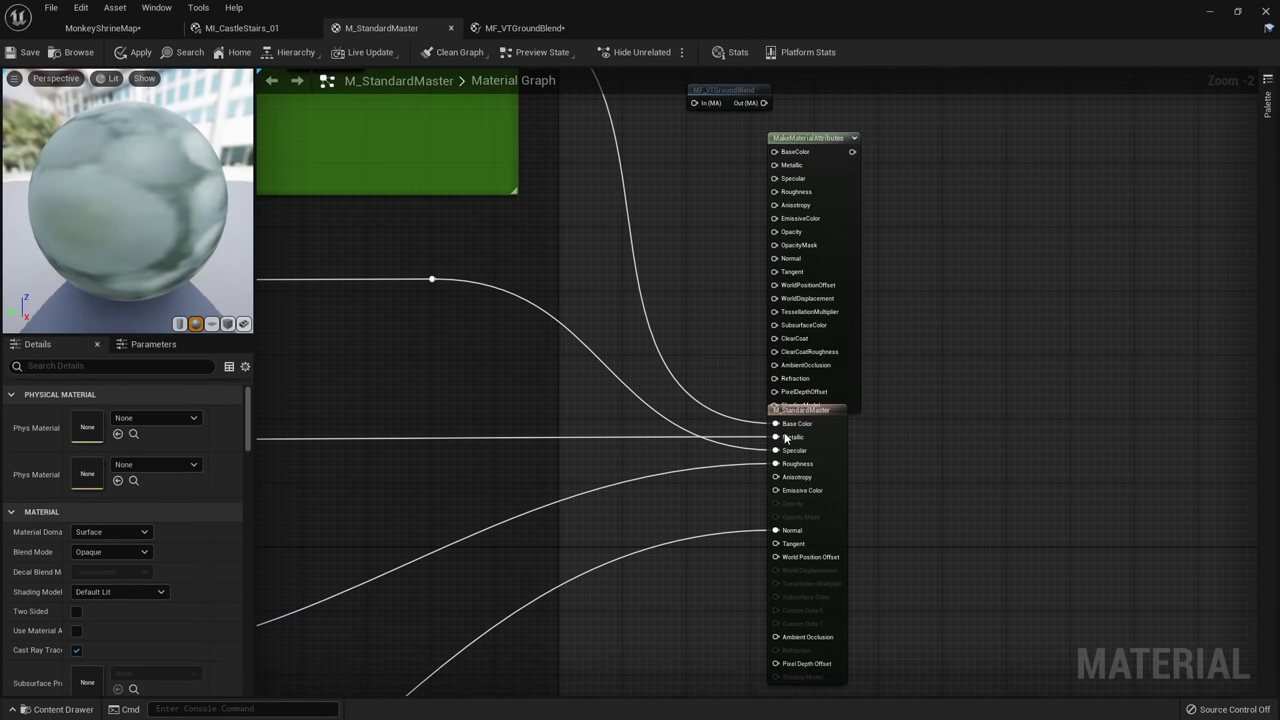
Transfer the Base Color, Metallic, Specular, Roughness and Normal connections from the output node to MakeMaterialAttributes and place that node before the output.
left_click_drag(778, 424, 778, 152, "ctrl")
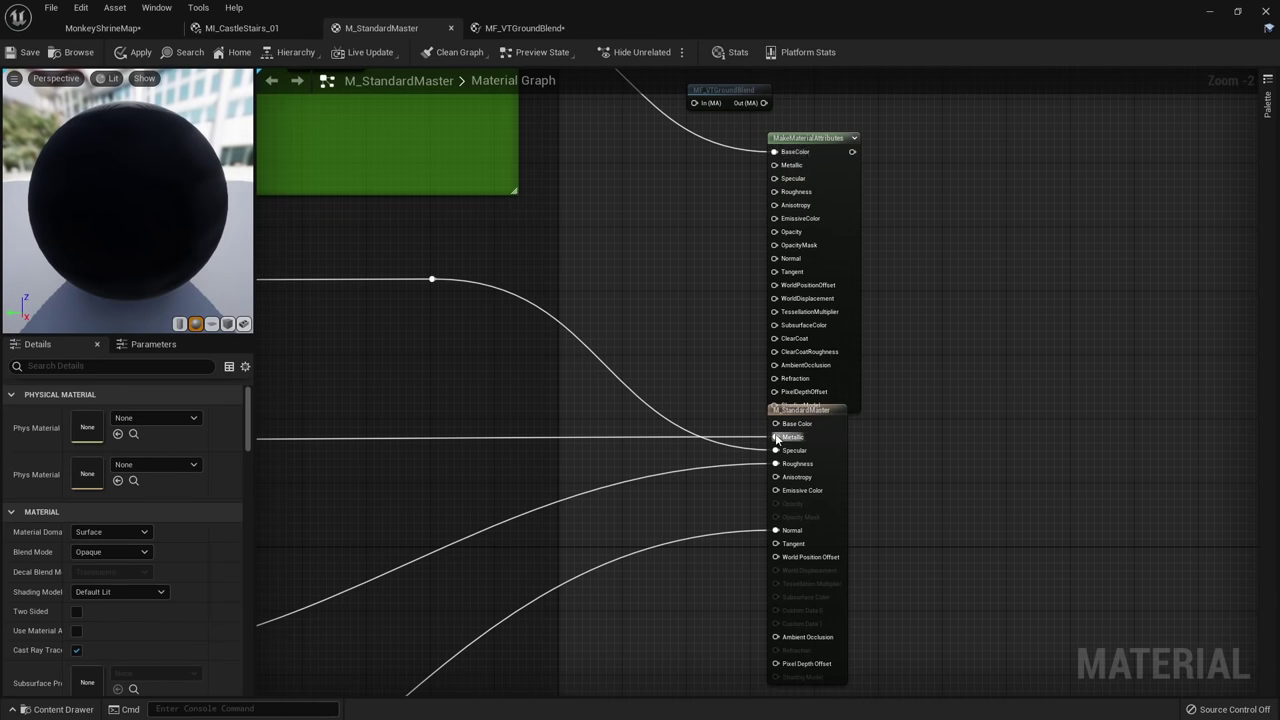
left_click_drag(777, 438, 778, 167, "ctrl")
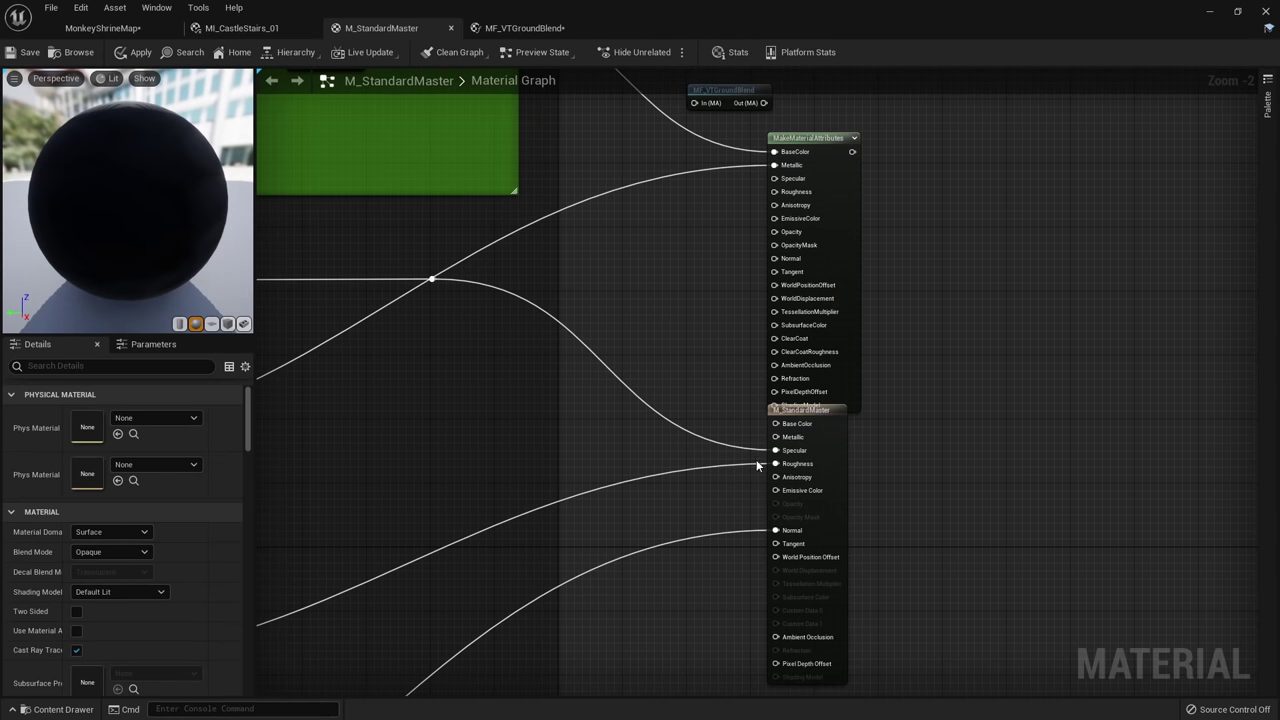
left_click_drag(775, 450, 780, 180, "ctrl")
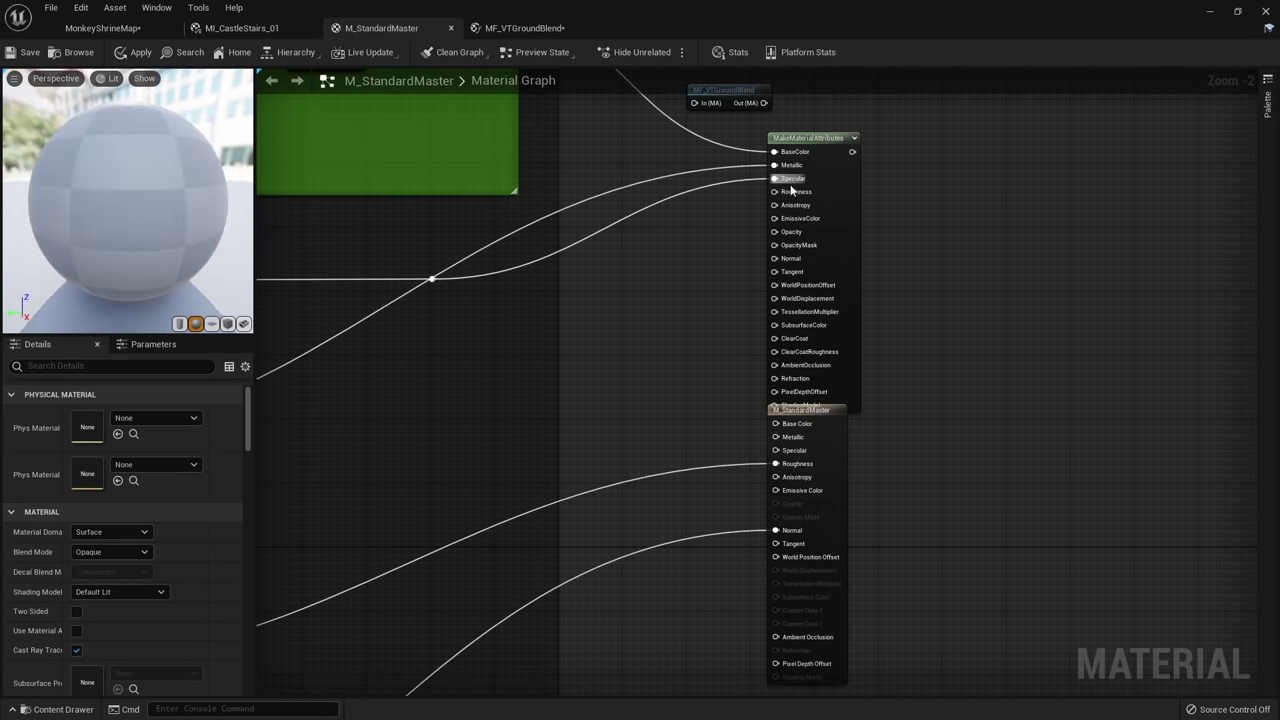
left_click_drag(777, 463, 775, 191, "ctrl")
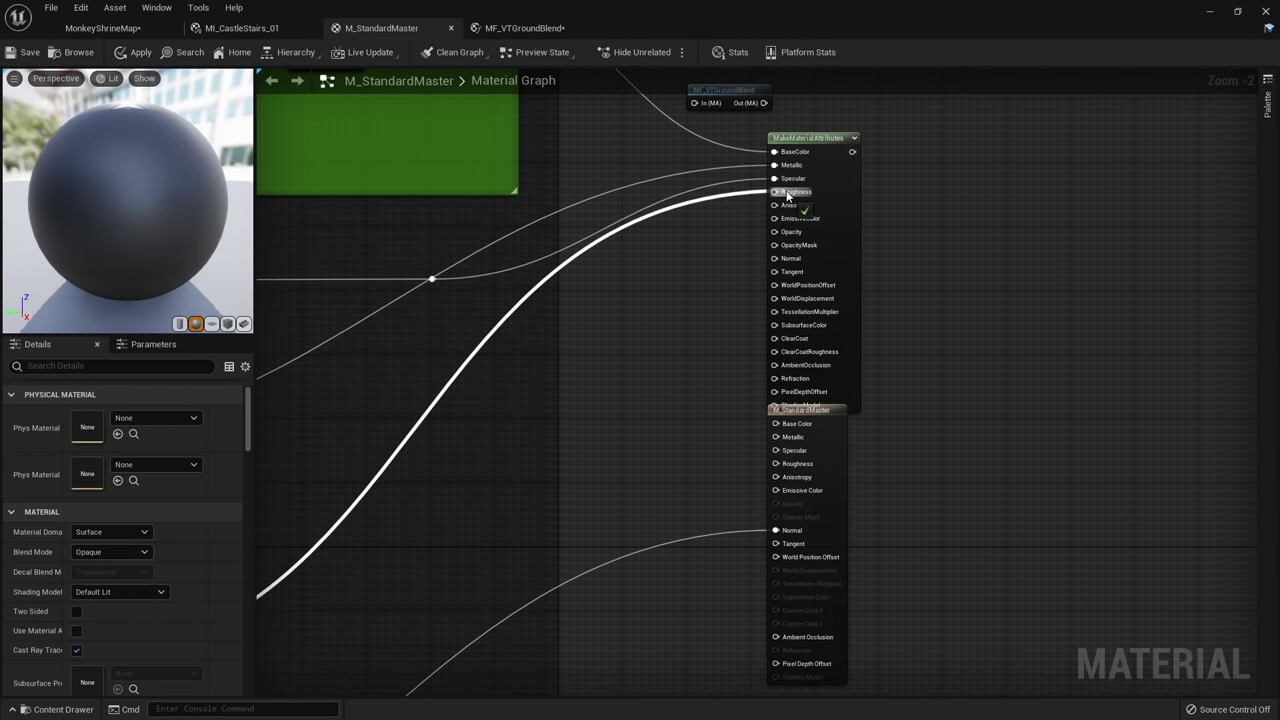
left_click_drag(776, 530, 791, 260, "ctrl")
left_click_drag(840, 224, 686, 478)
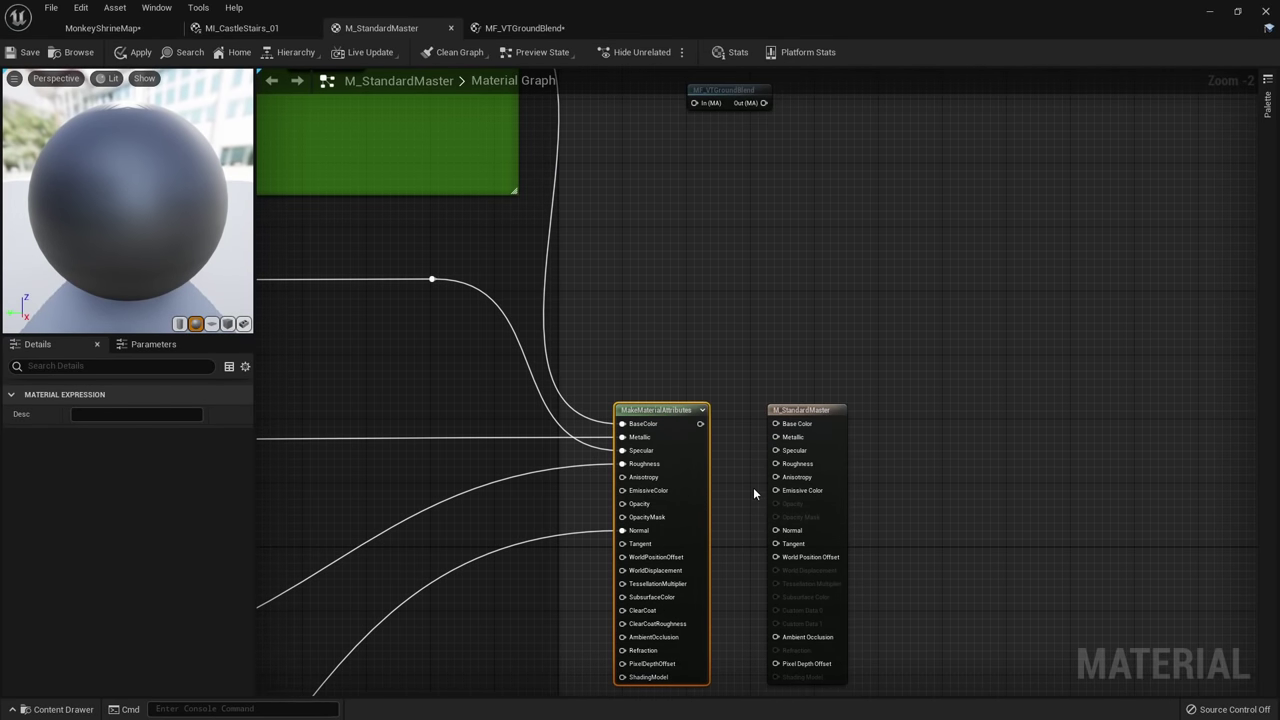
Enable Use Material Attributes for M_StandardMaster and move its output node farther from MakeMaterialAttributes.
left_click(753, 487)
right_click_drag(753, 487, 686, 293)
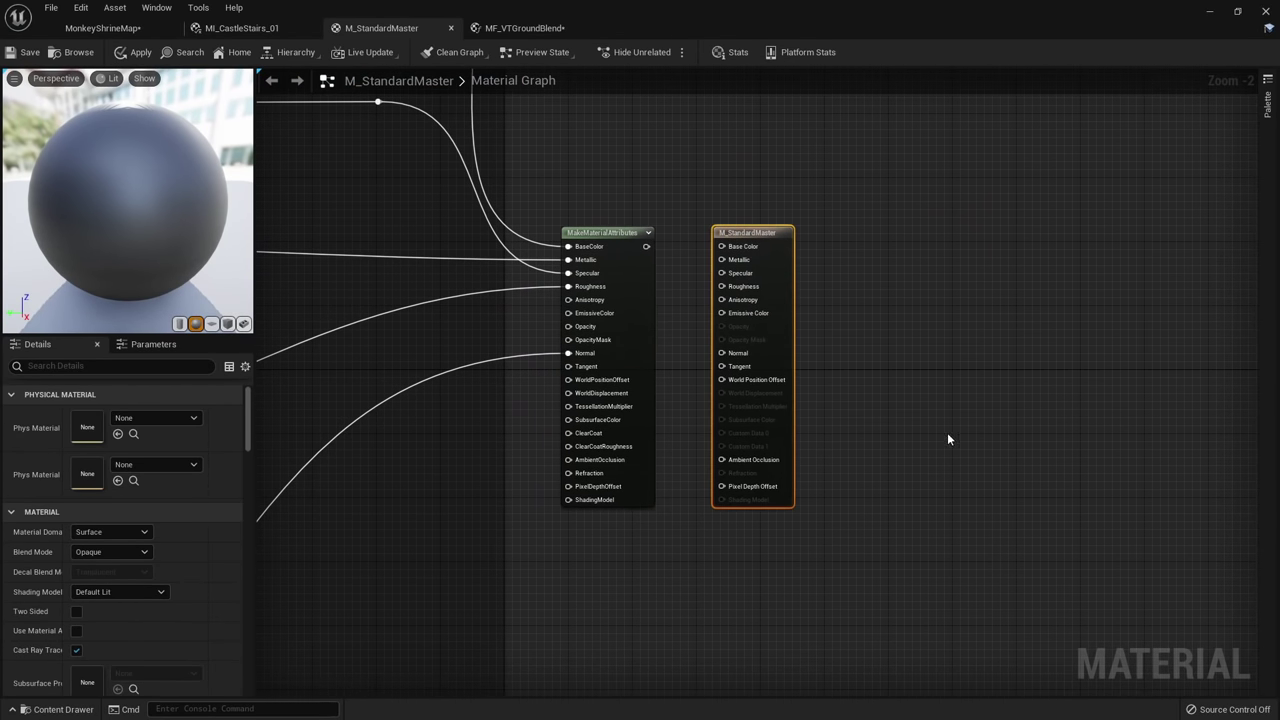
left_click(76, 631)
left_click_drag(752, 238, 845, 236)
right_click_drag(758, 183, 761, 415)
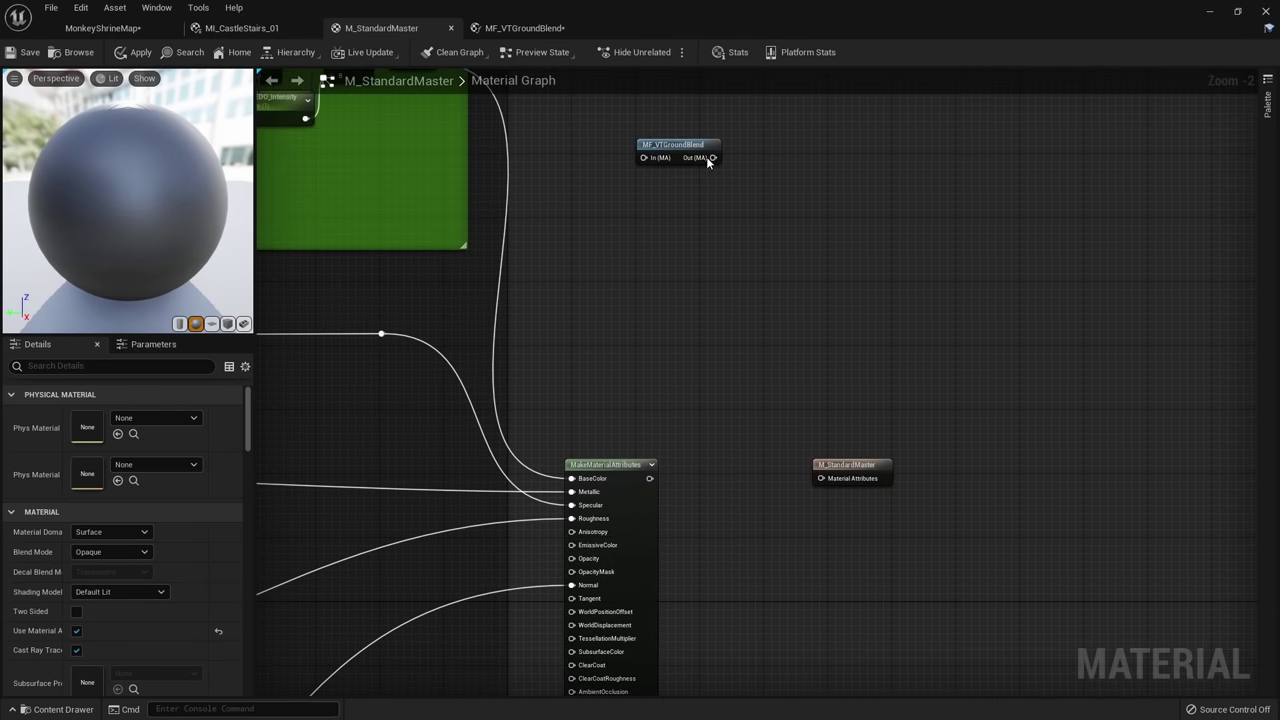
Place MF_VTGroundBlend between MakeMaterialAttributes and the output node, wire it in through In (MA) and Out (MA), and apply the material.
left_click_drag(681, 148, 726, 449)
left_click(713, 414)
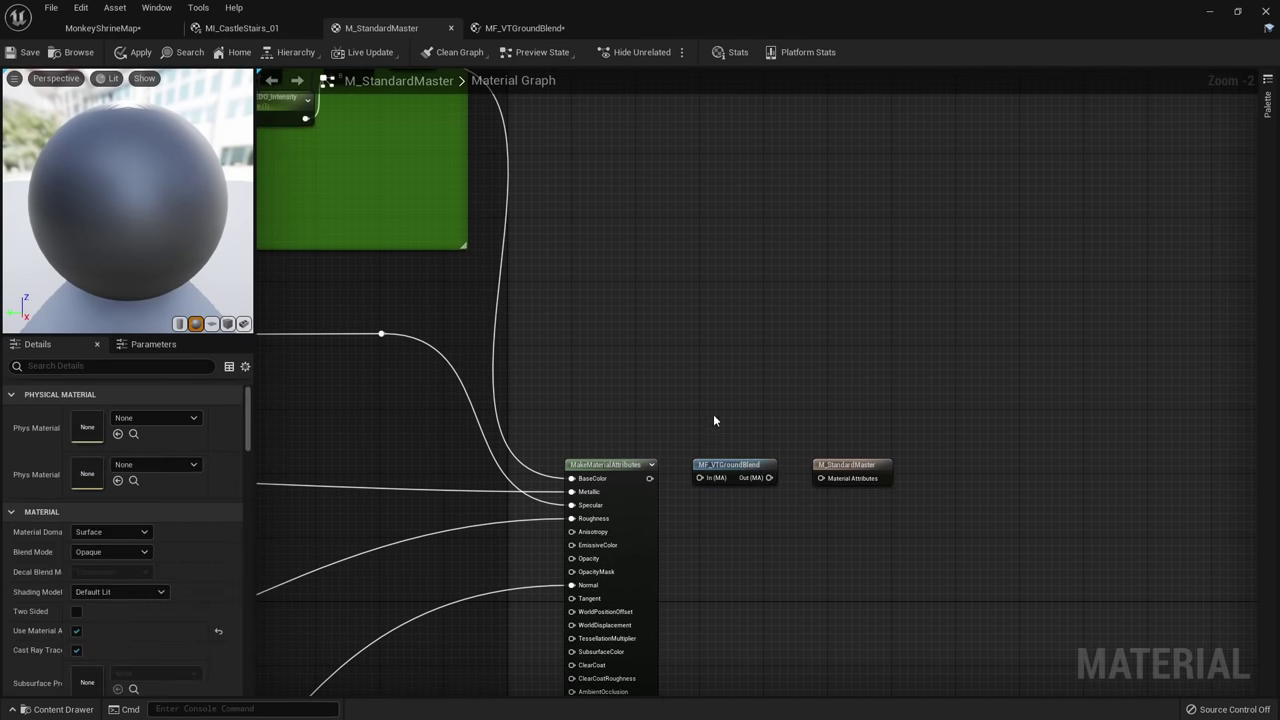
scroll(713, 414, "up", 2)
left_click_drag(597, 385, 632, 382)
left_click_drag(719, 382, 795, 382)
right_click_drag(754, 488, 781, 459)
scroll(779, 460, "down", 2)
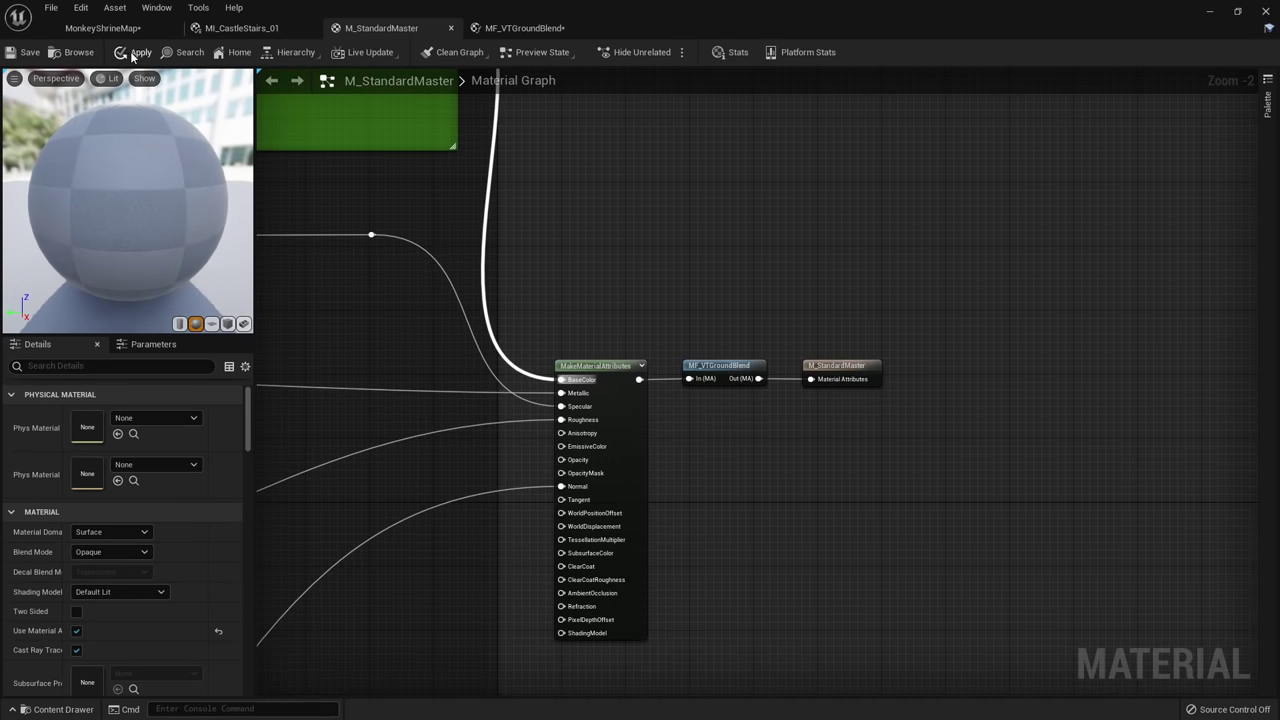
left_click(134, 54)
Return to the MonkeyShrineMap level, shift SM_CastleStairs_2 slightly along its Y axis and lower it into the grass.
left_click(115, 30)
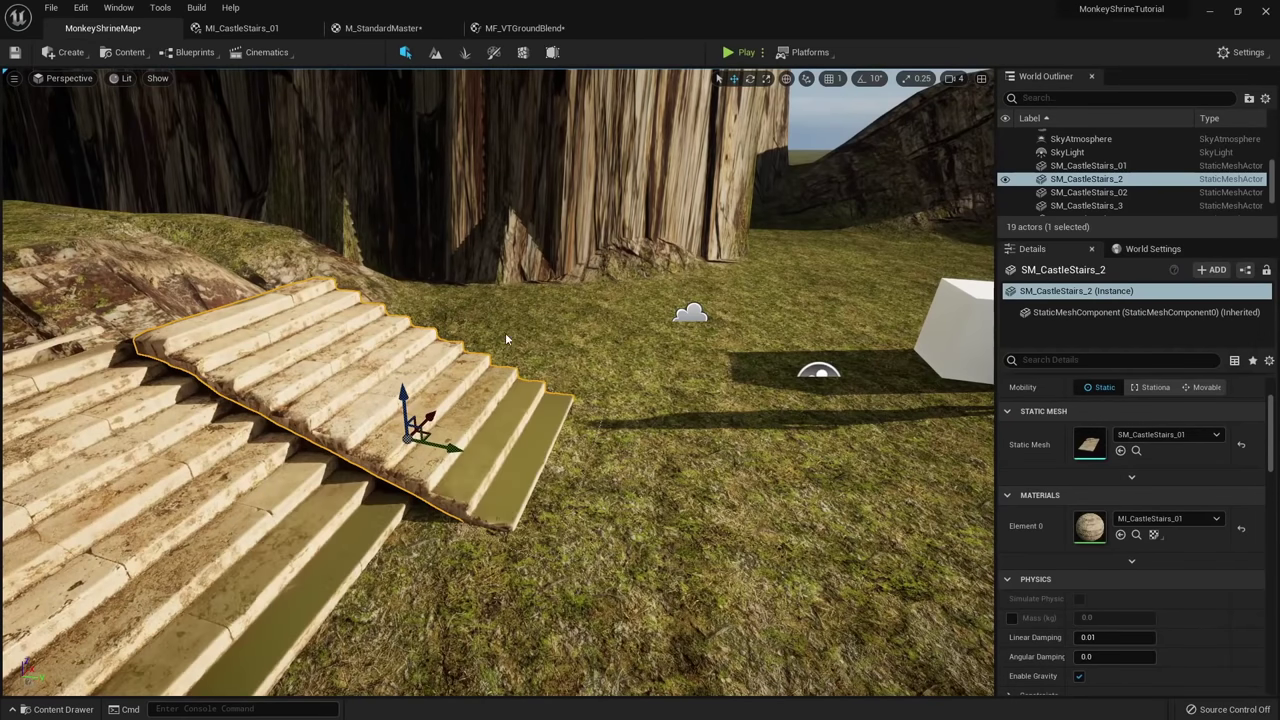
key("a")
mouse_move(436, 440)
right_mouse_down()
mouse_move(452, 439)
mouse_move(436, 440)
right_mouse_up()
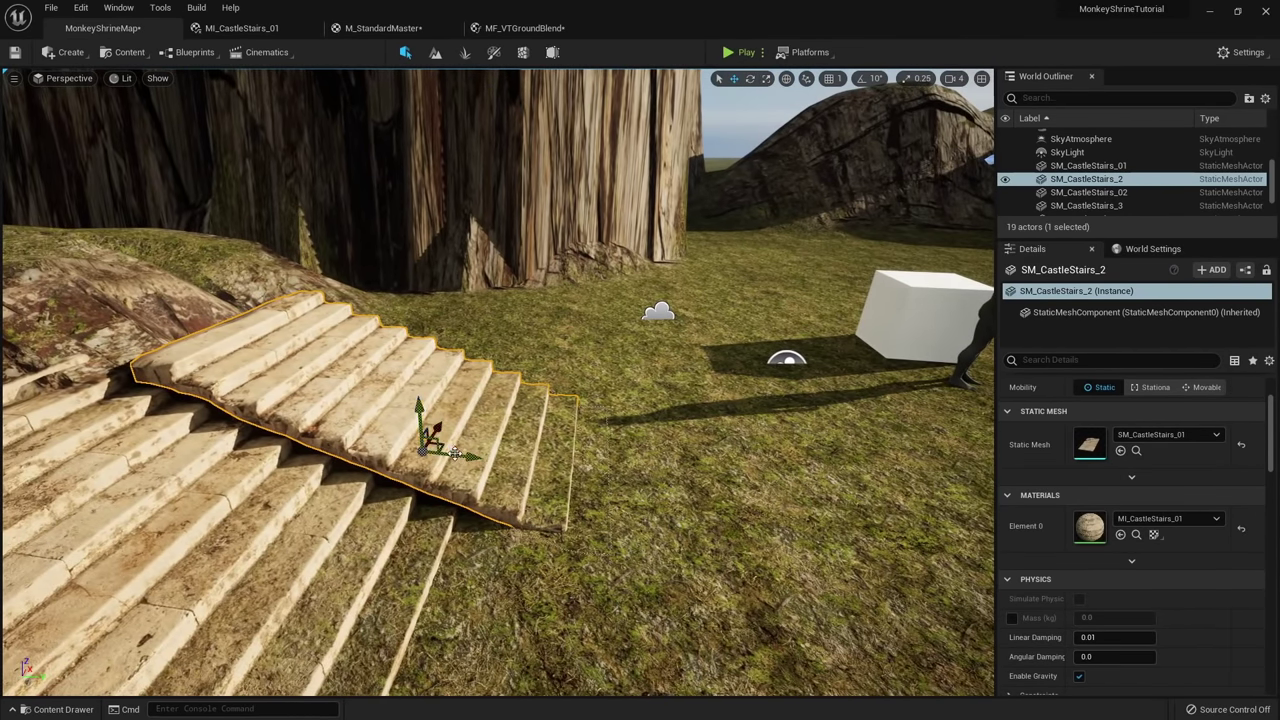
mouse_move(459, 457)
left_mouse_down()
mouse_move(577, 462)
mouse_move(448, 454)
mouse_move(591, 462)
mouse_move(442, 452)
left_mouse_up()
left_click_drag(405, 402, 404, 411)
right_click_drag(480, 430, 497, 430)
key("s")
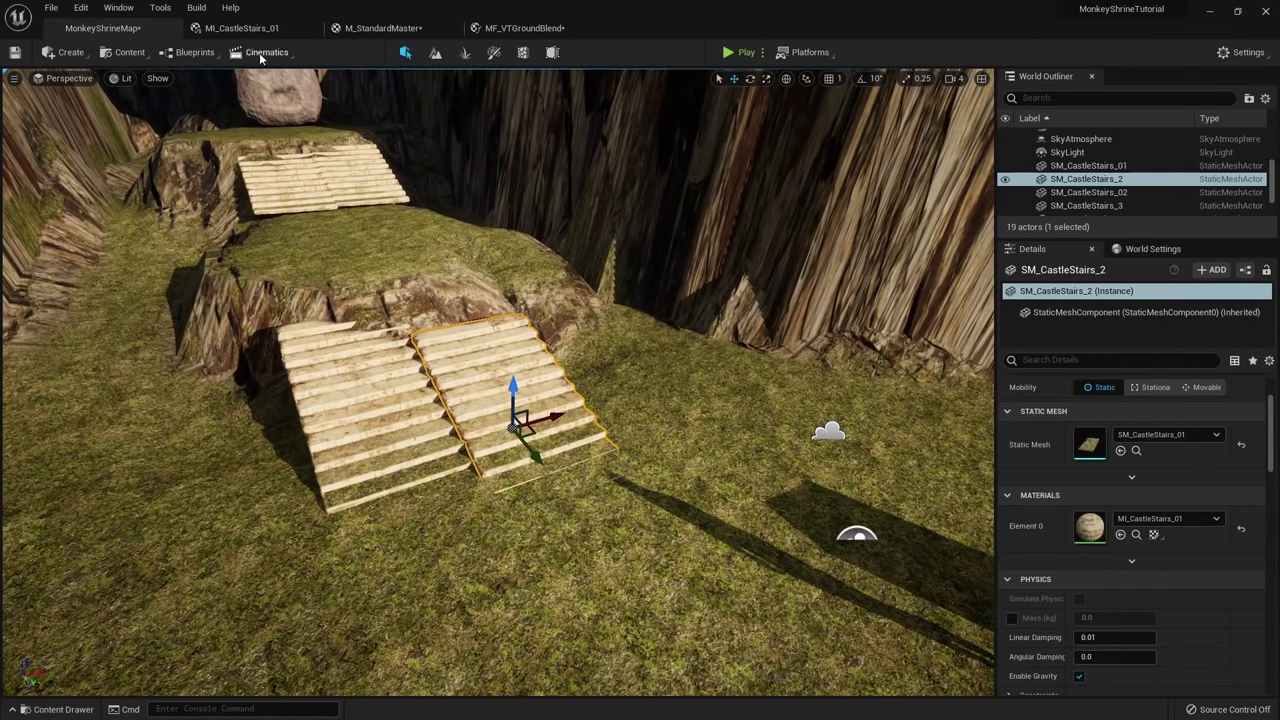
Check the Force No Precomputed Lighting option in the level's World Settings.
left_click(197, 8)
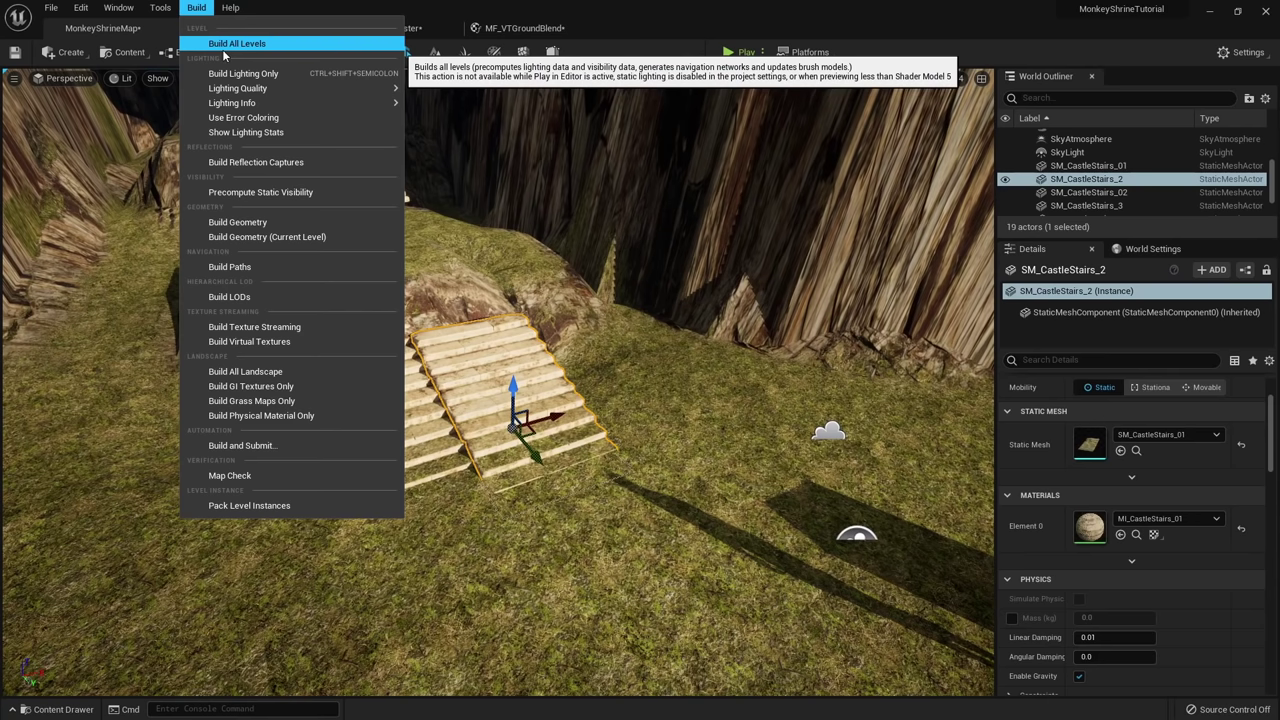
key("Escape")
left_click(1148, 249)
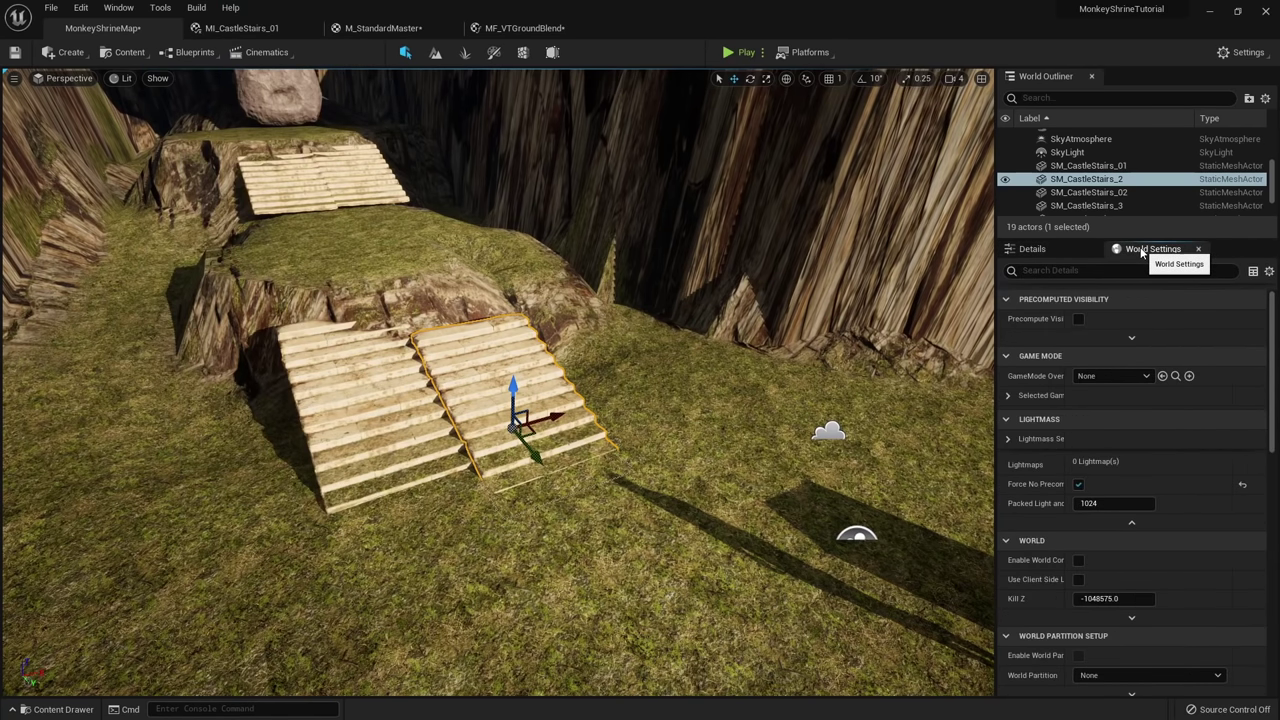
mouse_move(1021, 487)
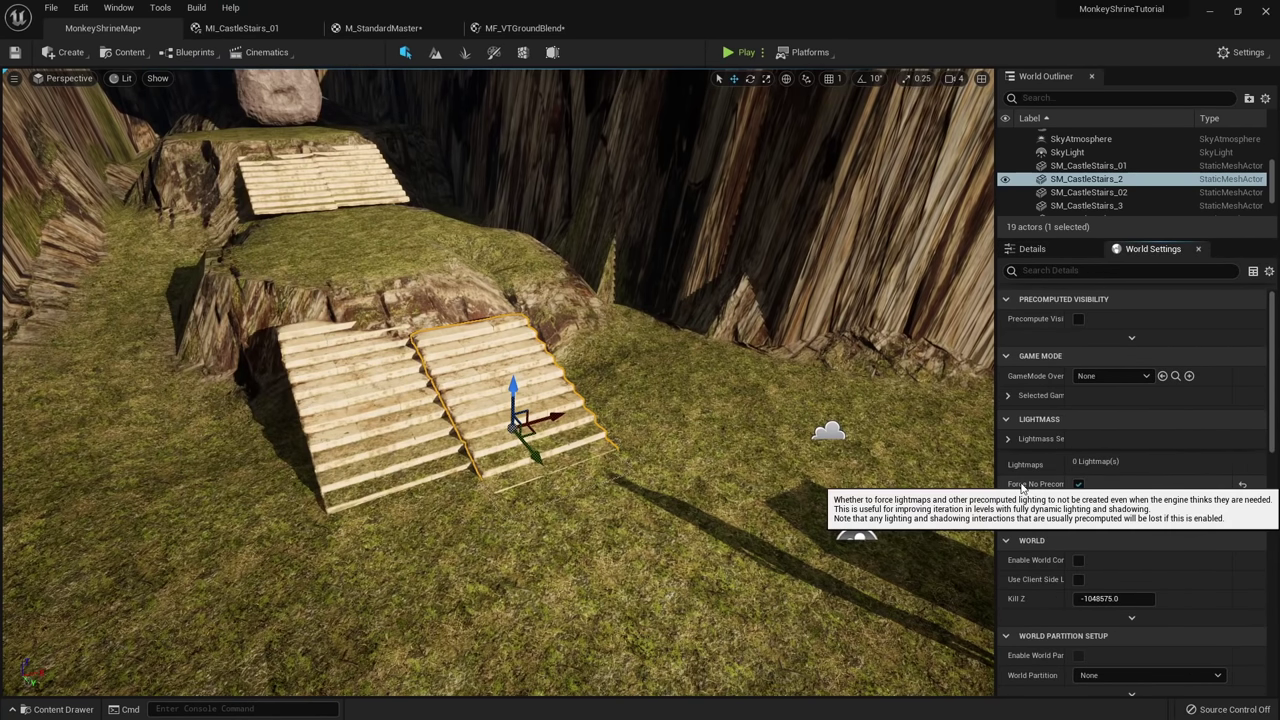
View the lower stairs up close and nudge SM_CastleStairs_2 along its Y axis against the slope.
mouse_move(578, 572)
right_mouse_down()
mouse_move(560, 540)
mouse_move(578, 572)
right_mouse_up()
key("w")
left_click_drag(580, 547, 560, 512)
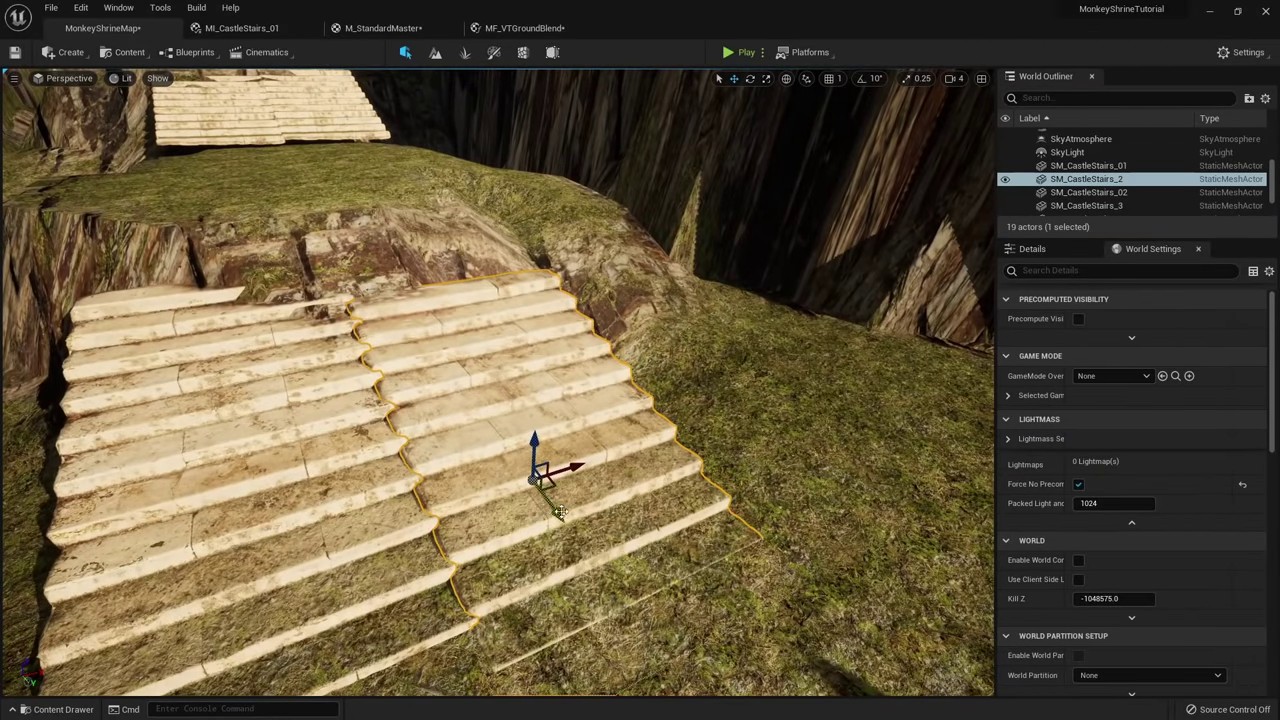
Open the MI_CastleStairs_01 material instance assigned to SM_CastleStairs_2 and bring up its VirtualTextures parameters.
left_click(1037, 253)
double_click(1107, 522)
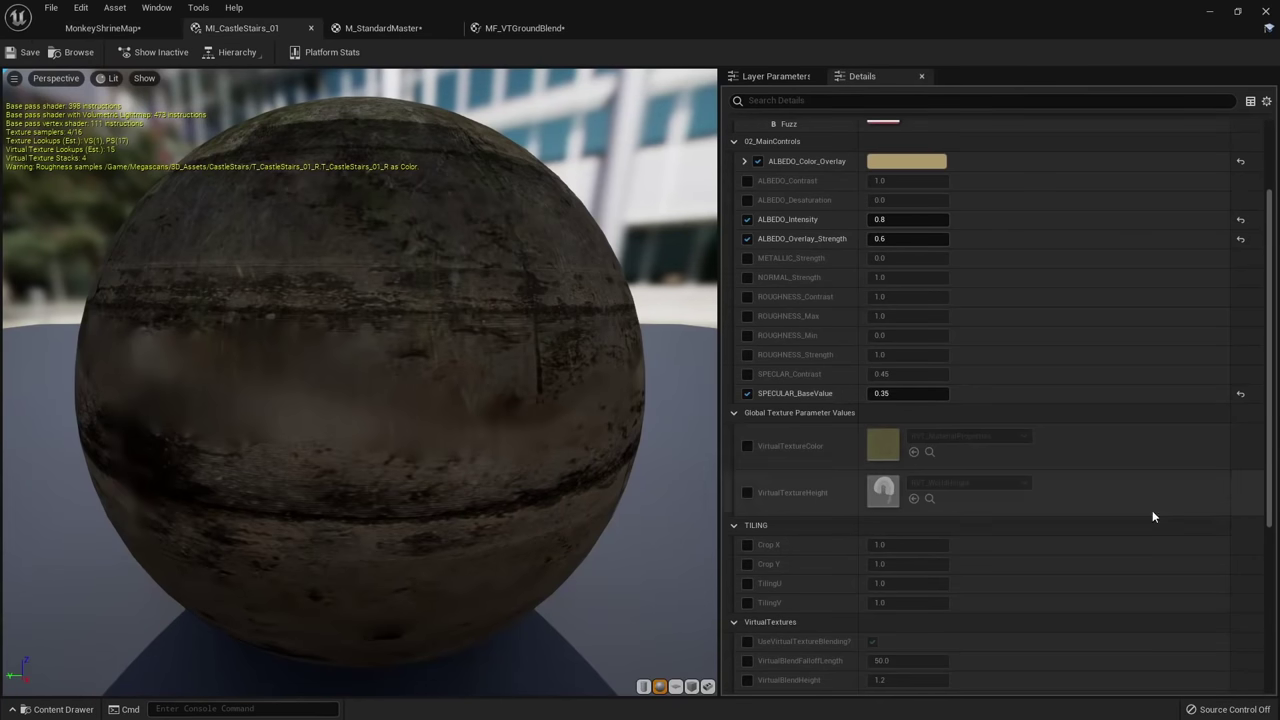
scroll(907, 263, "down", 5)
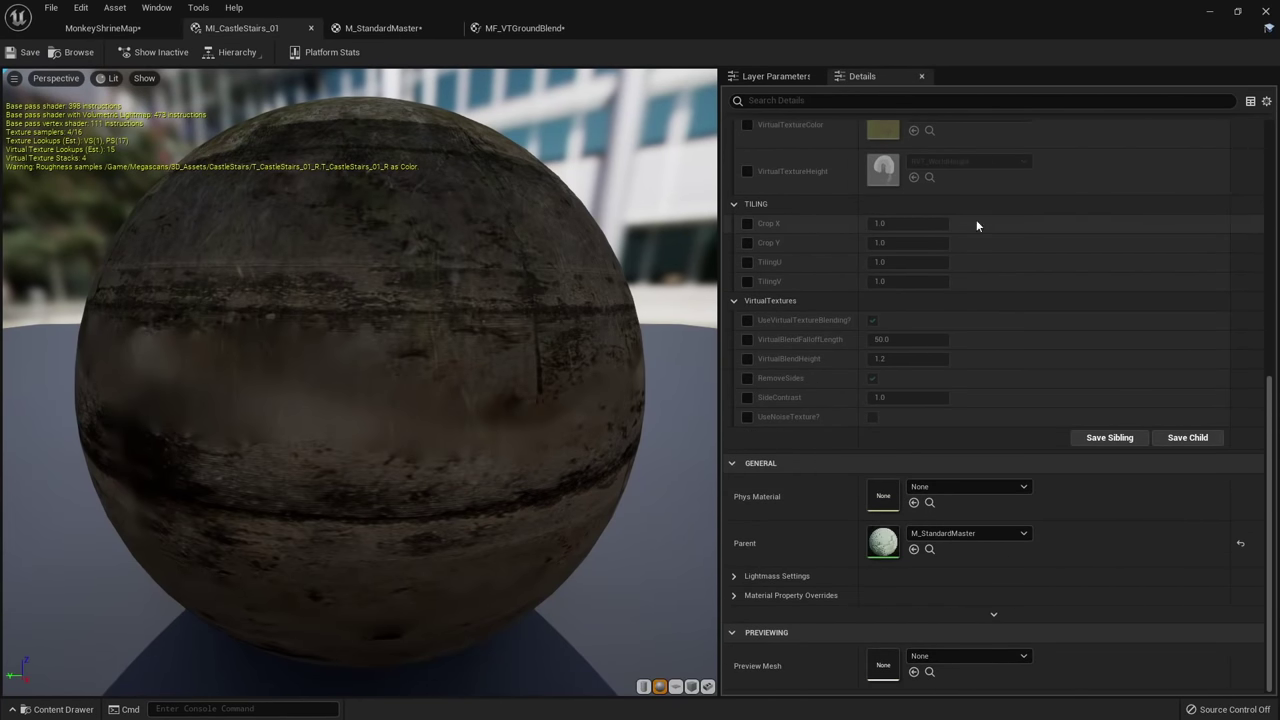
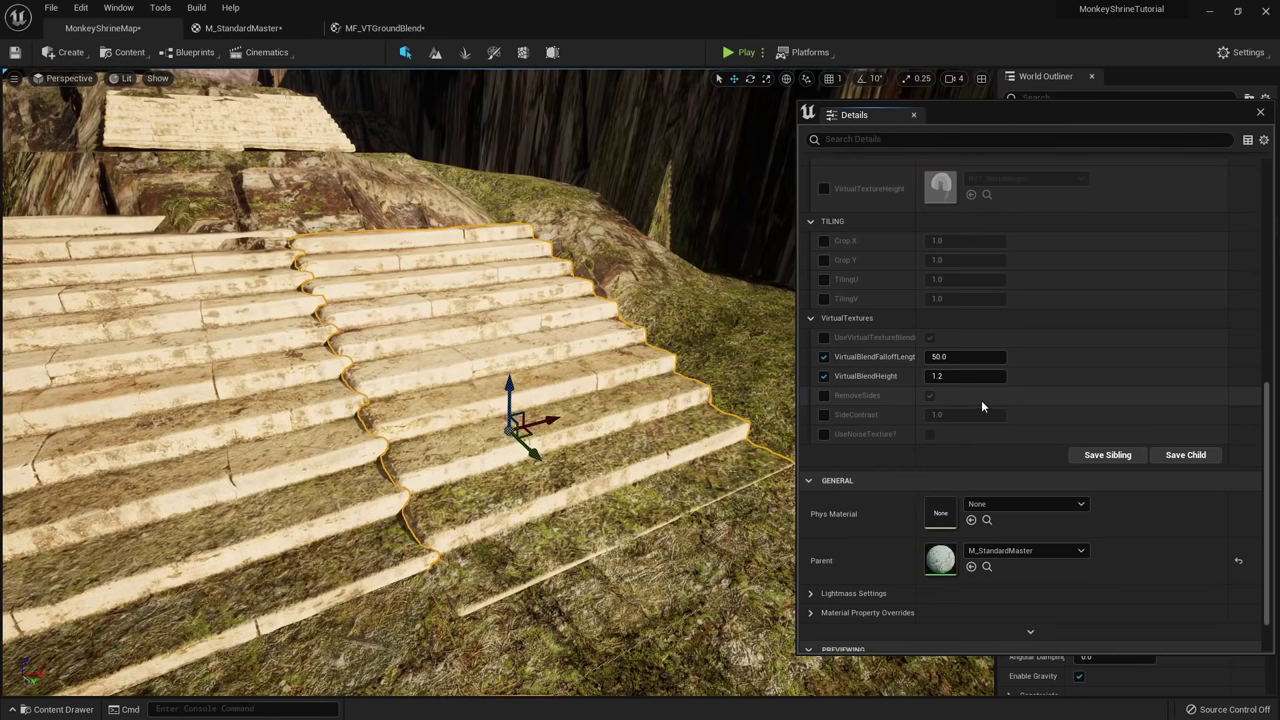
Override RemoveSides with it switched off and set VirtualBlendFalloffLength to 0 in the stairs' material instance.
left_click(824, 396)
left_click(930, 396)
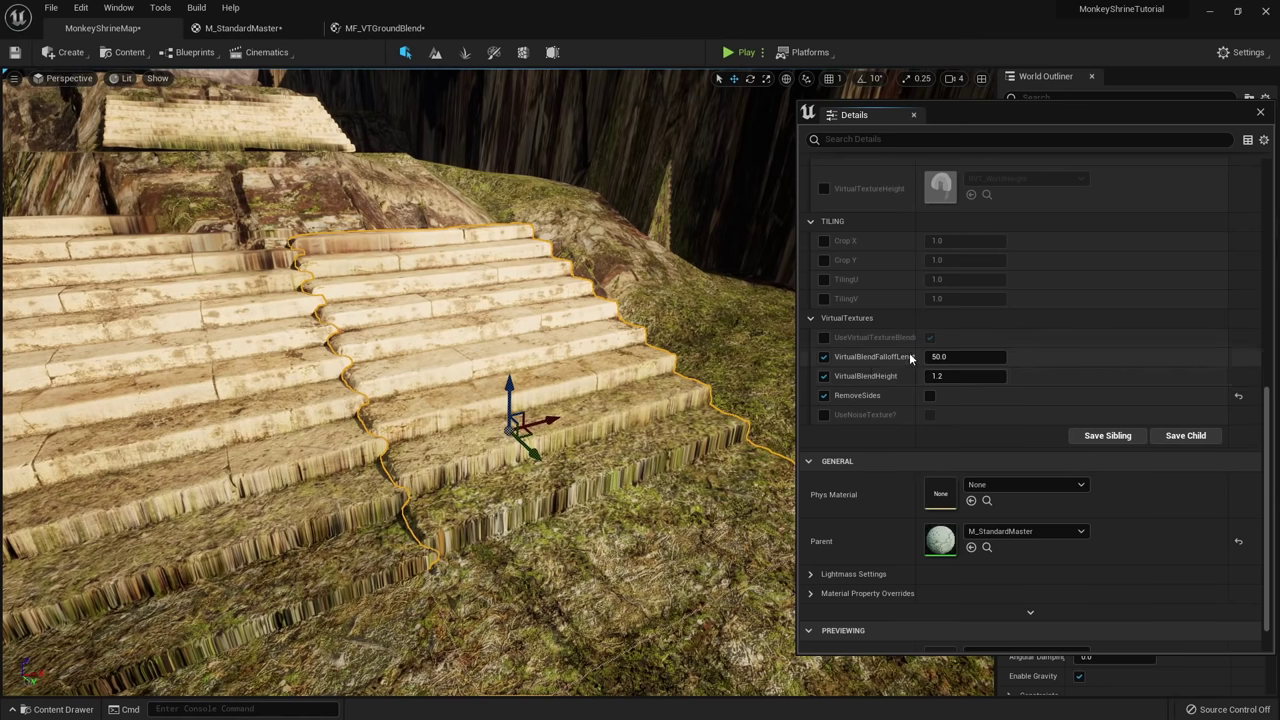
left_click_drag(912, 356, 942, 357)
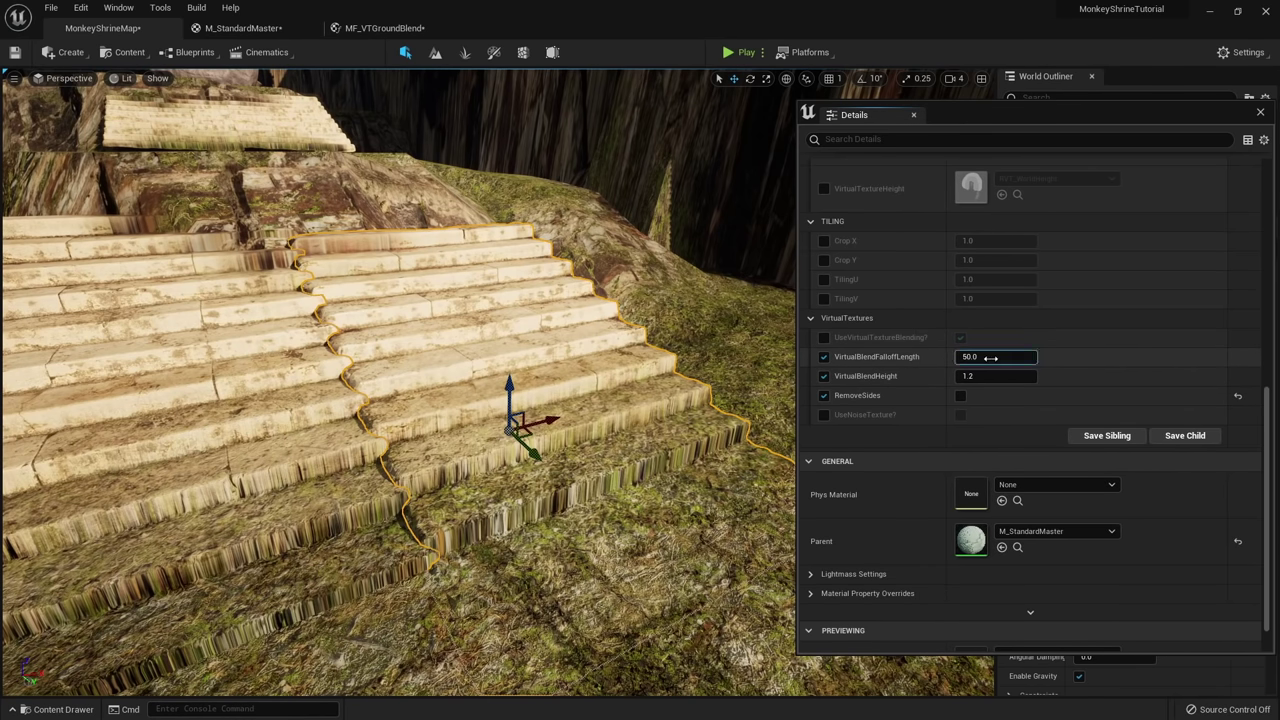
type("0")
key("Return")
Try VirtualBlendHeight at about 1.25, and reset both VirtualBlendFalloffLength and VirtualBlendHeight to their defaults.
left_click(866, 364)
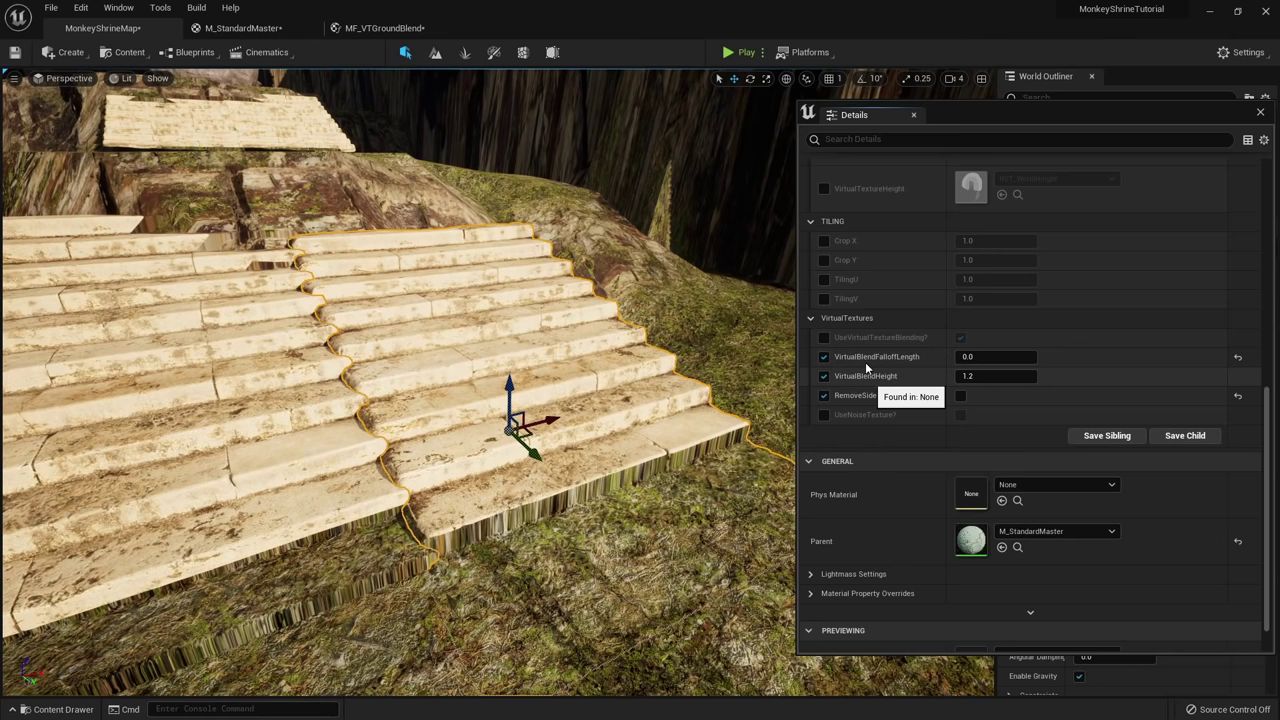
left_click_drag(981, 377, 1197, 357)
left_click(1238, 358)
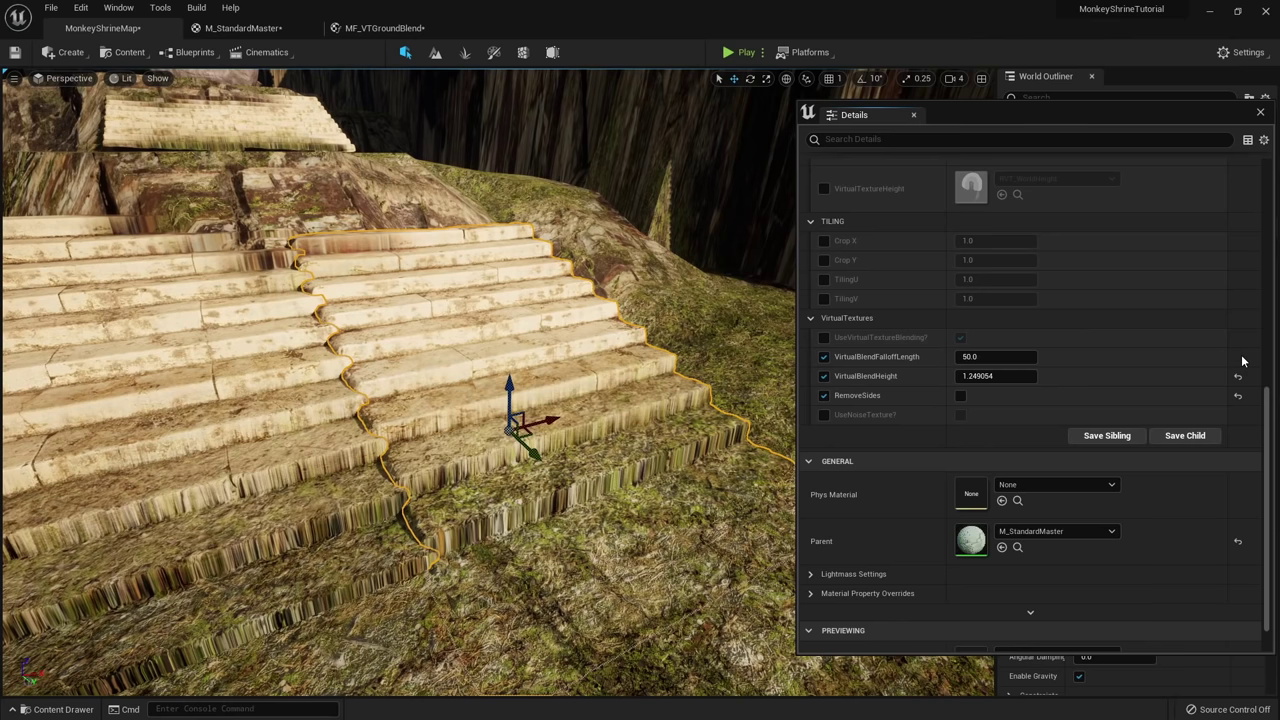
left_click(1239, 377)
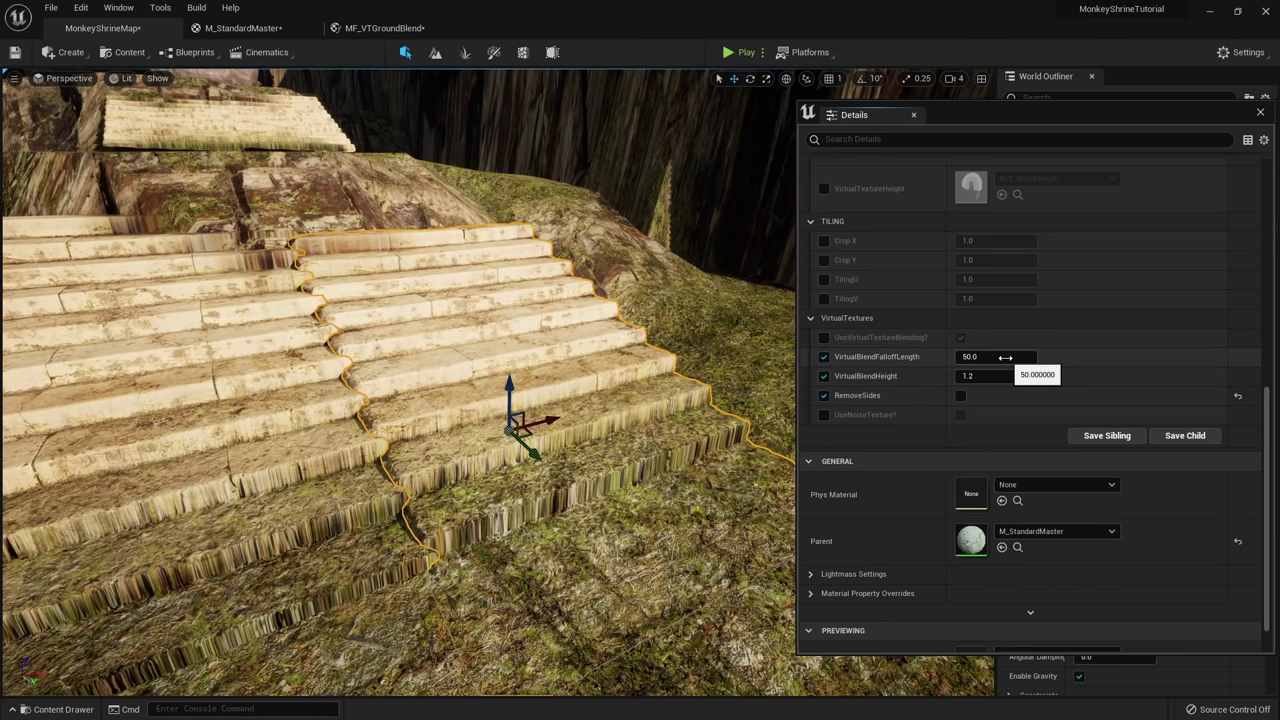
Switch RemoveSides back on, check the ground blend on the lower stairs and move the floating material window out of the way.
right_click_drag(700, 400, 790, 380)
key("w")
left_click(962, 397)
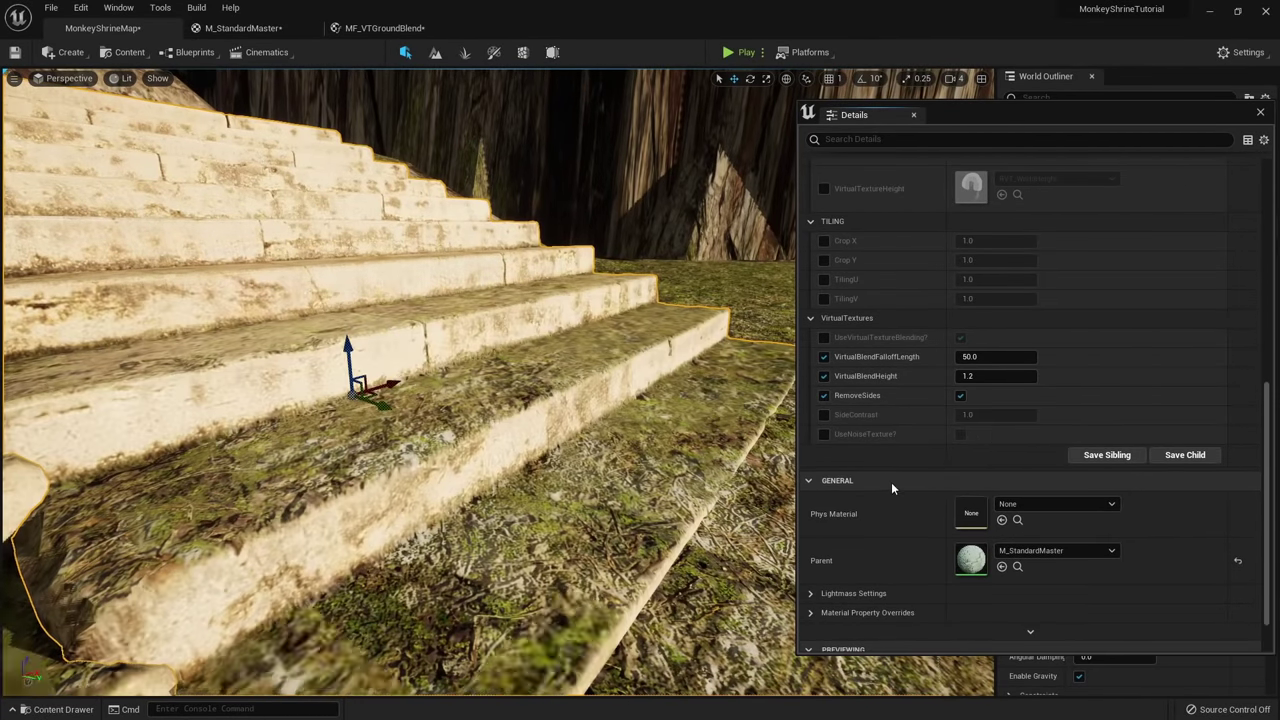
right_click_drag(700, 400, 481, 430)
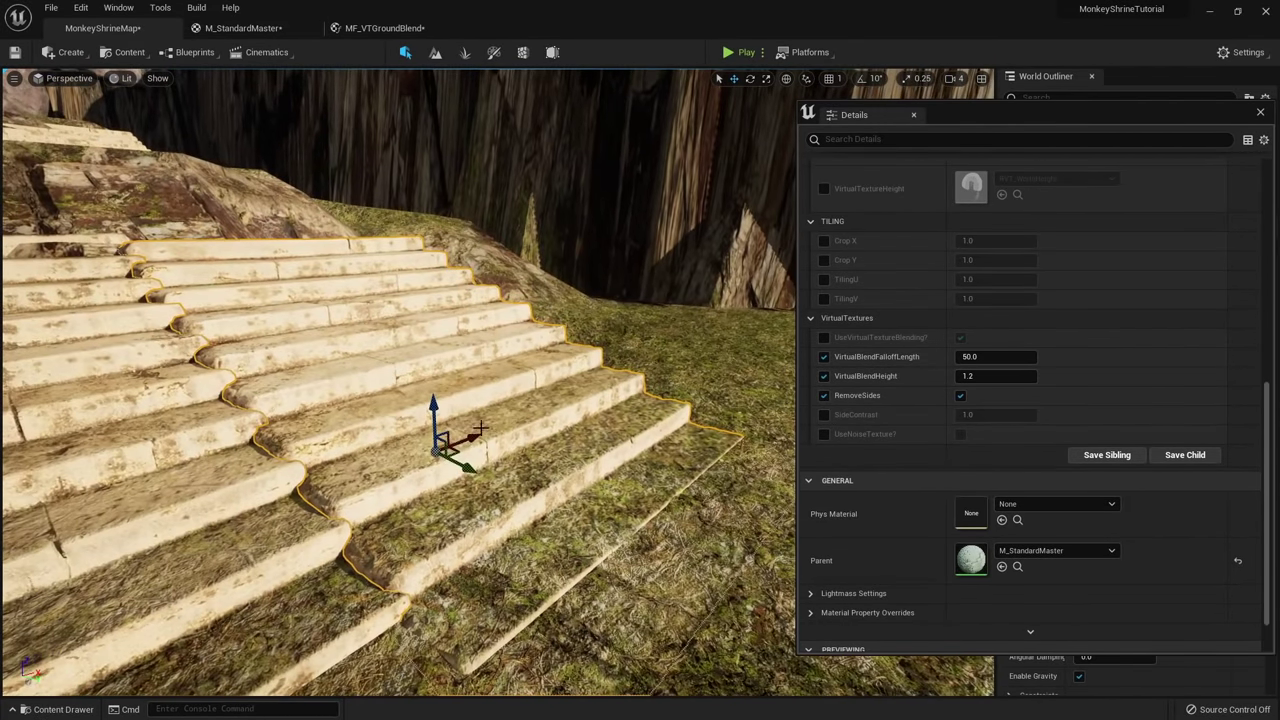
right_click_drag(526, 467, 470, 430)
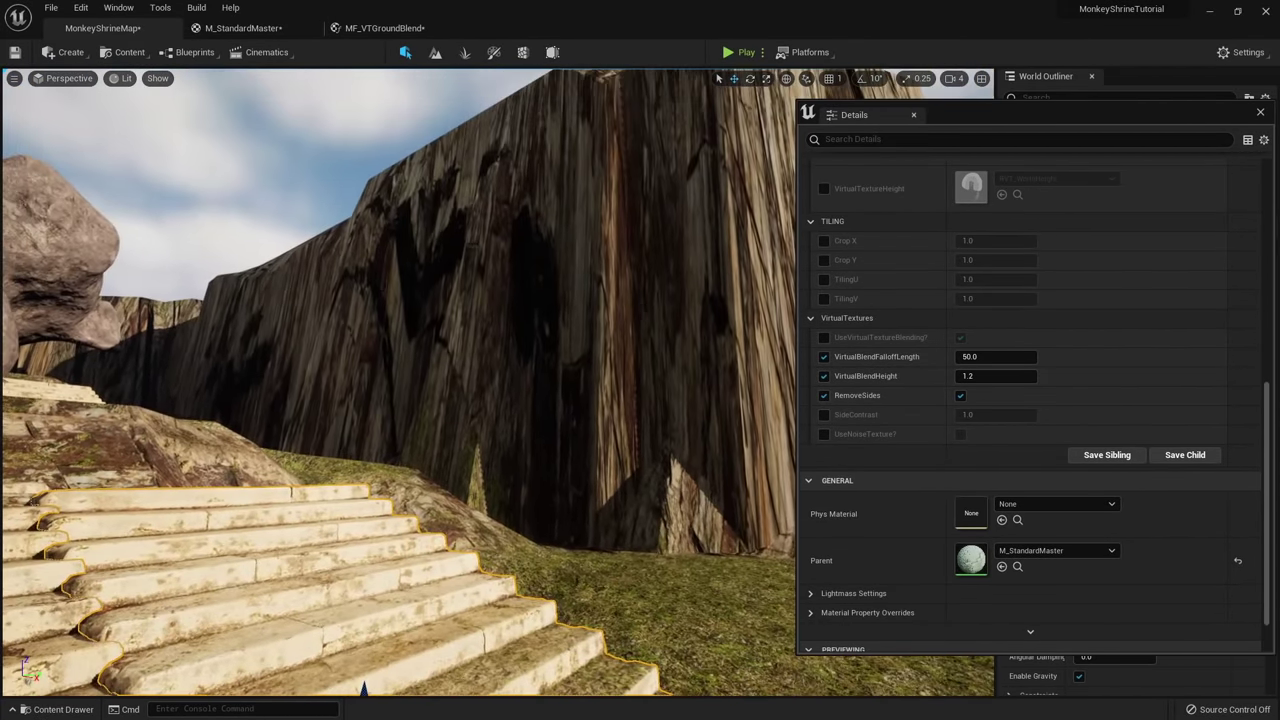
right_click_drag(476, 381, 430, 360)
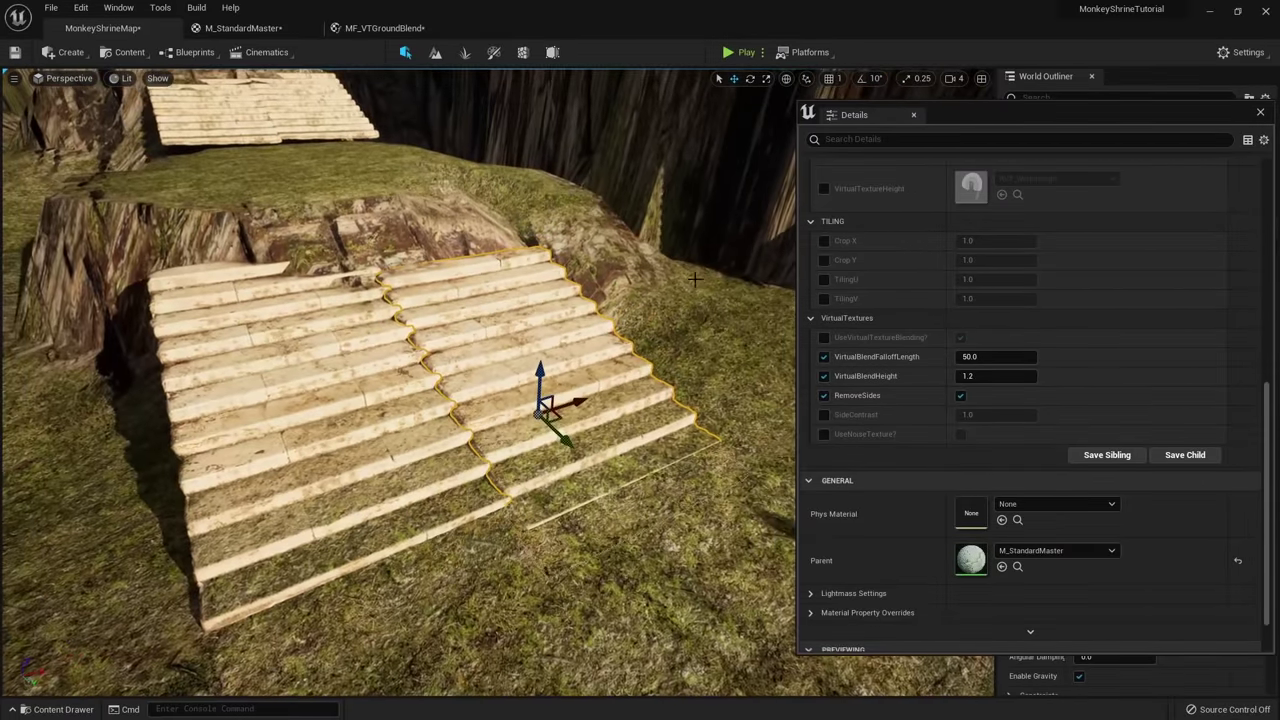
left_click_drag(1042, 121, 0, 235)
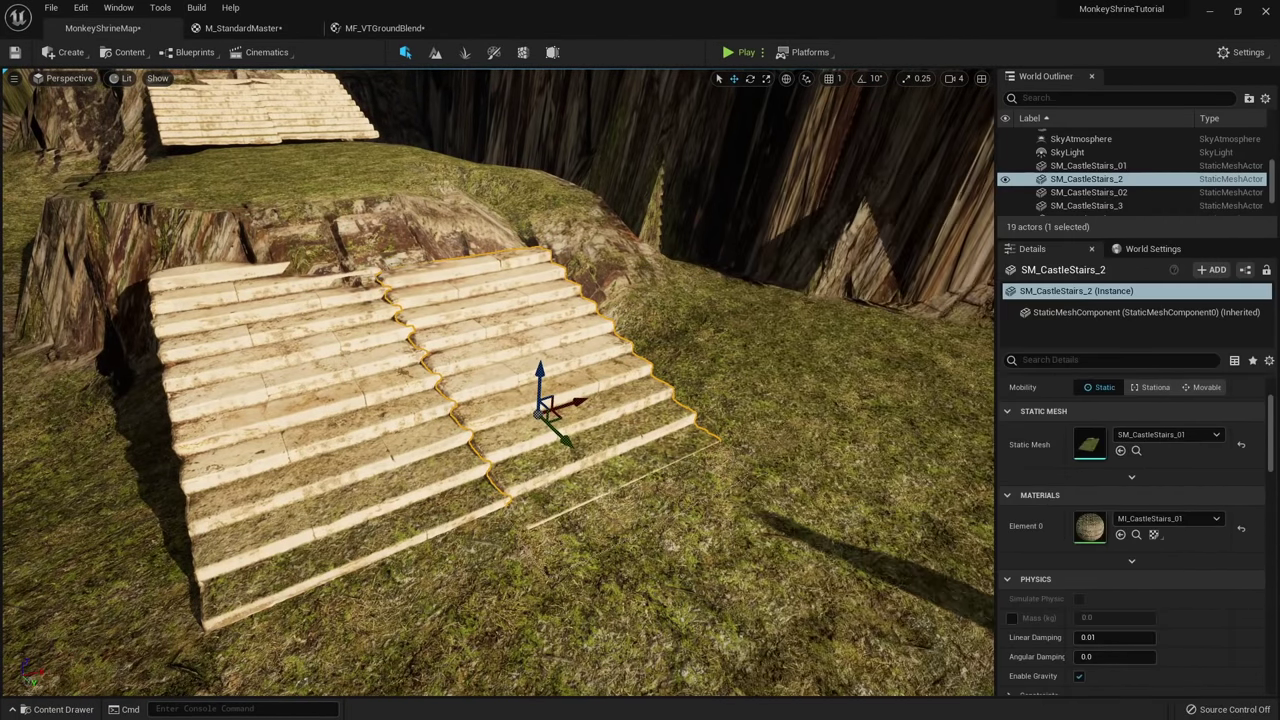
Save all modified assets and close the M_StandardMaster and MF_VTGroundBlend editors.
right_click_drag(517, 360, 517, 360)
key("ctrl+space")
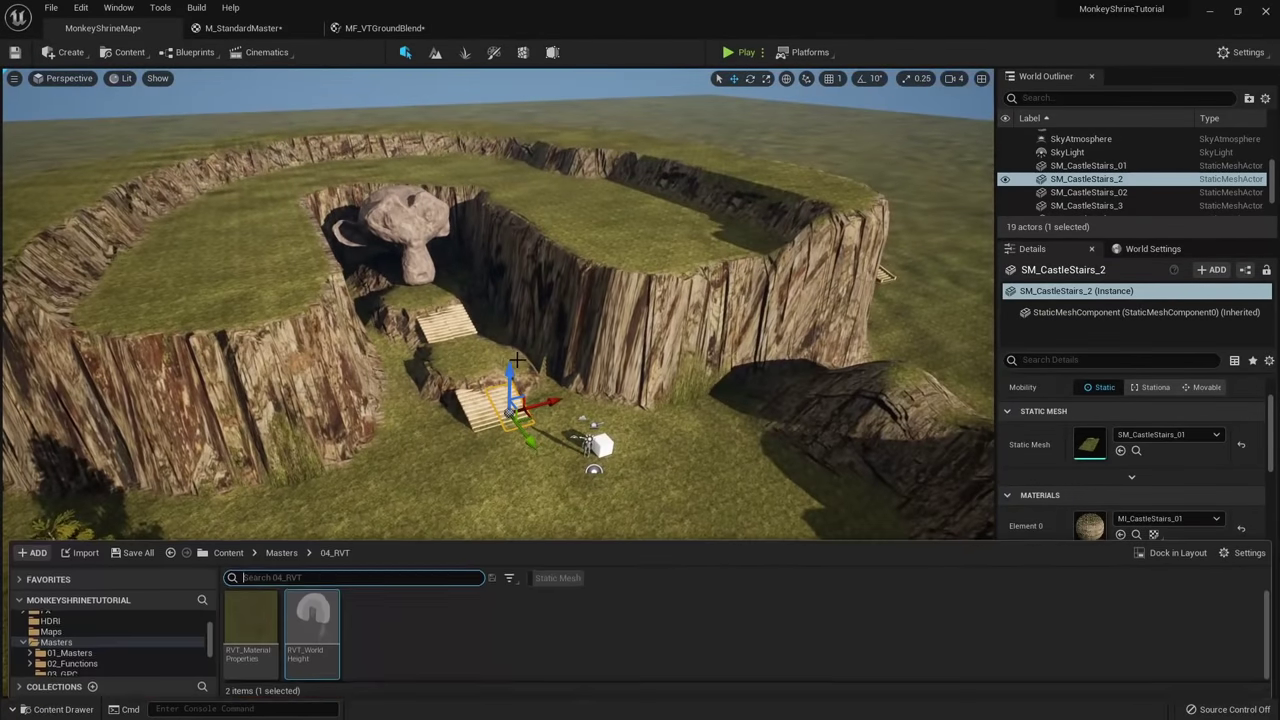
left_click(140, 552)
left_click(720, 511)
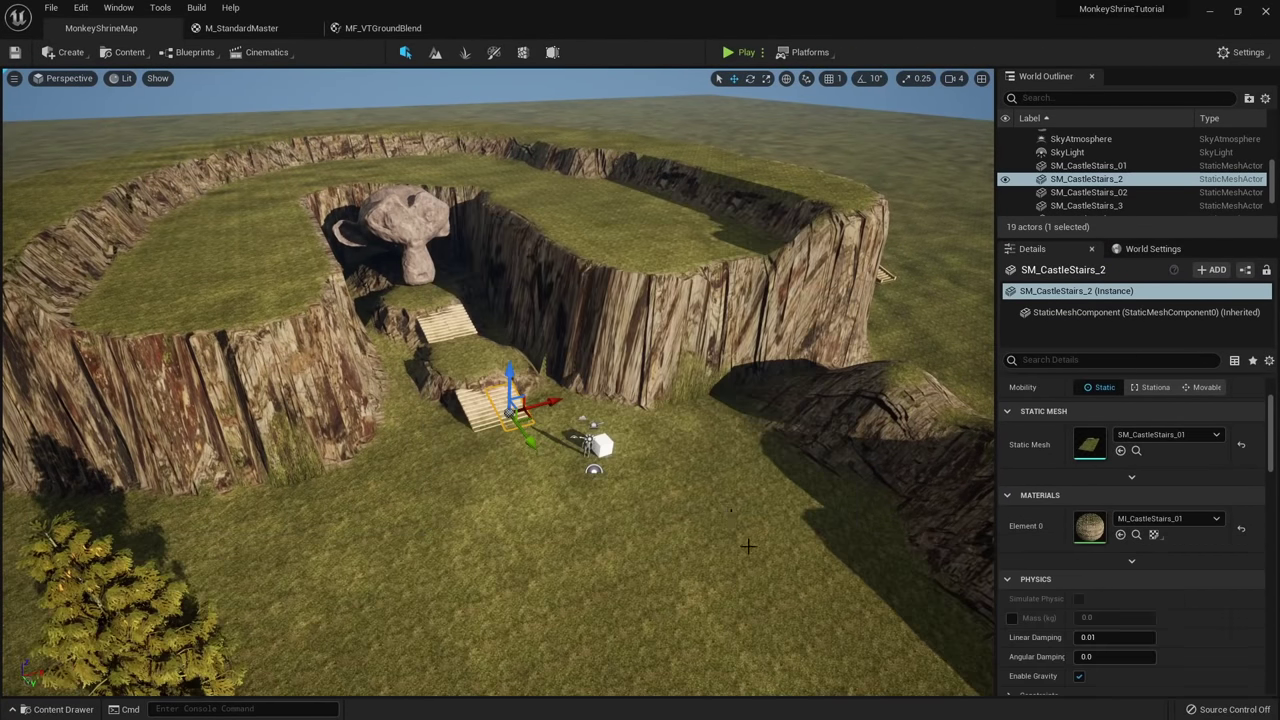
middle_click(233, 35)
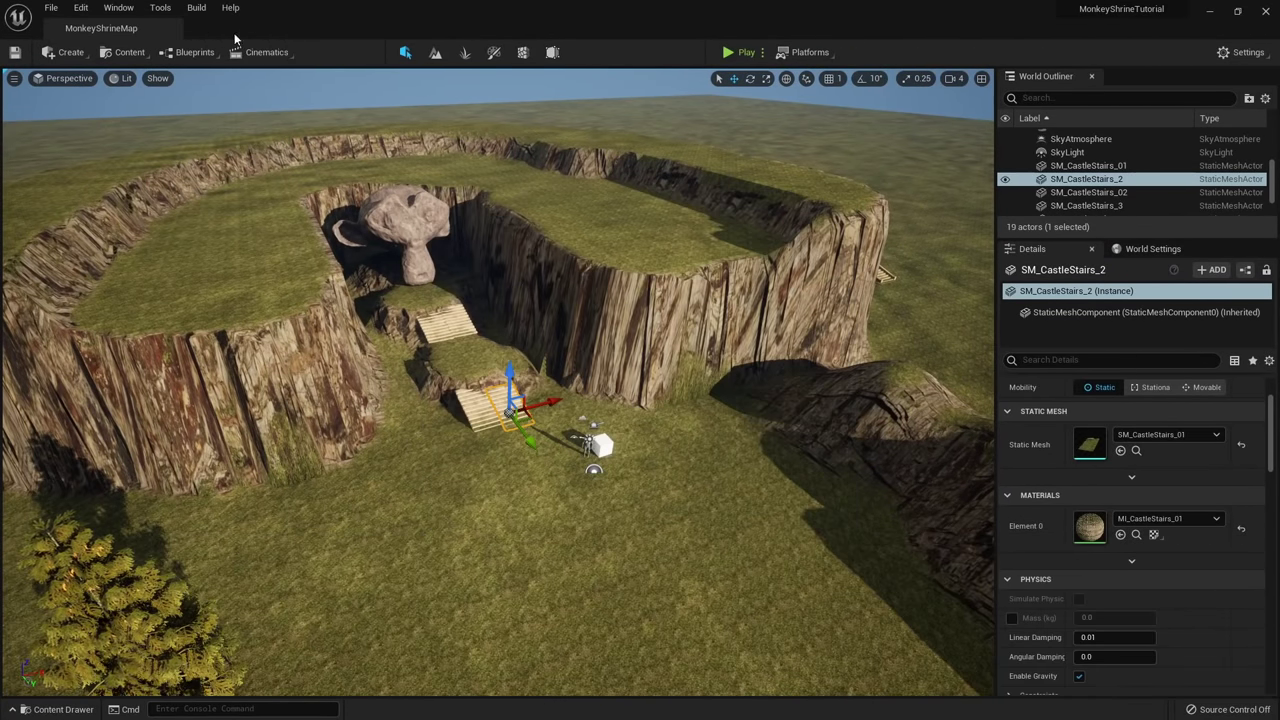
Enter Landscape Paint mode and create the Material_A_LayerInfo layer info object in MonkeyShrineMap_sharedassets.
right_click_drag(656, 428, 695, 334)
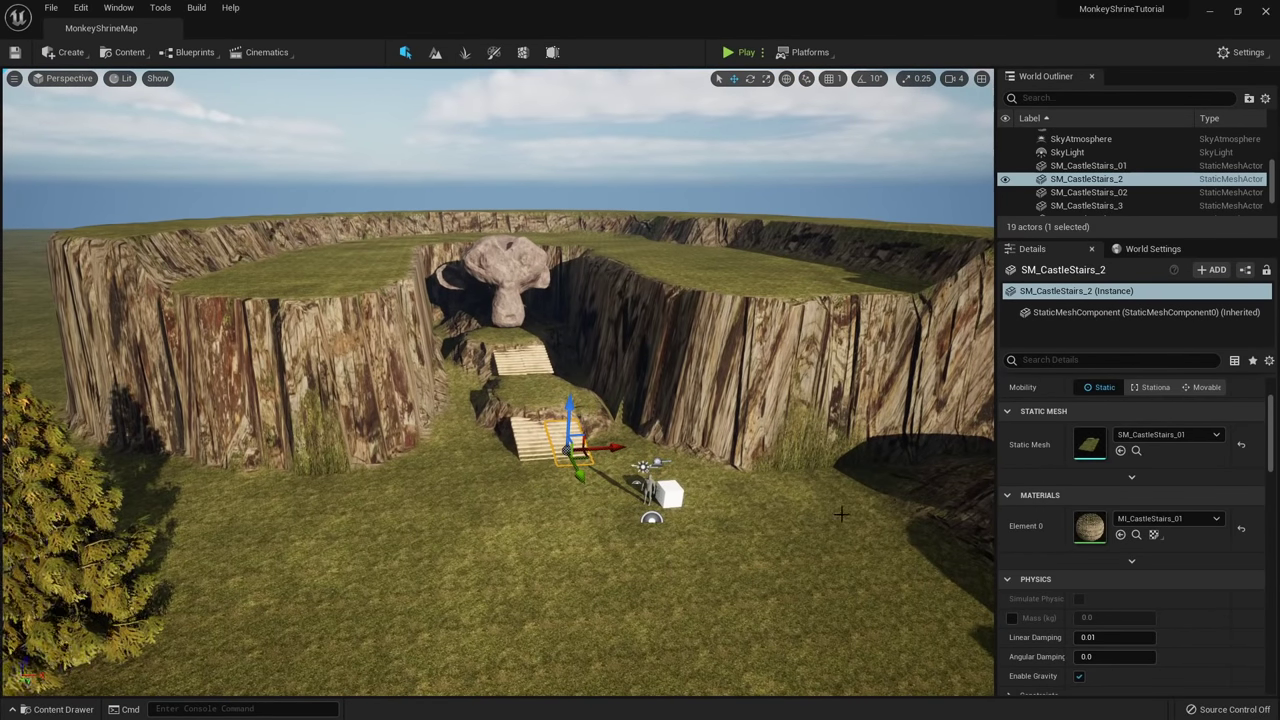
left_click(435, 52)
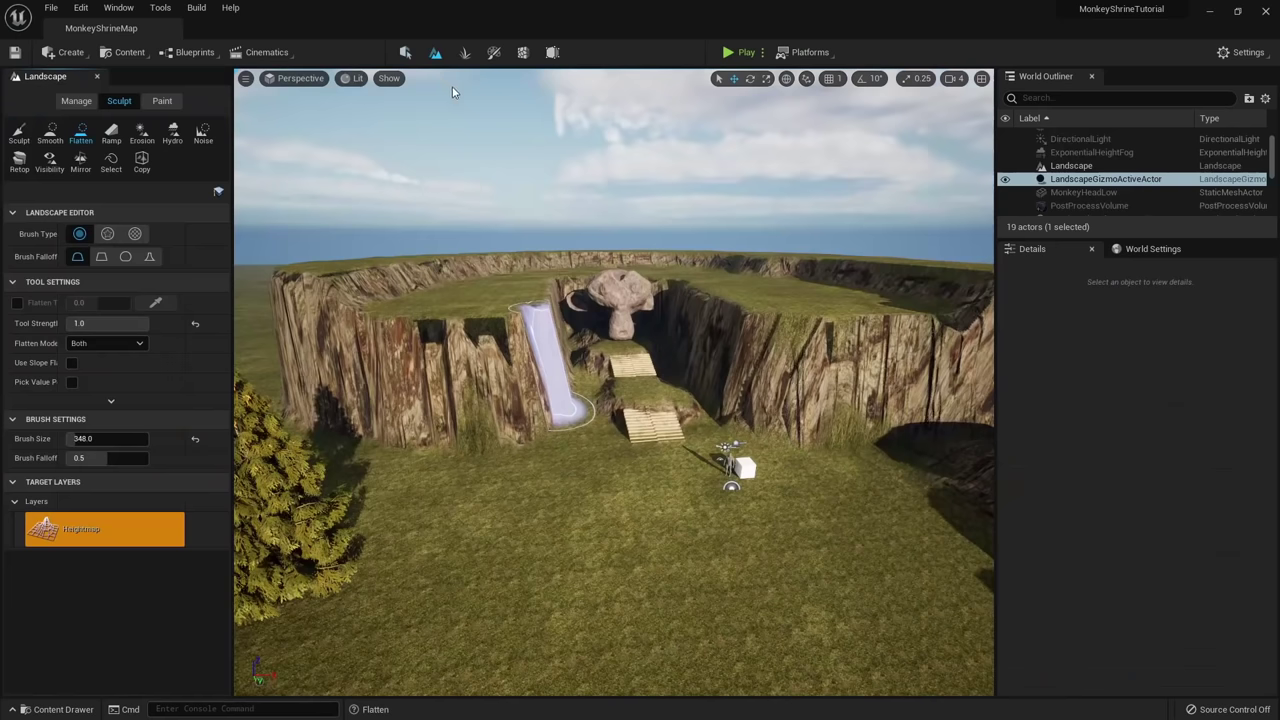
left_click(162, 102)
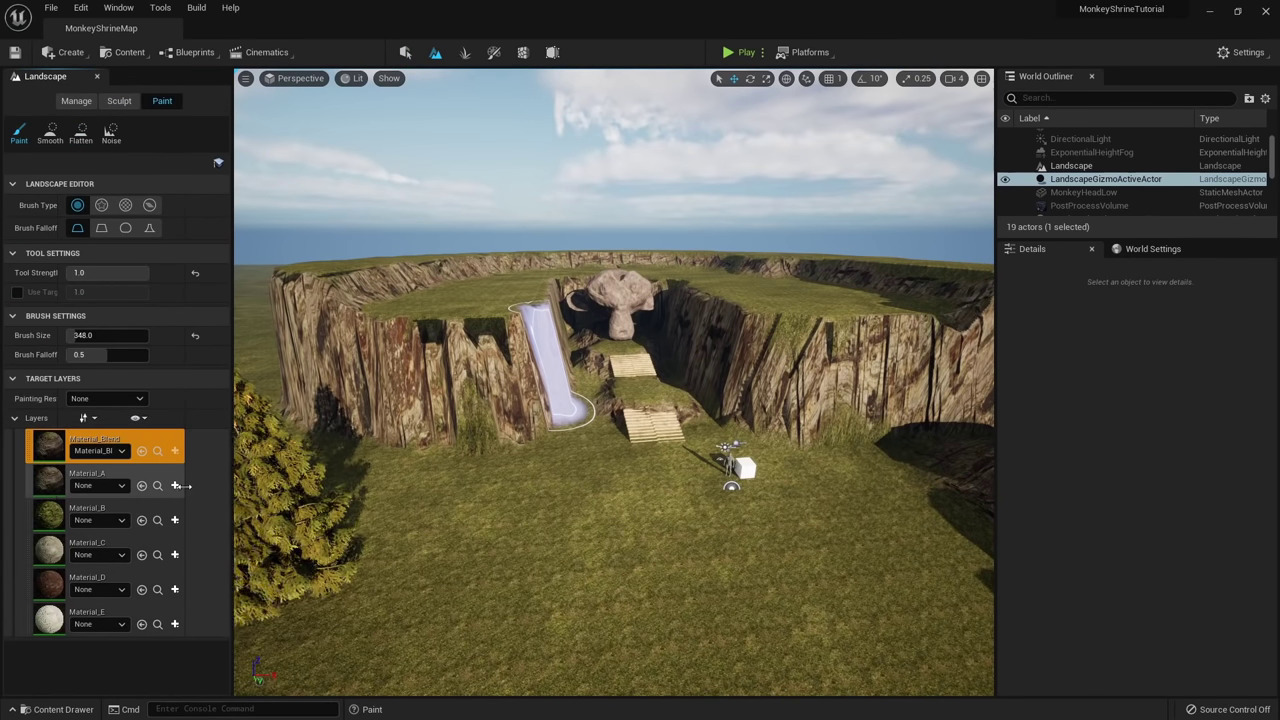
left_click(227, 506)
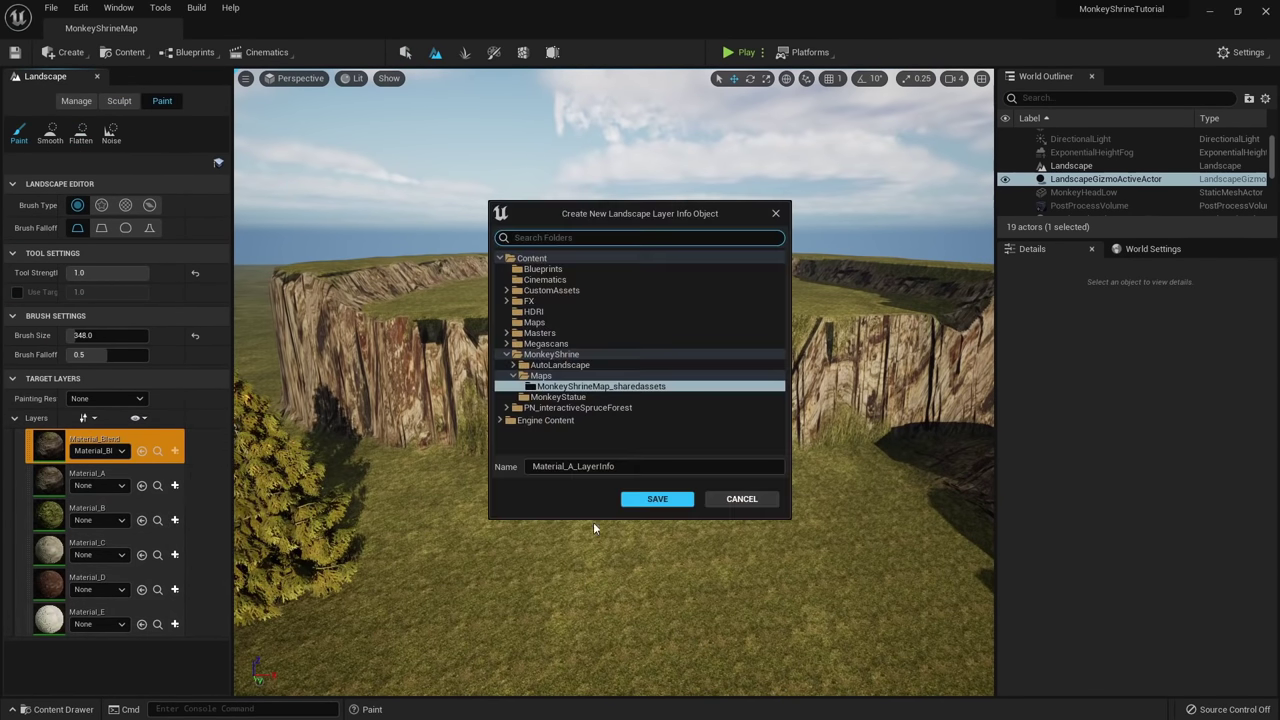
left_click(660, 503)
Create layer info objects for the Material_B, Material_C and Material_D landscape layers in MonkeyShrineMap_sharedassets.
left_click(175, 520)
left_click(237, 536)
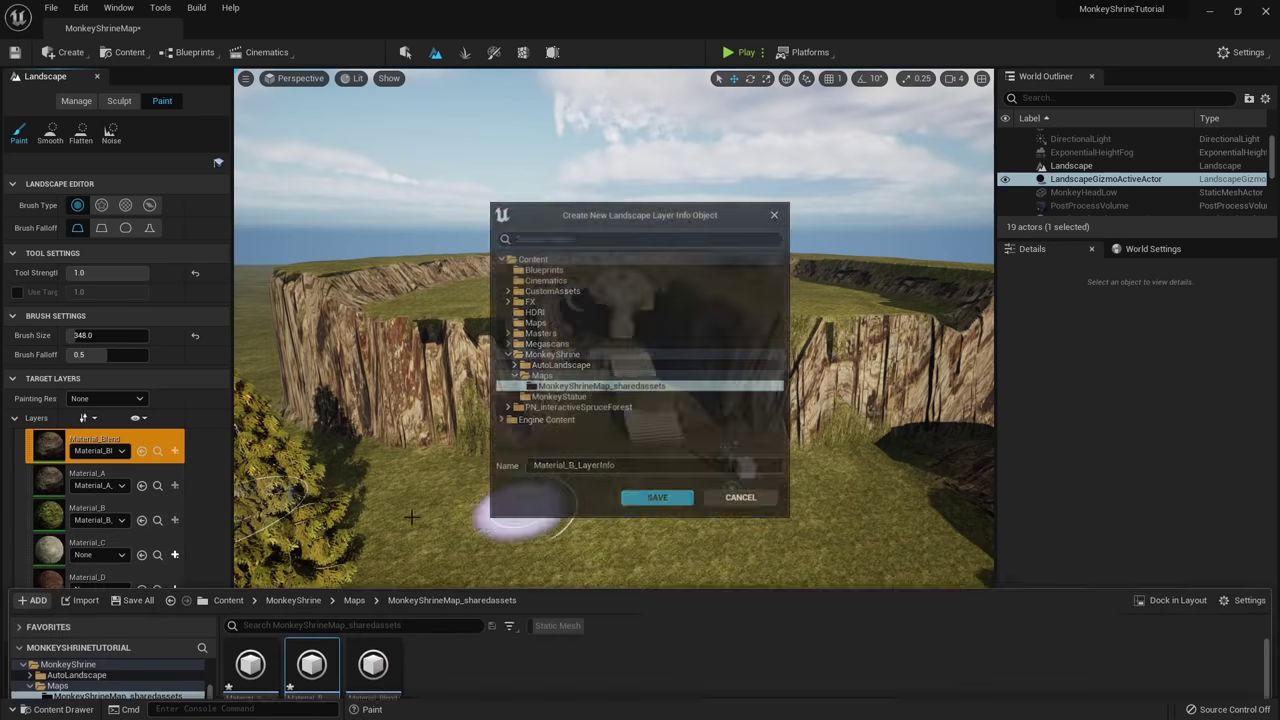
left_click(655, 497)
left_click(240, 574)
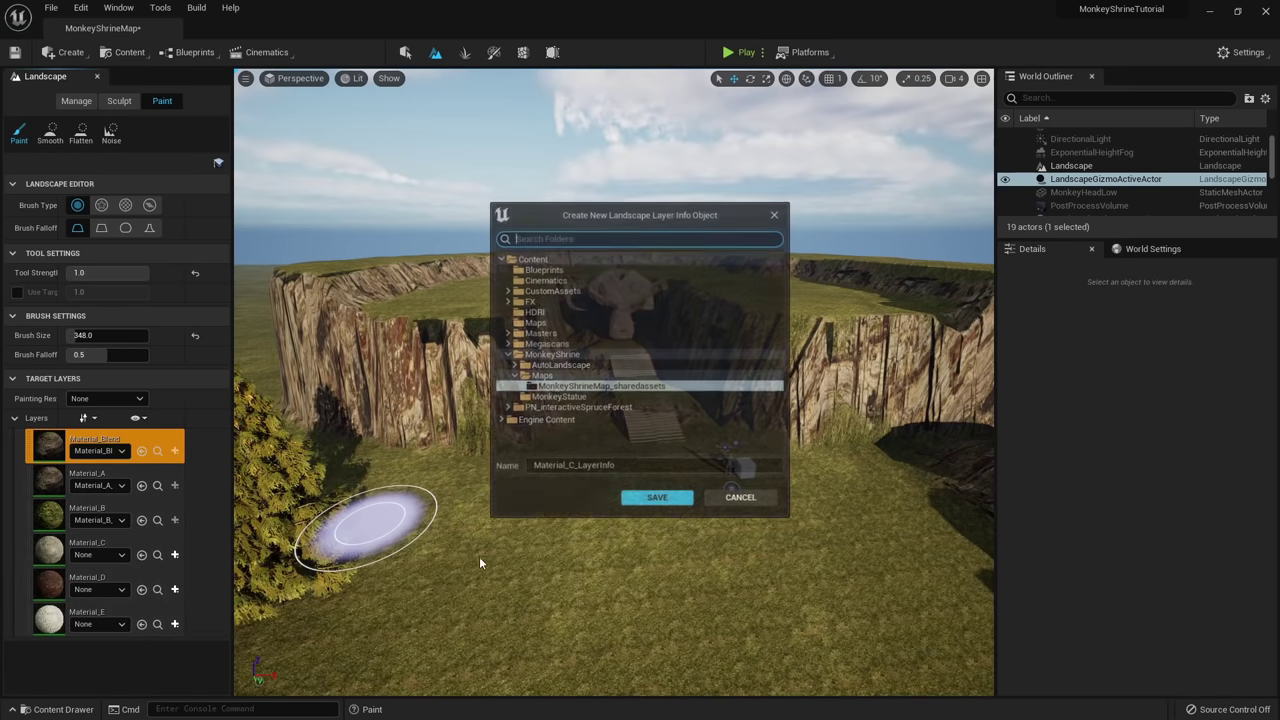
left_click(657, 500)
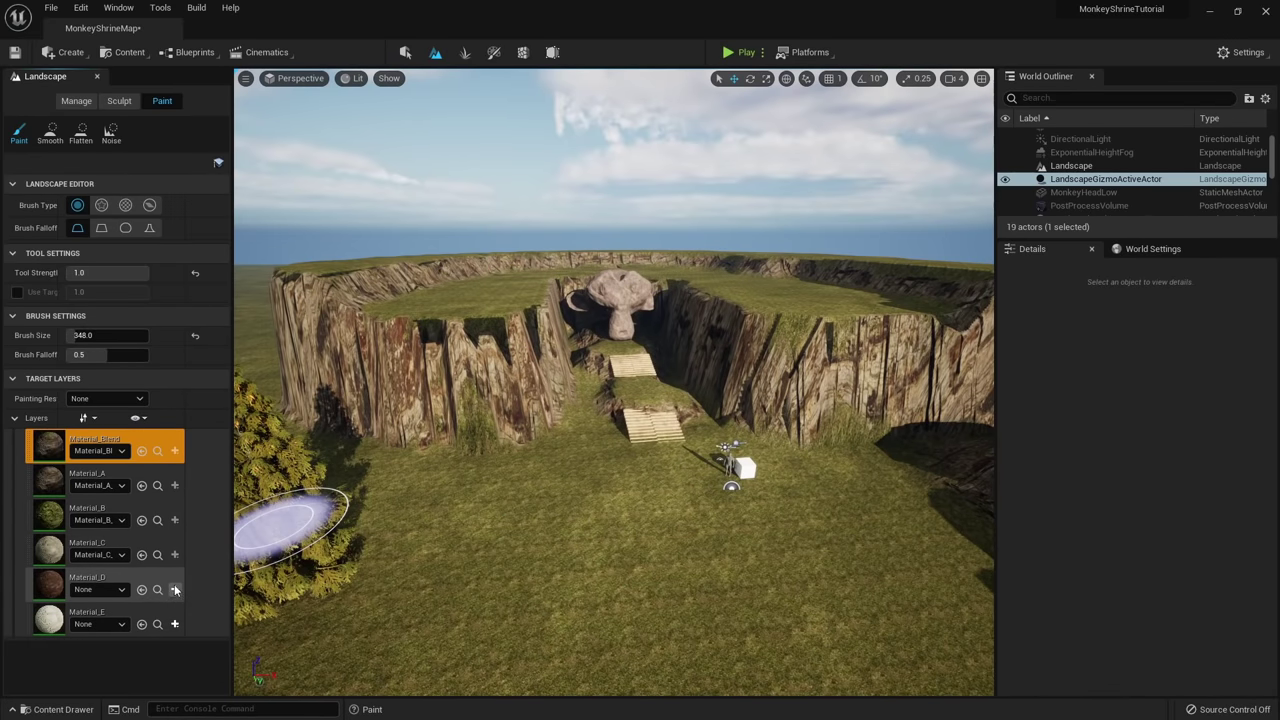
left_click(175, 589)
left_click(240, 608)
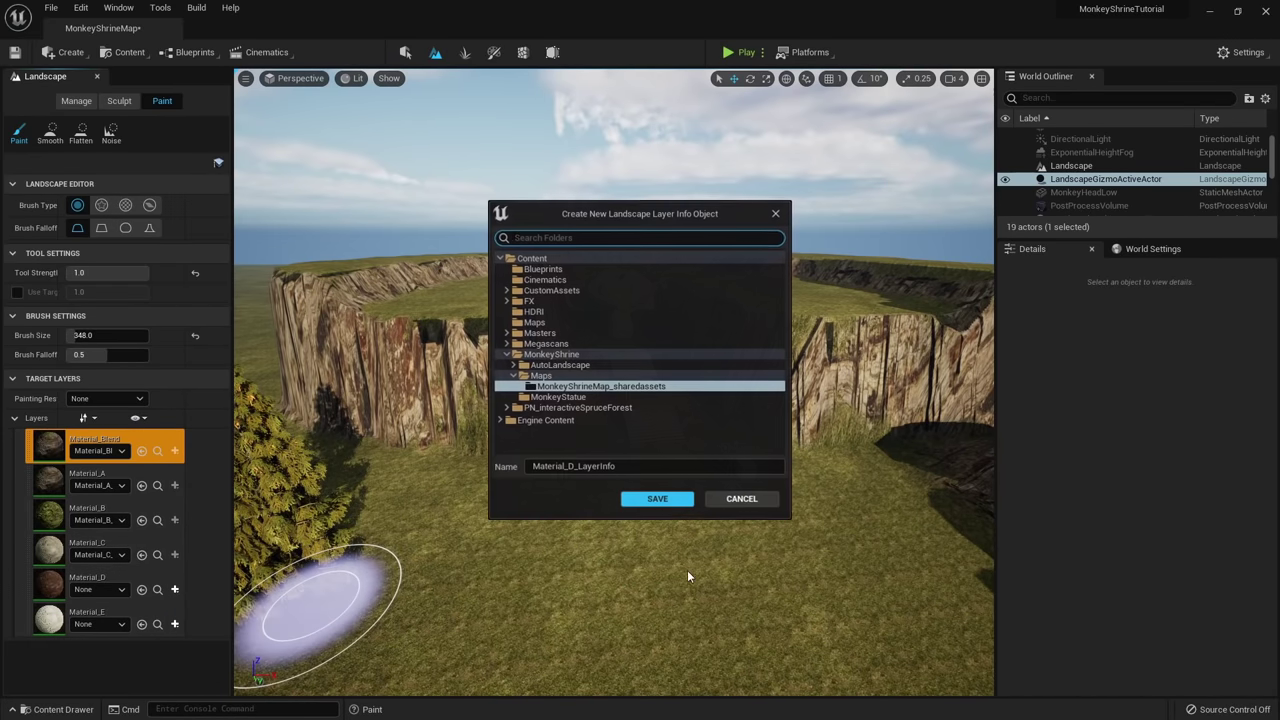
left_click(665, 506)
Flatten the part of the rocky ridge next to the cliff with the Flatten sculpt tool, opening a grassy gap.
right_click_drag(687, 345, 940, 345)
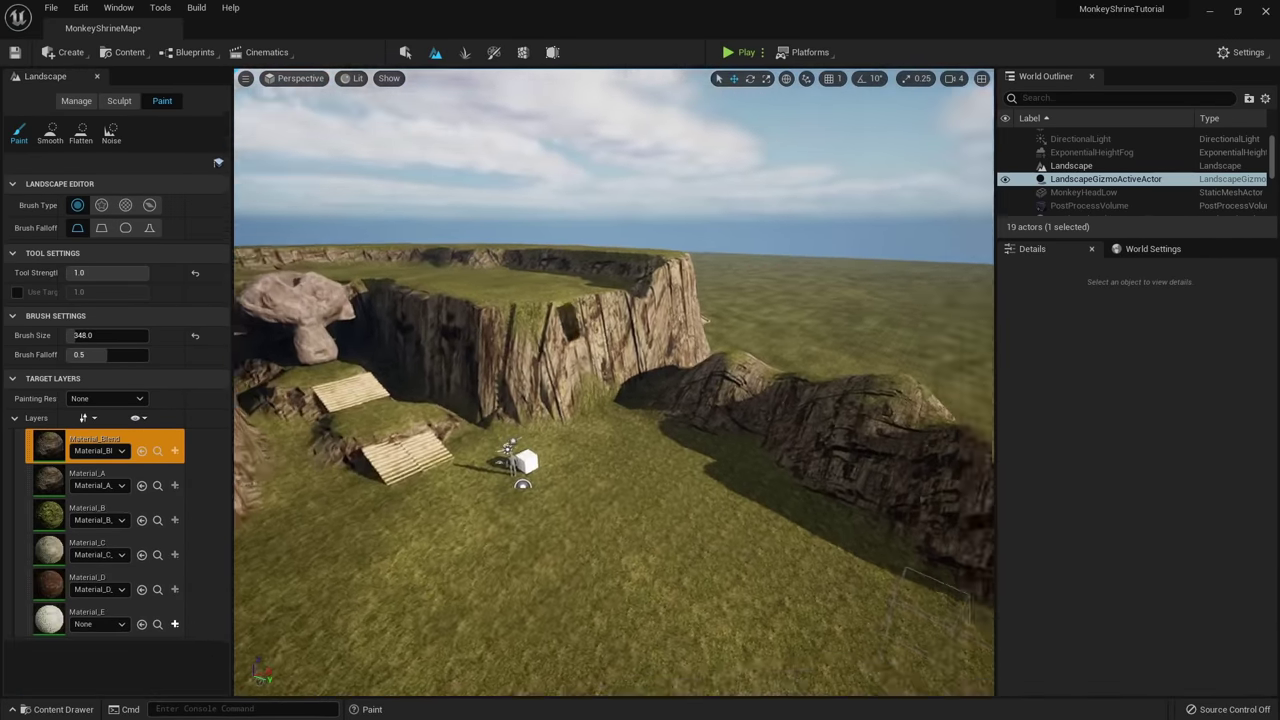
right_click_drag(560, 415, 600, 517)
left_click(119, 100)
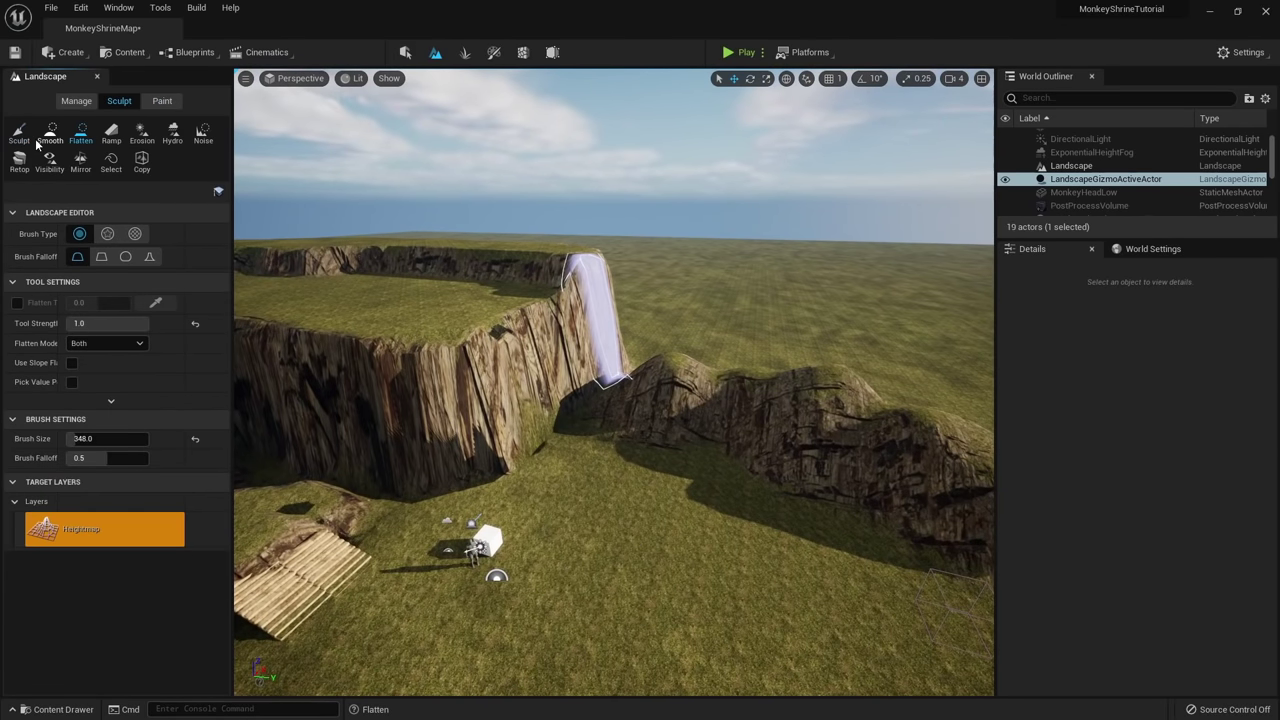
mouse_move(634, 429)
right_mouse_down()
mouse_move(640, 520)
mouse_move(655, 525)
right_mouse_up()
mouse_move(592, 432)
left_mouse_down()
mouse_move(602, 342)
mouse_move(714, 423)
mouse_move(831, 371)
mouse_move(671, 470)
left_mouse_up()
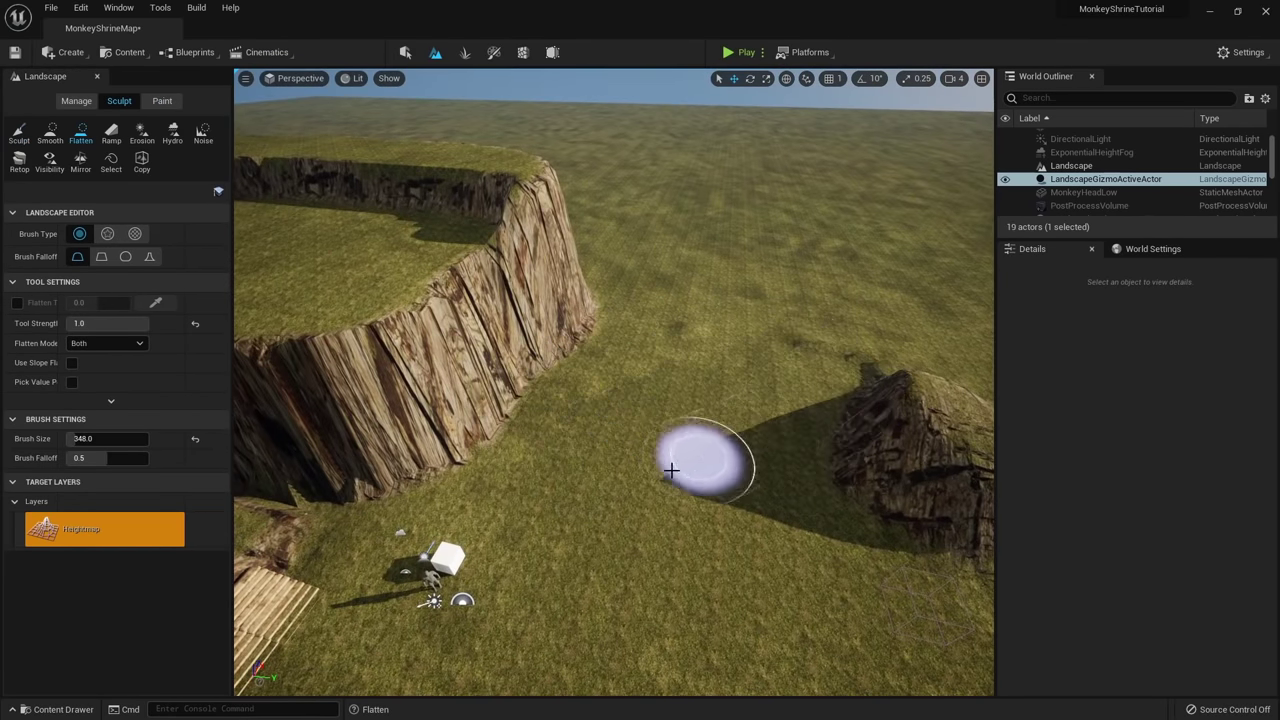
mouse_move(602, 545)
right_mouse_down()
mouse_move(470, 535)
mouse_move(395, 500)
right_mouse_up()
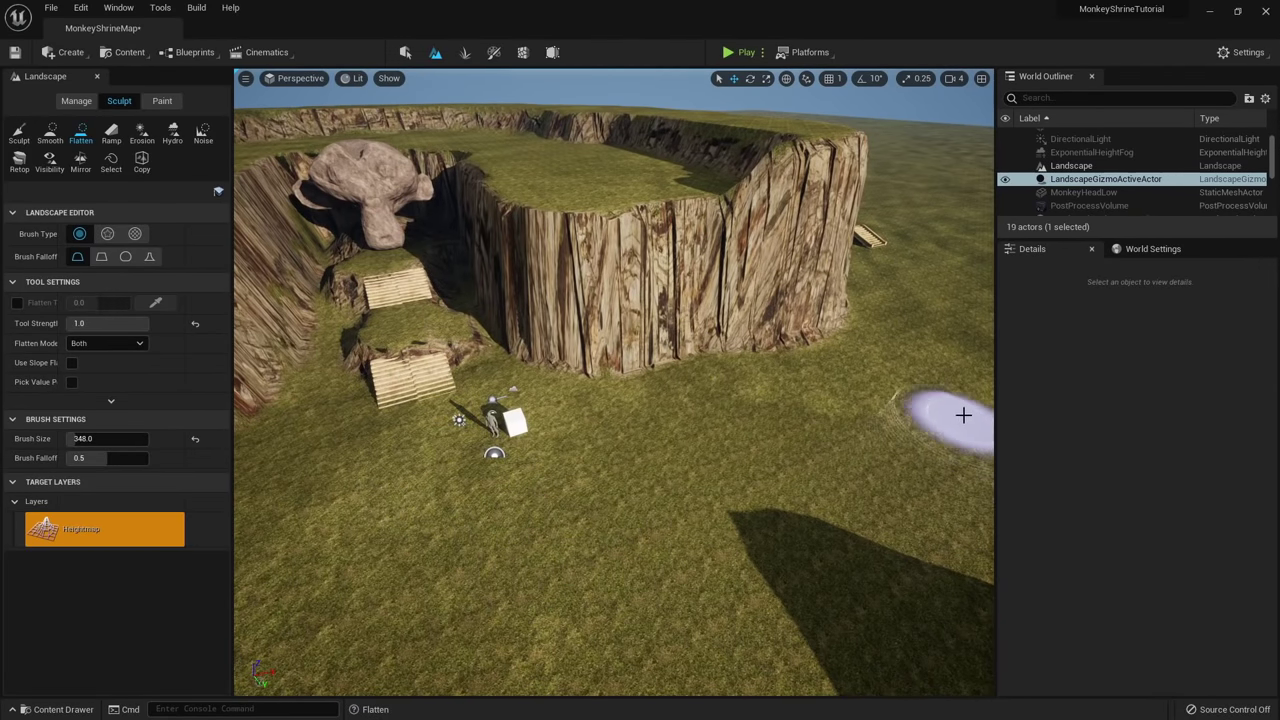
Try painting Material_A at tool strength 0.448 over the ledge between the monkey head and the upper stairs, and undo the paint.
right_click_drag(629, 334, 400, 360)
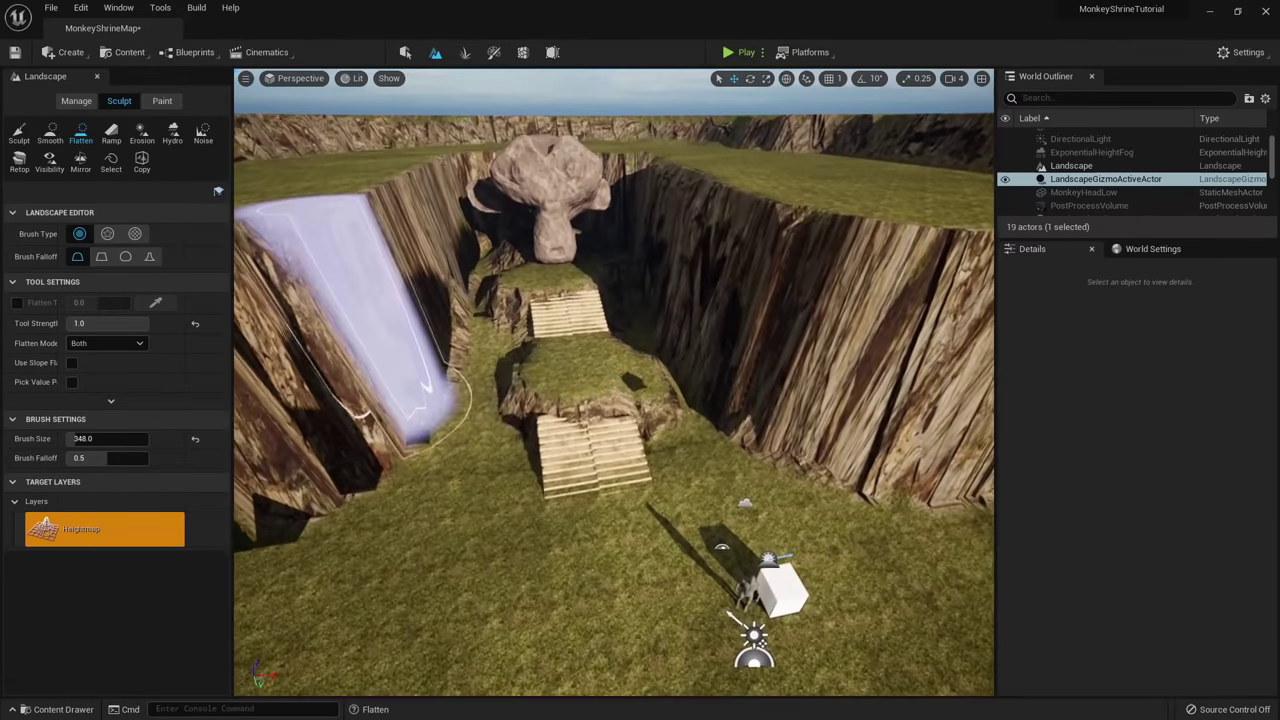
left_click(162, 101)
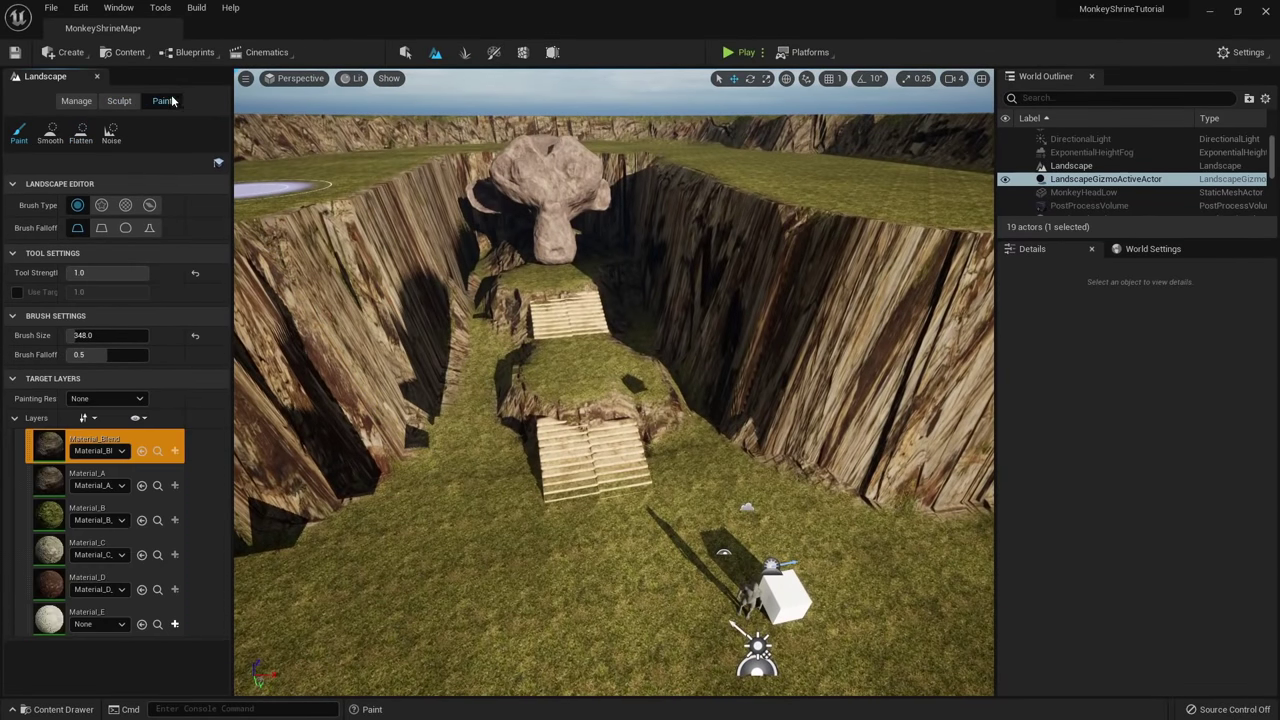
left_click(45, 482)
right_click_drag(641, 334, 820, 430)
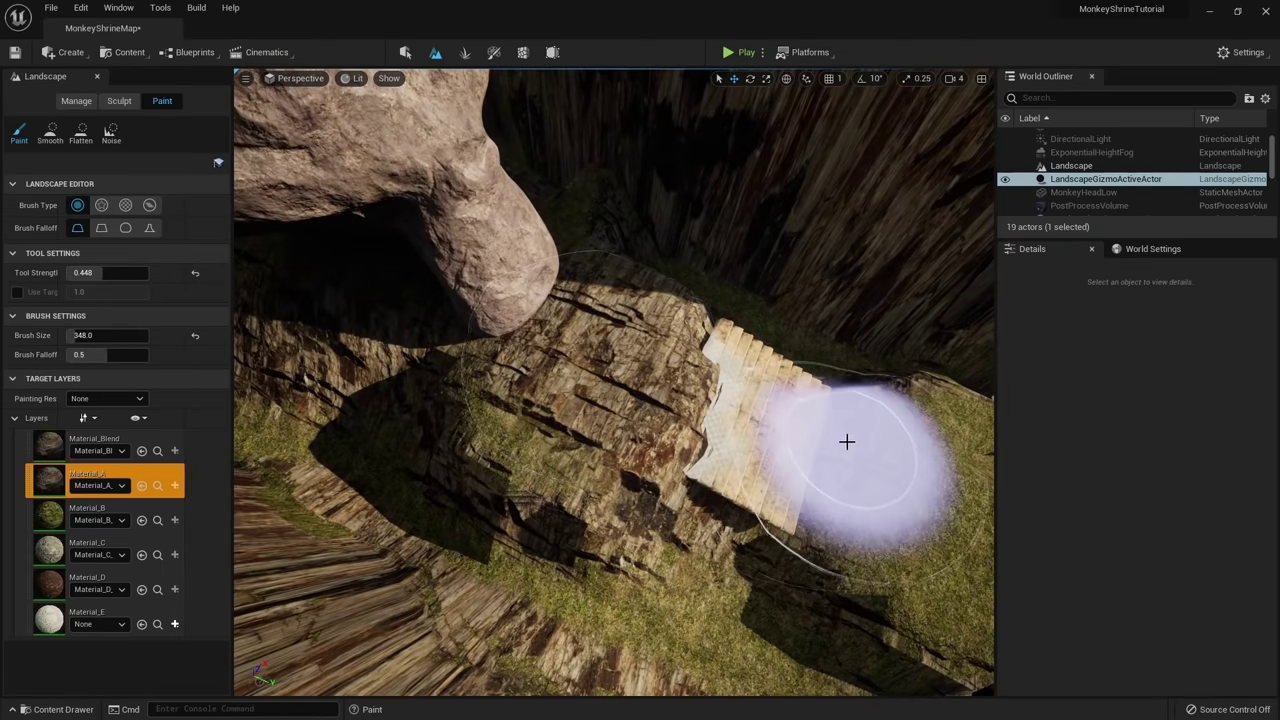
right_click_drag(846, 440, 860, 340)
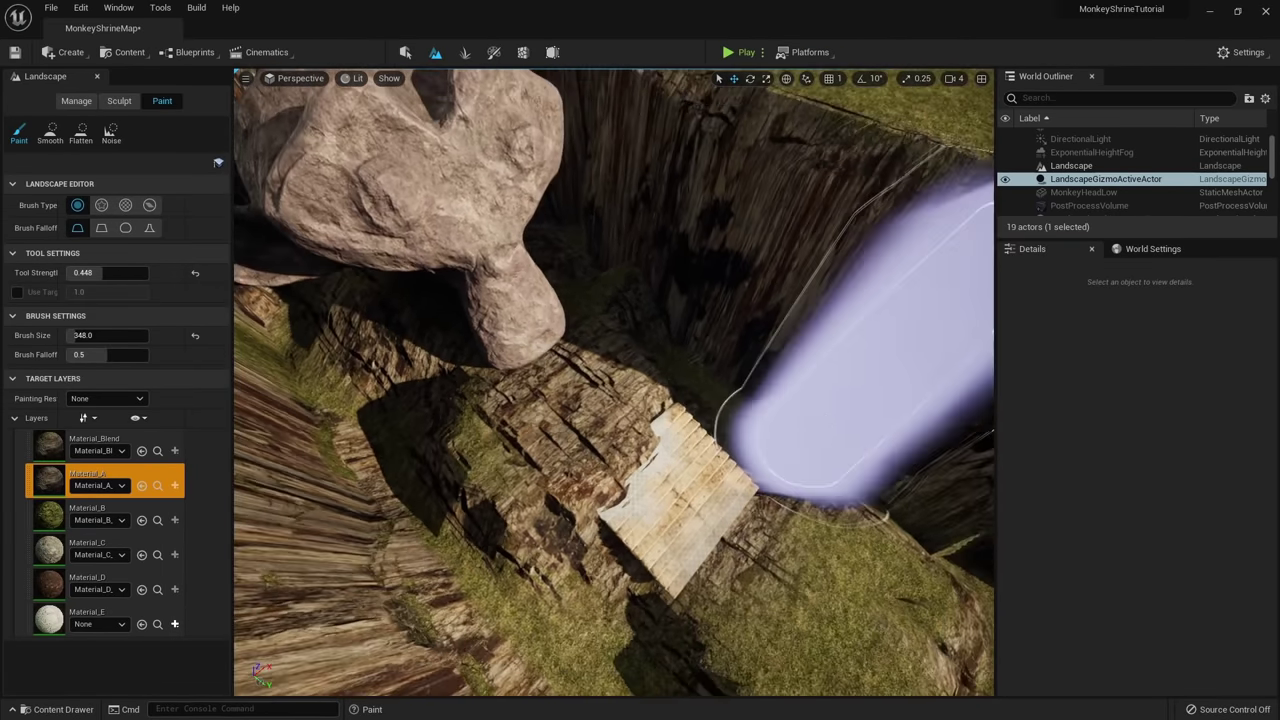
key("ctrl+z")
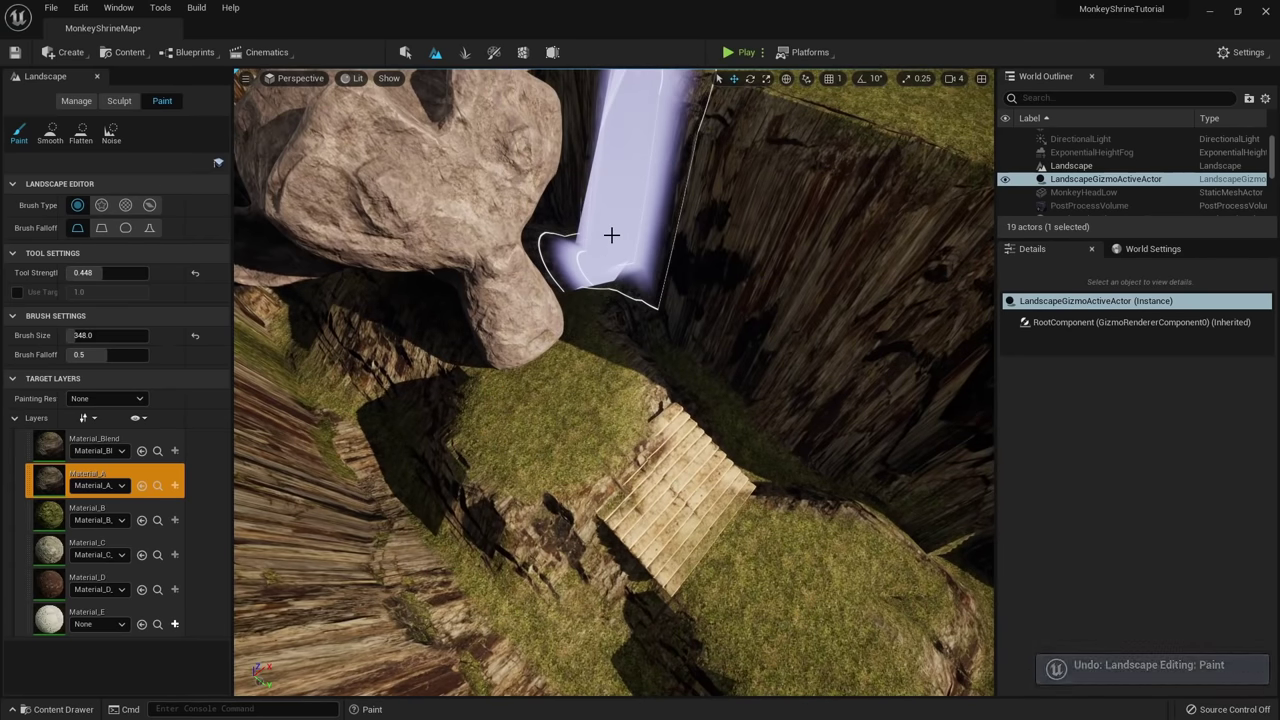
Paint Material_C over the ledges above and below the upper stairs, reducing the tool strength to 0.168.
left_click(46, 554)
right_click_drag(586, 418, 597, 414)
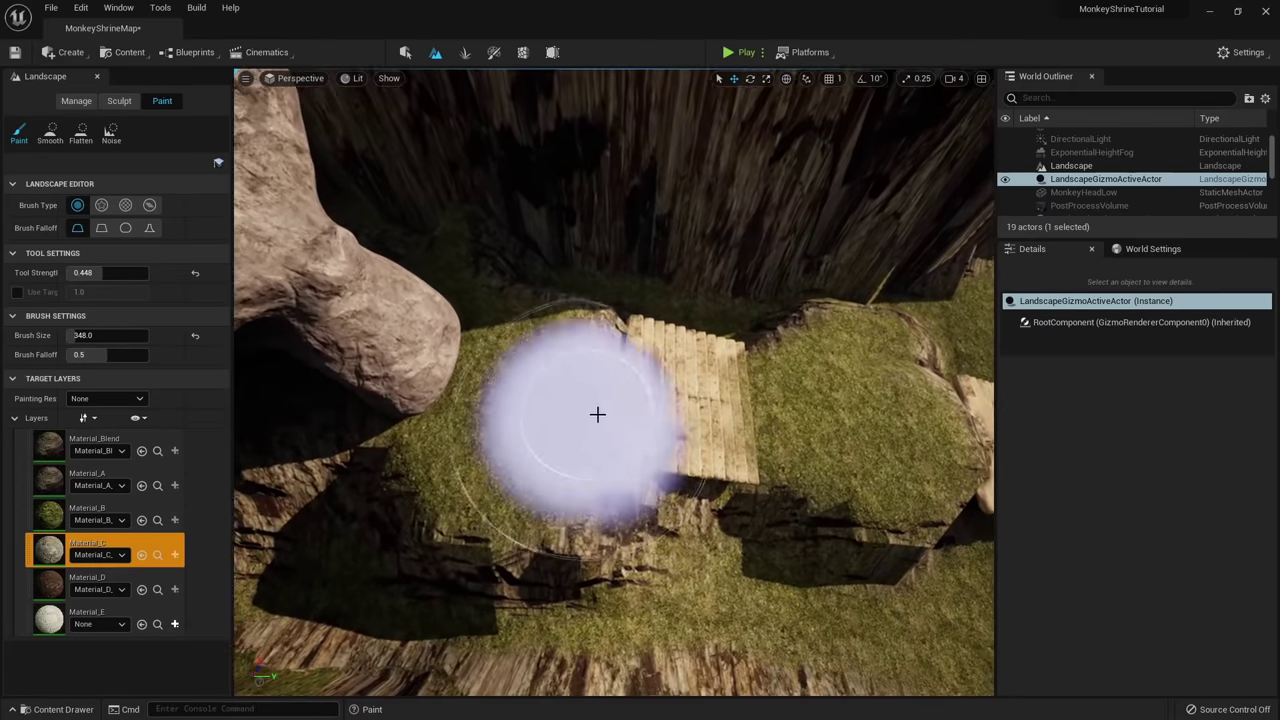
mouse_move(597, 414)
left_mouse_down()
mouse_move(468, 371)
mouse_move(837, 391)
left_mouse_up()
mouse_move(837, 391)
right_mouse_down()
mouse_move(880, 372)
mouse_move(850, 400)
right_mouse_up()
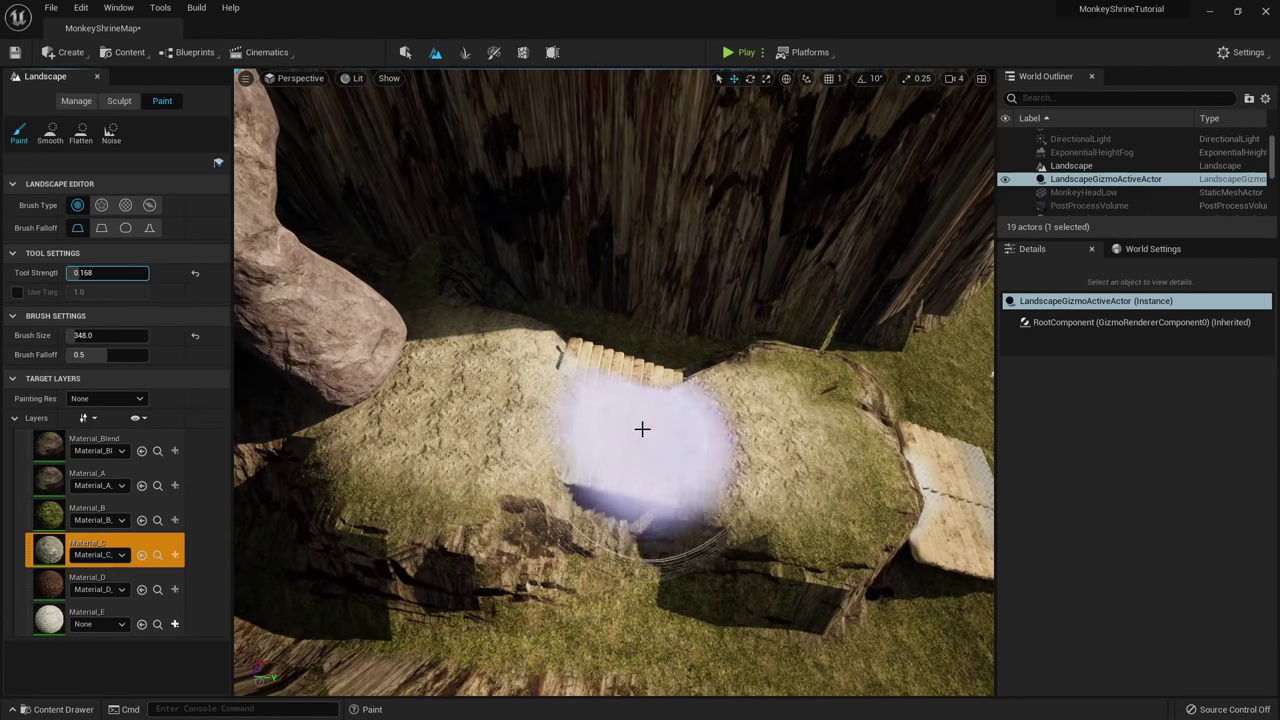
right_click_drag(606, 430, 585, 428)
mouse_move(785, 451)
left_mouse_down()
mouse_move(486, 386)
mouse_move(583, 400)
mouse_move(766, 463)
mouse_move(505, 390)
mouse_move(557, 420)
mouse_move(751, 429)
mouse_move(486, 420)
mouse_move(621, 524)
mouse_move(634, 474)
mouse_move(837, 463)
left_mouse_up()
right_click_drag(837, 463, 560, 464)
Paint a Material_C path from the foot of the lower stairs out across the grass, at tool strength 0.168.
left_click_drag(800, 460, 691, 457)
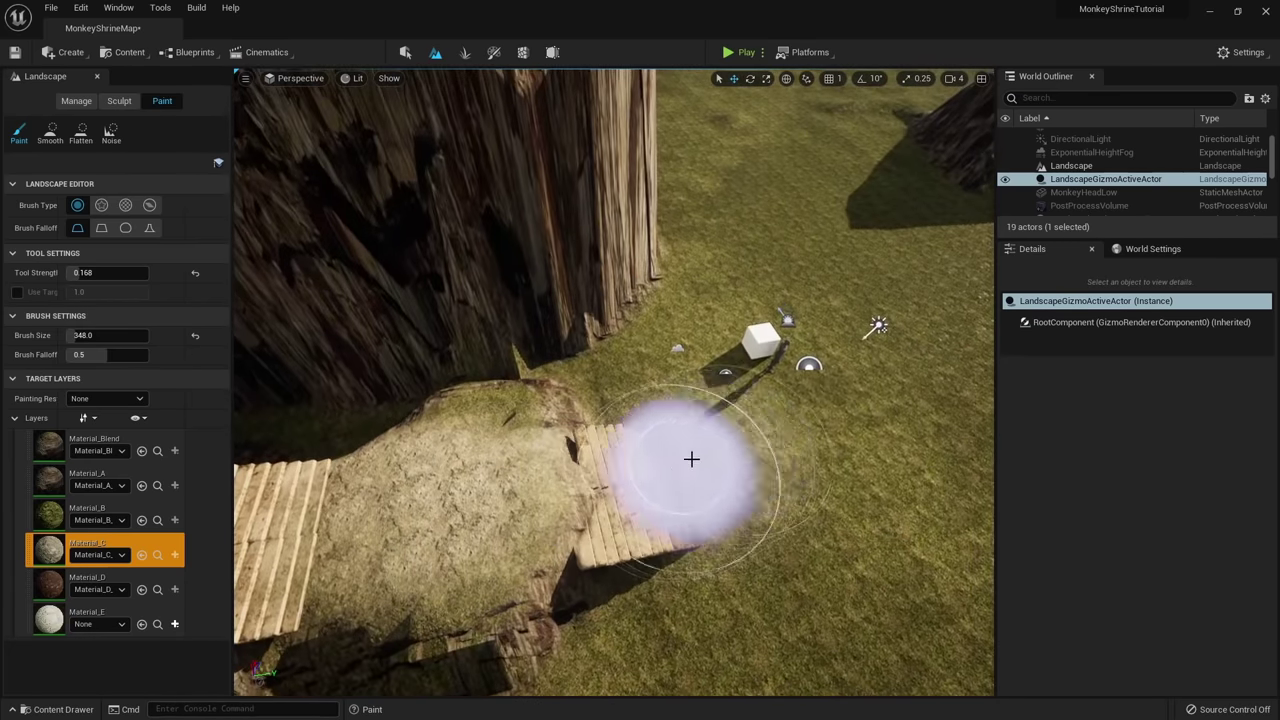
right_click_drag(691, 457, 490, 437)
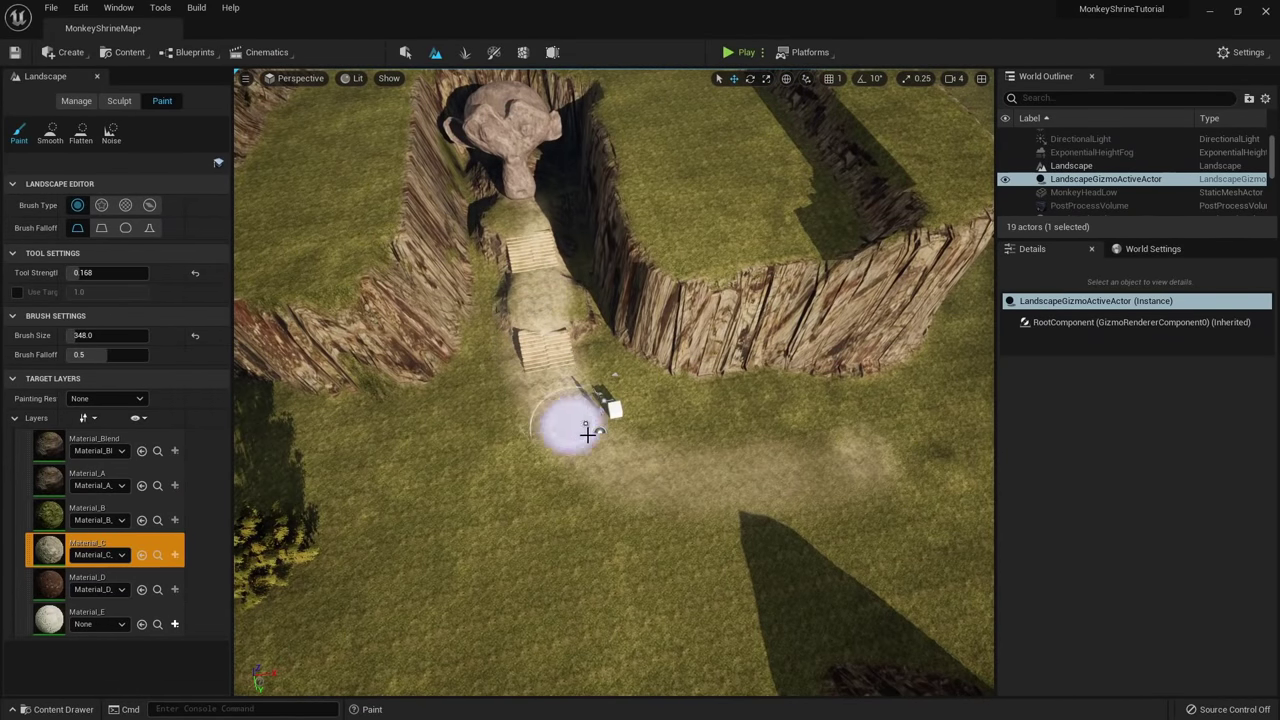
left_click_drag(823, 503, 846, 457)
mouse_move(846, 457)
right_mouse_down()
mouse_move(930, 450)
mouse_move(1040, 400)
right_mouse_up()
mouse_move(620, 420)
right_mouse_down()
mouse_move(840, 450)
mouse_move(840, 520)
mouse_move(830, 490)
right_mouse_up()
right_click_drag(431, 616, 405, 610)
Paint Material_D around the edges of the ledge between the two stairs, reducing the brush size to 216.
left_click(88, 580)
right_click_drag(571, 411, 575, 470)
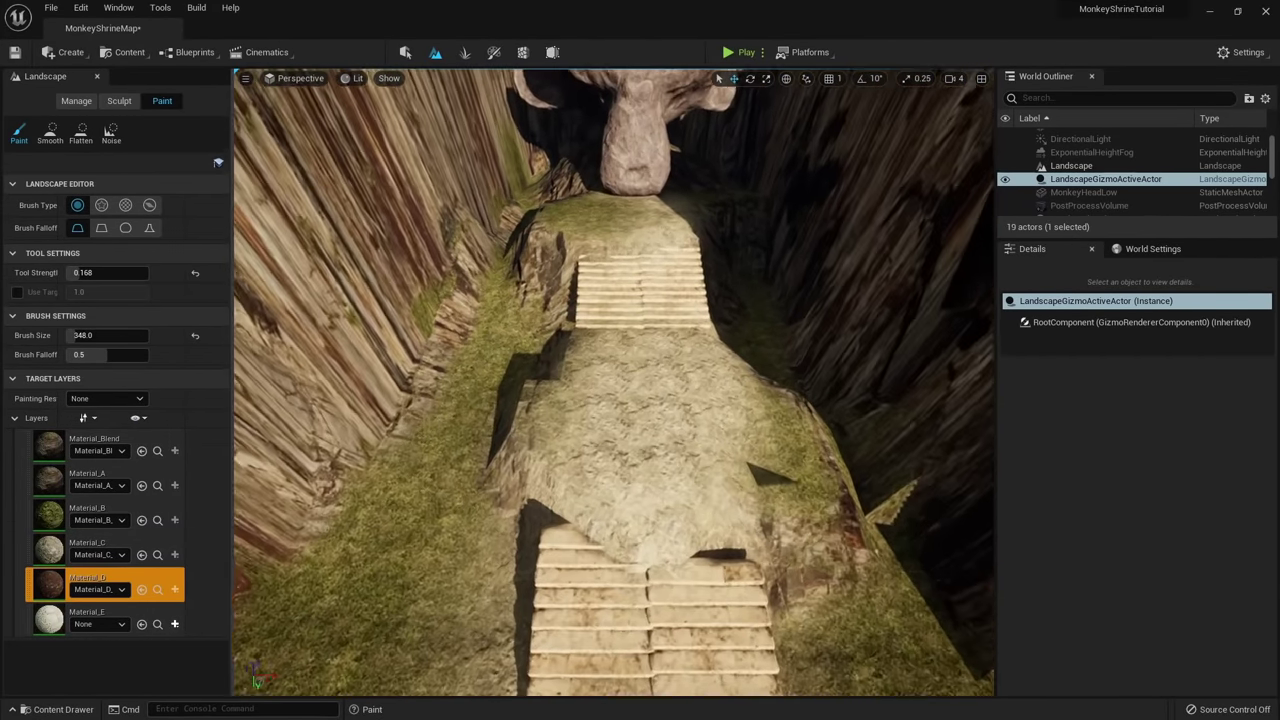
mouse_move(548, 425)
left_mouse_down()
mouse_move(535, 371)
mouse_move(643, 411)
left_mouse_up()
mouse_move(690, 368)
right_mouse_down()
mouse_move(730, 372)
mouse_move(718, 390)
right_mouse_up()
key("bracketleft")
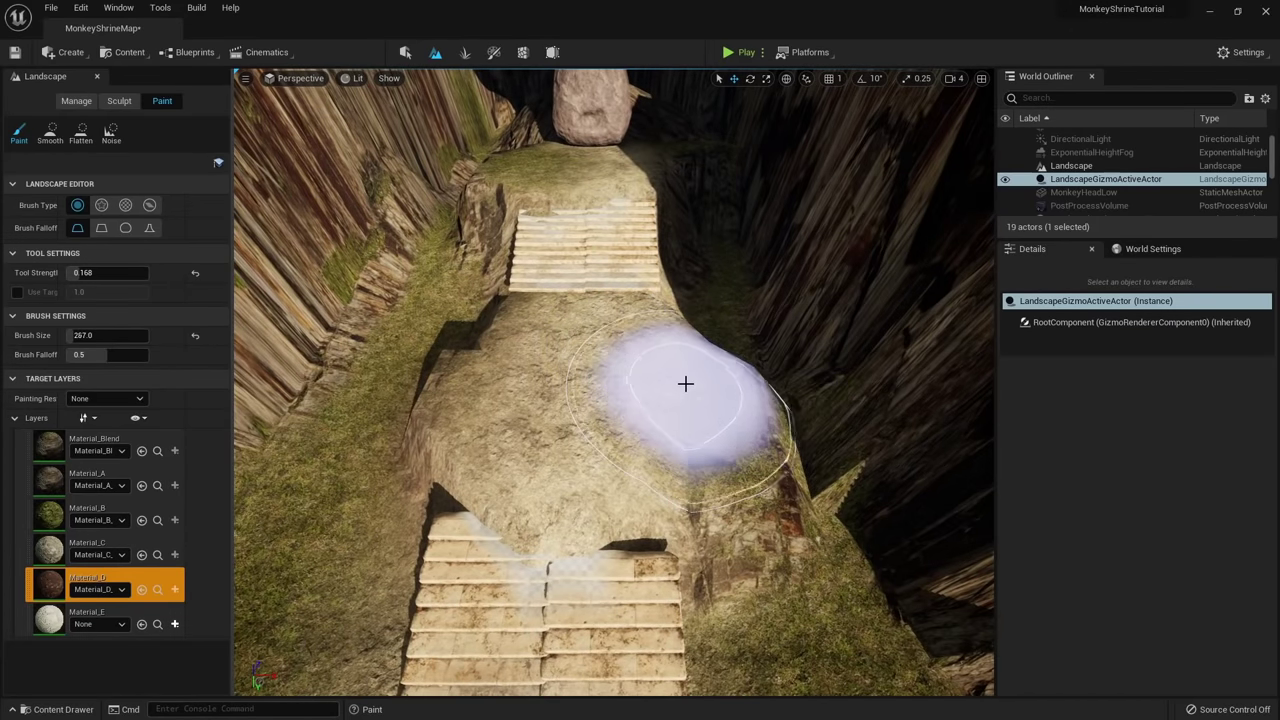
key("bracketleft")
left_click_drag(680, 296, 705, 465)
mouse_move(497, 323)
right_mouse_down()
mouse_move(500, 250)
mouse_move(510, 330)
right_mouse_up()
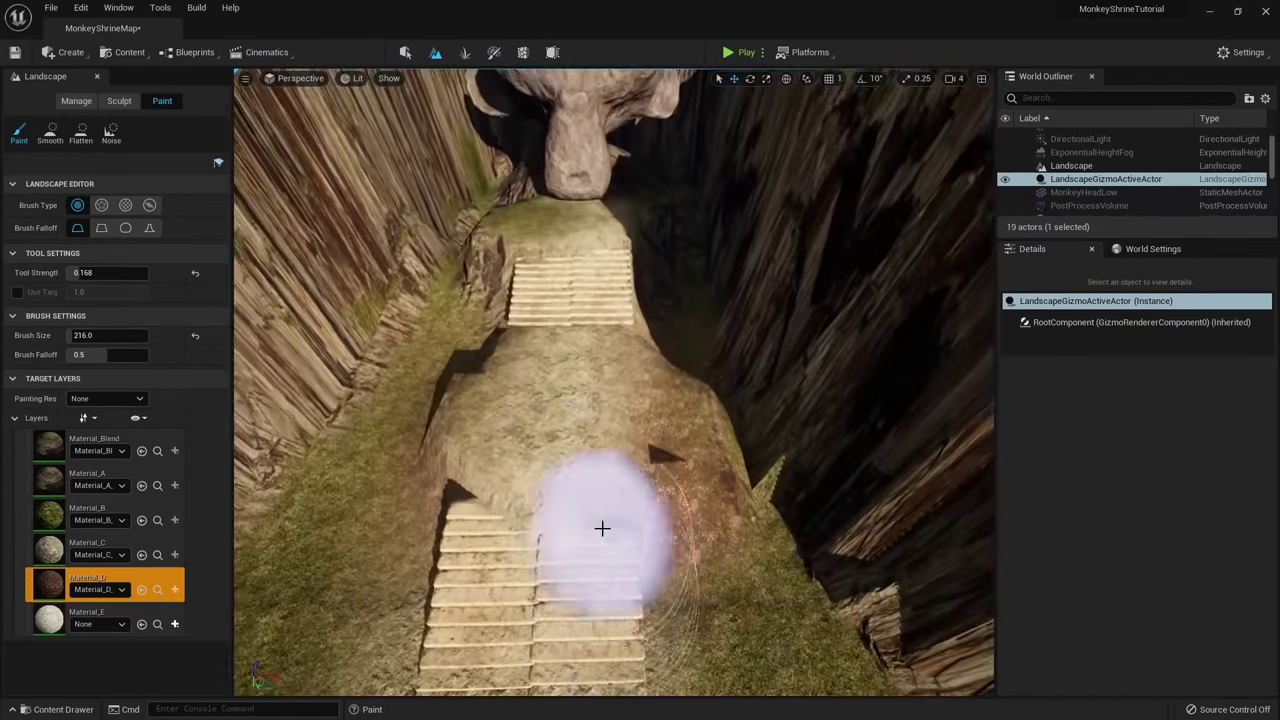
right_click_drag(602, 528, 651, 309)
mouse_move(526, 357)
right_mouse_down()
mouse_move(490, 300)
mouse_move(451, 384)
right_mouse_up()
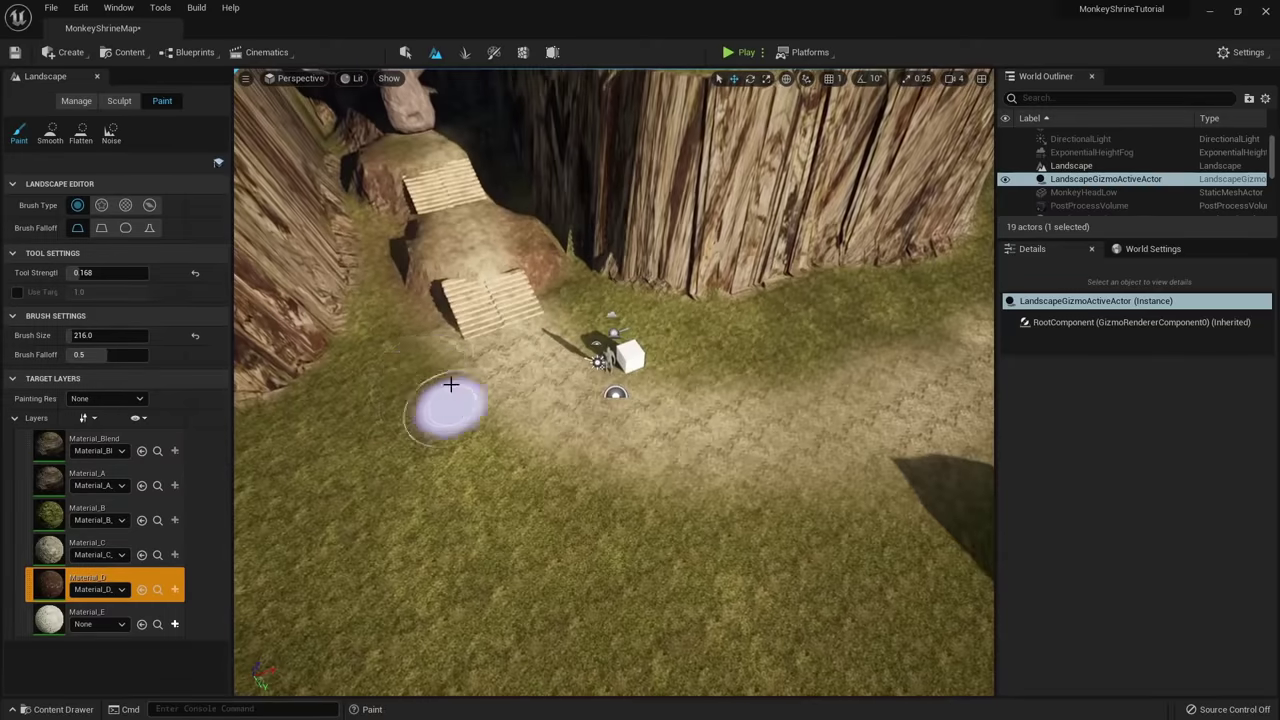
mouse_move(683, 403)
right_mouse_down()
mouse_move(740, 350)
mouse_move(560, 400)
mouse_move(536, 299)
mouse_move(675, 452)
right_mouse_up()
Flatten the ground beside the middle and upper stair ledges with the Flatten sculpt tool at strength 0.168.
left_click(114, 102)
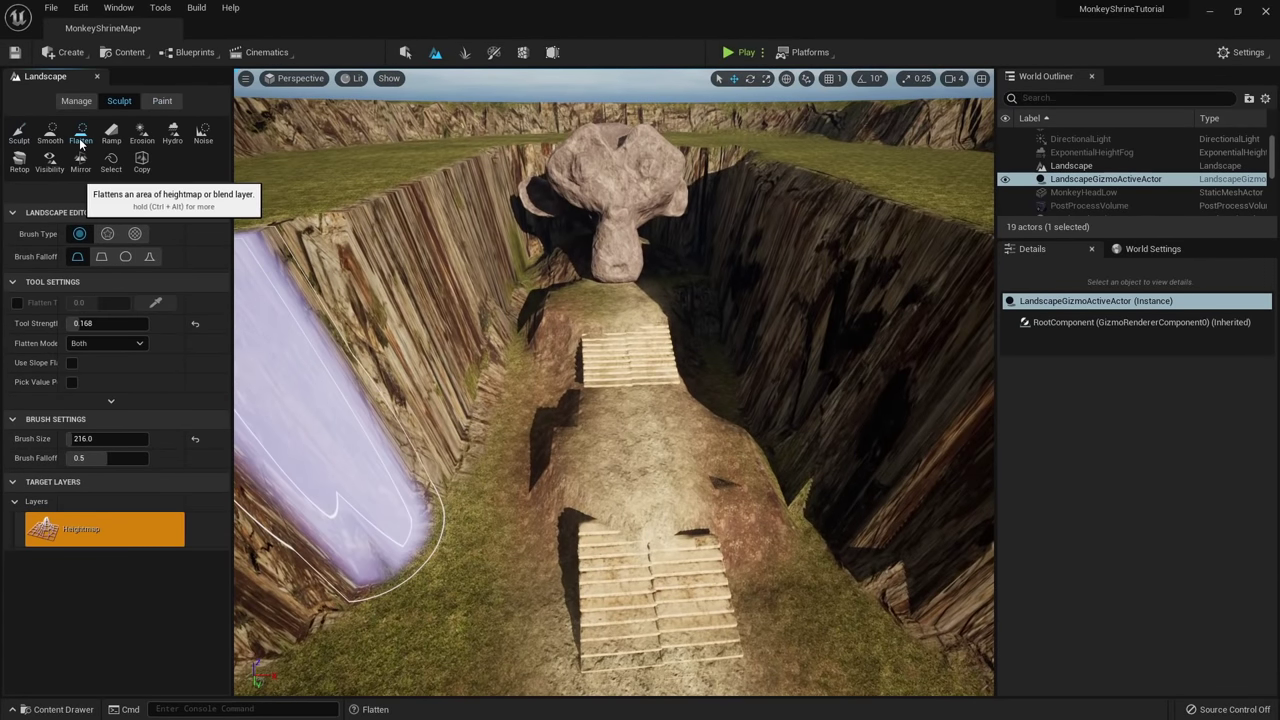
scroll(597, 437, "up", 4)
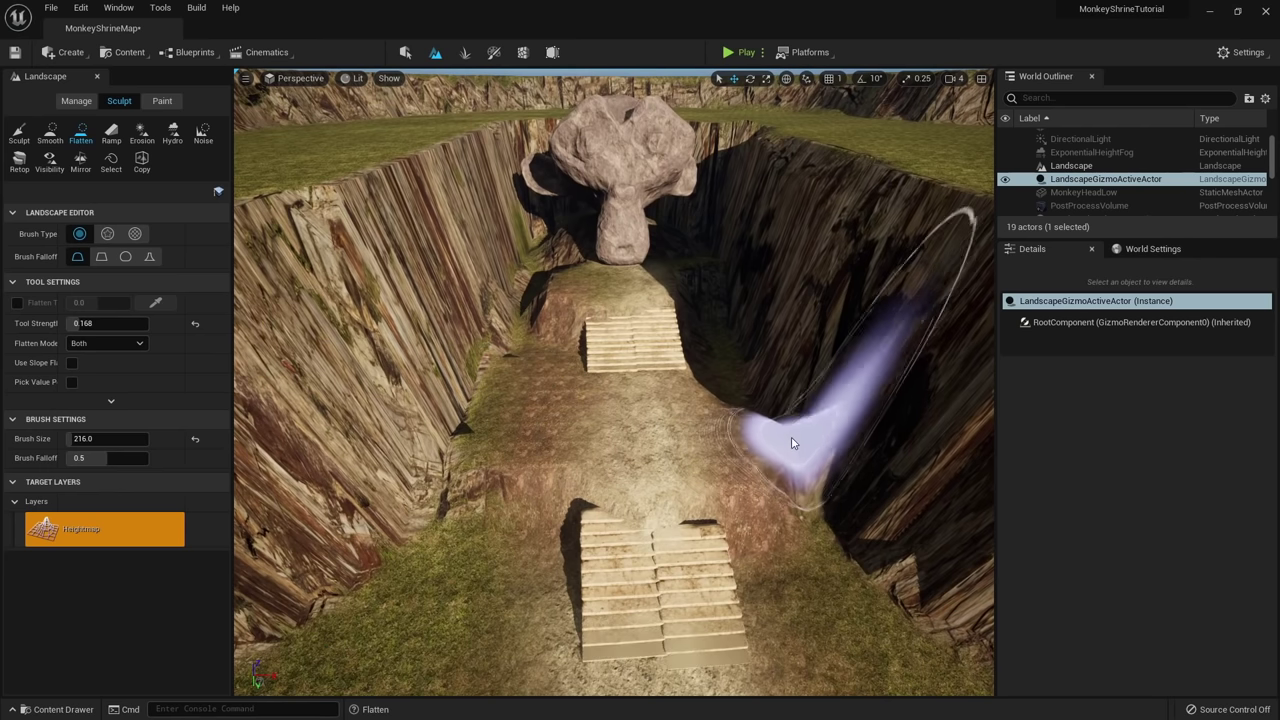
key("w")
mouse_move(500, 391)
right_mouse_down()
mouse_move(595, 400)
mouse_move(630, 510)
right_mouse_up()
right_click_drag(609, 299, 553, 371)
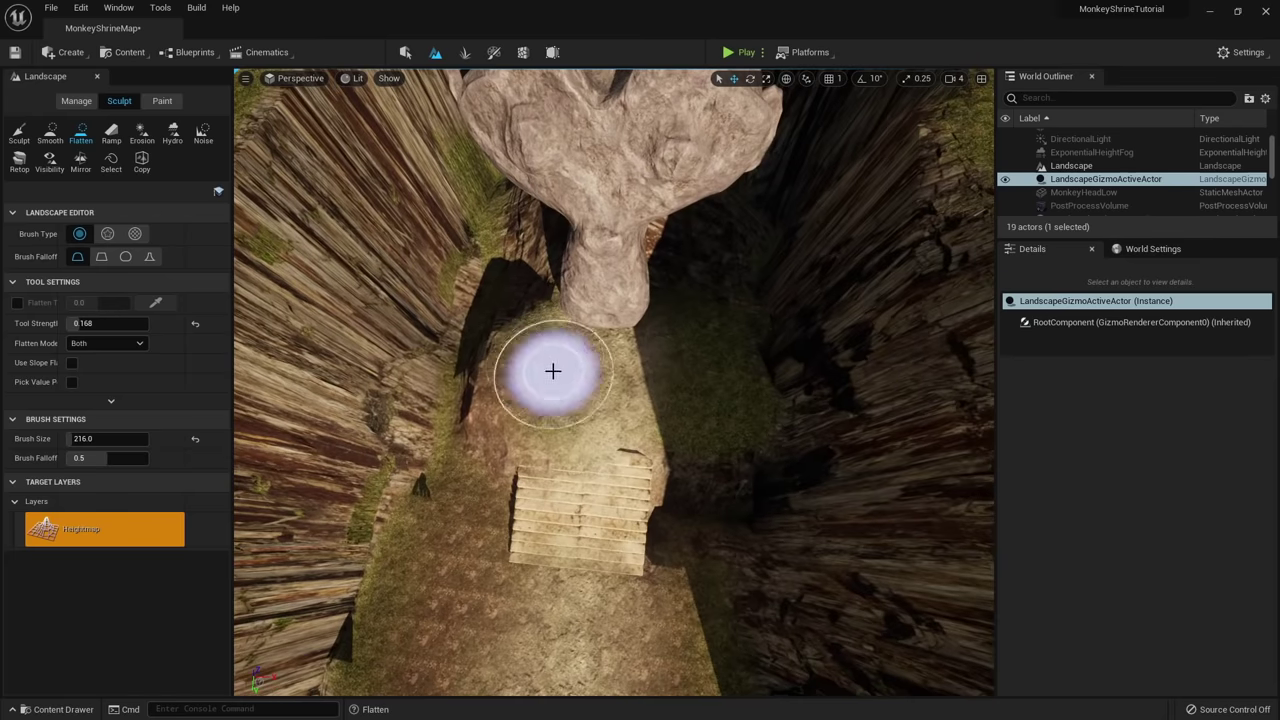
left_click_drag(491, 243, 480, 232)
Flatten the corner of the pit behind the monkey head, next to the cliff wall.
right_click_drag(480, 232, 771, 323)
key("s")
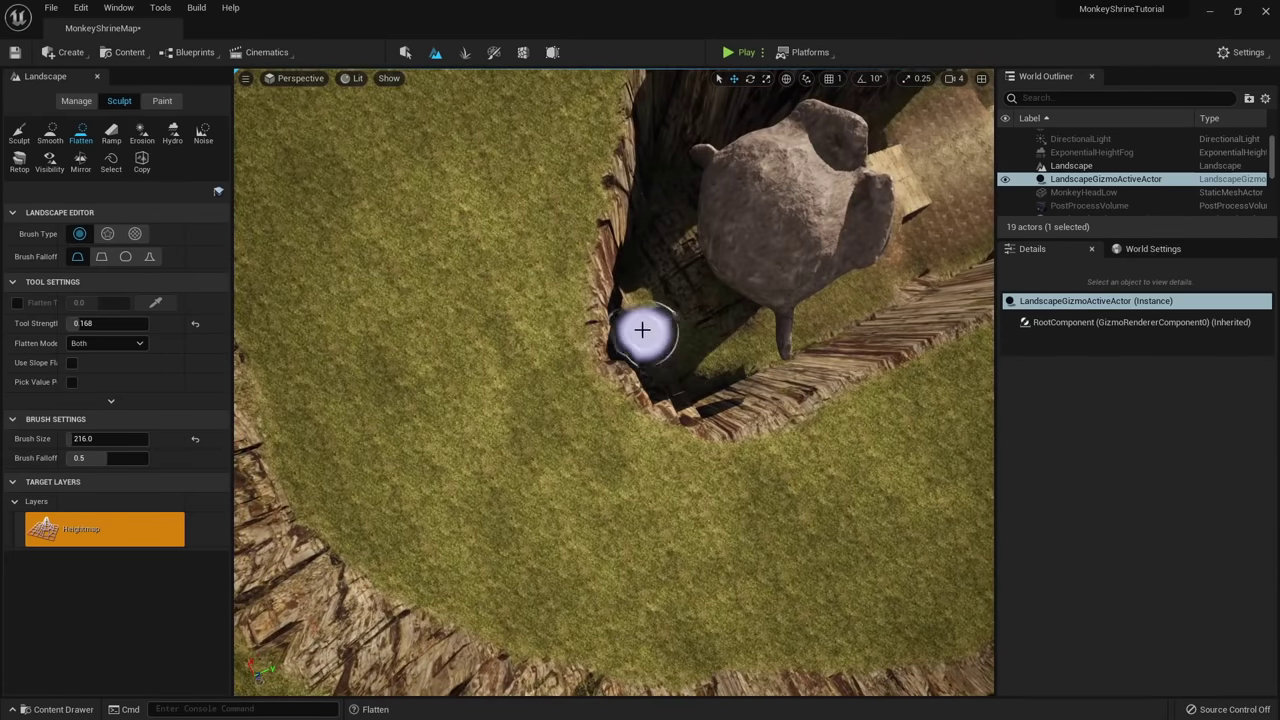
mouse_move(643, 329)
left_mouse_down()
mouse_move(723, 366)
mouse_move(663, 408)
mouse_move(680, 374)
left_mouse_up()
key("s")
mouse_move(680, 374)
right_mouse_down()
mouse_move(560, 320)
mouse_move(520, 280)
right_mouse_up()
Flatten the terrain along the cliff edge beside the monkey head and stairs.
right_click_drag(606, 440, 606, 500)
key("s")
left_click_drag(606, 471, 595, 523)
key("d")
mouse_move(720, 495)
right_mouse_down()
mouse_move(760, 450)
mouse_move(742, 462)
mouse_move(734, 566)
mouse_move(783, 391)
right_mouse_up()
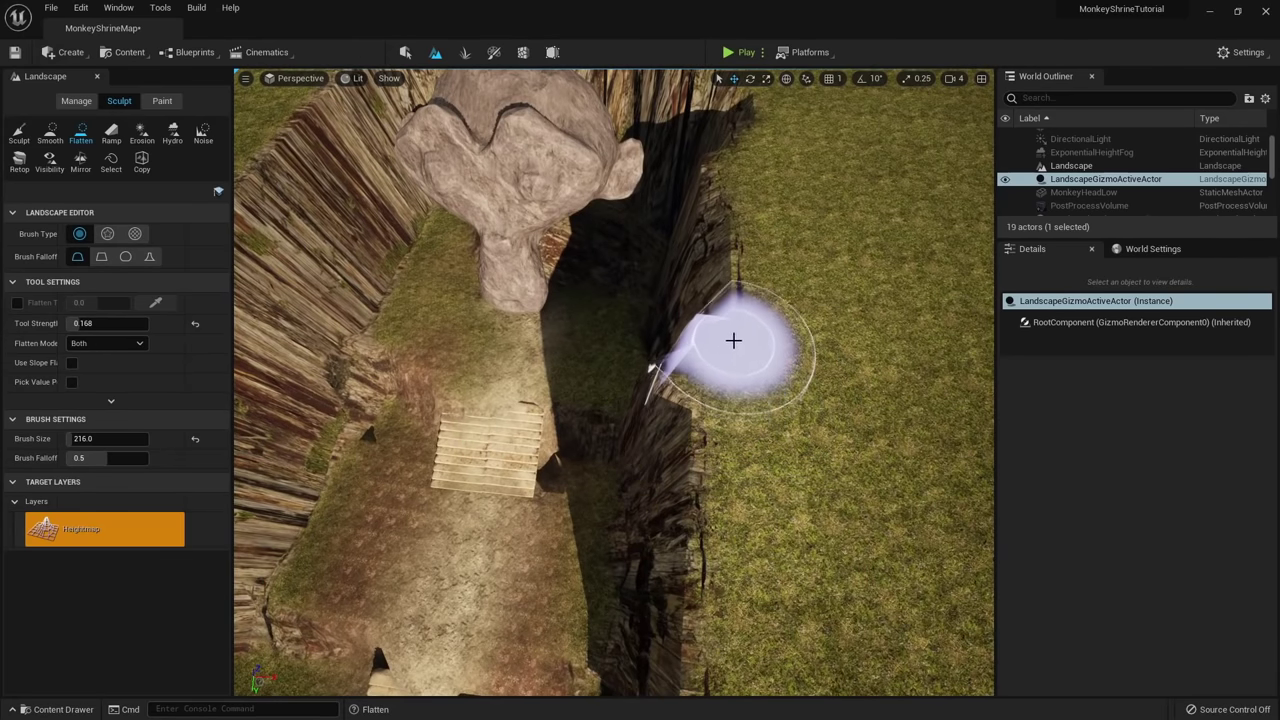
left_click_drag(734, 341, 726, 285)
mouse_move(726, 285)
right_mouse_down()
mouse_move(727, 190)
mouse_move(745, 160)
mouse_move(680, 290)
mouse_move(600, 400)
mouse_move(557, 440)
mouse_move(545, 399)
mouse_move(526, 400)
right_mouse_up()
Switch to Foliage mode, open and enlarge the content drawer, and save the map with its new layer info assets.
left_click(464, 52)
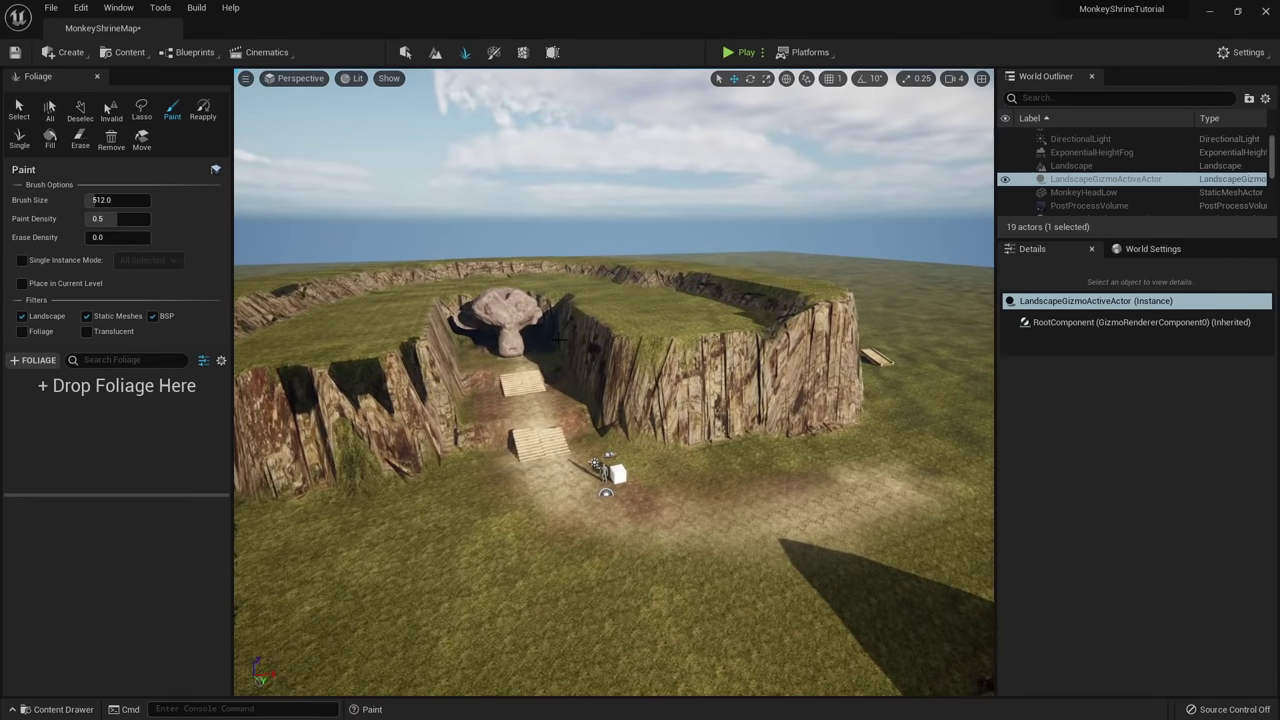
left_click(55, 709)
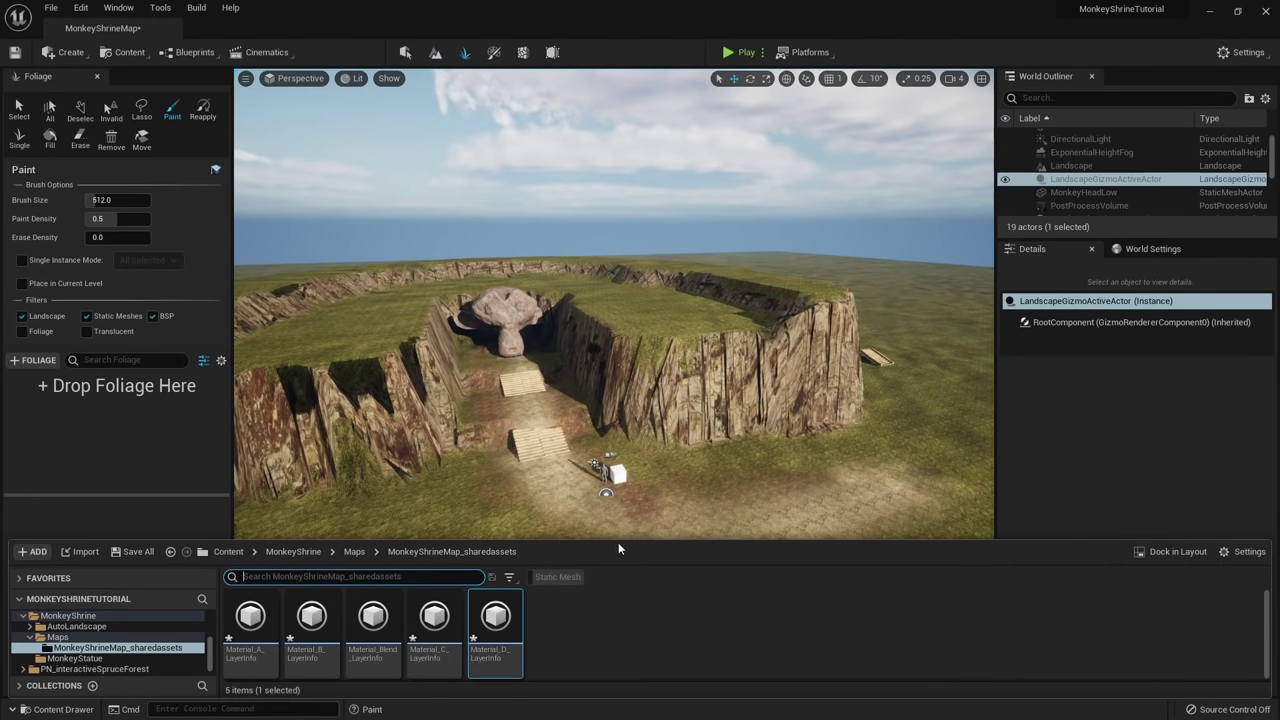
left_click_drag(619, 537, 612, 489)
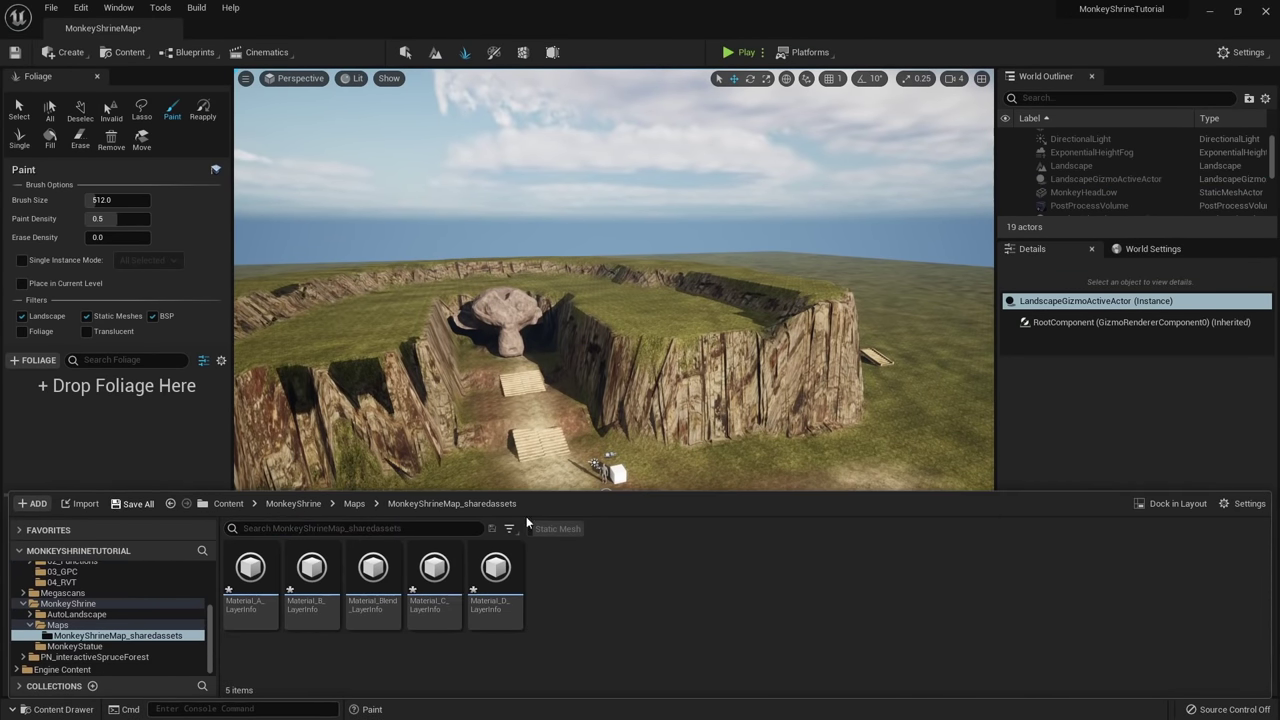
key("ctrl+s")
left_click(725, 513)
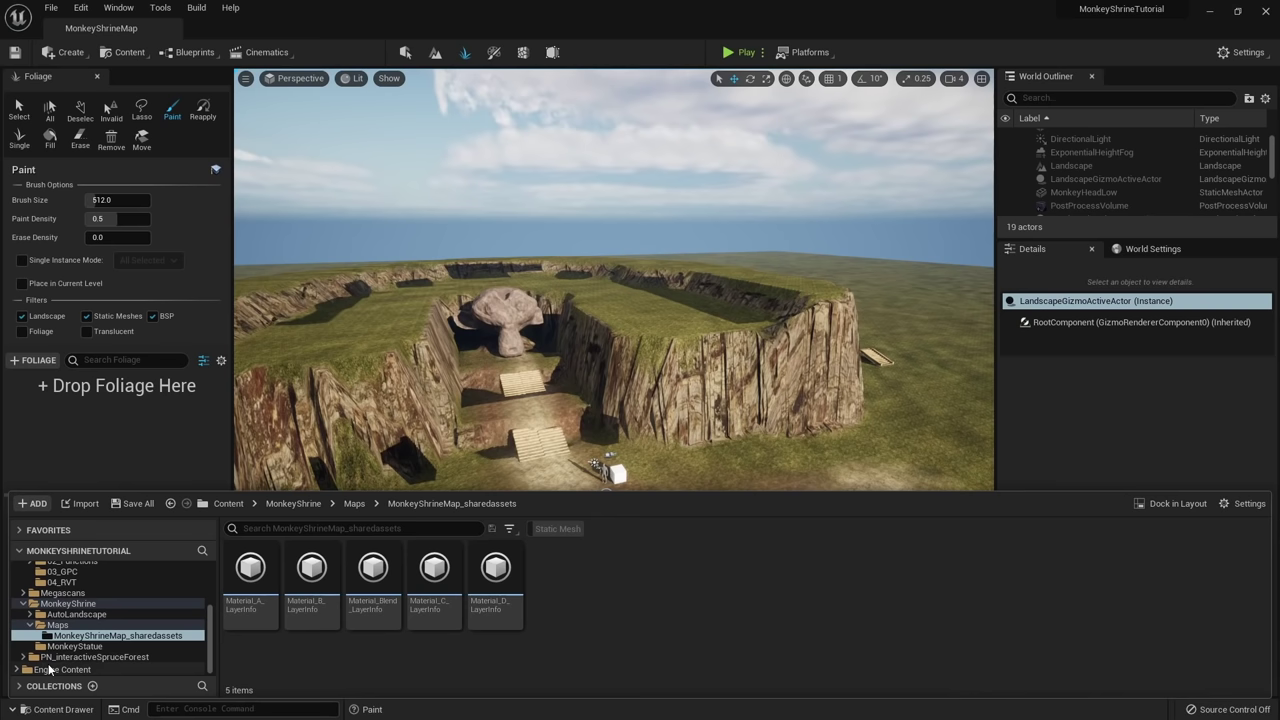
Add the 14 spruce_full and spruce_half static meshes from PN_interactiveSpruceForest/Meshes as foliage types.
left_click(90, 657)
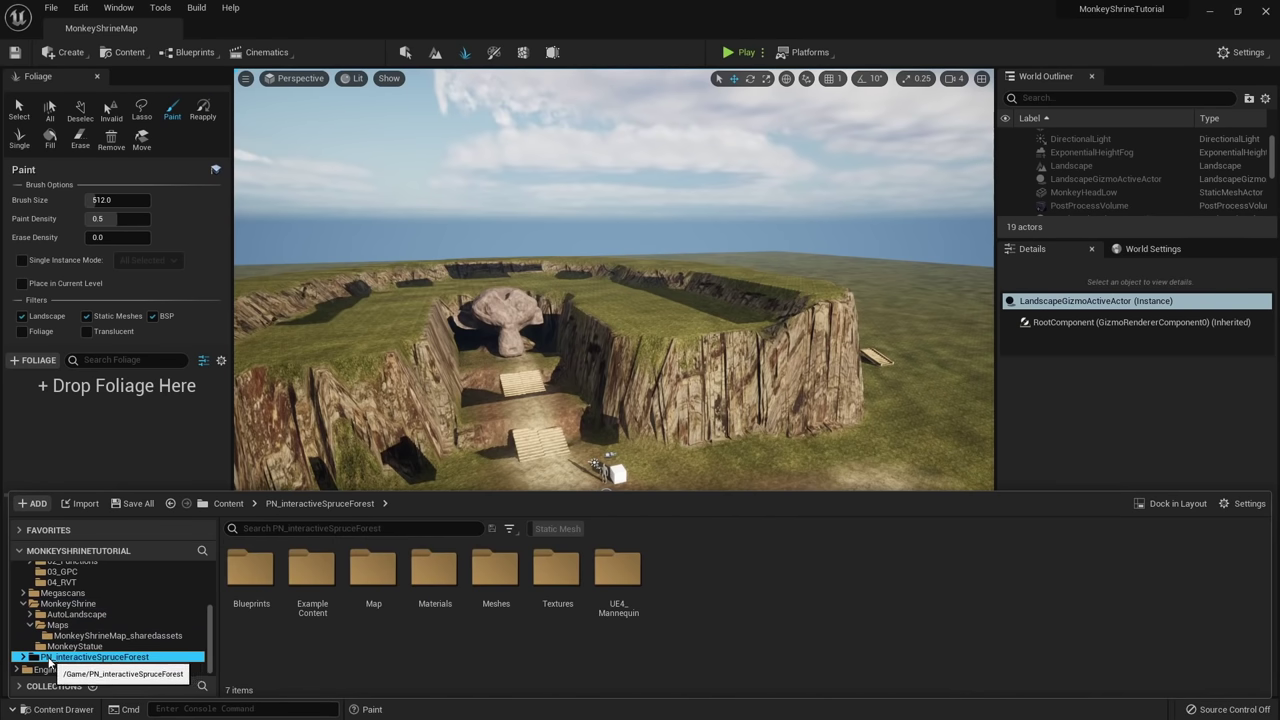
double_click(495, 570)
left_click(550, 530)
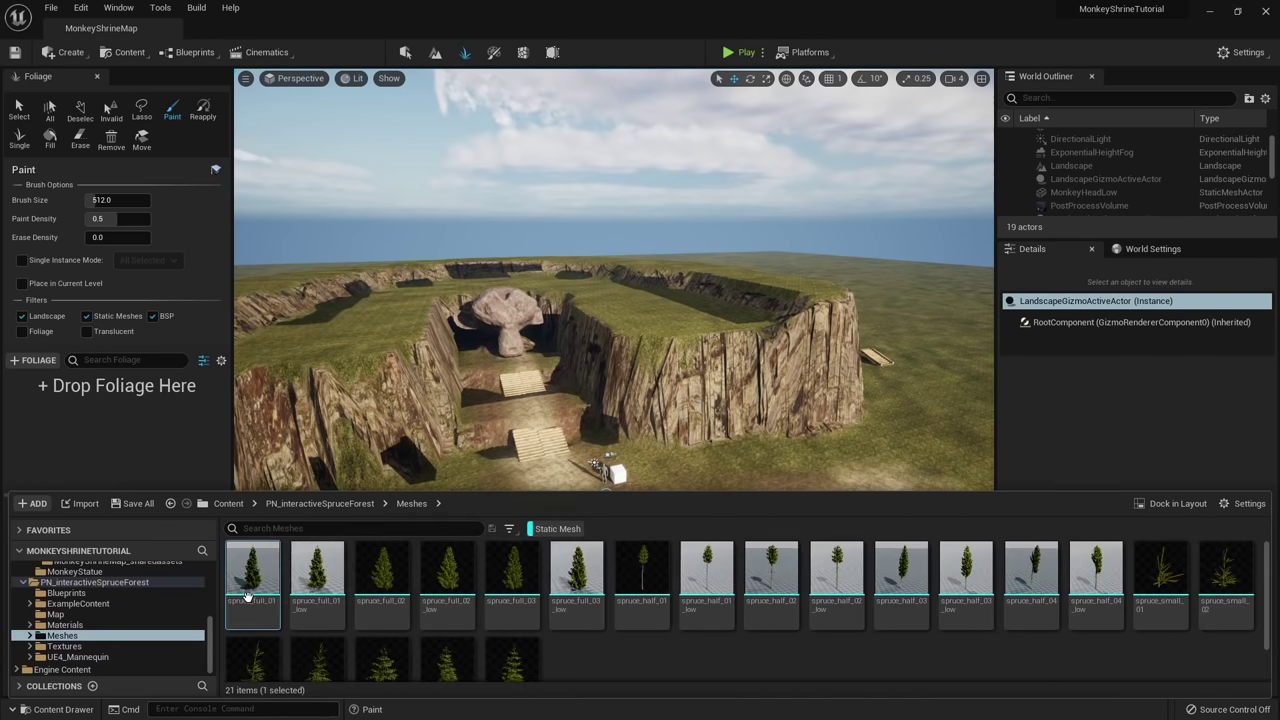
left_click(1084, 580, "shift")
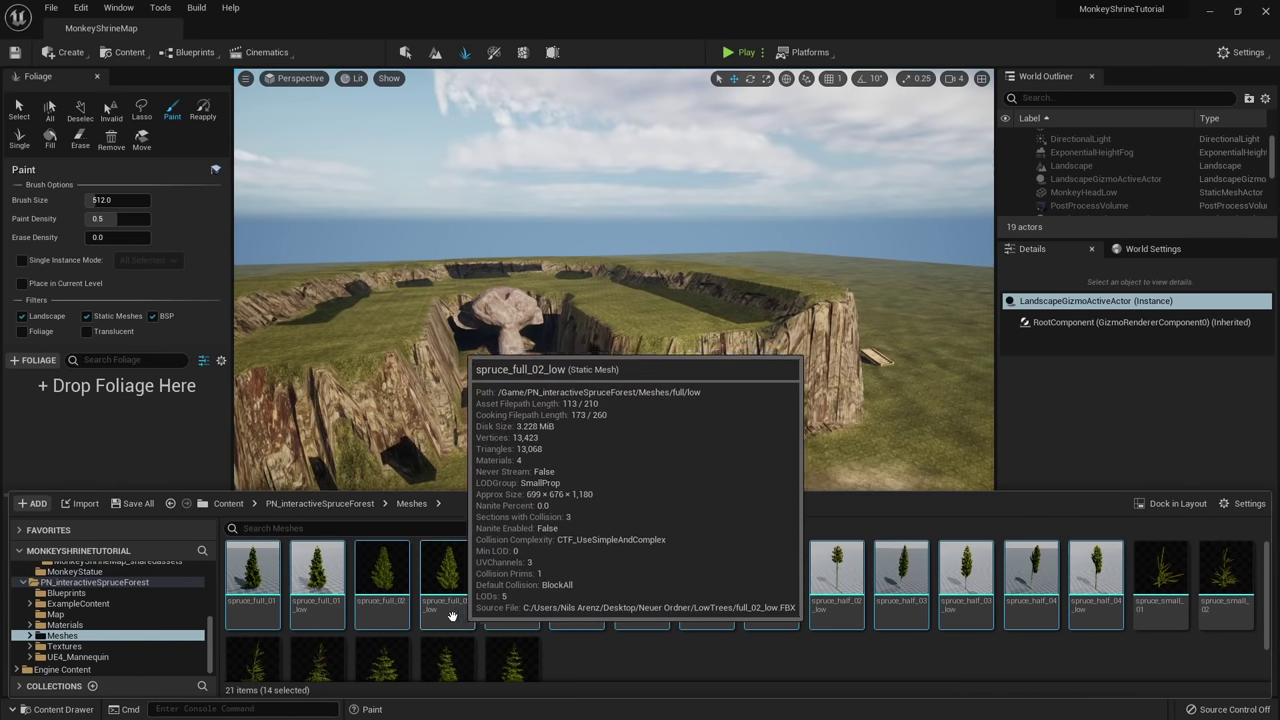
left_click_drag(450, 602, 185, 430)
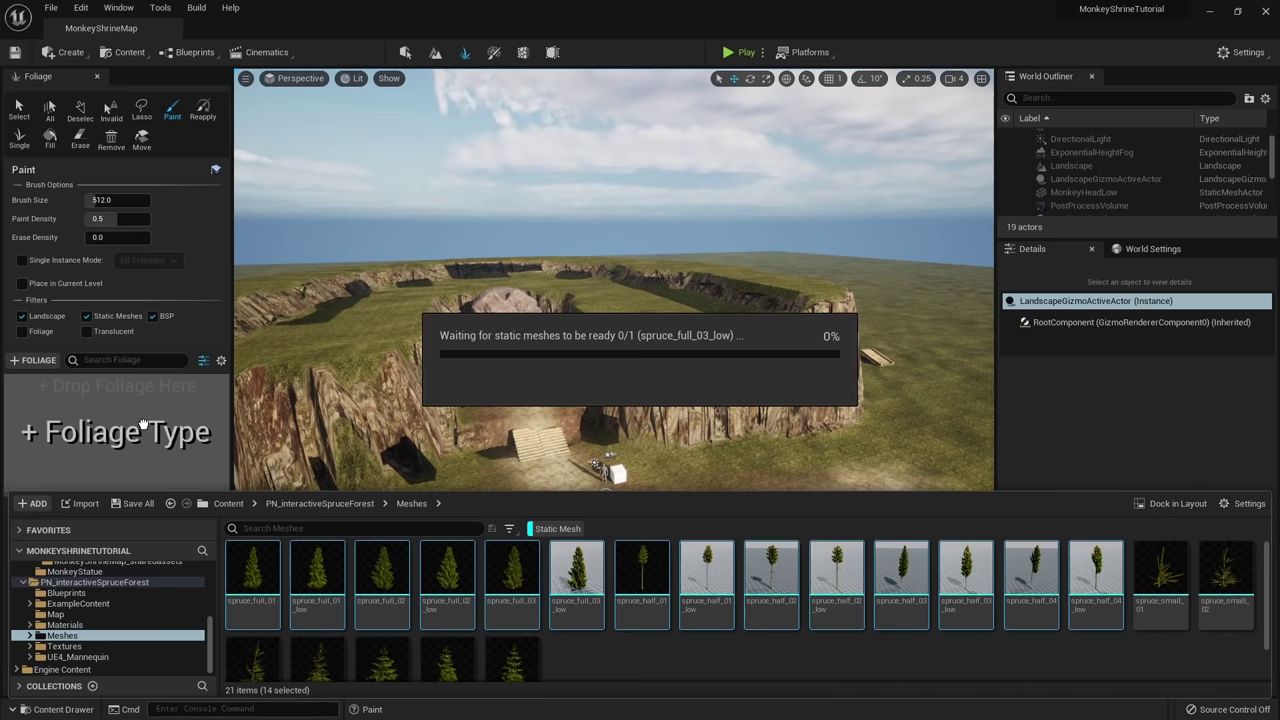
left_click_drag(147, 396, 140, 405)
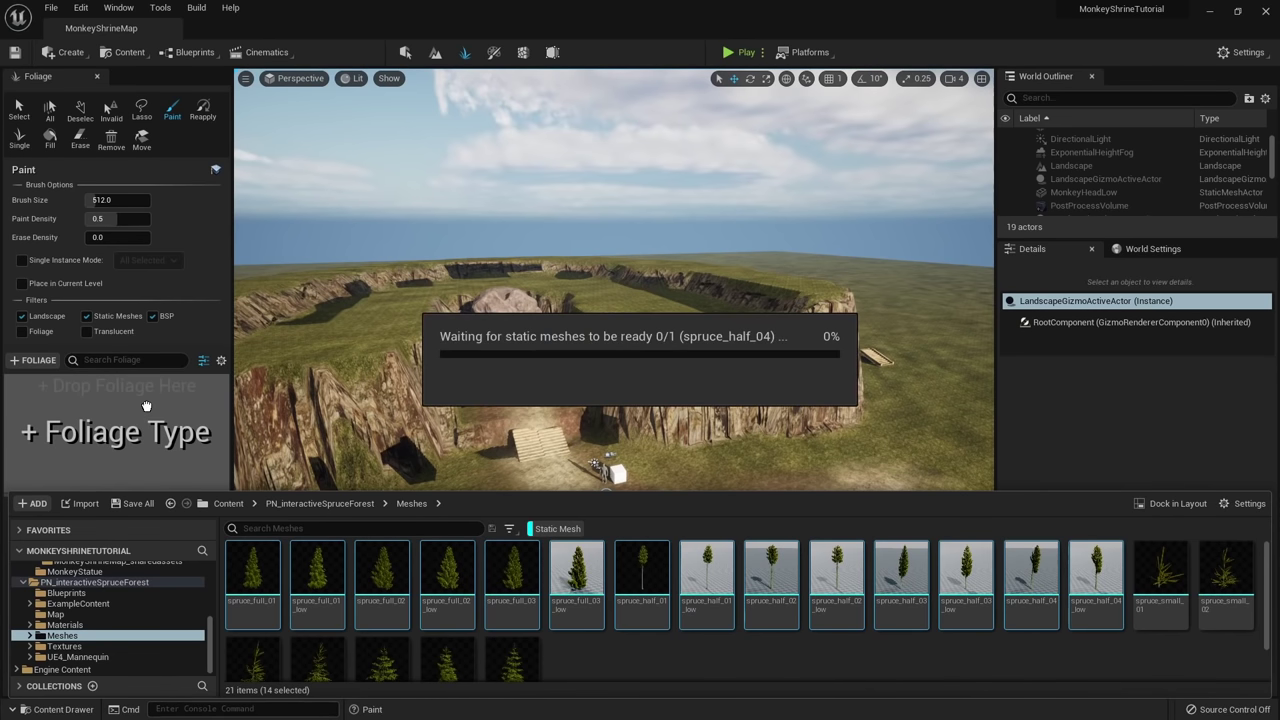
left_click_drag(146, 406, 140, 412)
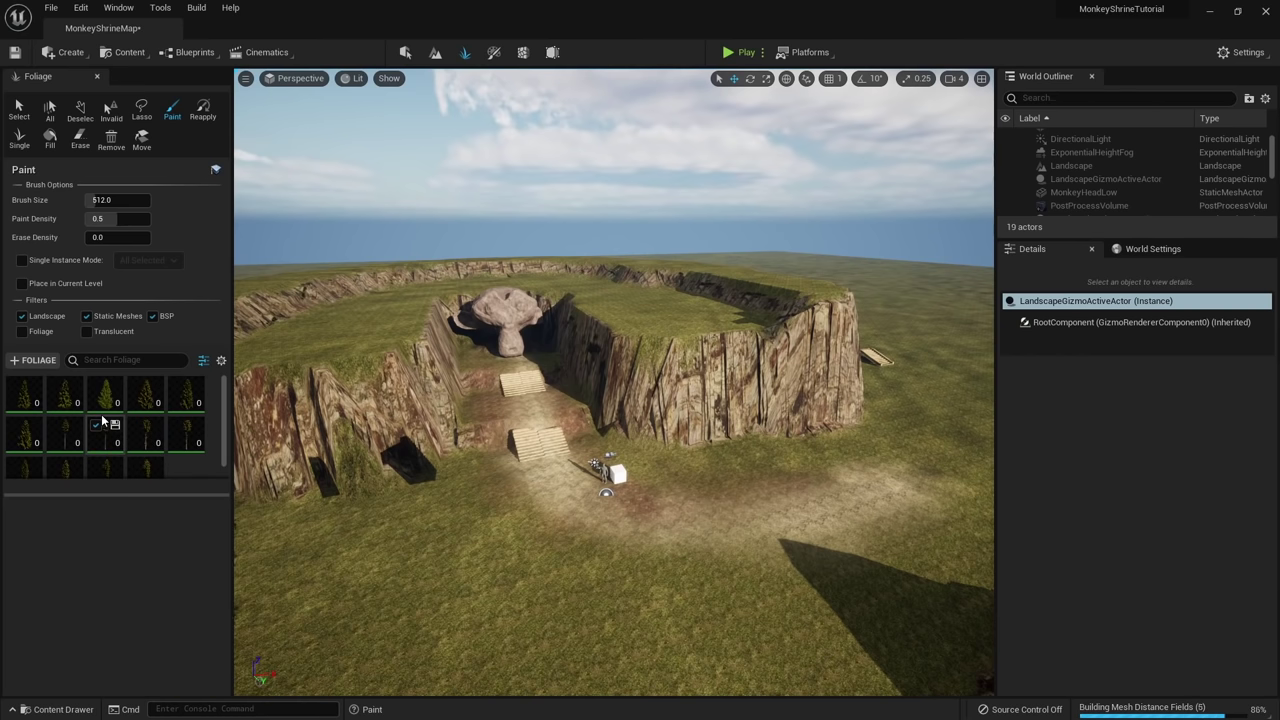
Try painting all 14 spruce foliage types on the grass in front of the shrine, and undo the painting.
left_click(30, 400)
left_click(146, 470, "shift")
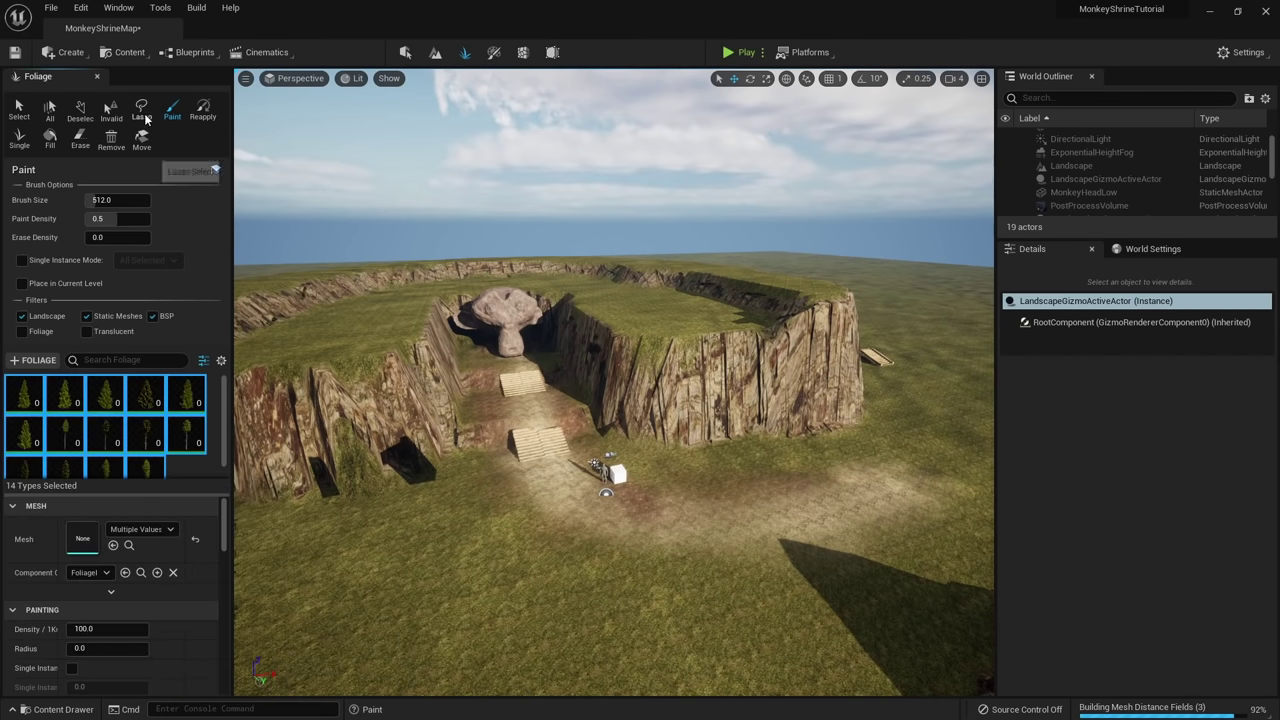
key("s")
right_click_drag(562, 447, 585, 505)
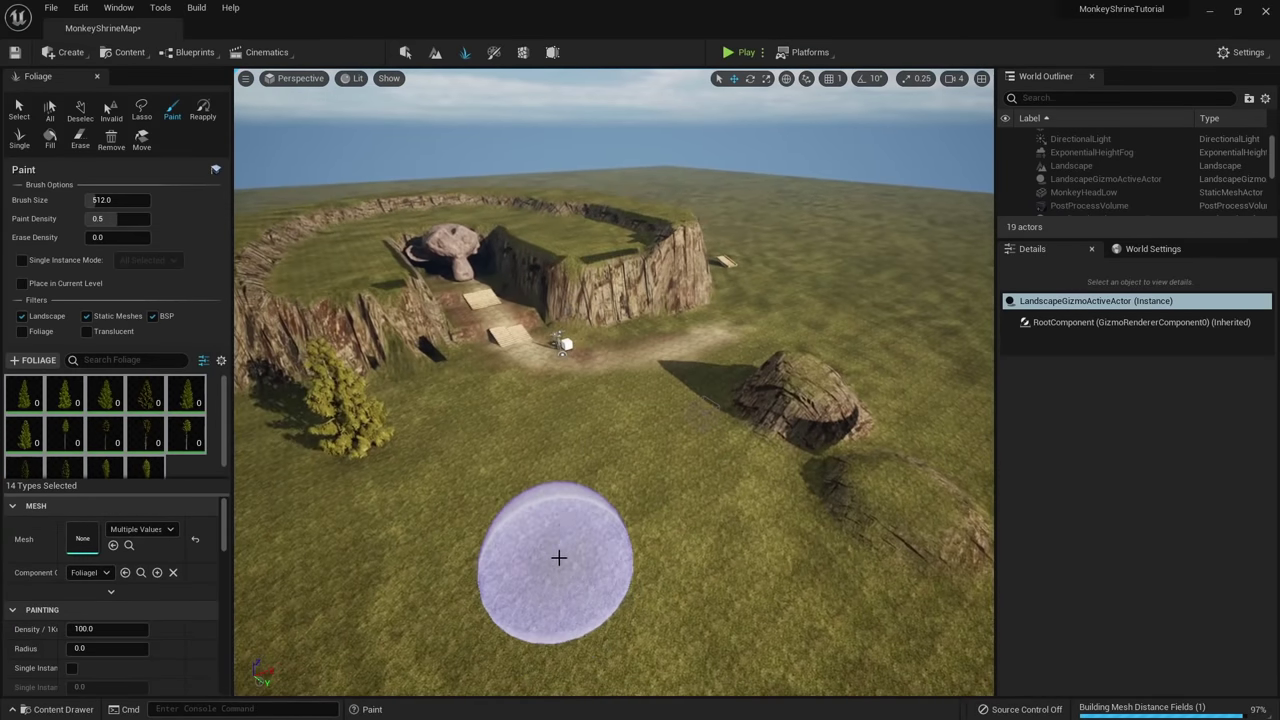
left_click(558, 557)
key("d")
right_click_drag(577, 340, 495, 314)
key("w")
key("d")
mouse_move(576, 415)
right_mouse_down()
mouse_move(455, 398)
mouse_move(343, 571)
right_mouse_up()
key("s")
key("ctrl+z")
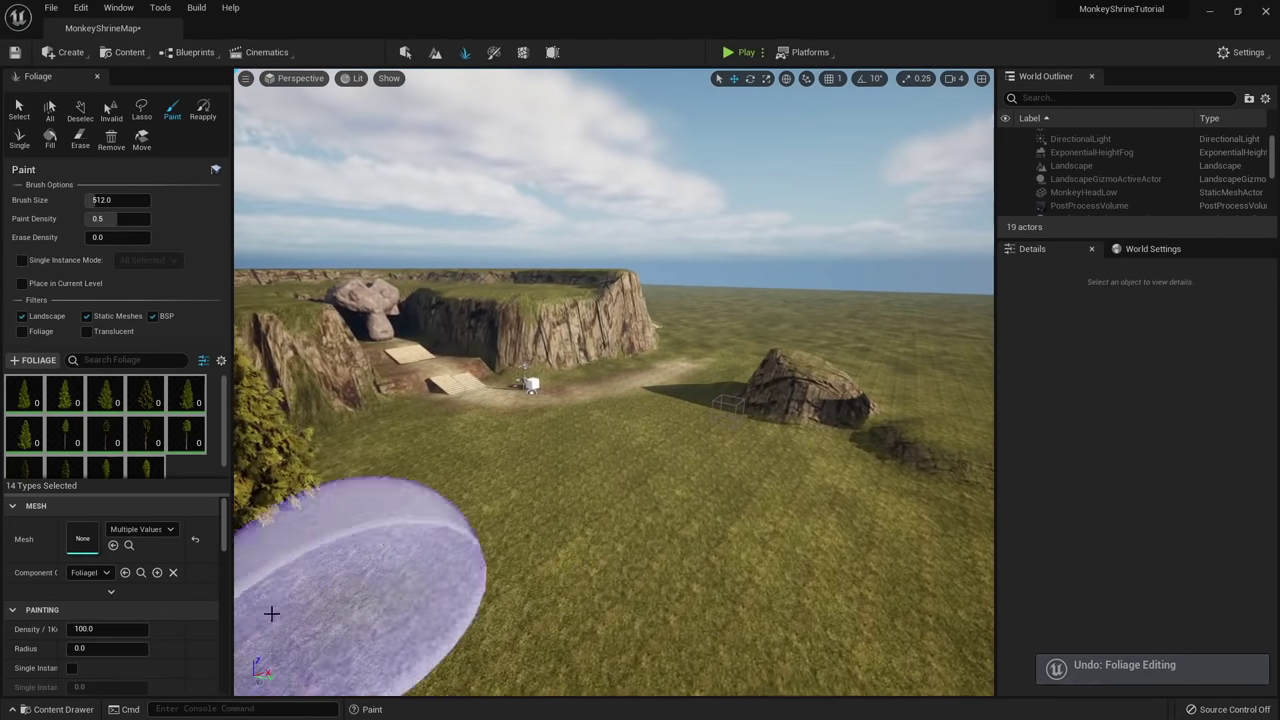
Set the painting density of all 14 spruce foliage types to 1.
left_click(191, 461)
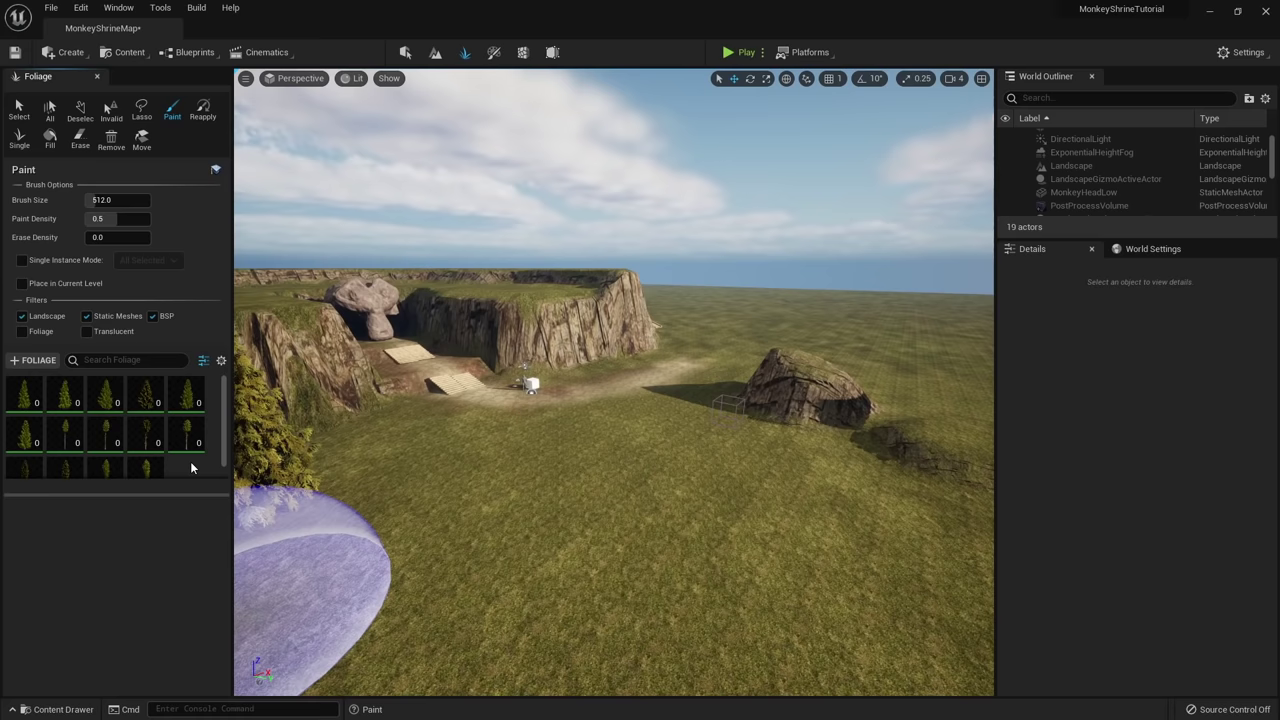
key("ctrl+a")
scroll(104, 520, "down", 2)
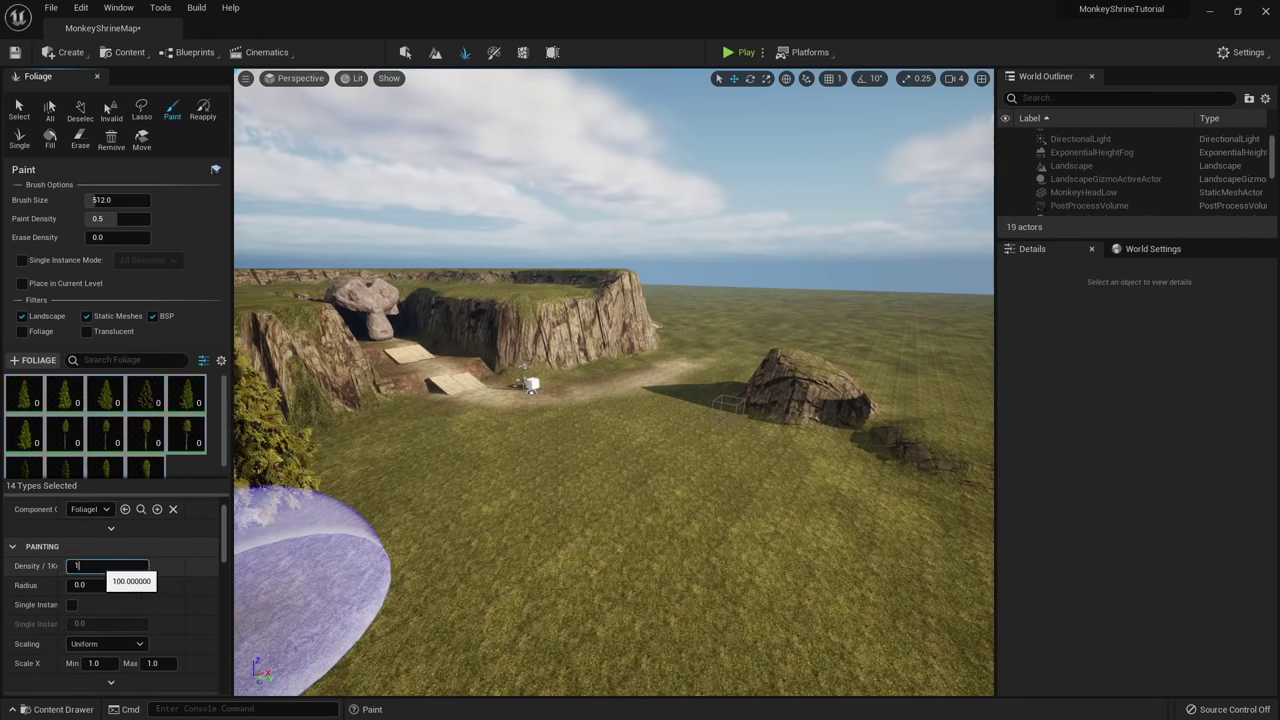
key("Return")
Try painting all 14 spruce types on the grass at density 1, undo the painting, and re-enter density 1.
left_click(645, 465)
right_click_drag(560, 447, 515, 462)
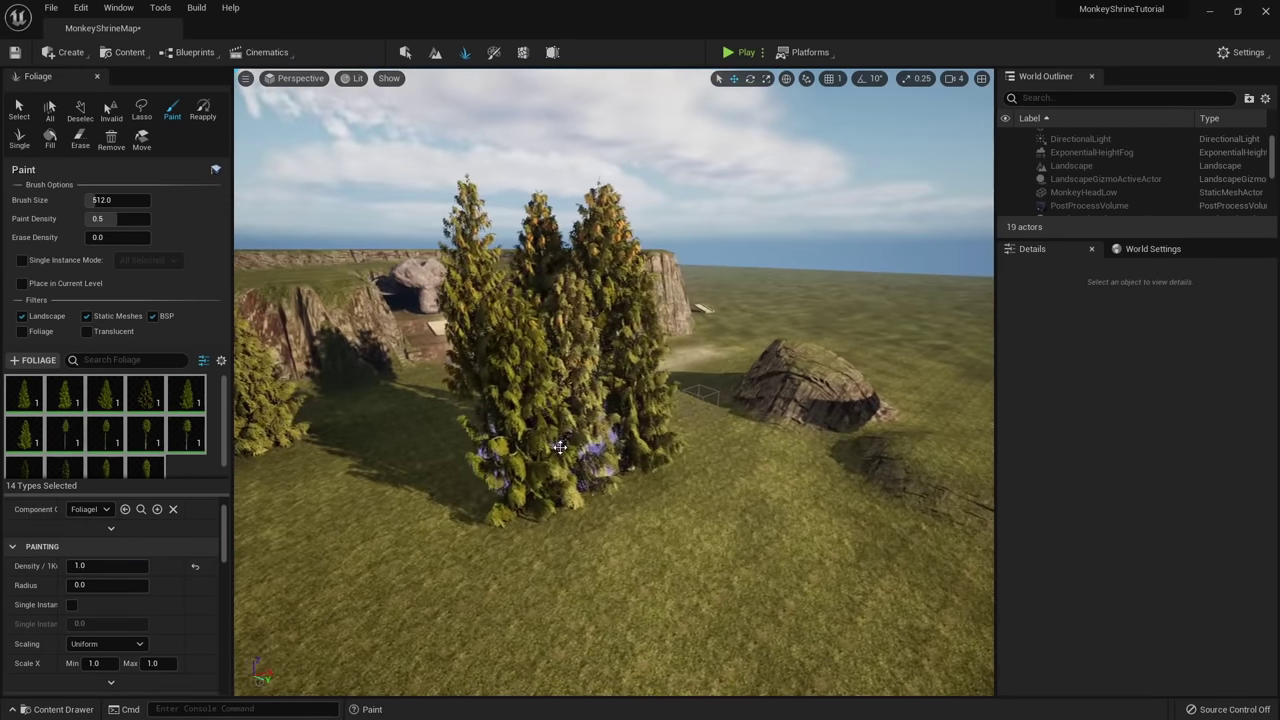
key("ctrl+z")
scroll(560, 447, "down", 4)
left_click(105, 566)
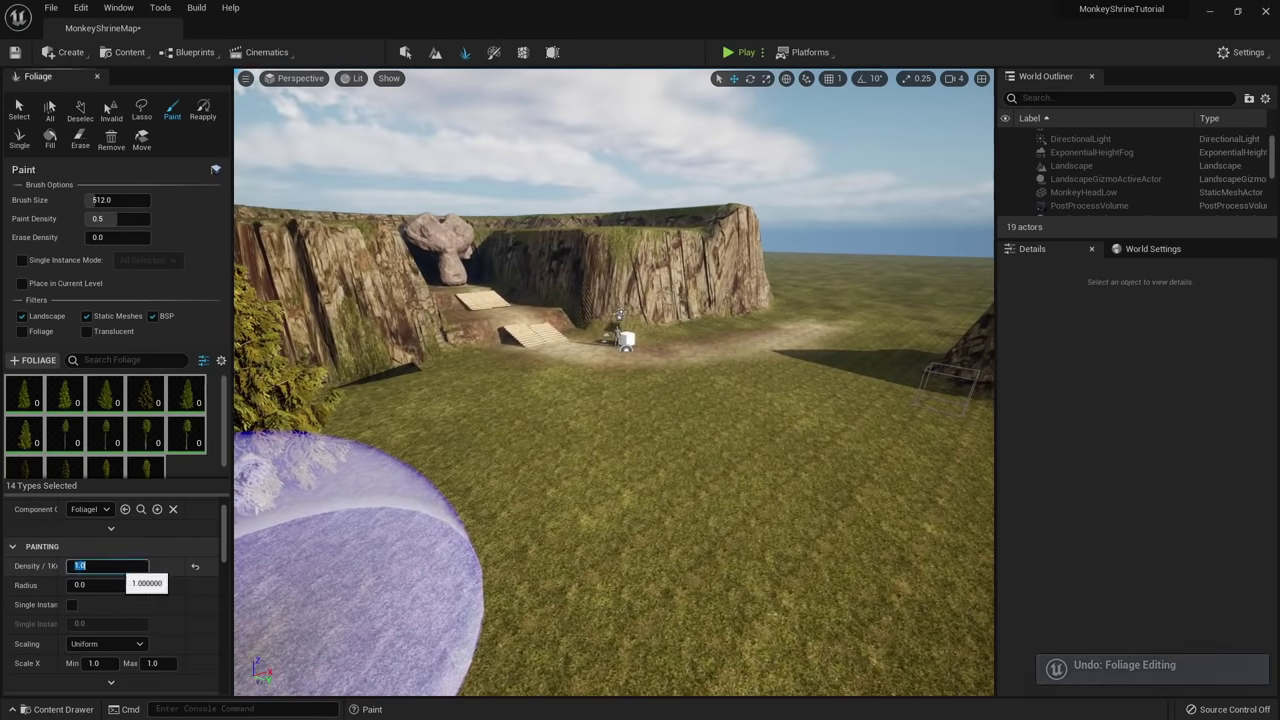
type("1")
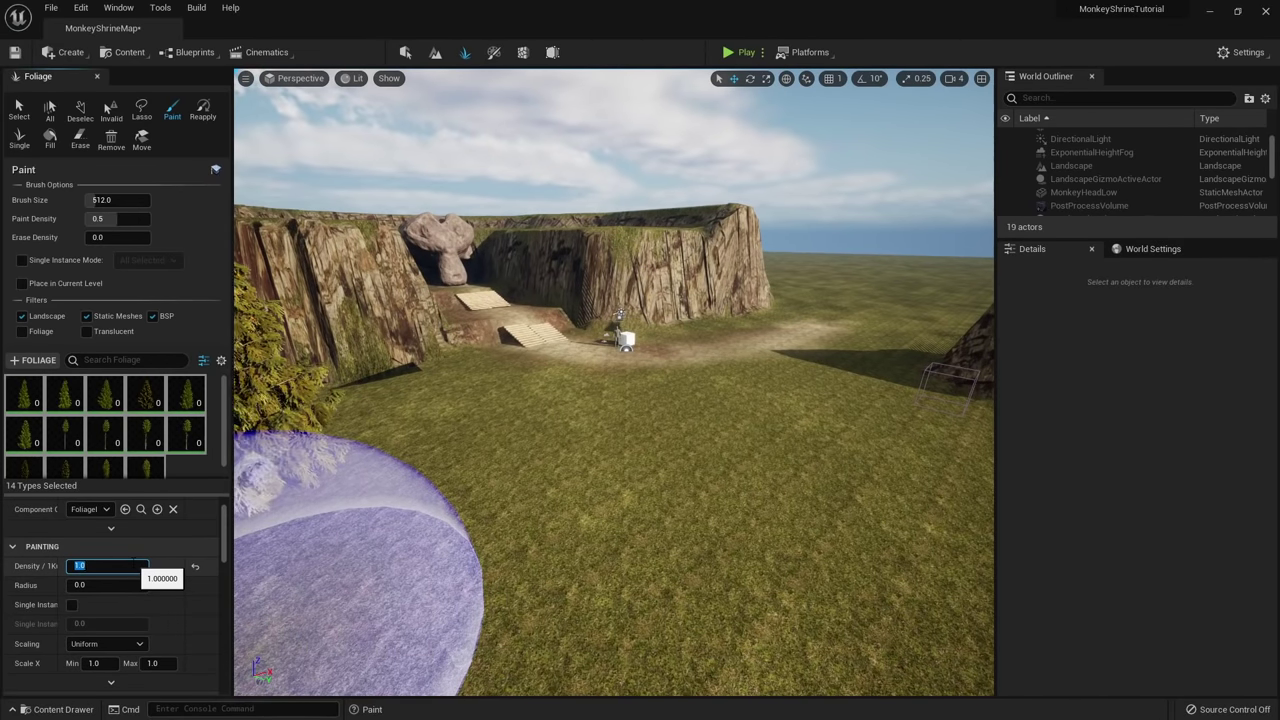
Enlarge the foliage type list and select only the second to fourth spruce types in its second row.
left_click_drag(181, 496, 184, 537)
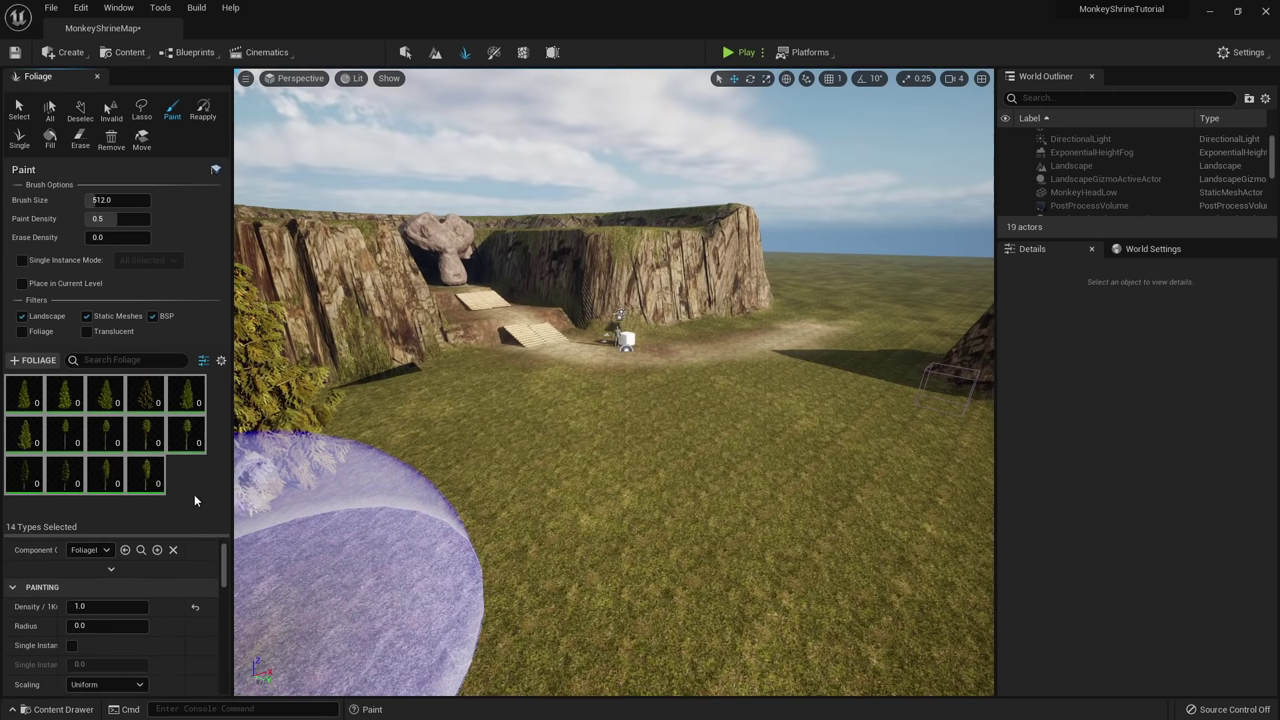
left_click(194, 496)
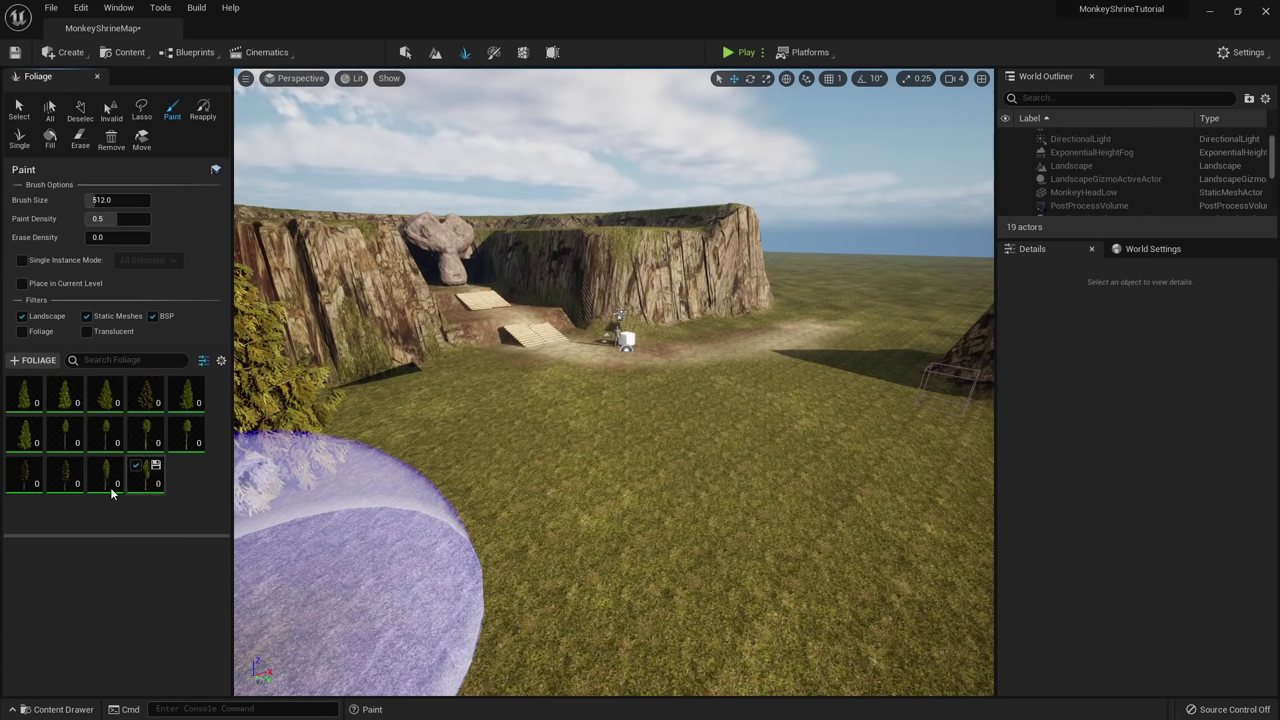
left_click(65, 432)
left_click(141, 446, "shift")
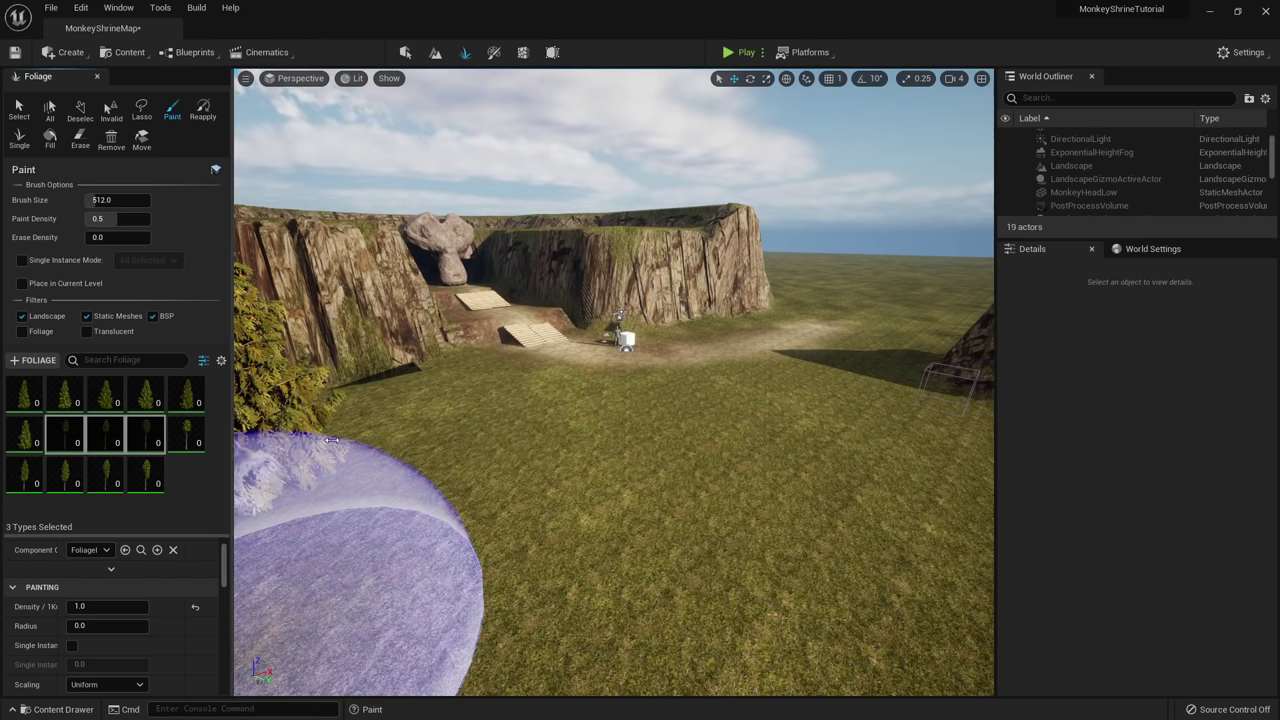
Try painting the three selected spruce types on the grass in front of the shrine, and undo the painting.
left_click(620, 474)
key("s")
right_click_drag(610, 385, 470, 400)
key("d")
key("s")
key("ctrl+z")
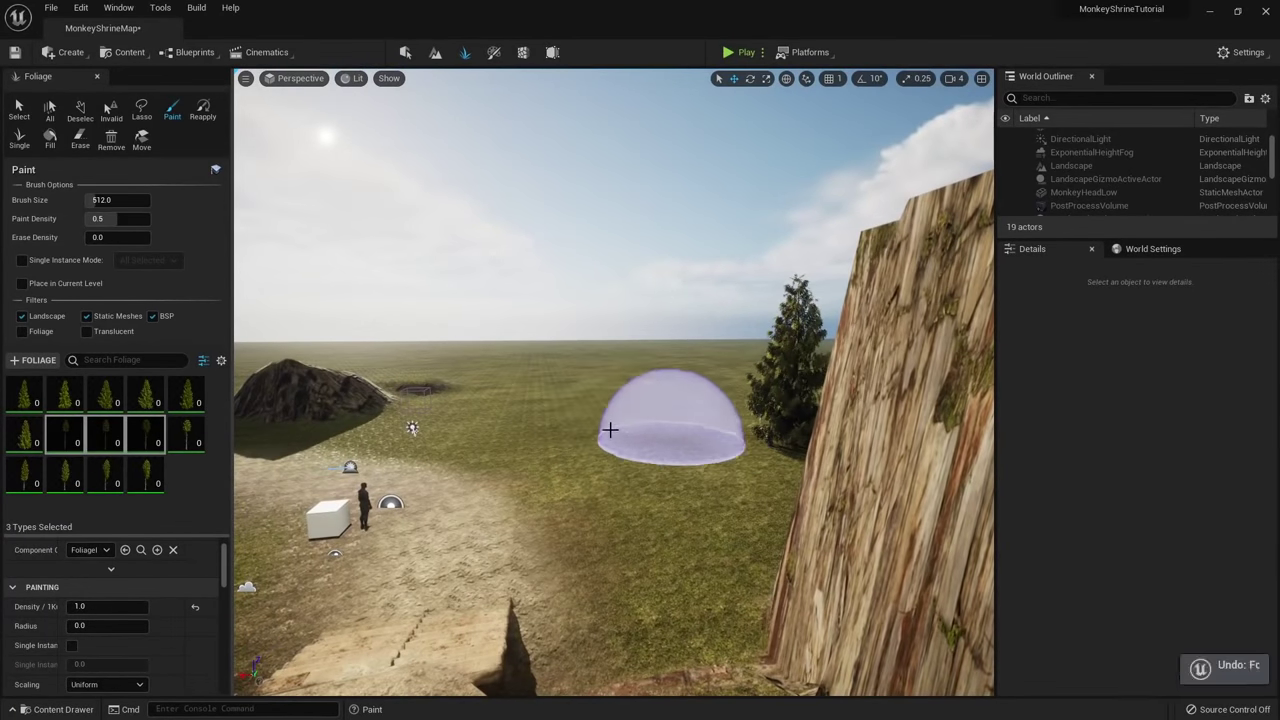
Select only the first six spruce types, and undo a trial painting of them on the grass beside the shrine.
right_click_drag(610, 430, 574, 420)
left_click(199, 451)
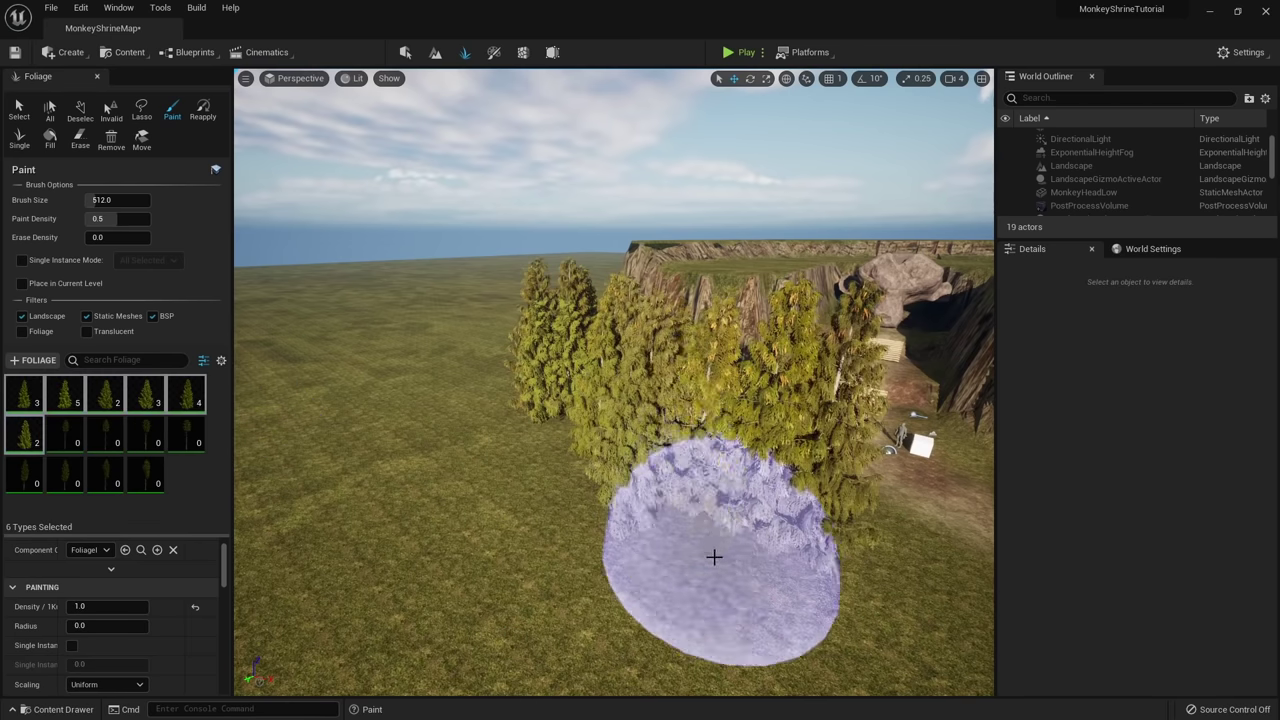
key("ctrl+z")
key("ctrl+z")
key("ctrl+z")
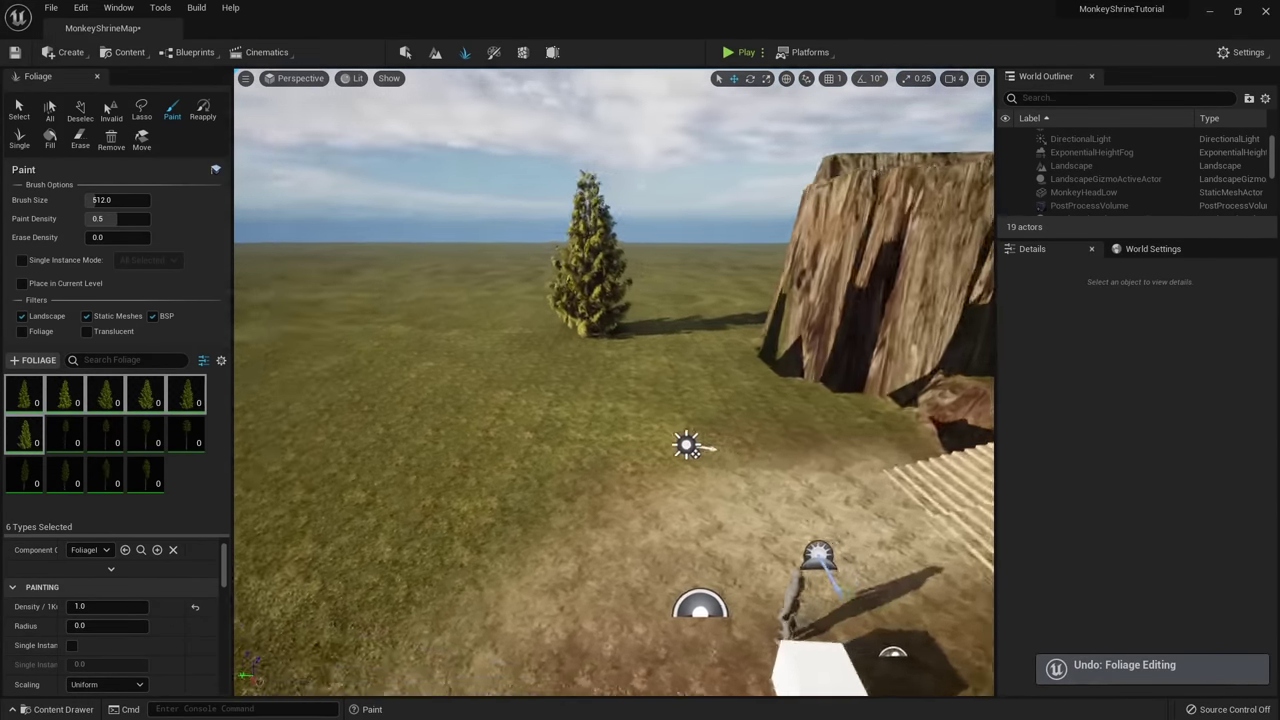
Try painting the six selected spruce types along the grass near the shrine's entrance path, and undo the painting.
mouse_move(702, 422)
right_mouse_down()
mouse_move(660, 455)
mouse_move(650, 435)
right_mouse_up()
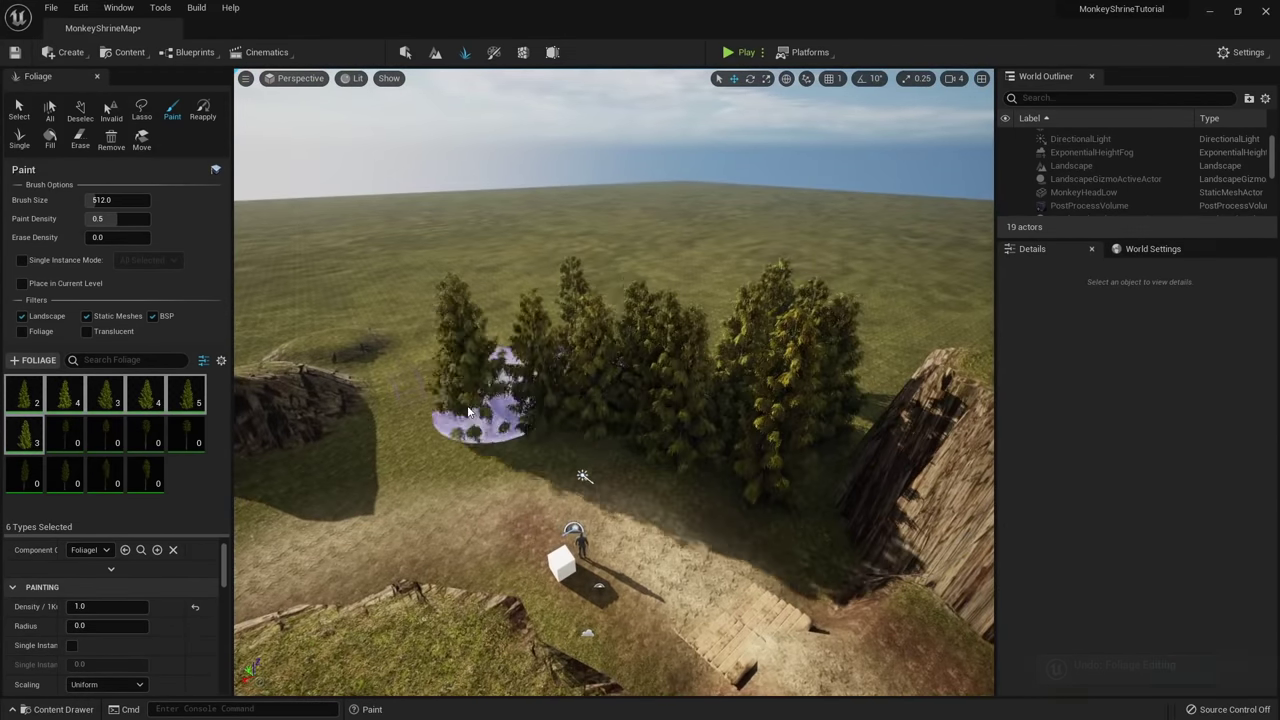
left_click_drag(468, 411, 422, 402)
mouse_move(422, 402)
right_mouse_down()
mouse_move(480, 390)
mouse_move(606, 437)
mouse_move(620, 332)
right_mouse_up()
key("ctrl+z")
key("ctrl+z")
left_click(535, 484)
right_click_drag(535, 484, 525, 495)
mouse_move(560, 455)
right_mouse_down()
mouse_move(611, 449)
mouse_move(540, 420)
mouse_move(620, 452)
right_mouse_up()
right_click_drag(525, 480, 714, 428)
key("ctrl+z")
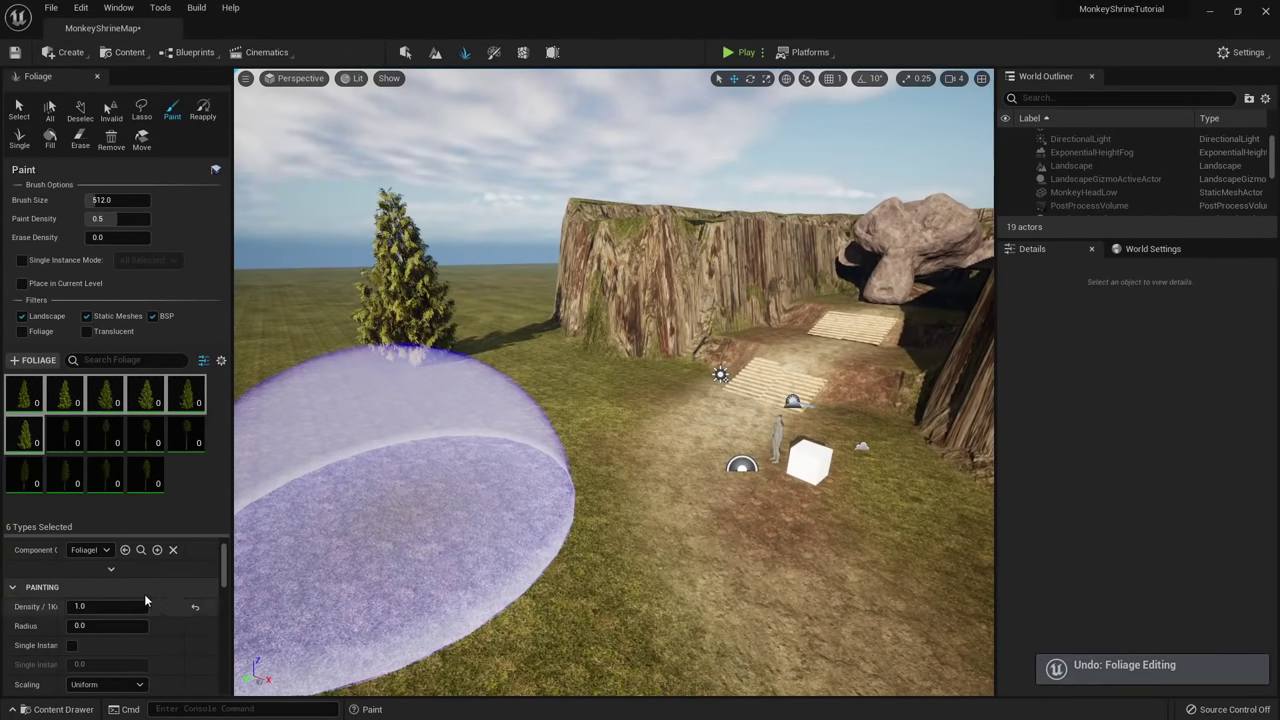
Set the X scale range of the six spruce types to 0.5–3, and undo a trial painting.
left_click_drag(108, 533, 83, 441)
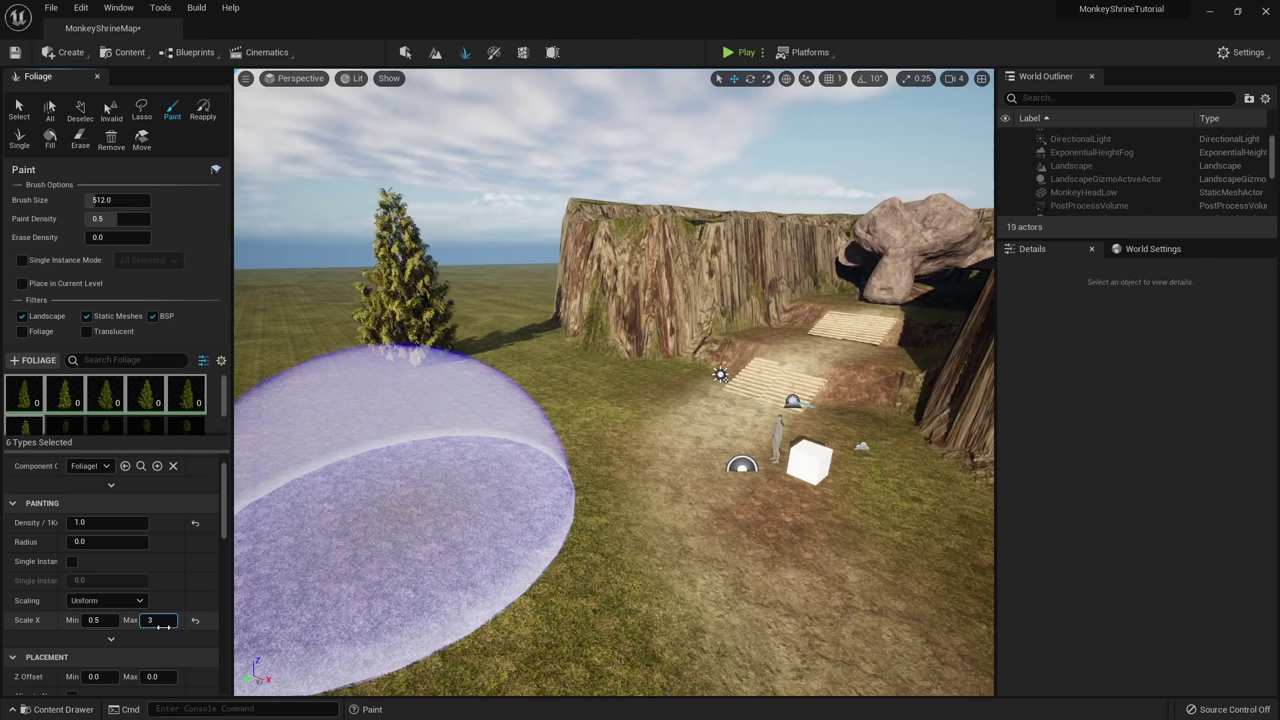
key("w")
right_click_drag(577, 509, 572, 540)
key("ctrl+z")
Set the spruce types' maximum X scale to 0.7 and paint trees along both sides of the path in front of the shrine.
mouse_move(554, 423)
right_mouse_down()
mouse_move(560, 480)
mouse_move(606, 492)
right_mouse_up()
key("s")
mouse_move(520, 439)
left_mouse_down()
mouse_move(812, 383)
mouse_move(786, 320)
mouse_move(687, 515)
left_mouse_up()
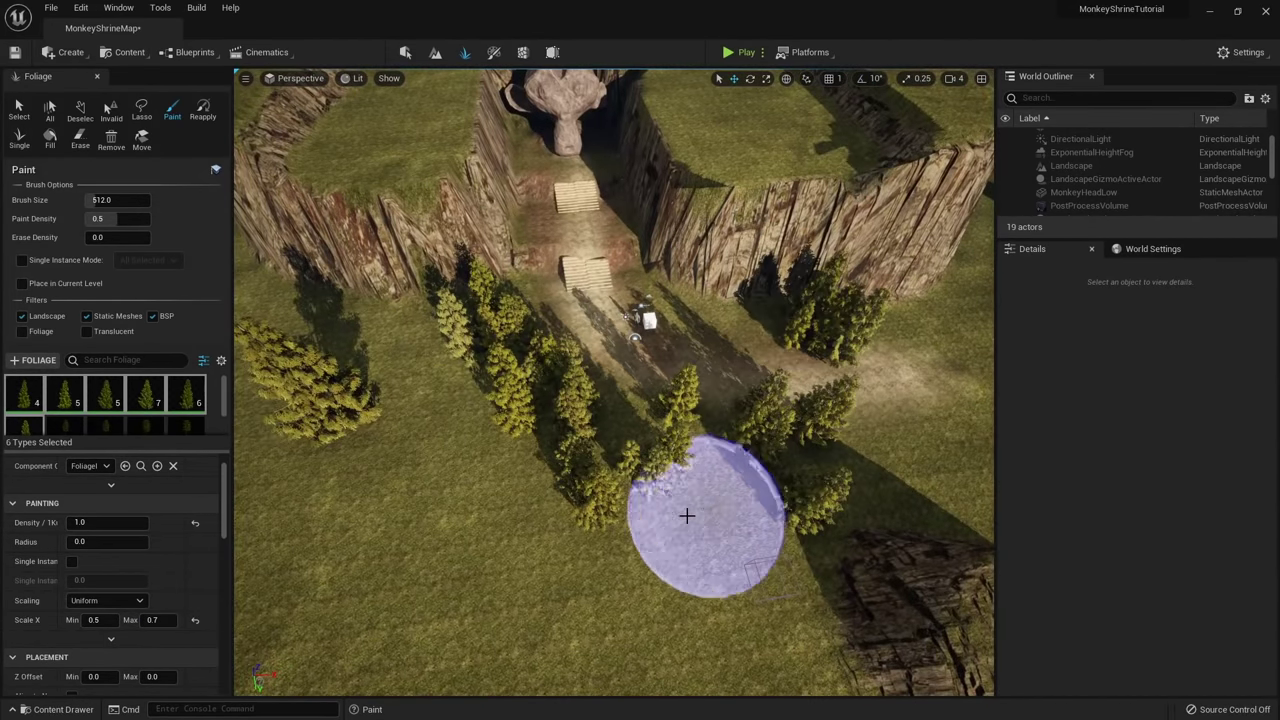
right_click_drag(604, 508, 560, 385)
right_click_drag(591, 466, 797, 548)
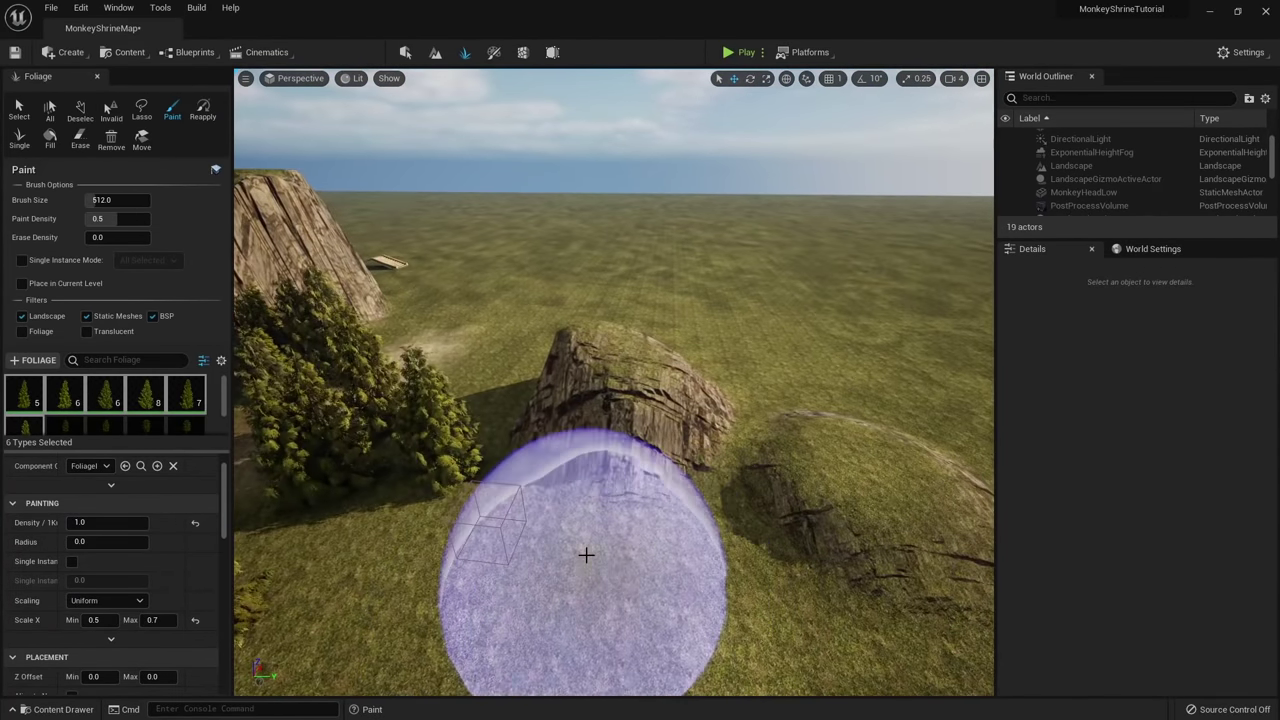
Try painting spruce trees on and around the rocky mound near the path, and undo the painting.
right_click_drag(779, 317, 980, 255)
right_click_drag(614, 382, 640, 382)
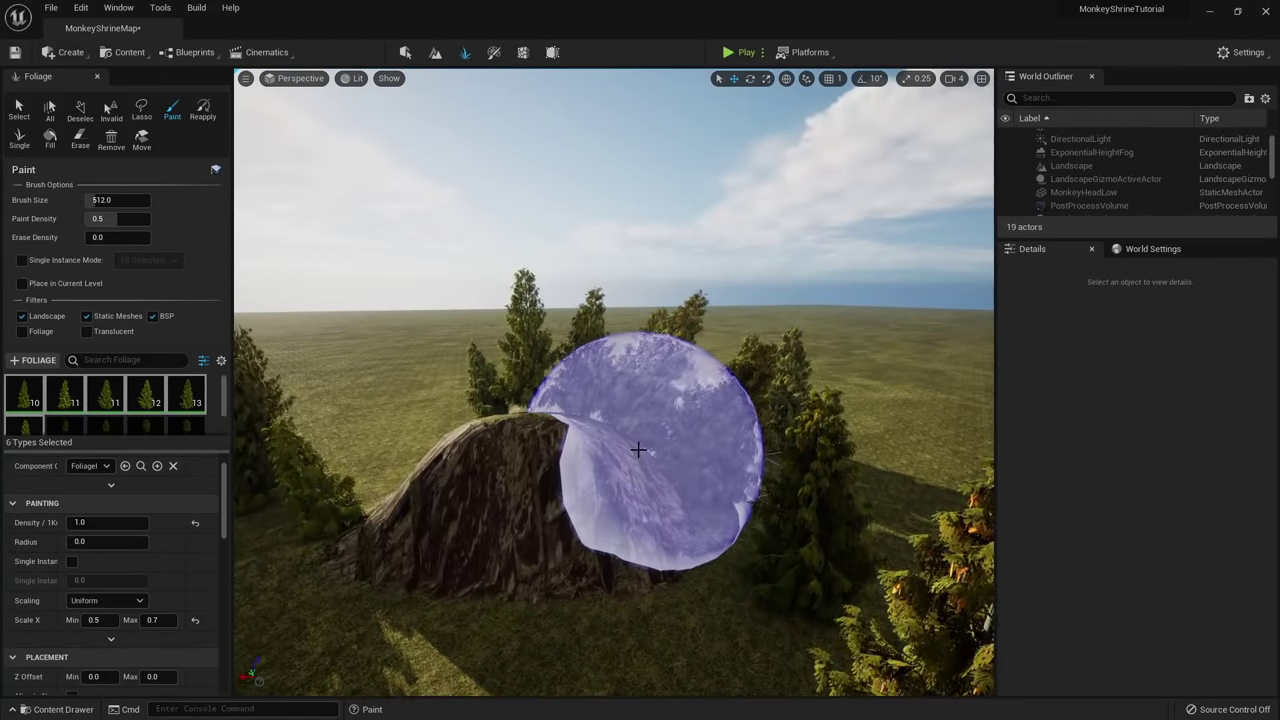
key("w")
right_click_drag(638, 450, 674, 203)
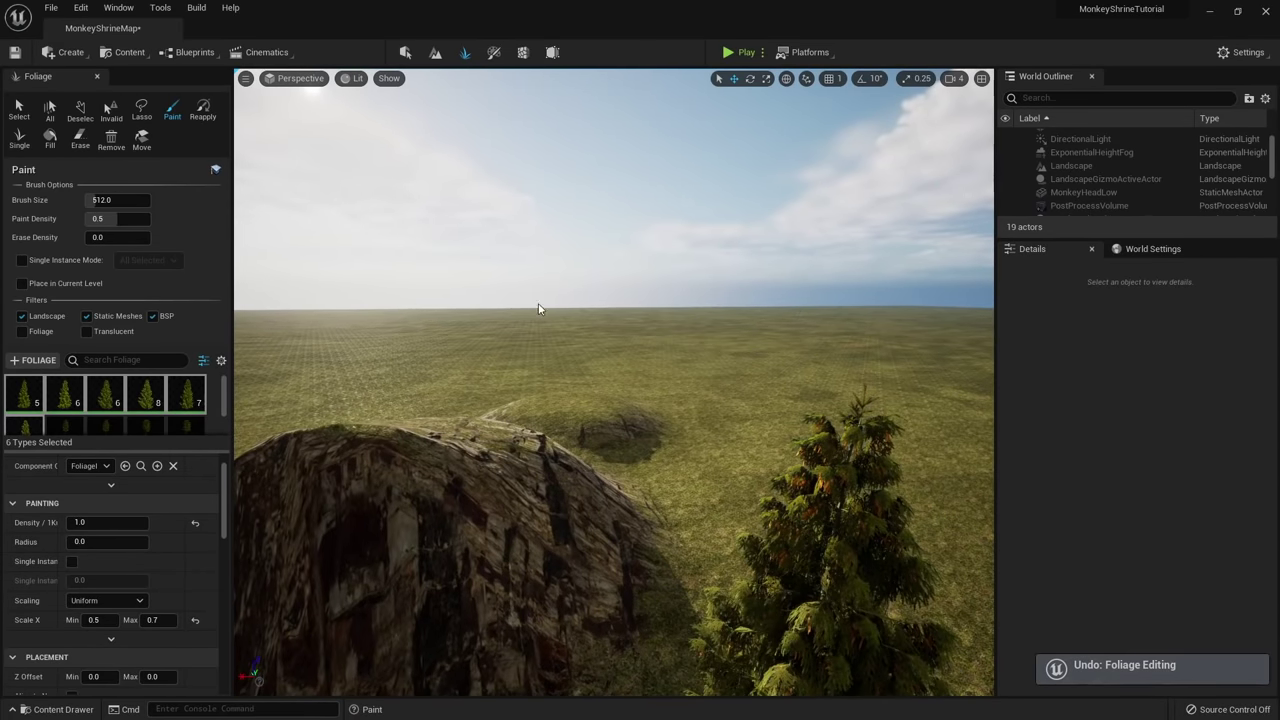
Turn off Align to Normal in the placement settings of the six selected spruce types.
scroll(86, 558, "down", 3)
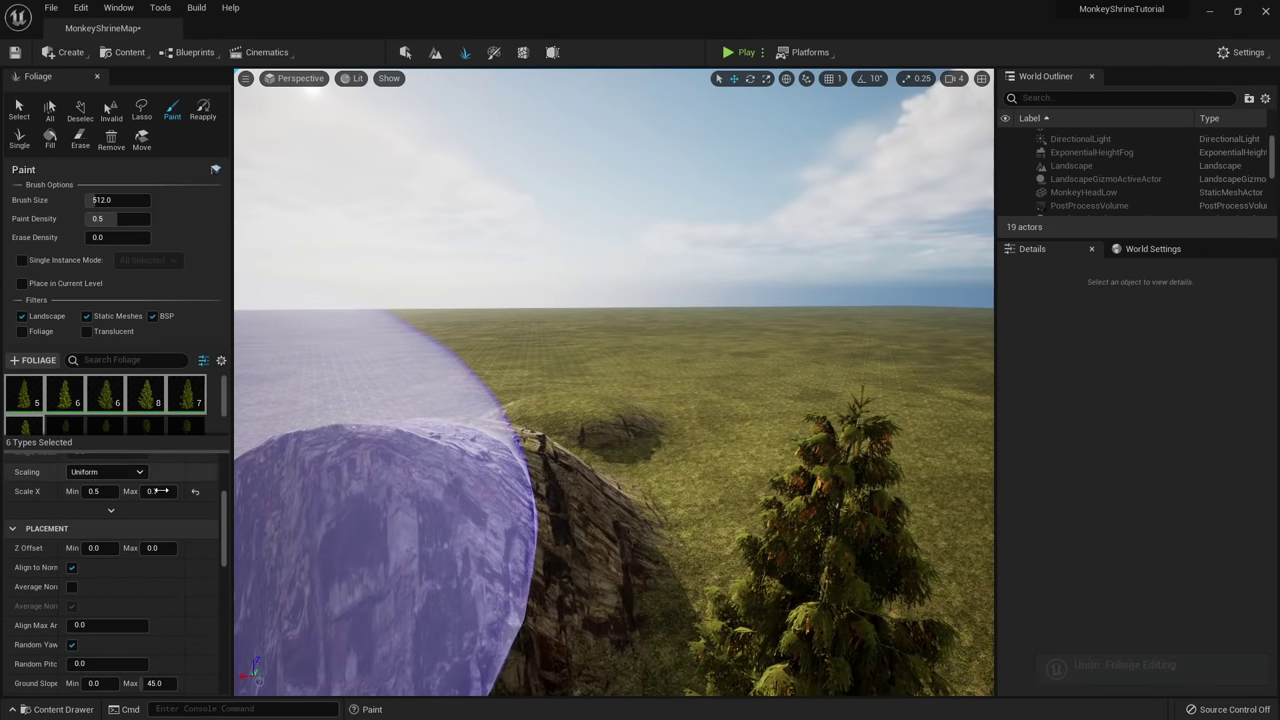
left_click(71, 567)
right_click_drag(774, 443, 774, 443)
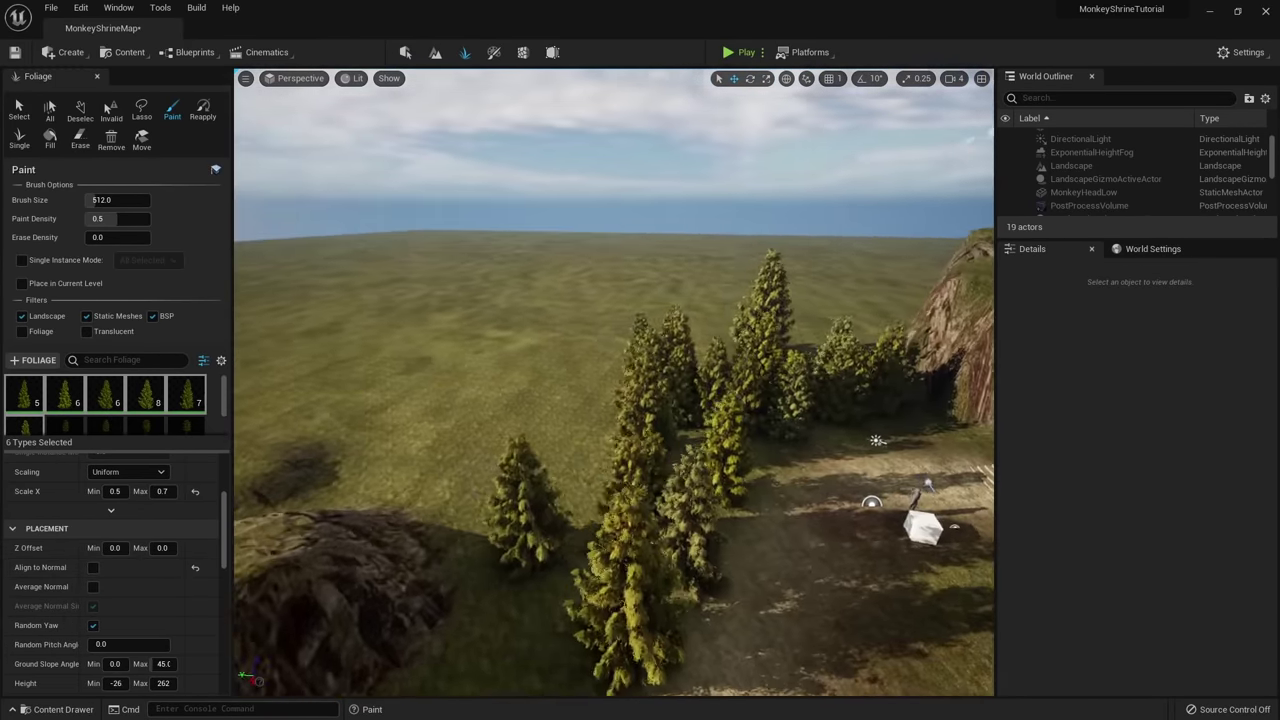
right_click_drag(507, 502, 507, 502)
Paint spruce trees over the grassy cliff tops surrounding the monkey head.
left_click(466, 397)
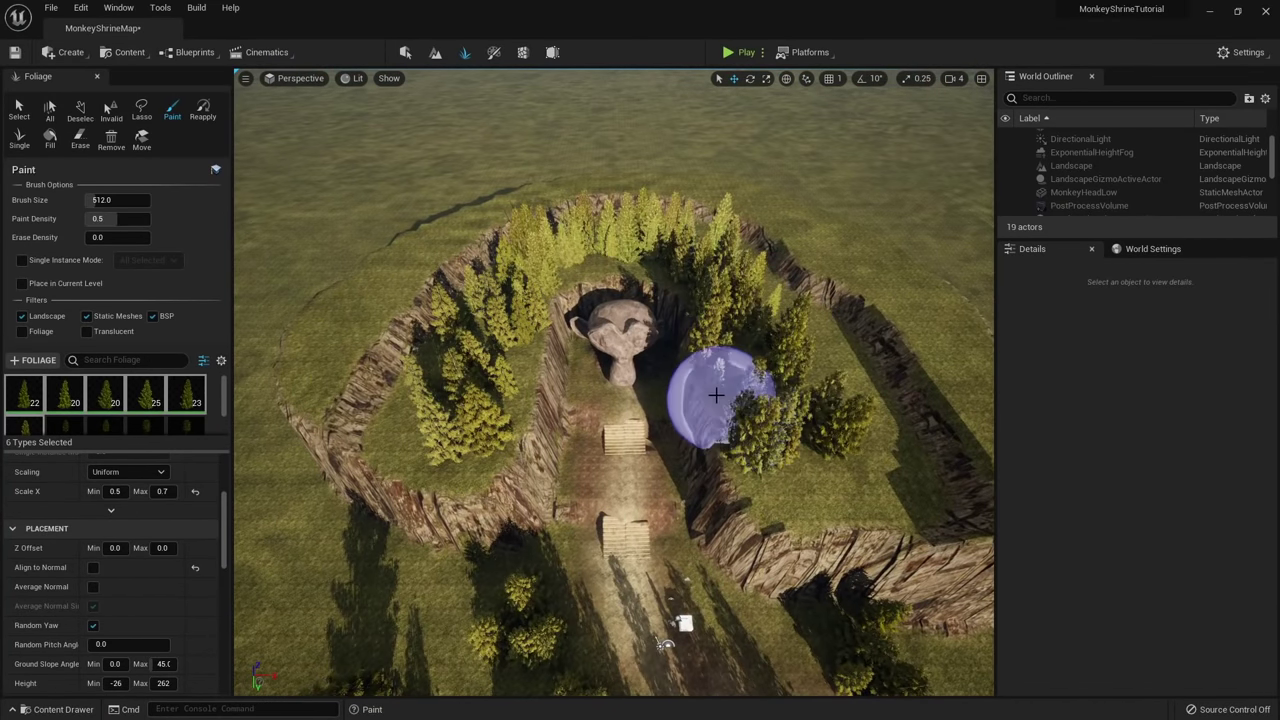
key("shift")
right_click_drag(709, 387, 709, 387)
right_click_drag(642, 313, 642, 313)
right_click_drag(562, 232, 562, 232)
Set the paint density to 0.2 and scatter spruce trees outside the cliff ring and around the shrine's entrance.
key("e")
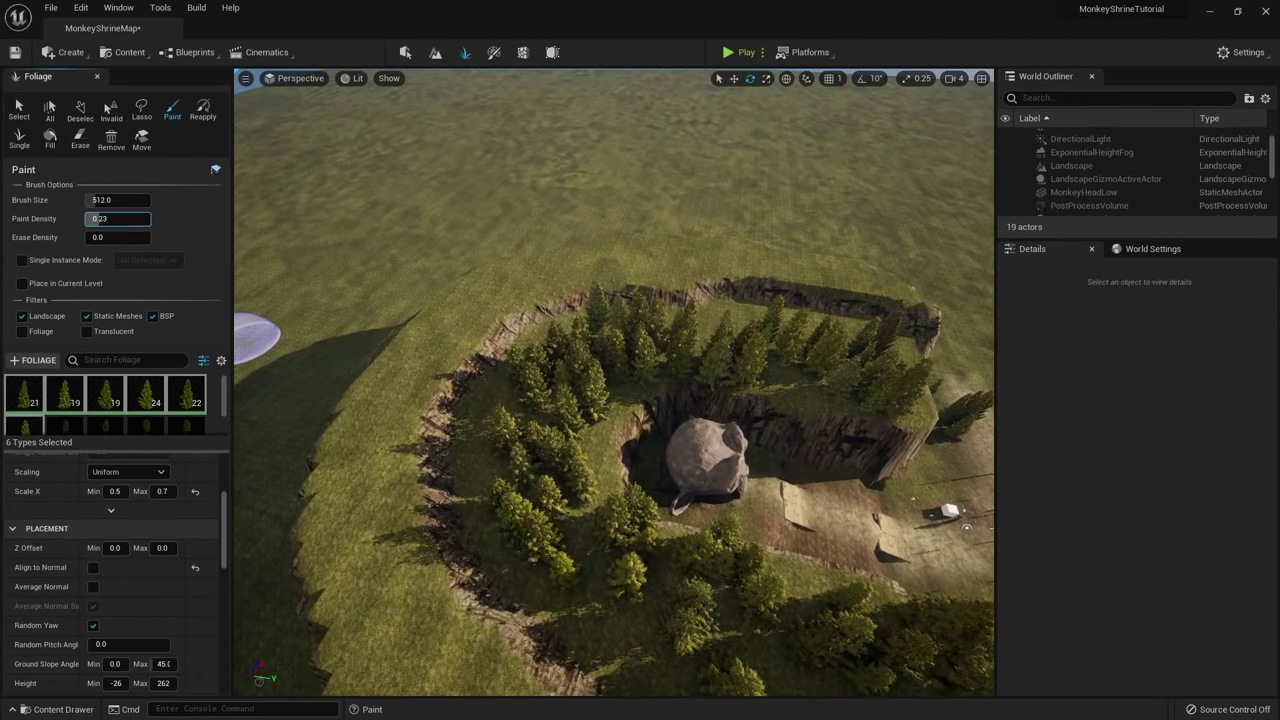
right_click_drag(420, 234, 420, 234)
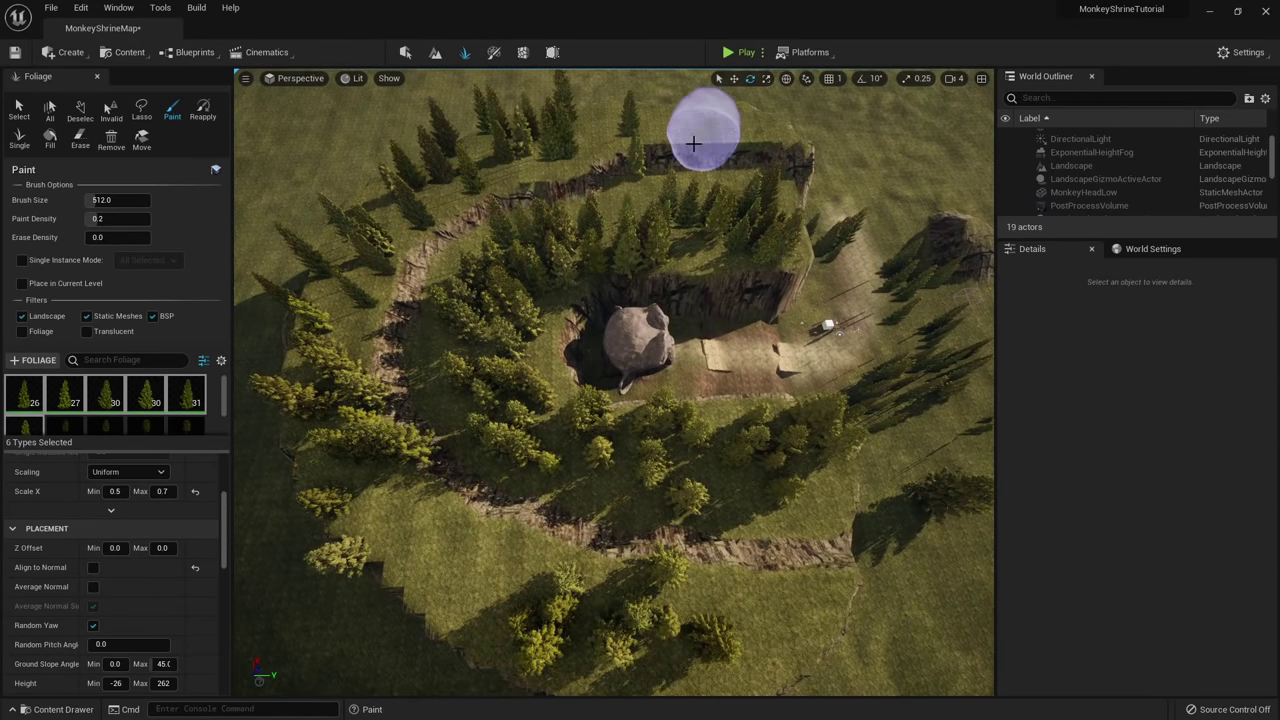
right_click_drag(693, 143, 693, 143)
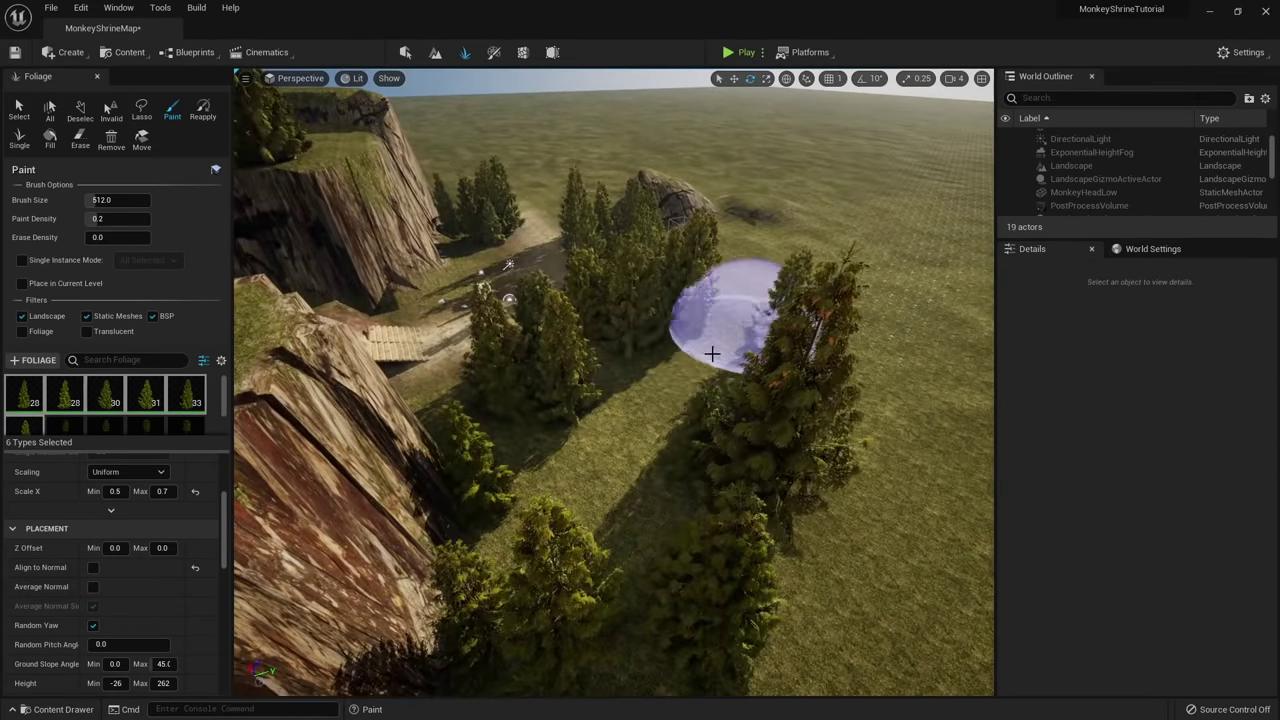
right_click_drag(670, 413, 675, 363)
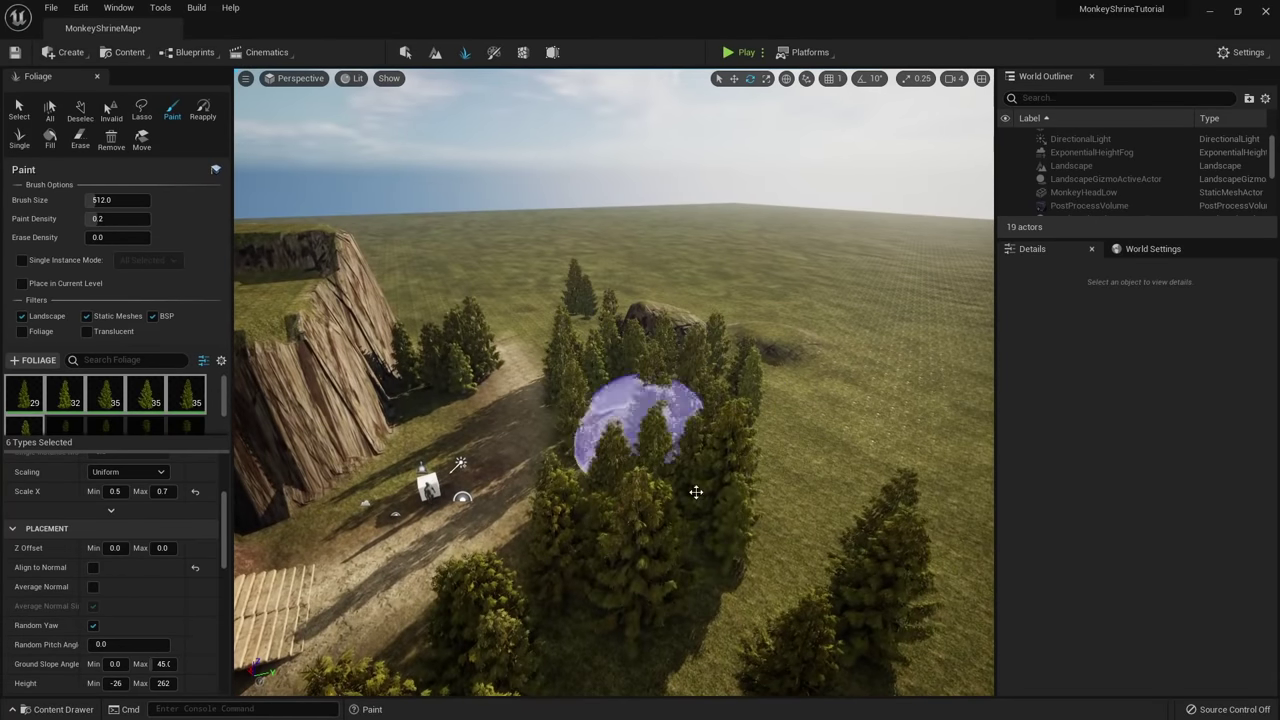
Examine the trees' mesh detail in wireframe view, return to lit view, and inspect the forest from far away.
mouse_move(696, 492)
right_mouse_down()
mouse_move(534, 480)
mouse_move(520, 545)
mouse_move(492, 564)
mouse_move(635, 533)
mouse_move(617, 480)
right_mouse_up()
key("alt+2")
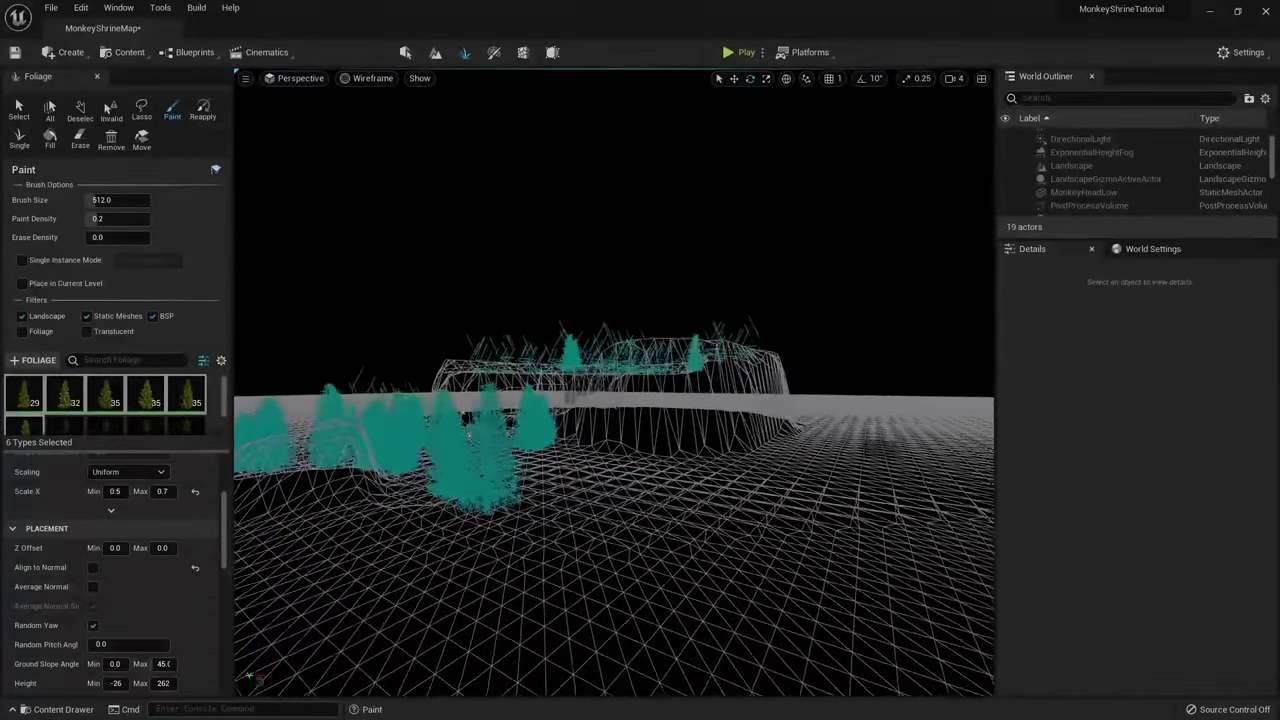
key("alt+4")
mouse_move(560, 526)
right_mouse_down()
mouse_move(614, 521)
mouse_move(569, 531)
right_mouse_up()
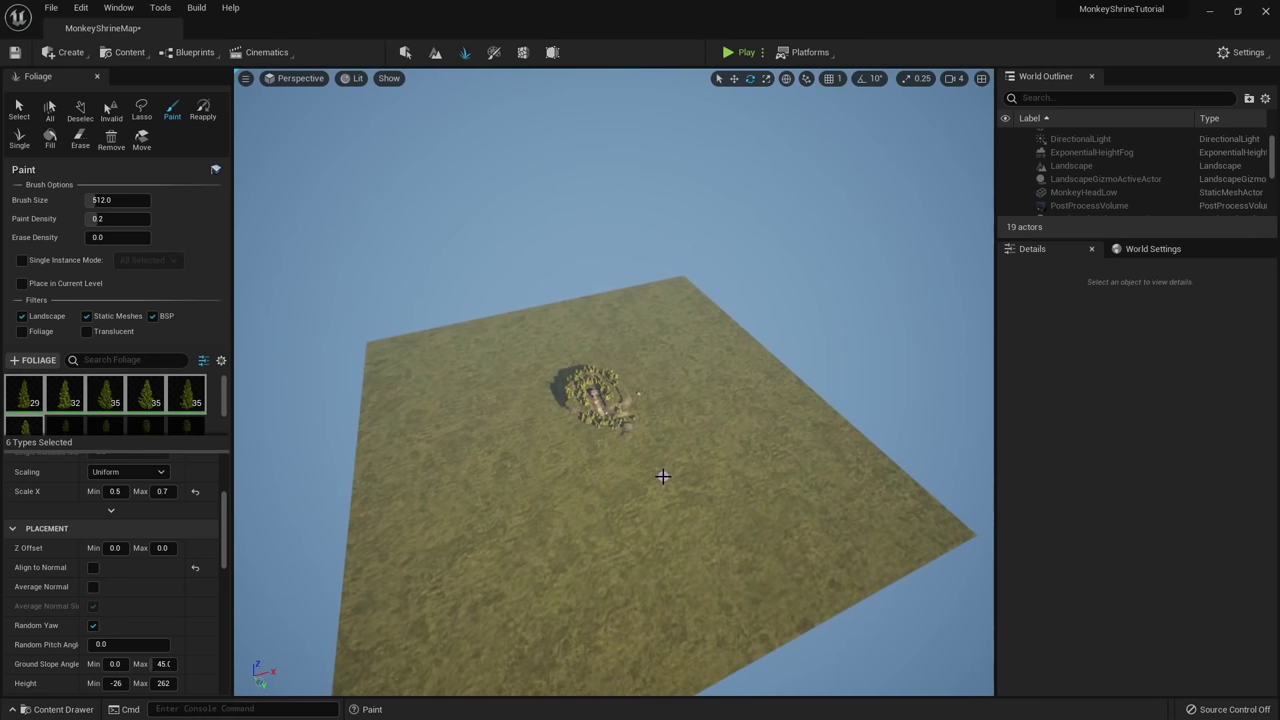
right_click_drag(569, 527, 577, 502)
Switch to selection mode and run the console command foliage.ForceLOD 0.
key("shift+1")
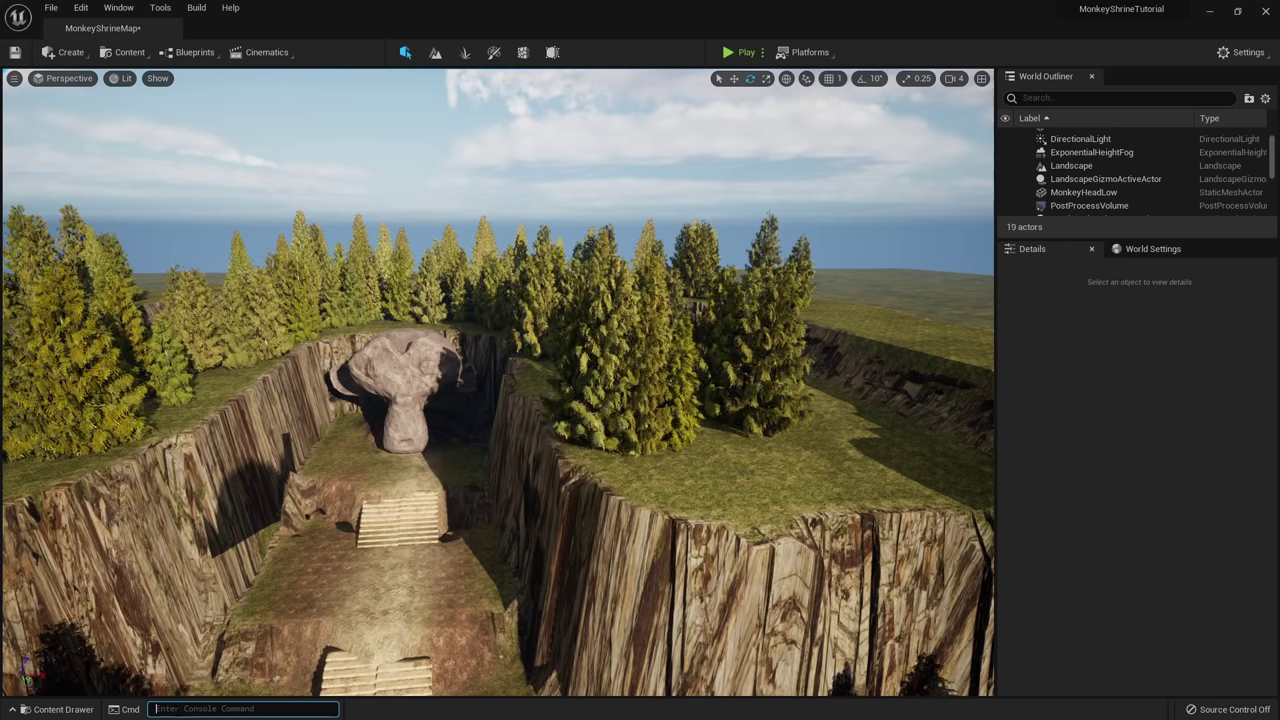
type("foliage.")
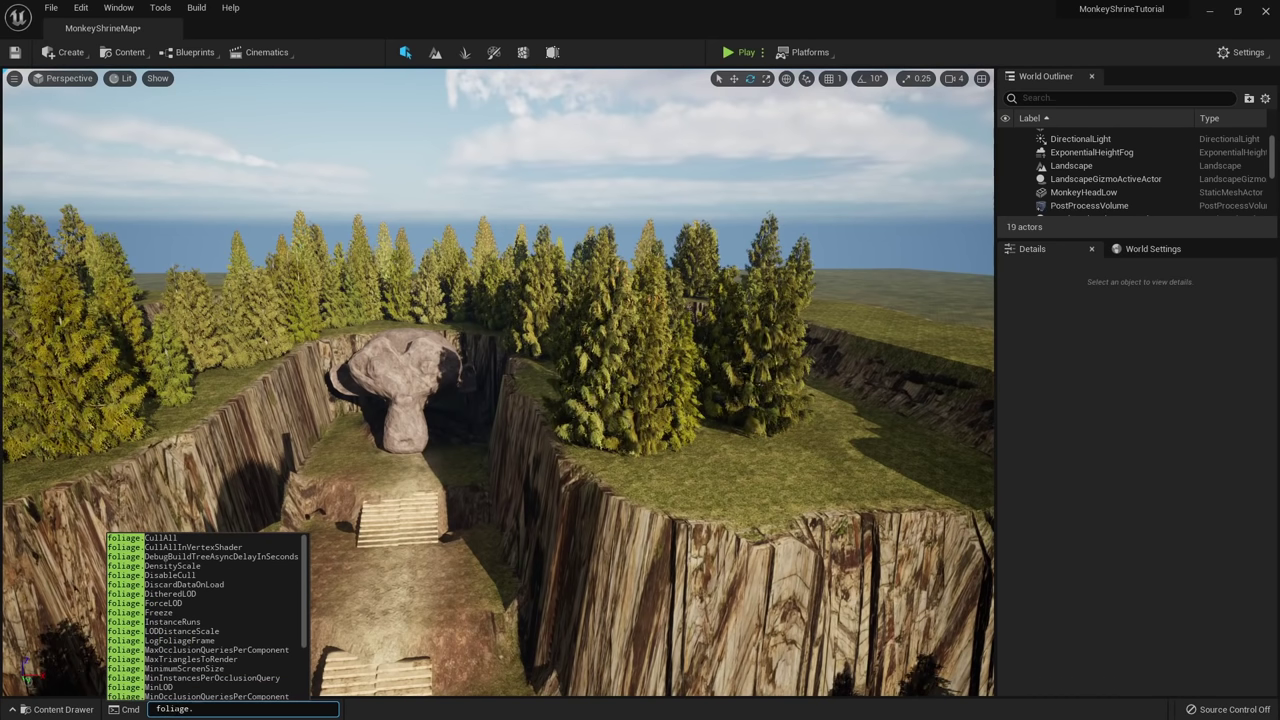
type("Force")
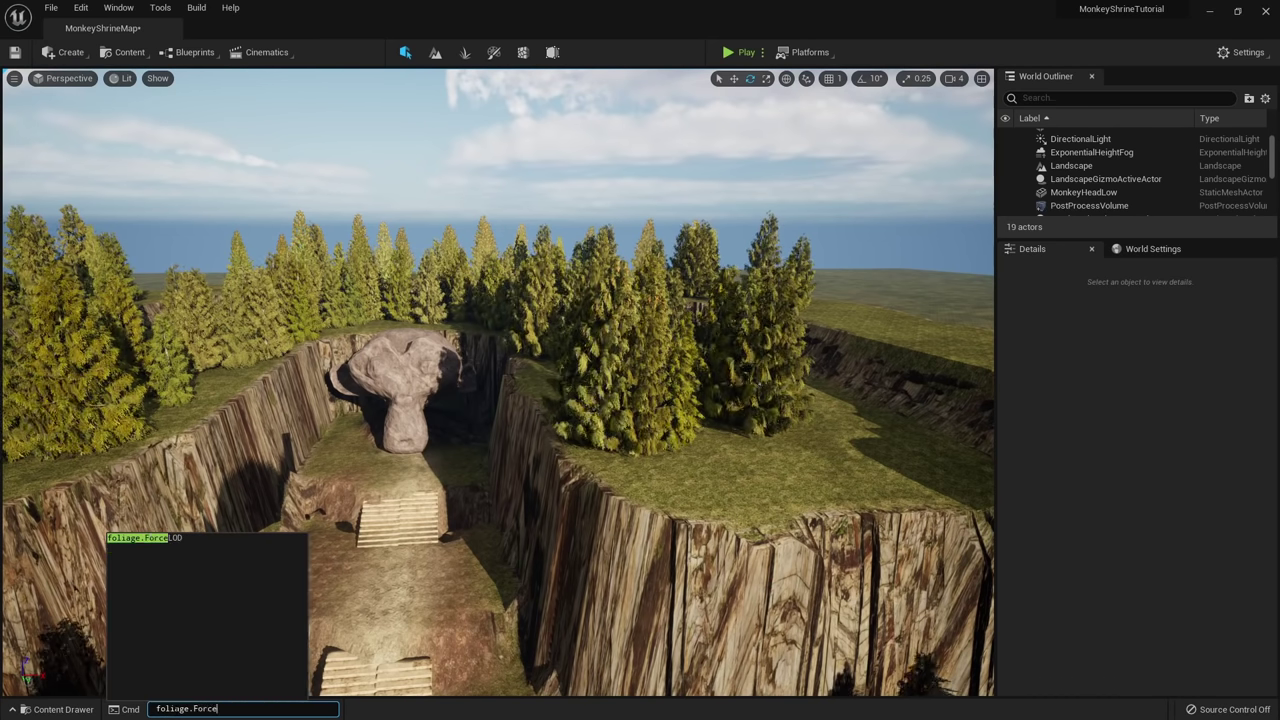
type("LOD")
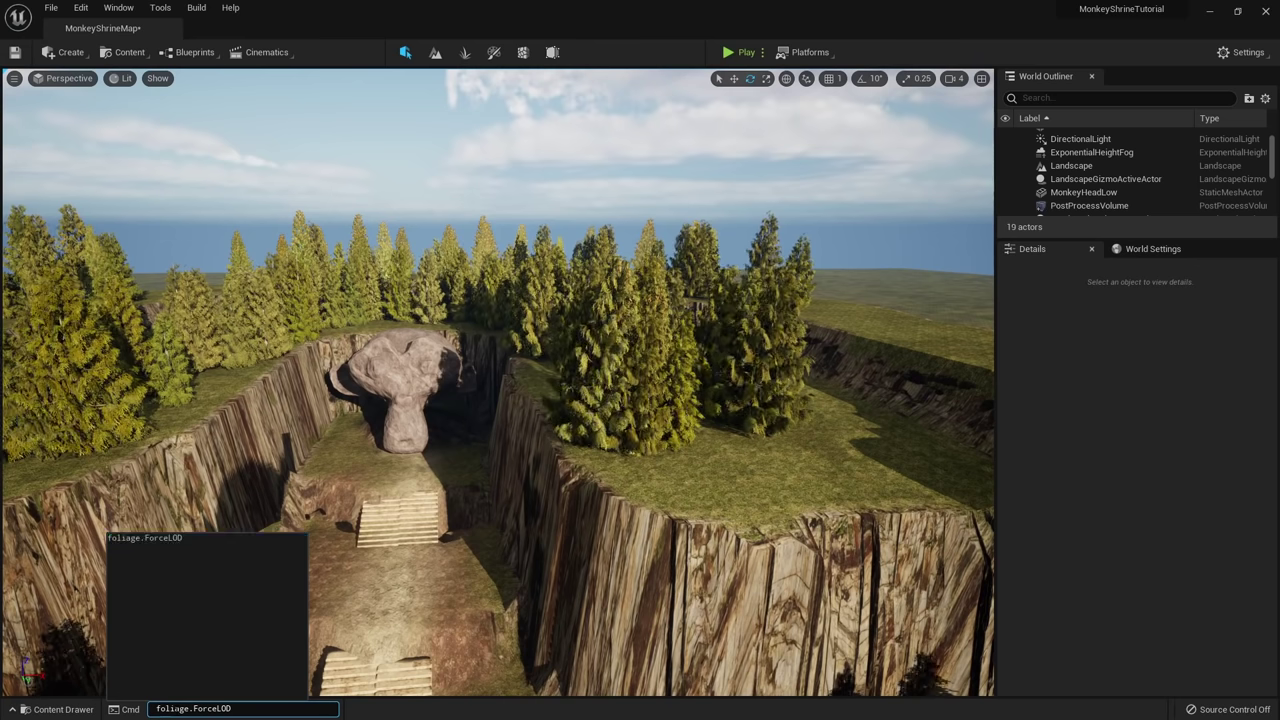
type(" 0")
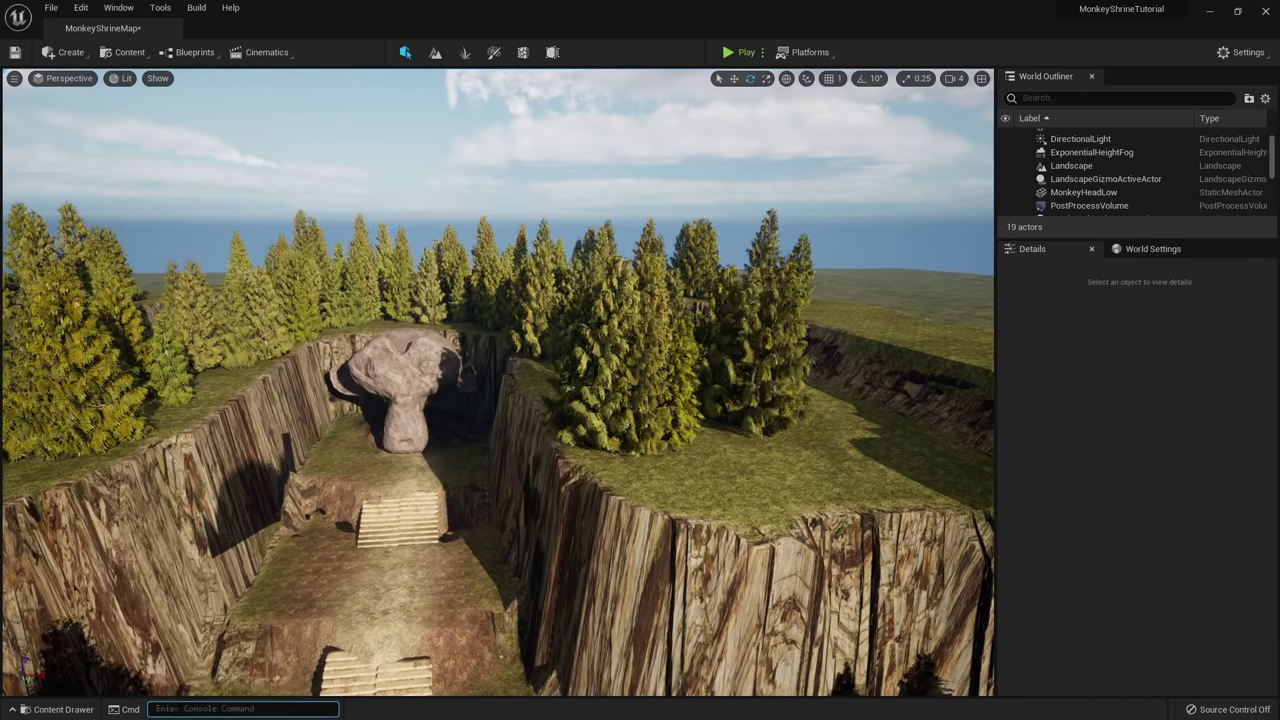
Compare the spruce trees from a distance and up close in wireframe and lit views.
key("s")
right_click_drag(387, 461, 362, 492)
scroll(497, 381, "down", 4)
key("alt+2")
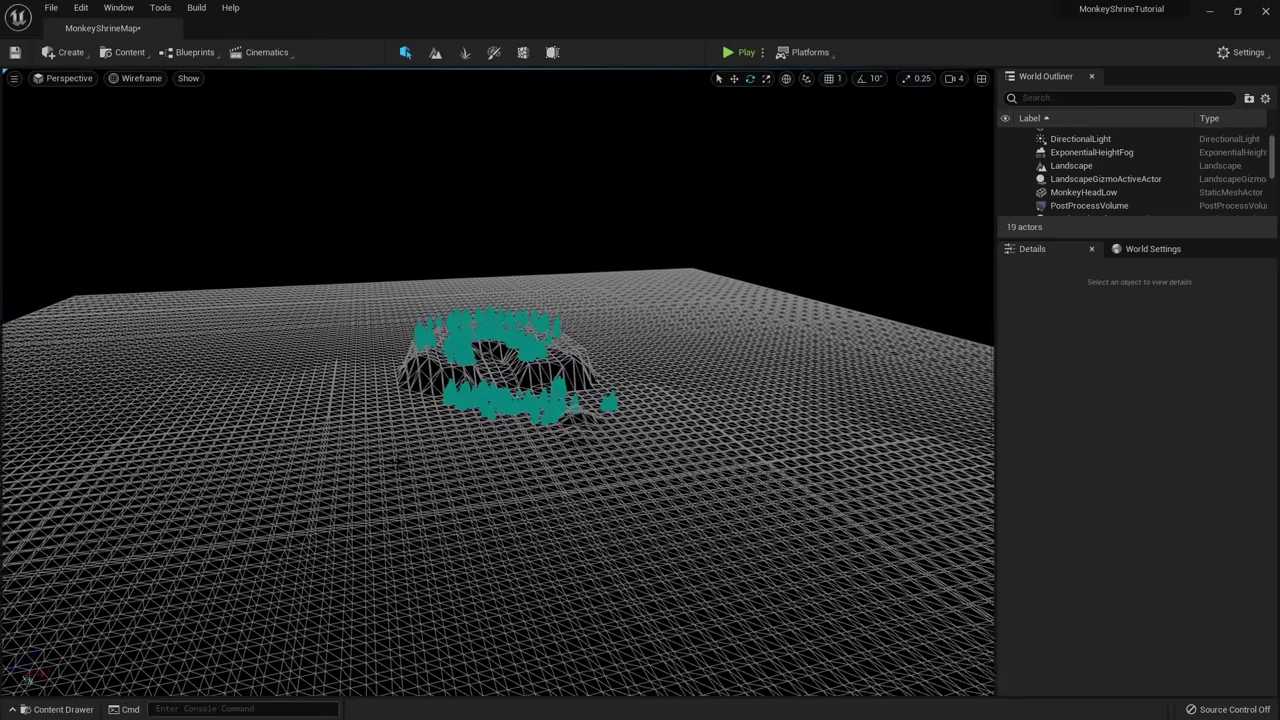
scroll(437, 462, "up", 15)
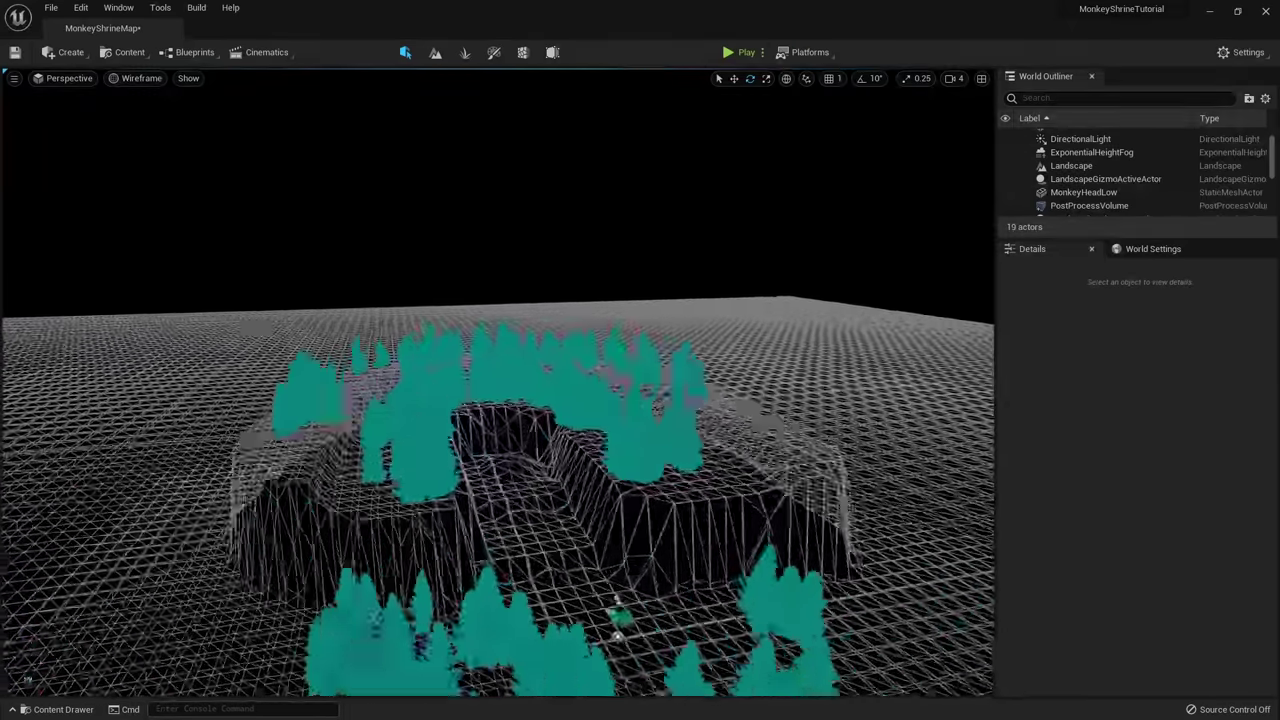
key("alt+4")
scroll(437, 462, "down", 12)
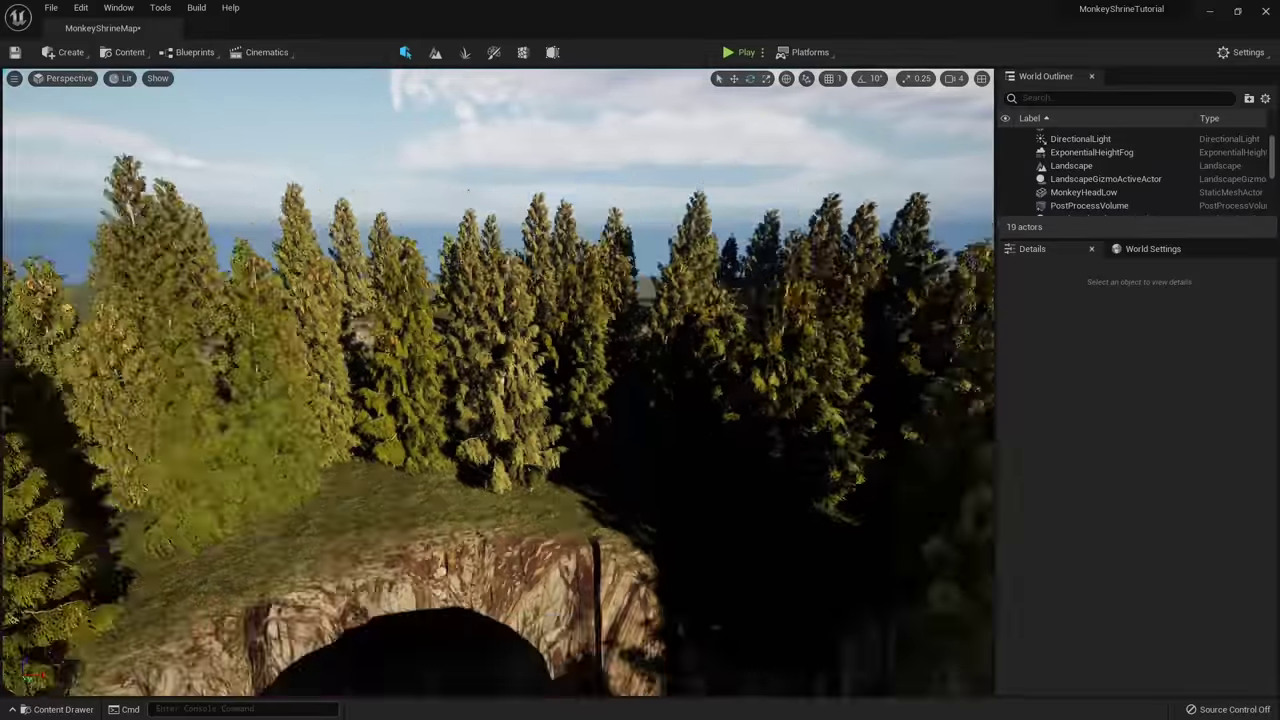
scroll(497, 381, "up", 12)
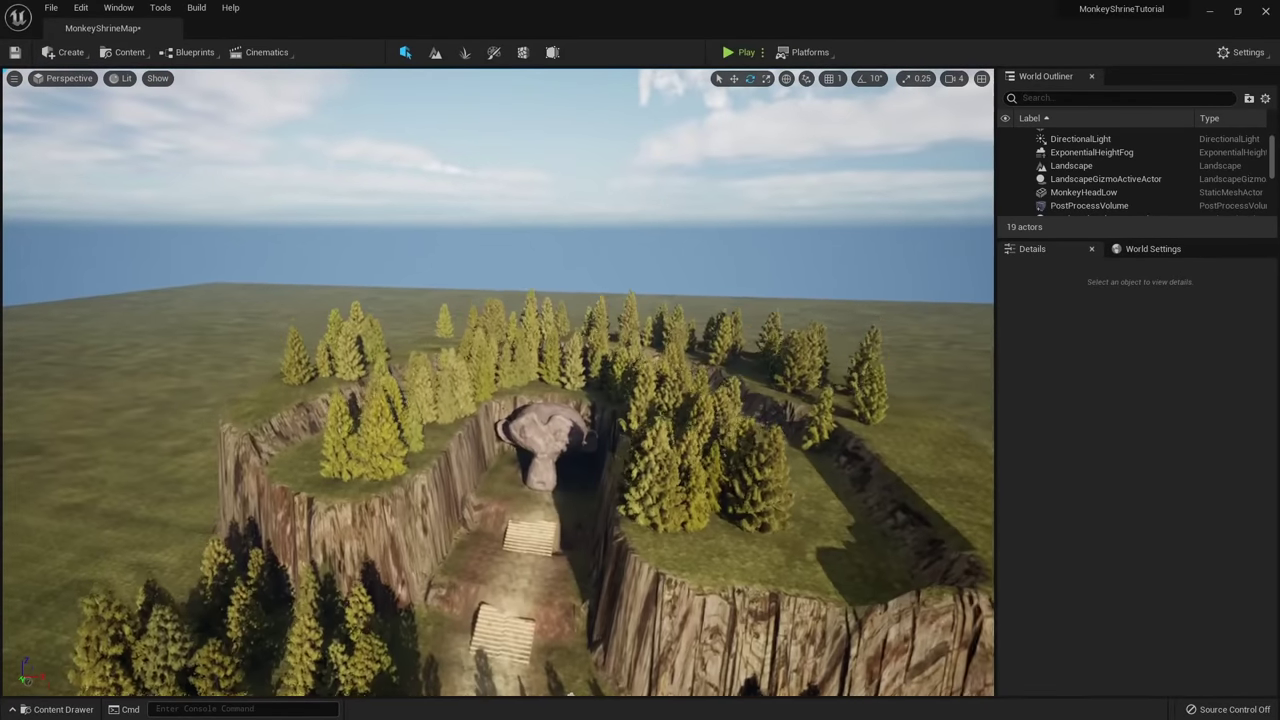
Run the console command foliage.ForceLOD -1.
scroll(432, 461, "up", 8)
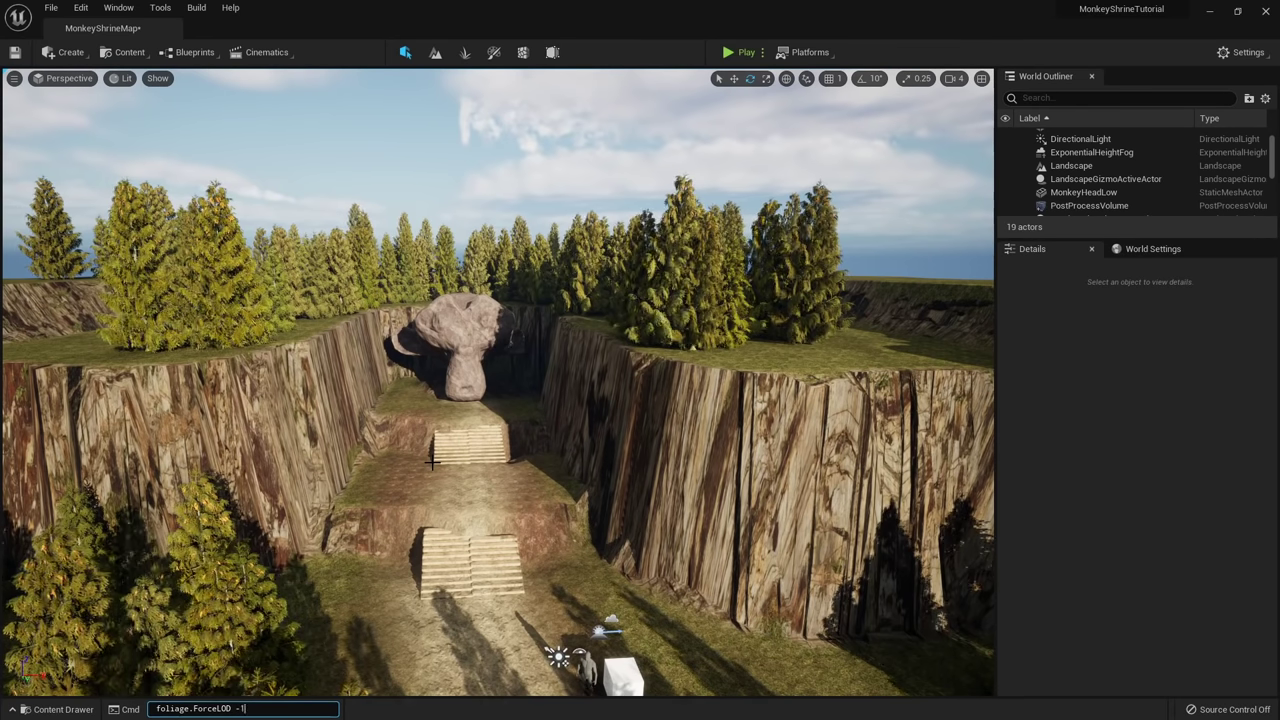
key("s")
mouse_move(432, 463)
right_mouse_down()
mouse_move(420, 464)
mouse_move(422, 490)
mouse_move(426, 461)
mouse_move(431, 477)
right_mouse_up()
Examine the forested shrine from several angles and the cliff wall beside the monkey head up close.
key("w")
key("w")
key("w")
key("w")
scroll(498, 383, "down", 8)
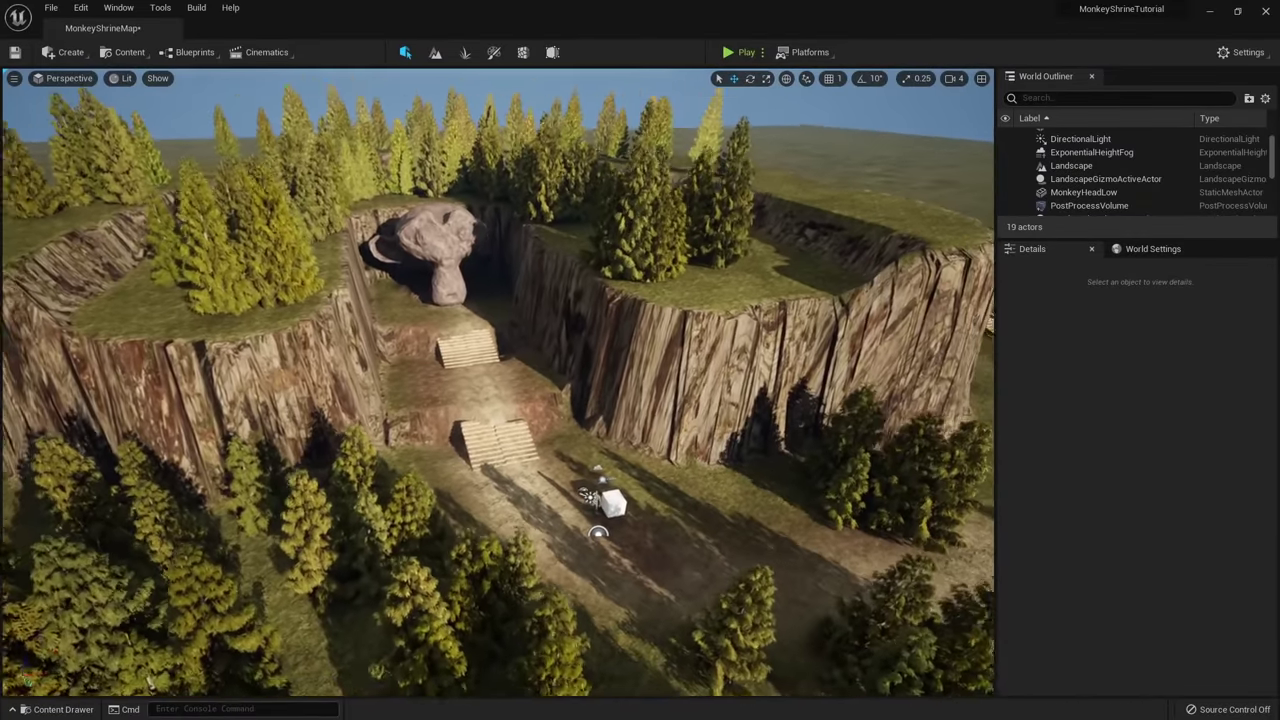
key("a")
right_click_drag(498, 383, 270, 350)
key("a")
key("s")
key("s")
key("w")
right_click_drag(700, 360, 569, 406)
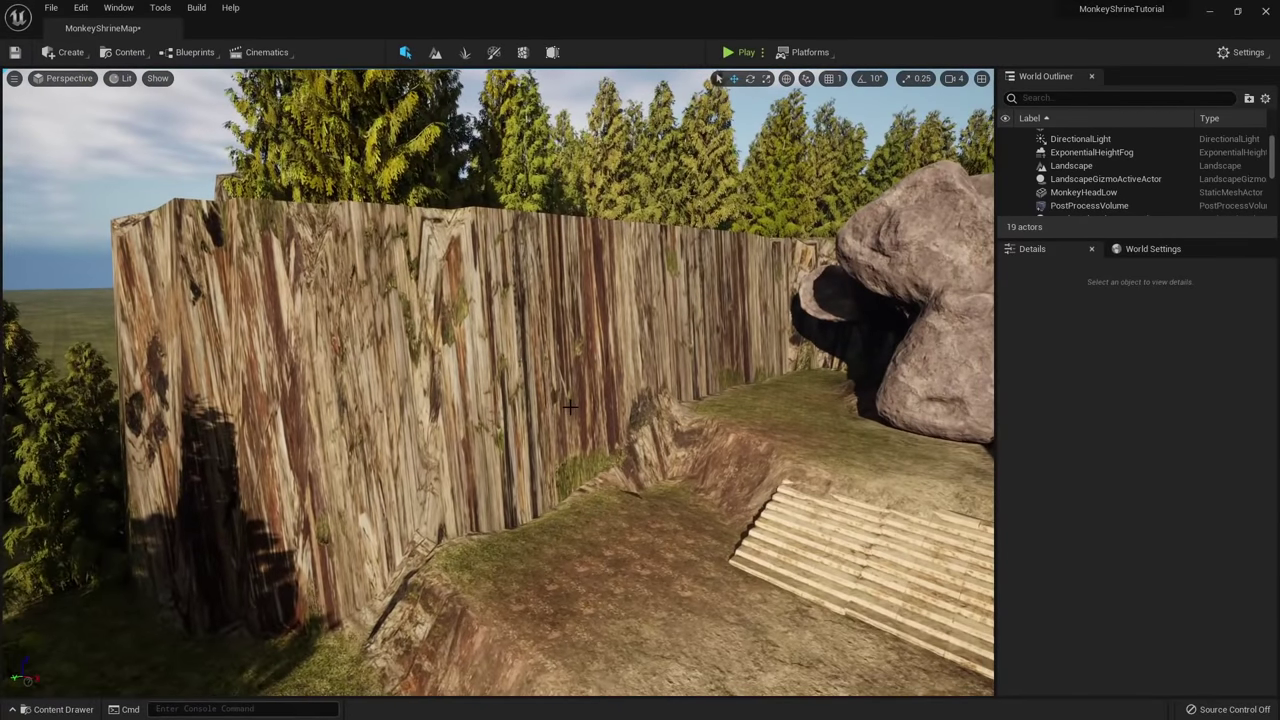
Browse the project content to the Megascans folder and filter it to show only static meshes.
key("ctrl+space")
left_click(556, 528)
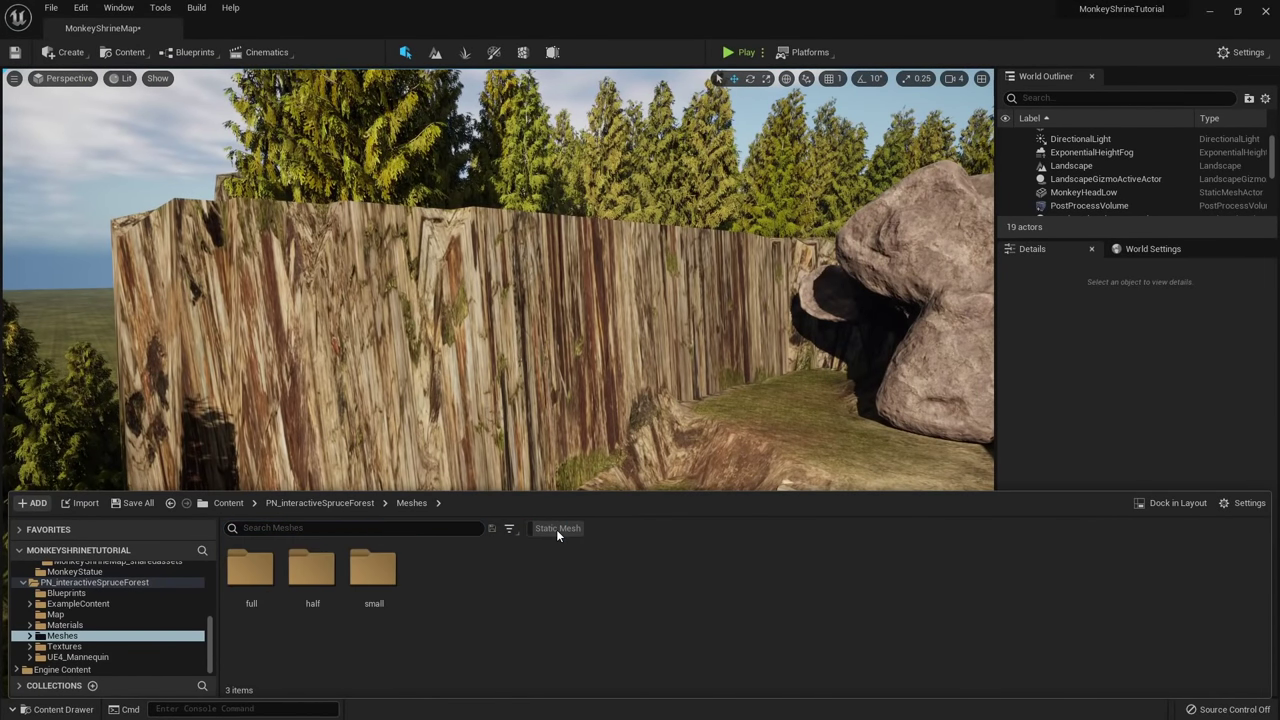
scroll(105, 655, "up", 3)
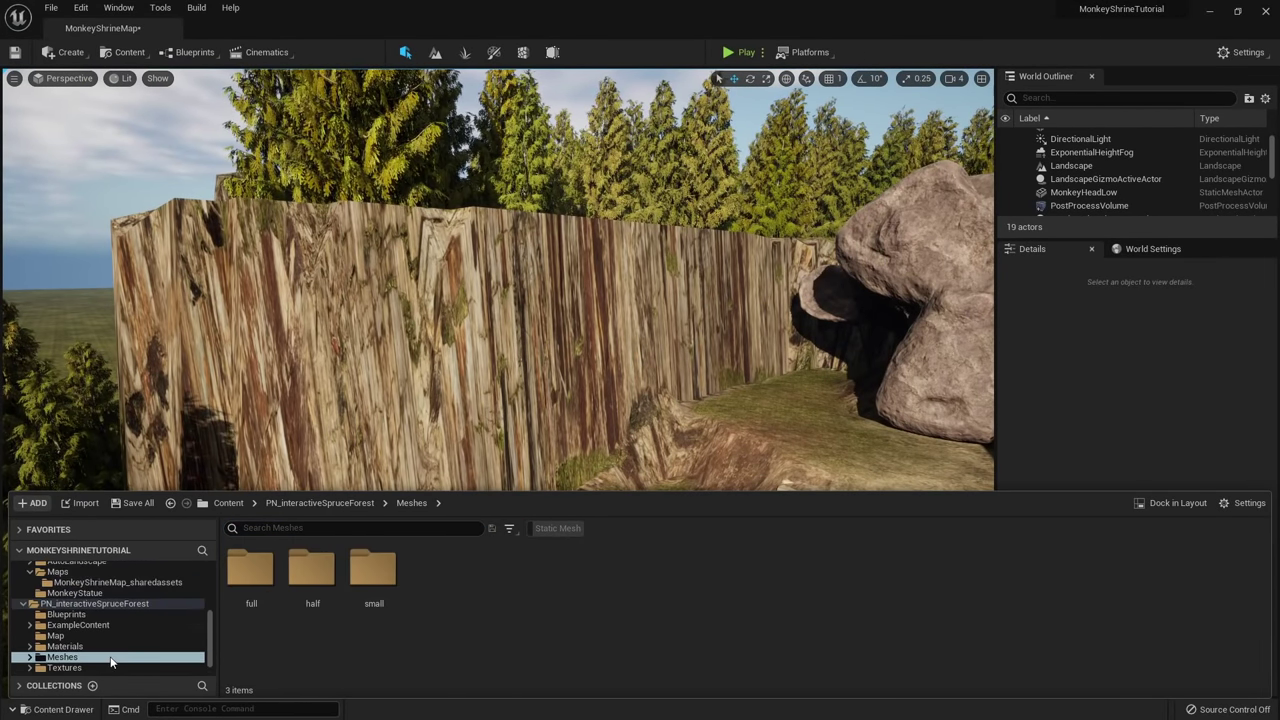
scroll(112, 645, "down", 2)
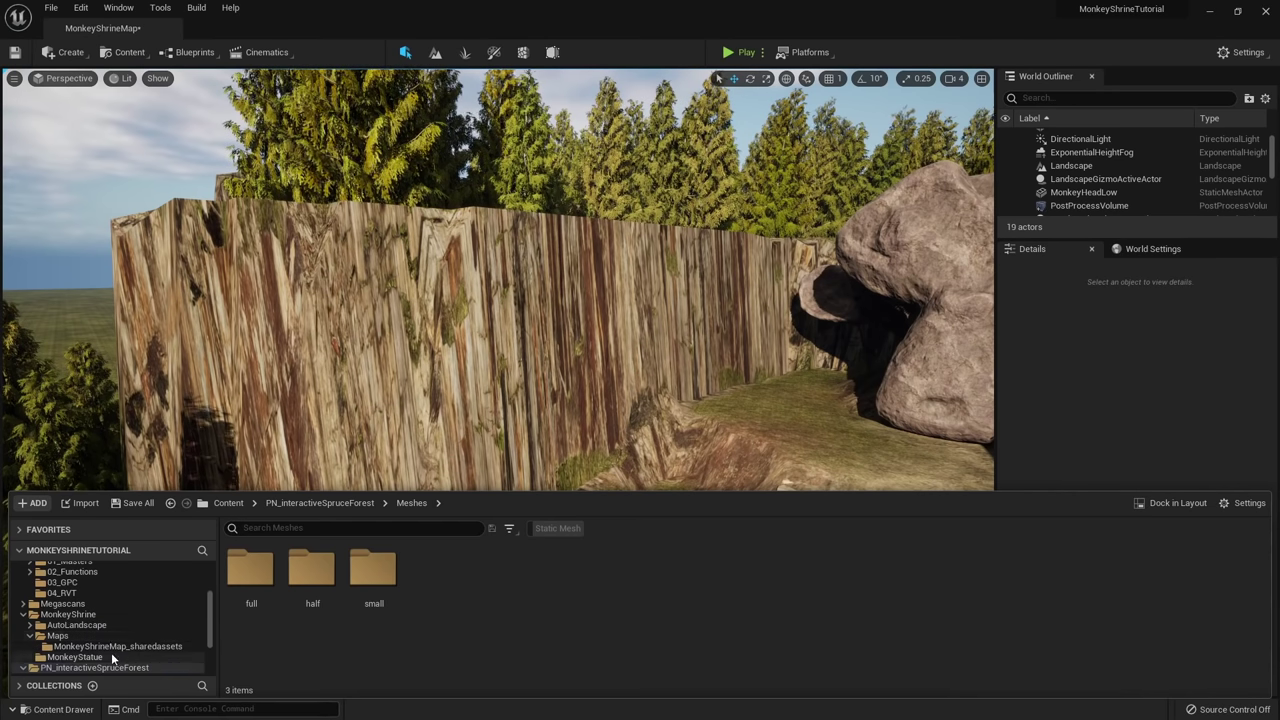
scroll(60, 625, "up", 3)
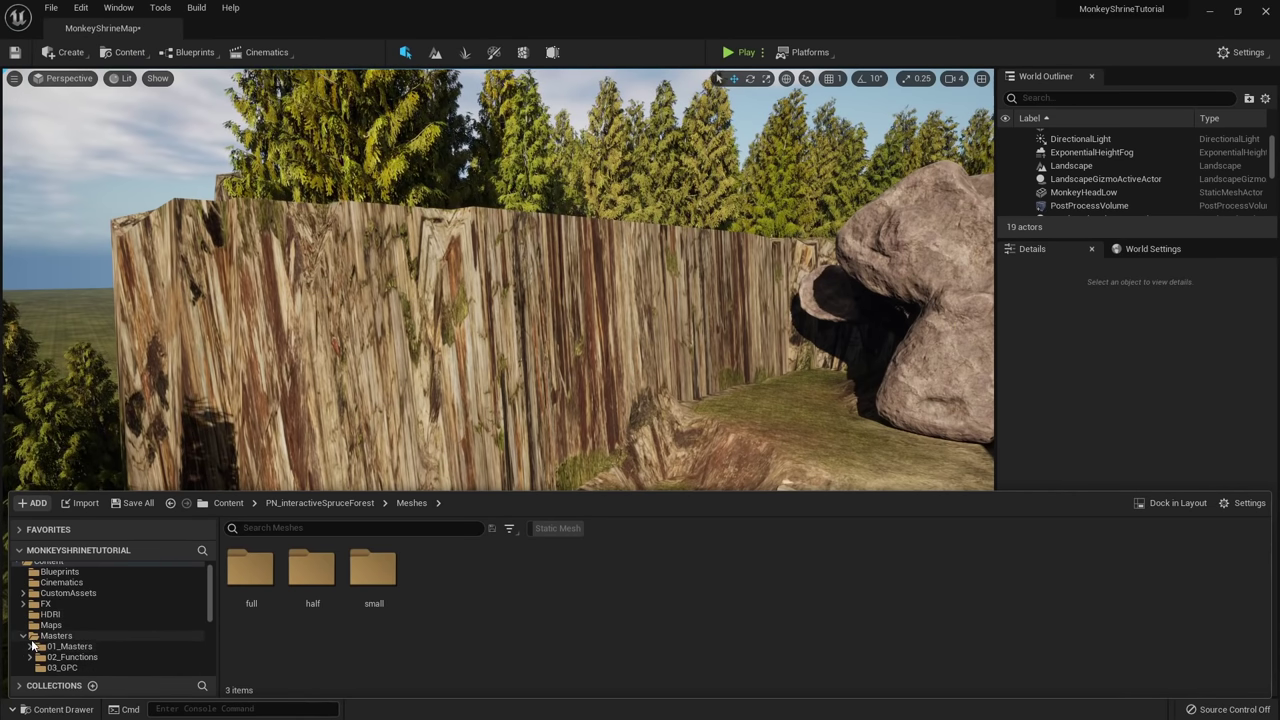
left_click(66, 646)
left_click(557, 528)
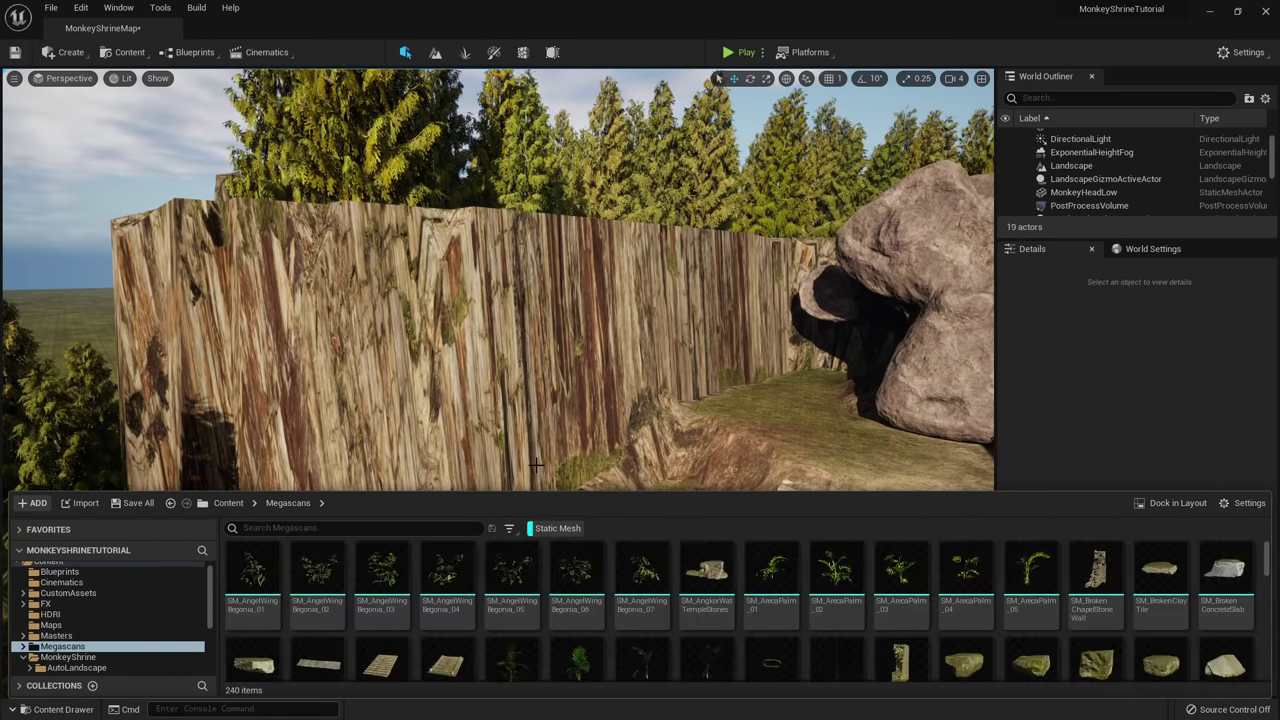
Browse to the Megascans 3D_Assets folder, show only its static meshes, and enlarge the asset browser to reach the cliff assets.
left_click(557, 530)
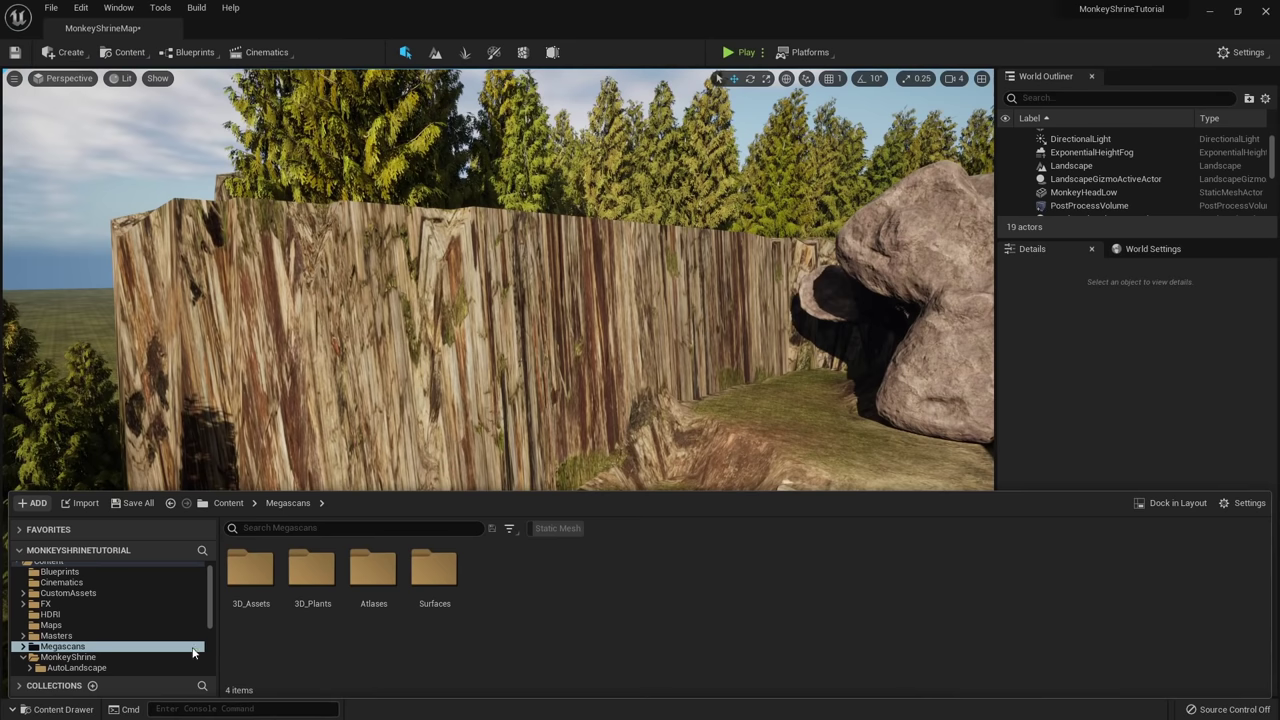
double_click(251, 572)
left_click(557, 528)
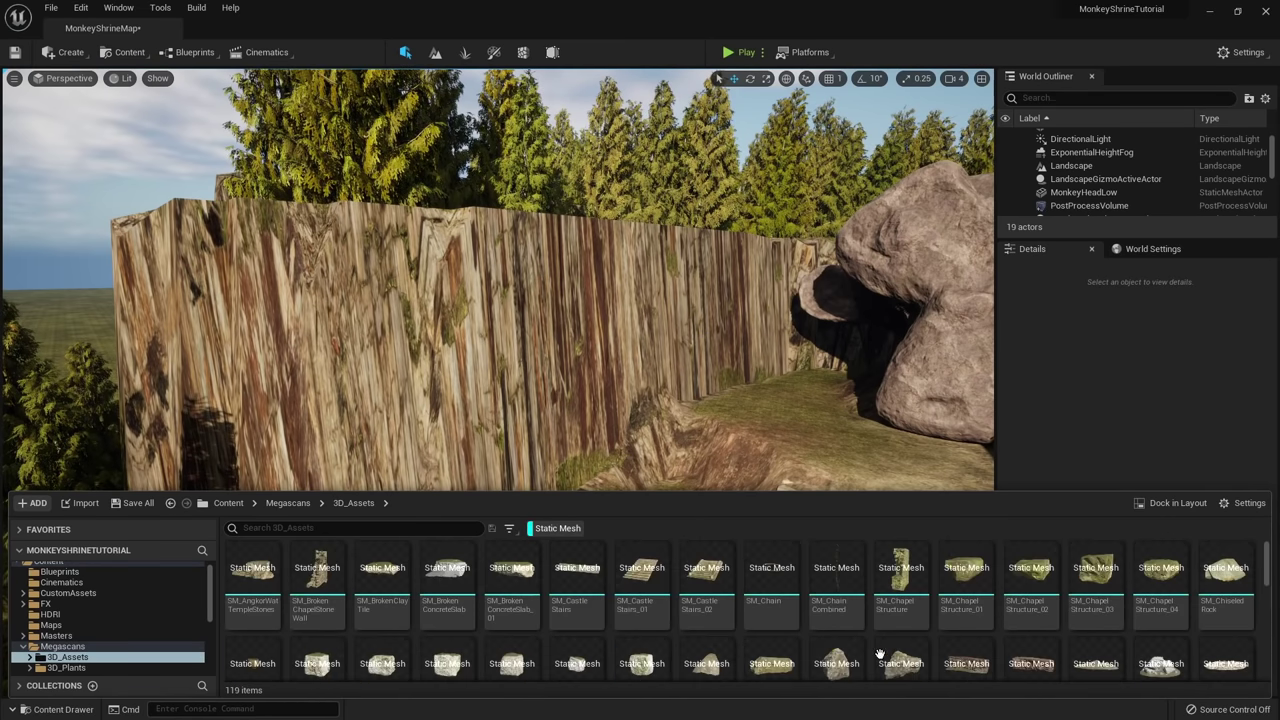
left_click_drag(687, 492, 687, 405)
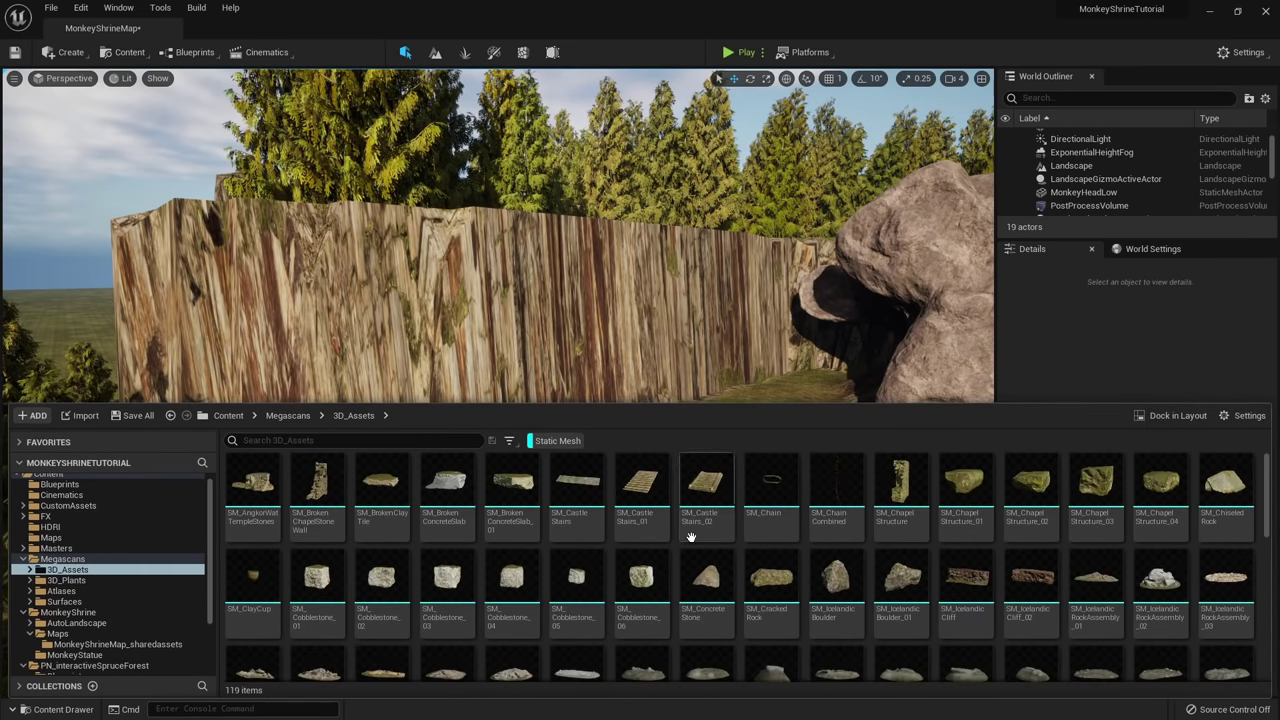
scroll(754, 607, "down", 1)
Place the SM_IcelandicCliff_02 mesh in the level and move it onto the open grass beside the plateau.
left_click_drag(1035, 524, 603, 386)
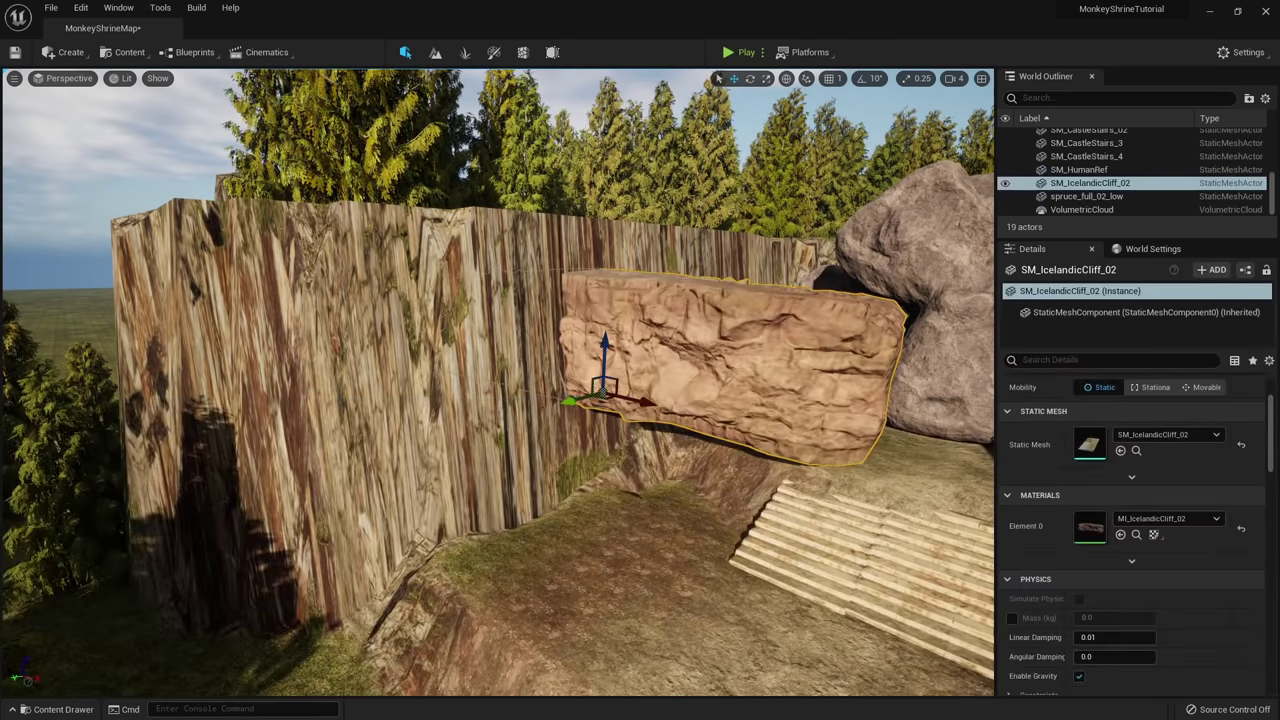
right_click_drag(603, 386, 543, 370)
left_click_drag(543, 370, 90, 318)
key("f")
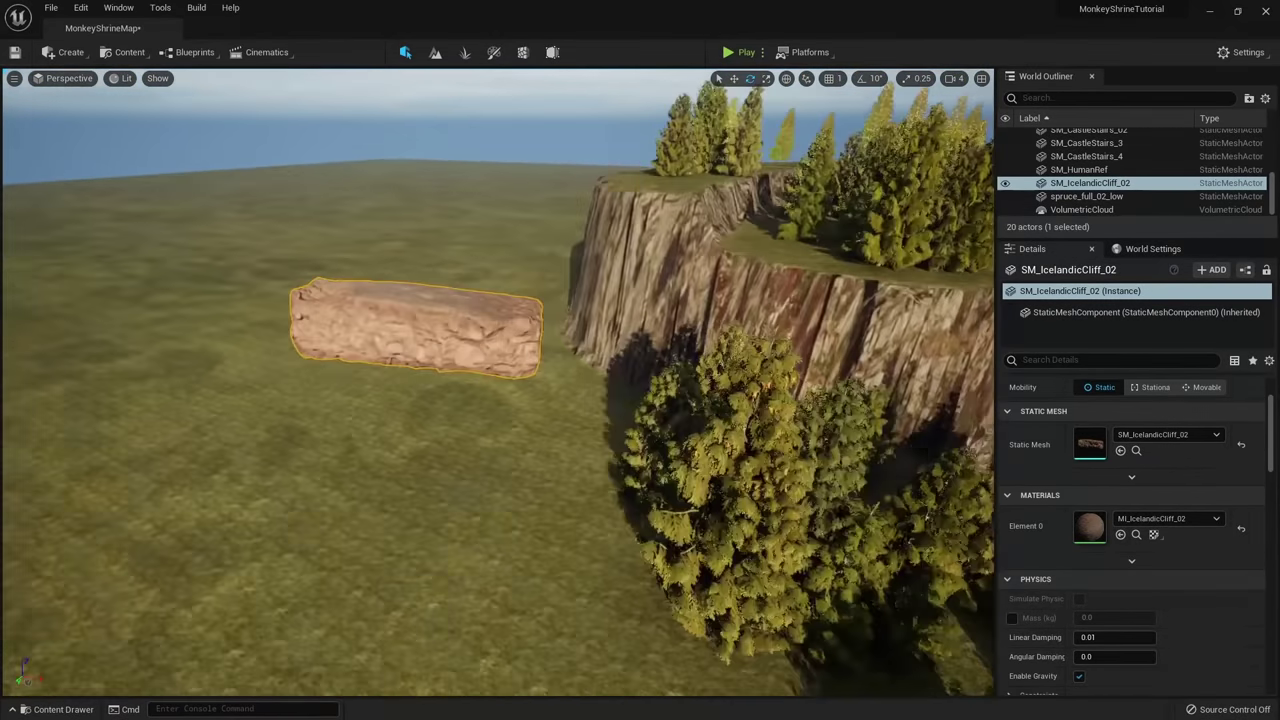
Place the SM_IcelandicCliff, SM_QuarryCliff_02 and SM_QuarryCliff_04 meshes on the grass around the first cliff piece.
key("ctrl+space")
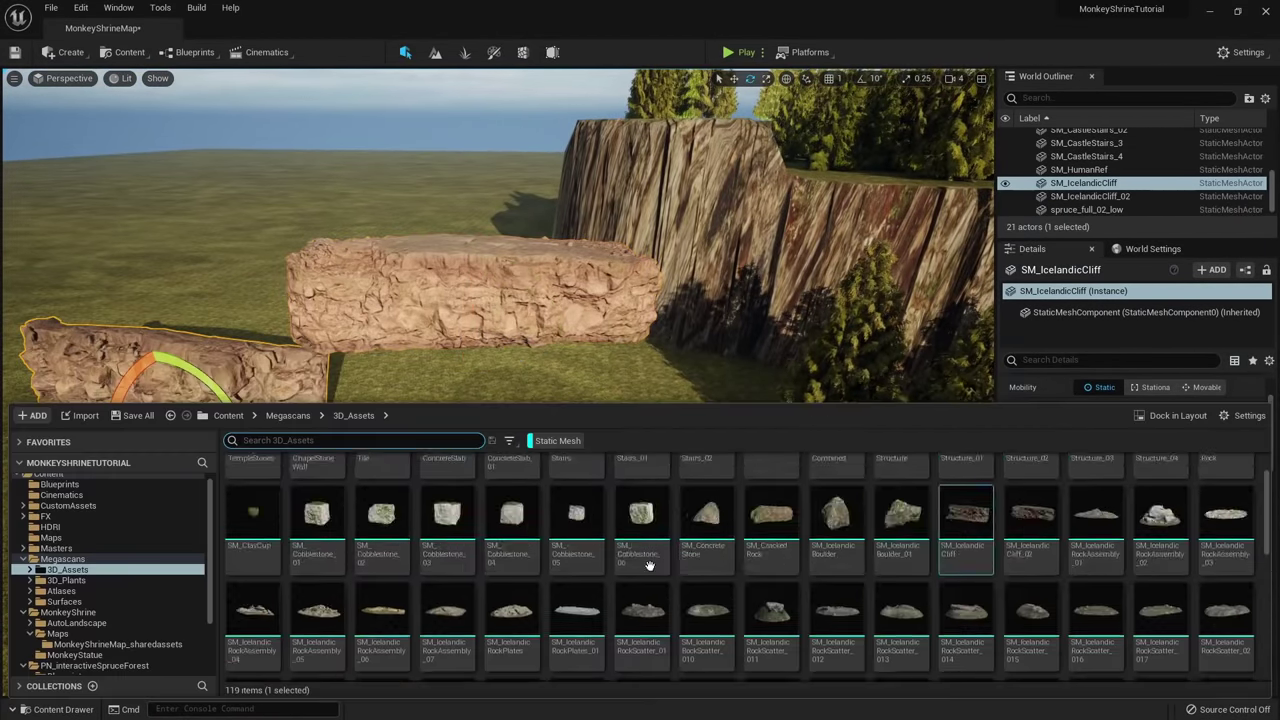
scroll(640, 560, "down", 3)
left_click_drag(1226, 495, 249, 306)
key("ctrl+space")
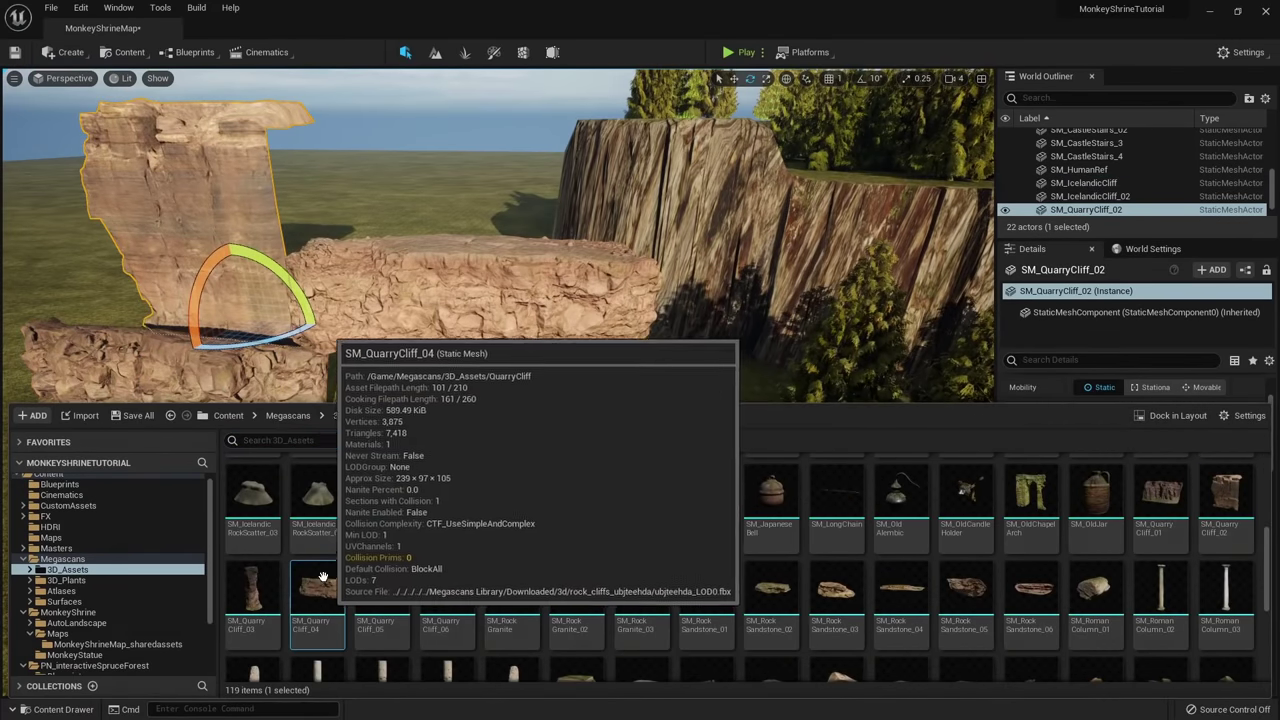
left_click_drag(318, 590, 420, 440)
key("w")
Add the SM_QuarryCliff_05 and SM_QuarryCliff_03 meshes to the group of cliff pieces on the grass.
key("ctrl+space")
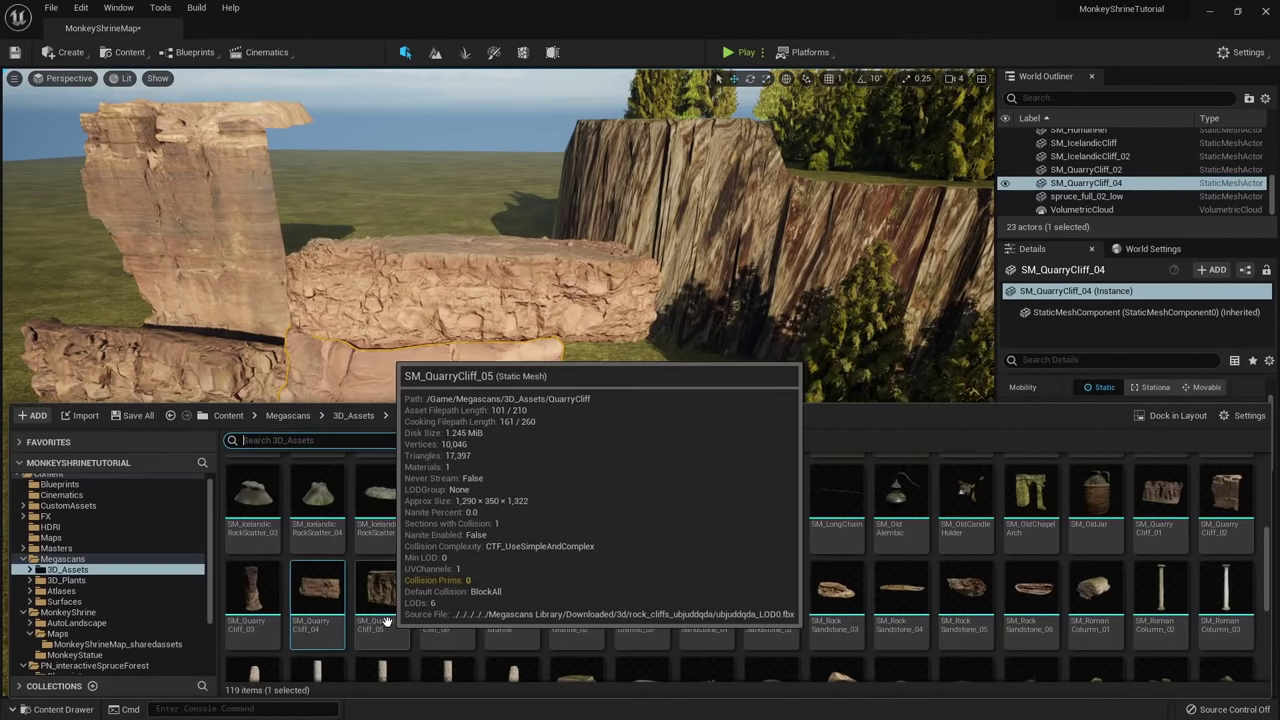
left_click_drag(375, 595, 560, 380)
key("ctrl+space")
left_click_drag(252, 590, 620, 450)
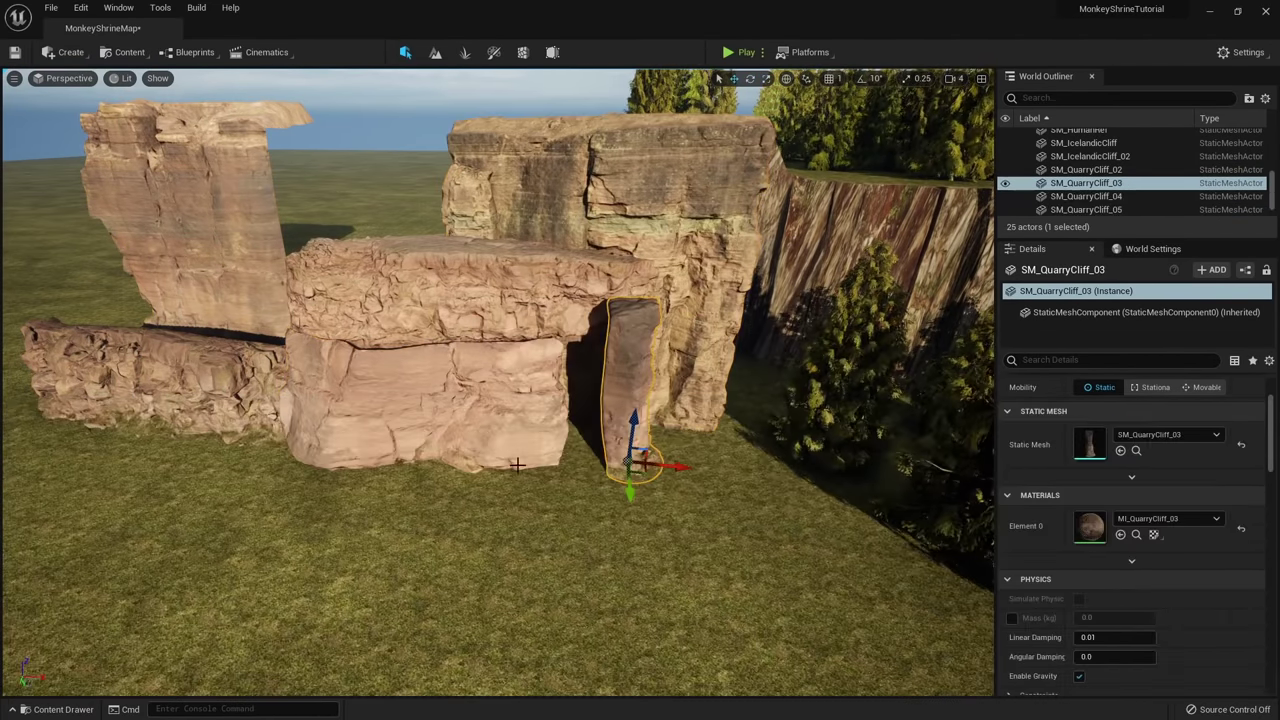
Find the quarry meshes in the CustomAssets folder and place SM_Quarry_01 on the grass in front of the cliff pieces.
key("ctrl+space")
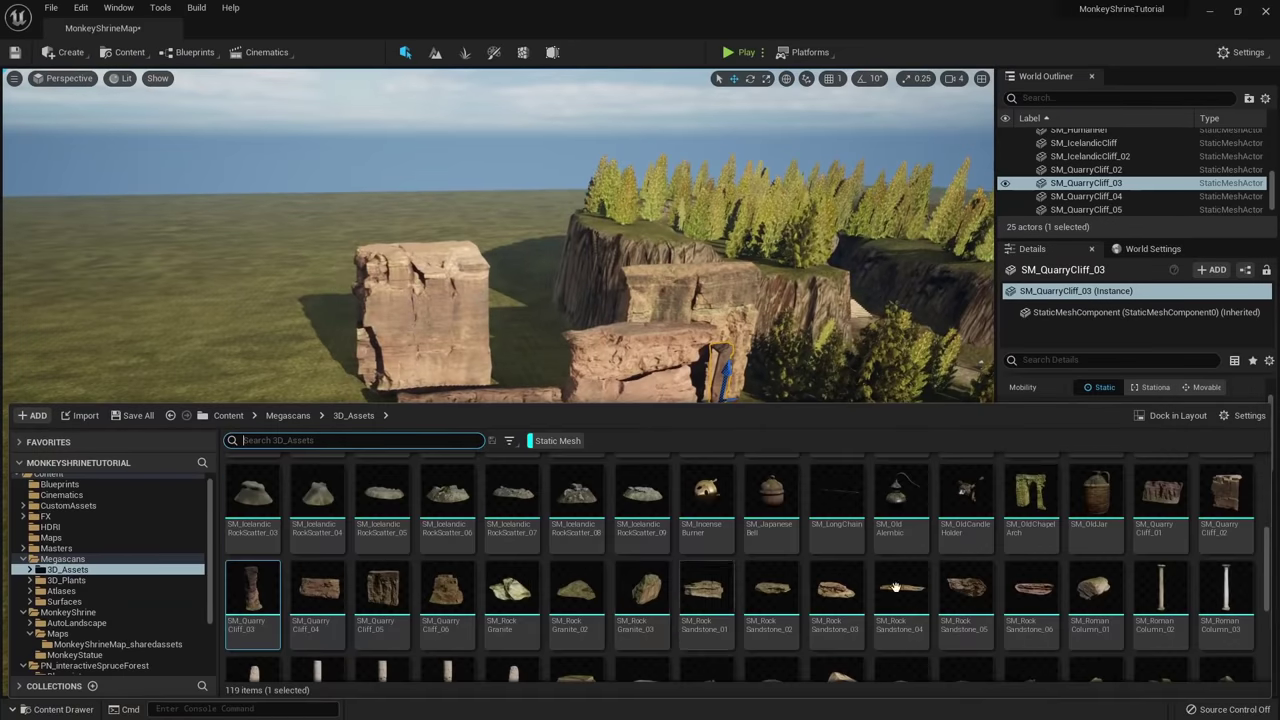
scroll(615, 600, "down", 1)
scroll(615, 607, "up", 2)
scroll(615, 607, "up", 3)
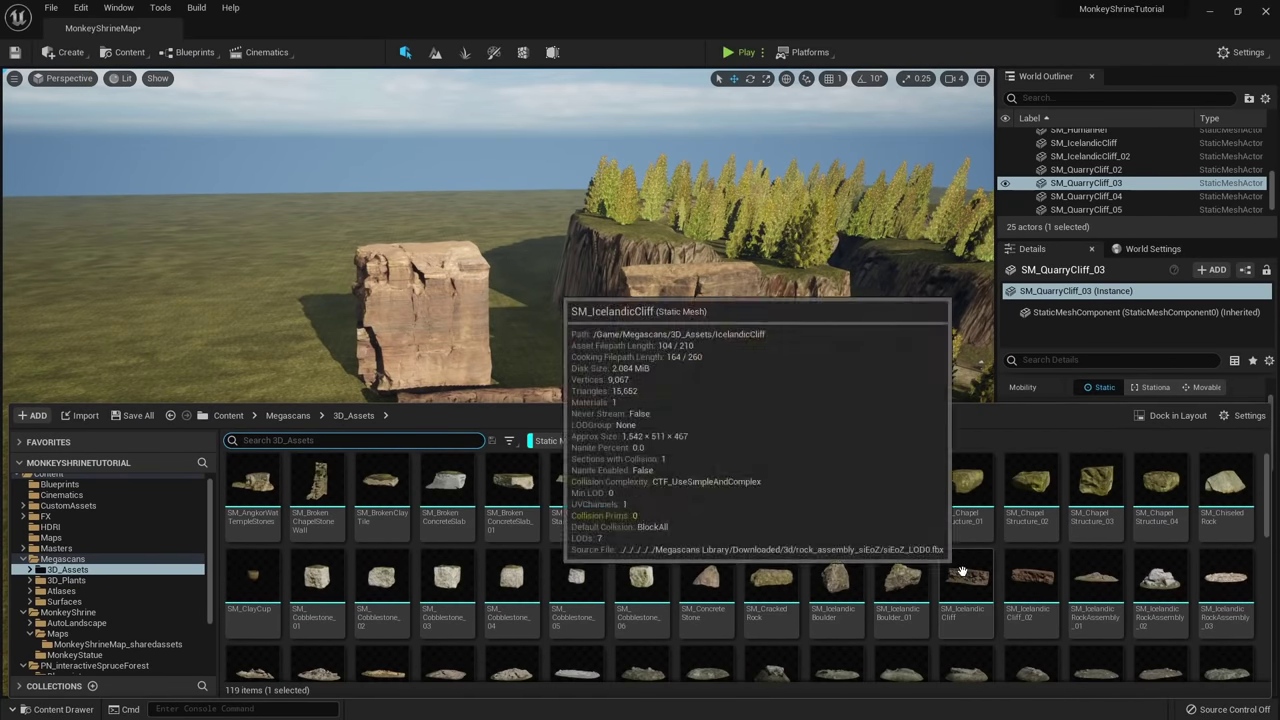
left_click(75, 505)
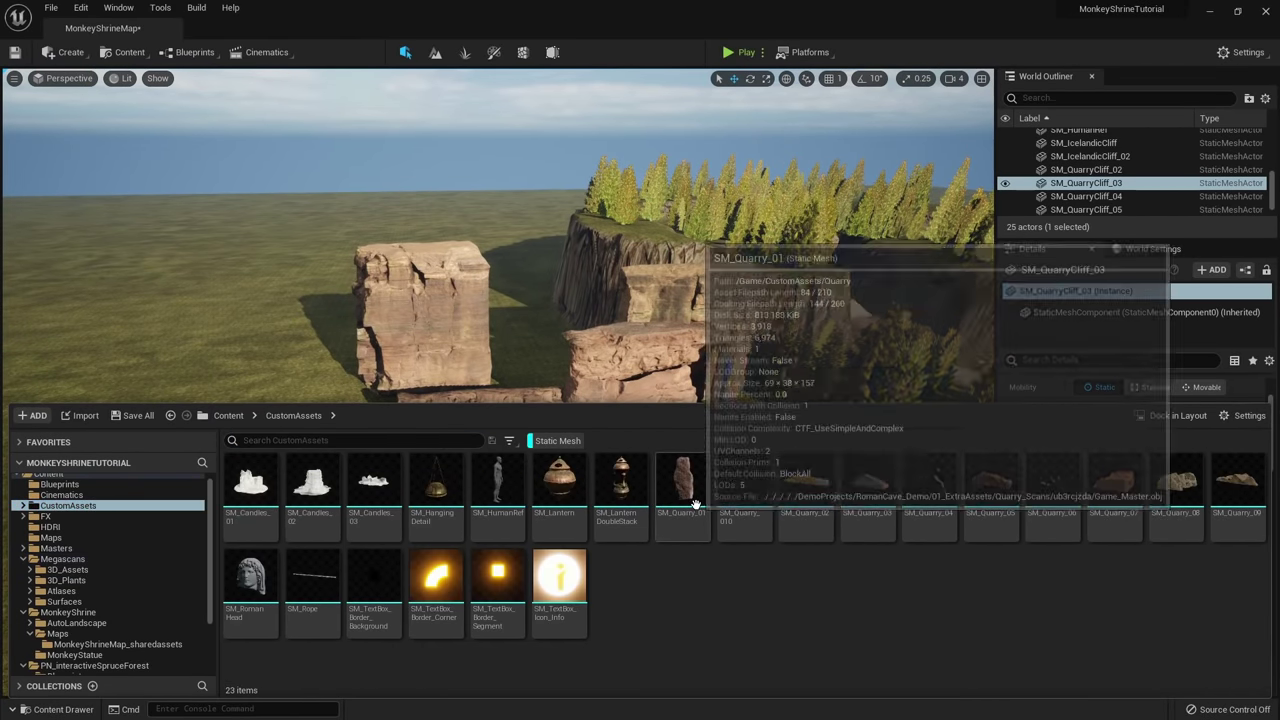
left_click_drag(688, 492, 496, 508)
right_click_drag(496, 508, 492, 545)
key("w")
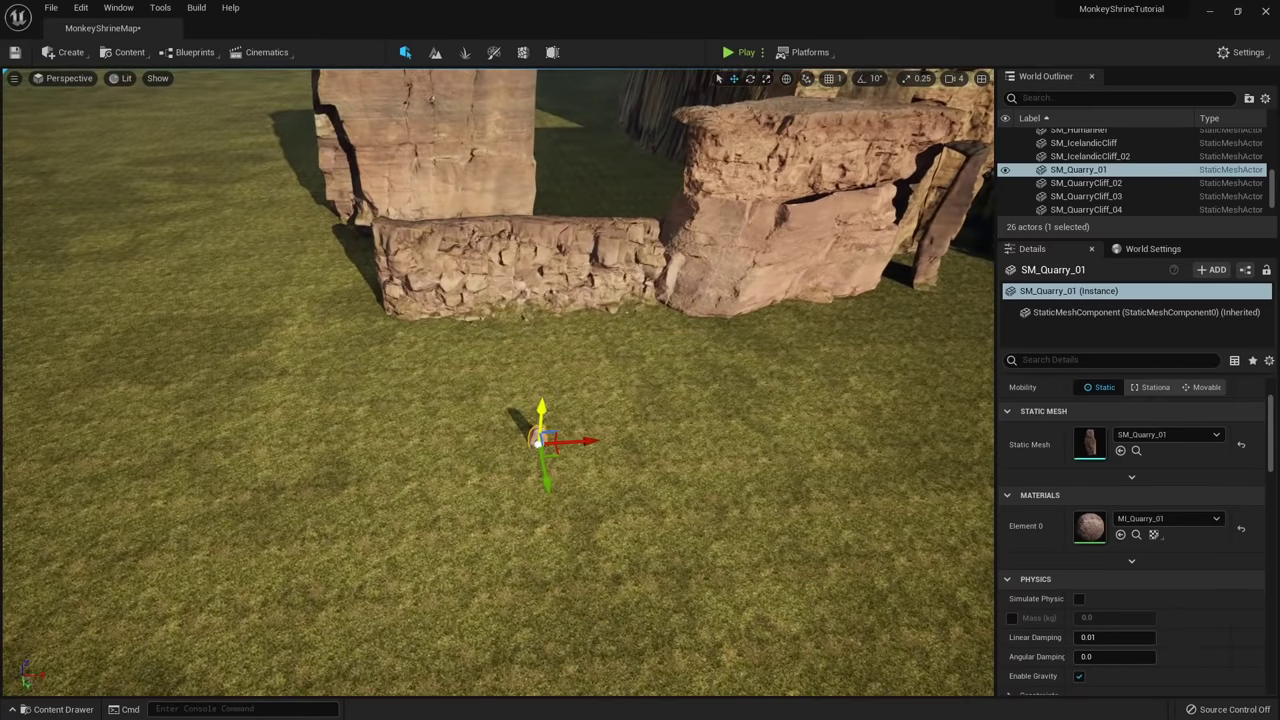
Lay the SM_Quarry_01 rock on its side and scale it up to suit the neighbouring cliff pieces.
left_click_drag(540, 407, 549, 246)
key("w")
right_click_drag(549, 246, 556, 204)
key("e")
left_click_drag(417, 202, 419, 202)
right_click_drag(419, 202, 494, 582)
key("r")
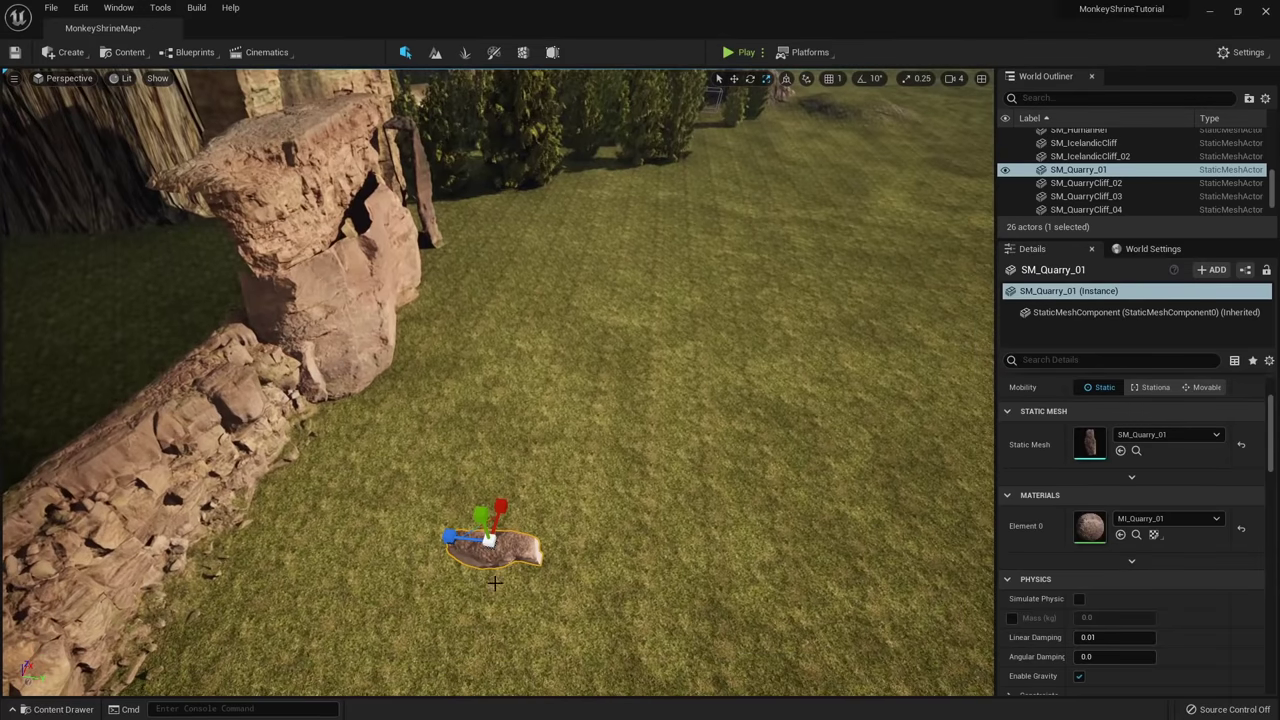
left_click_drag(489, 540, 509, 536)
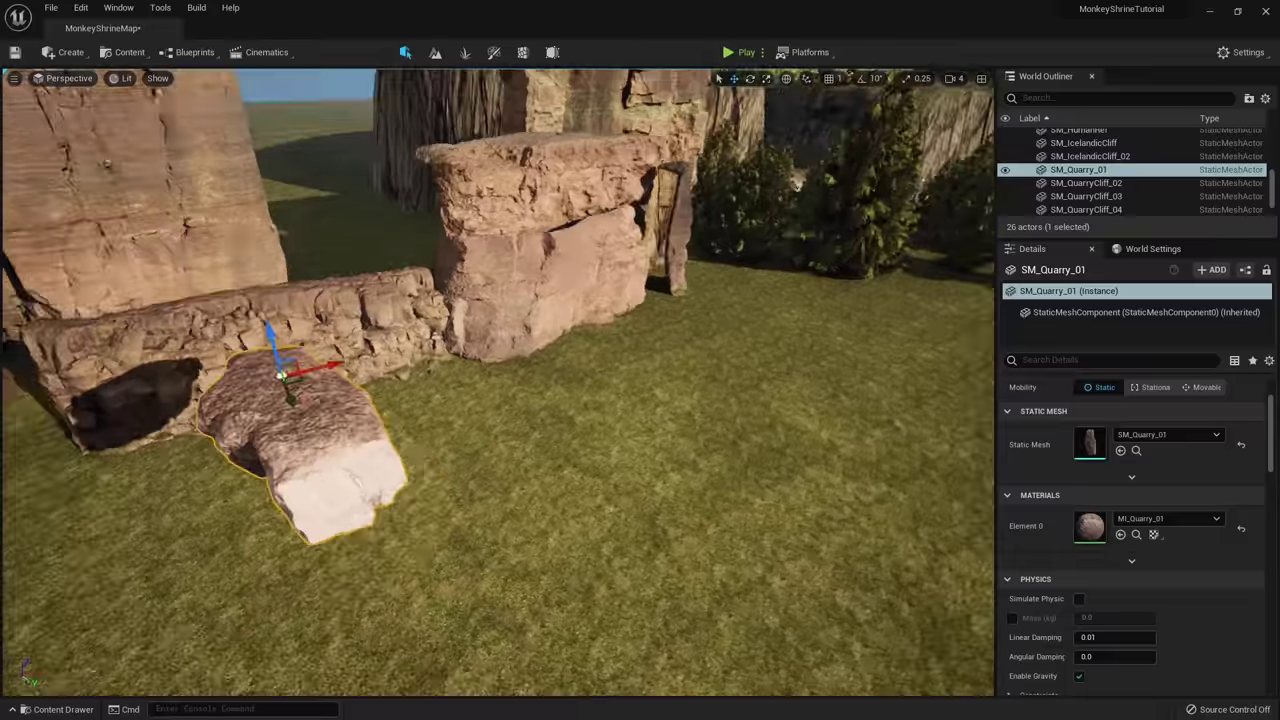
right_click_drag(509, 536, 509, 536)
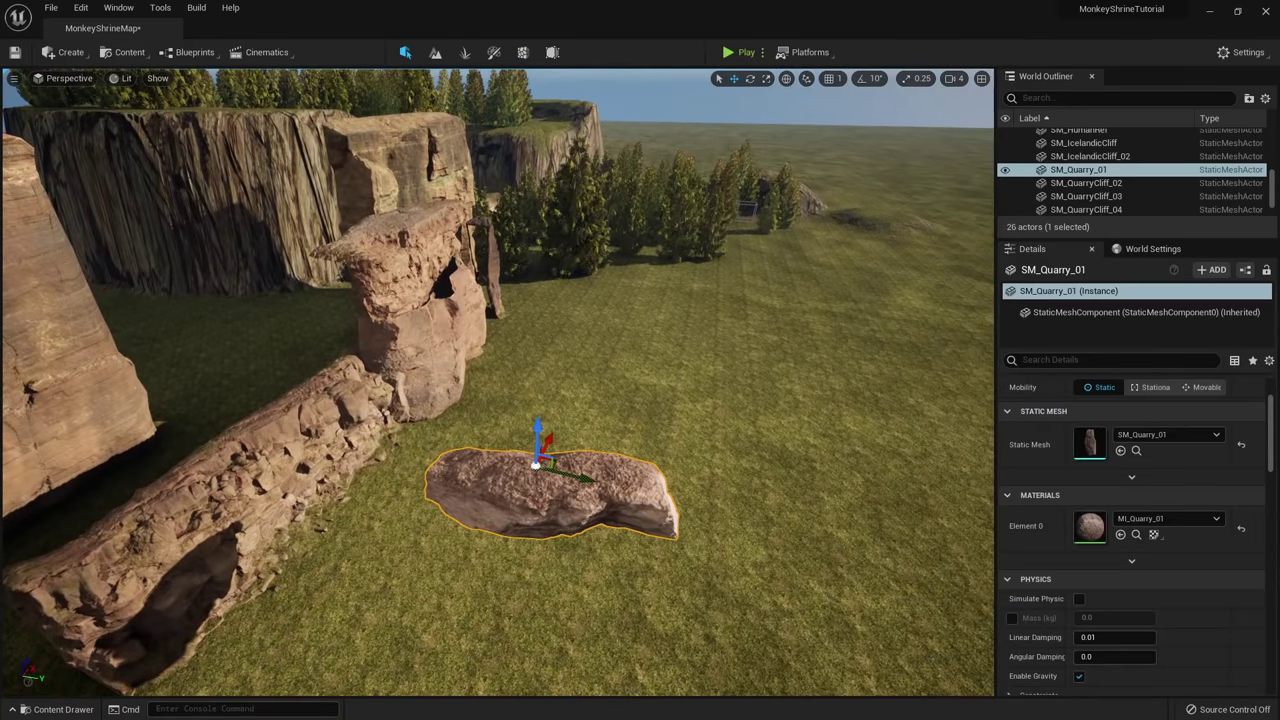
right_click_drag(749, 564, 749, 564)
Place the SM_Quarry_07, SM_Quarry_05 and SM_Quarry_09 meshes from CustomAssets on the grass beside the other rocks.
key("ctrl+space")
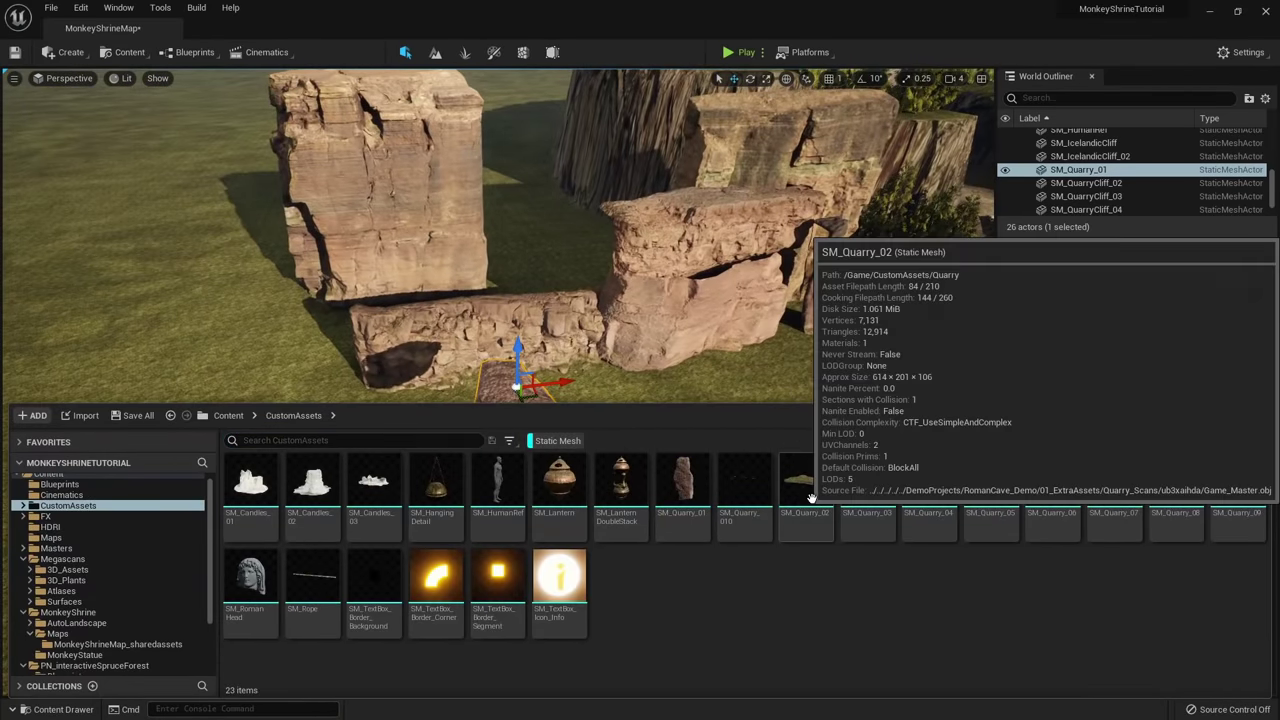
left_click_drag(697, 519, 264, 474)
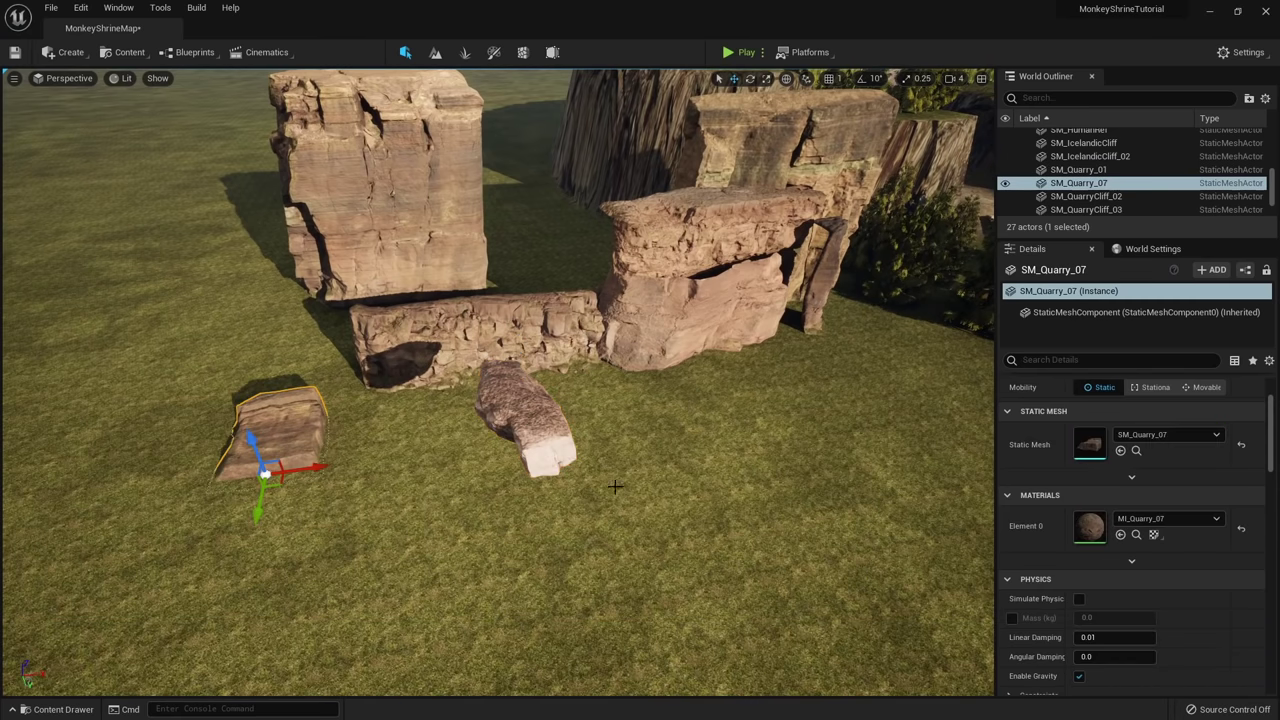
key("ctrl+space")
left_click_drag(1000, 496, 149, 479)
right_click_drag(213, 483, 537, 640)
key("ctrl+space")
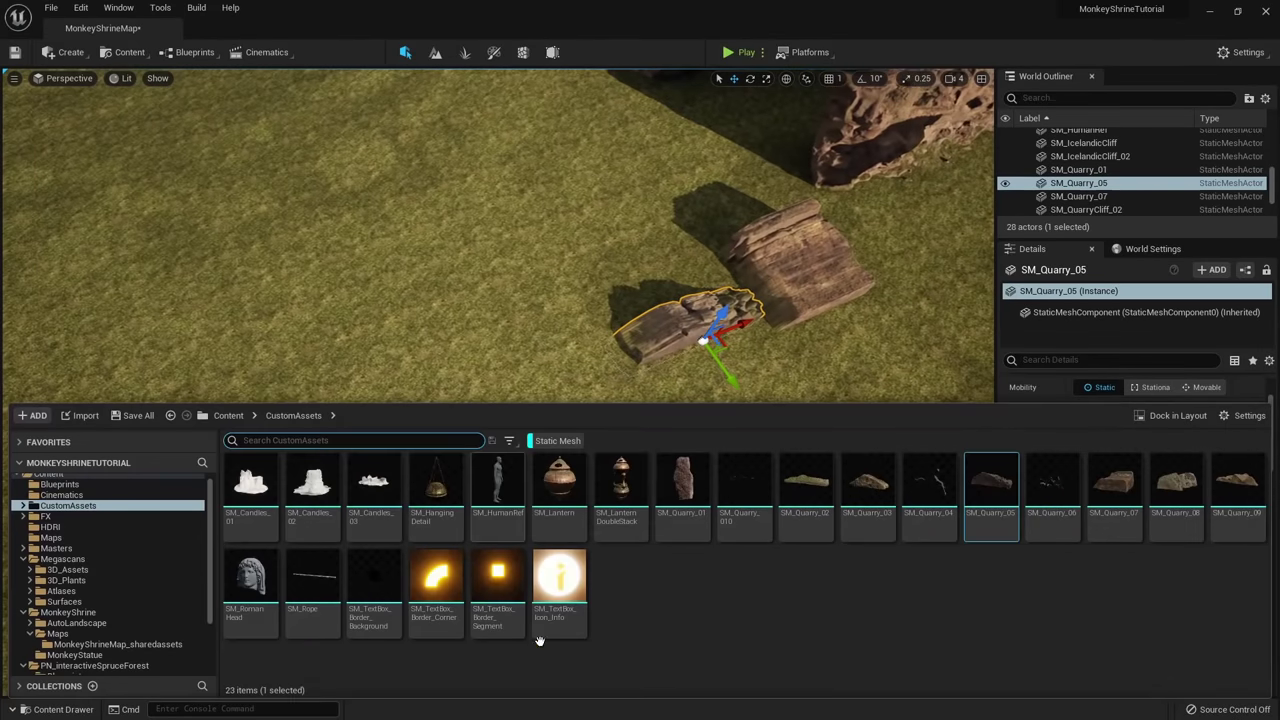
left_click_drag(1237, 485, 569, 346)
right_click_drag(570, 346, 747, 234)
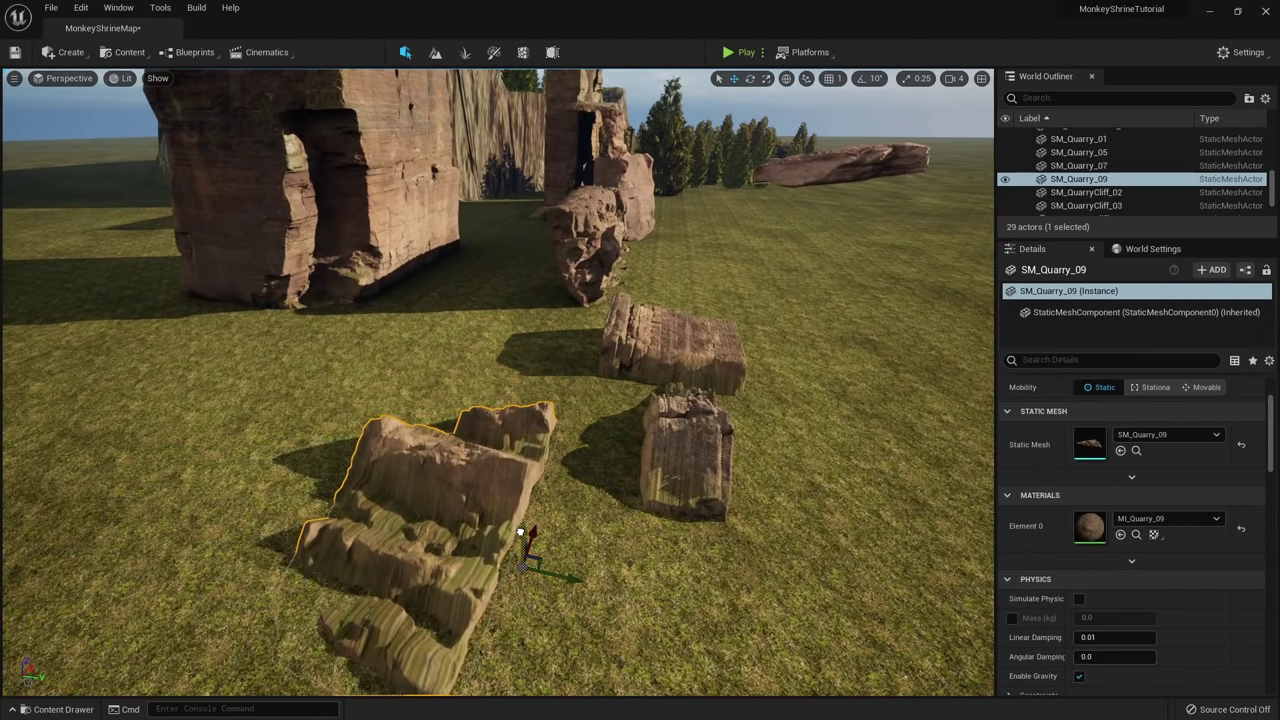
Examine how SM_Quarry_09 blends with the ground, then search the outliner for "runt" and focus on the first RuntimeVirtualTextureVolume to check its extents.
right_click_drag(546, 541, 561, 491)
right_click_drag(610, 446, 519, 428)
right_click_drag(394, 433, 356, 410)
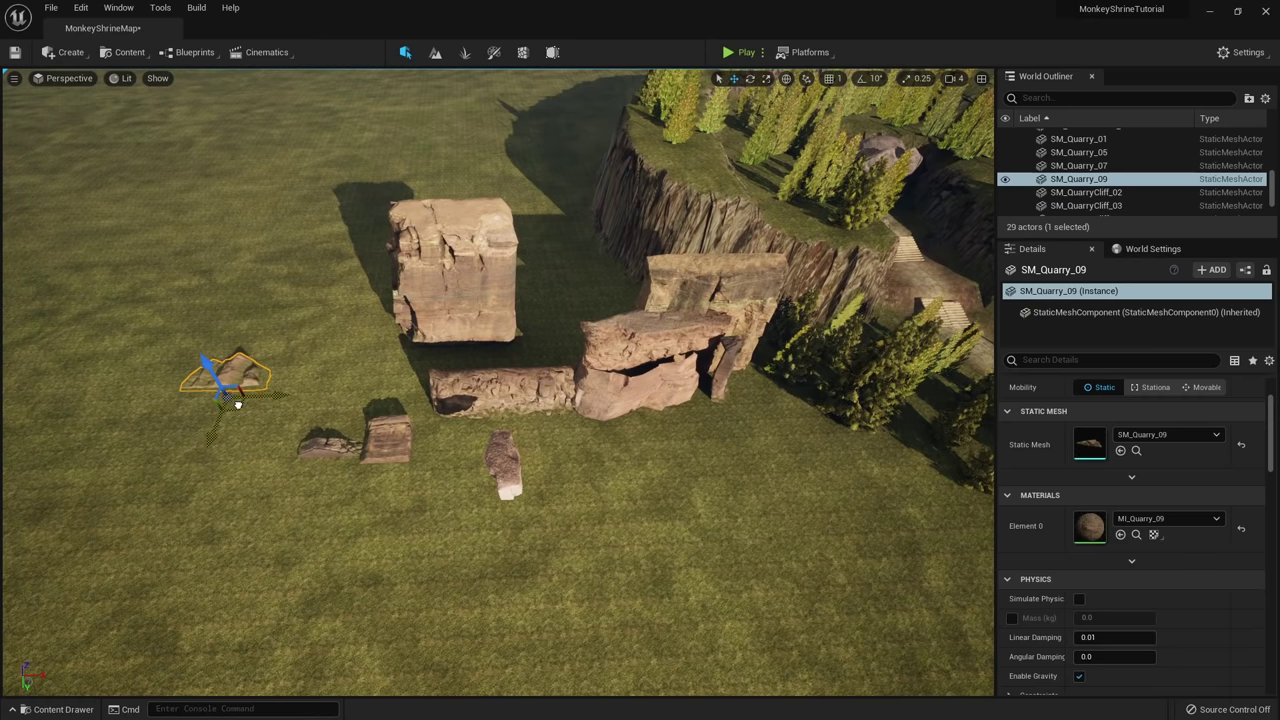
right_click_drag(238, 405, 455, 292)
left_click(1074, 98)
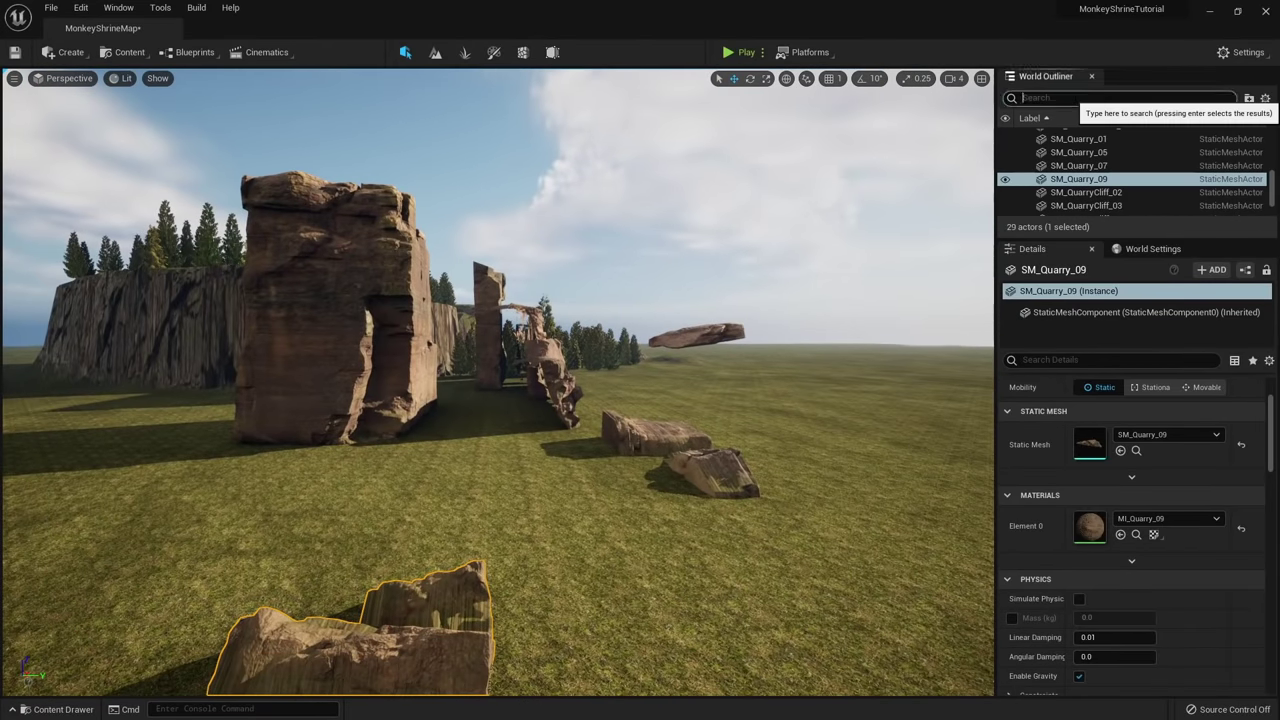
type("runt")
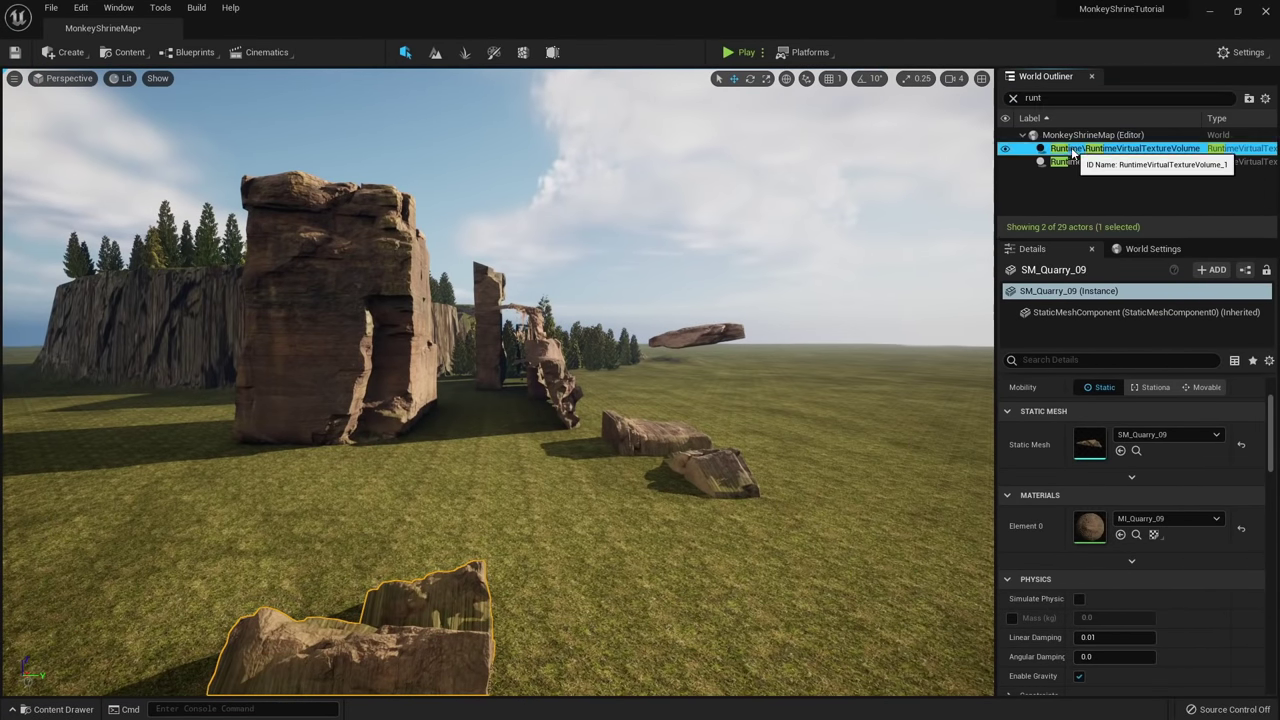
double_click(1072, 152)
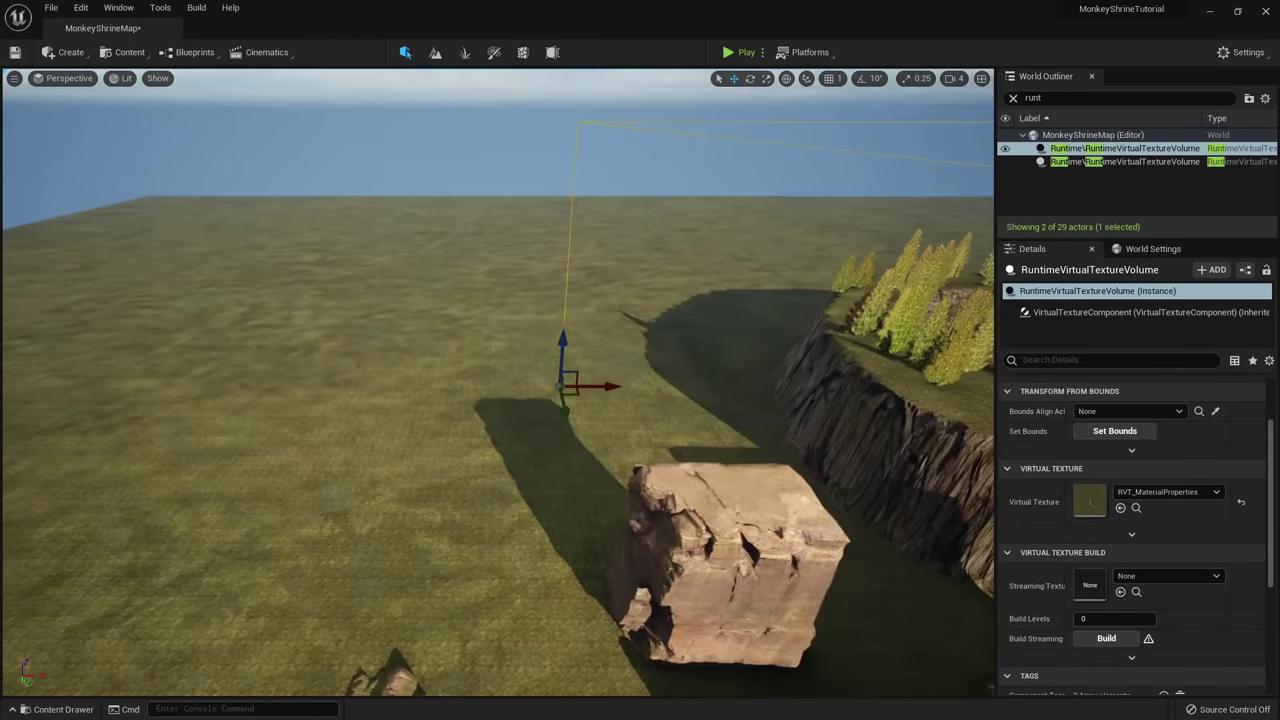
right_click_drag(429, 466, 431, 545)
Move the SM_Quarry_09 rock next to SM_Quarry_01 in front of the cliff pieces.
left_click(404, 434)
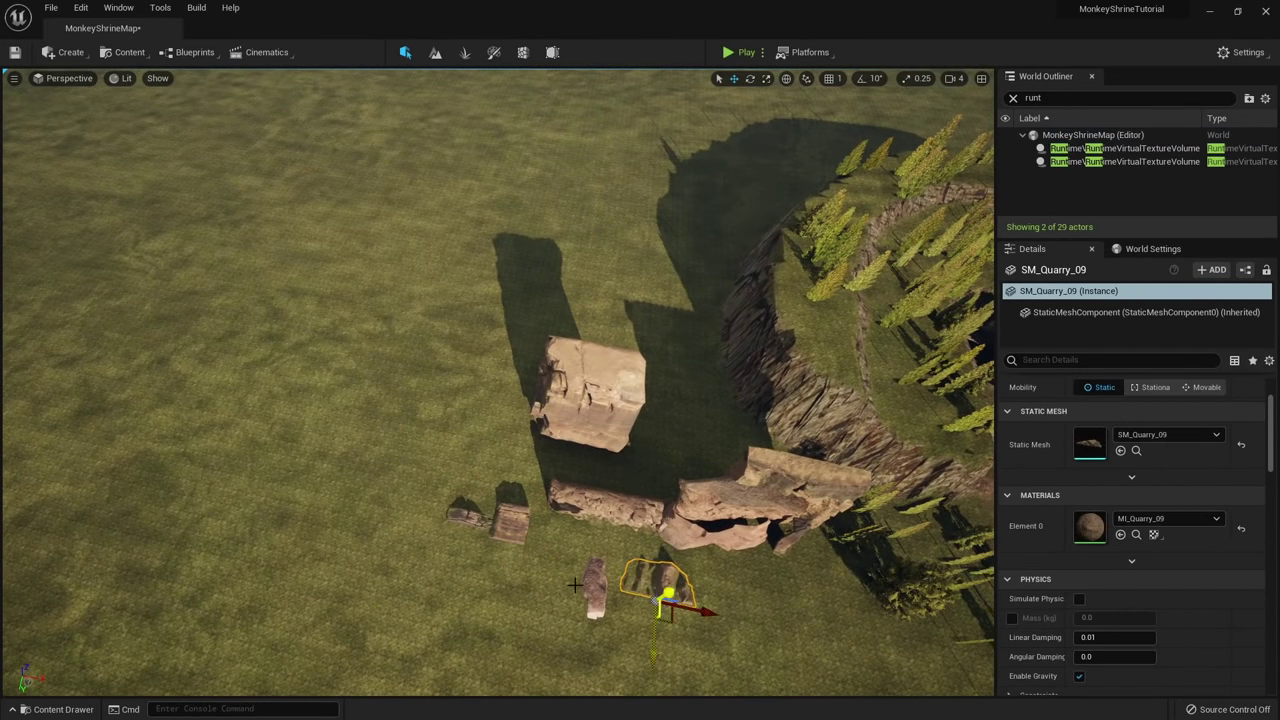
right_click_drag(575, 585, 680, 520)
key("w")
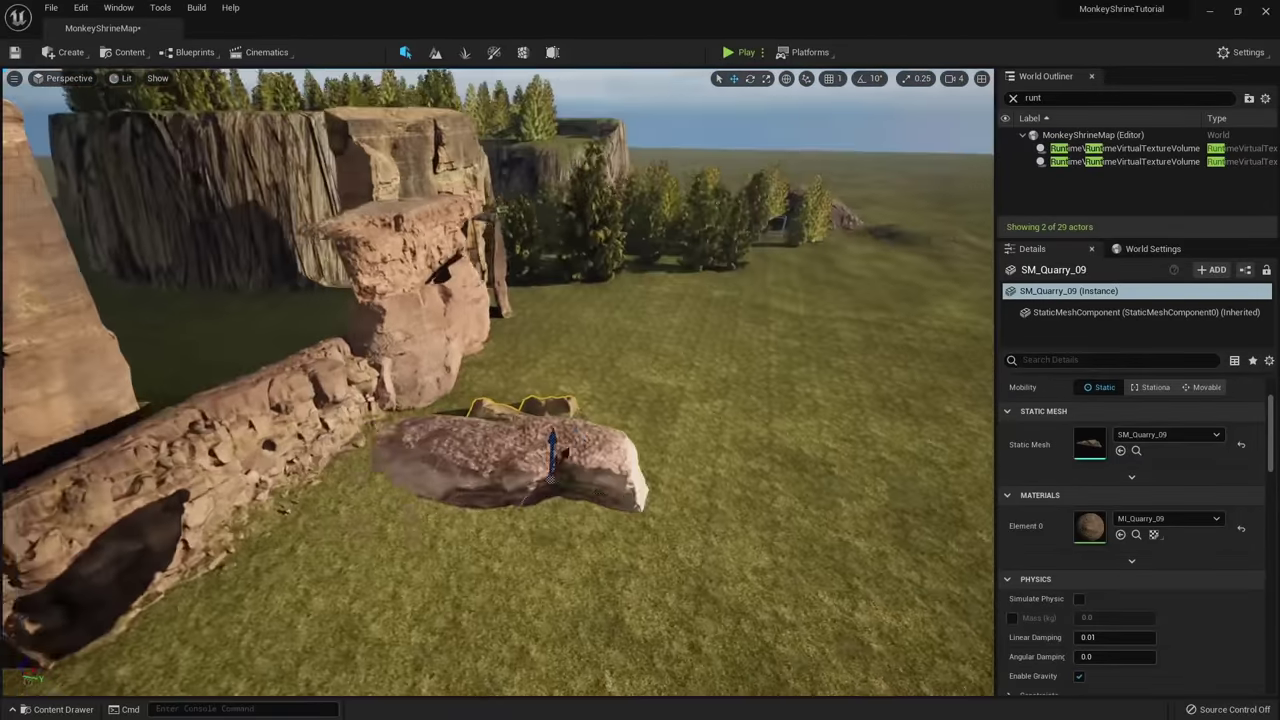
key("w")
right_click_drag(623, 471, 738, 436)
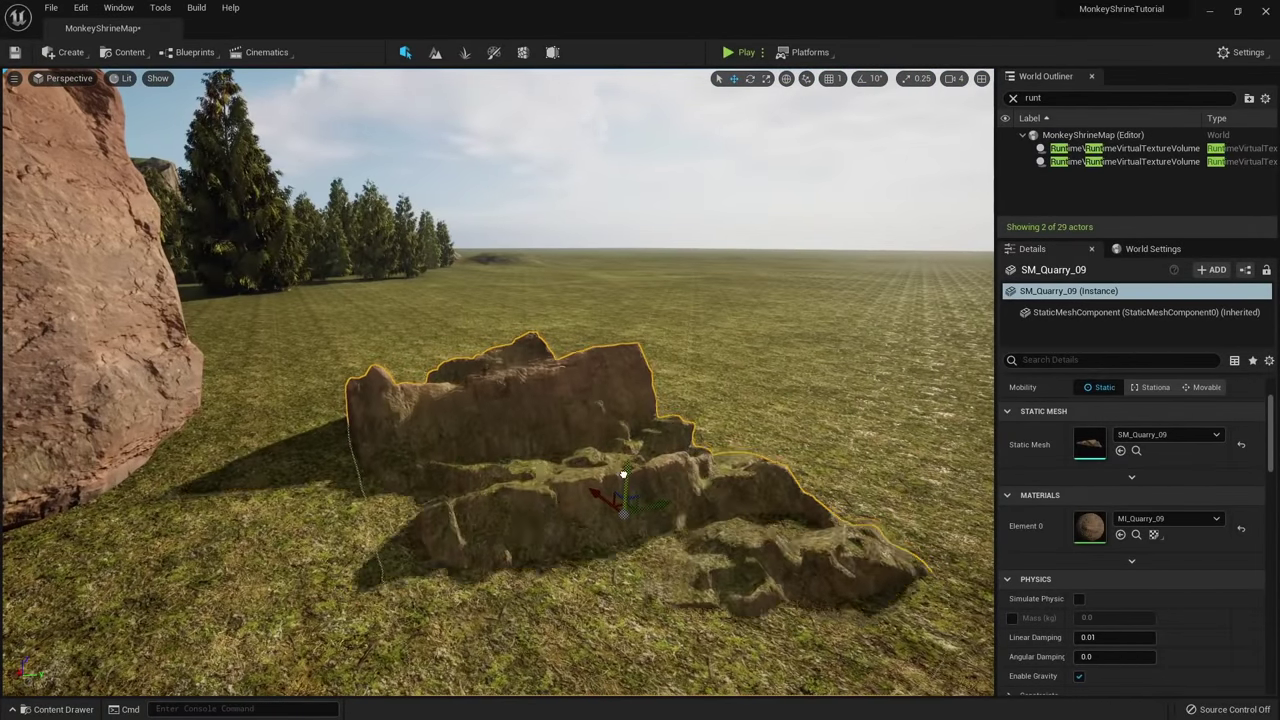
key("s")
right_click_drag(606, 459, 560, 486)
Rotate the SM_Quarry_09 rock so that it stands upright on the grass.
key("e")
left_click_drag(556, 380, 561, 377)
key("w")
right_click_drag(561, 377, 485, 408)
key("s")
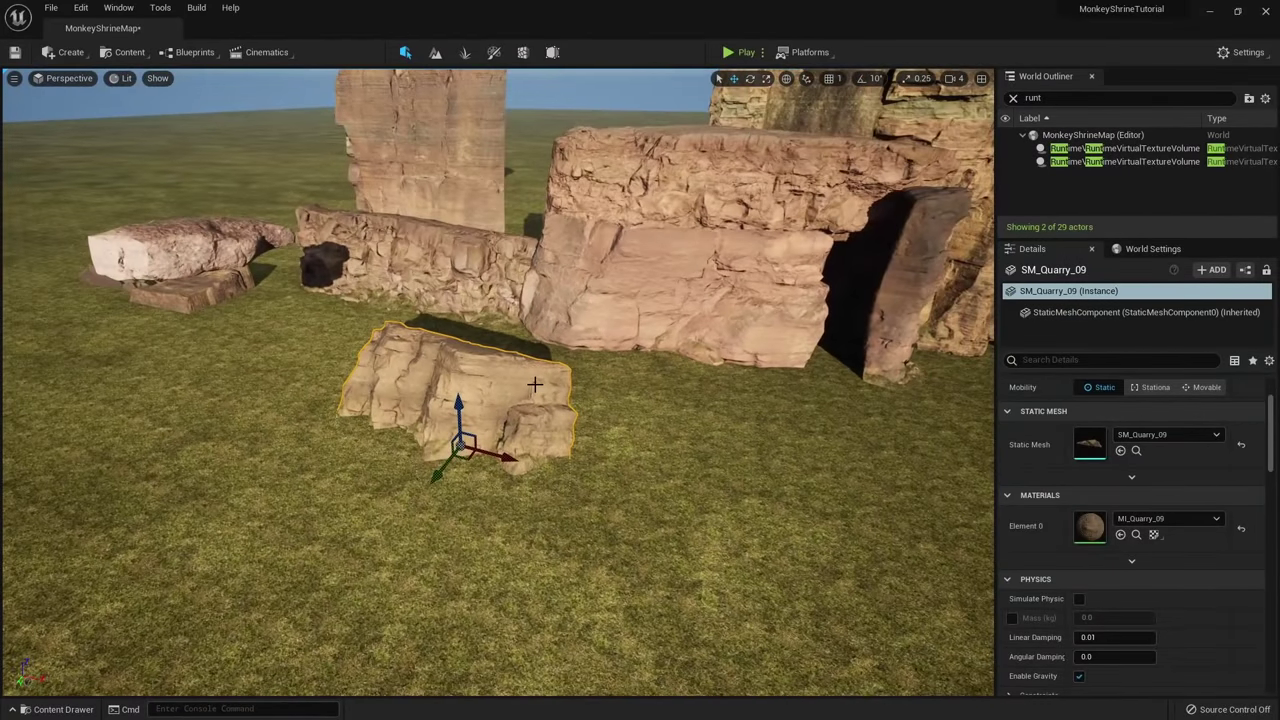
Locate the source asset of the SM_Quarry_09 rock in the project content.
key("ctrl+b")
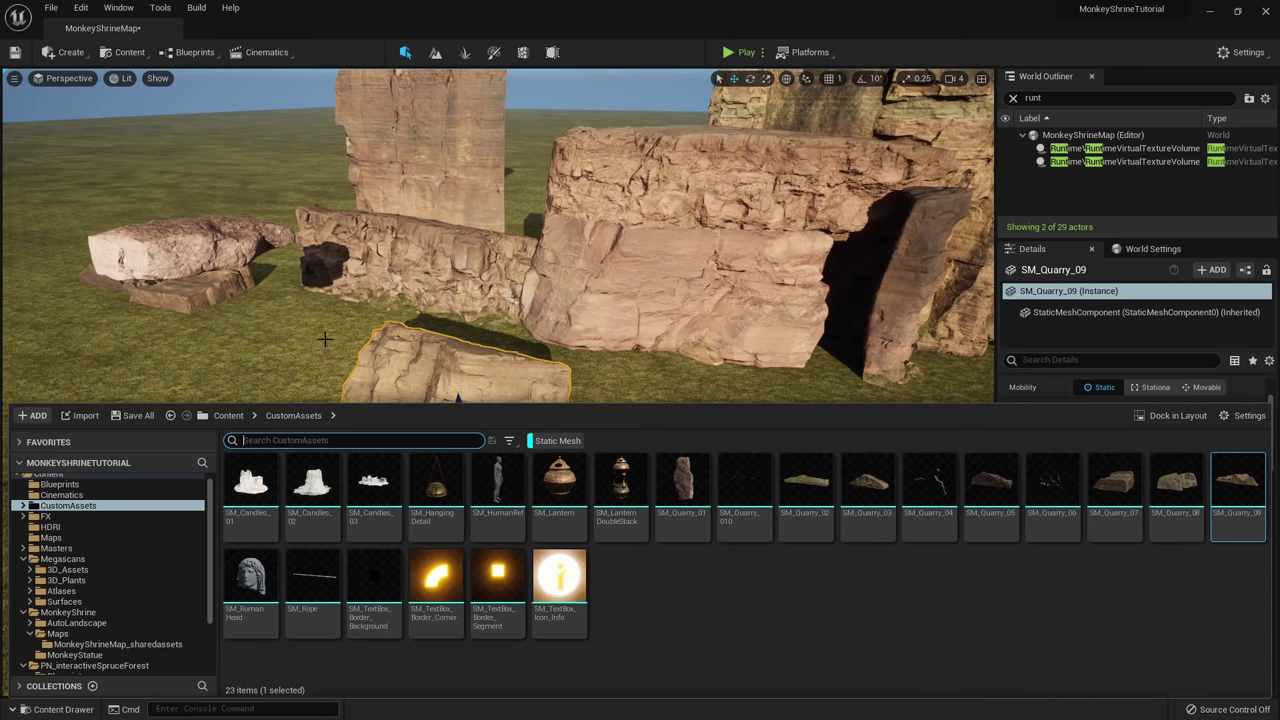
key("s")
right_click_drag(325, 339, 465, 343)
key("a")
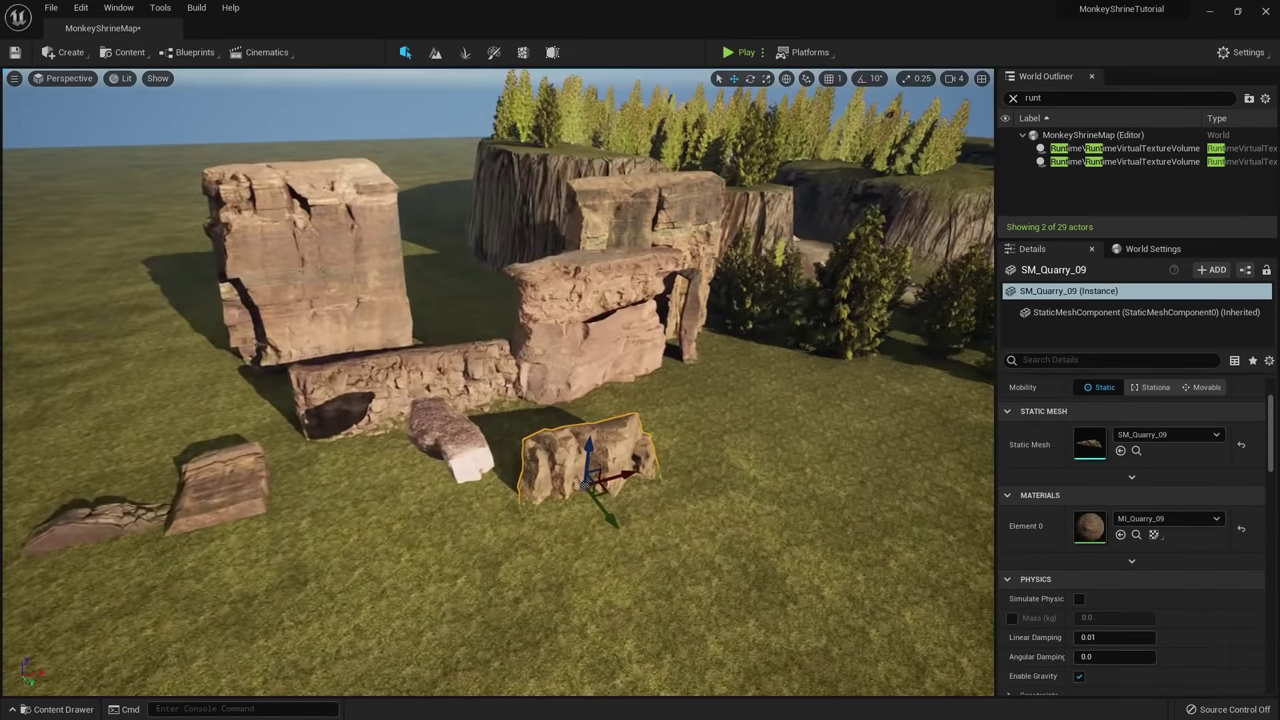
Select the placed SM_Quarry_01, 05, 07 and 09 rocks, locate their assets in the Quarry folder, and enable Nanite on them.
key("w")
mouse_move(548, 444)
right_mouse_down()
mouse_move(520, 440)
mouse_move(548, 444)
right_mouse_up()
left_click(548, 402, "shift")
left_click(227, 519, "shift")
left_click(100, 582, "ctrl")
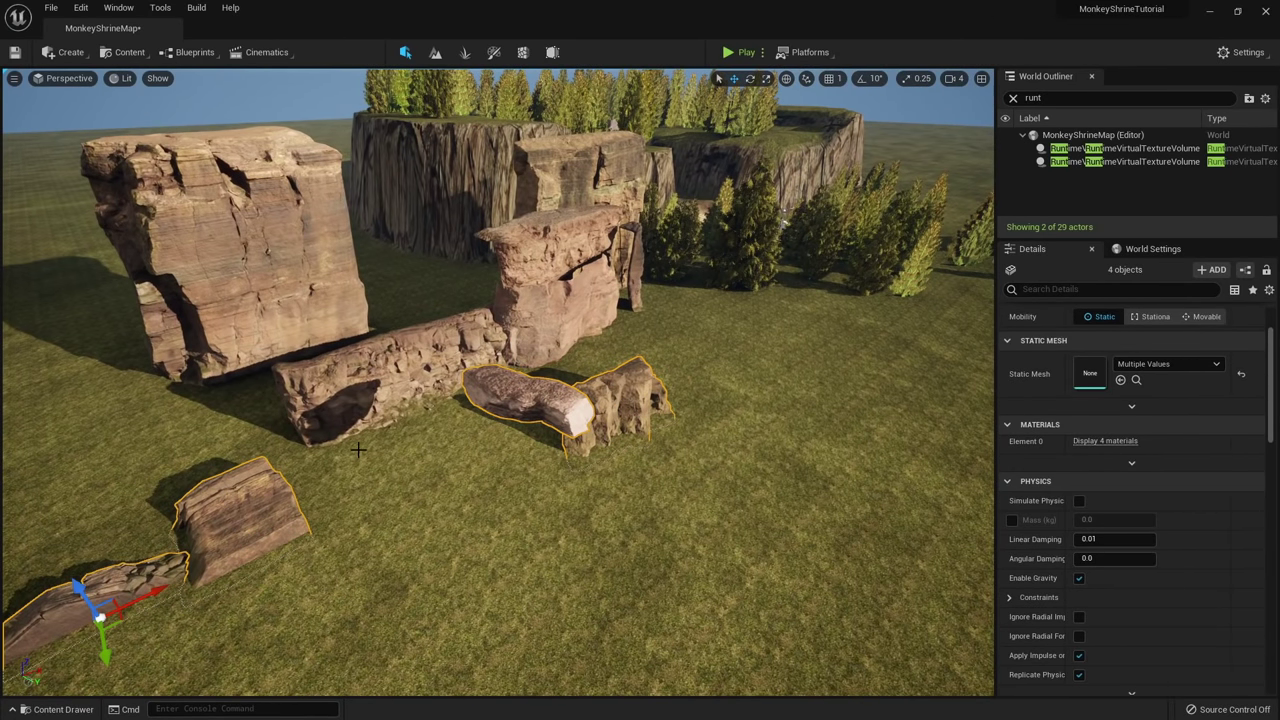
key("ctrl+b")
right_click(552, 482)
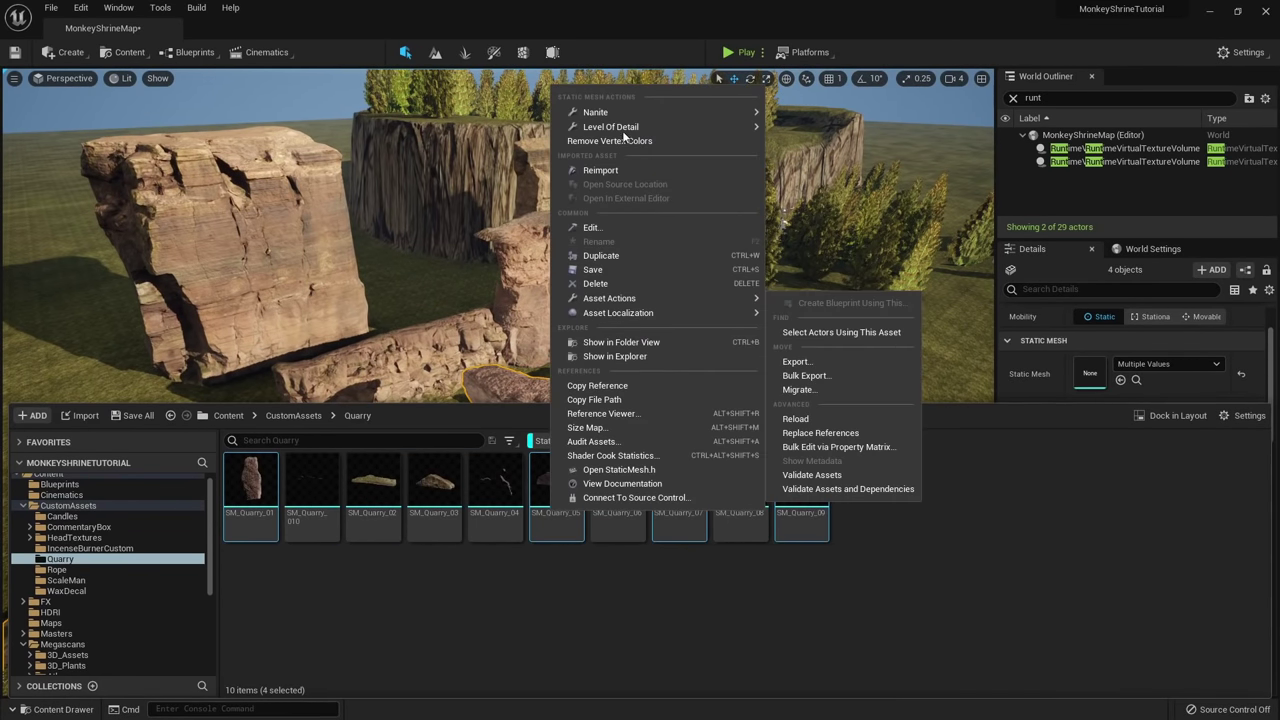
left_click(788, 125)
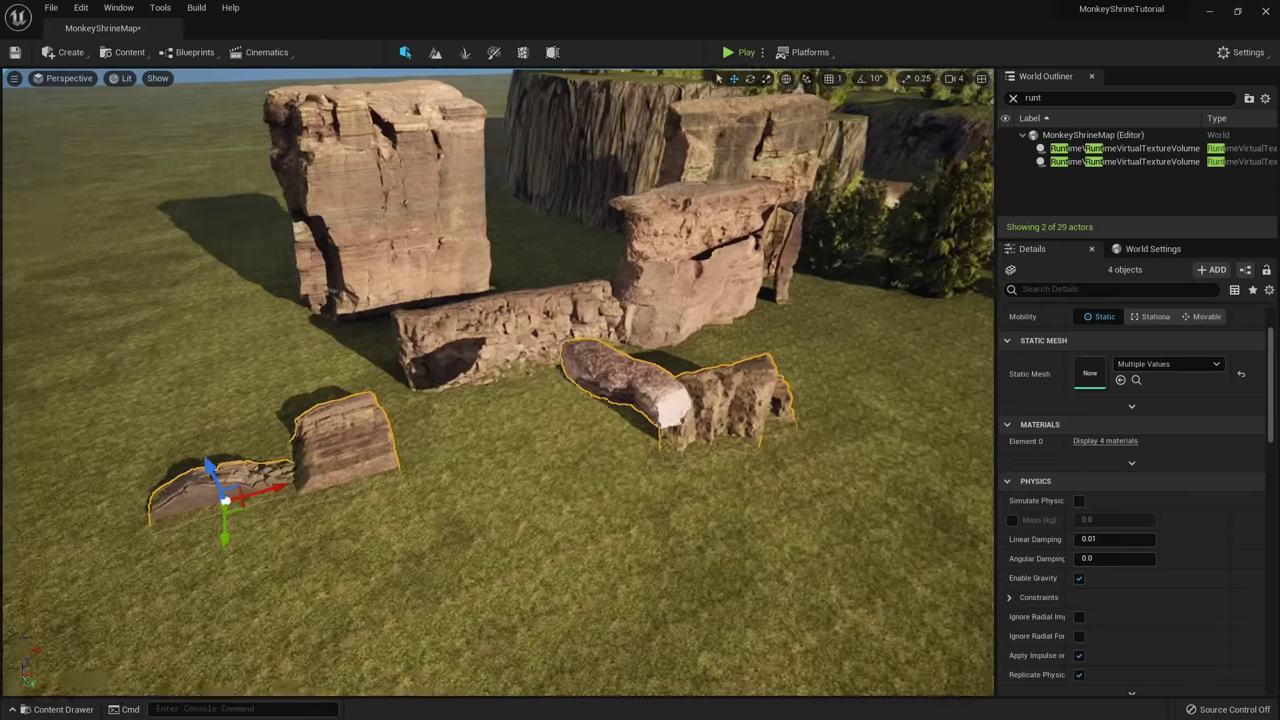
Select the placed SM_IcelandicCliff, SM_IcelandicCliff_02, SM_QuarryCliff_03 and SM_QuarryCliff_04 pieces, locate their assets, and enable Nanite on them.
right_click_drag(455, 380, 420, 358)
left_click(455, 358)
left_click(471, 460, "ctrl")
left_click(451, 351, "ctrl")
left_click(617, 318, "ctrl")
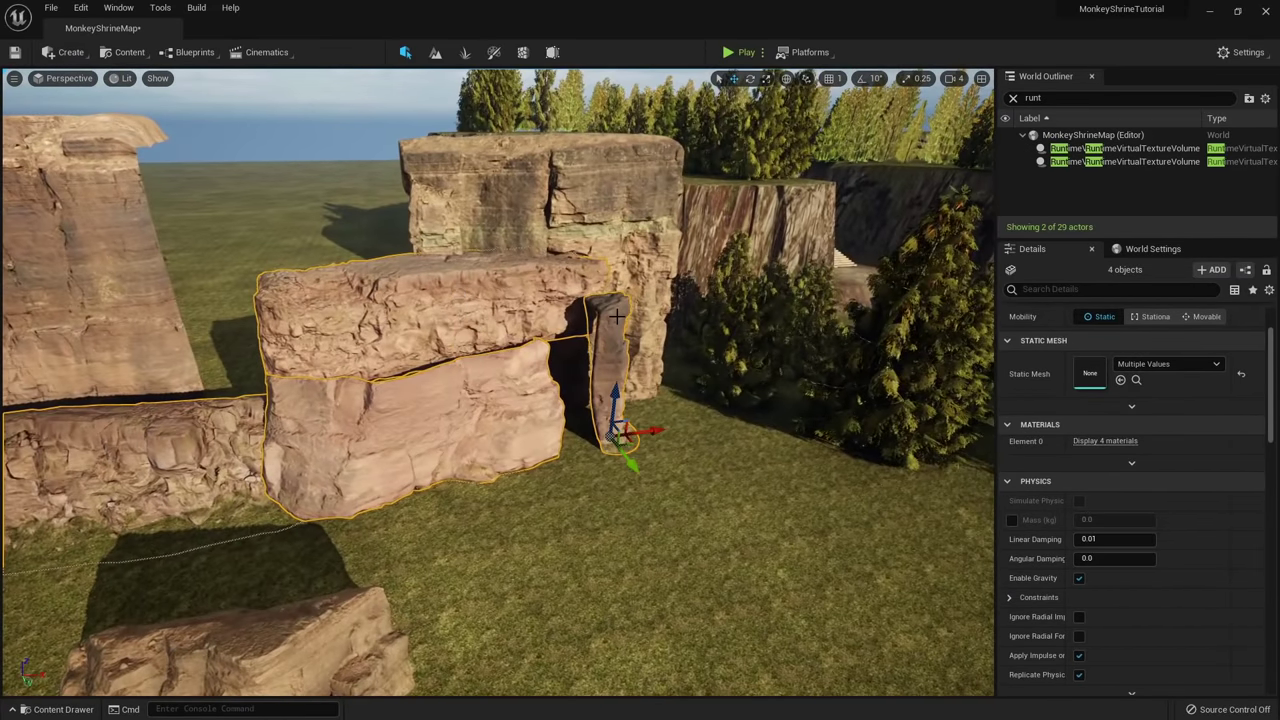
key("ctrl+b")
right_click(558, 492)
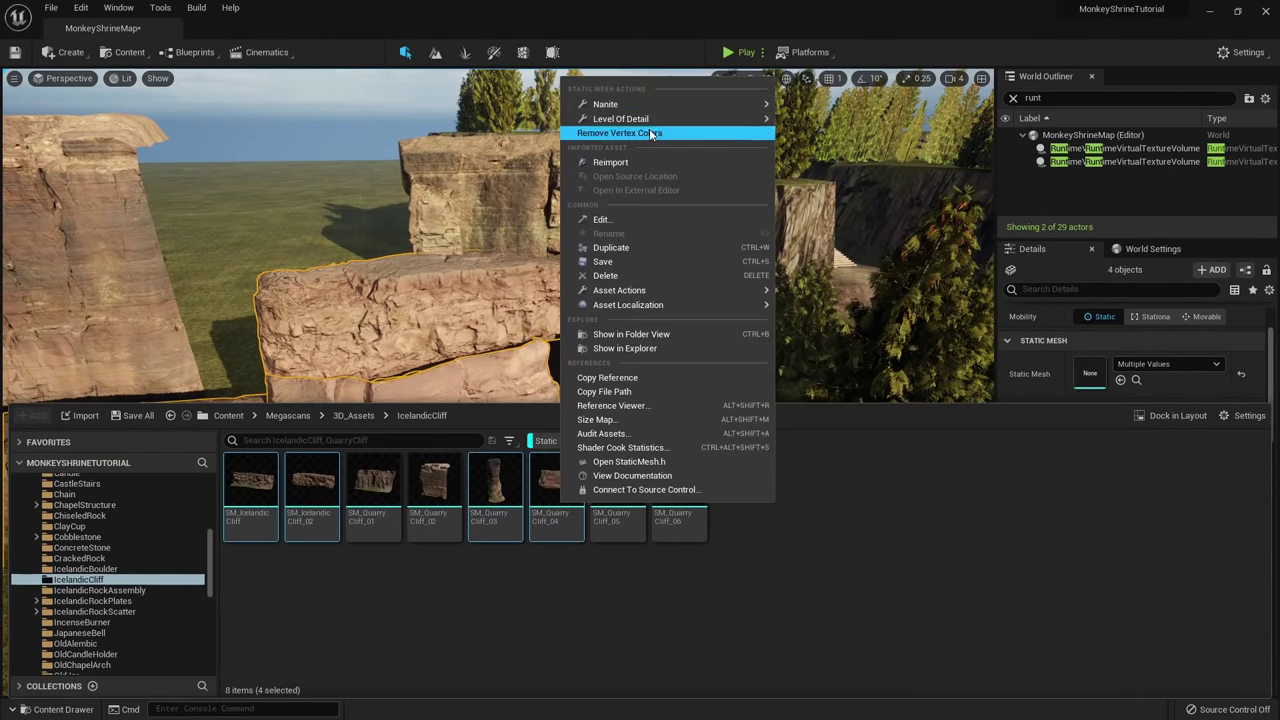
mouse_move(740, 104)
left_click(804, 109)
Select the two tall SM_QuarryCliff_02 and SM_QuarryCliff_05 cliffs, locate their assets, and enable Nanite on them.
right_click_drag(637, 354, 637, 354)
left_click(637, 354)
left_click(261, 285, "ctrl")
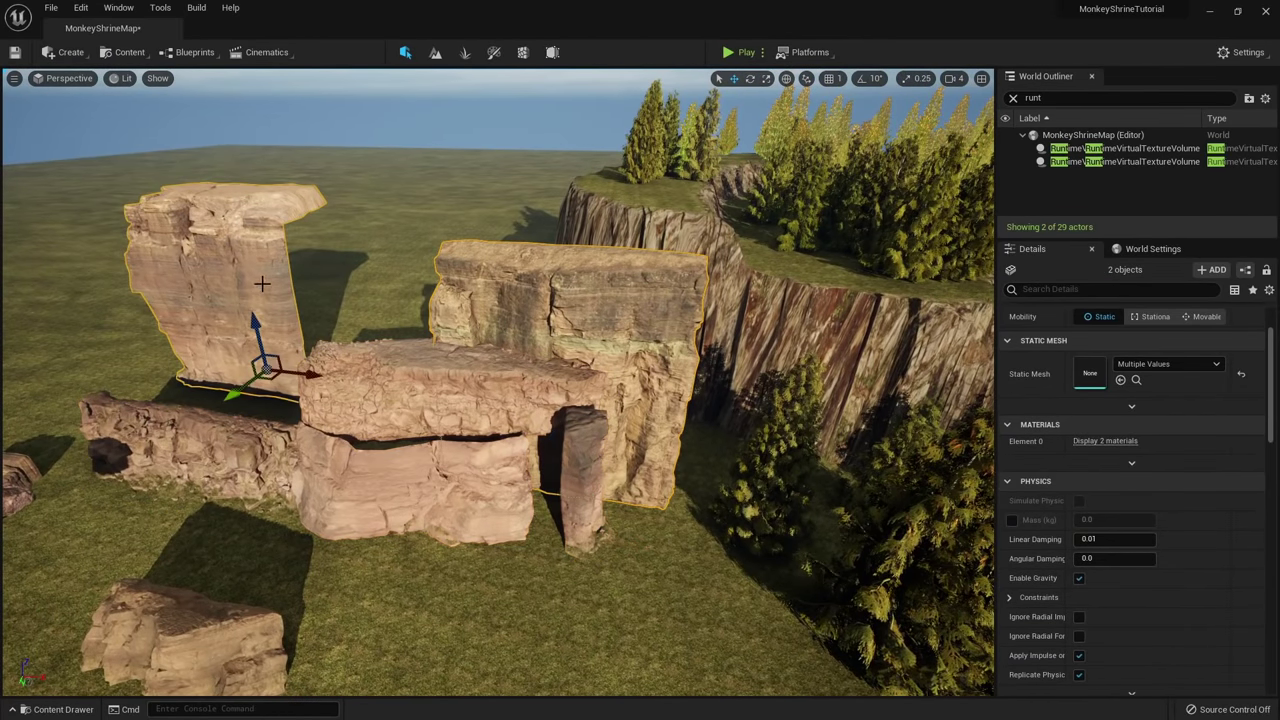
key("ctrl+b")
right_click(500, 485)
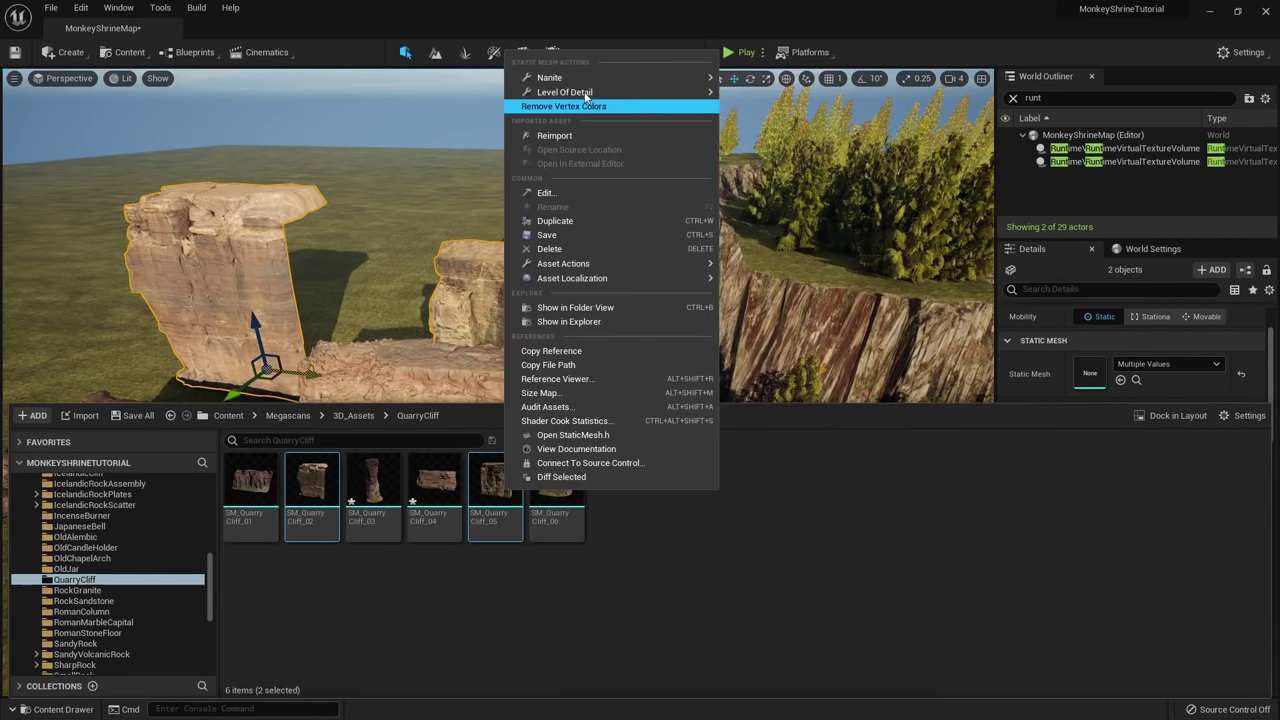
mouse_move(654, 84)
left_click(747, 86)
Save MonkeyShrineMap together with all the modified Icelandic cliff, quarry and quarry cliff static meshes.
right_click_drag(480, 300, 480, 300)
key("ctrl+space")
left_click(133, 418)
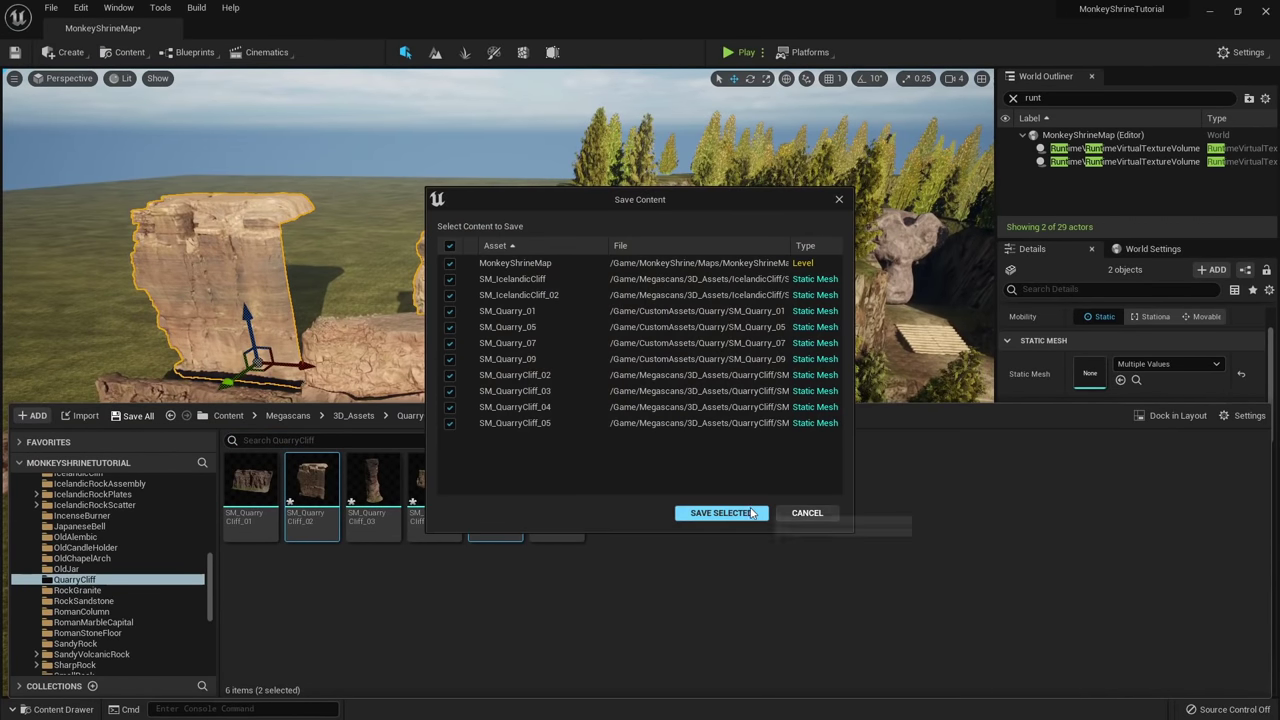
left_click(714, 511)
Duplicate the SM_QuarryCliff_05 cliff and move the copy into the gorge beside the wooden steps.
left_click(549, 286)
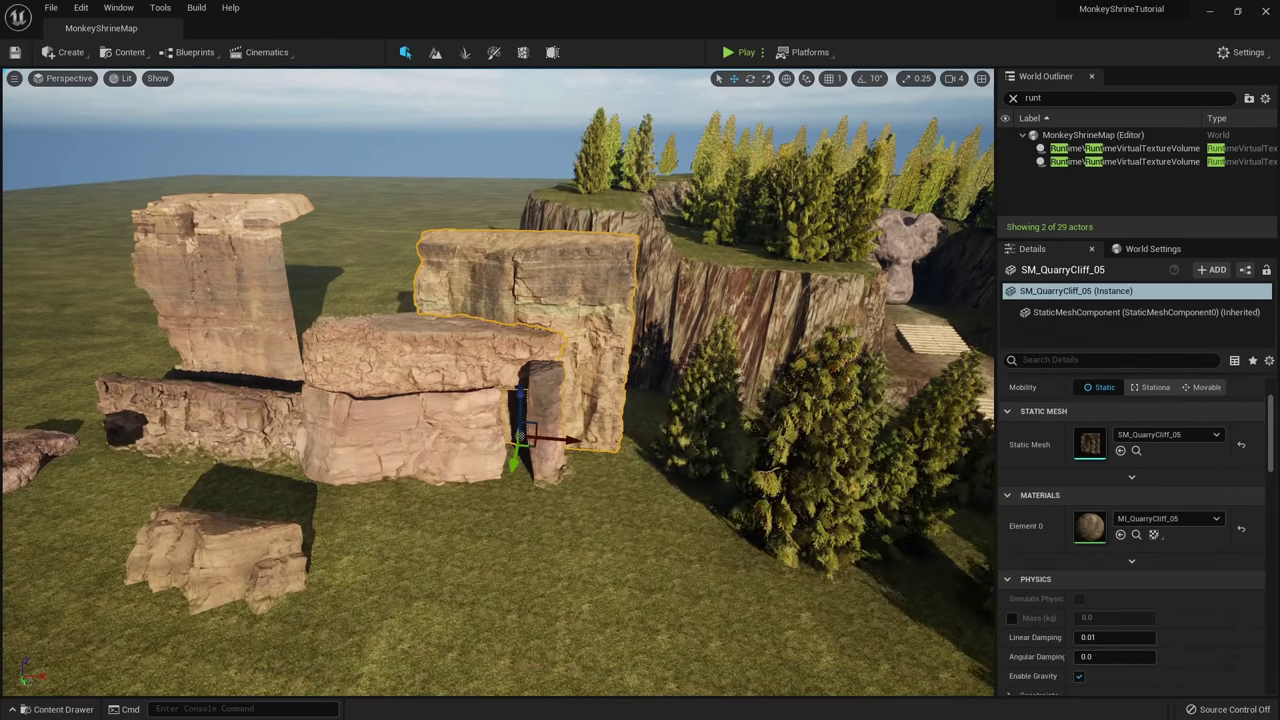
right_click_drag(549, 286, 549, 286)
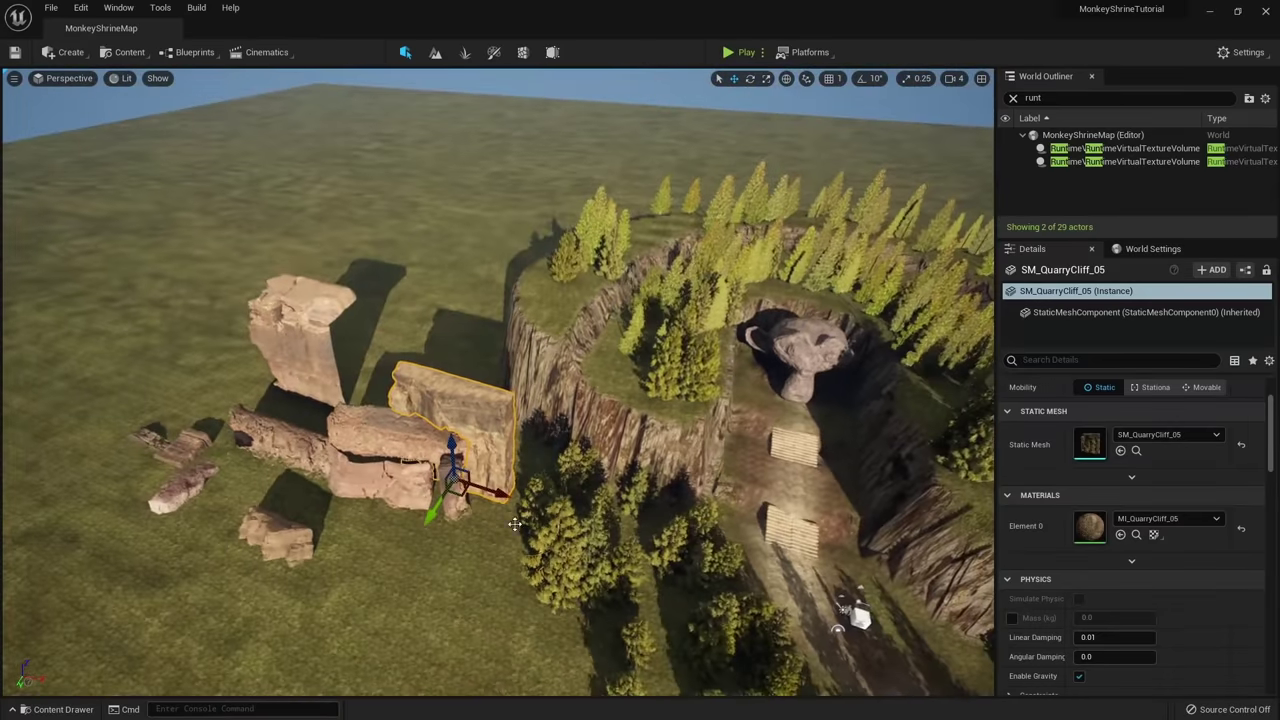
left_click_drag(497, 496, 797, 570, "alt")
right_click_drag(797, 570, 797, 570)
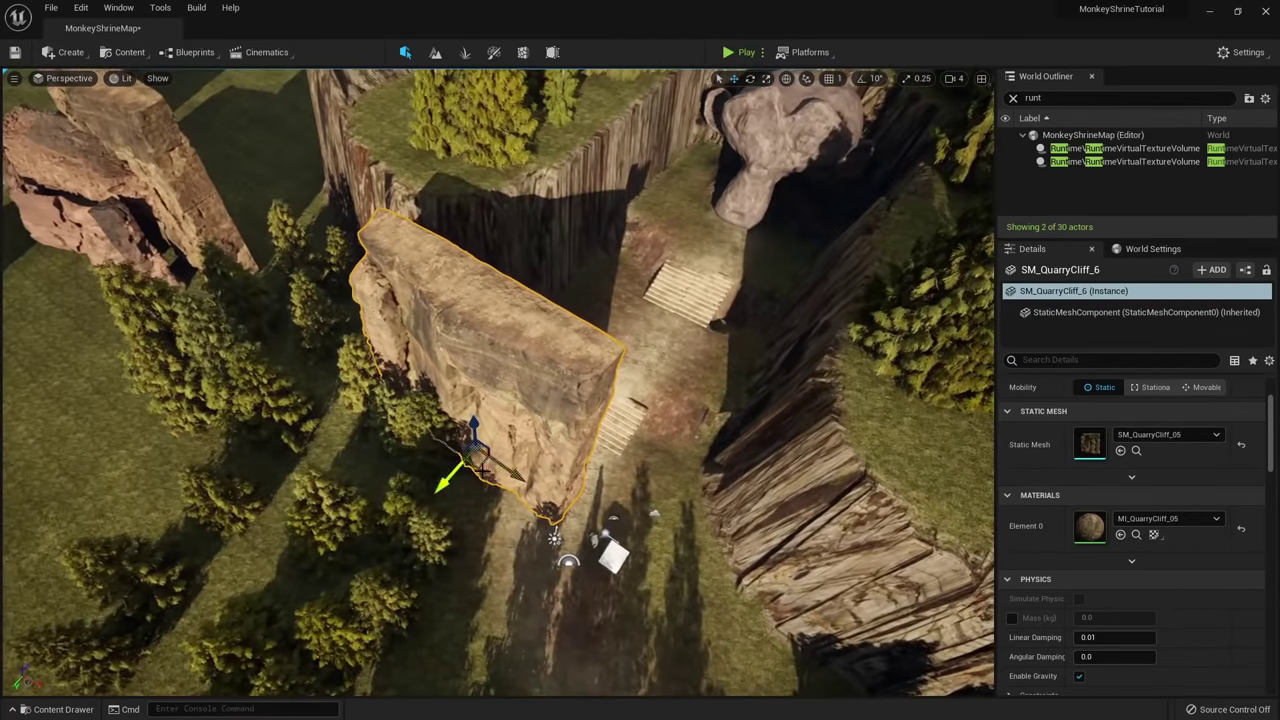
left_click_drag(478, 457, 722, 362)
Rotate the SM_QuarryCliff_05 copy about 90 degrees around the vertical axis and move it against the gorge's side wall.
key("e")
left_click_drag(712, 415, 654, 424)
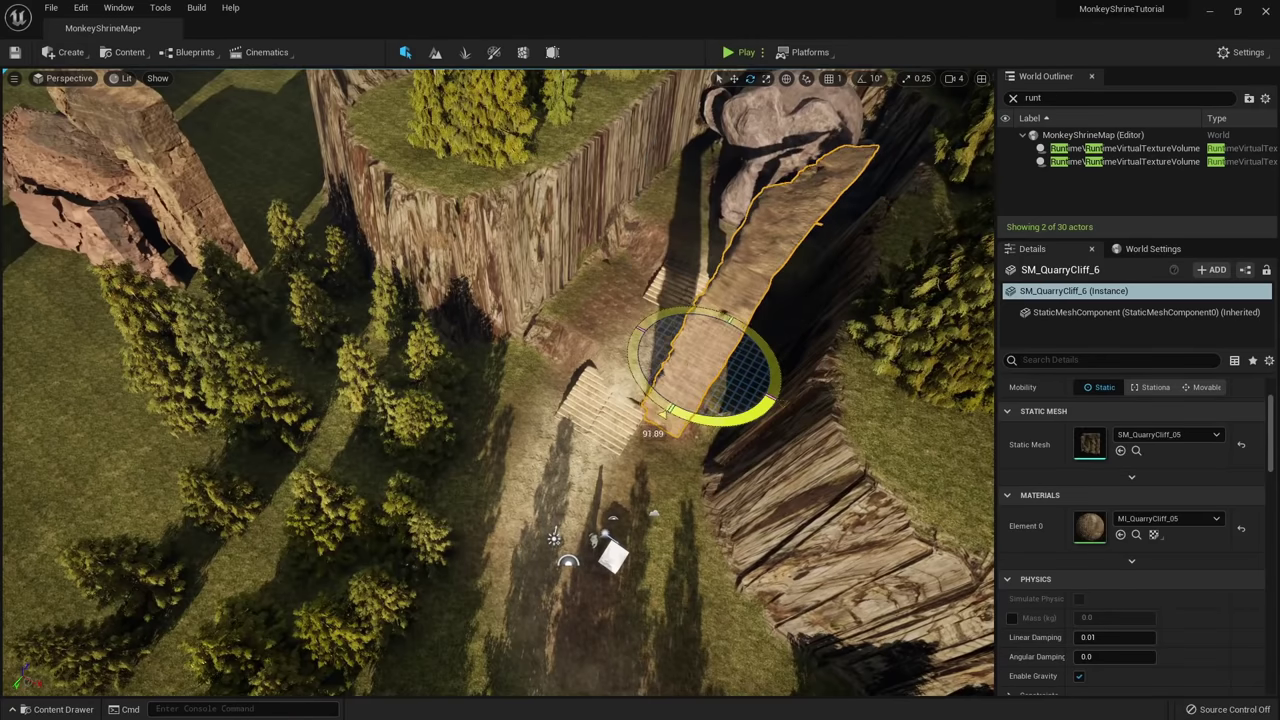
key("w")
right_click_drag(654, 424, 654, 424)
left_click_drag(663, 391, 735, 407)
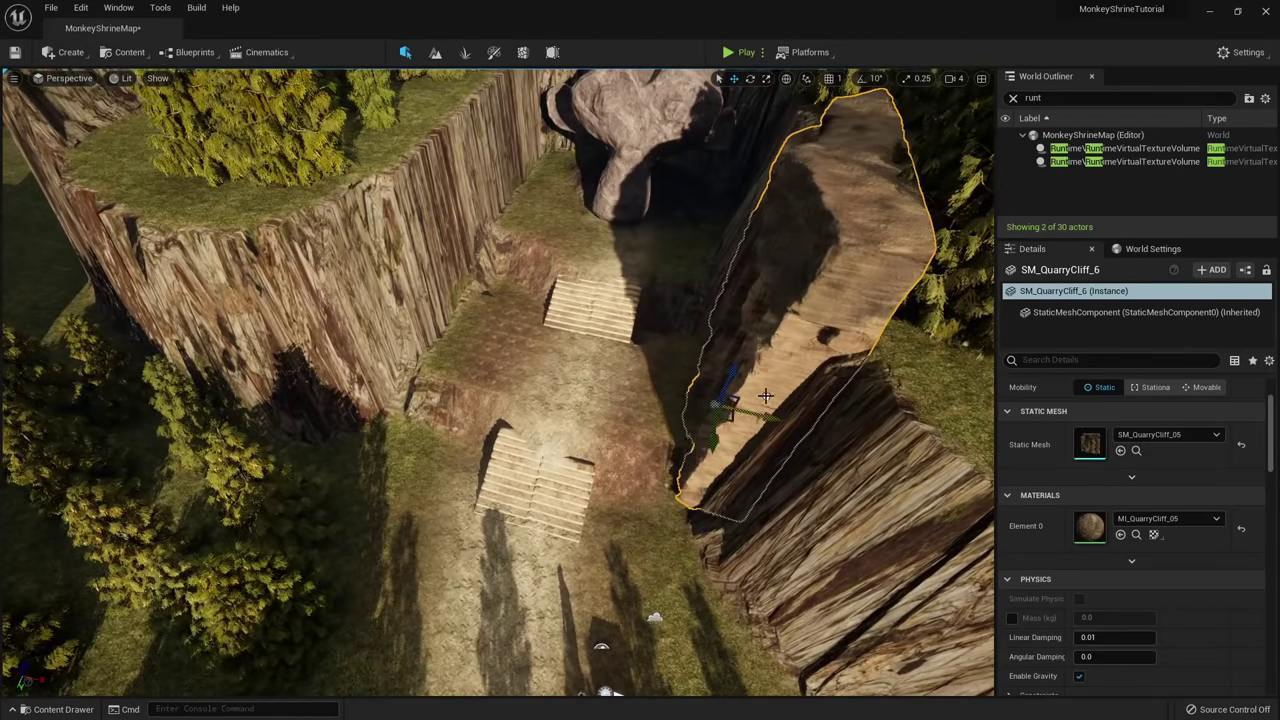
Align the SM_QuarryCliff_05 copy's angle with the gorge wall, switching the transform axes to local space for the final rotation.
right_click_drag(735, 407, 735, 407)
key("e")
left_click_drag(586, 446, 535, 420)
right_click_drag(655, 285, 655, 285)
left_click(787, 79)
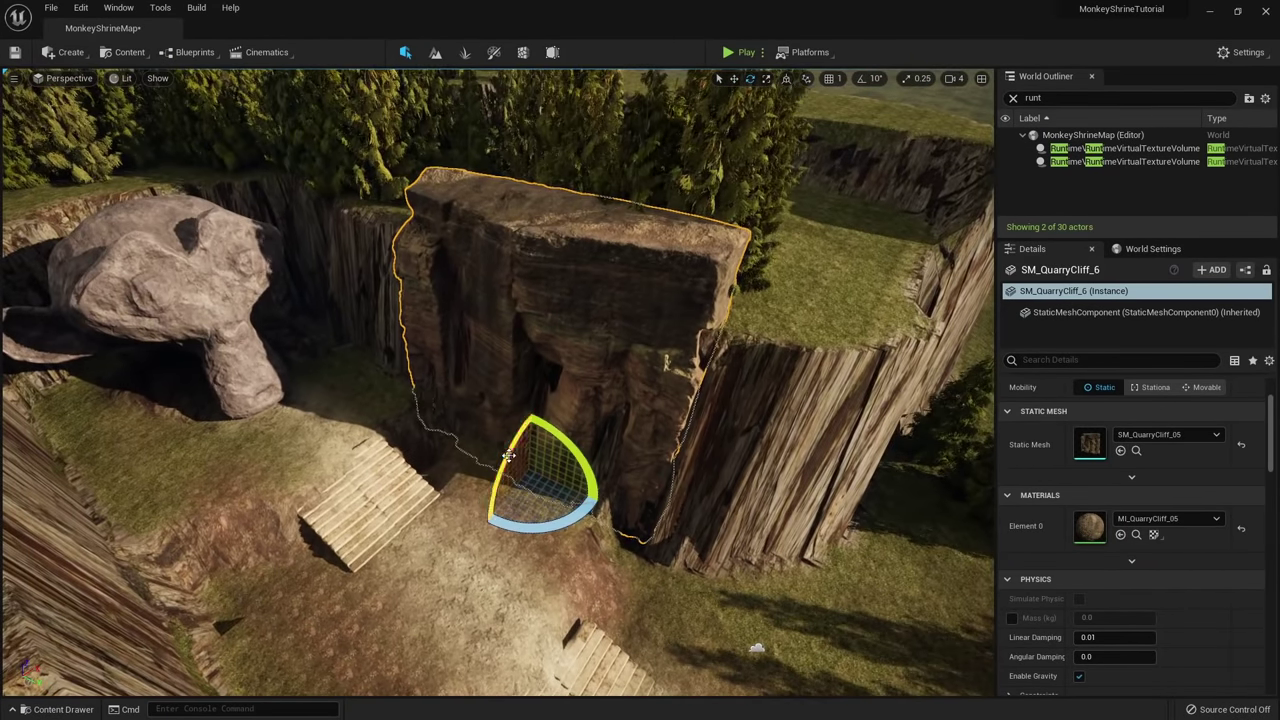
left_click_drag(531, 410, 540, 400)
Scale down the SM_QuarryCliff_05 copy and seat it in the gorge wall so its top meets the plateau's edge.
right_click_drag(540, 400, 540, 400)
key("w")
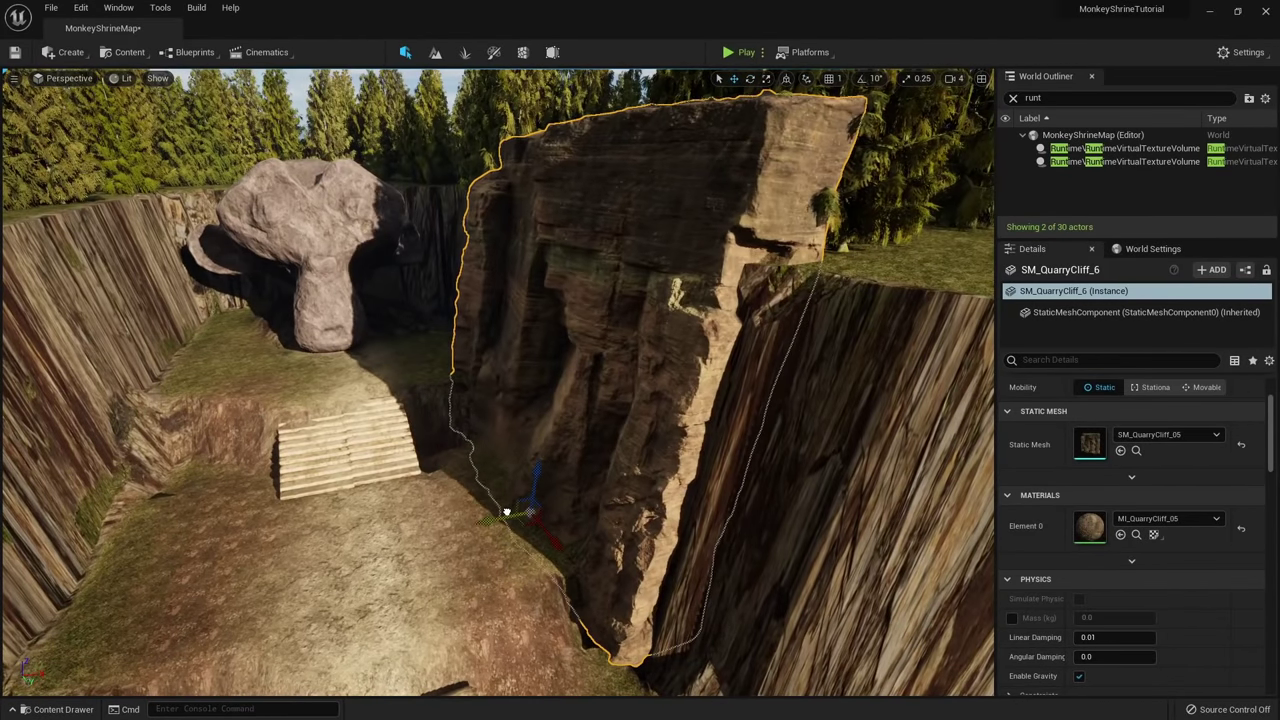
left_click_drag(537, 483, 537, 468)
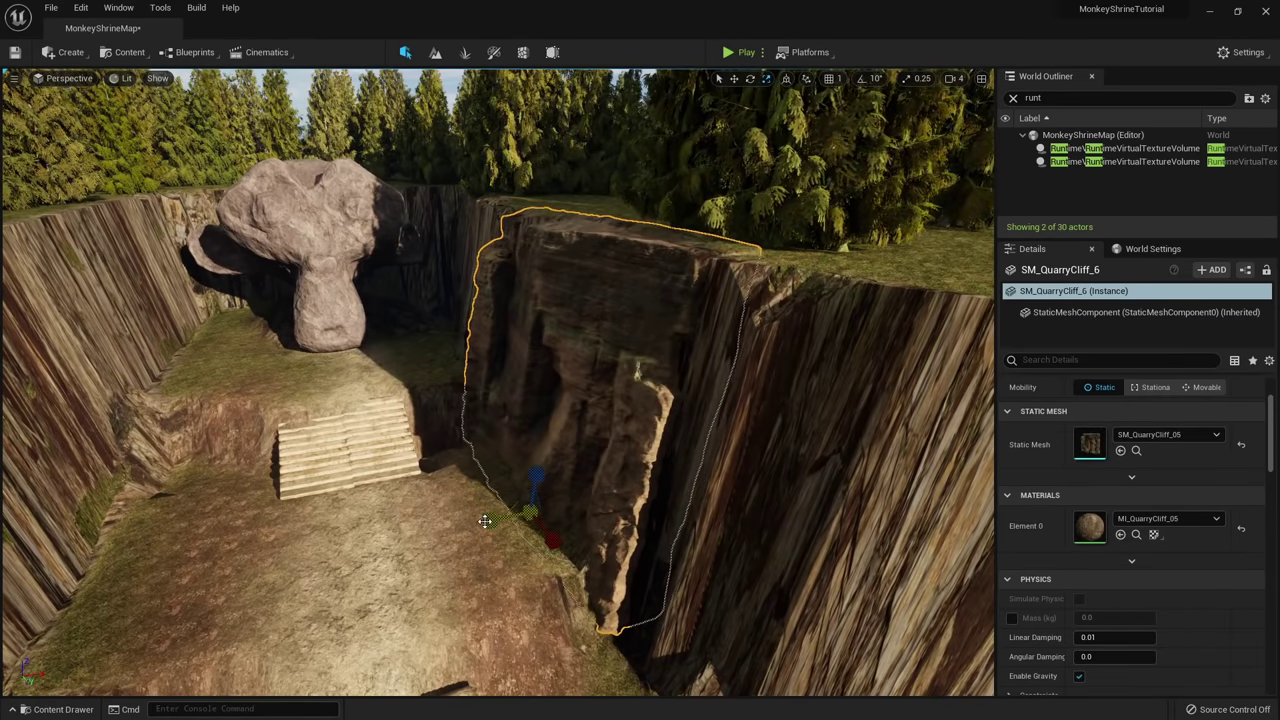
right_click_drag(485, 521, 485, 521)
key("w")
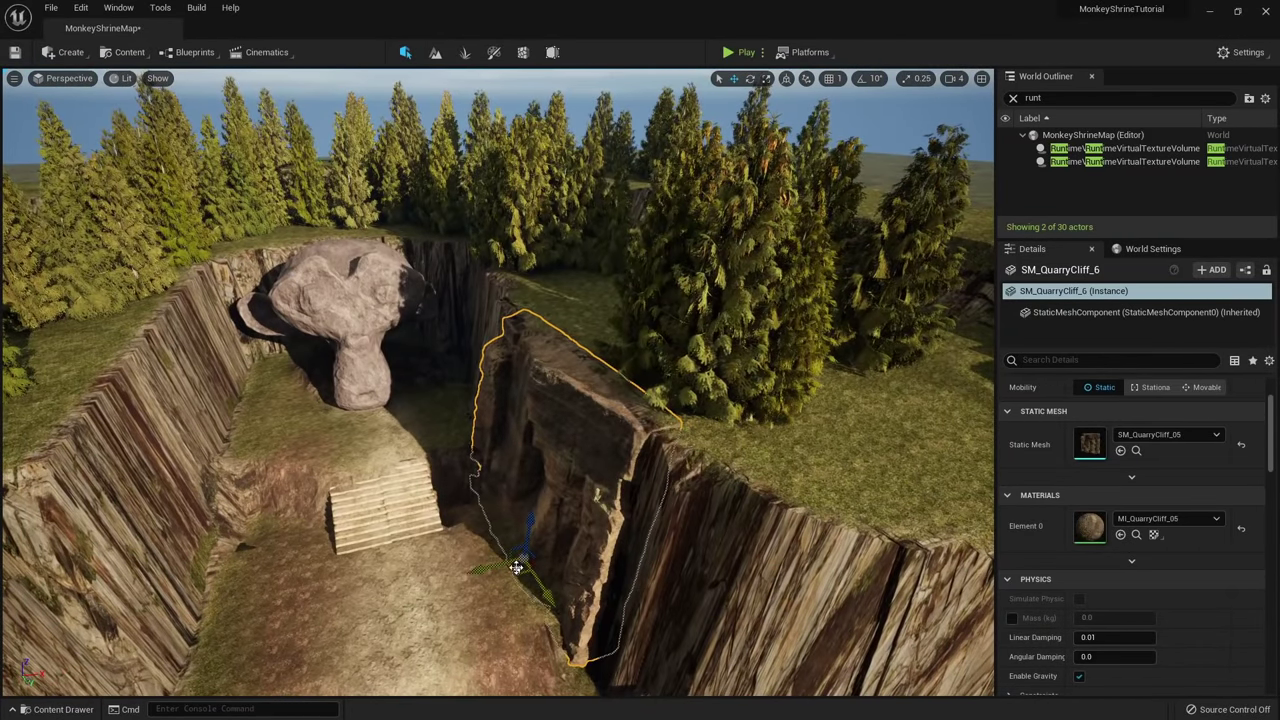
right_click_drag(516, 568, 516, 568)
key("e")
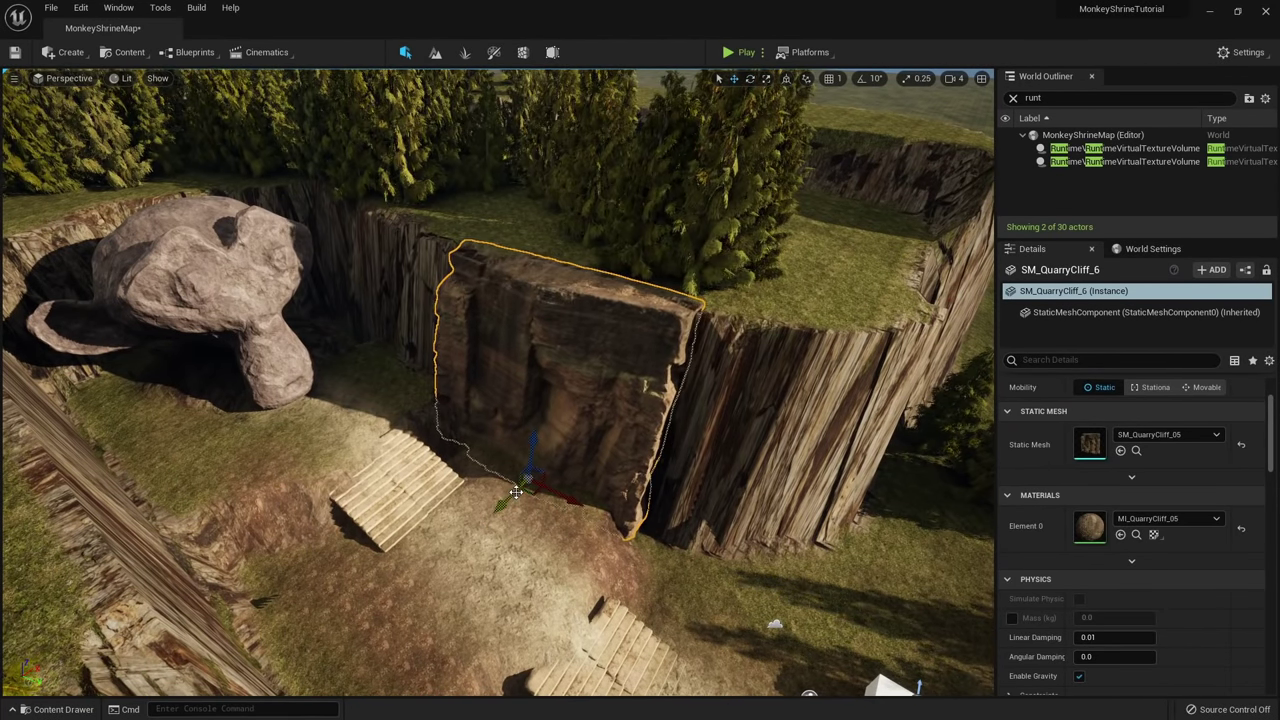
Bring copies of the SM_IcelandicCliff_02 and SM_QuarryCliff_02 meshes into the gorge to cover more of its walls.
key("g")
right_click_drag(516, 492, 516, 492)
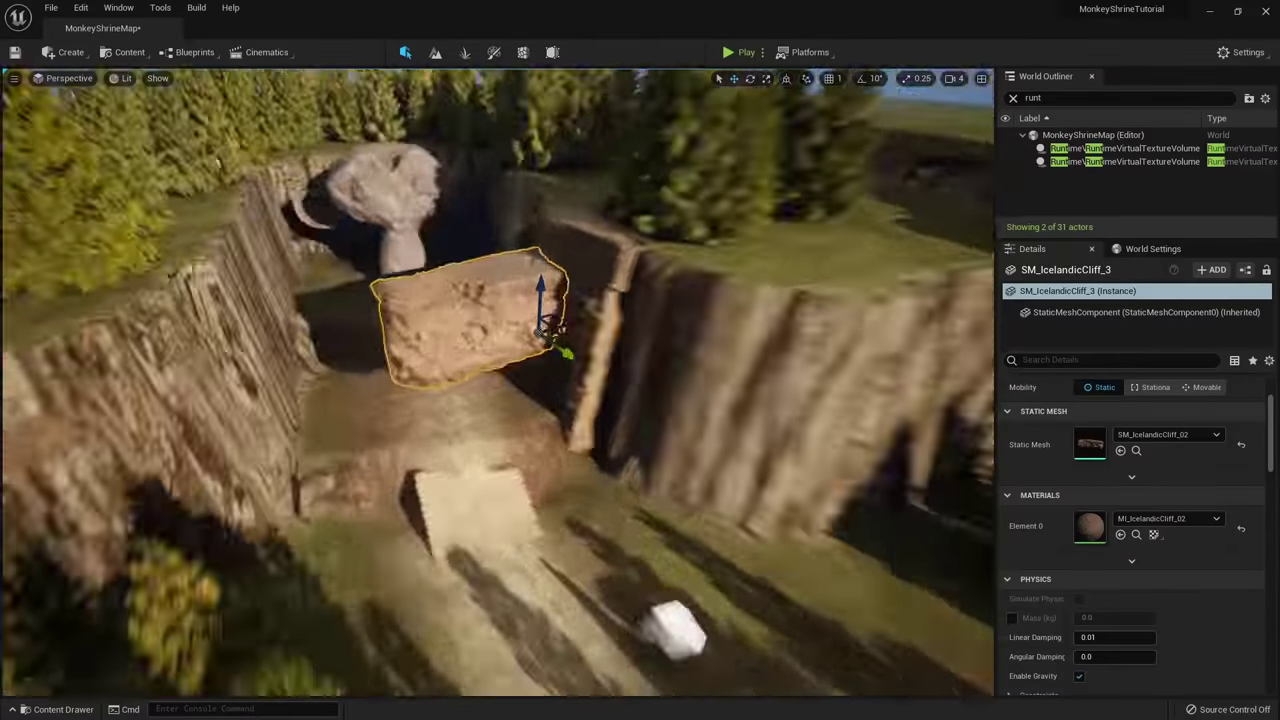
left_click(664, 476)
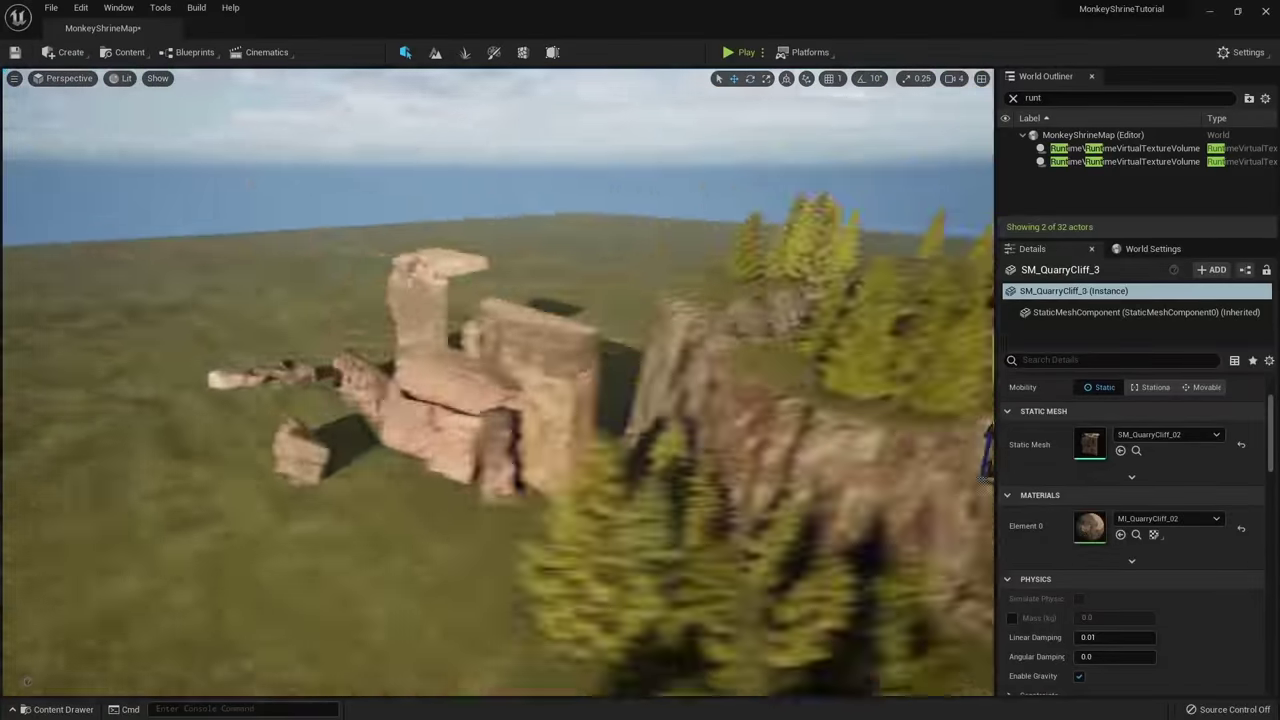
Fill the walls around the monkey head with further copies of SM_QuarryCliff_03, SM_IcelandicCliff_02 and SM_QuarryCliff_05.
left_click(395, 472)
key("e")
right_click_drag(395, 472, 395, 472)
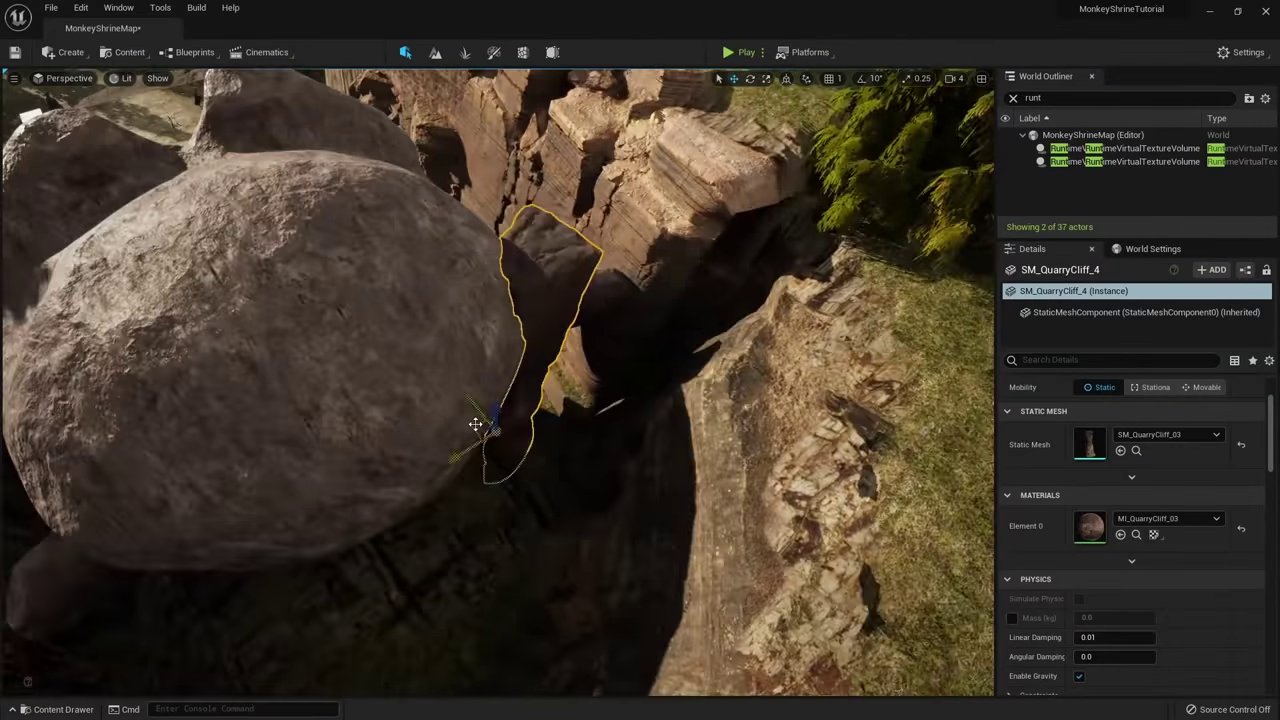
right_click_drag(475, 424, 440, 548)
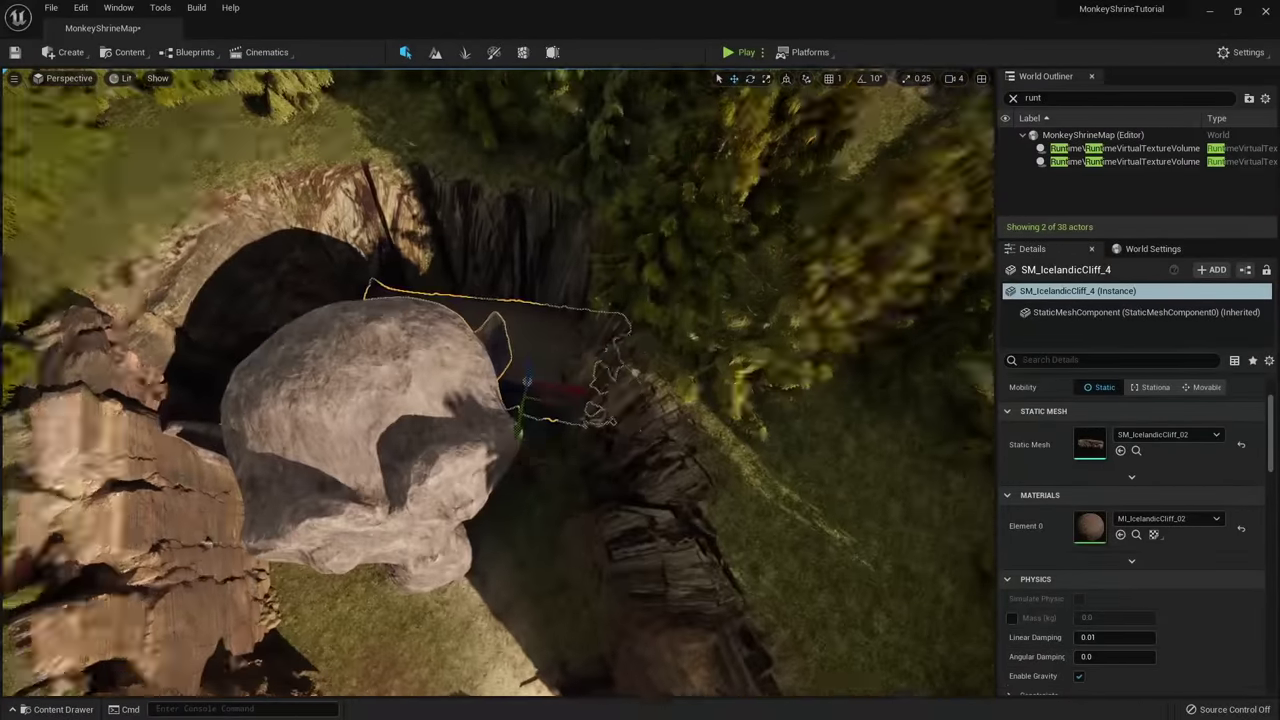
mouse_move(527, 400)
right_mouse_down()
mouse_move(500, 390)
mouse_move(520, 340)
mouse_move(500, 390)
mouse_move(520, 380)
right_mouse_up()
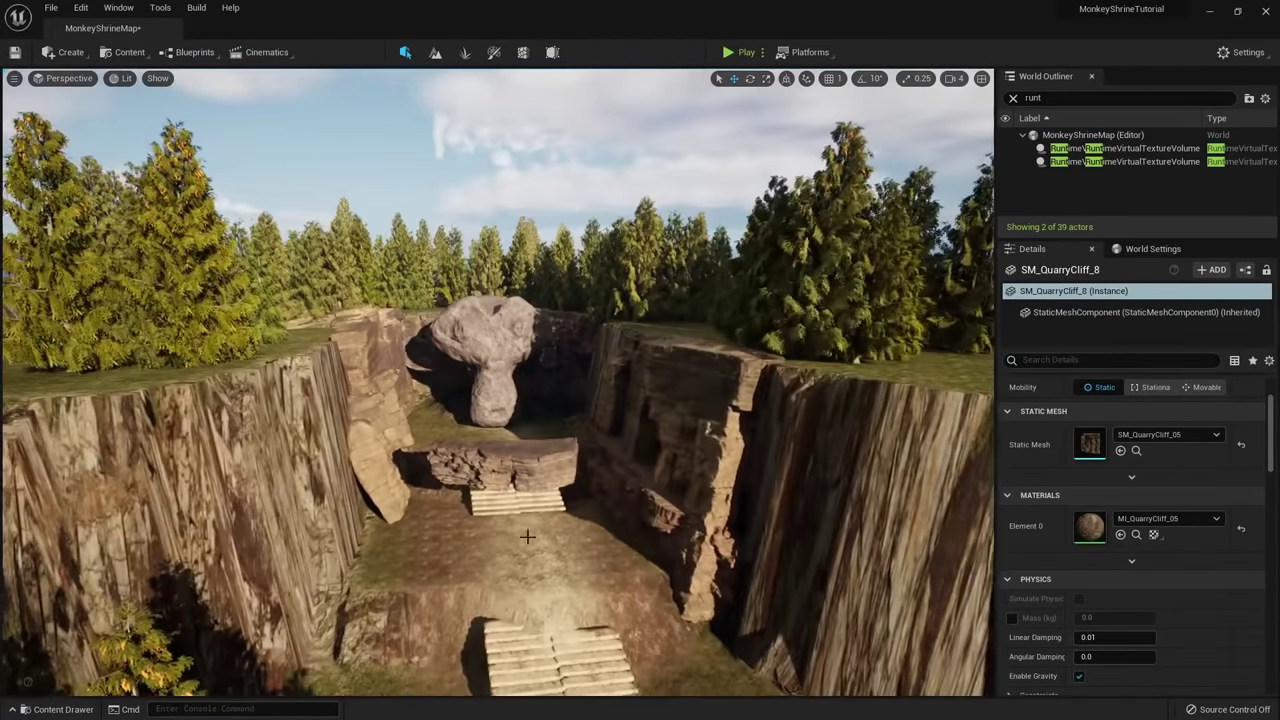
Browse the Megascans static meshes and try adding another mesh to the gorge.
key("ctrl+space")
scroll(800, 580, "down", 10)
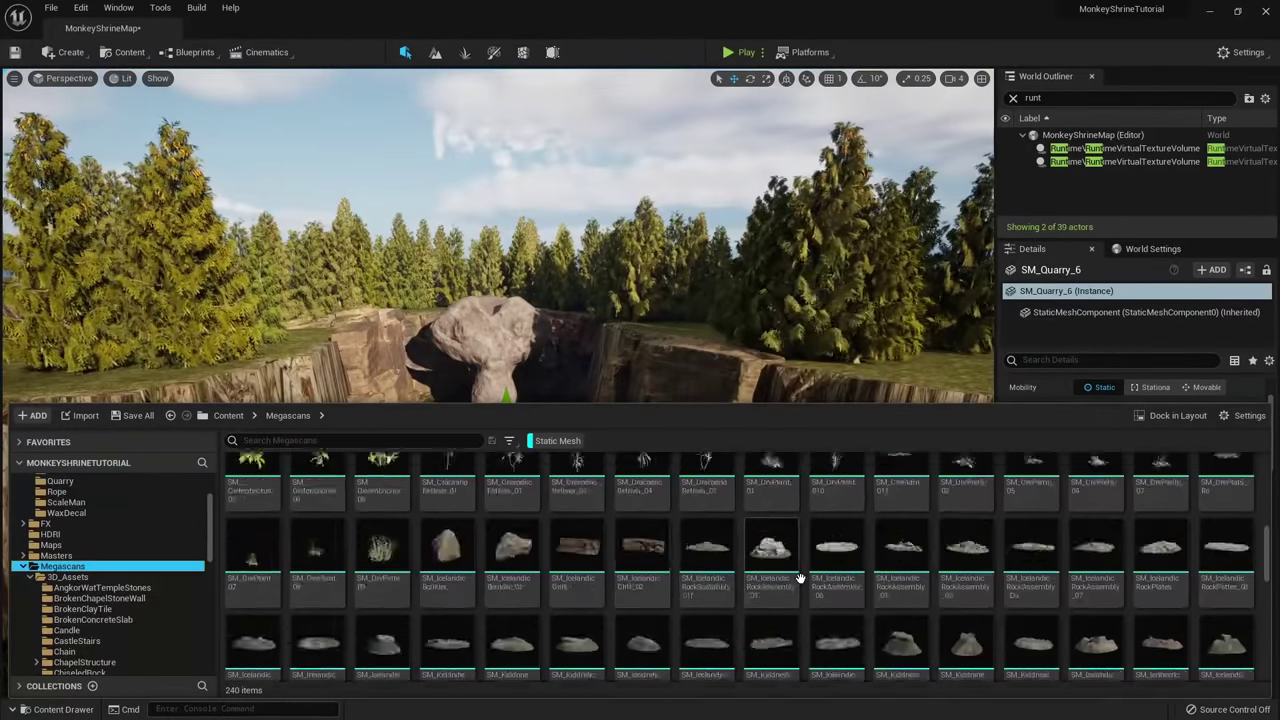
left_click_drag(334, 580, 541, 380)
right_click_drag(541, 380, 580, 440)
key("e")
key("r")
right_click_drag(500, 450, 540, 430)
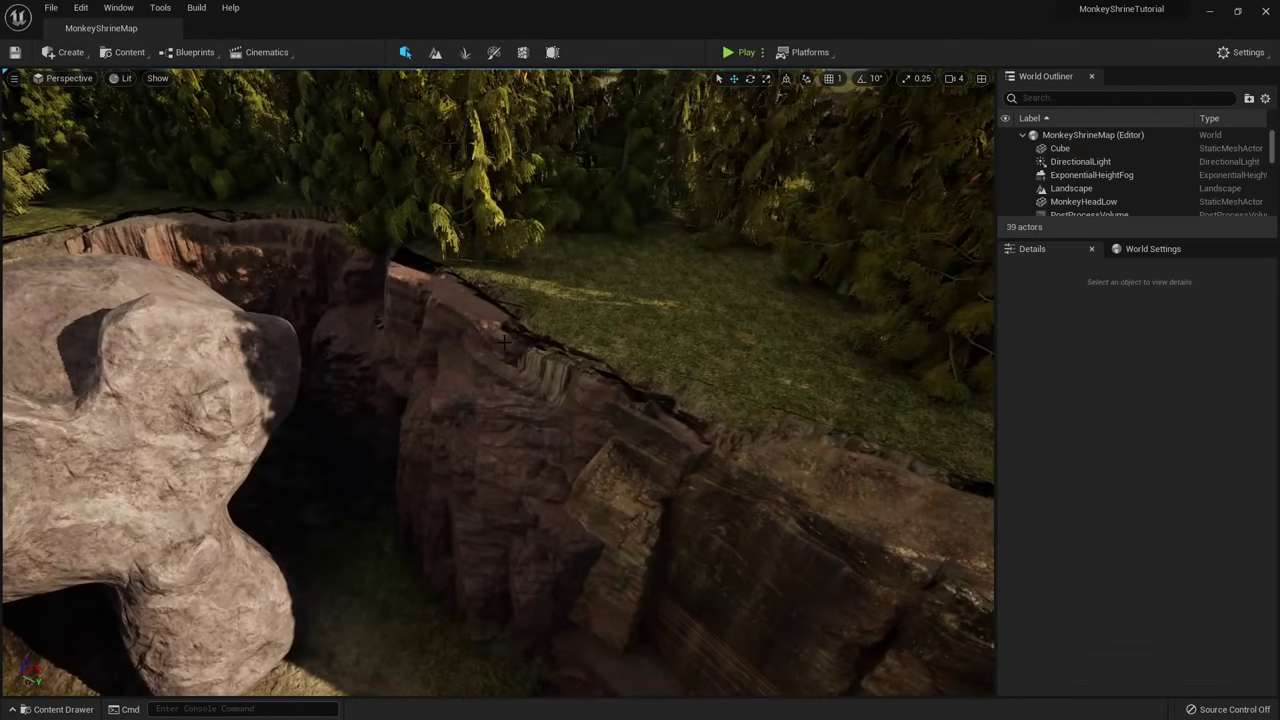
Inspect the gorge rim in Unlit view, build the level's texture streaming, and return to Lit view.
right_click_drag(505, 336, 504, 334)
key("alt+3")
left_click(196, 7)
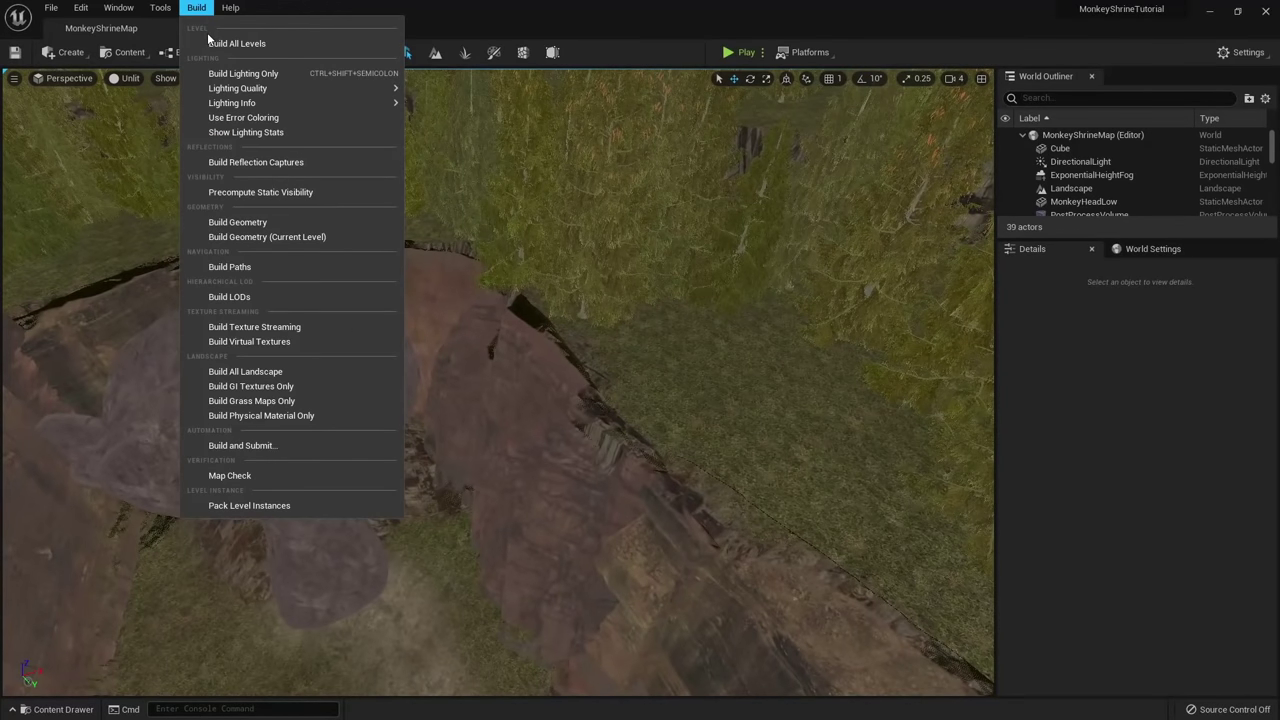
left_click(255, 326)
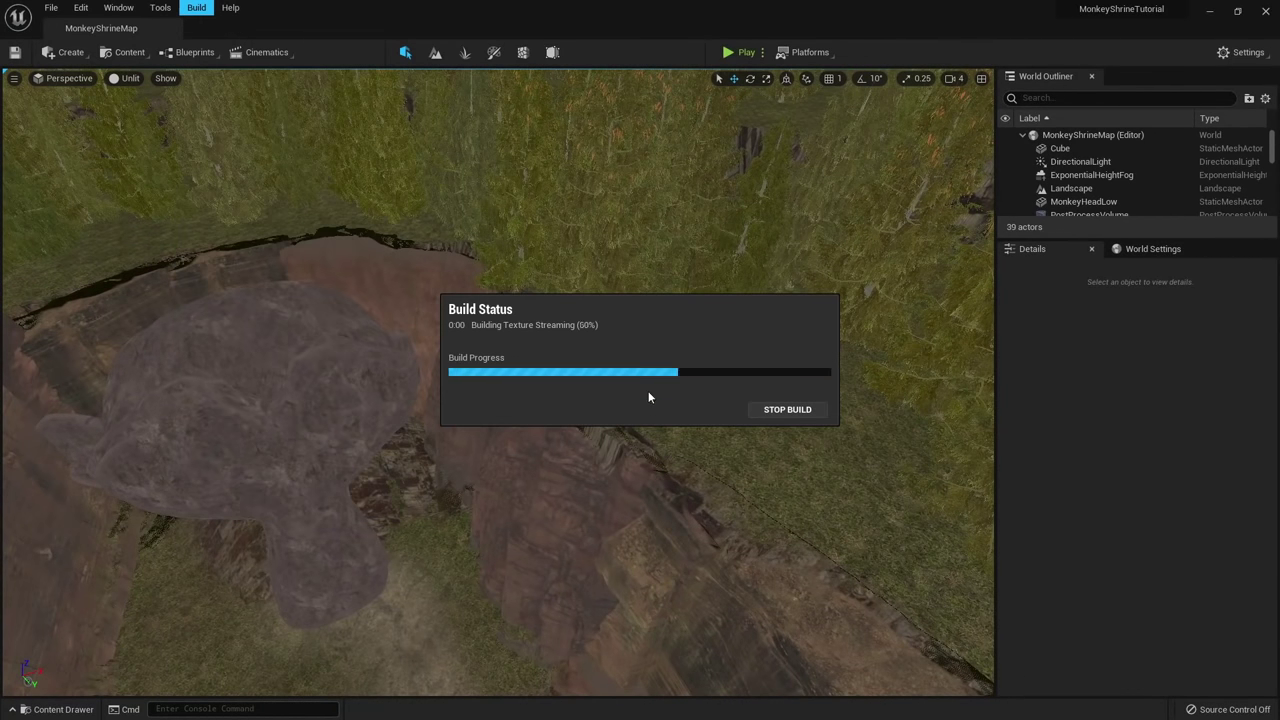
right_click_drag(648, 391, 600, 372)
key("alt+4")
right_click_drag(440, 308, 440, 308)
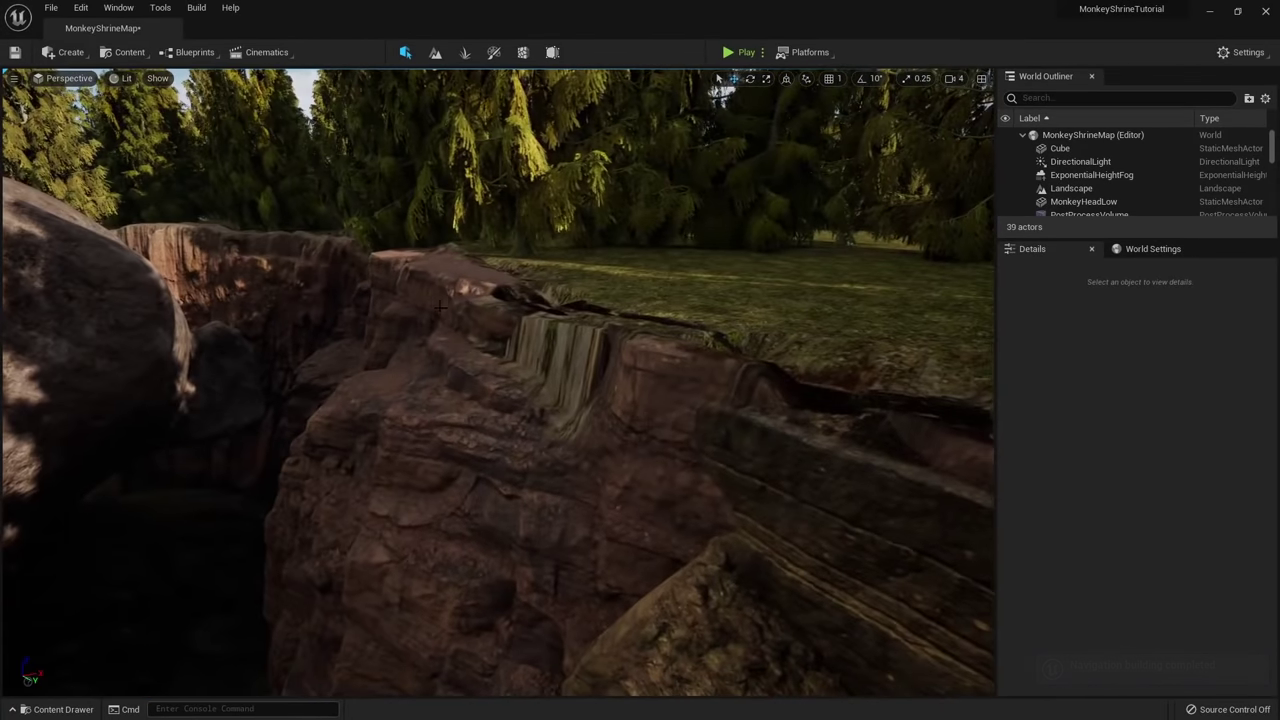
Place the SM_Quarry_01 rock over the stretched landscape patch on the gorge rim and scale it to about 2.98 in Y.
key("ctrl+space")
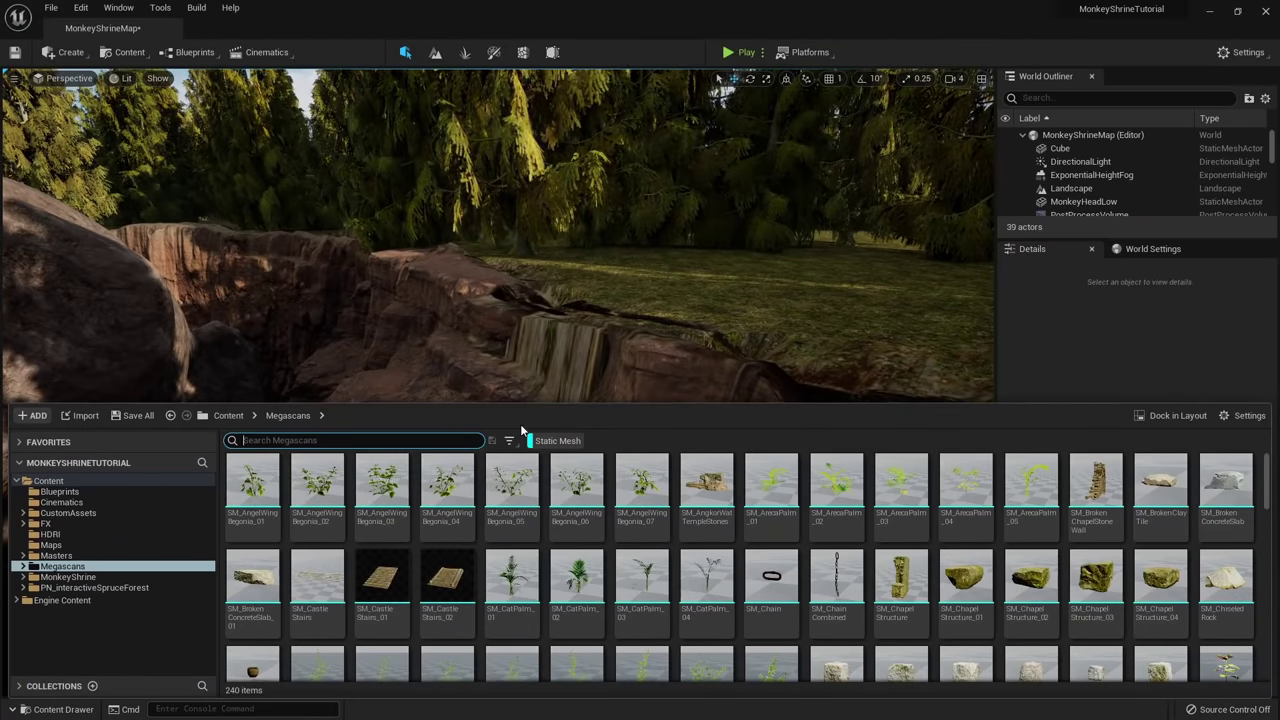
left_click(75, 512)
left_click_drag(683, 480, 604, 412)
key("w")
right_click_drag(590, 408, 566, 399)
key("r")
left_click_drag(566, 399, 577, 457)
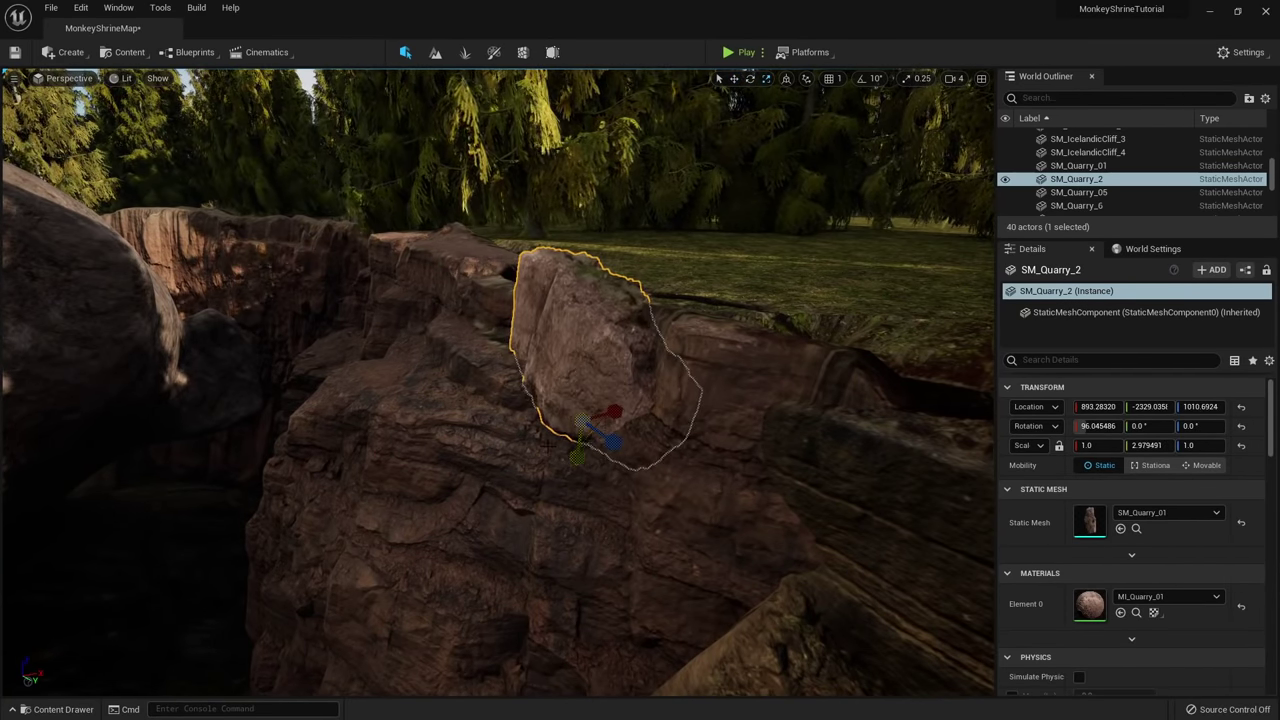
Tilt the SM_Quarry_01 rock into the rim, scale it to about 1.69 in Z, and slide it over the exposed patch.
key("e")
right_click_drag(577, 430, 560, 462)
left_click_drag(441, 325, 456, 302)
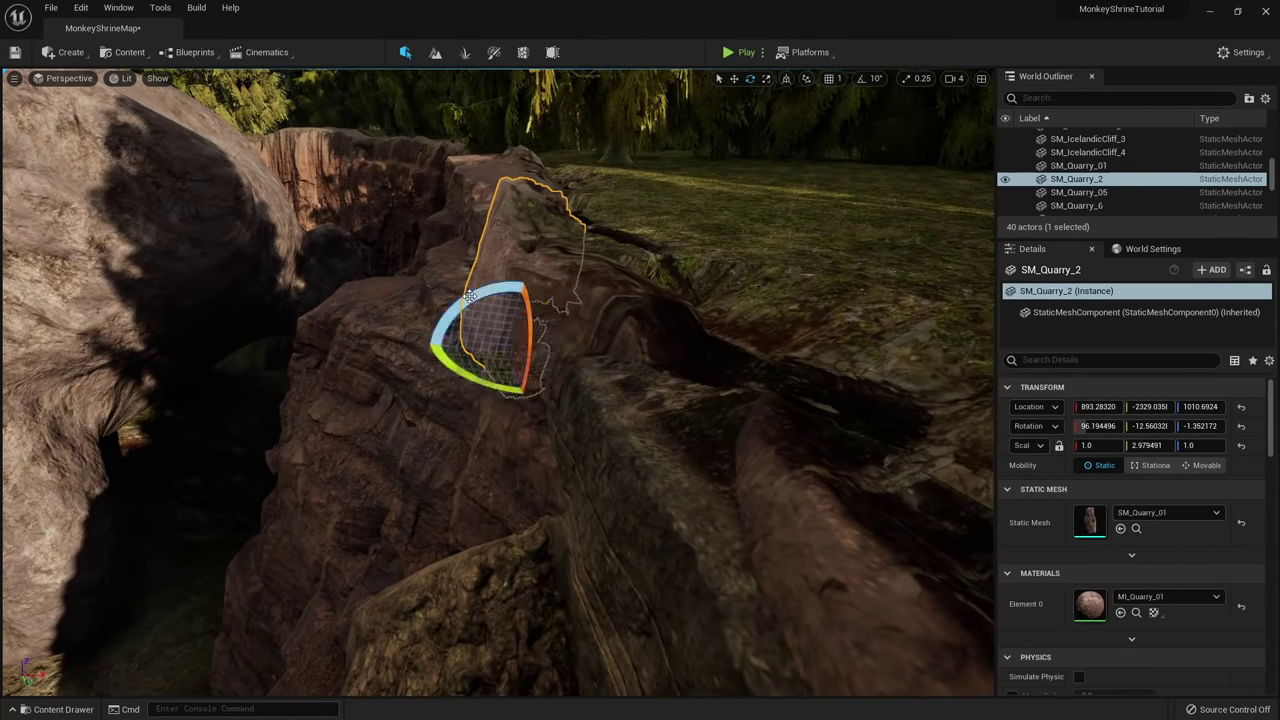
right_click_drag(480, 325, 575, 356)
key("w")
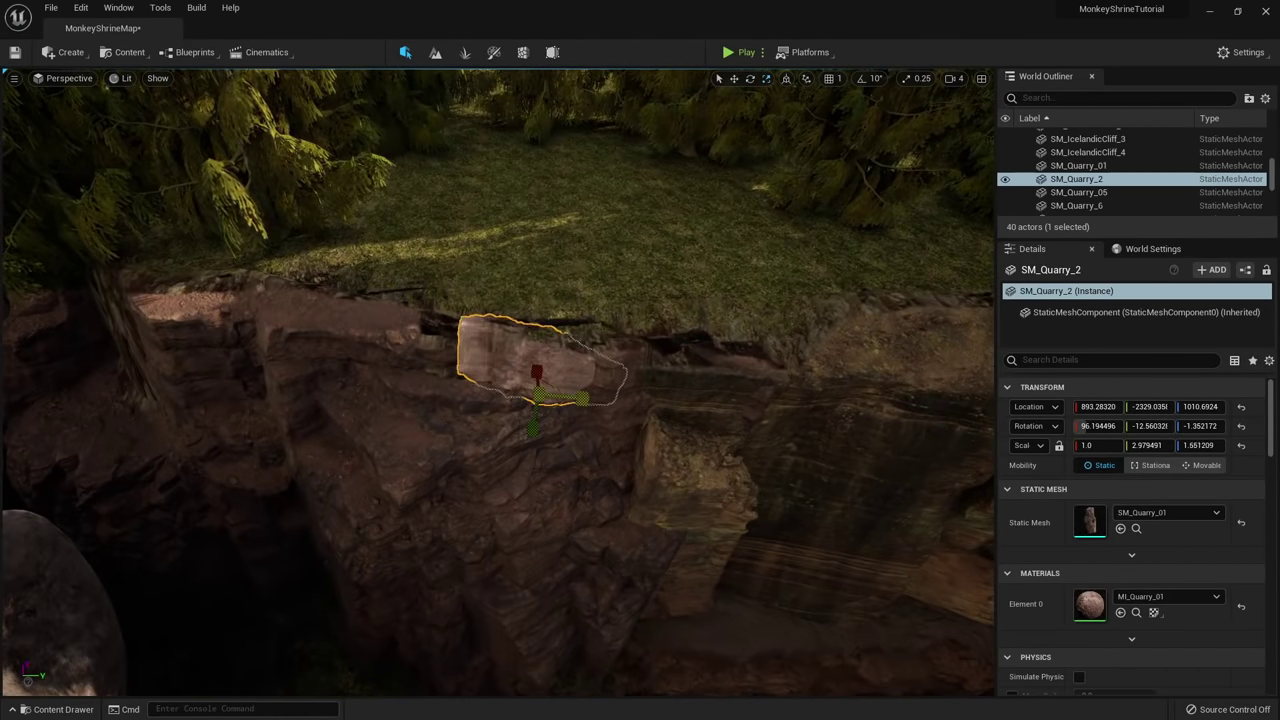
left_click_drag(567, 400, 538, 400)
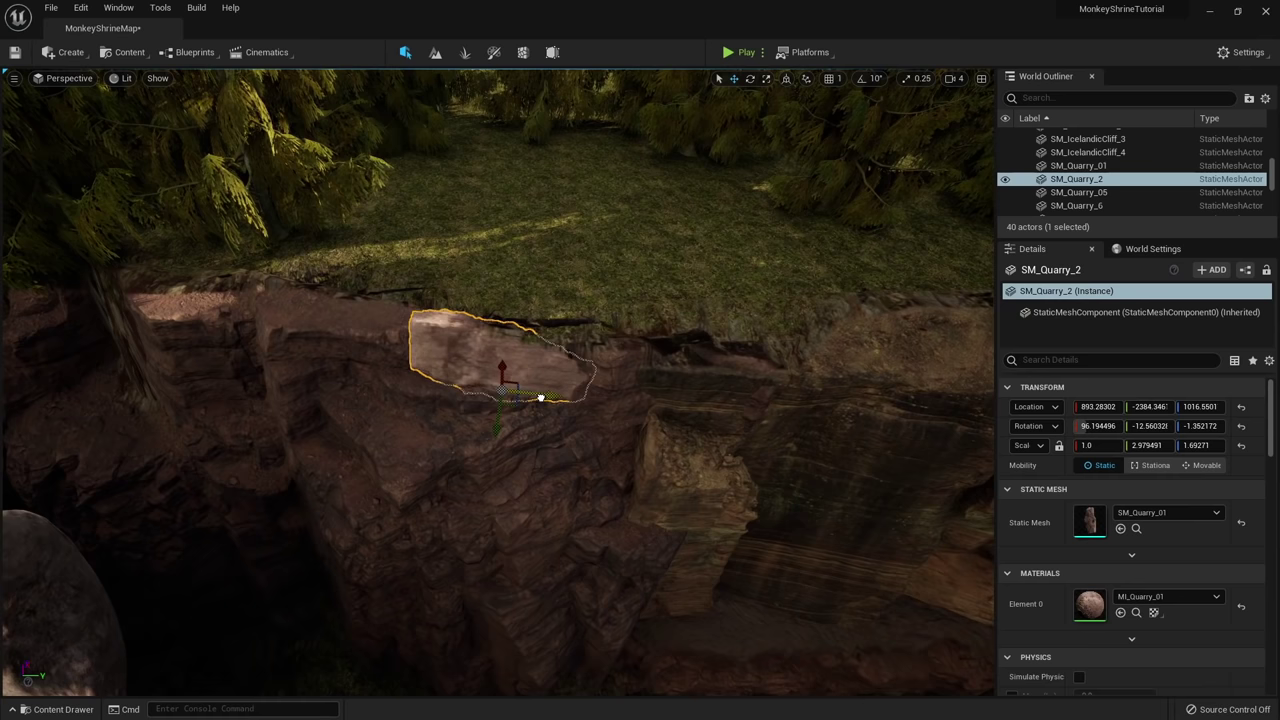
Select the flat SM_Quarry_05 rock above the wooden steps and examine the gorge's cliff coverage in Unlit view.
right_click_drag(512, 393, 384, 378)
key("g")
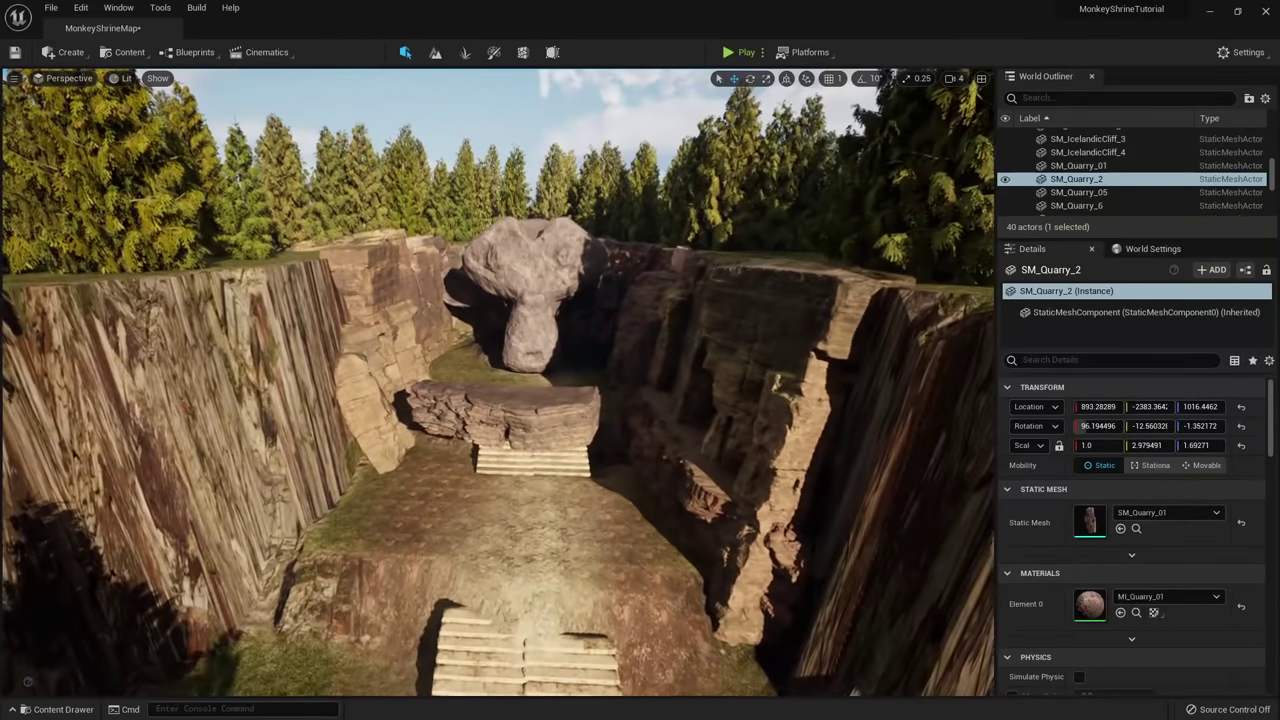
left_click(530, 420)
key("alt+3")
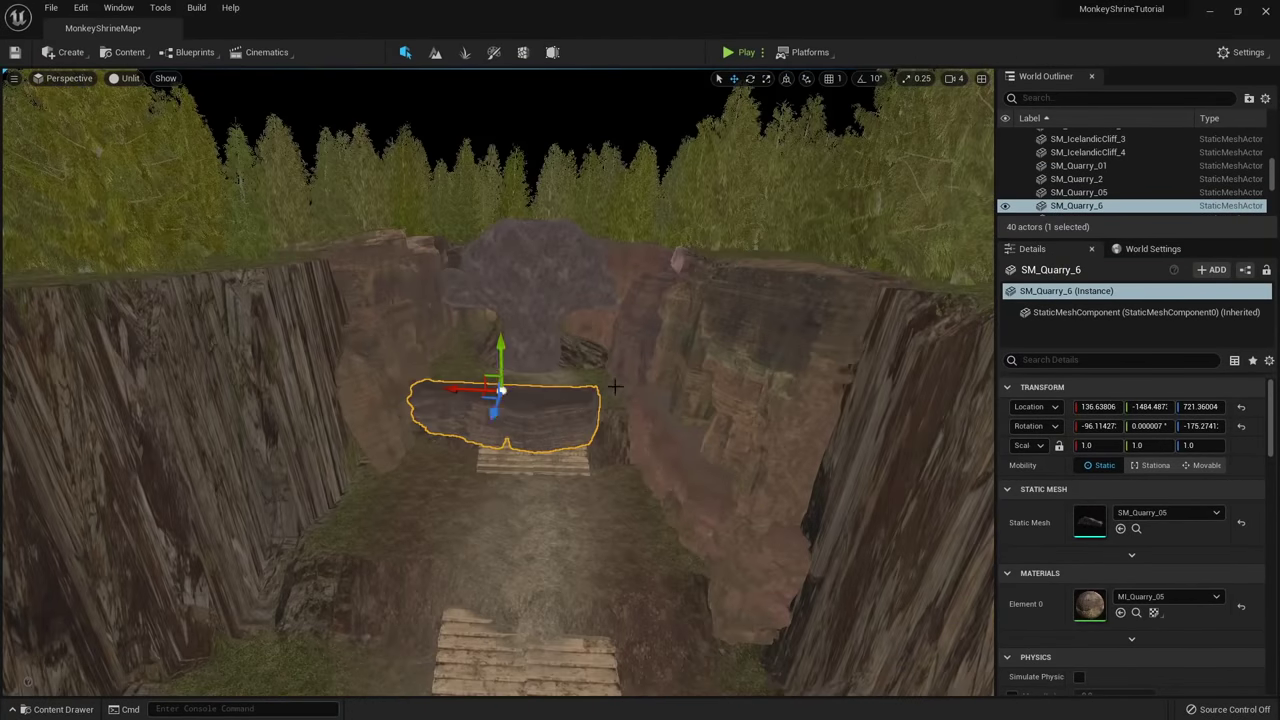
right_click_drag(614, 386, 608, 344)
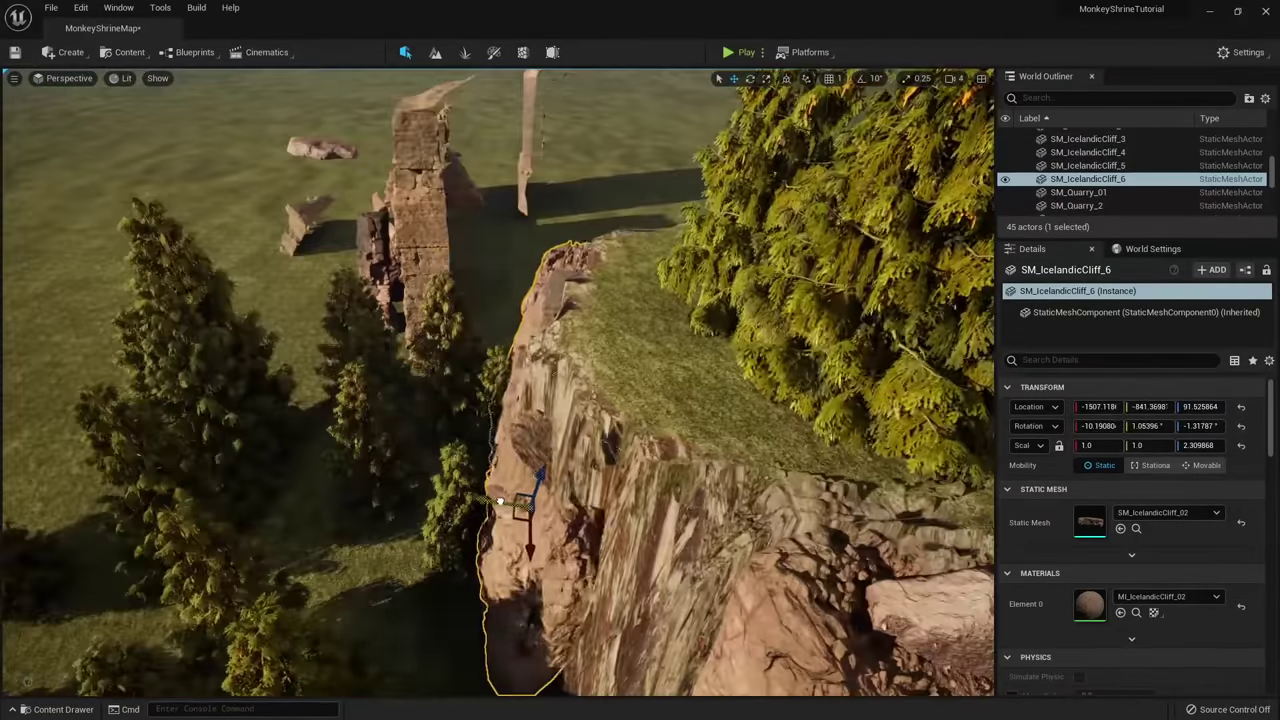
Raise SM_IcelandicCliff_6 against the plateau wall and widen it to about 1.25 in X.
right_click_drag(500, 501, 523, 400)
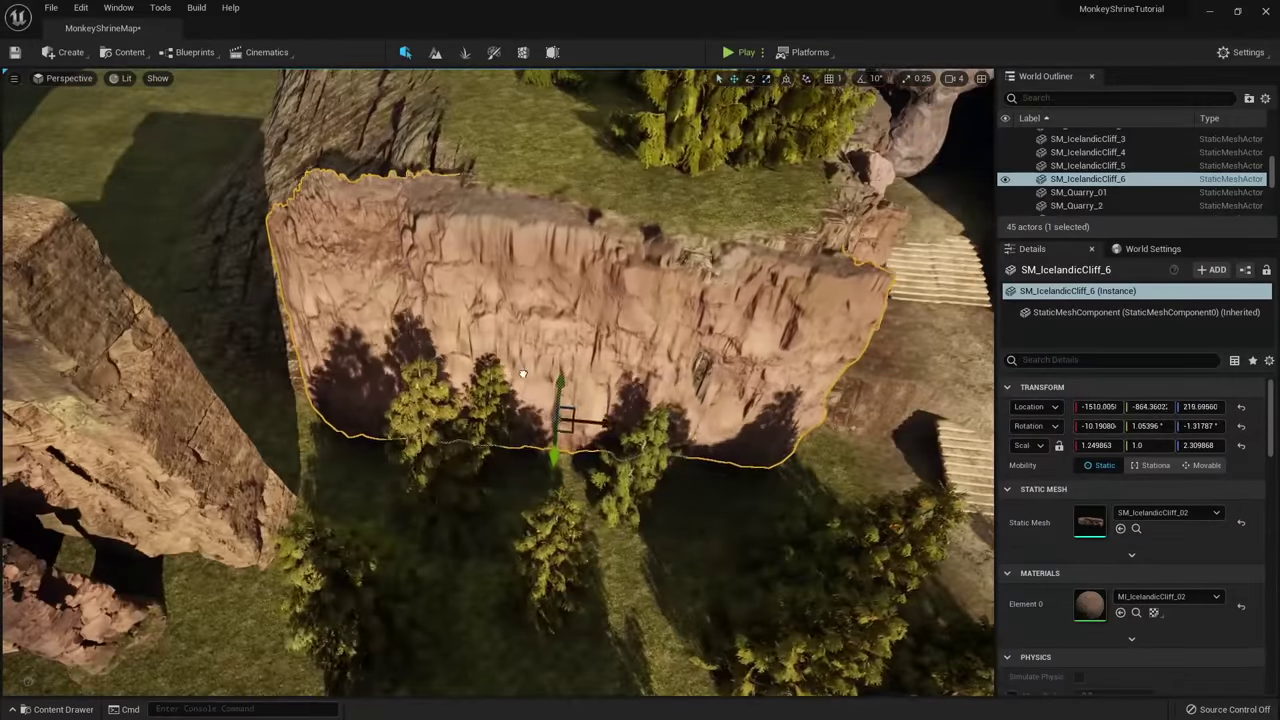
left_click(494, 275)
Move the SM_QuarryCliff_9 rock into the gorge wall beside the wooden steps and scale it to about 4.32 in X.
left_click(200, 478)
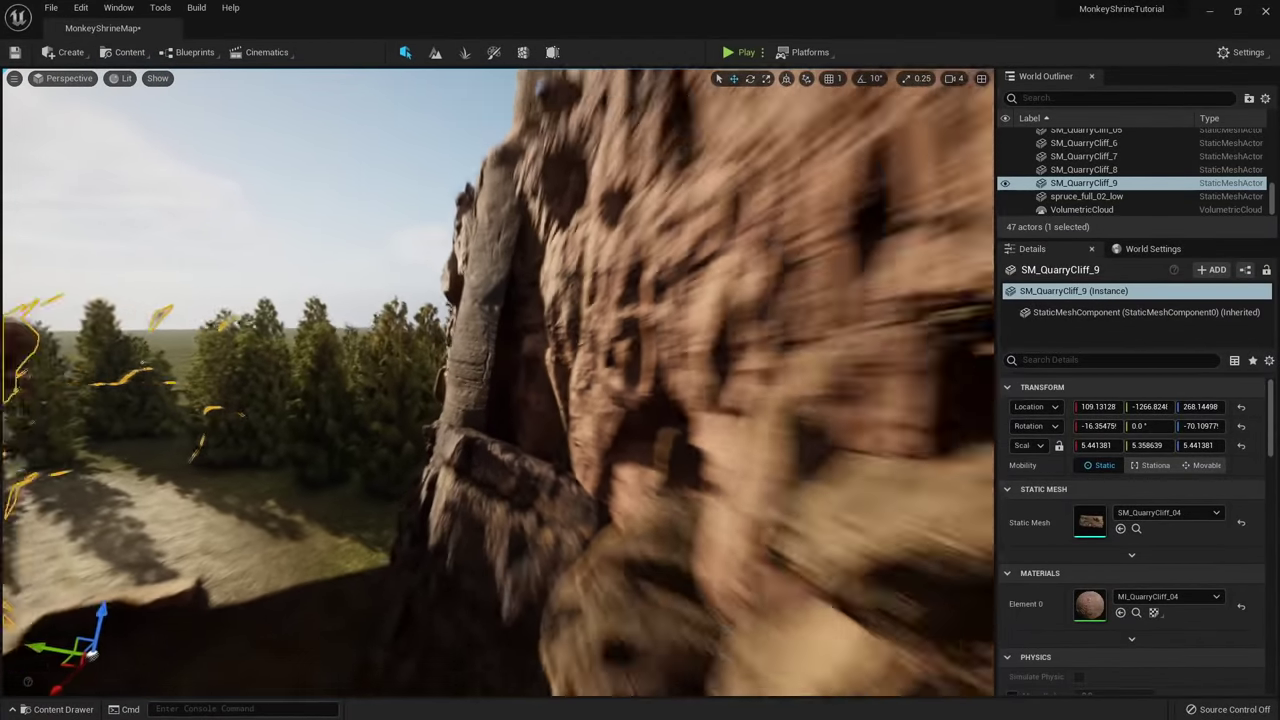
mouse_move(421, 446)
right_mouse_down()
mouse_move(400, 490)
mouse_move(421, 446)
right_mouse_up()
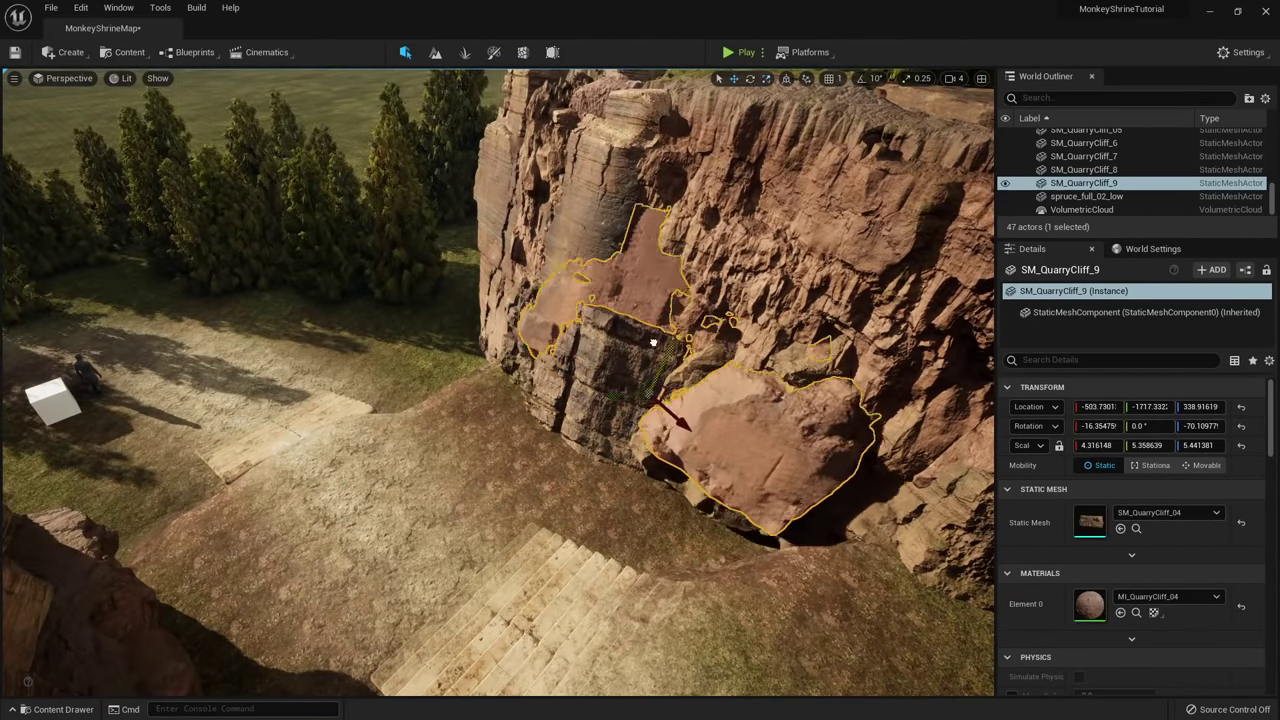
left_click_drag(653, 342, 656, 352)
right_click_drag(656, 352, 660, 300)
Duplicate the SM_Quarry_3 rock on the gorge rim and pull the copy out in front of the cliff wall.
left_click(562, 358)
right_click_drag(562, 358, 500, 390)
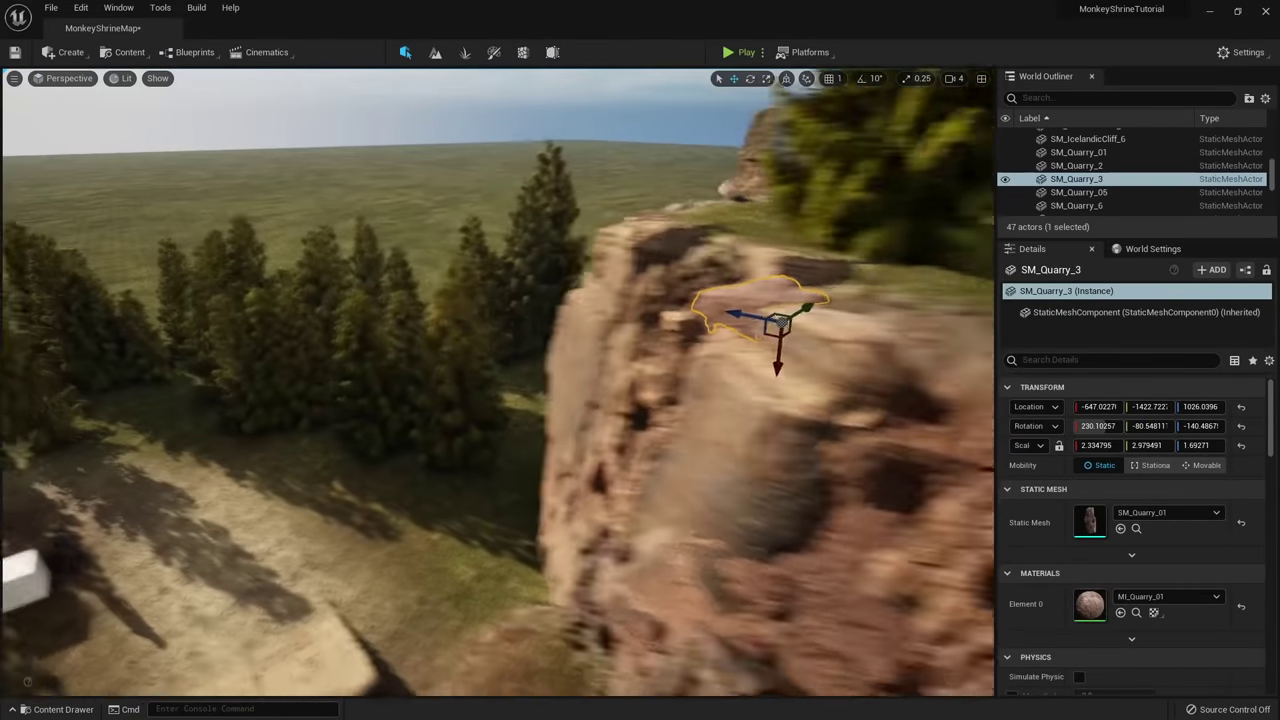
left_click_drag(686, 316, 561, 304, "alt")
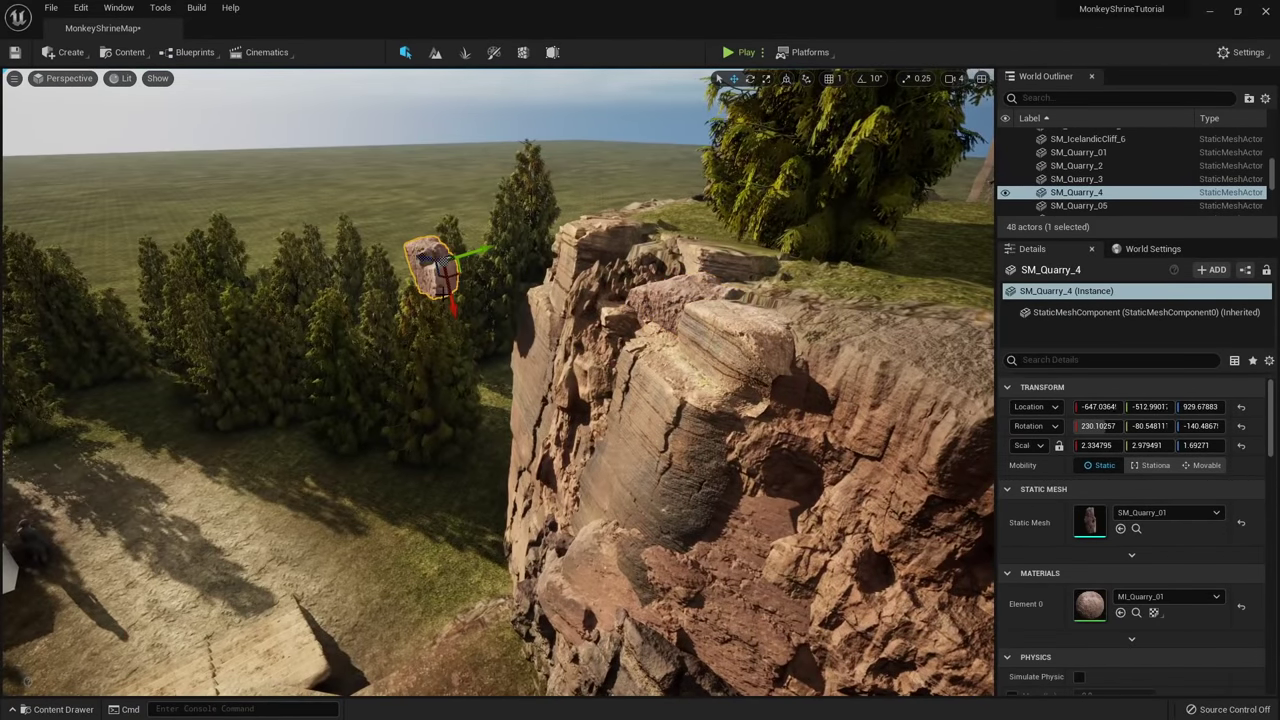
right_click_drag(457, 267, 505, 322)
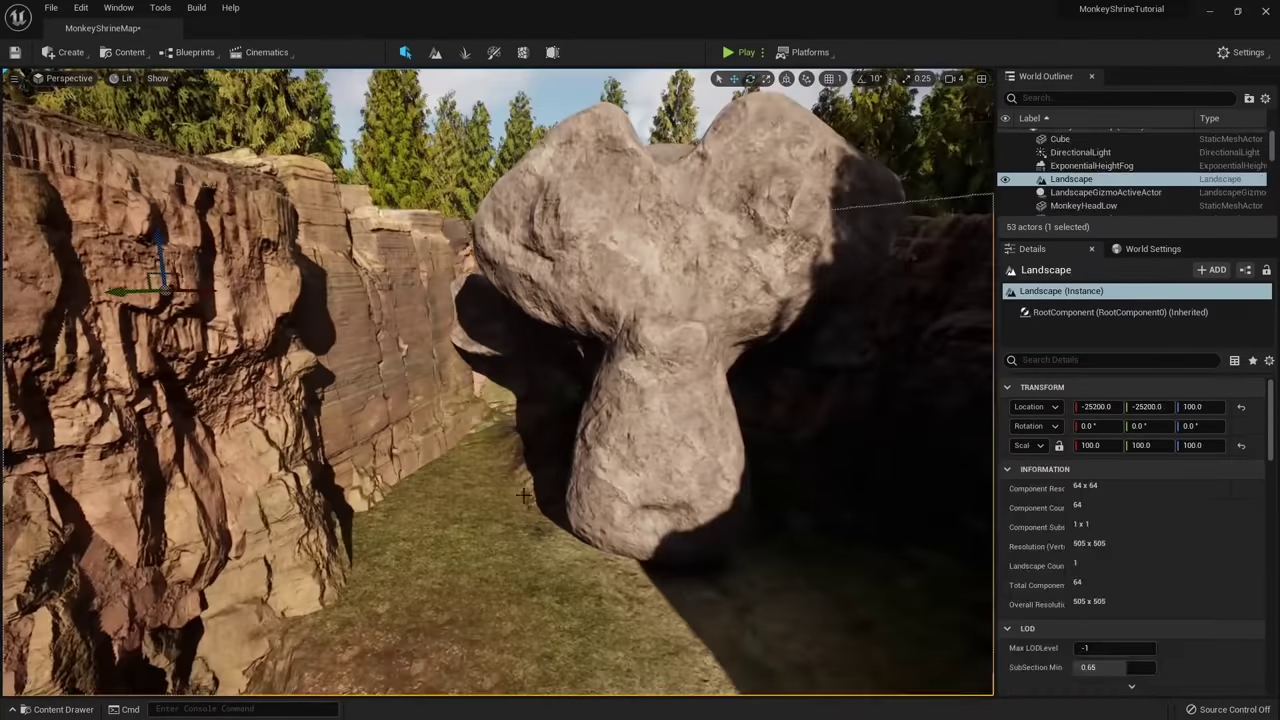
Start landscape sculpting and shape the gorge floor along the walls by the monkey head with brush size 127 and strength 0.104.
key("shift+2")
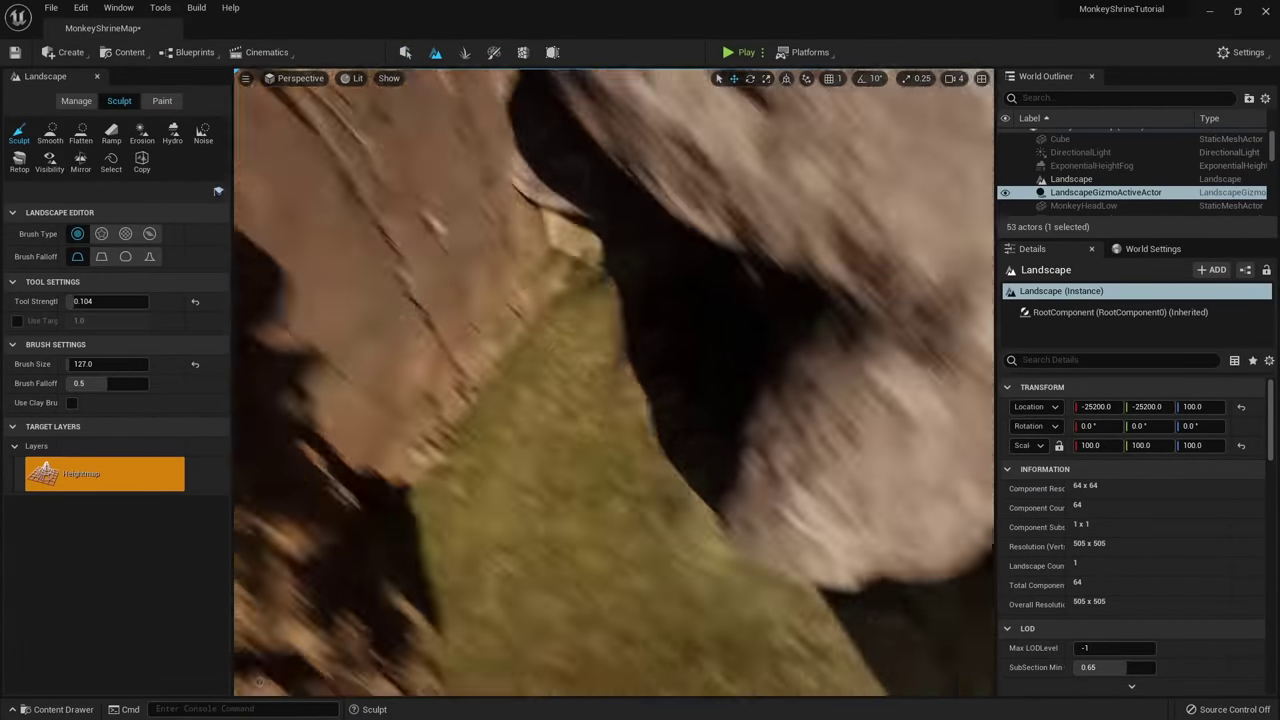
mouse_move(614, 382)
right_mouse_down()
mouse_move(560, 382)
mouse_move(600, 372)
mouse_move(570, 378)
mouse_move(660, 386)
mouse_move(624, 390)
right_mouse_up()
mouse_move(766, 448)
right_mouse_down()
mouse_move(782, 420)
mouse_move(766, 436)
right_mouse_up()
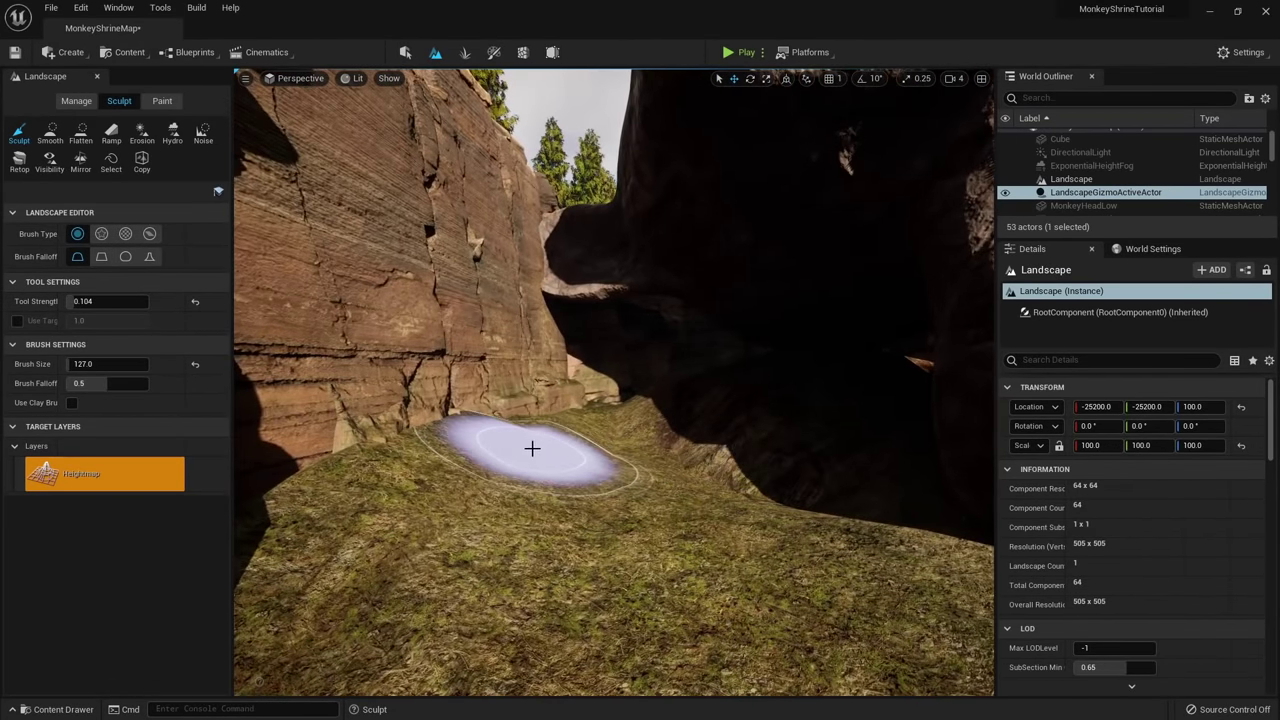
mouse_move(570, 496)
right_mouse_down()
mouse_move(590, 508)
mouse_move(760, 510)
mouse_move(670, 445)
right_mouse_up()
right_click_drag(792, 455, 771, 440)
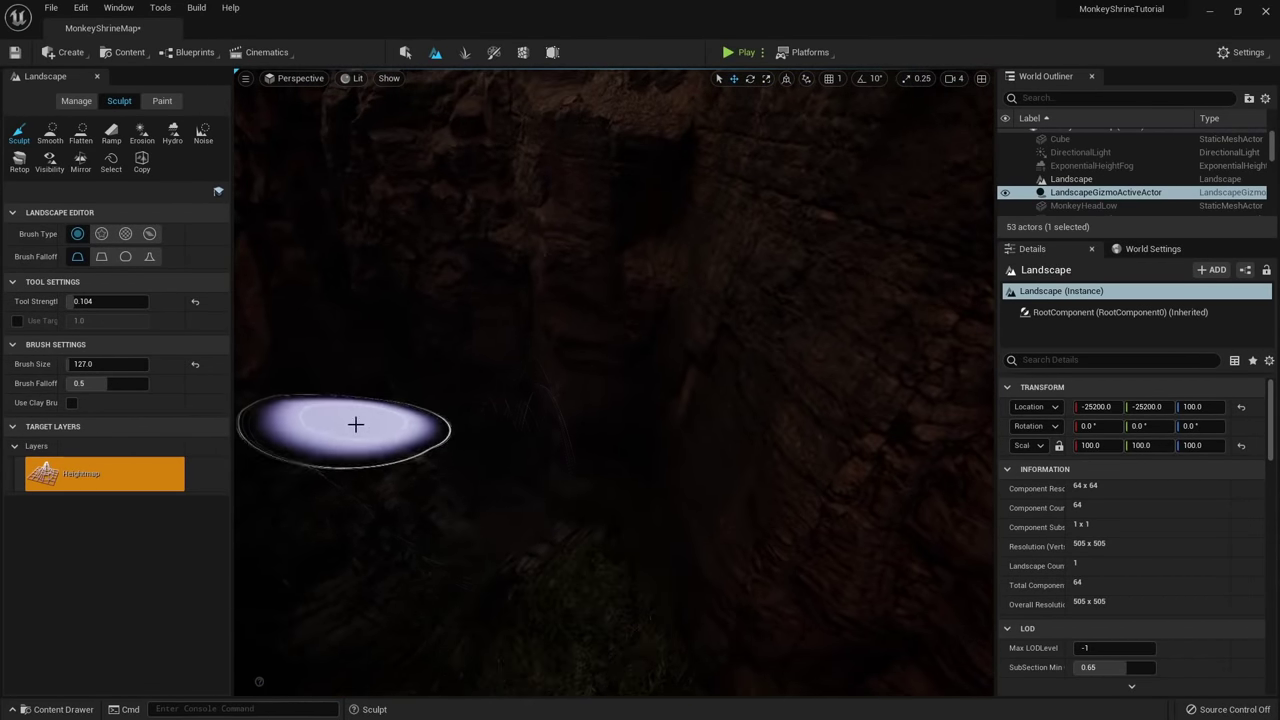
Set the sculpt strength to 0.728 and undo the last stroke in the dark end of the gorge.
right_click_drag(354, 426, 600, 400)
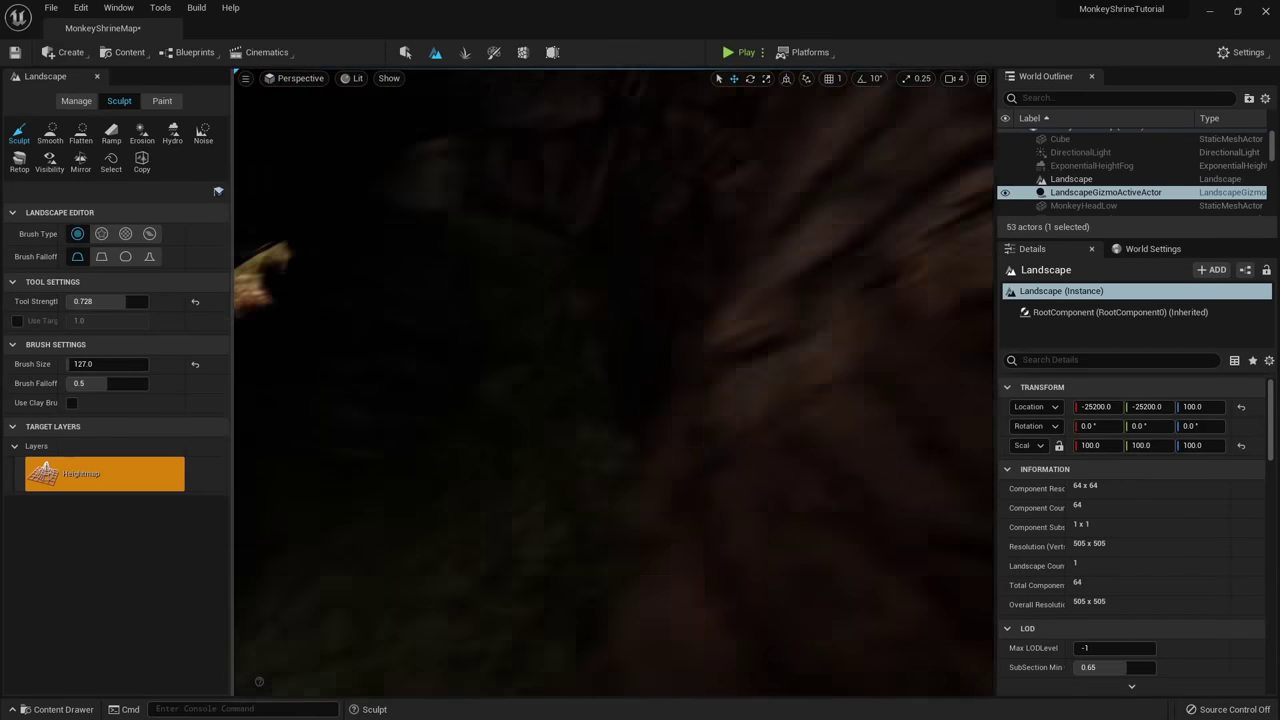
right_click_drag(600, 400, 663, 394)
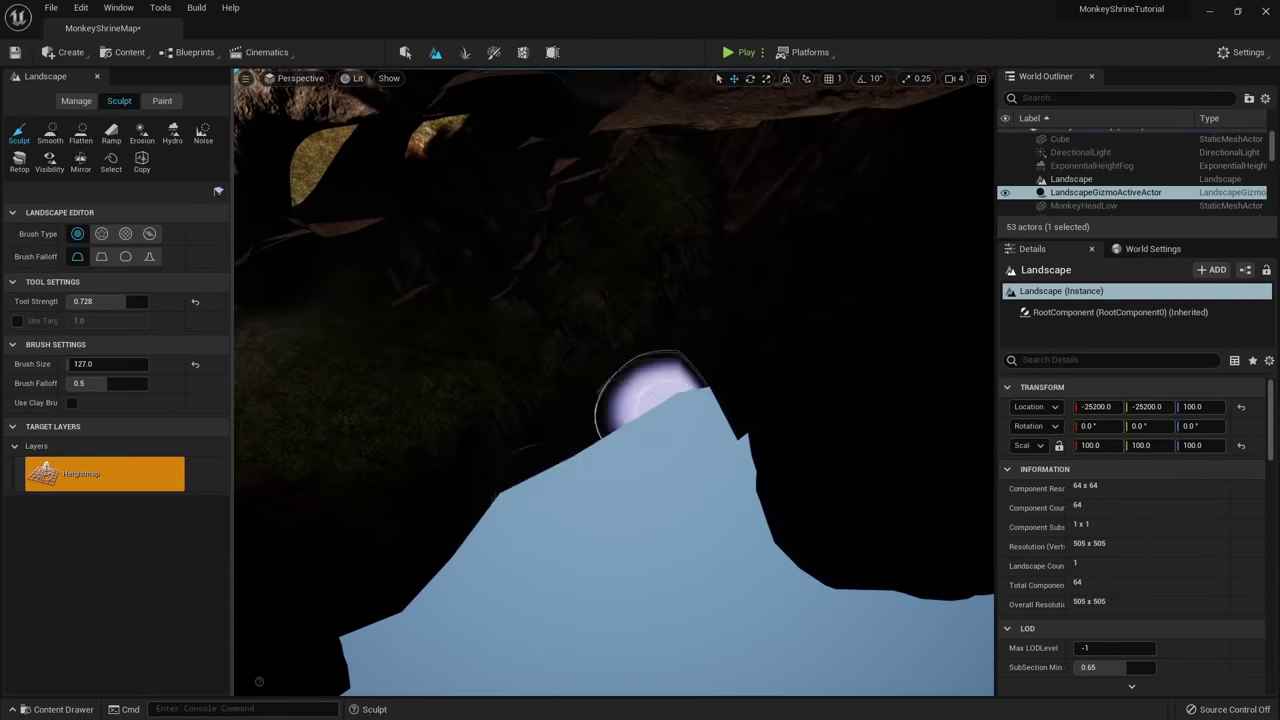
key("ctrl+z")
Sculpt and smooth the landscape at the shaded end of the gorge where it meets the cliffs.
left_click(50, 133)
mouse_move(560, 400)
right_mouse_down()
mouse_move(600, 420)
mouse_move(660, 420)
mouse_move(600, 420)
mouse_move(640, 440)
mouse_move(600, 460)
right_mouse_up()
left_click(19, 133)
left_click(50, 133)
left_click(19, 133)
mouse_move(851, 420)
right_mouse_down()
mouse_move(828, 502)
mouse_move(700, 440)
right_mouse_up()
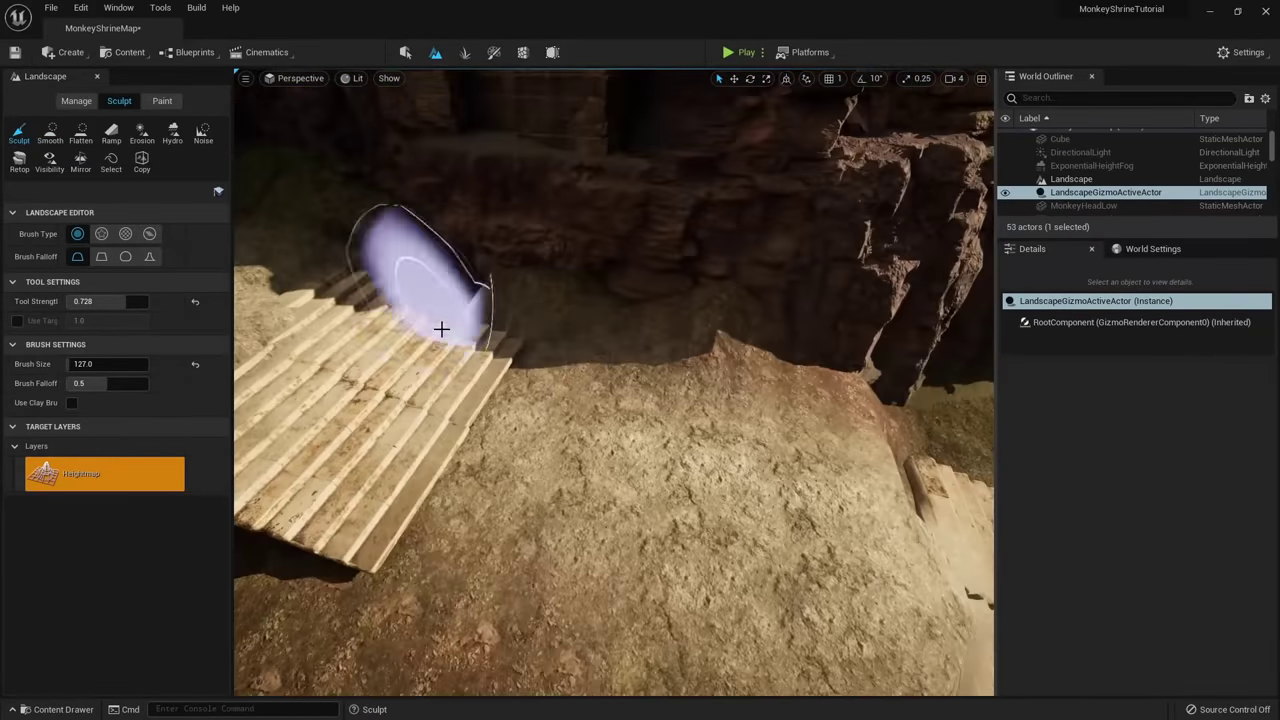
Sculpt and smooth the ground around the wooden steps where it meets the gorge wall.
right_click_drag(440, 329, 520, 380)
left_click(50, 133)
mouse_move(646, 291)
right_mouse_down()
mouse_move(554, 349)
mouse_move(600, 380)
mouse_move(600, 360)
right_mouse_up()
left_click(19, 133)
right_click_drag(410, 280, 470, 290)
left_click(50, 133)
right_click_drag(600, 360, 540, 400)
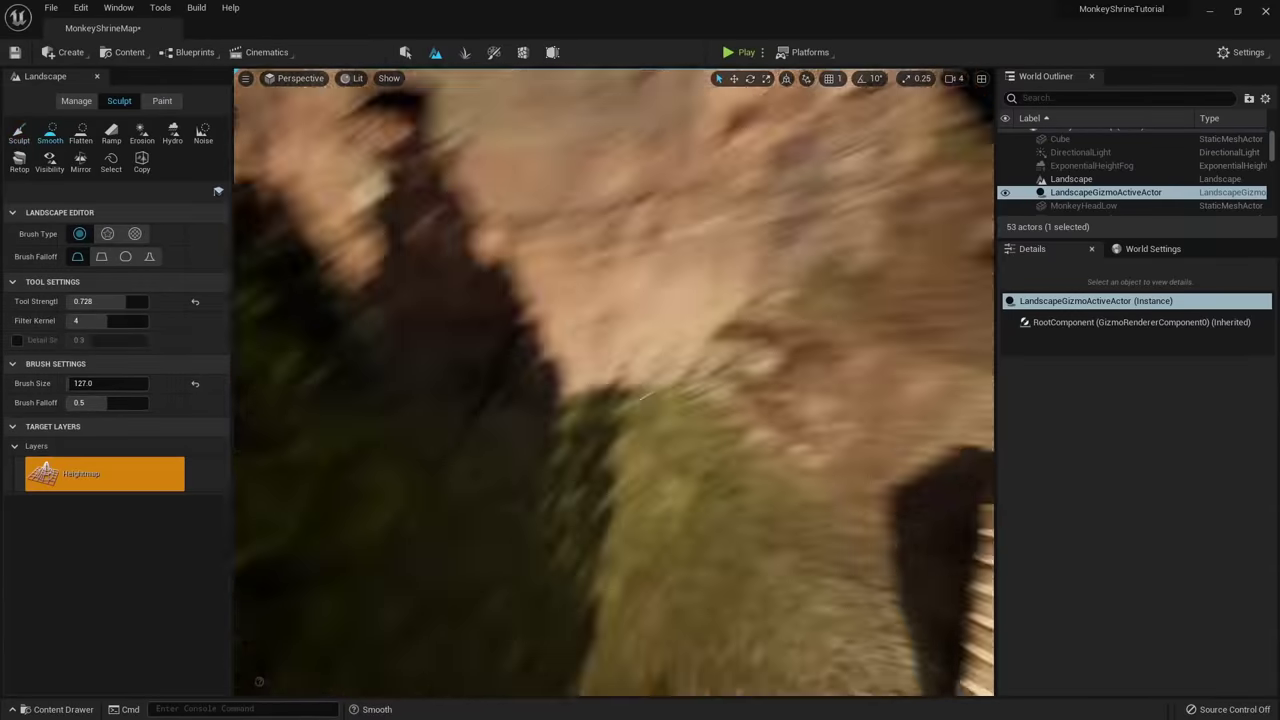
Return to object selection and reposition a cliff rock near the plateau's outer side.
left_click(405, 52)
left_click(437, 306)
key("Delete")
key("ctrl+z")
left_click_drag(437, 306, 480, 380)
mouse_move(480, 380)
right_mouse_down()
mouse_move(508, 446)
mouse_move(600, 480)
mouse_move(563, 414)
right_mouse_up()
left_click_drag(563, 414, 690, 490)
key("e")
right_click_drag(690, 490, 500, 430)
Place the SM_QuarryCliff_02 rock against the plateau's outer corner and scale it to about 0.75.
left_click(430, 330)
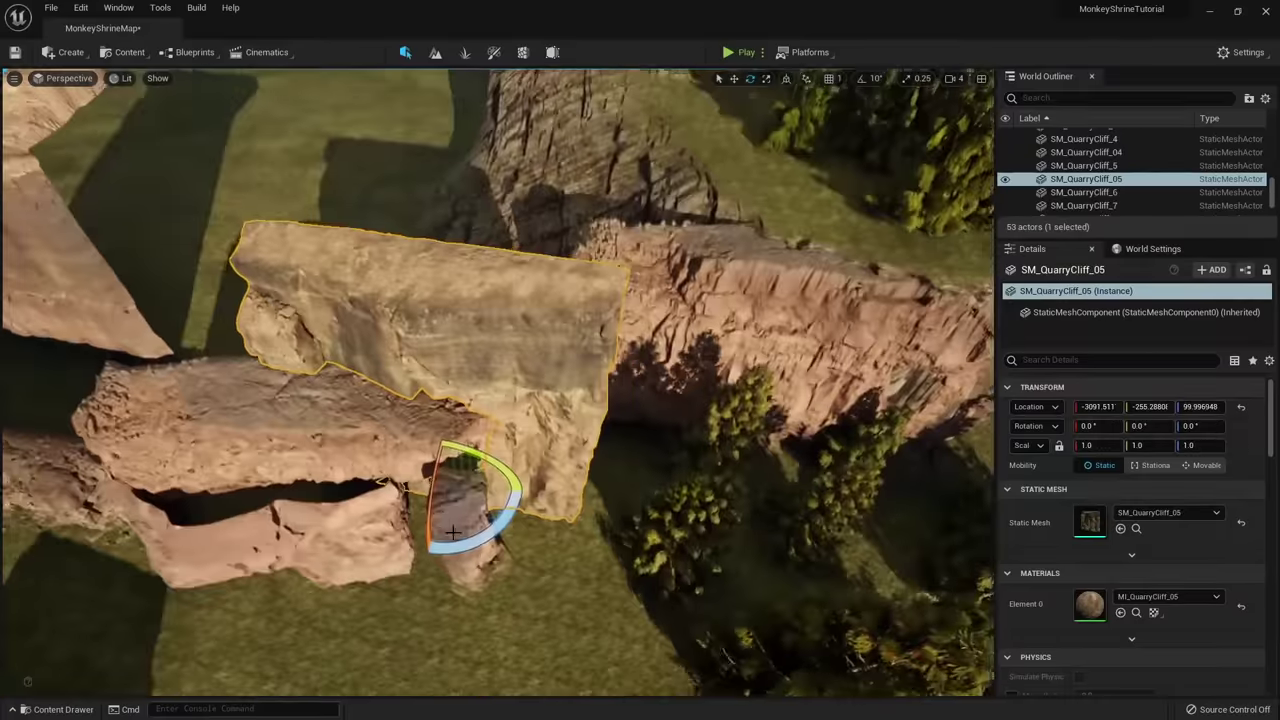
left_click(286, 400)
key("w")
left_click_drag(300, 425, 437, 463)
right_click_drag(437, 463, 500, 440)
key("r")
left_click_drag(498, 384, 543, 392)
key("w")
left_click_drag(498, 345, 497, 372)
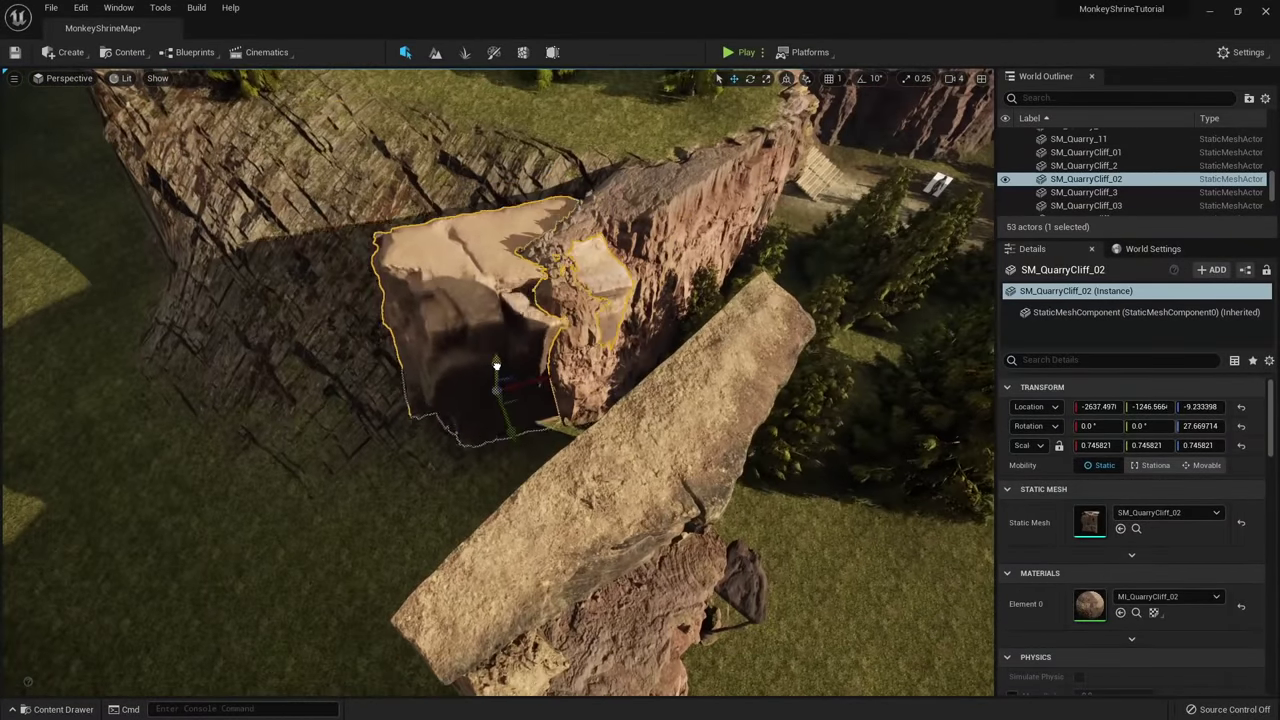
right_click_drag(497, 372, 405, 414)
left_click_drag(405, 414, 393, 395)
mouse_move(393, 395)
right_mouse_down()
mouse_move(520, 380)
mouse_move(500, 340)
right_mouse_up()
Sculpt and smooth the landscape at the plateau corner around the quarry cliff, adjusting the brush size.
left_click(529, 260)
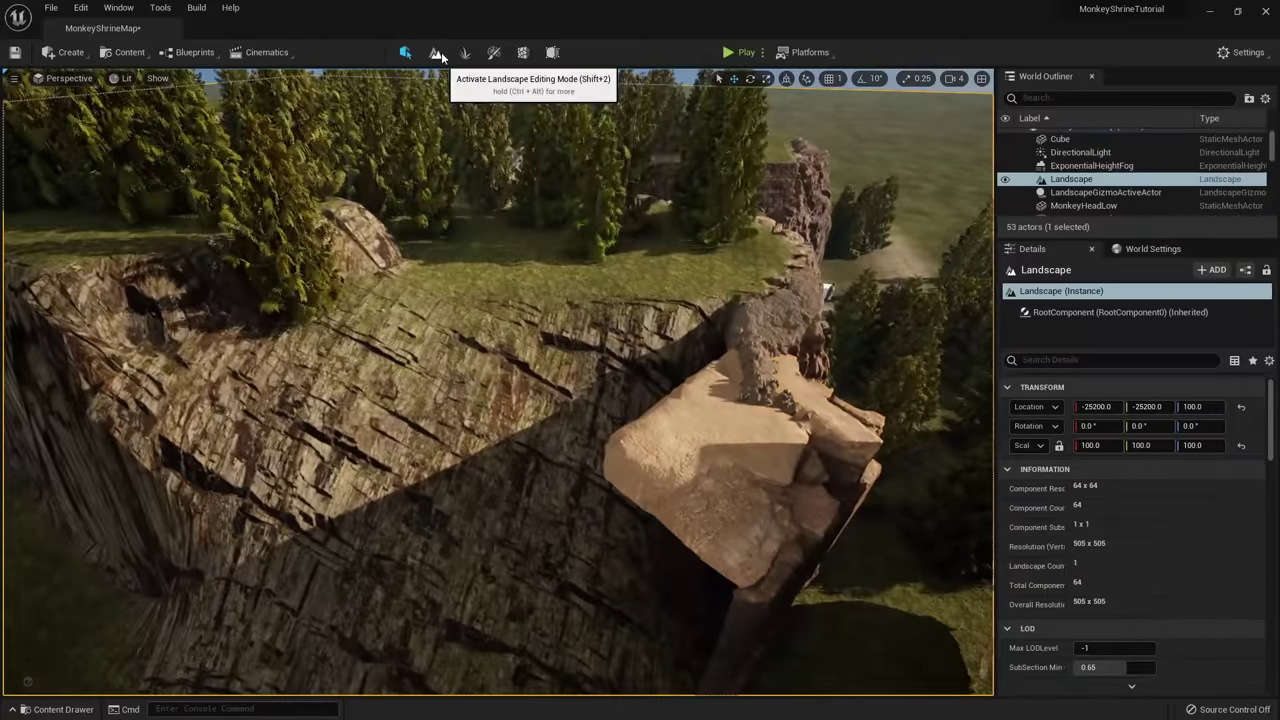
left_click(435, 53)
mouse_move(600, 300)
right_mouse_down()
mouse_move(631, 329)
mouse_move(551, 390)
mouse_move(640, 430)
right_mouse_up()
left_click_drag(640, 430, 692, 486)
right_click_drag(692, 486, 543, 334)
left_click(50, 133)
left_click_drag(76, 384, 89, 384)
mouse_move(543, 334)
right_mouse_down()
mouse_move(585, 332)
mouse_move(574, 352)
mouse_move(640, 380)
right_mouse_up()
left_click_drag(89, 384, 74, 384)
mouse_move(640, 380)
right_mouse_down()
mouse_move(557, 417)
mouse_move(825, 372)
right_mouse_up()
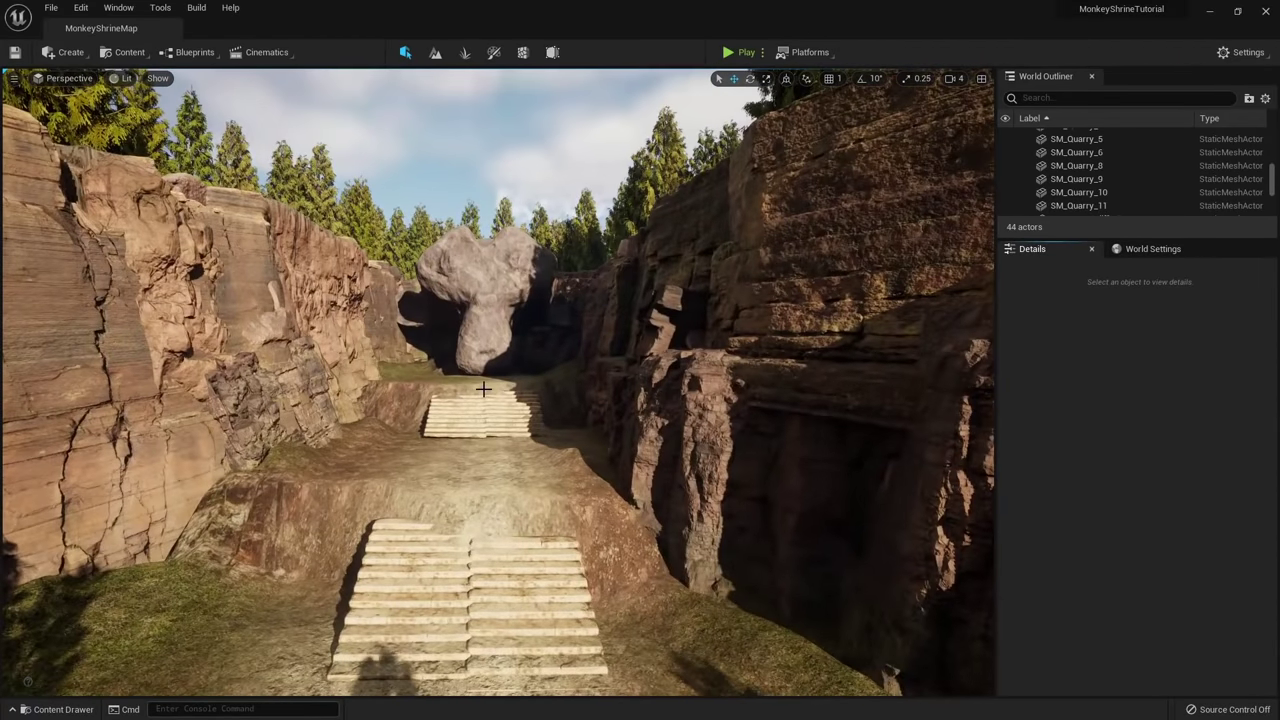
Compare the monkey head's texture color with the surrounding cliffs in Unlit view.
left_click(477, 287)
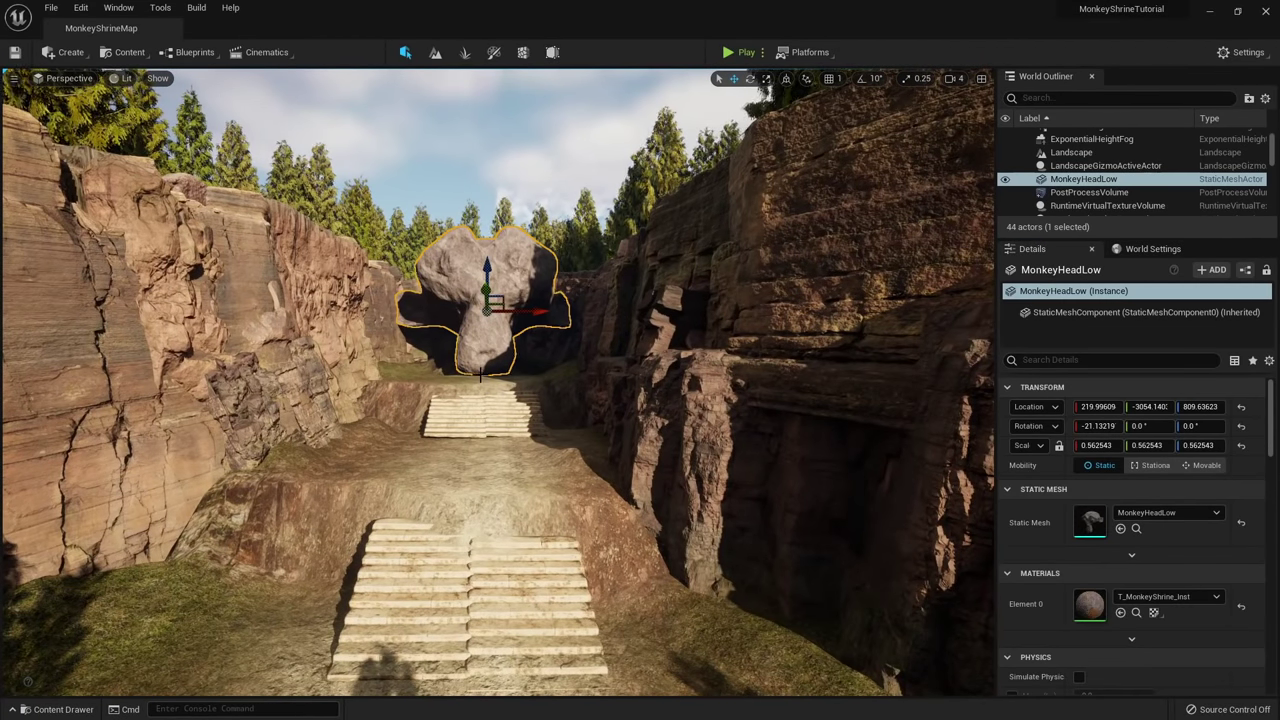
right_click_drag(481, 373, 481, 373)
key("s")
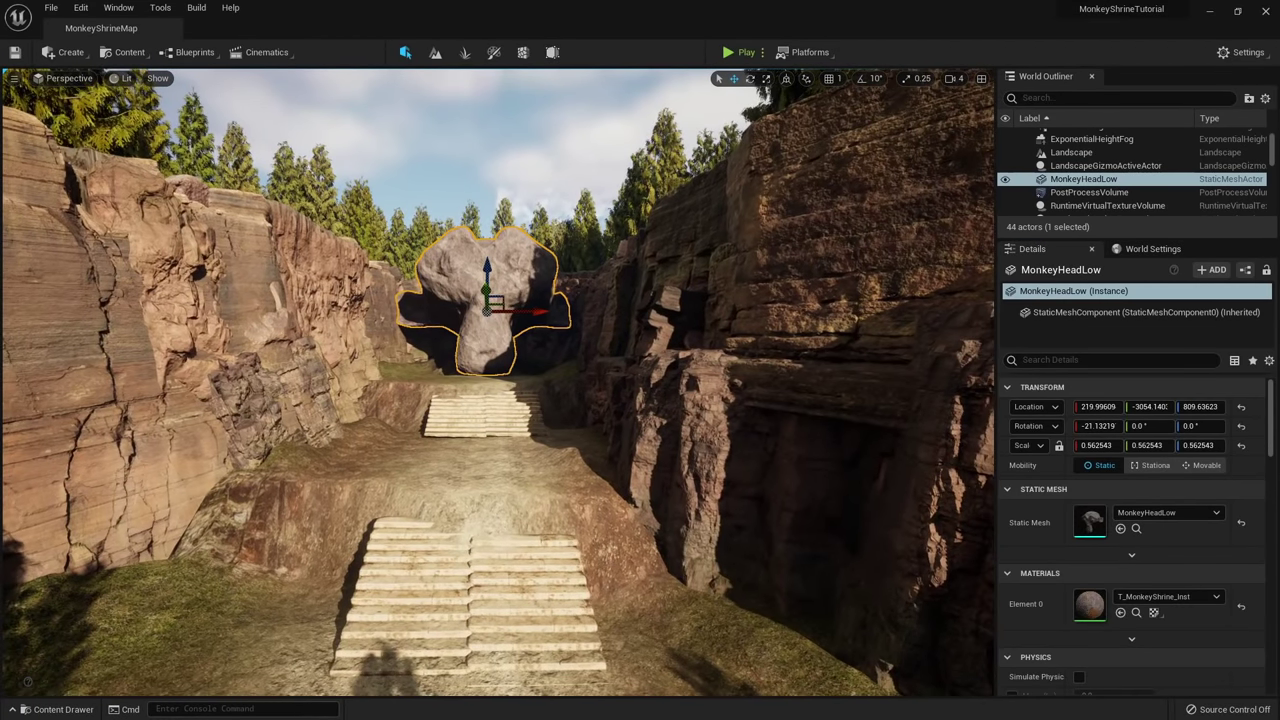
left_click(451, 352)
key("alt+3")
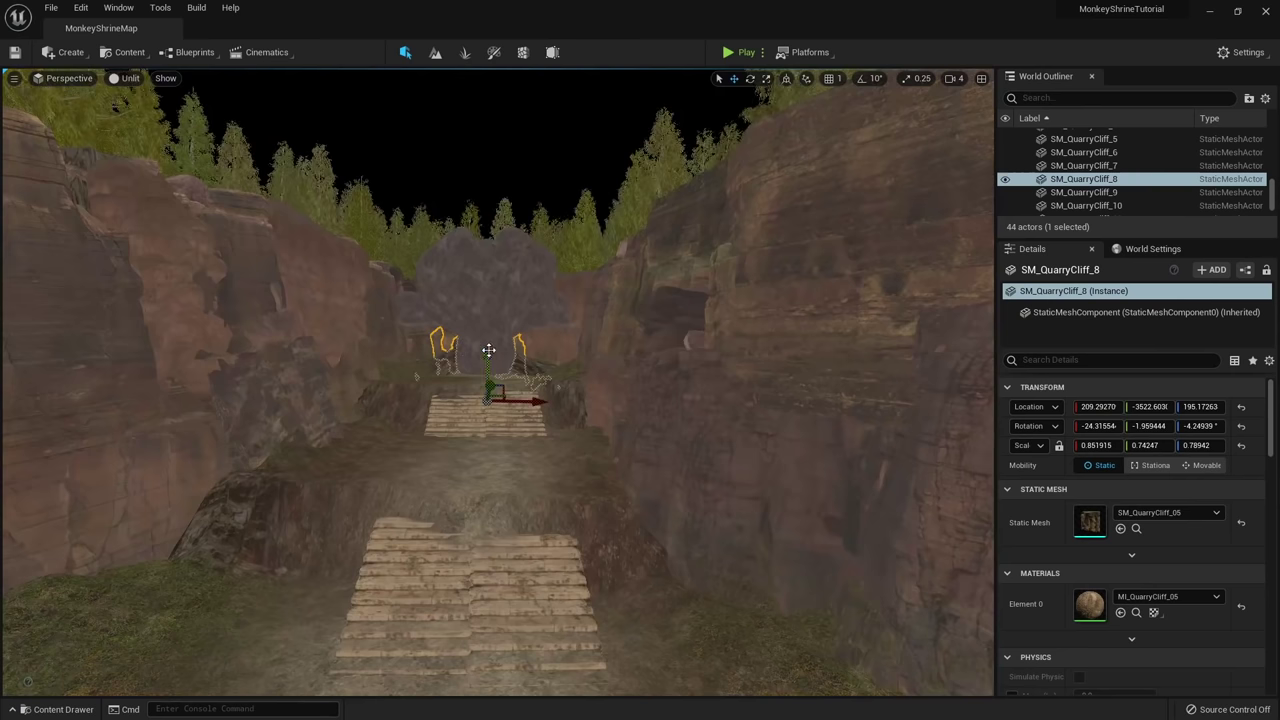
left_click(487, 340)
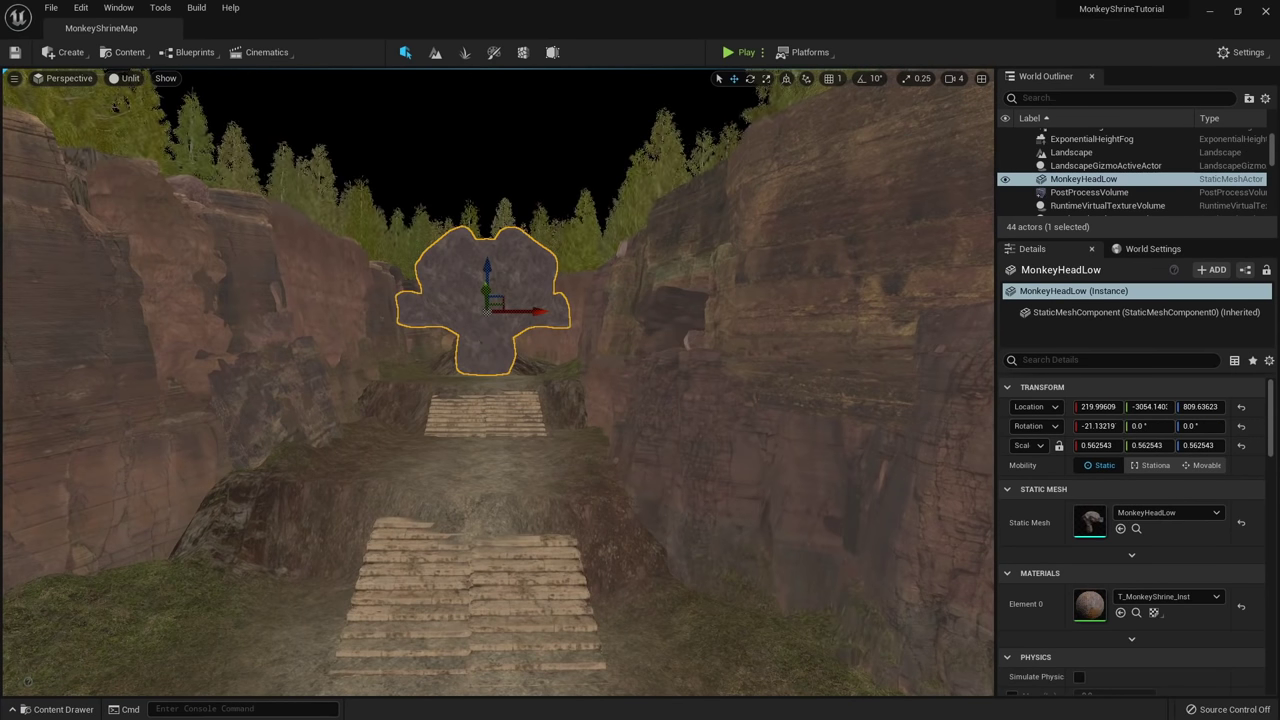
right_click_drag(487, 340, 408, 321)
key("w")
Open the MI_Quarry_05 material of the SM_Quarry_6 rock, enlarge its parameter window, and frame the rock beside it.
left_click(394, 403)
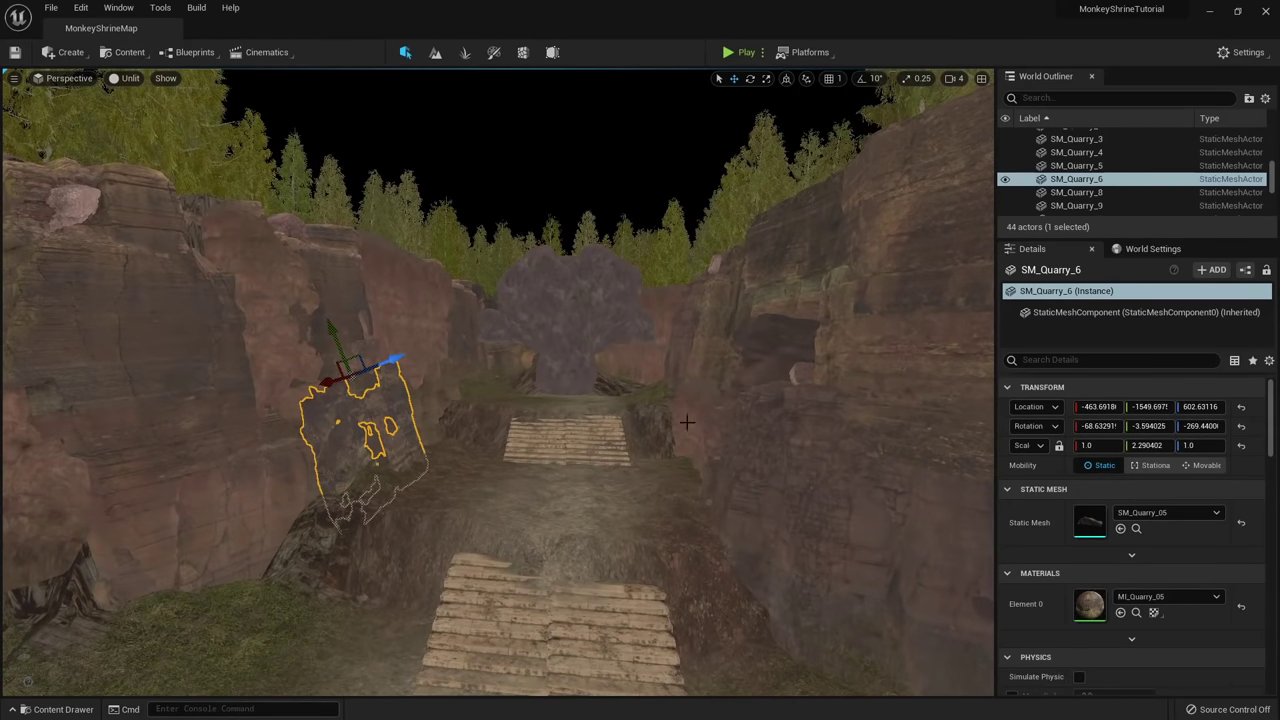
double_click(1090, 604)
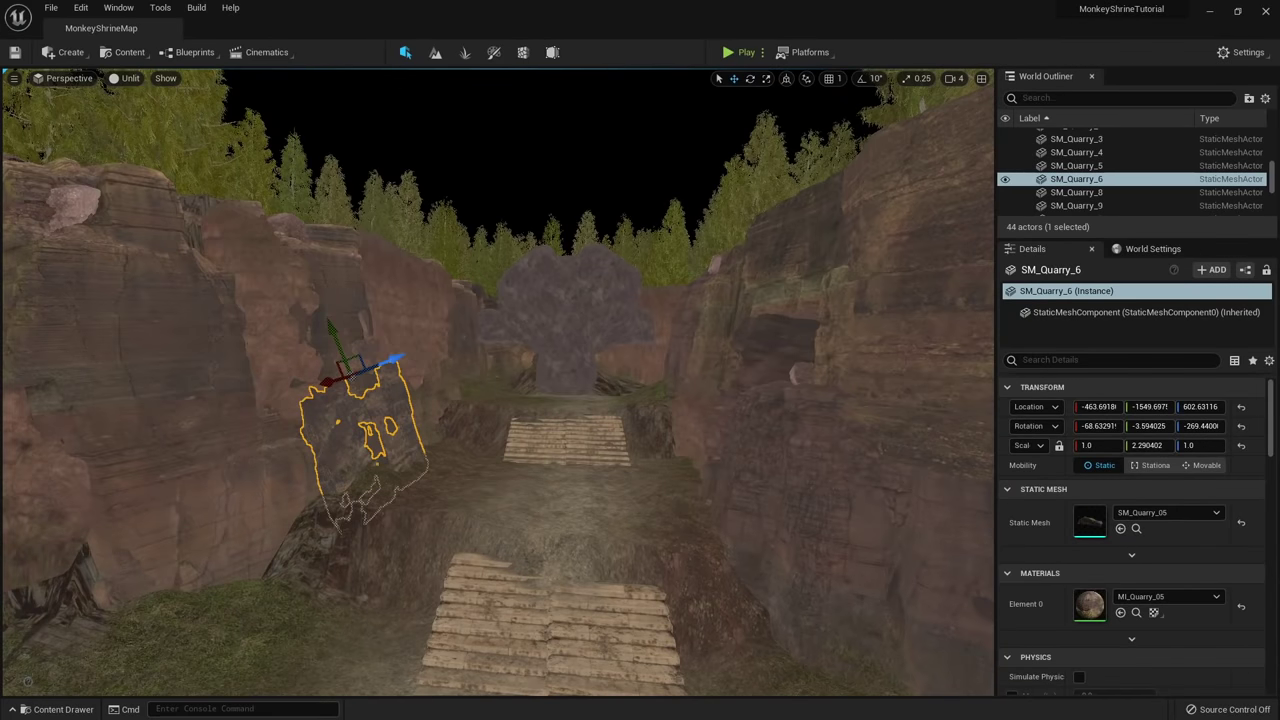
left_click_drag(1279, 150, 801, 84)
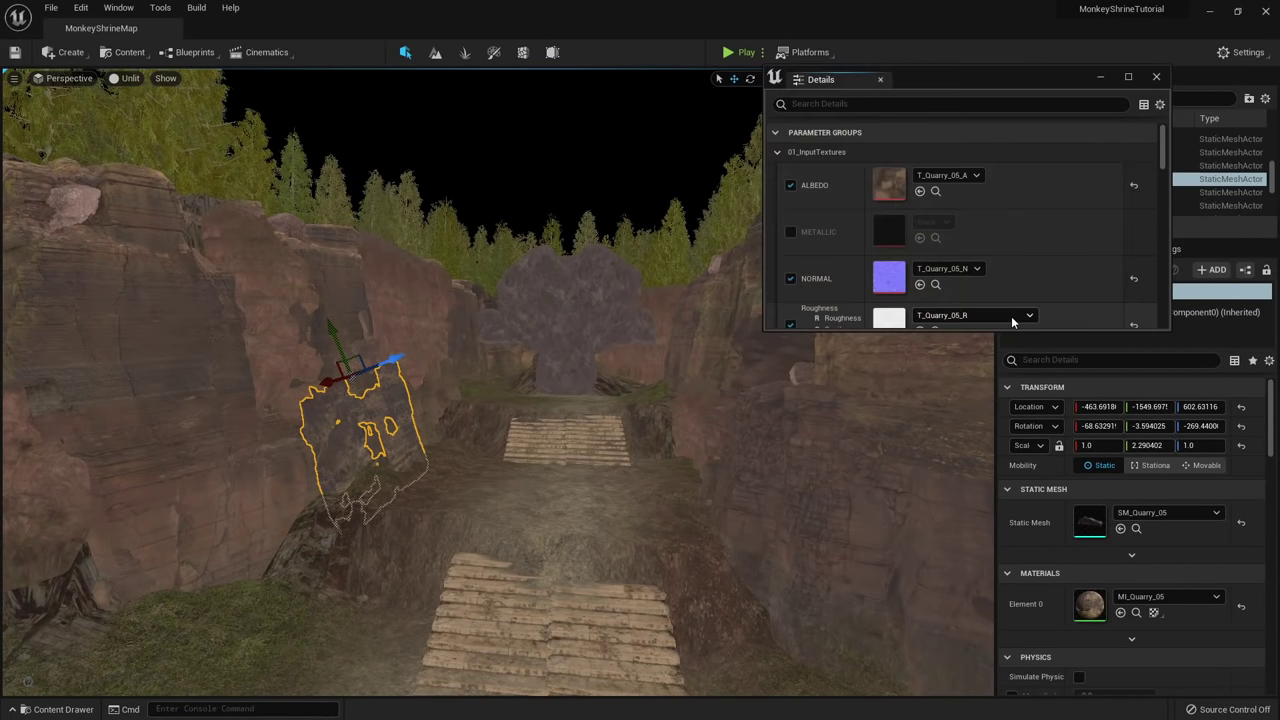
left_click_drag(979, 380, 934, 645)
key("w")
right_click_drag(469, 415, 424, 414)
key("w")
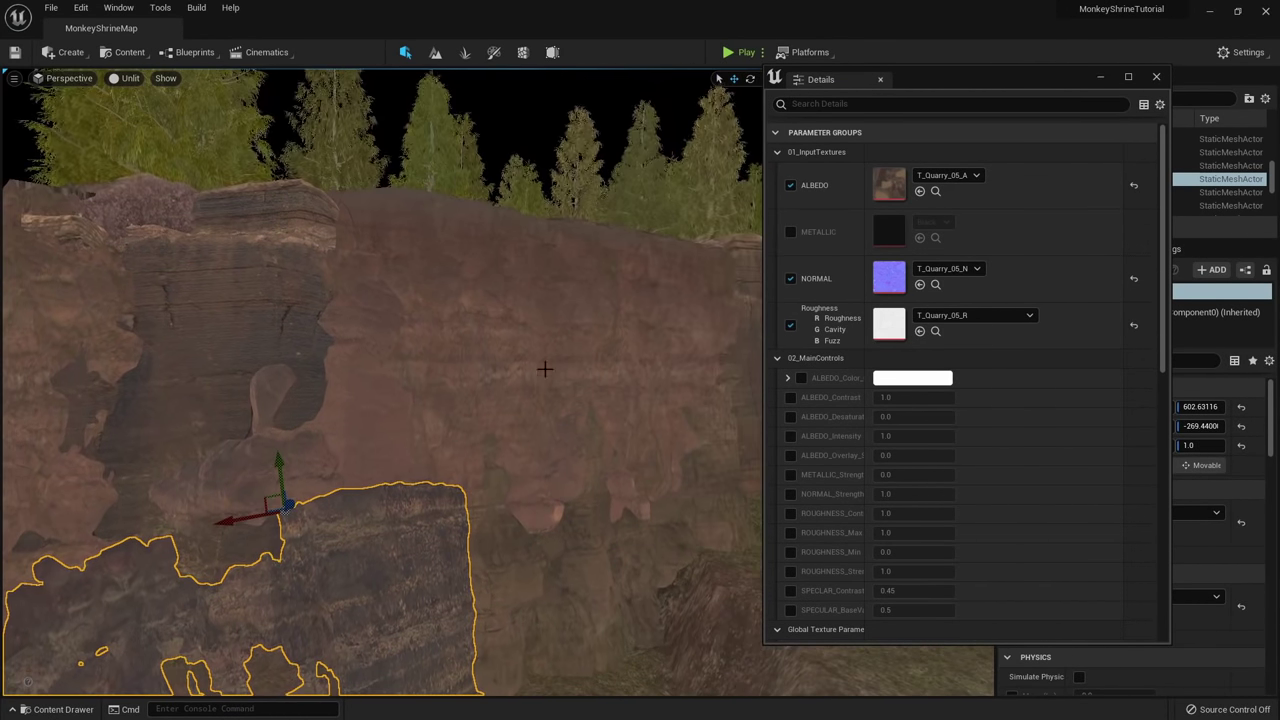
key("s")
right_click_drag(545, 369, 508, 238)
Enable MI_Quarry_05's albedo contrast and desaturation, setting them to about 0.936 and 0.16.
scroll(802, 413, "down", 1)
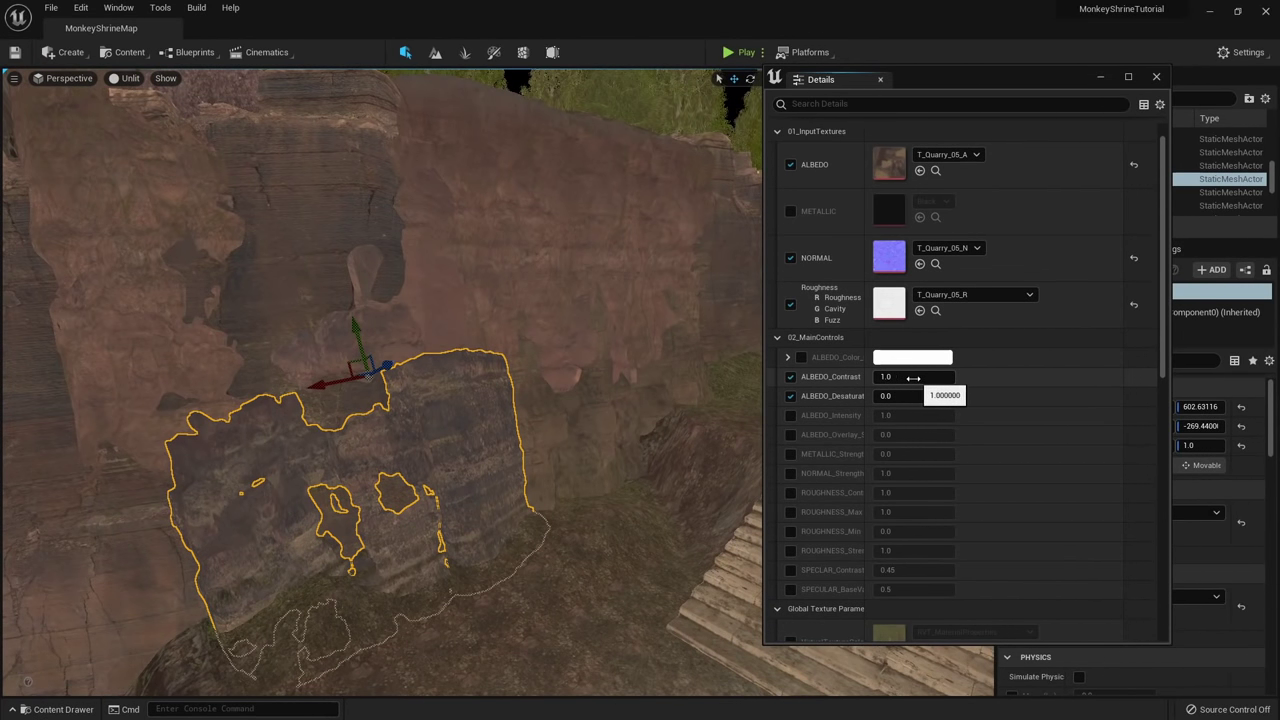
left_click_drag(919, 379, 900, 379)
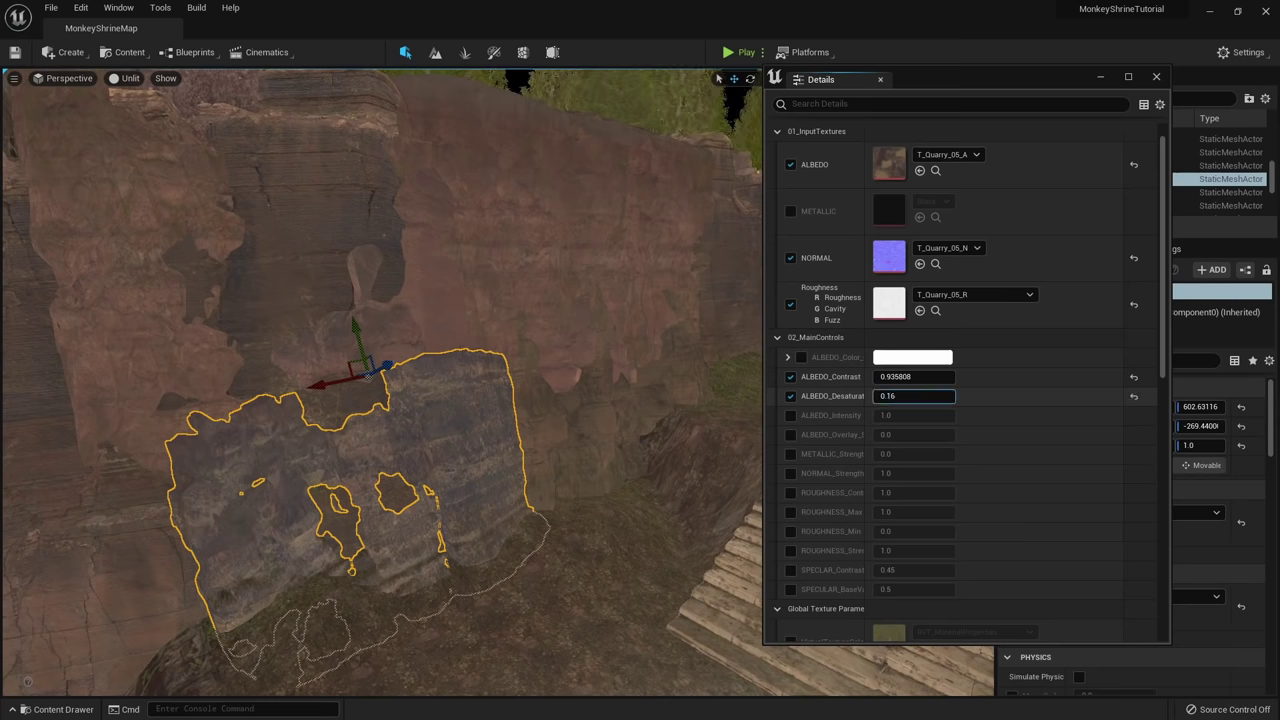
Enable MI_Quarry_05's albedo color overlay and set it to a saturated yellow-green, about R 0.70, G 1.0, B 0.
left_click_drag(867, 424, 892, 419)
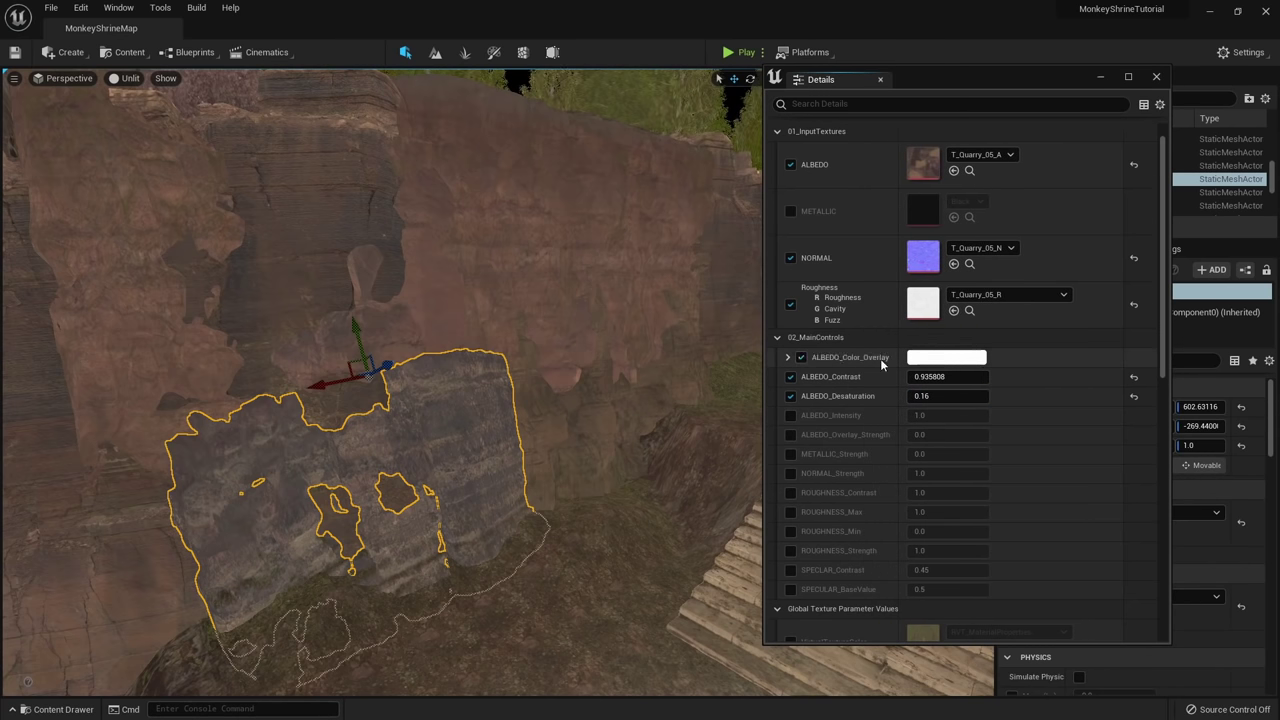
left_click(938, 359)
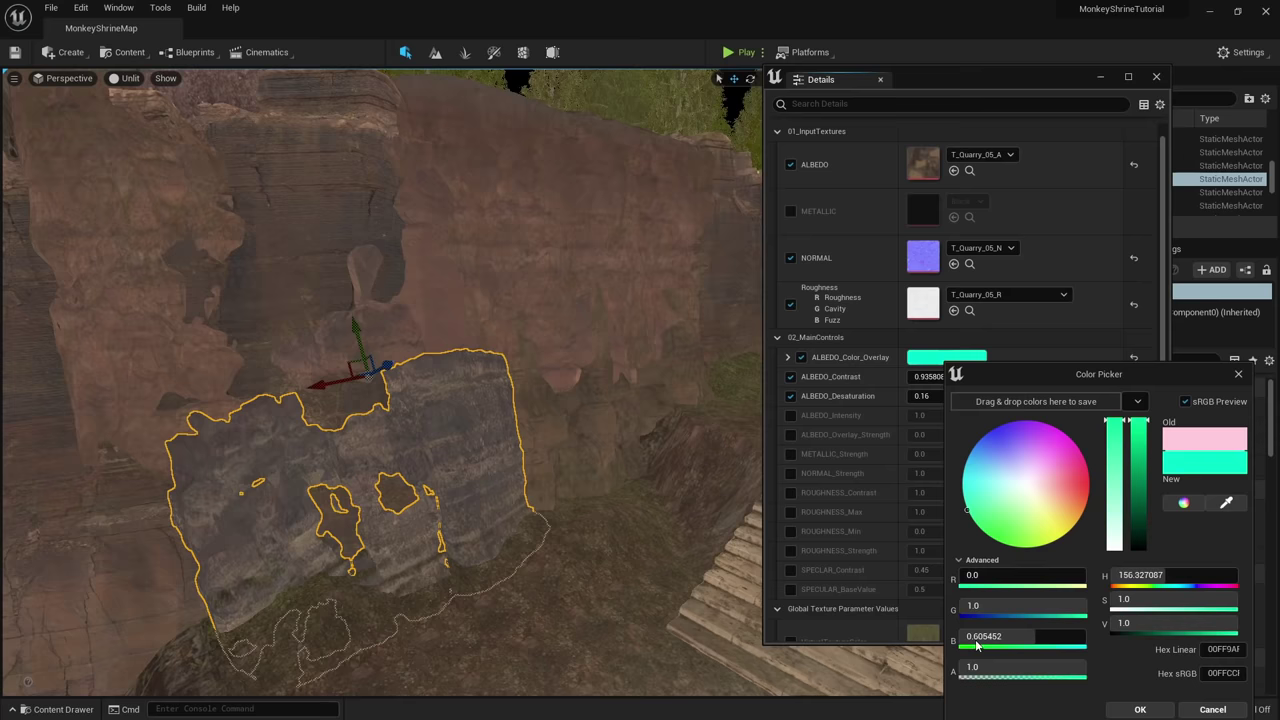
left_click_drag(1278, 493, 1057, 626)
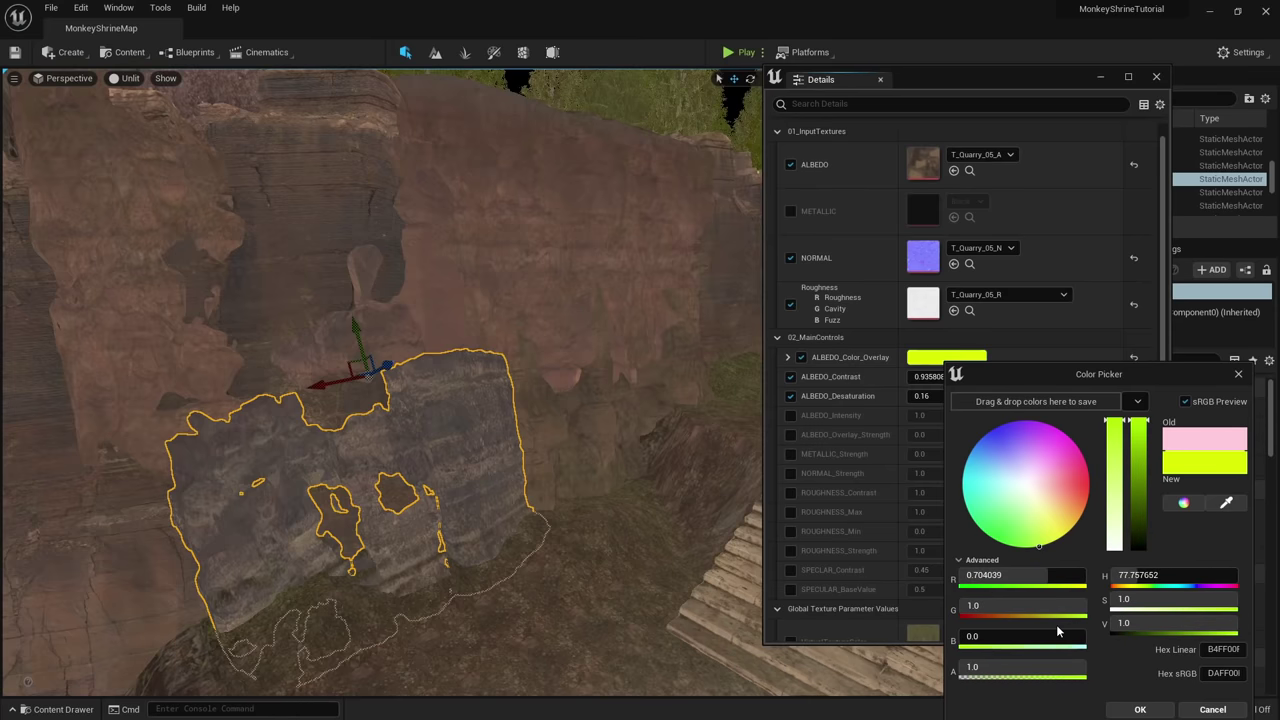
left_click(1139, 709)
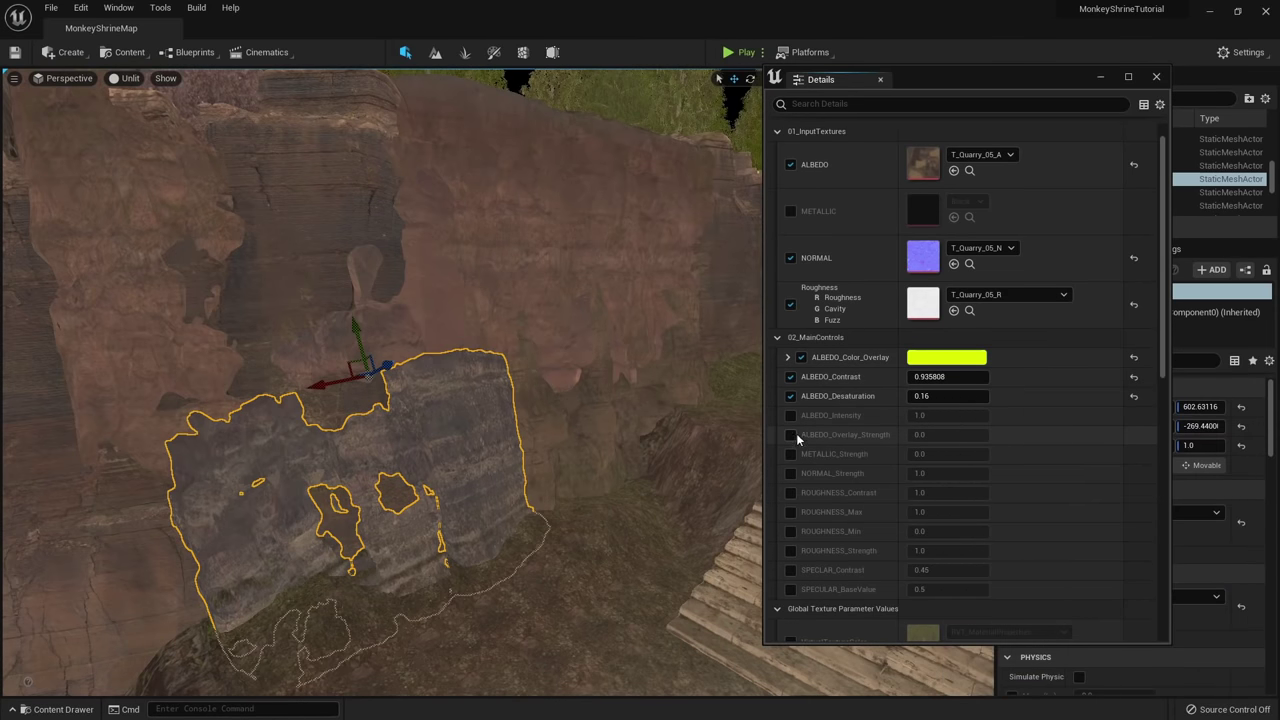
Enable MI_Quarry_05's albedo overlay strength and set it to 0.5.
left_click(791, 435)
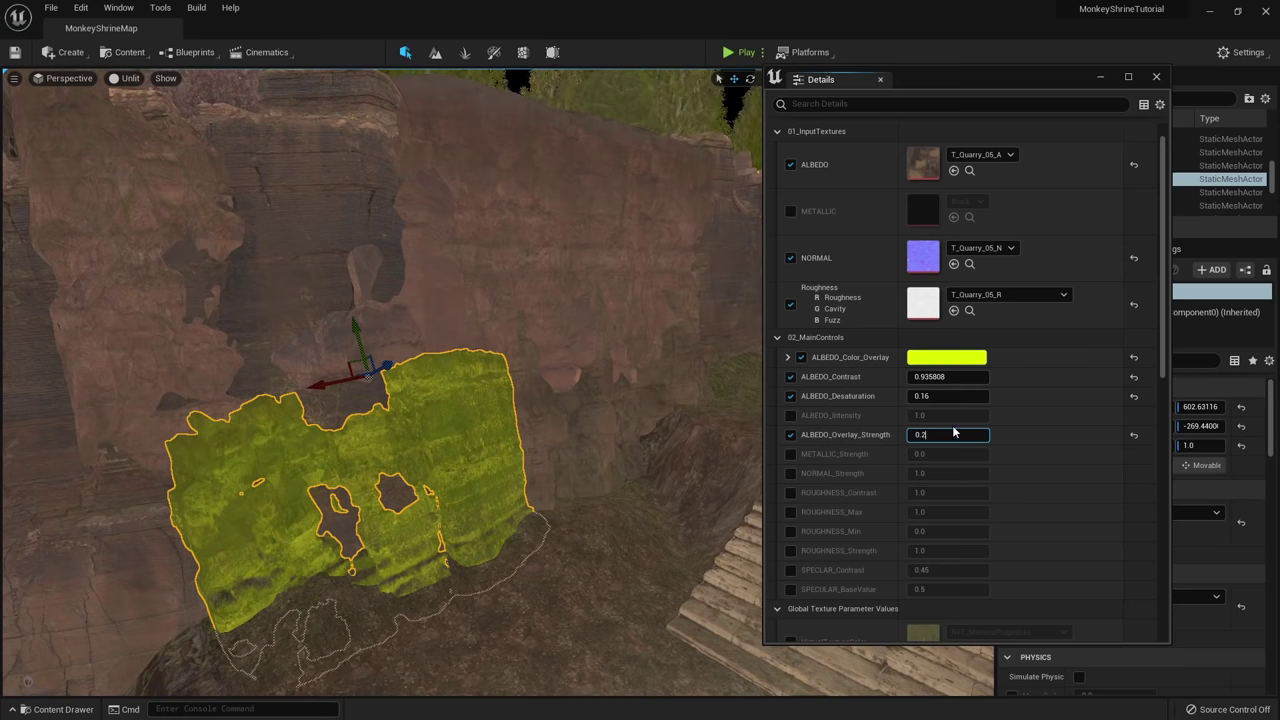
left_click(953, 429)
type("0.5")
key("Return")
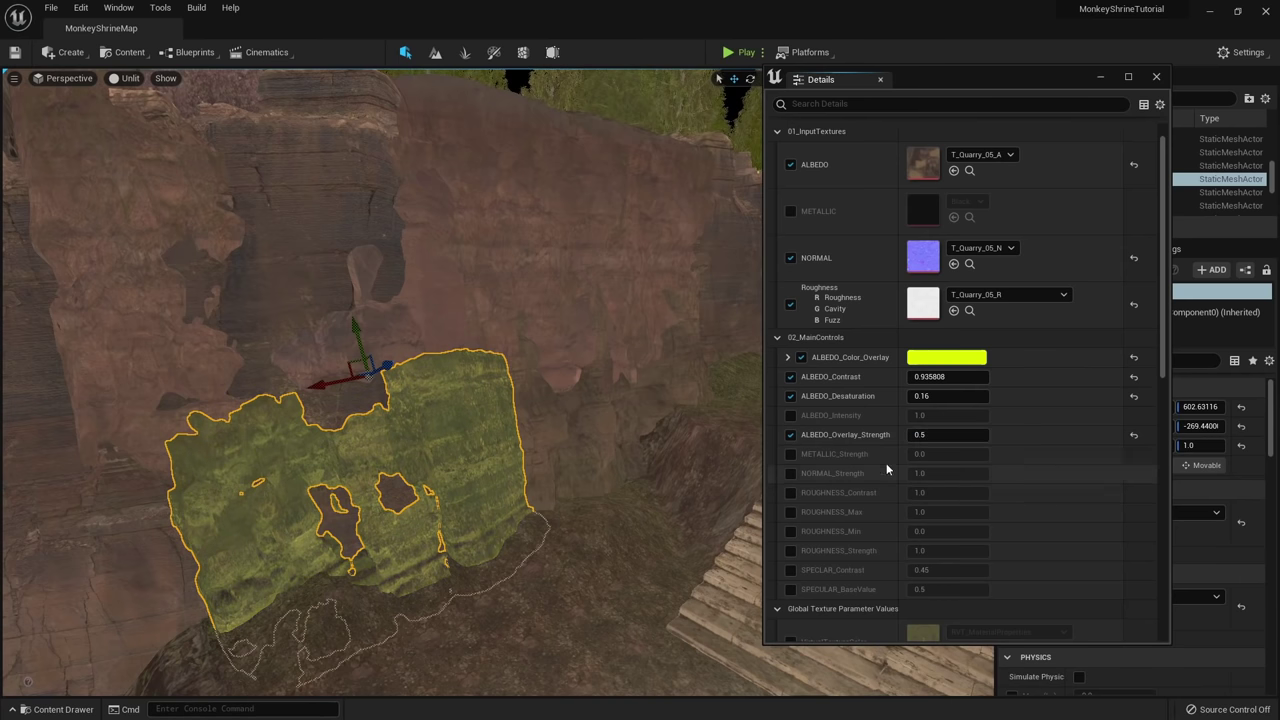
Change MI_Quarry_05's albedo overlay color to a pale orange, about R 1.0, G 0.72, B 0.48, and check it on the rock.
left_click(957, 354)
left_click(1002, 486)
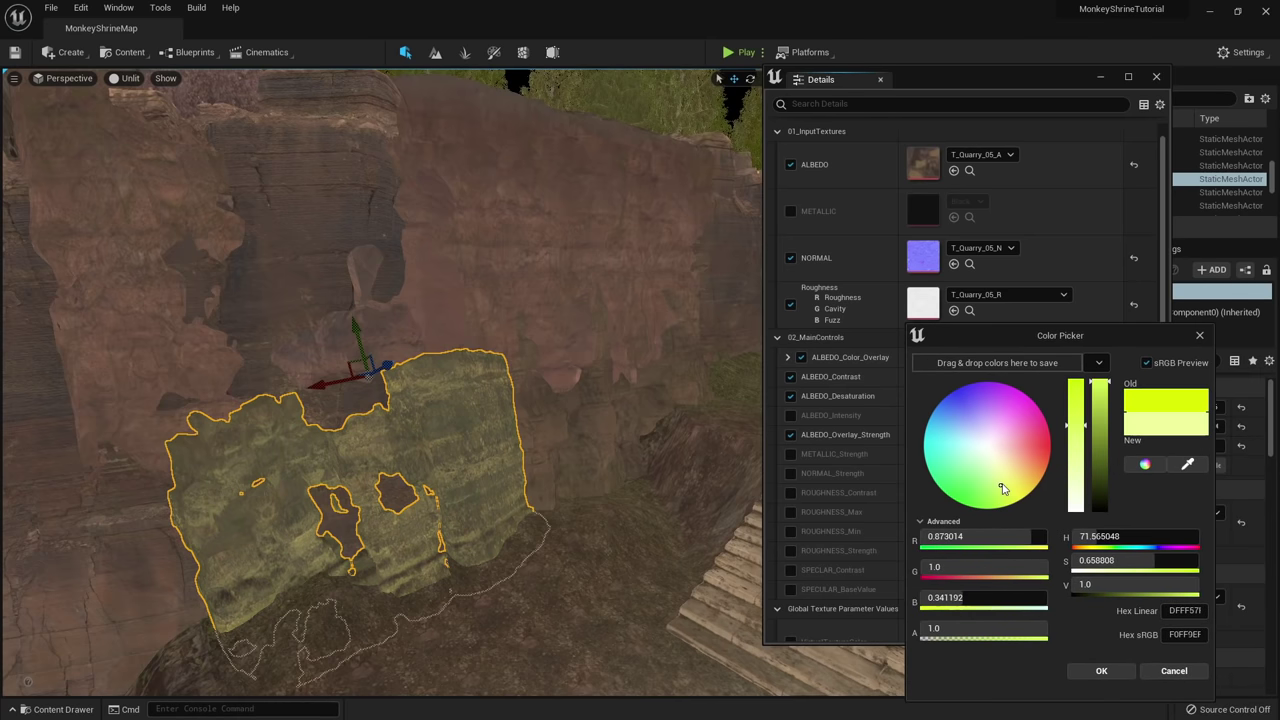
left_click_drag(1009, 474, 1013, 465)
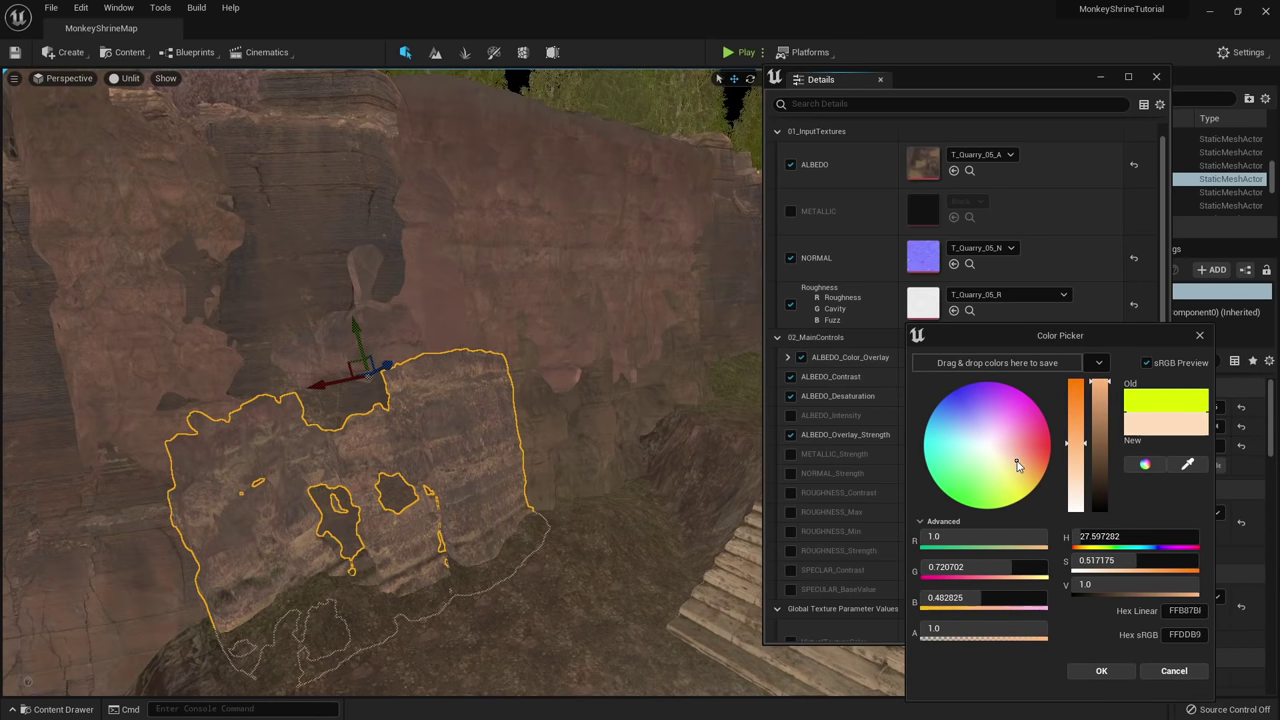
left_click(900, 430)
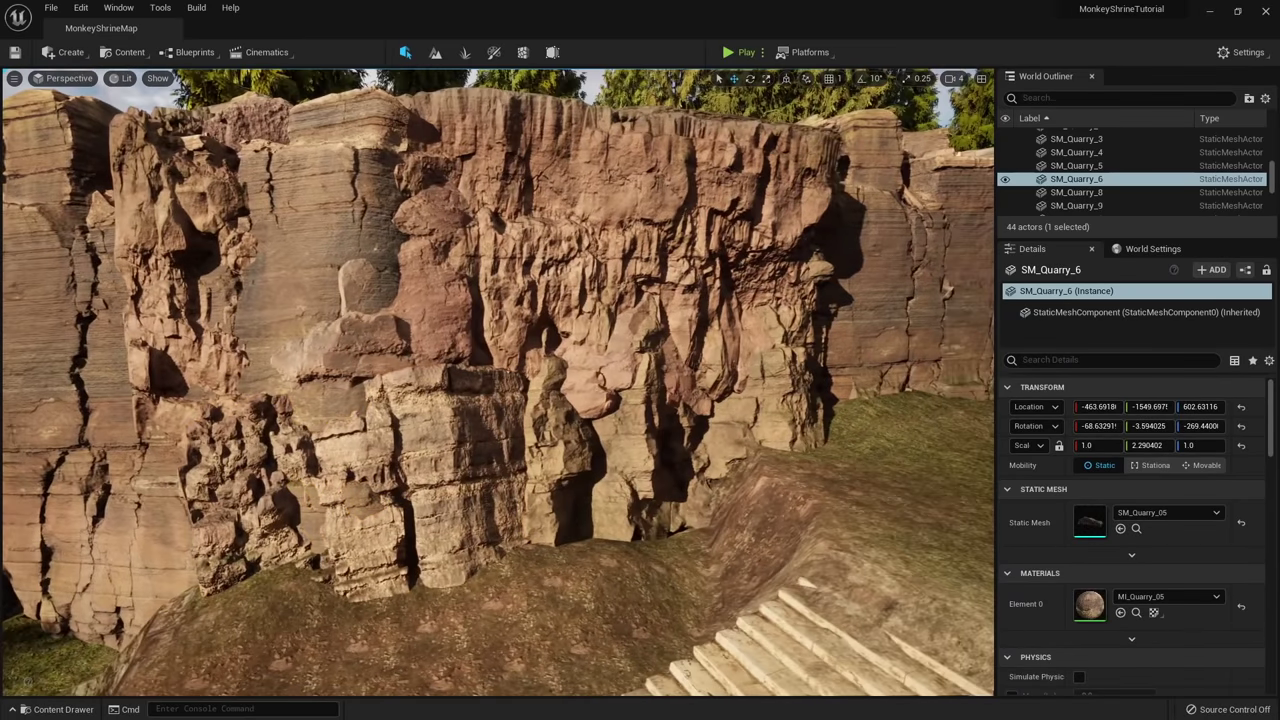
Fine-tune MI_Quarry_05 with albedo desaturation 0.144, contrast about 1.078, a peach overlay color, and overlay strength 0.428.
left_click_drag(1003, 486, 995, 486)
mouse_move(1003, 467)
left_mouse_down()
mouse_move(990, 467)
mouse_move(1012, 467)
left_mouse_up()
left_click(986, 446)
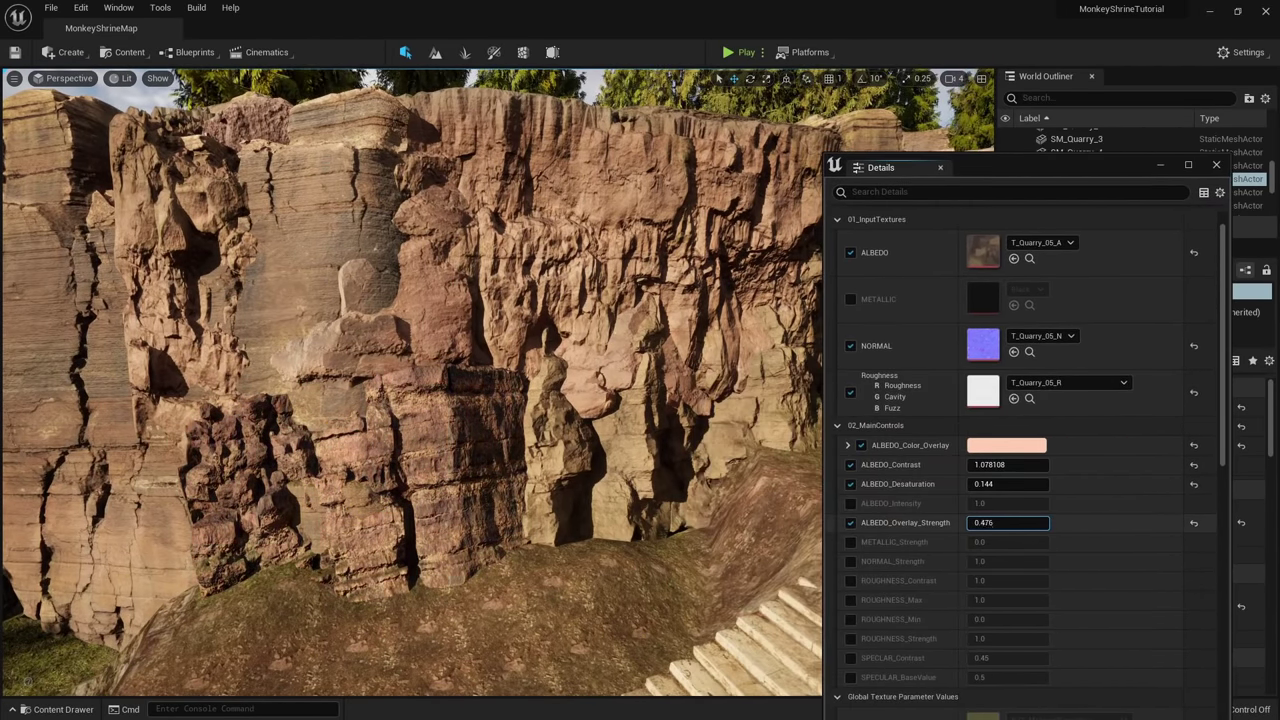
left_click_drag(1021, 172, 1030, 134)
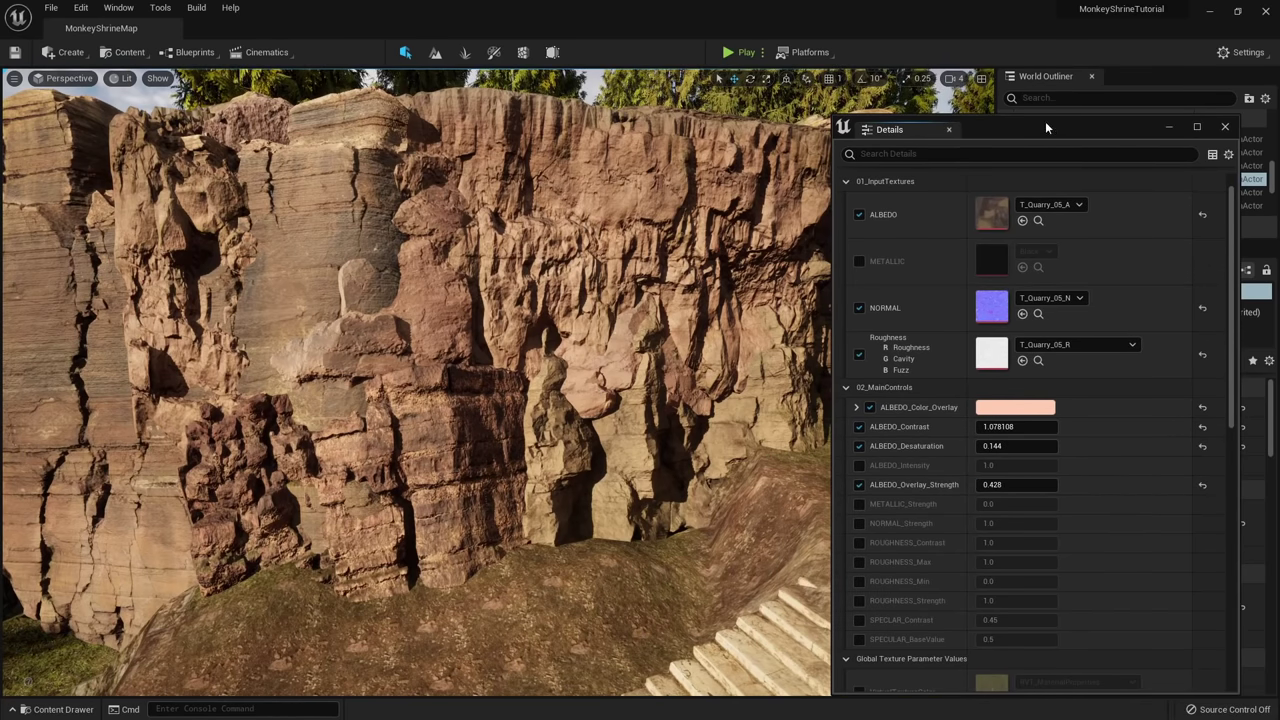
left_click_drag(1046, 128, 2, 600)
Open the MI_Quarry_09 material of the SM_Quarry_10 rock and enlarge its parameter window.
left_click(611, 451)
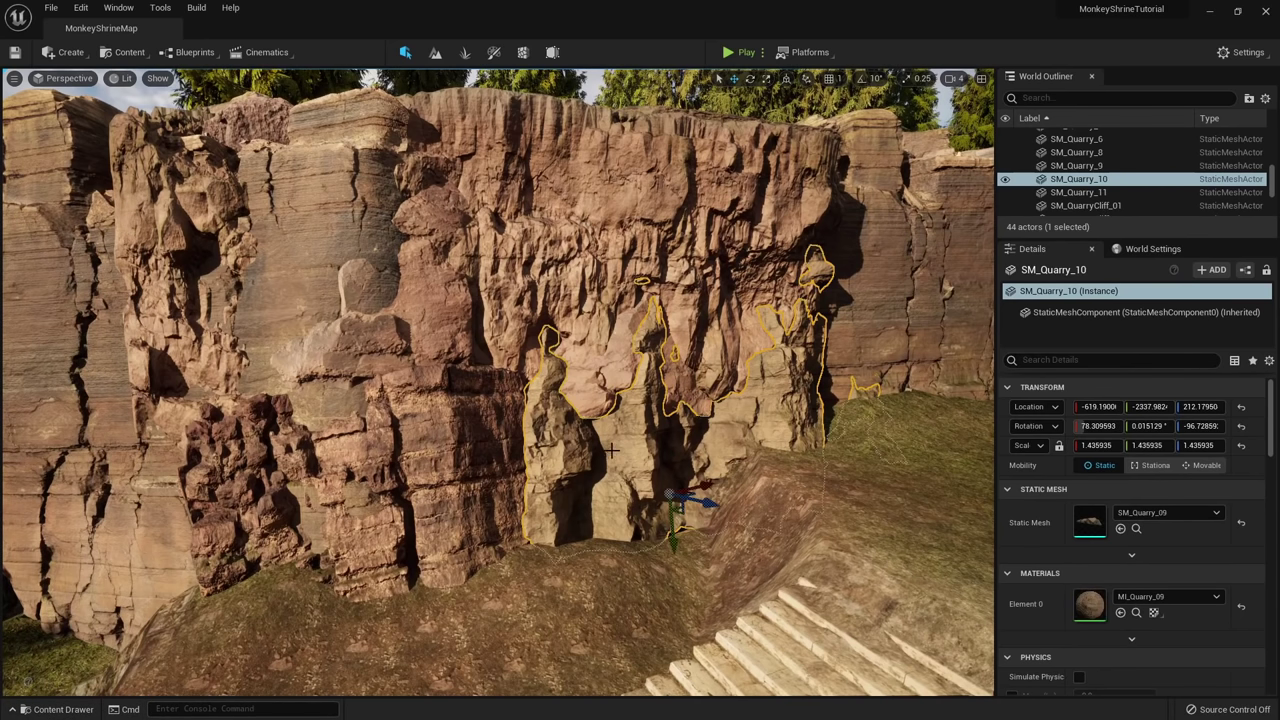
double_click(1095, 610)
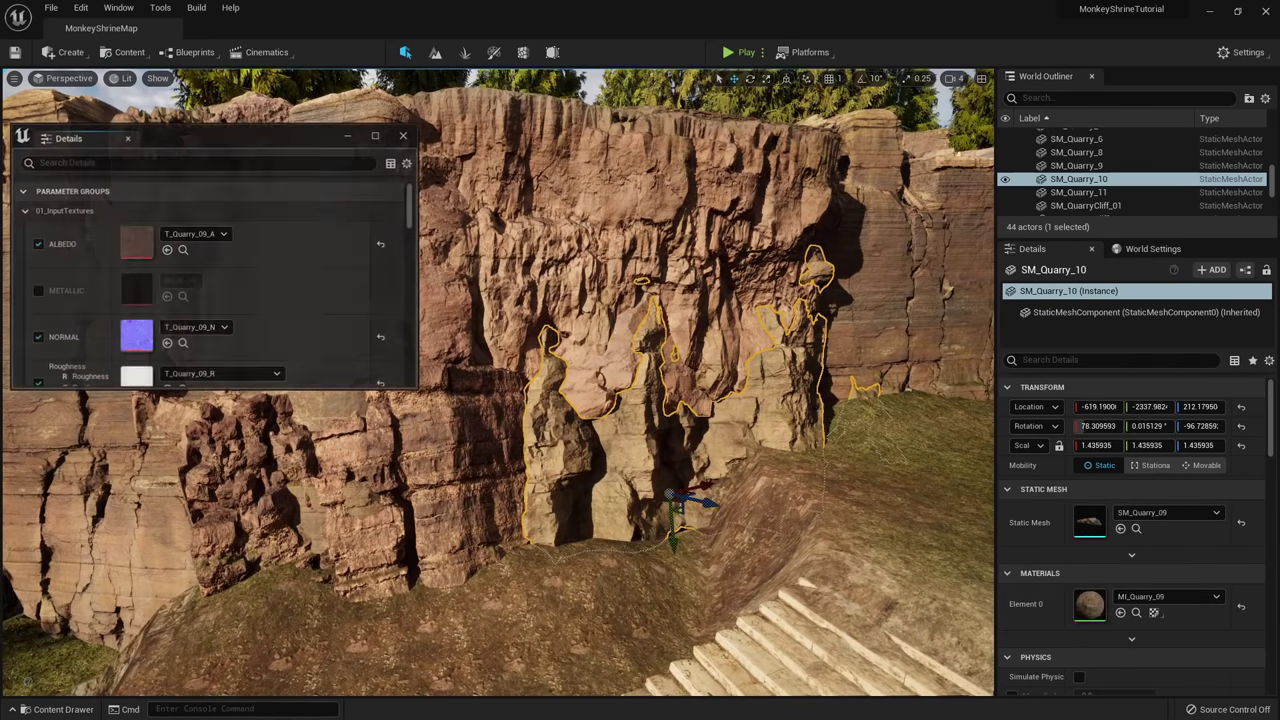
left_click_drag(266, 391, 268, 639)
Reset MI_Quarry_09's albedo color overlay, recolor it light pink, and fine-tune the albedo settings against the surrounding cliffs.
left_click(381, 436)
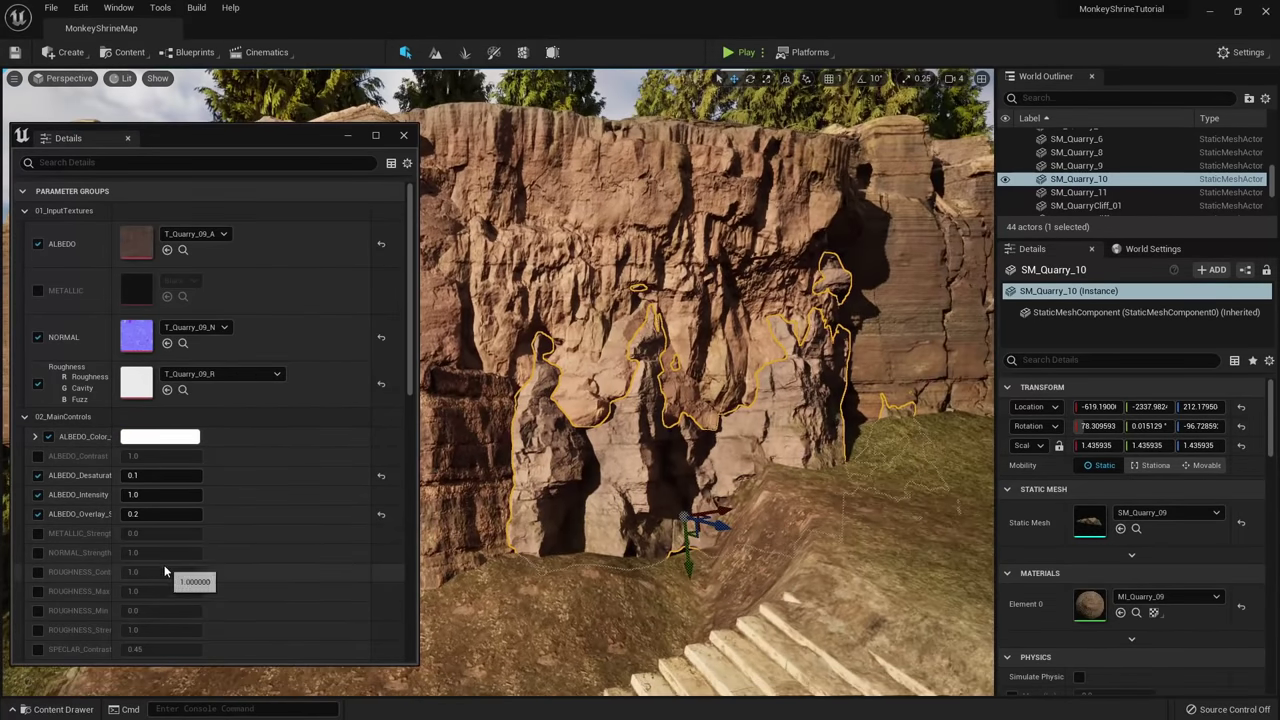
left_click(160, 436)
left_click_drag(328, 376, 224, 328)
left_click_drag(147, 438, 163, 443)
left_click(262, 664)
key("g")
key("alt+3")
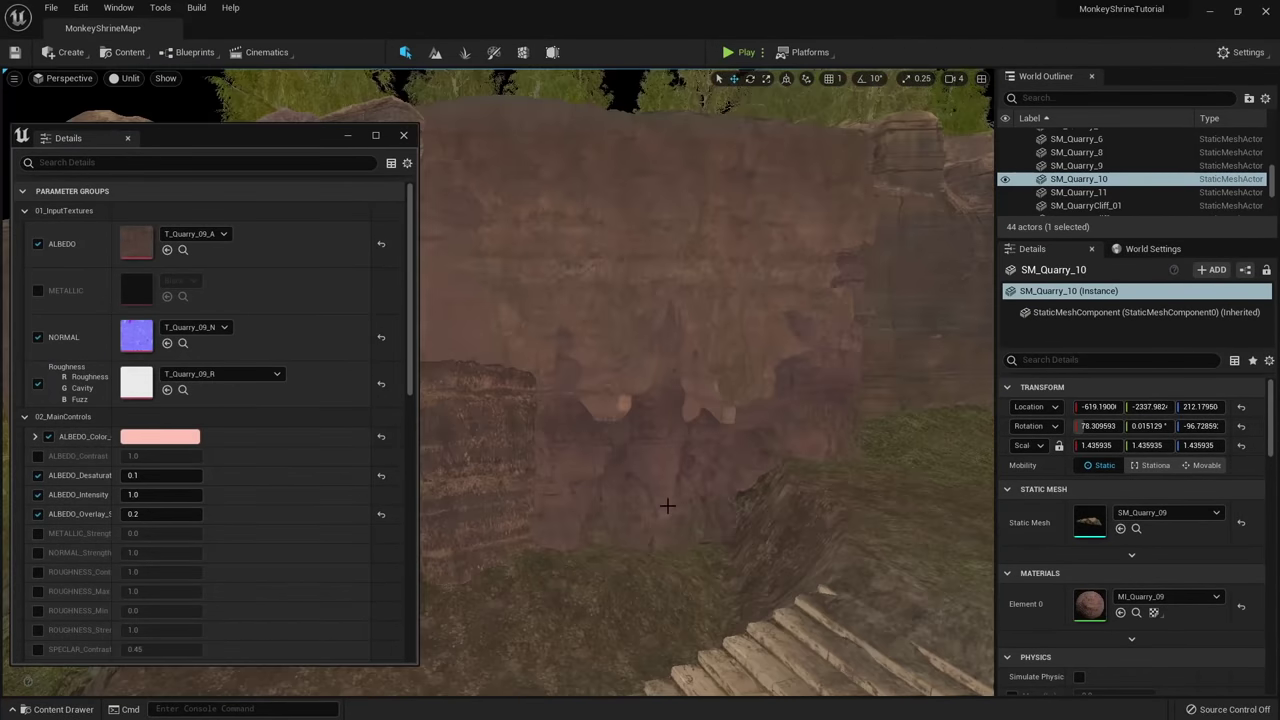
left_click_drag(112, 504, 139, 504)
left_click_drag(180, 495, 208, 495)
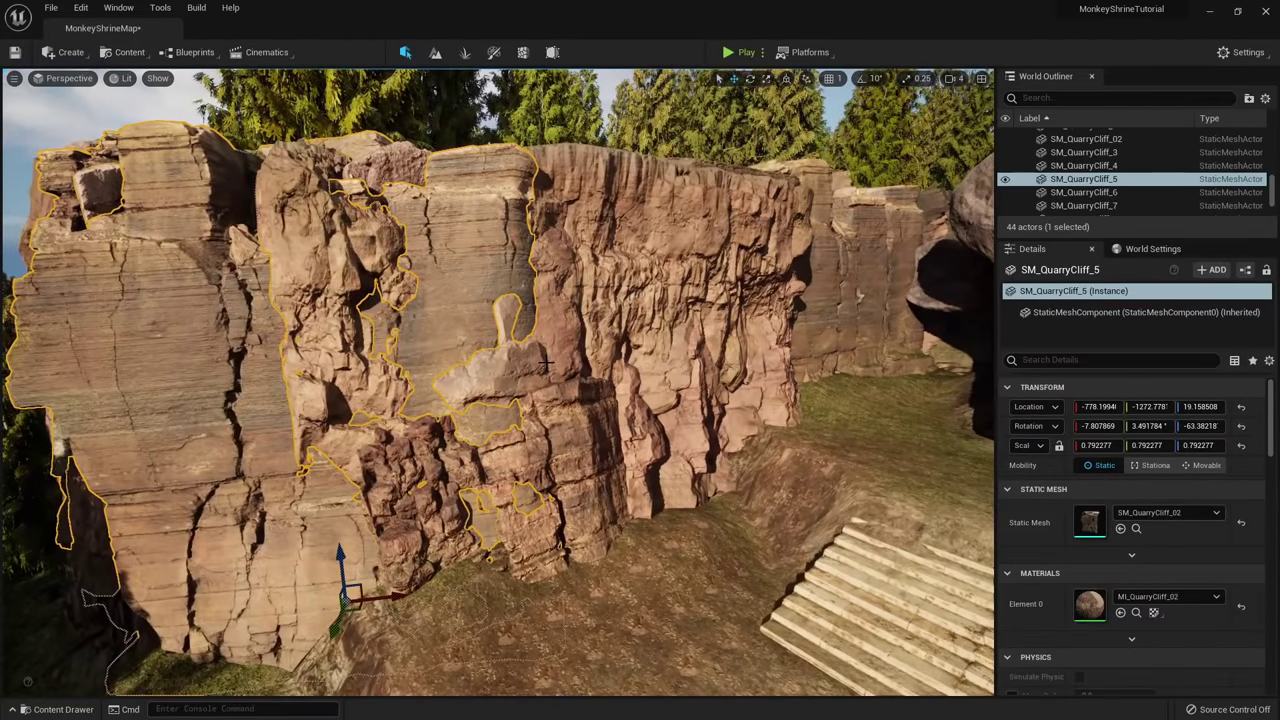
Inspect the enlarged MI_QuarryCliff_02 parameters of SM_QuarryCliff_5, and open MI_IcelandicCliff_02's albedo overlay color for editing.
right_click_drag(547, 362, 406, 374)
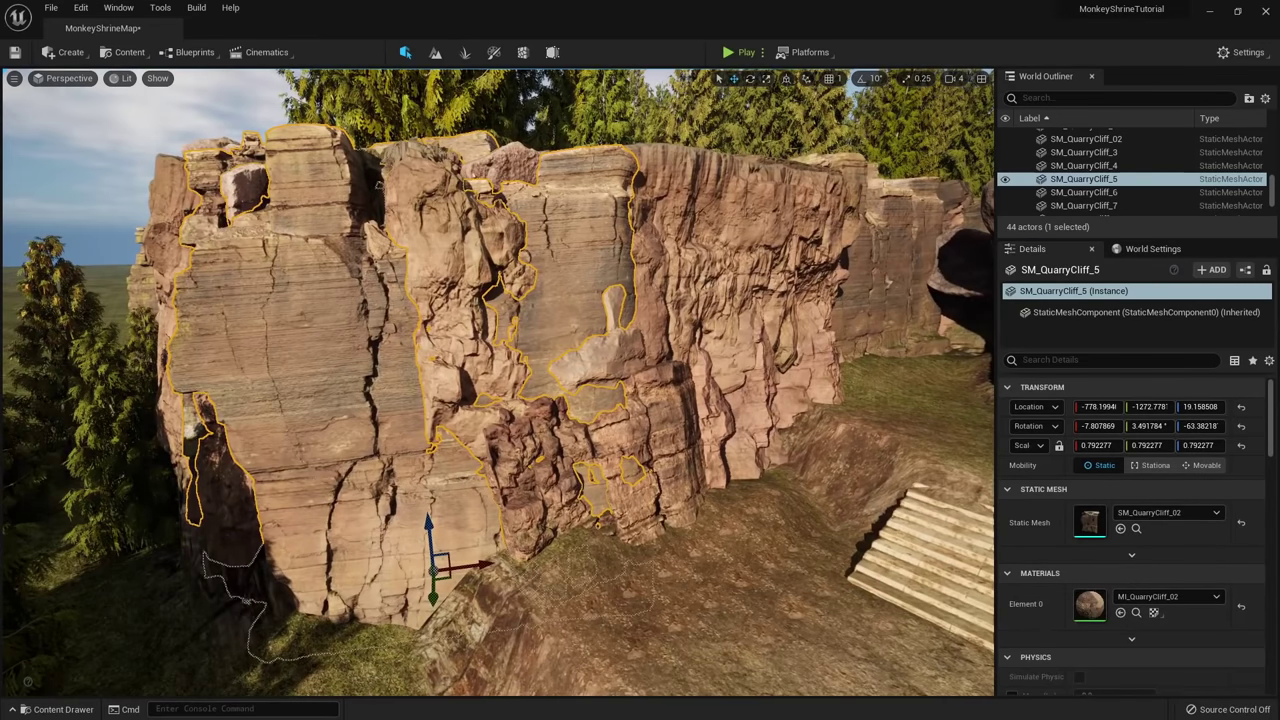
left_click_drag(773, 159, 858, 116)
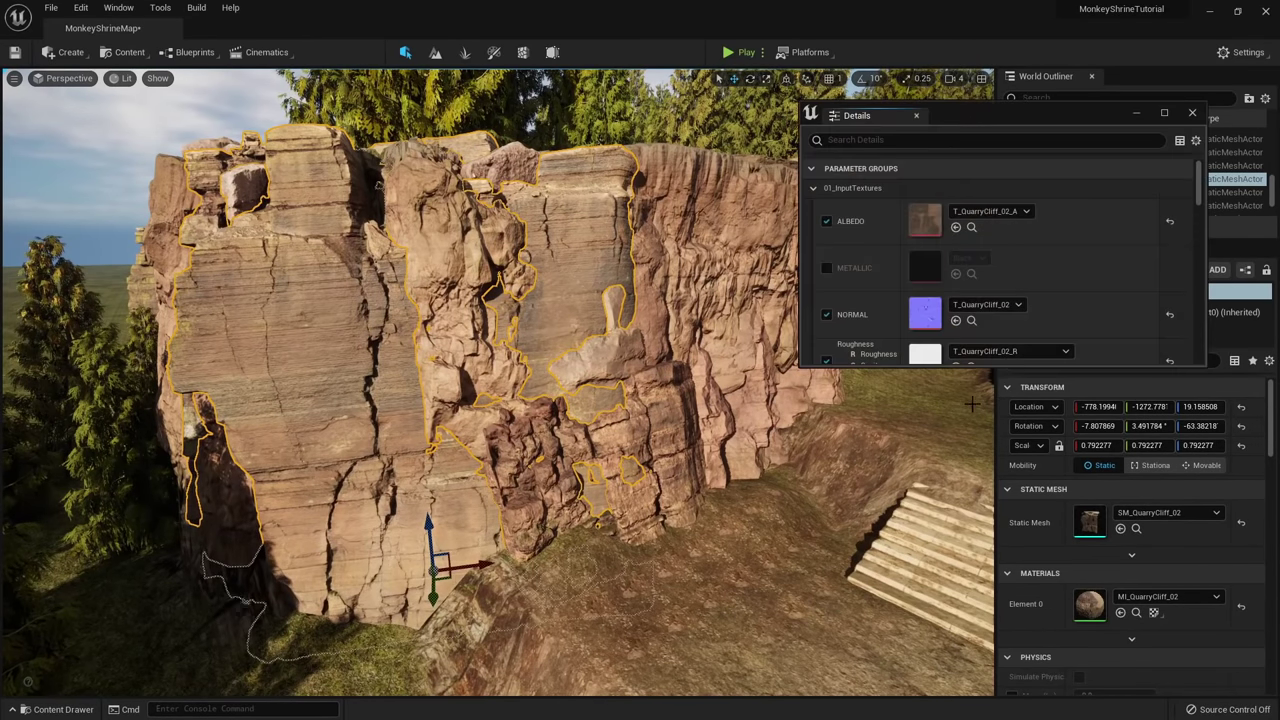
left_click_drag(980, 380, 966, 666)
right_click_drag(620, 420, 655, 432)
right_click_drag(375, 177, 402, 162)
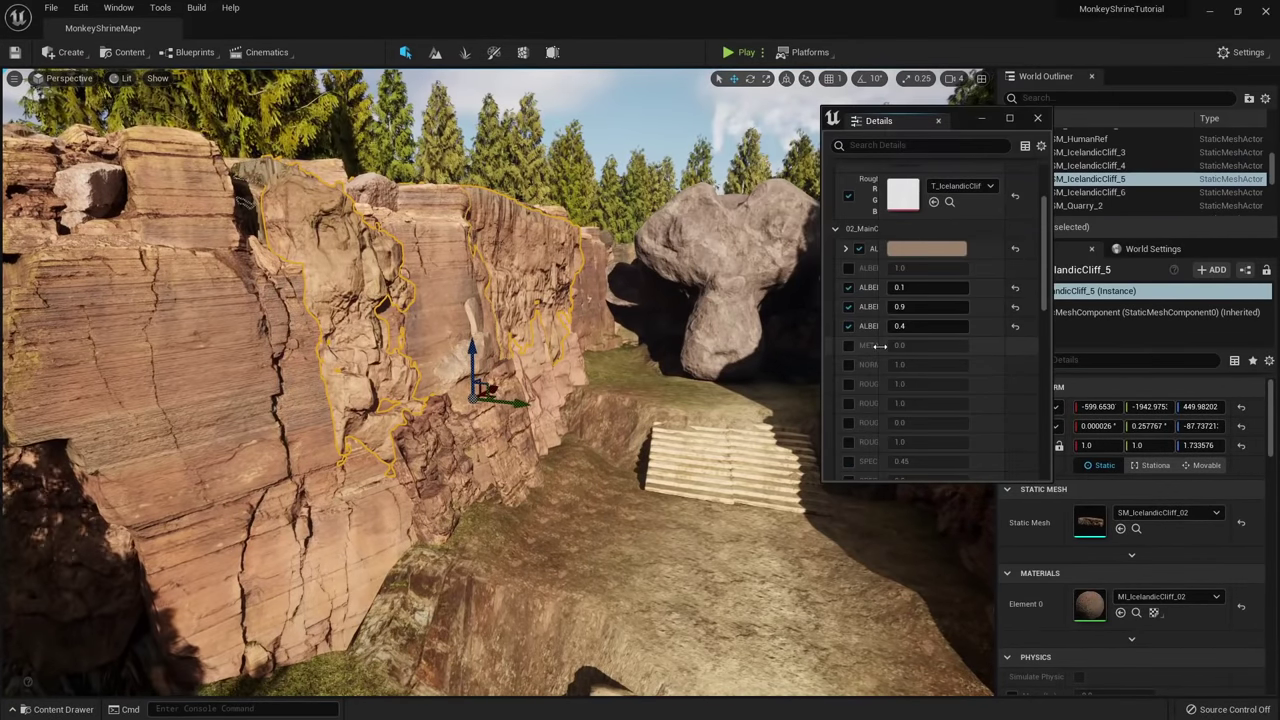
left_click(930, 245)
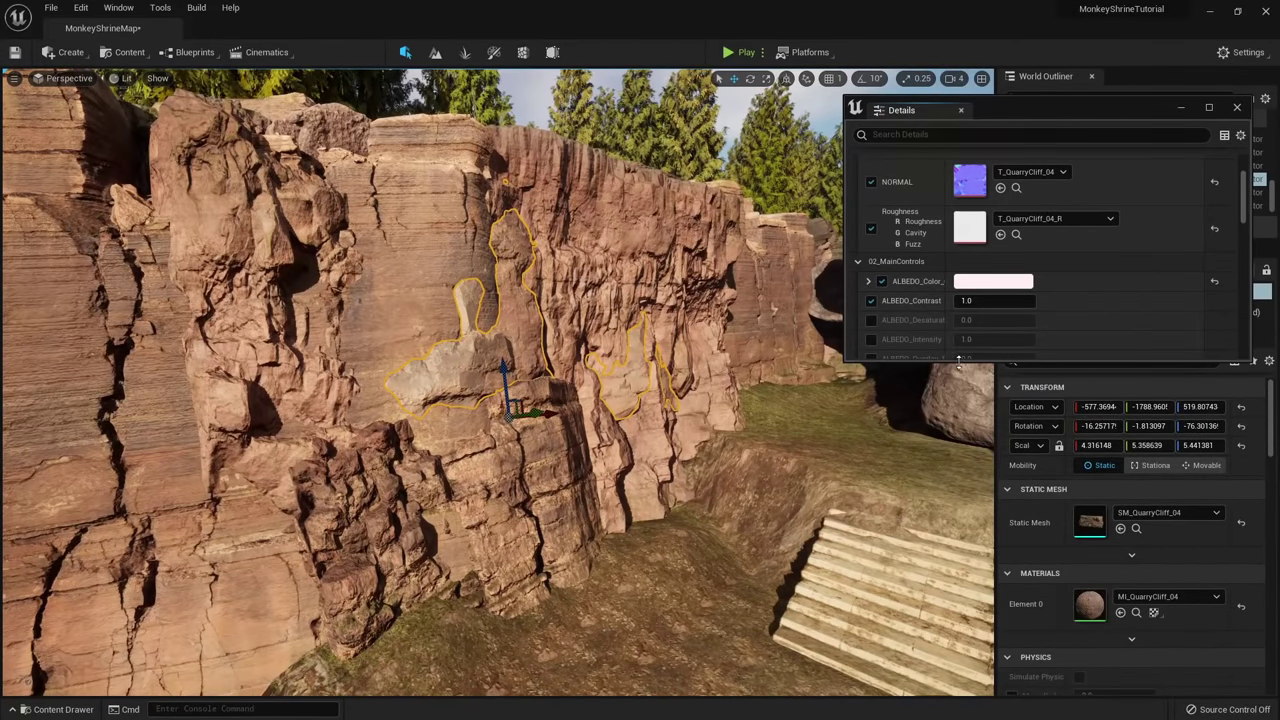
Enlarge MI_QuarryCliff_04's parameter window, enable its albedo overlay strength, and adjust that strength to match the cliff wall.
left_click_drag(958, 362, 958, 453)
left_click(871, 359)
left_click_drag(946, 359, 960, 359)
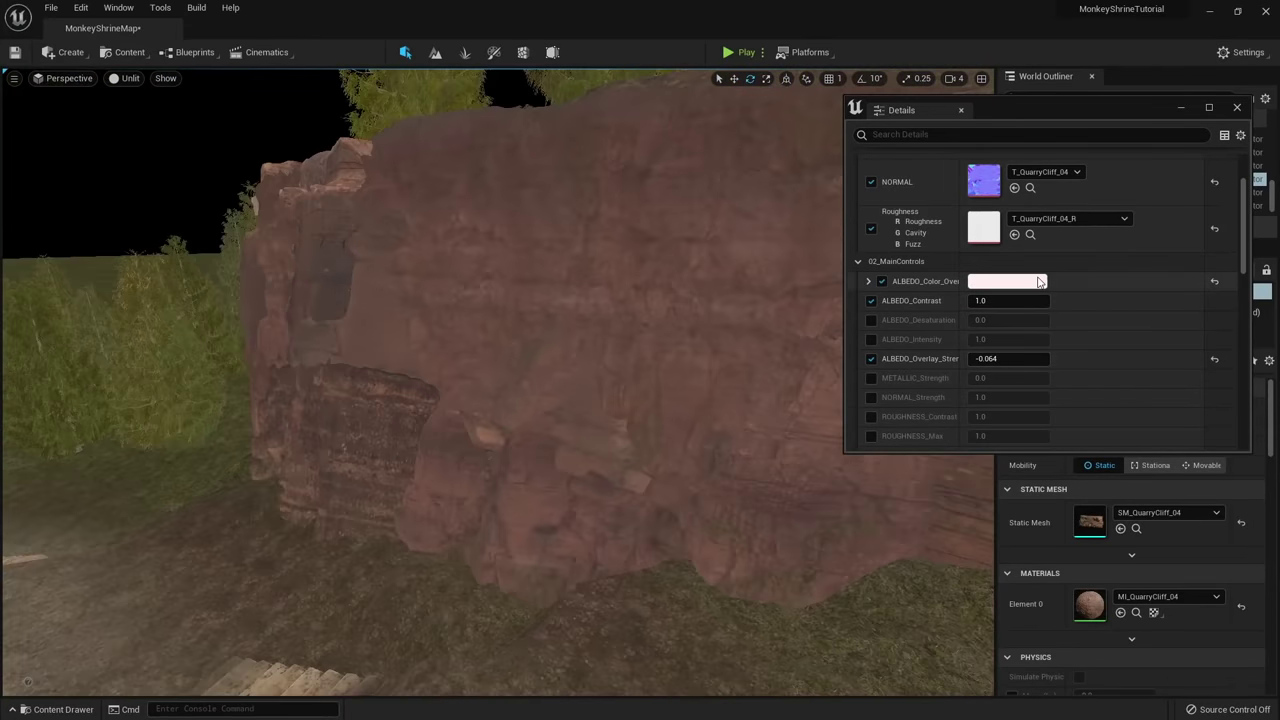
left_click_drag(1008, 358, 1040, 358)
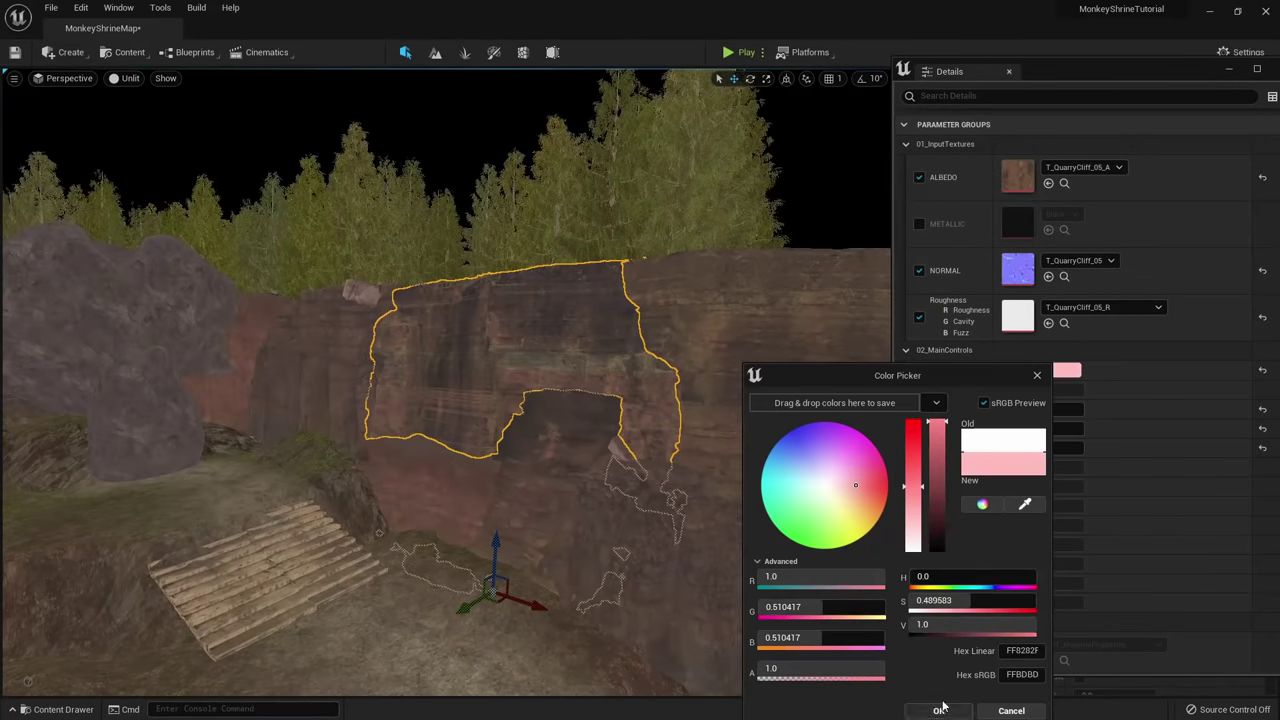
Set MI_QuarryCliff_05's albedo color overlay to soft pink, about R 1.0, G 0.51, B 0.51, and open SM_QuarryCliff_01's material.
left_click(939, 709)
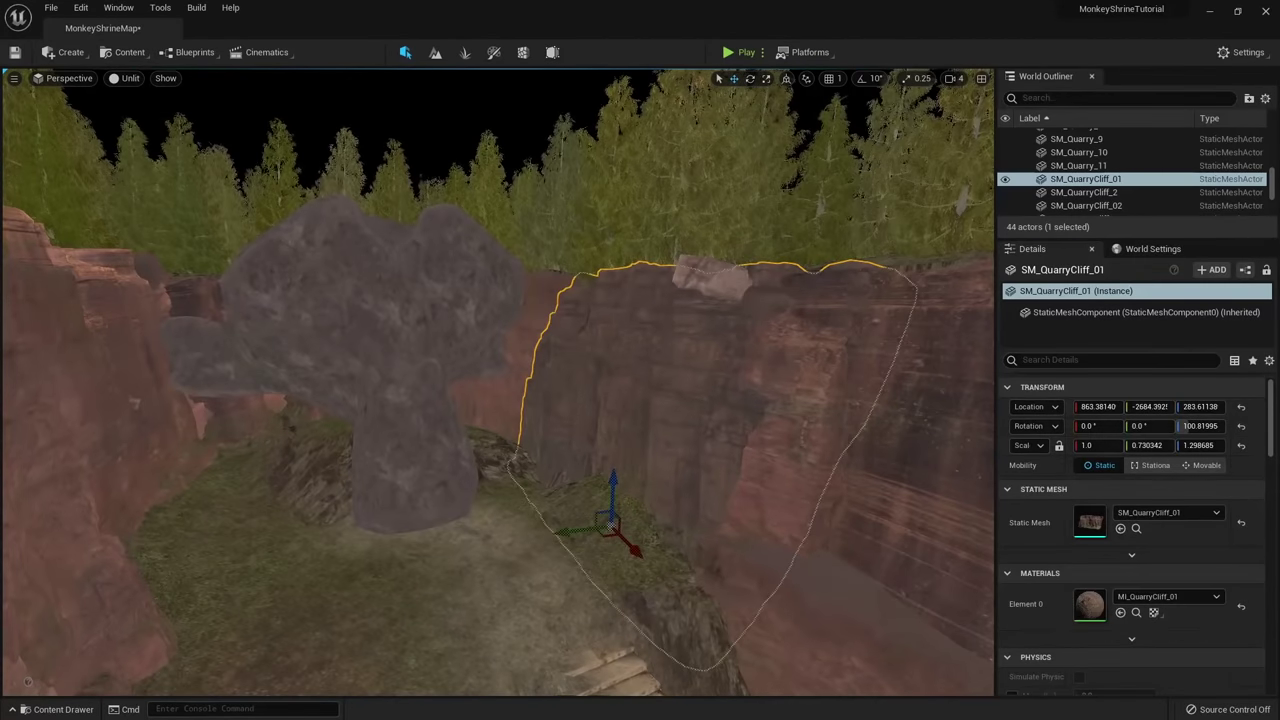
double_click(1088, 604)
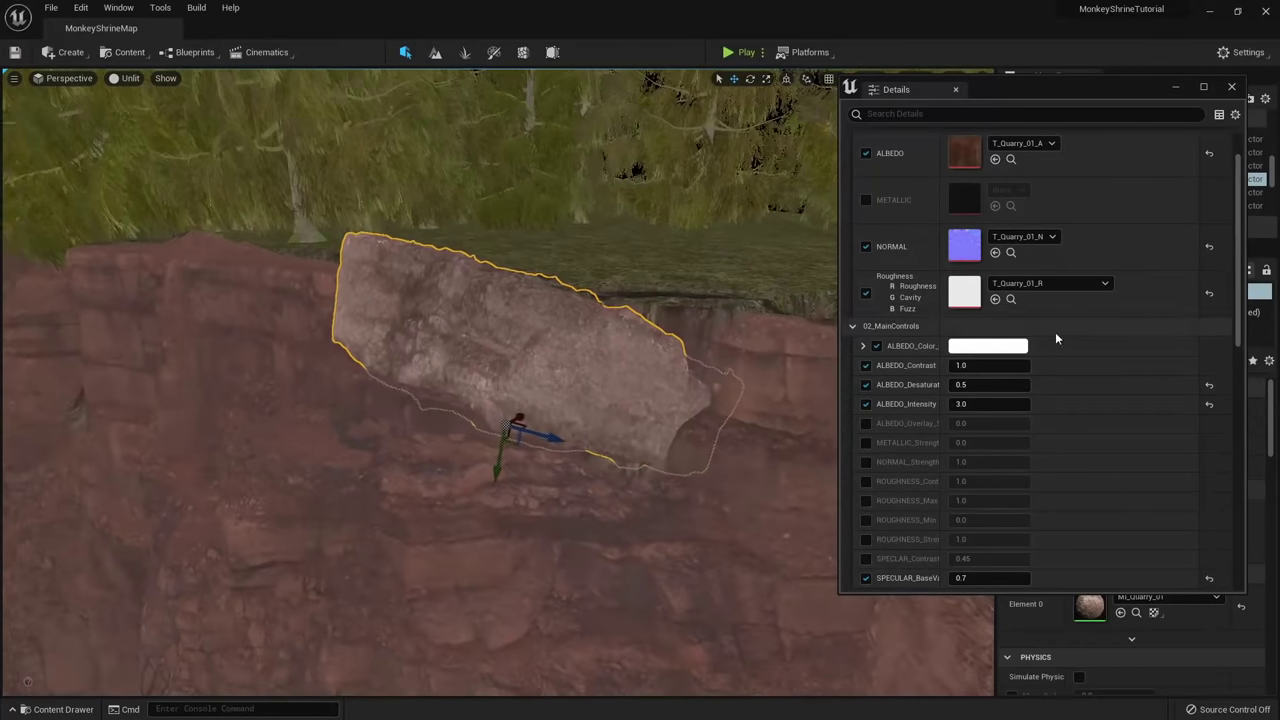
Open MI_Quarry_01's and MI_Quarry_07's albedo overlay colors for editing, with MI_Quarry_07's overlay strength set to about 0.236.
left_click(987, 345)
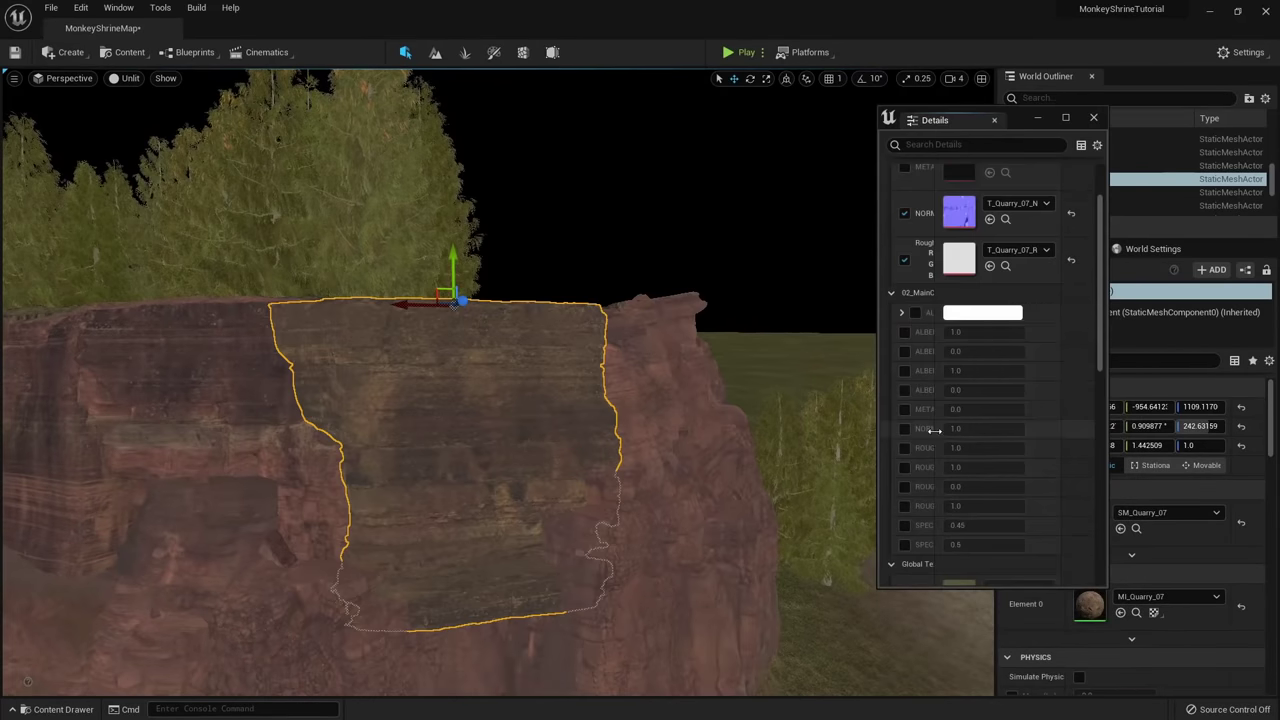
left_click_drag(935, 430, 975, 430)
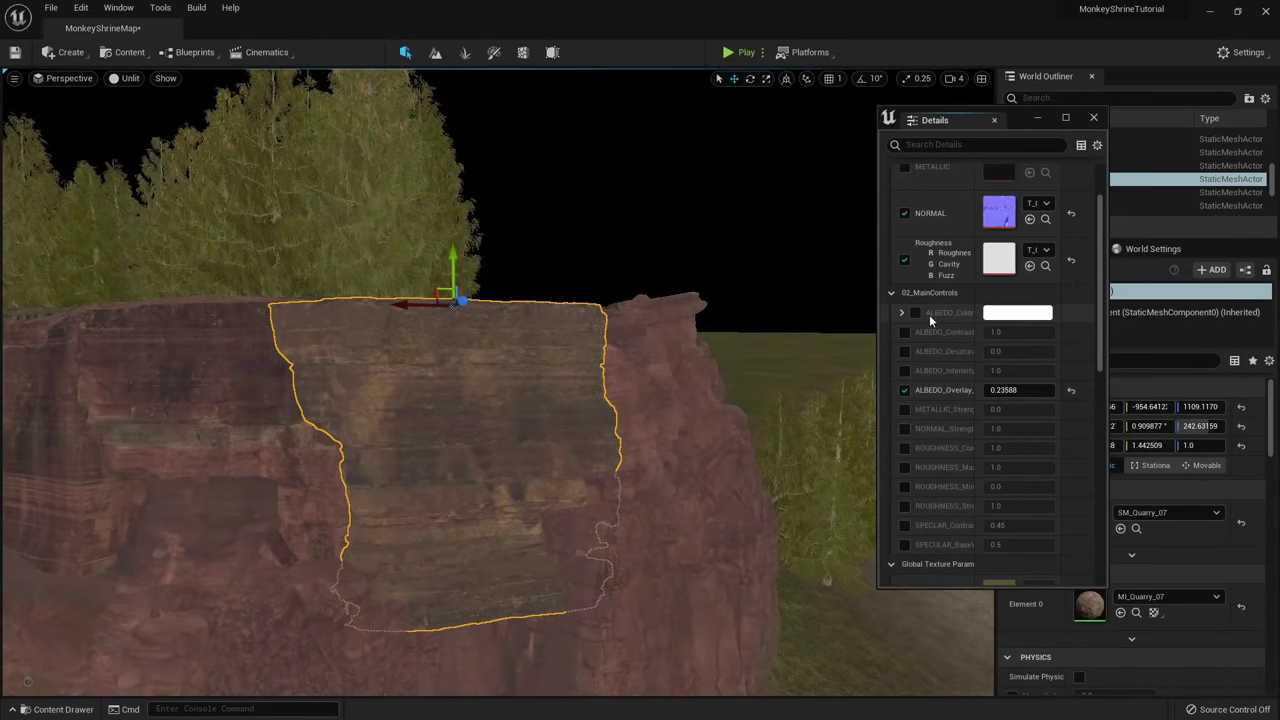
left_click(1017, 312)
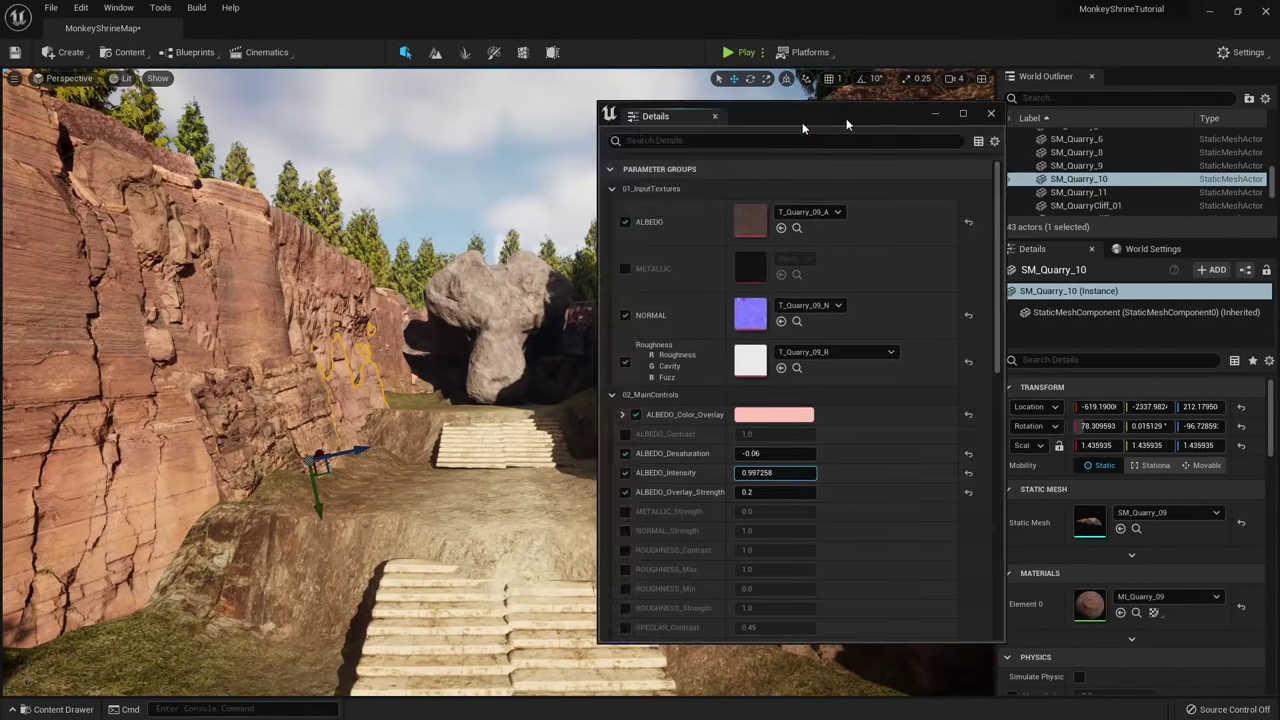
Leave MI_Quarry_09's parameters and survey the recolored gorge from farther back and above.
left_click(850, 114)
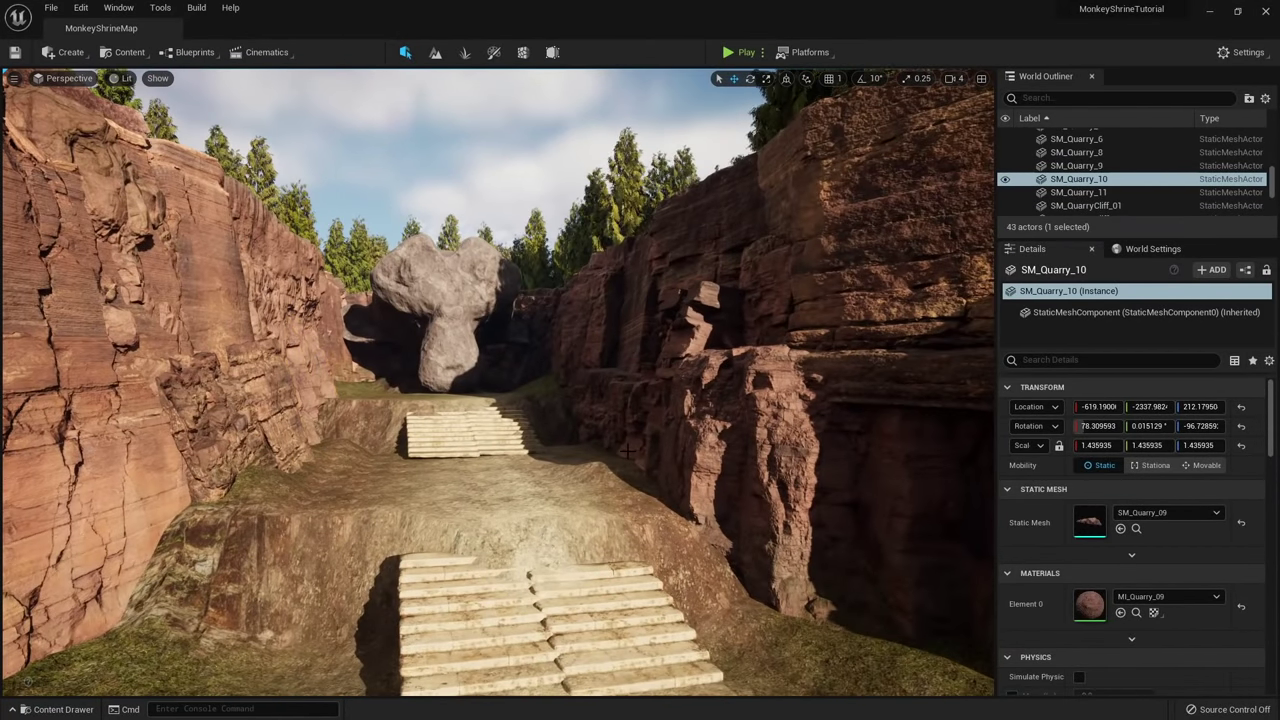
key("s")
mouse_move(629, 453)
right_mouse_down()
mouse_move(602, 532)
mouse_move(609, 446)
right_mouse_up()
Open Quixel Bridge and search its library for "icelandic volcano terrain".
left_click(127, 54)
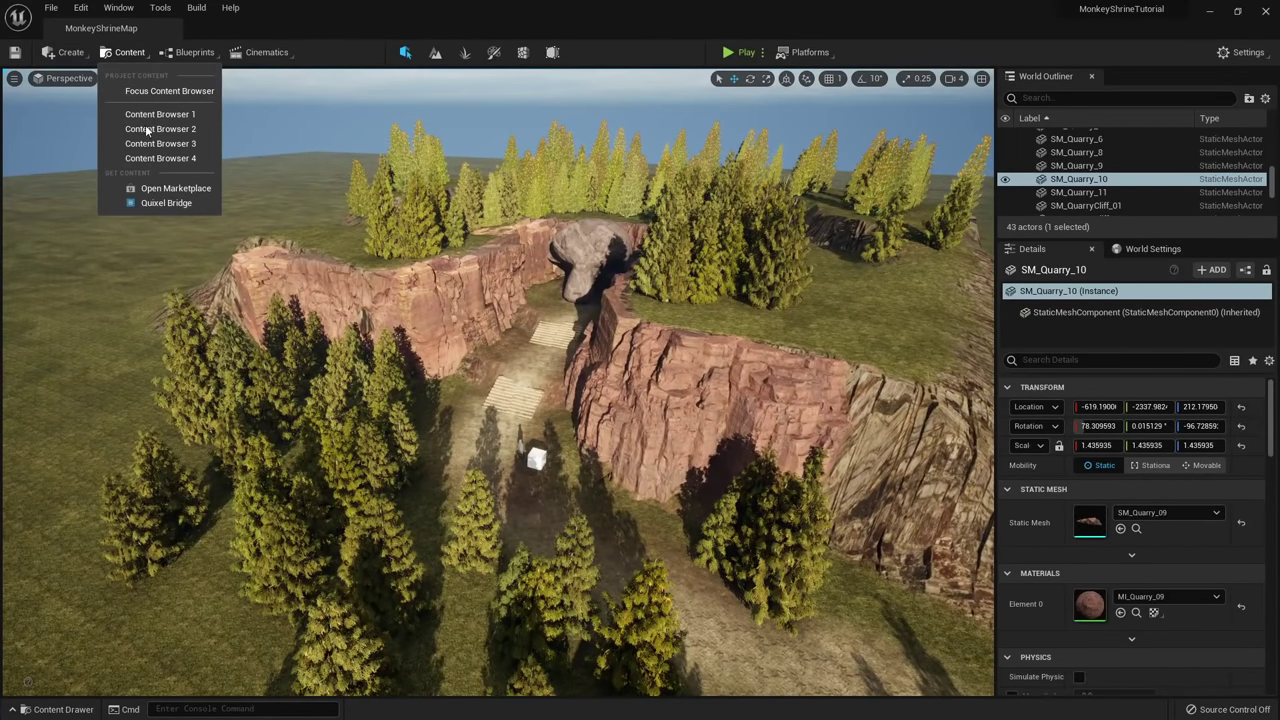
left_click(166, 204)
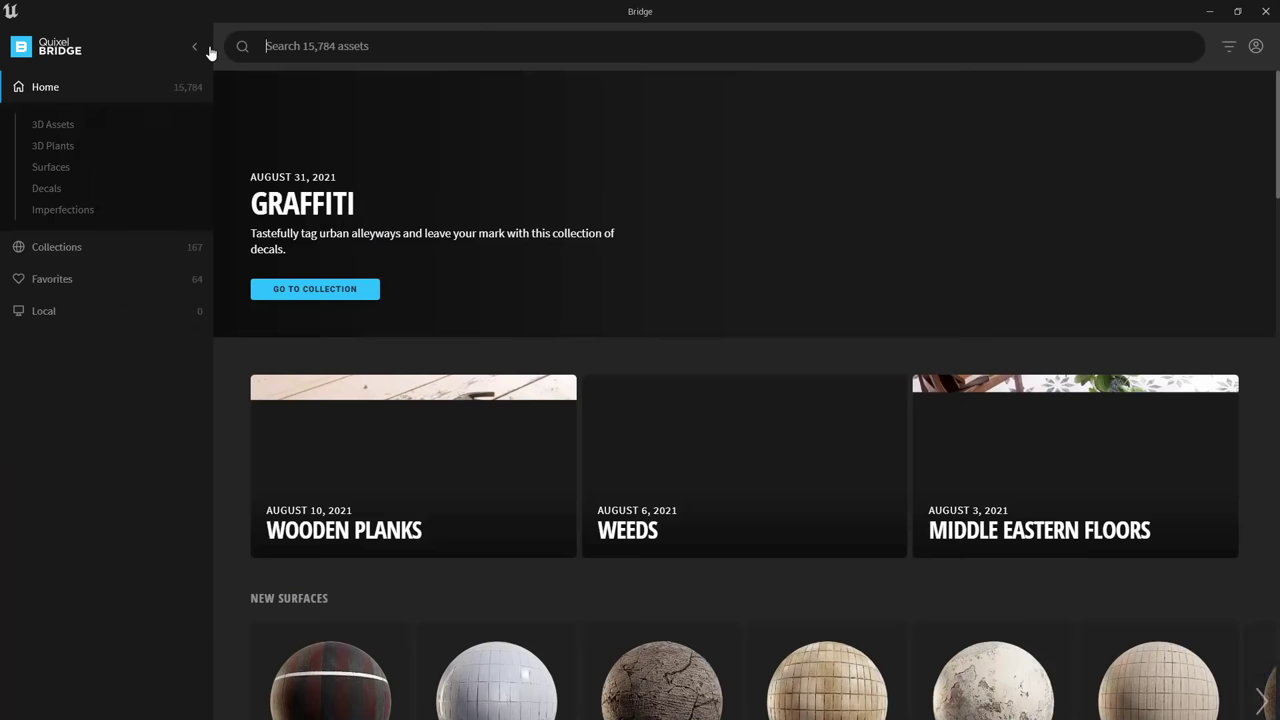
left_click(320, 46)
type("i")
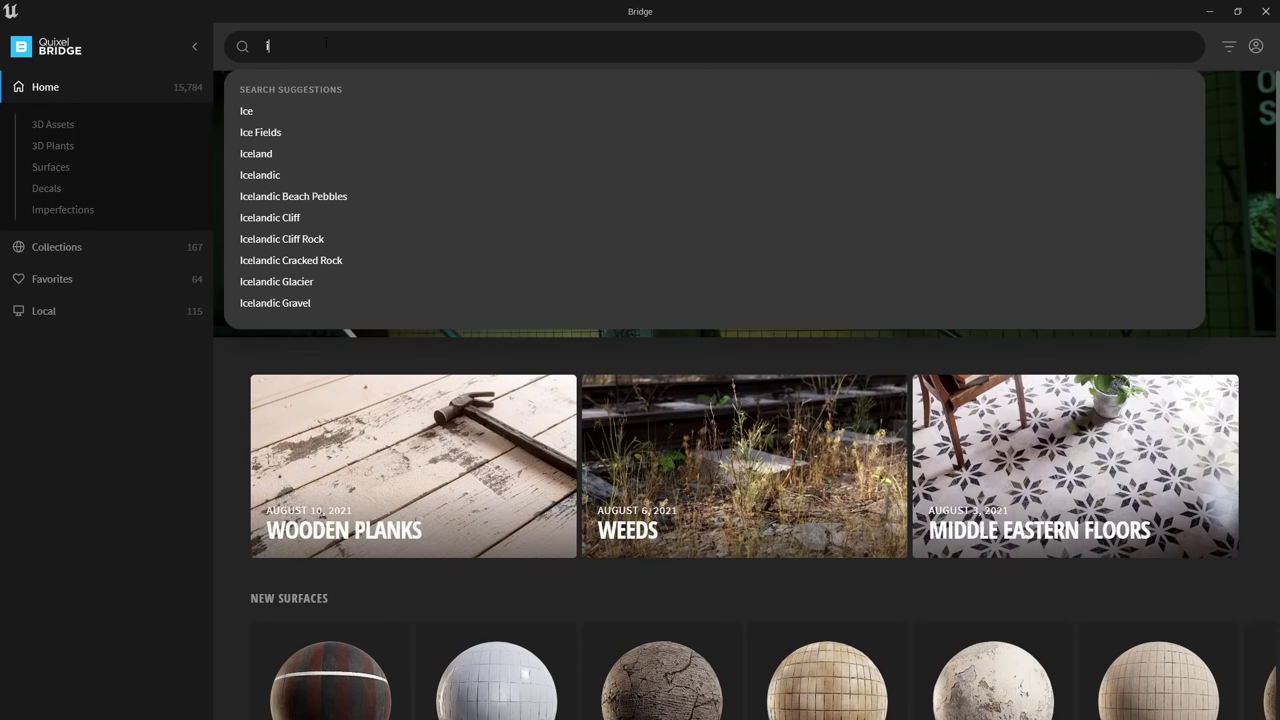
type("celandic volcano ")
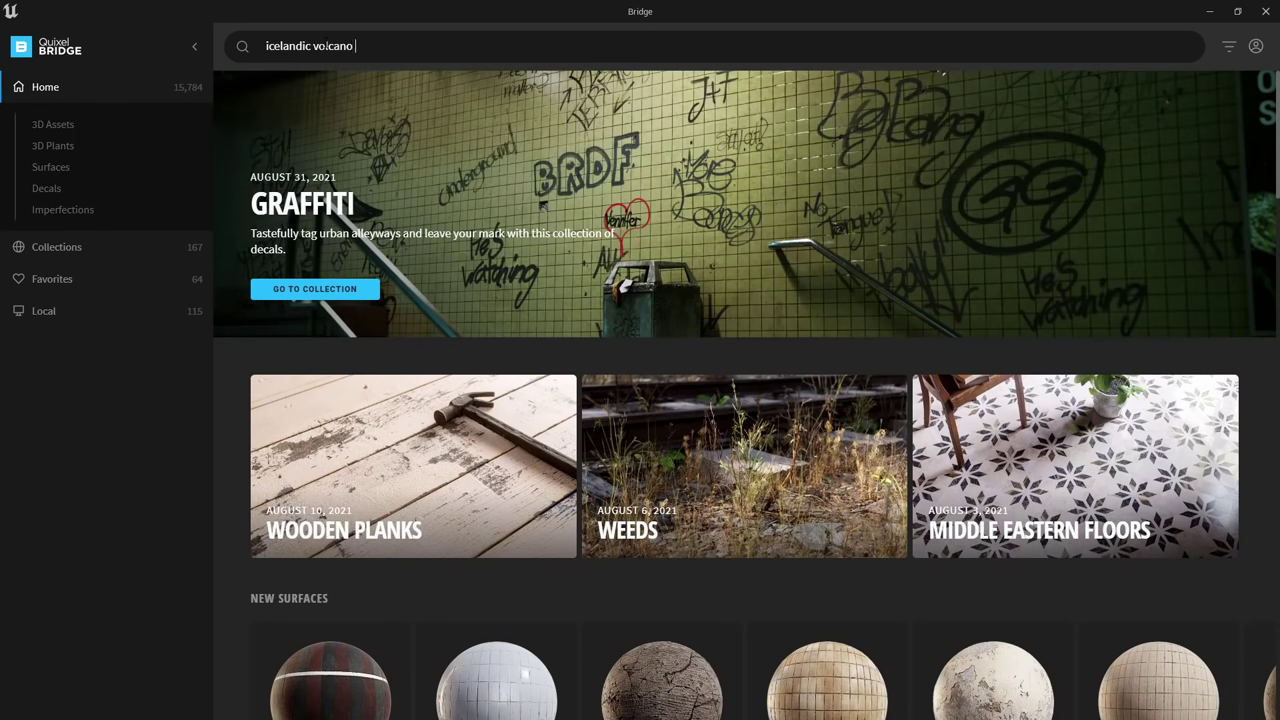
type("terrain")
key("Return")
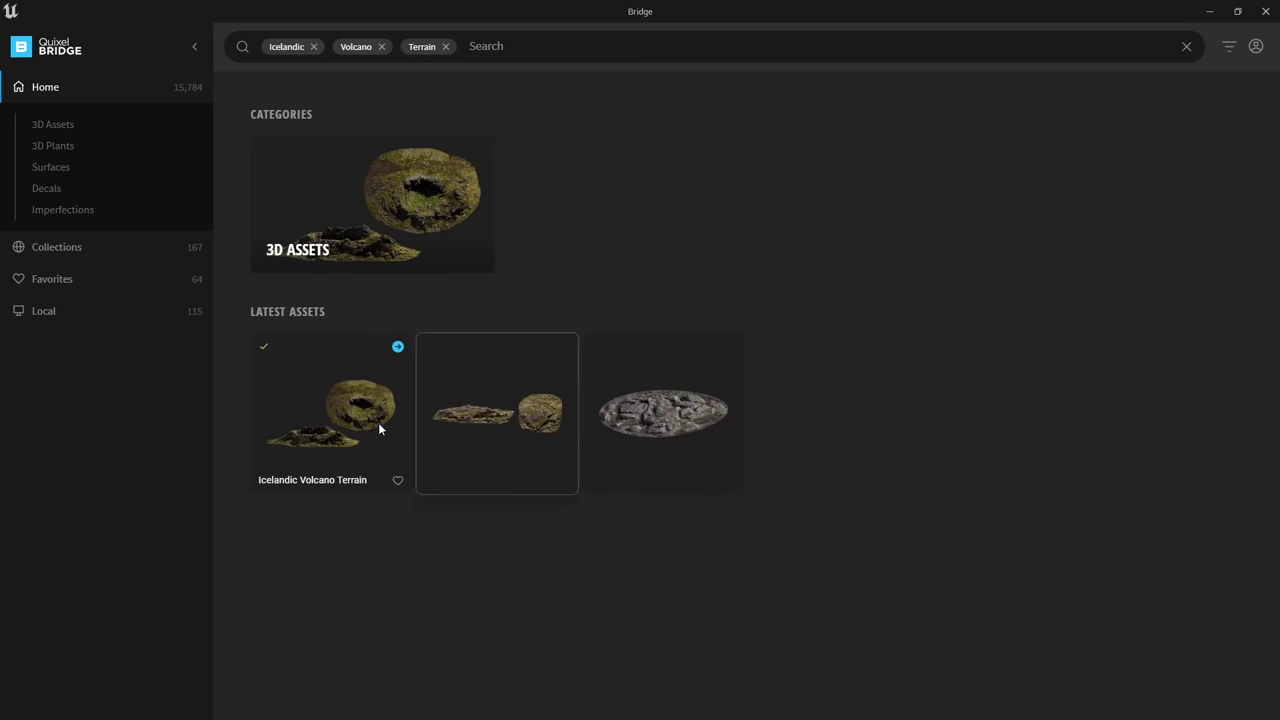
Export the Icelandic Volcano Terrain asset at Medium Quality to the project and return to the level.
left_click(378, 422)
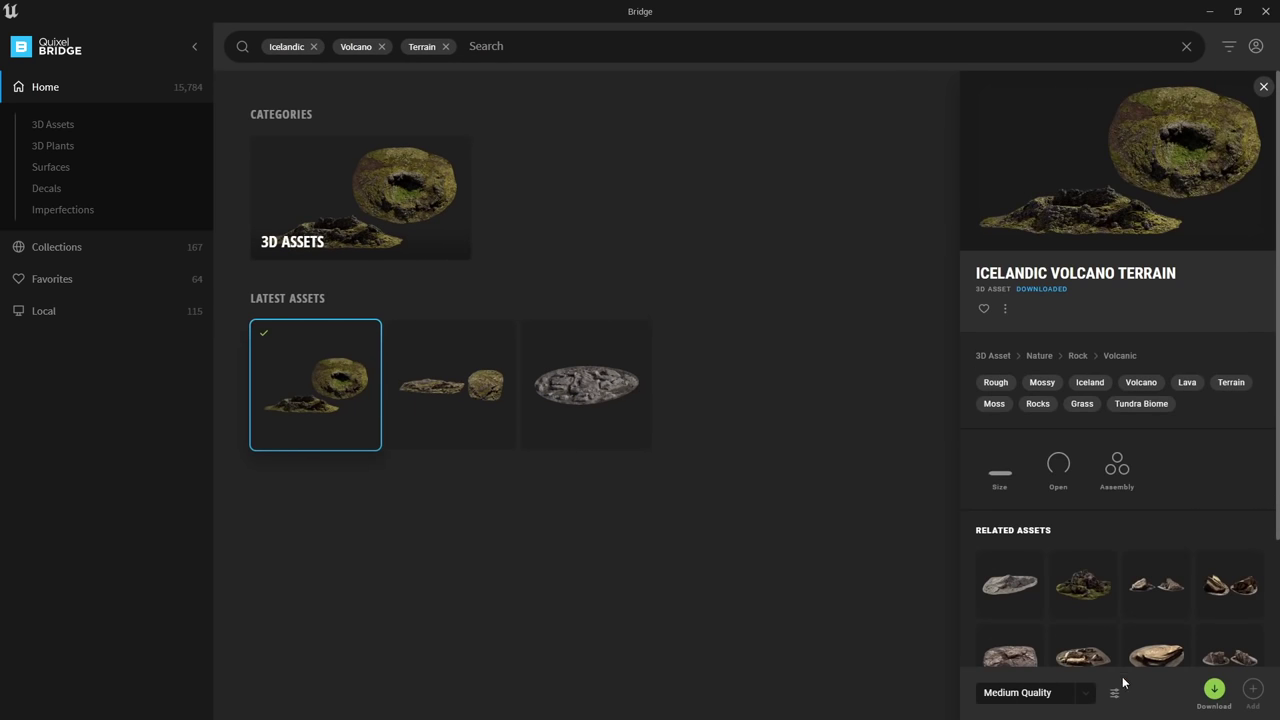
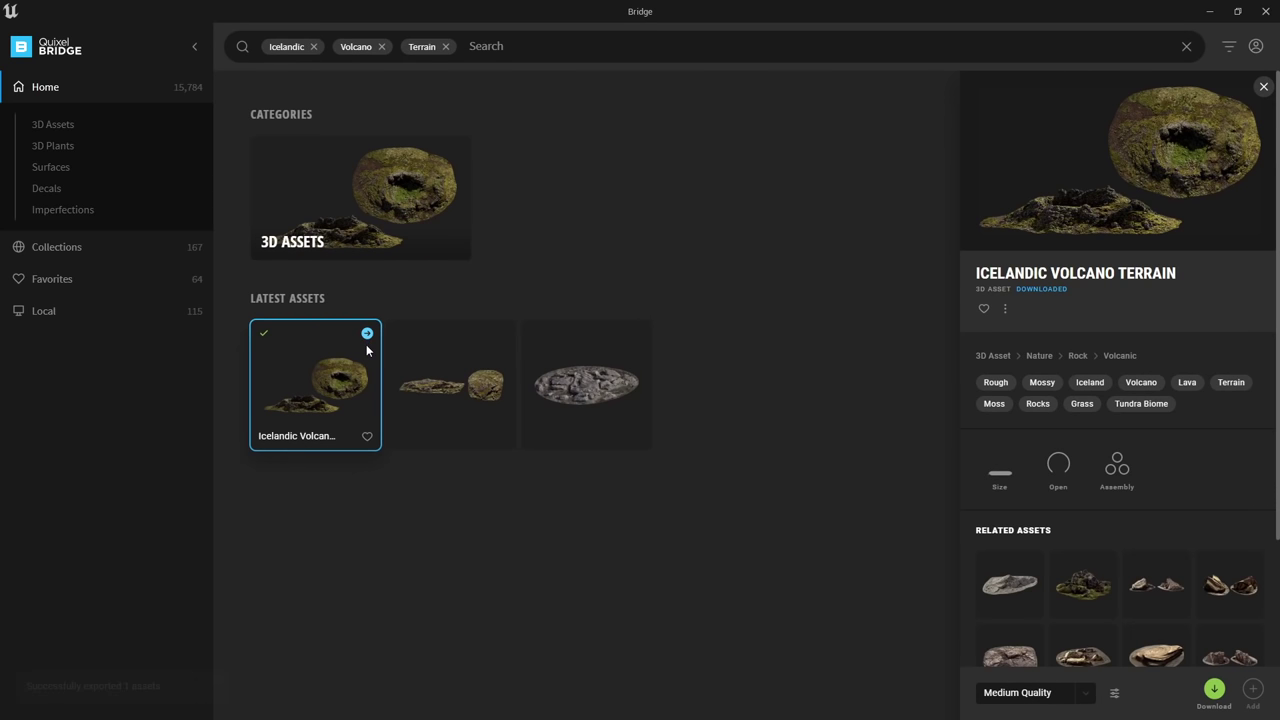
double_click(696, 34)
left_click(957, 50)
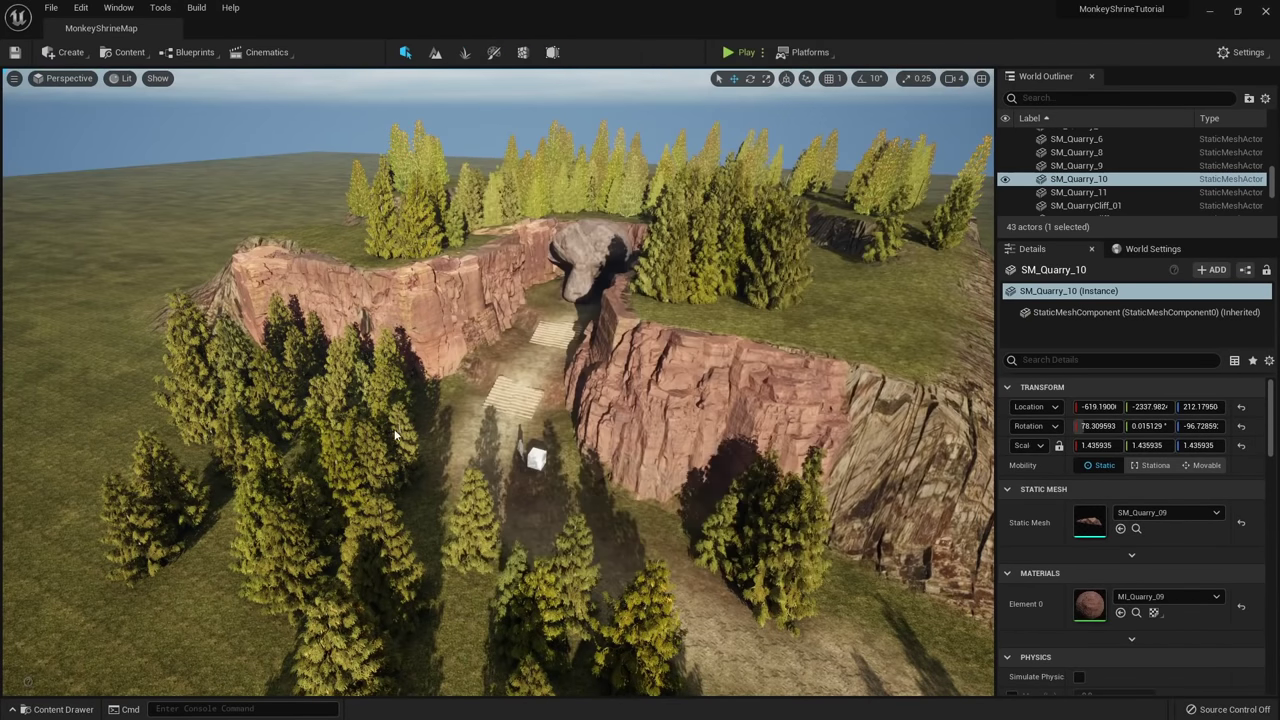
Place the Icelandic Volcano Terrain mesh from the Megascans content folder on the open grassland beside the gorge.
left_click(60, 709)
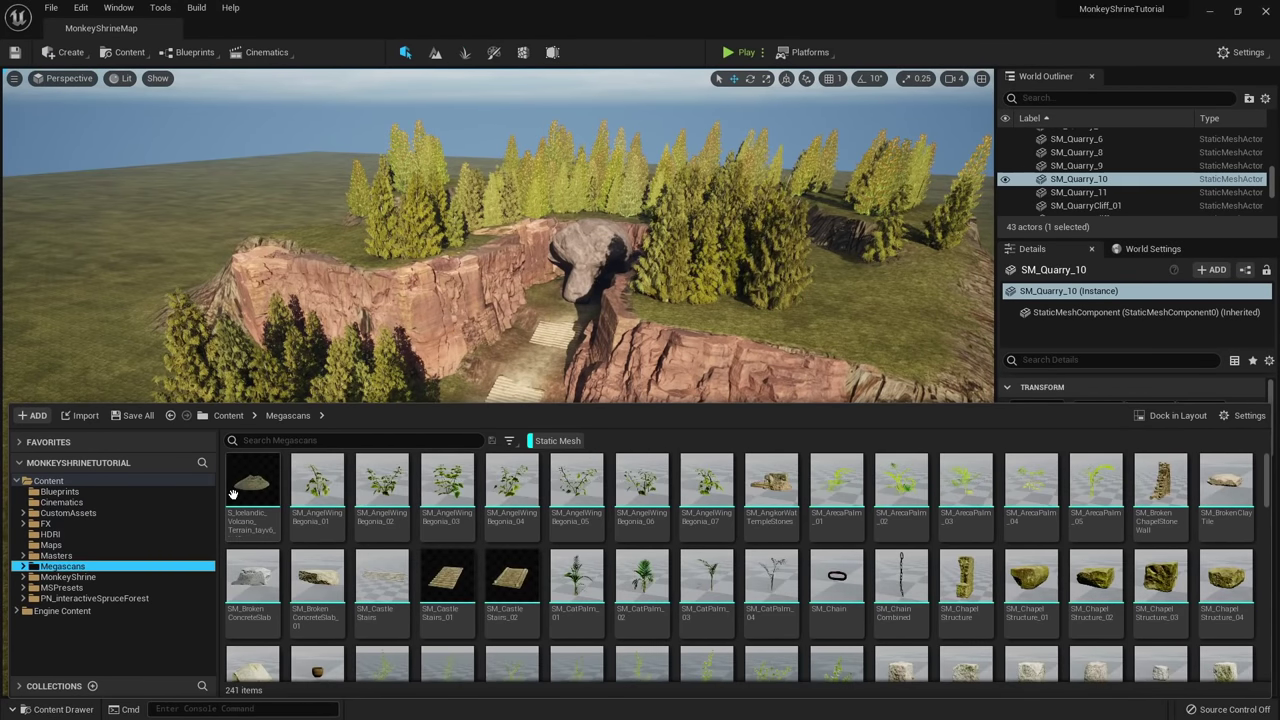
left_click_drag(235, 493, 257, 362)
mouse_move(257, 362)
right_mouse_down()
mouse_move(240, 362)
mouse_move(257, 362)
right_mouse_up()
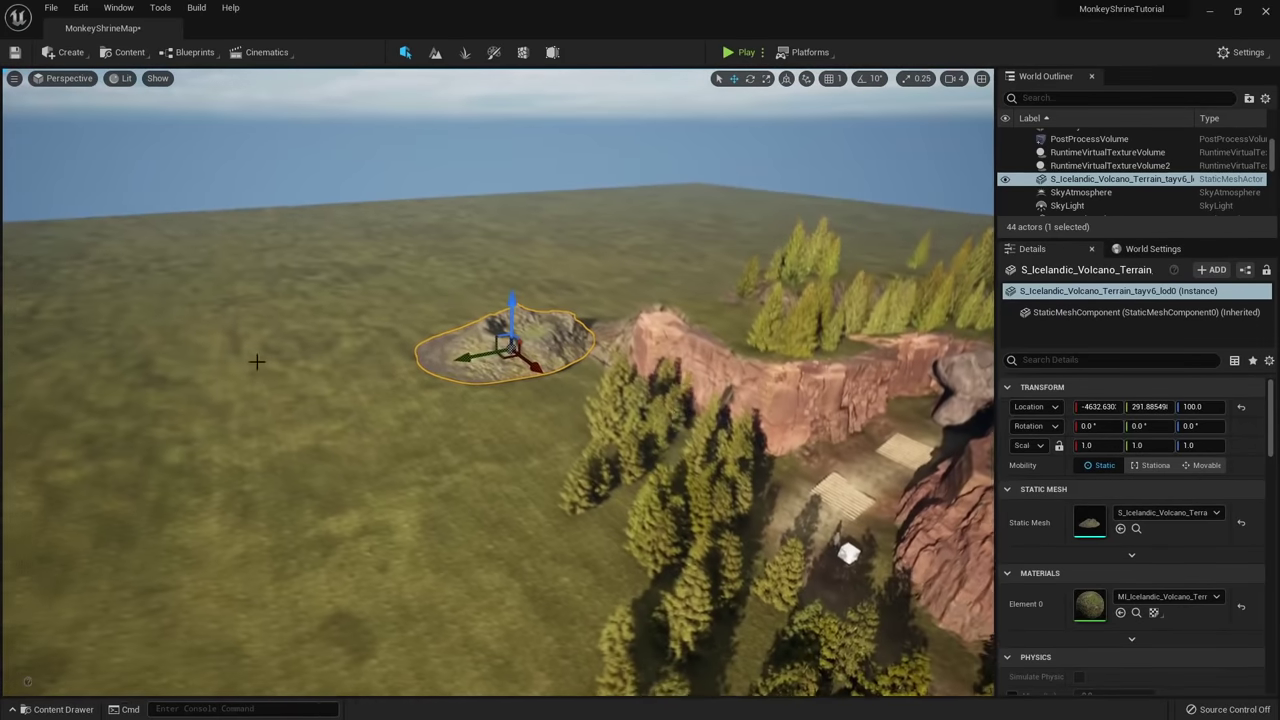
Scale the volcano terrain uniformly to about 3.506, turn it to about -66° around Z, and move it to about X -3323, Y 10333.
key("w")
mouse_move(521, 359)
right_mouse_down()
mouse_move(590, 365)
mouse_move(535, 345)
mouse_move(500, 362)
mouse_move(521, 362)
right_mouse_up()
key("r")
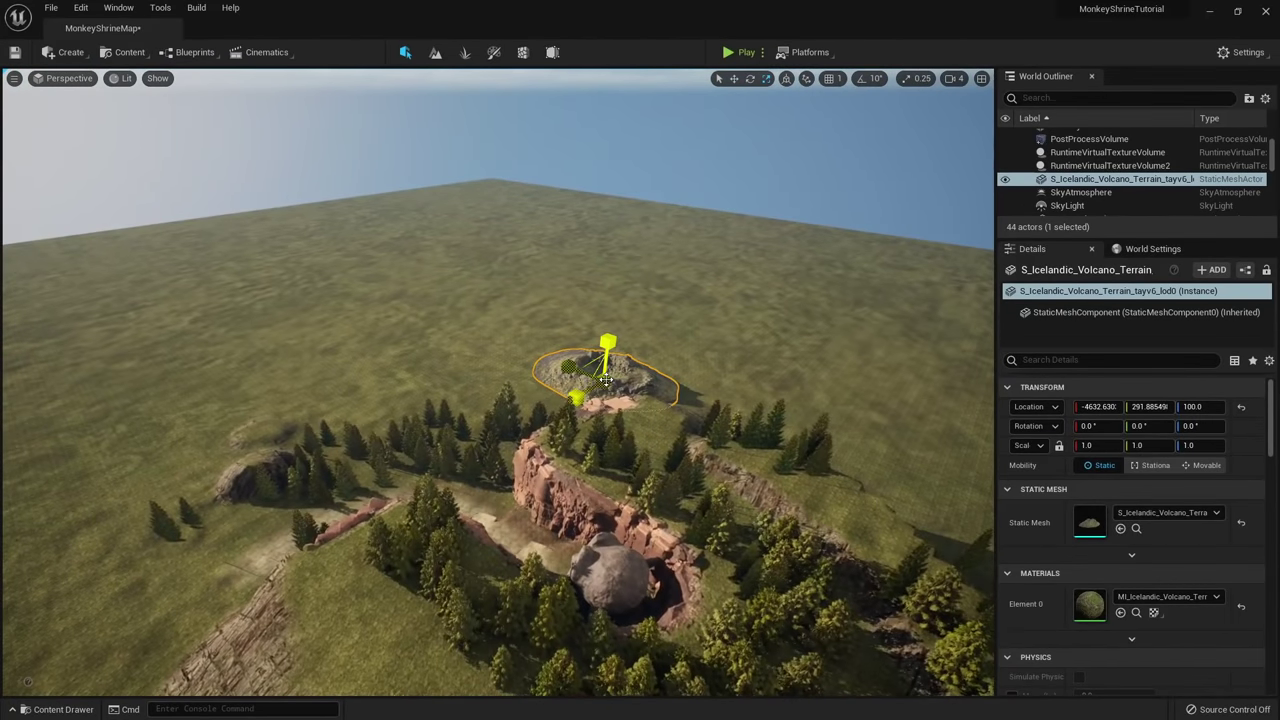
key("w")
left_click_drag(603, 380, 318, 297)
key("e")
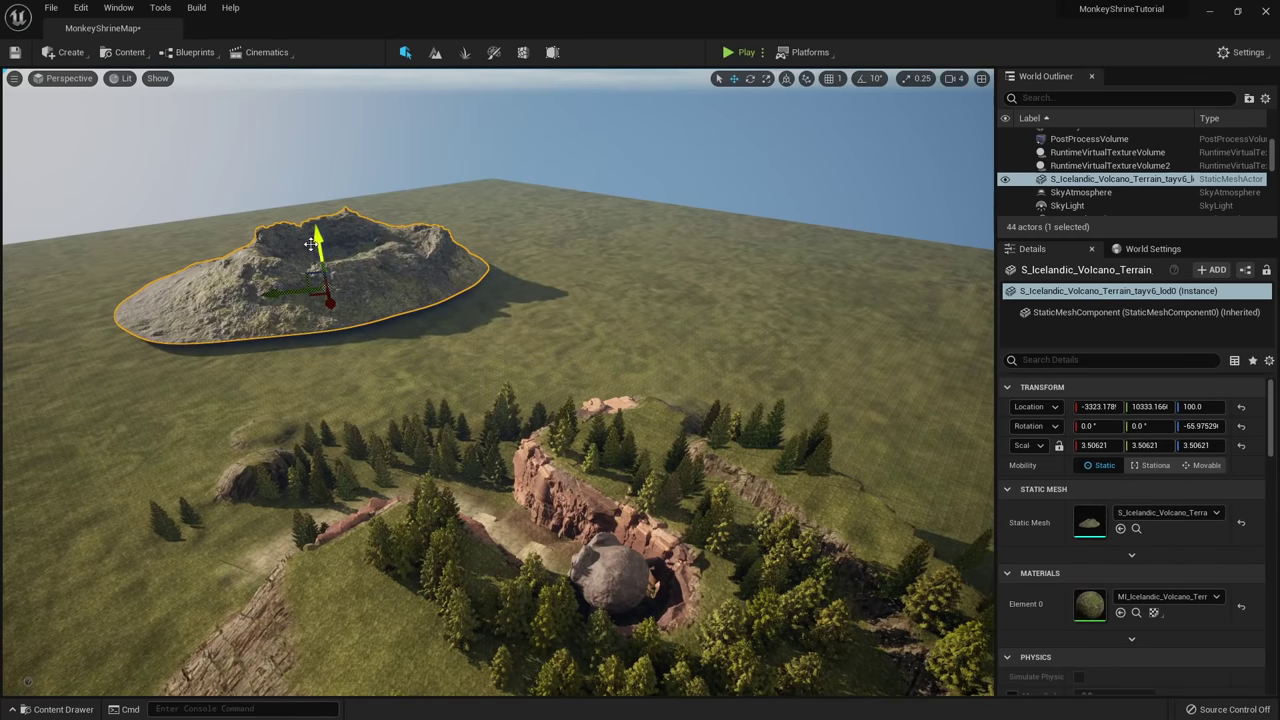
Move the volcano terrain to about X -898, Y 9298, sink it to Z -255, and check it from inside the gorge.
left_click_drag(318, 287, 274, 322)
right_click_drag(274, 322, 235, 275)
mouse_move(487, 404)
right_mouse_down()
mouse_move(502, 376)
mouse_move(487, 404)
right_mouse_up()
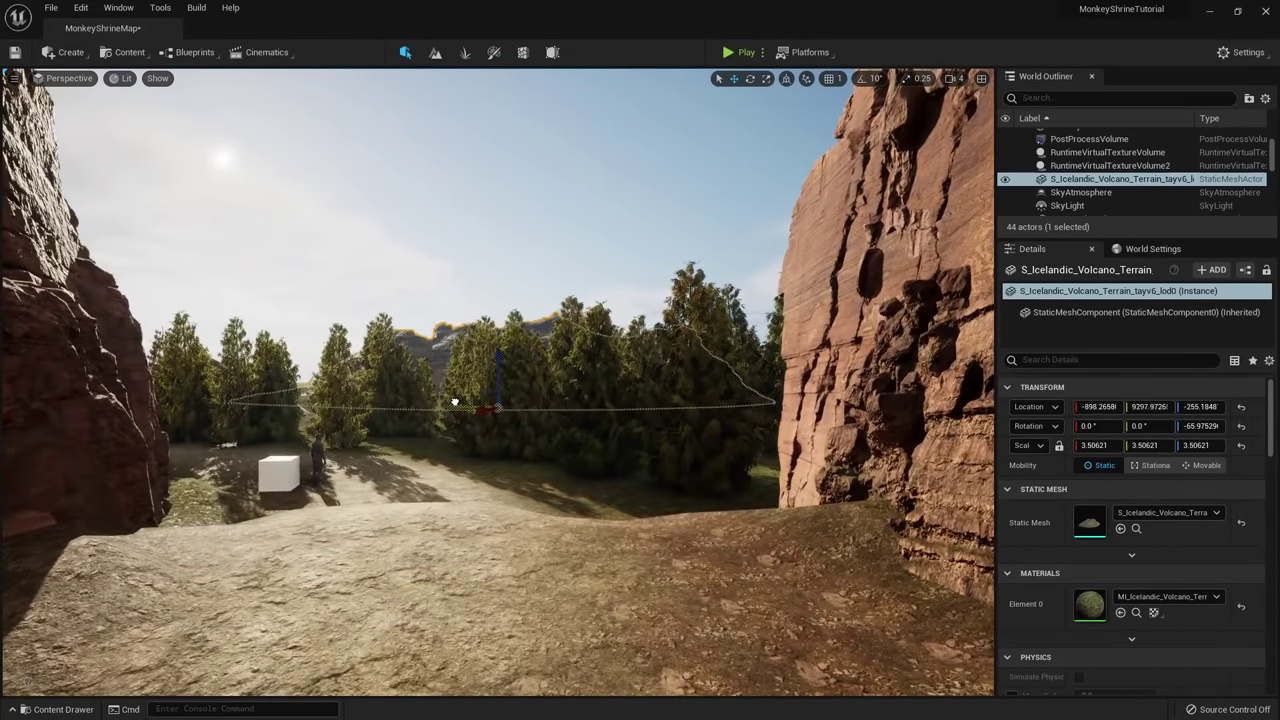
Bring the volcano terrain closer to the gorge, to about X -1777, Y 7154, and reduce its vertical scale to about 3.336.
key("f")
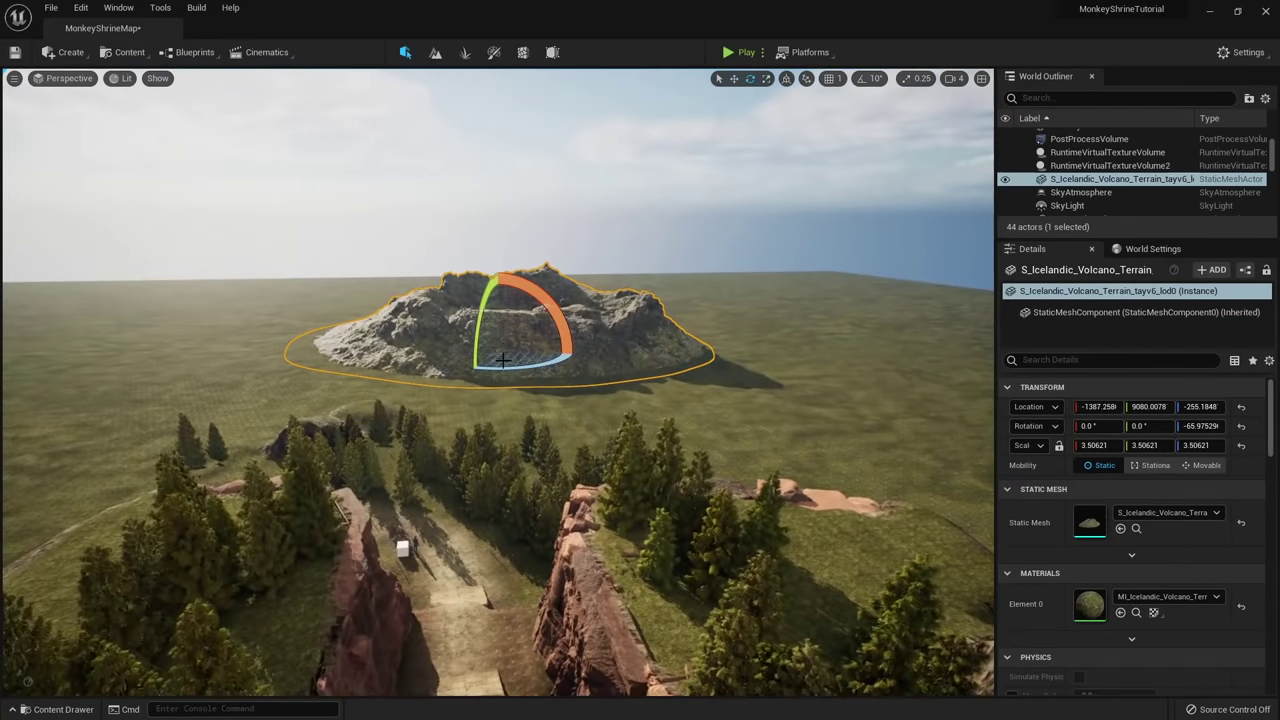
right_click_drag(487, 367, 494, 388)
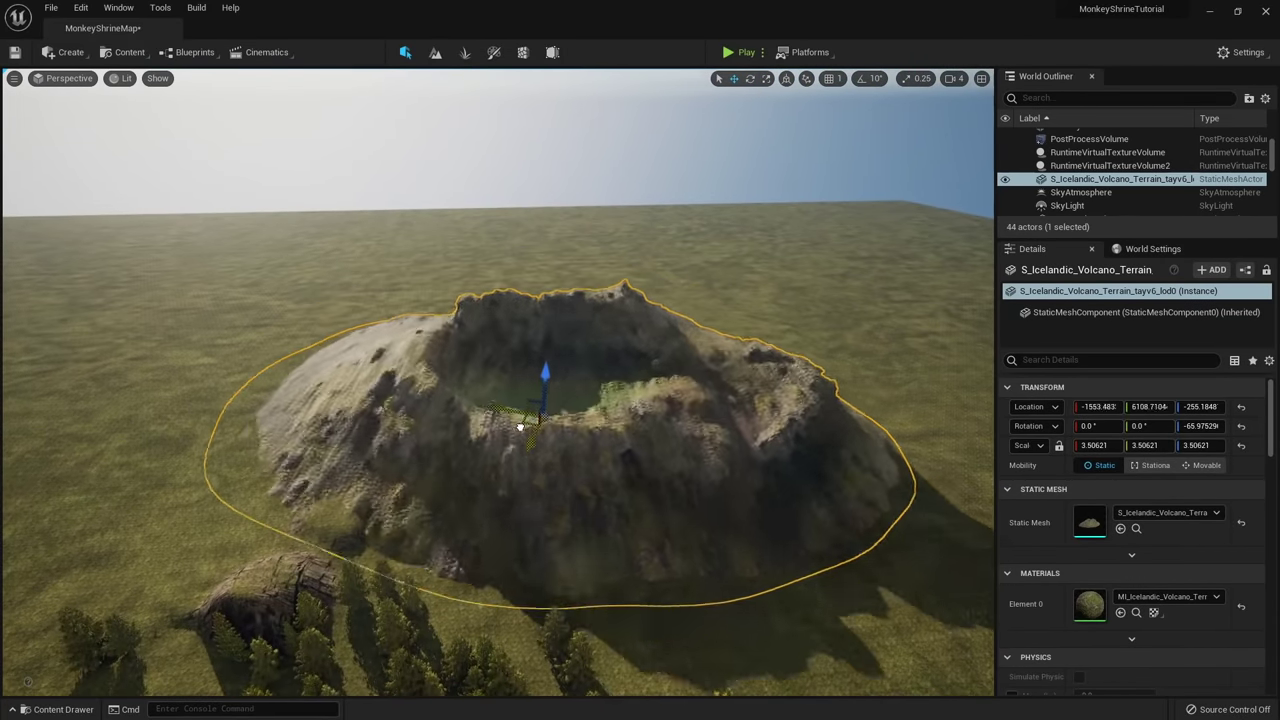
left_click_drag(520, 427, 526, 406)
right_click_drag(526, 406, 242, 358)
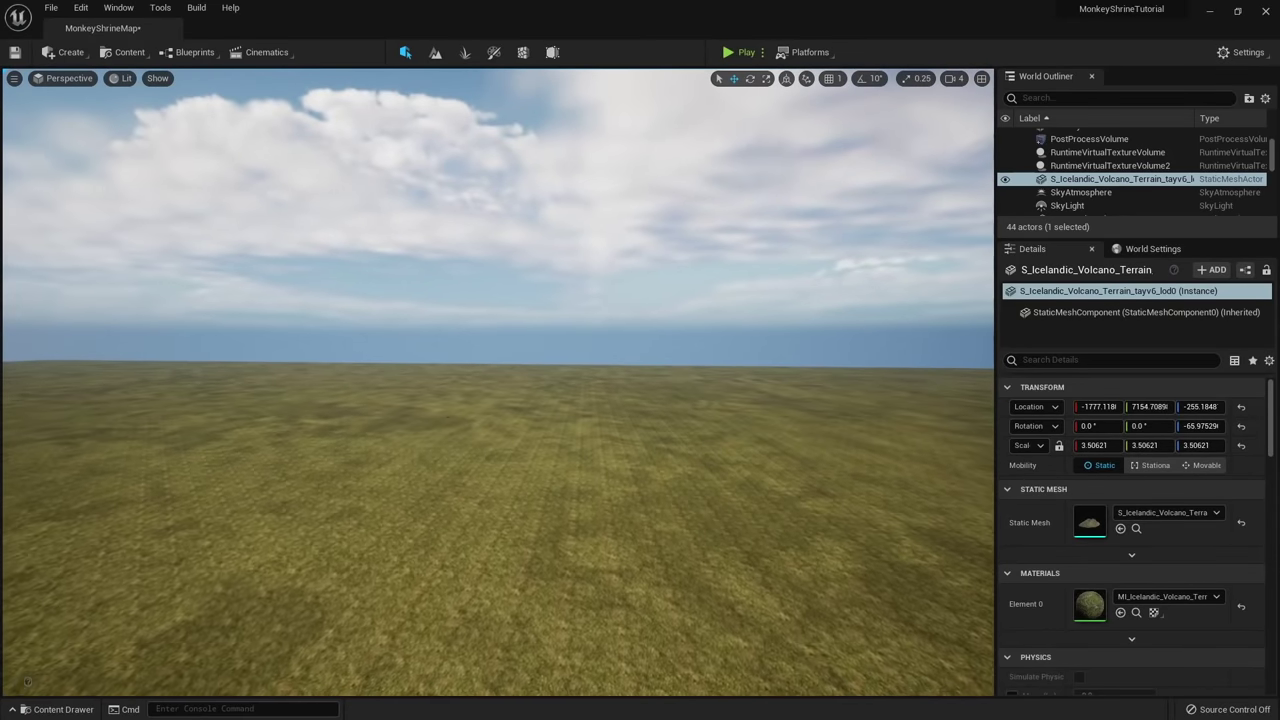
key("f")
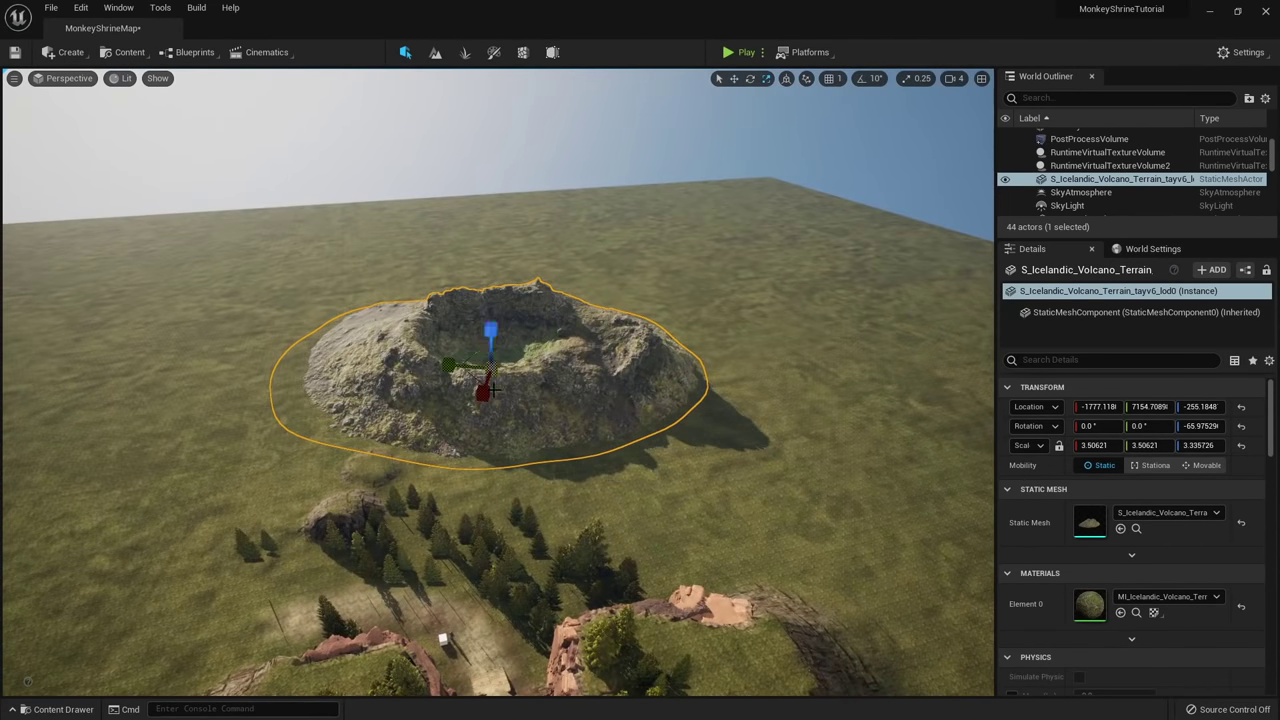
left_click_drag(476, 368, 452, 415)
Duplicate the volcano terrain beside the original and rotate the copy so the two craters overlap.
right_click_drag(452, 415, 368, 312)
left_click_drag(368, 312, 325, 370, "alt")
key("e")
left_click_drag(385, 402, 346, 391)
key("w")
Sculpt and smooth raised landscape slopes along the base of the two volcano terrains.
left_click(443, 240)
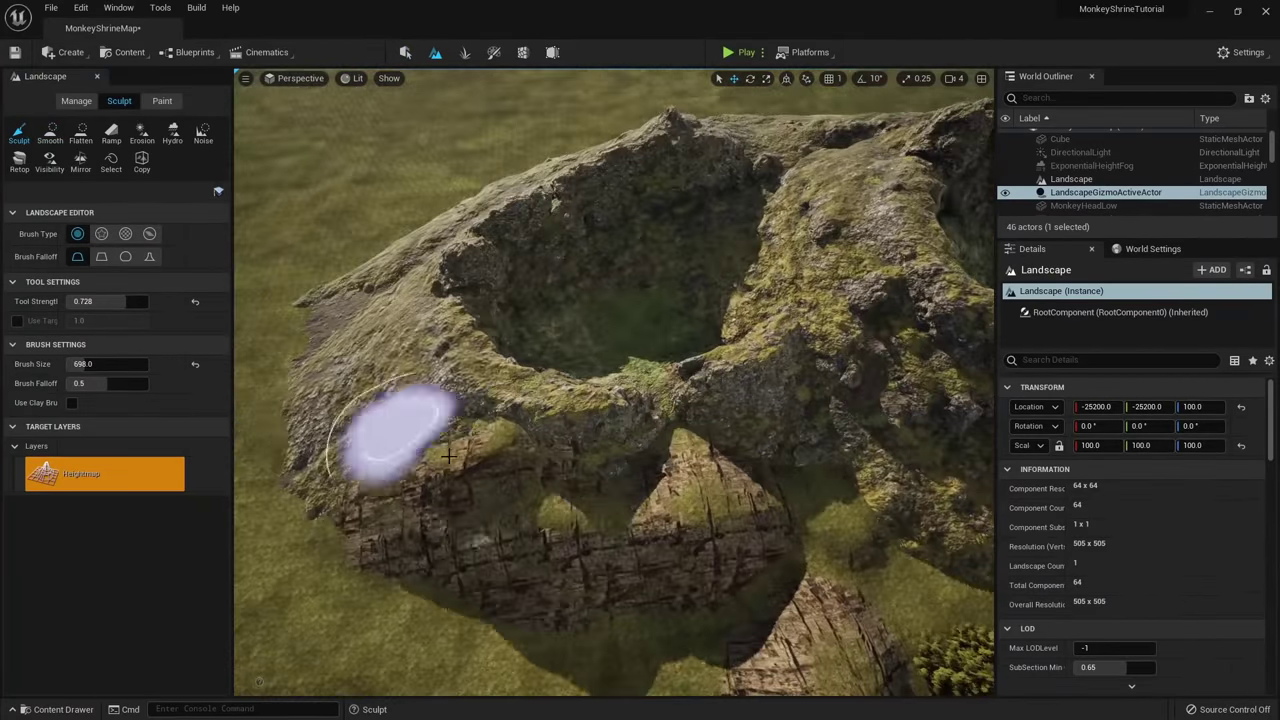
right_click_drag(386, 429, 733, 379)
mouse_move(467, 494)
right_mouse_down()
mouse_move(586, 337)
mouse_move(694, 426)
right_mouse_up()
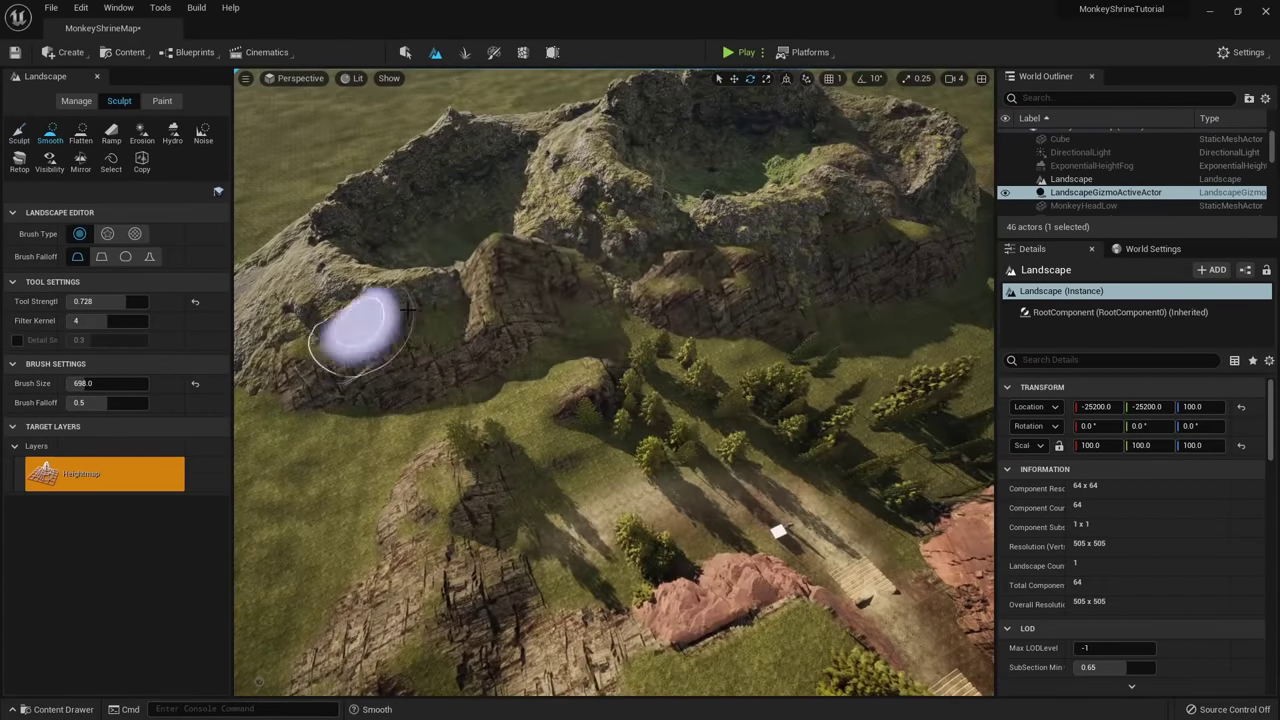
right_click_drag(407, 310, 555, 538)
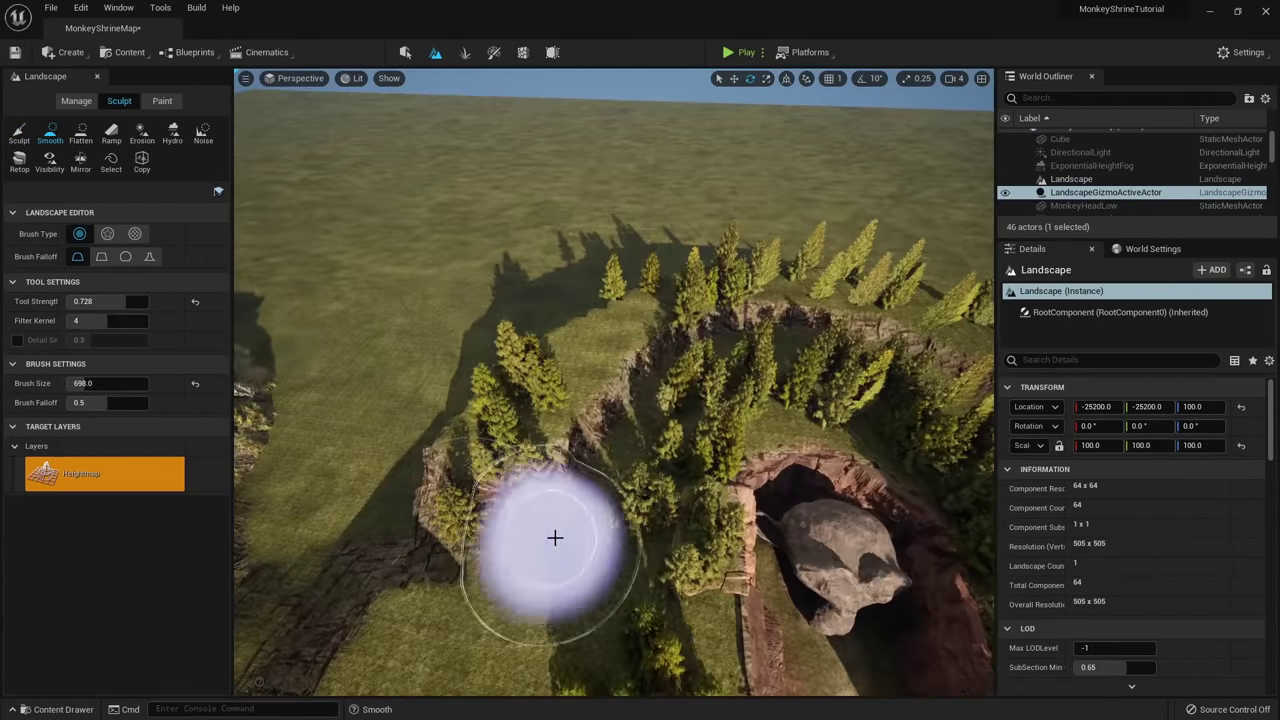
right_click_drag(696, 321, 600, 440)
Select the eight unused tree types for foliage painting.
left_click(465, 52)
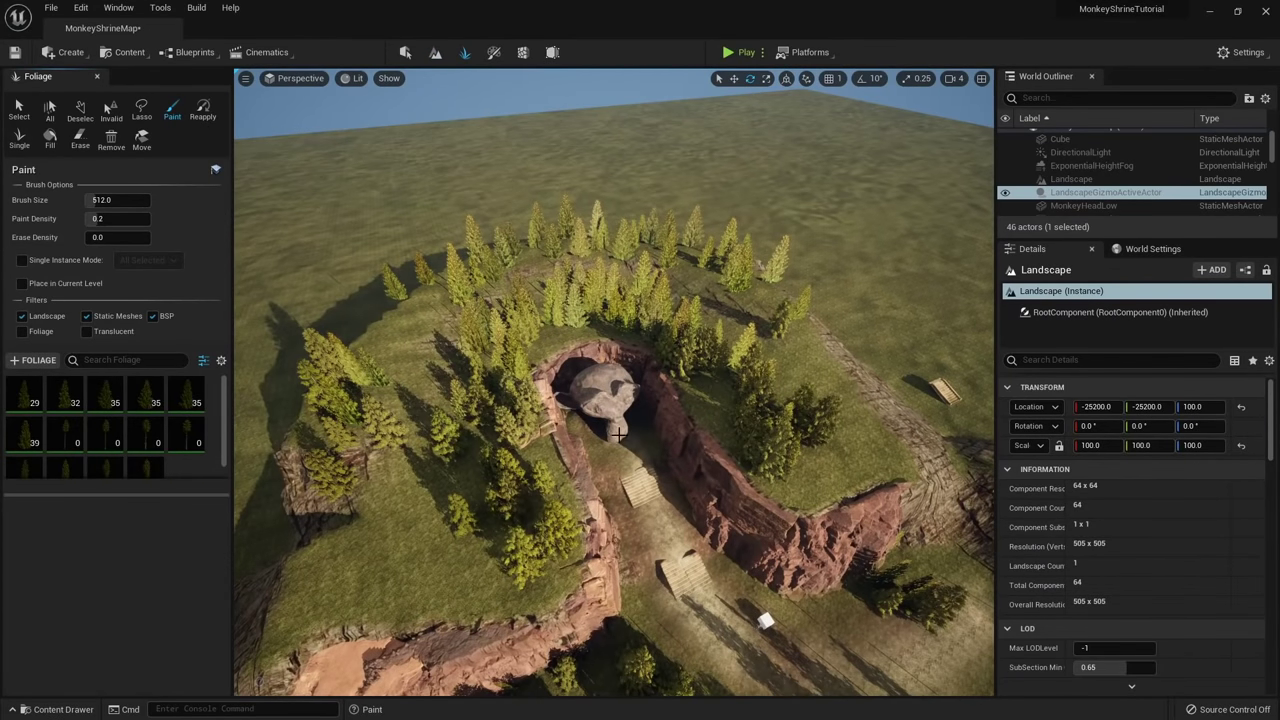
left_click_drag(164, 495, 156, 583)
left_click(146, 480)
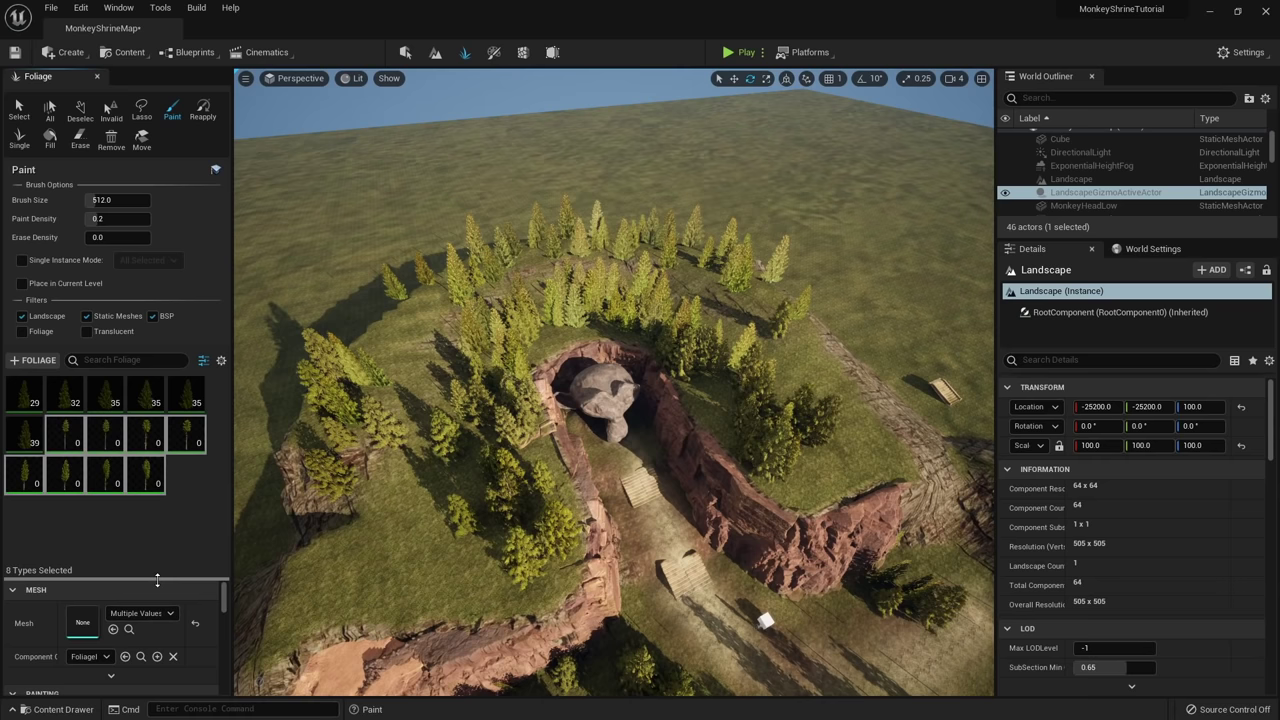
left_click_drag(157, 580, 155, 492)
key("w")
mouse_move(502, 290)
right_mouse_down()
mouse_move(500, 196)
mouse_move(506, 320)
mouse_move(490, 350)
right_mouse_up()
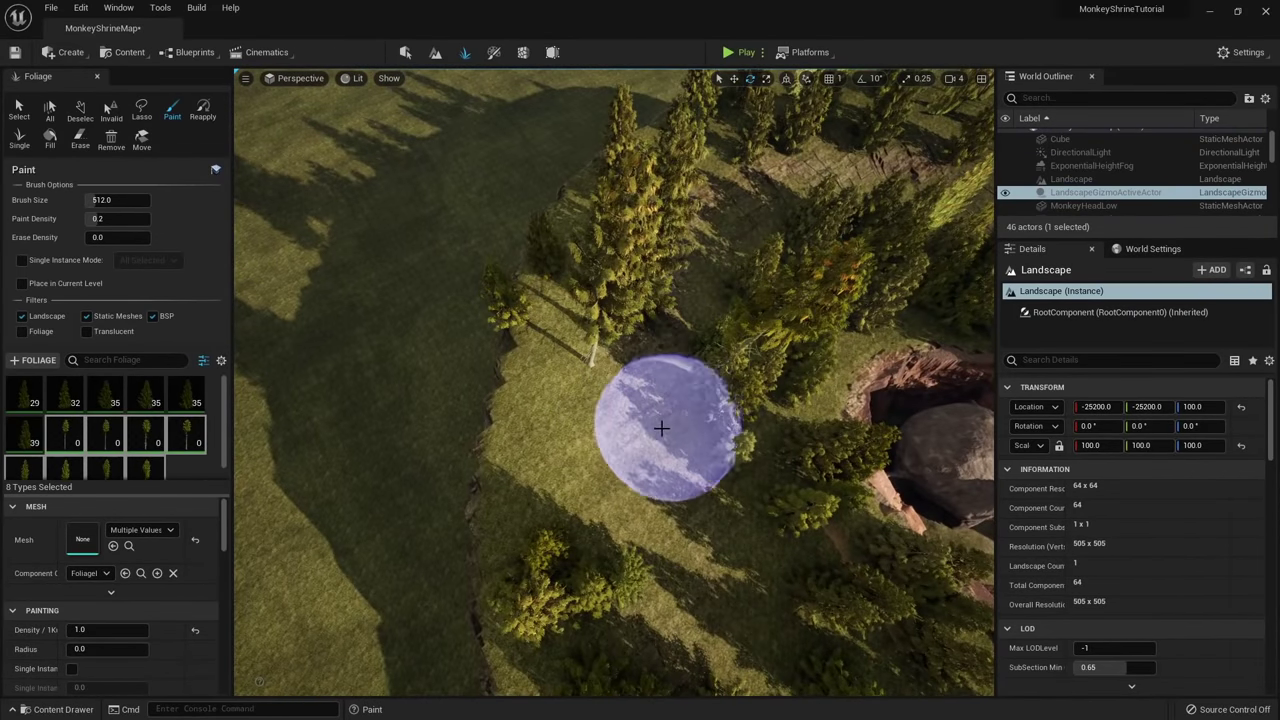
Try painting the eight selected tree types on the ridge beside the shrine gorge.
mouse_move(662, 428)
right_mouse_down()
mouse_move(710, 270)
mouse_move(704, 240)
mouse_move(684, 385)
right_mouse_up()
key("w")
key("s")
key("ctrl+z")
Set the uniform painting scale of the eight selected tree types to a range of 0.5 to 0.7.
scroll(138, 604, "down", 3)
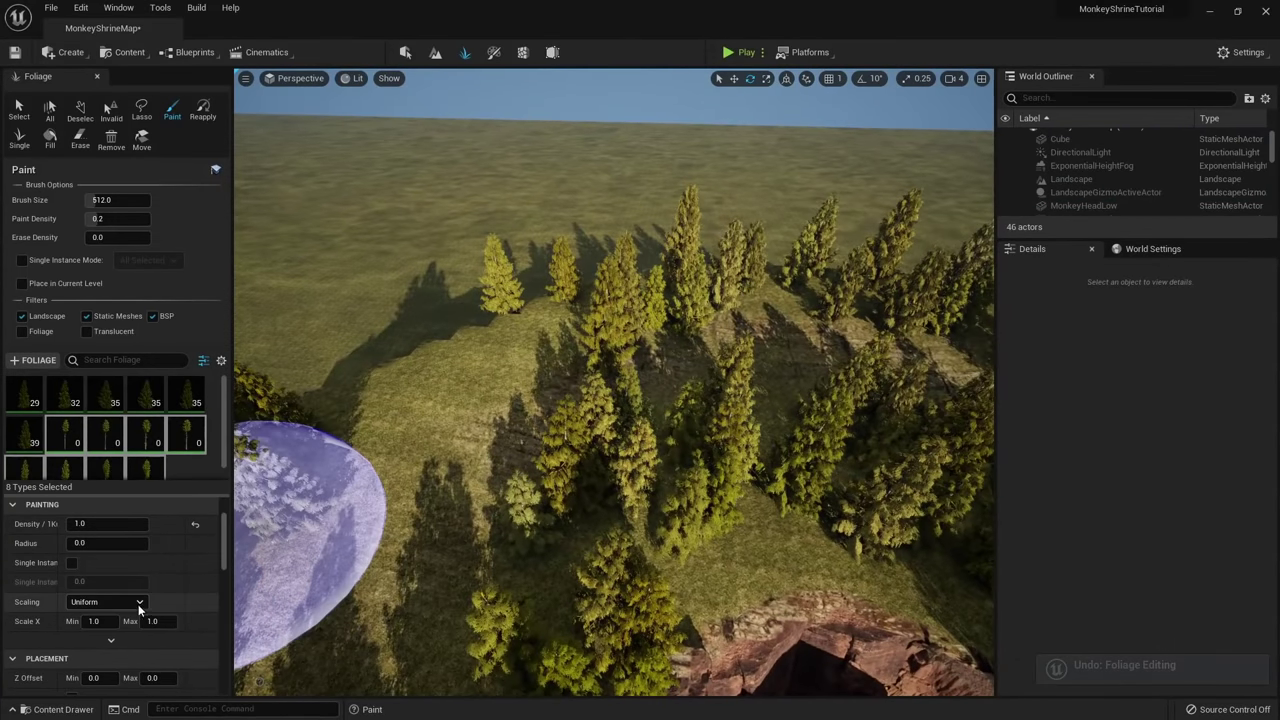
scroll(138, 604, "down", 1)
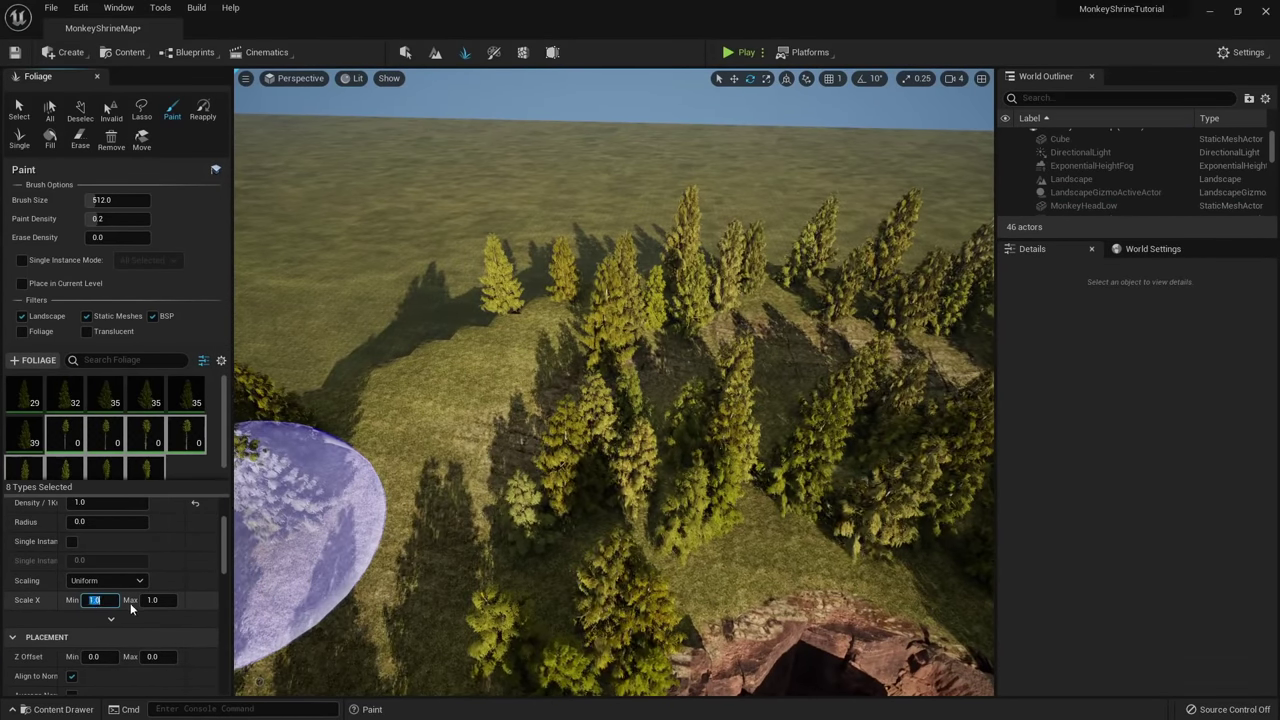
type("0.5")
key("Tab")
type("0.7")
key("Return")
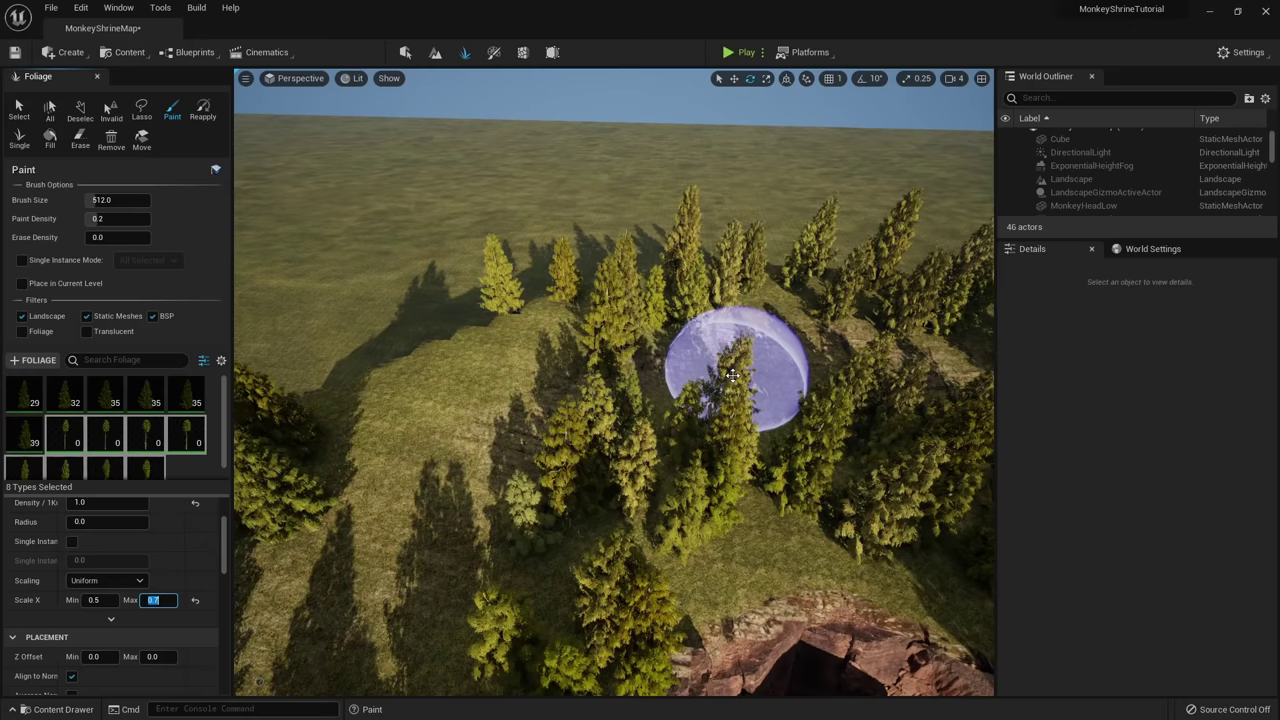
Try painting the trees at their reduced scale on the ridge above the shrine.
key("s")
mouse_move(580, 524)
right_mouse_down()
mouse_move(582, 425)
mouse_move(580, 480)
mouse_move(600, 457)
right_mouse_up()
key("w")
key("ctrl+z")
Deactivate the first three of the eight new tree types for painting.
scroll(86, 616, "up", 3)
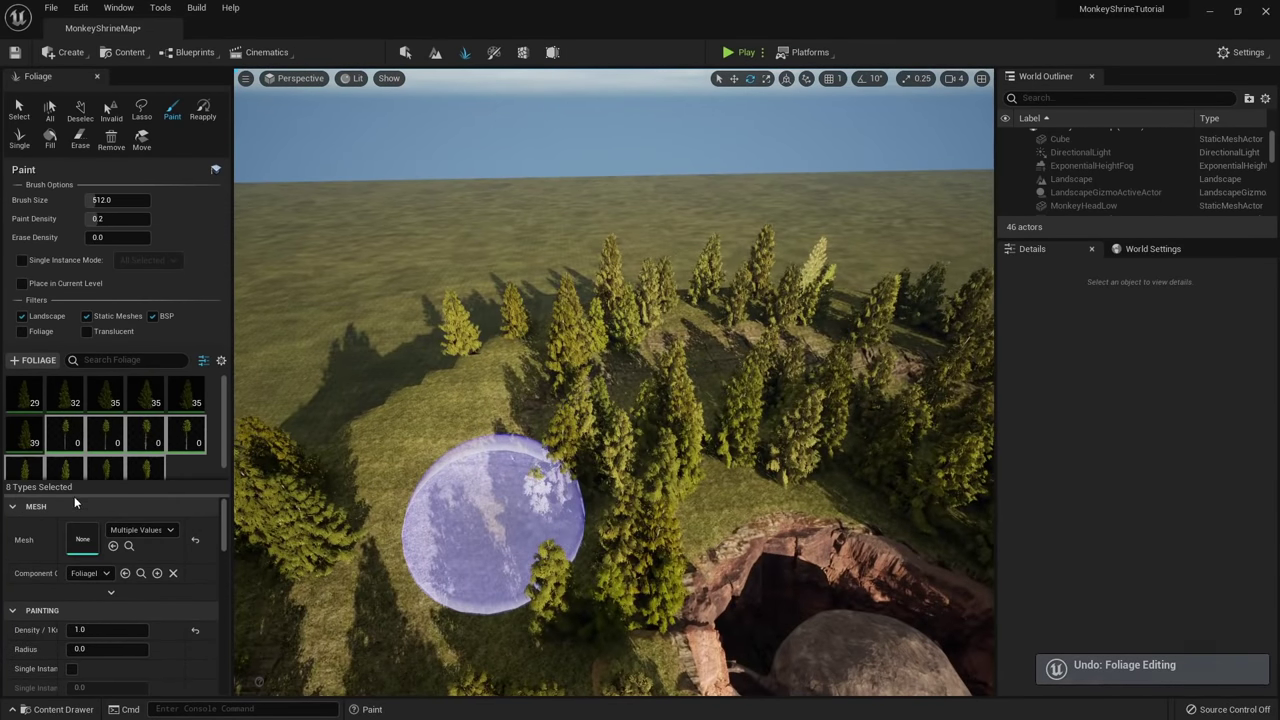
left_click(69, 428)
left_click(134, 423, "shift")
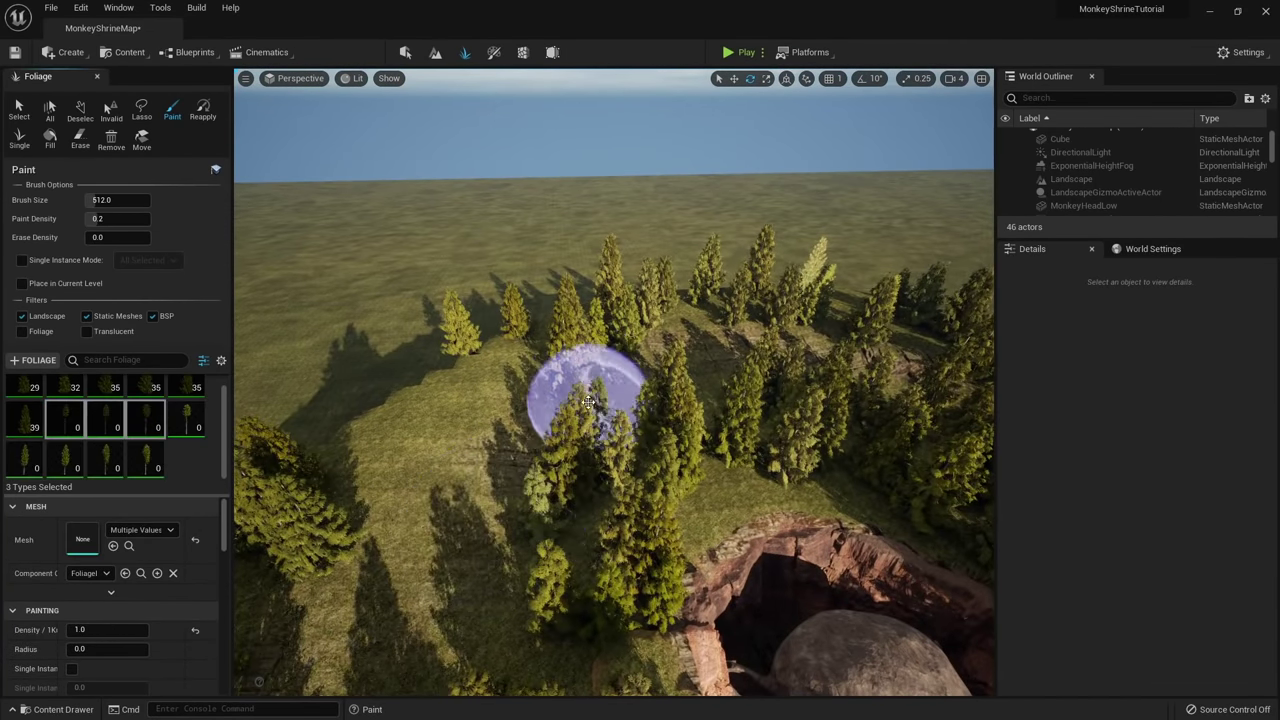
Paint the remaining five new tree types around the shrine and below the volcano terrains, undoing the unwanted strokes.
right_click_drag(394, 361, 480, 460)
key("s")
mouse_move(394, 290)
left_mouse_down()
mouse_move(737, 414)
mouse_move(466, 154)
mouse_move(716, 176)
mouse_move(458, 166)
left_mouse_up()
mouse_move(458, 166)
right_mouse_down()
mouse_move(500, 200)
mouse_move(526, 251)
mouse_move(447, 213)
right_mouse_up()
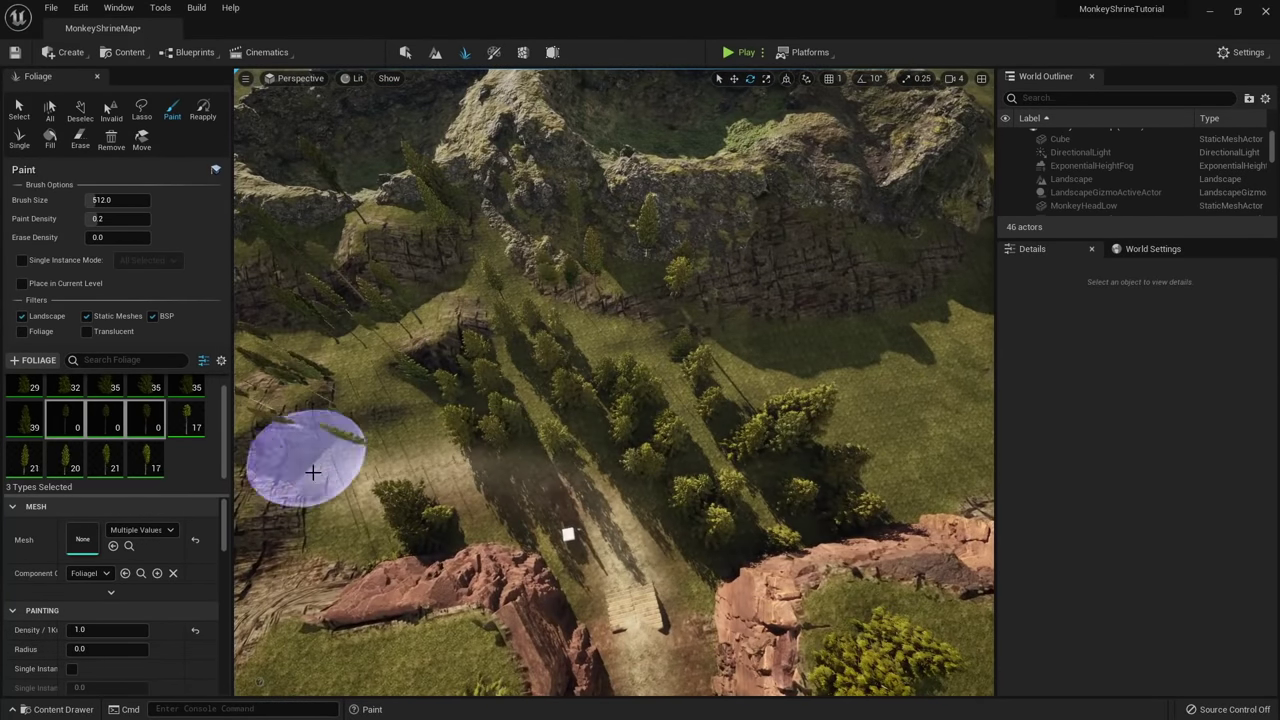
right_click_drag(768, 298, 900, 250)
key("w")
key("ctrl+z")
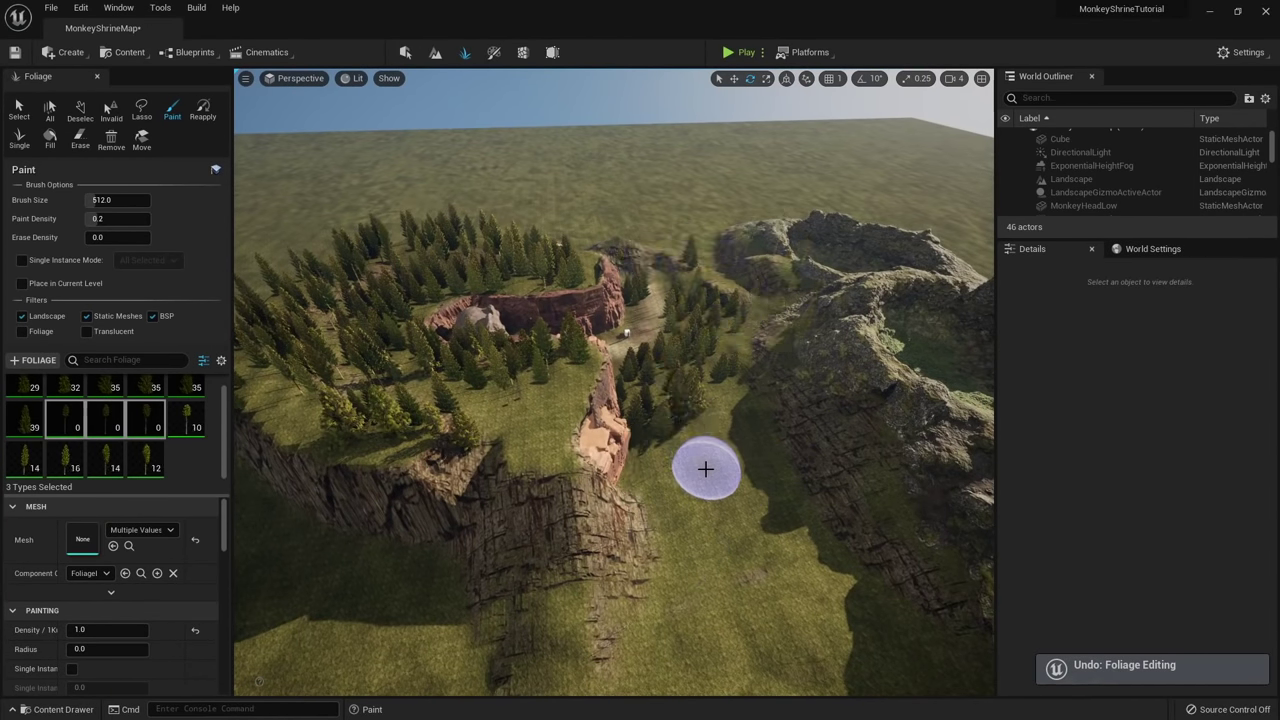
key("w")
right_click_drag(706, 469, 592, 420)
key("ctrl+z")
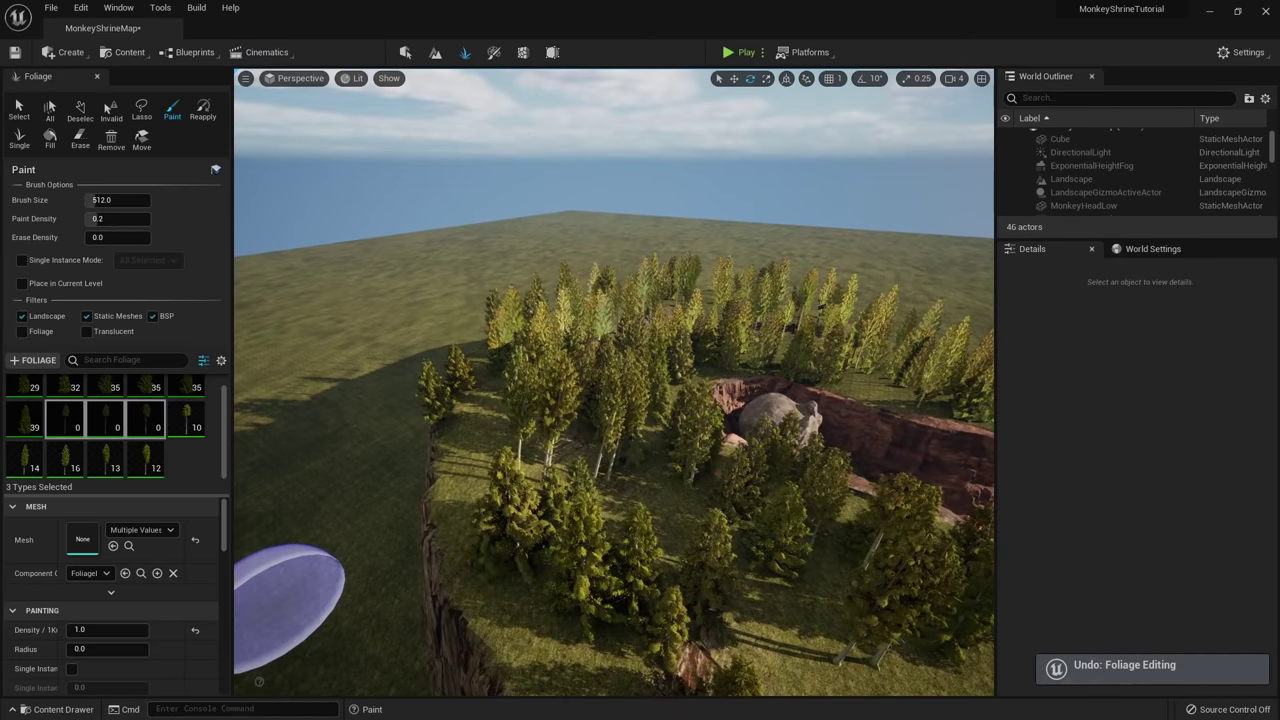
Turn off Align to Normal for the three selected tree types.
scroll(137, 579, "down", 2)
scroll(133, 604, "down", 6)
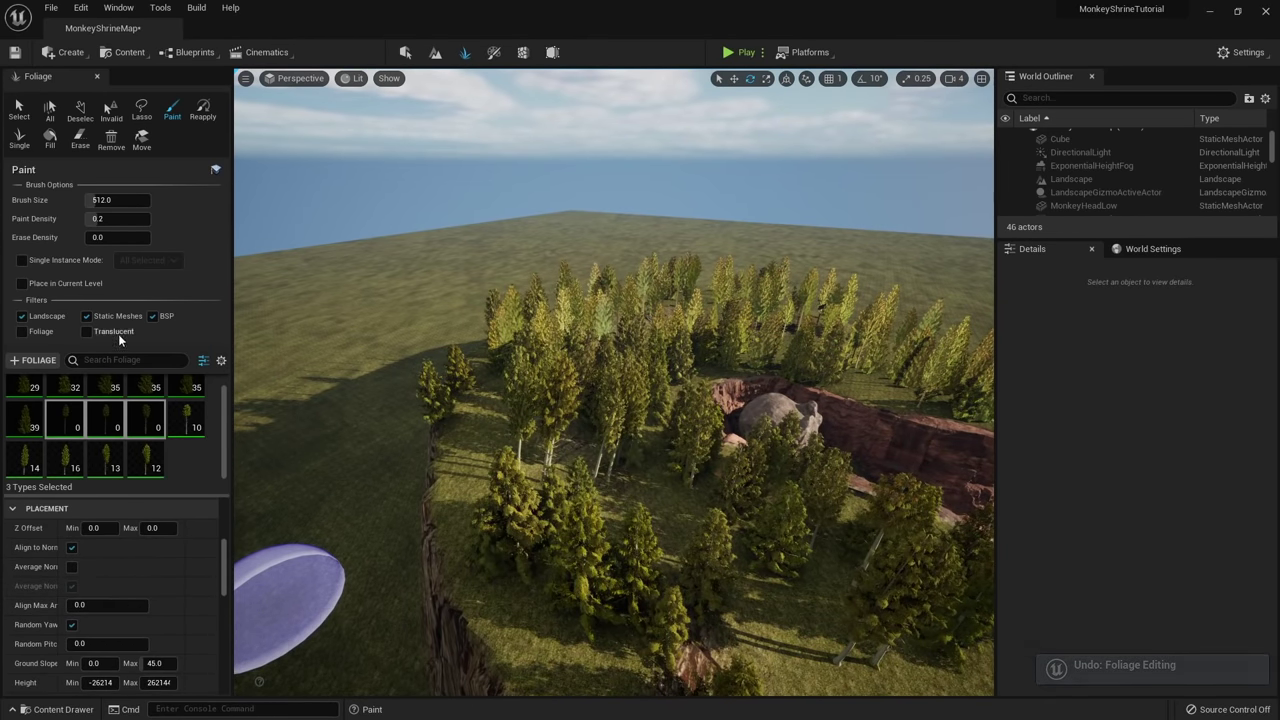
left_click(71, 547)
Paint the five active tree types across the grassland and slopes in front of the volcano terrains.
mouse_move(440, 470)
right_mouse_down()
mouse_move(640, 510)
mouse_move(645, 570)
mouse_move(610, 590)
right_mouse_up()
key("w")
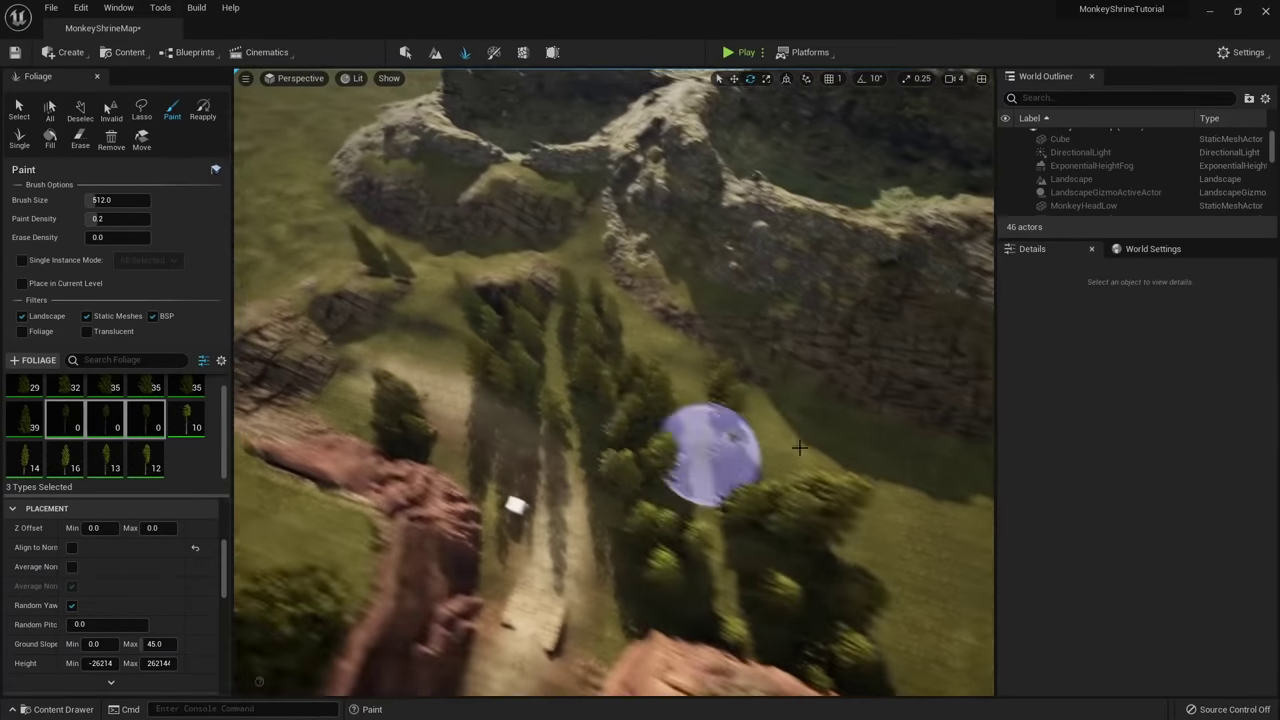
left_click_drag(716, 456, 770, 342)
right_click_drag(594, 374, 590, 305)
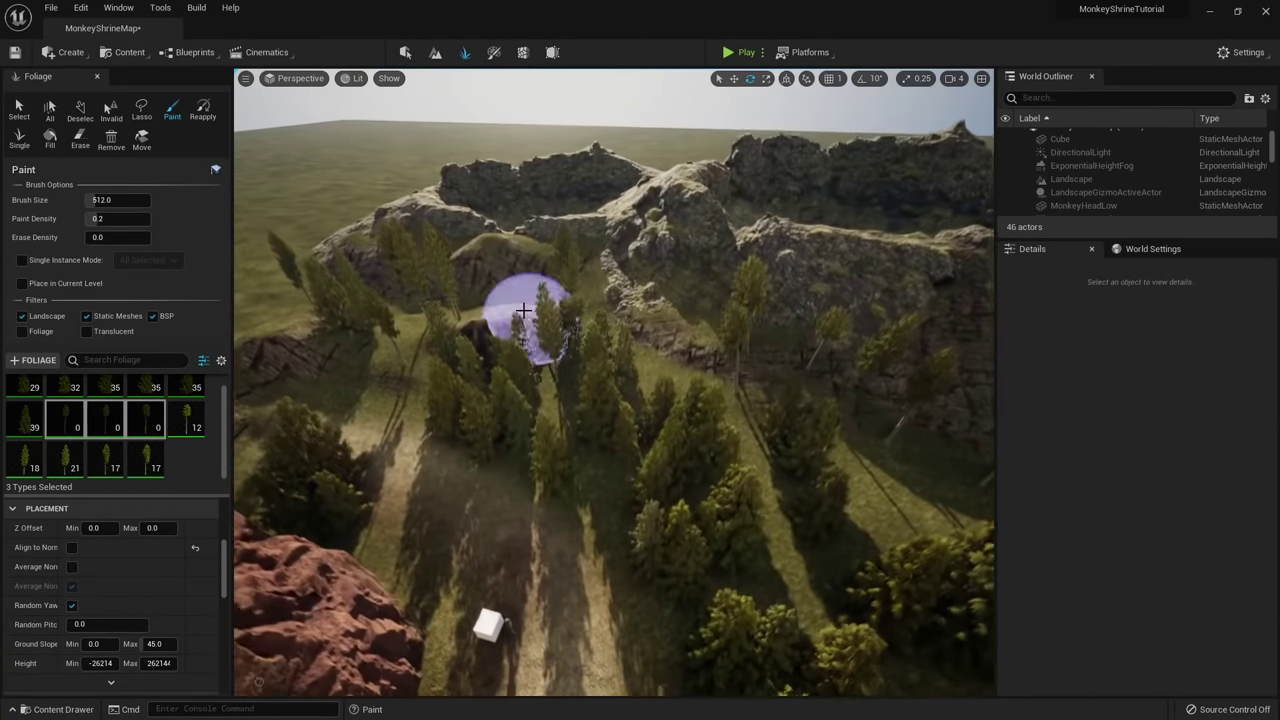
left_click_drag(526, 309, 928, 500)
mouse_move(595, 406)
right_mouse_down()
mouse_move(615, 345)
mouse_move(590, 350)
right_mouse_up()
key("w")
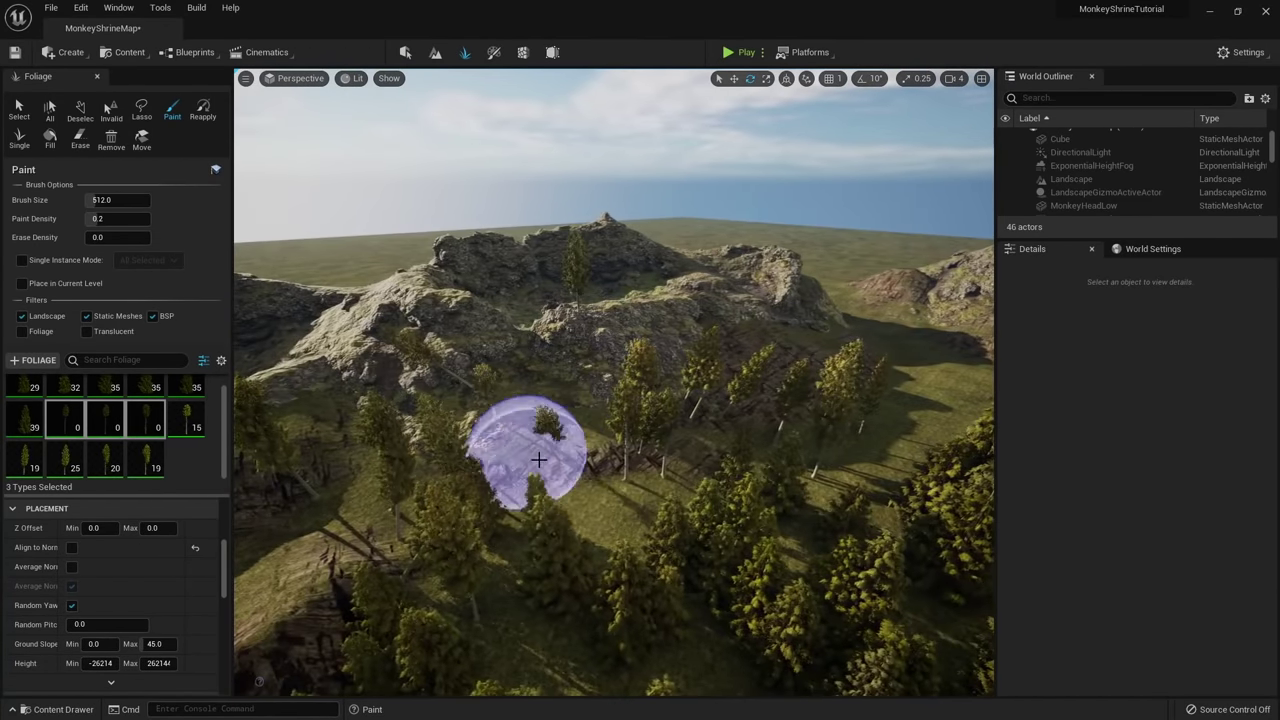
left_click_drag(536, 448, 550, 330)
right_click_drag(550, 330, 500, 335)
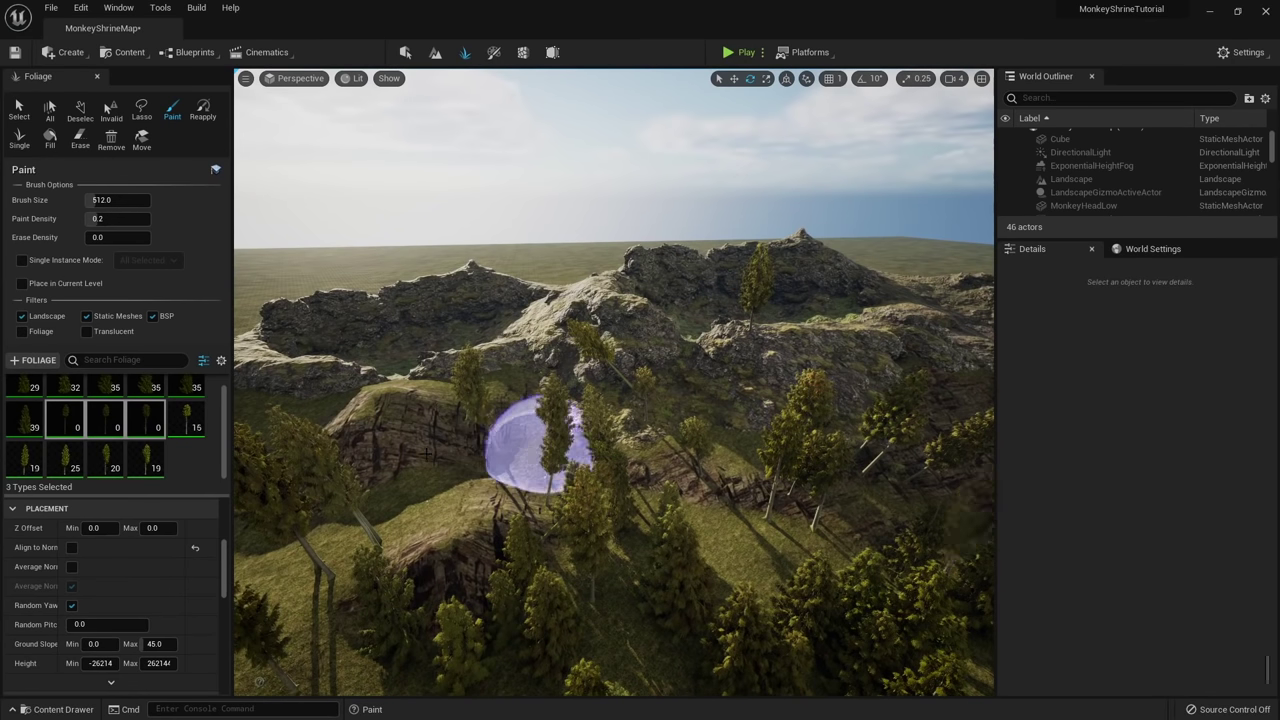
Turn off Align to Normal for the five painted tree types and undo the latest foliage strokes.
left_click(147, 466)
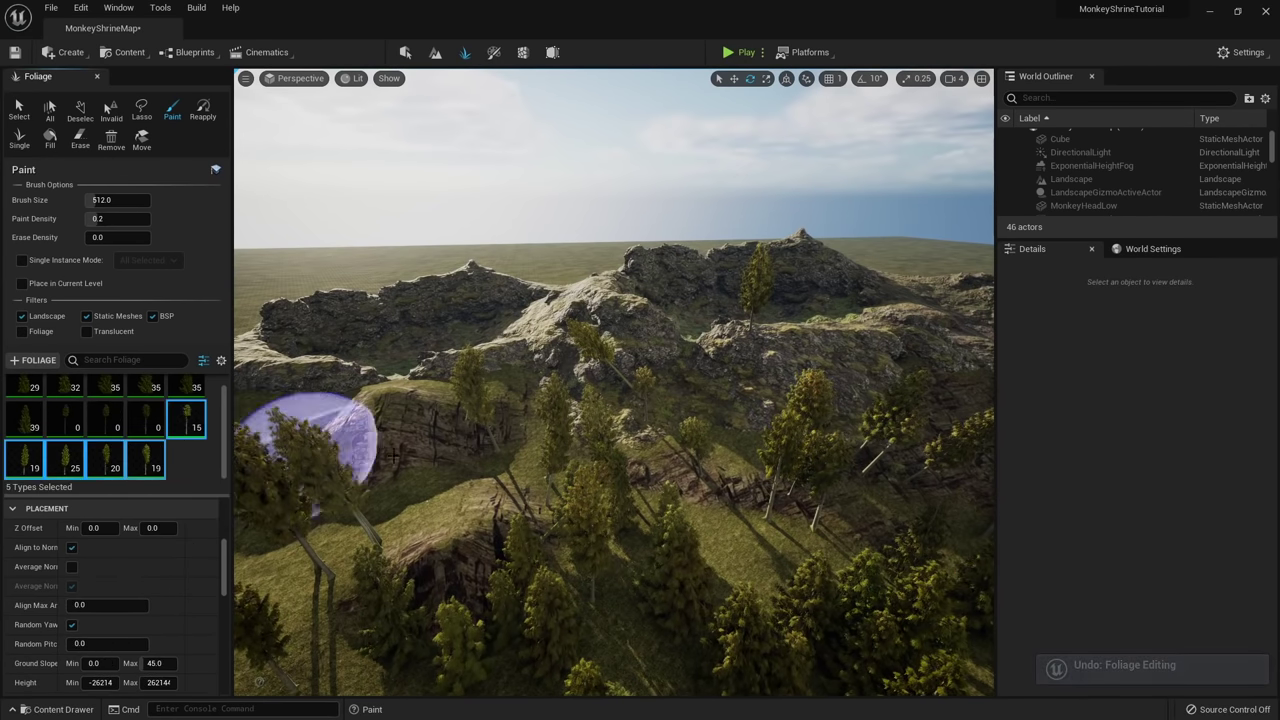
key("w")
right_click_drag(393, 456, 590, 430)
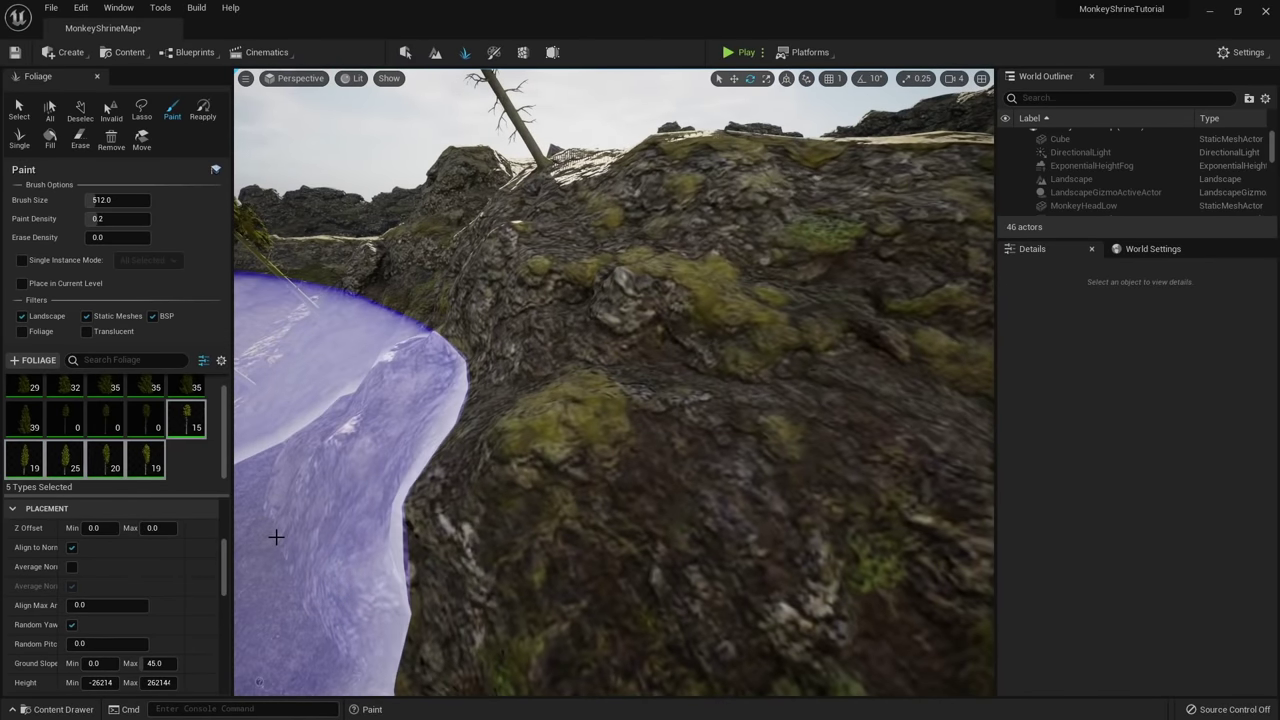
scroll(552, 363, "down", 10)
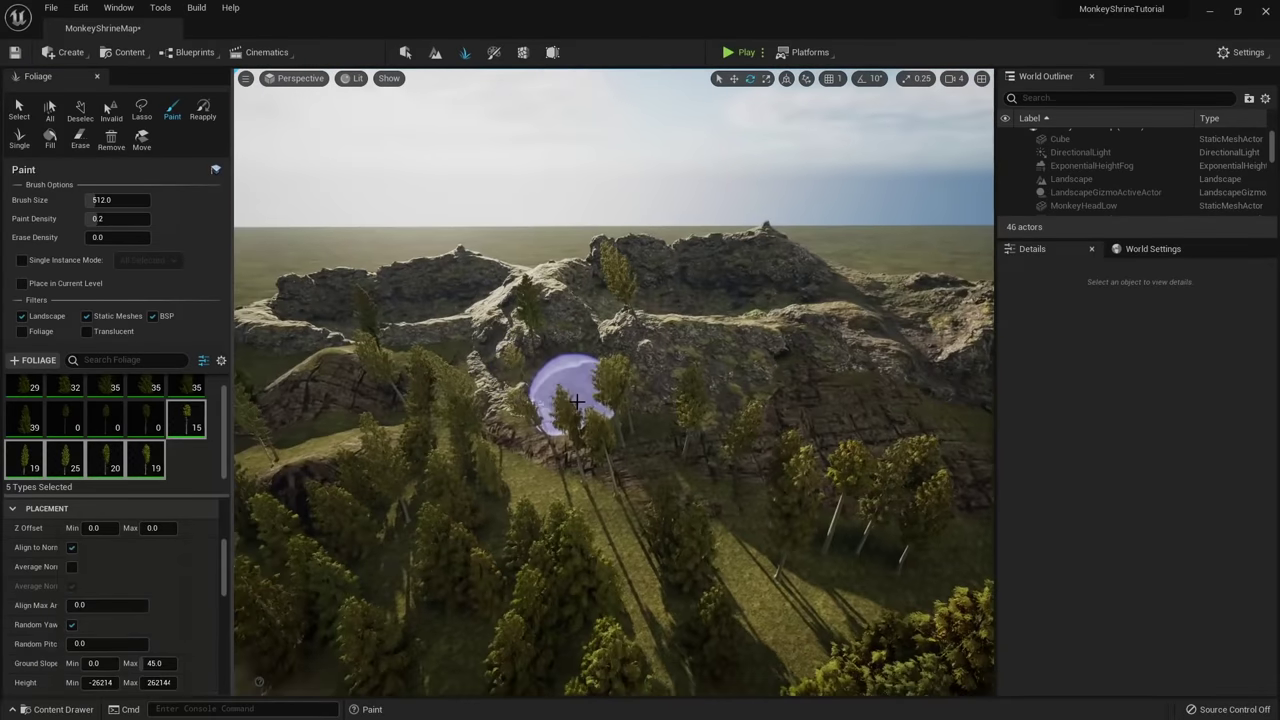
key("ctrl+z")
left_click(72, 547)
Erase the tilted trees and repaint the forest with upright ones, adding more of the first three conifer types.
mouse_move(560, 400)
right_mouse_down()
mouse_move(600, 440)
mouse_move(551, 394)
right_mouse_up()
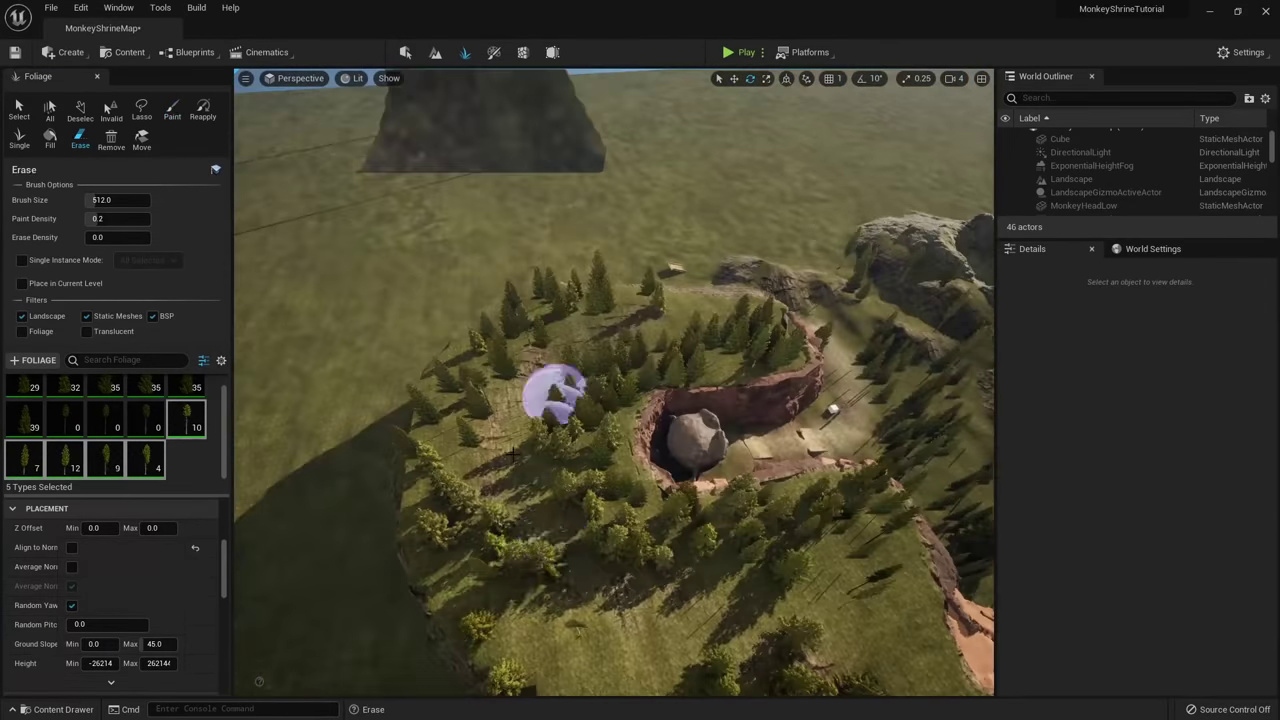
left_click_drag(551, 394, 751, 310)
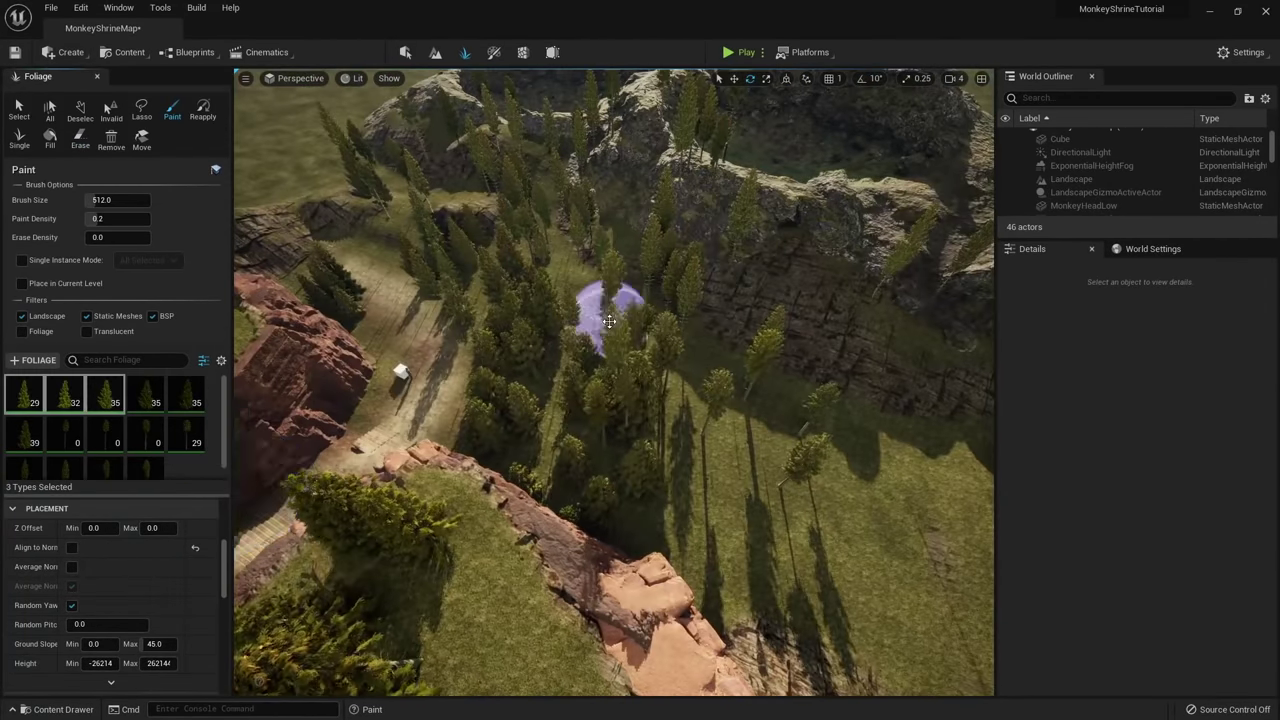
scroll(101, 594, "down", 5)
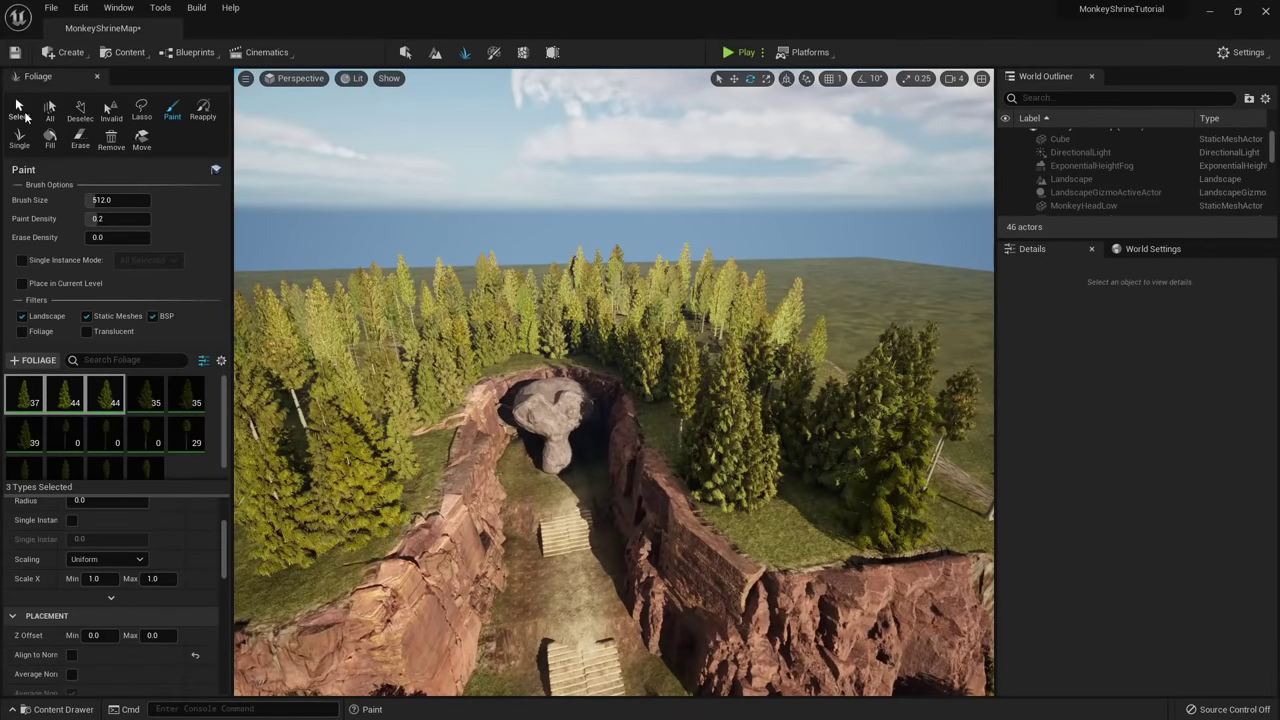
Reposition a single small conifer along the cliff-top edge above the shrine gorge.
left_click(19, 110)
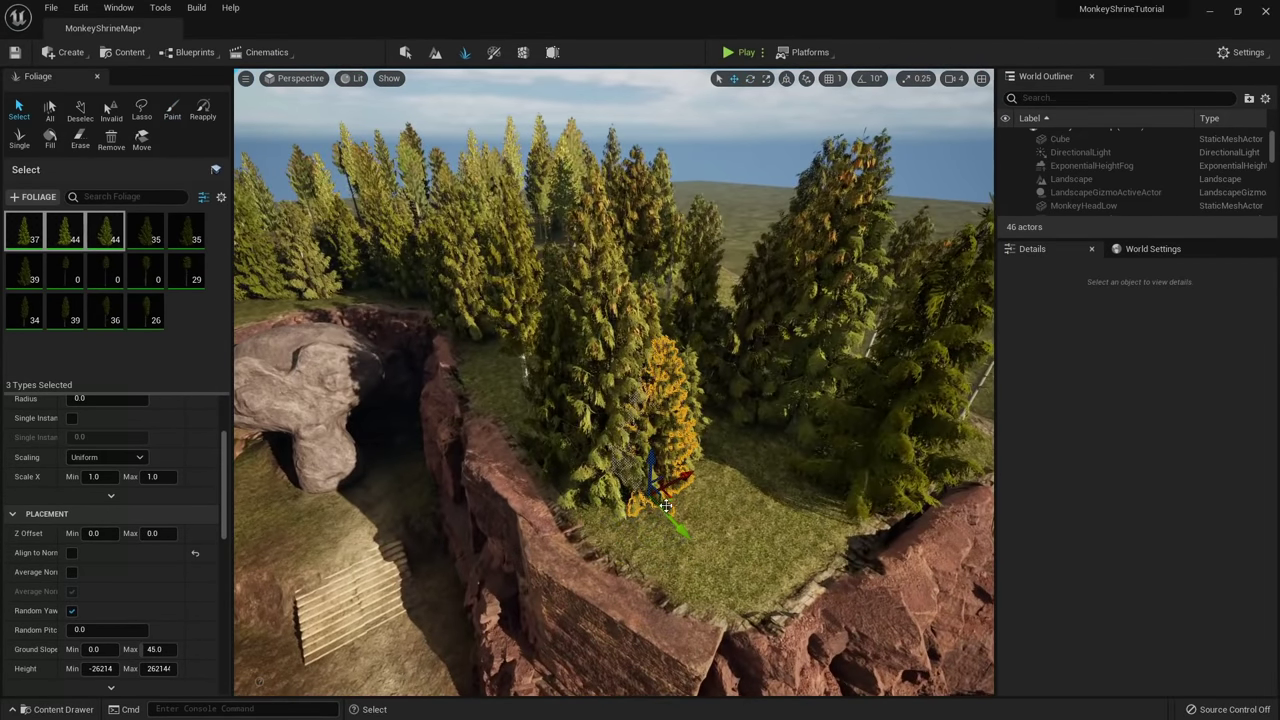
right_click_drag(767, 490, 810, 525)
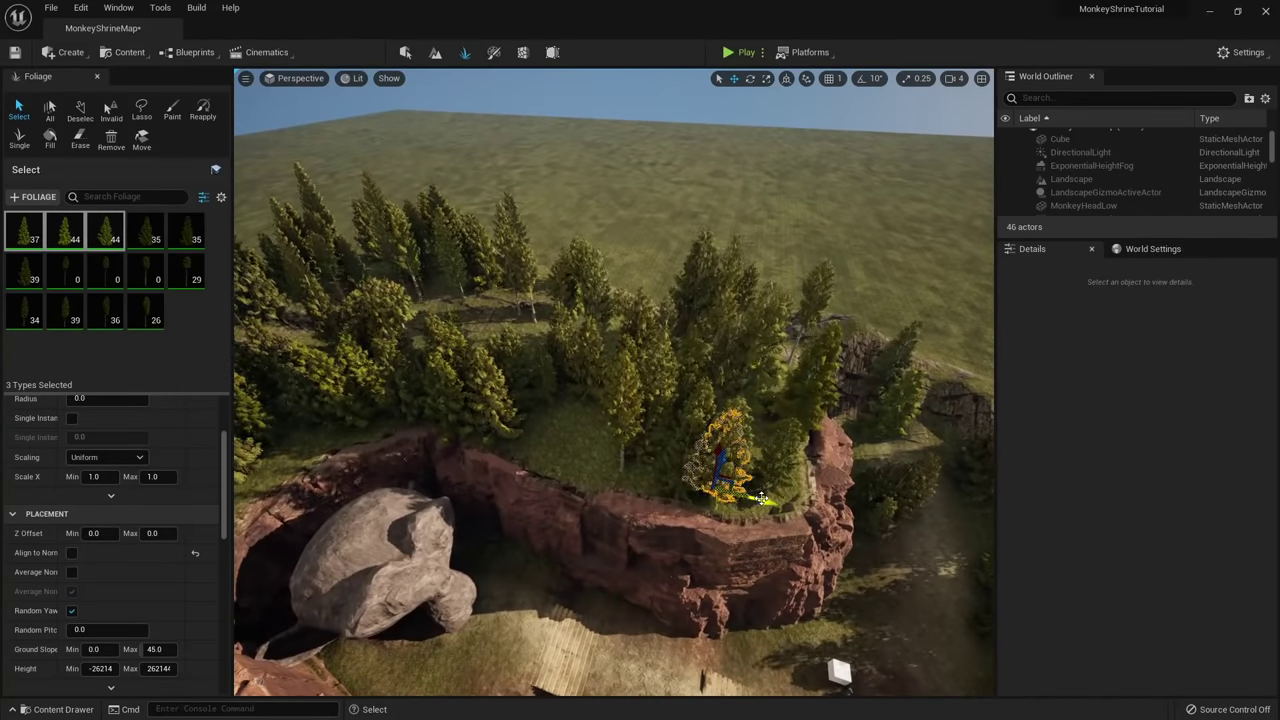
right_click_drag(538, 480, 490, 480)
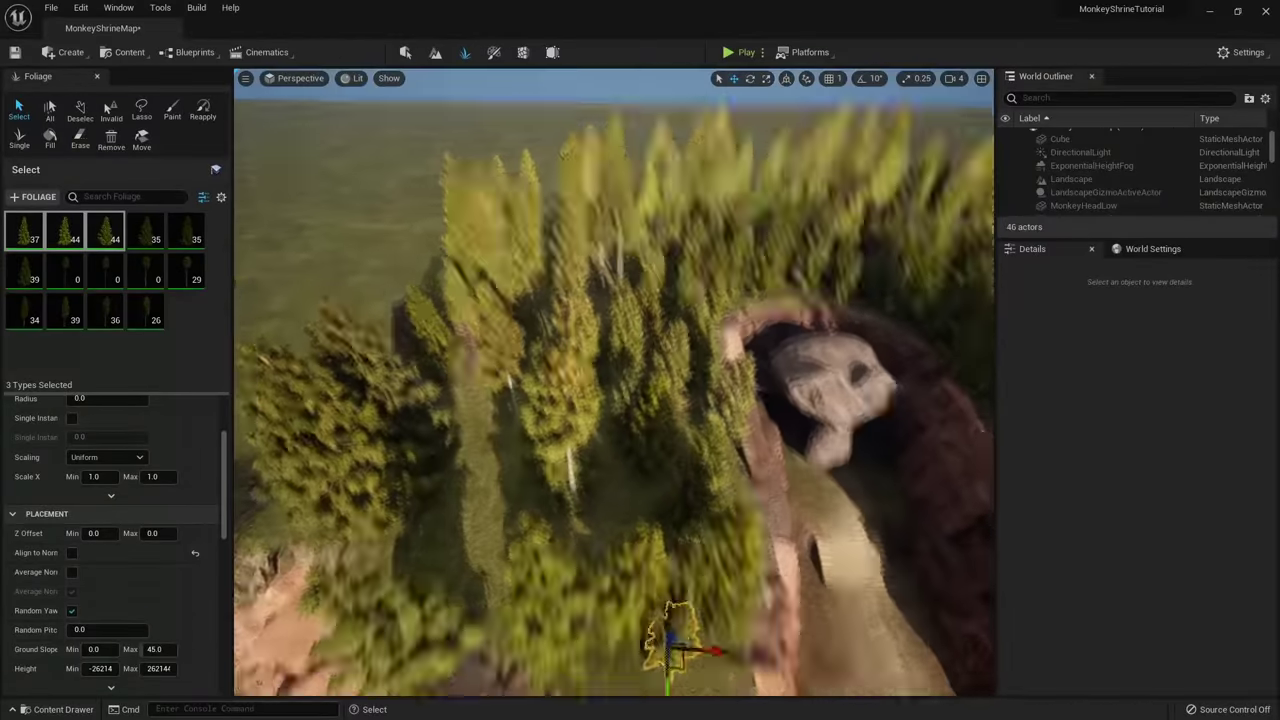
right_click_drag(620, 400, 600, 500)
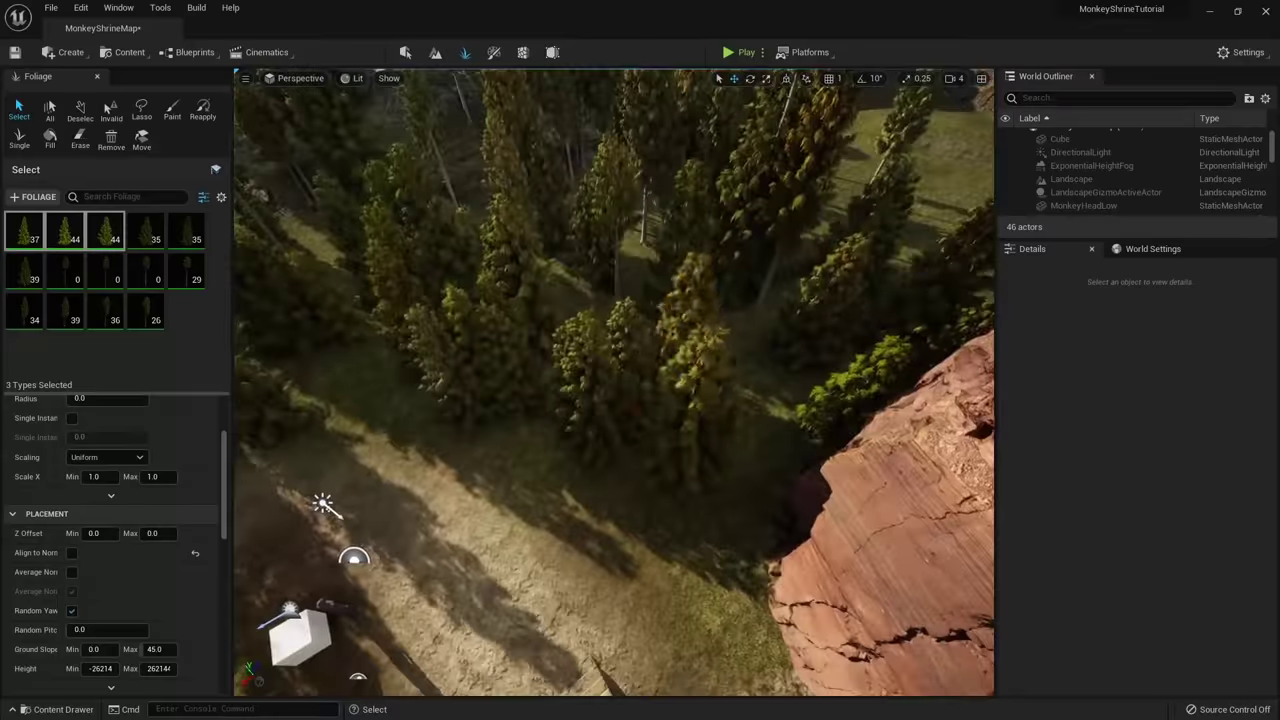
Move the tree at the foot of the red cliff by the gorge entrance and check the forest from inside the gorge.
left_click(570, 310)
right_click_drag(570, 310, 690, 520)
left_click(766, 394)
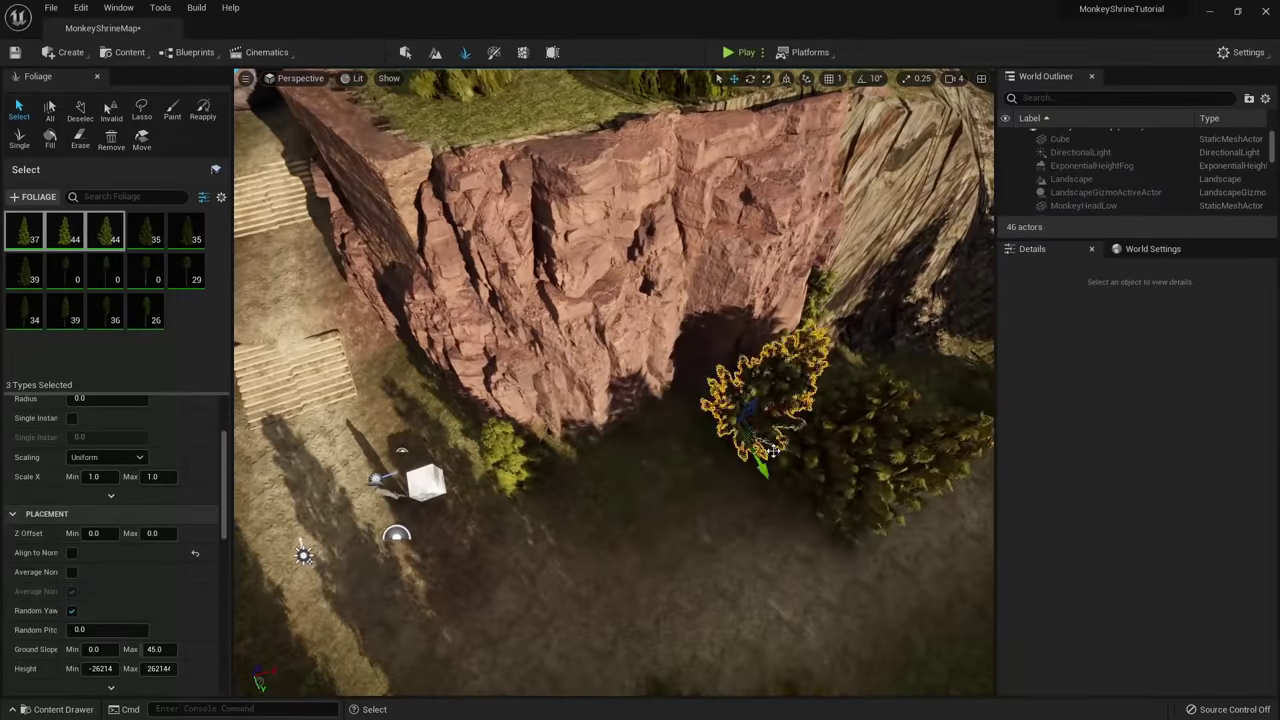
left_click_drag(766, 430, 634, 475)
right_click_drag(634, 475, 640, 380)
right_click_drag(760, 430, 286, 543)
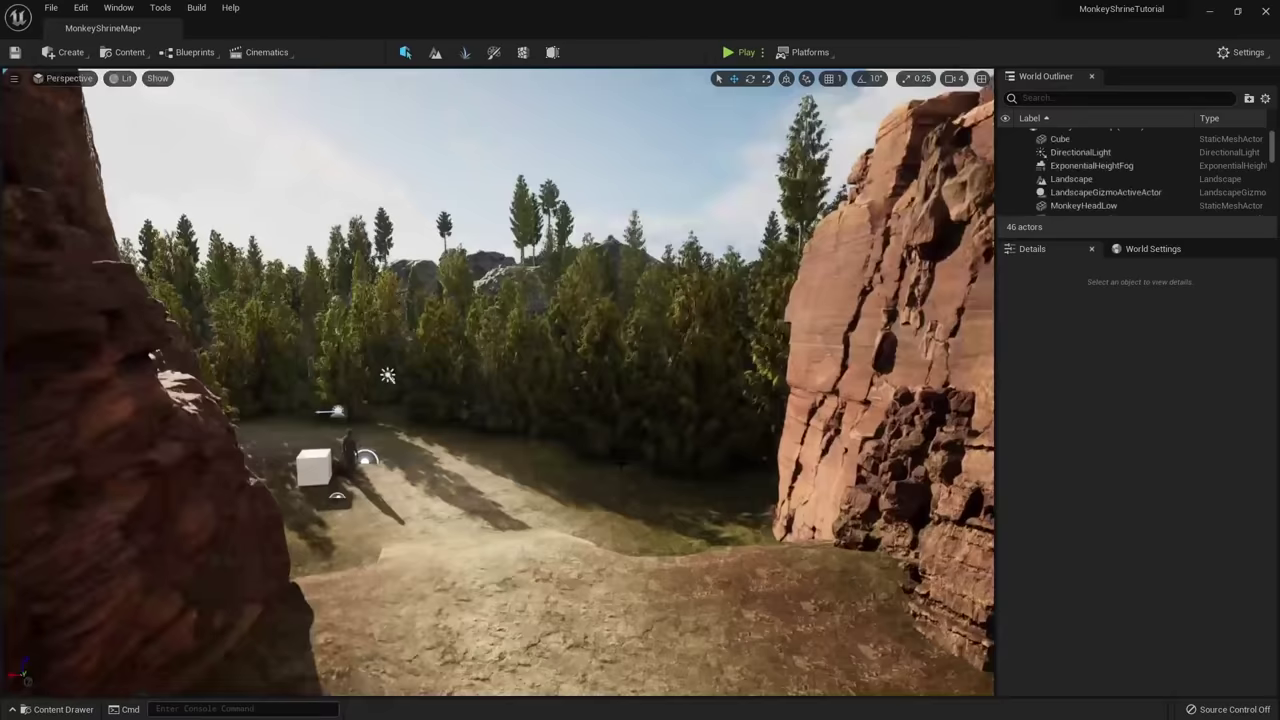
Open the spruce_full_02 mesh from the full high-detail meshes of PN_interactiveSpruceForest and view the whole tree.
right_click_drag(592, 462, 579, 447)
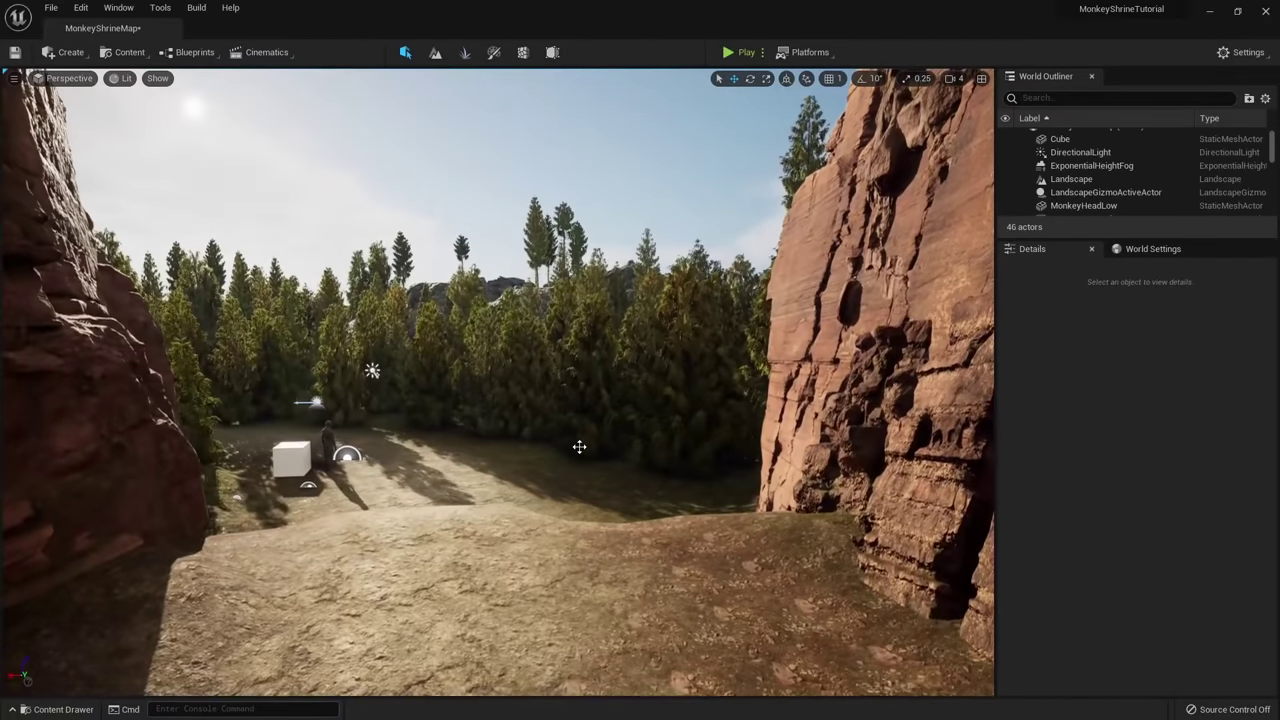
key("ctrl+space")
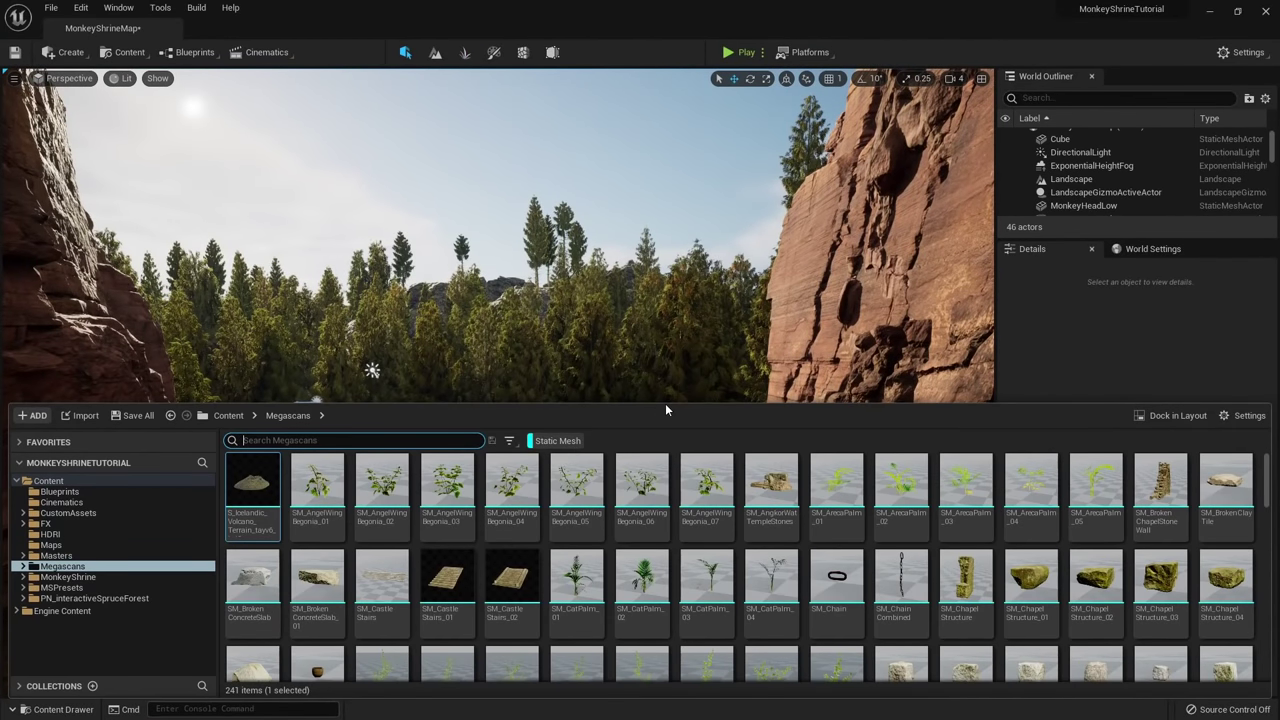
left_click(556, 440)
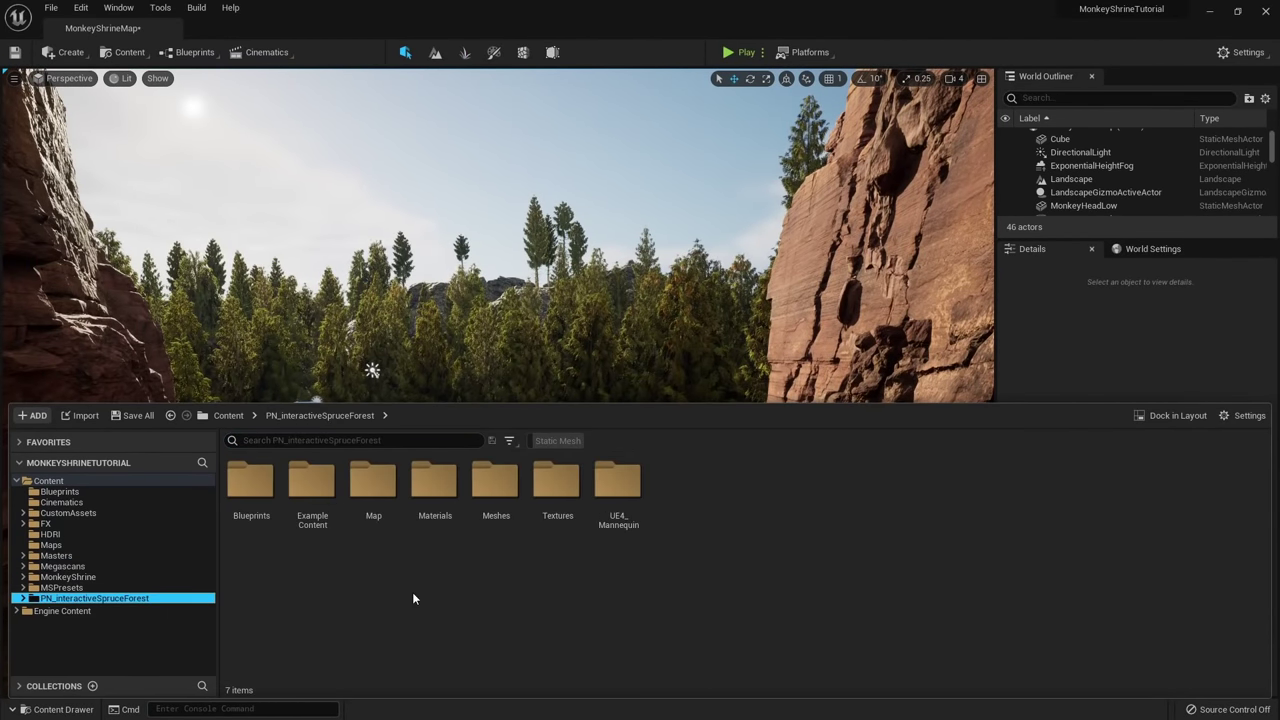
double_click(496, 485)
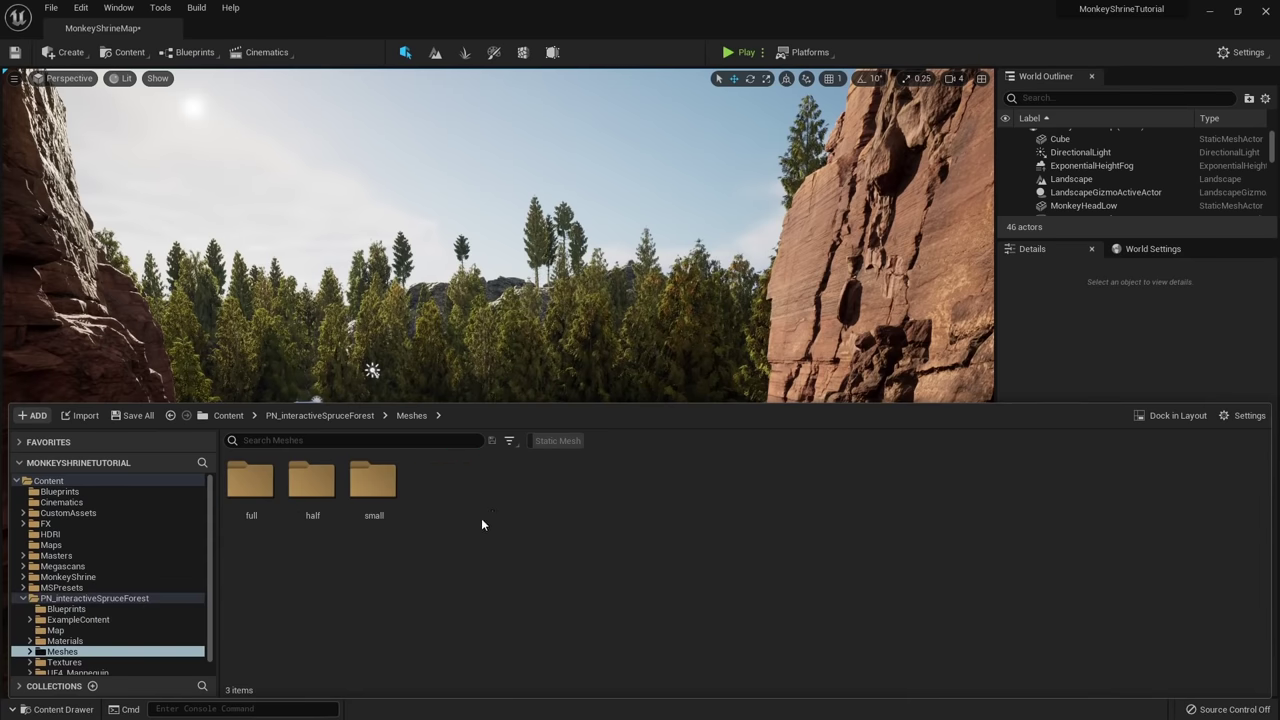
double_click(256, 494)
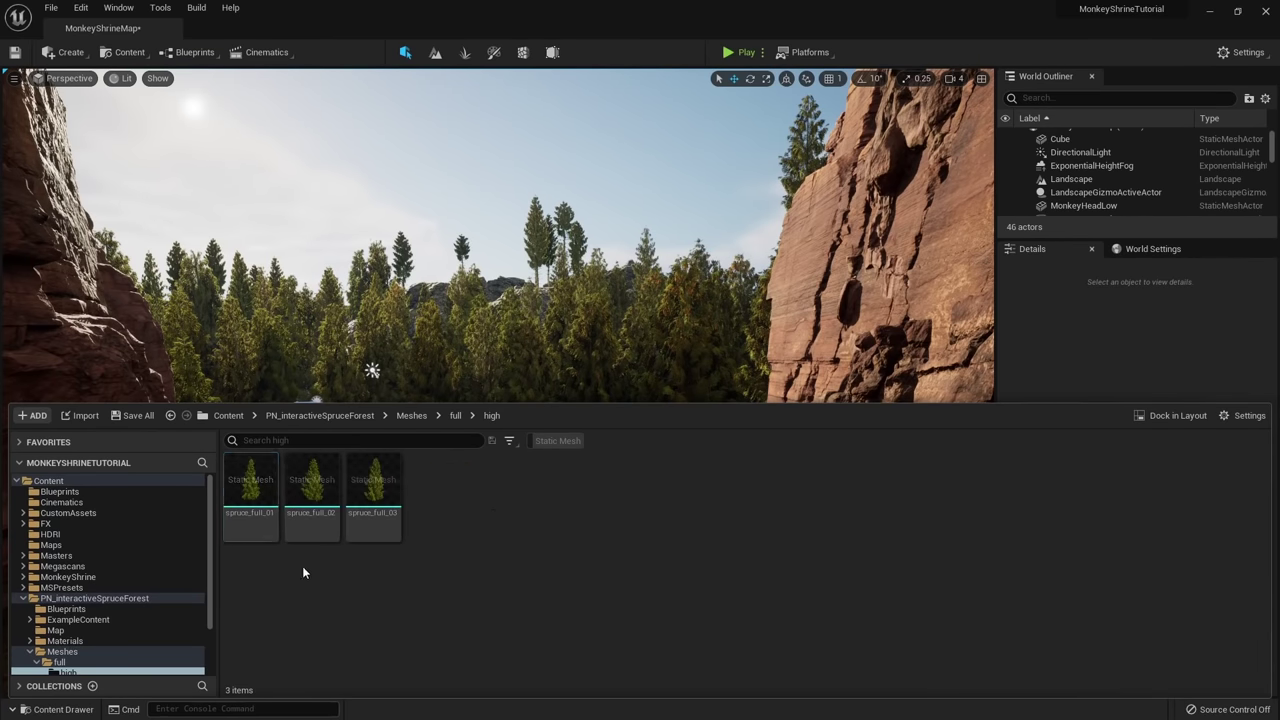
double_click(330, 517)
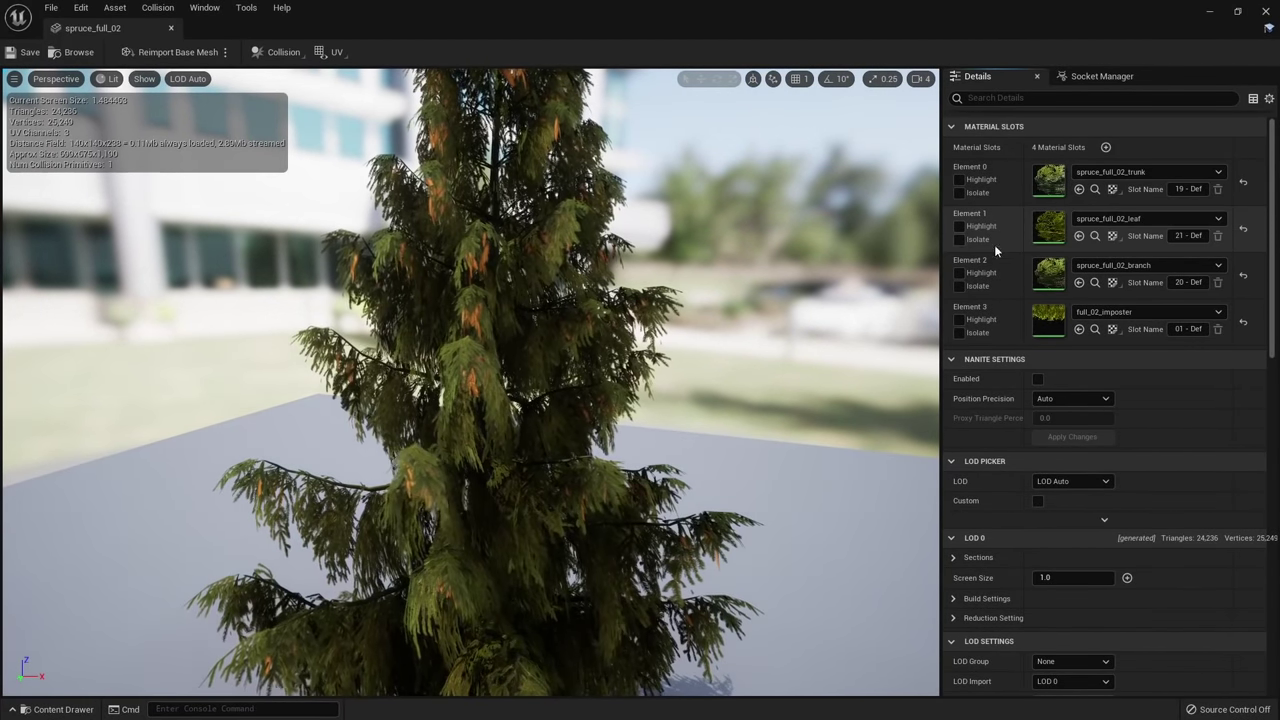
key("s")
right_click_drag(640, 330, 648, 308)
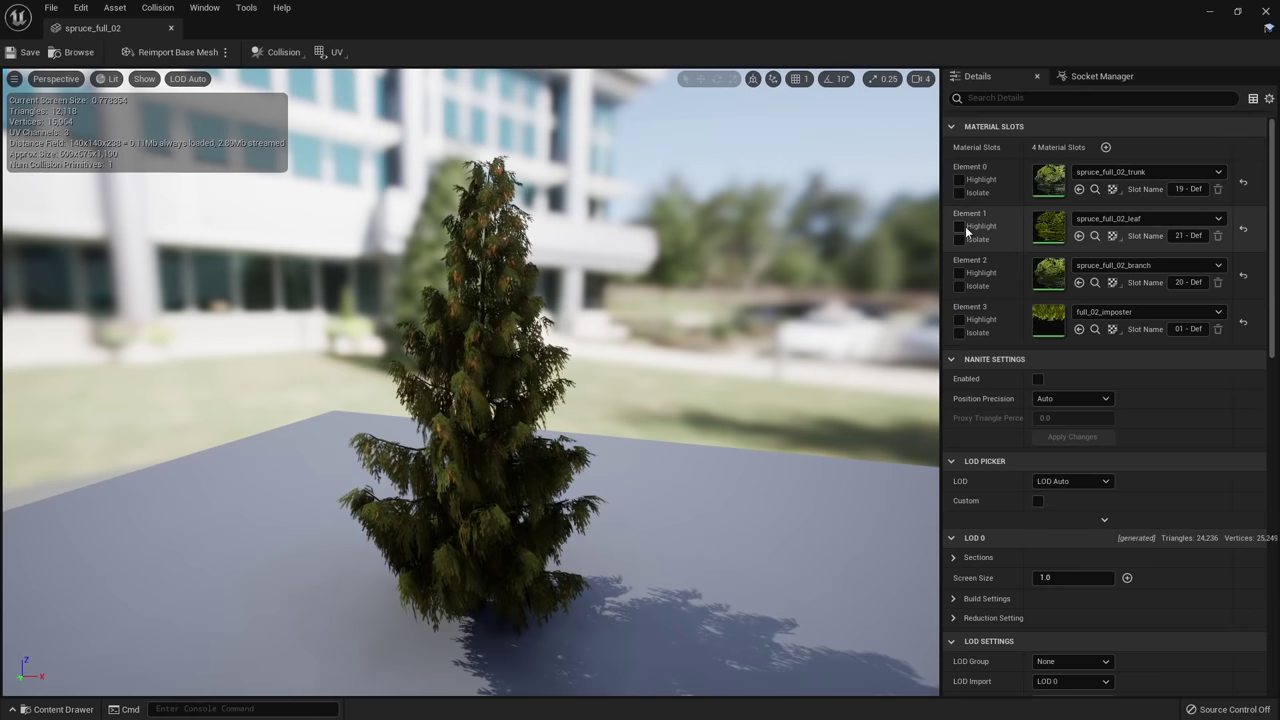
Highlight the leaf material on the spruce mesh and open its spruce_full_02_leaf material instance.
left_click(961, 226)
left_click(961, 226)
left_click(961, 226)
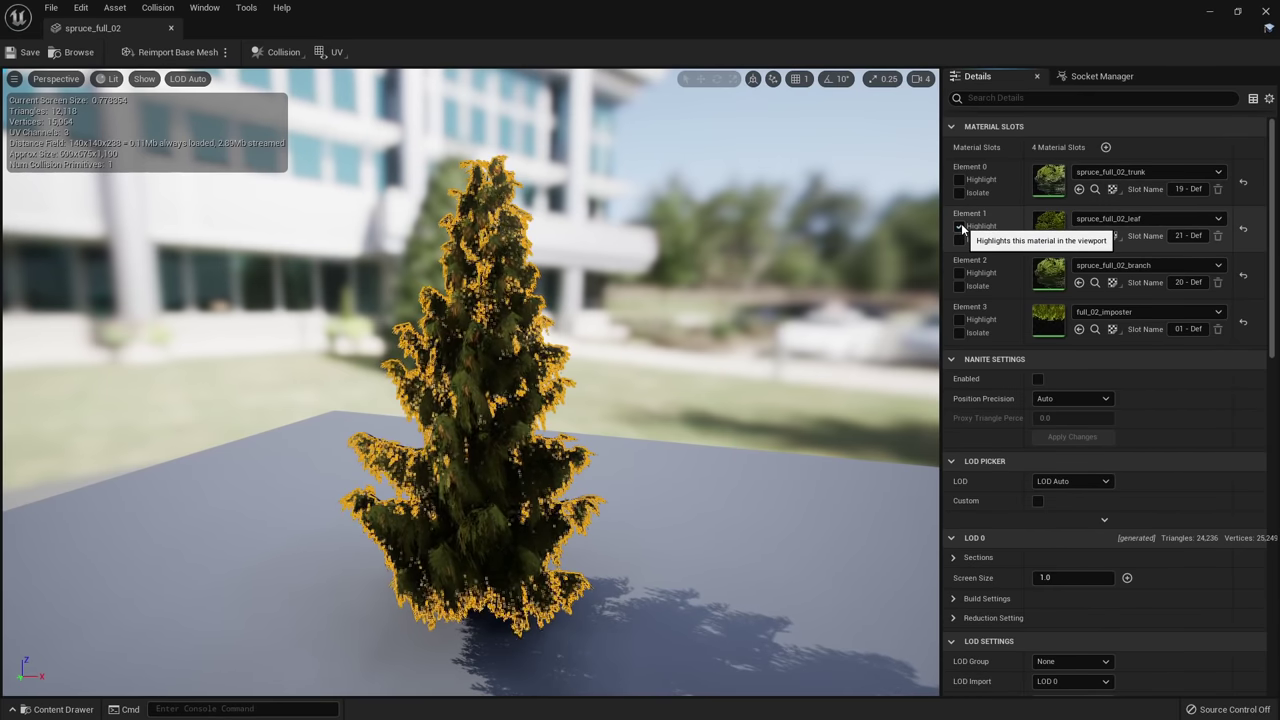
scroll(508, 284, "up", 4)
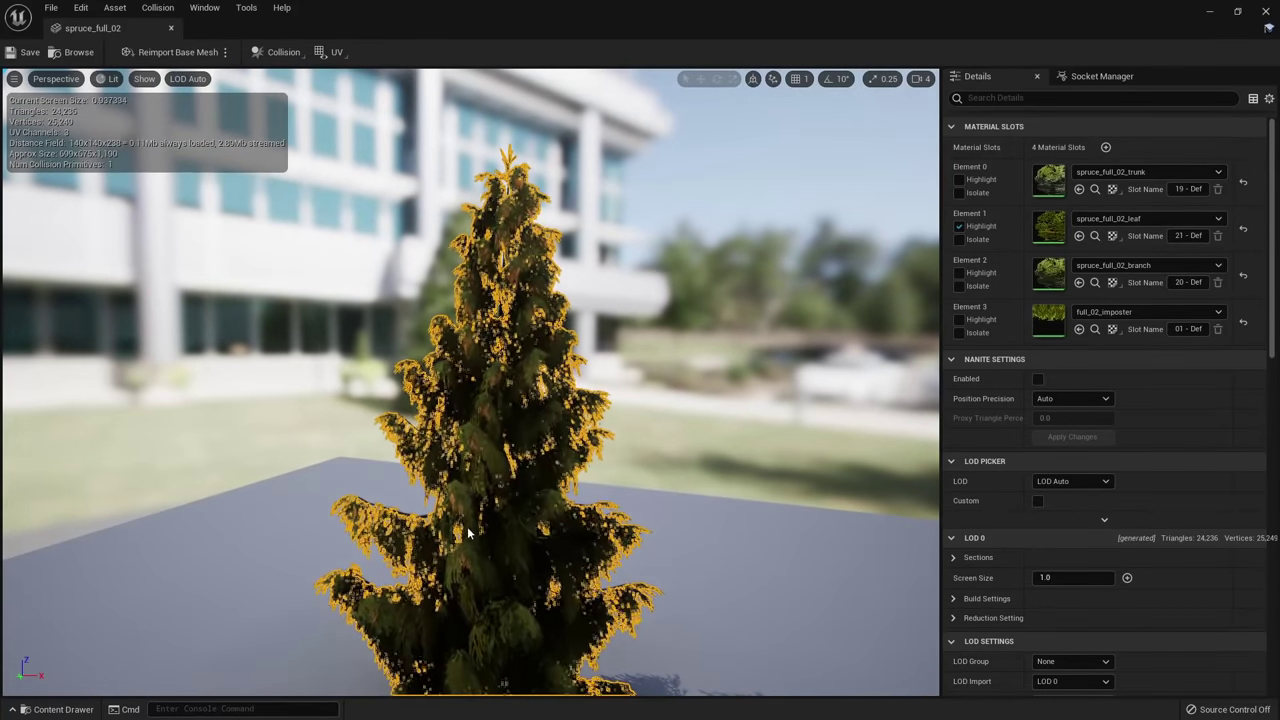
double_click(1043, 236)
scroll(458, 460, "down", 6)
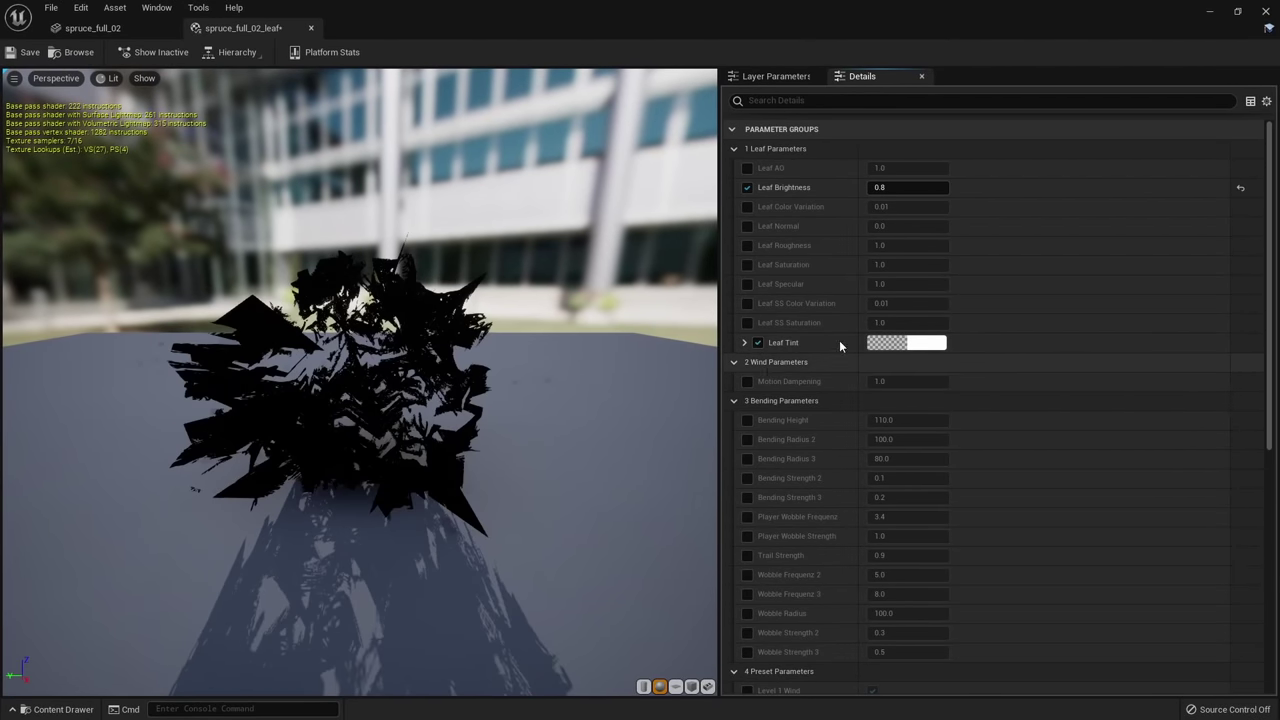
Try a purple Leaf Tint on the spruce leaf material while viewing the forest, and undo the tint.
left_click_drag(670, 14, 0, 220)
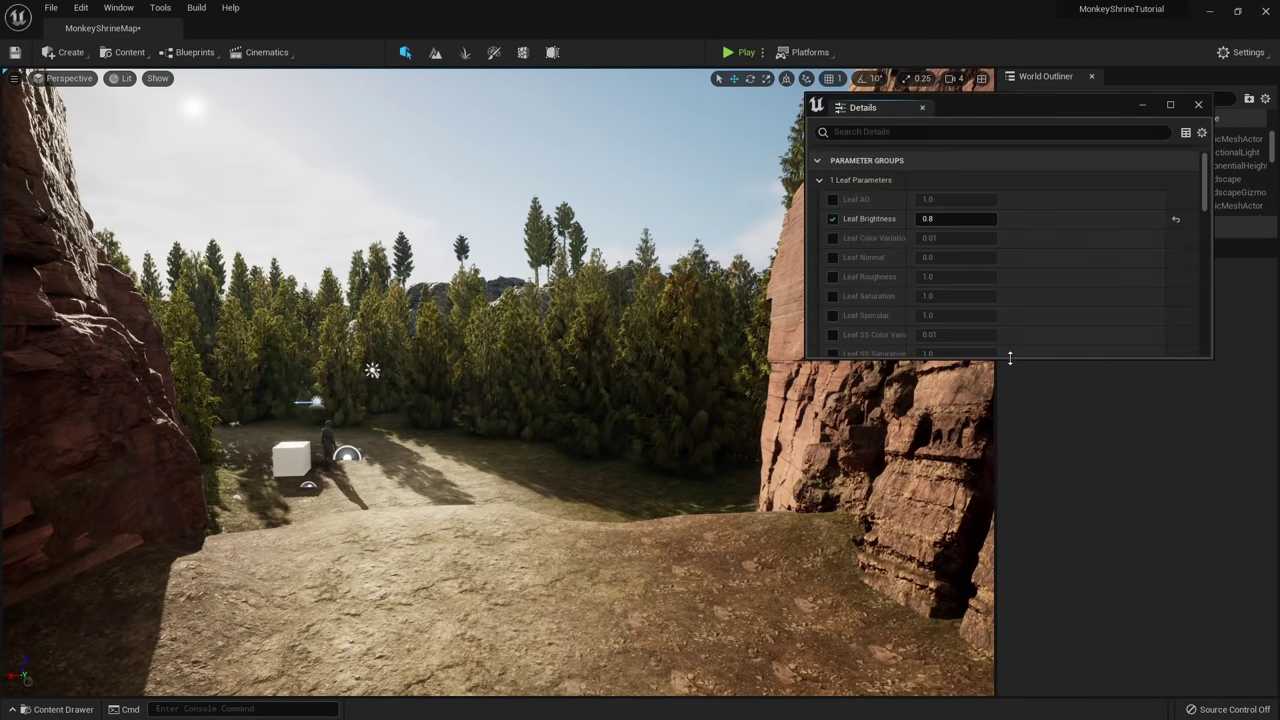
left_click_drag(1009, 358, 1013, 619)
right_click_drag(740, 390, 760, 505)
key("s")
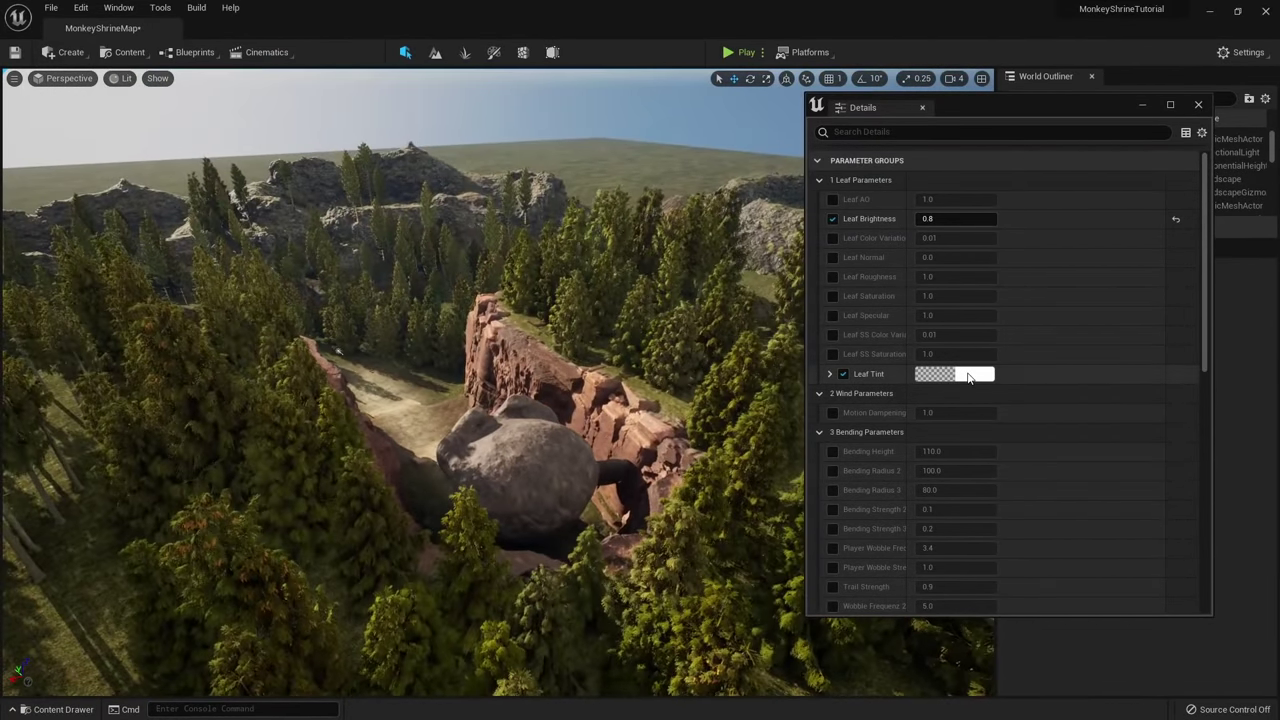
left_click(968, 377)
left_click(1030, 426)
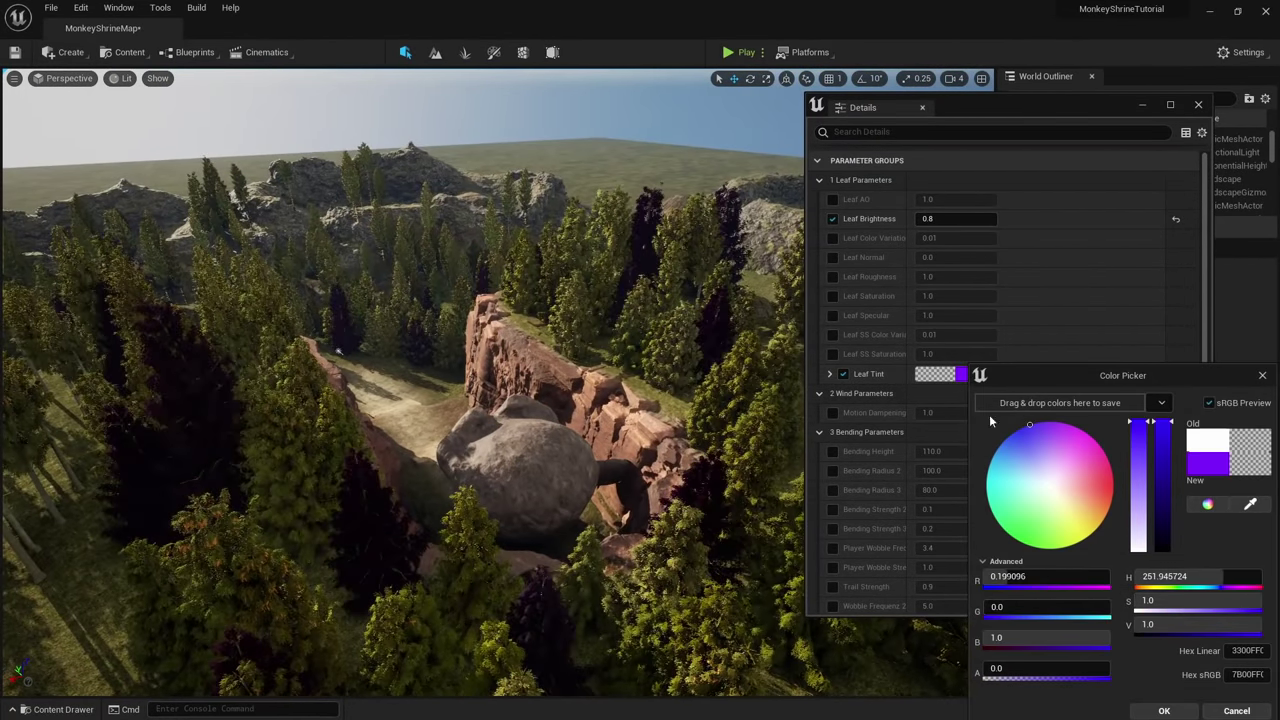
left_click(1162, 711)
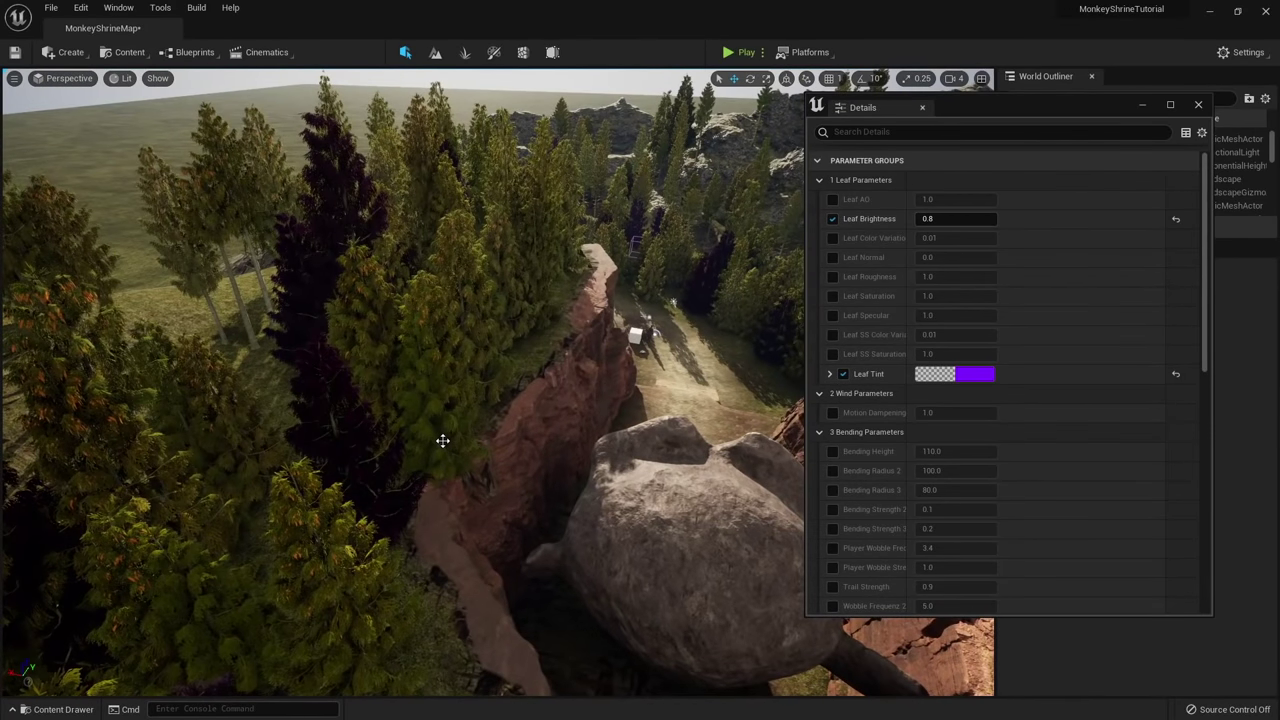
key("ctrl+z")
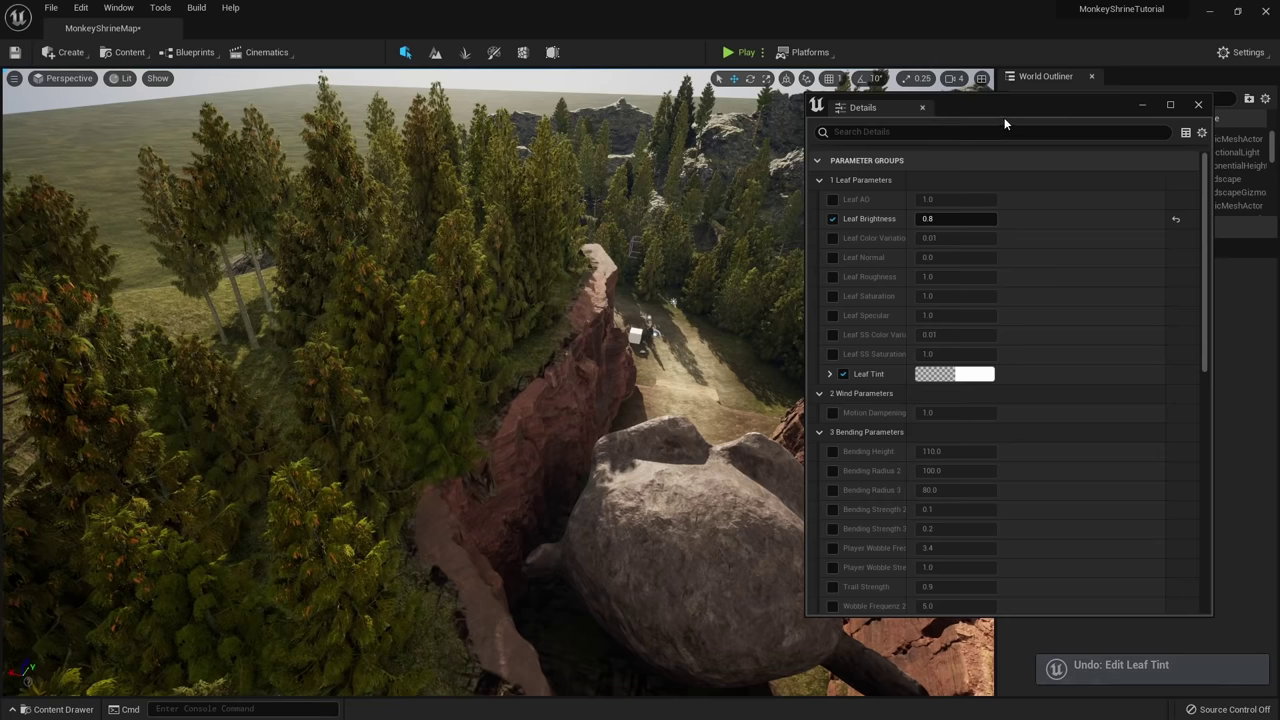
left_click_drag(1005, 118, 1279, 124)
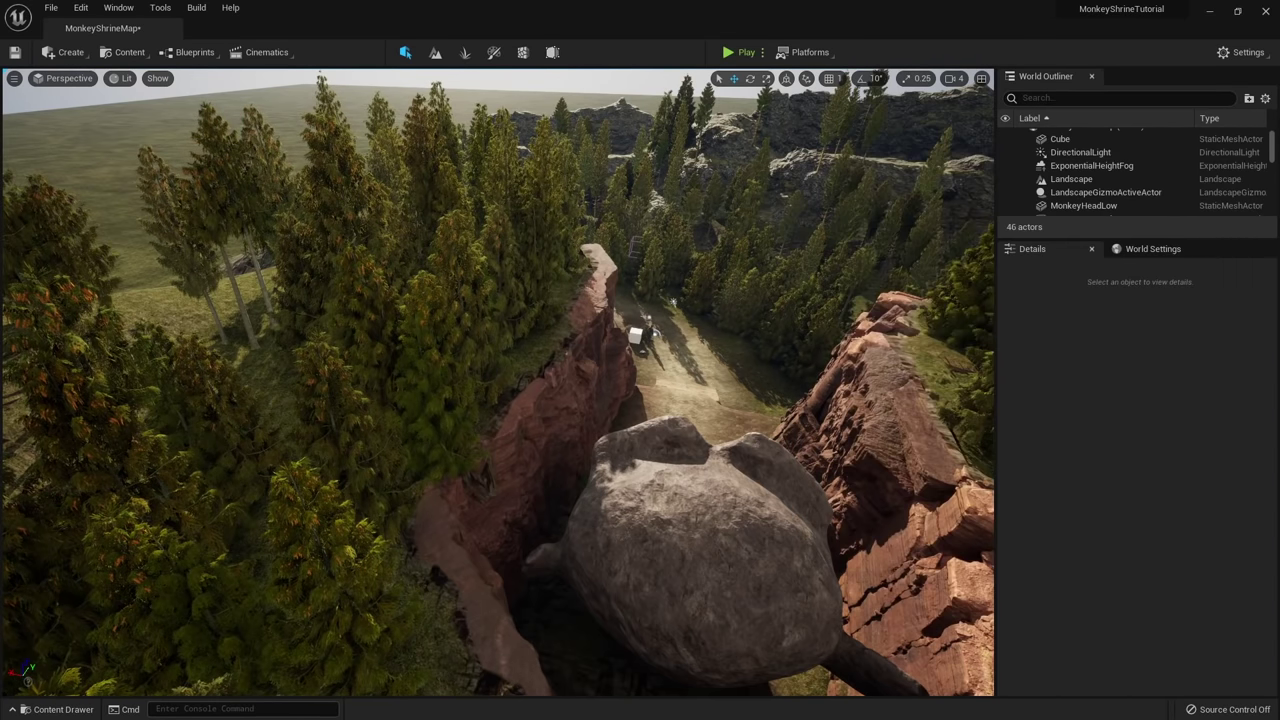
Select the two castle stair pieces nearest the monkey head and shift them slightly on the gorge path.
right_click_drag(498, 382, 526, 422)
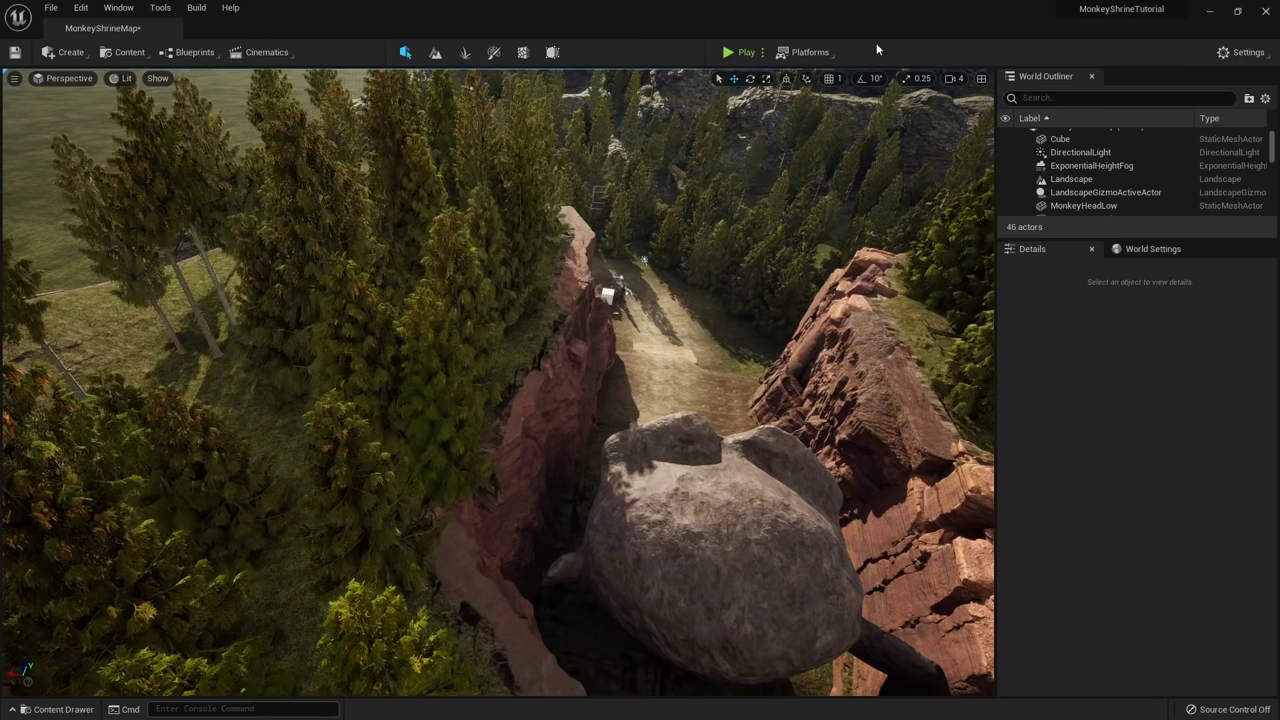
right_click_drag(720, 411, 779, 476)
key("w")
right_click_drag(497, 515, 497, 523)
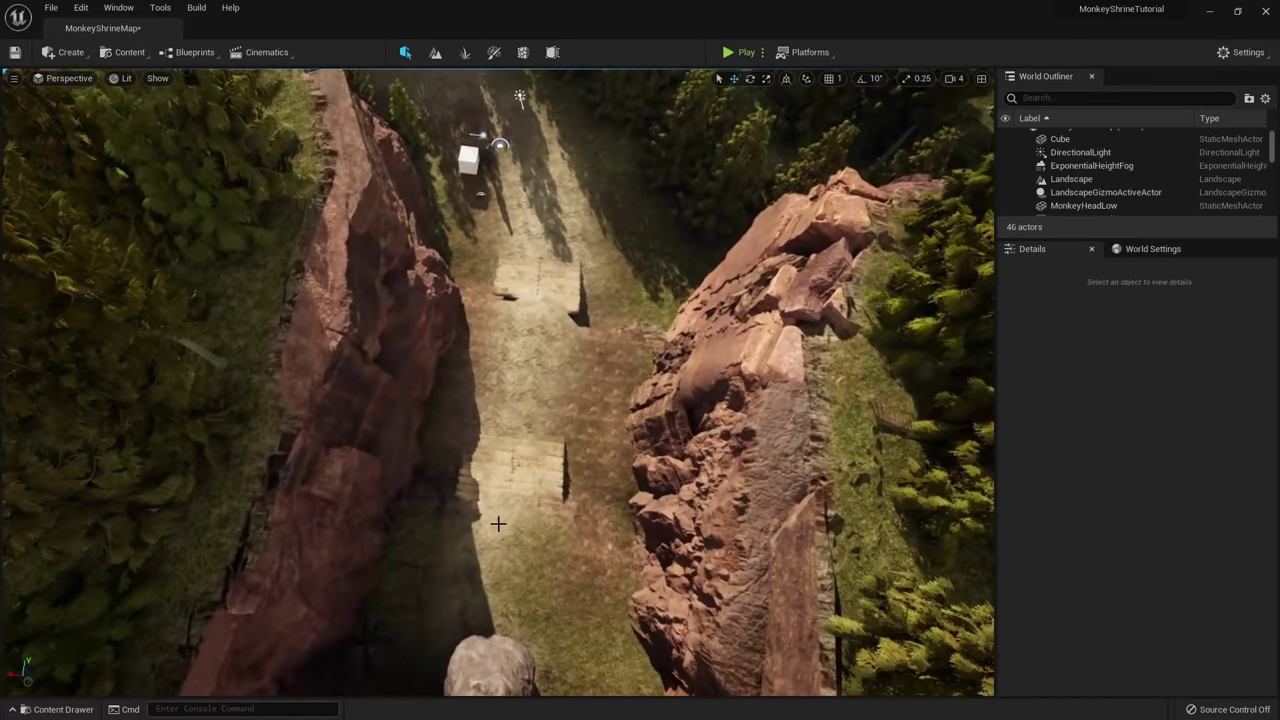
left_click(492, 460)
left_click(523, 464, "ctrl")
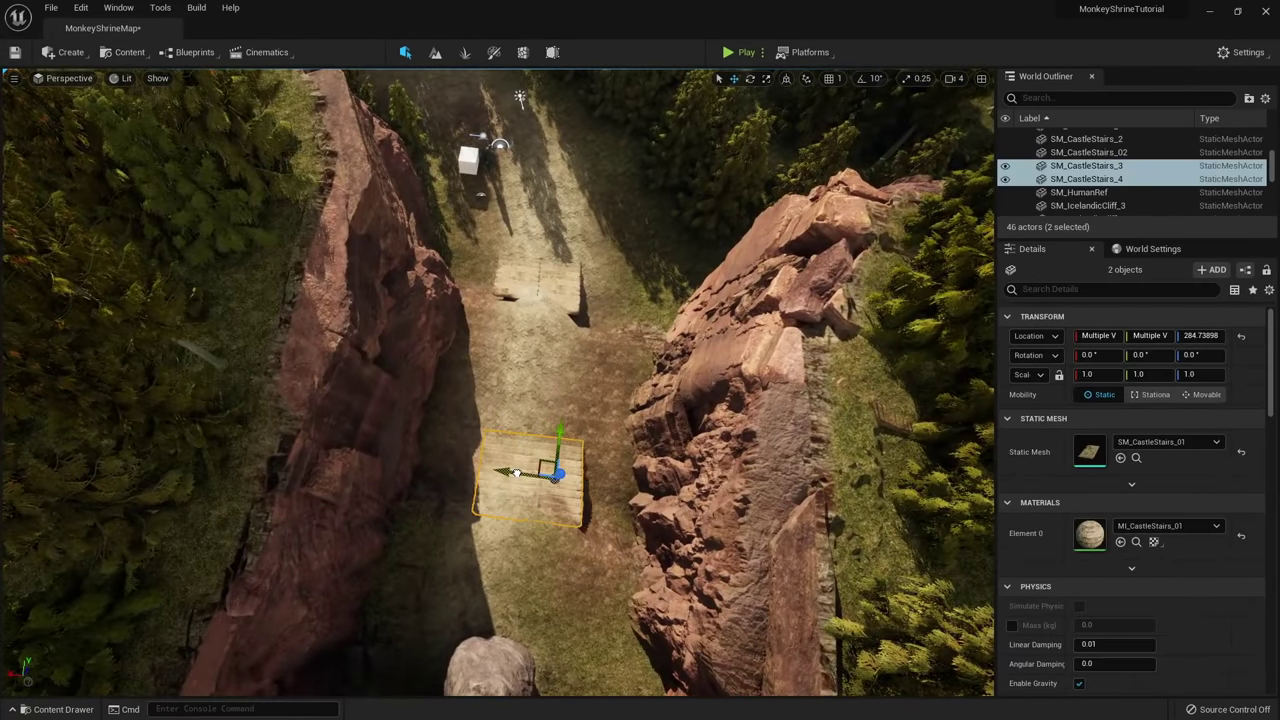
Shift both lower castle stair pieces slightly toward the shrine, putting SM_CastleStairs_2 at about X 296, Y -896.
left_click(522, 284)
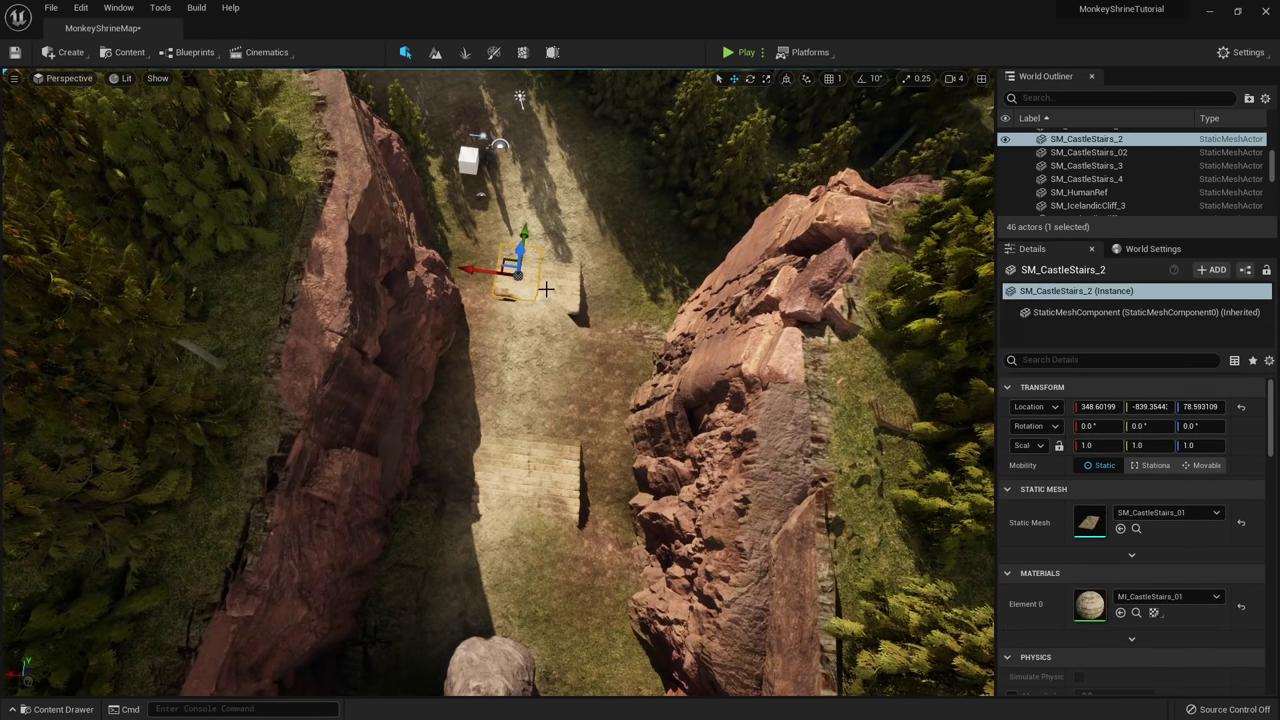
left_click(556, 290, "ctrl")
right_click_drag(556, 290, 576, 270)
key("w")
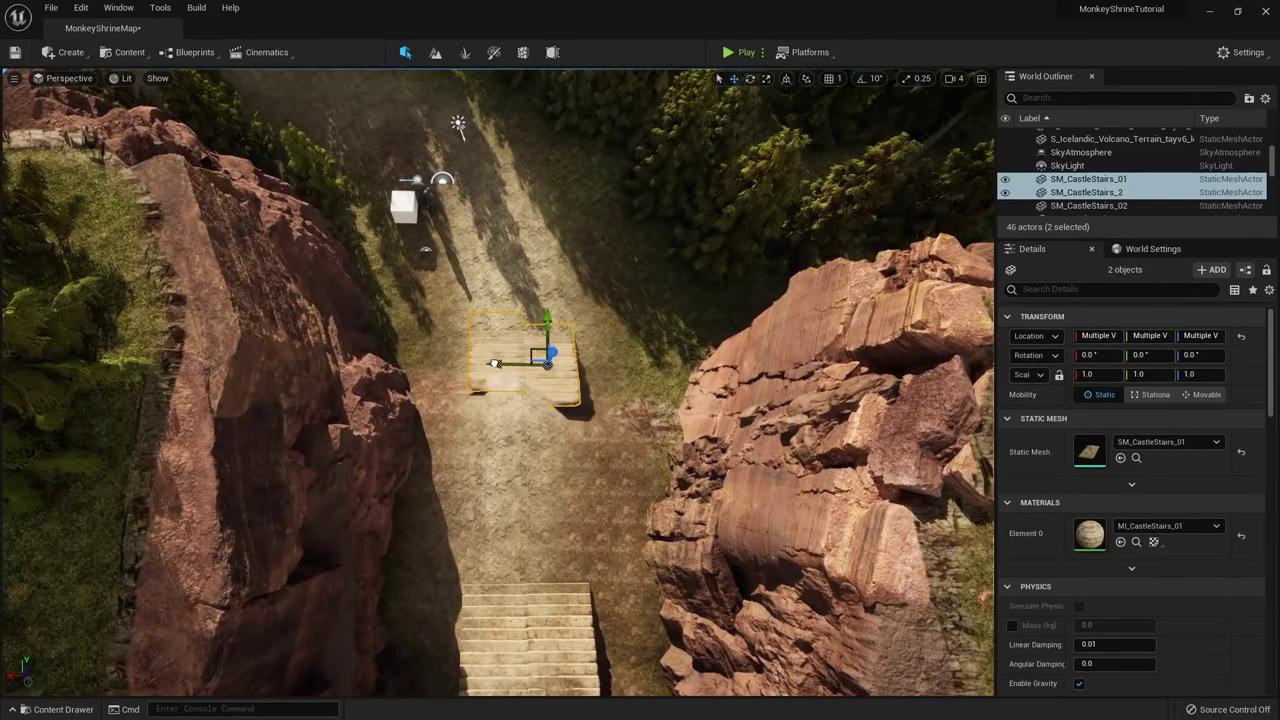
left_click(498, 386)
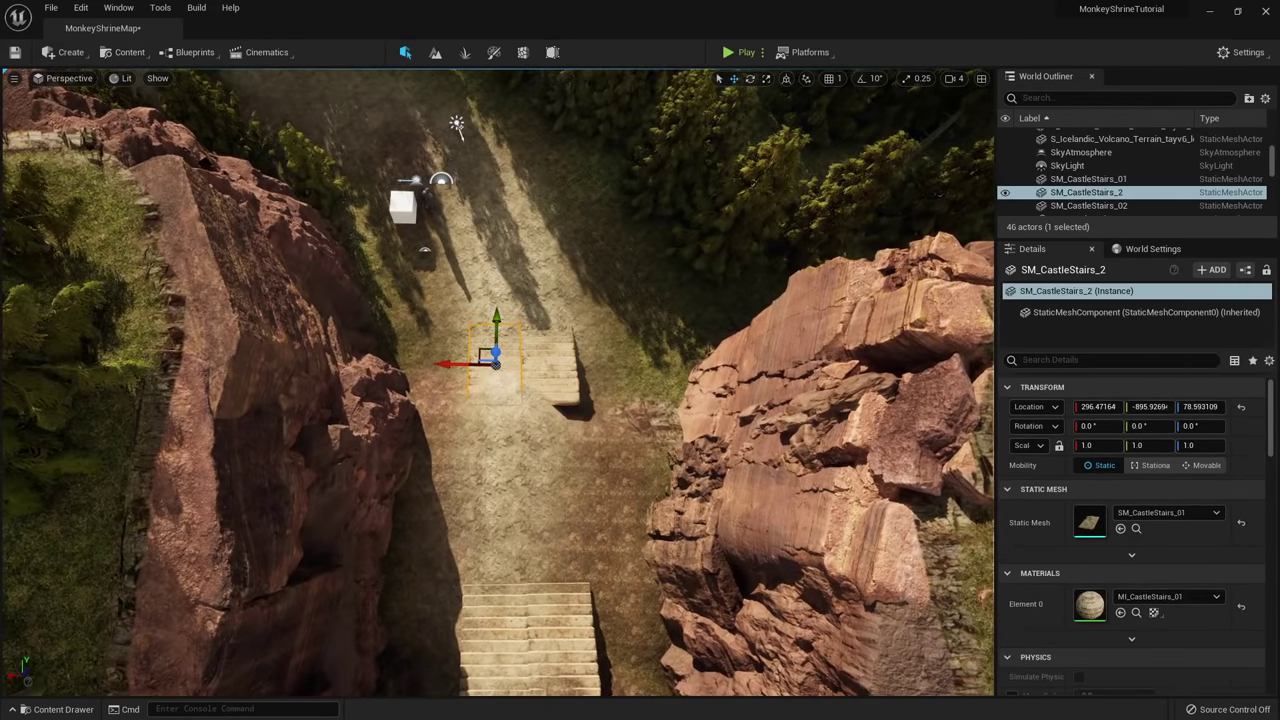
left_click(590, 482)
Smooth the landscape beside the top of the lower stairs with a 144 brush.
mouse_move(590, 482)
right_mouse_down()
mouse_move(640, 498)
mouse_move(636, 534)
right_mouse_up()
key("s")
key("shift+2")
key("w")
right_click_drag(621, 262, 621, 262)
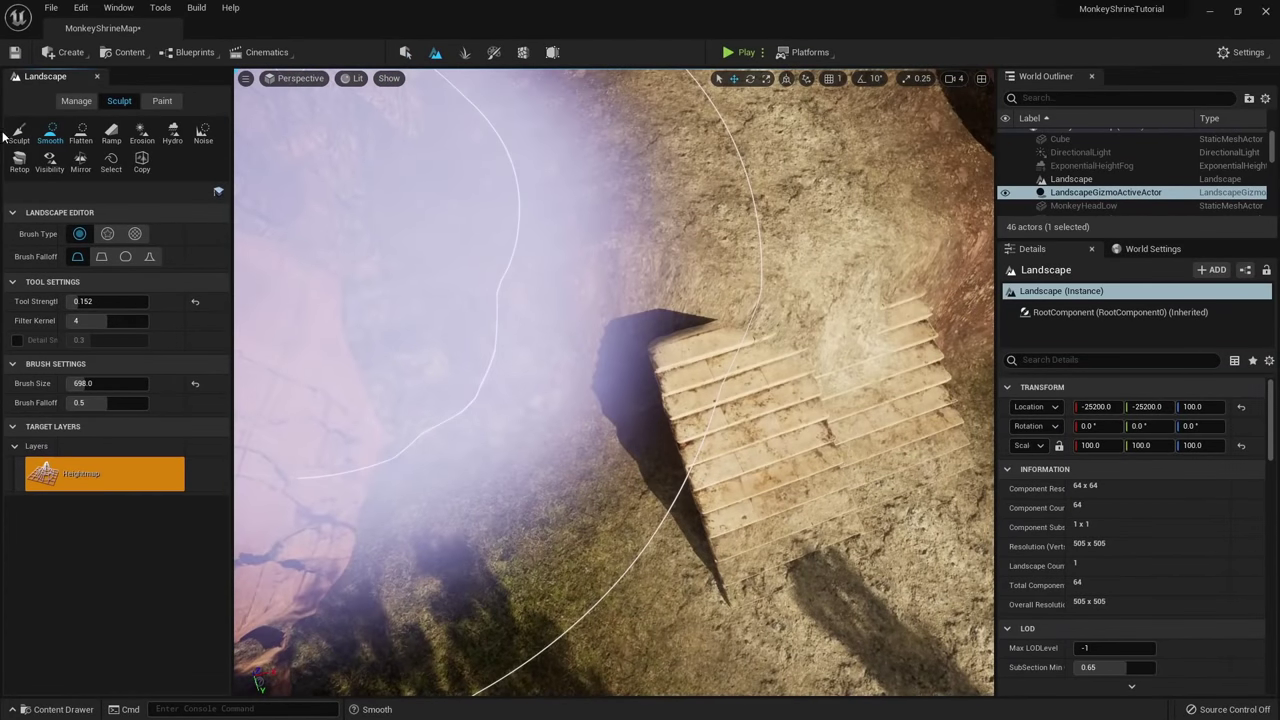
left_click(81, 131)
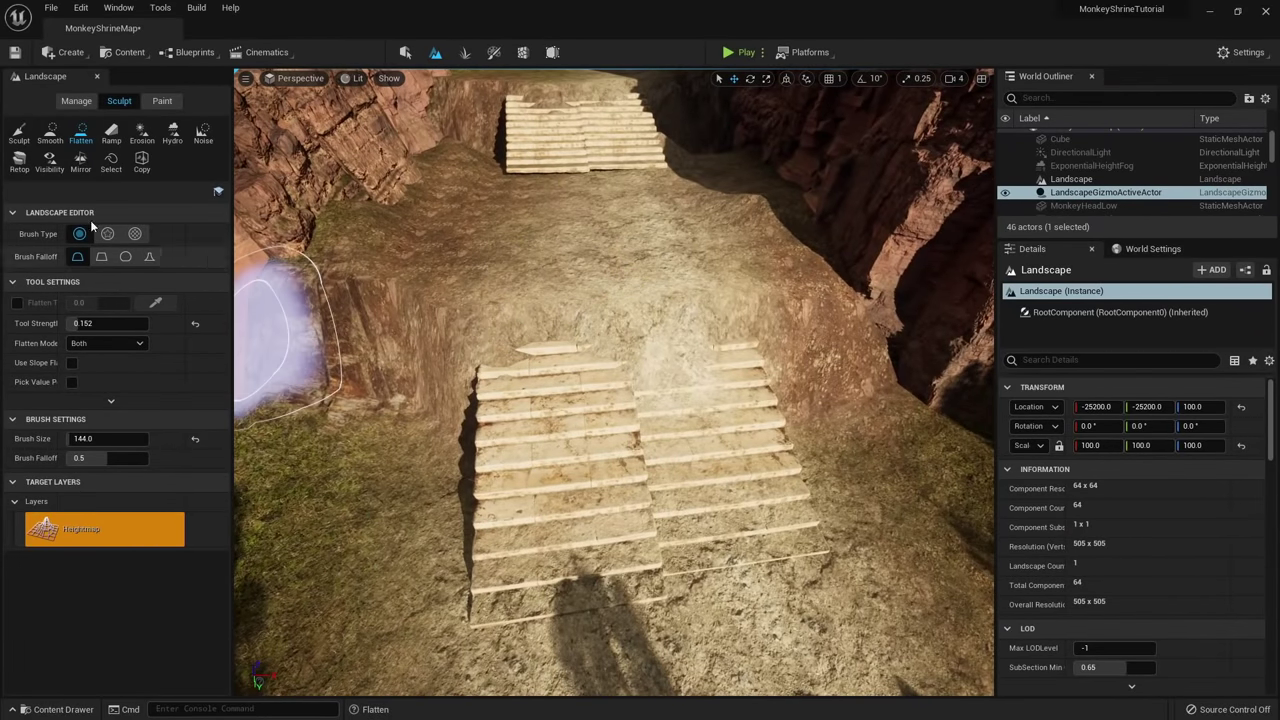
left_click(50, 134)
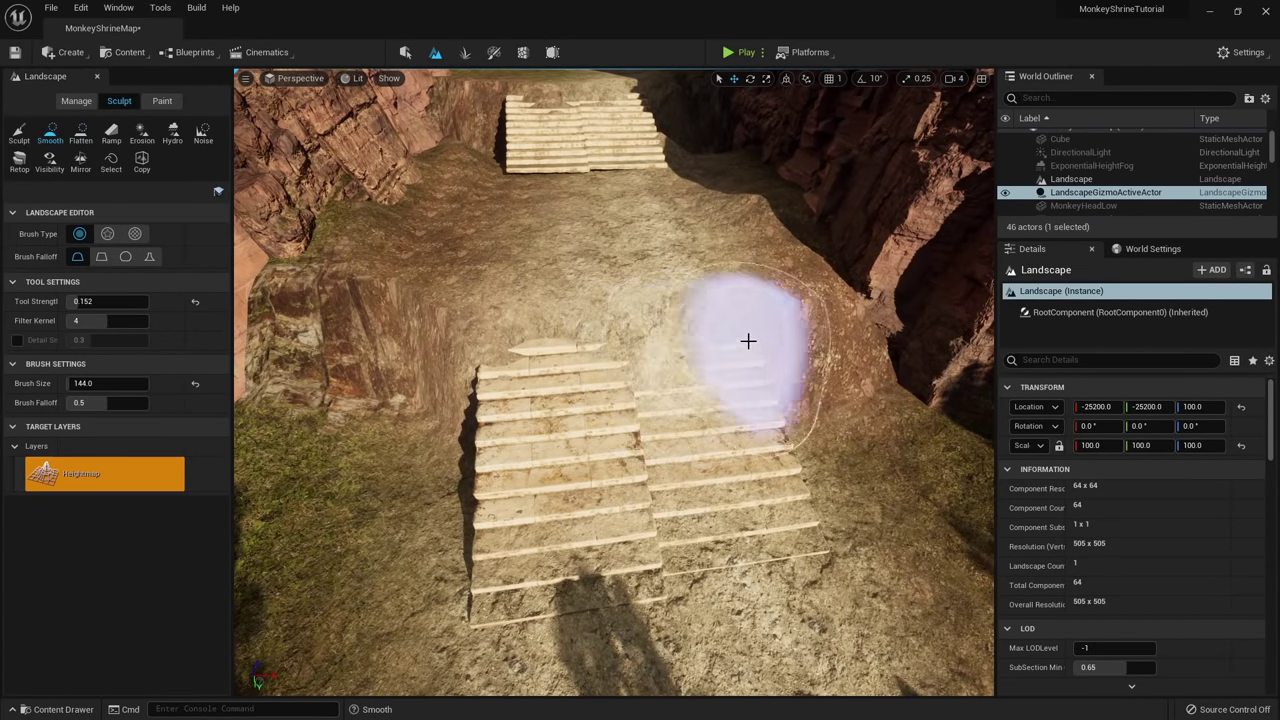
mouse_move(748, 341)
left_mouse_down()
mouse_move(397, 314)
mouse_move(814, 380)
left_mouse_up()
mouse_move(814, 380)
right_mouse_down()
mouse_move(816, 260)
mouse_move(820, 500)
mouse_move(806, 511)
mouse_move(775, 400)
mouse_move(785, 415)
right_mouse_up()
key("w")
key("s")
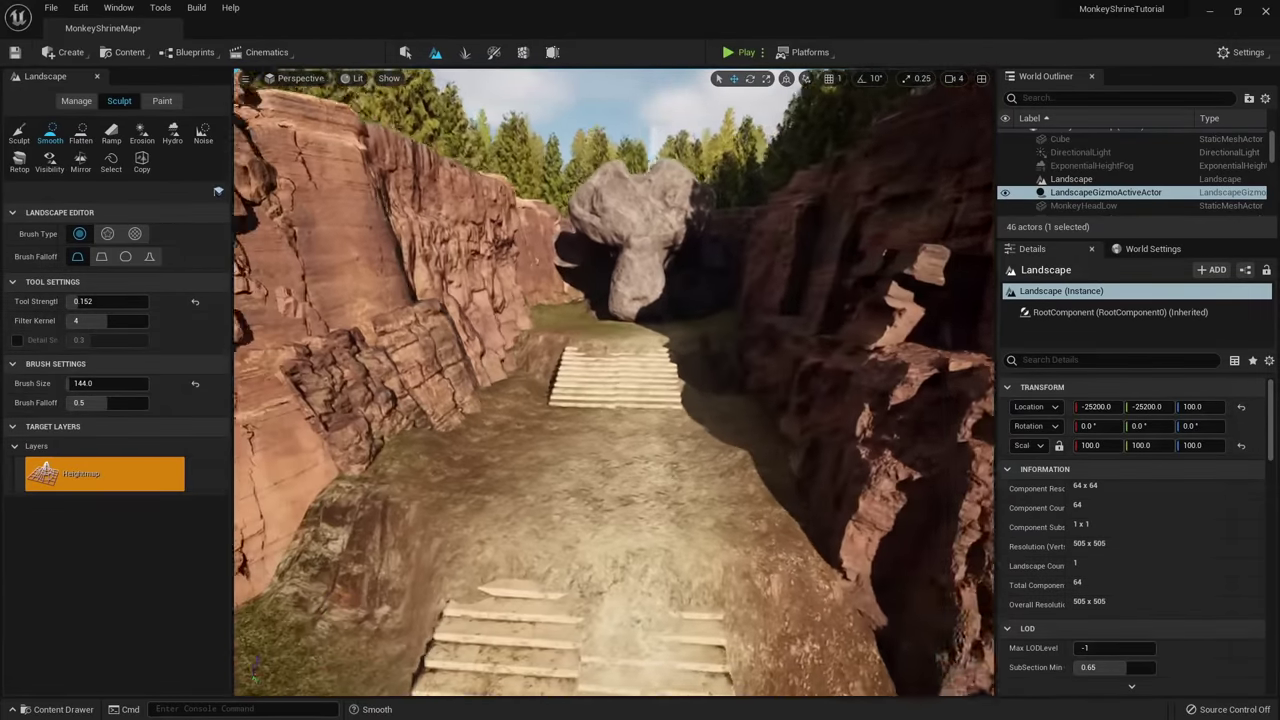
Select the railed SM_CastleStairs_02 staircase beside the gorge cliff and locate its mesh in the CastleStairs asset folder.
mouse_move(620, 370)
right_mouse_down()
mouse_move(624, 358)
mouse_move(686, 428)
mouse_move(715, 425)
mouse_move(690, 435)
mouse_move(560, 340)
mouse_move(443, 502)
right_mouse_up()
key("w")
key("shift+1")
key("s")
key("w")
left_click(663, 568)
left_click_drag(668, 525, 679, 508, "shift")
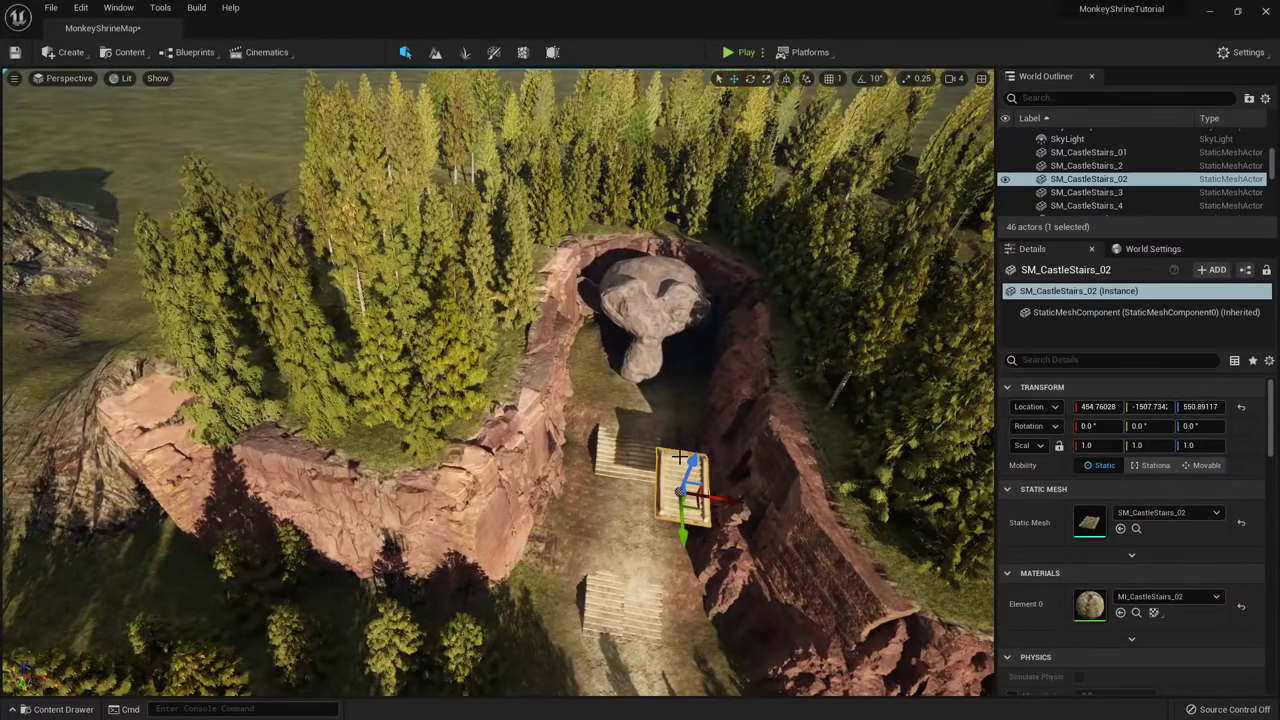
key("ctrl+b")
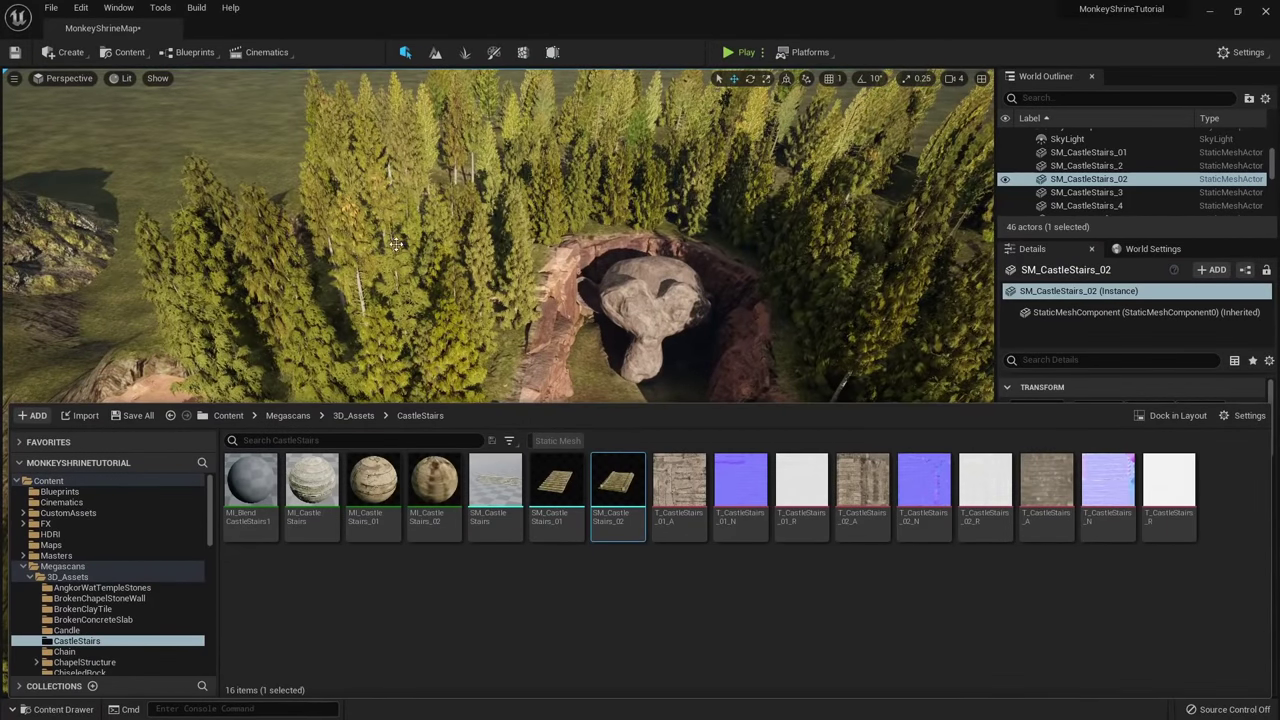
Move the railed staircase onto one half of the lower stairs, at about X 288, Y -913, Z 85.
right_click_drag(394, 243, 394, 243)
left_click_drag(578, 351, 630, 496)
right_click_drag(630, 496, 578, 489)
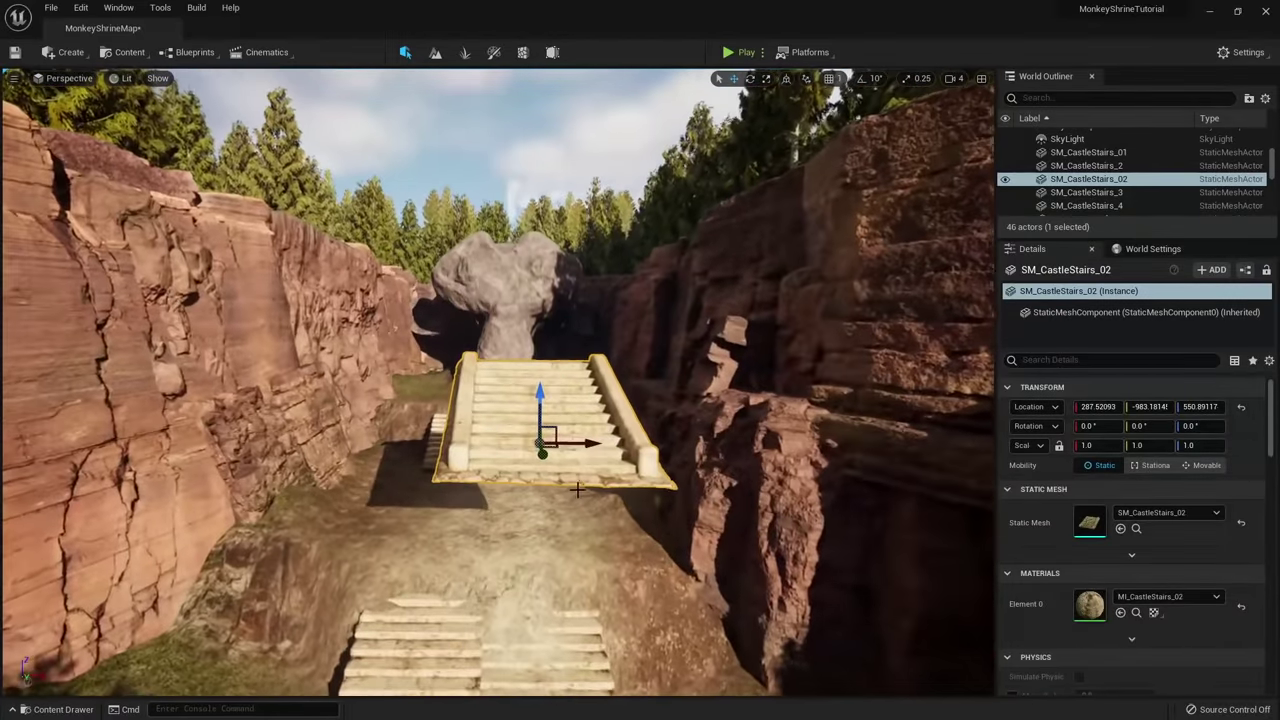
right_click_drag(618, 356, 618, 356)
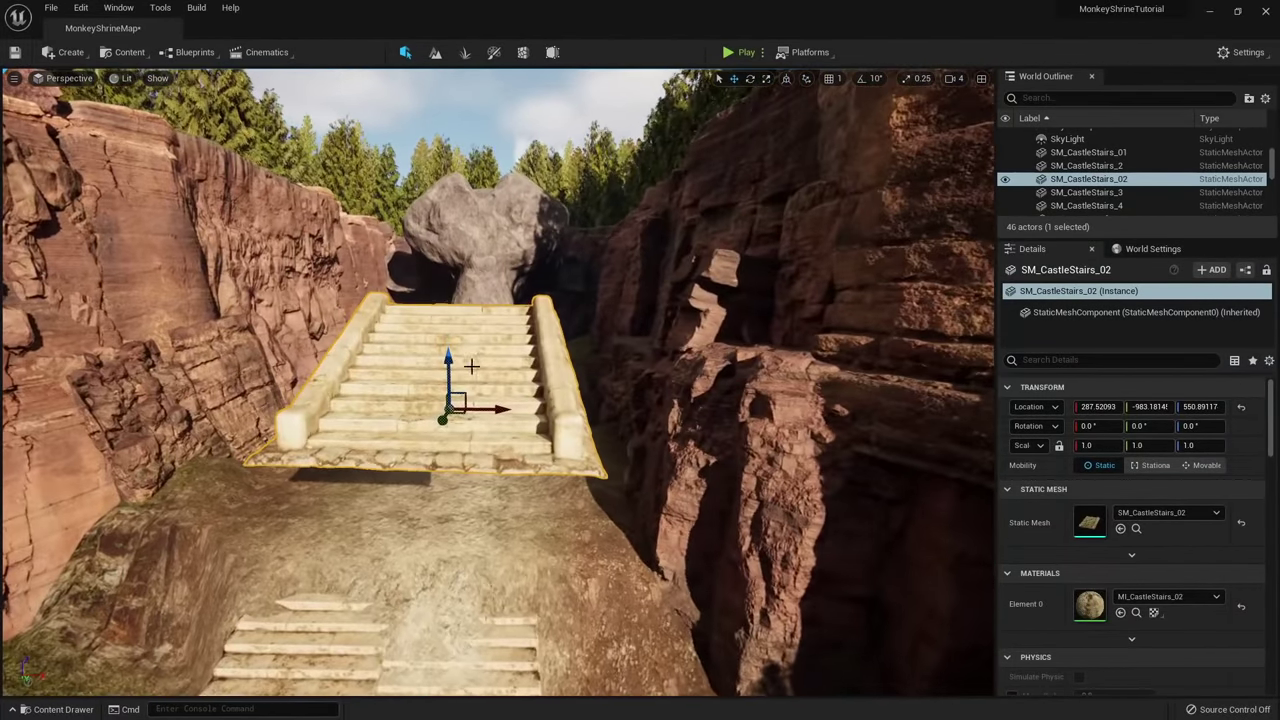
left_click_drag(450, 363, 449, 360)
right_click_drag(449, 360, 449, 360)
left_click_drag(540, 420, 494, 305)
right_click_drag(471, 293, 471, 293)
left_click_drag(463, 291, 468, 419)
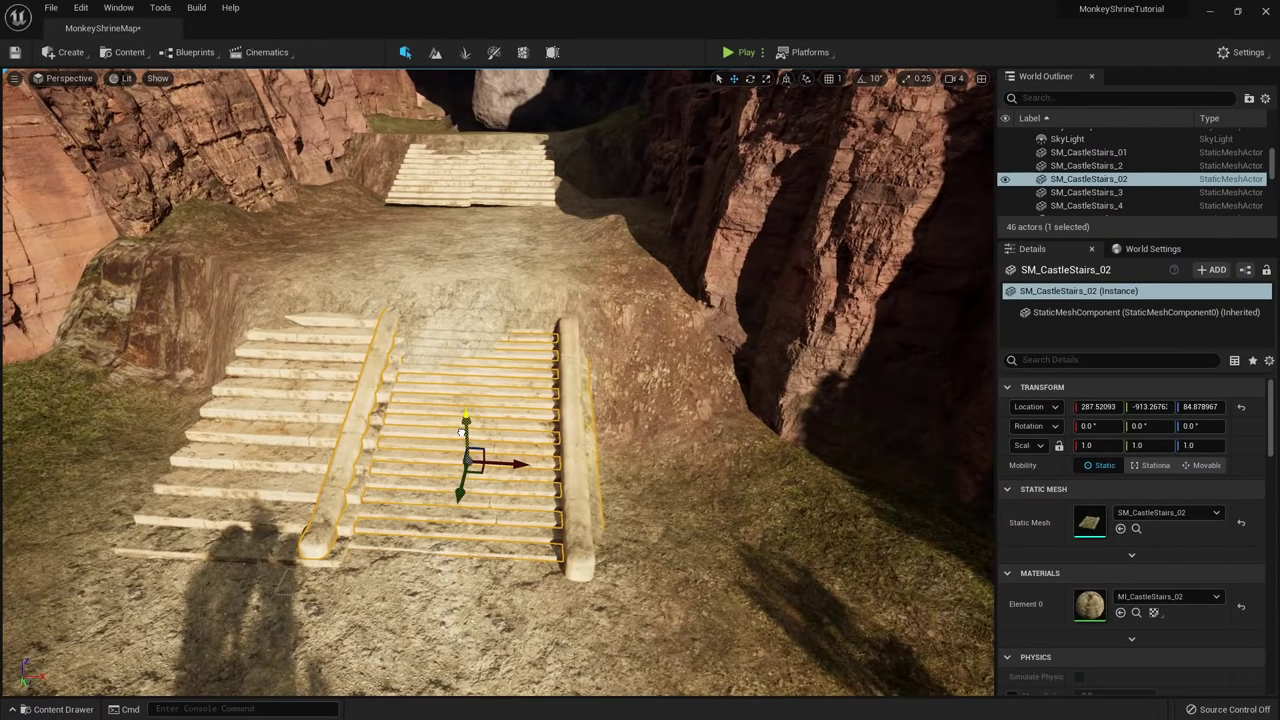
Duplicate the railed staircase sideways over the other half of the lower stairs, at about X 67.
right_click_drag(600, 505, 600, 505)
left_click_drag(494, 437, 211, 432, "alt")
right_click_drag(235, 430, 235, 430)
left_click_drag(558, 411, 645, 416)
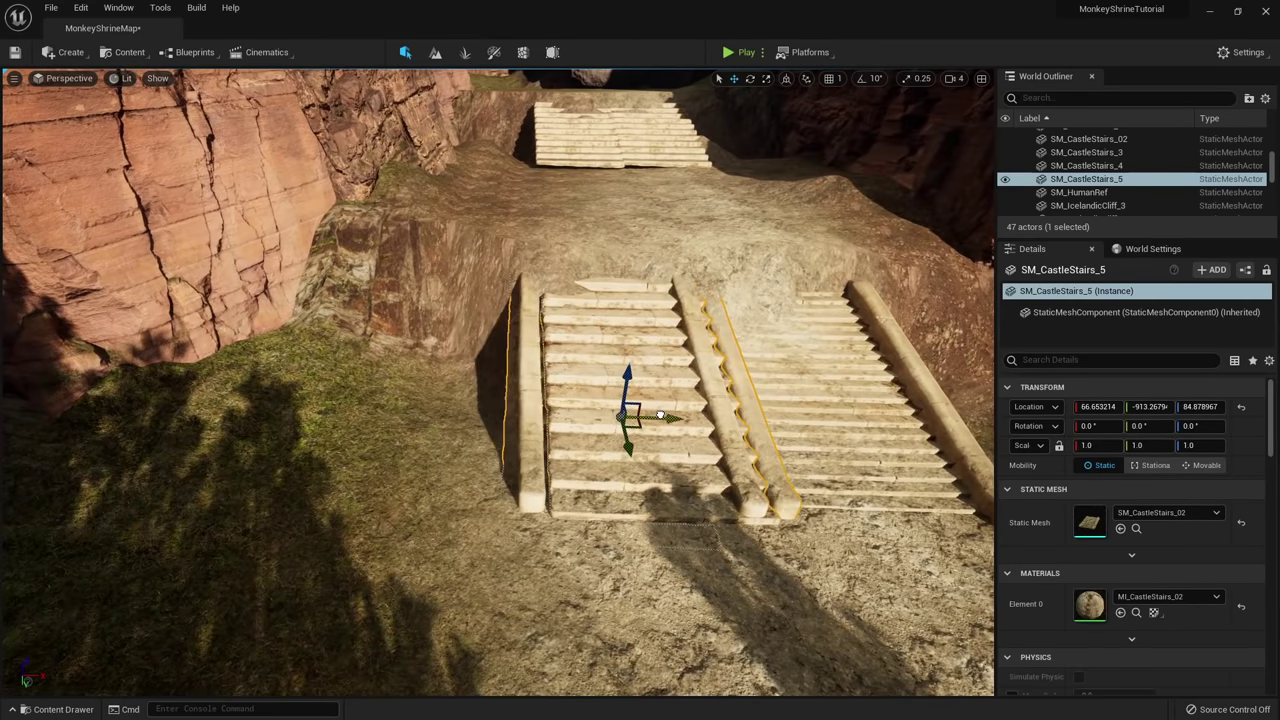
Raise the duplicated railed staircase above the lower stairs to about Z 383 and inspect its railings from several sides.
right_click_drag(698, 298, 698, 298)
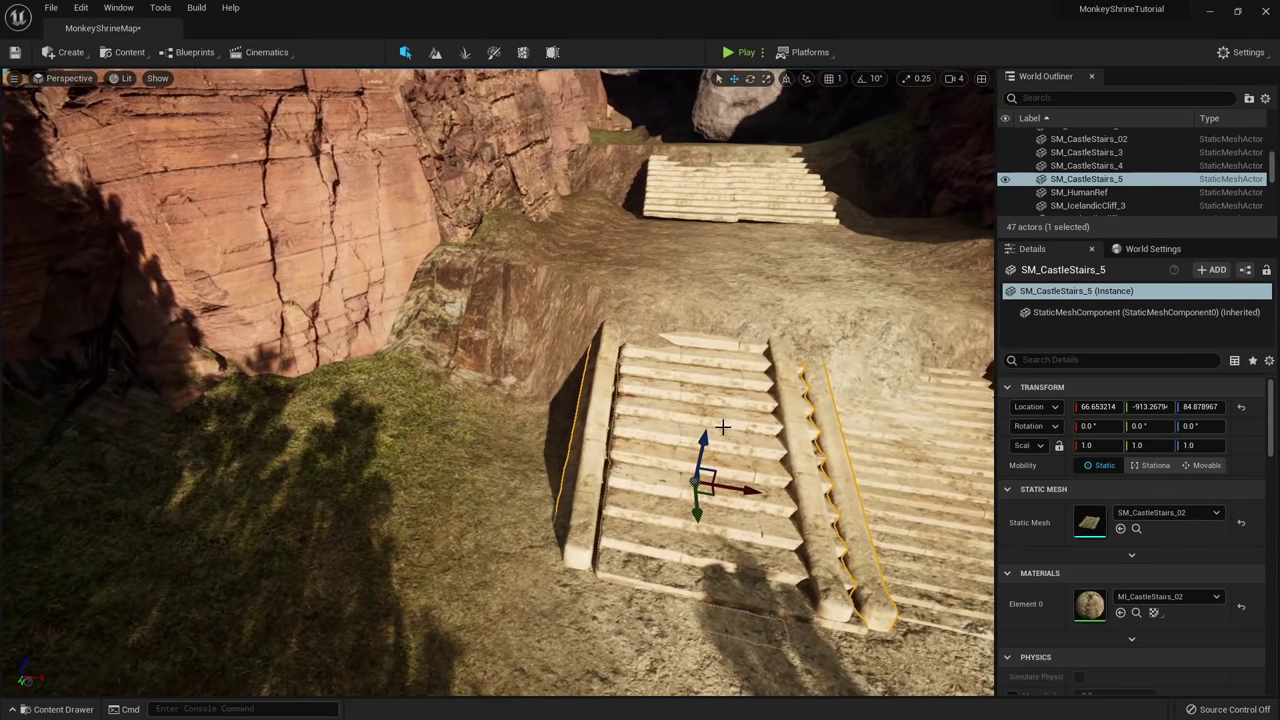
left_click_drag(702, 444, 763, 194)
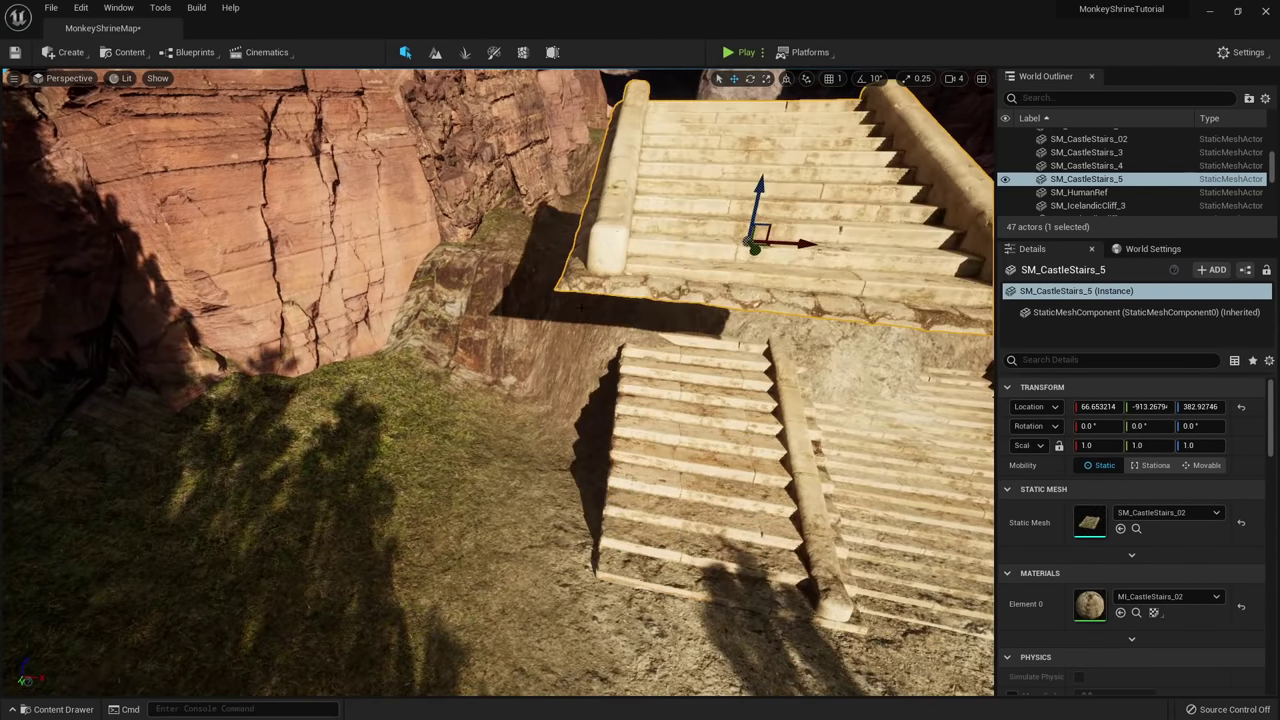
right_click_drag(763, 194, 763, 194)
right_click_drag(555, 226, 555, 226)
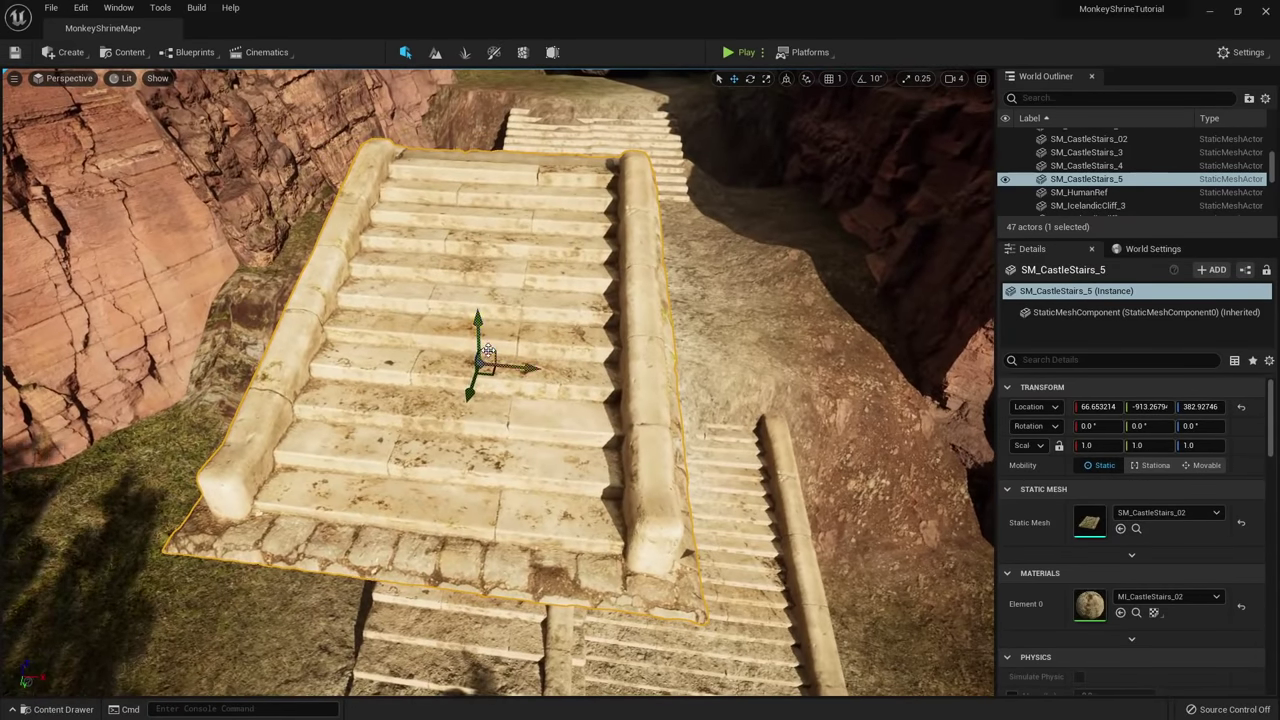
right_click_drag(474, 373, 471, 376)
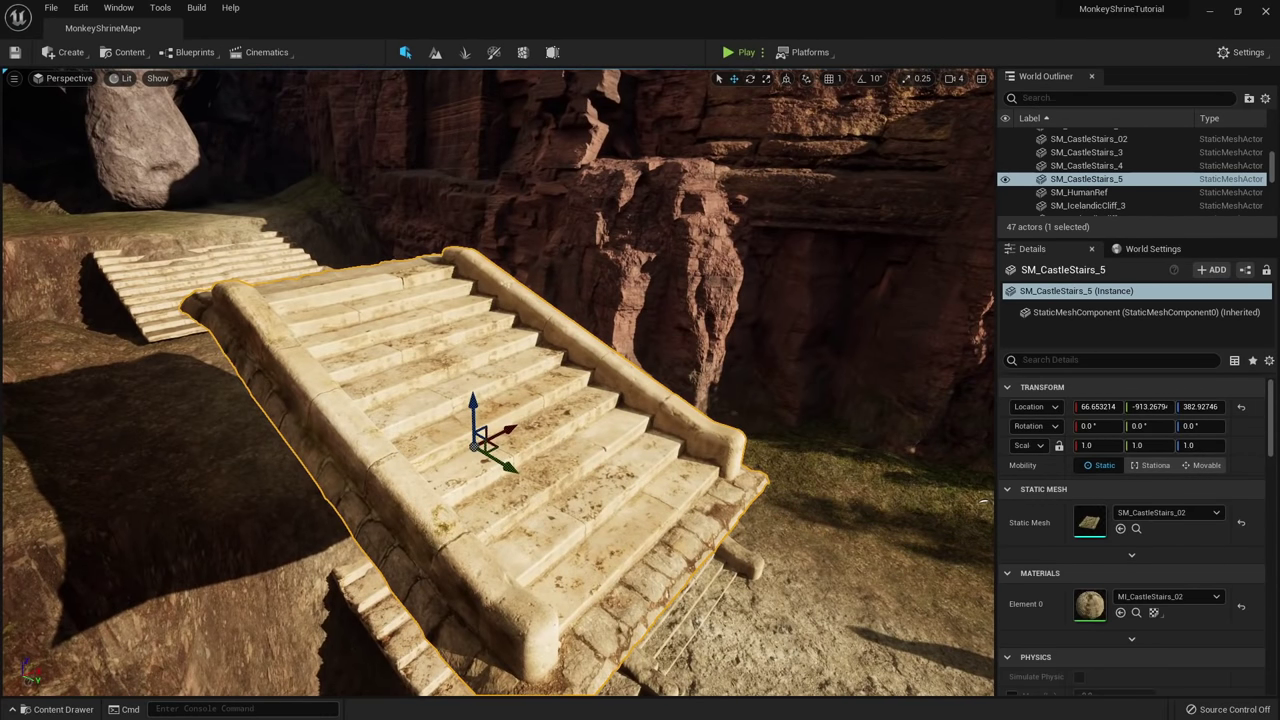
Open the plugin list and search it for "3d".
left_click(1234, 56)
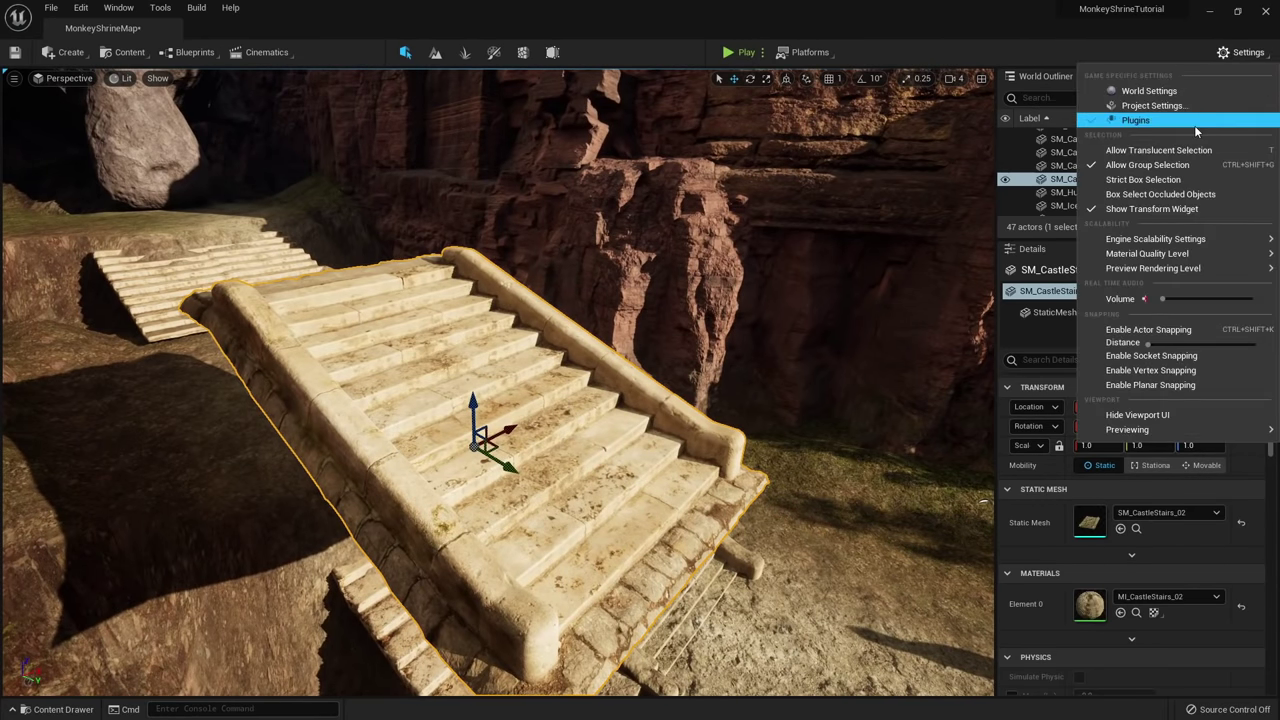
left_click(1194, 122)
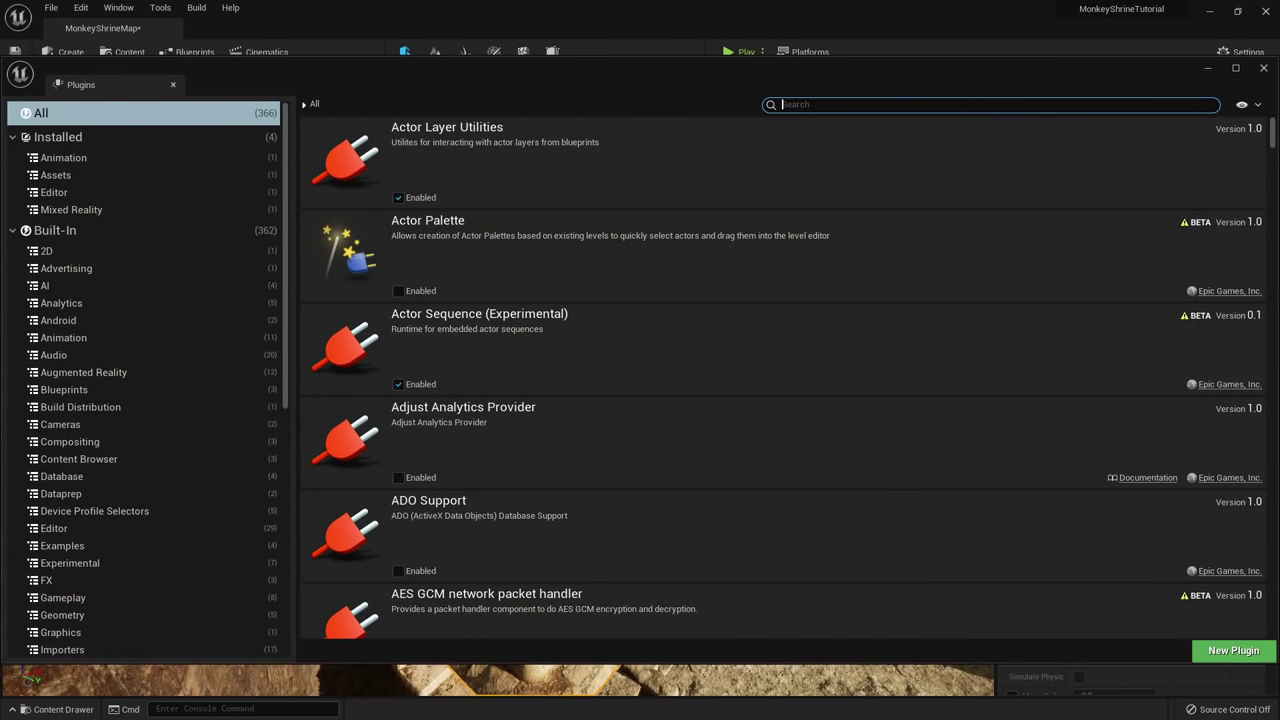
type("3d")
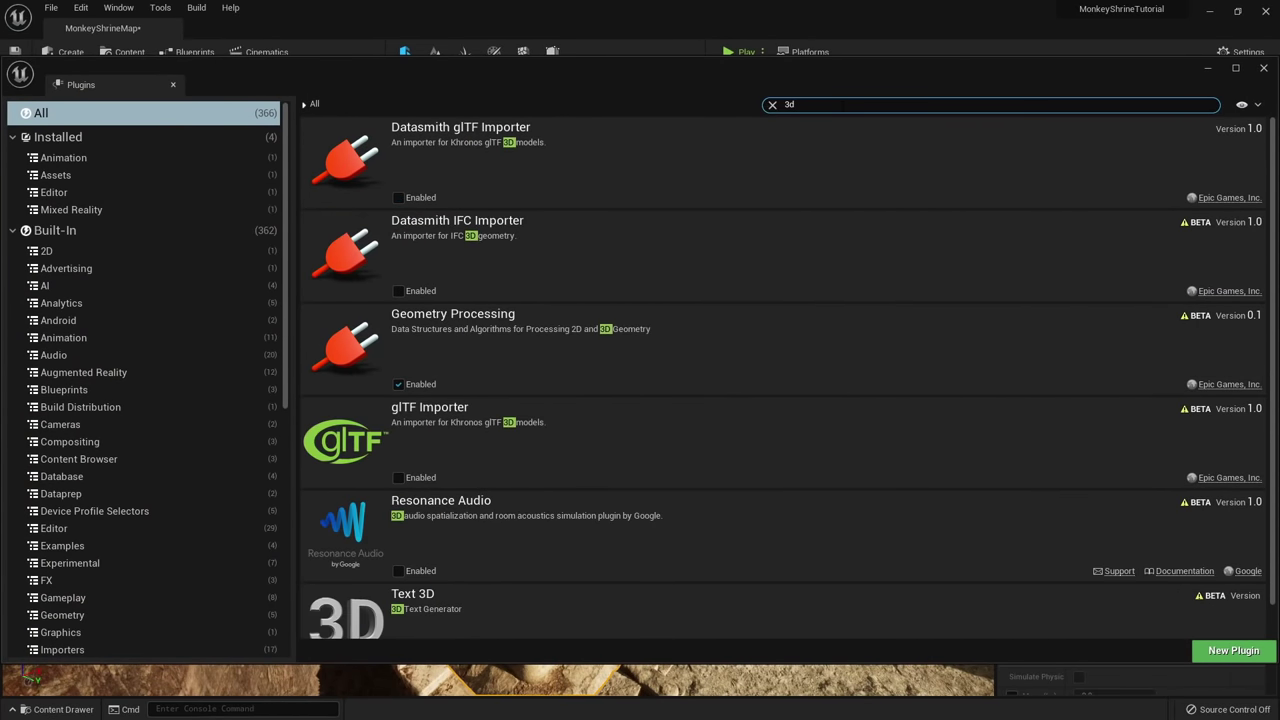
Search the plugins for "model" and enable the beta Modeling Tools Editor Mode plugin.
key("BackSpace")
key("BackSpace")
type("model")
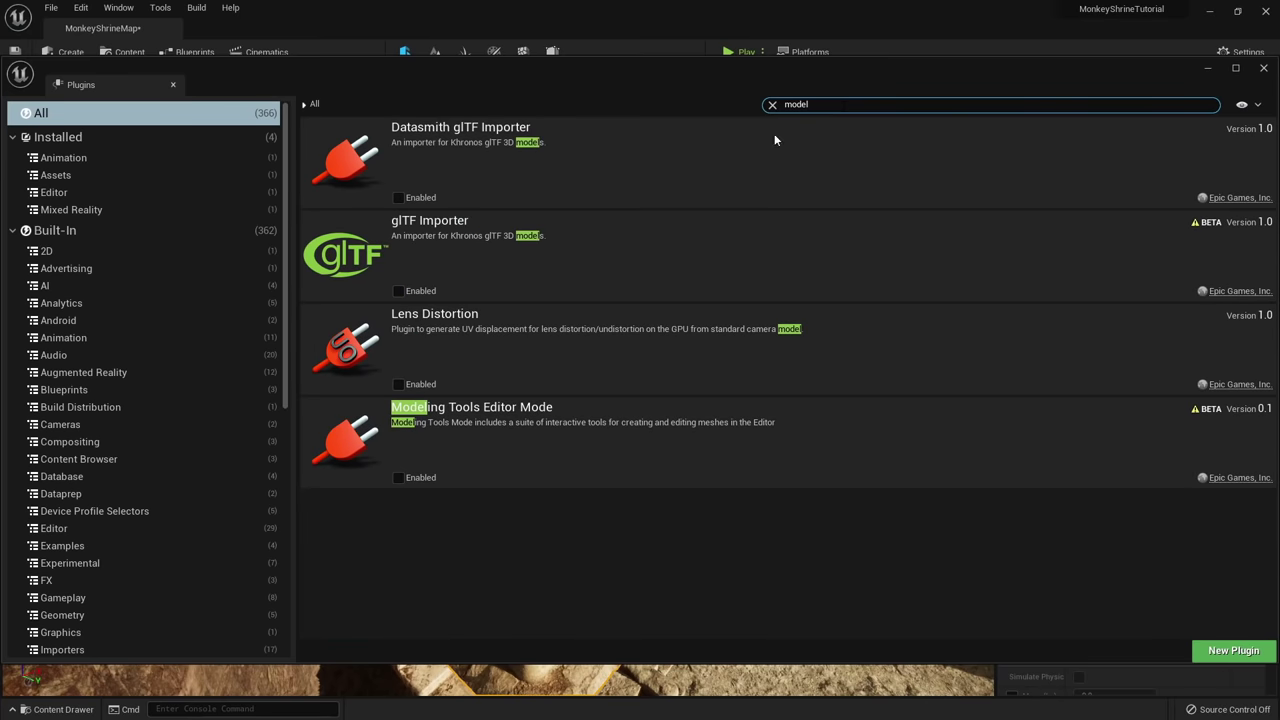
left_click(398, 477)
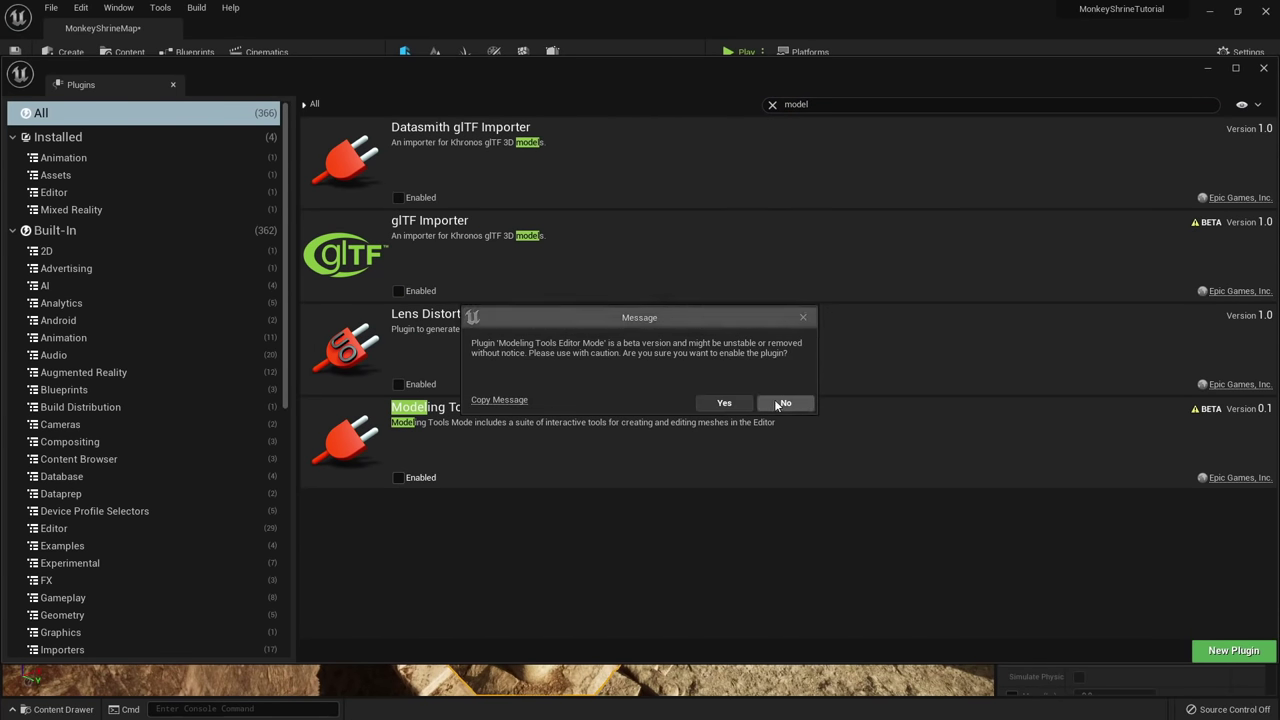
left_click(726, 403)
Restart the editor with the selected content saved, and close the reopened Plugins window.
left_click(1190, 628)
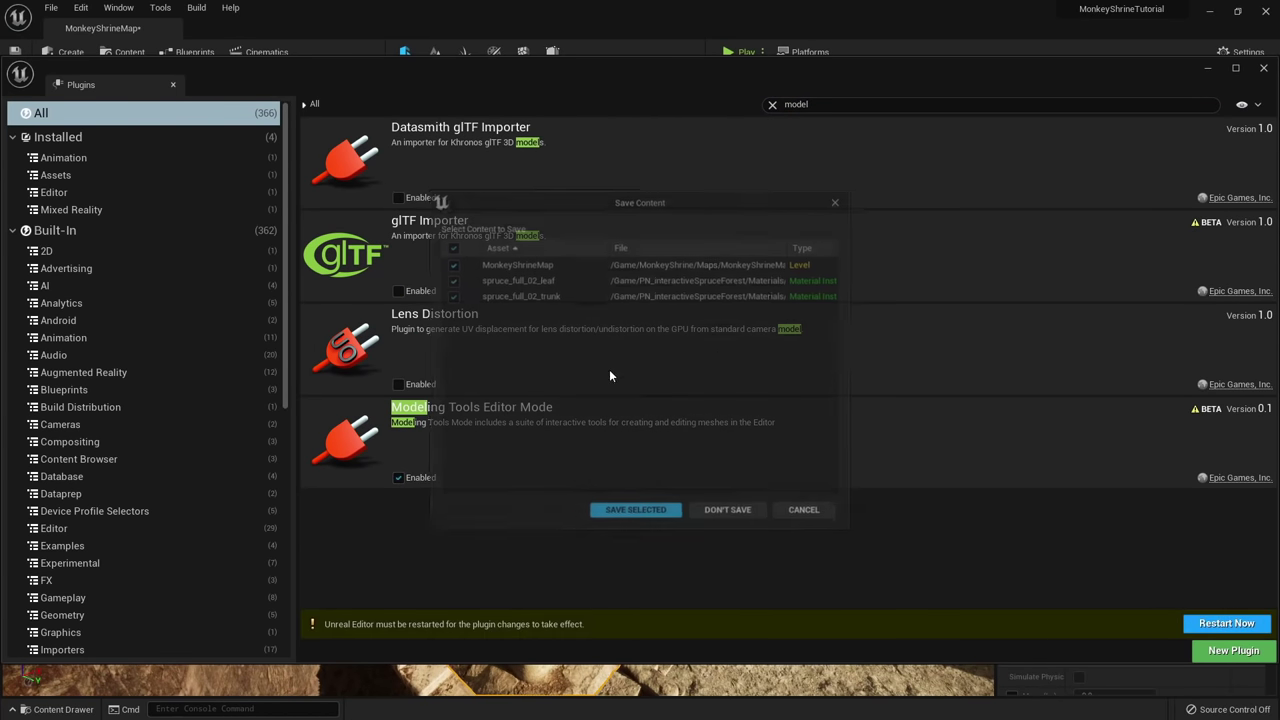
left_click(638, 511)
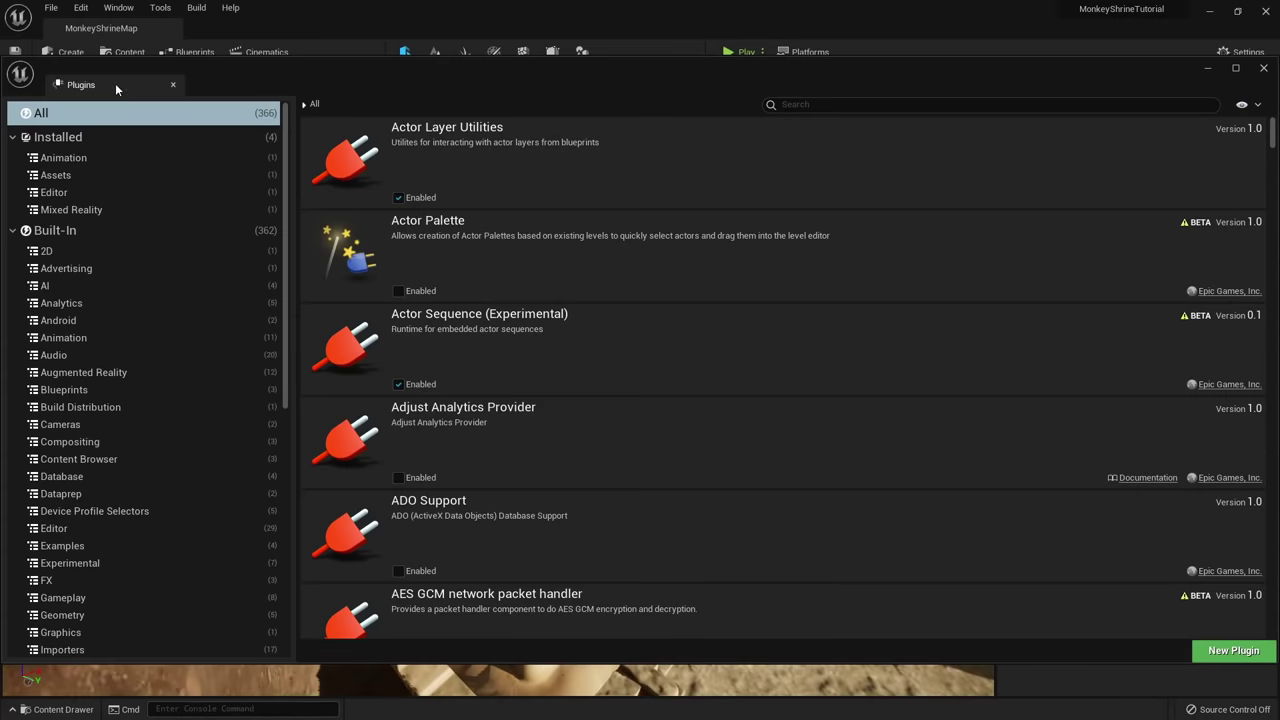
middle_click(115, 84)
left_click(560, 430)
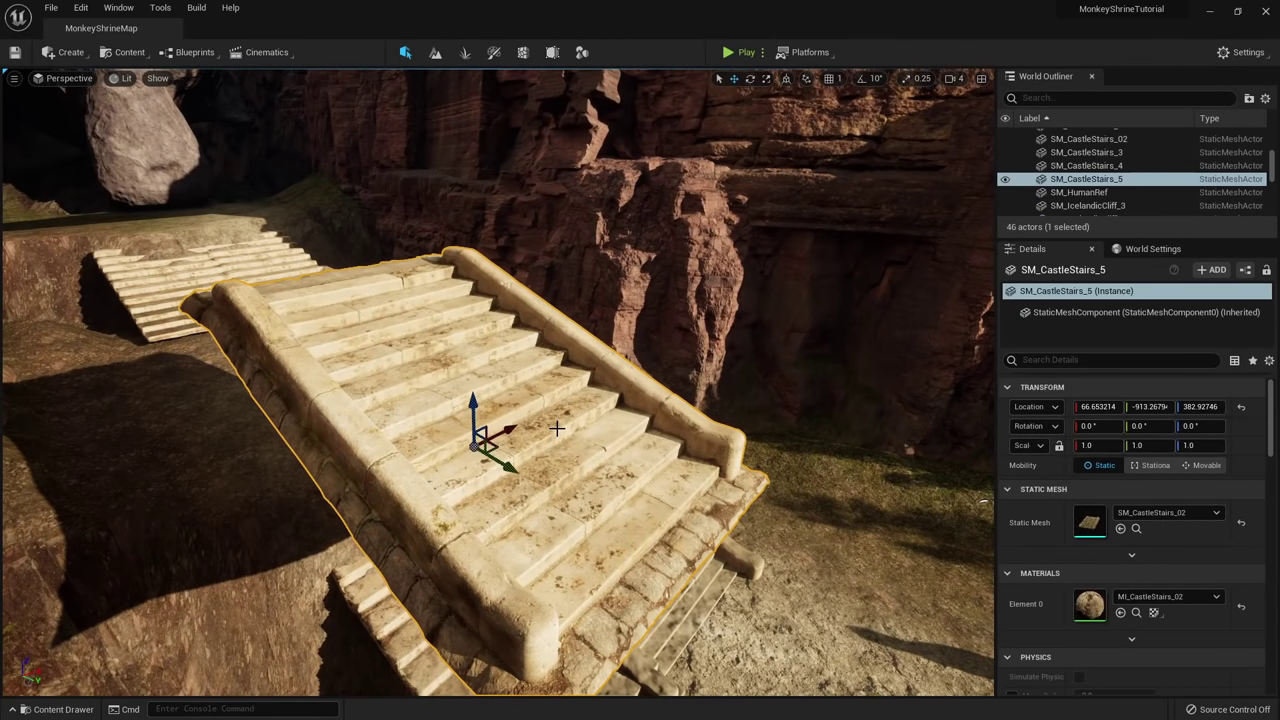
Start a Plane Cut on SM_CastleStairs_5 in Modeling mode and rotate the cutting plane upright, running along the length of the stairs.
left_click(582, 52)
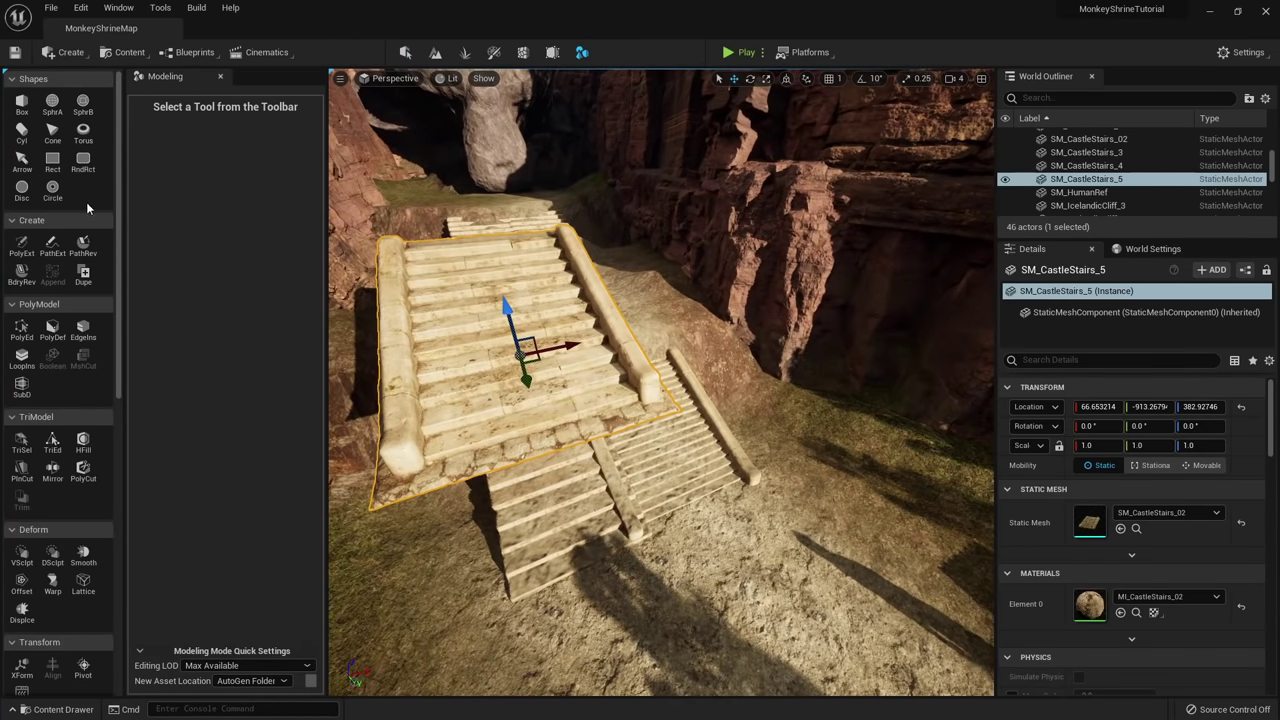
scroll(52, 91, "down", 1)
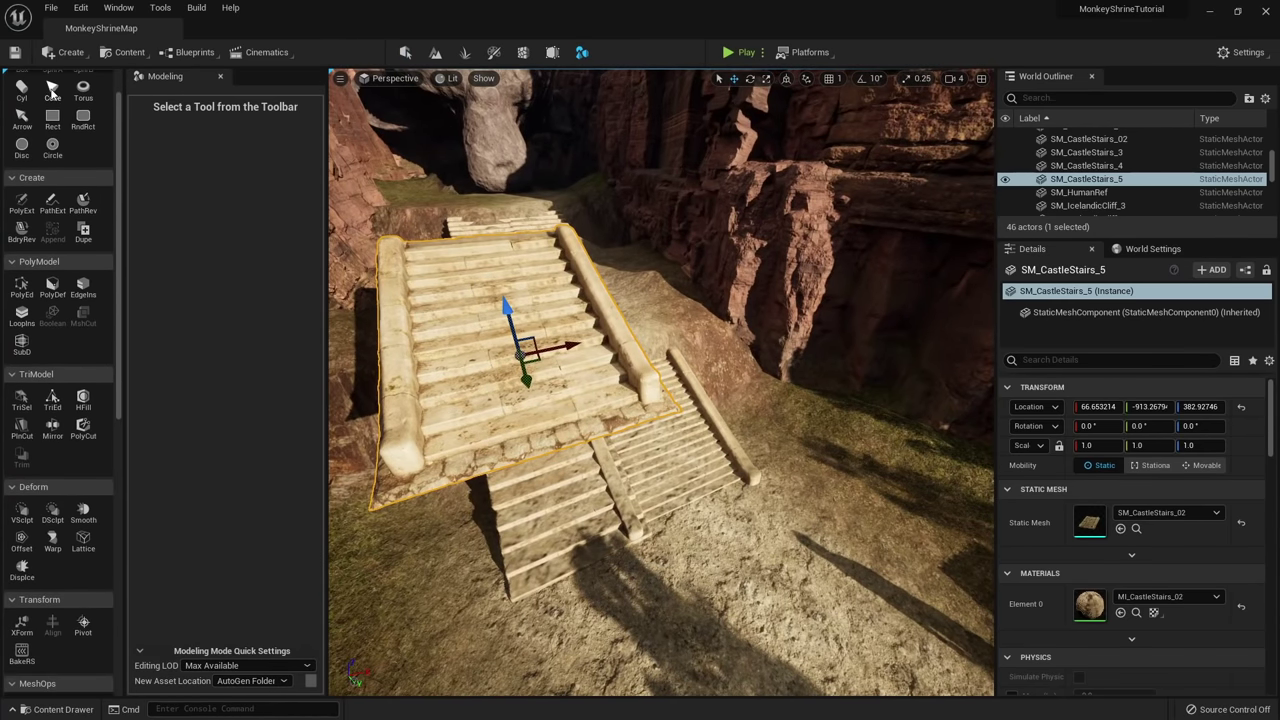
left_click(21, 428)
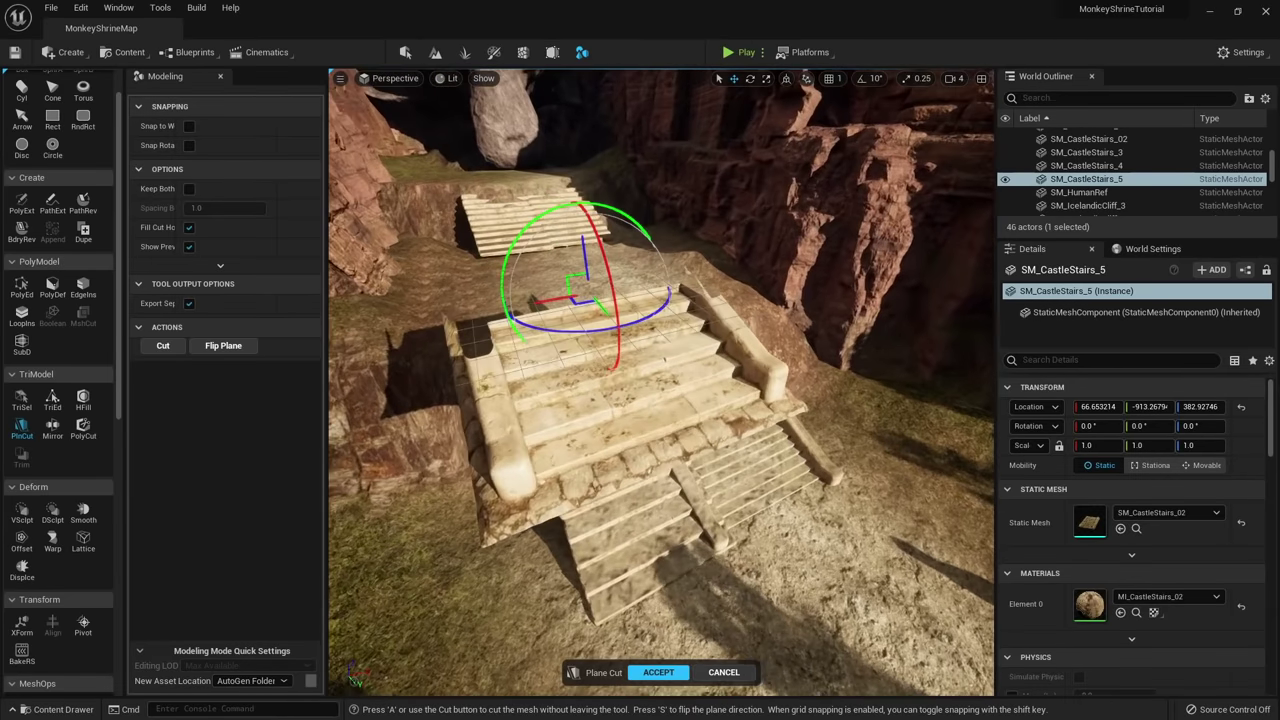
right_click_drag(606, 344, 580, 350)
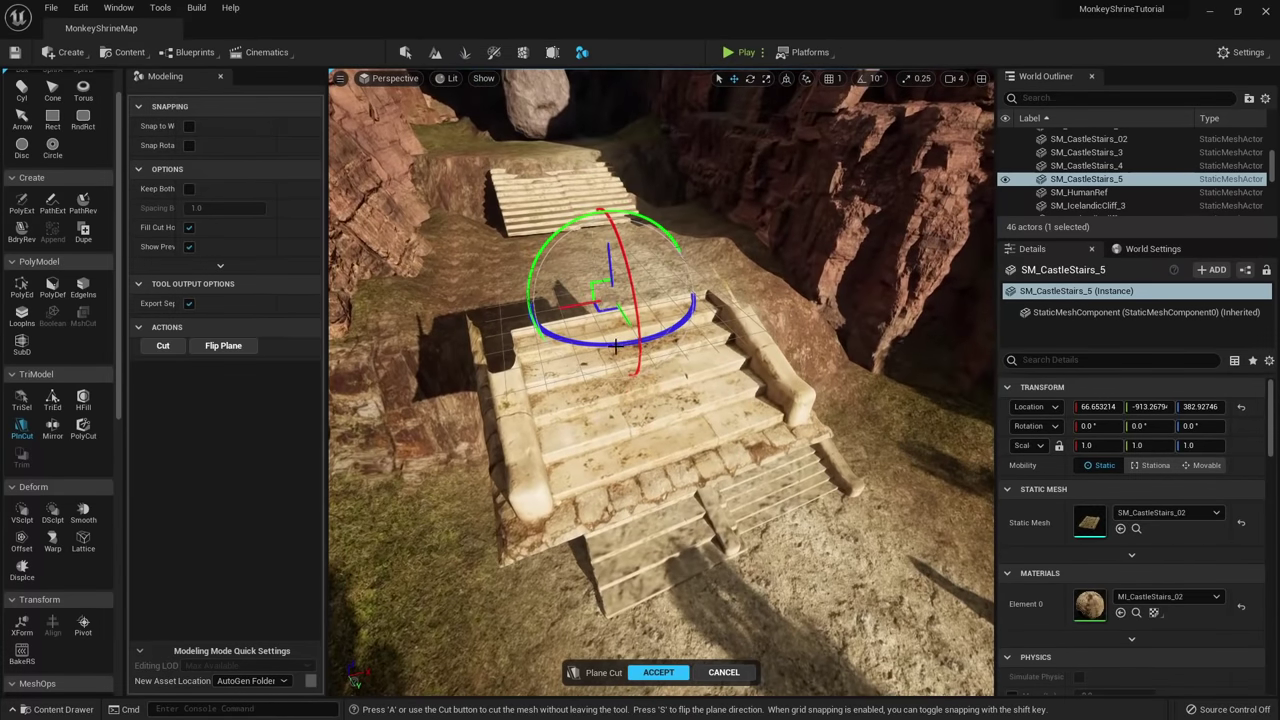
left_click_drag(608, 345, 436, 340)
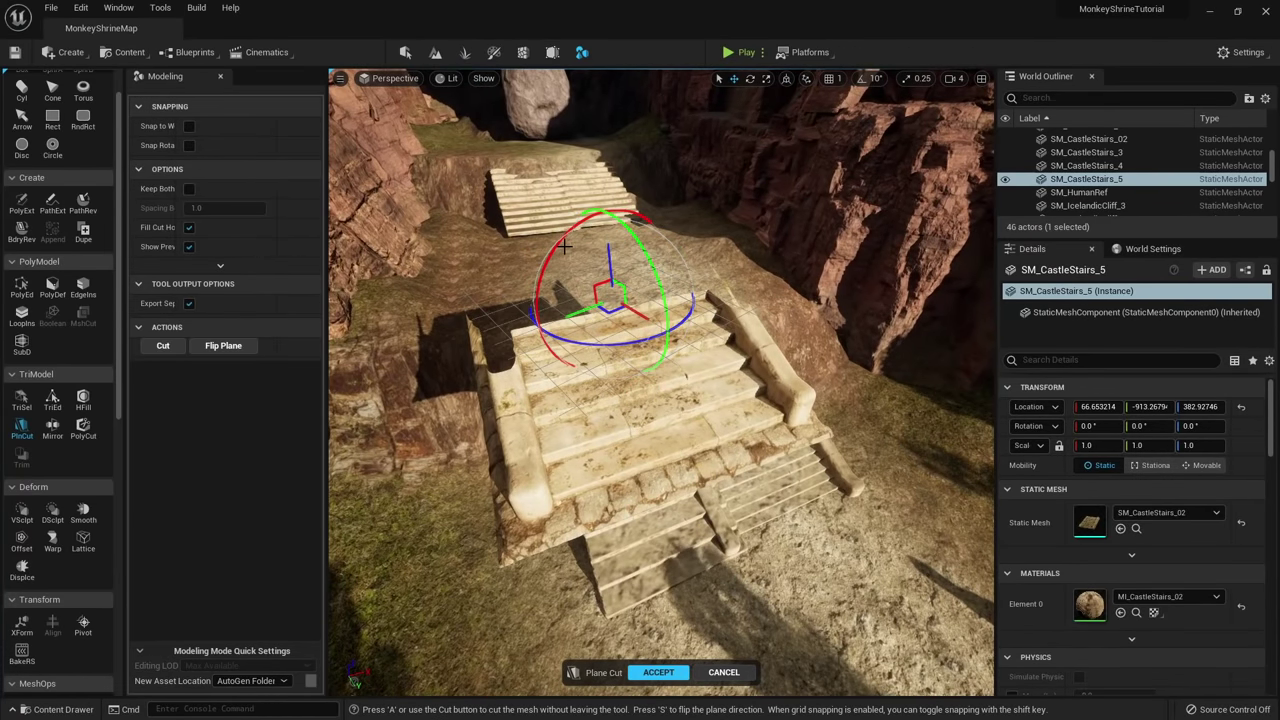
left_click_drag(565, 247, 648, 157)
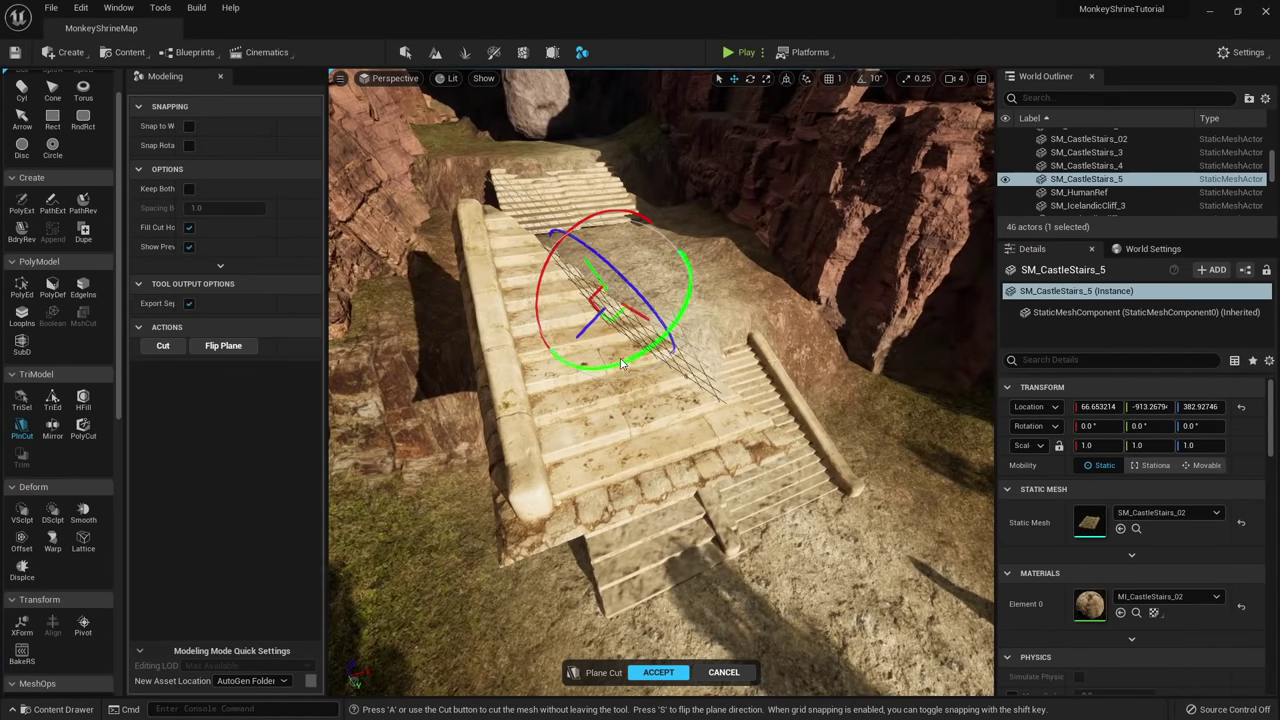
right_click_drag(620, 362, 592, 354)
left_click_drag(713, 347, 674, 357)
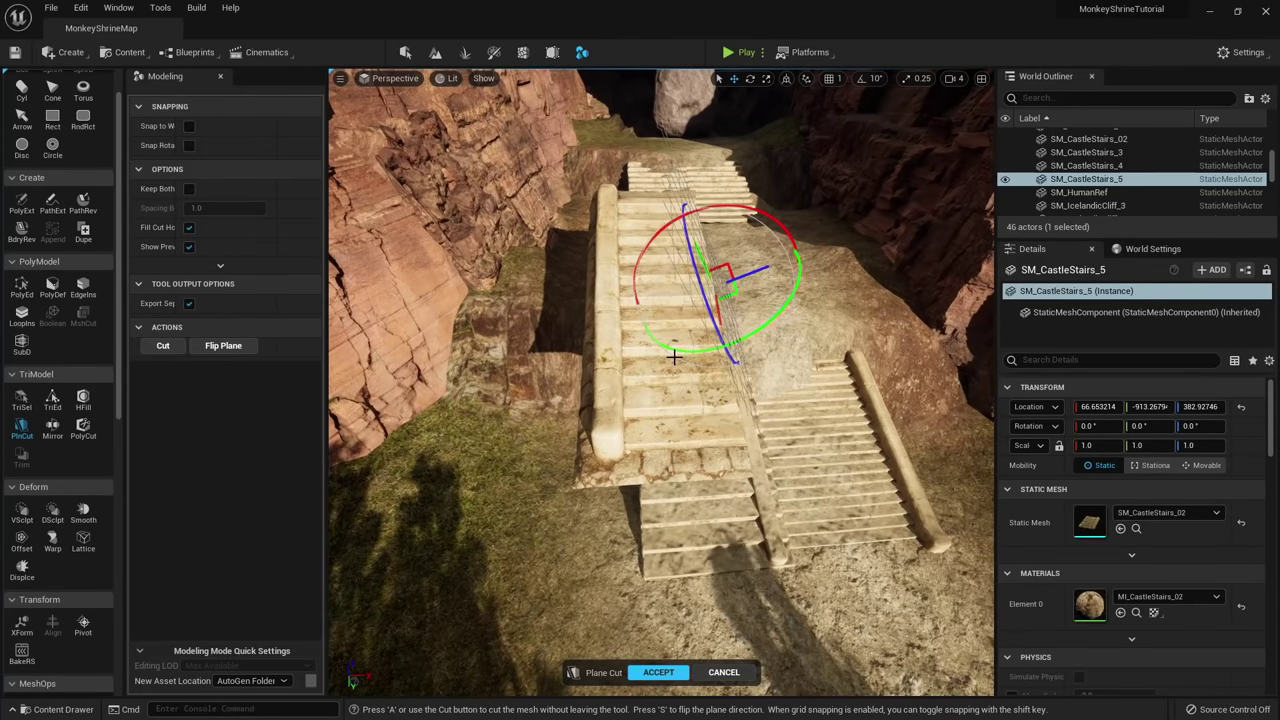
left_click_drag(693, 216, 724, 208)
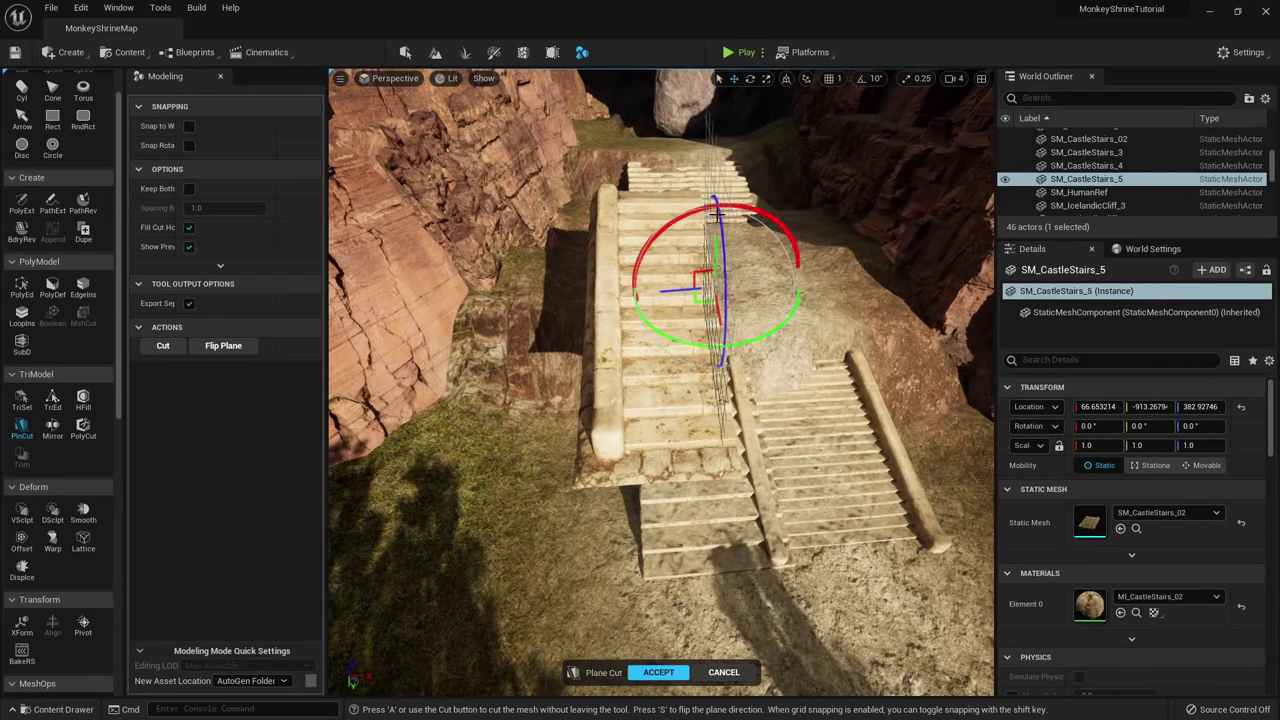
Shift the cutting plane close to the stairs' side wall and accept the cut, keeping the wall with a narrow strip of steps.
right_click_drag(702, 232, 674, 246)
left_click_drag(697, 301, 675, 372)
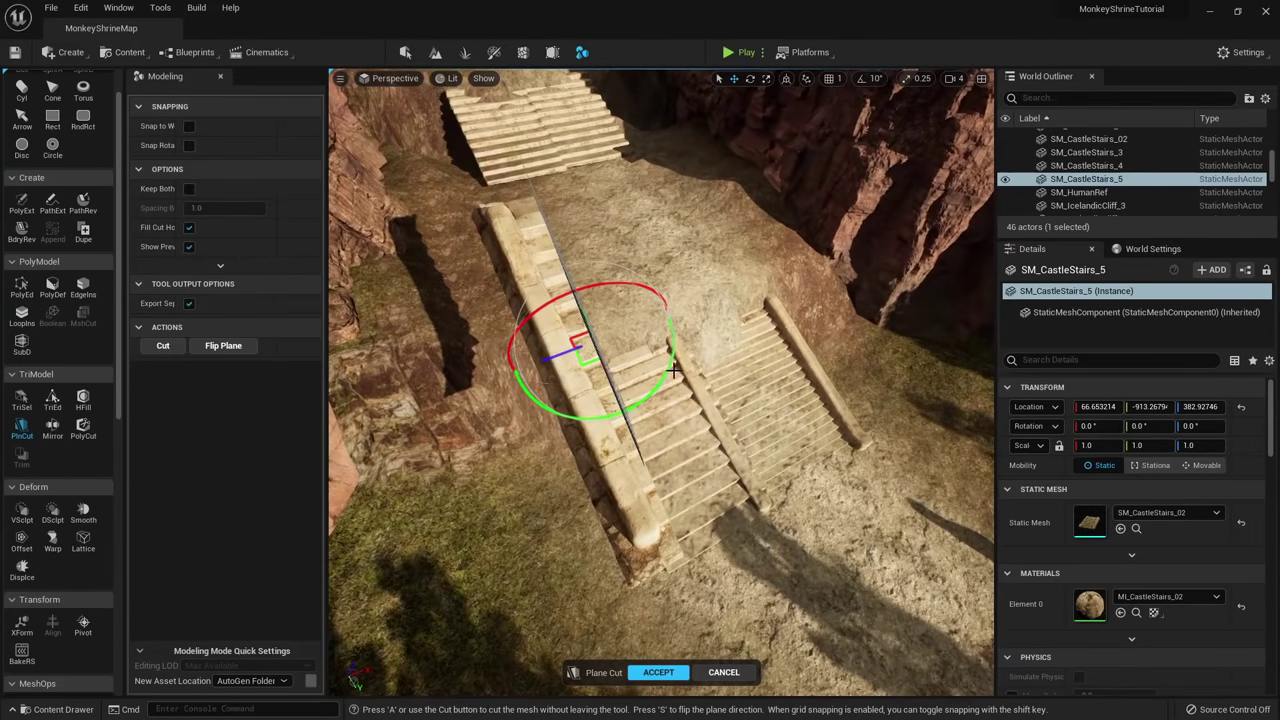
left_click_drag(569, 354, 566, 355)
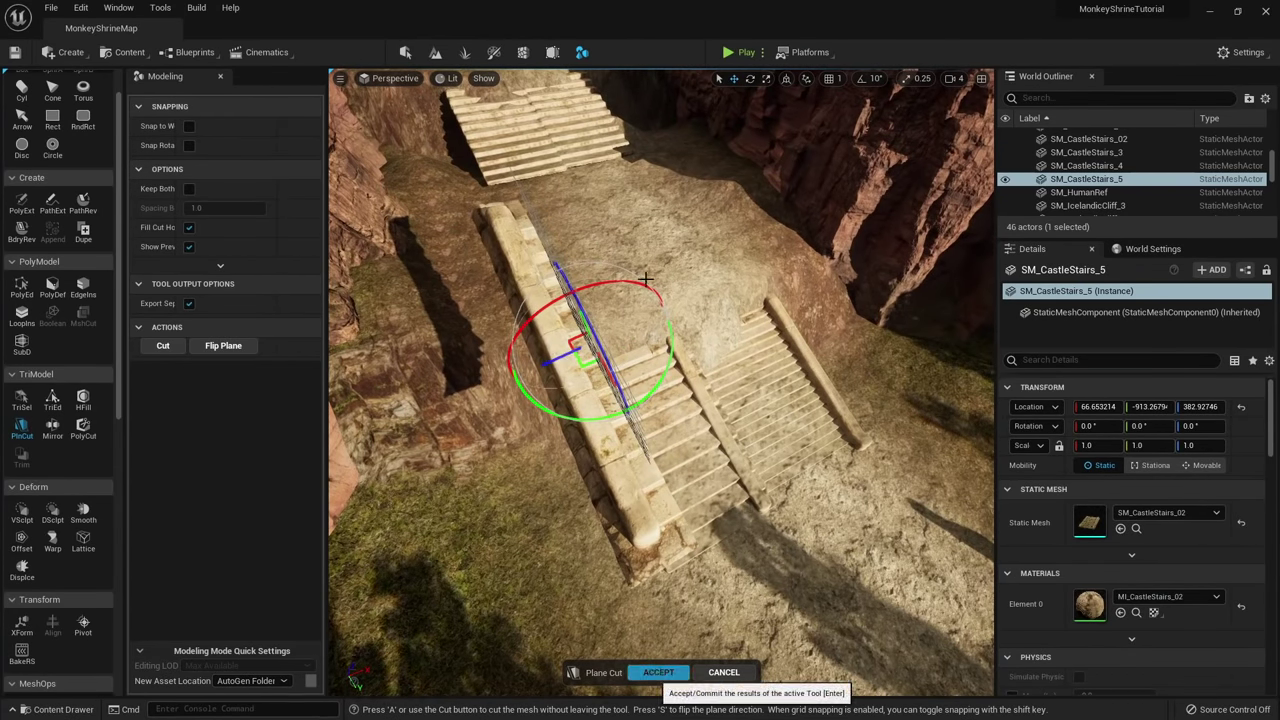
right_click_drag(645, 279, 568, 439)
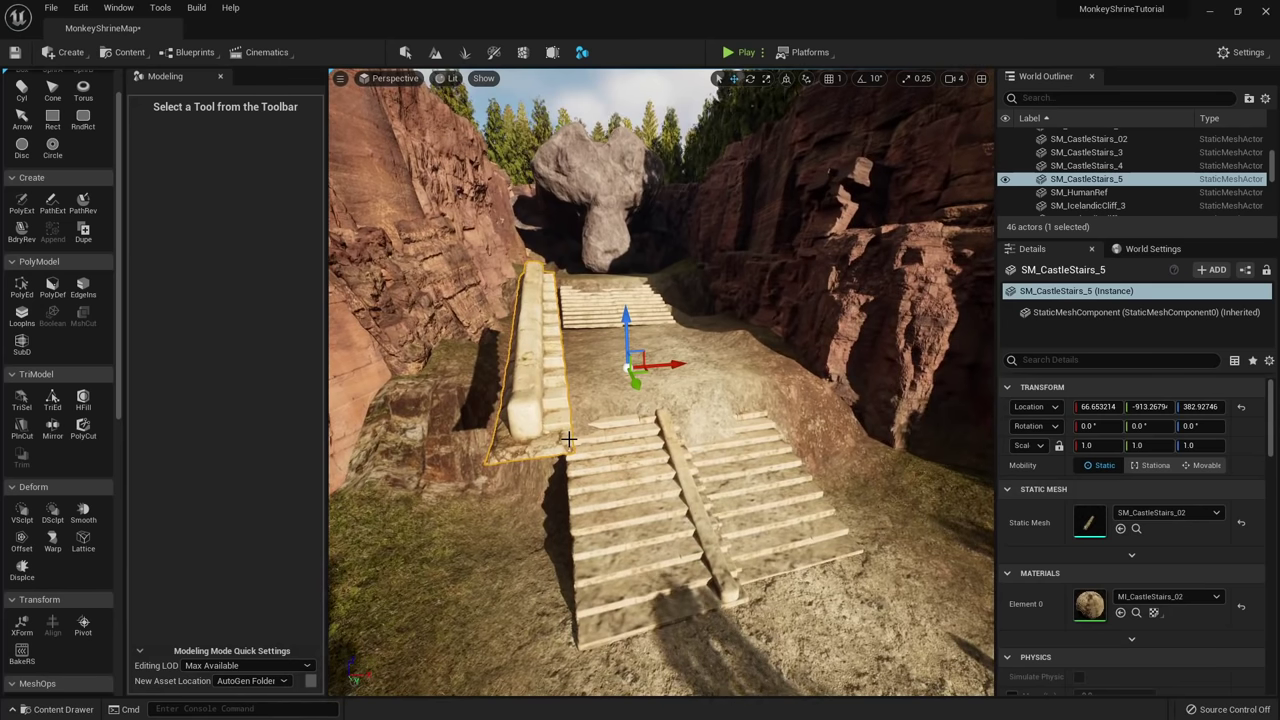
Edit the pivot of the cut stair wall, placing it on the middle of the wall, and accept.
right_click_drag(569, 439, 660, 485)
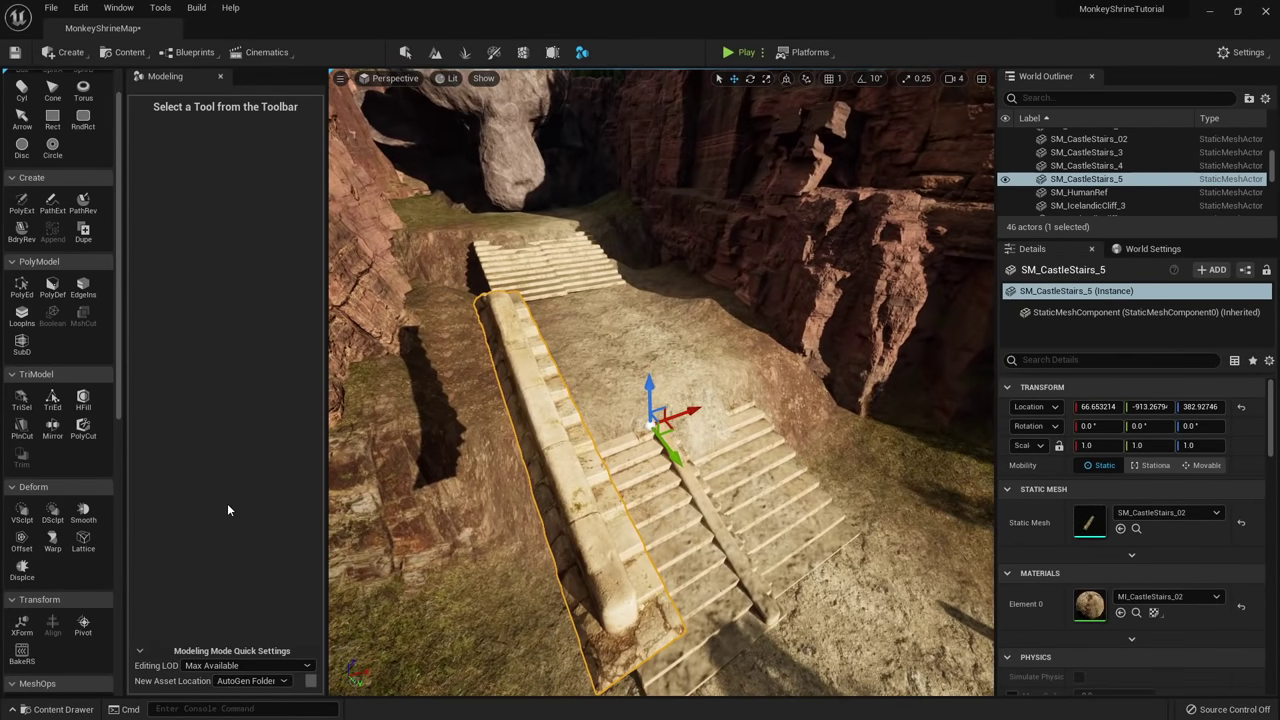
scroll(75, 555, "down", 2)
scroll(74, 544, "down", 1)
left_click(83, 561)
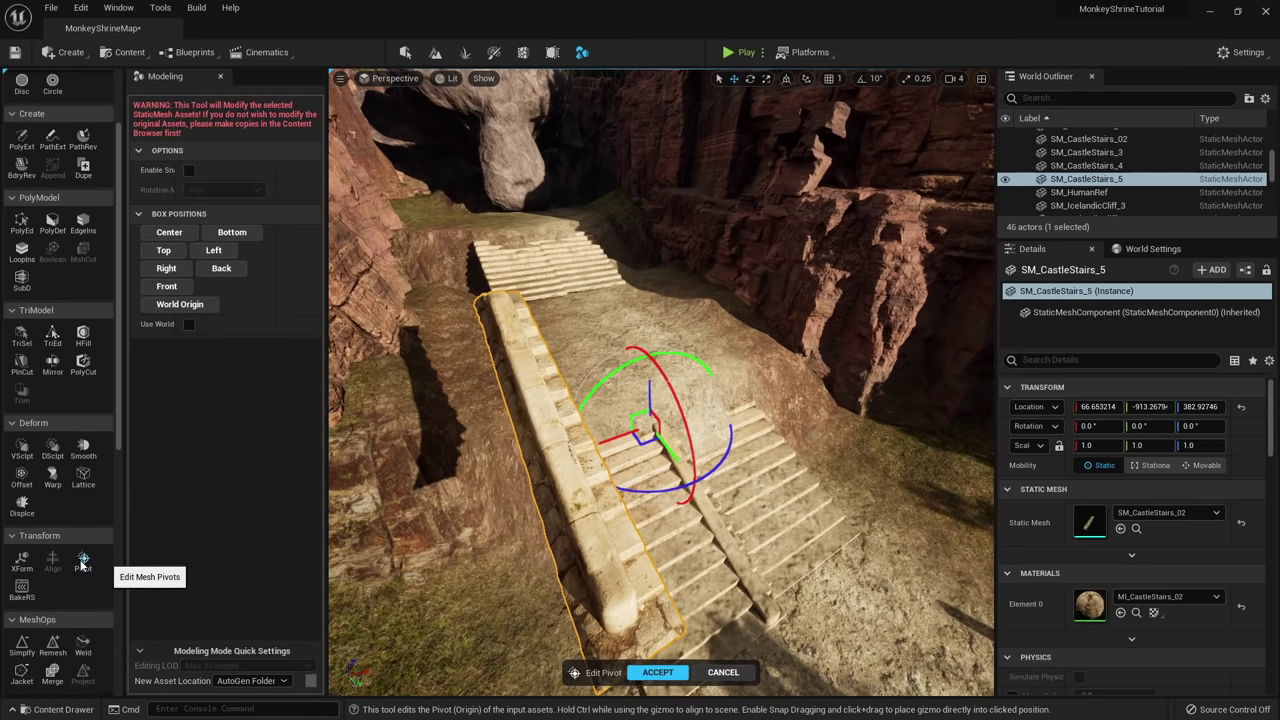
right_click_drag(757, 372, 685, 300)
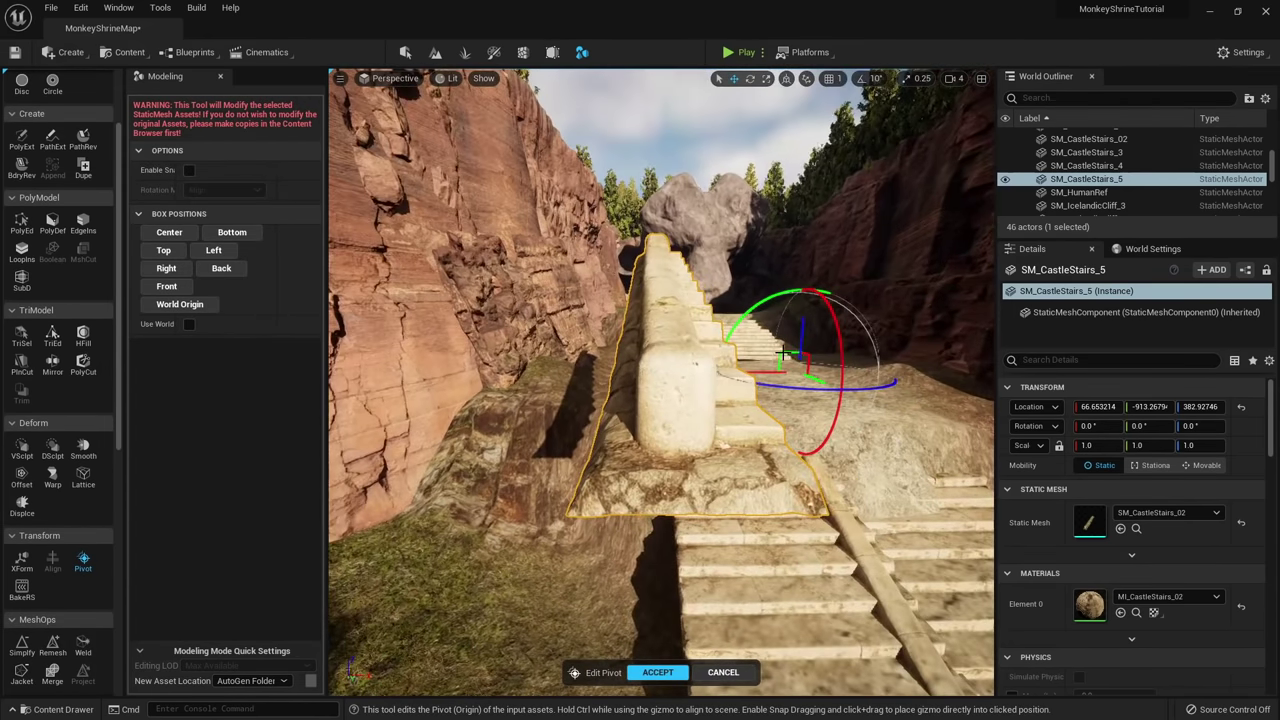
left_click_drag(783, 354, 850, 335)
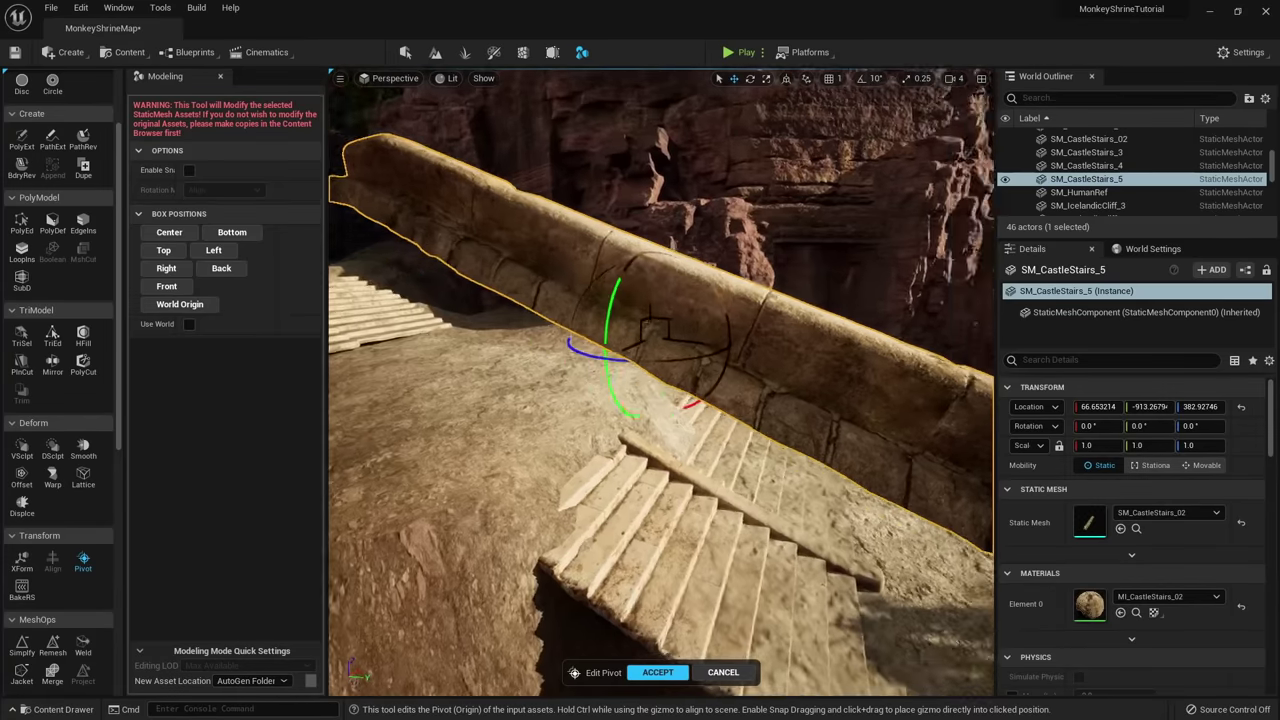
right_click_drag(684, 350, 690, 325)
left_click_drag(680, 335, 735, 310)
right_click_drag(735, 310, 785, 330)
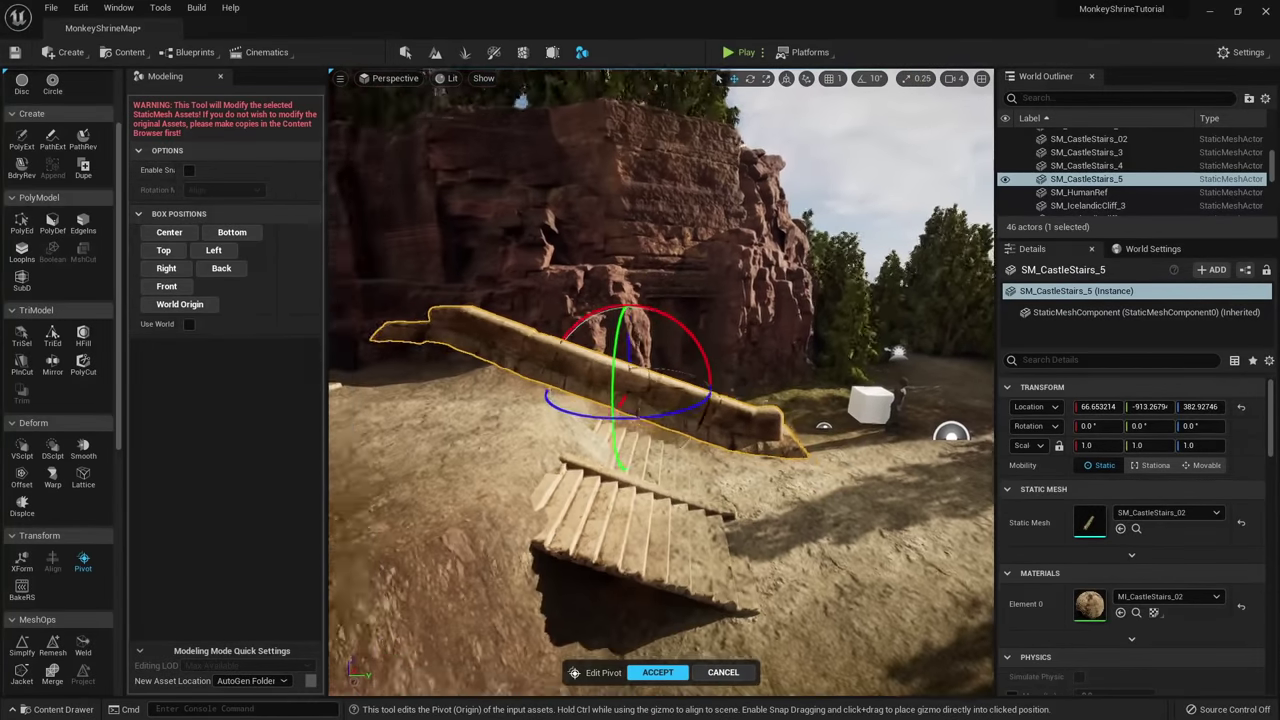
right_click_drag(700, 350, 733, 573)
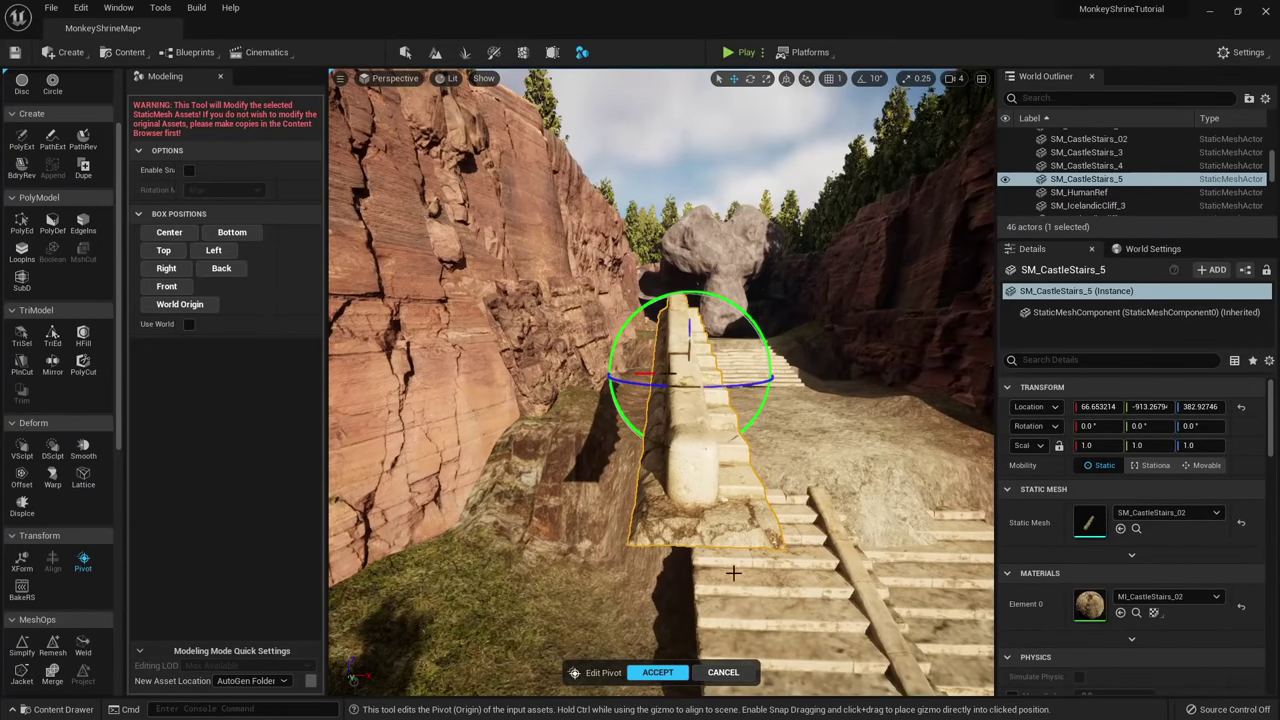
key("Return")
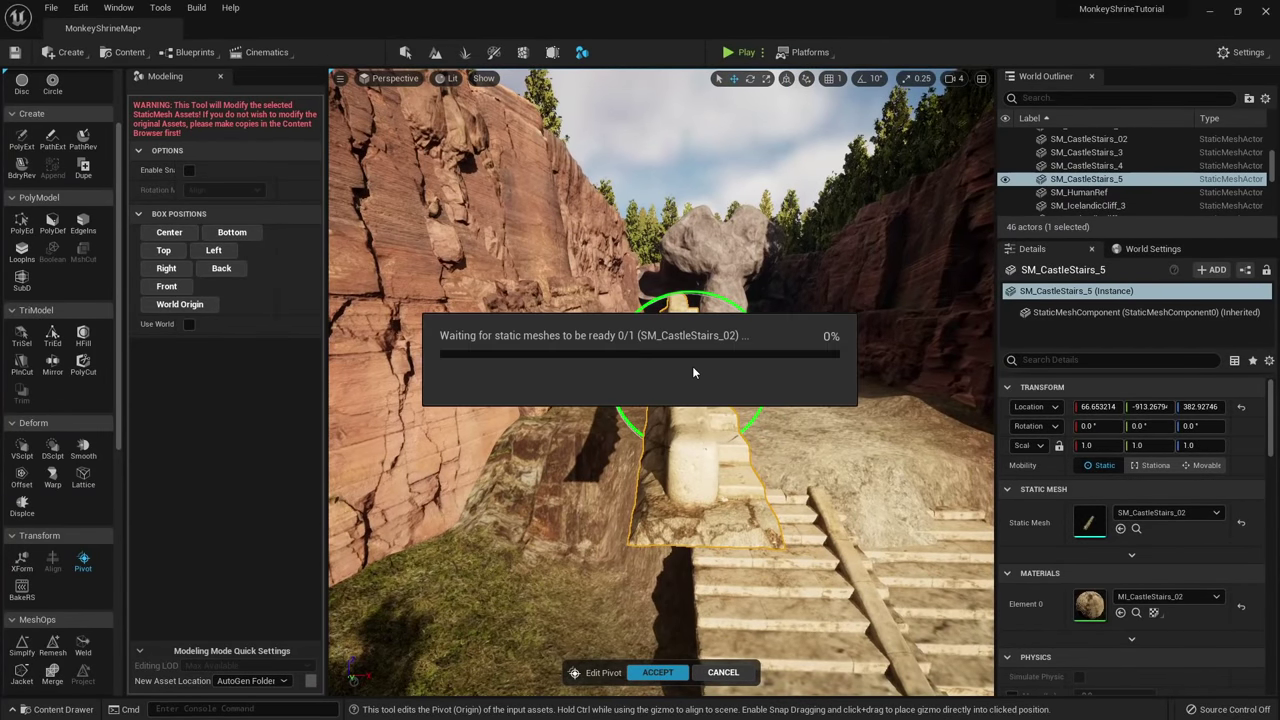
Move the cut wall down to the outer edge of the lower staircase and stretch its Z scale to about 1.28.
right_click_drag(692, 366, 692, 366)
left_click_drag(614, 337, 645, 597)
right_click_drag(629, 586, 629, 586)
left_click_drag(632, 480, 631, 443)
key("r")
right_click_drag(631, 443, 631, 443)
Tilt the wall about -4.24° around X to match the staircase slope and nudge it against the outer ends of the steps.
key("e")
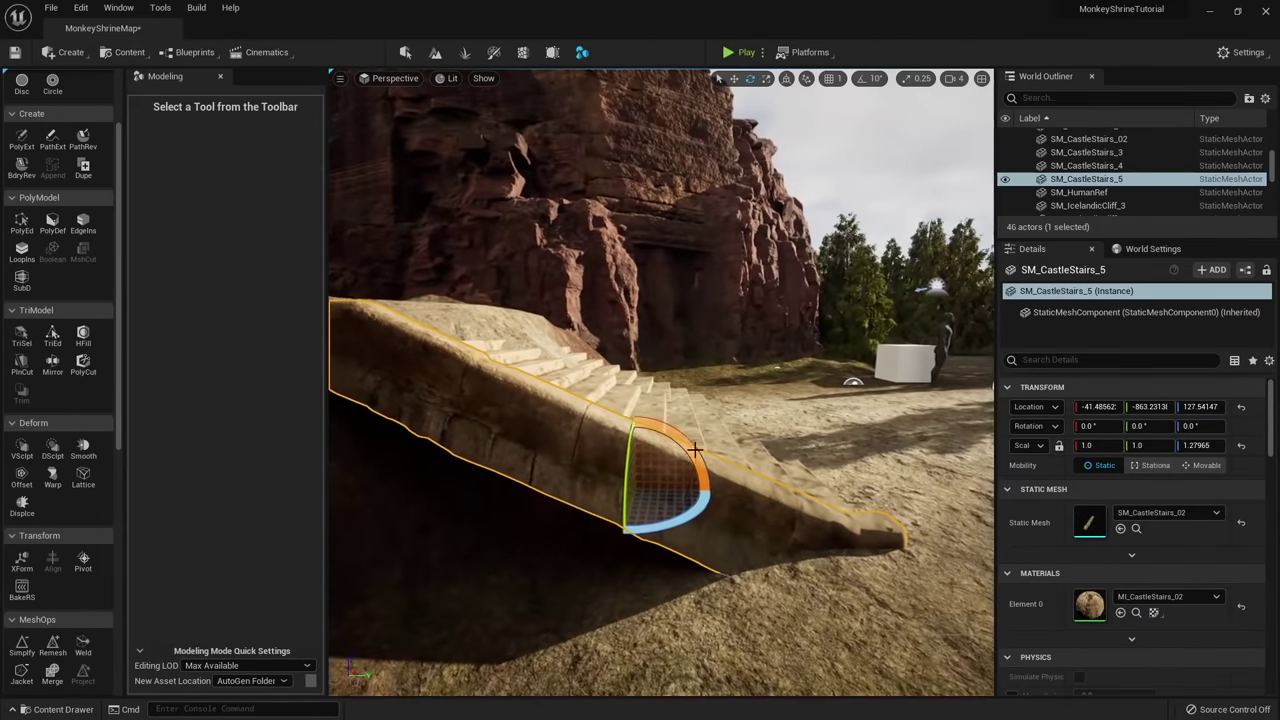
left_click_drag(695, 452, 692, 462)
key("w")
right_click_drag(692, 462, 779, 447)
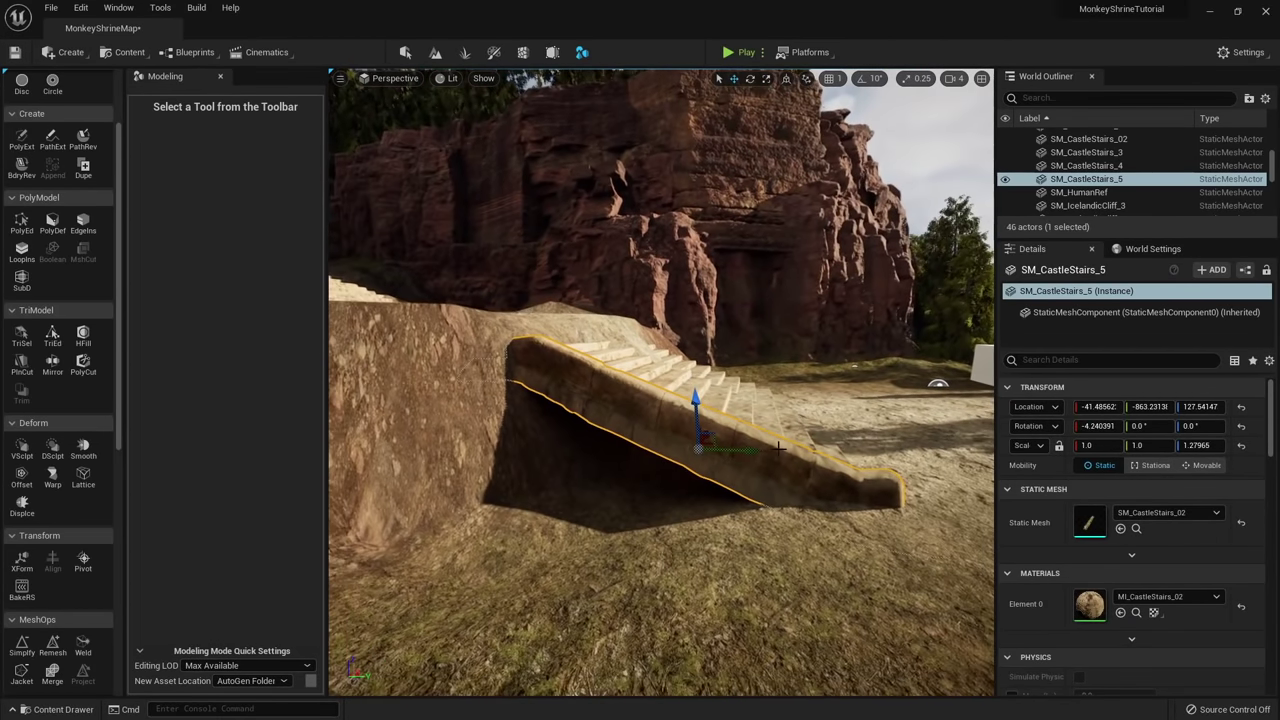
left_click_drag(746, 449, 736, 449)
right_click_drag(699, 453, 699, 453)
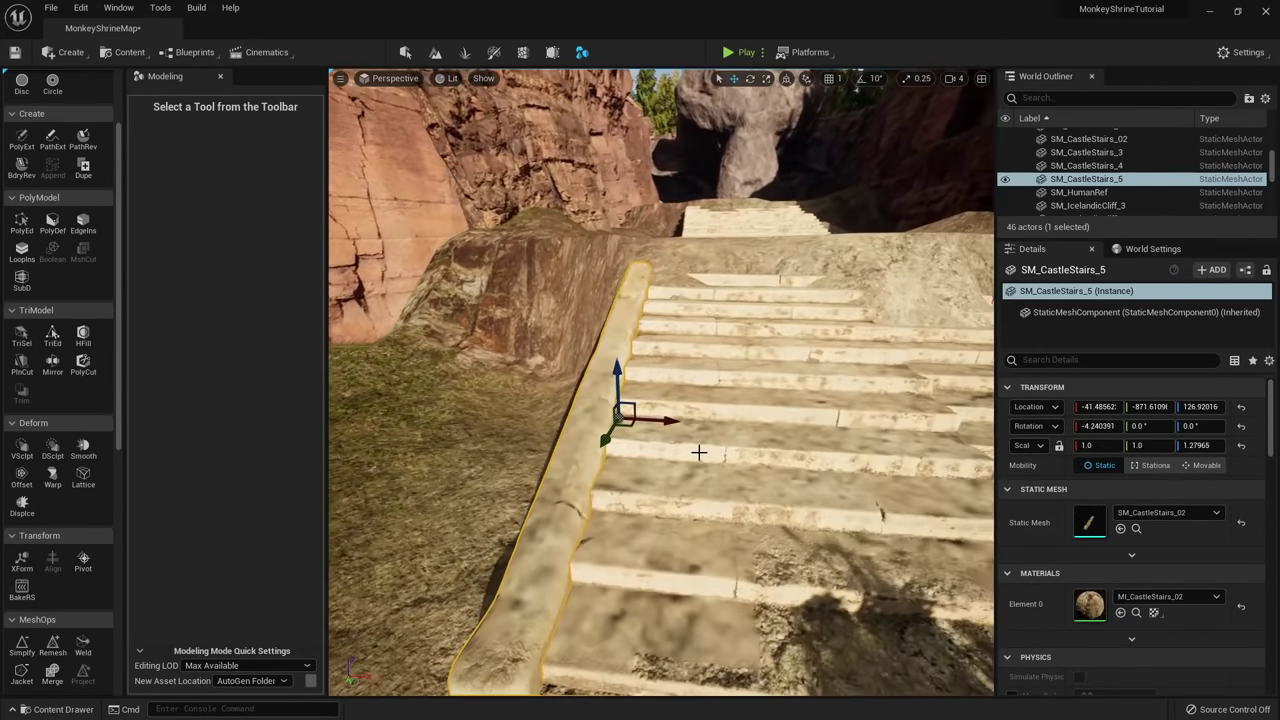
left_click_drag(668, 421, 664, 421)
Duplicate the side wall and place the copy at the opposite edge of the lower staircase.
right_click_drag(664, 421, 636, 398)
left_click_drag(616, 391, 748, 394, "alt")
right_click_drag(748, 394, 748, 394)
left_click_drag(594, 369, 681, 366)
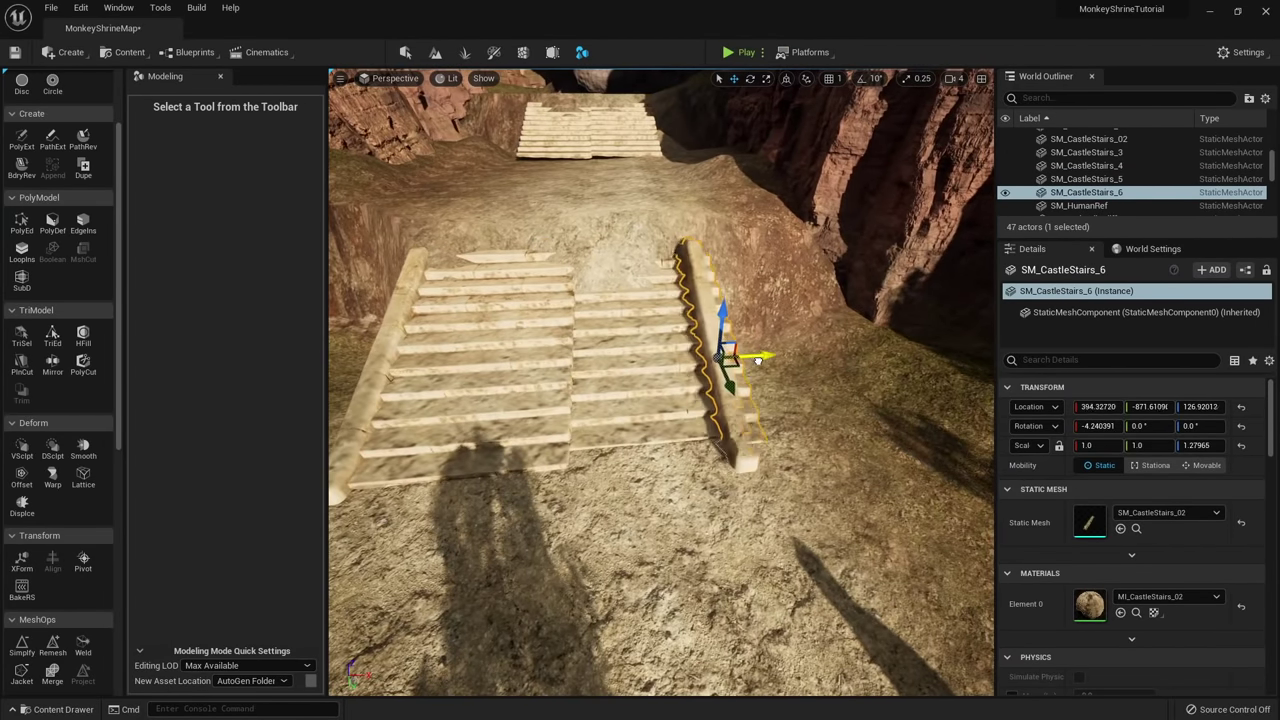
Mirror the copied wall with an X scale of about -1.2, then rotate and shift it to fit the staircase's opposite edge.
left_click_drag(791, 355, 723, 357, "shift")
key("r")
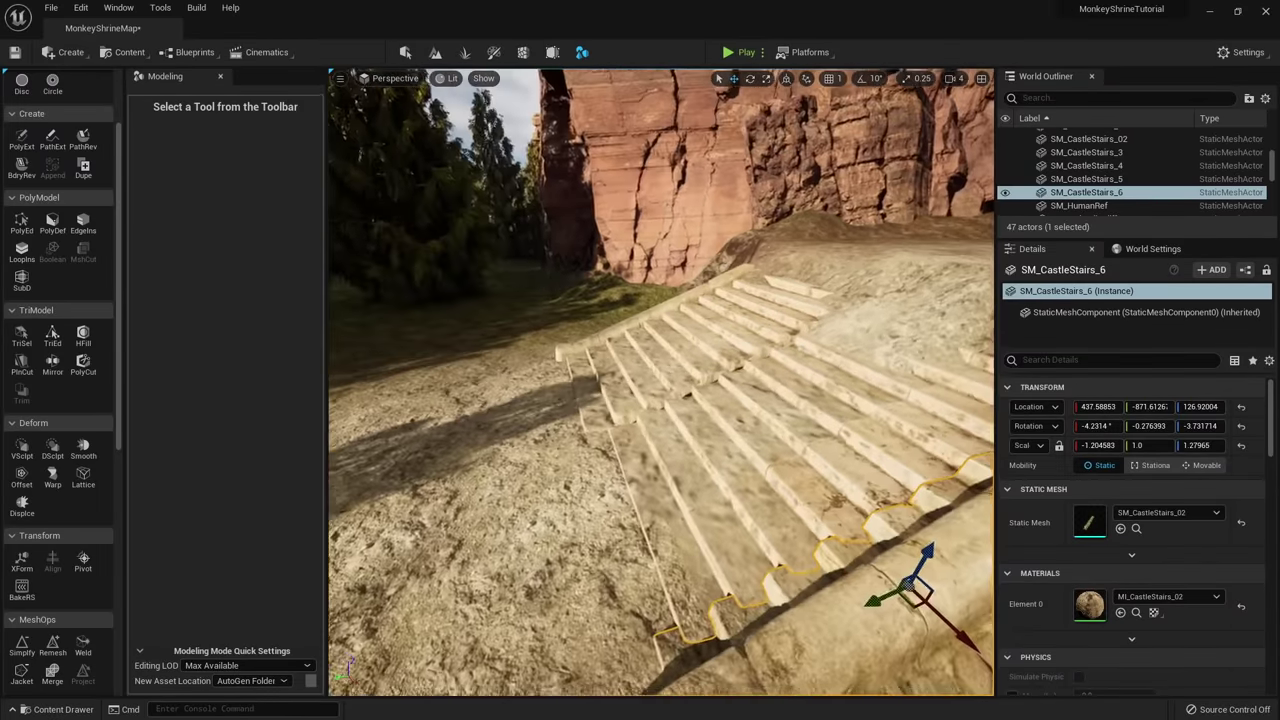
right_click_drag(648, 480, 648, 480)
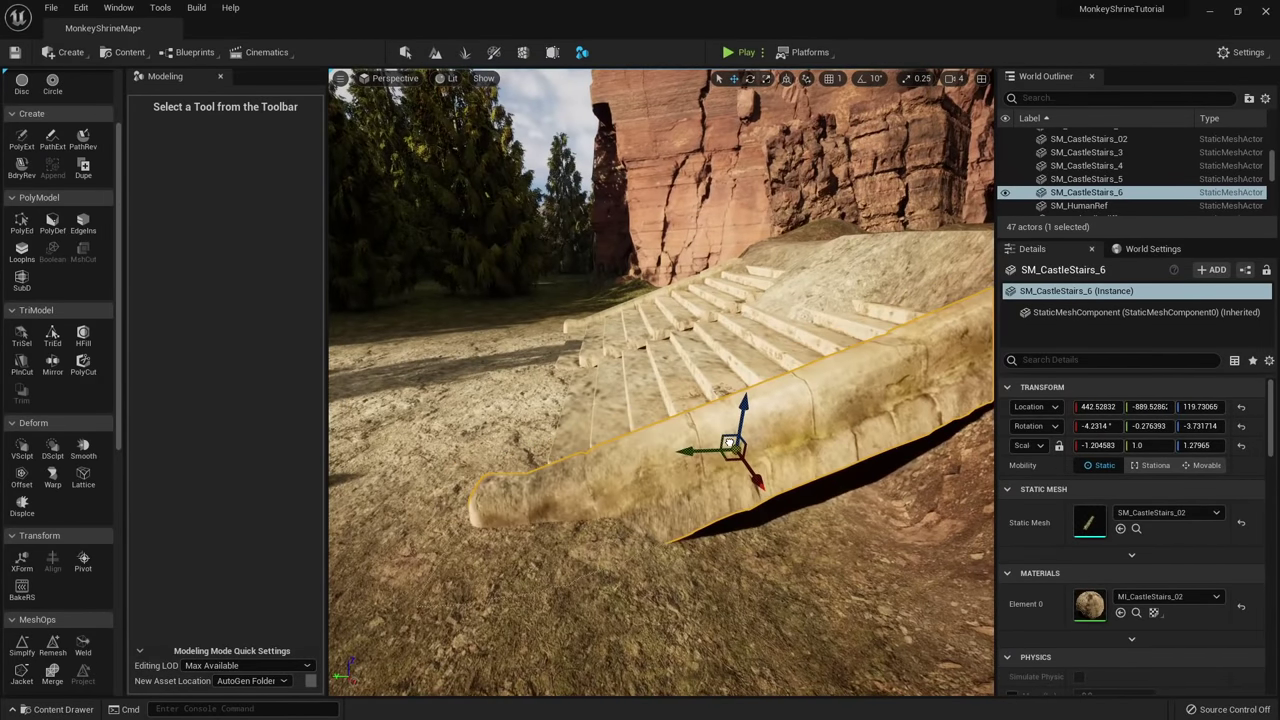
right_click_drag(729, 443, 729, 445)
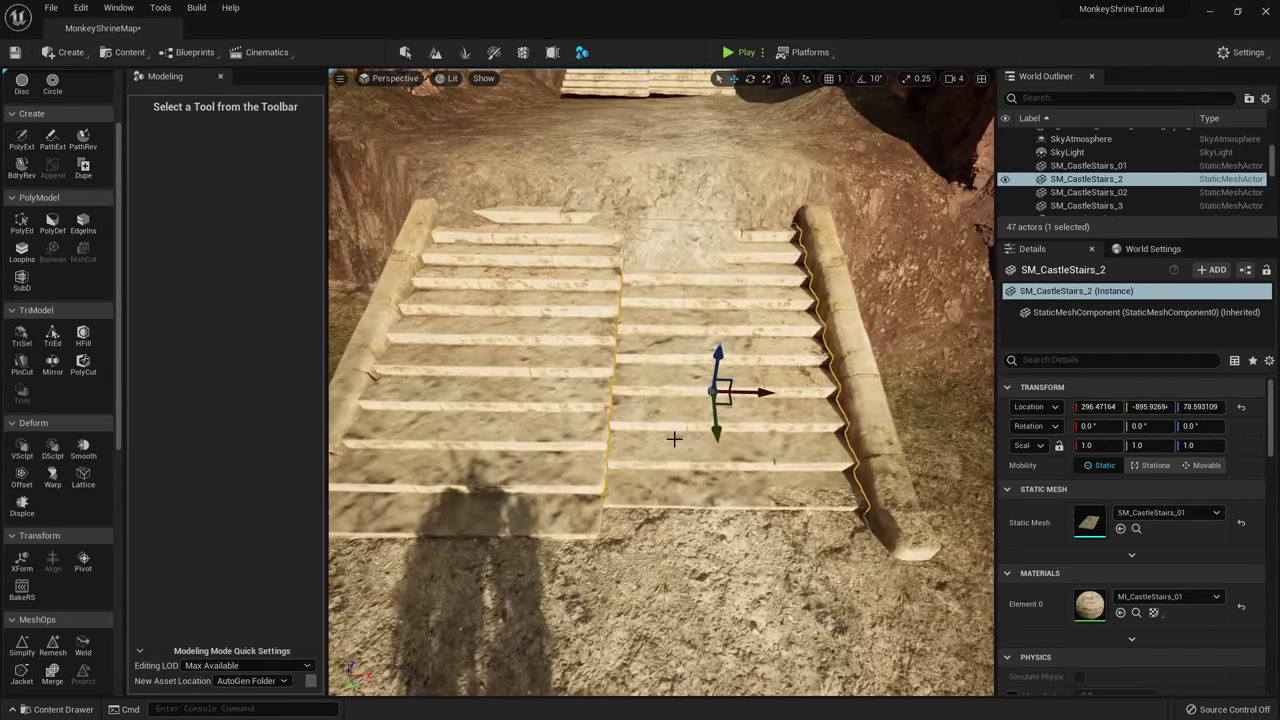
left_click(858, 405)
mouse_move(858, 405)
right_mouse_down()
mouse_move(880, 425)
mouse_move(868, 458)
mouse_move(866, 412)
right_mouse_up()
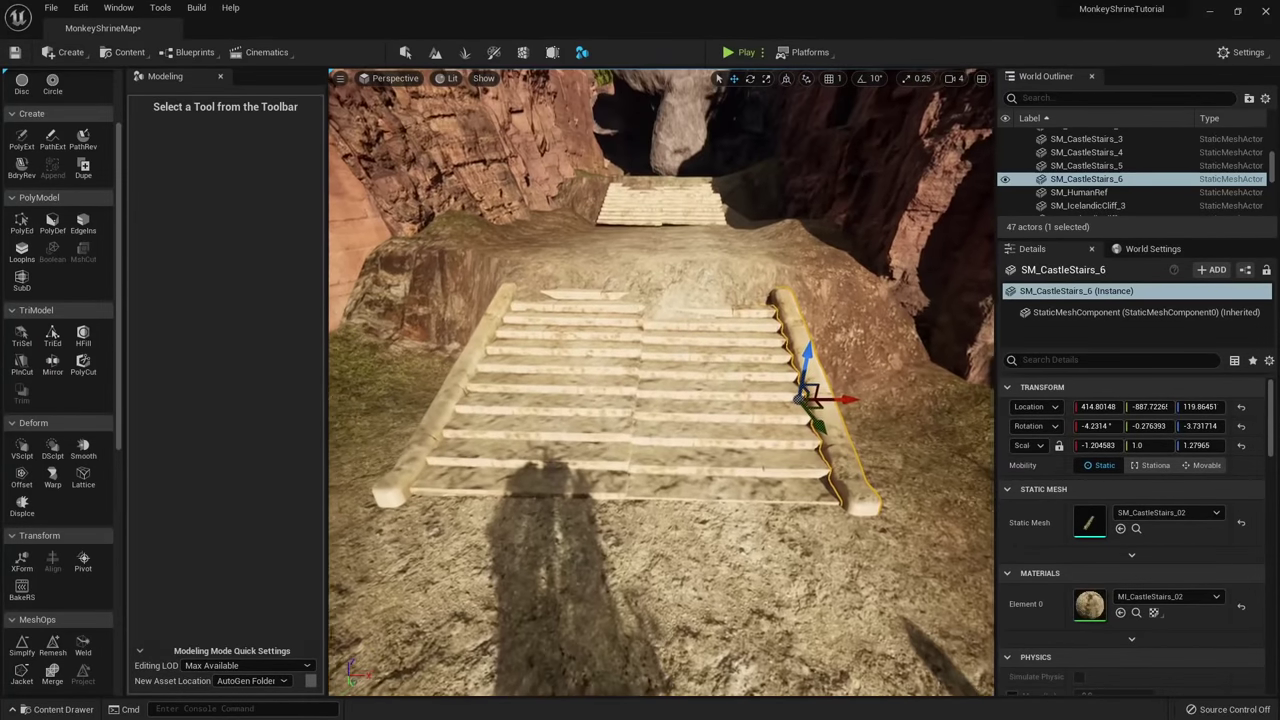
Run a build of the level.
right_click_drag(640, 432, 640, 432)
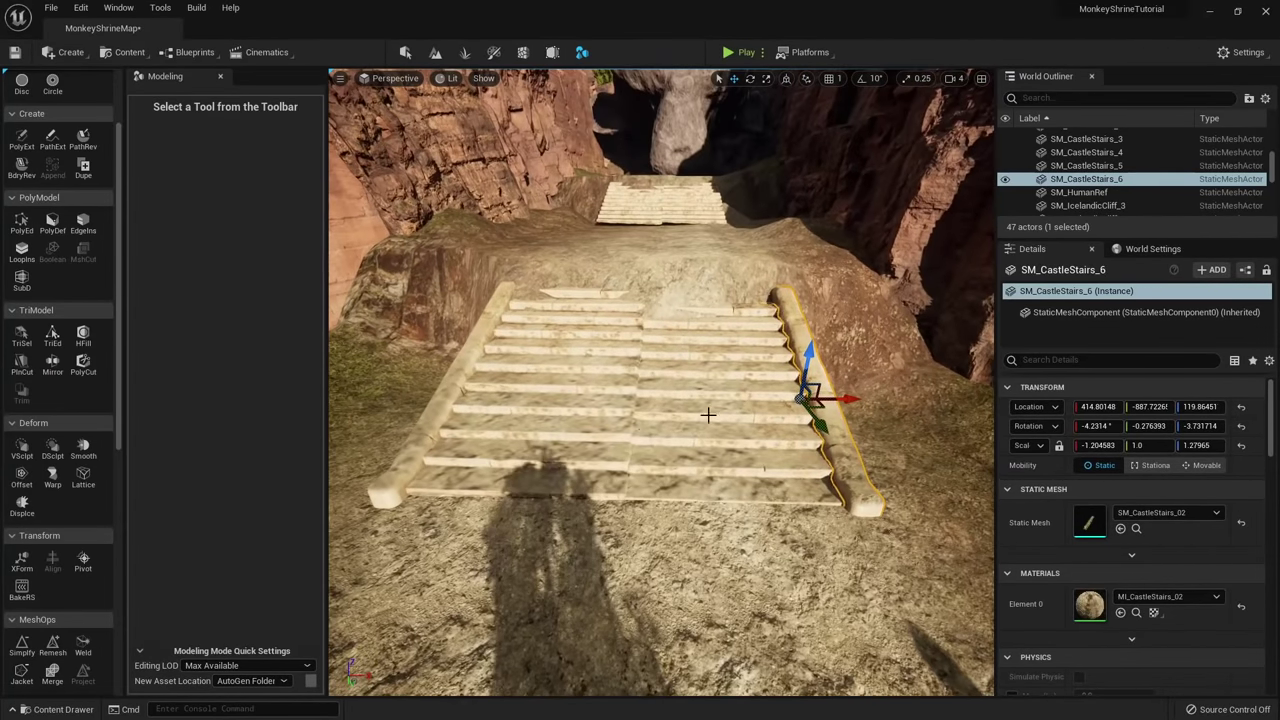
left_click(196, 7)
left_click(237, 43)
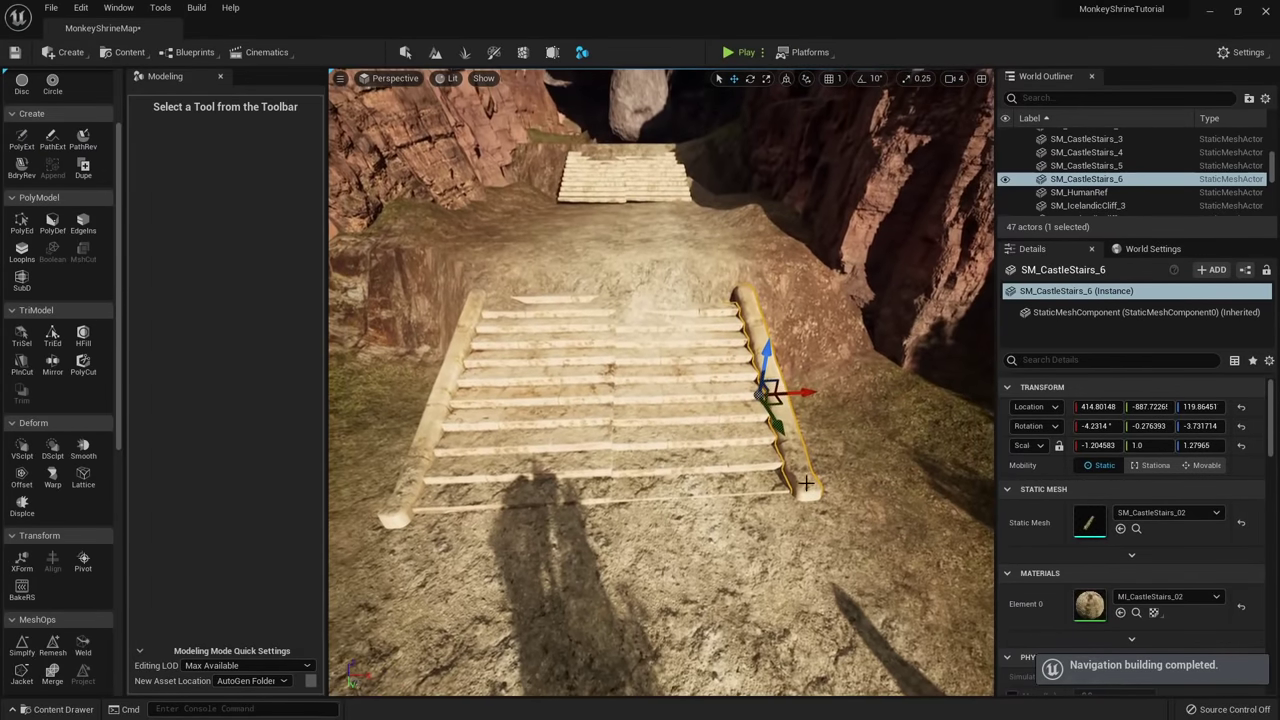
Select both step meshes and both side walls of the lower staircase and rotate them about -0.12° around Y.
right_click_drag(640, 404, 648, 406)
left_click(648, 406)
left_click(762, 376, "shift")
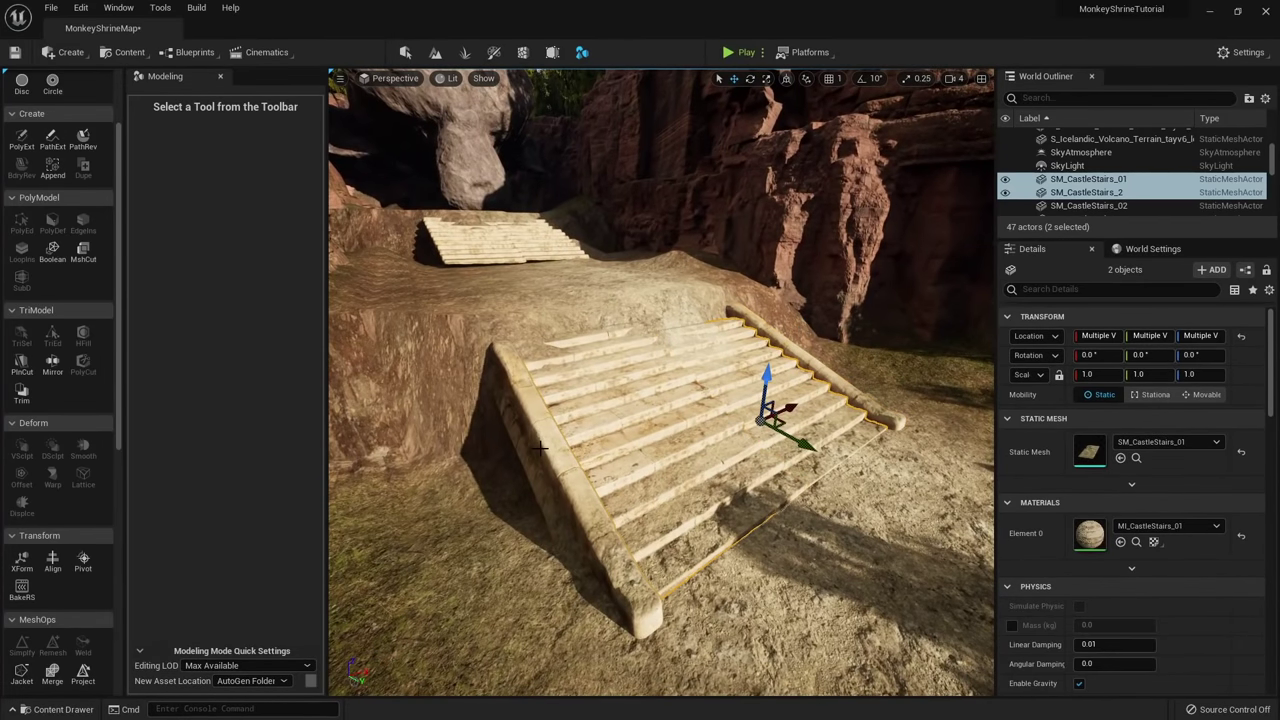
left_click(554, 440, "shift")
left_click(789, 348, "shift")
right_click_drag(787, 387, 787, 387)
key("r")
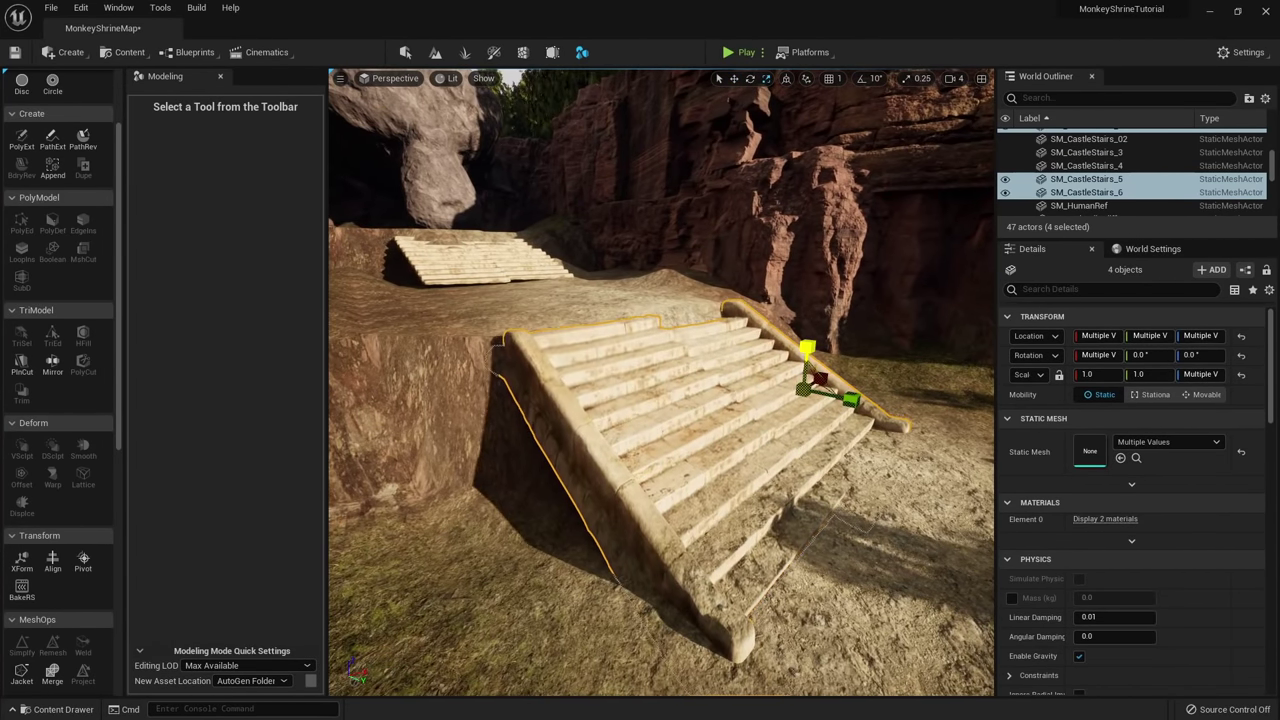
right_click_drag(762, 378, 762, 378)
key("e")
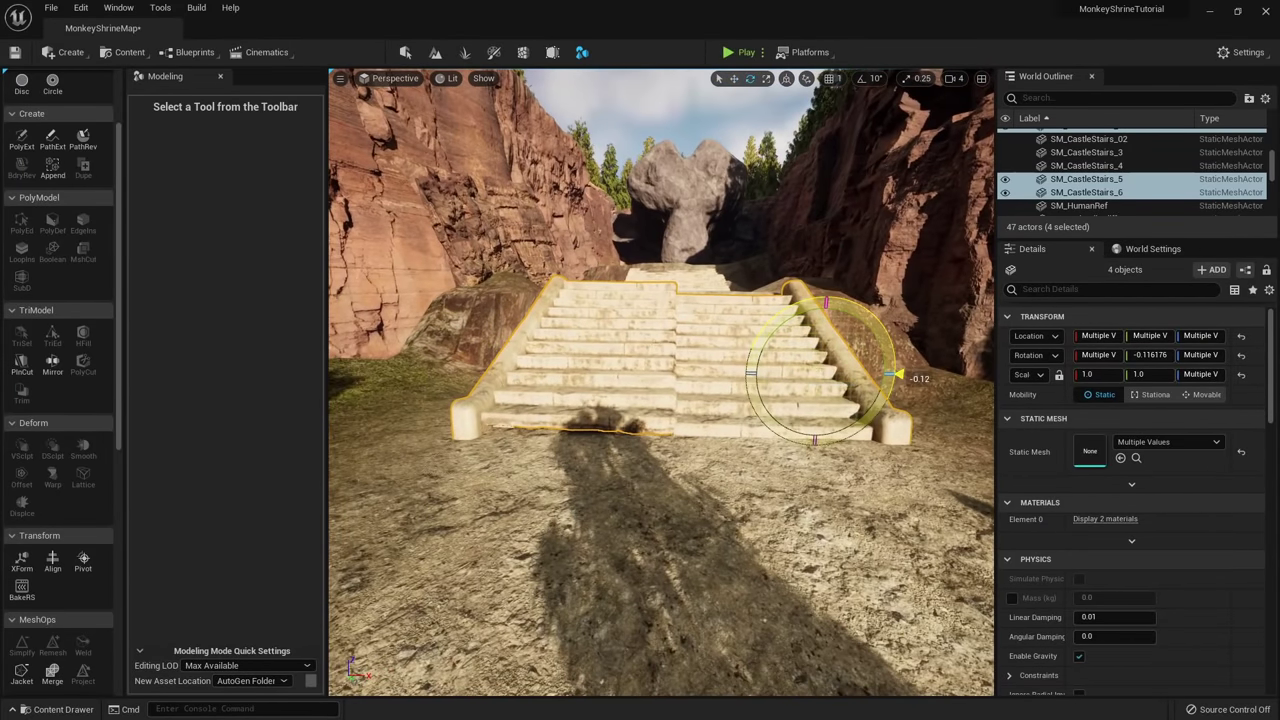
Nudge the lower staircase slightly so it sits better against the surrounding slope.
left_click(740, 316)
key("w")
left_click_drag(747, 349, 747, 352)
right_click_drag(747, 352, 747, 352)
mouse_move(576, 402)
left_mouse_down("alt")
mouse_move(608, 410)
mouse_move(577, 404)
left_mouse_up("alt")
right_click_drag(577, 404, 674, 372)
Duplicate the lower staircase's two step meshes and both side walls towards the upper slope.
left_click(779, 337)
key("r")
left_click(712, 345, "shift")
key("w")
left_click(560, 346, "shift")
left_click(512, 340, "shift")
right_click_drag(512, 340, 514, 390)
left_click(786, 79)
right_click_drag(655, 354, 655, 354)
left_click_drag(606, 491, 718, 411, "alt")
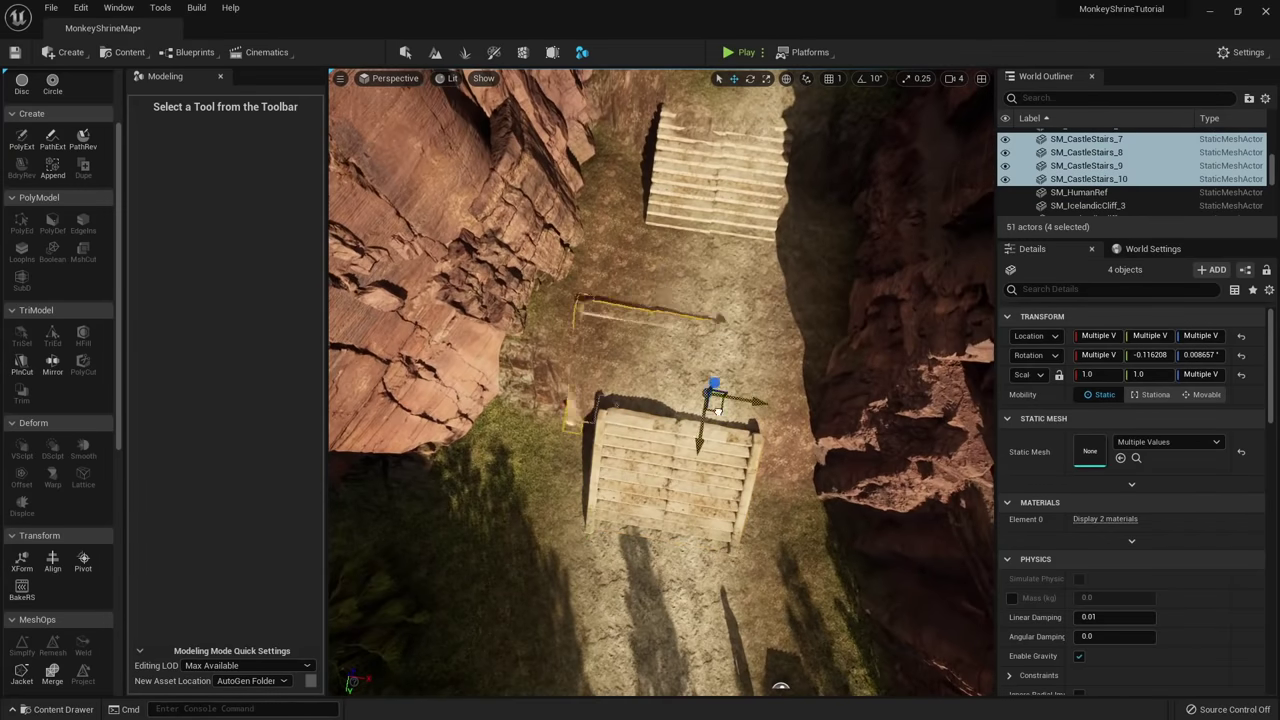
Delete the two old step meshes that form the wall-less upper staircase.
left_click(686, 146)
left_click(740, 155, "shift")
key("Delete")
Select all four pieces of the duplicated staircase and move them onto the upper slope beneath the monkey head.
left_click(652, 316)
left_click(628, 312, "shift")
left_click(762, 302, "shift")
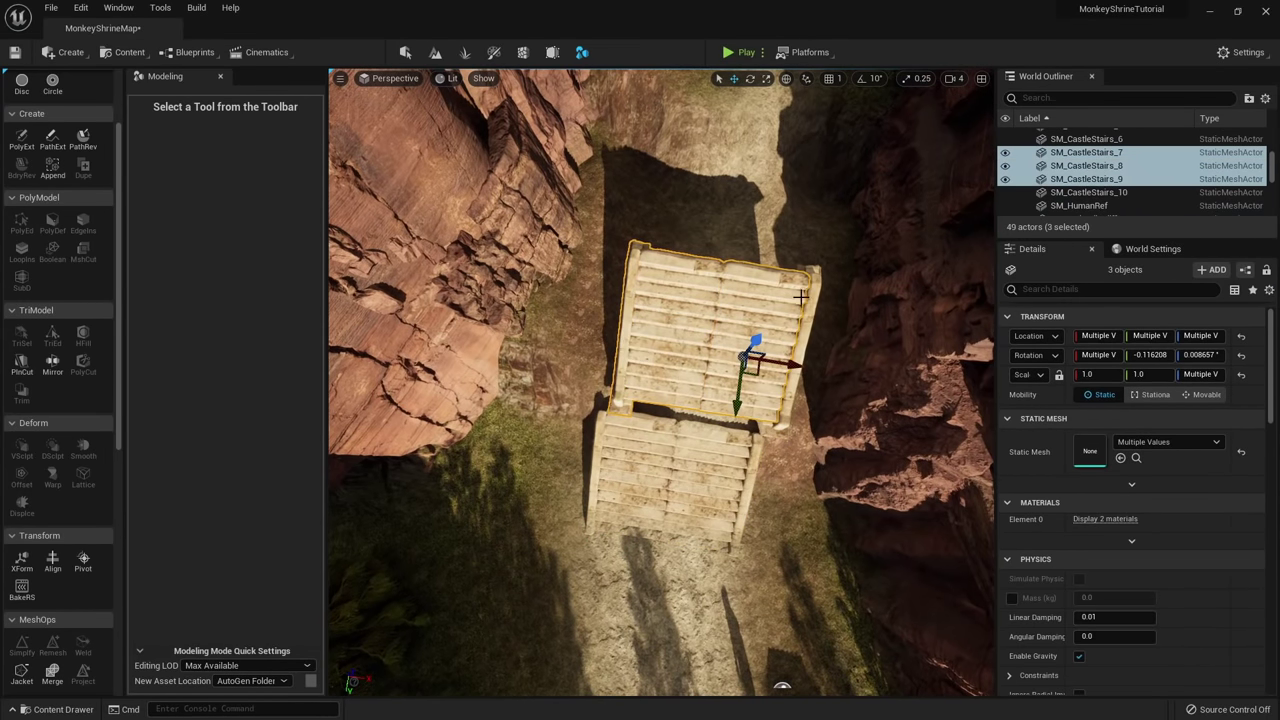
right_click_drag(692, 330, 797, 252)
left_click_drag(860, 328, 591, 344)
right_click_drag(591, 344, 440, 335)
right_click_drag(778, 358, 722, 358)
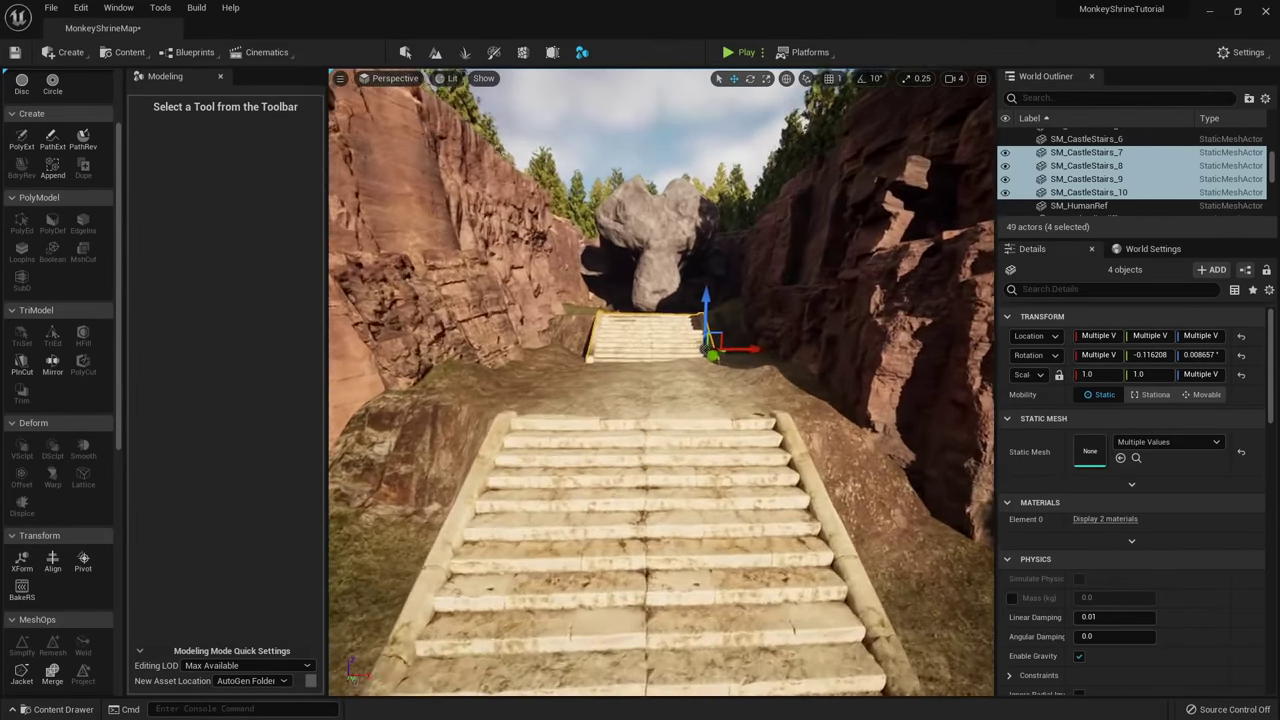
Save the level and view the path with both staircases in selection mode and game view.
left_click(674, 246)
key("f")
left_click_drag(674, 250, 650, 350, "alt")
right_click_drag(650, 350, 578, 372)
left_click(578, 365)
key("g")
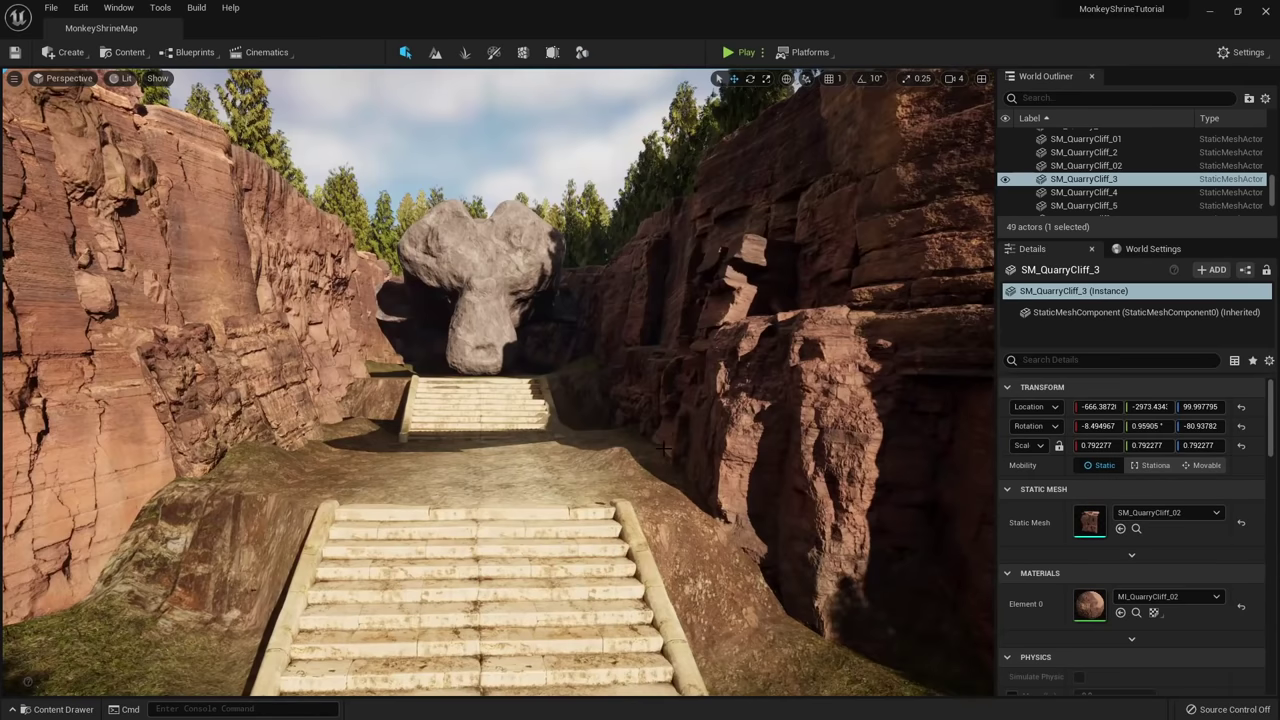
right_click_drag(568, 400, 568, 439)
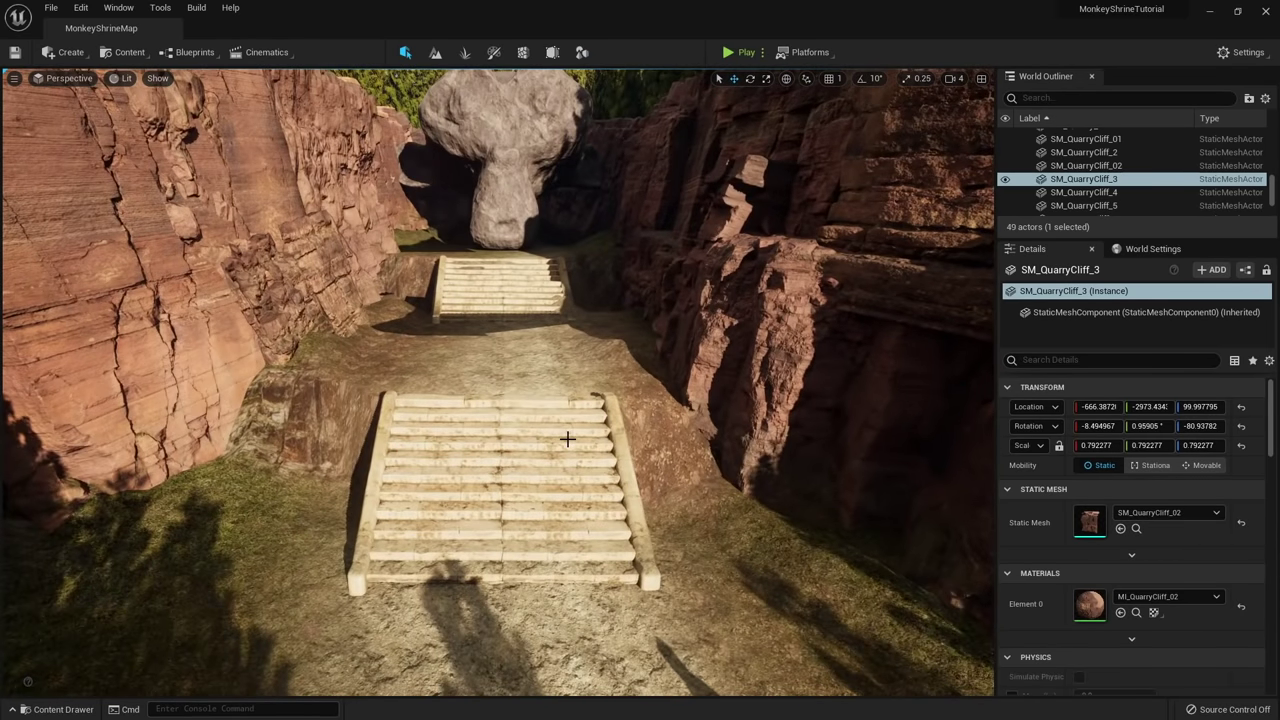
Filter the Megascans folder to static meshes and search it for "roman".
key("ctrl+space")
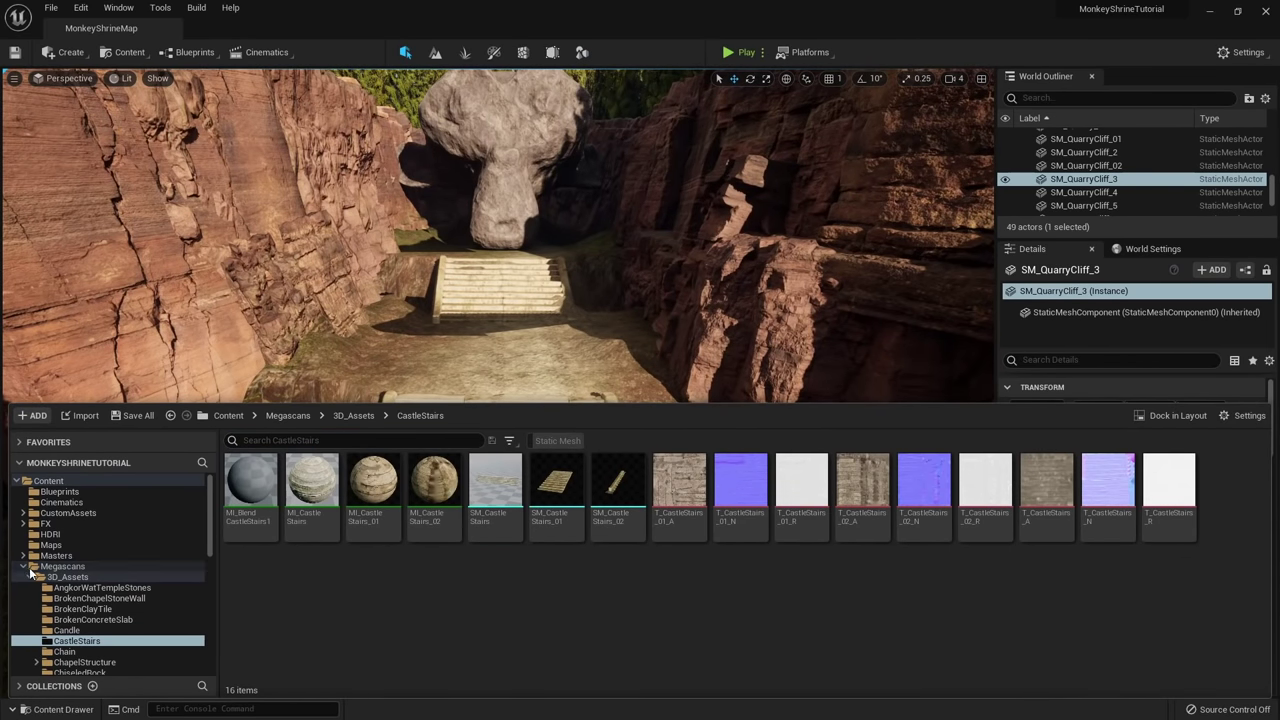
left_click(55, 566)
left_click(560, 442)
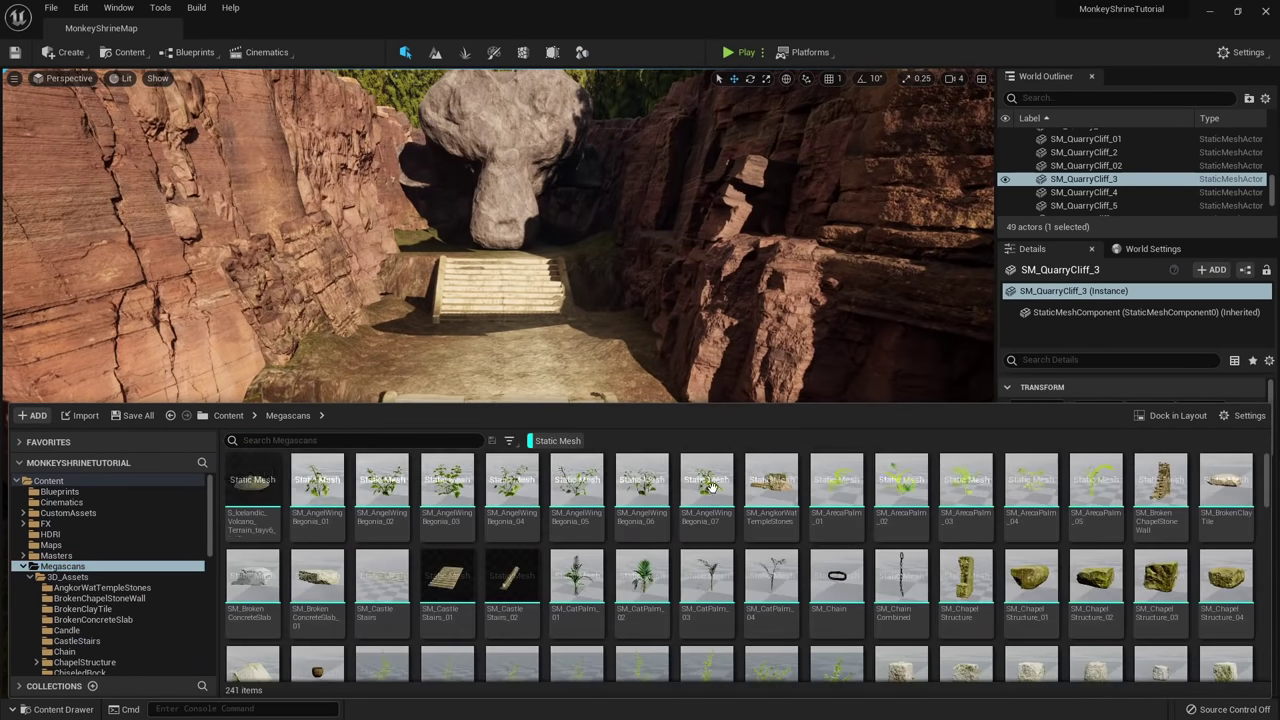
scroll(313, 455, "down", 5)
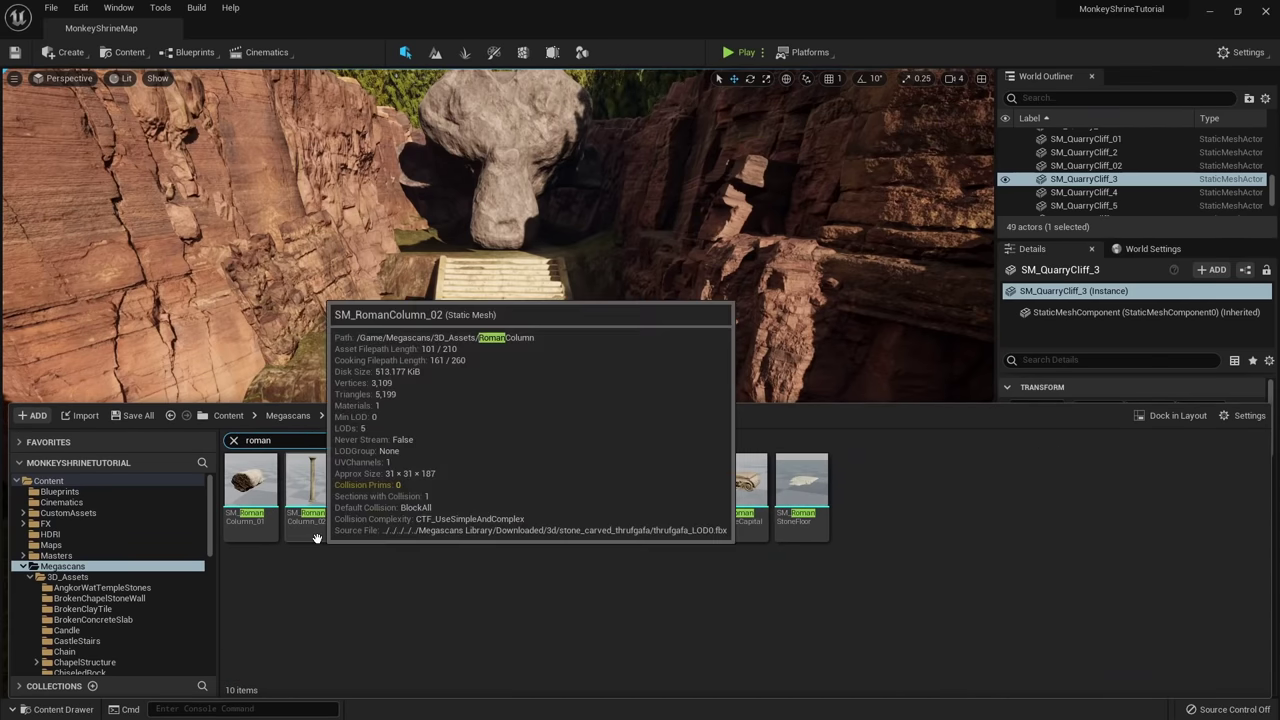
Place SM_RomanColumn_02, SM_RomanColumn_03 and SM_RomanColumn_05 on the ground in front of the upper staircase.
left_click_drag(314, 531, 481, 370)
key("ctrl+space")
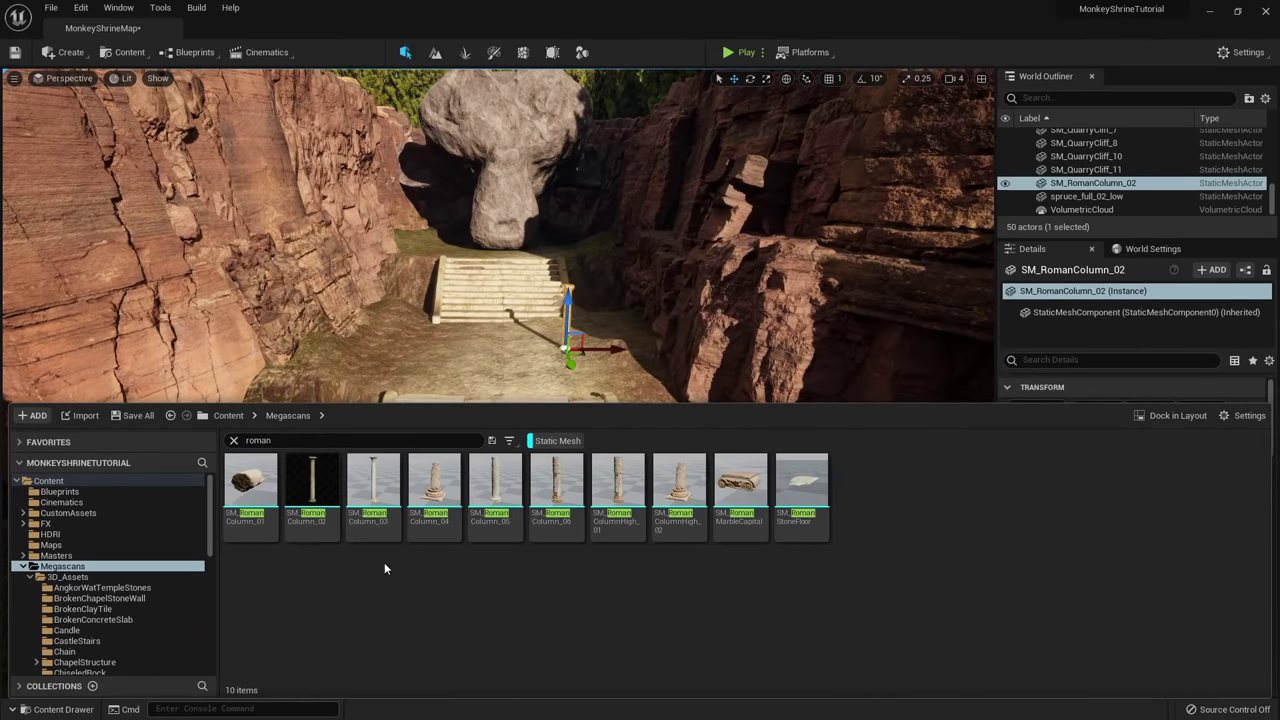
left_click_drag(569, 369, 608, 374)
key("ctrl+space")
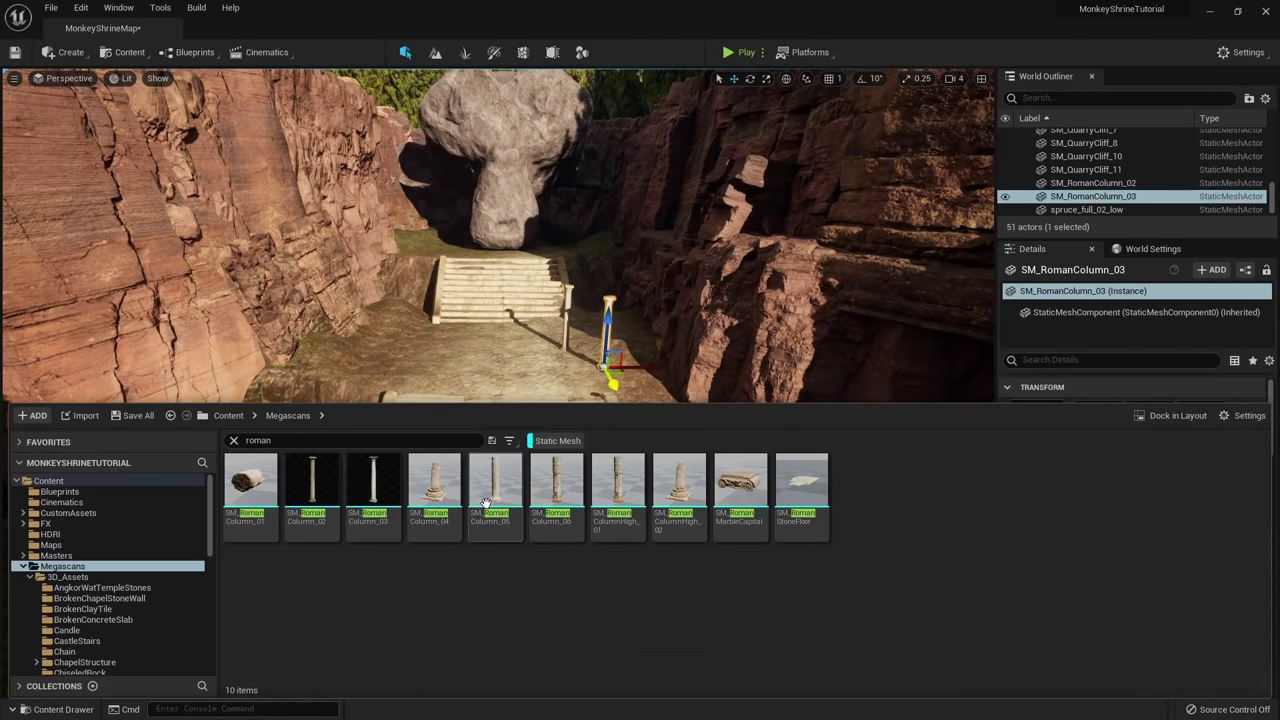
left_click_drag(485, 503, 470, 350)
key("ctrl+space")
Add SM_RomanColumn_06, SM_RomanColumnHigh_01 and SM_RomanColumnHigh_02 beside the columns in front of the upper staircase.
left_click_drag(557, 487, 508, 362)
key("ctrl+space")
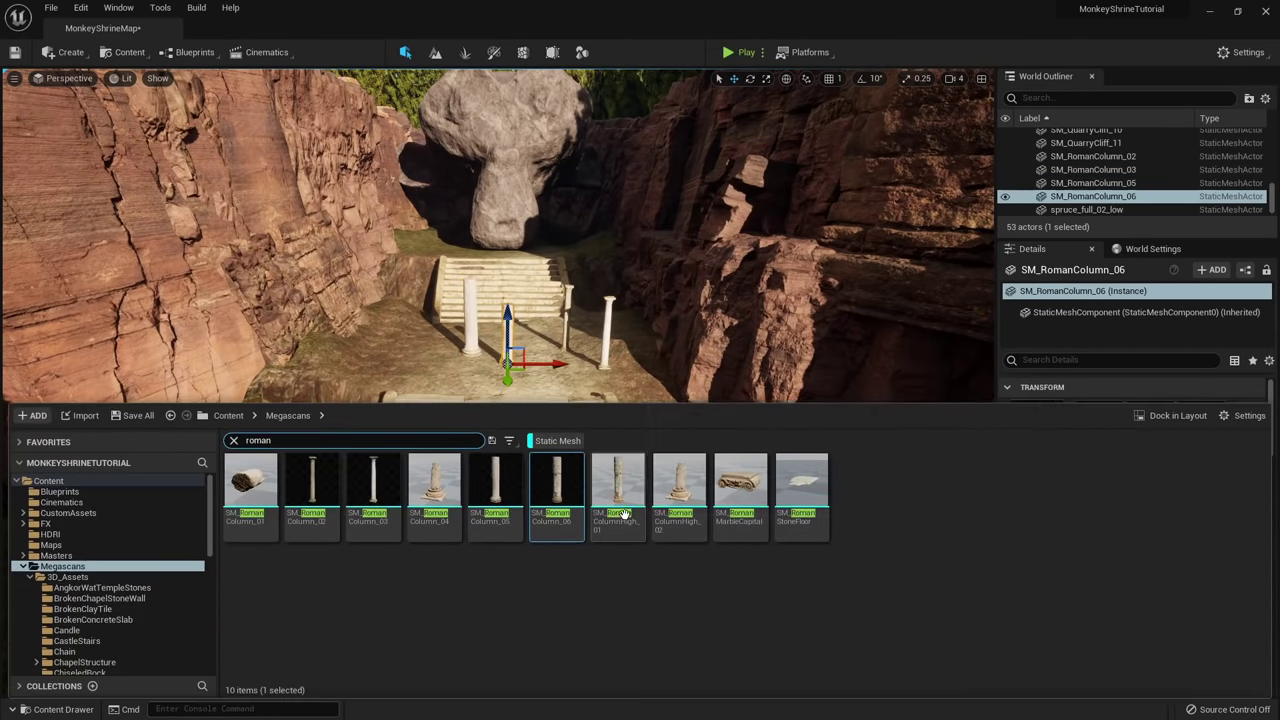
left_click_drag(618, 492, 540, 355)
key("ctrl+space")
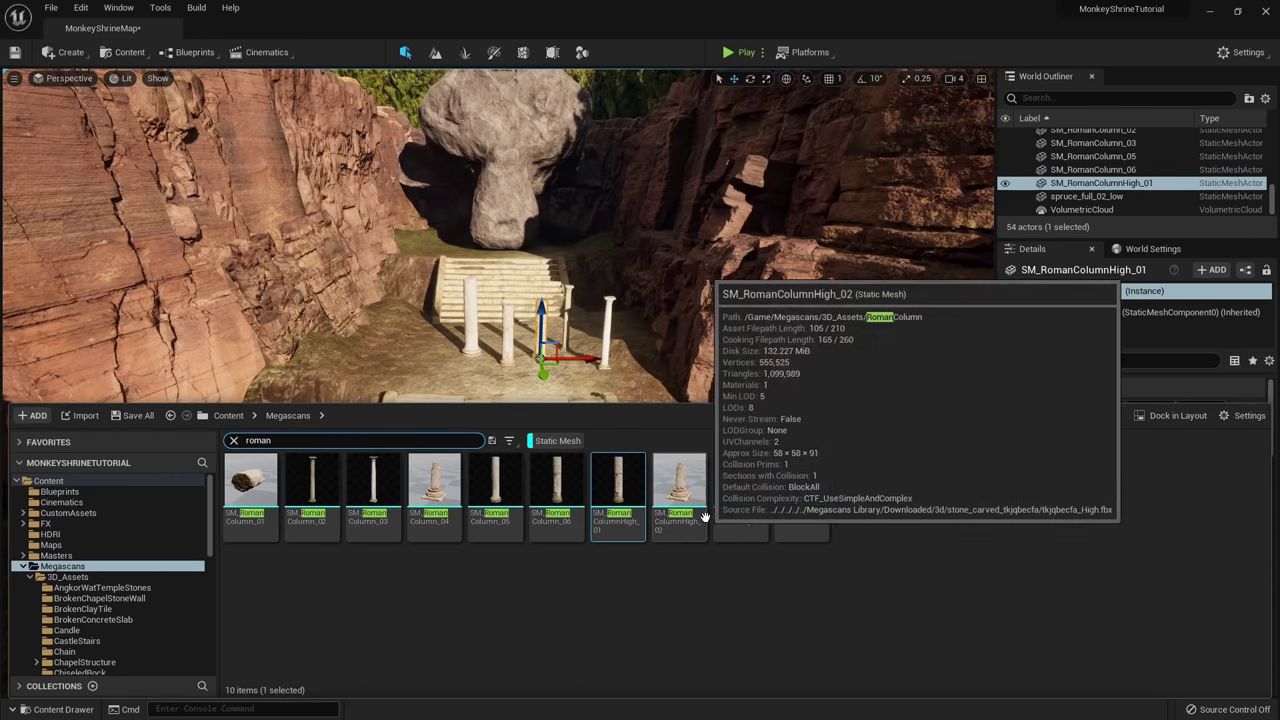
left_click_drag(704, 515, 440, 345)
key("ctrl+space")
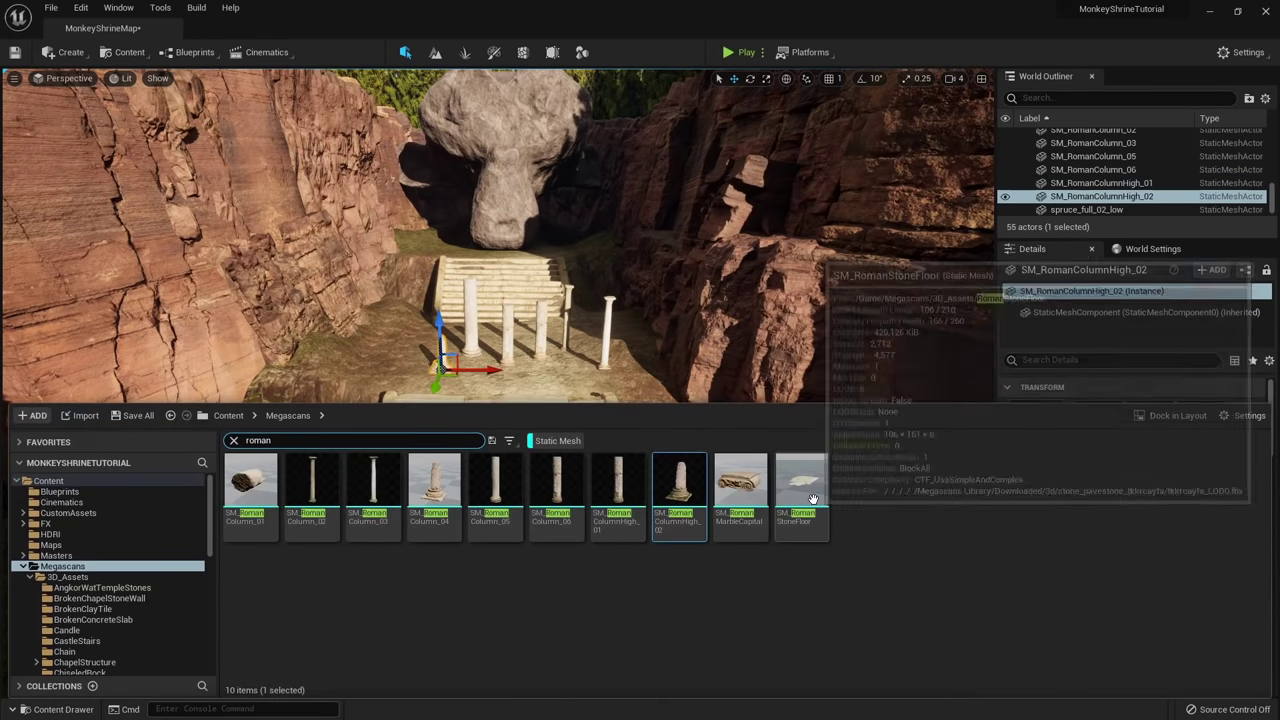
Place the SM_RomanStoneFloor mesh on the ground at the foot of the lower staircase.
left_click_drag(813, 499, 514, 618)
right_click_drag(514, 618, 530, 680)
left_click_drag(566, 371, 566, 369)
right_click_drag(584, 391, 530, 385)
Tilt the stone floor about -1.58° around X and lower it slightly into the ground.
key("e")
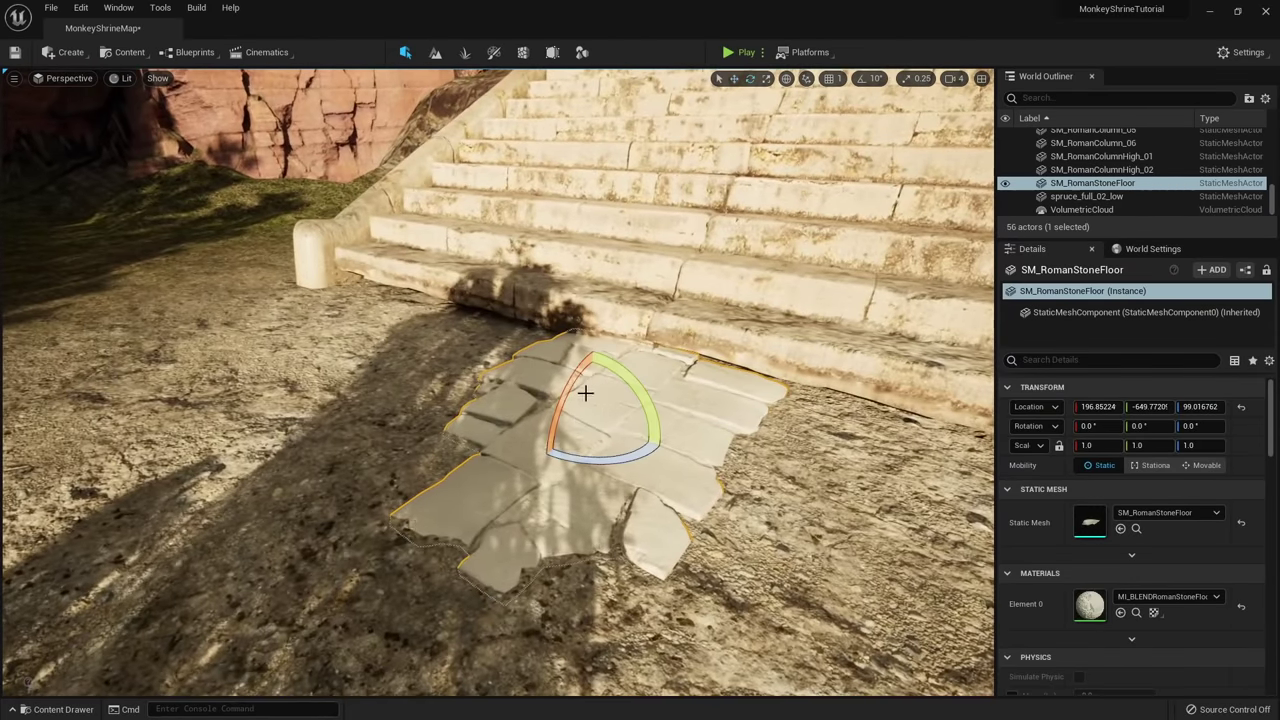
left_click_drag(565, 391, 582, 380)
key("w")
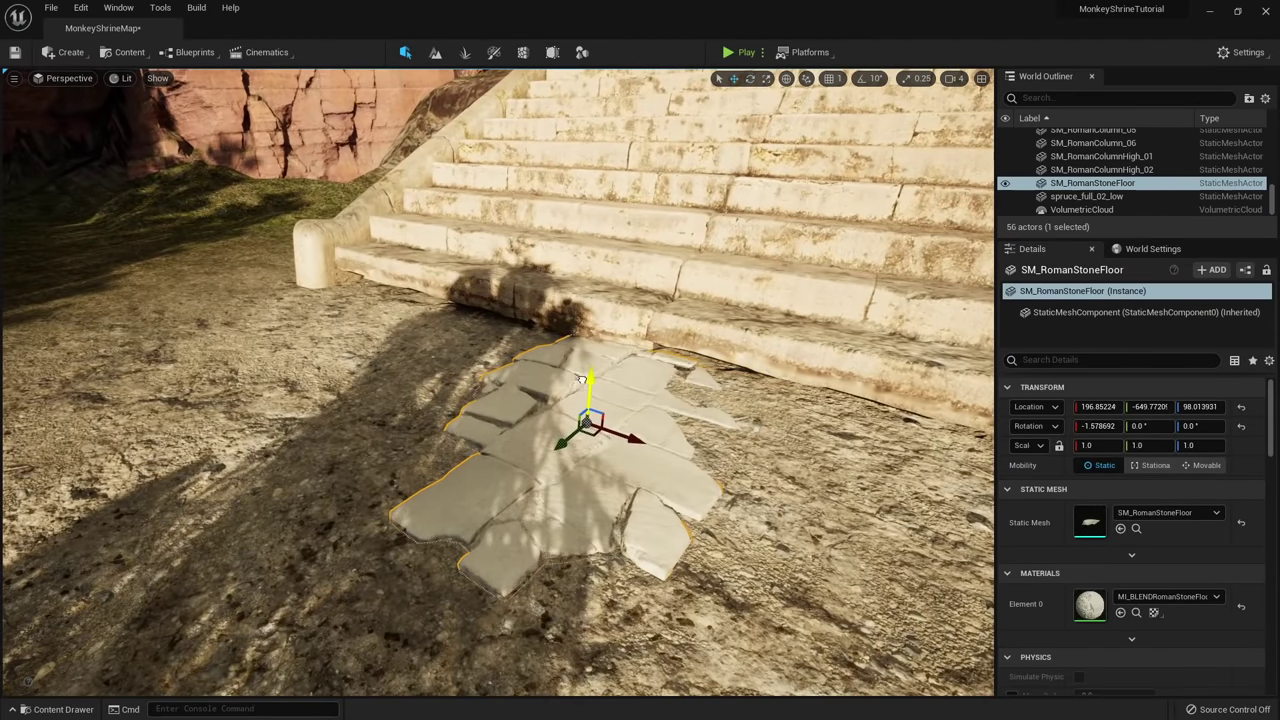
right_click_drag(582, 380, 738, 380)
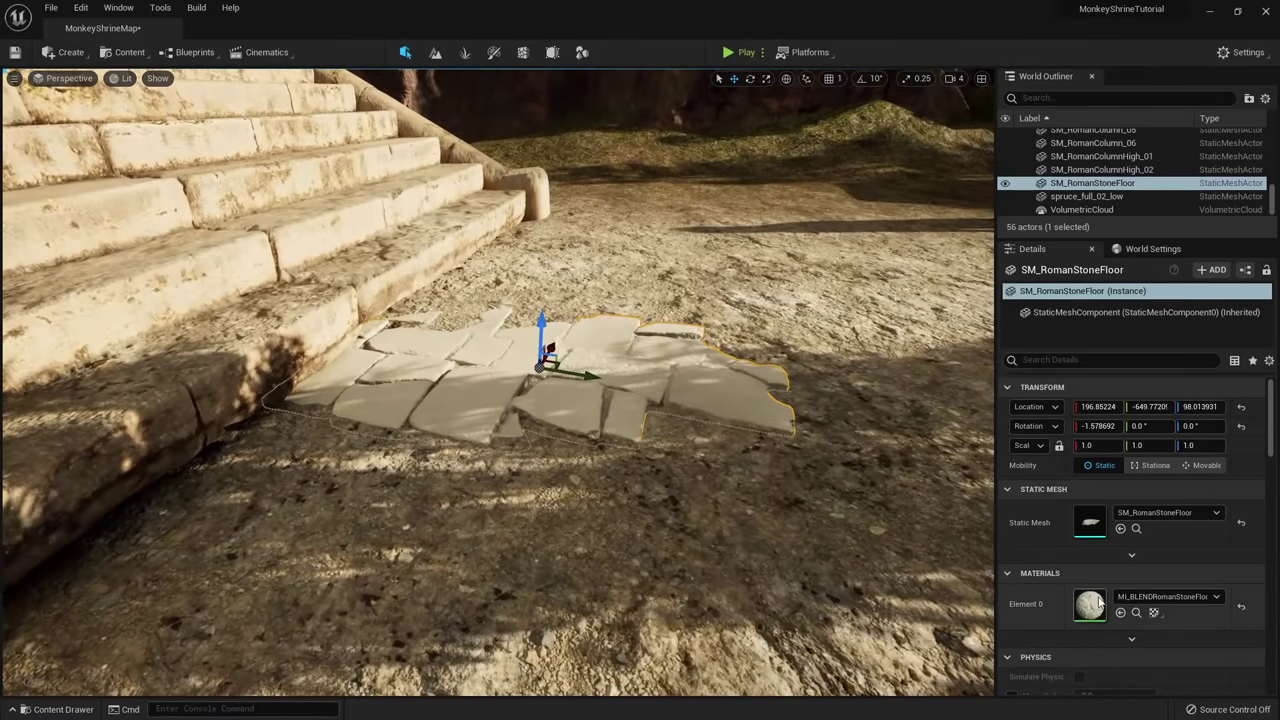
Open the stone floor's blend material instance and reset BlendContrast to 1.0, BlendIntensity to 1.0 and BlendLength to 20.0.
double_click(1090, 604)
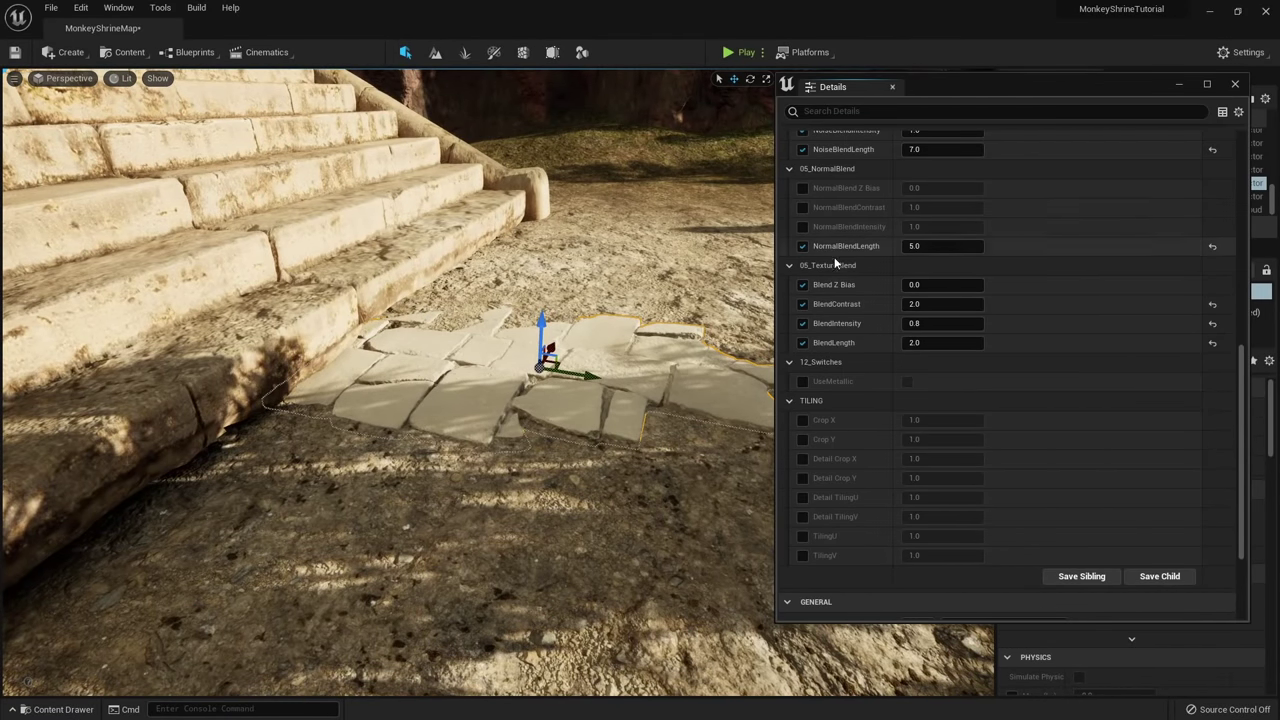
key("d")
right_click_drag(725, 325, 740, 325)
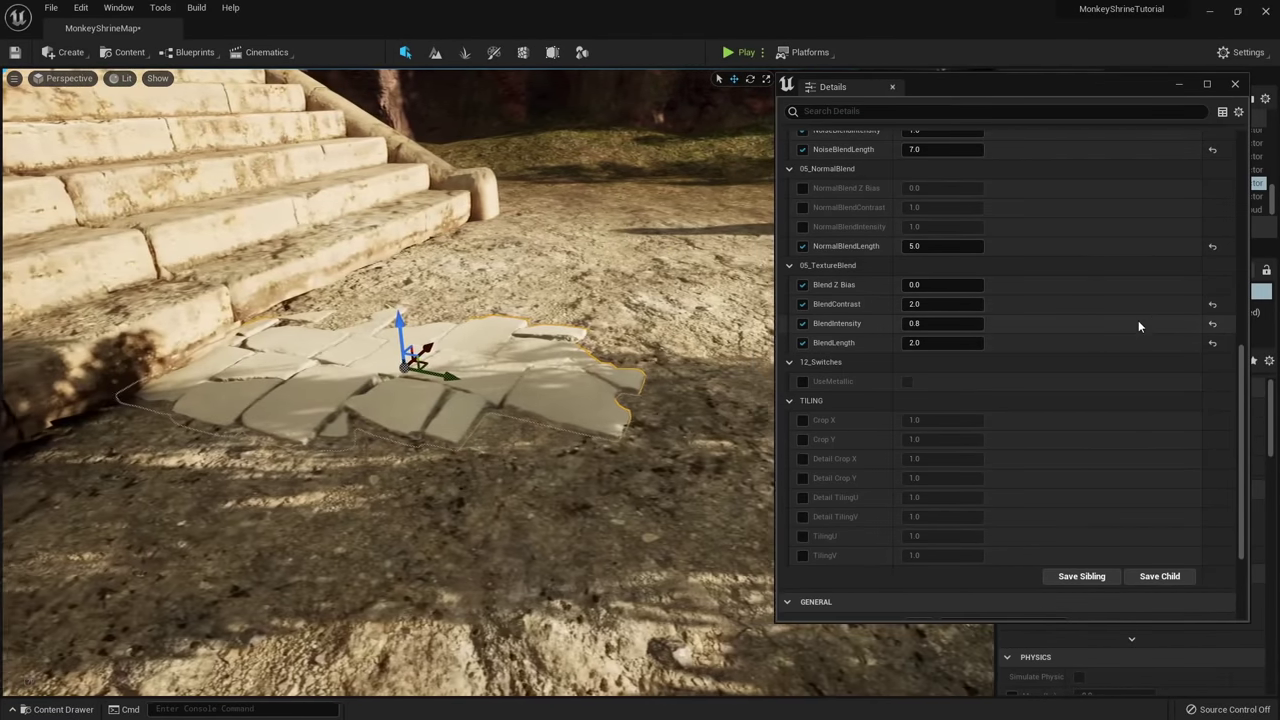
left_click(1212, 326)
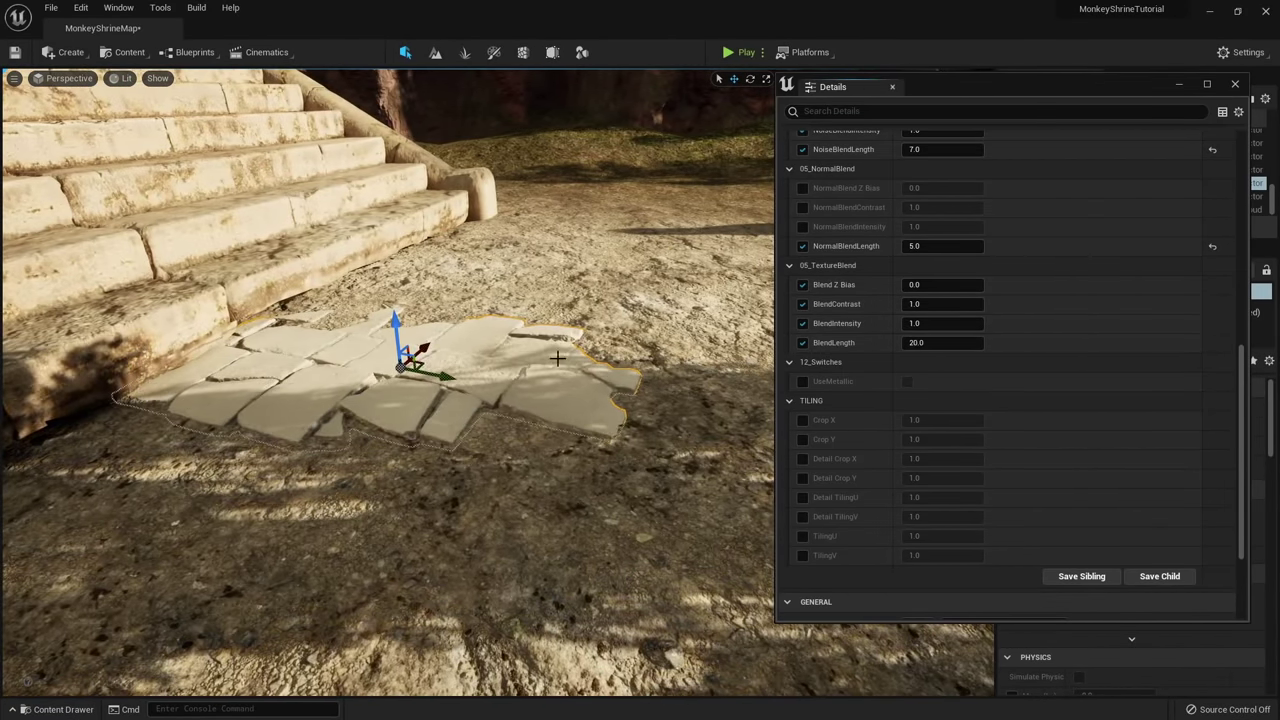
left_click(1212, 342)
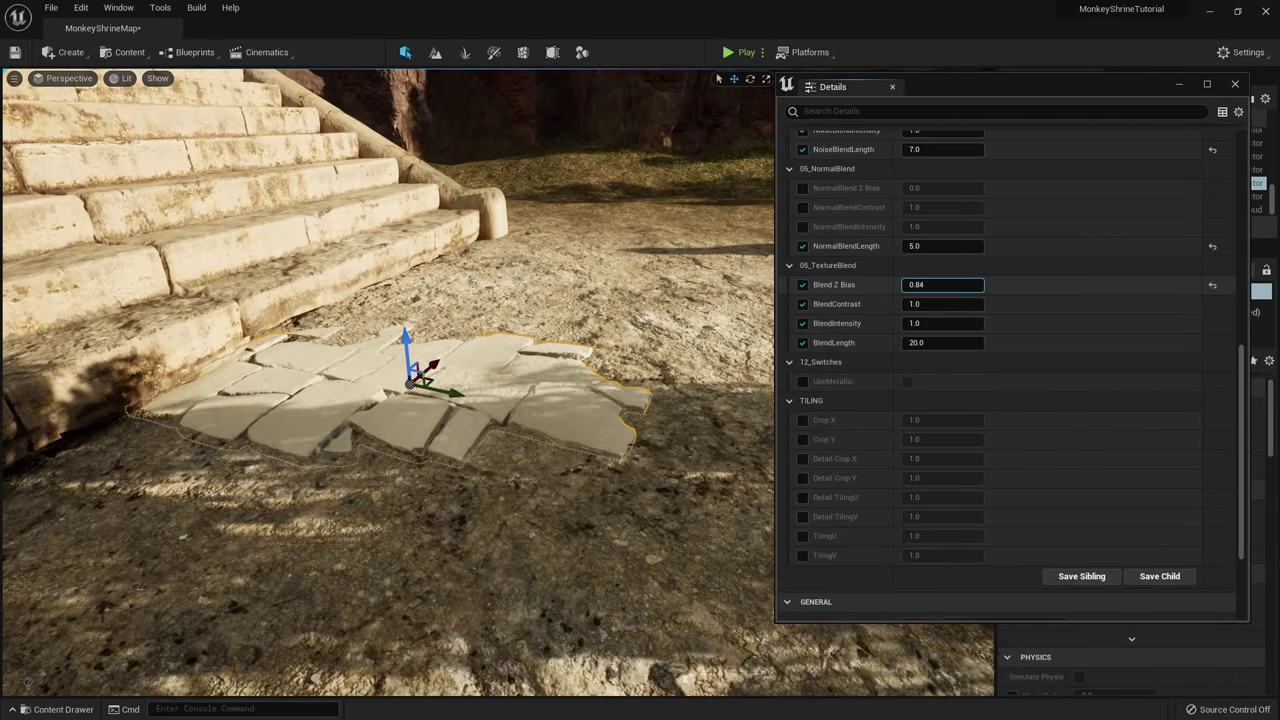
Tune the texture blend to a Z Bias of about 1.23, contrast -0.35, intensity 0.56 and length 0.95.
mouse_move(930, 285)
left_mouse_down()
mouse_move(920, 343)
mouse_move(922, 305)
mouse_move(902, 305)
mouse_move(965, 323)
mouse_move(915, 304)
left_mouse_up()
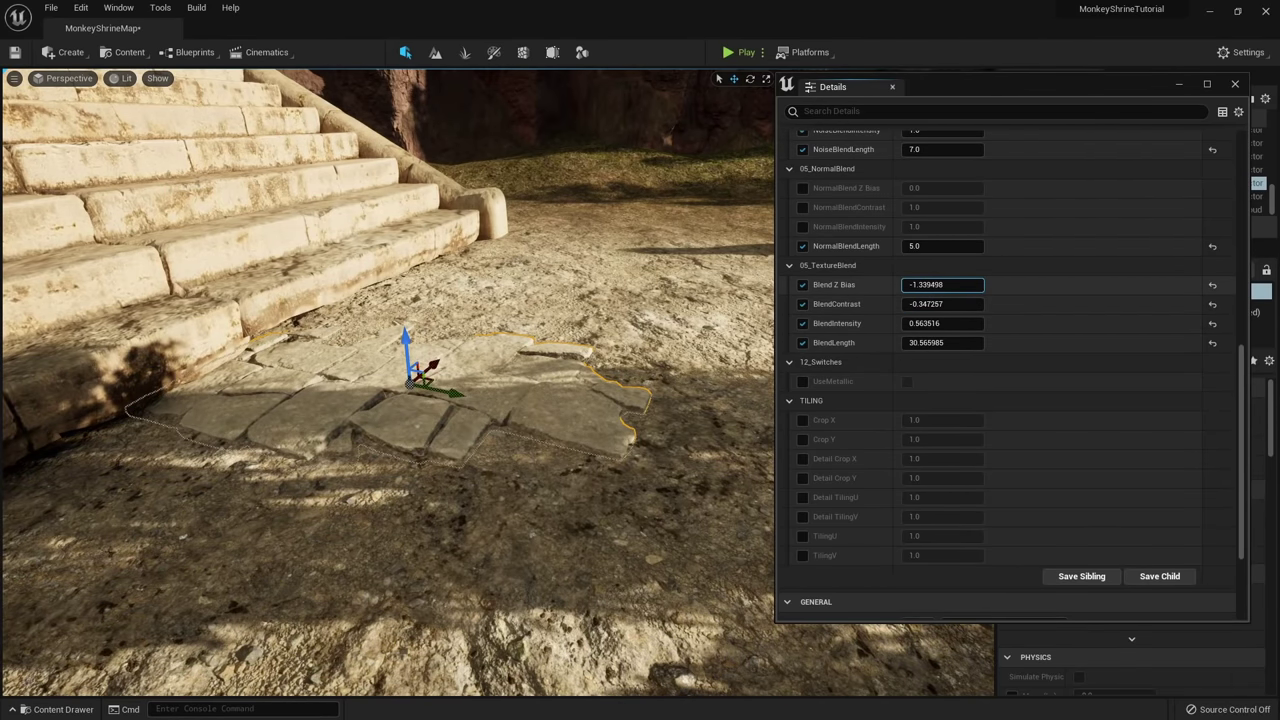
key("ctrl+z")
key("ctrl+z")
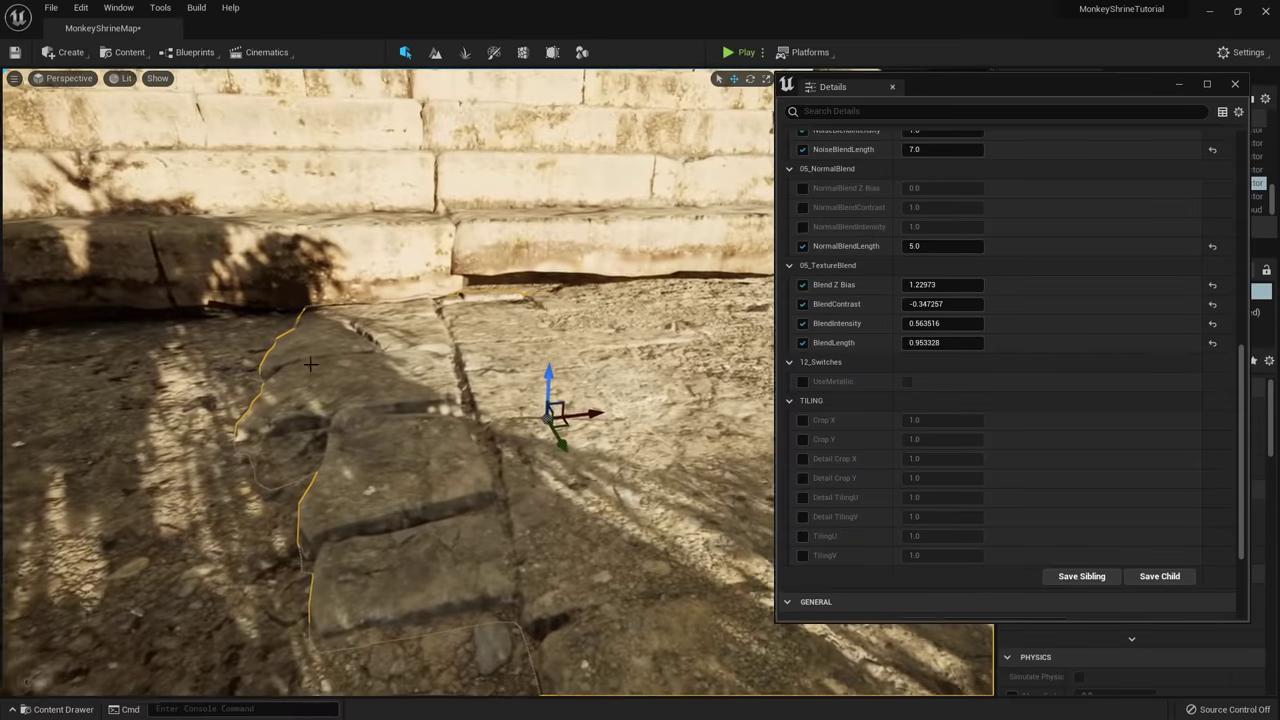
Move the stone floor to the left end of the bottom step and adjust its height above the ground.
right_click_drag(310, 364, 591, 415)
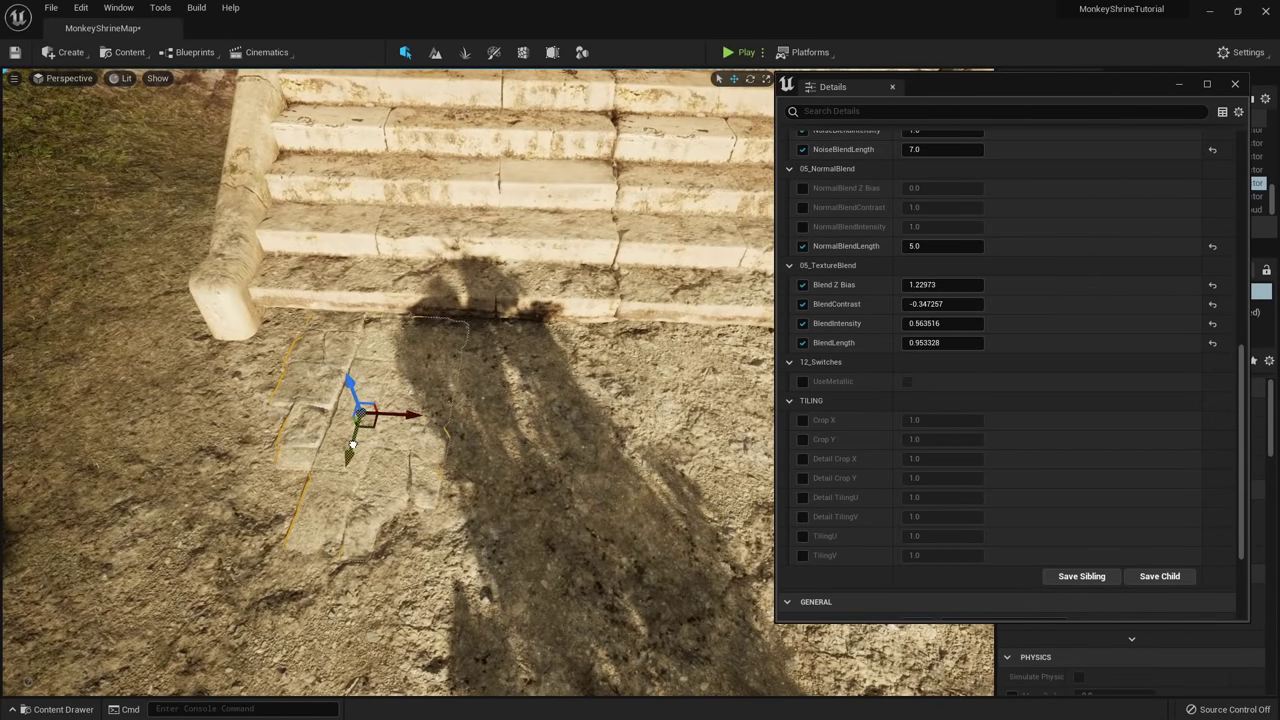
right_click_drag(352, 414, 434, 406)
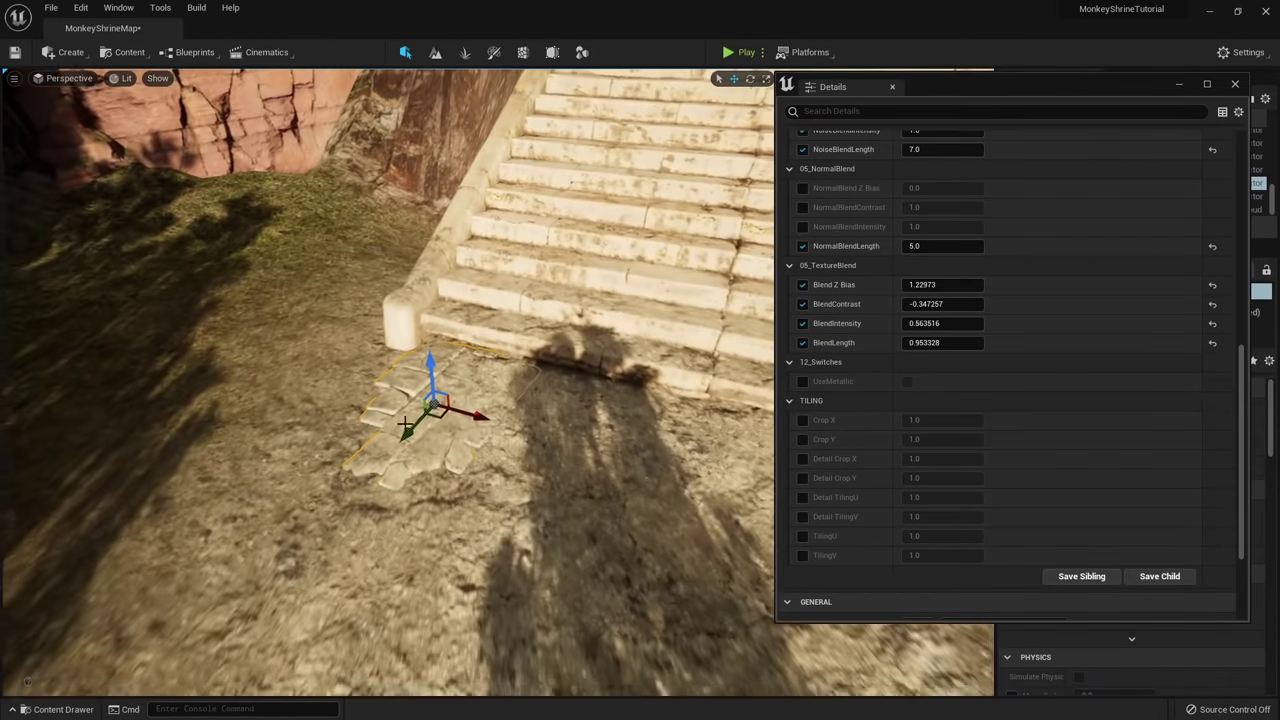
key("r")
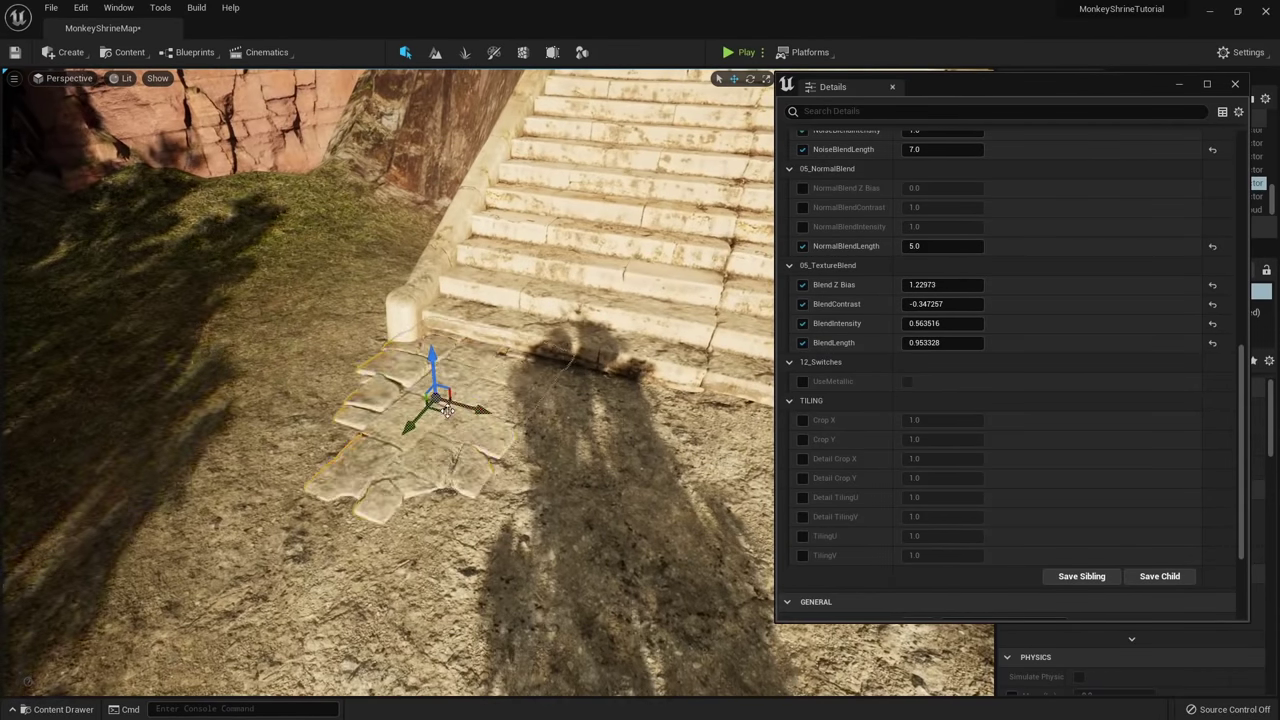
right_click_drag(446, 446, 510, 442)
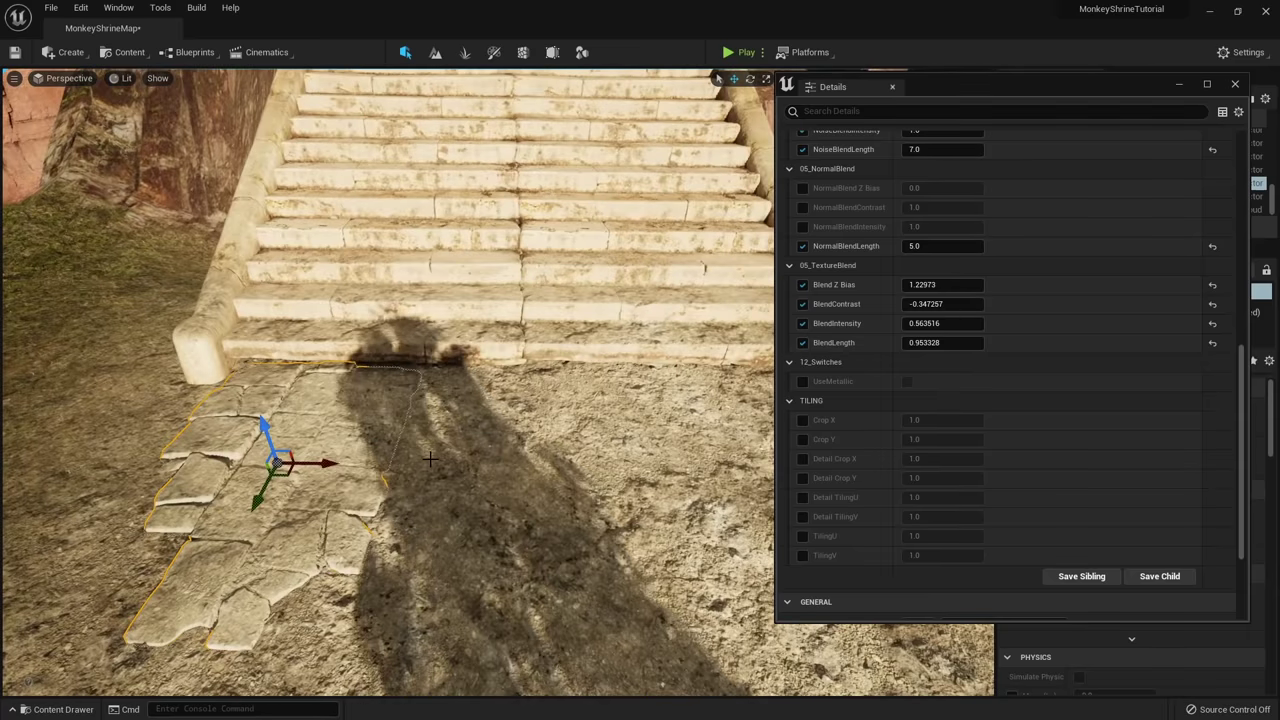
right_click_drag(350, 409, 390, 443)
Duplicate the stone floor to the right end of the bottom step, turn it around Z and fit it against the stairs.
left_click(645, 455)
key("e")
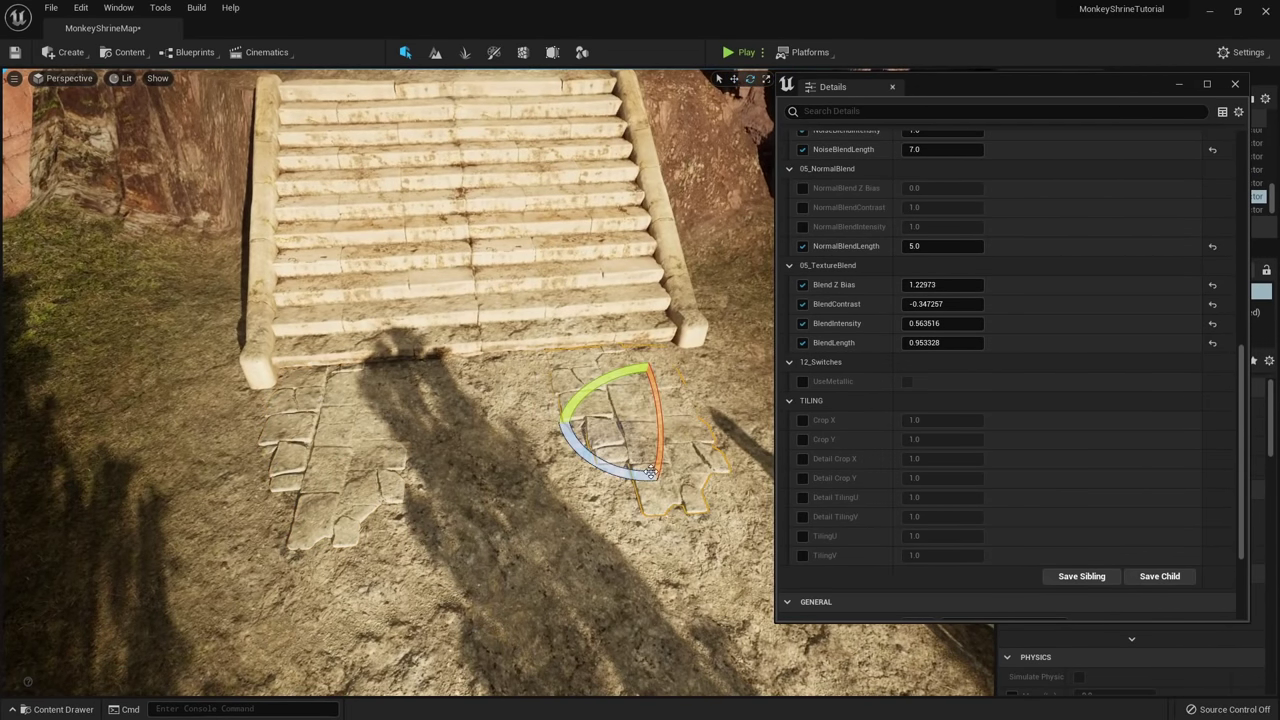
left_click_drag(611, 470, 573, 474)
key("w")
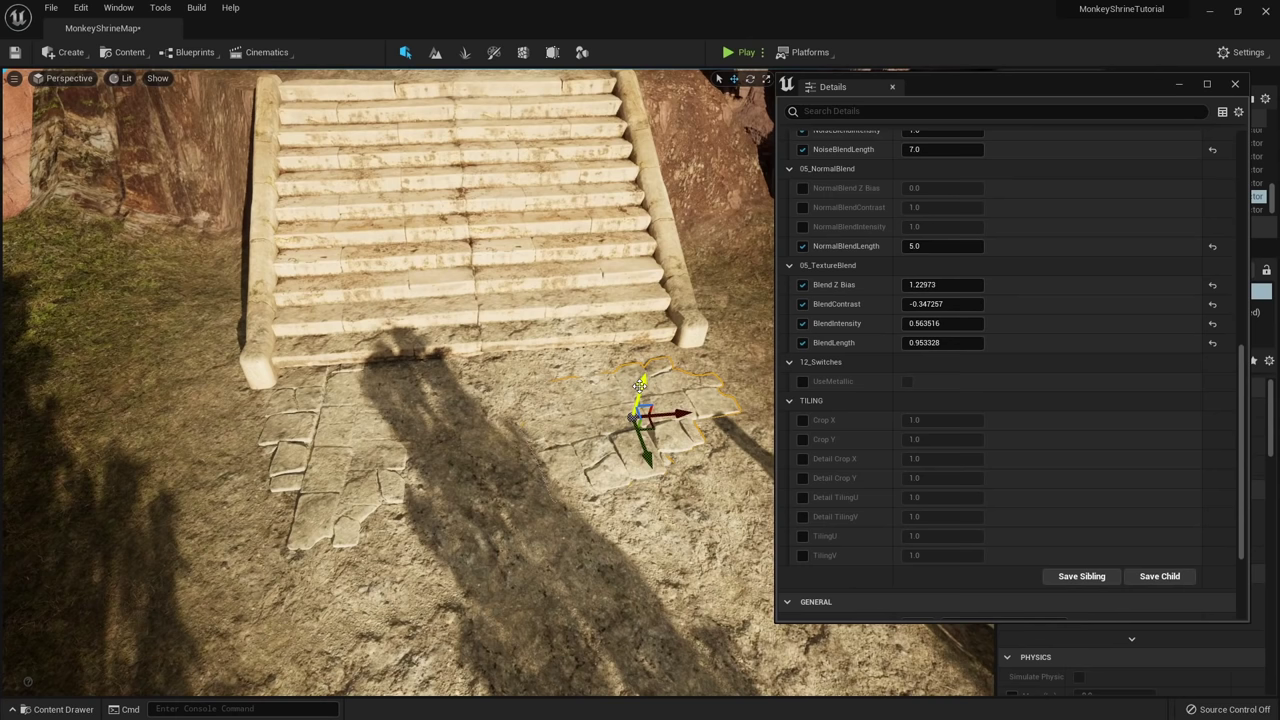
mouse_move(639, 385)
left_mouse_down()
mouse_move(706, 412)
mouse_move(637, 400)
mouse_move(635, 388)
left_mouse_up()
key("w")
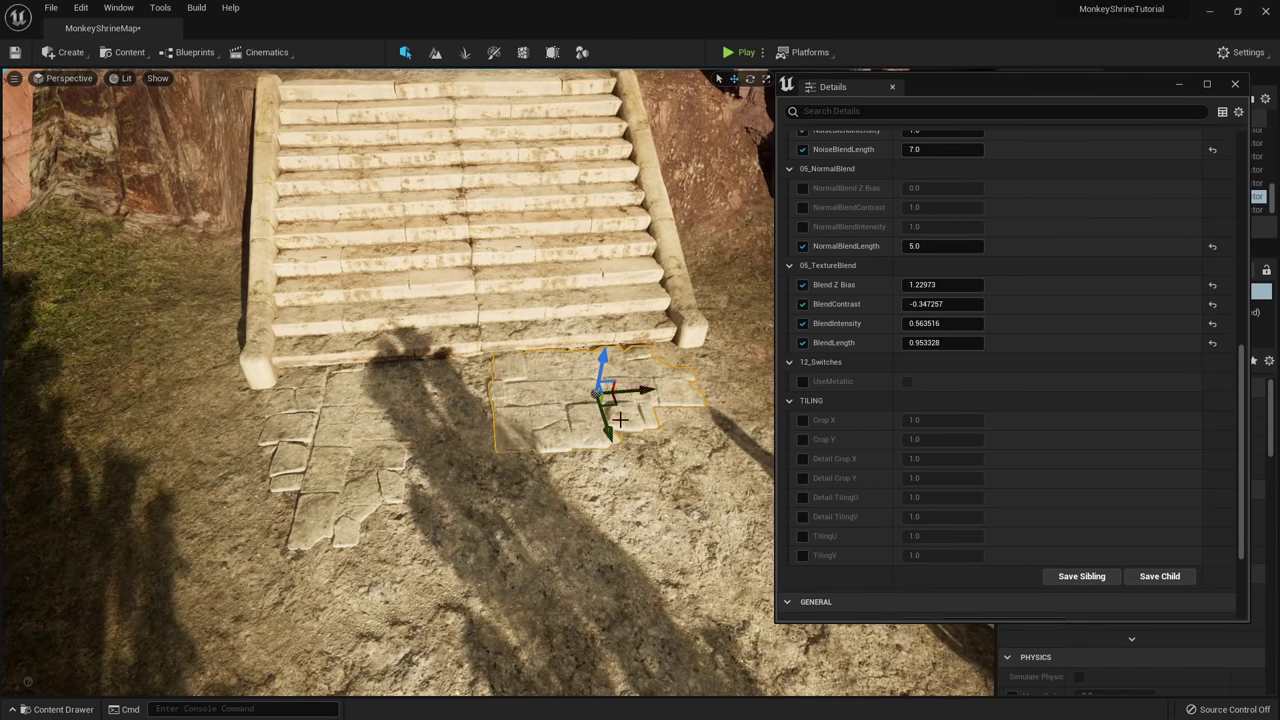
Search the whole Content folder for "human" and place SM_HumanRef on the left stone floor at the staircase's foot.
key("s")
right_click_drag(582, 446, 582, 350)
key("ctrl+space")
left_click(486, 603)
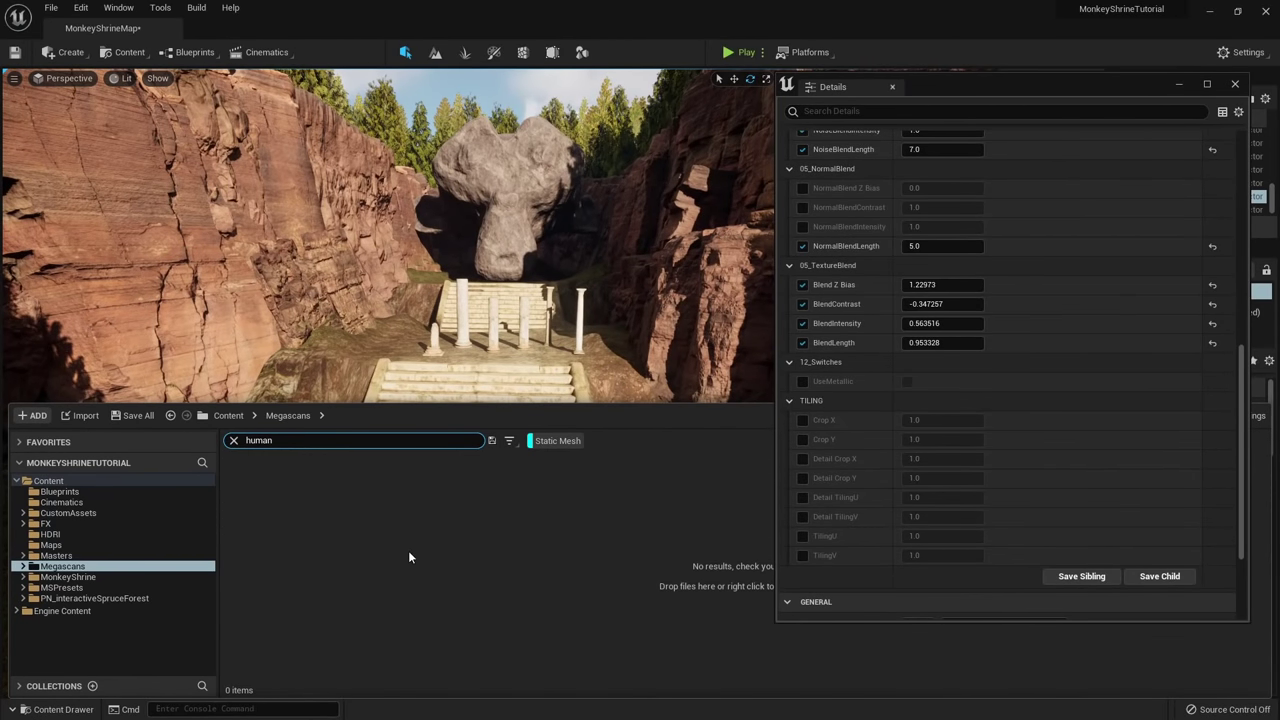
left_click(80, 478)
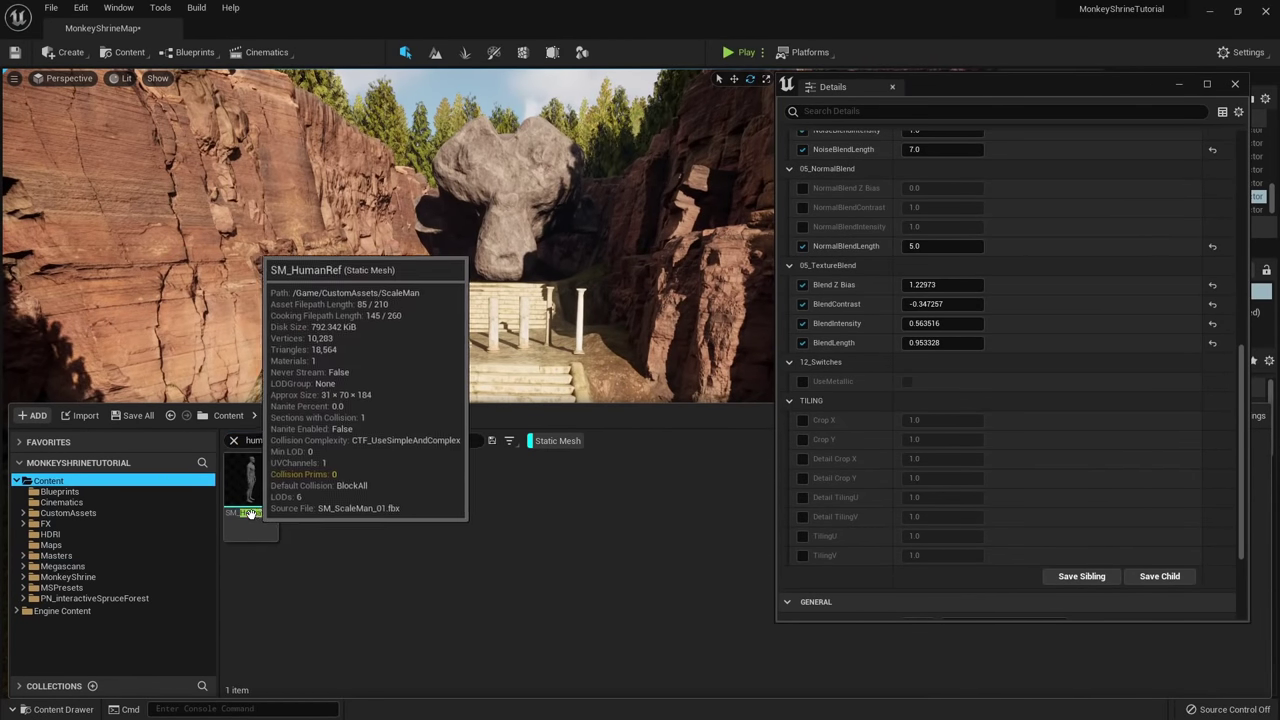
left_click_drag(250, 480, 538, 500)
left_click(355, 536)
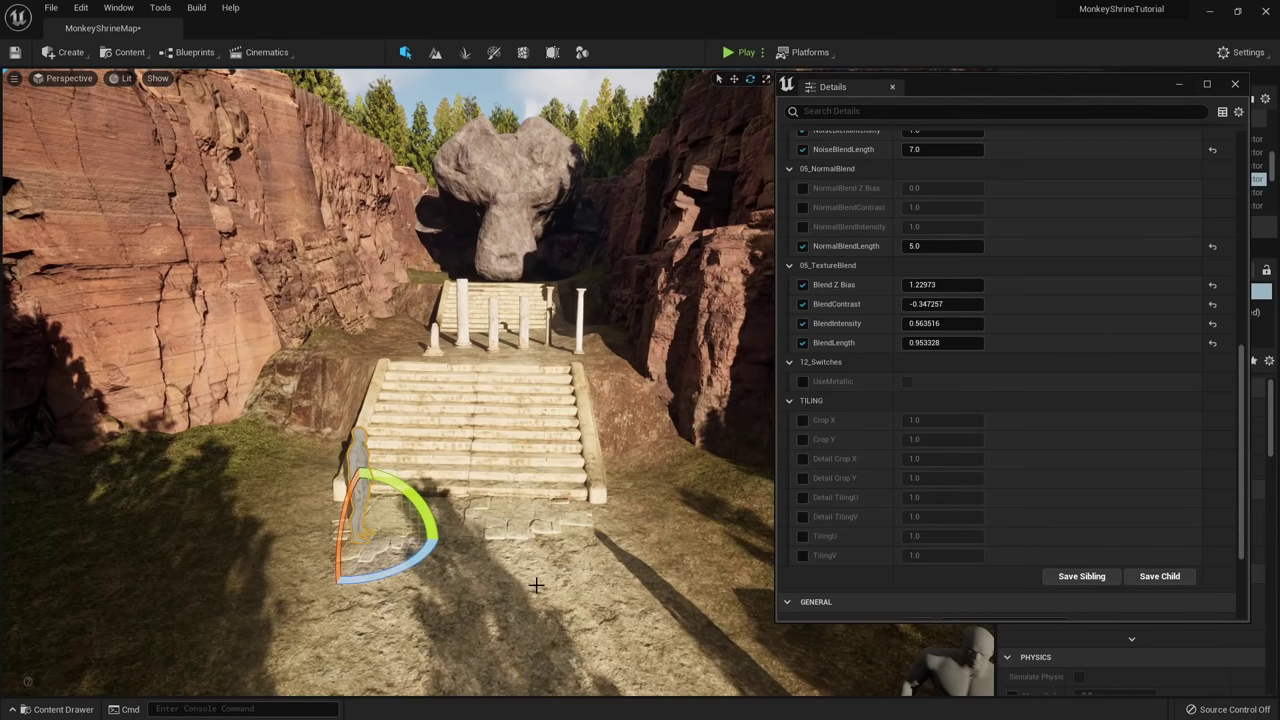
Move the floating Details window off the viewport and enable Nanite on the SM_RomanStoneFloor mesh.
left_click_drag(1015, 98, 1278, 215)
key("w")
mouse_move(432, 432)
right_mouse_down()
mouse_move(400, 440)
mouse_move(432, 432)
right_mouse_up()
left_click_drag(510, 491, 517, 489)
right_click_drag(730, 513, 785, 540)
left_click(729, 512)
key("f")
key("ctrl+b")
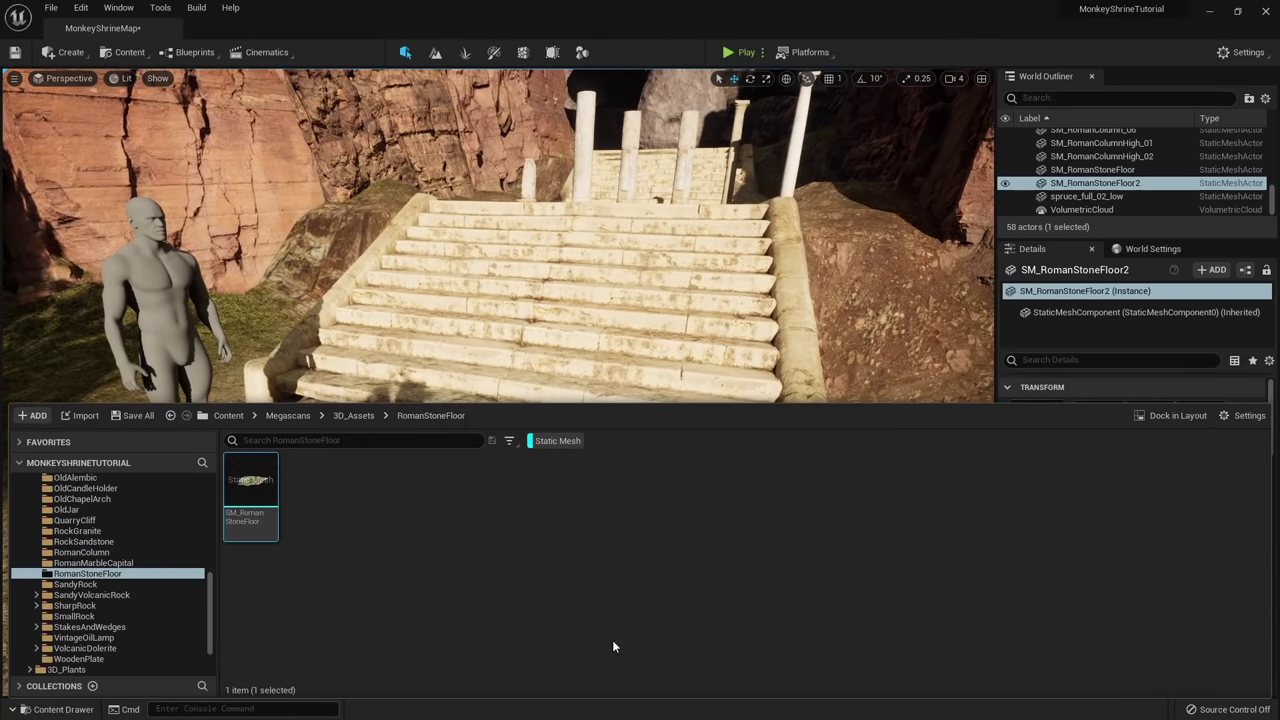
right_click(252, 496)
mouse_move(446, 88)
left_click(498, 89)
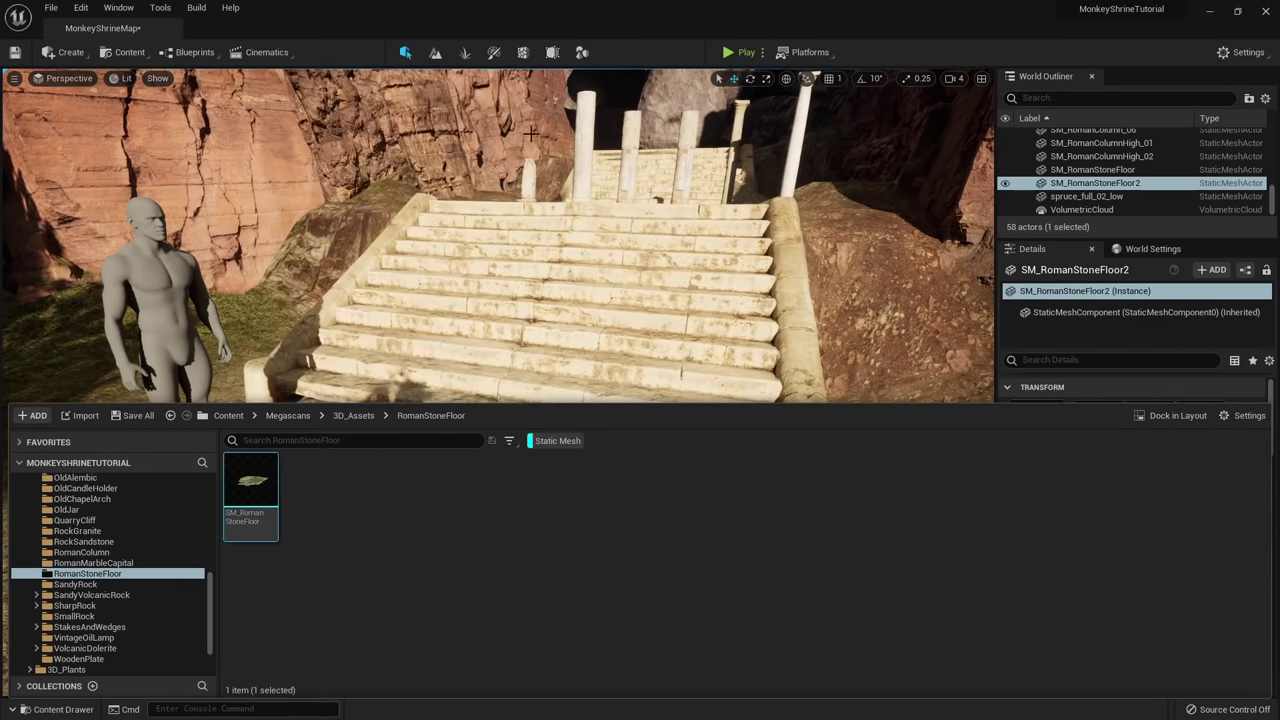
Move SM_RomanColumn_02 beside SM_RomanColumn_03 at X about 415 and Y about -1305, and delete SM_RomanColumn_03.
right_click_drag(494, 270, 590, 335)
left_click(634, 345)
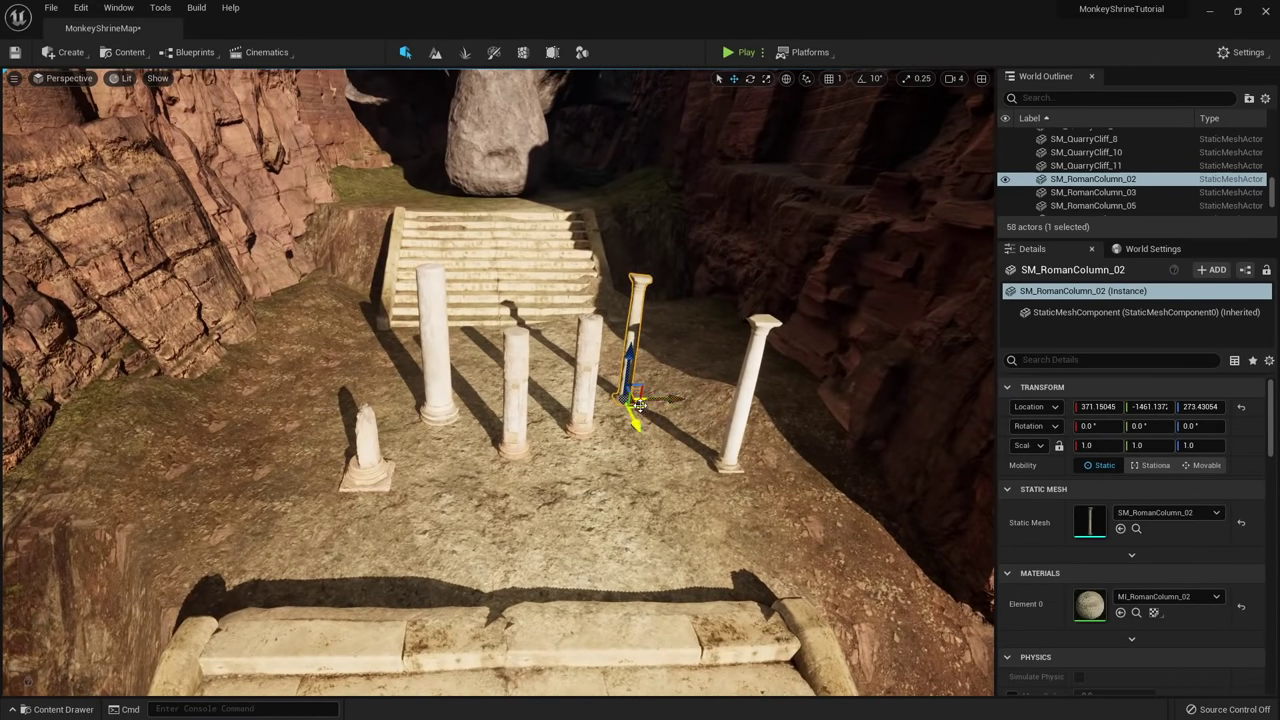
left_click_drag(640, 405, 714, 469)
right_click_drag(714, 469, 756, 352)
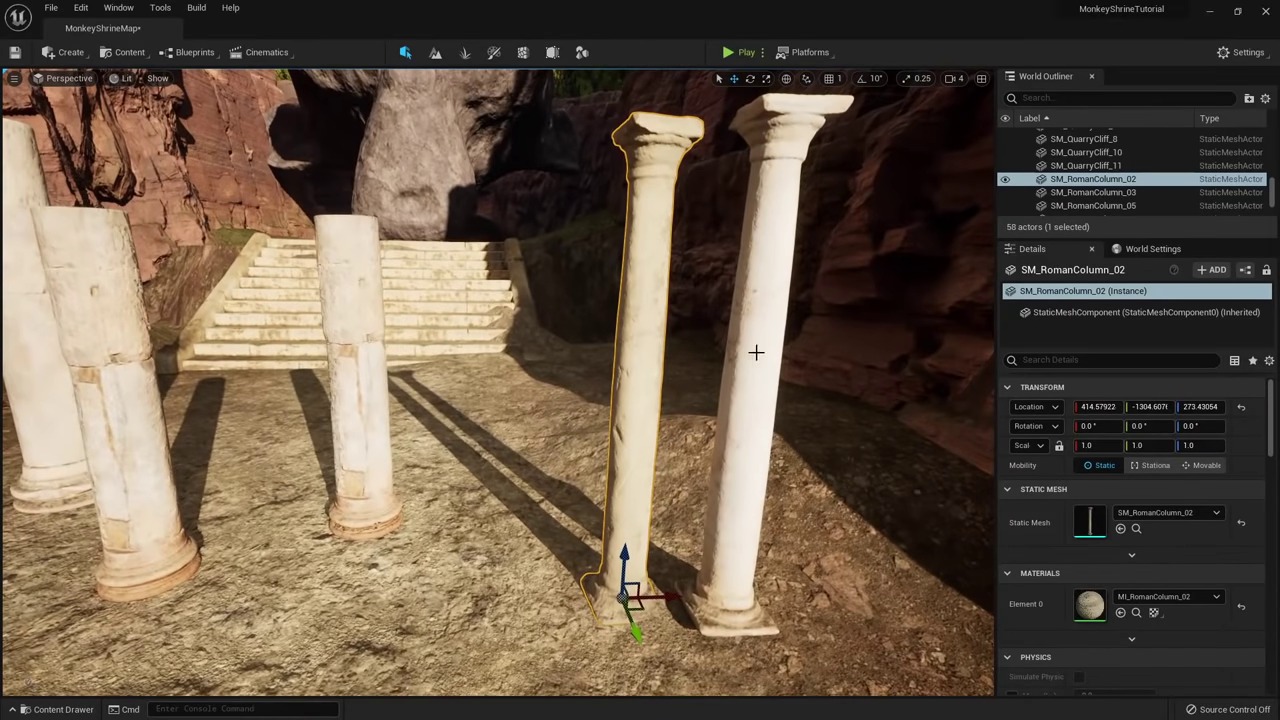
left_click(756, 352)
key("Delete")
Scale SM_RomanColumn_02 uniformly to about 1.73.
left_click(662, 347)
right_click_drag(518, 445, 565, 475)
key("r")
left_click_drag(491, 537, 540, 500)
right_click_drag(540, 500, 505, 510)
Delete SM_RomanColumn_06, SM_RomanColumnHigh_01 and SM_RomanColumnHigh_02 from the landing.
key("w")
left_click(431, 496)
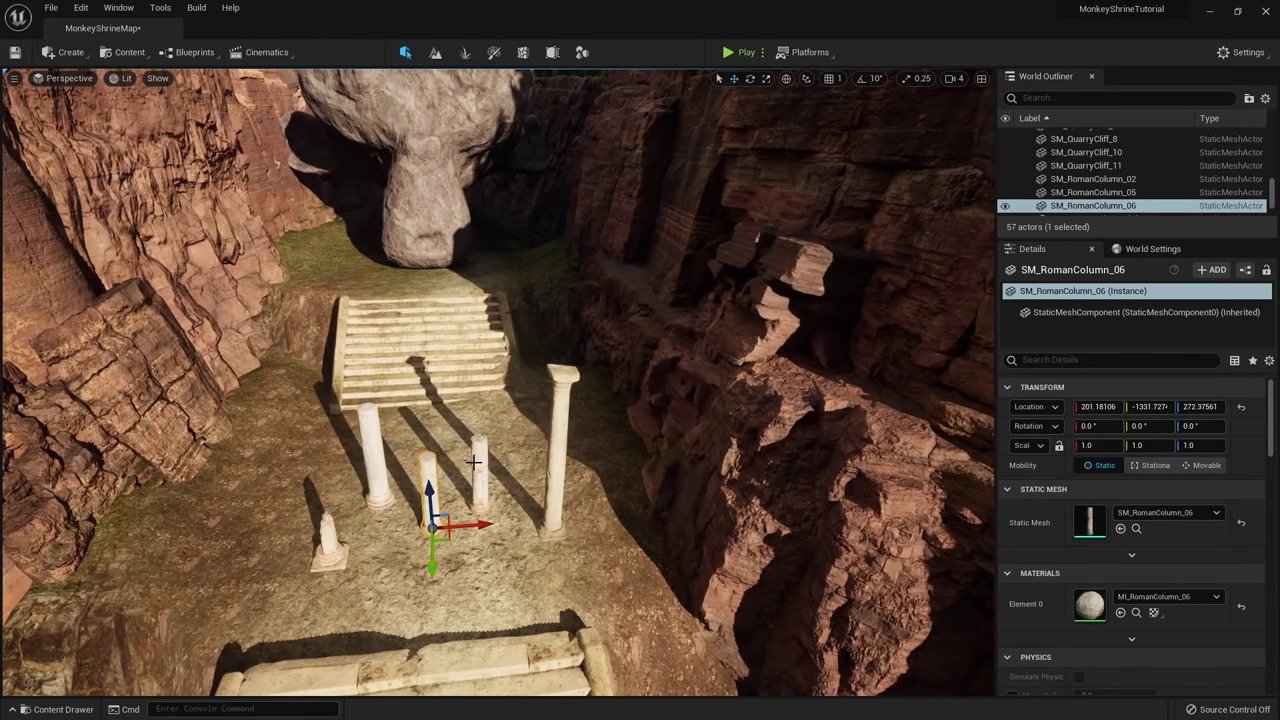
key("Delete")
left_click(478, 464)
key("Delete")
left_click(374, 450)
left_click(326, 544)
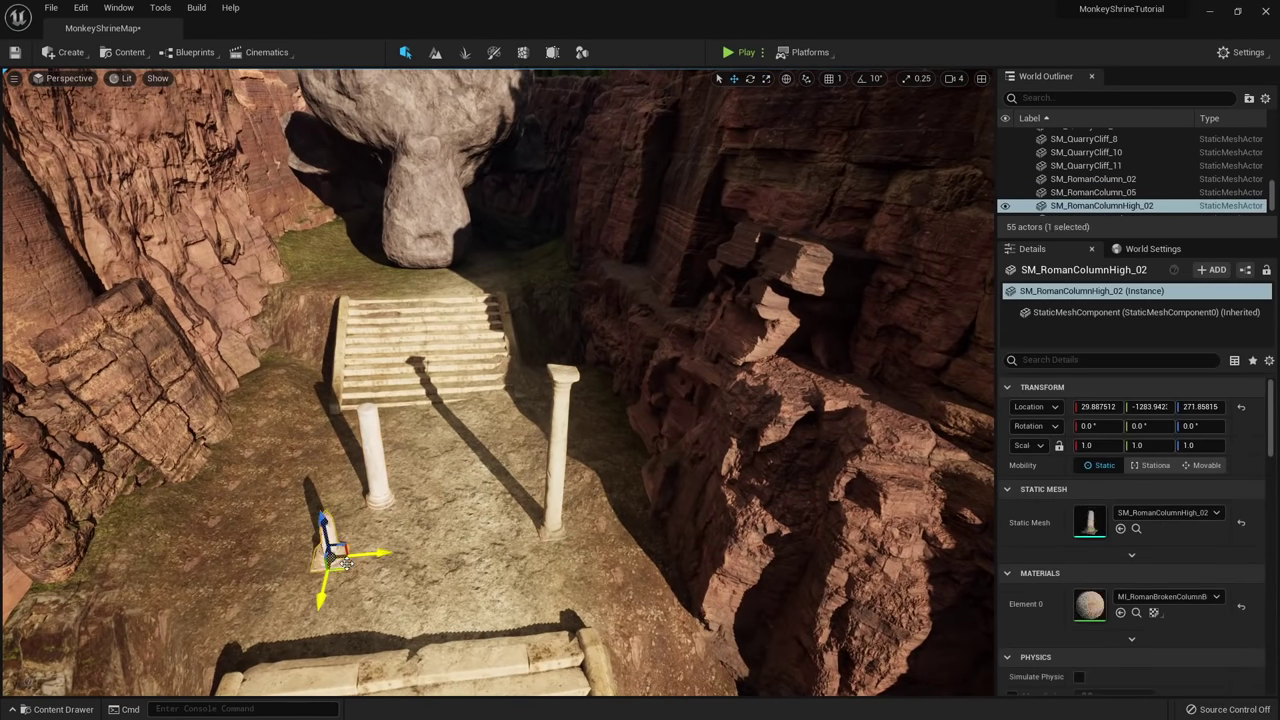
left_click_drag(372, 555, 297, 556)
mouse_move(168, 445)
right_mouse_down()
mouse_move(172, 430)
mouse_move(162, 440)
right_mouse_up()
key("Delete")
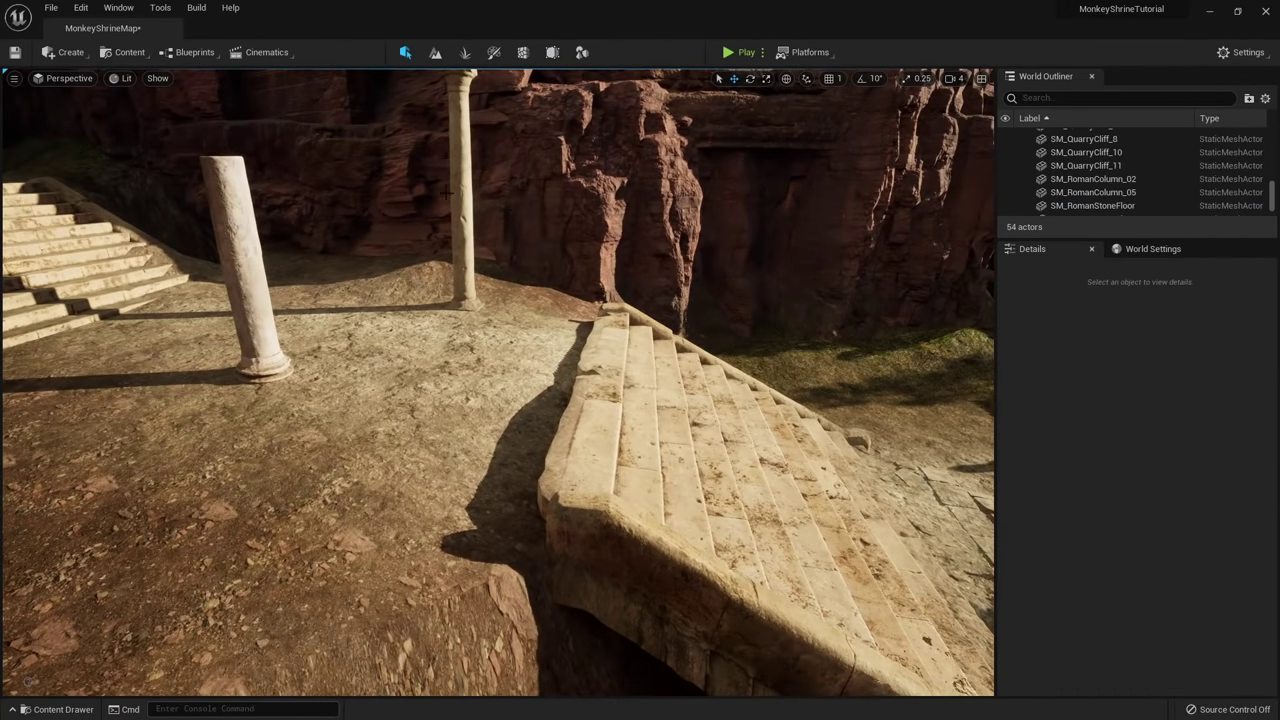
Scale SM_RomanColumn_02 up further to a uniform scale of about 1.9.
left_click(455, 195)
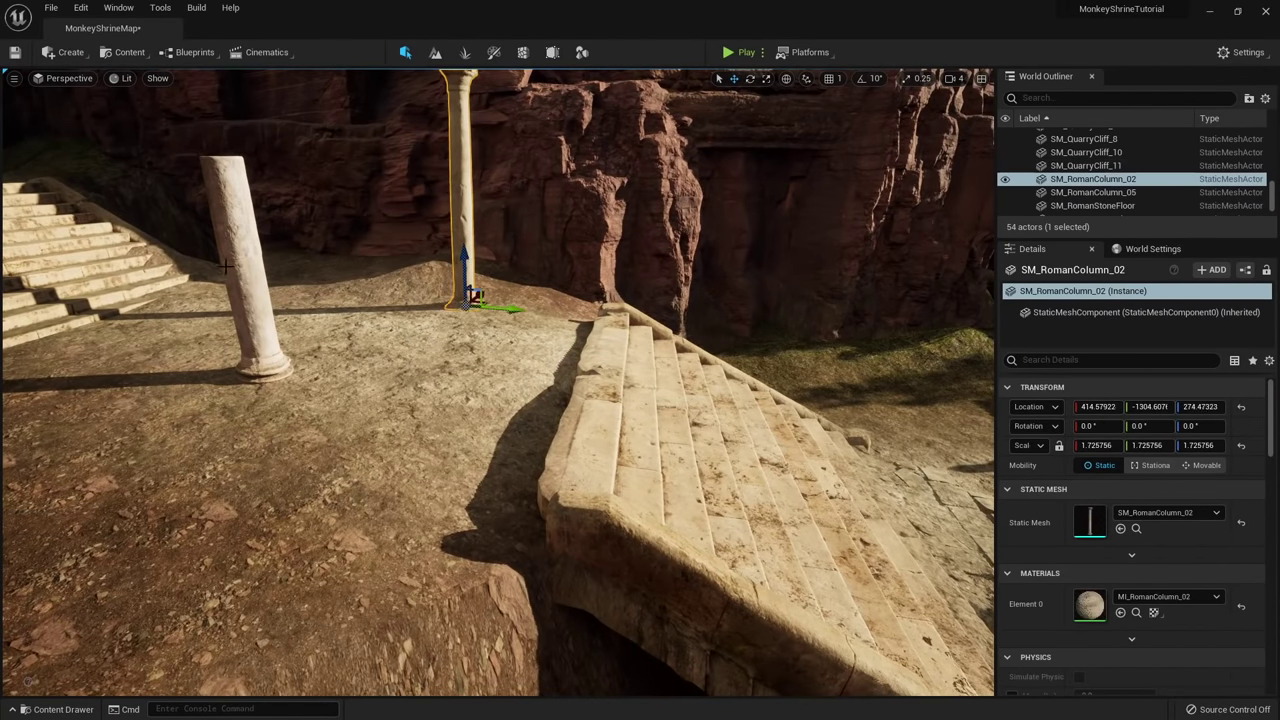
right_click_drag(226, 267, 205, 310)
key("r")
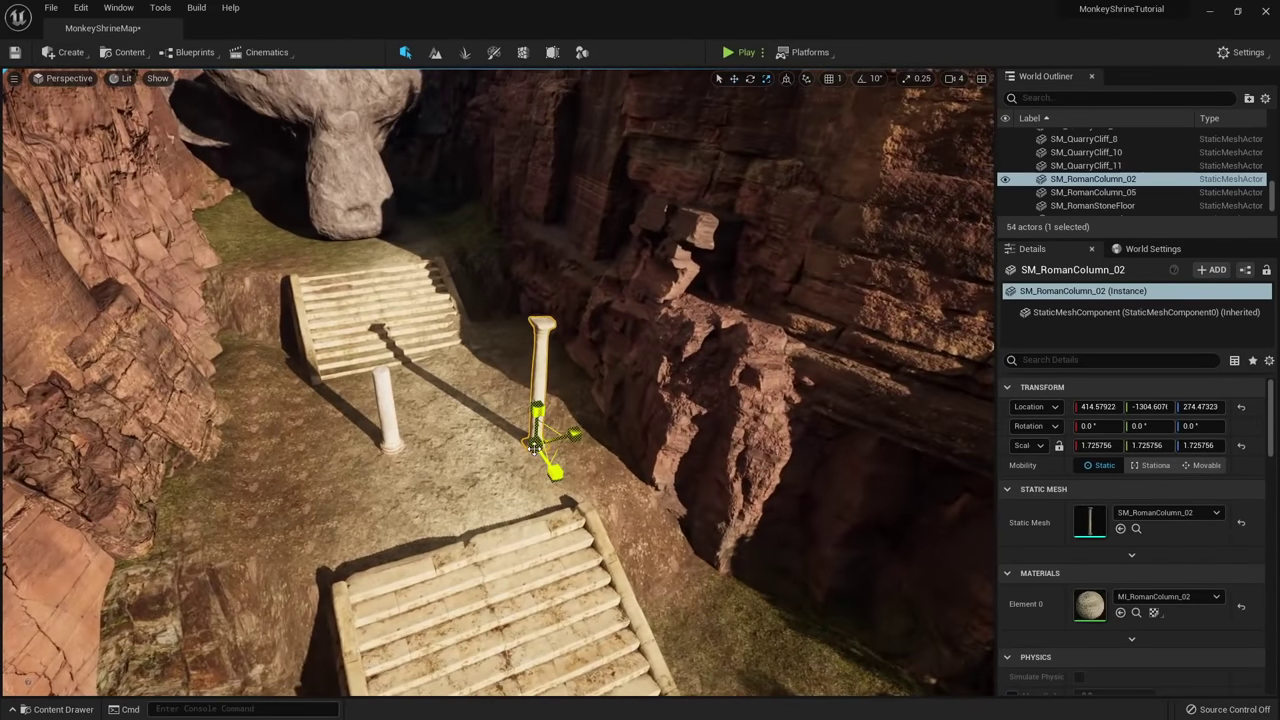
right_click_drag(535, 448, 555, 503)
Duplicate the human reference onto the landing beside the column, at Z about 275 and turned about 56° around Z.
left_click(521, 492)
left_click_drag(409, 498, 585, 280, "alt")
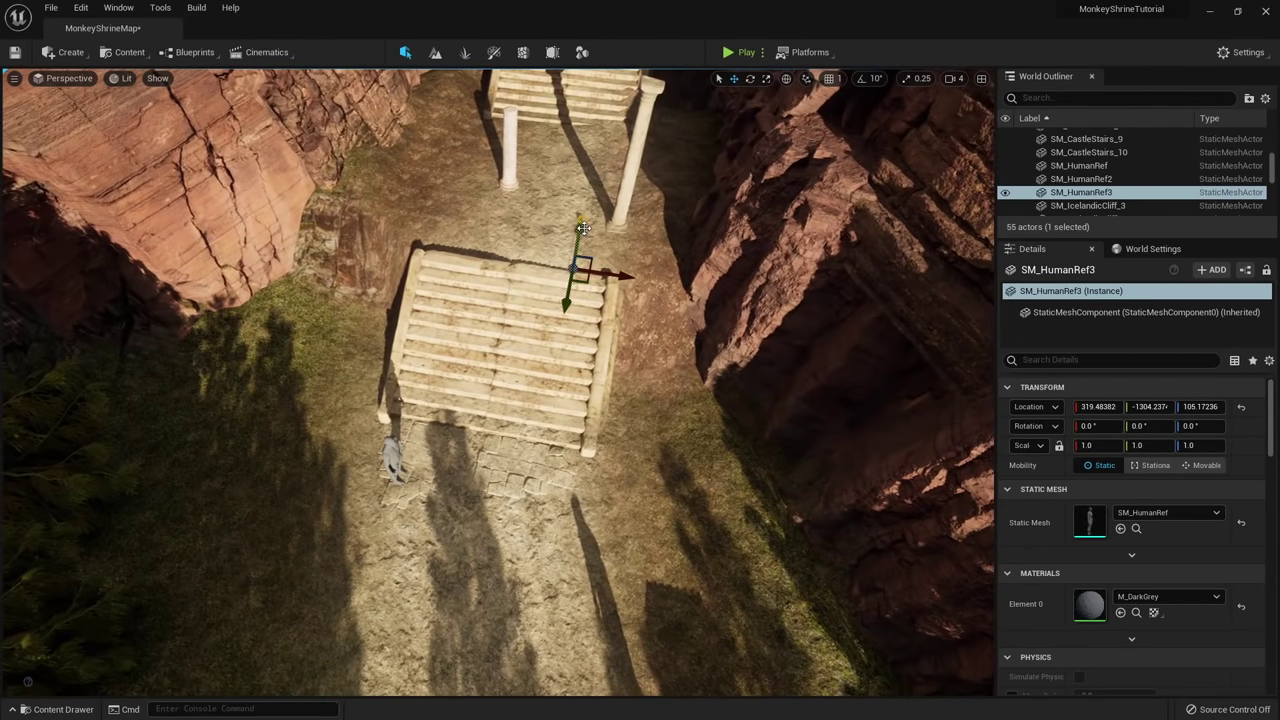
left_click_drag(583, 228, 599, 157)
right_click_drag(599, 157, 578, 120)
key("e")
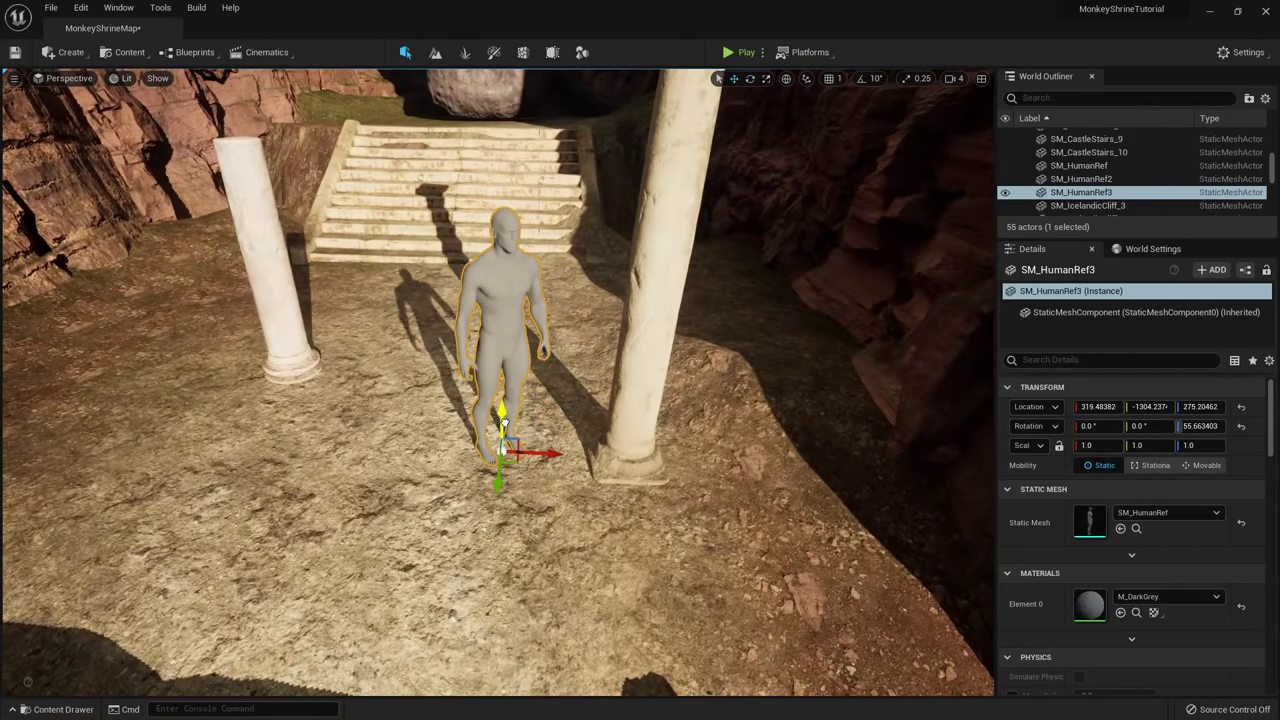
right_click_drag(505, 423, 525, 469)
Duplicate SM_RomanColumn_02 twice toward the upper stairs to form an evenly spaced row of three columns.
left_click(585, 491)
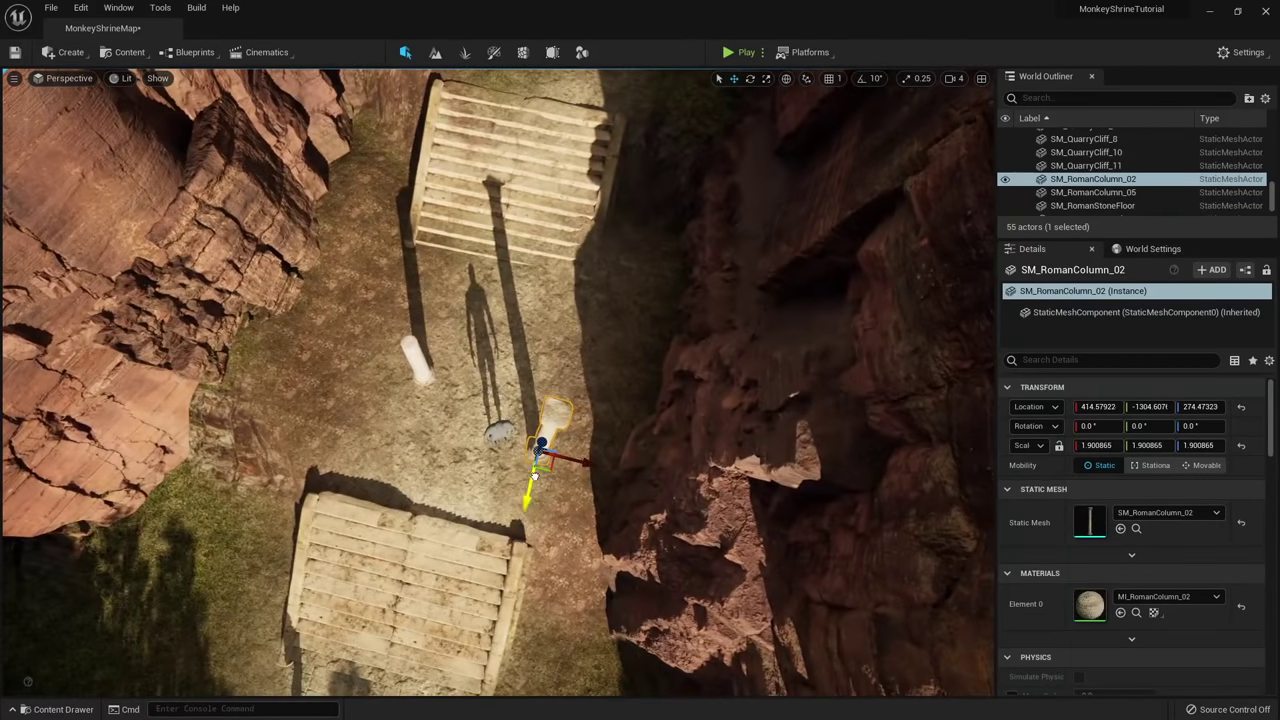
left_click_drag(535, 476, 558, 398, "alt")
right_click_drag(565, 390, 445, 362)
left_click(414, 358, "shift")
left_click(424, 367)
left_click(511, 353, "shift")
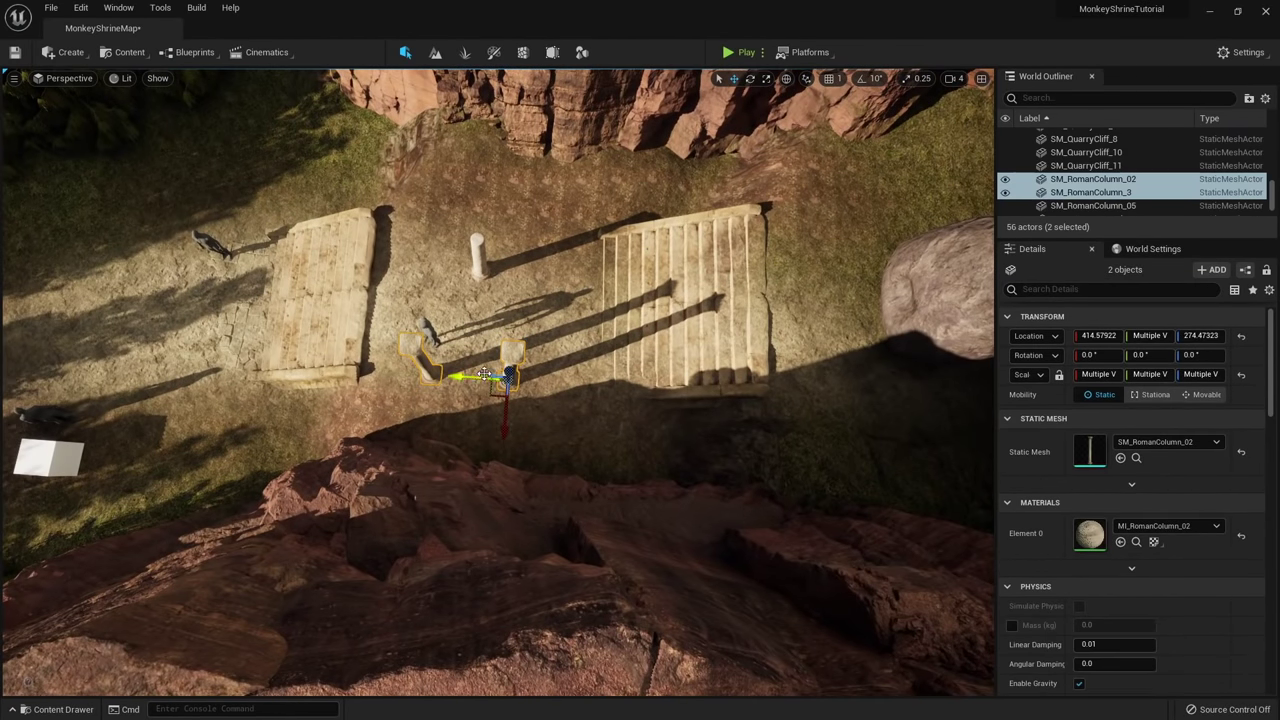
left_click(482, 355)
left_click_drag(438, 376, 481, 373, "alt")
Duplicate the three-column row across the landing to X about -105 and shift the original row outward to X about 449.
left_click(482, 352)
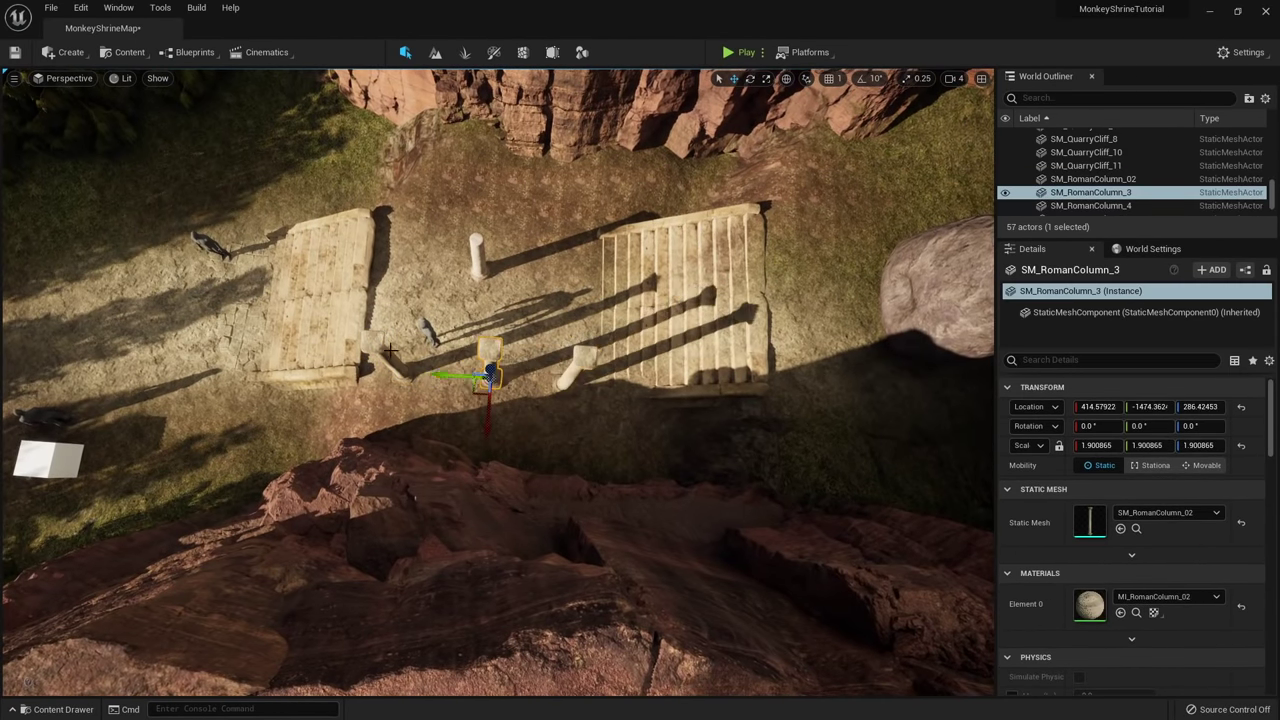
left_click(388, 355, "shift")
left_click(579, 362, "shift")
left_click_drag(556, 422, 553, 249, "alt")
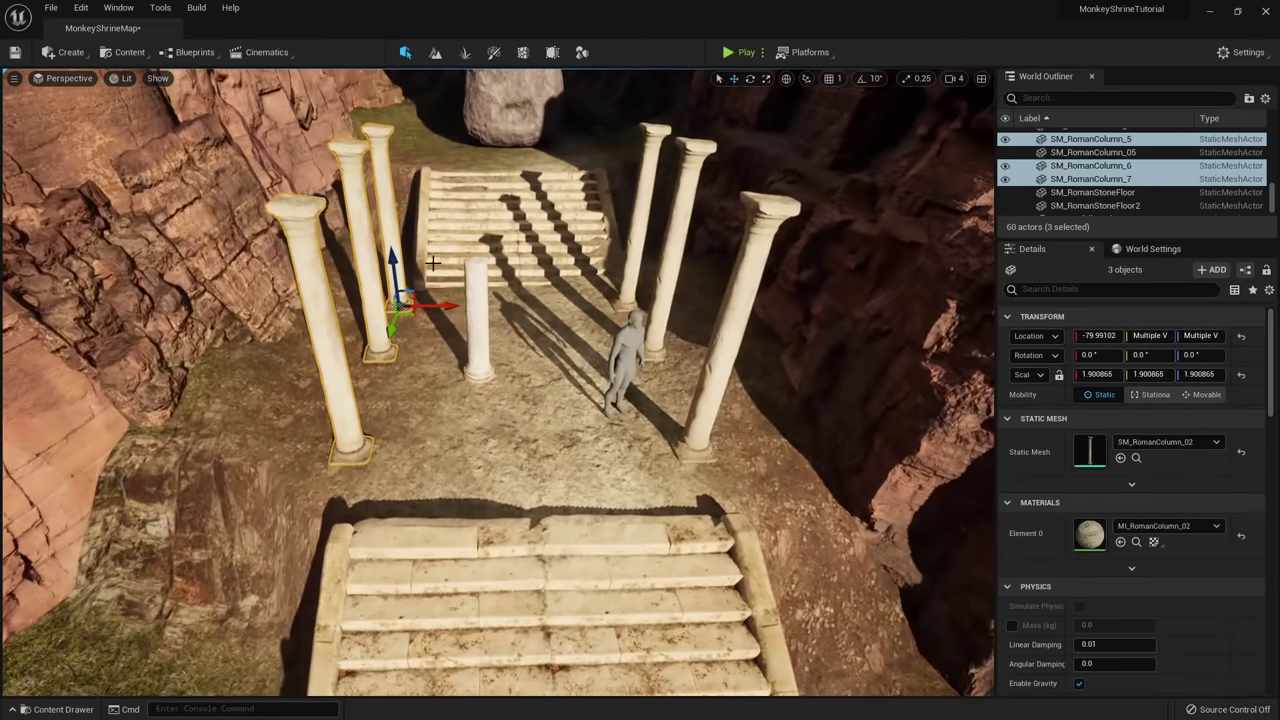
left_click(740, 290)
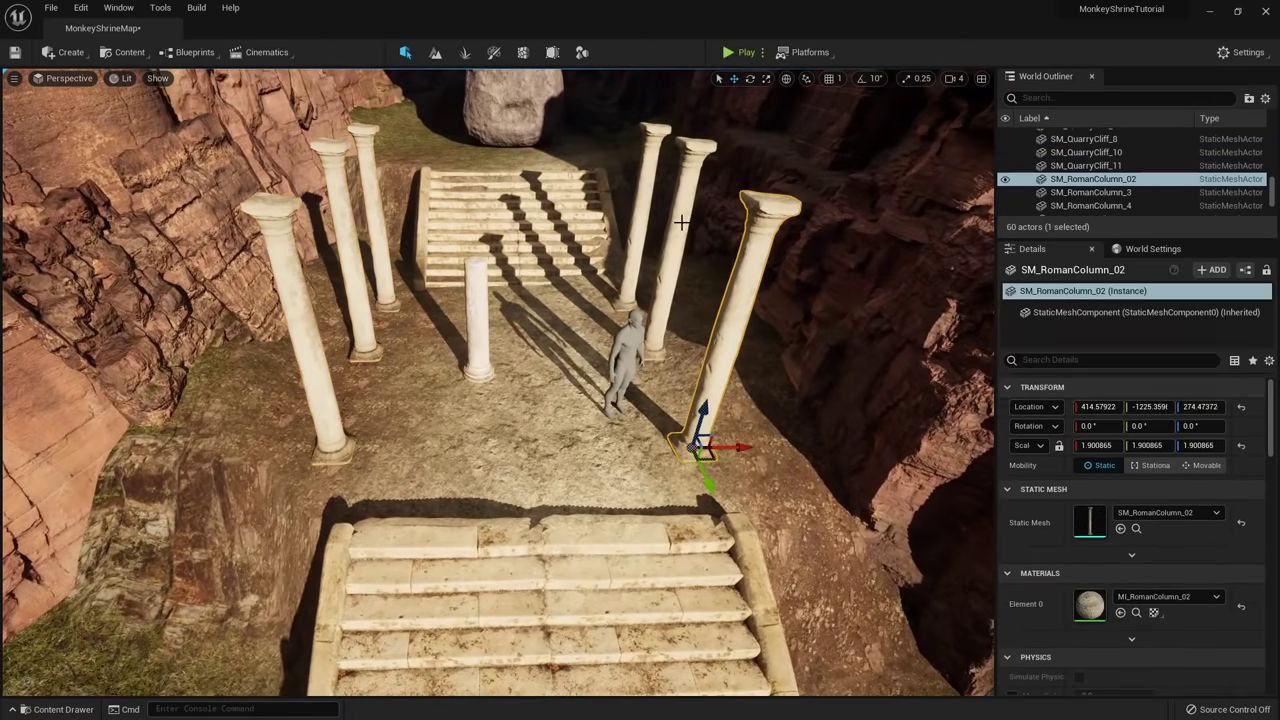
left_click_drag(740, 290, 700, 300, "alt")
Duplicate the rearmost column of each row to the top of the upper staircase at Z about 450.
left_click(370, 230)
right_click_drag(380, 462, 380, 430)
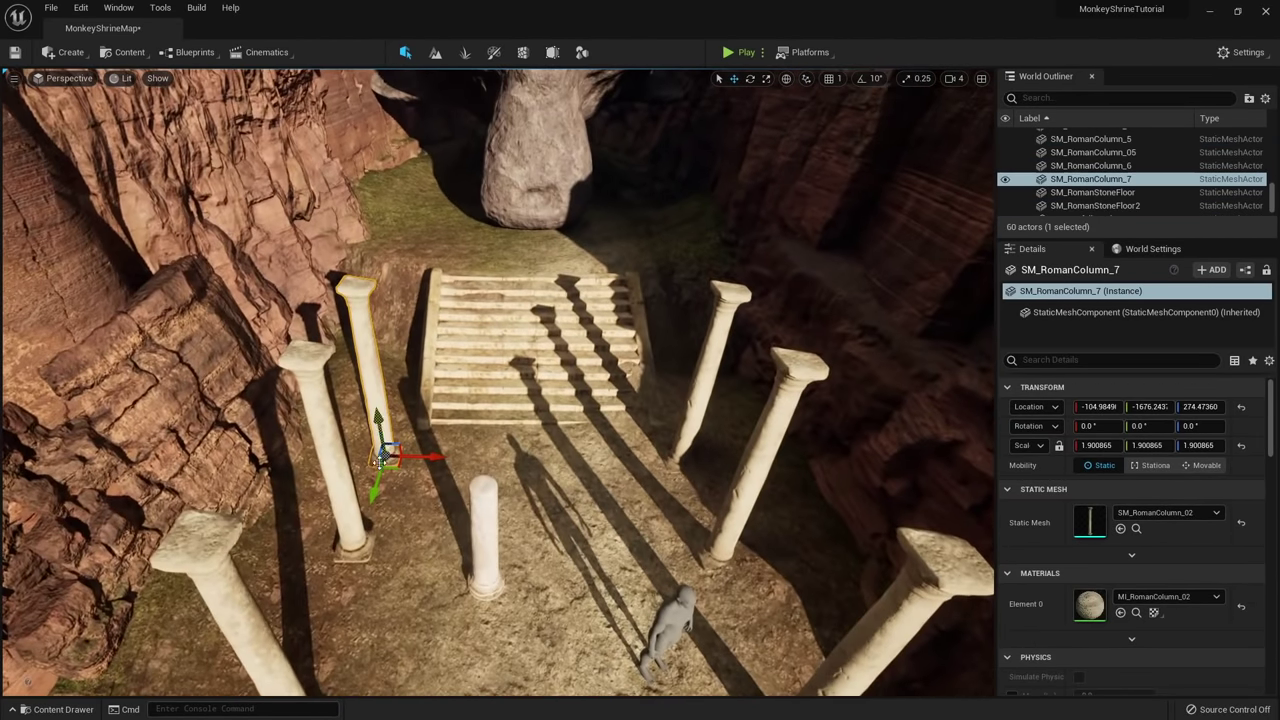
left_click(729, 299, "shift")
right_click_drag(729, 299, 935, 290)
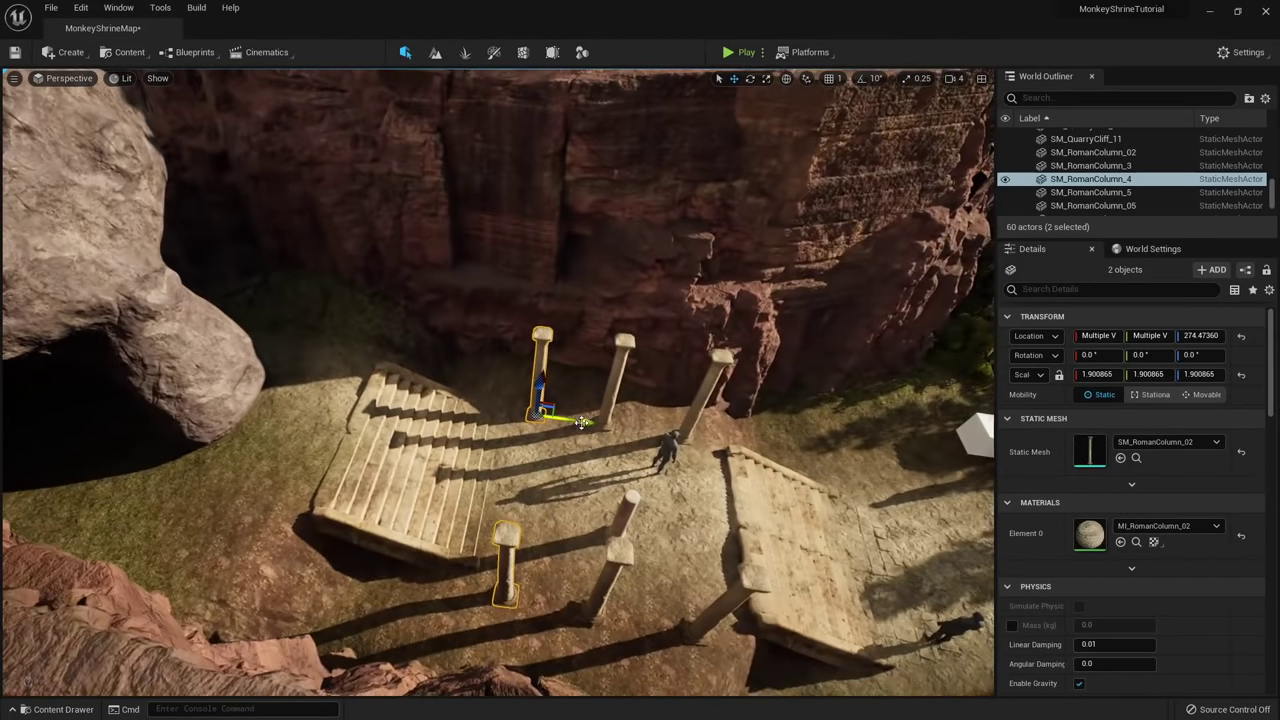
left_click_drag(583, 422, 342, 400, "alt")
right_click_drag(342, 400, 250, 350)
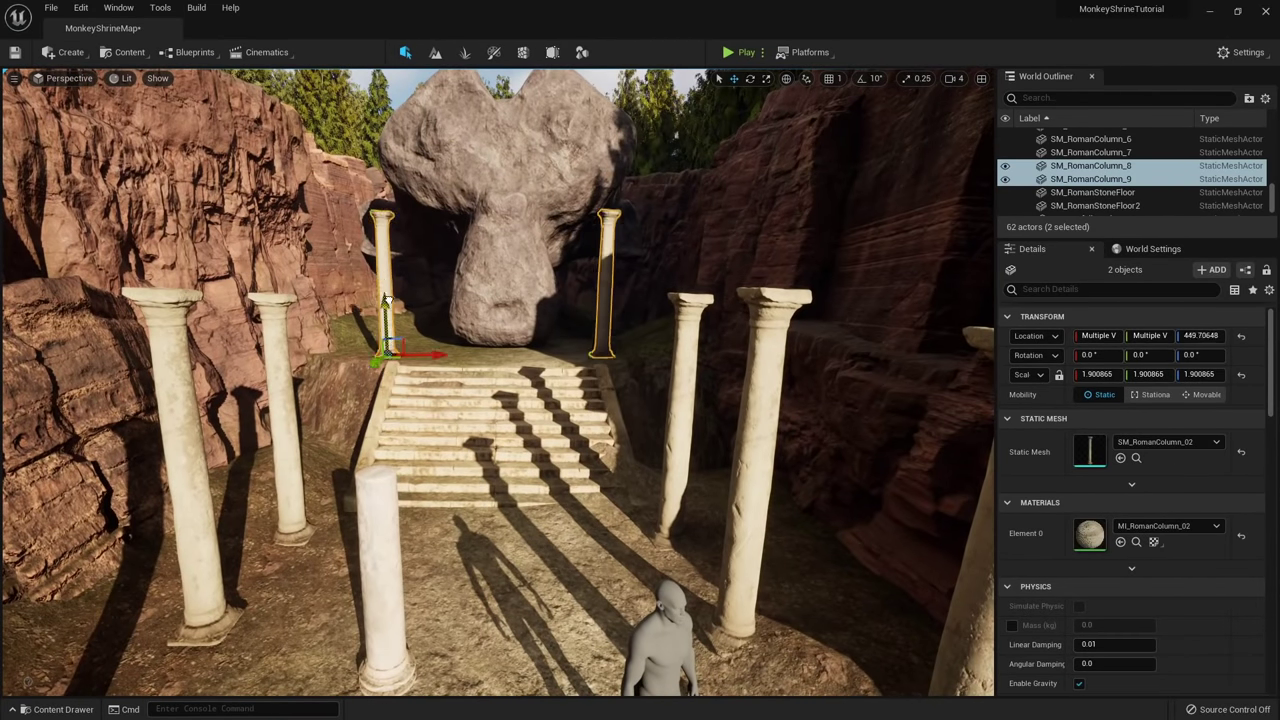
key("s")
right_click_drag(420, 340, 420, 350)
Vary the columns' Z rotation: SM_RomanColumn_02 about -80°, SM_RomanColumn_6 about -127° and SM_RomanColumn_7 about 93°.
key("e")
left_click(676, 366)
key("e")
right_click_drag(676, 366, 676, 410)
mouse_move(575, 590)
left_mouse_down()
mouse_move(590, 595)
mouse_move(560, 570)
left_mouse_up()
key("w")
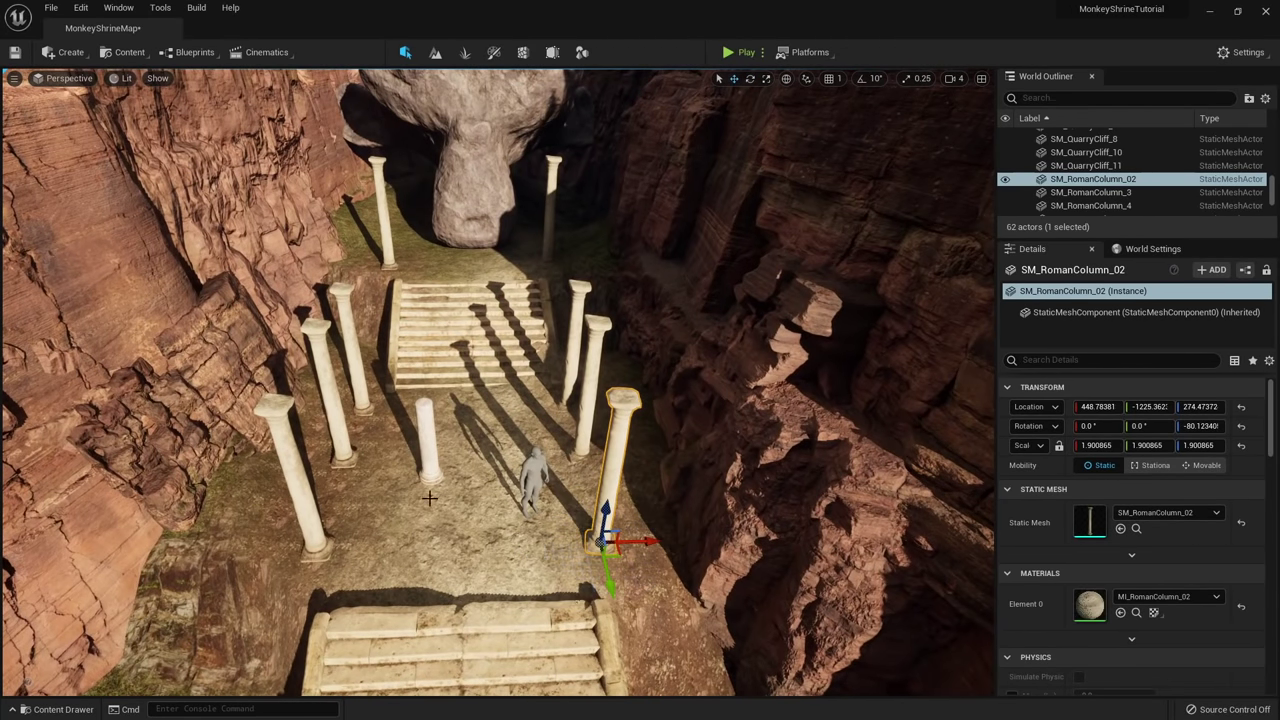
left_click_drag(358, 511, 424, 457)
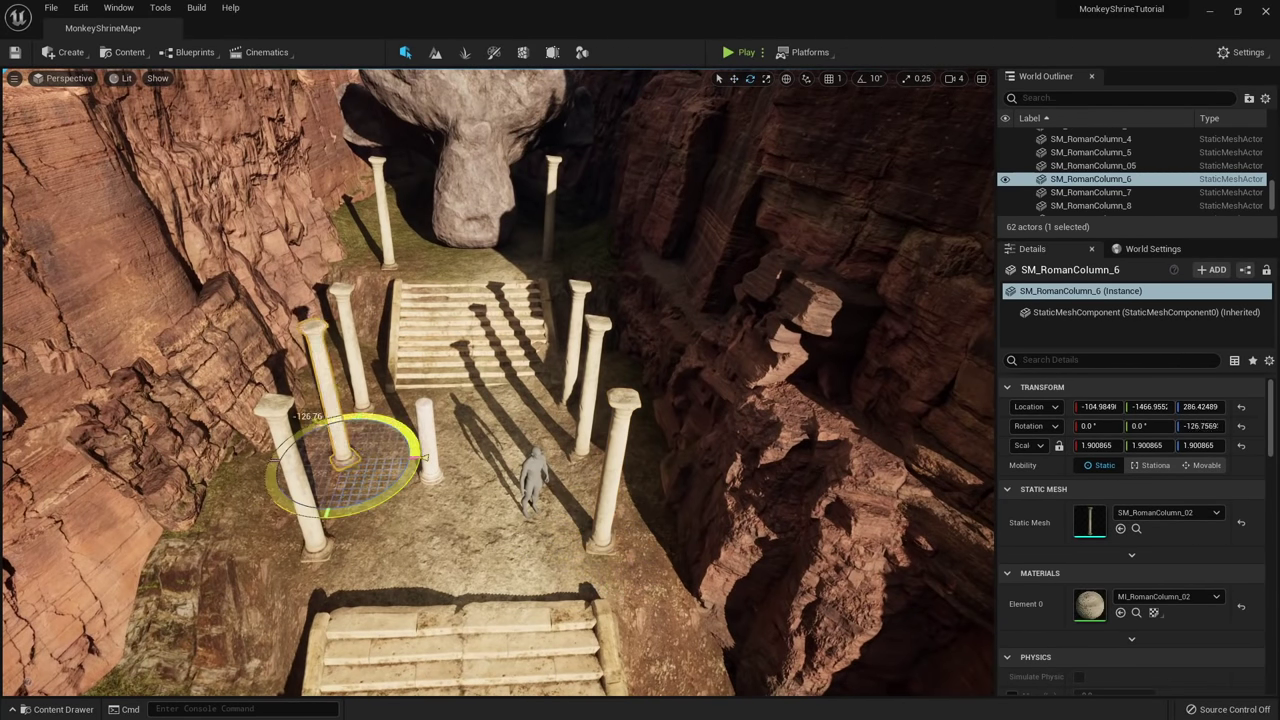
left_click(337, 309)
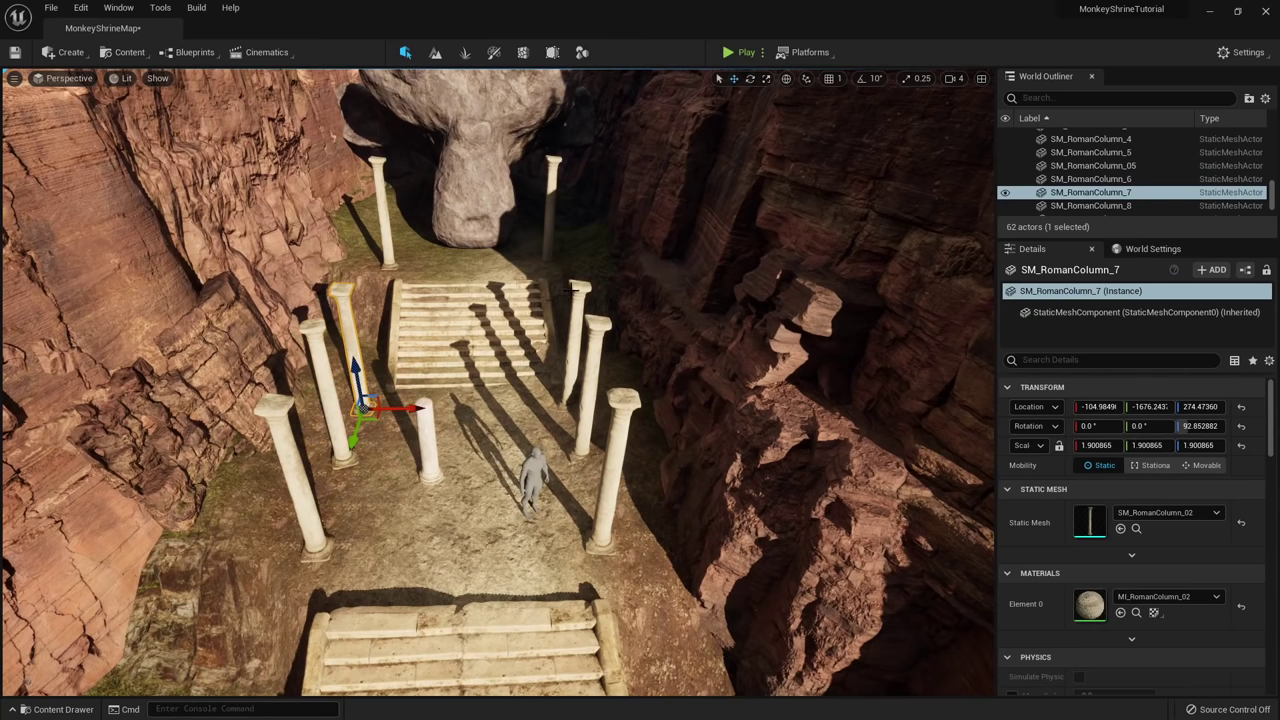
Flip SM_RomanColumn_4 upside down with a 180° rotation and raise it to Z about 633 beside the other columns.
left_click(573, 292)
left_click_drag(567, 315, 567, 290)
key("w")
right_click_drag(567, 290, 570, 178)
key("f")
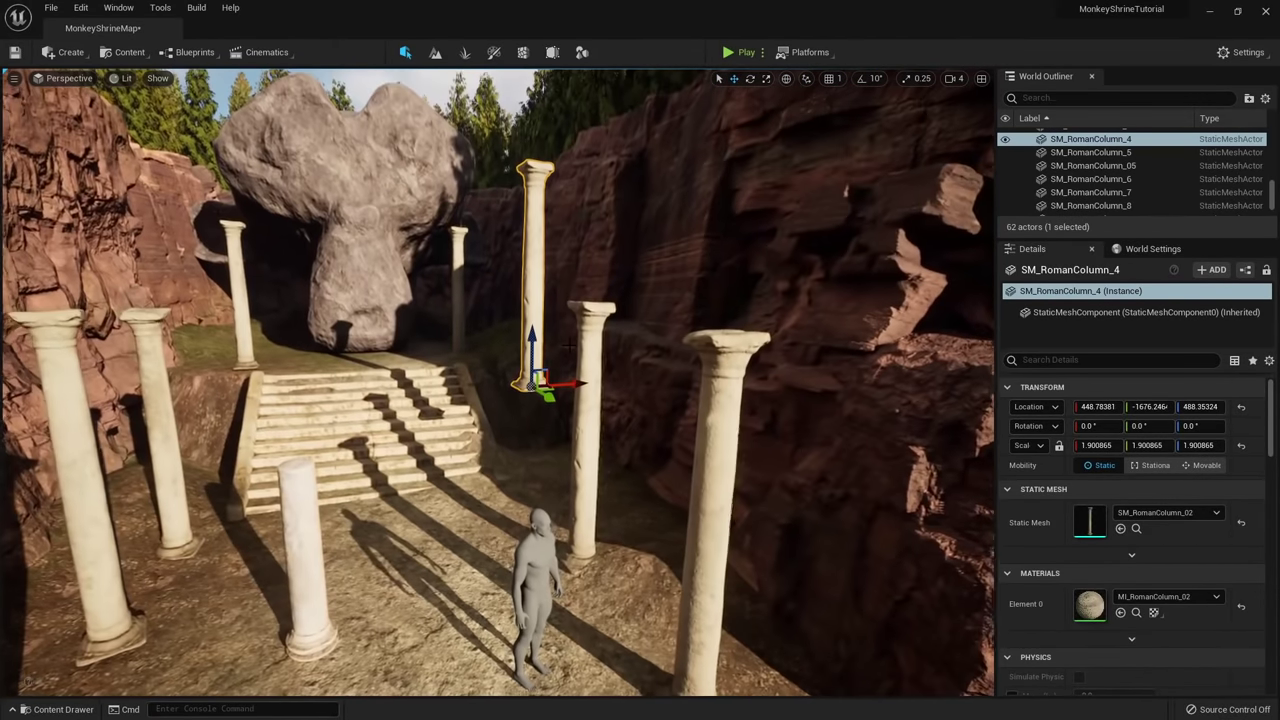
key("e")
left_click_drag(600, 384, 452, 395)
key("w")
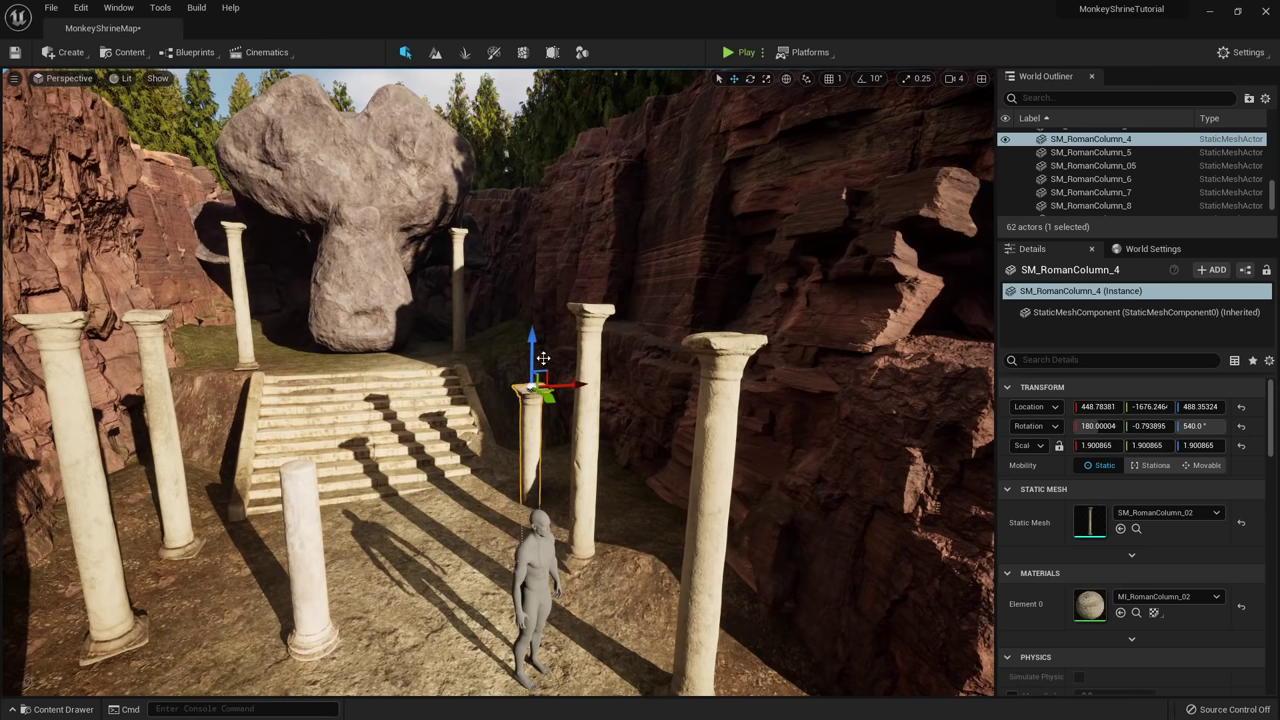
left_click_drag(531, 339, 536, 256)
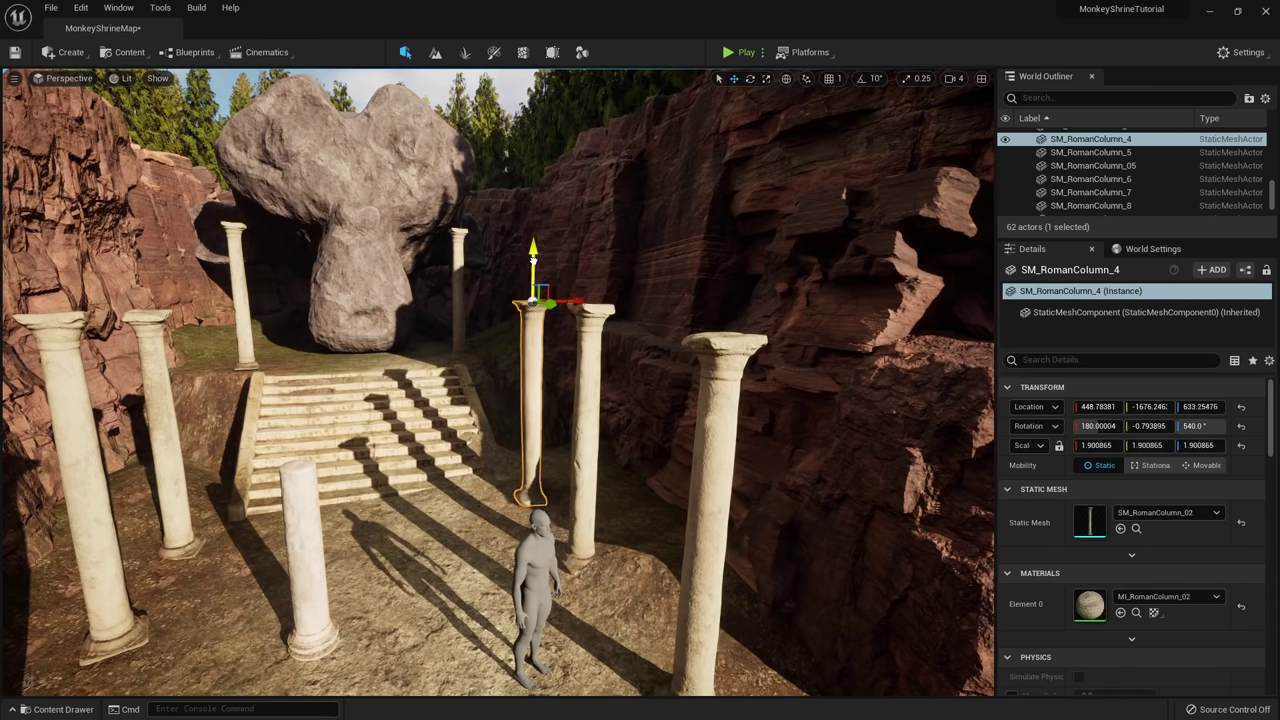
Examine the two rows of columns and the staircase with the editor overlays hidden.
key("g")
key("s")
right_click_drag(533, 259, 512, 310)
key("w")
left_click(441, 450)
key("g")
right_click_drag(441, 450, 438, 440)
key("r")
key("s")
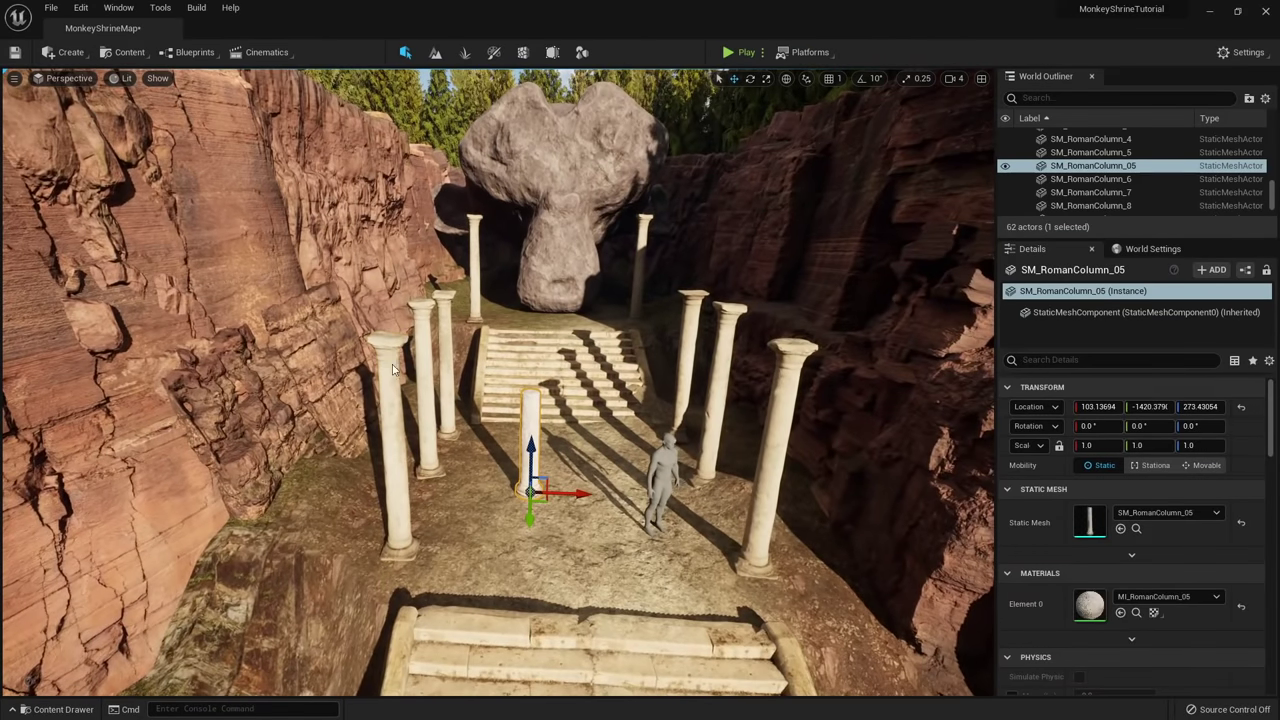
Enable Nanite on the SM_RomanColumn_02 mesh and save all changed content, including MonkeyShrineMap.
left_click(387, 358, "shift")
left_click(387, 358)
key("ctrl+b")
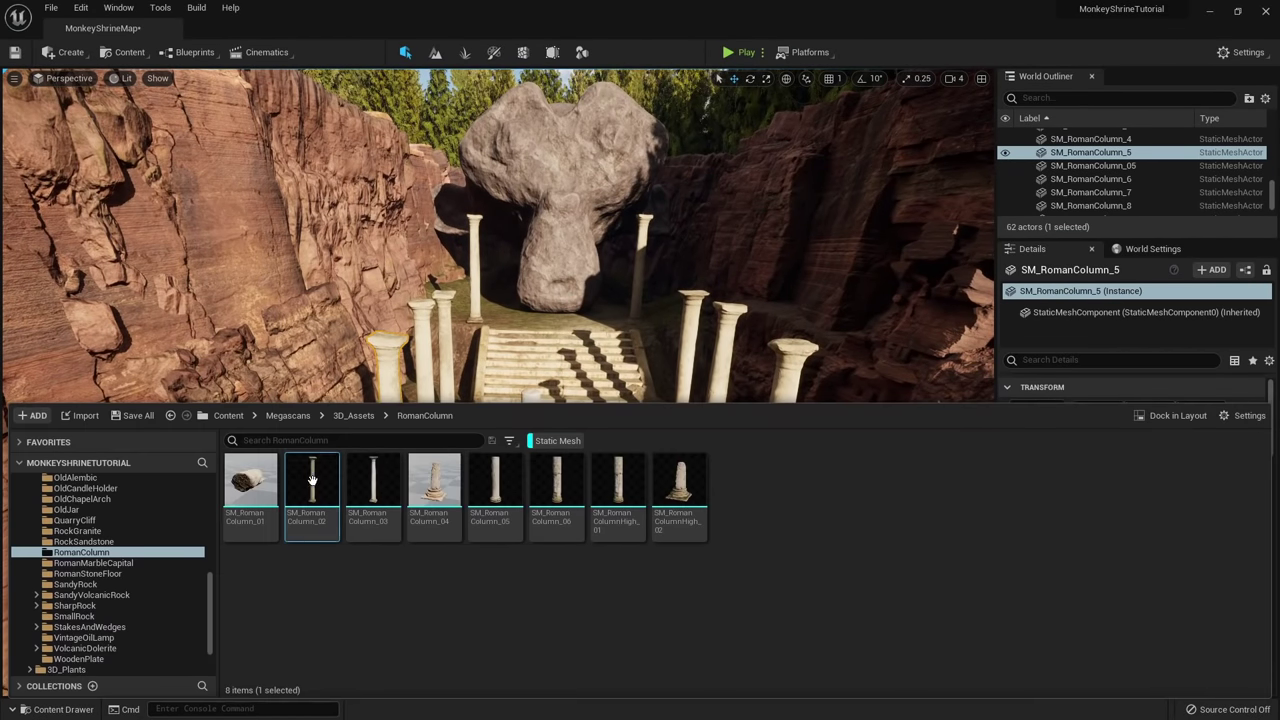
right_click(316, 478)
mouse_move(380, 70)
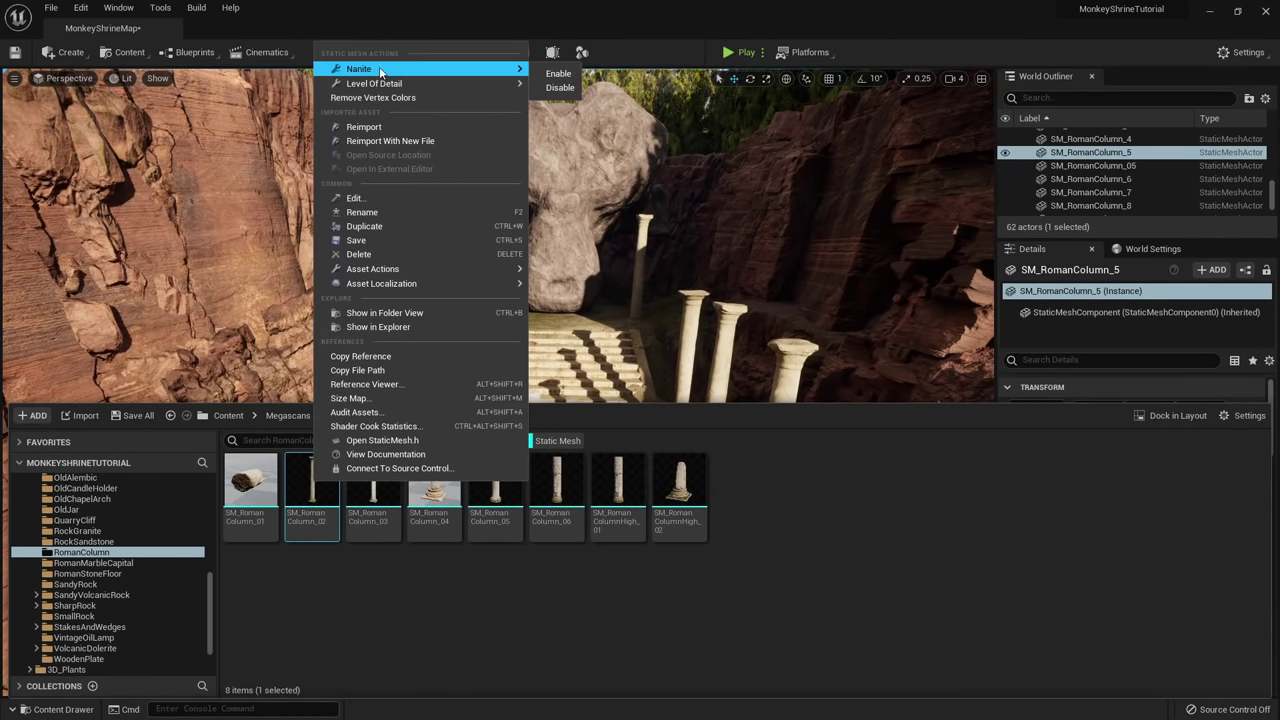
left_click(556, 74)
left_click(135, 416)
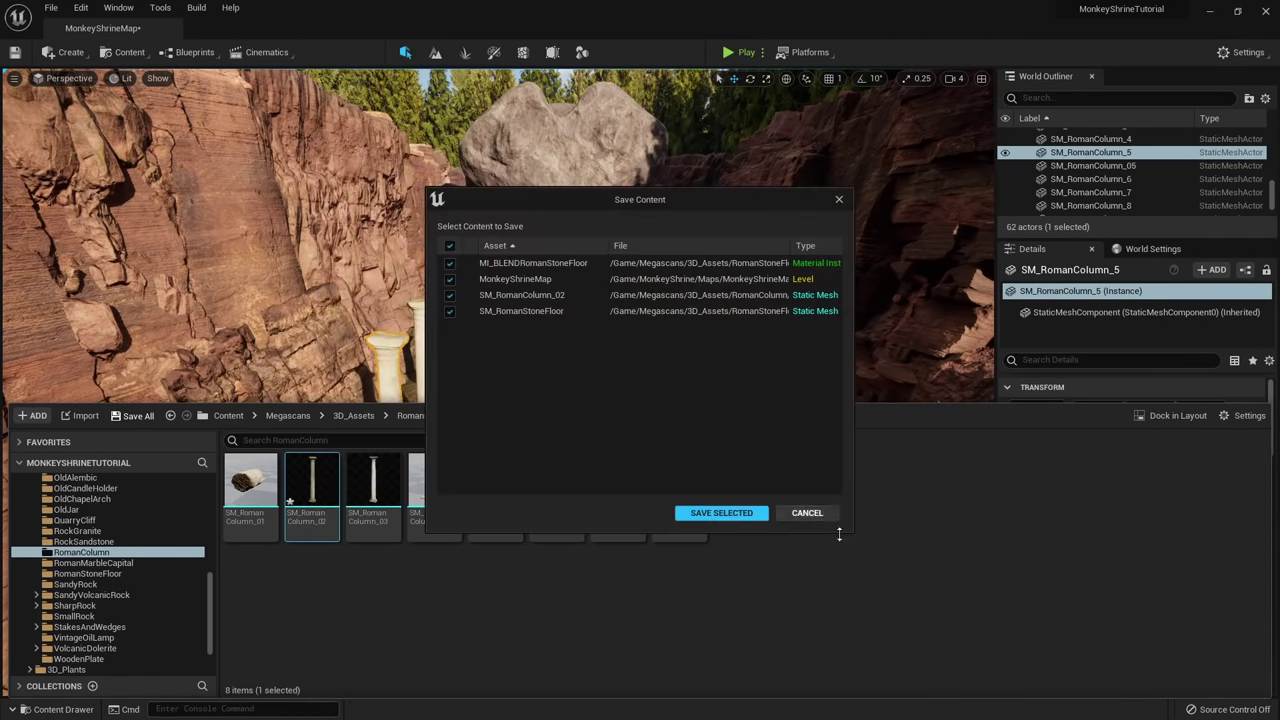
left_click(742, 512)
Scale SM_RomanColumn_05 uniformly to about 2.07.
left_click(518, 393)
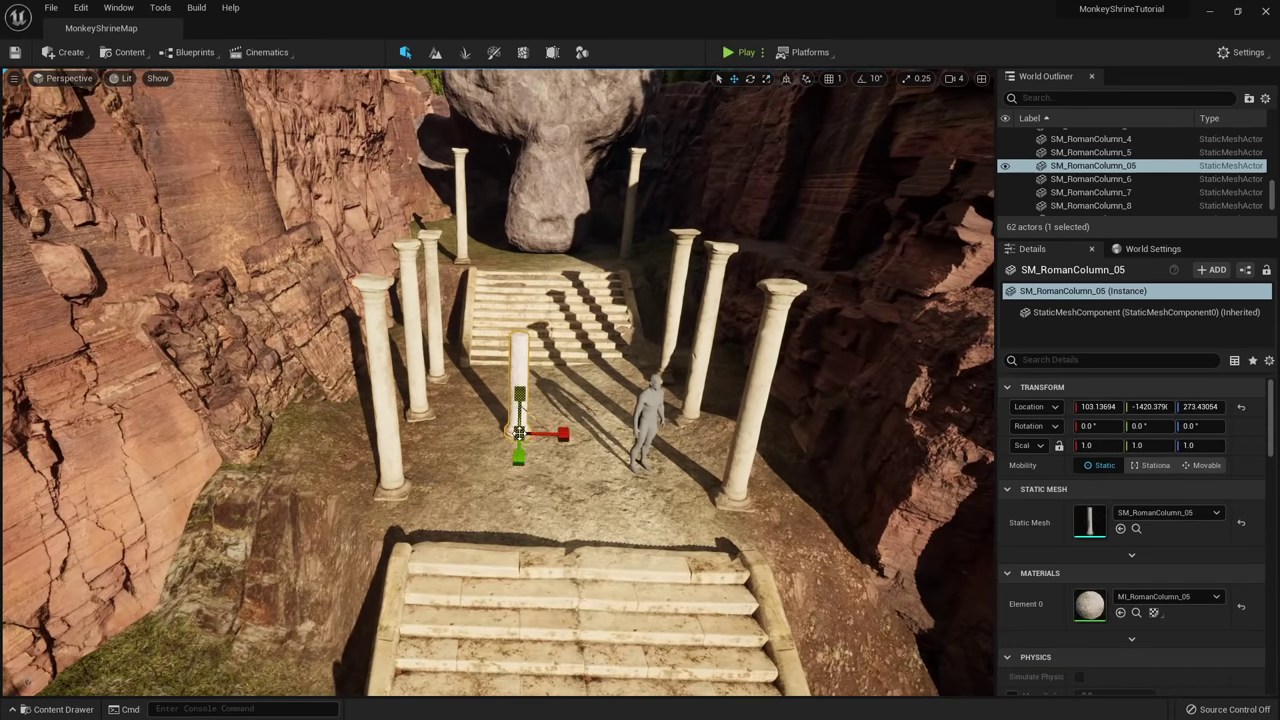
left_click_drag(519, 433, 563, 399)
key("w")
mouse_move(490, 484)
left_mouse_down("alt")
mouse_move(540, 460)
mouse_move(490, 484)
left_mouse_up("alt")
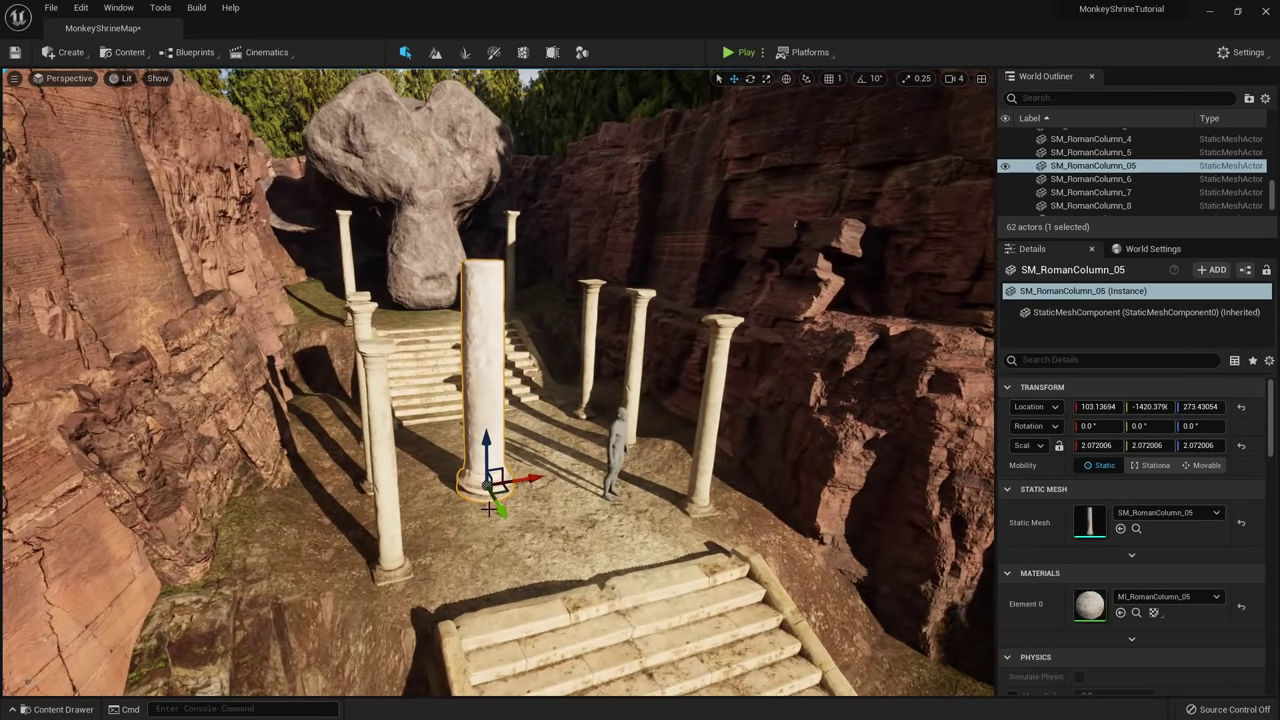
Move SM_RomanColumn_05 behind the monkey head at Y about -3453 and Z about 524.
right_click_drag(477, 436, 430, 490)
left_click_drag(460, 420, 530, 303, "alt")
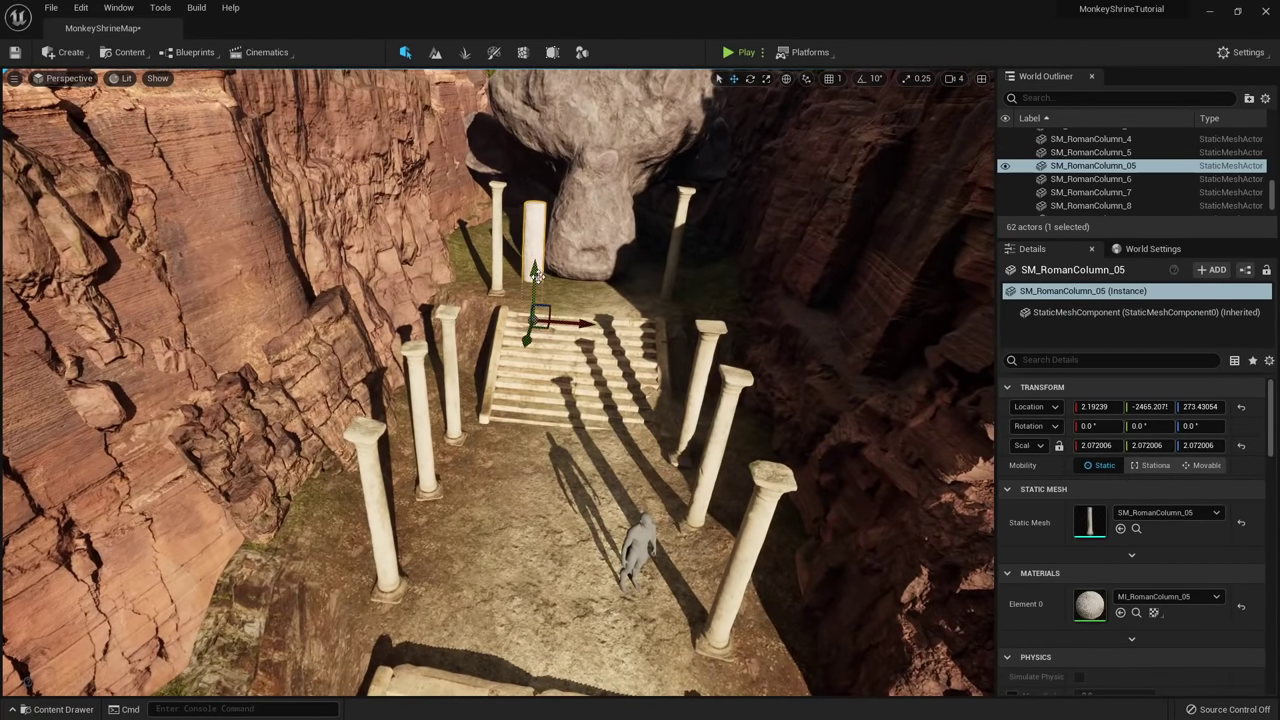
right_click_drag(530, 303, 760, 400)
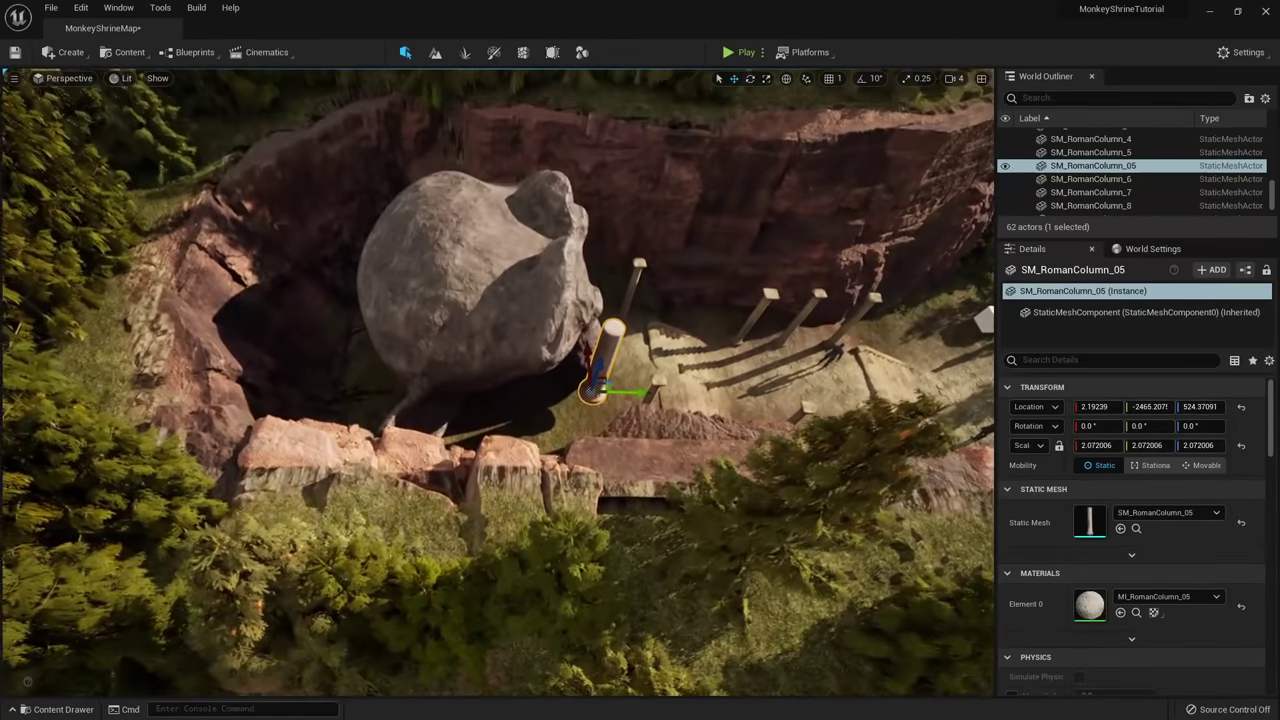
left_click_drag(638, 387, 430, 330)
Scale SM_RomanColumn_05 to about 3.89 at X about -114, Z about 469, and duplicate it on the other side of the monkey head.
key("r")
right_click_drag(430, 330, 235, 230)
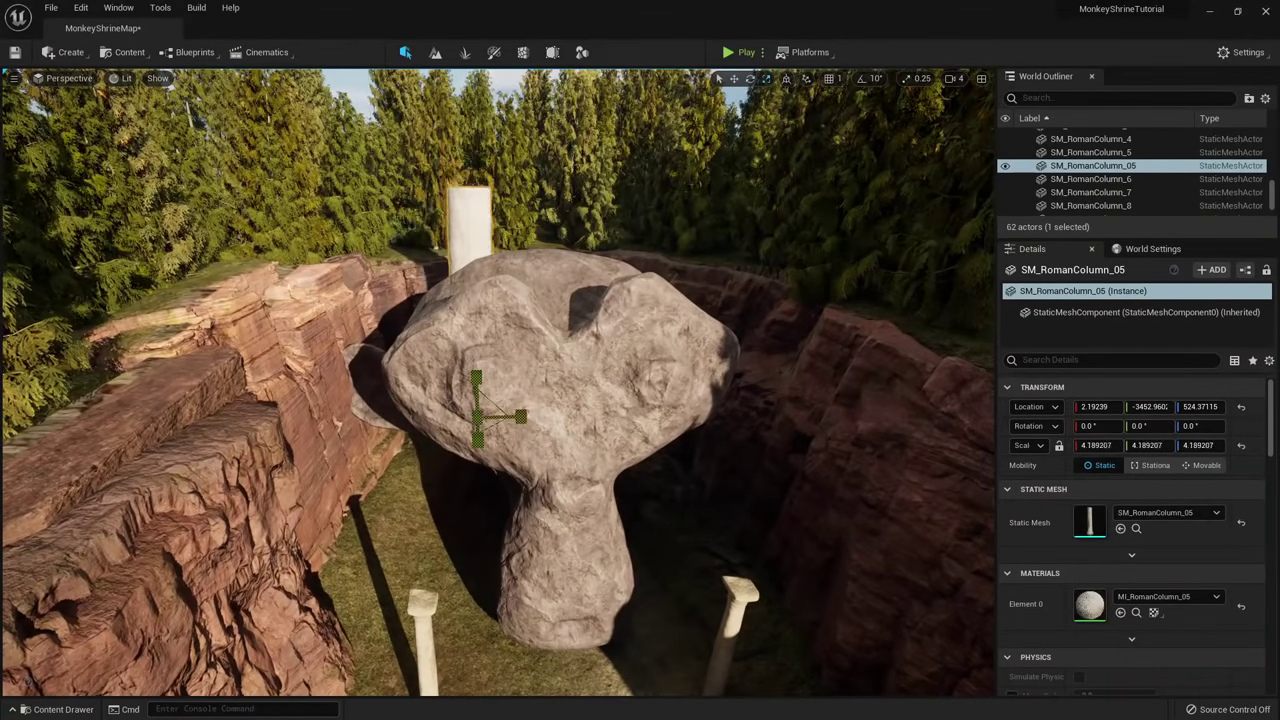
right_click_drag(482, 417, 452, 356)
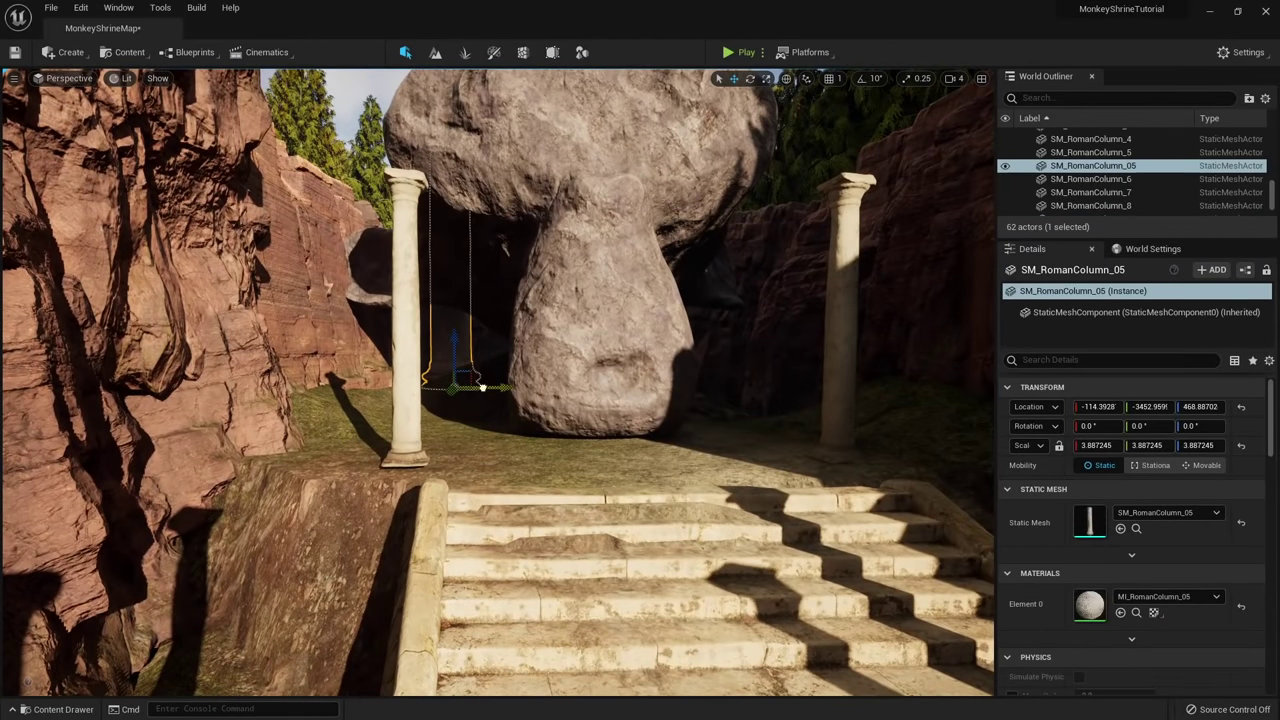
left_click_drag(482, 388, 679, 388, "alt")
right_click_drag(679, 388, 722, 461)
Duplicate both stone floor pieces from the lower staircase and place the copies on the landing at the foot of the upper staircase.
left_click(722, 462)
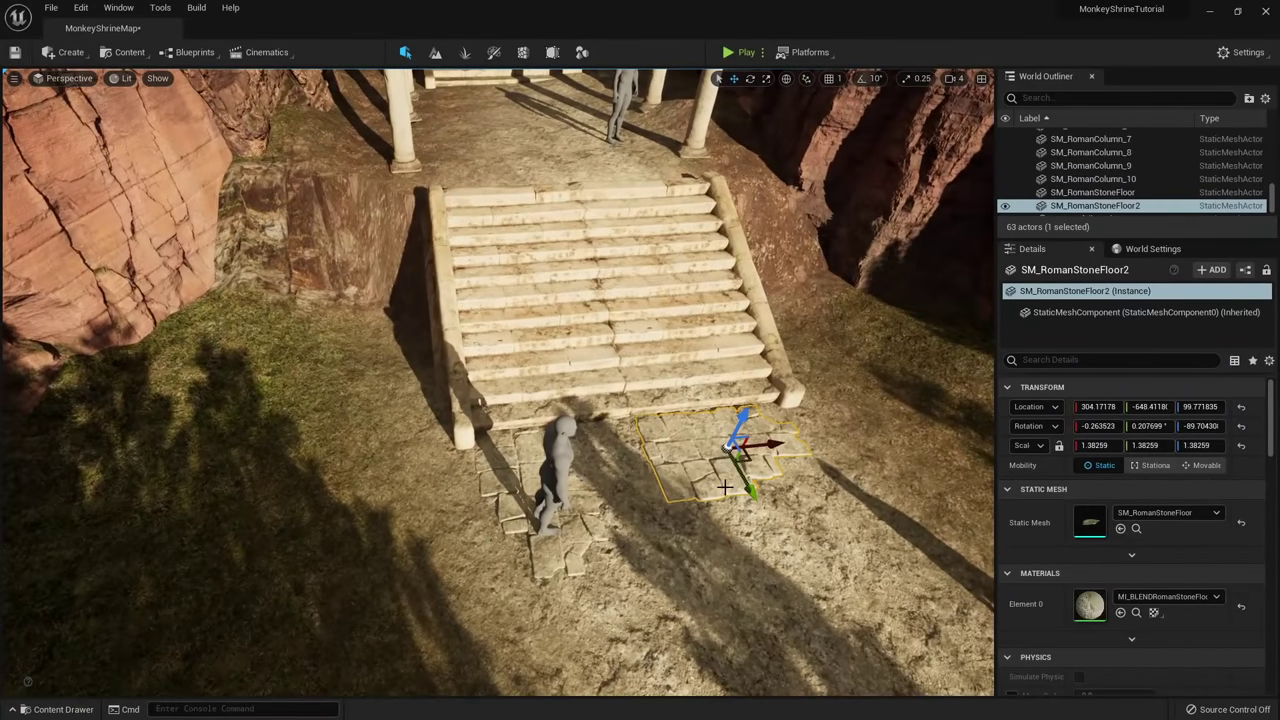
left_click(571, 537, "shift")
right_click_drag(571, 535, 541, 438)
key("ctrl+d")
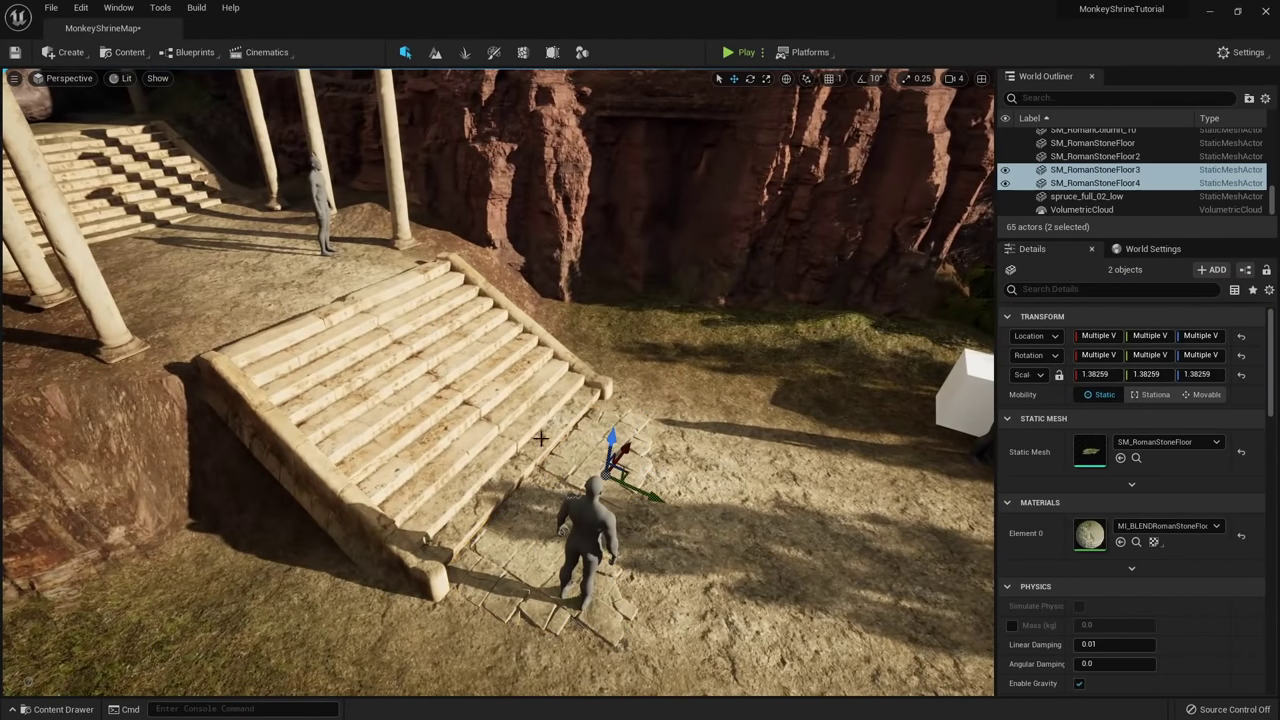
left_click_drag(605, 437, 598, 229)
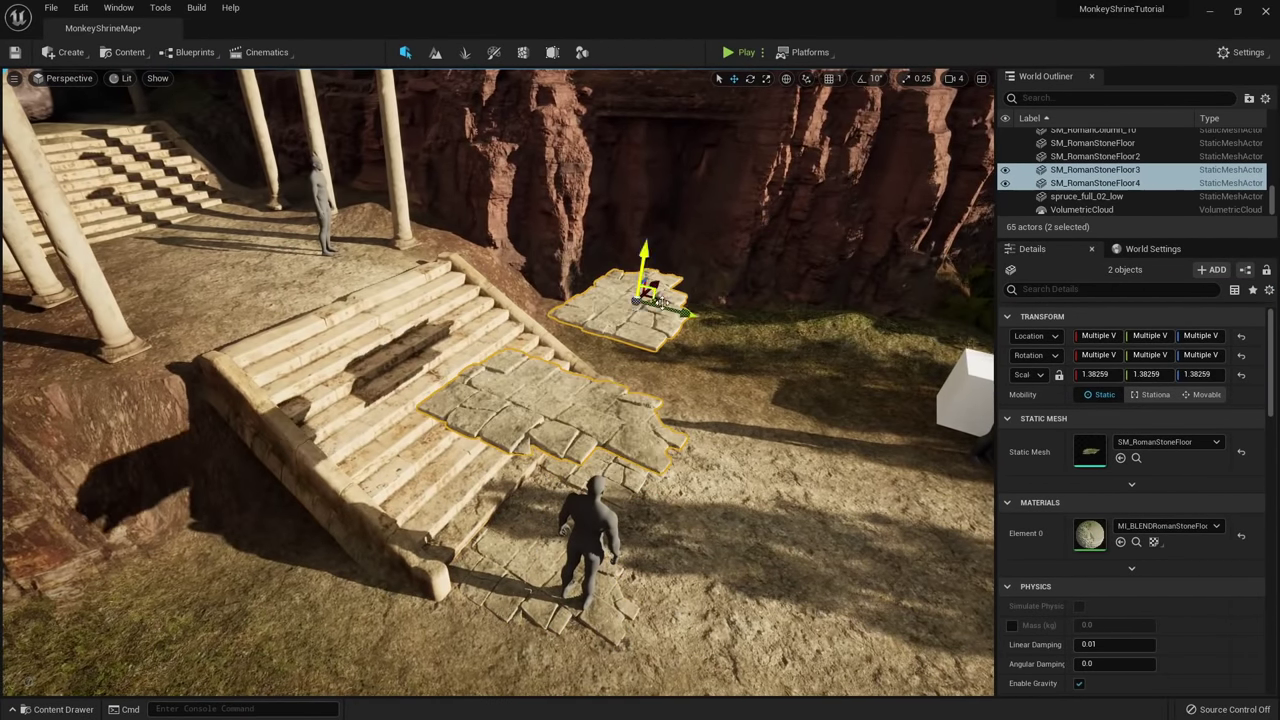
left_click_drag(661, 303, 450, 248, "shift")
mouse_move(640, 300)
right_mouse_down()
mouse_move(560, 290)
mouse_move(645, 310)
right_mouse_up()
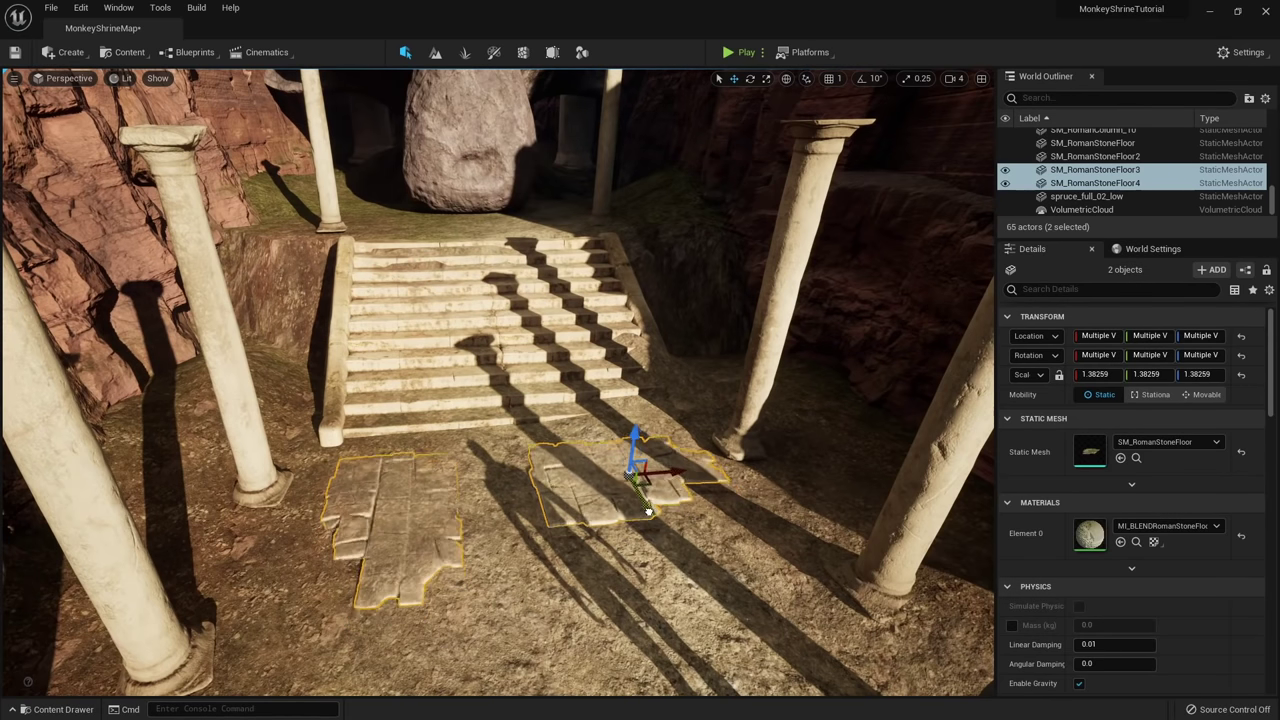
Shift SM_RomanStoneFloor3 to X about 61 and duplicate it along the landing toward the lower staircase.
left_click(380, 460)
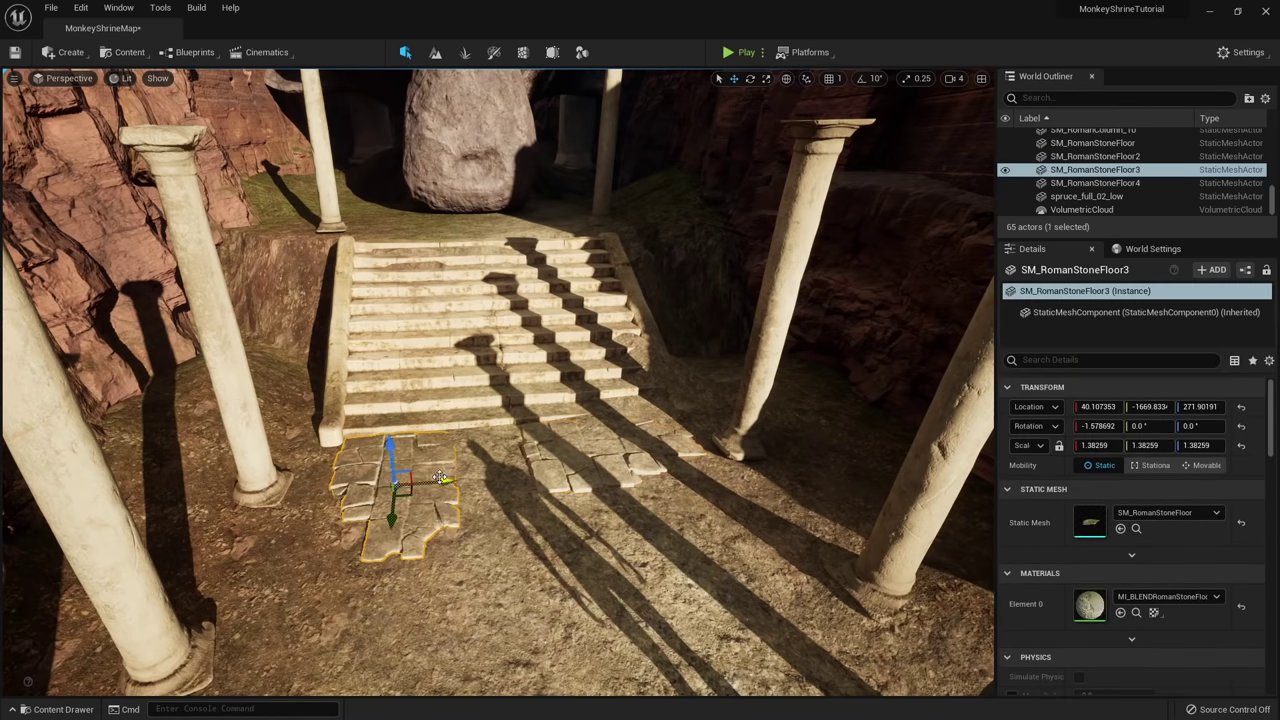
key("e")
left_click_drag(415, 540, 445, 555)
left_click_drag(413, 497, 402, 612, "alt")
Rotate the duplicated stone floor to about 9.5° yaw and sink it into the landing at Y about -1524, Z about 269.
right_click_drag(474, 481, 480, 540)
key("e")
left_click_drag(530, 500, 505, 428)
right_click_drag(505, 428, 500, 350)
key("w")
left_click_drag(520, 430, 464, 456)
key("e")
left_click_drag(464, 420, 464, 445)
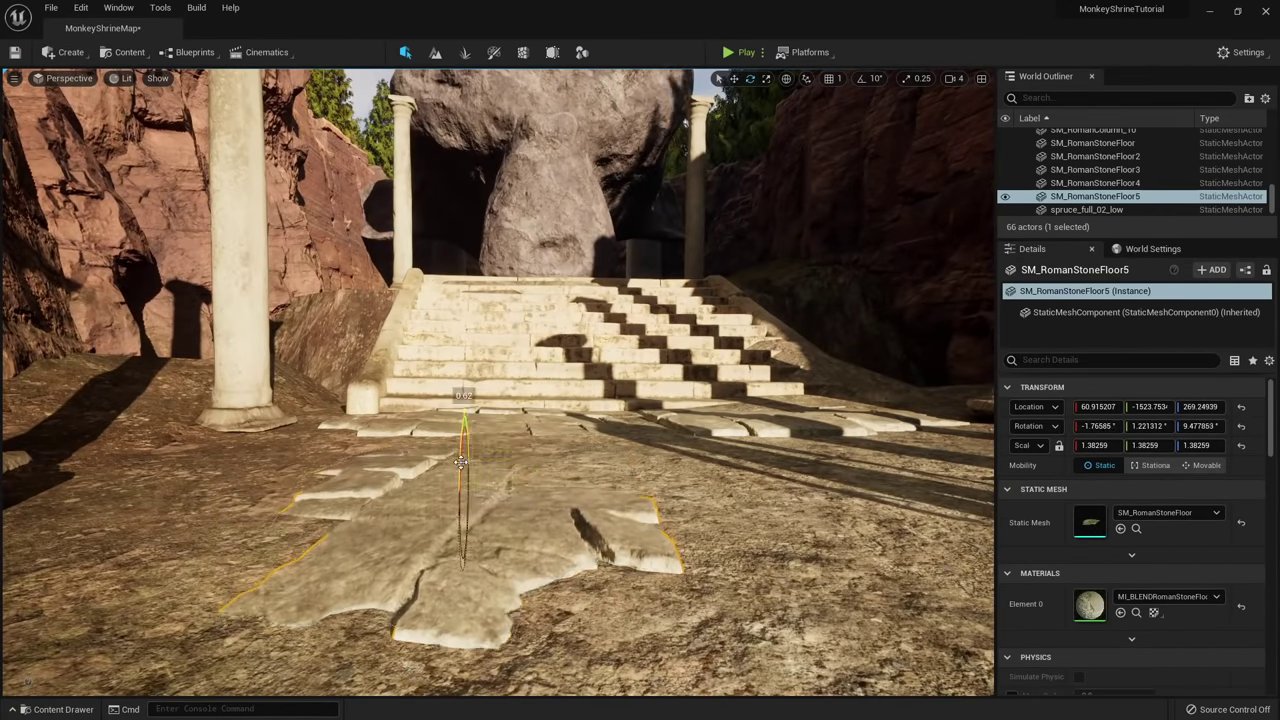
Rotate SM_RomanStoneFloor3 at the foot of the upper staircase to about 89° yaw.
right_click_drag(465, 450, 470, 540)
left_click(318, 345)
left_click_drag(375, 430, 400, 405)
key("w")
mouse_move(400, 405)
right_mouse_down()
mouse_move(405, 345)
mouse_move(395, 392)
right_mouse_up()
Select SM_RomanColumn_02, SM_RomanColumn_3 and SM_RomanColumn_4 and move the row outward to X about 468.
right_click_drag(575, 490, 583, 517)
left_click(667, 489)
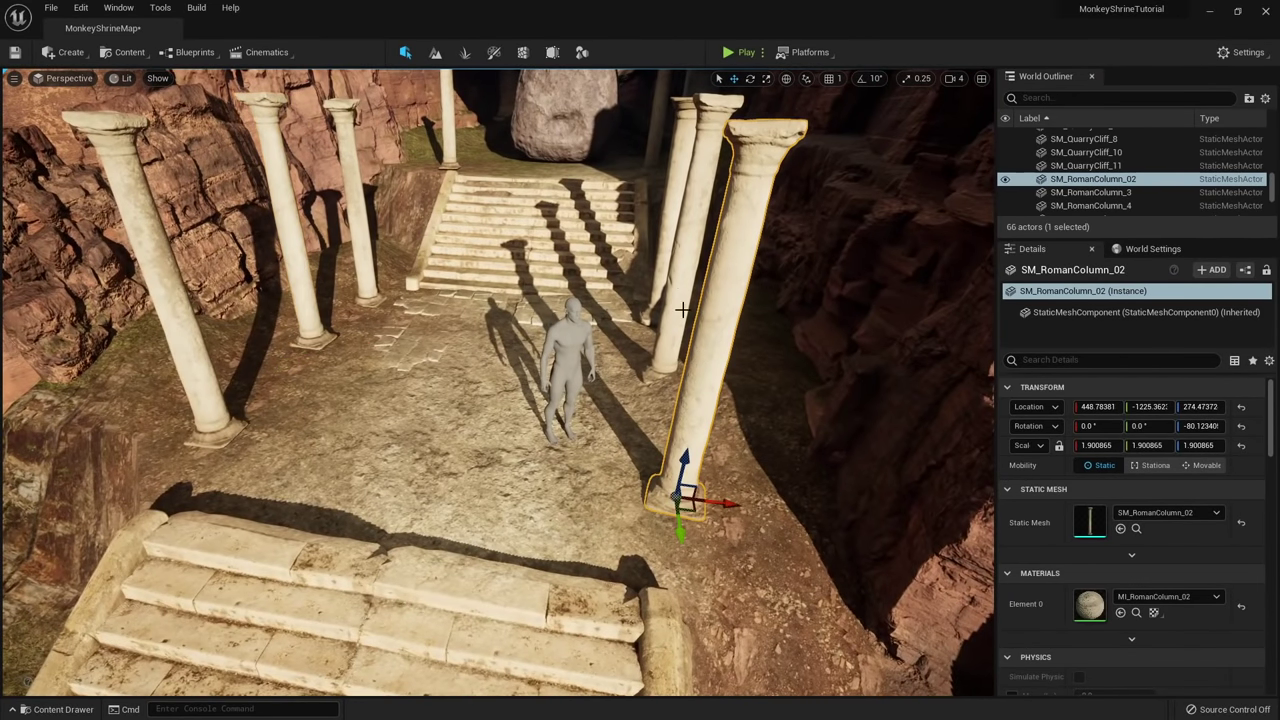
left_click(660, 250, "ctrl")
left_click(670, 220, "ctrl")
scroll(670, 200, "down", 3)
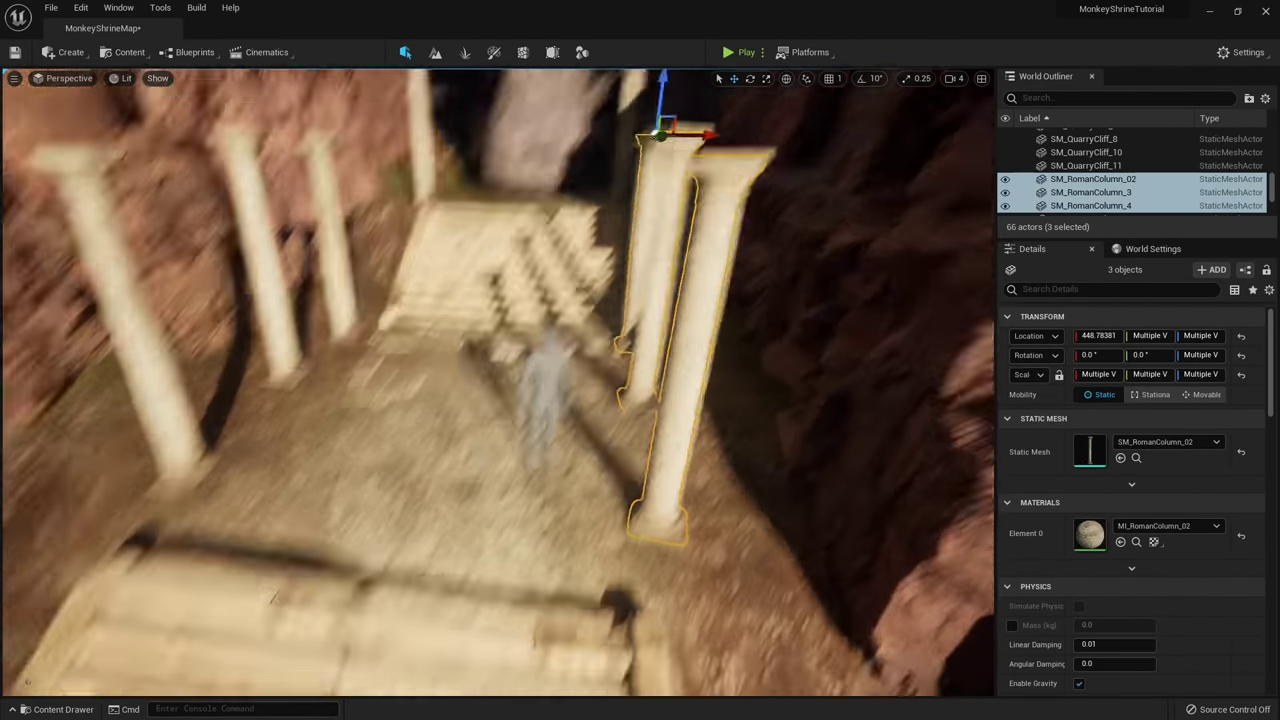
left_click_drag(671, 184, 682, 185)
right_click_drag(469, 466, 468, 510)
Search the Megascans 3D_Assets folder for "stair" and place SM_CastleStairs on the landing between the column rows.
key("ctrl+space")
scroll(120, 590, "up", 10)
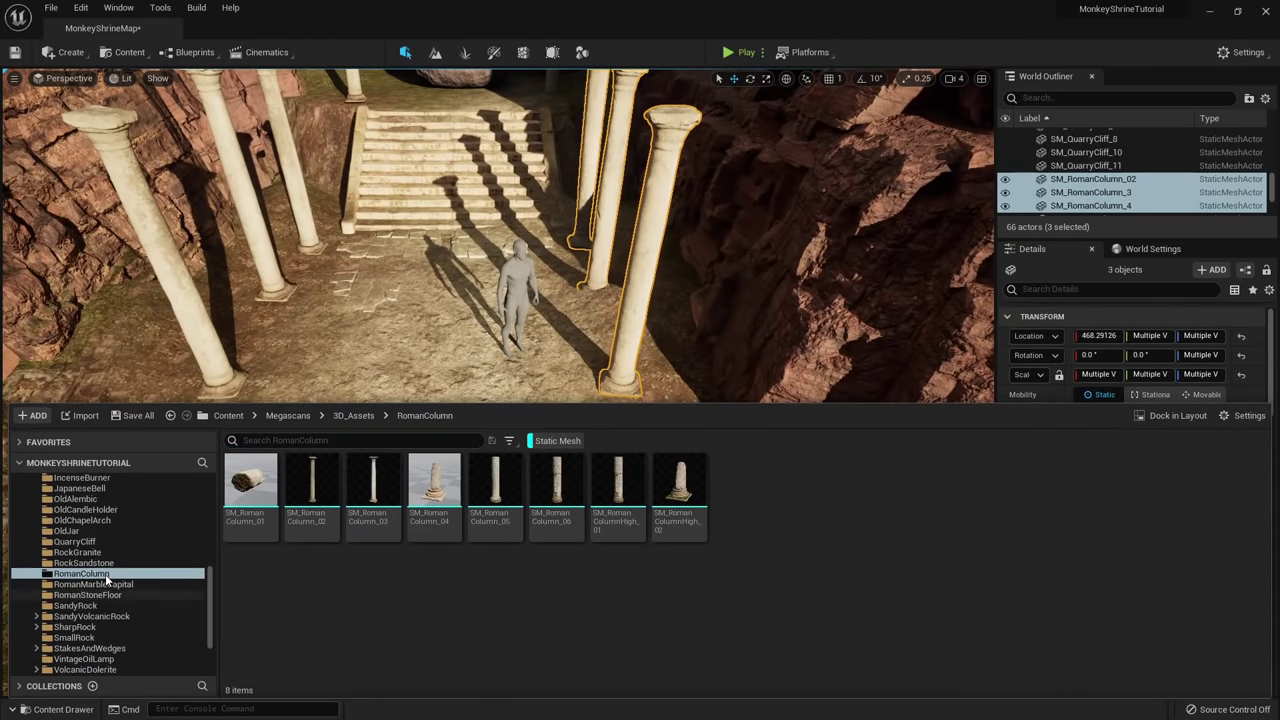
left_click(54, 522)
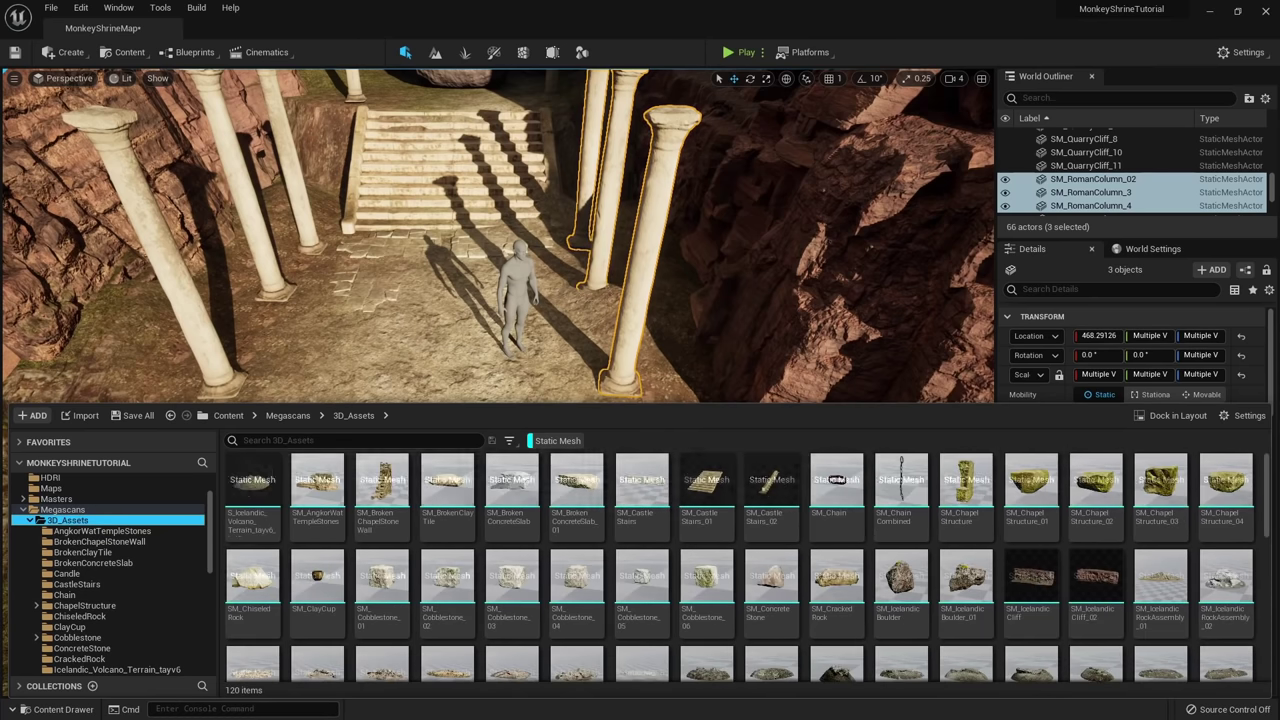
type("stair")
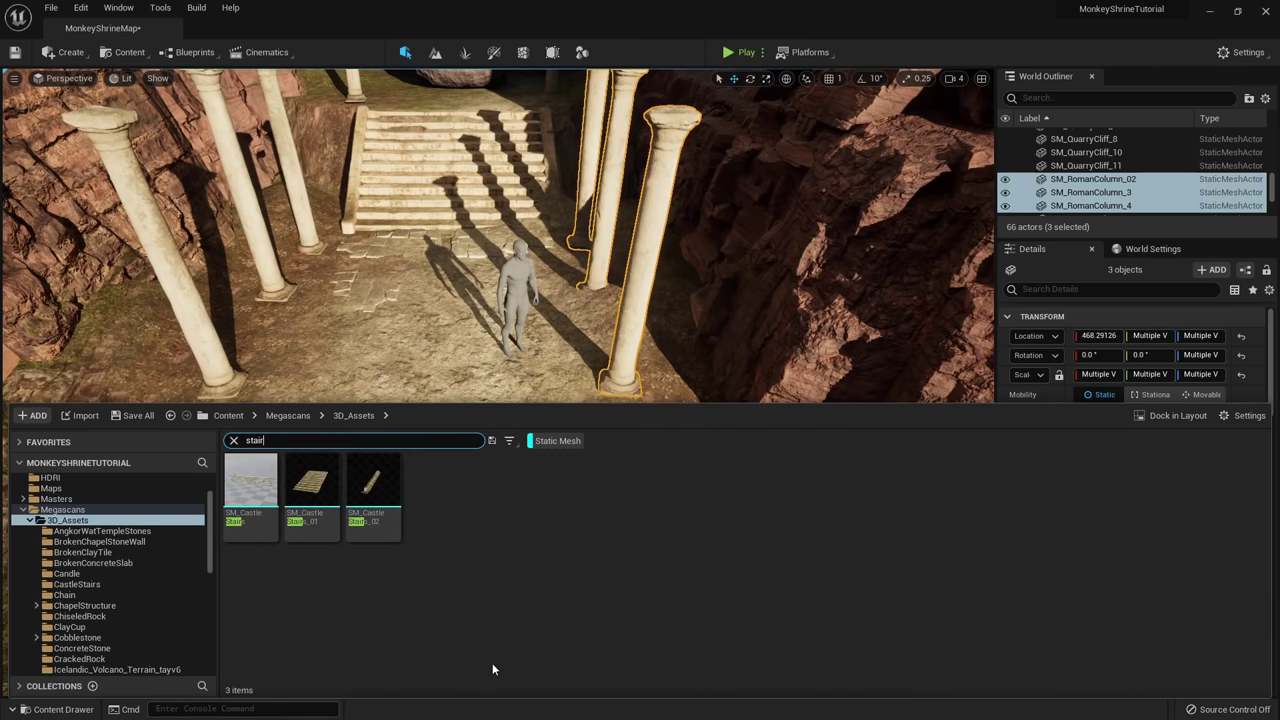
left_click_drag(251, 516, 436, 318)
right_click_drag(343, 312, 300, 255)
Locate the SM_CastleStairs mesh in its CastleStairs folder and enable Nanite on it.
key("ctrl+b")
right_click(252, 495)
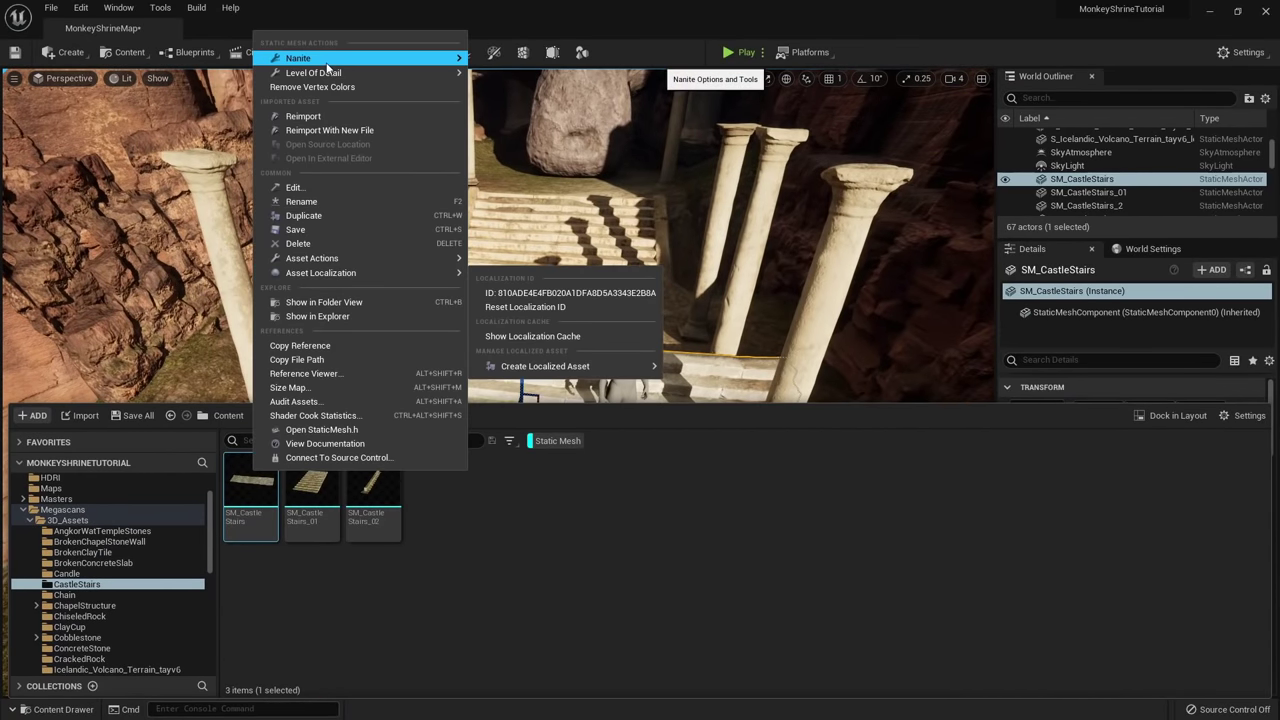
left_click(489, 63)
mouse_move(363, 334)
right_mouse_down()
mouse_move(400, 390)
mouse_move(375, 345)
right_mouse_up()
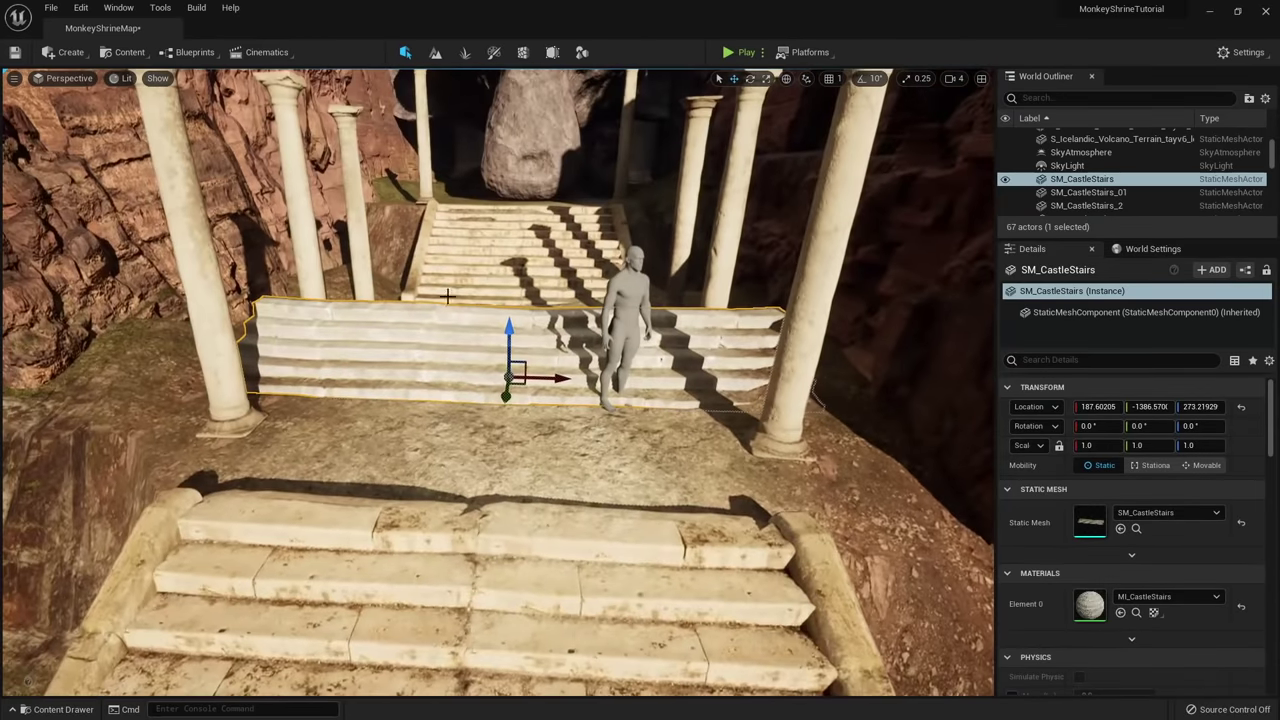
Sink SM_CastleStairs into the landing at Z about 209 and add a duplicate rotated -180° at Y about -1348.
left_click_drag(510, 340, 509, 459)
right_click_drag(509, 459, 340, 510)
key("e")
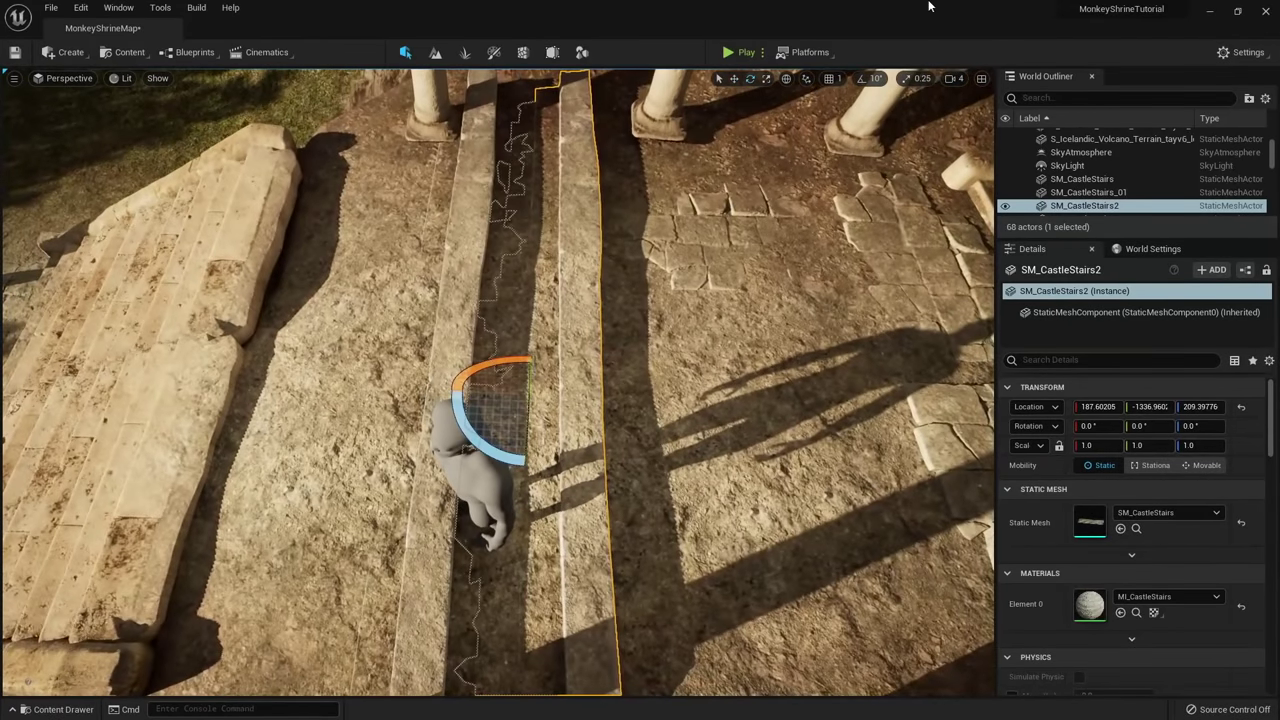
left_click_drag(503, 462, 600, 472)
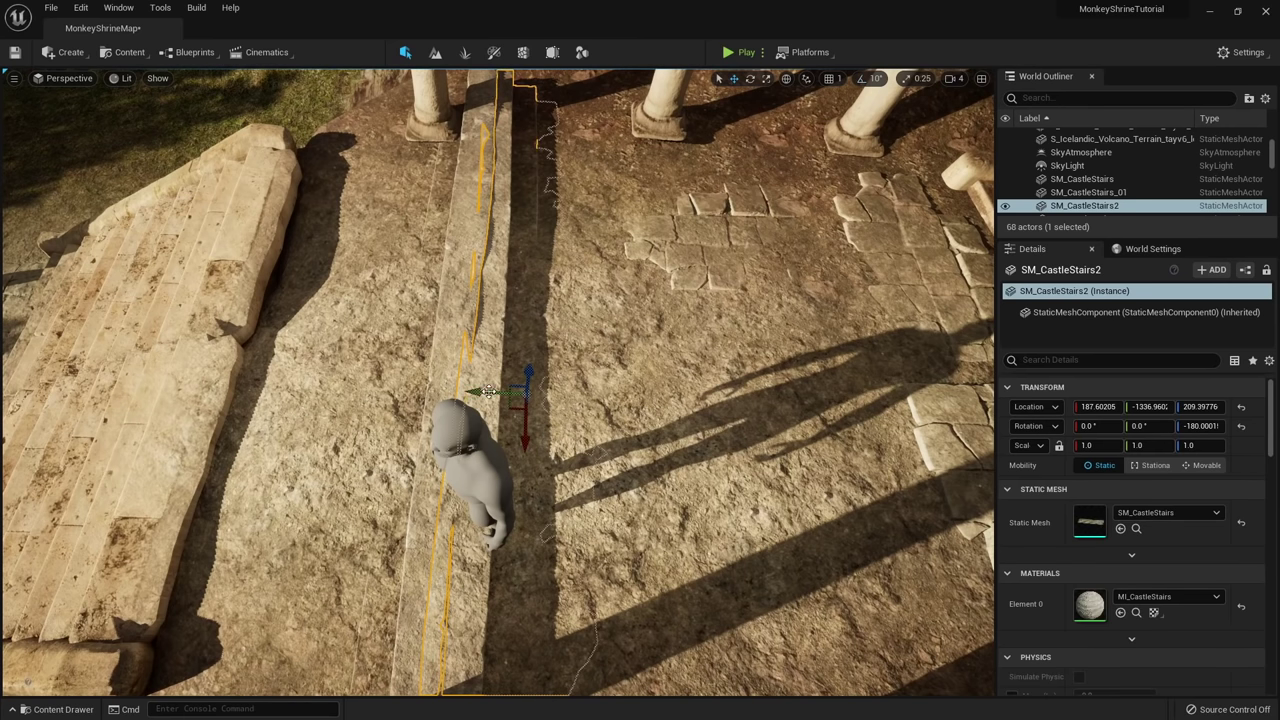
left_click_drag(487, 390, 494, 390)
right_click_drag(497, 391, 545, 315)
left_click_drag(557, 437, 590, 420, "alt")
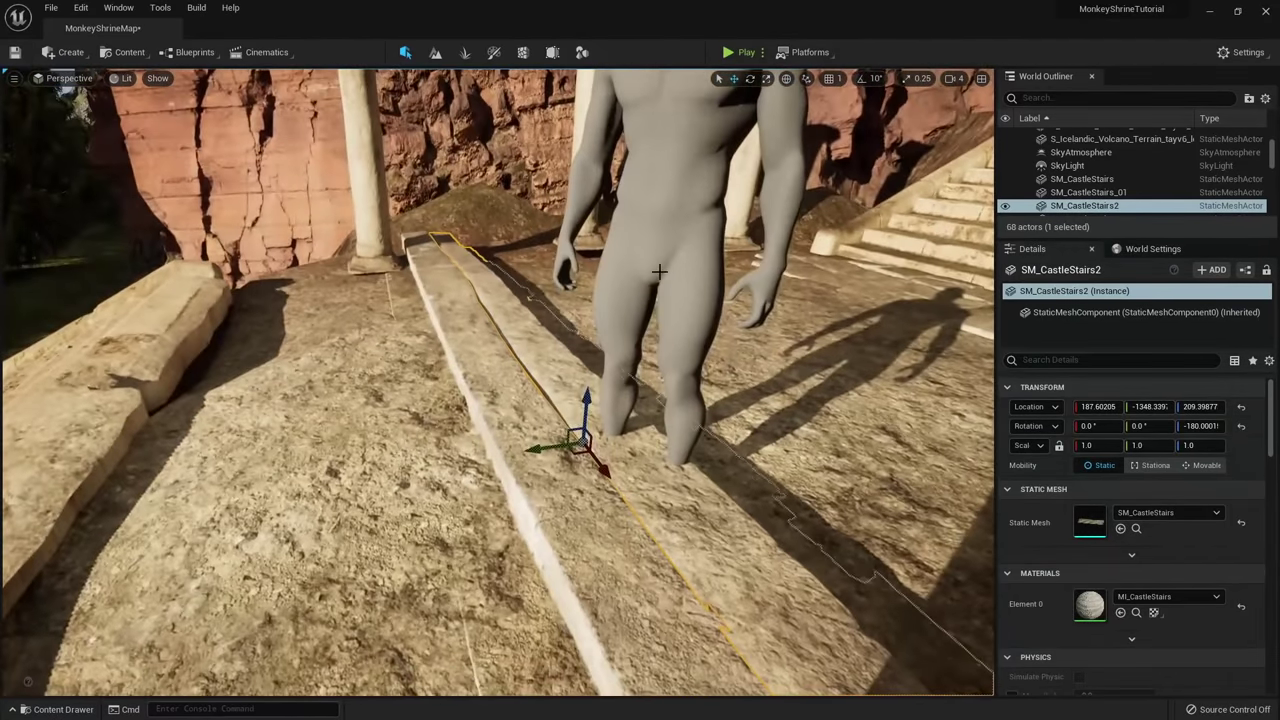
Move the human figure clear of the stair border and scale both SM_CastleStairs pieces to about 0.69 in Y.
left_click(645, 354)
left_click_drag(590, 508, 783, 474)
left_click(578, 488)
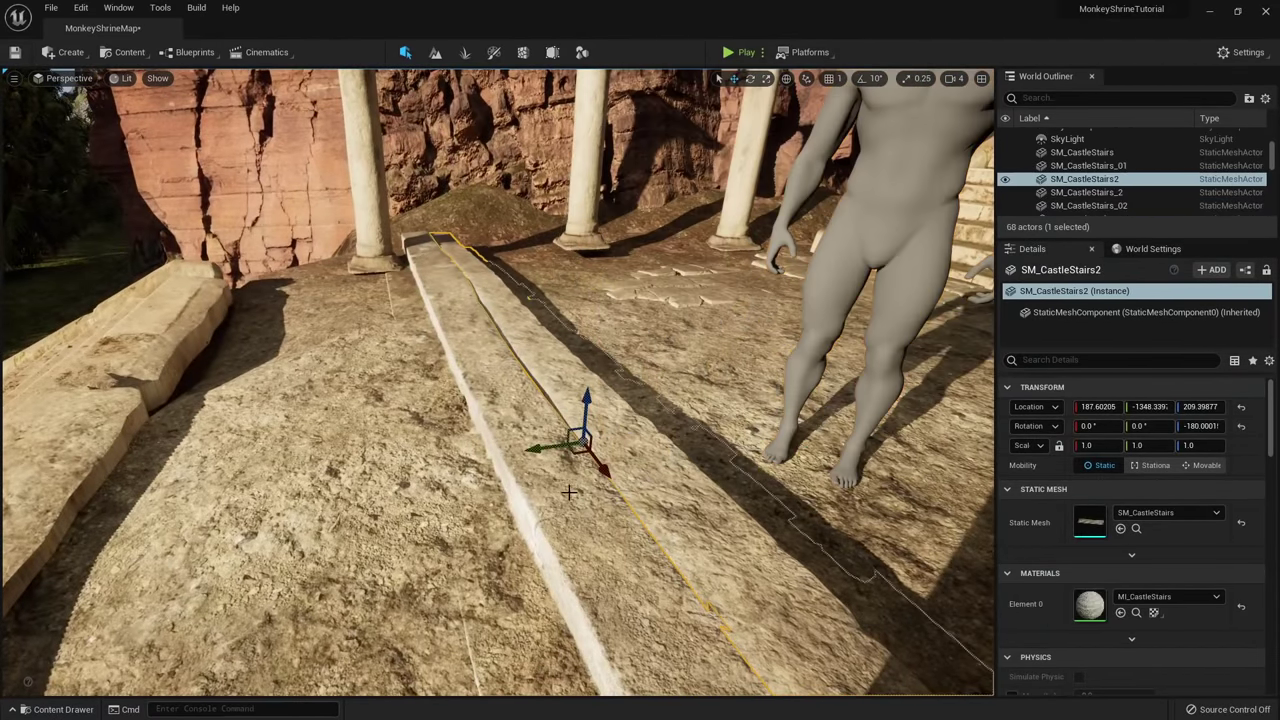
left_click(545, 482, "ctrl")
right_click_drag(450, 467, 438, 467)
key("r")
left_click_drag(383, 471, 391, 470)
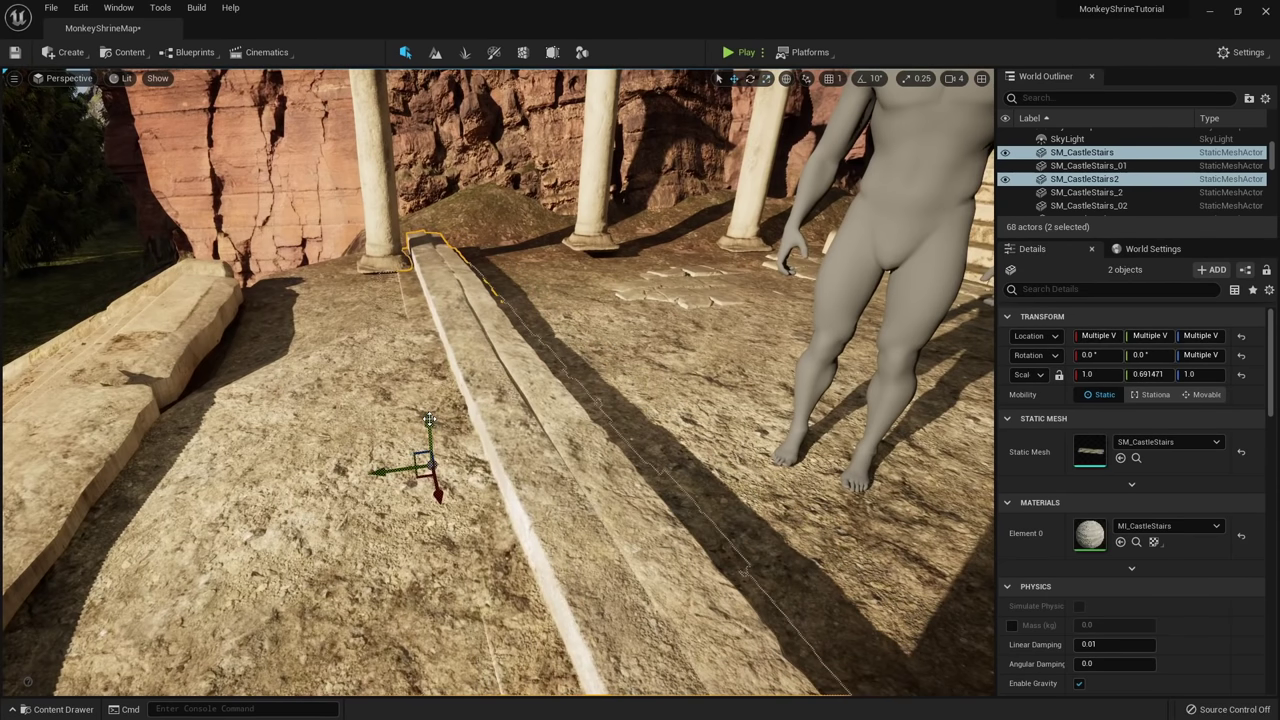
left_click_drag(425, 427, 425, 427)
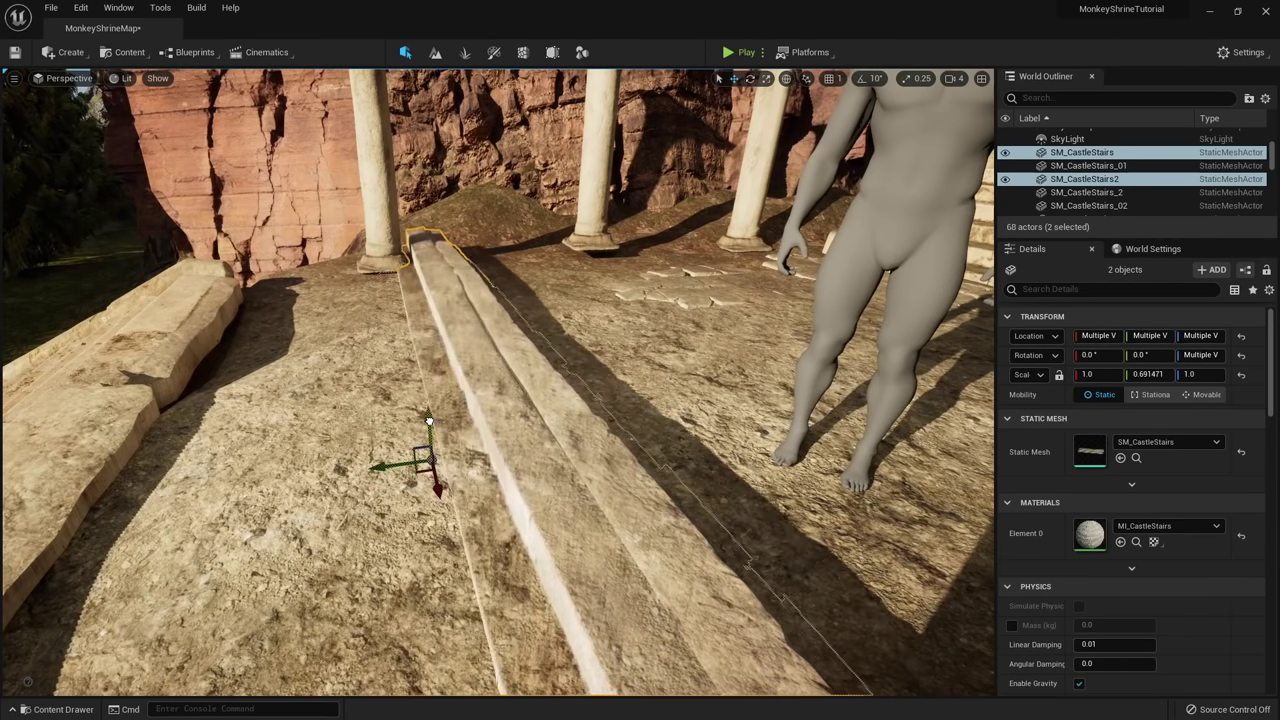
Rotate both SM_CastleStairs pieces a quarter turn and move them to the landing's left edge beside the columns.
right_click_drag(425, 427, 482, 518)
key("e")
left_click_drag(627, 540, 613, 522)
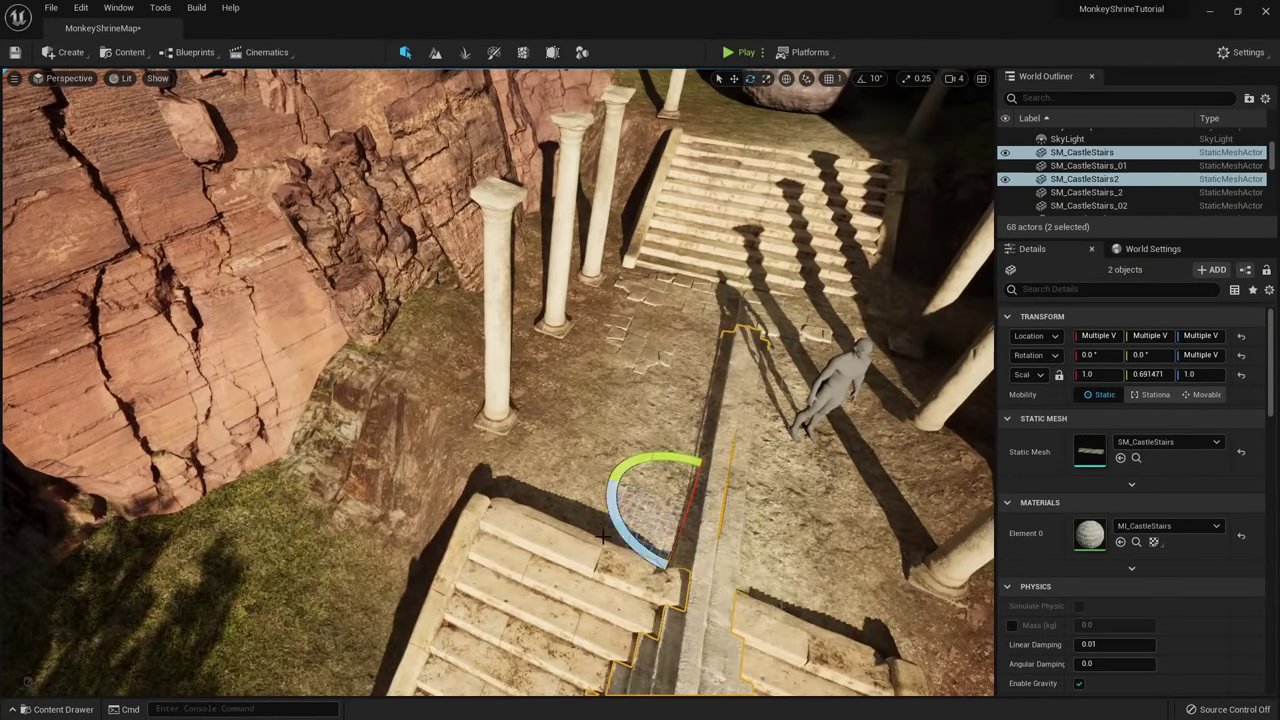
right_click_drag(603, 537, 622, 562)
left_click_drag(560, 424, 475, 268)
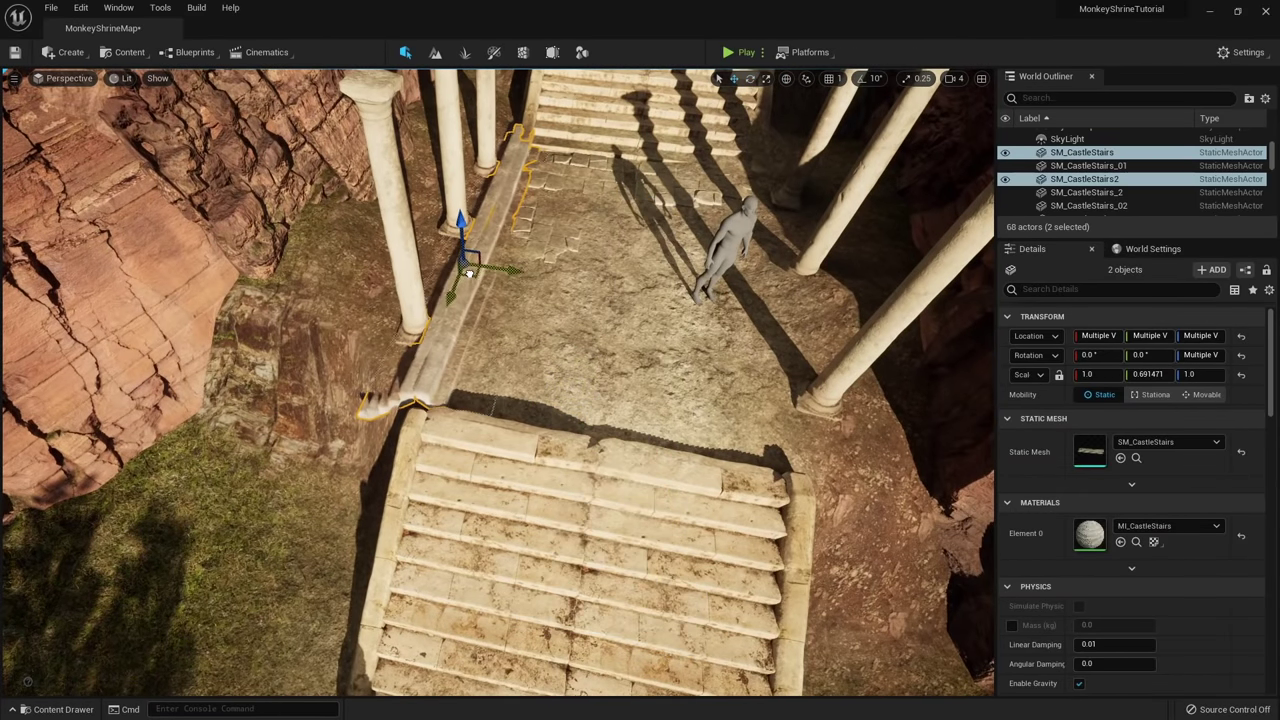
Scale the stair border to about 0.48 in Y and align it between the two staircases along the left column row.
right_click_drag(469, 273, 588, 334)
key("e")
left_click_drag(568, 404, 528, 469)
right_click_drag(528, 469, 610, 505)
key("r")
left_click_drag(430, 406, 442, 408)
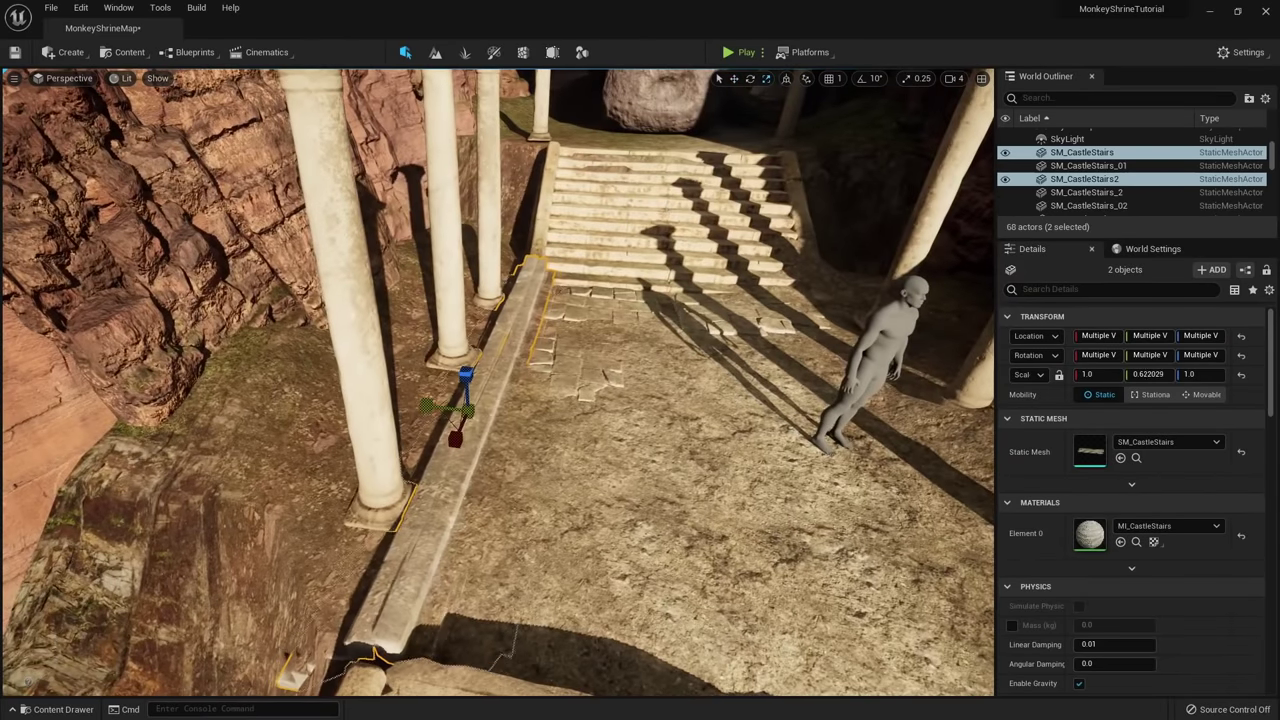
right_click_drag(490, 418, 497, 418)
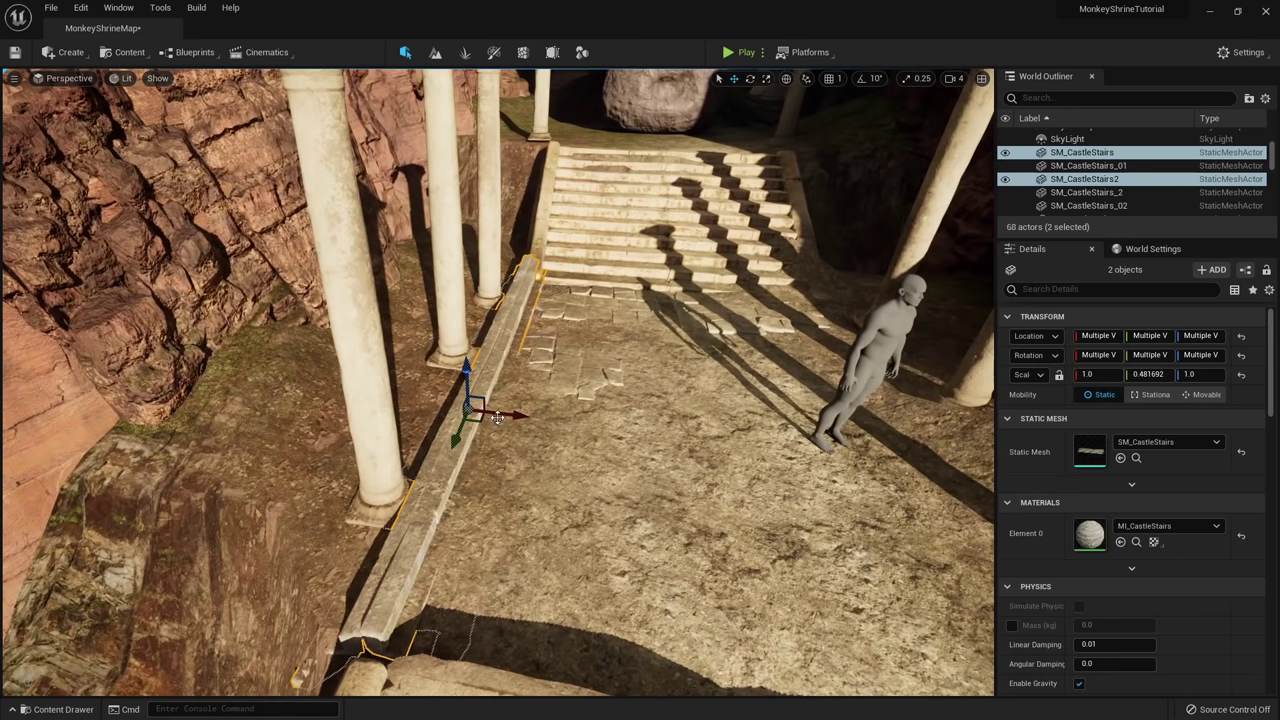
left_click_drag(512, 412, 512, 446, "alt")
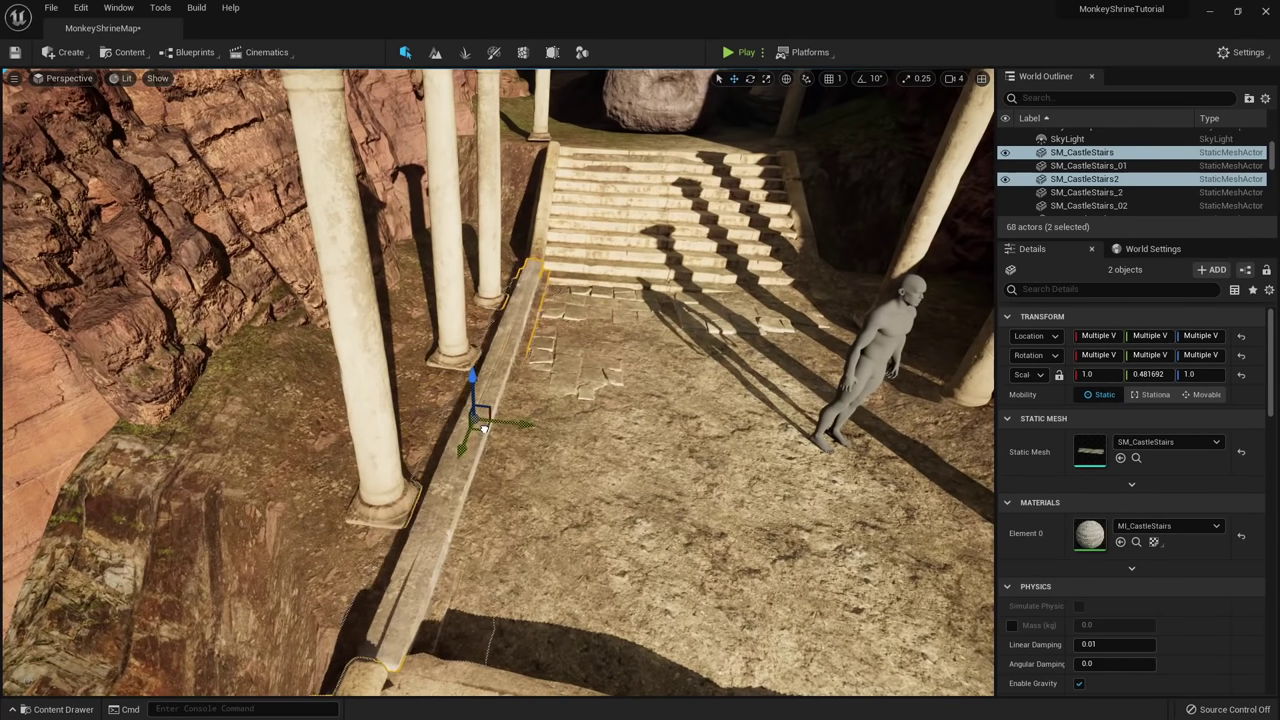
Duplicate the two-piece stair border to the opposite edge of the landing beside the right column row.
key("s")
right_click_drag(484, 429, 431, 437)
left_click_drag(442, 430, 717, 488, "alt")
key("s")
right_click_drag(602, 508, 586, 386)
key("w")
Open the blend material instance of SM_RomanStoneFloor3 and set ALBEDO_Intensity to 0.34.
left_click(509, 432)
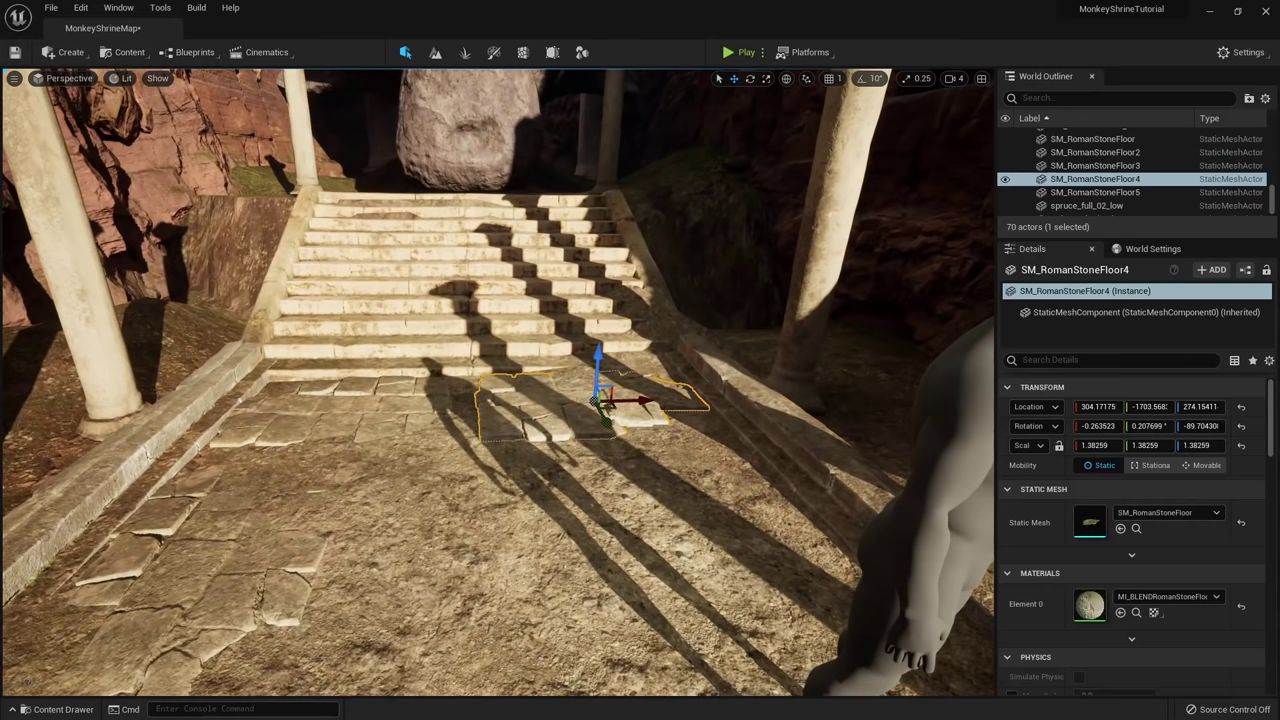
left_click(392, 416)
double_click(1090, 605)
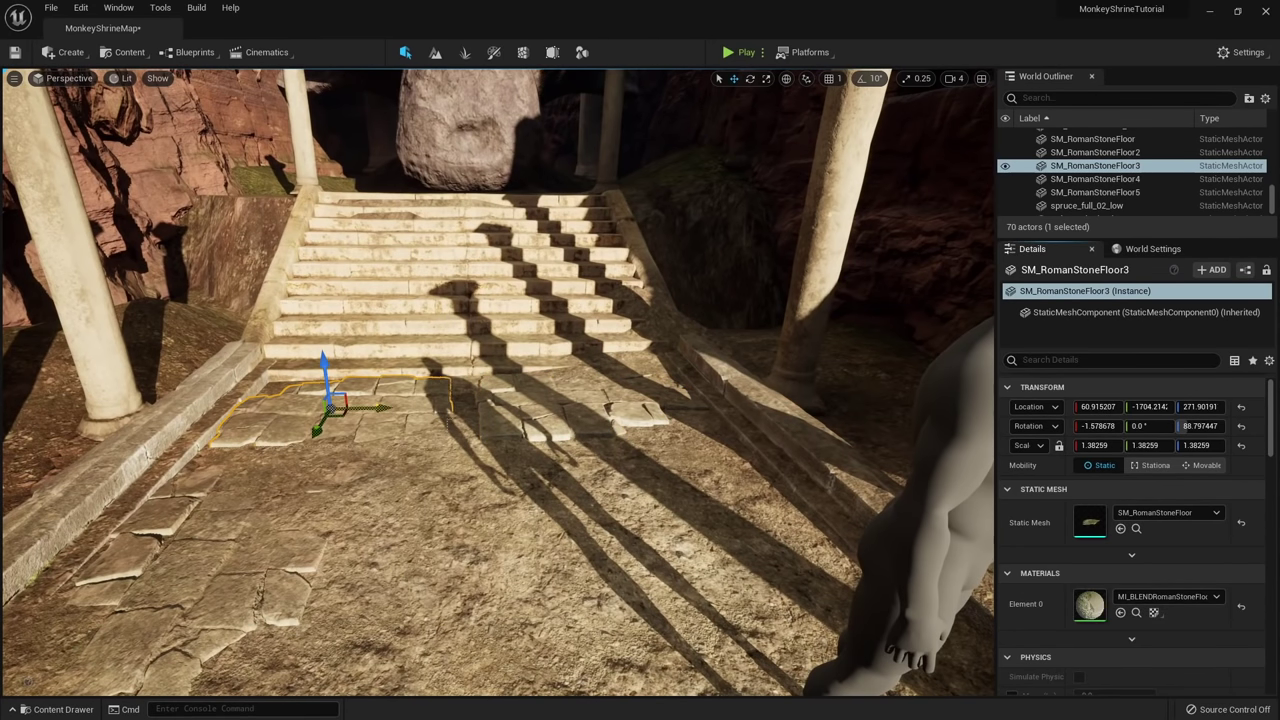
left_click_drag(1020, 18, 959, 89)
scroll(911, 408, "up", 15)
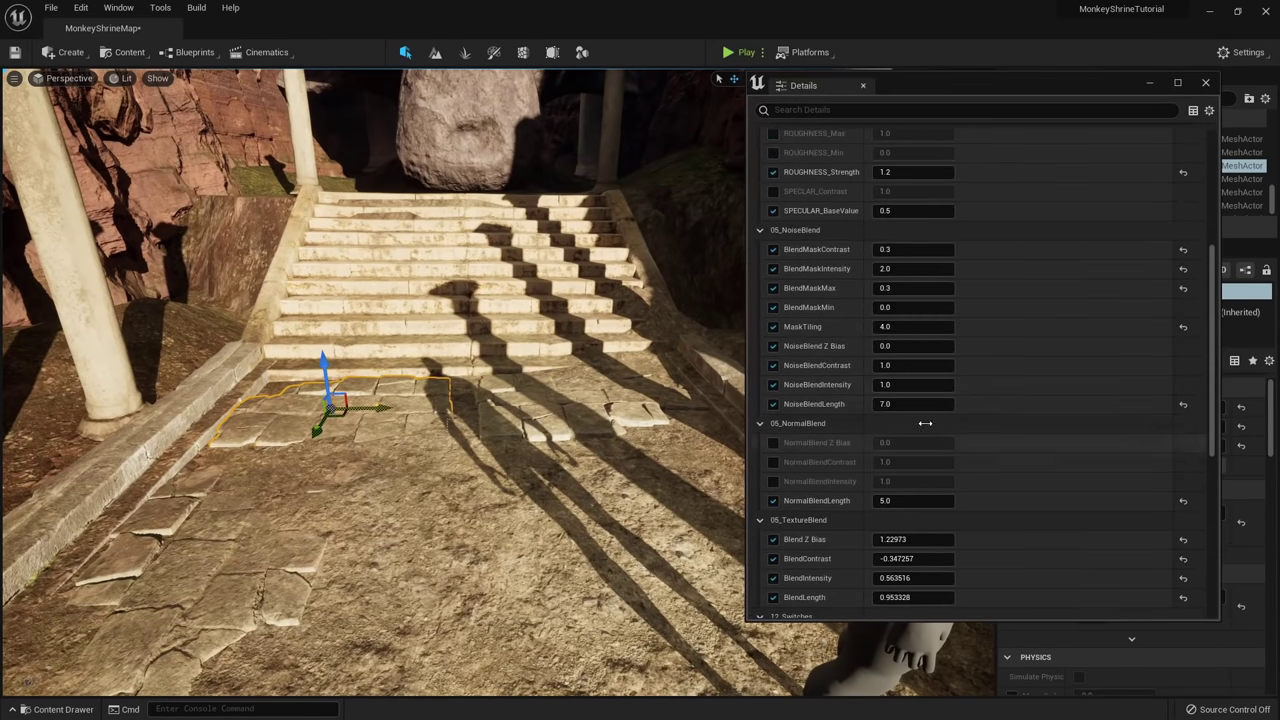
scroll(1018, 490, "up", 3)
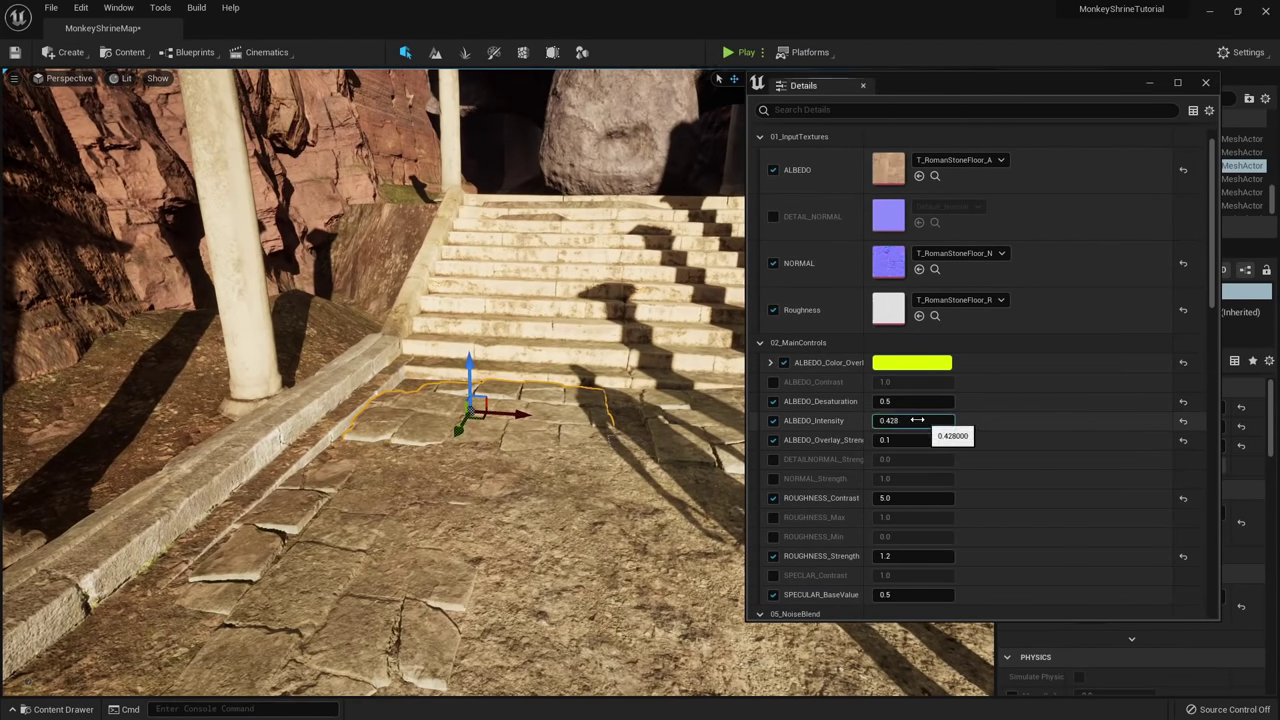
left_click_drag(916, 421, 916, 433)
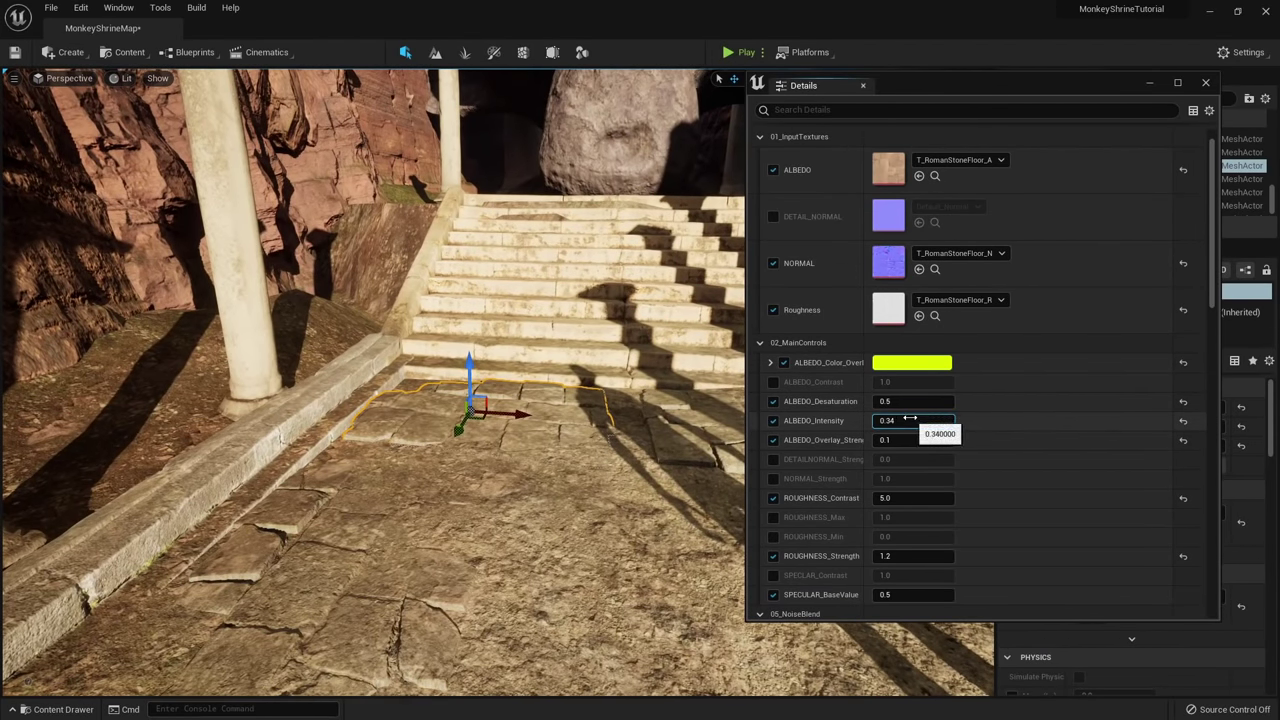
left_click(994, 53)
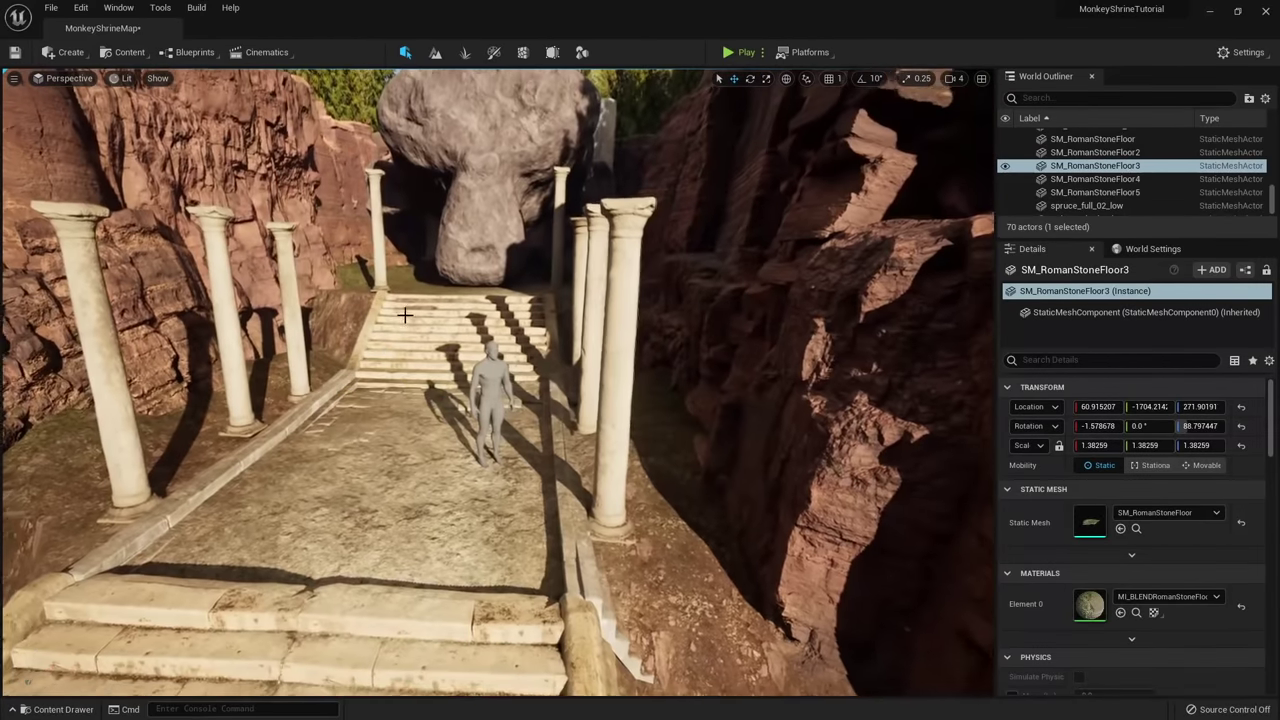
Rotate the directional light so sunlight reaches the monkey head and dappled tree shadows fall across the lower staircase.
right_click_drag(405, 315, 403, 312)
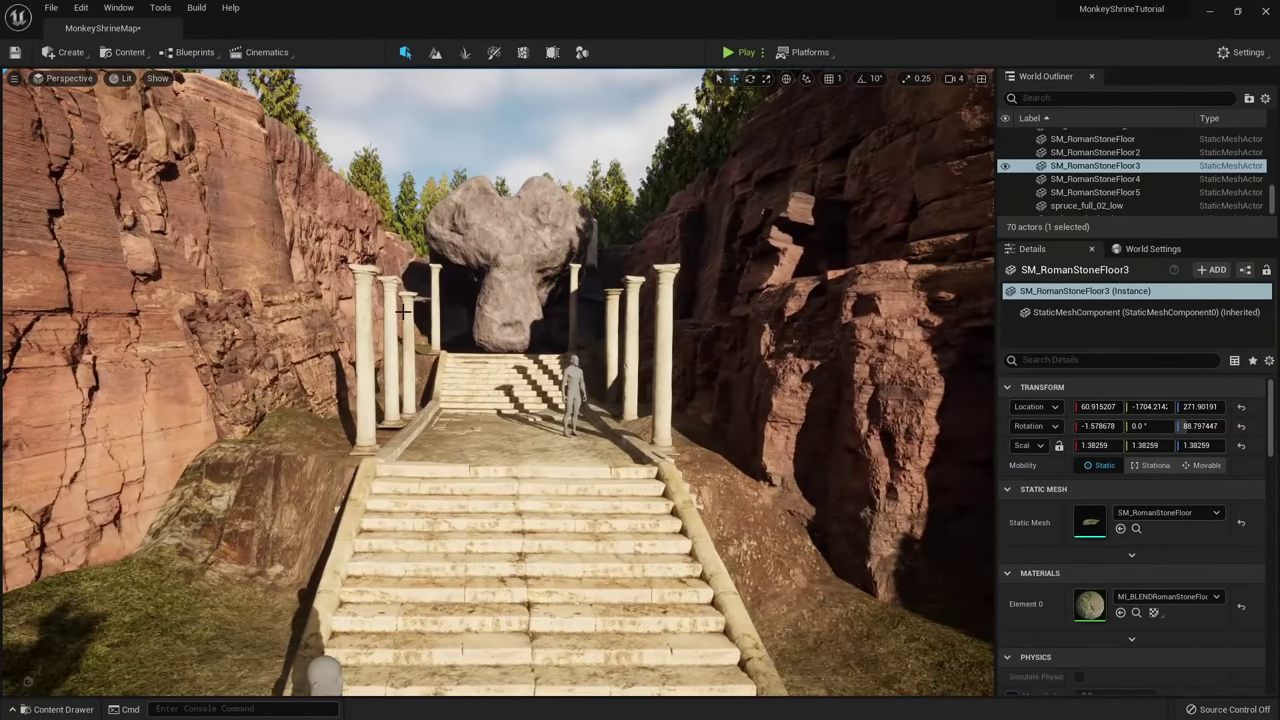
key("ctrl+l")
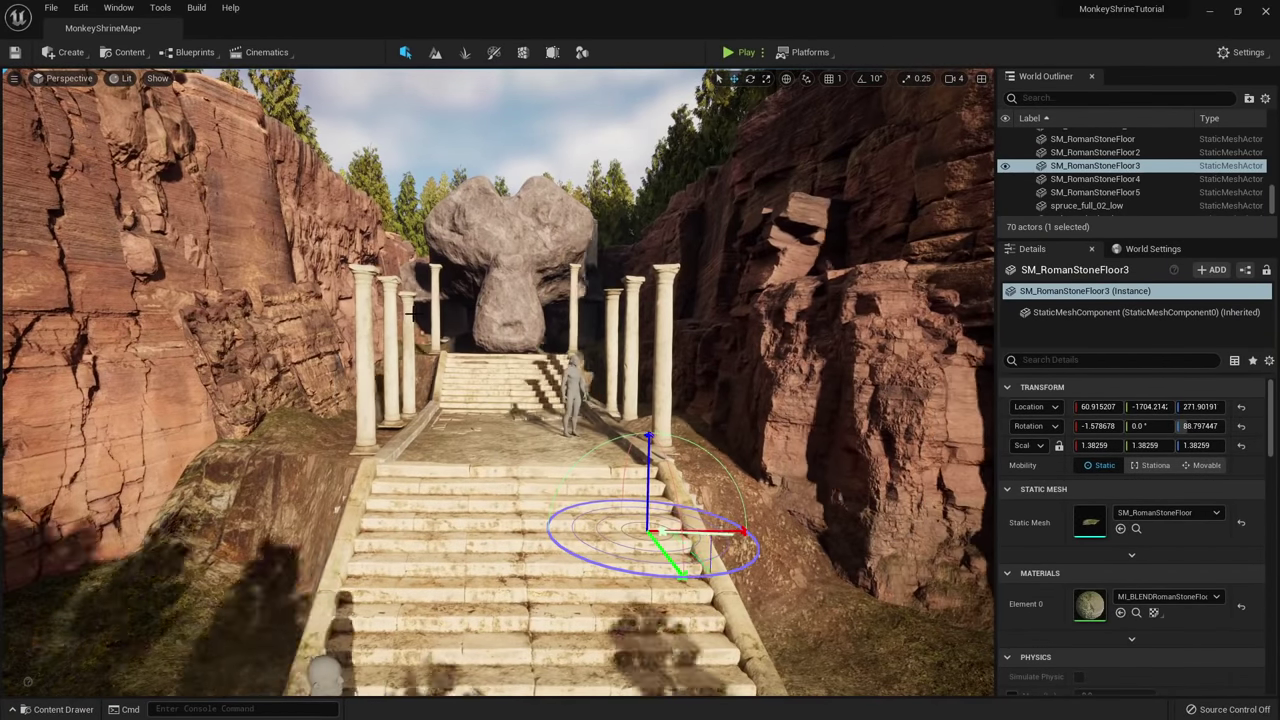
key("ctrl+l")
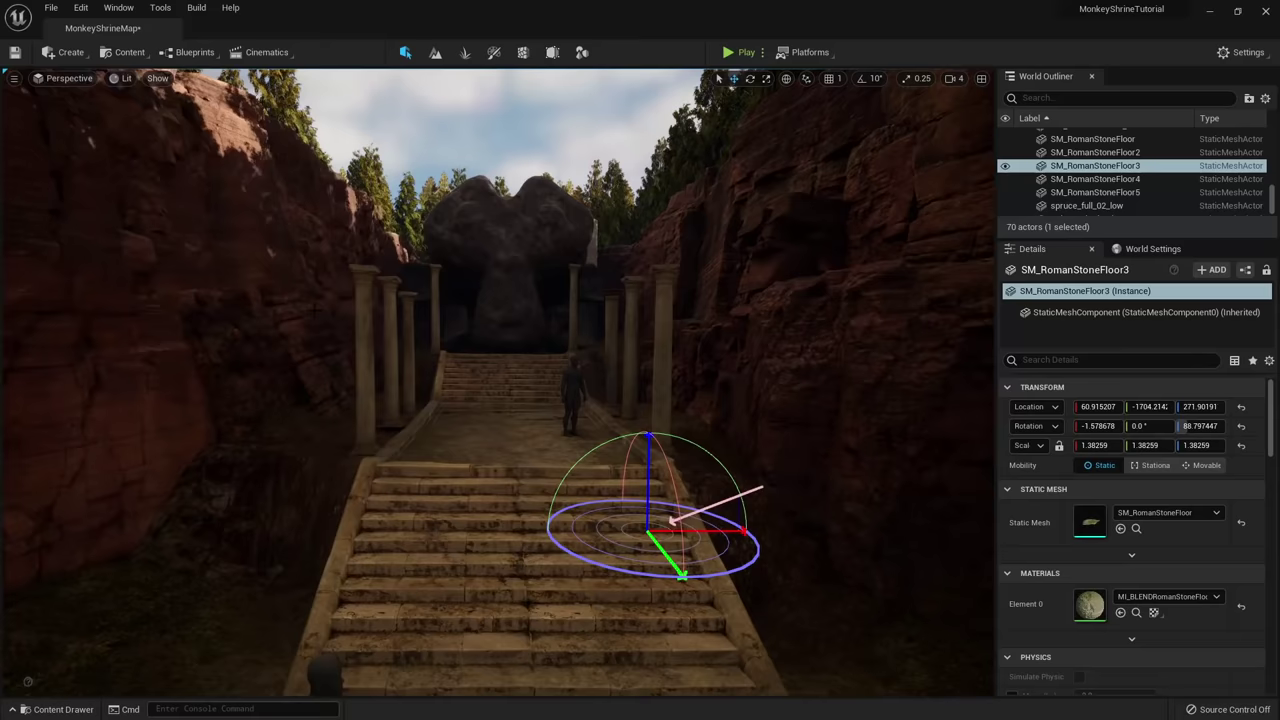
key("ctrl+l")
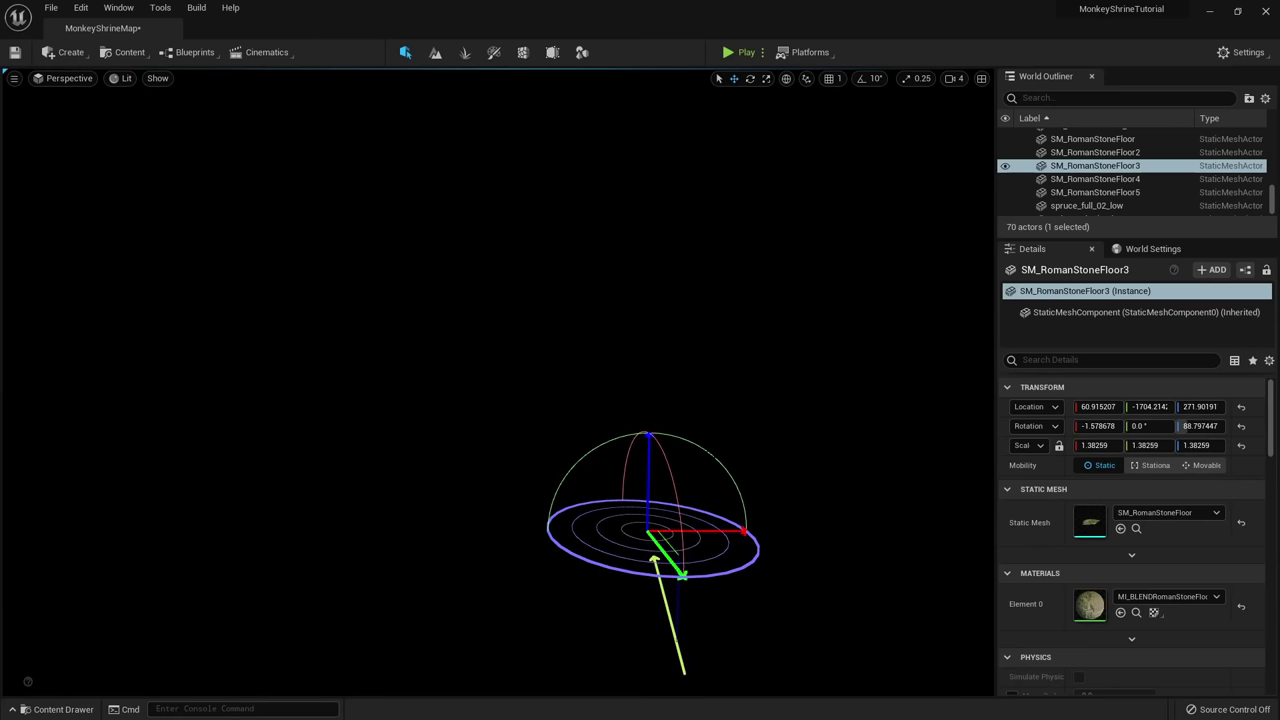
key("ctrl+l")
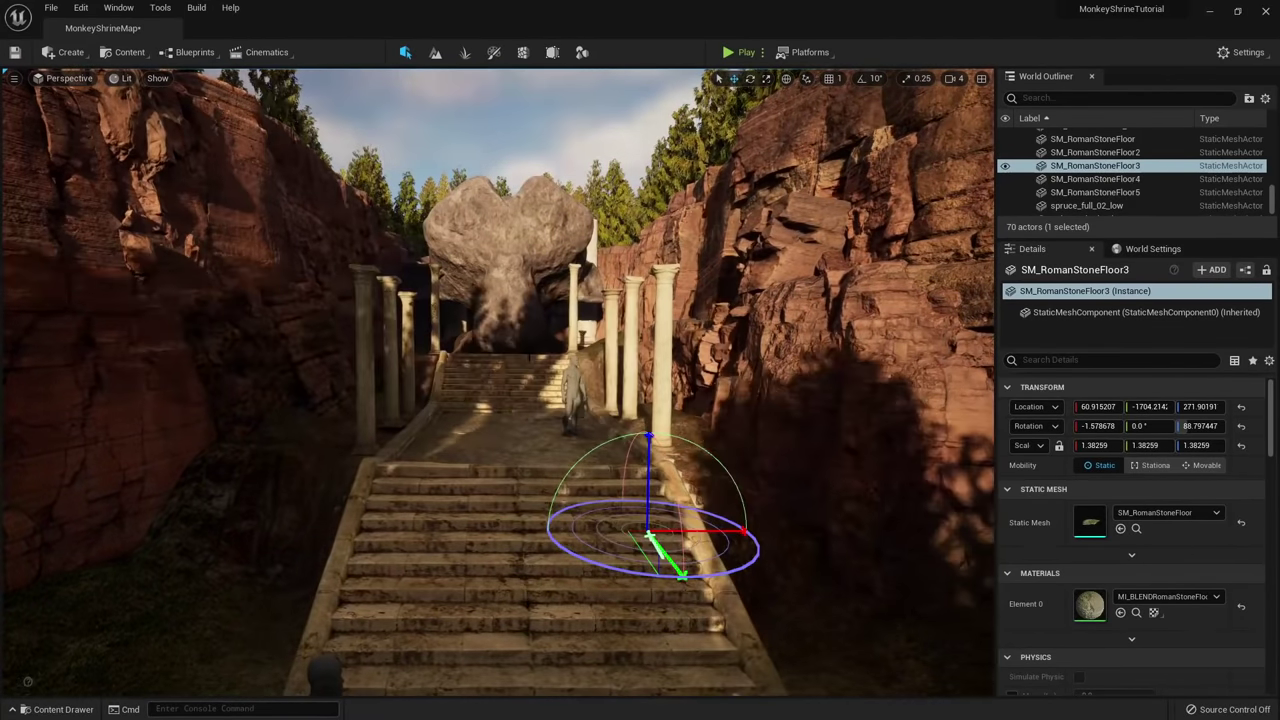
key("ctrl+l")
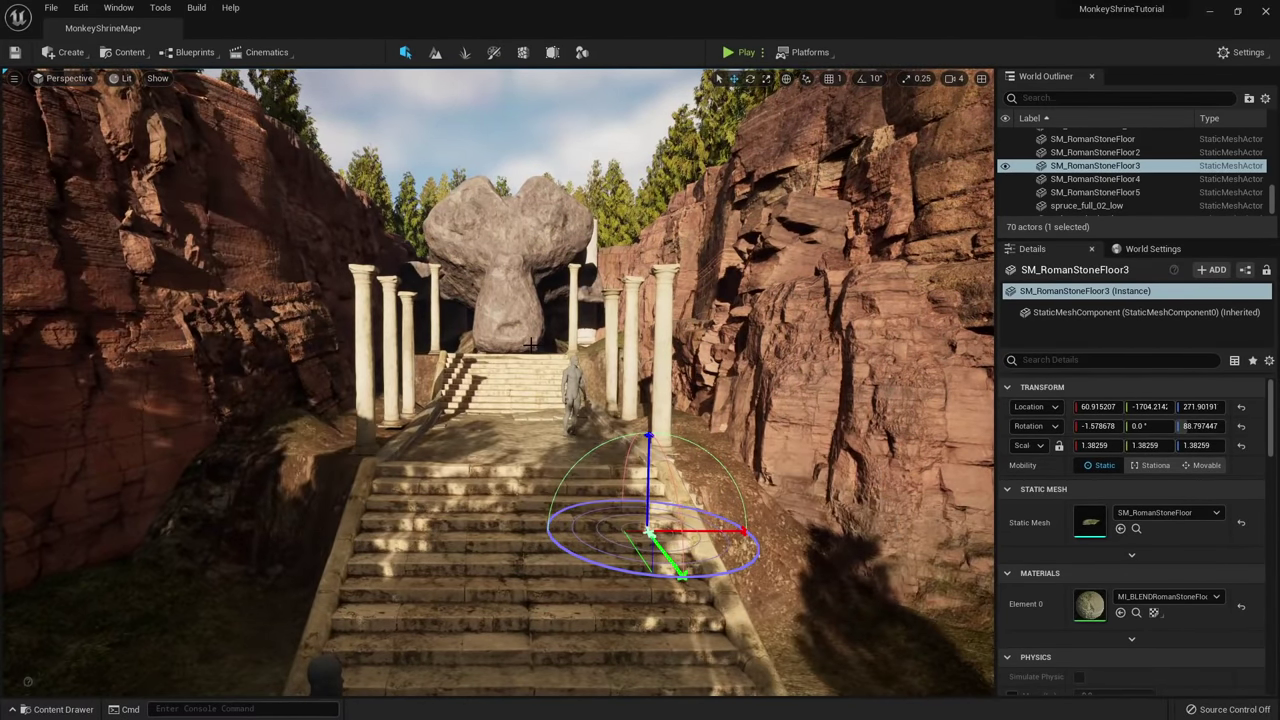
key("ctrl+l")
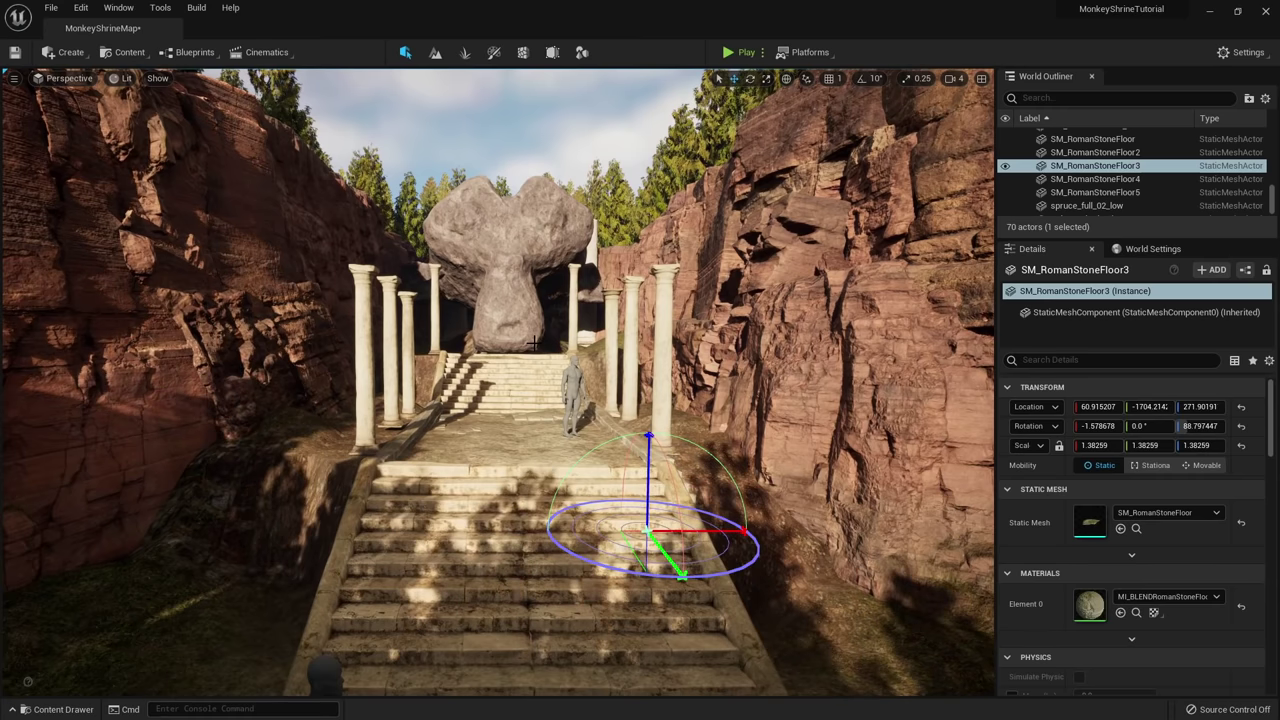
key("ctrl+l")
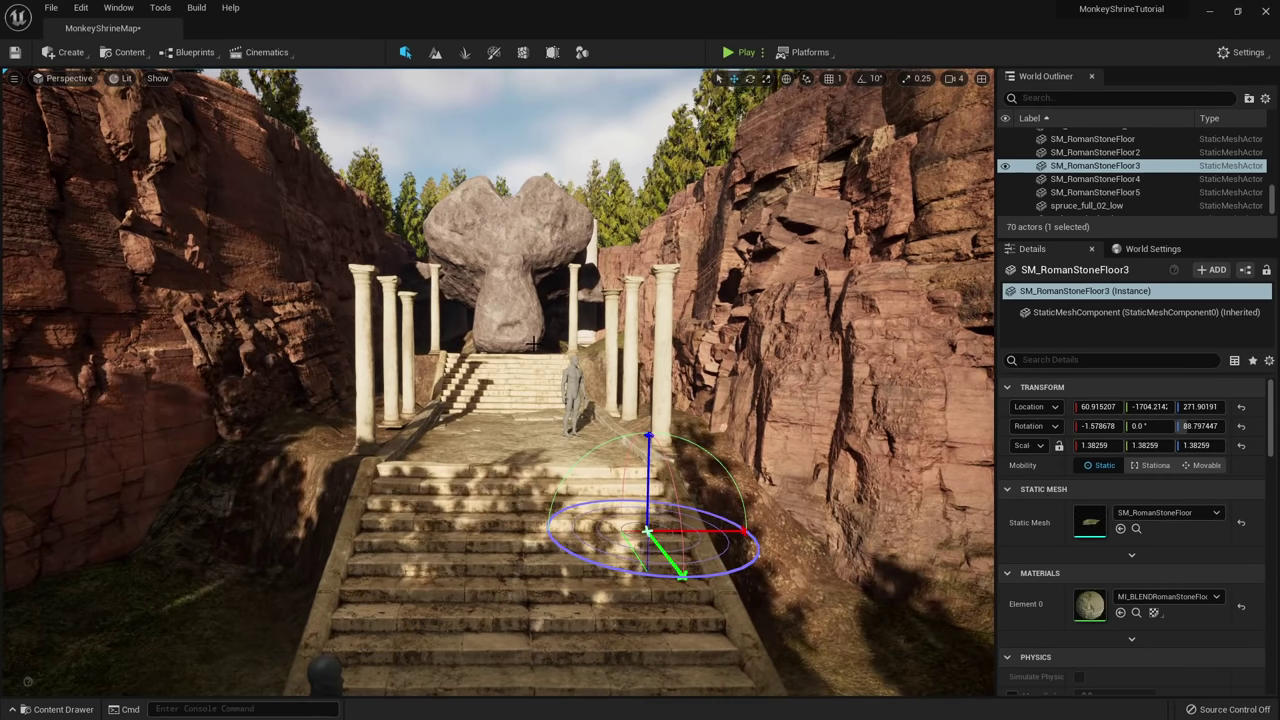
Place the SM_Quarry_03 rock from CustomAssets on the ground between the cliff and the lower staircase.
key("w")
right_click_drag(533, 344, 644, 490)
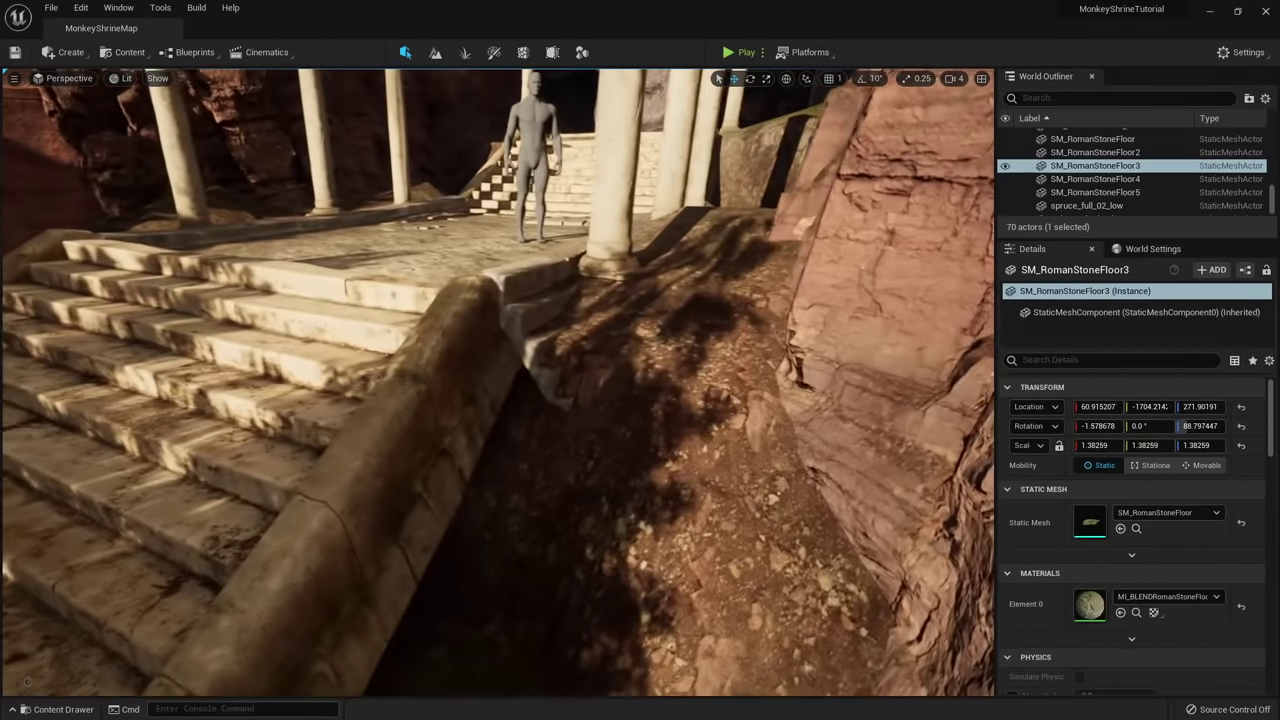
key("s")
key("a")
key("w")
key("ctrl+space")
scroll(113, 591, "up", 3)
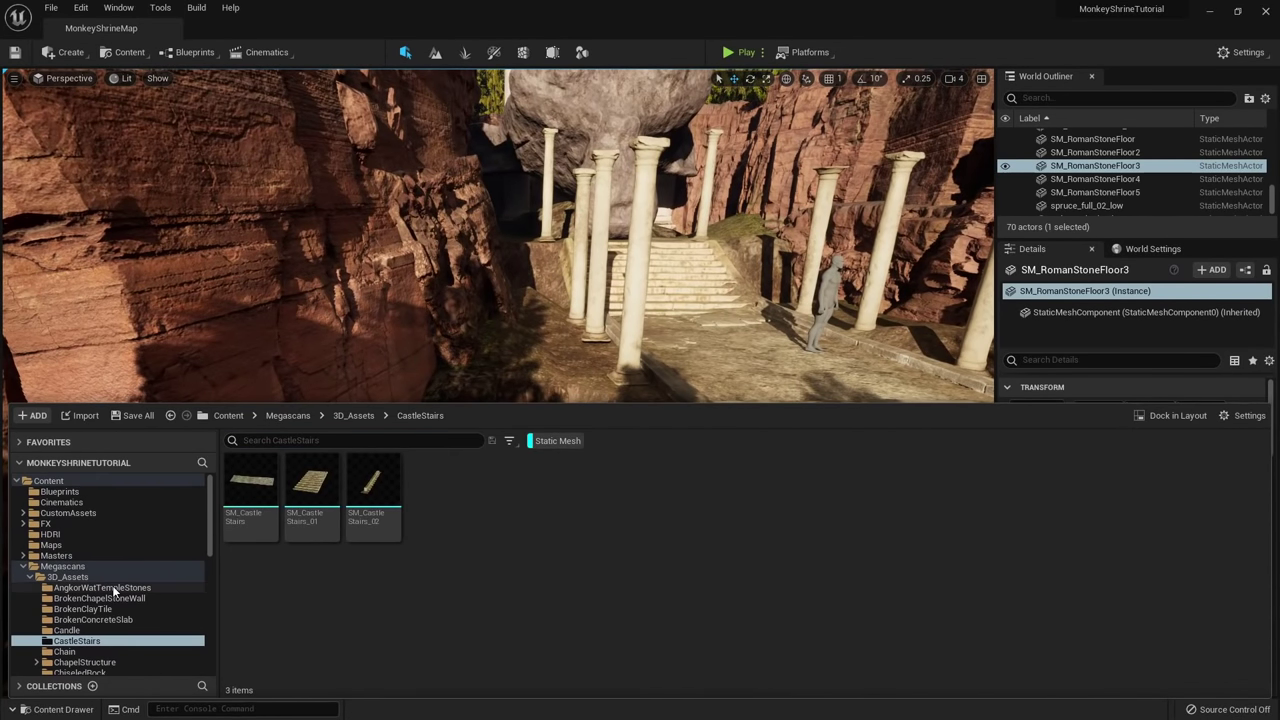
left_click(62, 513)
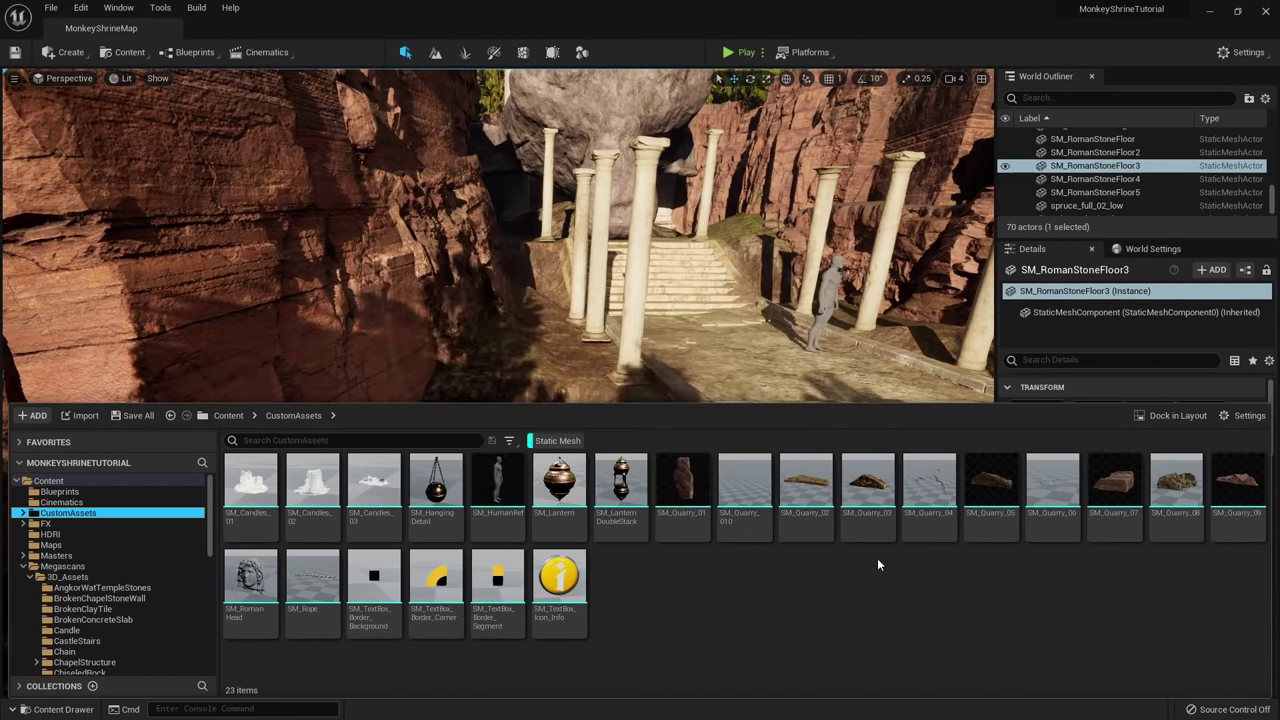
left_click_drag(869, 488, 527, 423)
Rotate SM_Quarry_03 in local space, scale it to about 1.24 in Y and fit it against the slope beside the cliff.
left_click_drag(574, 504, 648, 505)
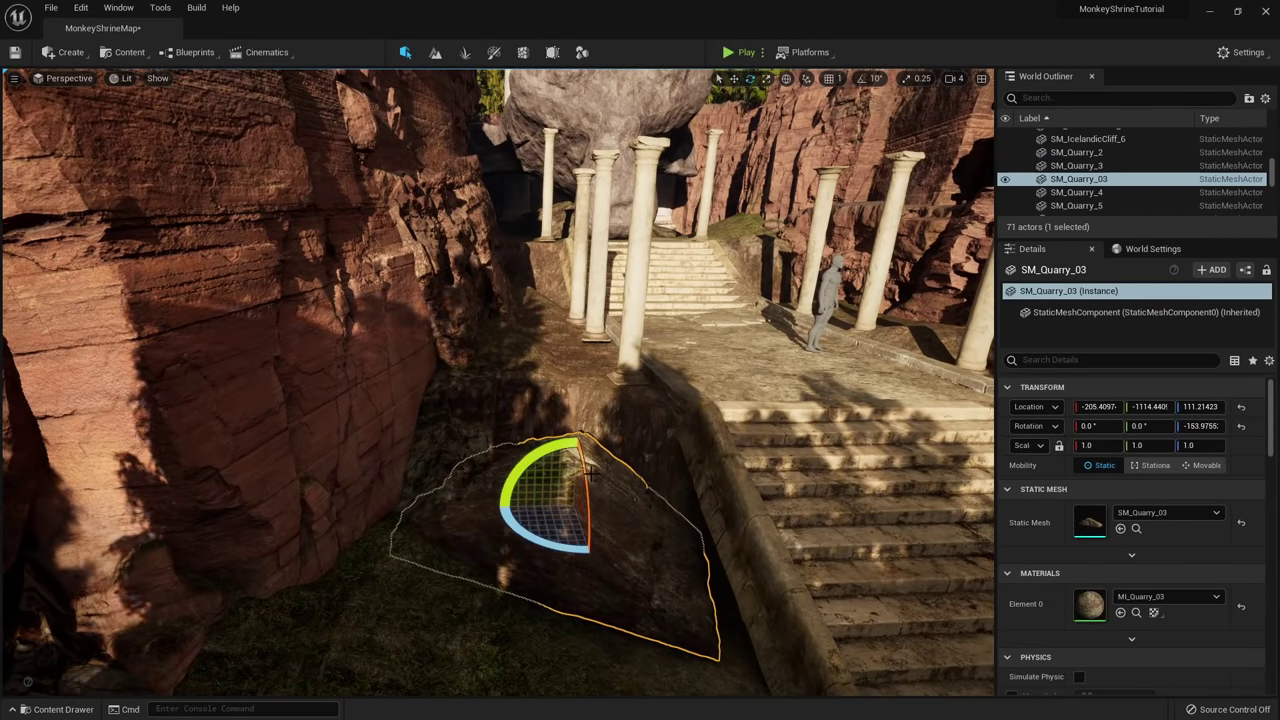
left_click(786, 78)
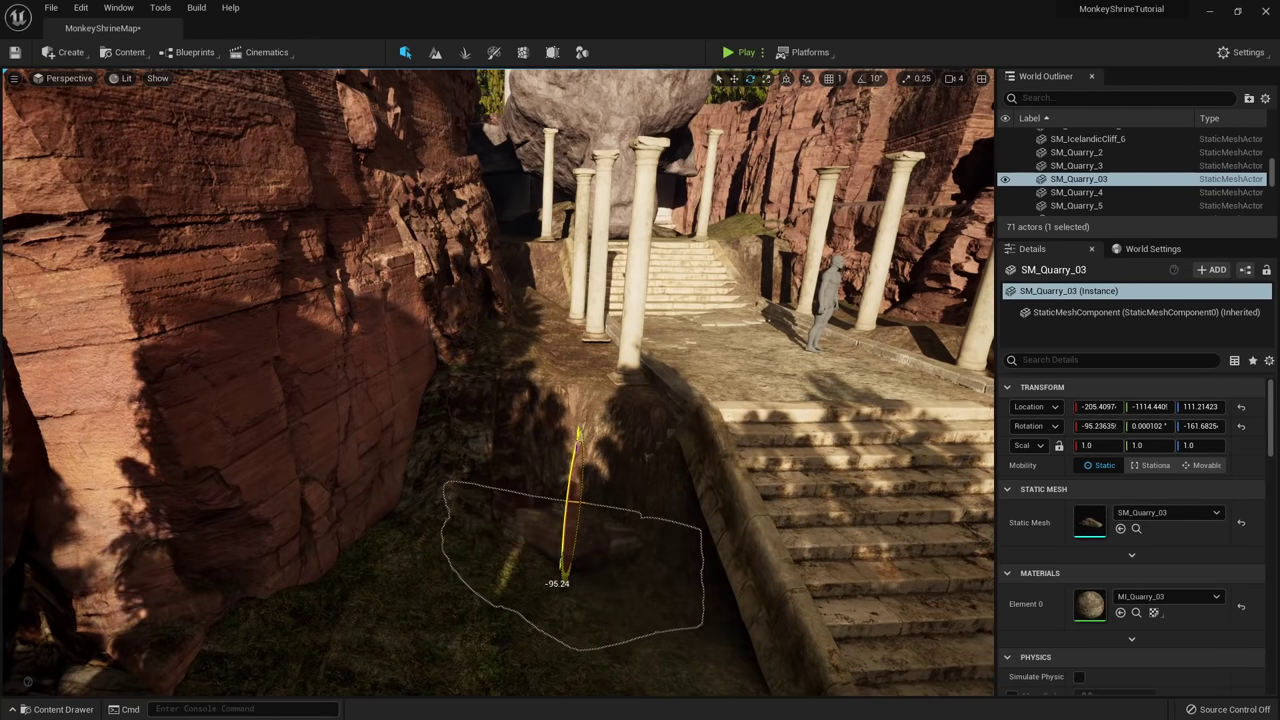
left_click_drag(579, 352, 579, 355)
right_click_drag(579, 355, 605, 390)
key("e")
left_click_drag(525, 282, 522, 281)
key("w")
left_click_drag(507, 382, 475, 593)
right_click_drag(475, 593, 520, 660)
key("e")
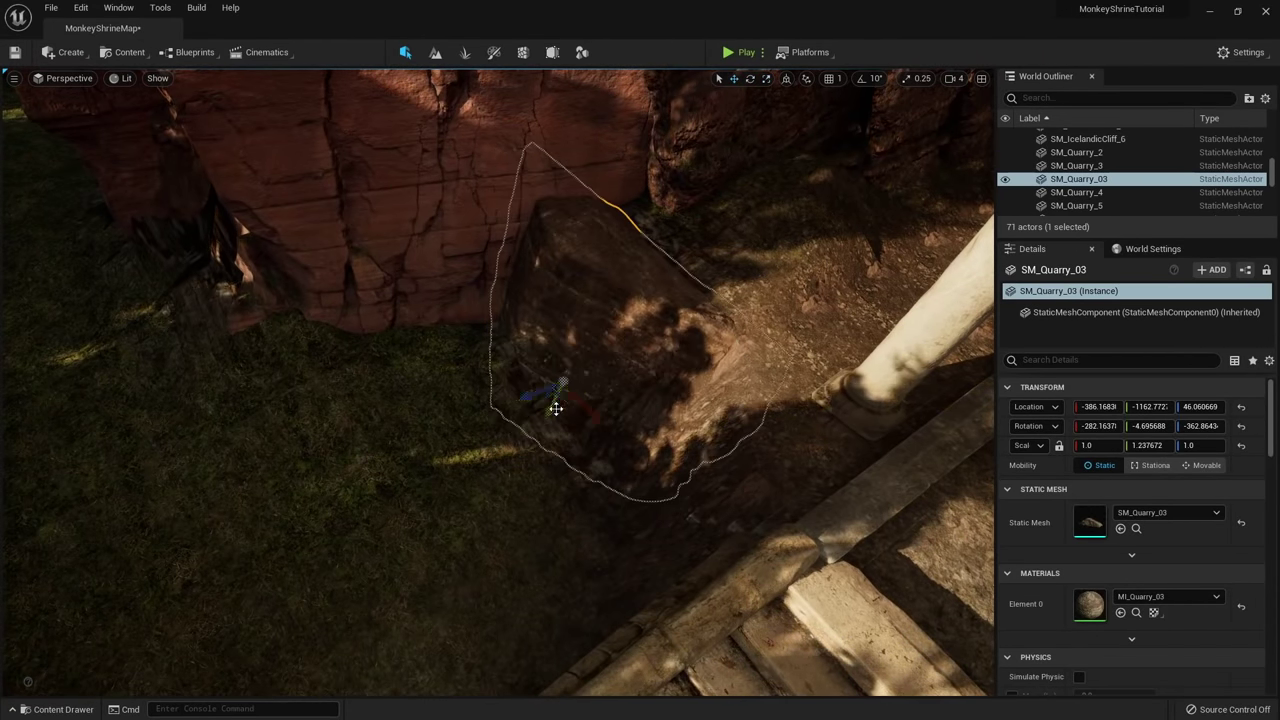
Place SM_Quarry_04 in front of the slope, turned about 87° around X and sunk into the ground.
key("ctrl+space")
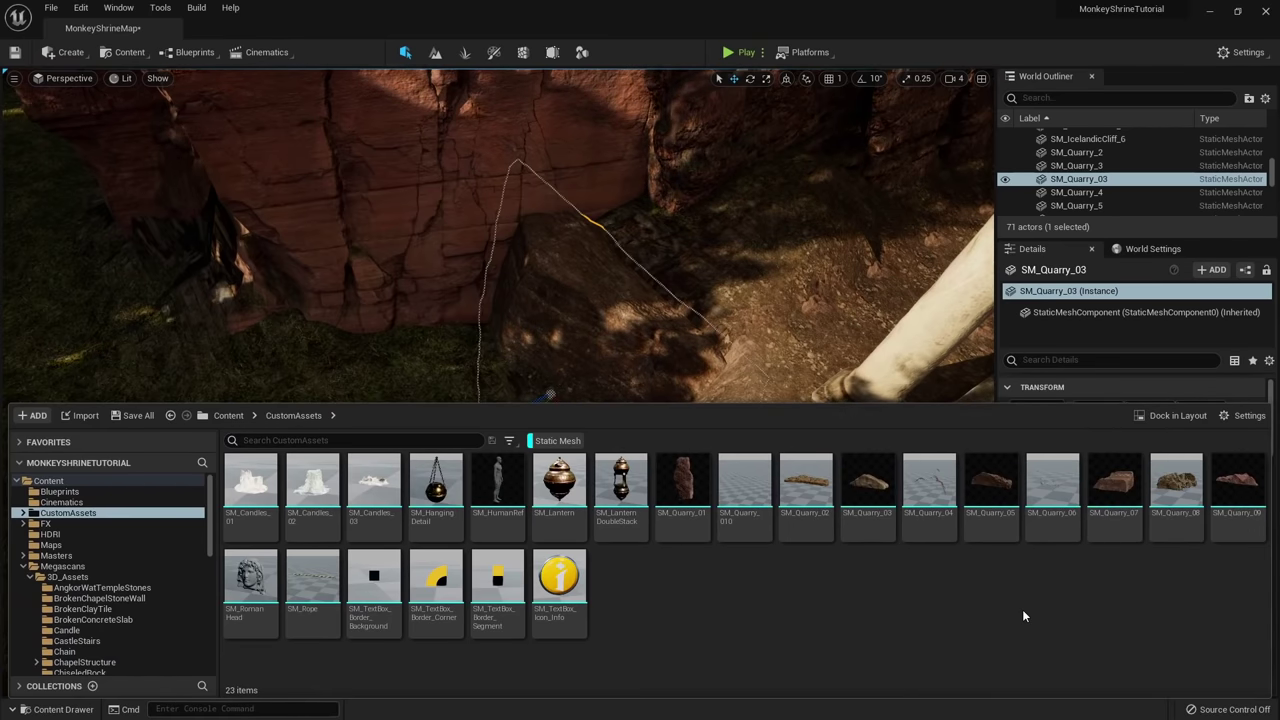
left_click_drag(929, 488, 400, 457)
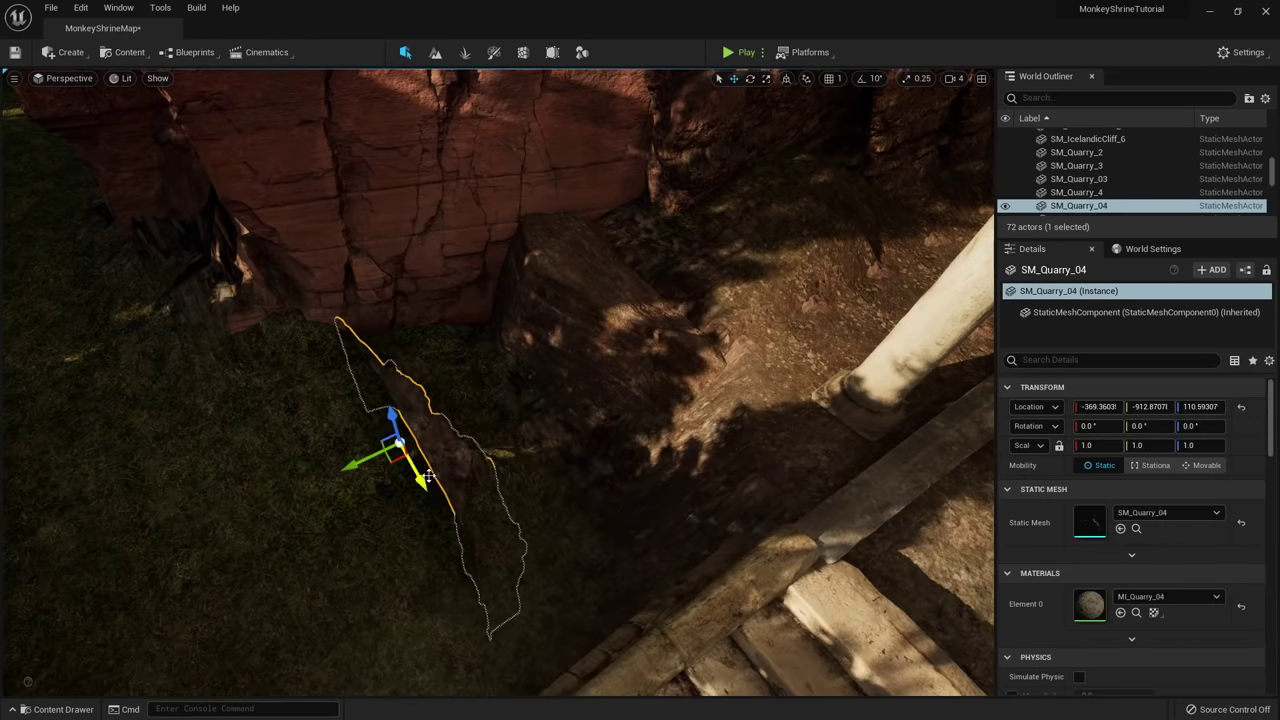
key("s")
key("f")
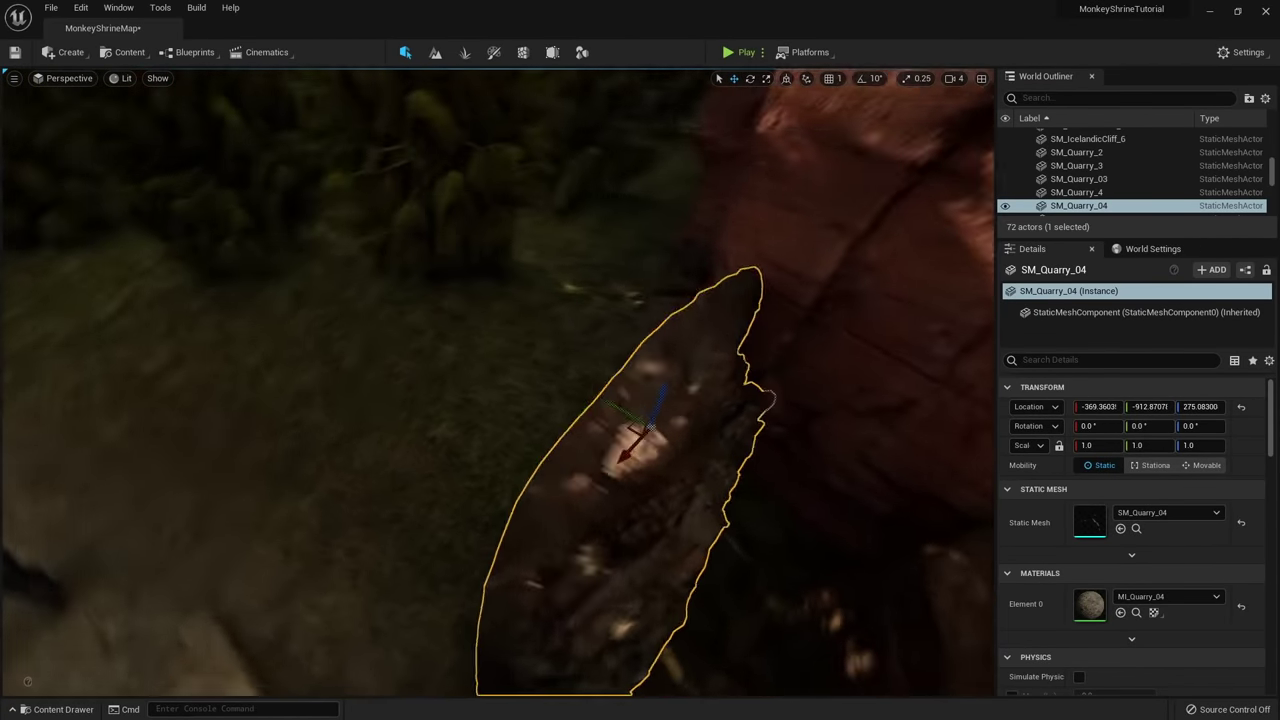
key("e")
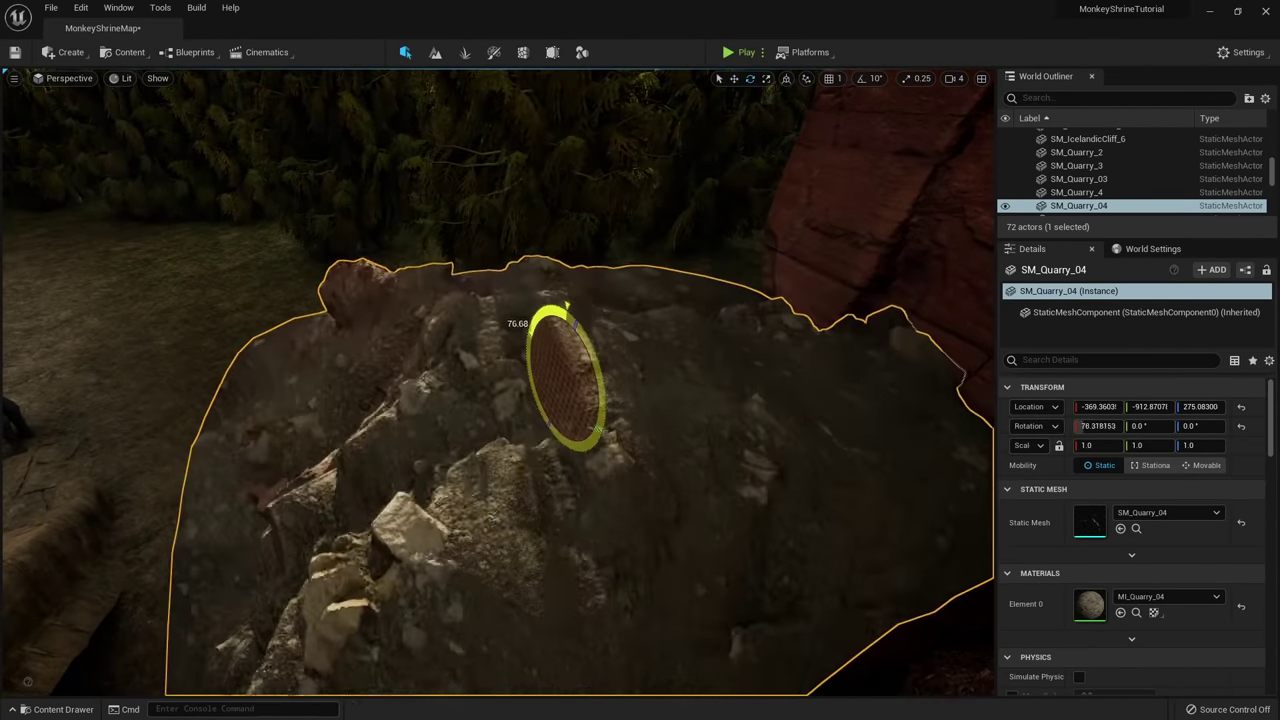
right_click_drag(560, 382, 740, 430)
key("w")
left_click_drag(228, 540, 310, 648)
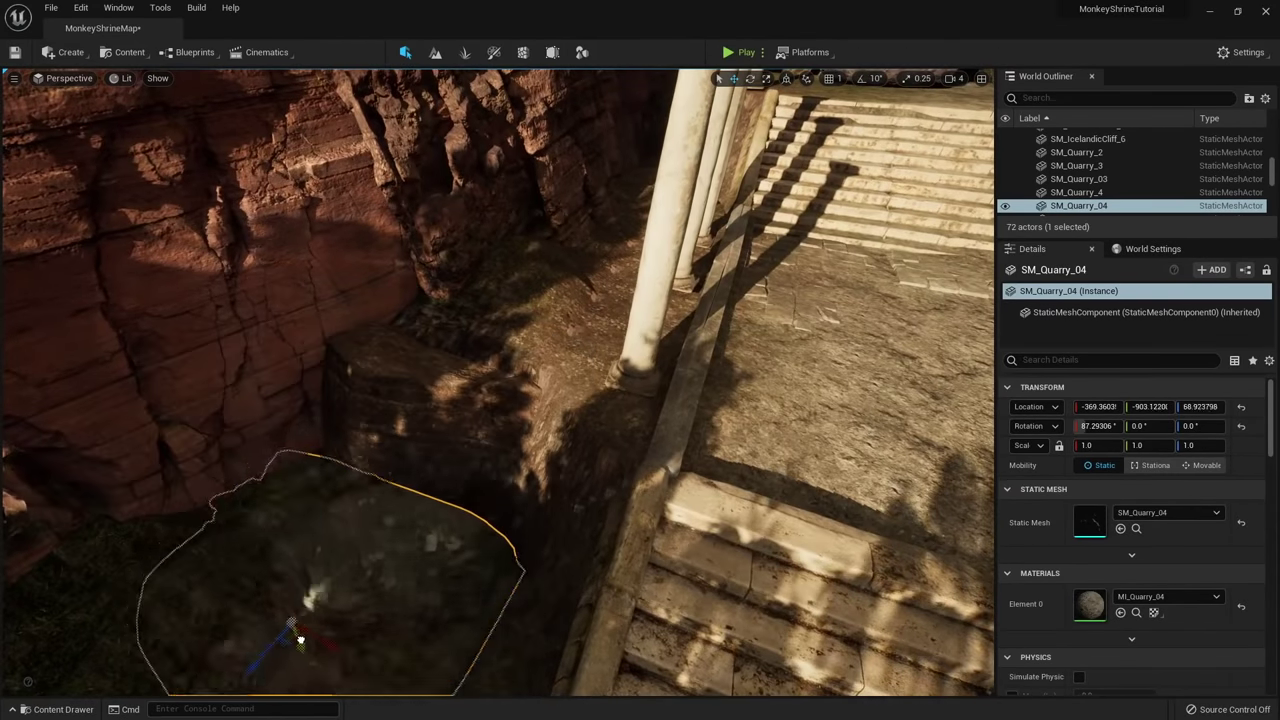
Enlarge SM_Quarry_04 and move it into the gap between the cliff and the lower staircase.
right_click_drag(310, 648, 360, 670)
left_click_drag(330, 500, 409, 533)
right_click_drag(409, 533, 400, 455)
key("r")
key("w")
left_click_drag(393, 430, 390, 452)
right_click_drag(390, 452, 398, 410)
Fit another SM_Quarry_03 rock beneath the front column to close the slope beside the staircase.
left_click_drag(400, 405, 373, 396)
right_click_drag(373, 396, 376, 350)
key("w")
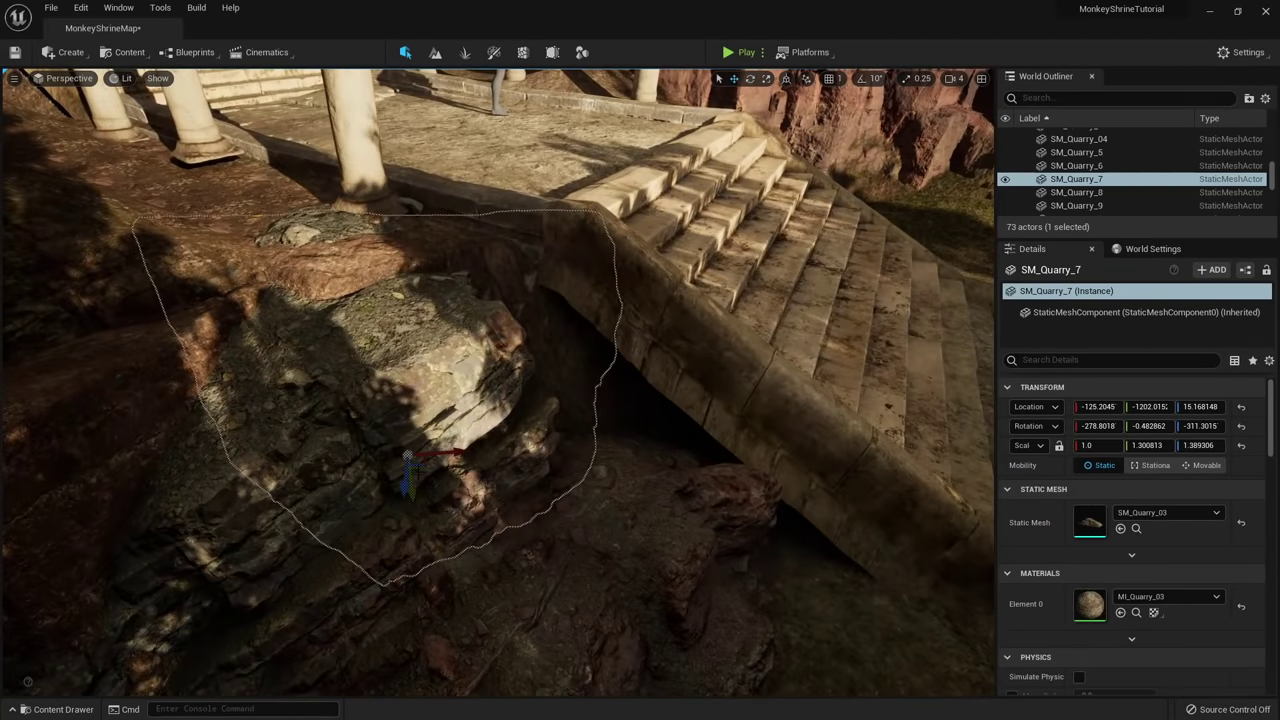
right_click_drag(432, 466, 444, 381)
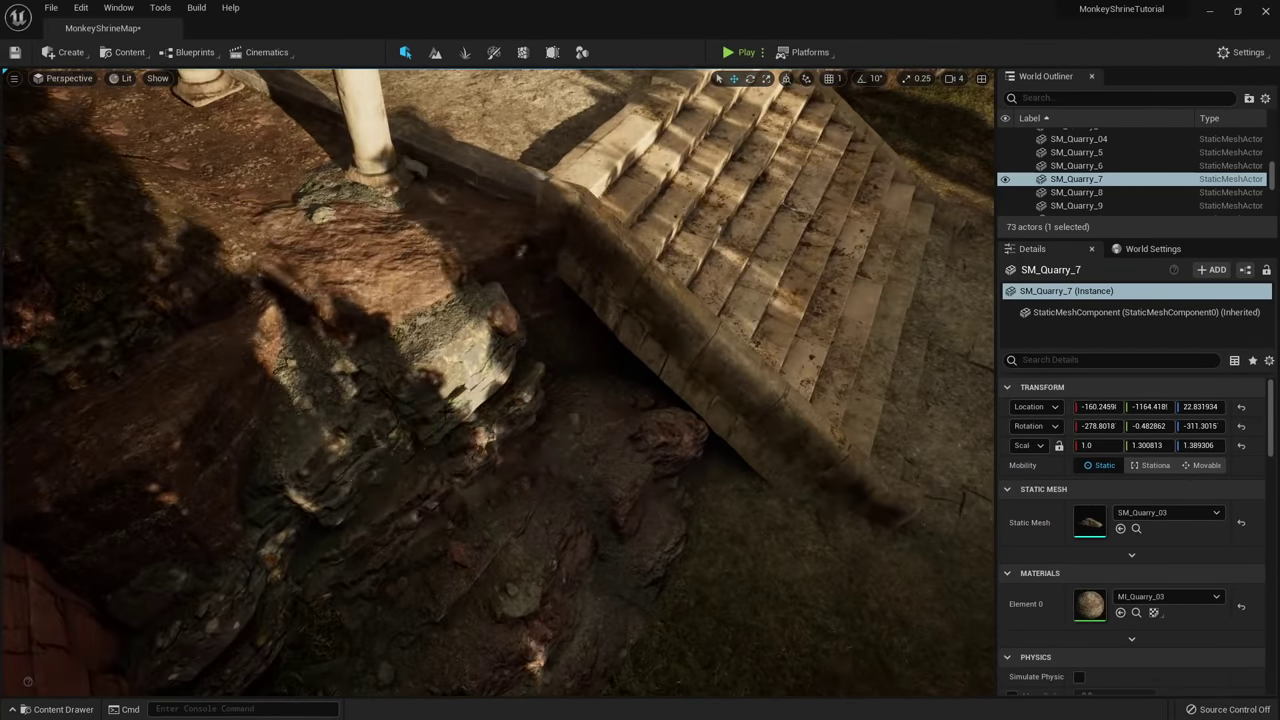
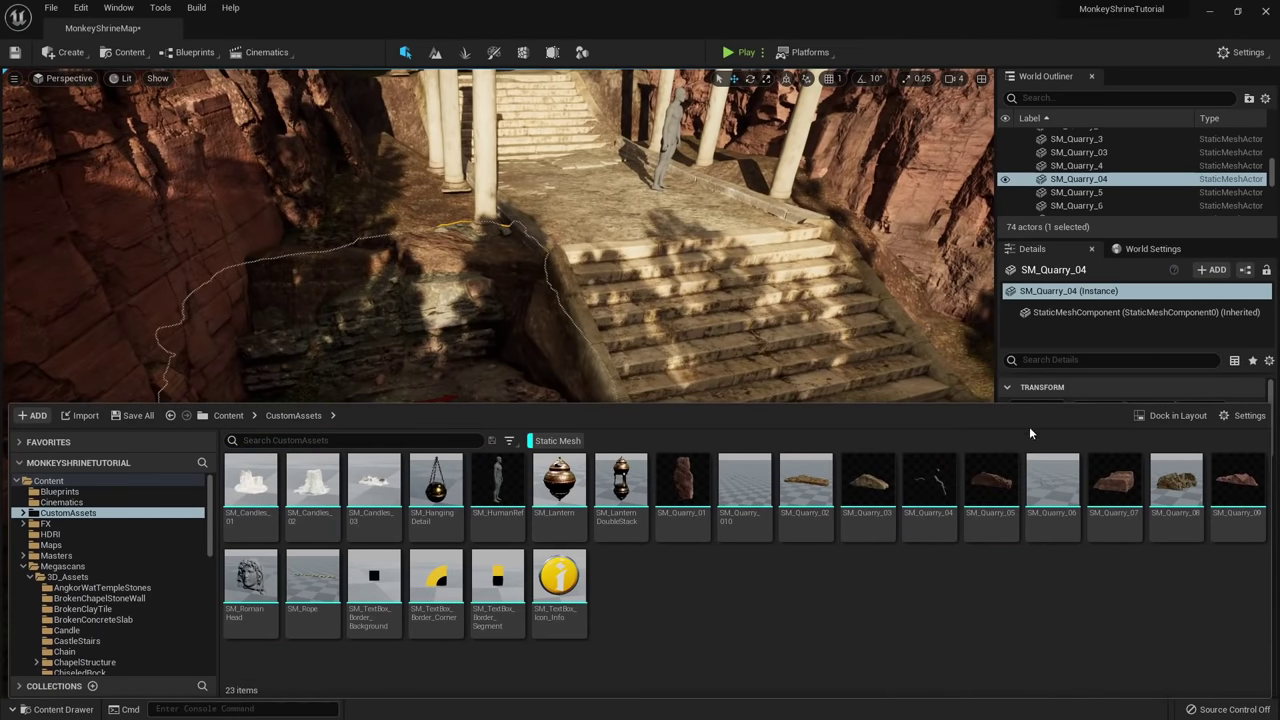
Place SM_Quarry_08 on the ground at the foot of the lower staircase's side wall.
left_click_drag(1161, 497, 557, 547)
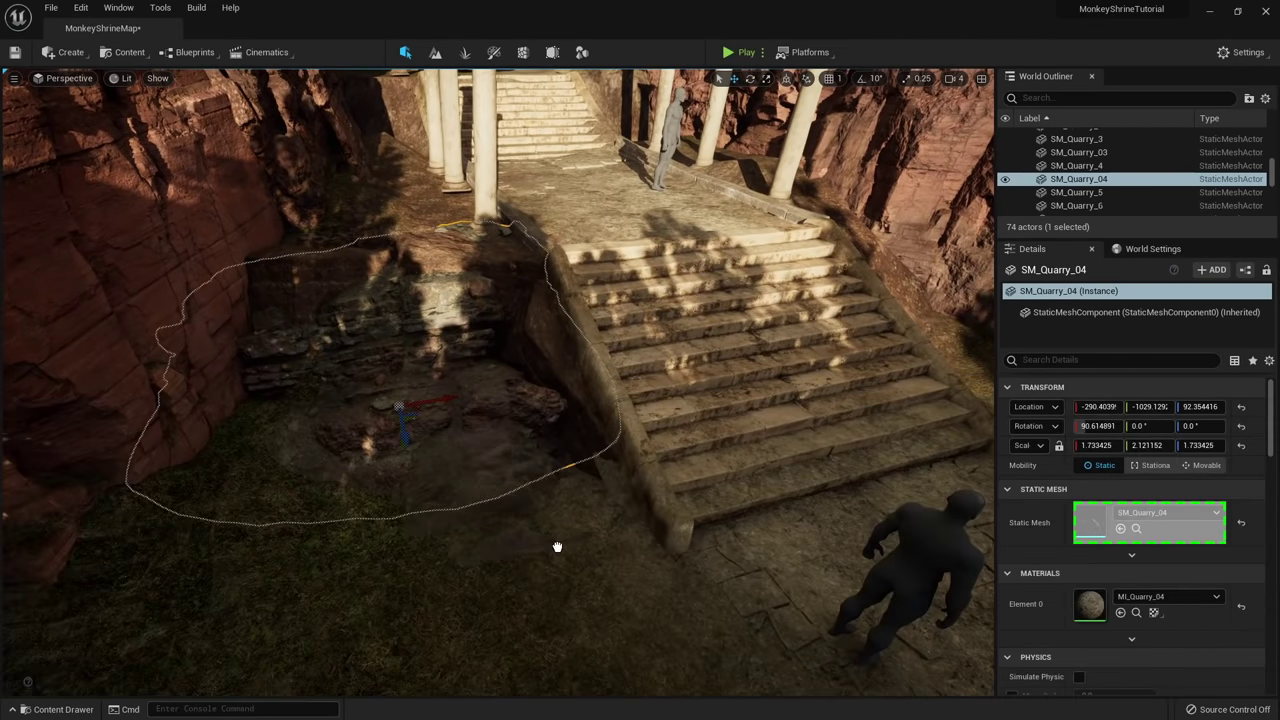
mouse_move(575, 585)
right_mouse_down()
mouse_move(616, 584)
mouse_move(580, 583)
right_mouse_up()
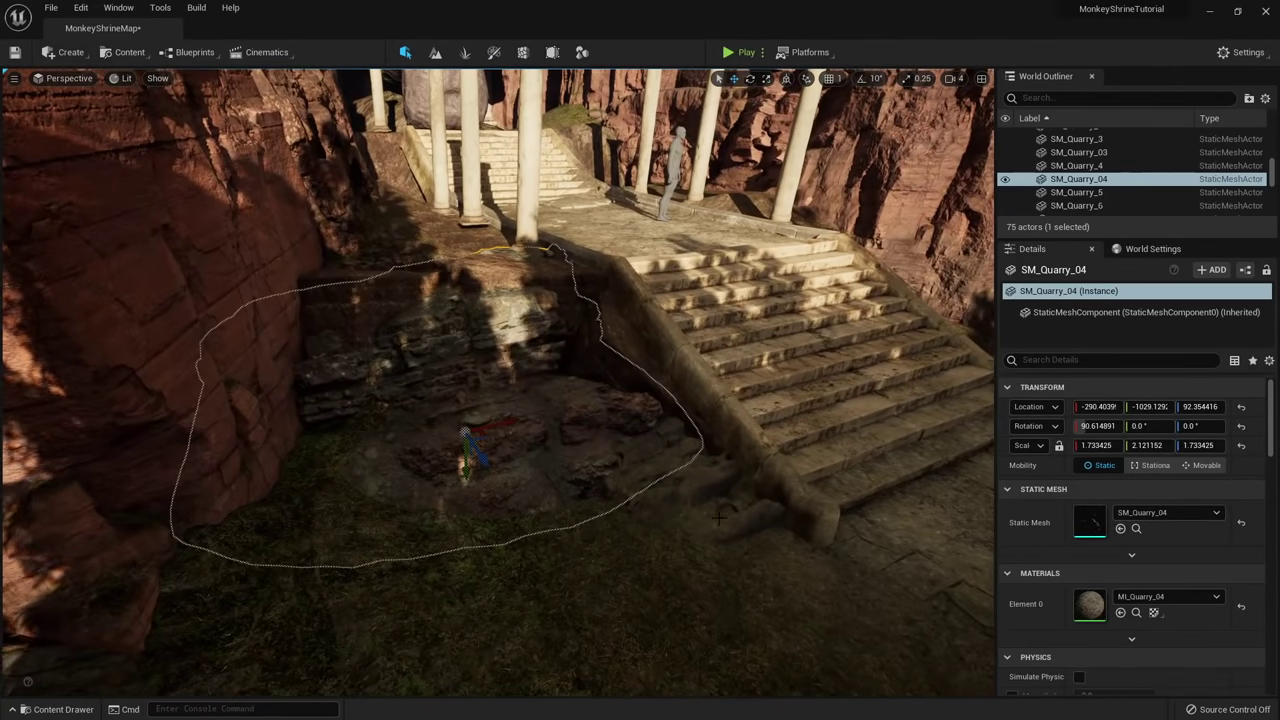
Enable Nanite on the SM_Quarry_03, SM_Quarry_04 and SM_Quarry_08 meshes.
left_click(718, 517, "ctrl")
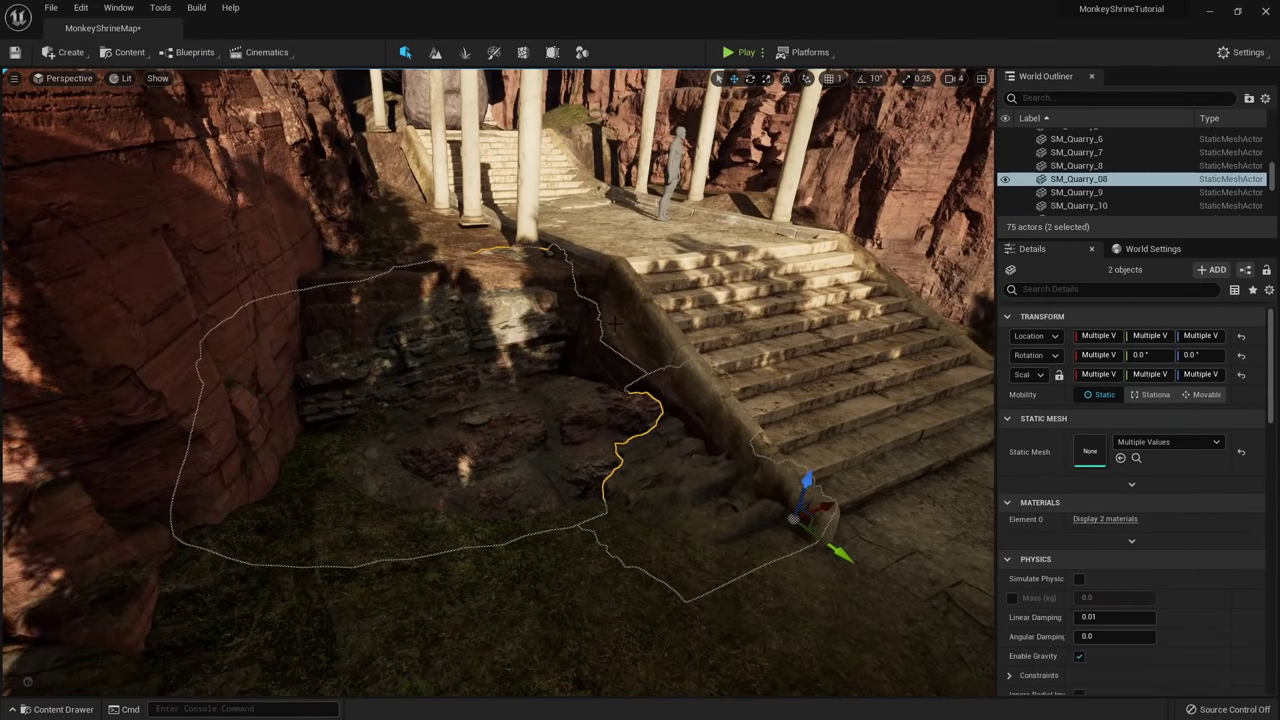
right_click_drag(538, 433, 560, 452)
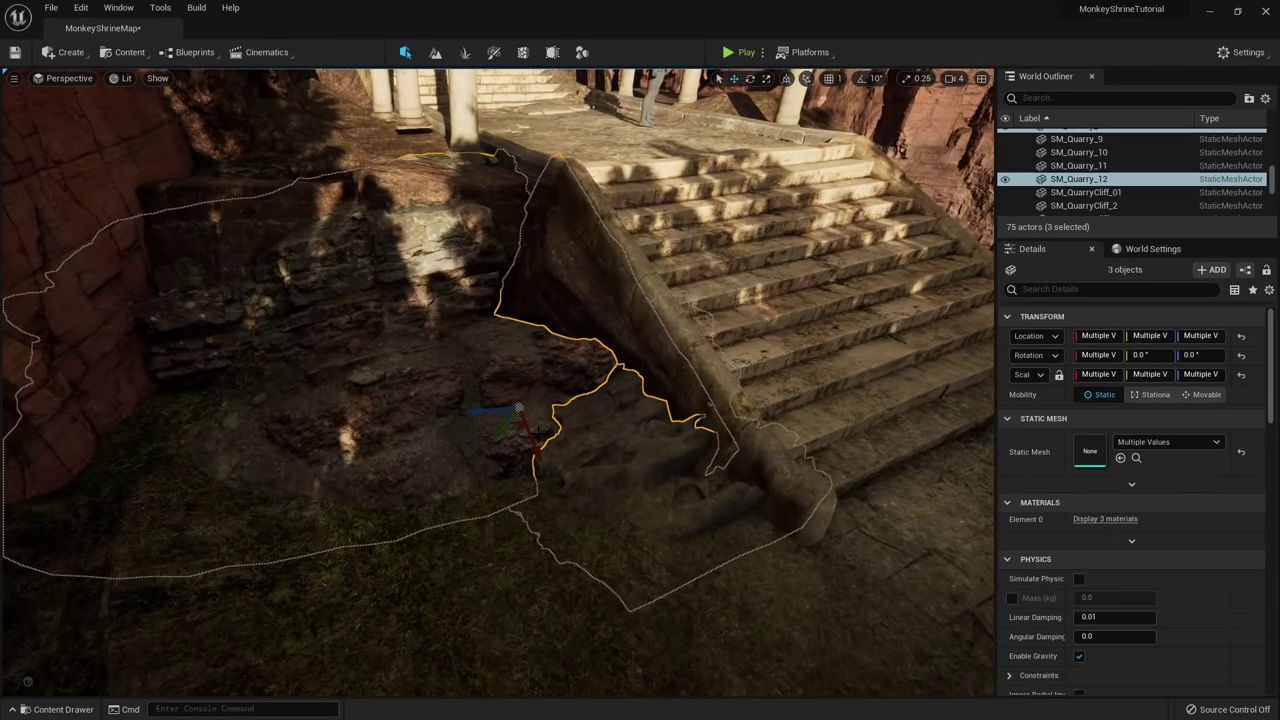
key("ctrl+b")
right_click(494, 480)
mouse_move(548, 102)
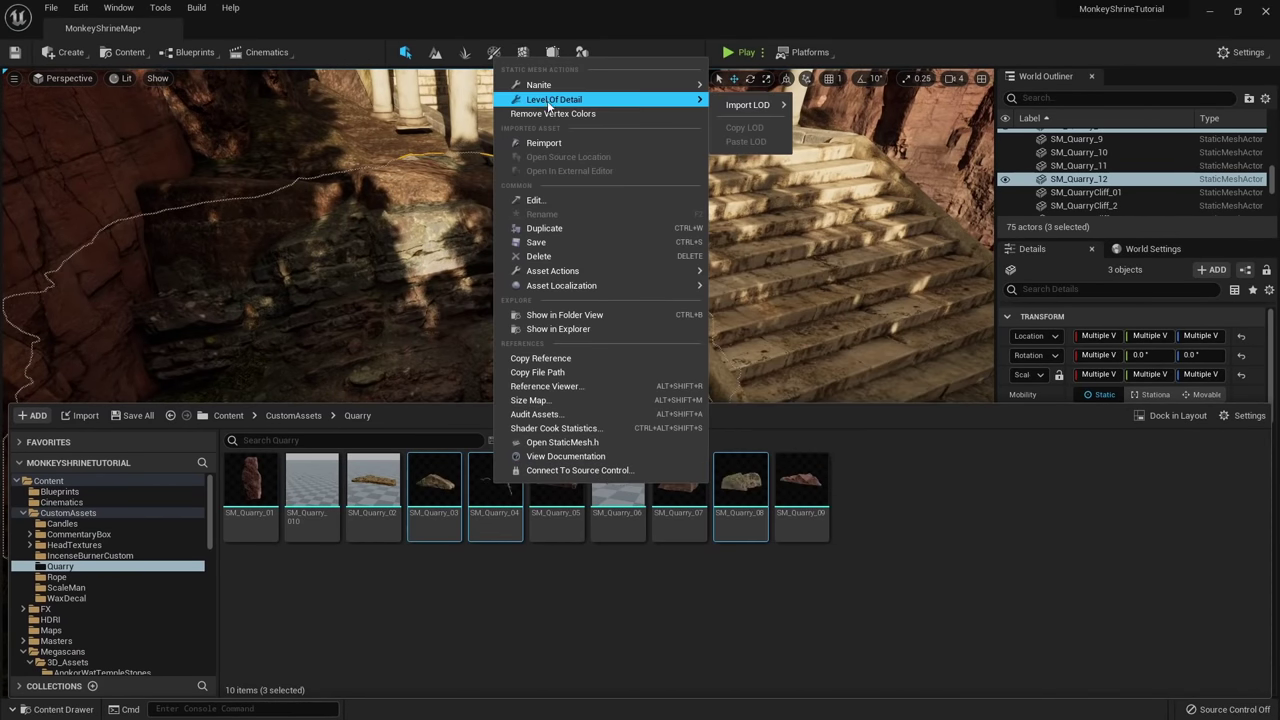
left_click(742, 90)
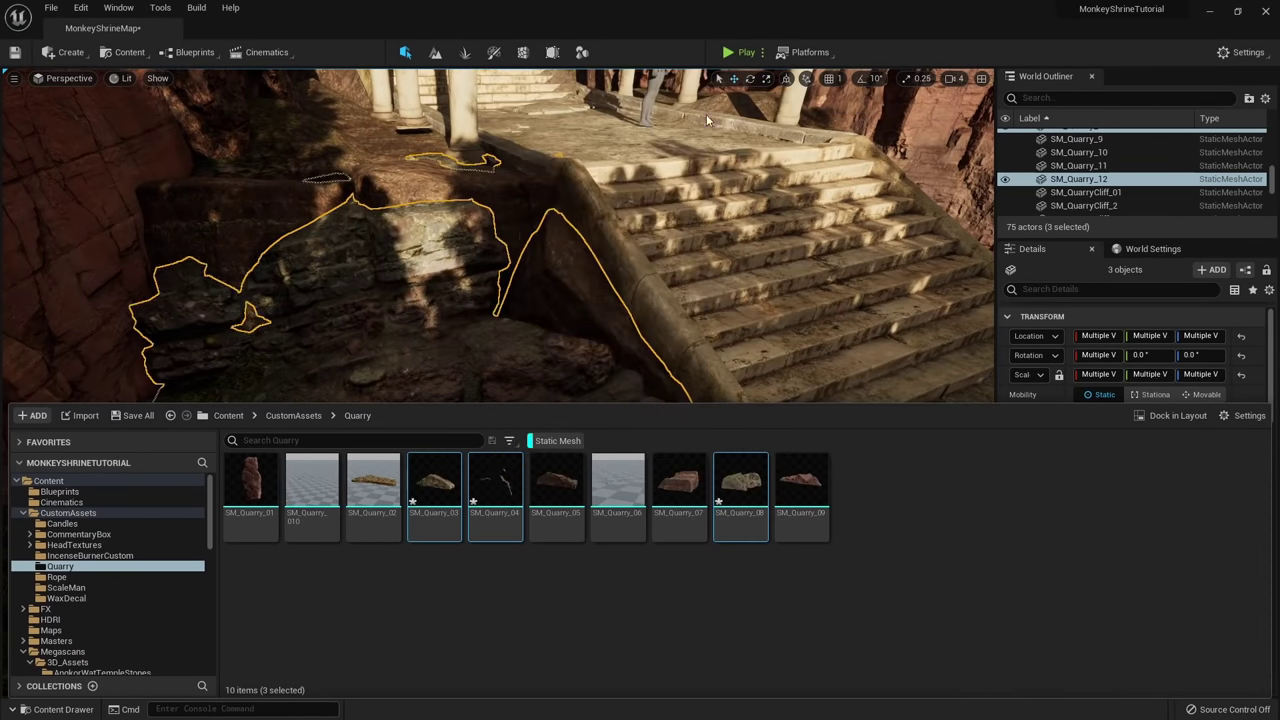
Examine from several angles how the new quarry rocks fill the gap beside the lower staircase.
right_click_drag(640, 380, 613, 509)
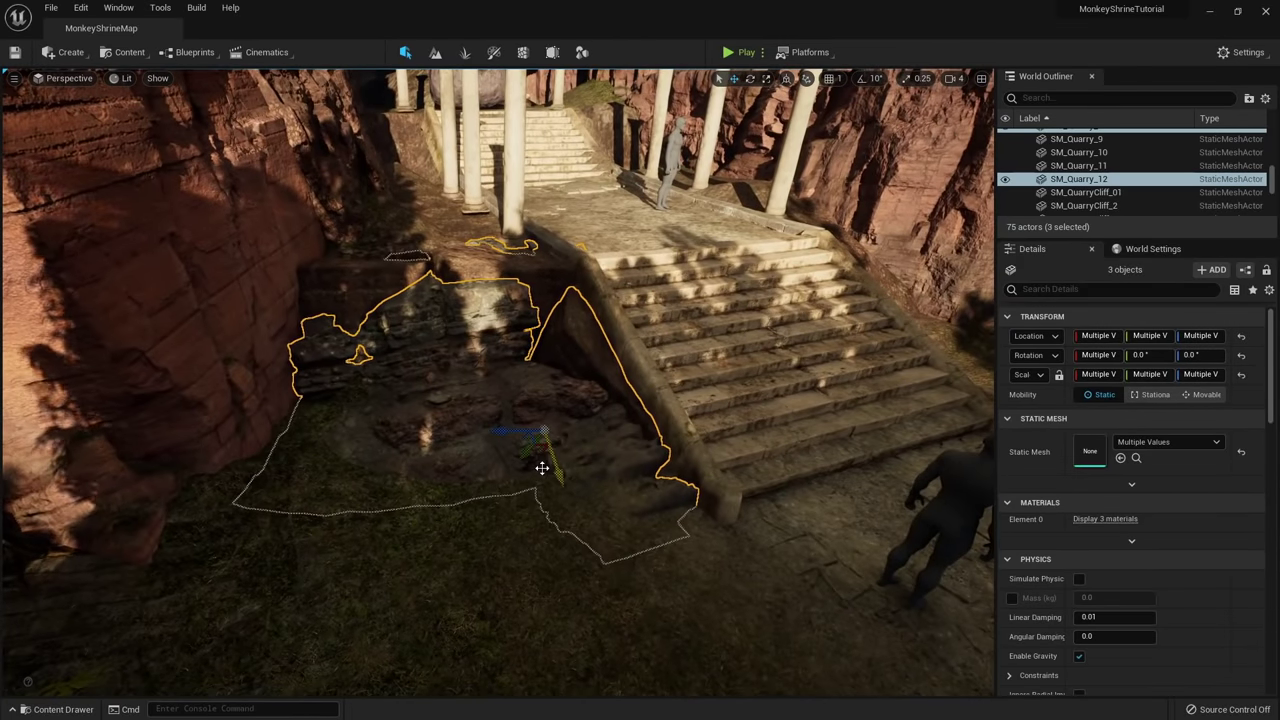
right_click_drag(542, 468, 600, 515)
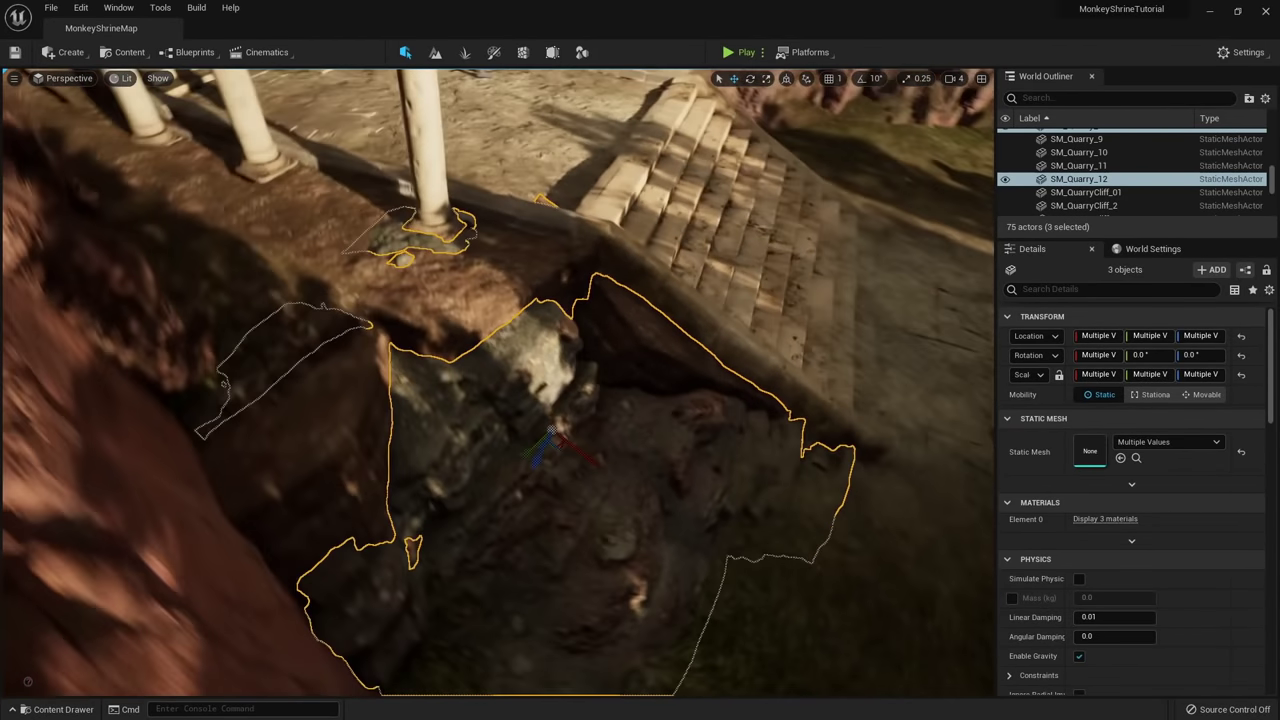
left_click_drag(430, 445, 399, 347, "alt")
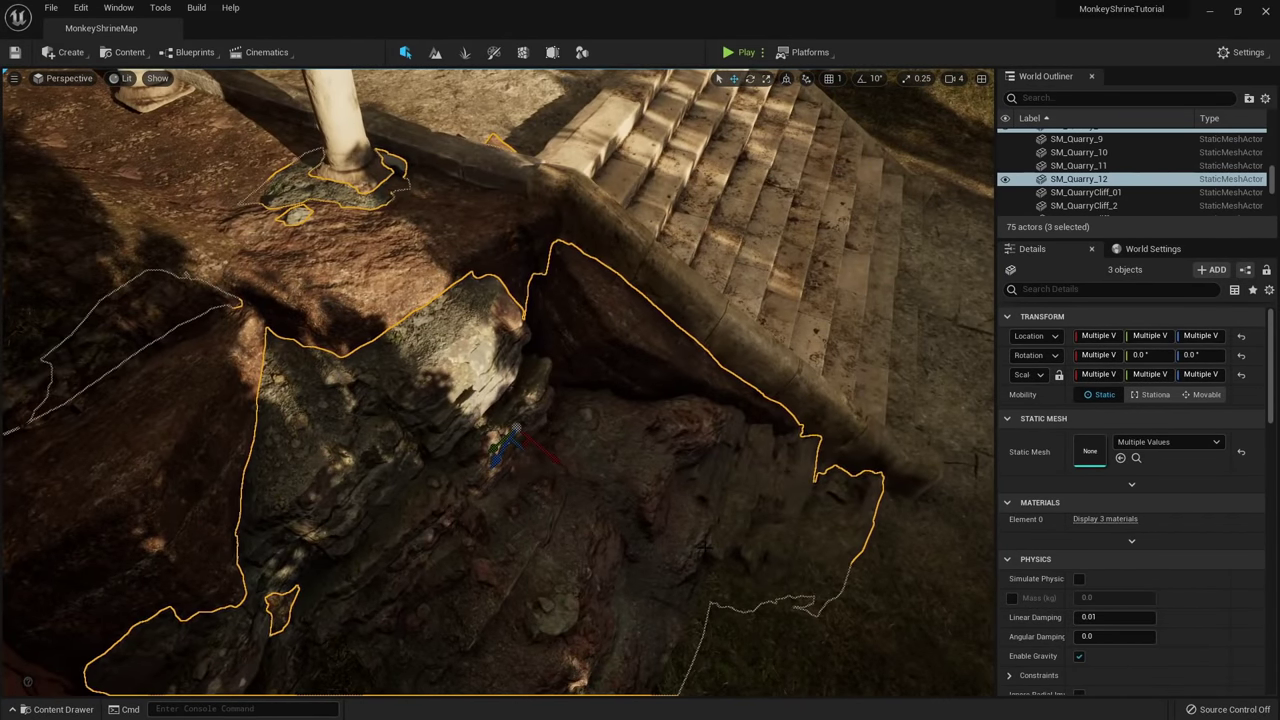
right_click_drag(697, 543, 614, 460)
left_click(590, 385)
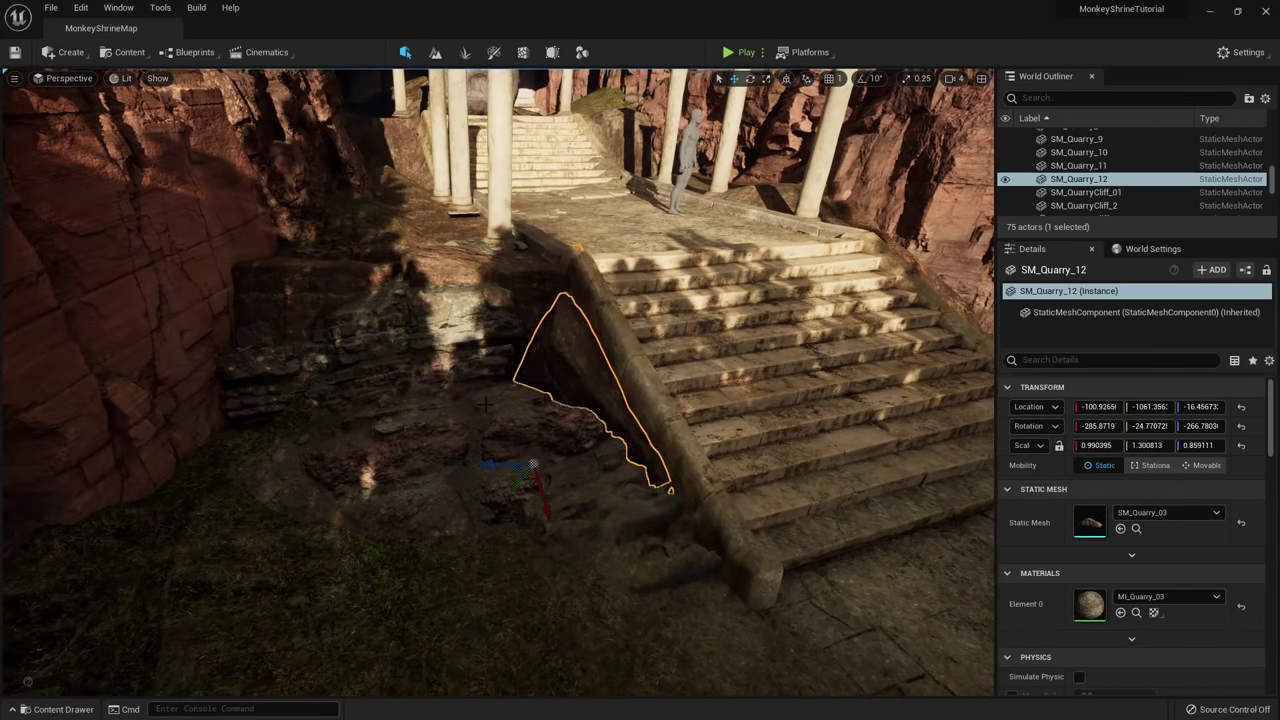
right_click_drag(450, 386, 436, 418)
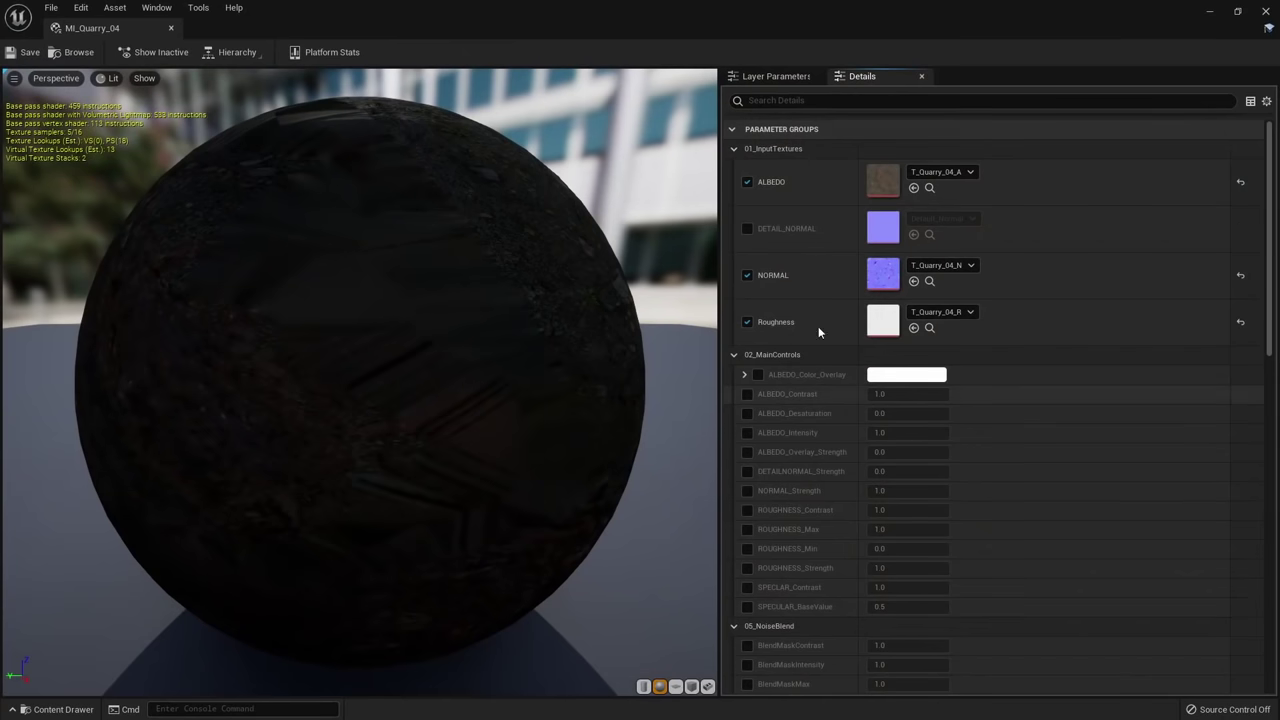
Review the input texture, main control and blend parameters of MI_Quarry_04 and MI_Quarry_03.
scroll(893, 400, "down", 10)
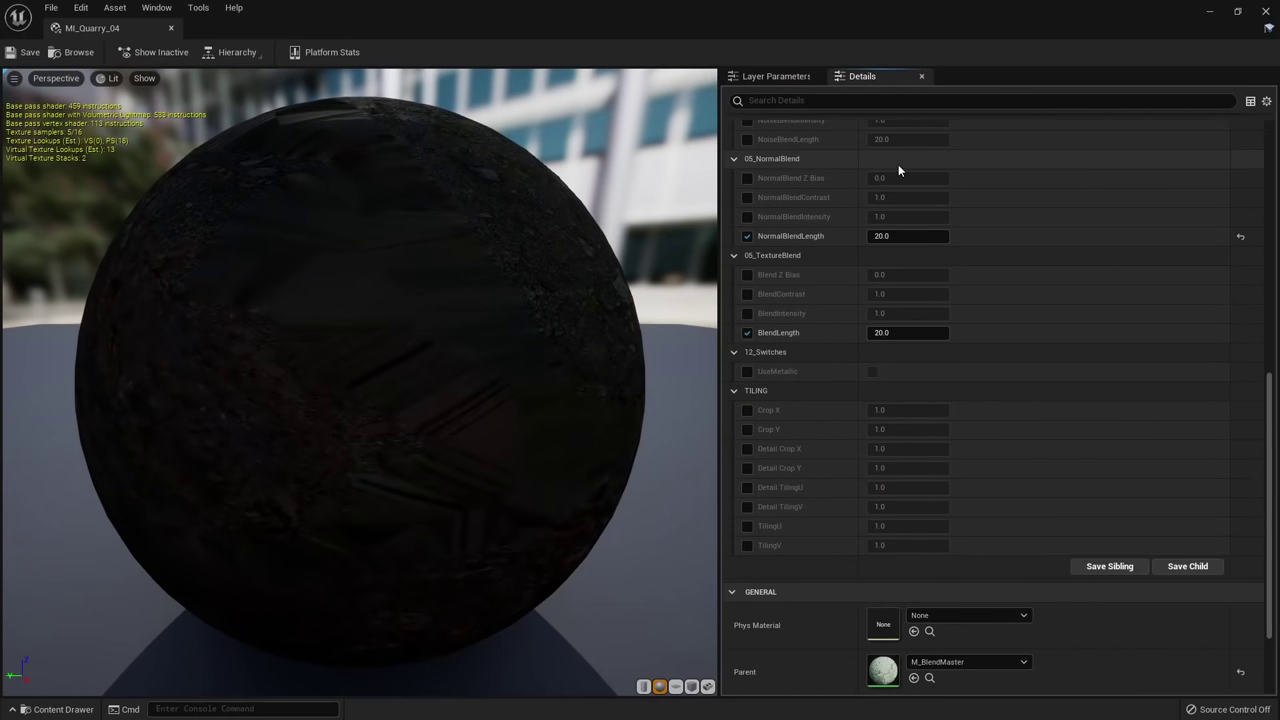
scroll(852, 474, "up", 3)
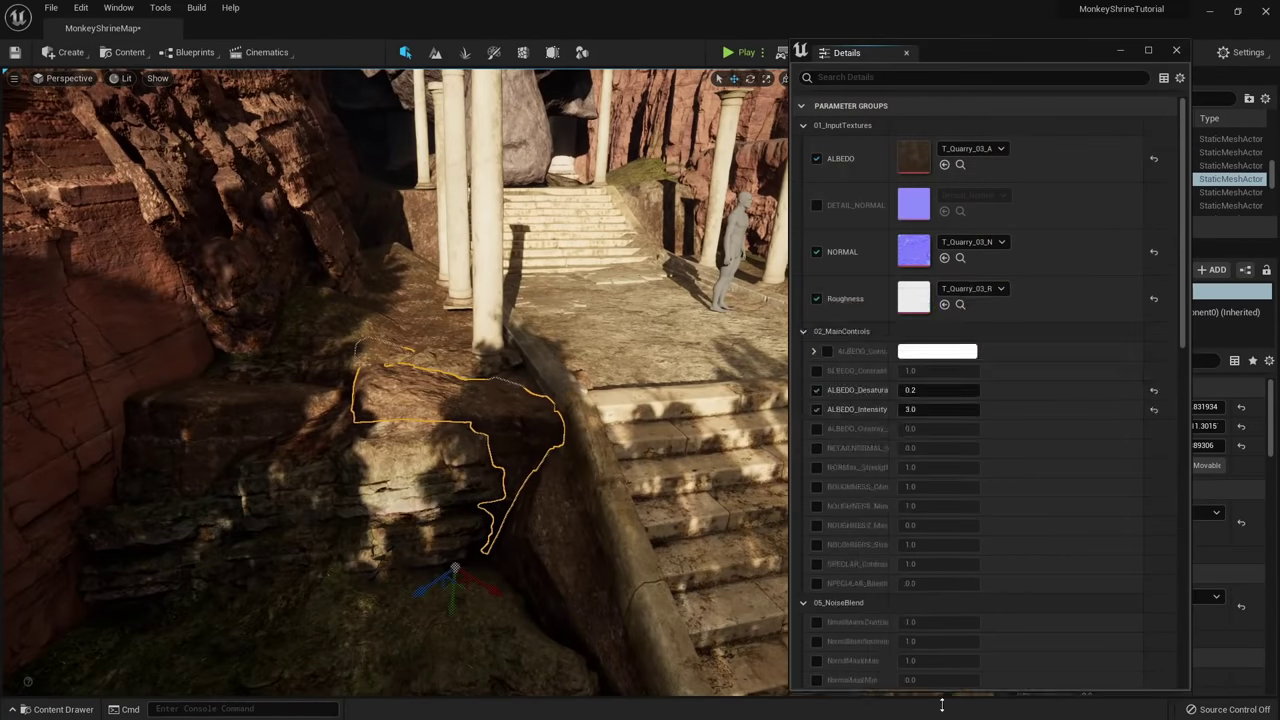
scroll(838, 352, "down", 10)
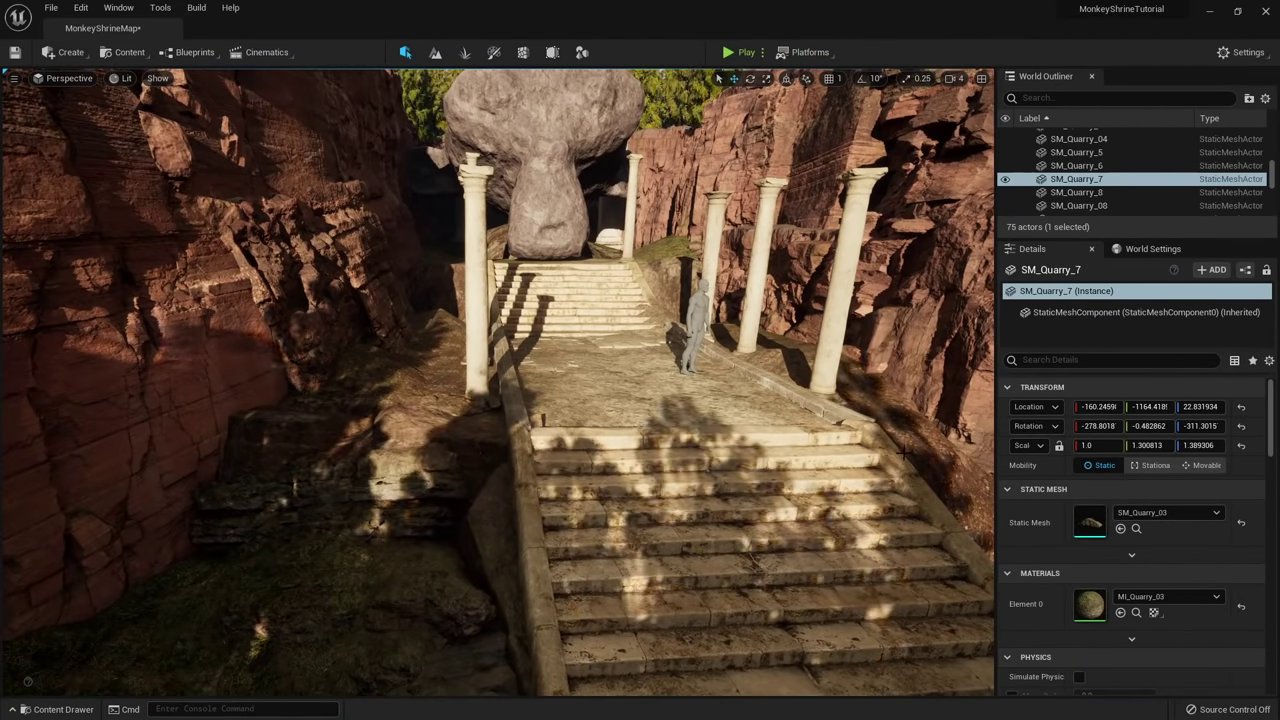
Place a copy of SM_Quarry_04 on the opposite side of the lower staircase, beneath the front column.
key("s")
right_click_drag(904, 453, 900, 490)
key("w")
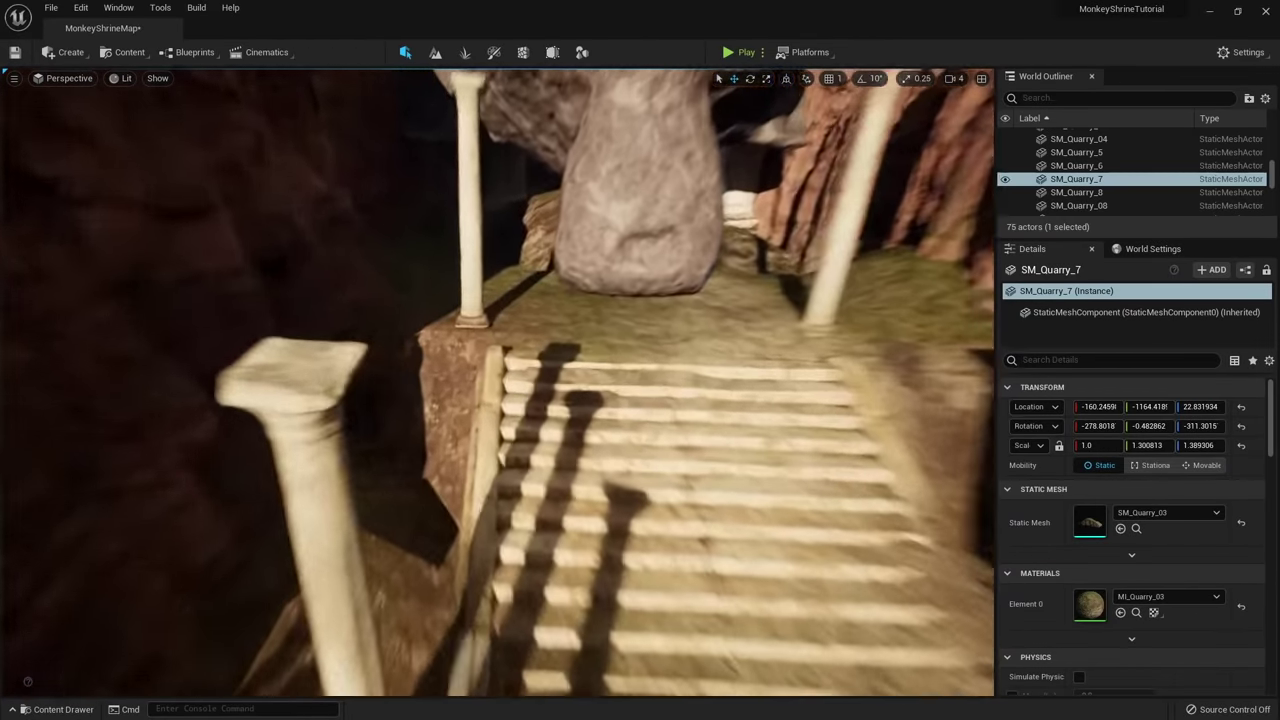
key("a")
mouse_move(620, 463)
right_mouse_down()
mouse_move(650, 463)
mouse_move(625, 460)
mouse_move(625, 475)
right_mouse_up()
key("d")
key("s")
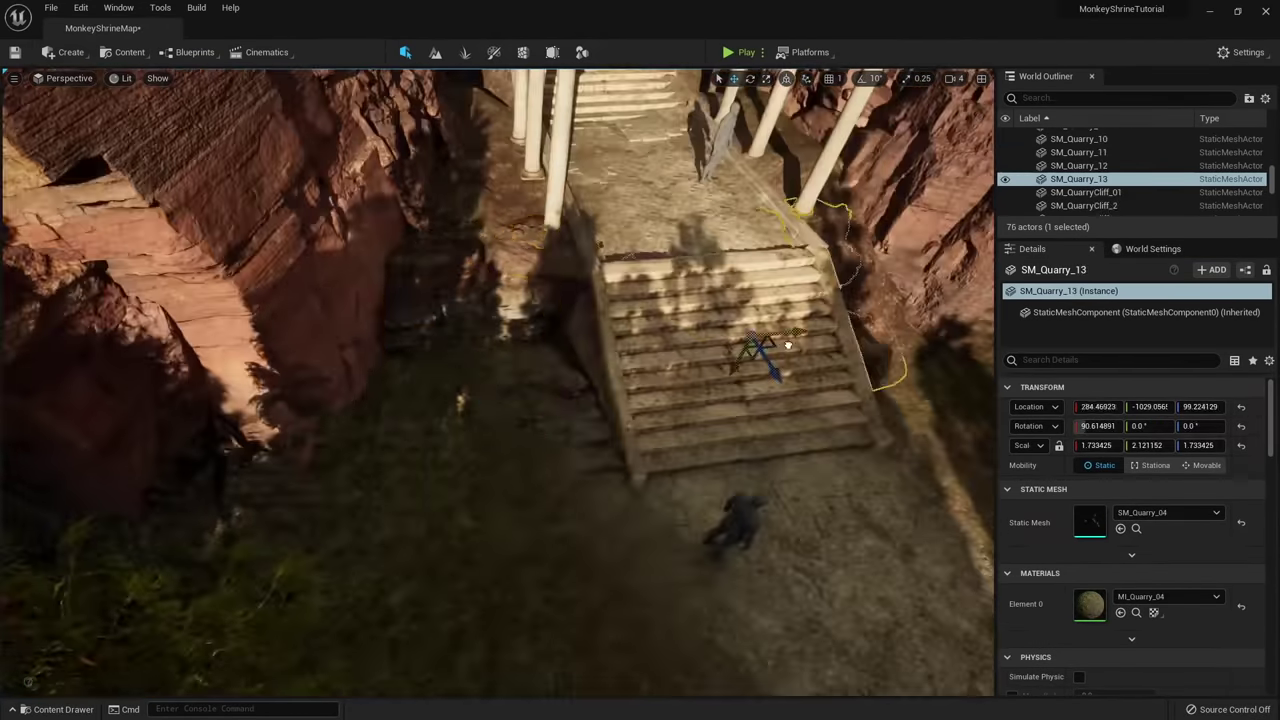
mouse_move(400, 440)
right_mouse_down()
mouse_move(429, 440)
mouse_move(420, 425)
right_mouse_up()
key("w")
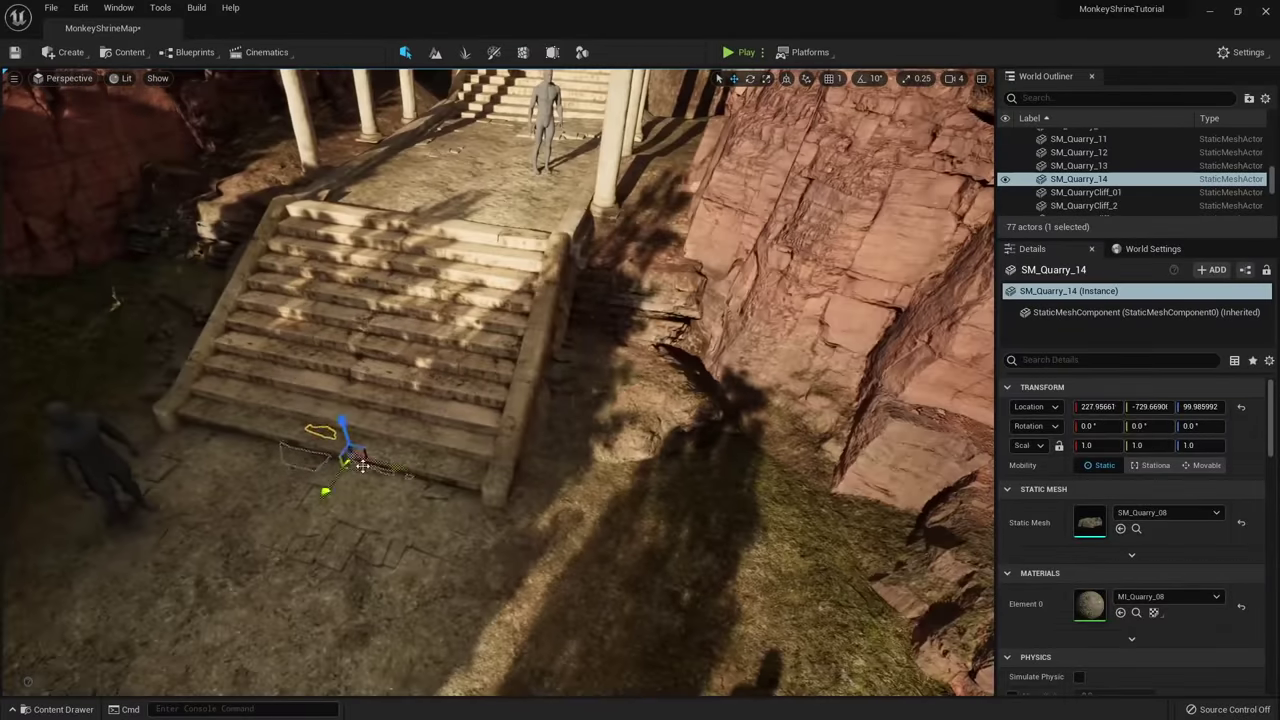
Move the new SM_Quarry_08 rock beside the lower staircase's outer wall and rotate it about 36° around X.
left_click_drag(349, 446, 463, 457)
right_click_drag(463, 457, 463, 470)
key("e")
left_click_drag(463, 465, 510, 450)
key("w")
left_click_drag(557, 358, 586, 623)
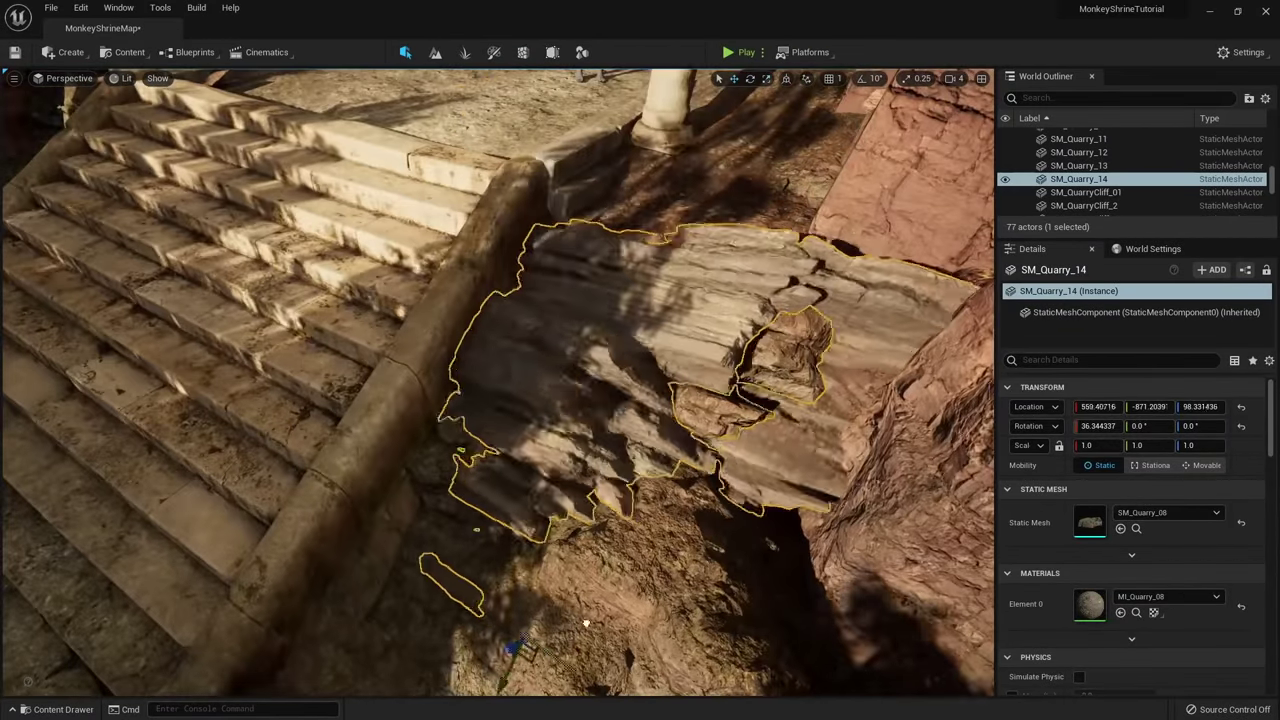
Shrink that SM_Quarry_08 to a scale of about 0.46, 0.99, 0.46 and fit it under the landing's edge.
key("r")
left_click_drag(515, 648, 480, 648)
key("w")
left_click_drag(586, 623, 349, 514)
right_click_drag(349, 514, 663, 206)
left_click_drag(663, 206, 43, 371)
right_click_drag(43, 371, 350, 480)
left_click_drag(350, 480, 398, 479)
right_click_drag(398, 479, 340, 440)
key("r")
left_click_drag(327, 447, 312, 457)
key("w")
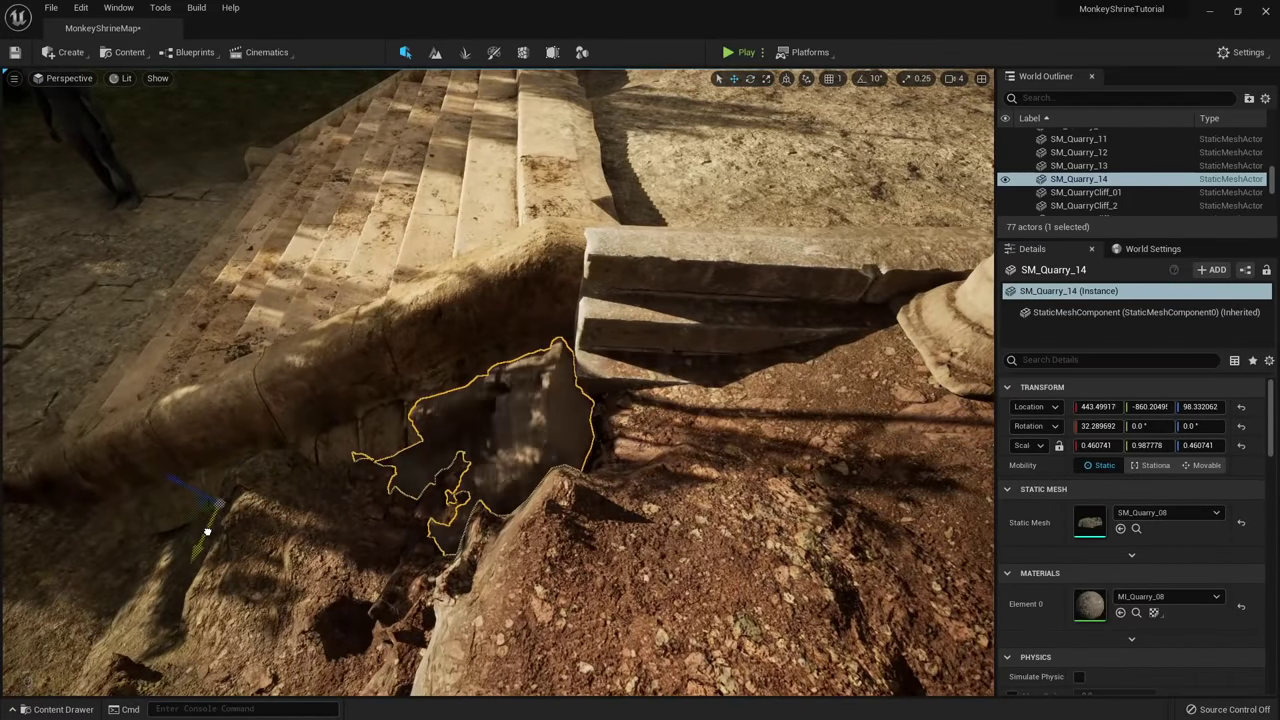
Add SM_Quarry_09 from the Quarry folder, scale it to about 0.19 and set it against the lower staircase's side wall.
key("ctrl+space")
left_click(57, 566)
key("r")
left_click_drag(743, 490, 540, 557)
key("w")
right_click_drag(540, 500, 484, 480)
left_click_drag(500, 485, 484, 471)
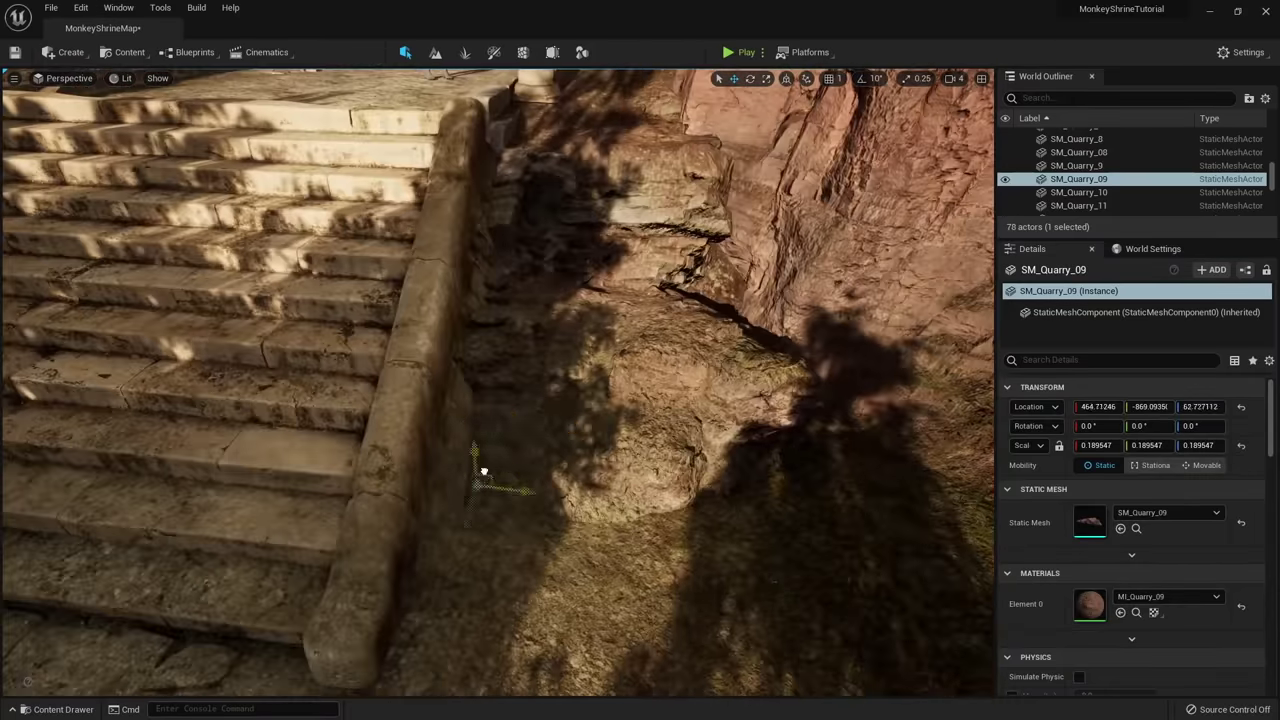
left_click_drag(401, 532, 420, 535)
right_click_drag(420, 535, 500, 400)
Copy the SM_Quarry_04 rock to the shaded side of the upper staircase and rotate it to fill the gap there.
left_click(243, 509)
left_click_drag(243, 509, 243, 480, "alt")
right_click_drag(243, 480, 400, 480)
key("e")
left_click_drag(400, 400, 543, 483)
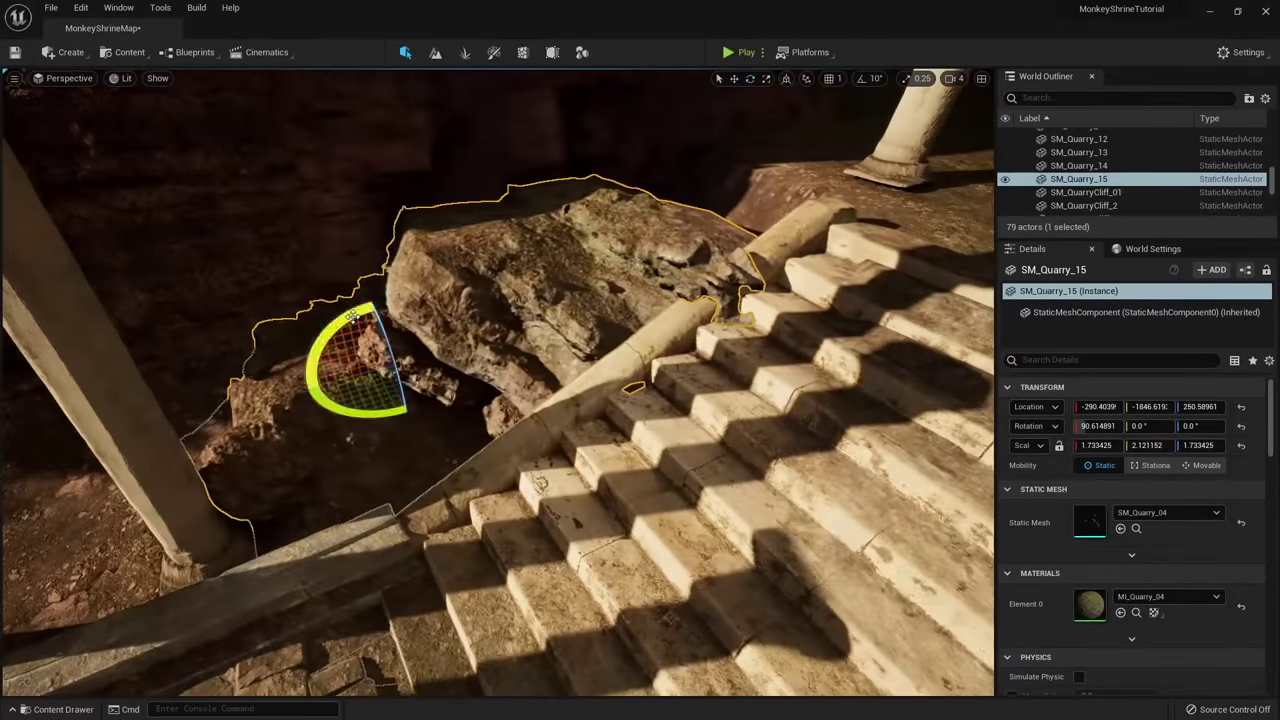
right_click_drag(543, 483, 386, 480)
left_click_drag(386, 480, 440, 500)
key("r")
key("e")
key("w")
left_click_drag(440, 480, 482, 433)
right_click_drag(482, 433, 517, 420)
Duplicate SM_Quarry_04 onto the sunlit side of the upper staircase, then rotate and scale it against the cliff.
left_click_drag(517, 420, 740, 425, "alt")
key("e")
left_click_drag(700, 450, 740, 425)
key("w")
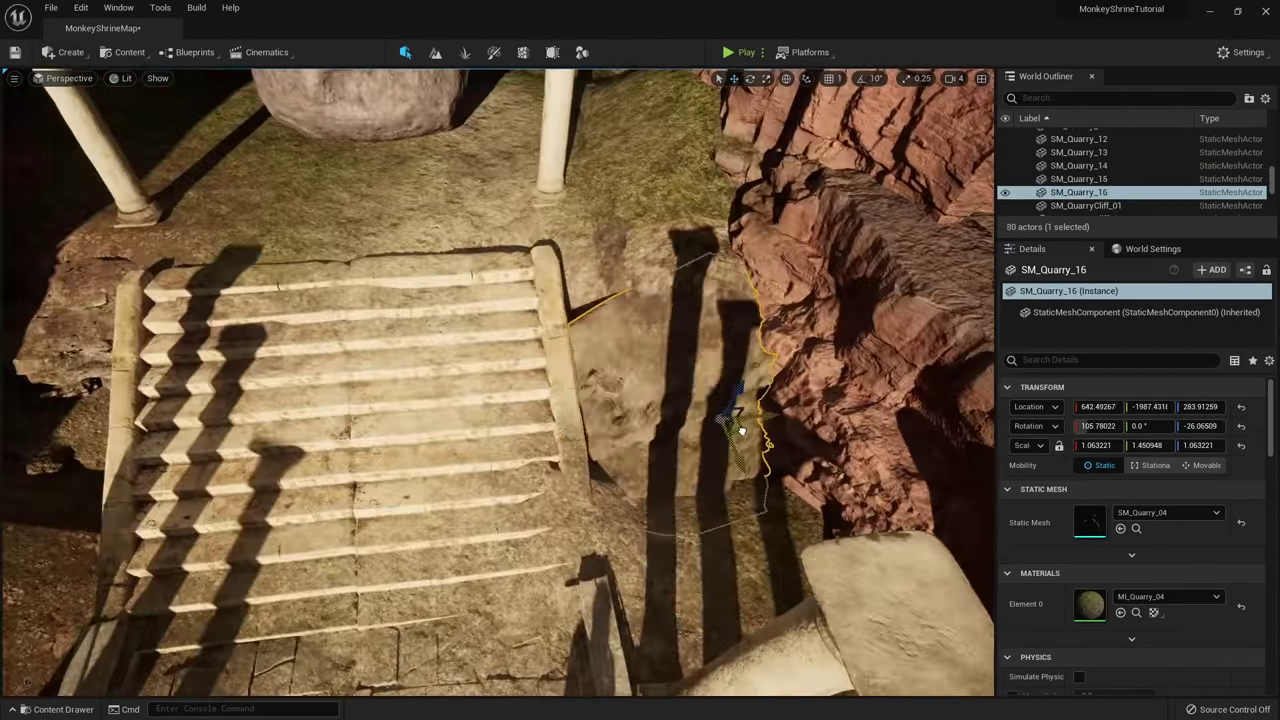
right_click_drag(745, 425, 722, 390)
key("r")
left_click_drag(750, 486, 735, 482)
right_click_drag(735, 482, 620, 440)
key("e")
left_click_drag(606, 414, 606, 390)
right_click_drag(606, 390, 545, 320)
Place an SM_Quarry_08 rock in the gap beside the upper staircase's shaded side wall.
left_click(560, 540)
right_click_drag(560, 540, 520, 440)
key("ctrl+space")
left_click_drag(500, 560, 400, 517)
right_click_drag(400, 517, 530, 470)
left_click_drag(530, 470, 543, 450)
right_click_drag(543, 450, 480, 380)
Duplicate that SM_Quarry_08 to the staircase's opposite side and rotate it about 18° around X.
left_click_drag(305, 560, 835, 525, "alt")
left_click_drag(780, 475, 780, 463)
key("e")
left_click_drag(790, 450, 810, 470)
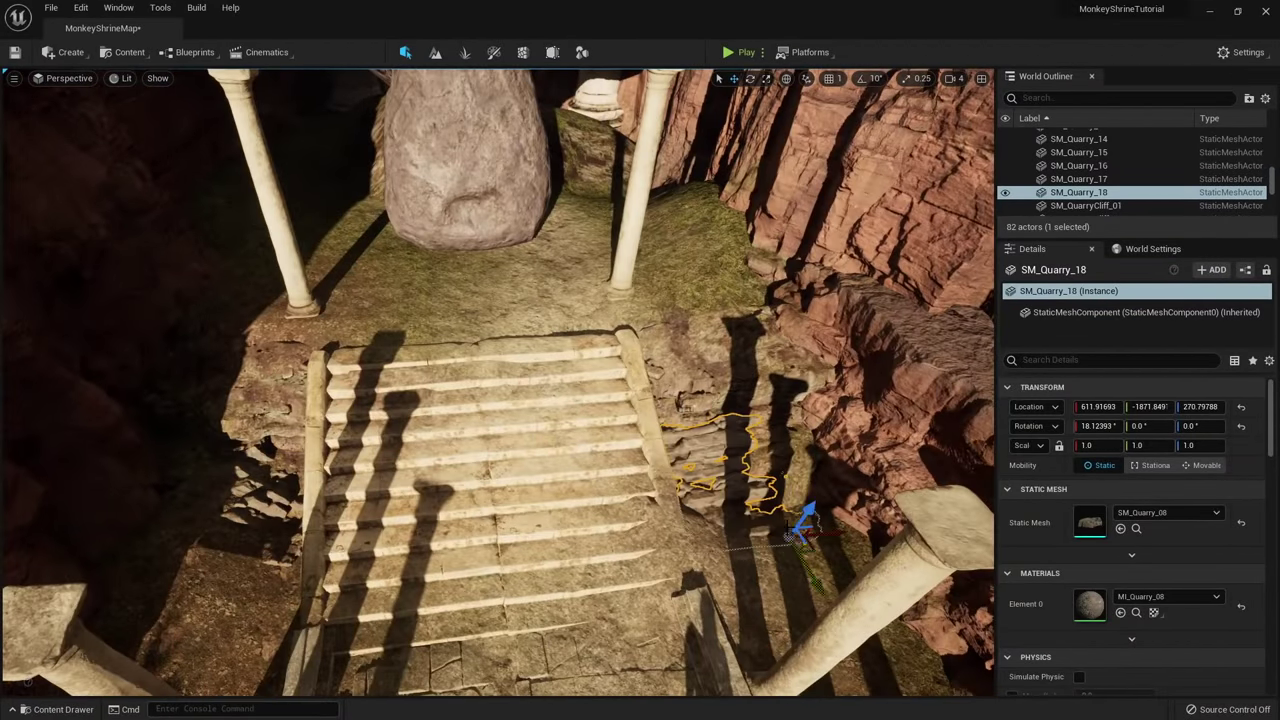
left_click_drag(790, 534, 800, 530)
right_click_drag(800, 530, 560, 420)
Smooth the landscape beside the upper staircase with the Smooth sculpting tool.
left_click(431, 549)
right_click_drag(431, 549, 520, 560)
key("shift+2")
left_click(50, 134)
right_click_drag(700, 470, 774, 487)
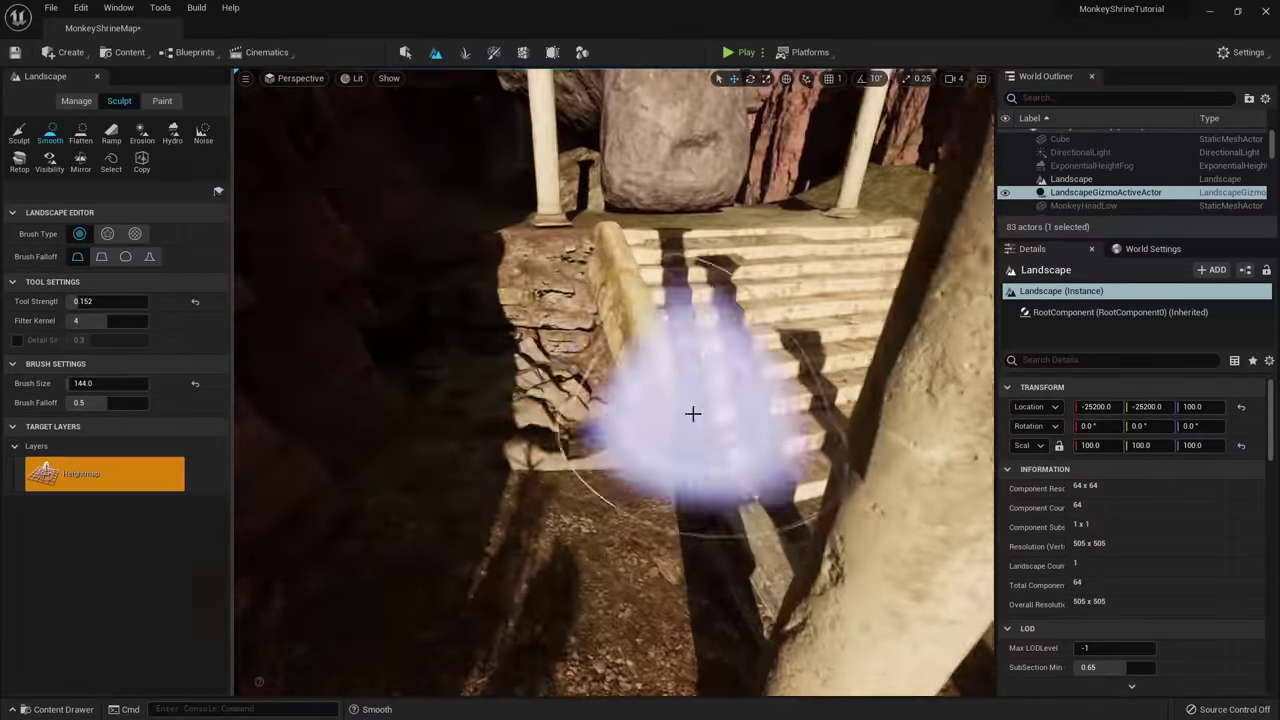
Rotate, scale and reposition the quarry rocks beside the upper staircase so they sit in the ground.
key("shift+1")
key("e")
left_click_drag(471, 509, 535, 545)
key("r")
right_click_drag(535, 545, 600, 440)
key("w")
left_click(500, 490)
right_click_drag(500, 490, 560, 480)
key("r")
mouse_move(597, 469)
left_mouse_down()
mouse_move(535, 496)
mouse_move(590, 475)
left_mouse_up()
key("w")
key("q")
right_click_drag(590, 475, 620, 400)
left_click(620, 400)
Paint the Material_B landscape layer over the rocky slope near the trees.
left_click(435, 52)
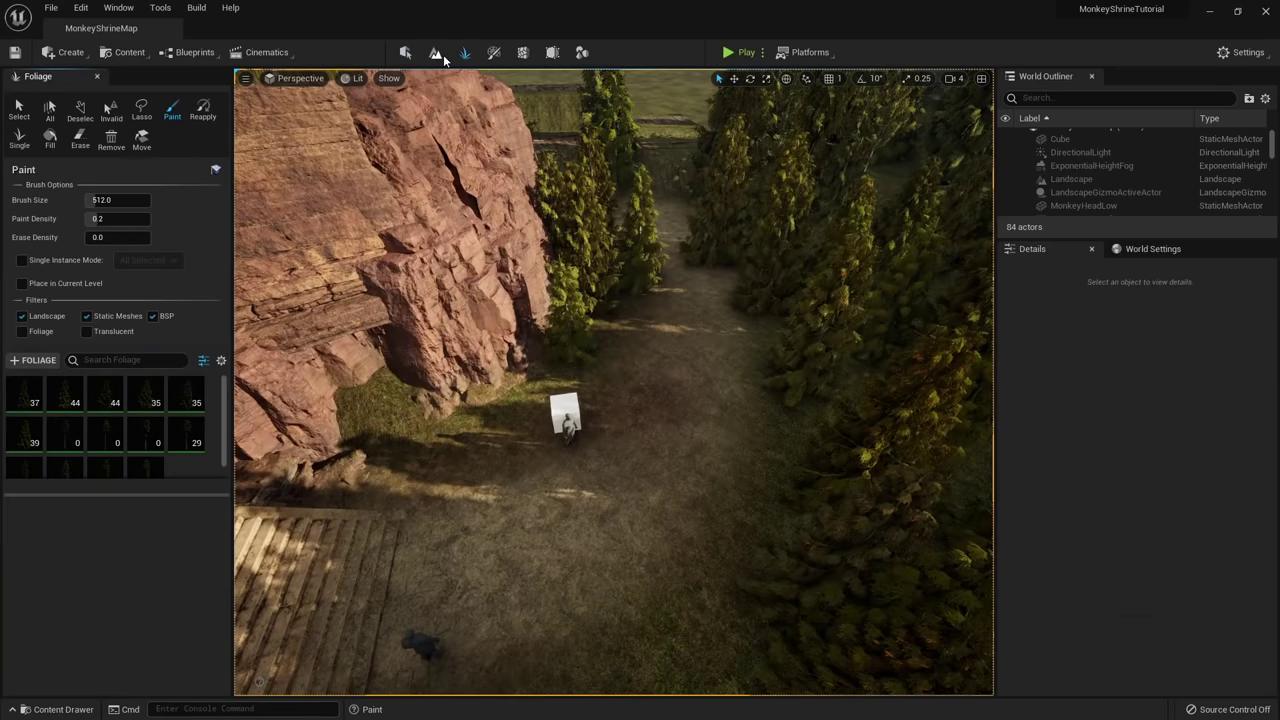
left_click(163, 101)
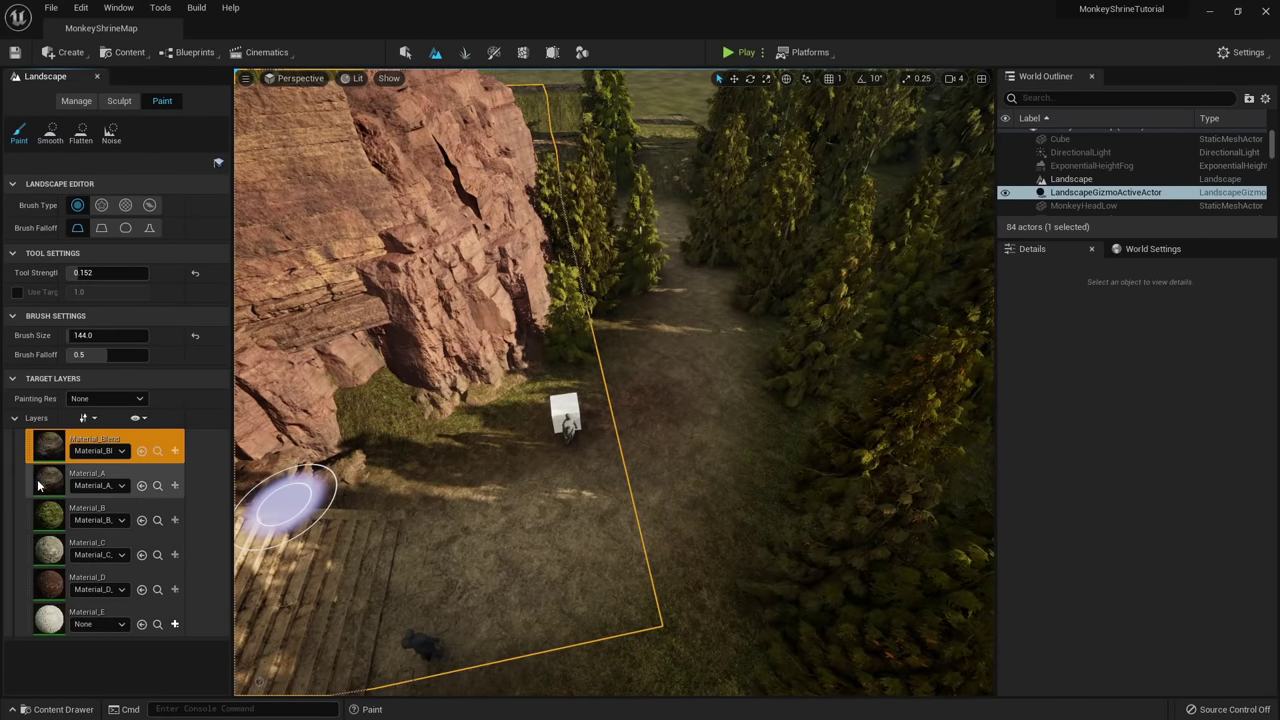
right_click_drag(762, 349, 762, 349)
right_click_drag(620, 349, 620, 349)
right_click_drag(645, 281, 645, 281)
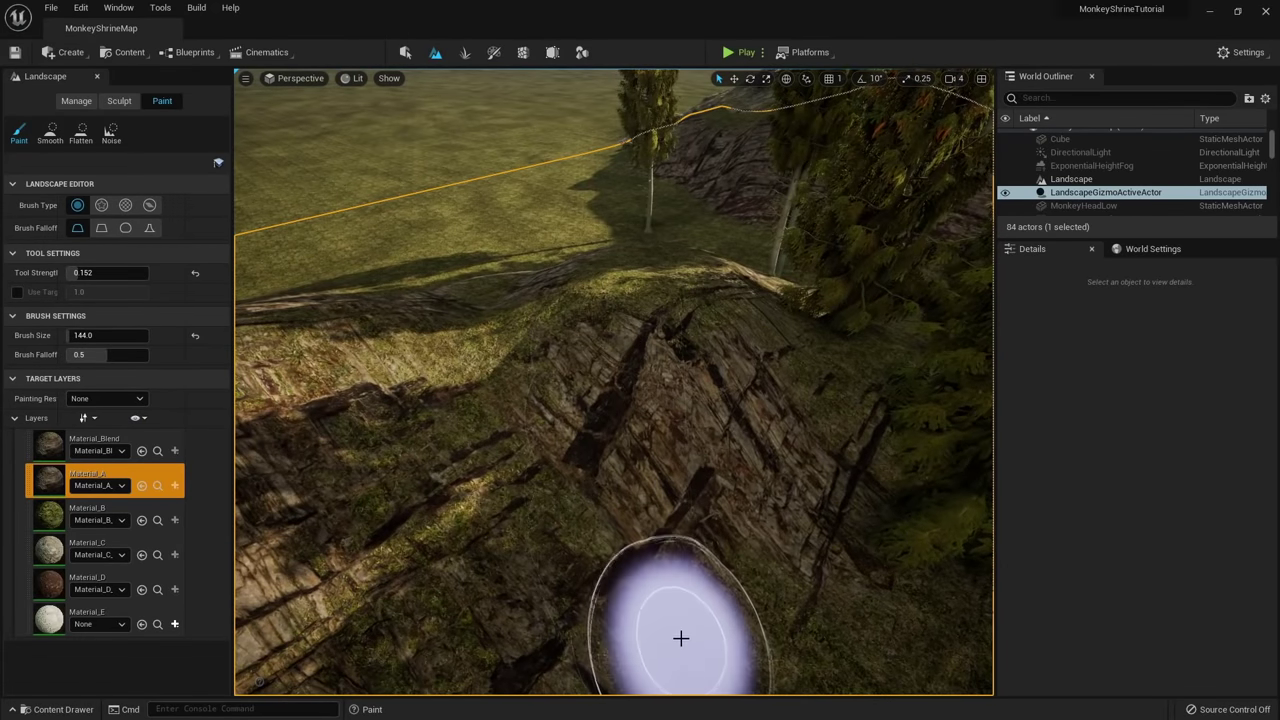
left_click(57, 527)
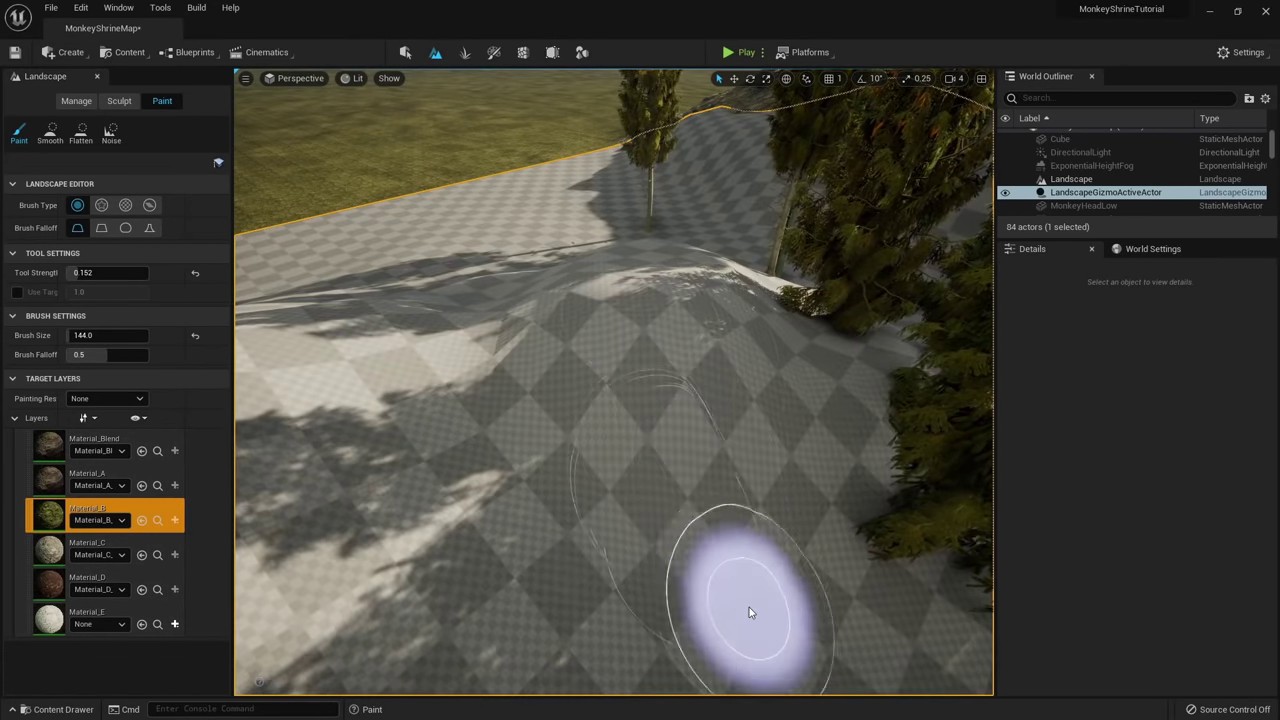
right_click_drag(749, 607, 749, 607)
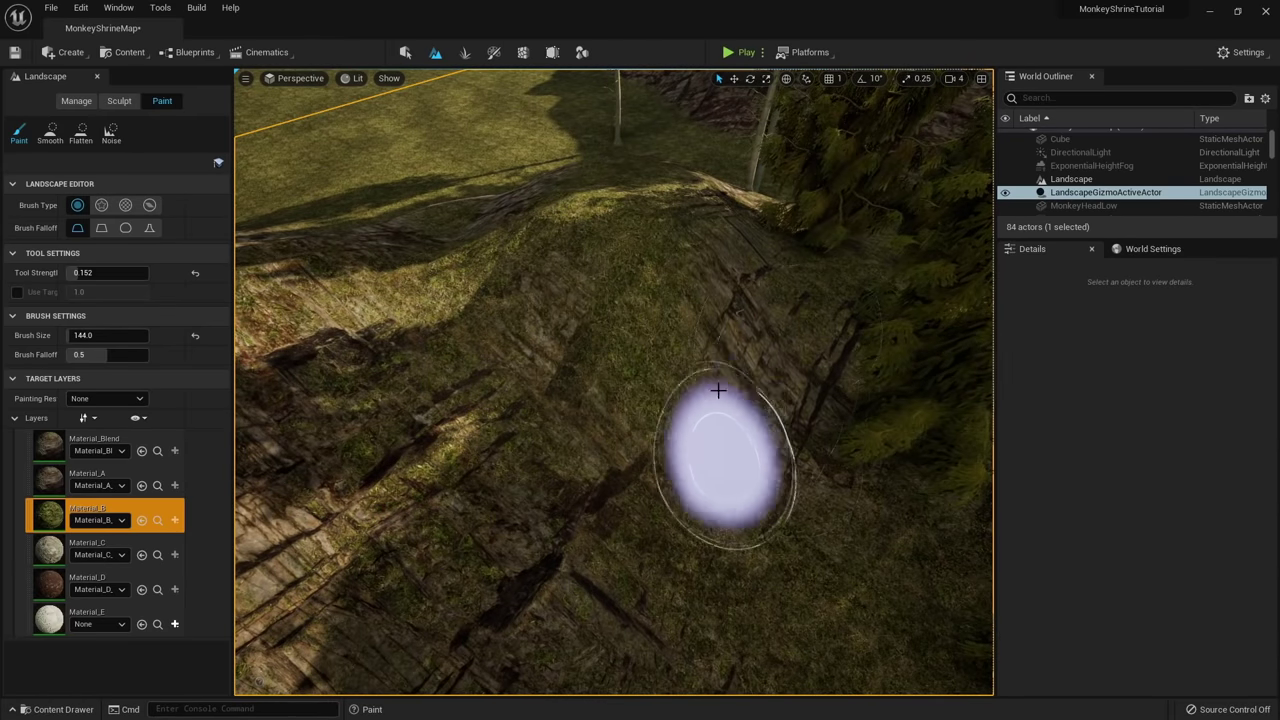
right_click_drag(808, 323, 808, 323)
Paint Material_B on the ground beside the upper staircase, undo the last stroke and return to object selection.
right_click_drag(660, 446, 660, 446)
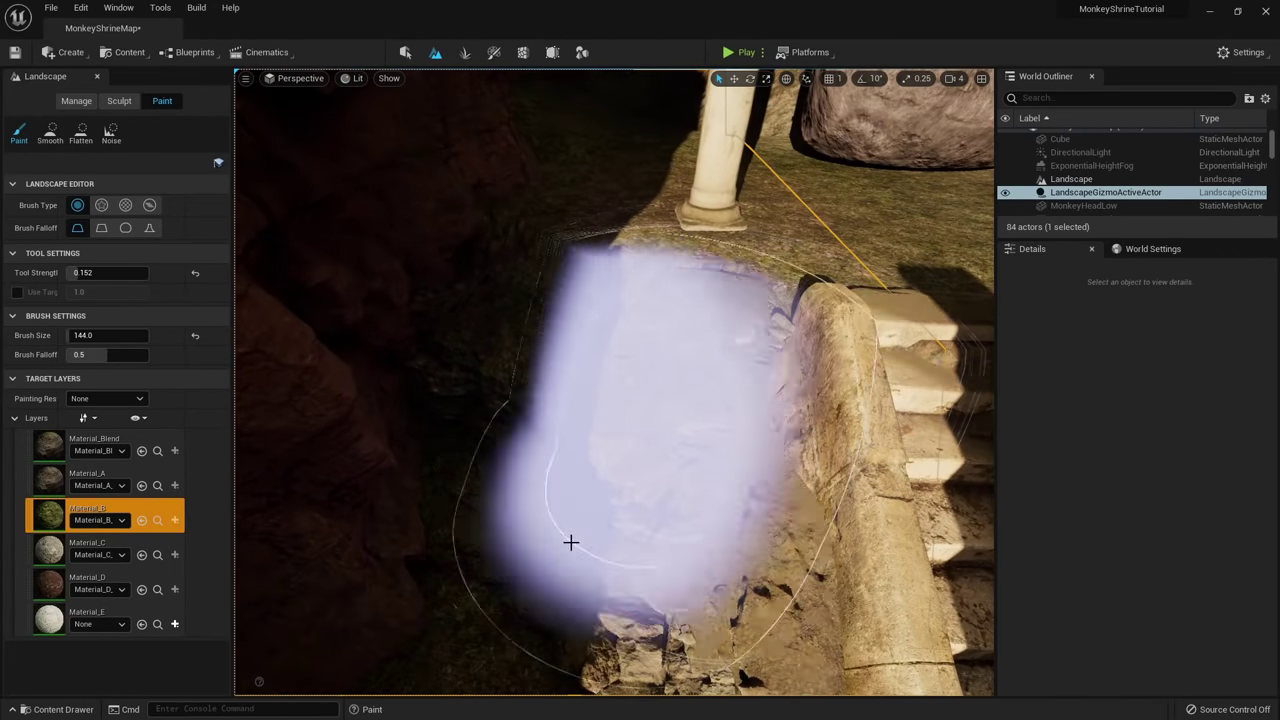
right_click_drag(571, 537, 571, 537)
right_click_drag(540, 483, 508, 466)
key("ctrl+z")
key("shift+1")
left_click(224, 43)
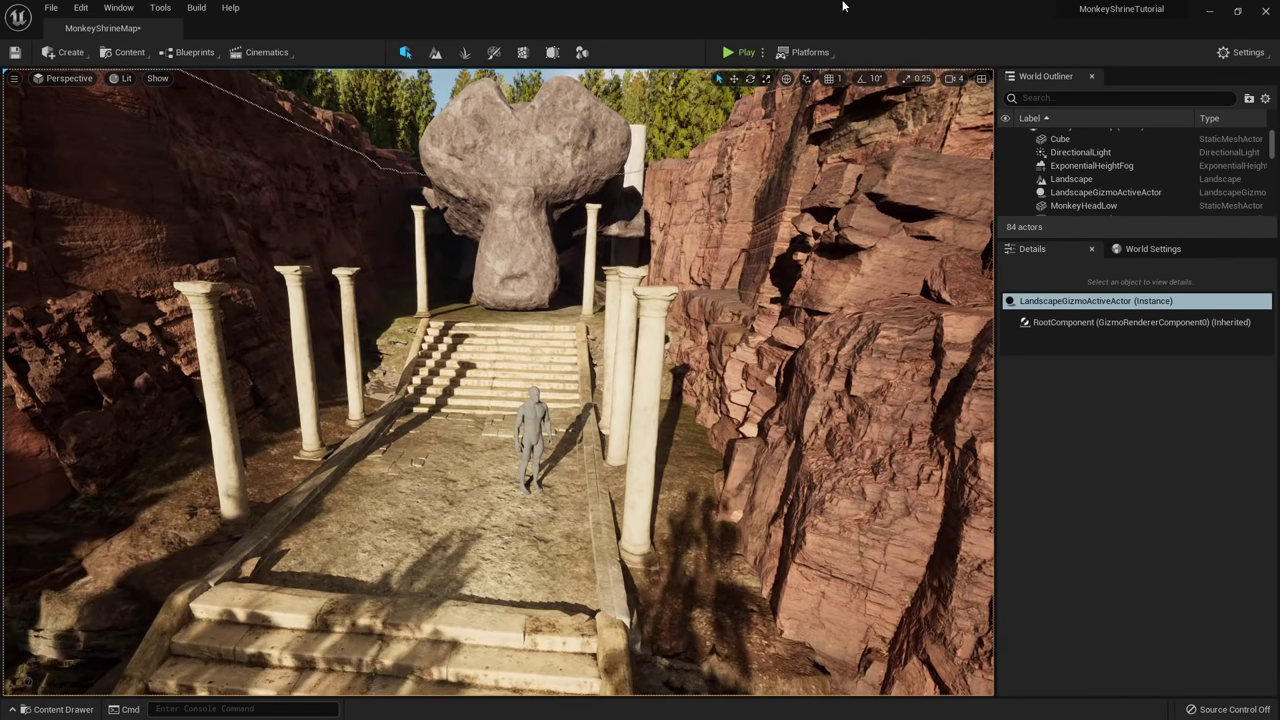
Place SM_Quarry_09 from the CustomAssets folder against the cliff wall beside the lower staircase.
right_click_drag(550, 347, 690, 300)
right_click_drag(471, 424, 430, 465)
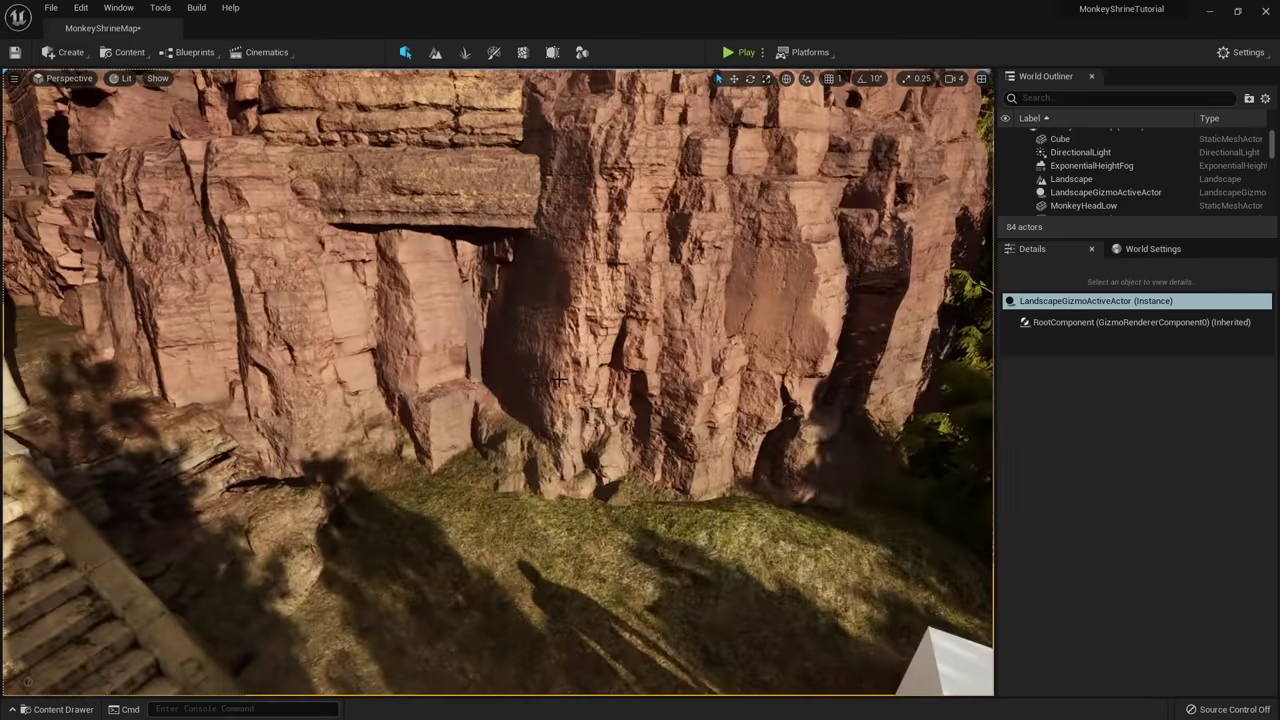
key("ctrl+space")
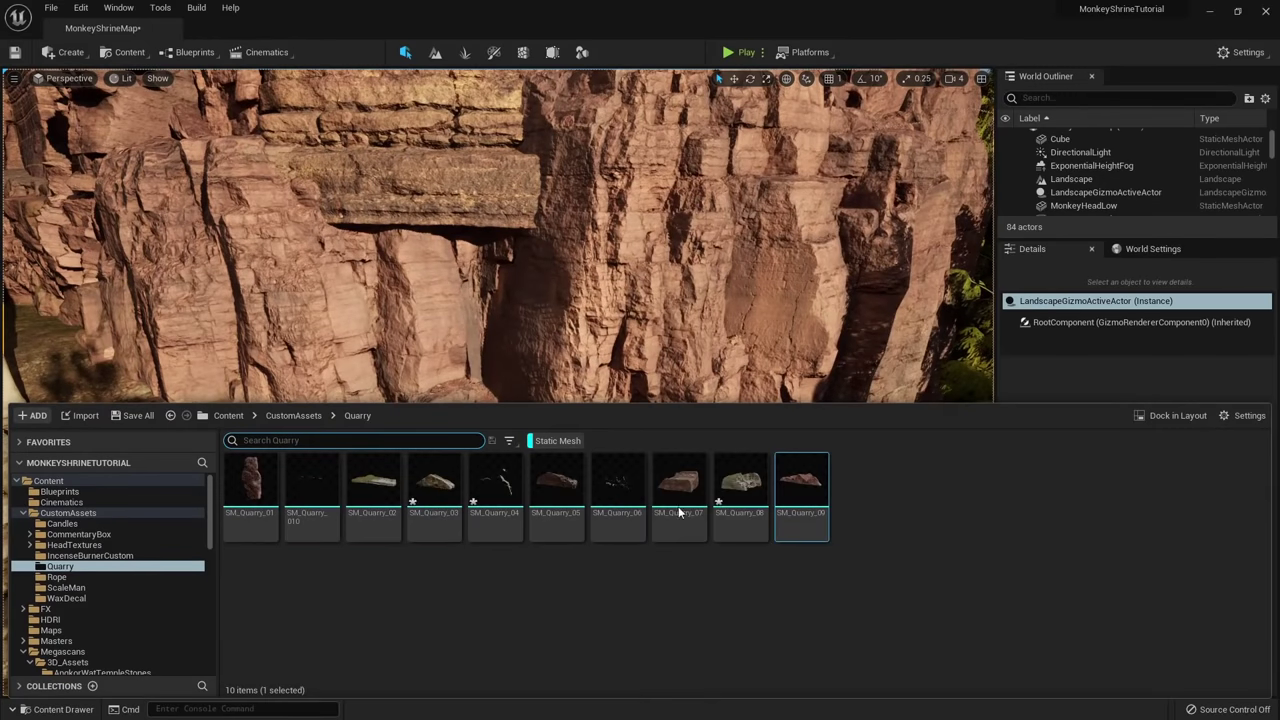
left_click(68, 513)
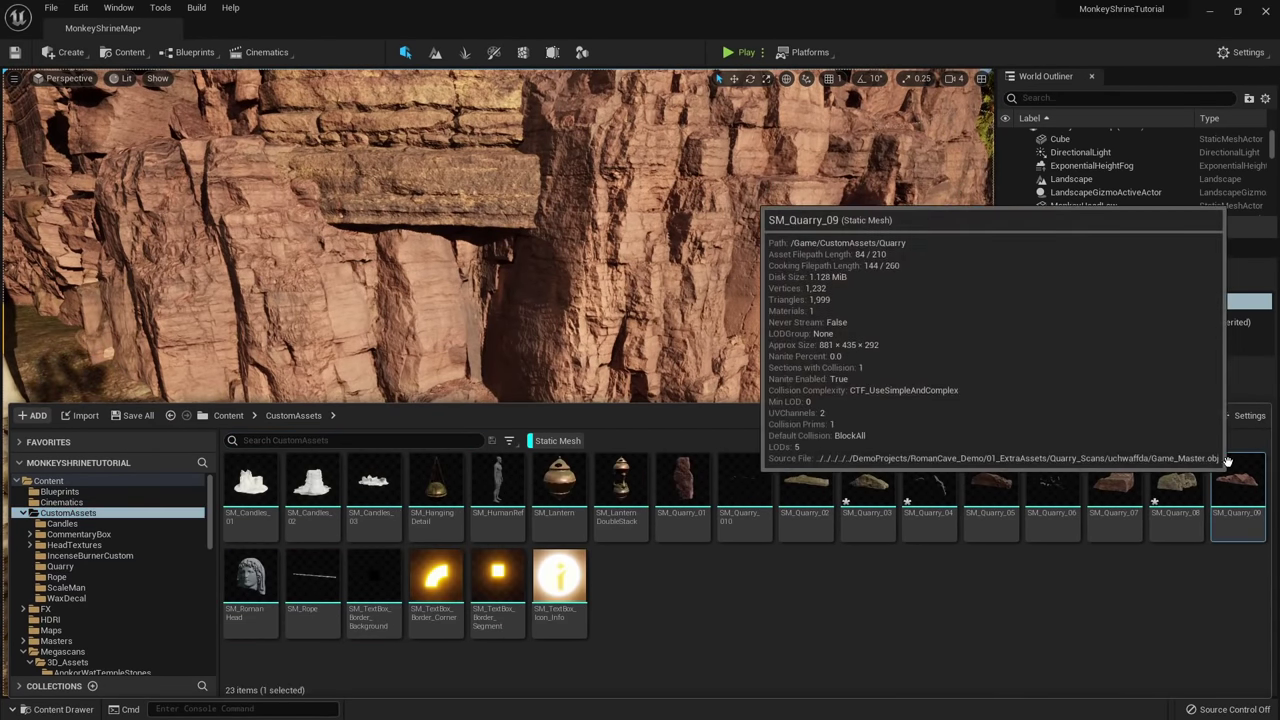
left_click_drag(1238, 485, 580, 434)
left_click_drag(644, 405, 580, 488)
left_click_drag(672, 448, 482, 402)
right_click_drag(482, 402, 335, 320)
Rotate and move that SM_Quarry_09 to follow the cliff face and stretch its Y scale to about 1.22.
key("e")
left_click_drag(692, 468, 698, 463)
key("w")
left_click_drag(776, 514, 754, 514)
key("r")
left_click_drag(714, 573, 713, 597)
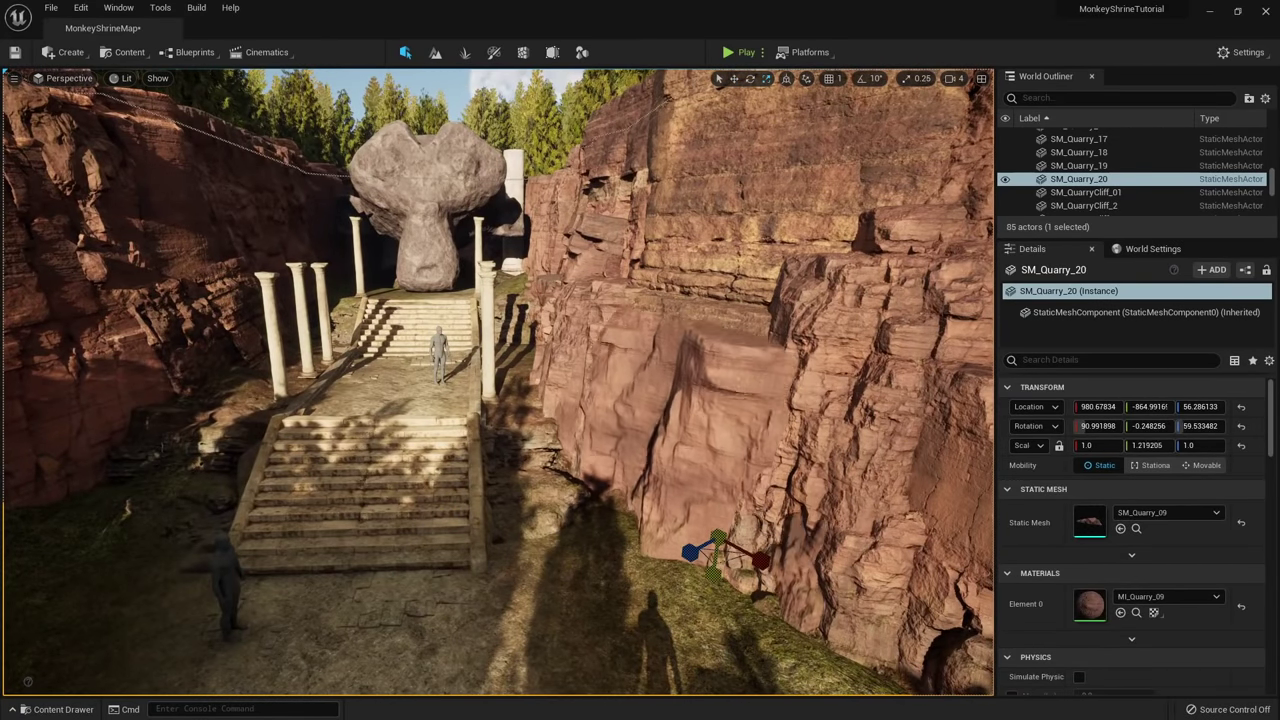
right_click_drag(677, 544, 642, 522)
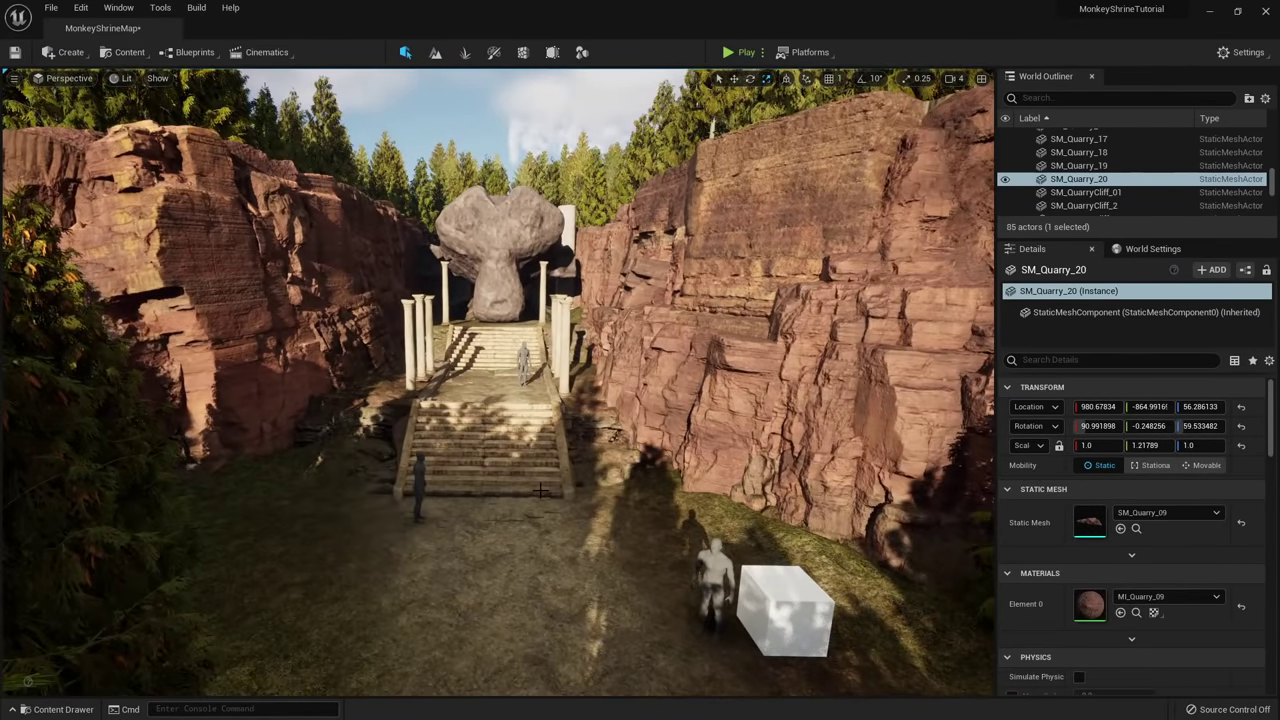
Move the human reference figure off the landing to the ground beside the columns.
key("w")
right_click_drag(619, 497, 803, 606)
left_click(442, 368)
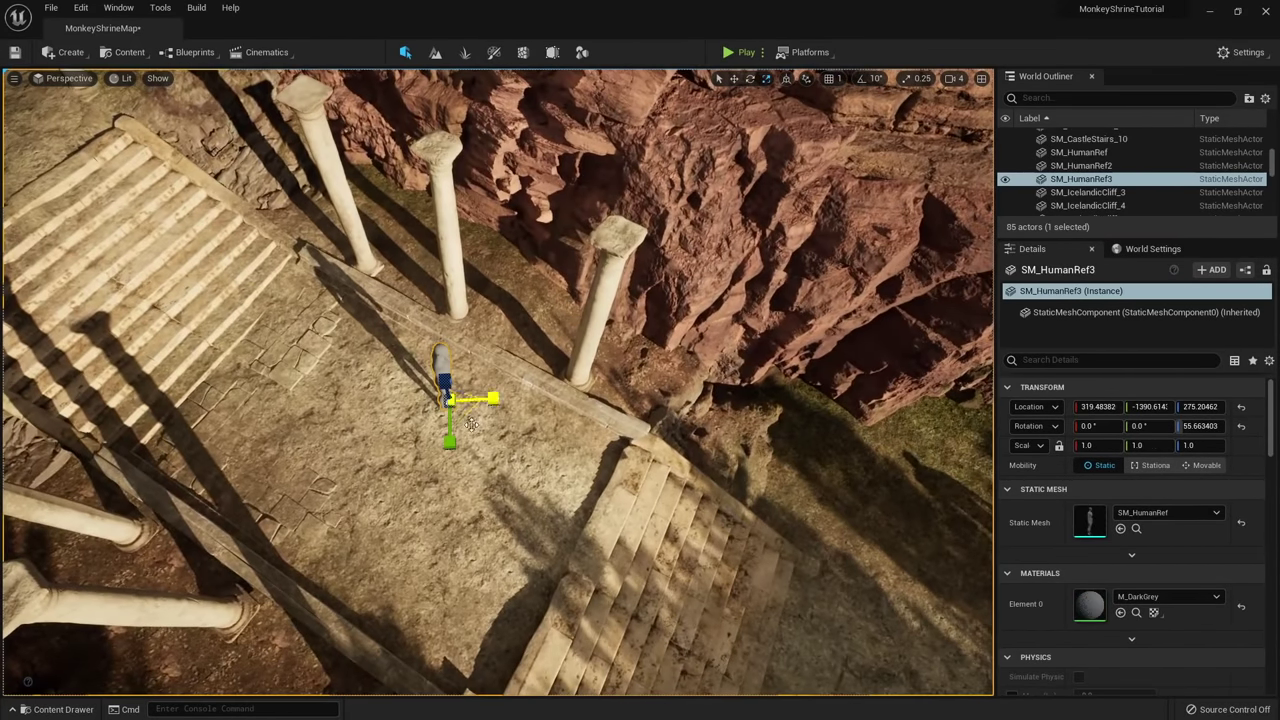
left_click_drag(463, 406, 519, 383)
Duplicate the stone floor piece at the foot of the upper staircase twice along the landing's edge.
left_click(320, 341)
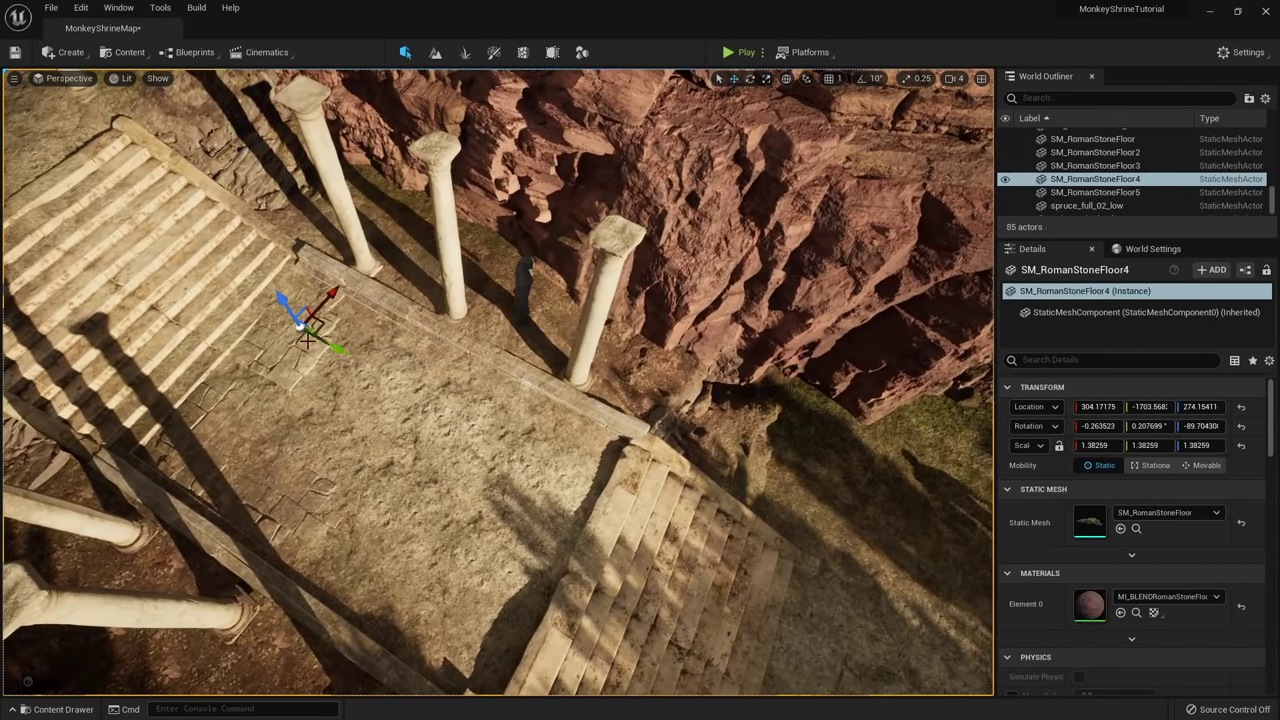
right_click_drag(320, 341, 400, 365)
key("ctrl+d")
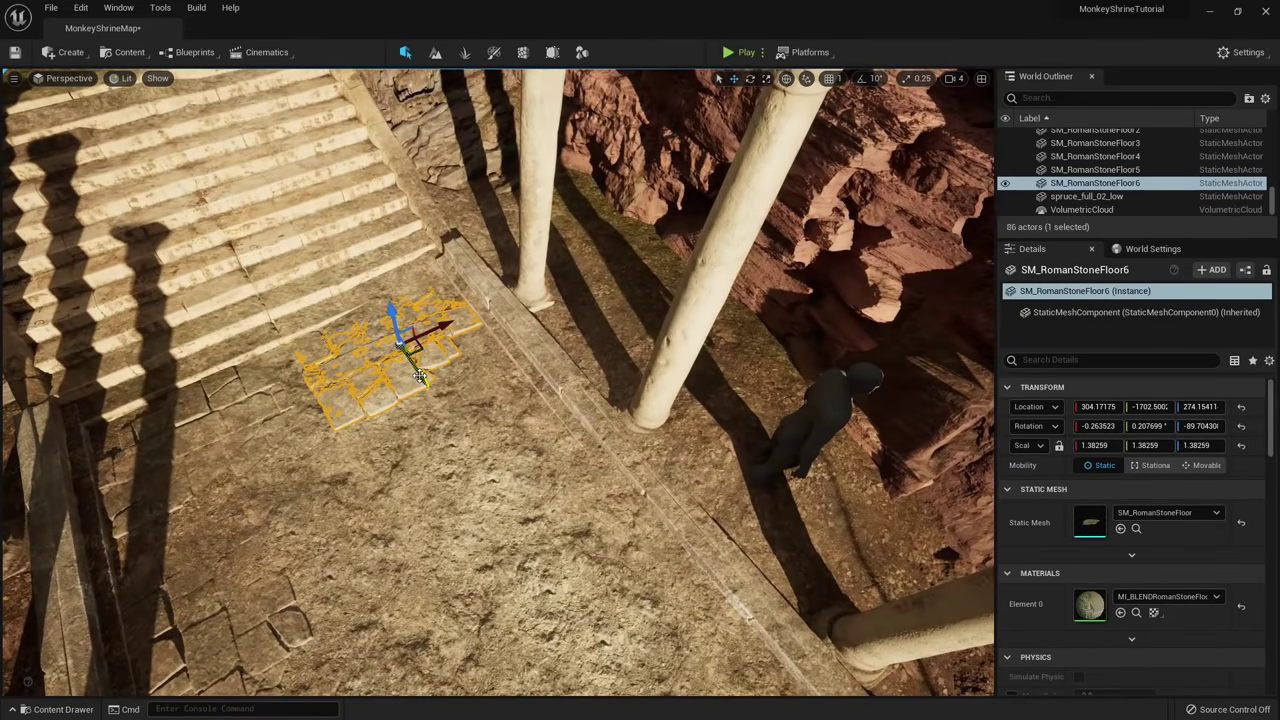
left_click_drag(420, 377, 507, 507, "alt")
right_click_drag(507, 507, 465, 515)
mouse_move(513, 399)
right_mouse_down()
mouse_move(505, 410)
mouse_move(513, 399)
right_mouse_up()
Search the Megascans folder for "iceland" and place SM_IcelandicRockAssembly_01 on the landing between the staircases.
key("ctrl+space")
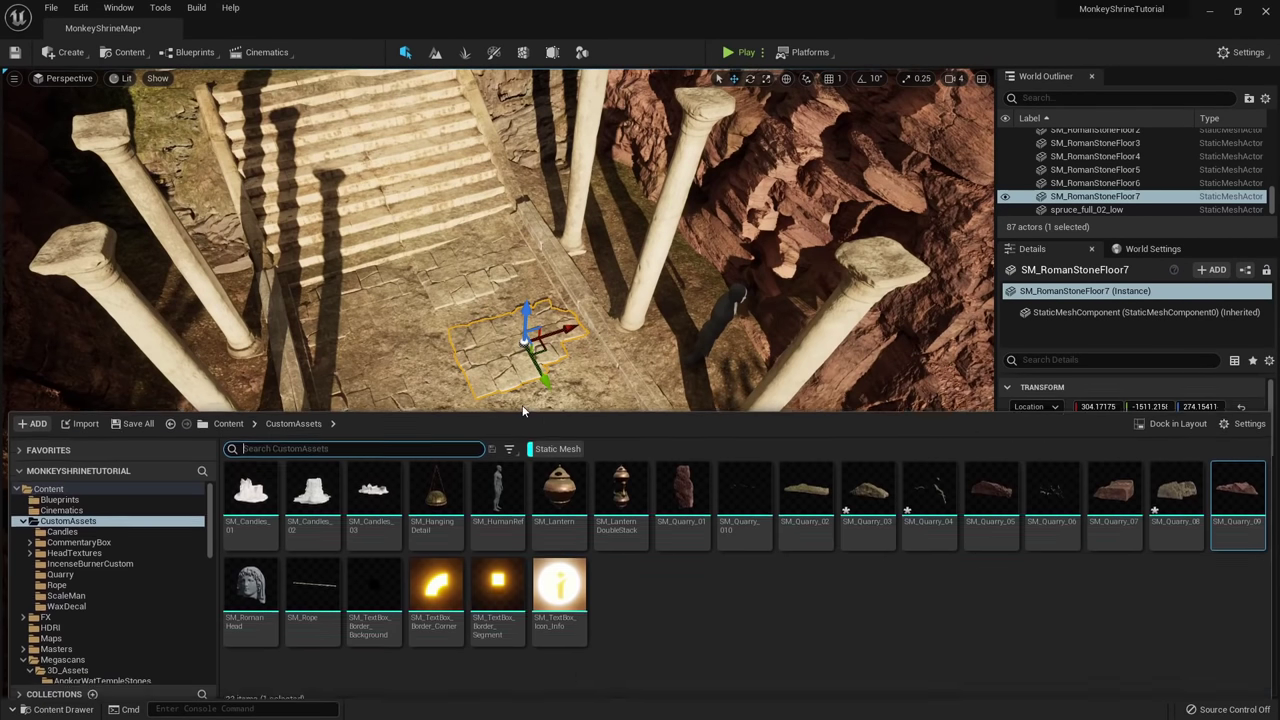
scroll(73, 637, "down", 2)
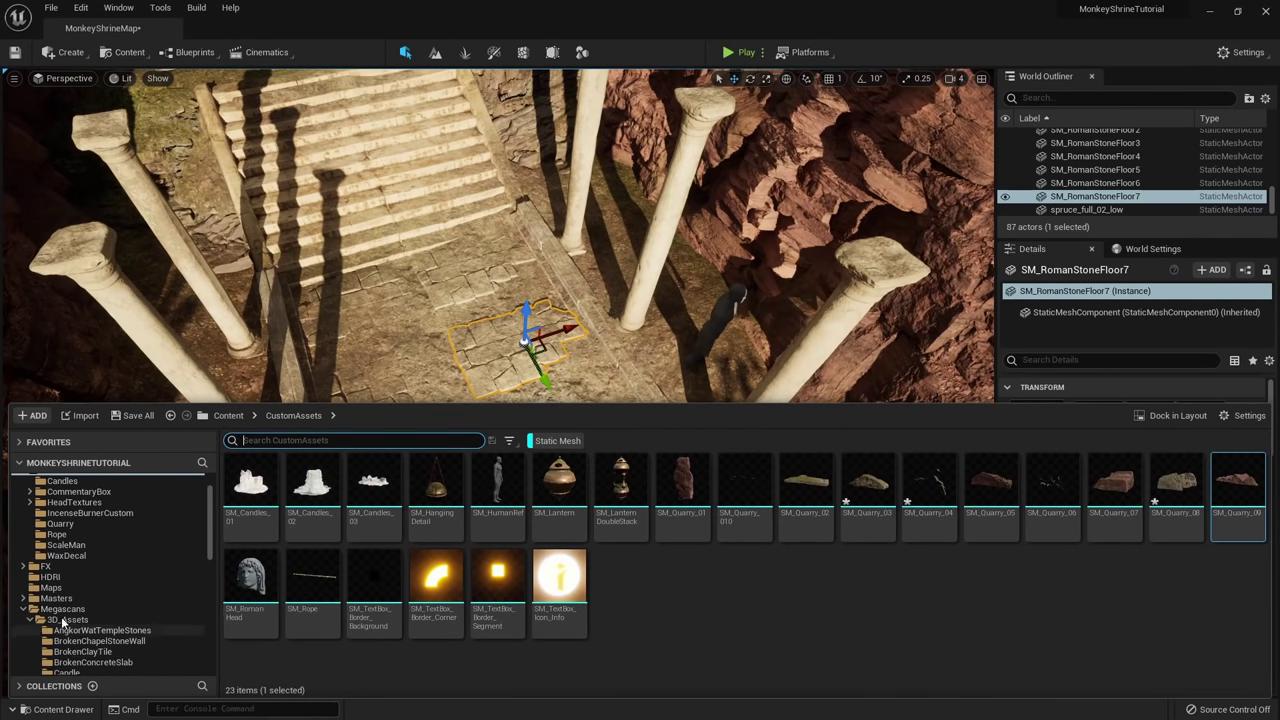
left_click(62, 608)
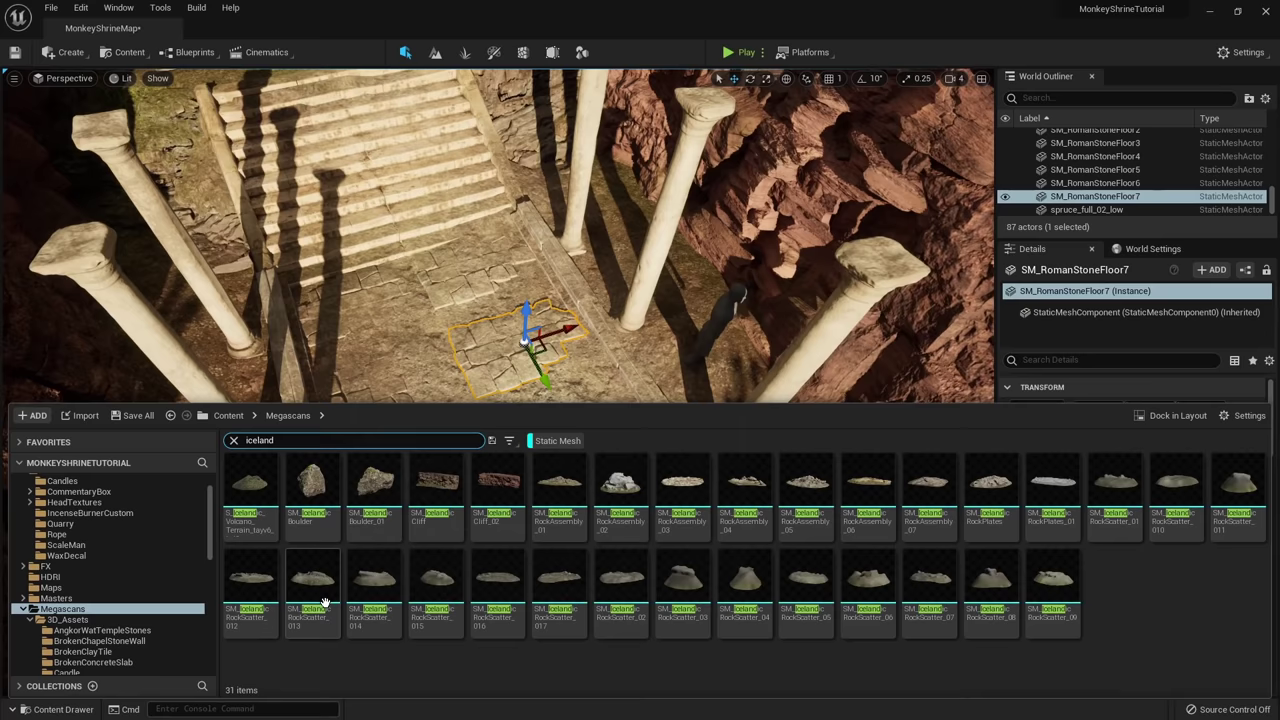
left_click_drag(558, 485, 500, 447)
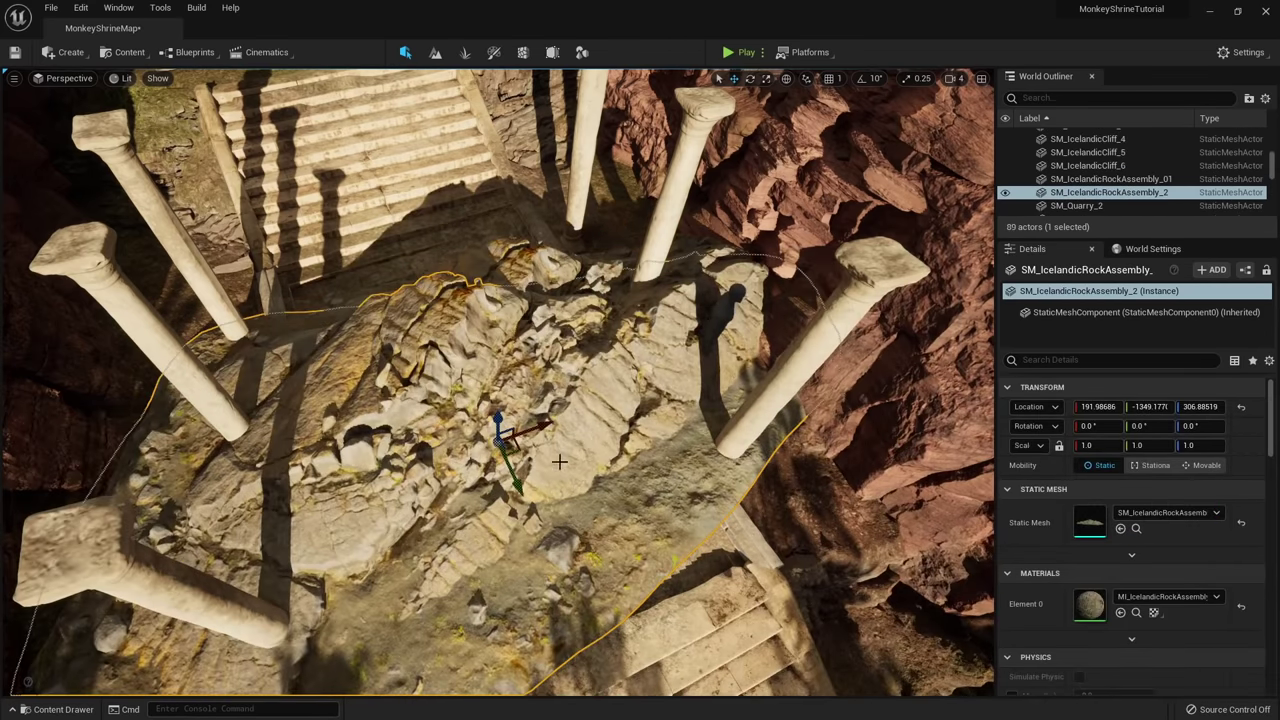
Delete the second Icelandic rock assembly, SM_IcelandicRockAssembly_2, from the landing.
scroll(561, 538, "down", 8)
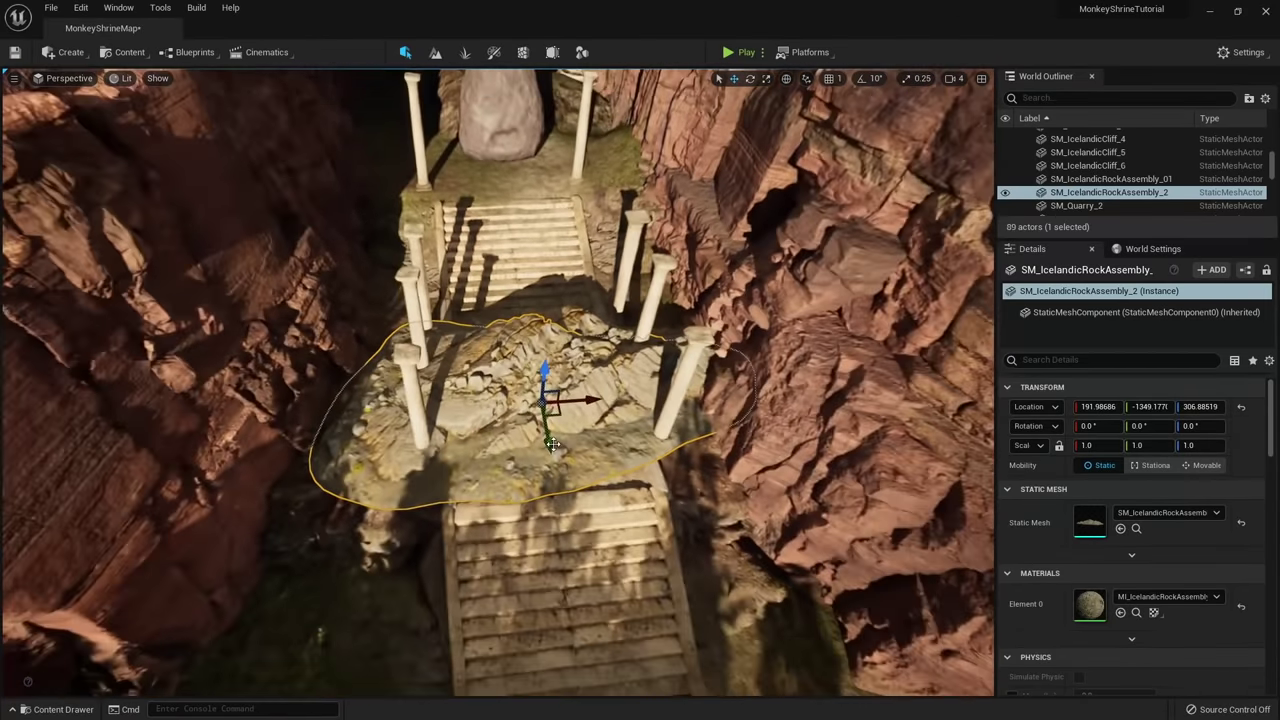
left_click_drag(562, 538, 568, 596)
right_click_drag(568, 596, 556, 540)
key("Delete")
Move SM_IcelandicRockAssembly_01 off the landing to the open ground beyond the foot of the lower staircase.
left_click(515, 440)
right_click_drag(515, 440, 451, 370)
left_click_drag(451, 369, 729, 571)
key("f")
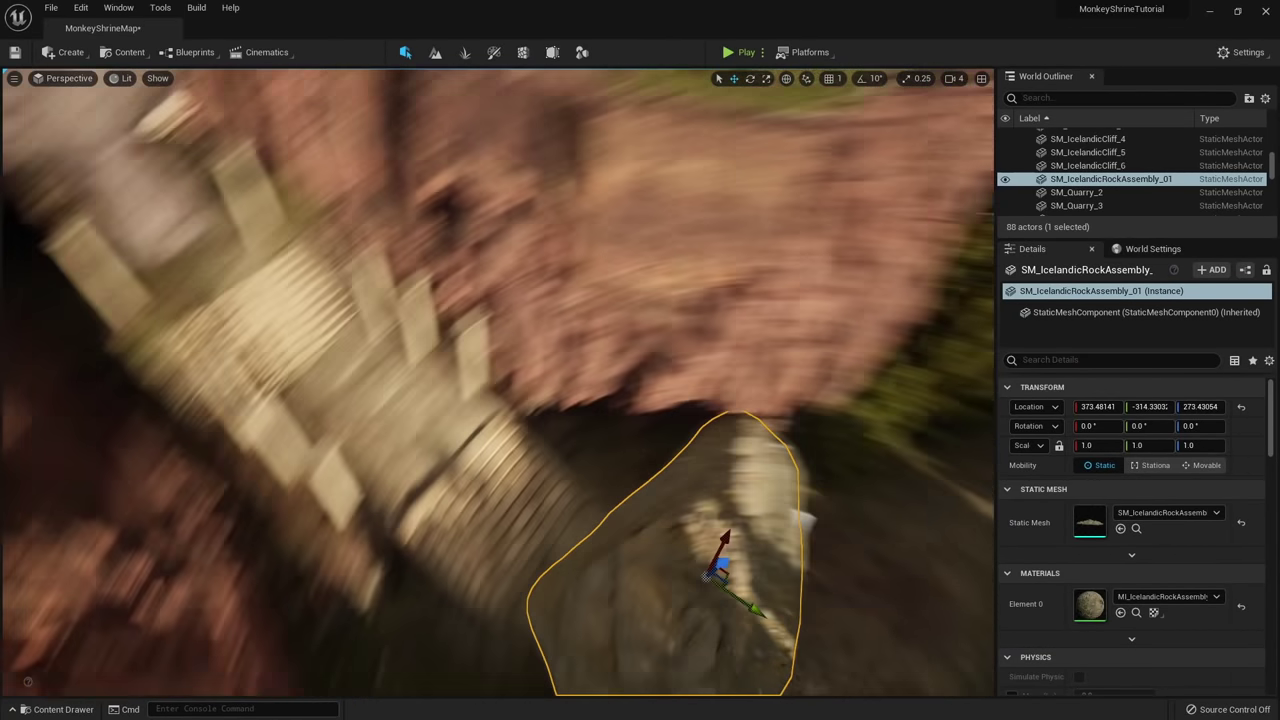
Scale SM_IcelandicRockAssembly_01 uniformly to about 0.46 and lower it into the ground.
right_click_drag(640, 490, 615, 465)
key("r")
left_click_drag(609, 456, 615, 461)
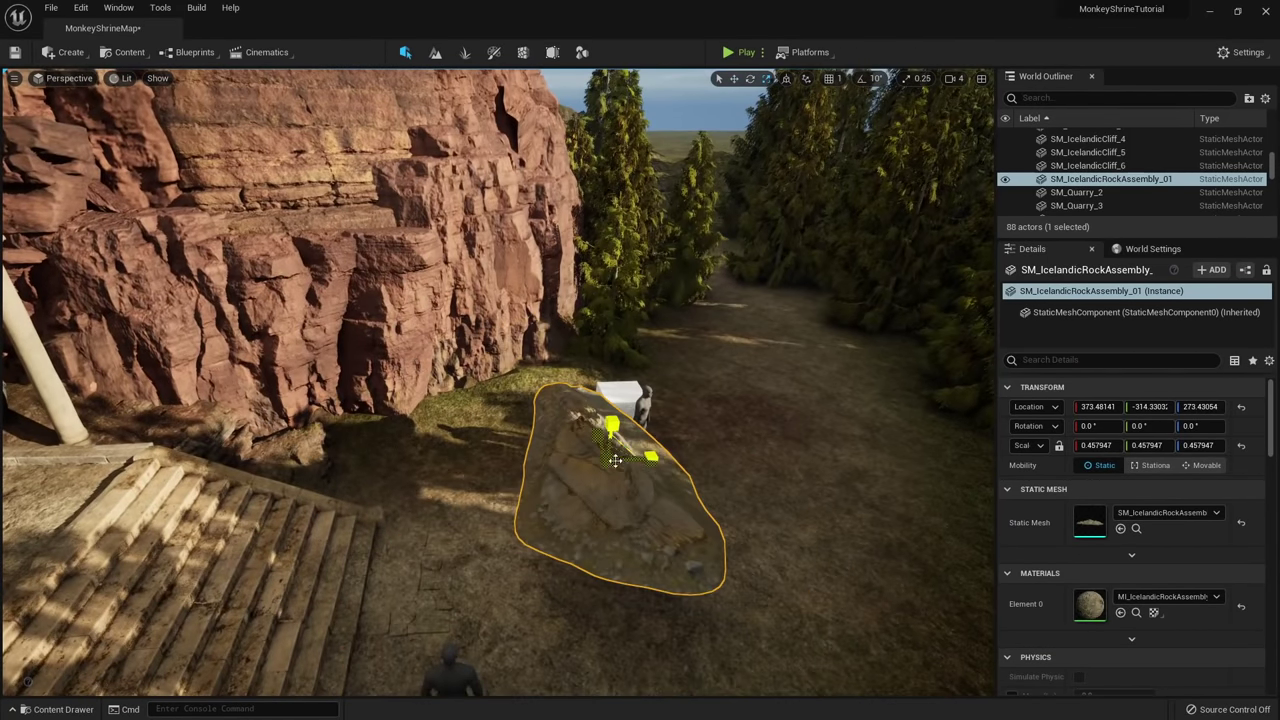
left_click_drag(610, 505, 608, 517)
Place SM_IcelandicRockAssembly_03, 04, 05 and 06 on the ground around the first rock assembly.
right_click_drag(608, 517, 450, 500)
key("ctrl+space")
left_click_drag(682, 485, 768, 568)
right_click_drag(768, 568, 543, 543)
key("ctrl+space")
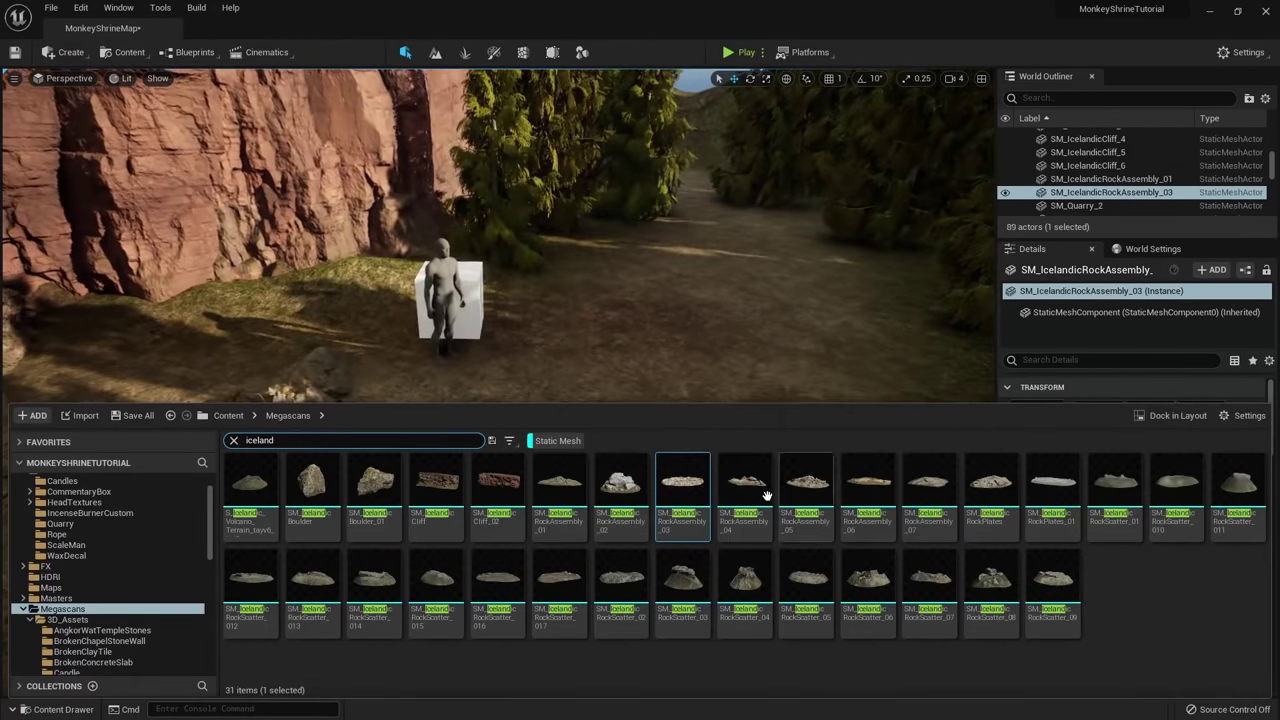
left_click_drag(755, 492, 657, 373)
key("ctrl+space")
left_click_drag(808, 490, 785, 325)
key("ctrl+space")
left_click_drag(870, 490, 484, 343)
Place SM_IcelandicRockPlates and SM_IcelandicRockPlates_01 on the ground among the Icelandic rock assemblies.
left_click(444, 290)
left_click(474, 284, "ctrl")
right_click_drag(484, 343, 600, 400)
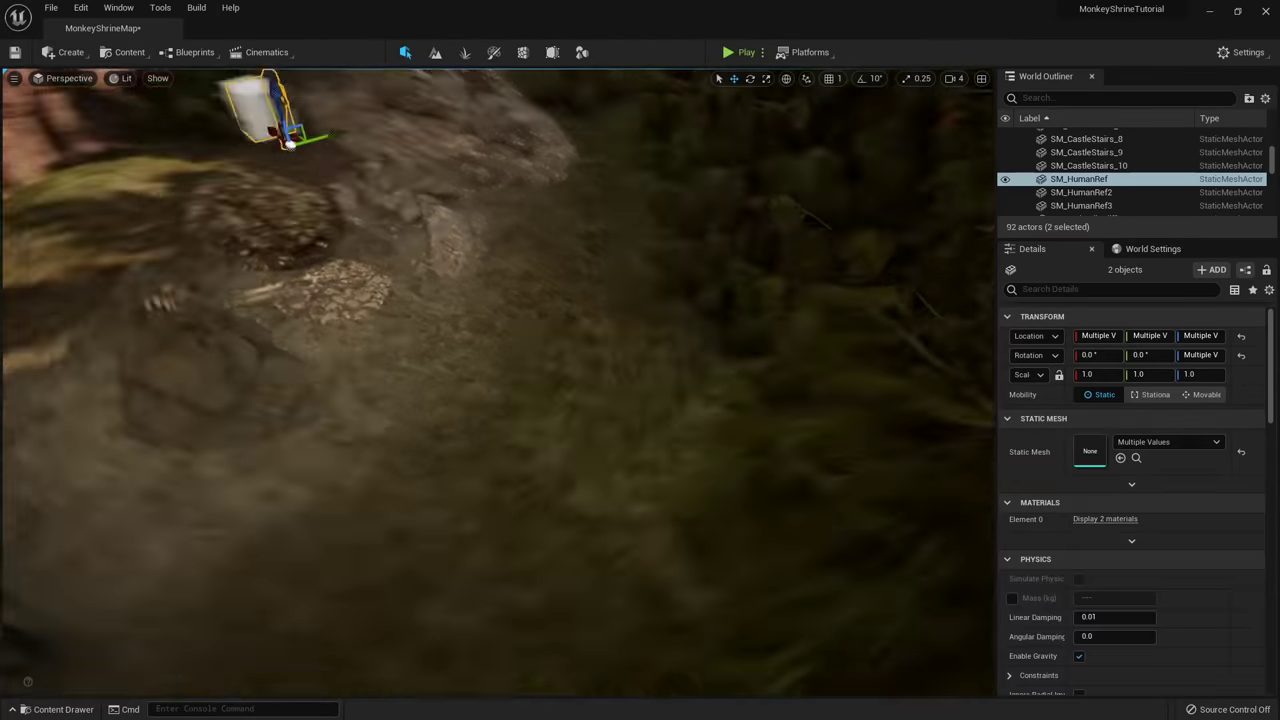
key("ctrl+space")
left_click_drag(991, 487, 654, 384)
key("ctrl+space")
left_click_drag(1053, 487, 138, 369)
key("ctrl+space")
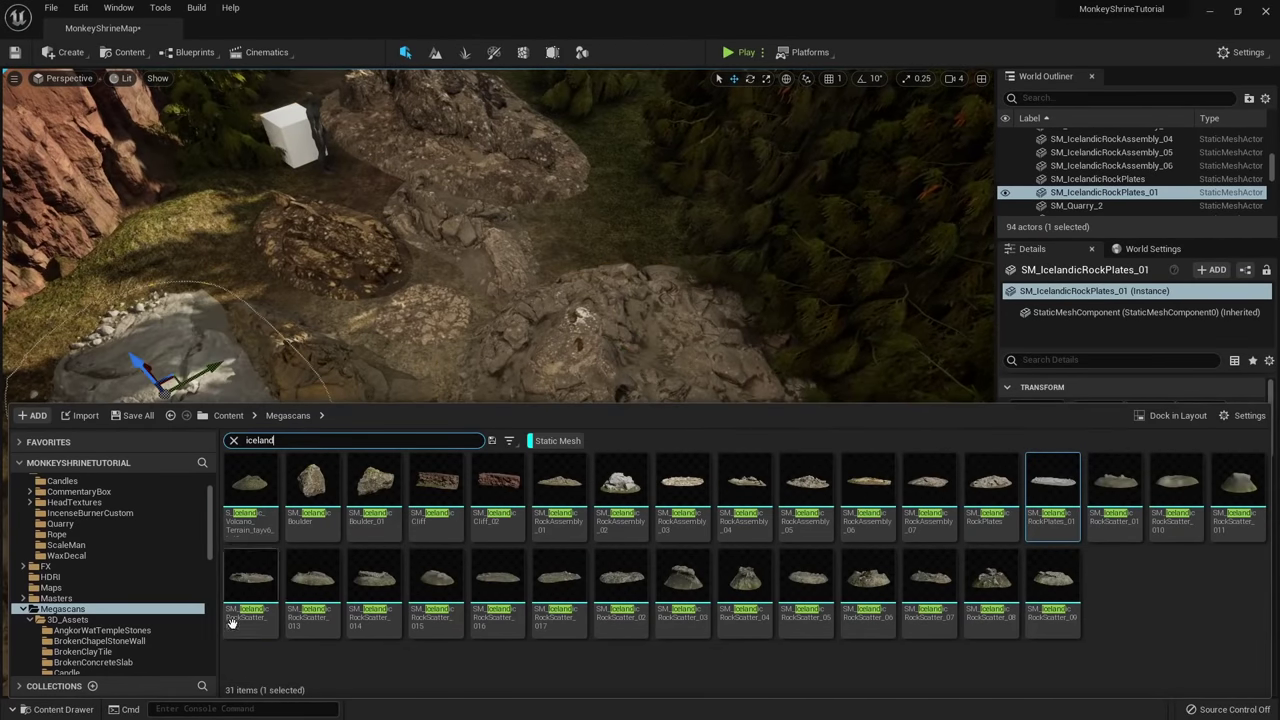
key("Escape")
key("ctrl+space")
Shift the scaled-down SM_IcelandicRockAssembly_01 slightly sideways along its Y axis beside the rock plates.
left_click(345, 385)
right_click_drag(345, 385, 699, 526)
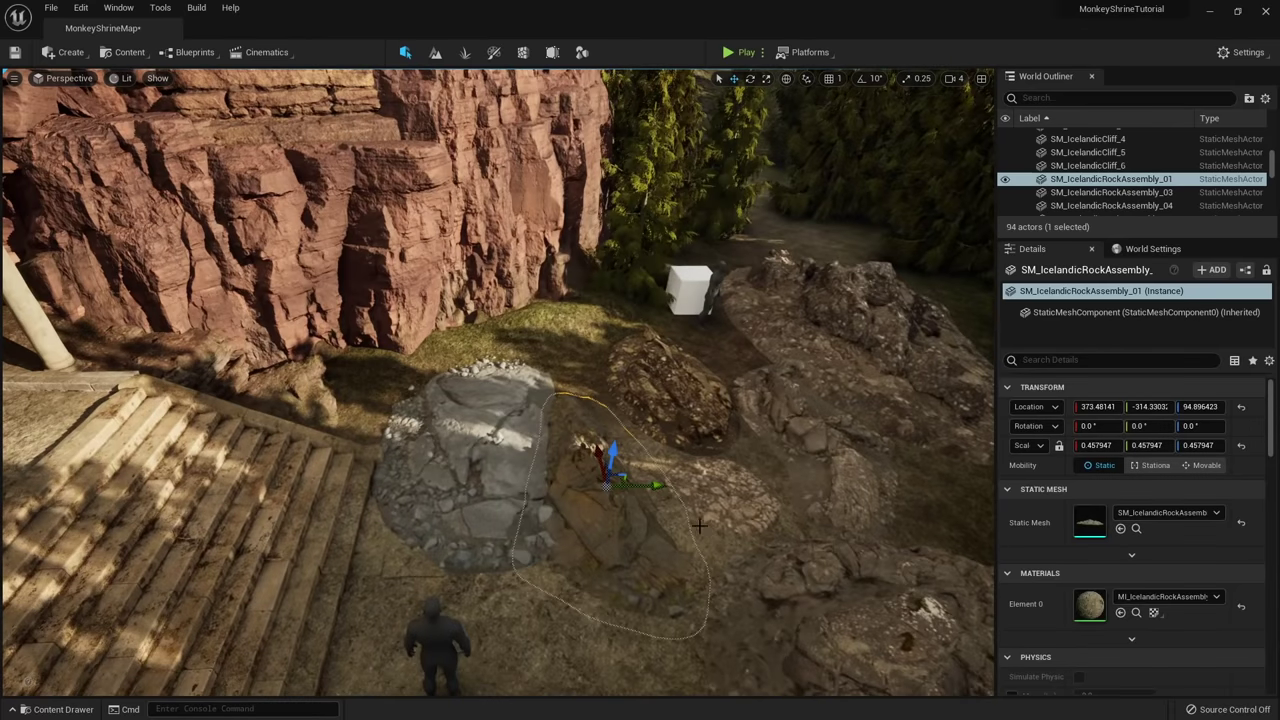
left_click_drag(661, 486, 672, 486)
right_click_drag(672, 486, 400, 415)
Review the blend parameters of the SM_IcelandicRockPlates_01 material instance and open its parent material M_BlendMaster.
right_click_drag(500, 400, 485, 450)
right_click_drag(607, 490, 433, 406)
right_click_drag(233, 186, 334, 342)
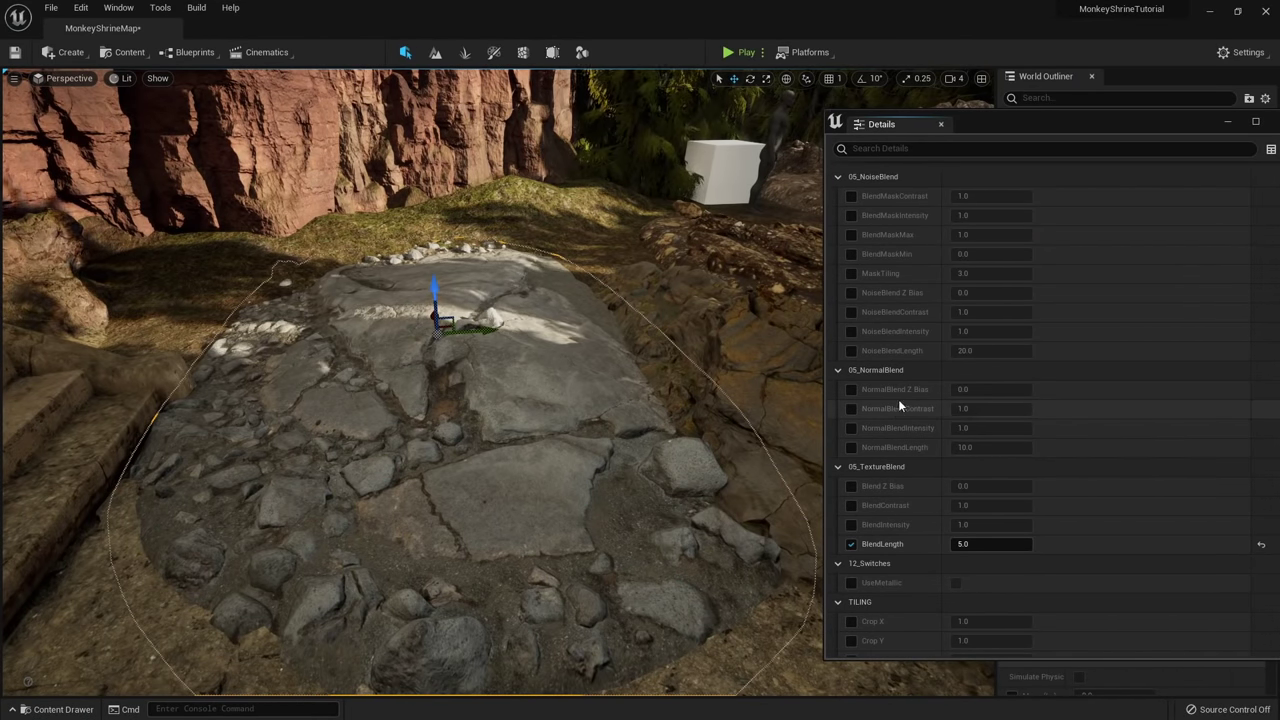
scroll(956, 422, "down", 7)
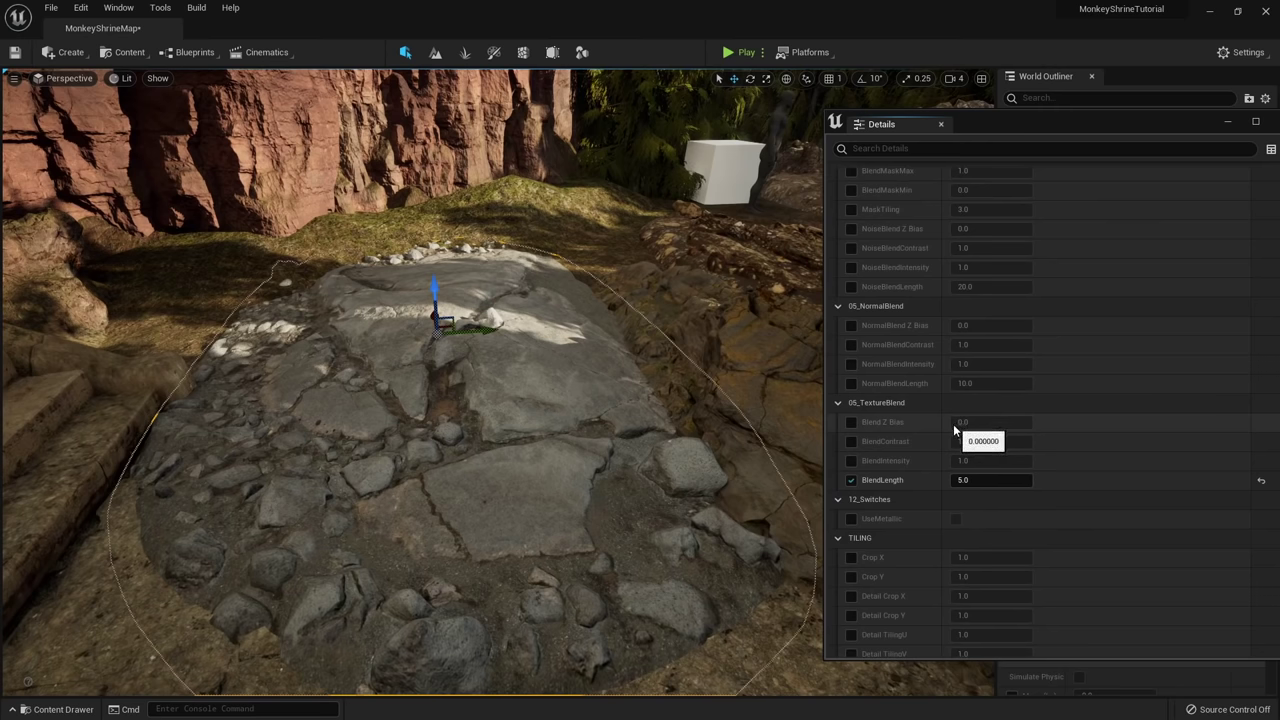
double_click(966, 543)
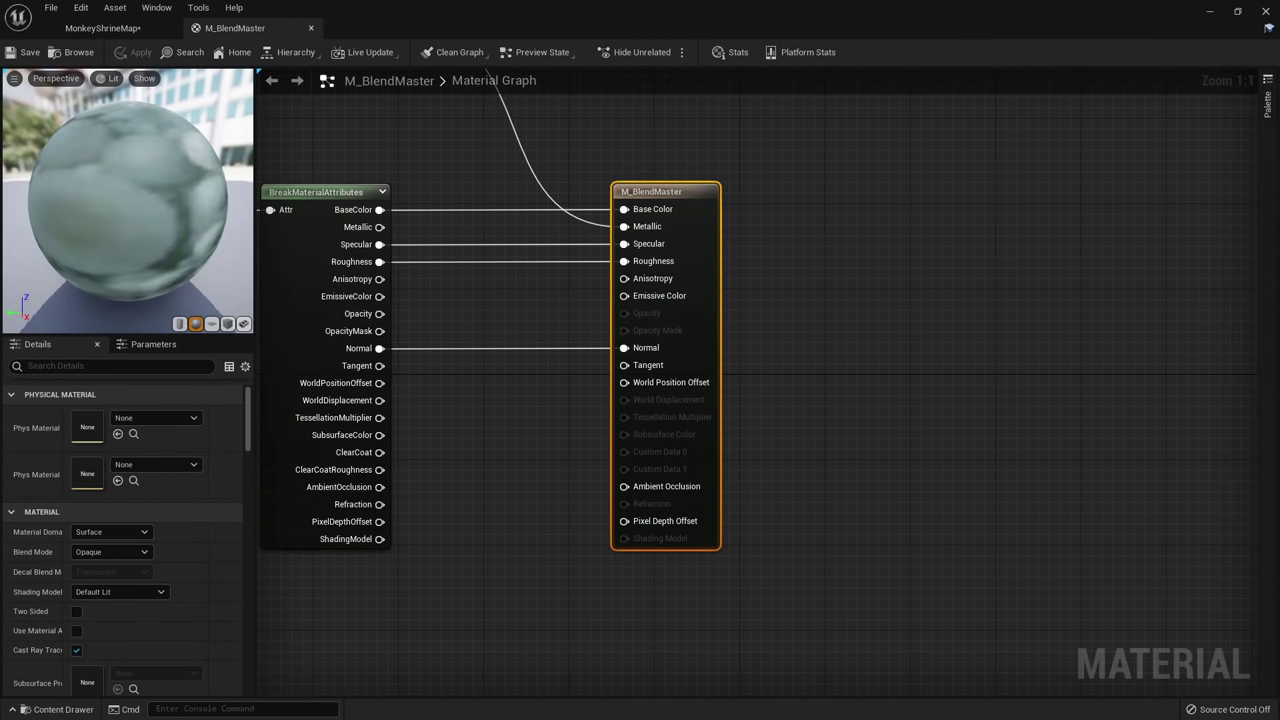
Add the MF_VTGroundBlend material function from MonkeyShrine/AutoLandscape to the M_BlendMaster graph.
scroll(478, 511, "down", 7)
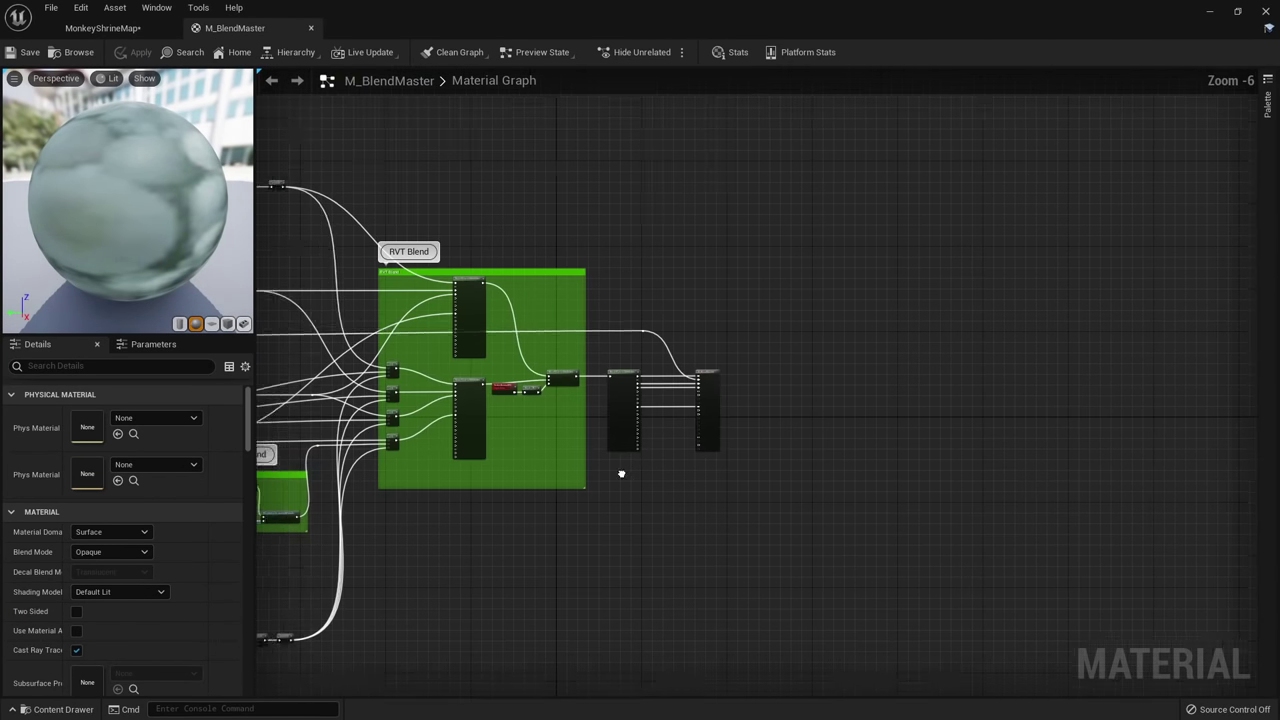
scroll(637, 408, "up", 3)
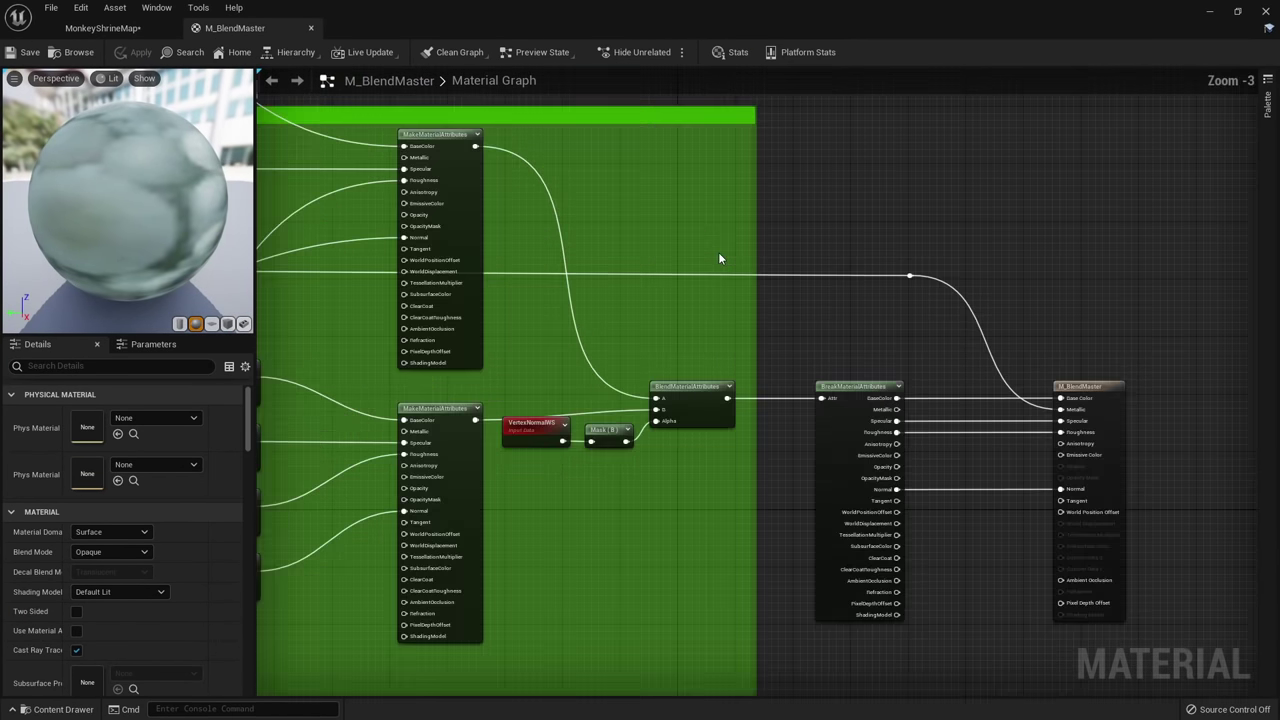
scroll(827, 417, "down", 4)
key("ctrl+space")
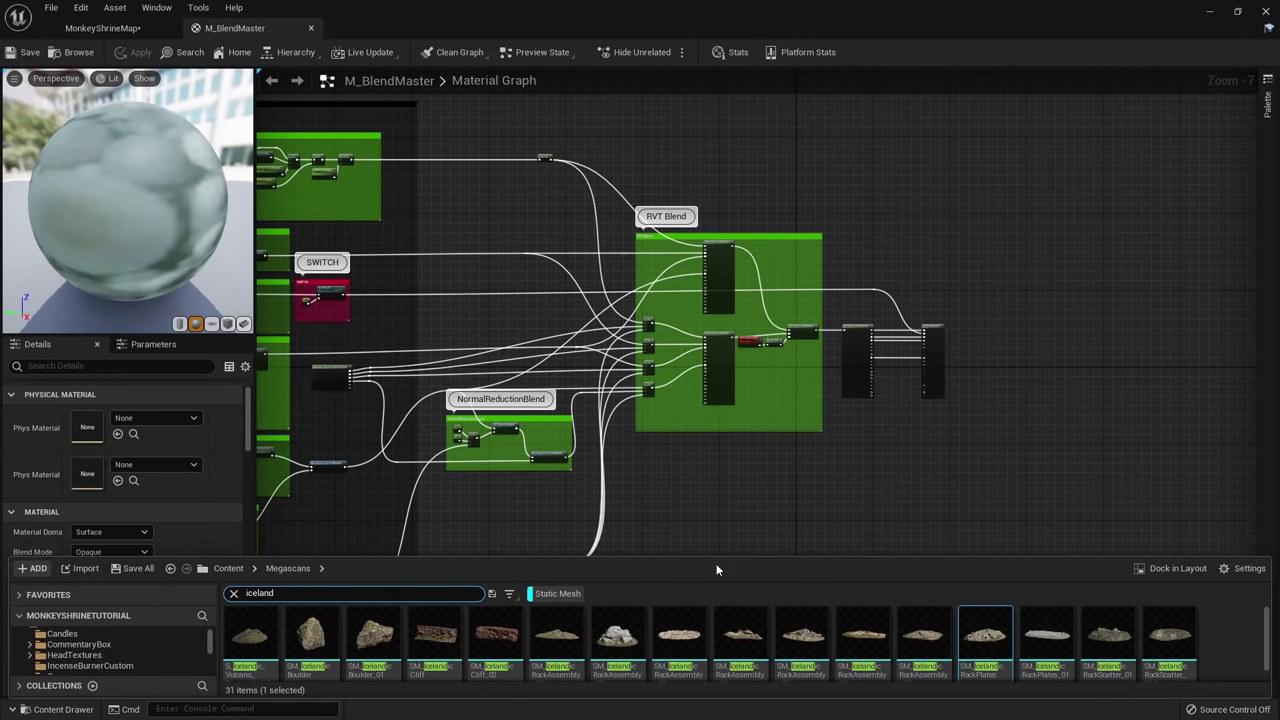
left_click(559, 595)
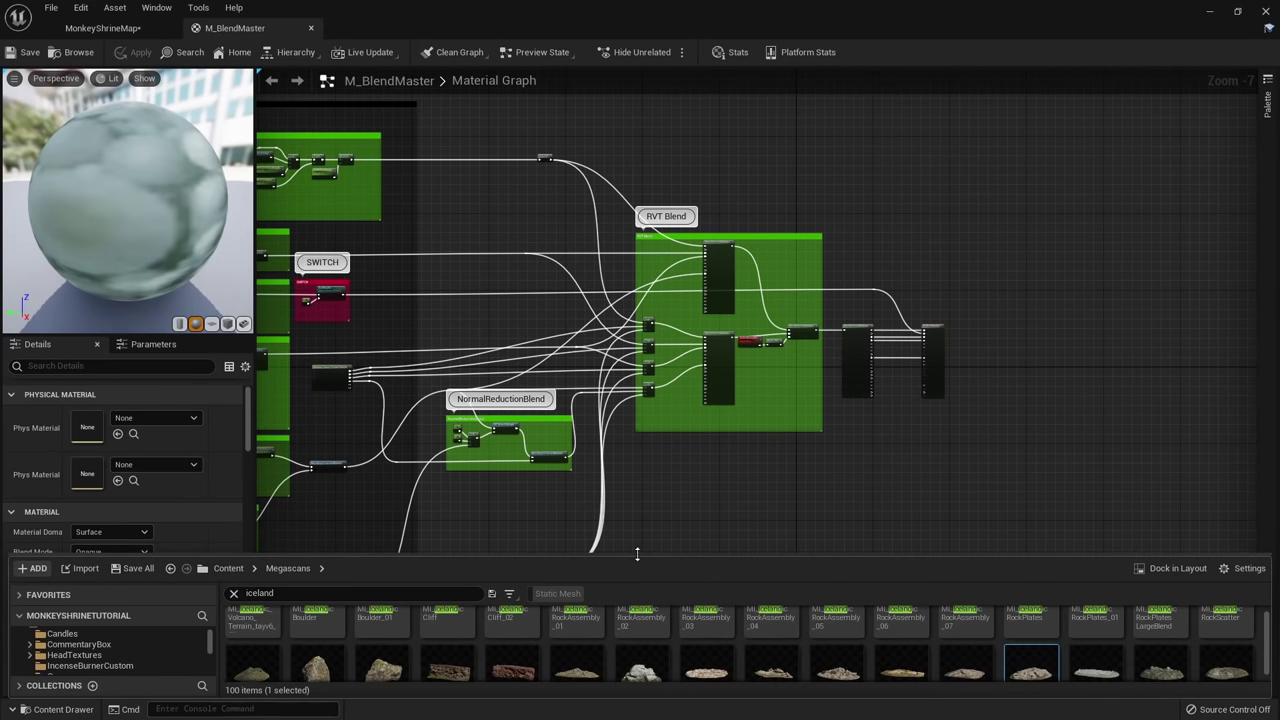
left_click_drag(637, 553, 610, 322)
left_click(23, 526)
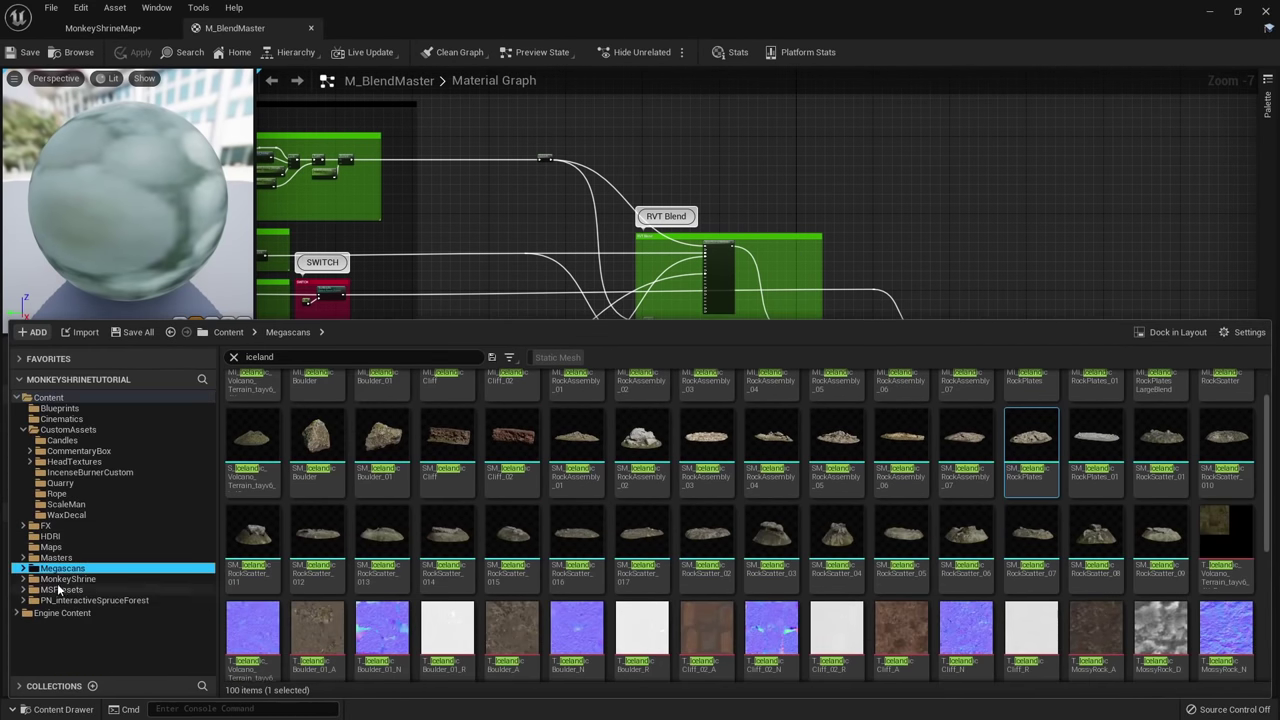
left_click(62, 579)
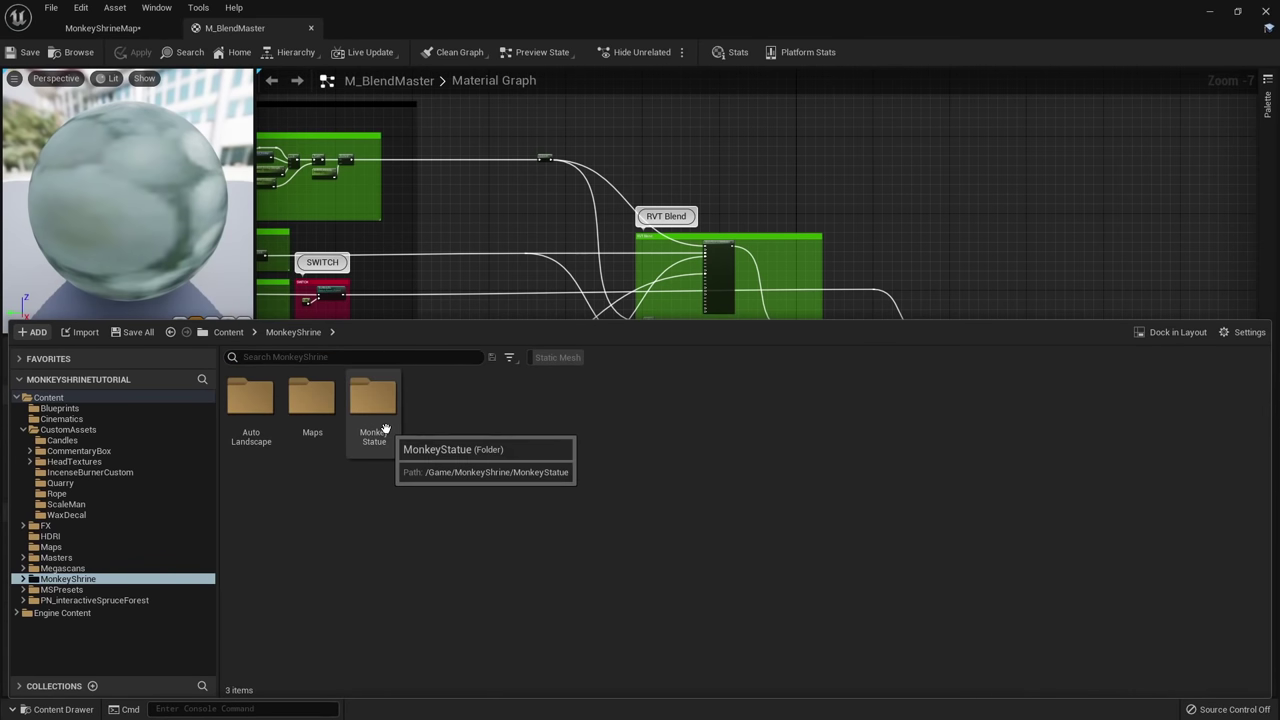
double_click(250, 413)
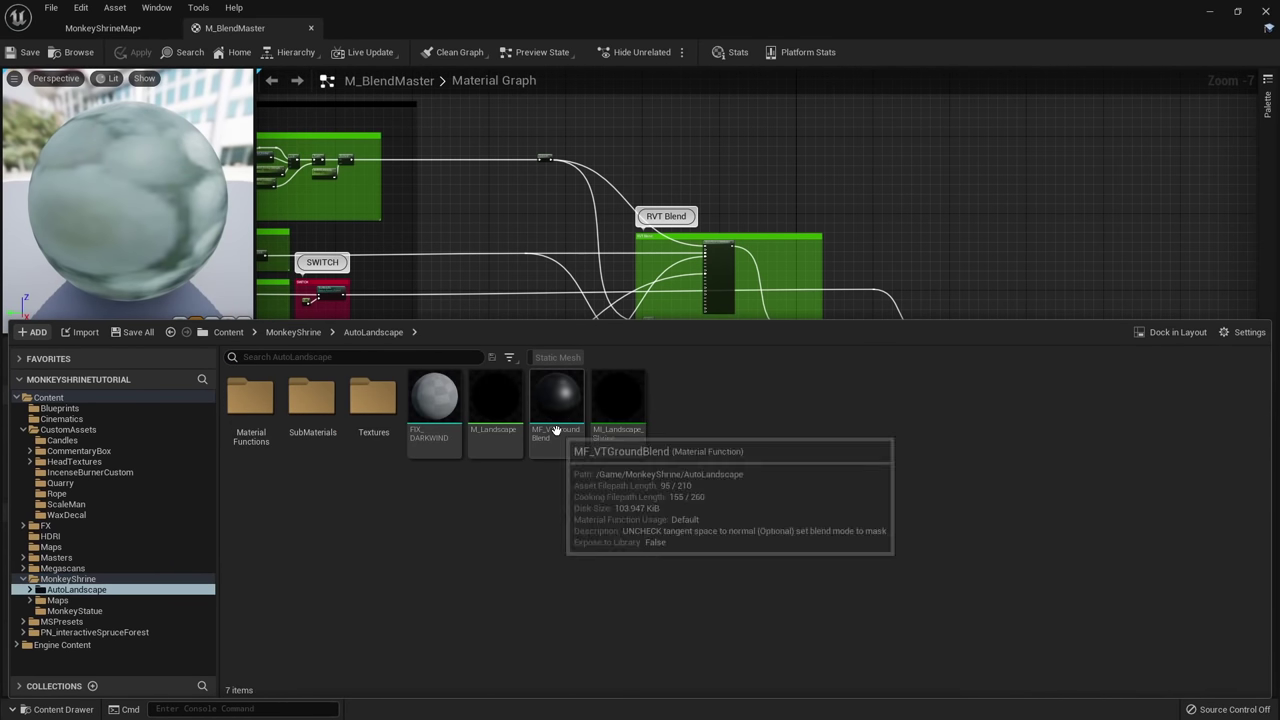
left_click_drag(557, 400, 780, 212)
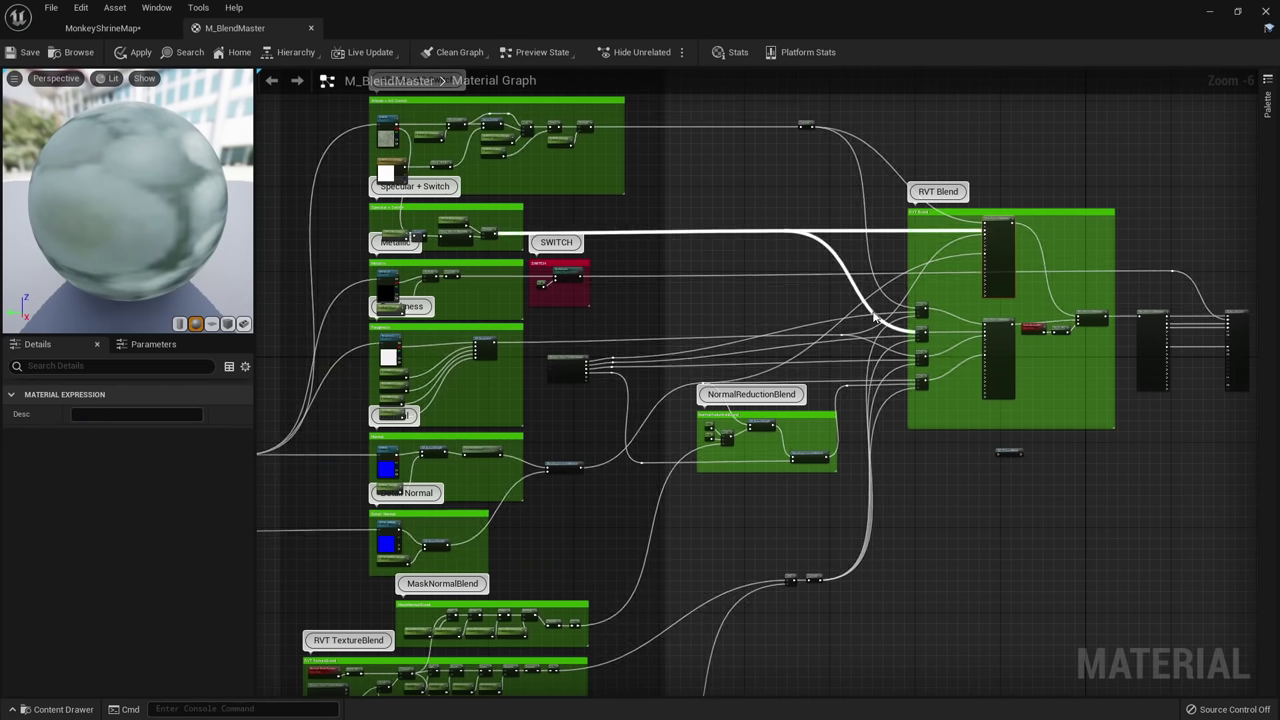
Move the MF_VTGroundBlend node into the RVT Blend group beside the upper MakeMaterialAttributes node.
scroll(1000, 238, "up", 4)
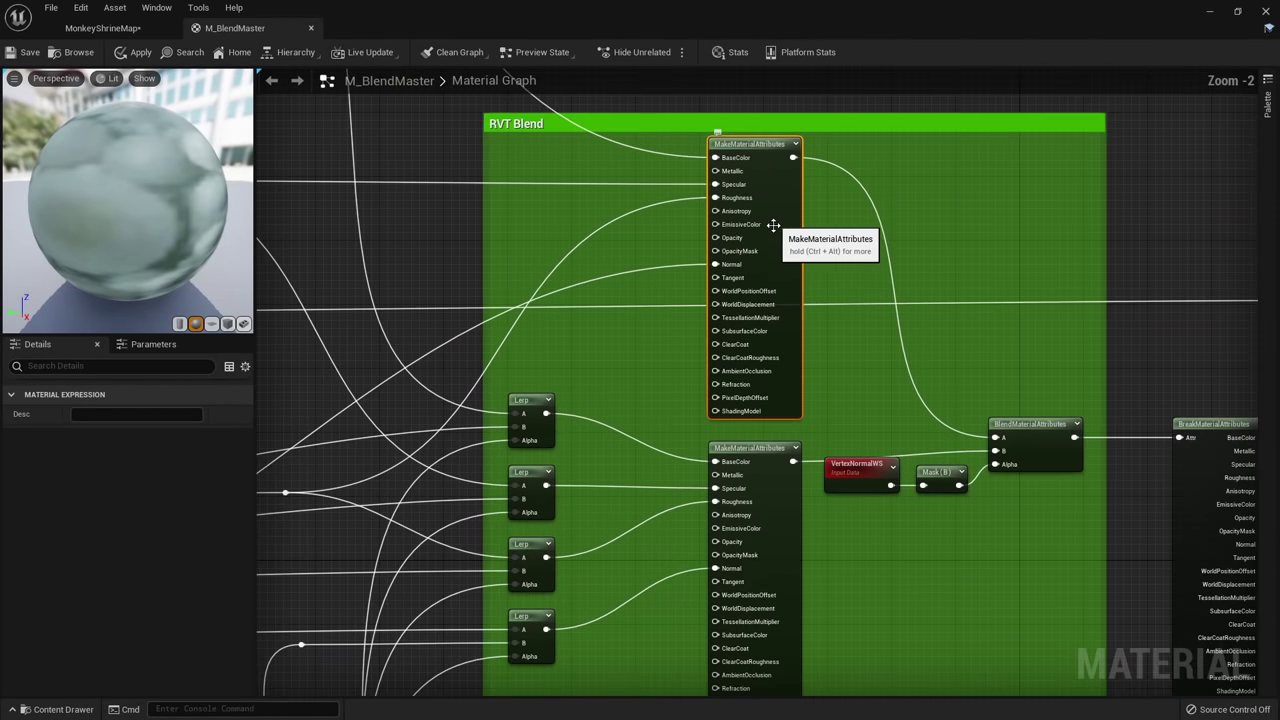
right_click_drag(773, 225, 708, 101)
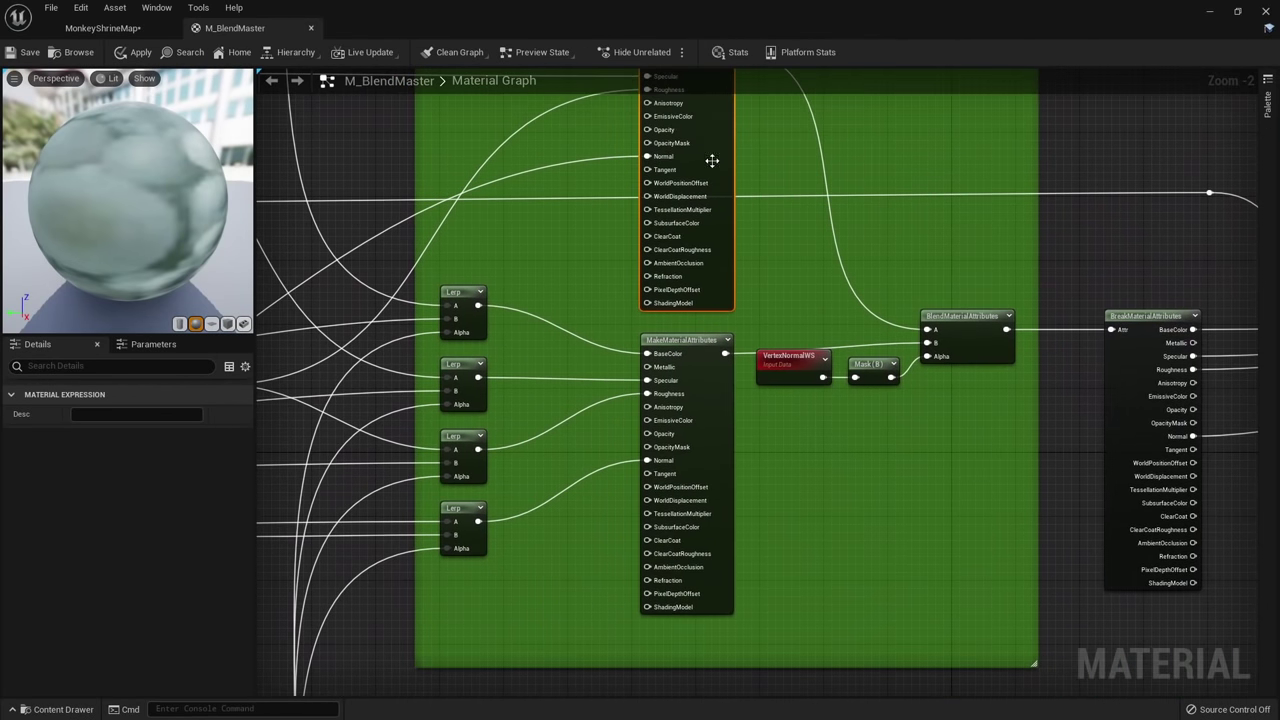
scroll(707, 190, "down", 2)
left_click(660, 440)
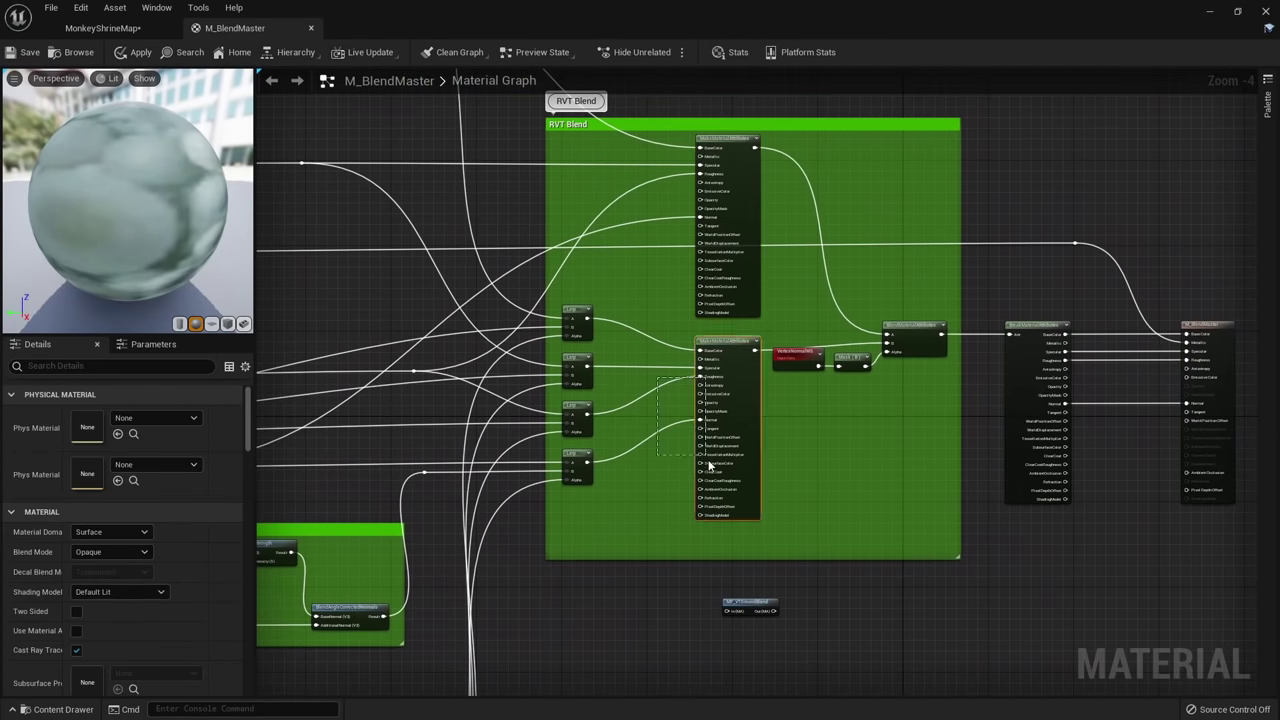
left_click(733, 607)
left_click_drag(738, 604, 912, 217)
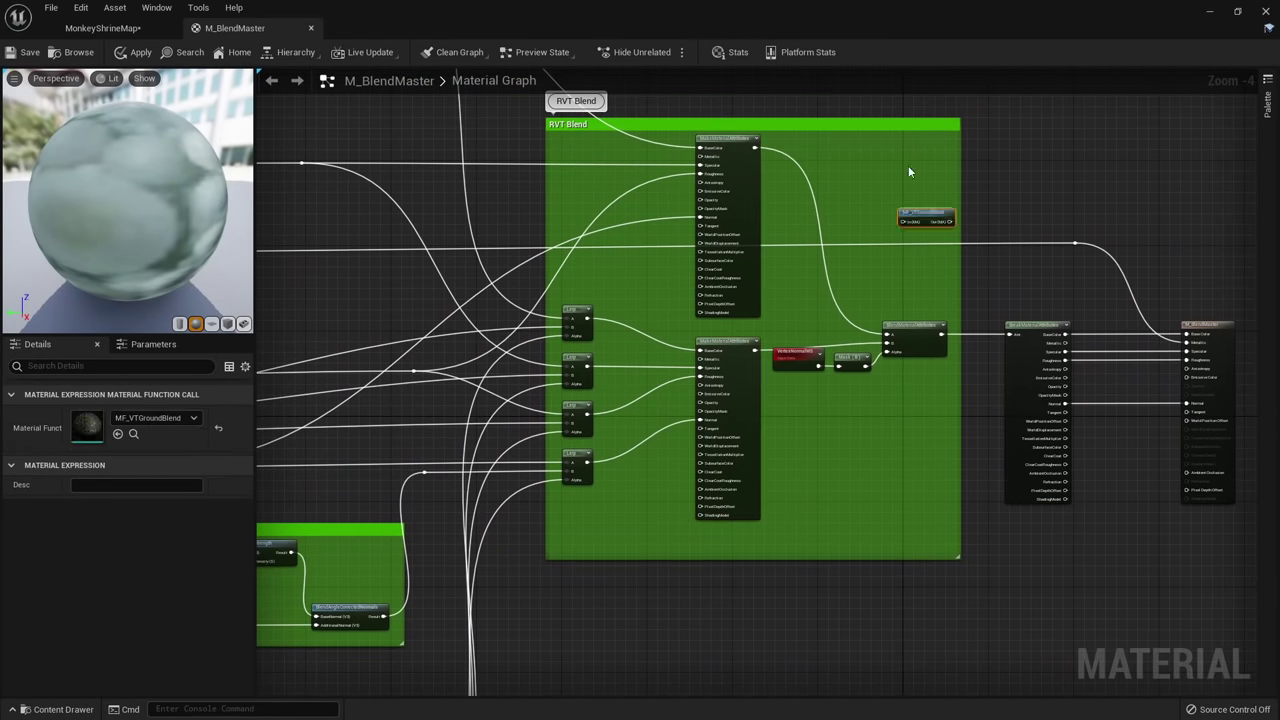
Route the upper MakeMaterialAttributes output through MF_VTGroundBlend into BreakMaterialAttributes, then apply the material and check the rocks in the level.
left_click(760, 175)
scroll(789, 203, "up", 4)
right_click_drag(789, 205, 741, 303)
left_click_drag(672, 198, 824, 264)
right_click_drag(919, 329, 718, 270)
left_click_drag(687, 202, 987, 516)
scroll(928, 386, "down", 3)
right_click(927, 386)
right_click_drag(873, 381, 846, 338)
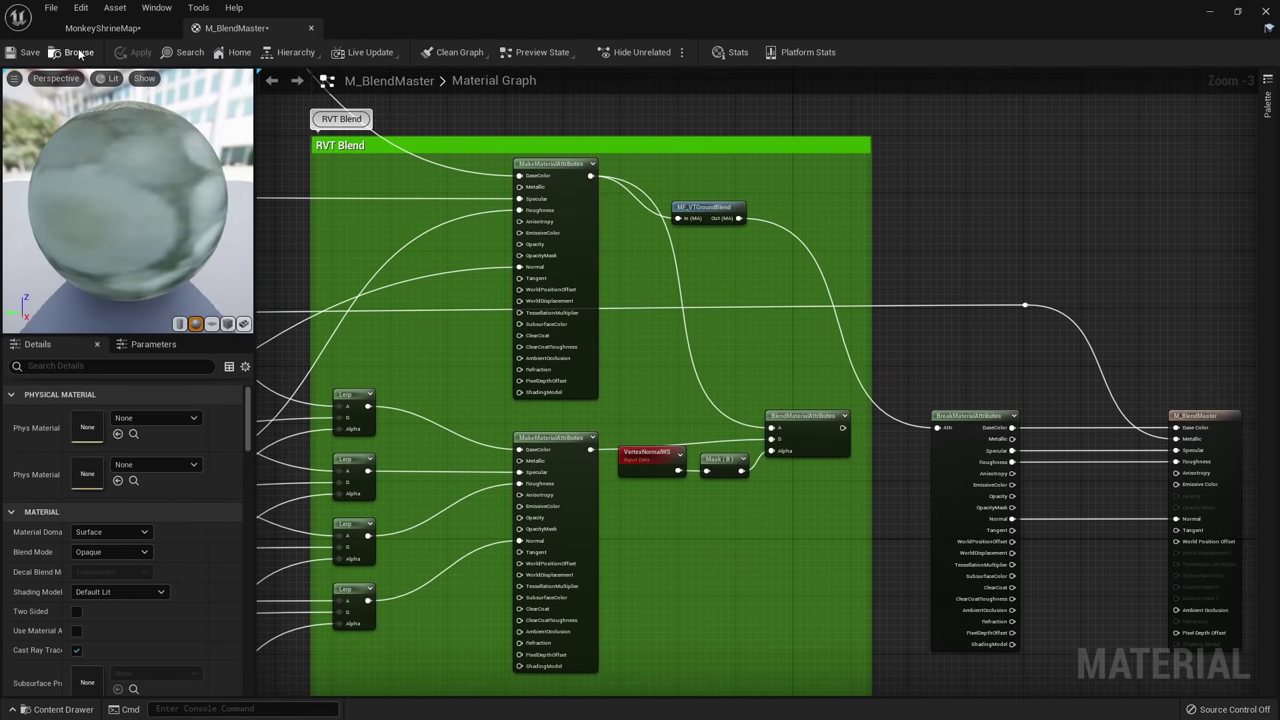
left_click(103, 28)
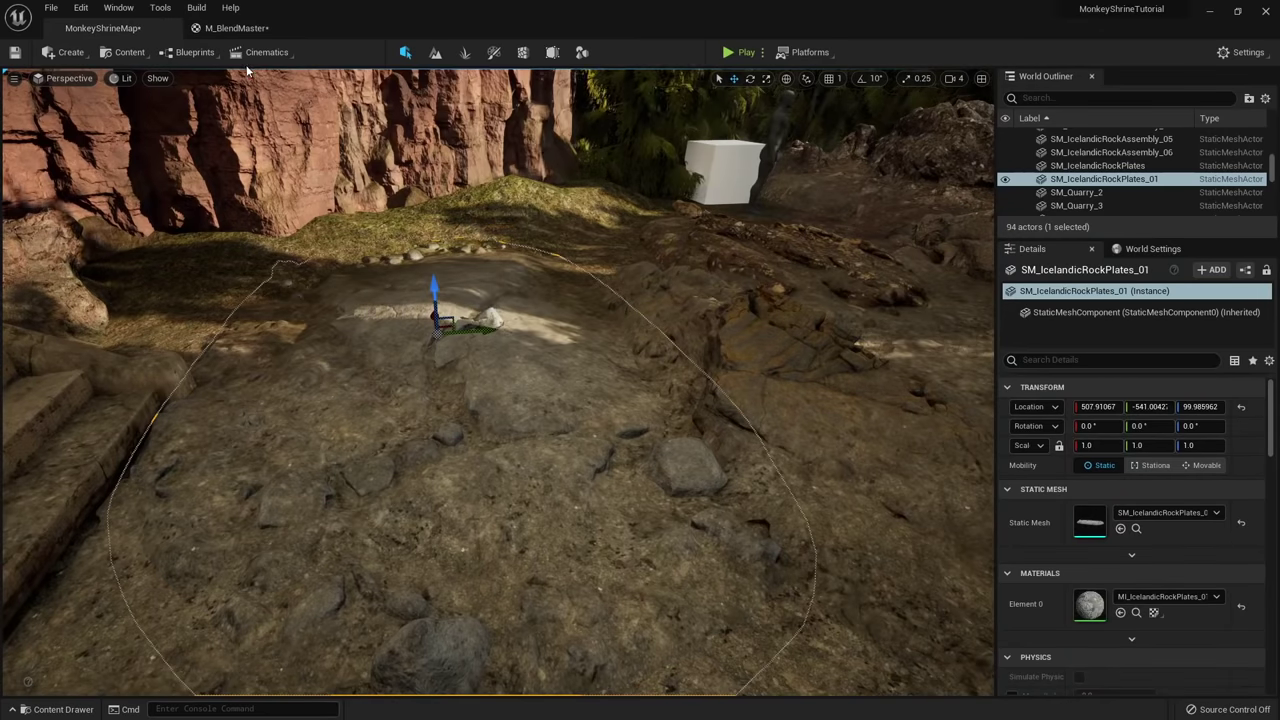
right_click_drag(540, 250, 920, 228)
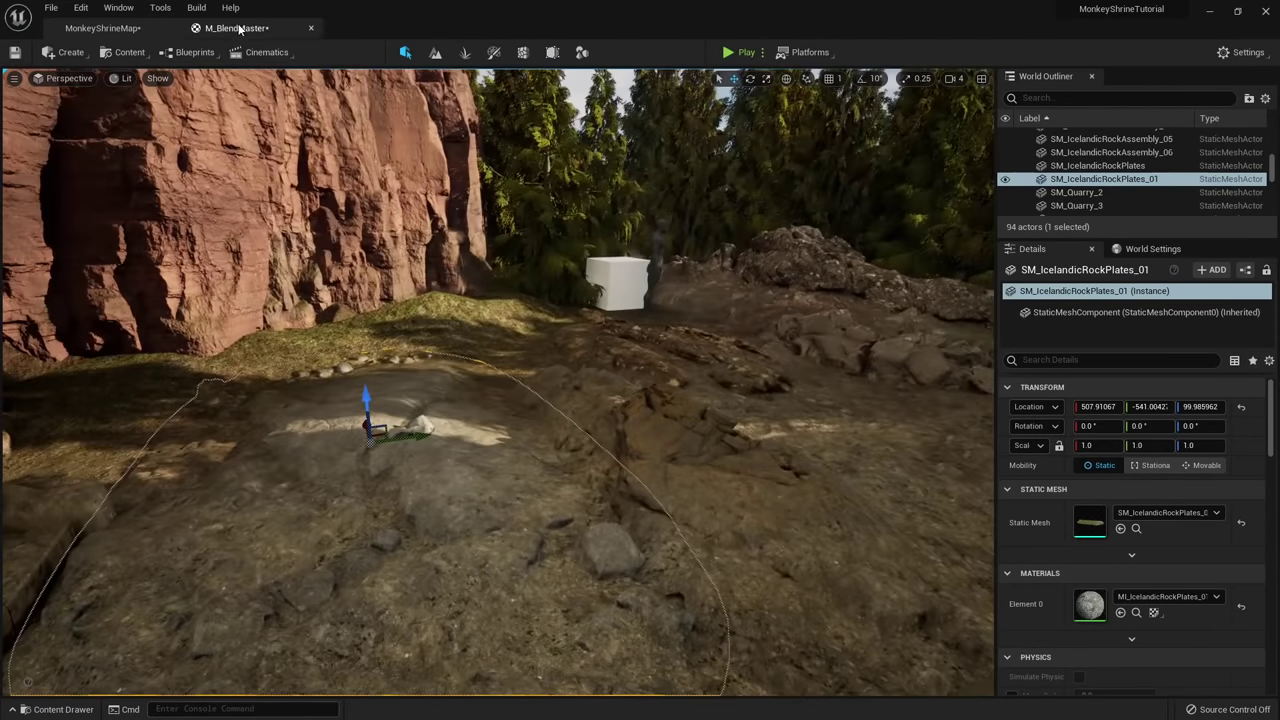
Delete the Lerp, lower MakeMaterialAttributes, VertexNormalWS, Mask and BlendMaterialAttributes nodes from RVT Blend and shorten its comment box.
left_click(237, 28)
right_click_drag(692, 519, 706, 473)
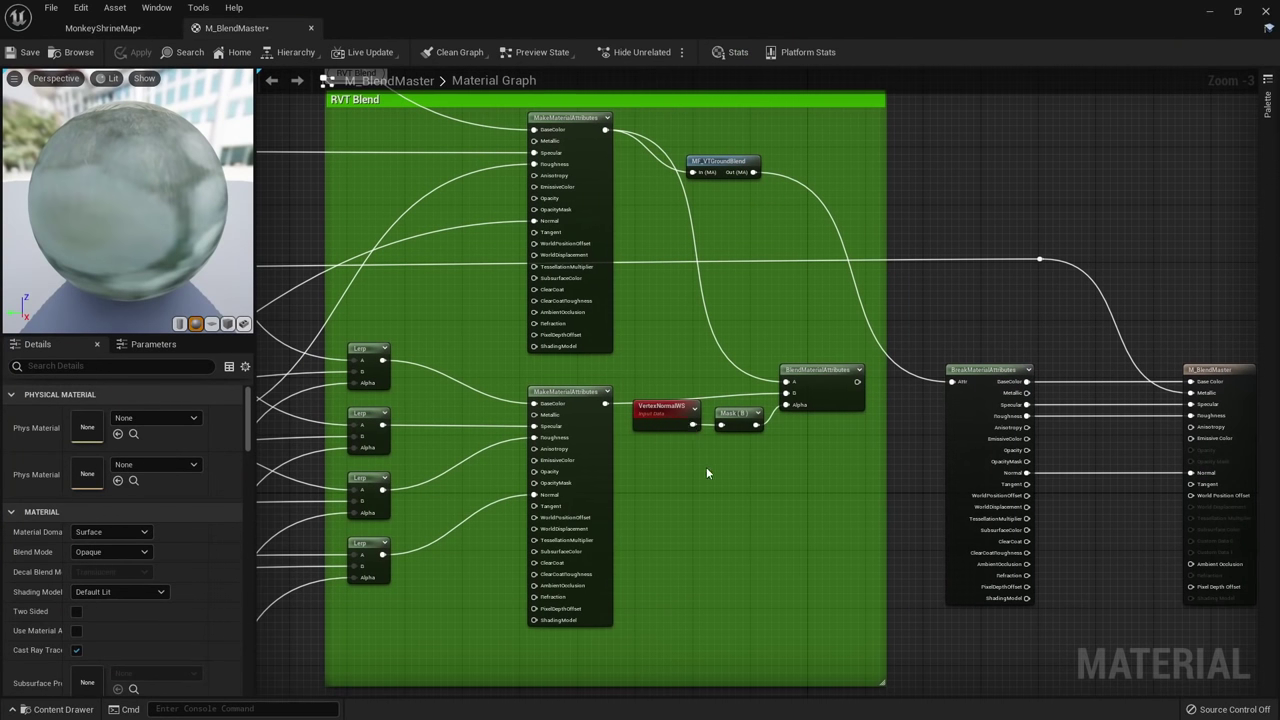
left_click_drag(816, 587, 382, 404)
key("Delete")
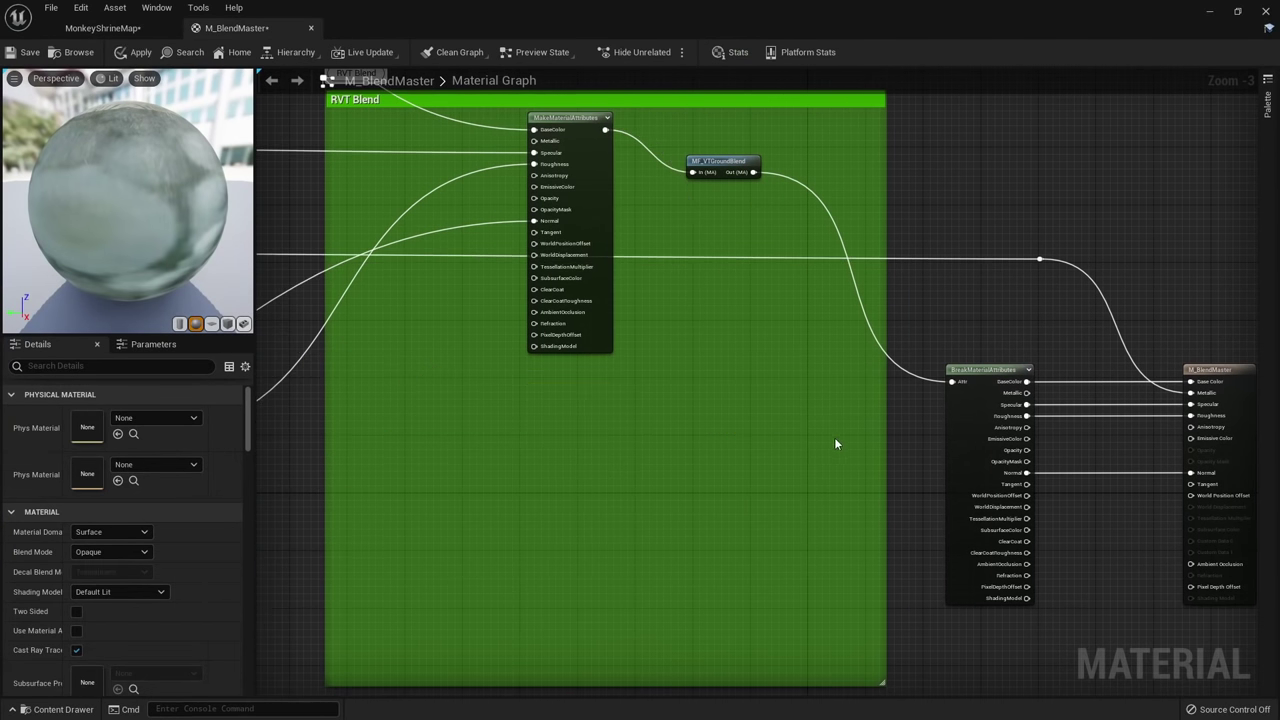
right_click_drag(672, 546, 704, 516)
left_click_drag(683, 655, 650, 452)
Delete the NormalReductionBlend comment group together with all of its nodes.
right_click_drag(500, 378, 907, 400)
right_click_drag(659, 505, 914, 291)
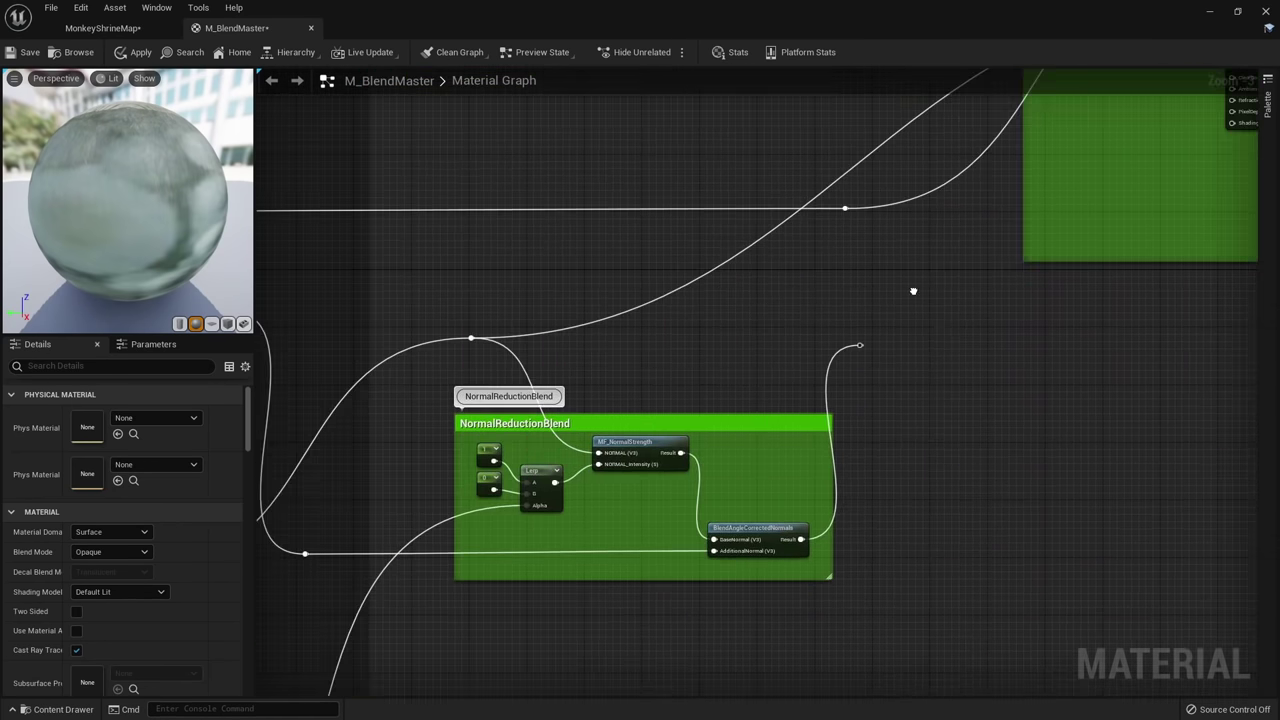
scroll(947, 436, "down", 3)
scroll(960, 441, "up", 3)
left_click_drag(906, 543, 421, 348)
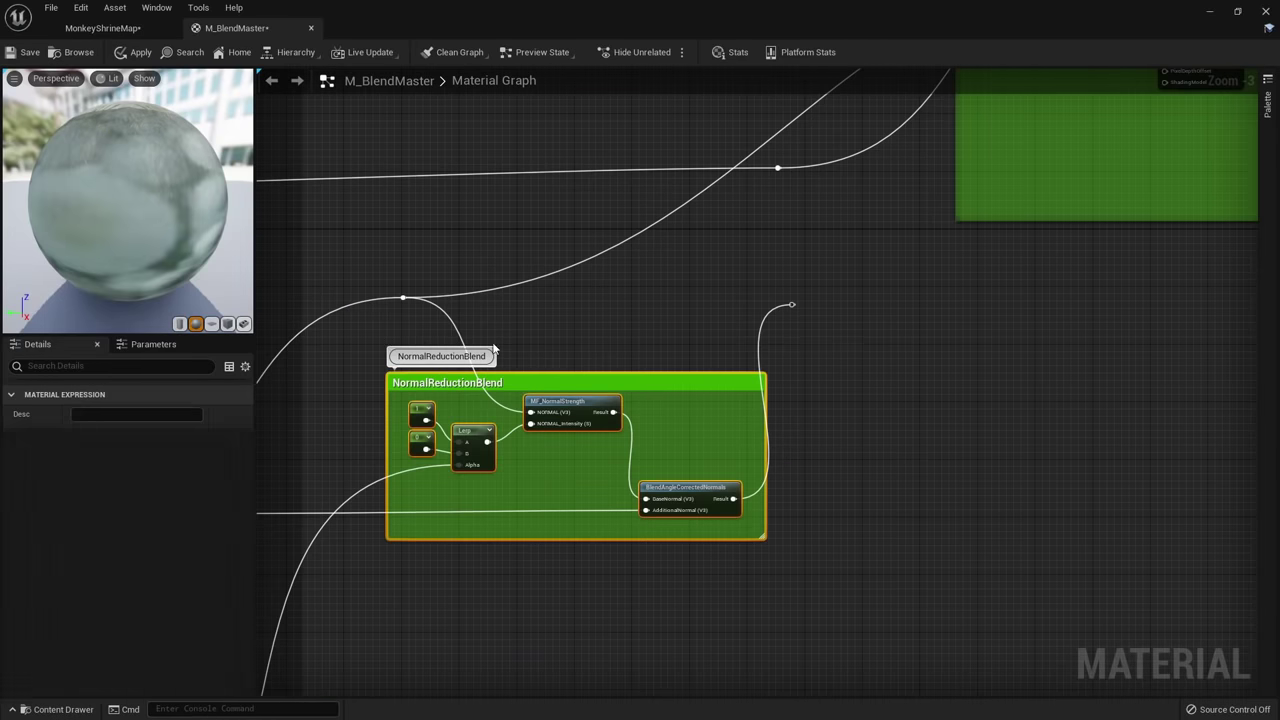
key("Delete")
Delete the leftover nodes that combine the RVT TextureBlend and noise mask outputs.
scroll(771, 290, "down", 5)
right_click_drag(703, 423, 844, 234)
left_click(836, 330)
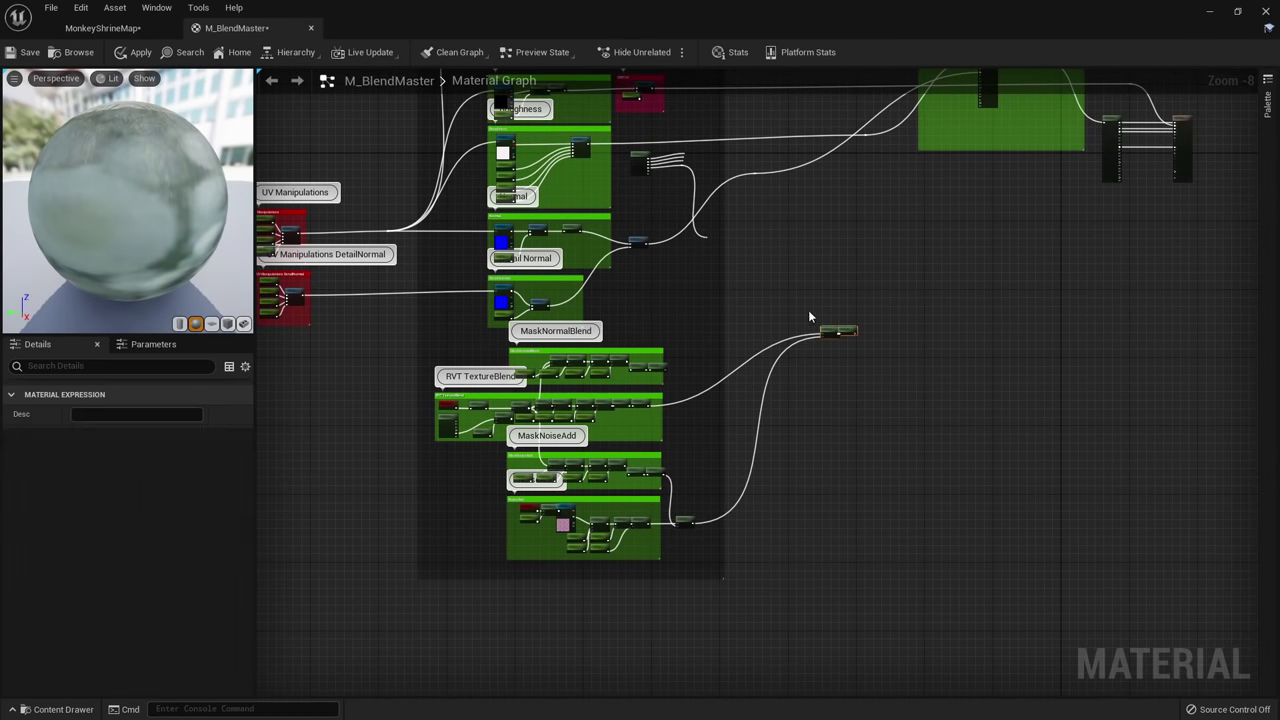
key("Delete")
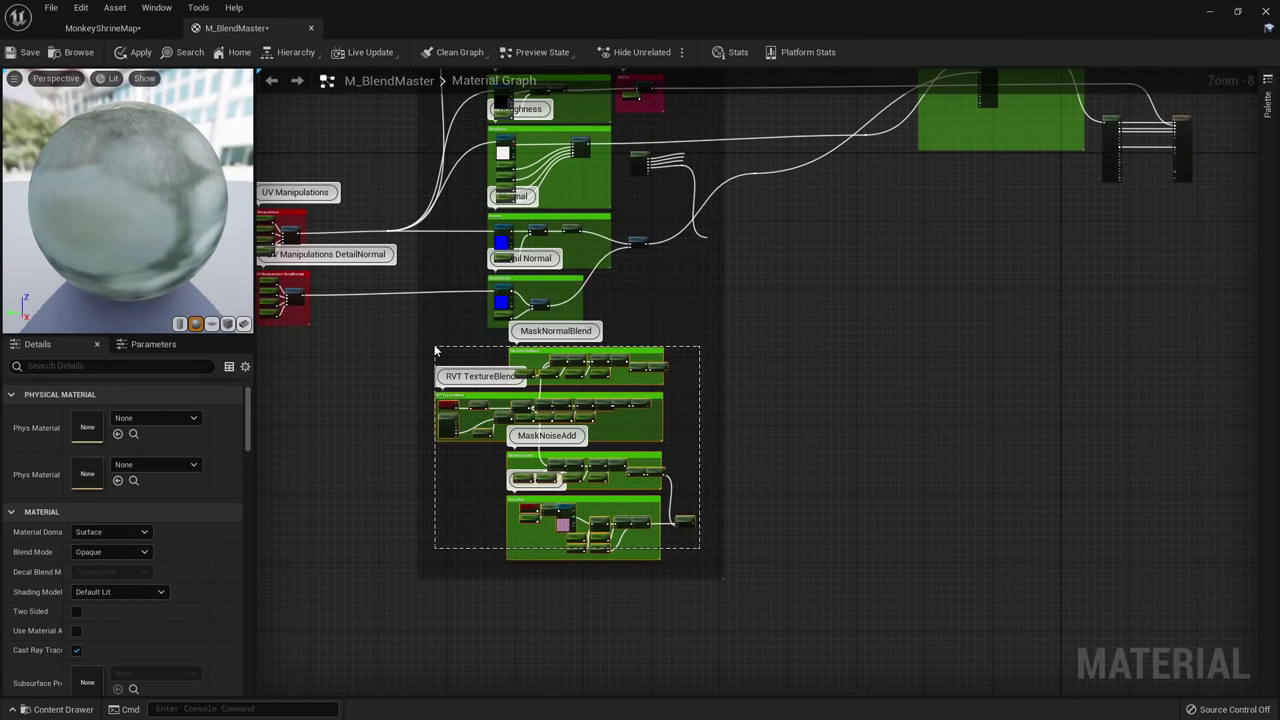
Delete the MaskNormalBlend, RVT TextureBlend and MaskNoiseAdd groups plus the group below them, and shorten the BASE_MAT comment box.
left_click_drag(435, 350, 436, 351)
key("Delete")
left_click_drag(606, 578, 604, 337)
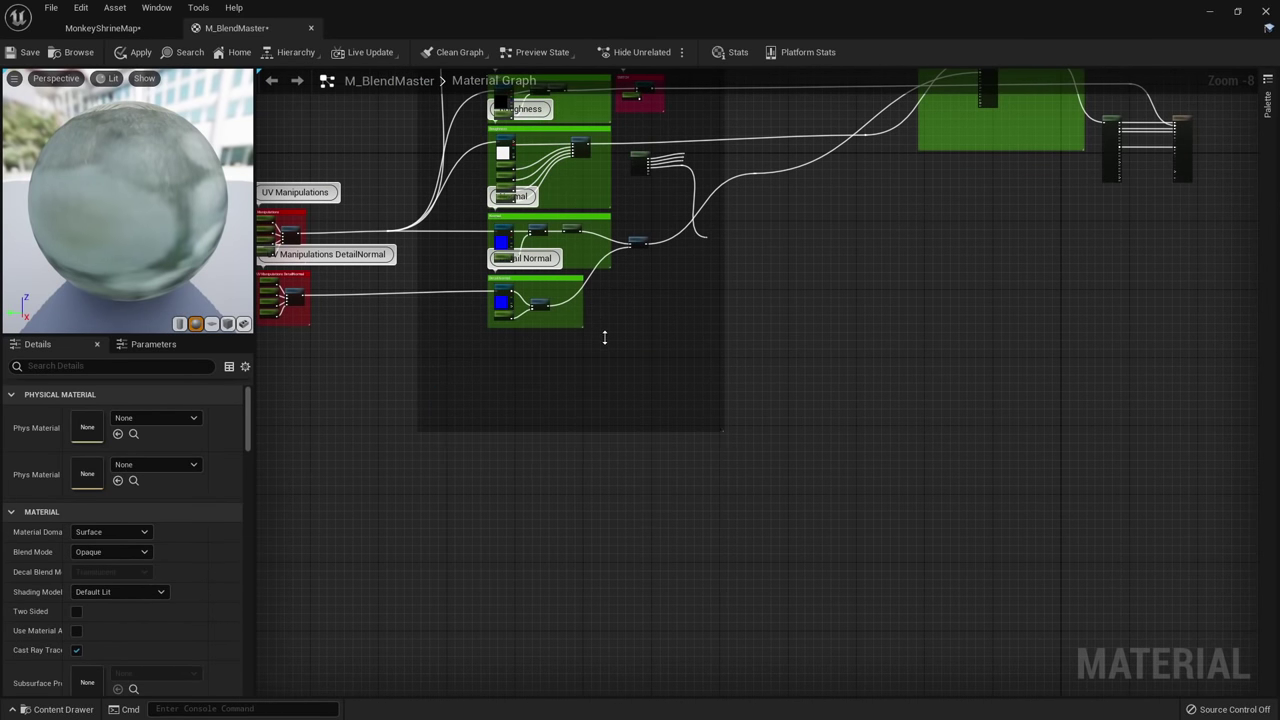
Delete the unused Runtime Virtual Texture Sample node together with its reroute points and leftover wire.
scroll(846, 343, "up", 6)
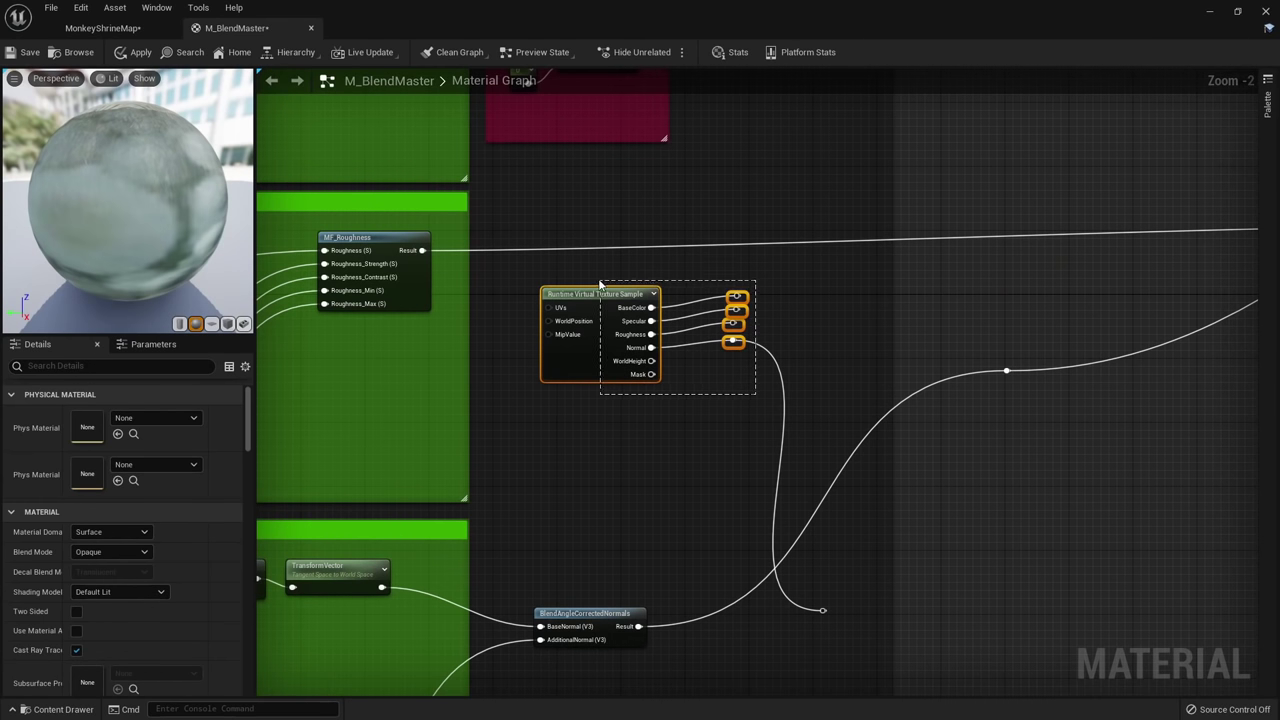
left_click_drag(600, 285, 600, 285)
key("Delete")
left_click_drag(835, 627, 835, 627)
key("Delete")
scroll(968, 537, "down", 4)
right_click_drag(1096, 534, 745, 491)
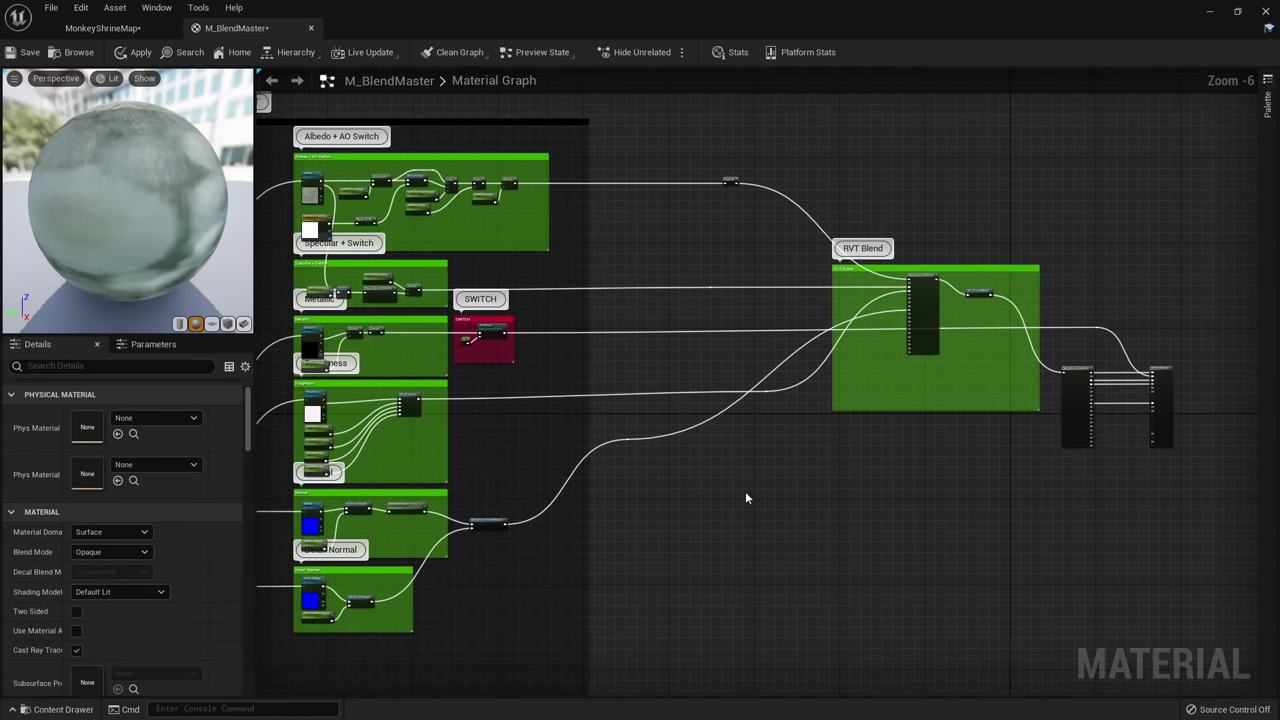
Move the RVT Blend group and material output nodes closer to BASE_MAT, then realign the group and its MF_VTGroundBlend node.
scroll(1018, 530, "down", 2)
left_click_drag(713, 197, 713, 197)
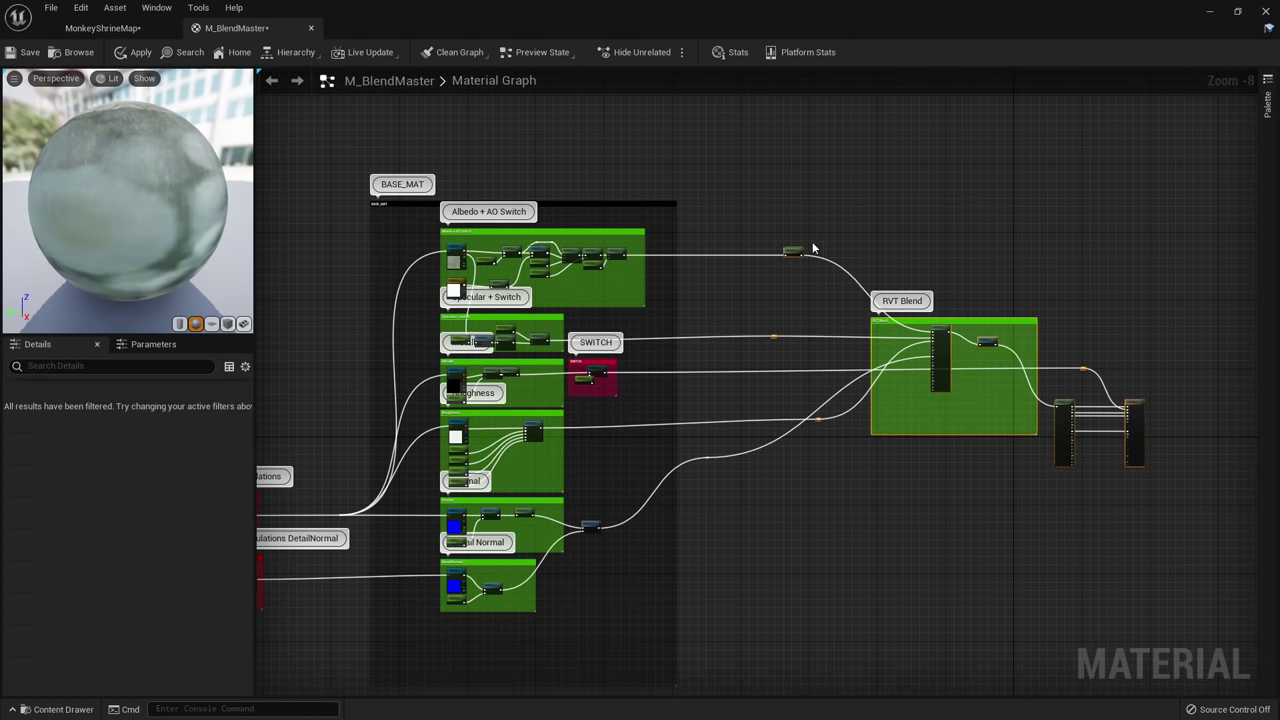
left_click_drag(800, 256, 680, 254)
left_click(926, 467)
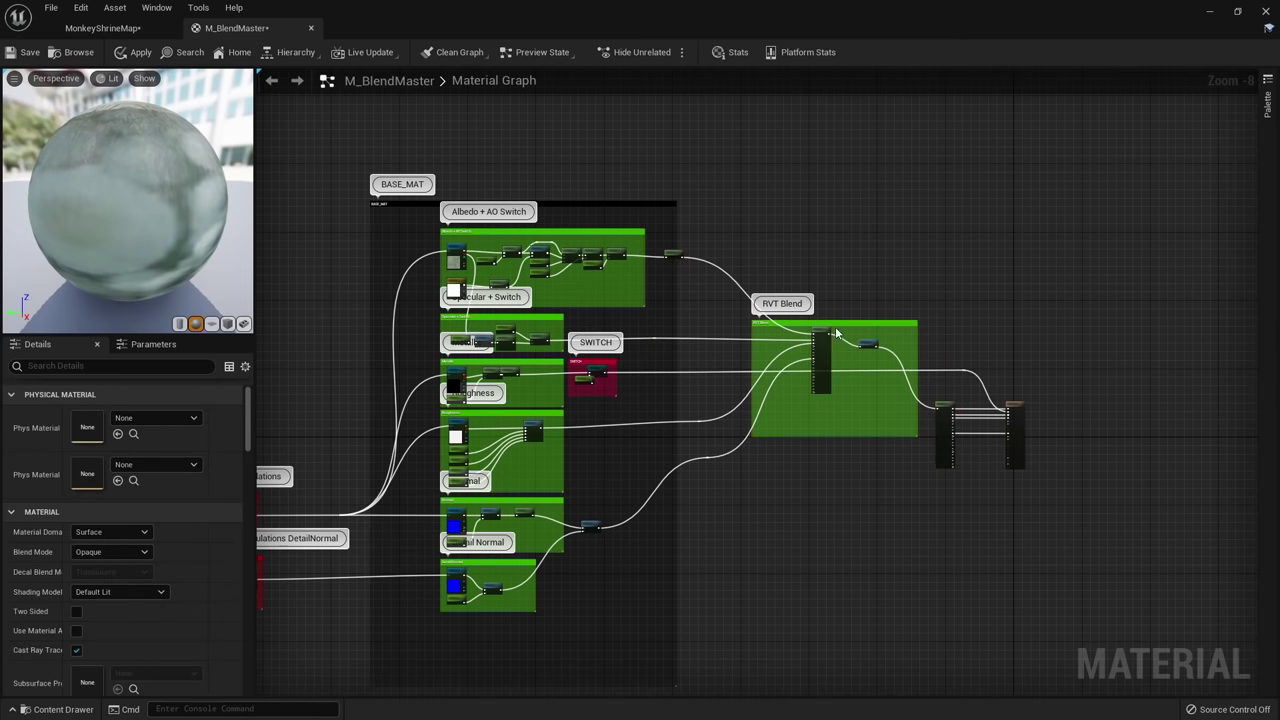
left_click_drag(845, 328, 841, 403)
left_click(828, 558)
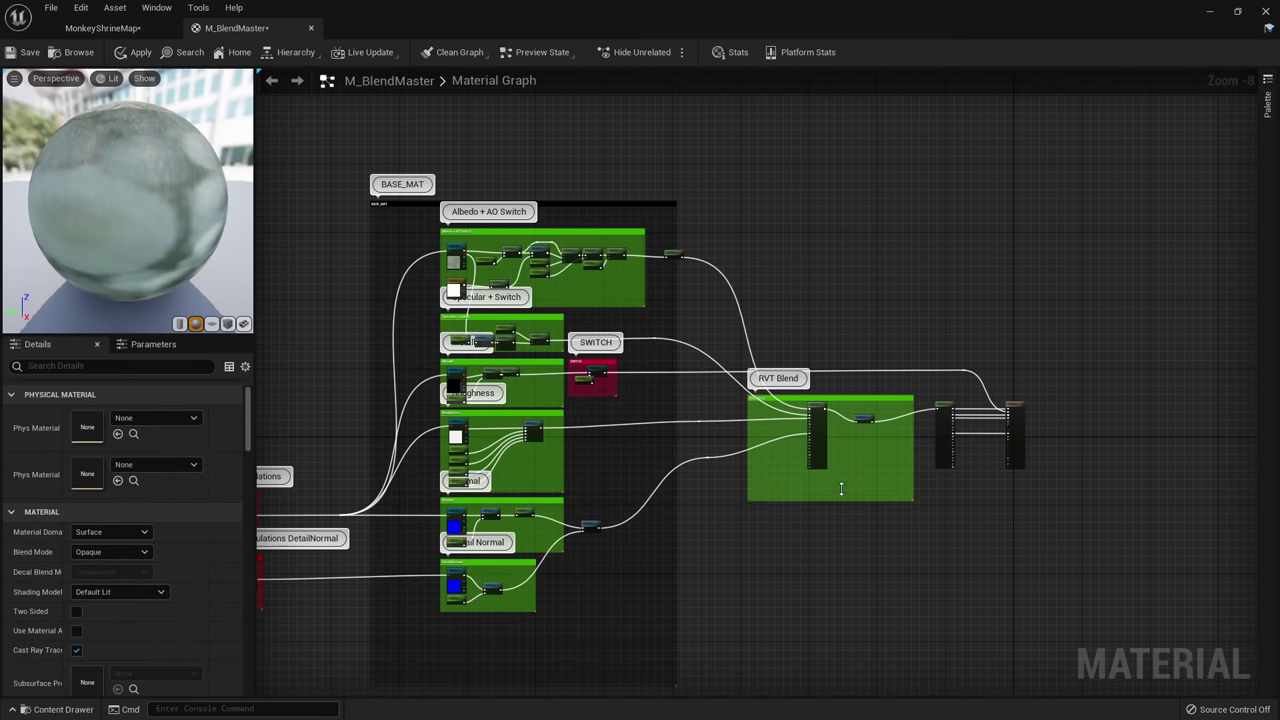
scroll(864, 432, "up", 5)
left_click_drag(864, 455, 849, 425)
left_click(613, 300)
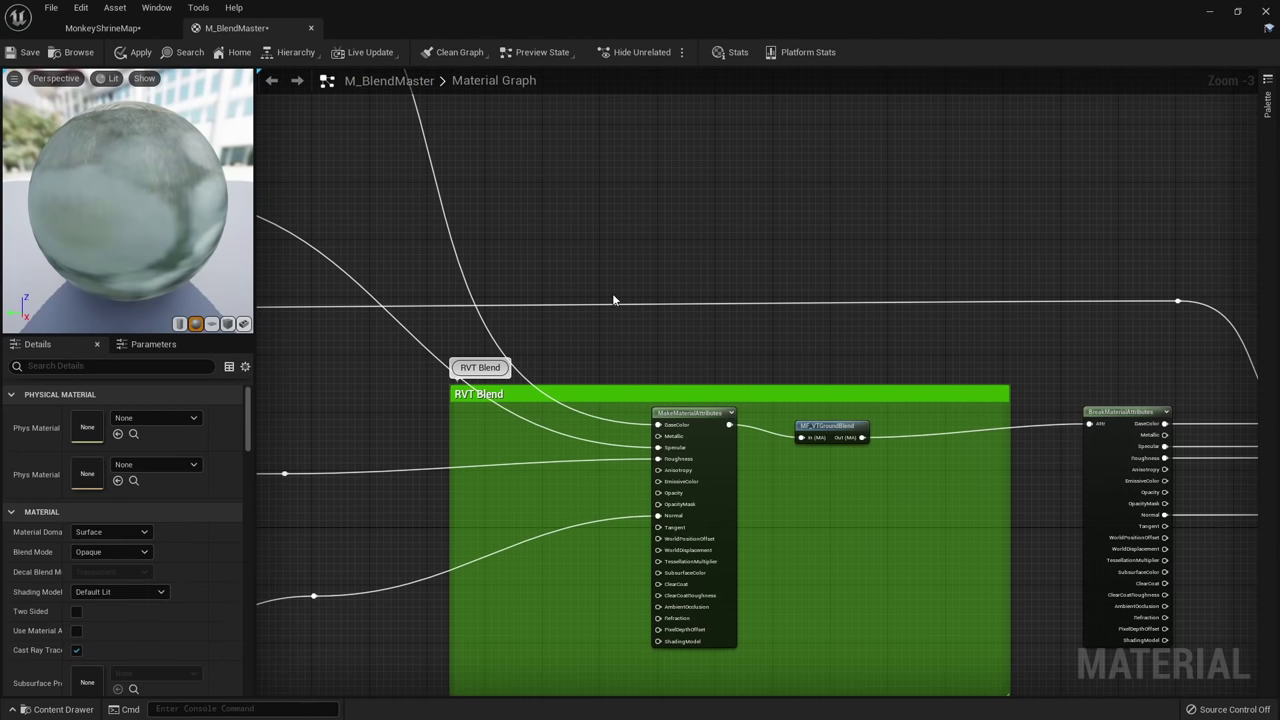
Apply M_BlendMaster and return to the MonkeyShrineMap level, focusing on the selected rock plates.
left_click(136, 54)
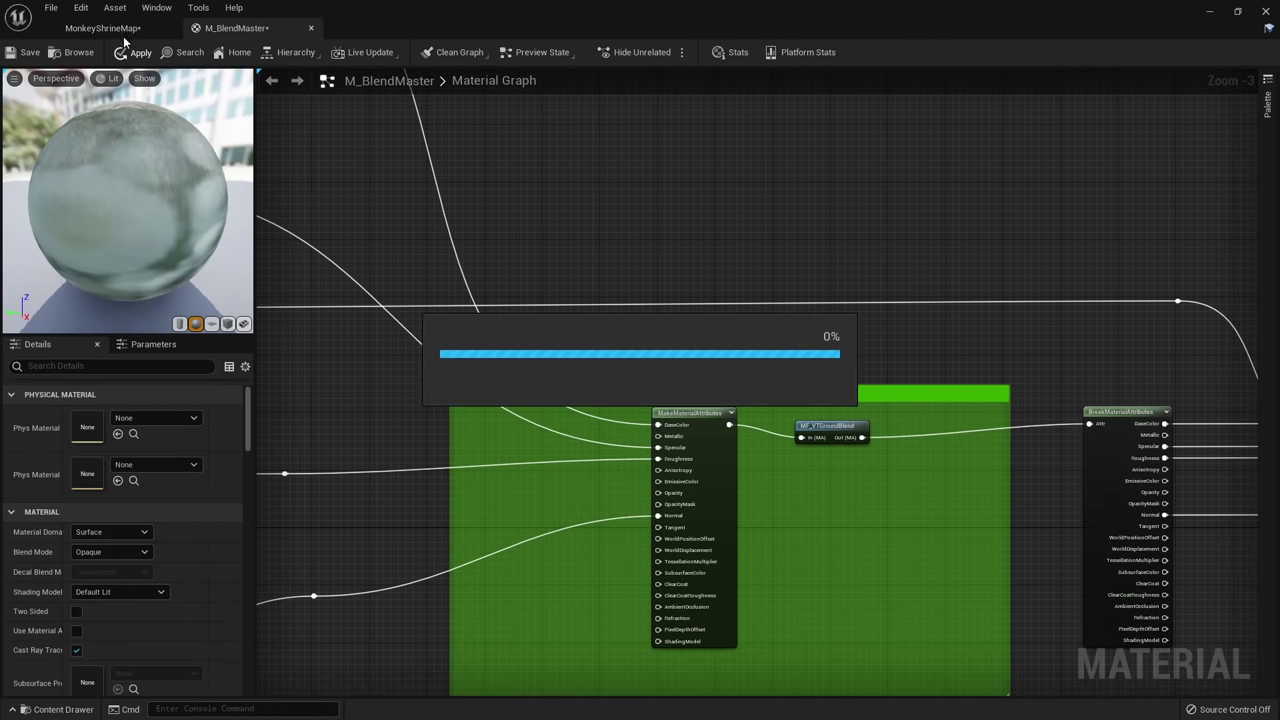
left_click(103, 28)
key("f")
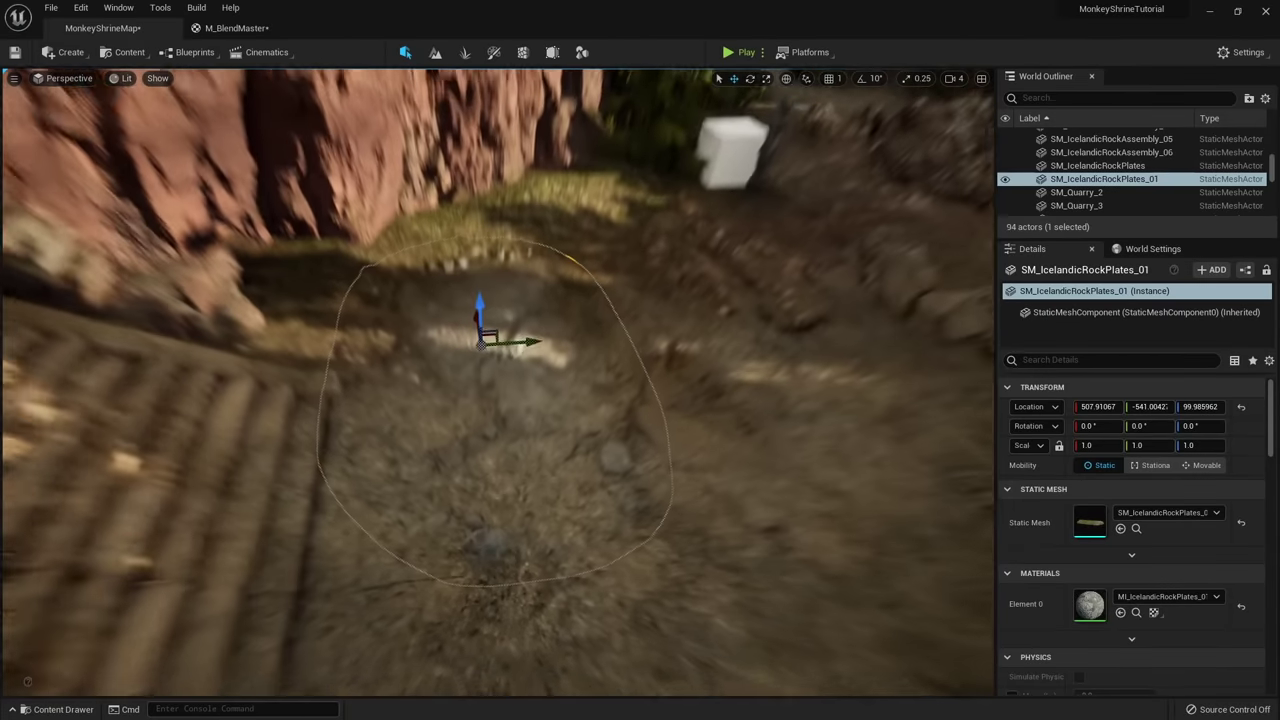
Move SM_IcelandicRockPlates_01 to the grass beside the lower stairs, rotate it to about -122° and stretch its height to about 1.85.
right_click_drag(486, 363, 400, 400)
left_click_drag(620, 500, 223, 377)
key("e")
left_click_drag(240, 402, 340, 380)
key("r")
left_click_drag(205, 345, 200, 300)
key("w")
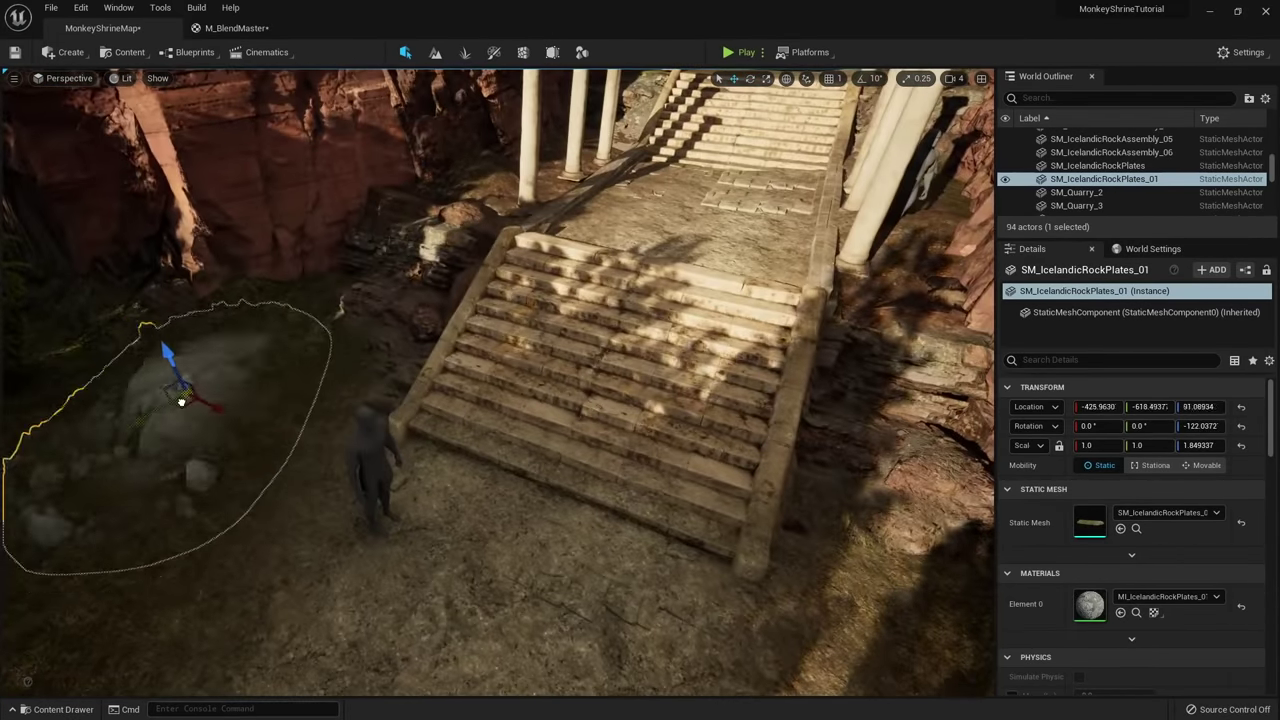
Duplicate the rock plates, then adjust the scale and position of the selected piece.
right_click_drag(181, 402, 300, 380)
left_click_drag(480, 312, 480, 285, "alt")
right_click_drag(480, 300, 509, 380)
right_click_drag(509, 191, 471, 340)
key("r")
left_click_drag(471, 326, 471, 370)
key("w")
left_click_drag(471, 366, 386, 380)
Try a duplicated stone floor piece on the landing between the two staircases, then delete it.
right_click_drag(386, 380, 757, 451)
left_click(757, 451)
left_click_drag(640, 412, 400, 330, "alt")
right_click_drag(400, 330, 487, 360)
left_click(487, 360)
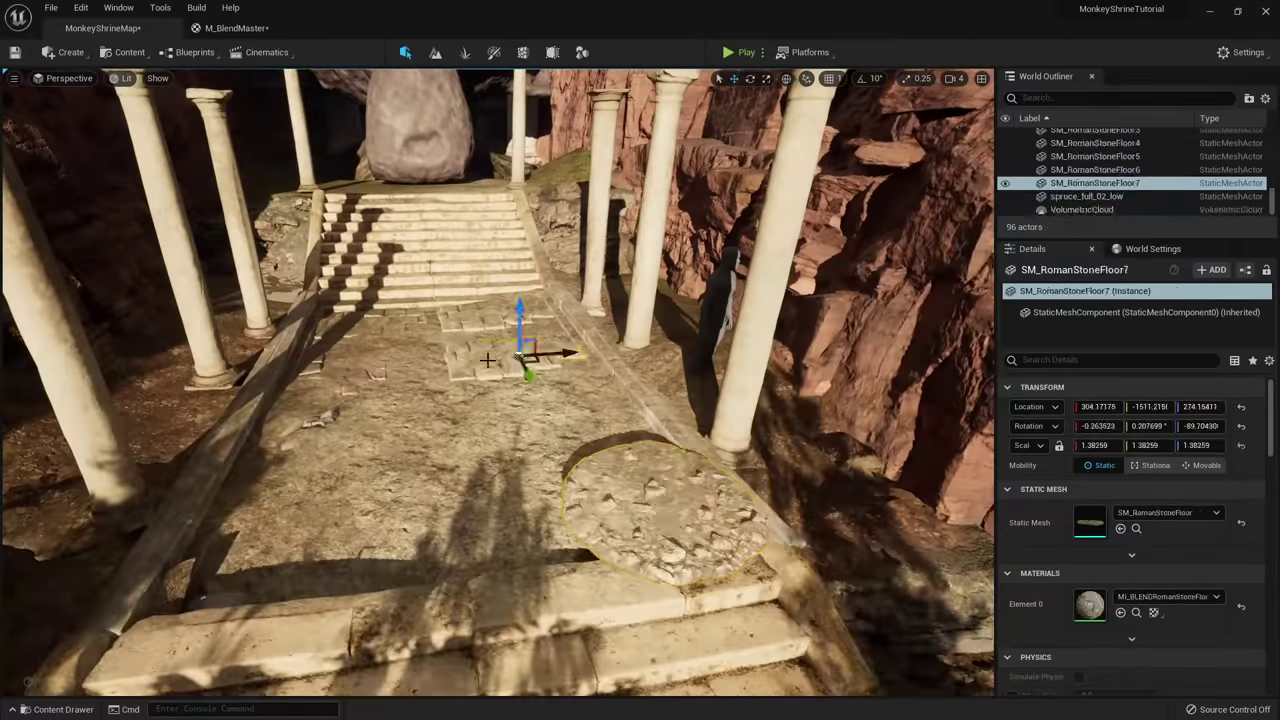
key("Delete")
Lower the rock patch on the landing and reposition SM_IcelandicRockAssembly_01 at the foot of the cliff beside the stairs.
left_click(665, 510)
right_click_drag(665, 510, 554, 396)
left_click_drag(554, 396, 554, 425)
right_click_drag(554, 425, 474, 304)
left_click(474, 304)
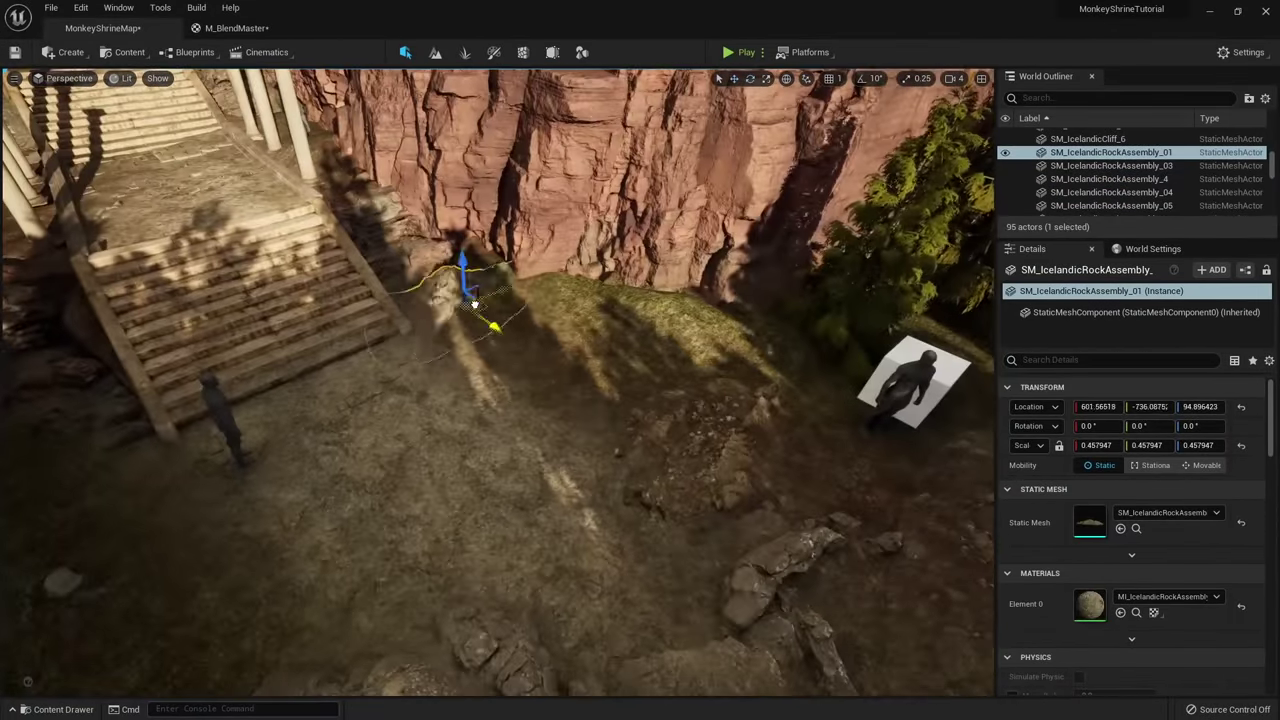
left_click_drag(474, 304, 490, 318)
right_click_drag(490, 318, 520, 470)
In the material instance of SM_IcelandicRockPlates_01, enable the ALBEDO_Desaturation override and set ALBEDO_Intensity to 0.5.
left_click(180, 463)
right_click_drag(180, 463, 60, 440)
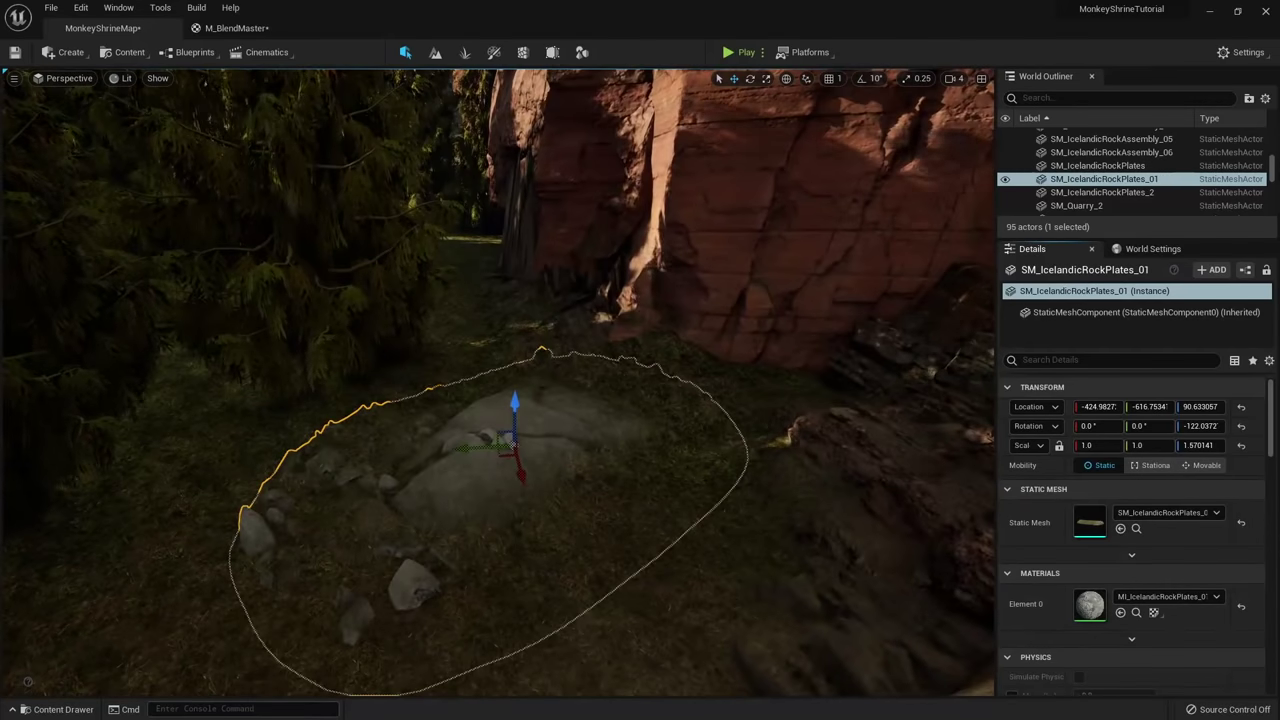
double_click(1090, 605)
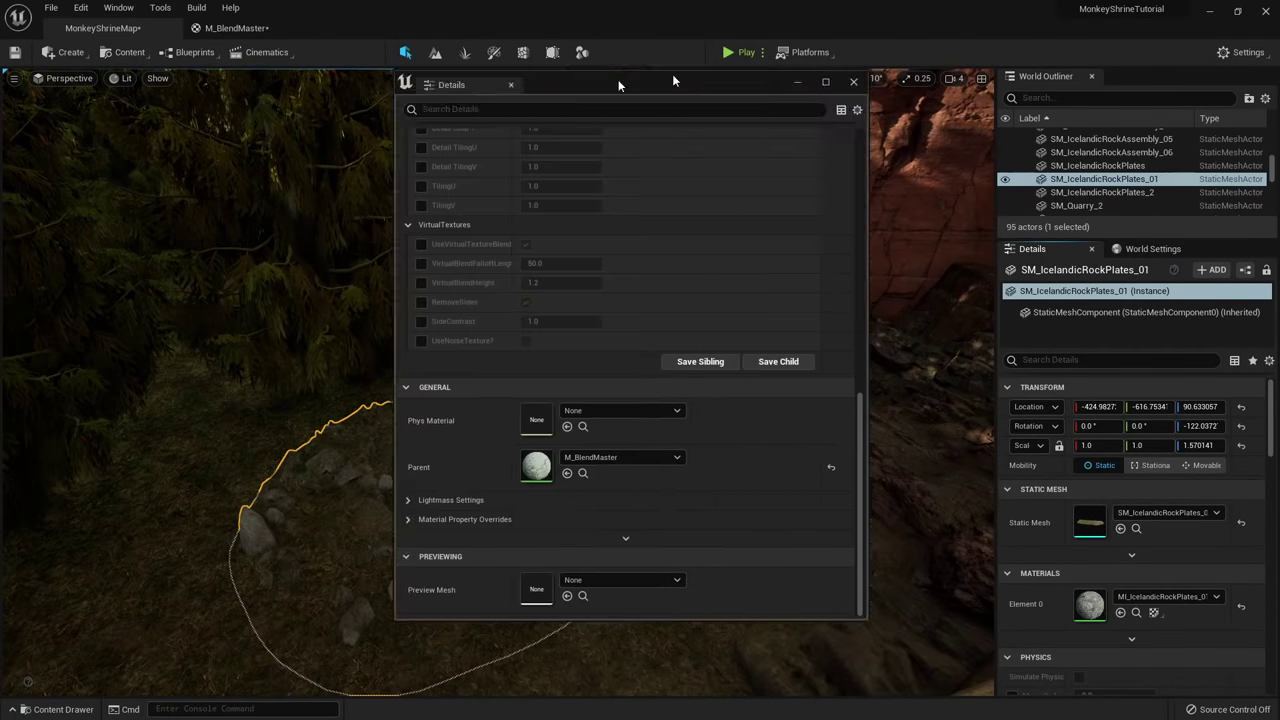
left_click_drag(672, 76, 969, 72)
scroll(914, 430, "up", 10)
scroll(953, 520, "up", 3)
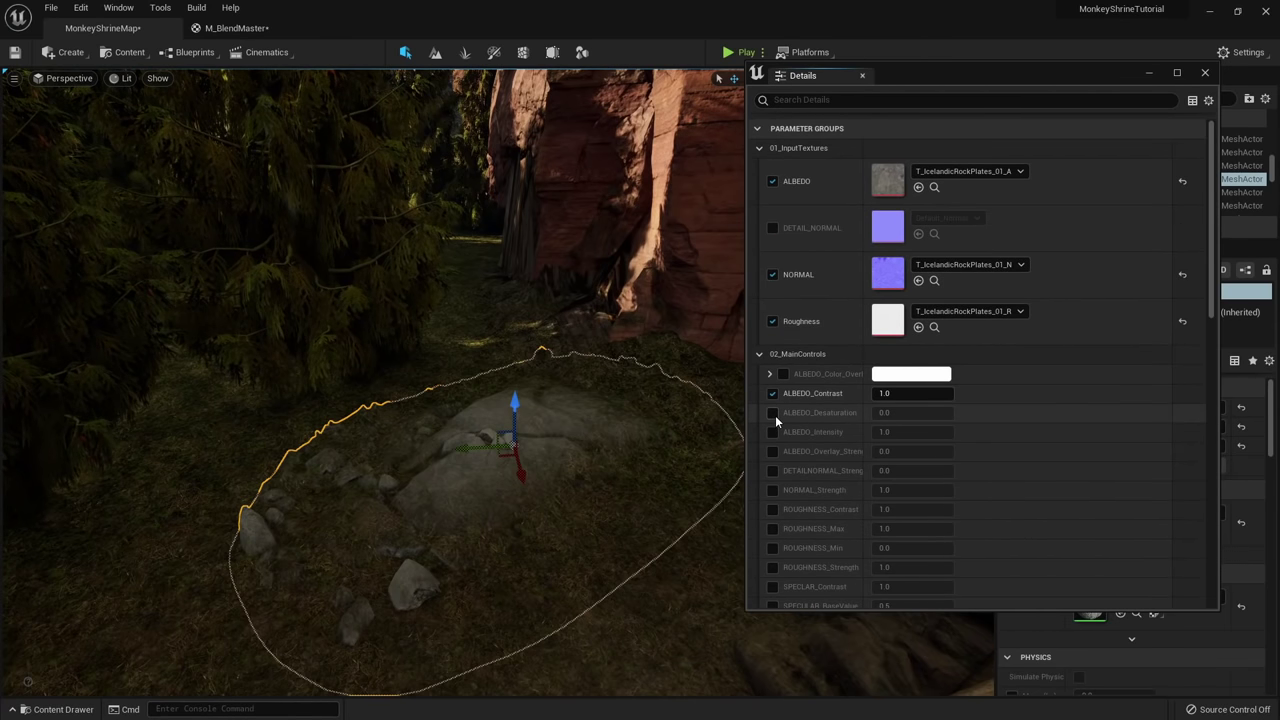
left_click(773, 413)
left_click(772, 432)
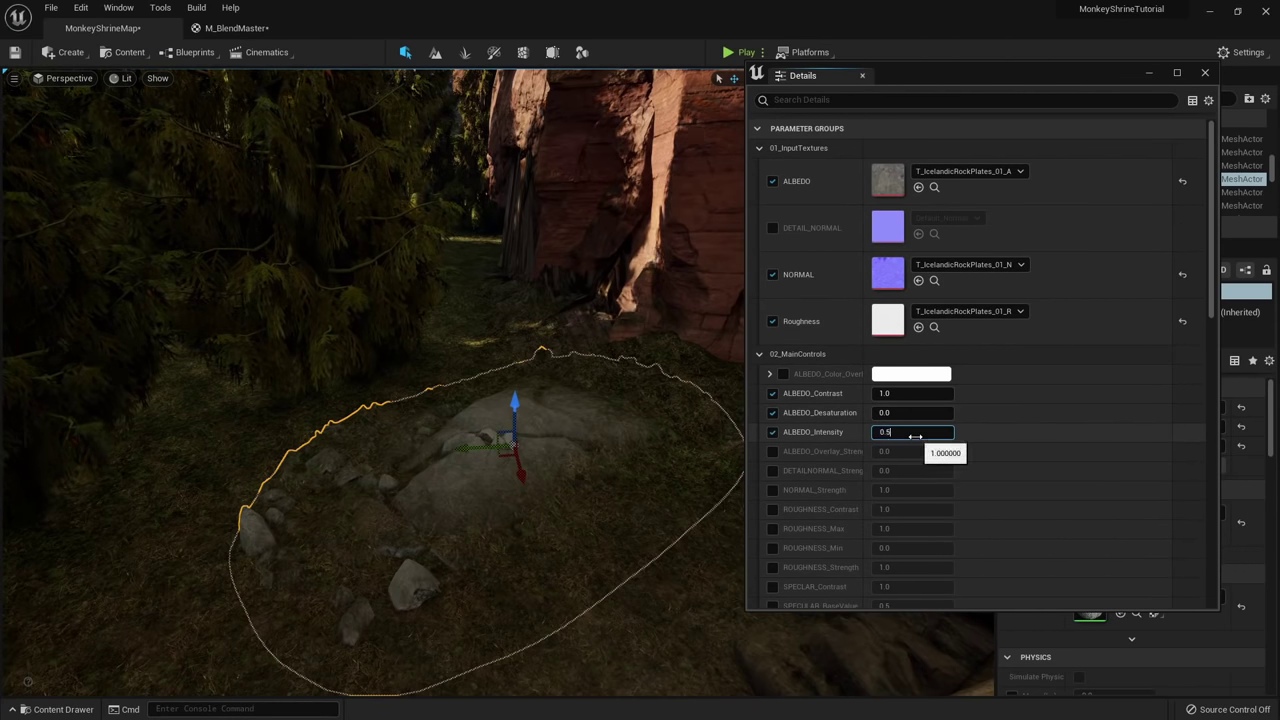
key("Return")
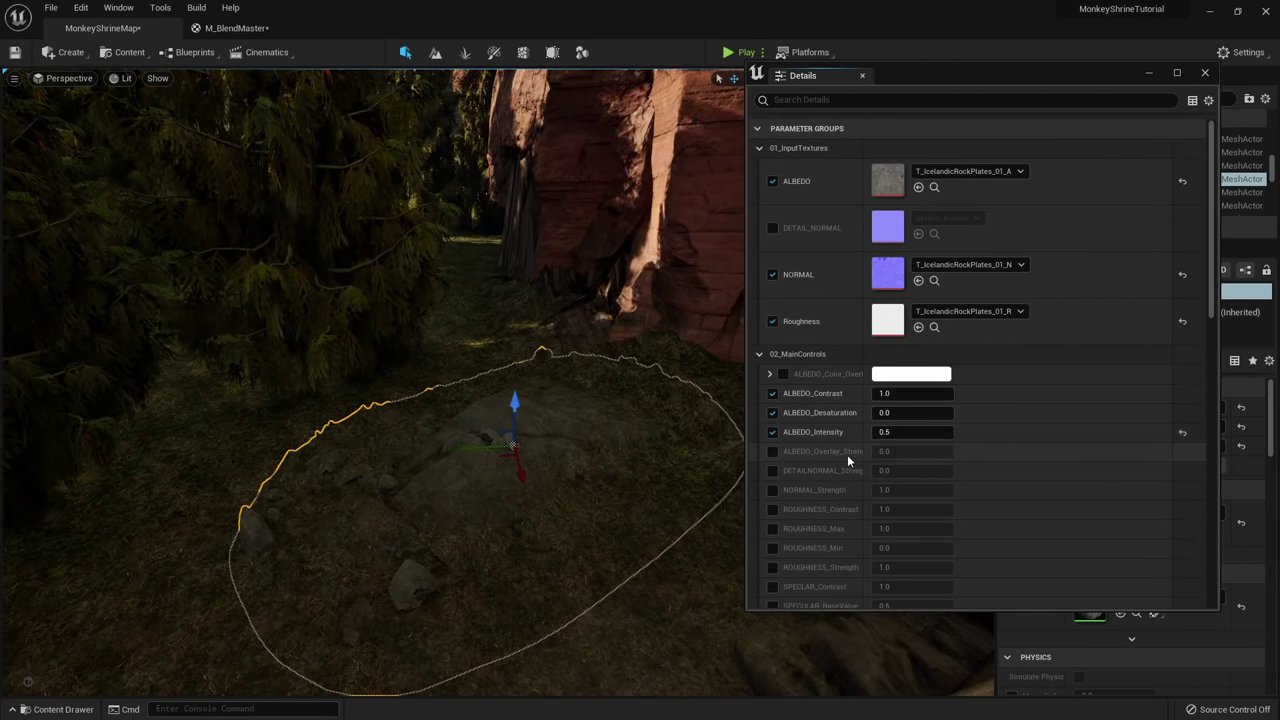
Set the rock plates material's VirtualBlendFalloffLength to 9.322712 and VirtualBlendHeight to 1.071156, and move its window out of the way.
right_click_drag(620, 450, 590, 452)
scroll(915, 441, "down", 10)
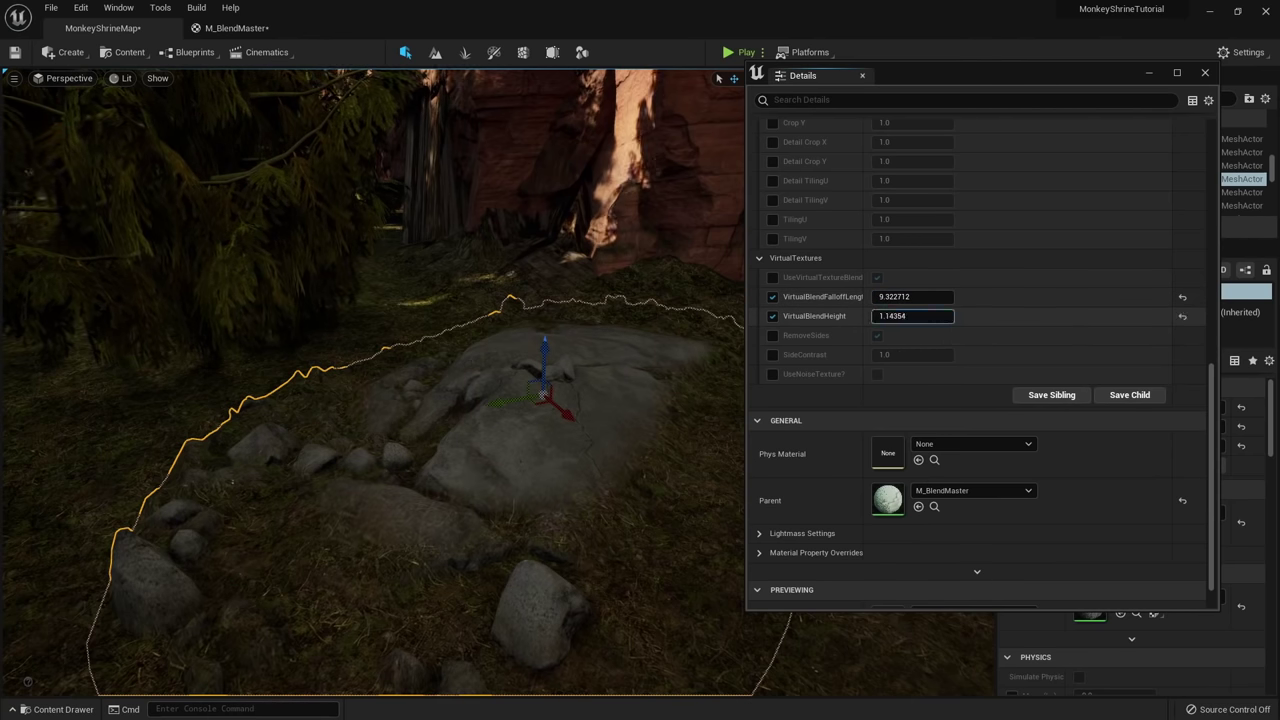
left_click_drag(912, 316, 900, 316)
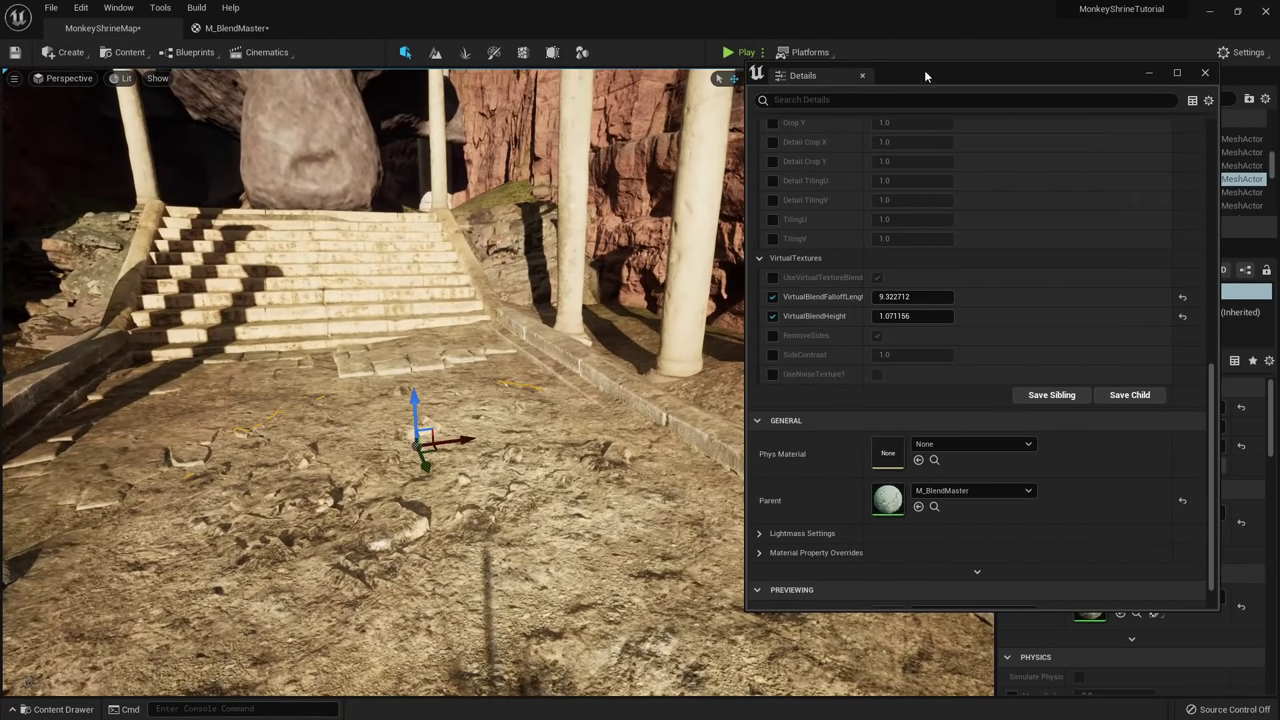
left_click_drag(925, 77, 1075, 719)
Select the different Icelandic rock plates and rock assemblies across the level and locate their static meshes in the content library.
right_click_drag(800, 450, 690, 490)
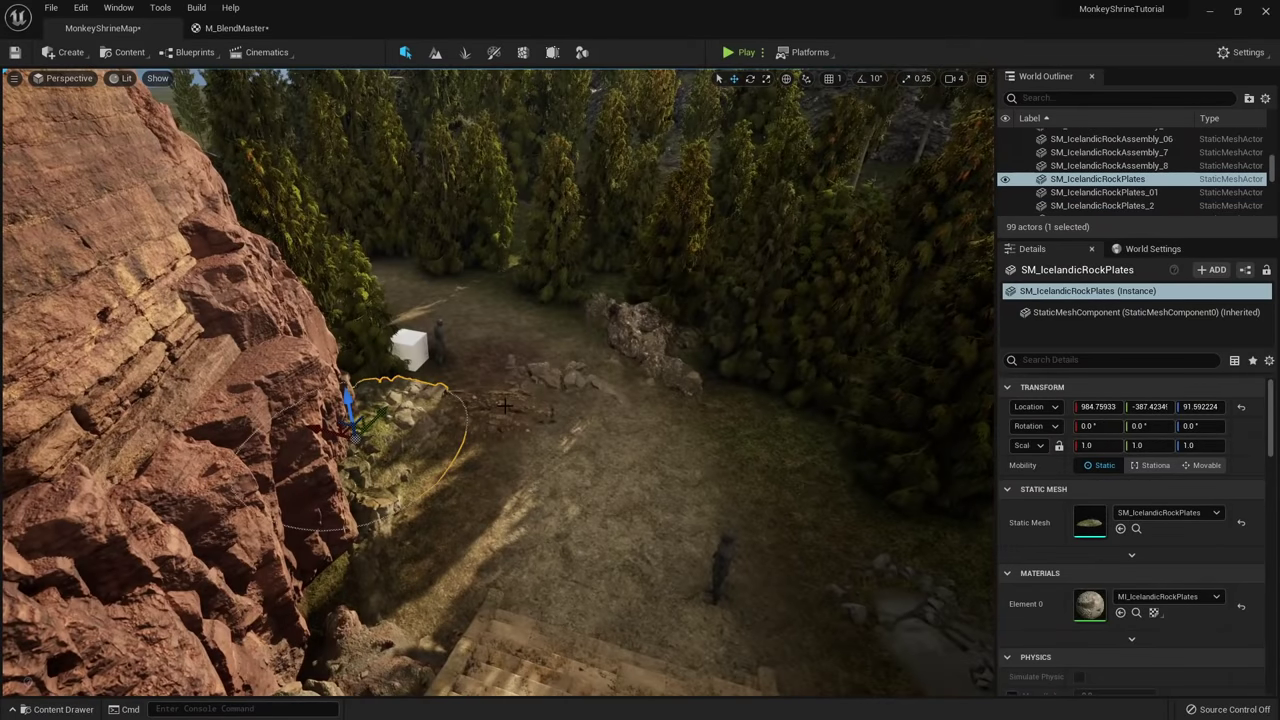
left_click(505, 405, "ctrl")
left_click(633, 336, "ctrl")
right_click_drag(633, 336, 820, 320)
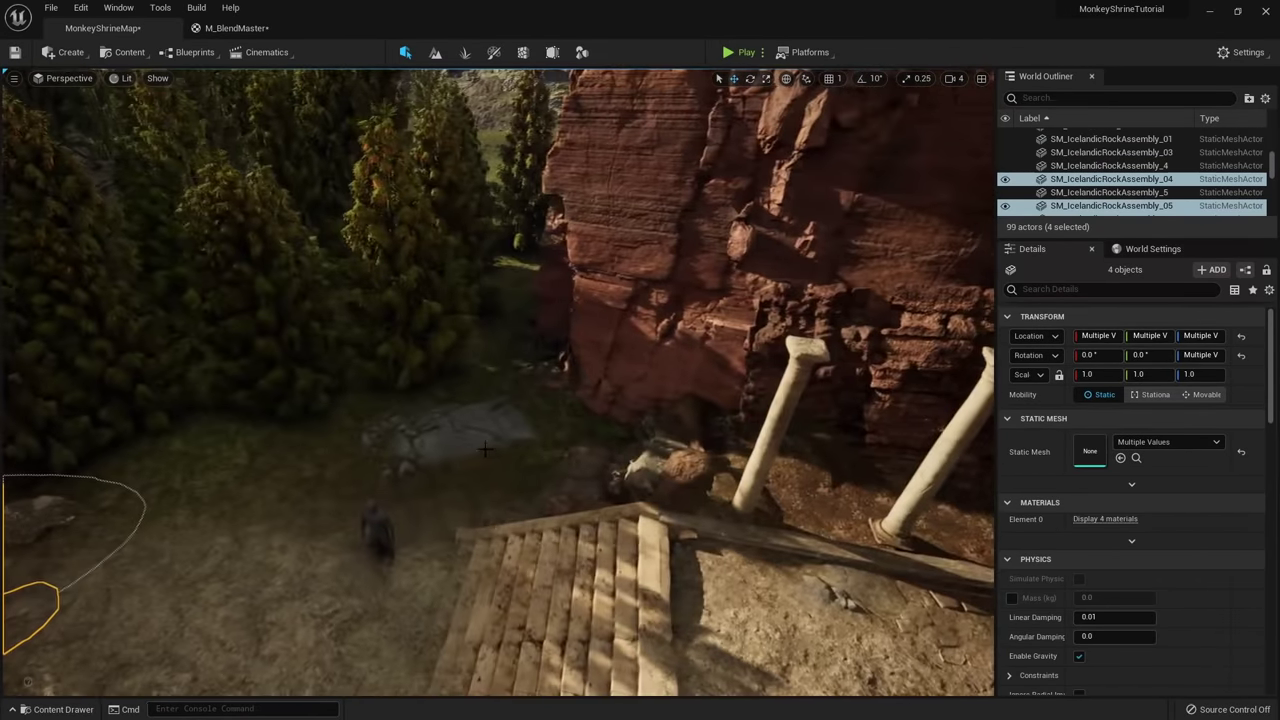
right_click_drag(513, 538, 745, 620)
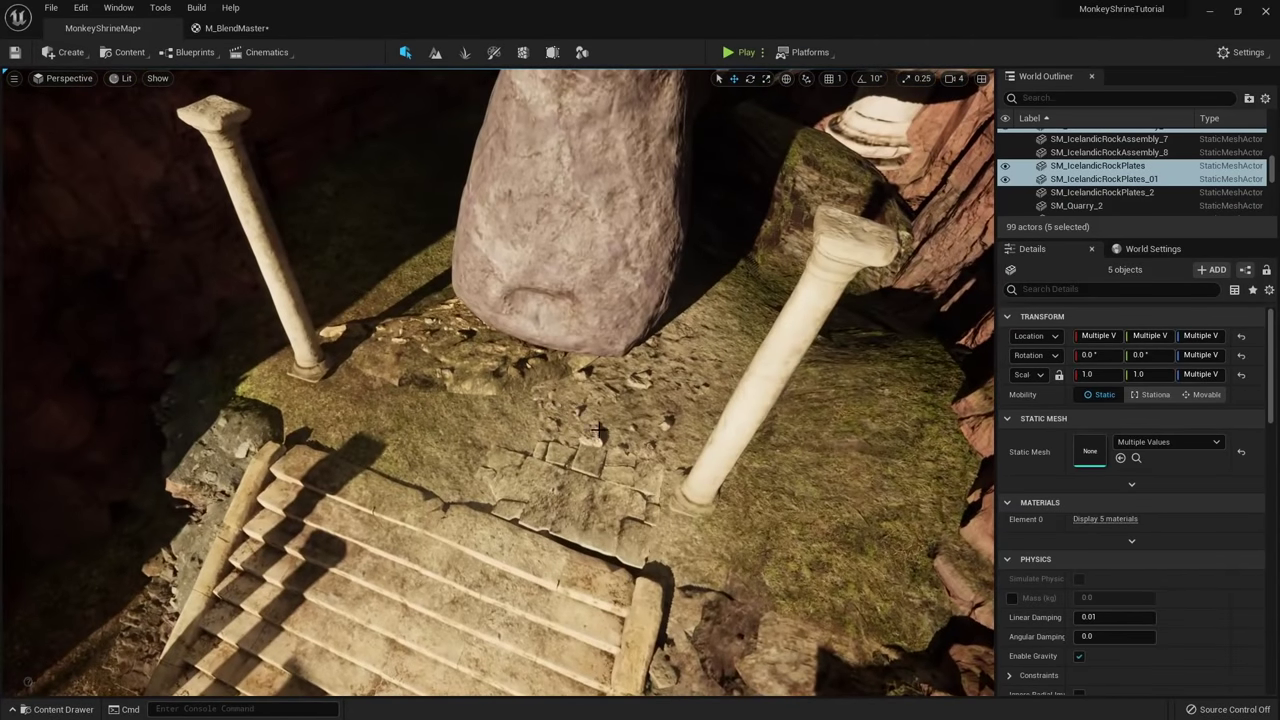
key("ctrl+b")
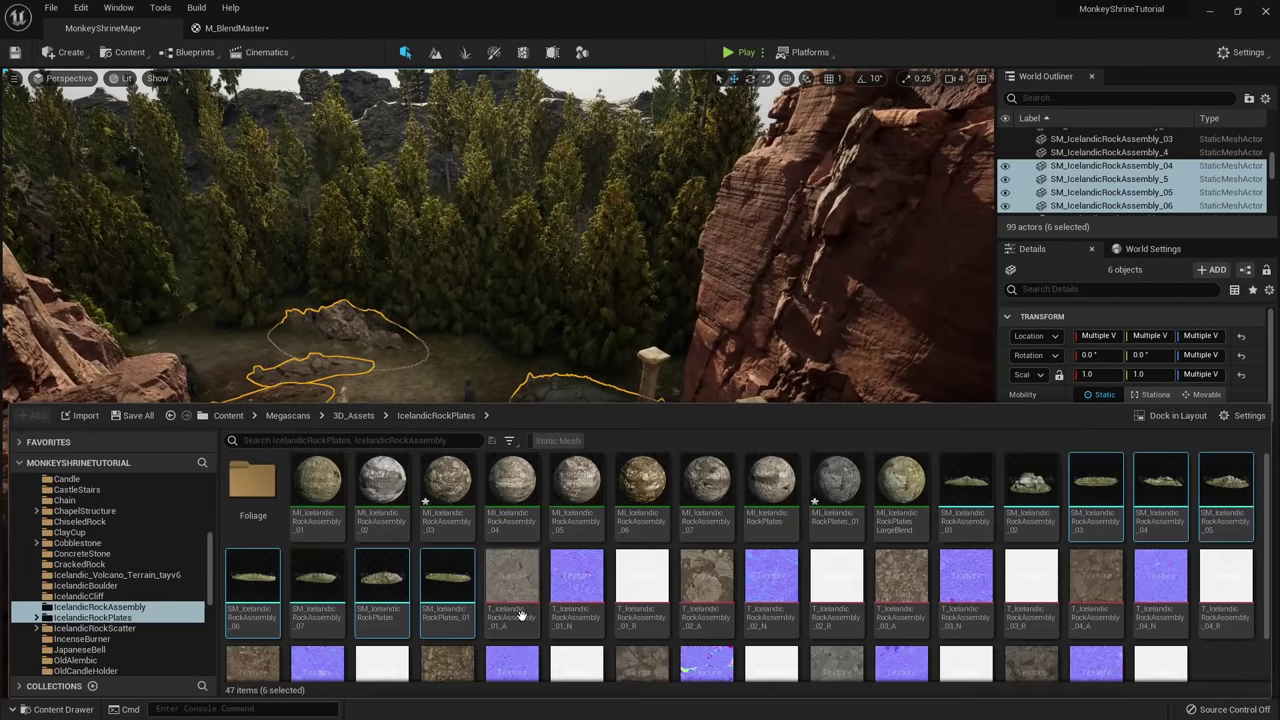
right_click(440, 598)
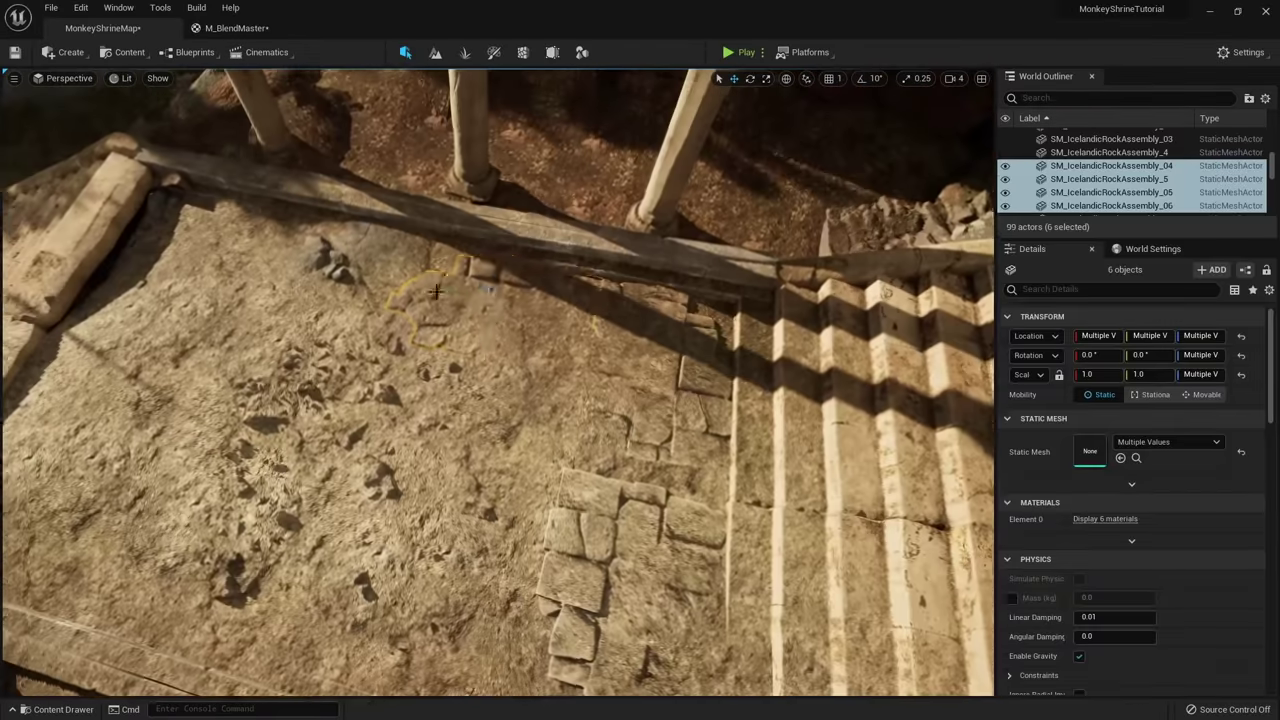
Place another Roman stone floor piece at the landing's corner above the lower stairs and rotate it to fit.
left_click(229, 243)
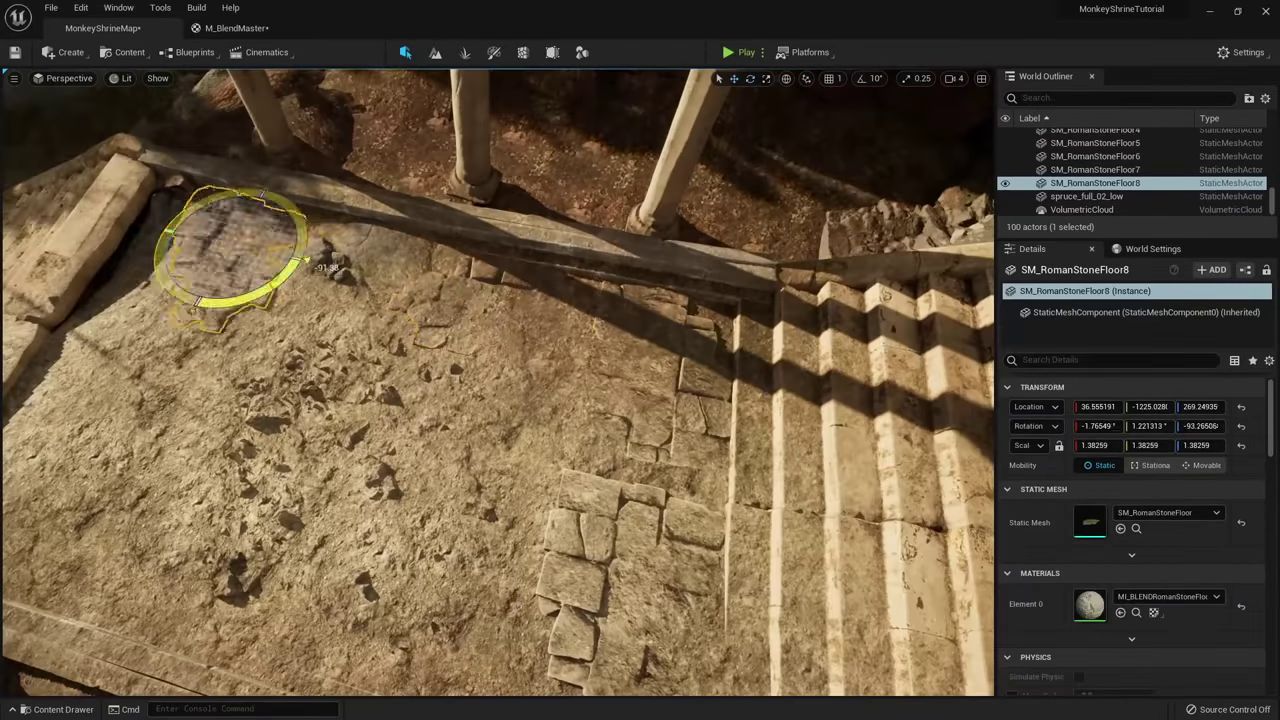
key("f")
left_click_drag(482, 326, 498, 361)
key("e")
left_click_drag(546, 418, 630, 385)
key("w")
Sculpt the landscape along the top edge of the lower staircase with tool strength 0.1 and brush size 103.
left_click(465, 440)
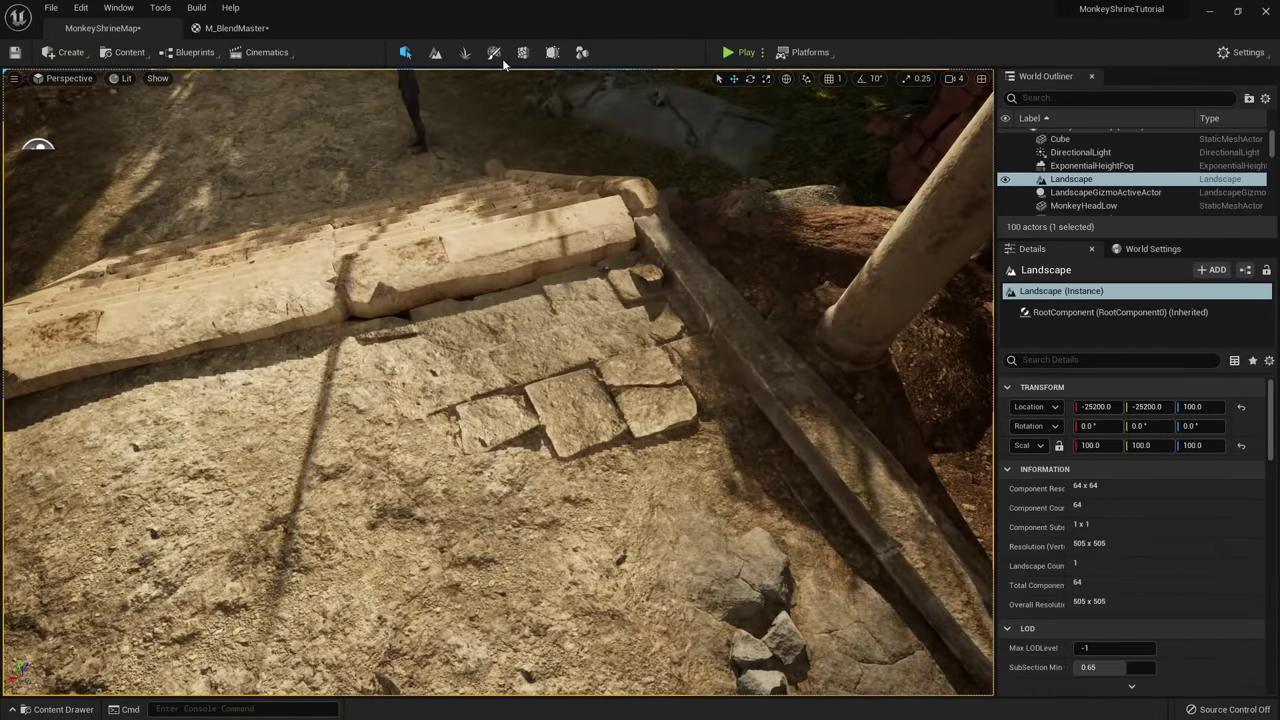
left_click(435, 53)
left_click(122, 101)
left_click(19, 134)
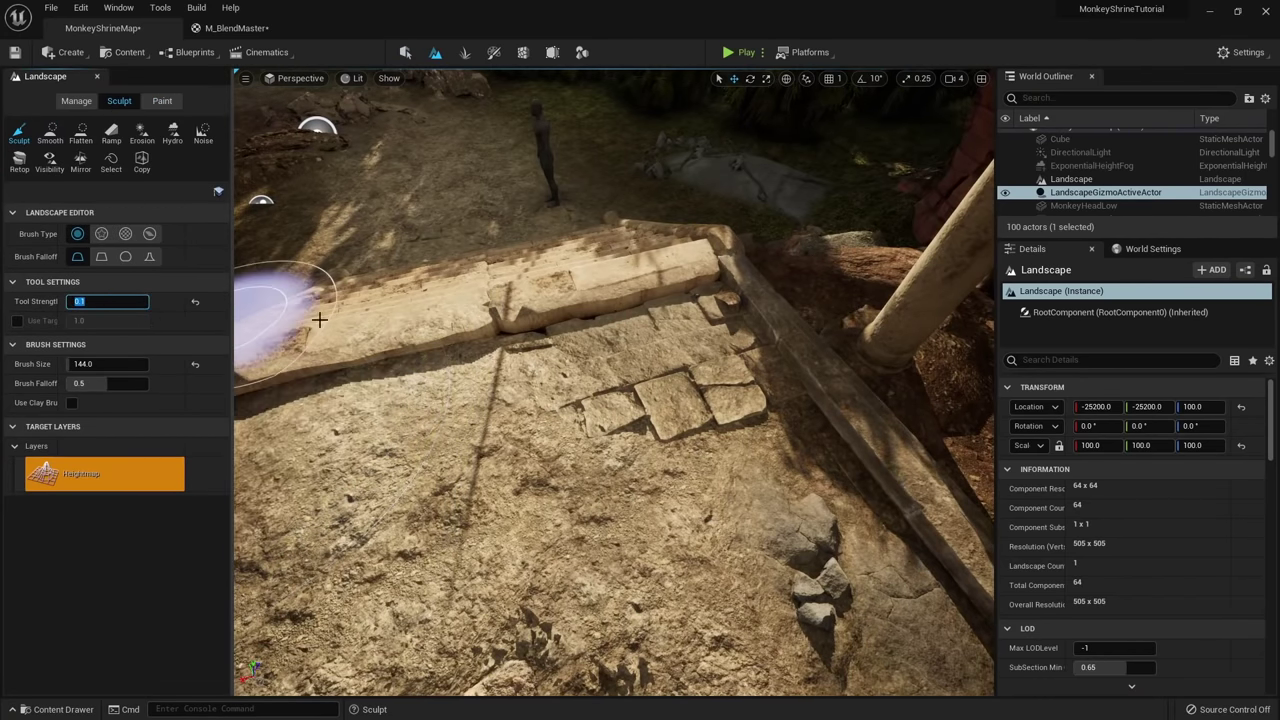
right_click_drag(534, 326, 680, 308)
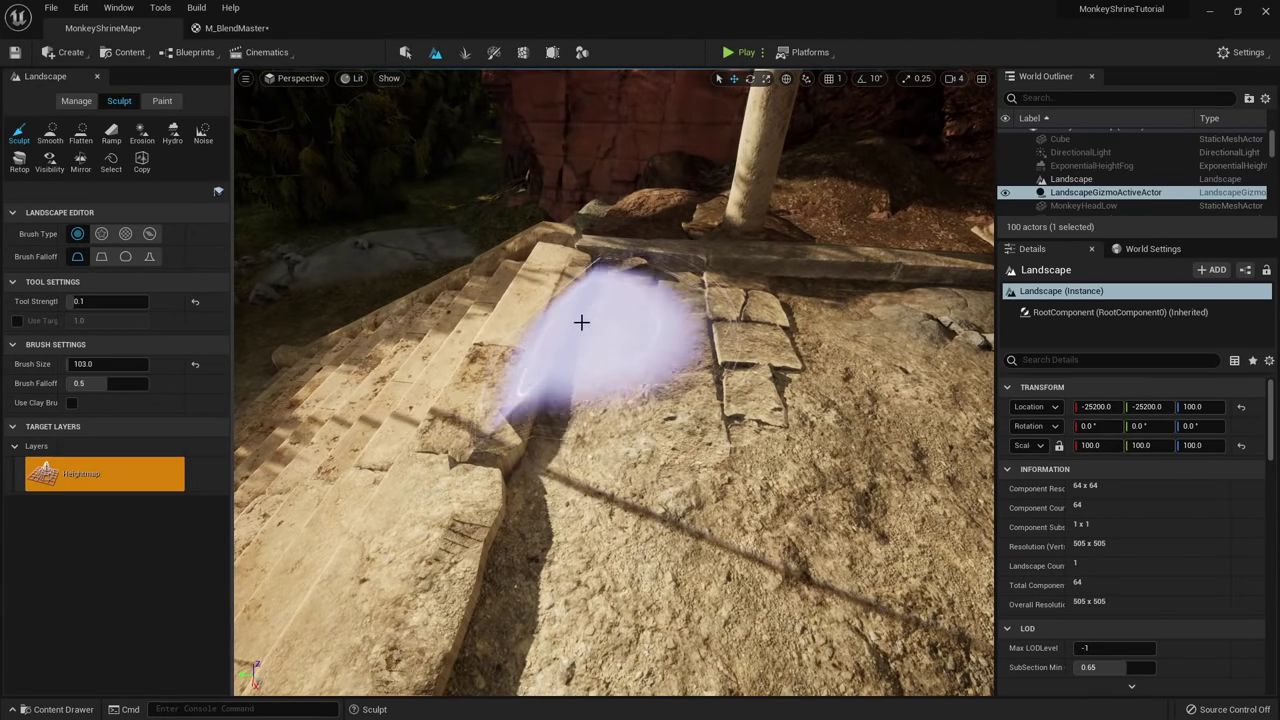
mouse_move(609, 384)
right_mouse_down()
mouse_move(615, 348)
mouse_move(555, 362)
mouse_move(536, 346)
right_mouse_up()
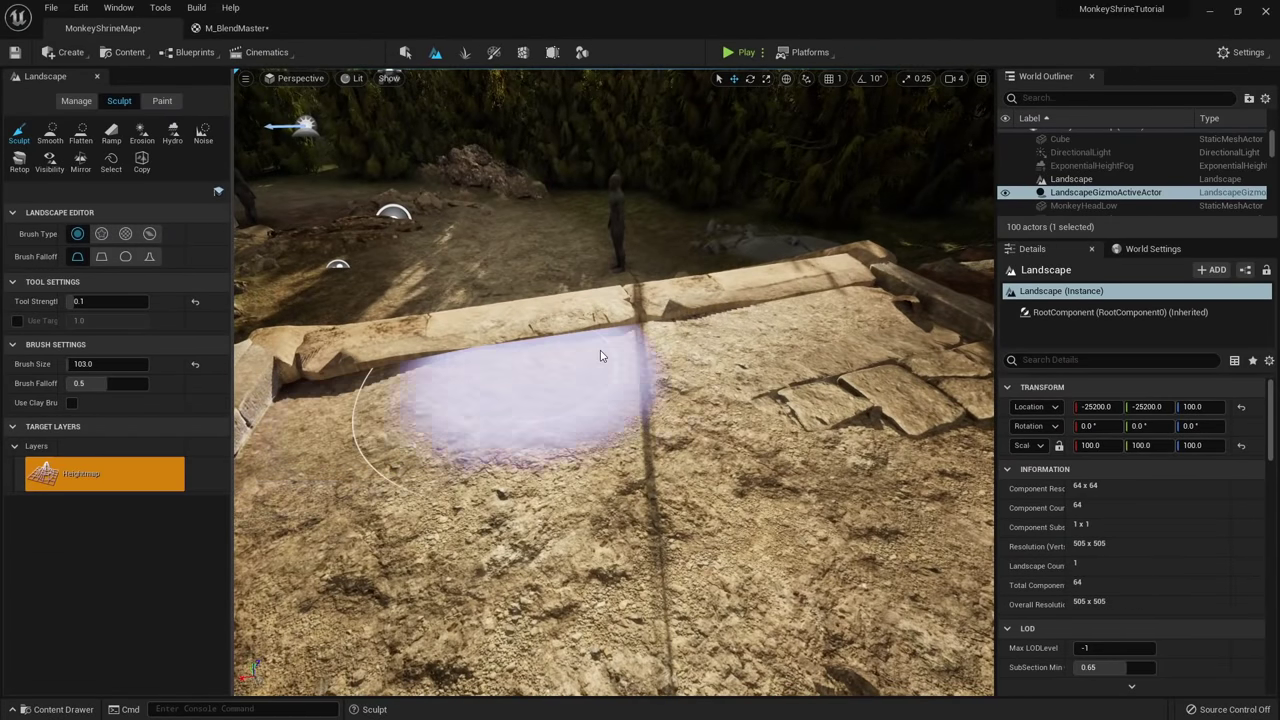
right_click_drag(297, 383, 297, 370)
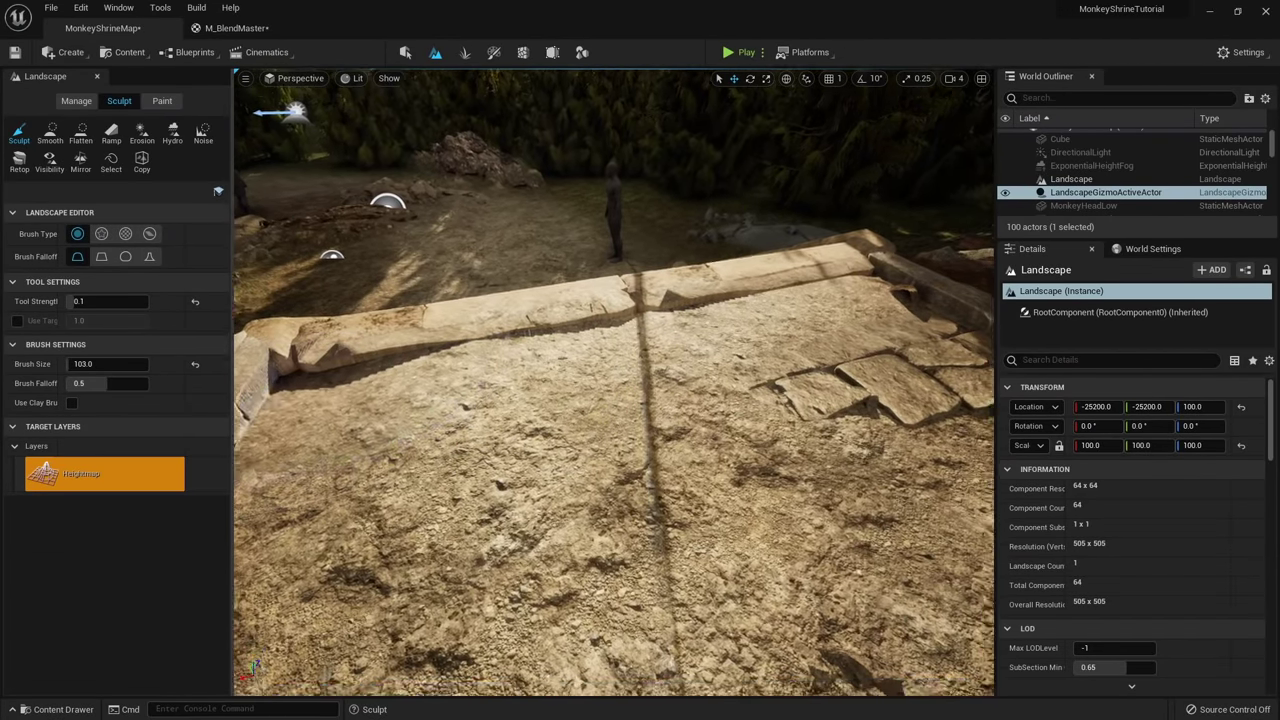
mouse_move(640, 400)
right_mouse_down()
mouse_move(769, 425)
mouse_move(765, 385)
right_mouse_up()
mouse_move(620, 380)
right_mouse_down()
mouse_move(780, 331)
mouse_move(626, 383)
right_mouse_up()
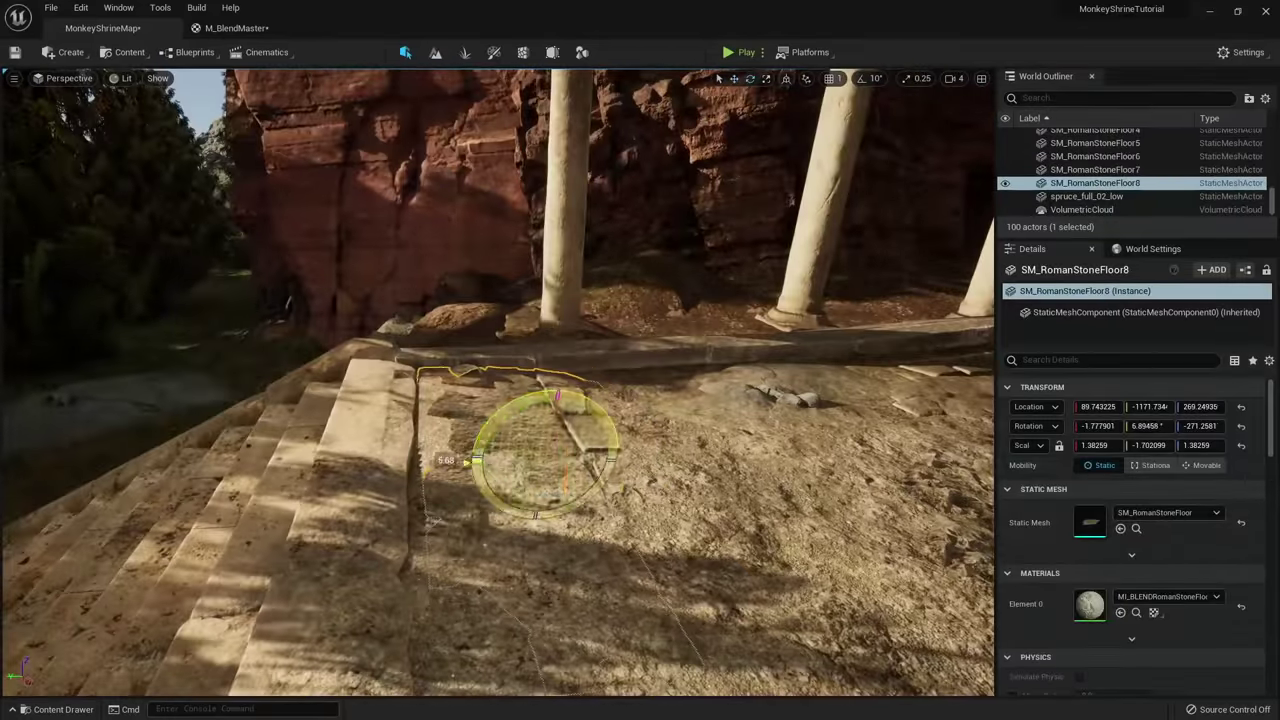
Nudge SM_RomanStoneFloor8 into the landing's corner beside the top step and undo the last change.
key("w")
left_click_drag(551, 415, 551, 428)
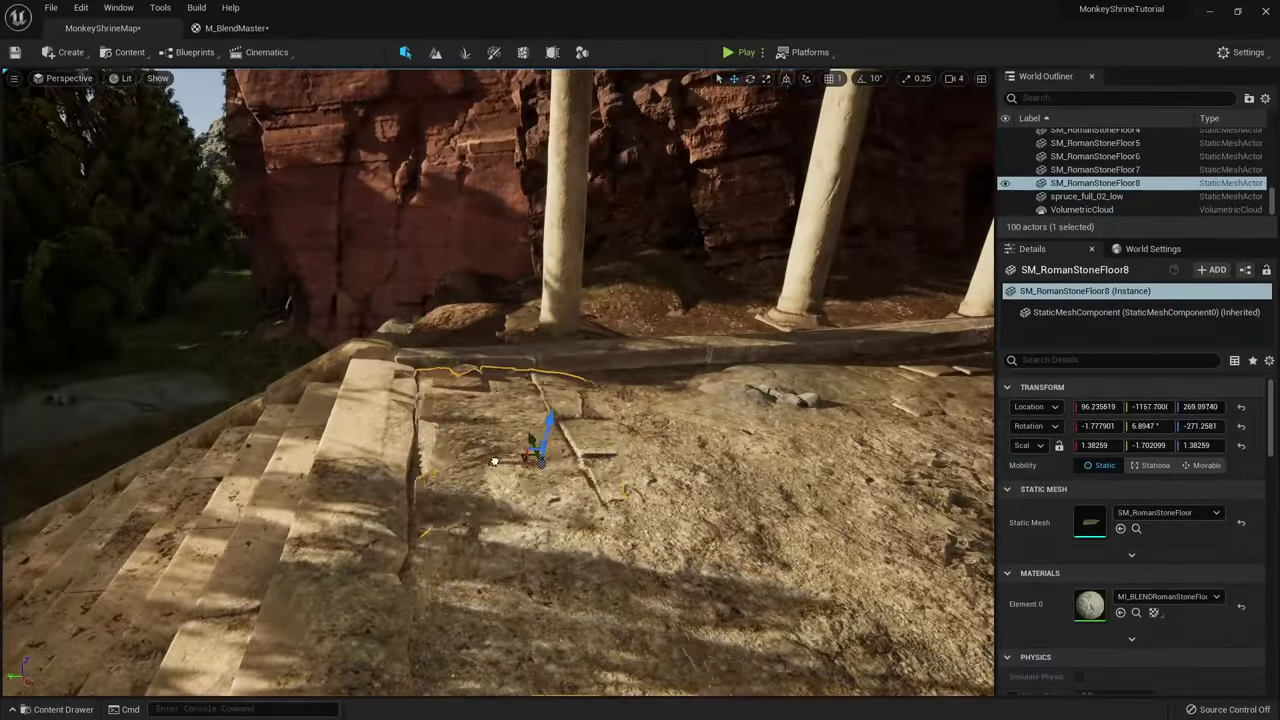
right_click_drag(551, 428, 592, 321)
key("r")
key("ctrl+z")
key("f")
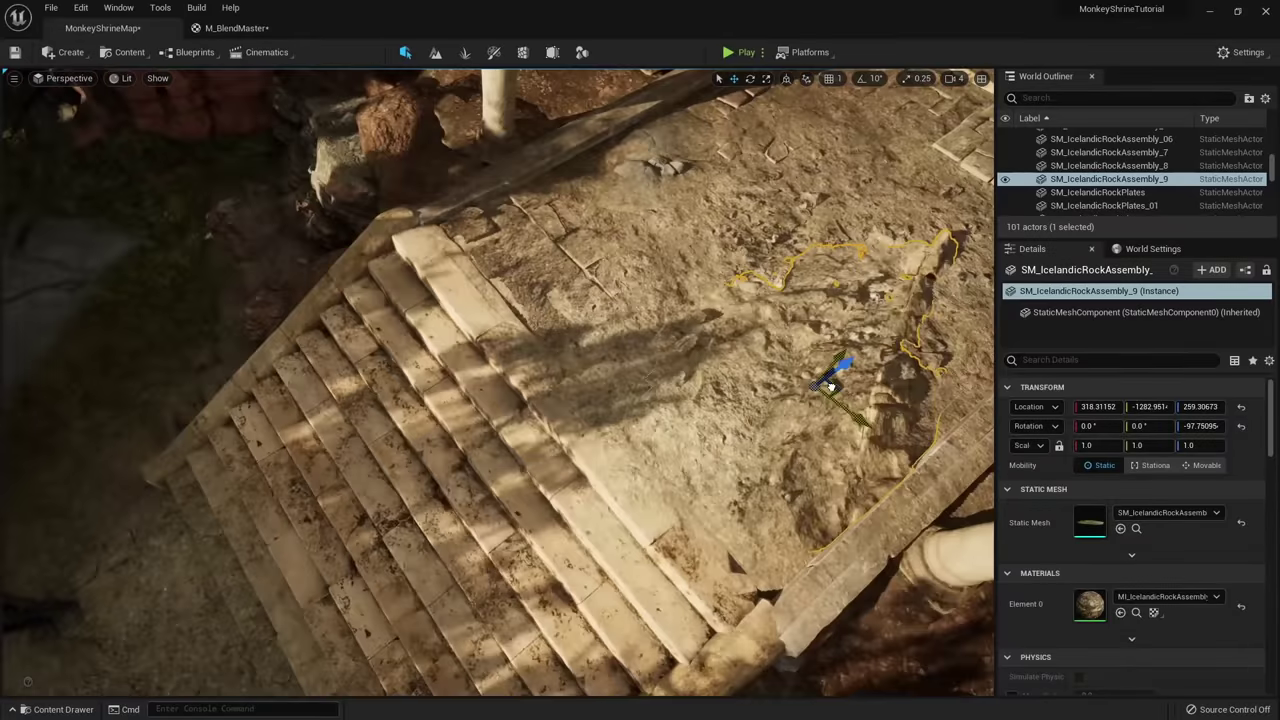
right_click_drag(500, 380, 540, 350)
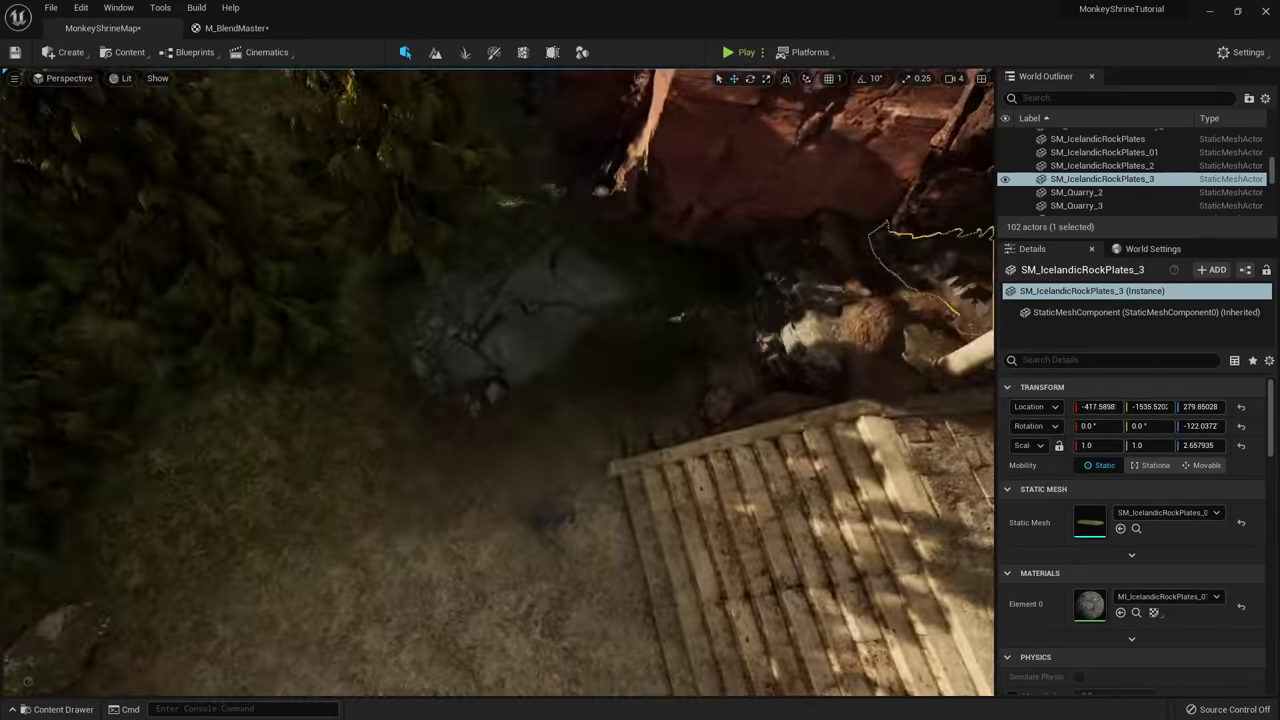
right_click_drag(540, 350, 550, 340)
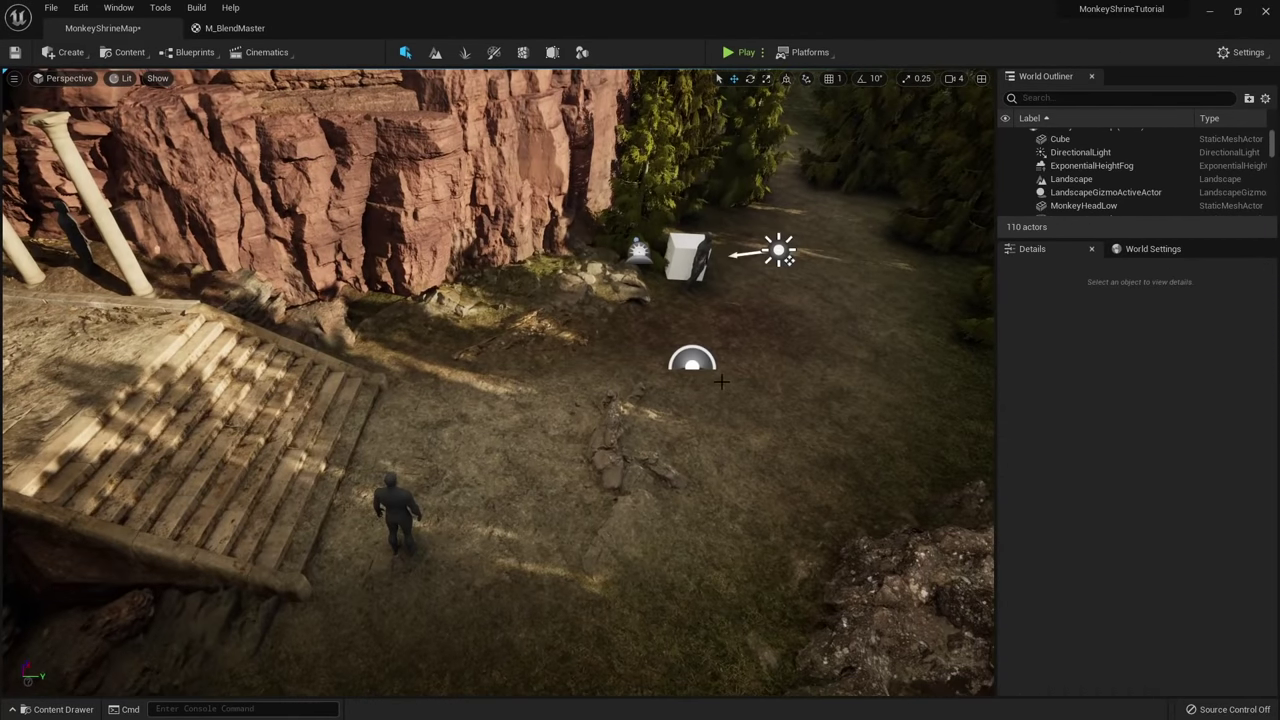
Place a BP_SplineRope actor beside the monkey head at the top of the stairs and lower it slightly.
right_click_drag(722, 381, 440, 318)
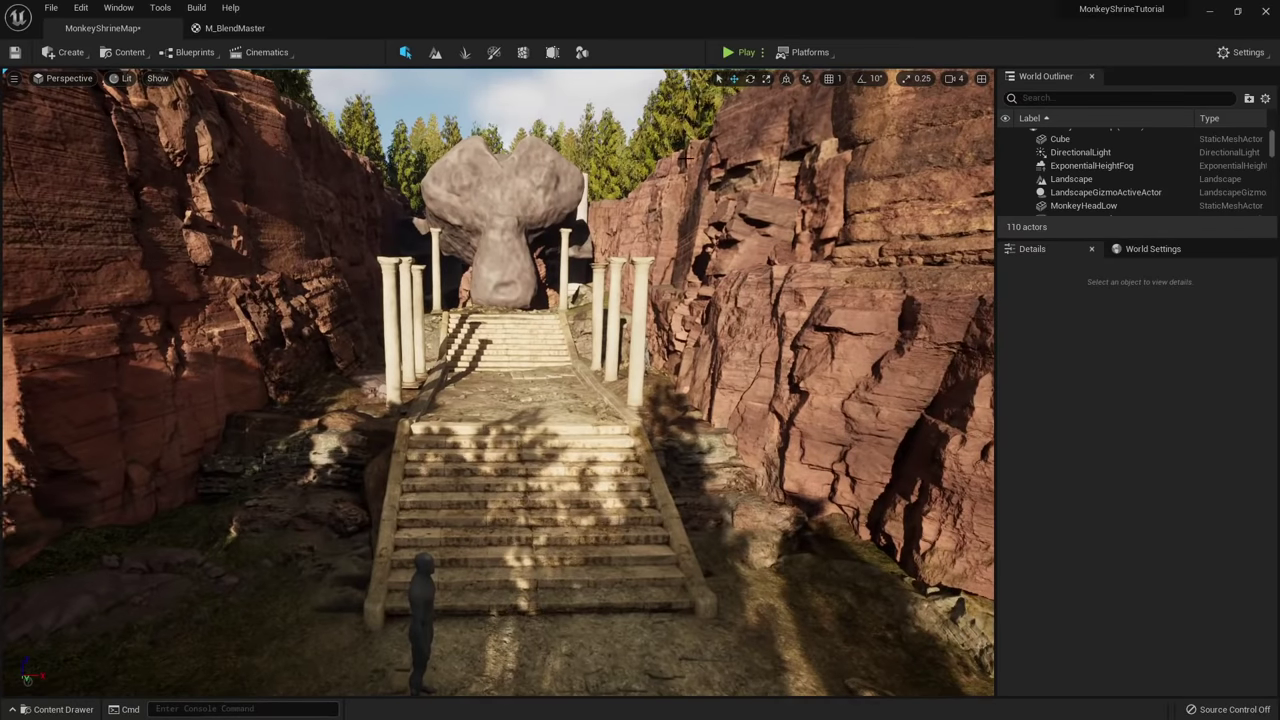
key("w")
right_click_drag(617, 329, 648, 324)
right_click_drag(737, 484, 737, 494)
key("ctrl+space")
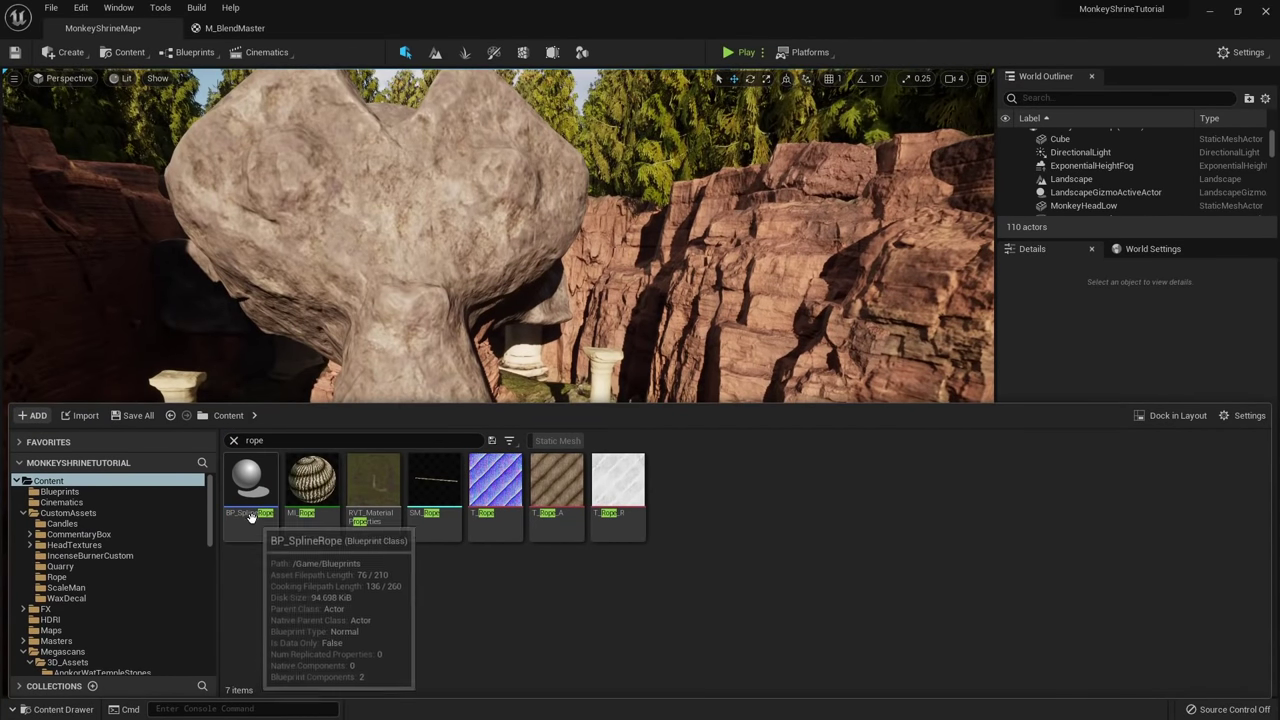
left_click_drag(250, 516, 432, 273)
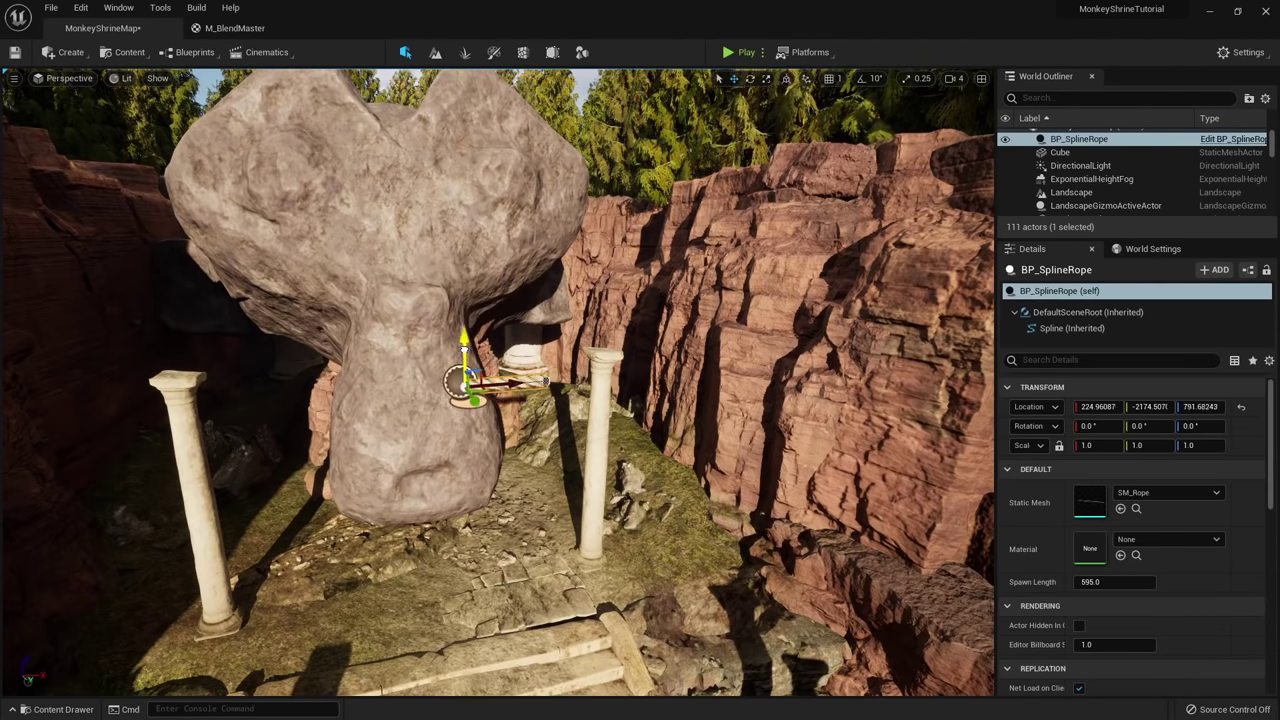
left_click_drag(464, 350, 464, 369)
mouse_move(464, 369)
right_mouse_down()
mouse_move(486, 406)
mouse_move(478, 388)
right_mouse_up()
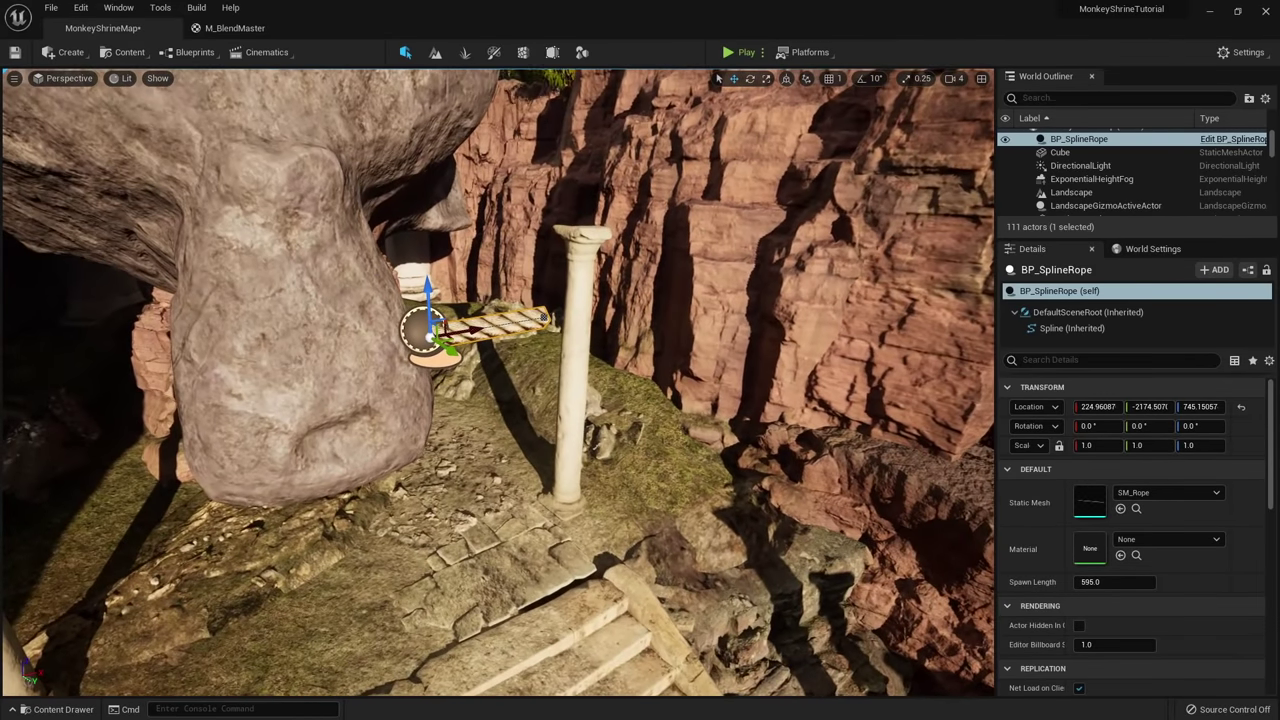
Duplicate the human reference figure next to the columns and place the copy beside the monkey's muzzle.
right_click_drag(513, 327, 704, 340)
left_click(612, 430)
right_click_drag(612, 430, 540, 430)
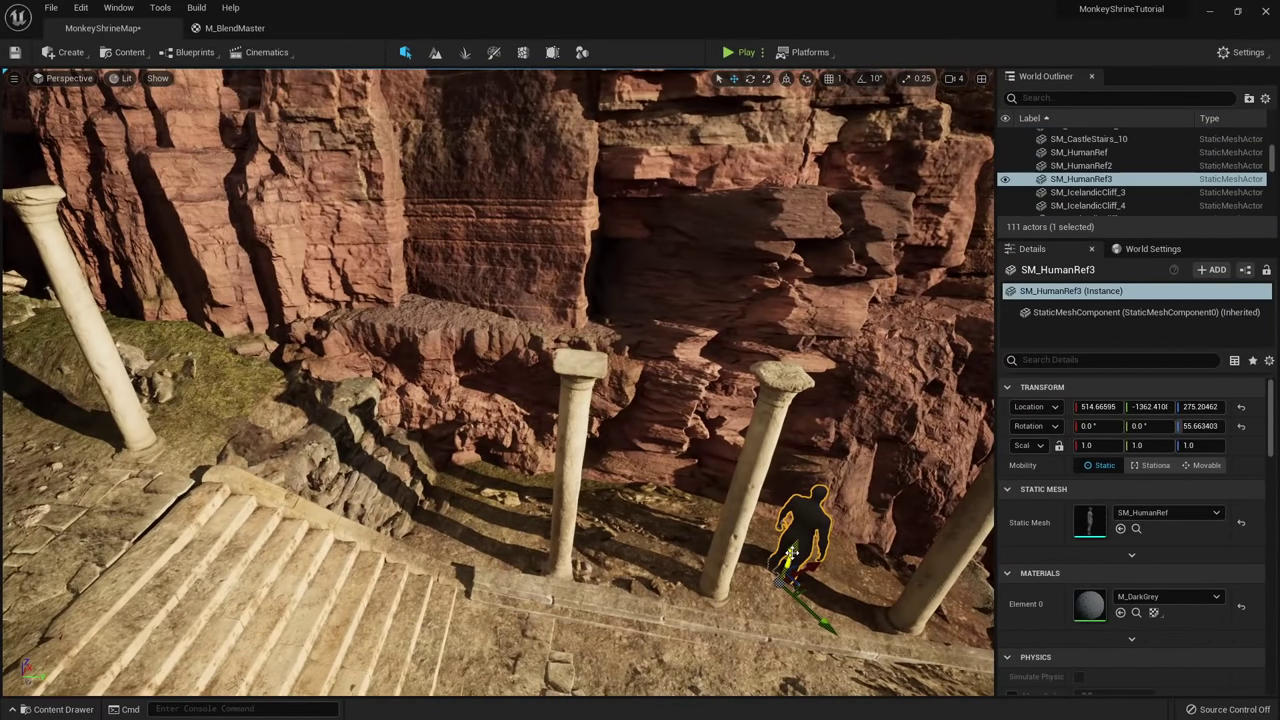
left_click_drag(800, 567, 58, 412, "alt")
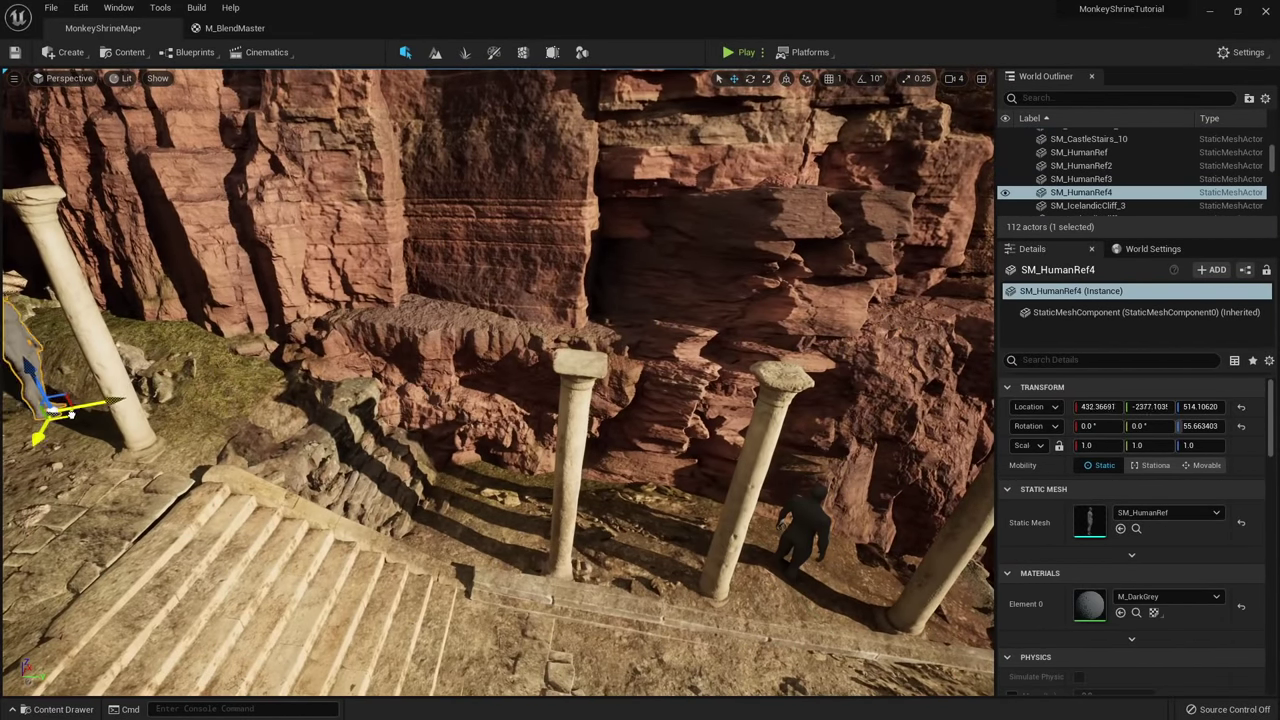
right_click_drag(58, 412, 6, 404)
Move the spline rope over to the new human figure and lower the rope and figure together onto the ground.
left_click(571, 281)
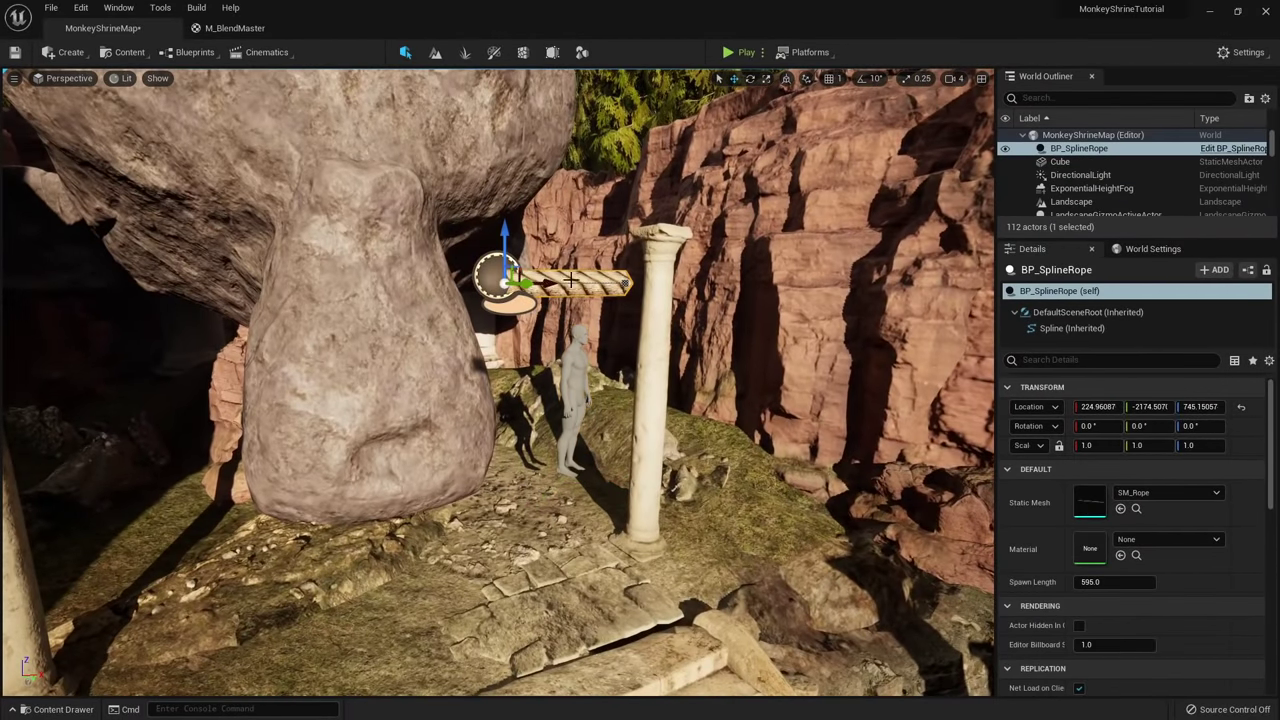
left_click_drag(501, 230, 502, 361)
right_click_drag(502, 361, 579, 583)
left_click_drag(540, 580, 618, 156)
right_click_drag(618, 156, 612, 75)
left_click(571, 214, "ctrl")
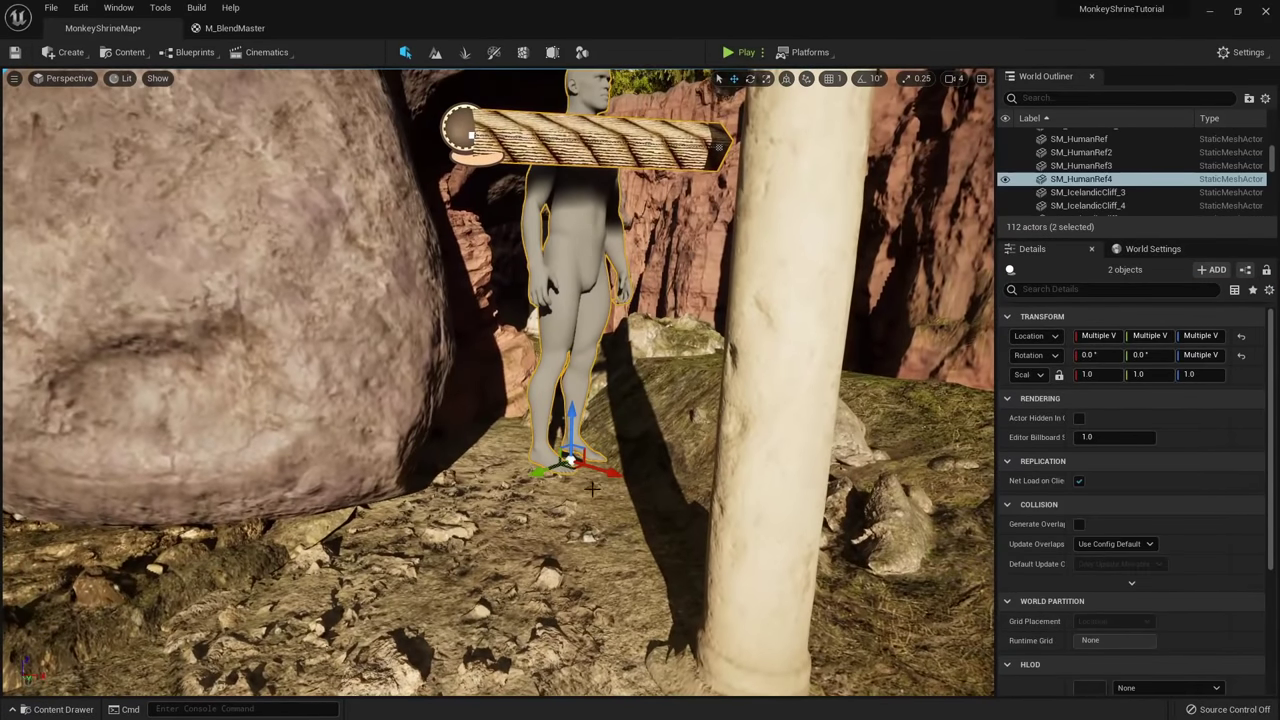
left_click_drag(571, 416, 567, 563)
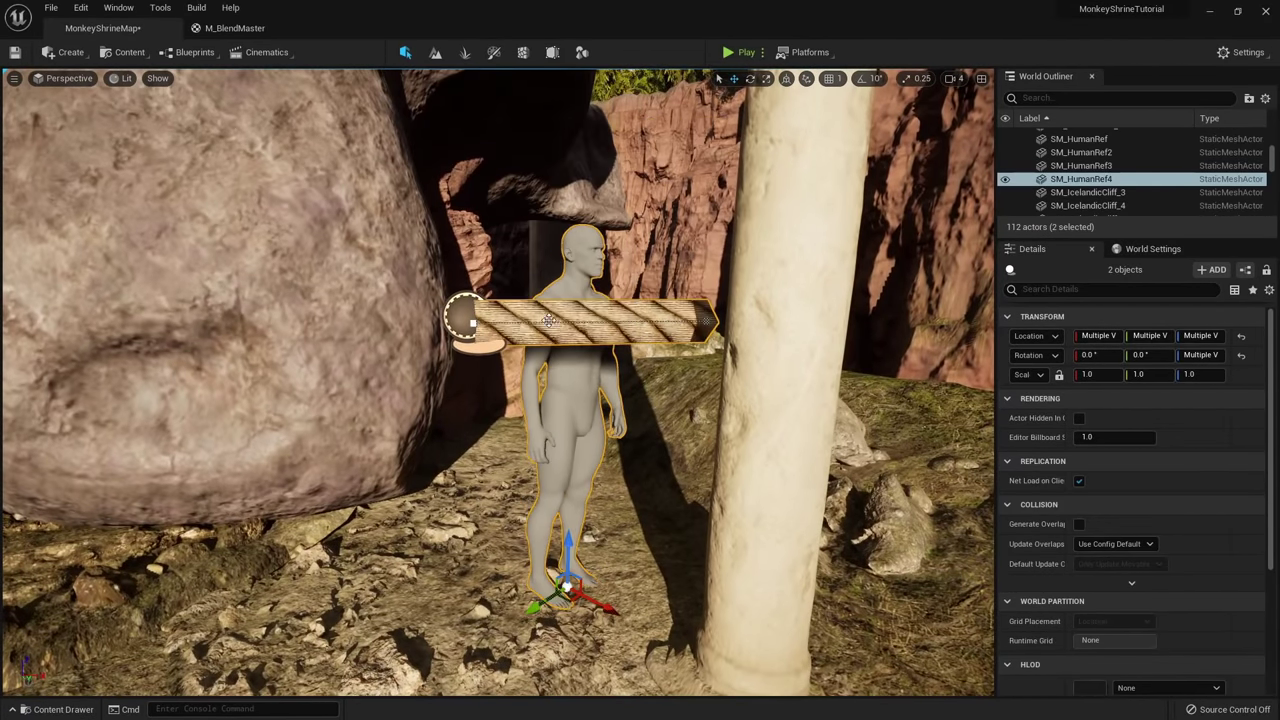
Scale the spline rope uniformly to about 0.21 and bring it down to the figure's hip height.
left_click(466, 346)
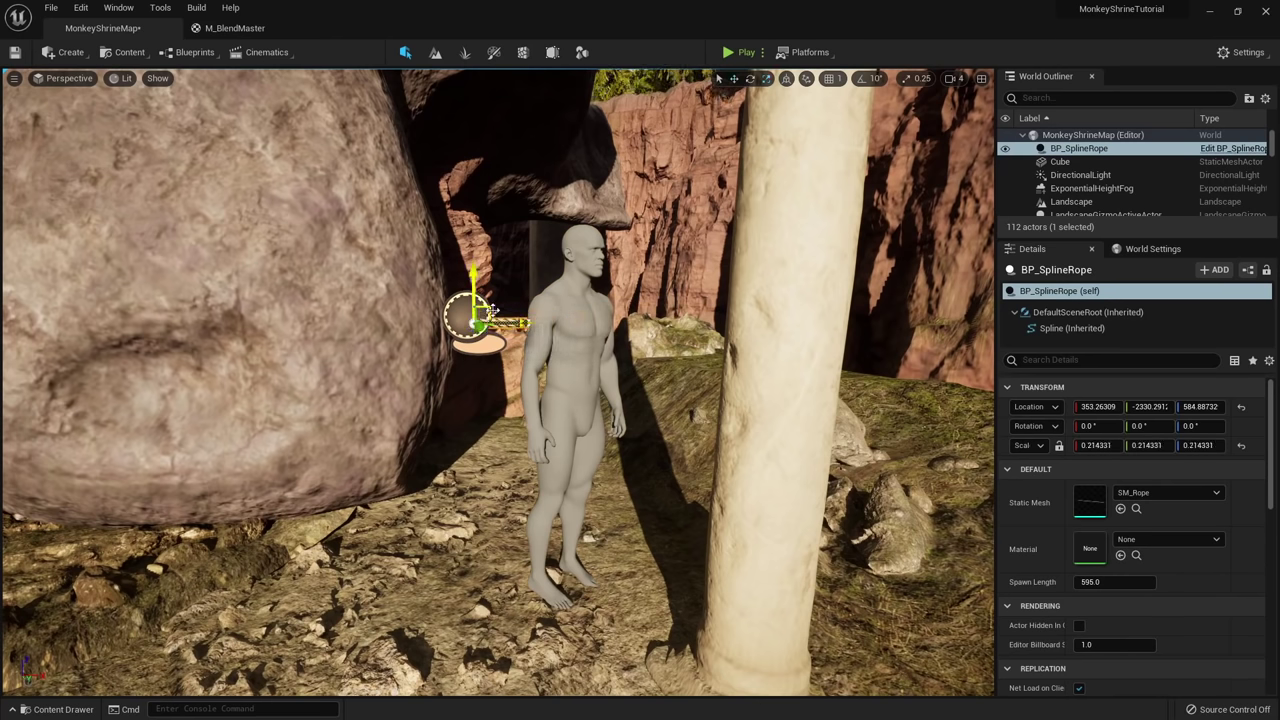
left_click_drag(572, 402, 570, 414)
right_click_drag(482, 377, 556, 502)
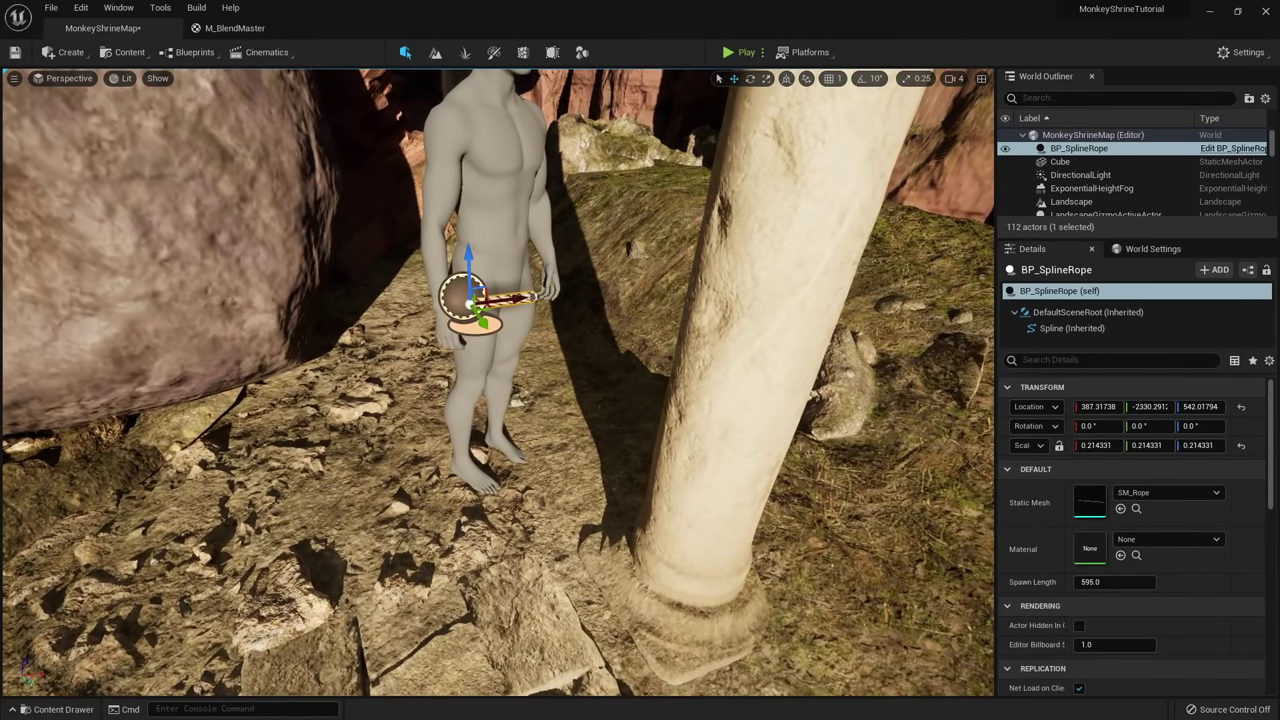
Raise the rope's free end point beside the figure and rotate it so the rope curves upward.
right_click_drag(533, 298, 509, 317)
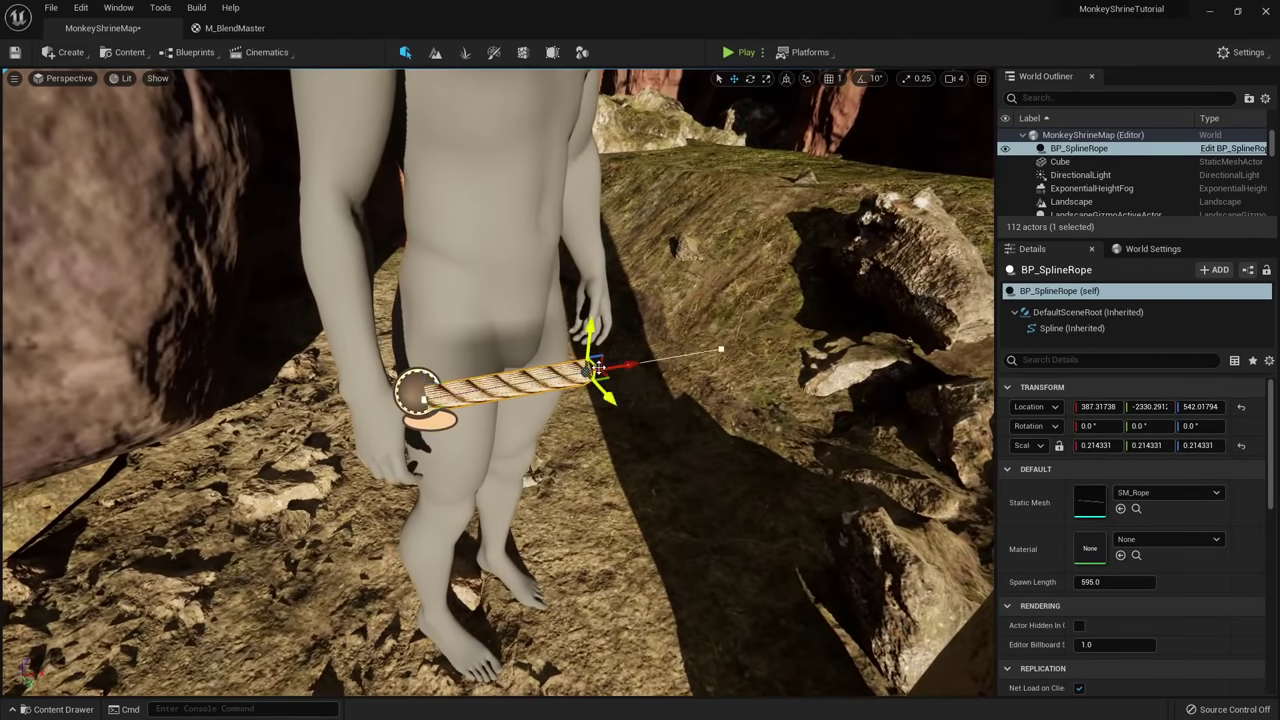
left_click_drag(721, 266, 781, 86)
right_click_drag(781, 86, 762, 104)
key("e")
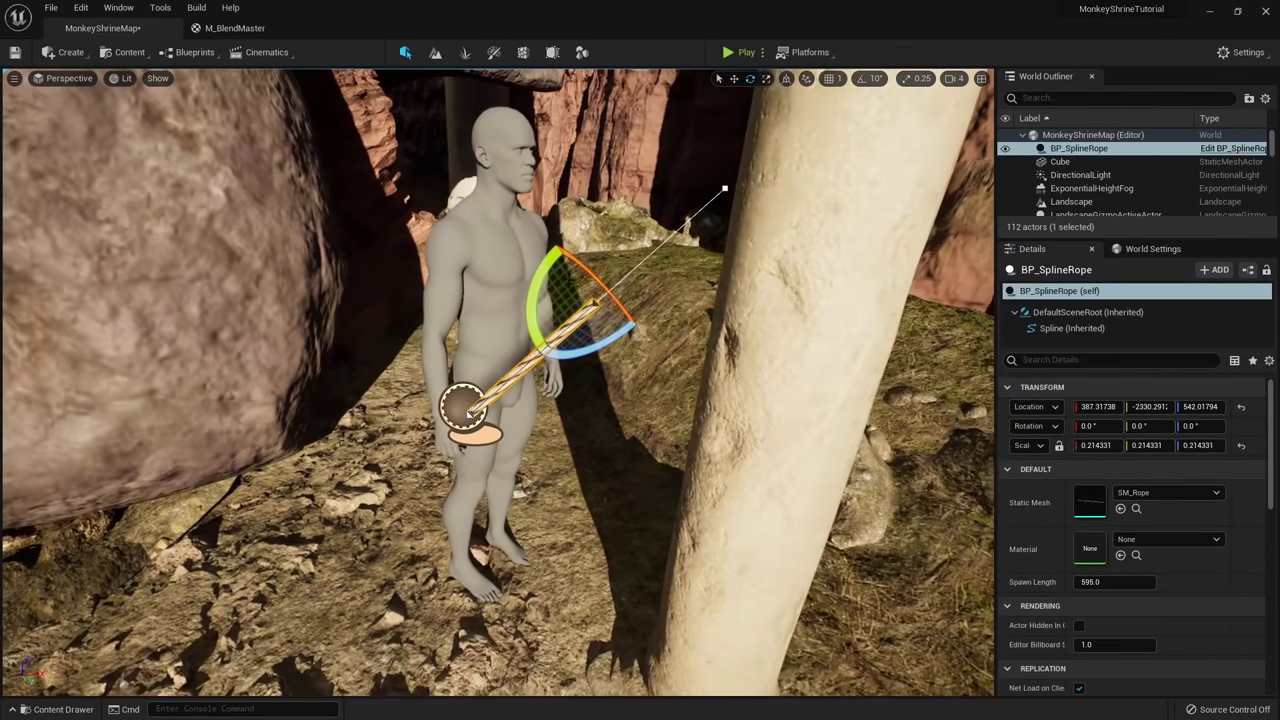
left_click_drag(546, 280, 549, 275)
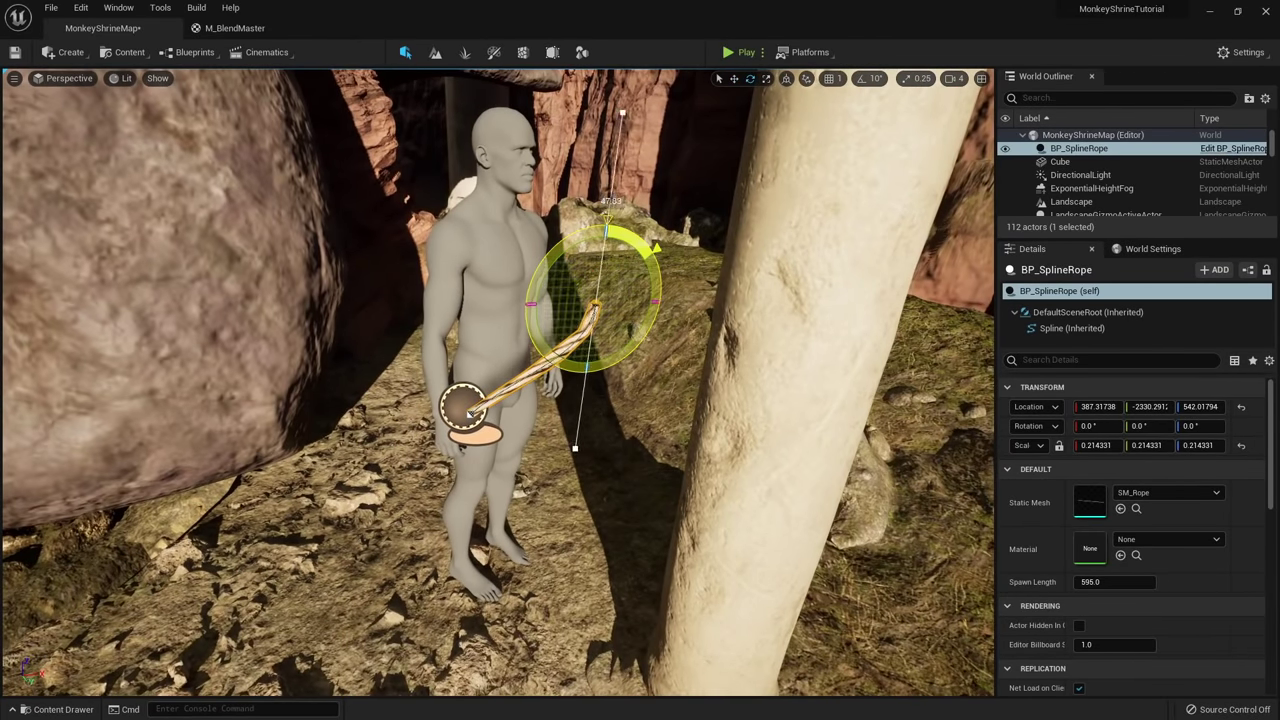
left_click_drag(505, 312, 494, 320)
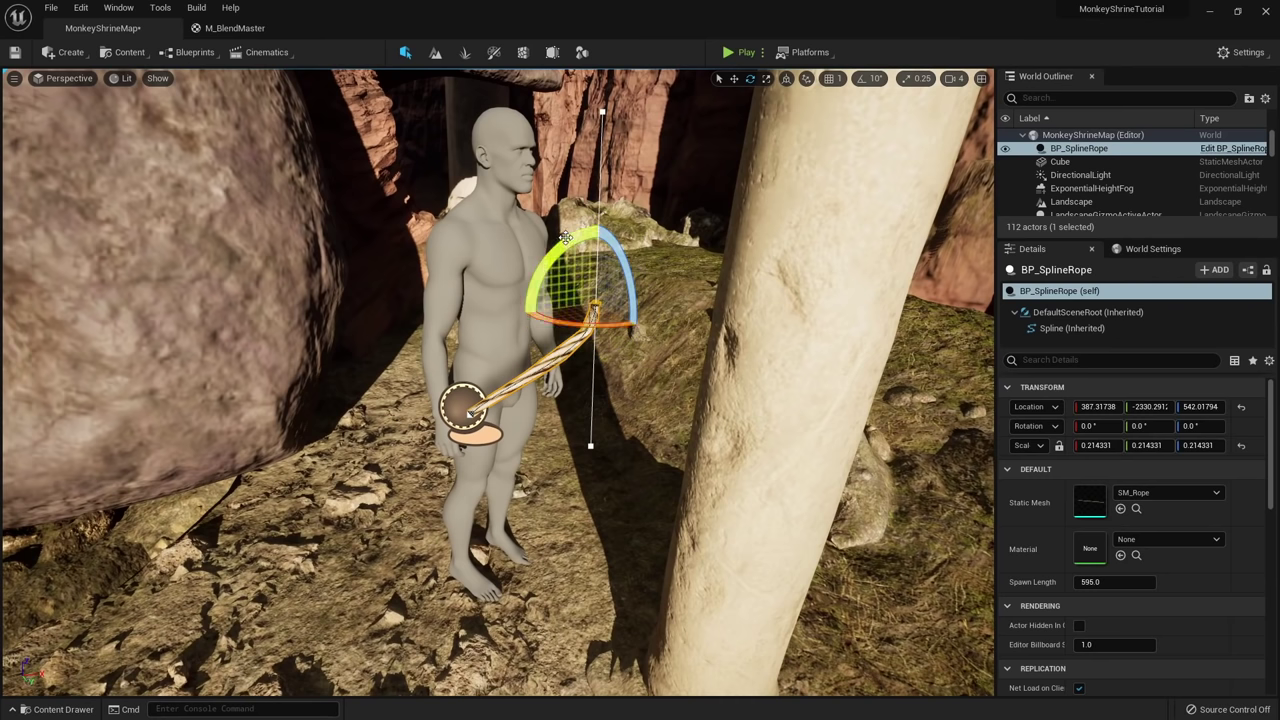
left_click_drag(565, 237, 736, 275)
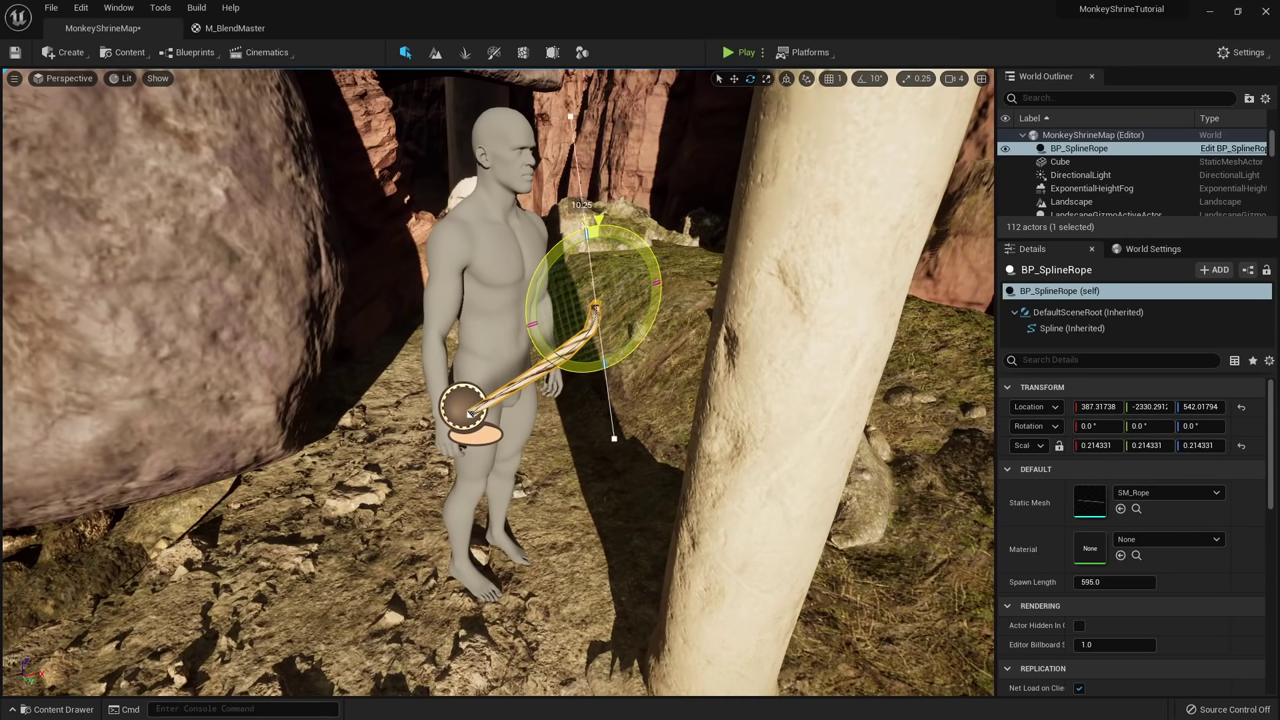
Set the rope's spawn length to 47.0 and stretch its start point onto the monkey's muzzle, rotated for a hanging curve.
right_click_drag(530, 345, 532, 290)
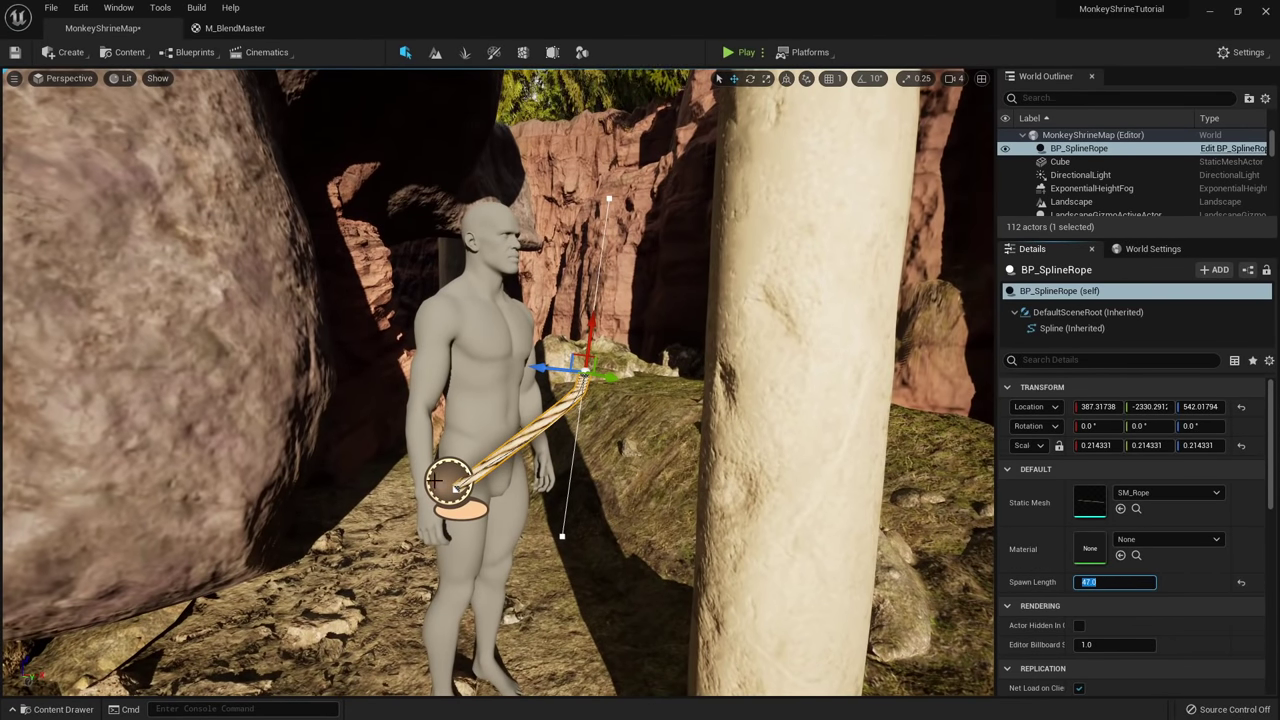
right_click_drag(706, 576, 680, 578)
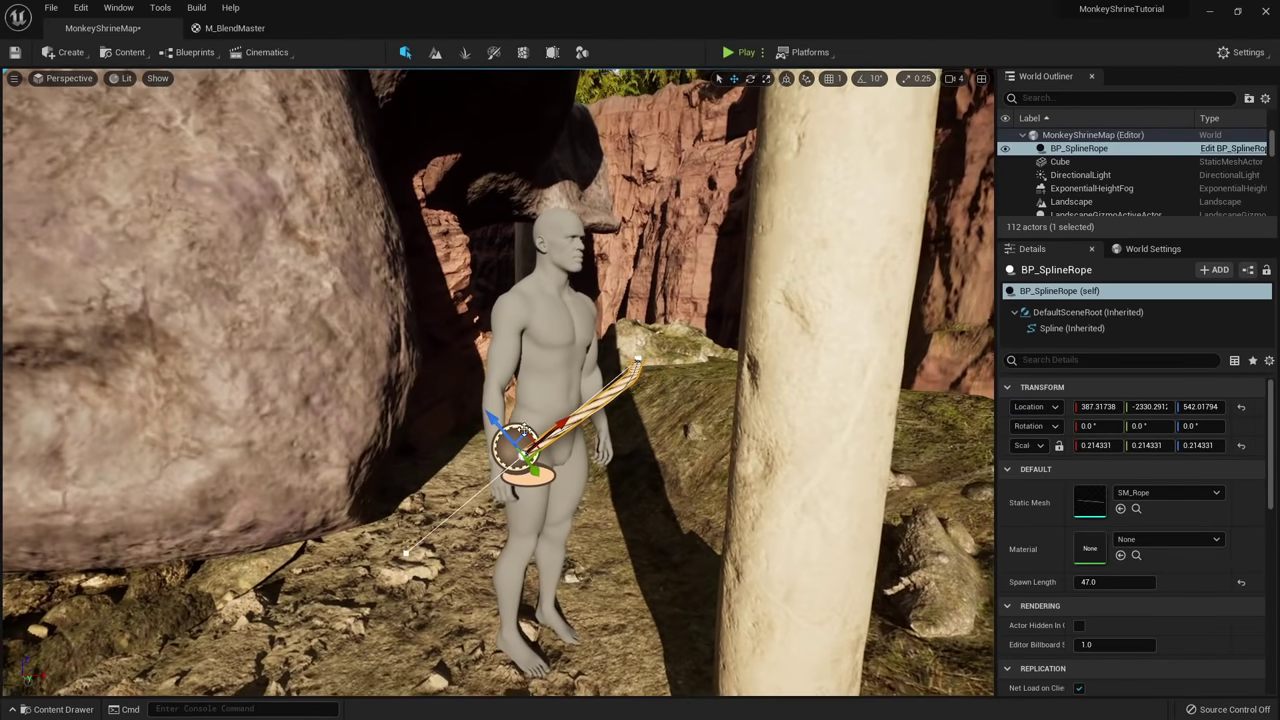
left_click_drag(475, 431, 567, 549)
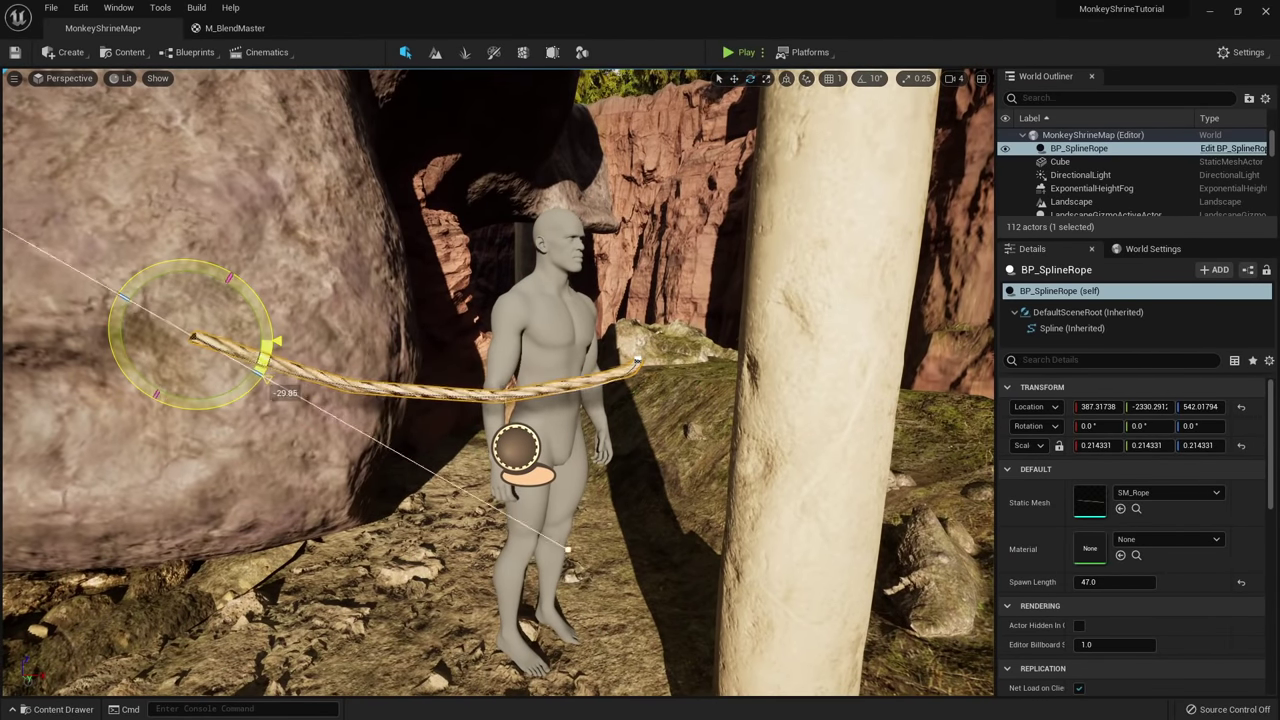
left_click_drag(265, 375, 339, 345)
right_click_drag(339, 345, 339, 345)
key("w")
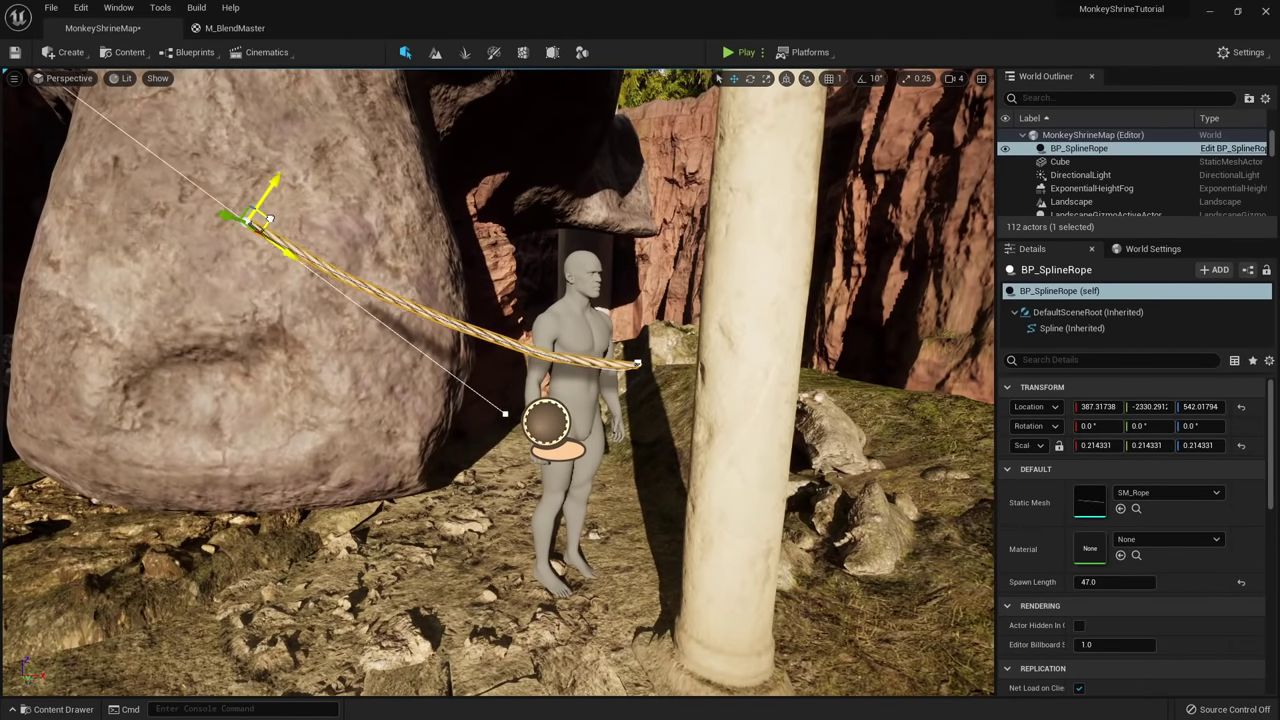
Shift the rope's point on the monkey's muzzle and fine-tune its rotation to smooth the curve.
left_click_drag(270, 219, 185, 236)
right_click_drag(185, 236, 165, 210)
key("e")
left_click_drag(296, 277, 298, 282)
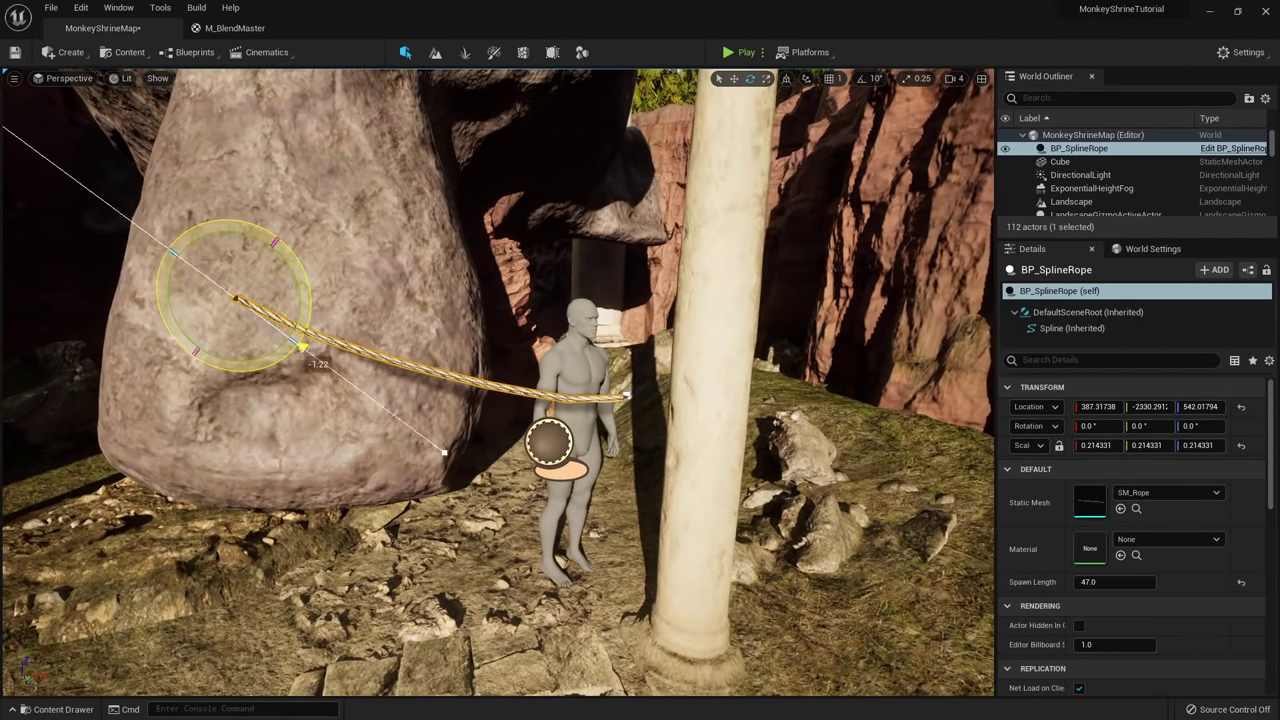
left_click_drag(285, 363, 286, 364)
key("w")
Add a spline point higher up the monkey's muzzle, rotate it, and set the rope's spawn length to 40.0.
right_click_drag(405, 350, 414, 345)
left_click_drag(380, 346, 378, 98, "alt")
right_click_drag(378, 98, 382, 72)
key("e")
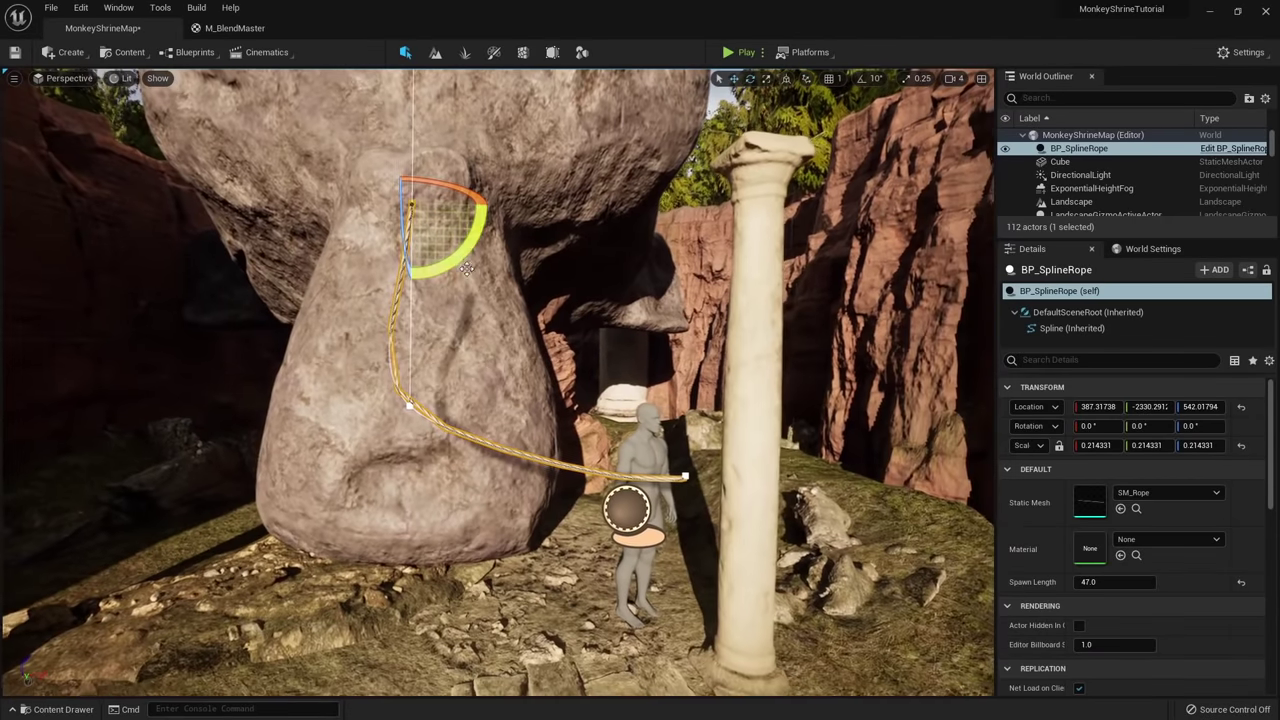
left_click_drag(449, 261, 330, 200)
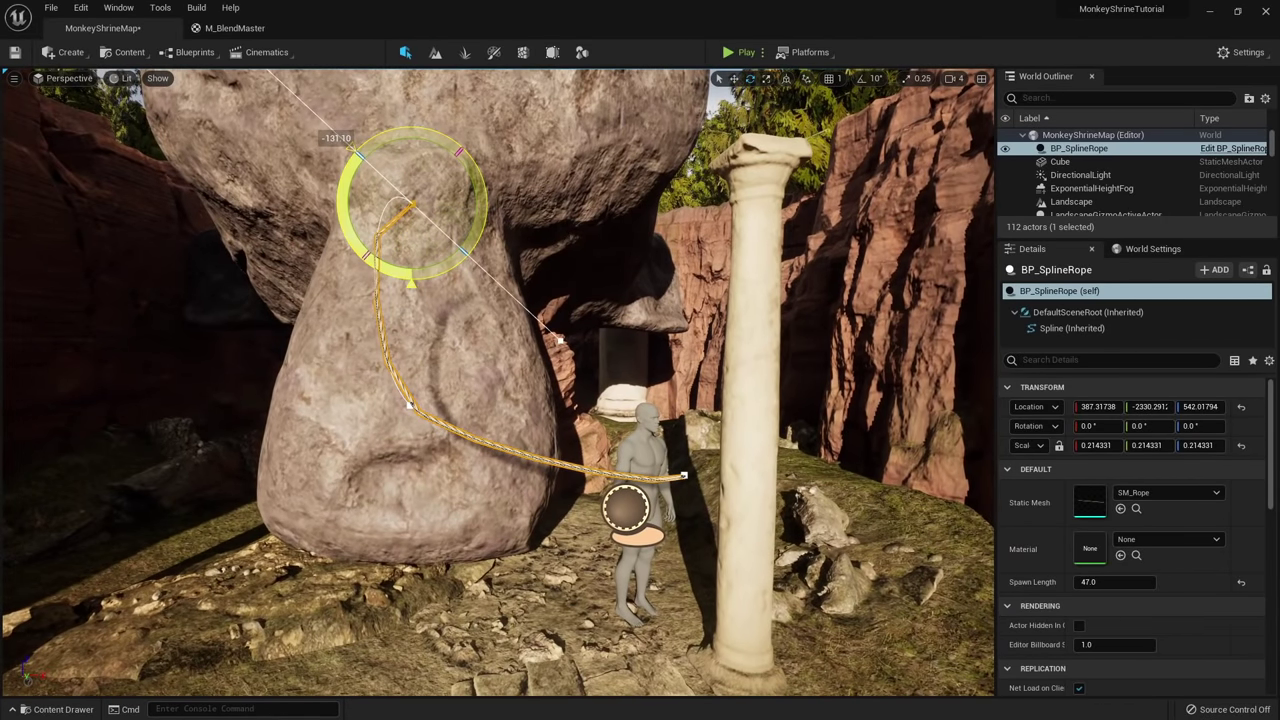
mouse_move(502, 243)
right_mouse_down()
mouse_move(490, 228)
mouse_move(498, 237)
right_mouse_up()
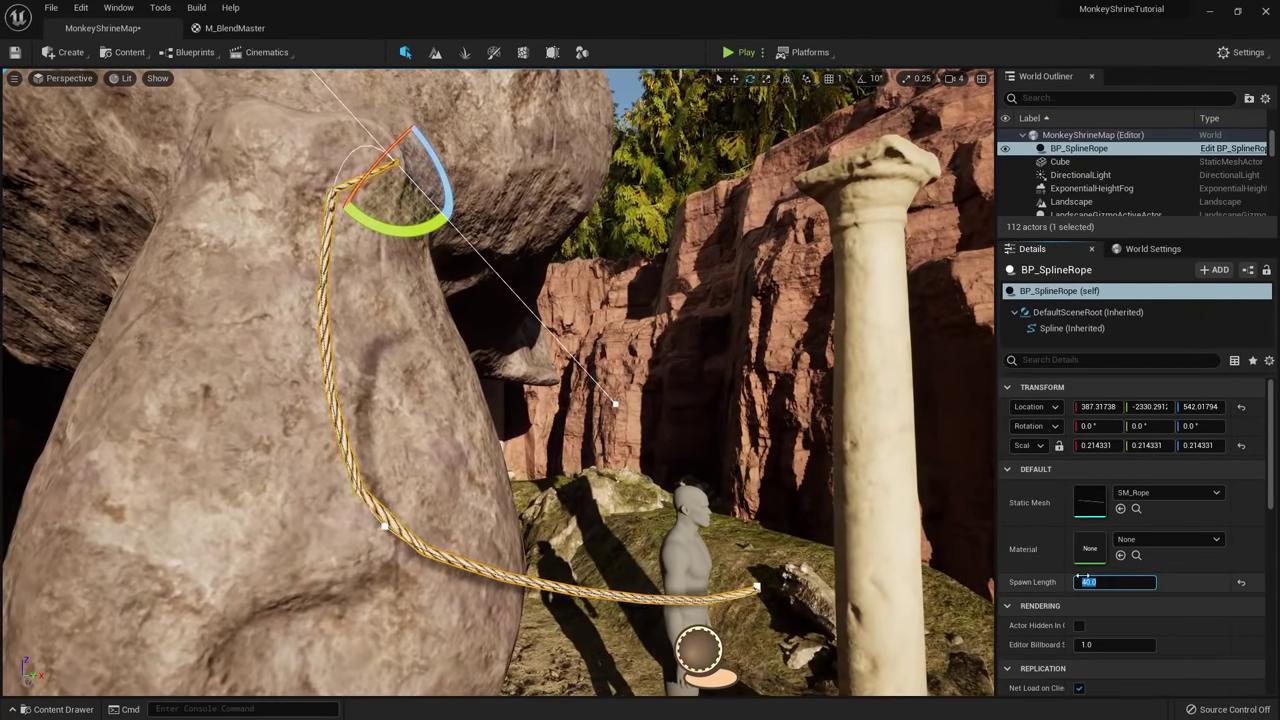
Undo the last rotation of the upper spline point and delete that point from the rope.
mouse_move(454, 279)
right_mouse_down()
mouse_move(456, 300)
mouse_move(454, 279)
right_mouse_up()
key("s")
key("w")
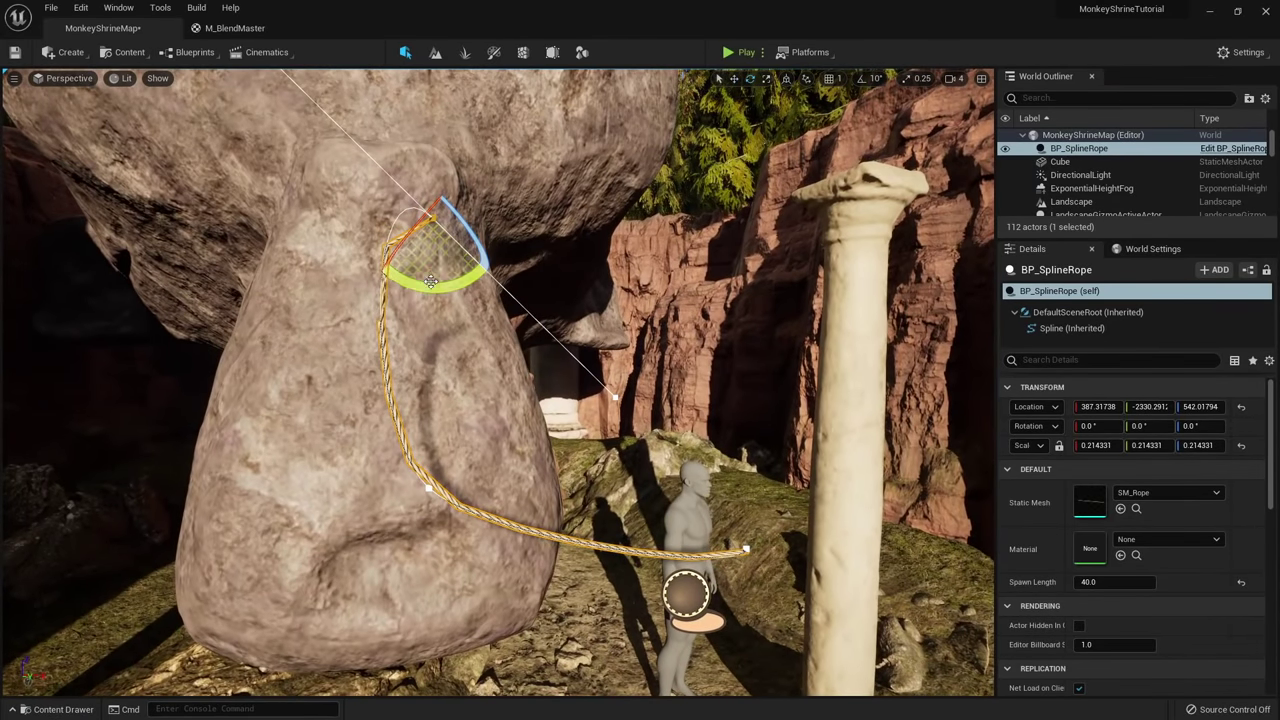
left_click_drag(430, 281, 330, 240)
key("ctrl+z")
key("w")
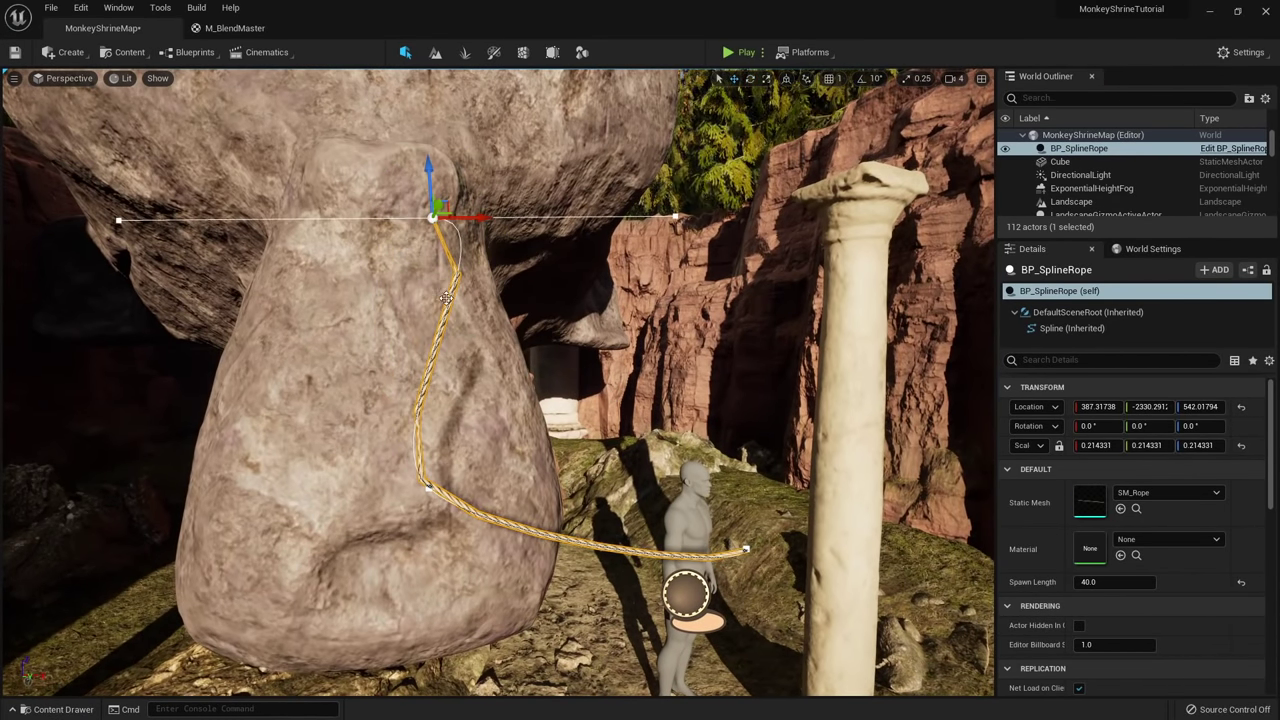
key("Delete")
Lower the rope's muzzle-side point to even out the sag, and move the whole rope up between the monkey's head and the cliff.
right_click_drag(415, 450, 475, 515)
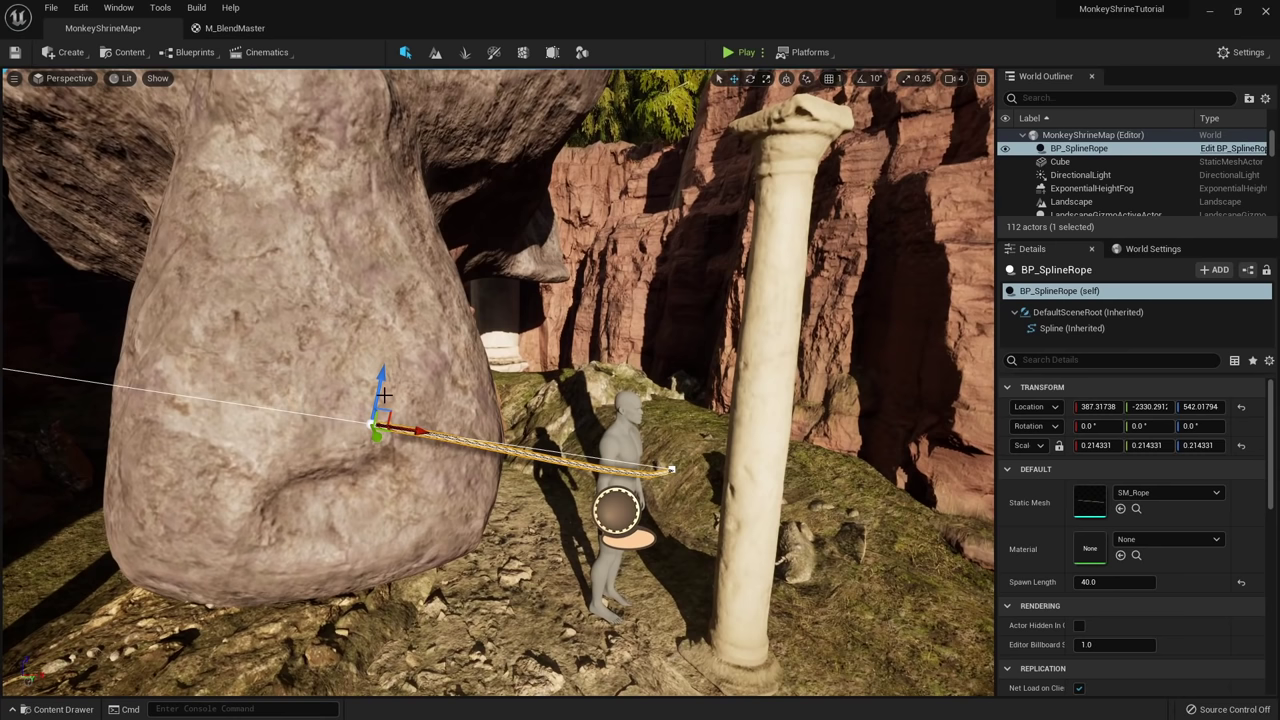
left_click_drag(375, 393, 370, 423)
left_click(490, 491)
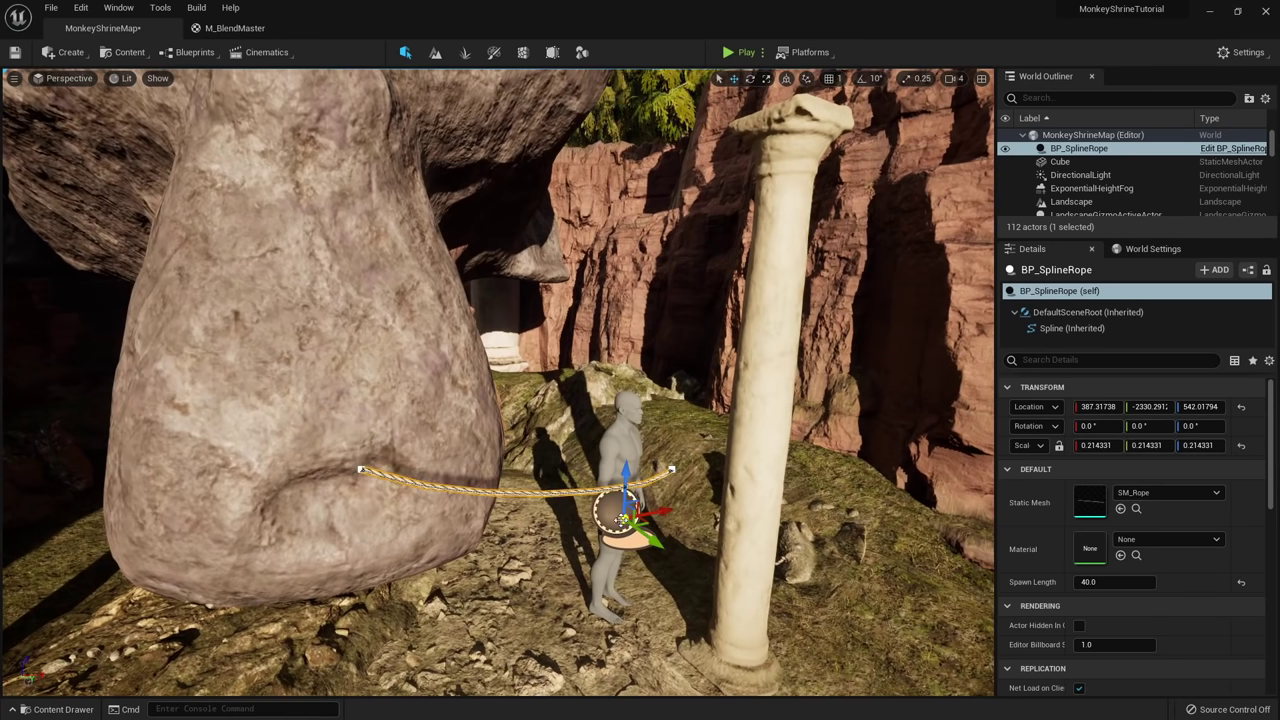
right_click_drag(615, 514, 545, 575)
key("s")
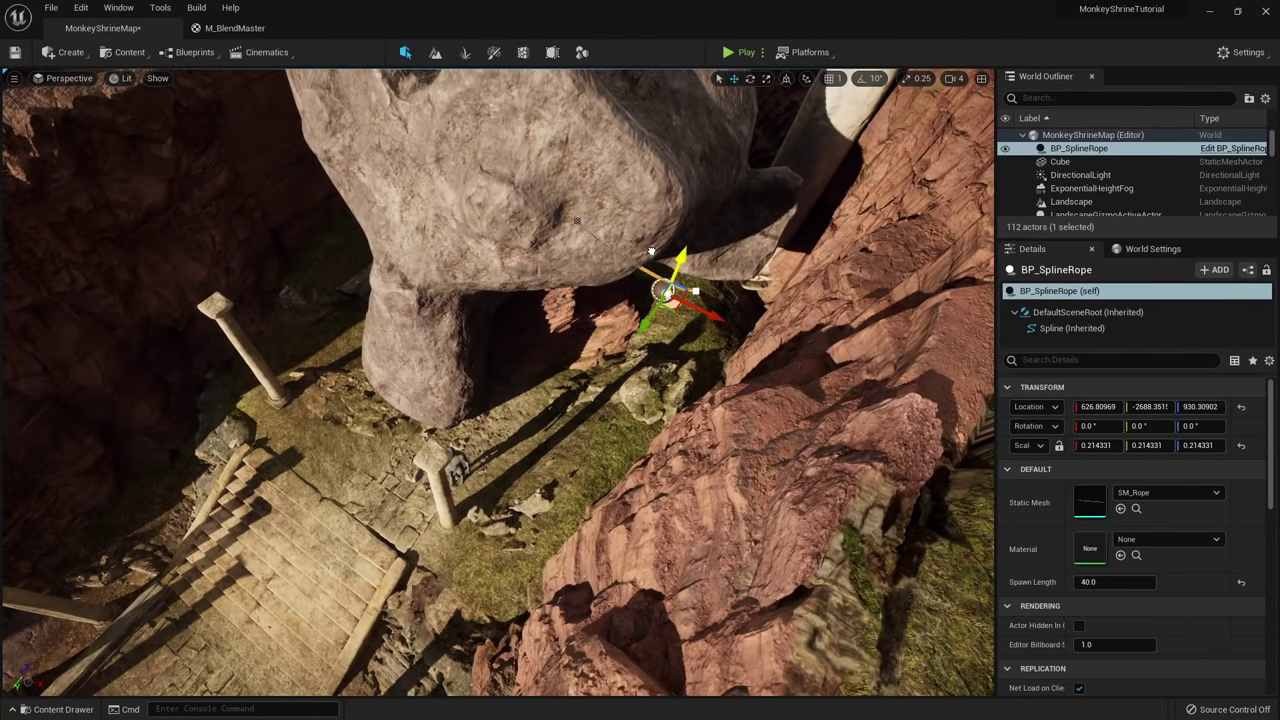
right_click_drag(640, 500, 706, 373)
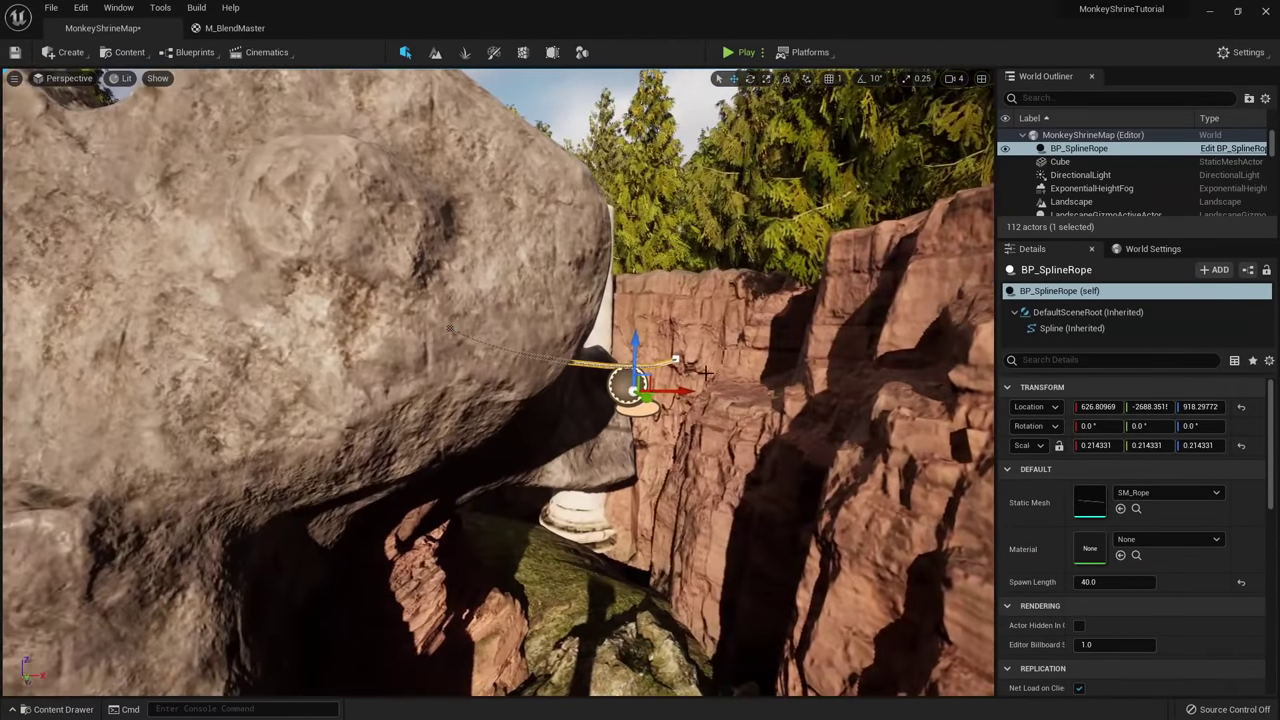
left_click_drag(643, 380, 735, 420)
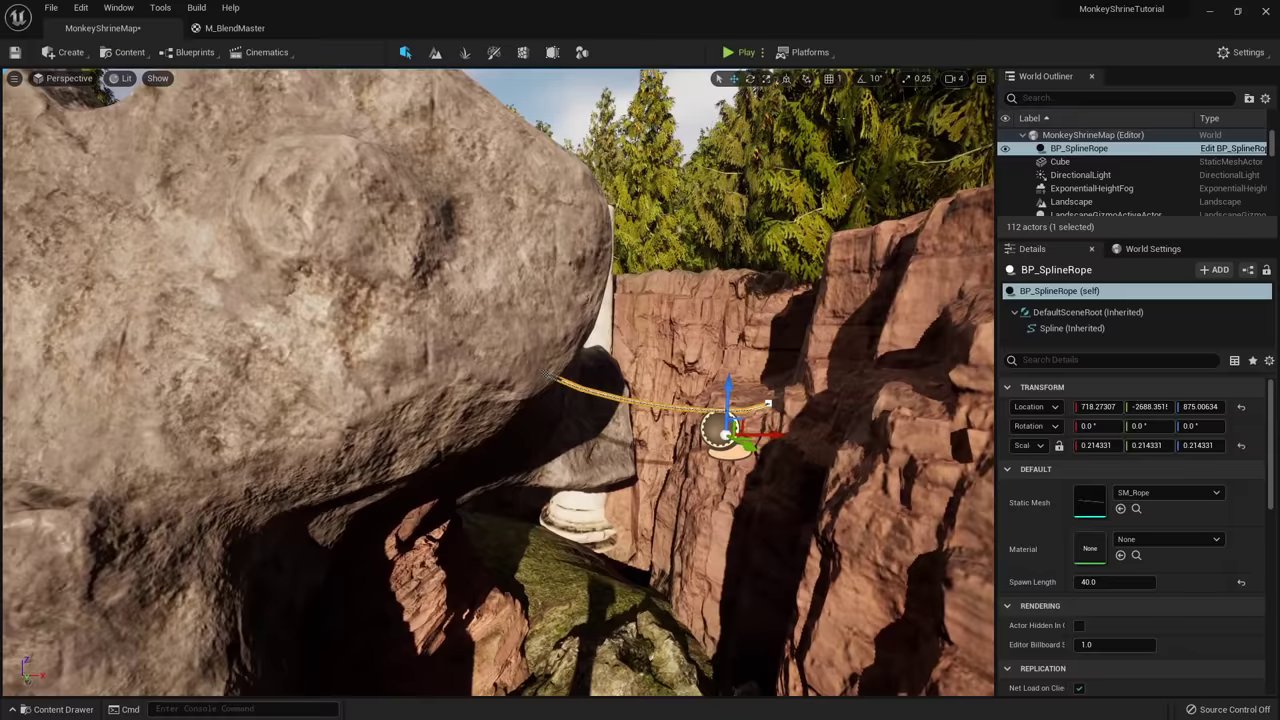
Rotate the rope's cliff-side end point and lengthen its tangent to shape the sag toward the cliff.
right_click_drag(546, 373, 520, 225)
left_click(681, 432)
right_click_drag(681, 432, 760, 448)
key("e")
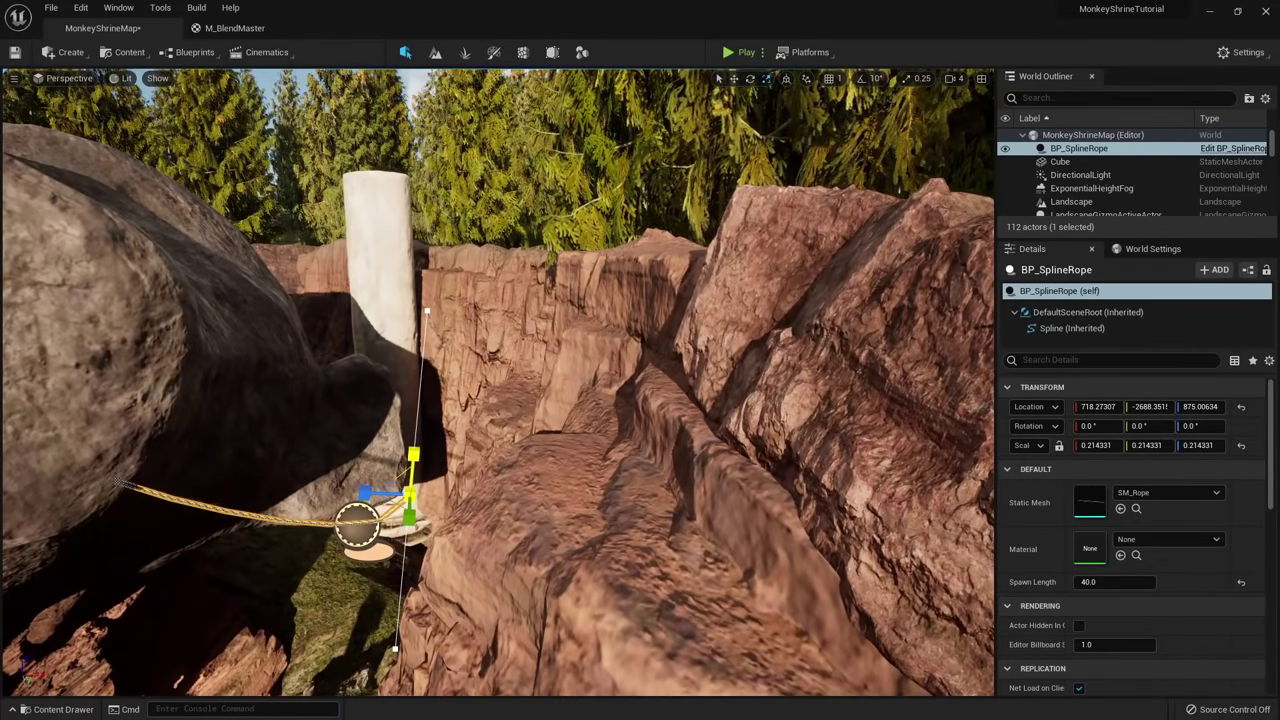
left_click_drag(405, 488, 433, 420)
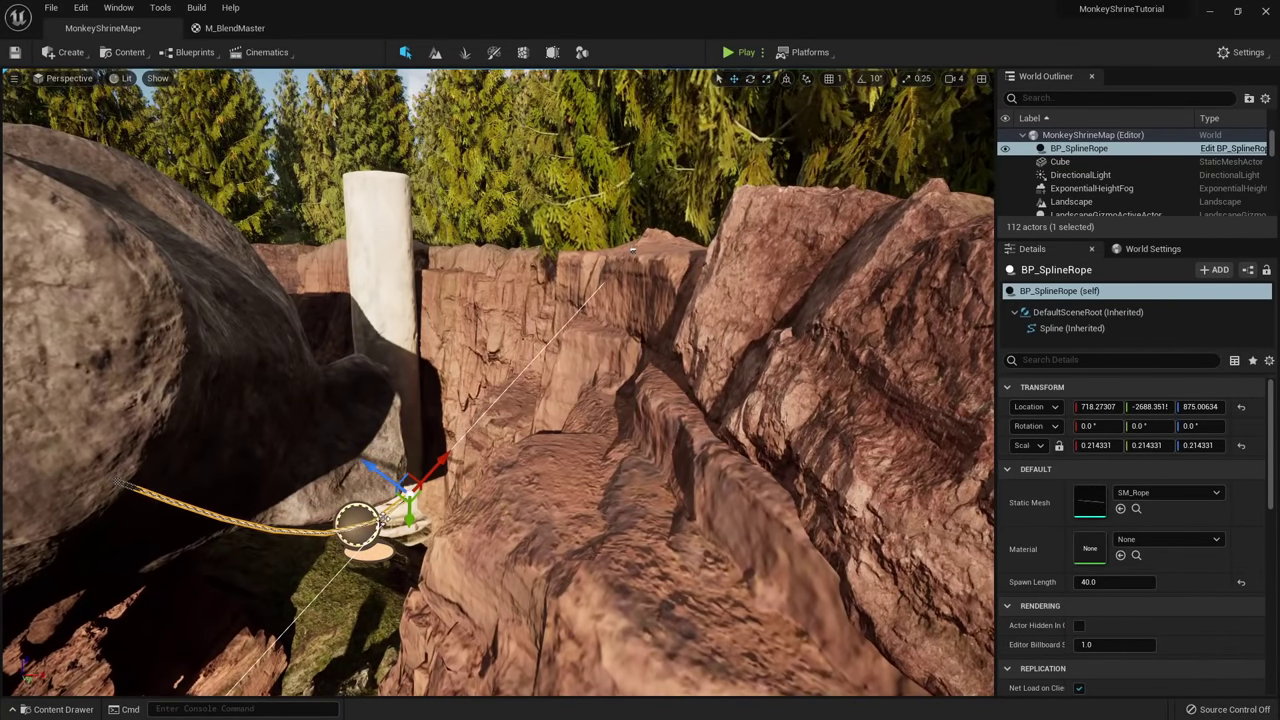
Embed the rope's two end points in the cliff ledge and the side of the monkey's head.
right_click_drag(558, 421, 325, 432)
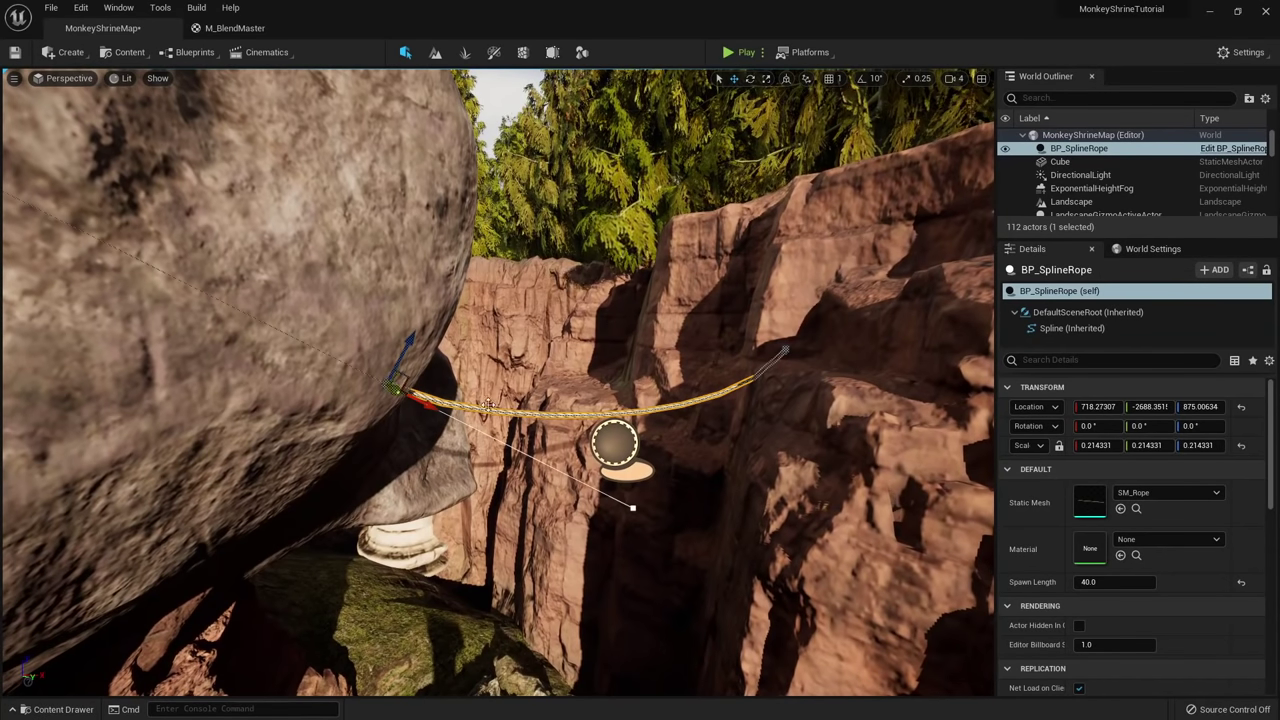
mouse_move(410, 336)
right_mouse_down()
mouse_move(455, 337)
mouse_move(432, 337)
right_mouse_up()
left_click_drag(362, 338, 385, 364)
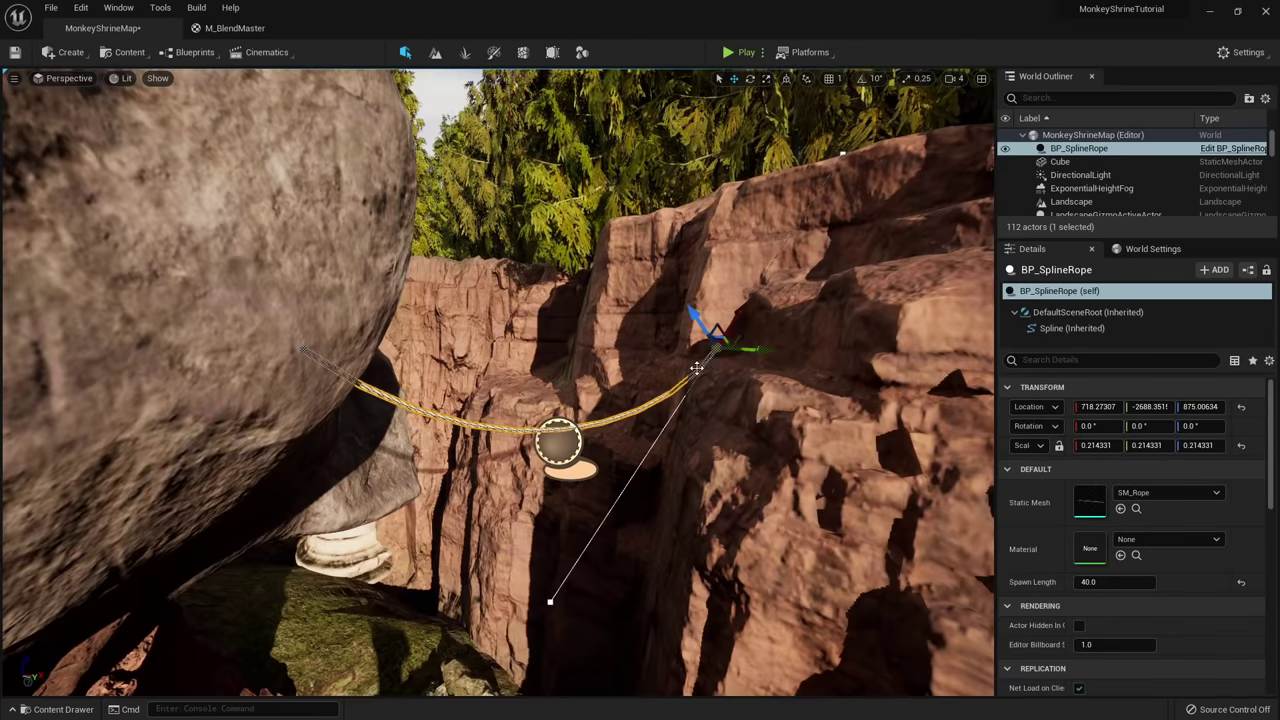
Adjust the height of the rope's cliff-side end point where it meets the ledge.
right_click_drag(697, 368, 668, 352)
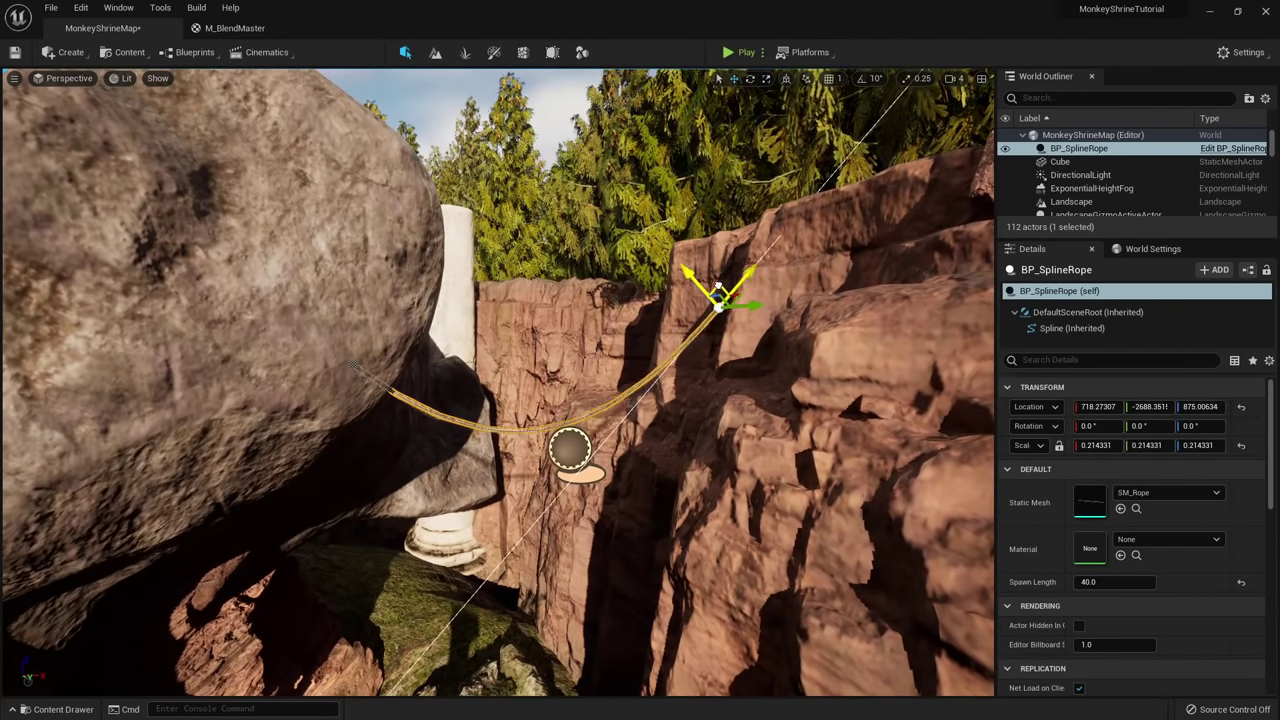
key("s")
right_click_drag(722, 347, 685, 350)
key("s")
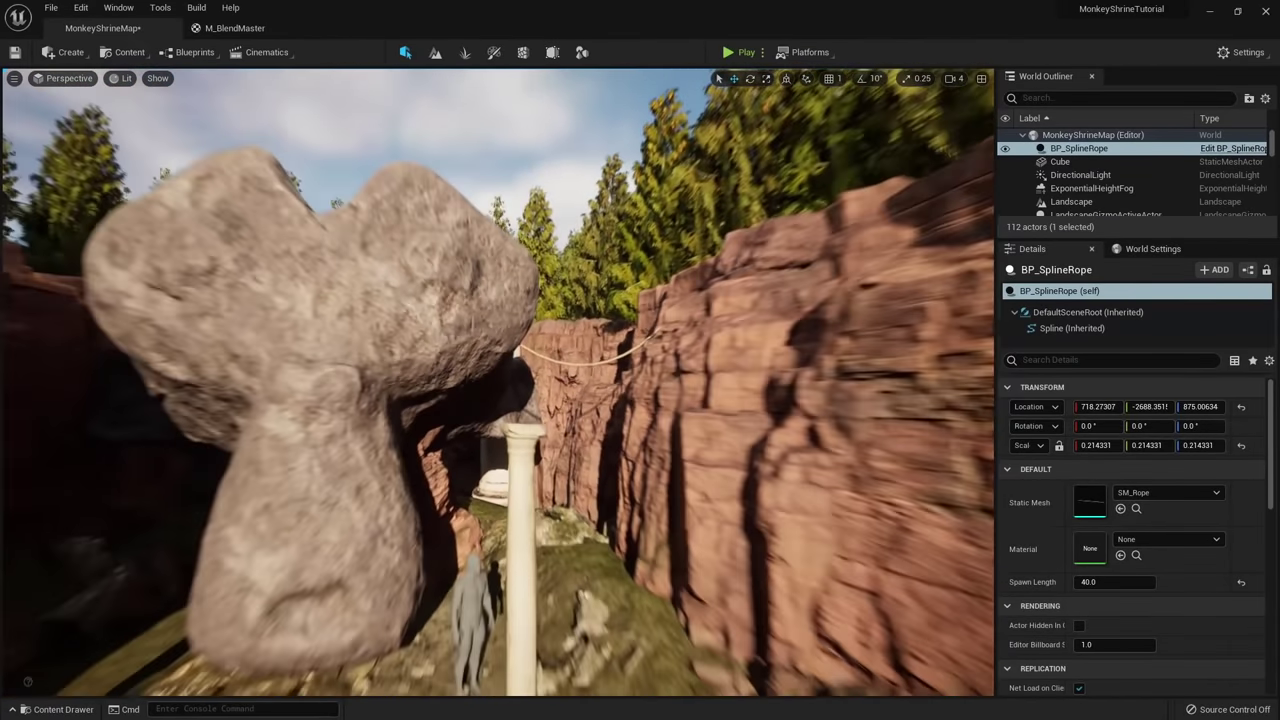
key("w")
key("s")
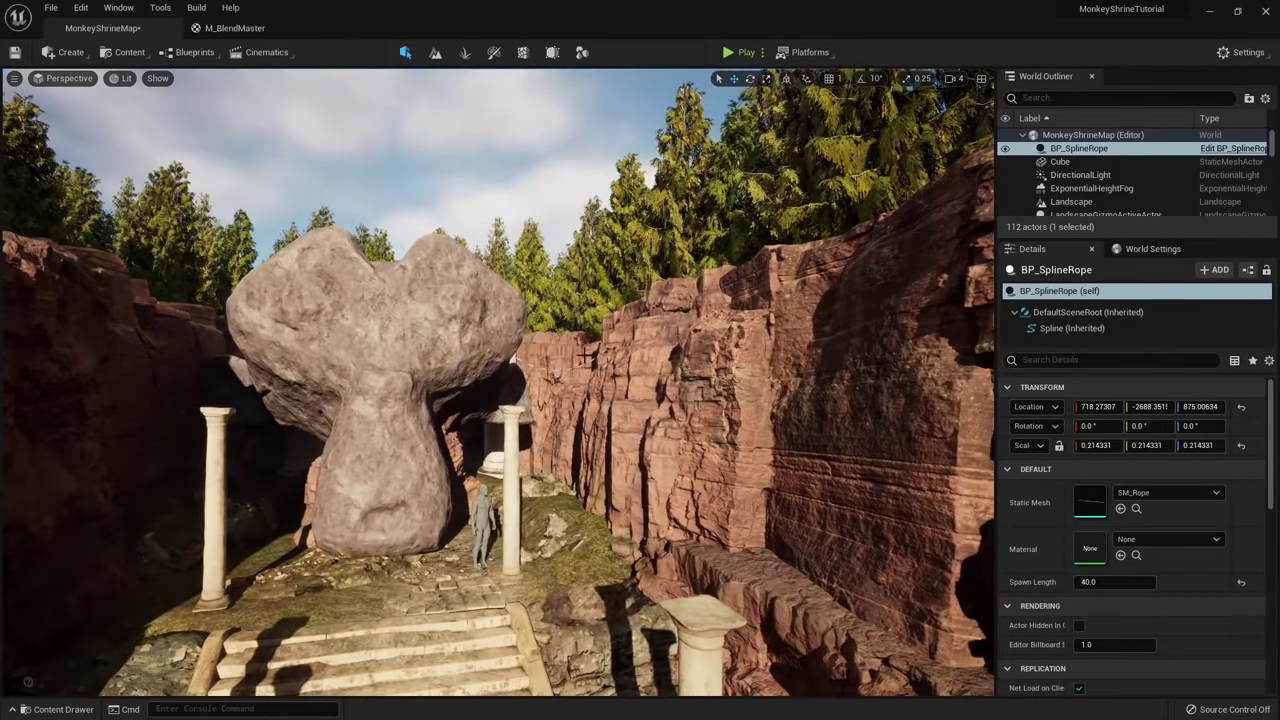
key("w")
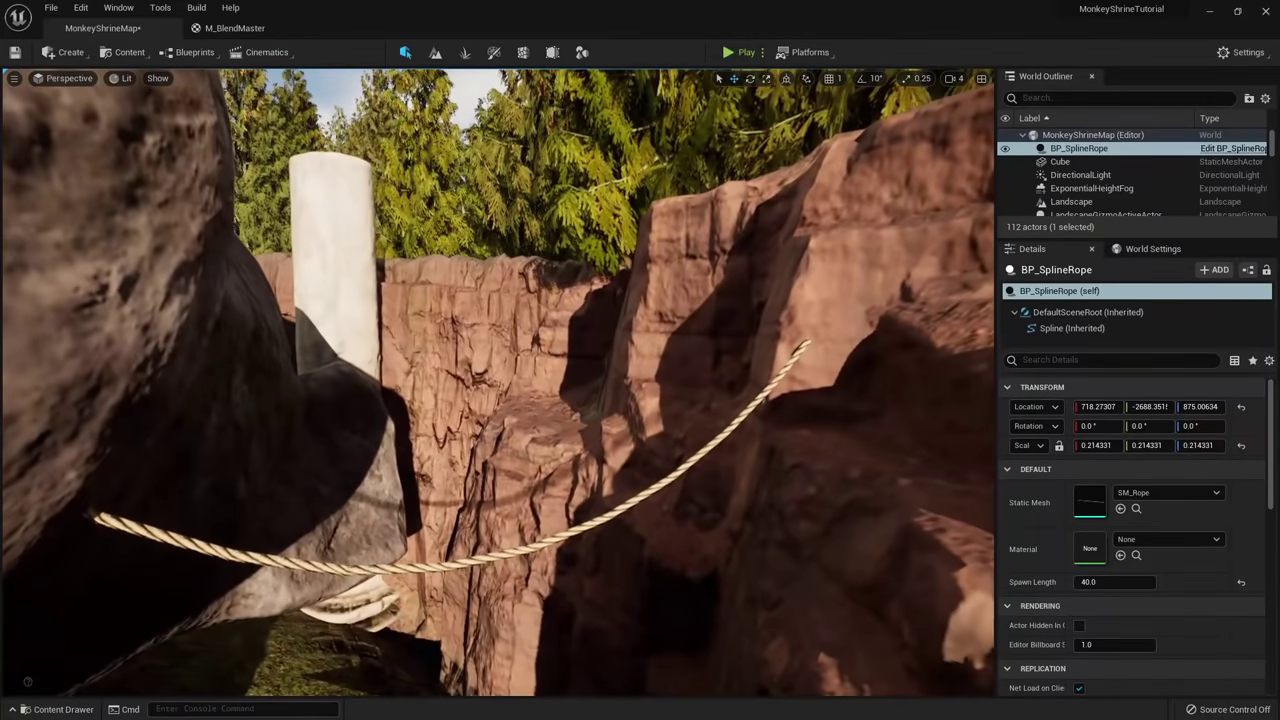
left_click(490, 556)
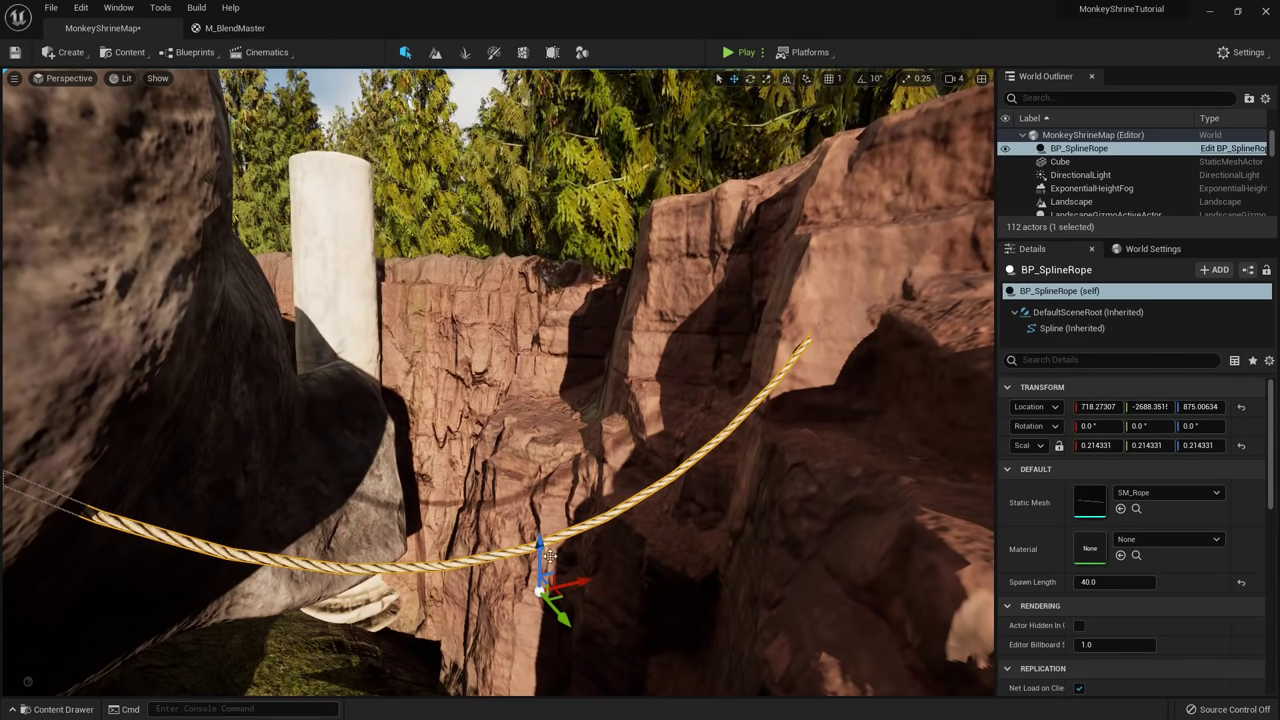
key("g")
left_click(826, 307)
left_click_drag(808, 282, 795, 308)
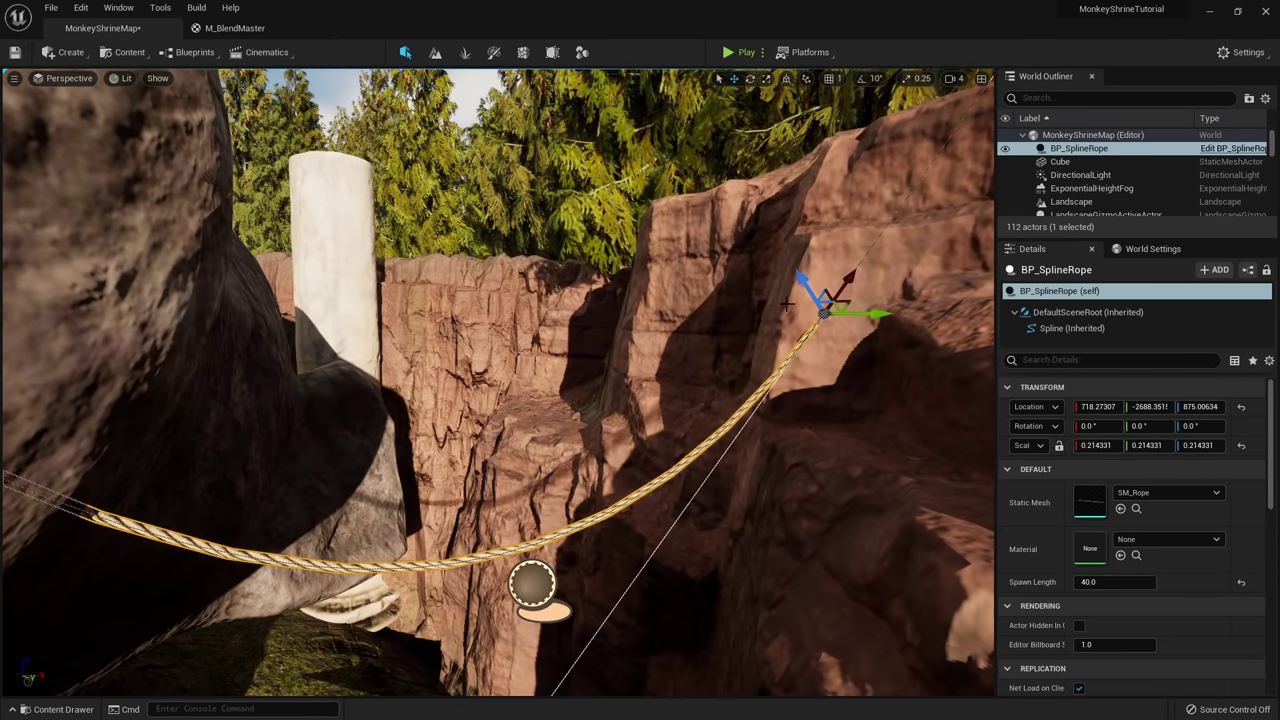
Open the rope's static mesh SM_Rope and set its number of LODs to 1.
double_click(1091, 500)
scroll(544, 400, "down", 4)
left_click_drag(546, 402, 640, 405)
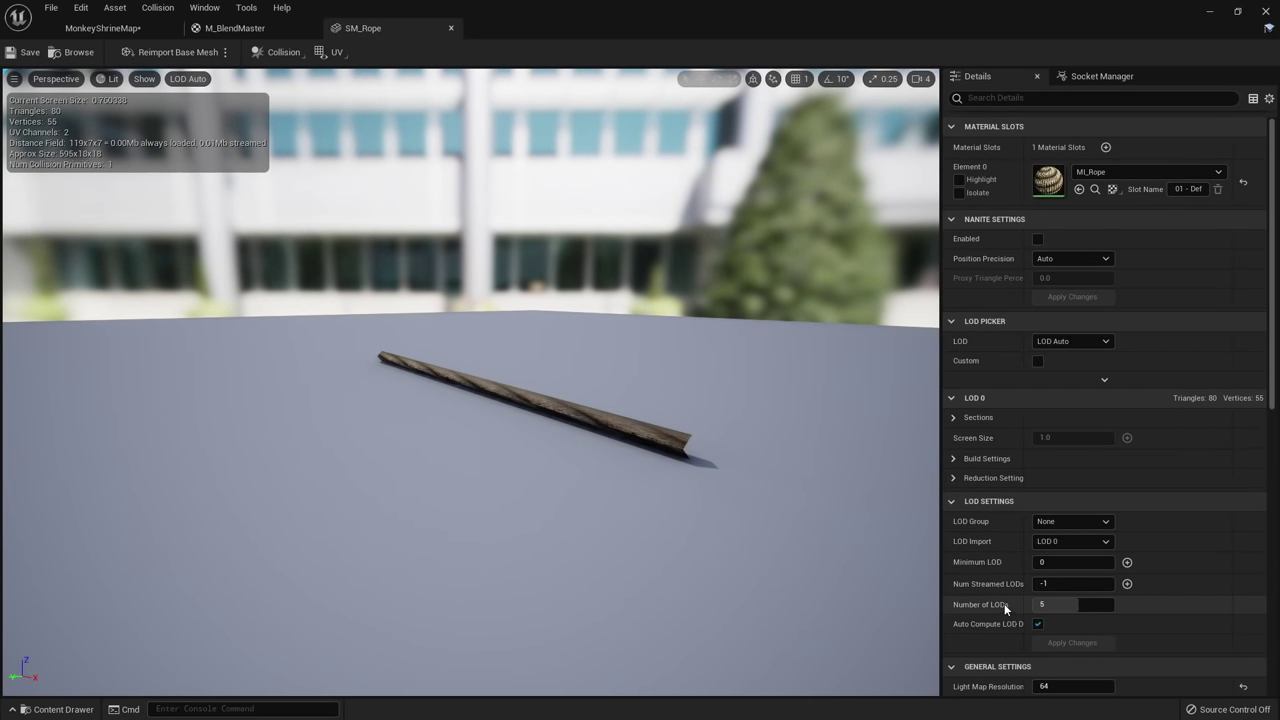
scroll(1004, 603, "down", 2)
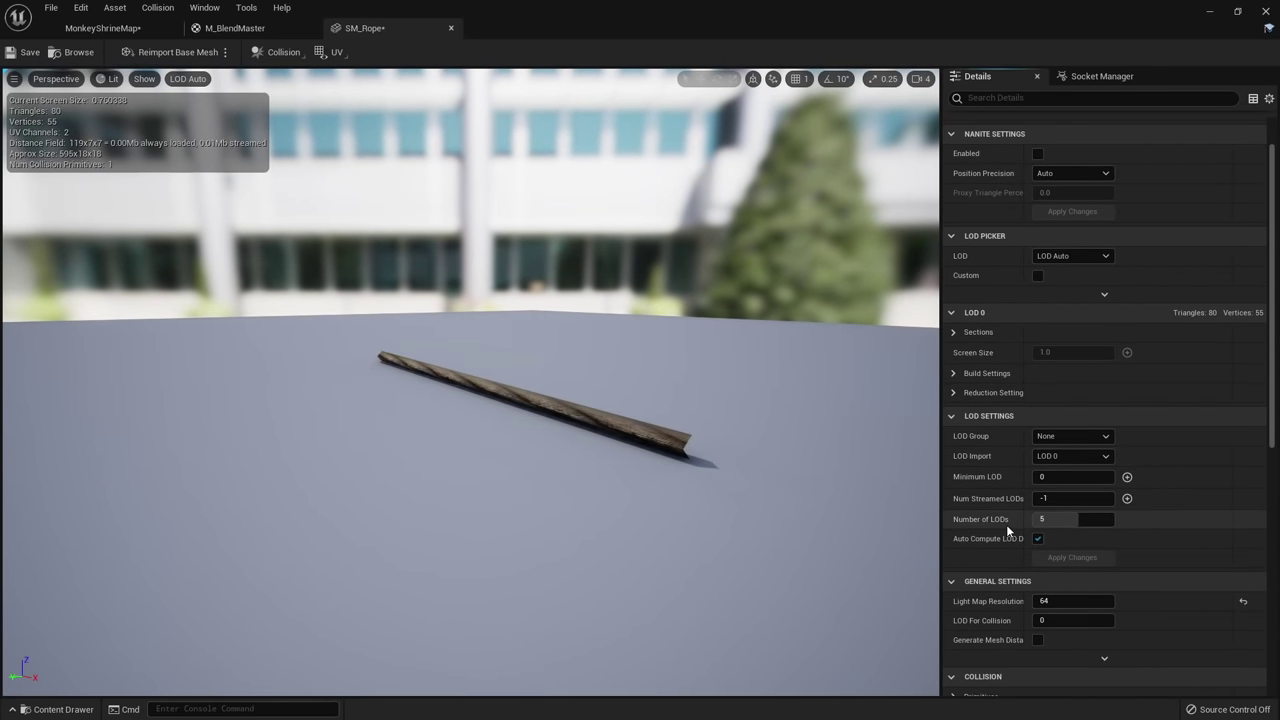
left_click(1068, 518)
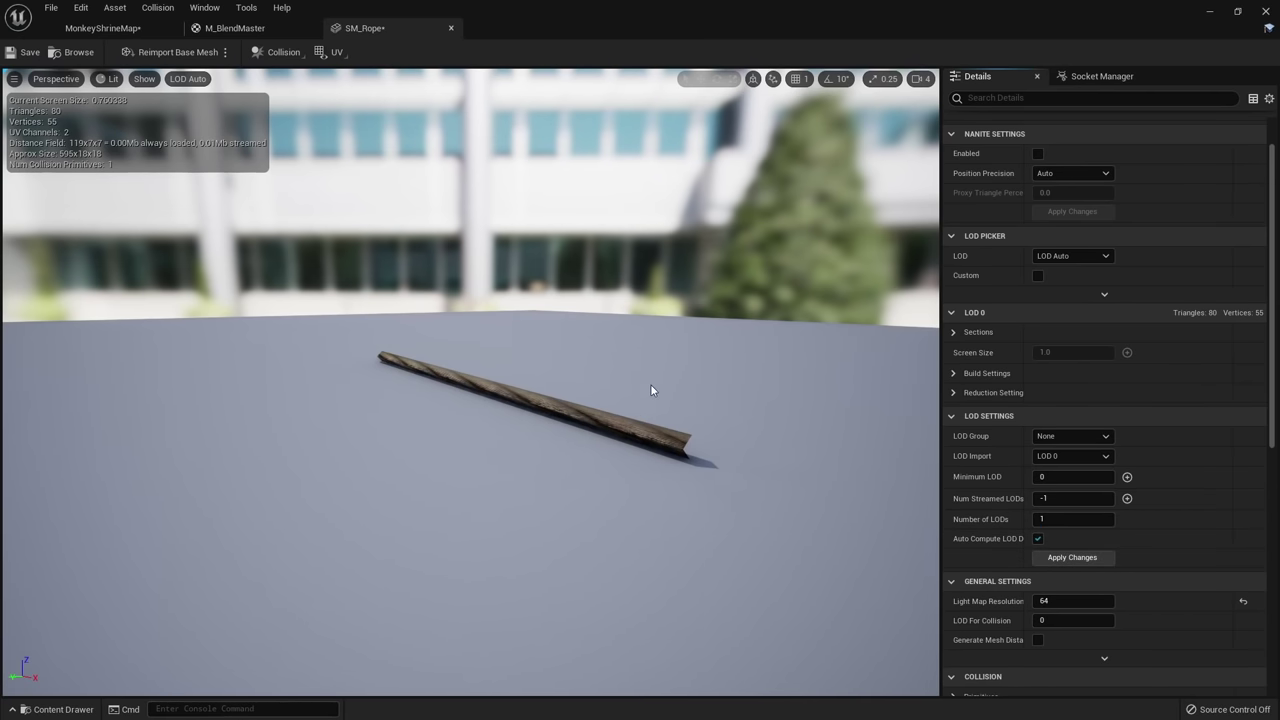
Preview the rope mesh at LOD 0 and at LOD 4 to compare their shapes.
left_click_drag(551, 393, 598, 402, "alt")
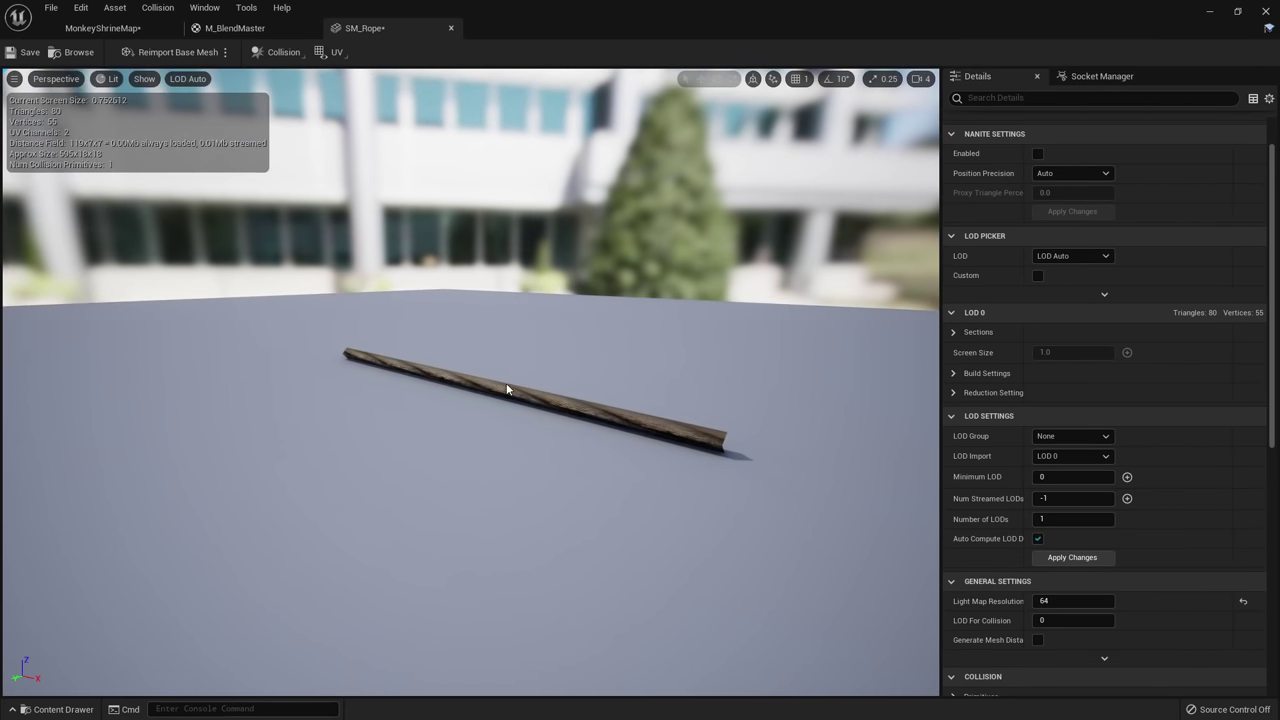
left_click(186, 78)
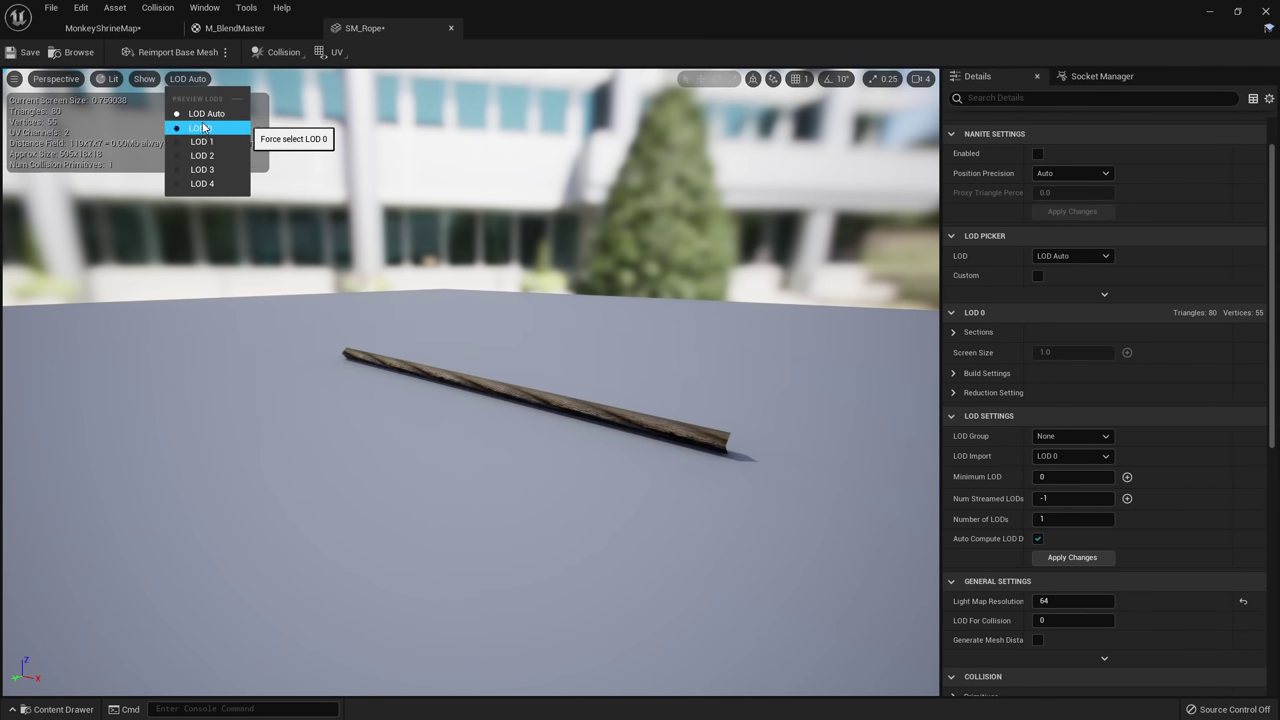
left_click(203, 128)
left_click(181, 78)
left_click(204, 186)
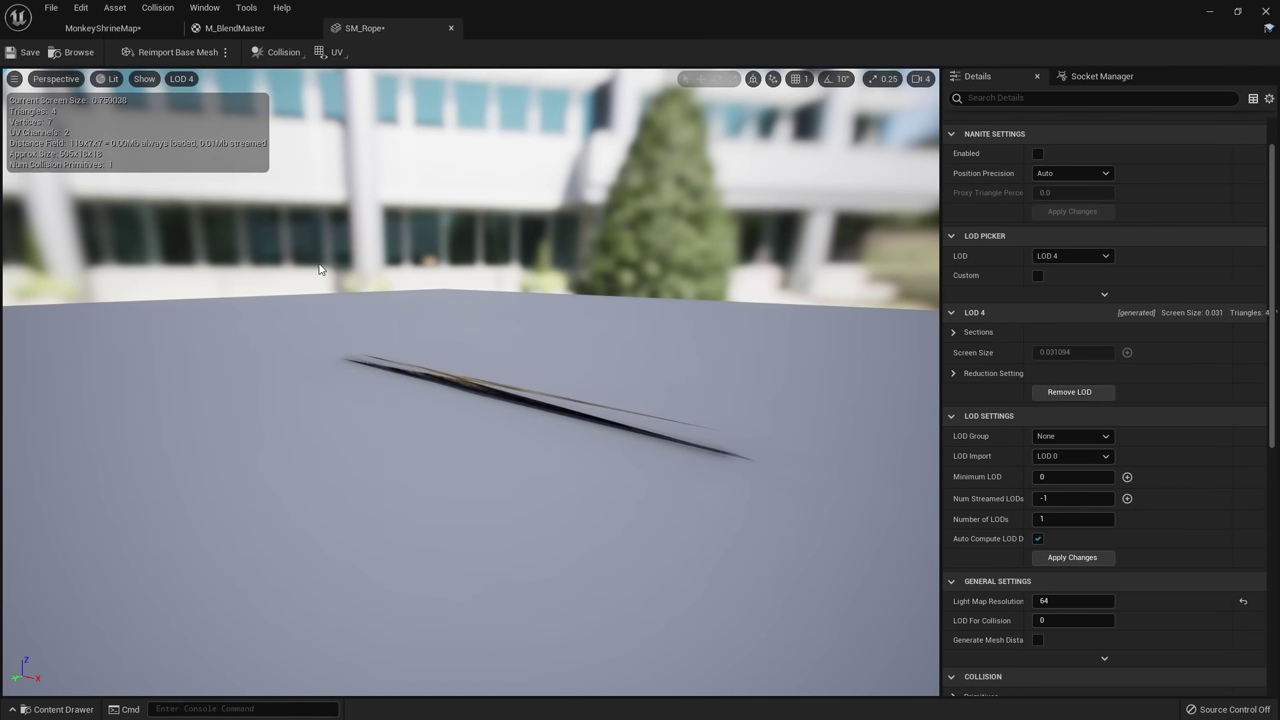
mouse_move(320, 269)
left_mouse_down("alt")
mouse_move(450, 300)
mouse_move(480, 400)
mouse_move(340, 280)
left_mouse_up("alt")
left_click_drag(472, 405, 392, 262)
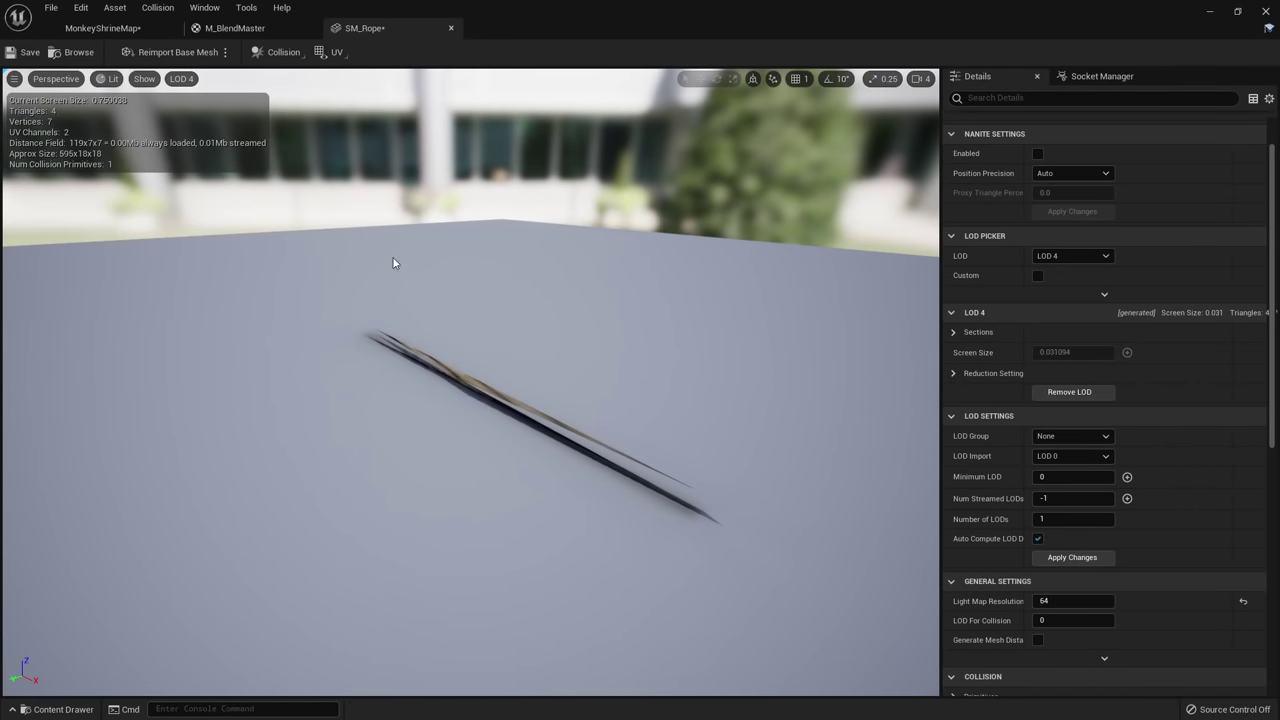
Apply the reduced LOD count to the rope mesh and preview it at LOD 0.
left_click(182, 79)
left_click(198, 114)
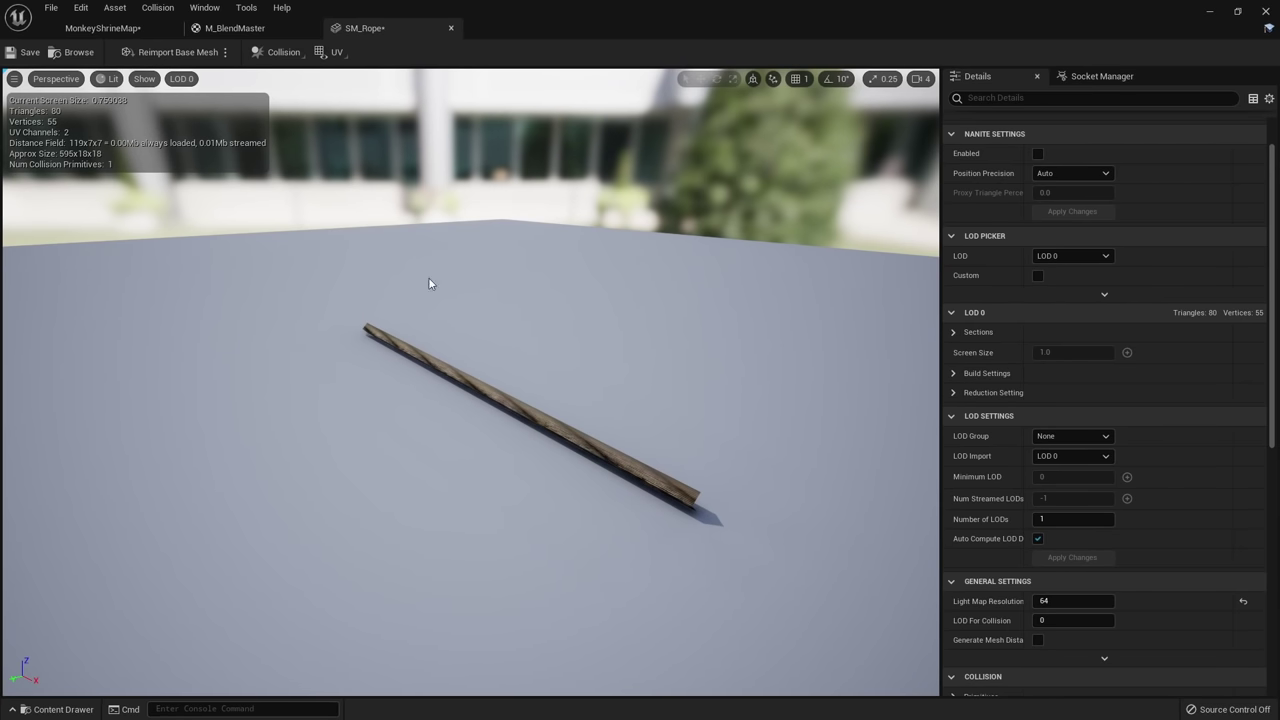
left_click_drag(429, 284, 477, 275)
Close the SM_Rope and M_BlendMaster editors and return to the MonkeyShrineMap level.
left_click(451, 28)
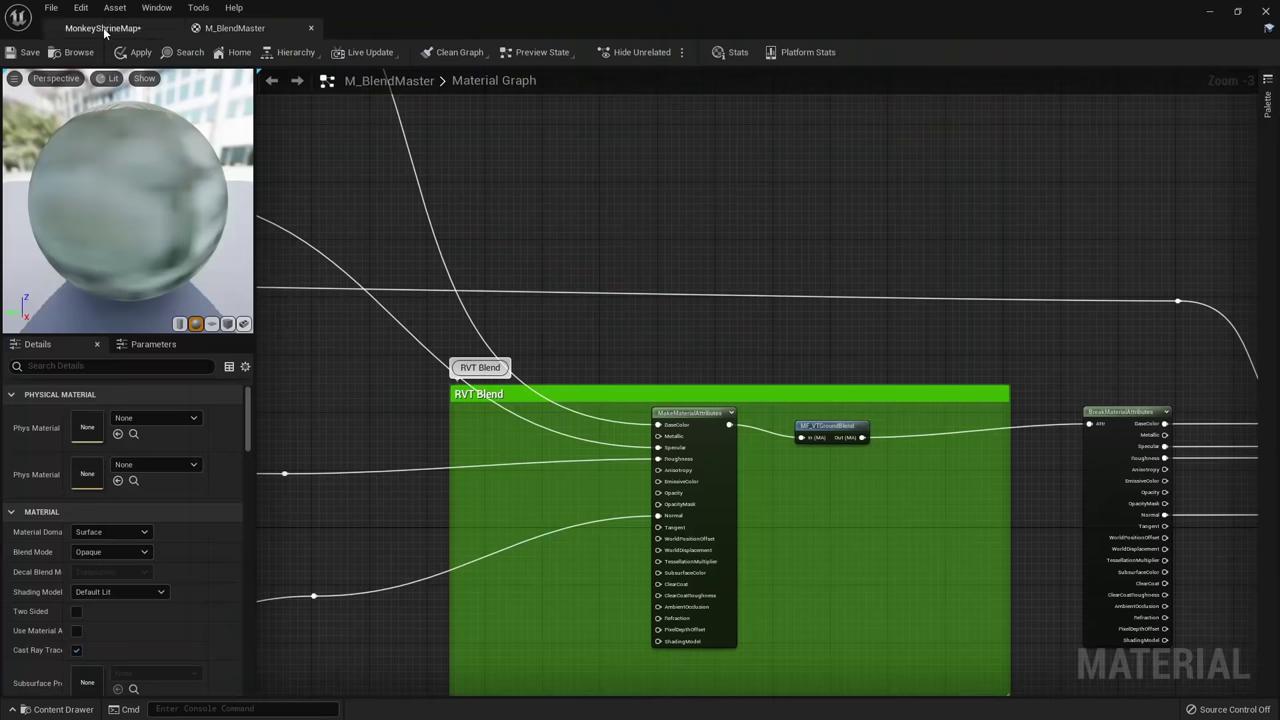
middle_click(226, 27)
left_click(629, 408)
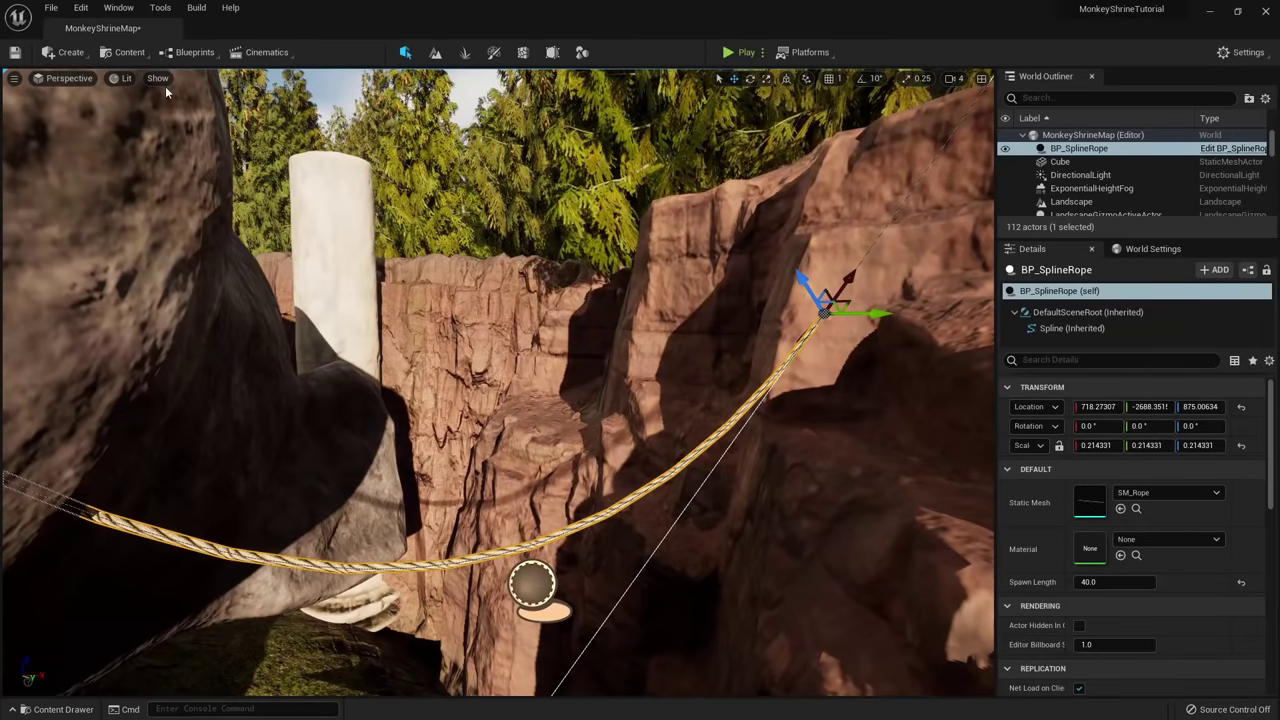
Make two copies of the rope between the monkey's head and the cliff, rotated about 38.7° and 121.7° around Z.
right_click_drag(597, 386, 552, 341)
left_click(557, 338)
left_click(552, 341)
right_click_drag(396, 519, 396, 519)
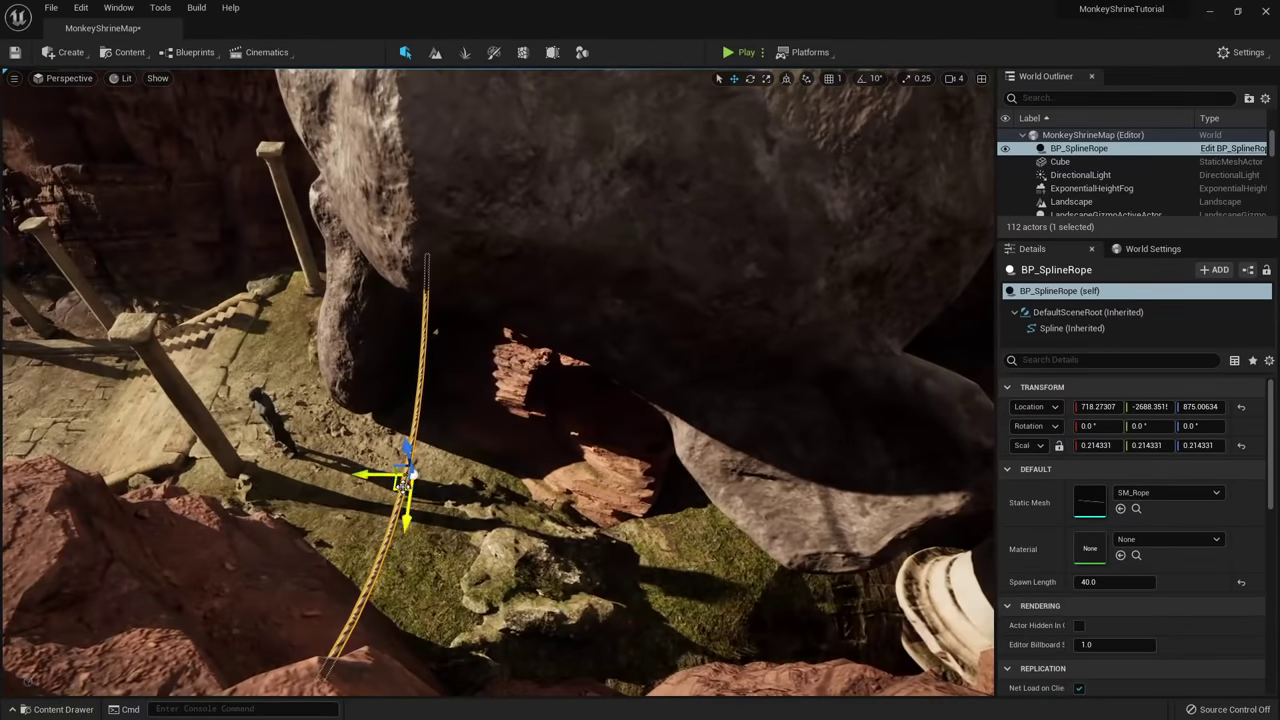
left_click_drag(401, 483, 341, 467, "alt")
right_click_drag(609, 396, 609, 396)
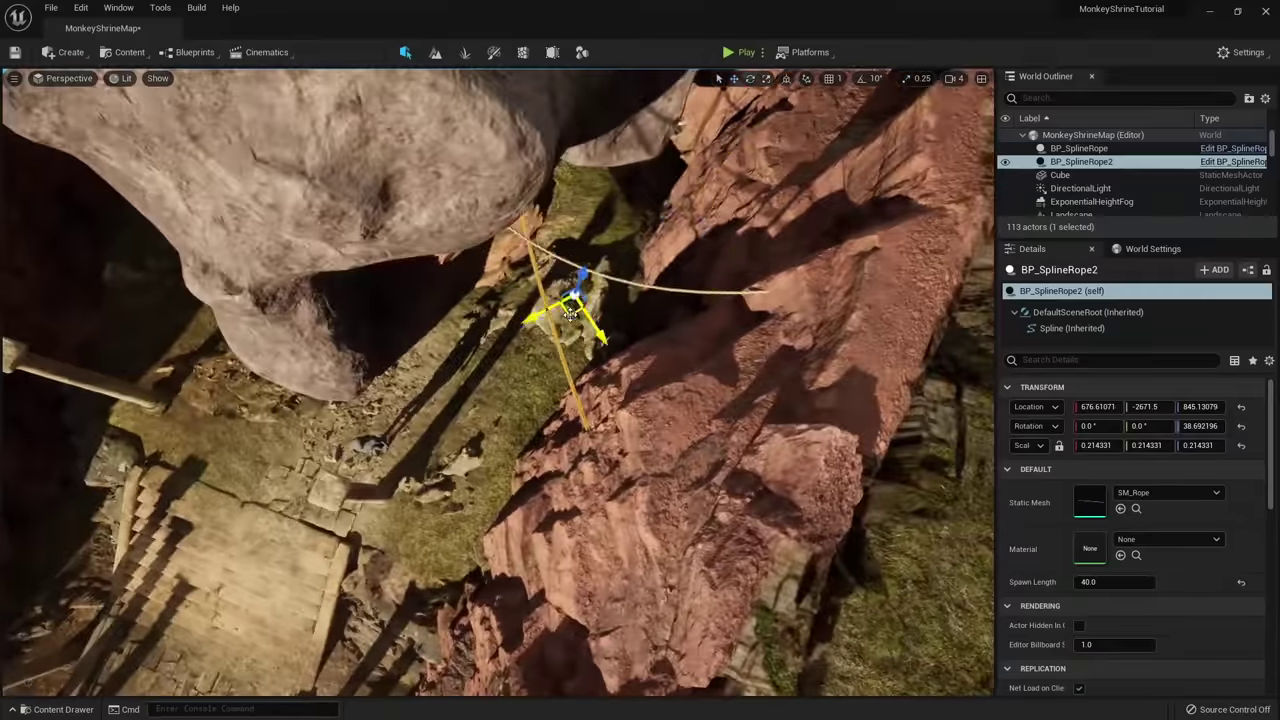
left_click_drag(570, 315, 563, 317, "alt")
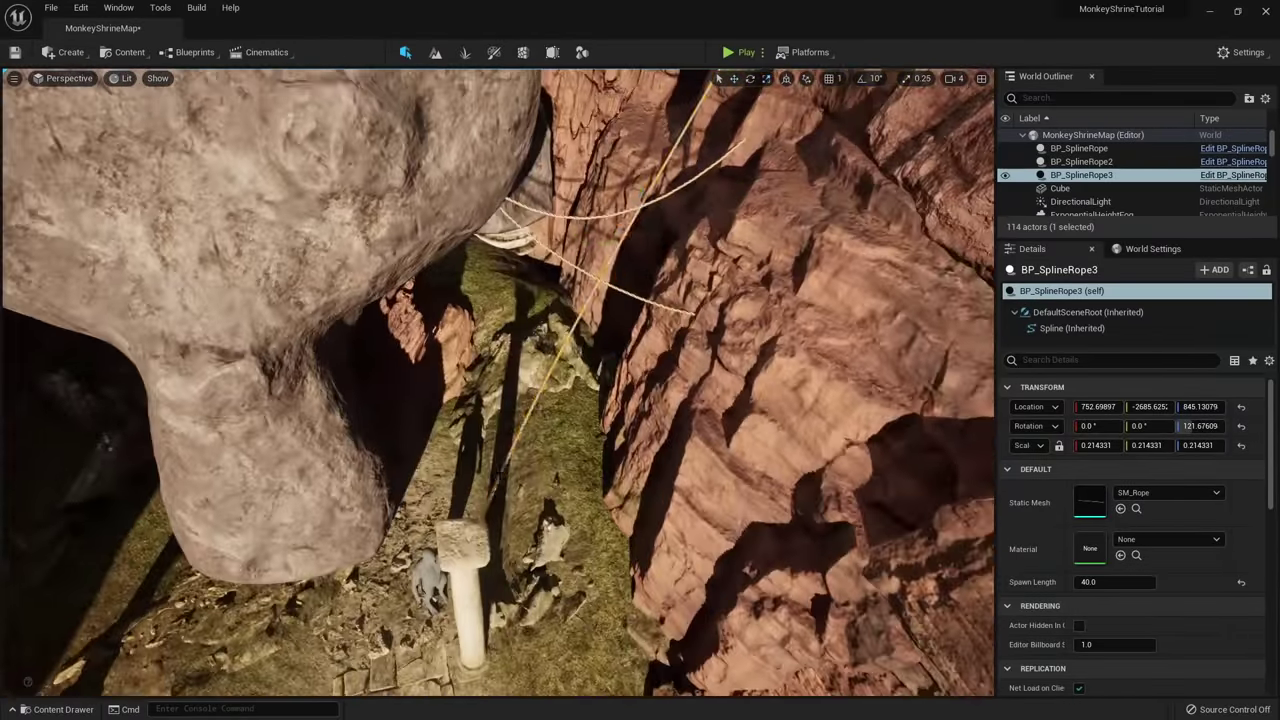
Place another rope copy between the opposite side of the monkey's head and its cliff, rotated about 137.8° around Z.
left_click(700, 345)
left_click_drag(690, 357, 497, 425, "alt")
key("e")
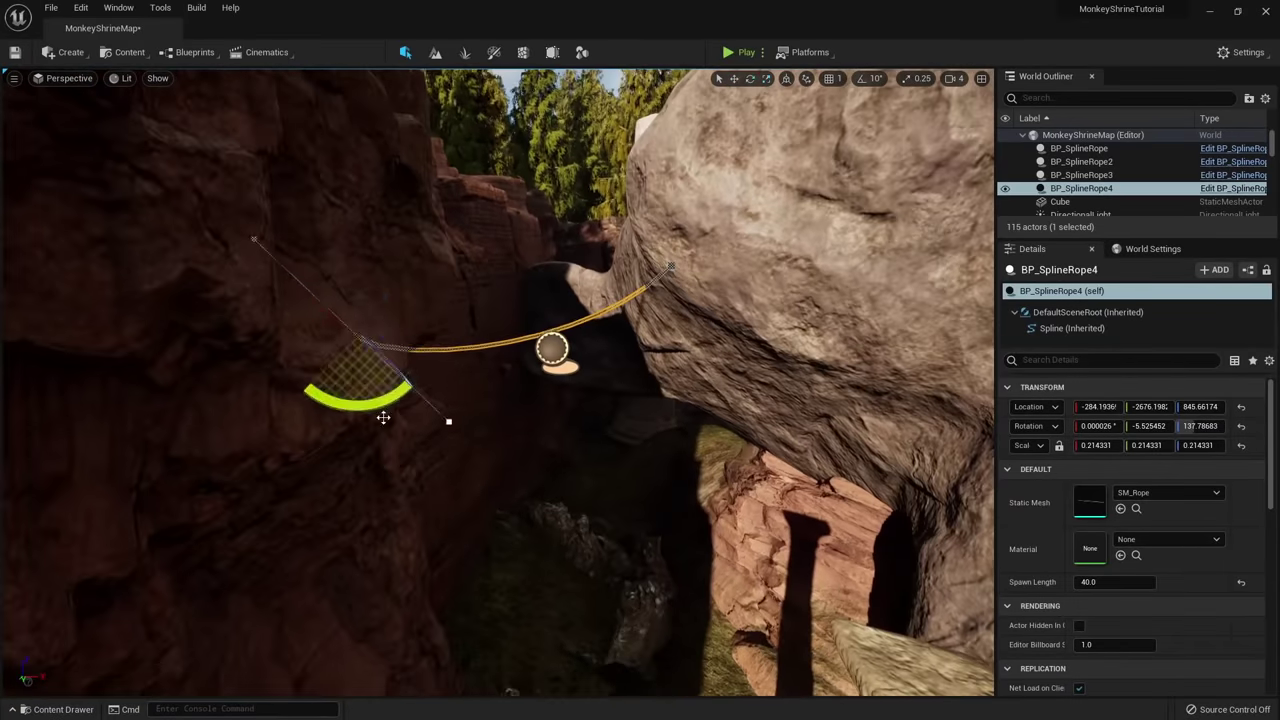
right_click_drag(640, 296, 760, 320)
Rotate BP_SplineRope2 to about 13.6° around Z and add further rope copies, one raised to a Z location of about 913.
left_click(545, 452)
right_click_drag(545, 452, 567, 456)
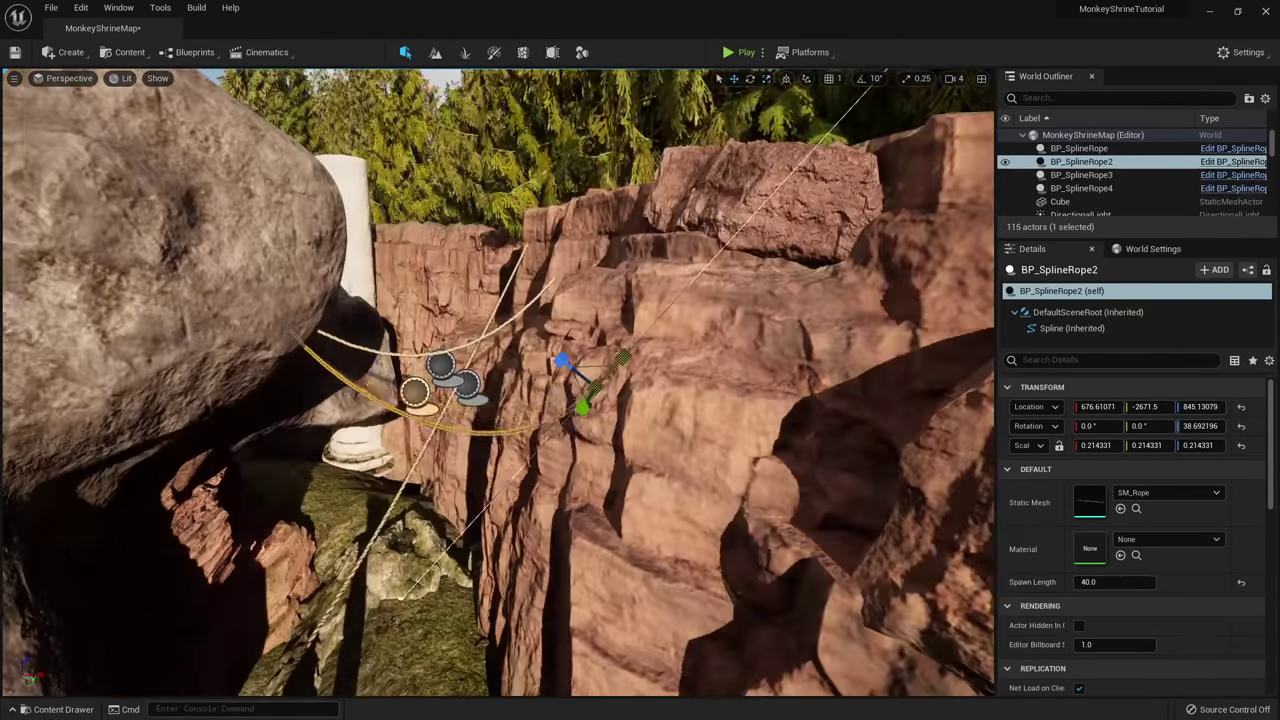
key("ctrl+d")
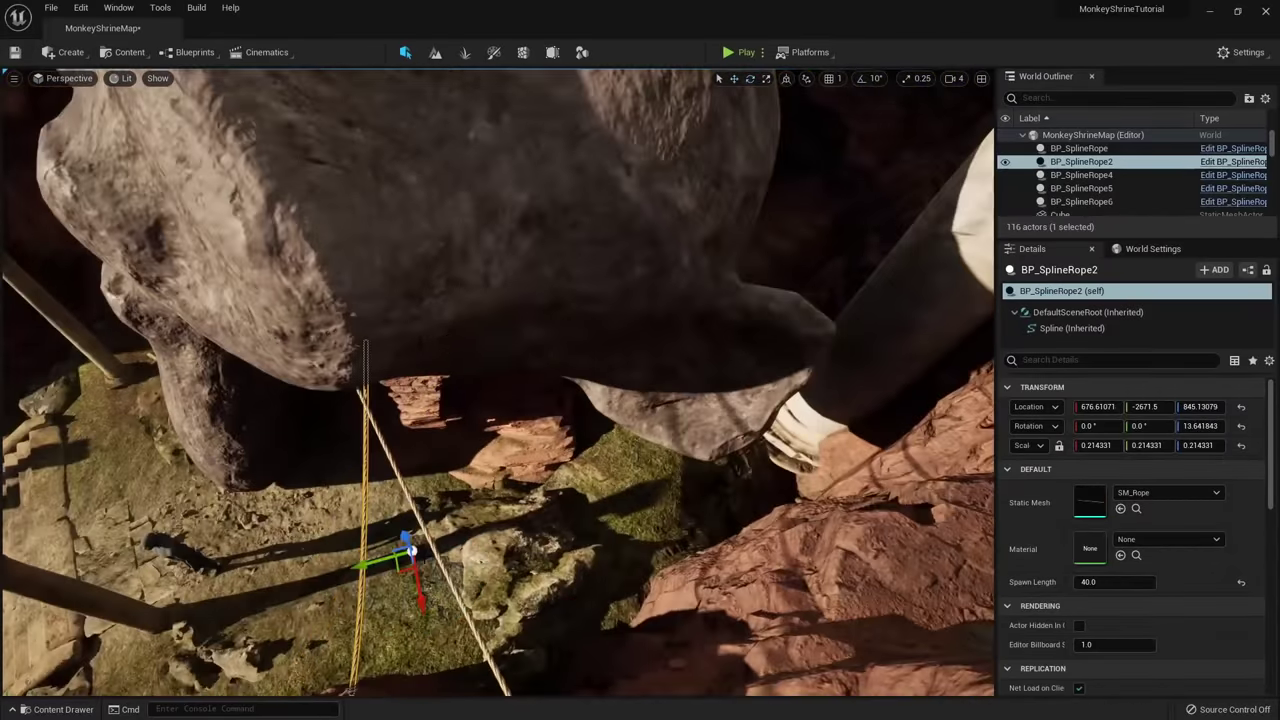
key("ctrl+z")
left_click_drag(537, 337, 548, 364, "alt")
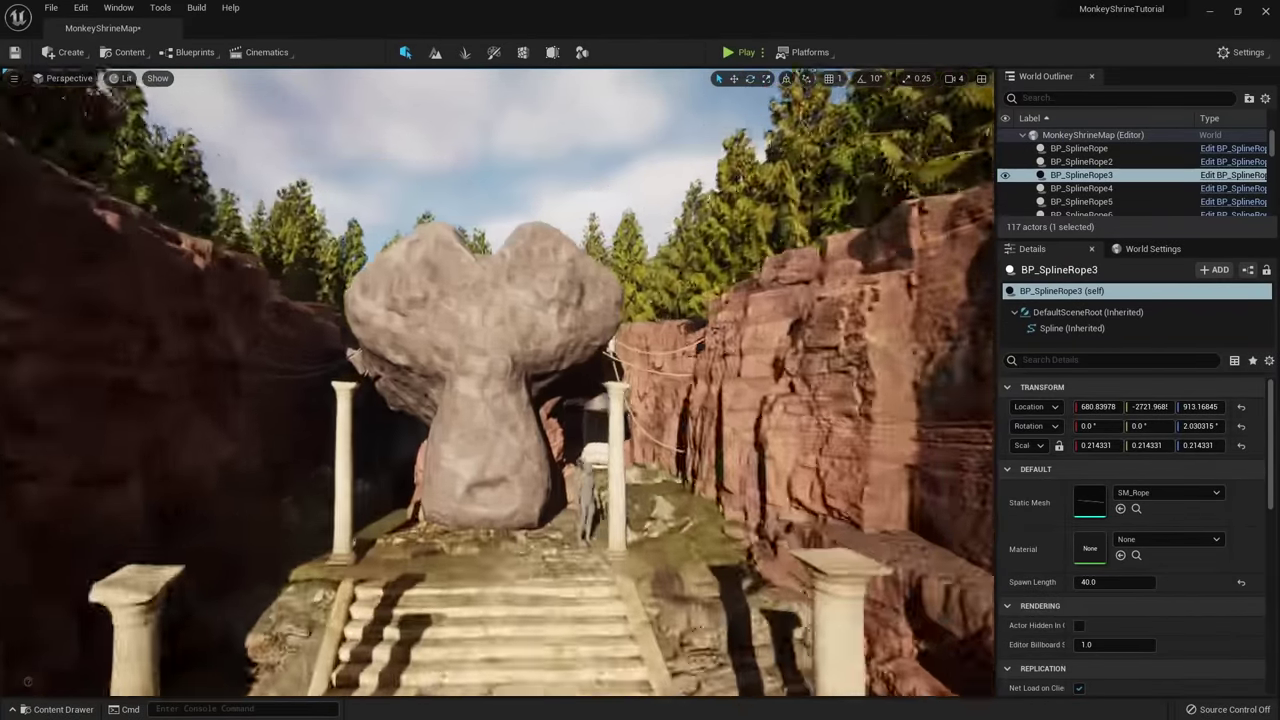
Save the level with the new ropes strung between the monkey's head and the cliffs.
left_click(1079, 148)
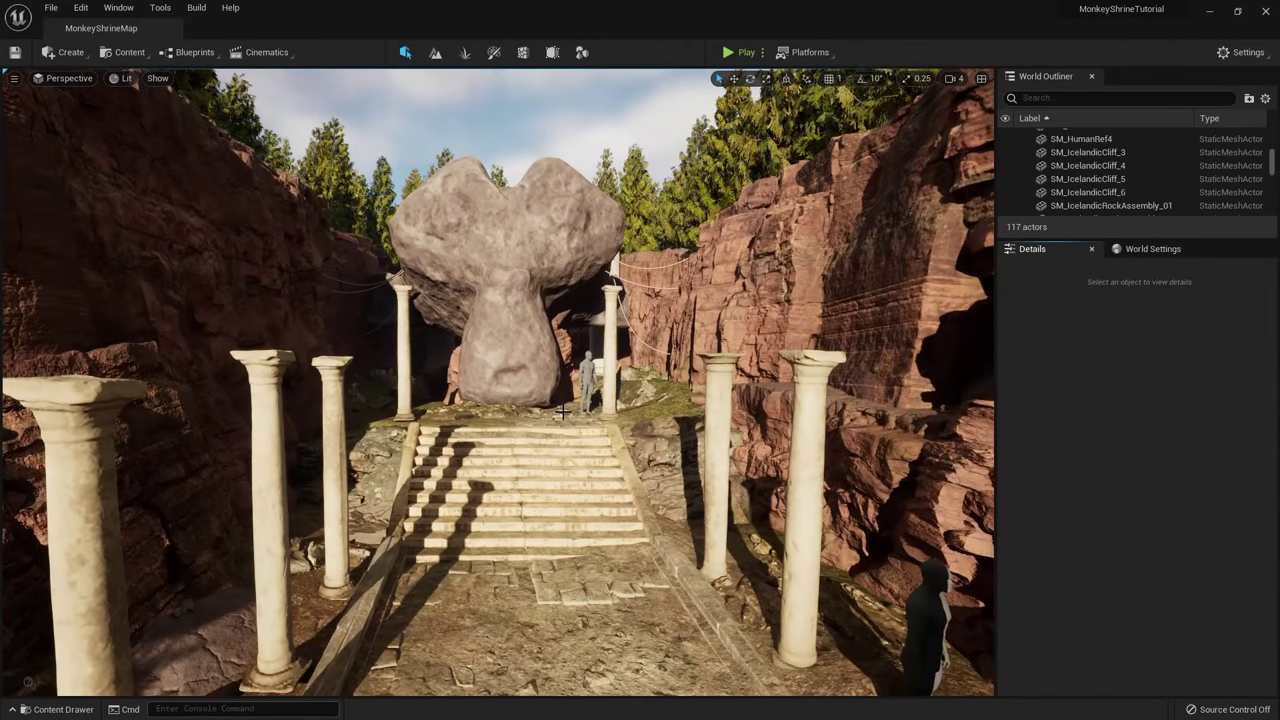
key("s")
right_click_drag(537, 394, 534, 393)
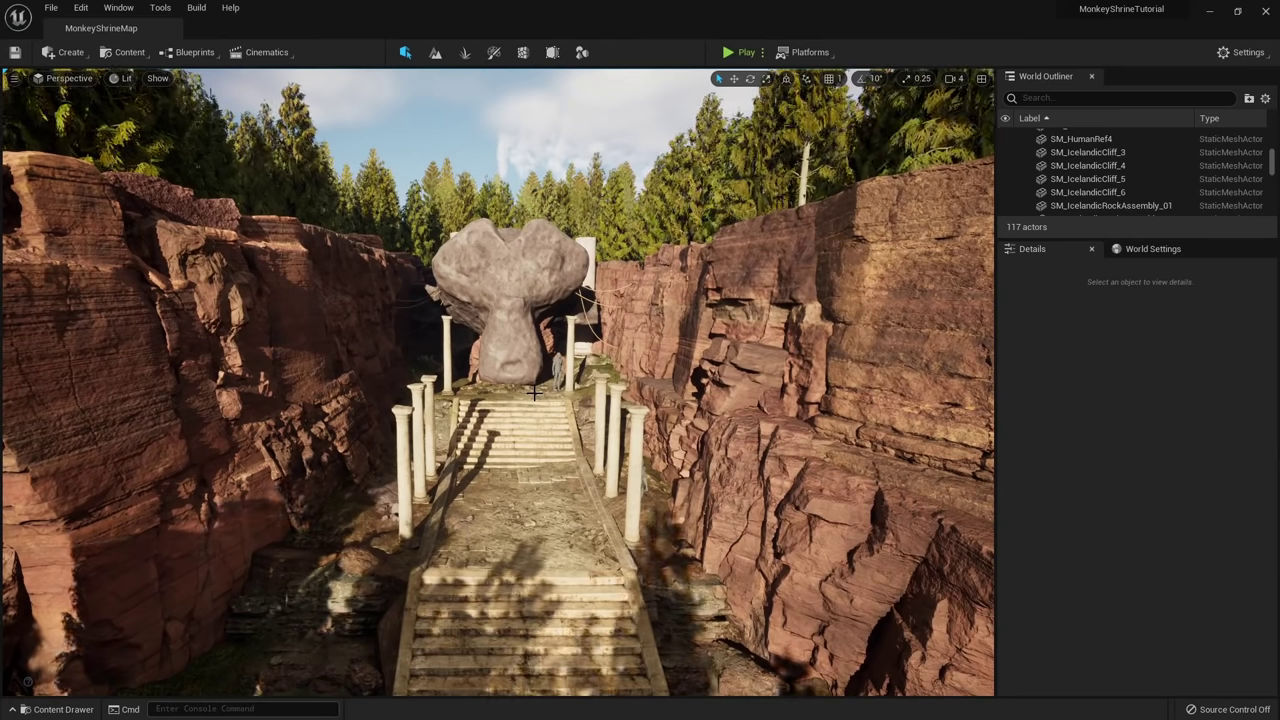
scroll(534, 393, "down", 8)
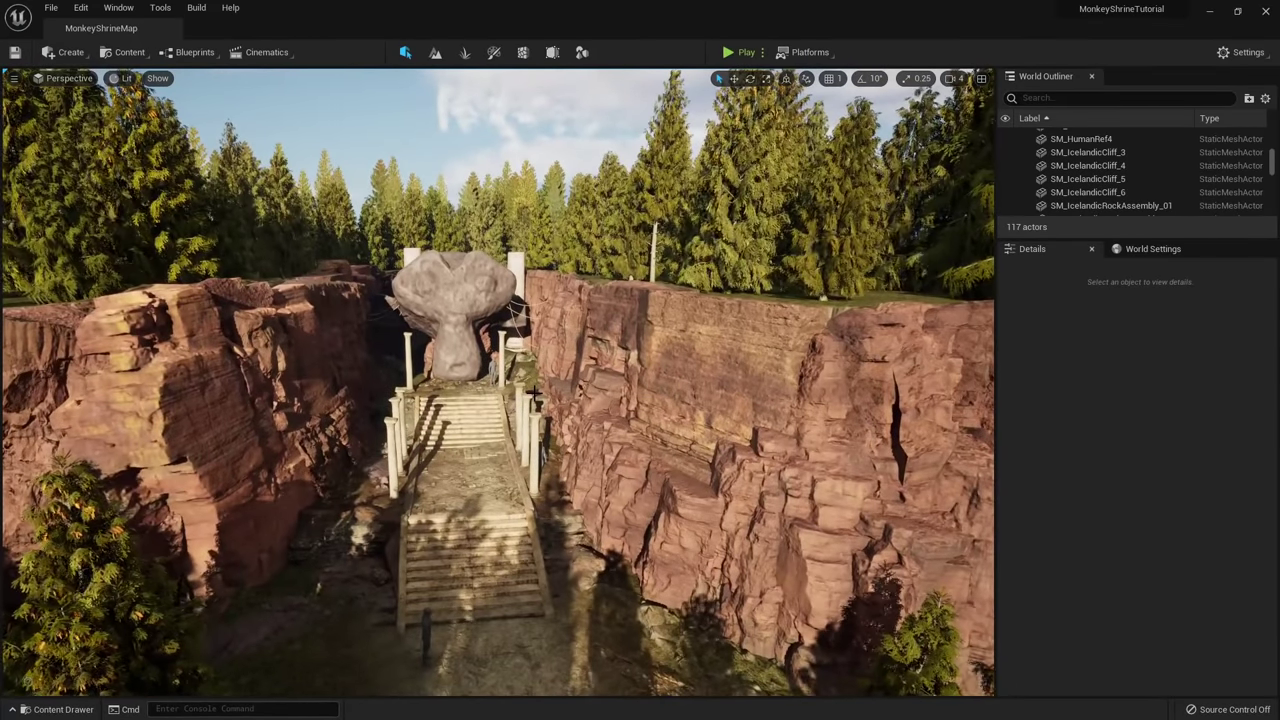
Examine the cliff pieces on both sides of the shrine stairs by selecting them one after another.
left_click(688, 402)
left_click(212, 385)
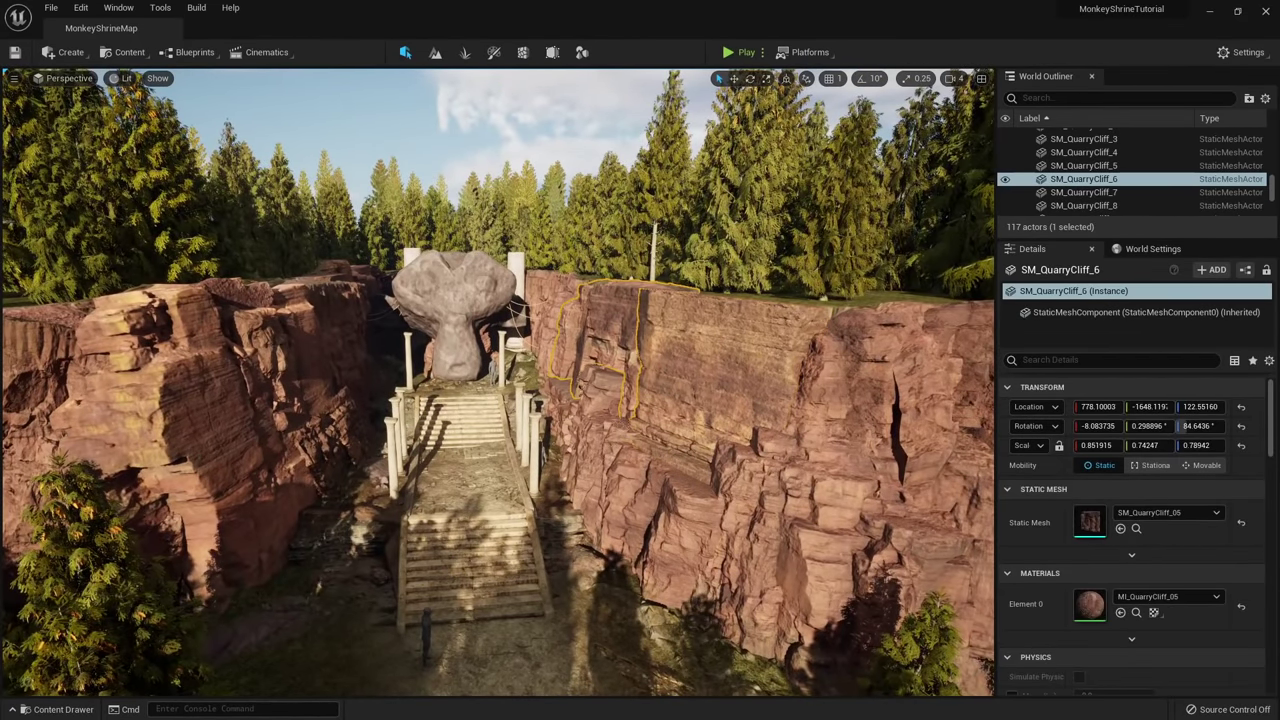
left_click(340, 335)
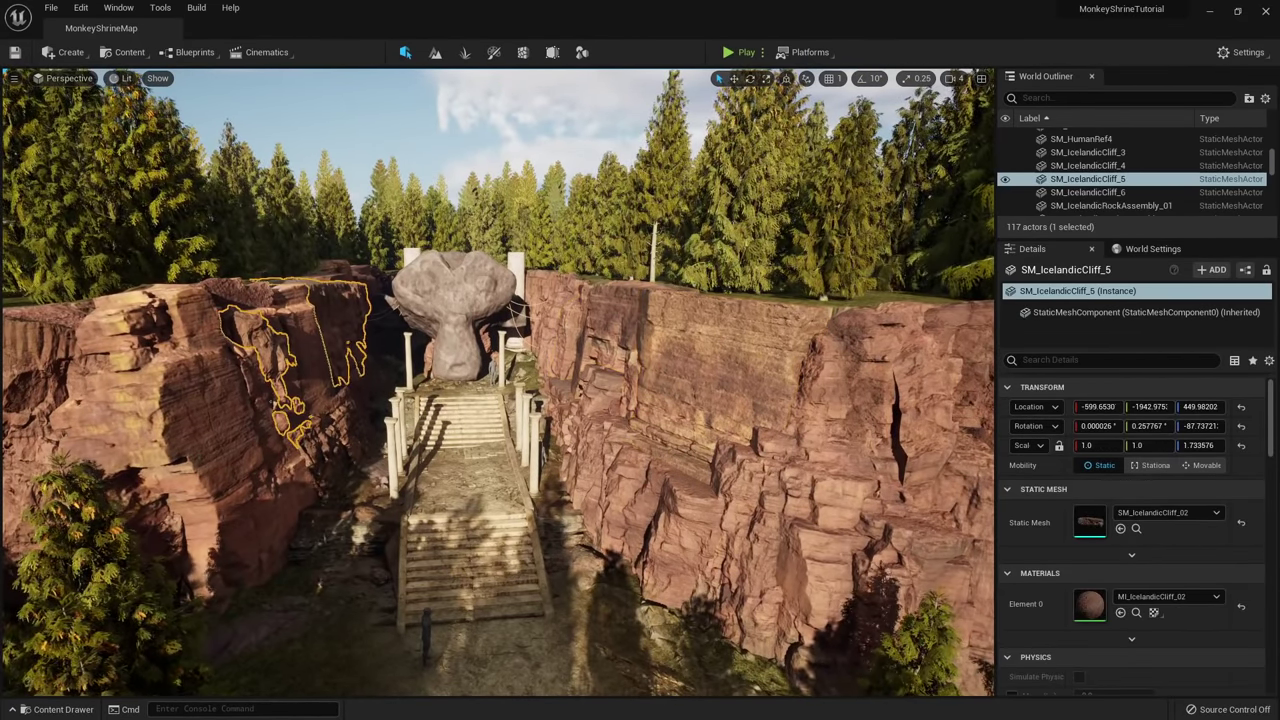
scroll(480, 398, "up", 3)
scroll(482, 398, "up", 1)
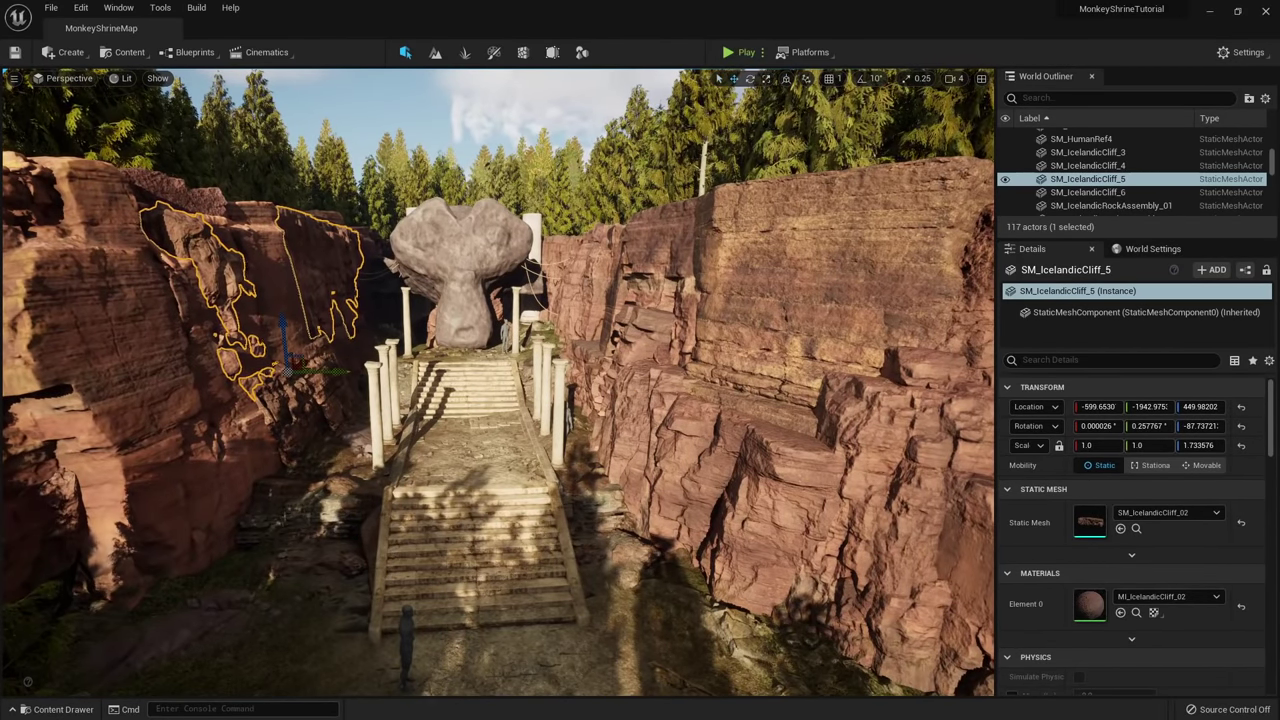
key("w")
mouse_move(461, 387)
right_mouse_down()
mouse_move(440, 412)
mouse_move(461, 387)
right_mouse_up()
Switch the editor to Foliage mode.
left_click(465, 53)
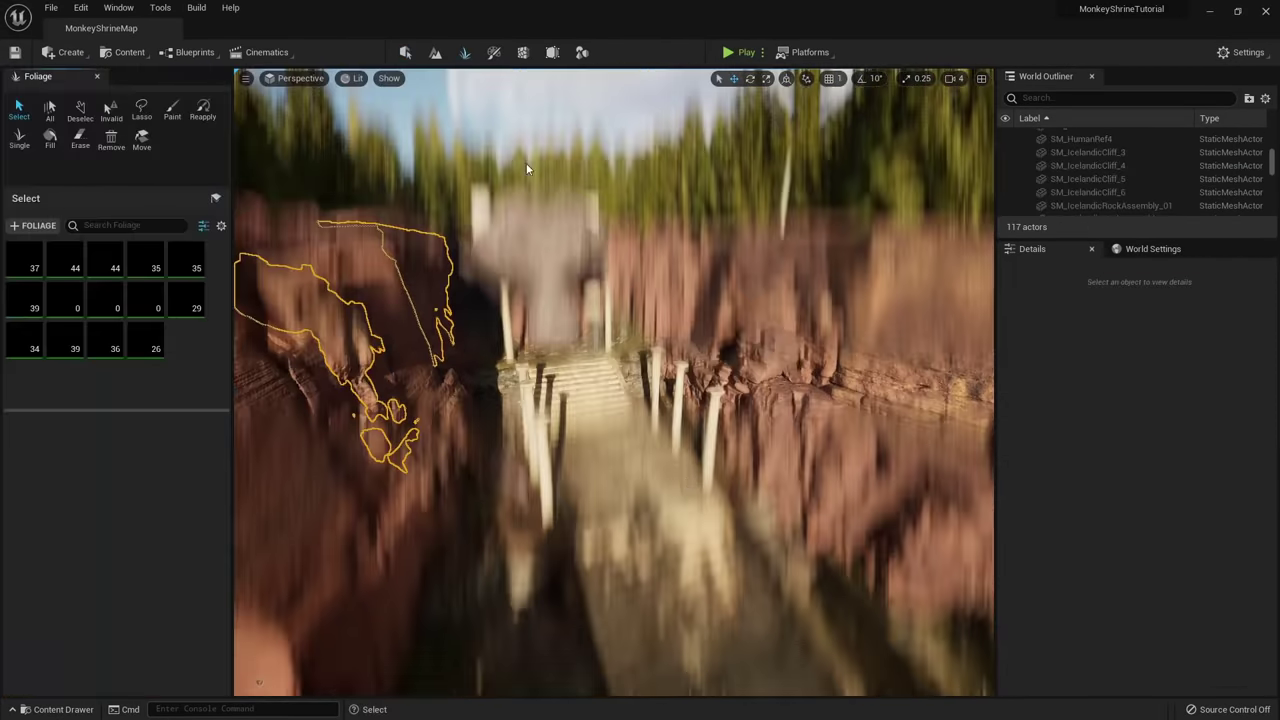
key("w")
mouse_move(291, 513)
right_mouse_down()
mouse_move(325, 528)
mouse_move(291, 513)
right_mouse_up()
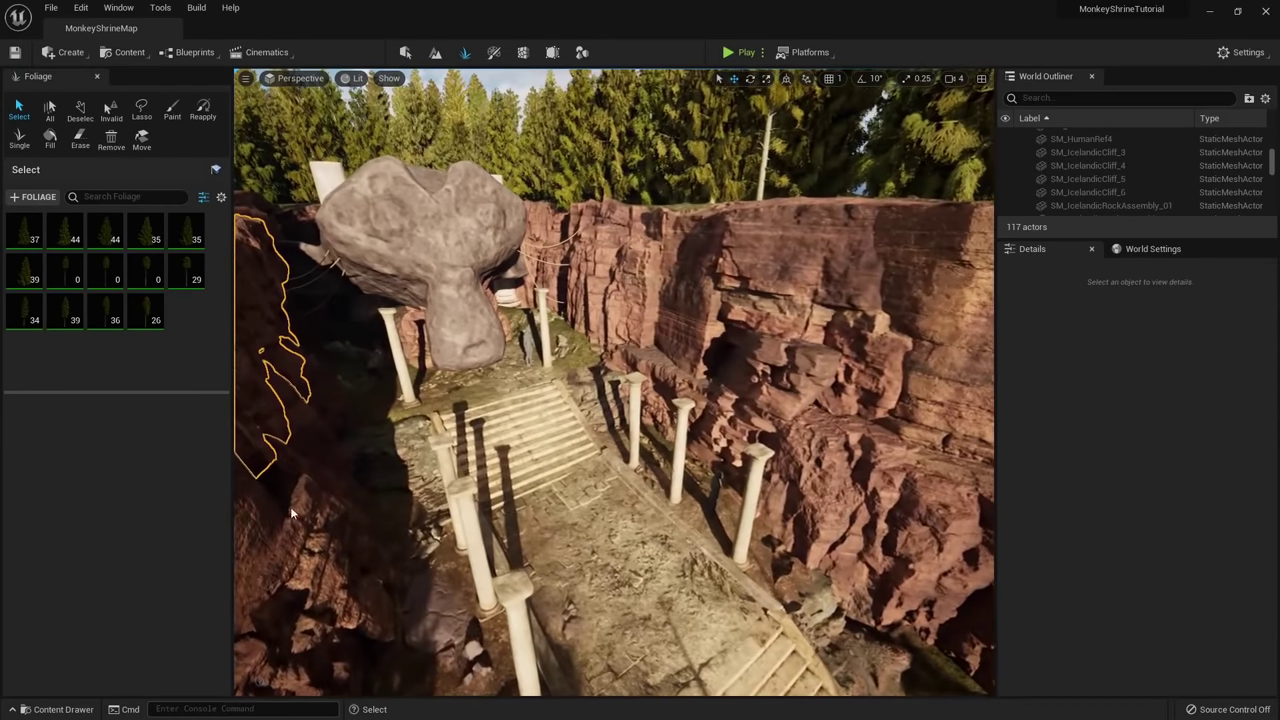
Clear the rope asset search and list only the static meshes inside the Megascans 3D_Plants folder.
left_click(52, 709)
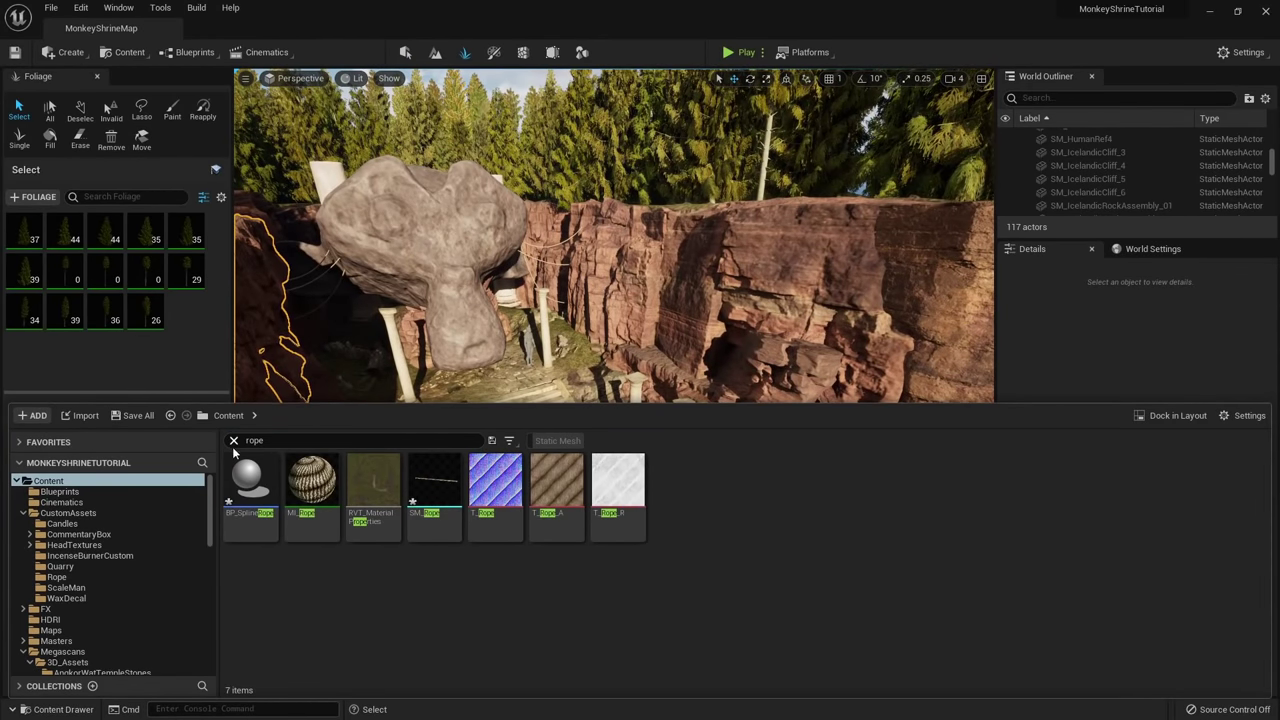
left_click(233, 440)
scroll(104, 599, "down", 1)
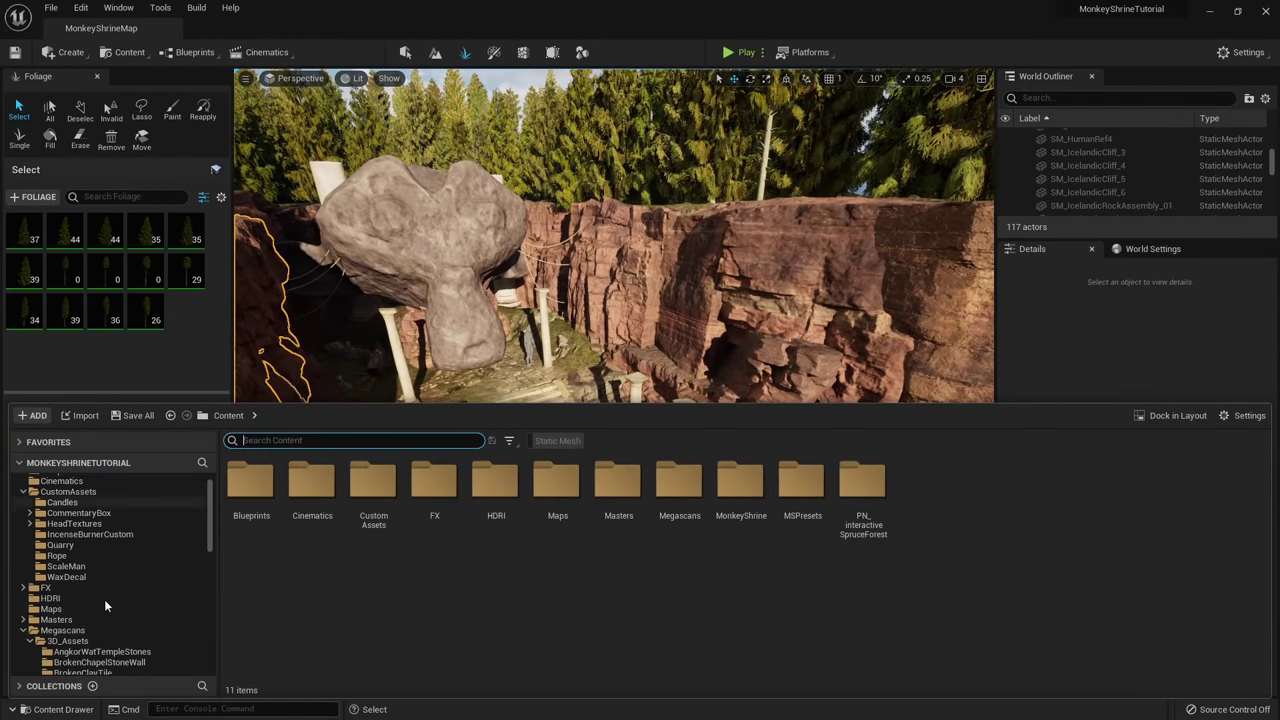
left_click(60, 630)
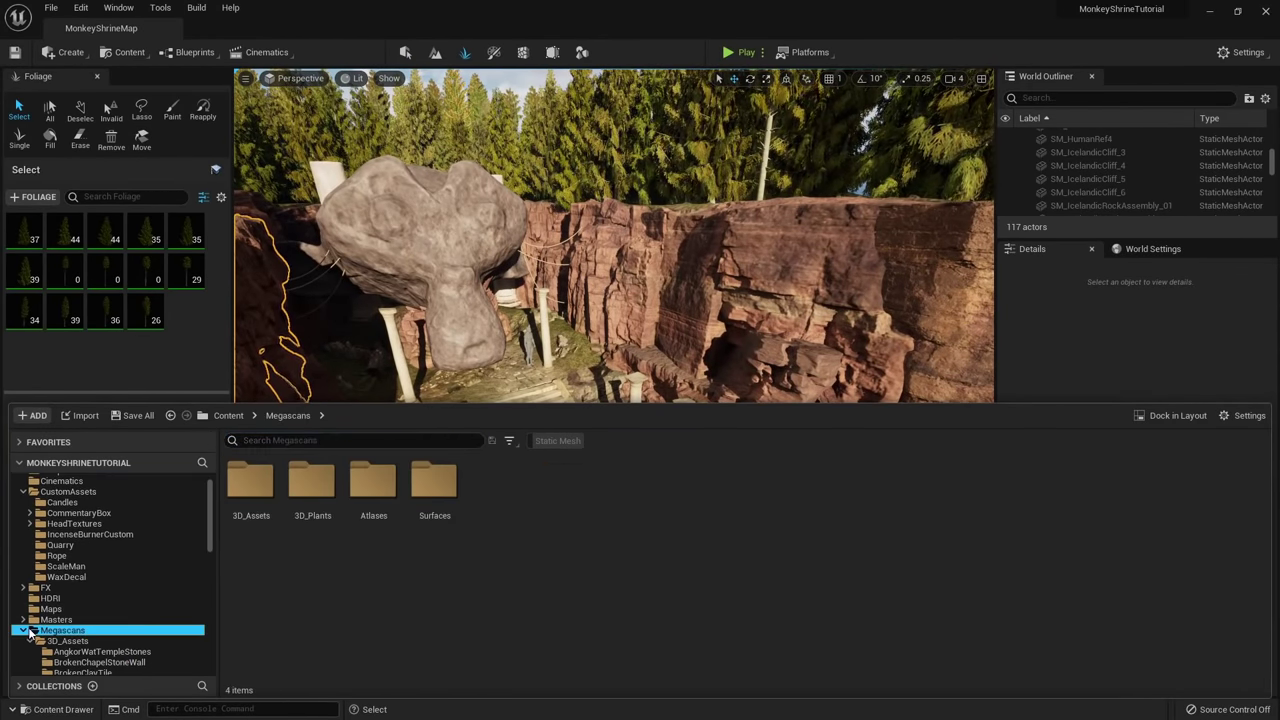
double_click(312, 482)
left_click(557, 440)
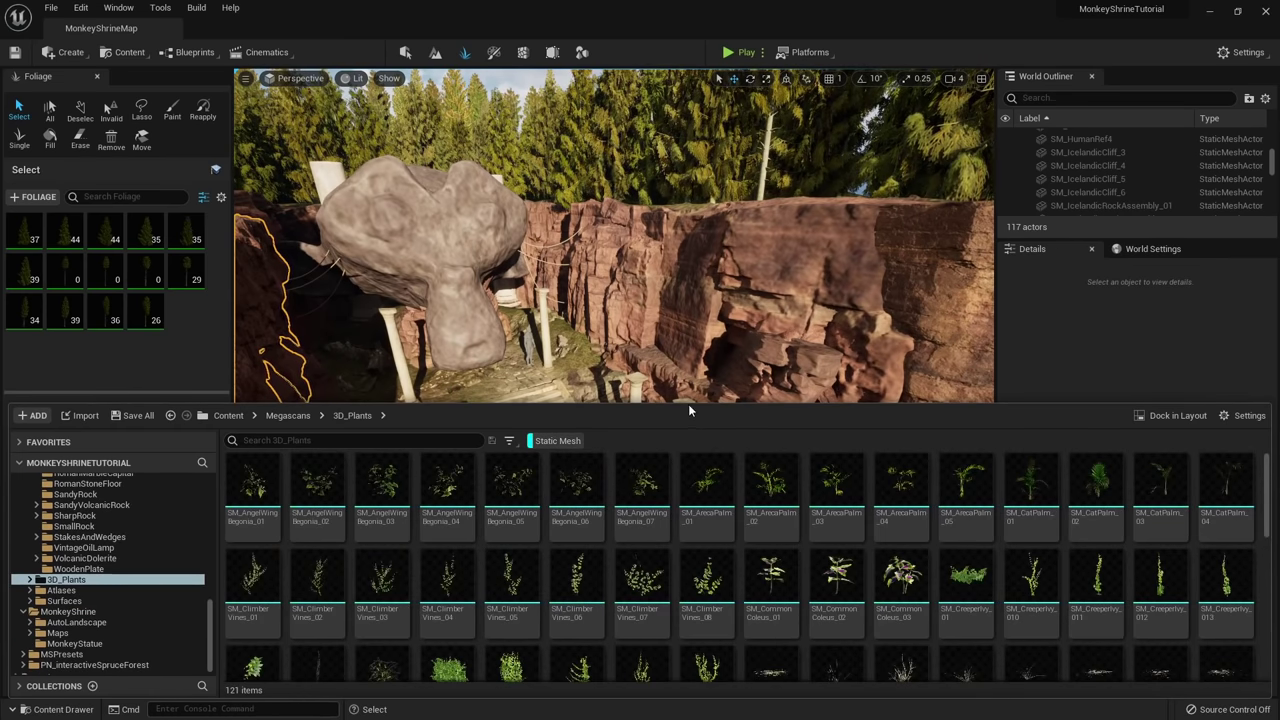
Add the leatherleaf fern meshes SM_LeatherleafFern_01 to SM_LeatherleafFern_03 to the foliage types.
left_click_drag(688, 404, 690, 288)
scroll(870, 470, "down", 4)
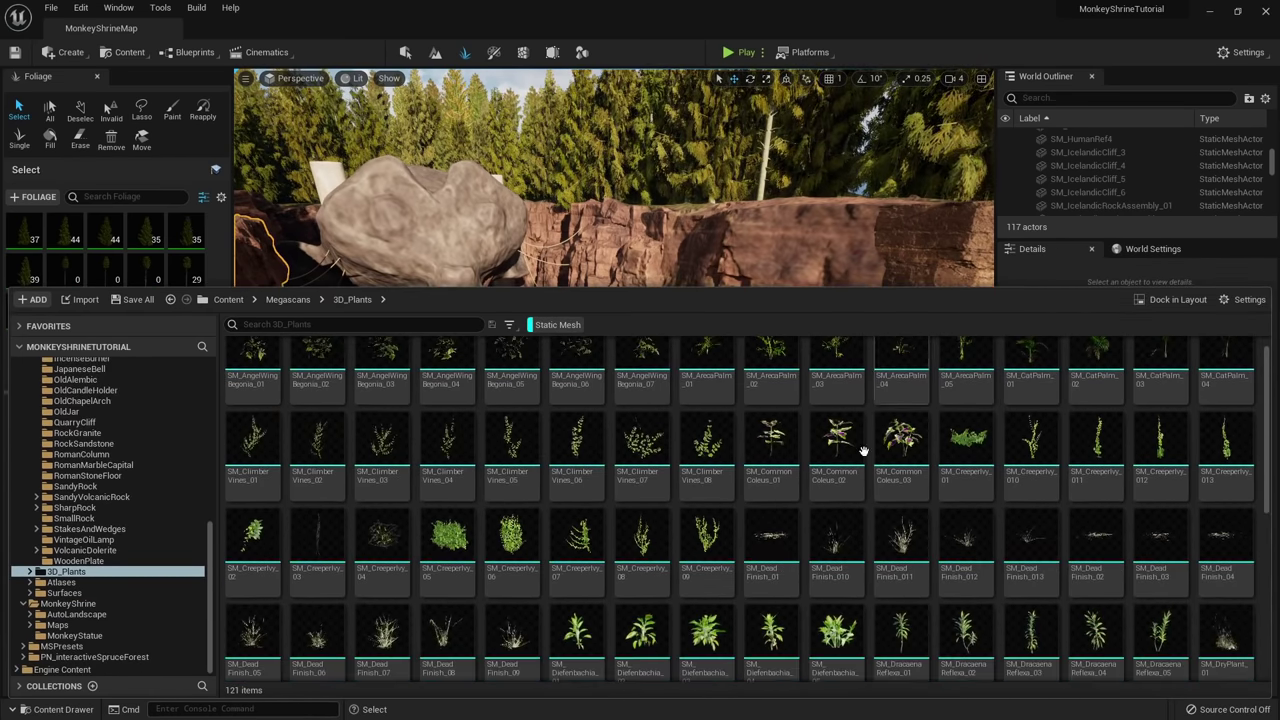
scroll(700, 506, "down", 4)
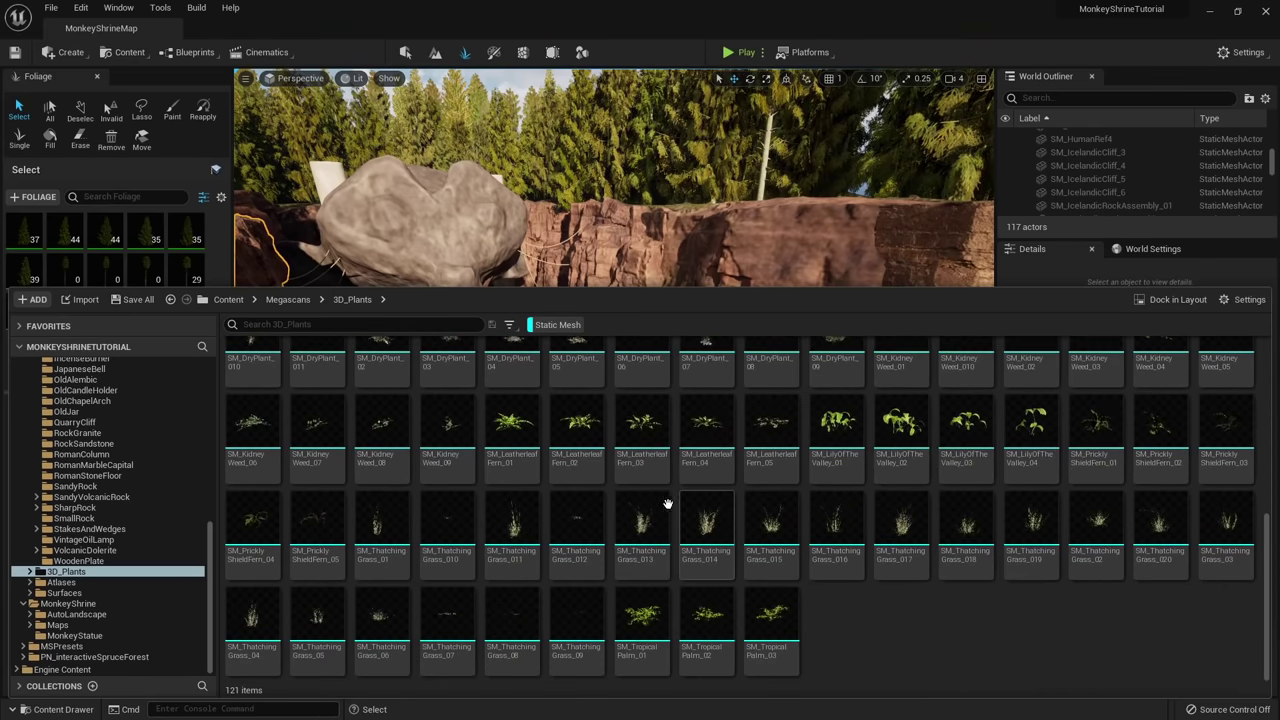
left_click(513, 430)
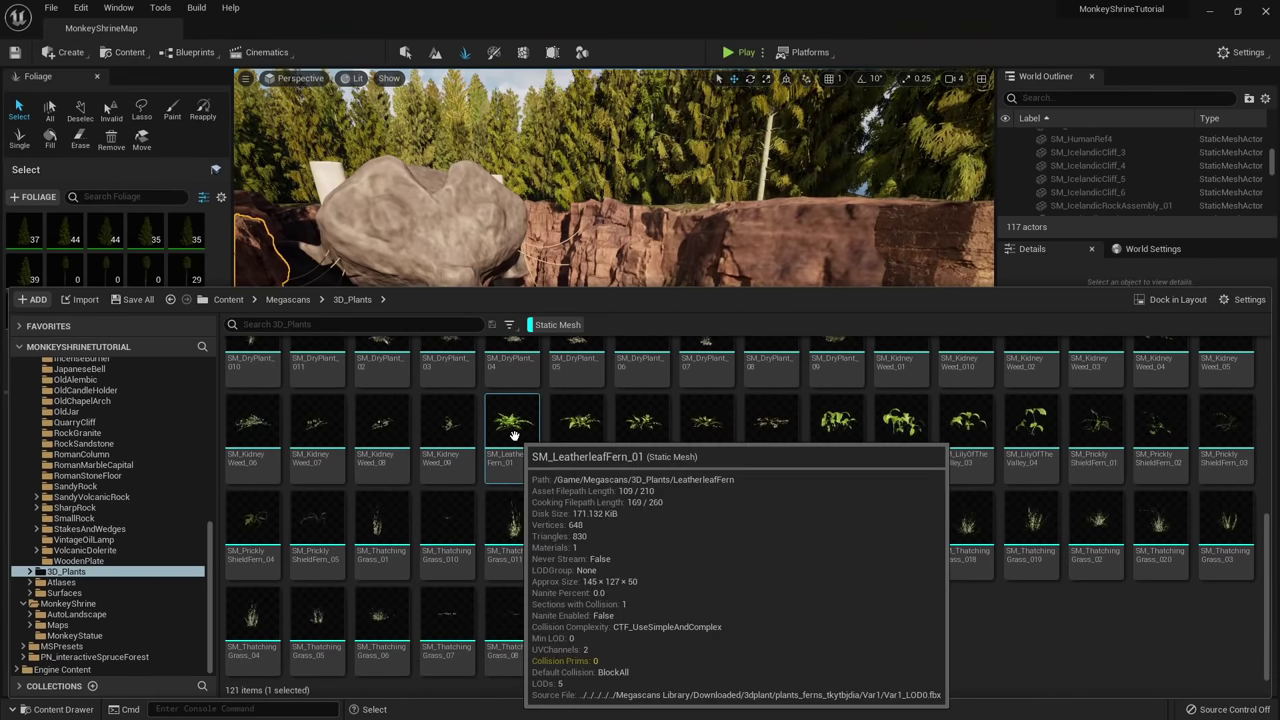
left_click(650, 432, "shift")
left_click_drag(612, 421, 186, 243)
left_click(844, 654)
scroll(930, 638, "up", 3)
scroll(930, 636, "up", 4)
key("ctrl+space")
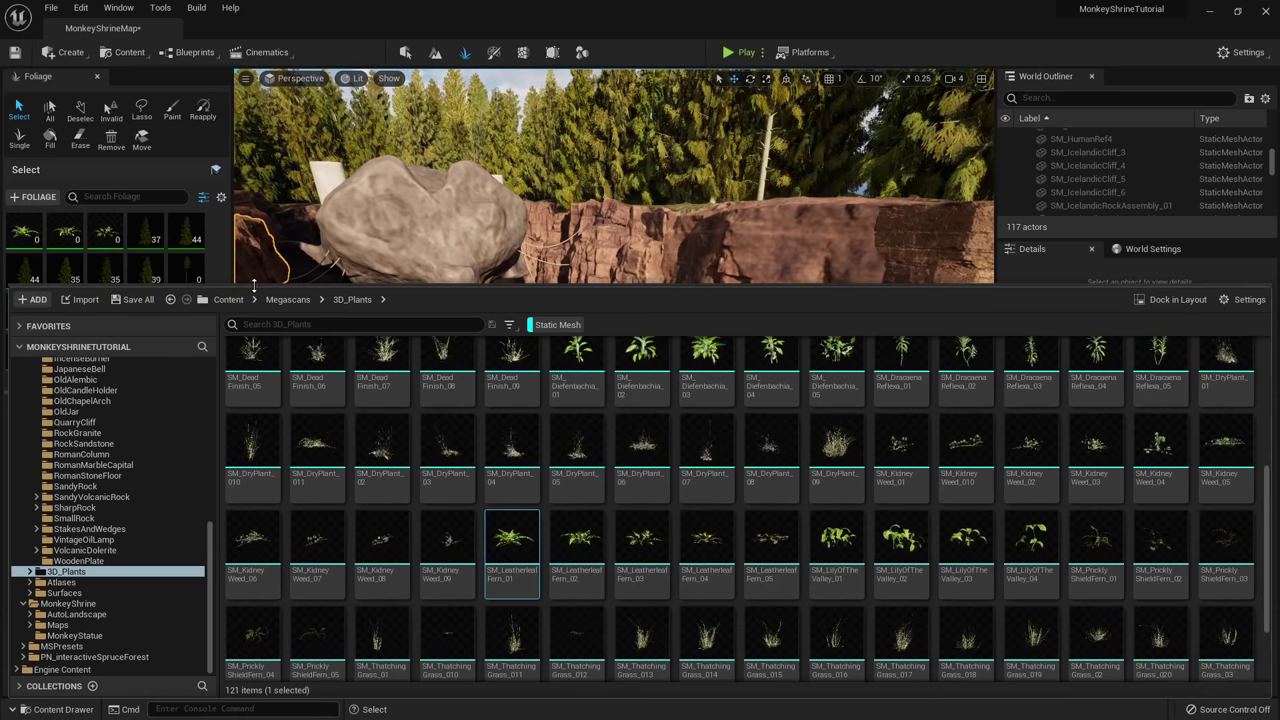
Paint a patch of the three leatherleaf ferns on the landing below the upper stairs, using a brush size of about 166.
left_click(24, 232)
left_click(105, 232, "shift")
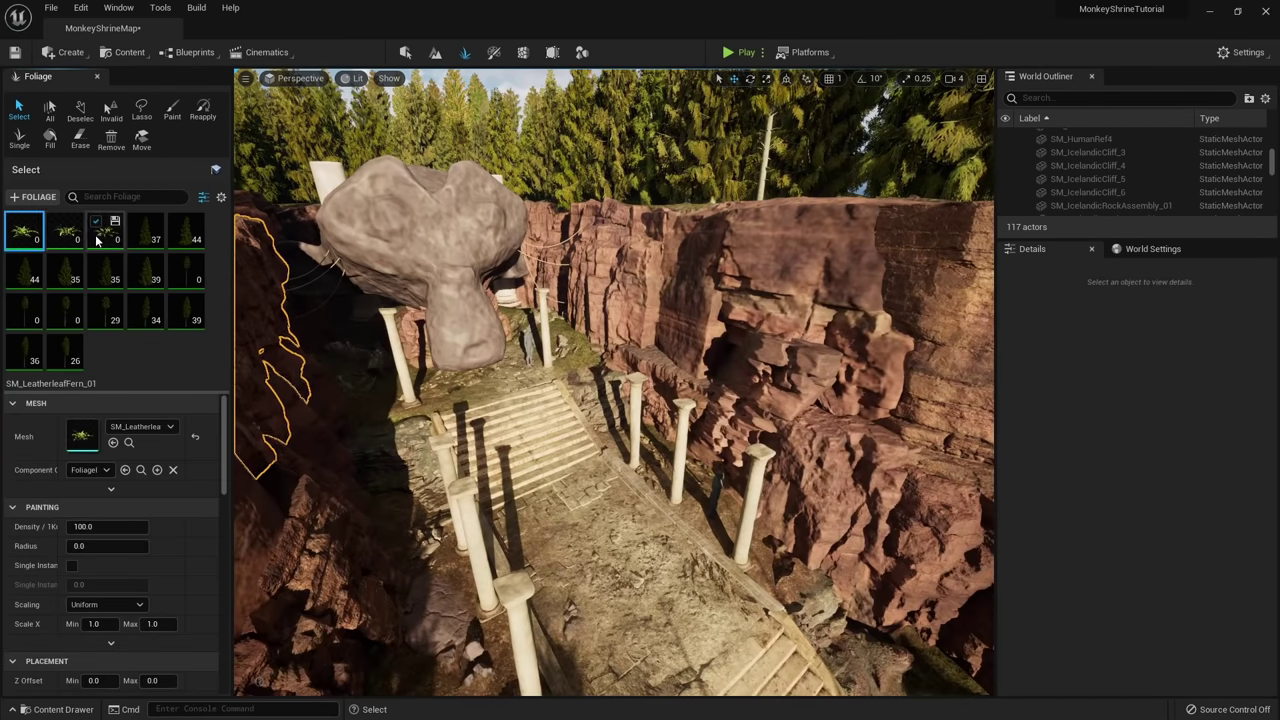
key("w")
mouse_move(541, 466)
right_mouse_down()
mouse_move(630, 480)
mouse_move(645, 495)
mouse_move(585, 490)
mouse_move(570, 475)
mouse_move(572, 515)
right_mouse_up()
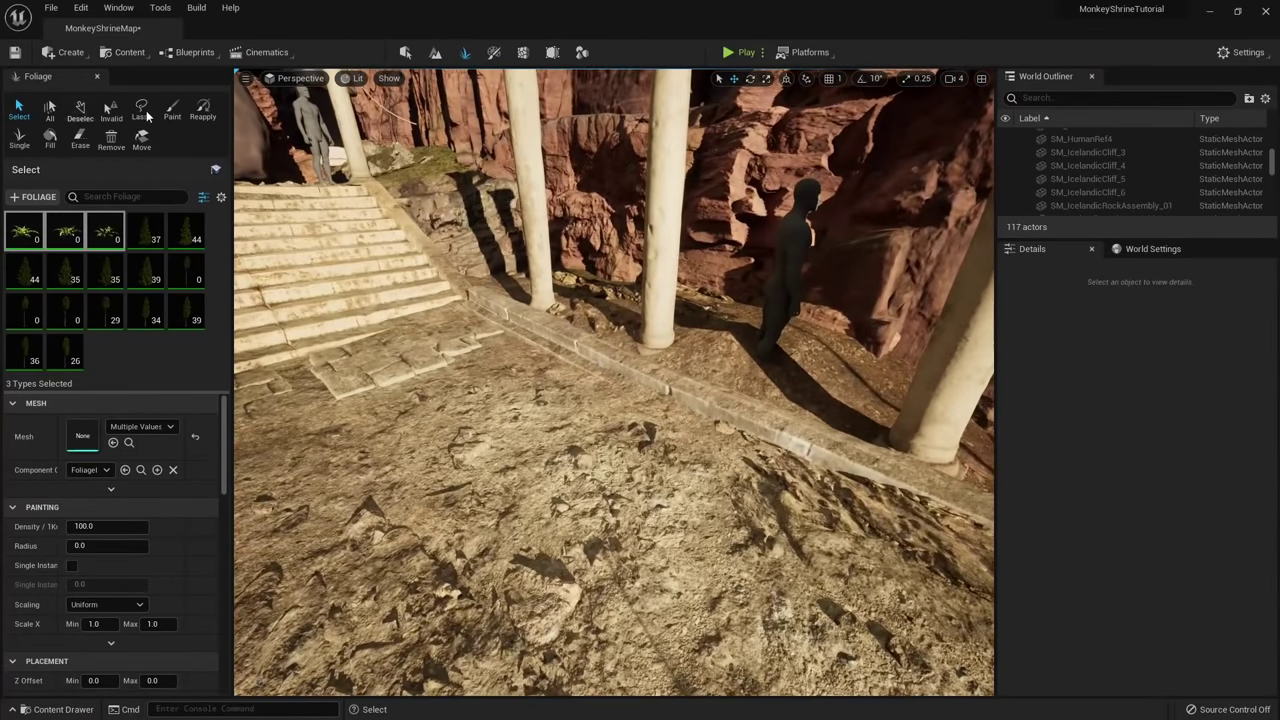
left_click(172, 110)
right_click_drag(545, 443, 545, 443)
key("bracketleft")
key("bracketleft")
key("bracketleft")
key("bracketleft")
key("bracketleft")
key("bracketleft")
key("bracketleft")
key("bracketleft")
key("bracketleft")
key("bracketleft")
key("bracketleft")
key("bracketleft")
key("bracketleft")
key("bracketleft")
key("bracketleft")
key("bracketleft")
key("bracketleft")
key("bracketleft")
key("bracketleft")
key("bracketleft")
left_click(557, 436)
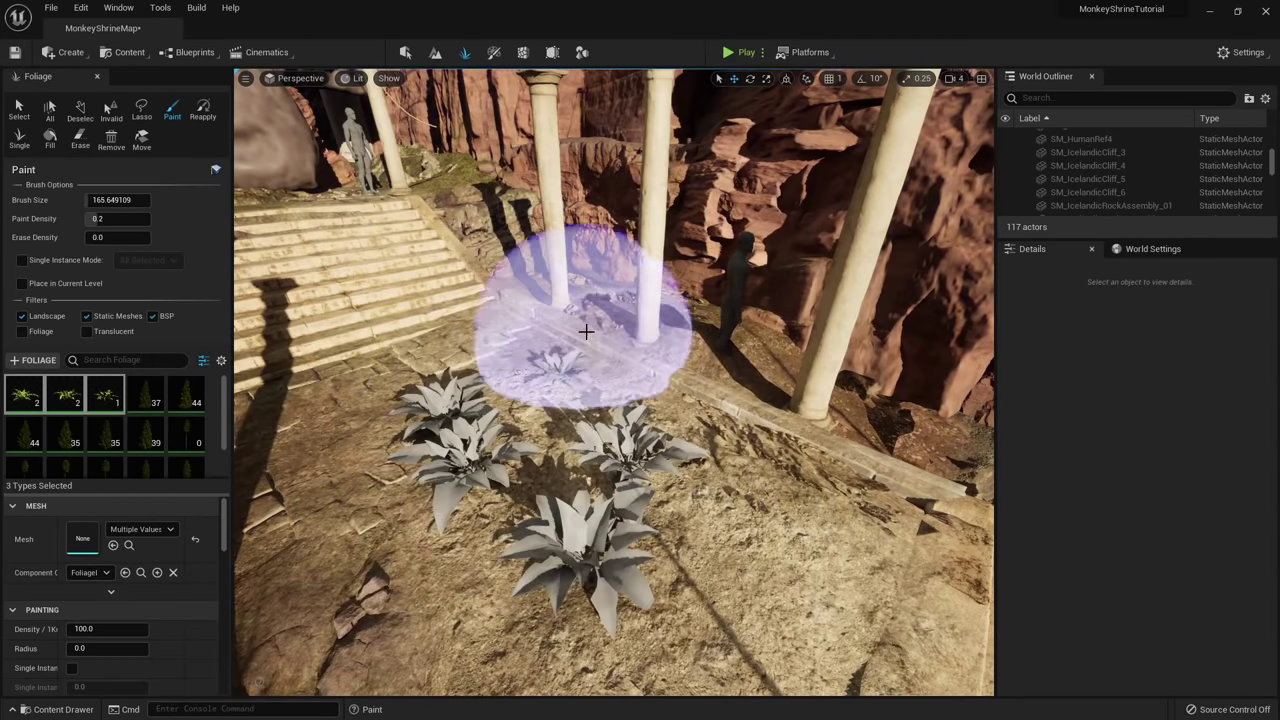
Delete the human reference figure SM_HumanRef3 standing beside the columns.
right_click_drag(570, 255, 632, 258)
right_click_drag(603, 407, 603, 407)
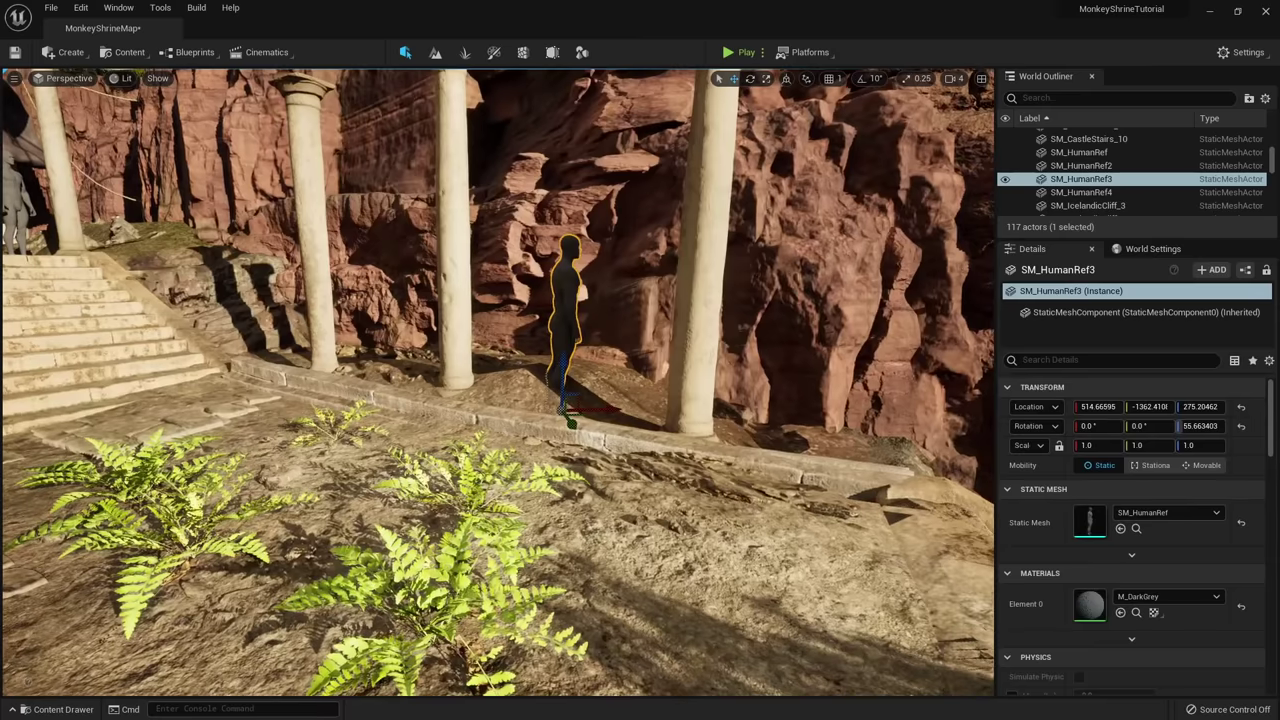
key("Delete")
right_click_drag(614, 301, 614, 301)
Add the tropical palm meshes SM_TropicalPalm_01 to SM_TropicalPalm_03 to the foliage types.
key("ctrl+space")
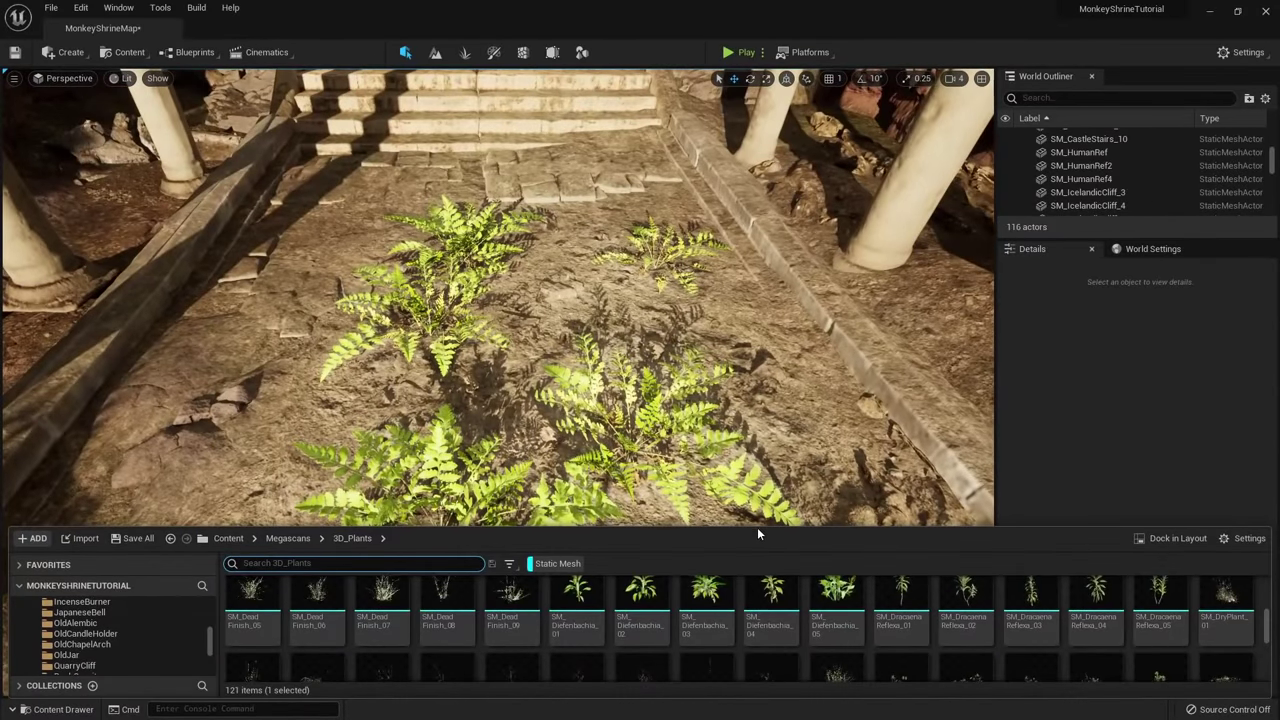
left_click_drag(759, 525, 759, 176)
left_click(972, 620)
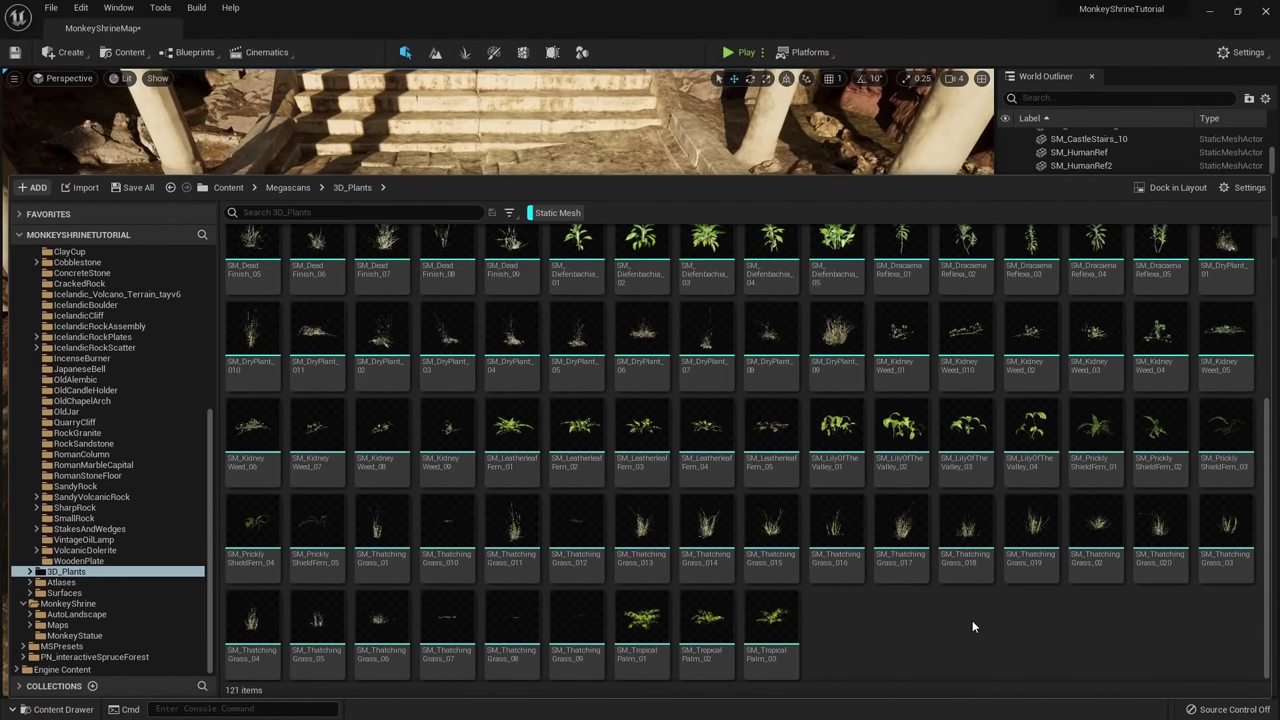
left_click(627, 641)
left_click(774, 632, "shift")
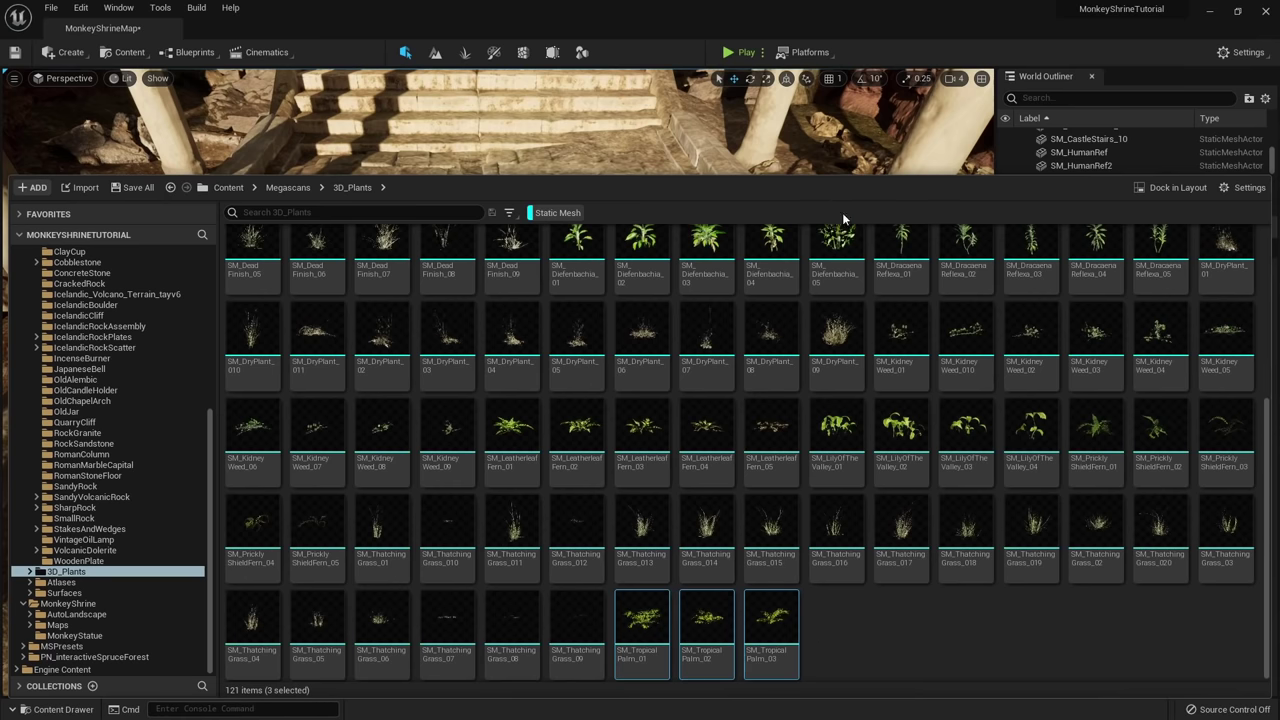
left_click_drag(815, 178, 815, 508)
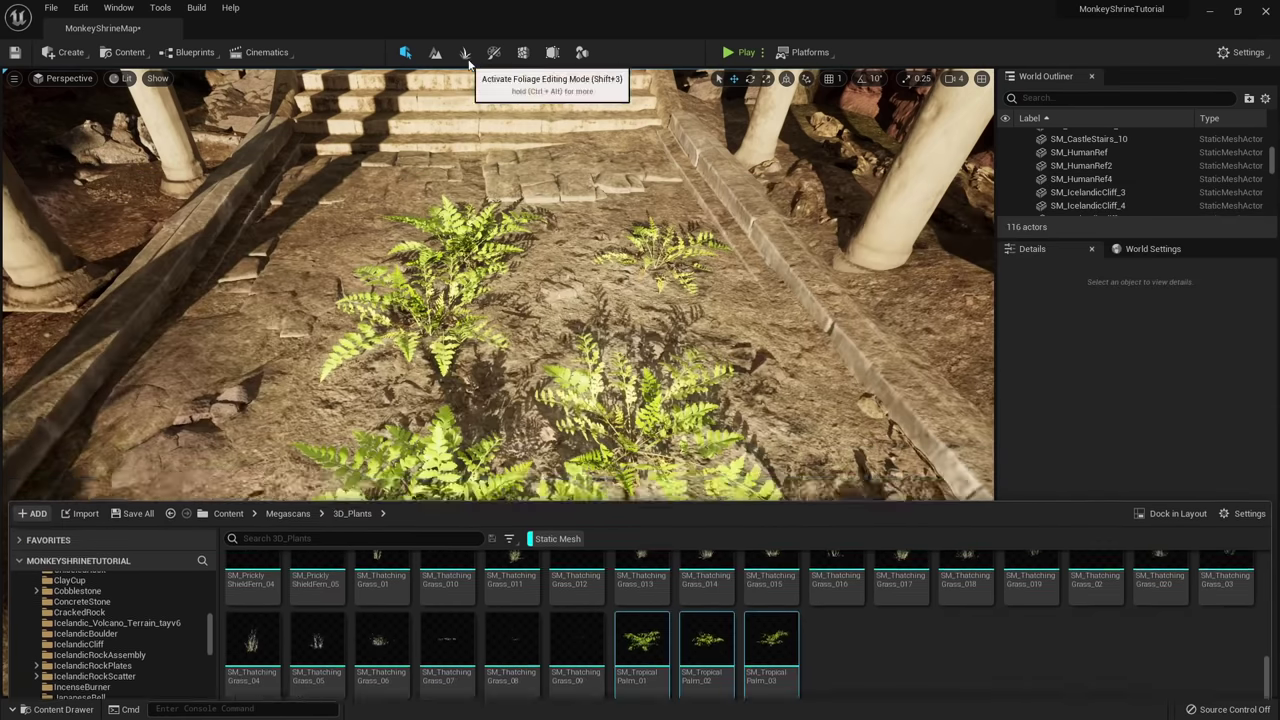
left_click(465, 52)
key("ctrl+space")
left_click_drag(770, 610, 113, 534)
Select all six fern and palm foliage types and reduce the brush size to about 99.
left_click(24, 438)
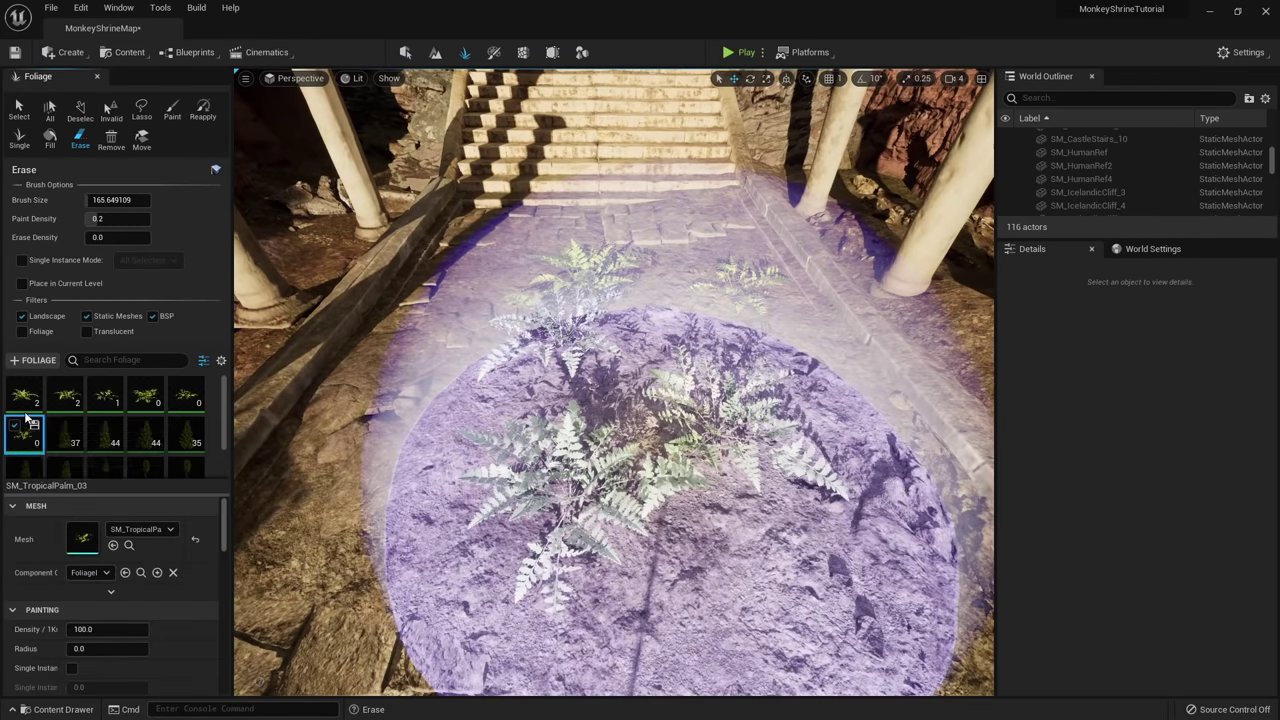
left_click(28, 400, "shift")
right_click_drag(520, 400, 720, 390)
mouse_move(614, 382)
right_mouse_down()
mouse_move(500, 385)
mouse_move(540, 390)
mouse_move(580, 430)
mouse_move(573, 422)
right_mouse_up()
key("bracketleft")
key("bracketleft")
key("bracketleft")
key("bracketleft")
key("bracketleft")
key("bracketleft")
key("bracketleft")
key("bracketleft")
key("bracketleft")
key("bracketleft")
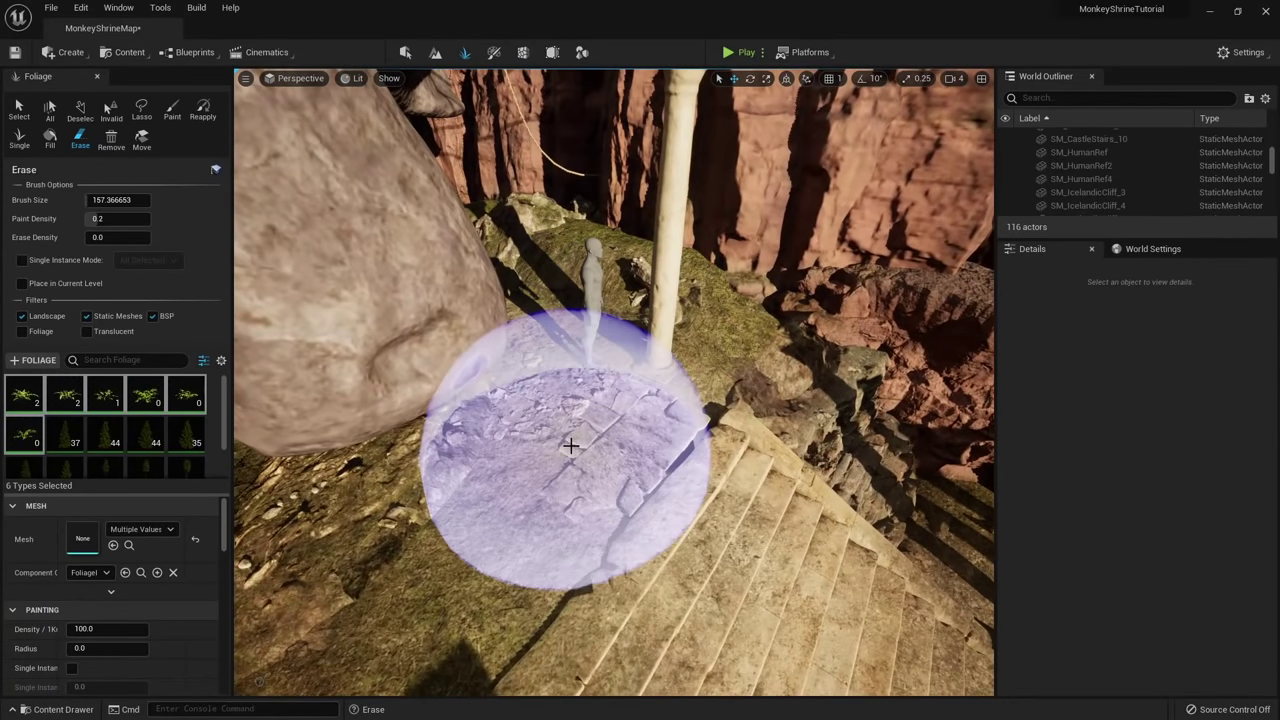
Try painting the mixed ferns and palms on the ledge at the top of the stairs.
left_click(574, 441)
right_click_drag(625, 286, 629, 286)
key("ctrl+z")
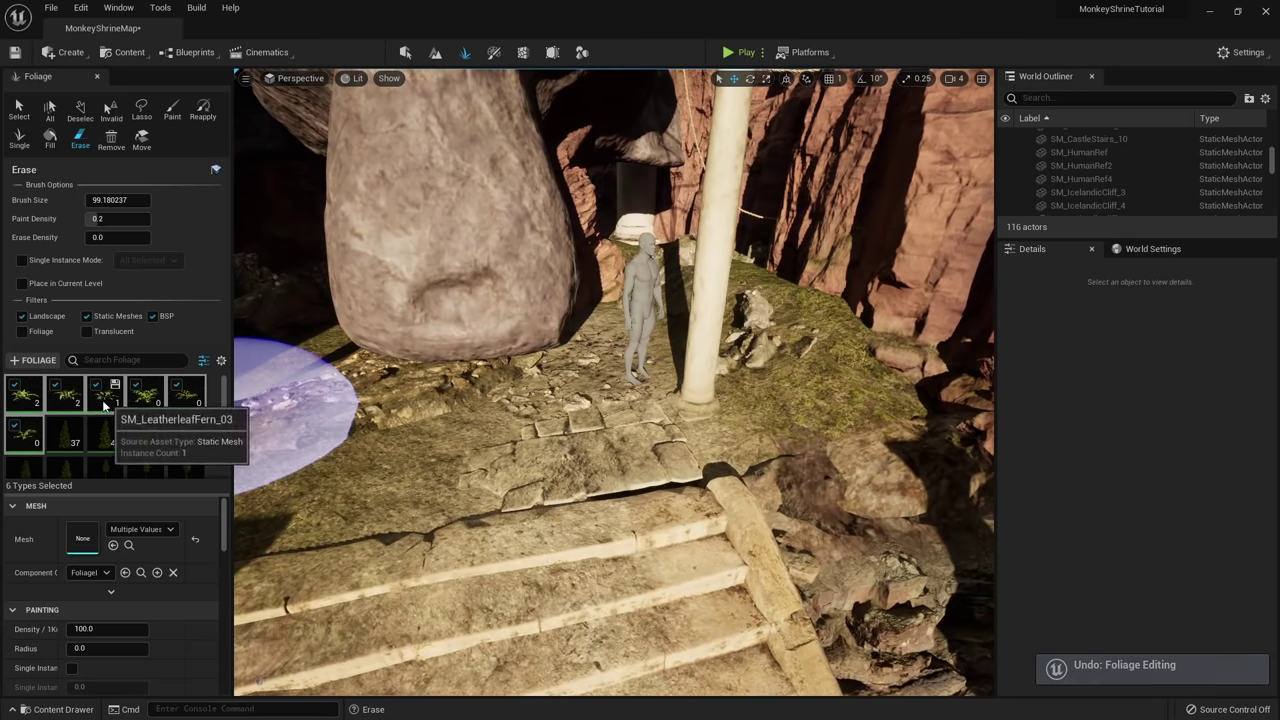
Set the Scale X range of the three tropical palm types to 0.5 minimum and 0.7 maximum.
left_click(24, 398)
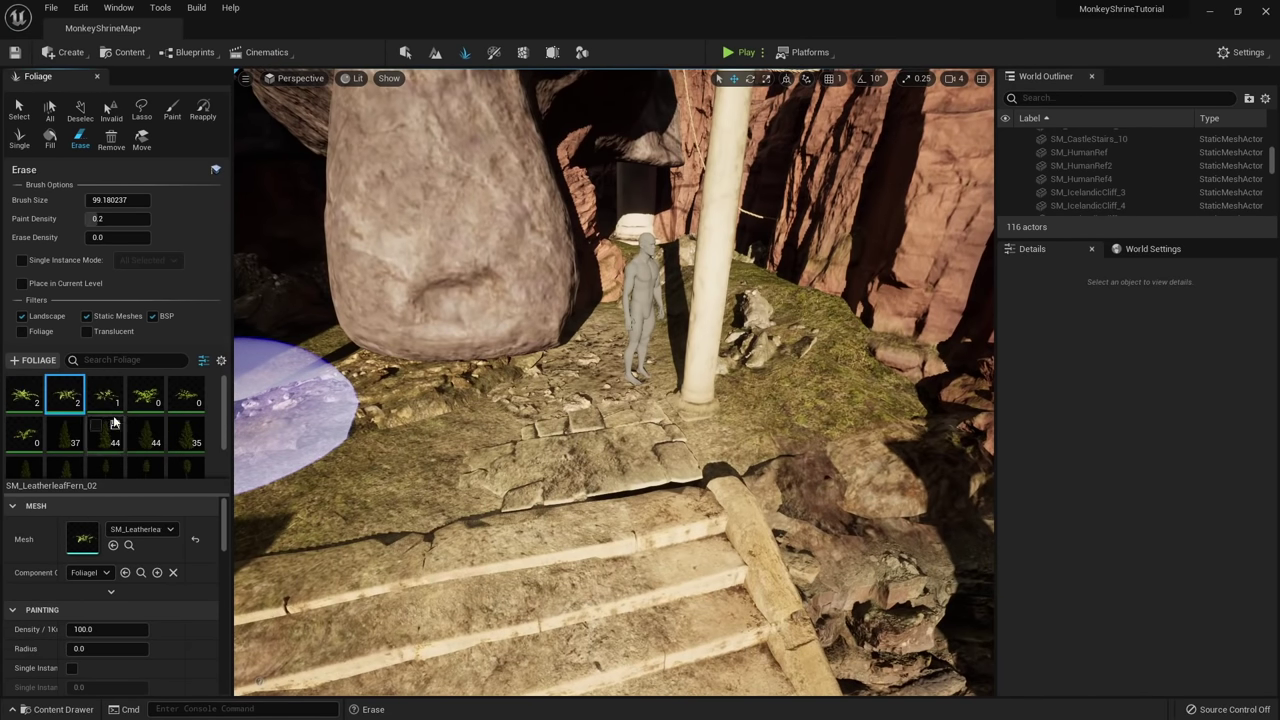
left_click(145, 392)
left_click(36, 440, "shift")
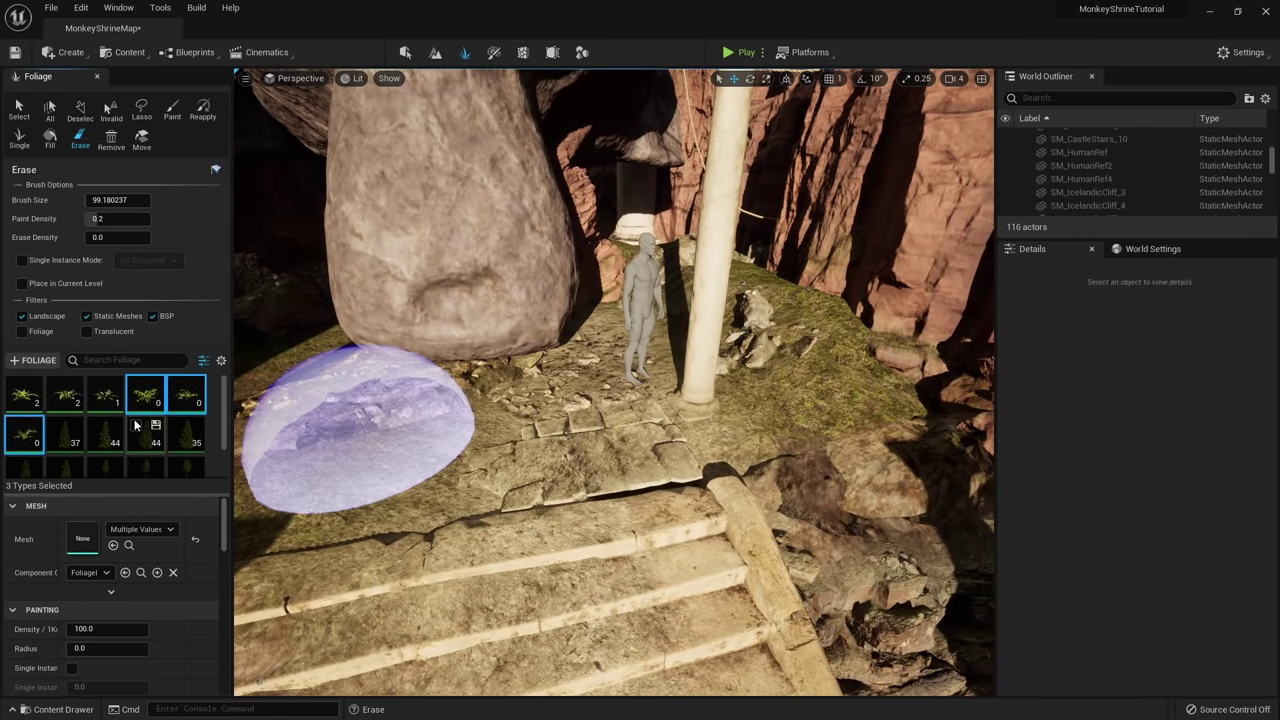
scroll(156, 570, "down", 3)
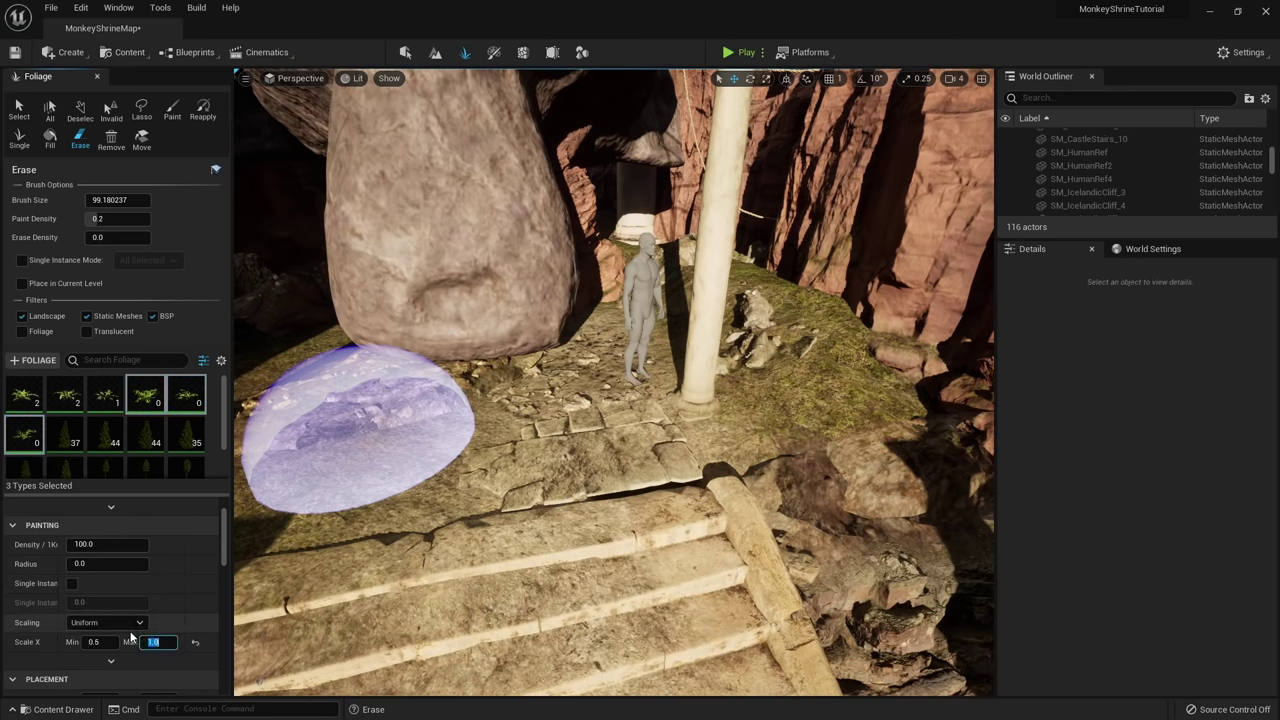
Try painting the rescaled palms in front of the monkey's face at the top of the stairs.
left_click(553, 422)
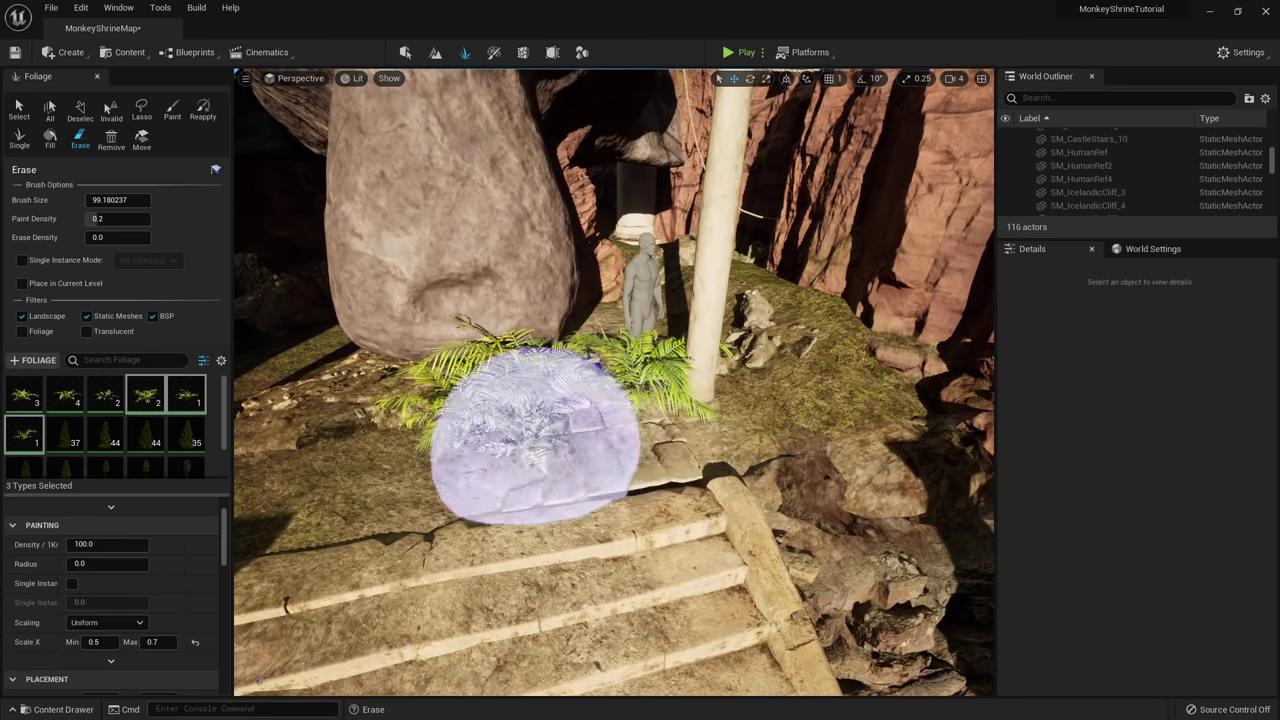
mouse_move(534, 449)
right_mouse_down()
mouse_move(534, 541)
mouse_move(430, 541)
mouse_move(460, 650)
right_mouse_up()
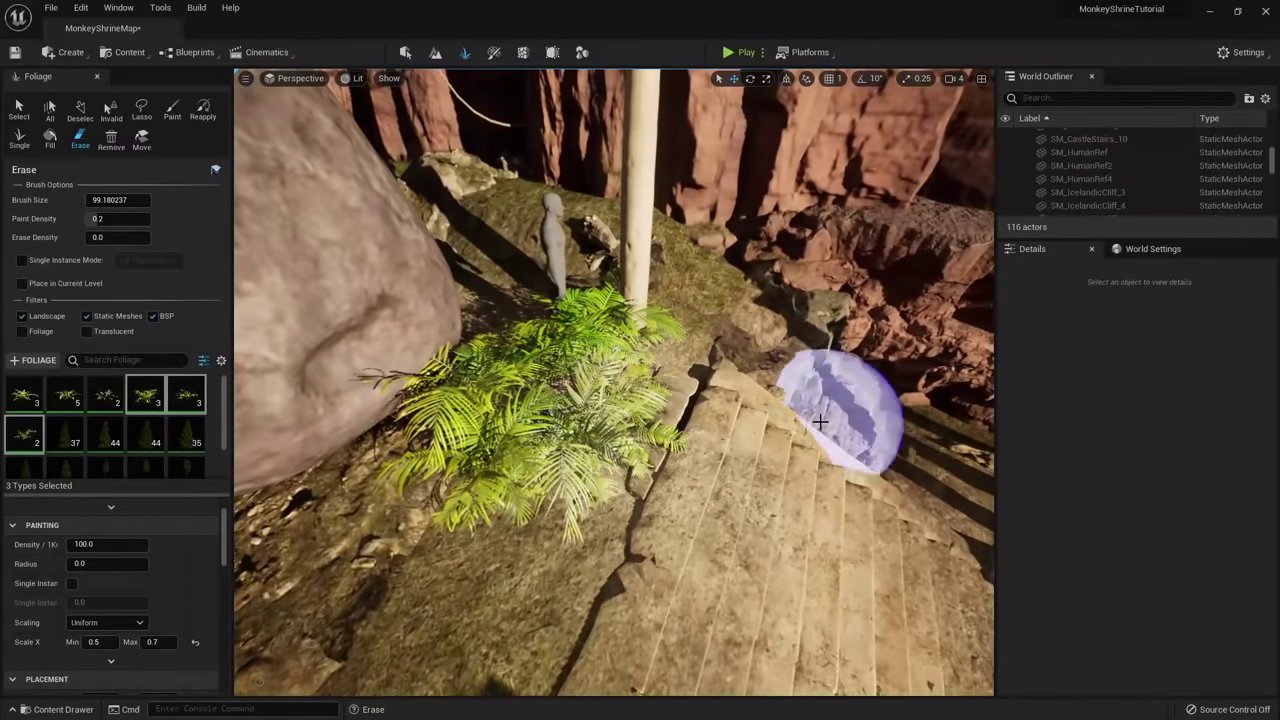
key("ctrl+z")
key("ctrl+z")
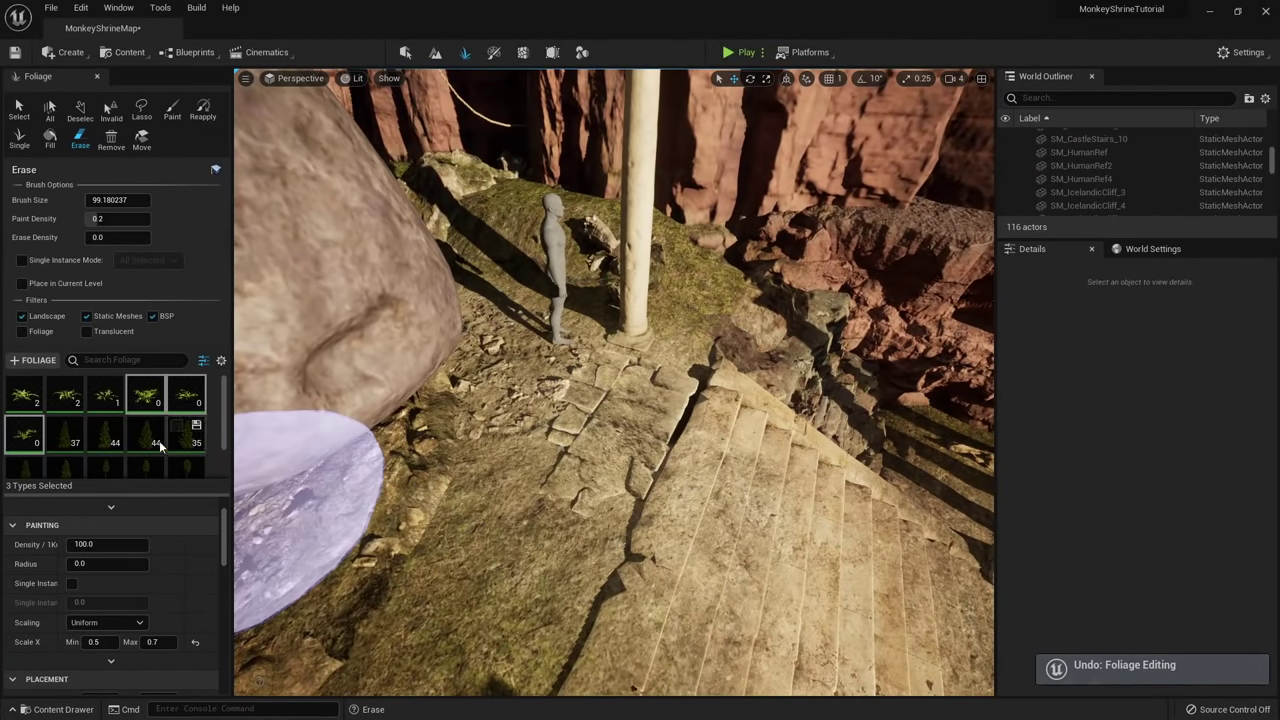
Deactivate the three leatherleaf fern types and select the three tropical palm types for painting.
left_click(105, 395)
left_click(38, 407, "shift")
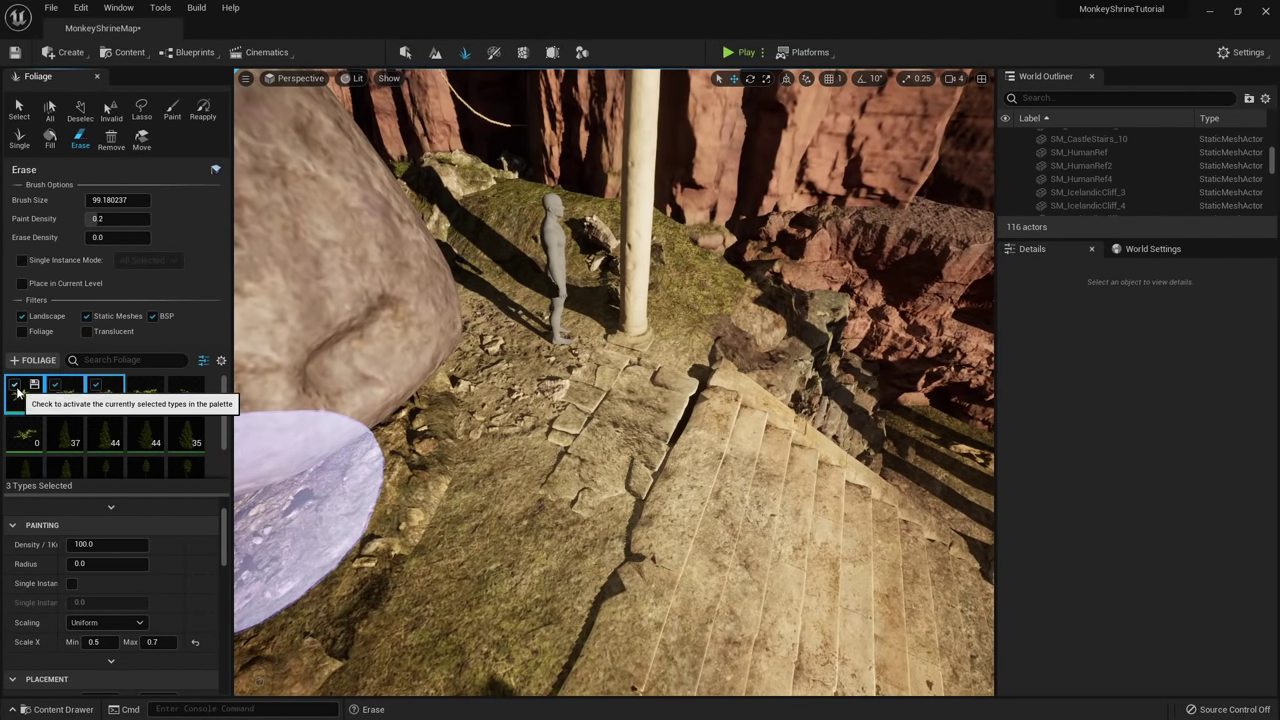
left_click(144, 401)
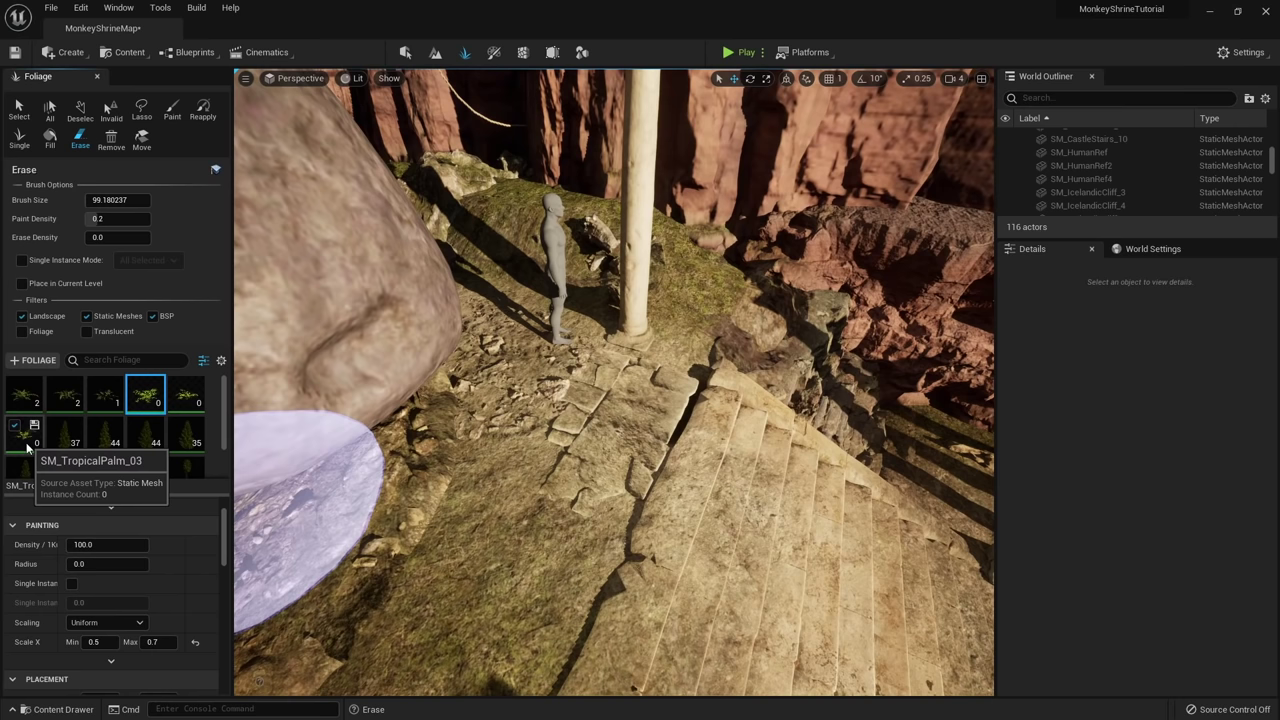
right_click_drag(685, 524, 905, 508)
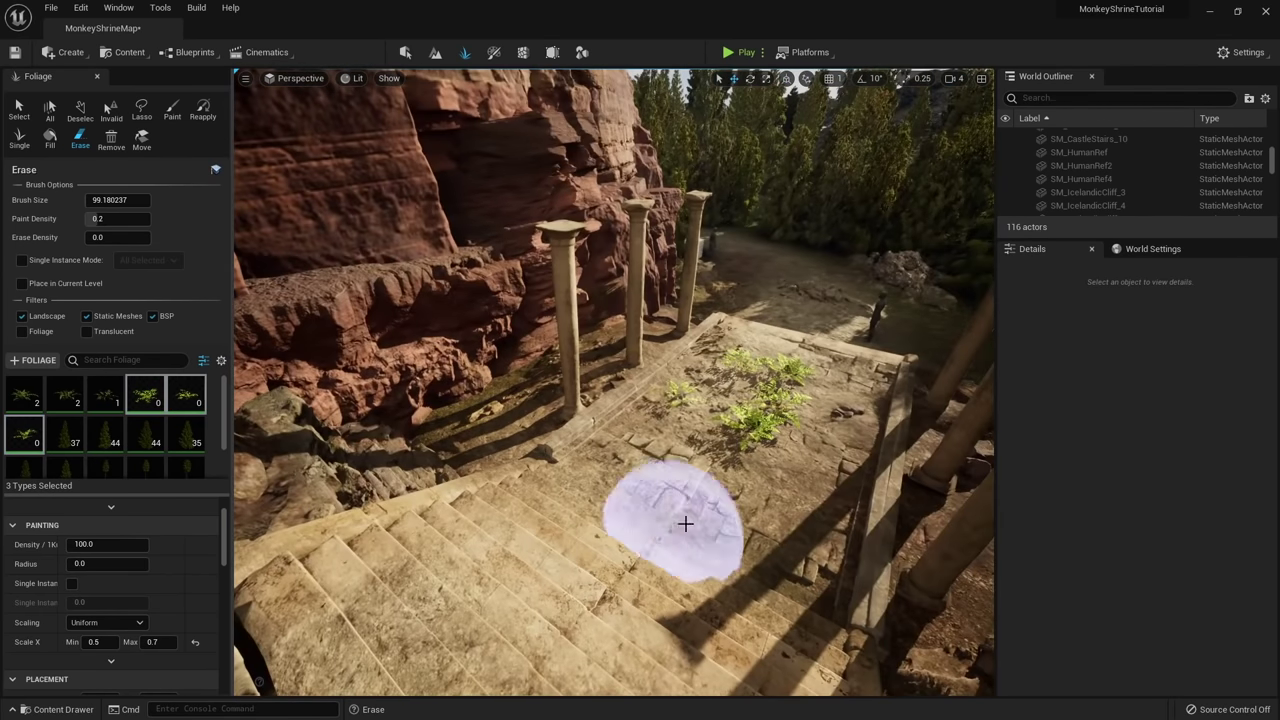
Erase all the painted leatherleaf ferns from the landing, reactivating the three fern types for the eraser.
left_click_drag(604, 505, 769, 402, "shift")
mouse_move(687, 525)
left_mouse_down("shift")
mouse_move(611, 501)
mouse_move(792, 417)
mouse_move(806, 446)
left_mouse_up("shift")
right_click_drag(806, 446, 870, 430)
right_click_drag(620, 440, 702, 474)
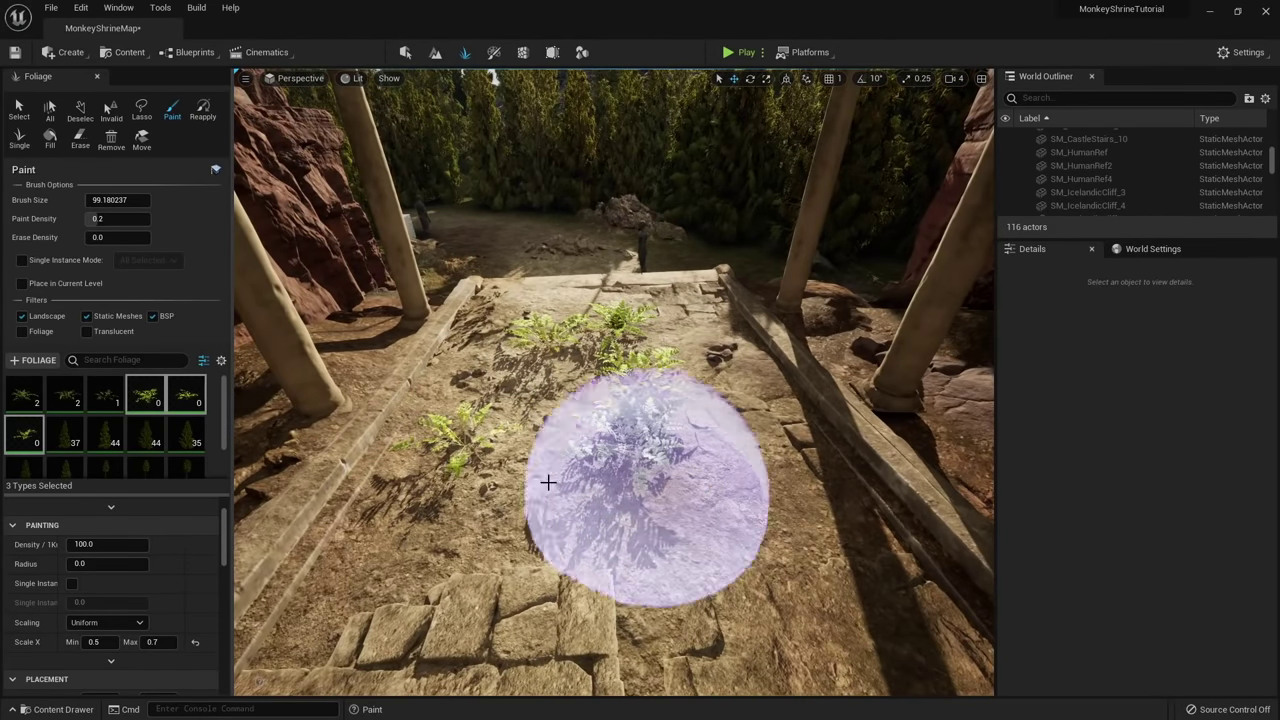
left_click(105, 392)
left_click(22, 393, "shift")
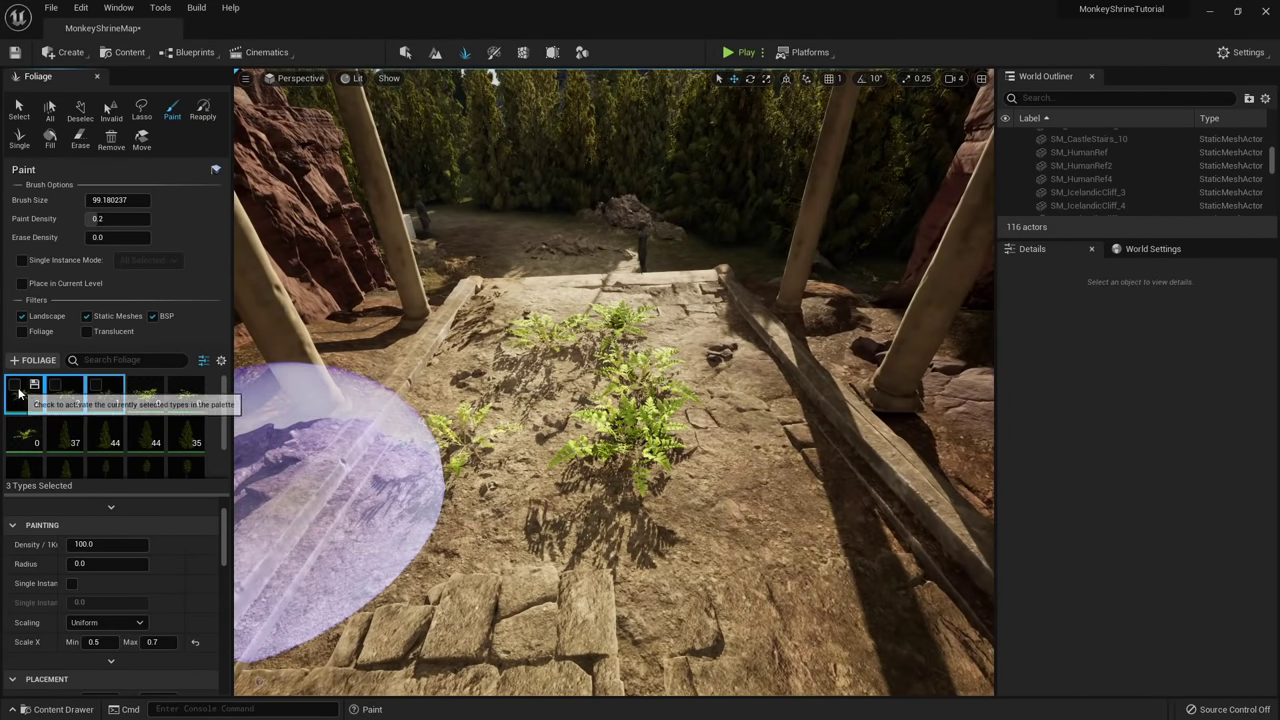
left_click_drag(629, 498, 521, 400, "shift")
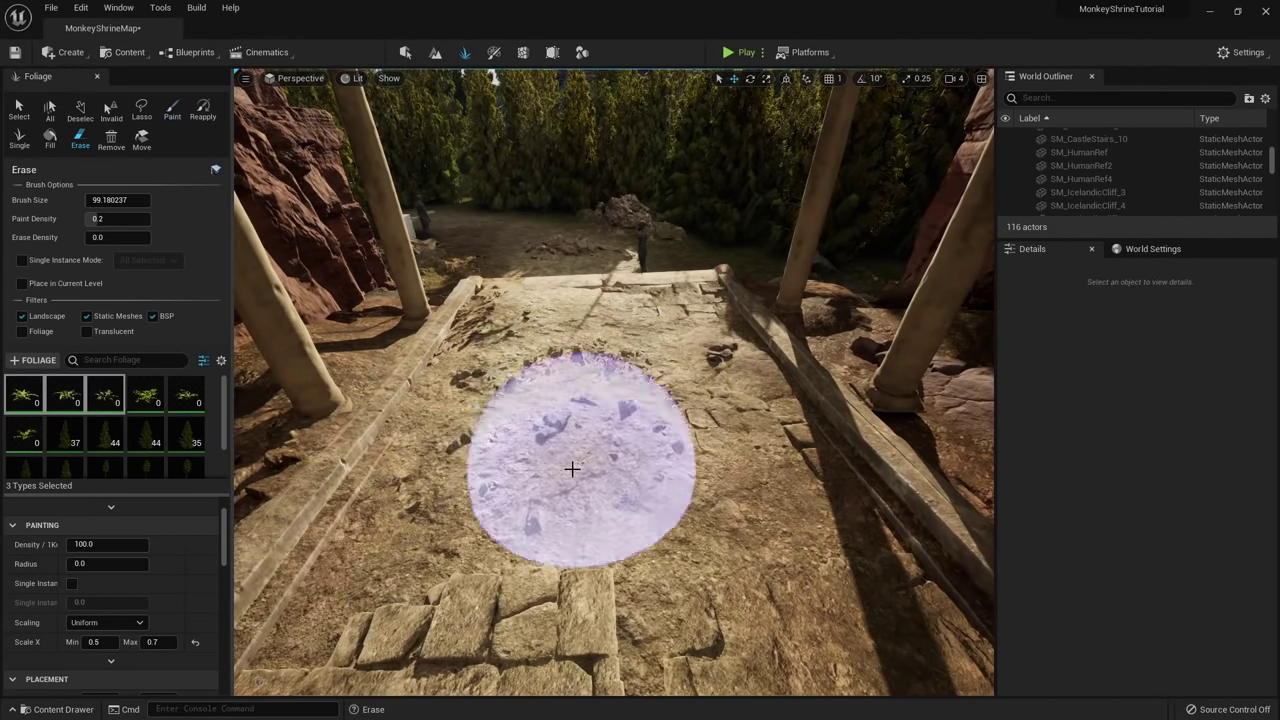
Try painting only the three tropical palm types across the landing between the columns.
left_click(145, 392)
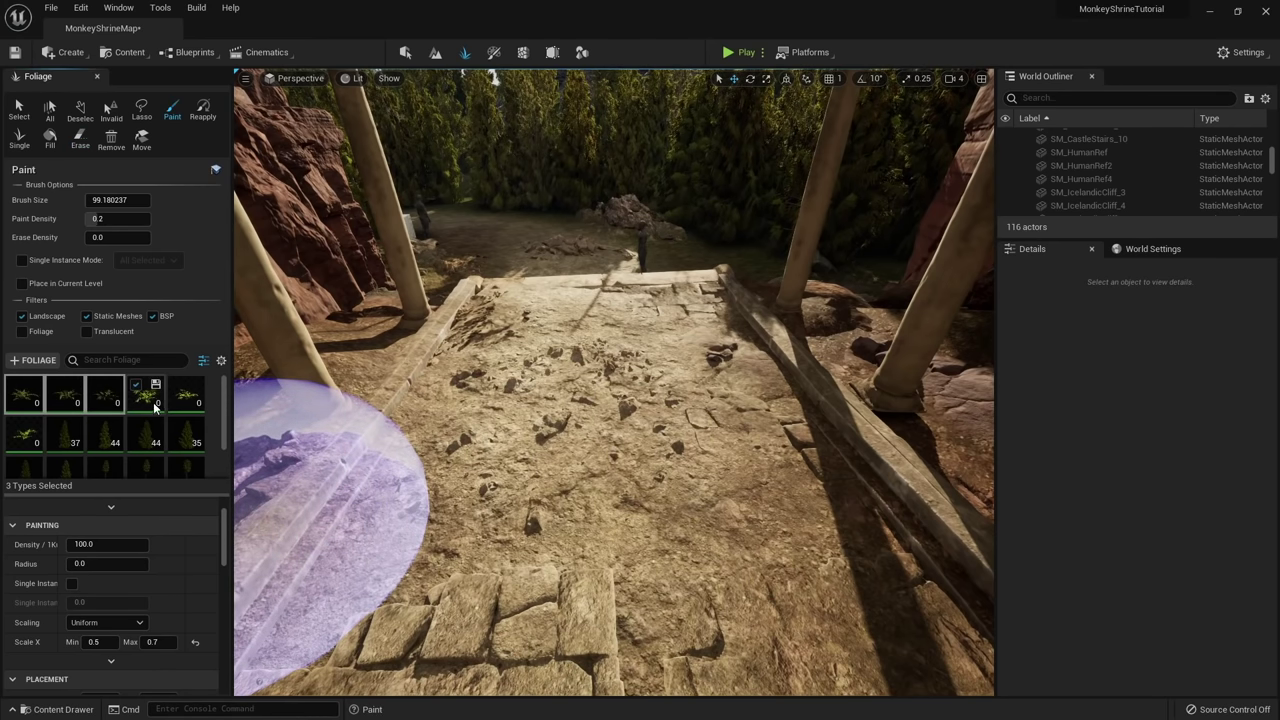
left_click(24, 432, "ctrl")
left_click(185, 392, "ctrl")
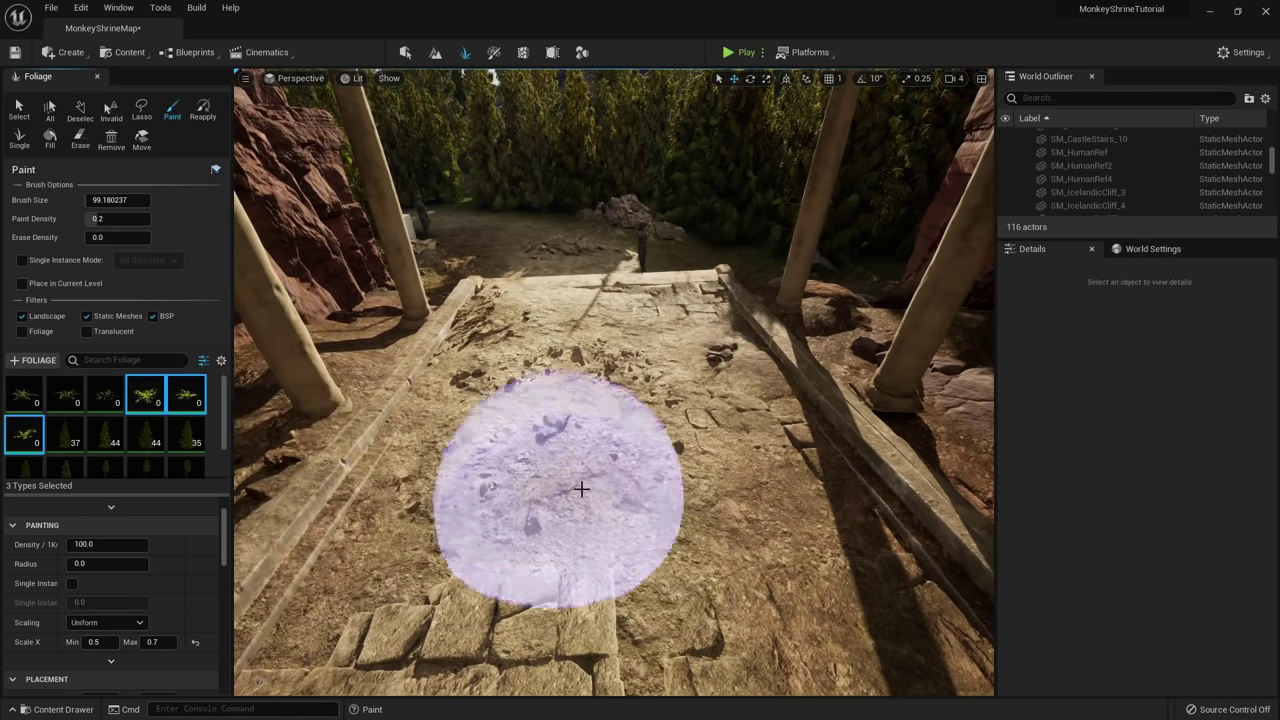
mouse_move(507, 470)
right_mouse_down()
mouse_move(597, 445)
mouse_move(663, 506)
right_mouse_up()
left_click_drag(663, 506, 608, 262)
mouse_move(609, 262)
right_mouse_down()
mouse_move(625, 165)
mouse_move(870, 155)
mouse_move(695, 370)
mouse_move(660, 473)
right_mouse_up()
key("ctrl+z")
Leave Foliage mode and move the human reference figure SM_HumanRef4 across the paving in front of the monkey's face.
mouse_move(737, 480)
right_mouse_down()
mouse_move(643, 457)
mouse_move(516, 378)
mouse_move(515, 418)
right_mouse_up()
key("shift+1")
left_click(516, 378)
left_click_drag(515, 418, 451, 432)
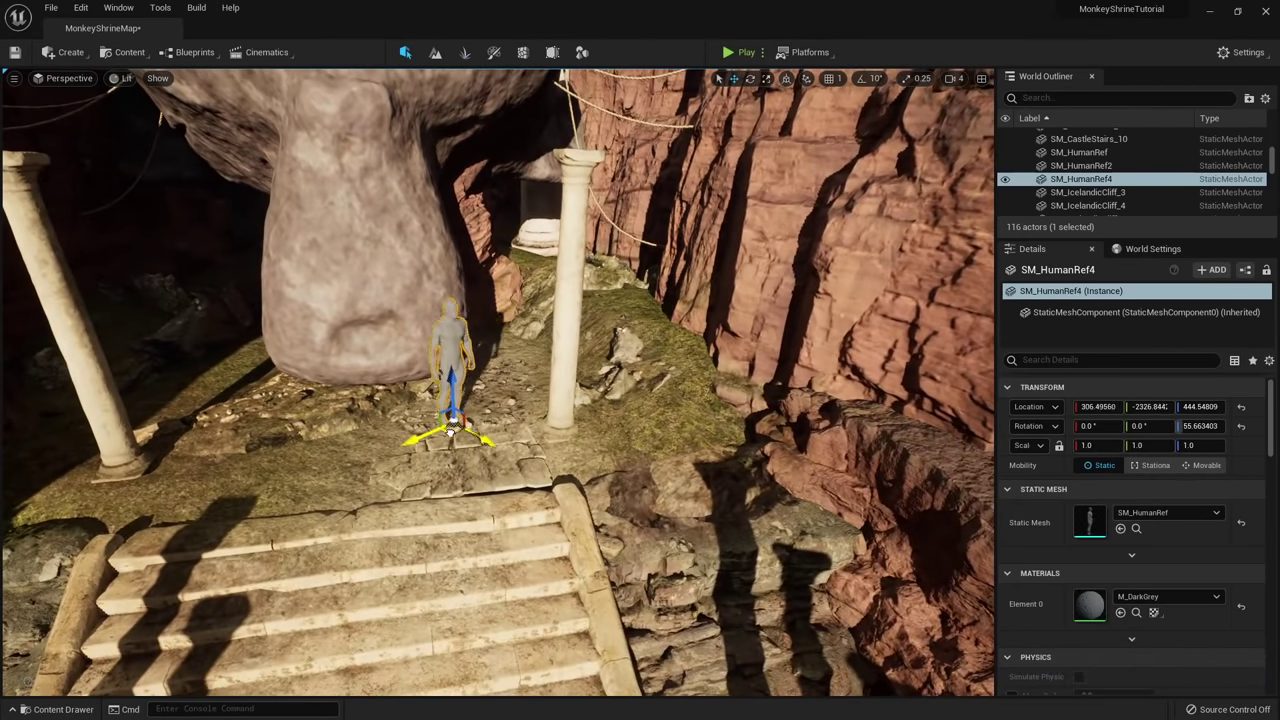
Return to Foliage mode and set the three tropical palms' Scale X range to 0.4 minimum and 0.6 maximum.
left_click(464, 52)
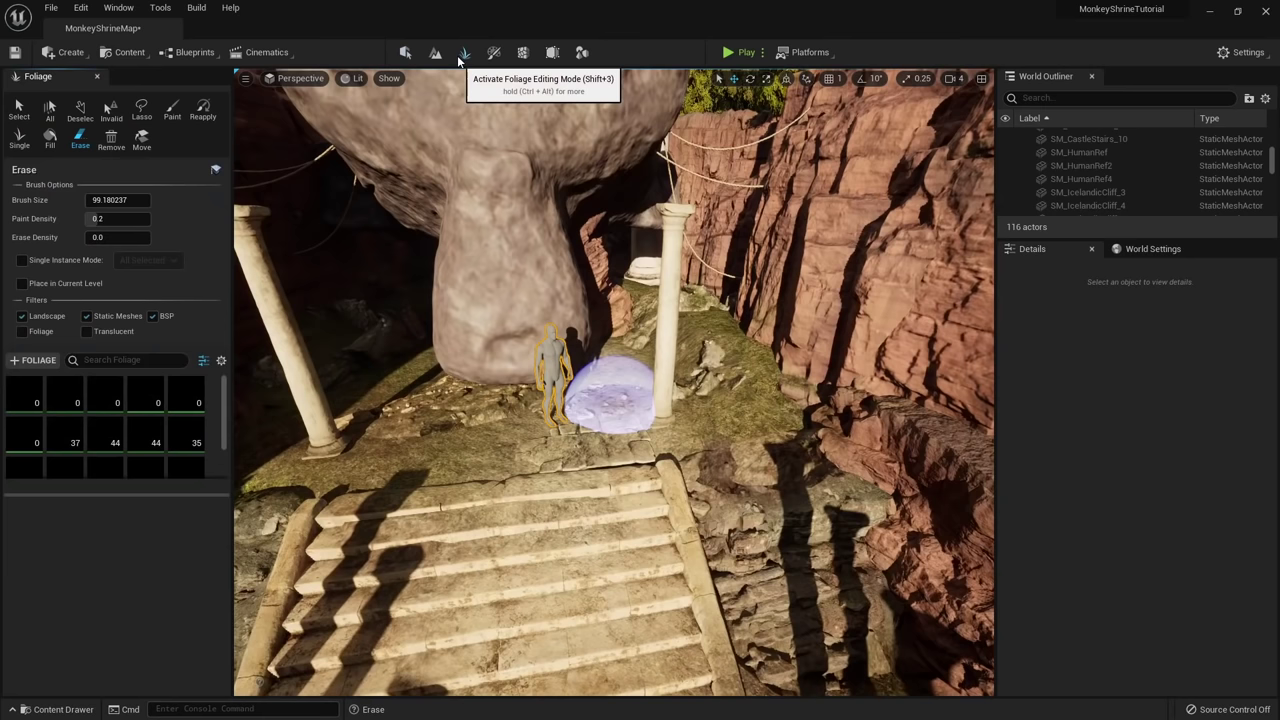
left_click(156, 403)
left_click(186, 395, "ctrl")
left_click(24, 435, "ctrl")
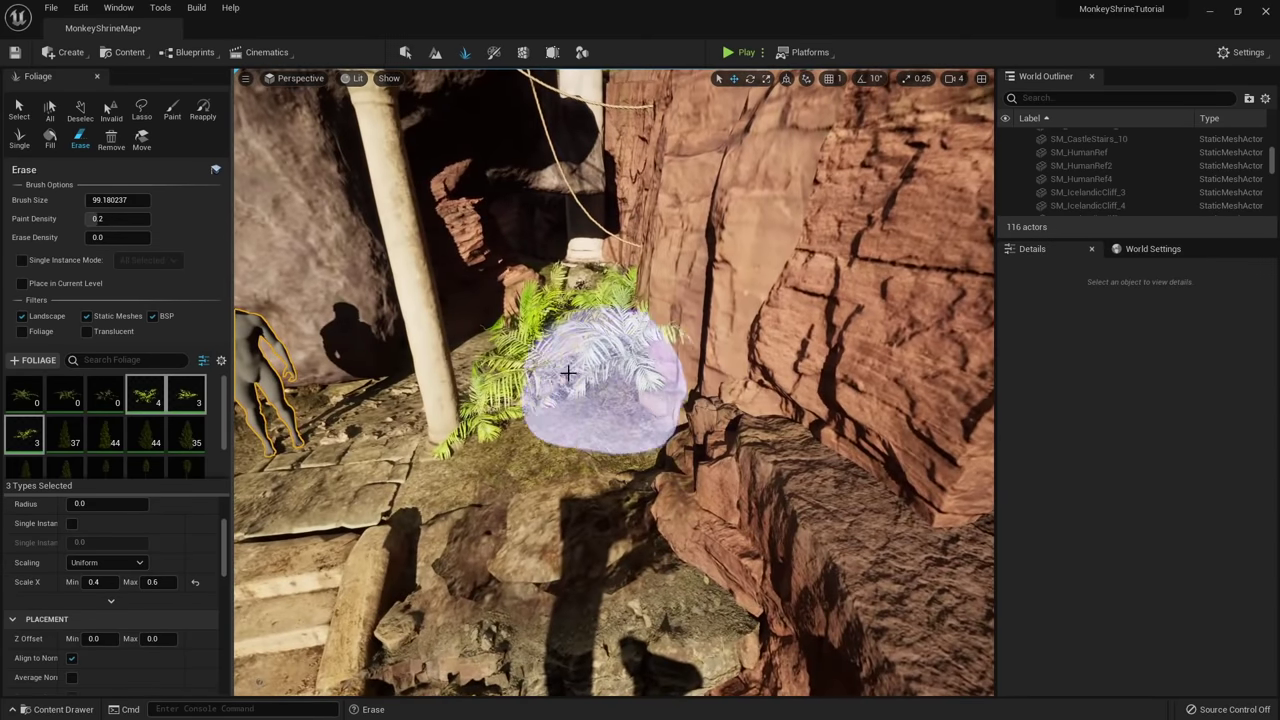
Undo the last palm stroke and repaint the palms along the mossy ledge between the column and the cliff.
key("ctrl+z")
right_click_drag(568, 373, 625, 456)
right_click_drag(486, 244, 471, 375)
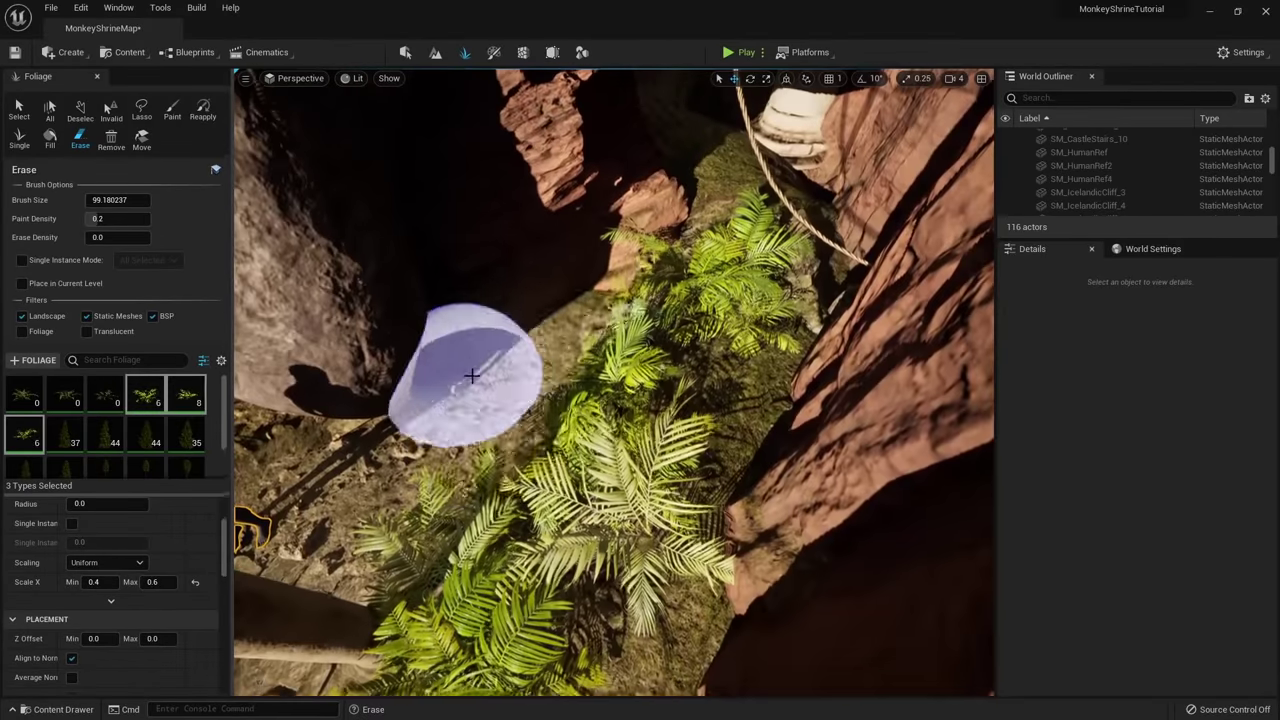
Lower the paint density to 0.11 and set the tropical palms' density to 50.
left_click_drag(113, 219, 106, 219)
scroll(110, 600, "up", 5)
left_click(100, 628)
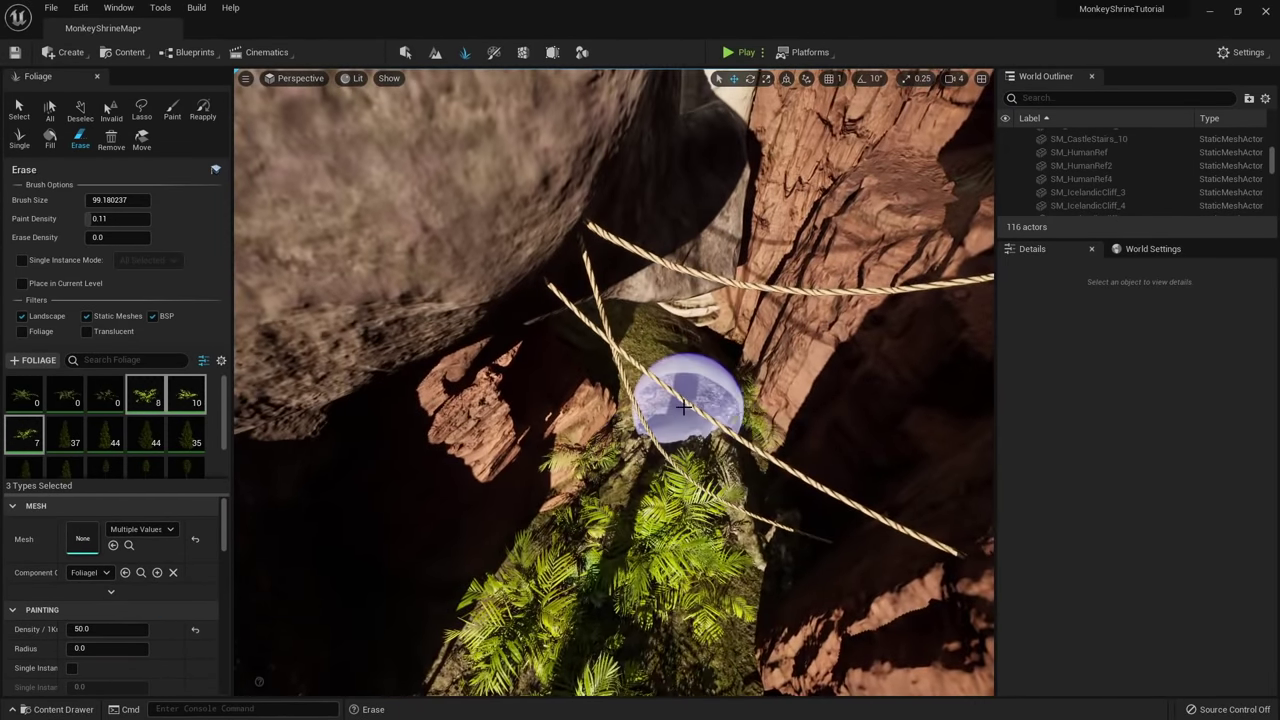
Thin the palms behind the monkey head and paint more along the mossy ledges and the ground behind the stair columns.
left_click(684, 407, "shift")
mouse_move(684, 407)
right_mouse_down()
mouse_move(571, 591)
mouse_move(517, 366)
mouse_move(529, 363)
mouse_move(500, 310)
mouse_move(720, 534)
mouse_move(591, 463)
mouse_move(520, 450)
mouse_move(557, 420)
mouse_move(646, 606)
mouse_move(600, 540)
mouse_move(668, 446)
mouse_move(565, 405)
right_mouse_up()
left_click(517, 366)
left_click(720, 534)
left_click(591, 463)
left_click(557, 420)
left_click(646, 606)
left_click(668, 446)
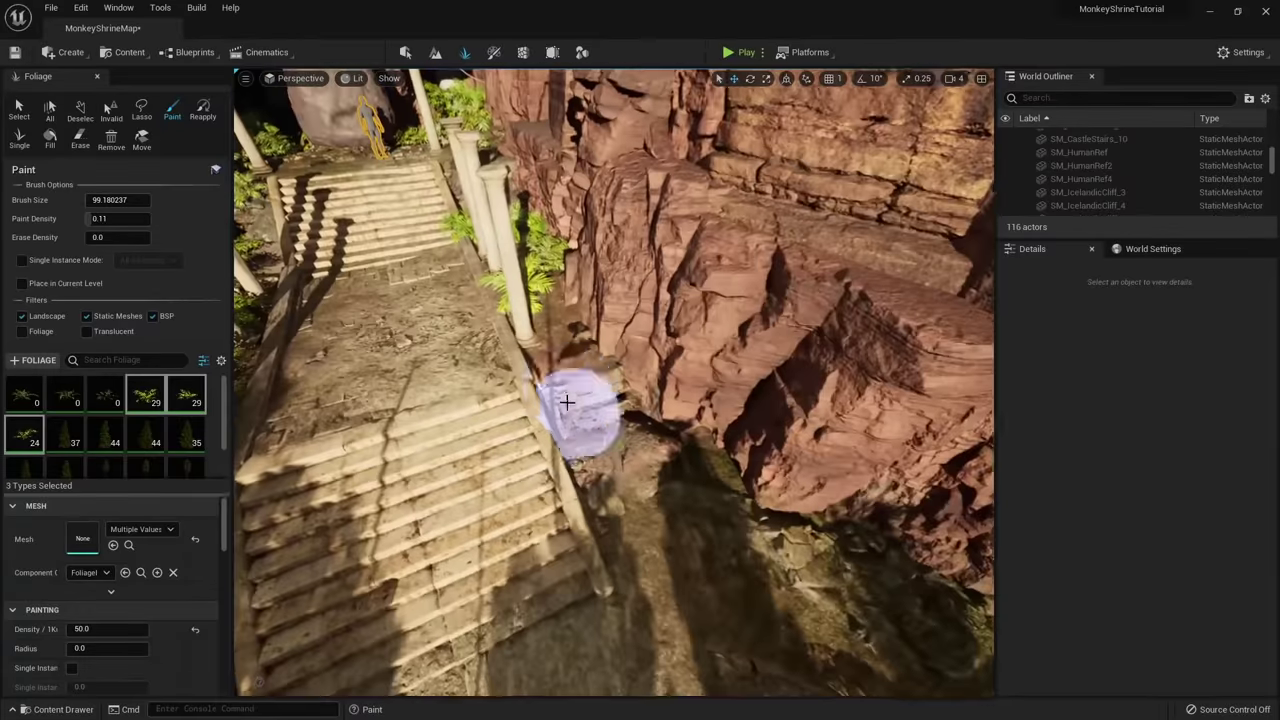
Paint more tropical palms on the shaded ground beside the stairs, between the columns and the red cliff.
left_click_drag(565, 405, 850, 608)
mouse_move(850, 608)
right_mouse_down()
mouse_move(775, 572)
mouse_move(620, 657)
mouse_move(820, 563)
mouse_move(646, 443)
mouse_move(660, 430)
mouse_move(814, 523)
mouse_move(690, 430)
mouse_move(563, 295)
mouse_move(650, 260)
mouse_move(850, 250)
mouse_move(870, 633)
right_mouse_up()
left_click(814, 523)
Return to Selection mode and open the SM_TropicalPalm_01 mesh and its MI_TropicalPalm material instance.
key("shift+1")
left_click(563, 295)
key("Escape")
key("ctrl+space")
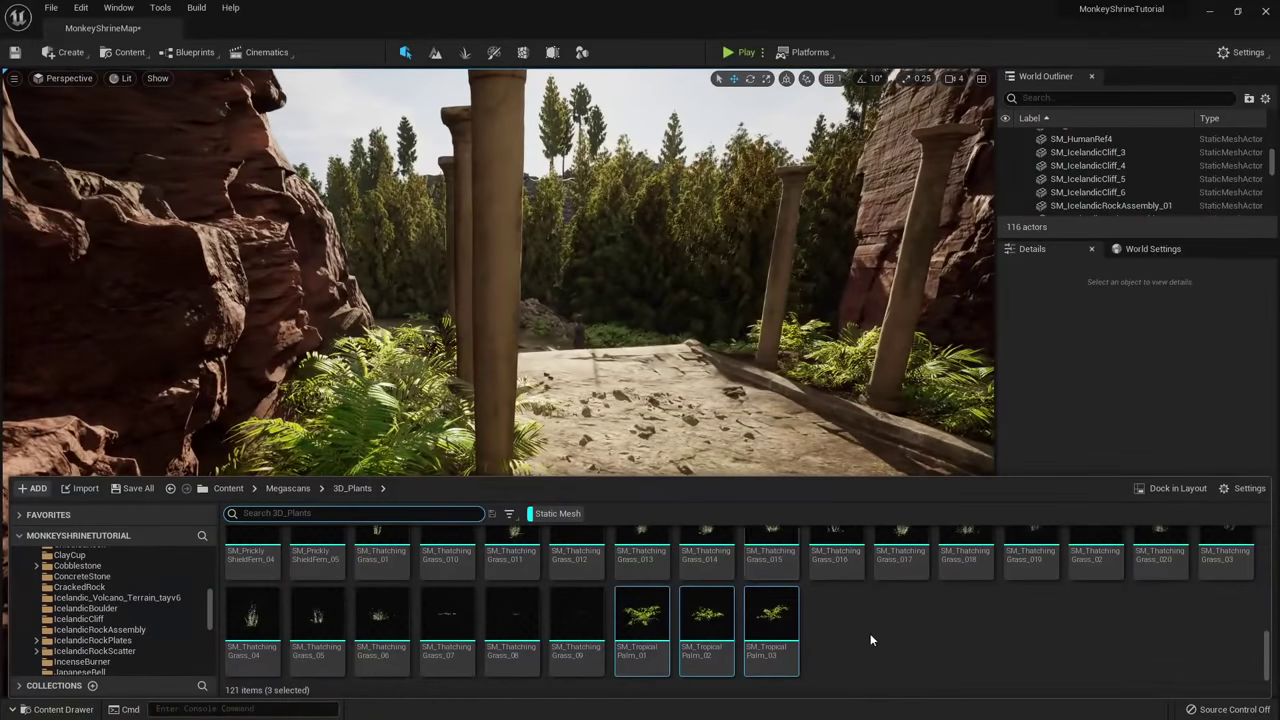
left_click_drag(646, 643, 615, 638)
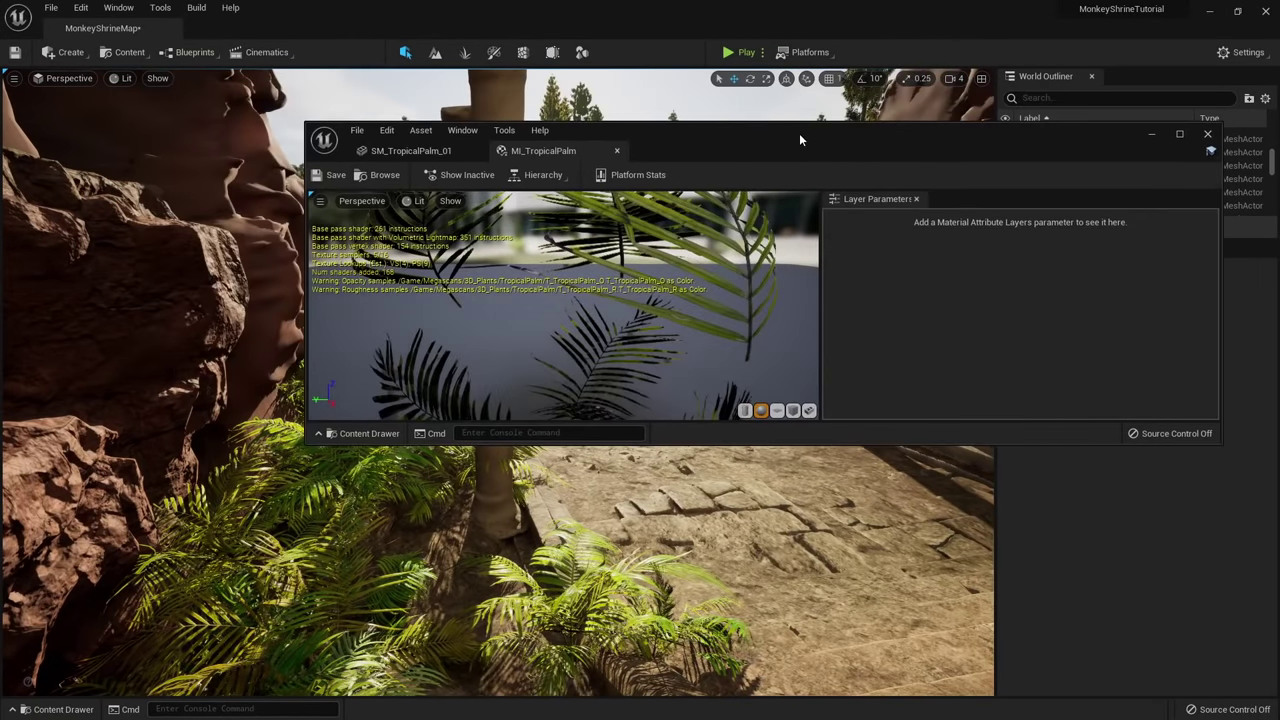
Float the MI_TropicalPalm details over the level view and enlarge them so the full parameter names can be read.
left_click_drag(799, 133, 0, 340)
left_click_drag(0, 90, 912, 72)
left_click(852, 599)
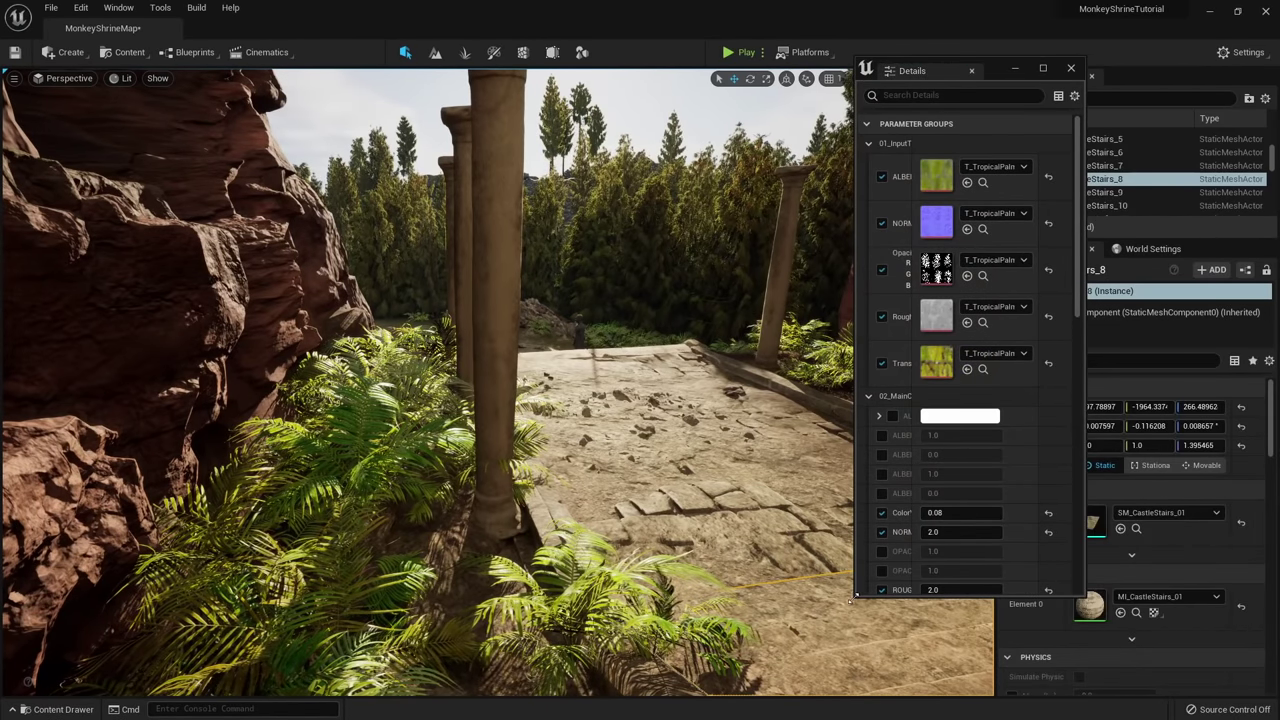
left_click_drag(852, 597, 722, 632)
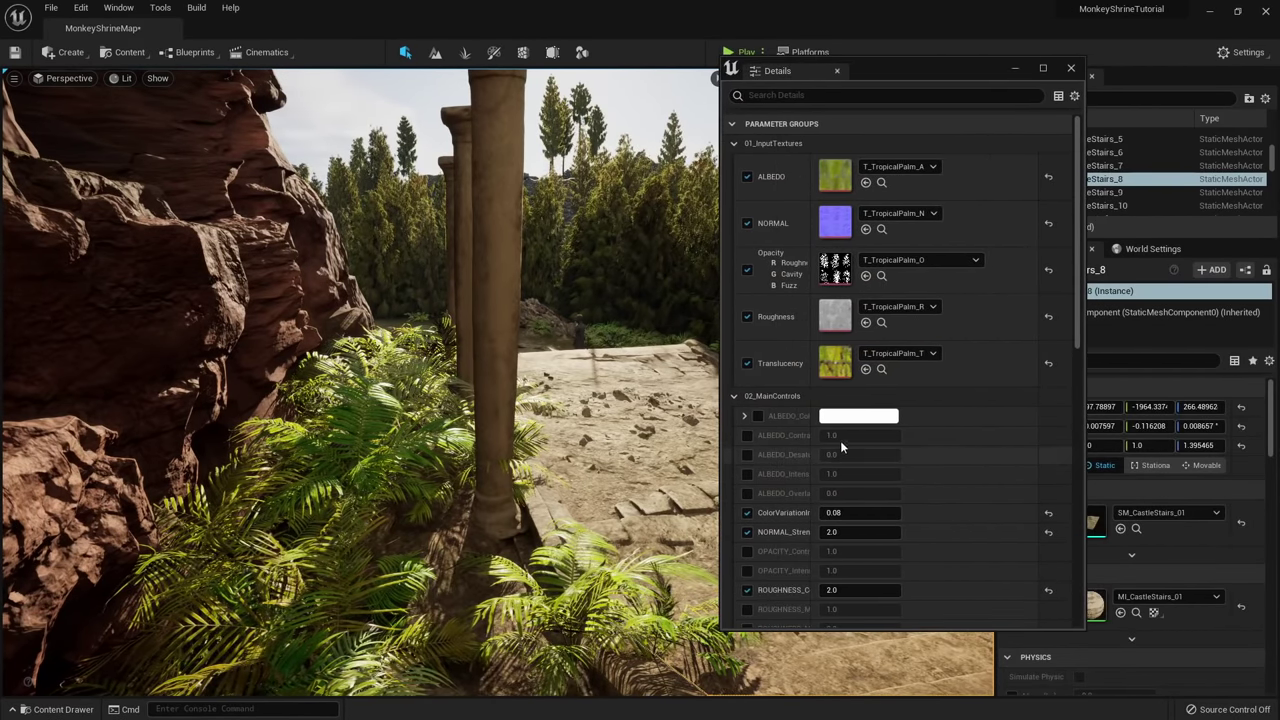
left_click_drag(811, 454, 855, 452)
Reset the palm material's SPECULAR_BaseValue, ROUGHNESS_Contrast and NORMAL_Strength to their defaults.
scroll(842, 286, "down", 10)
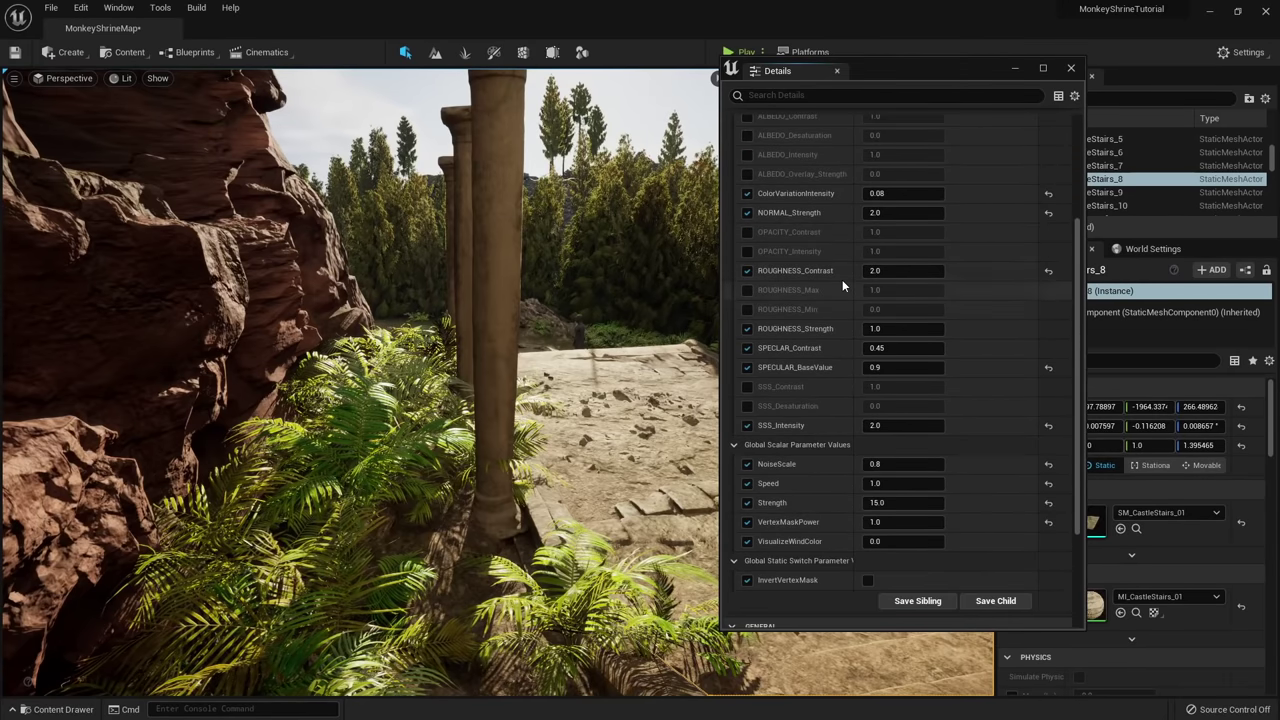
scroll(842, 284, "down", 3)
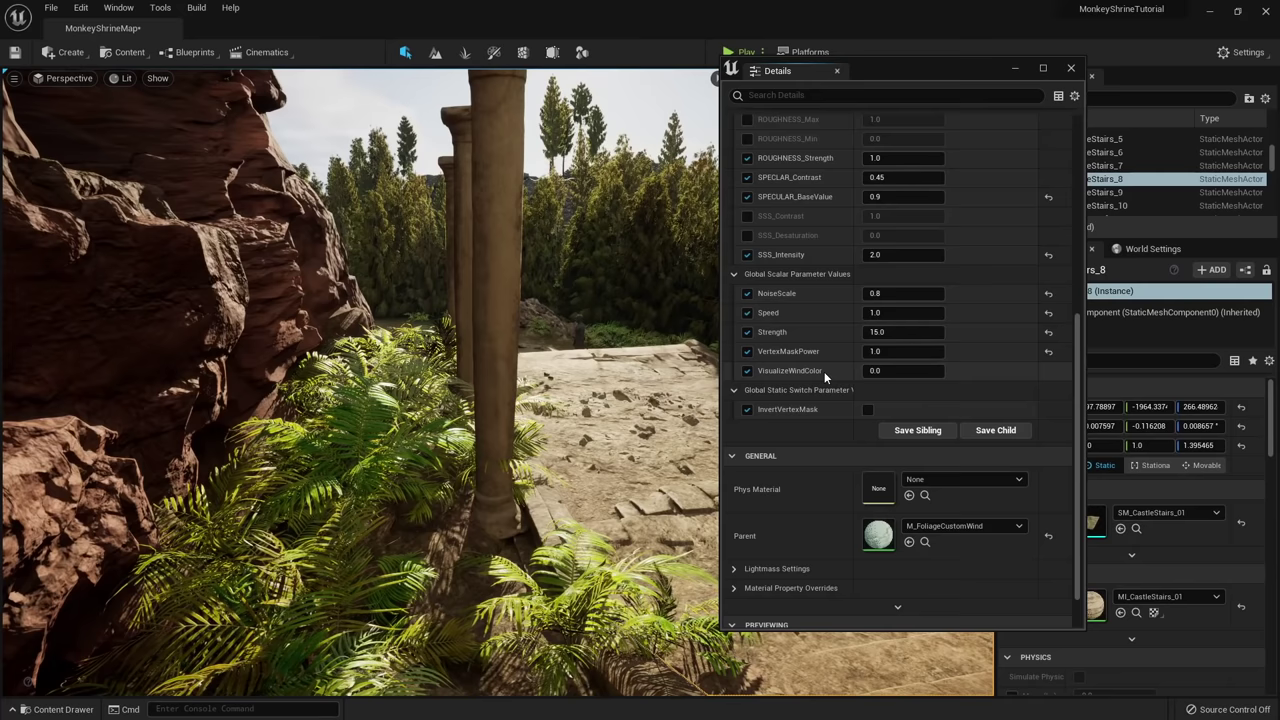
scroll(849, 410, "up", 3)
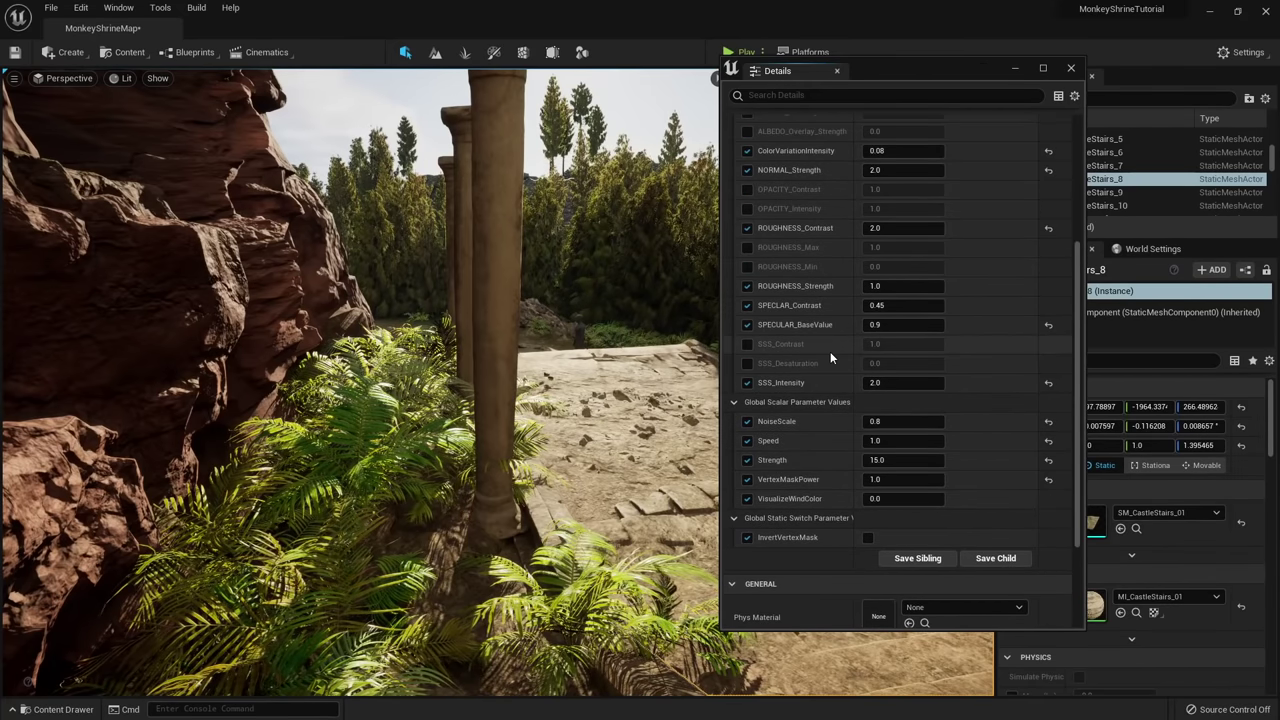
left_click(1048, 325)
key("s")
right_click_drag(560, 344, 534, 334)
key("s")
scroll(890, 372, "up", 3)
scroll(885, 380, "up", 2)
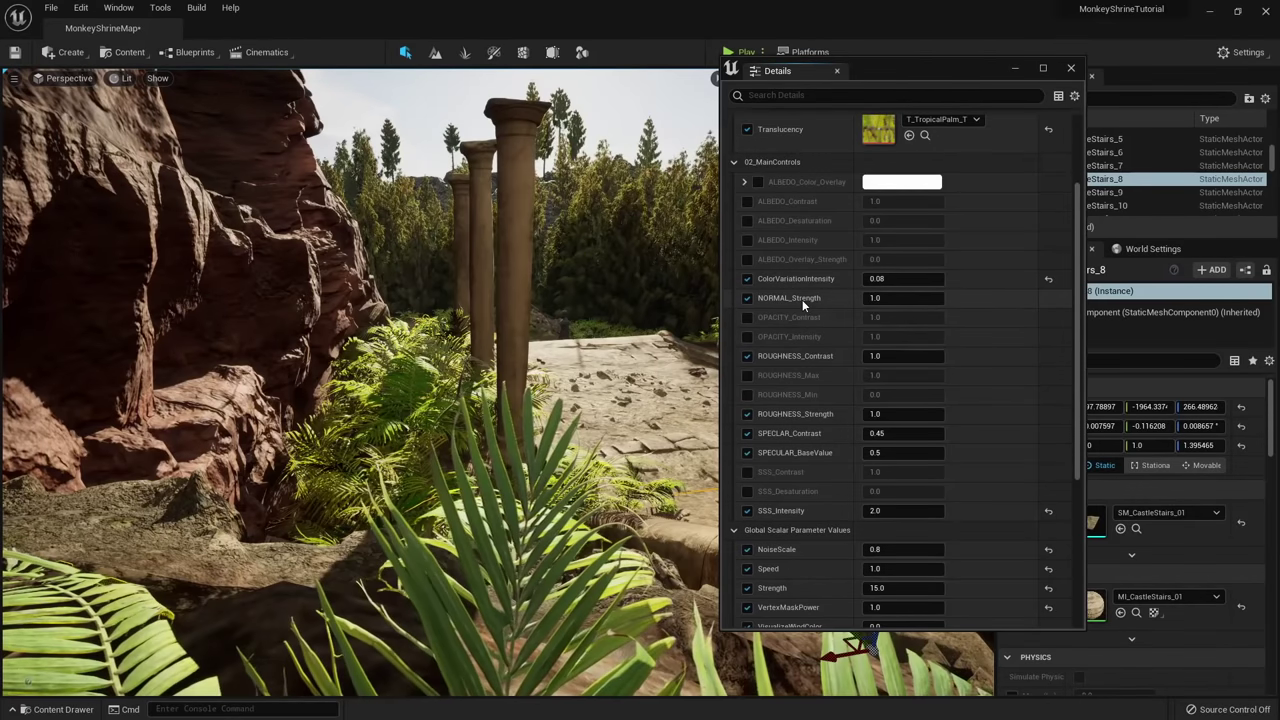
Set the palm material's ColorVariationIntensity to 0.02, and enable ALBEDO_Intensity with a value of 0.76.
left_click(1048, 298)
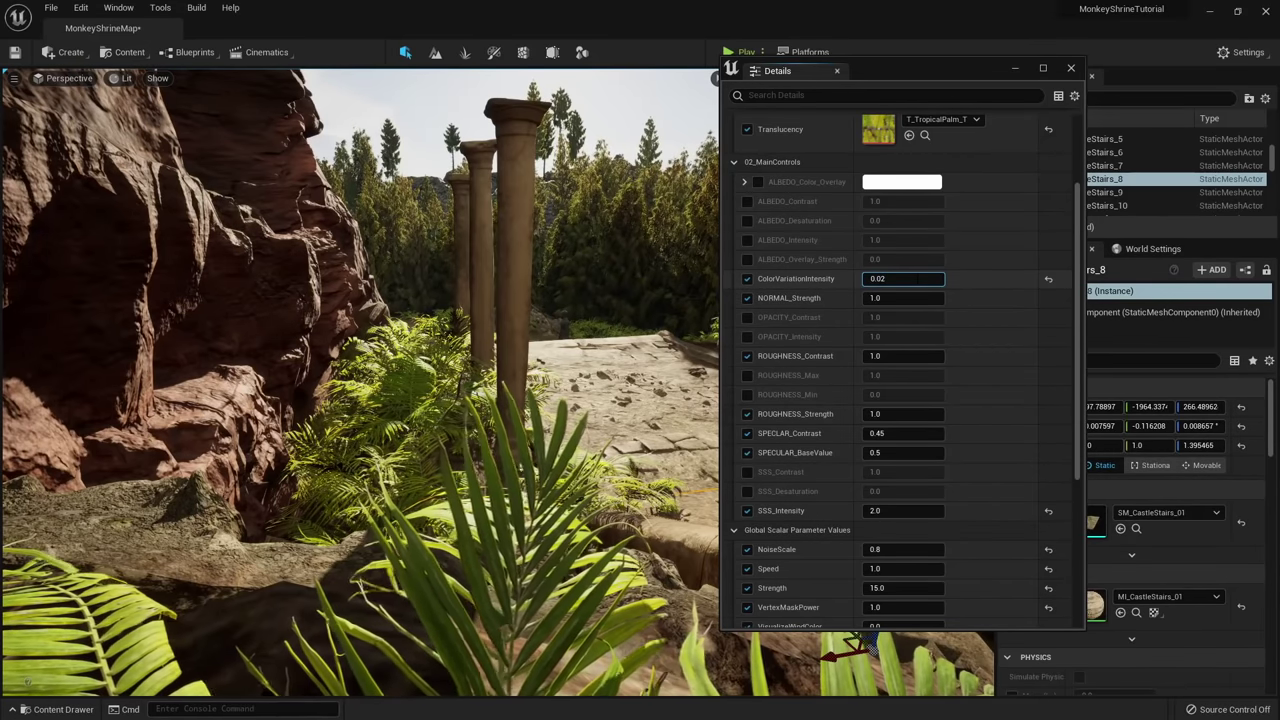
left_click(748, 240)
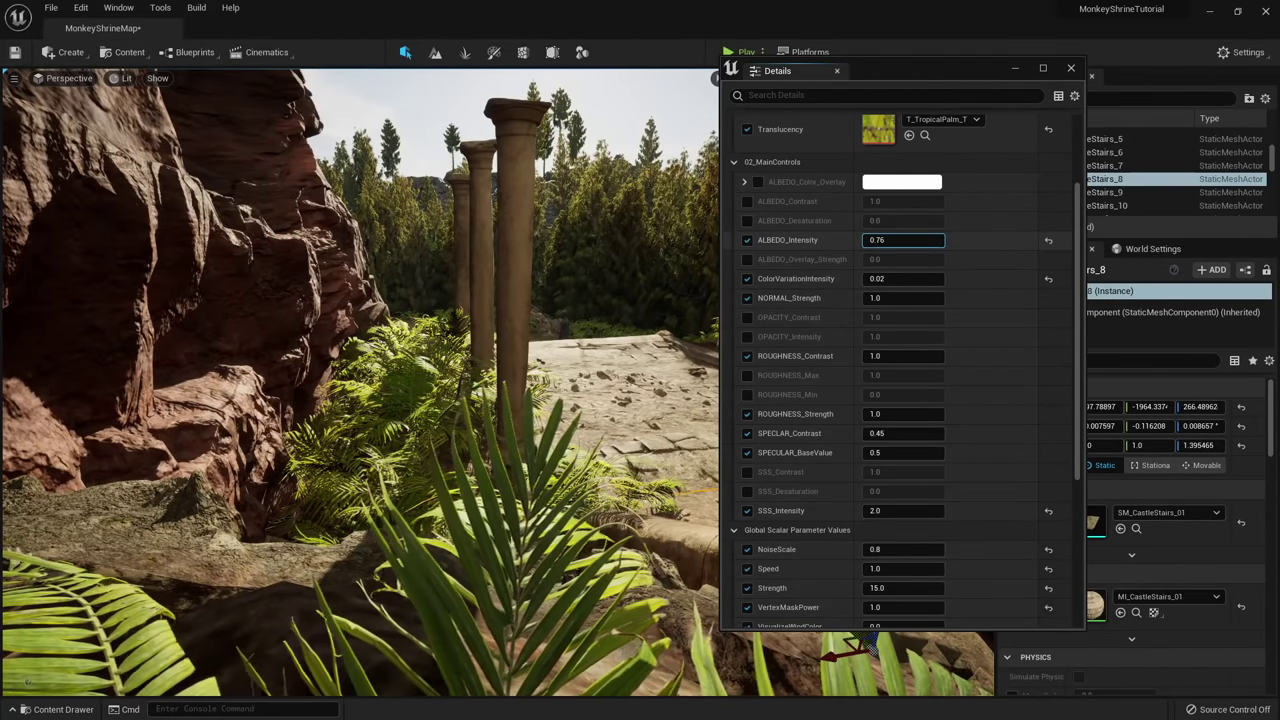
Set the tropical palm material's ALBEDO_Intensity to 0.776 and enable its SSS_Contrast and SSS_Desaturation parameters.
scroll(835, 243, "down", 2)
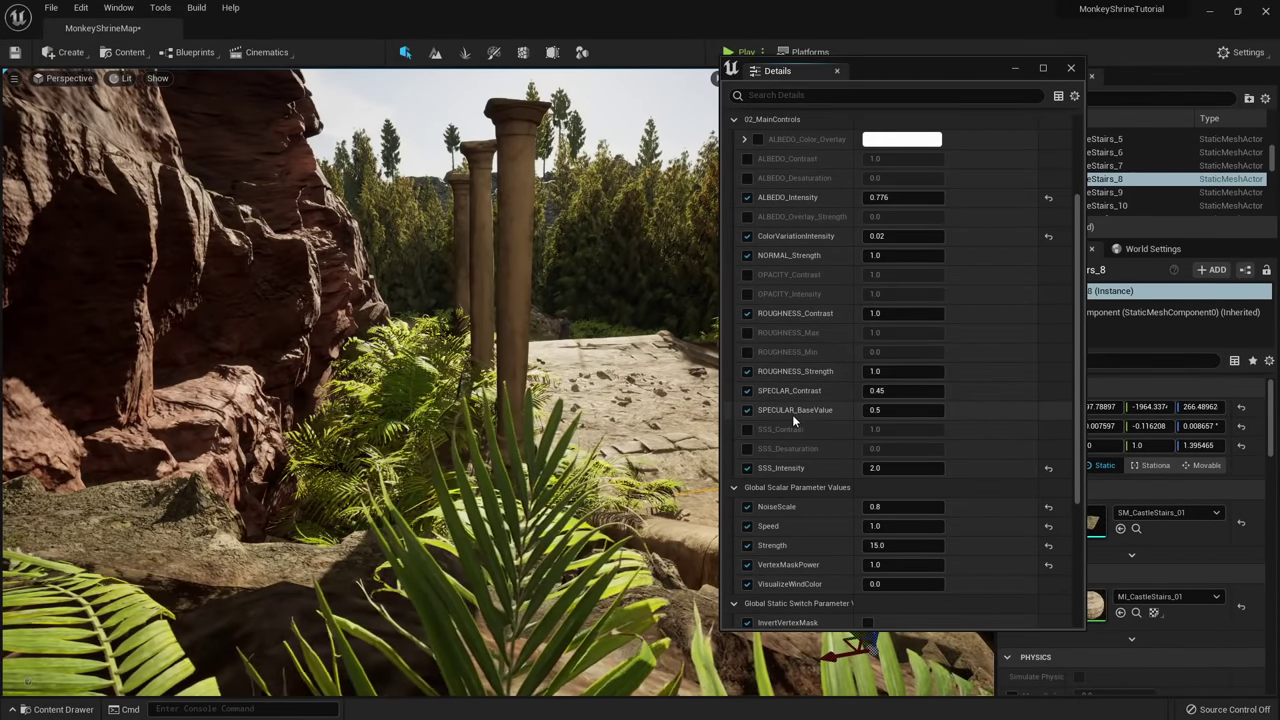
left_click(748, 430)
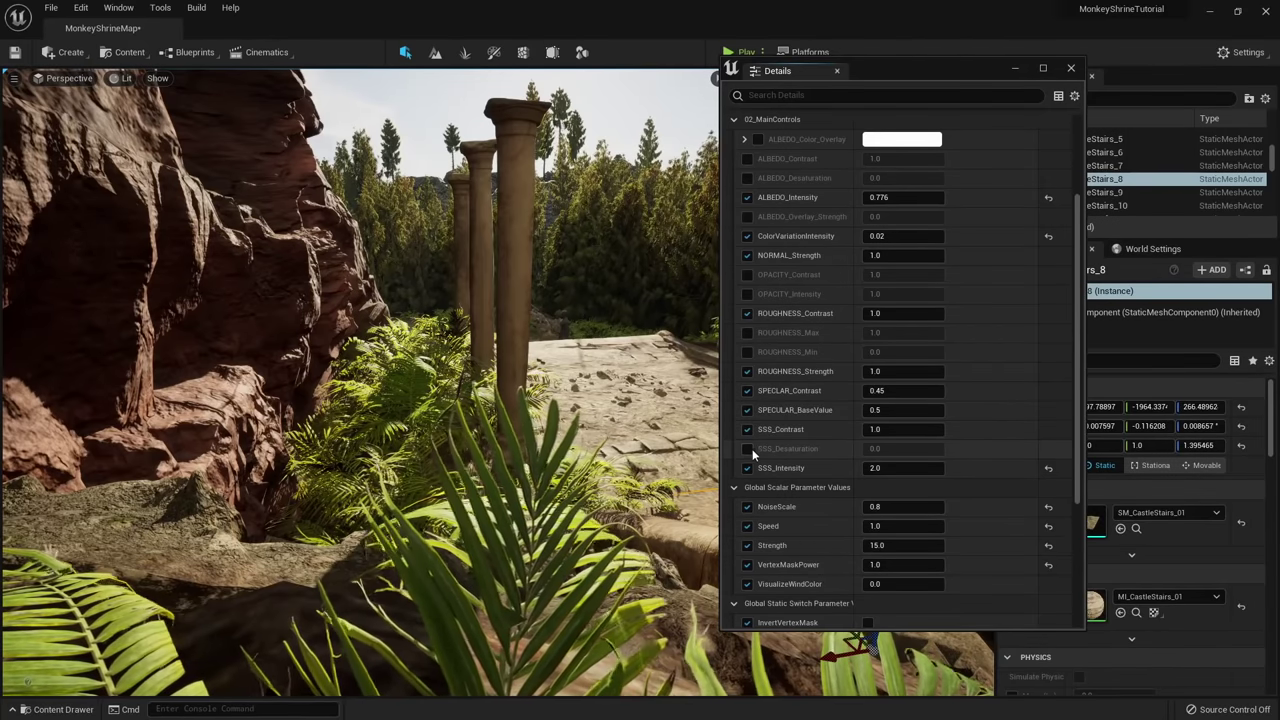
left_click(748, 450)
scroll(786, 458, "down", 1)
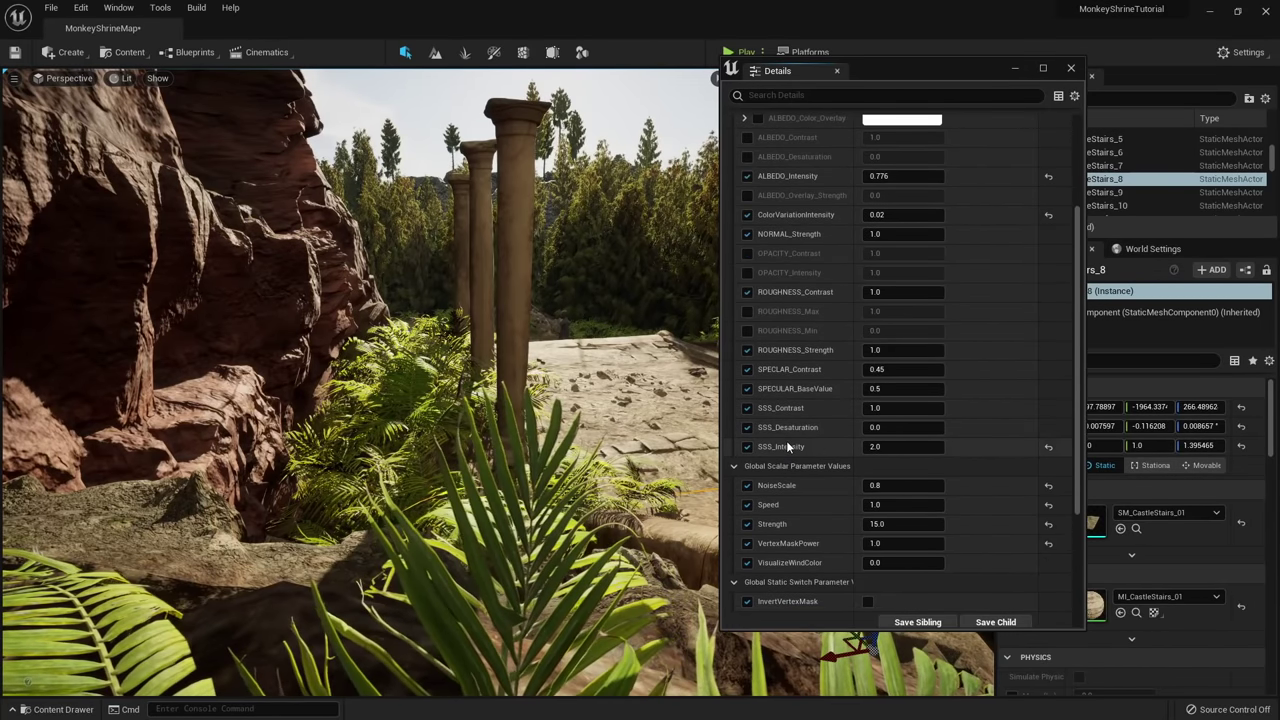
Set the palm material's SSS_Intensity to 1.0, check the palms in the level, and move the floating Details window out of view.
right_click_drag(620, 440, 614, 412)
key("s")
key("w")
key("s")
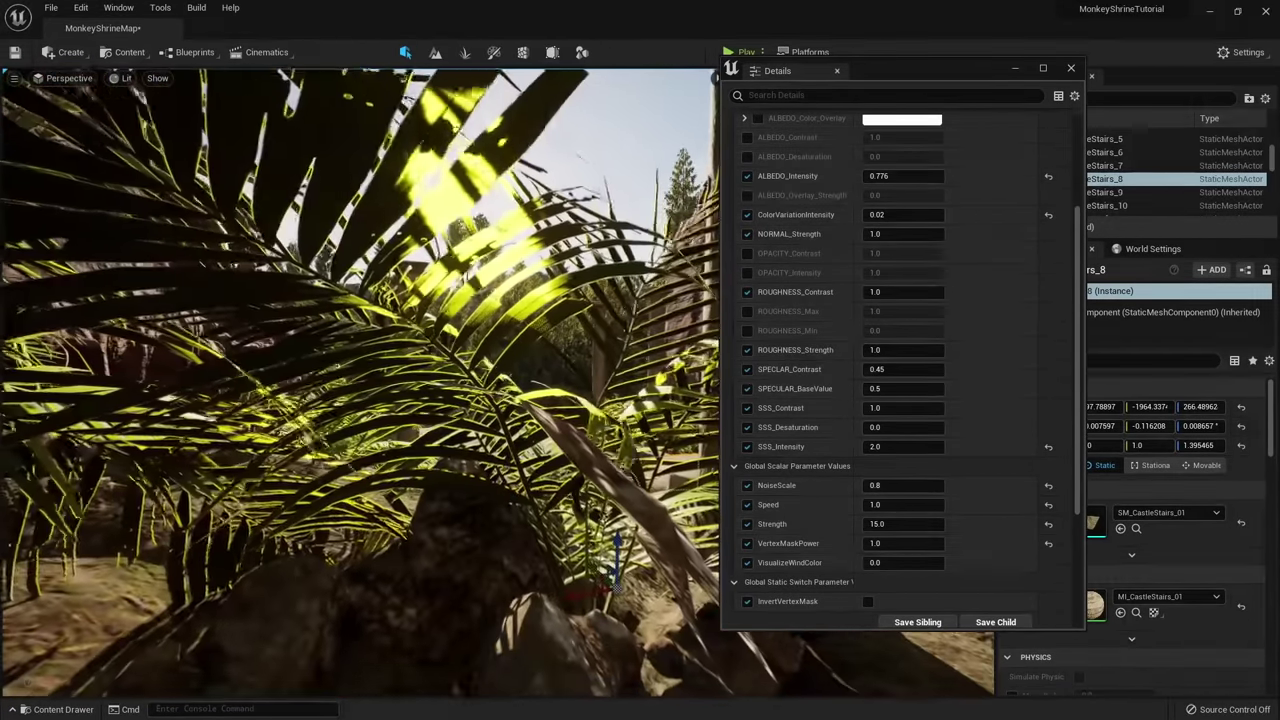
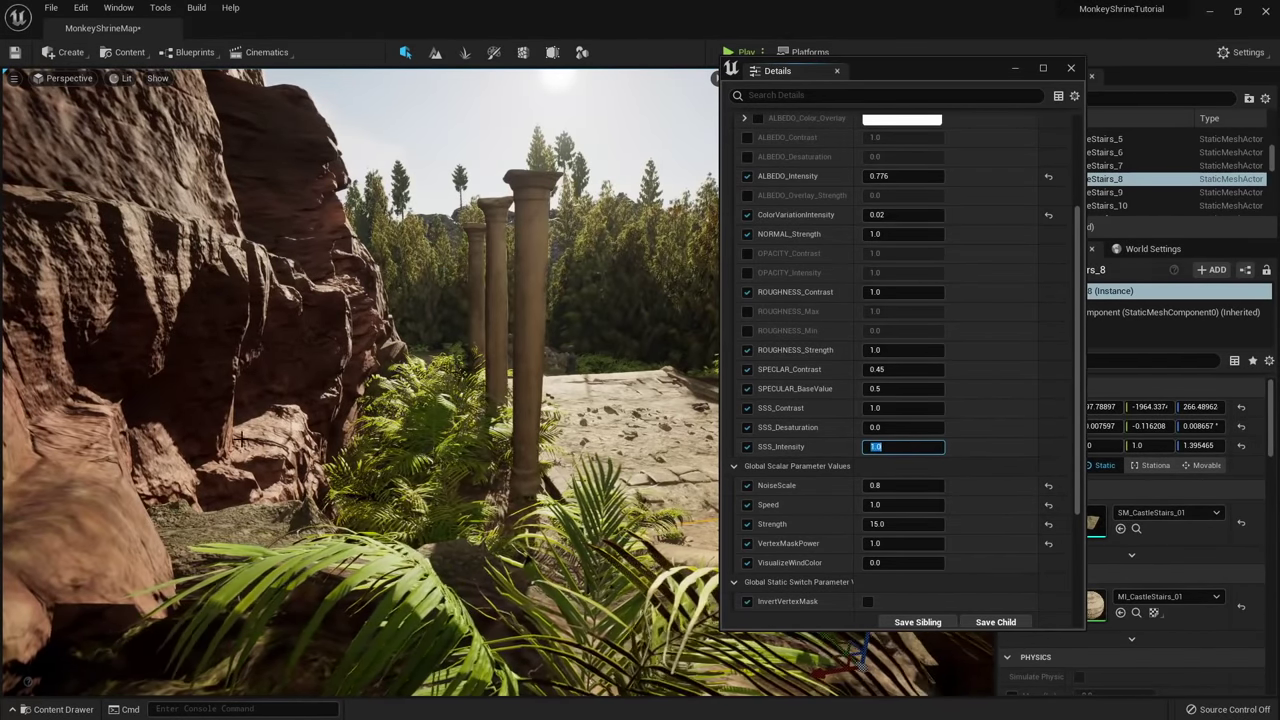
key("s")
right_click_drag(242, 440, 330, 442)
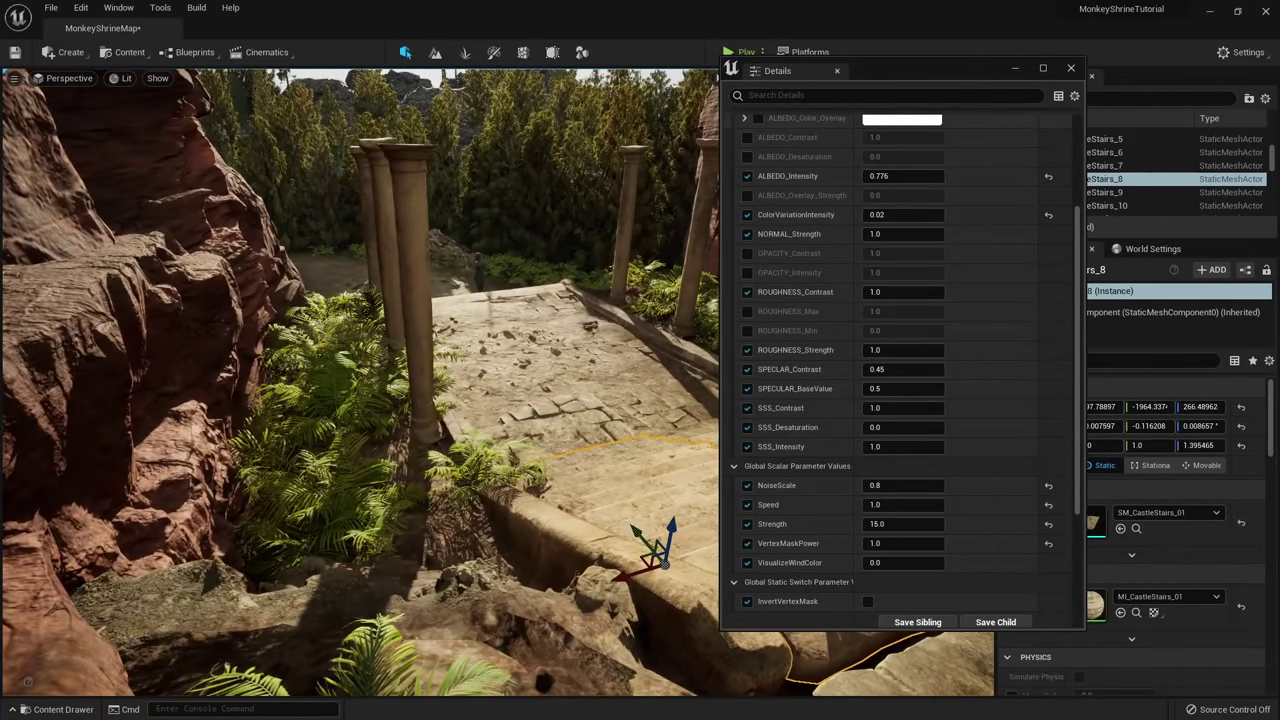
left_click_drag(882, 73, 1279, 200)
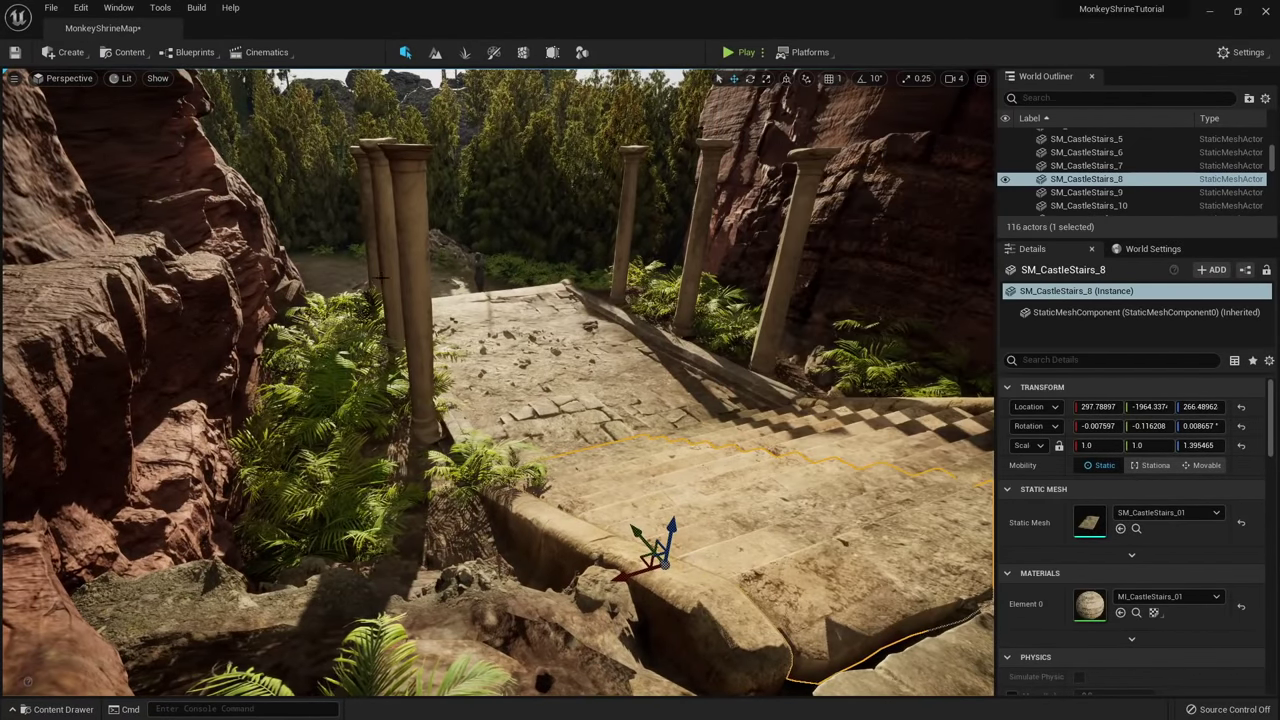
Switch to Foliage mode and deactivate every foliage type in the palette.
key("d")
right_click_drag(381, 278, 342, 340)
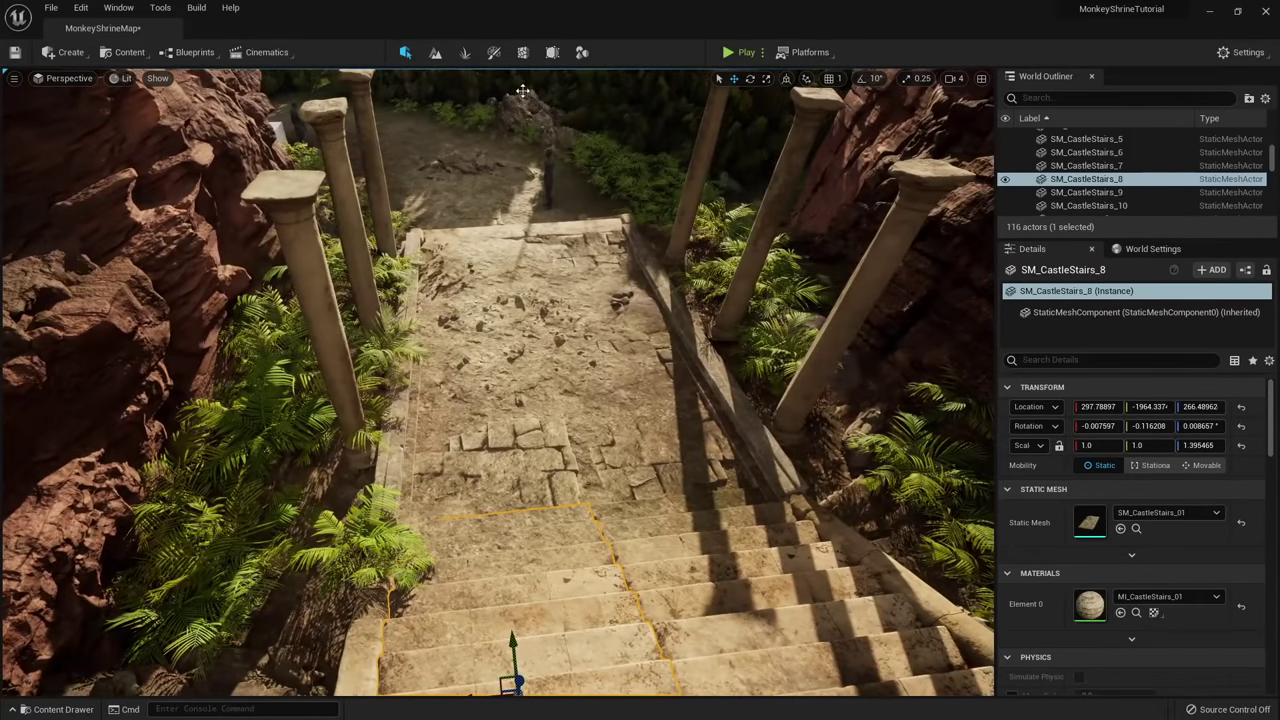
left_click(464, 52)
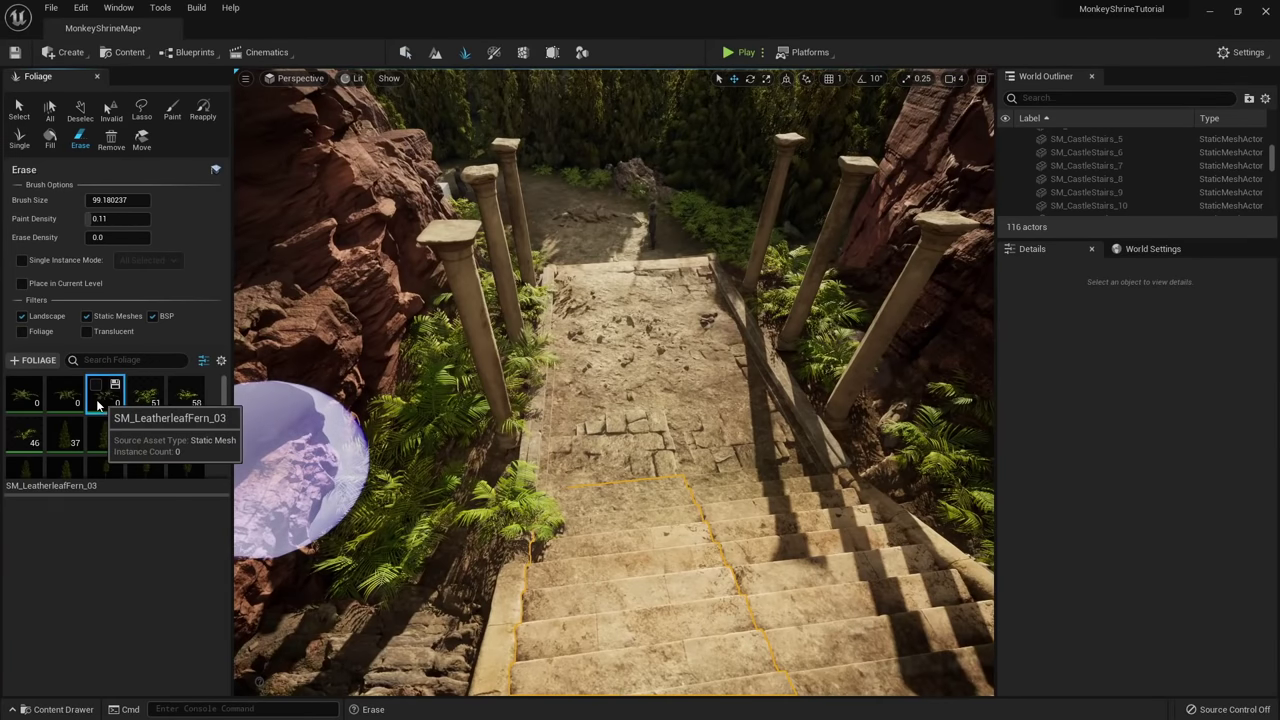
left_click(37, 399, "shift")
left_click(17, 386)
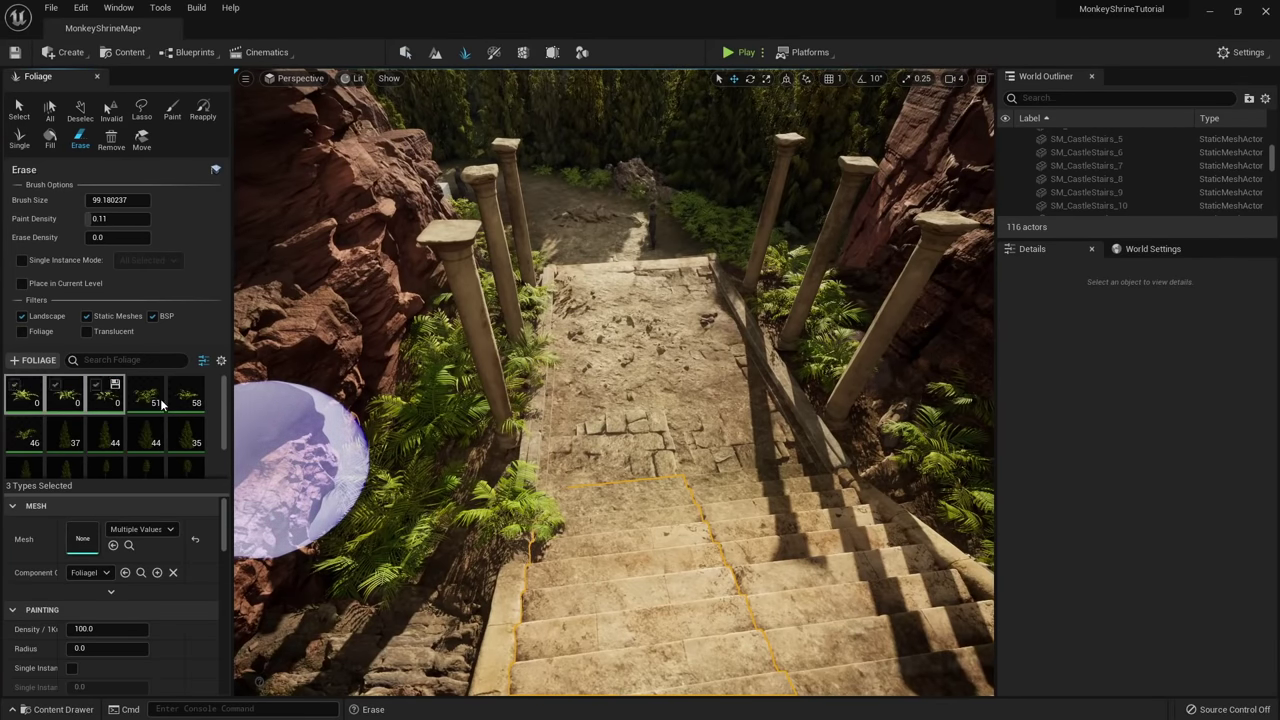
key("ctrl+a")
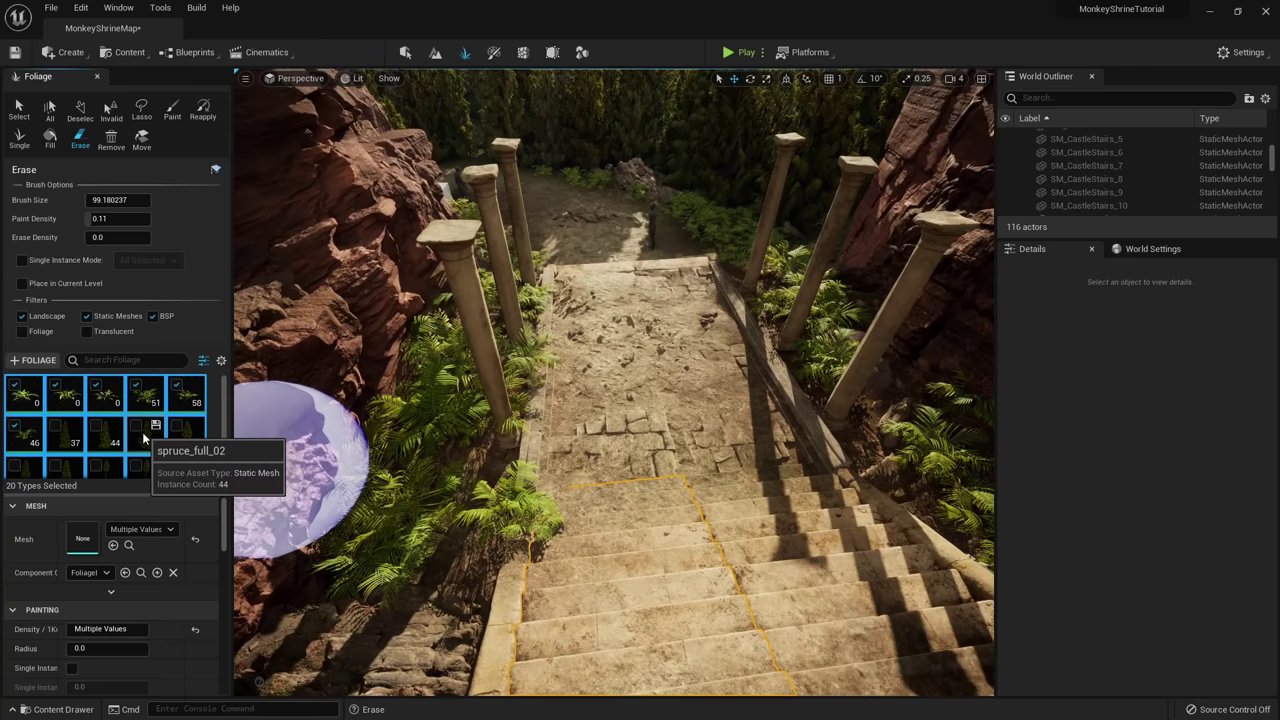
left_click(138, 427)
left_click(138, 427)
Select the three Leatherleaf fern types and activate only those for painting.
left_click(36, 402)
left_click(101, 398, "shift")
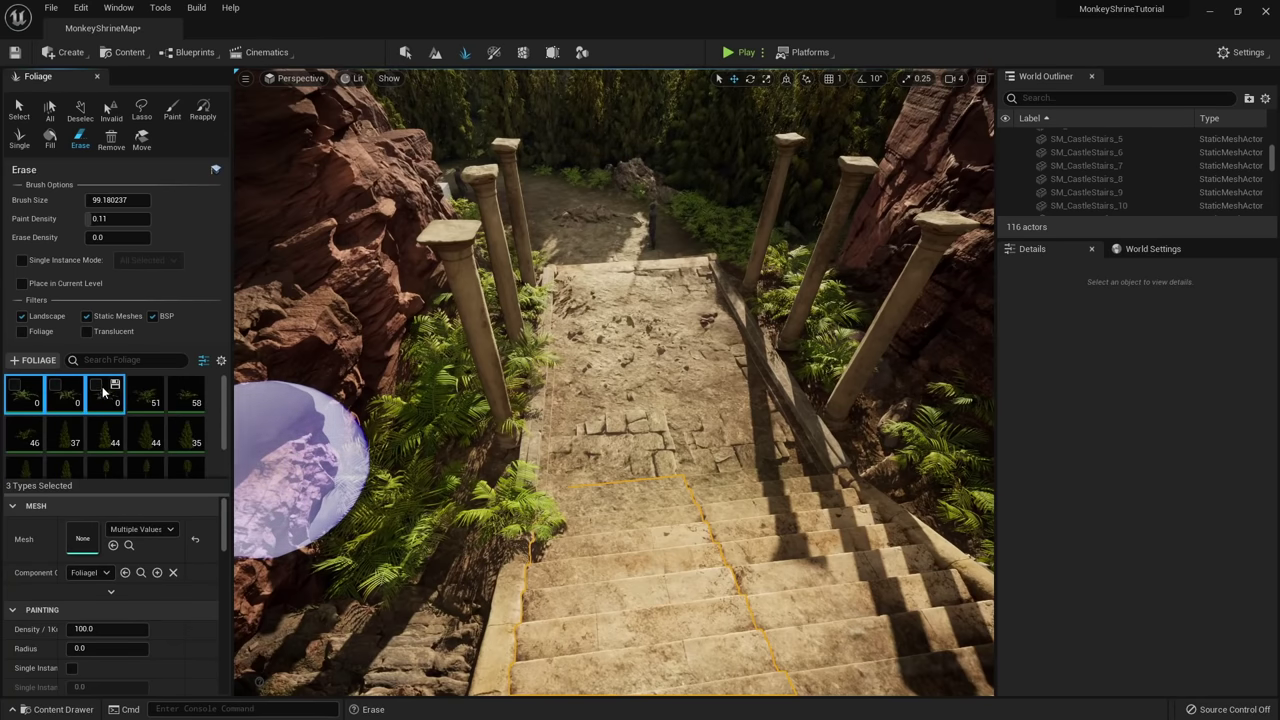
left_click(97, 386)
Try painting the Leatherleaf ferns on the dirt path in front of the stairs.
key("w")
right_click_drag(638, 418, 705, 420)
left_click(635, 414)
key("a")
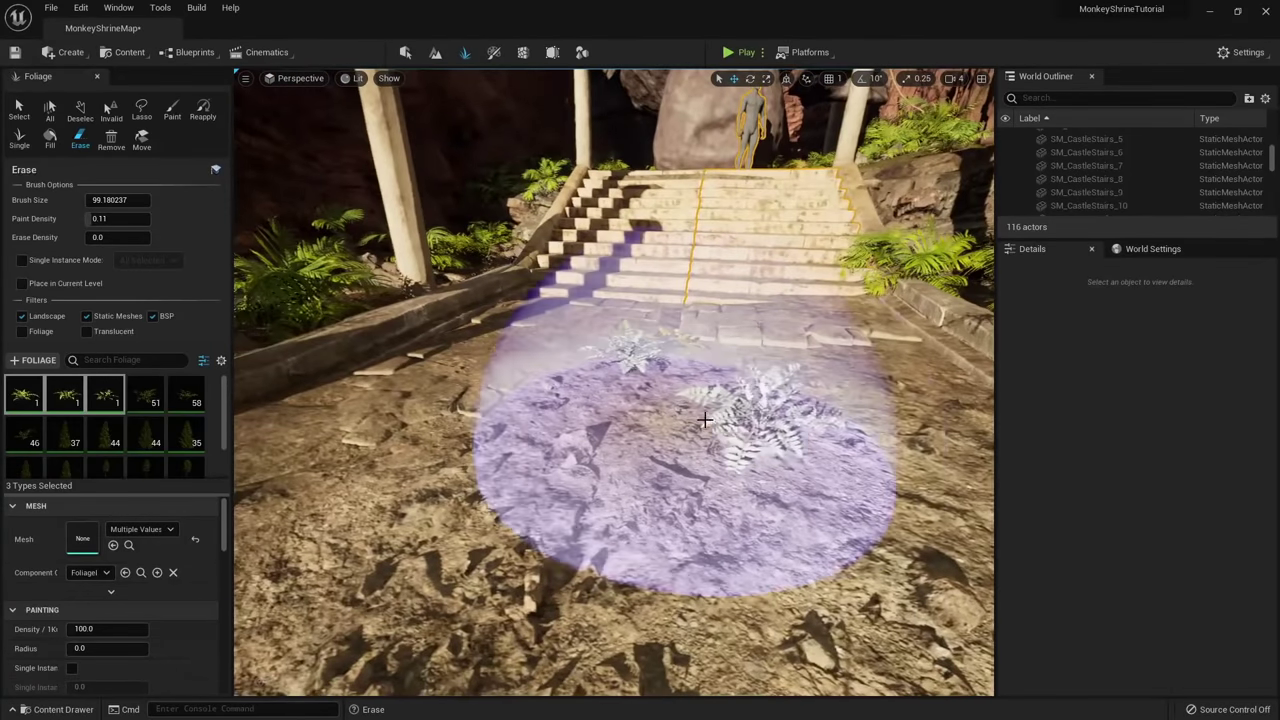
left_click(705, 420)
Set the ferns' Scale X range to 0.8 minimum and 1.0 maximum, then test-paint them on the path and undo the test.
scroll(122, 578, "down", 4)
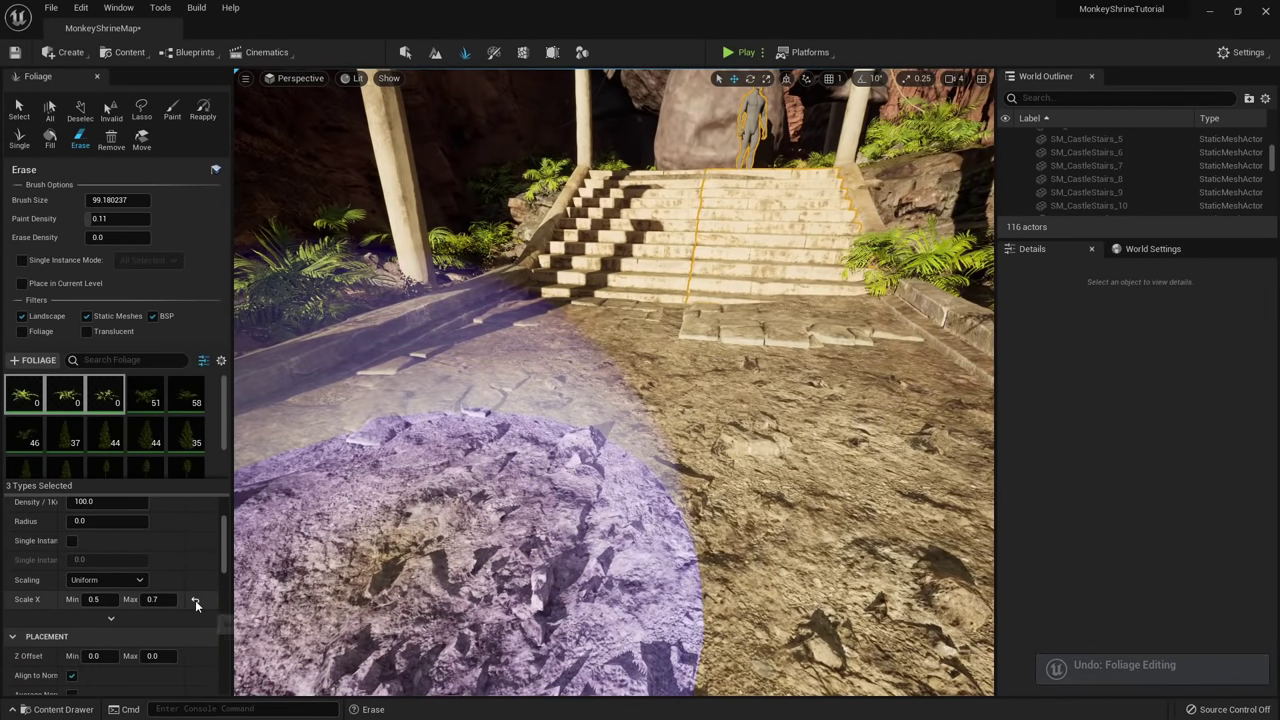
left_click(196, 604)
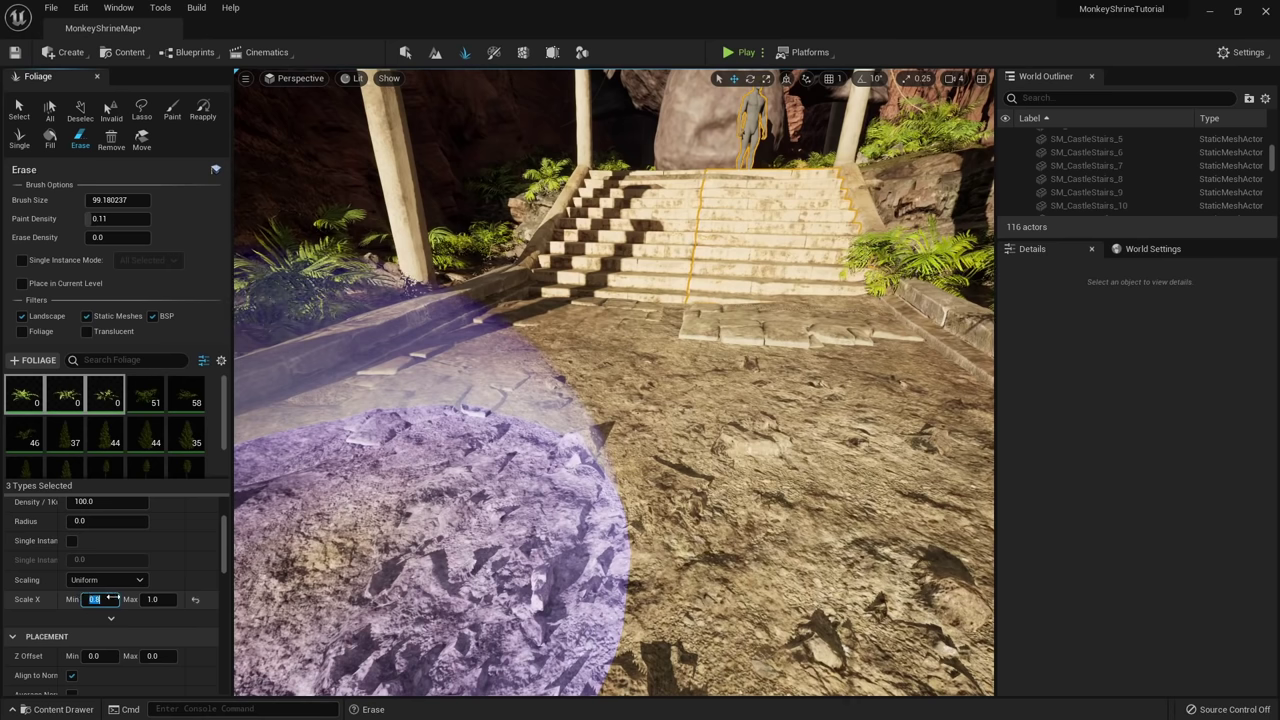
left_click(673, 385, "shift")
key("s")
right_click_drag(673, 380, 673, 380)
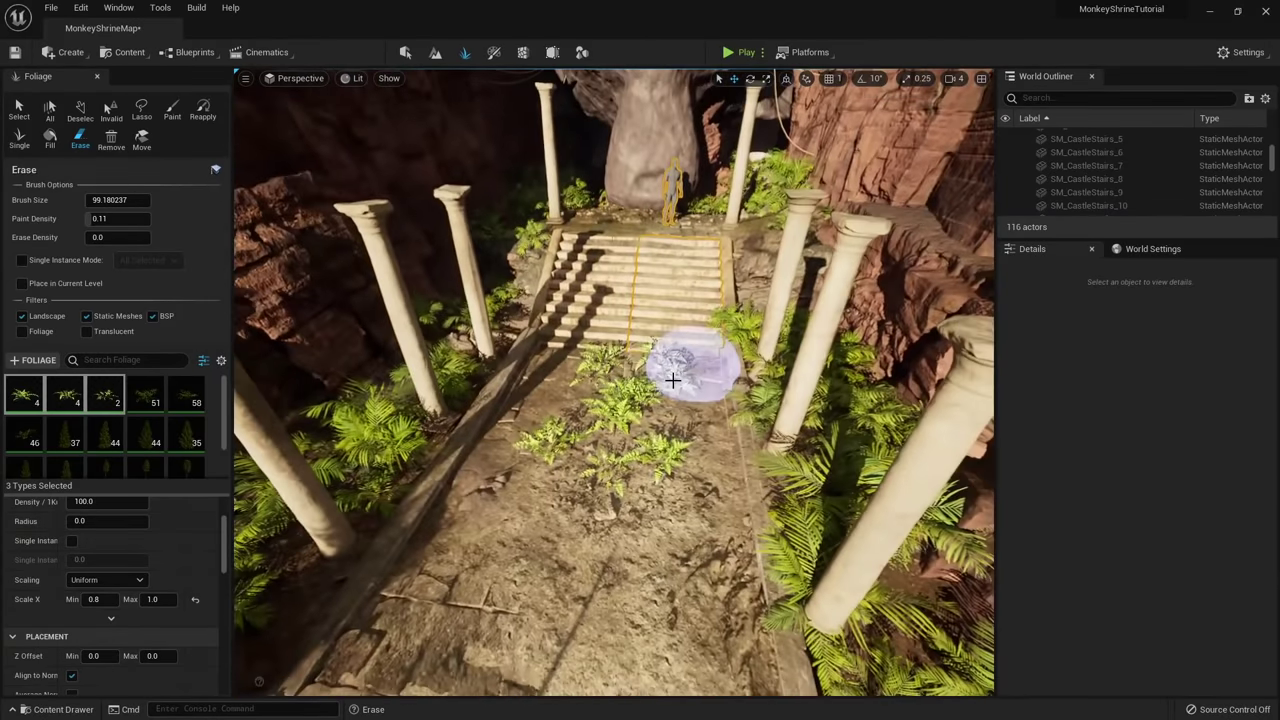
key("ctrl+z")
Reduce the brush size to about 53.6 and paint ferns around the pillars beside the stone path.
key("w")
mouse_move(486, 427)
right_mouse_down()
mouse_move(486, 460)
mouse_move(486, 427)
right_mouse_up()
key("s")
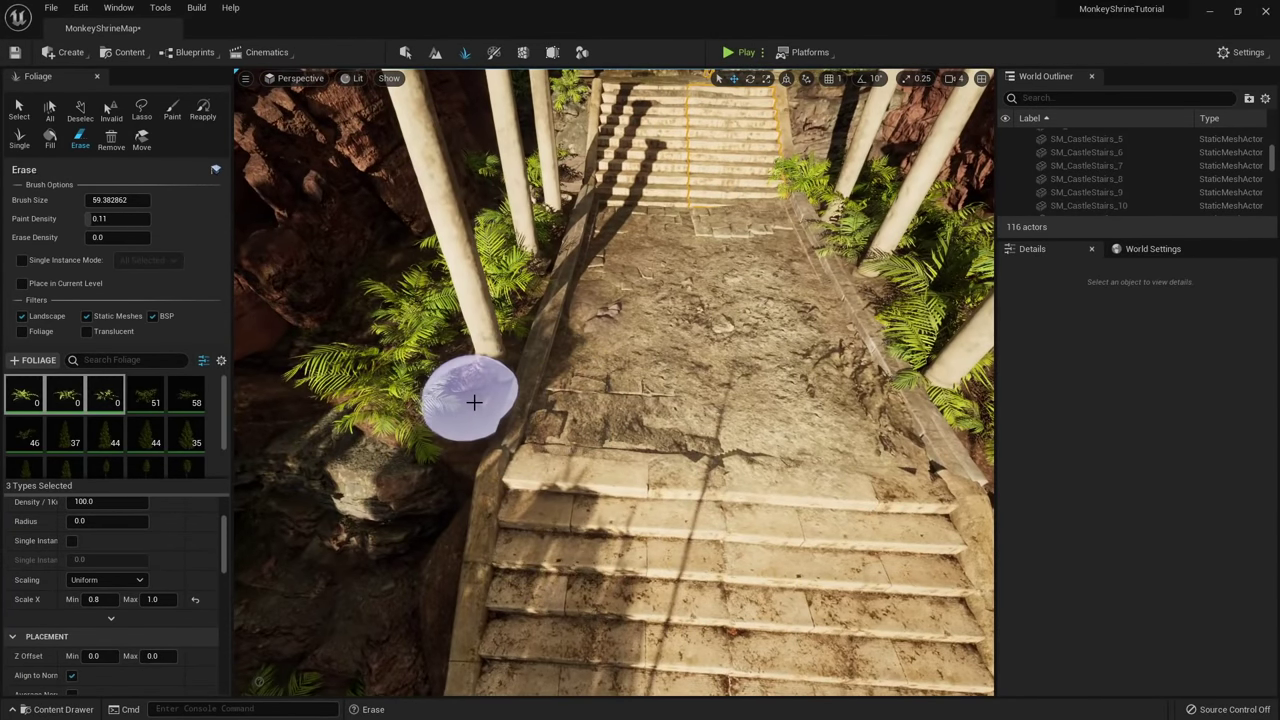
key("w")
right_click_drag(600, 291, 600, 255)
left_click(454, 461, "shift")
right_click_drag(576, 327, 471, 396)
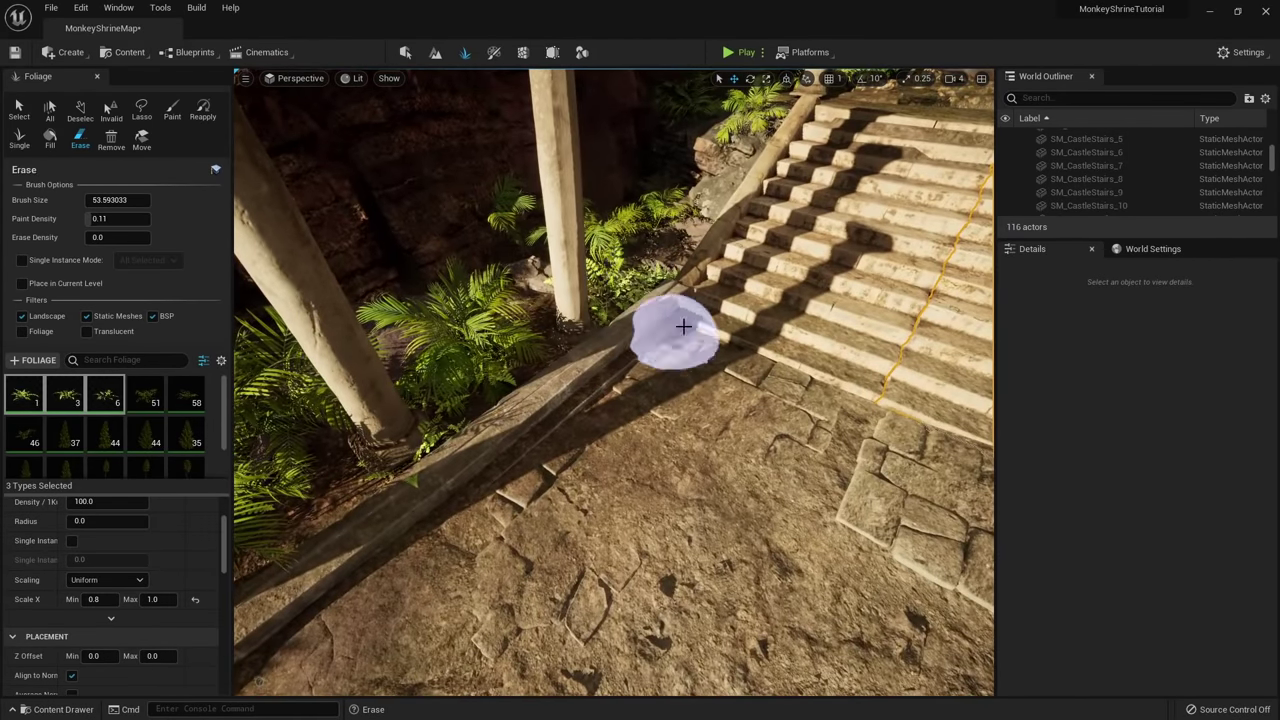
Paint ferns near the pillars at the top of the stairs, undoing the last stroke by the pillar next to the mannequin.
right_click_drag(683, 326, 674, 337)
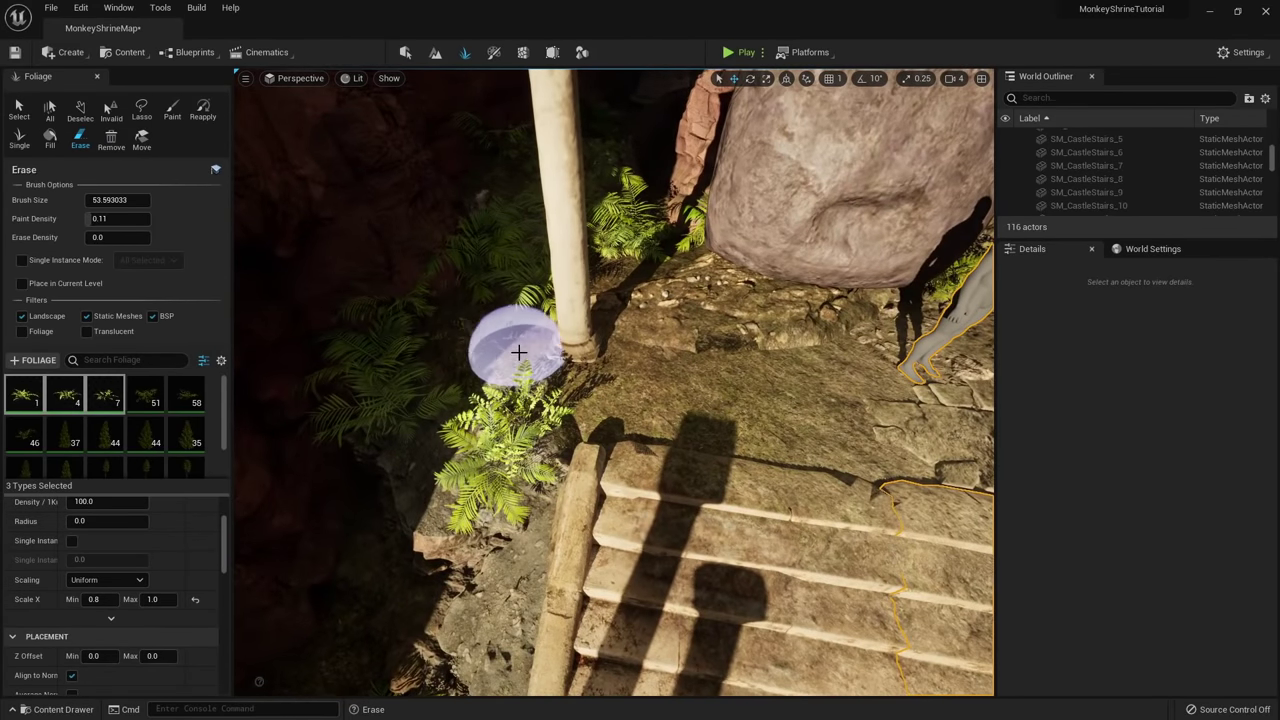
right_click_drag(648, 272, 683, 404)
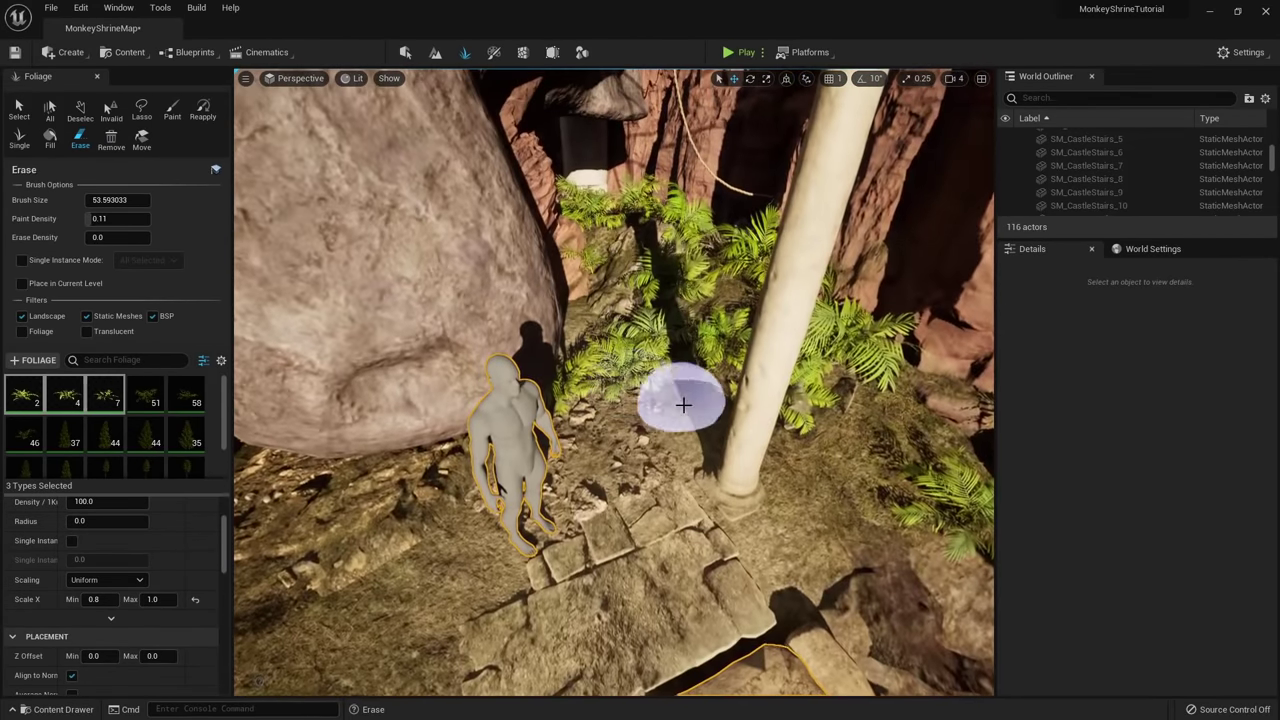
right_click_drag(788, 555, 857, 457)
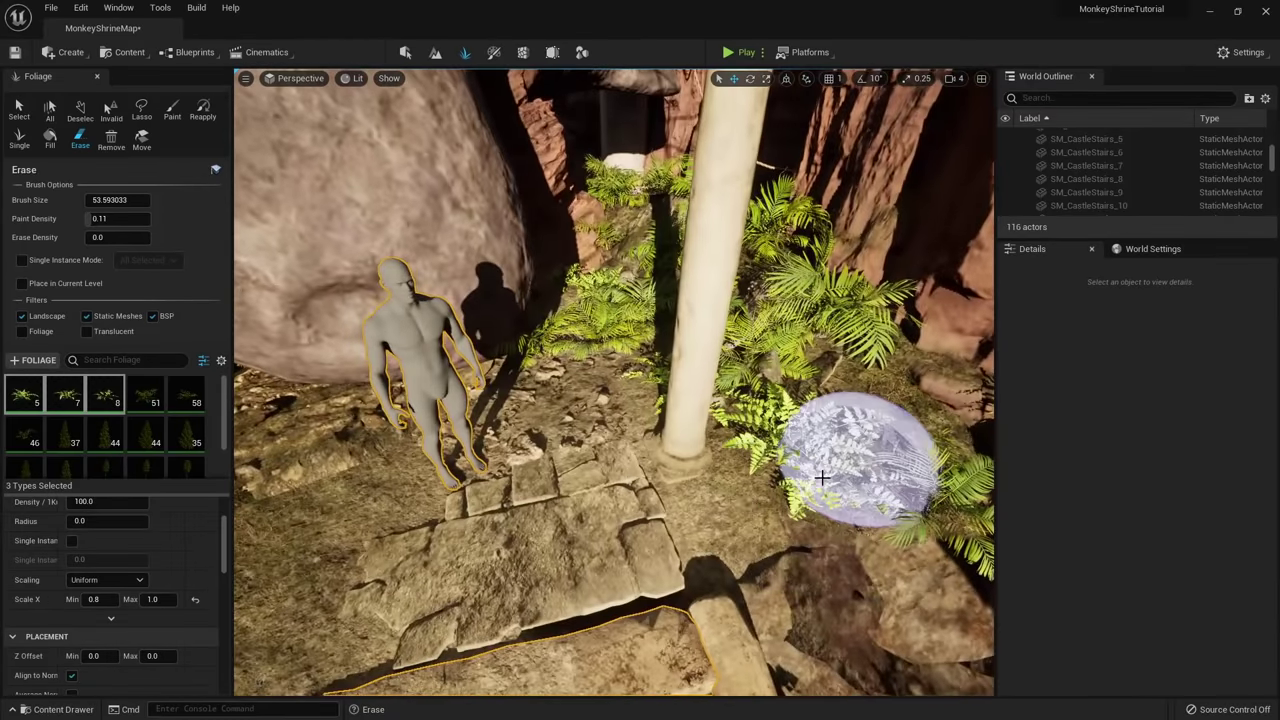
key("ctrl+z")
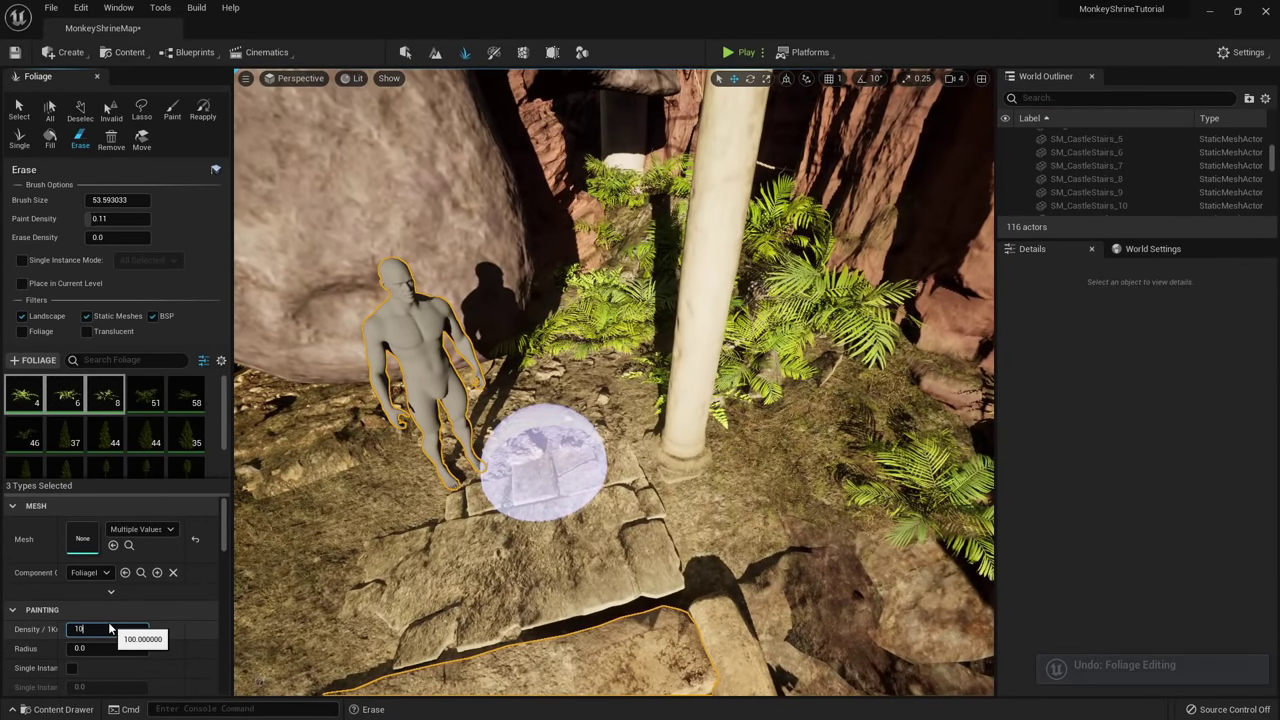
Set the ferns' density to 10 and the paint density to 0.63, and paint ferns by the pillars and the foot of the stairs.
key("Return")
right_click_drag(580, 289, 600, 294)
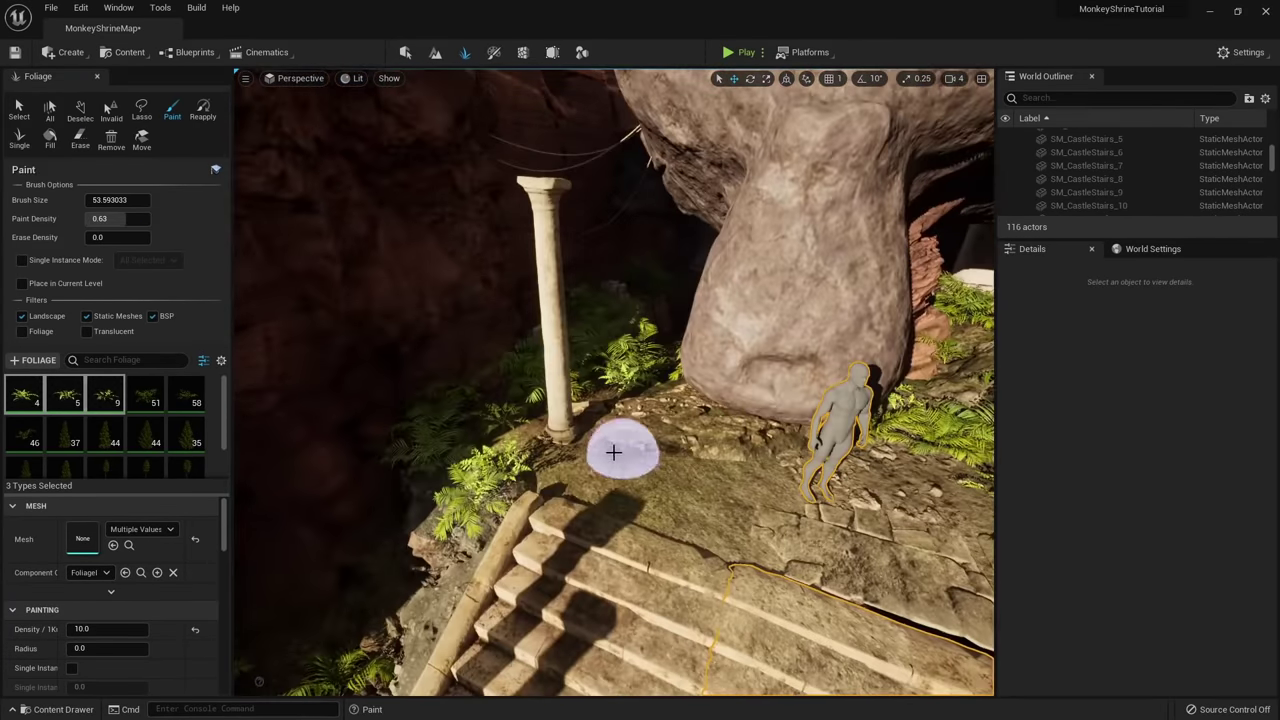
mouse_move(549, 483)
right_mouse_down()
mouse_move(494, 509)
mouse_move(489, 428)
right_mouse_up()
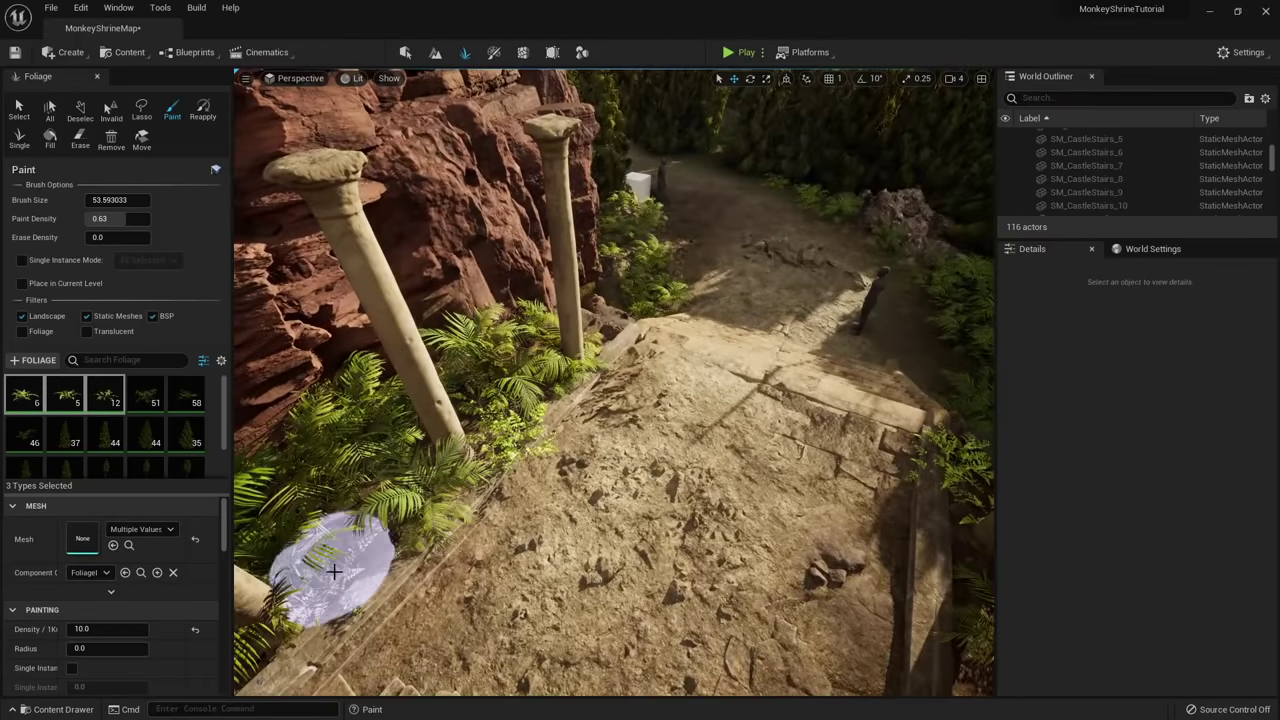
mouse_move(334, 572)
right_mouse_down()
mouse_move(629, 511)
mouse_move(483, 509)
mouse_move(563, 443)
right_mouse_up()
left_click_drag(563, 443, 870, 390)
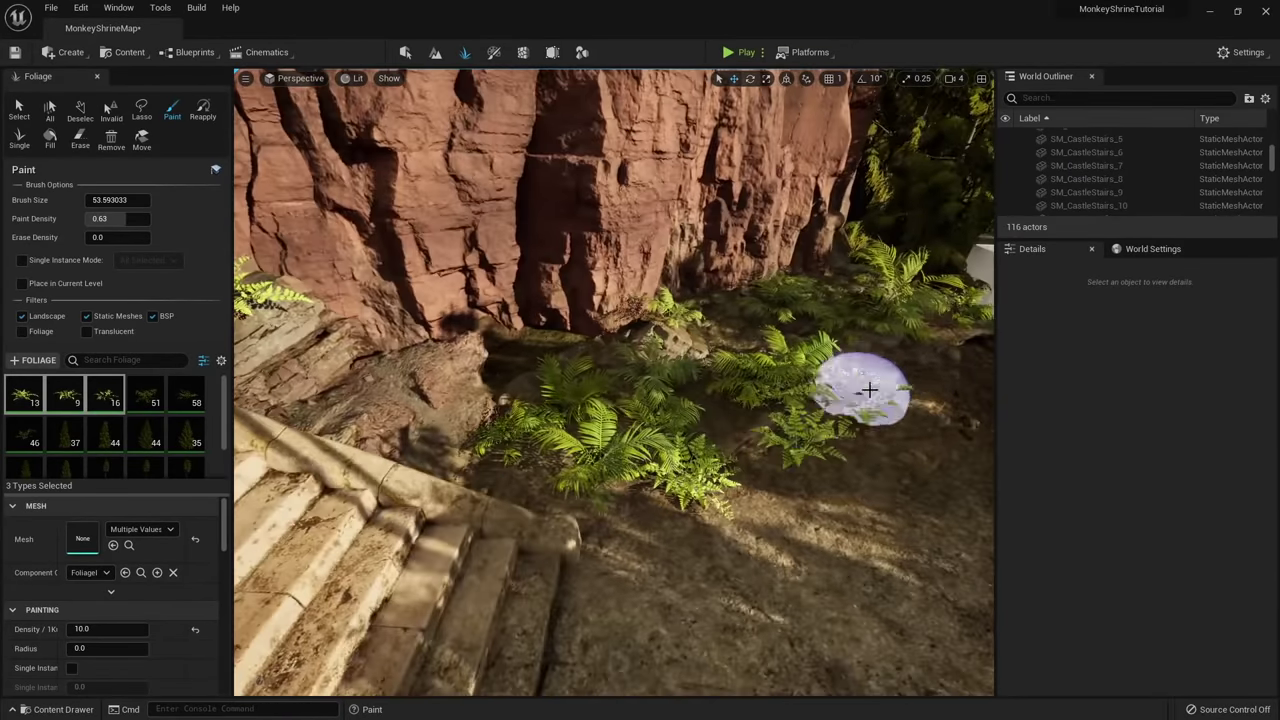
Paint more Leatherleaf ferns along the forest edge and beside the rocks on the ground.
mouse_move(870, 390)
right_mouse_down()
mouse_move(651, 420)
mouse_move(580, 540)
mouse_move(640, 400)
right_mouse_up()
left_click(489, 409)
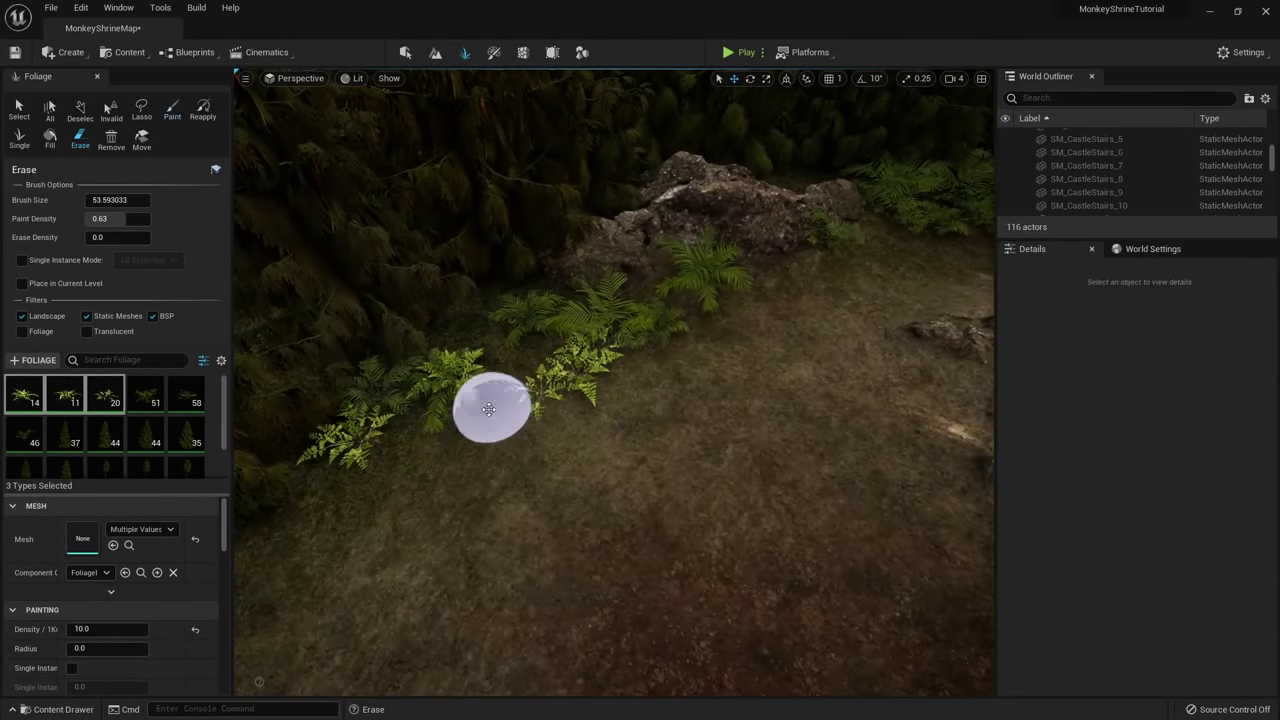
right_click_drag(489, 409, 634, 391)
left_click(675, 323)
mouse_move(675, 323)
right_mouse_down()
mouse_move(740, 340)
mouse_move(574, 480)
mouse_move(420, 400)
mouse_move(362, 468)
right_mouse_up()
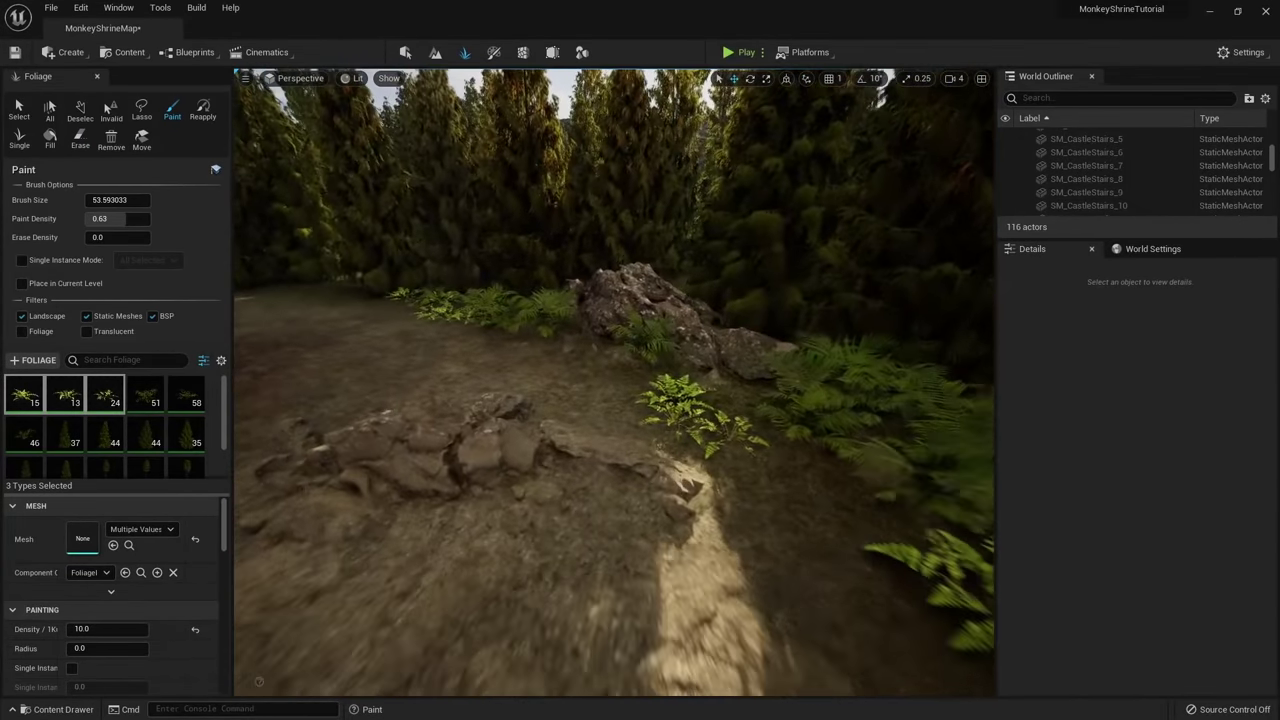
right_click_drag(645, 440, 409, 426)
Select the SM_LeatherleafFern_02 foliage type and open its mesh and the MI_LeatherleafFern material instance.
key("shift+1")
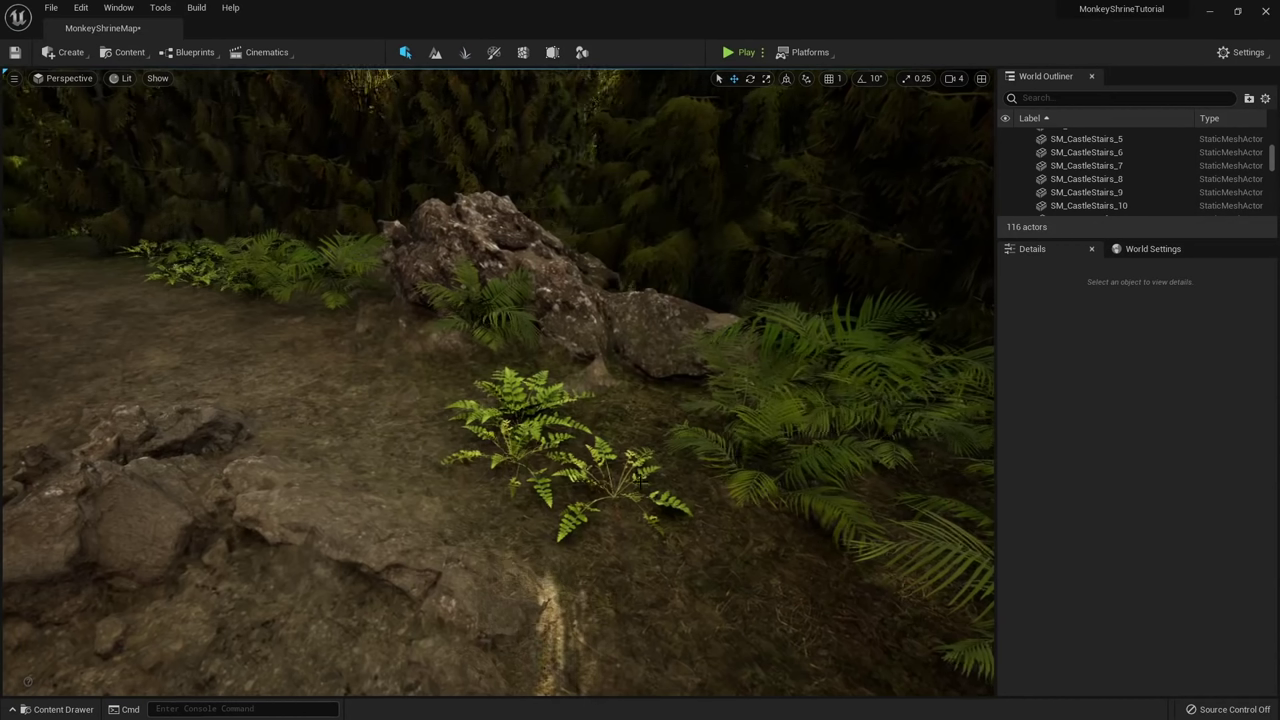
key("shift+3")
left_click(65, 395)
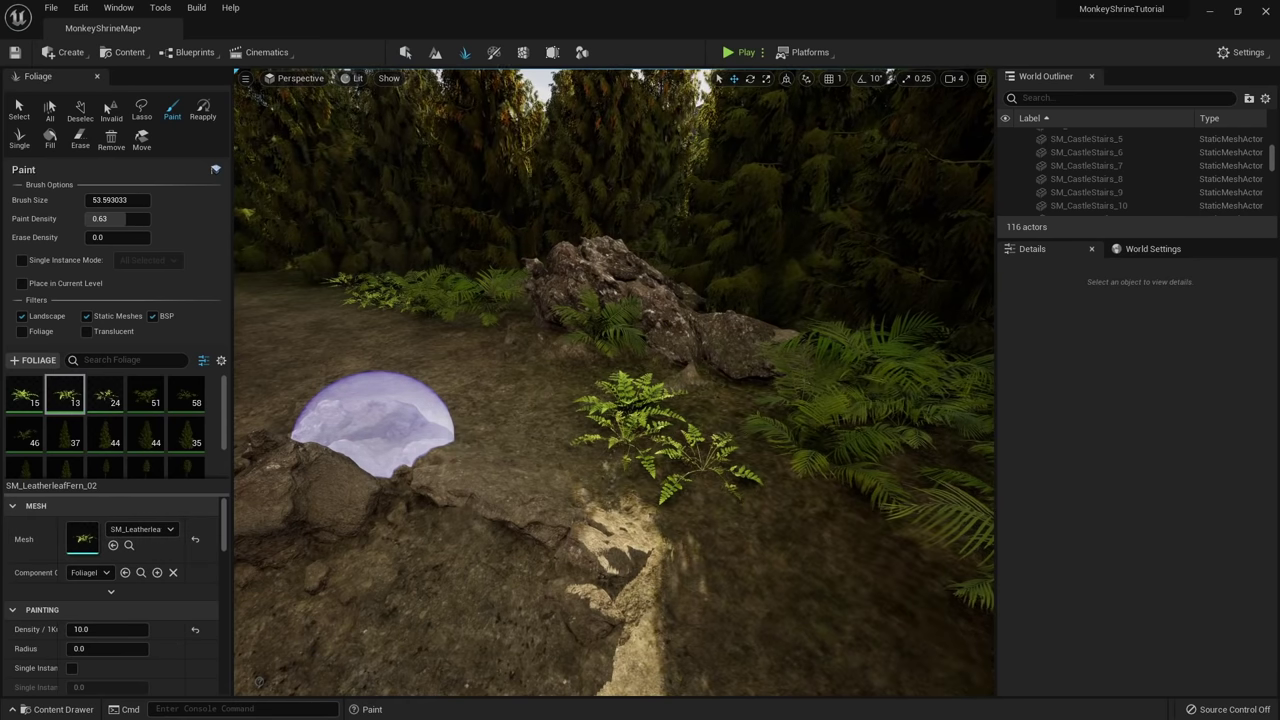
double_click(83, 538)
double_click(1037, 201)
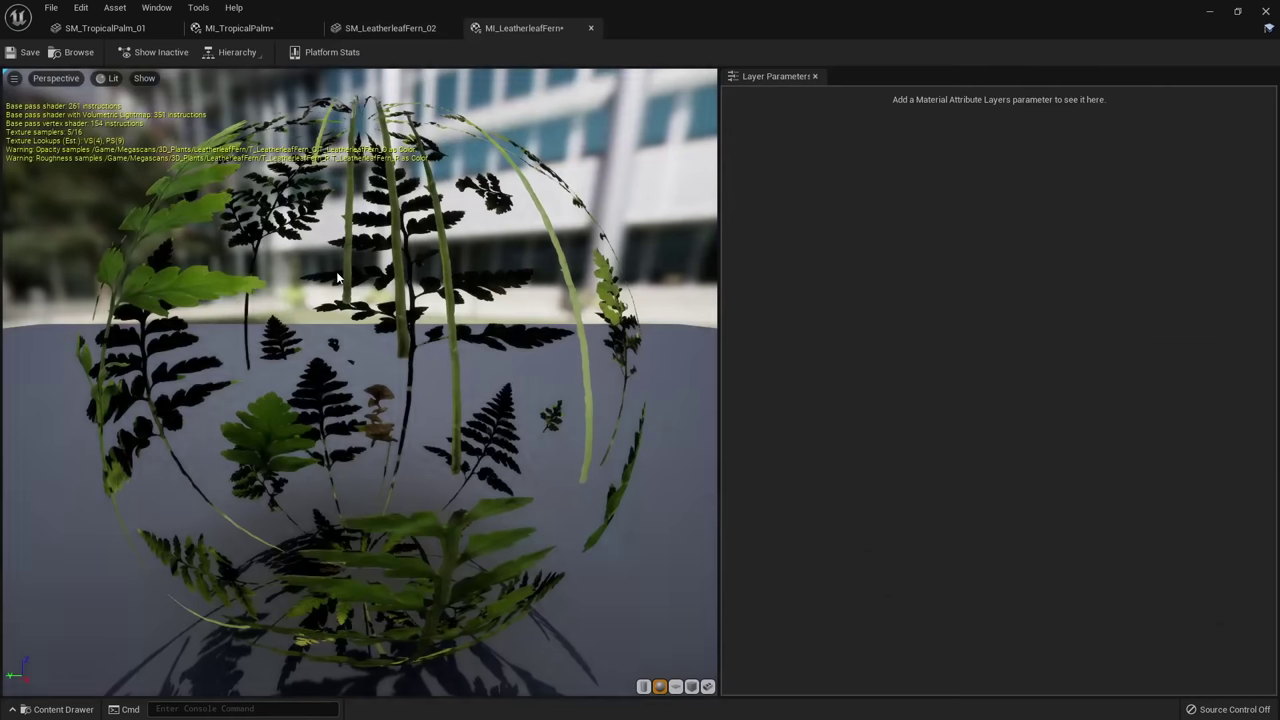
Float the fern material's Details window over the level, enlarge it, and return to Selection mode.
left_click_drag(848, 6, 795, 52)
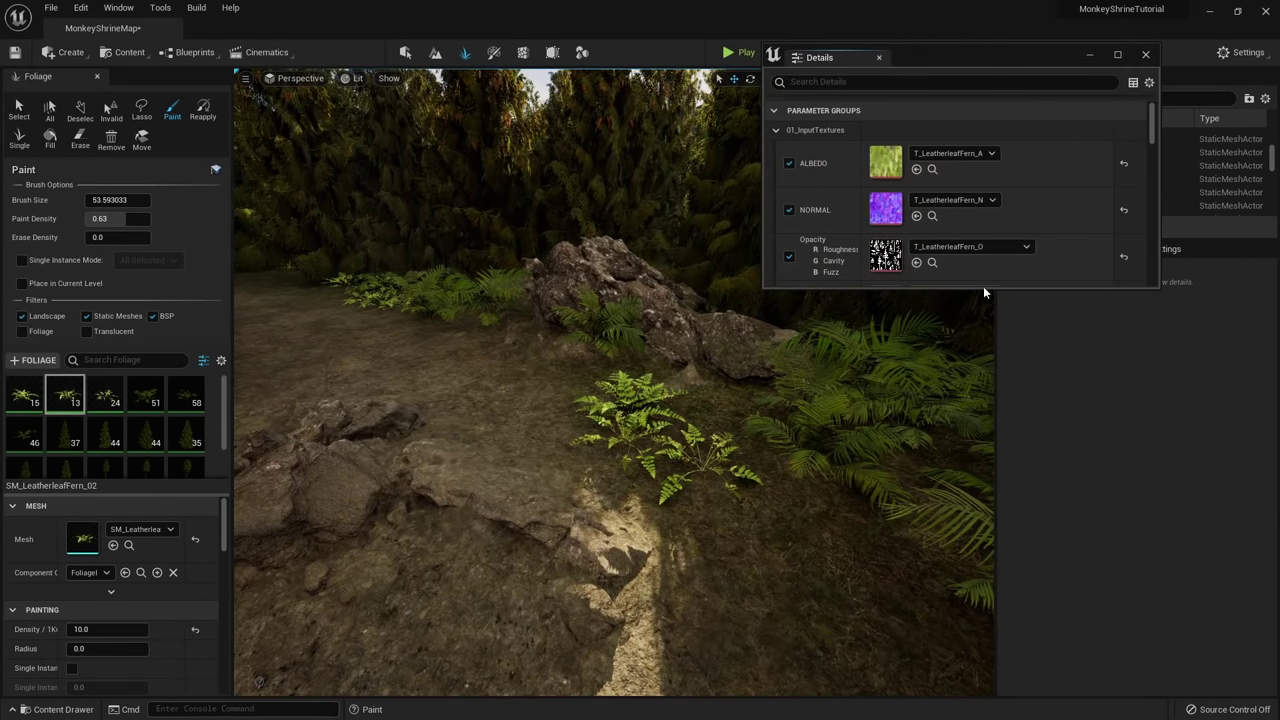
left_click_drag(982, 289, 995, 580)
left_click_drag(958, 55, 1048, 78)
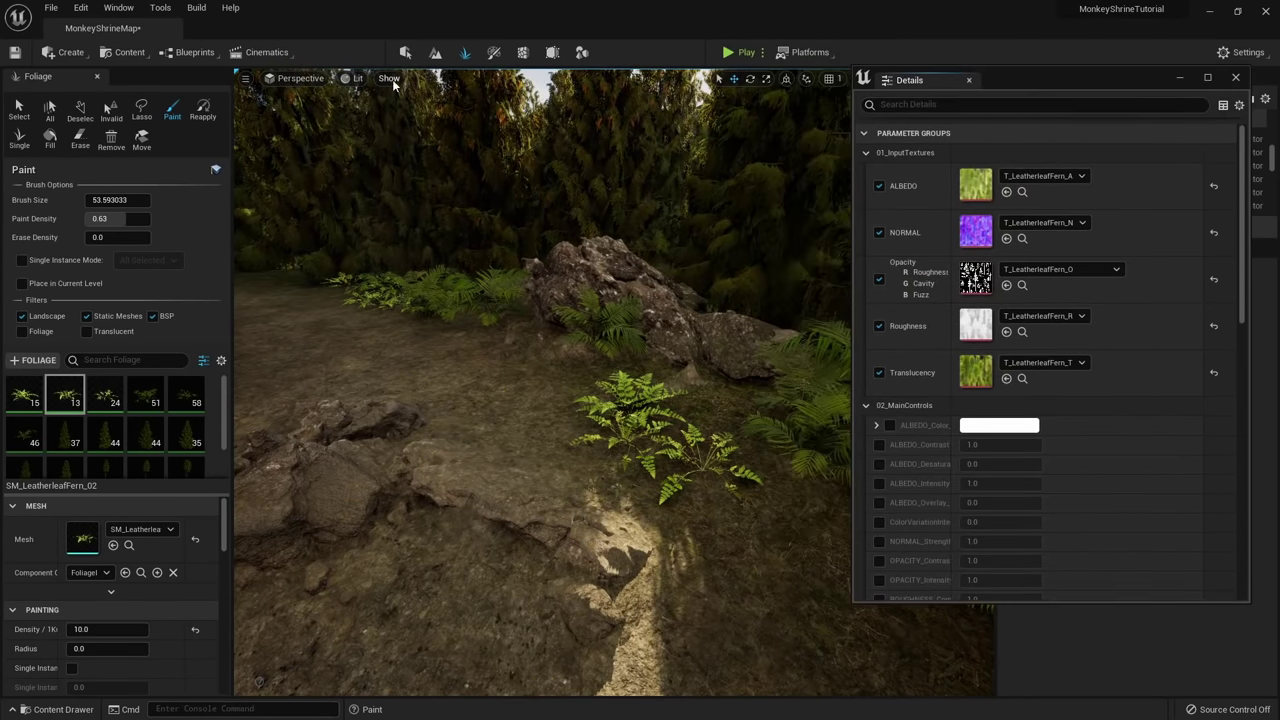
left_click(406, 53)
Override the fern material's albedo intensity with 0.768 and its SSS intensity with 0.712.
scroll(1005, 396, "down", 7)
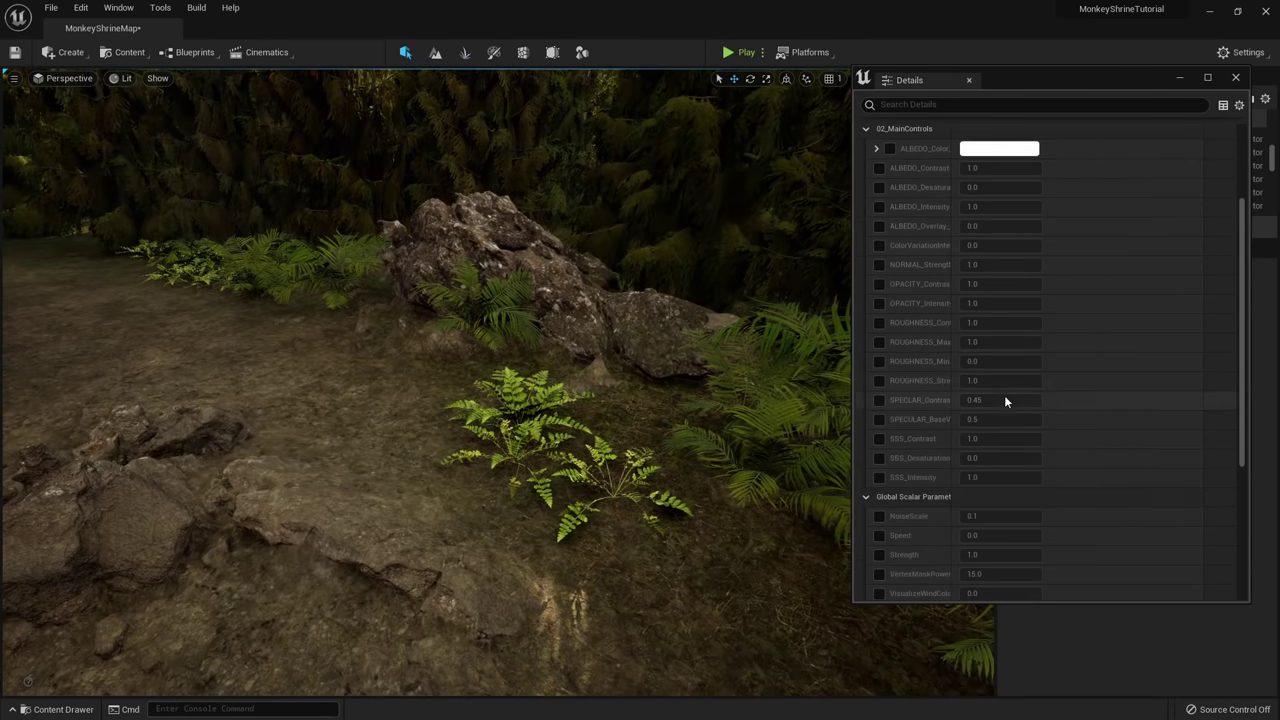
scroll(1005, 396, "up", 4)
left_click(879, 341)
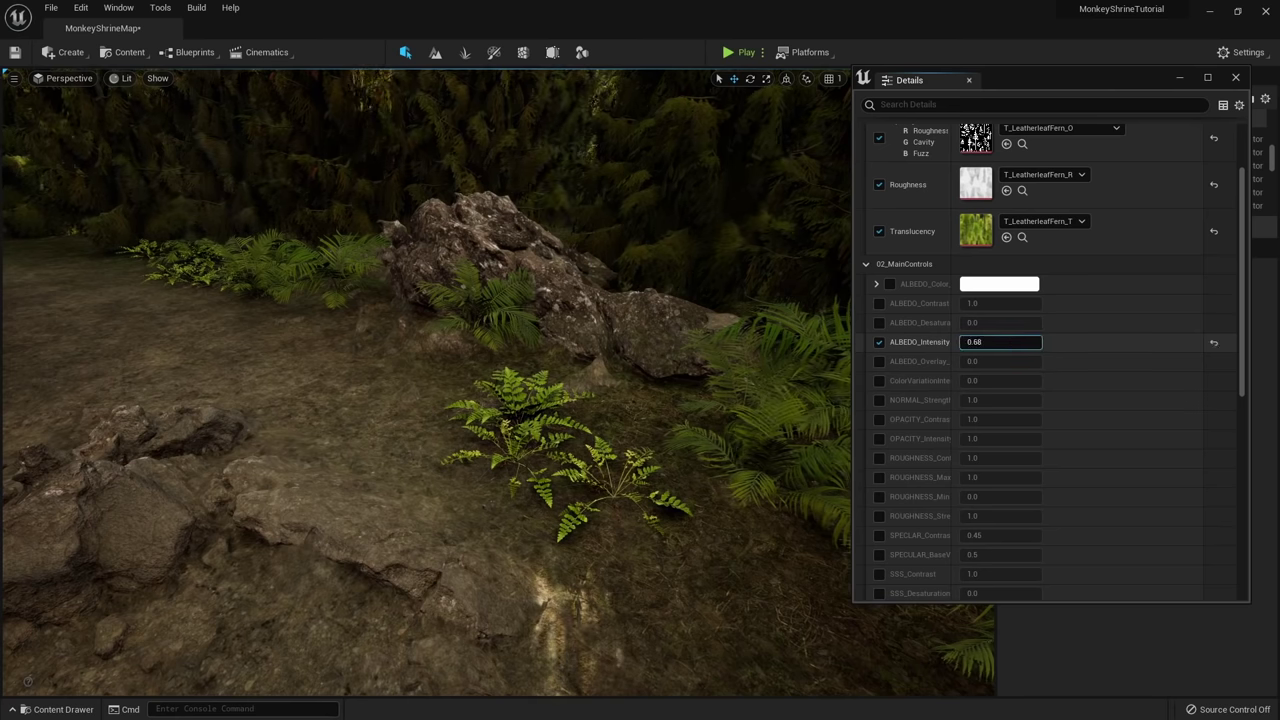
right_click_drag(765, 440, 800, 412)
scroll(938, 470, "down", 4)
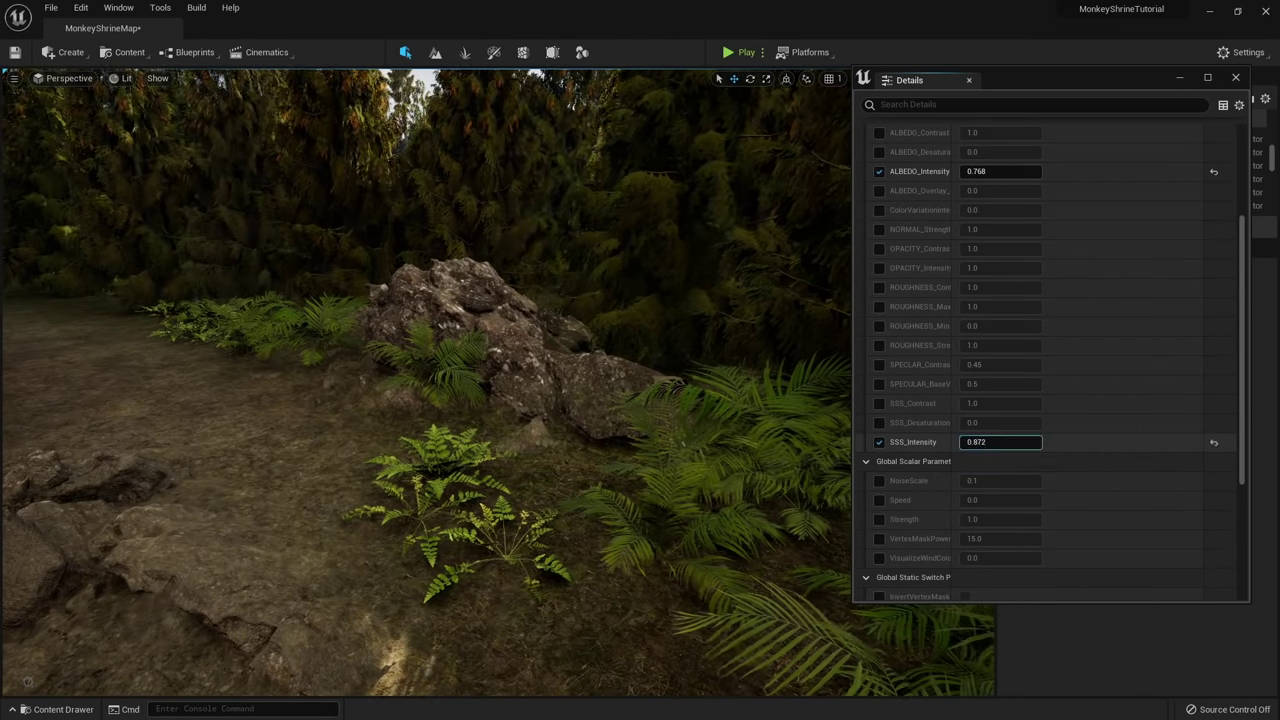
scroll(952, 246, "up", 3)
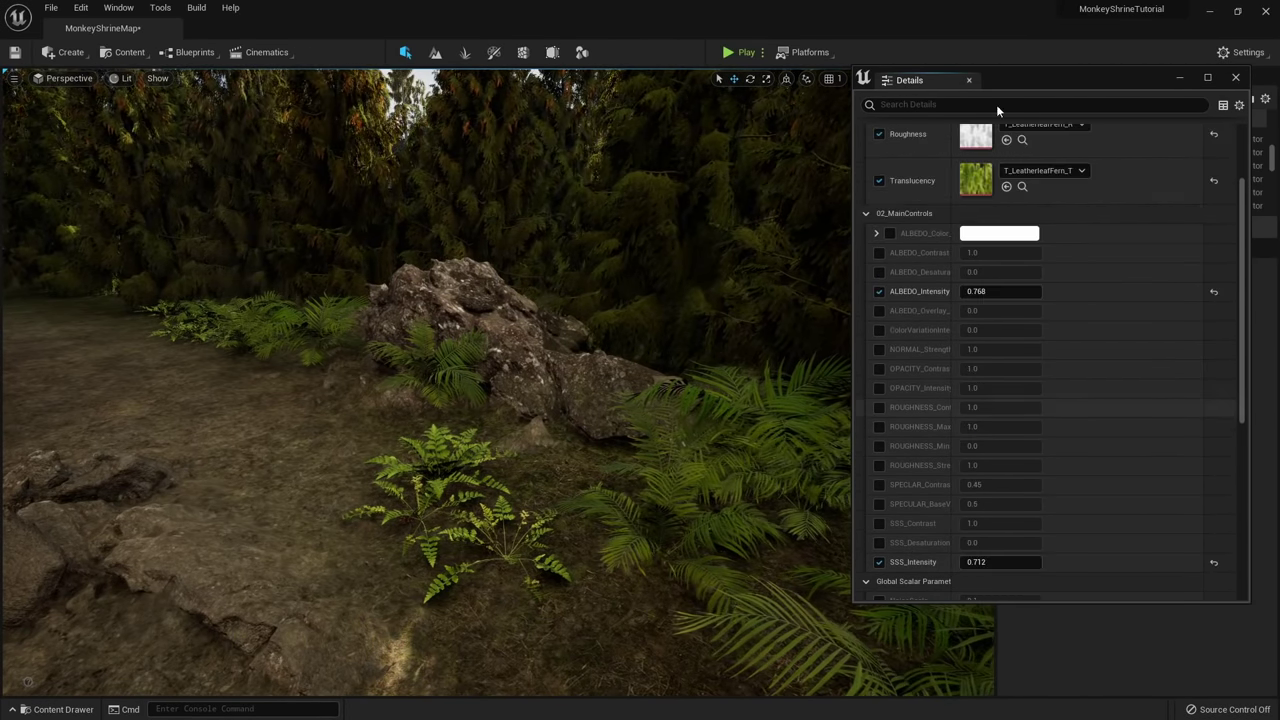
Delete the SM_HumanRef4 reference figure standing in front of the statue above the stairs.
key("s")
right_click_drag(560, 240, 130, 232)
key("w")
right_click_drag(471, 444, 471, 428)
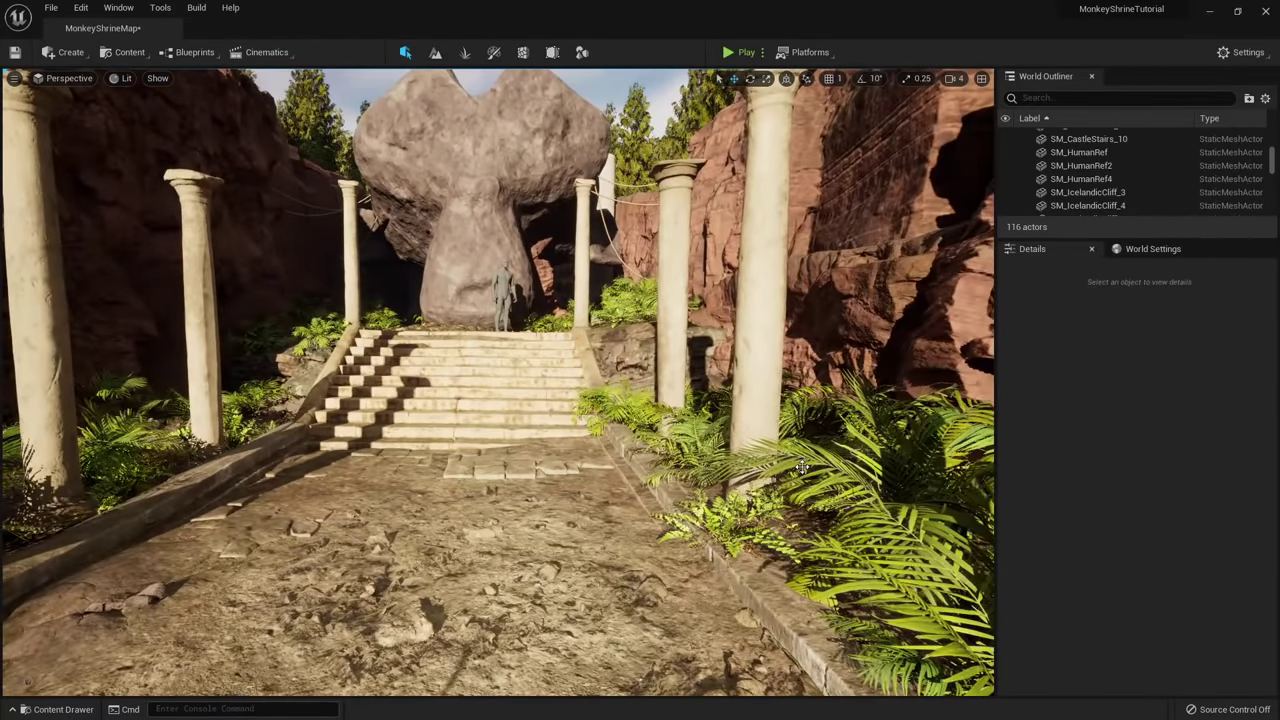
key("s")
right_click_drag(802, 467, 802, 456)
key("w")
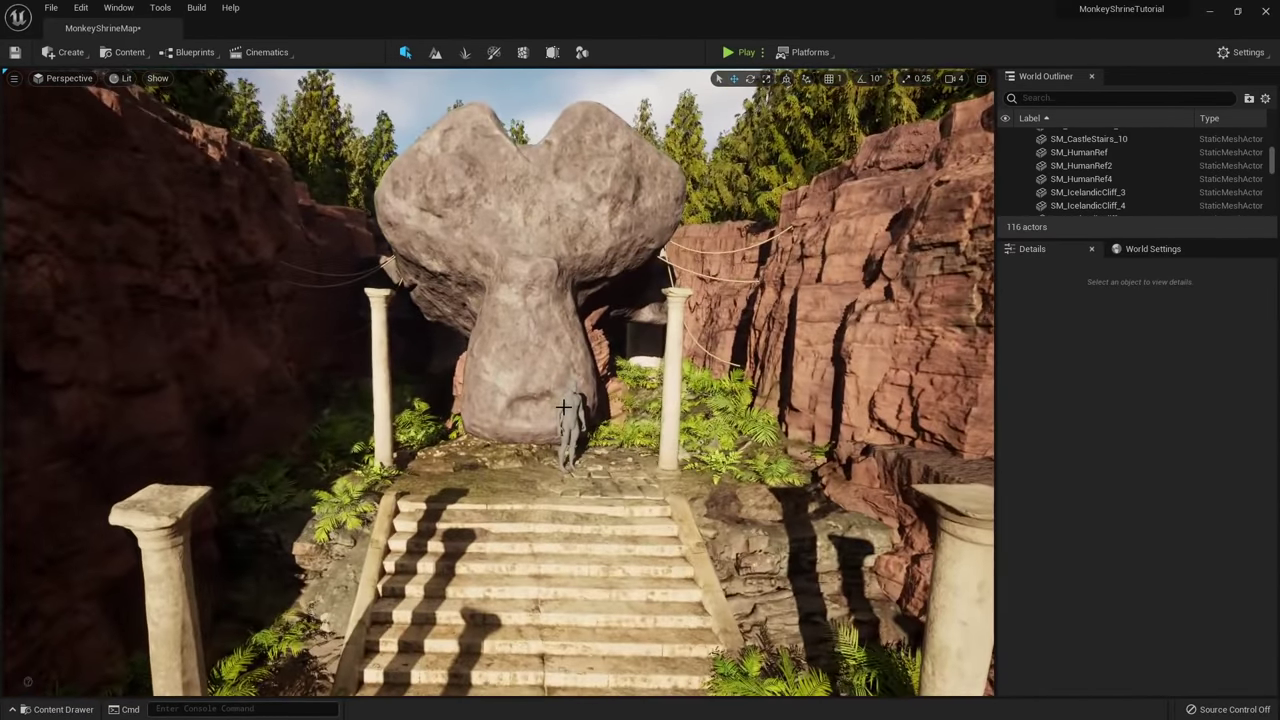
left_click(555, 413)
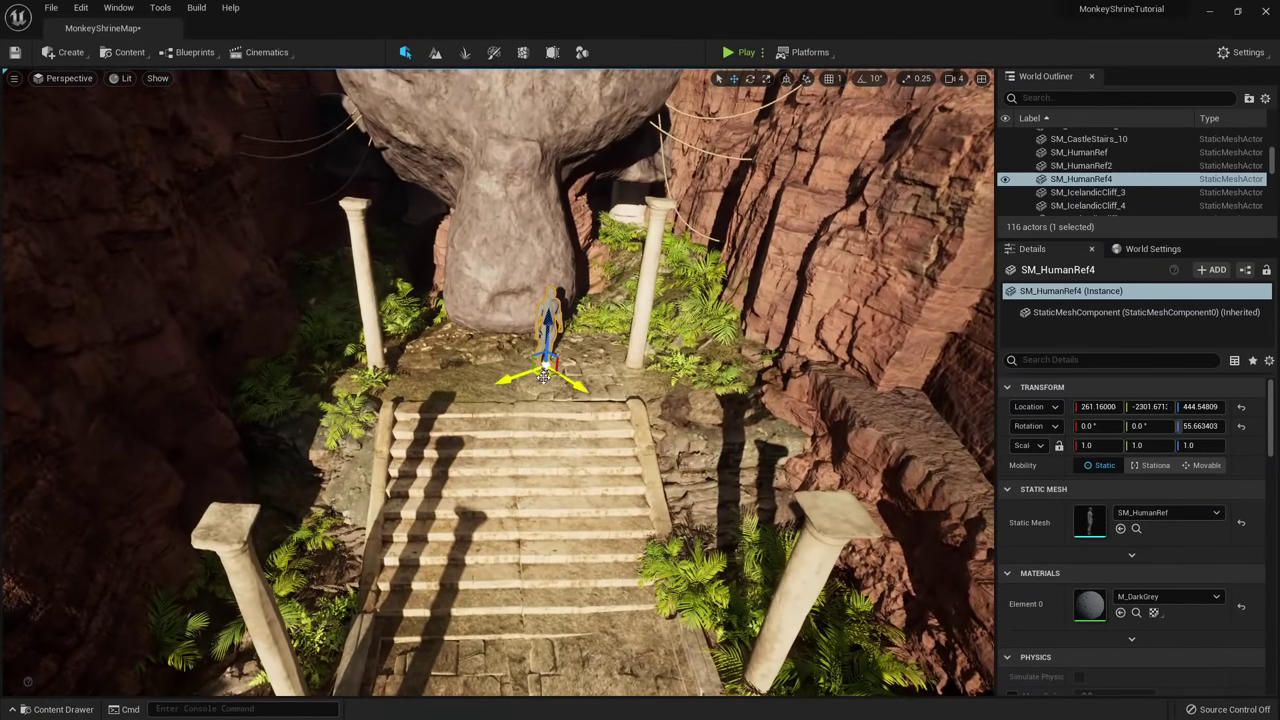
left_click_drag(543, 377, 536, 347, "shift")
key("Delete")
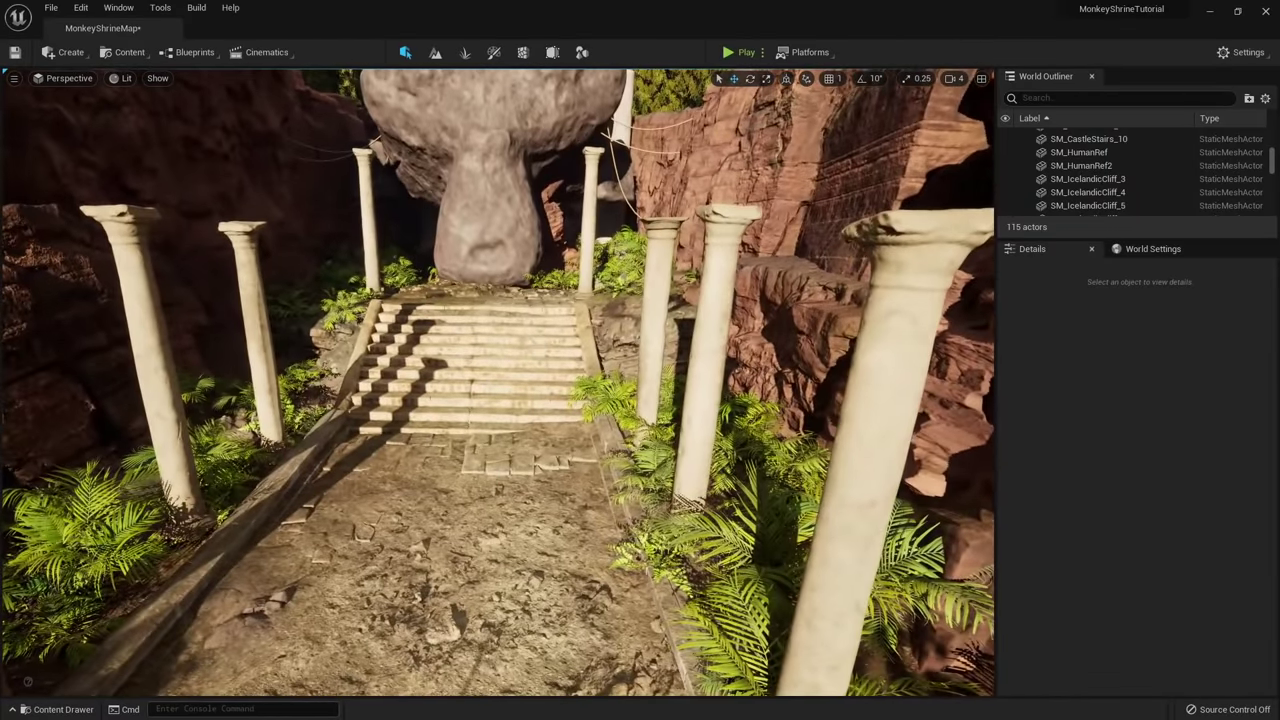
Enlarge the Content Drawer and show only the static meshes of the CustomAssets/Candles folder.
key("s")
right_click_drag(538, 347, 538, 340)
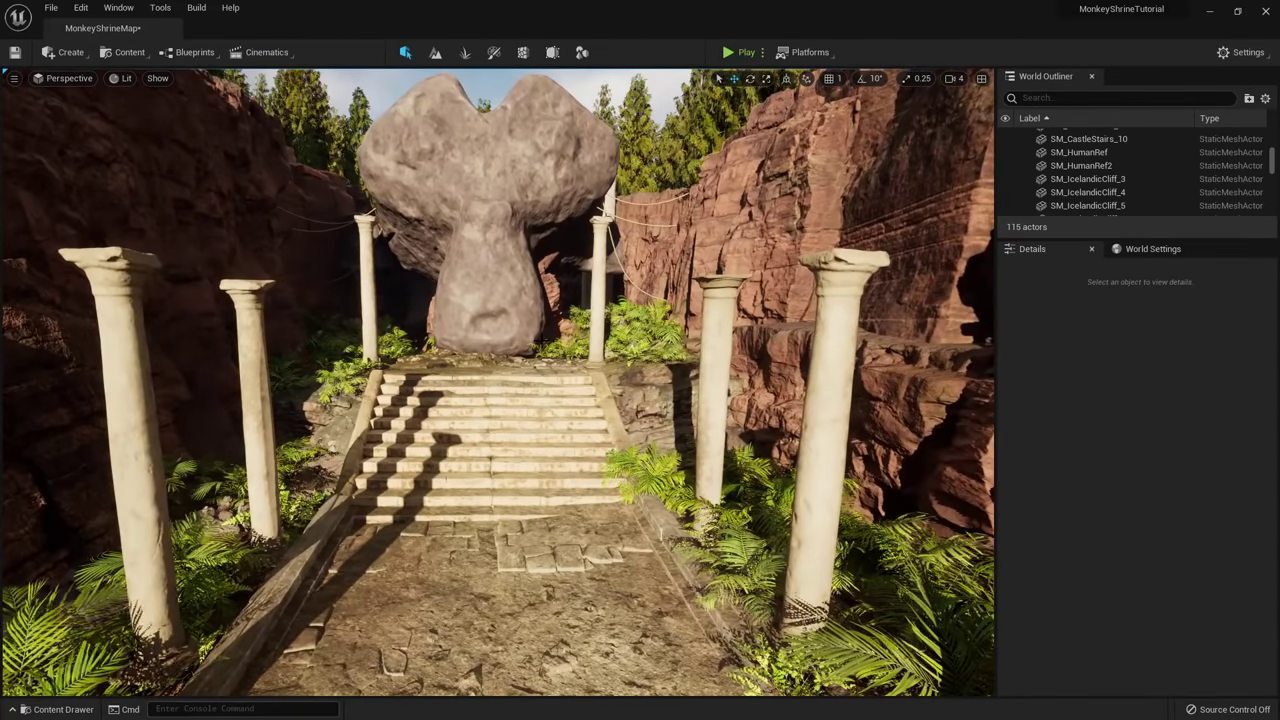
key("ctrl+space")
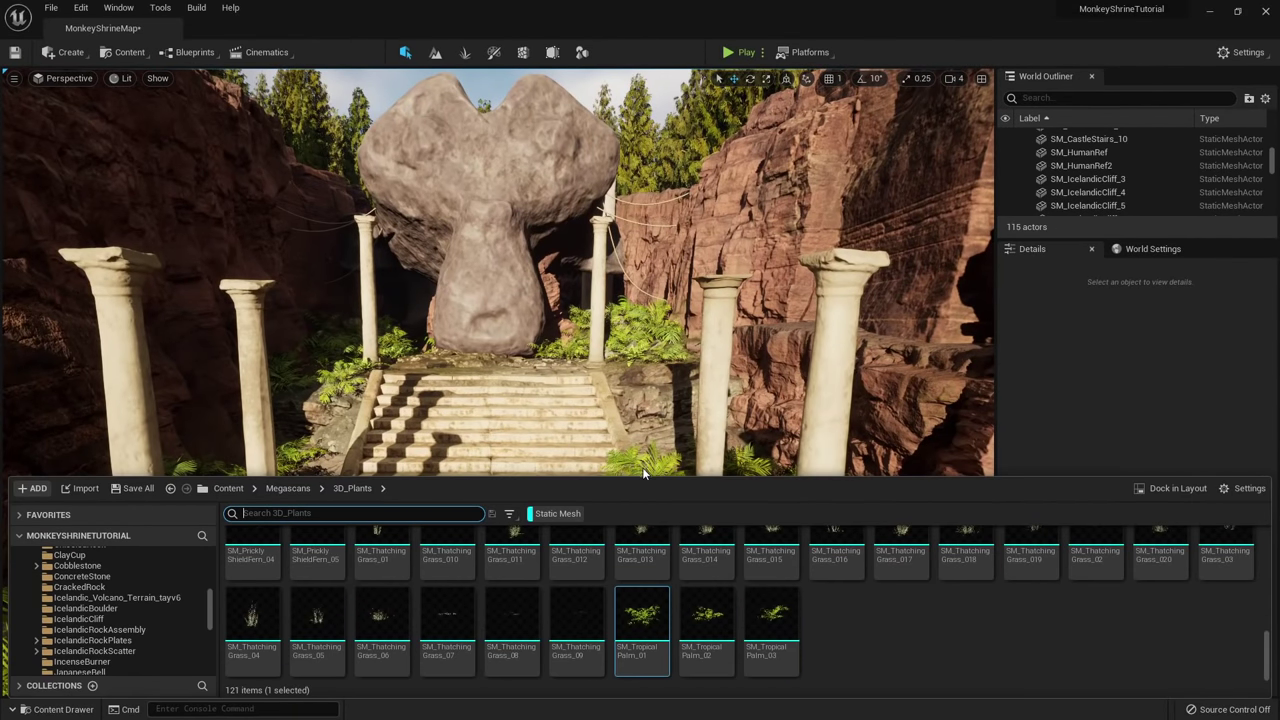
left_click_drag(642, 476, 640, 375)
left_click(553, 410)
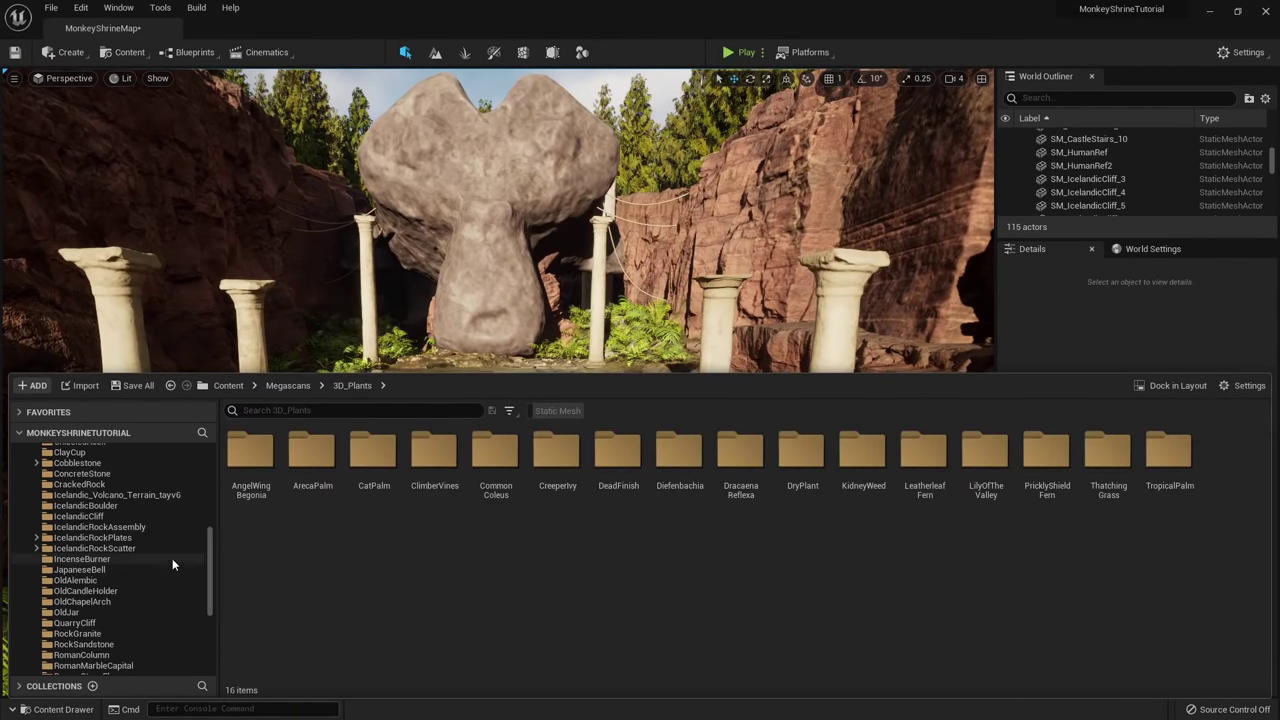
scroll(160, 562, "up", 5)
left_click(31, 496)
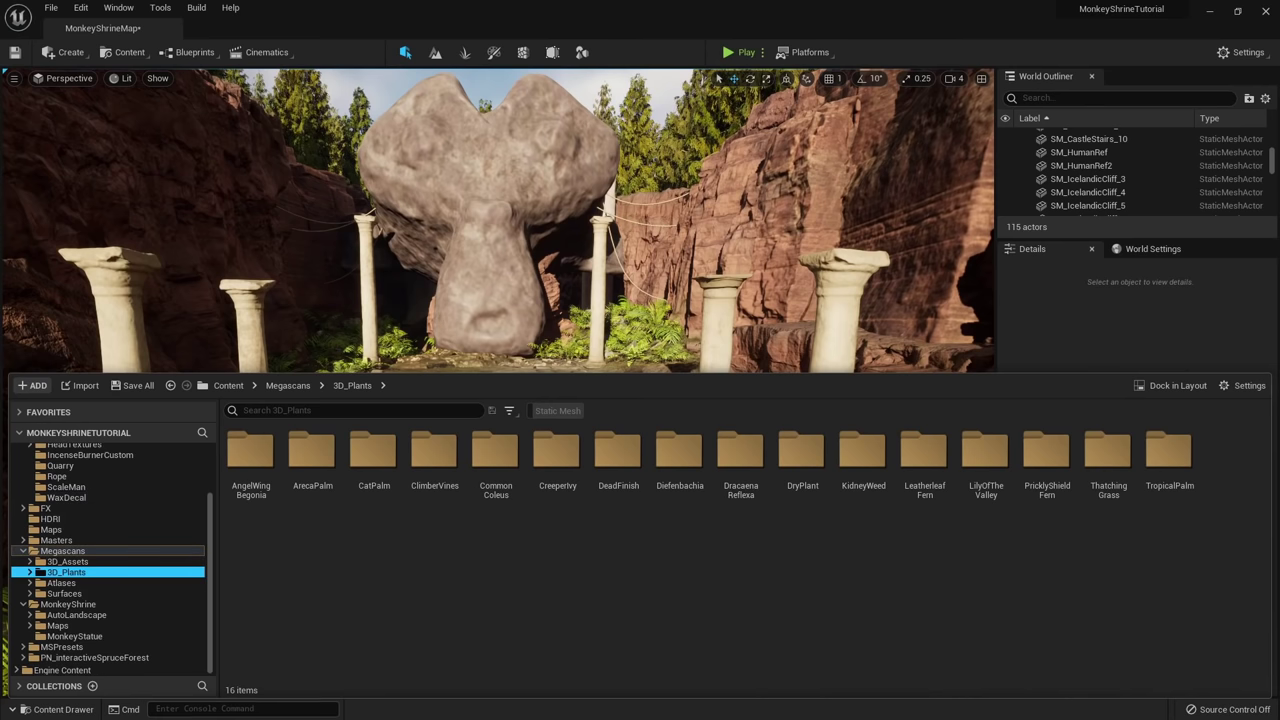
left_click(43, 553)
scroll(112, 600, "up", 2)
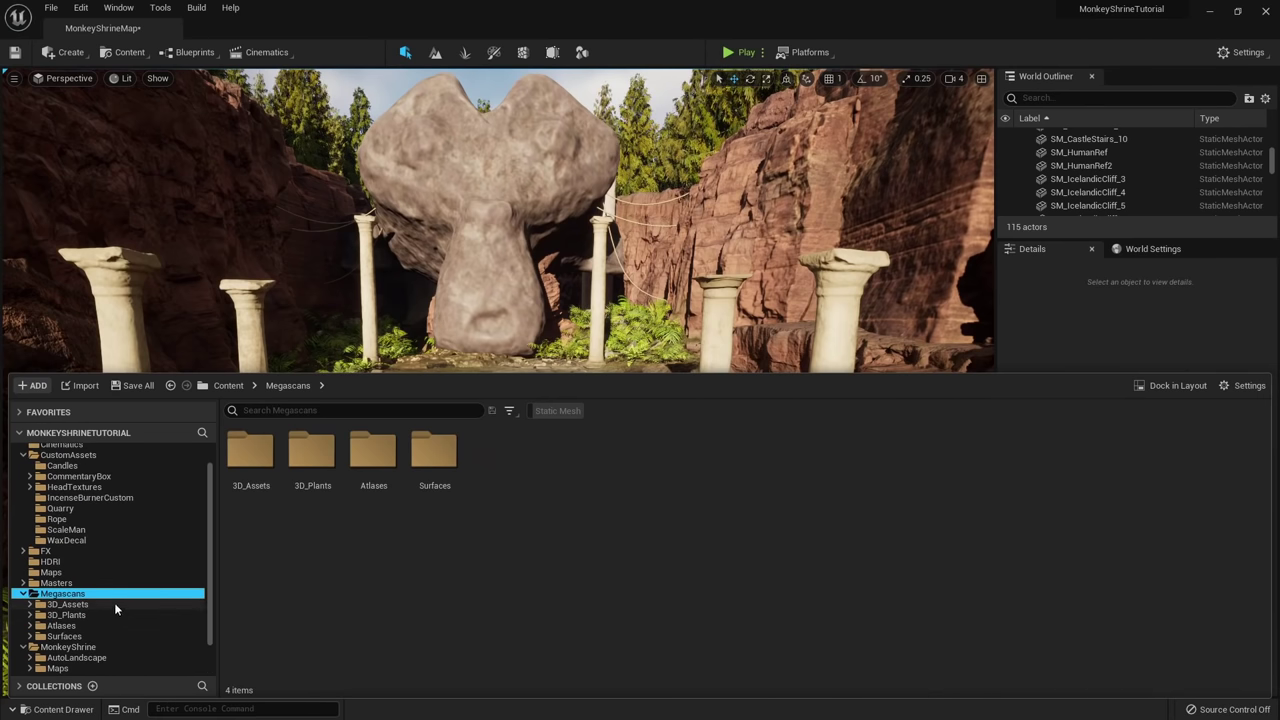
left_click(70, 477)
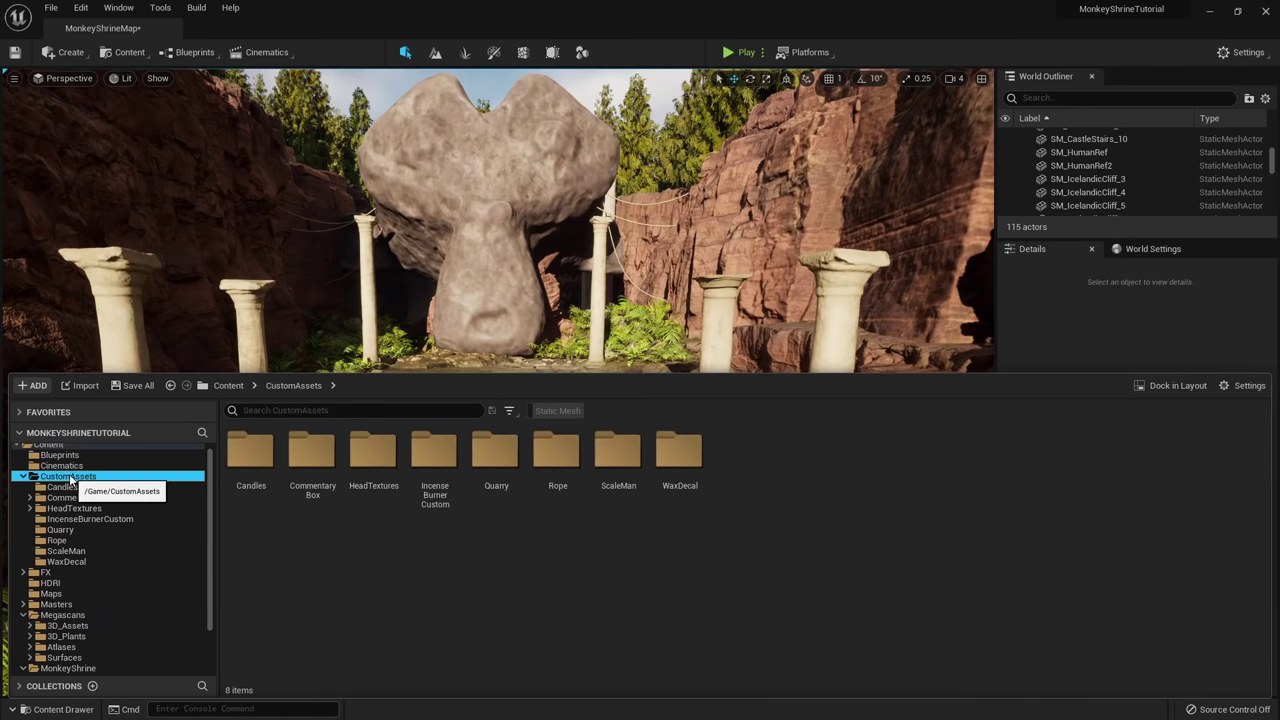
left_click(60, 487)
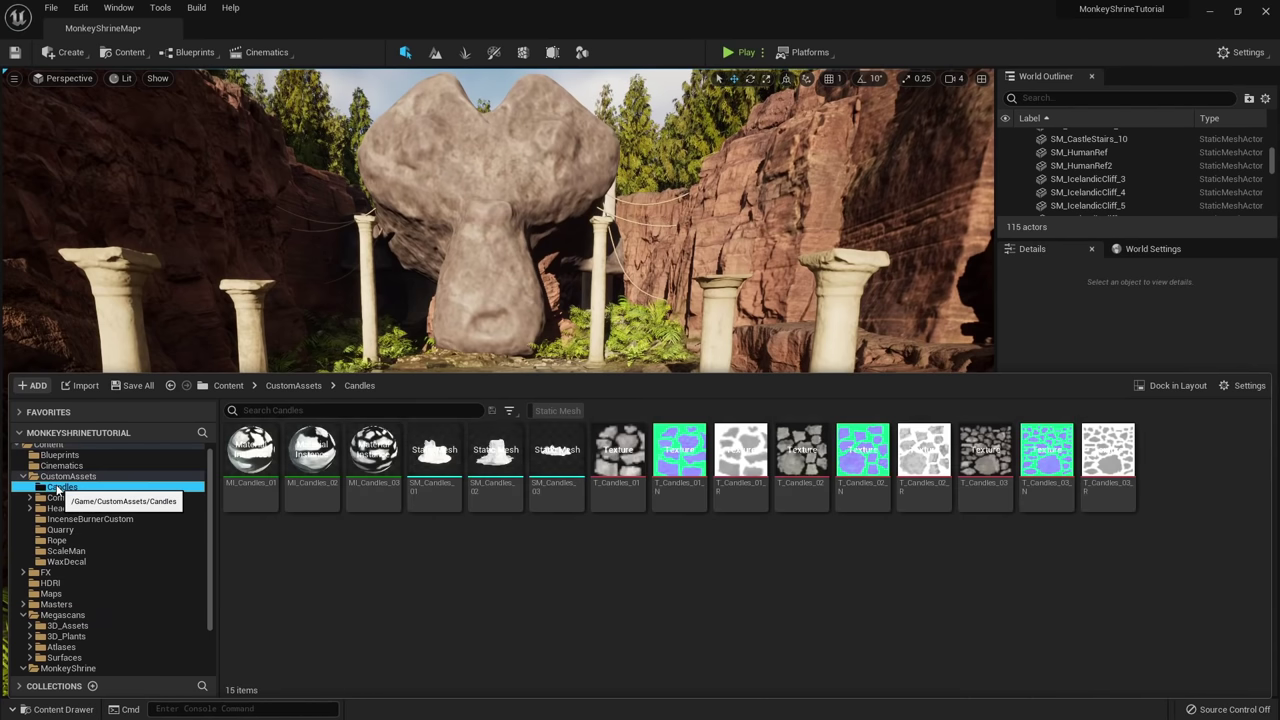
left_click(560, 410)
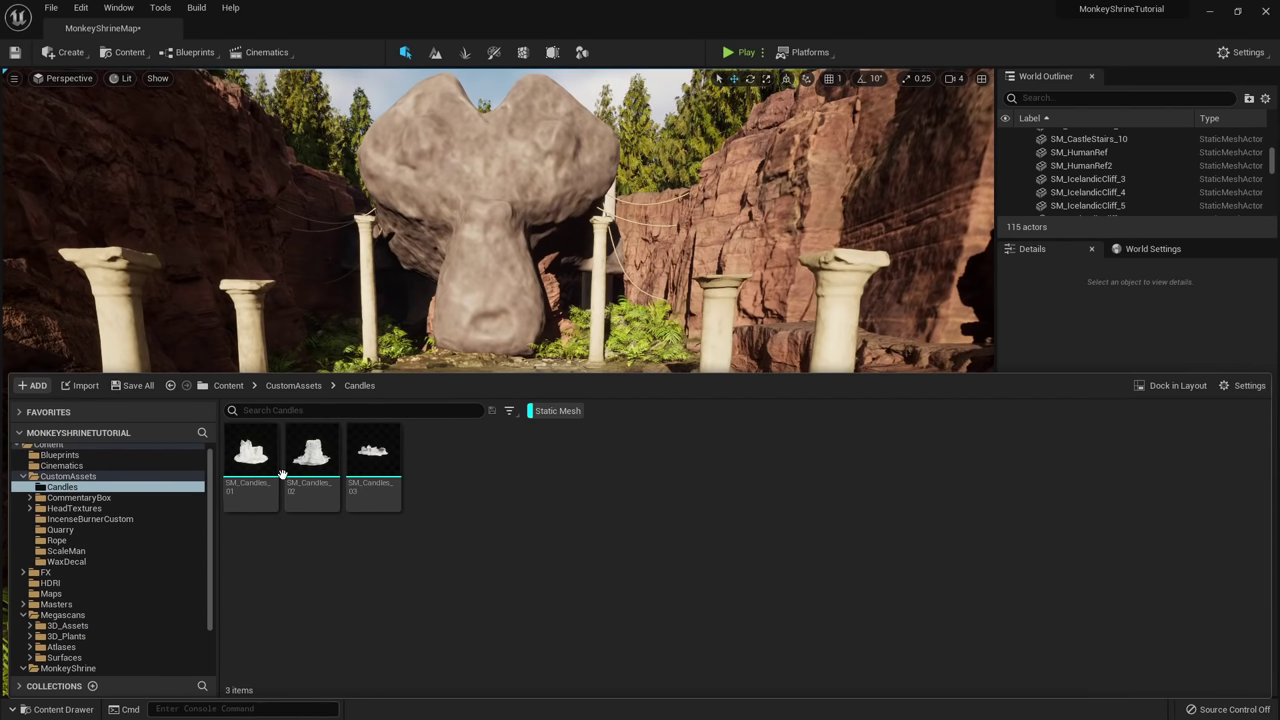
Place SM_Candles_01, SM_Candles_02 and SM_Candles_03 on the ground in front of the statue, beside the ferns.
right_click_drag(437, 312, 437, 312)
key("w")
key("ctrl+space")
left_click_drag(252, 458, 548, 424)
key("ctrl+space")
left_click_drag(541, 353, 568, 418)
key("ctrl+space")
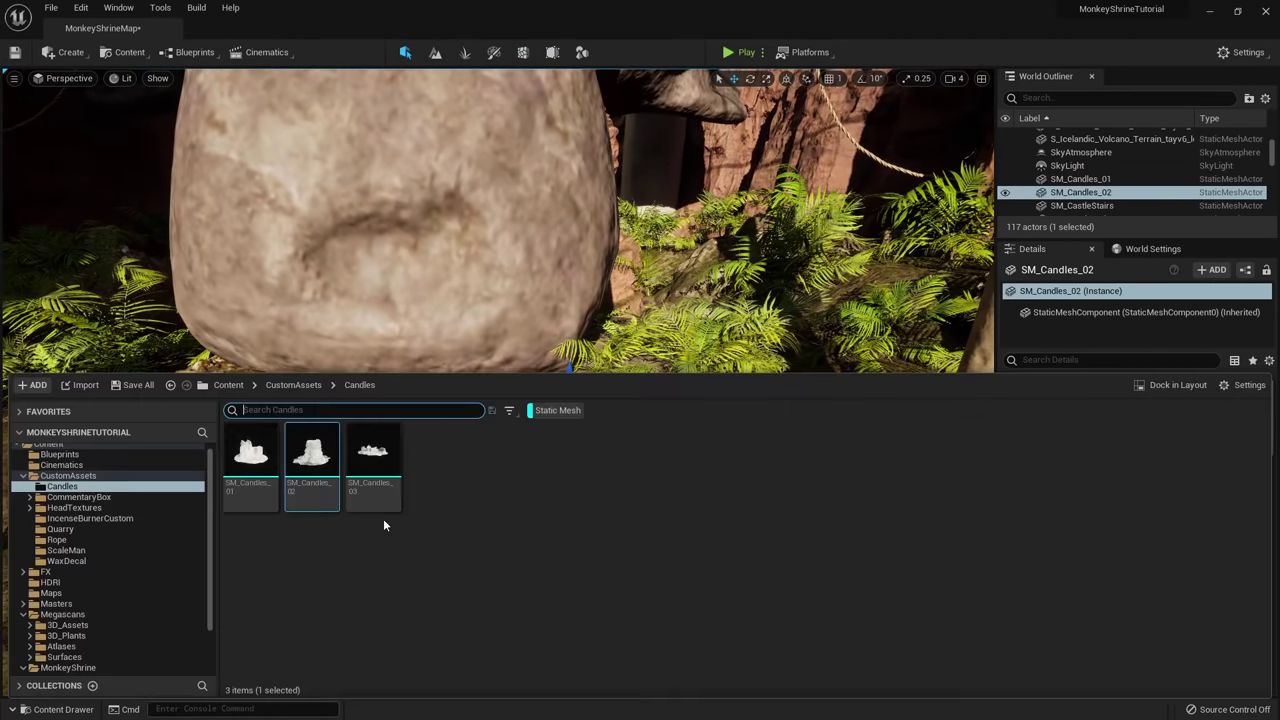
key("ctrl+space")
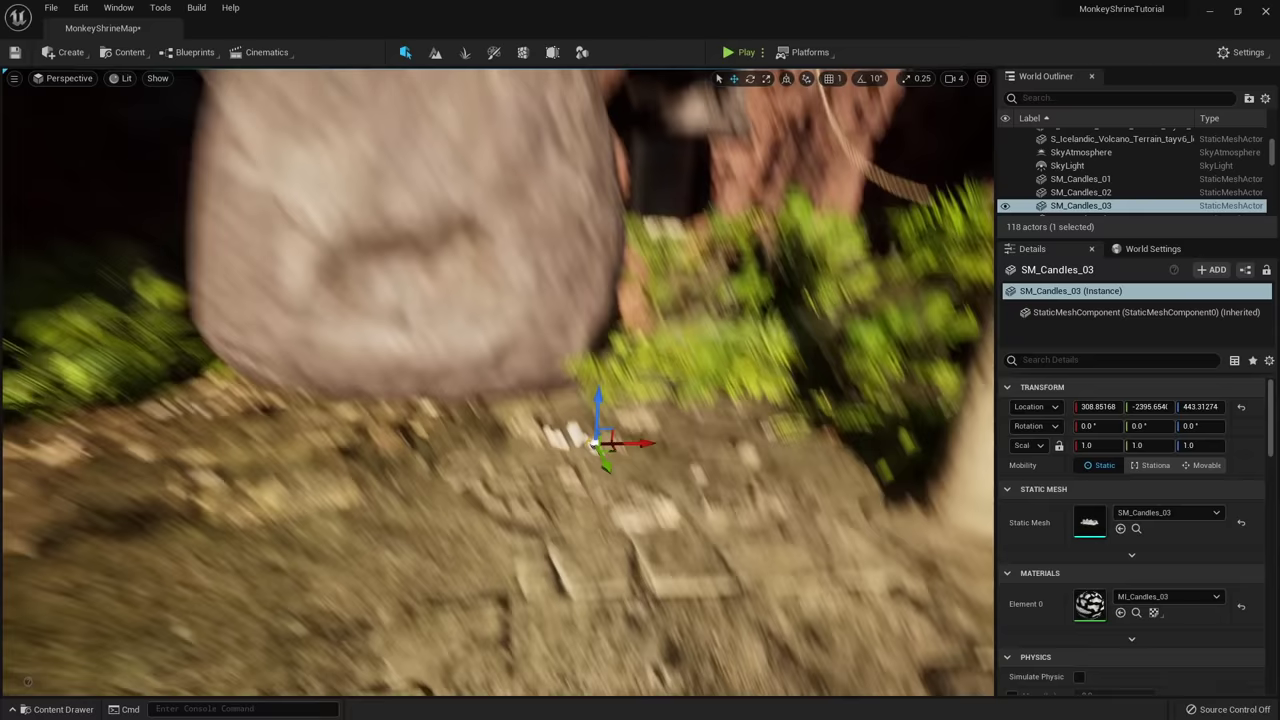
Select all three candle meshes and scale them up uniformly to about 3.79.
right_click_drag(585, 425, 585, 425)
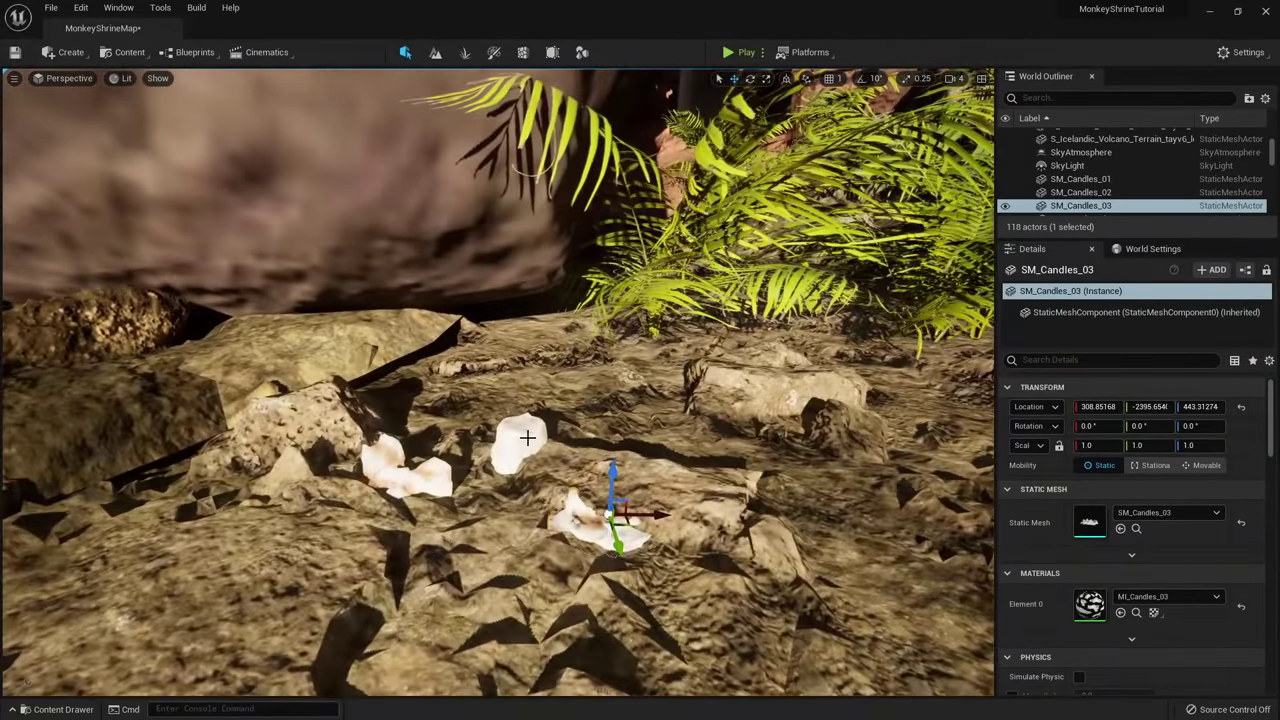
left_click(523, 436, "ctrl")
right_click_drag(456, 467, 461, 460)
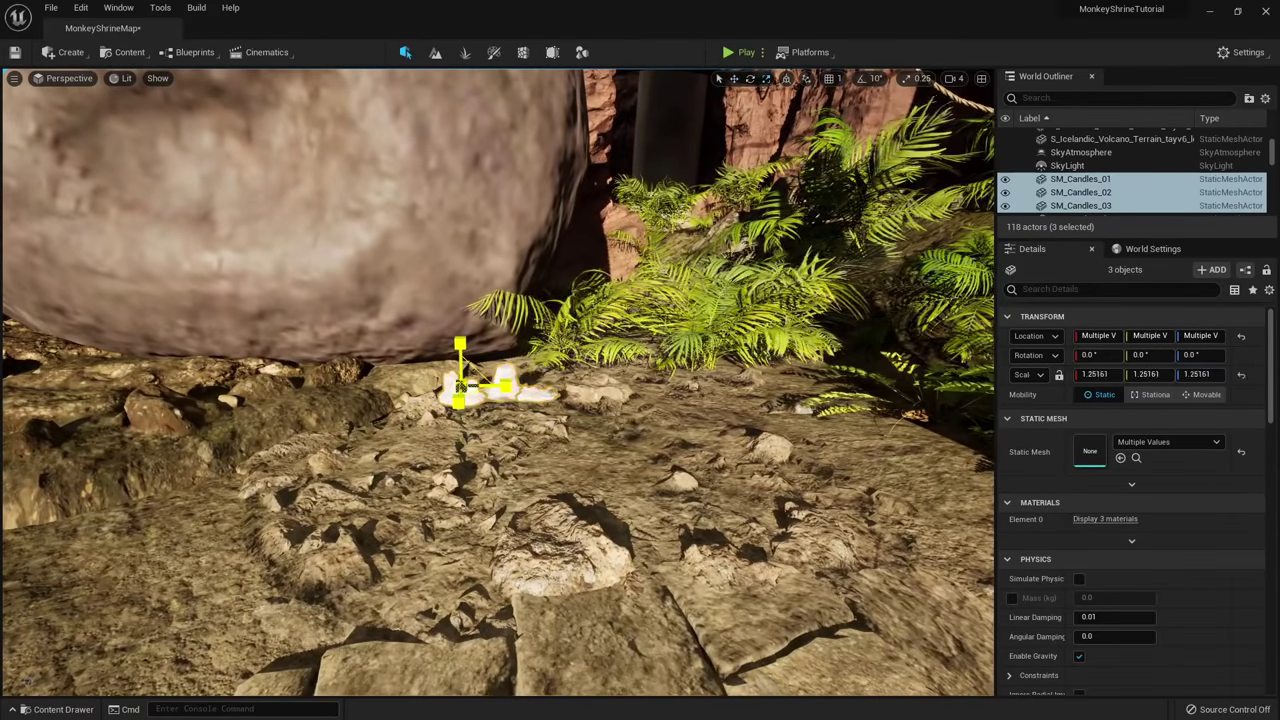
right_click_drag(455, 383, 445, 418)
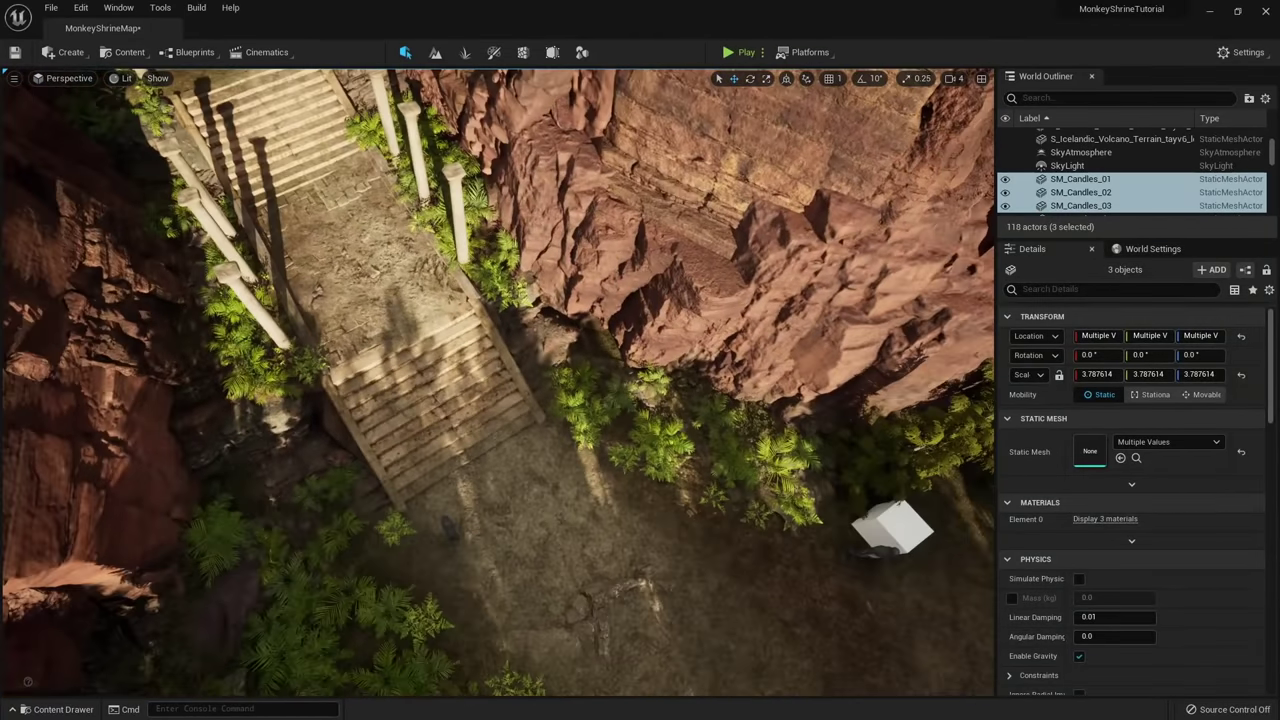
Duplicate the human reference figure at the foot of the stairs and set the copy next to the candles as a scale reference.
left_click(443, 523)
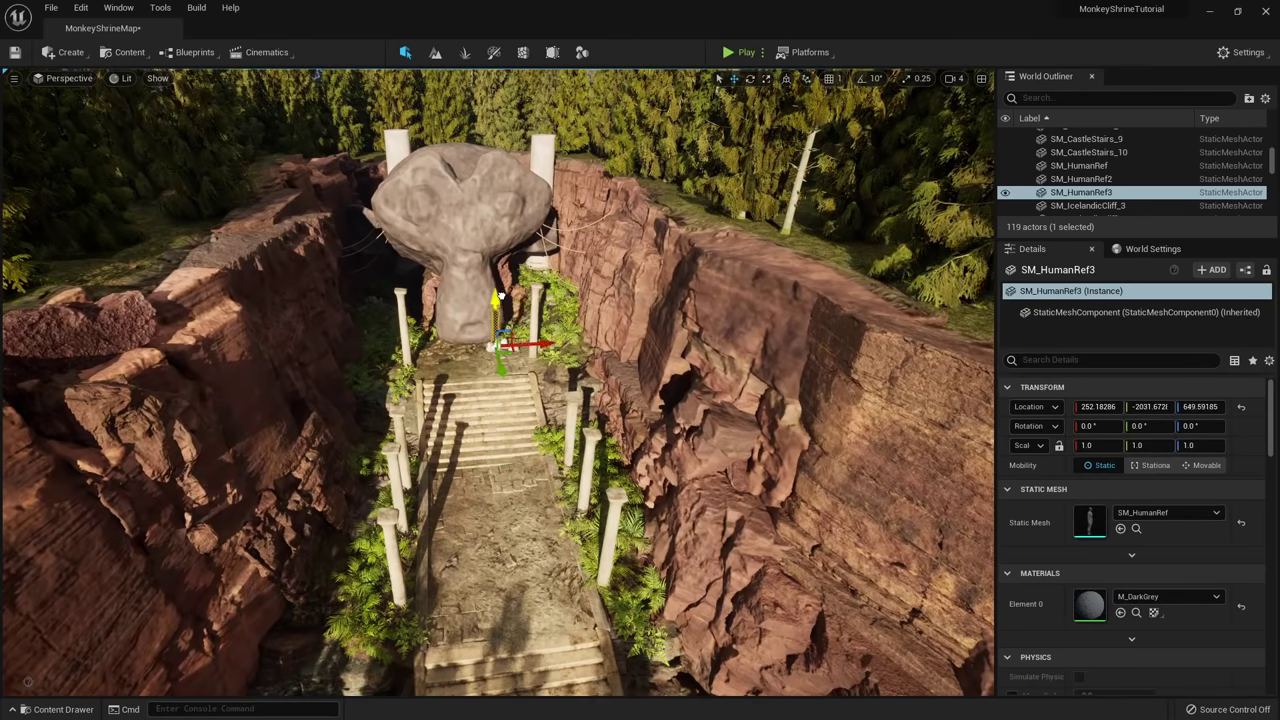
key("w")
right_click_drag(501, 296, 501, 296)
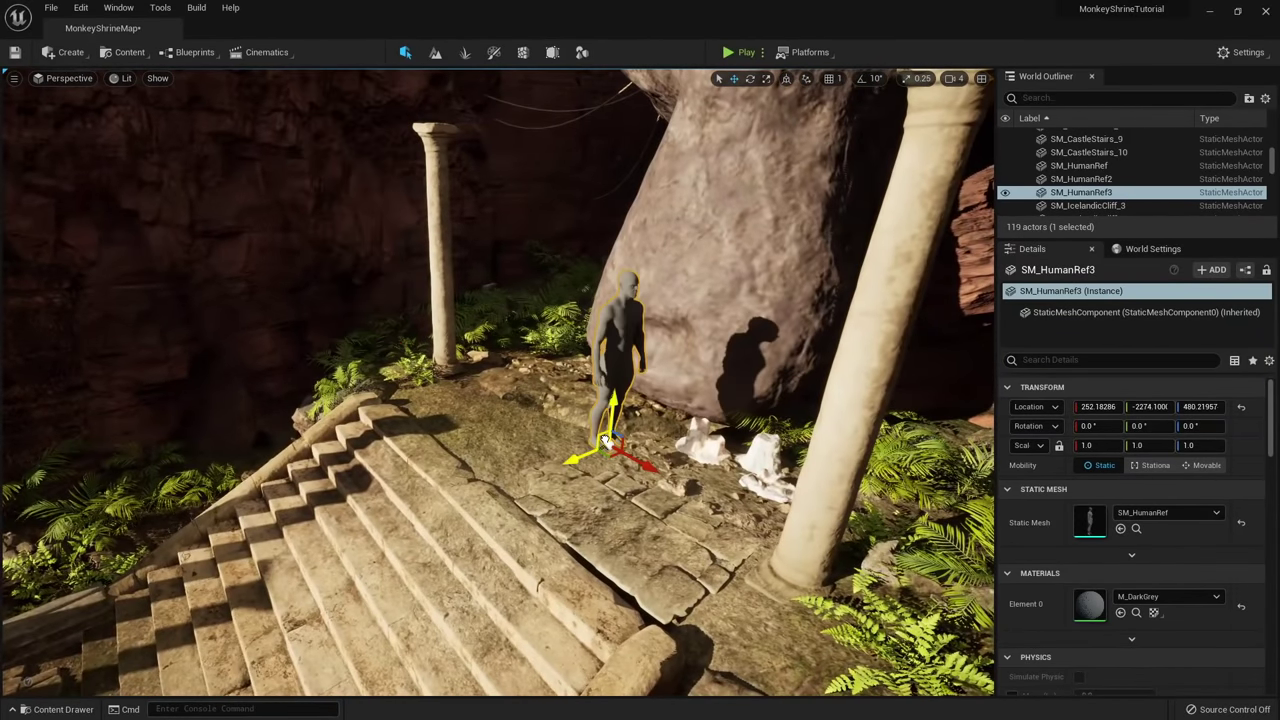
key("w")
right_click_drag(600, 463, 600, 463)
Gather the three candle meshes into a tight cluster on the ground beside the reference figure.
left_click(587, 436)
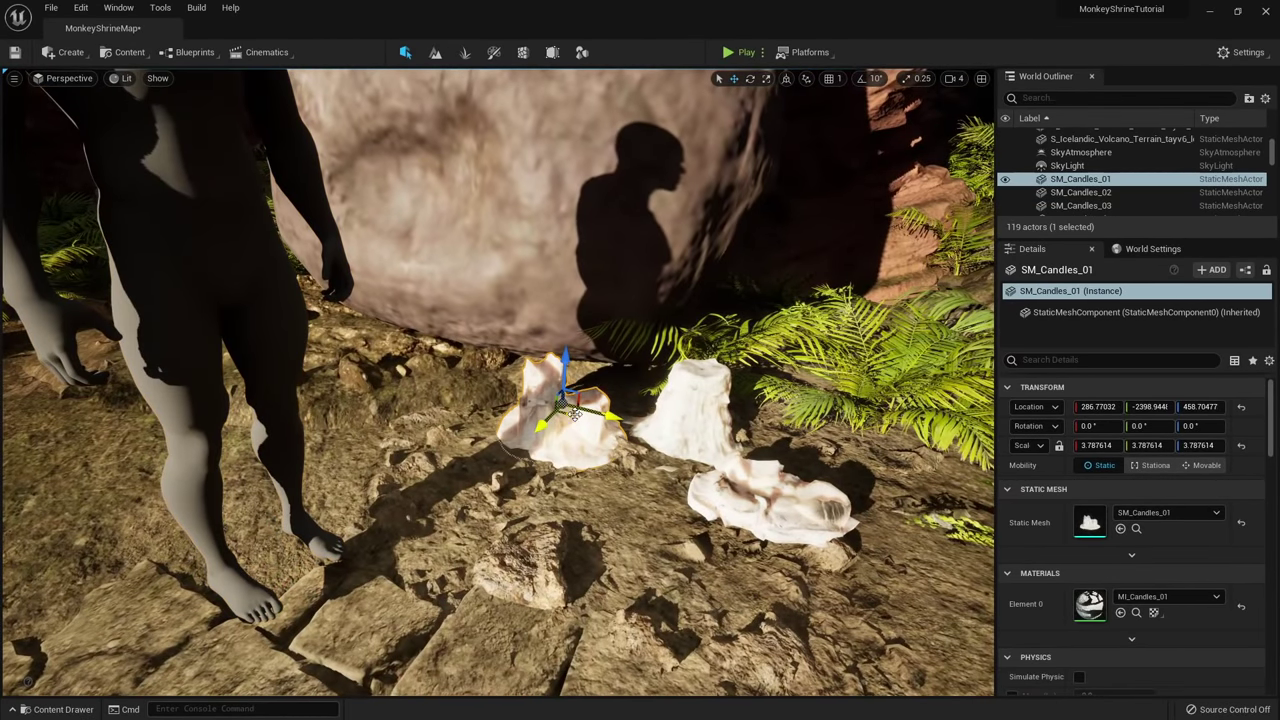
left_click(770, 502)
left_click_drag(769, 500, 640, 540)
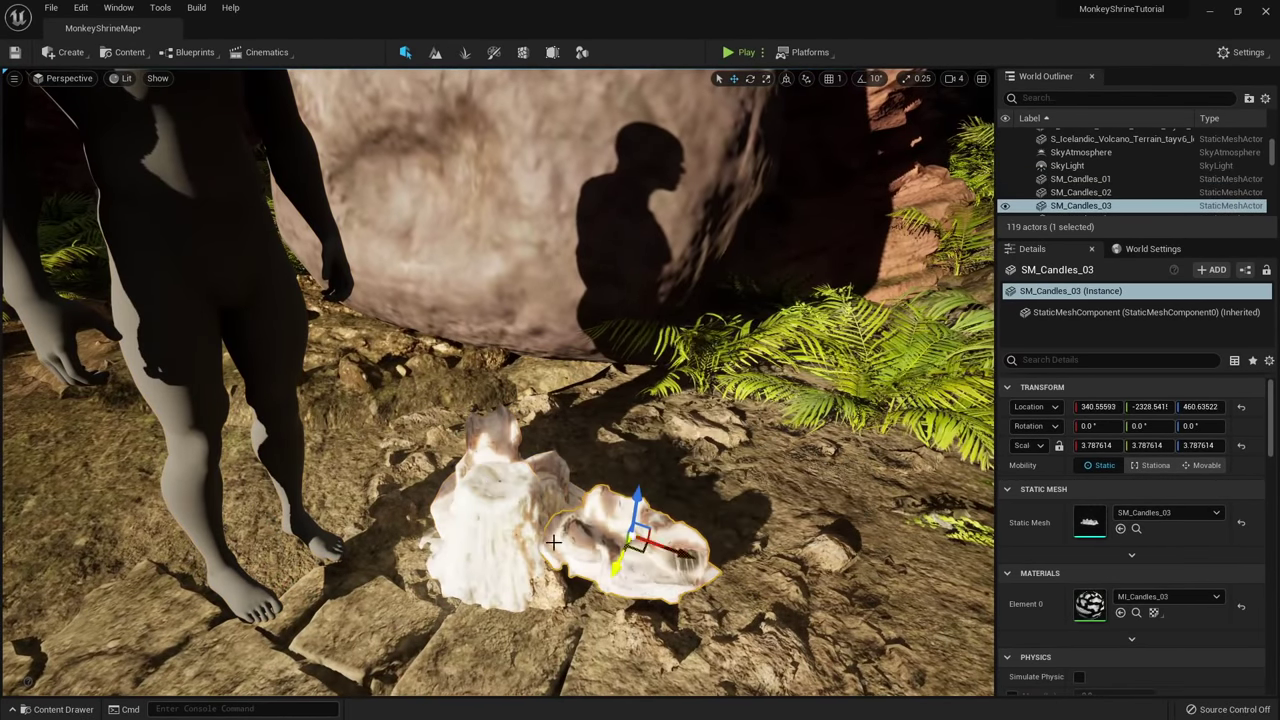
Select the three clustered candle meshes, scale them down uniformly to about 2.41 and settle them on the ground.
left_click(505, 535, "ctrl")
left_click(487, 435, "ctrl")
right_click_drag(487, 435, 487, 435)
key("r")
left_click_drag(364, 368, 345, 385)
right_click_drag(345, 385, 337, 446)
left_click_drag(337, 446, 335, 452)
key("w")
key("s")
right_click_drag(335, 452, 335, 452)
Adjust the position of SM_Candles_03 so it sits right against the other candles.
left_click_drag(592, 483, 584, 490)
left_click(655, 512)
key("w")
right_click_drag(655, 512, 655, 512)
right_click_drag(562, 545, 562, 545)
Place the SM_Lantern and SM_HangingDetail meshes from CustomAssets behind the candles.
key("ctrl+space")
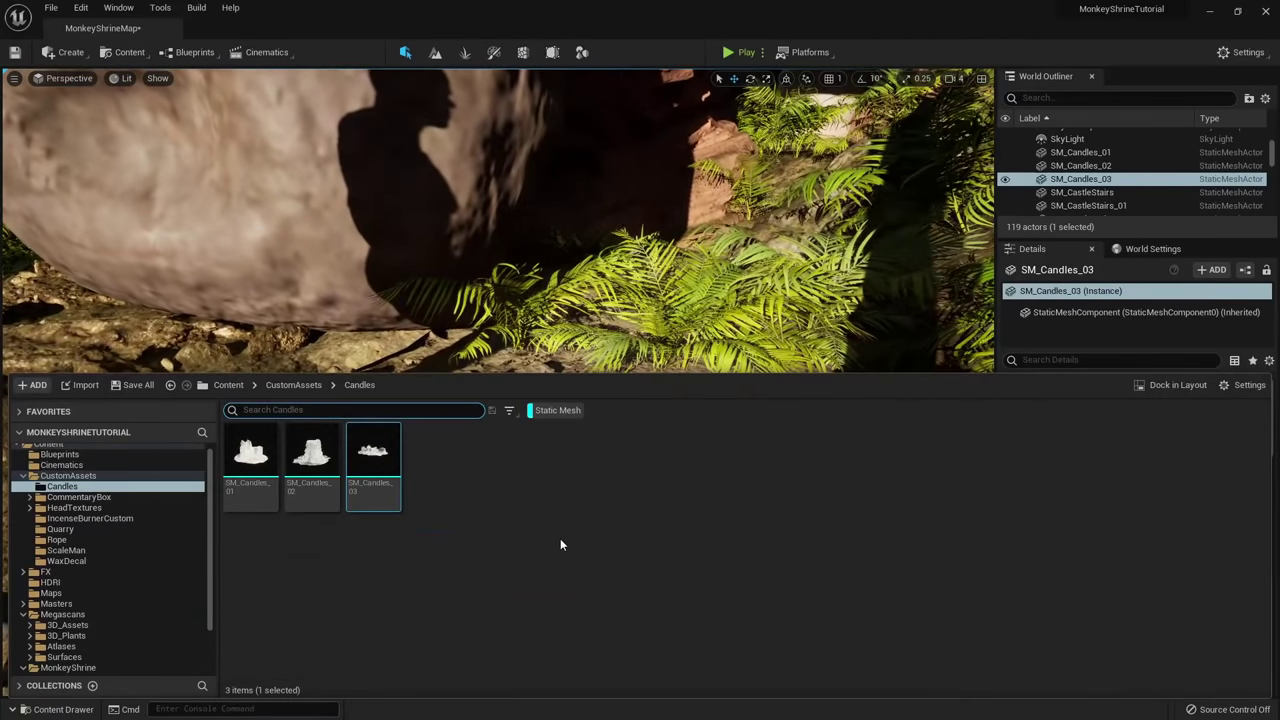
left_click(100, 476)
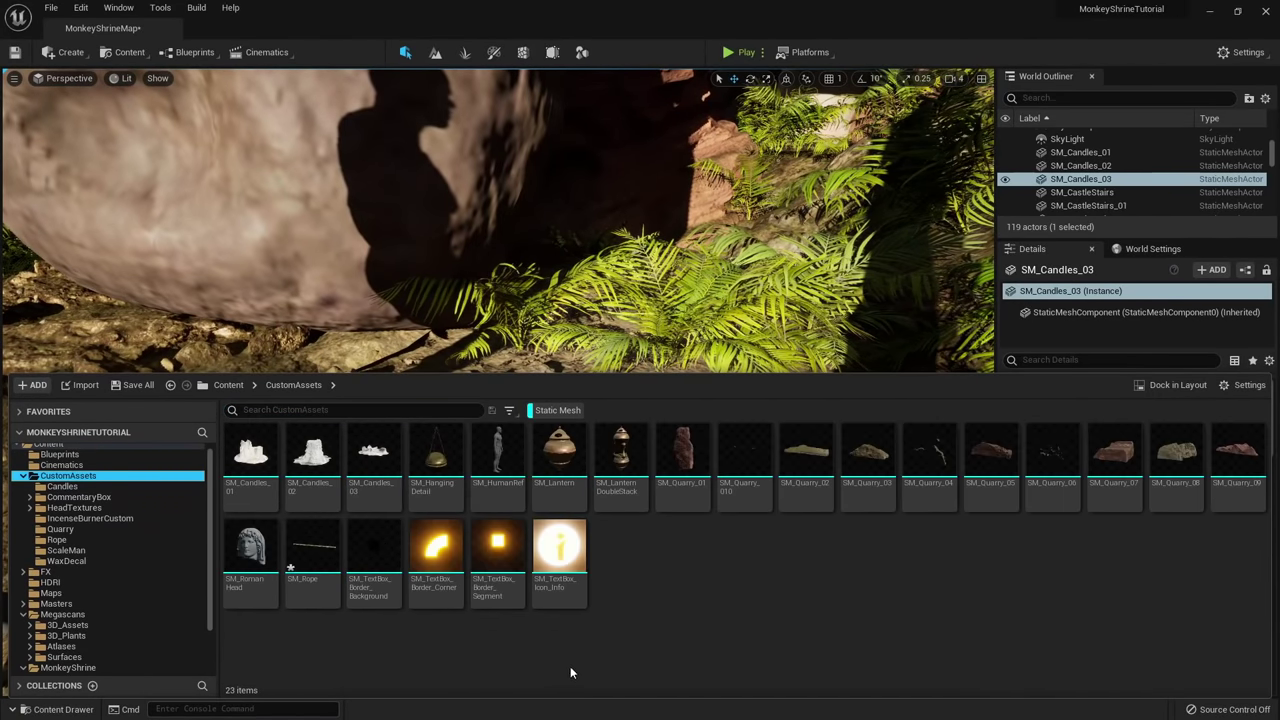
left_click_drag(578, 463, 486, 420)
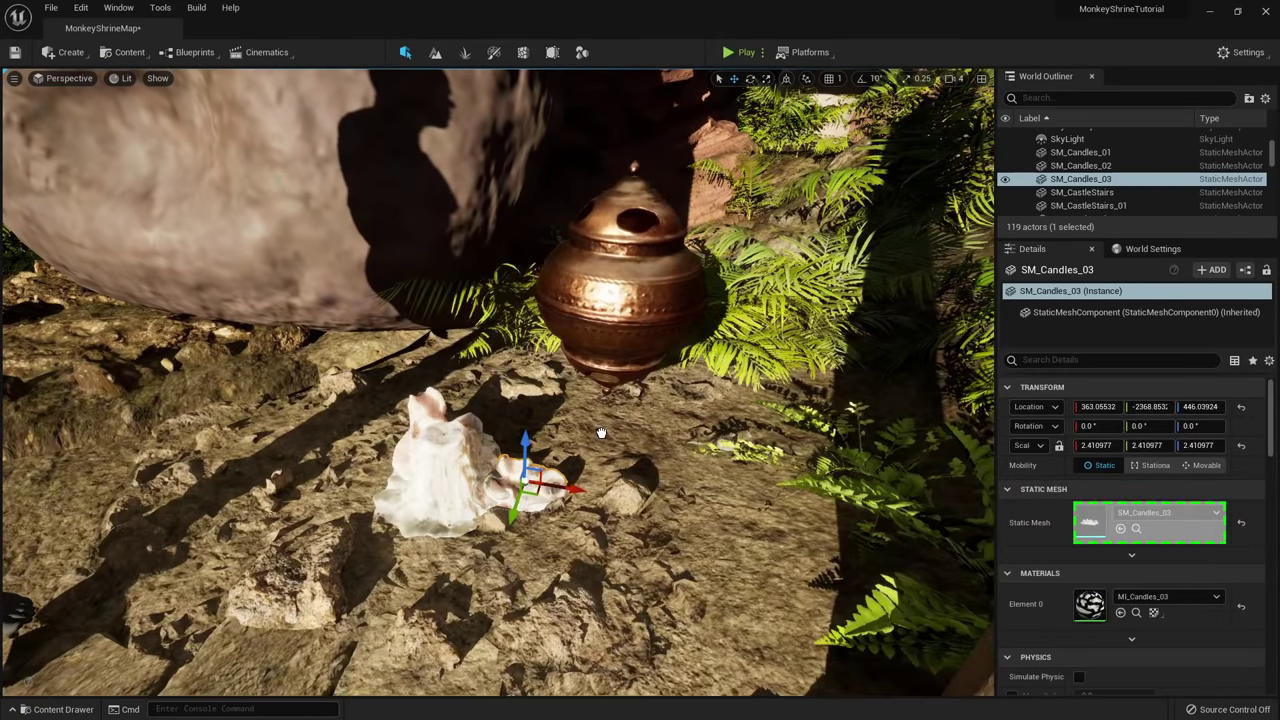
left_click_drag(600, 432, 600, 432)
key("ctrl+space")
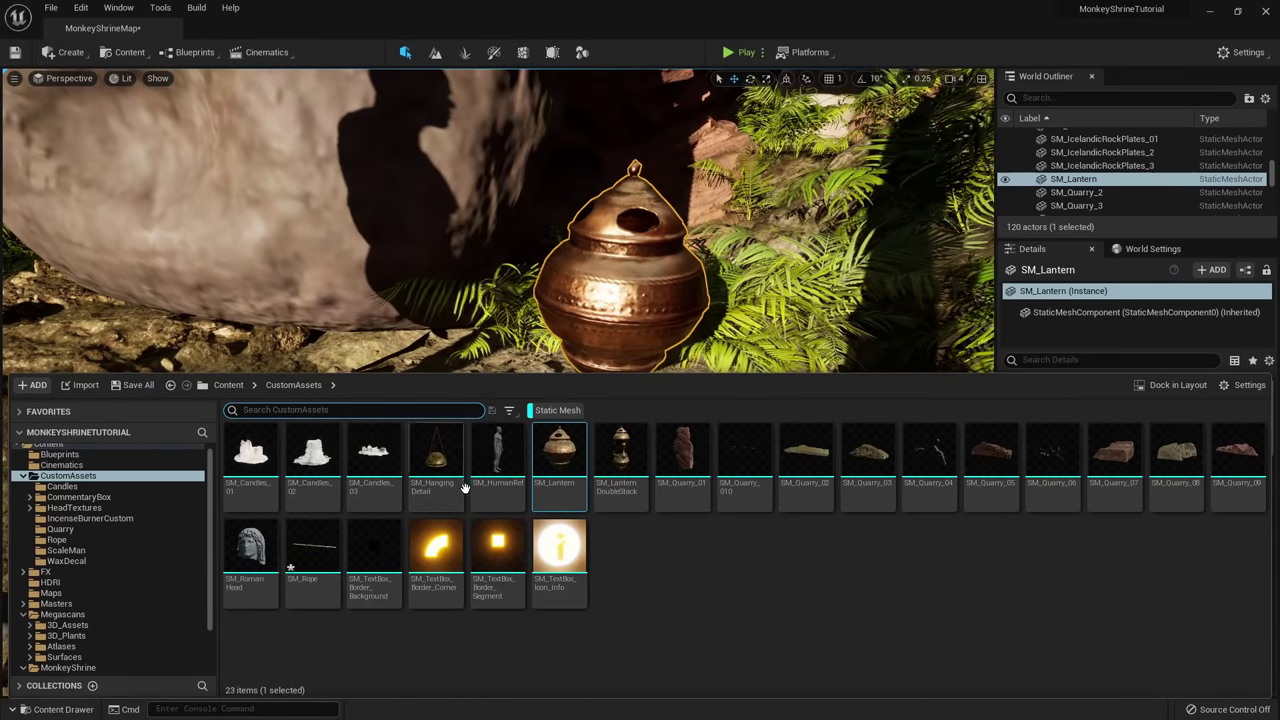
left_click_drag(443, 465, 715, 398)
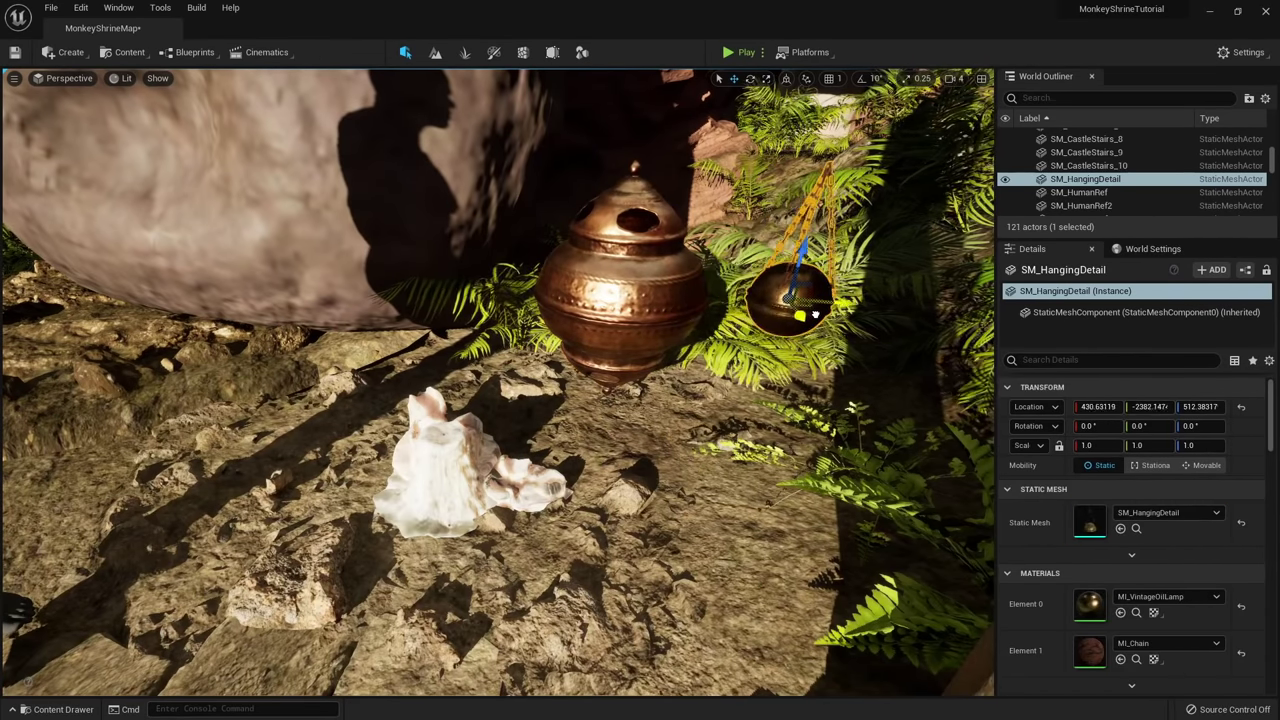
left_click_drag(815, 314, 812, 314)
Select the lantern and the hanging detail together and move them away from the candles.
left_click(636, 298)
key("s")
right_click_drag(630, 310, 708, 290)
left_click(590, 328, "ctrl")
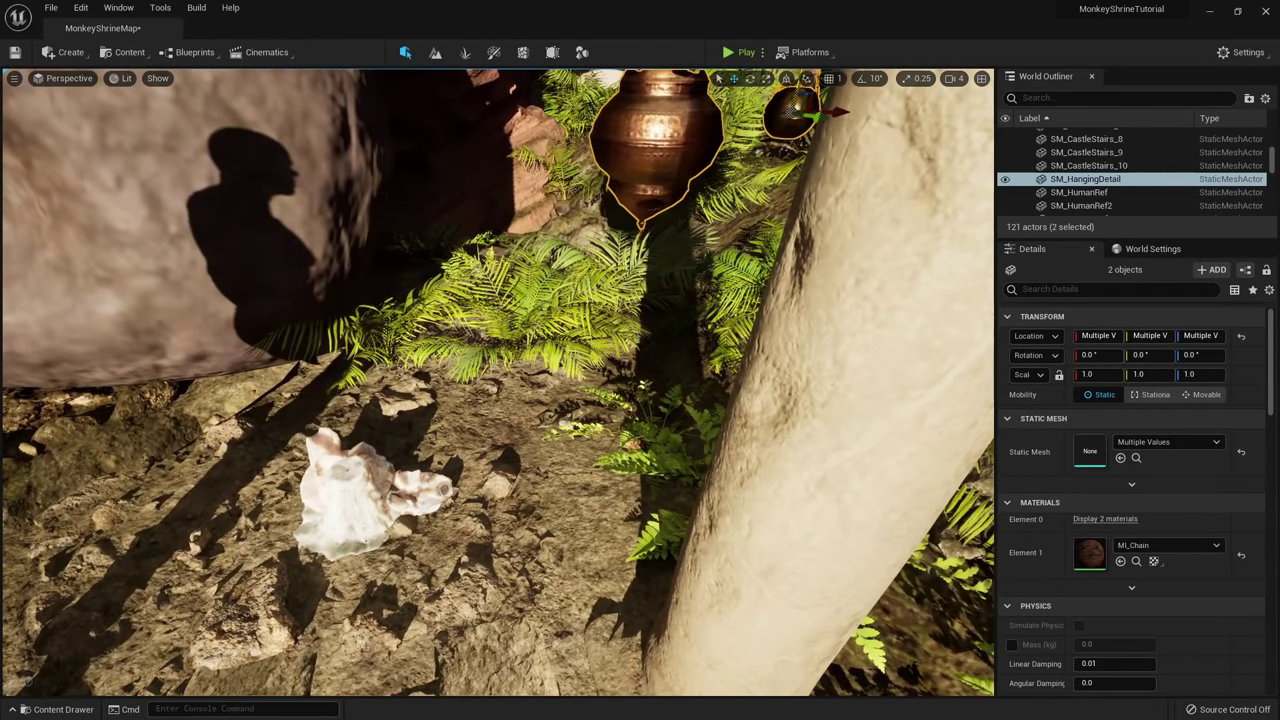
right_click_drag(606, 345, 582, 375)
Place the SM_IncenseBurner mesh from Megascans/3D_Assets on the ground beside the candles.
key("ctrl+space")
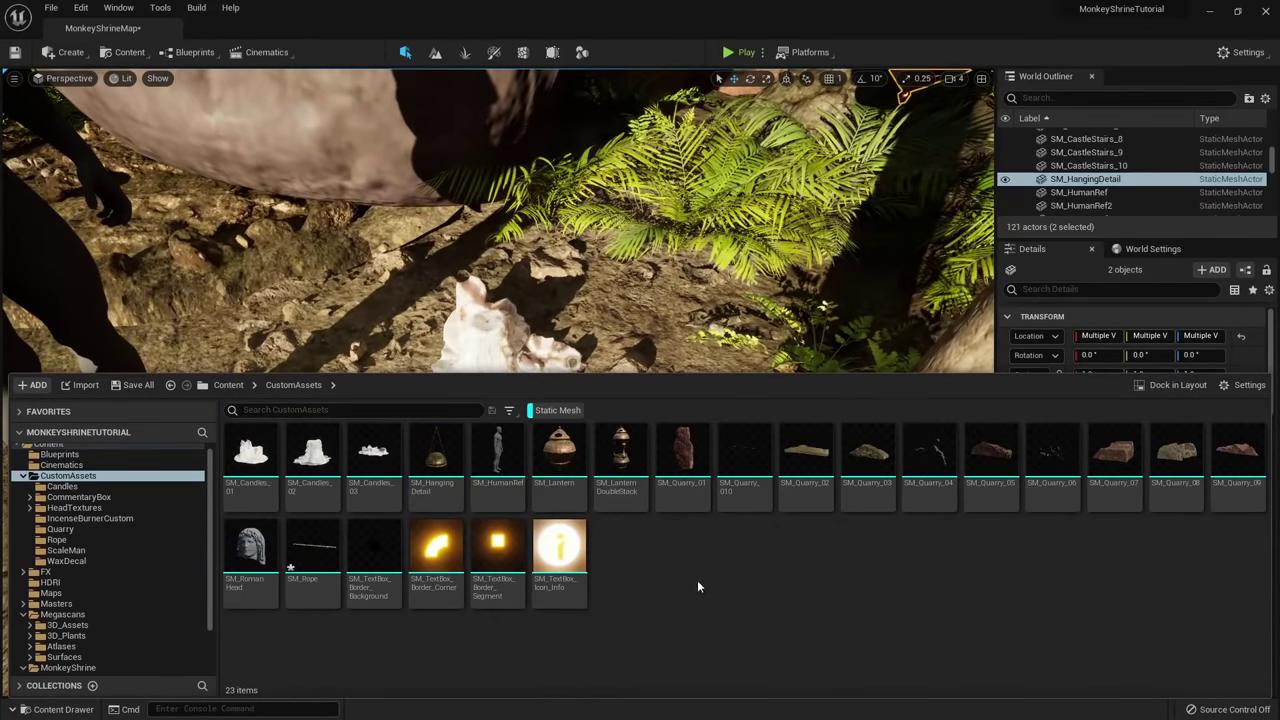
left_click(62, 614)
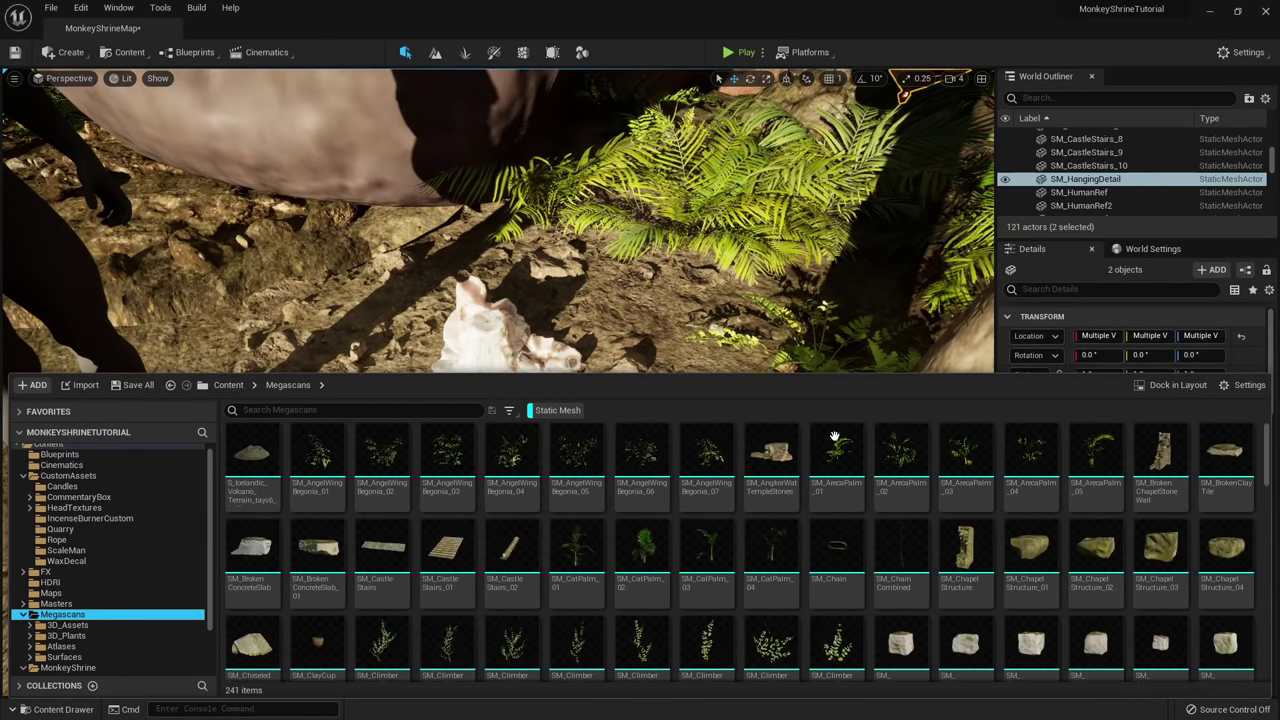
scroll(573, 598, "down", 1)
left_click(68, 625)
scroll(608, 526, "down", 9)
scroll(608, 526, "up", 6)
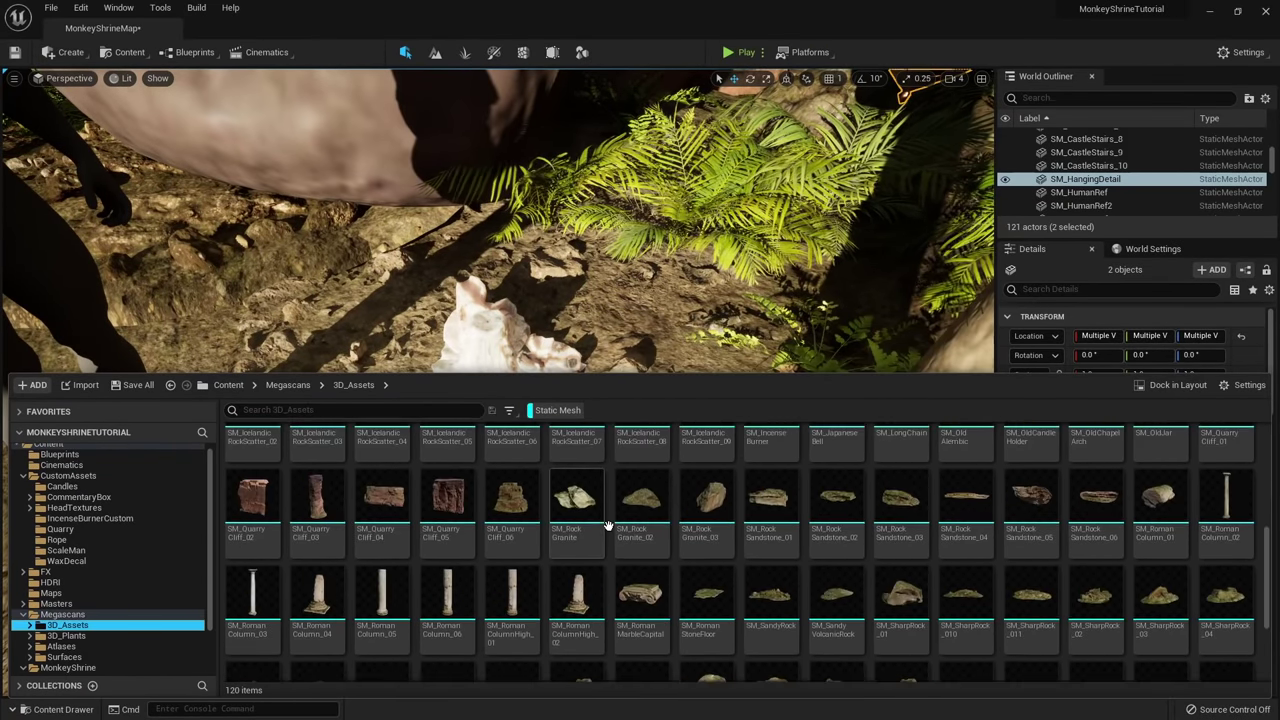
scroll(608, 526, "down", 2)
left_click(768, 493)
left_click_drag(768, 493, 408, 258)
Place the SM_IncenseBurner and SM_JapaneseBell meshes from Megascans/3D_Assets side by side on the ground near the candles.
key("ctrl+space")
scroll(723, 550, "up", 2)
scroll(722, 551, "down", 3)
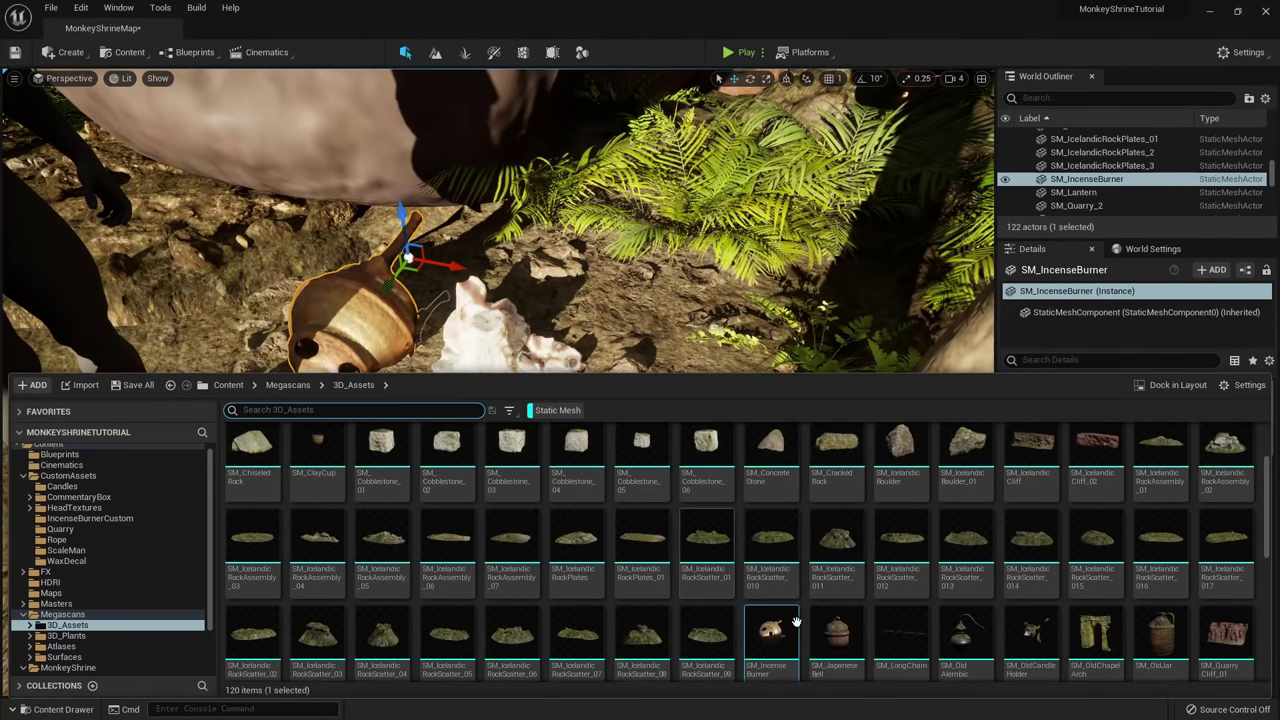
left_click(407, 365)
left_click_drag(407, 365, 398, 382)
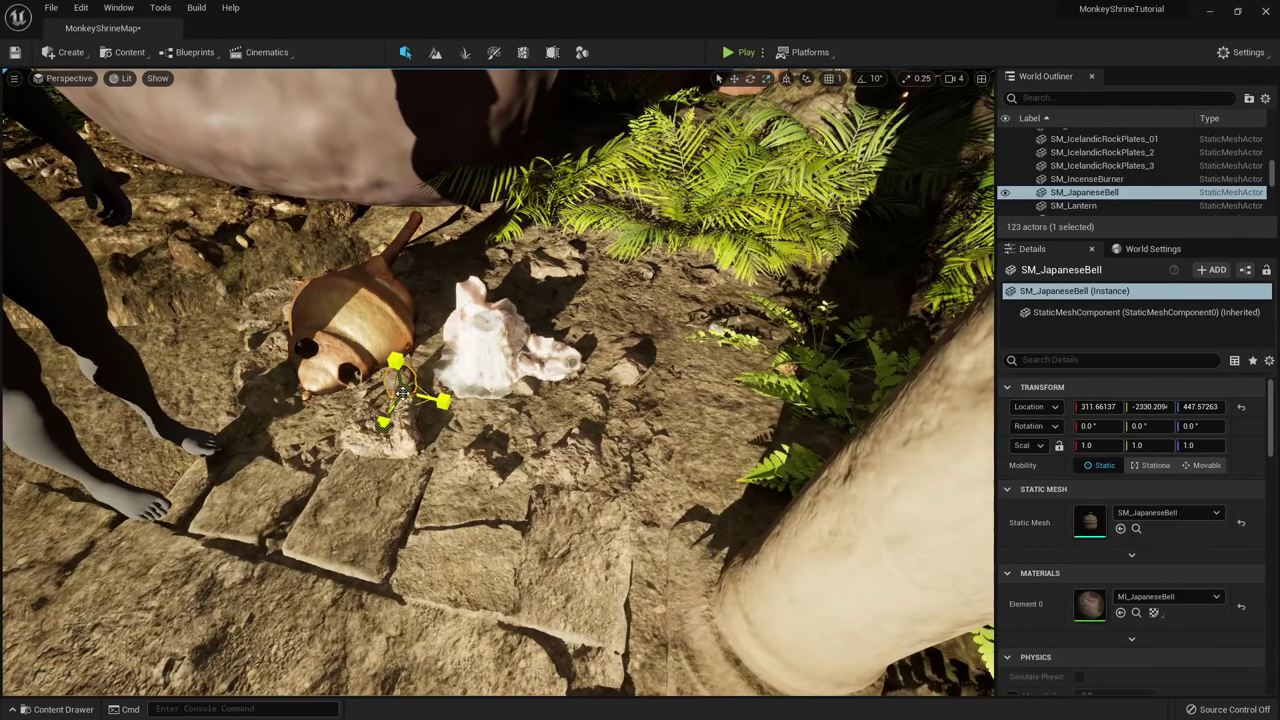
Scale the Japanese bell uniformly to about 2.25 and place the SM_OldAlembic mesh on the other side of the candles.
key("ctrl+space")
scroll(966, 620, "down", 1)
left_click_drag(966, 635, 600, 300)
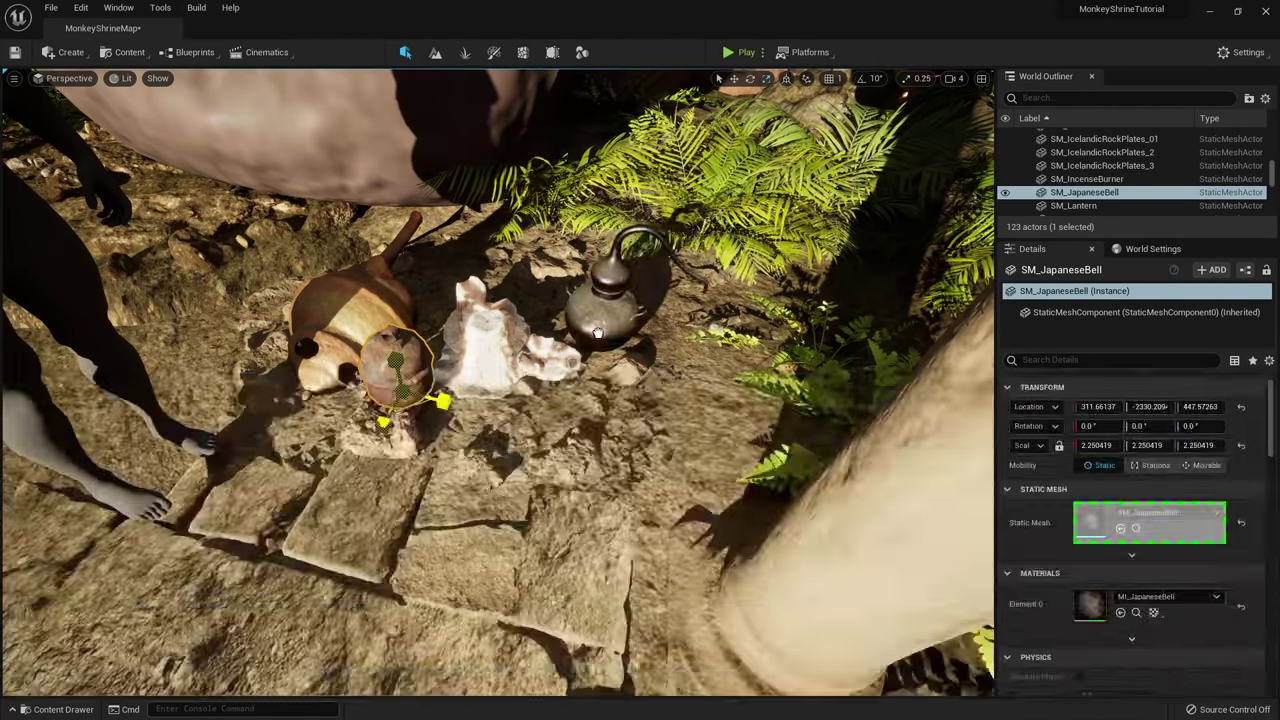
Place SM_OldCandleHolder and SM_ClayCup in front of the candles, scaled to about 3.06 and 4.99 respectively.
key("ctrl+space")
left_click_drag(1031, 635, 567, 425)
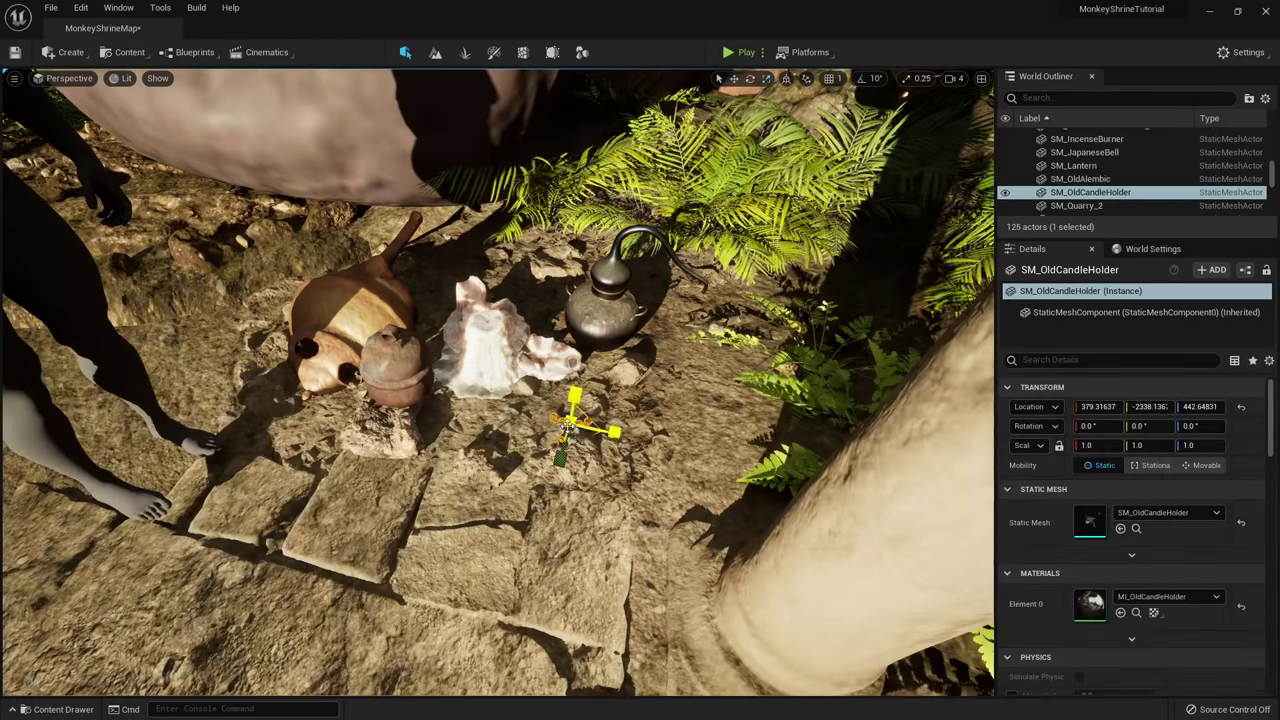
key("ctrl+space")
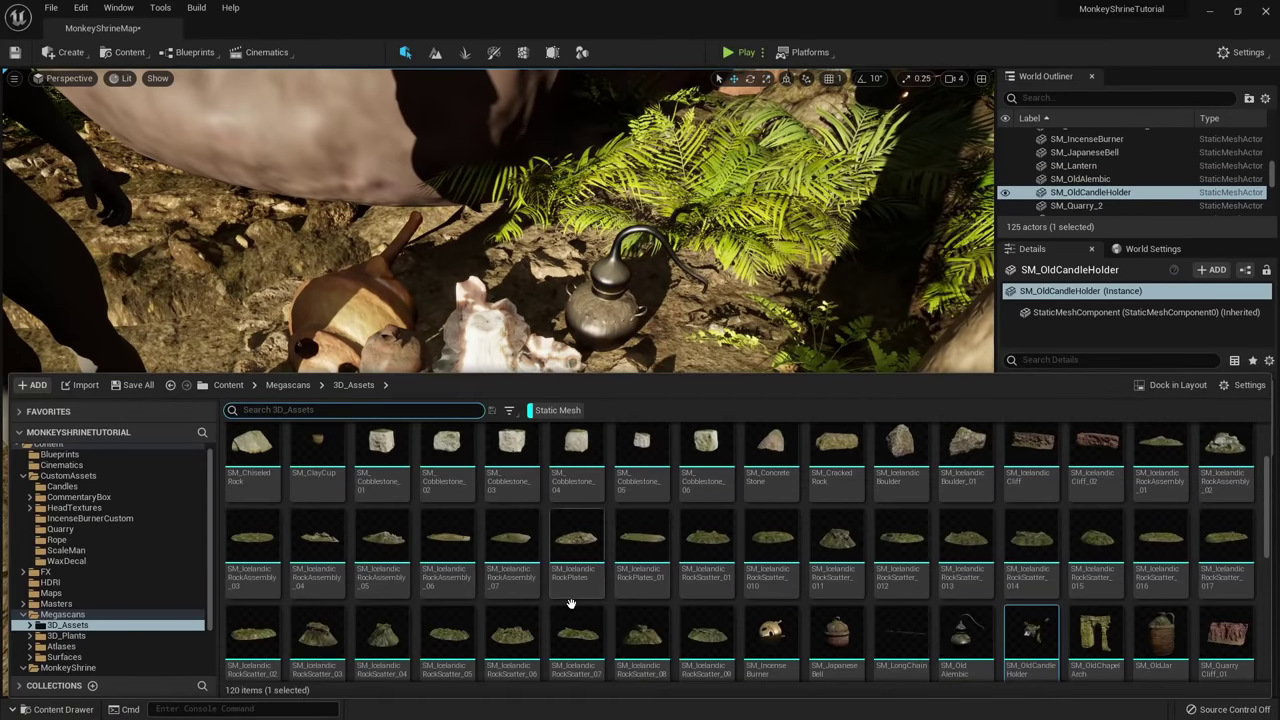
scroll(571, 606, "up", 3)
left_click_drag(300, 531, 495, 393)
Search the 3D_Assets folder for "plate" and place the SM_WoodenPlate mesh by the candles.
key("ctrl+space")
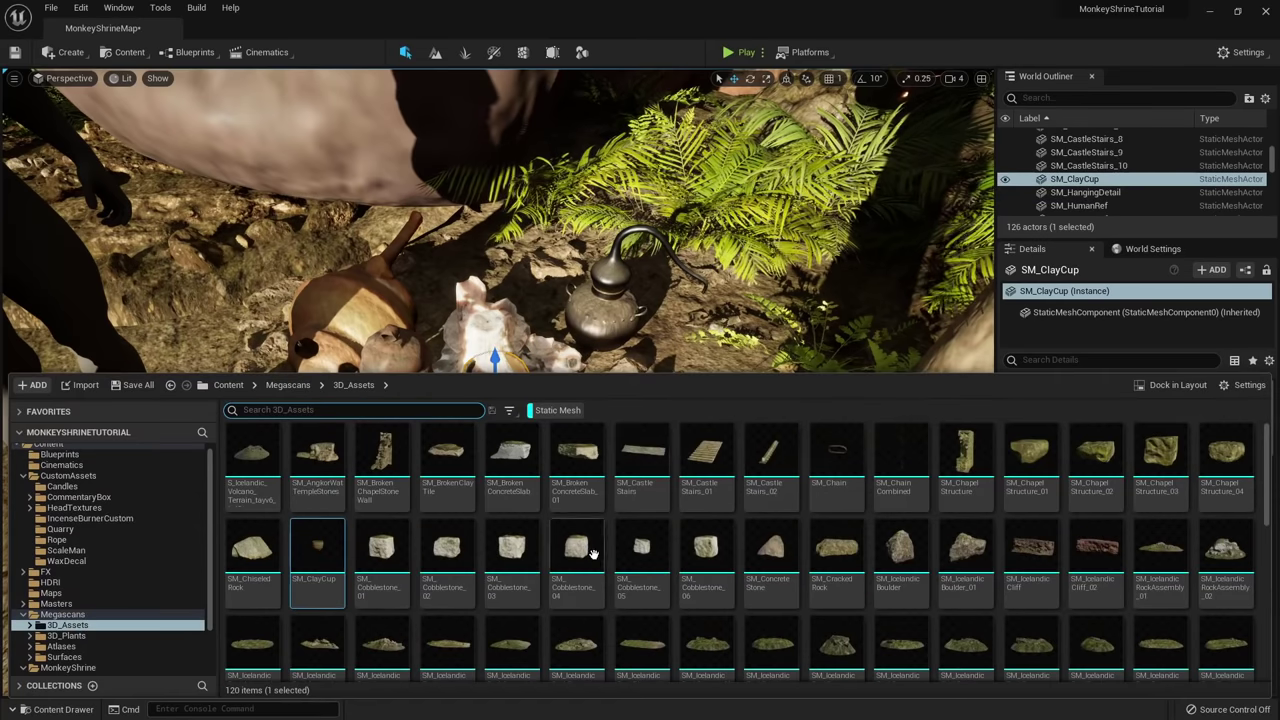
scroll(500, 520, "down", 2)
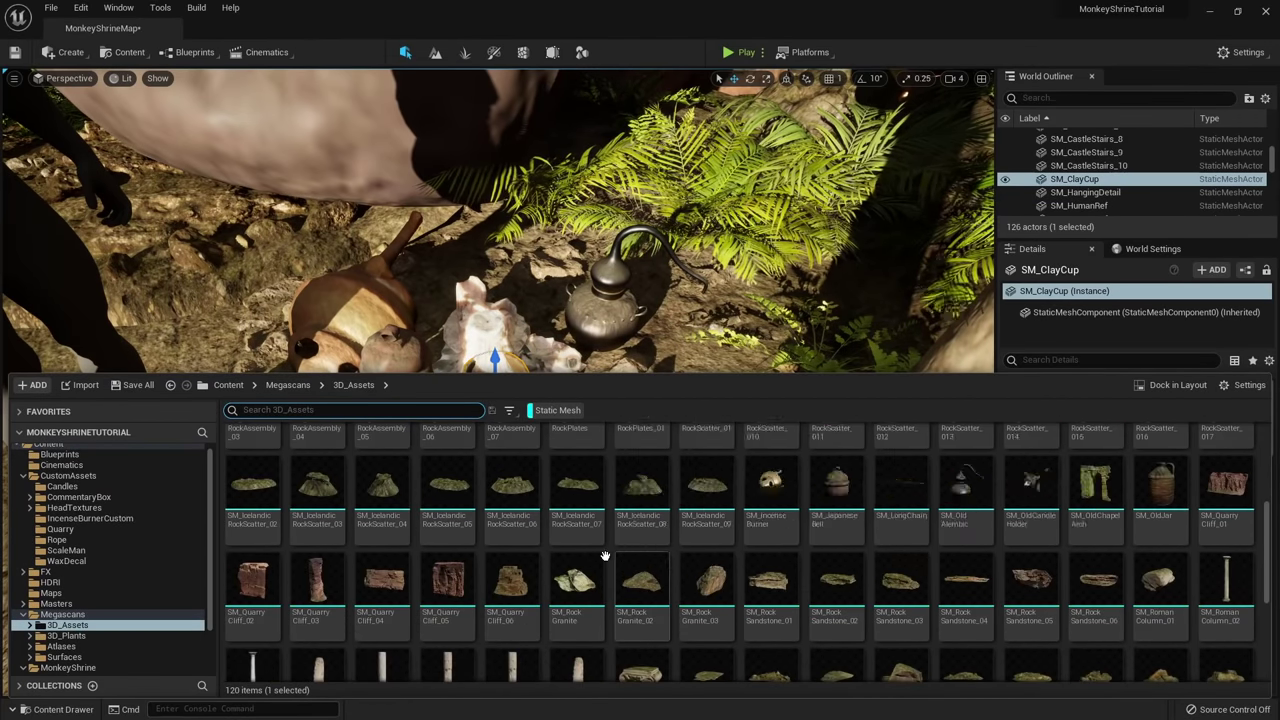
scroll(579, 501, "up", 2)
type("plate")
key("Return")
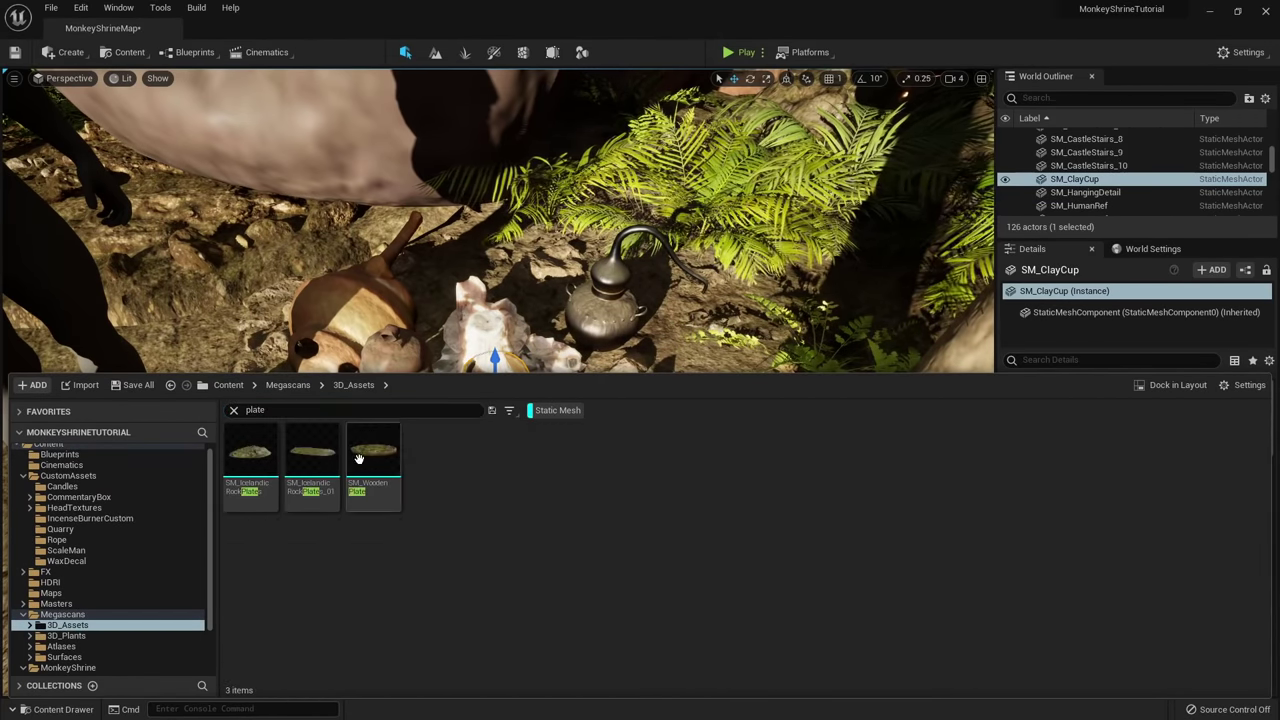
left_click_drag(360, 460, 517, 295)
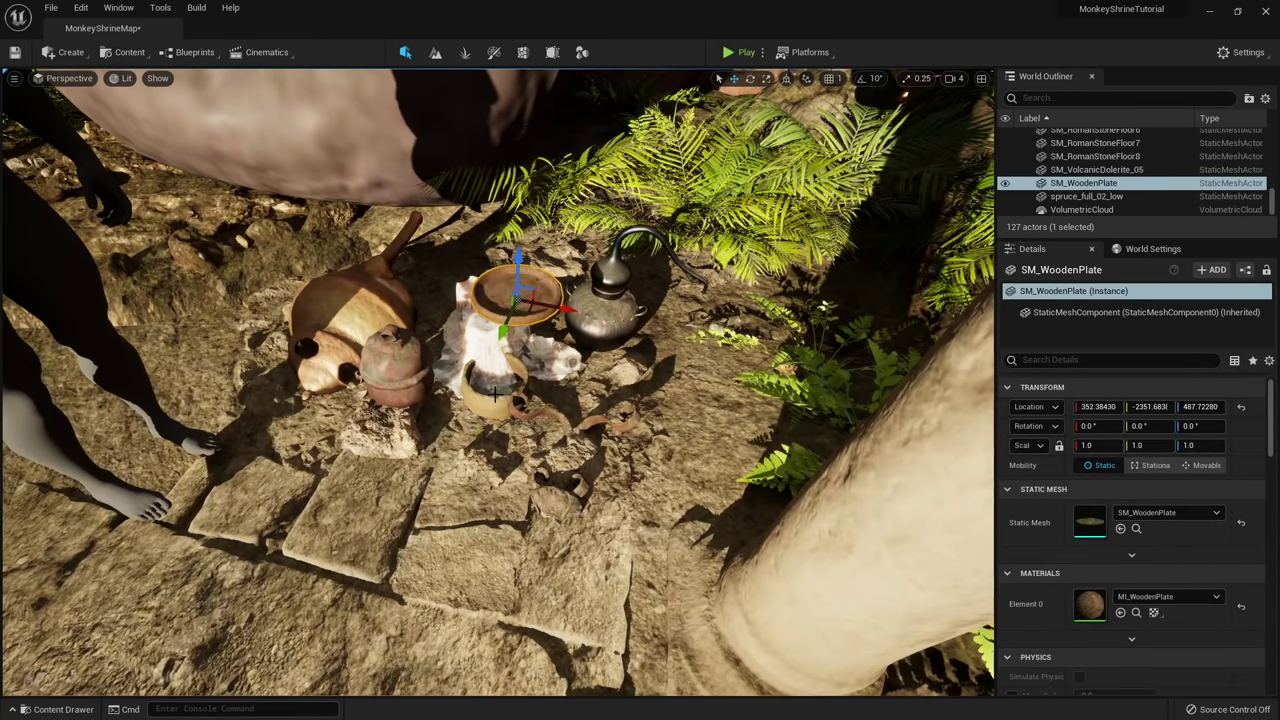
Move the tall candle to the far side of the alembic and lower the wooden plate in front of it.
left_click(502, 387)
left_click_drag(489, 348, 670, 360)
left_click(525, 303)
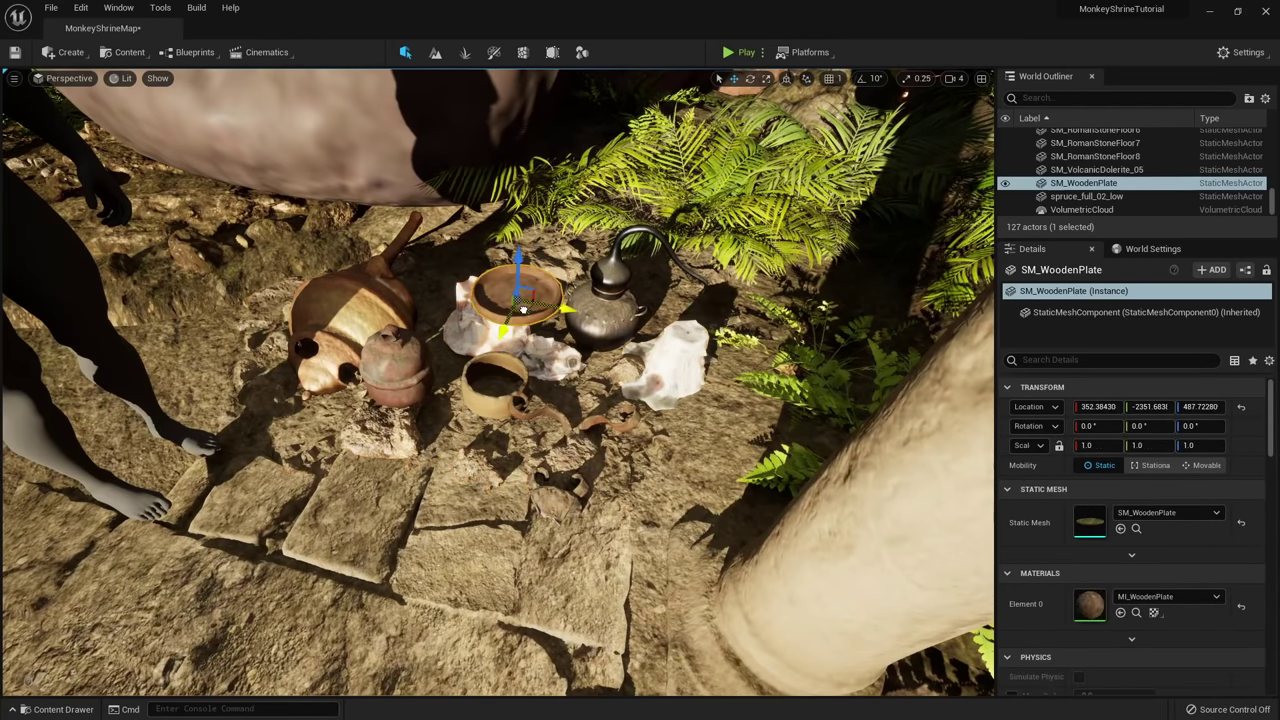
left_click_drag(523, 310, 704, 426)
right_click_drag(704, 426, 503, 309)
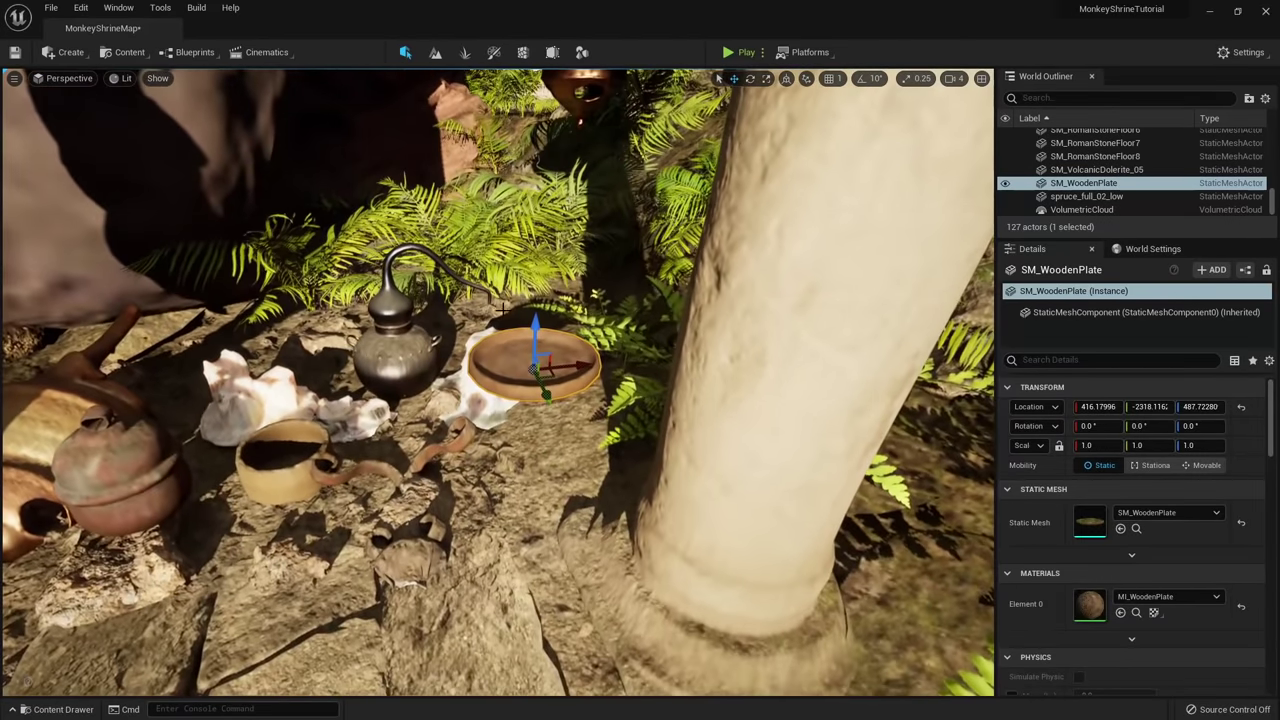
left_click_drag(535, 330, 530, 401)
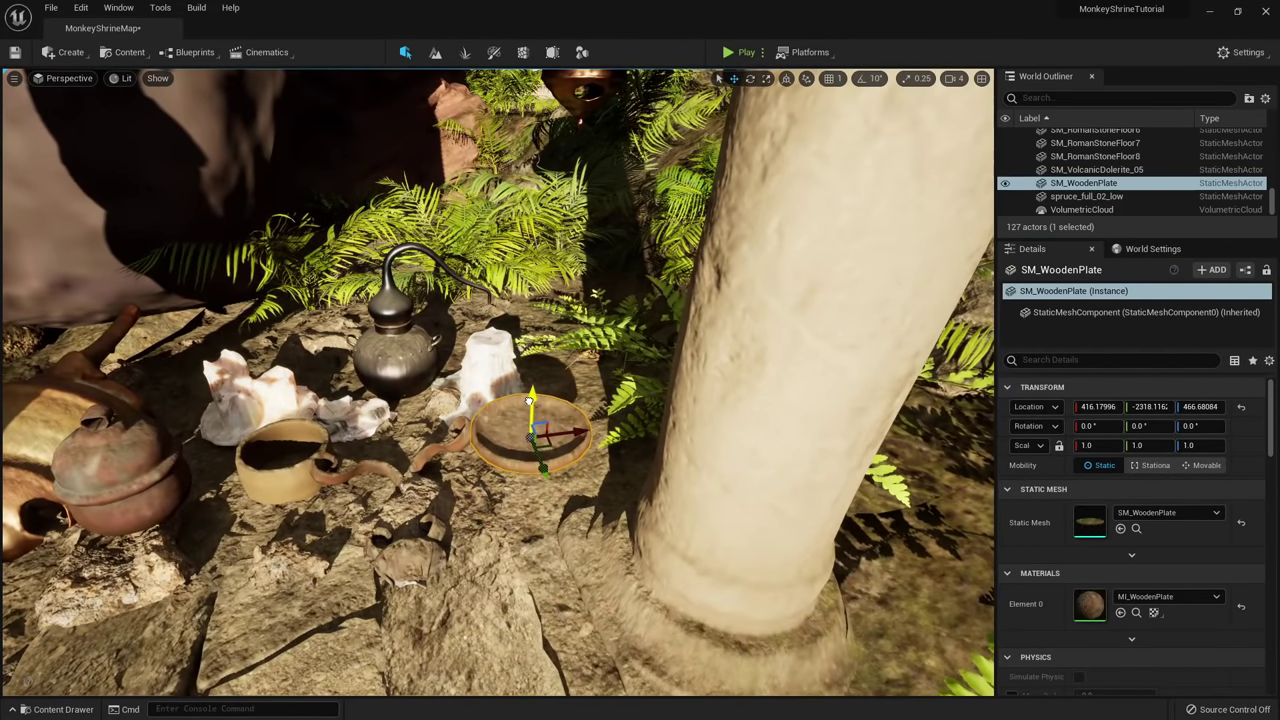
Override and disable UseVirtualTextureBlending? in MI_WoodenPlate, and lower the wooden plate onto the ground.
double_click(1081, 616)
double_click(823, 226)
scroll(838, 474, "down", 5)
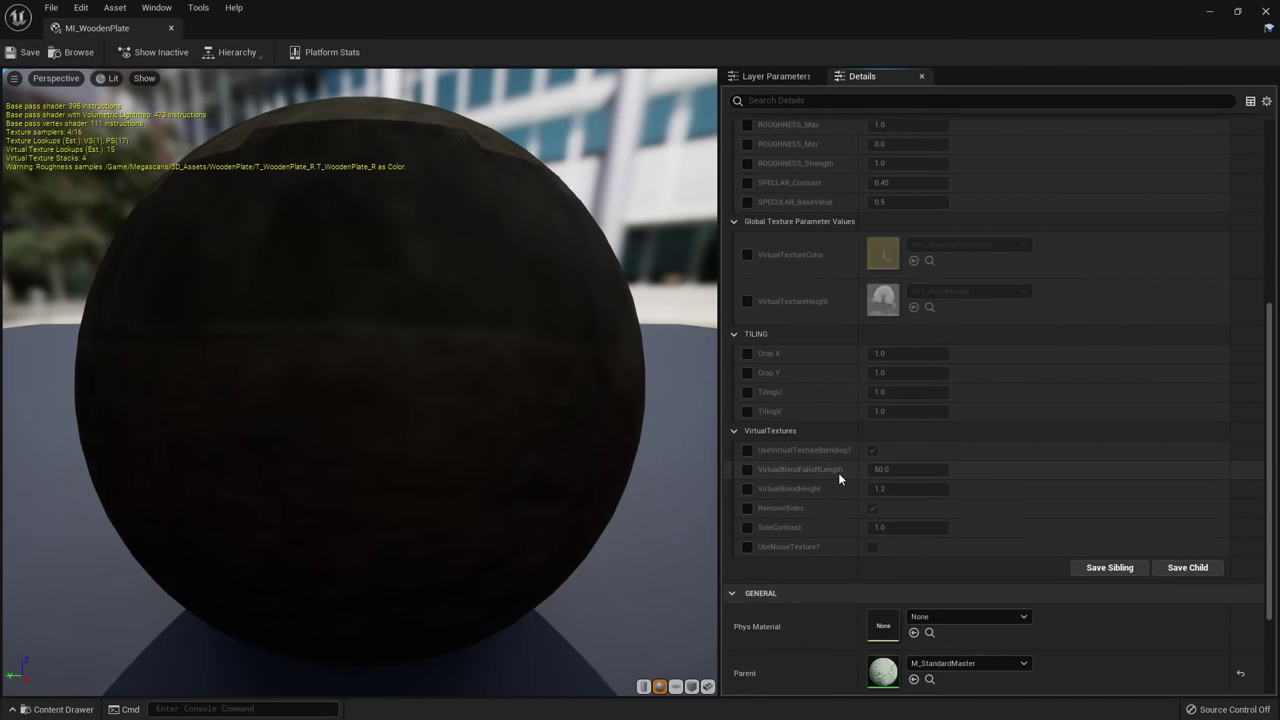
left_click(747, 450)
left_click(872, 450)
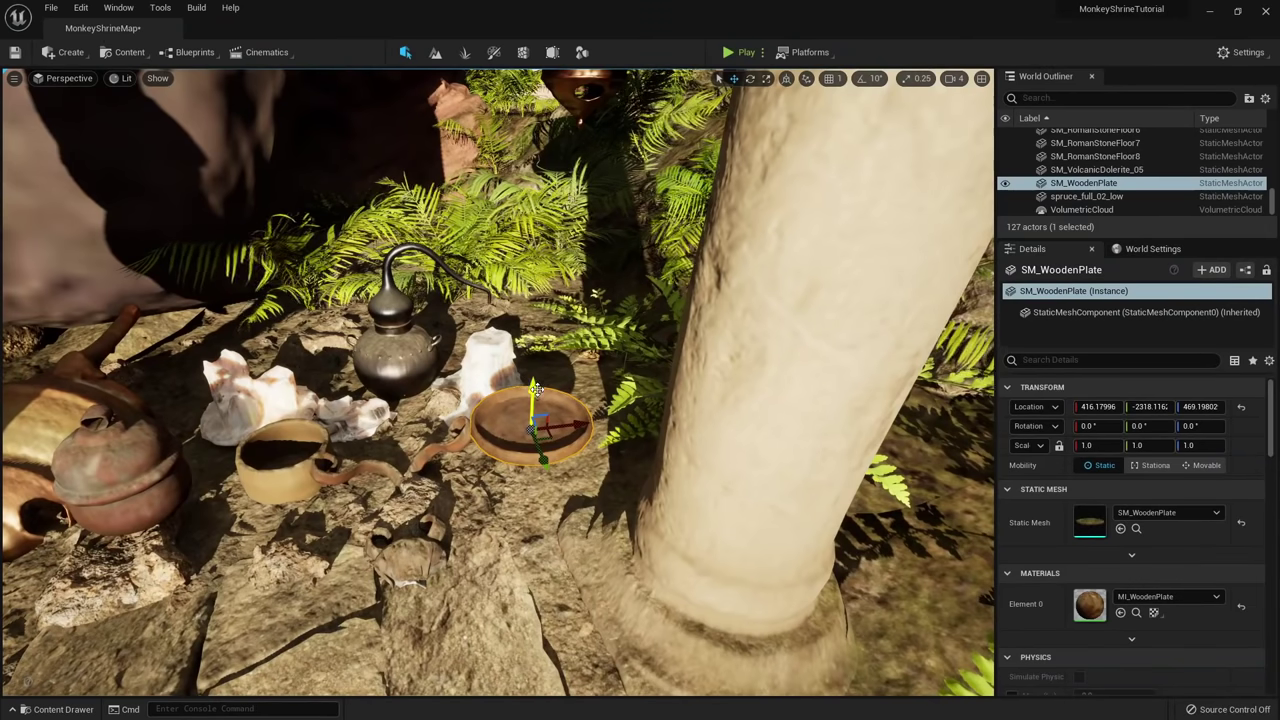
left_click_drag(536, 388, 528, 483)
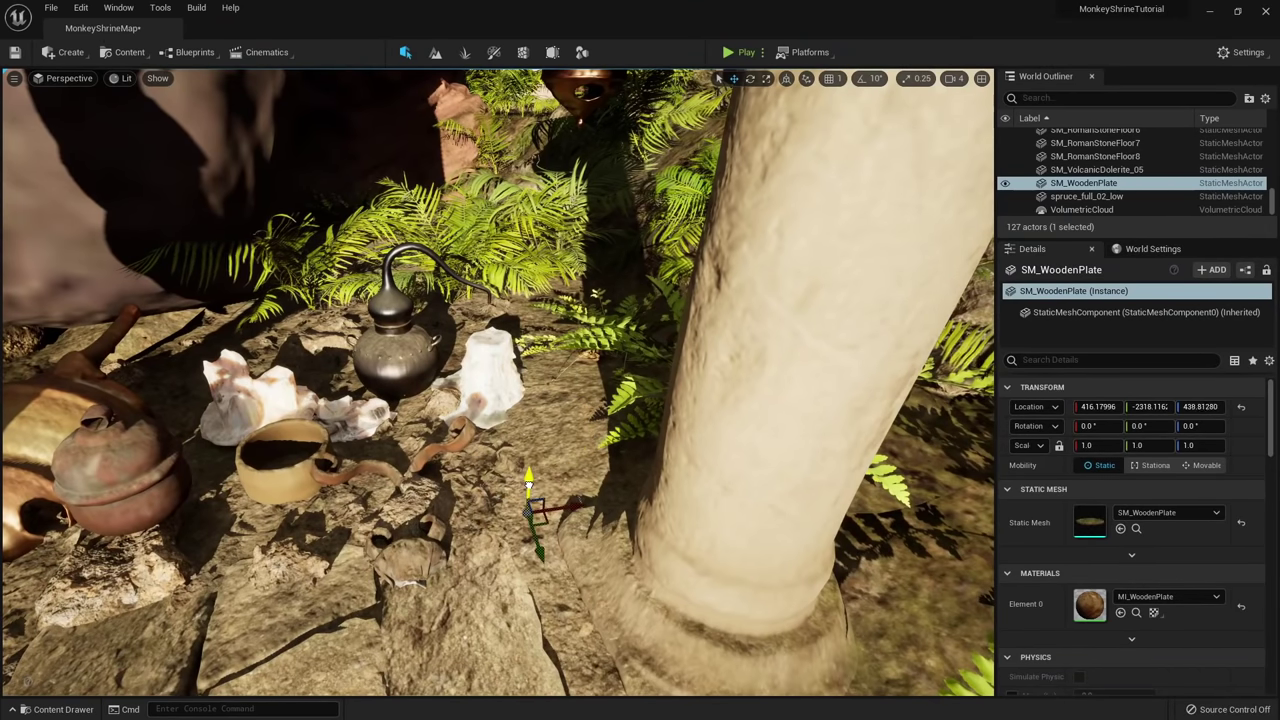
Rotate the old candle holder upright to about -101° on X and adjust its position on the ground.
left_click(405, 567)
left_click_drag(384, 473, 398, 438)
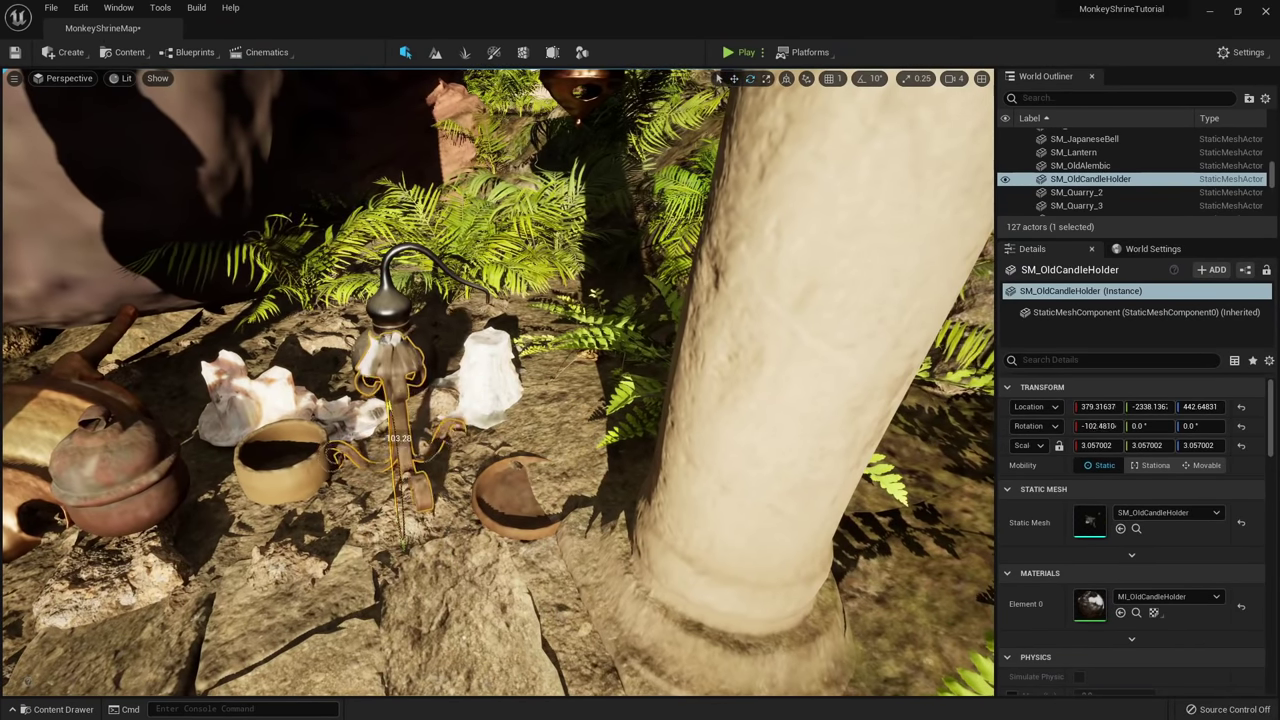
right_click_drag(440, 420, 527, 475)
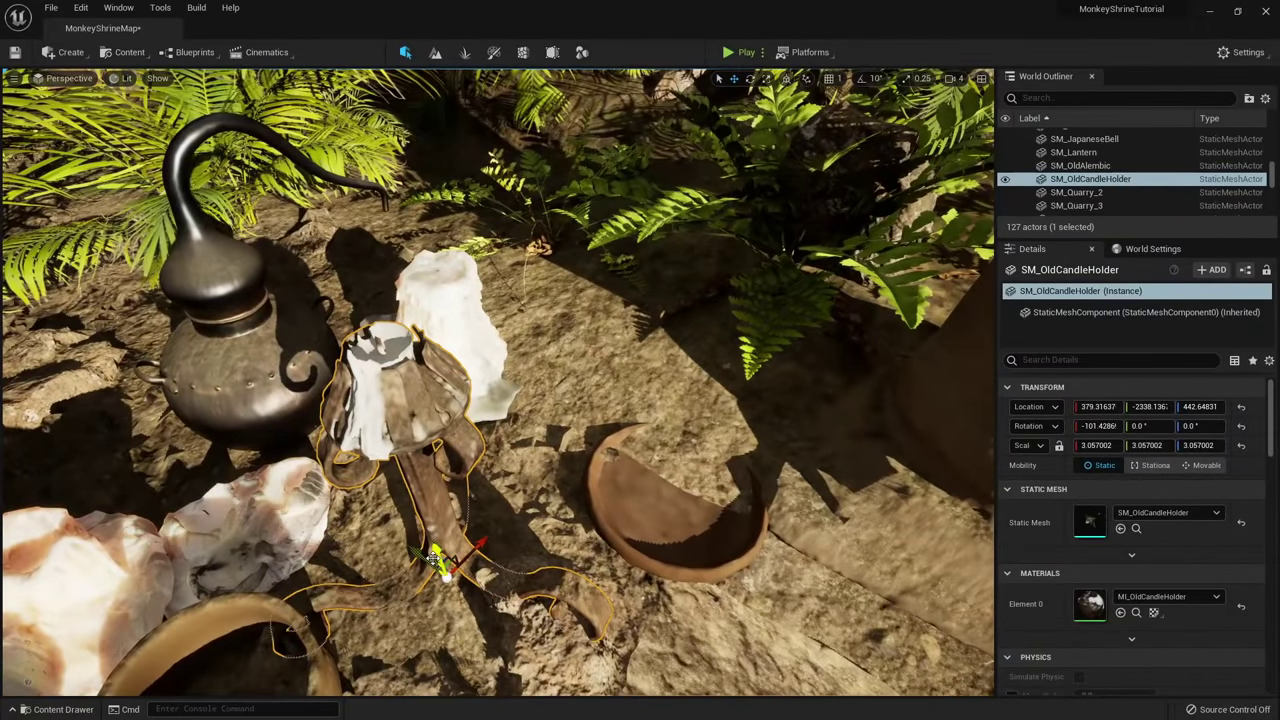
left_click_drag(412, 547, 436, 569)
right_click_drag(470, 575, 955, 597)
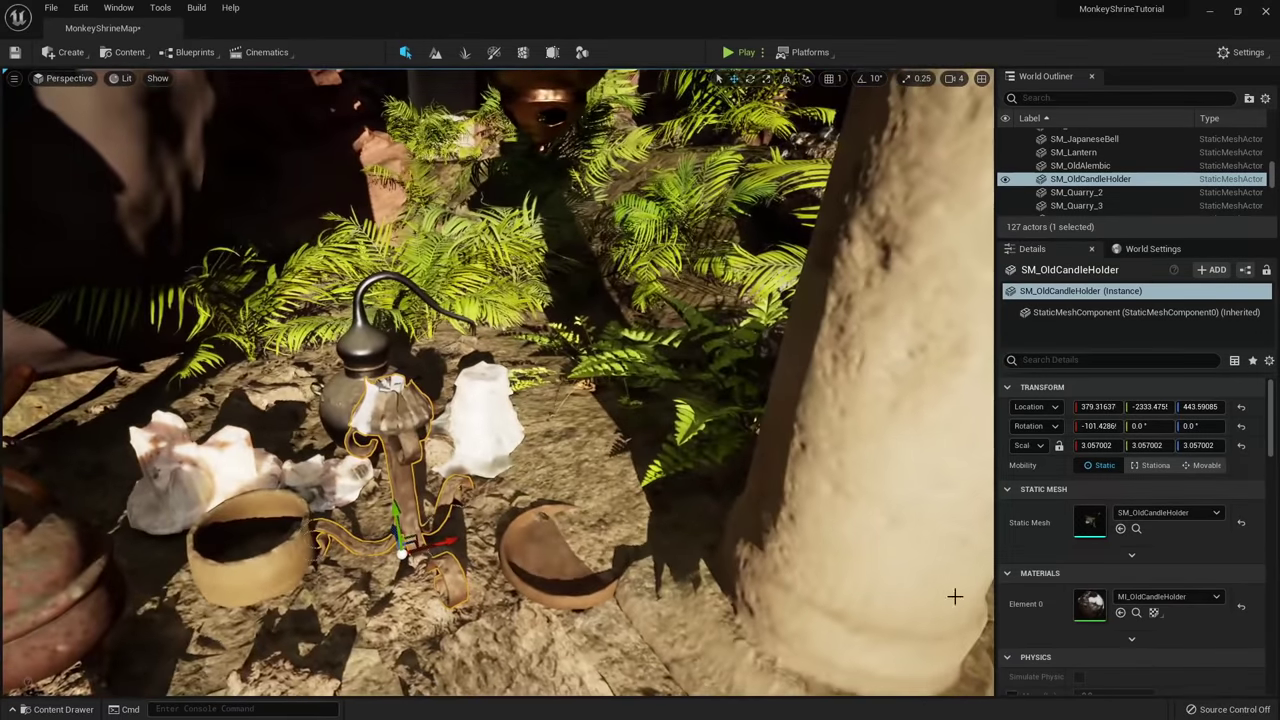
Override and disable UseVirtualTextureBlending? in the MI_OldCandleHolder material instance.
double_click(1100, 608)
scroll(870, 507, "down", 8)
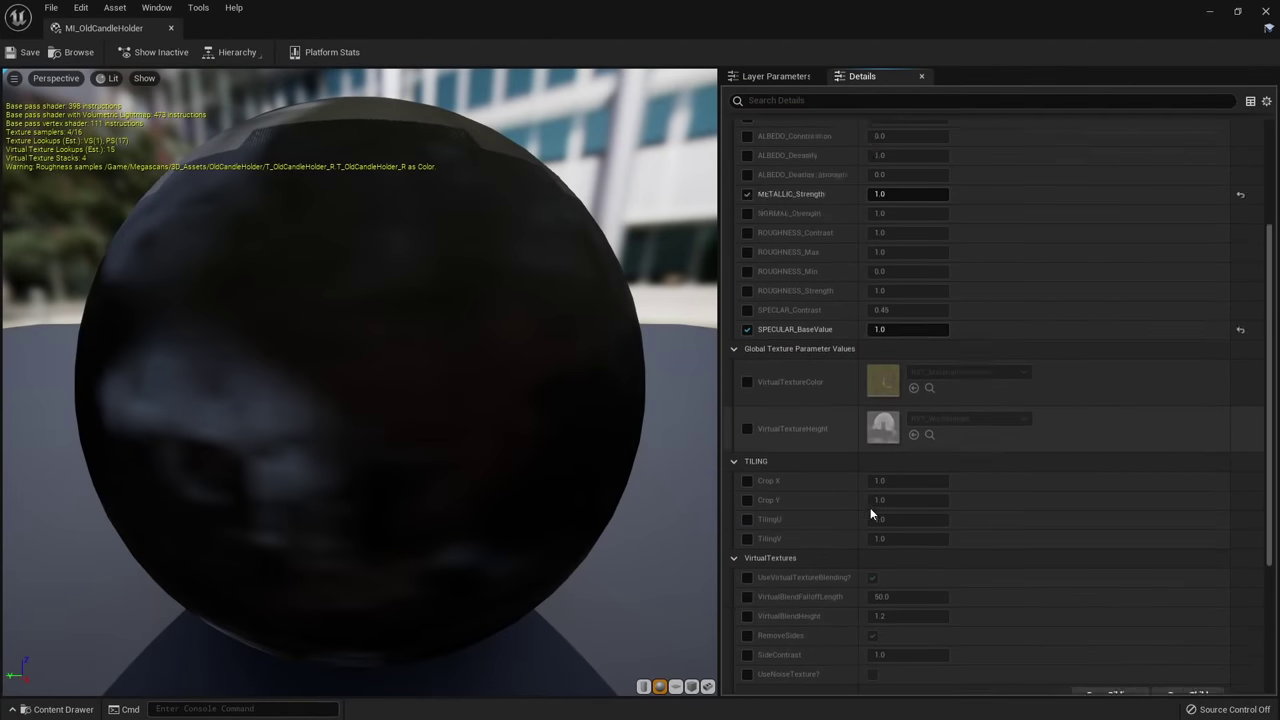
left_click(873, 471)
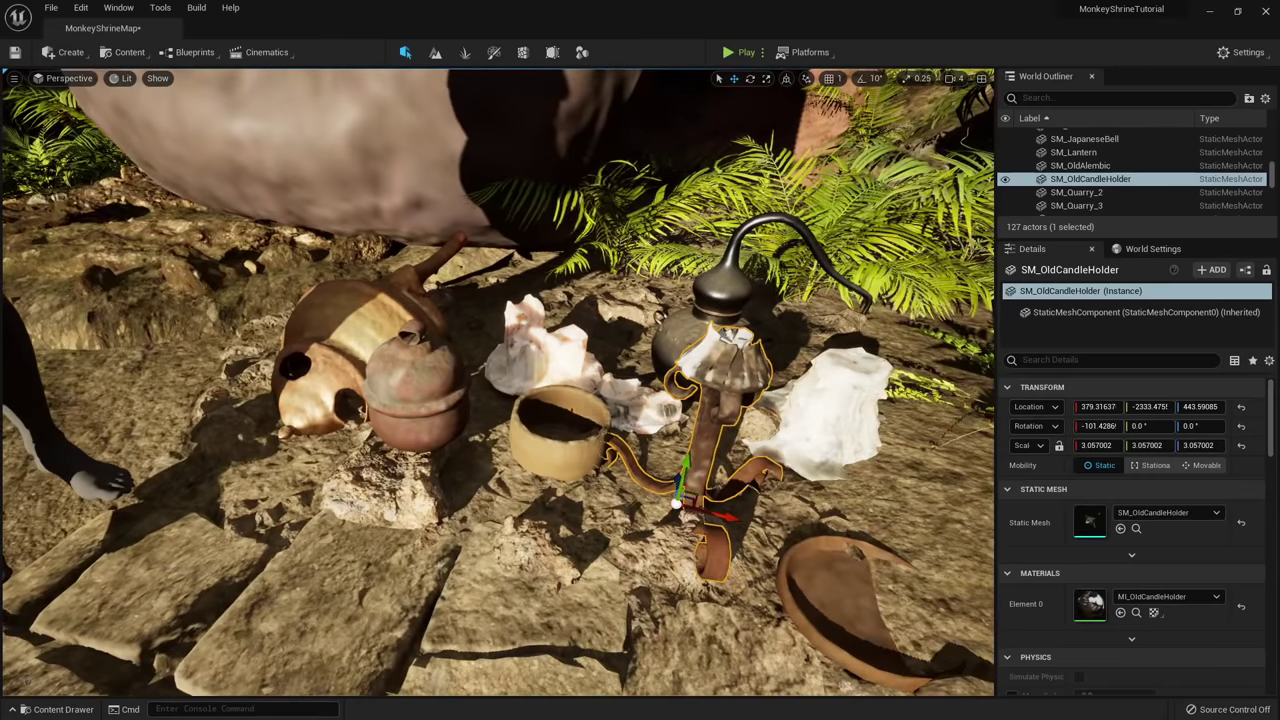
Move the wooden plate onto the paving stones in front of the clay cup.
right_click_drag(498, 382, 503, 382)
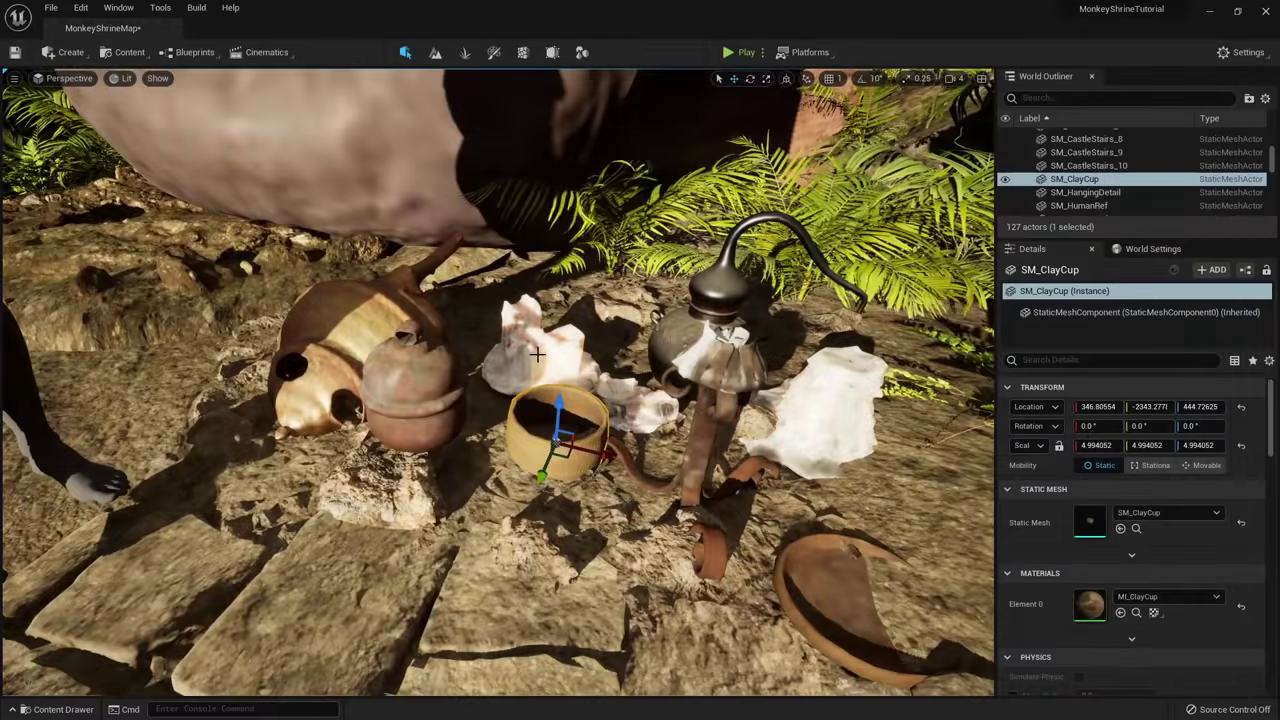
left_click_drag(500, 400, 440, 410, "alt")
right_click_drag(640, 450, 590, 435)
left_click(667, 469)
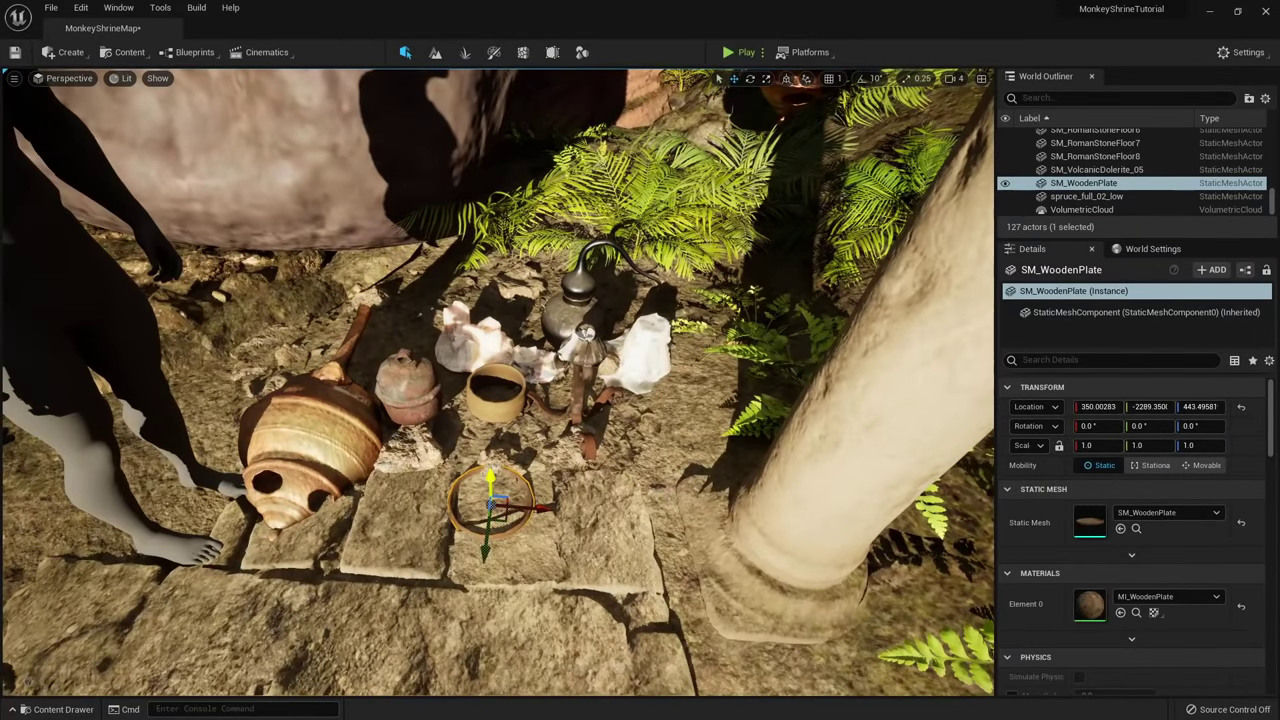
Reposition the incense burner on the ground beside the Japanese bell.
right_click_drag(502, 416, 430, 398)
left_click(425, 432)
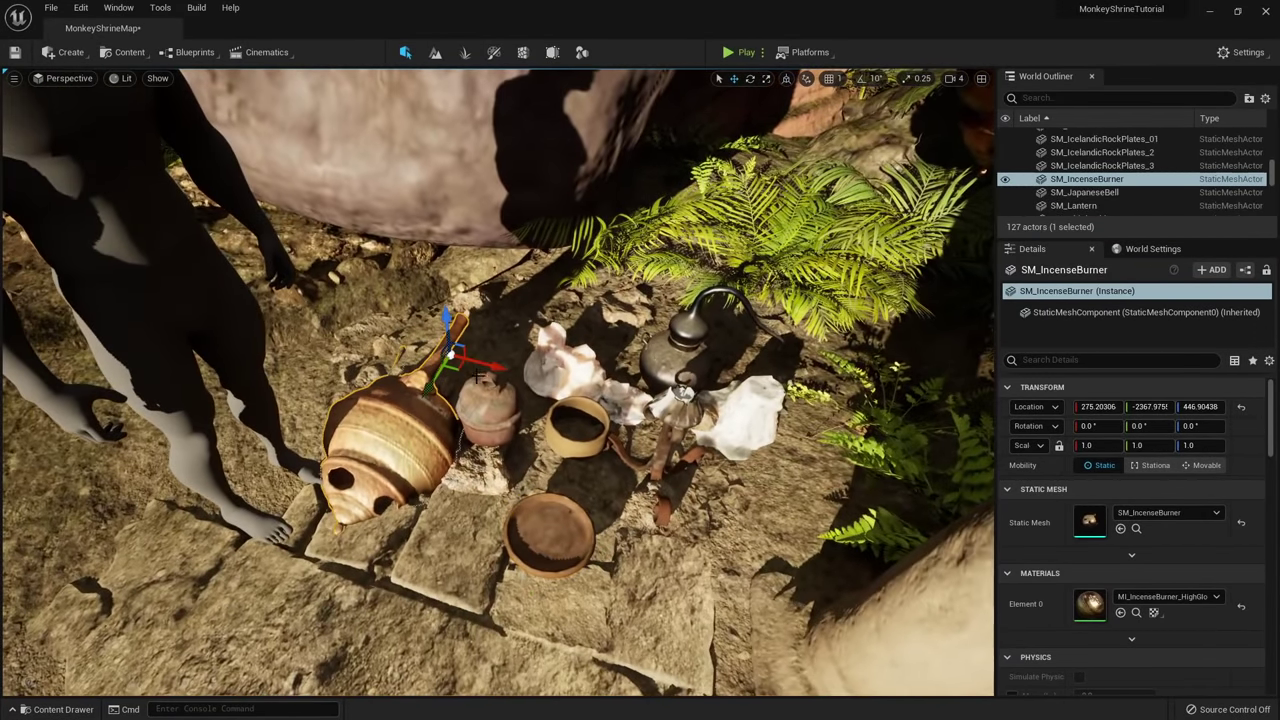
left_click_drag(458, 364, 477, 335)
Delete the human scale reference figure standing next to the props.
right_click_drag(465, 285, 430, 258)
left_click(388, 385)
right_click_drag(361, 330, 490, 440)
key("Delete")
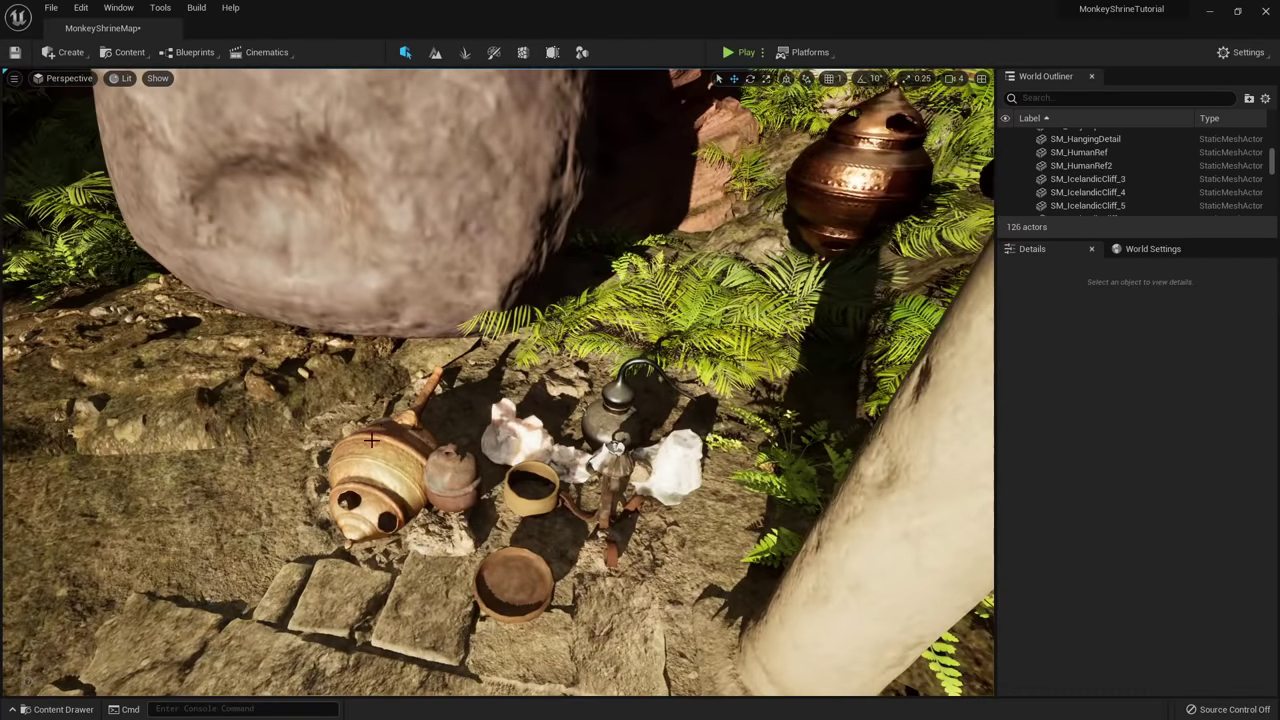
Select the incense burner, bell, three candle meshes, clay cup, wooden plate, candle holder and alembic together.
right_click_drag(384, 401, 340, 400)
left_click(430, 450)
left_click(517, 468, "shift")
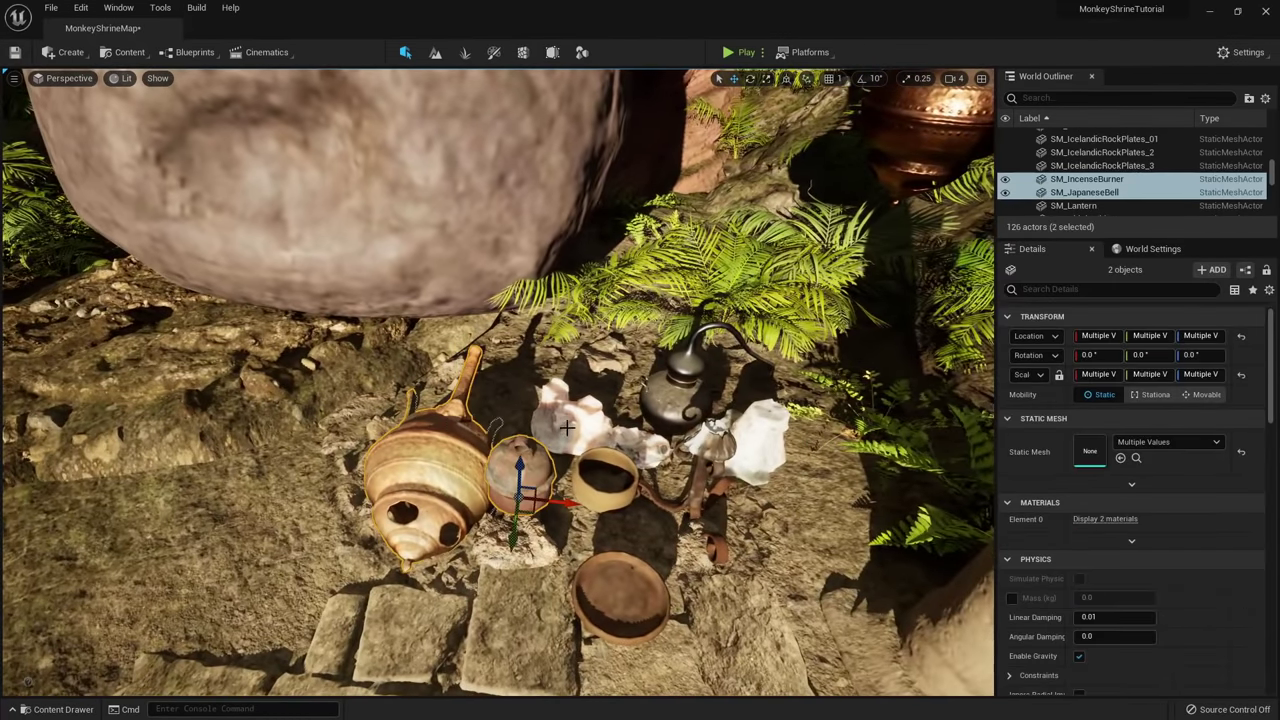
left_click(571, 424, "shift")
right_click_drag(562, 422, 610, 432)
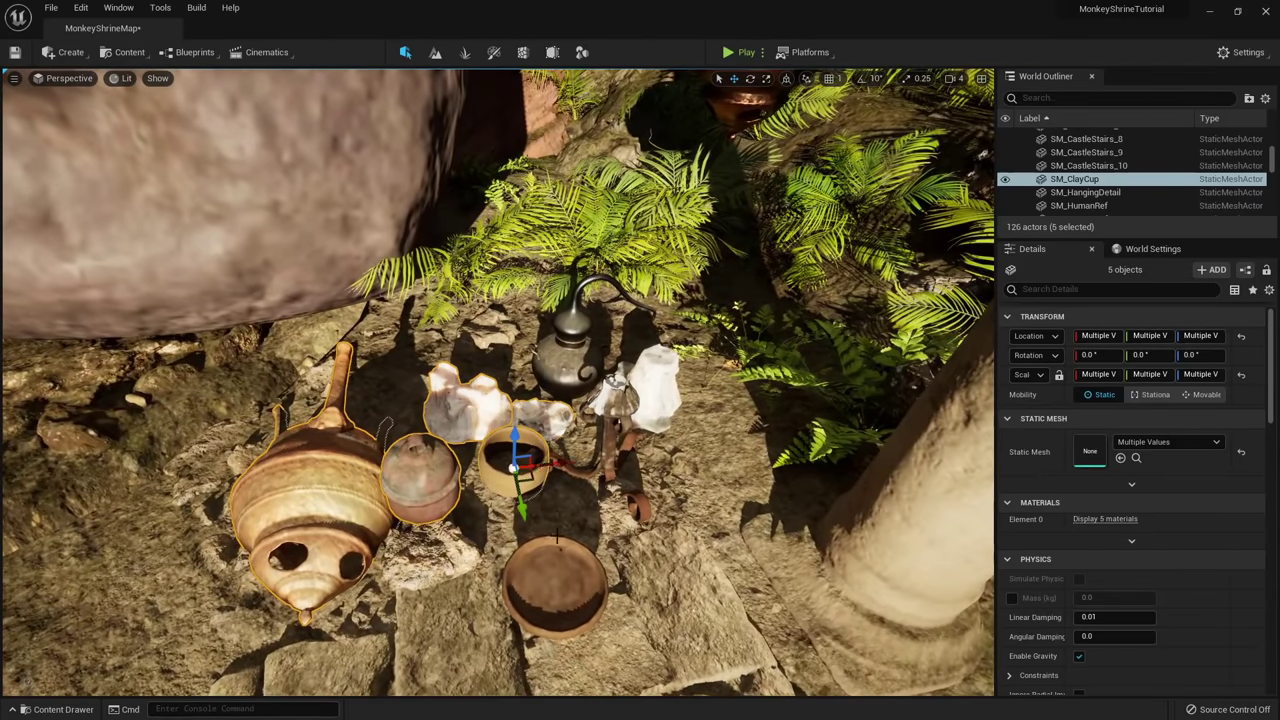
left_click(562, 566, "shift")
left_click(620, 436, "shift")
left_click(652, 372, "shift")
left_click(566, 360, "shift")
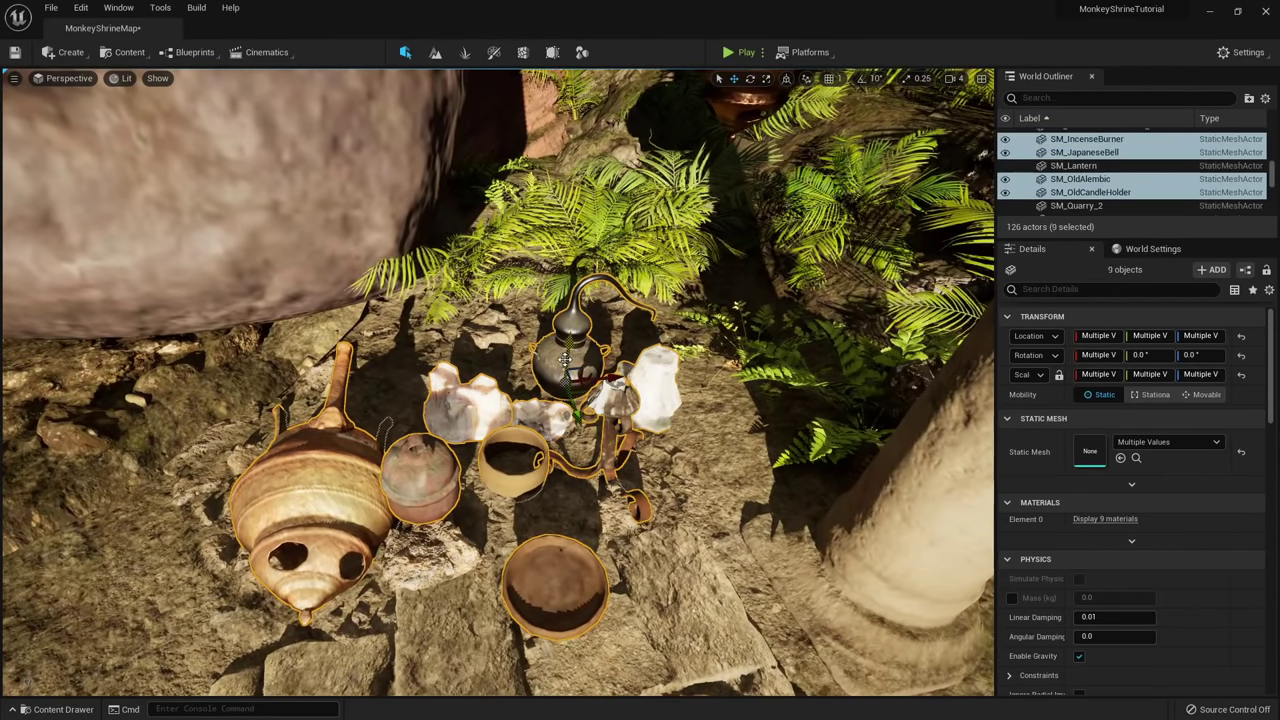
Locate the selected prop meshes in the content browser, enable Nanite for them, and save all modified content.
key("ctrl+b")
right_click(556, 447)
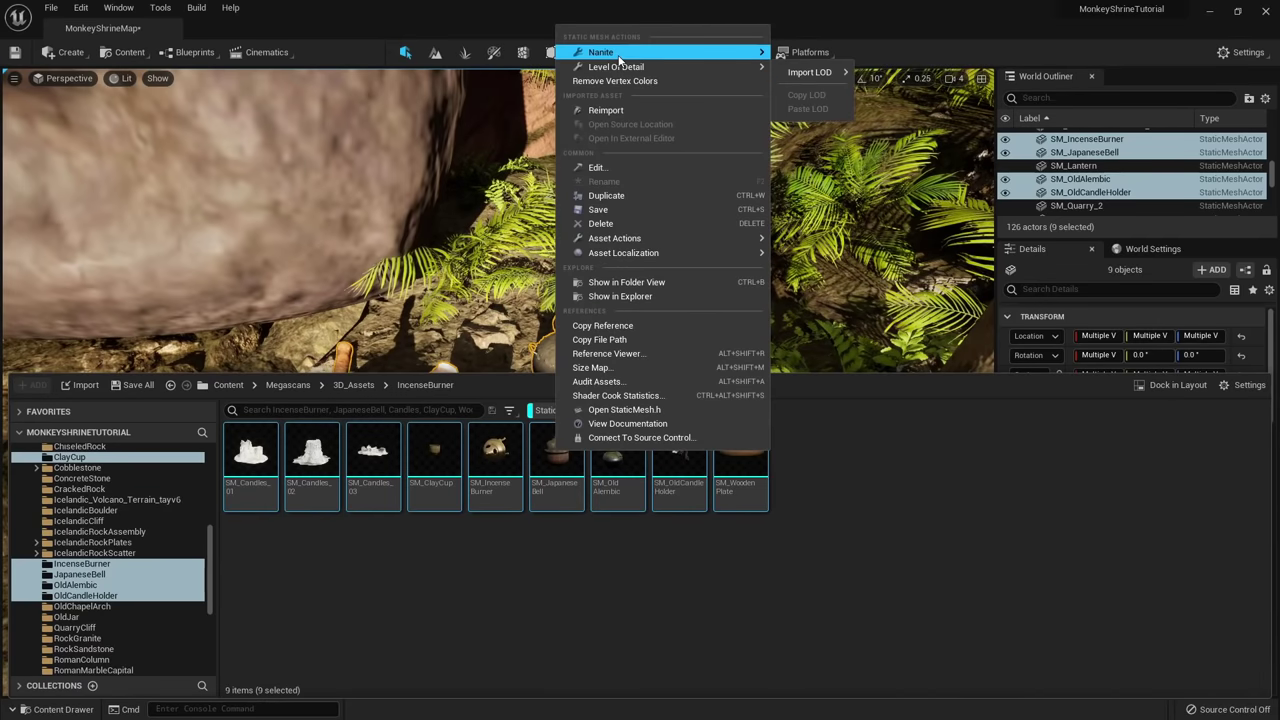
left_click(815, 57)
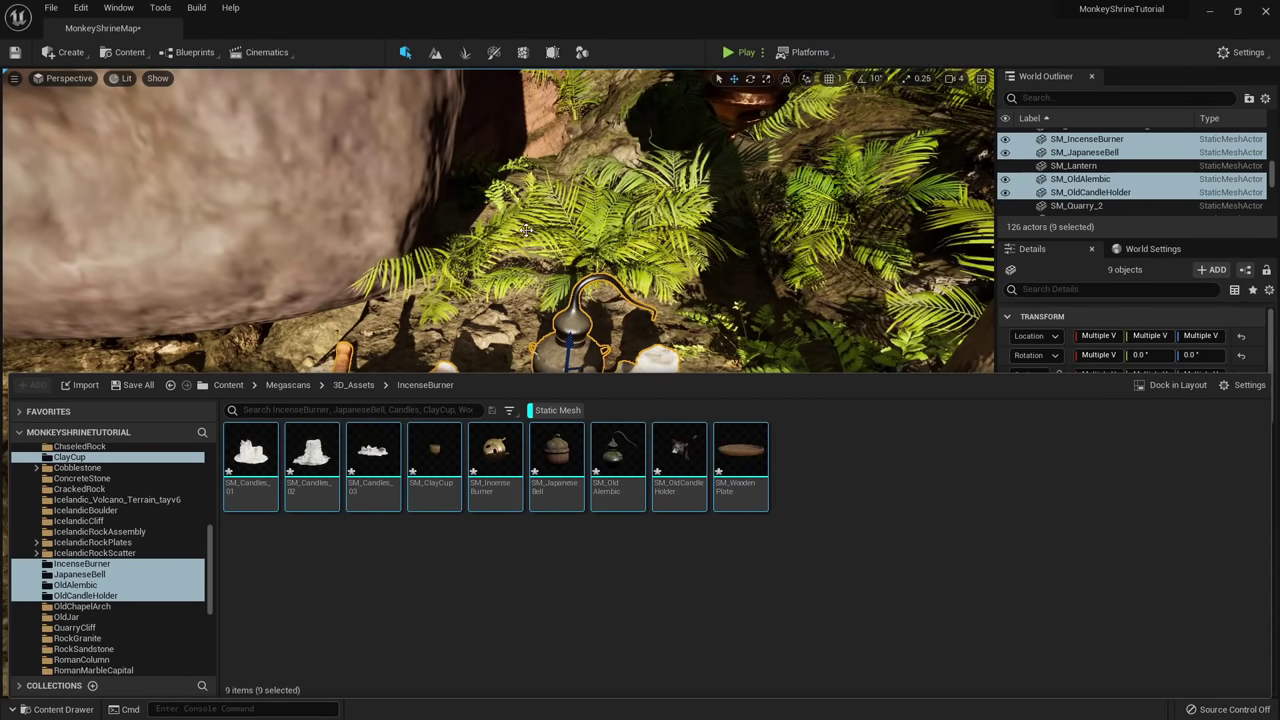
left_click(140, 386)
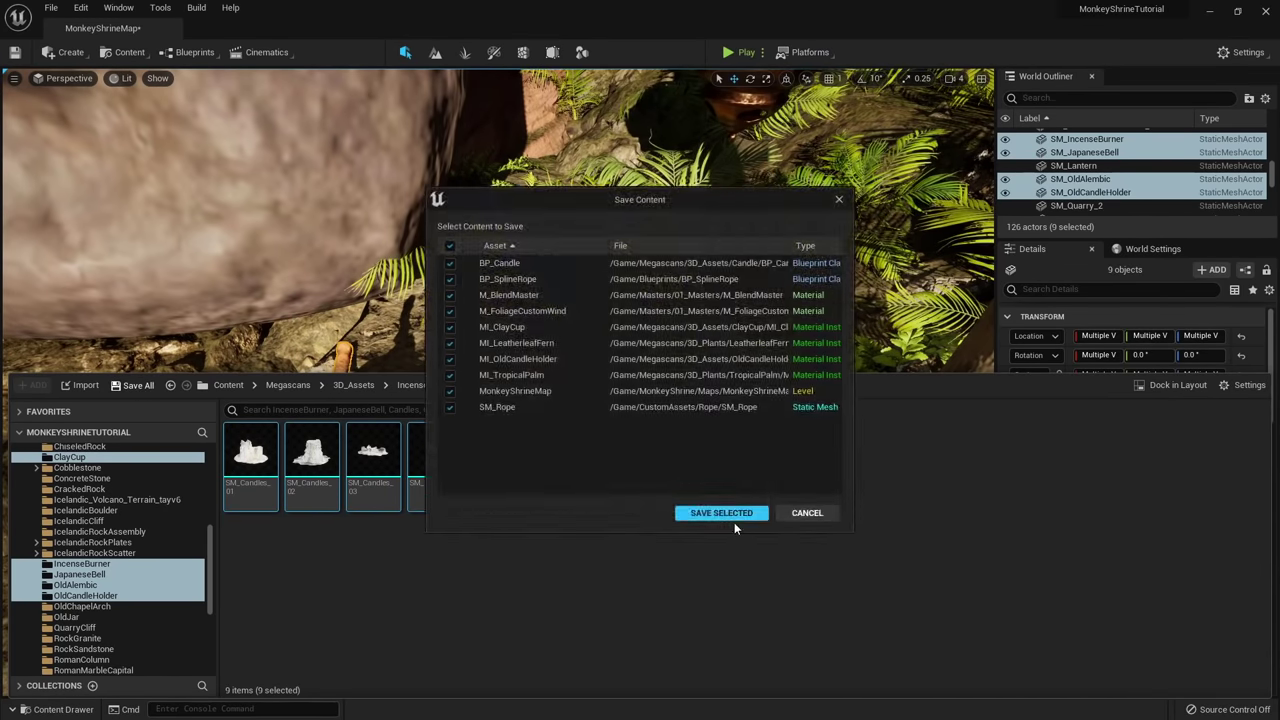
left_click(721, 513)
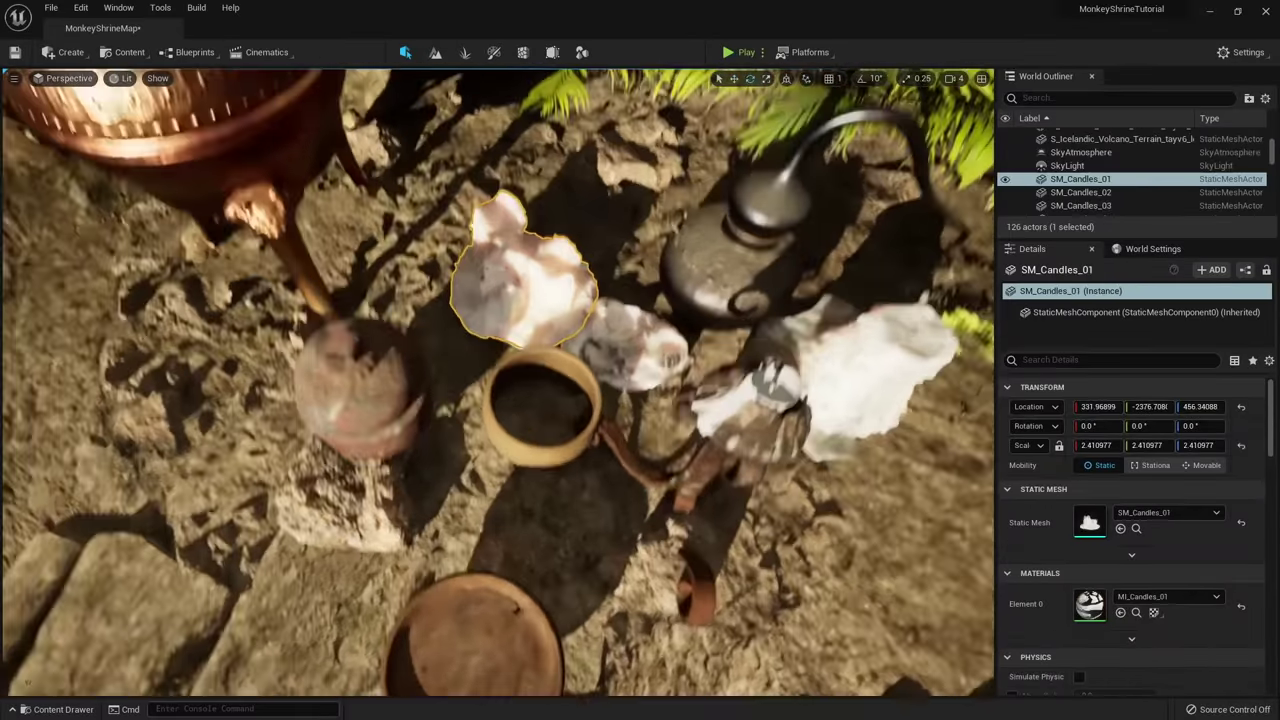
Turn the alembic to about 181.5° on Z behind the candles and move the clay cup away from them.
left_click(637, 263, "ctrl")
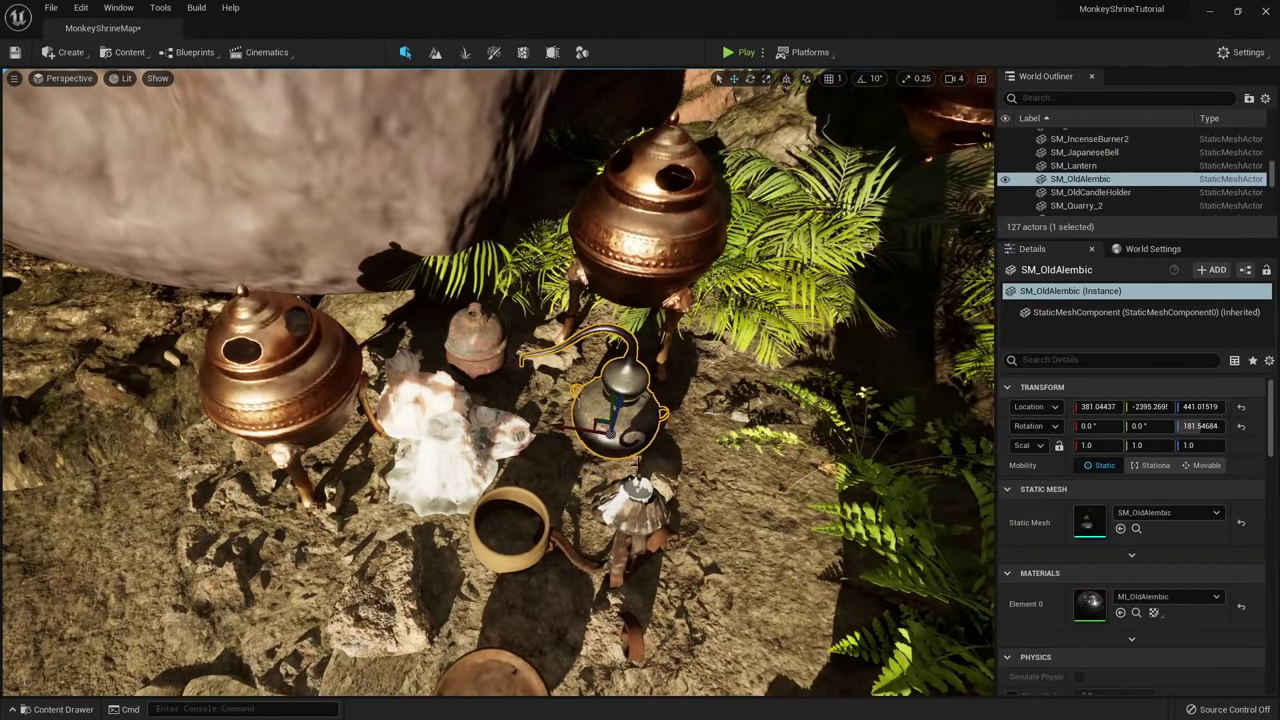
right_click_drag(638, 461, 606, 480)
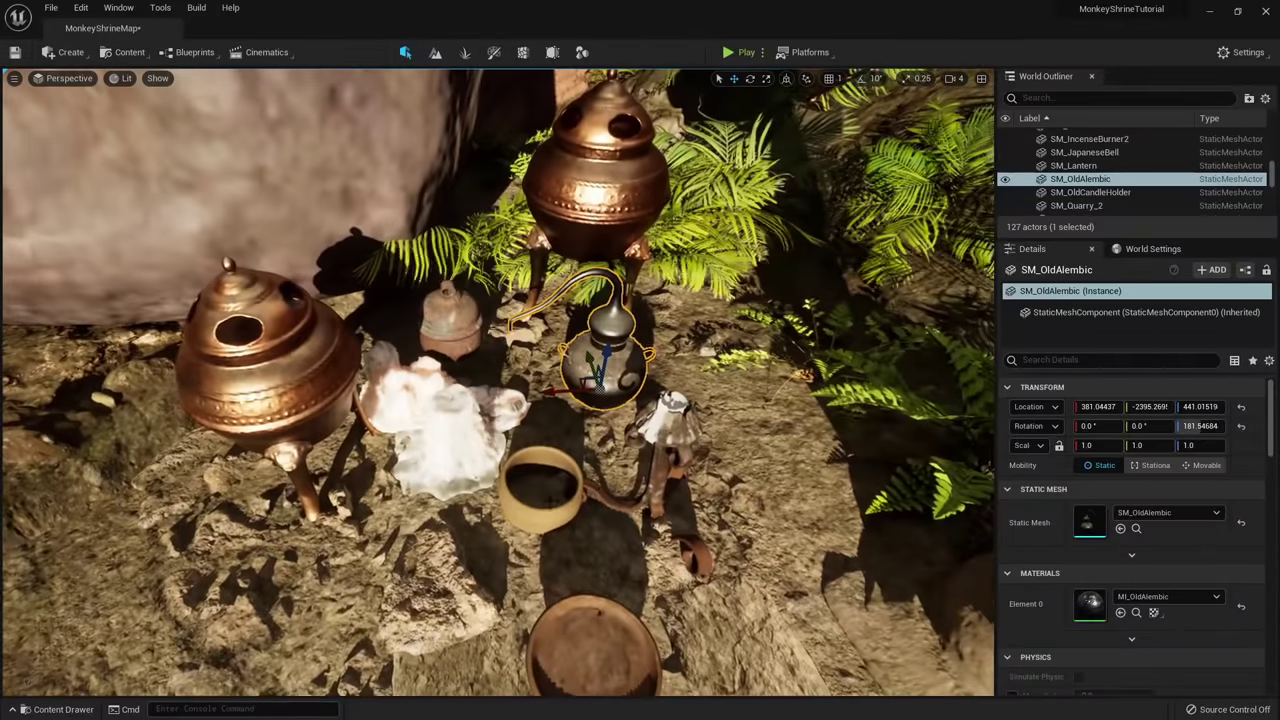
left_click(546, 512)
left_click_drag(569, 556, 598, 620)
right_click_drag(642, 480, 520, 450)
Rearrange the remaining small props, moving the old candle holder next to the base of the stone column by the stairs.
left_click(592, 528, "ctrl")
left_click(650, 398)
left_click_drag(545, 460, 563, 490)
right_click_drag(600, 500, 540, 430)
left_click_drag(600, 530, 637, 584)
right_click_drag(439, 114, 390, 230)
left_click_drag(85, 301, 54, 301)
right_click_drag(430, 300, 465, 275)
Even out the landscape beside the top of the stairs with the Flatten and Smooth sculpting tools.
left_click(81, 134)
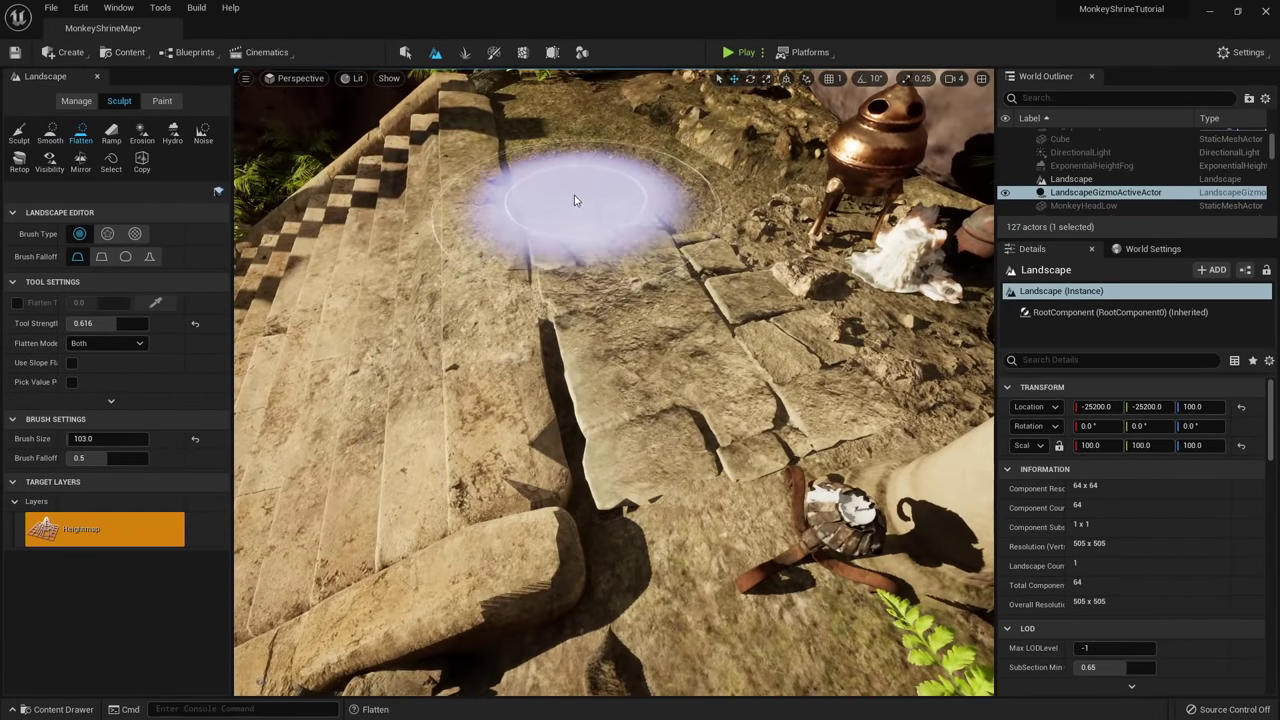
right_click_drag(570, 210, 590, 280)
right_click_drag(649, 589, 680, 575)
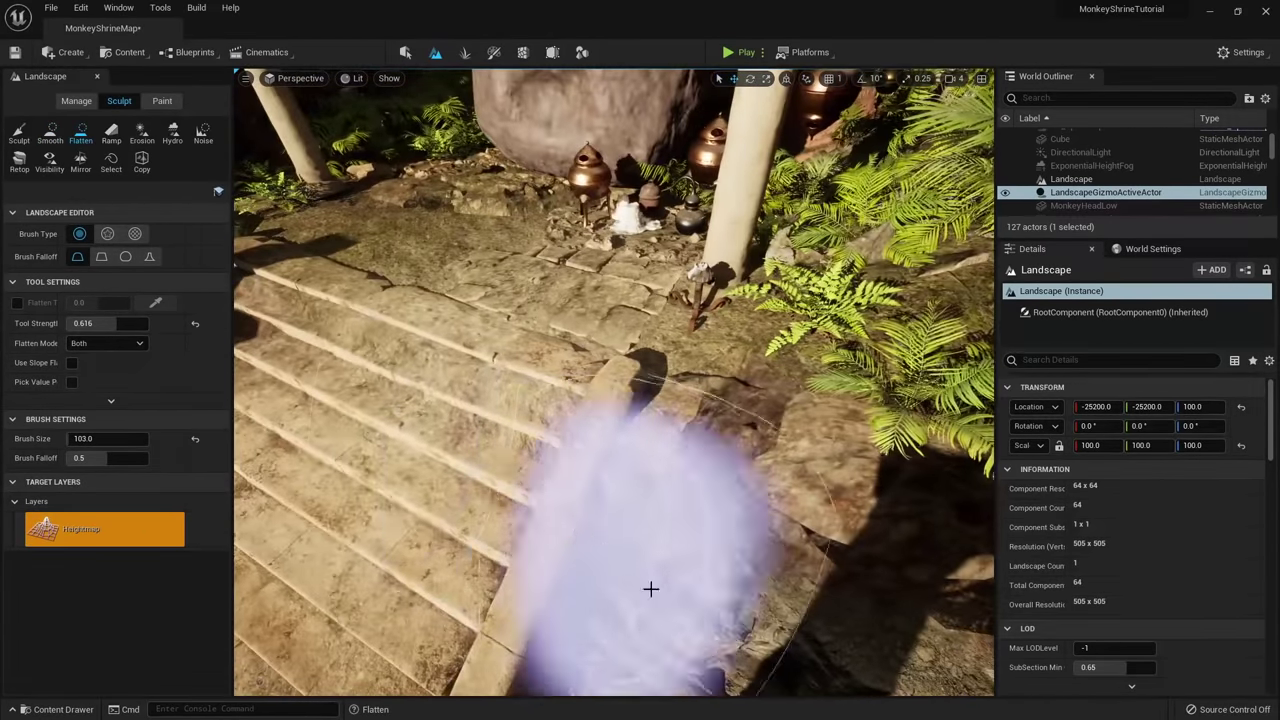
left_click(50, 134)
key("shift+1")
Place a copy of the old candle holder beside the original at the base of the column near the stairs.
right_click_drag(640, 400, 625, 450)
left_click(591, 418)
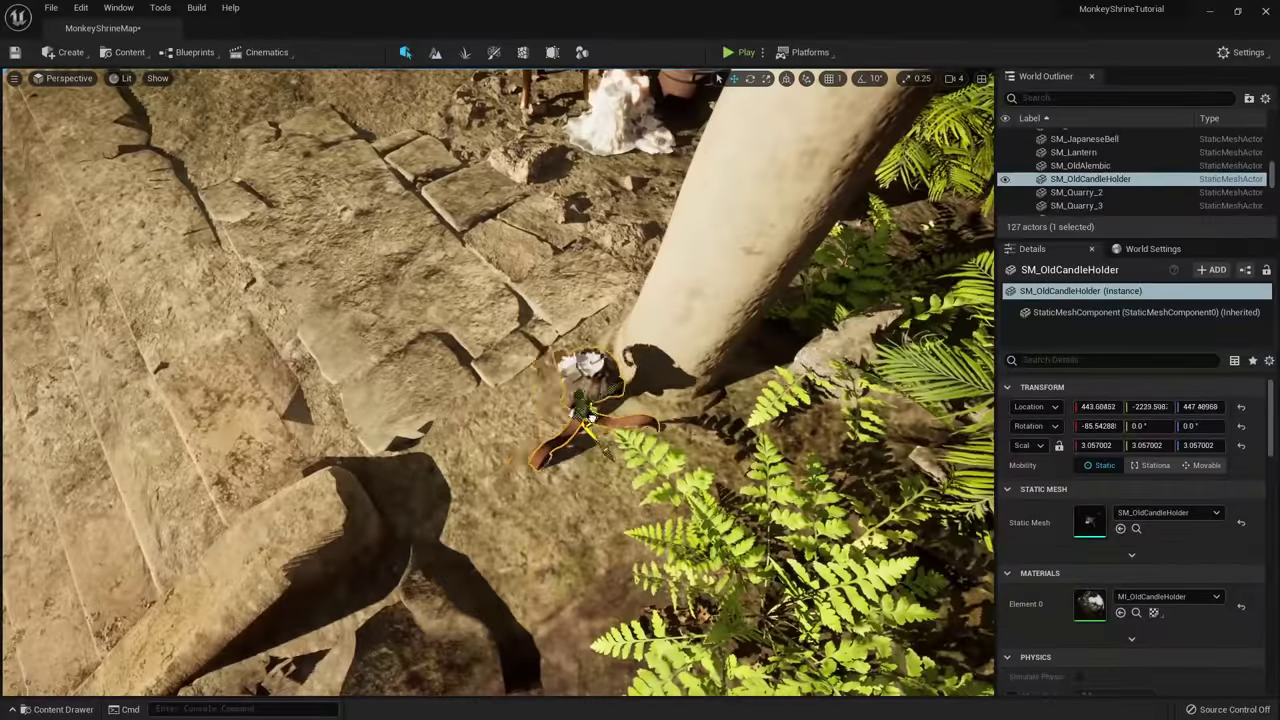
key("w")
right_click_drag(533, 362, 500, 360)
Copy the candle meshes to the ground on the statue's other side and add another SM_Candles_03 copy, turned about 150° on Z.
left_click(502, 326)
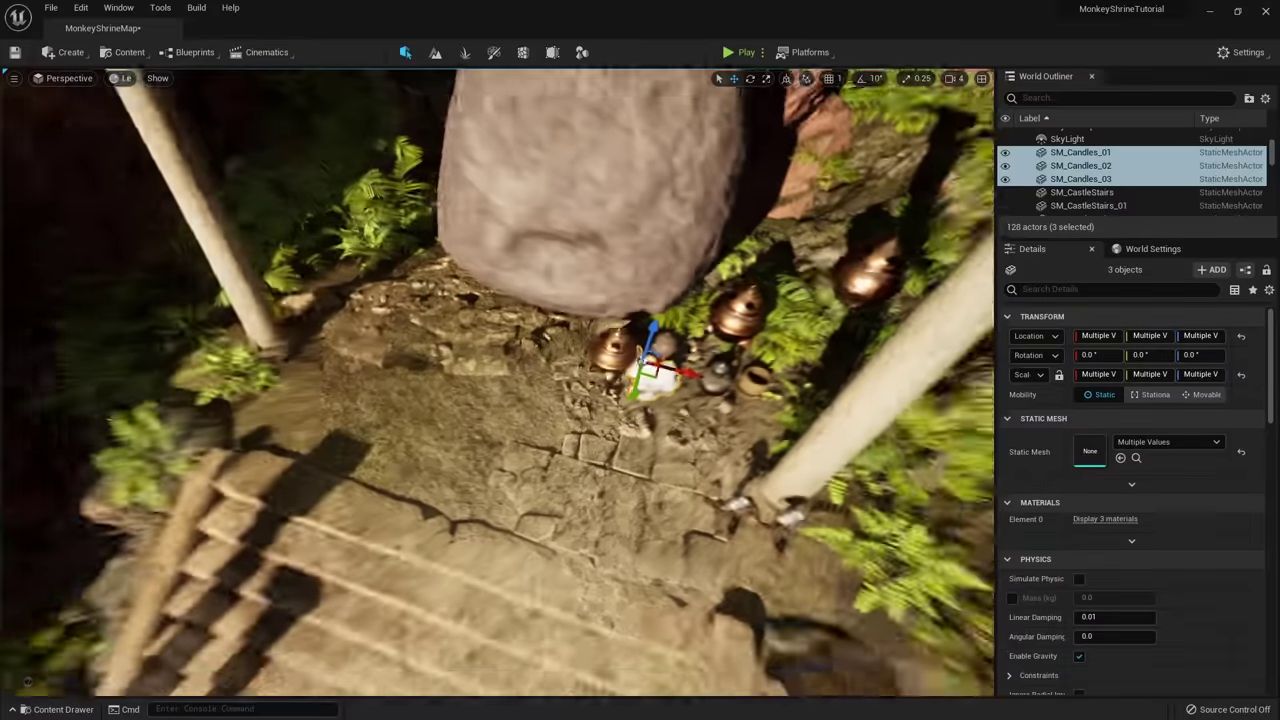
key("f")
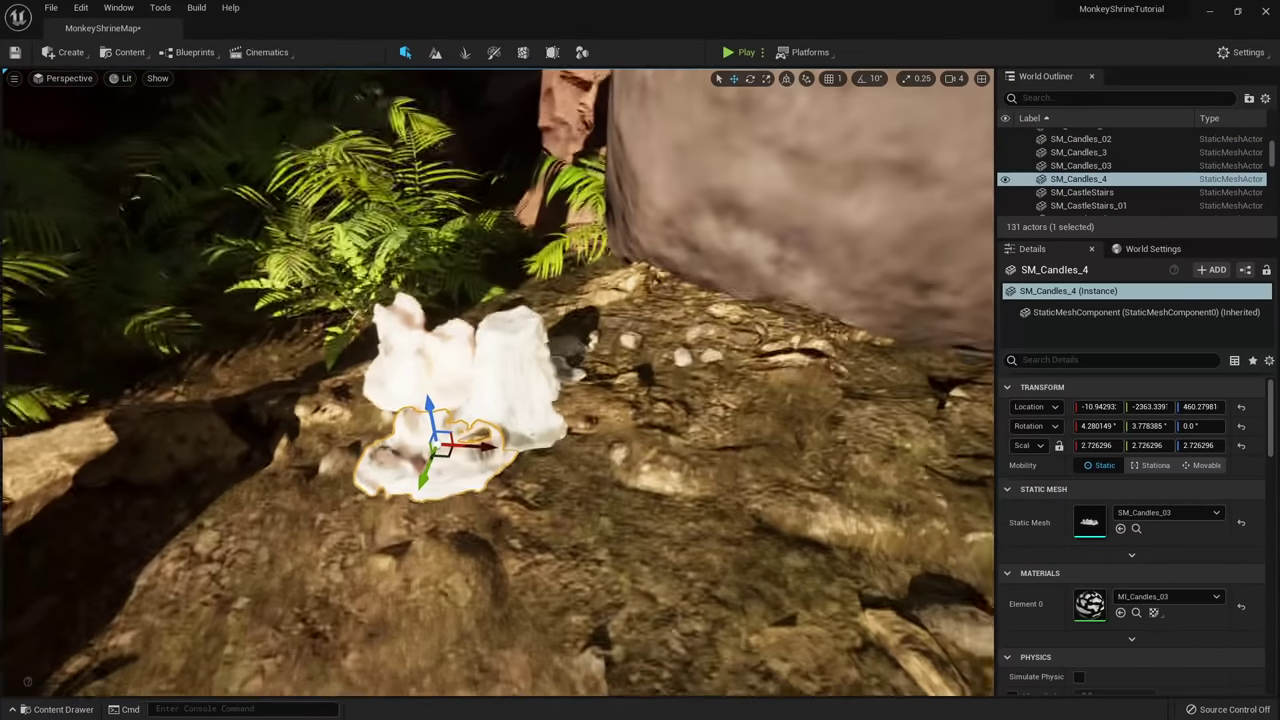
key("e")
key("w")
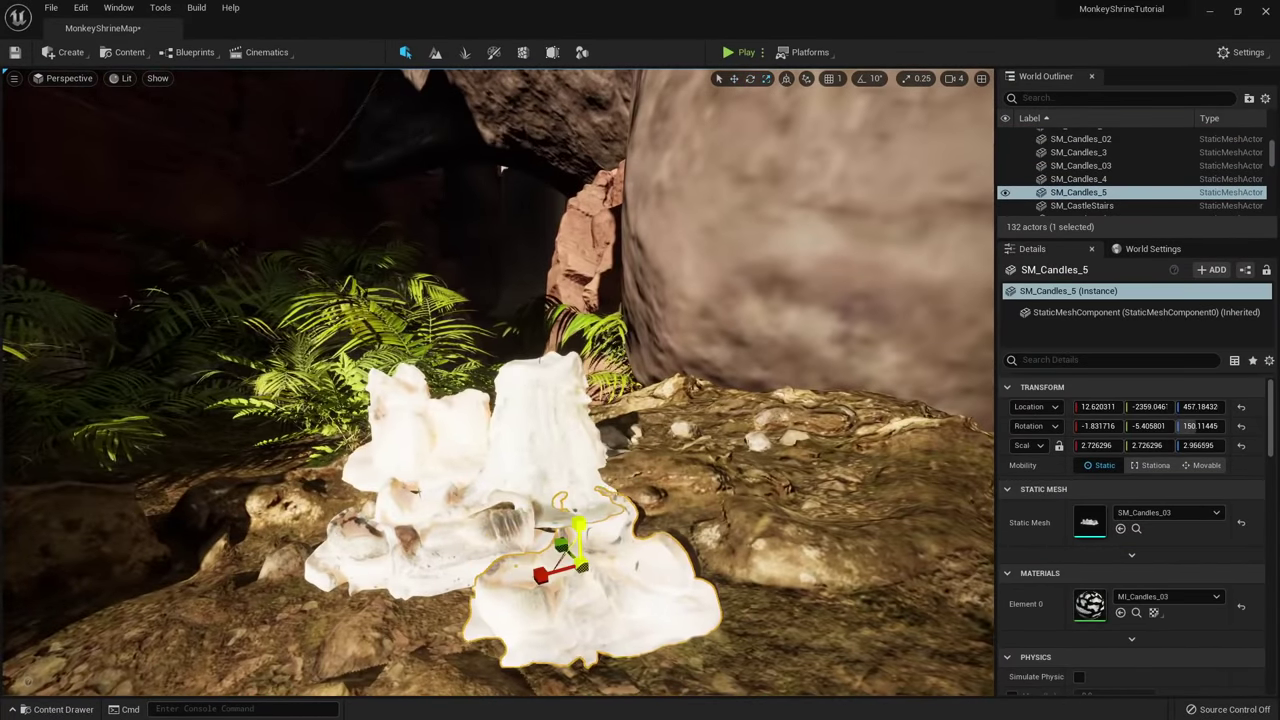
left_click(545, 440)
left_click(585, 595)
key("w")
right_click_drag(560, 430, 526, 389)
left_click(526, 389)
Add a copy of the Roman stone floor to the bare ground at the top of the stairs, rotating and shifting it to fit.
left_click(620, 470)
right_click_drag(620, 470, 650, 510)
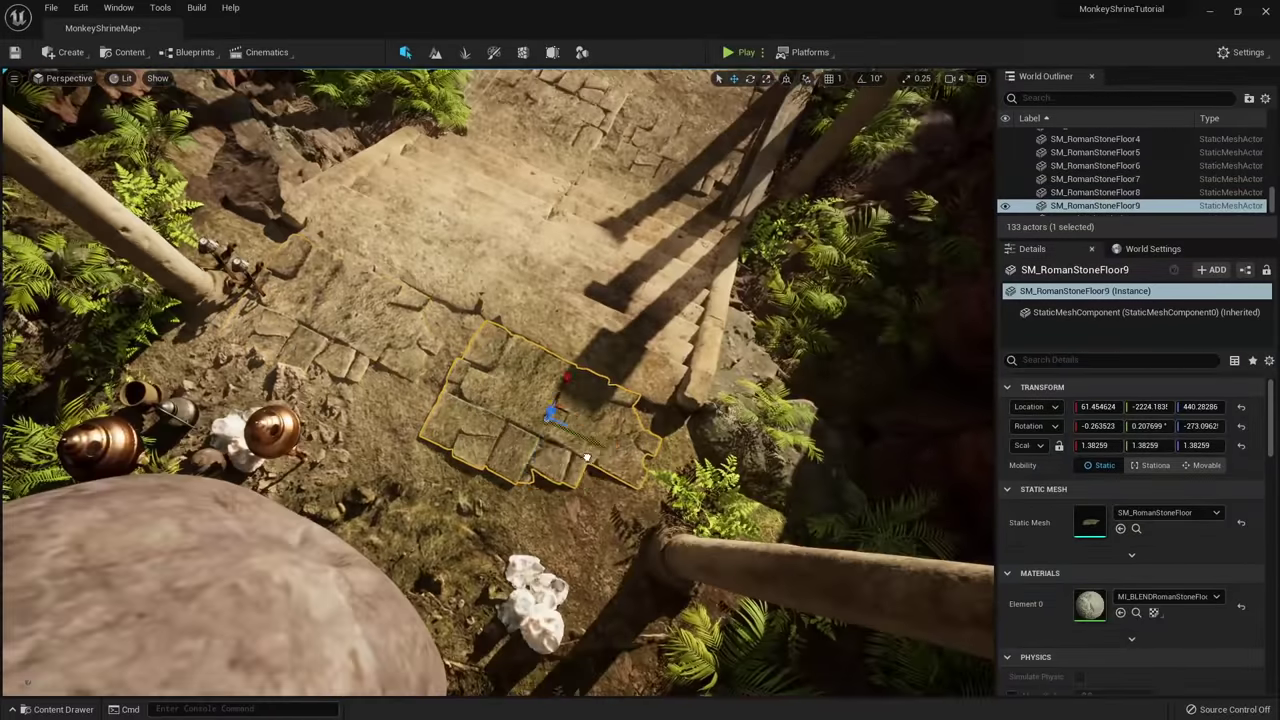
key("e")
left_click_drag(587, 457, 552, 466)
right_click_drag(552, 466, 457, 440)
key("w")
left_click_drag(457, 440, 457, 398)
key("e")
left_click_drag(508, 352, 478, 358)
key("w")
right_click_drag(478, 358, 445, 245)
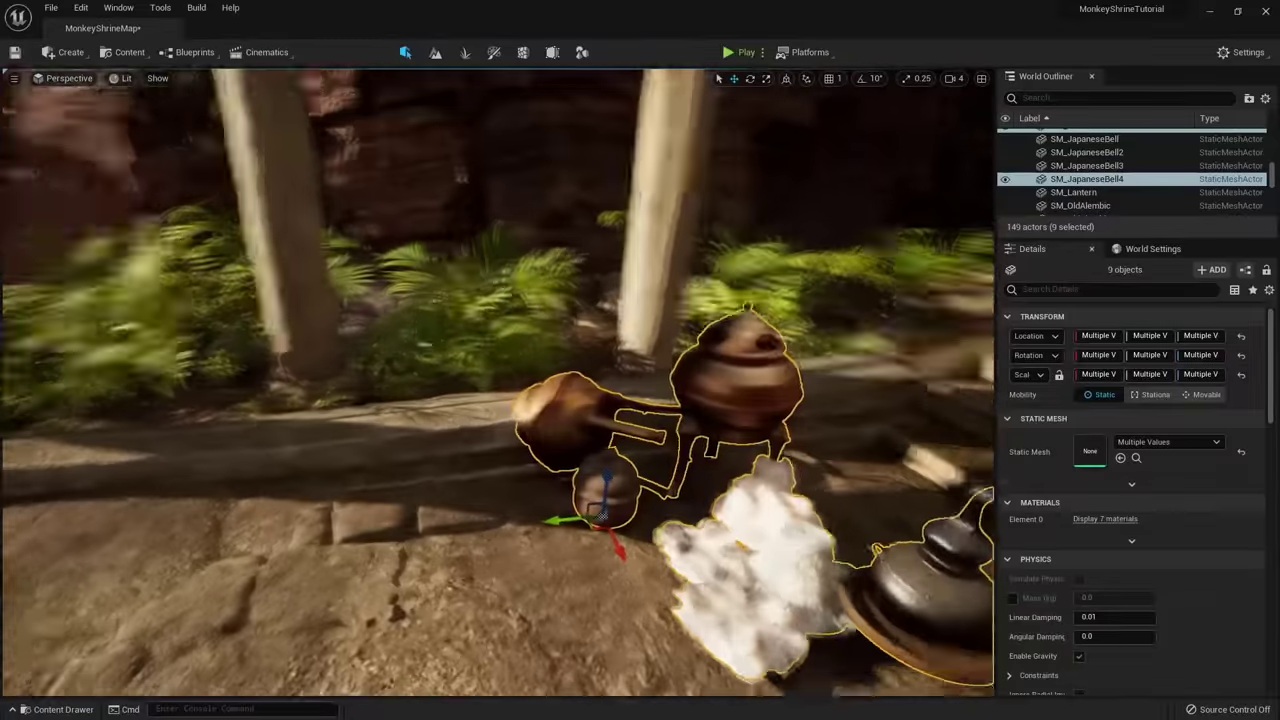
Move the upright incense burner against the column behind the curb at the foot of the stairs.
left_click(568, 444)
left_click(650, 376)
left_click_drag(628, 428, 506, 343)
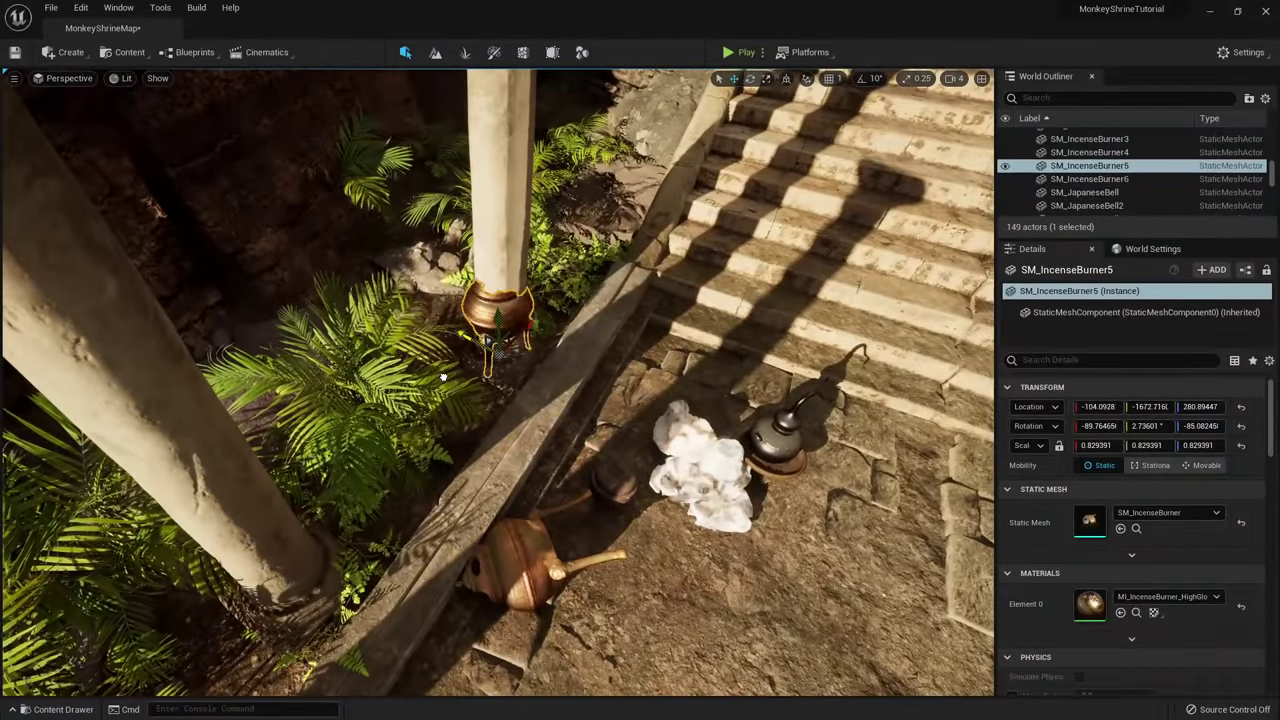
right_click_drag(506, 343, 440, 300)
right_click_drag(628, 386, 700, 420)
Arrange the four candle meshes at the curb, with two on top of it and two on the ground in front.
left_click_drag(390, 388, 384, 381)
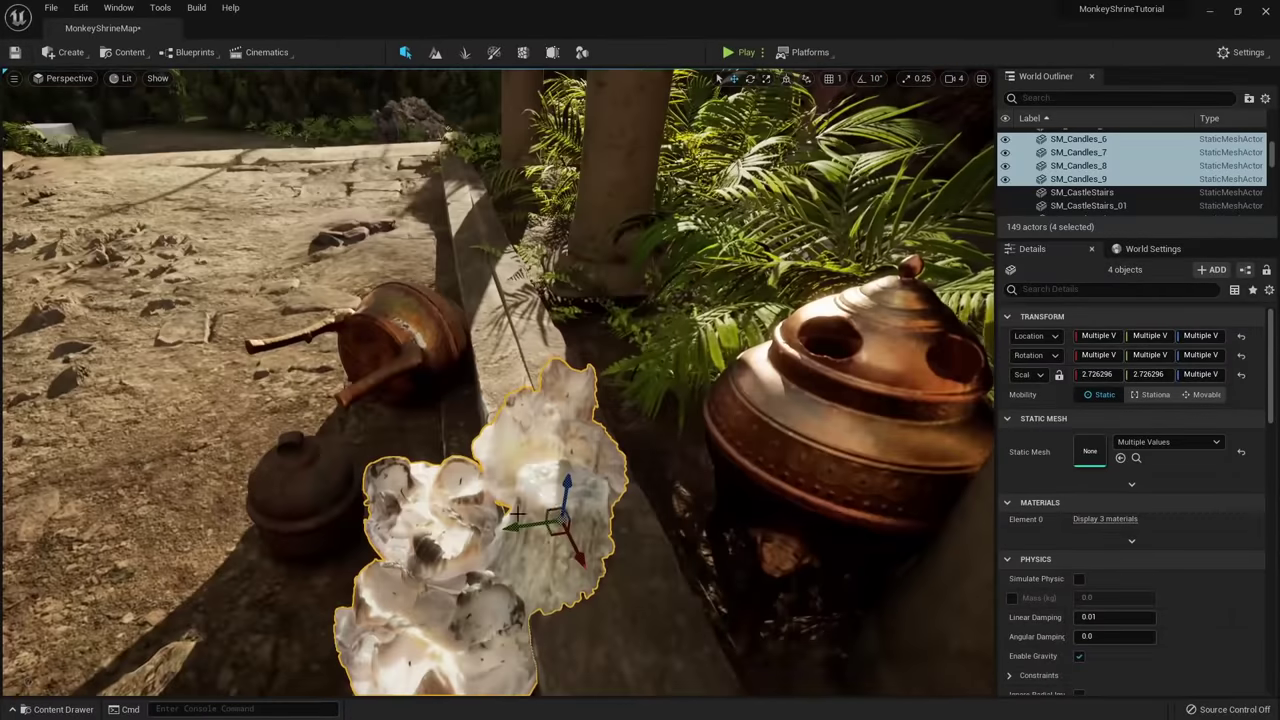
left_click(595, 500)
mouse_move(595, 500)
left_mouse_down()
mouse_move(600, 400)
mouse_move(600, 500)
left_mouse_up()
left_click(415, 515)
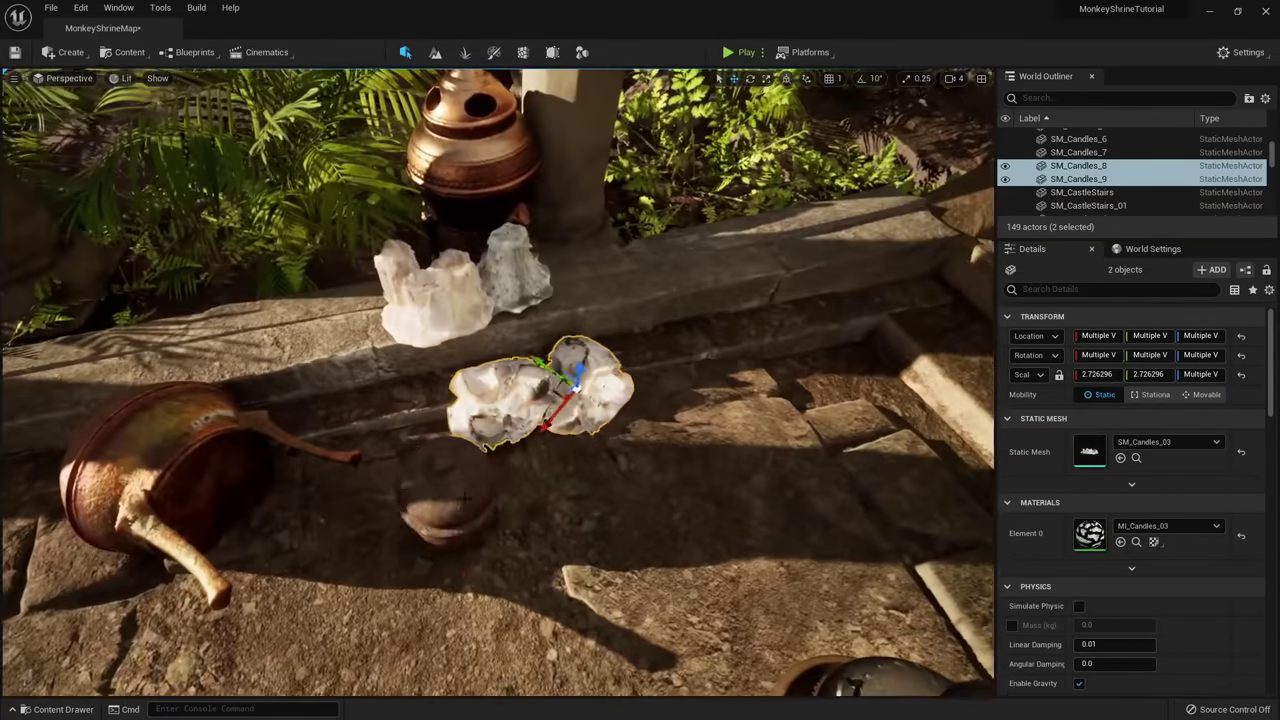
Duplicate the clay cup down to the lower courtyard, tilted about 26° on Y beside the fallen incense burner and candles.
left_click(652, 383)
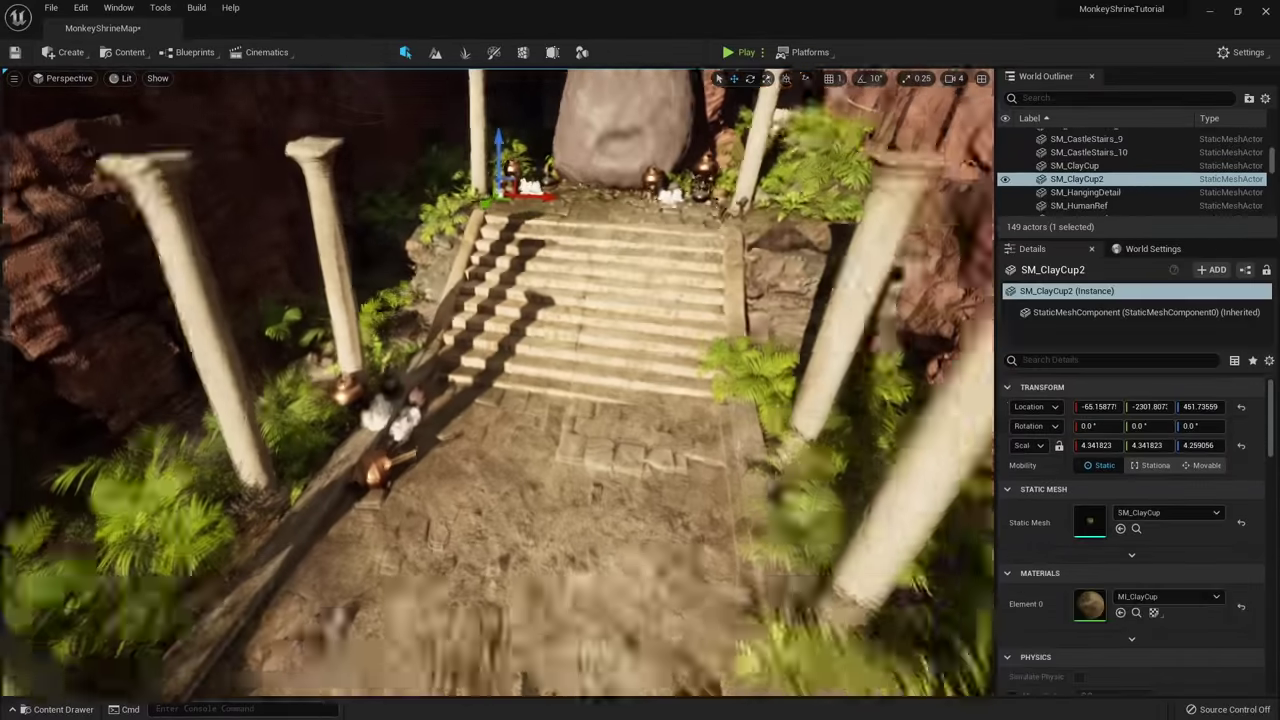
key("f")
left_click_drag(548, 368, 540, 600)
right_click_drag(540, 600, 456, 624)
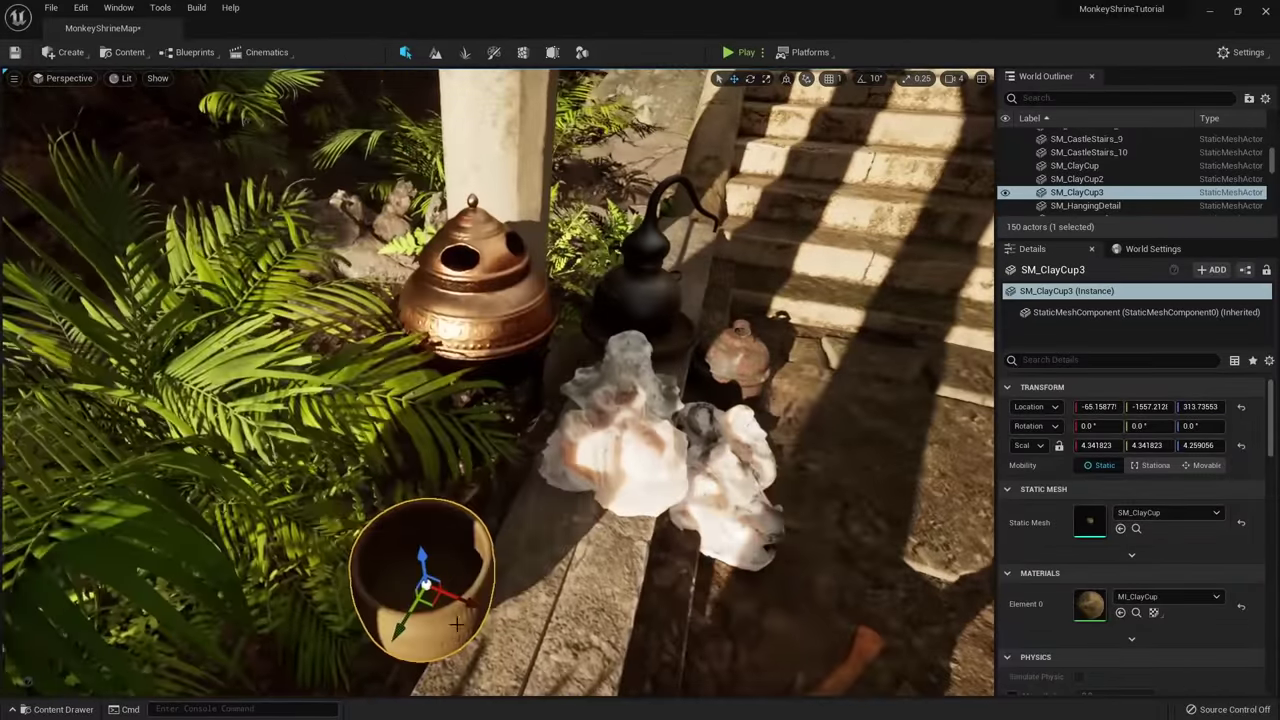
right_click_drag(684, 516, 622, 500)
left_click_drag(614, 434, 614, 419)
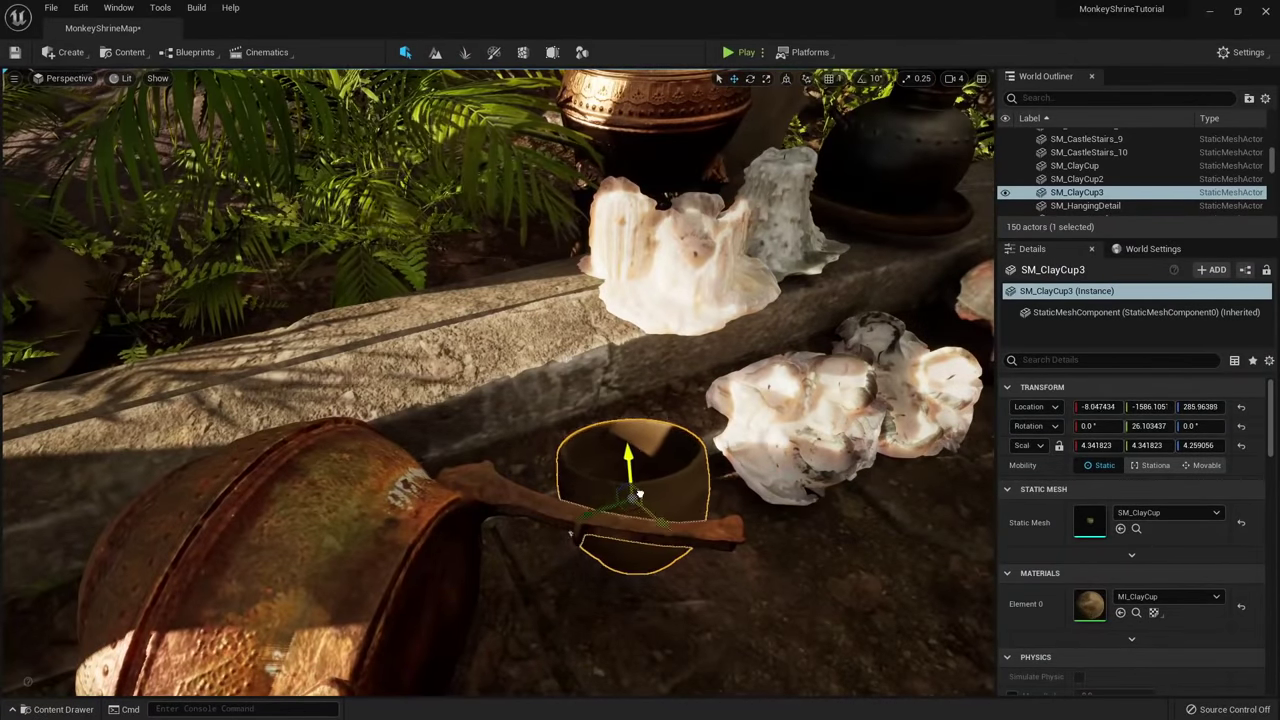
Scale the SM_Candles_02 candle on the curb to about 1.48, tilt it about 6° on X and 2.2° on Y, and seat it on the stone.
left_click(438, 301)
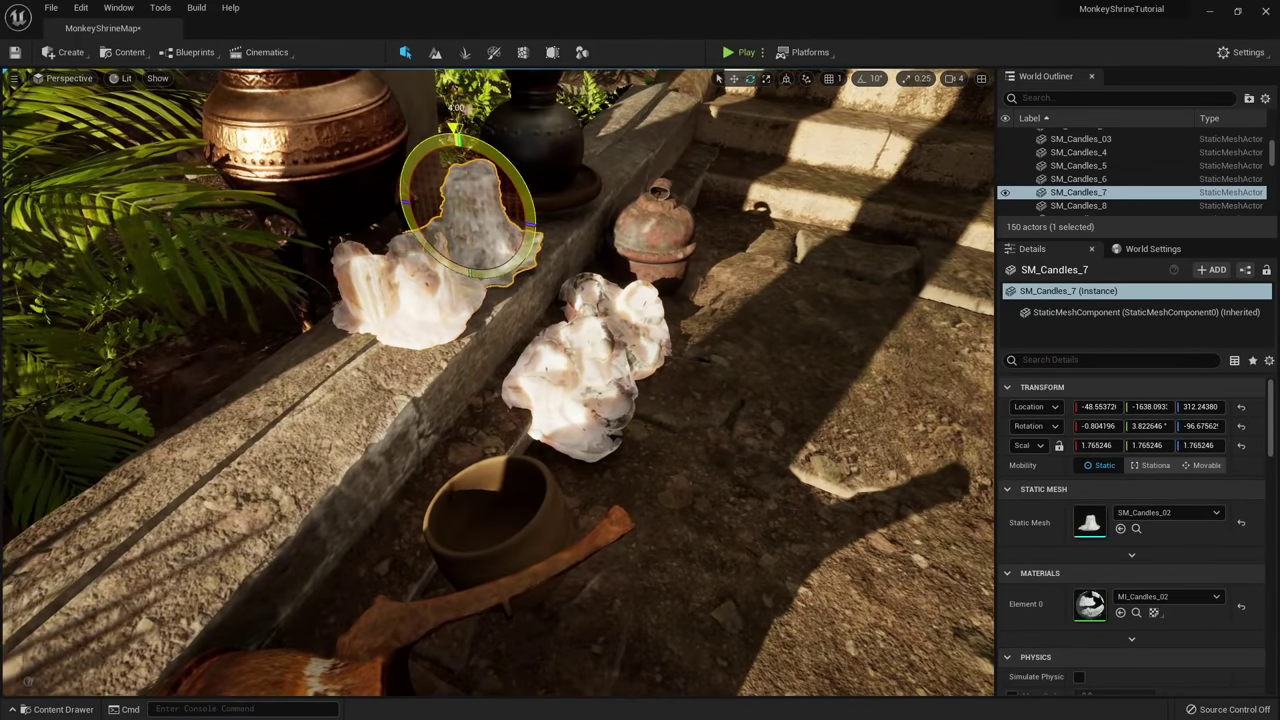
left_click_drag(465, 177, 465, 187)
right_click_drag(465, 187, 410, 150)
key("r")
left_click_drag(433, 275, 420, 290)
right_click_drag(437, 270, 440, 298)
key("e")
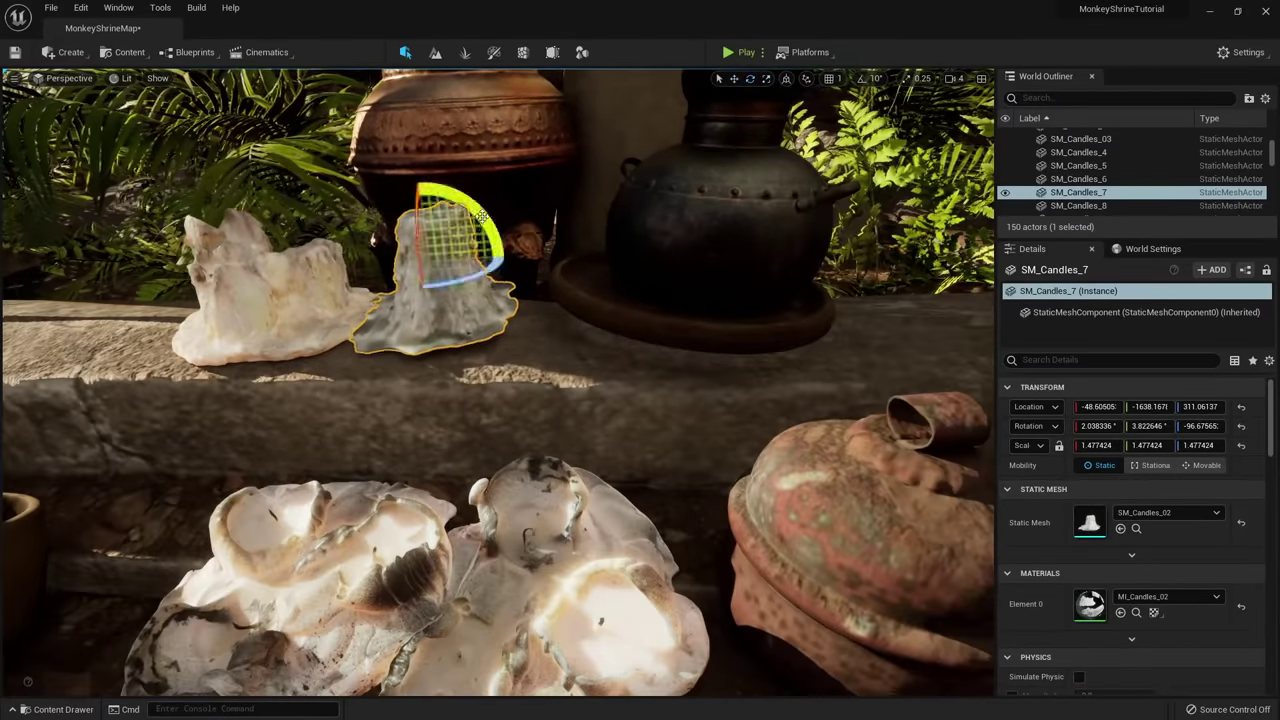
left_click_drag(422, 288, 422, 296)
key("w")
right_click_drag(440, 290, 500, 380)
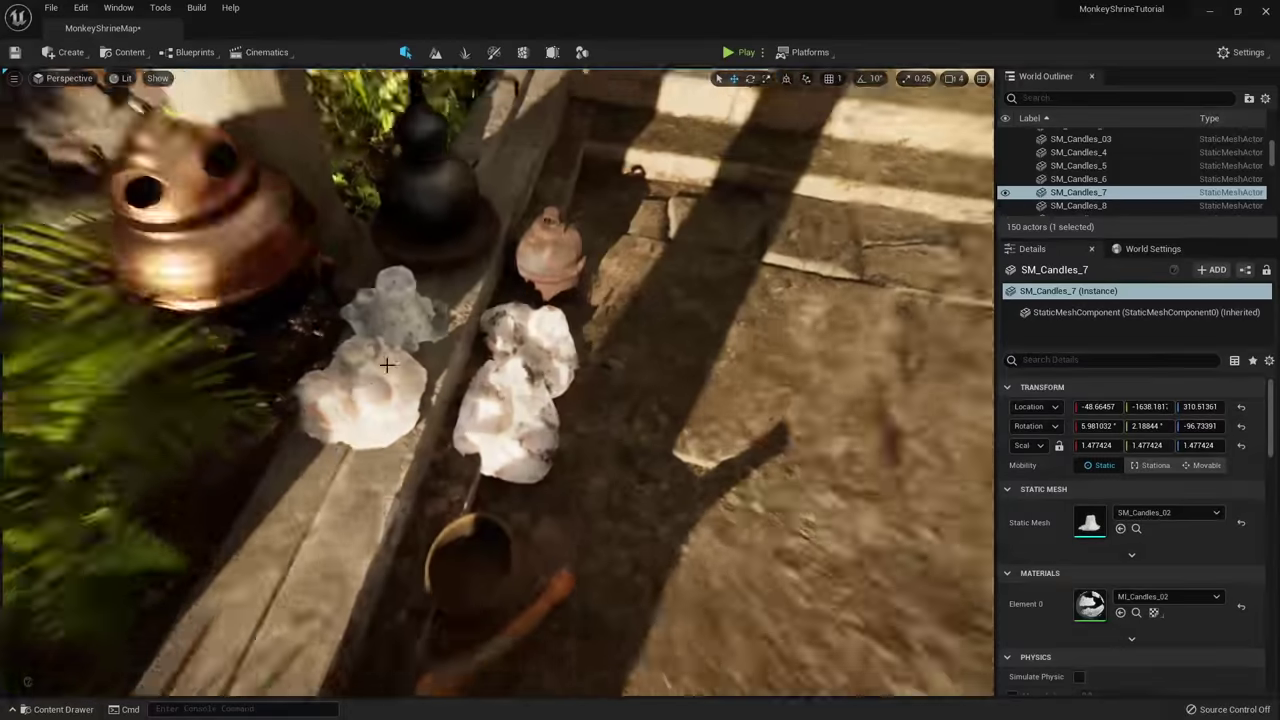
Duplicate the four candle meshes together to the curb on the opposite side of the courtyard.
left_click(375, 394, "shift")
left_click(526, 349, "shift")
left_click(526, 411, "shift")
left_click_drag(458, 336, 752, 498, "alt")
right_click_drag(870, 448, 820, 440)
left_click_drag(535, 348, 460, 352)
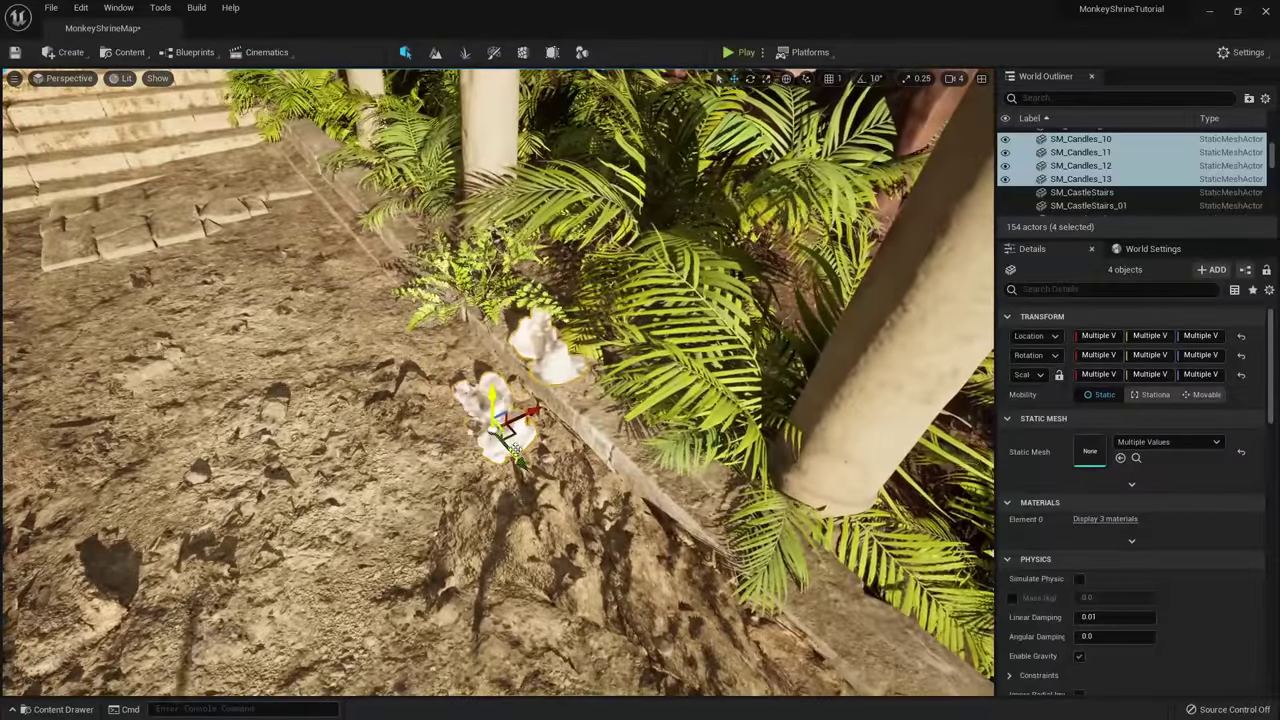
Scale the copied SM_Candles_02 candle on the opposite curb to about 1.13 and turn it to about -259.5° on Z.
right_click_drag(515, 450, 520, 400)
left_click(535, 375)
left_click(500, 240, "shift")
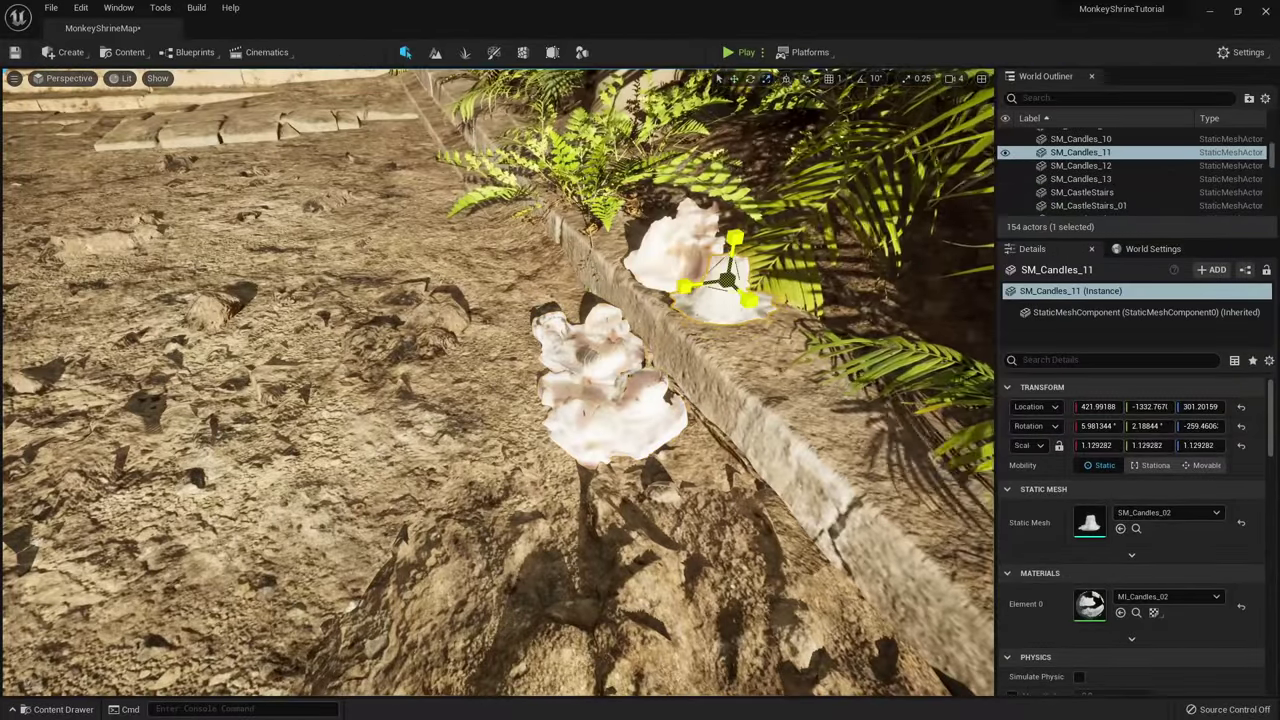
right_click_drag(737, 268, 725, 280)
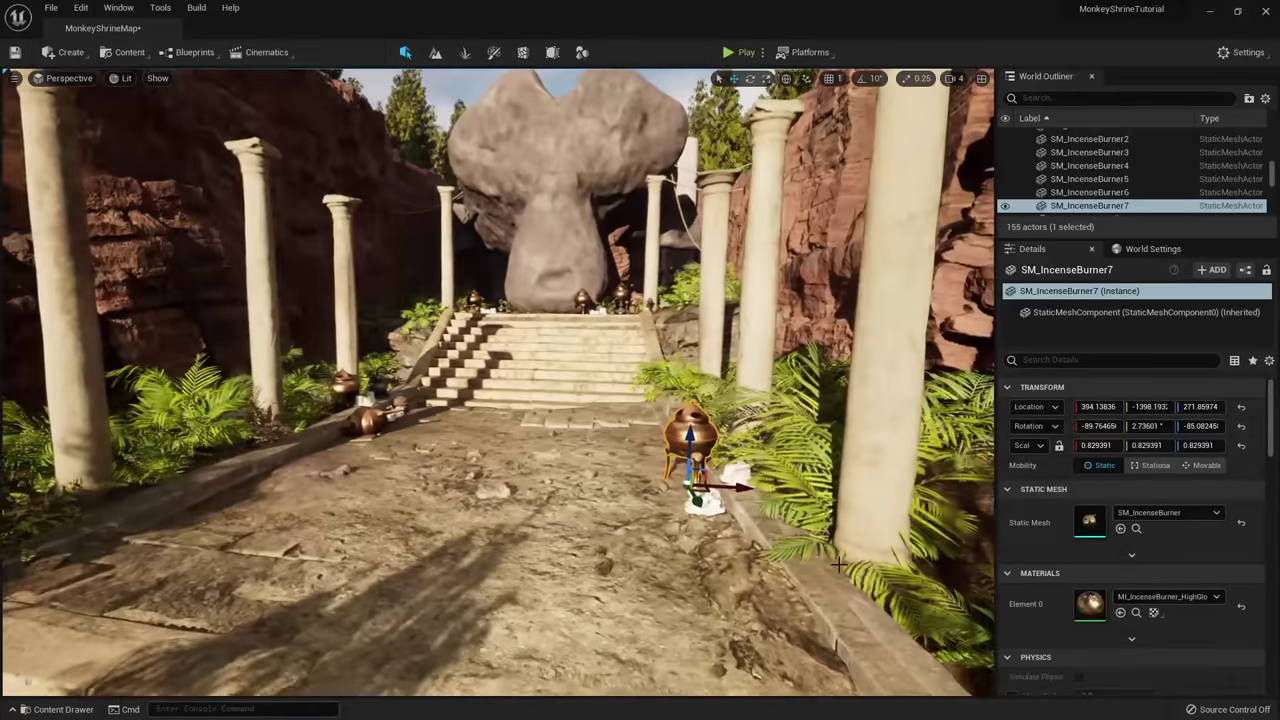
Set r.Streaming.PoolSize to 10000 with a console command, and raise it to 100000.
type("streaming.pool")
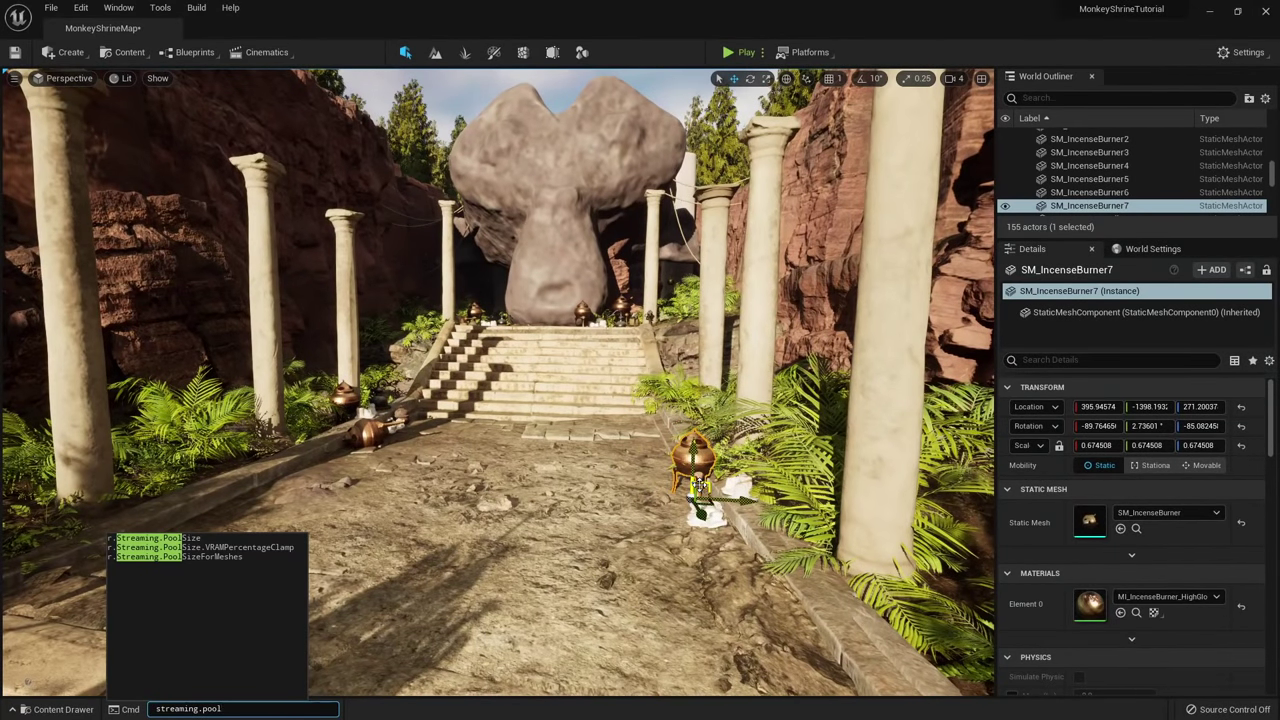
type(" 1")
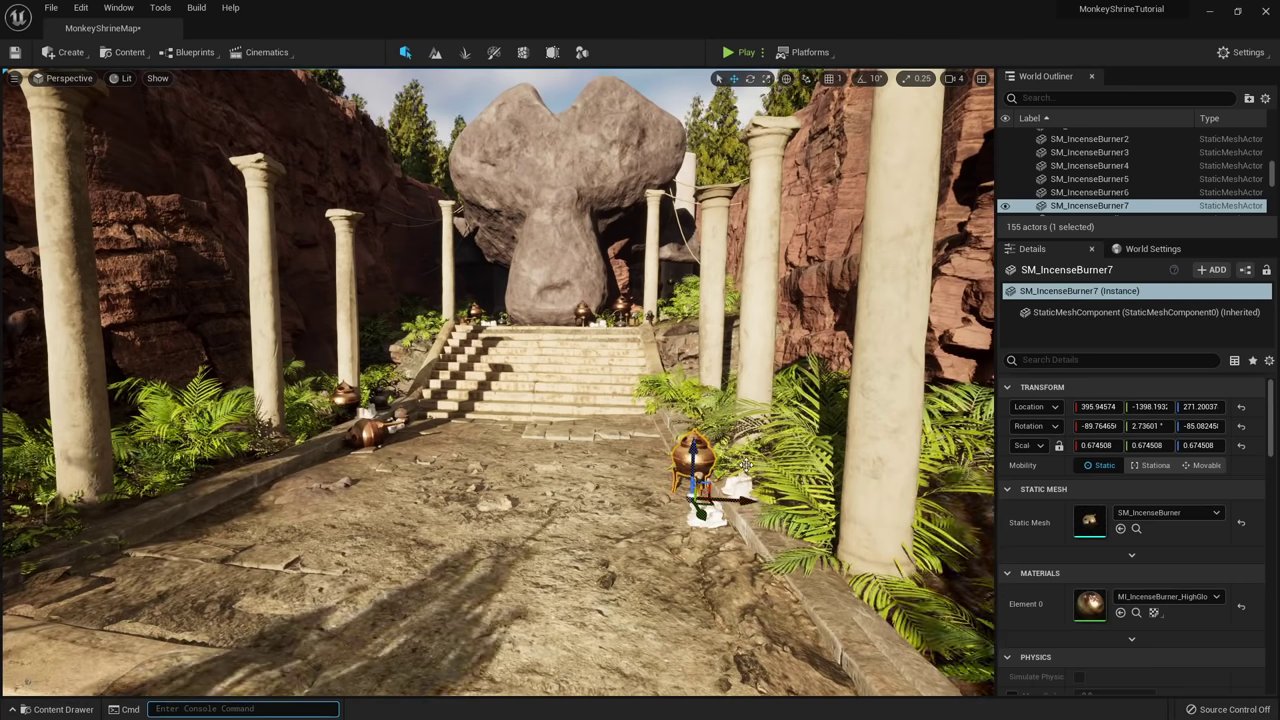
mouse_move(725, 461)
right_mouse_down()
mouse_move(742, 460)
mouse_move(713, 455)
right_mouse_up()
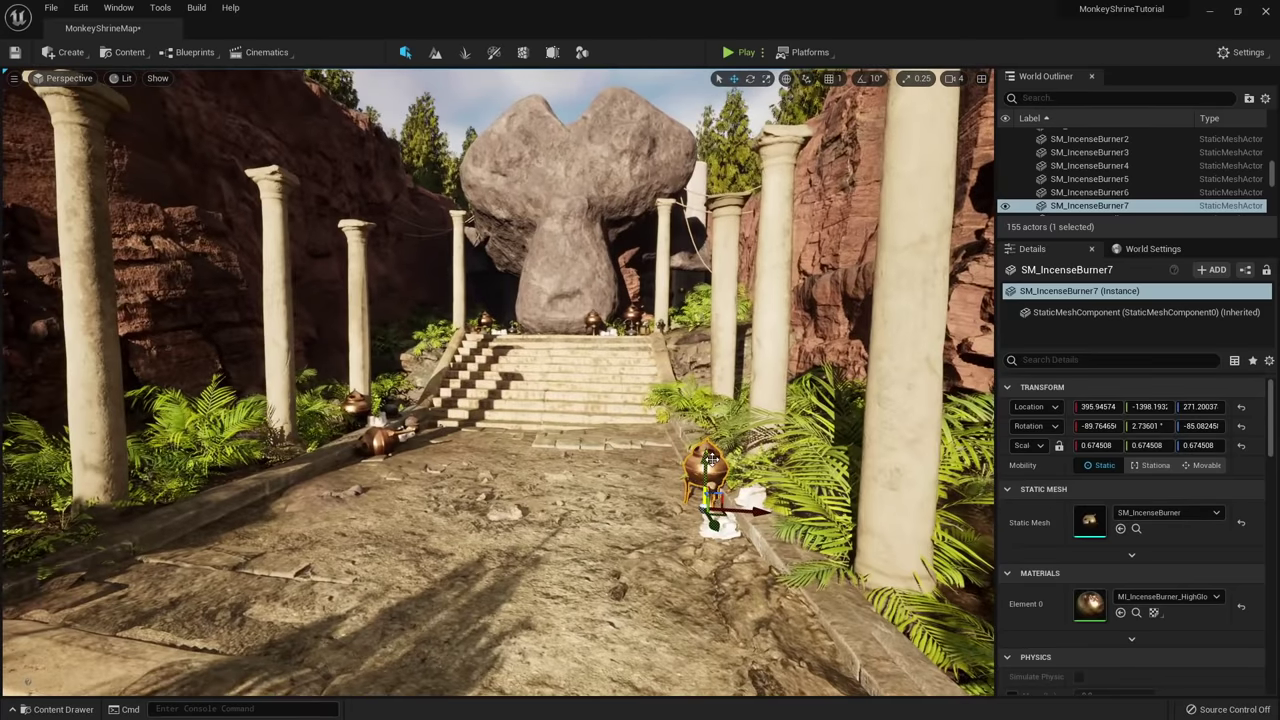
key("Up")
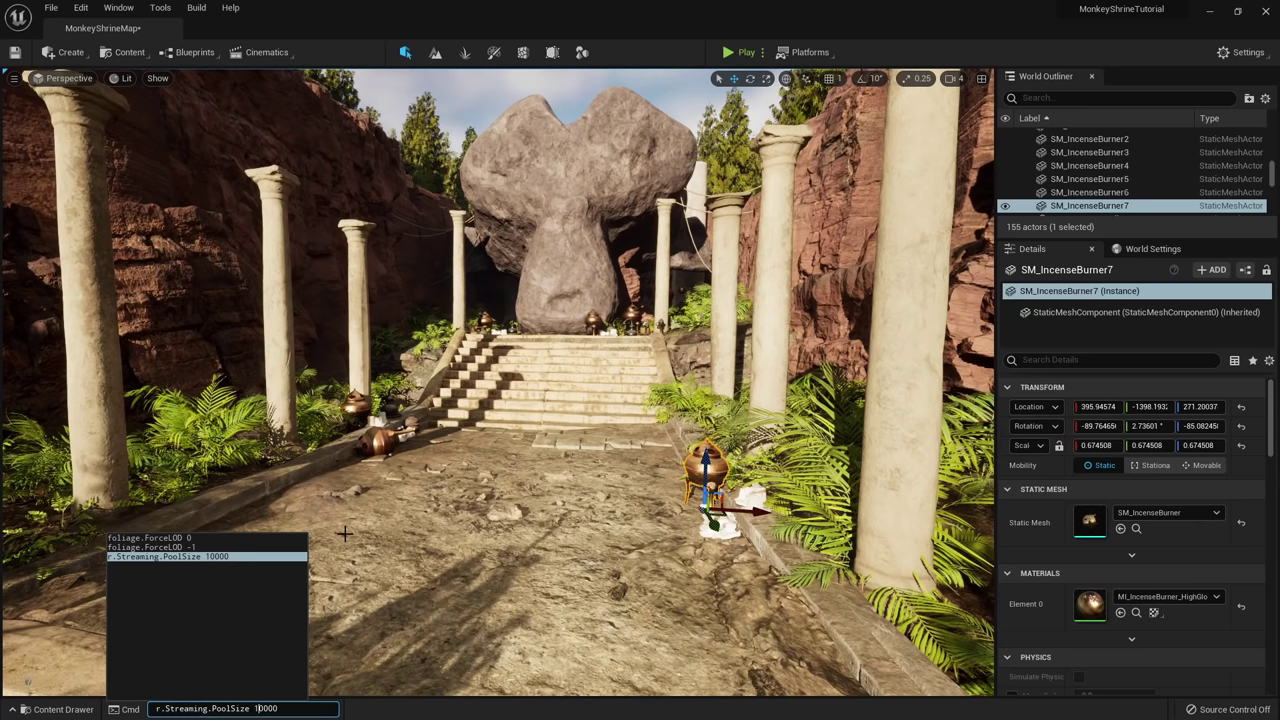
key("Return")
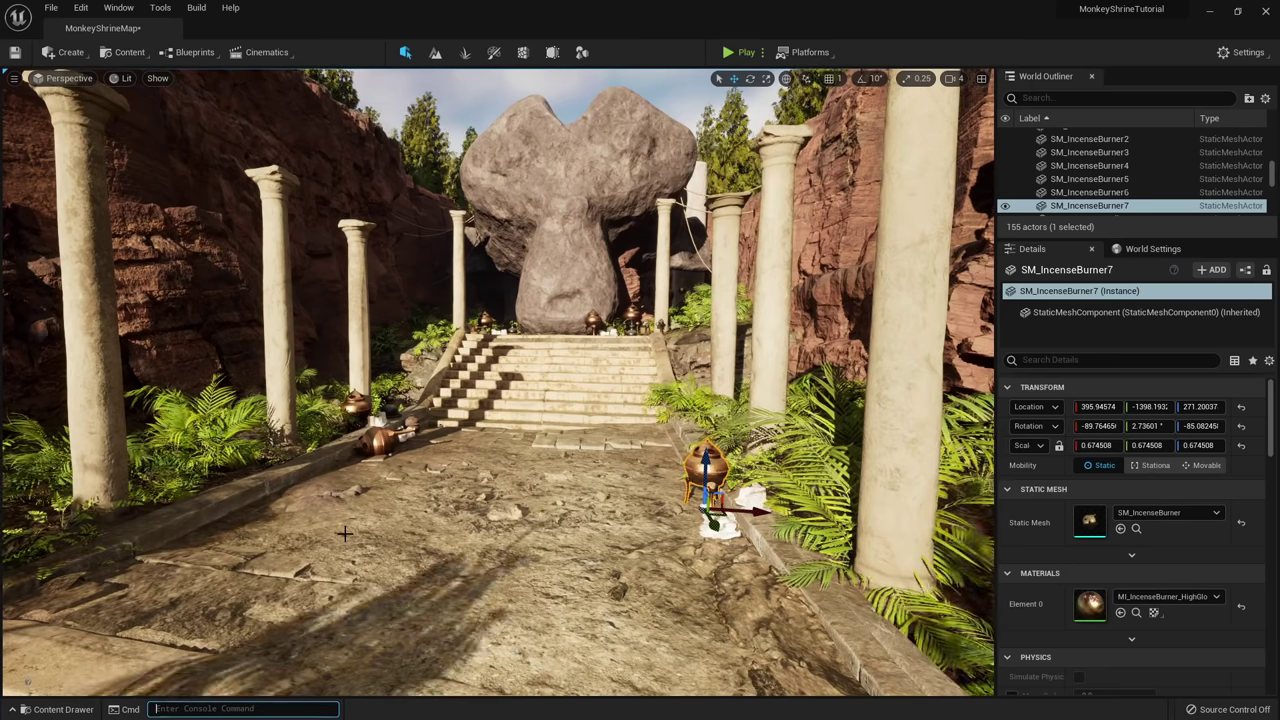
Shift the incense burner by the copied candles closer to the curb, to about X 401, Y -1396, Z 273.
right_click_drag(613, 480, 822, 650)
key("w")
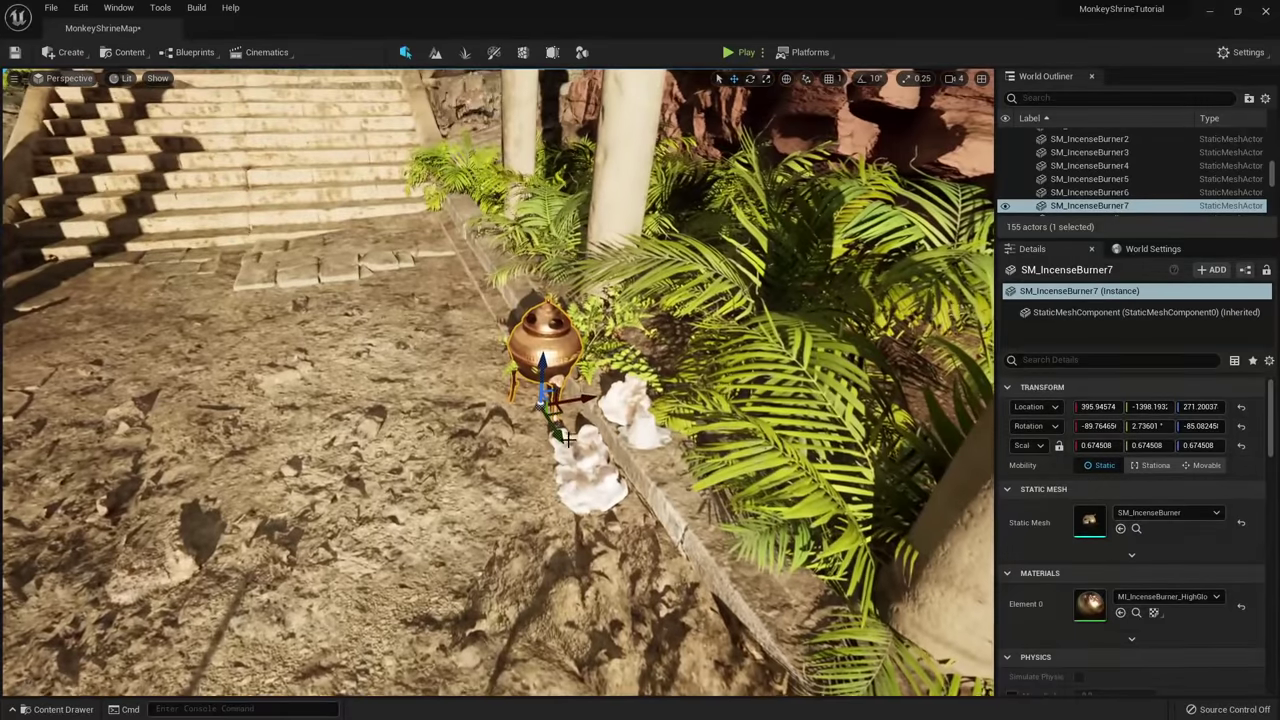
left_click_drag(562, 411, 576, 407)
key("d")
right_click_drag(576, 407, 605, 305)
key("s")
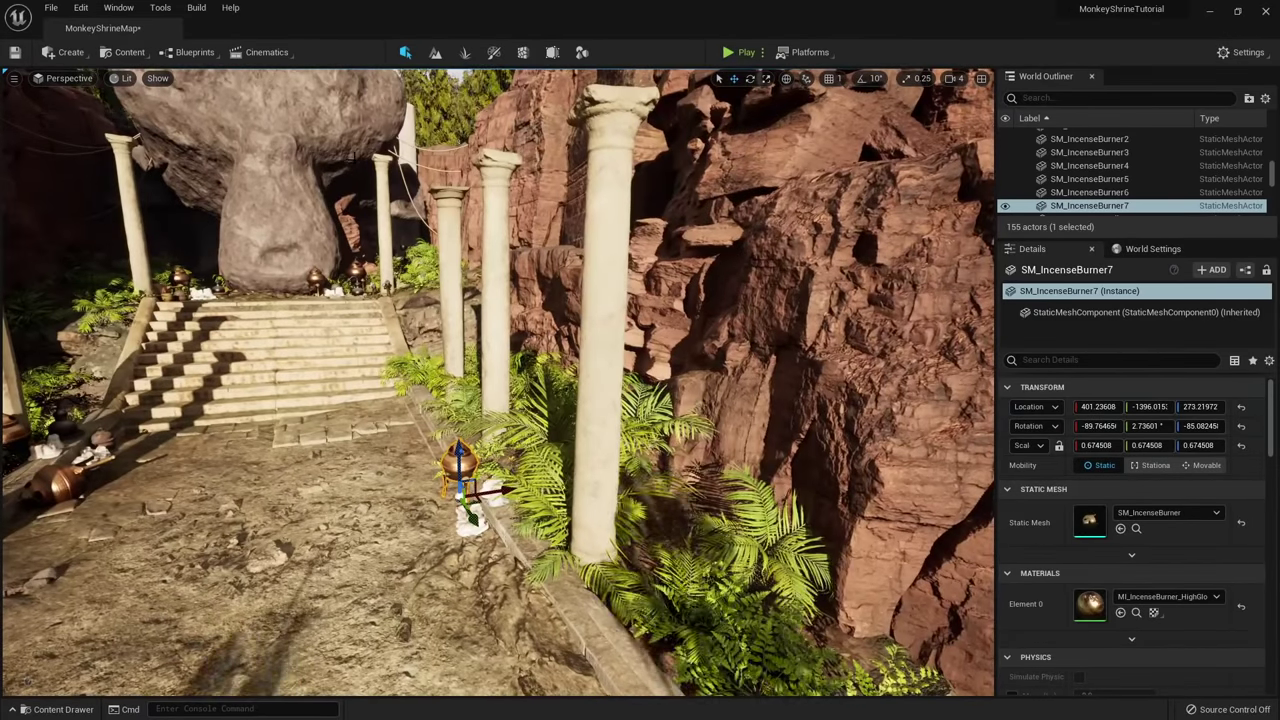
right_click_drag(496, 398, 498, 420)
Run the console command r.Streaming.PoolSize 100000 once more.
key("Up")
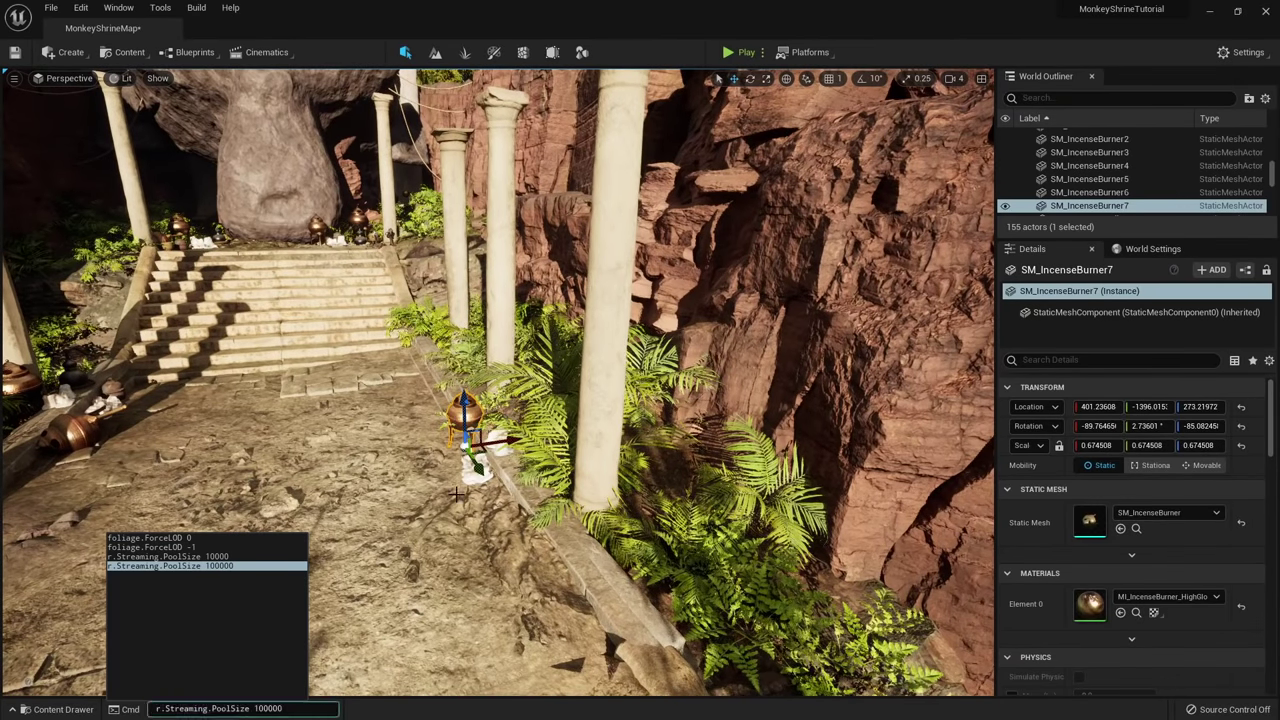
left_click(436, 568)
key("ctrl+z")
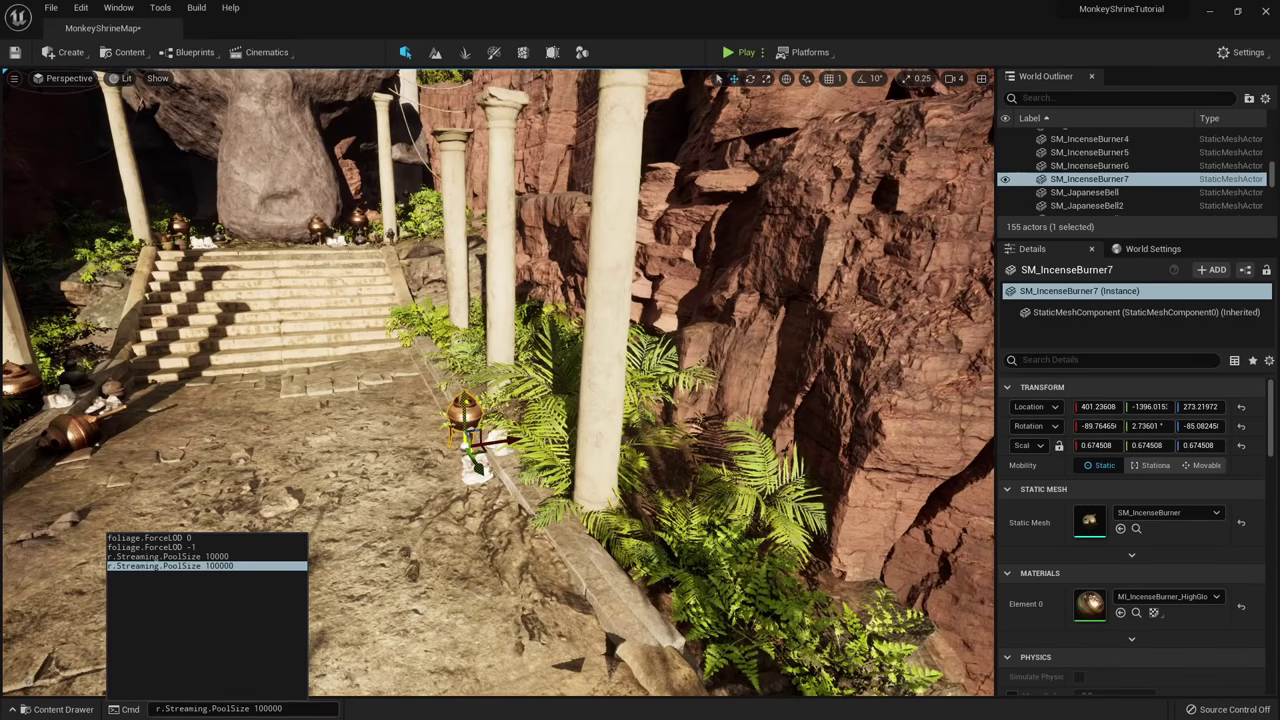
key("Return")
Duplicate the incense burner by the curb, scaling the copy to about 0.48 and positioning it around the candle cluster.
key("w")
mouse_move(544, 528)
right_mouse_down()
mouse_move(566, 542)
mouse_move(544, 528)
right_mouse_up()
left_click_drag(543, 527, 640, 500, "alt")
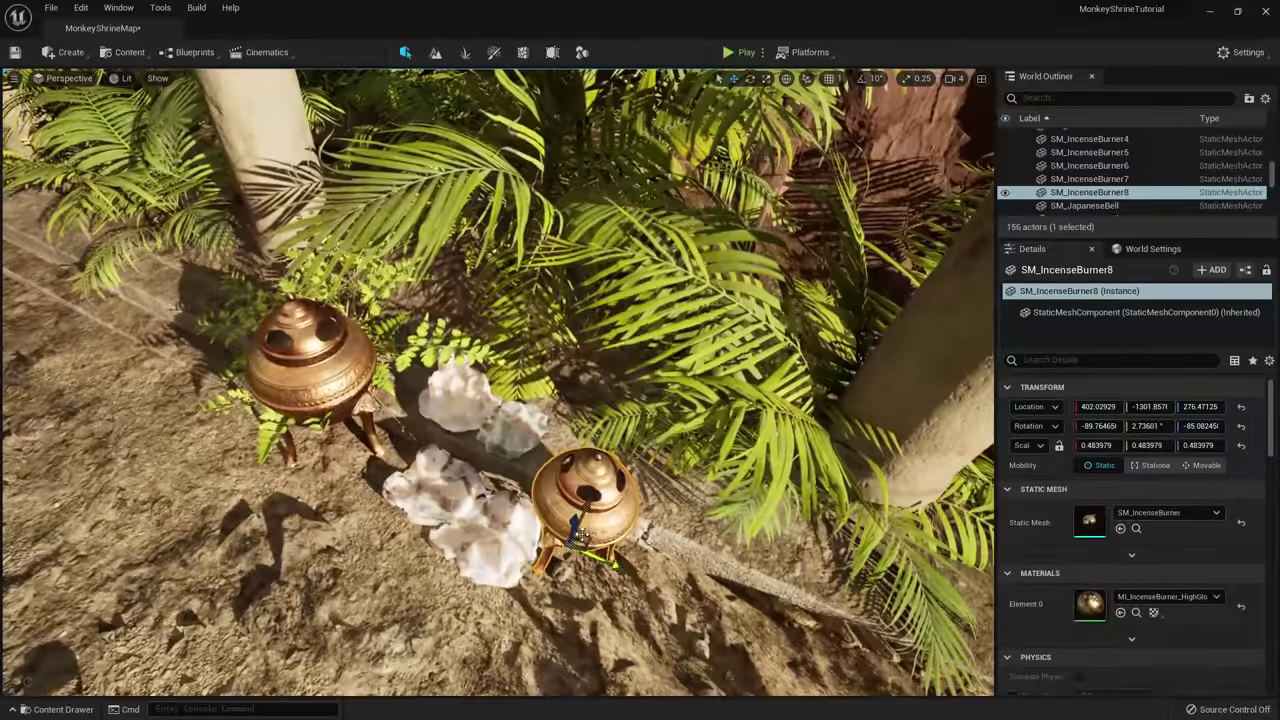
left_click_drag(582, 535, 374, 503)
Use the foliage Select tool to clear the small ferns around the large incense burner, and return to object selection.
key("shift+3")
left_click(20, 110)
right_click_drag(589, 446, 589, 446)
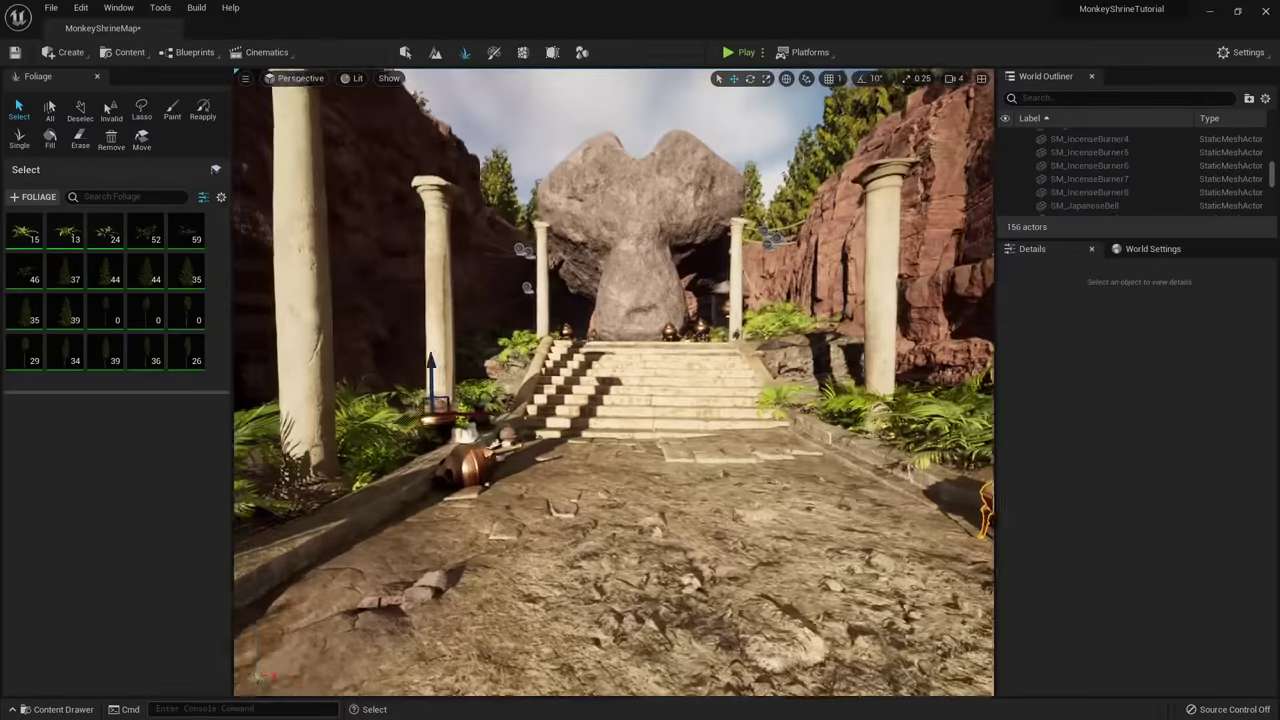
key("shift+1")
Add an SM_Candles_01 copy to the candle cluster at the curb, scaled to about 1.89 and turned about 100.6° on Z.
left_click(628, 395)
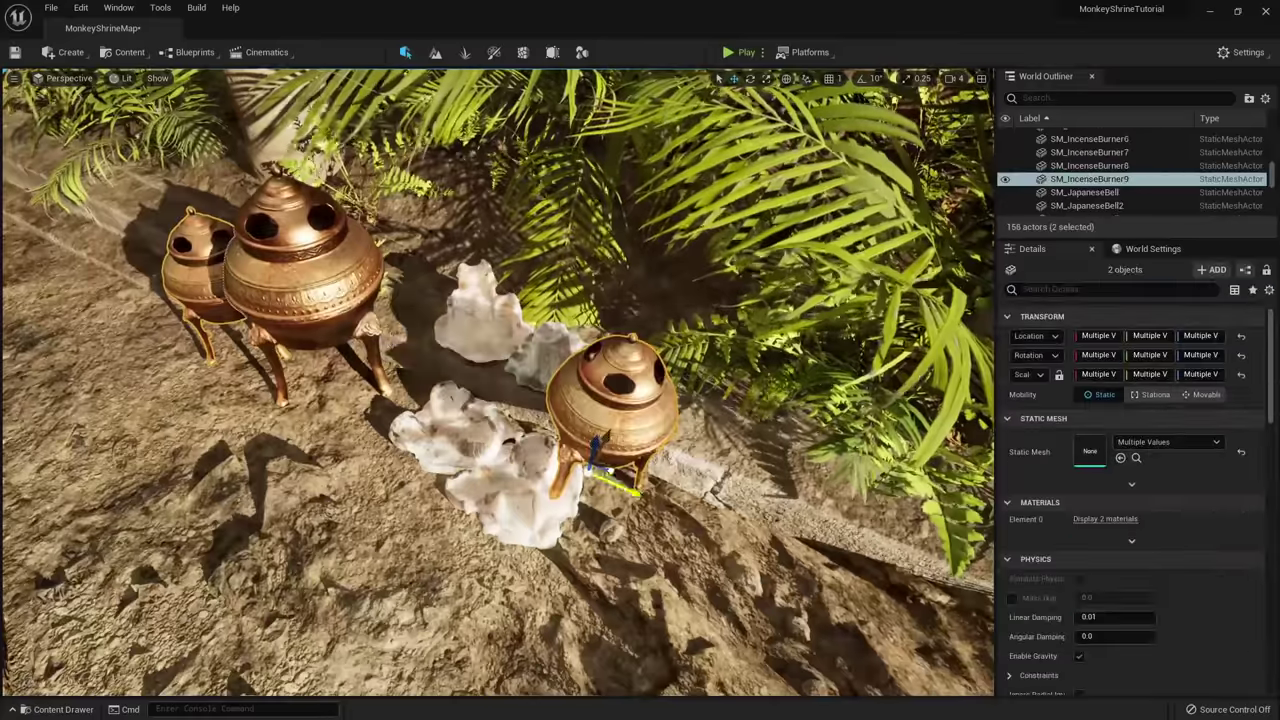
left_click(617, 451)
left_click_drag(655, 455, 608, 386, "alt")
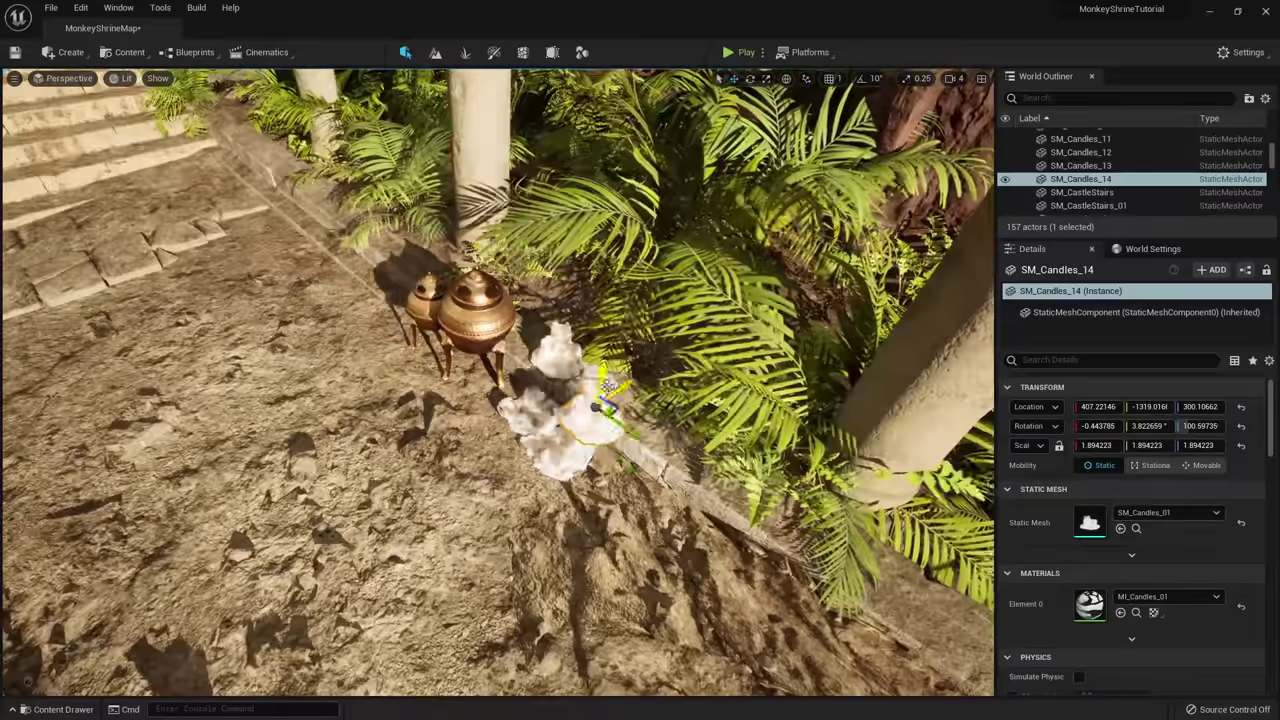
left_click(532, 411)
Search the Megascans 3D_Assets folder for "chain", showing static meshes only.
right_click_drag(532, 411, 512, 234)
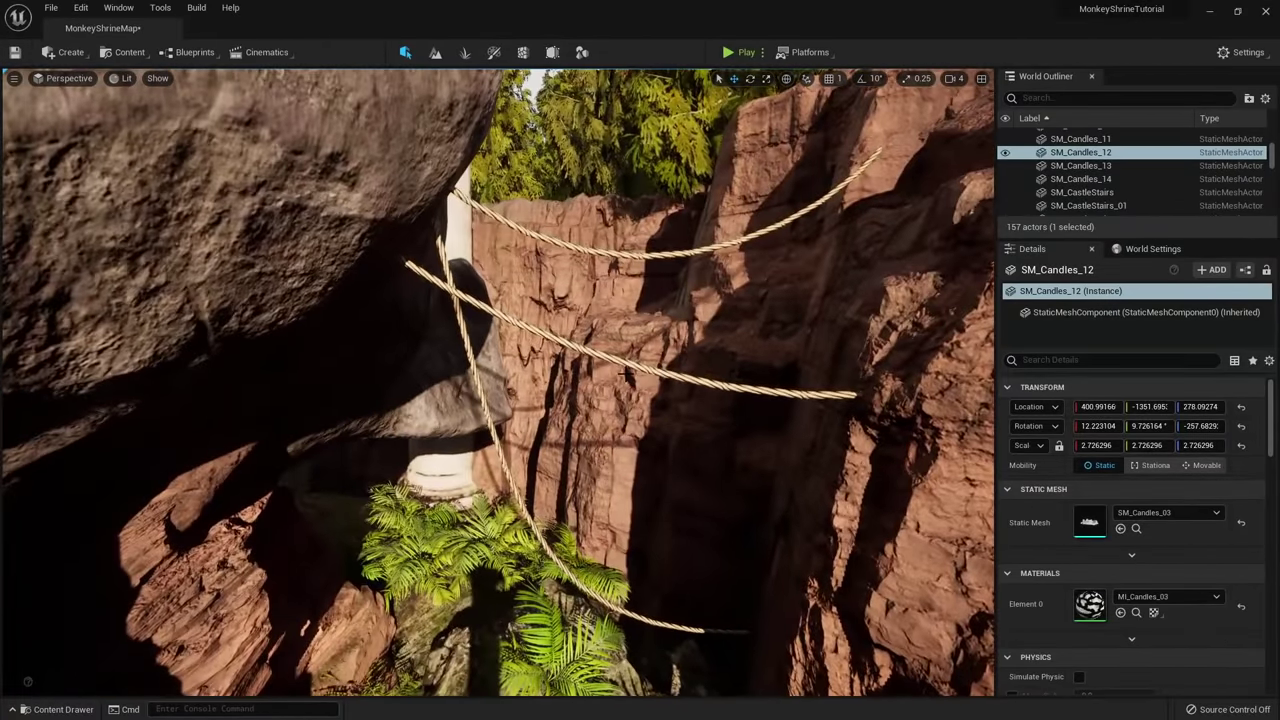
left_click(622, 364)
right_click_drag(622, 364, 605, 445)
left_click(563, 350)
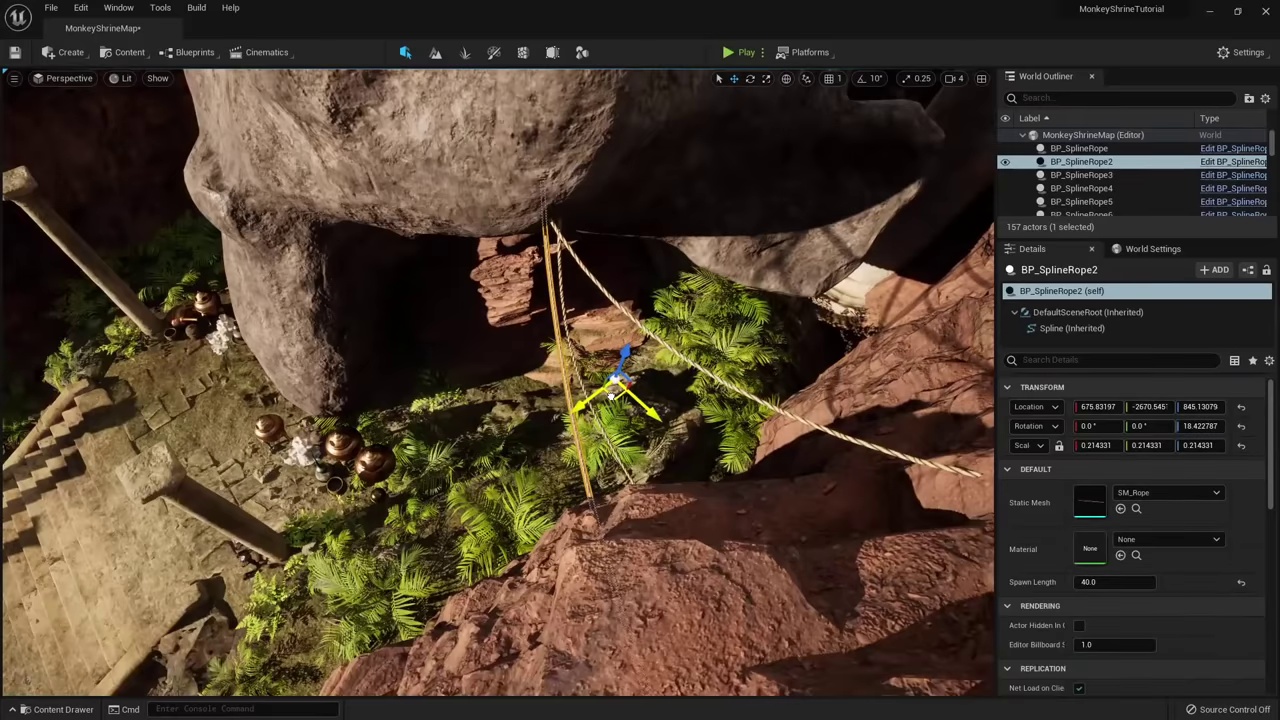
right_click_drag(563, 350, 540, 320)
key("ctrl+space")
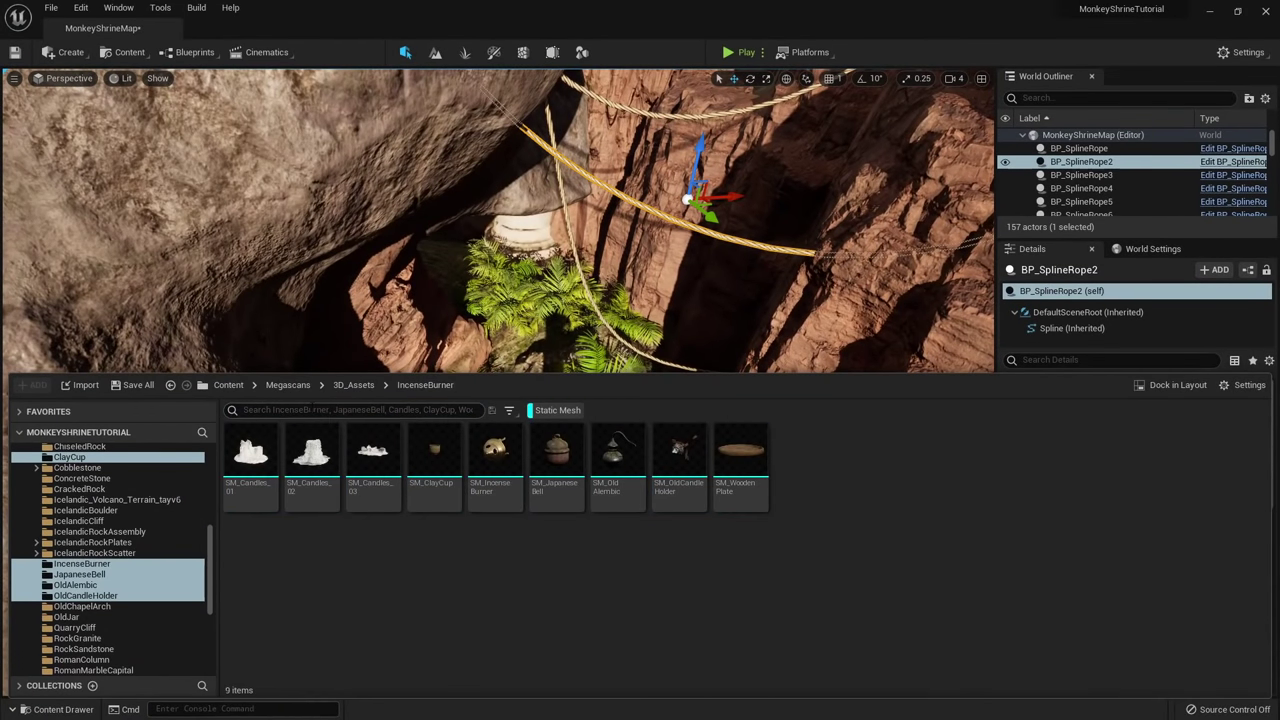
left_click(567, 411)
scroll(90, 560, "up", 5)
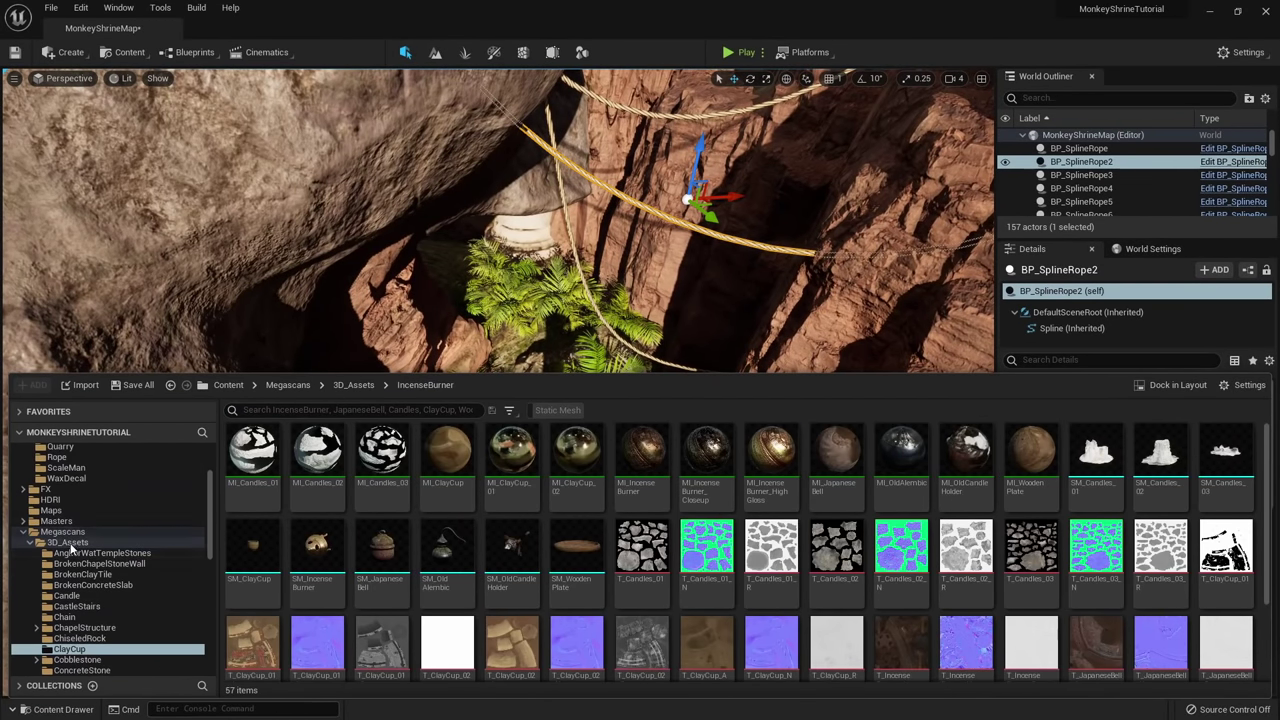
left_click(75, 543)
left_click(557, 410)
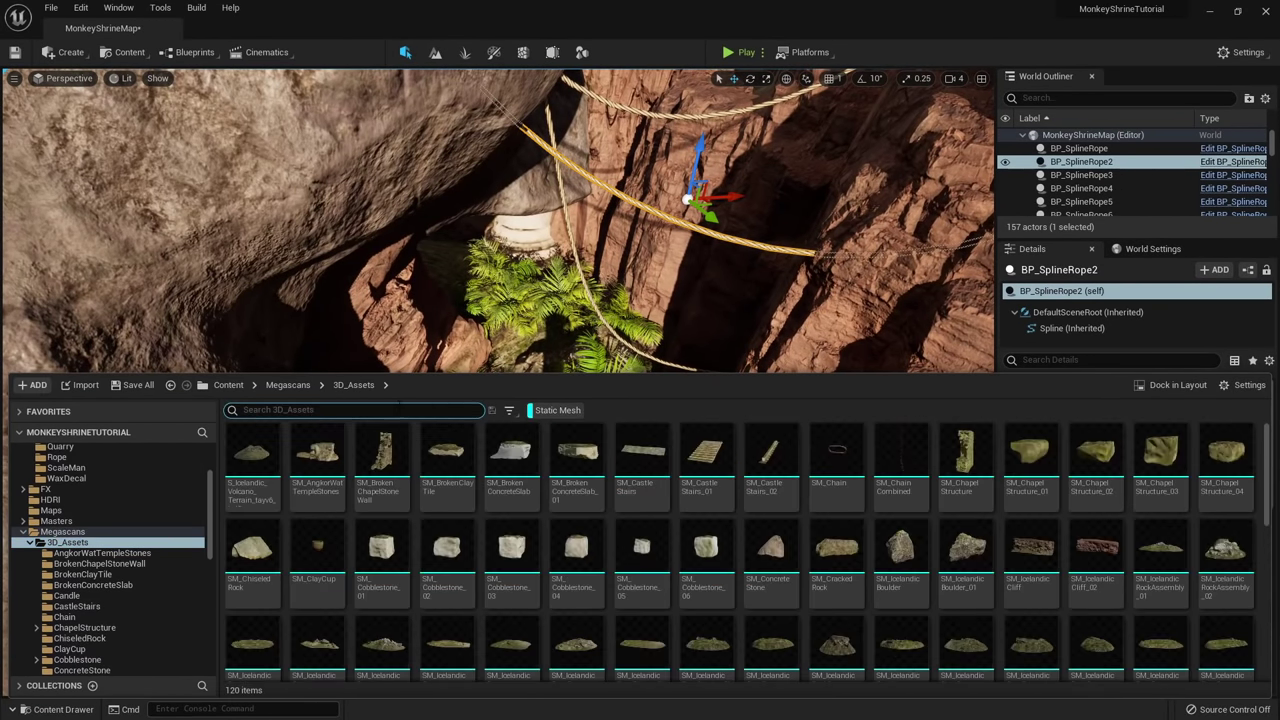
type("chain")
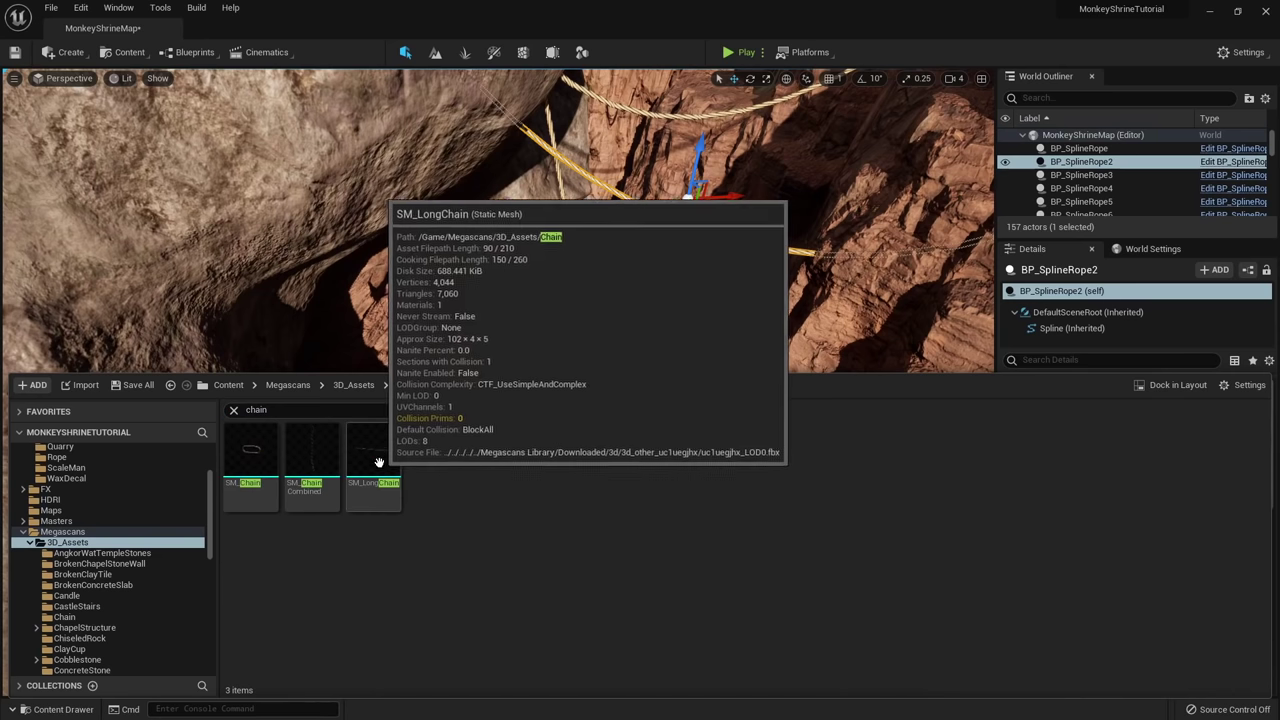
Place SM_LongChain in the level and move it beside the uppermost rope behind the statue, at about 694.8, −2695.8, 884.1.
left_click_drag(374, 460, 566, 388)
left_click_drag(578, 537, 580, 535)
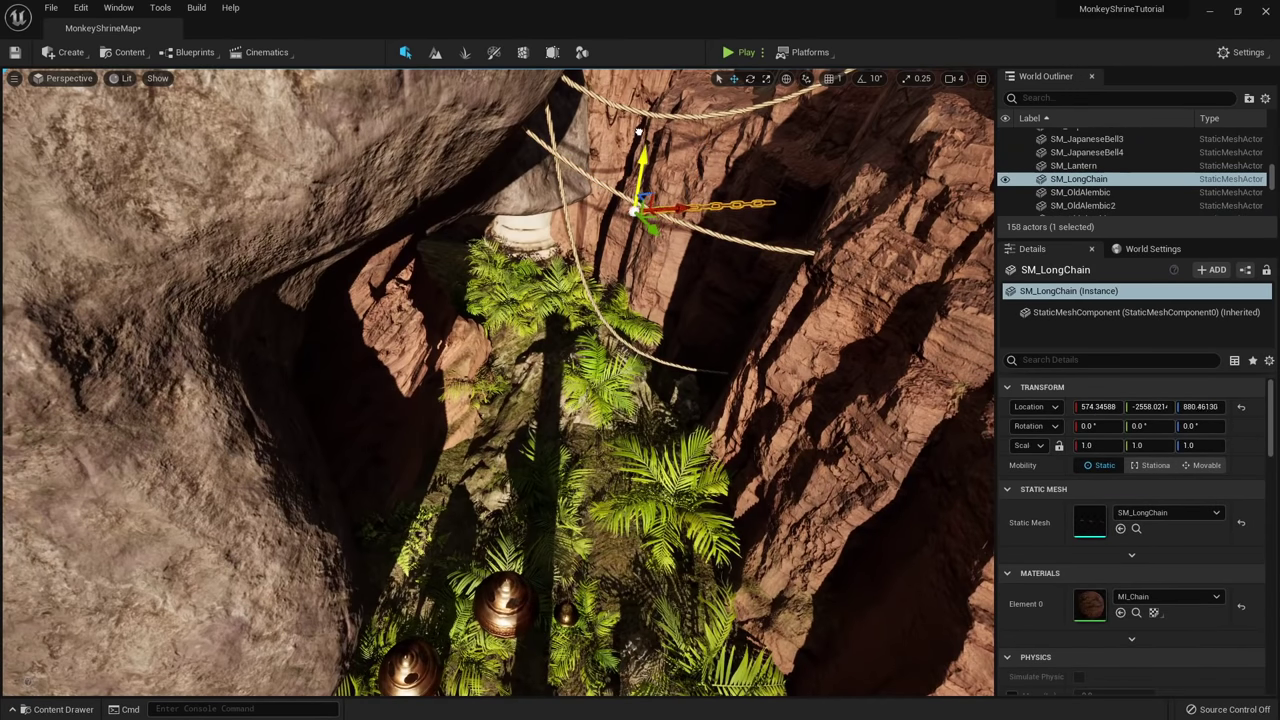
key("f")
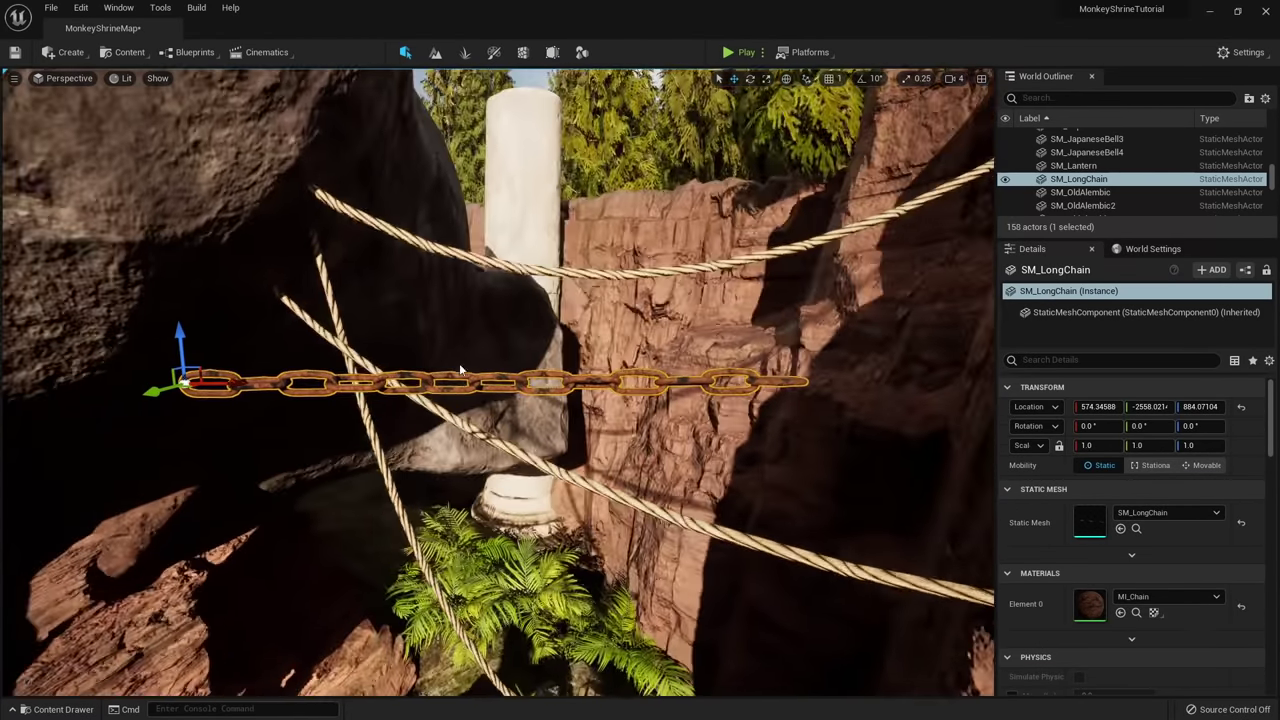
left_click_drag(187, 387, 440, 368)
key("d")
right_click_drag(440, 368, 320, 420)
key("s")
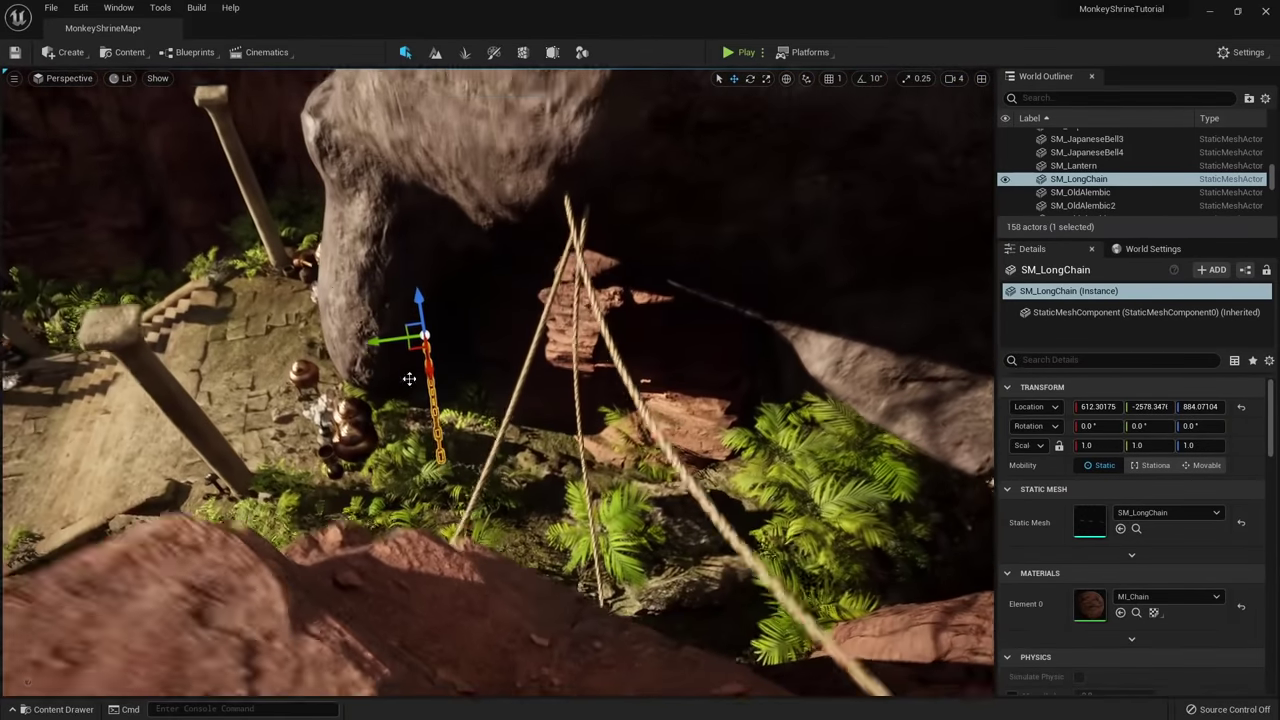
key("e")
key("a")
right_click_drag(822, 418, 975, 305)
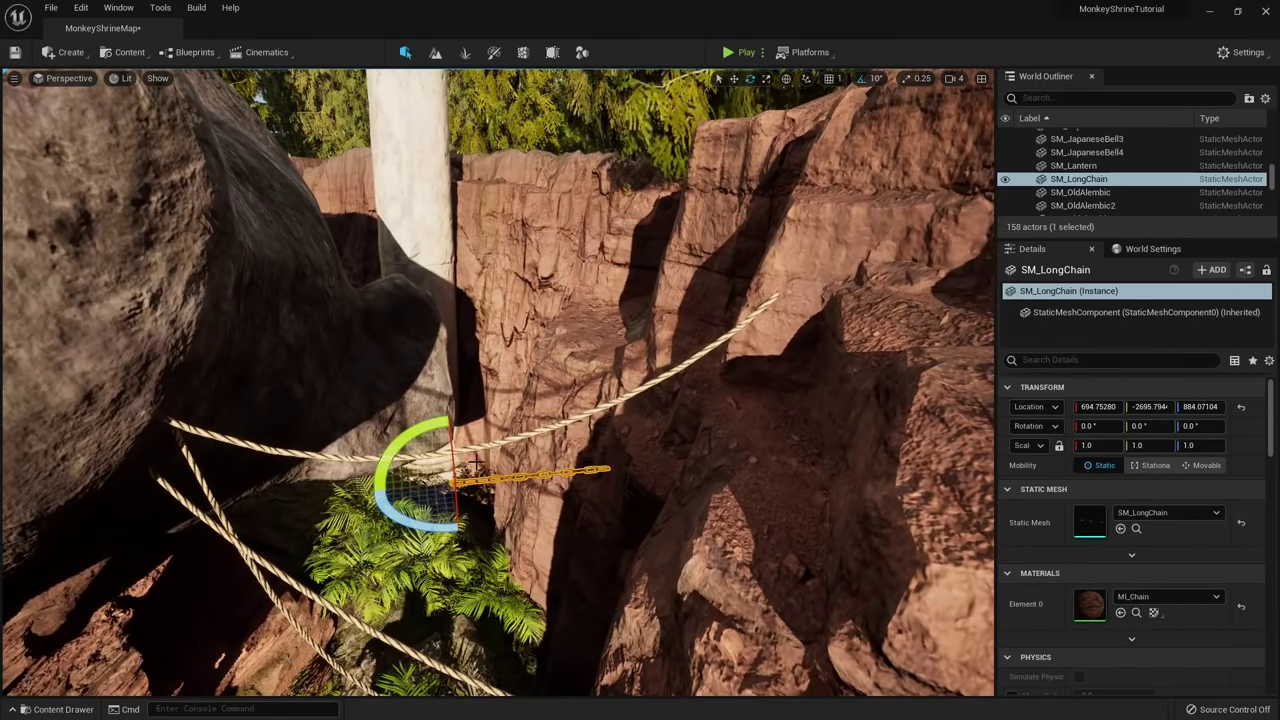
Rotate the long chain to −90° on Y so it hangs vertically, and raise it to the rope at about Z 914.7.
left_click_drag(418, 425, 500, 400)
key("w")
left_click_drag(450, 441, 450, 405)
left_click(640, 300)
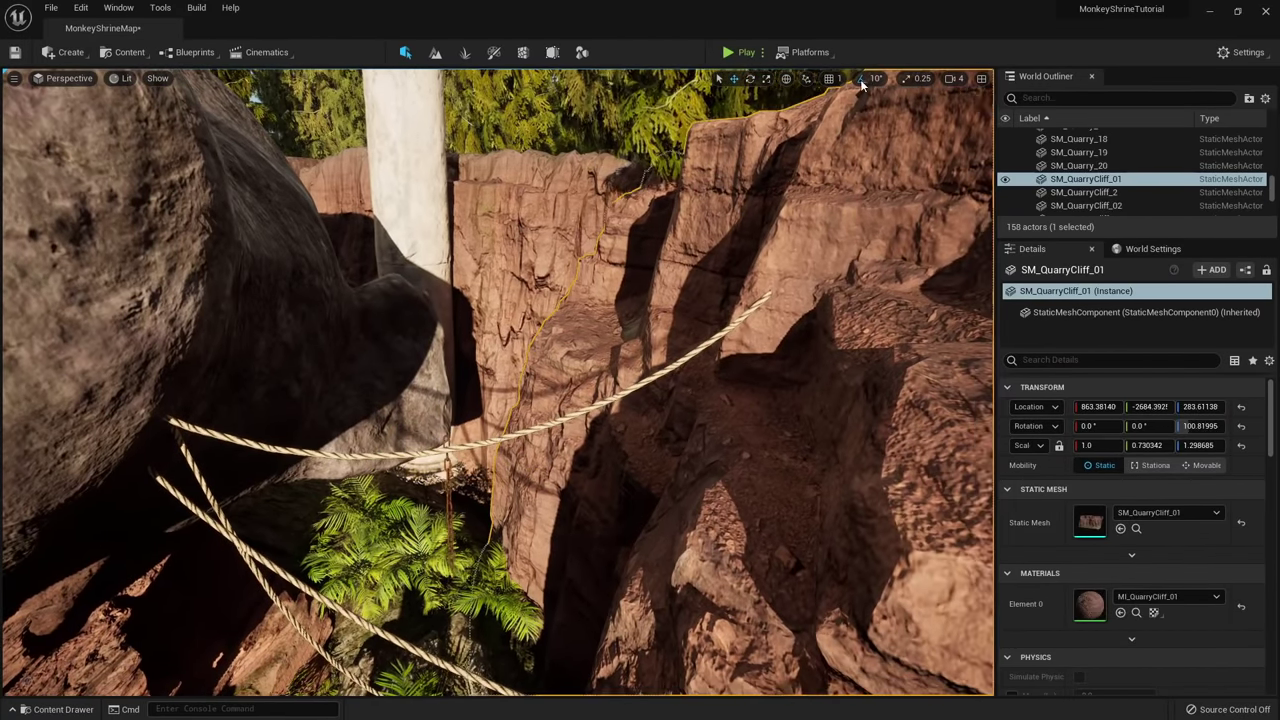
key("w")
left_click(640, 430)
right_click_drag(640, 430, 500, 420)
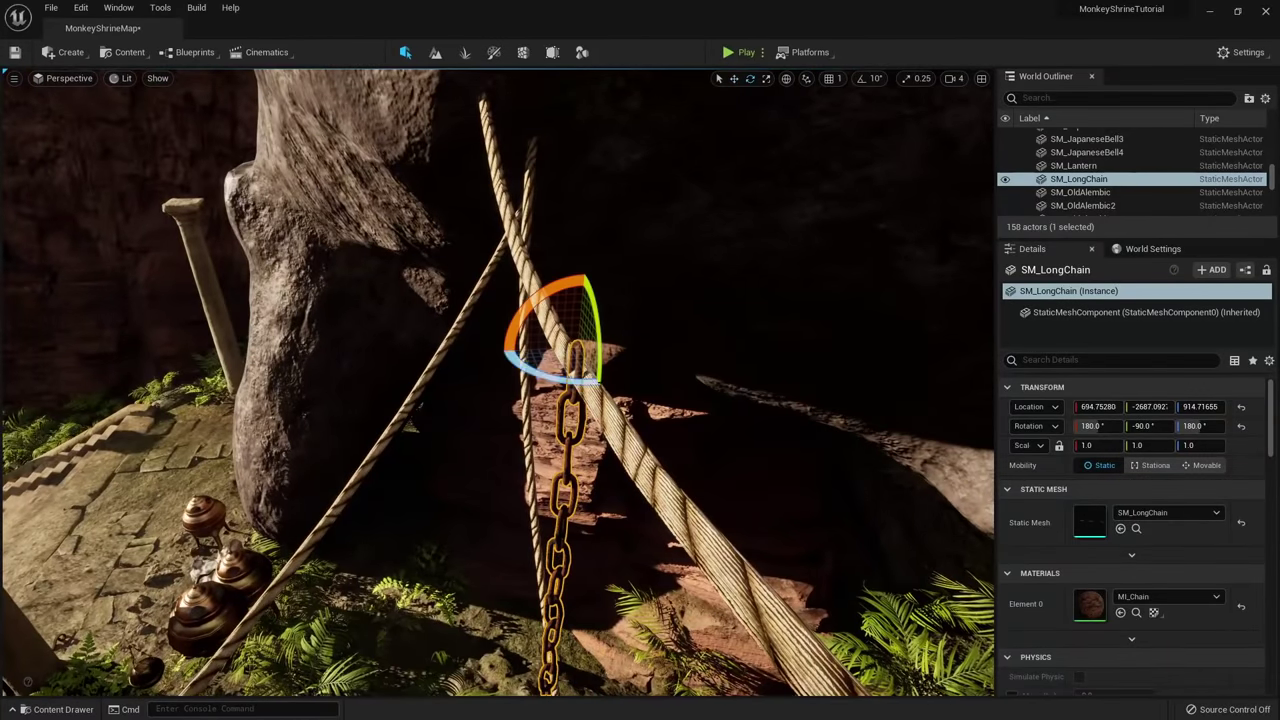
Turn the hanging chain around its length, scale it to about 1.26 and seat its upper end on the rope at about Z 912.3.
left_click_drag(540, 376, 590, 382)
key("w")
right_click_drag(590, 382, 545, 367)
mouse_move(566, 388)
left_mouse_down()
mouse_move(548, 396)
mouse_move(575, 410)
left_mouse_up()
key("w")
left_click_drag(490, 408, 484, 408)
right_click_drag(484, 408, 569, 310)
left_click_drag(569, 306, 569, 311)
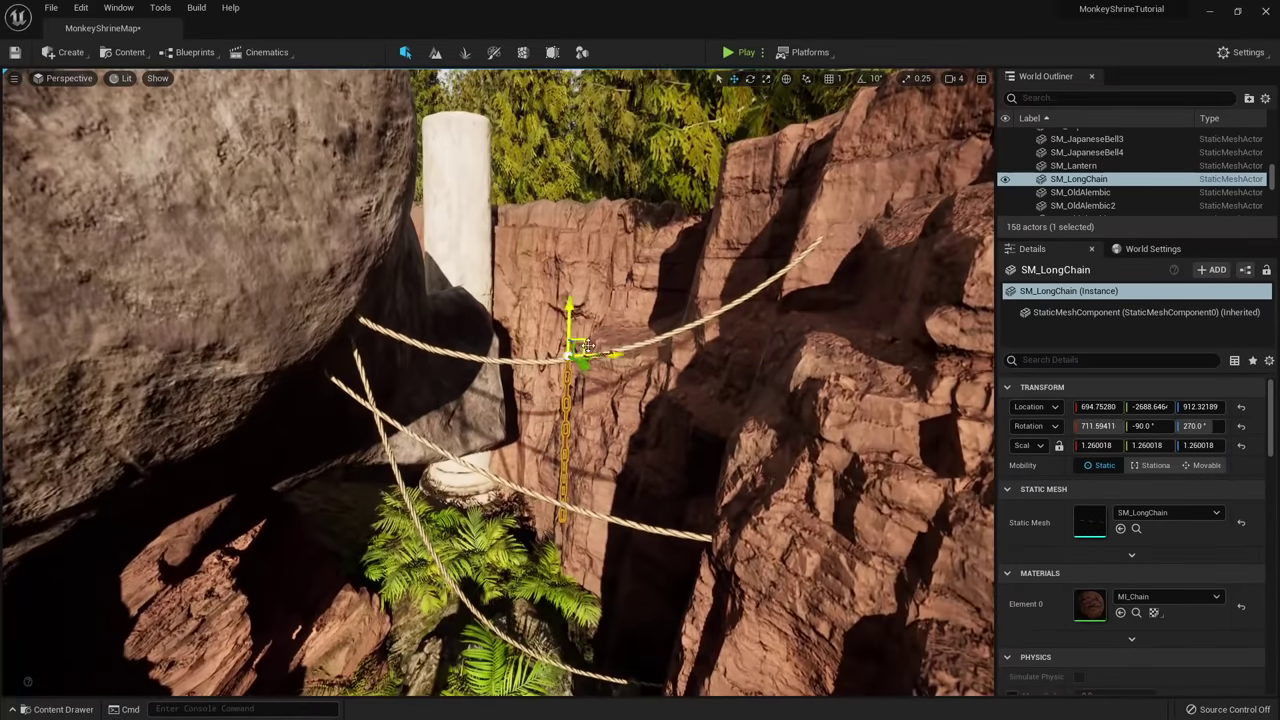
Shift the hanging chain along the rope to about X 667.8 and Z 910.7.
left_click_drag(612, 354, 576, 358)
right_click_drag(576, 358, 620, 345)
left_click_drag(660, 388, 720, 386, "alt")
left_click_drag(737, 334, 737, 326)
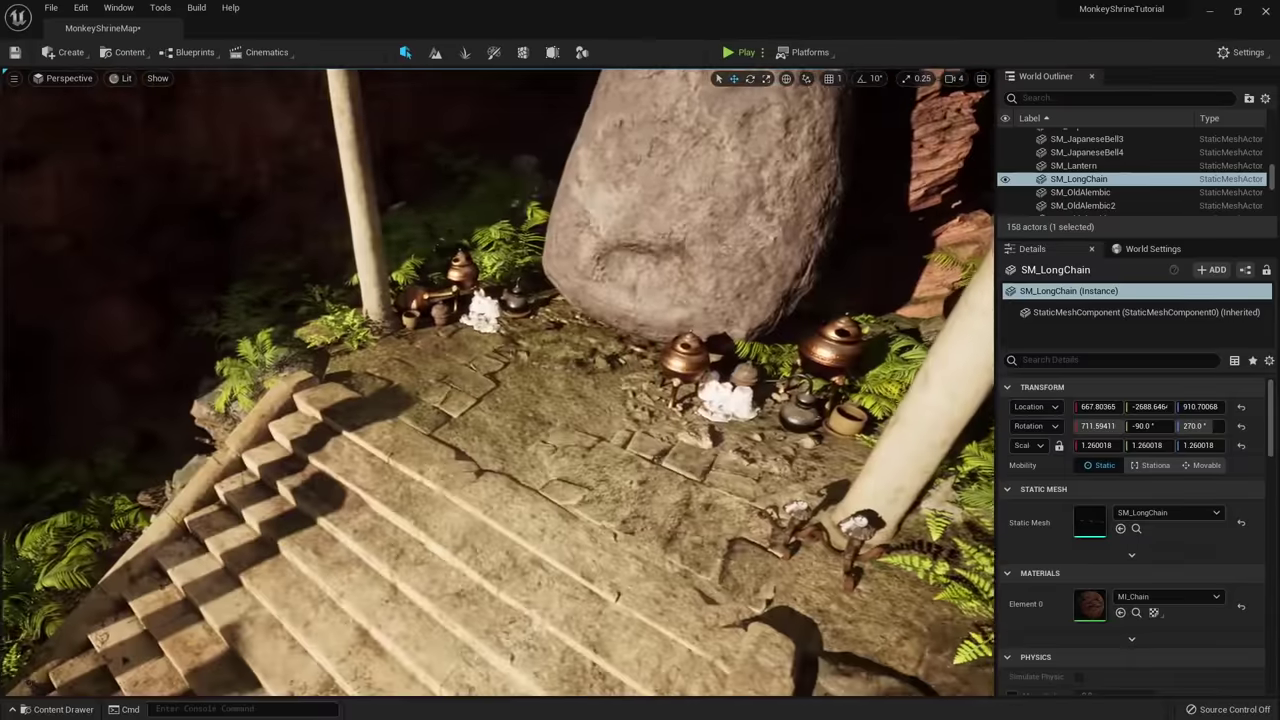
Locate the SM_Lantern asset and enable Nanite on all three meshes in the IncenseBurnerCustom folder.
right_click_drag(512, 355, 535, 275)
left_click(512, 355)
key("f")
key("ctrl+b")
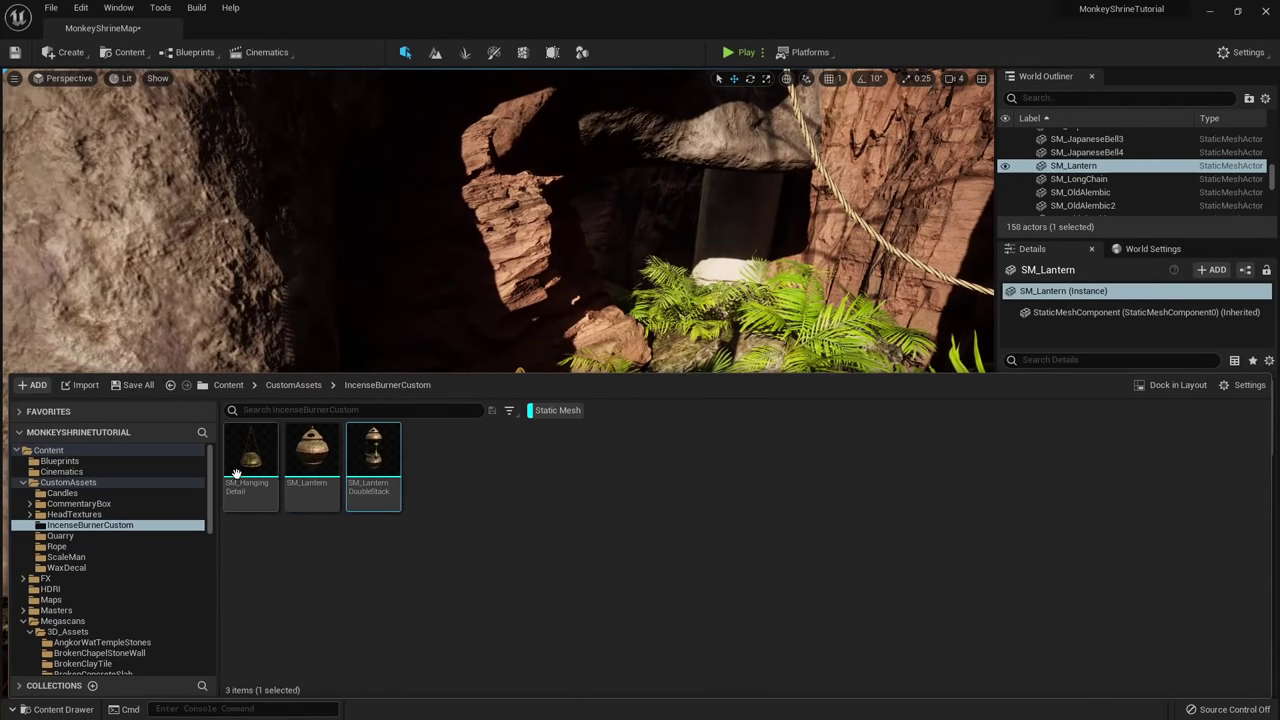
key("ctrl+a")
right_click(316, 460)
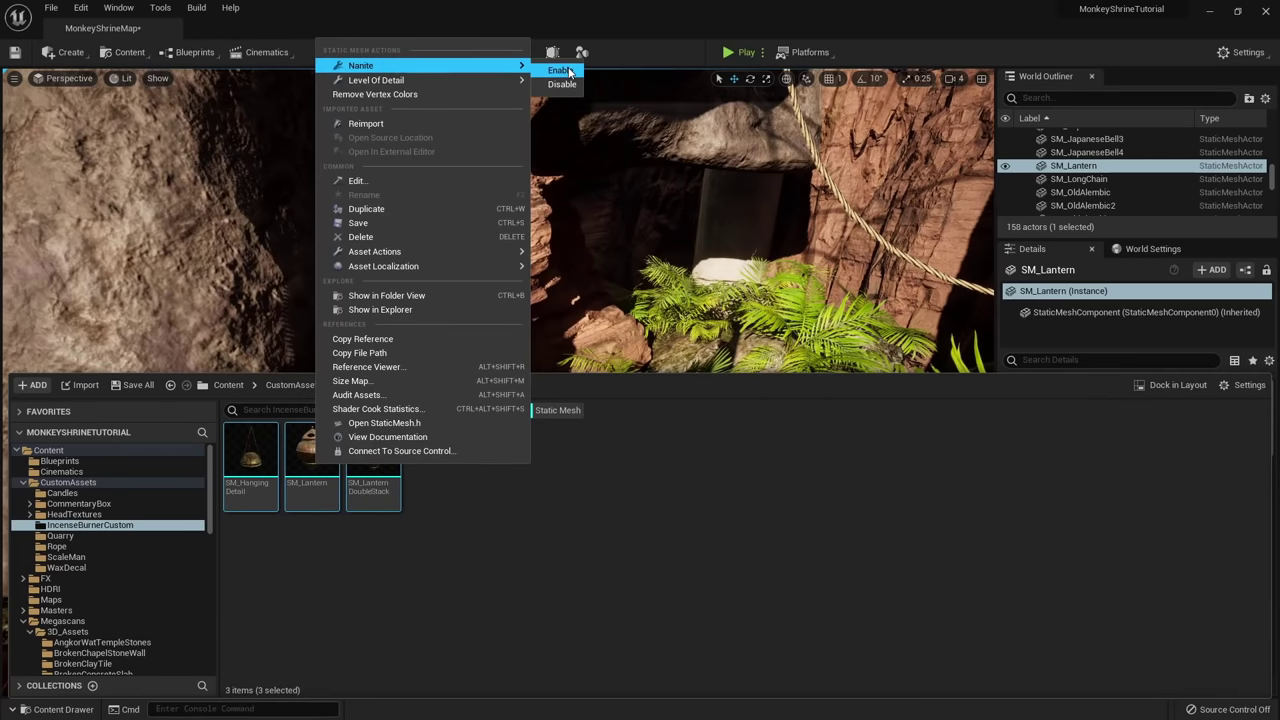
left_click(570, 72)
Locate the hanging chain's mesh in its asset folder and enable Nanite on SM_LongChain.
right_click_drag(600, 240, 712, 180)
key("w")
left_click(560, 339)
key("ctrl+b")
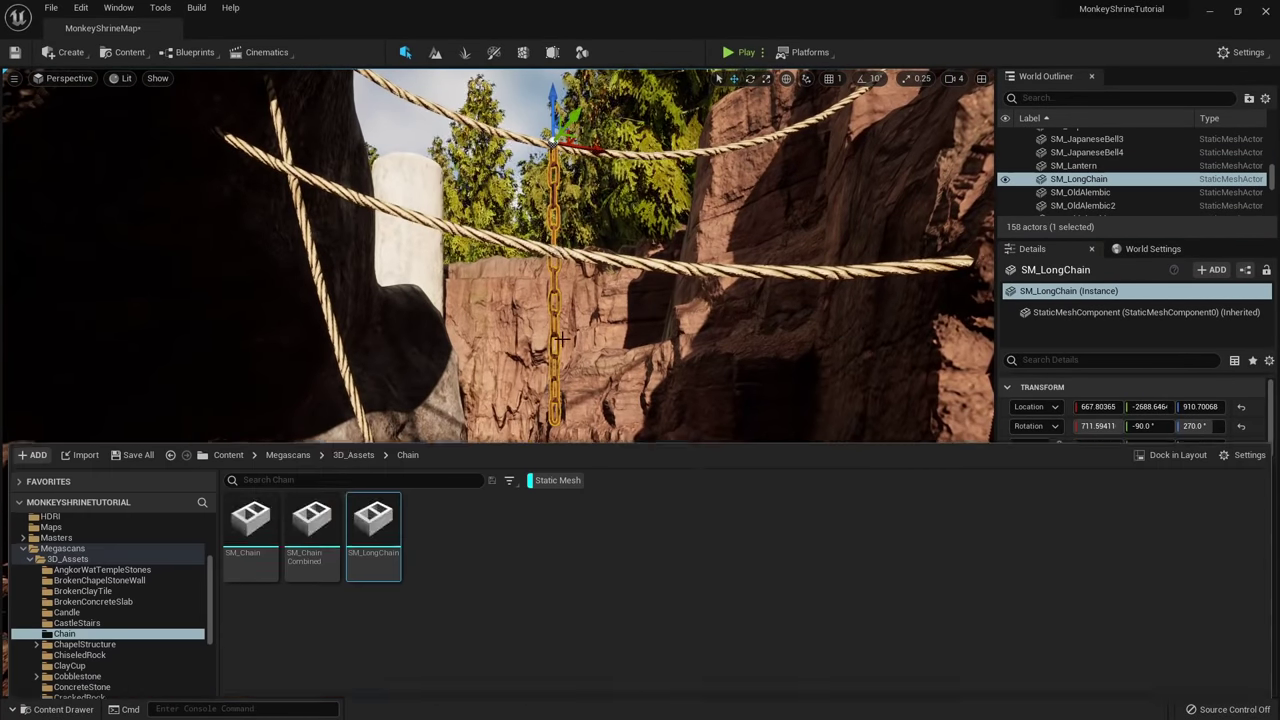
right_click(372, 460)
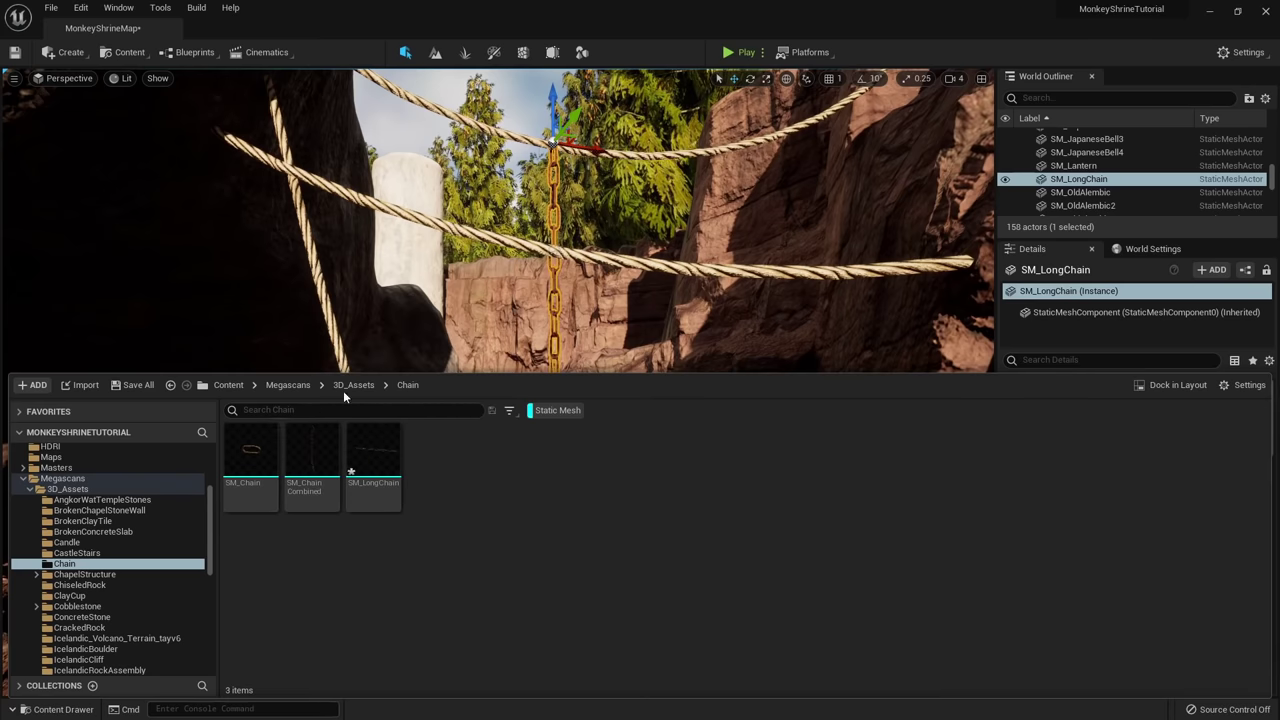
Add an SM_Chain link to the level and align it with the hanging chain at about X 667.9, Y −2685.1.
left_click_drag(240, 455, 555, 213)
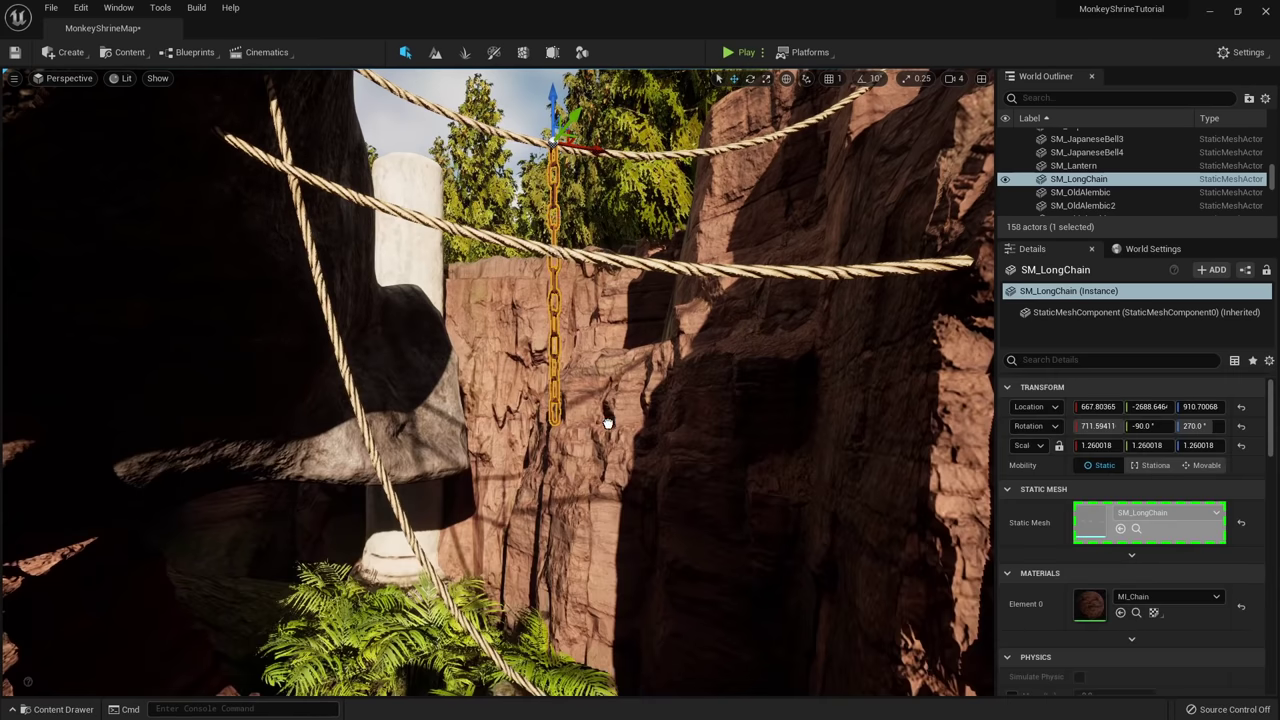
right_click_drag(530, 424, 530, 545)
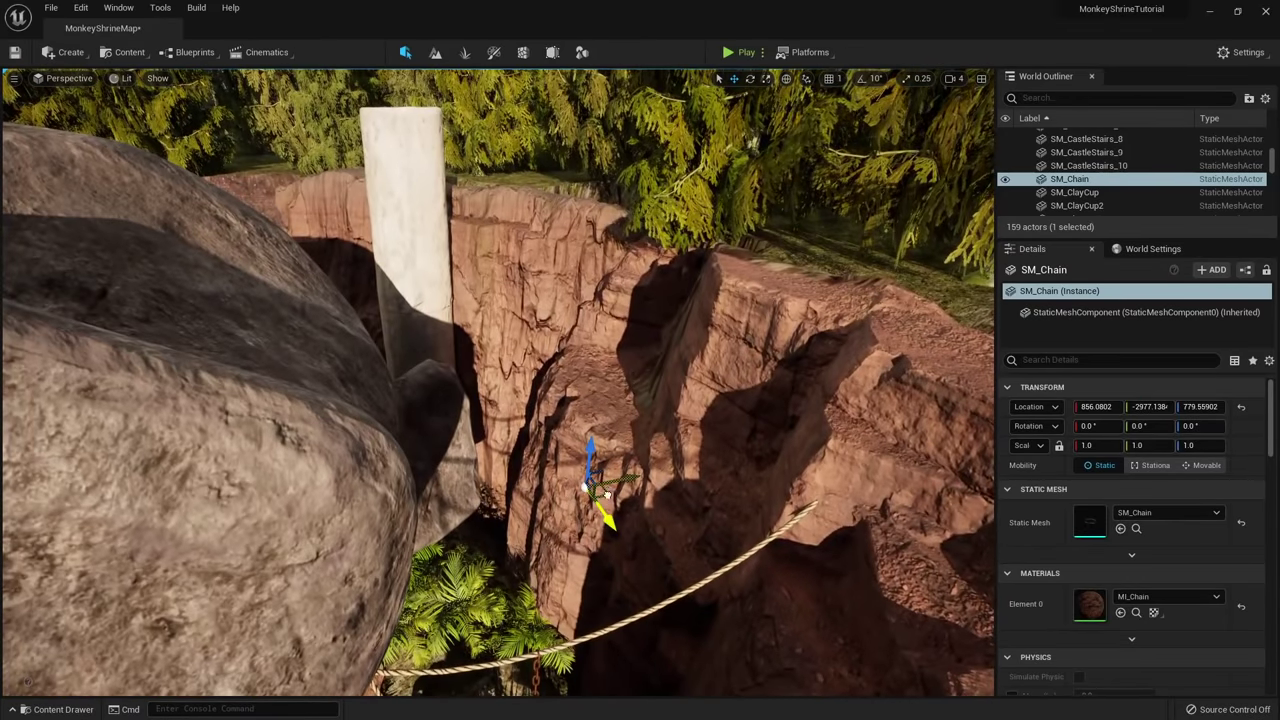
left_click_drag(606, 508, 540, 580)
right_click_drag(540, 580, 540, 545)
right_click_drag(516, 362, 516, 390)
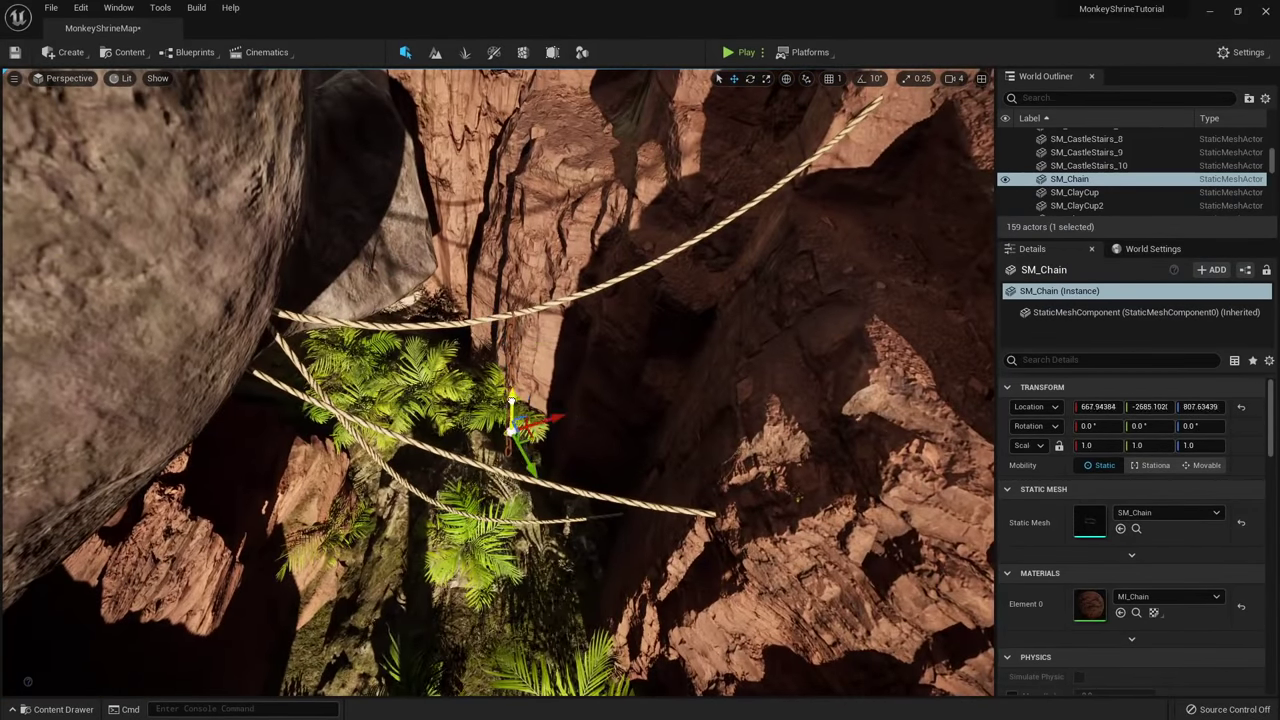
left_click_drag(512, 400, 511, 375)
right_click_drag(511, 375, 560, 325)
left_click_drag(391, 350, 391, 312)
right_click_drag(391, 312, 380, 372)
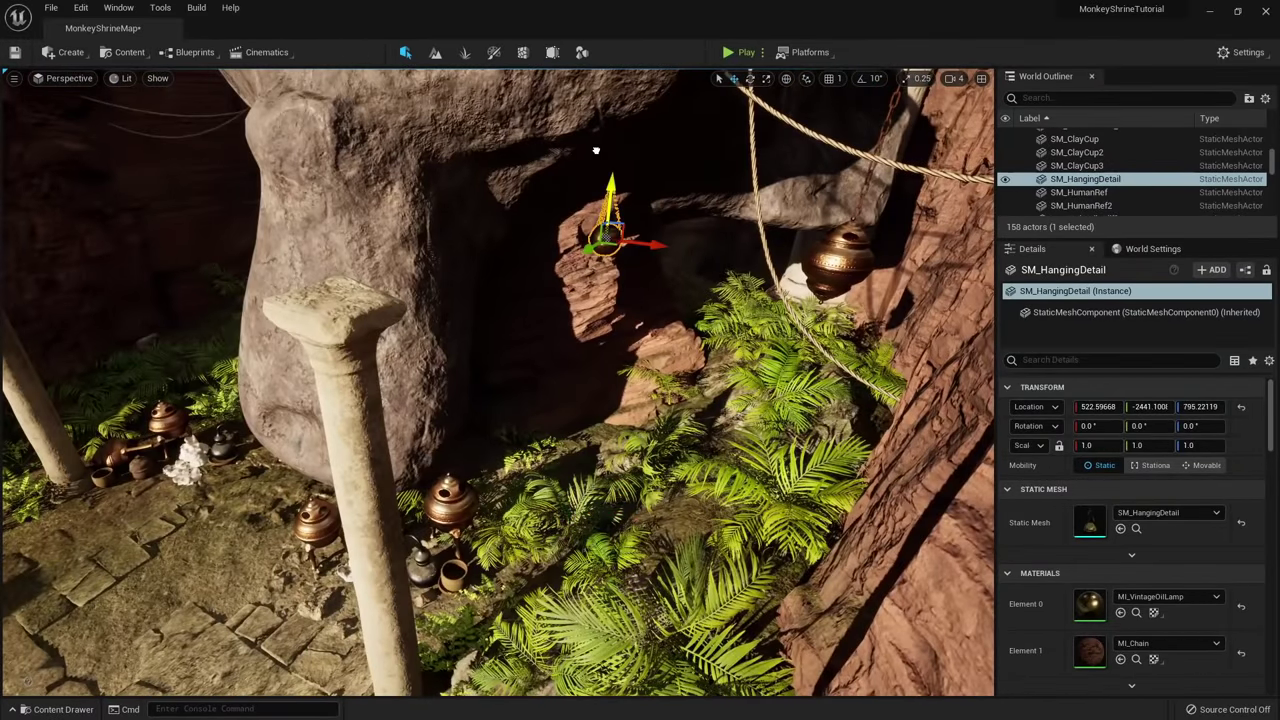
Move the SM_HangingDetail lamp under the rope at about 645.7, −2630.0, 806.6 and scale it to about 1.07.
left_click_drag(596, 150, 597, 144)
right_click_drag(597, 144, 590, 262)
key("w")
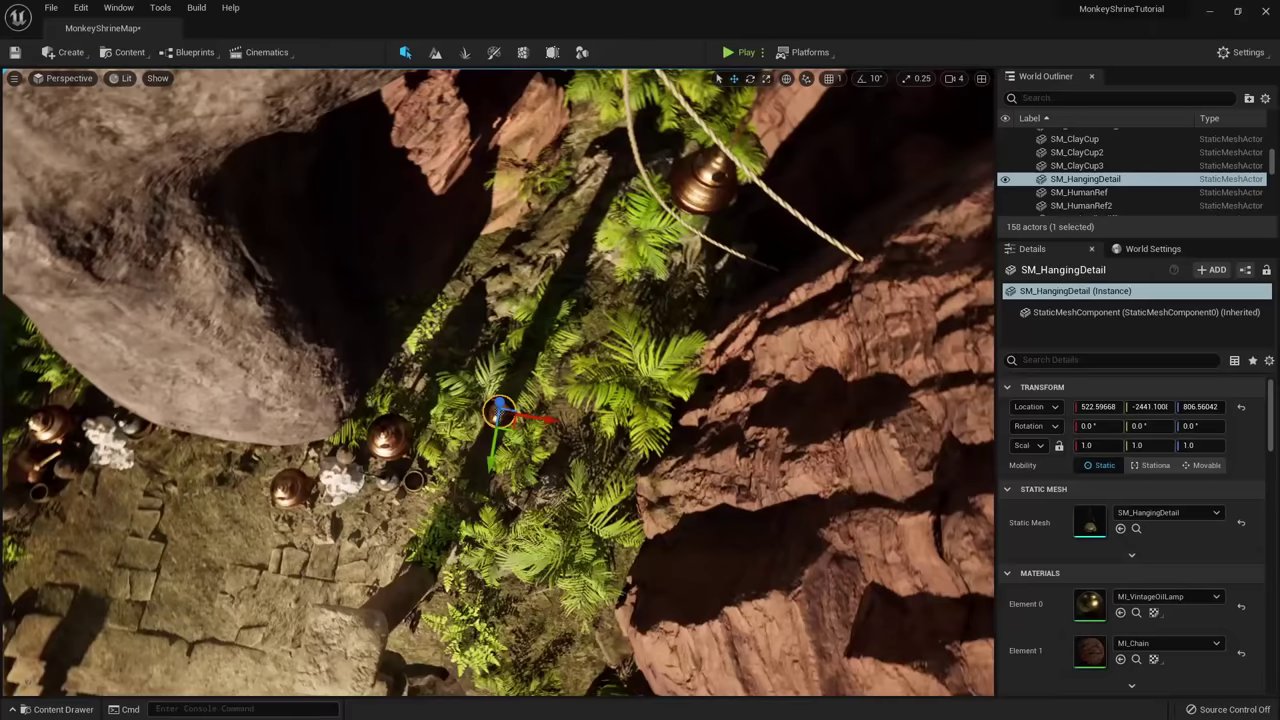
left_click_drag(733, 218, 684, 262)
right_click_drag(684, 262, 660, 310)
key("w")
key("e")
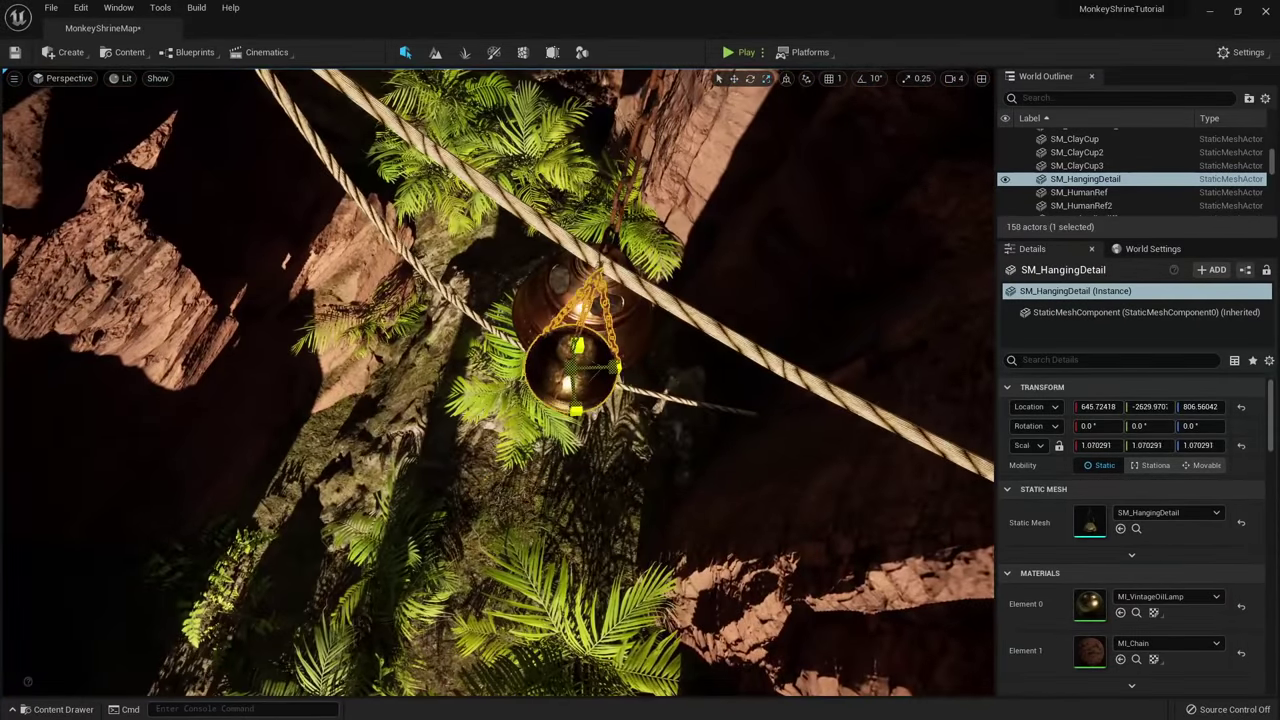
Duplicate the SM_HangingDetail lamp onto the lowest rope at about 661.9, −2712.5, 610.4, with the copy's scale at about 1.46.
right_click_drag(570, 375, 580, 240)
left_click_drag(576, 405, 594, 207, "alt+shift")
right_click_drag(560, 153, 430, 90)
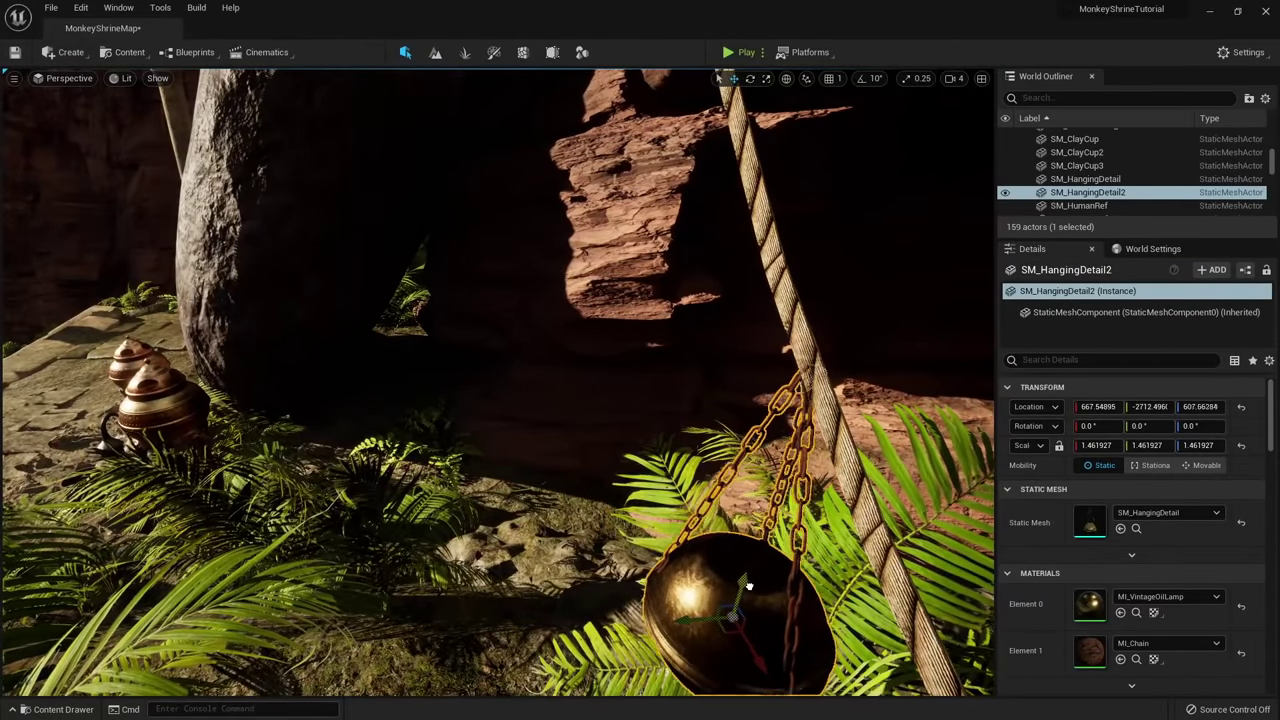
right_click_drag(747, 436, 900, 436)
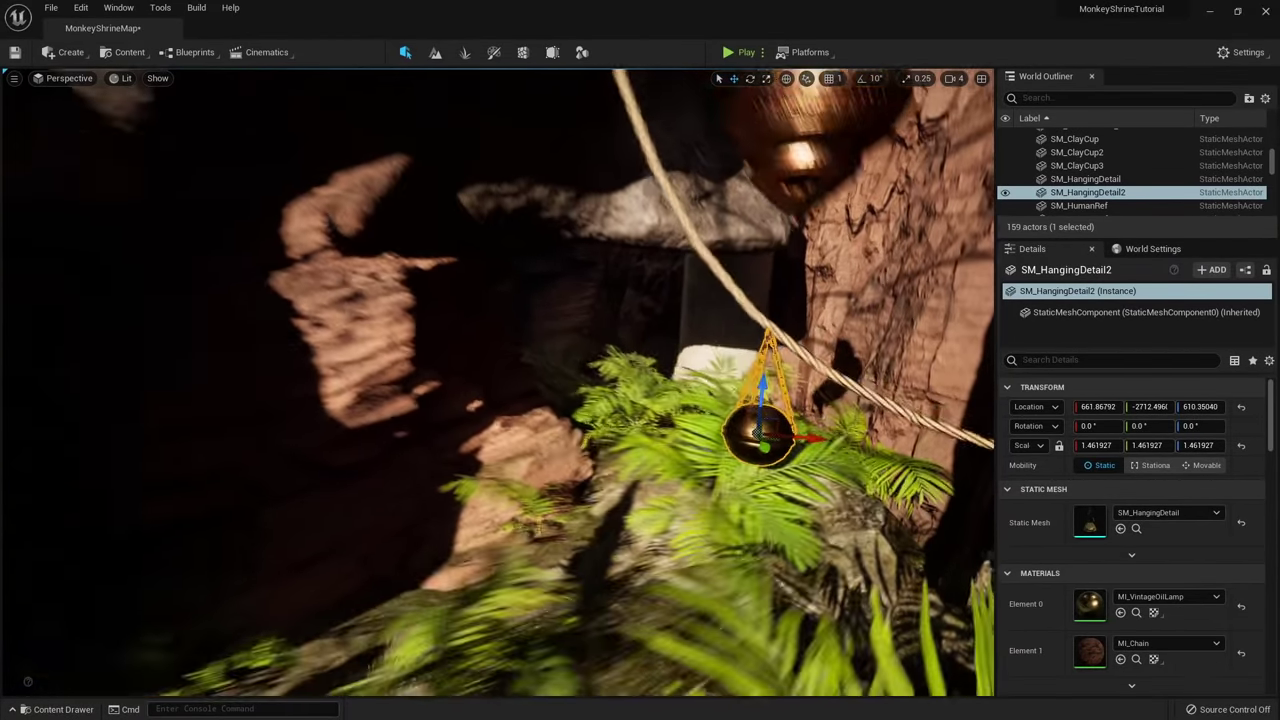
mouse_move(823, 444)
right_mouse_down()
mouse_move(780, 455)
mouse_move(823, 444)
right_mouse_up()
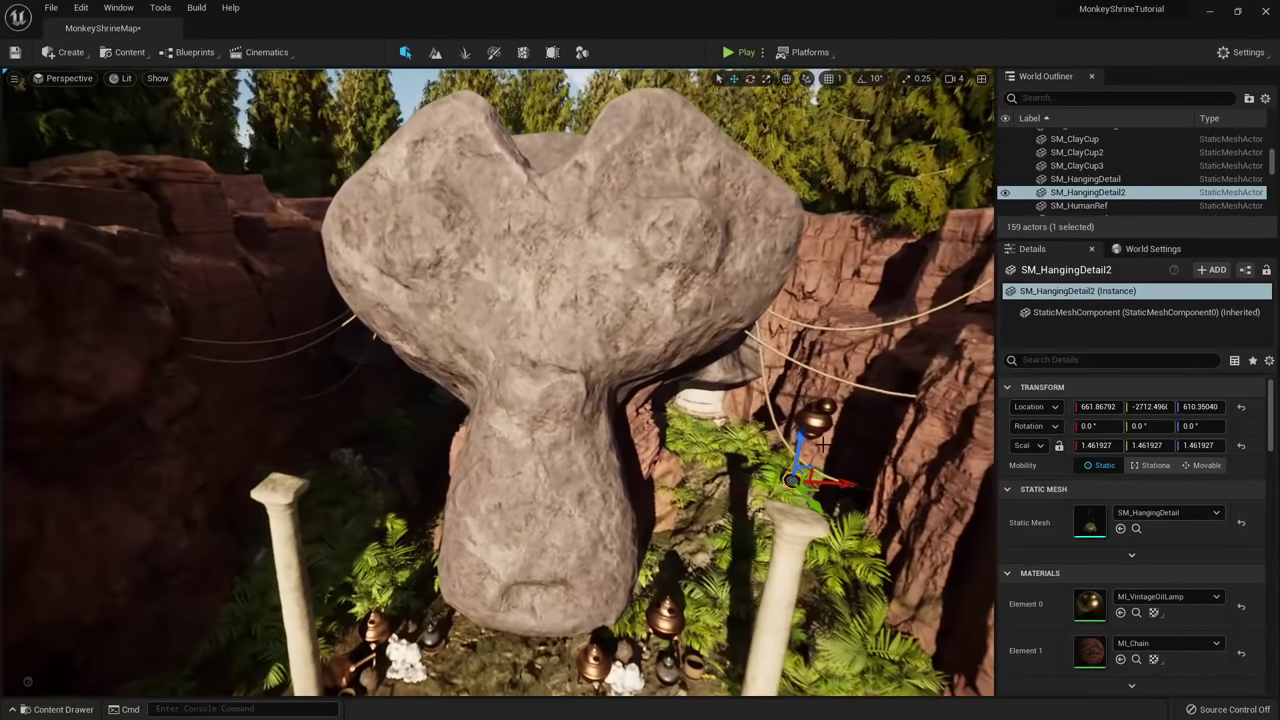
Delete the duplicate lantern SM_Lantern2, and select the original SM_Lantern together with the chain it hangs from.
left_click(822, 422)
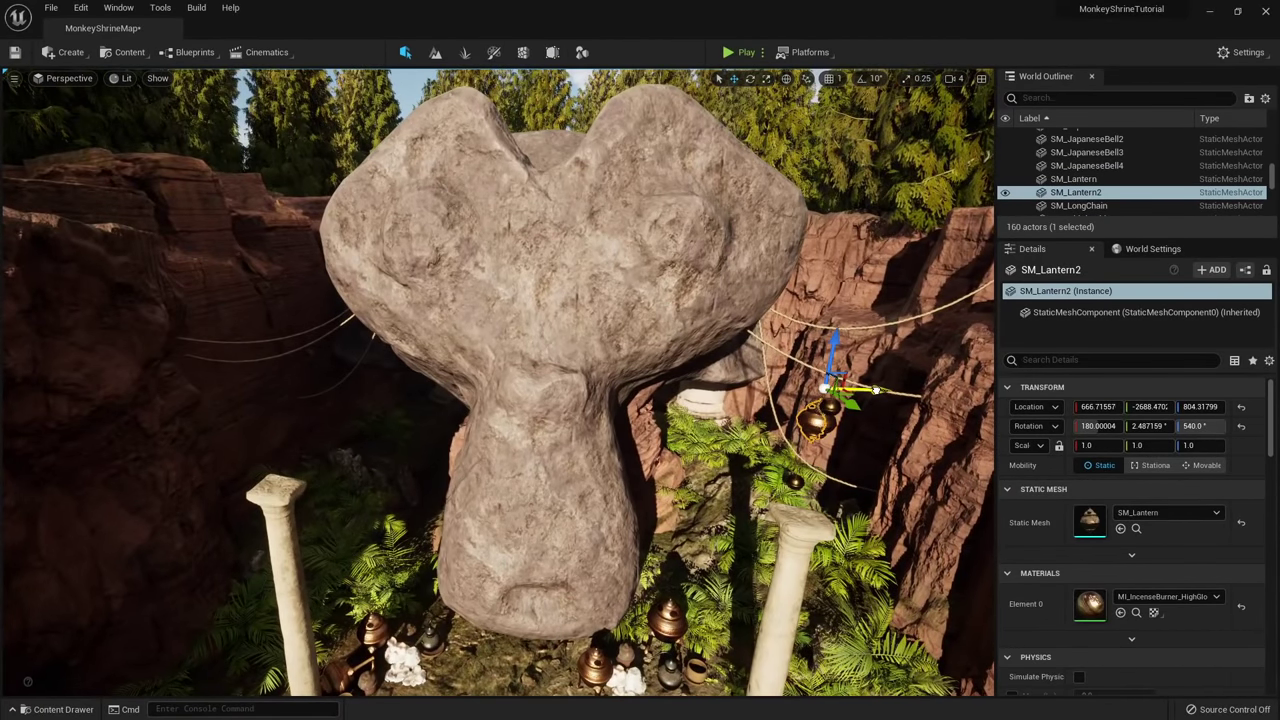
key("Delete")
right_click_drag(818, 424, 960, 410)
left_click(584, 408)
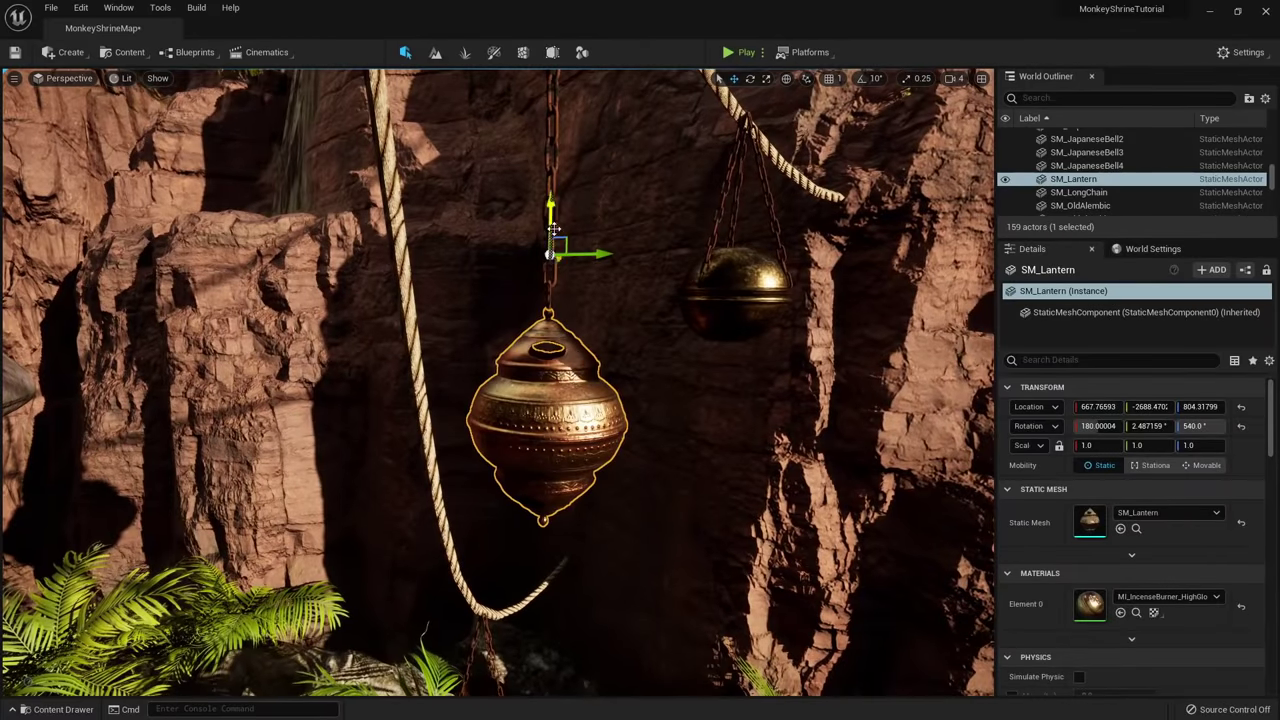
left_click(551, 160, "ctrl")
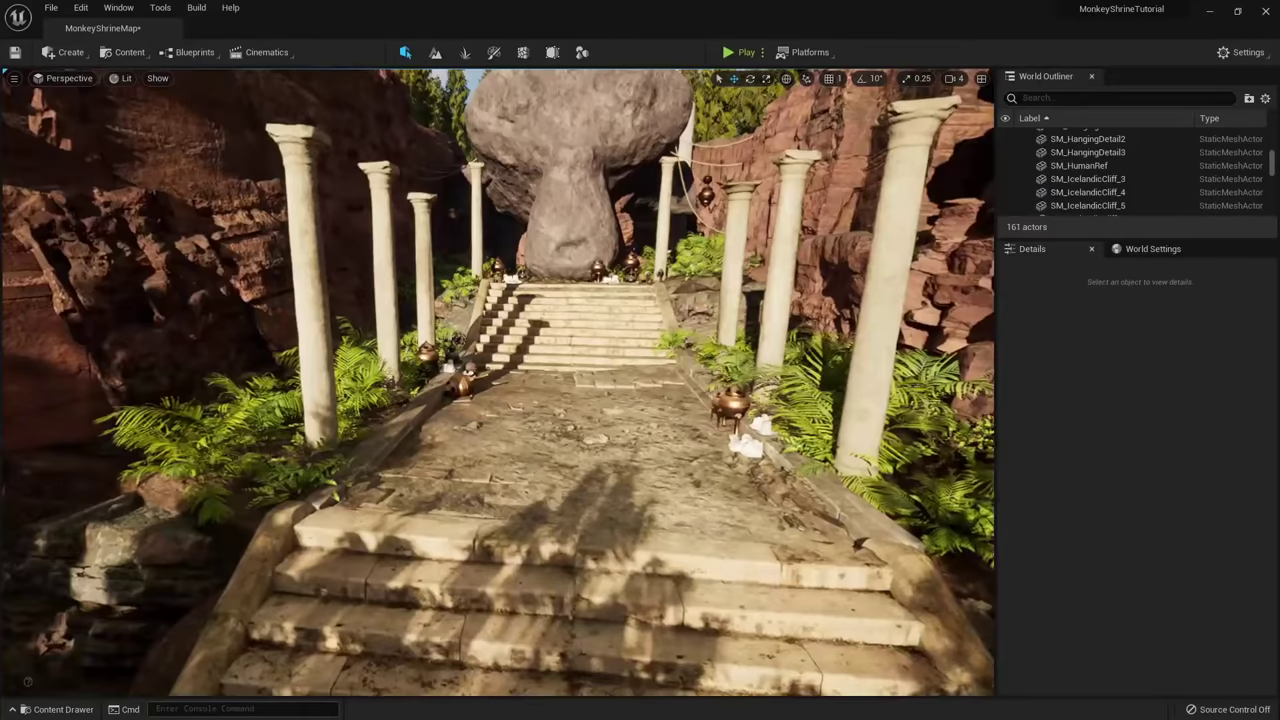
Look through the static meshes in the Megascans 3D_Plants folder, and switch to Foliage mode.
key("w")
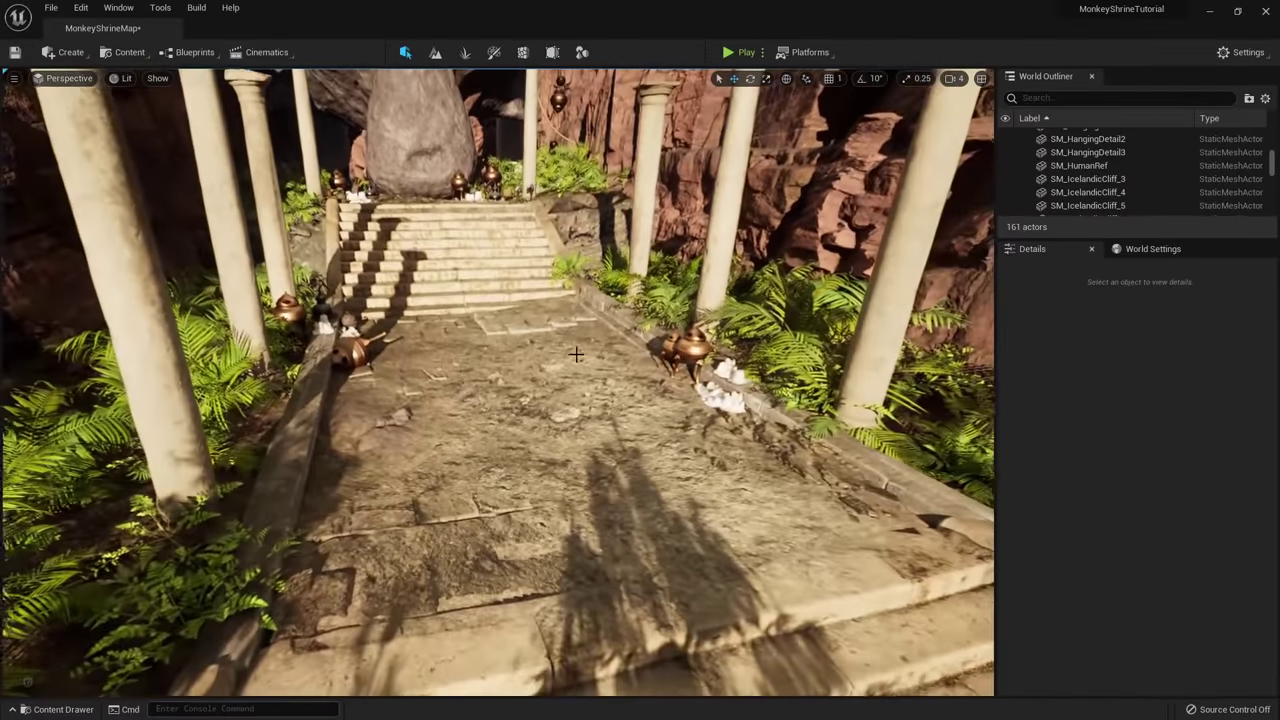
right_click_drag(576, 354, 557, 320)
key("ctrl+space")
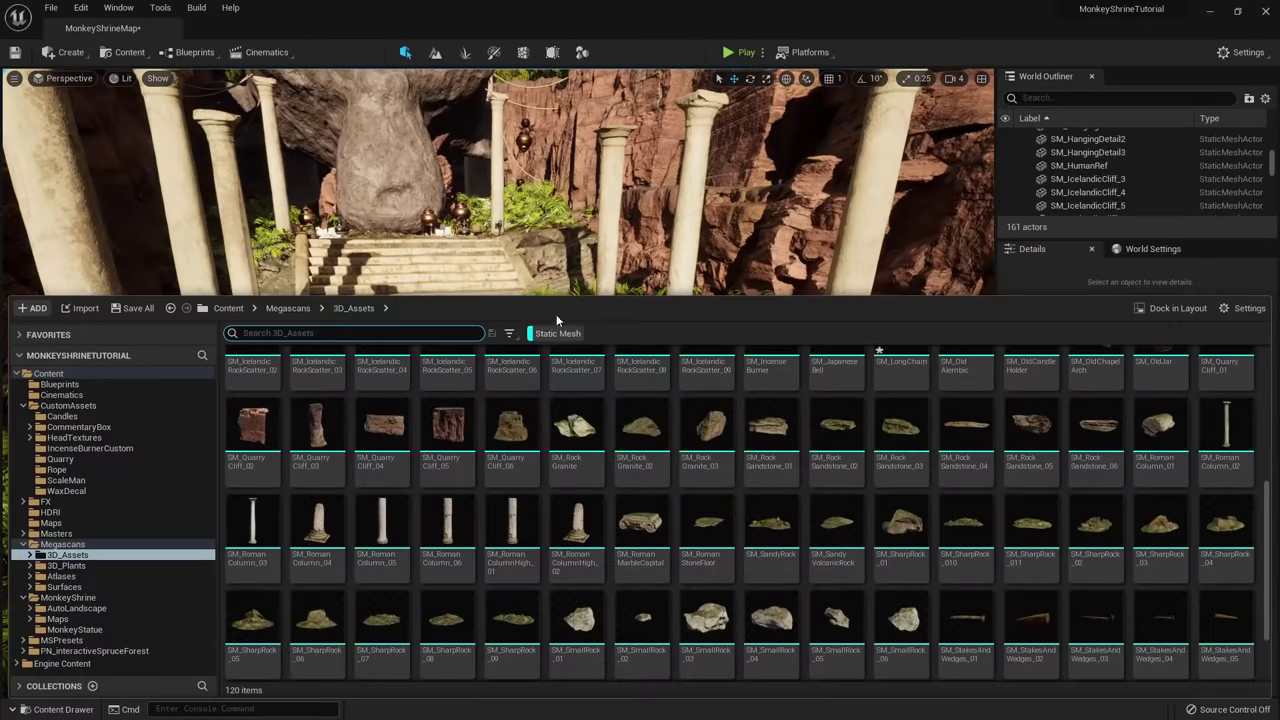
left_click(66, 566)
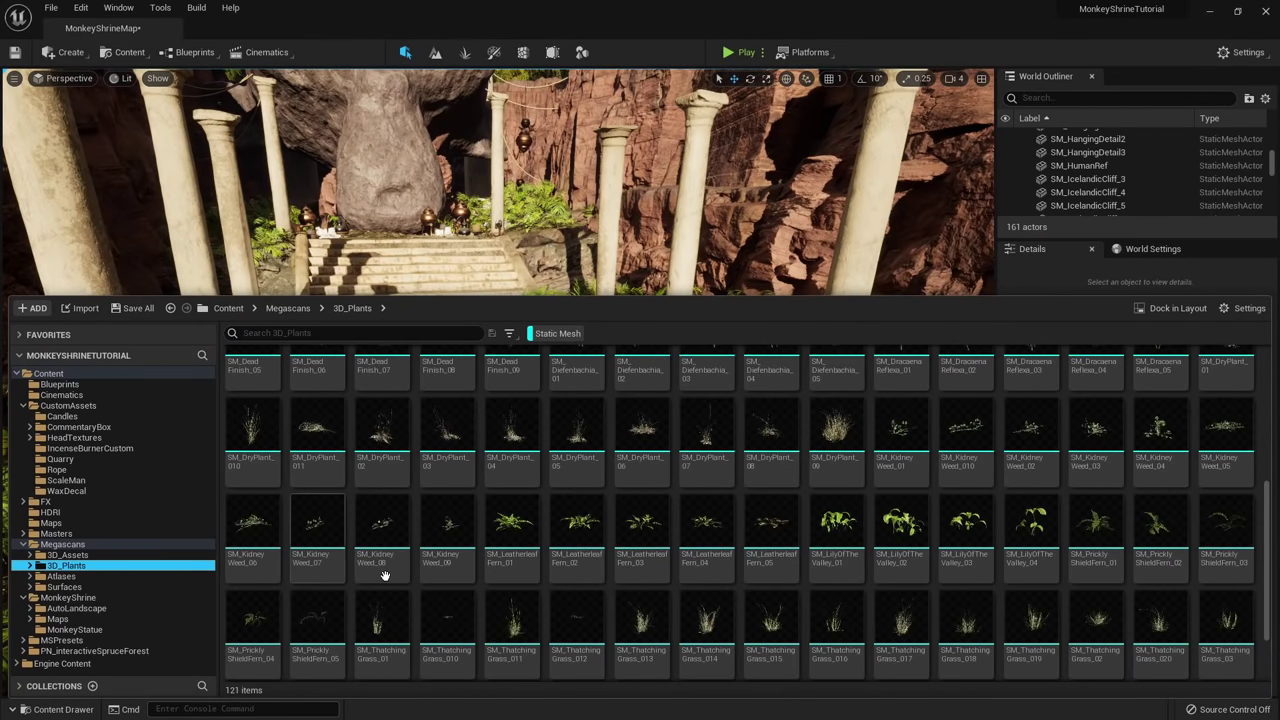
scroll(715, 556, "up", 2)
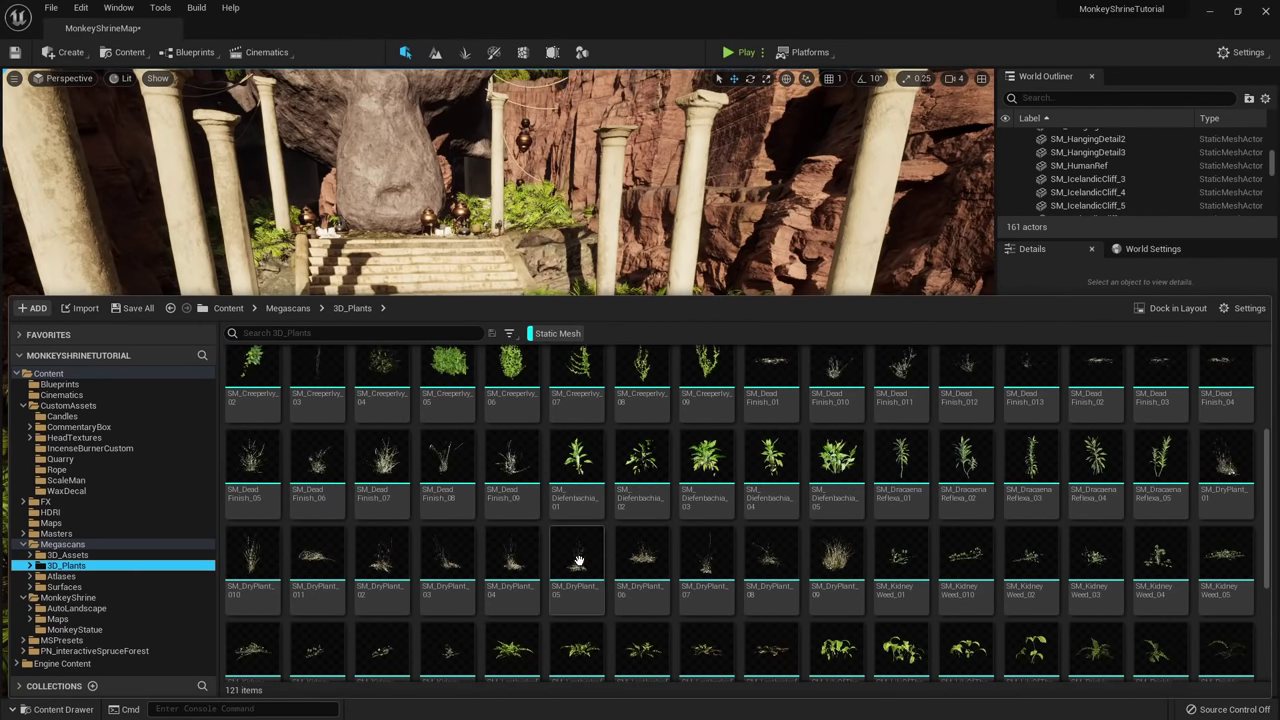
mouse_move(553, 215)
right_mouse_down()
mouse_move(535, 222)
mouse_move(553, 215)
right_mouse_up()
key("ctrl+space")
left_click(465, 53)
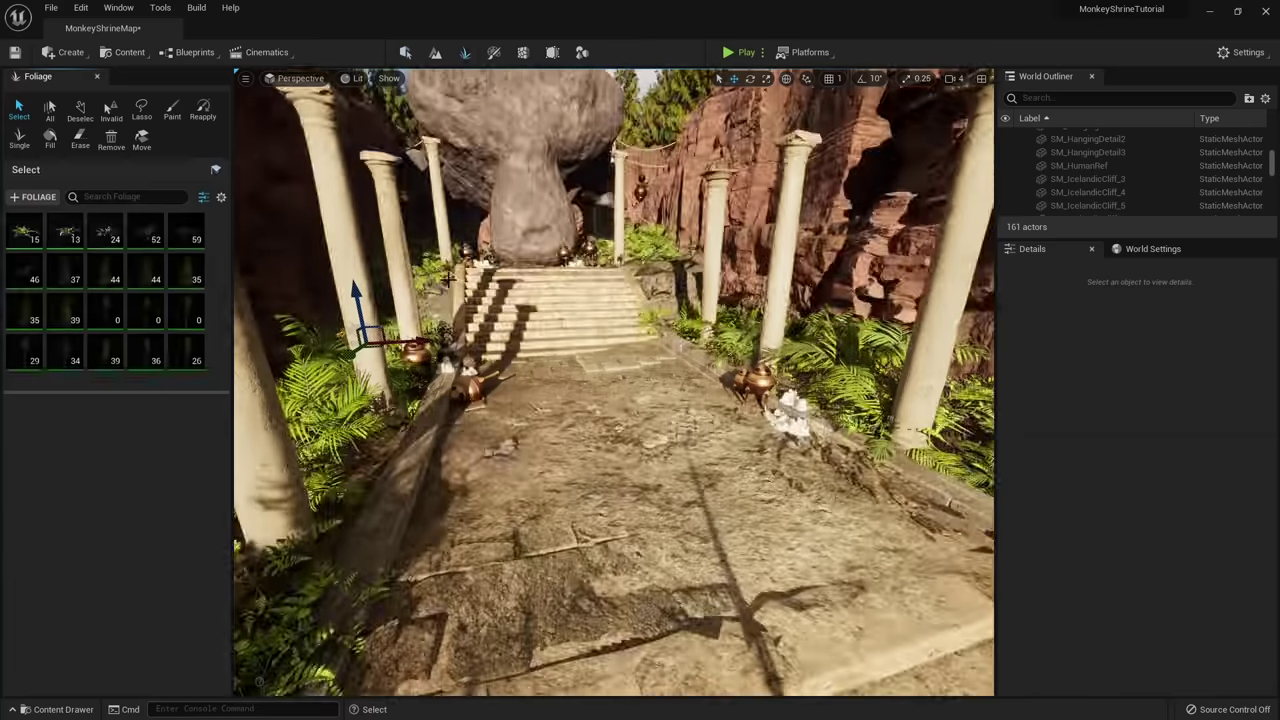
Enable Nanite on SM_ChiseledRock, SM_CrackedRock, SM_IcelandicBoulder and SM_IcelandicBoulder_01 in the Megascans 3D_Assets folder.
left_click(172, 110)
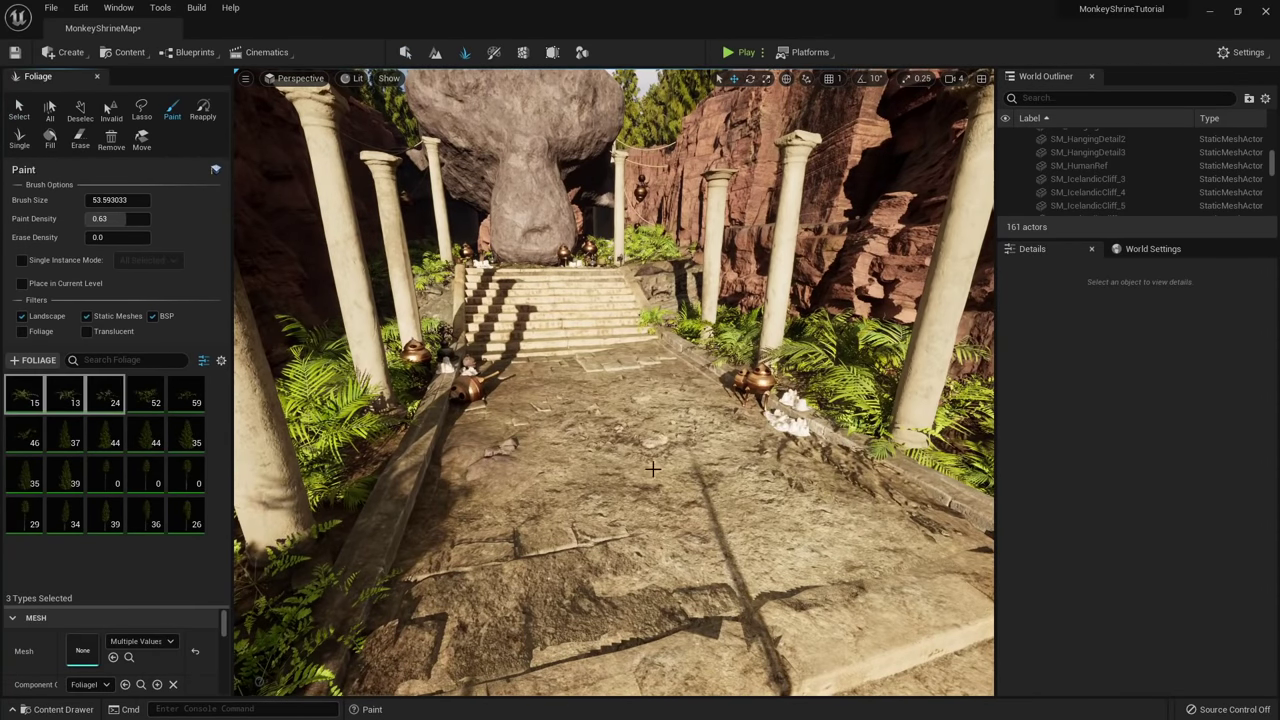
left_click(55, 709)
left_click(67, 555)
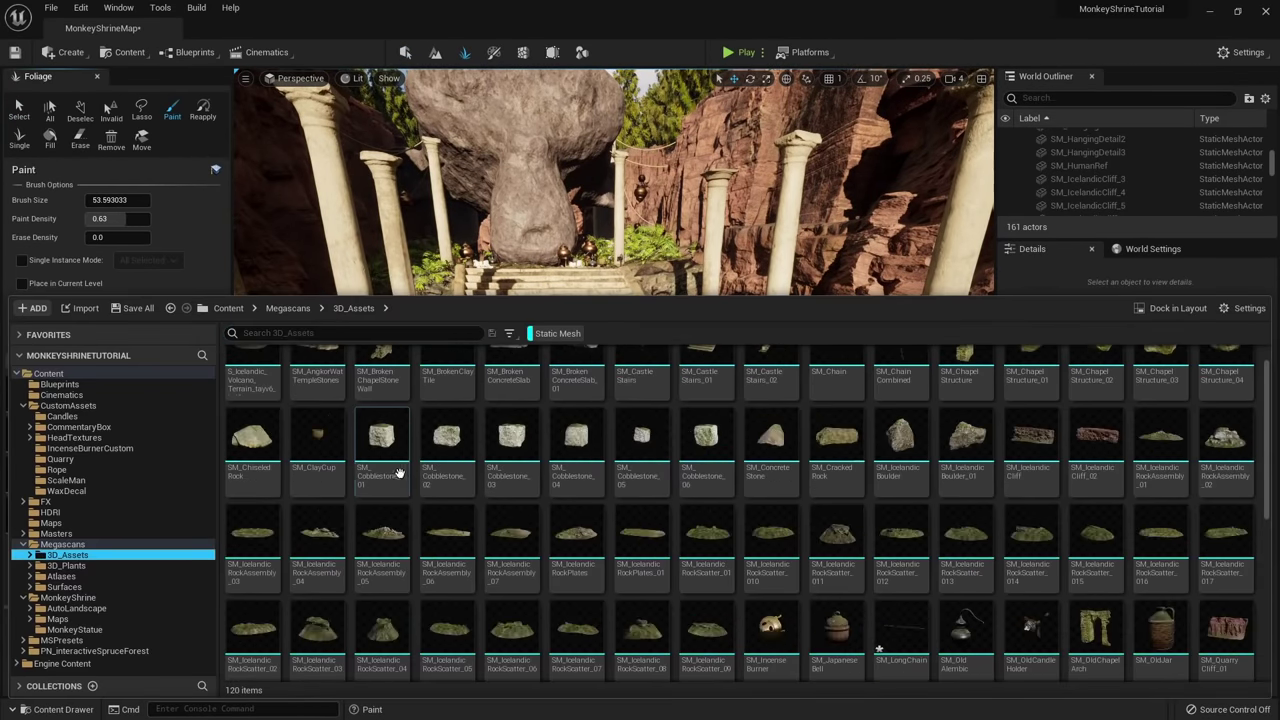
left_click(960, 455, "ctrl")
left_click(836, 450, "ctrl")
left_click(255, 448, "ctrl")
right_click(263, 446)
mouse_move(340, 54)
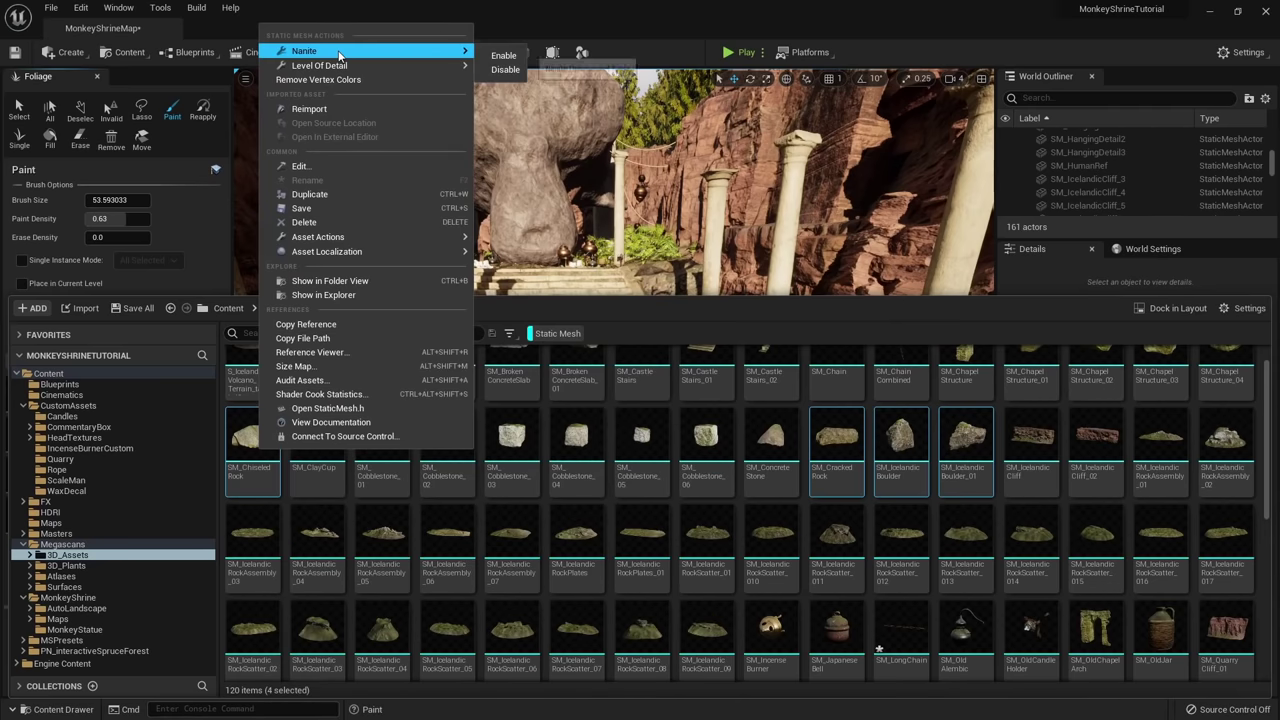
left_click(503, 57)
Enable Nanite on SM_ConcreteStone as well, and add all five rock meshes to the foliage palette.
left_click_drag(588, 293, 588, 445)
left_click(780, 598, "ctrl")
right_click(784, 596)
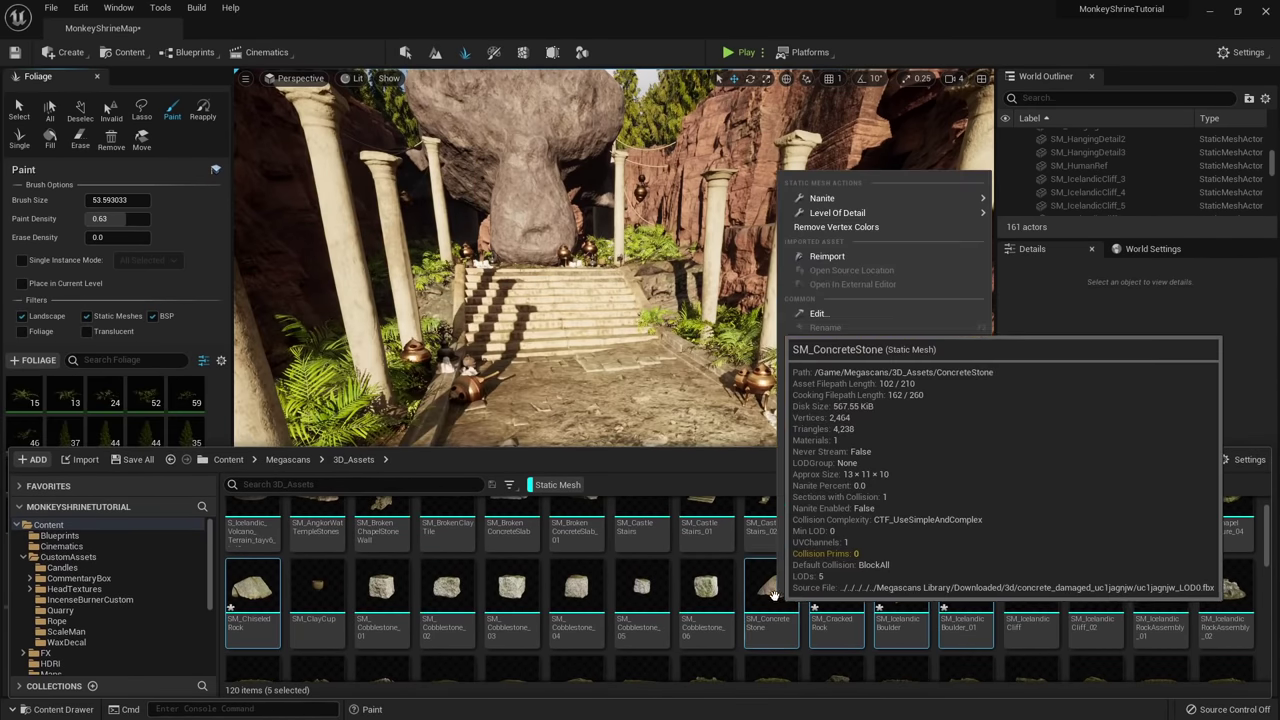
mouse_move(860, 199)
left_click(1014, 206)
left_click_drag(872, 609, 90, 412)
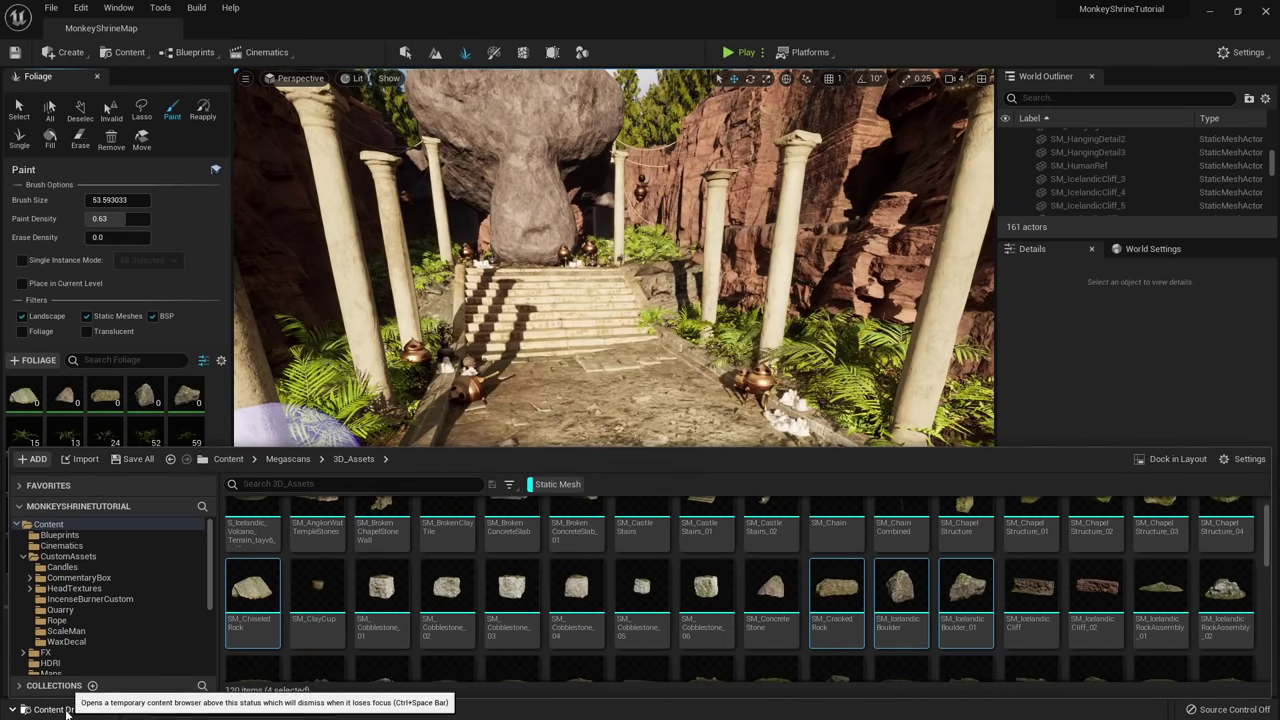
Deactivate the other rock foliage types and make SM_ChiseledRock the active one for painting.
left_click(67, 714)
left_click(26, 394)
left_click(65, 395)
left_click(198, 394, "shift")
left_click(173, 382)
left_click(26, 394)
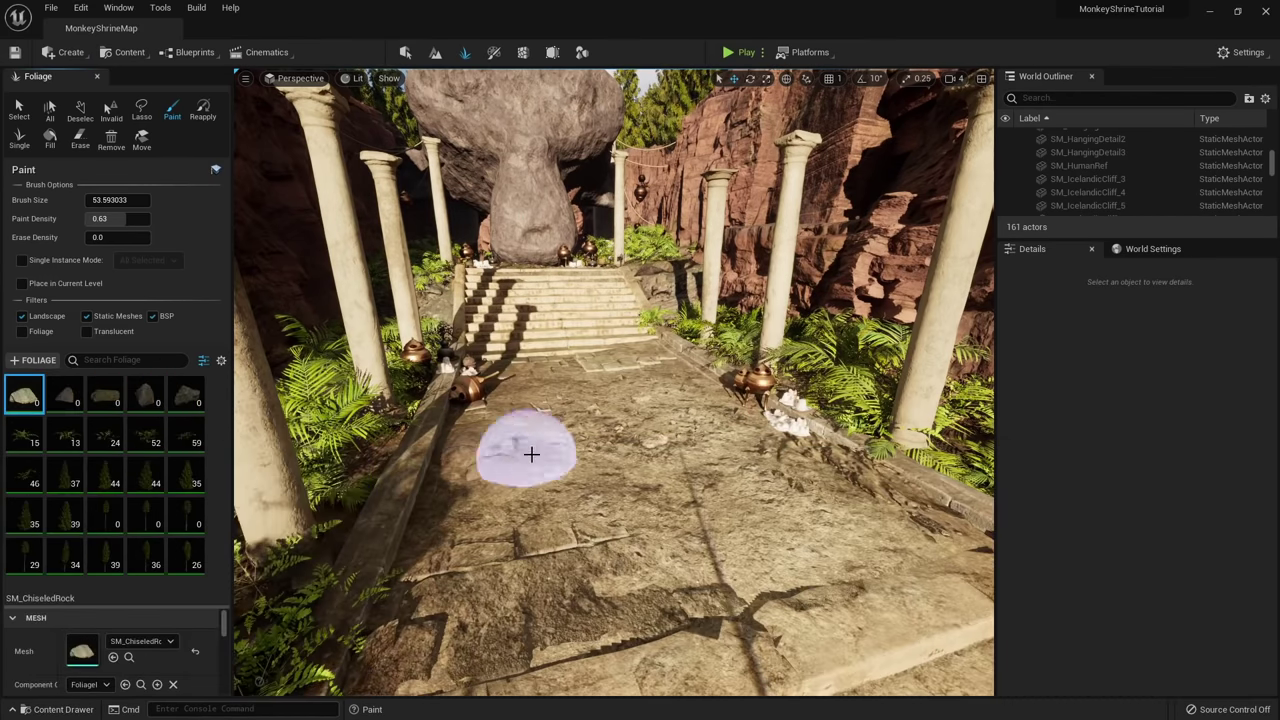
Try painting SM_ChiseledRock on the courtyard floor with density 10 and scale 0.05, undoing the test strokes.
right_click_drag(532, 452, 553, 430)
left_click(560, 435)
key("ctrl+z")
left_click_drag(146, 608, 143, 440)
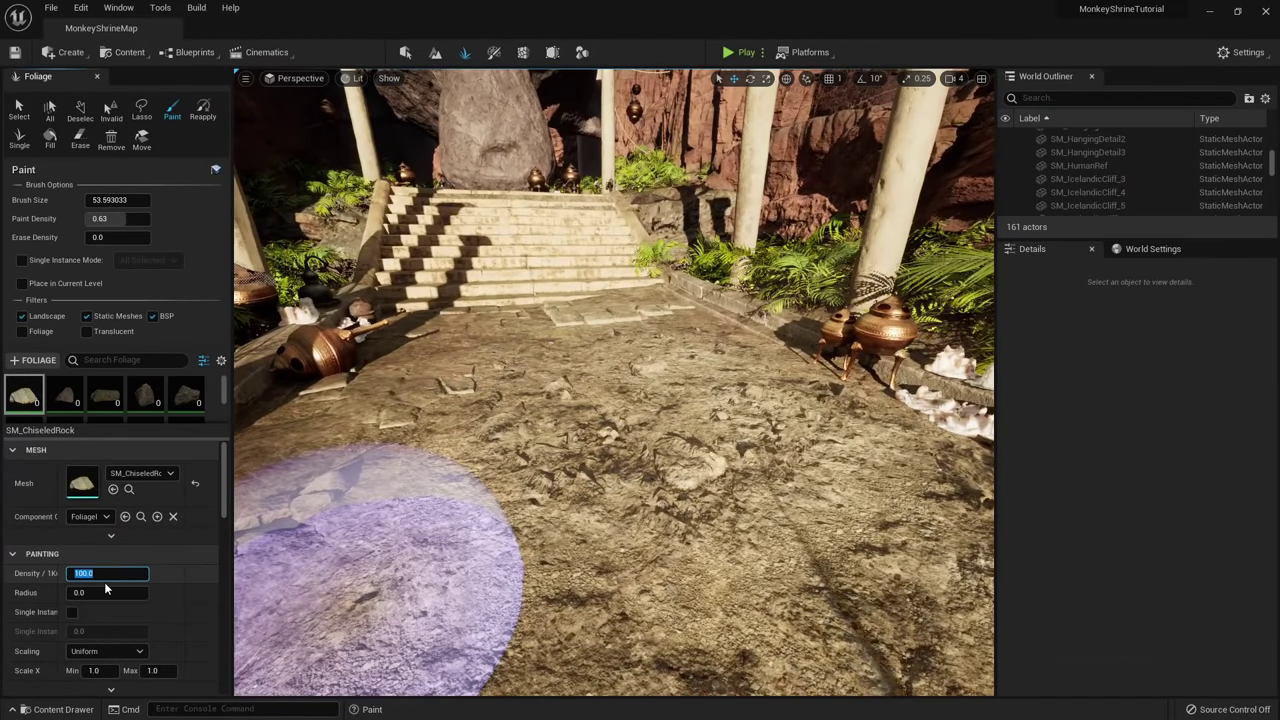
type("10")
left_click(95, 670)
type("0")
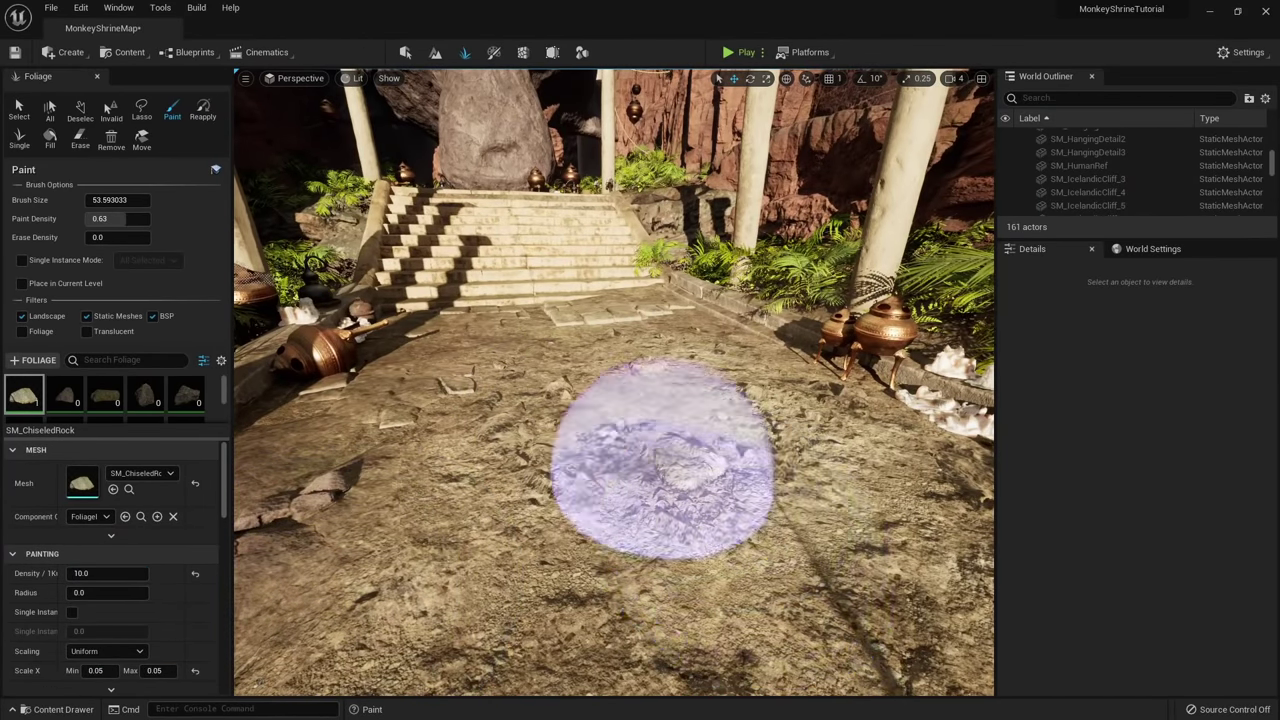
left_click(671, 451)
key("ctrl+z")
mouse_move(671, 451)
right_mouse_down()
mouse_move(688, 400)
mouse_move(608, 403)
mouse_move(669, 378)
mouse_move(554, 286)
mouse_move(726, 271)
right_mouse_up()
key("alt+2")
key("alt+4")
key("ctrl+z")
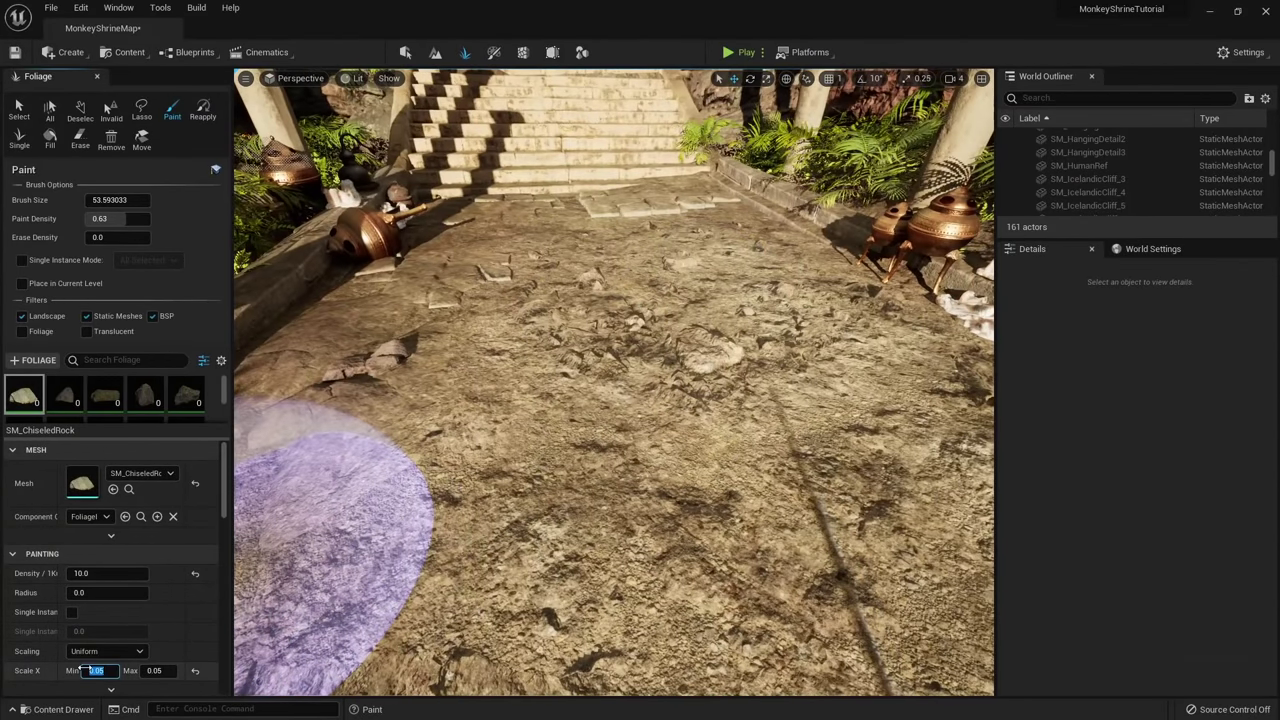
Set SM_ChiseledRock's scale range to 0.1–0.2 and density to 100, and paint chiseled rocks and concrete stones on the courtyard floor.
left_click_drag(78, 439, 81, 453)
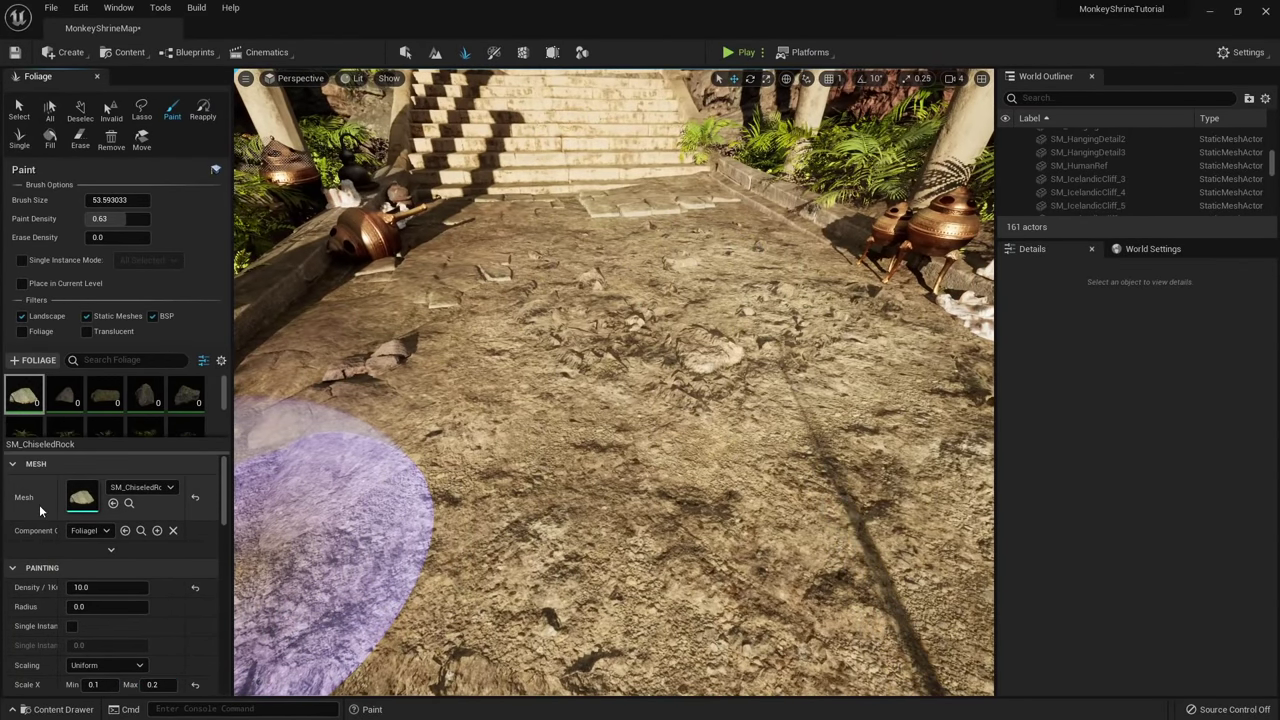
type("100")
key("Return")
left_click(603, 420)
right_click_drag(603, 420, 590, 370)
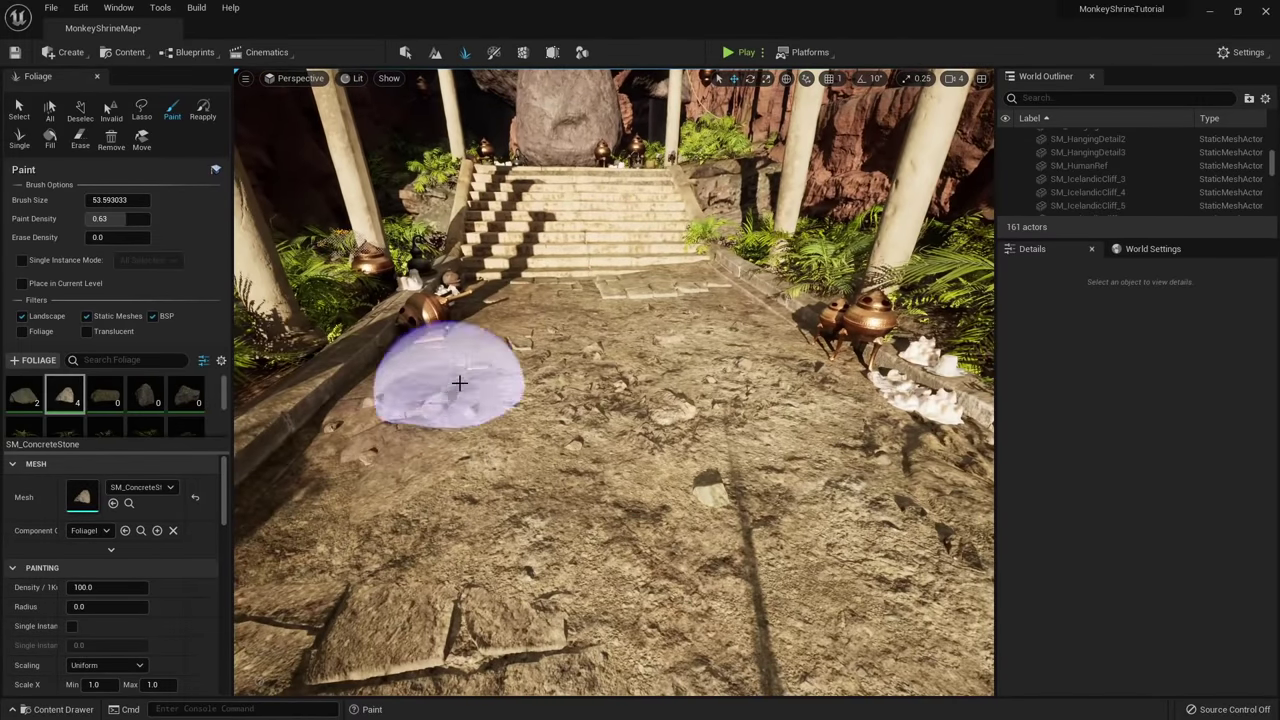
Scatter SM_CrackedRock pieces over the courtyard and the ground below the stairs, undoing the unwanted strokes.
left_click(105, 394)
right_click_drag(523, 520, 527, 473)
left_click(523, 520)
key("ctrl+z")
left_click(799, 478)
key("ctrl+z")
left_click(428, 309)
left_click(640, 424)
right_click_drag(640, 470, 600, 470)
left_click(680, 503)
key("ctrl+z")
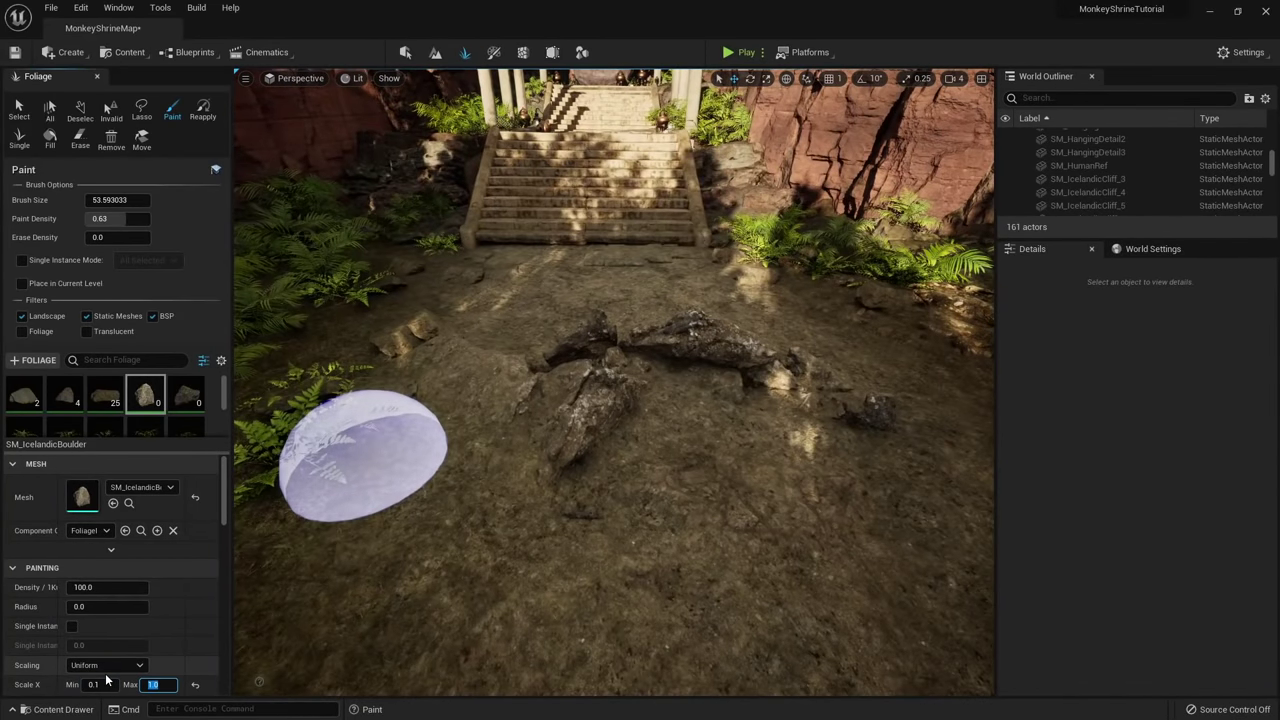
Paint SM_ConcreteStone and the Icelandic boulders around the lower ground and stairs, and reduce the paint density to 0.32.
left_click(186, 395)
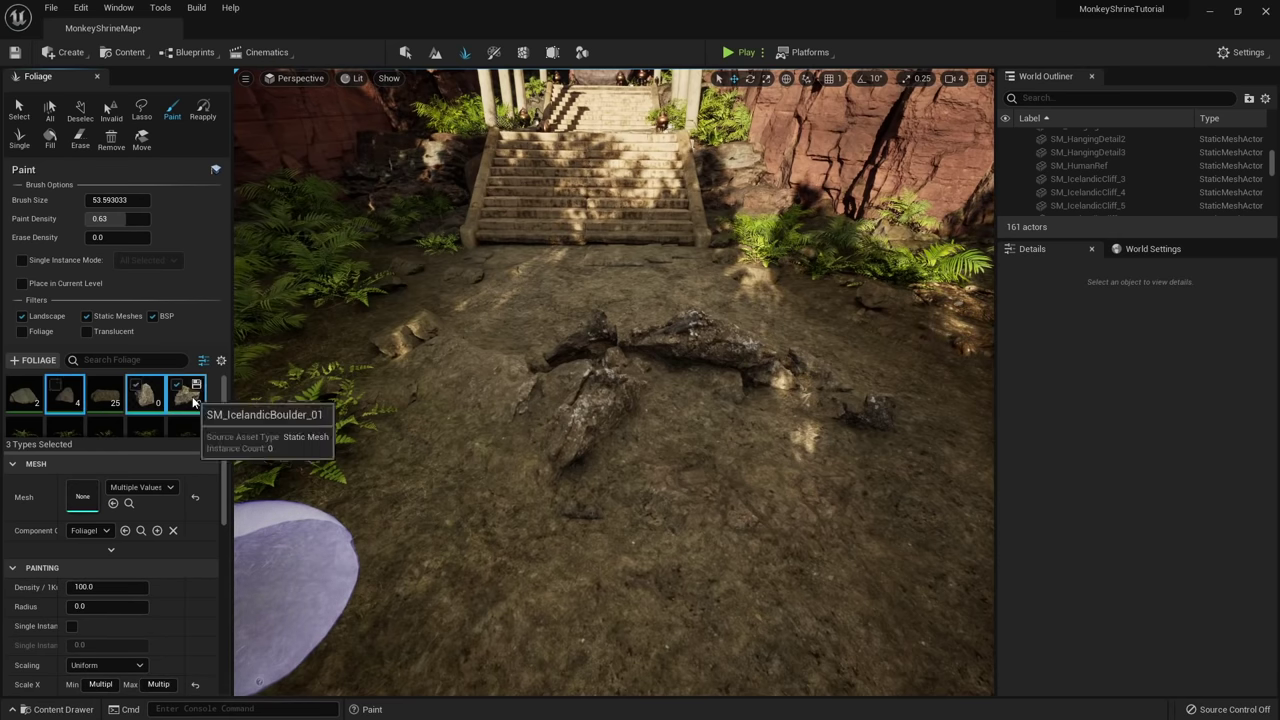
left_click(694, 414)
mouse_move(640, 410)
right_mouse_down()
mouse_move(694, 414)
mouse_move(640, 430)
mouse_move(660, 470)
mouse_move(620, 390)
mouse_move(543, 366)
mouse_move(520, 340)
mouse_move(434, 329)
mouse_move(451, 343)
right_mouse_up()
key("ctrl+z")
left_click(543, 366)
left_click(451, 343)
left_click(711, 394)
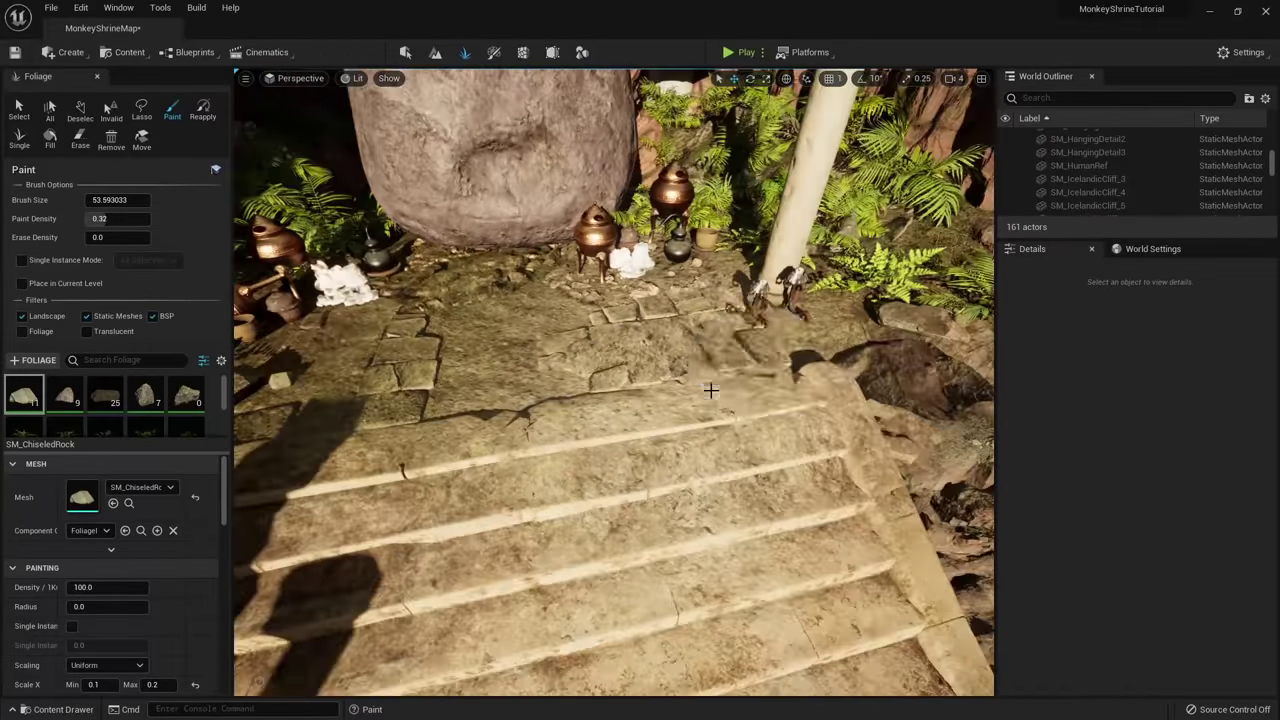
Paint more small rocks across the shrine landing, the stairs and the courtyard floor.
right_click_drag(711, 394, 498, 300)
left_click(694, 346)
left_click(704, 471)
left_click(866, 526)
left_click(603, 443)
Return to Selection mode and save the modified MonkeyShrineMap level.
left_click(57, 709)
key("shift+1")
left_click(66, 706)
left_click(132, 460)
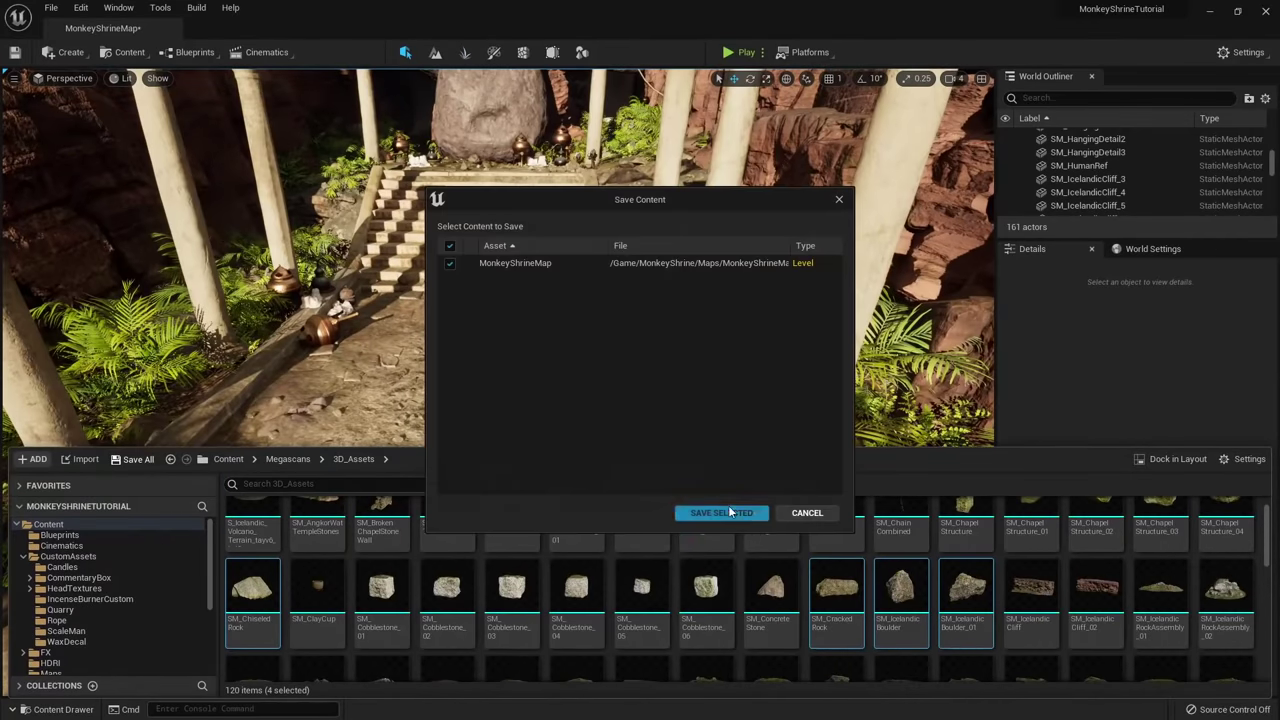
left_click(731, 512)
Add the four SM_LilyOfTheValley meshes from the Megascans 3D_Plants folder to the foliage palette in Foliage mode.
left_click_drag(751, 448, 751, 298)
left_click(60, 566)
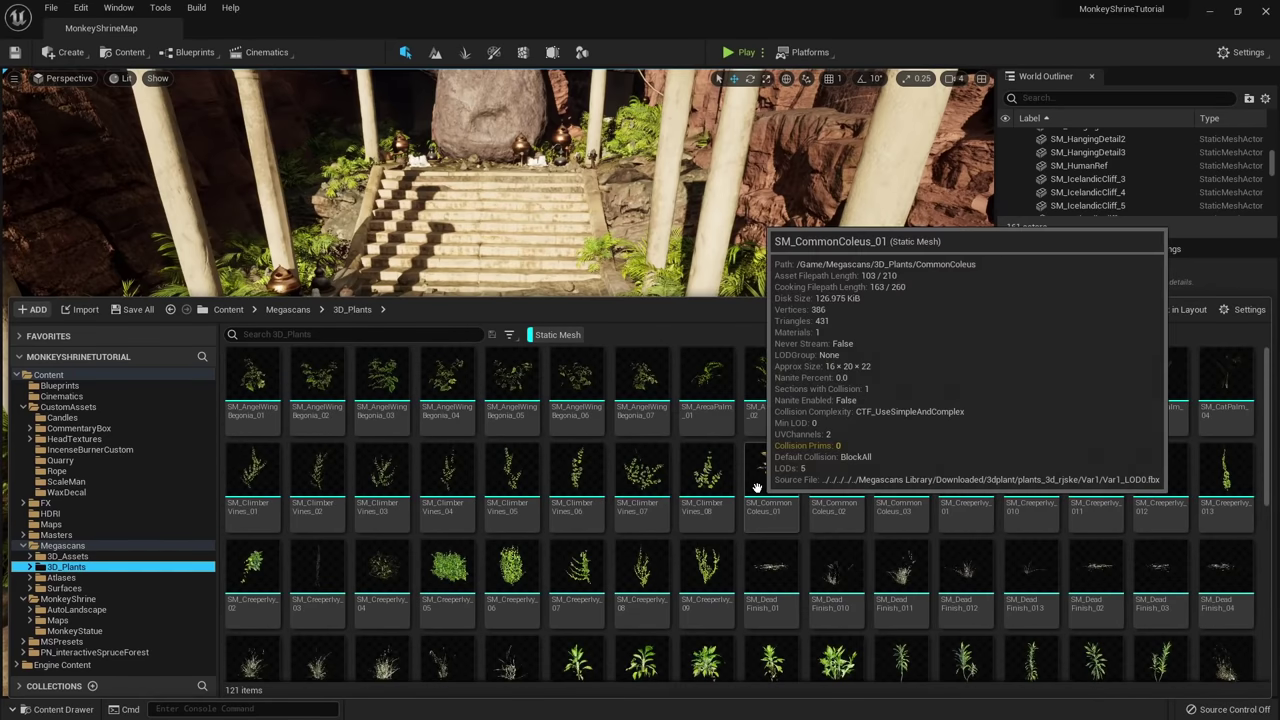
scroll(717, 640, "down", 3)
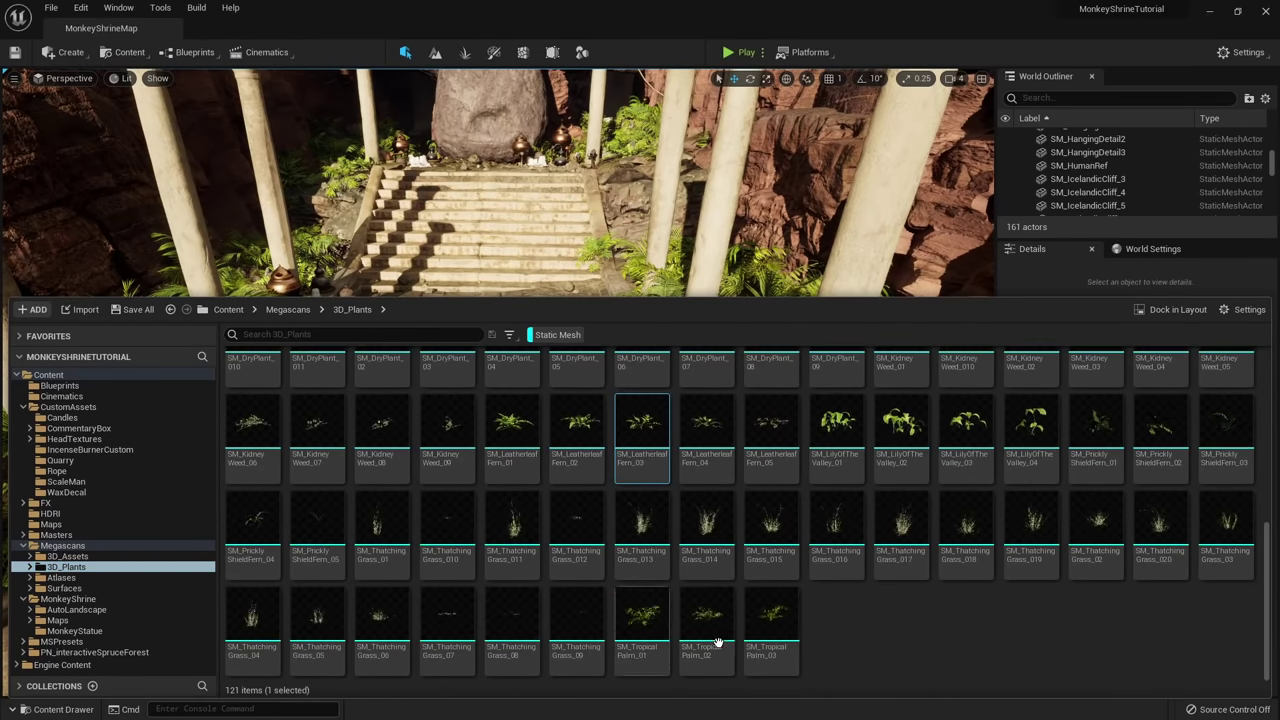
scroll(800, 636, "up", 7)
left_click(466, 53)
left_click(63, 710)
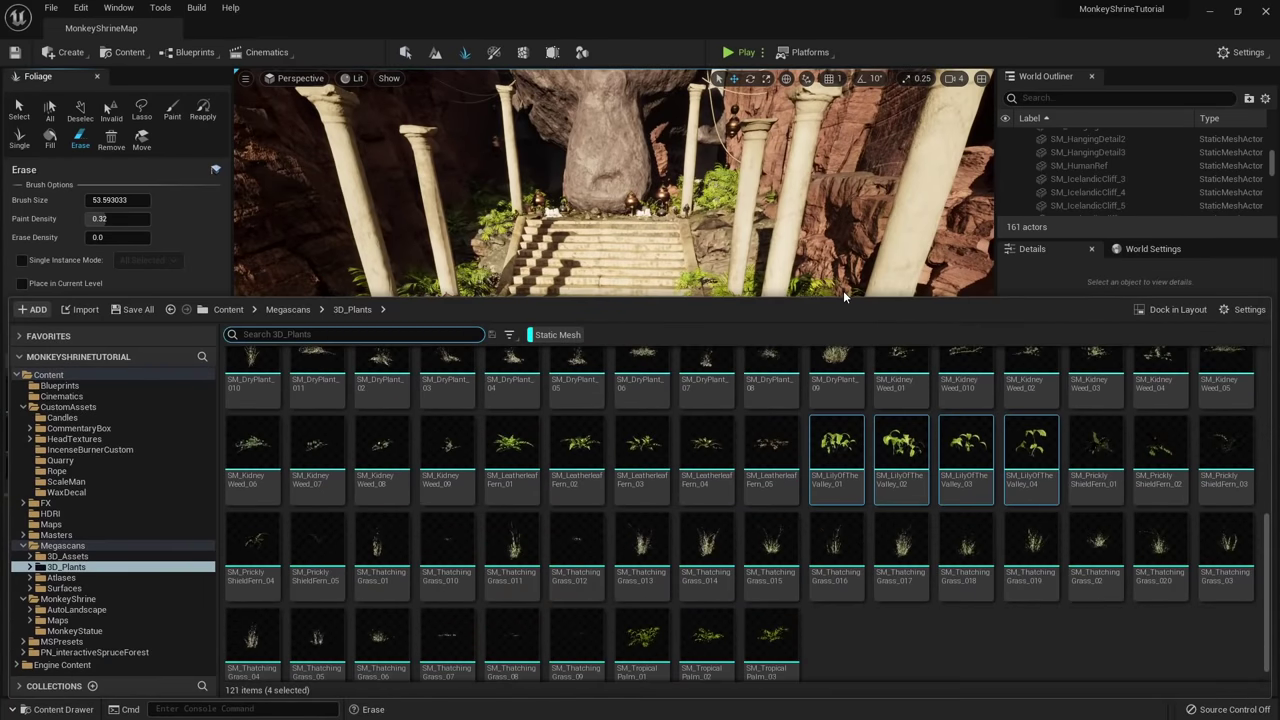
left_click_drag(846, 297, 809, 499)
left_click_drag(900, 638, 130, 438)
left_click(146, 438)
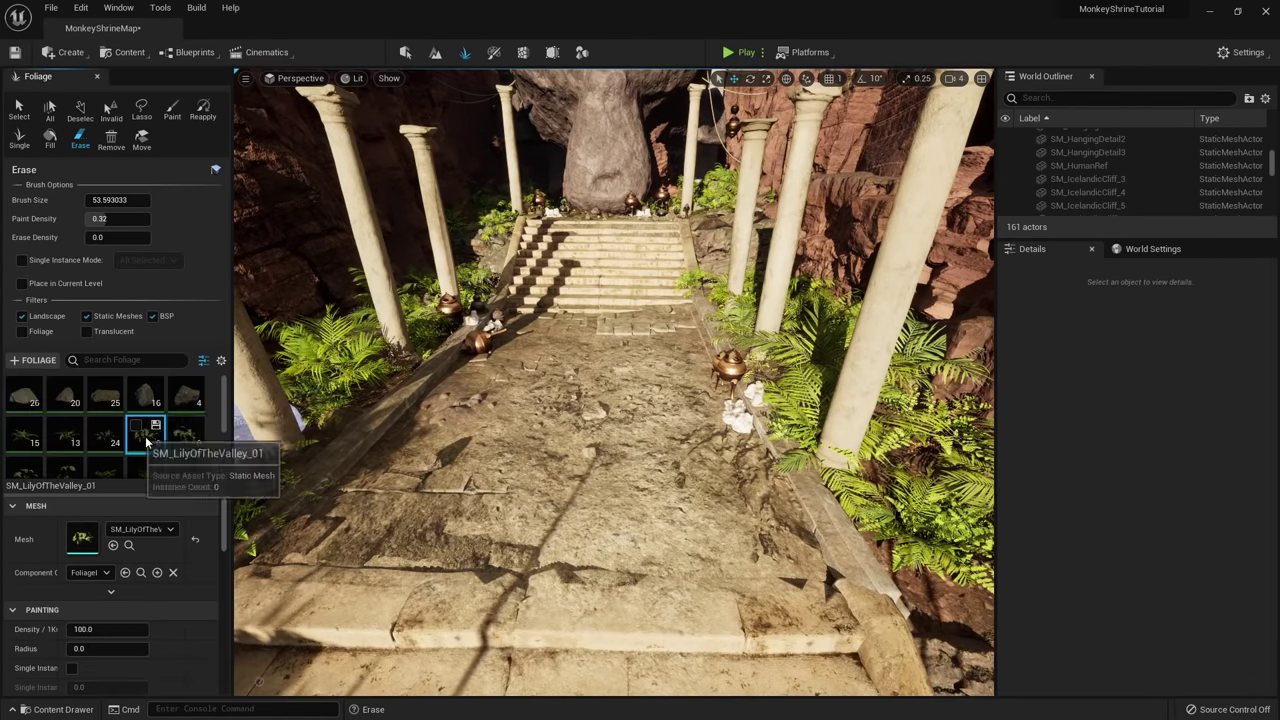
Paint the four lily-of-the-valley plants along the courtyard path edges, by the incense burners and beside the shrine stairs.
right_click_drag(617, 402, 612, 410)
key("ctrl+z")
mouse_move(474, 391)
right_mouse_down()
mouse_move(640, 410)
mouse_move(630, 418)
right_mouse_up()
left_click(745, 425)
mouse_move(586, 491)
right_mouse_down()
mouse_move(490, 470)
mouse_move(477, 394)
mouse_move(400, 394)
right_mouse_up()
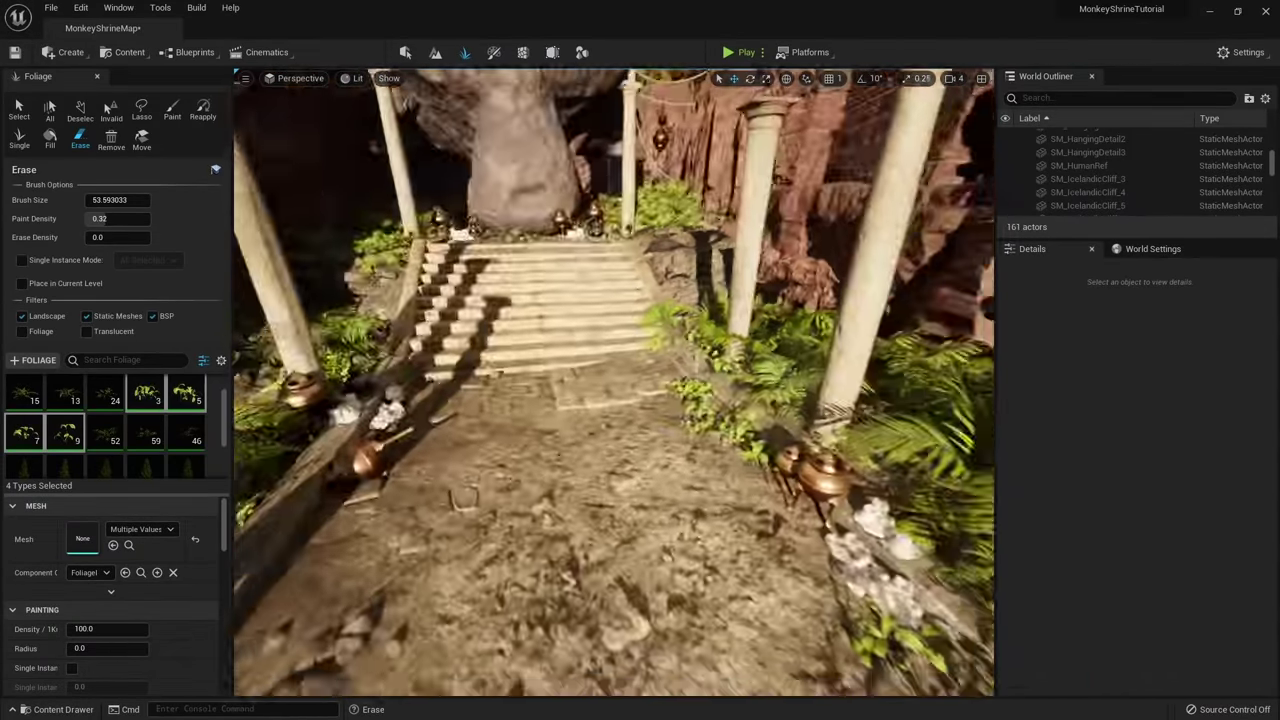
mouse_move(520, 380)
right_mouse_down()
mouse_move(757, 277)
mouse_move(740, 315)
mouse_move(774, 323)
mouse_move(672, 522)
mouse_move(634, 500)
mouse_move(706, 471)
right_mouse_up()
left_click(757, 277)
left_click(408, 505)
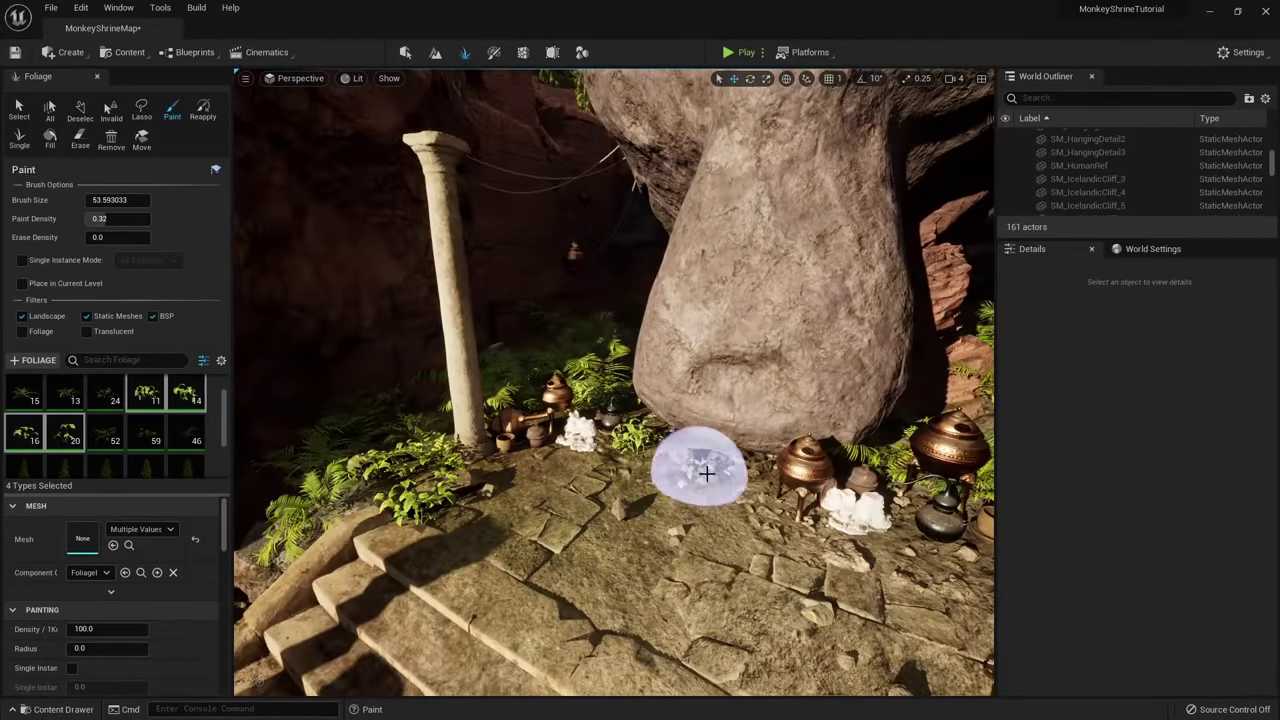
Paint more lily-of-the-valley plants around the statue landing and at the foot of the lower stairs.
left_click(485, 468)
mouse_move(485, 468)
right_mouse_down()
mouse_move(600, 470)
mouse_move(500, 450)
mouse_move(620, 460)
mouse_move(720, 430)
mouse_move(610, 470)
mouse_move(712, 476)
mouse_move(483, 566)
mouse_move(789, 582)
mouse_move(900, 570)
mouse_move(985, 520)
mouse_move(965, 522)
mouse_move(900, 600)
mouse_move(720, 440)
mouse_move(470, 345)
mouse_move(523, 334)
mouse_move(650, 440)
right_mouse_up()
left_click(722, 478)
left_click(483, 566)
left_click(797, 604)
right_click_drag(640, 620, 755, 375)
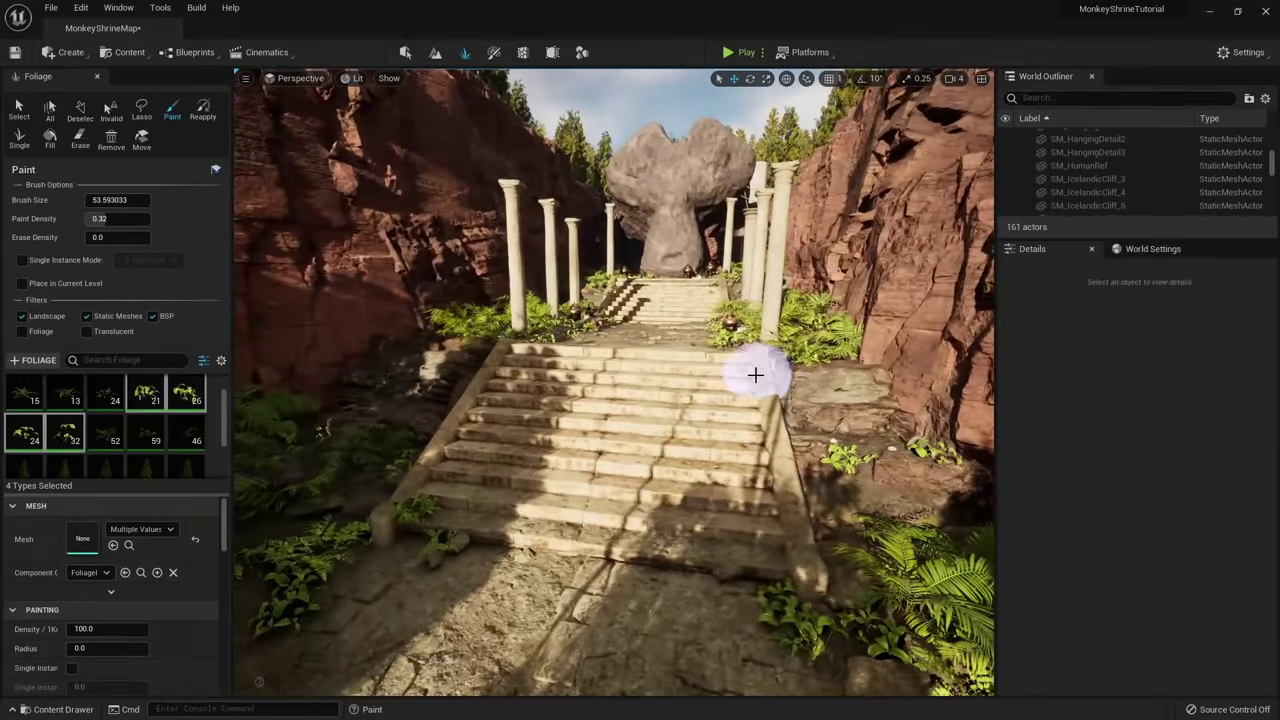
Touch up the lily-of-the-valley foliage by erasing stray plants and adding a few more, and return to Selection mode.
right_click_drag(429, 441, 411, 441)
left_click(414, 444, "shift")
mouse_move(329, 406)
right_mouse_down()
mouse_move(531, 362)
mouse_move(610, 270)
mouse_move(620, 285)
mouse_move(615, 320)
mouse_move(560, 350)
mouse_move(606, 295)
mouse_move(598, 354)
mouse_move(606, 332)
mouse_move(300, 322)
right_mouse_up()
left_click(531, 362)
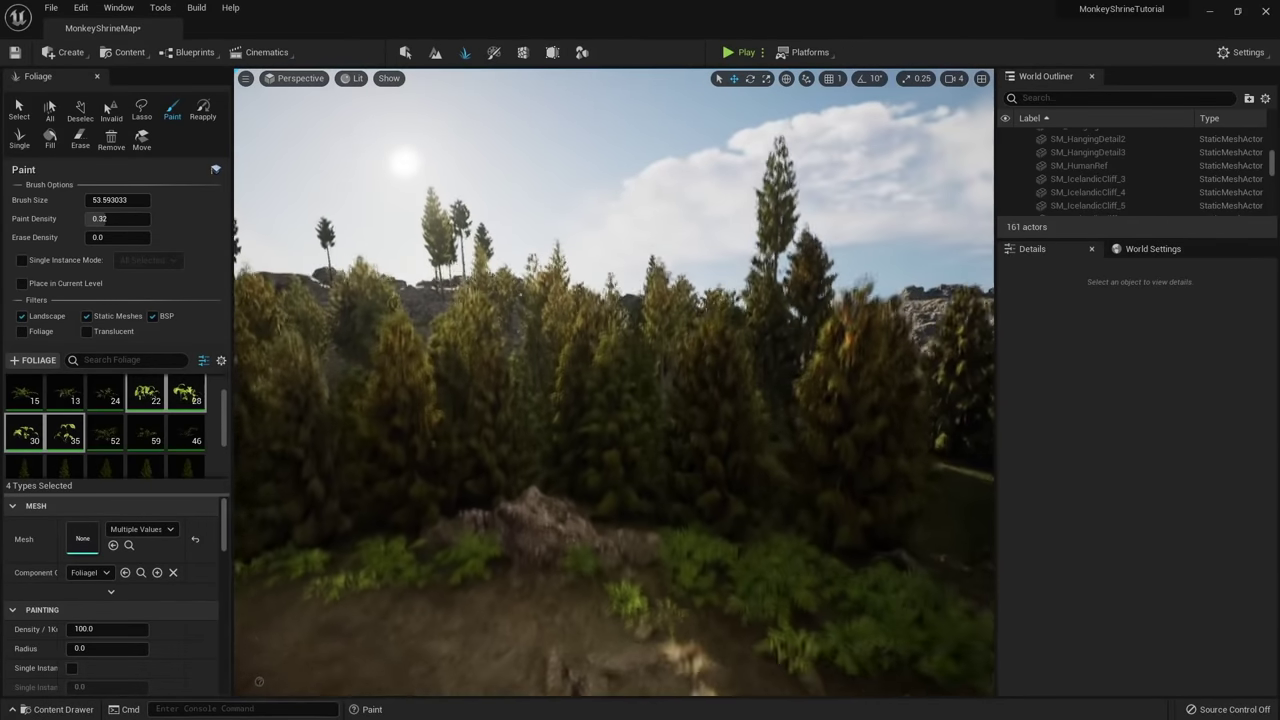
right_click_drag(603, 377, 672, 400)
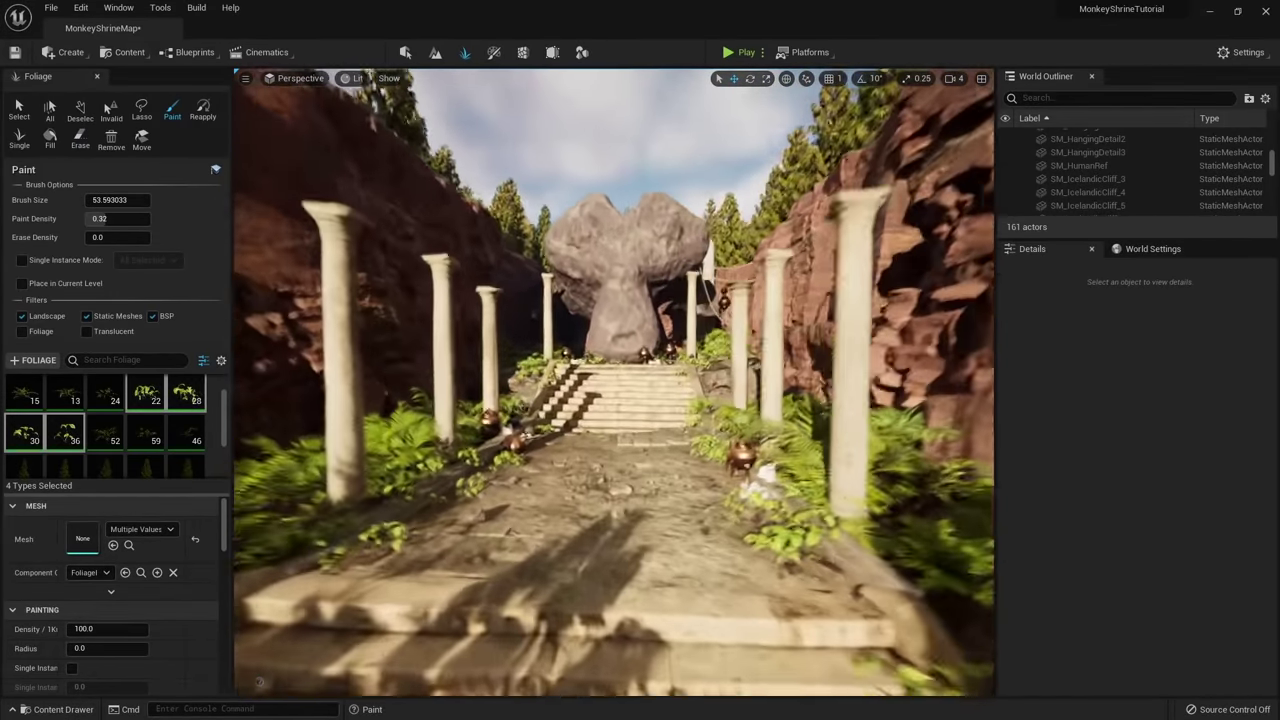
key("shift+1")
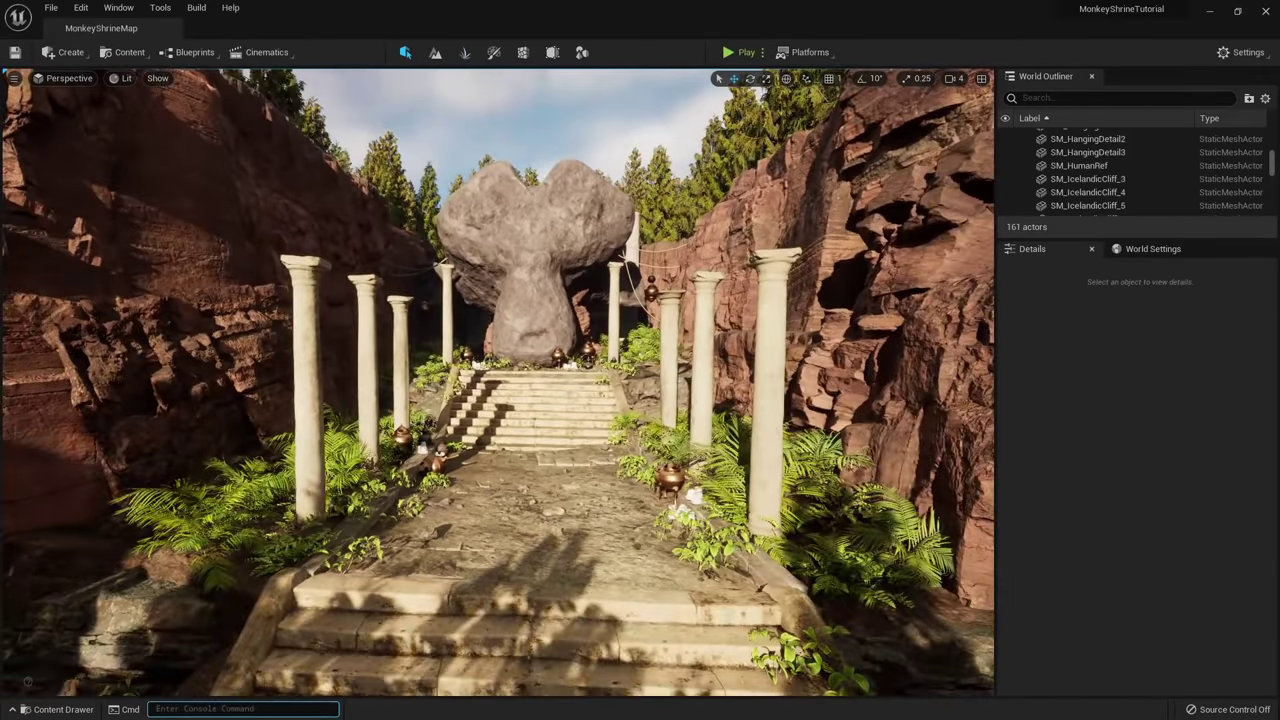
Fly around and above the canyon to examine the dressed shrine, stairs, cliffs and surrounding forest.
key("w")
right_click_drag(498, 382, 530, 390)
key("s")
key("d")
key("w")
right_click_drag(415, 497, 440, 497)
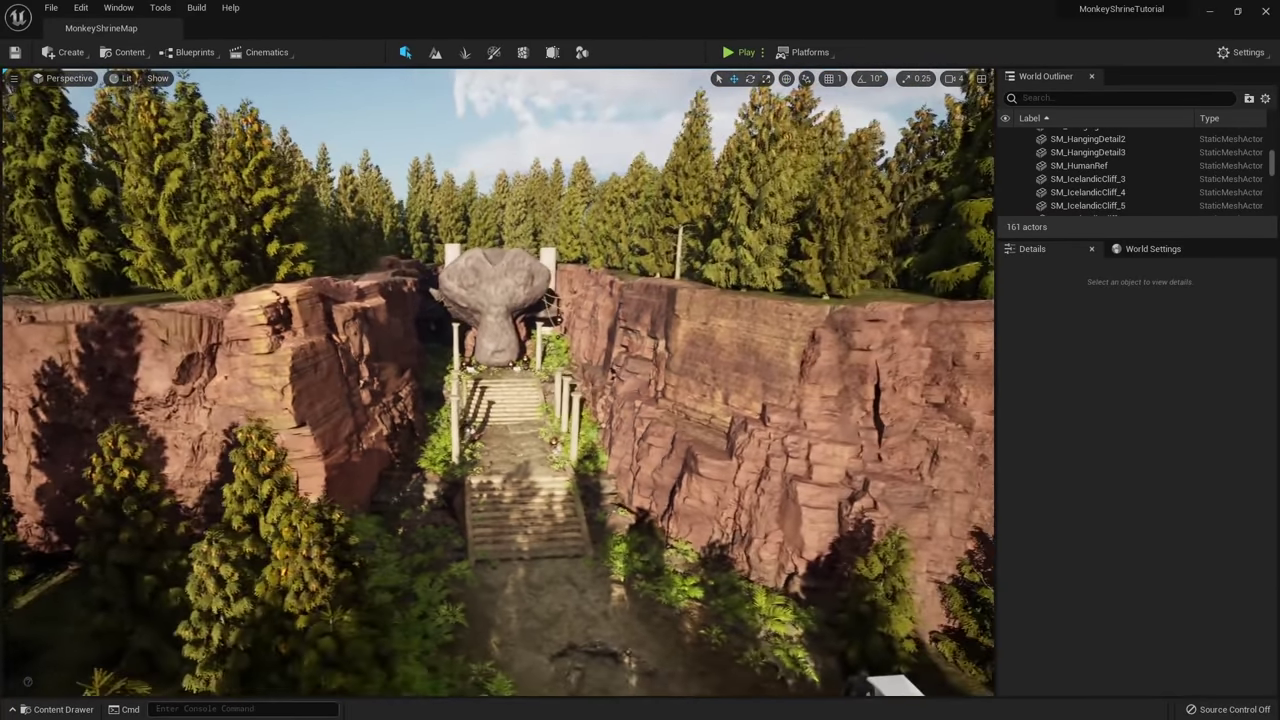
key("w")
right_click_drag(561, 376, 500, 376)
key("d")
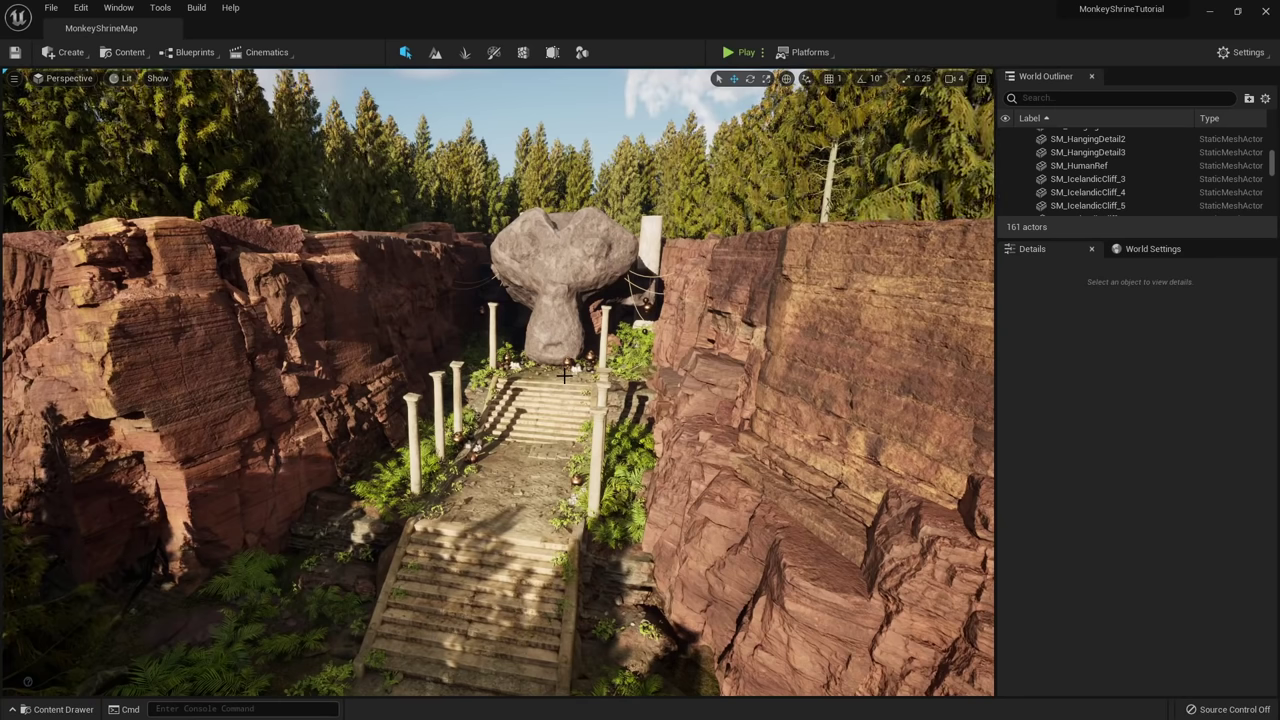
key("w")
mouse_move(577, 372)
right_mouse_down()
mouse_move(622, 378)
mouse_move(578, 378)
mouse_move(598, 376)
right_mouse_up()
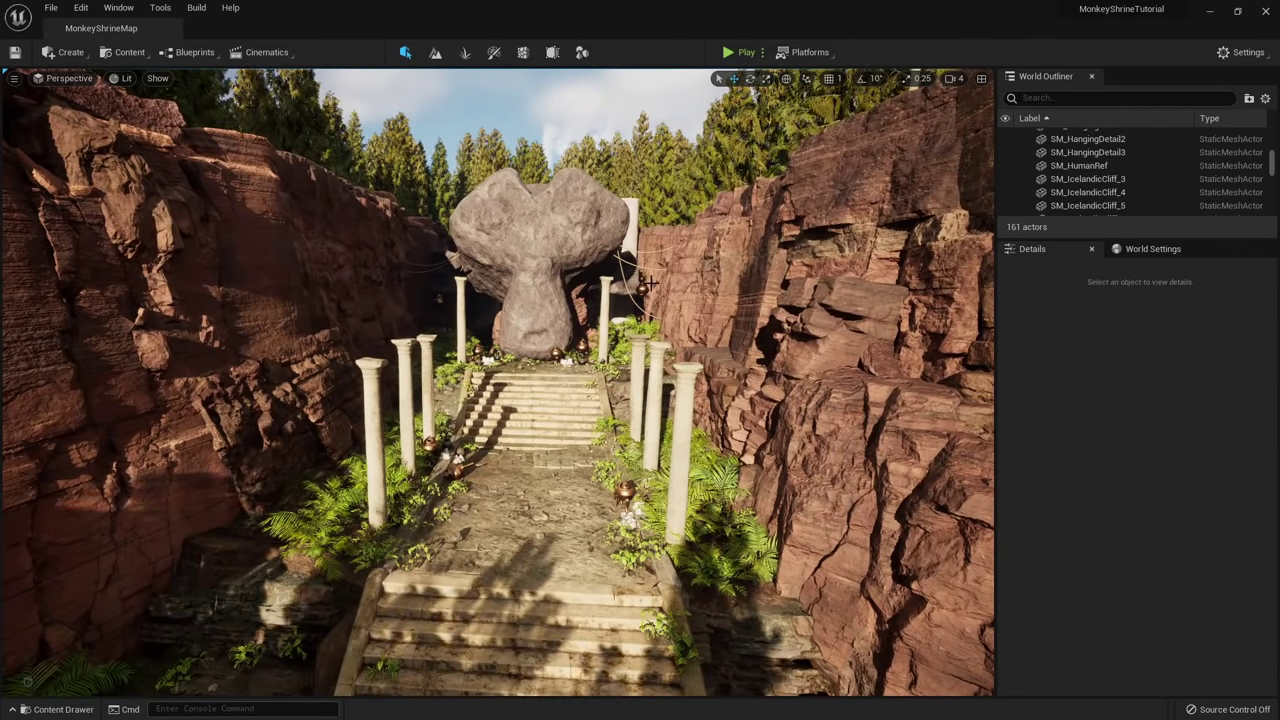
Turn off the Static Mesh filter and open the MonkeyShrineMap level from the MonkeyShrine Maps folder.
key("ctrl+space")
left_click(569, 531)
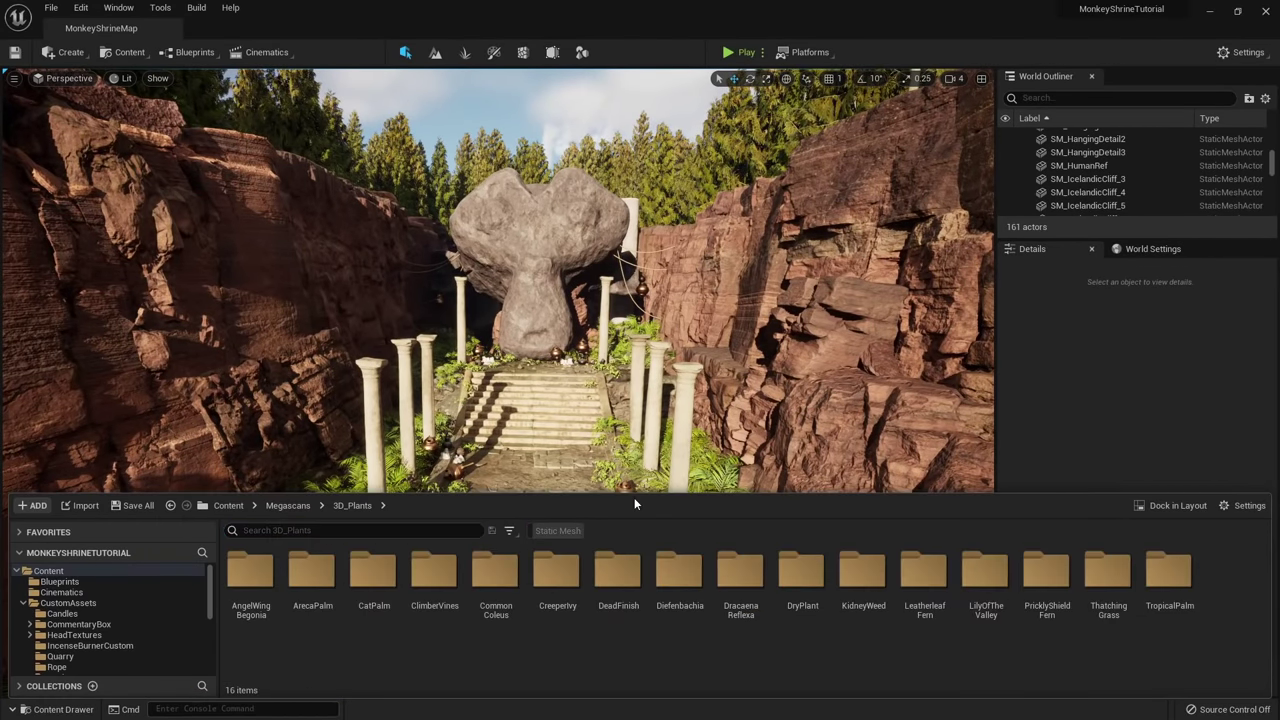
left_click_drag(634, 497, 638, 401)
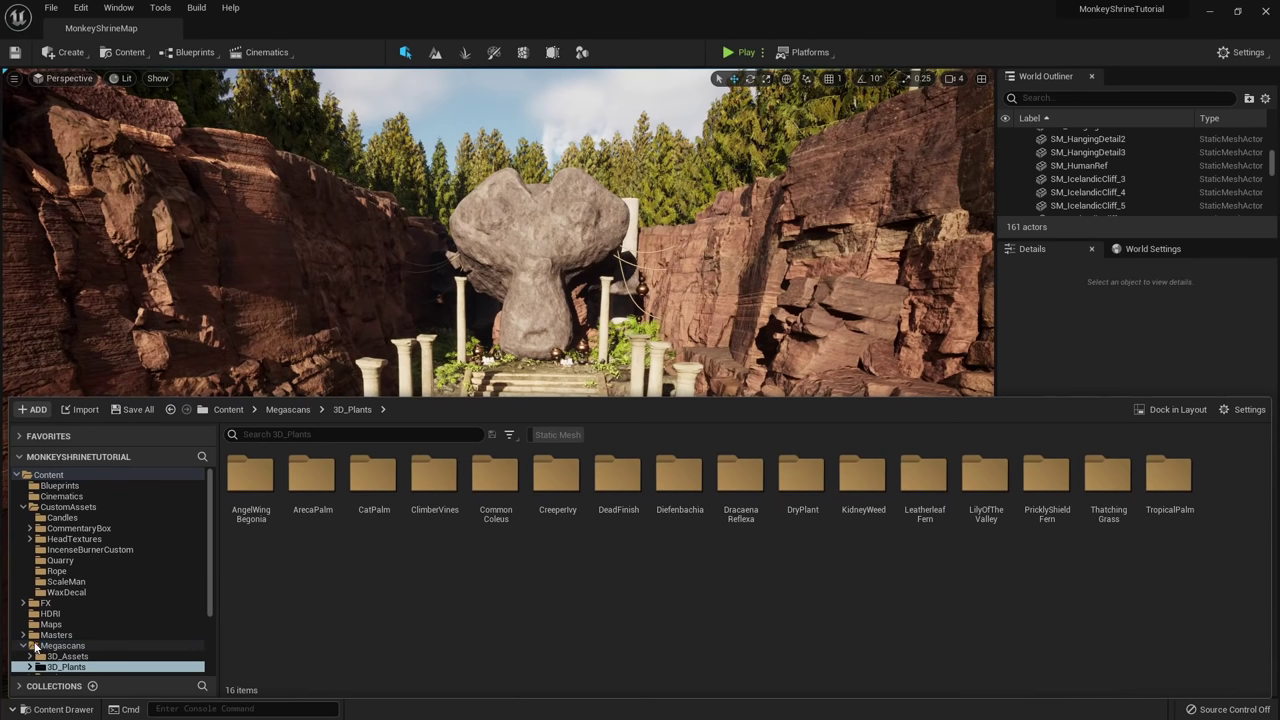
scroll(22, 645, "down", 3)
left_click(68, 604)
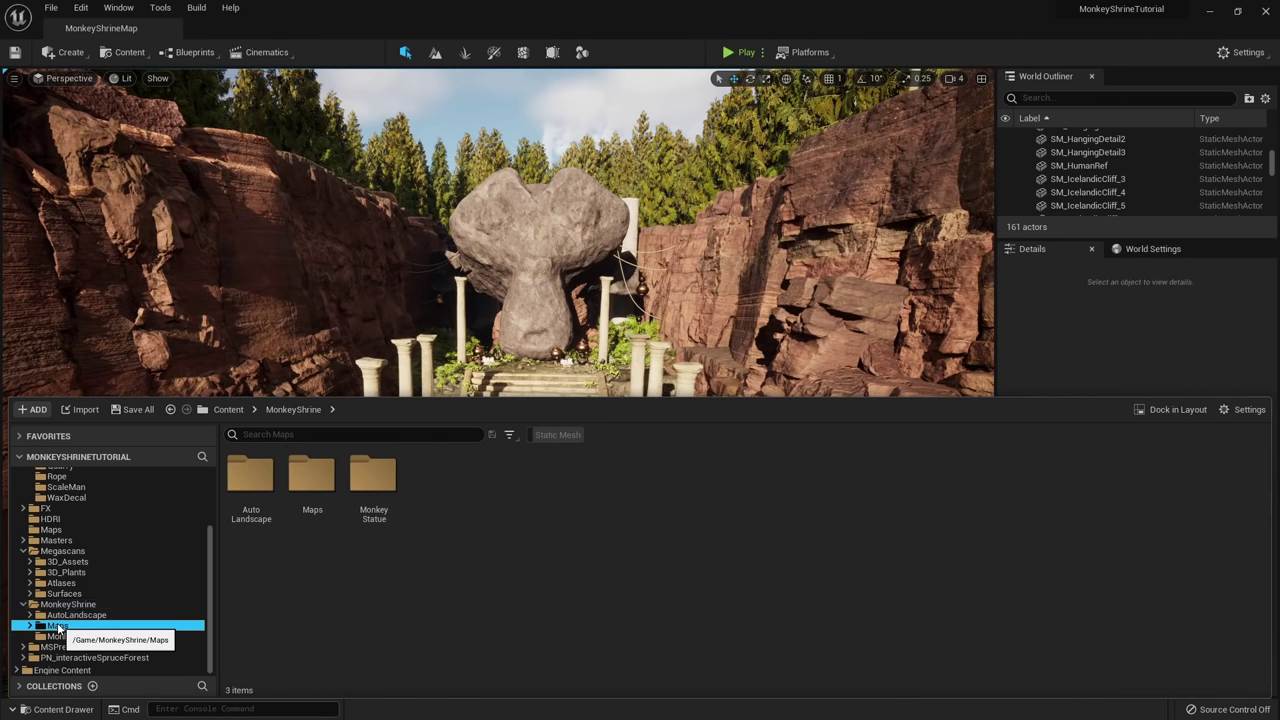
left_click(58, 625)
double_click(311, 527)
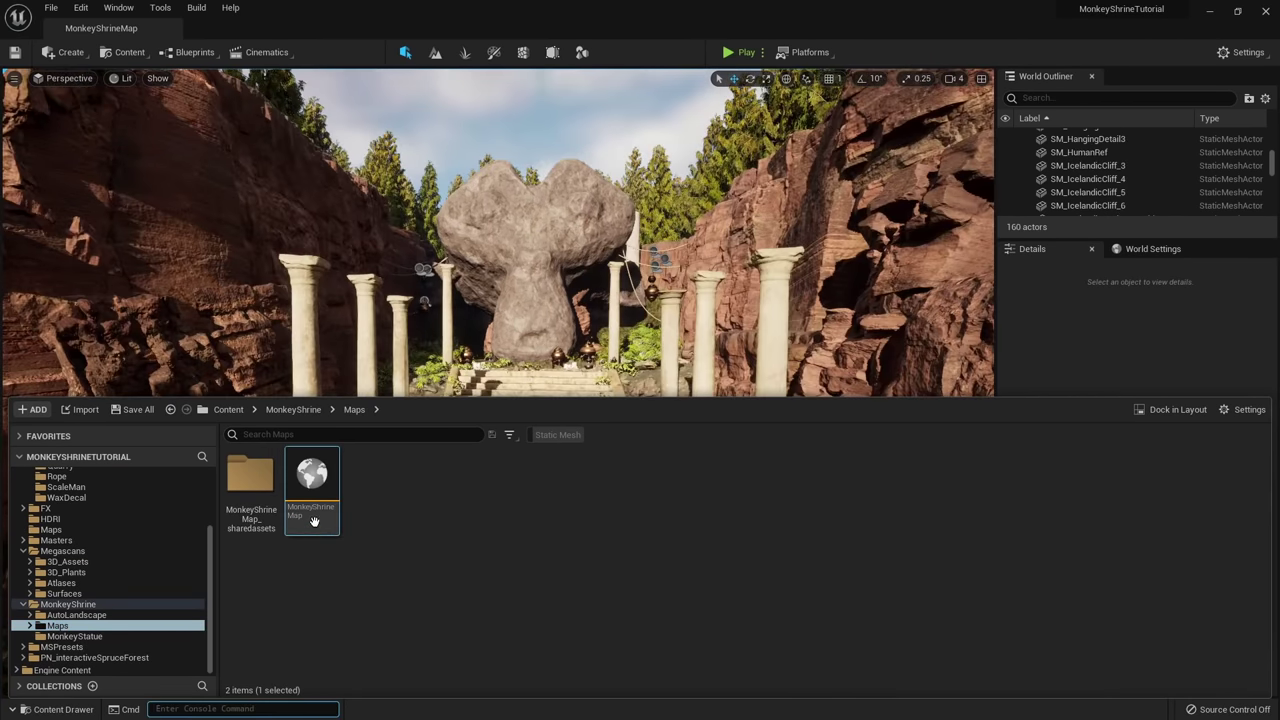
Duplicate the MonkeyShrineMap level and name the copy MonkeyShrineNightMap.
key("ctrl+d")
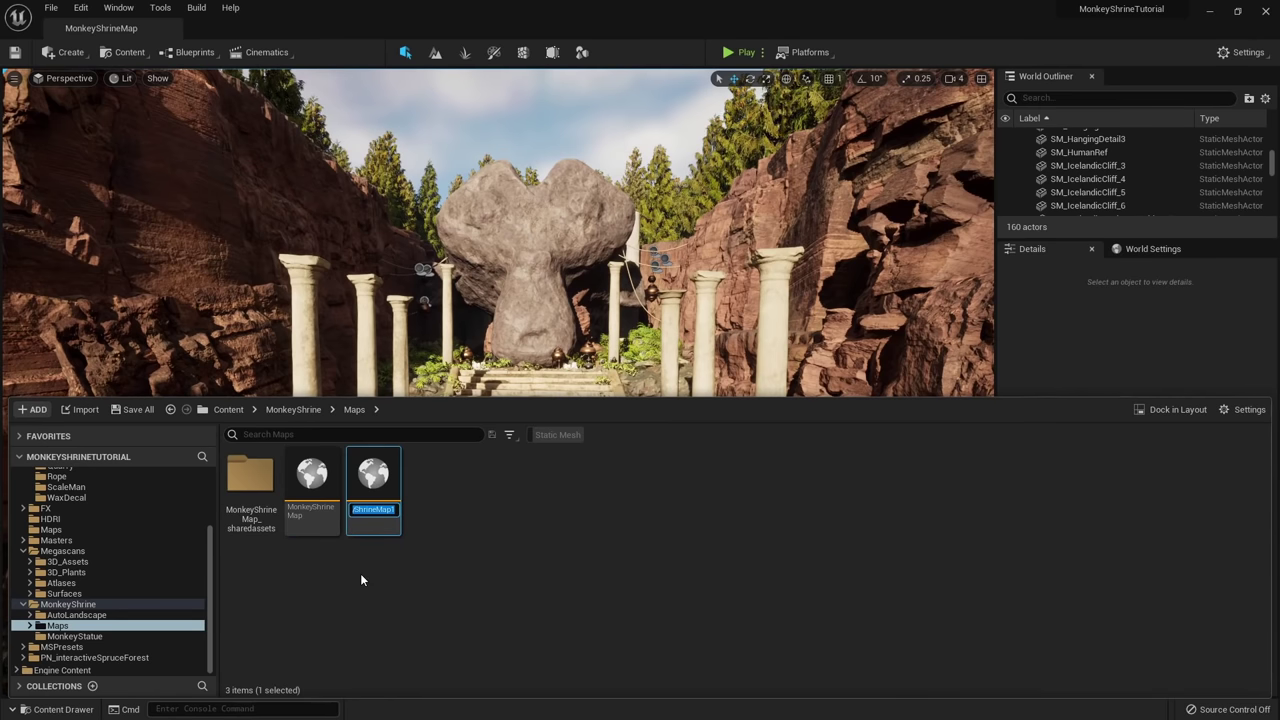
key("End")
key("BackSpace")
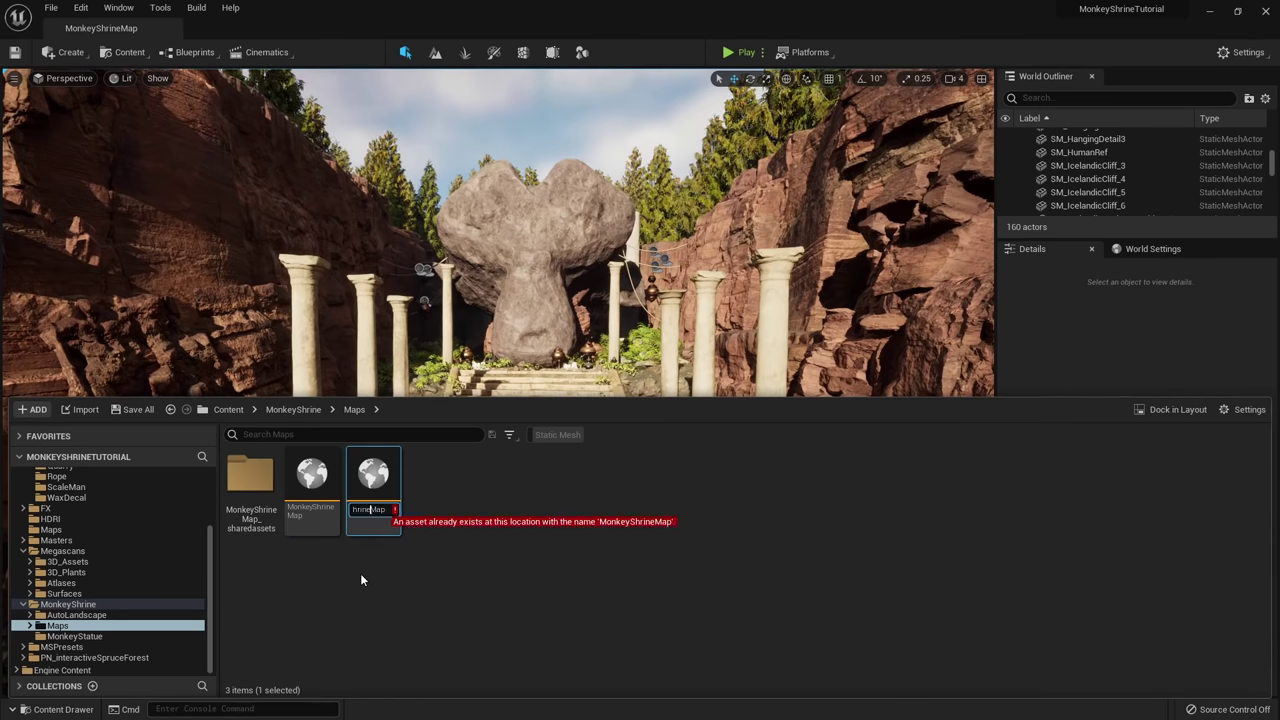
type("Night")
key("Return")
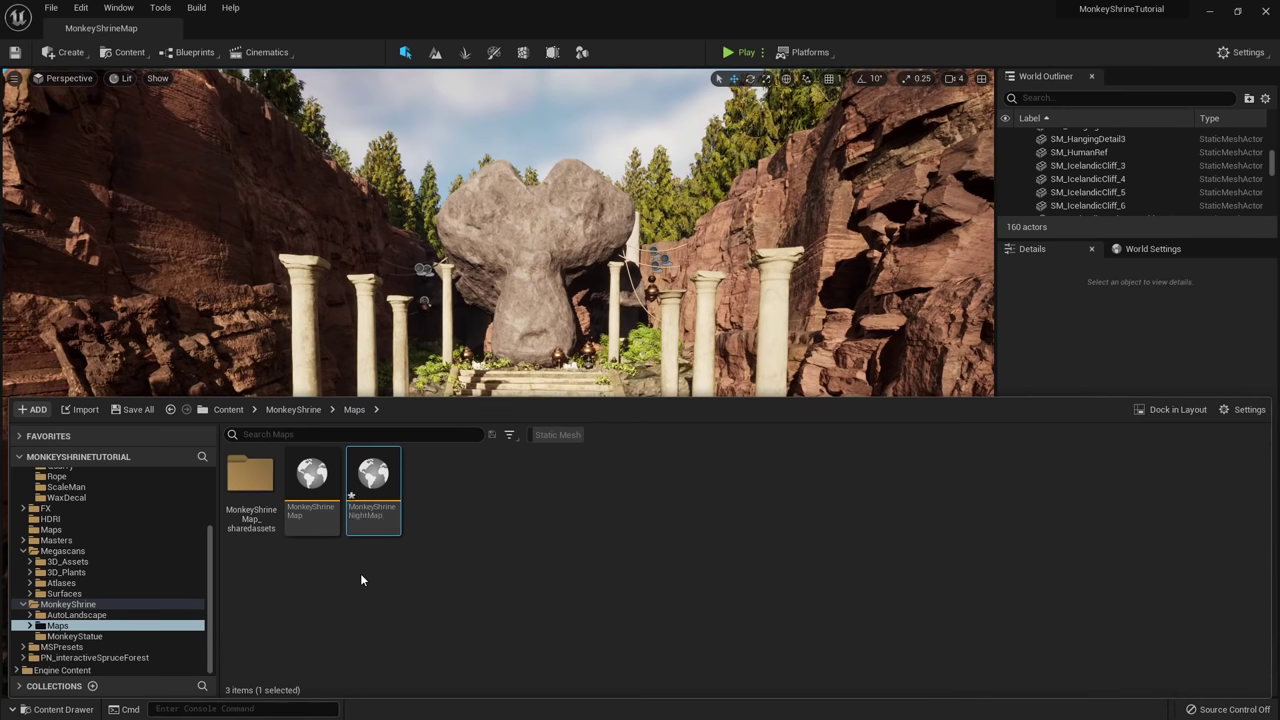
Open the MonkeyShrineNightMap level, saving the new map, and shrink the content drawer to free up the viewport.
double_click(373, 485)
left_click(655, 512)
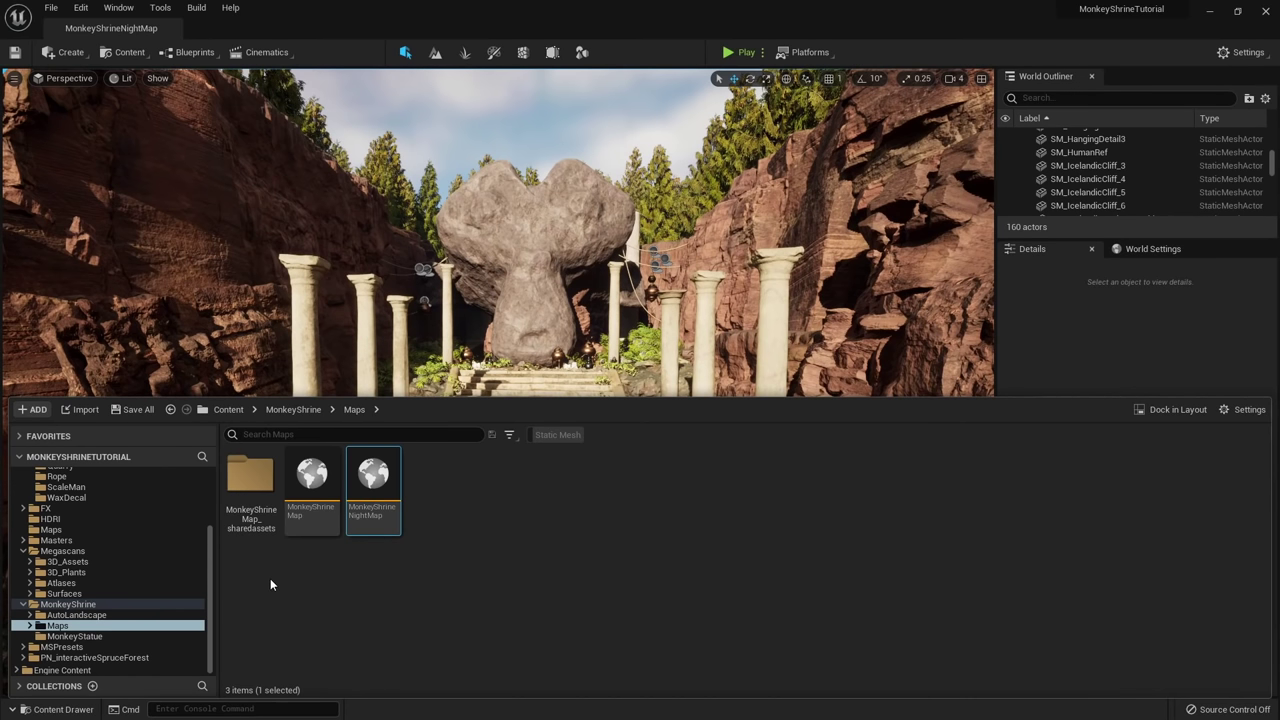
left_click_drag(819, 397, 812, 480)
mouse_move(840, 464)
right_mouse_down()
mouse_move(836, 440)
mouse_move(856, 454)
right_mouse_up()
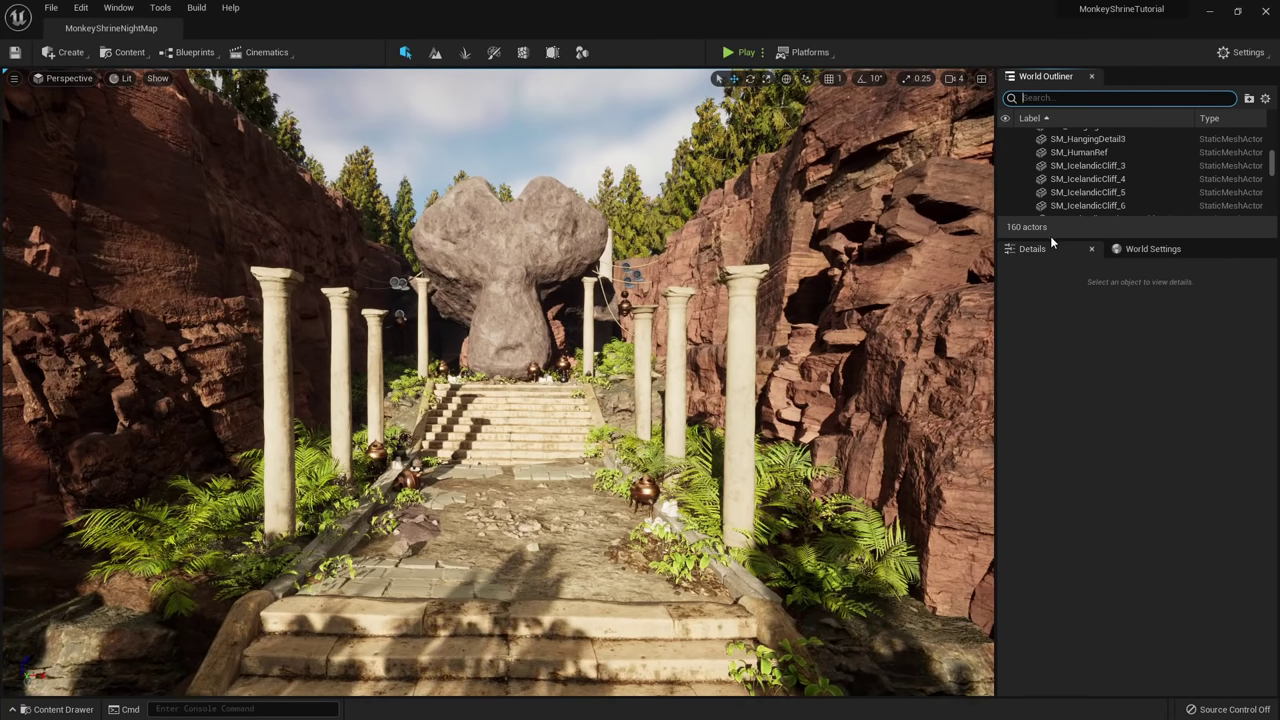
Enlarge the World Outliner, search it for sky, and delete the SkyAtmosphere actor.
left_click_drag(1050, 238, 1038, 321)
left_click(1062, 99)
type("sky")
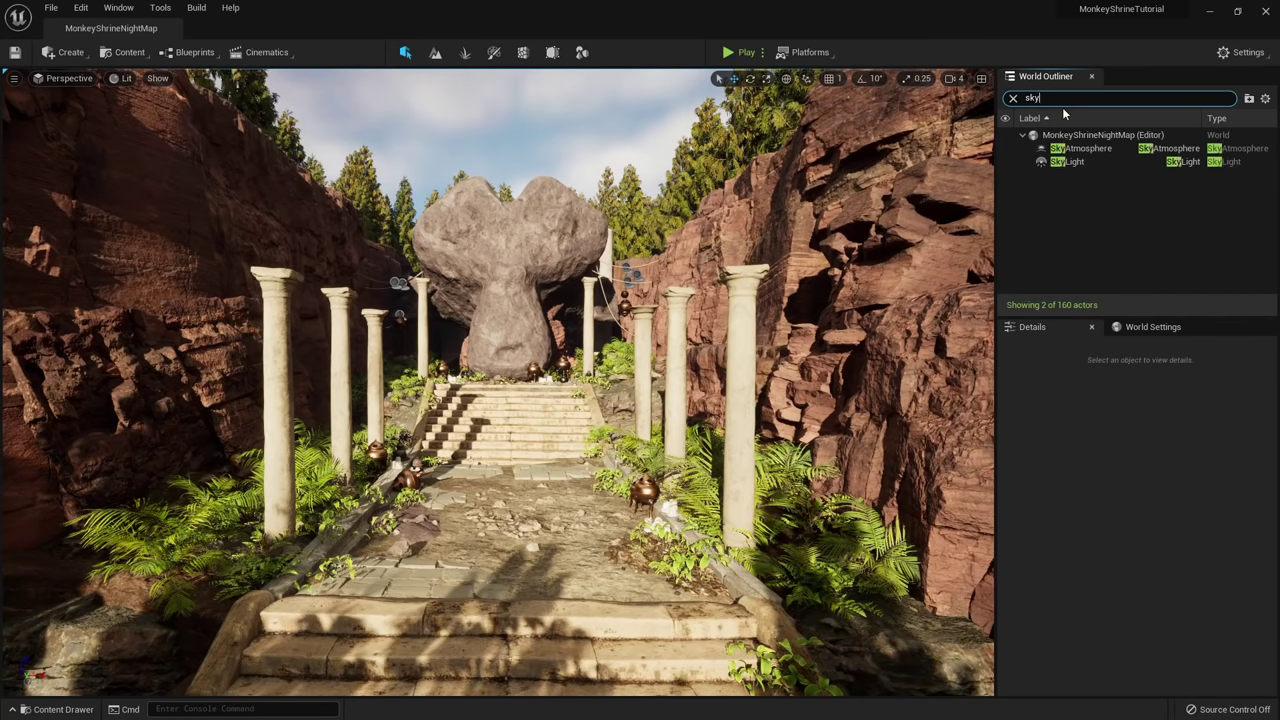
left_click(1080, 148)
key("Delete")
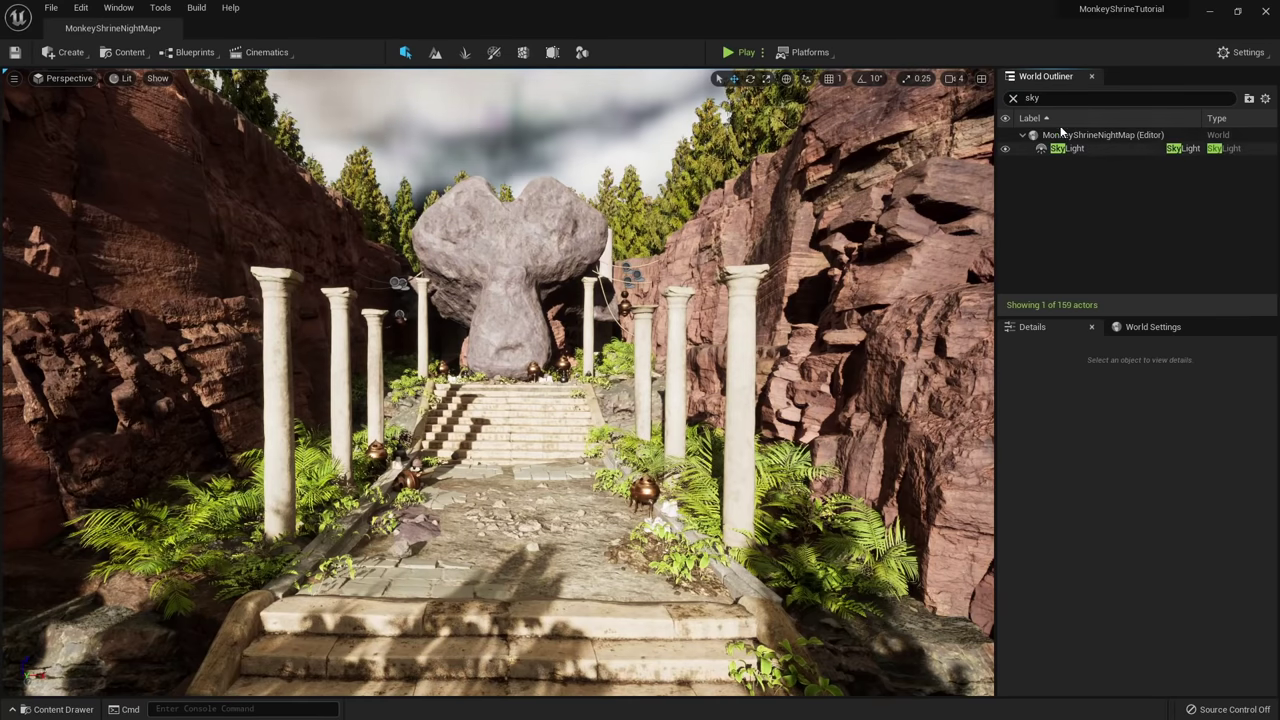
Find and delete the DirectionalLight and ExponentialHeightFog actors from the night map.
type("direction")
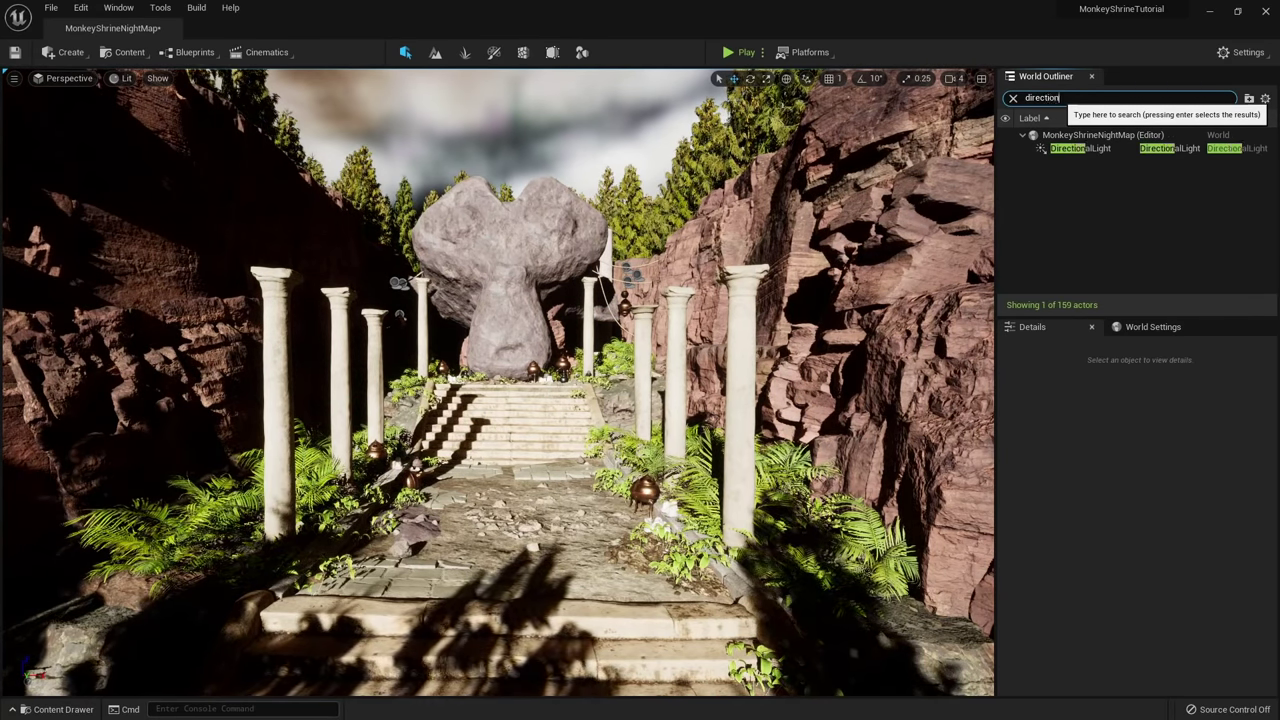
left_click(1080, 148)
key("Delete")
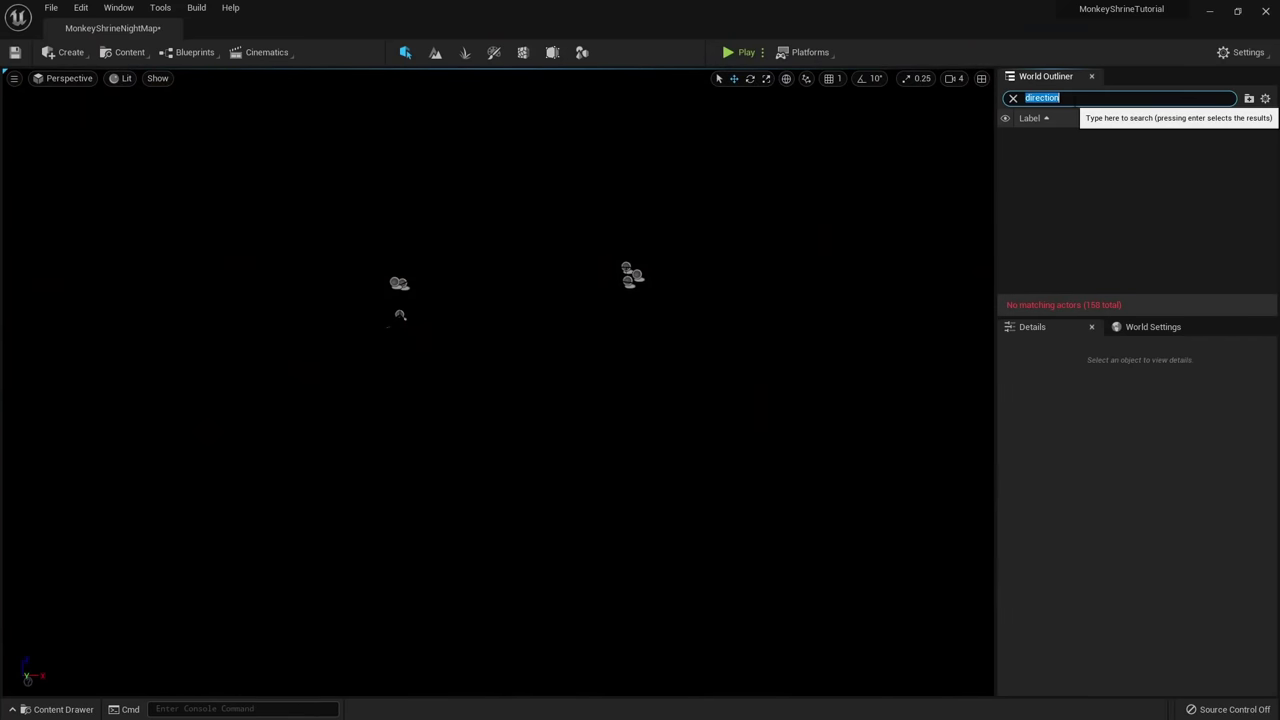
type("fog")
left_click(1074, 148)
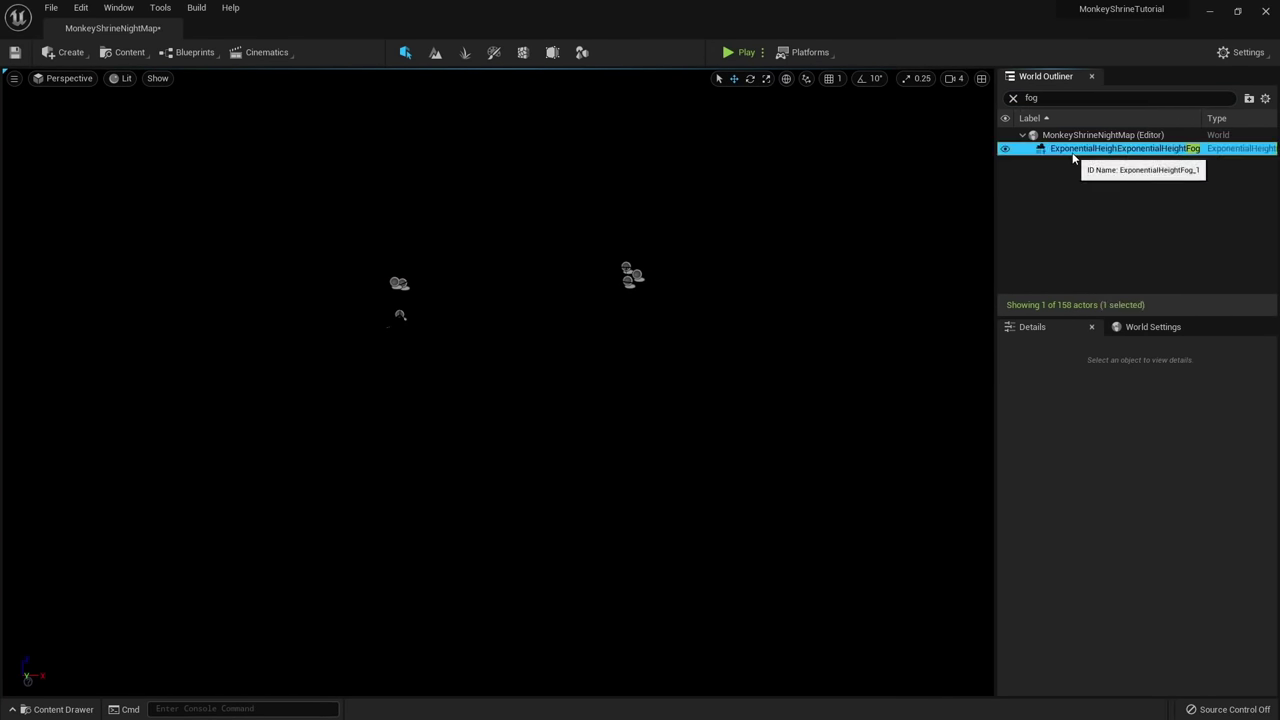
key("Delete")
Find the PostProcessVolume, focus on it in wireframe view, and move it toward the shrine.
left_click(1062, 98)
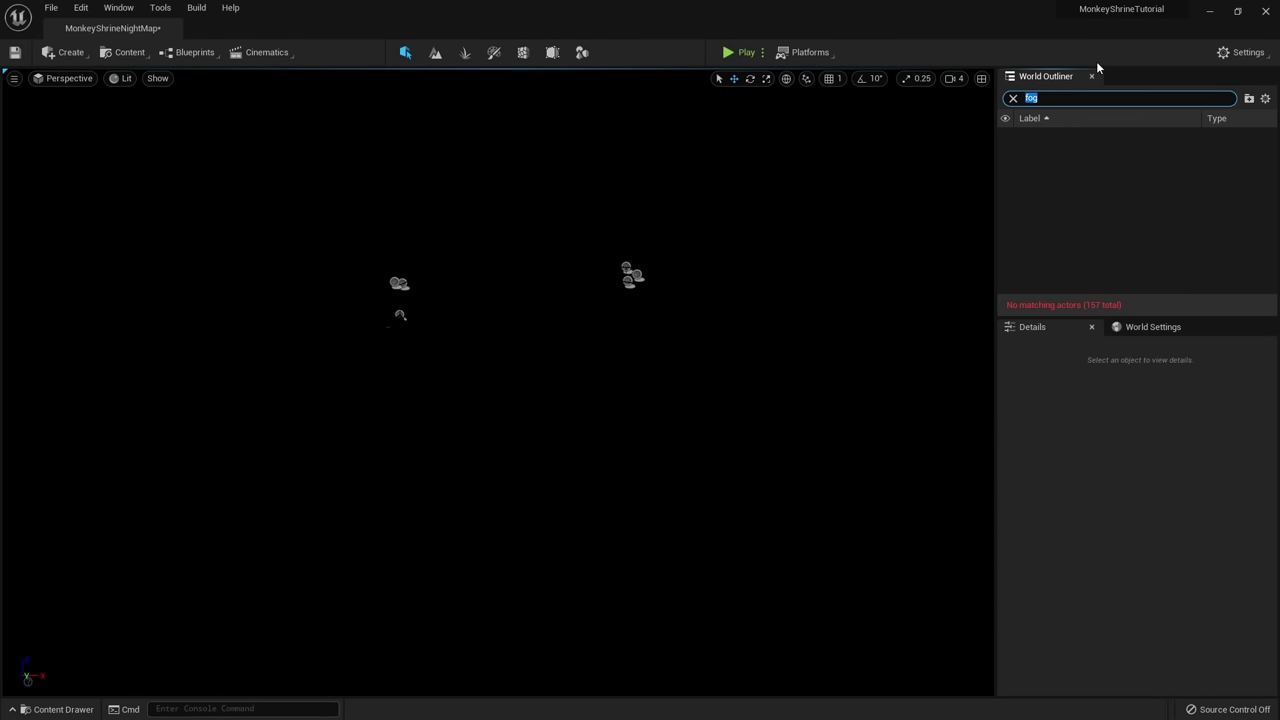
type("post")
left_click(1130, 148)
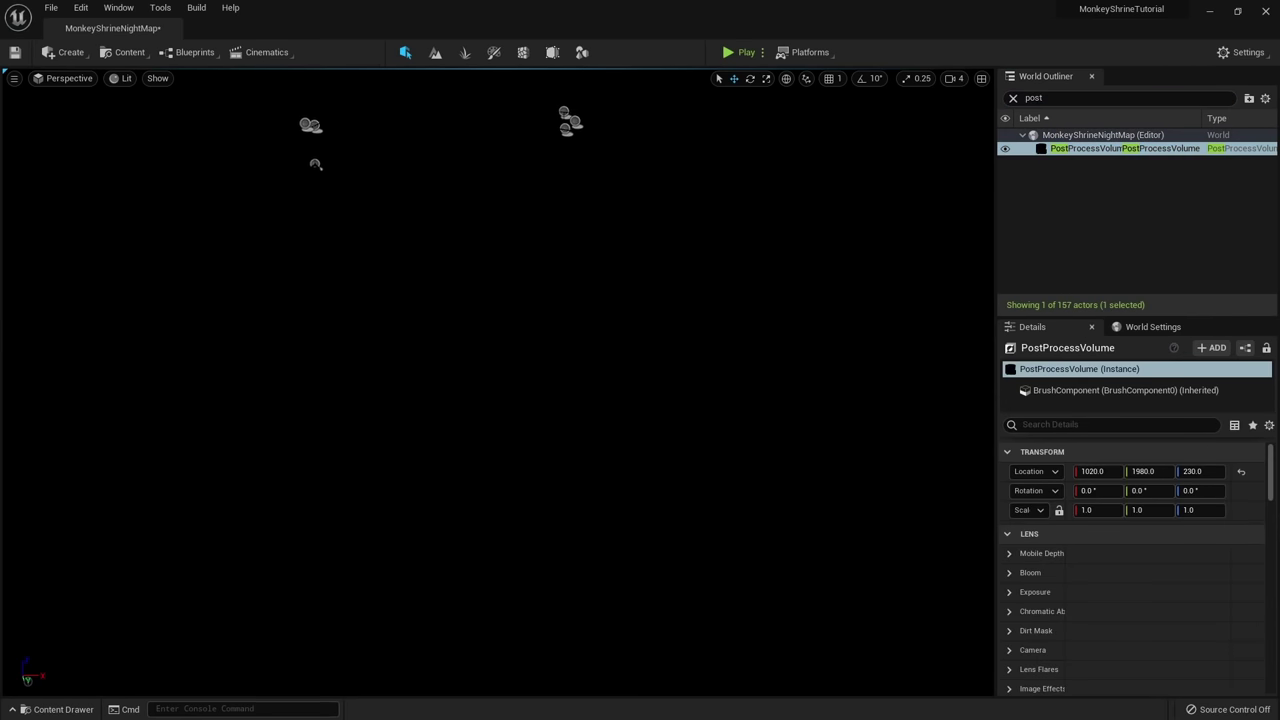
key("f")
key("s")
mouse_move(514, 351)
right_mouse_down()
mouse_move(514, 325)
mouse_move(508, 338)
right_mouse_up()
key("alt+2")
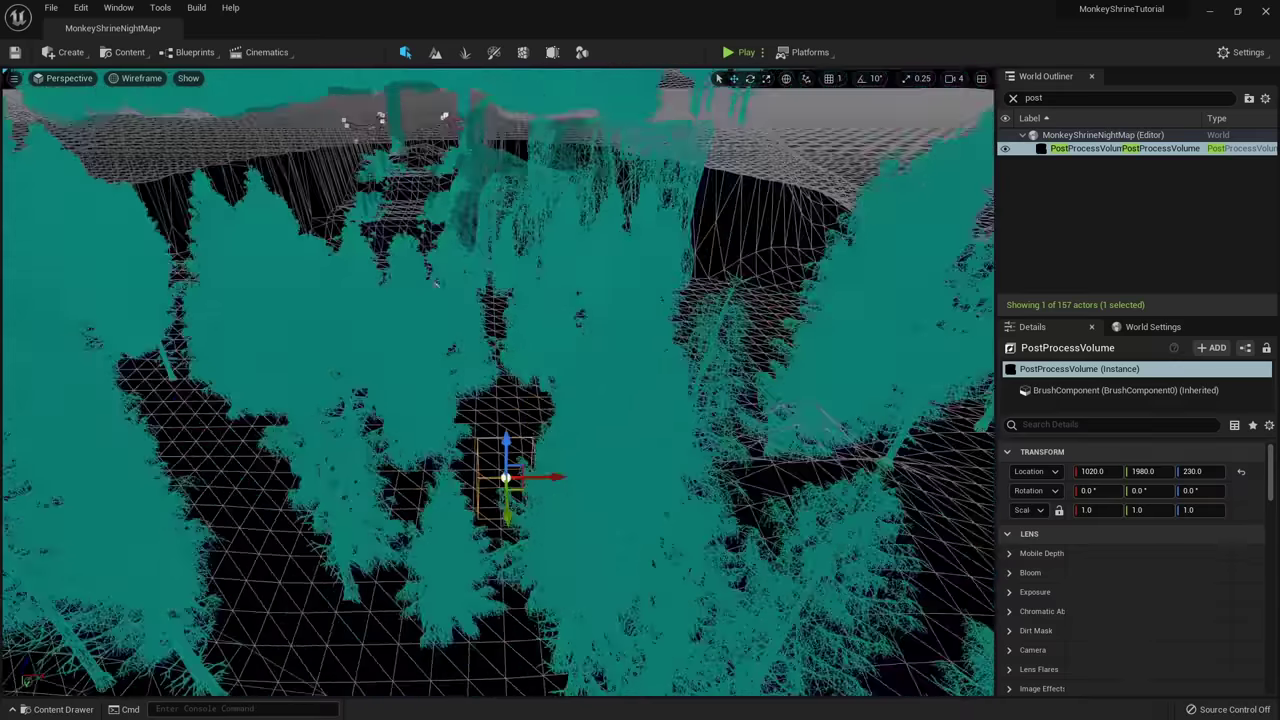
key("s")
right_click_drag(520, 582, 520, 614)
left_click_drag(497, 524, 403, 309)
left_click_drag(389, 265, 385, 239)
key("w")
right_click_drag(385, 239, 352, 276)
Raise the SkyLight to a Z location of about 539 and return the viewport to Lit mode.
left_click(422, 513)
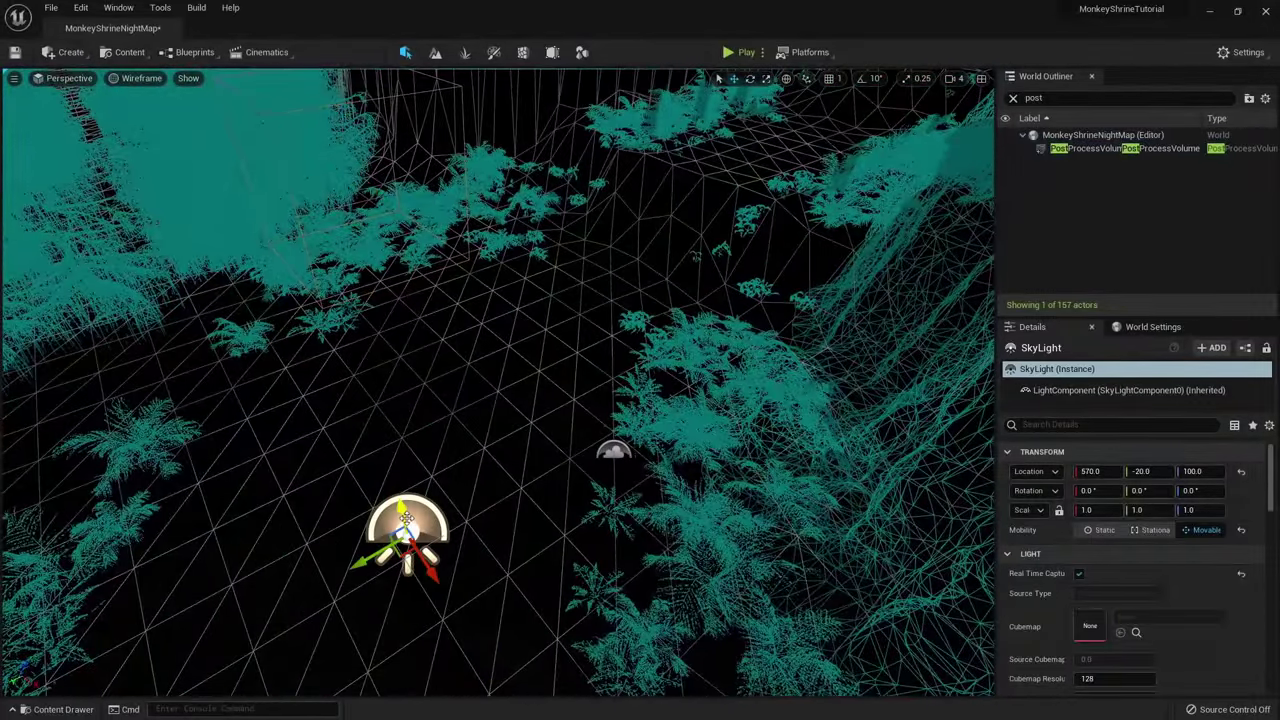
left_click_drag(406, 519, 401, 311)
key("s")
right_click_drag(401, 311, 278, 232)
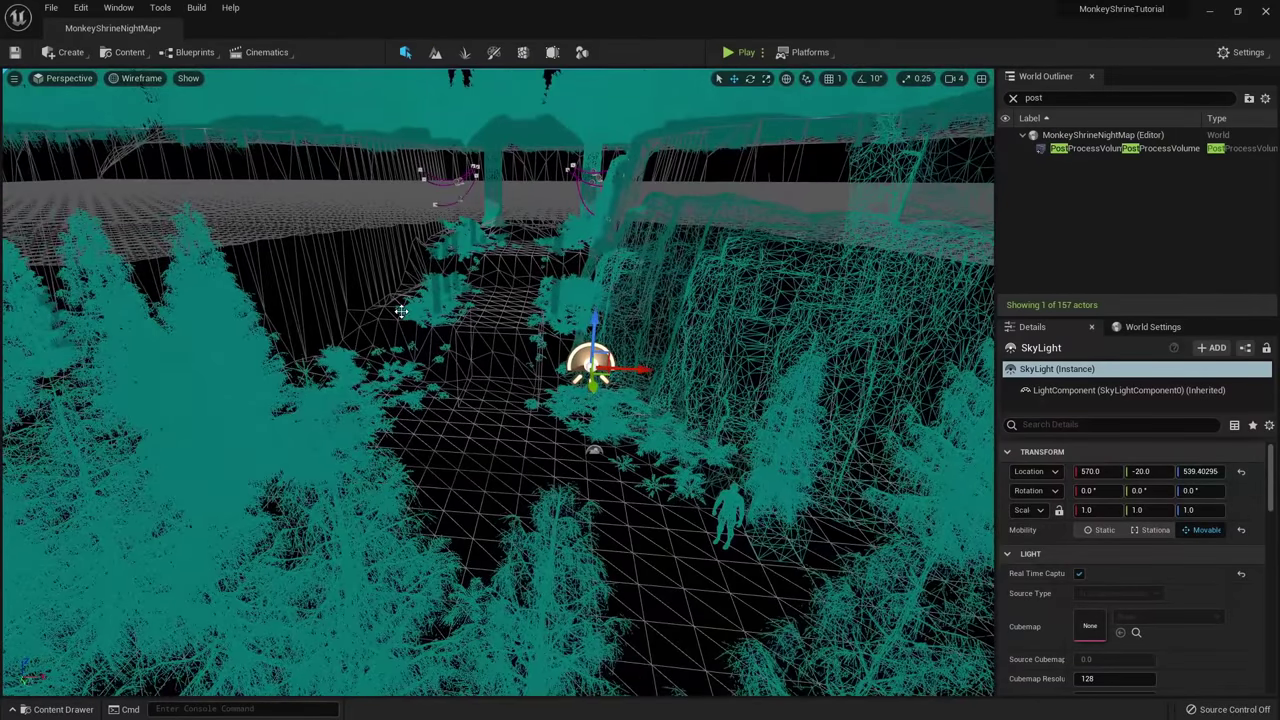
key("alt+3")
key("alt+4")
Search Engine Content for sky assets and place the SM_SkySphere static mesh in the level.
mouse_move(401, 311)
right_mouse_down()
mouse_move(403, 286)
mouse_move(420, 284)
mouse_move(401, 311)
right_mouse_up()
key("w")
key("ctrl+space")
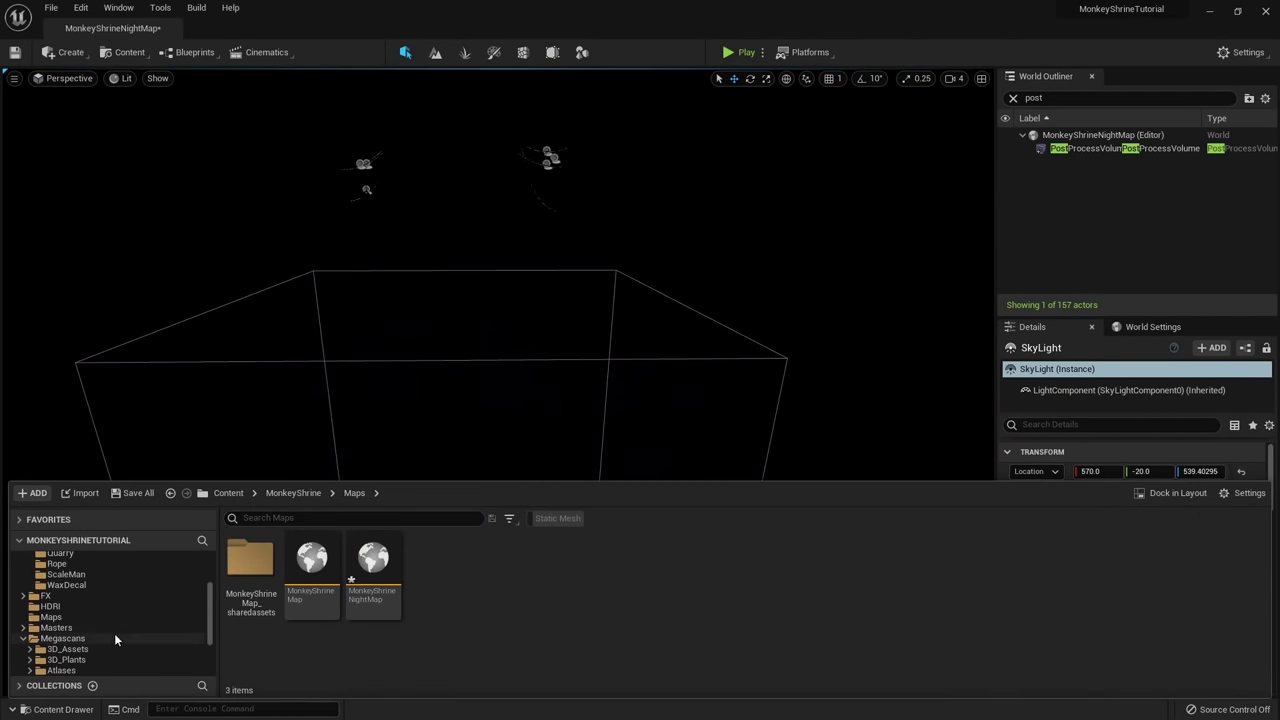
scroll(114, 633, "down", 3)
left_click(64, 670)
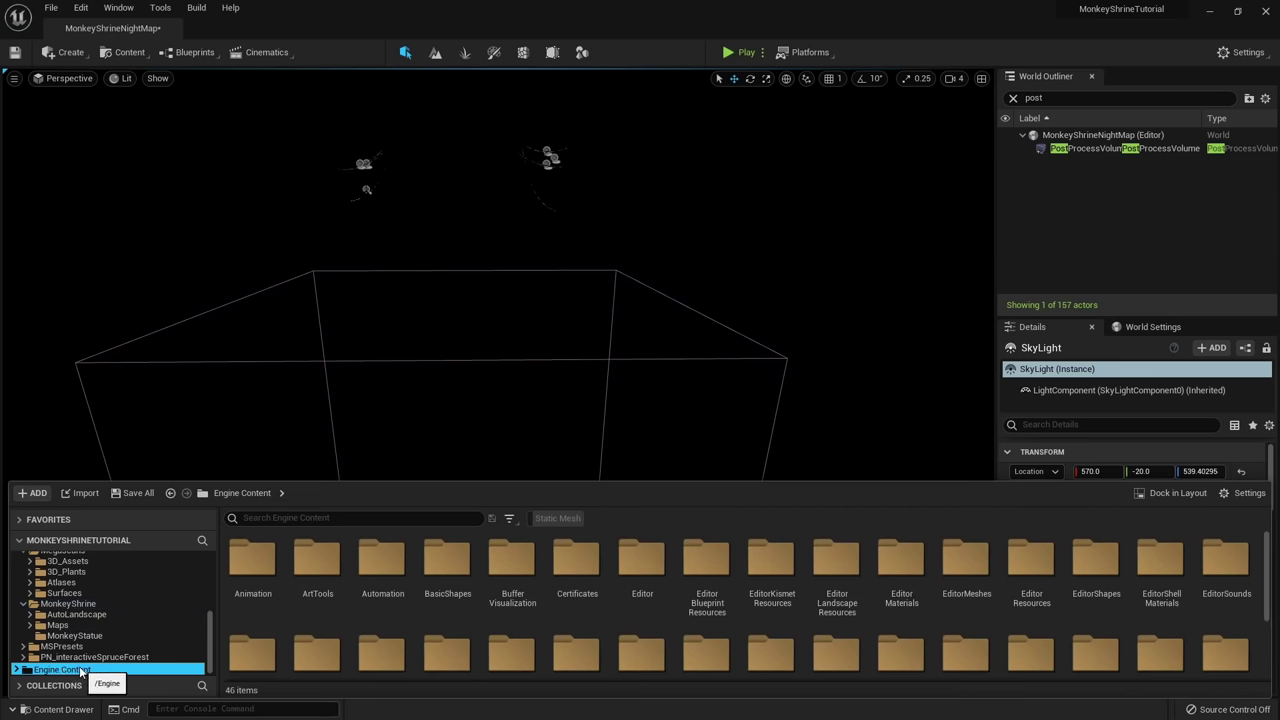
left_click(1250, 494)
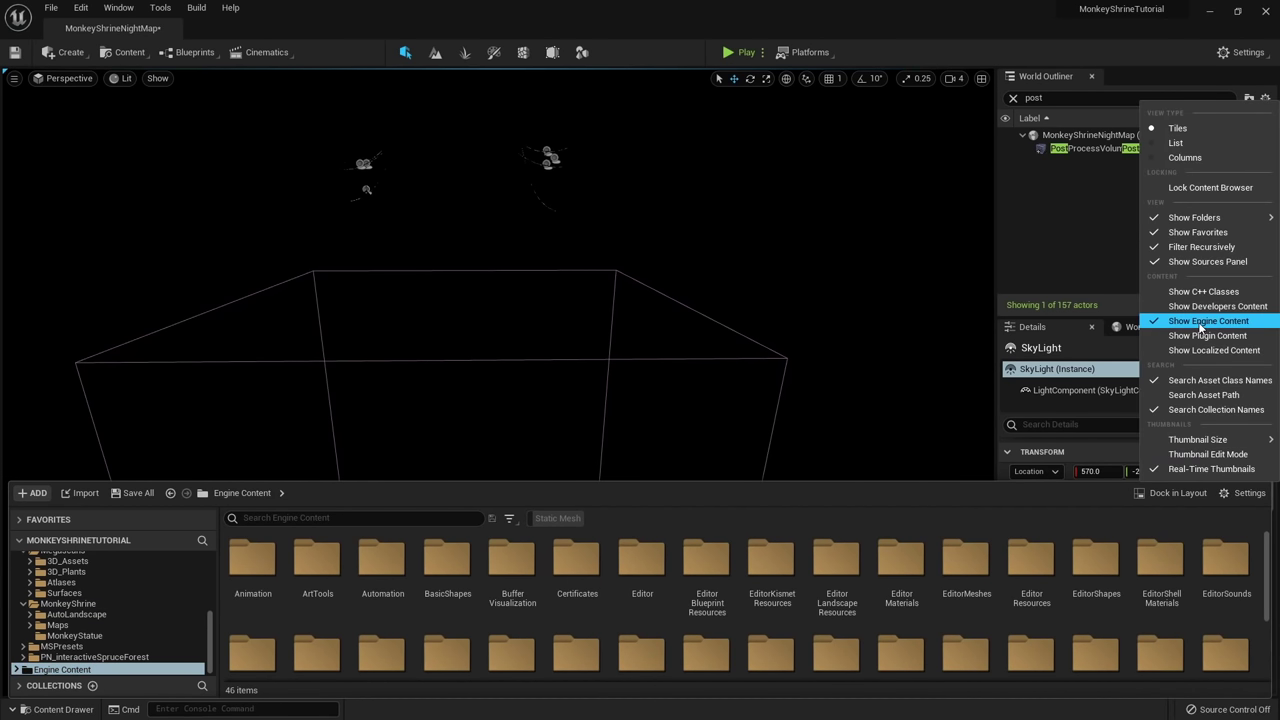
left_click(301, 519)
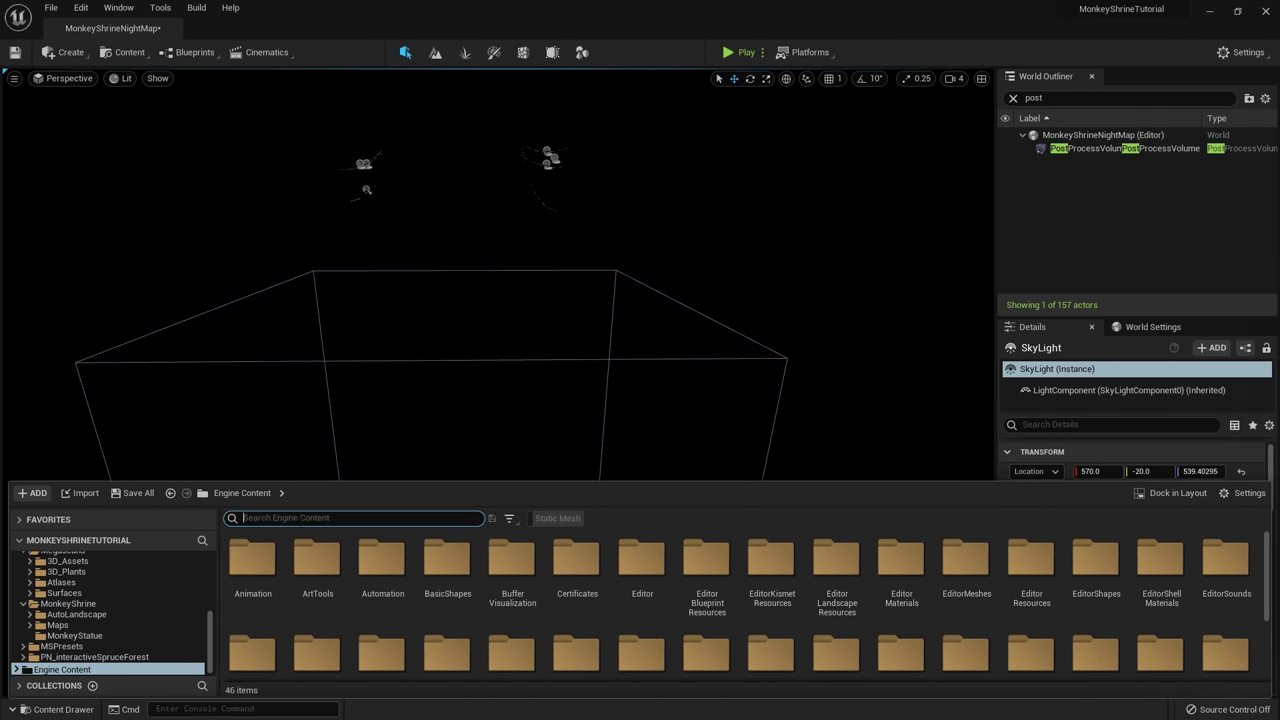
type("sky")
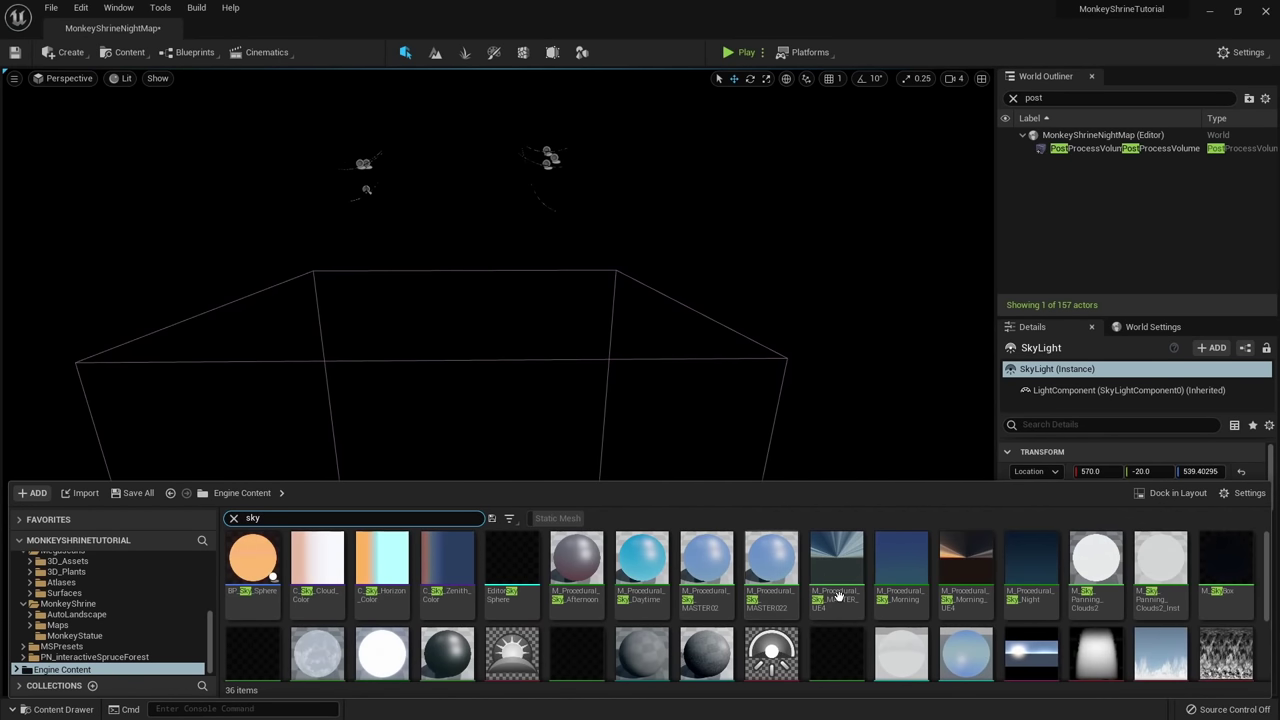
scroll(838, 596, "down", 2)
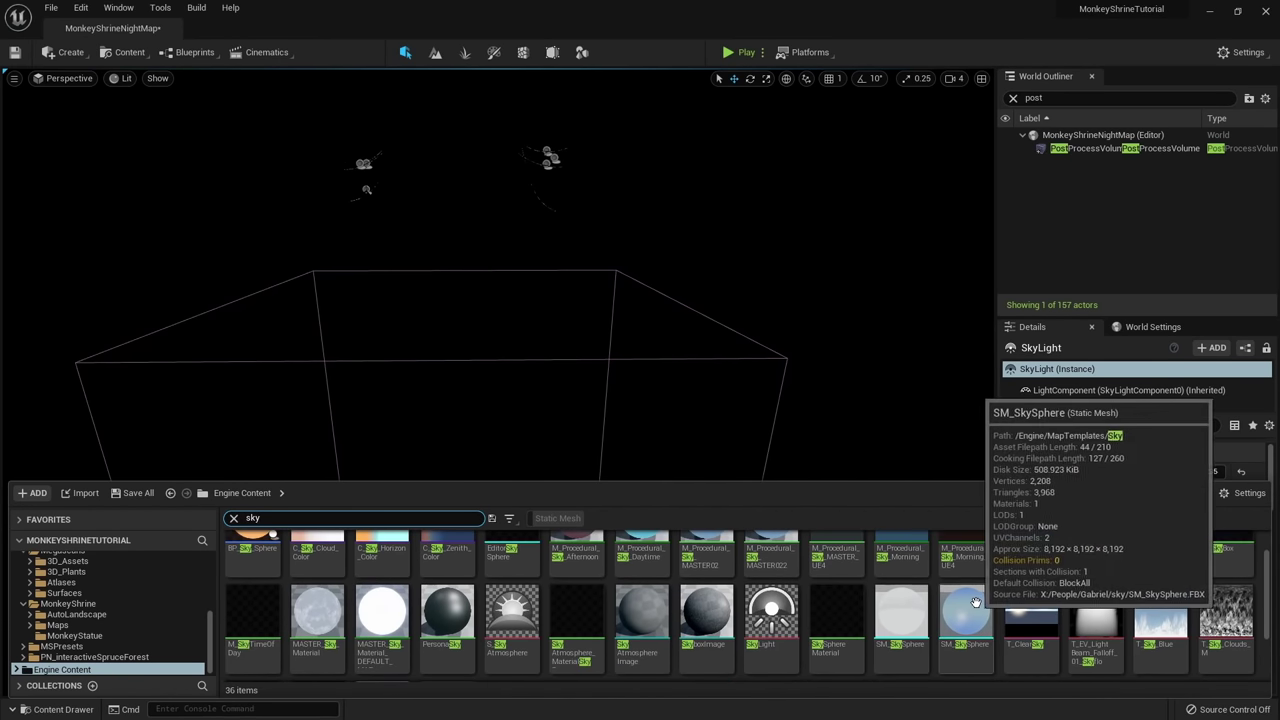
left_click_drag(975, 601, 497, 460)
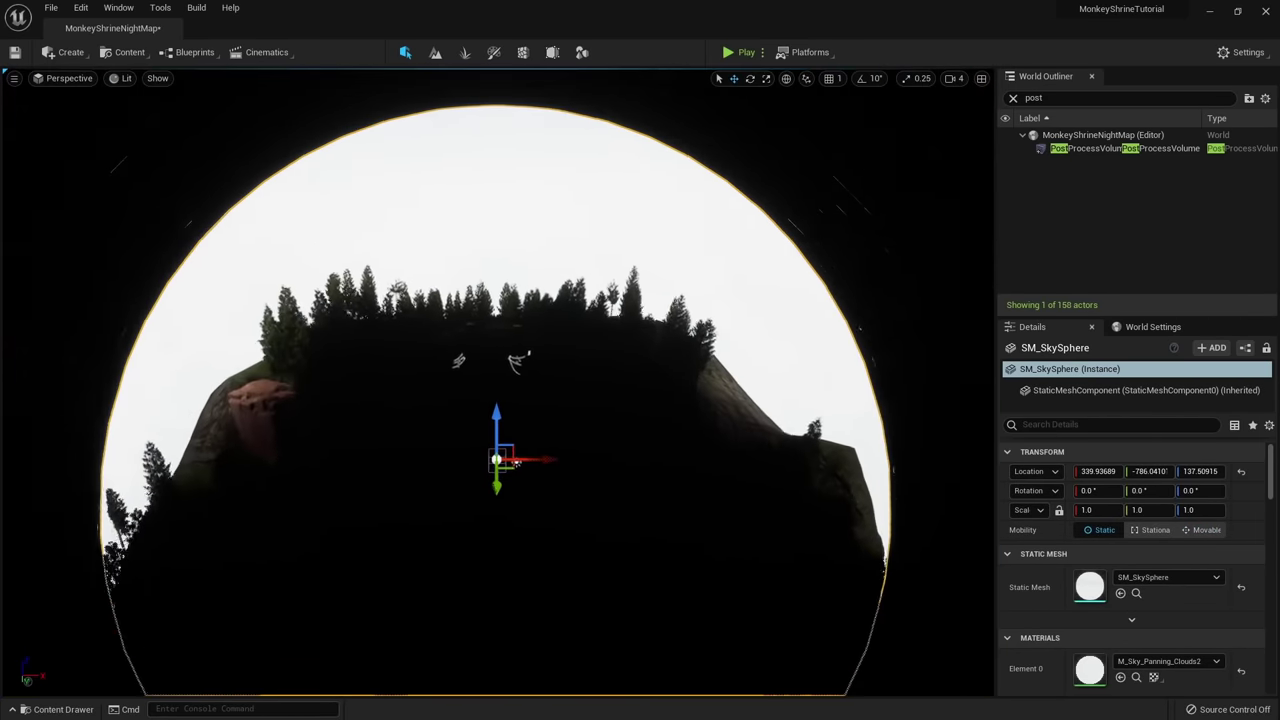
Examine the sky sphere's extent around the shrine and forest in wireframe and lit views.
scroll(516, 463, "down", 5)
key("alt+2")
right_click_drag(516, 463, 506, 427)
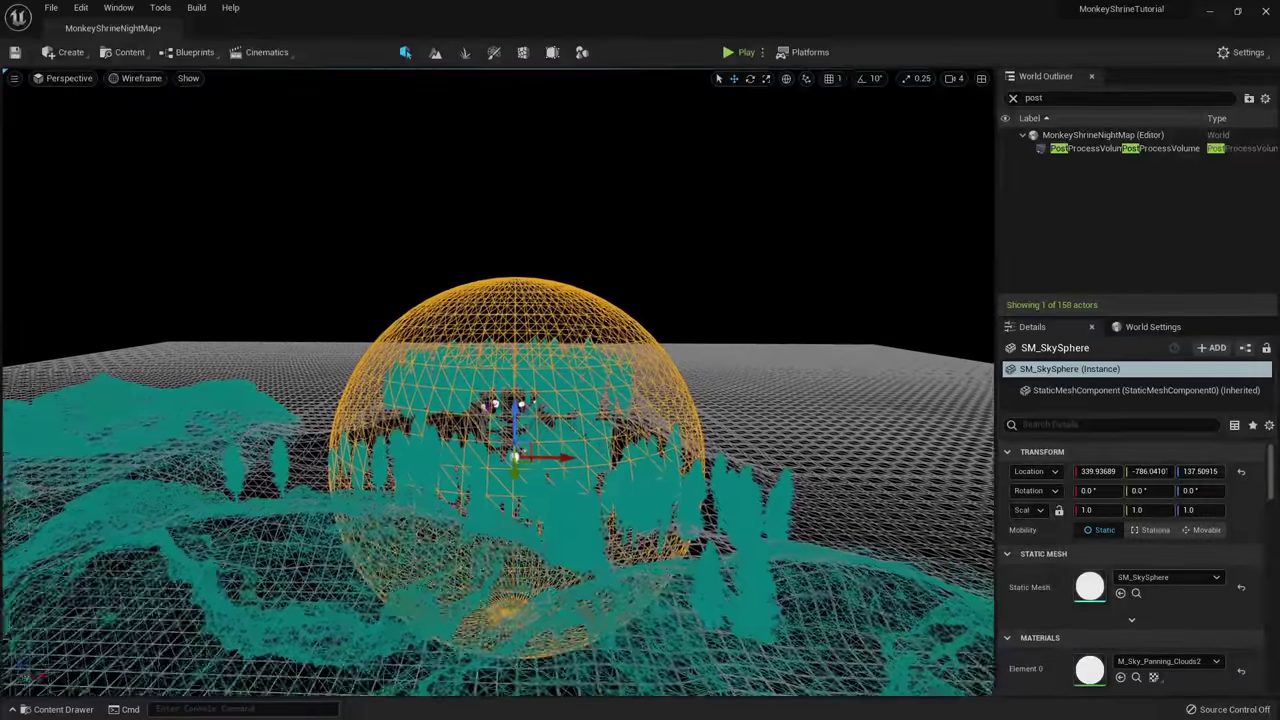
scroll(518, 462, "up", 3)
key("alt+4")
scroll(518, 462, "up", 2)
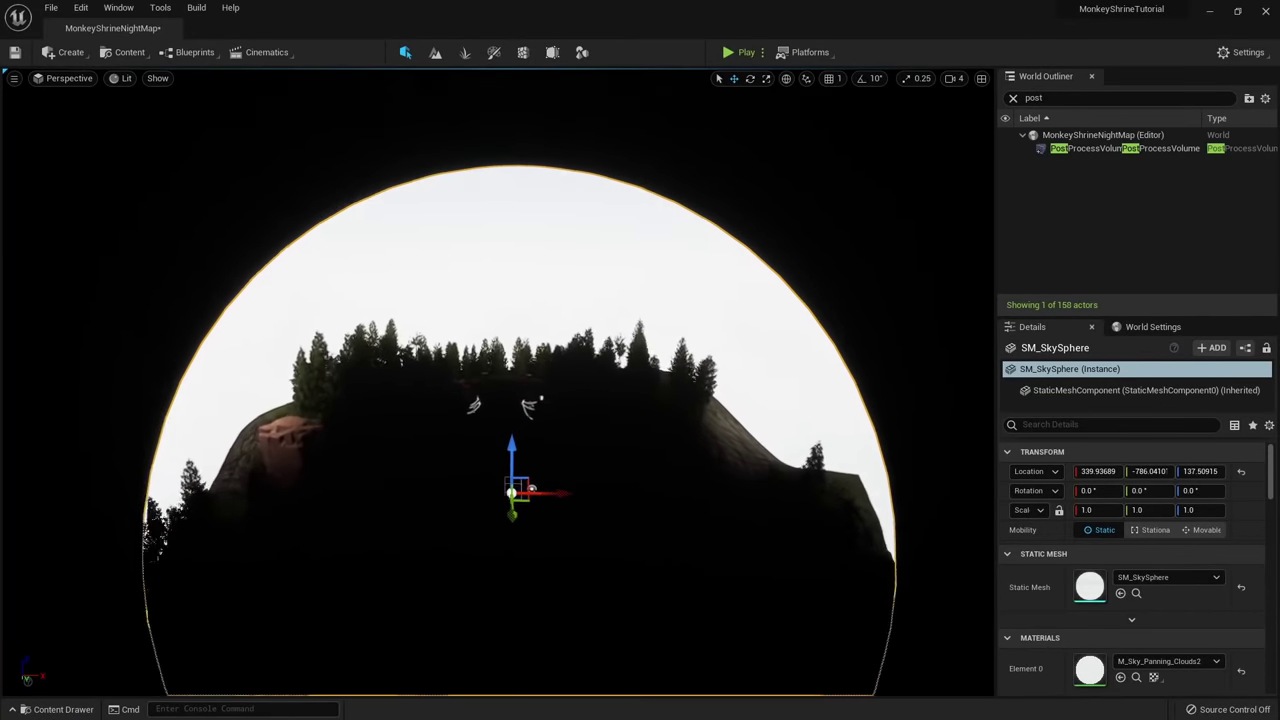
scroll(540, 427, "up", 3)
Create a material instance of M_HDRISkybox in the Masters/01_Masters folder, keeping its default name.
key("ctrl+b")
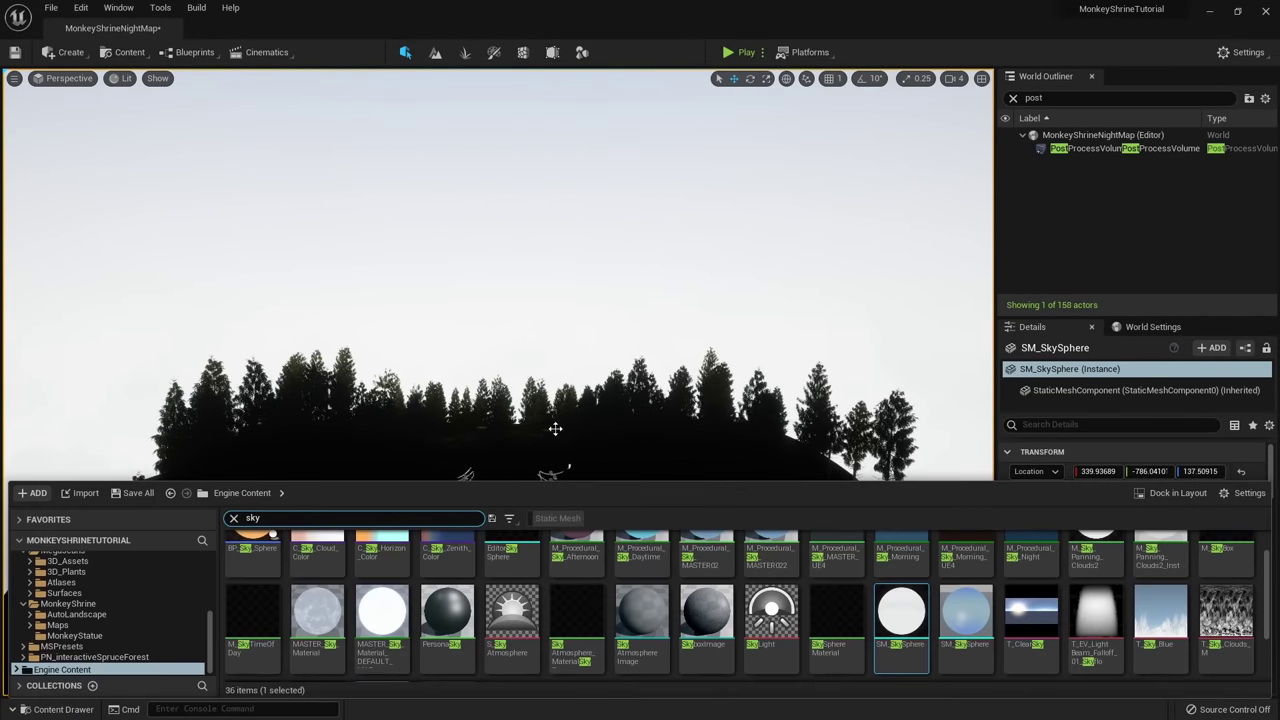
left_click(234, 520)
scroll(105, 640, "up", 4)
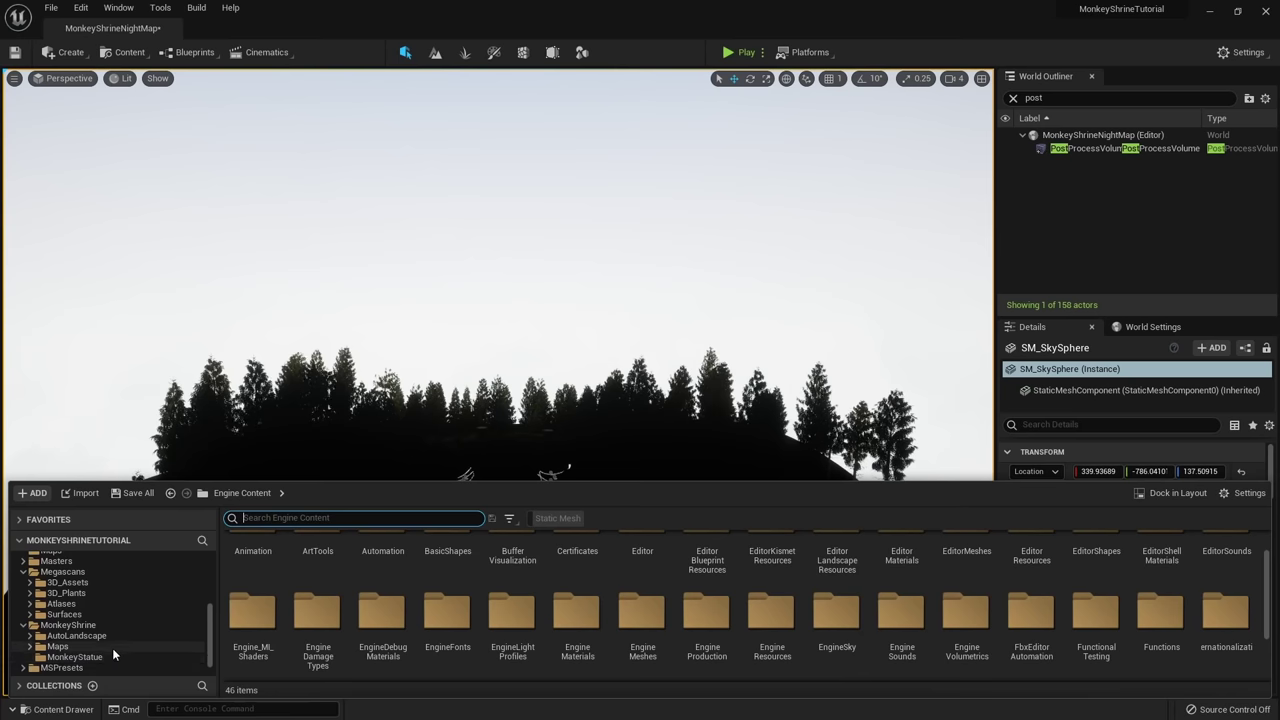
scroll(80, 626, "up", 1)
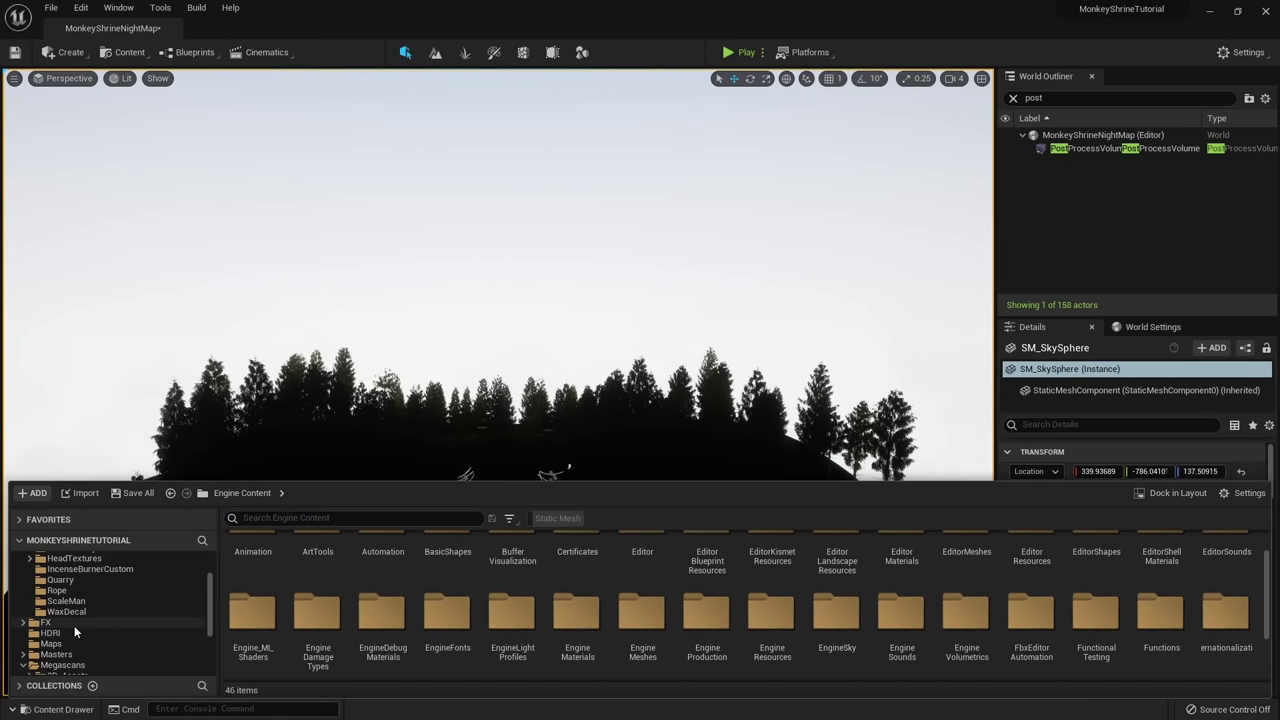
left_click(74, 655)
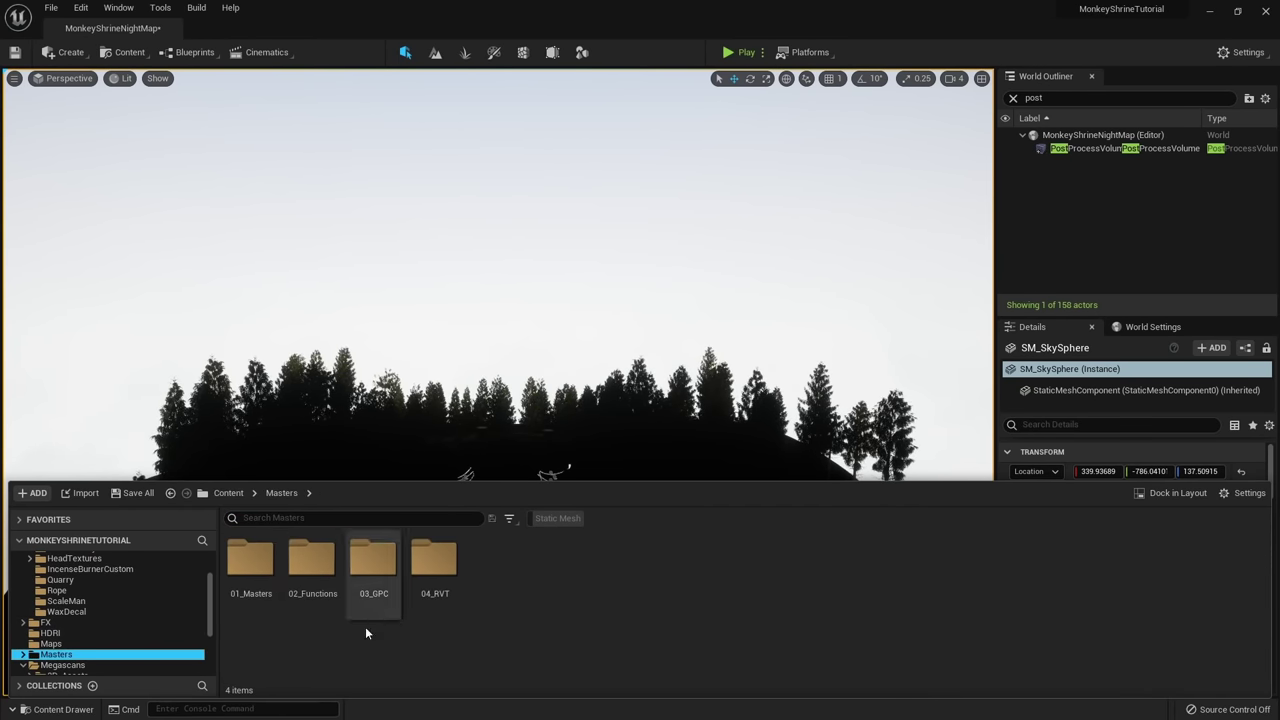
double_click(251, 583)
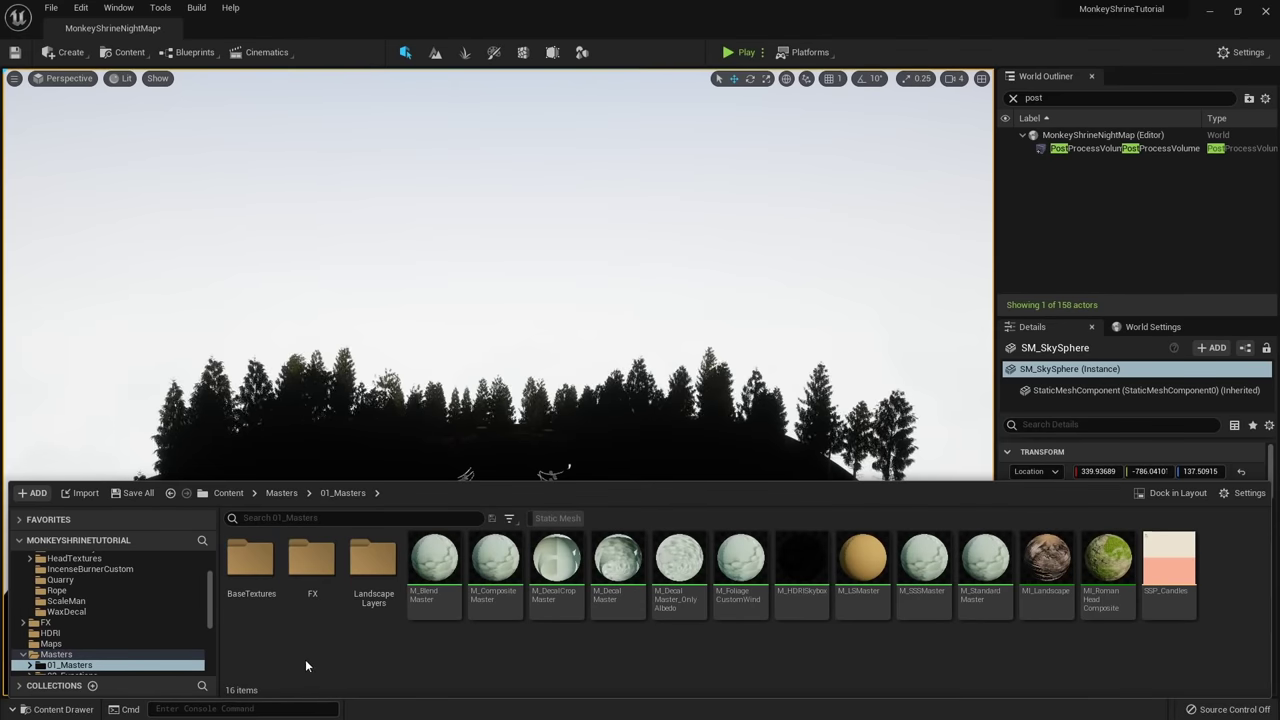
right_click(808, 612)
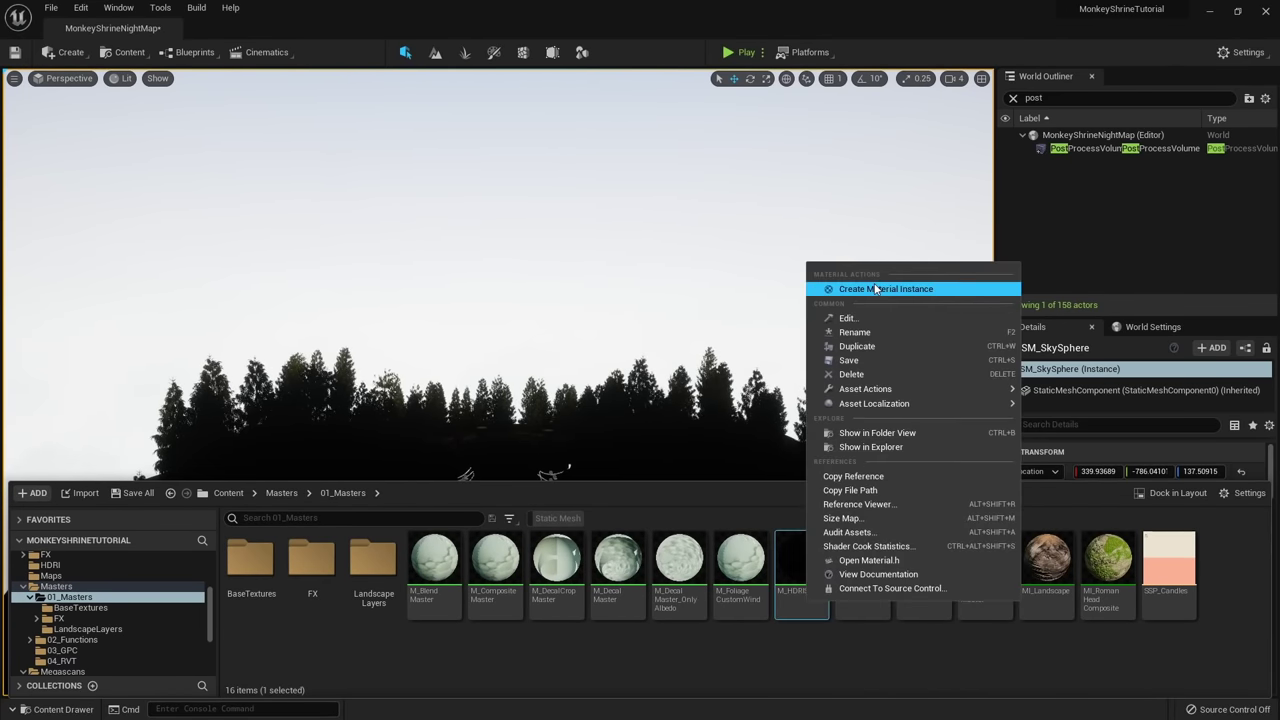
left_click(880, 289)
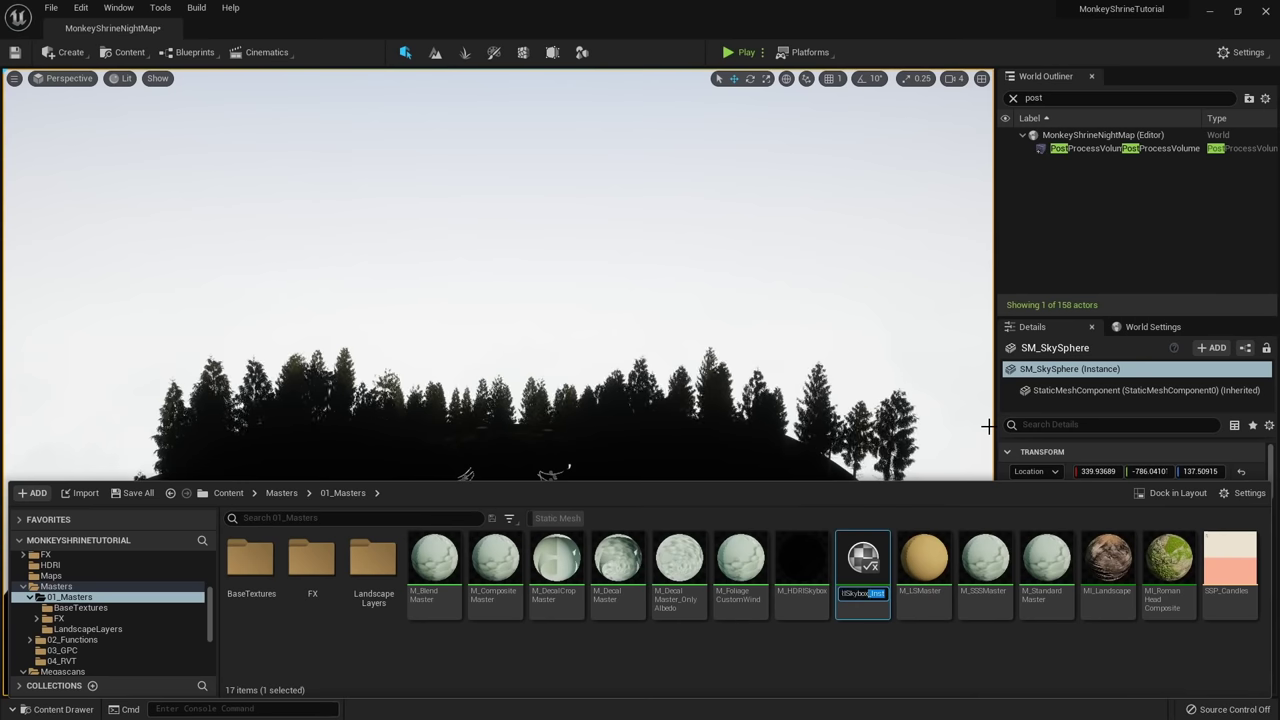
key("Return")
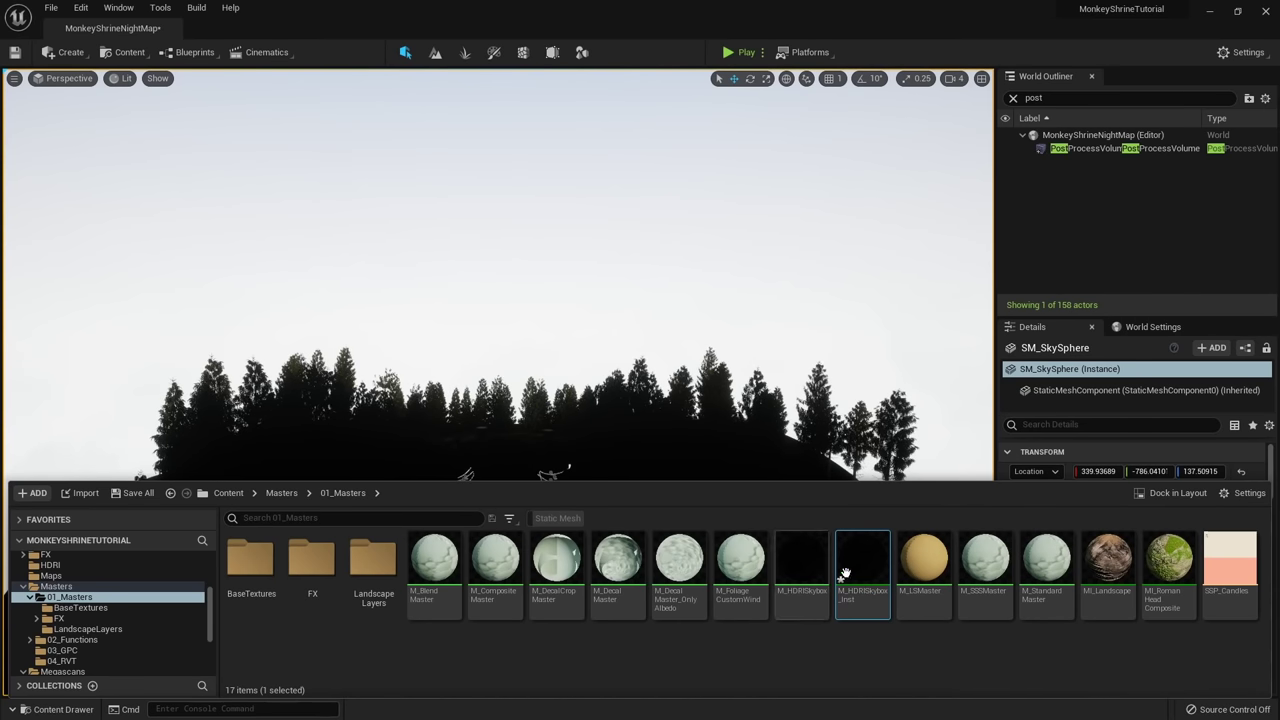
Apply M_HDRISkybox_Inst to the sky sphere, open the instance for editing, and enlarge its parameter window.
left_click_drag(845, 573, 520, 174)
right_click_drag(566, 300, 566, 272)
scroll(1133, 643, "down", 4)
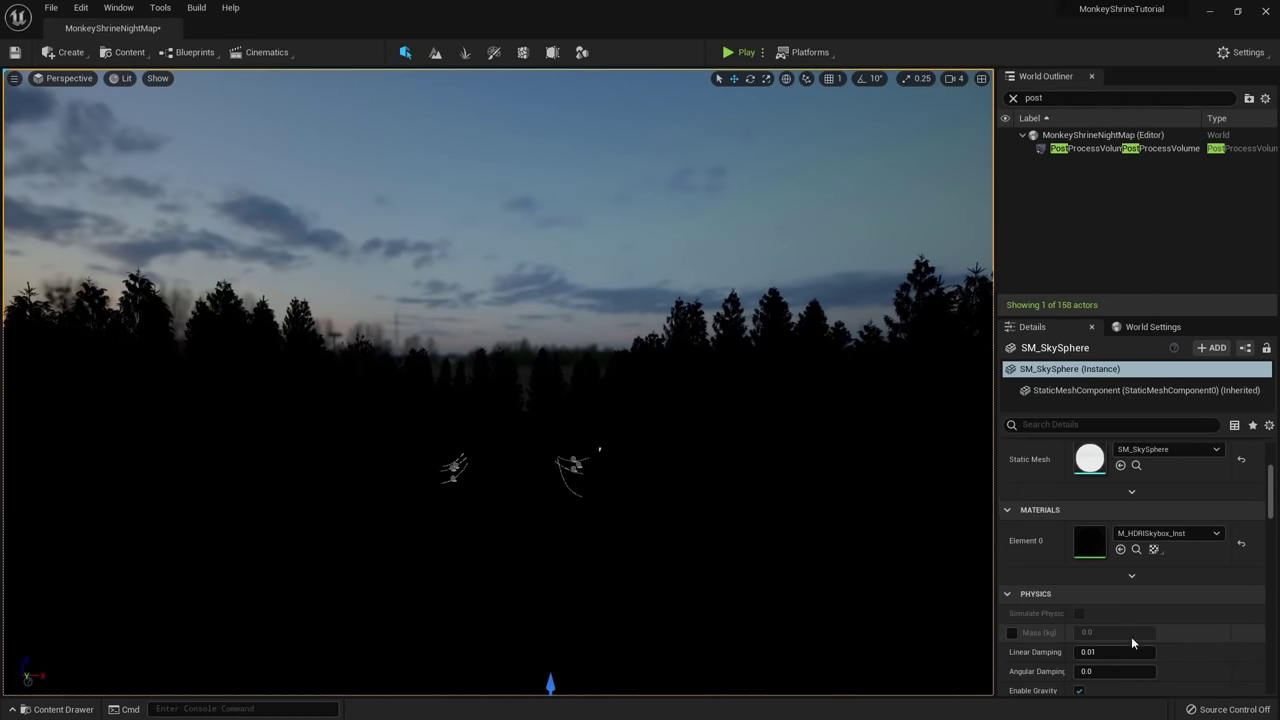
double_click(1100, 557)
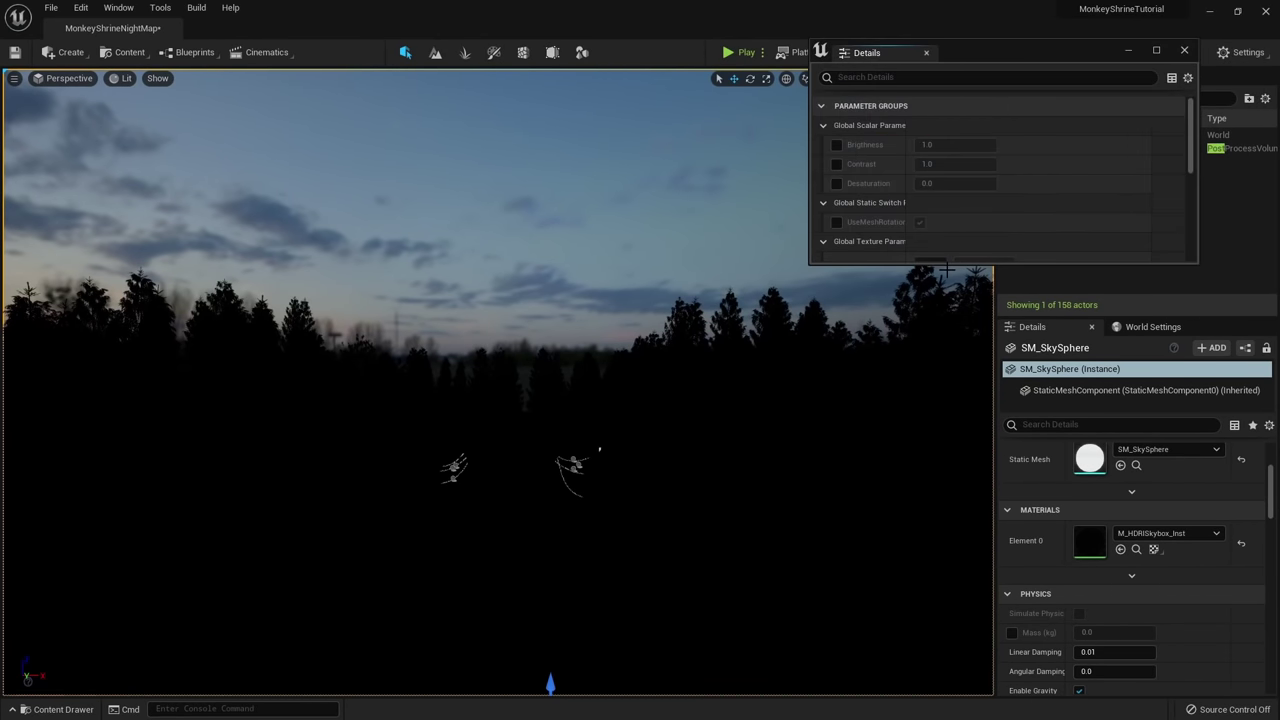
left_click_drag(946, 263, 936, 563)
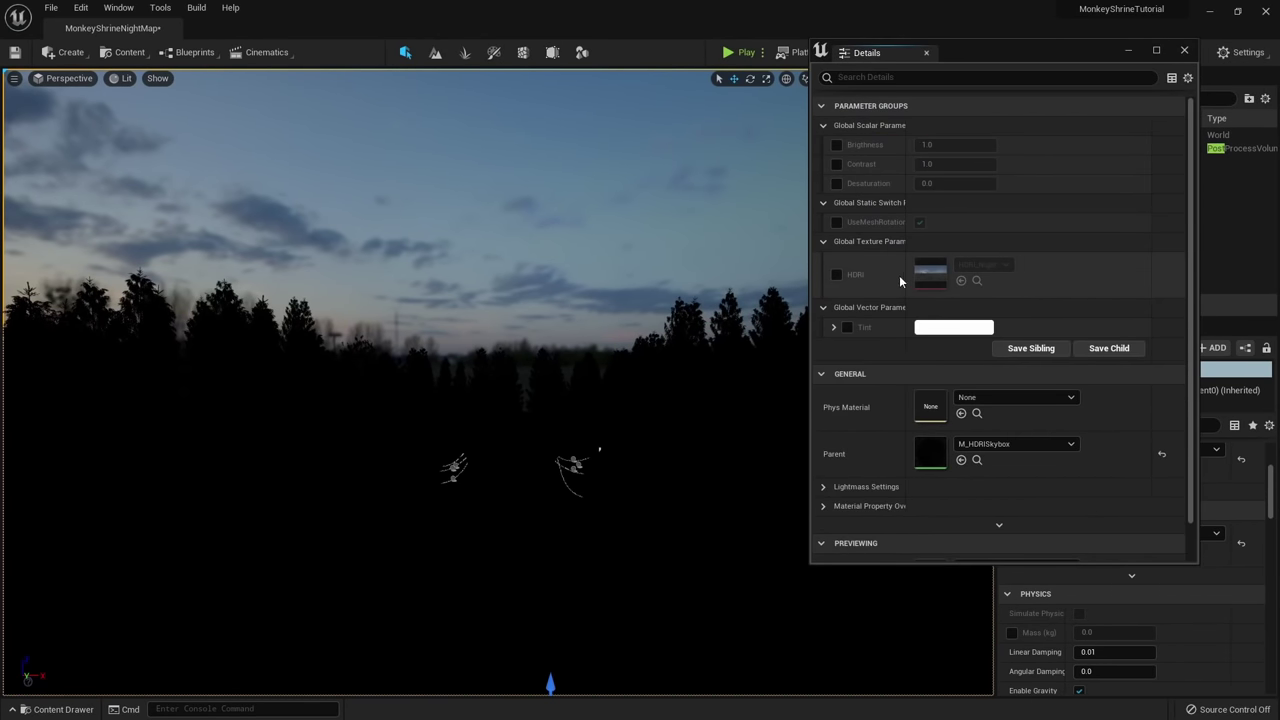
Enable the Tint, Brightness, Contrast and Desaturation overrides in the skybox instance and raise Brightness to about 4.4.
left_click(847, 327)
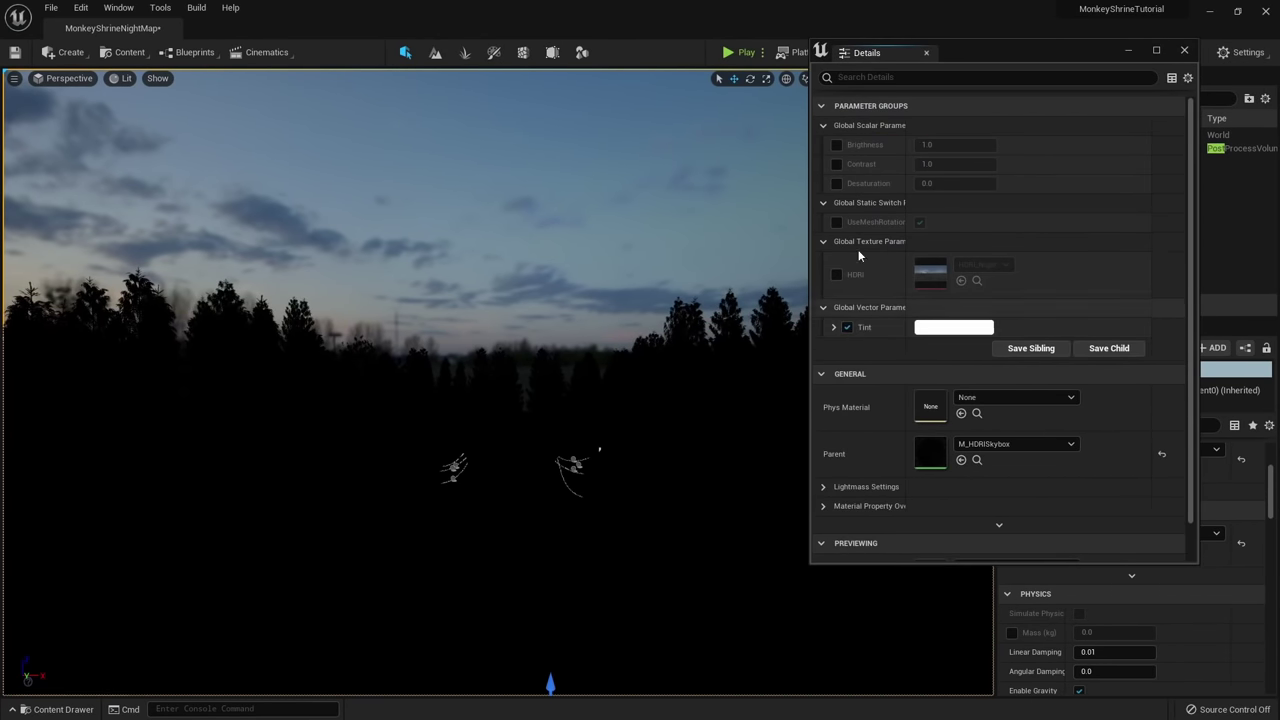
left_click(836, 144)
left_click_drag(940, 144, 1010, 144)
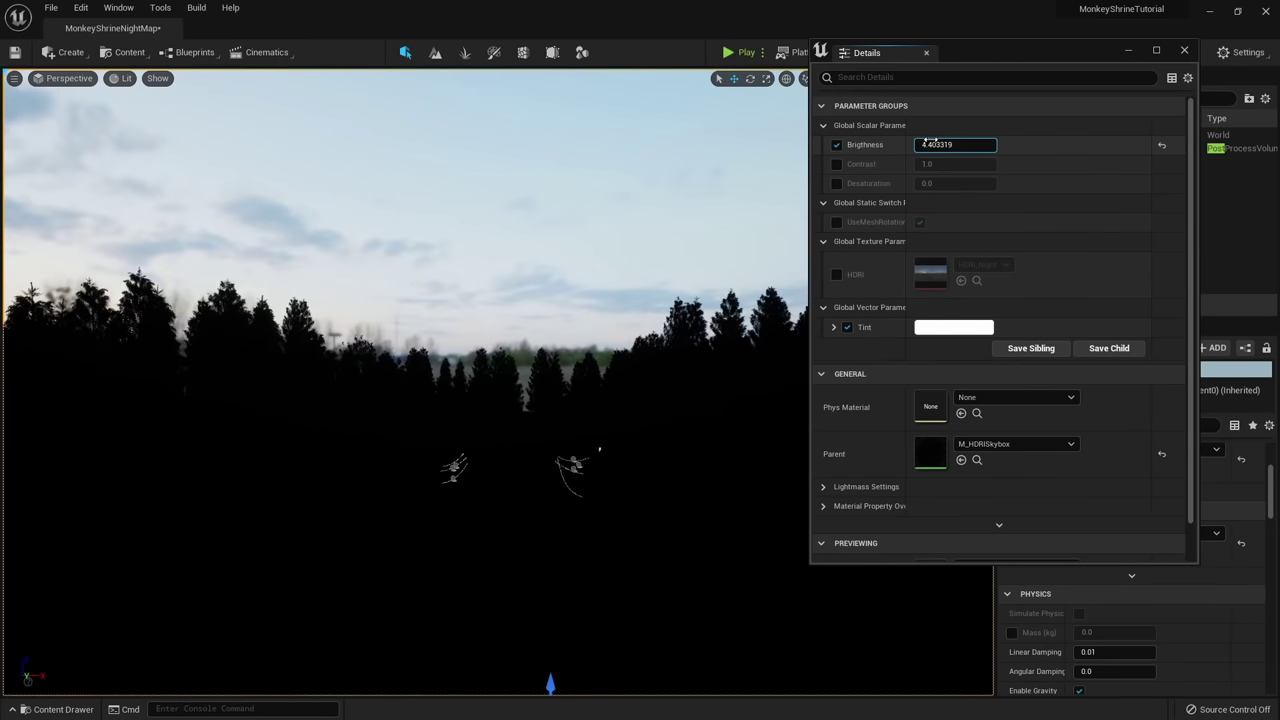
left_click(836, 164)
left_click(837, 184)
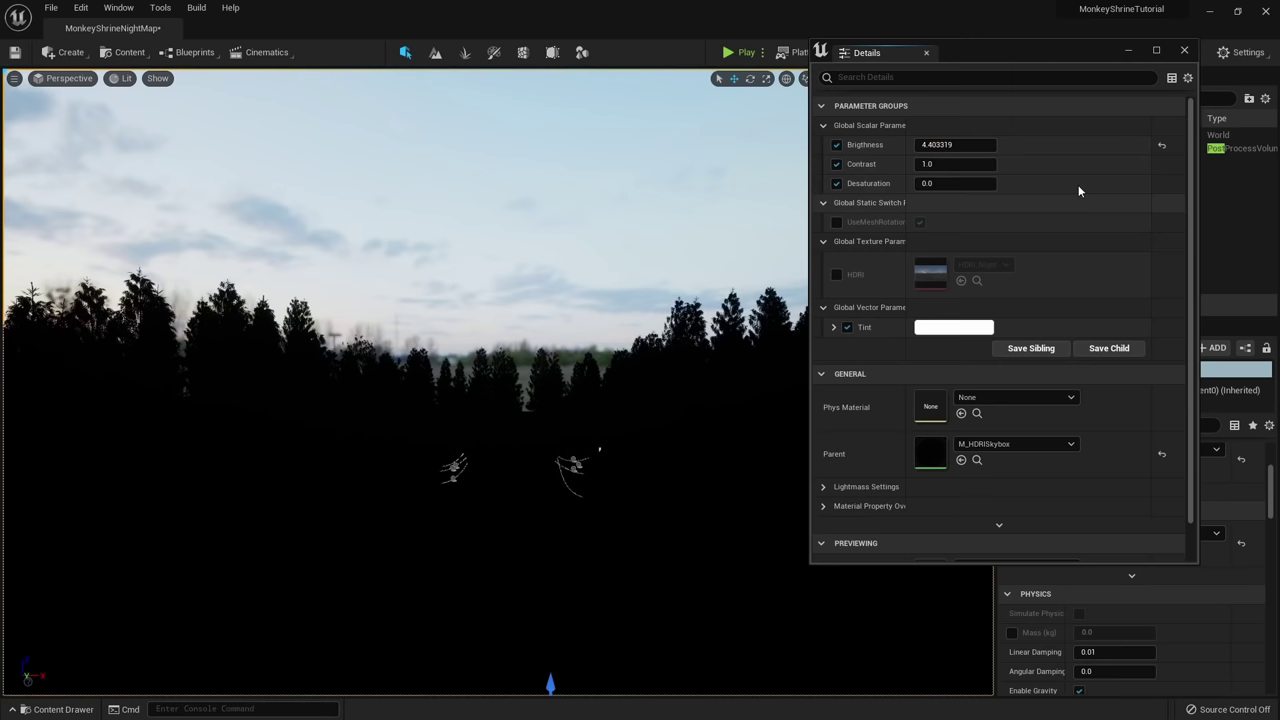
left_click(837, 222)
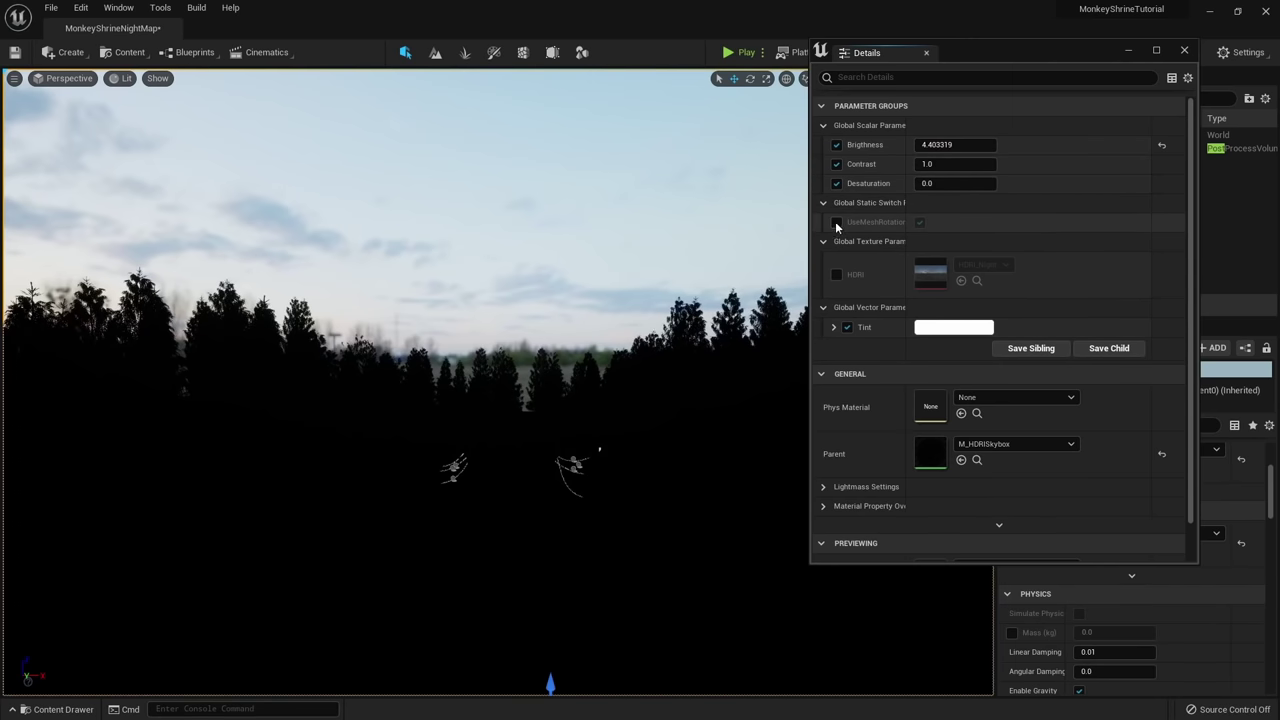
left_click(837, 222)
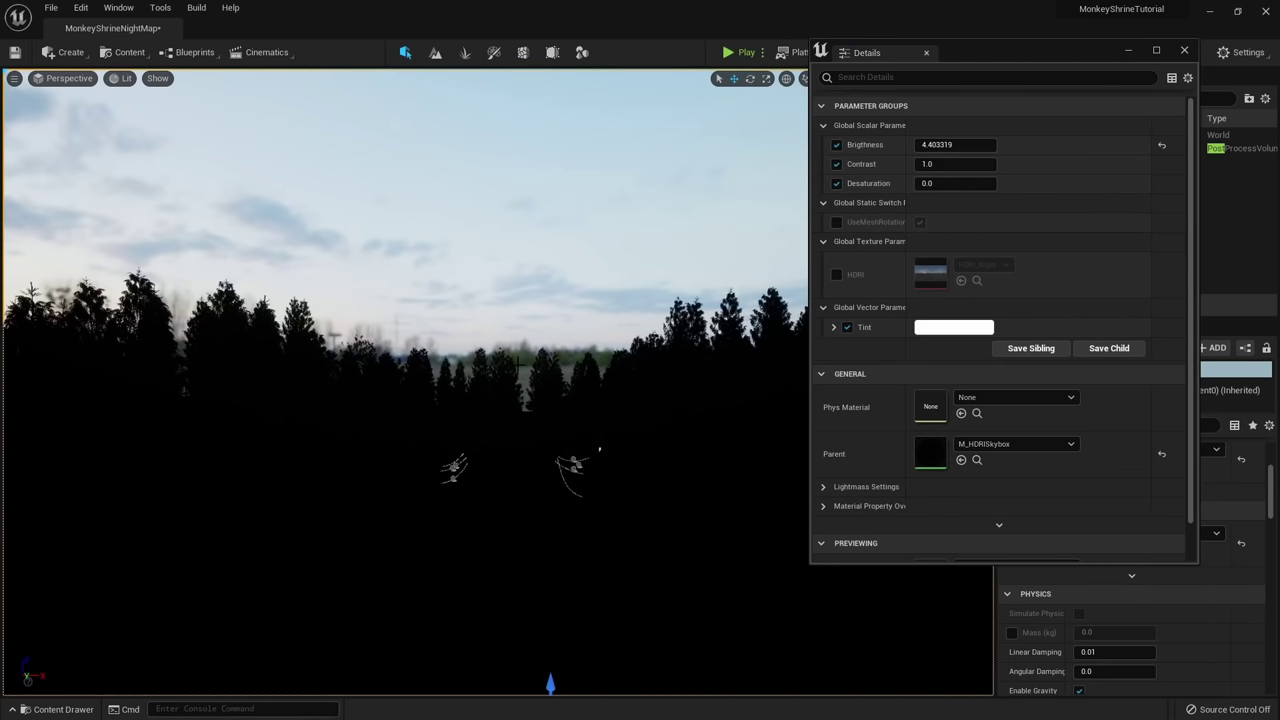
Move the skybox parameter window out of the way and set SM_SkySphere's scale to 10000 on all axes.
left_click_drag(965, 56, 2, 70)
key("s")
right_click_drag(500, 380, 504, 428)
key("w")
key("e")
left_click_drag(484, 444, 620, 448)
key("w")
key("q")
right_click_drag(484, 448, 484, 408)
key("s")
key("e")
key("q")
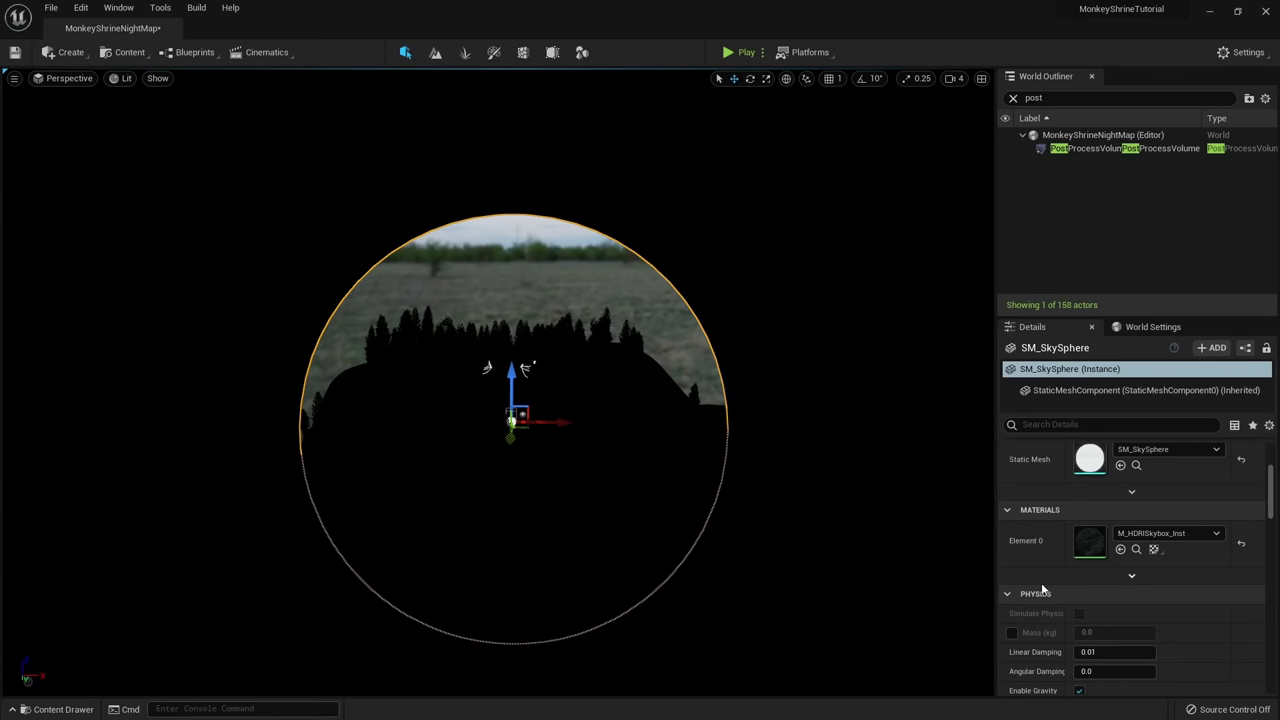
scroll(1082, 545, "up", 3)
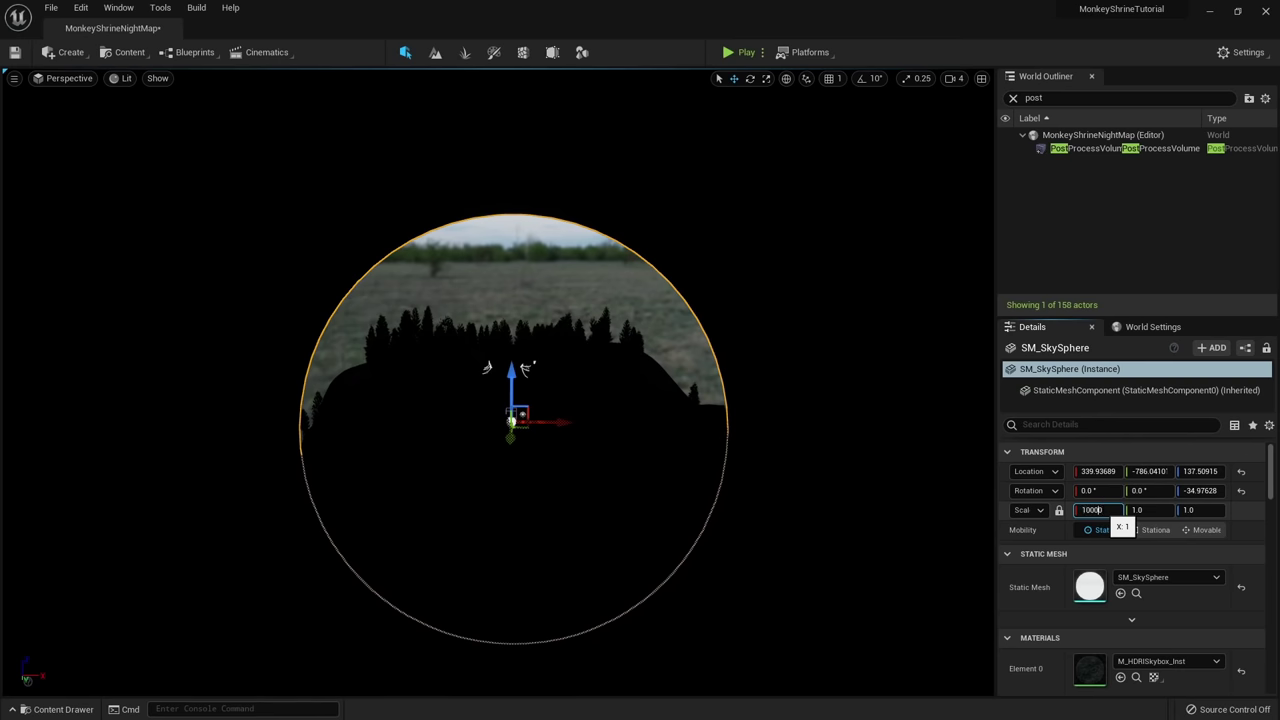
key("Return")
Find the VolumetricCloud actor by filtering the level's actors for "cloud" and delete it.
right_click_drag(566, 300, 566, 232)
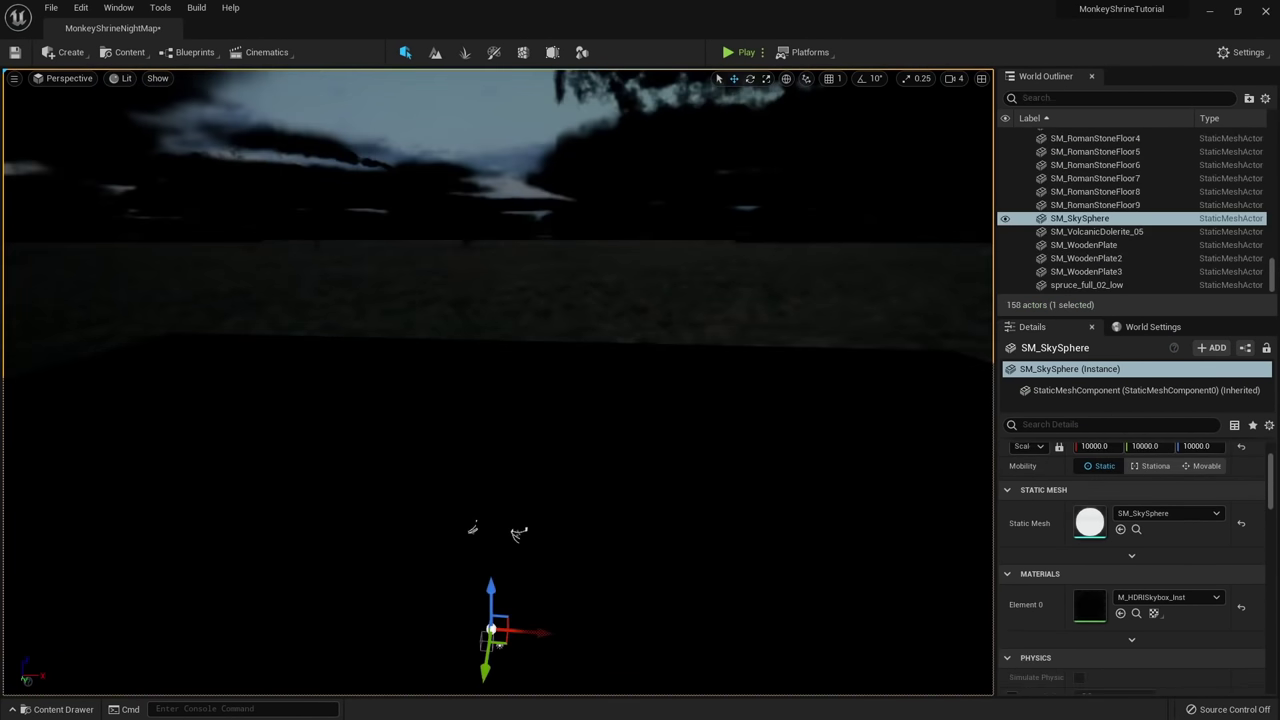
right_click_drag(566, 200, 540, 110)
left_click(1064, 97)
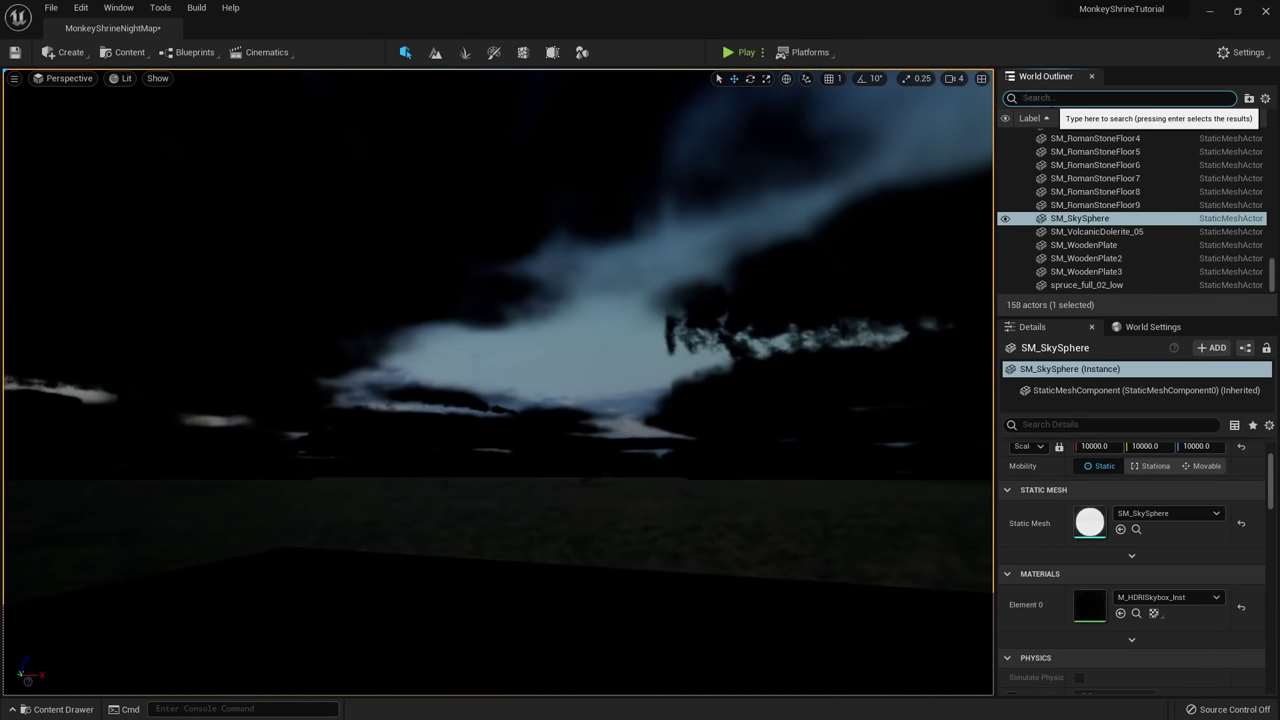
type("cloud")
left_click(1060, 148)
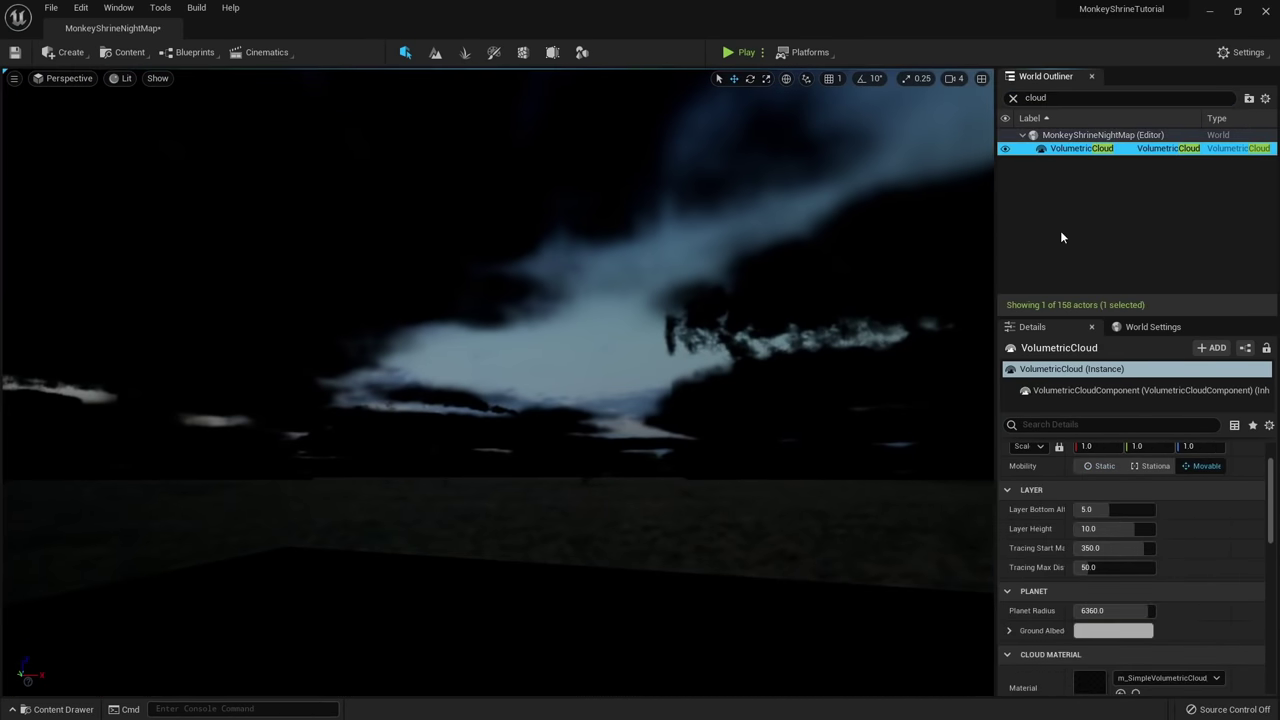
key("Delete")
Move the SkyLight into the wireframe box near the shrine's stairs and turn off its Real Time Capture.
right_click_drag(541, 329, 545, 345)
right_click_drag(503, 267, 517, 465)
key("w")
key("w")
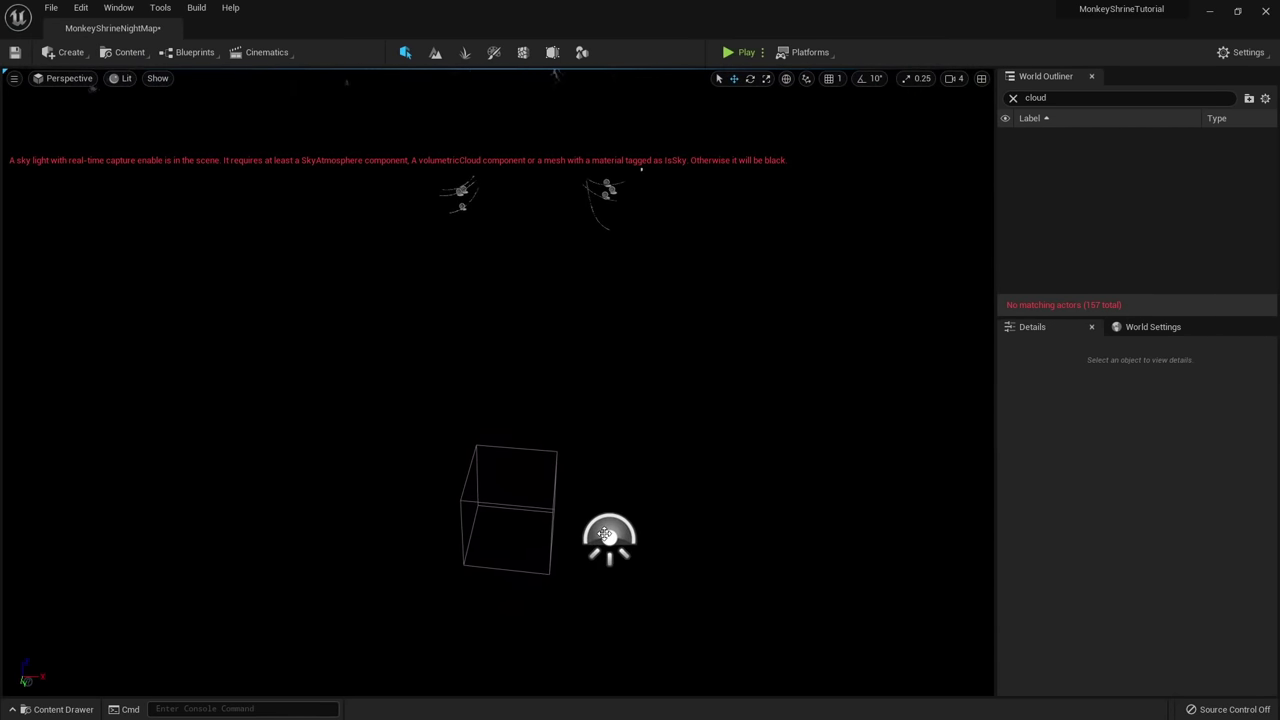
left_click(605, 535)
left_click_drag(607, 534, 514, 510)
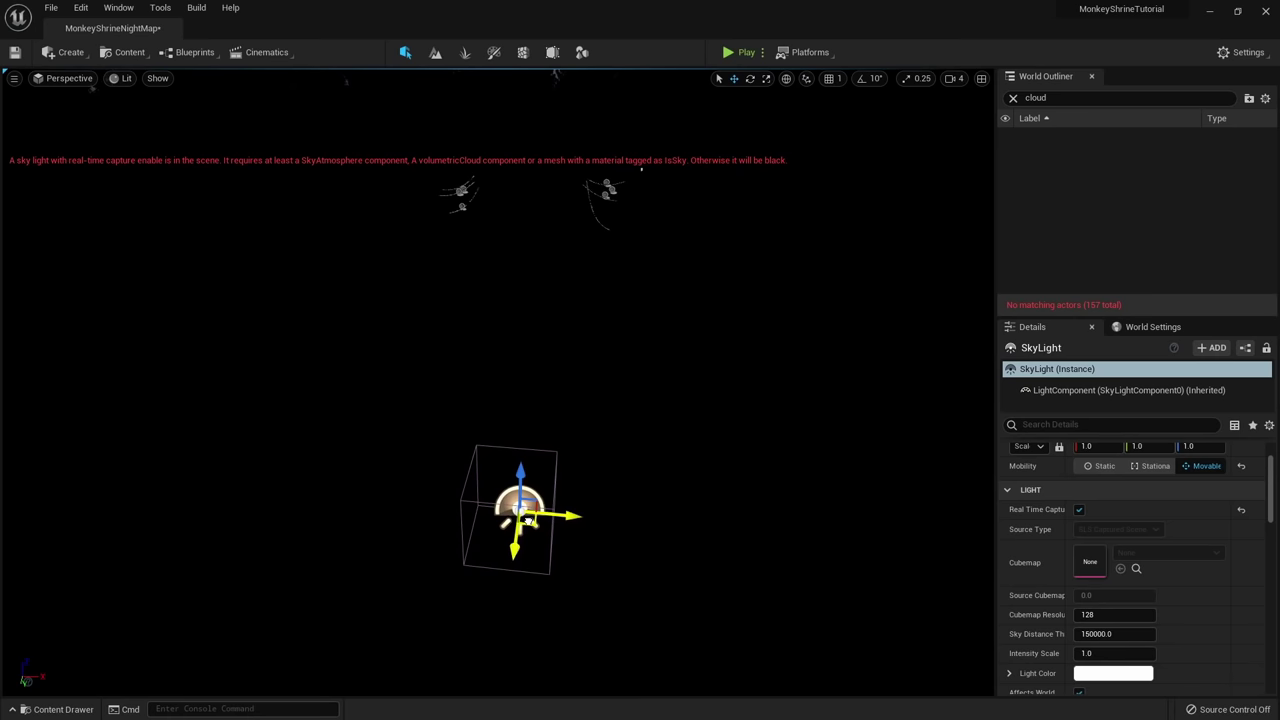
left_click(1079, 510)
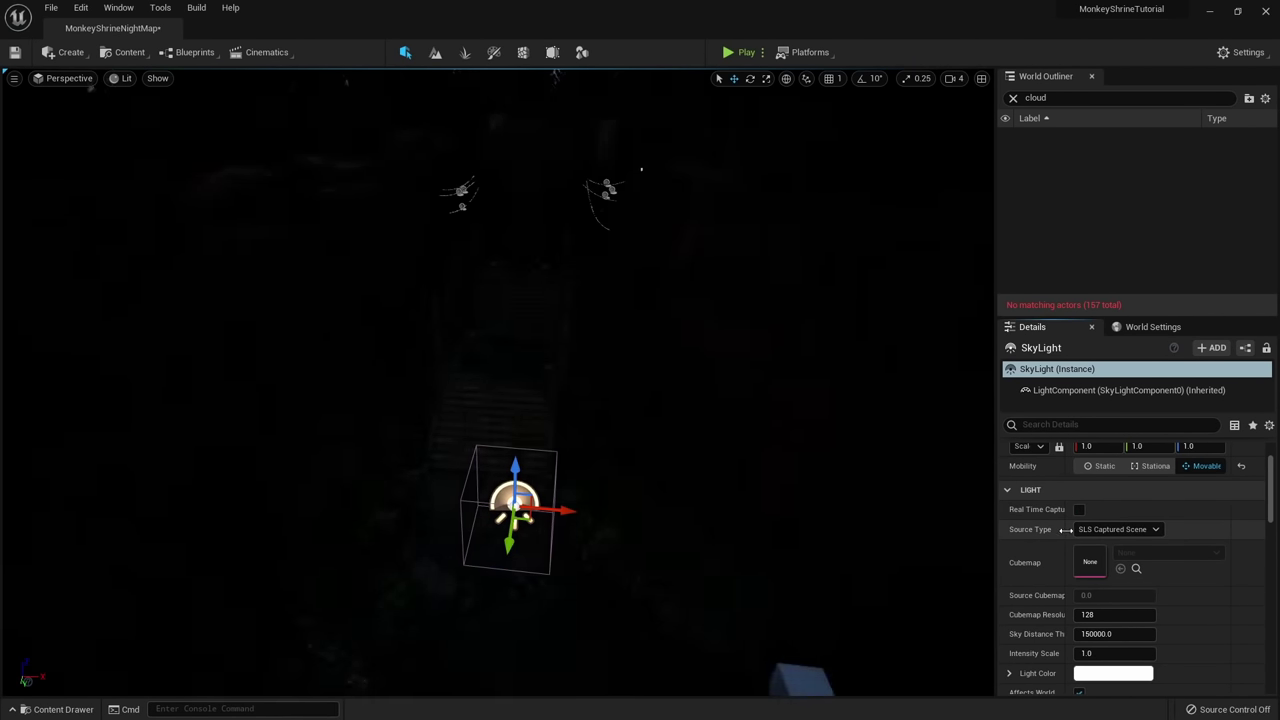
left_click_drag(1066, 531, 1082, 532)
Examine the shrine's stairs and ground textures in wireframe and unlit views.
right_click_drag(760, 450, 760, 262)
key("s")
key("w")
key("w")
right_click_drag(522, 410, 522, 596)
key("alt+2")
key("alt+3")
right_click_drag(521, 409, 463, 385)
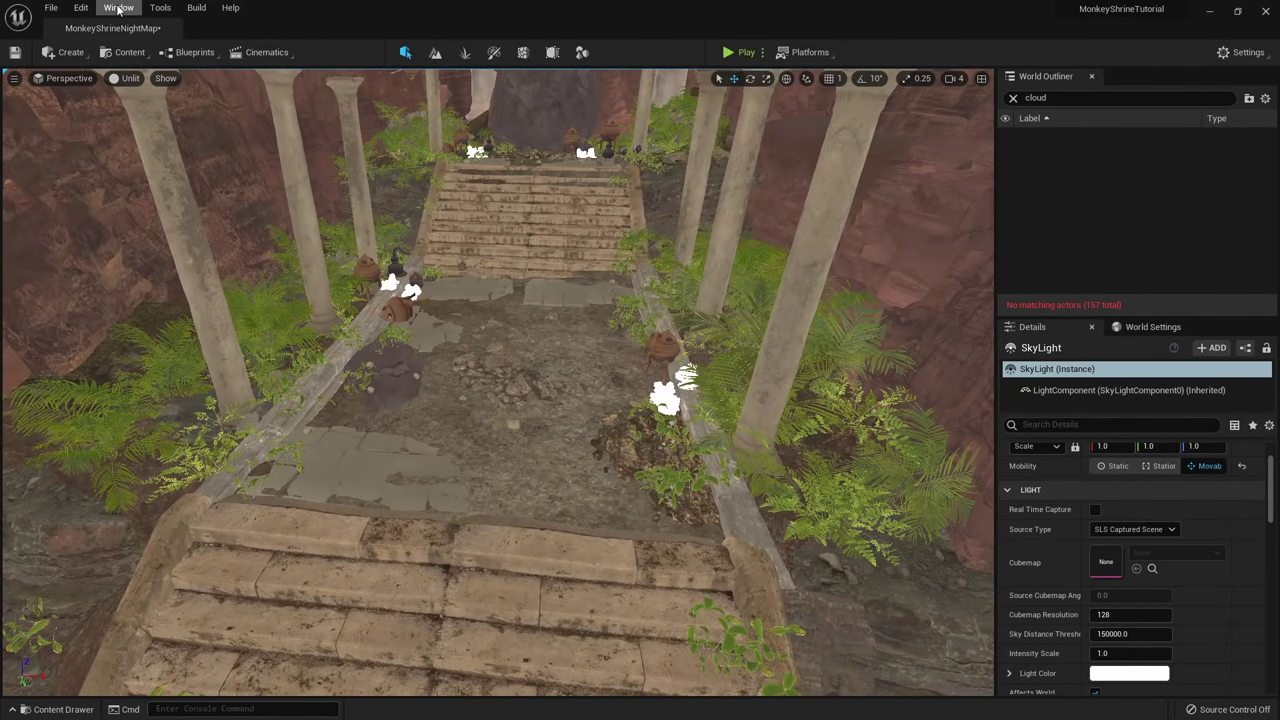
Build all levels and close the resulting message log.
left_click(196, 7)
left_click(240, 44)
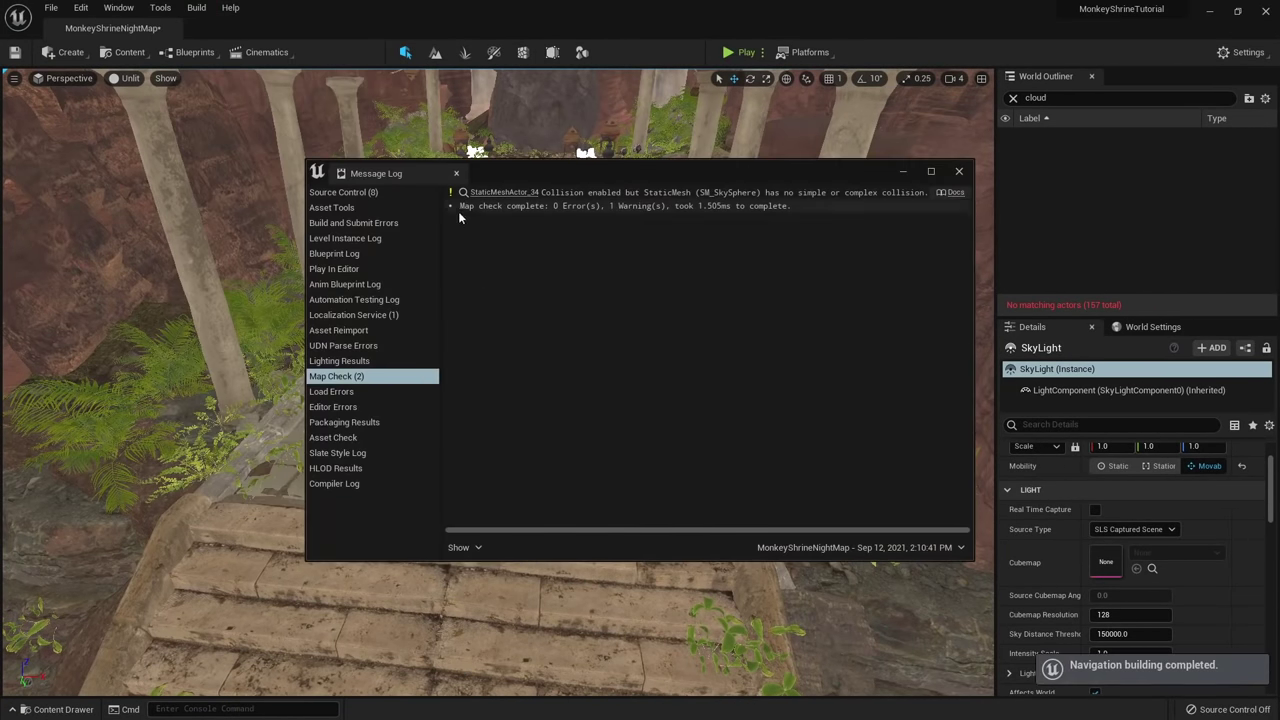
left_click(456, 173)
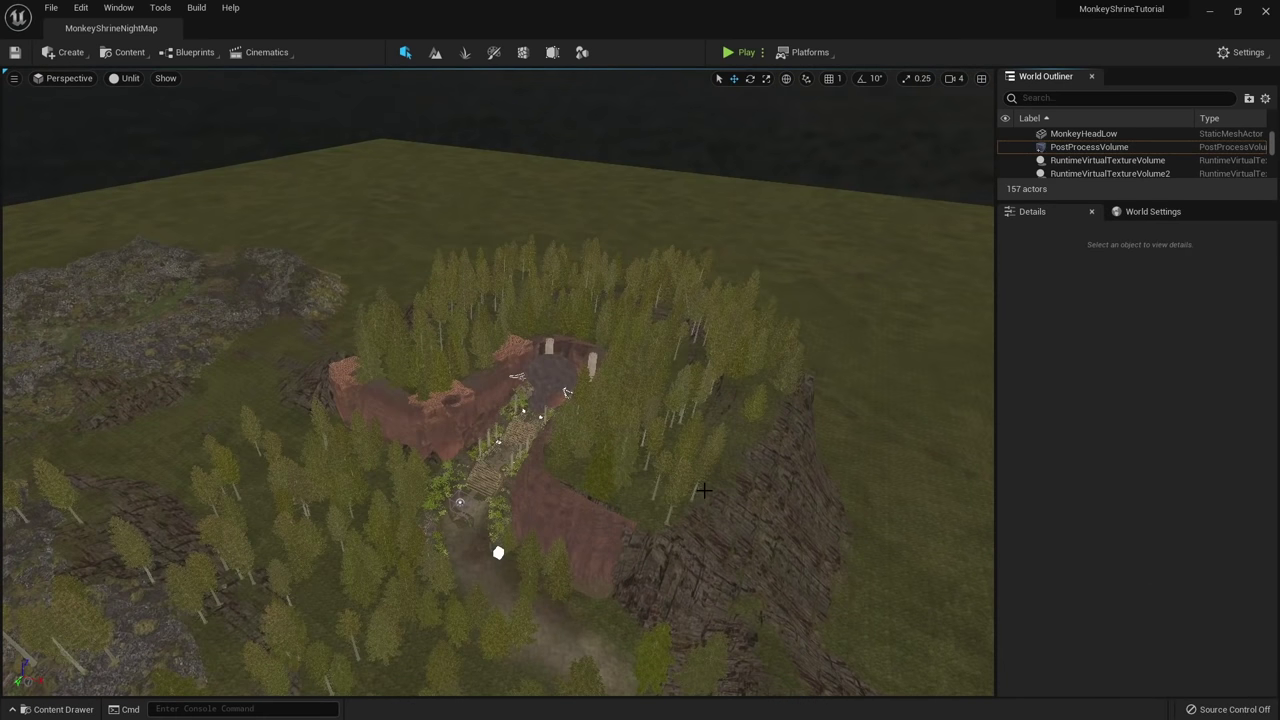
Find RuntimeVirtualTextureVolume by filtering actors for "runtime" and assign RVT_MaterialProperties from Masters/04_RVT as its virtual texture.
left_click(1055, 96)
type("runtime")
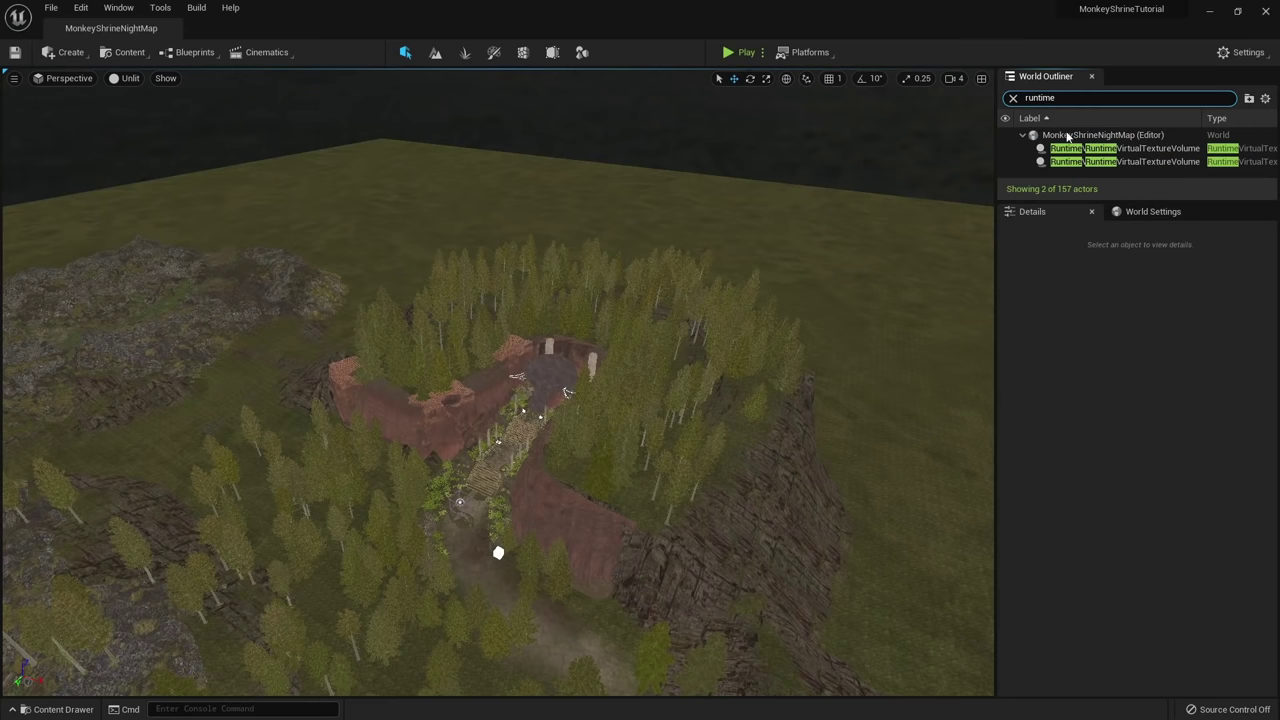
left_click(1125, 148)
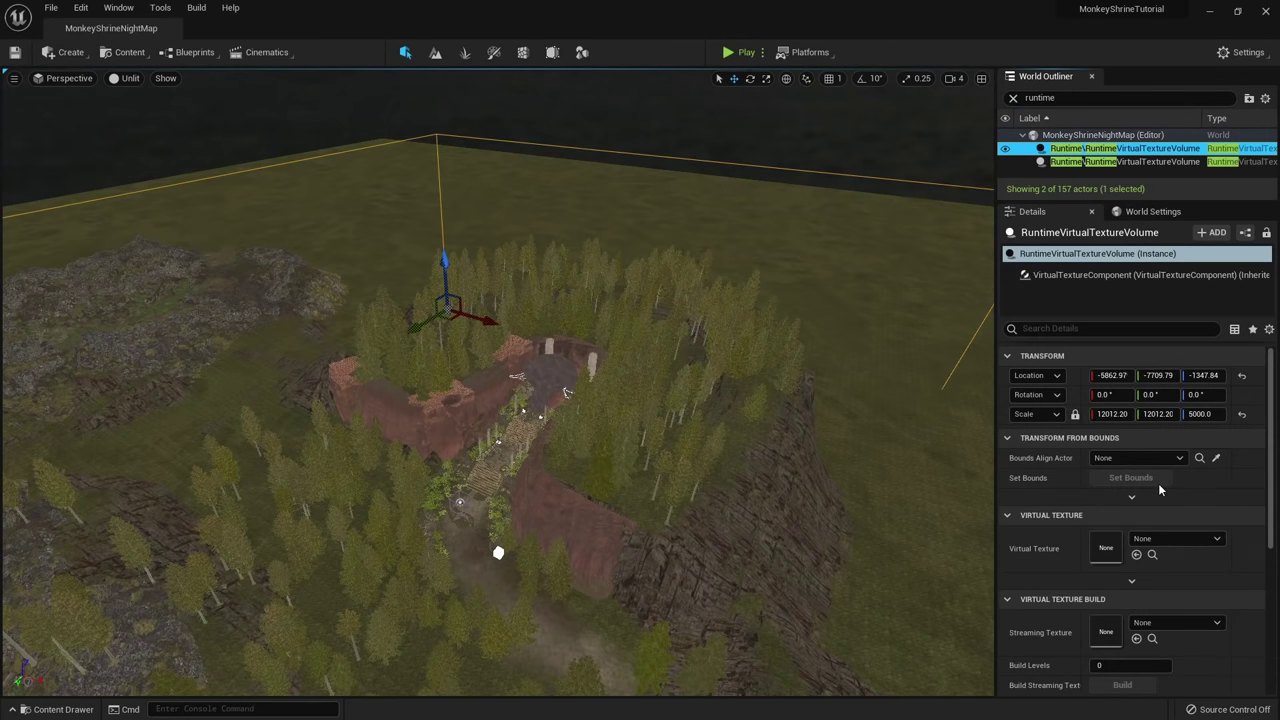
scroll(1157, 493, "down", 1)
scroll(1157, 493, "down", 3)
left_click(57, 709)
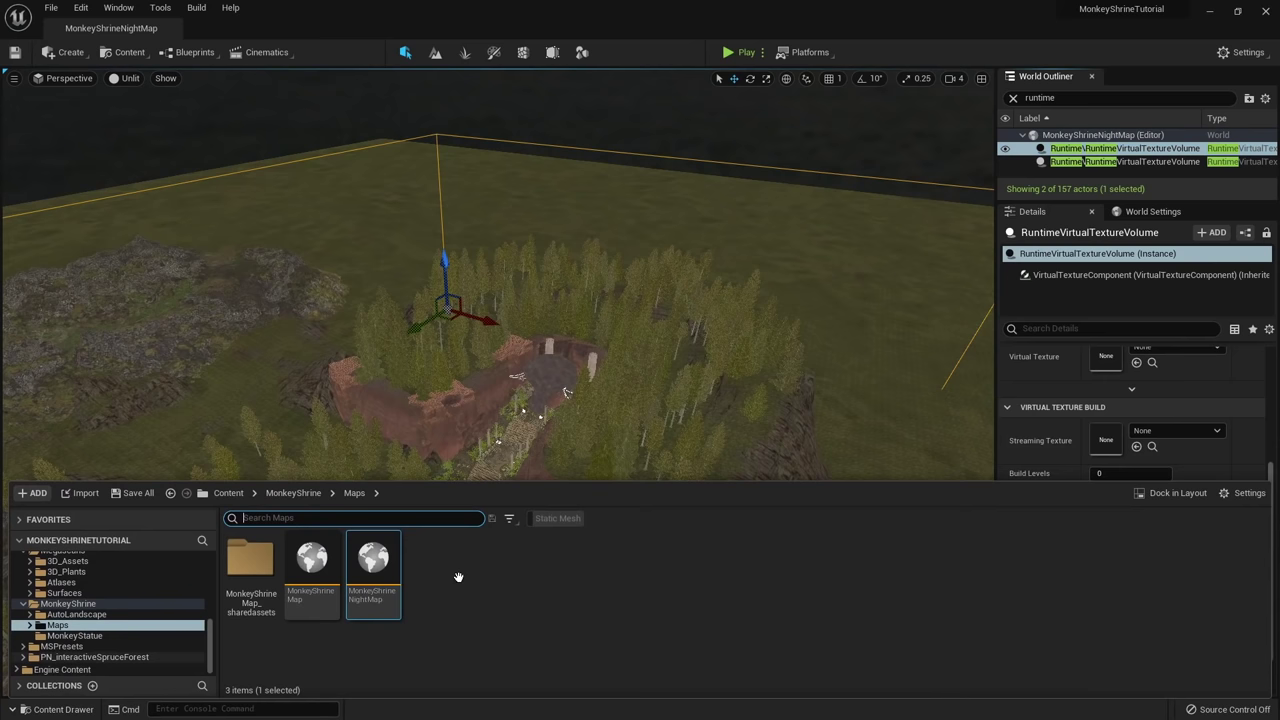
scroll(126, 632, "up", 4)
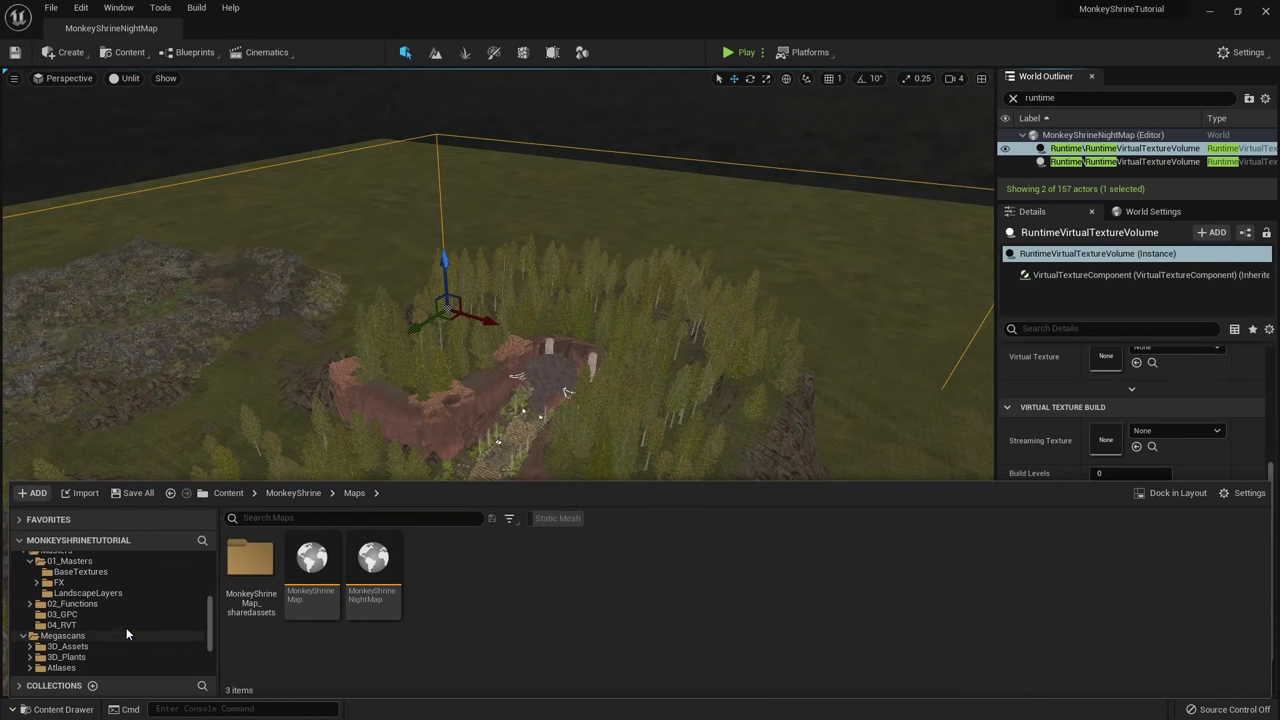
left_click(64, 625)
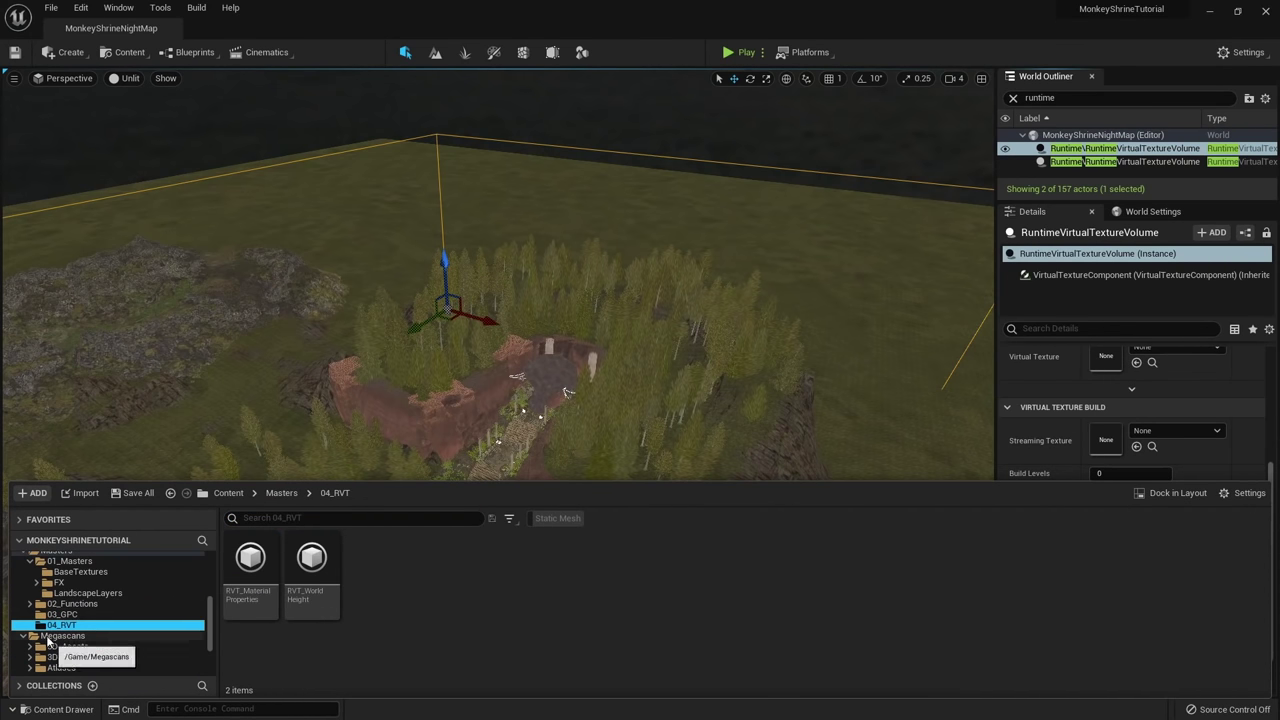
left_click_drag(250, 565, 1113, 370)
Assign RVT_WorldHeight as RuntimeVirtualTextureVolume2's virtual texture and run a level build.
left_click(1120, 161)
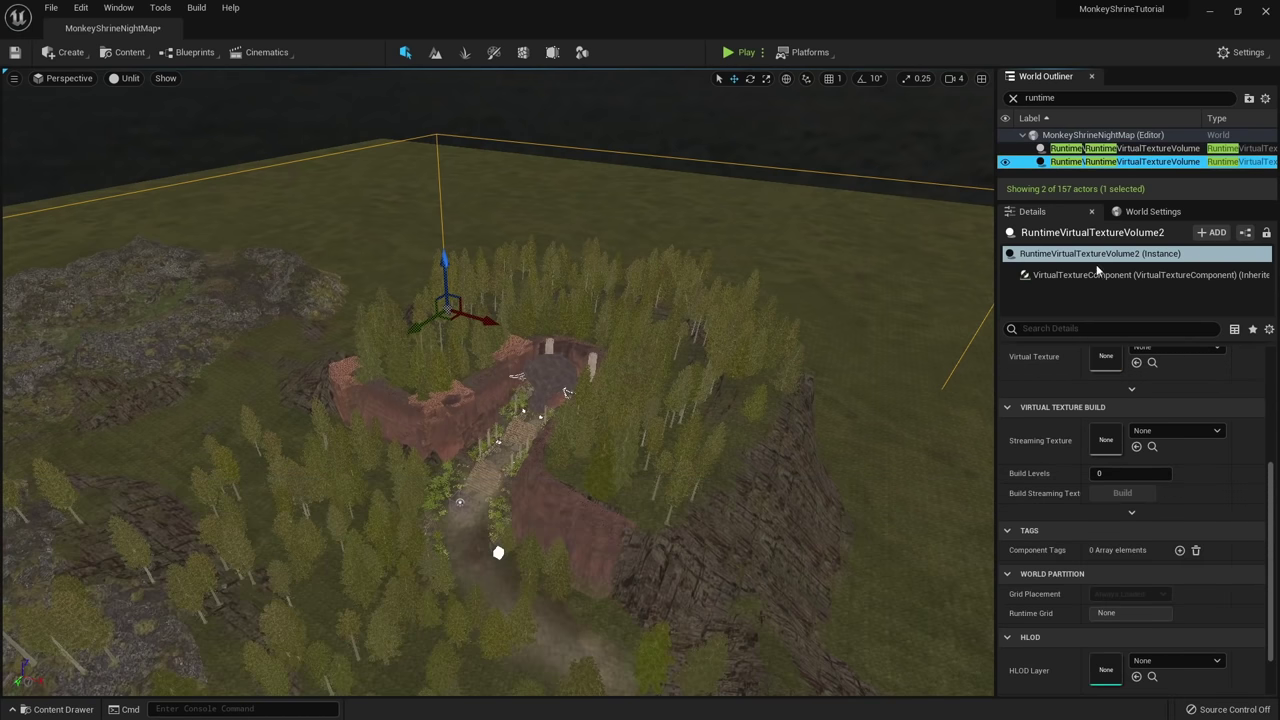
left_click(32, 707)
left_click_drag(311, 568, 1113, 355)
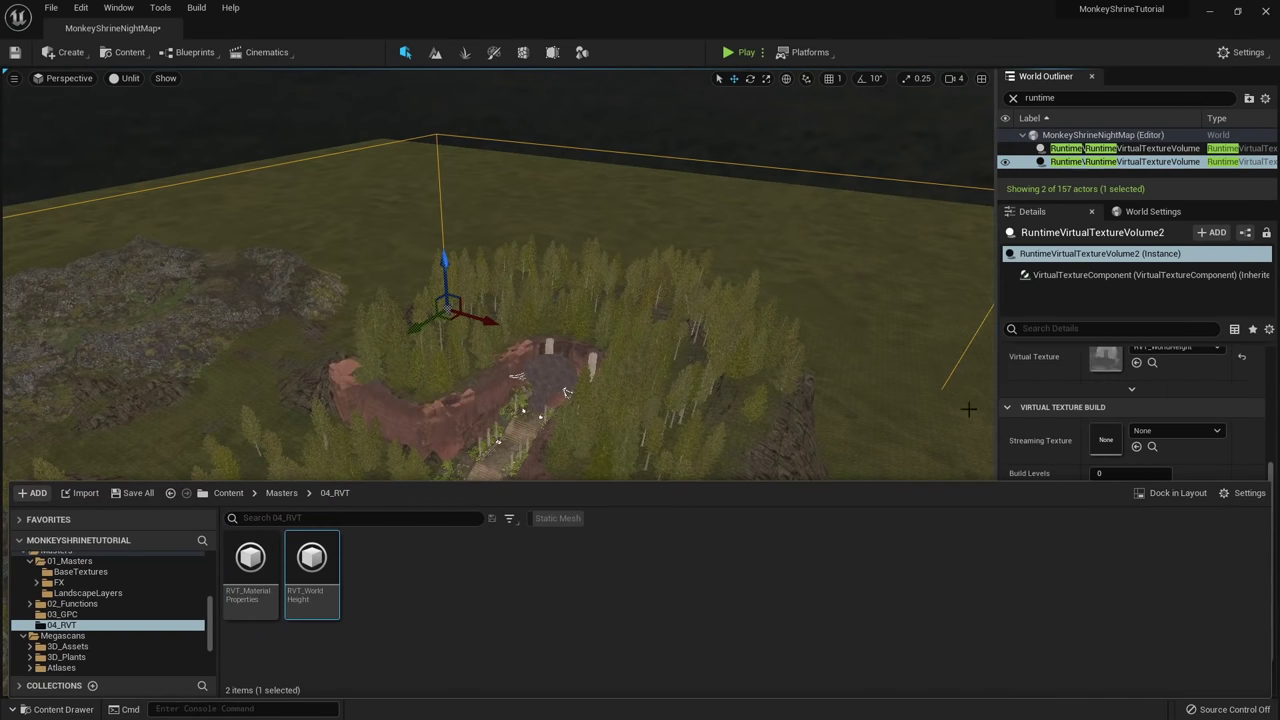
left_click(196, 7)
left_click(272, 323)
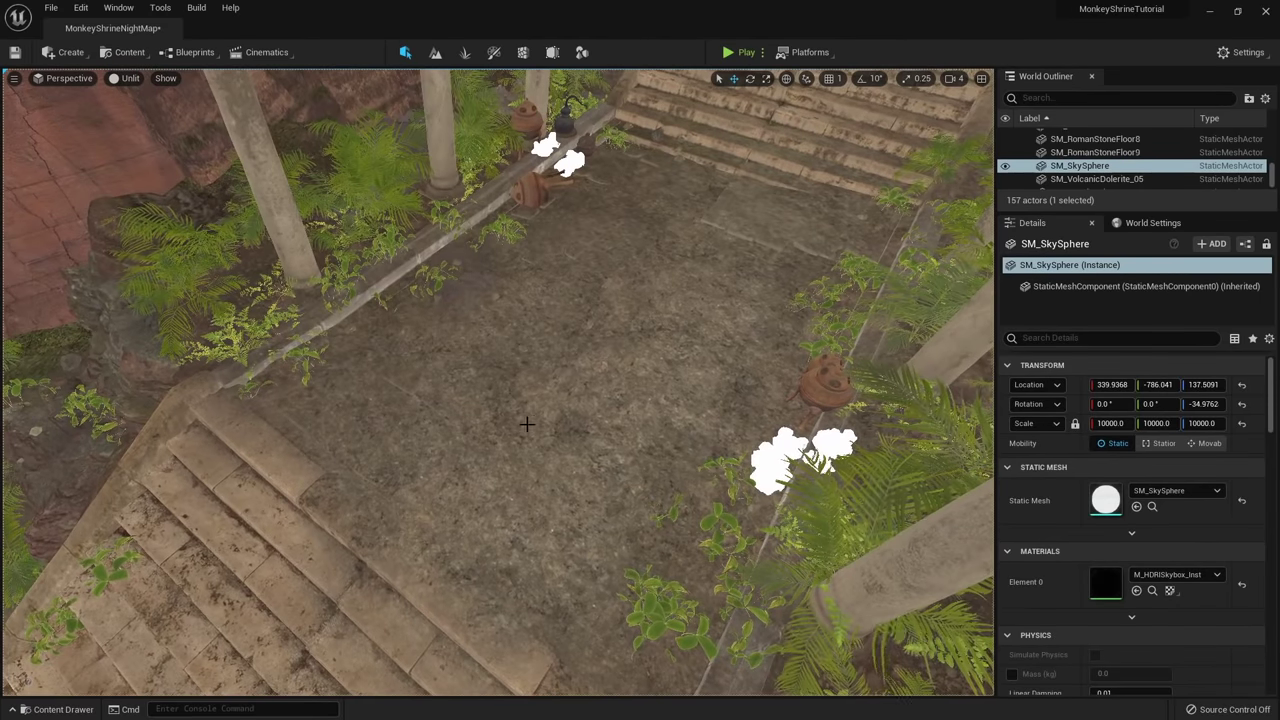
Return the viewport to lit shading and set Contrast to 1.2 in the sky sphere's M_HDRISkybox_Inst material.
key("s")
right_click_drag(527, 424, 518, 374)
key("alt+4")
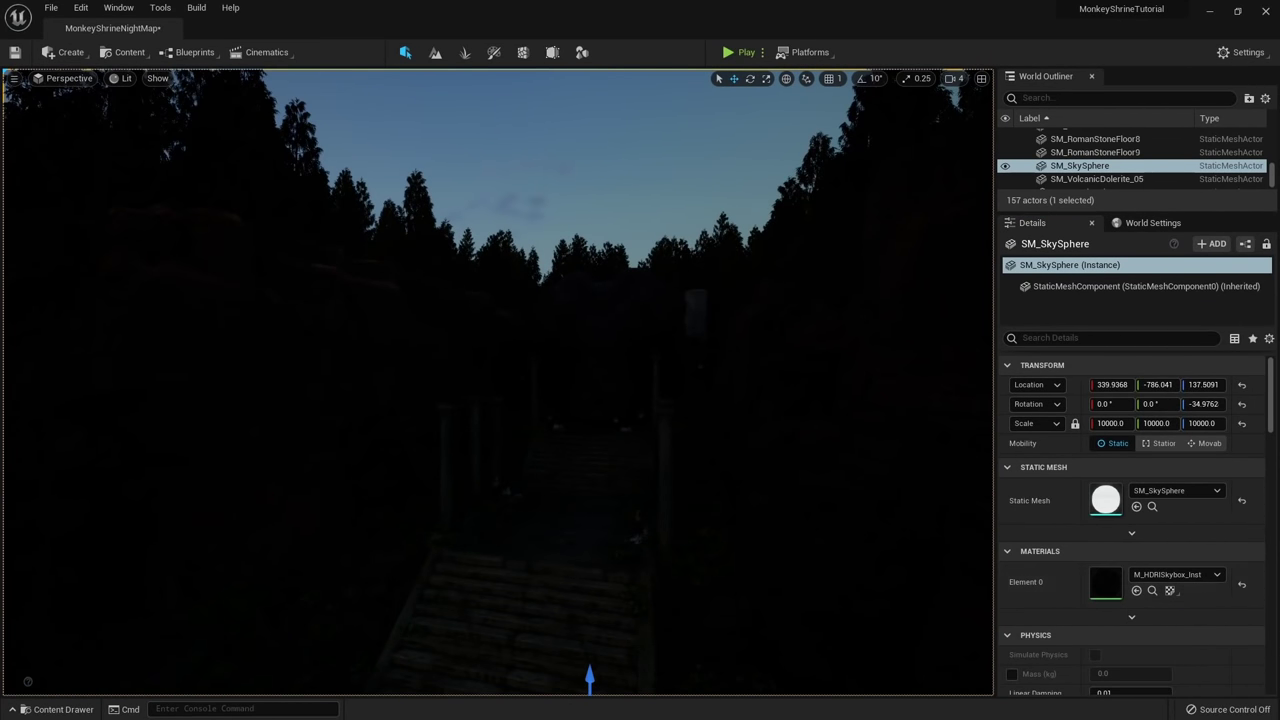
left_click_drag(300, 240, 900, 54)
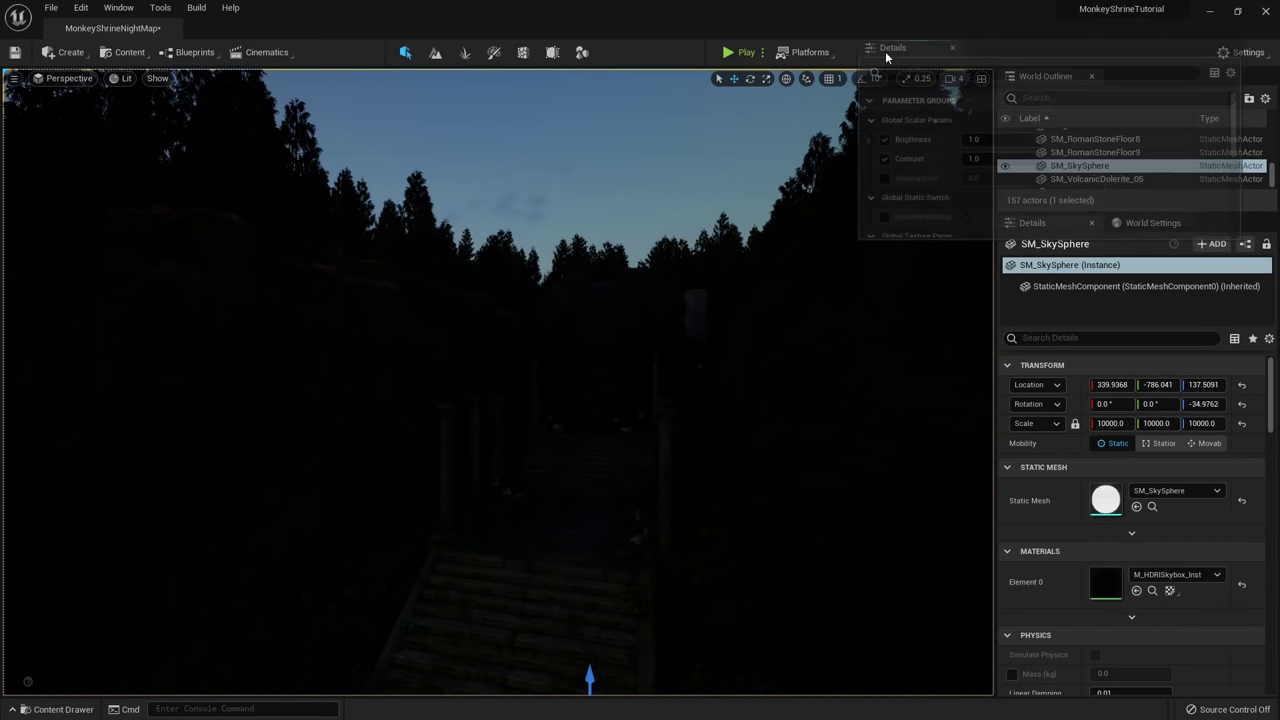
left_click_drag(1004, 258, 1000, 509)
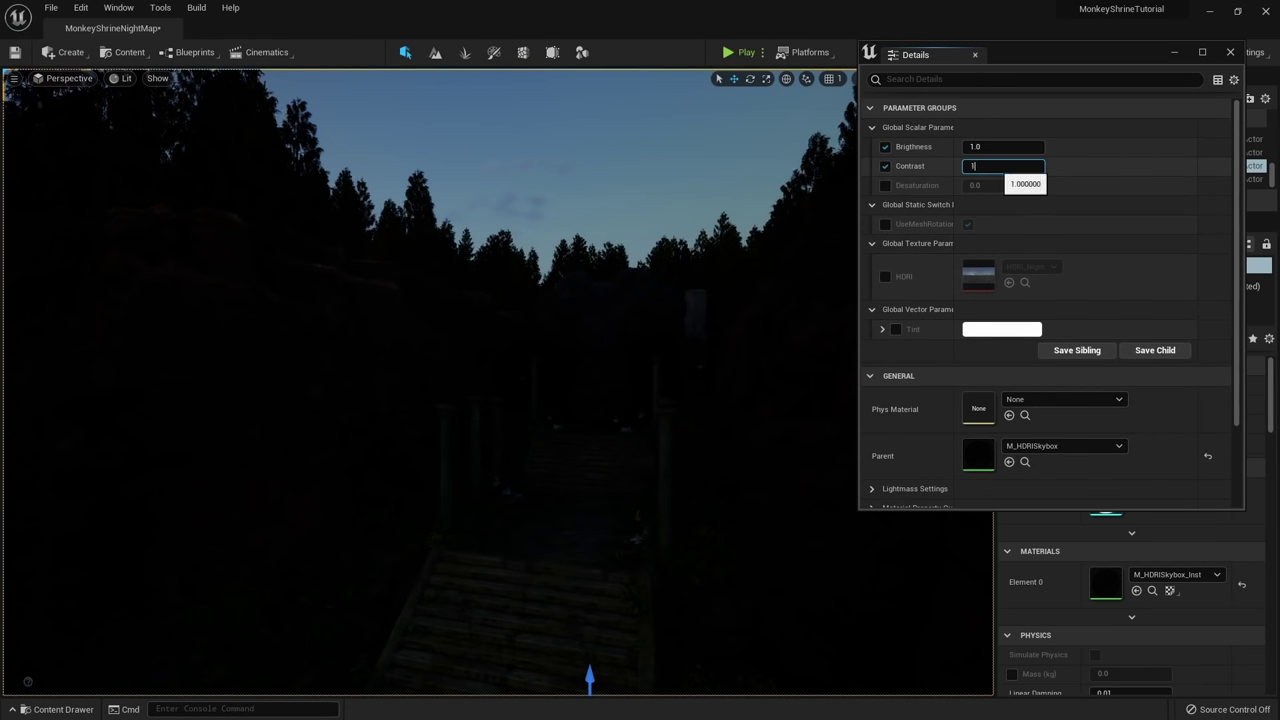
type("2")
key("Return")
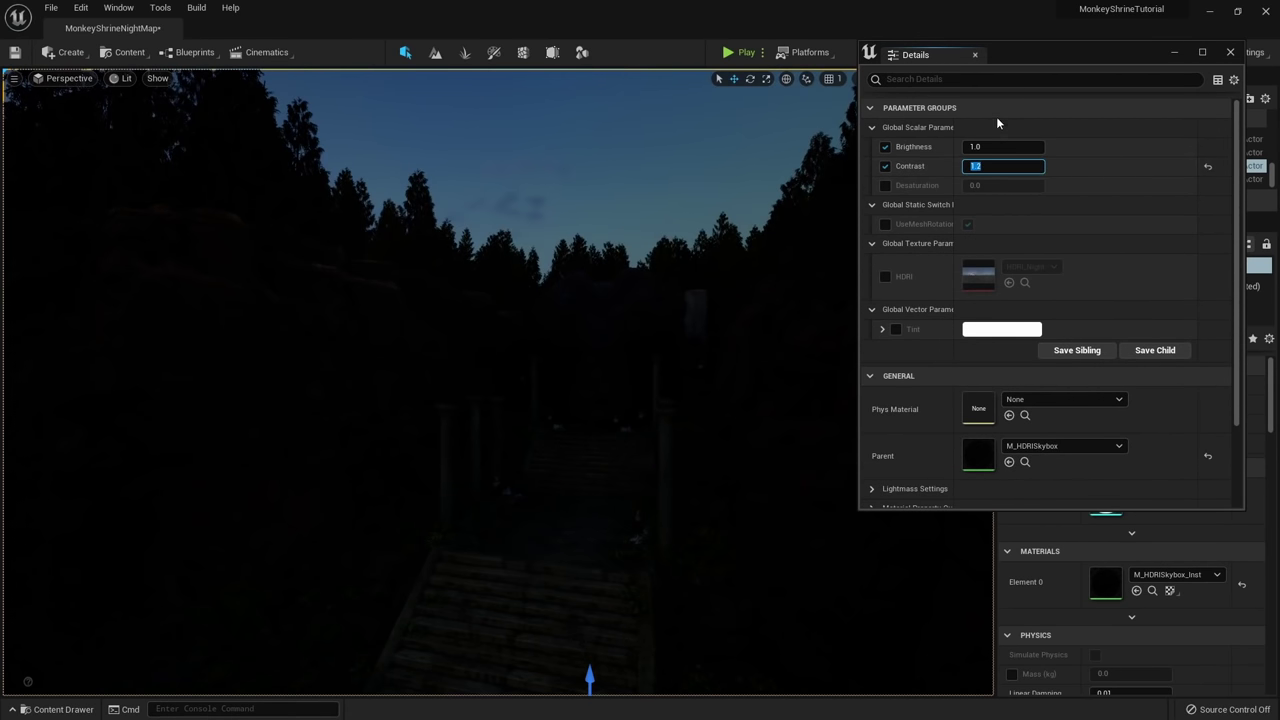
left_click_drag(1058, 62, 0, 200)
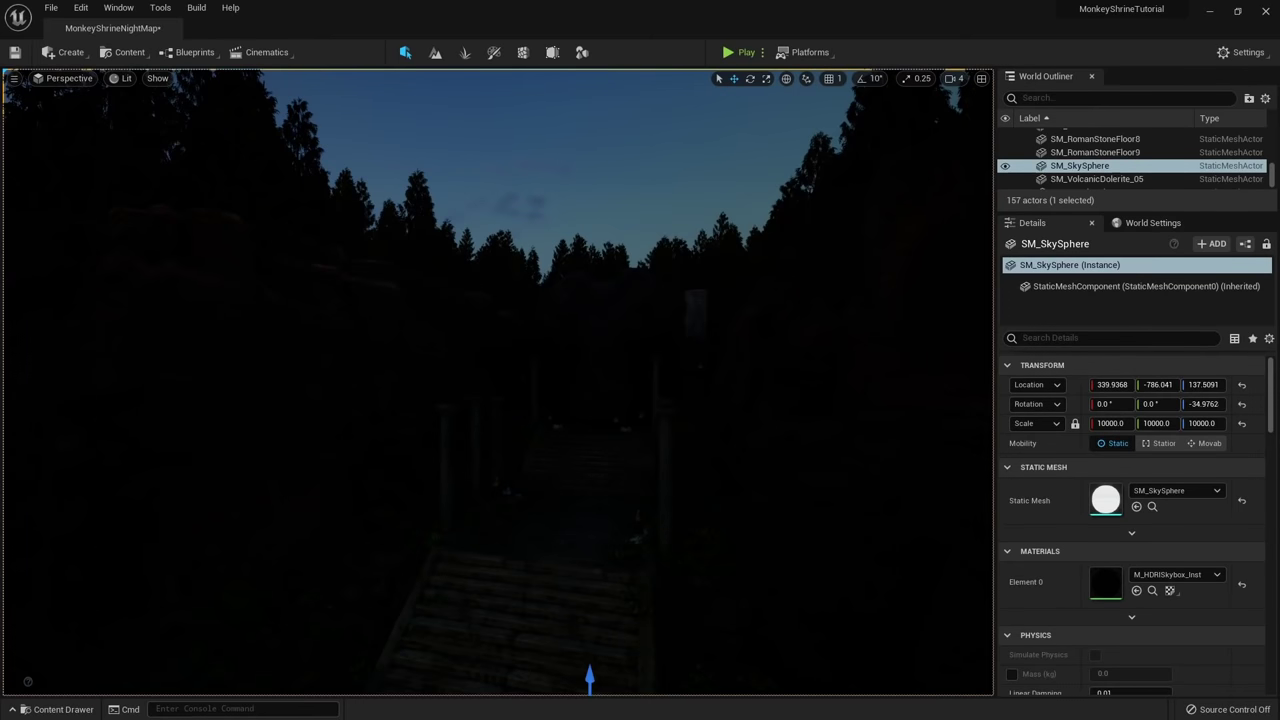
Find the SkyLight by filtering actors for "sky" and recapture its scene.
left_click(1038, 98)
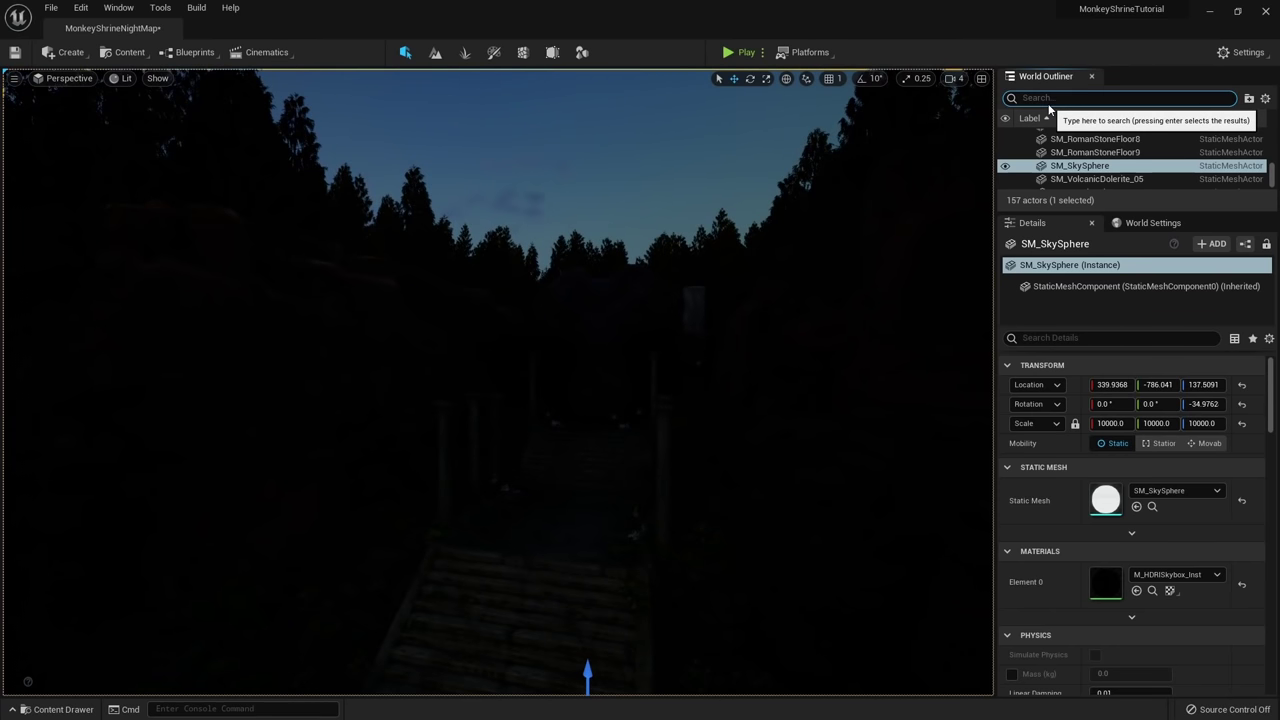
type("sky")
left_click(1067, 148)
scroll(1064, 550, "down", 5)
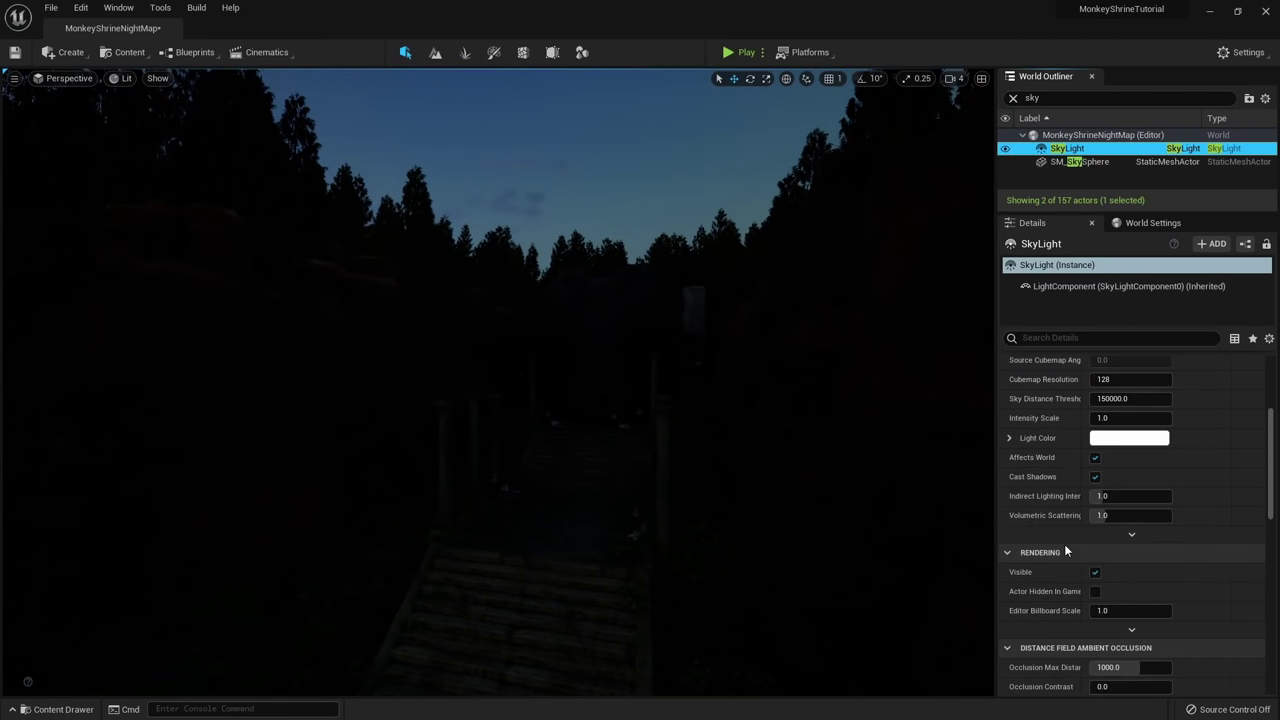
scroll(1064, 548, "down", 6)
left_click(1138, 590)
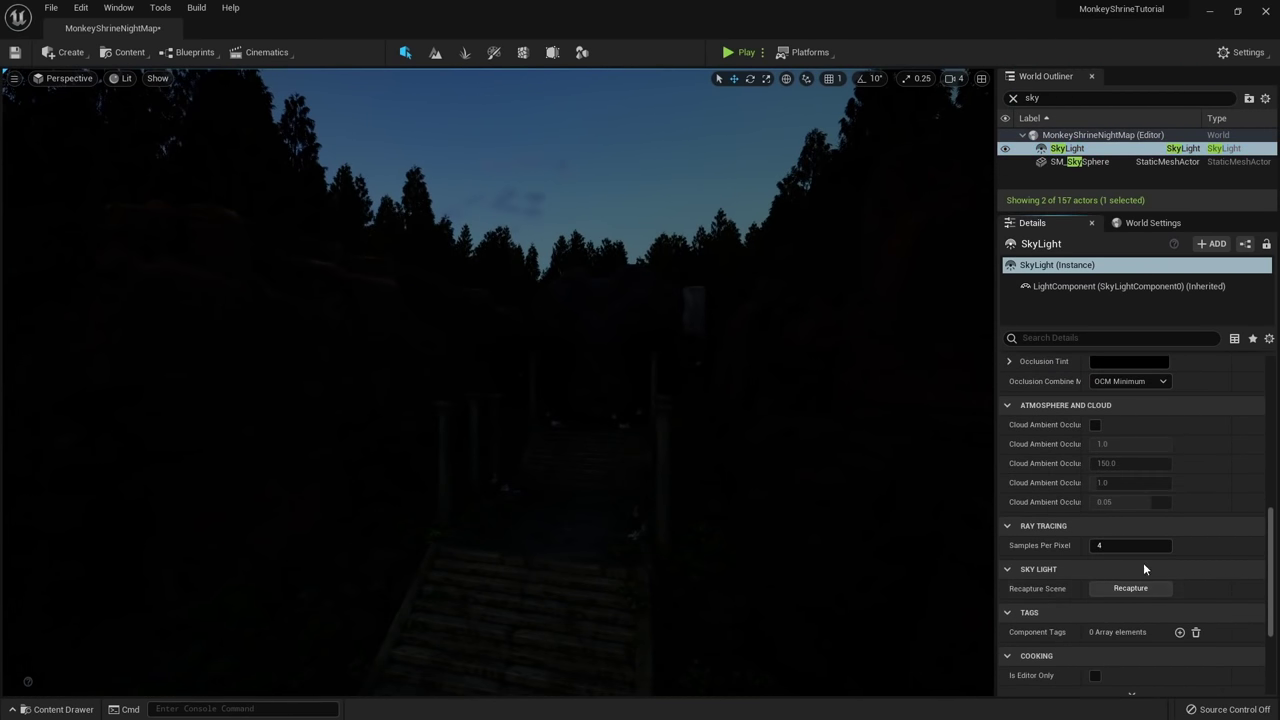
Set the SkyLight's Intensity Scale to 2.
scroll(1134, 585, "up", 10)
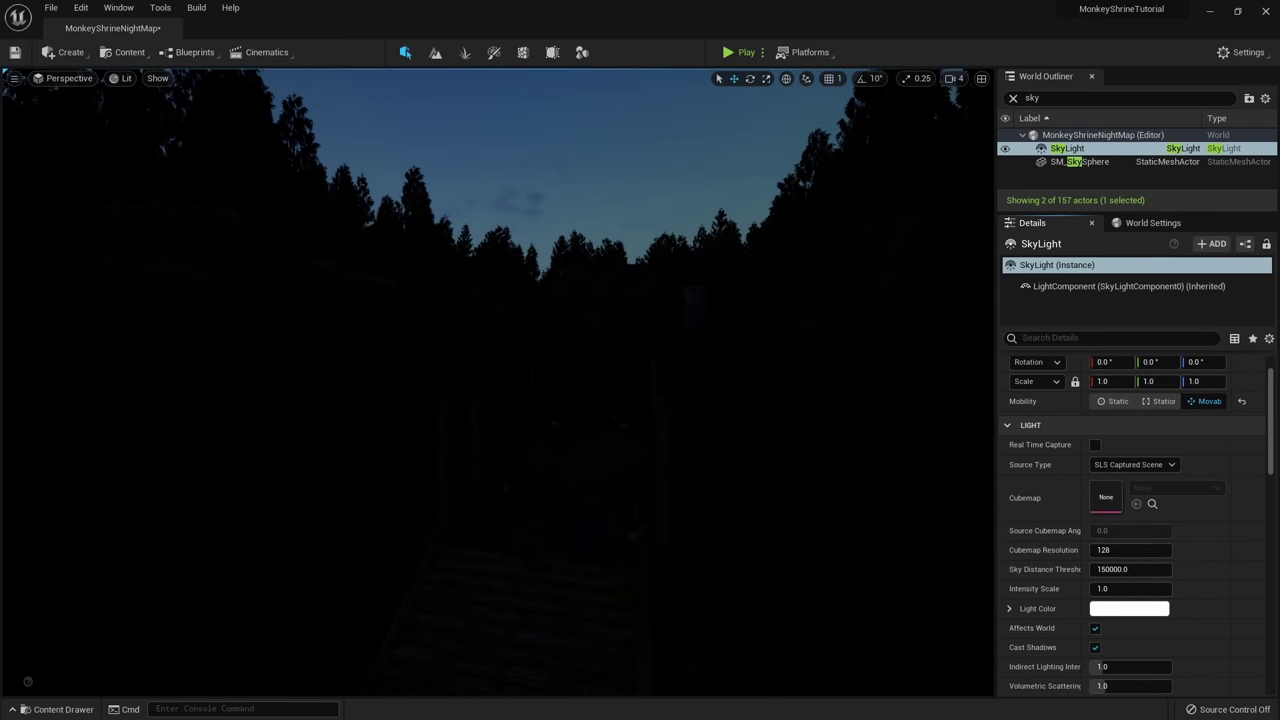
right_click_drag(541, 395, 590, 410)
right_click_drag(330, 320, 330, 320)
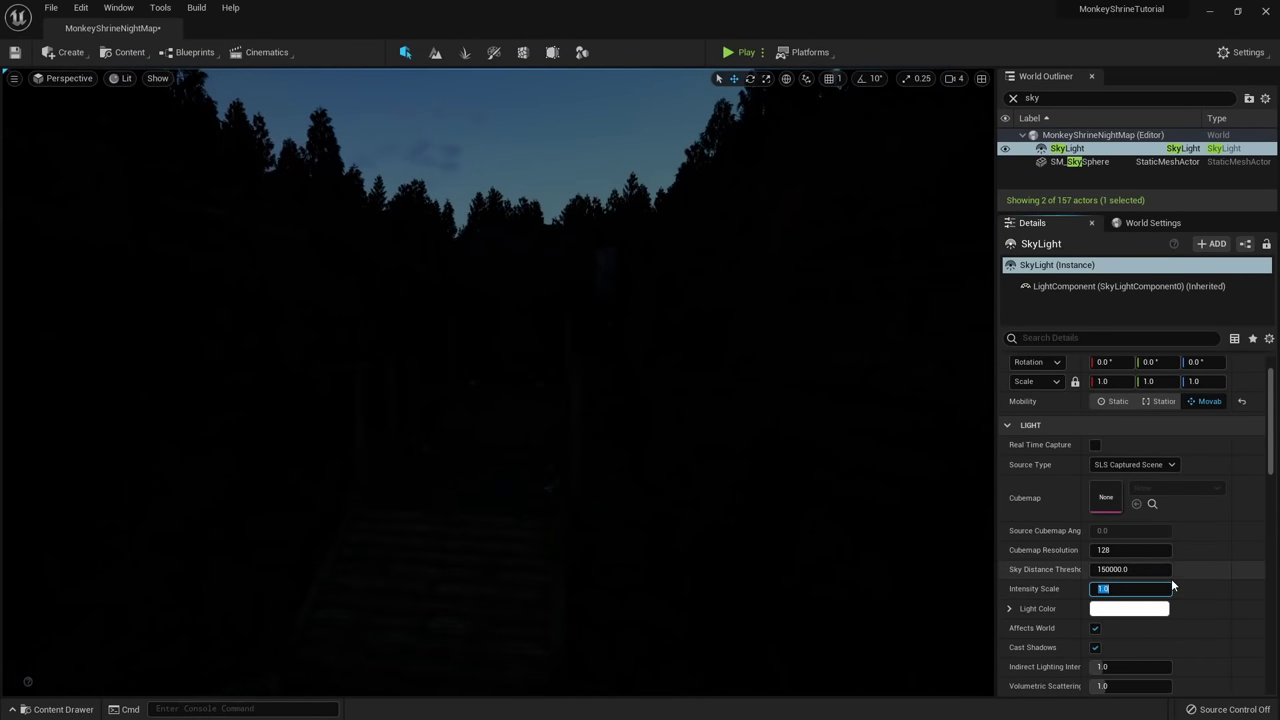
type("2")
key("Return")
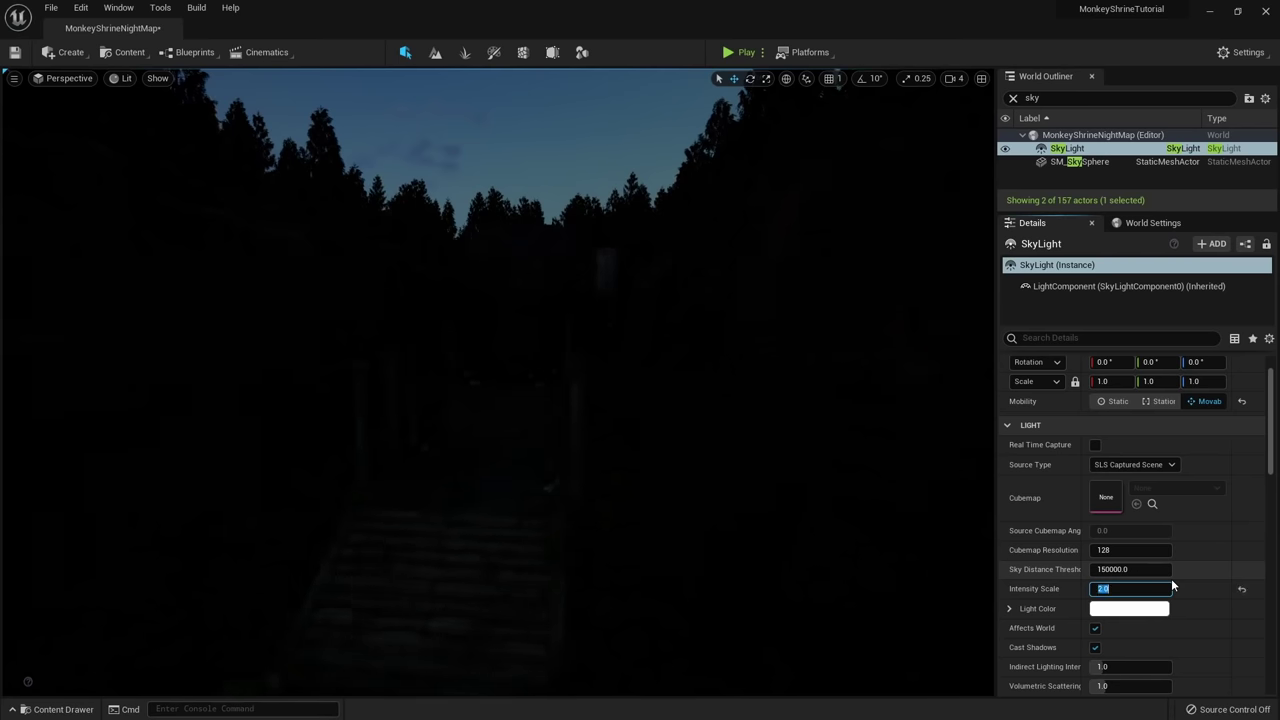
right_click_drag(700, 450, 700, 450)
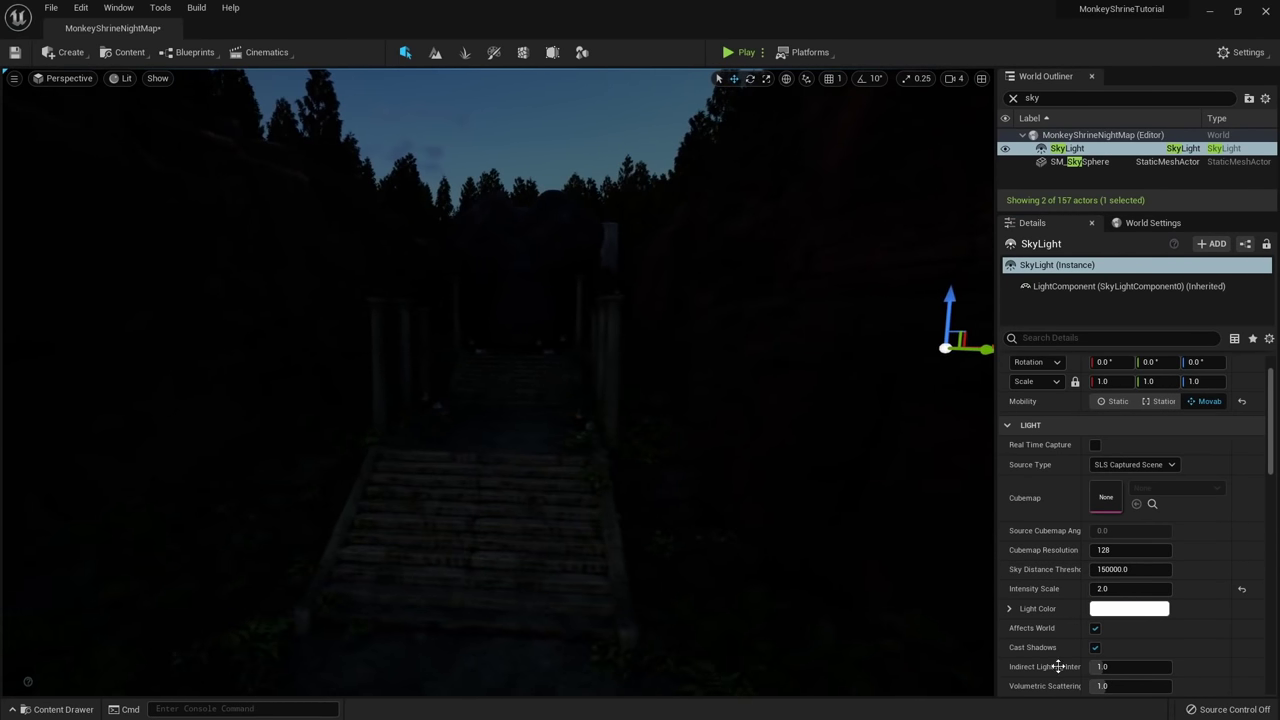
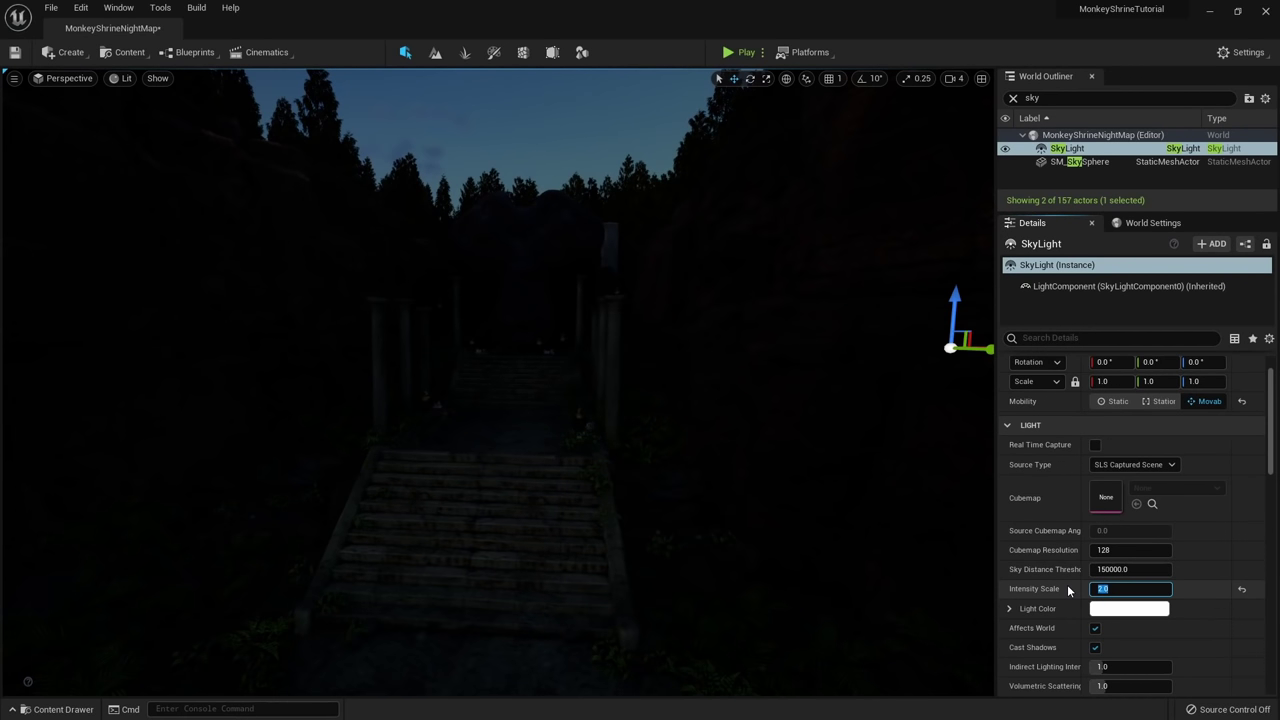
Rotate SM_SkySphere about its vertical axis to about 70.6 degrees.
right_click_drag(569, 234, 500, 330)
left_click(569, 234)
key("e")
left_click_drag(587, 460, 570, 515)
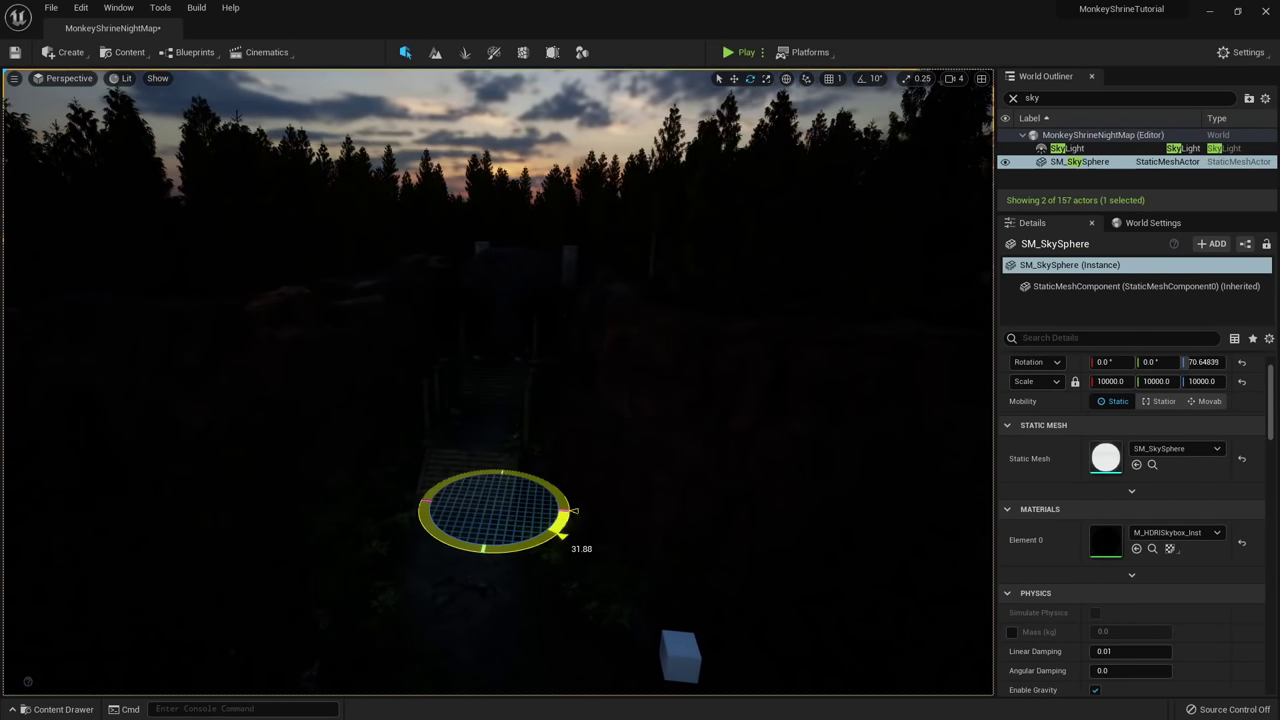
Add a point light by the candles next to the path-side incense burner and raise it above them.
key("w")
right_click_drag(570, 515, 494, 452)
key("g")
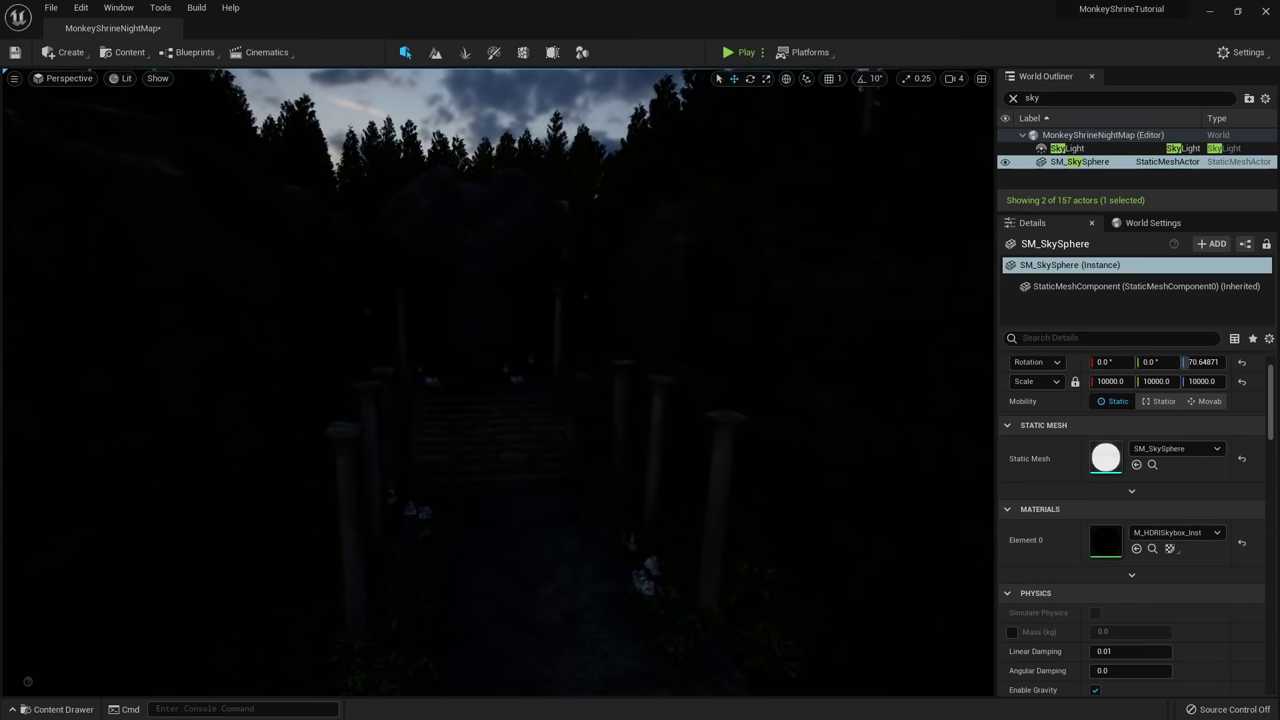
right_click_drag(494, 452, 494, 464)
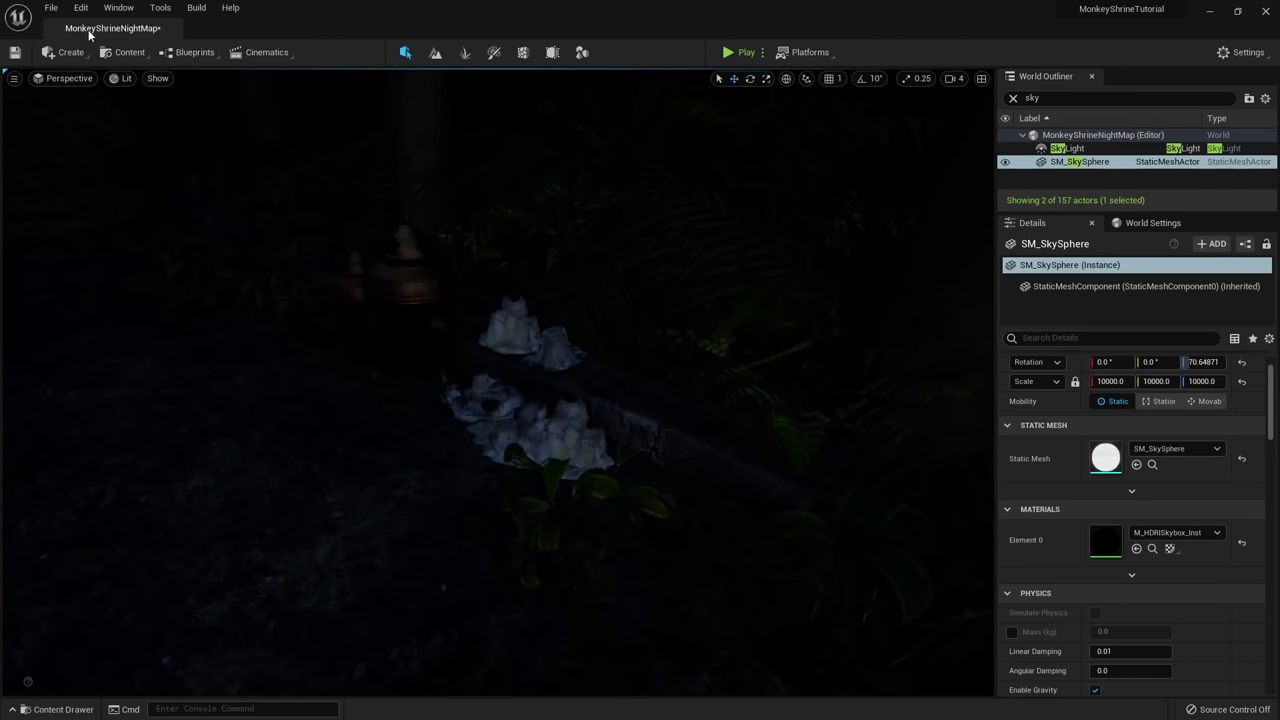
left_click(66, 52)
mouse_move(82, 97)
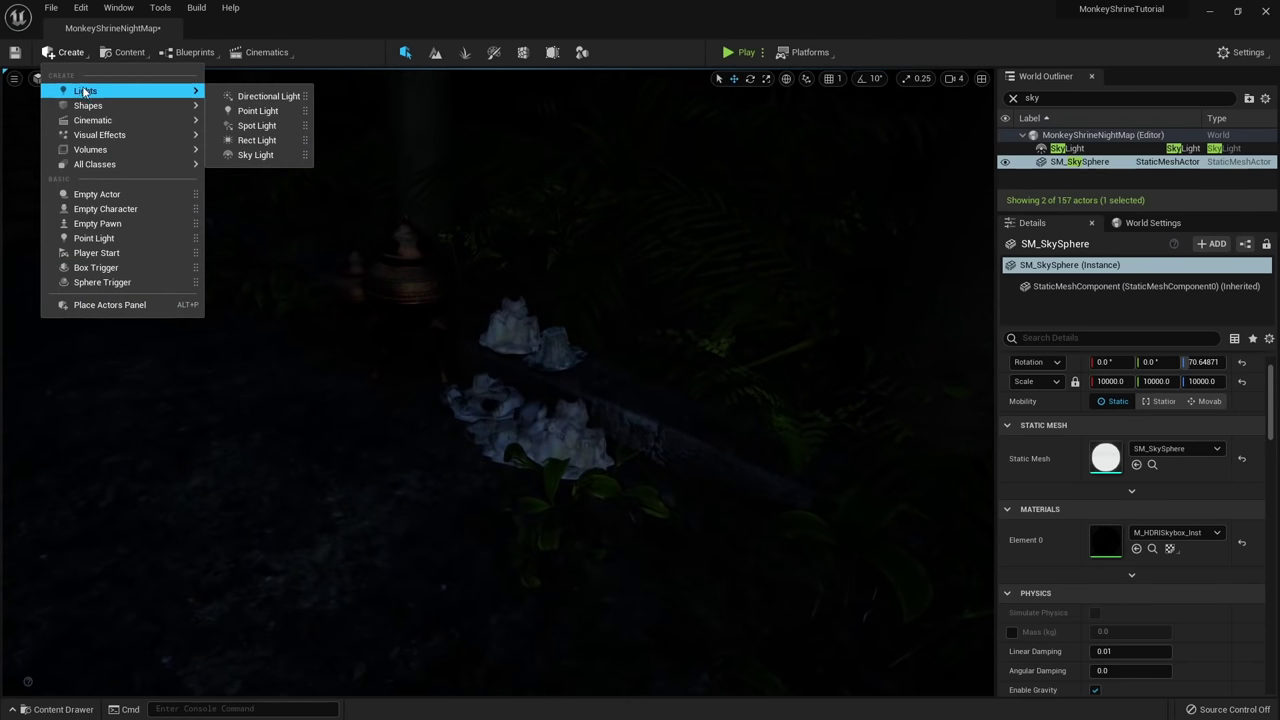
left_click(257, 110)
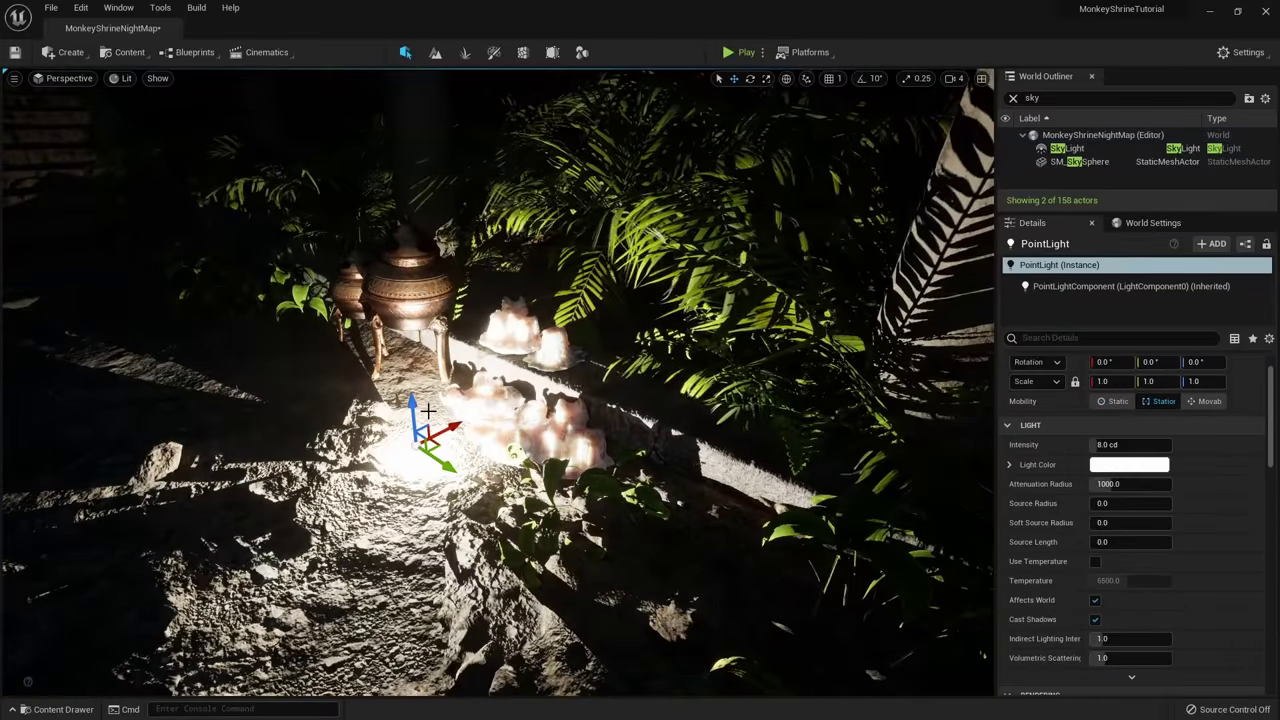
left_click_drag(413, 408, 511, 222)
right_click_drag(511, 222, 490, 212)
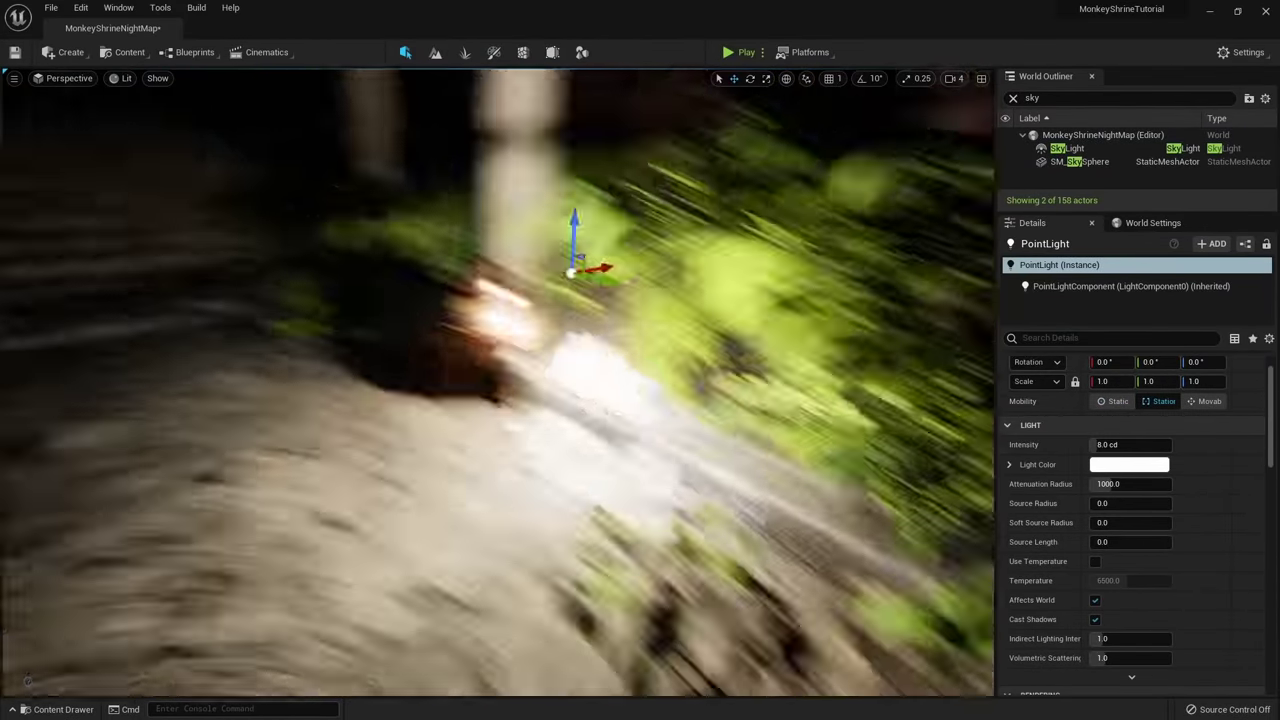
right_click_drag(428, 410, 428, 410)
Lower the point light's Intensity, trying 4 cd and settling on 3 cd.
type("4")
key("Return")
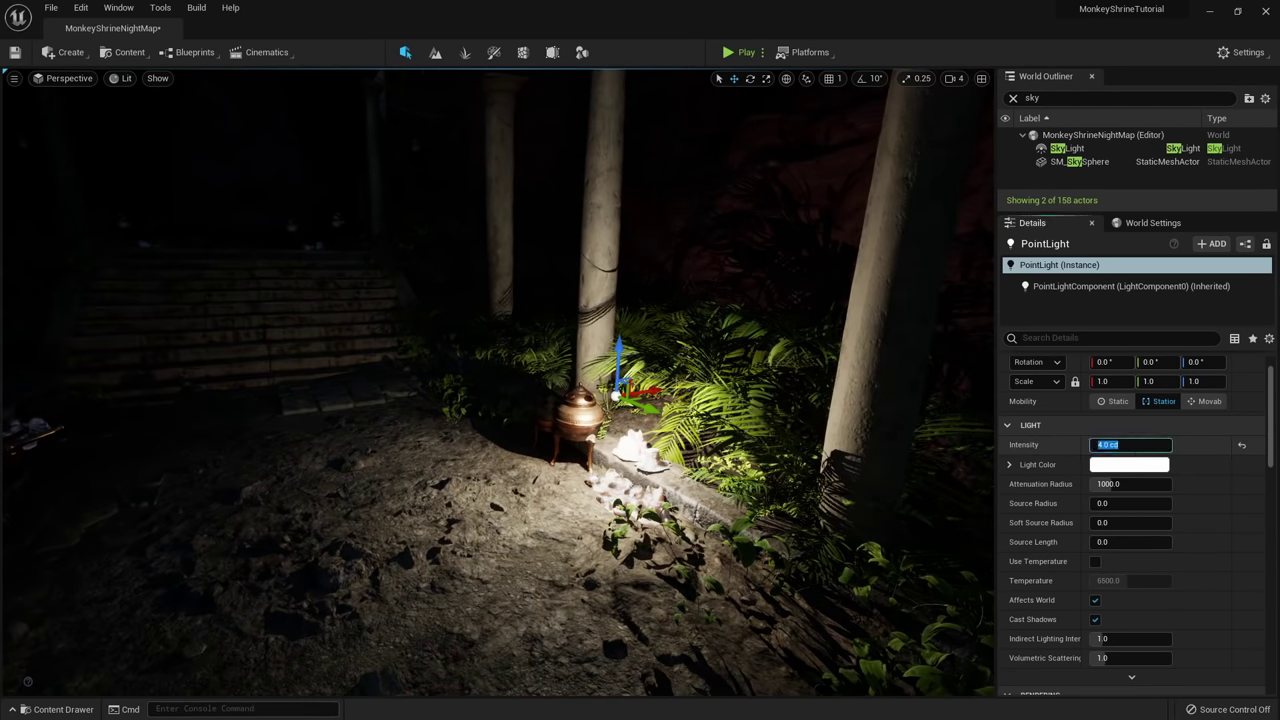
type("3")
key("Return")
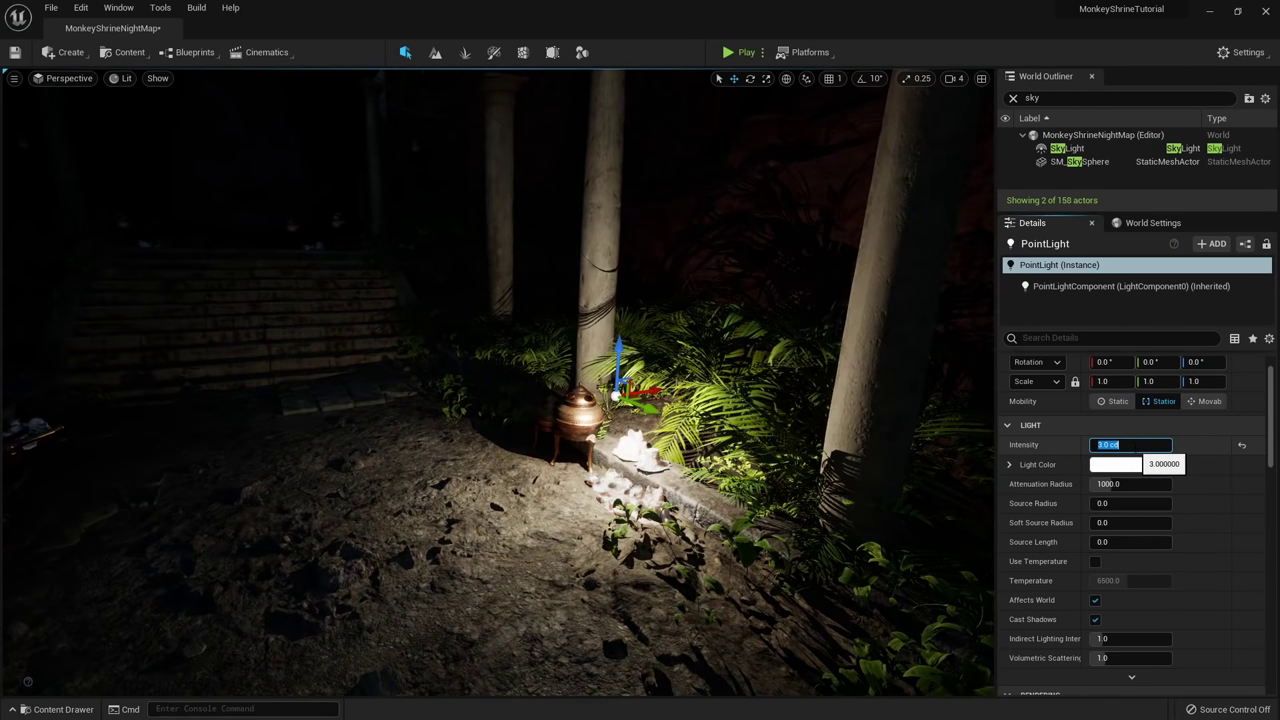
right_click_drag(806, 366, 806, 366)
key("w")
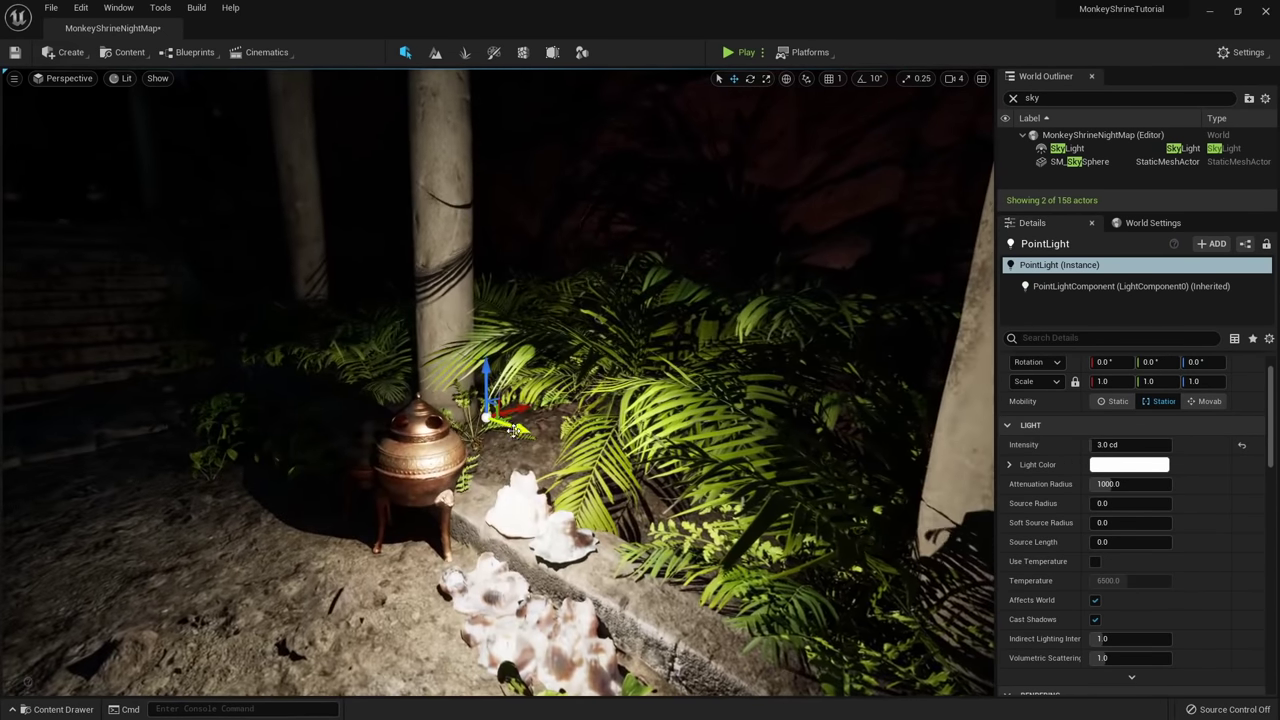
right_click_drag(495, 403, 495, 403)
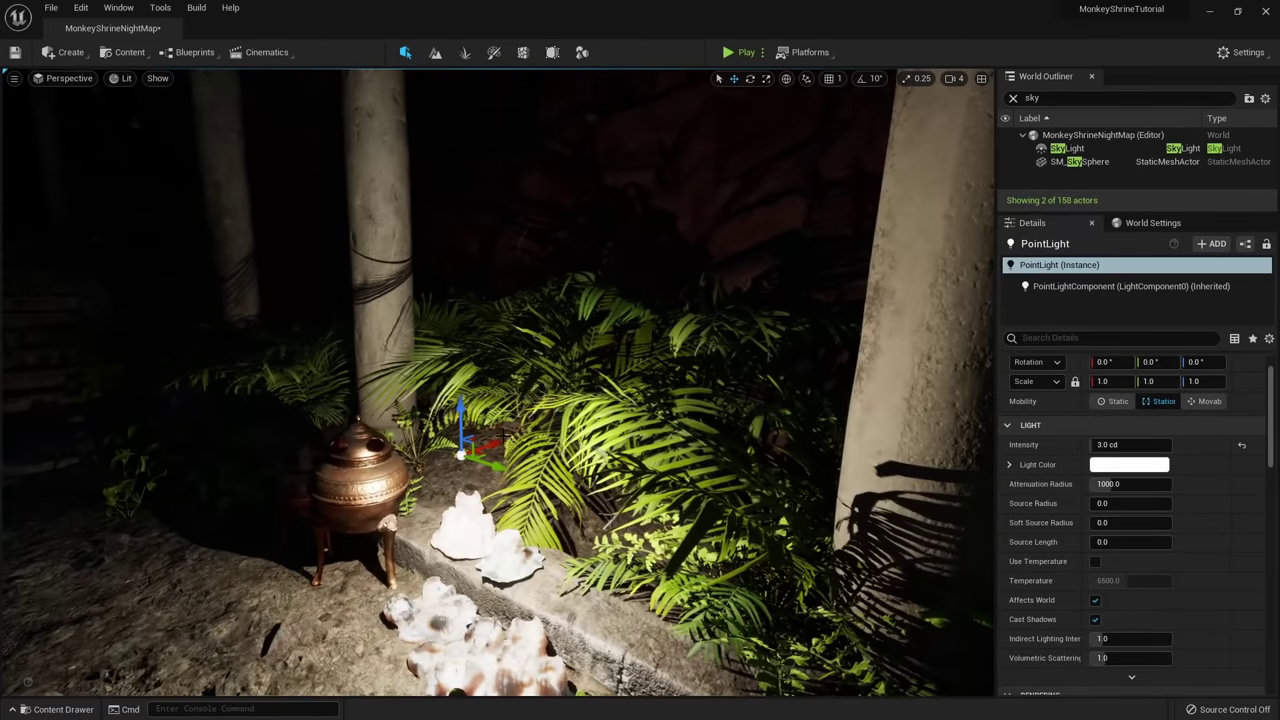
Set the point light's Source Radius to about 17.7.
left_click(1130, 503)
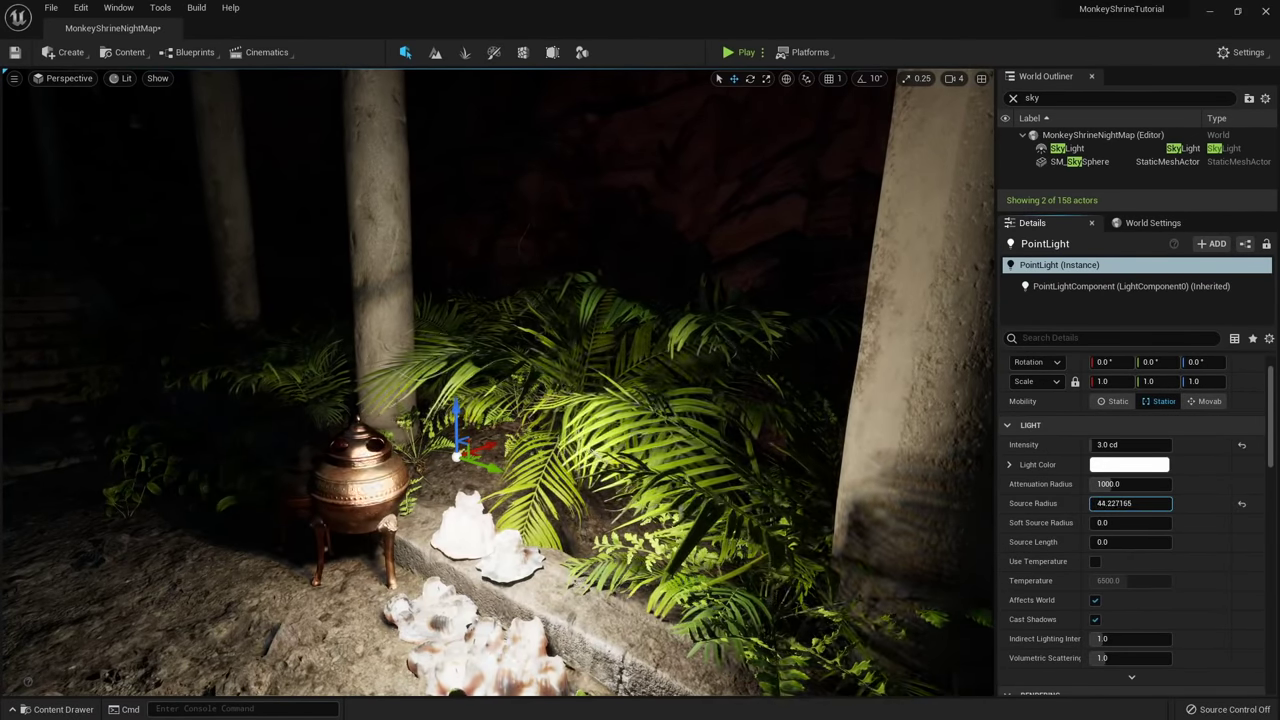
mouse_move(1130, 503)
left_mouse_down()
mouse_move(1160, 503)
mouse_move(1134, 503)
left_mouse_up()
right_click_drag(640, 400, 680, 381)
key("g")
left_click_drag(1135, 502, 1110, 503)
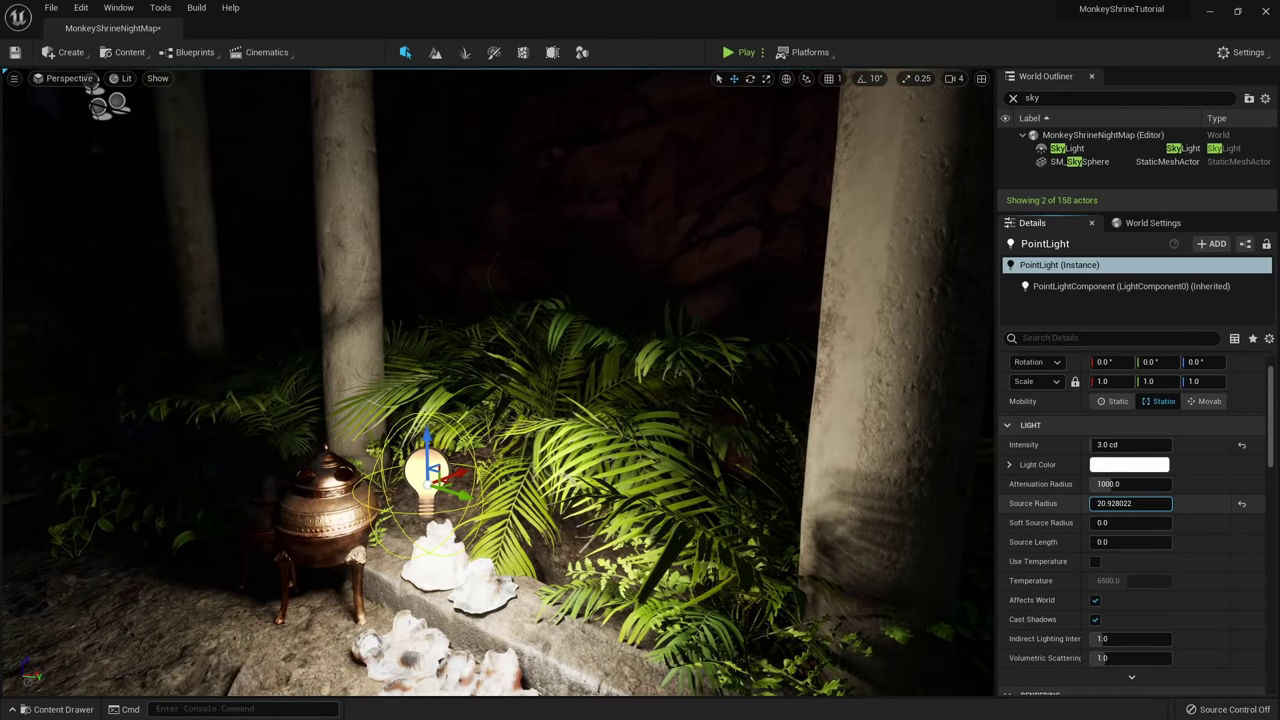
Adjust the point light's height slightly above the candles by the incense burner.
key("s")
right_click_drag(600, 400, 653, 378)
key("w")
left_click_drag(417, 336, 417, 357)
key("s")
right_click_drag(533, 356, 380, 360)
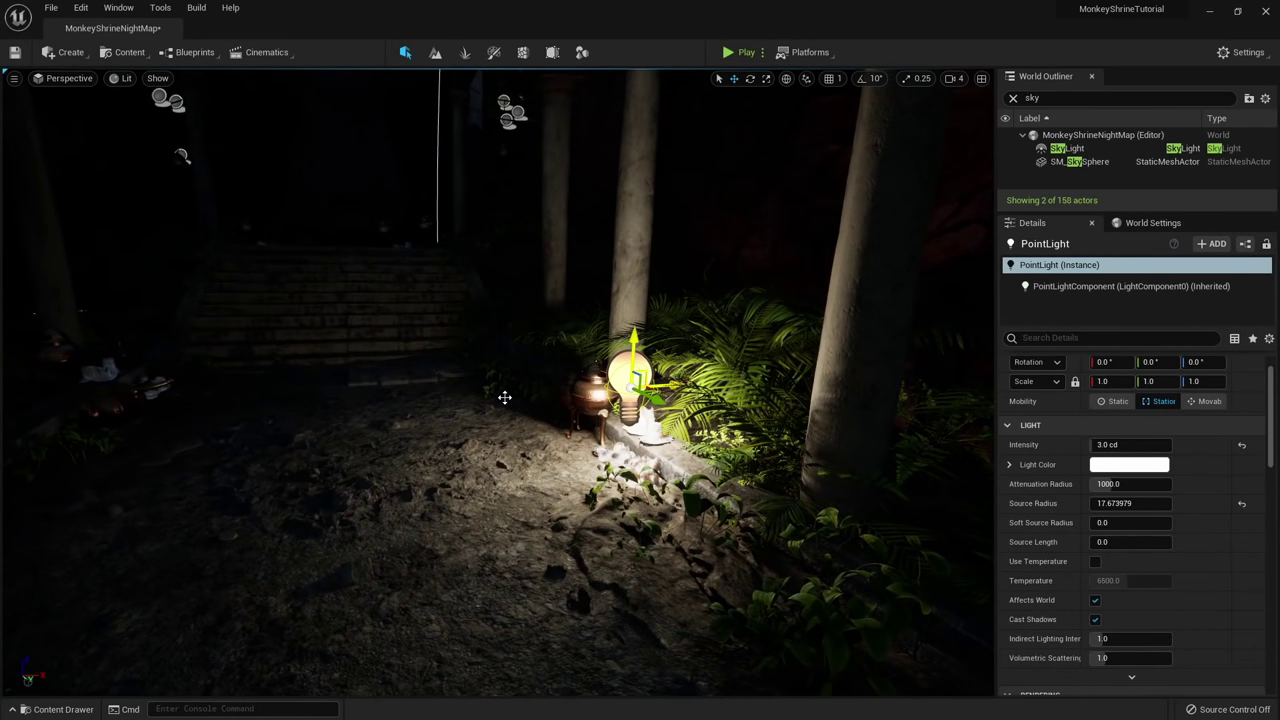
right_click_drag(505, 397, 505, 397)
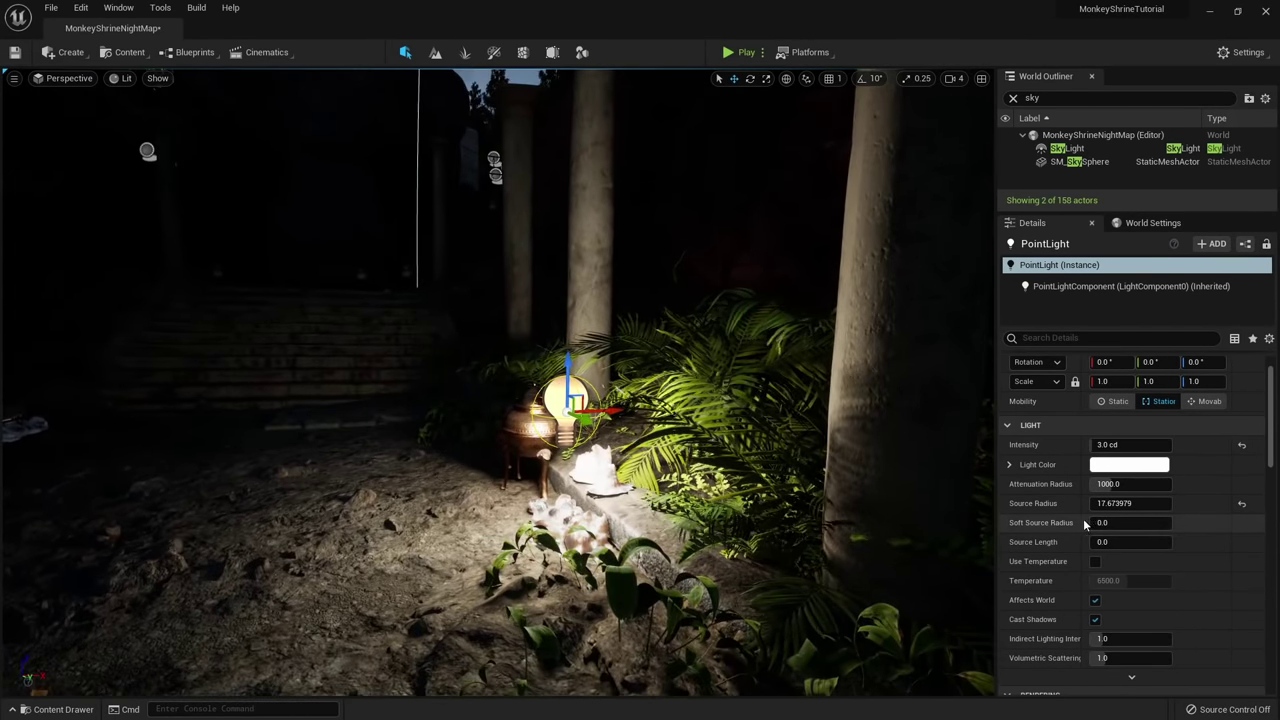
Enable Use Temperature on the point light with a Temperature of about 4110, and set its mobility to Movable.
scroll(1055, 510, "down", 2)
left_click(1095, 518)
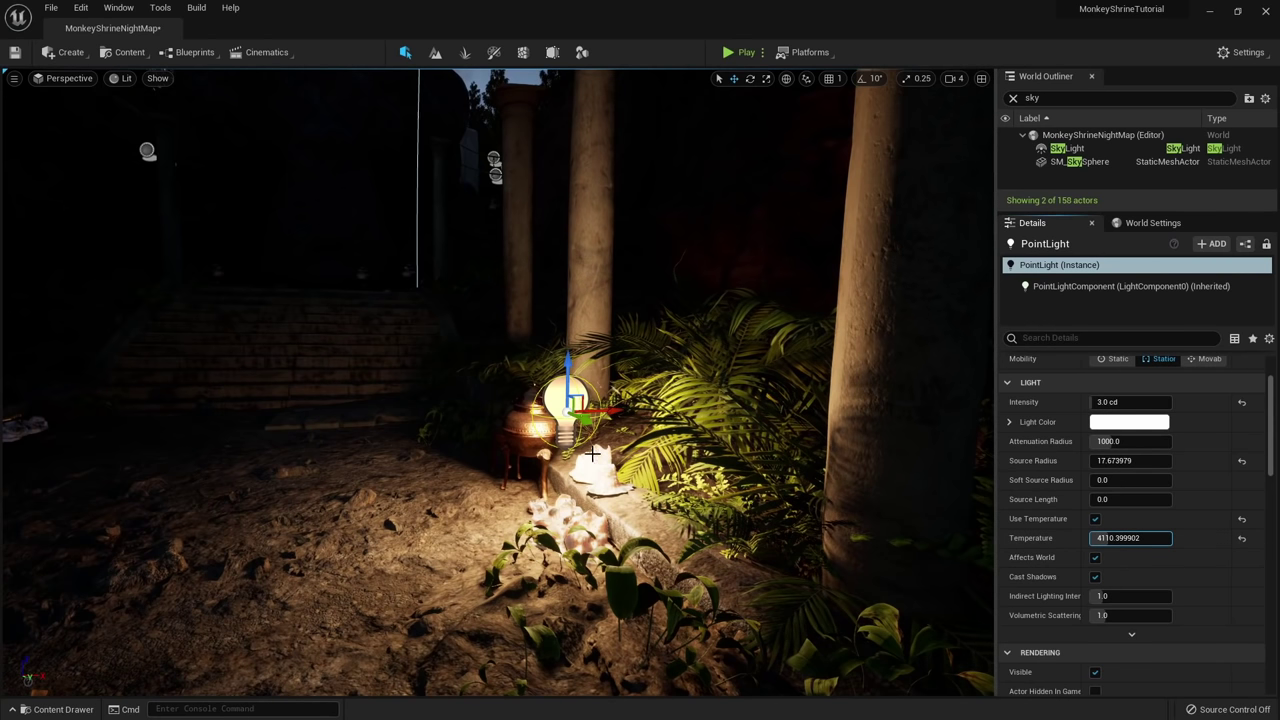
right_click_drag(780, 455, 604, 666)
scroll(1228, 648, "up", 3)
left_click(1206, 443)
Duplicate the point light to the candles across the path and to the left-hand candles at the top of the stairs, raising it above them.
left_click_drag(626, 613, 402, 414, "alt")
mouse_move(402, 414)
right_mouse_down()
mouse_move(558, 264)
mouse_move(402, 398)
mouse_move(404, 370)
mouse_move(409, 411)
right_mouse_up()
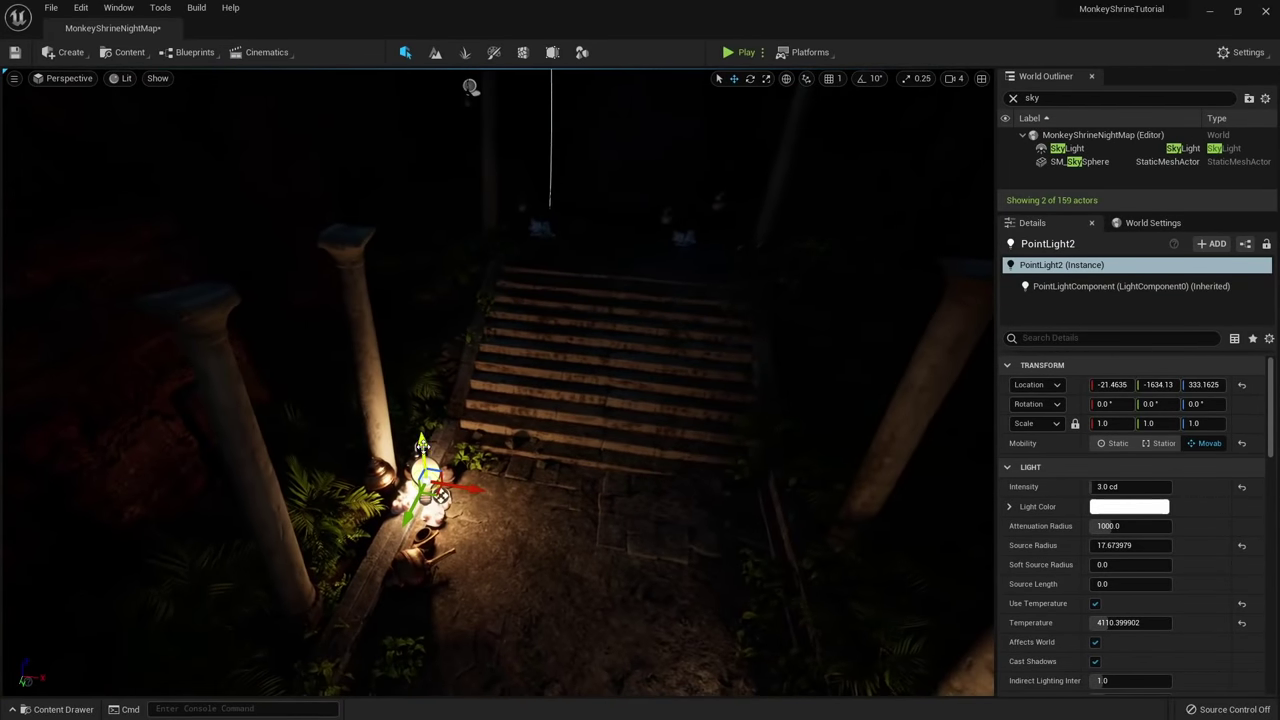
left_click_drag(543, 243, 537, 248, "alt")
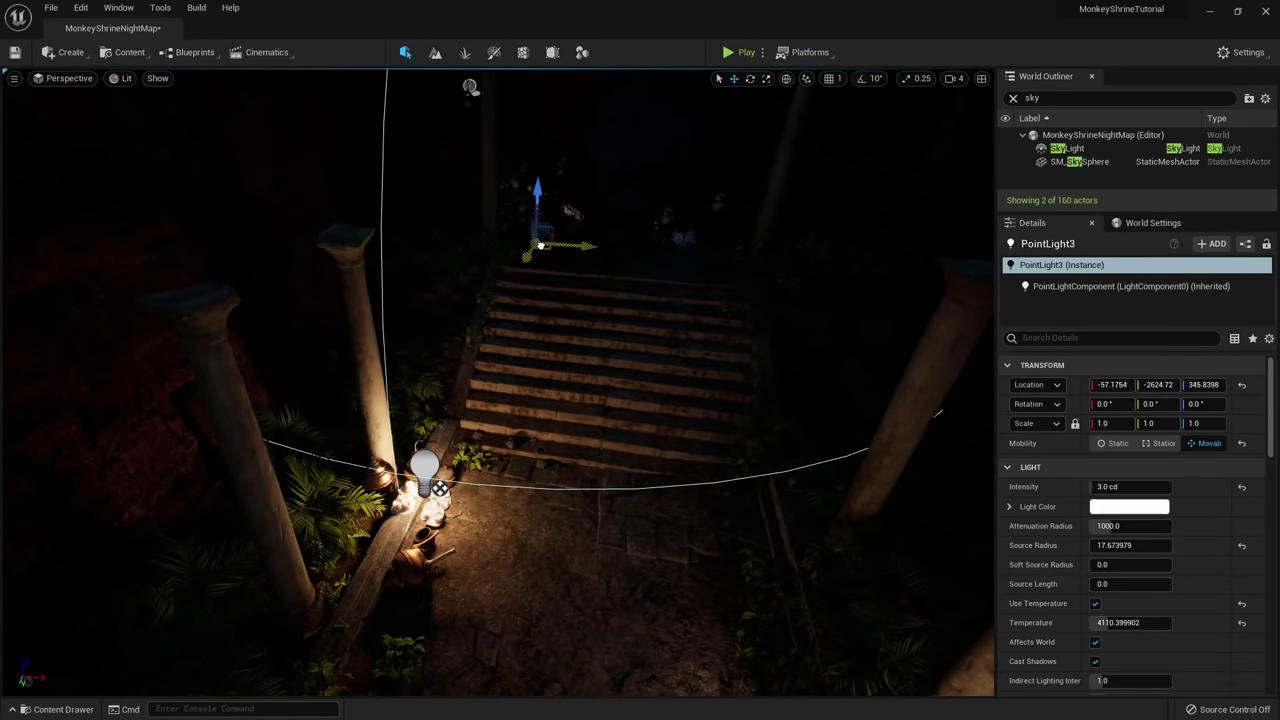
right_click_drag(537, 248, 515, 205)
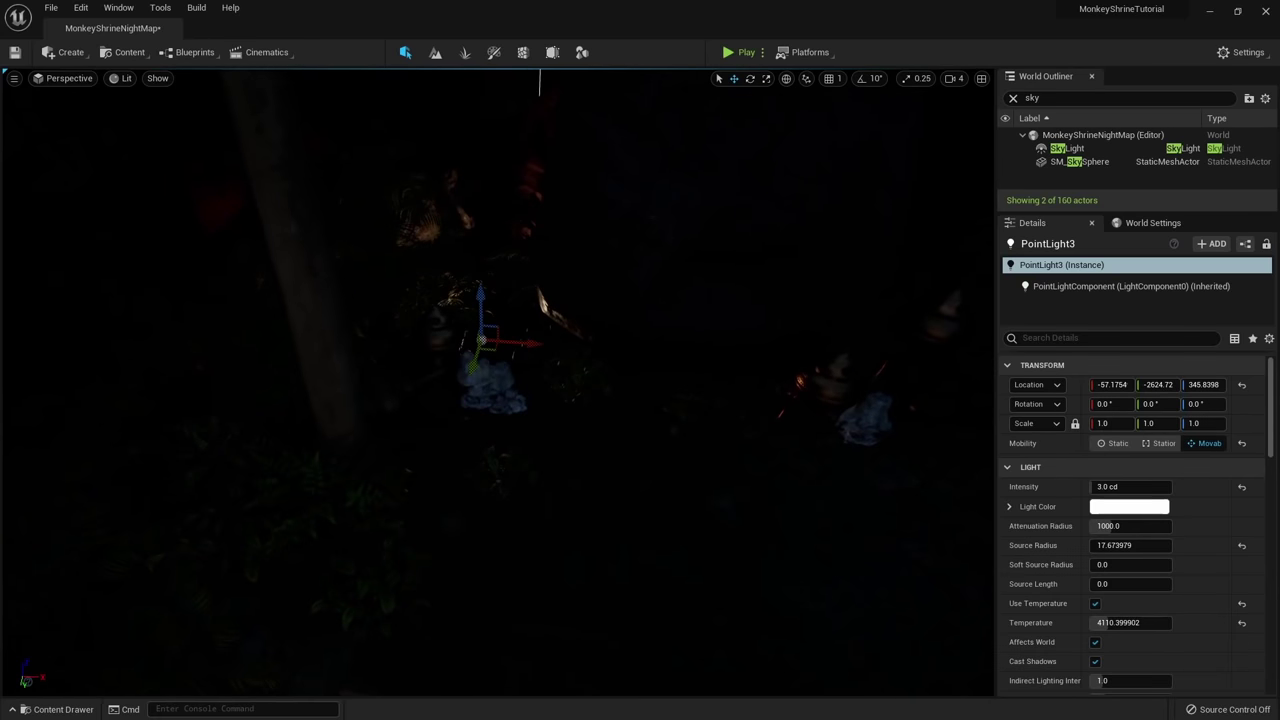
left_click_drag(492, 352, 488, 298)
key("s")
right_click_drag(497, 328, 542, 300)
Duplicate the upper point light to the candles on the right side of the monkey statue.
left_click_drag(337, 428, 548, 447, "alt")
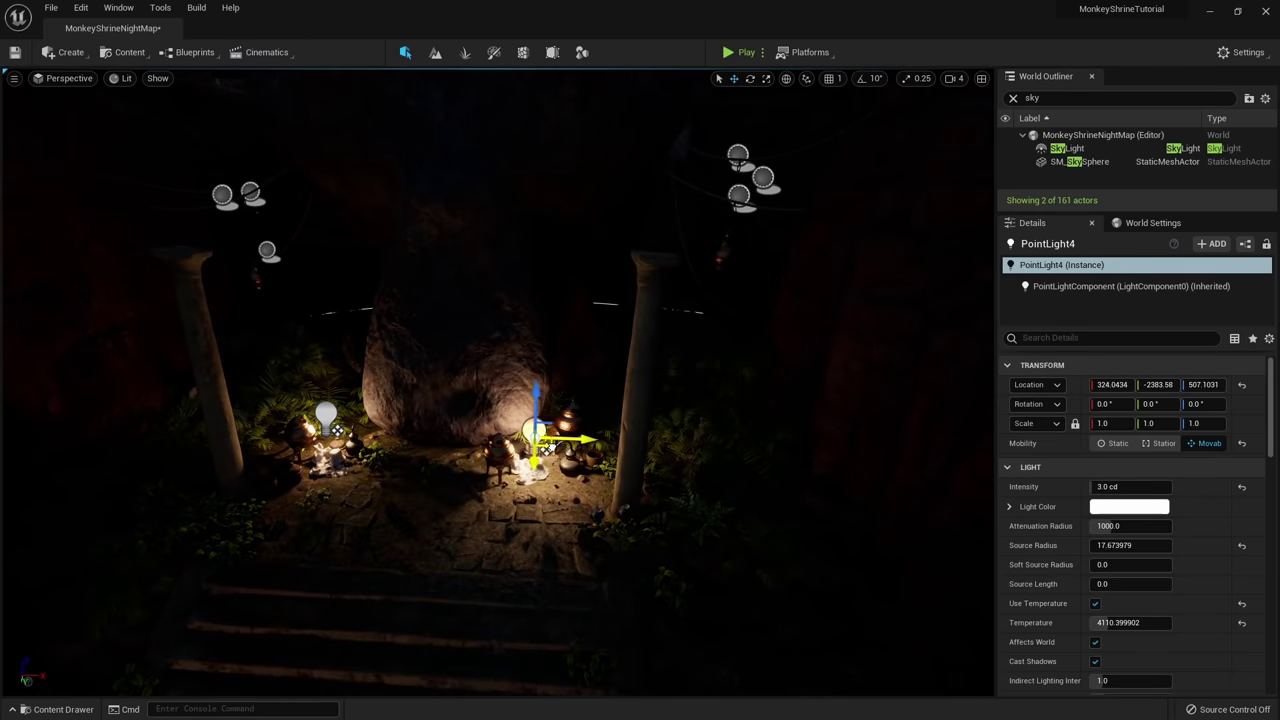
key("g")
key("s")
mouse_move(544, 451)
right_mouse_down()
mouse_move(544, 405)
mouse_move(548, 460)
right_mouse_up()
key("w")
key("g")
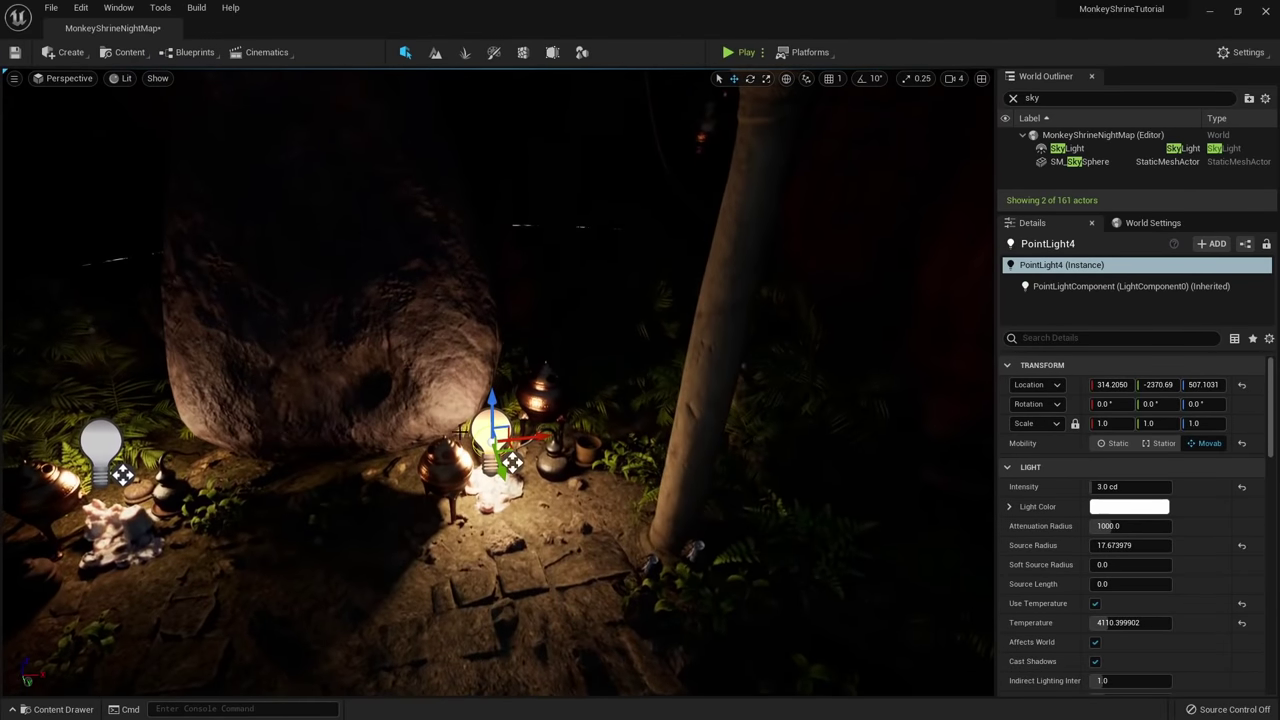
Move the incense burner right of the statue away from the candles and nudge the point light there.
left_click(450, 466)
left_click_drag(462, 517, 585, 496)
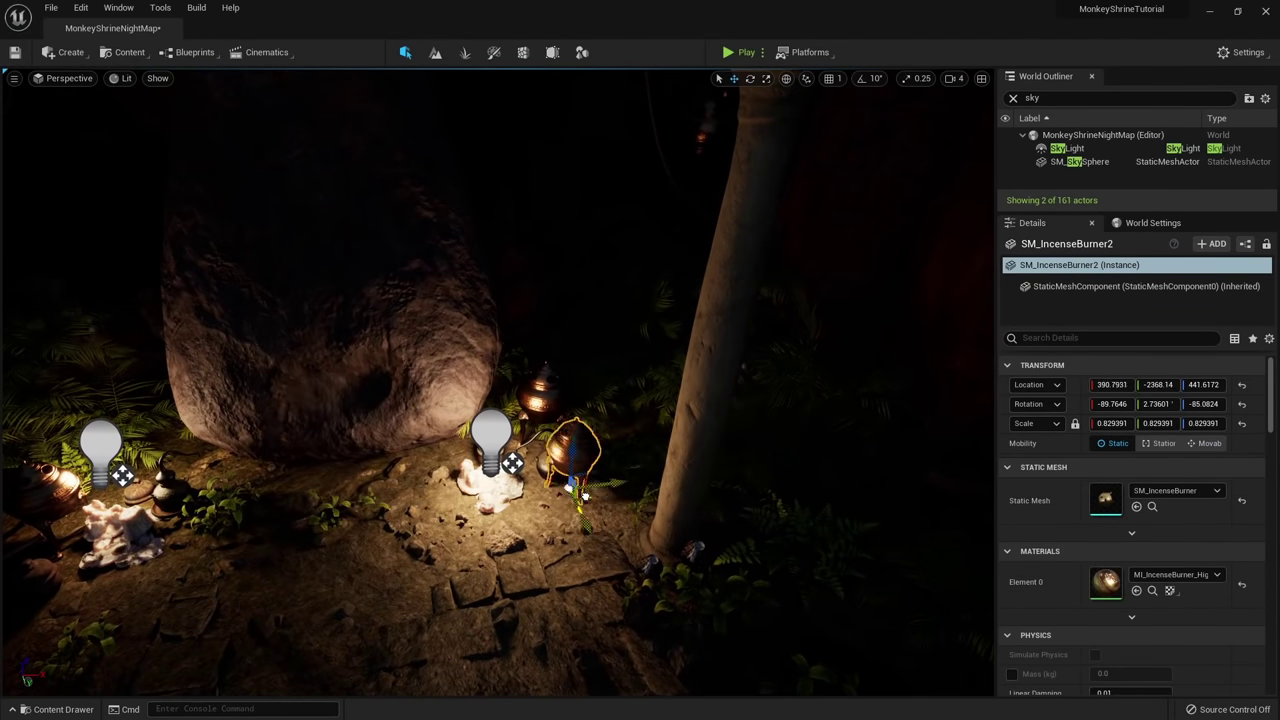
left_click(502, 440)
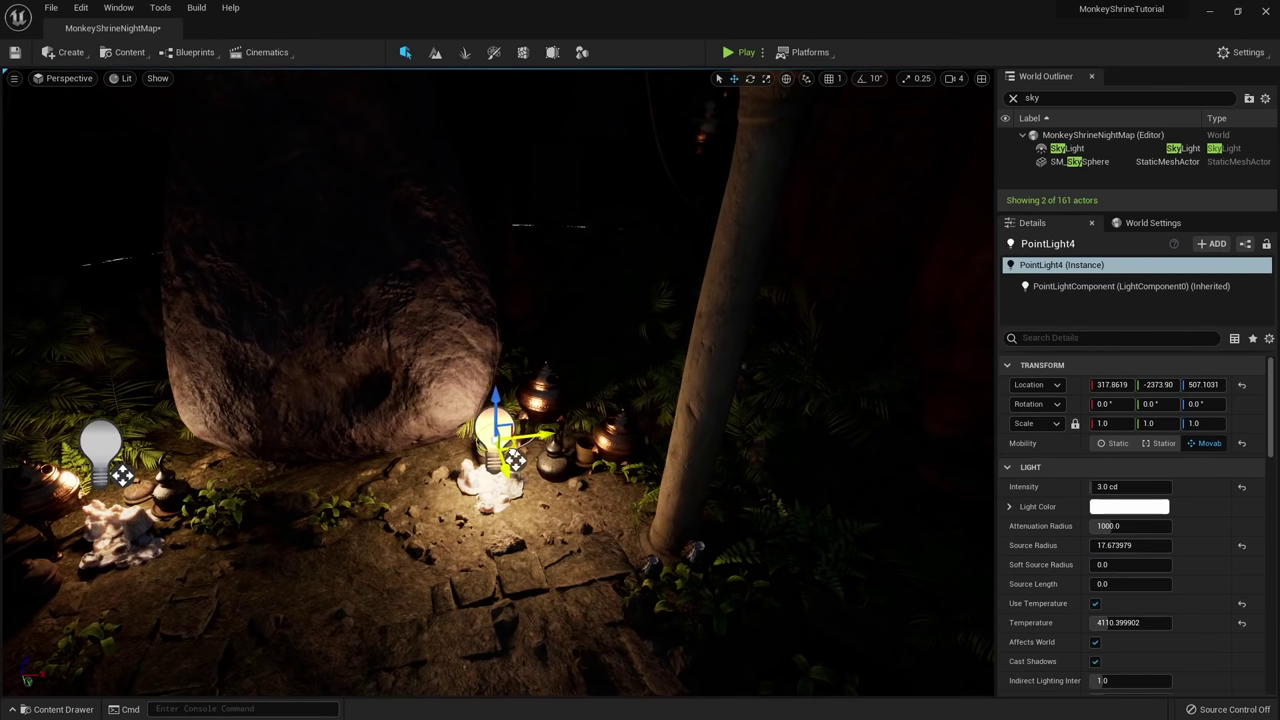
Select SM_SkySphere and rotate it about its vertical axis to about 154.7 degrees.
key("s")
right_click_drag(495, 489, 495, 440)
key("g")
key("d")
left_click(1071, 150)
right_click_drag(700, 340, 686, 308)
key("a")
left_click(606, 85)
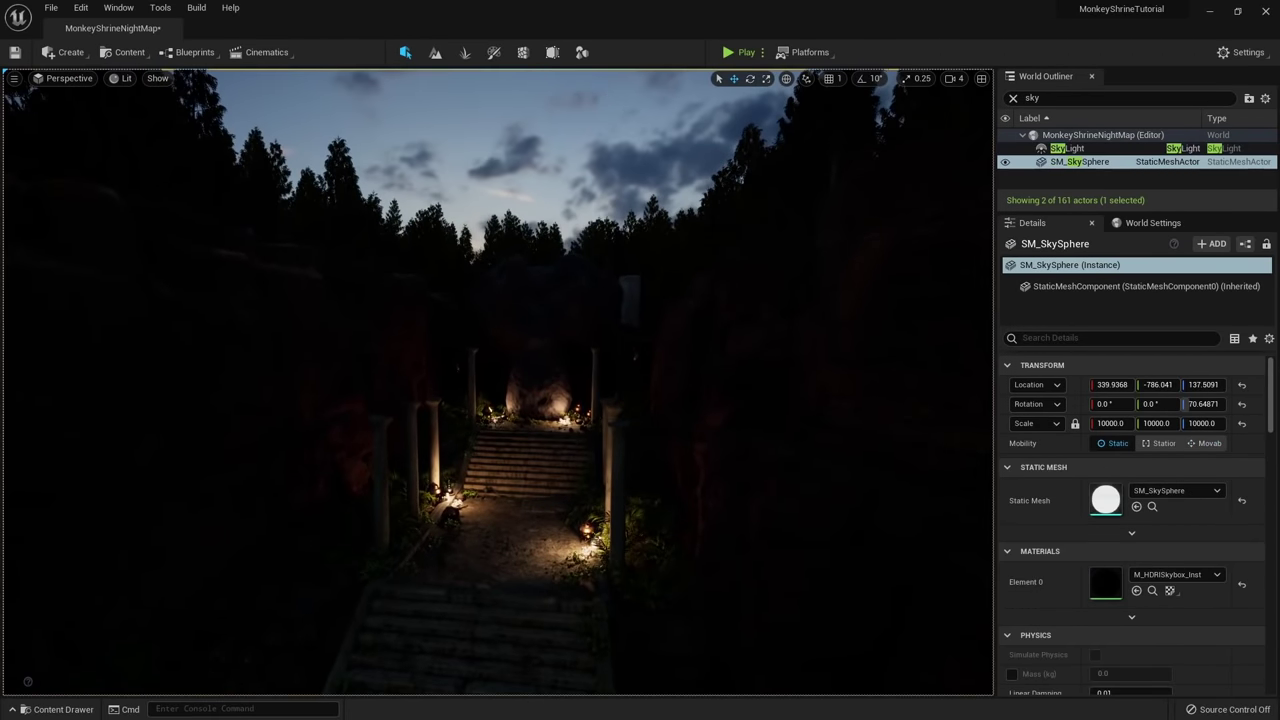
right_click_drag(606, 85, 598, 20)
right_click_drag(559, 254, 552, 330)
key("s")
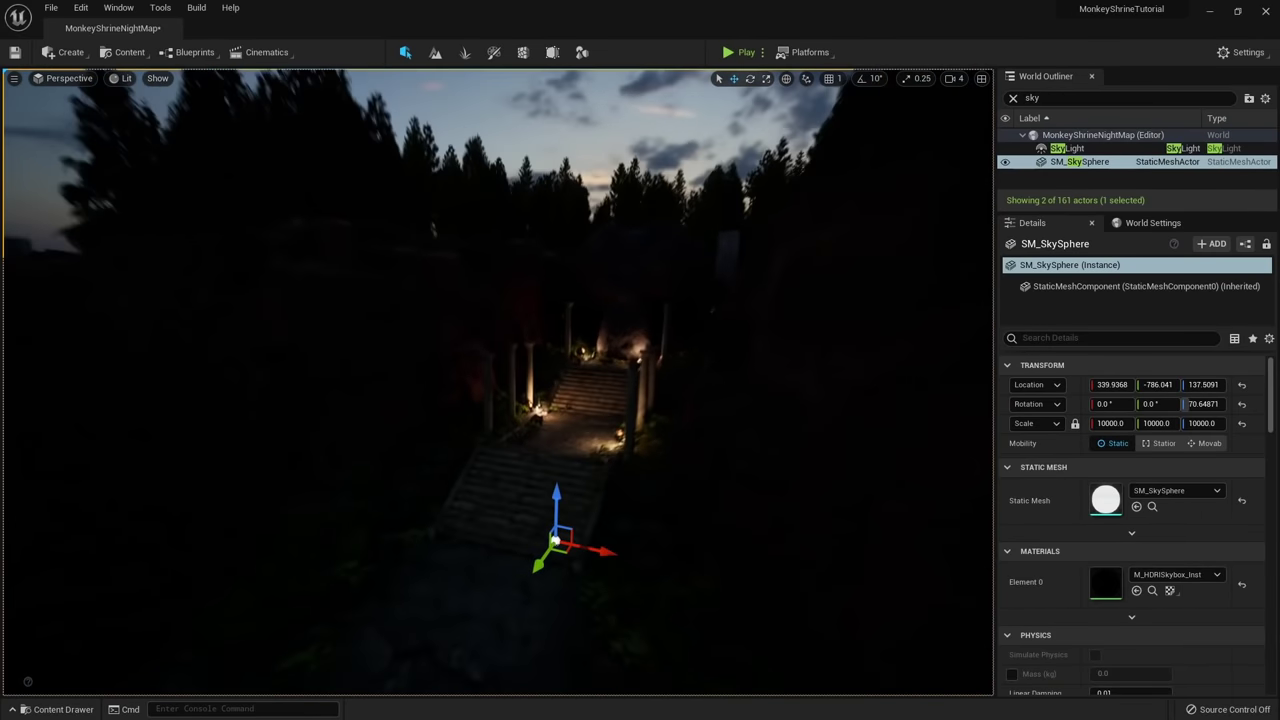
key("e")
left_click_drag(597, 562, 530, 574)
key("w")
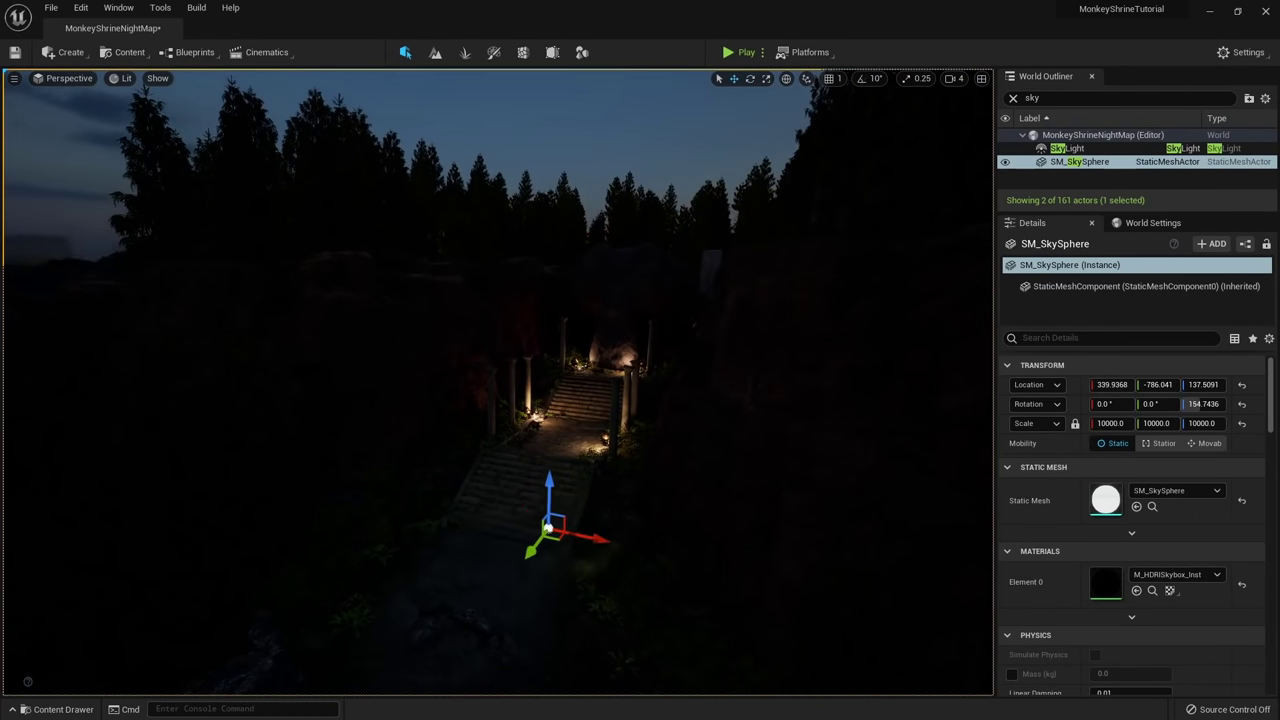
Rotate SM_SkySphere back about its vertical axis to about 133.7 degrees.
right_click_drag(530, 574, 595, 552)
key("a")
key("s")
key("e")
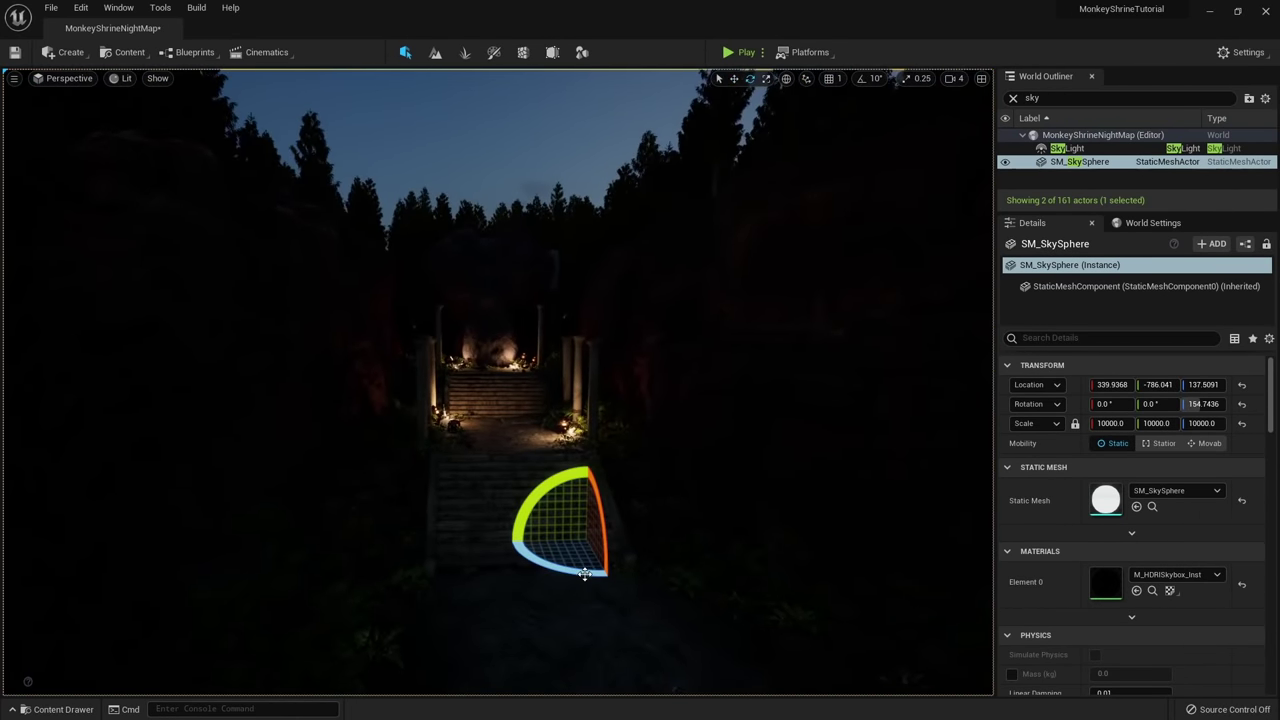
left_click_drag(583, 574, 611, 573)
key("w")
right_click_drag(611, 573, 537, 553)
key("w")
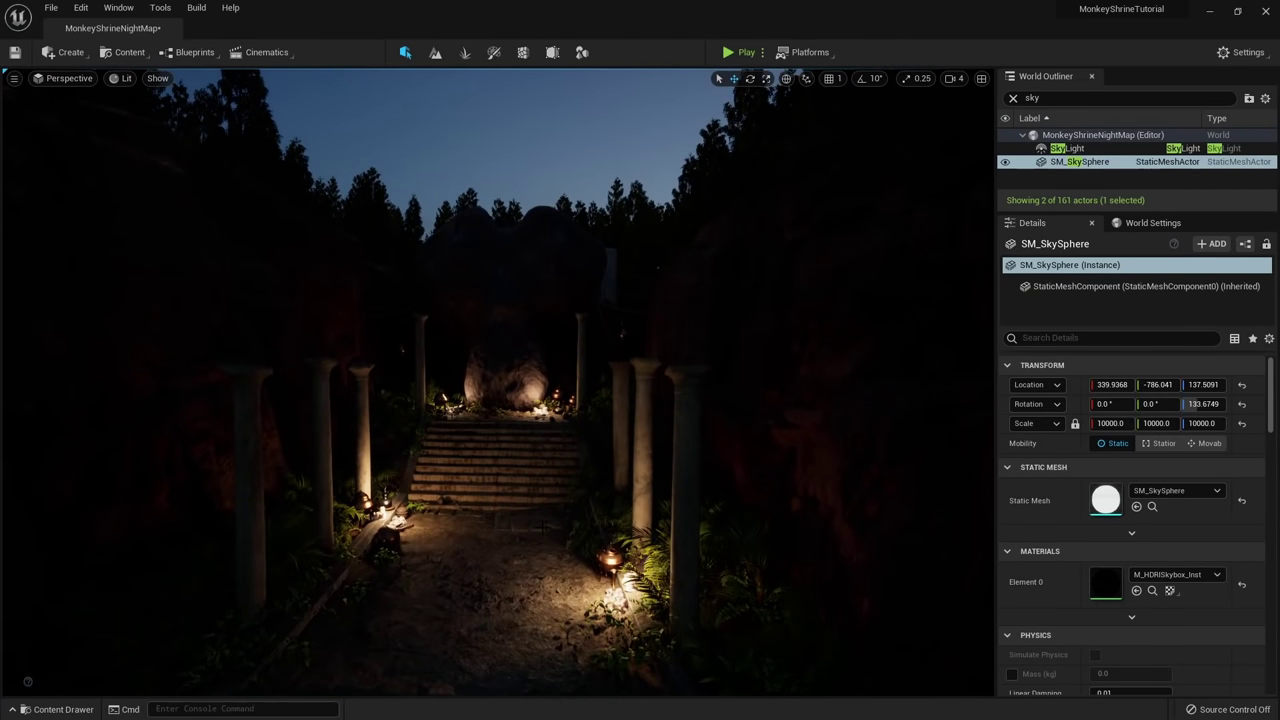
Try an Intensity Scale of 1.5 on the SkyLight and return it to 2.
left_click(1080, 148)
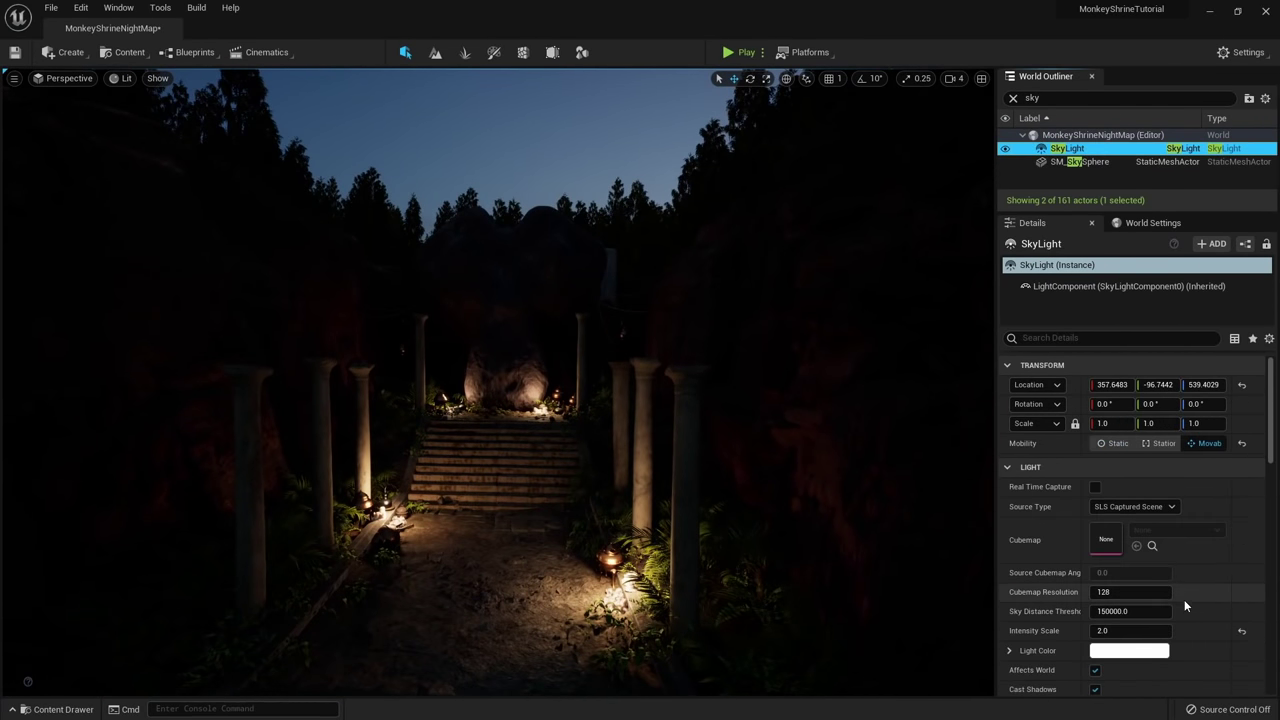
scroll(1095, 452, "down", 2)
left_click(1120, 546)
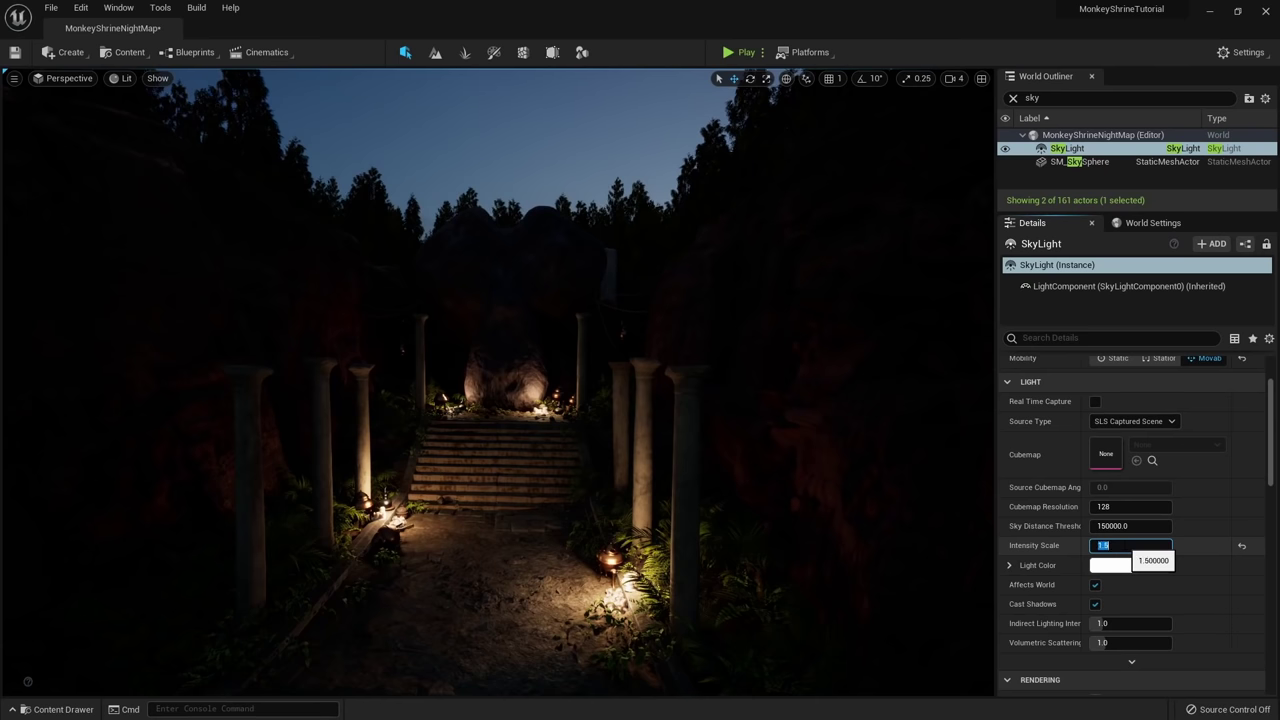
left_click(1077, 546)
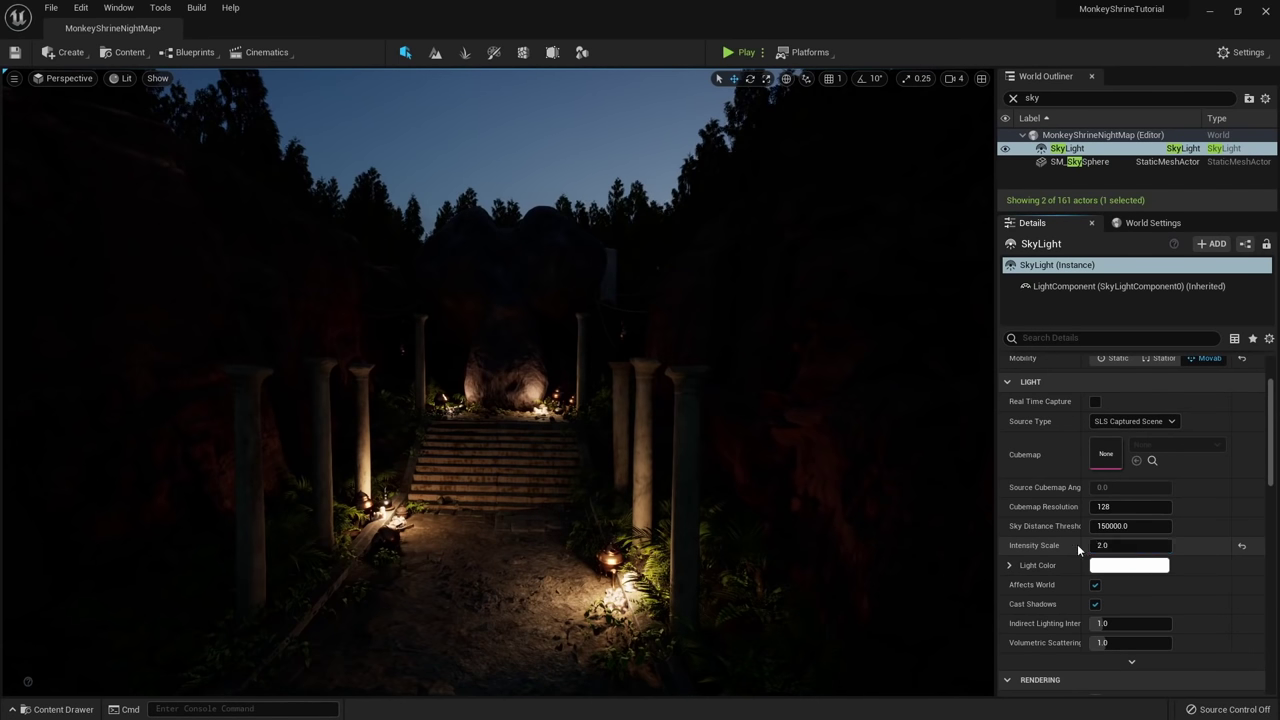
Open the Candle effects folder under Masters, 01_Masters, FX in the project content.
right_click_drag(640, 400, 700, 445)
right_click_drag(486, 329, 554, 318)
key("w")
key("d")
key("a")
key("w")
key("s")
left_click_drag(740, 190, 740, 185)
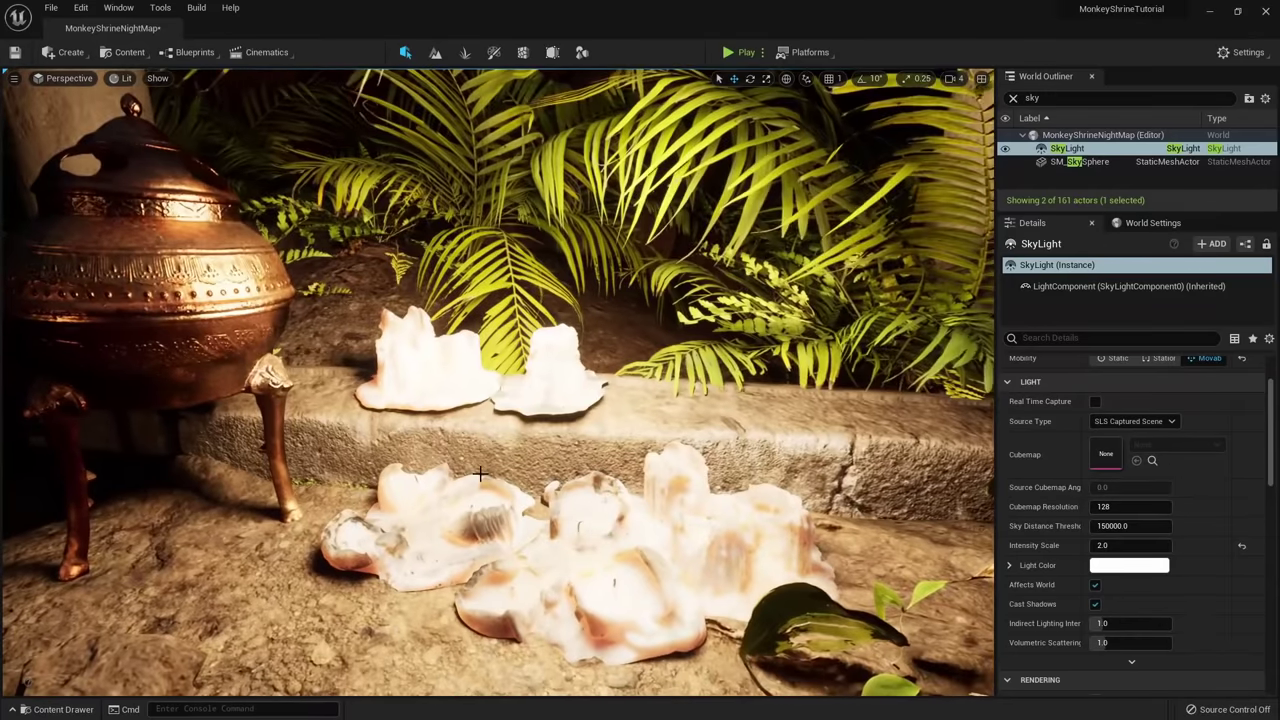
key("ctrl+space")
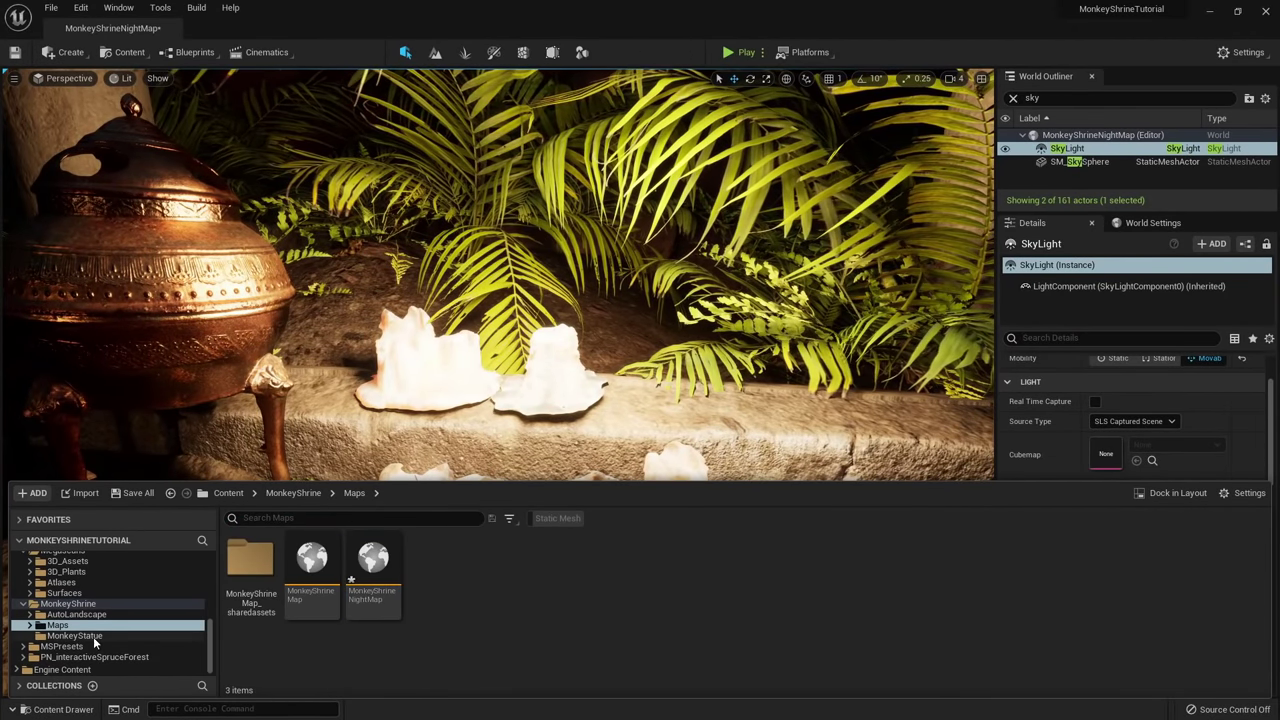
scroll(93, 640, "up", 4)
left_click(112, 626)
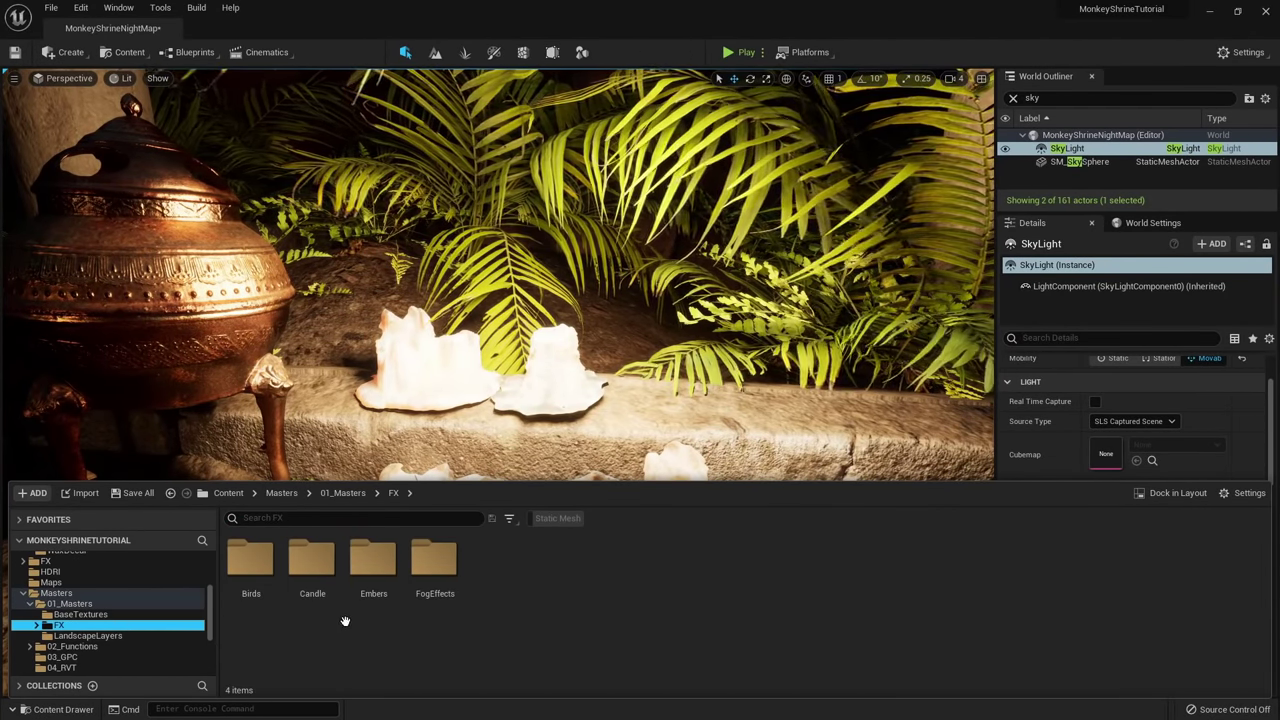
double_click(313, 580)
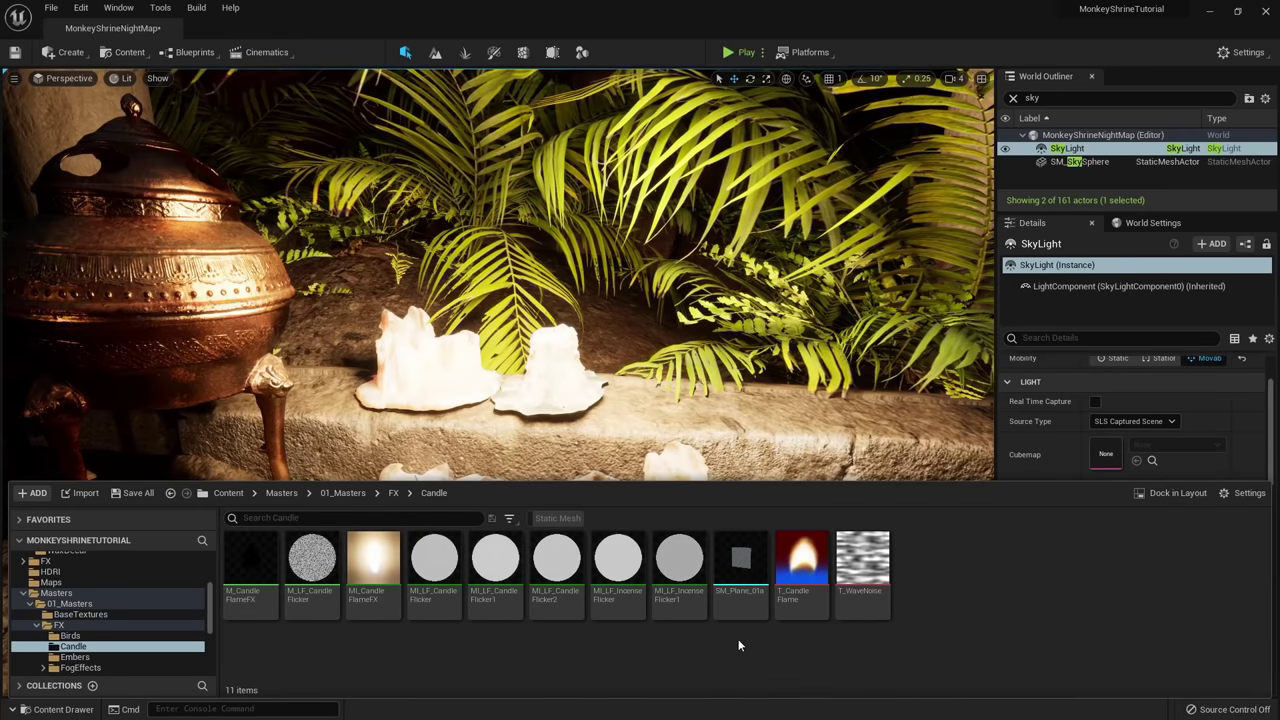
Place SM_Plane_01a above the path-side candles, rotate it about its vertical axis, and show the Candle folder's assets again.
left_click_drag(740, 560, 612, 475)
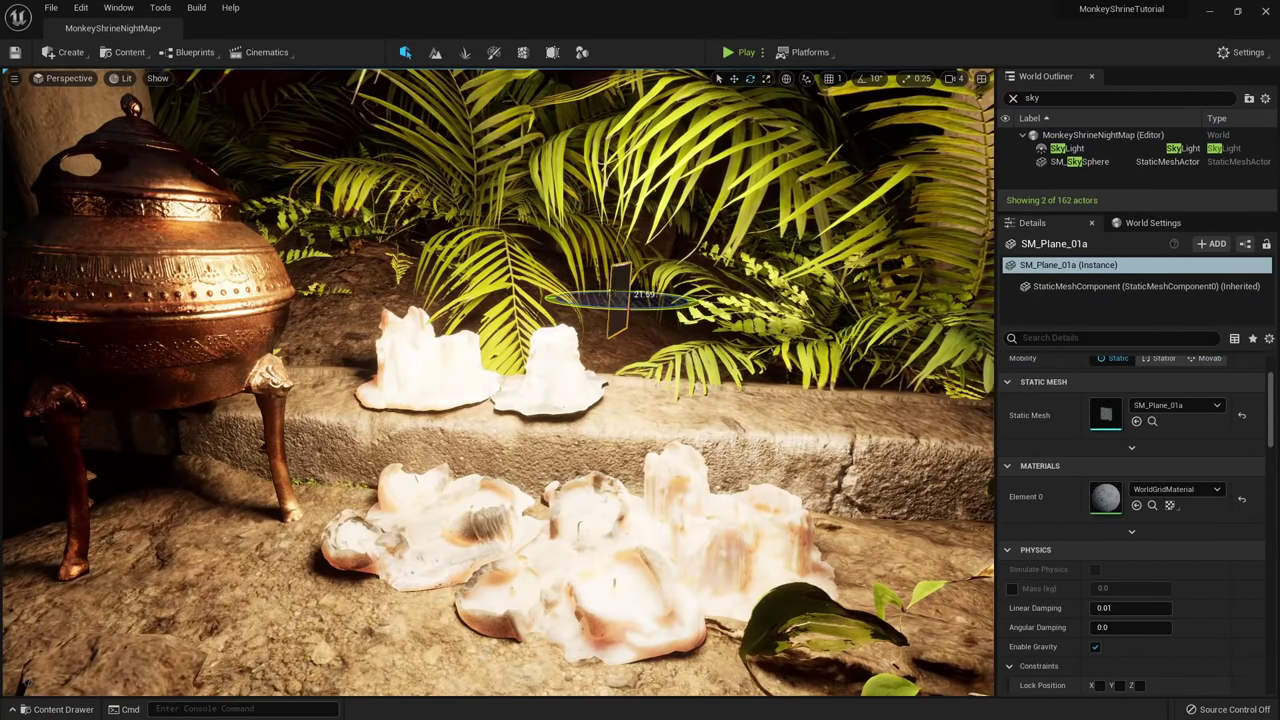
mouse_move(628, 308)
left_mouse_down()
mouse_move(660, 308)
mouse_move(648, 308)
left_mouse_up()
key("w")
right_click_drag(648, 308, 600, 329)
key("w")
key("s")
key("s")
key("ctrl+space")
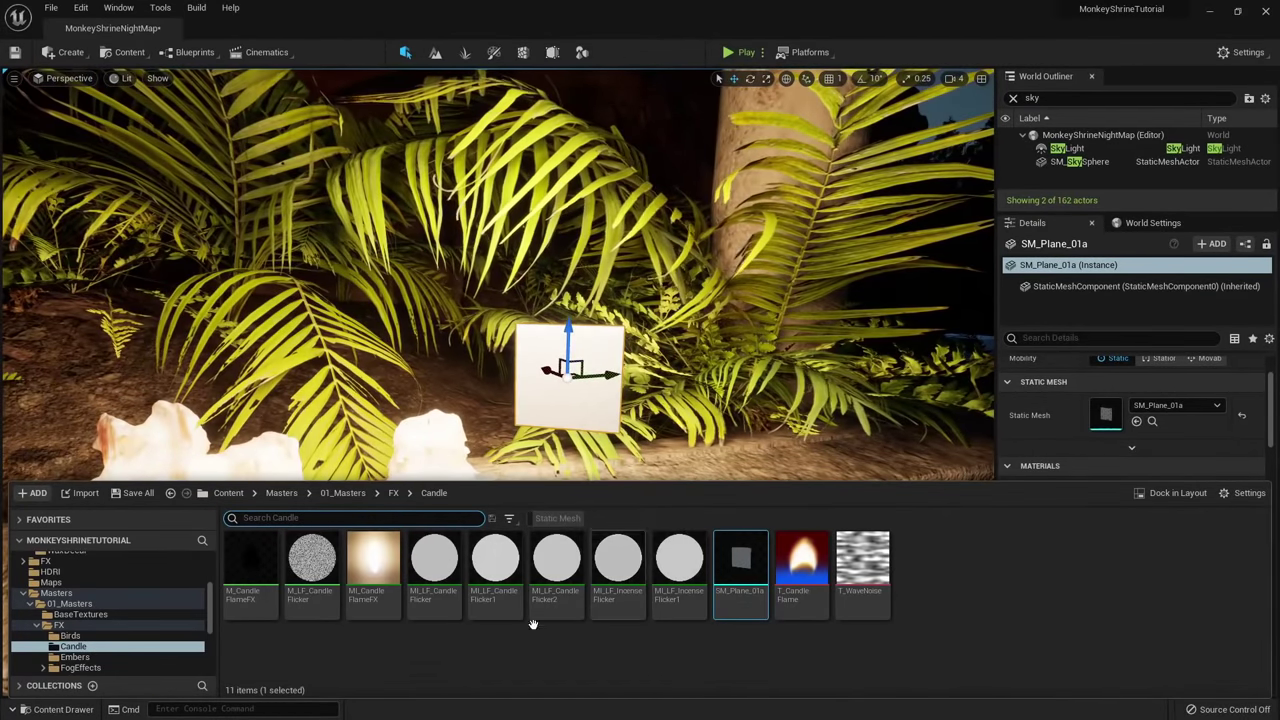
Apply the MI_CandleFlameFX material to the SM_Plane_01a plane beside the path-side candles.
left_click_drag(378, 575, 578, 406)
right_click_drag(578, 406, 680, 440)
key("a")
key("d")
key("a")
right_click_drag(600, 434, 615, 400)
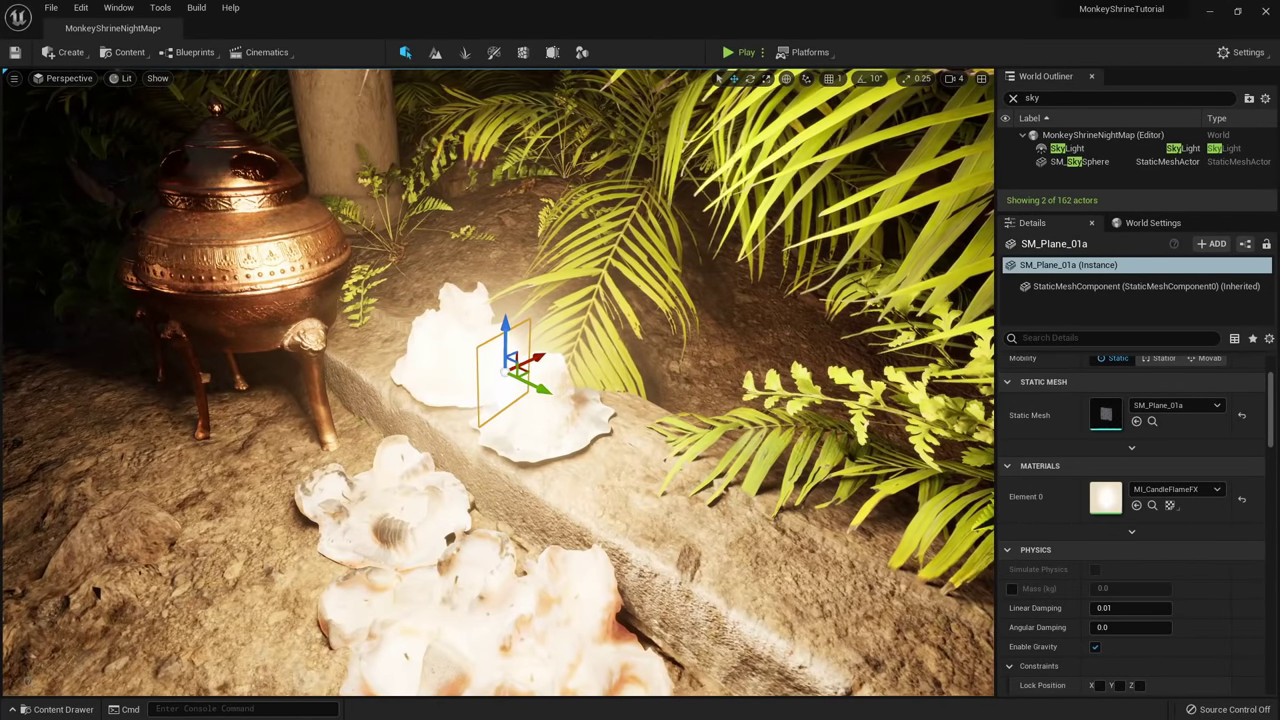
Open the candle flame material instance and set its Albedo + Alpha Control colour's Value to 1.
left_click_drag(1278, 50, 874, 95)
right_click_drag(700, 300, 695, 272)
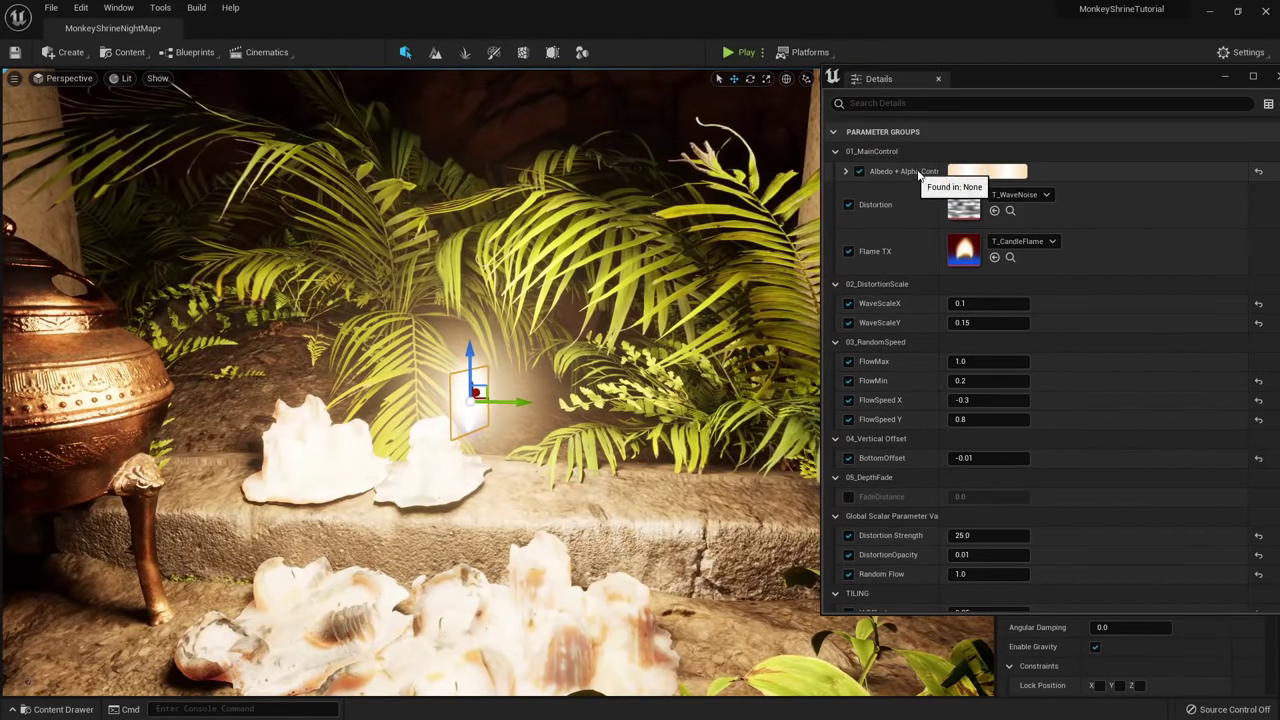
left_click(987, 172)
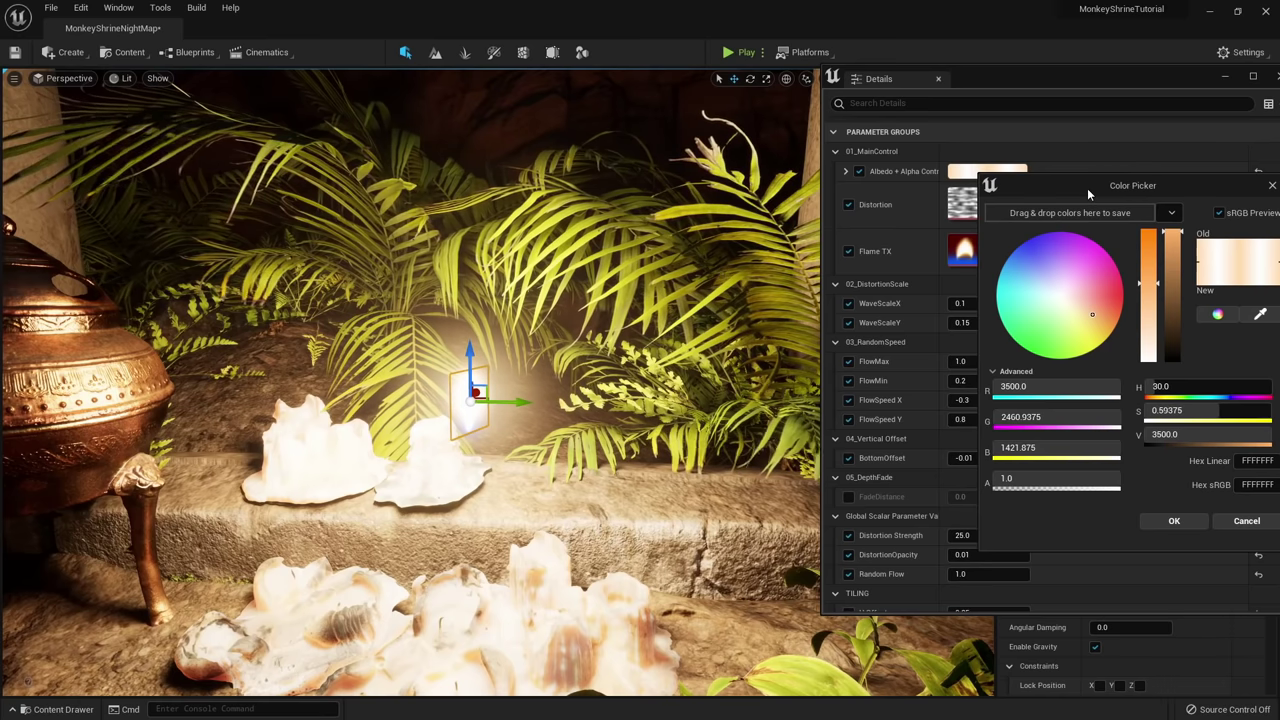
left_click_drag(1087, 188, 911, 154)
left_click(1030, 395)
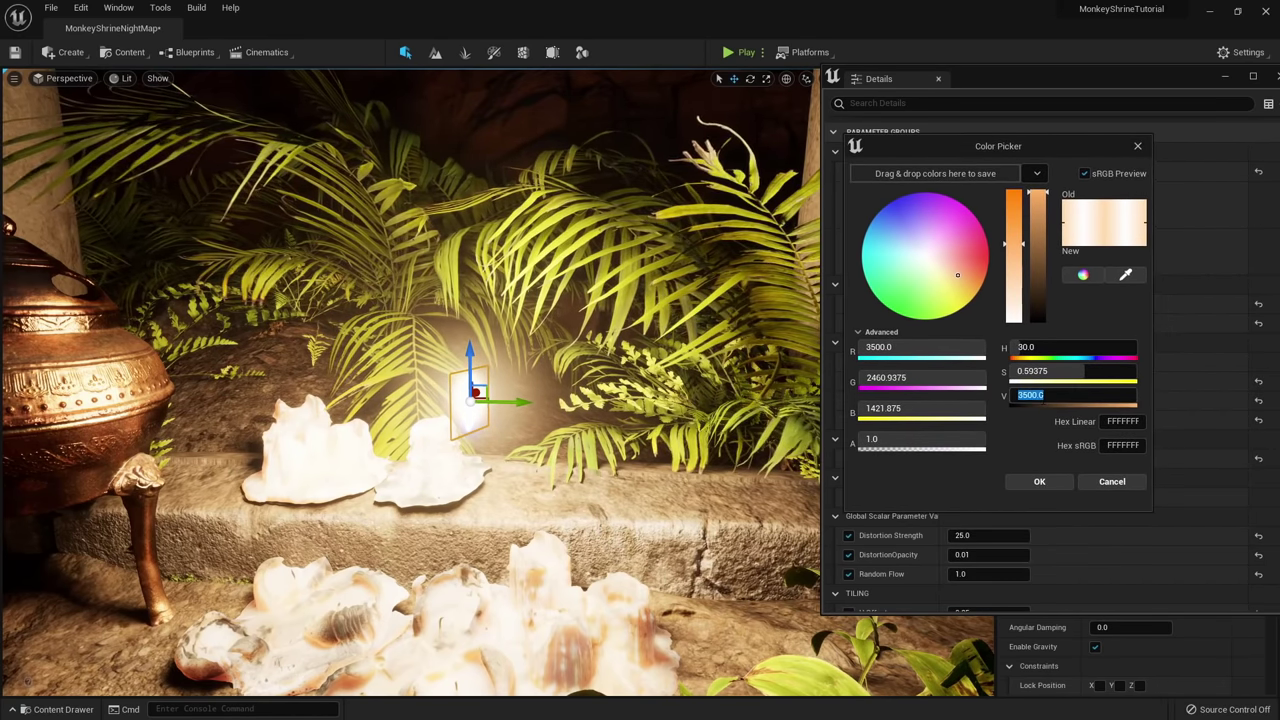
left_click(1023, 427)
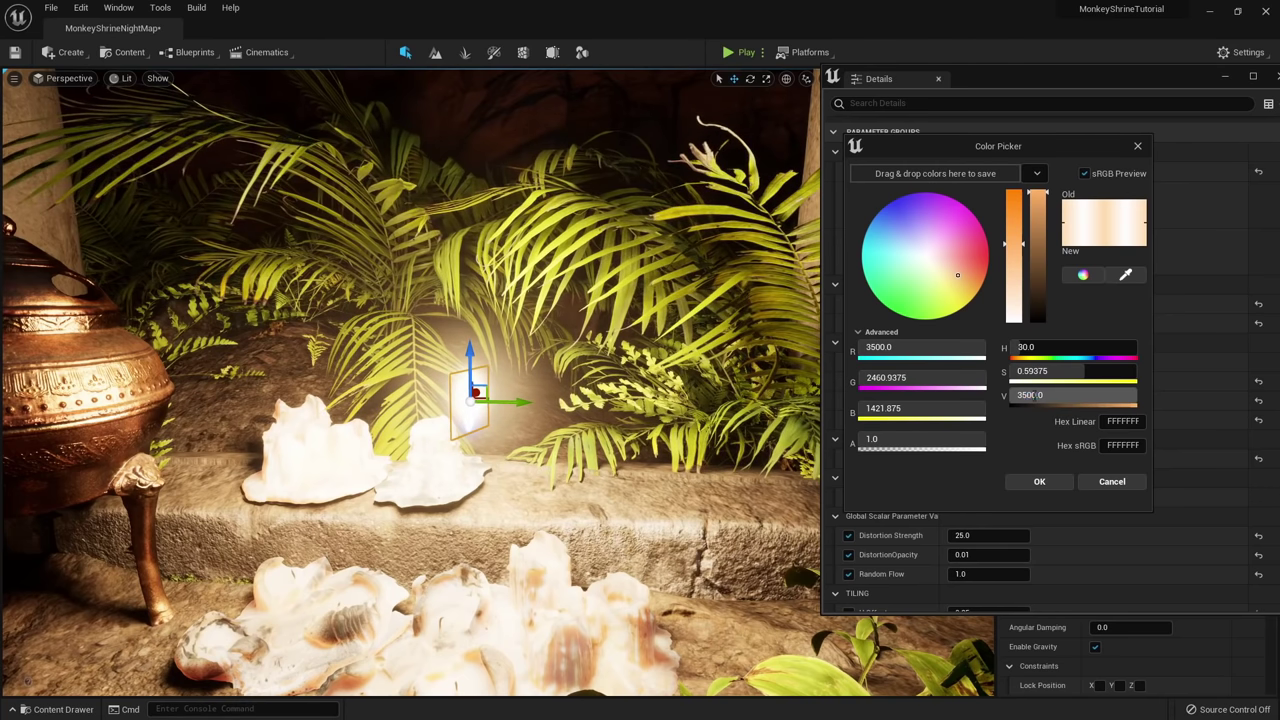
left_click(1030, 395)
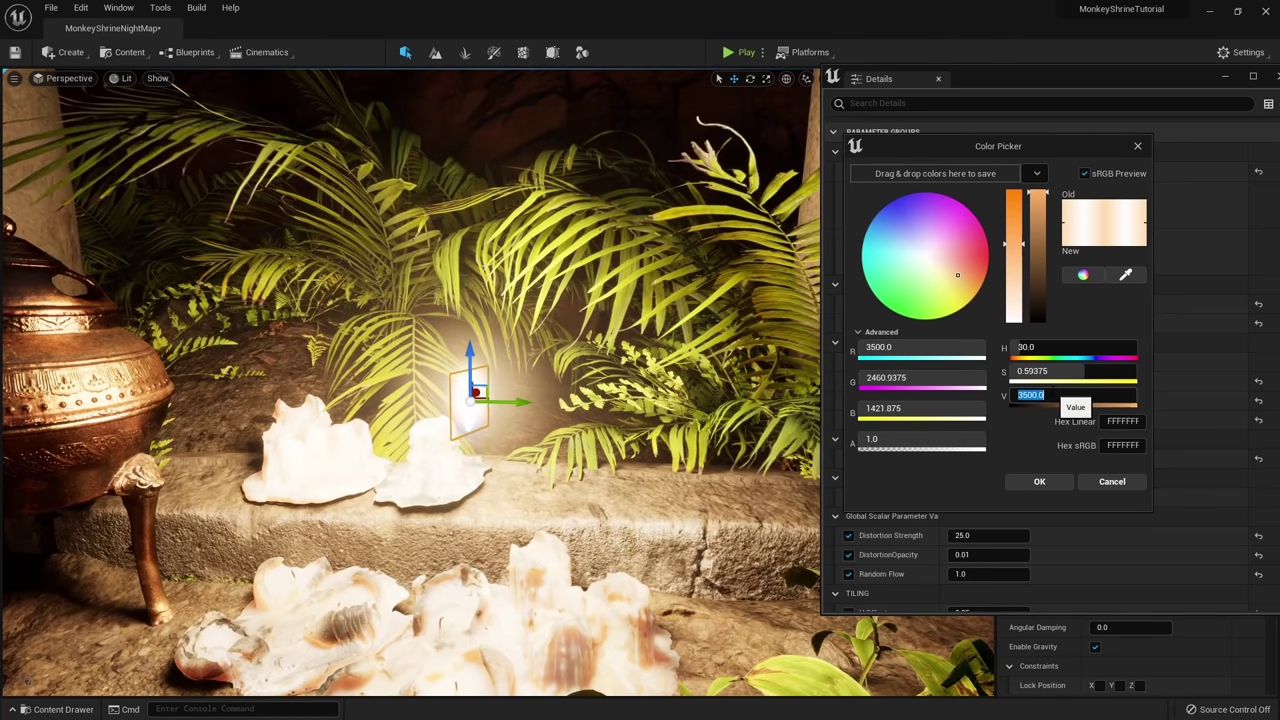
key("Return")
mouse_move(567, 422)
right_mouse_down()
mouse_move(620, 426)
mouse_move(567, 422)
right_mouse_up()
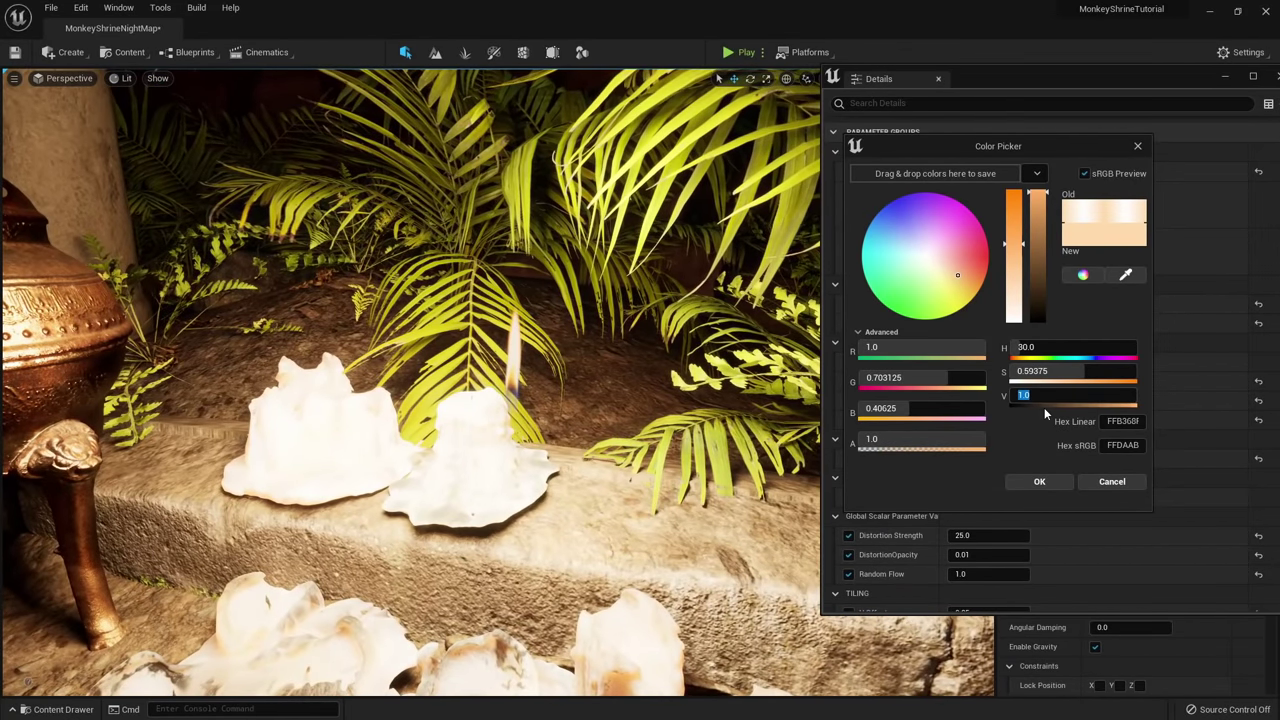
Try a flame colour Value of 2, set it to 4, accept the colour and put the material window away.
type("2")
key("Return")
type("4")
key("Return")
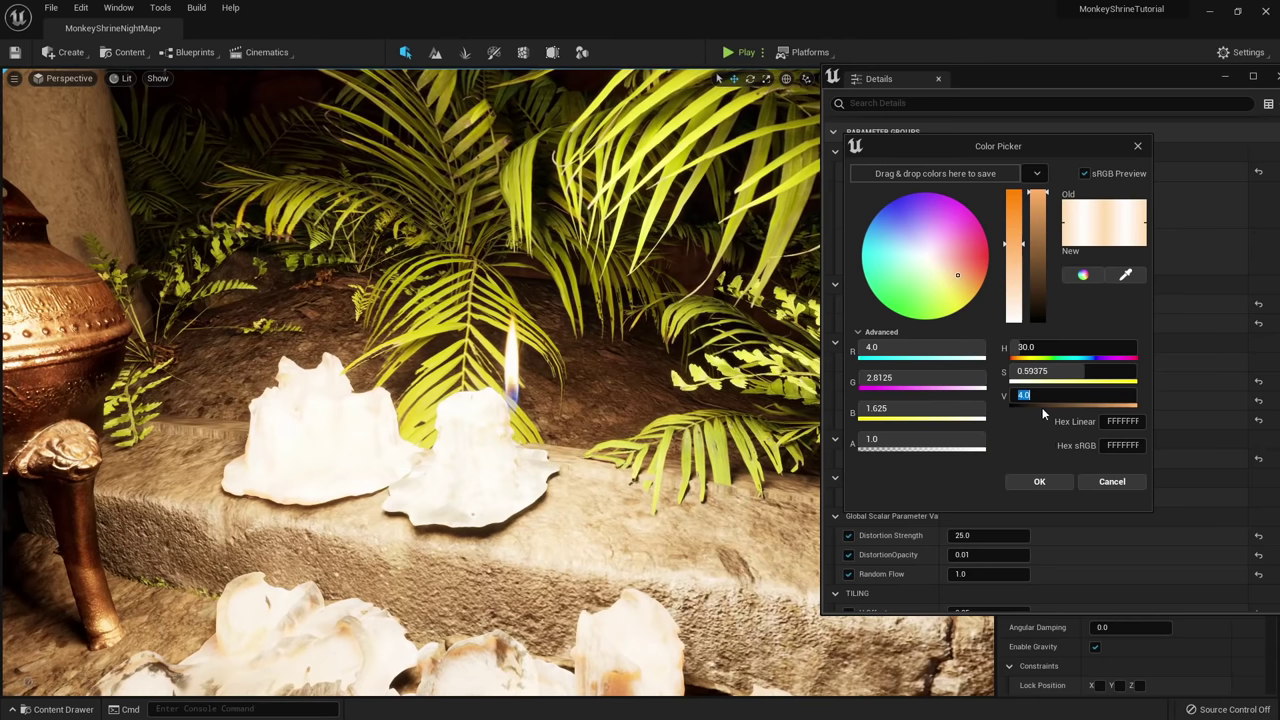
right_click_drag(640, 415, 640, 415)
left_click(1057, 481)
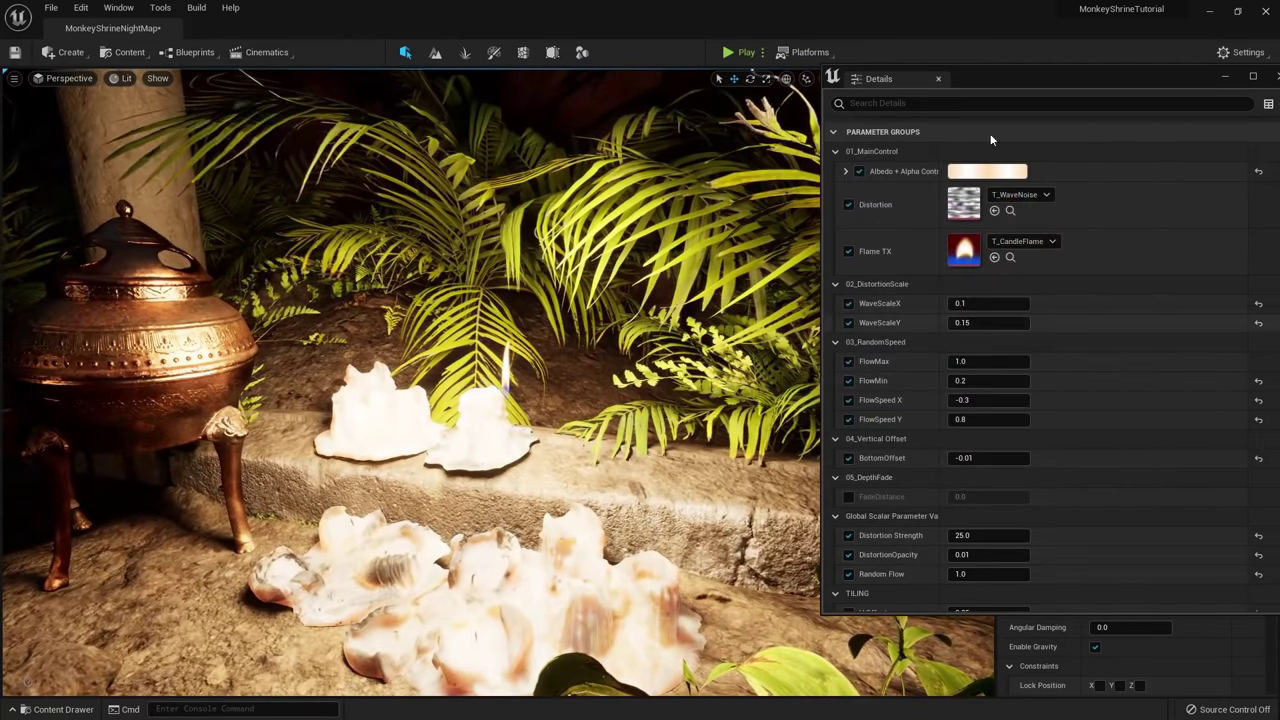
left_click_drag(986, 86, 1279, 86)
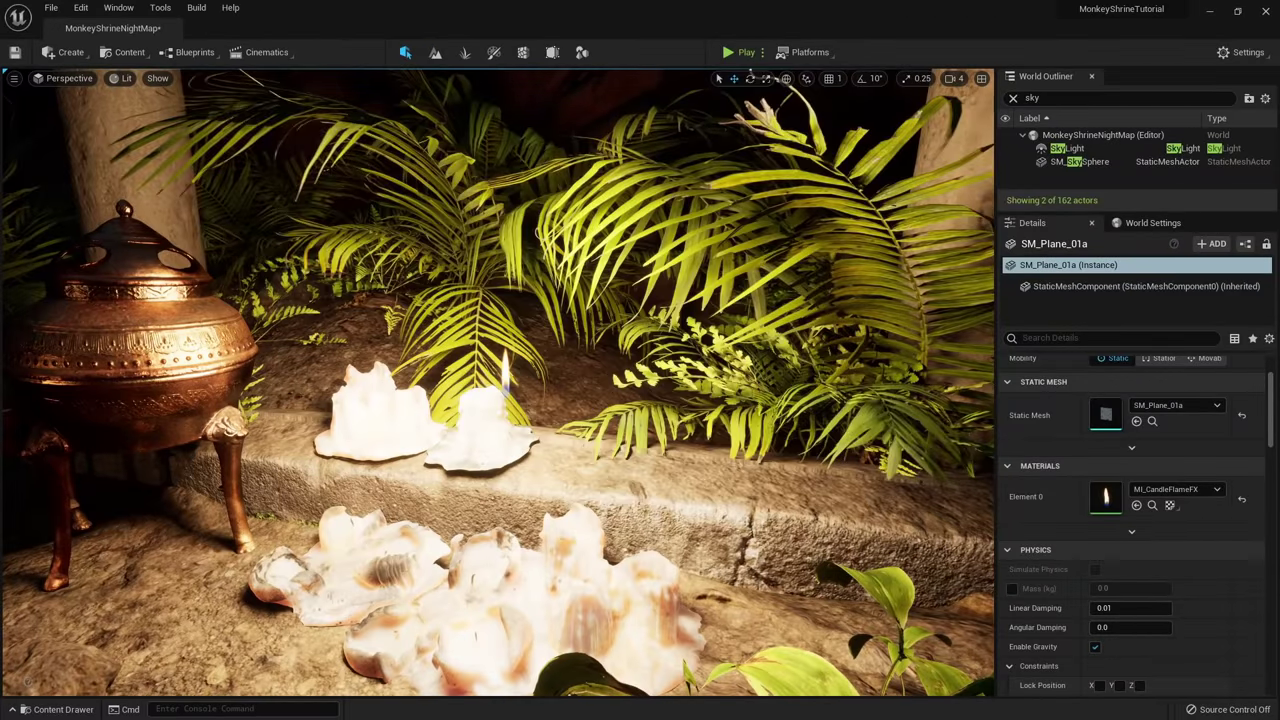
Move the flame plane over the candle cluster nearest the brass incense burner.
left_click(508, 377)
key("g")
left_click(507, 372)
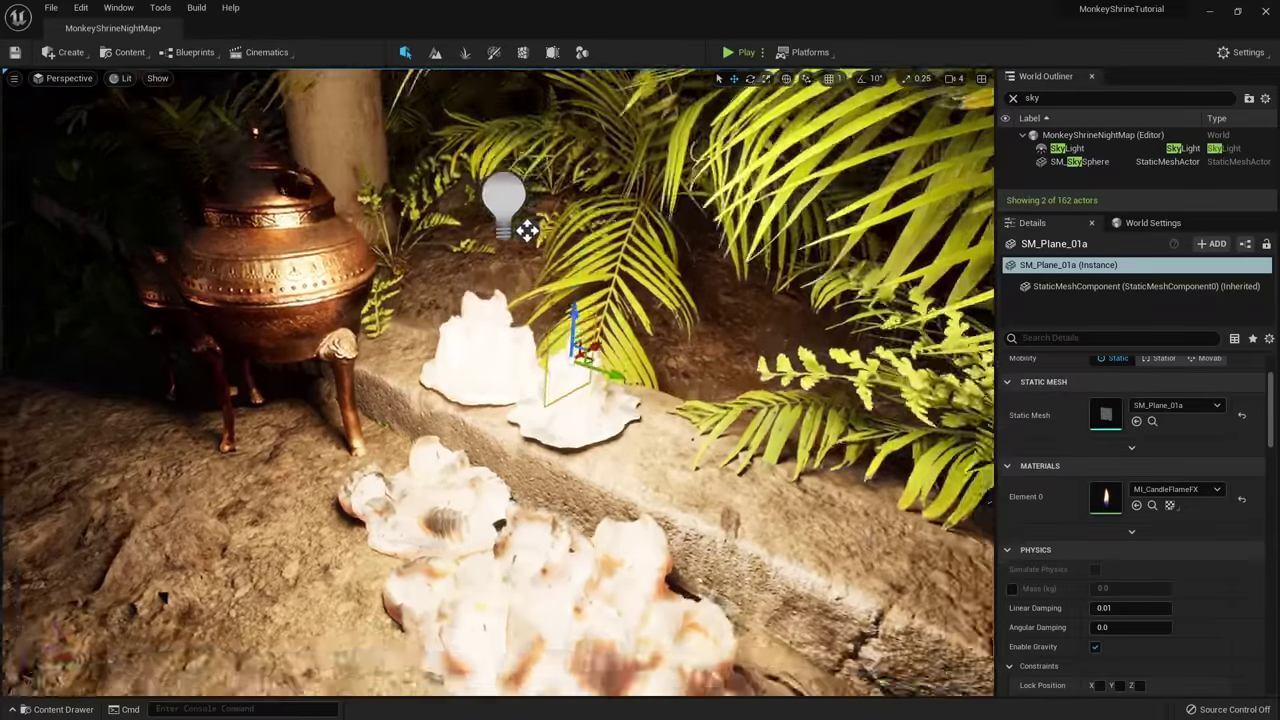
right_click_drag(540, 372, 492, 374)
left_click_drag(554, 364, 545, 234)
right_click_drag(526, 293, 444, 255)
right_click_drag(565, 145, 494, 373)
left_click_drag(494, 373, 590, 399)
right_click_drag(590, 399, 614, 282)
left_click_drag(591, 98, 589, 258)
right_click_drag(603, 343, 655, 390)
Show the scene in Detail Lighting mode and align the flame plane with the wick of the rear candle.
key("g")
key("alt+3")
key("alt+5")
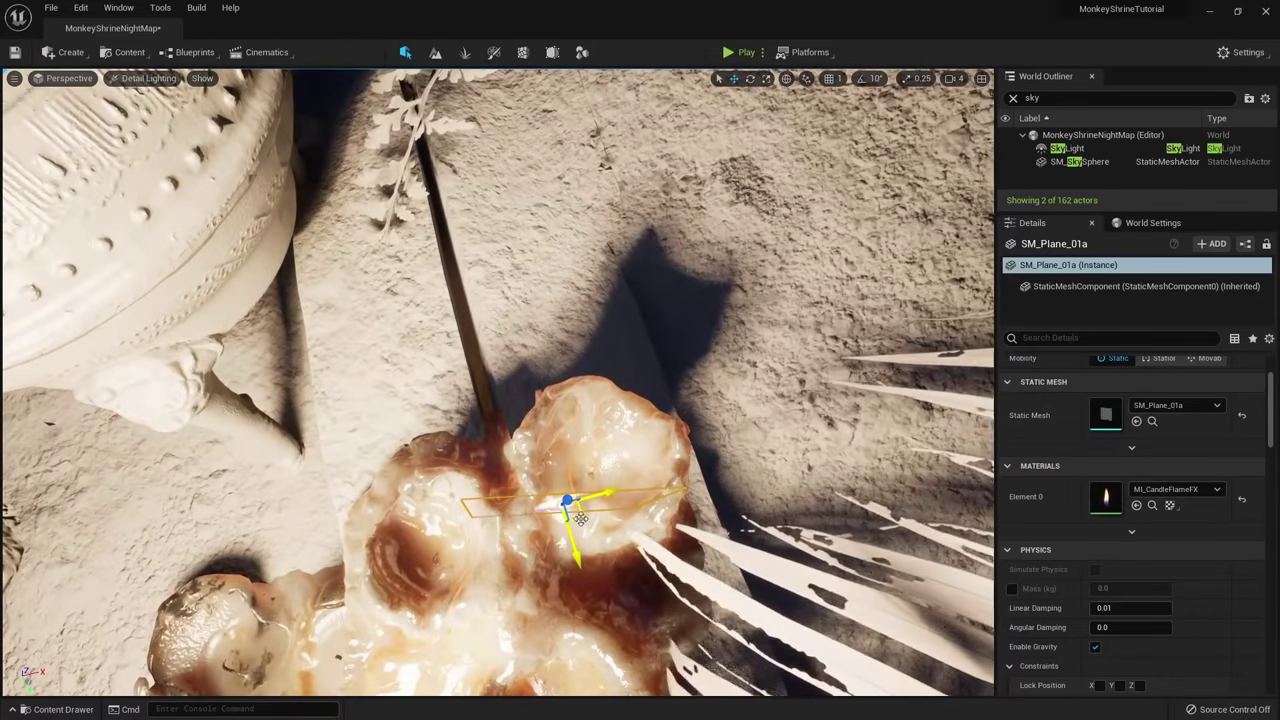
left_click_drag(577, 514, 629, 467)
right_click_drag(628, 467, 620, 426)
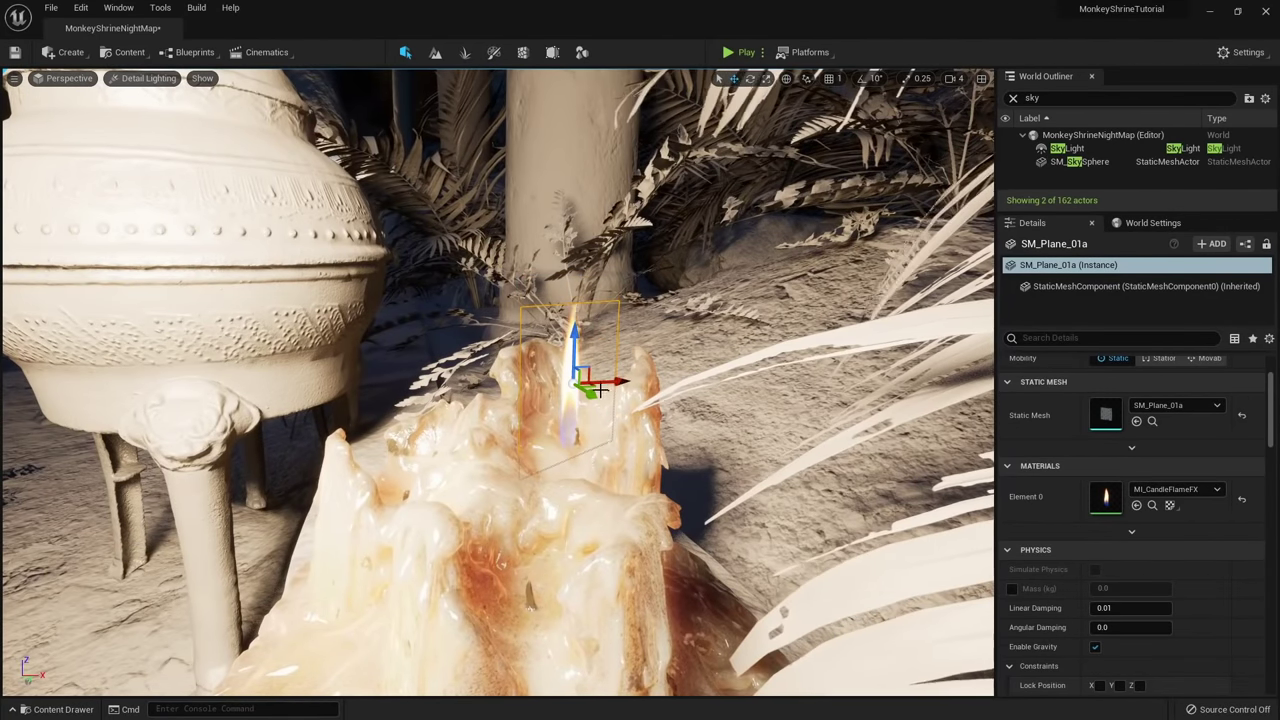
left_click_drag(593, 387, 602, 385)
right_click_drag(602, 385, 606, 440)
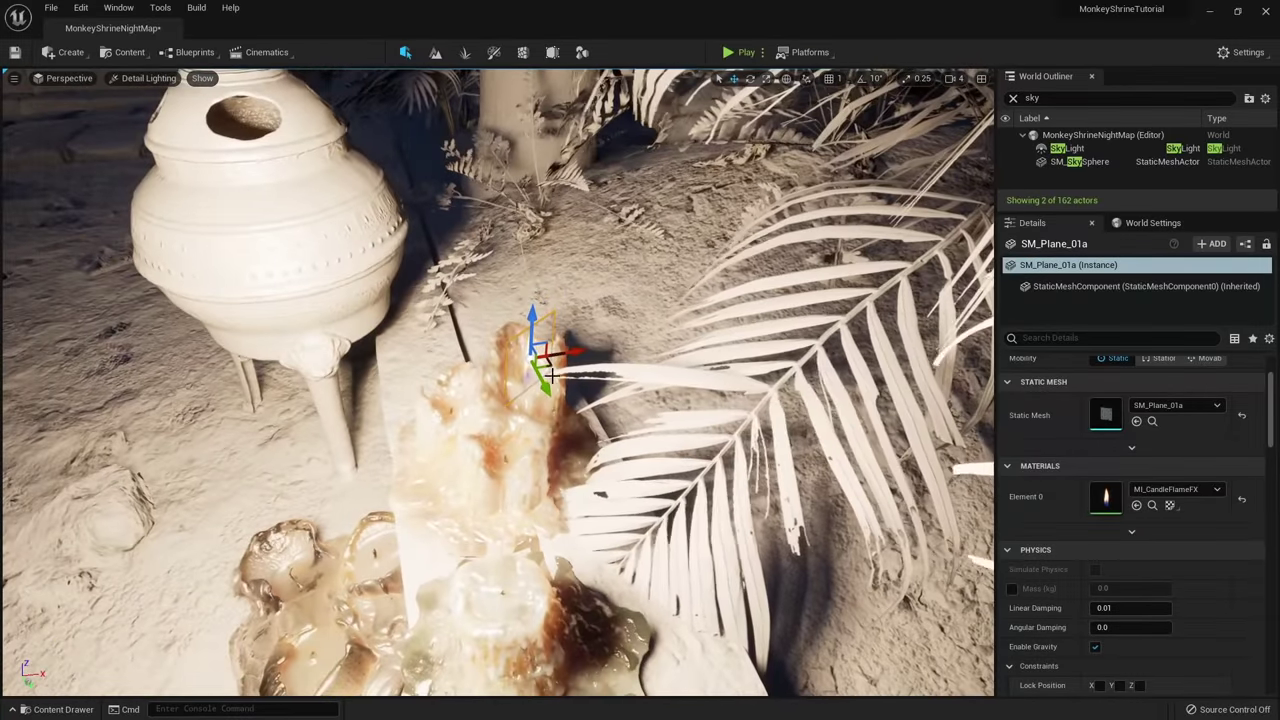
Duplicate the flame plane onto the other candles around the shrine and return the viewport to Lit mode.
right_click_drag(552, 376, 575, 345)
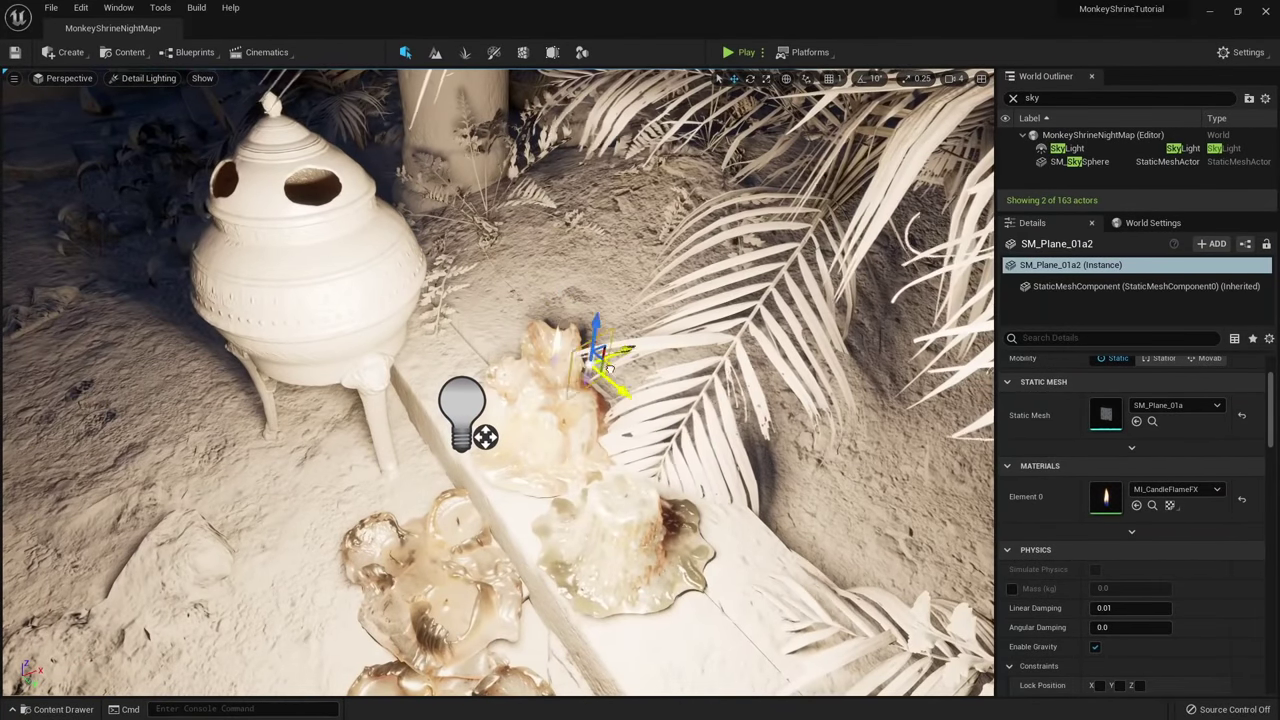
right_click_drag(625, 432, 630, 392)
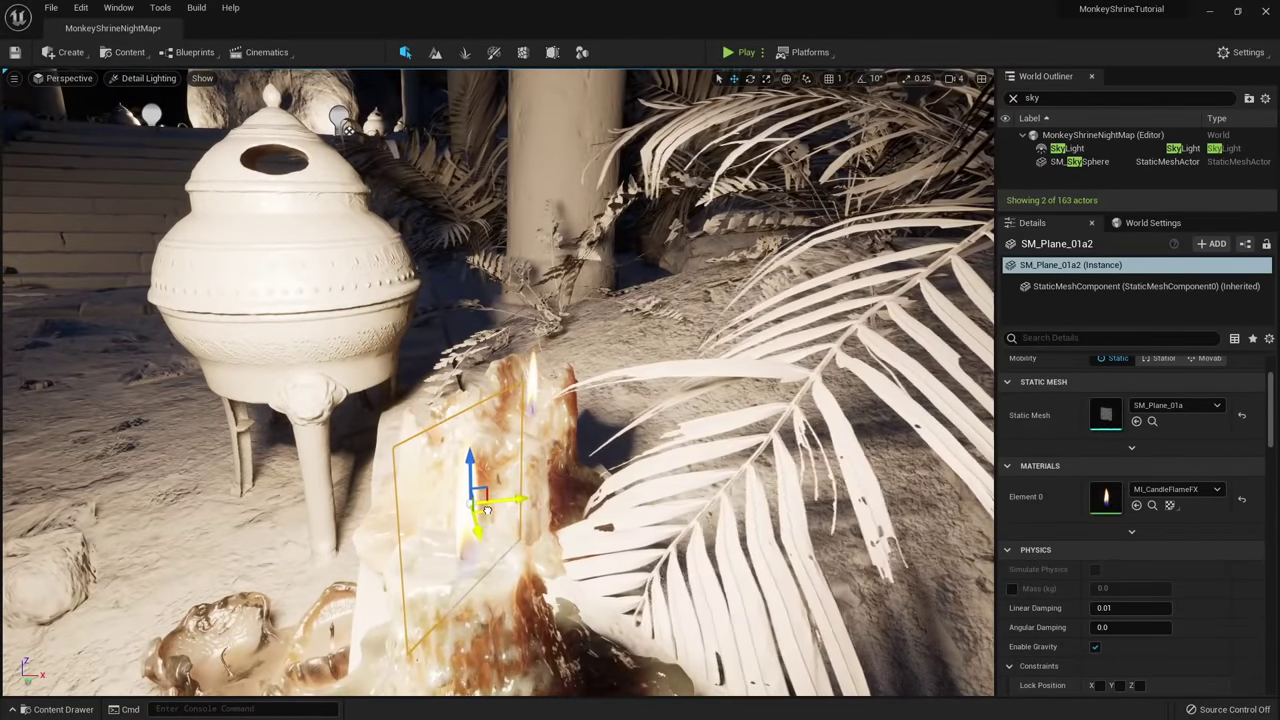
right_click_drag(484, 503, 495, 498)
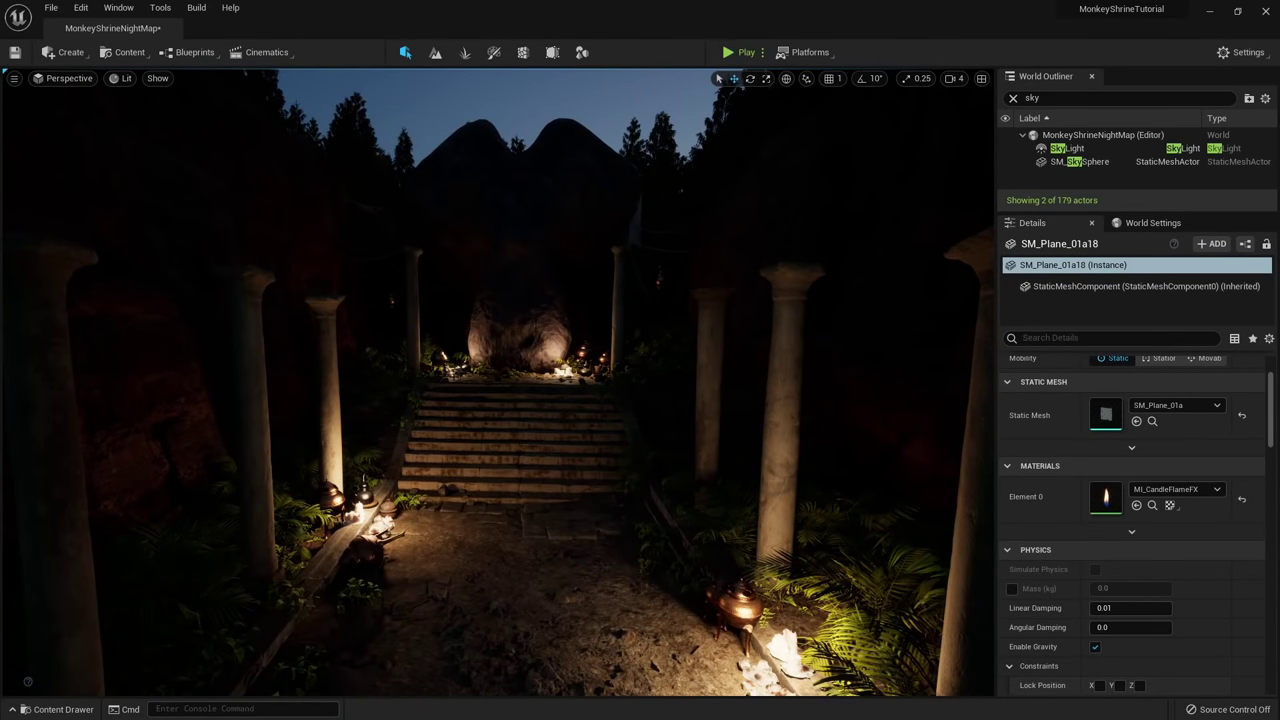
Add a rect light in front of the large shrine rock and raise it above the rock.
key("s")
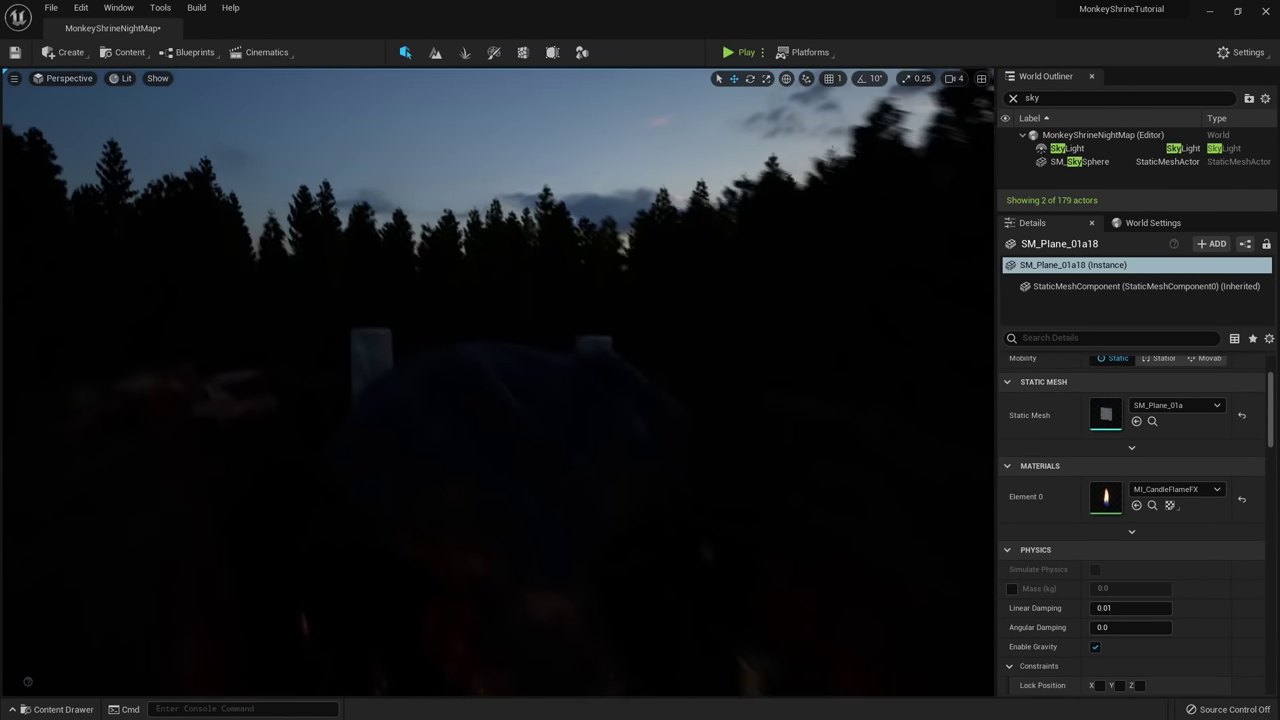
left_click(65, 52)
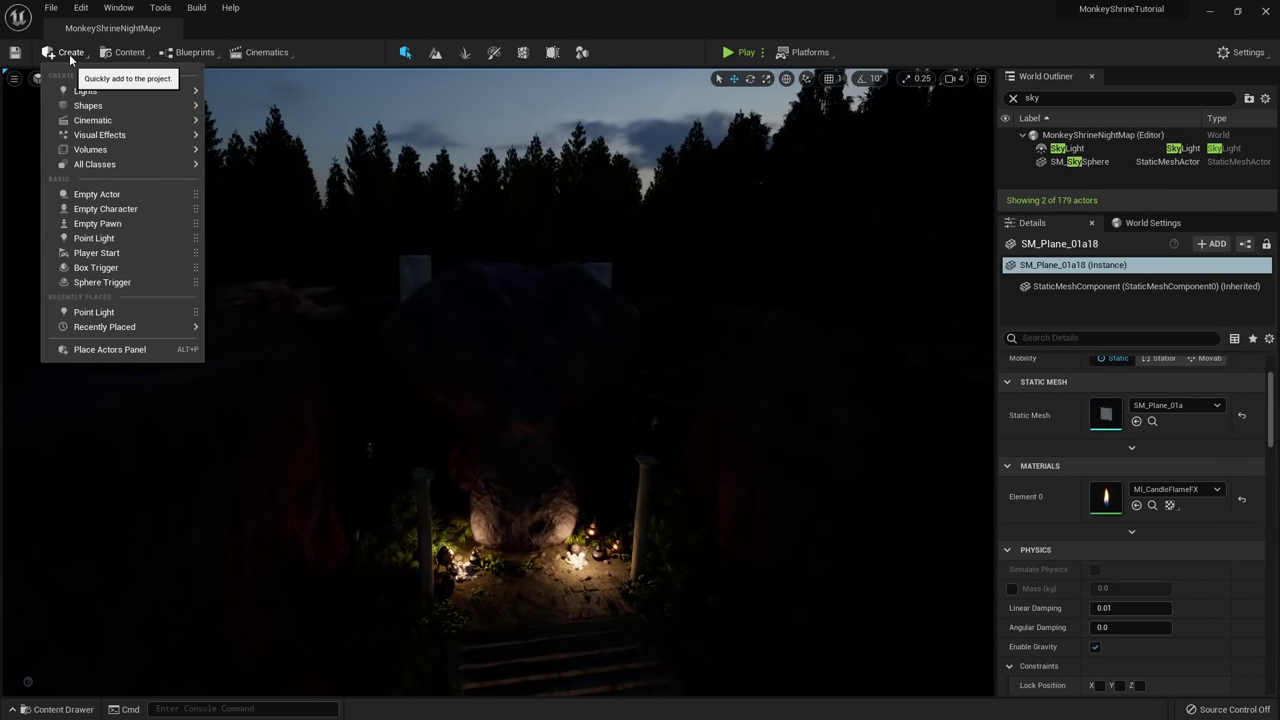
mouse_move(97, 91)
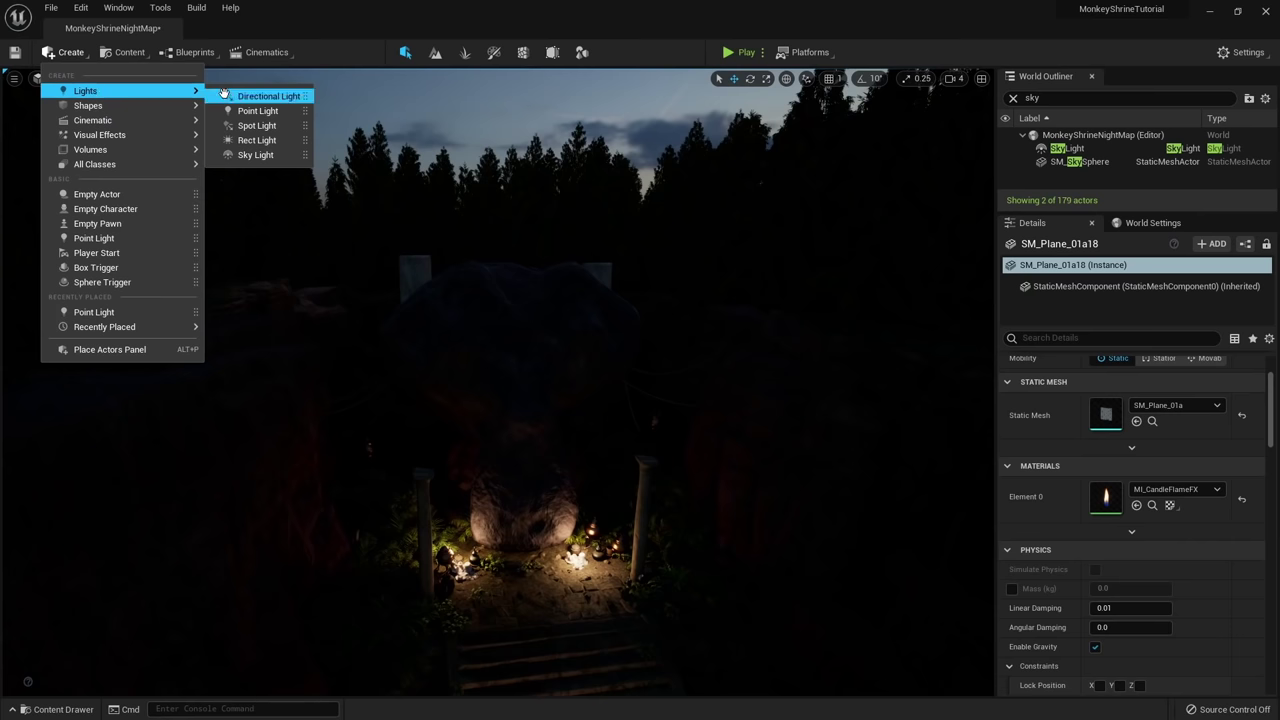
left_click(257, 140)
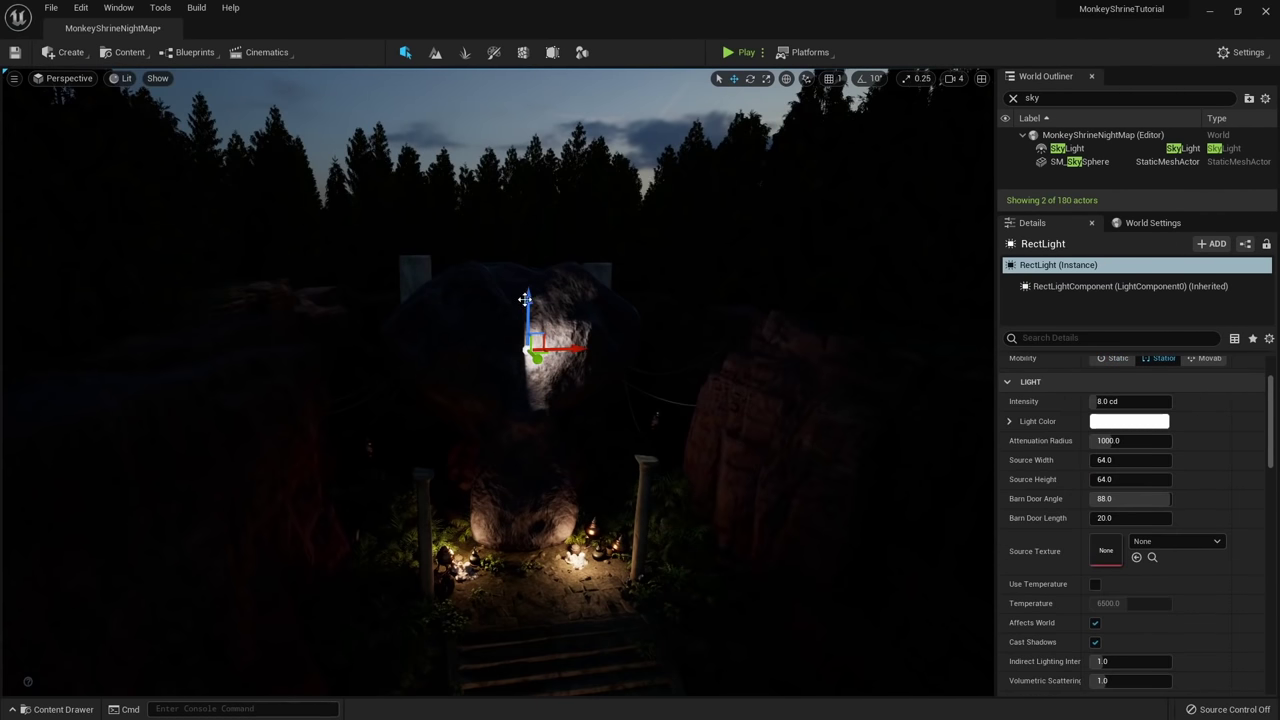
left_click_drag(525, 299, 545, 84)
Enlarge the rect light's source to about 234 wide and 146 high, and make the light Movable.
key("g")
key("e")
mouse_move(551, 231)
right_mouse_down()
mouse_move(590, 238)
mouse_move(600, 300)
mouse_move(551, 231)
right_mouse_up()
key("w")
mouse_move(1108, 461)
left_mouse_down()
mouse_move(1132, 461)
mouse_move(1120, 479)
left_mouse_up()
left_click(1205, 358)
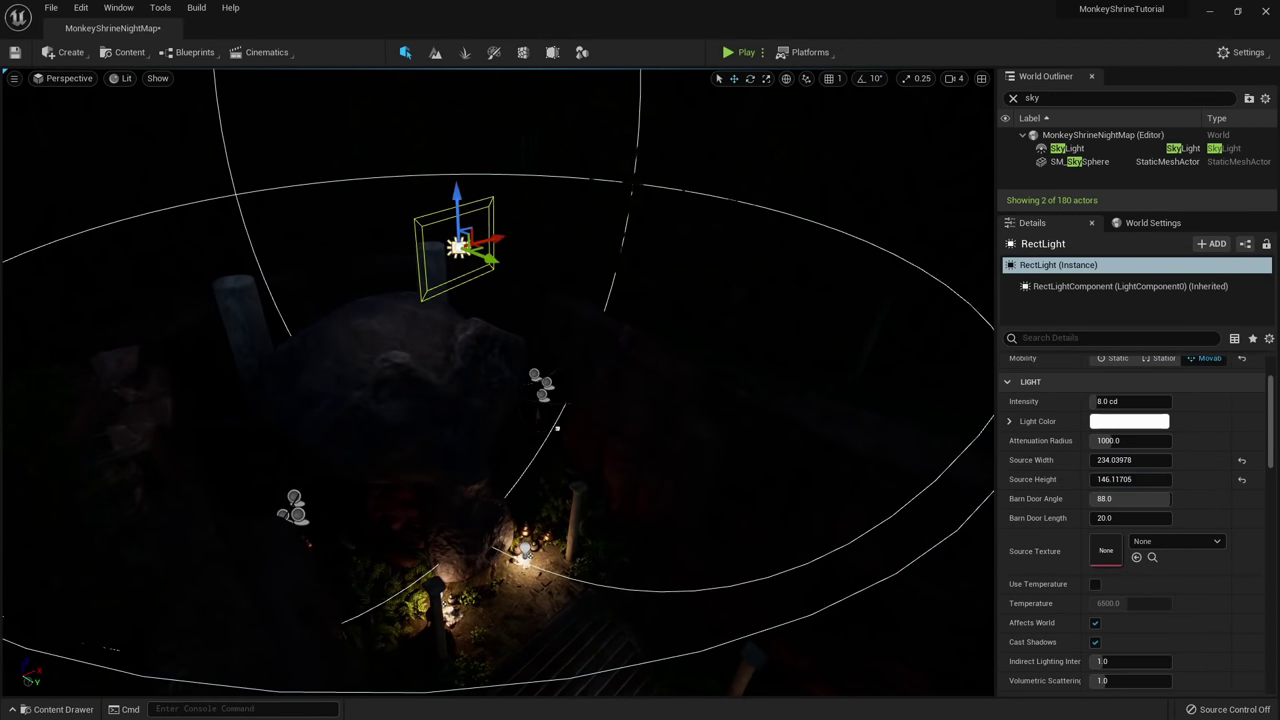
Move the rect light above the shrine rock and rotate it to shine down on the rock.
right_click_drag(500, 400, 640, 410)
left_click_drag(385, 286, 550, 290)
key("e")
left_click_drag(480, 243, 444, 268)
right_click_drag(448, 268, 220, 305)
left_click_drag(632, 414, 656, 413)
right_click_drag(650, 400, 598, 300)
key("w")
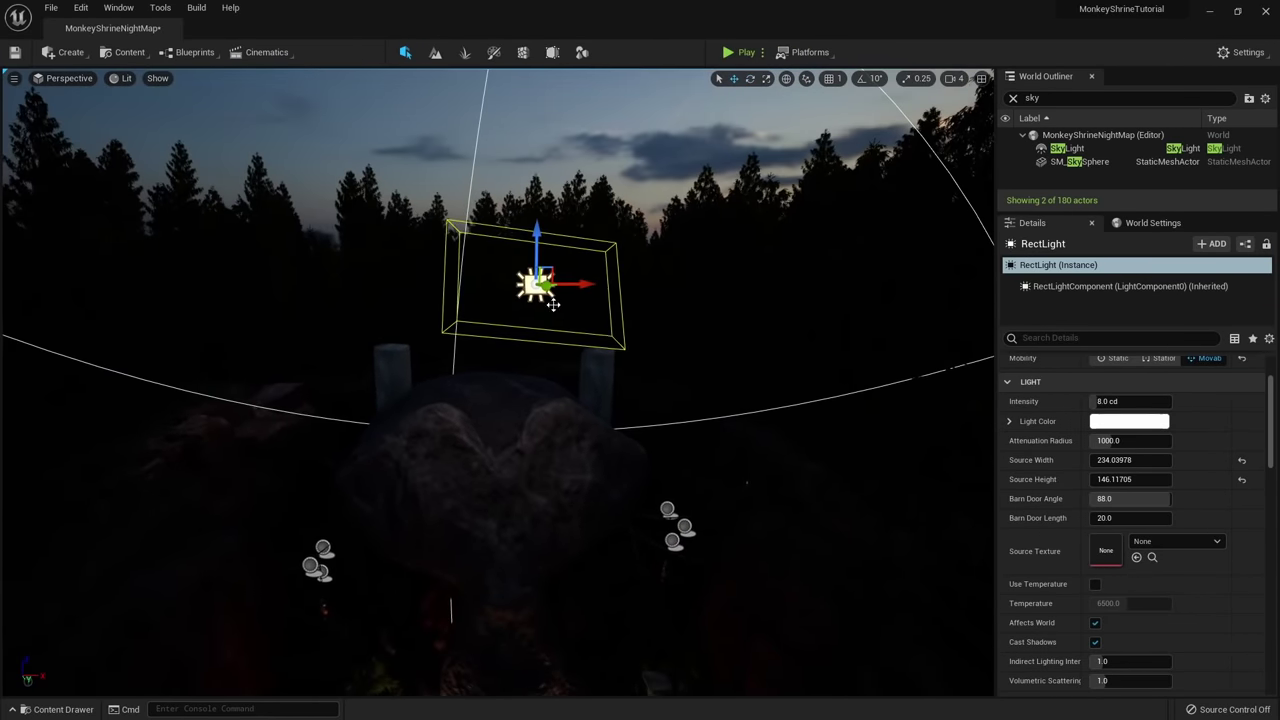
key("e")
key("q")
mouse_move(554, 346)
right_mouse_down()
mouse_move(552, 312)
mouse_move(552, 340)
right_mouse_up()
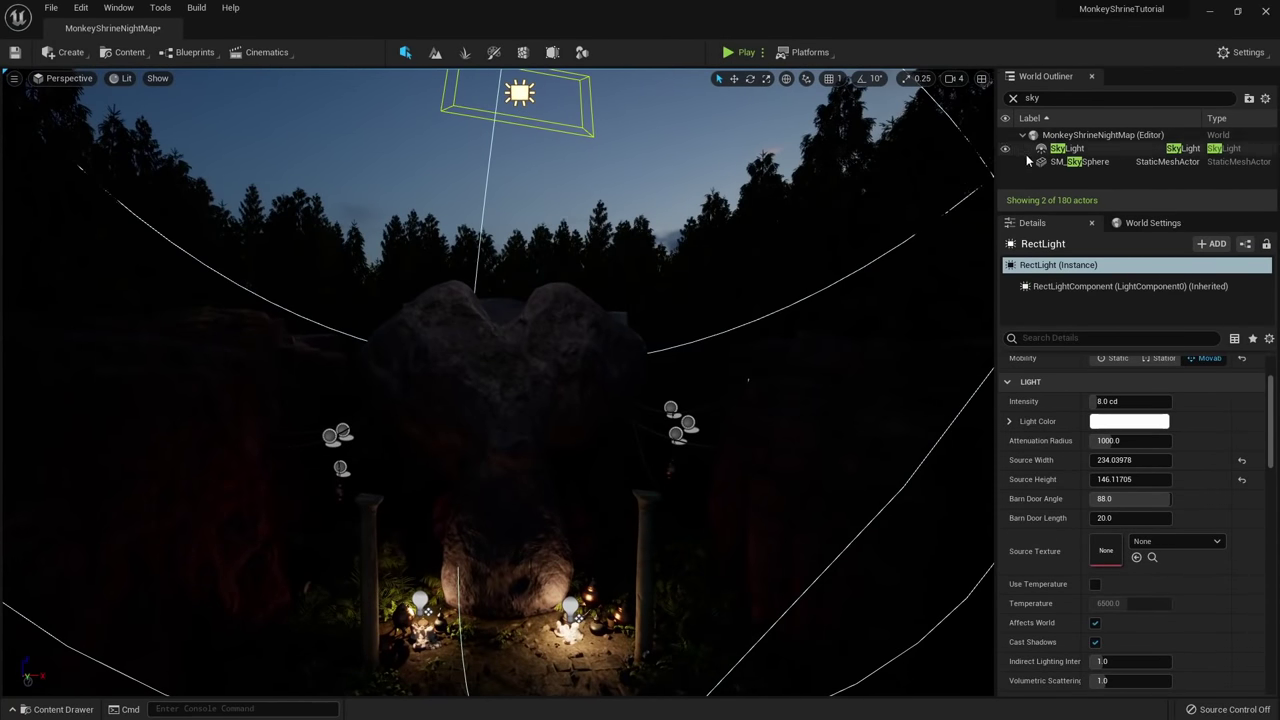
Clear the World Outliner search and toggle the RectLight's visibility to compare the scene with and without it.
left_click(1013, 101)
left_click(1006, 166)
left_click(1006, 166)
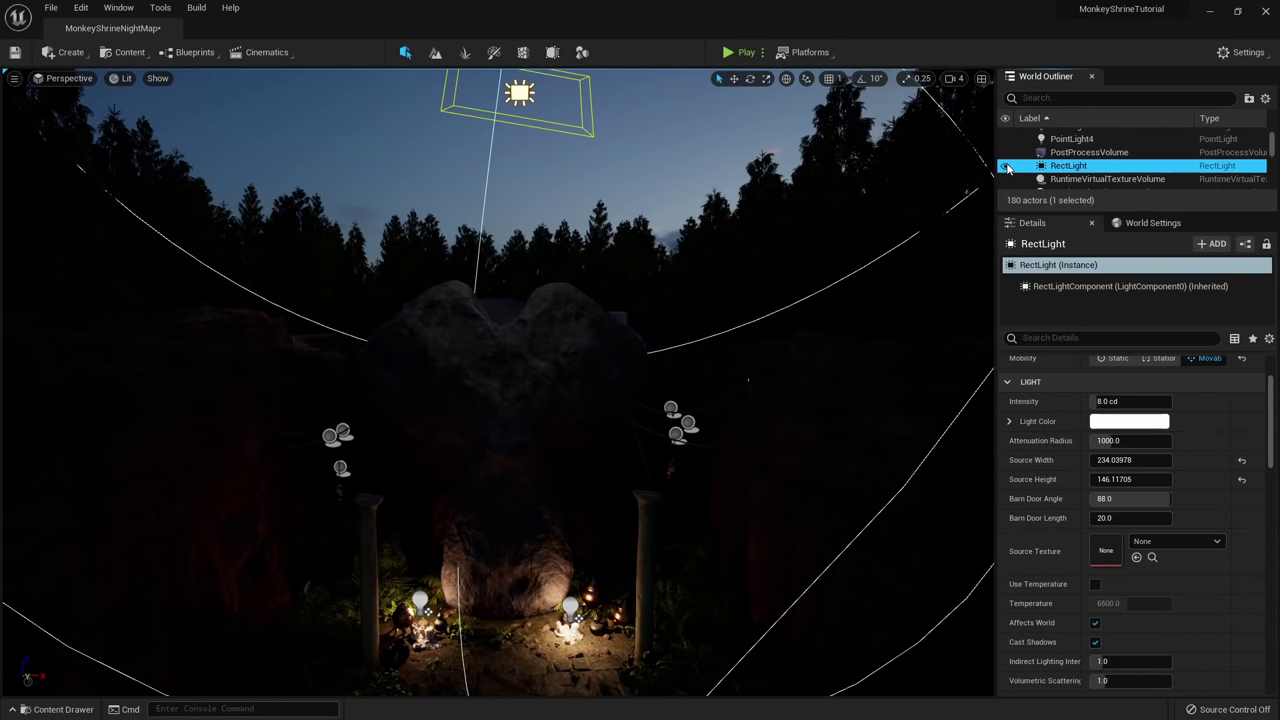
left_click(1006, 166)
left_click(1006, 166)
left_click(1006, 166)
left_click(1006, 166)
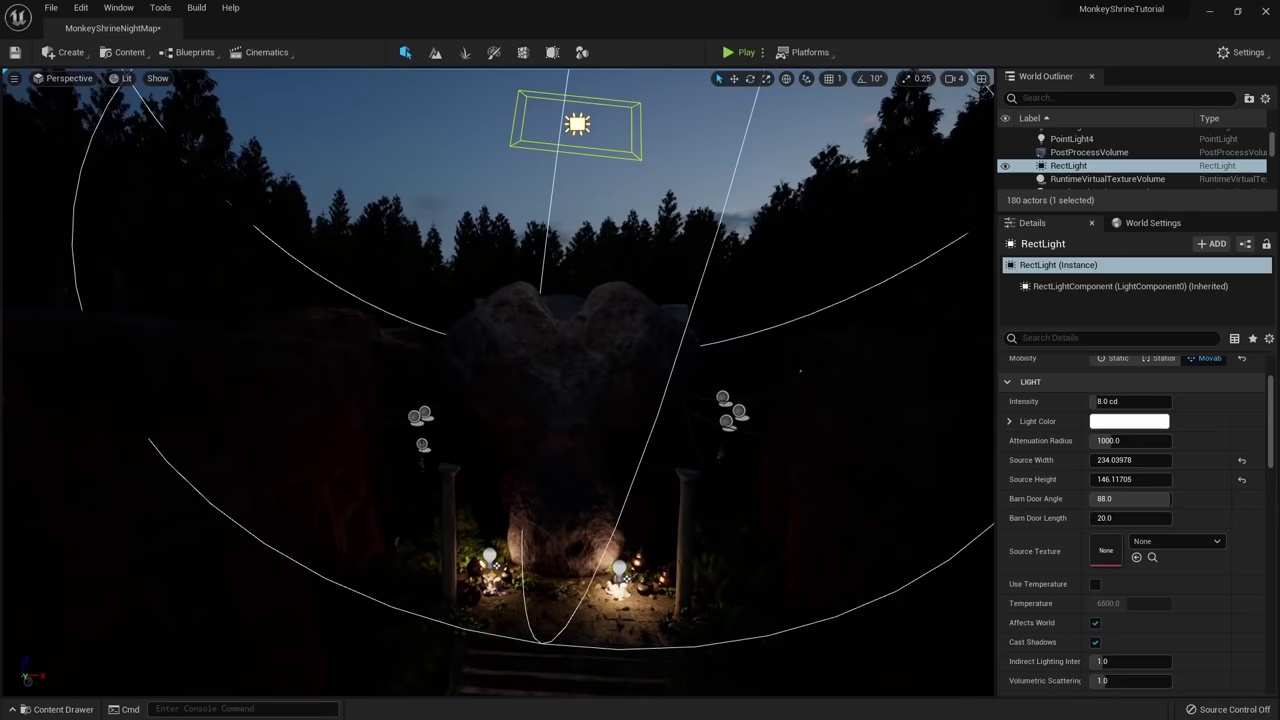
Widen the rect light's source to about 329 and set its intensity to 2 cd.
left_click_drag(1128, 460, 1180, 460)
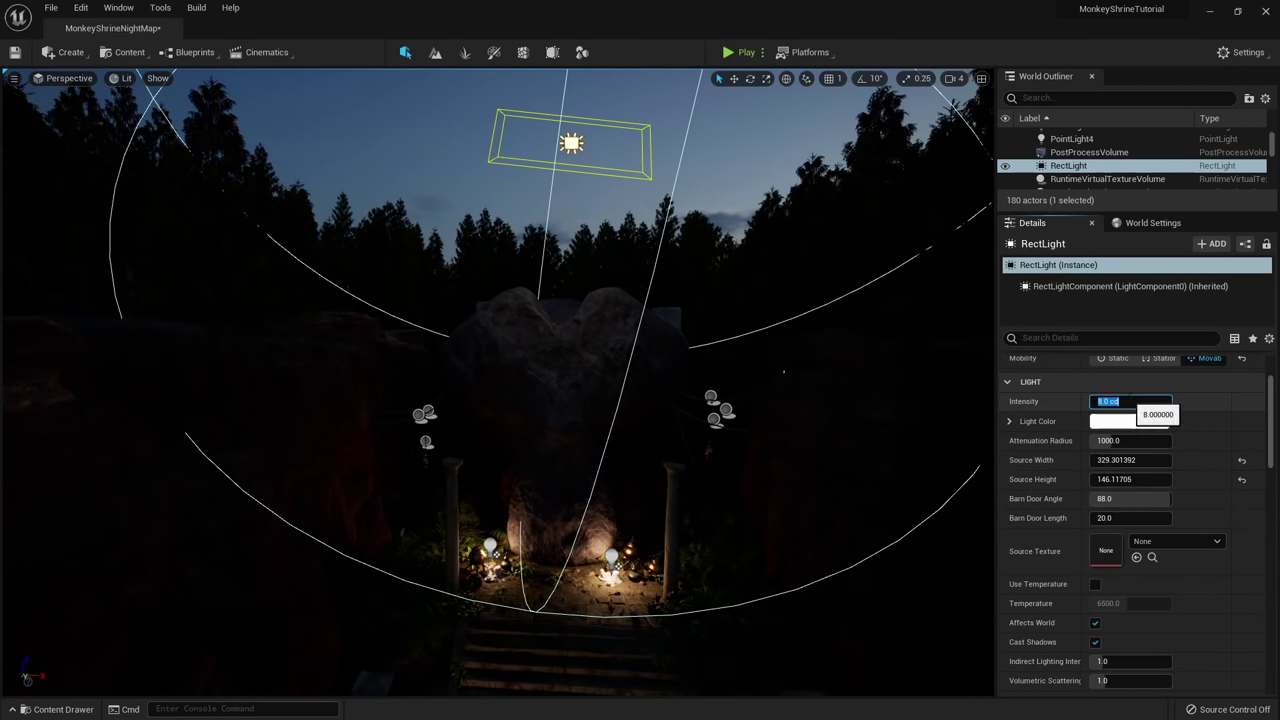
type("2")
key("Return")
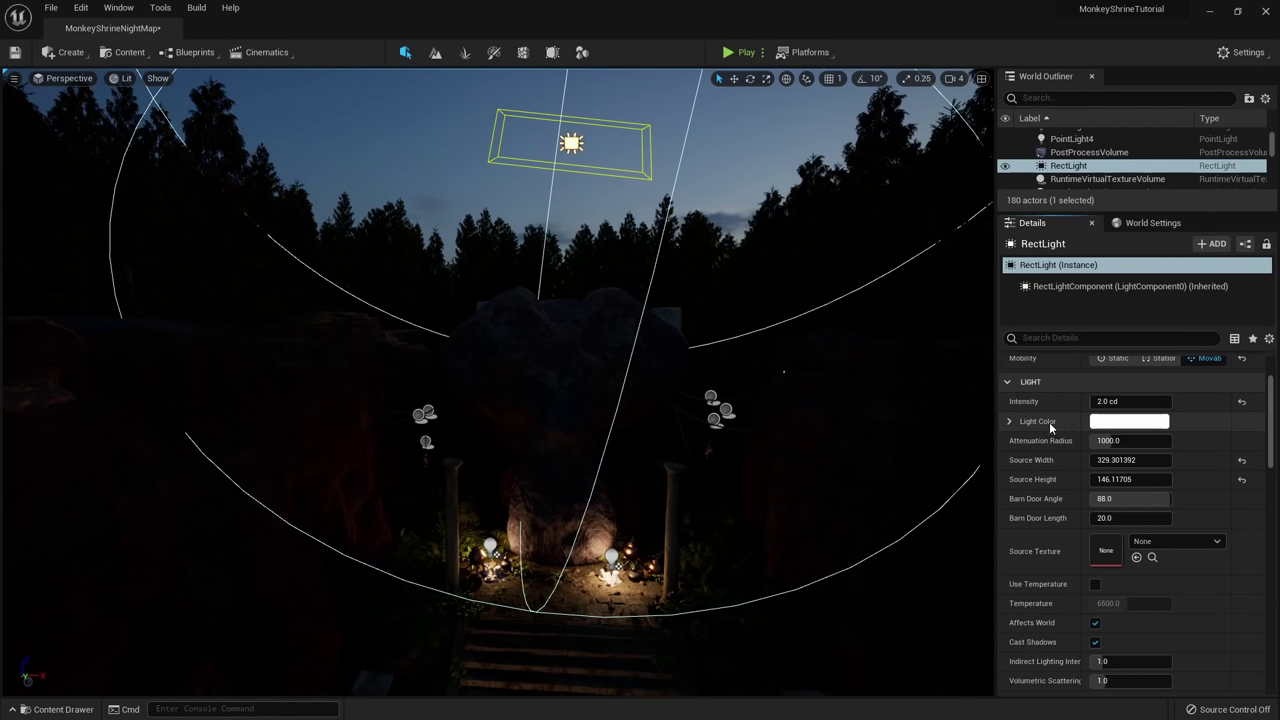
Enable Use Temperature on the rect light and set the temperature to about 6253.
scroll(1063, 605, "down", 2)
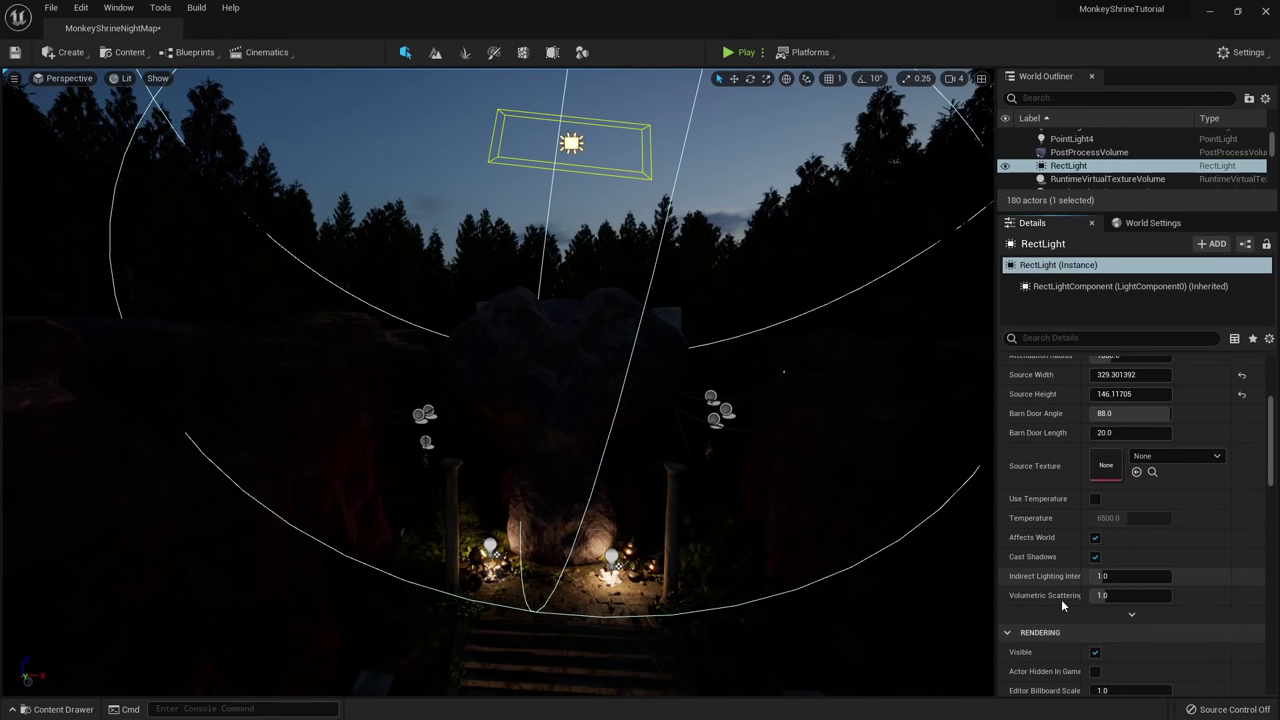
left_click(1095, 498)
left_click_drag(1100, 517, 1160, 517)
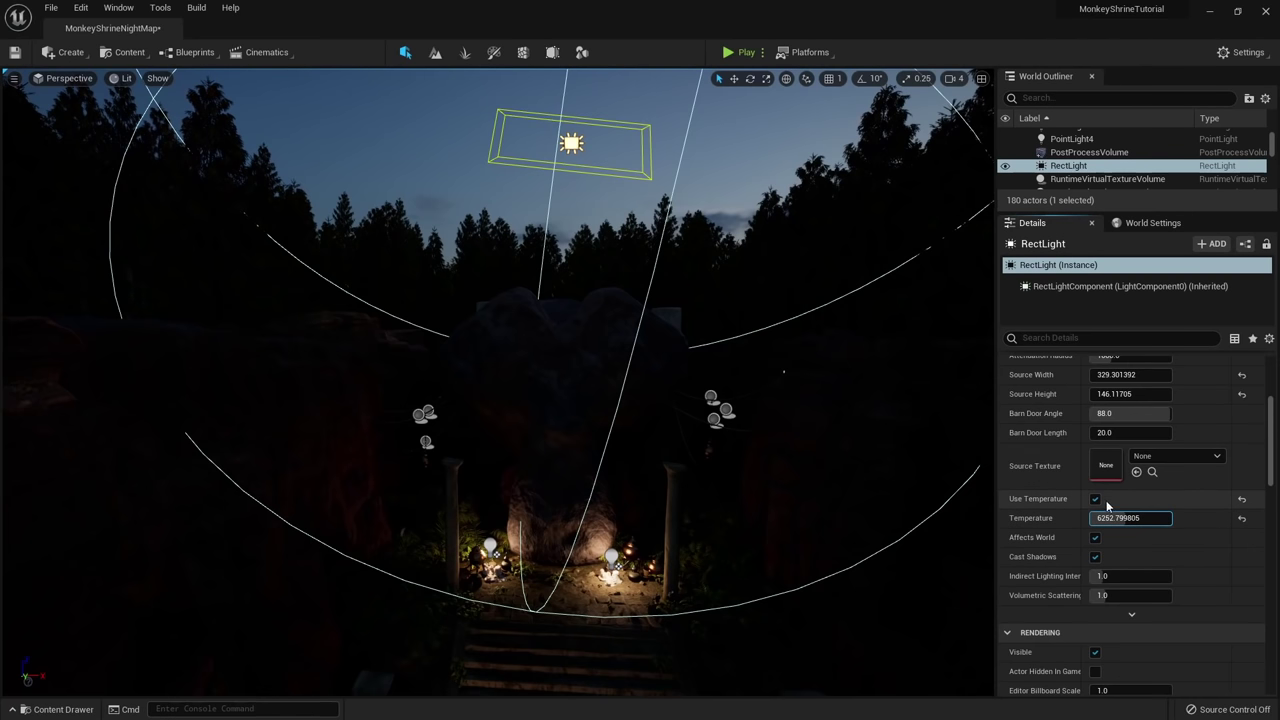
Tint the rect light's colour a very pale blue with hue about 207 and saturation about 0.023.
scroll(1160, 510, "up", 3)
left_click(1140, 464)
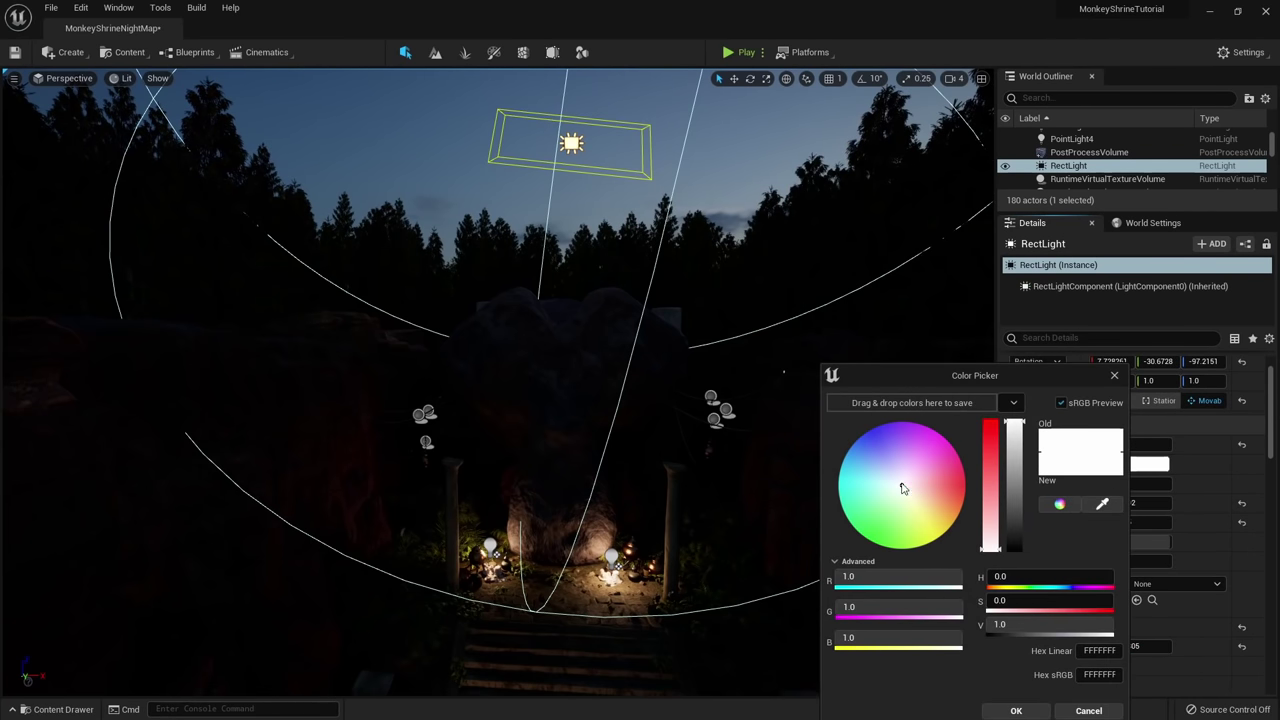
left_click_drag(906, 486, 900, 484)
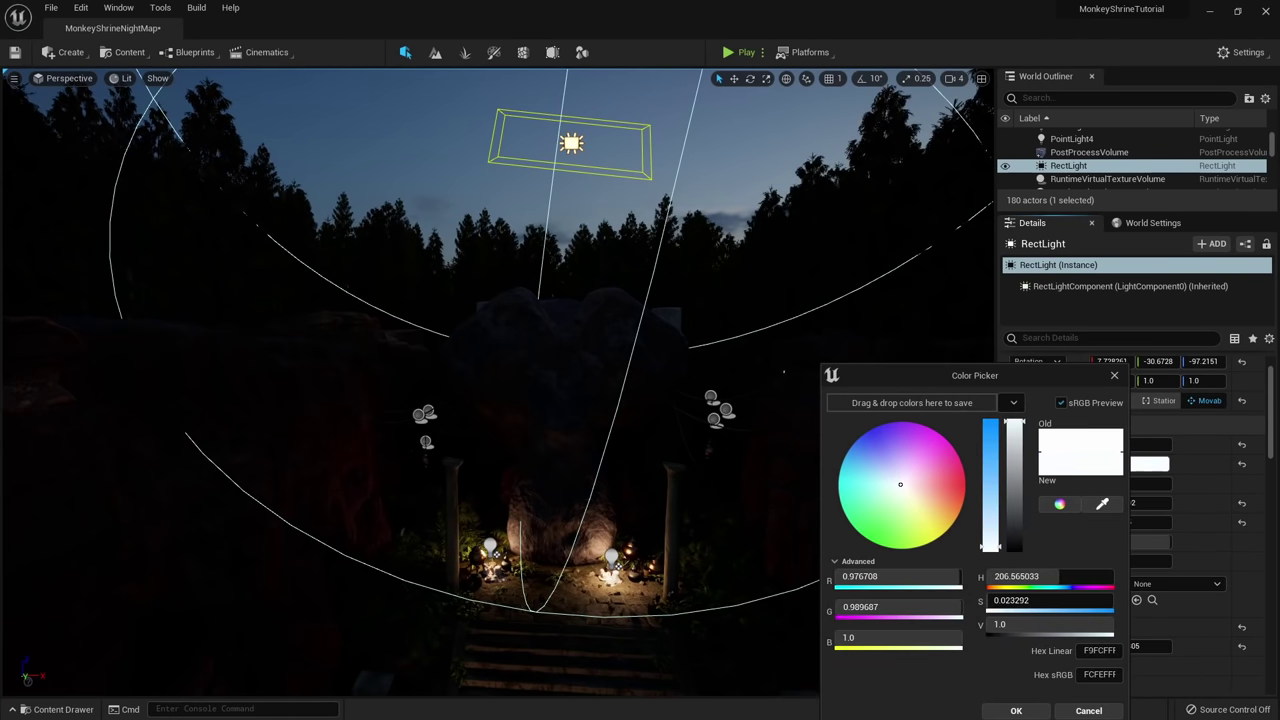
left_click(1016, 710)
Try a rect light temperature of about 4666 and toggle the light's visibility to compare the effect.
scroll(1130, 500, "down", 1)
left_click(1130, 603)
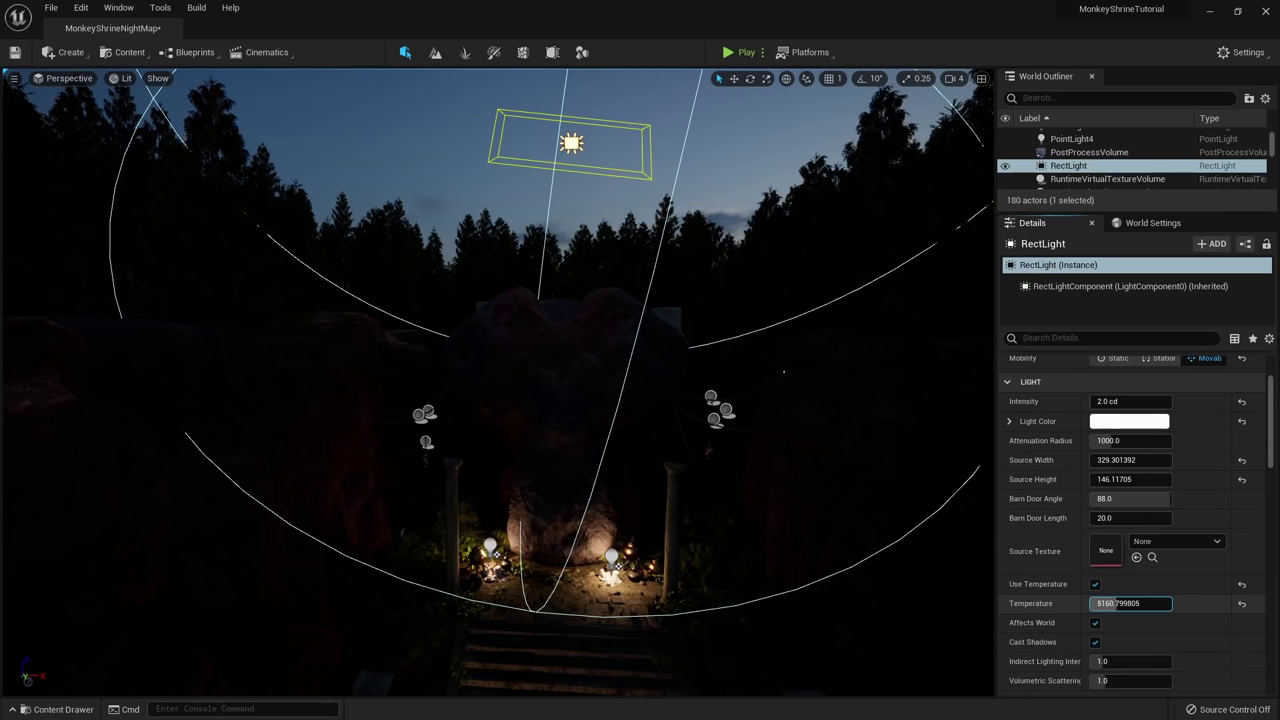
scroll(1083, 567, "up", 1)
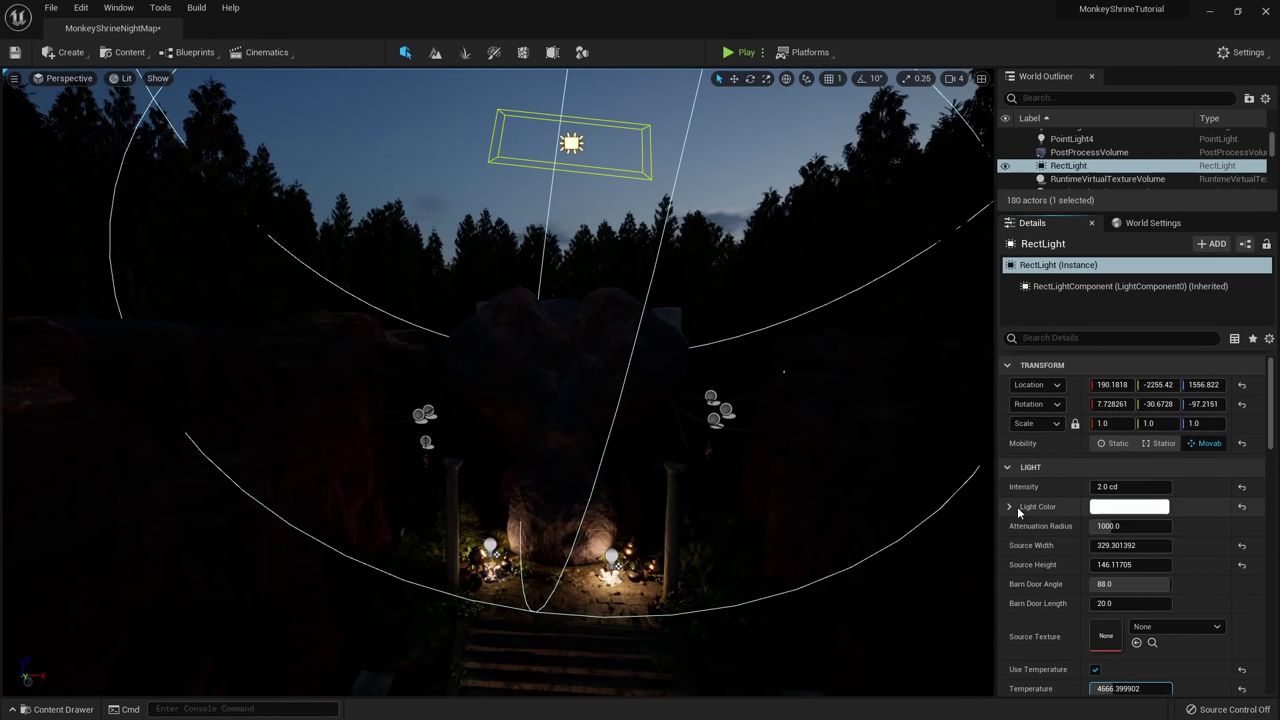
left_click(1005, 166)
left_click(1005, 171)
Set the rect light's temperature to 12000 while viewing it from the side.
right_click_drag(785, 243, 815, 245)
key("w")
key("g")
key("e")
mouse_move(639, 281)
right_mouse_down()
mouse_move(620, 270)
mouse_move(660, 290)
right_mouse_up()
key("w")
right_click_drag(600, 330, 540, 330)
scroll(1125, 584, "down", 3)
left_click_drag(1118, 625, 1170, 625)
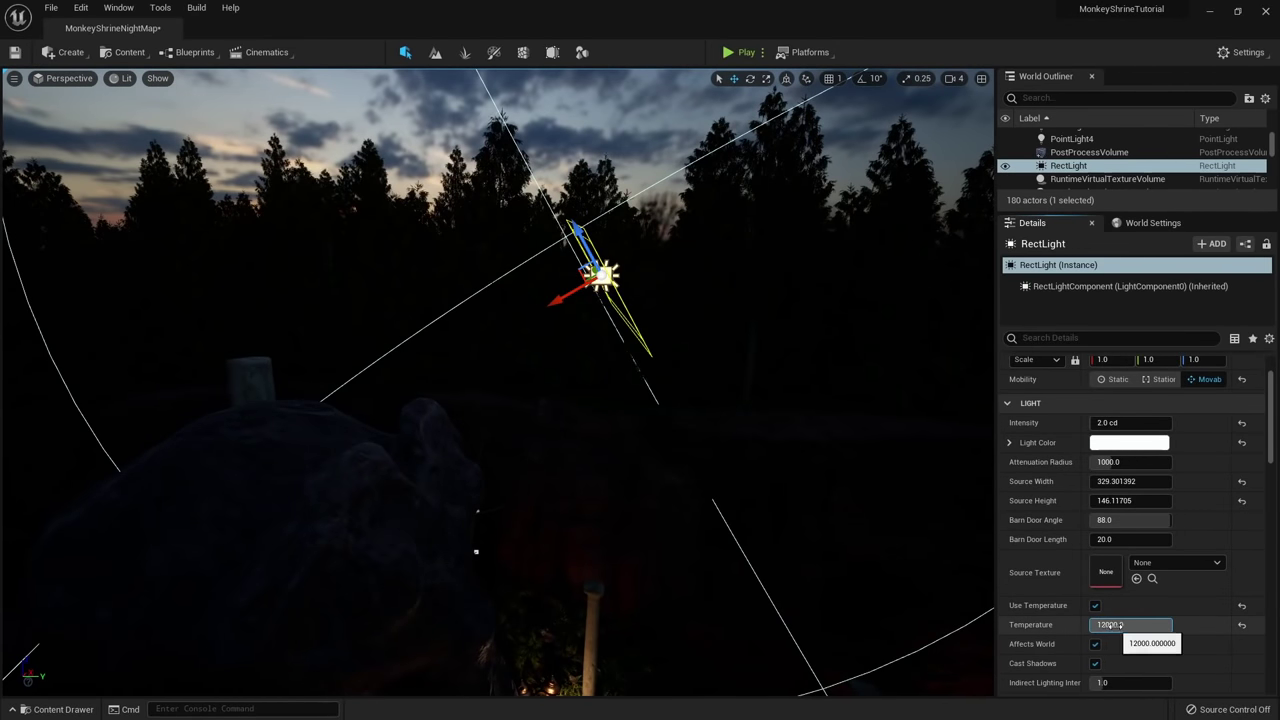
Compare the shrine from the front with the rect light hidden and shown, using the clean game view.
right_click_drag(620, 380, 460, 395)
right_click_drag(965, 220, 965, 251)
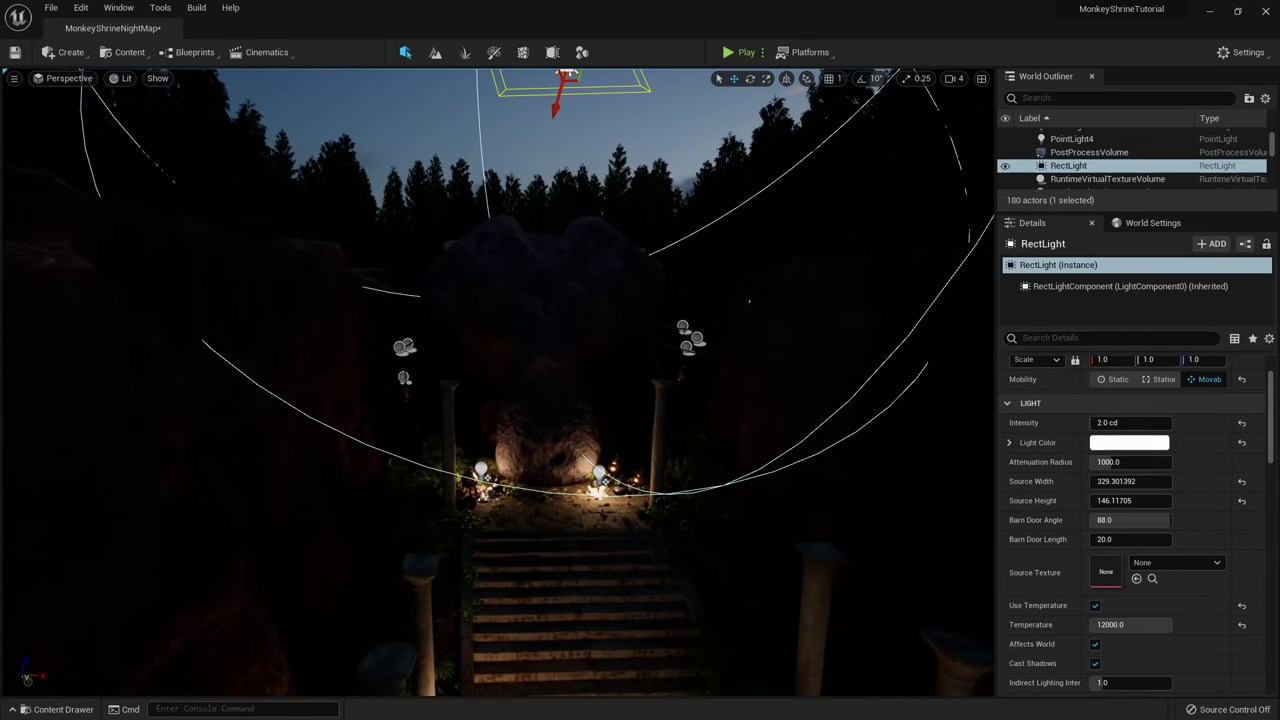
right_click(694, 400)
right_click_drag(694, 400, 712, 352)
key("g")
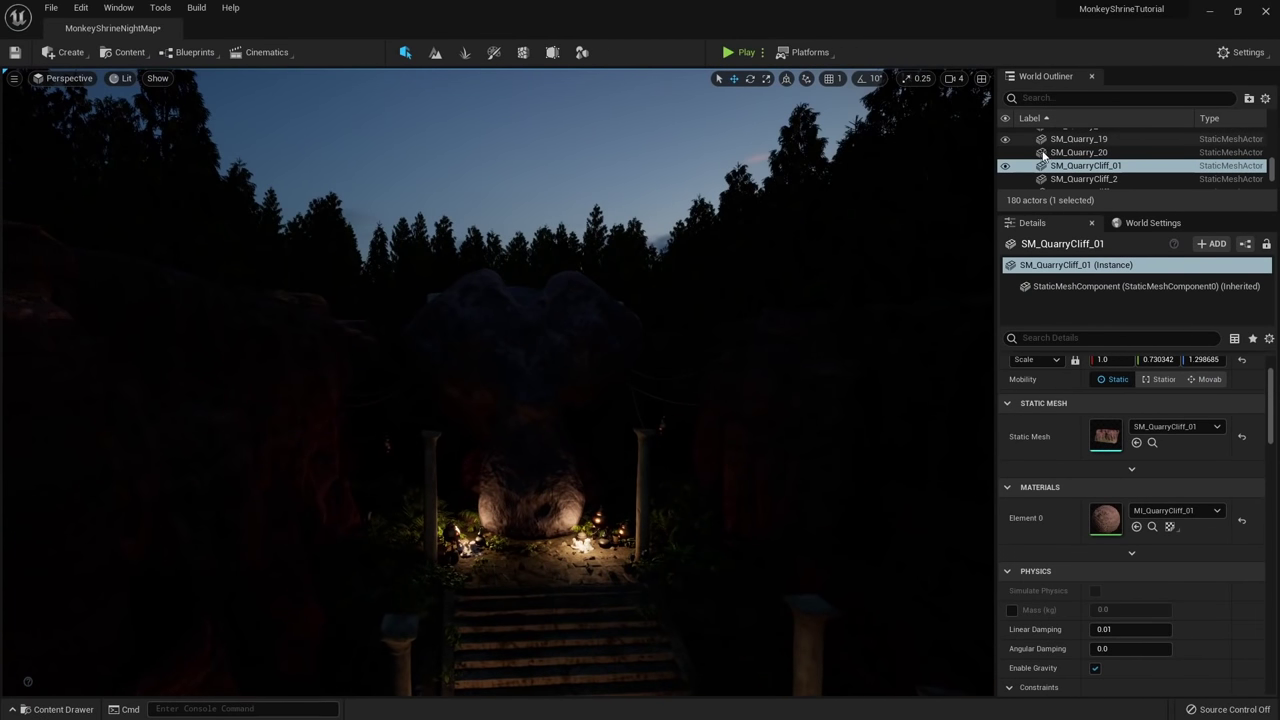
key("g")
left_click(548, 132)
key("g")
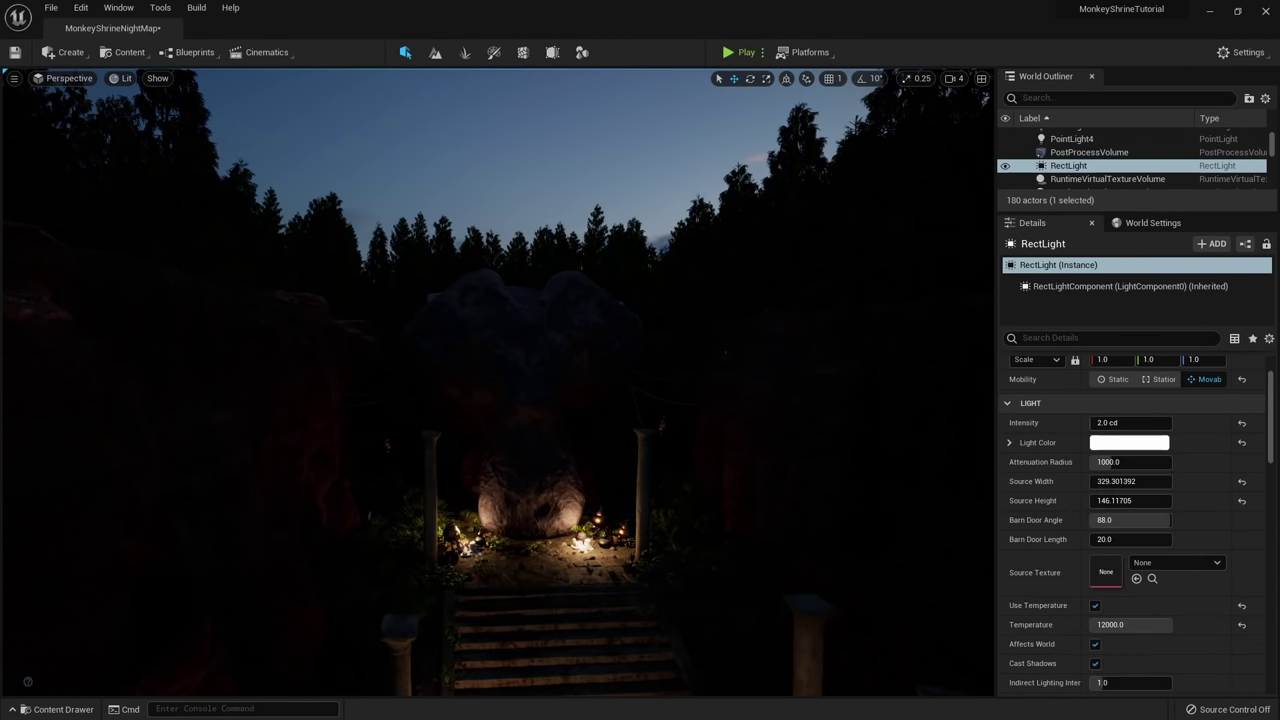
left_click(1006, 166)
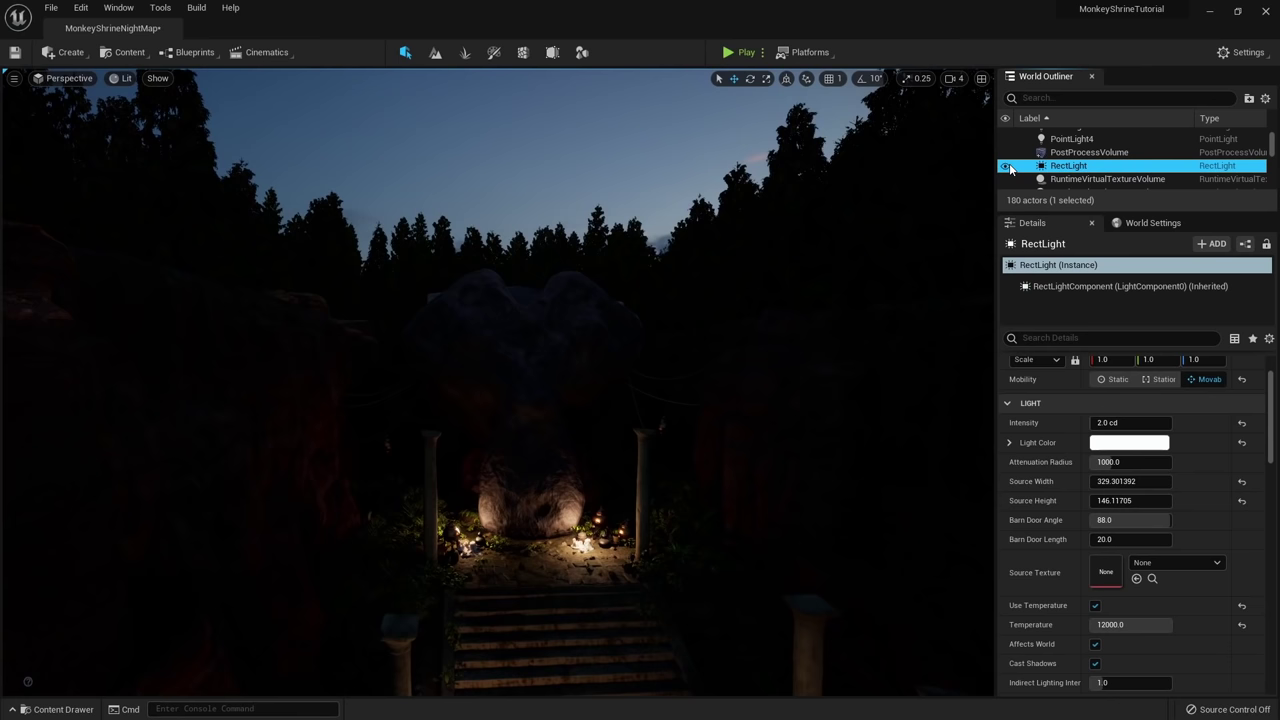
left_click(1007, 166)
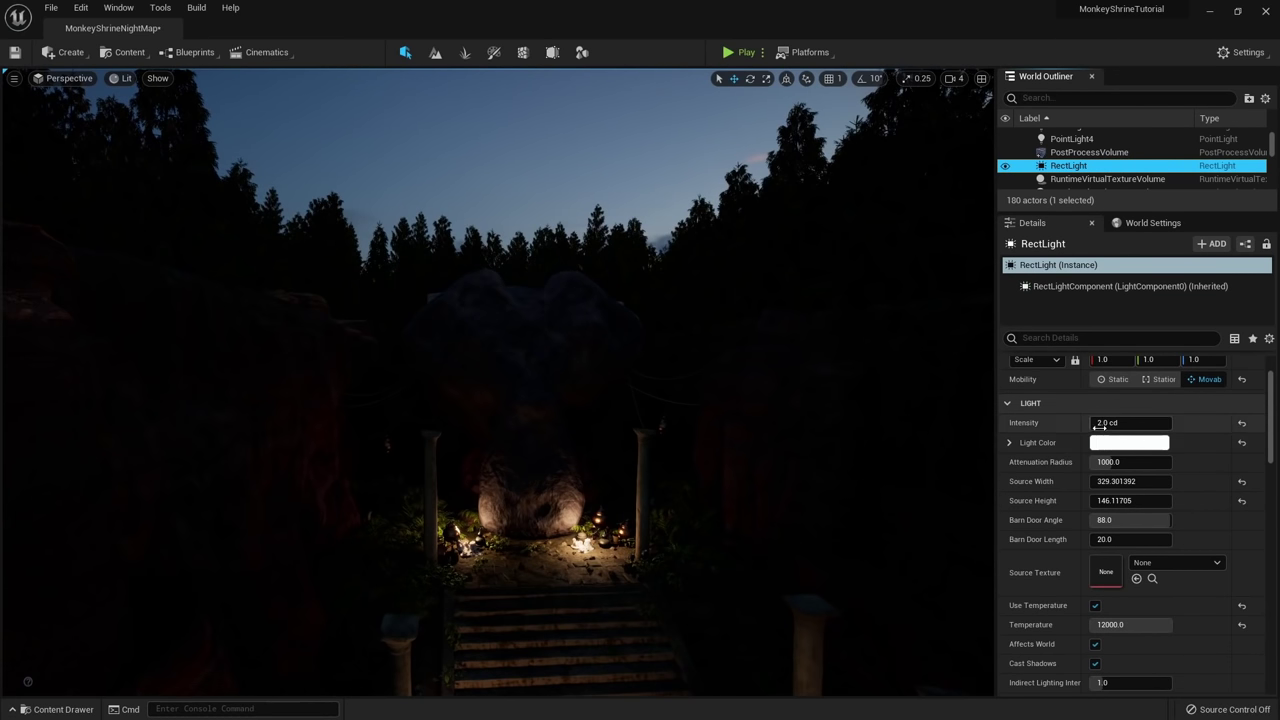
Tint the rect light's colour light blue with hue about 203 and saturation about 0.397, and set its intensity to 3 cd.
left_click(1128, 442)
mouse_move(880, 478)
left_mouse_down()
mouse_move(810, 458)
mouse_move(726, 523)
mouse_move(872, 478)
left_mouse_up()
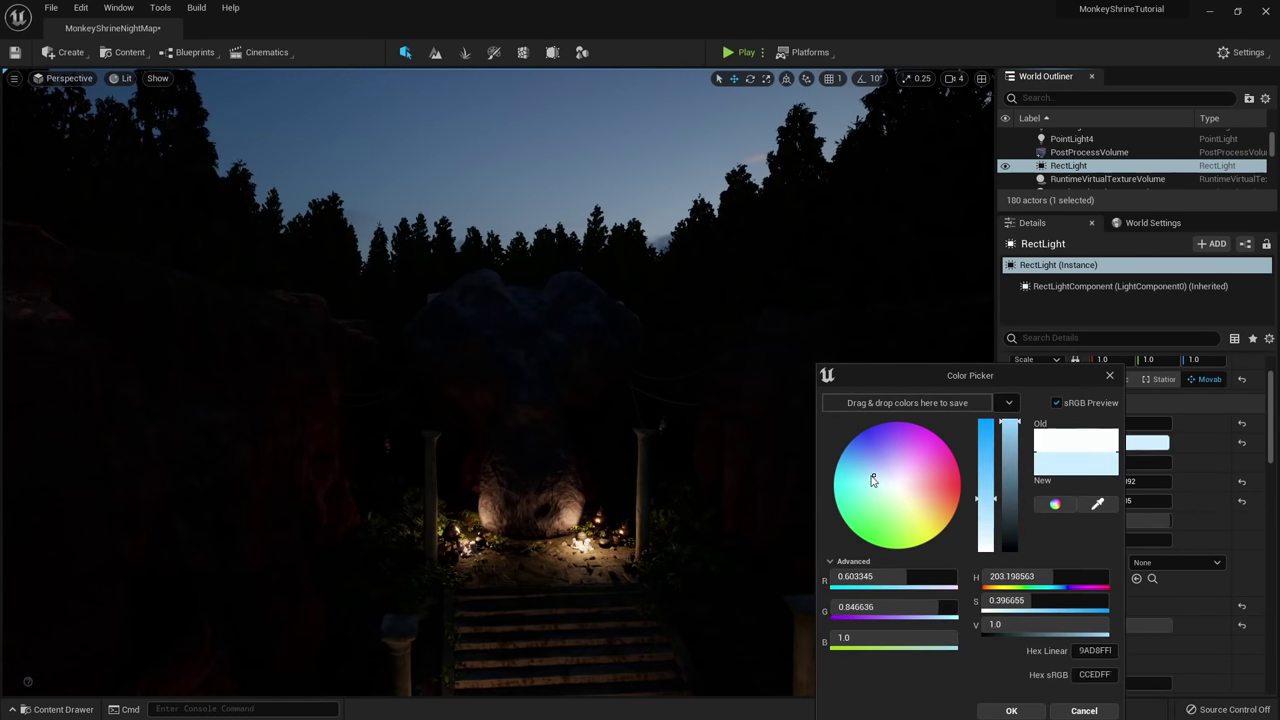
left_click(1011, 711)
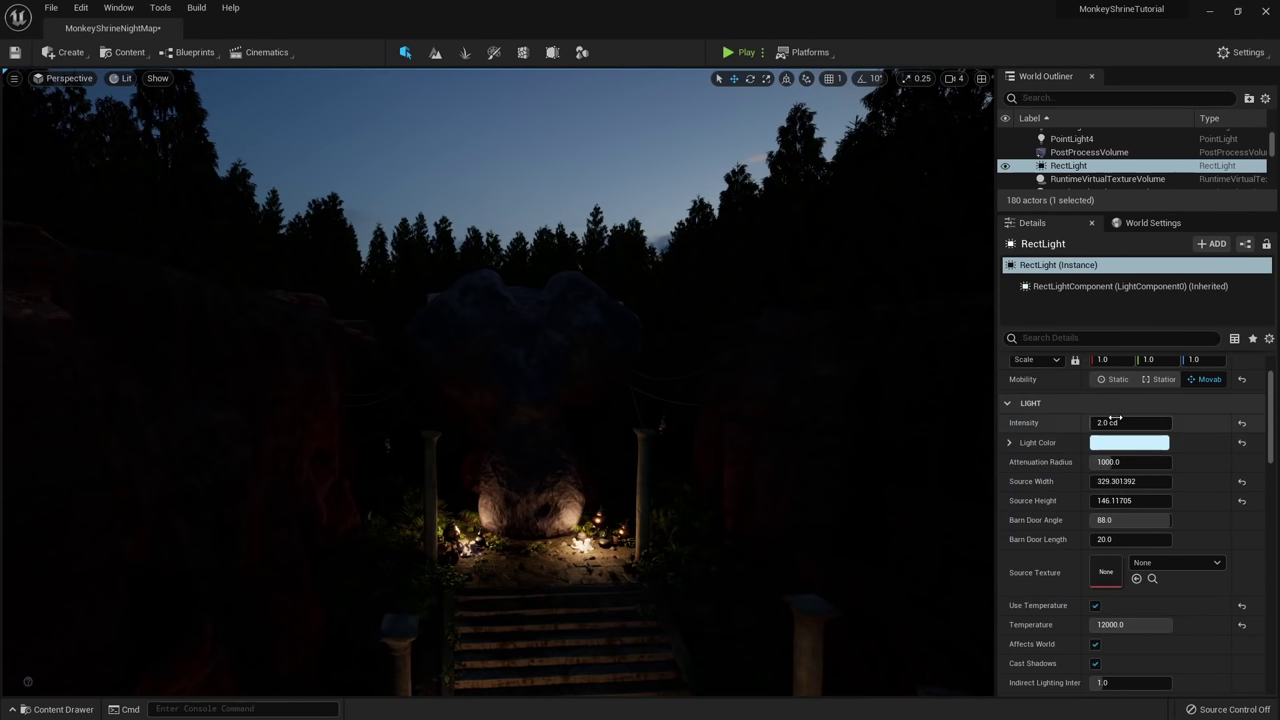
key("s")
right_click_drag(637, 429, 637, 429)
Toggle the rect light's visibility and examine the night lighting on the rock from different distances along the path.
left_click(1006, 166)
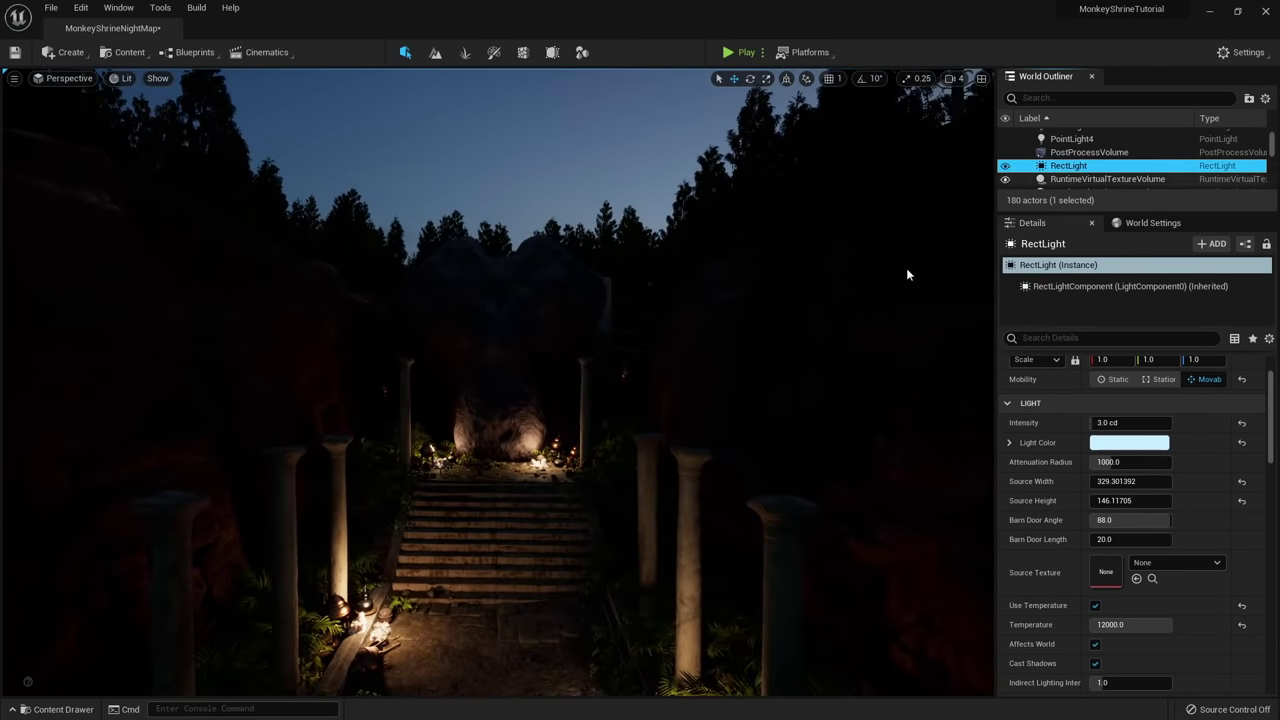
key("s")
right_click_drag(908, 274, 908, 274)
key("w")
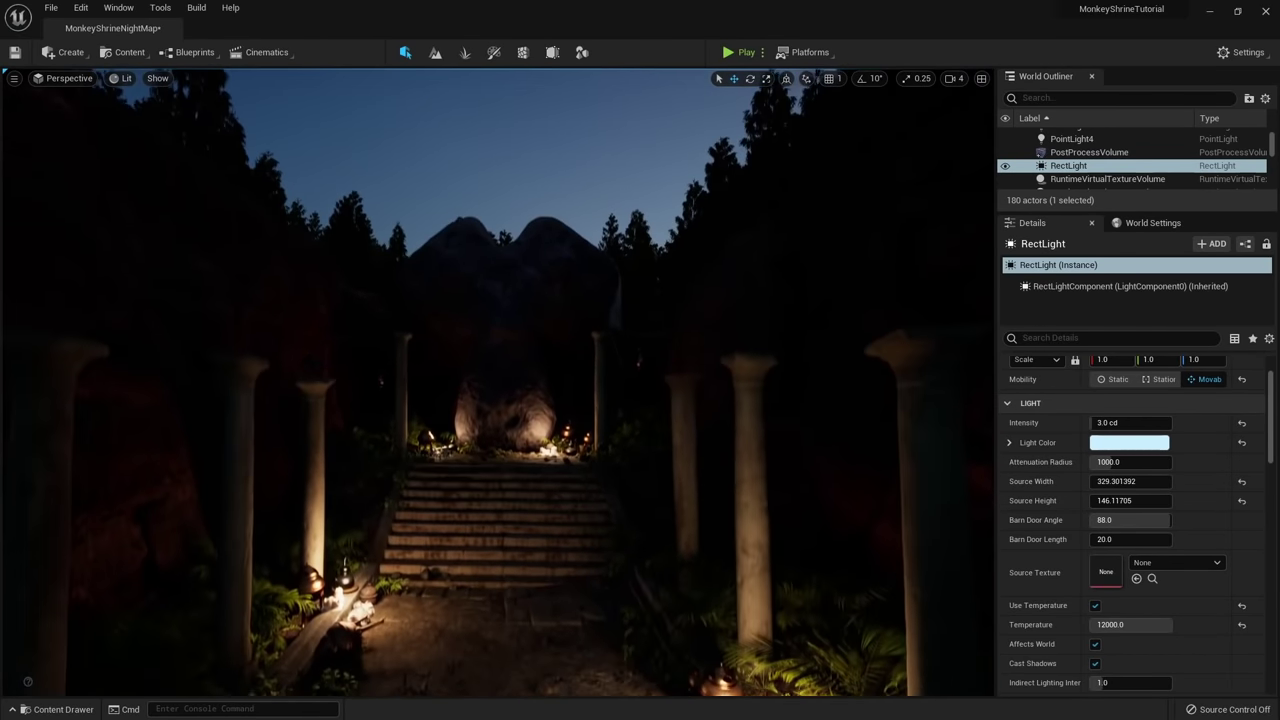
key("s")
right_click_drag(616, 423, 616, 423)
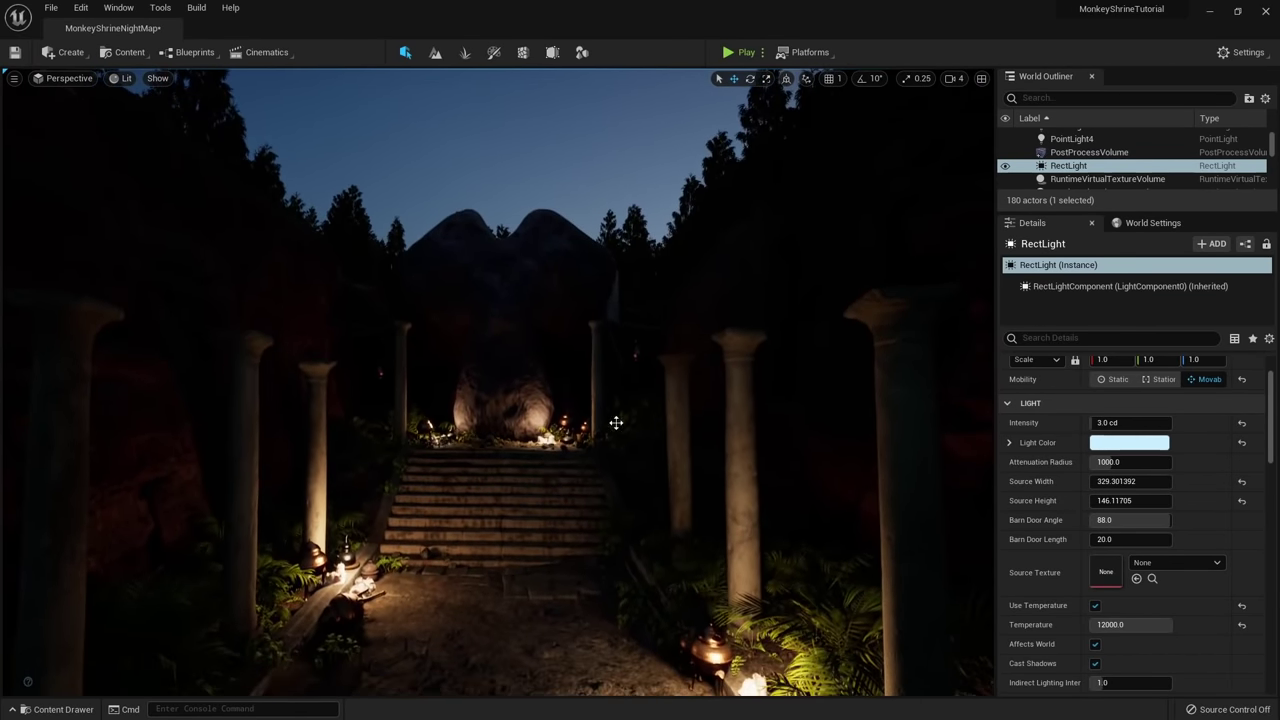
key("w")
right_click_drag(626, 216, 625, 215)
left_click(626, 216)
key("s")
key("g")
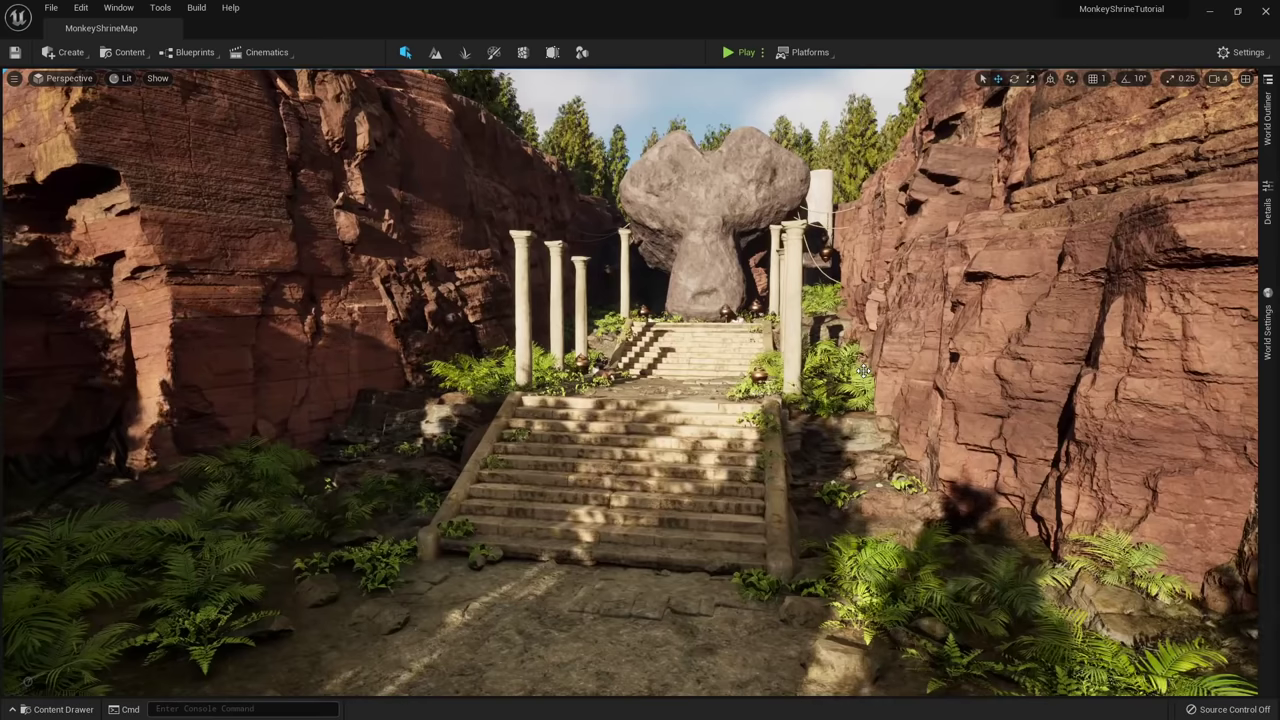
Add the Third Person Blueprint feature to the project from the daytime MonkeyShrineMap.
right_click_drag(863, 371, 836, 366)
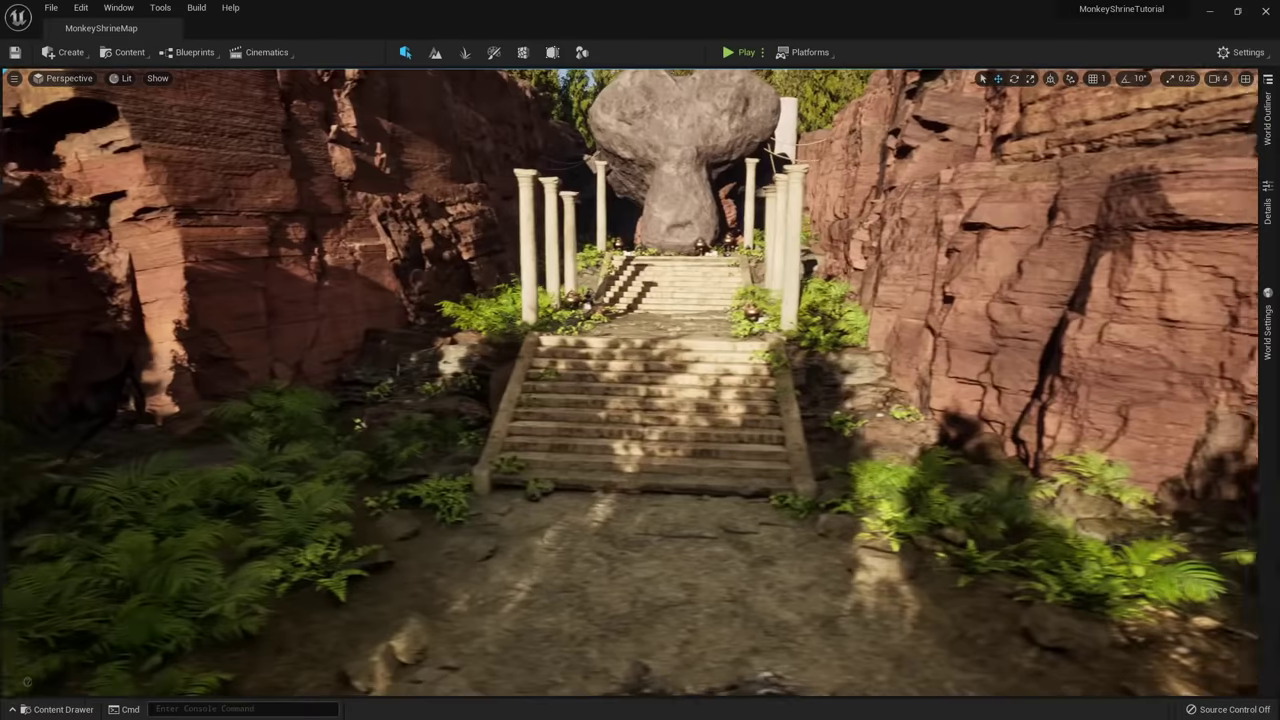
right_click_drag(790, 366, 836, 366)
right_click_drag(742, 345, 742, 345)
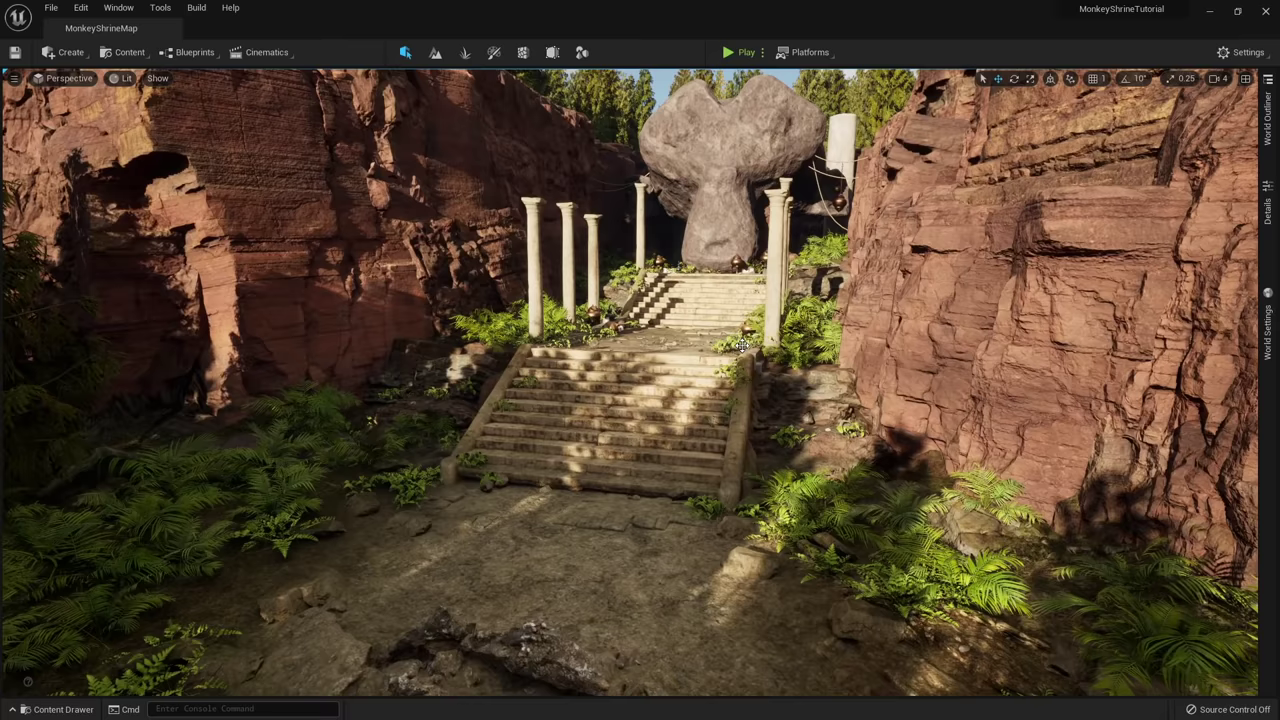
key("ctrl+space")
left_click(32, 493)
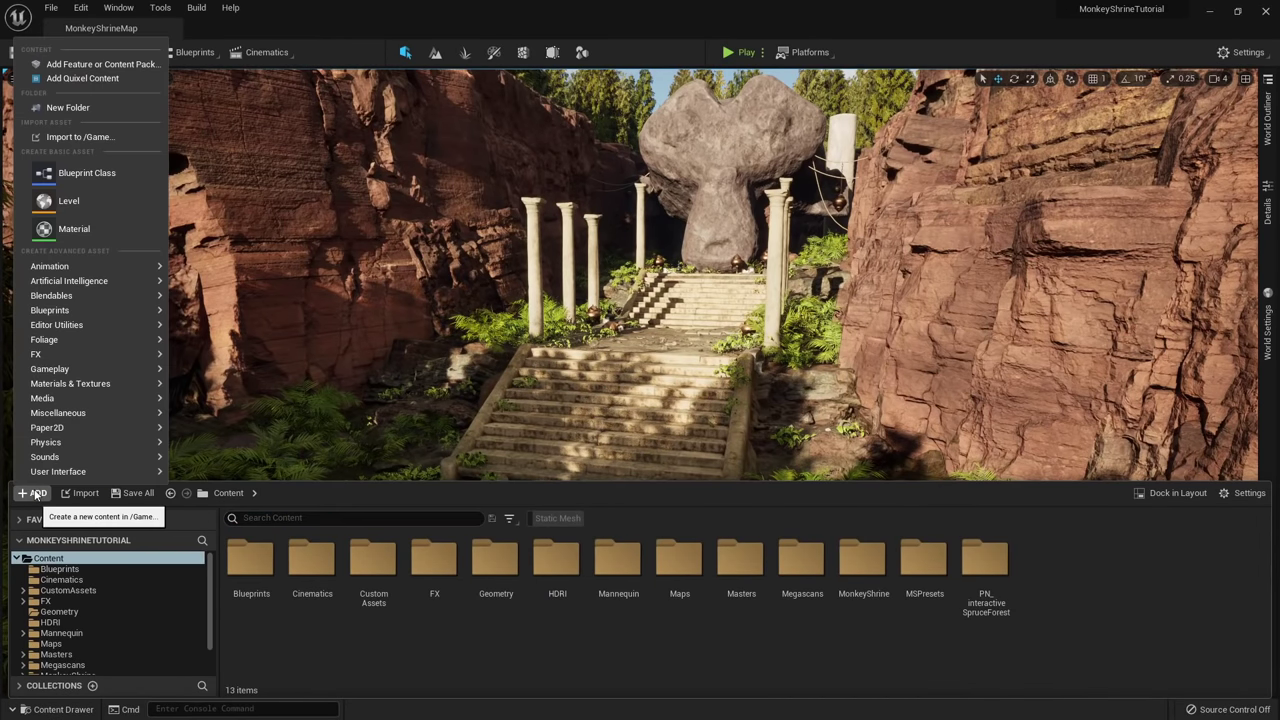
left_click(97, 64)
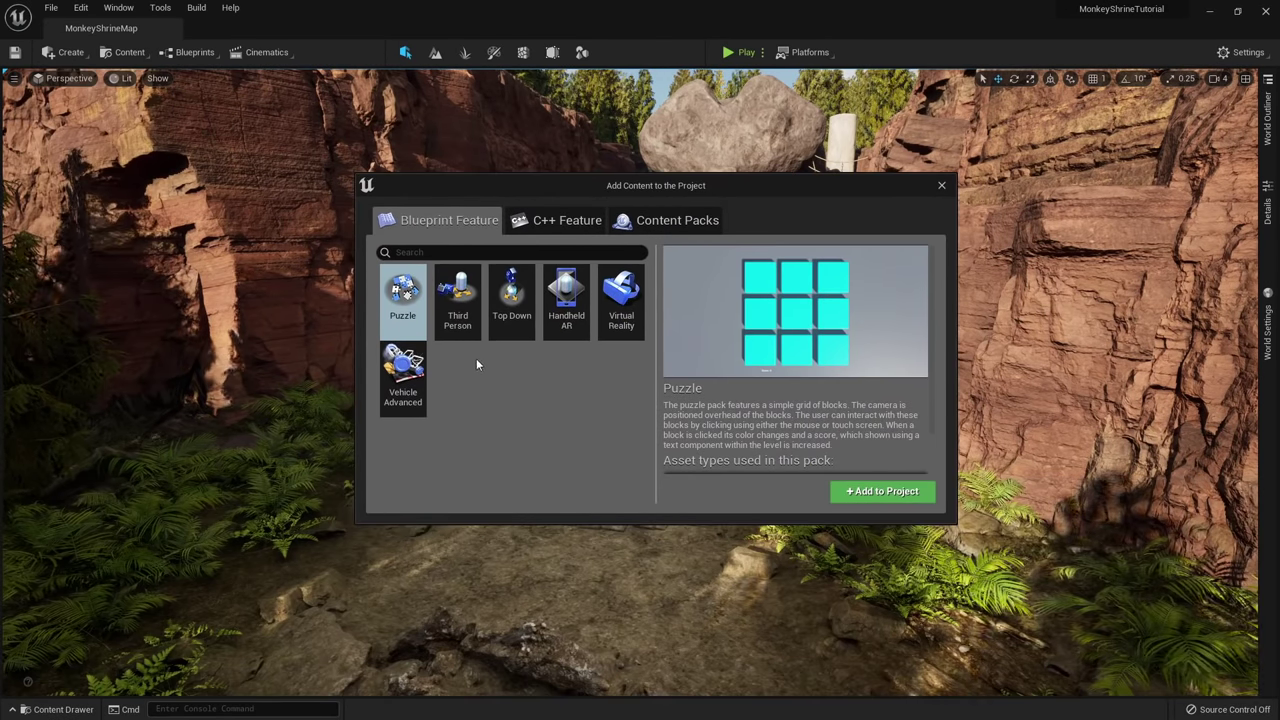
left_click(458, 325)
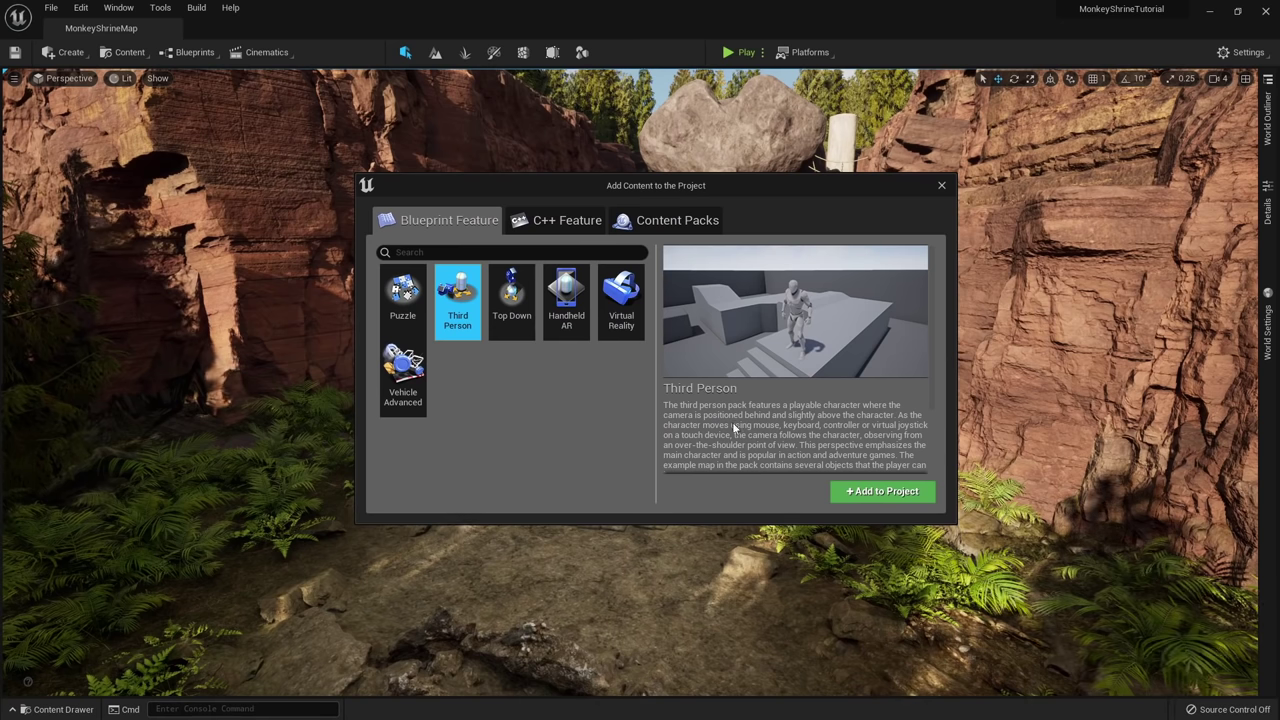
left_click(890, 495)
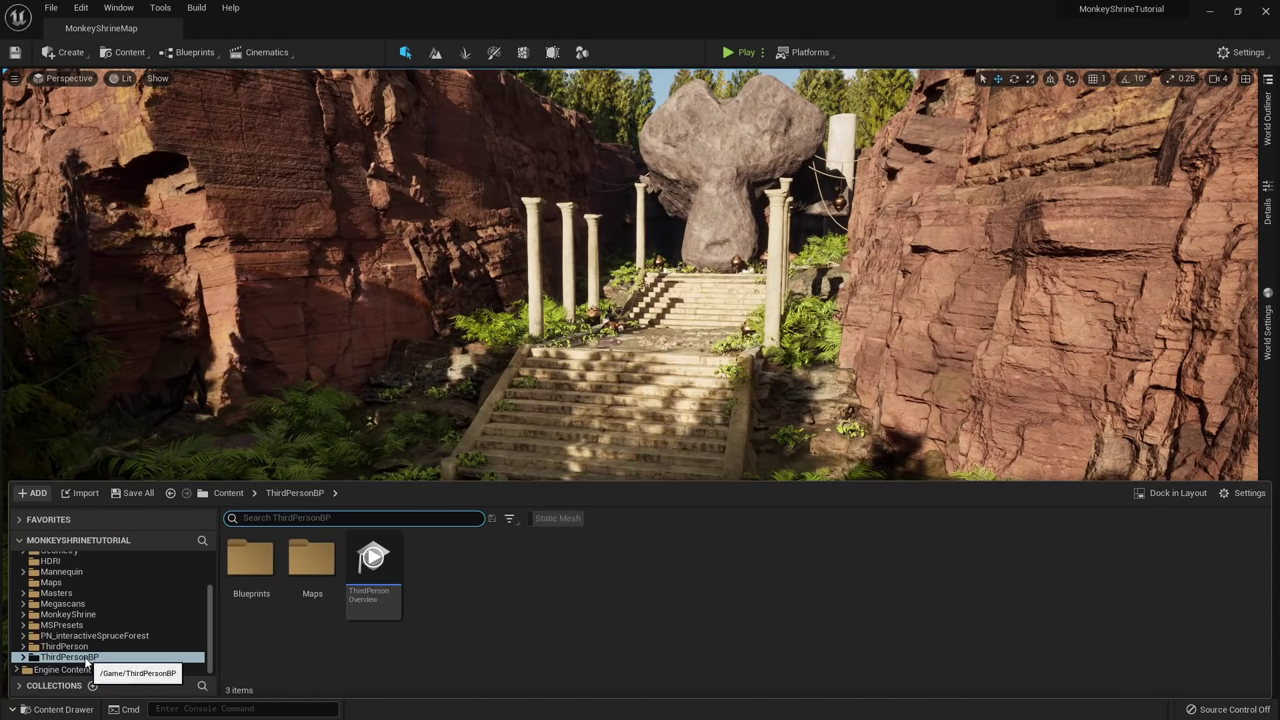
Open the Blueprints folder in ThirdPersonBP and examine its character and game mode assets.
left_click(251, 560)
double_click(251, 560)
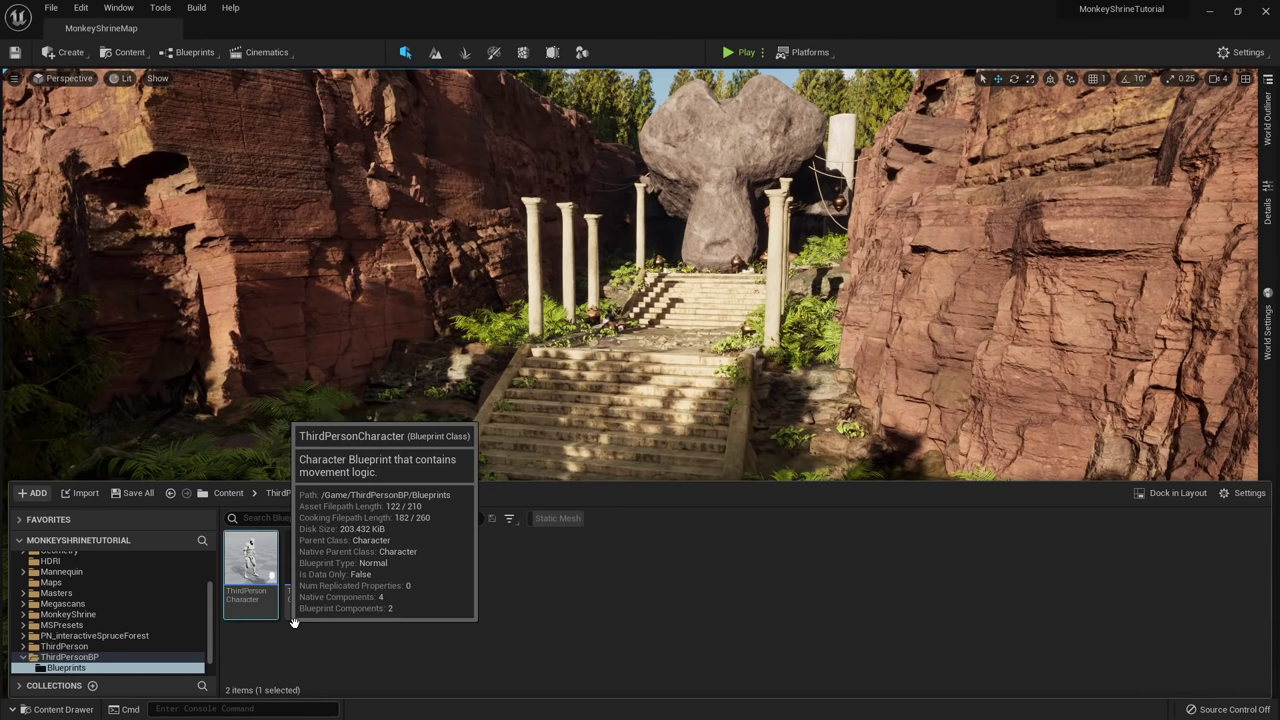
left_click(323, 600, "shift")
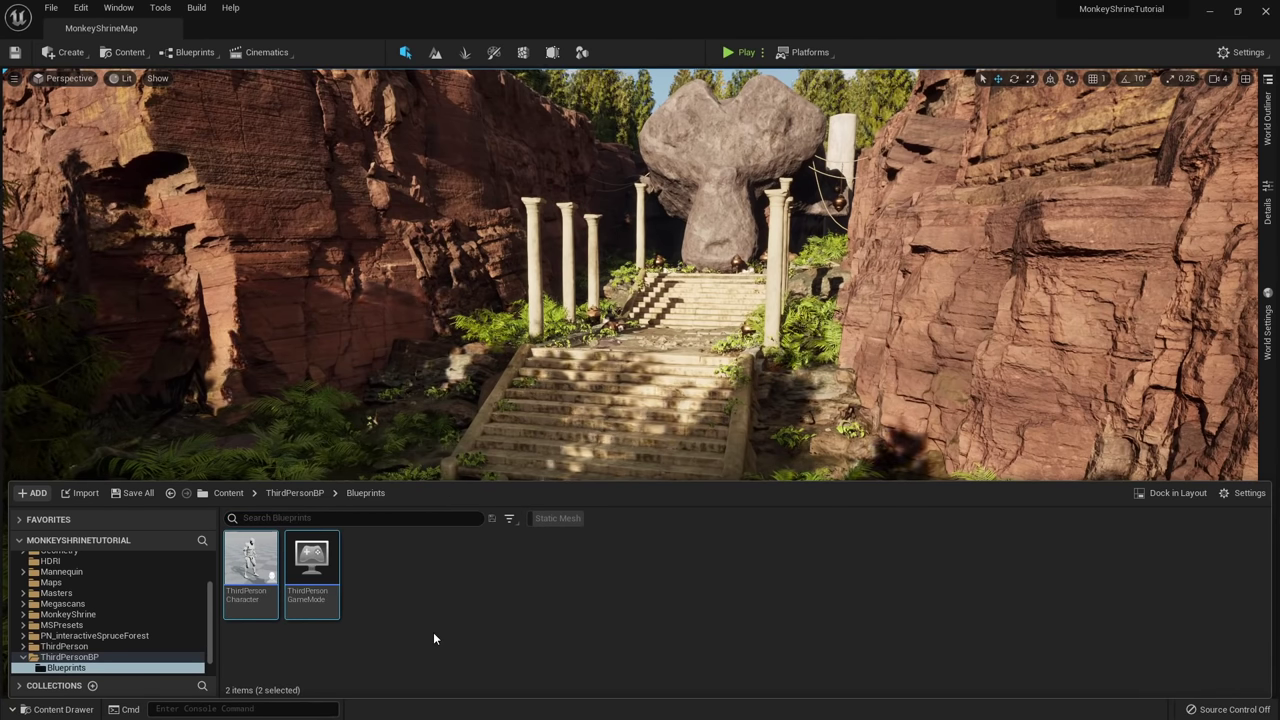
left_click(433, 638)
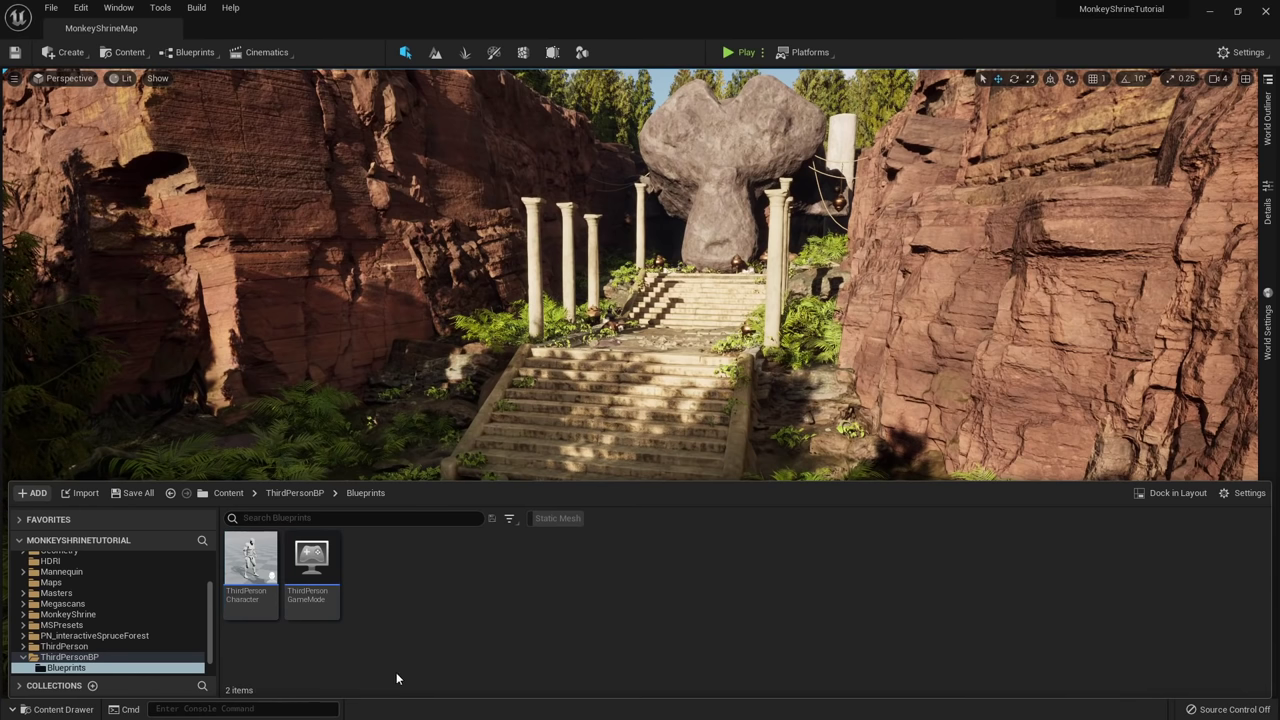
Try playing the level with a ThirdPersonCharacter placed on the ground before the lower stairs, and delete the character.
left_click_drag(248, 616, 563, 520)
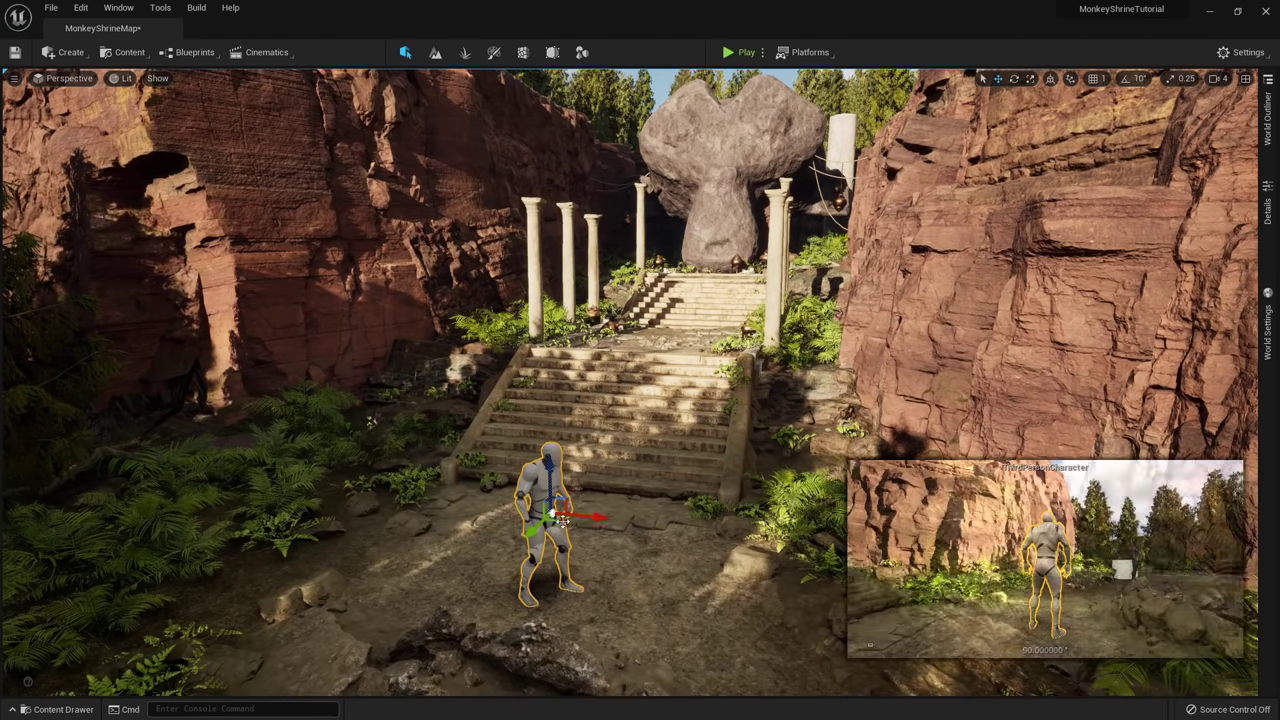
left_click(740, 52)
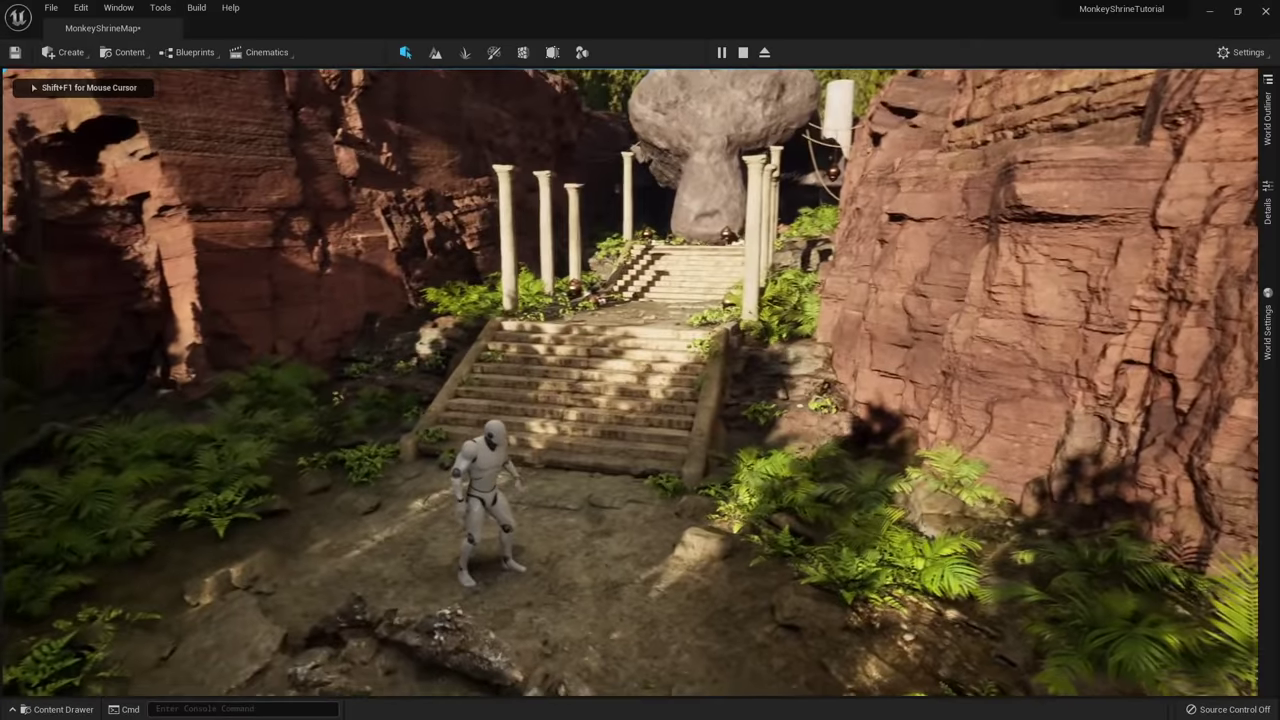
key("Escape")
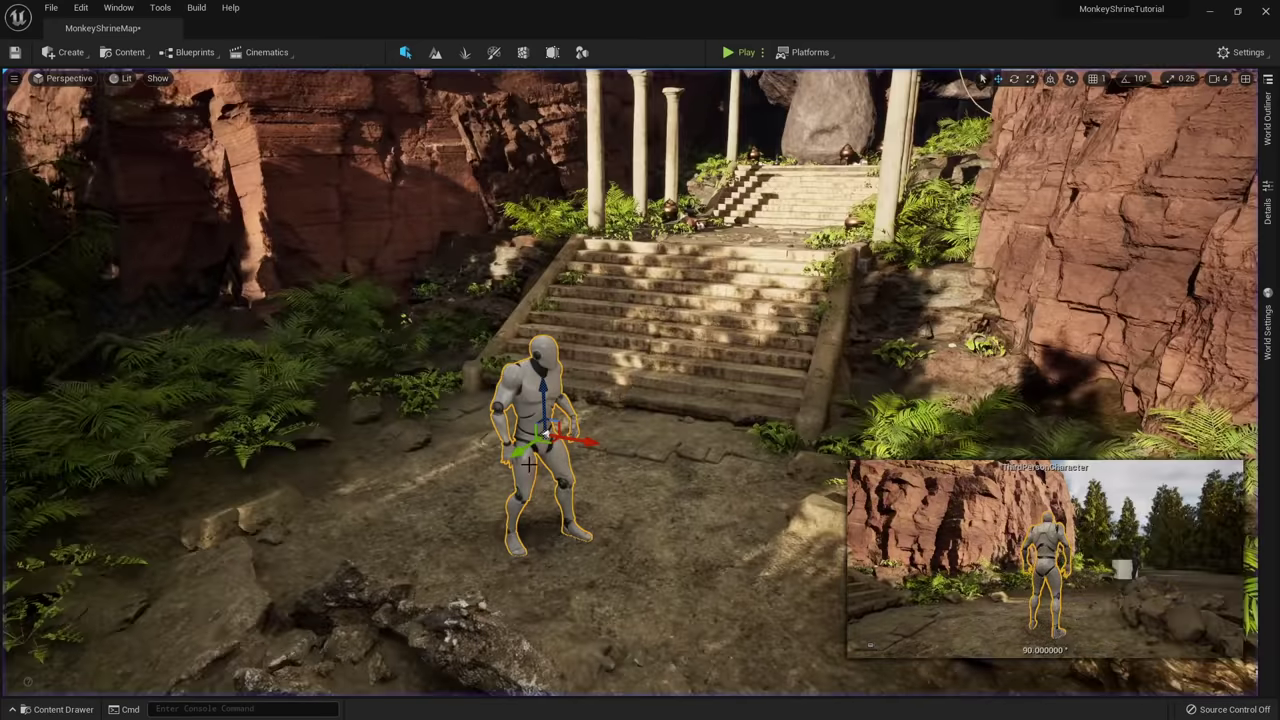
key("Delete")
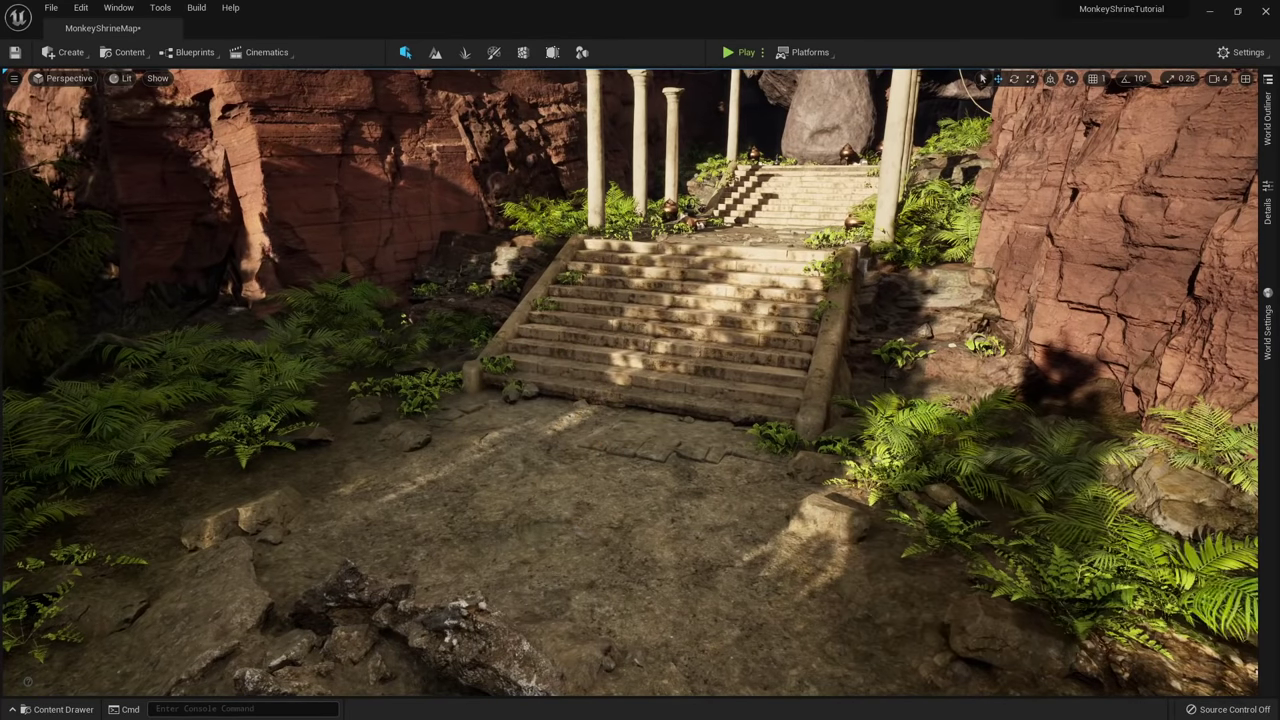
Set the level's GameMode Override to ThirdPersonGameMode in the world settings.
left_click(1267, 325)
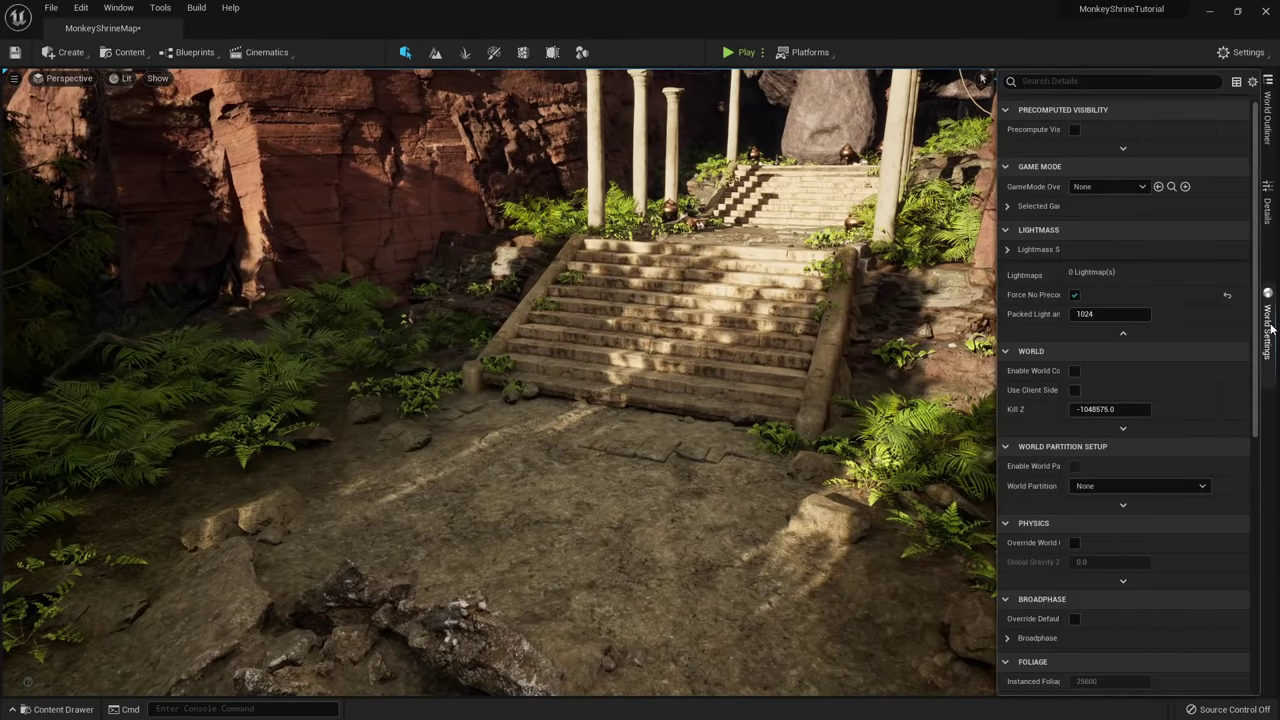
left_click_drag(1065, 186, 1085, 186)
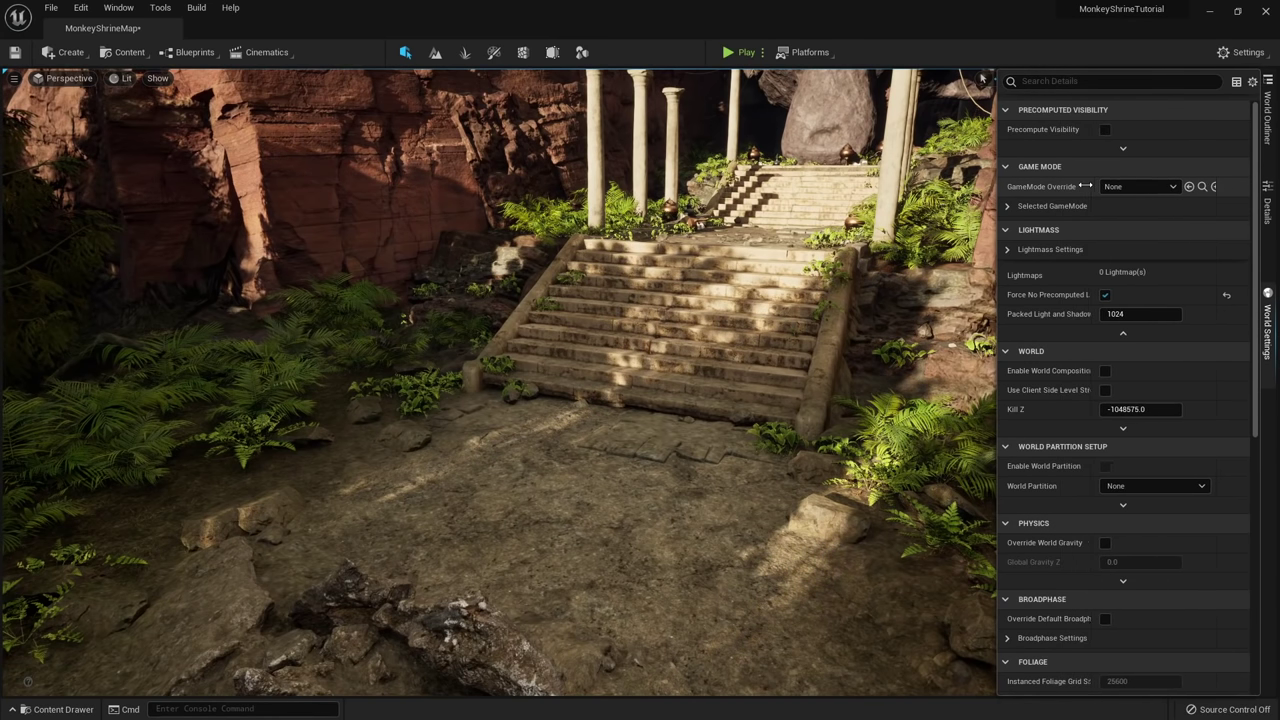
left_click(1120, 187)
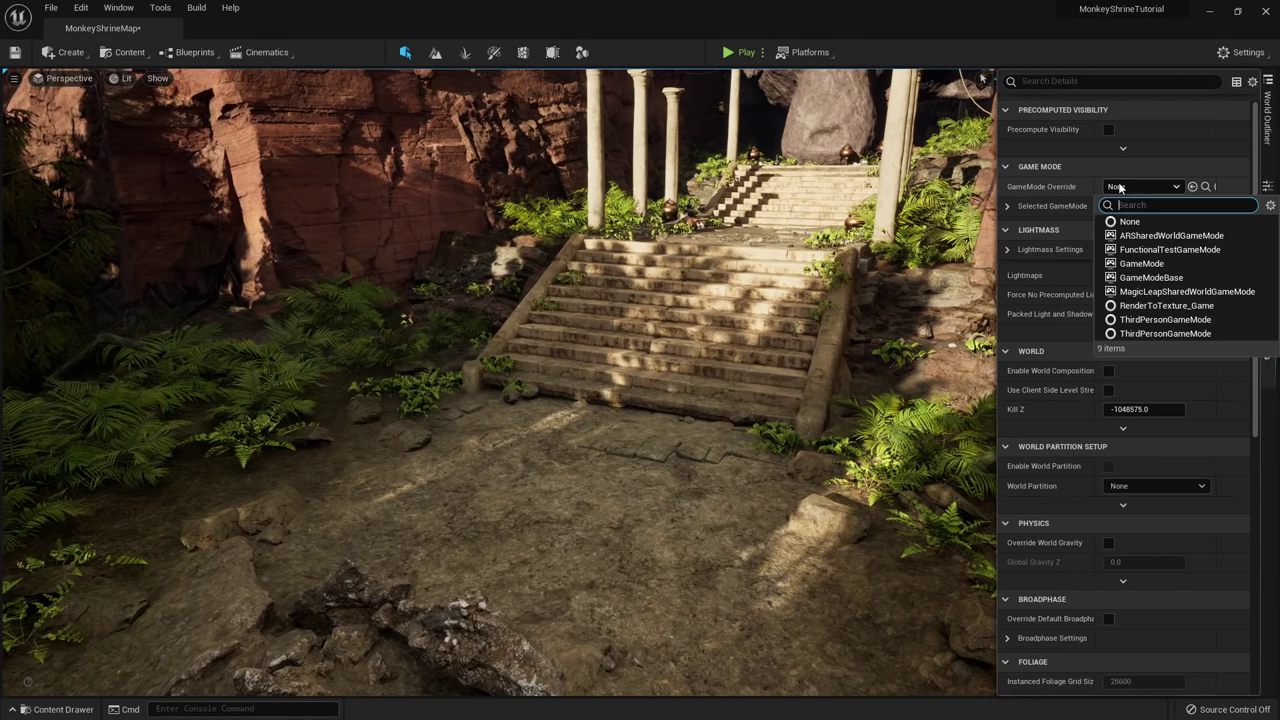
left_click(1162, 319)
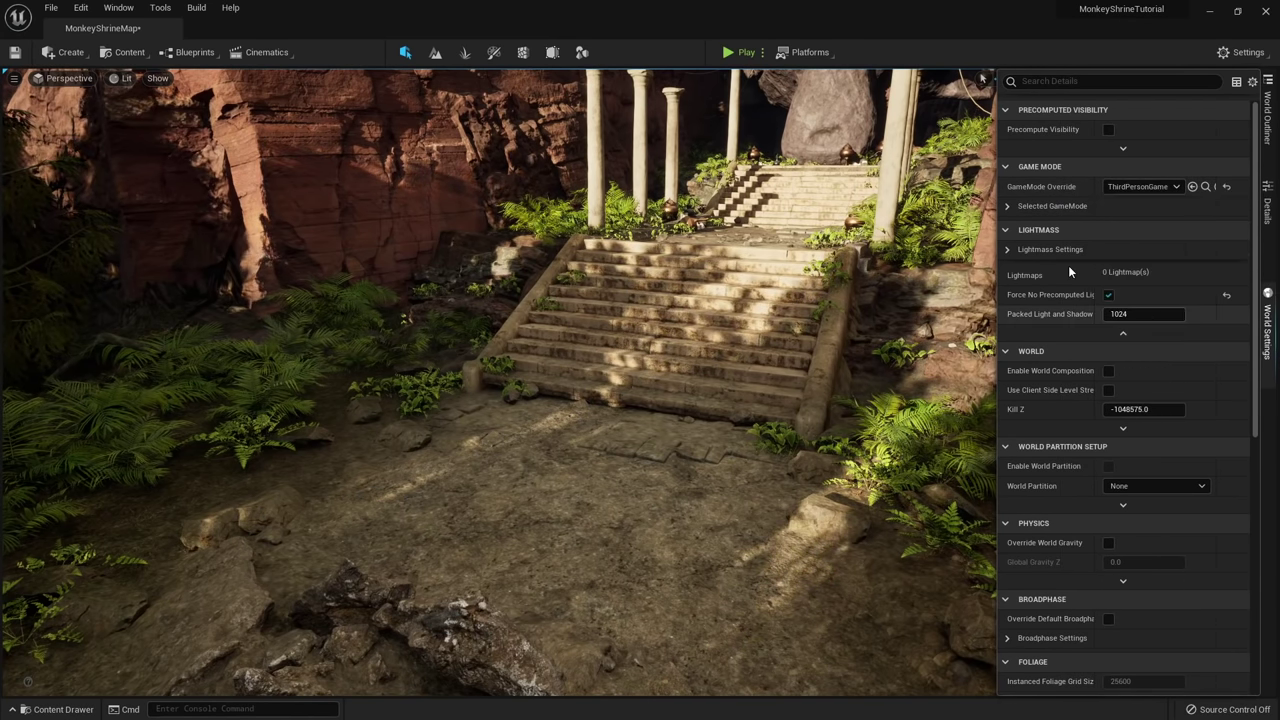
Play the level and run and jump the third-person character up the stairs to the shrine rock and back.
left_click(746, 52)
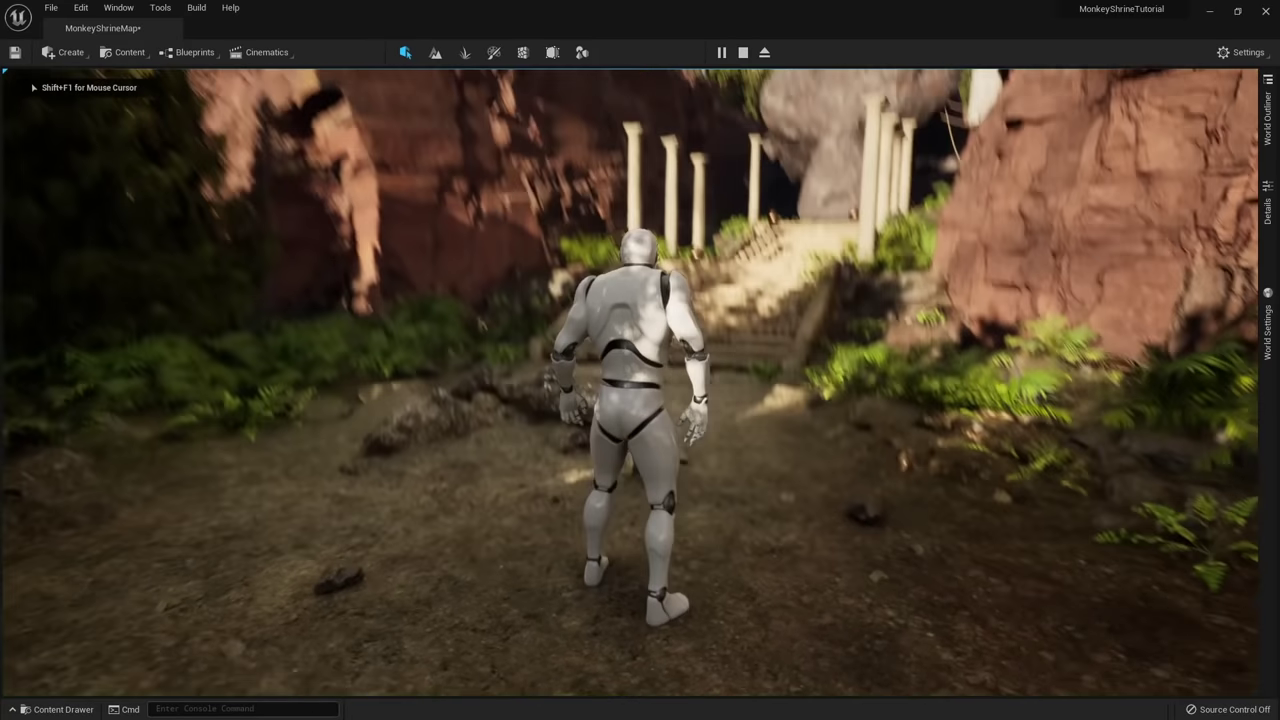
key("w")
key("s")
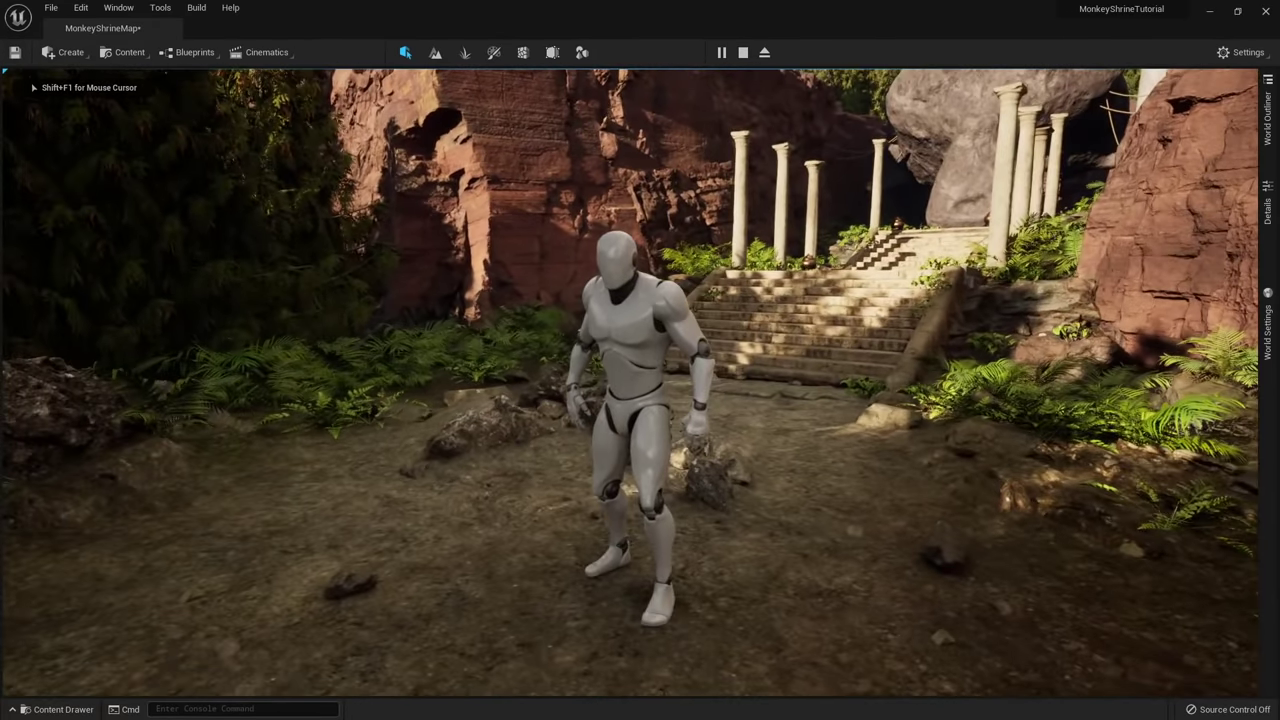
key("w")
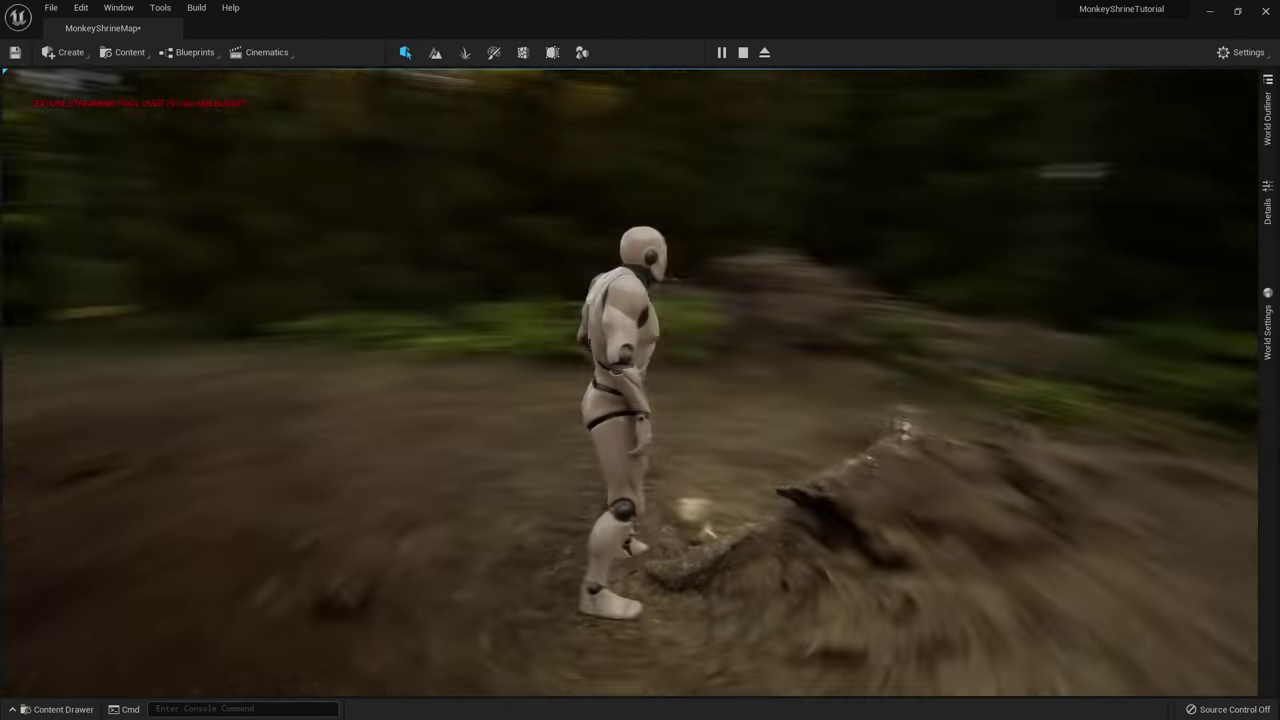
key("w")
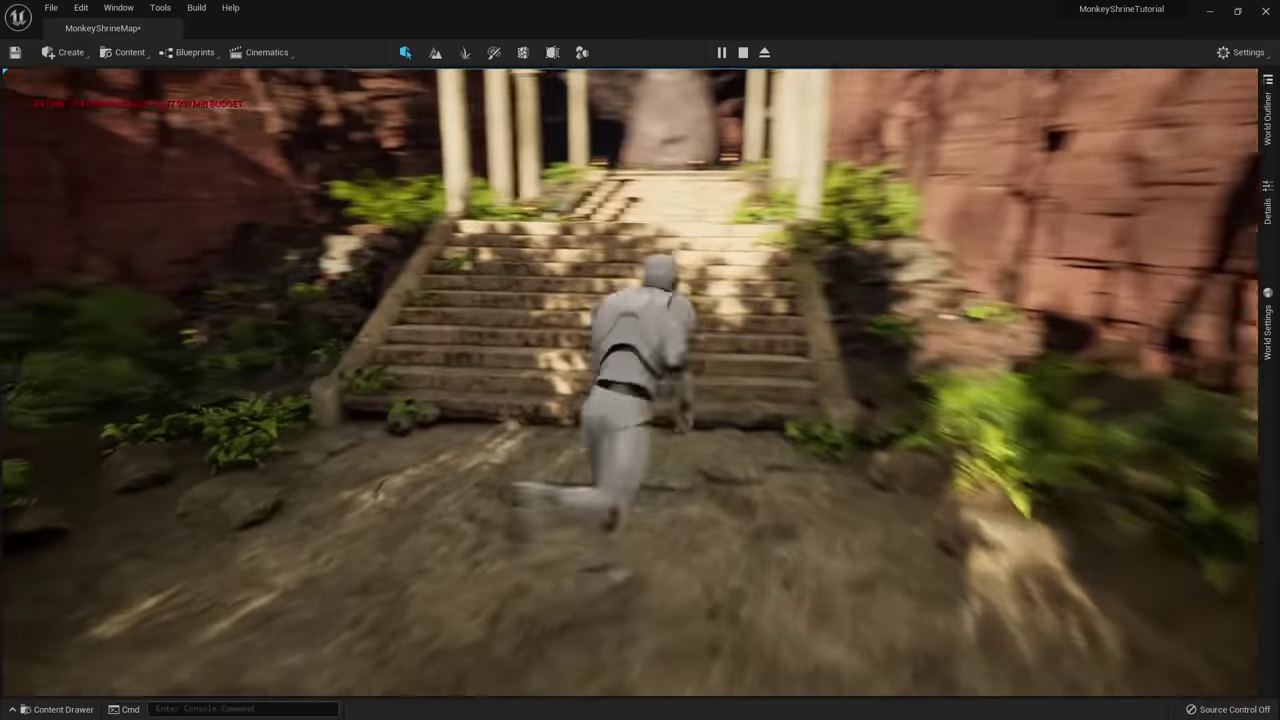
key("w")
key("space")
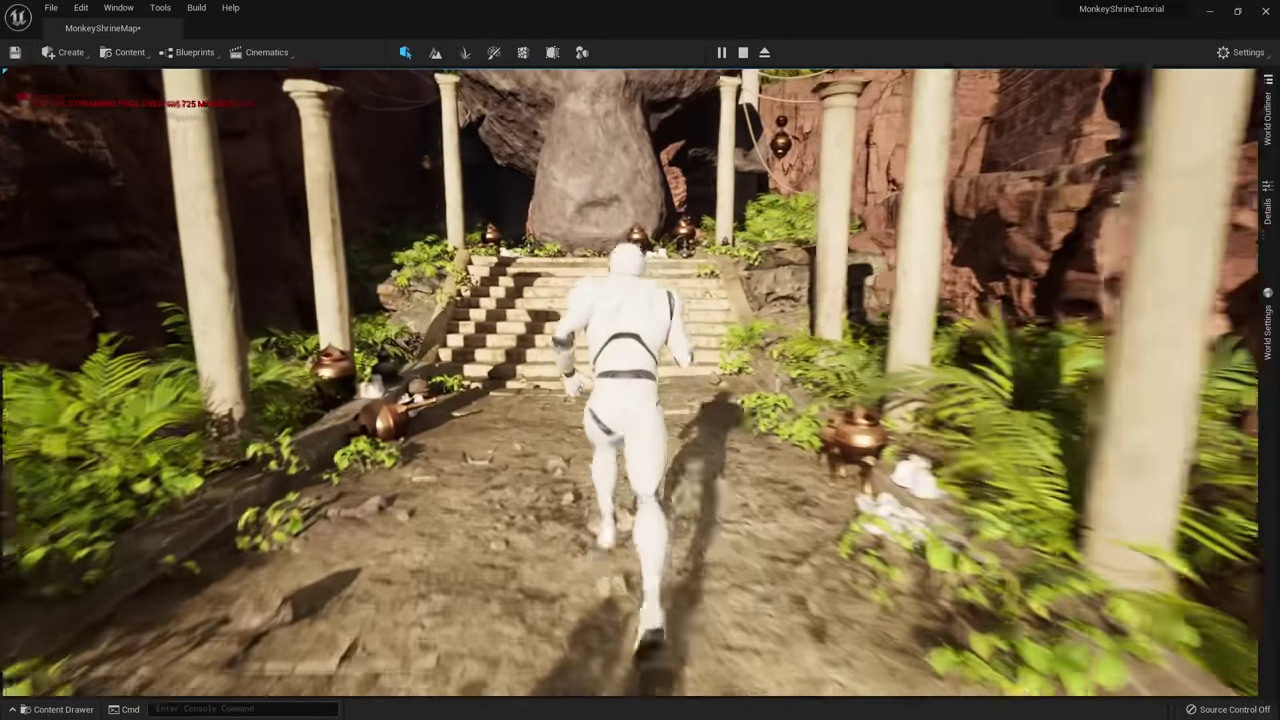
key("w")
key("space")
key("s")
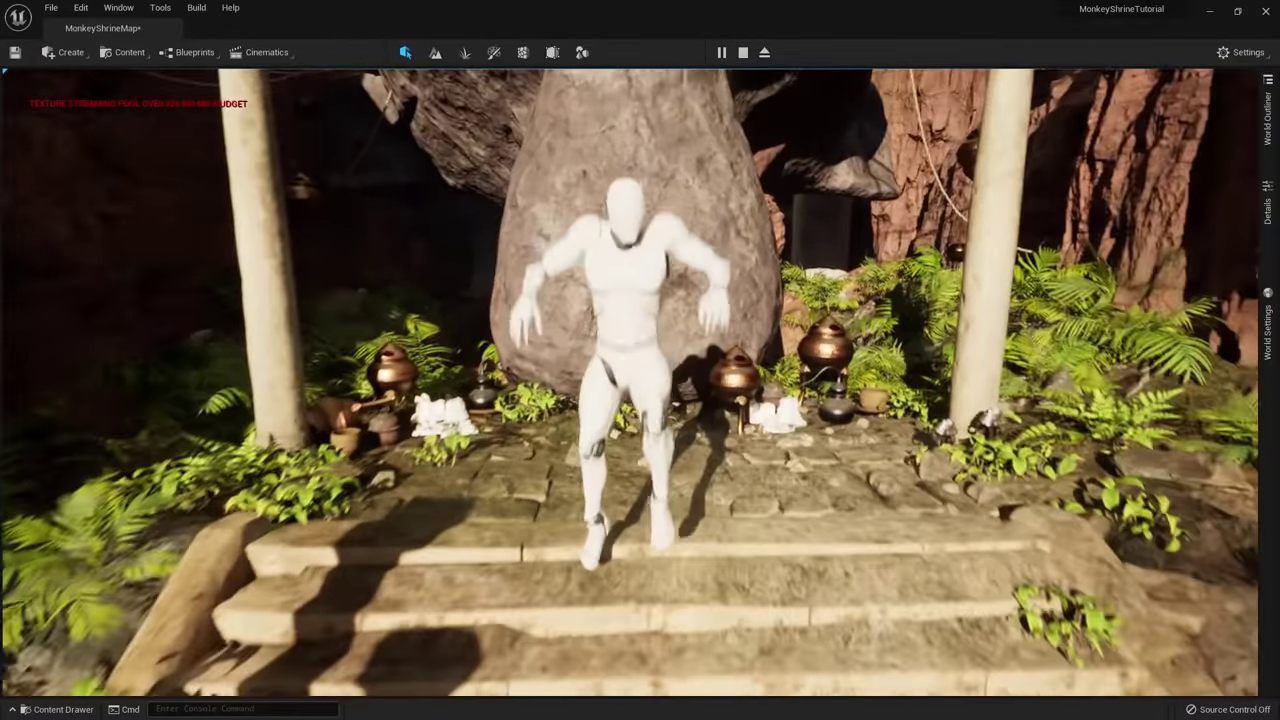
key("w")
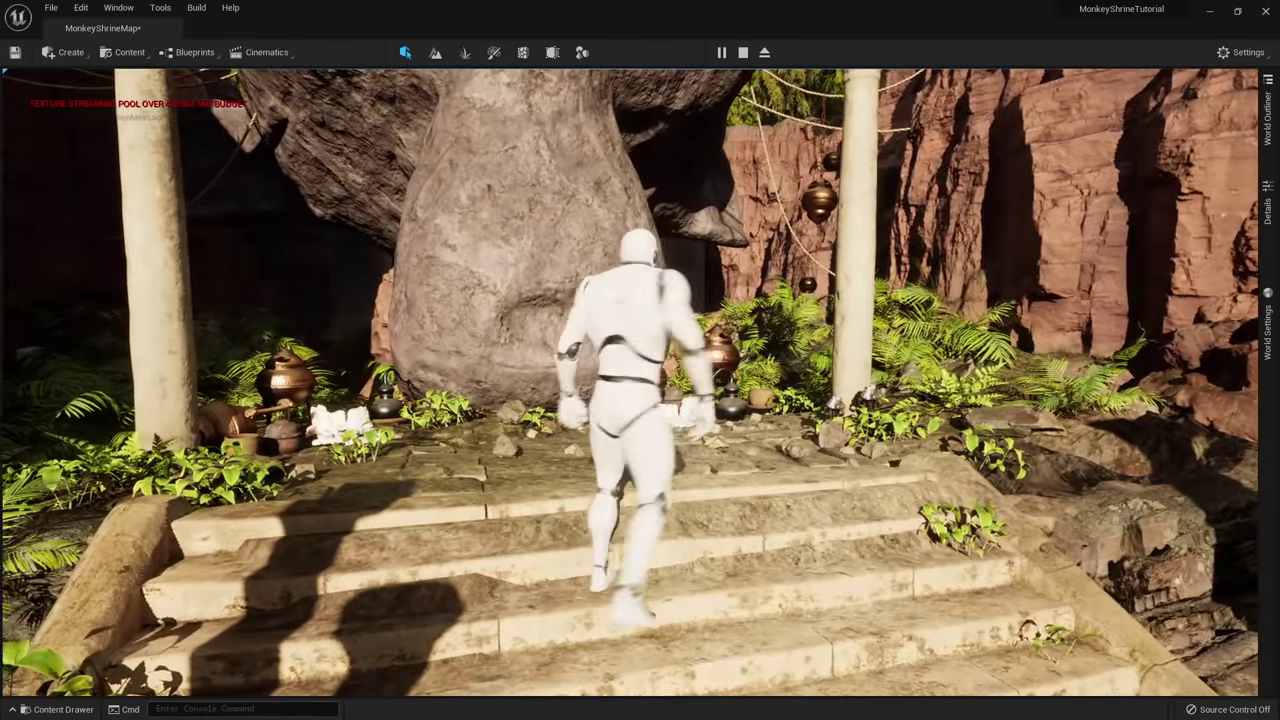
key("space")
key("s")
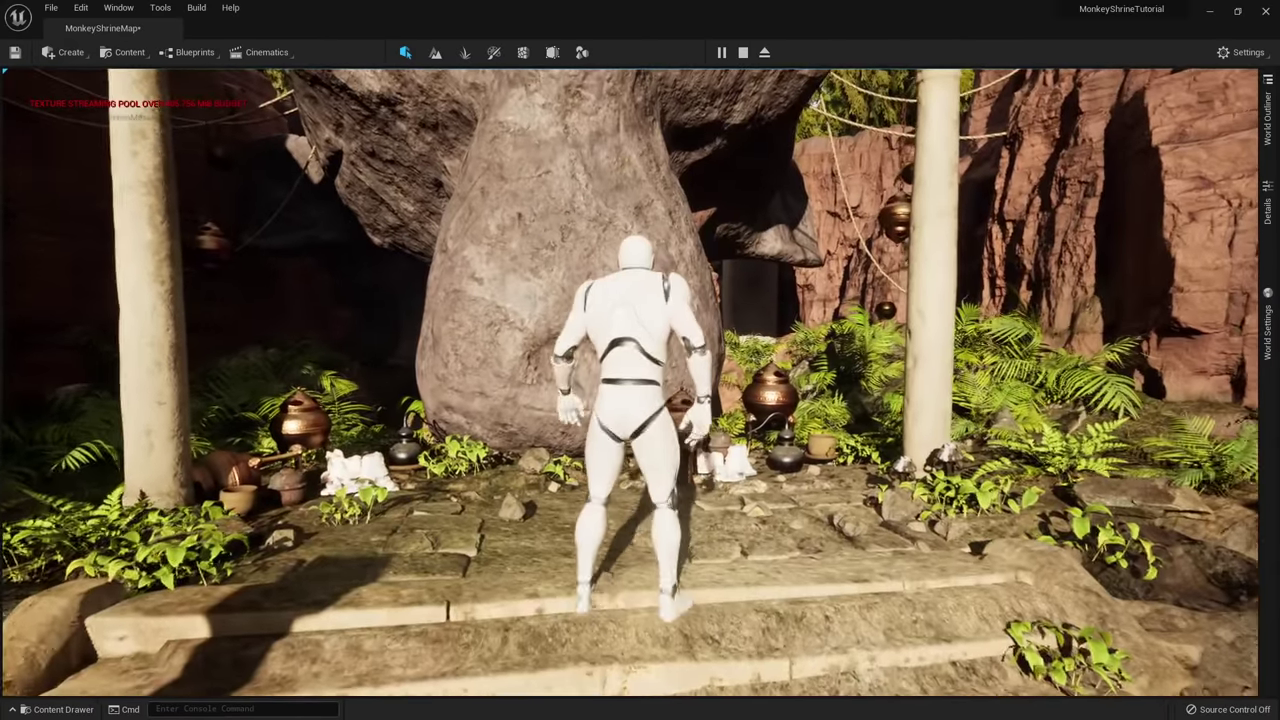
key("w")
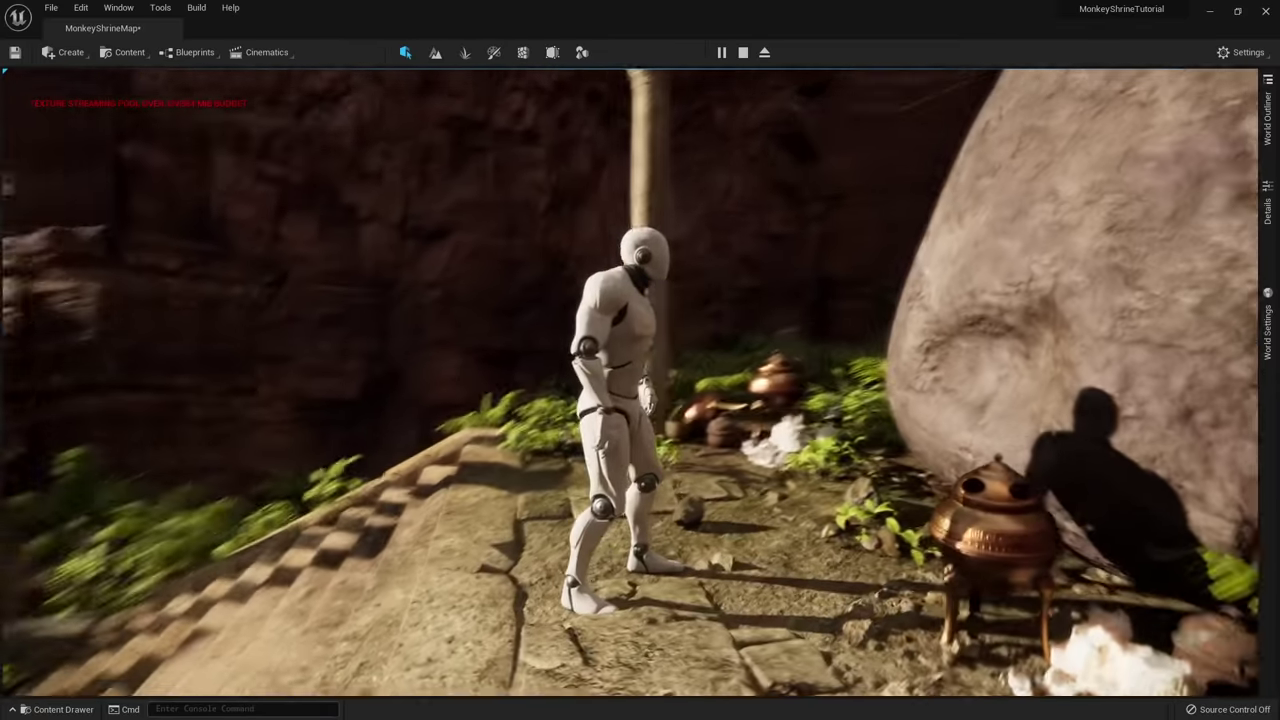
key("w")
key("space")
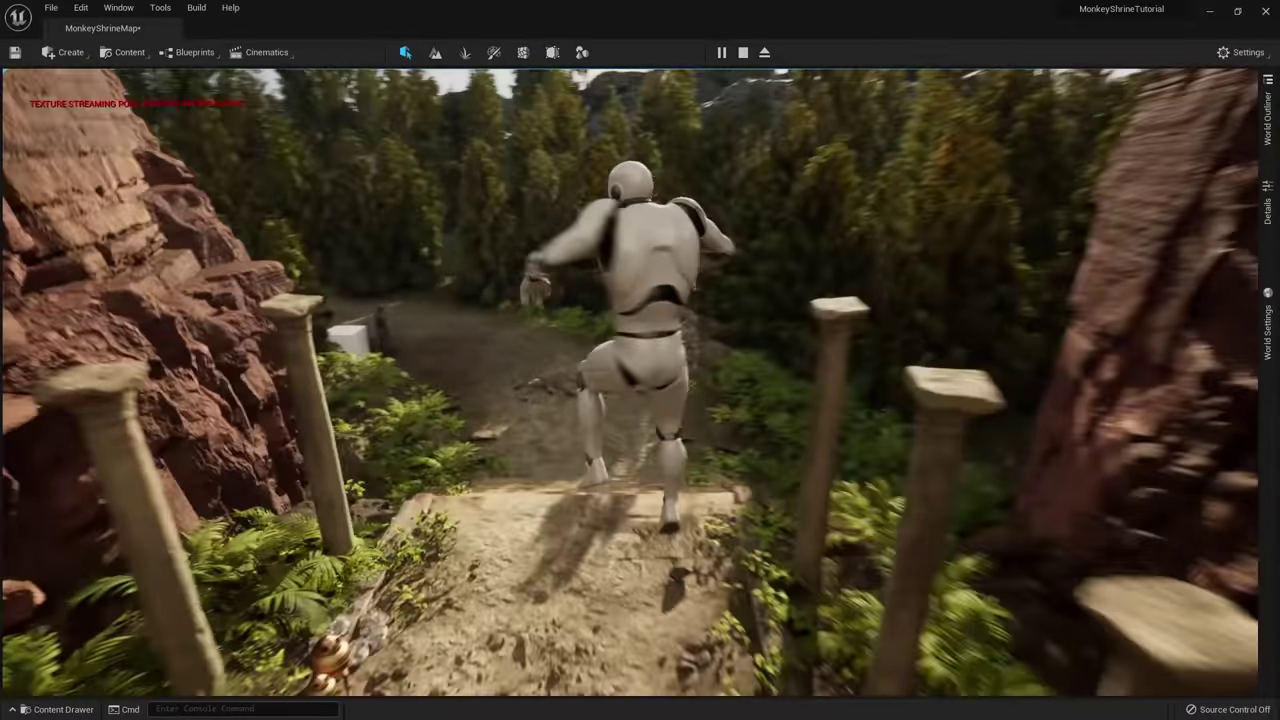